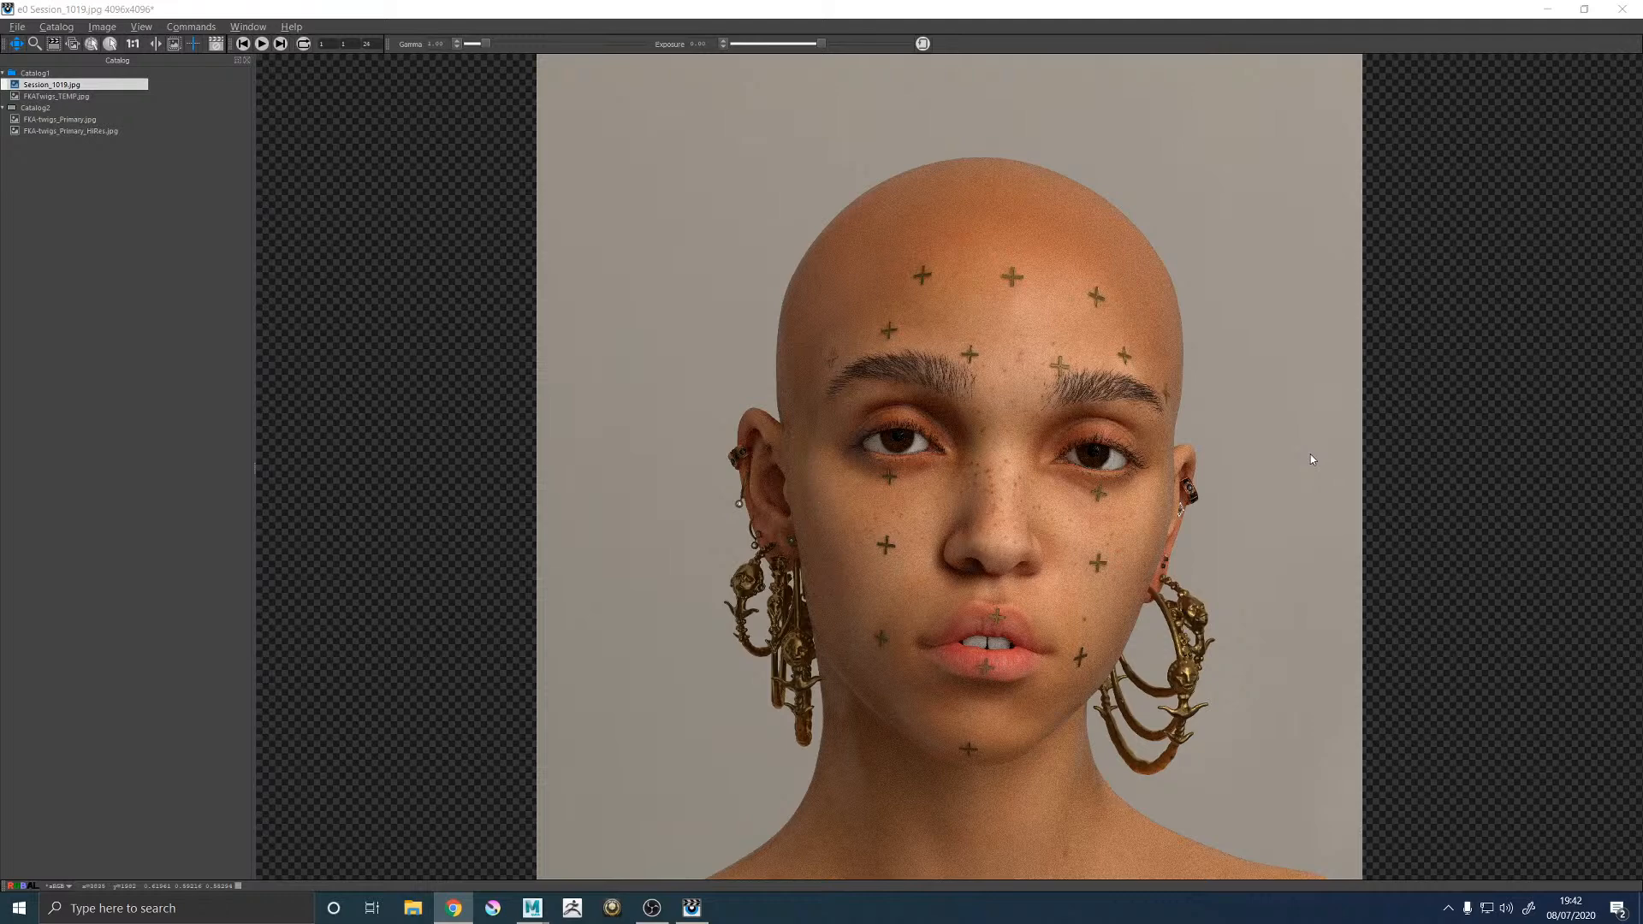
Switch between the reference photos FKA-twigs_Primary_HiRes.jpg and FKA-twigs_Primary.jpg, ending on FKA-twigs_Primary.jpg.
{"action": "left_click", "coordinate": [103, 131]}
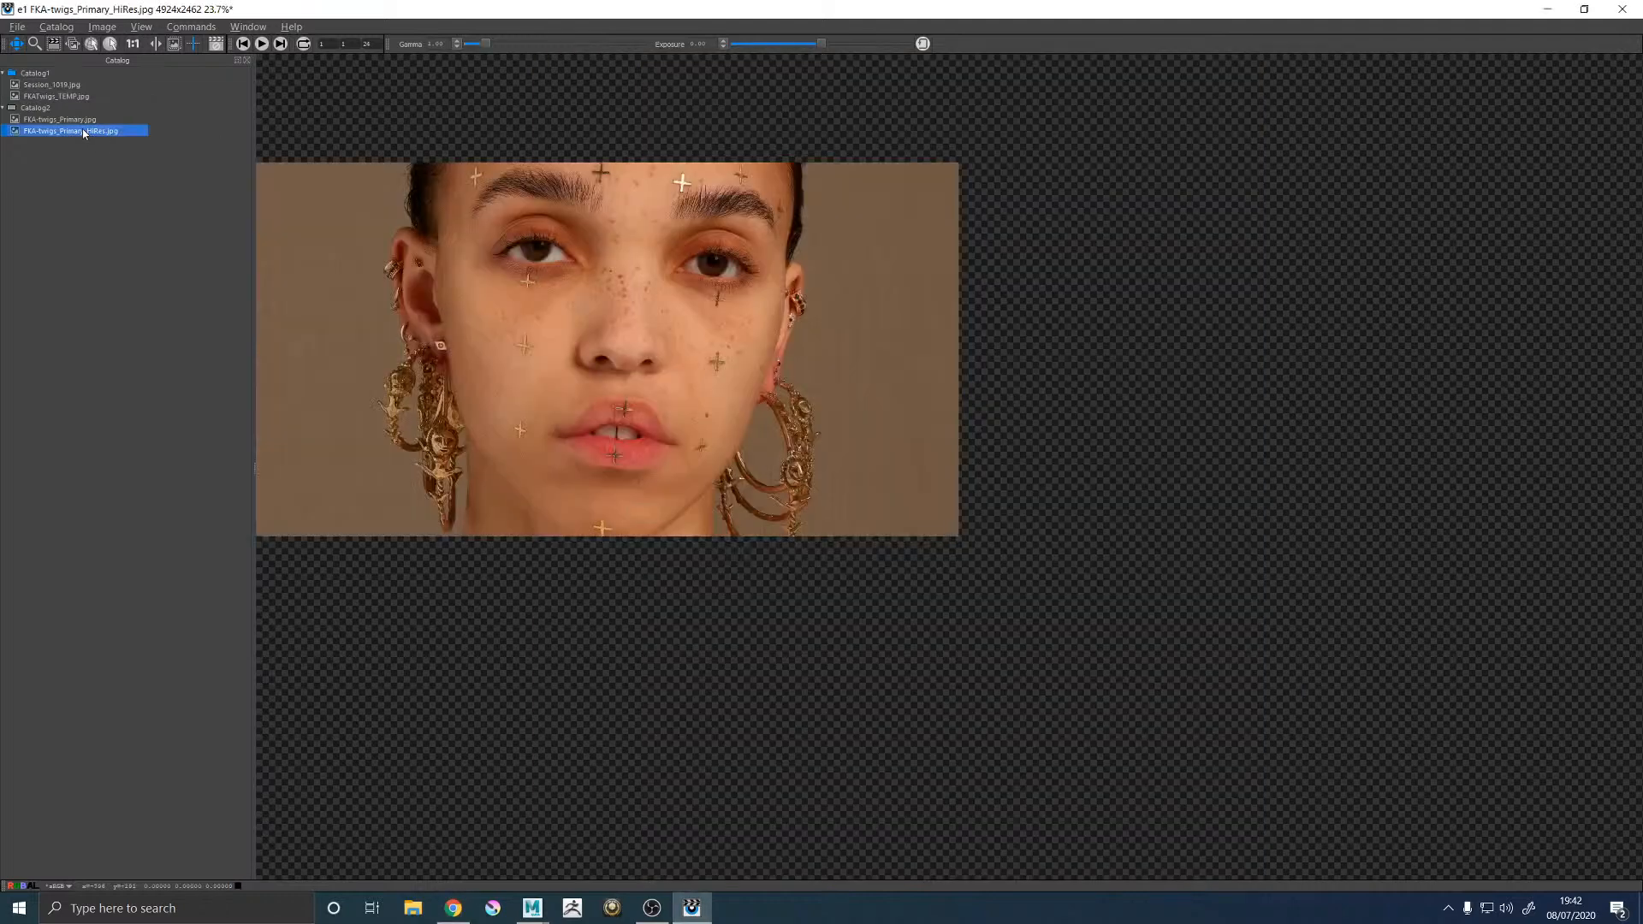
{"action": "left_click", "coordinate": [66, 119]}
{"action": "left_click", "coordinate": [66, 130]}
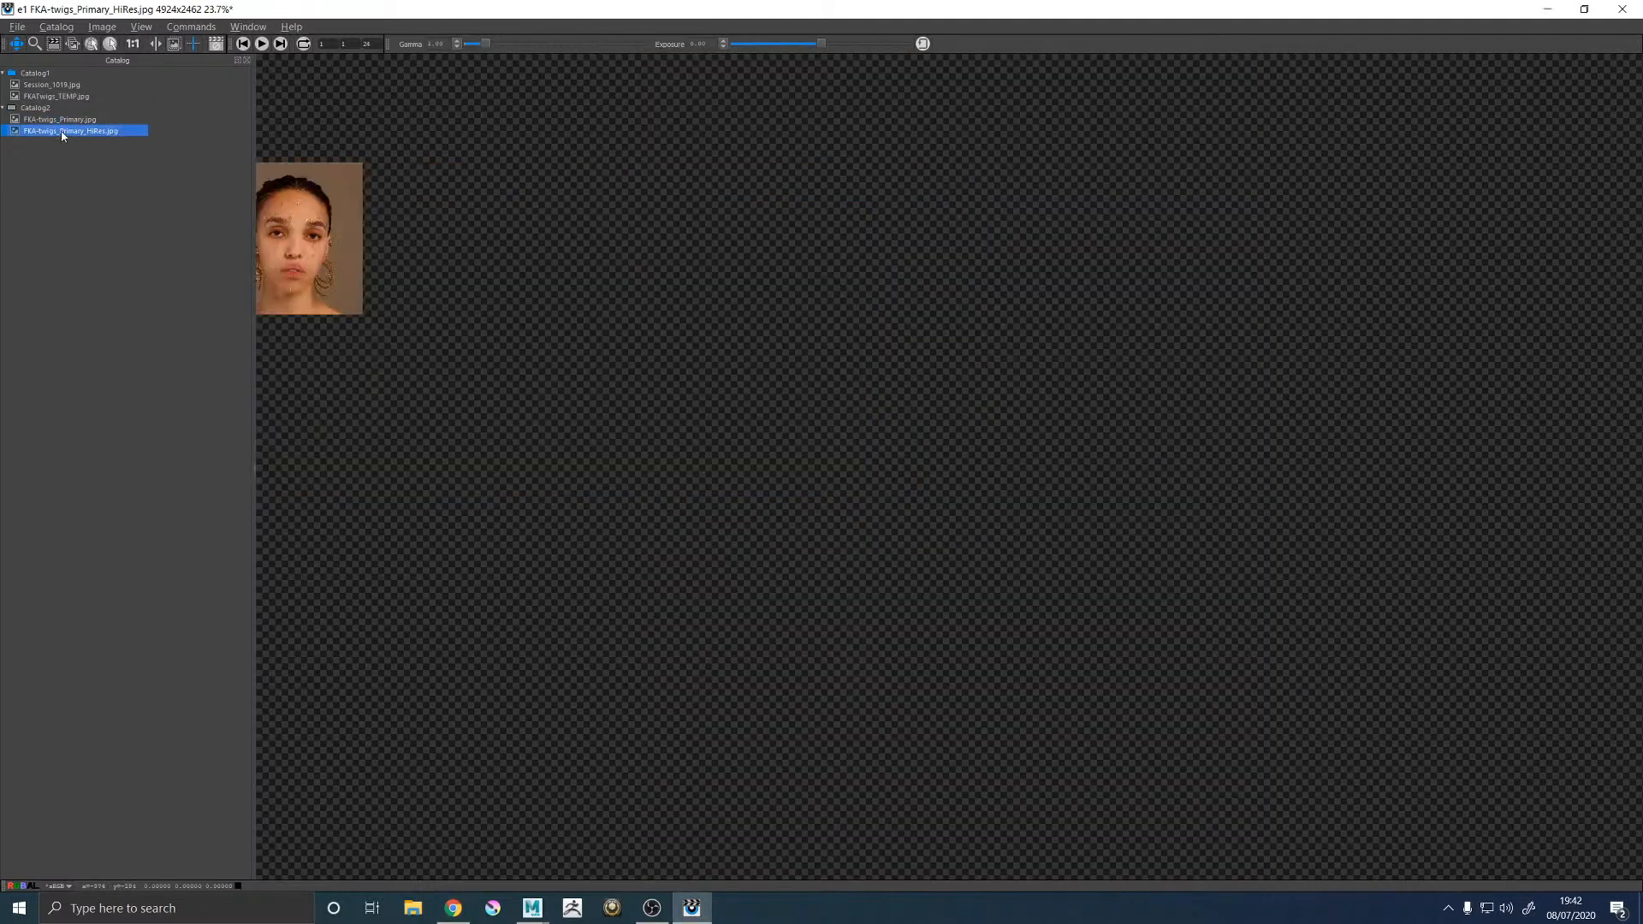
{"action": "left_click", "coordinate": [591, 237]}
{"action": "left_click", "coordinate": [50, 119]}
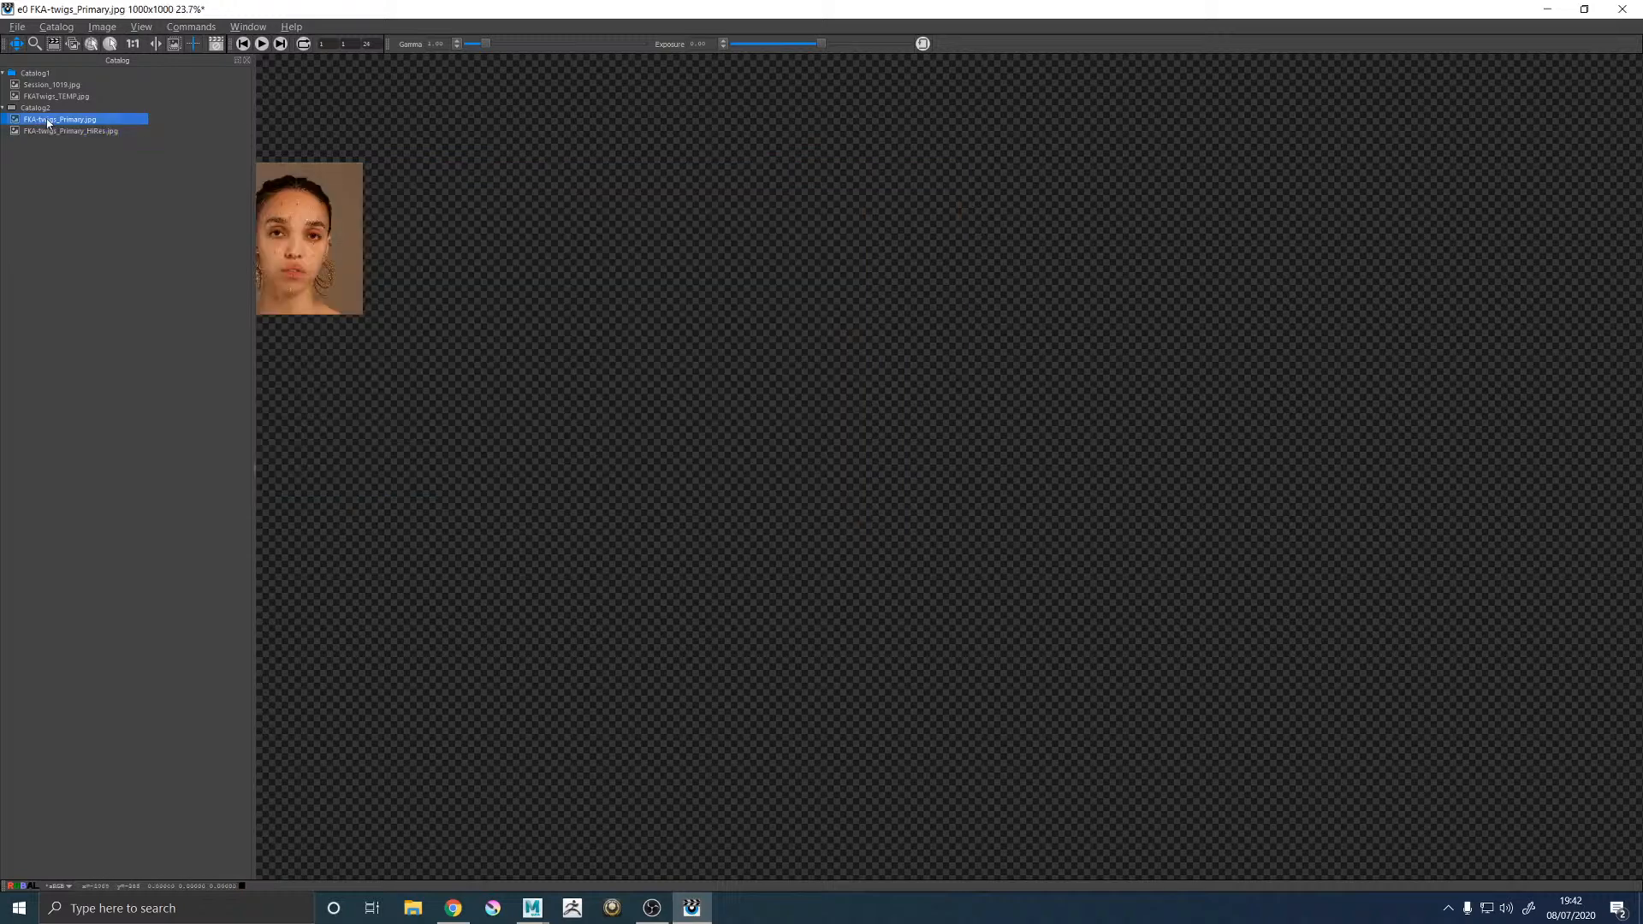
Examine the braided hair and hairline in FKA-twigs_Primary.jpg up close.
{"action": "left_click_drag", "start_coordinate": [349, 228], "coordinate": [880, 428]}
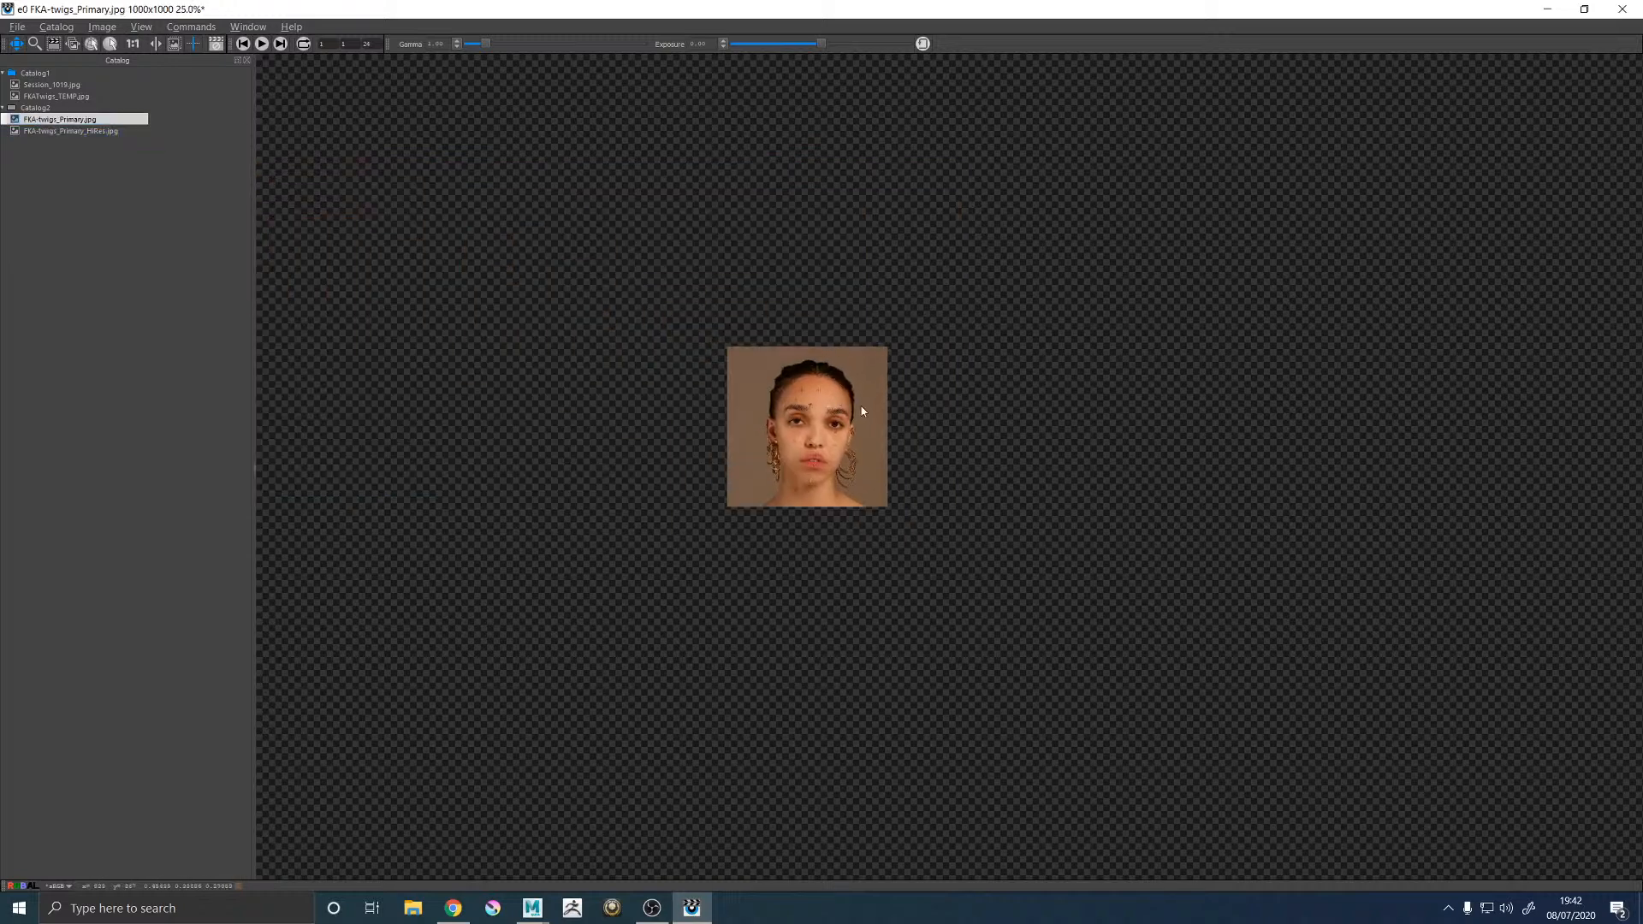
{"action": "scroll", "coordinate": [814, 372], "scroll_direction": "up", "scroll_amount": 8}
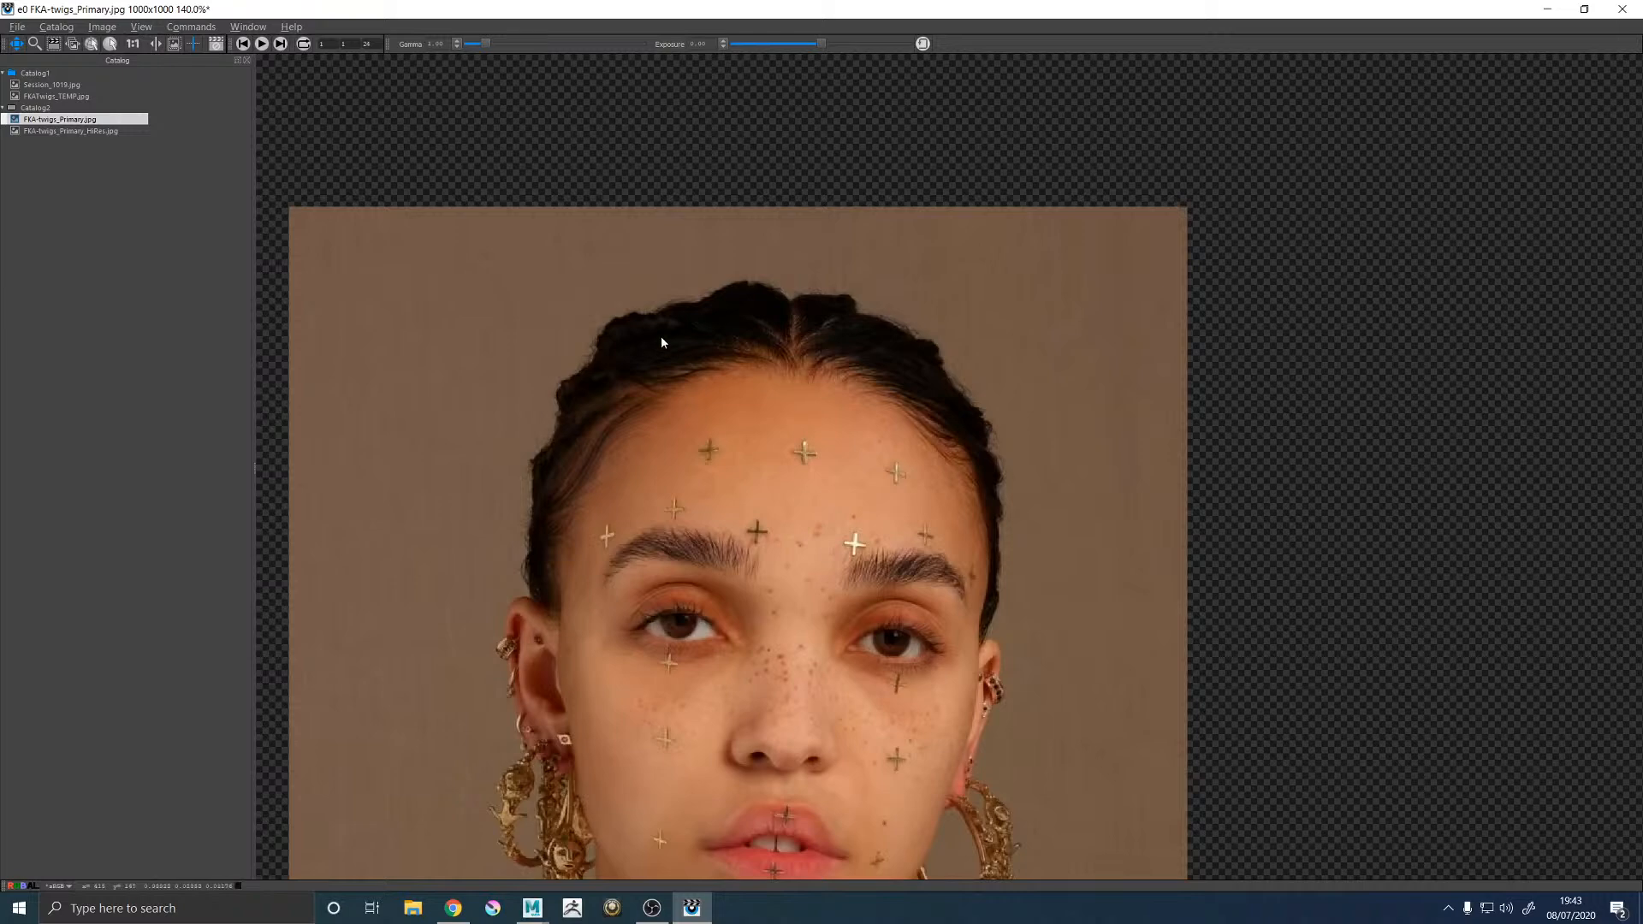
{"action": "scroll", "coordinate": [661, 344], "scroll_direction": "up", "scroll_amount": 5}
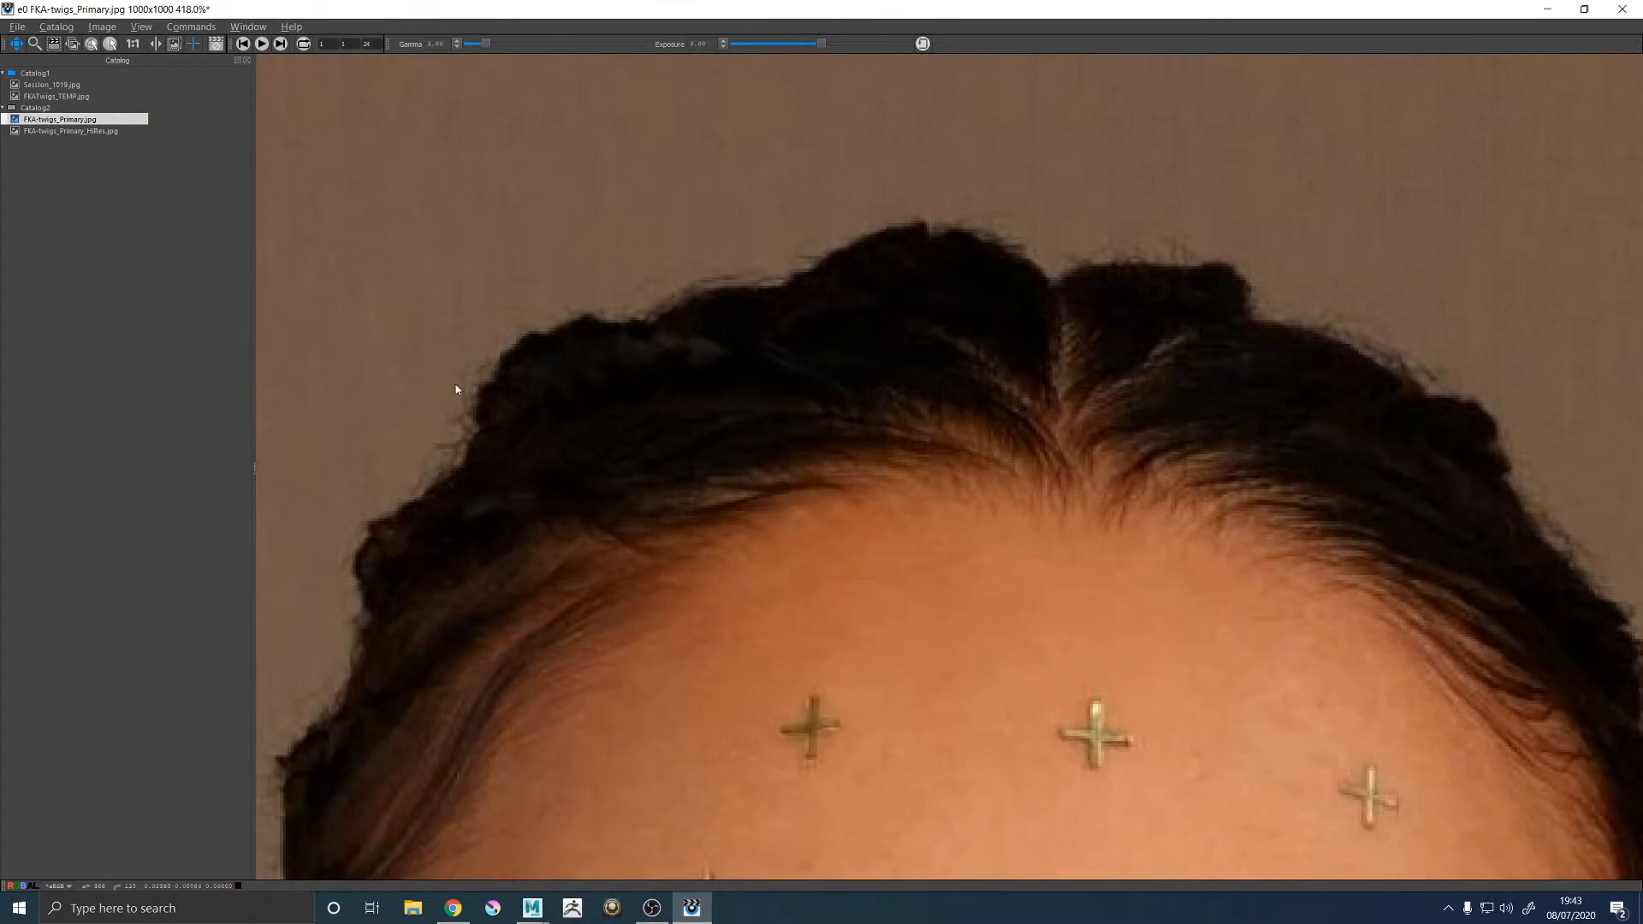
{"action": "scroll", "coordinate": [739, 371], "scroll_direction": "down", "scroll_amount": 3}
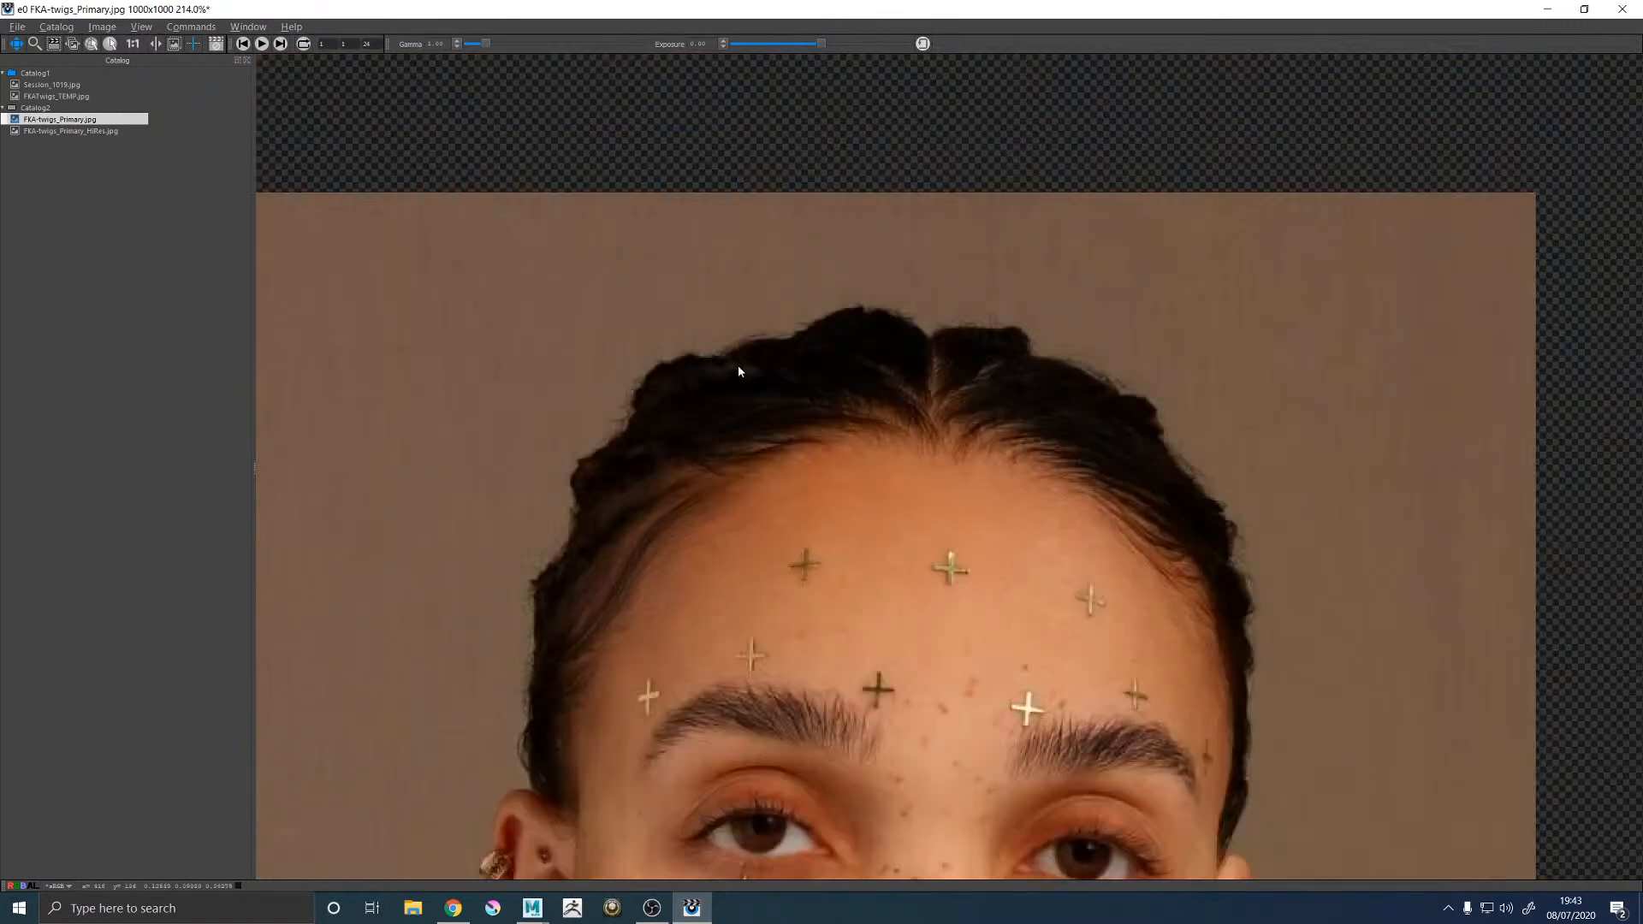
{"action": "scroll", "coordinate": [780, 437], "scroll_direction": "down", "scroll_amount": 2}
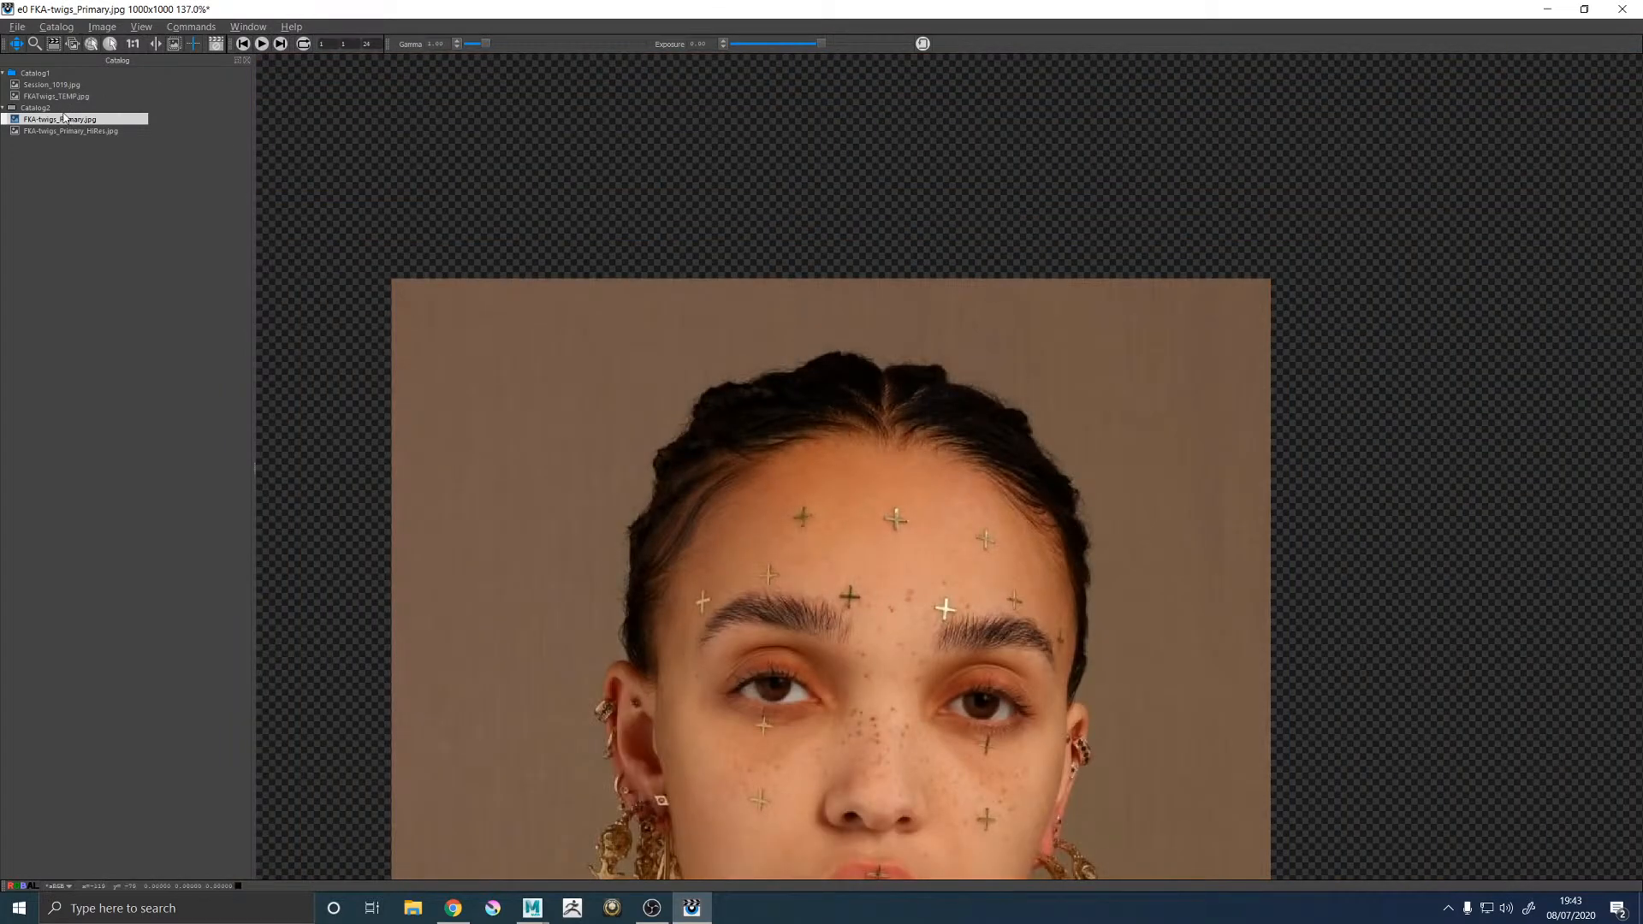
Flip repeatedly between Session_1019.jpg and FKATwigs_TEMP.jpg to compare the lighting and background of the two renders.
{"action": "left_click", "coordinate": [75, 85]}
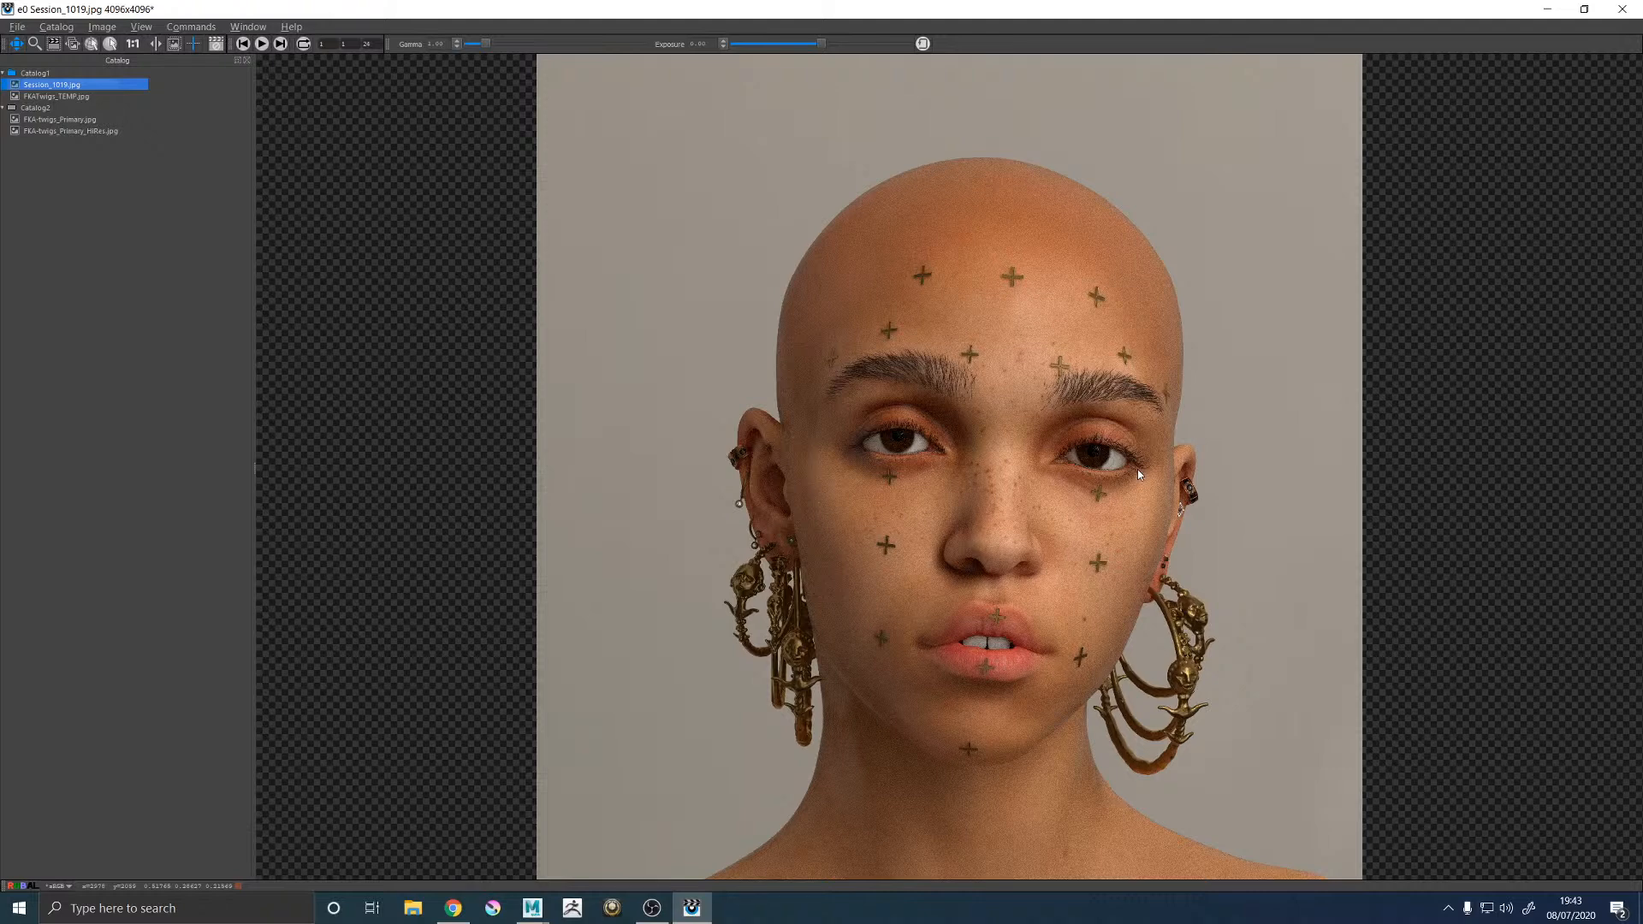
{"action": "key", "text": "Down"}
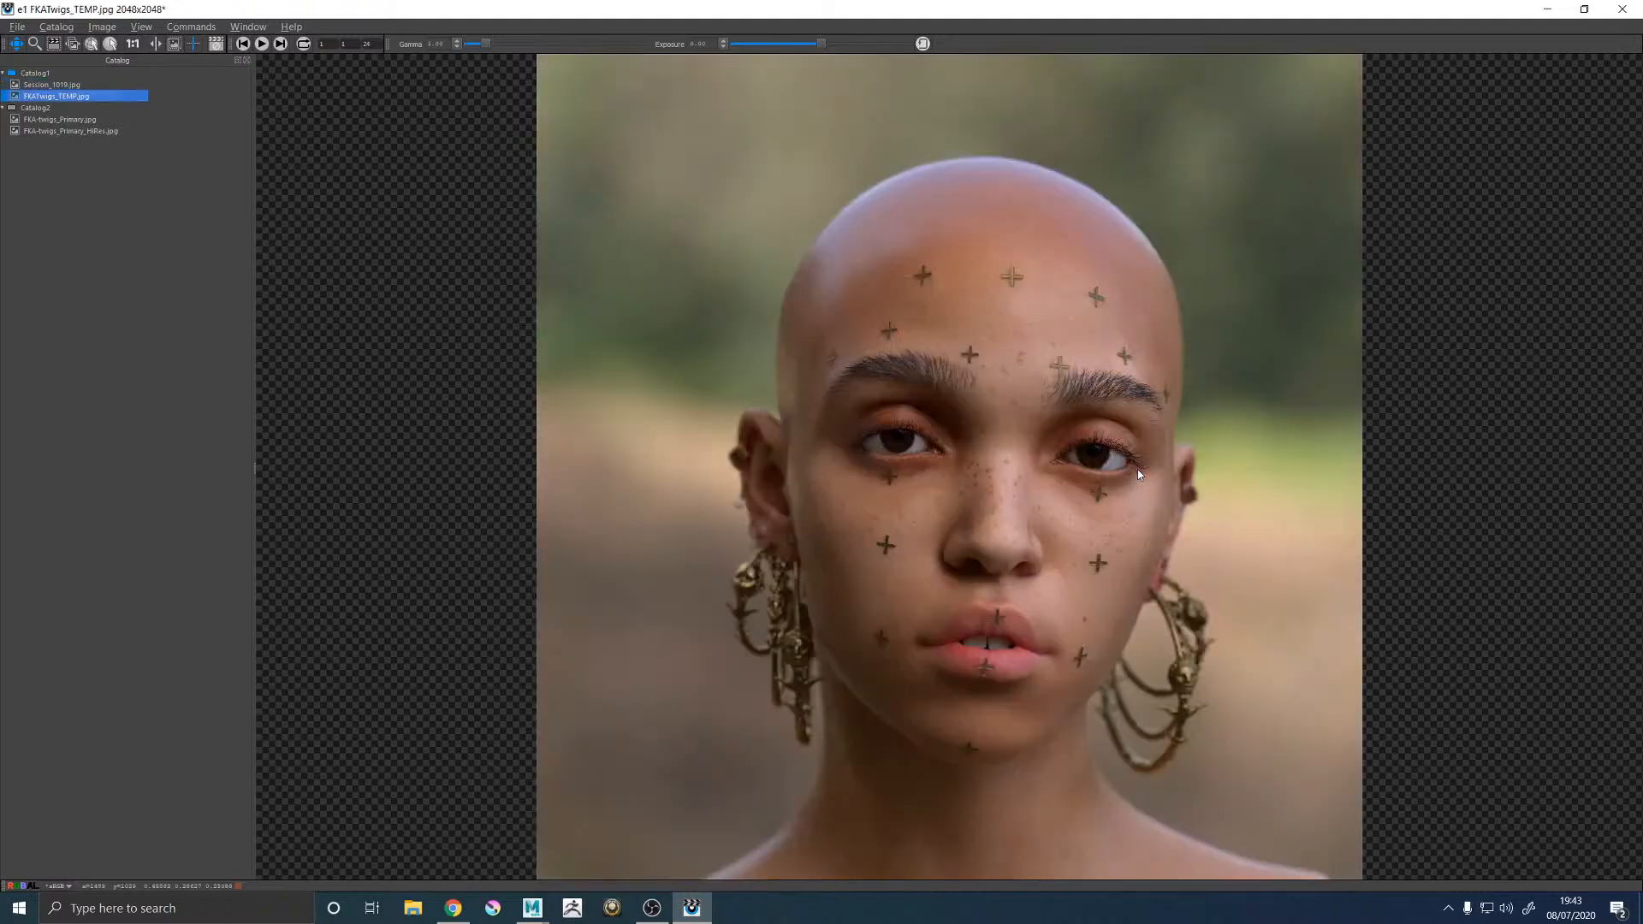
{"action": "key", "text": "Up"}
{"action": "key", "text": "Down"}
{"action": "key", "text": "Up"}
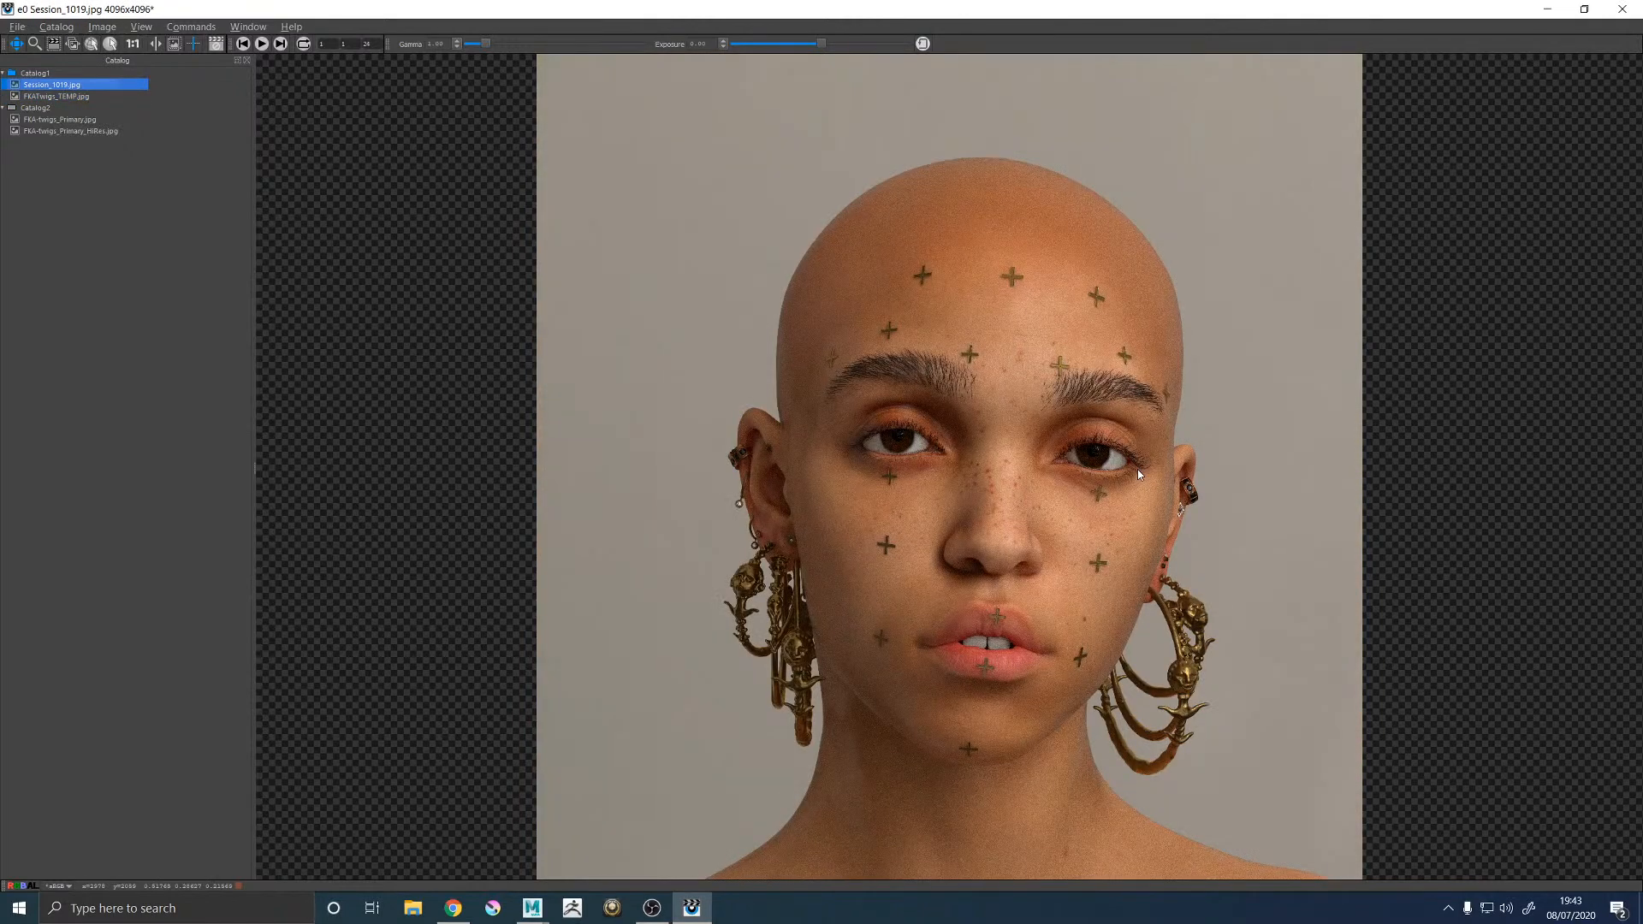
{"action": "key", "text": "Down"}
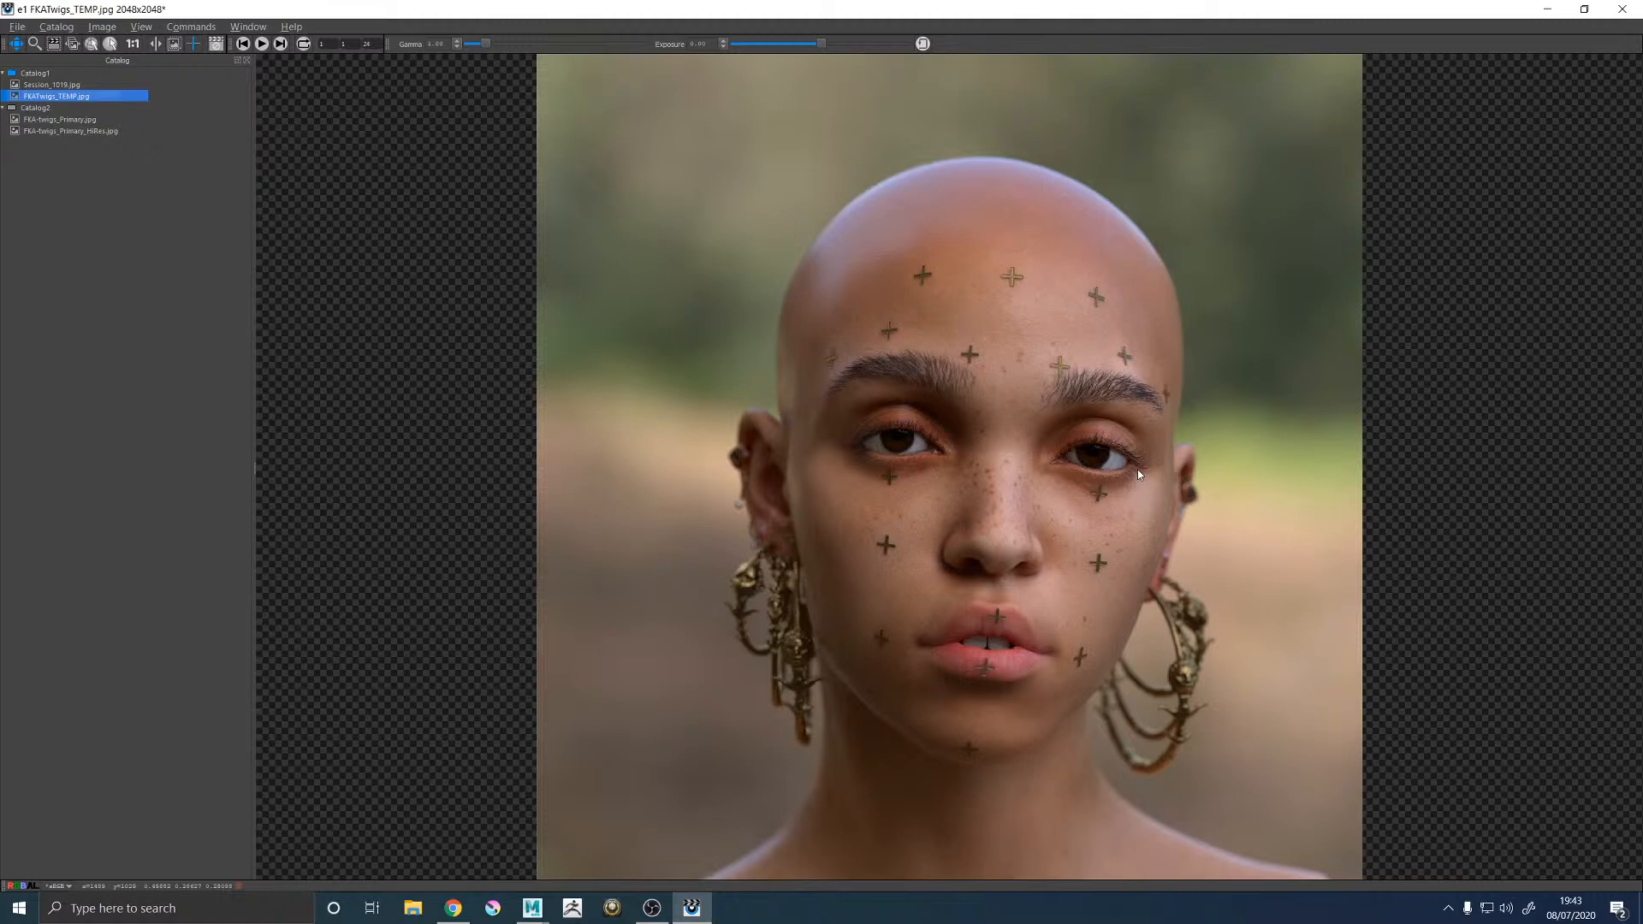
{"action": "key", "text": "Page_Up"}
{"action": "key", "text": "Page_Down"}
{"action": "key", "text": "Page_Up"}
{"action": "key", "text": "Page_Down"}
{"action": "key", "text": "Page_Up"}
{"action": "key", "text": "Page_Down"}
{"action": "key", "text": "Page_Up"}
{"action": "key", "text": "Page_Down"}
{"action": "key", "text": "Page_Up"}
{"action": "key", "text": "Page_Down"}
{"action": "key", "text": "Page_Up"}
{"action": "key", "text": "Page_Down"}
{"action": "key", "text": "Page_Up"}
{"action": "key", "text": "Page_Down"}
{"action": "key", "text": "Page_Up"}
{"action": "key", "text": "Page_Down"}
{"action": "key", "text": "Page_Up"}
{"action": "key", "text": "Page_Down"}
{"action": "key", "text": "Page_Up"}
{"action": "key", "text": "Page_Down"}
Examine the eyes, eyebrows and nose freckles in FKATwigs_TEMP.jpg at 200% magnification.
{"action": "left_click", "coordinate": [1064, 369]}
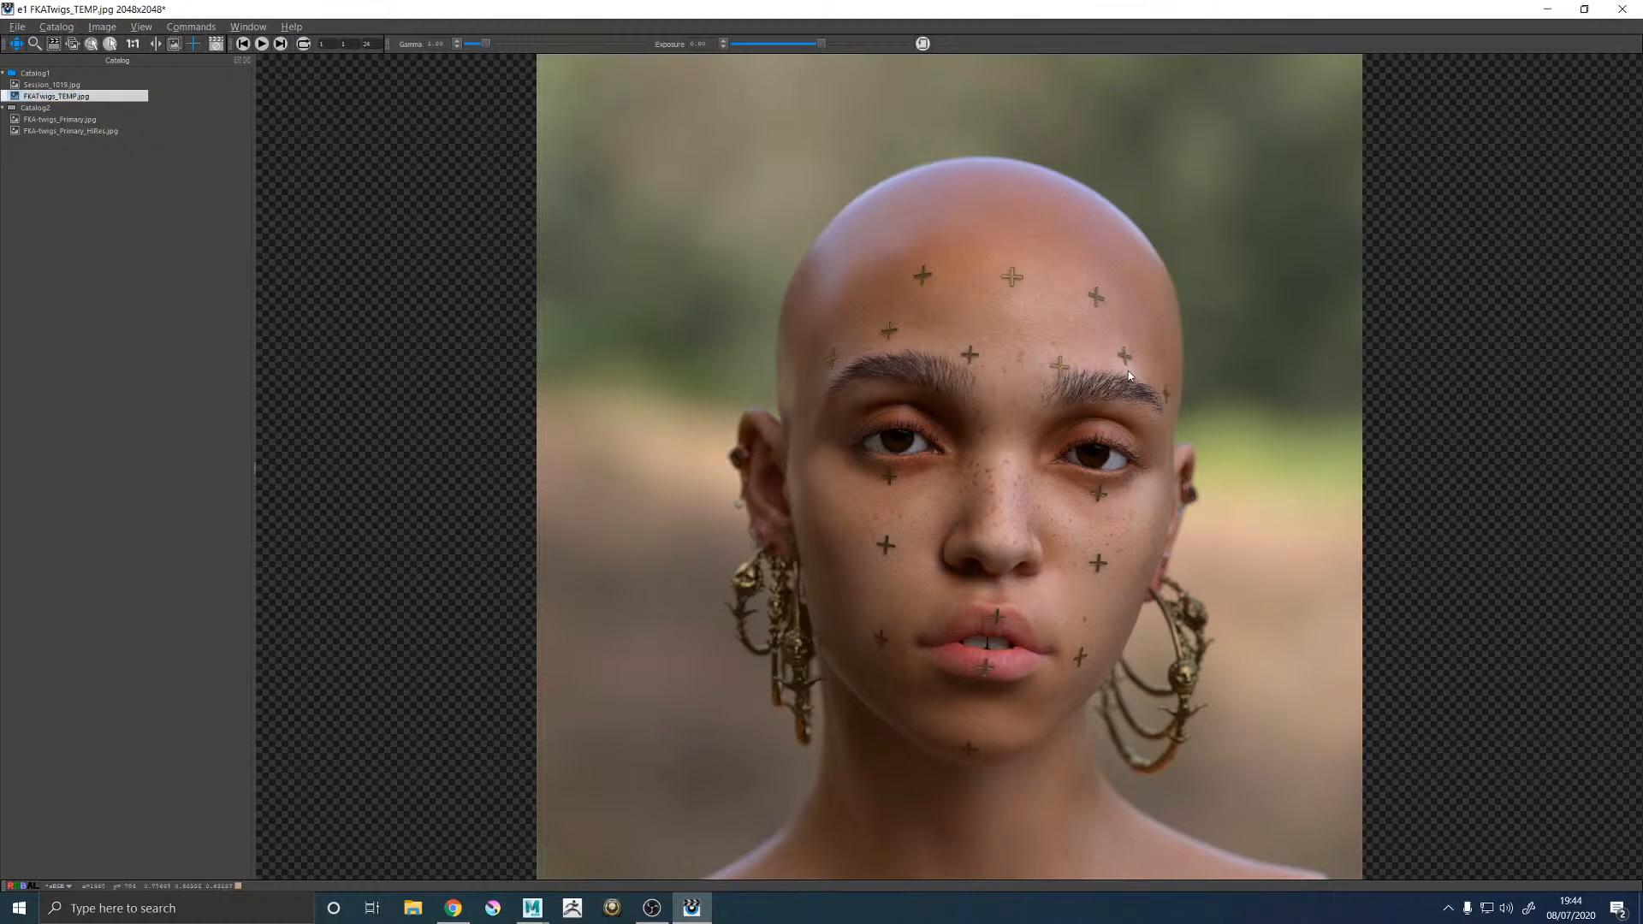
{"action": "scroll", "coordinate": [1110, 373], "scroll_direction": "up", "scroll_amount": 3}
{"action": "scroll", "coordinate": [974, 361], "scroll_direction": "down", "scroll_amount": 3}
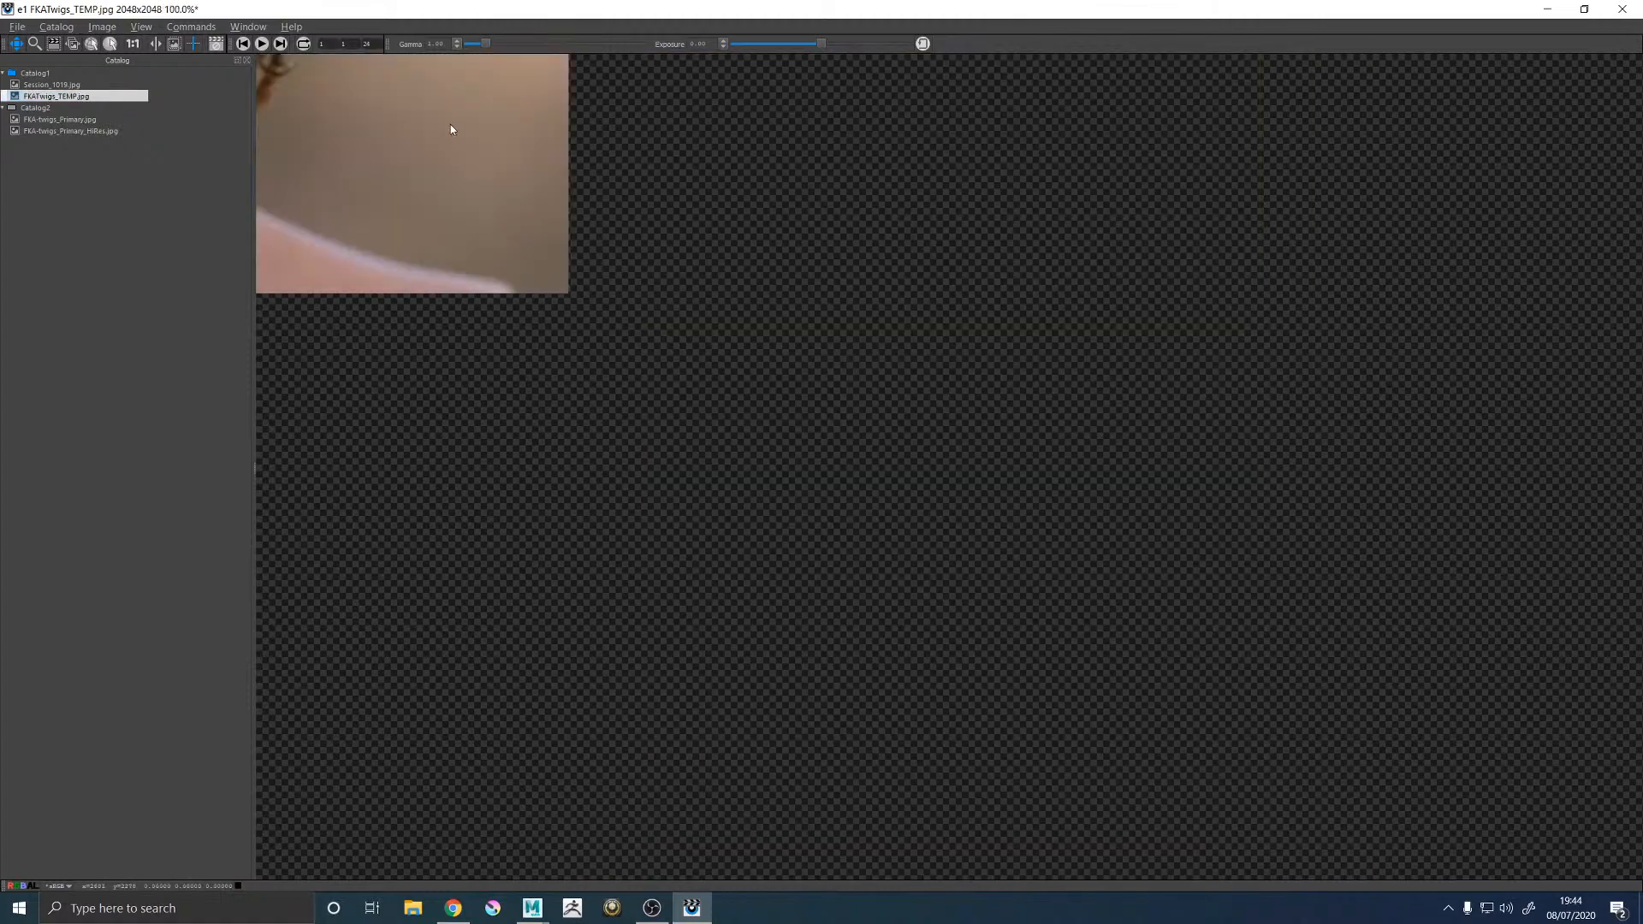
{"action": "scroll", "coordinate": [452, 130], "scroll_direction": "up", "scroll_amount": 1}
{"action": "left_click_drag", "start_coordinate": [452, 129], "coordinate": [1147, 651]}
{"action": "left_click_drag", "start_coordinate": [707, 274], "coordinate": [1232, 814]}
{"action": "left_click_drag", "start_coordinate": [801, 375], "coordinate": [772, 610]}
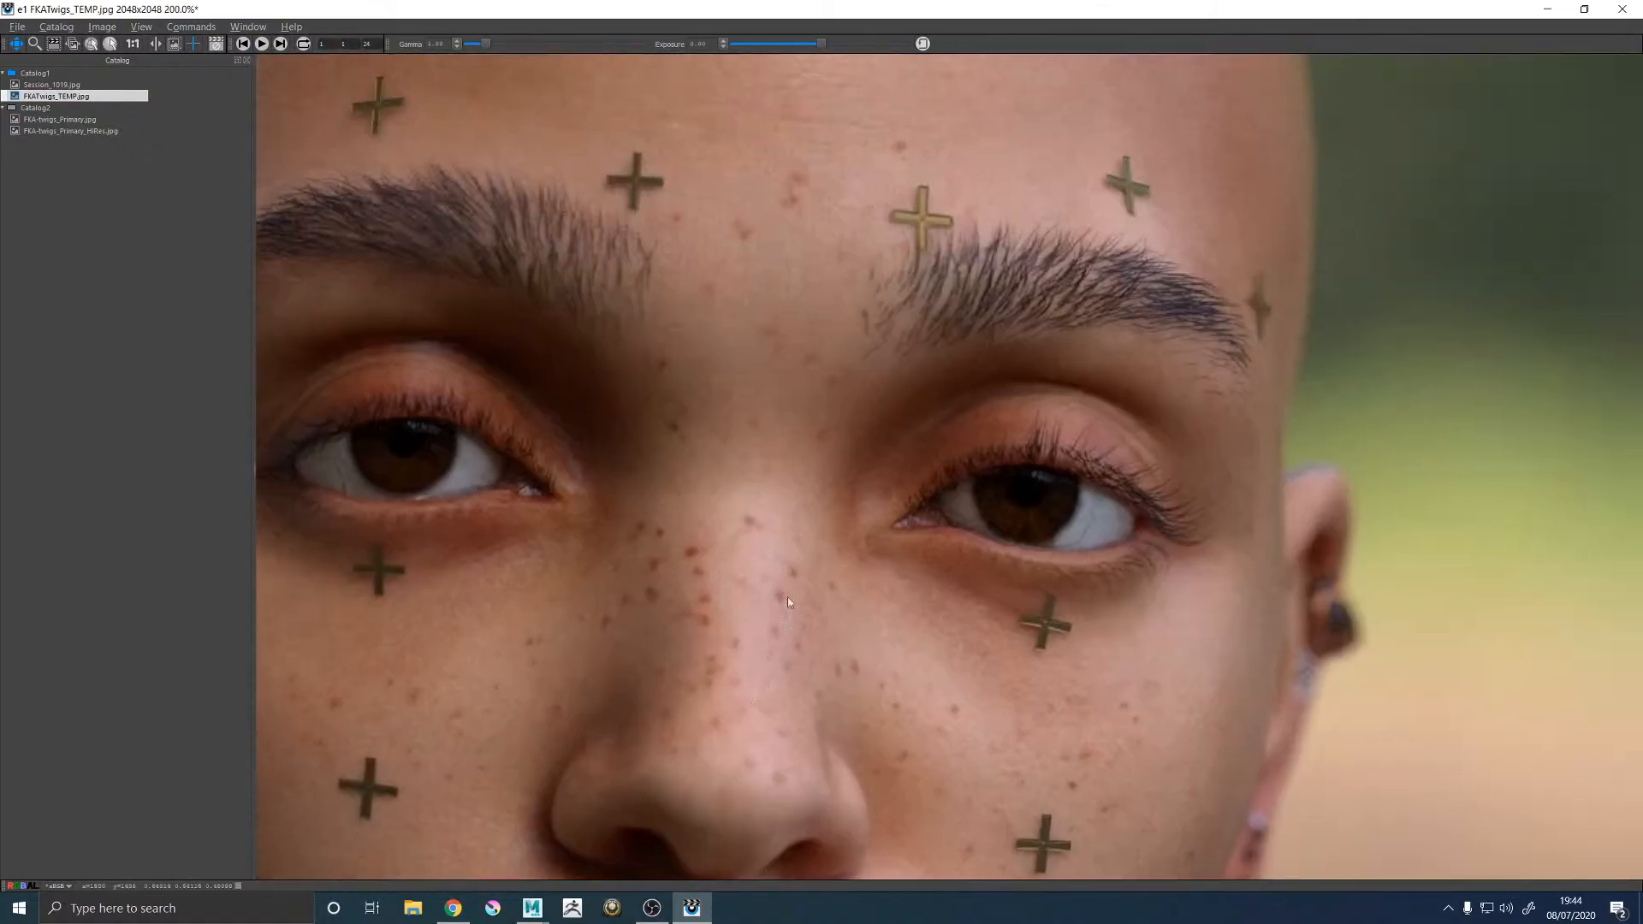
{"action": "left_click_drag", "start_coordinate": [729, 370], "coordinate": [775, 372]}
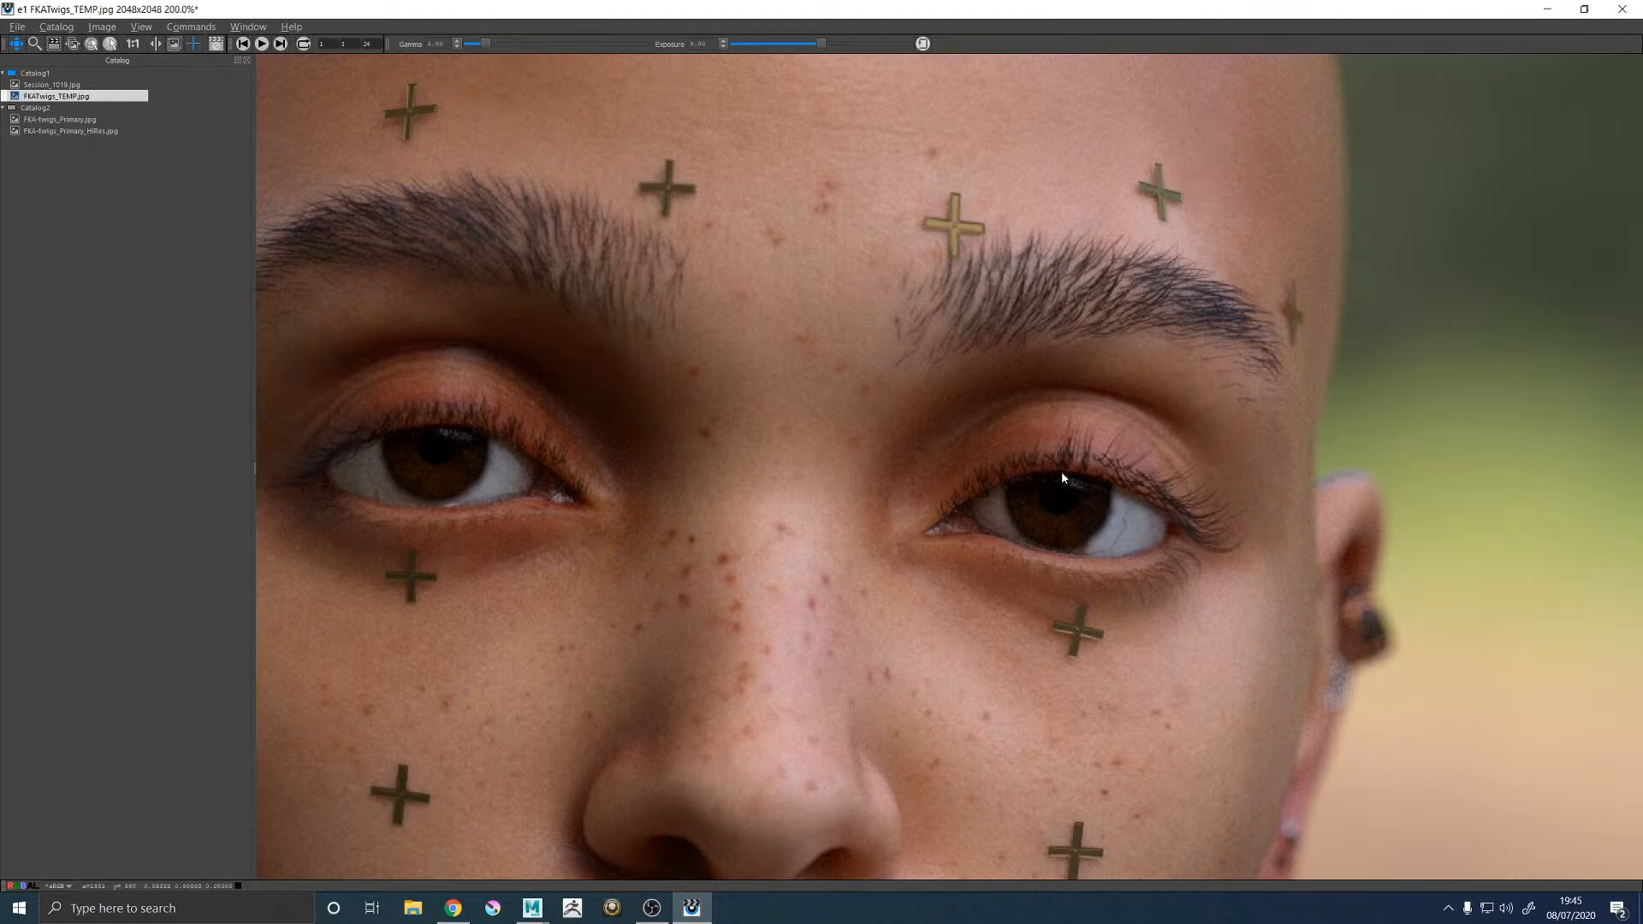
Show FKA-twigs_Primary_HiRes.jpg and examine the eye on the image's right side in close-up.
{"action": "left_click", "coordinate": [53, 131]}
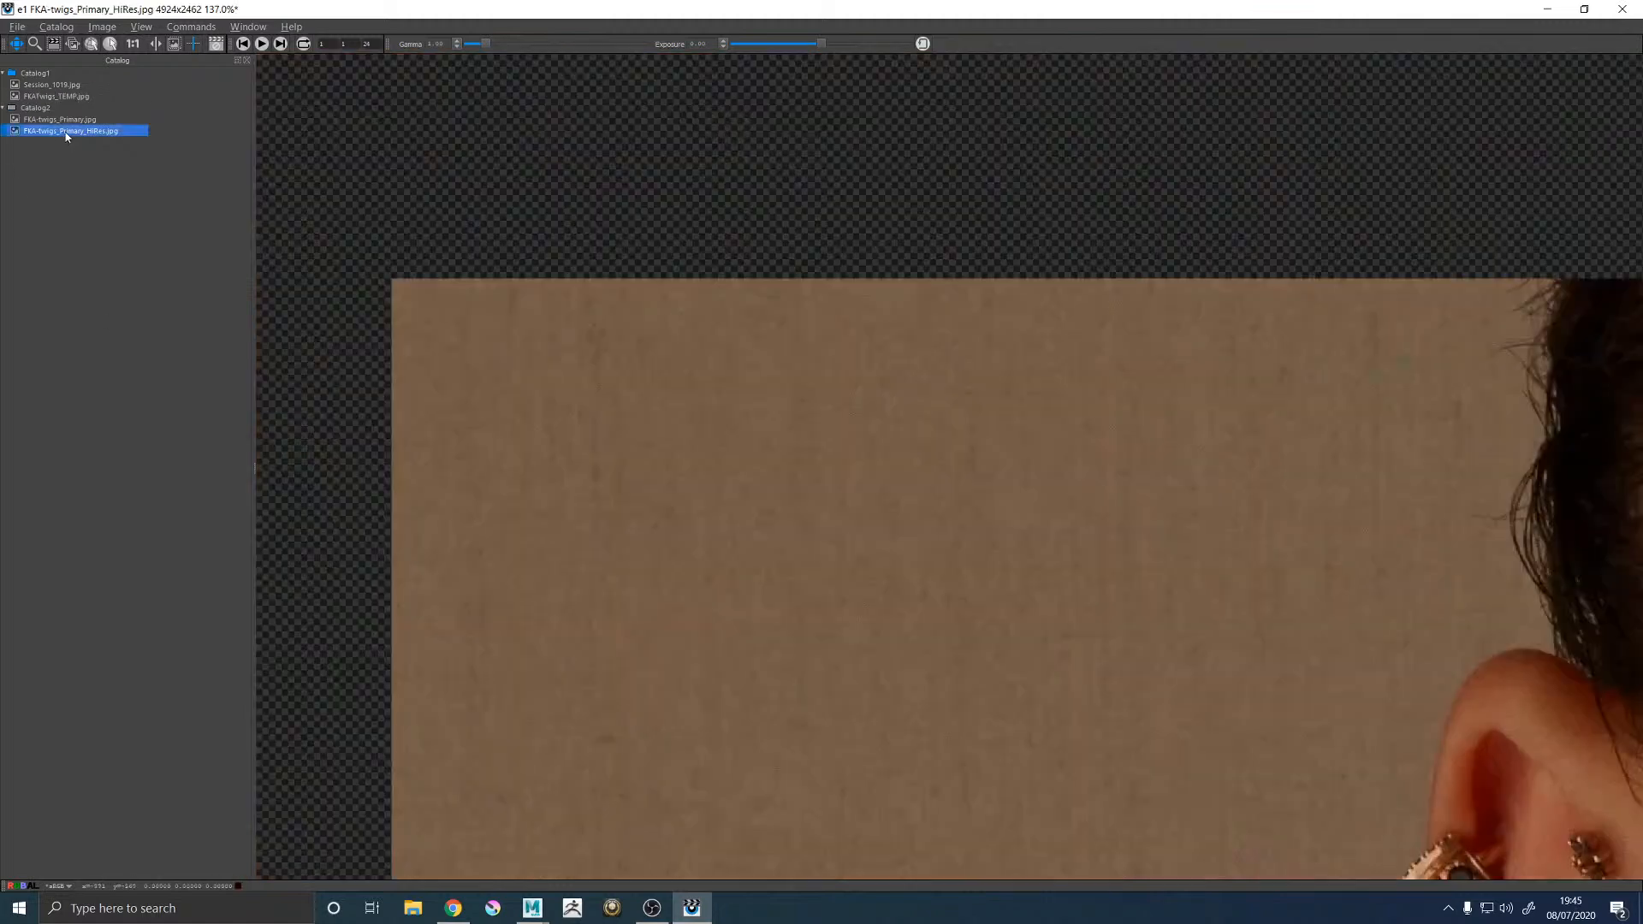
{"action": "mouse_move", "coordinate": [980, 470]}
{"action": "left_mouse_down"}
{"action": "mouse_move", "coordinate": [620, 314]}
{"action": "mouse_move", "coordinate": [94, 133]}
{"action": "left_mouse_up"}
{"action": "mouse_move", "coordinate": [719, 466]}
{"action": "left_mouse_down"}
{"action": "mouse_move", "coordinate": [367, 455]}
{"action": "mouse_move", "coordinate": [17, 500]}
{"action": "left_mouse_up"}
{"action": "left_click_drag", "start_coordinate": [1119, 445], "coordinate": [351, 434]}
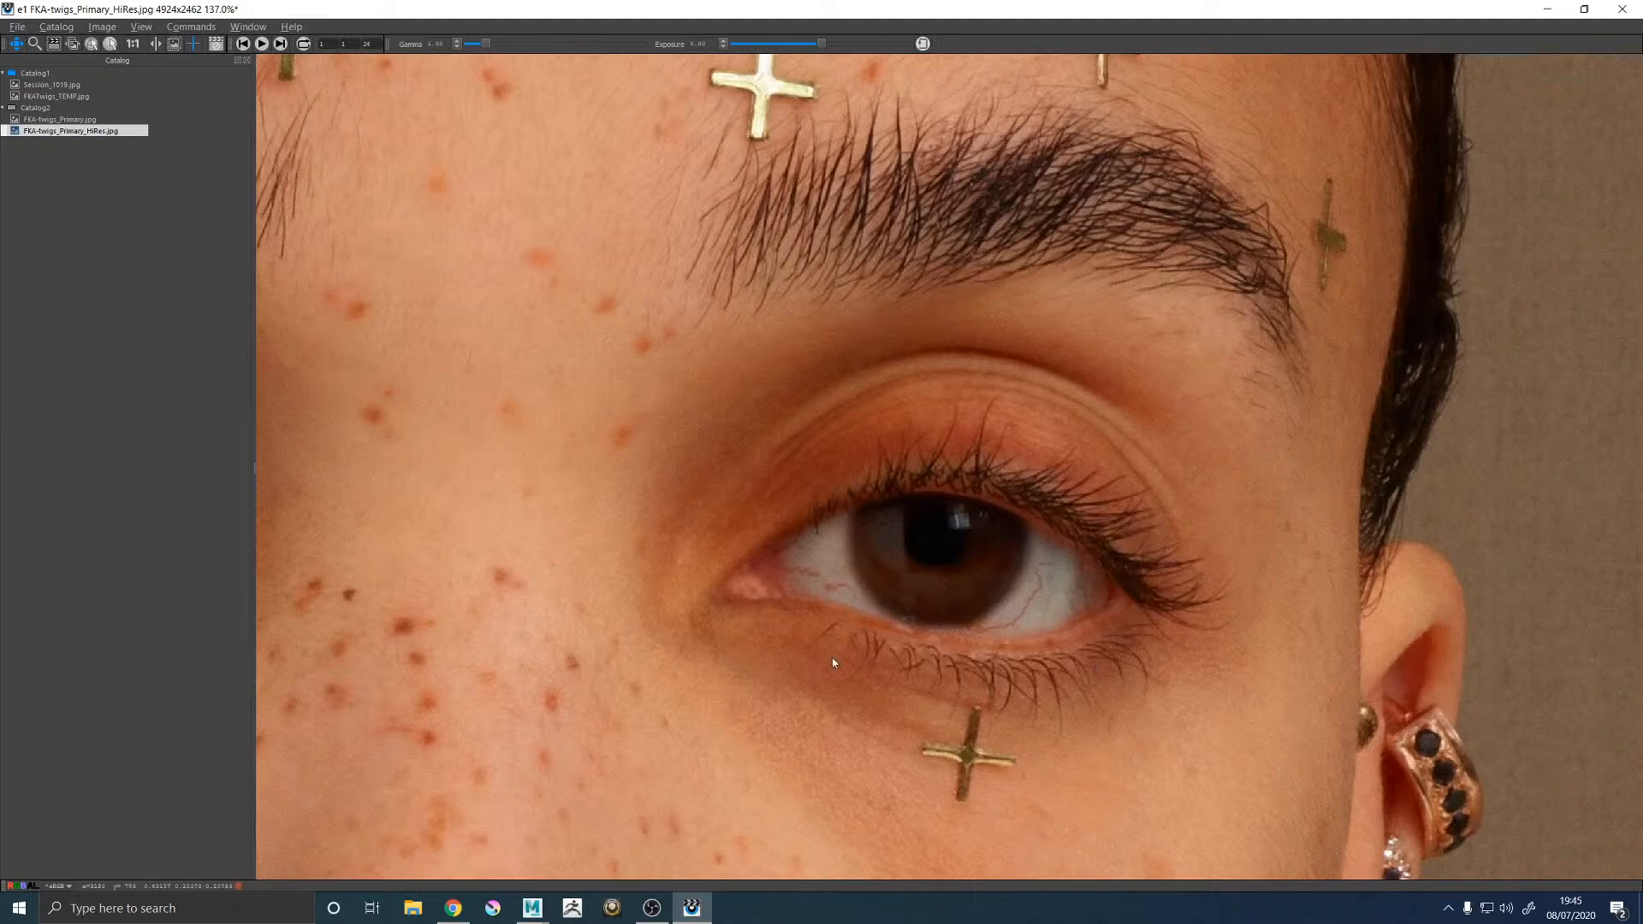
Compare the same eye in FKATwigs_TEMP.jpg at matching magnification with FKA-twigs_Primary_HiRes.jpg, alternating between the two images.
{"action": "left_click", "coordinate": [66, 98]}
{"action": "left_click_drag", "start_coordinate": [1133, 437], "coordinate": [1049, 416]}
{"action": "scroll", "coordinate": [1008, 486], "scroll_direction": "up", "scroll_amount": 3}
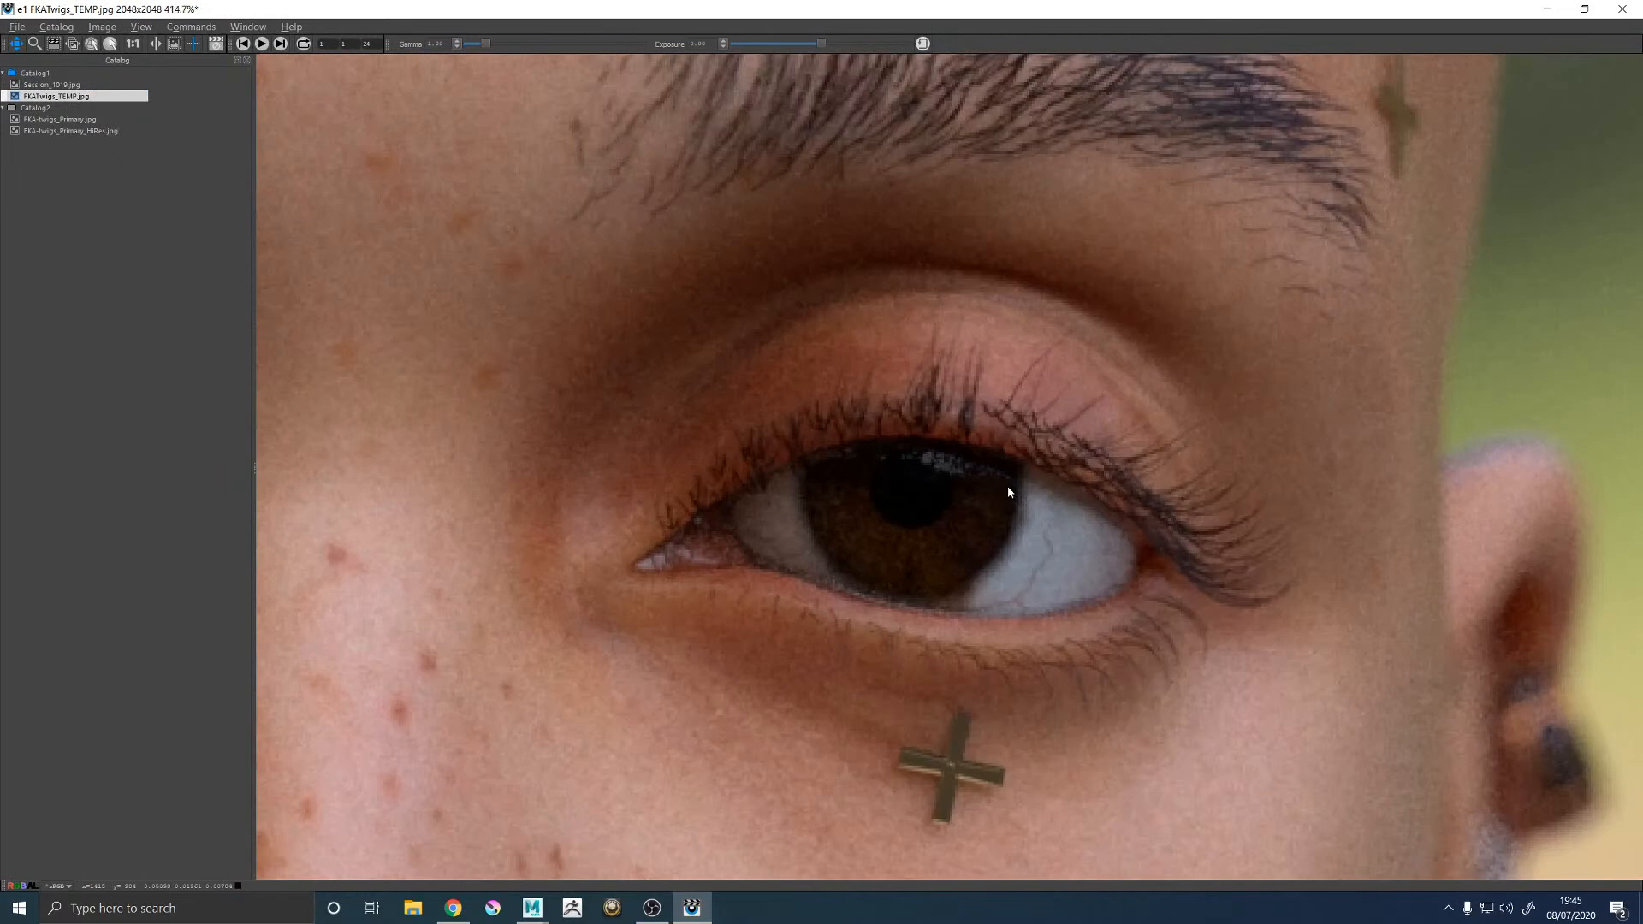
{"action": "scroll", "coordinate": [1008, 492], "scroll_direction": "down", "scroll_amount": 1}
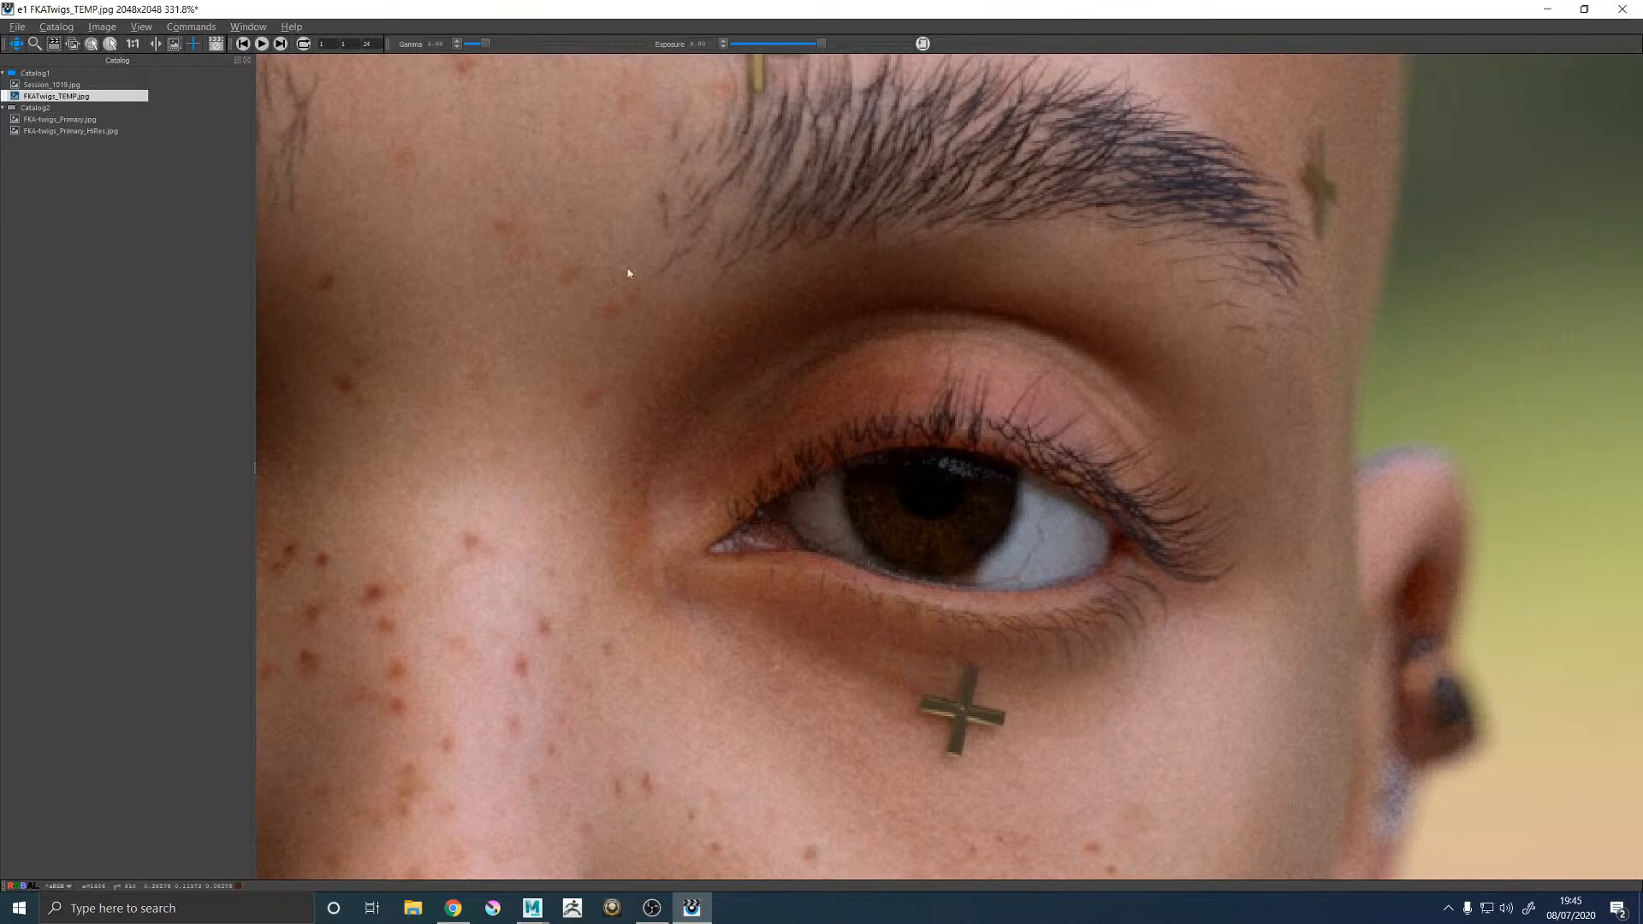
{"action": "left_click", "coordinate": [92, 131]}
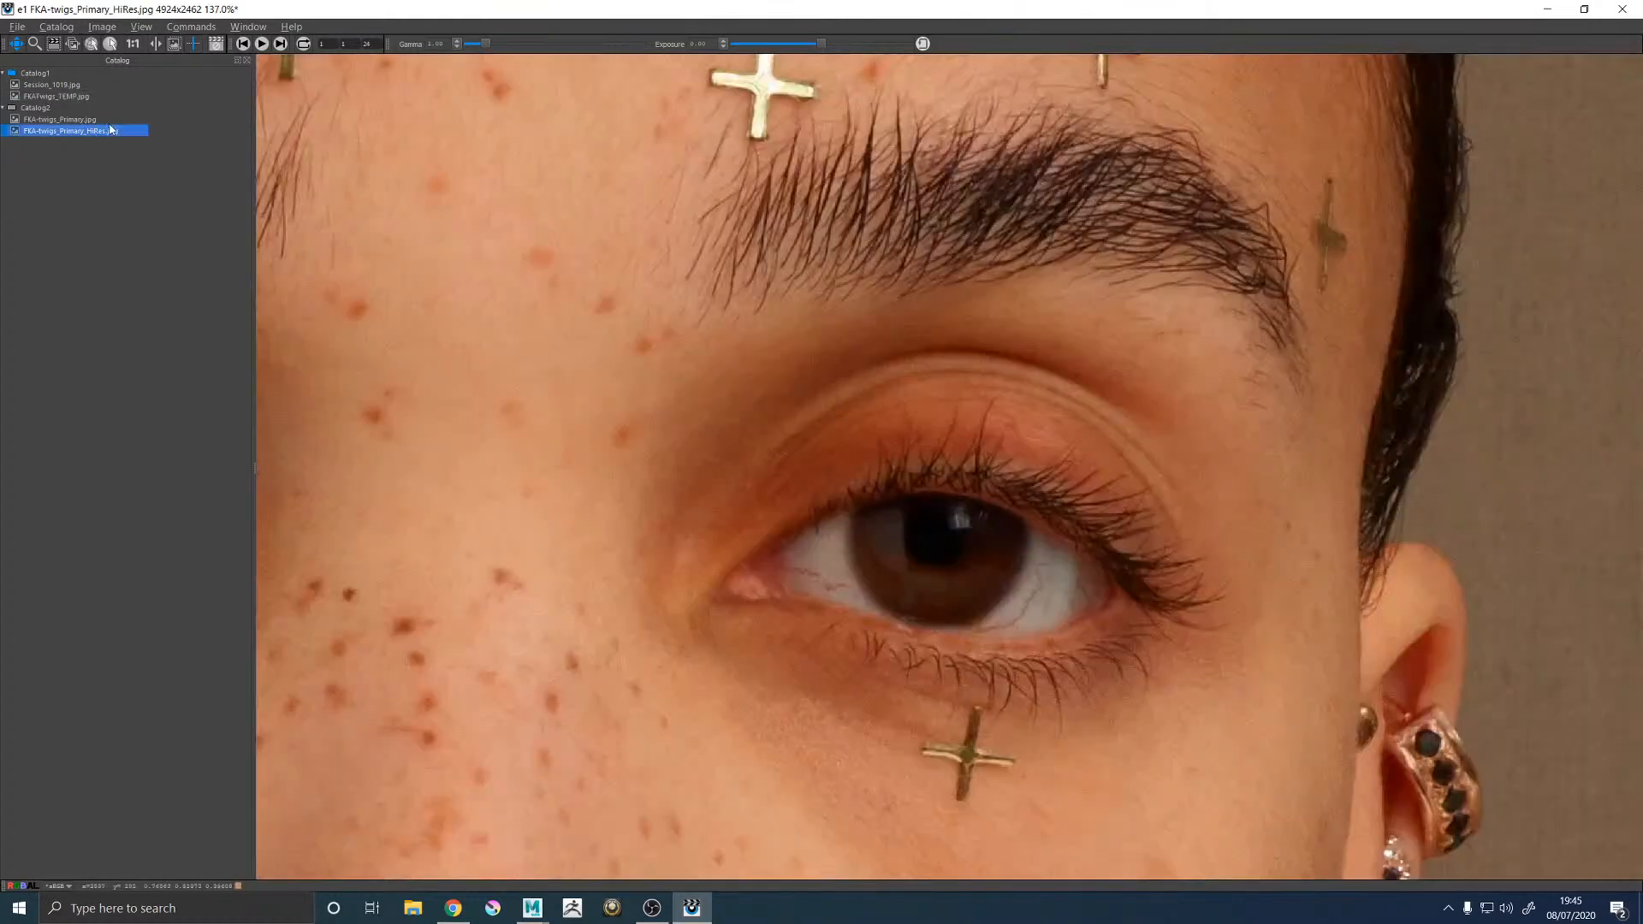
{"action": "left_click", "coordinate": [63, 98]}
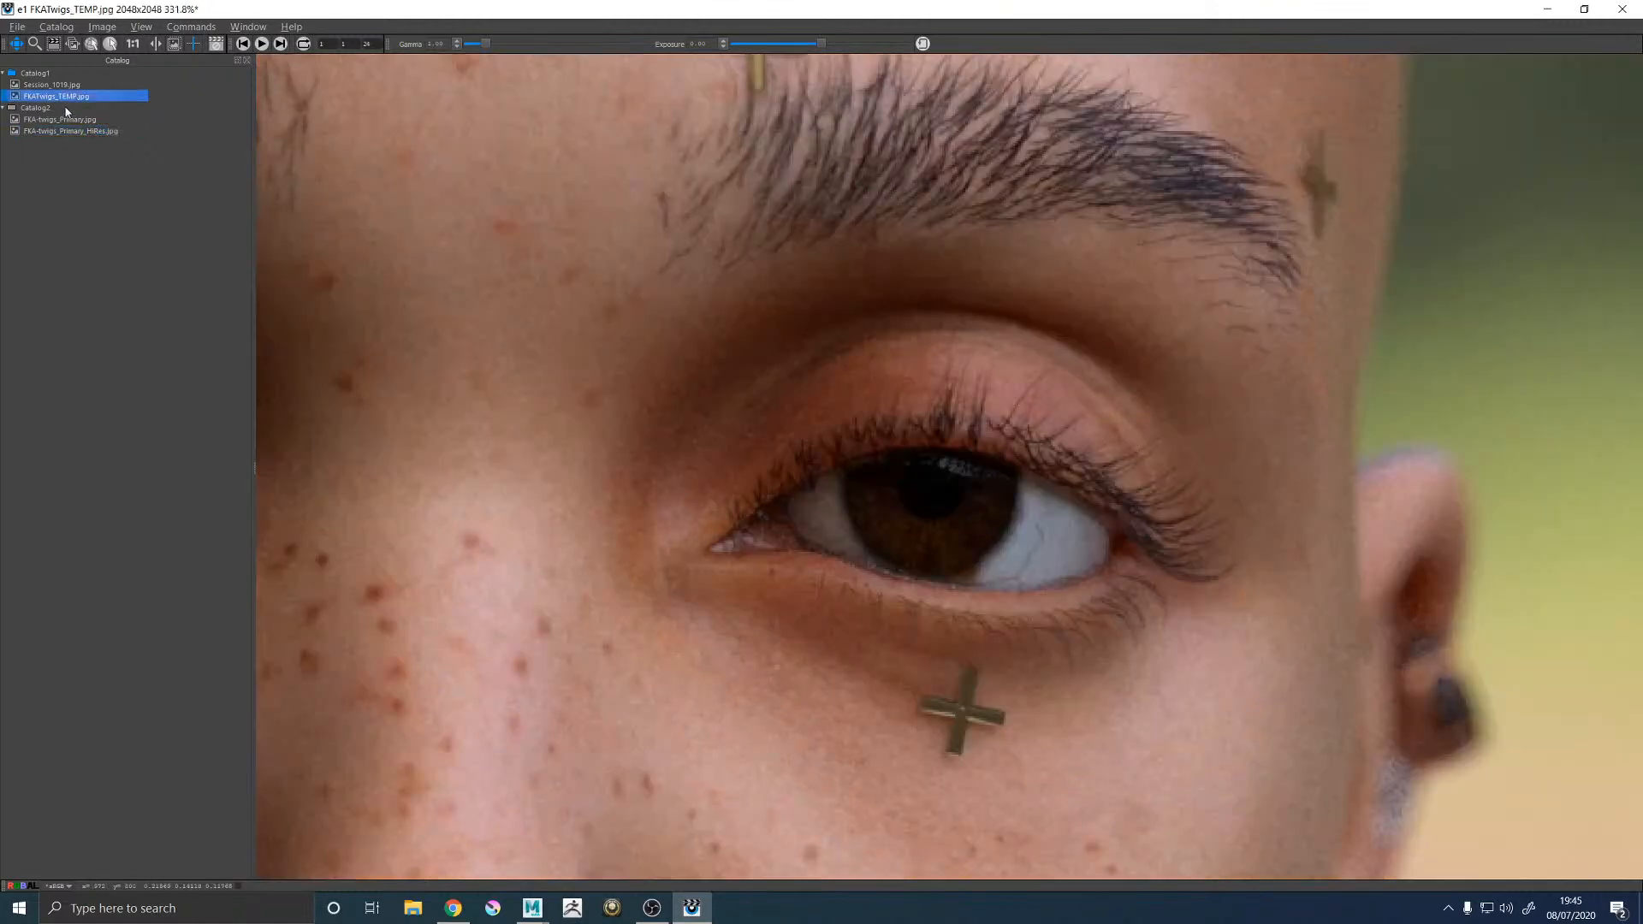
{"action": "left_click", "coordinate": [75, 133]}
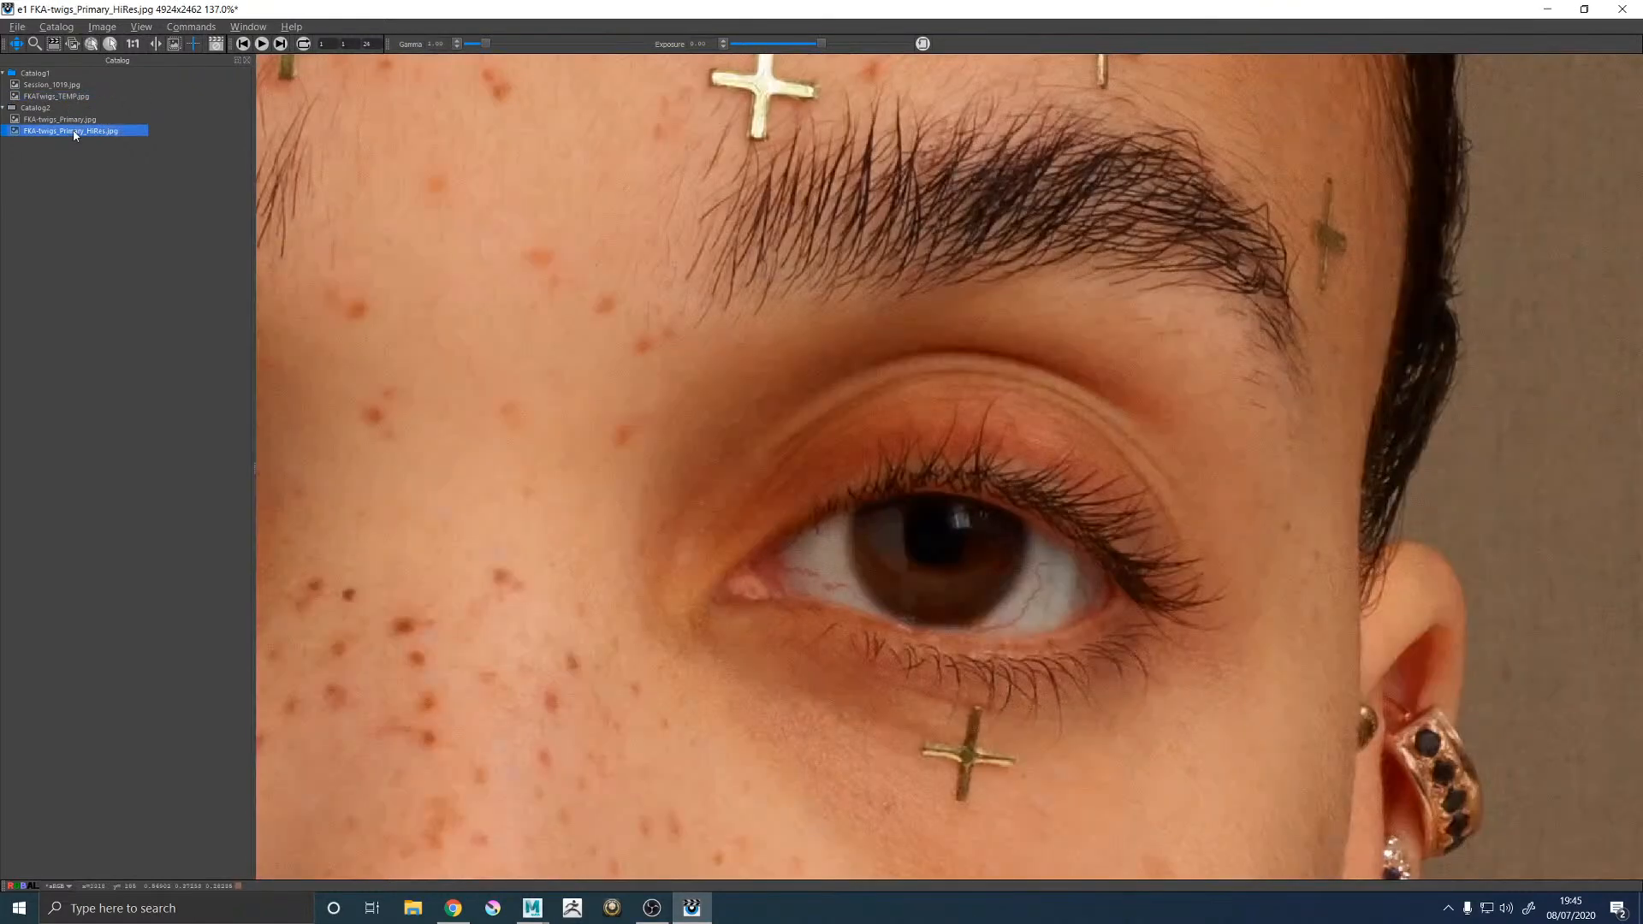
{"action": "left_click", "coordinate": [75, 99]}
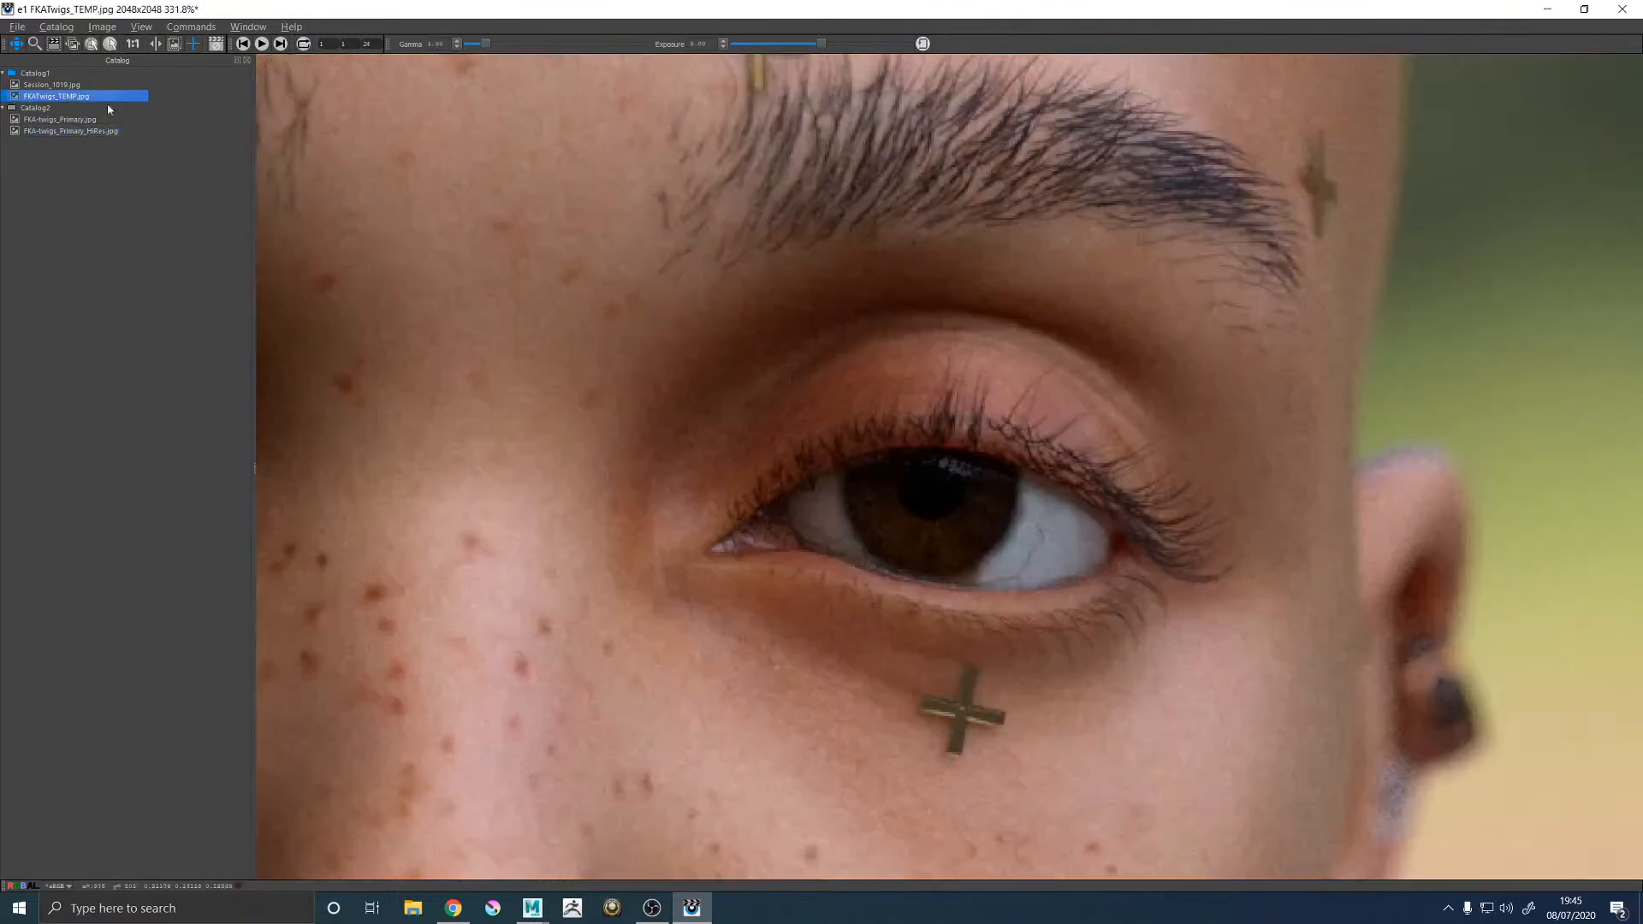
Compare the eyebrow above that eye between FKA-twigs_Primary_HiRes.jpg and FKATwigs_TEMP.jpg.
{"action": "left_click_drag", "start_coordinate": [749, 187], "coordinate": [737, 382]}
{"action": "left_click", "coordinate": [37, 131]}
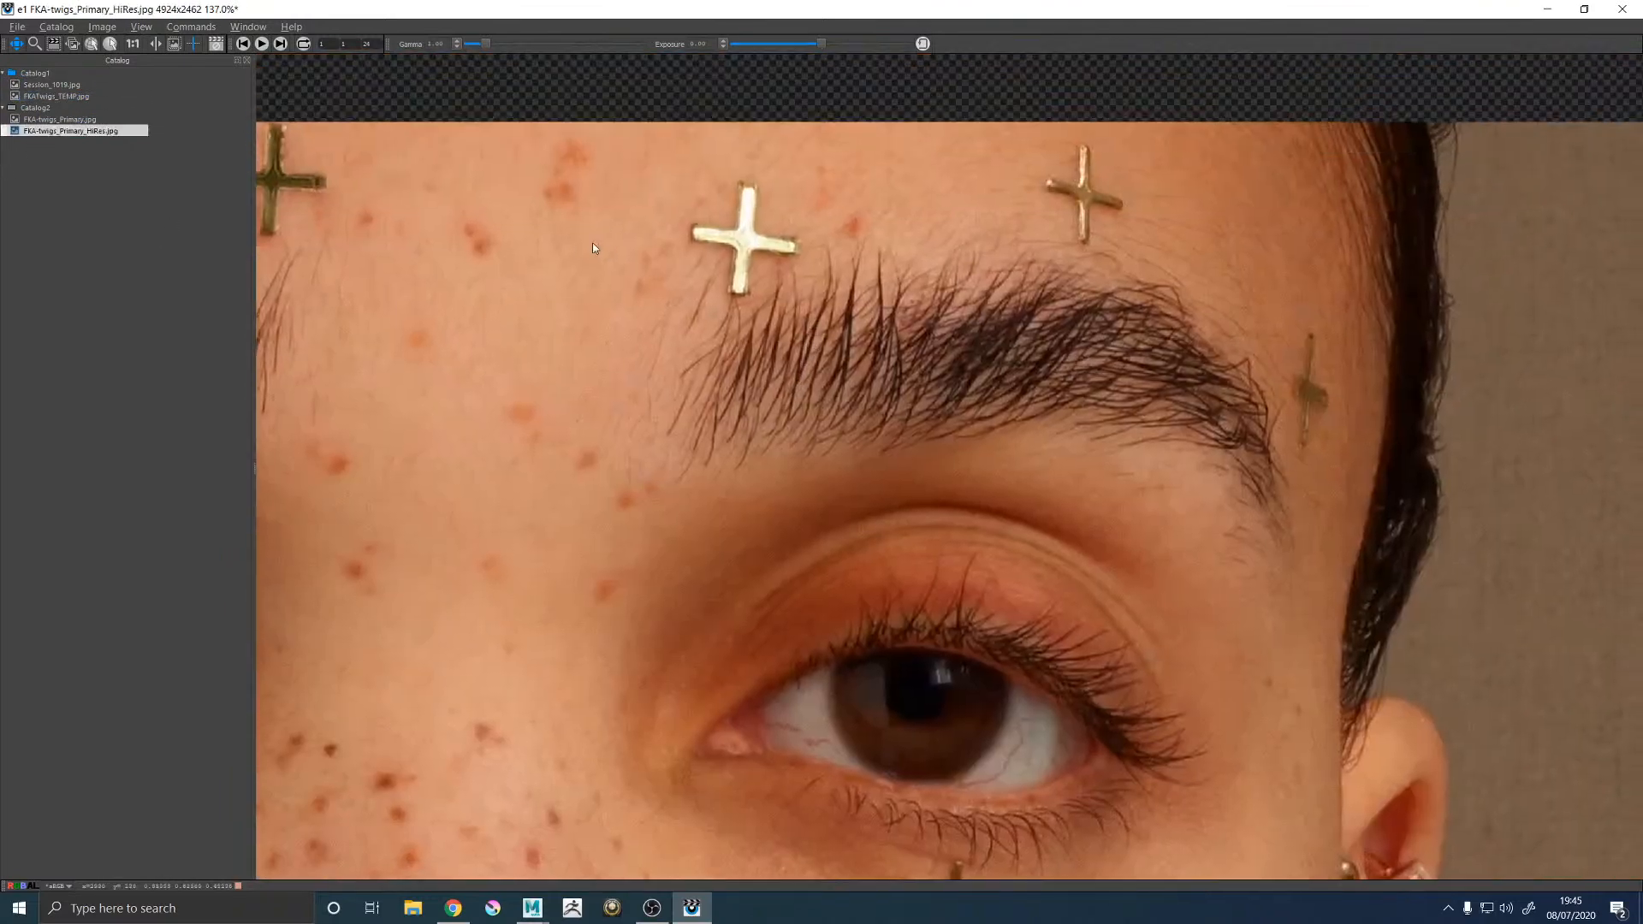
{"action": "left_click", "coordinate": [50, 97]}
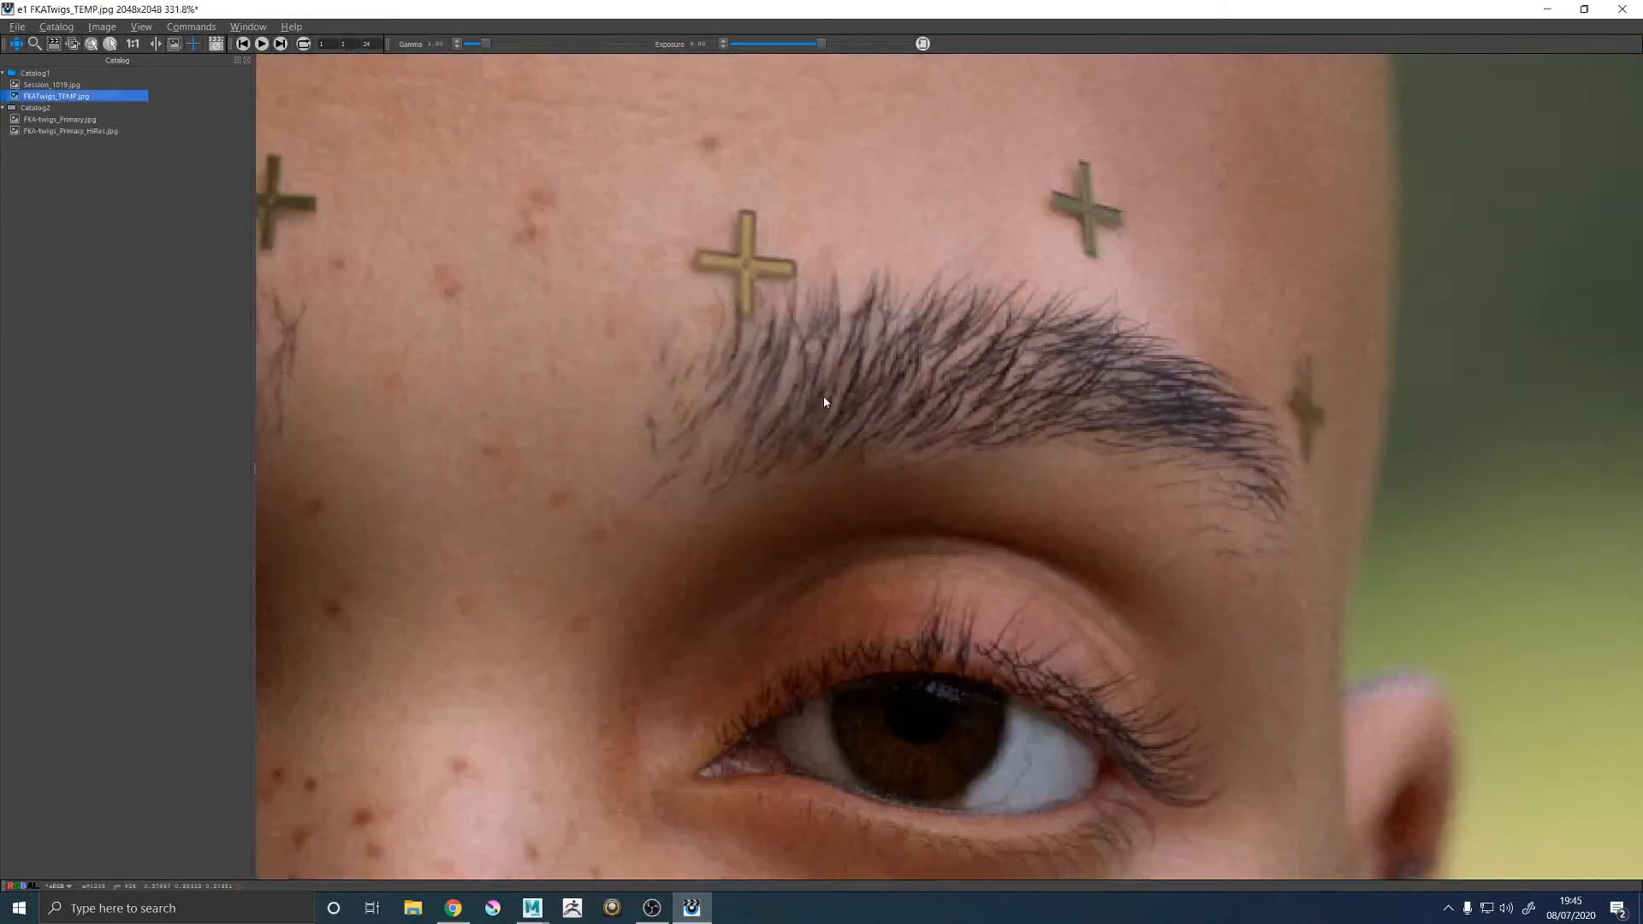
Examine the whole face and then both eyebrows of the render in FKATwigs_TEMP.jpg.
{"action": "right_click_drag", "start_coordinate": [1168, 396], "coordinate": [905, 364], "text": "alt"}
{"action": "middle_click_drag", "start_coordinate": [1051, 367], "coordinate": [977, 362], "text": "alt"}
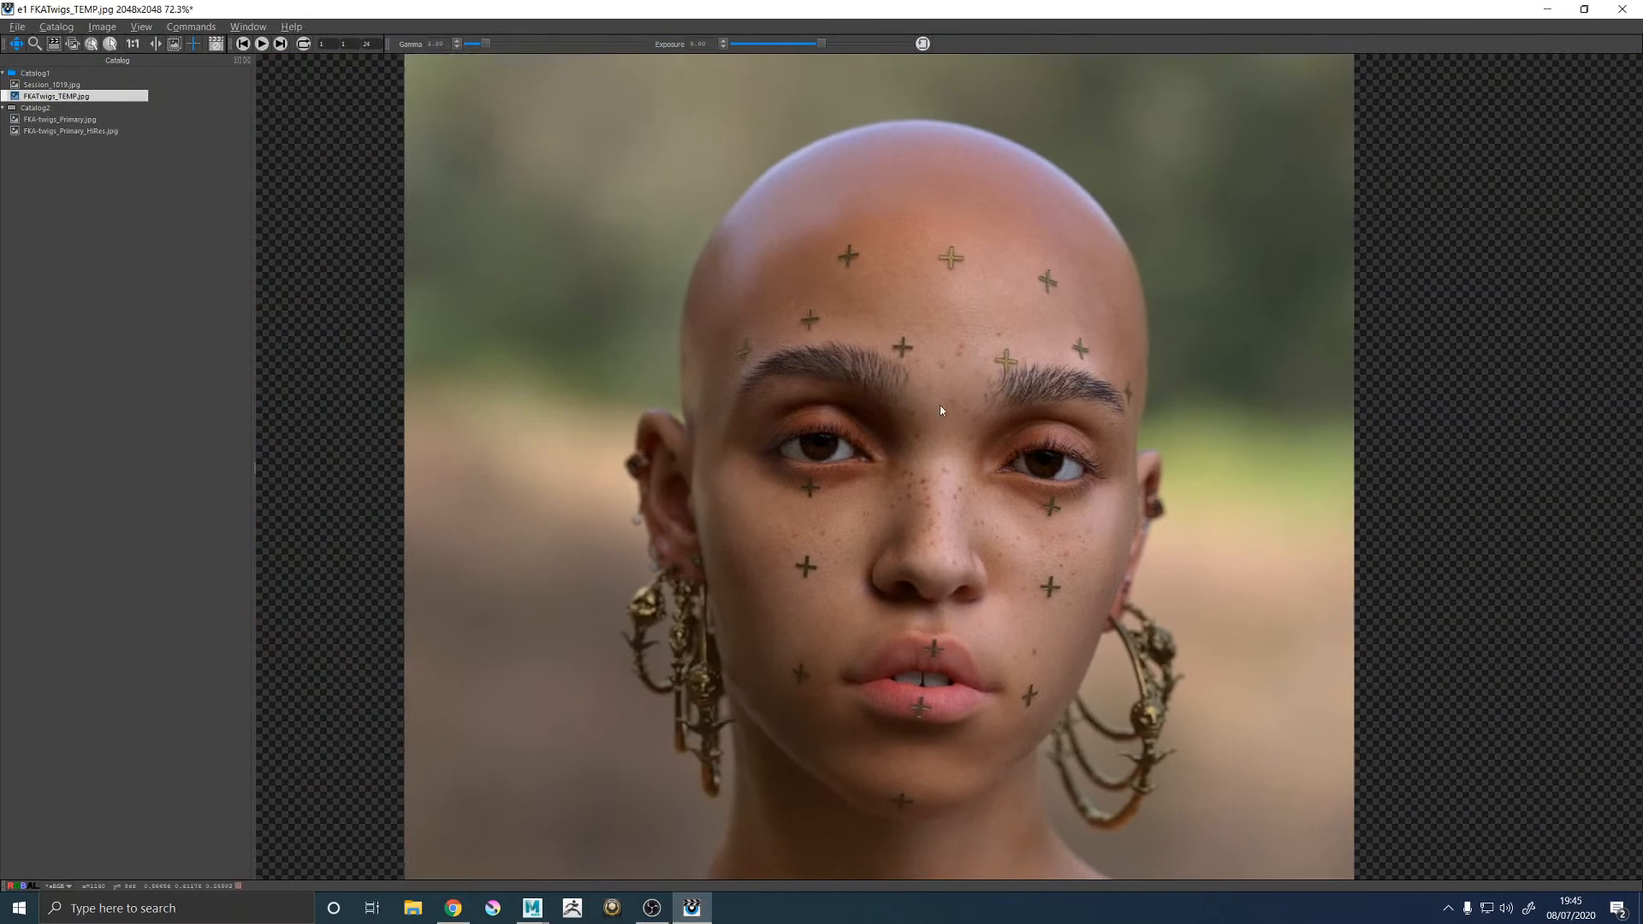
{"action": "scroll", "coordinate": [855, 369], "scroll_direction": "up", "scroll_amount": 4}
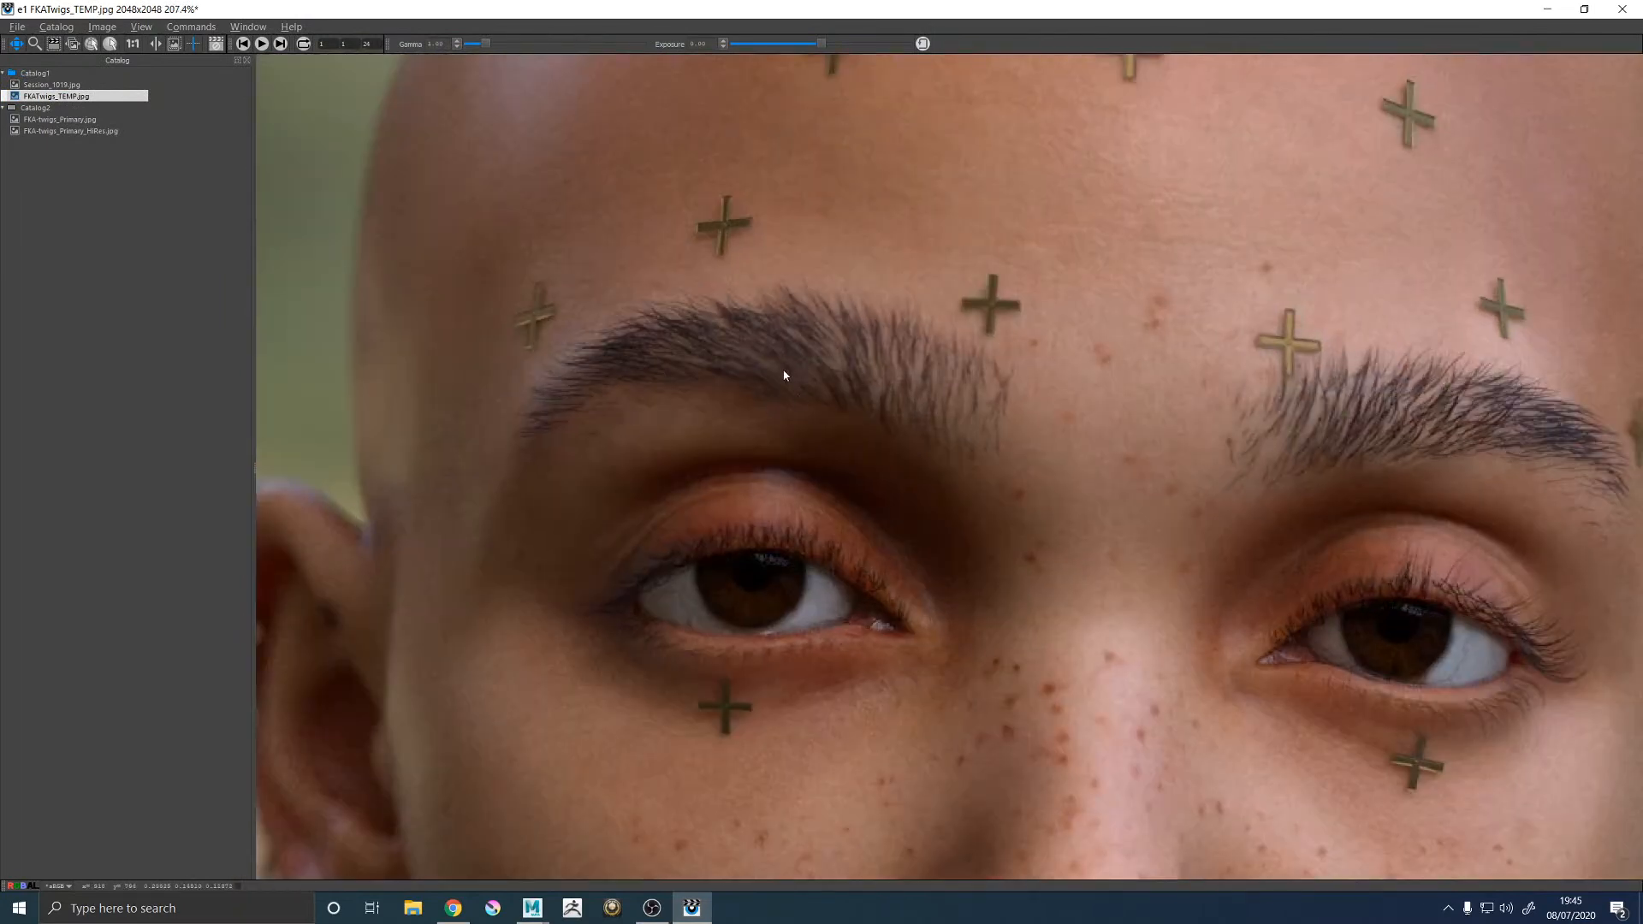
{"action": "scroll", "coordinate": [765, 376], "scroll_direction": "down", "scroll_amount": 1}
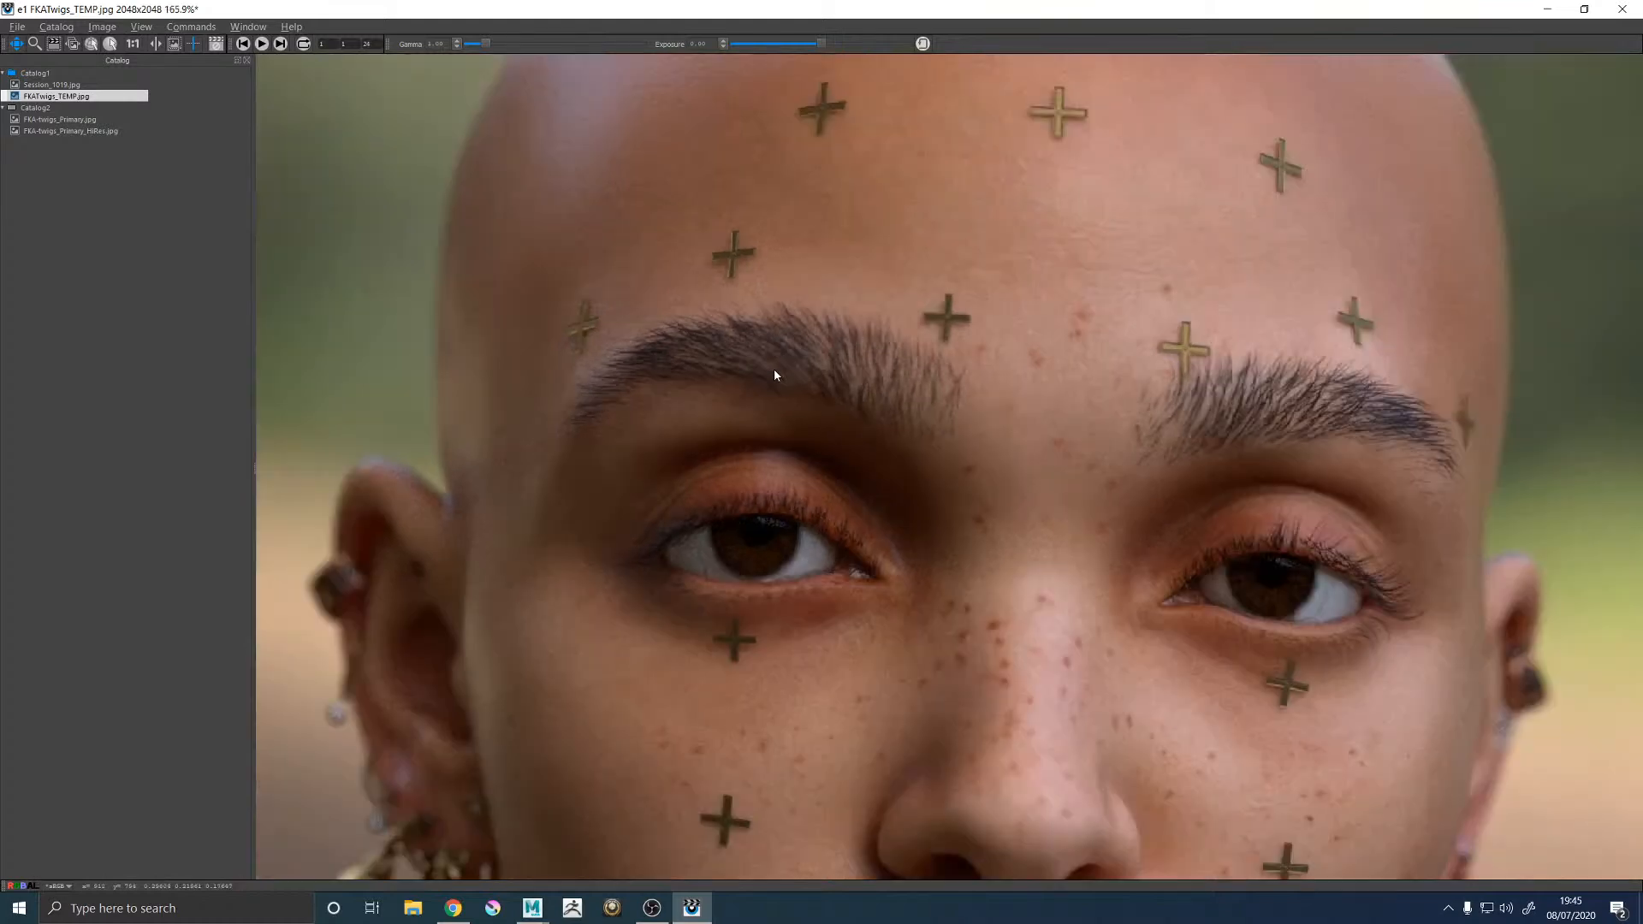
{"action": "scroll", "coordinate": [782, 611], "scroll_direction": "up", "scroll_amount": 6}
{"action": "scroll", "coordinate": [776, 550], "scroll_direction": "down", "scroll_amount": 6}
{"action": "scroll", "coordinate": [1026, 547], "scroll_direction": "down", "scroll_amount": 1}
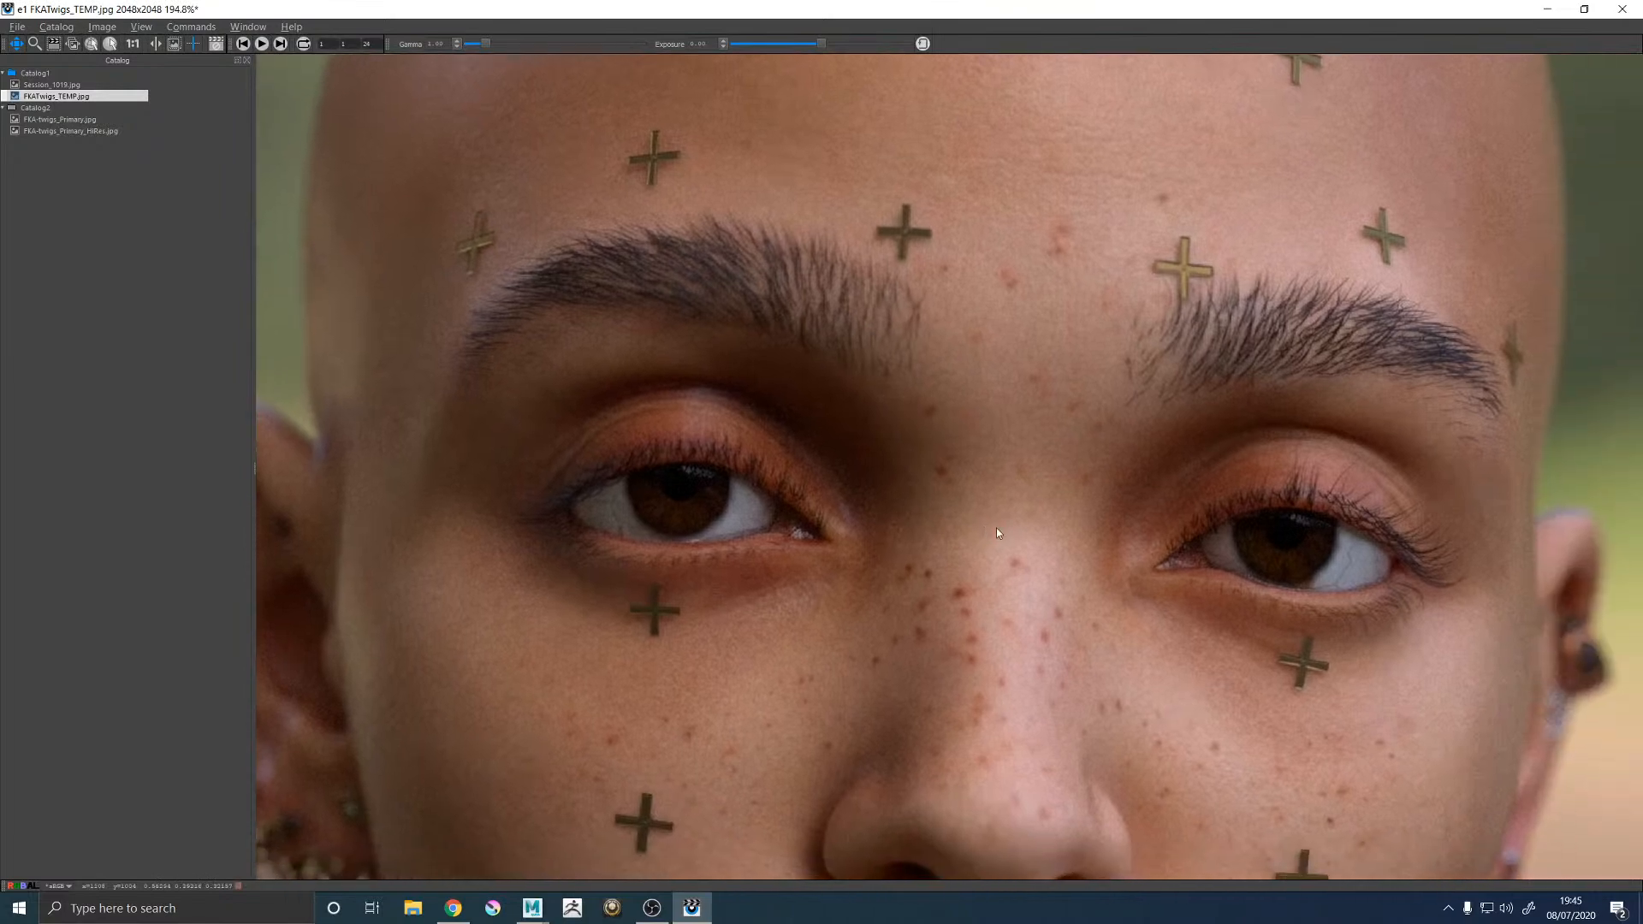
Inspect the iris, lashes and inner corner of the eye on the render's left side, then review the whole face.
{"action": "scroll", "coordinate": [616, 565], "scroll_direction": "up", "scroll_amount": 5}
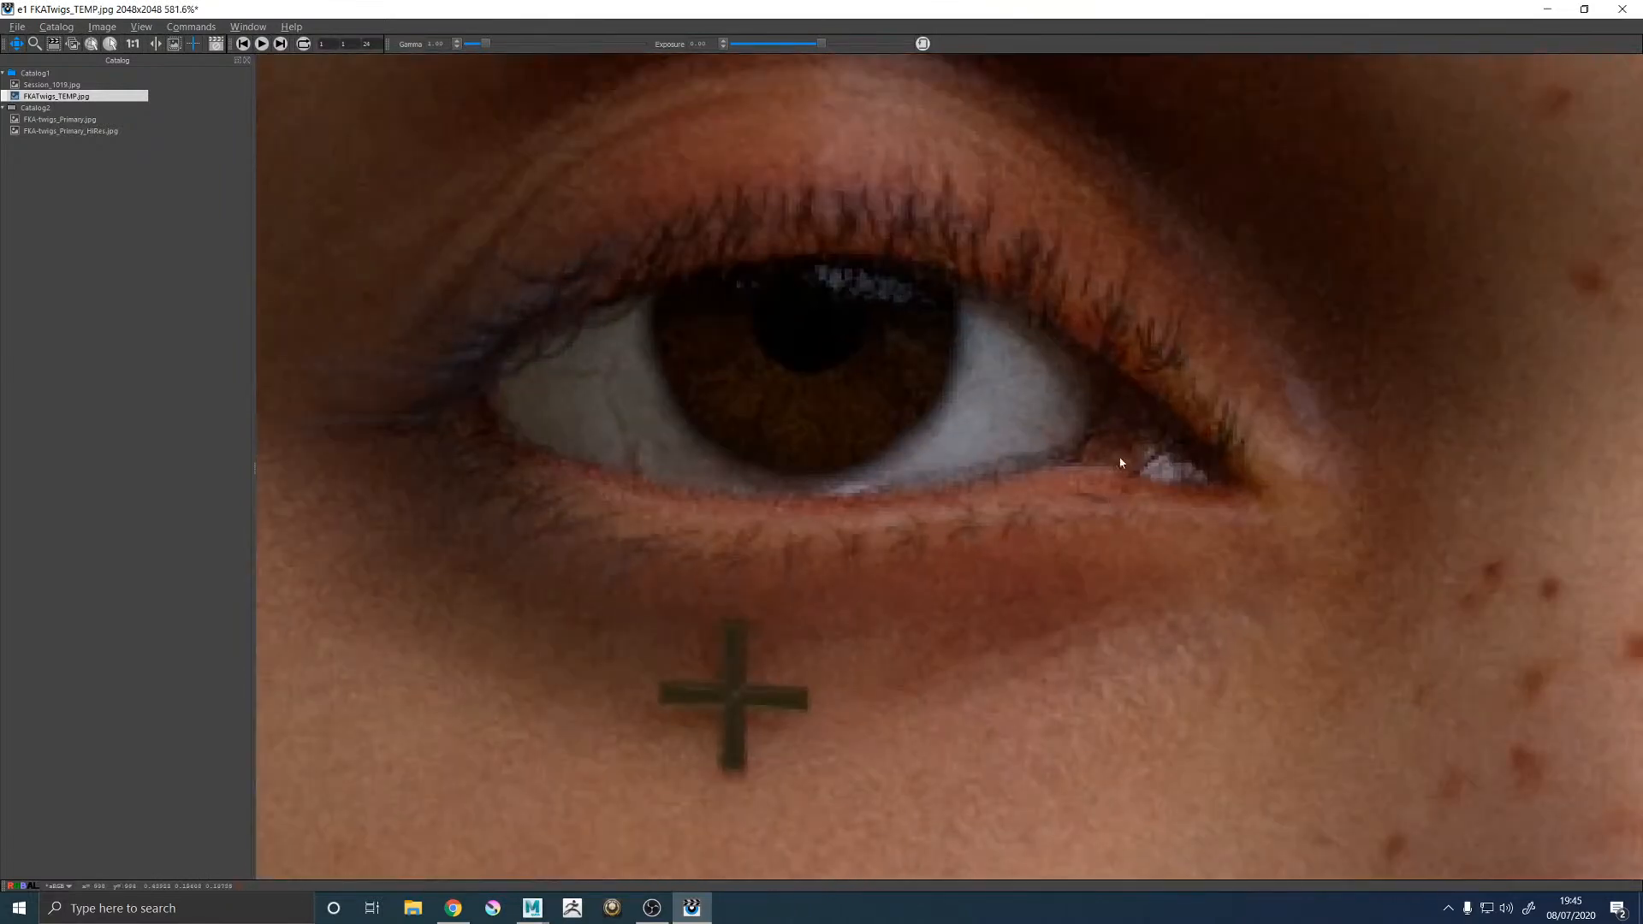
{"action": "scroll", "coordinate": [965, 539], "scroll_direction": "down", "scroll_amount": 10}
{"action": "left_click_drag", "start_coordinate": [1527, 592], "coordinate": [1158, 542]}
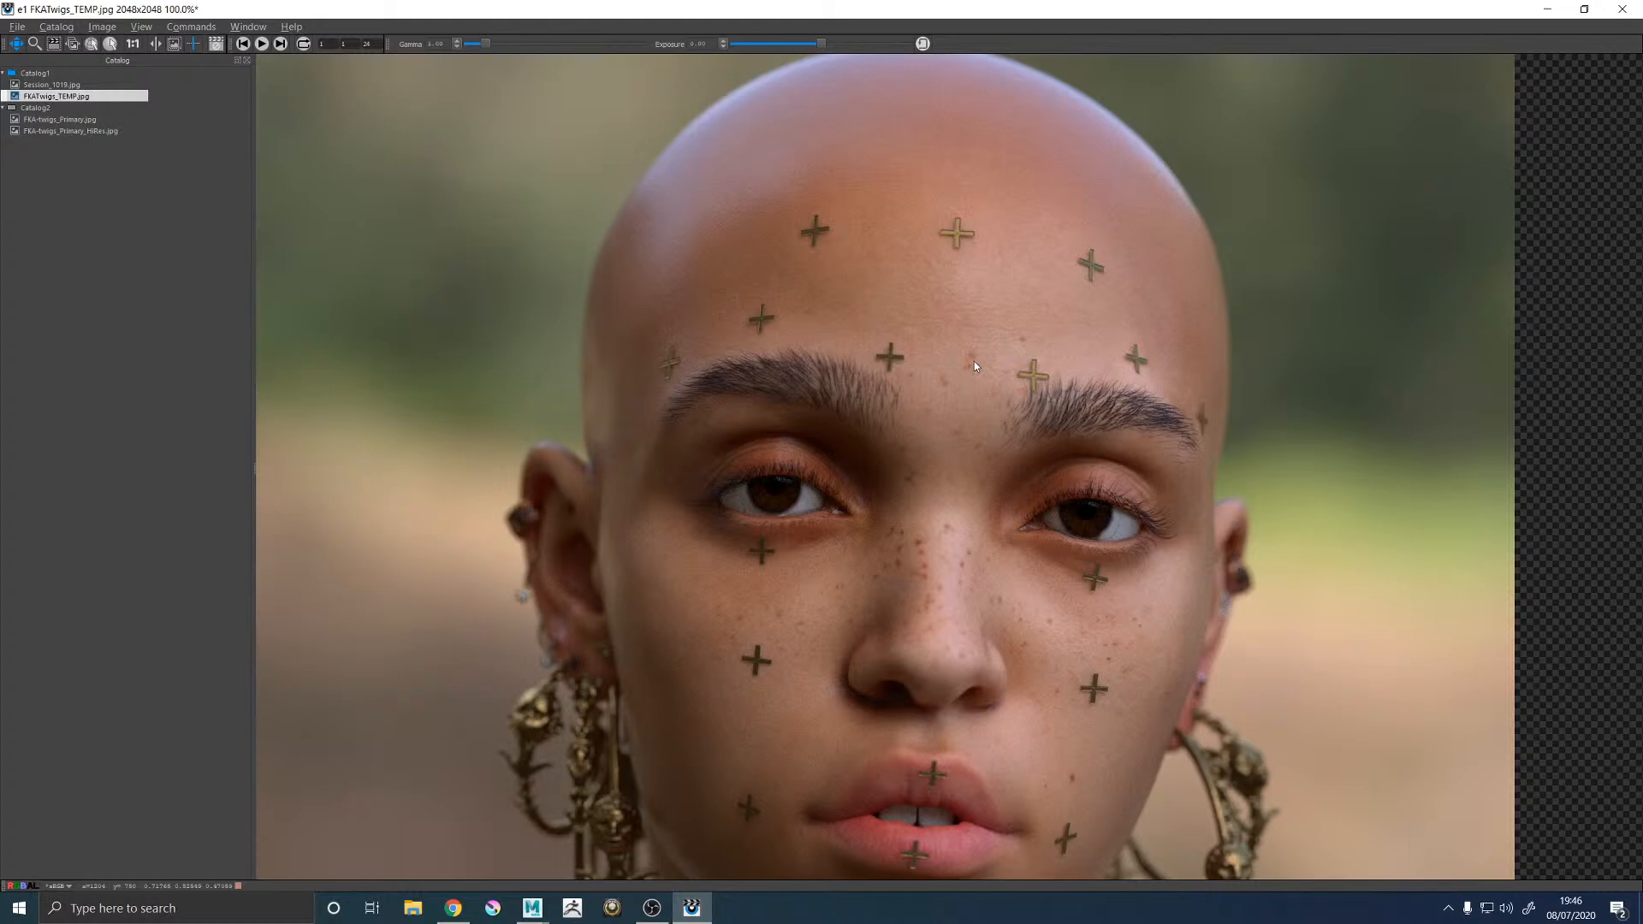
Examine the bald scalp and the rim light along its edge in FKATwigs_TEMP.jpg.
{"action": "scroll", "coordinate": [1169, 260], "scroll_direction": "down", "scroll_amount": 3}
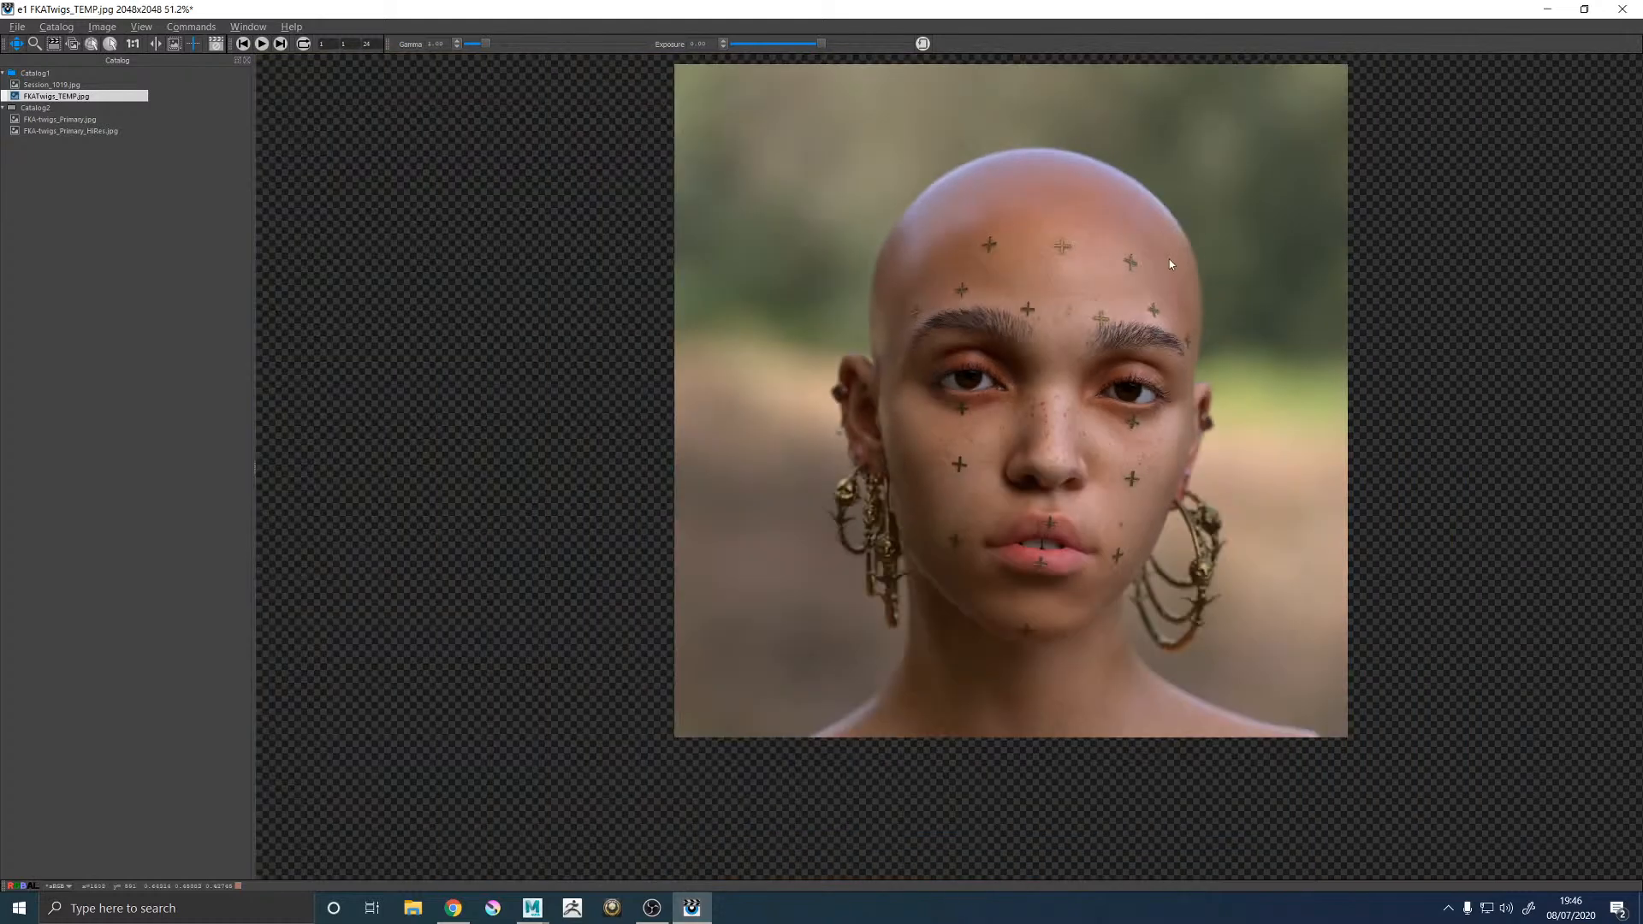
{"action": "scroll", "coordinate": [925, 233], "scroll_direction": "up", "scroll_amount": 5}
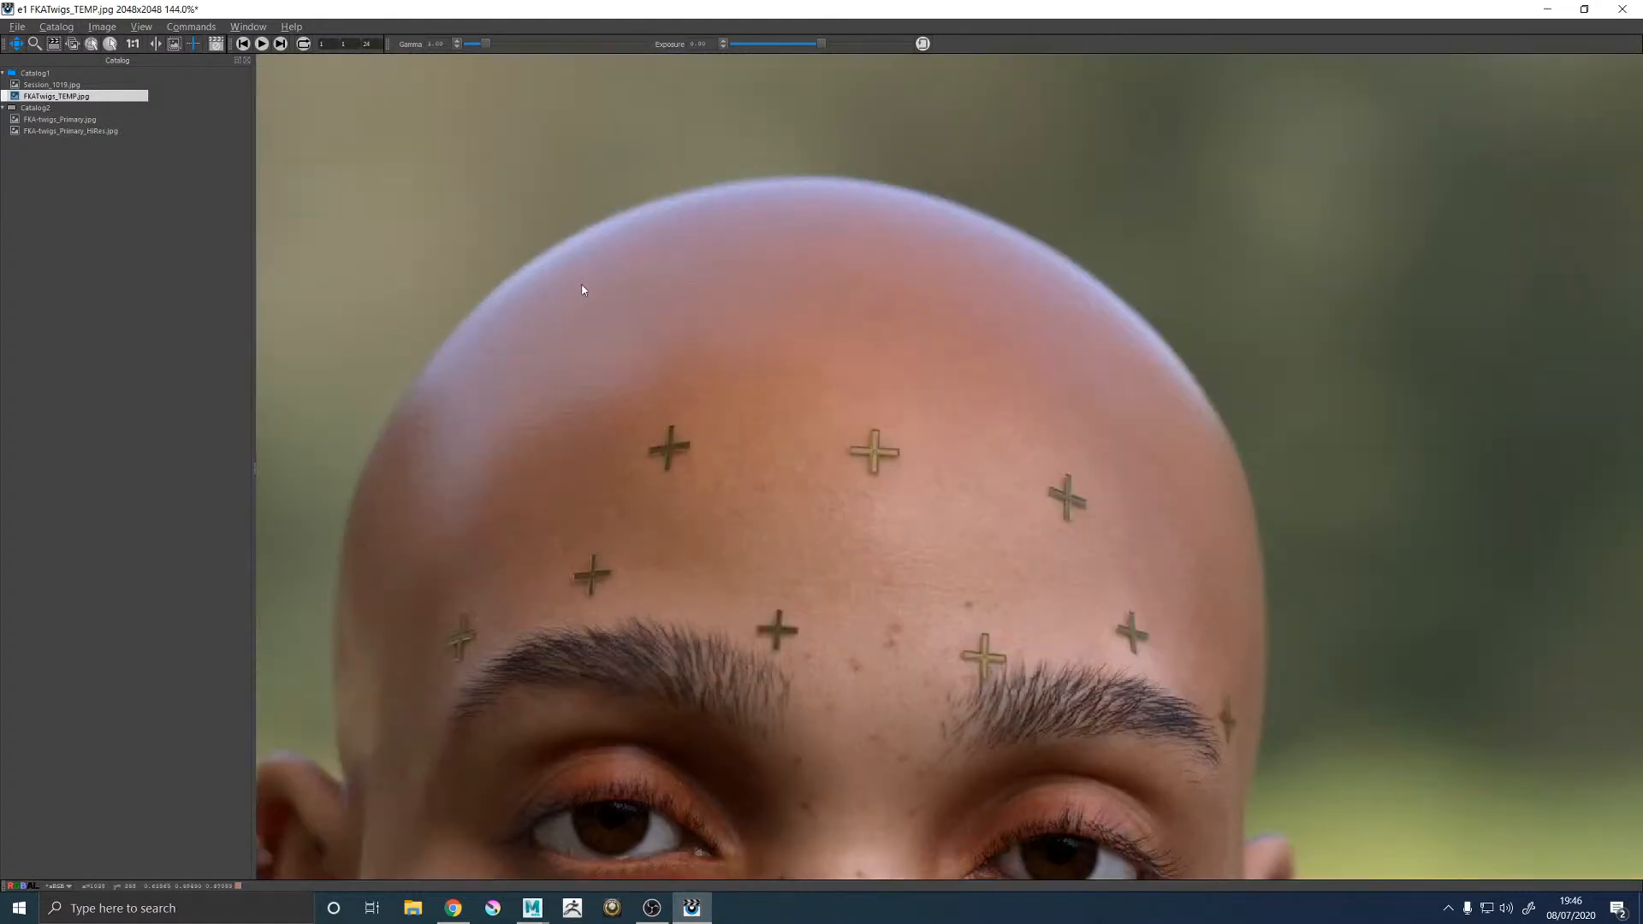
{"action": "scroll", "coordinate": [622, 275], "scroll_direction": "down", "scroll_amount": 5}
{"action": "scroll", "coordinate": [548, 277], "scroll_direction": "up", "scroll_amount": 4}
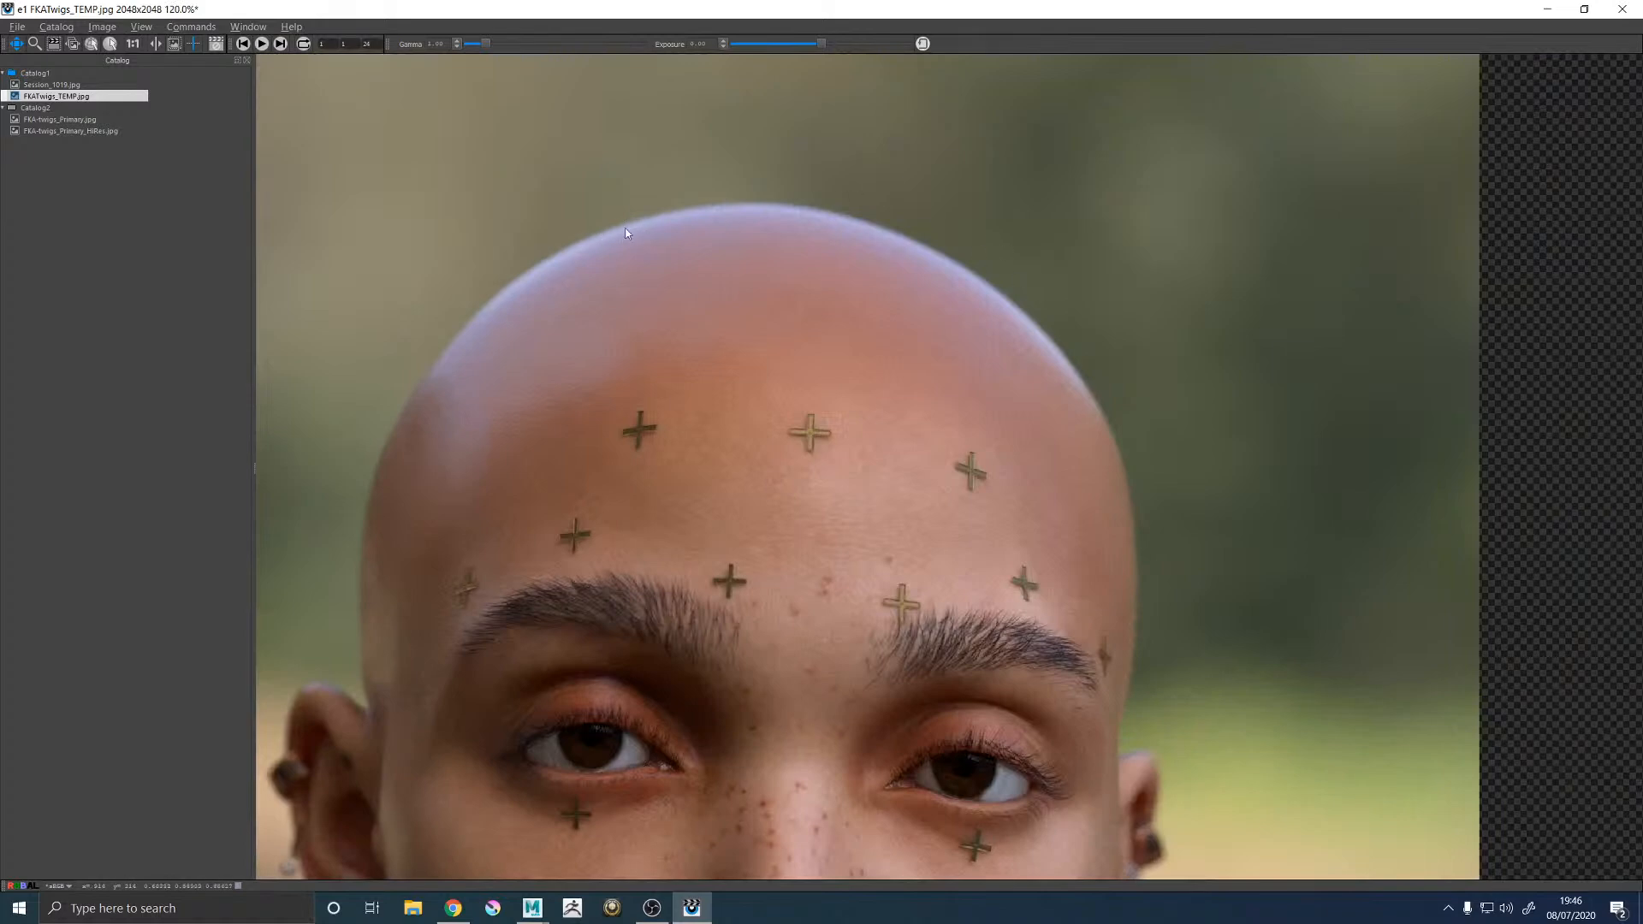
Examine the whole face and the tracking markers of the render in FKATwigs_TEMP.jpg.
{"action": "scroll", "coordinate": [881, 260], "scroll_direction": "down", "scroll_amount": 5}
{"action": "scroll", "coordinate": [864, 359], "scroll_direction": "up", "scroll_amount": 3}
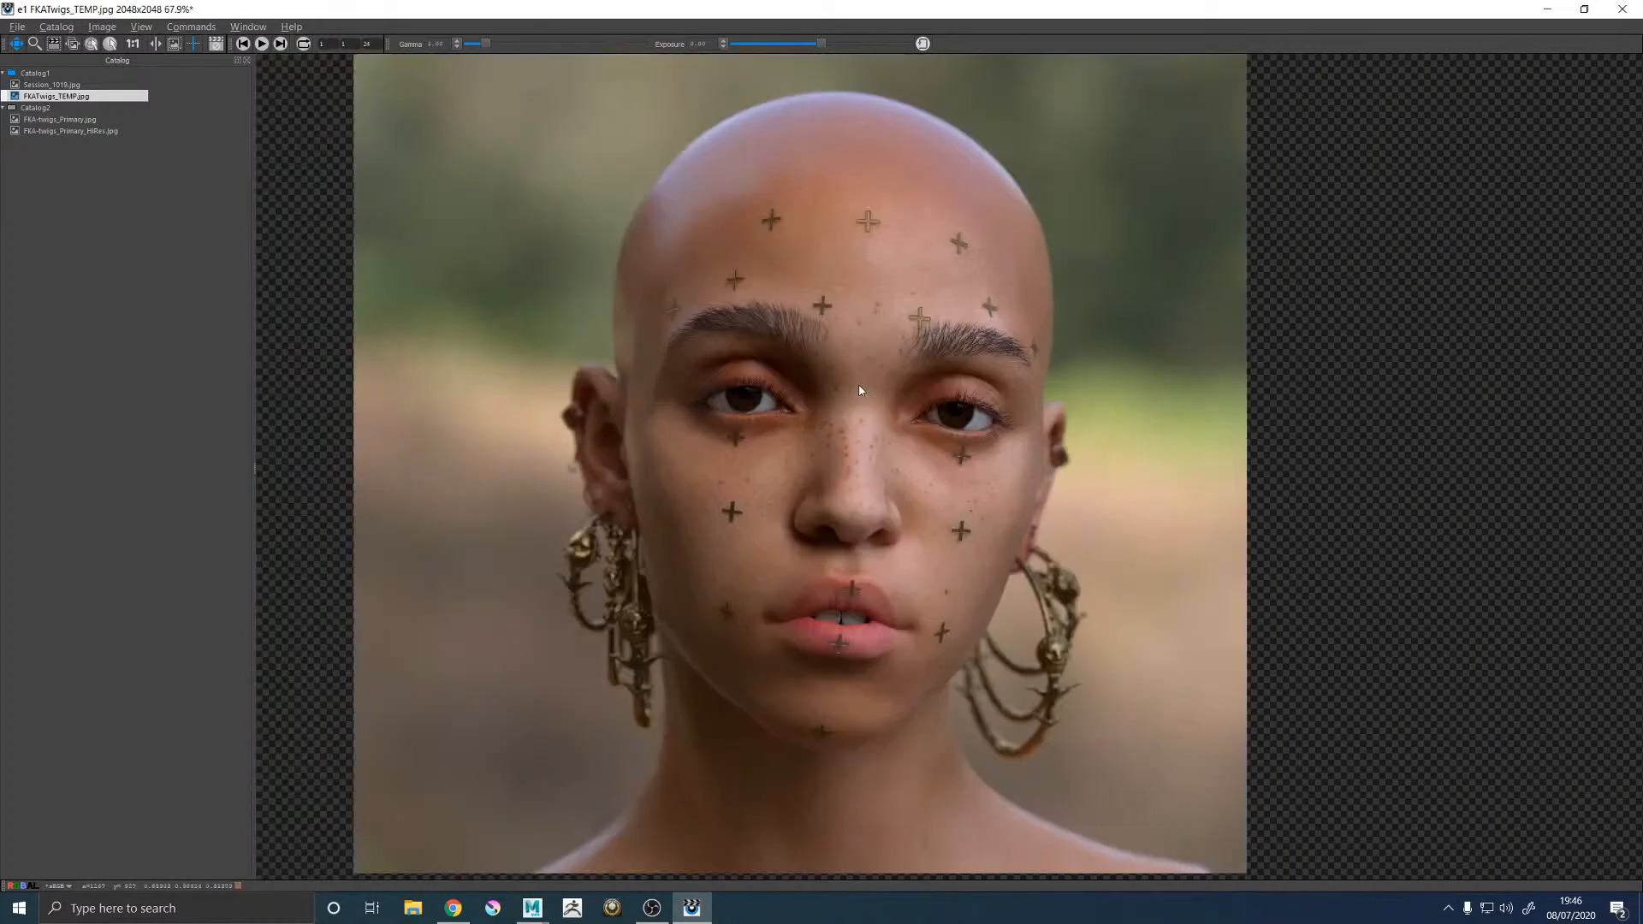
{"action": "scroll", "coordinate": [843, 397], "scroll_direction": "up", "scroll_amount": 2}
{"action": "left_click_drag", "start_coordinate": [839, 399], "coordinate": [835, 349]}
{"action": "scroll", "coordinate": [843, 214], "scroll_direction": "down", "scroll_amount": 3}
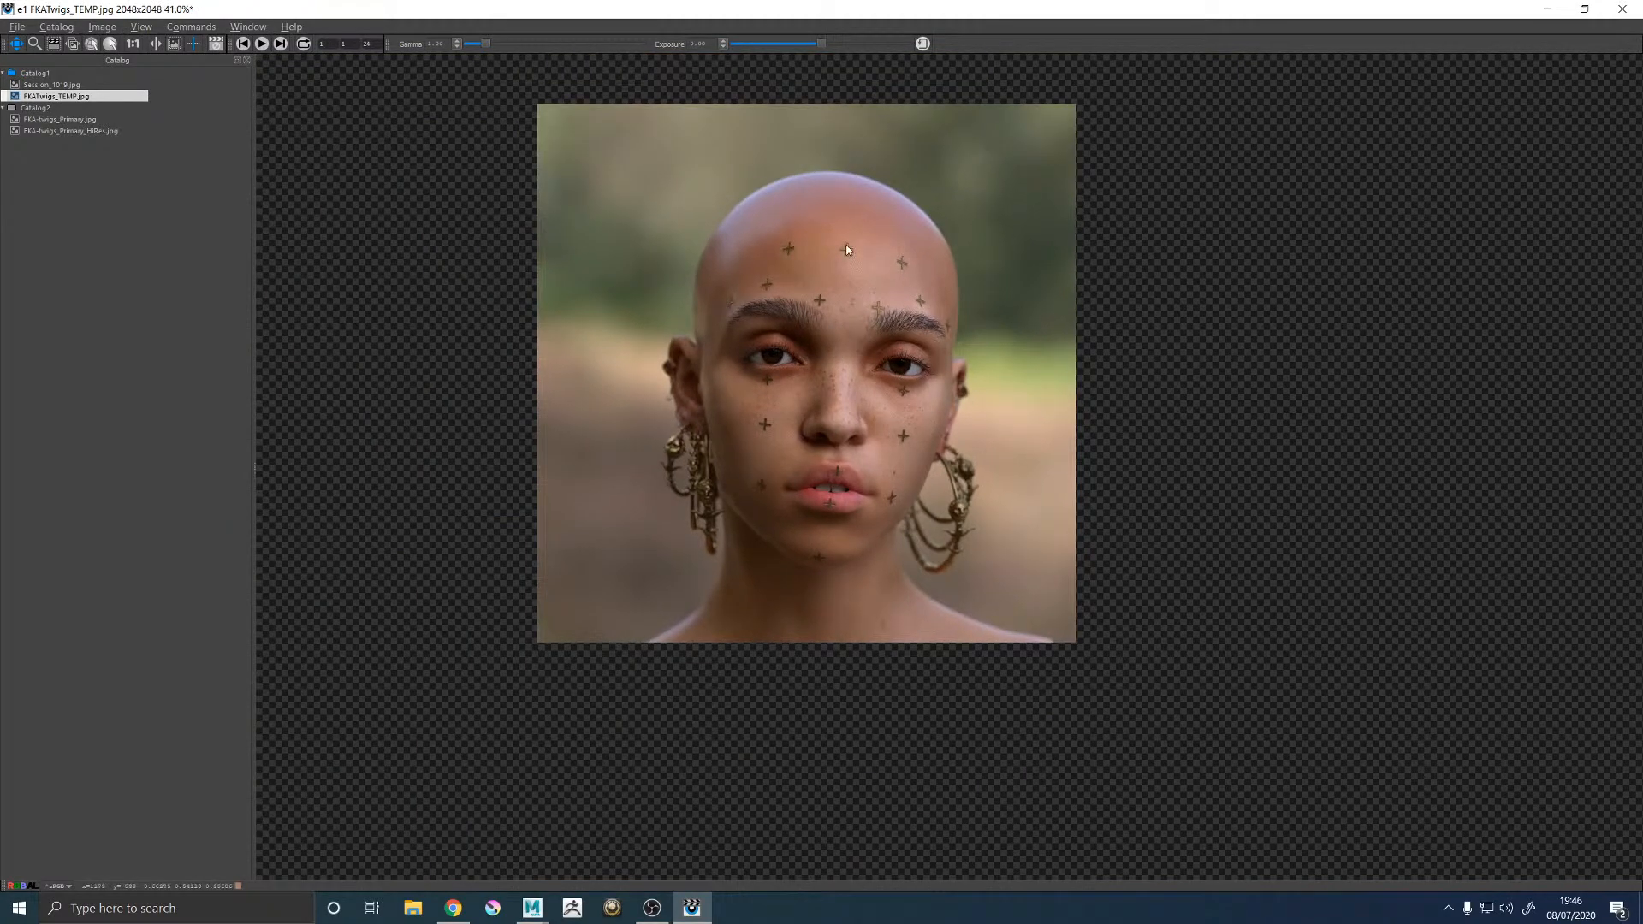
Switch to Maya, select the furEyelashes_01_DESC description and display its guides around the eye.
{"action": "left_click", "coordinate": [1547, 9]}
{"action": "scroll", "coordinate": [860, 396], "scroll_direction": "up", "scroll_amount": 1}
{"action": "right_click_drag", "start_coordinate": [860, 395], "coordinate": [659, 342], "text": "alt"}
{"action": "mouse_move", "coordinate": [659, 342]}
{"action": "left_mouse_down", "text": "alt"}
{"action": "mouse_move", "coordinate": [514, 342]}
{"action": "mouse_move", "coordinate": [685, 360]}
{"action": "left_mouse_up", "text": "alt"}
{"action": "right_click_drag", "start_coordinate": [735, 402], "coordinate": [1009, 533], "text": "alt"}
{"action": "middle_click_drag", "start_coordinate": [1010, 528], "coordinate": [821, 583], "text": "alt"}
{"action": "right_click_drag", "start_coordinate": [821, 583], "coordinate": [1038, 552], "text": "alt"}
{"action": "middle_click_drag", "start_coordinate": [783, 449], "coordinate": [812, 382], "text": "alt"}
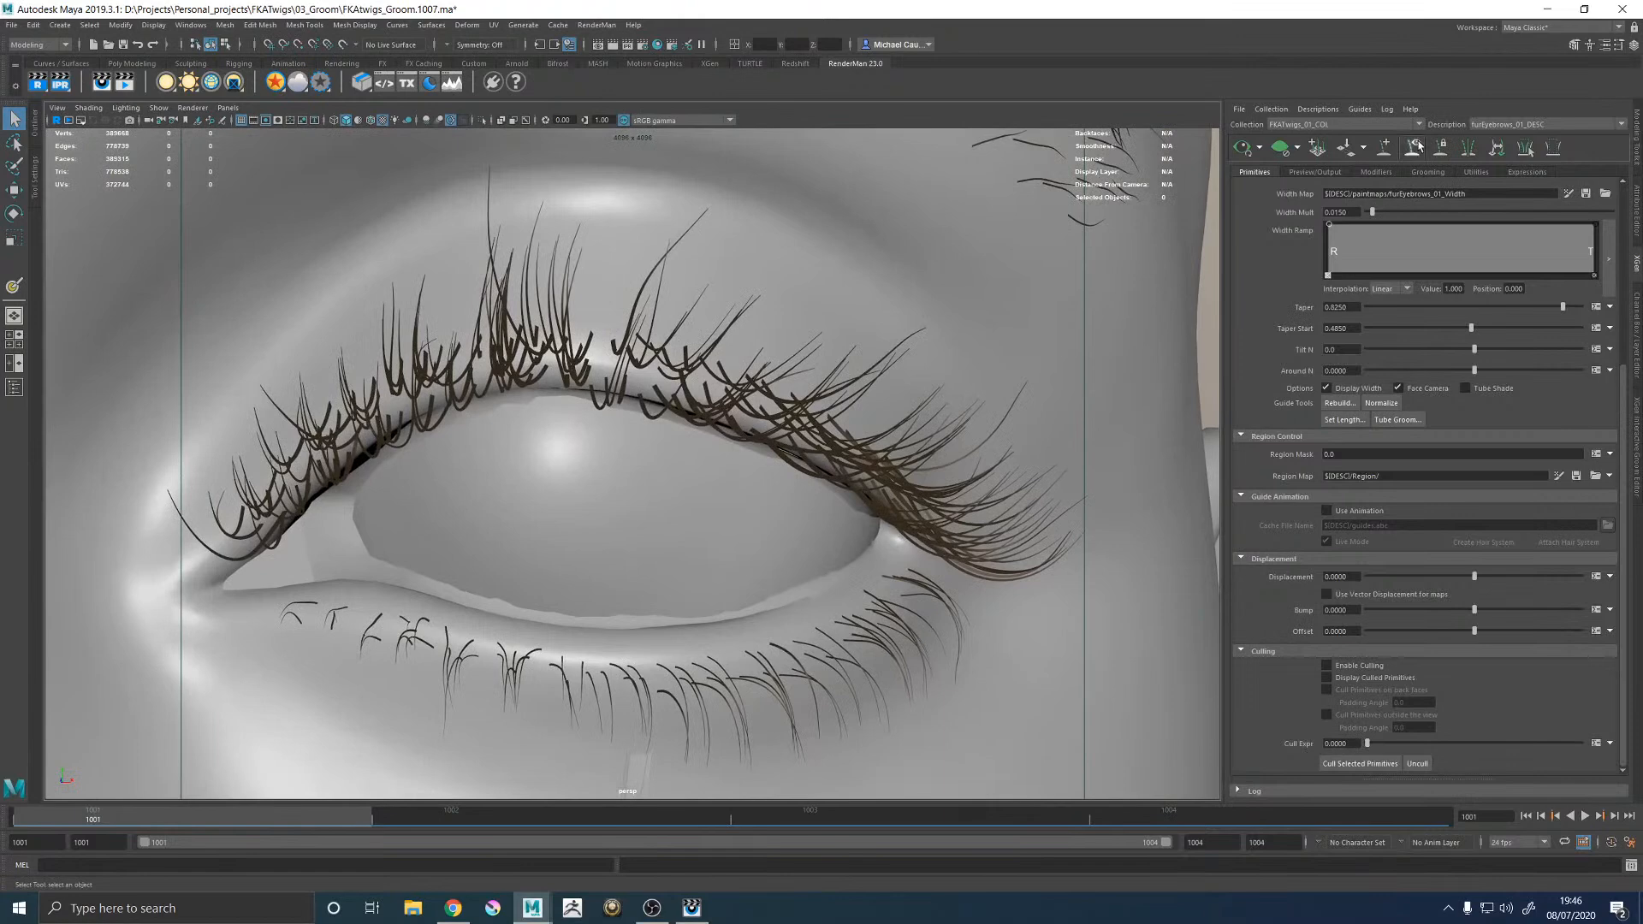
{"action": "left_click", "coordinate": [1493, 124]}
{"action": "left_click", "coordinate": [1489, 146]}
{"action": "left_click", "coordinate": [1413, 149]}
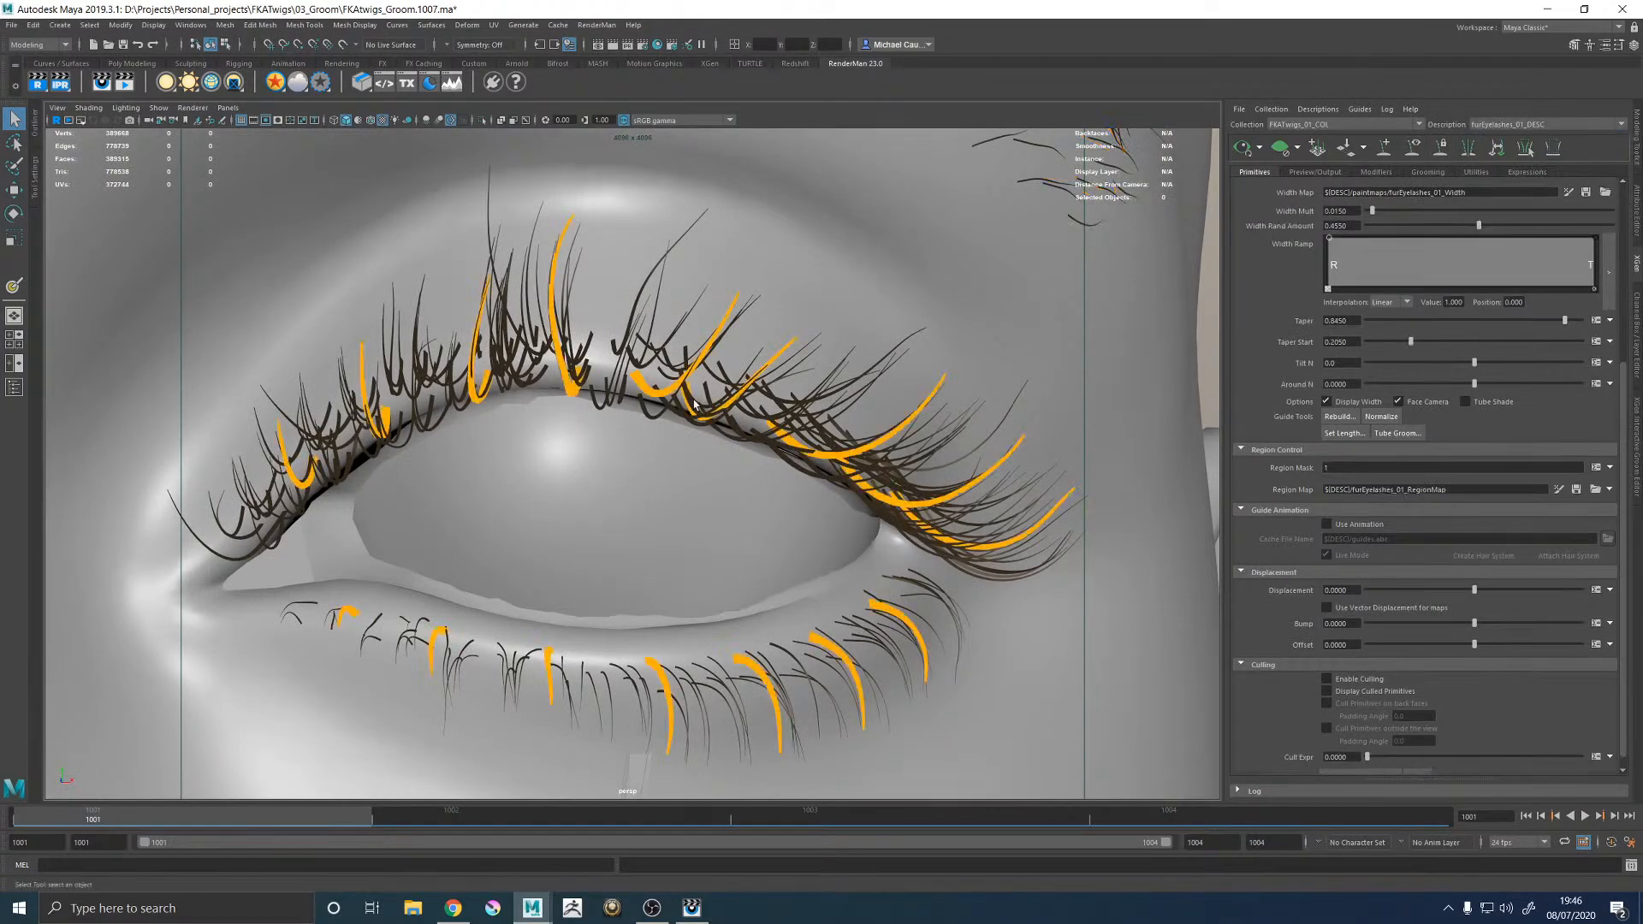
Start a new map for the eyelashes' density mask and name it furEyelashes_01_MASK.
{"action": "right_click_drag", "start_coordinate": [663, 370], "coordinate": [599, 375], "text": "alt"}
{"action": "left_click_drag", "start_coordinate": [698, 375], "coordinate": [663, 376], "text": "alt"}
{"action": "right_click_drag", "start_coordinate": [661, 377], "coordinate": [828, 418], "text": "alt"}
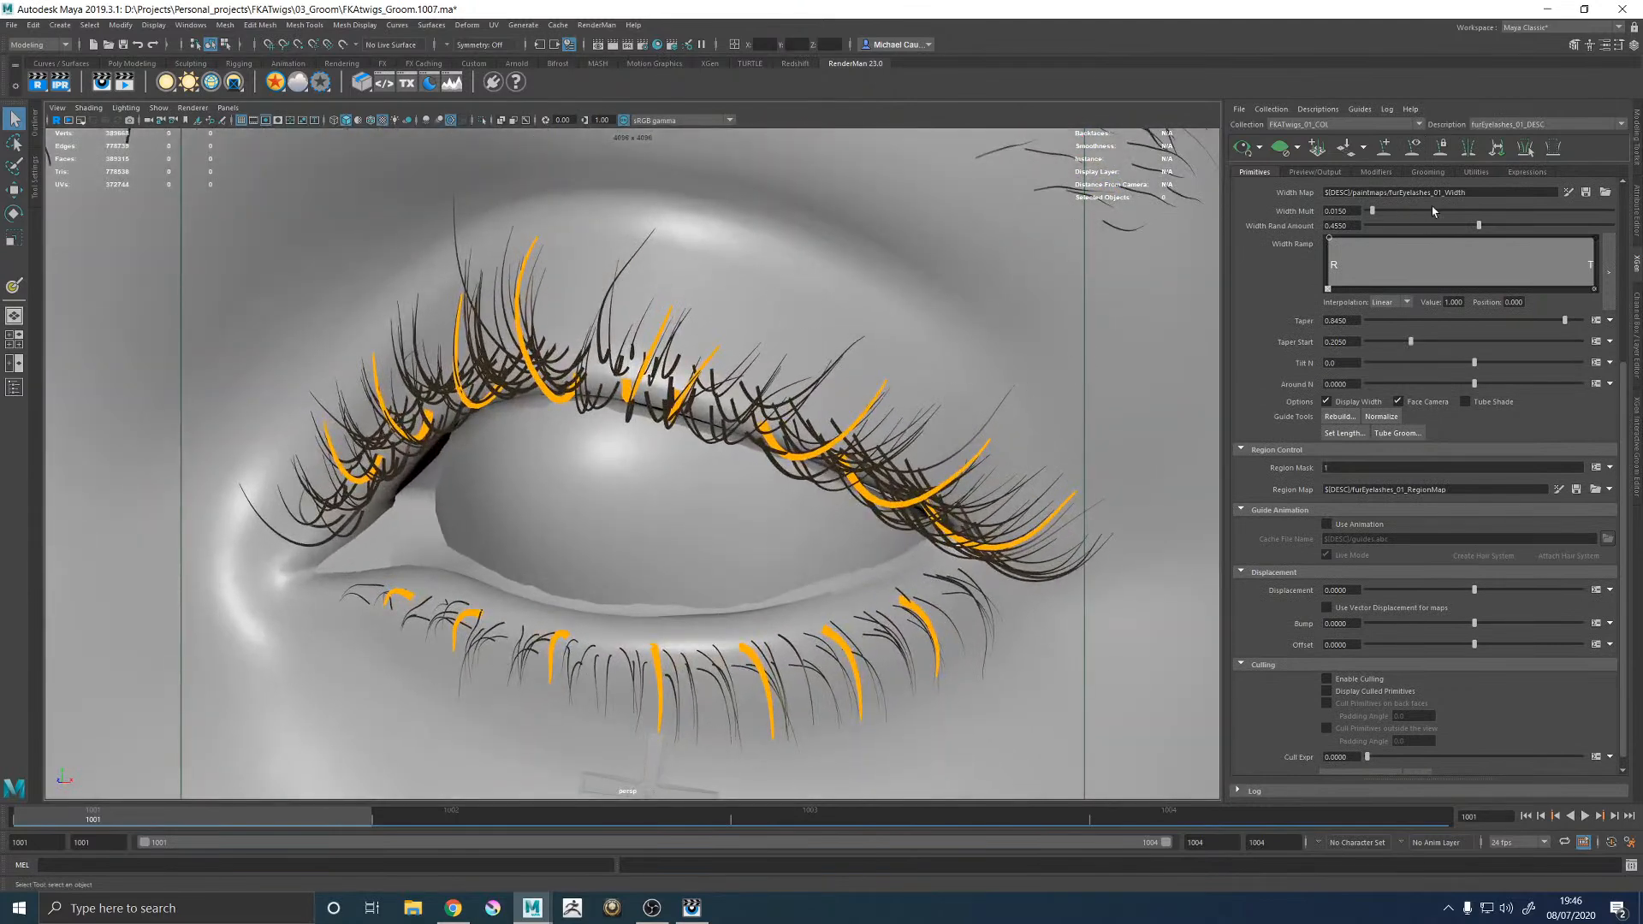
{"action": "scroll", "coordinate": [1333, 202], "scroll_direction": "up", "scroll_amount": 5}
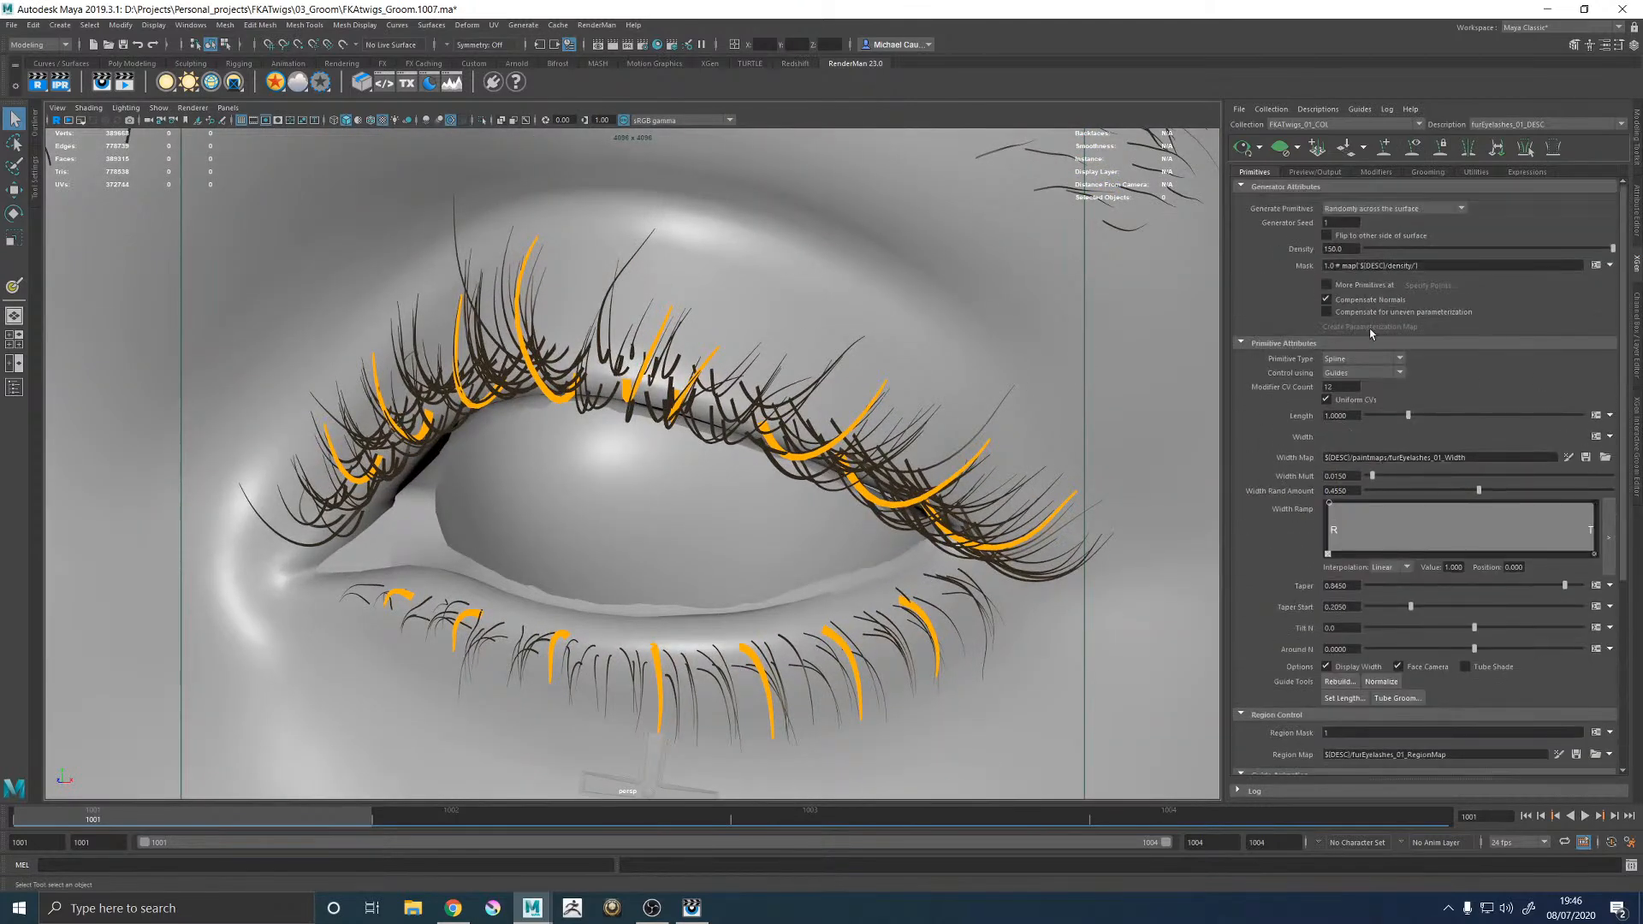
{"action": "left_click", "coordinate": [1610, 265]}
{"action": "left_click", "coordinate": [1566, 280]}
{"action": "double_click", "coordinate": [789, 416]}
{"action": "type", "text": "furEyelashes_01_MASK"}
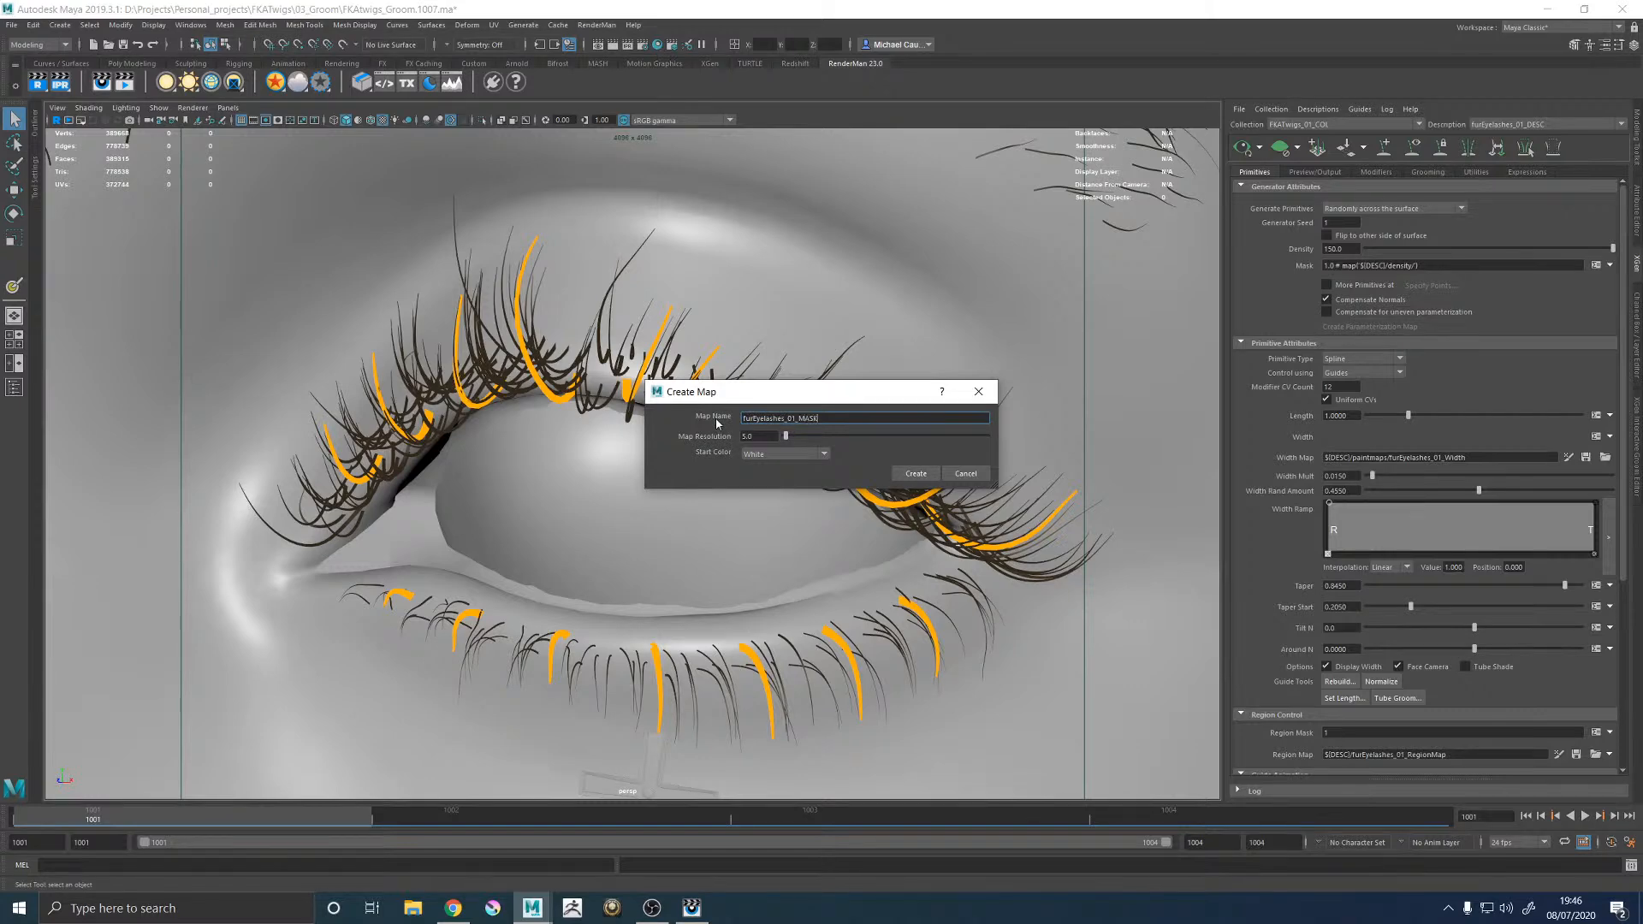
Set the mask map's resolution to 20 and its start color to black, and create it.
{"action": "left_click_drag", "start_coordinate": [764, 436], "coordinate": [737, 438]}
{"action": "type", "text": "20"}
{"action": "left_click", "coordinate": [756, 454]}
{"action": "left_click", "coordinate": [761, 485]}
{"action": "left_click", "coordinate": [914, 475]}
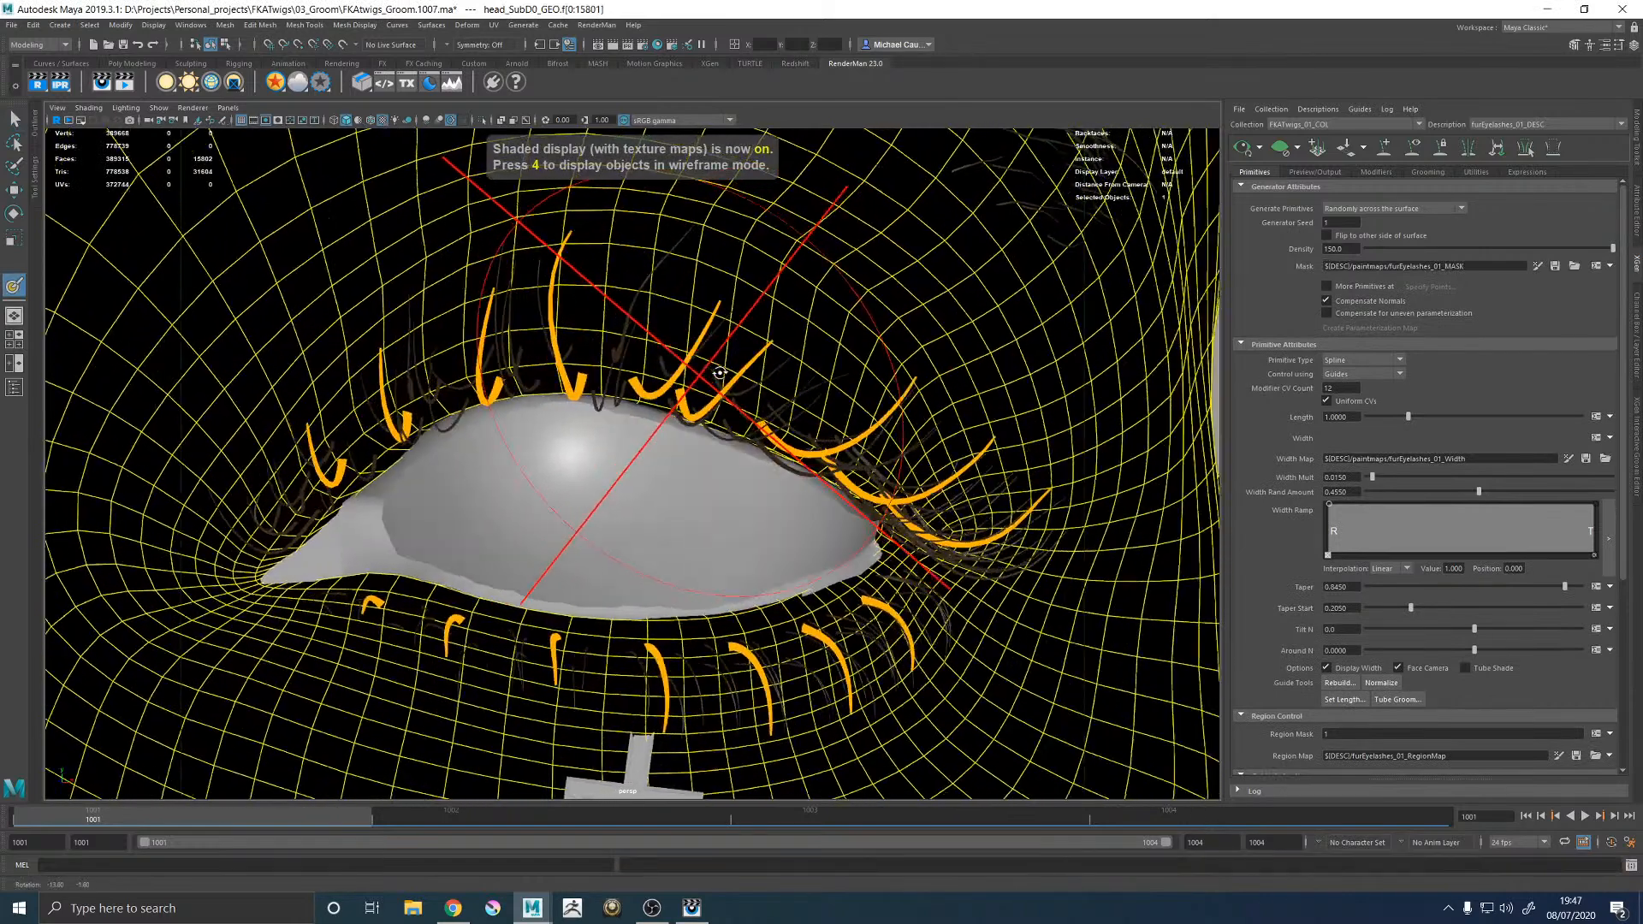
Clear the XGen preview of the eyelash hairs around the eye.
{"action": "mouse_move", "coordinate": [719, 373]}
{"action": "left_mouse_down", "text": "alt"}
{"action": "mouse_move", "coordinate": [743, 373]}
{"action": "mouse_move", "coordinate": [710, 380]}
{"action": "left_mouse_up", "text": "alt"}
{"action": "left_click", "coordinate": [1281, 150]}
{"action": "left_click", "coordinate": [1260, 154]}
{"action": "left_click", "coordinate": [1309, 163]}
{"action": "mouse_move", "coordinate": [637, 340]}
{"action": "left_mouse_down", "text": "alt"}
{"action": "mouse_move", "coordinate": [537, 320]}
{"action": "mouse_move", "coordinate": [433, 360]}
{"action": "mouse_move", "coordinate": [702, 368]}
{"action": "left_mouse_up", "text": "alt"}
{"action": "right_click_drag", "start_coordinate": [701, 367], "coordinate": [795, 376], "text": "alt"}
{"action": "left_click_drag", "start_coordinate": [798, 373], "coordinate": [323, 459], "text": "alt"}
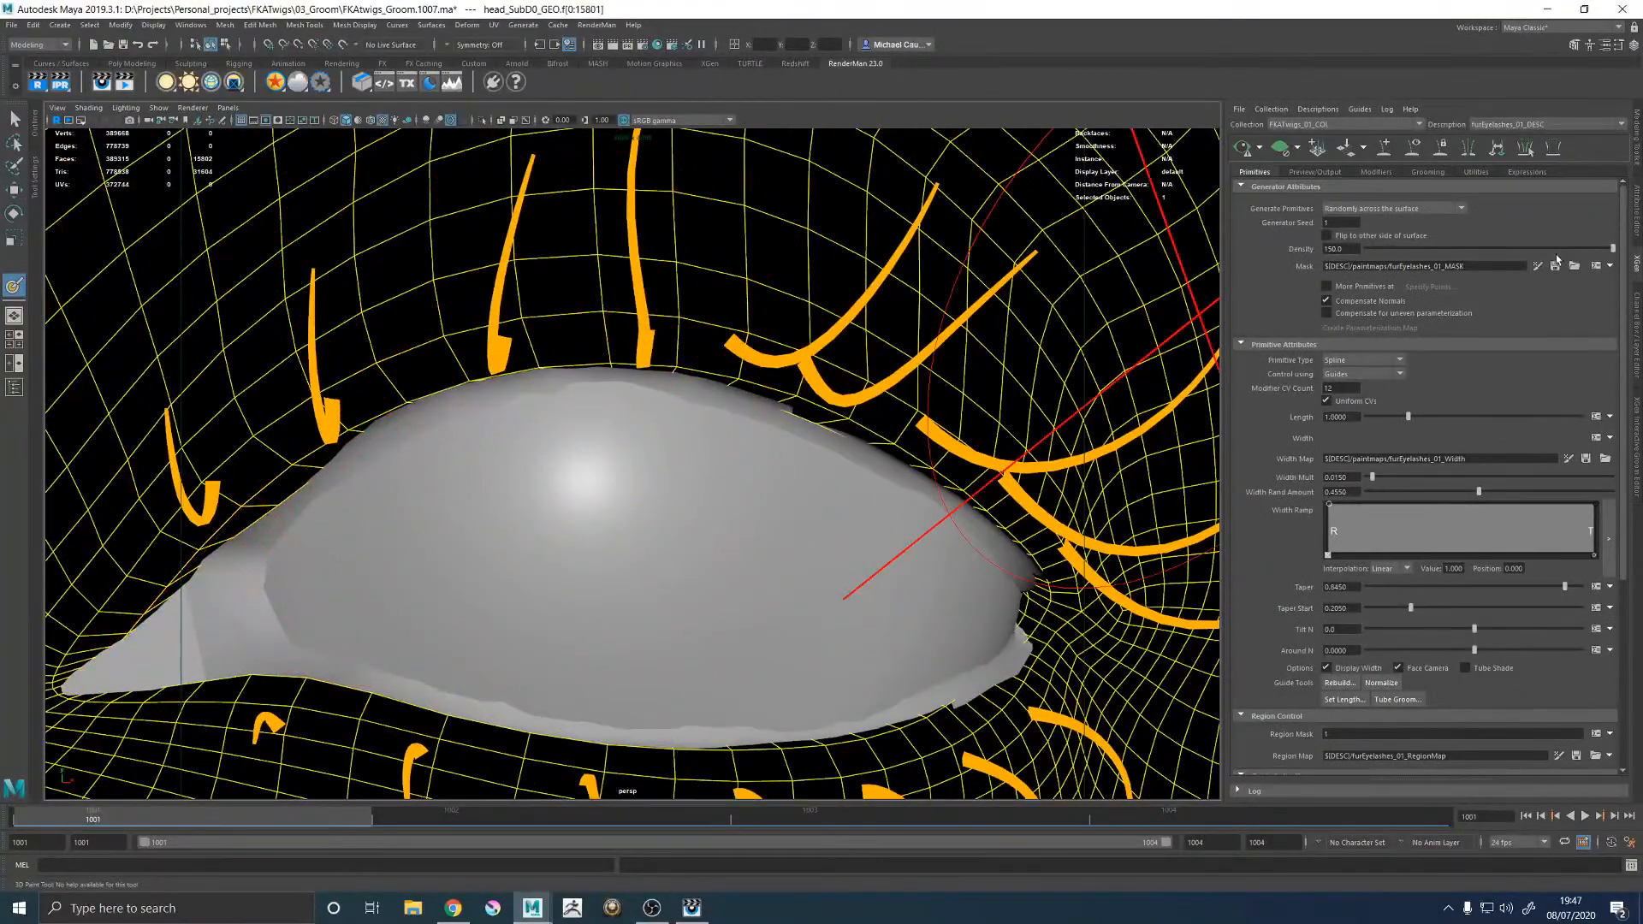
Open the eyelash mask for 3D painting with a solid white brush, shrunk to a radius of about 0.0727.
{"action": "left_click", "coordinate": [1537, 266]}
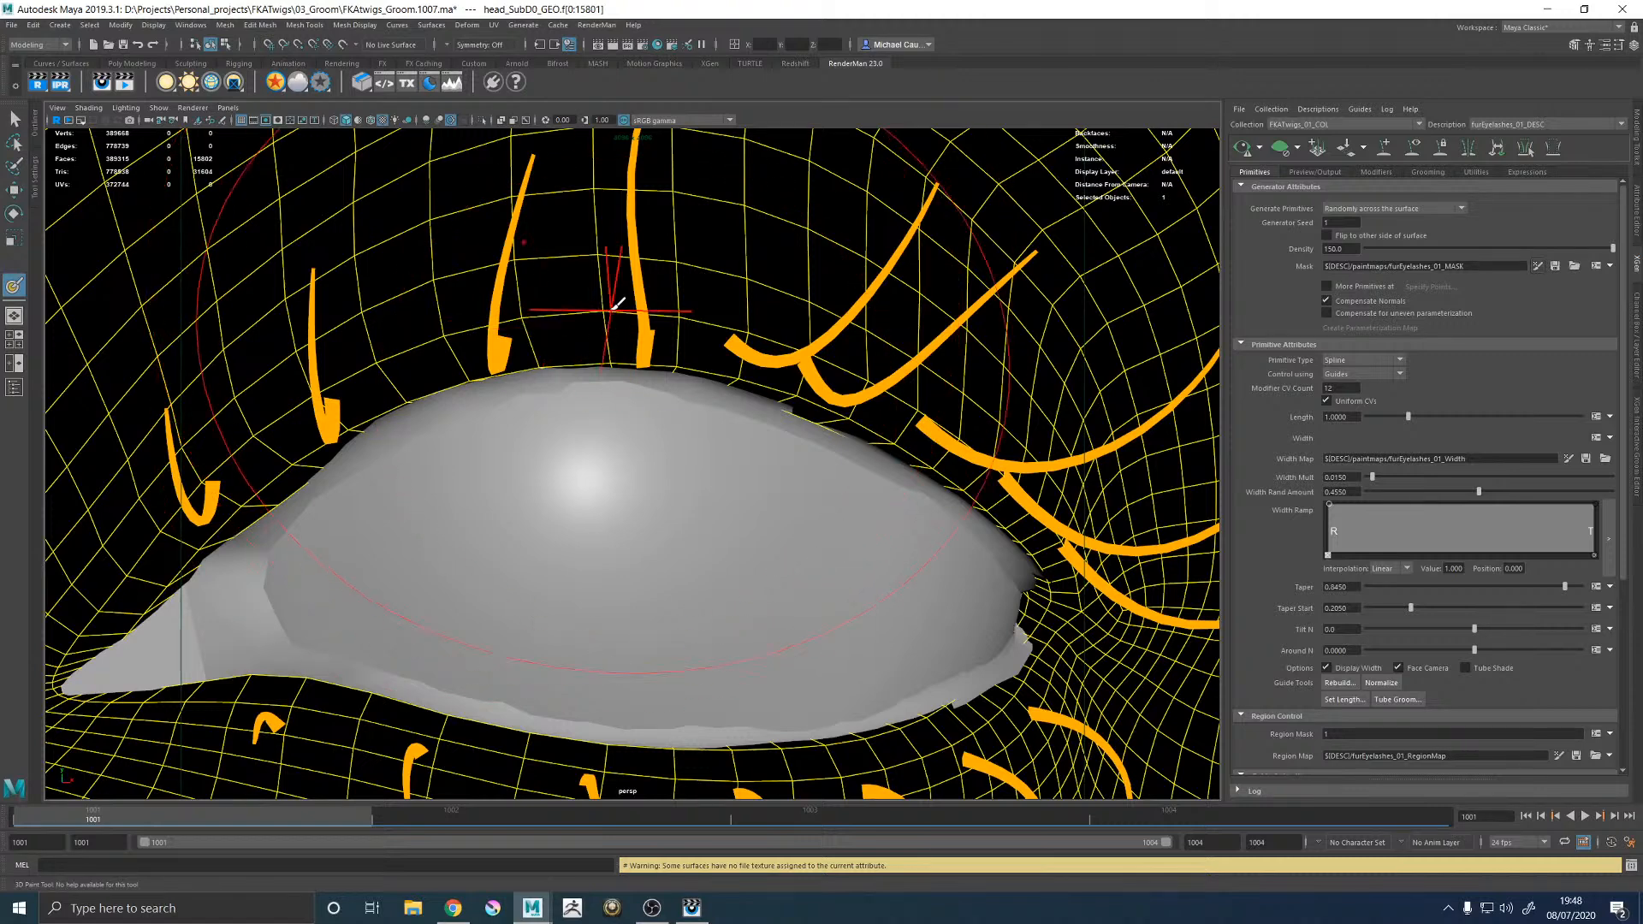
{"action": "key", "text": "b"}
{"action": "left_click_drag", "start_coordinate": [601, 282], "coordinate": [521, 283]}
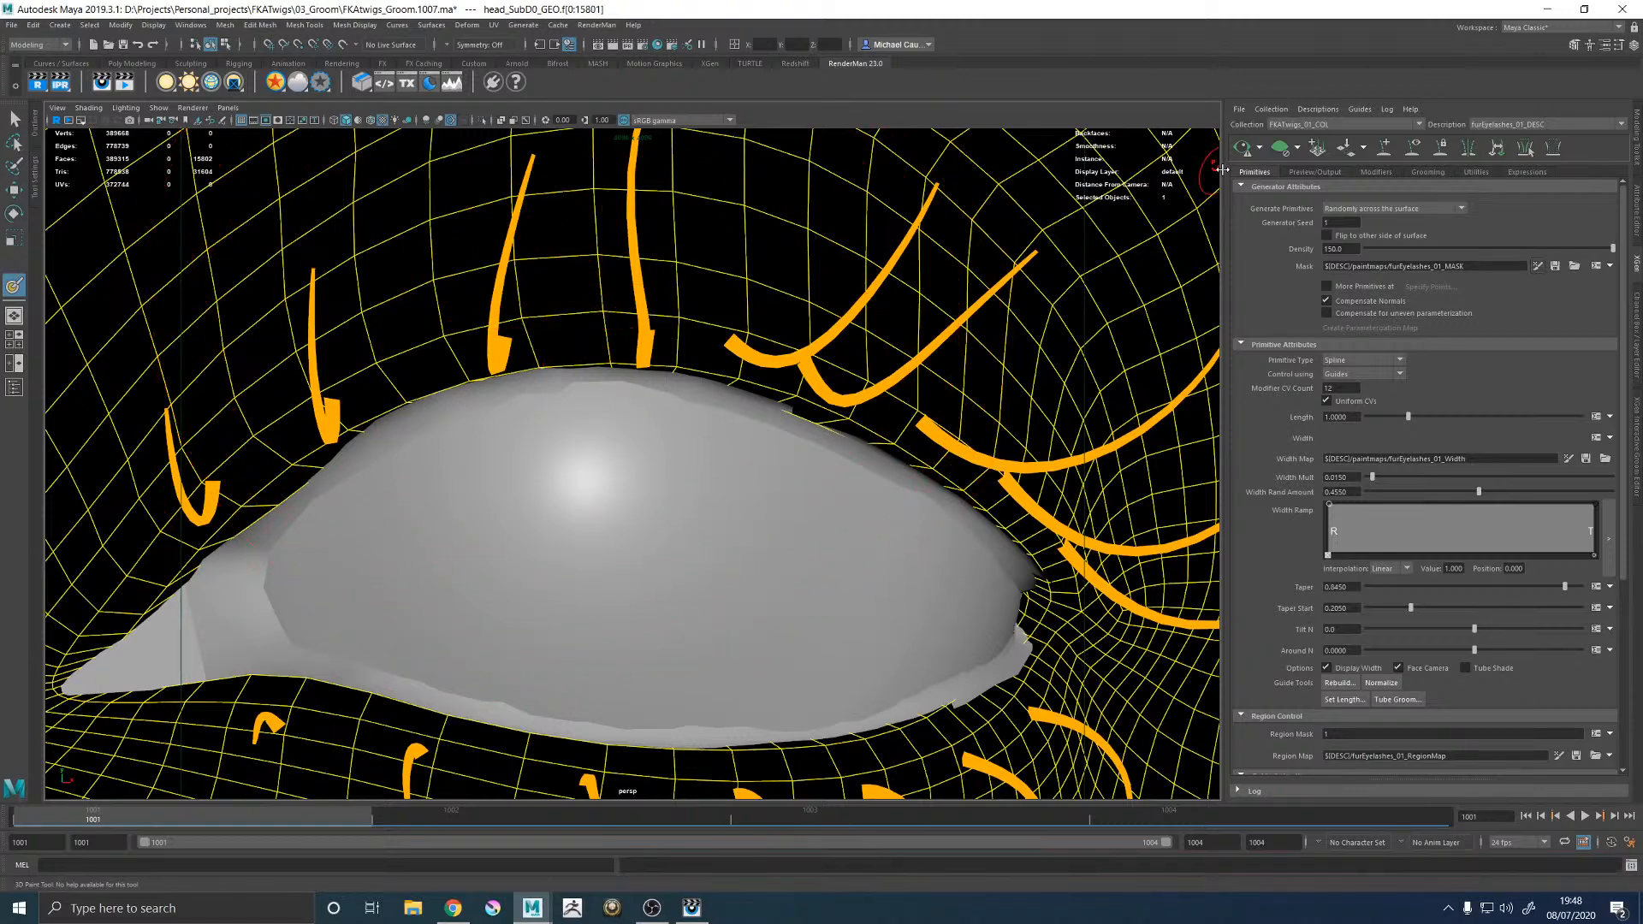
{"action": "left_click", "coordinate": [1620, 50]}
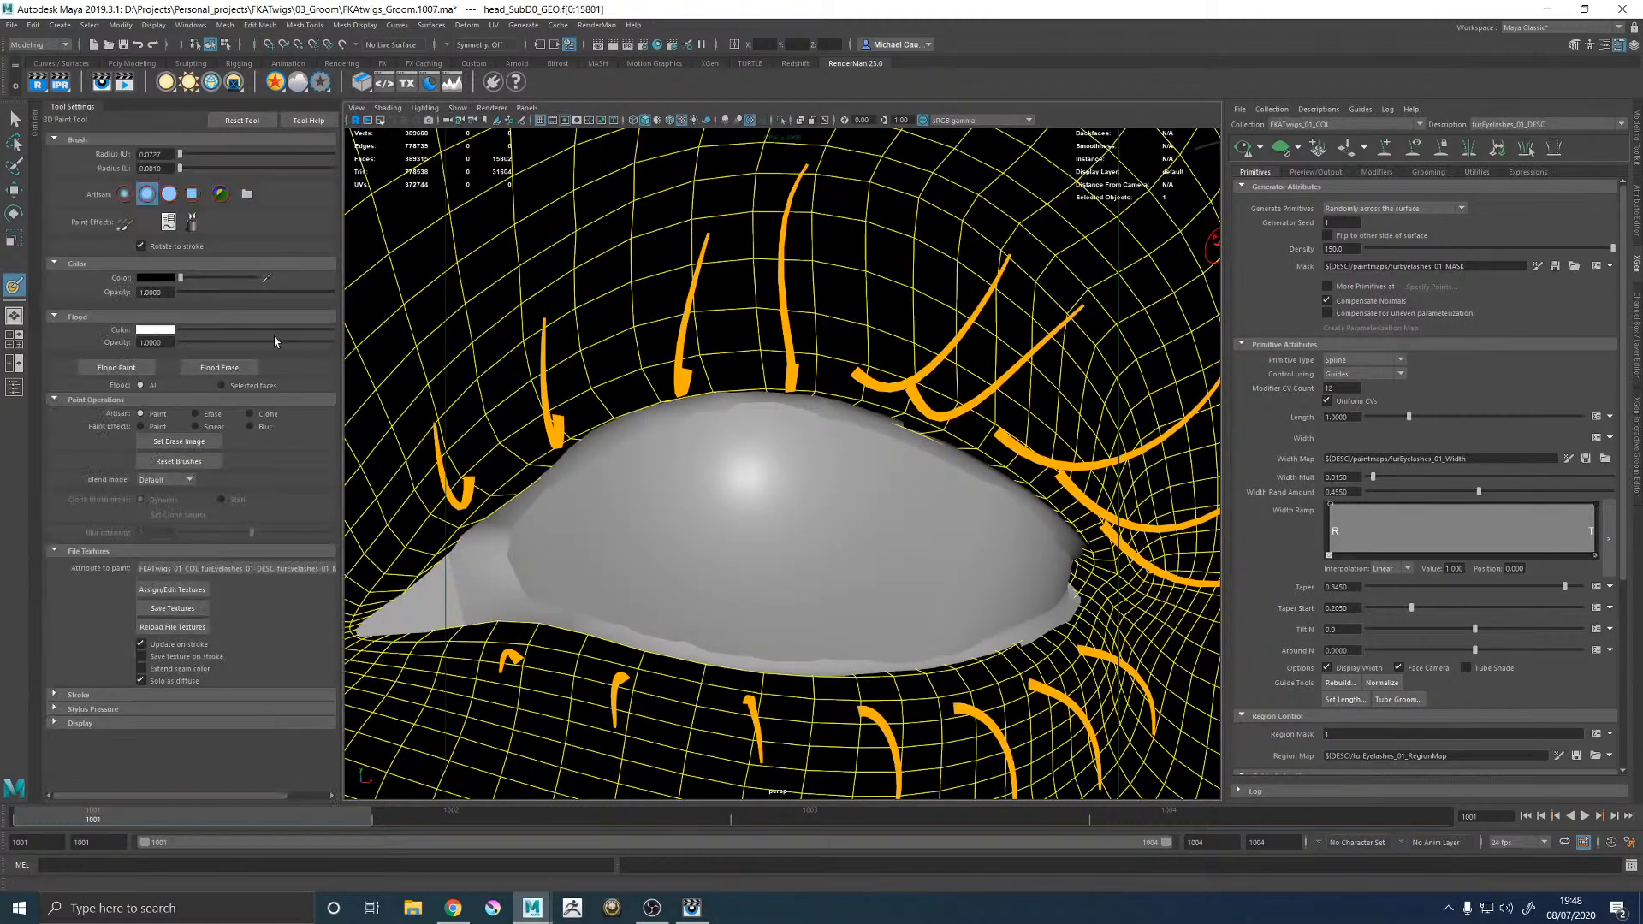
{"action": "left_click", "coordinate": [169, 198]}
{"action": "left_click_drag", "start_coordinate": [180, 278], "coordinate": [300, 283]}
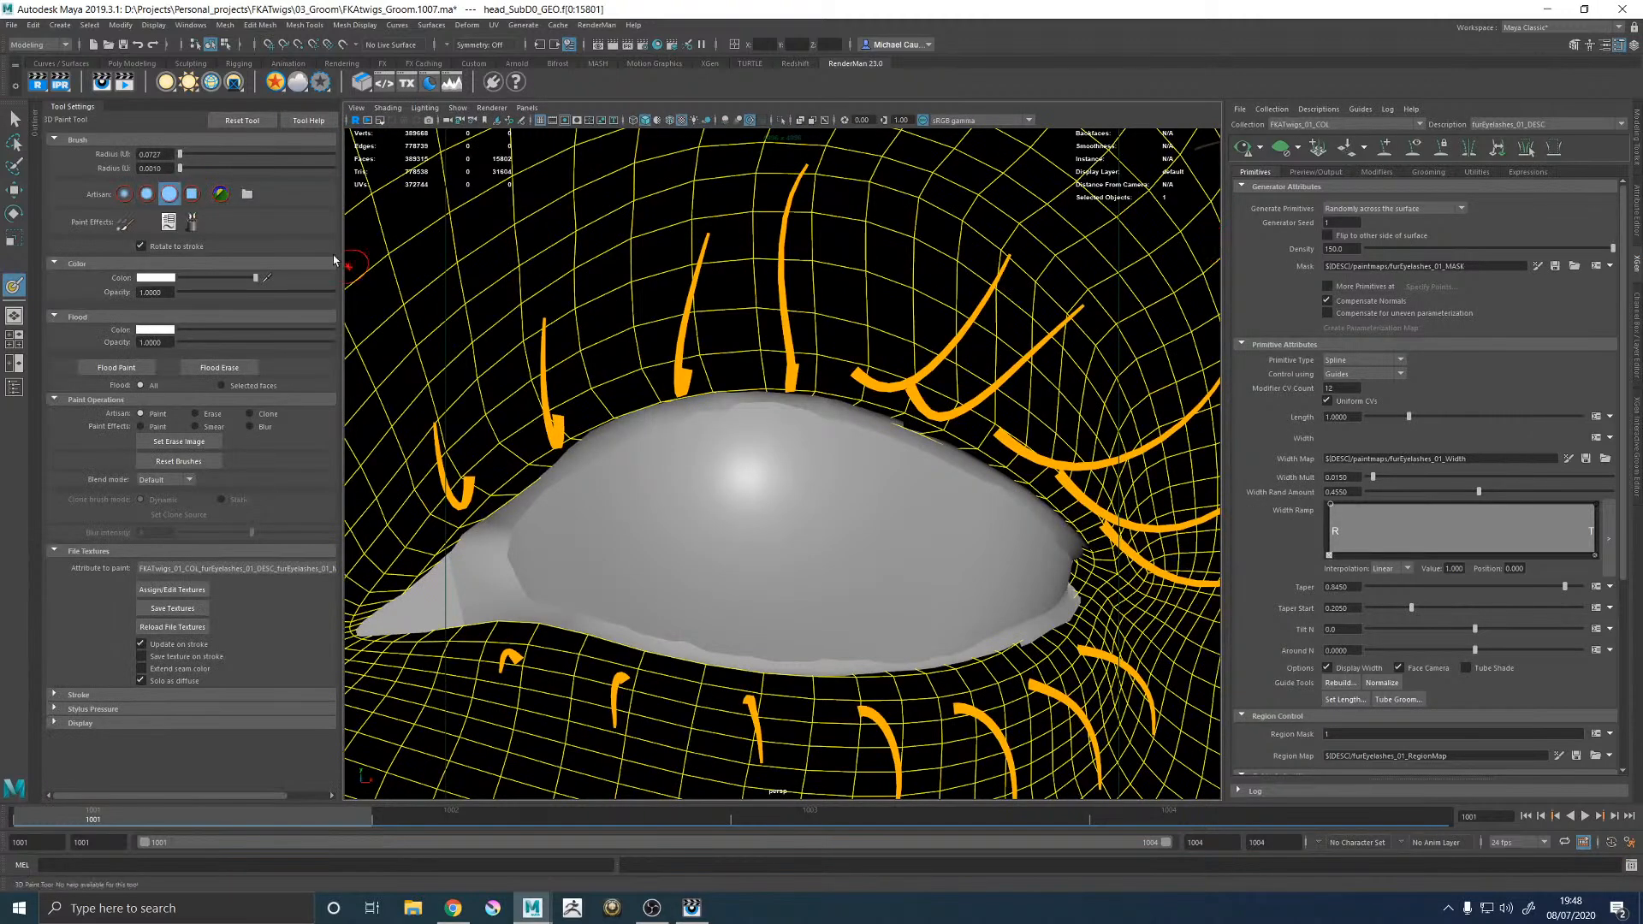
Test white strokes above the upper lash line and set the paint texture size to 2048 x 2048.
{"action": "mouse_move", "coordinate": [670, 374]}
{"action": "left_mouse_down"}
{"action": "mouse_move", "coordinate": [726, 358]}
{"action": "mouse_move", "coordinate": [637, 381]}
{"action": "left_mouse_up"}
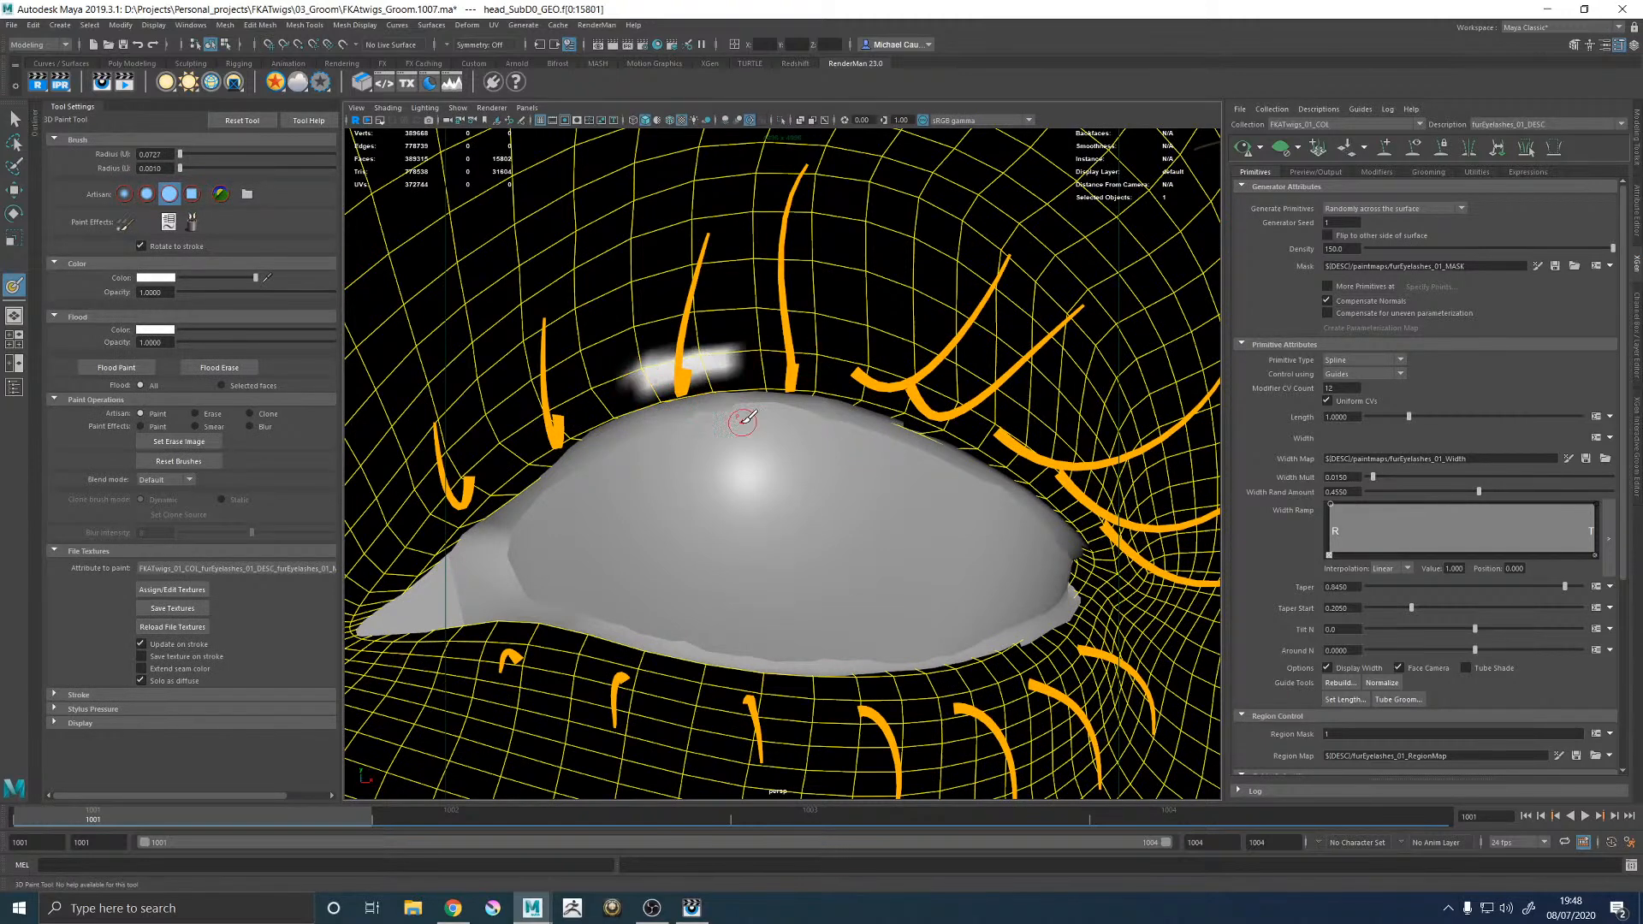
{"action": "left_click", "coordinate": [182, 590]}
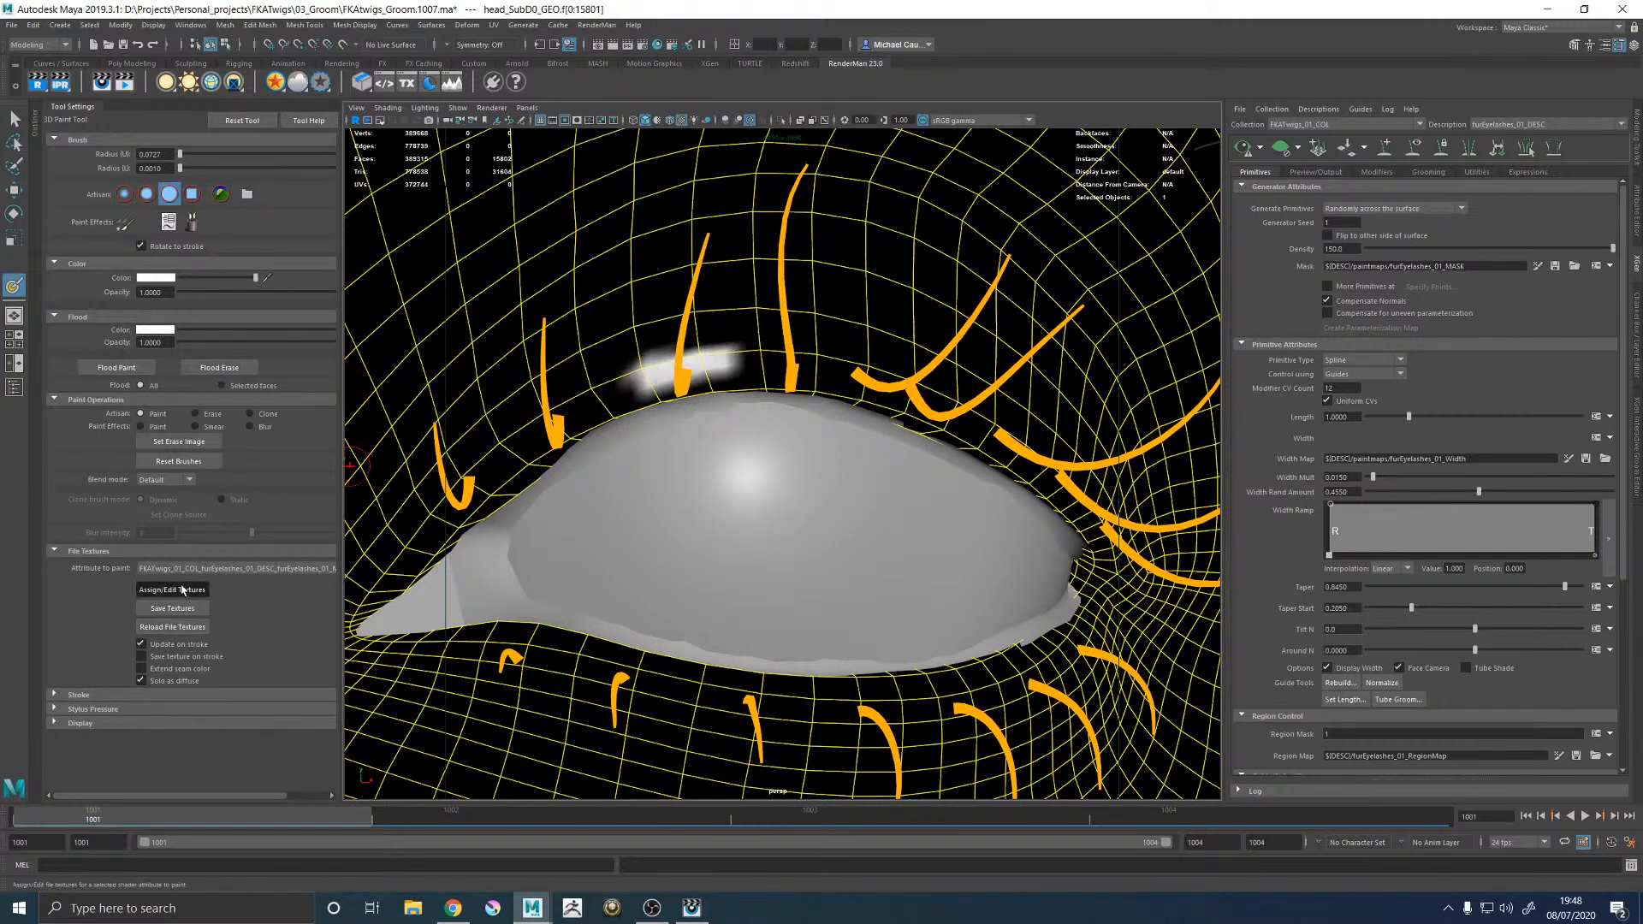
{"action": "type", "text": "2048"}
{"action": "key", "text": "Return"}
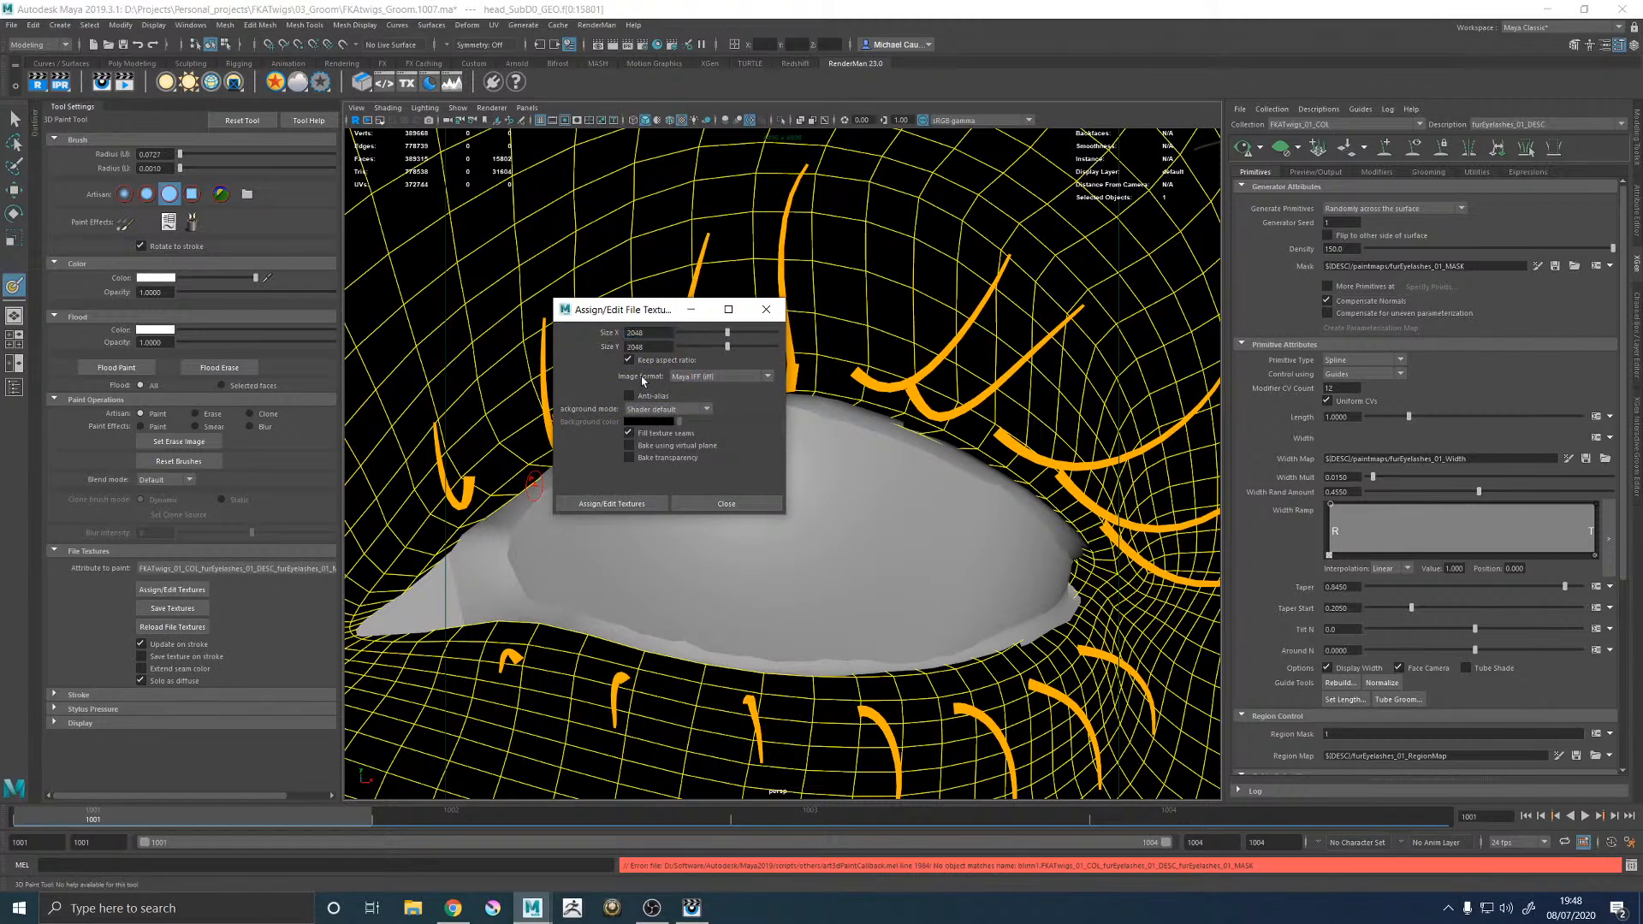
{"action": "left_click", "coordinate": [634, 504]}
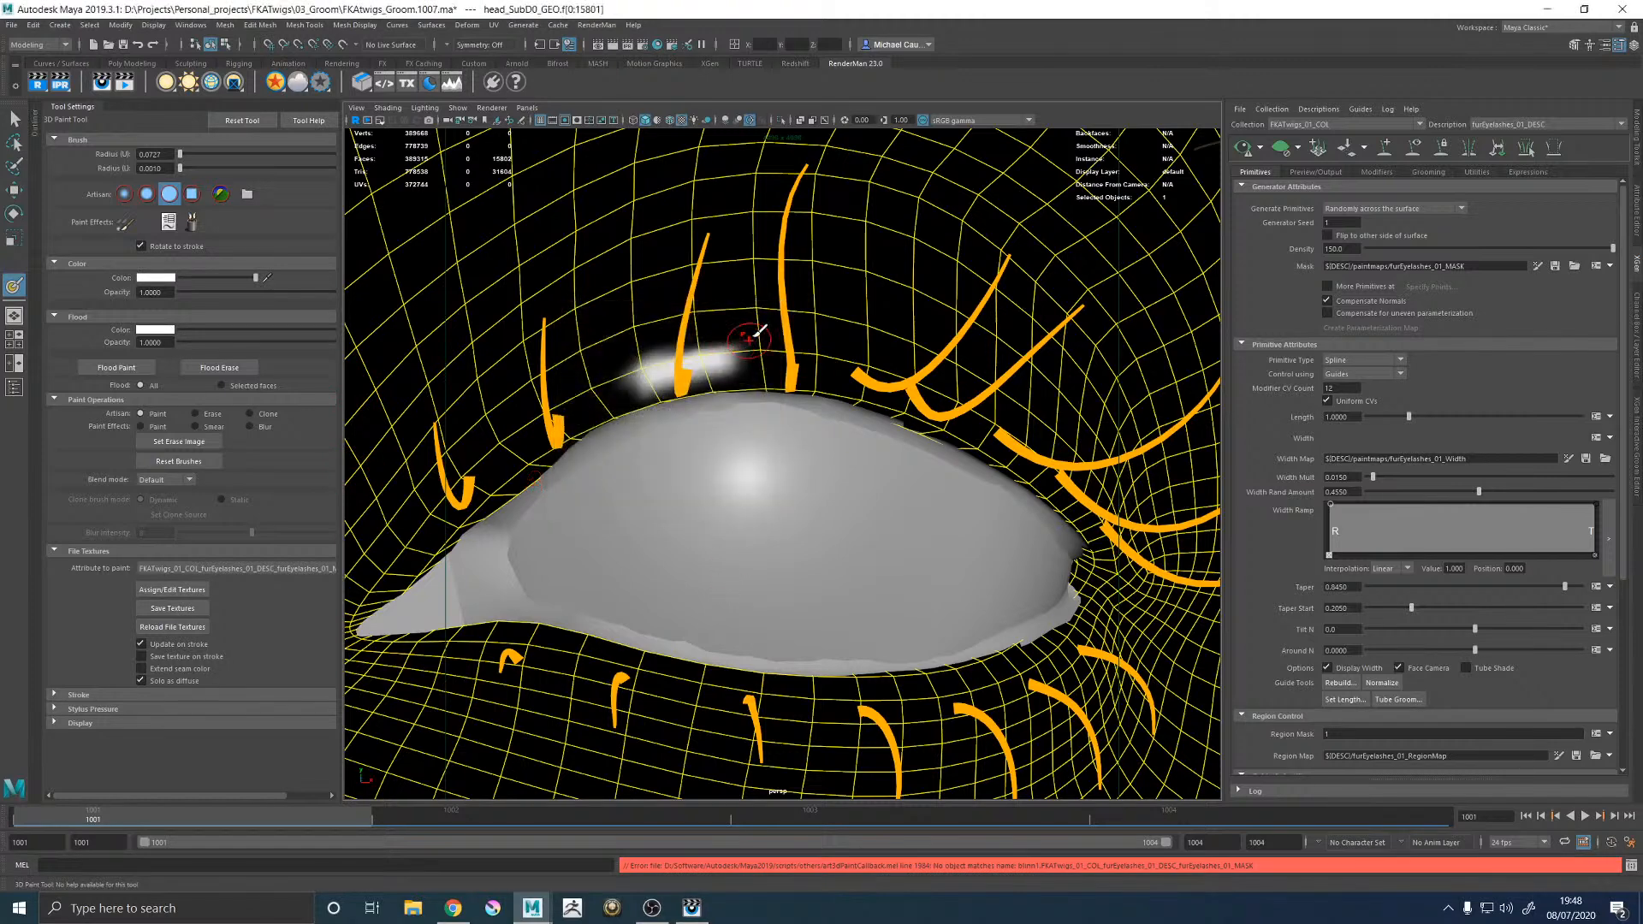
{"action": "left_click_drag", "start_coordinate": [646, 377], "coordinate": [817, 358]}
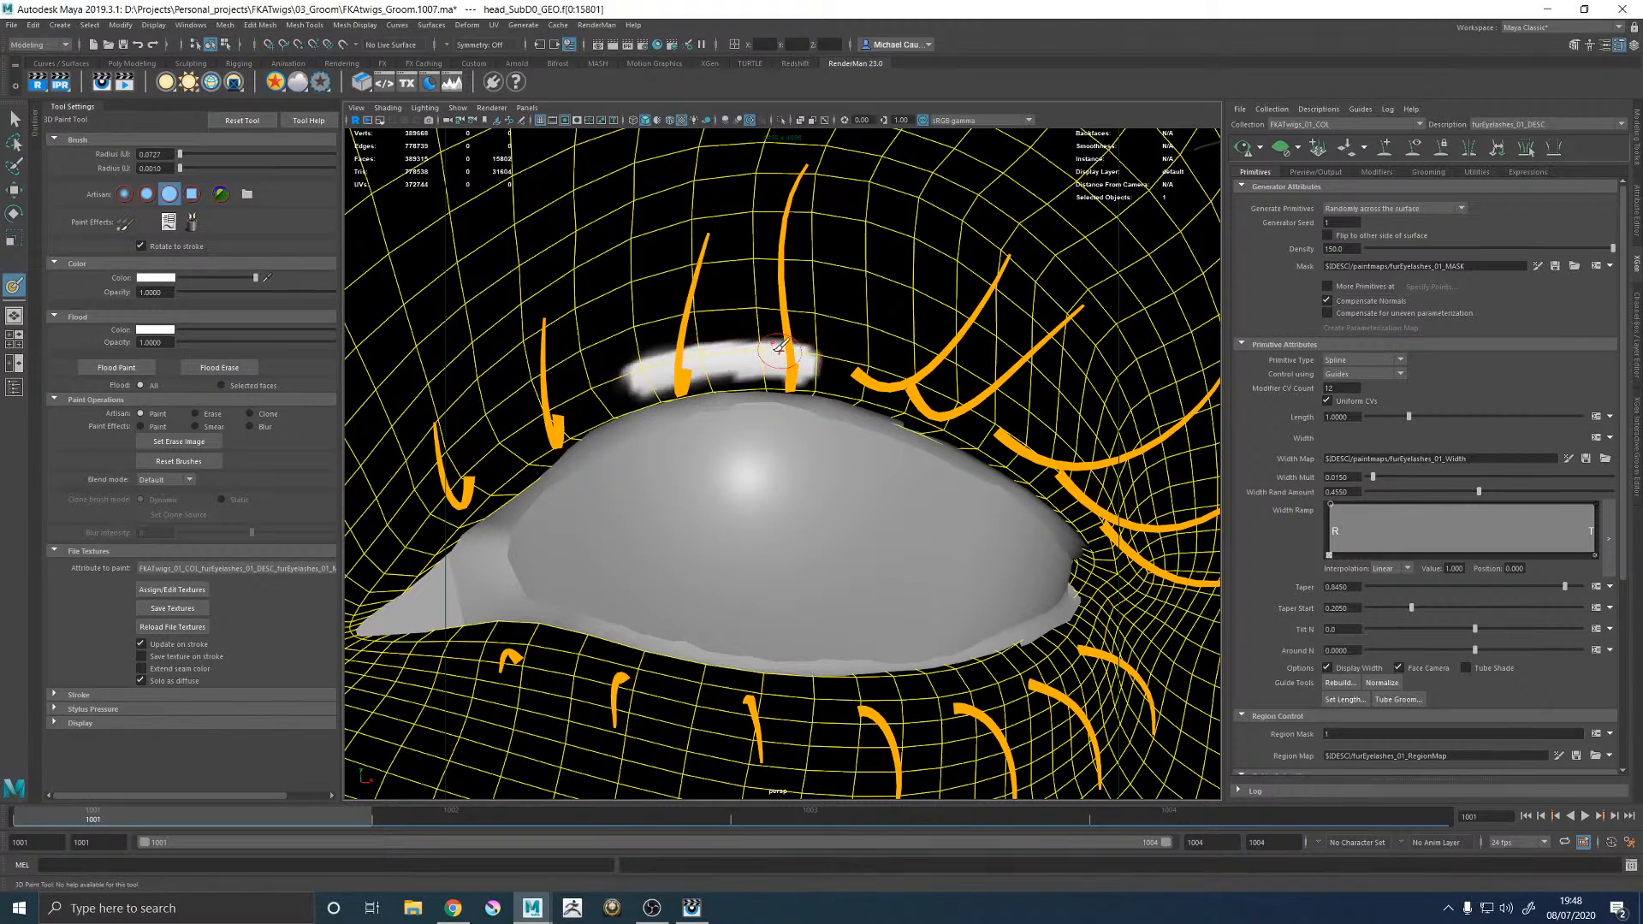
Set the mask's paint texture size to 4096 x 4096 and assign it.
{"action": "left_click", "coordinate": [190, 590]}
{"action": "left_click_drag", "start_coordinate": [665, 331], "coordinate": [598, 336]}
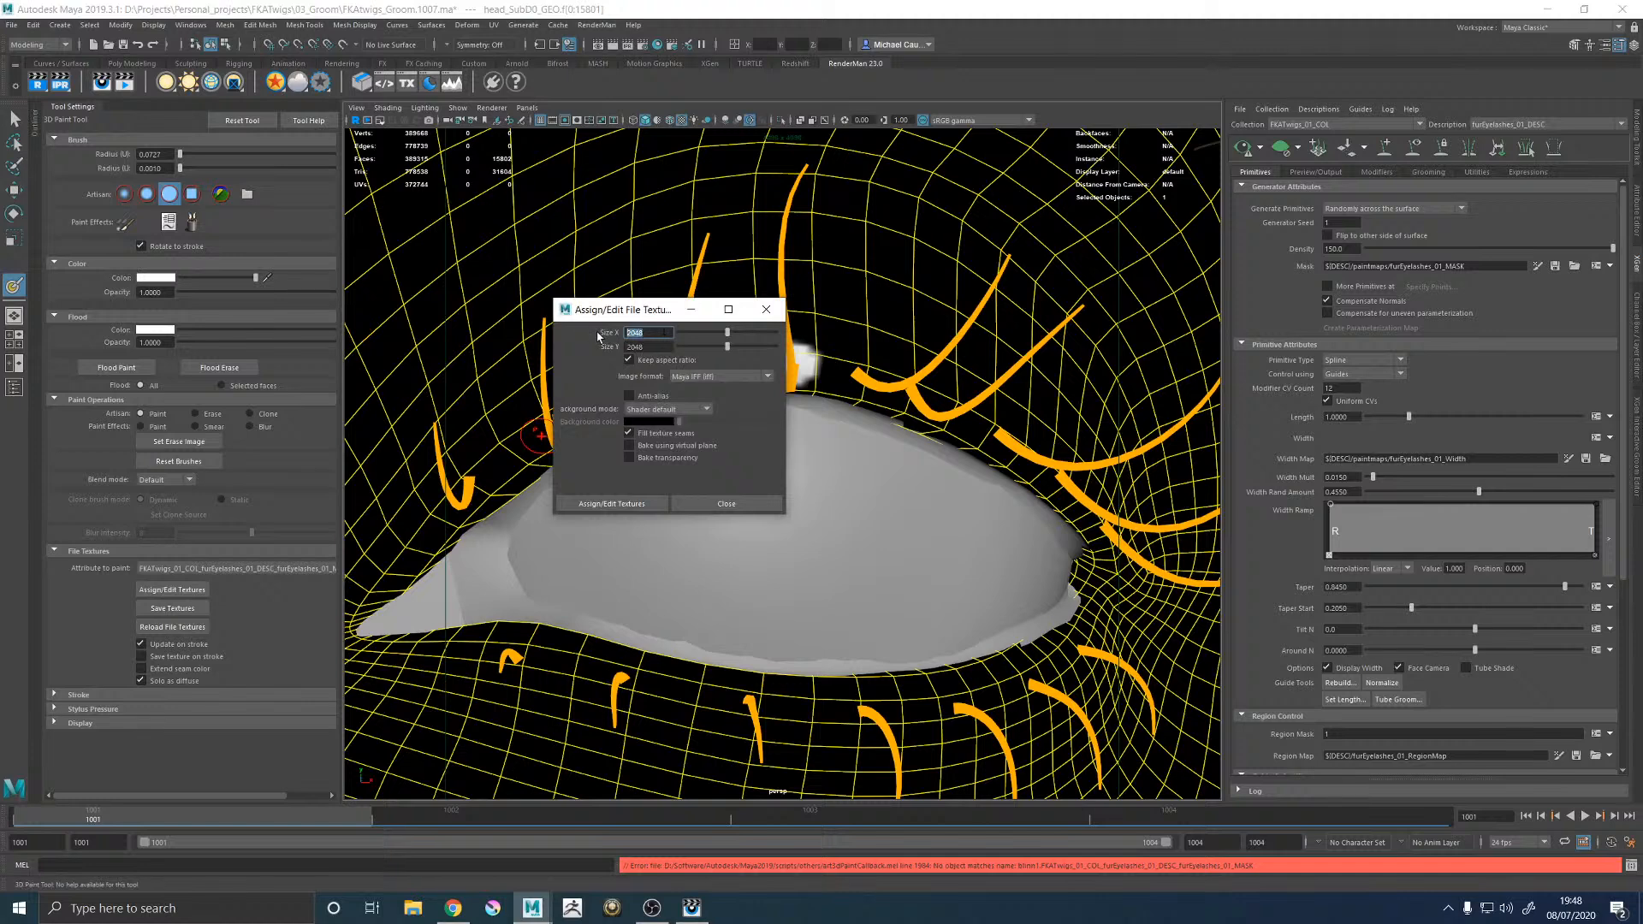
{"action": "type", "text": "4096"}
{"action": "key", "text": "Return"}
{"action": "left_click", "coordinate": [635, 504]}
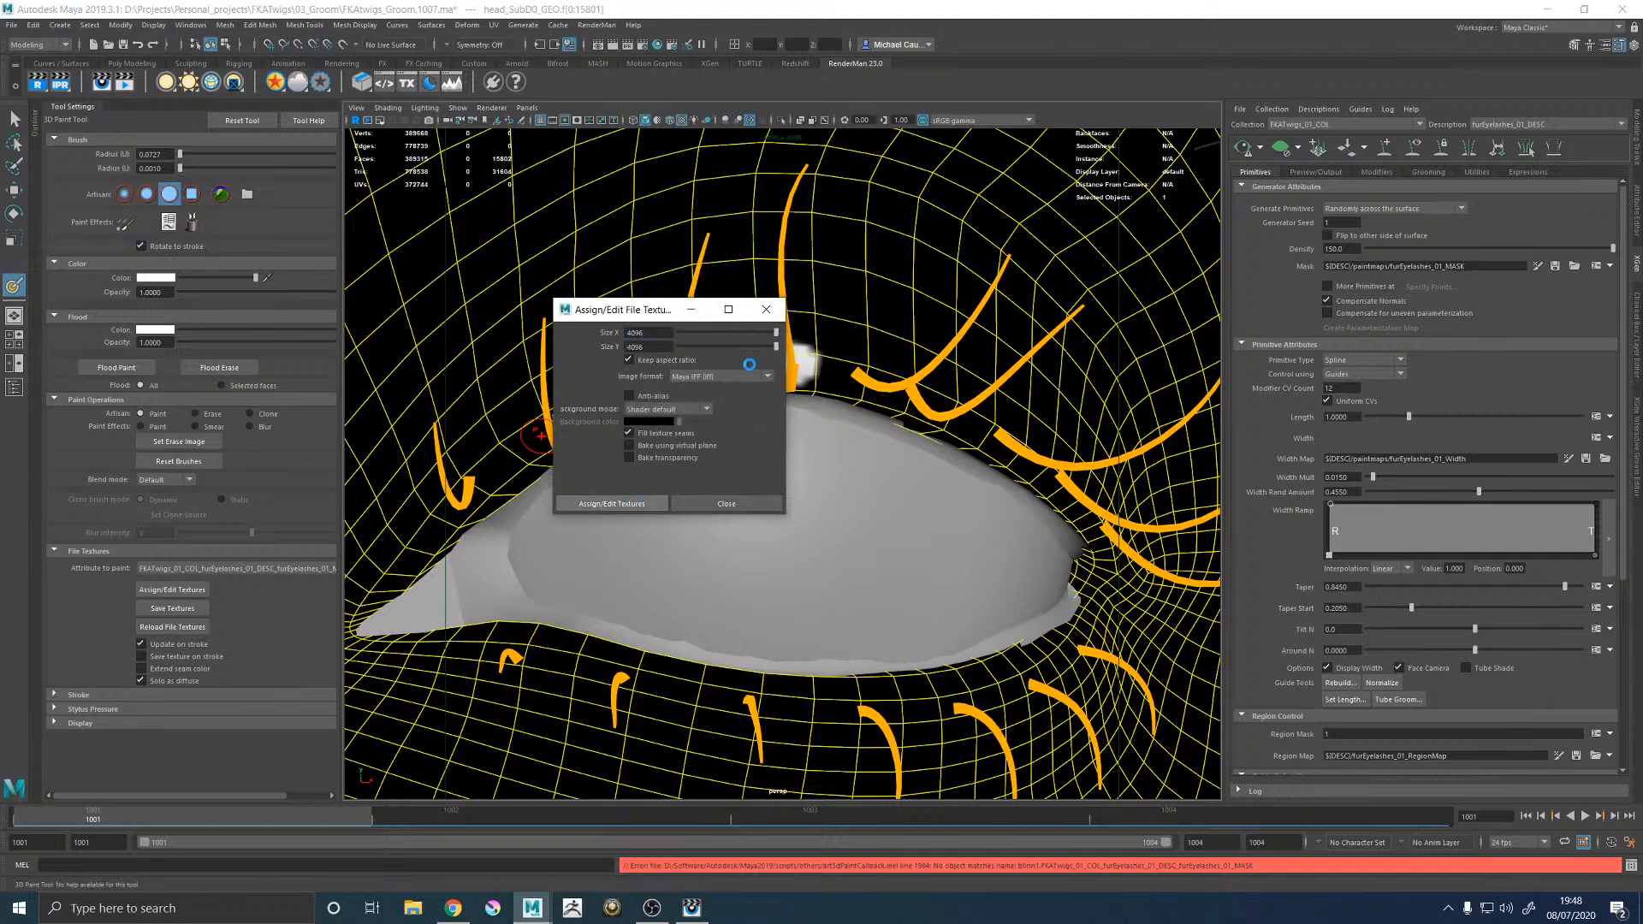
Paint a white mask band along the eye's upper lash line, from the inner to the outer corner.
{"action": "mouse_move", "coordinate": [671, 354]}
{"action": "left_mouse_down"}
{"action": "mouse_move", "coordinate": [657, 368]}
{"action": "mouse_move", "coordinate": [774, 343]}
{"action": "mouse_move", "coordinate": [843, 359]}
{"action": "mouse_move", "coordinate": [753, 338]}
{"action": "mouse_move", "coordinate": [576, 412]}
{"action": "left_mouse_up"}
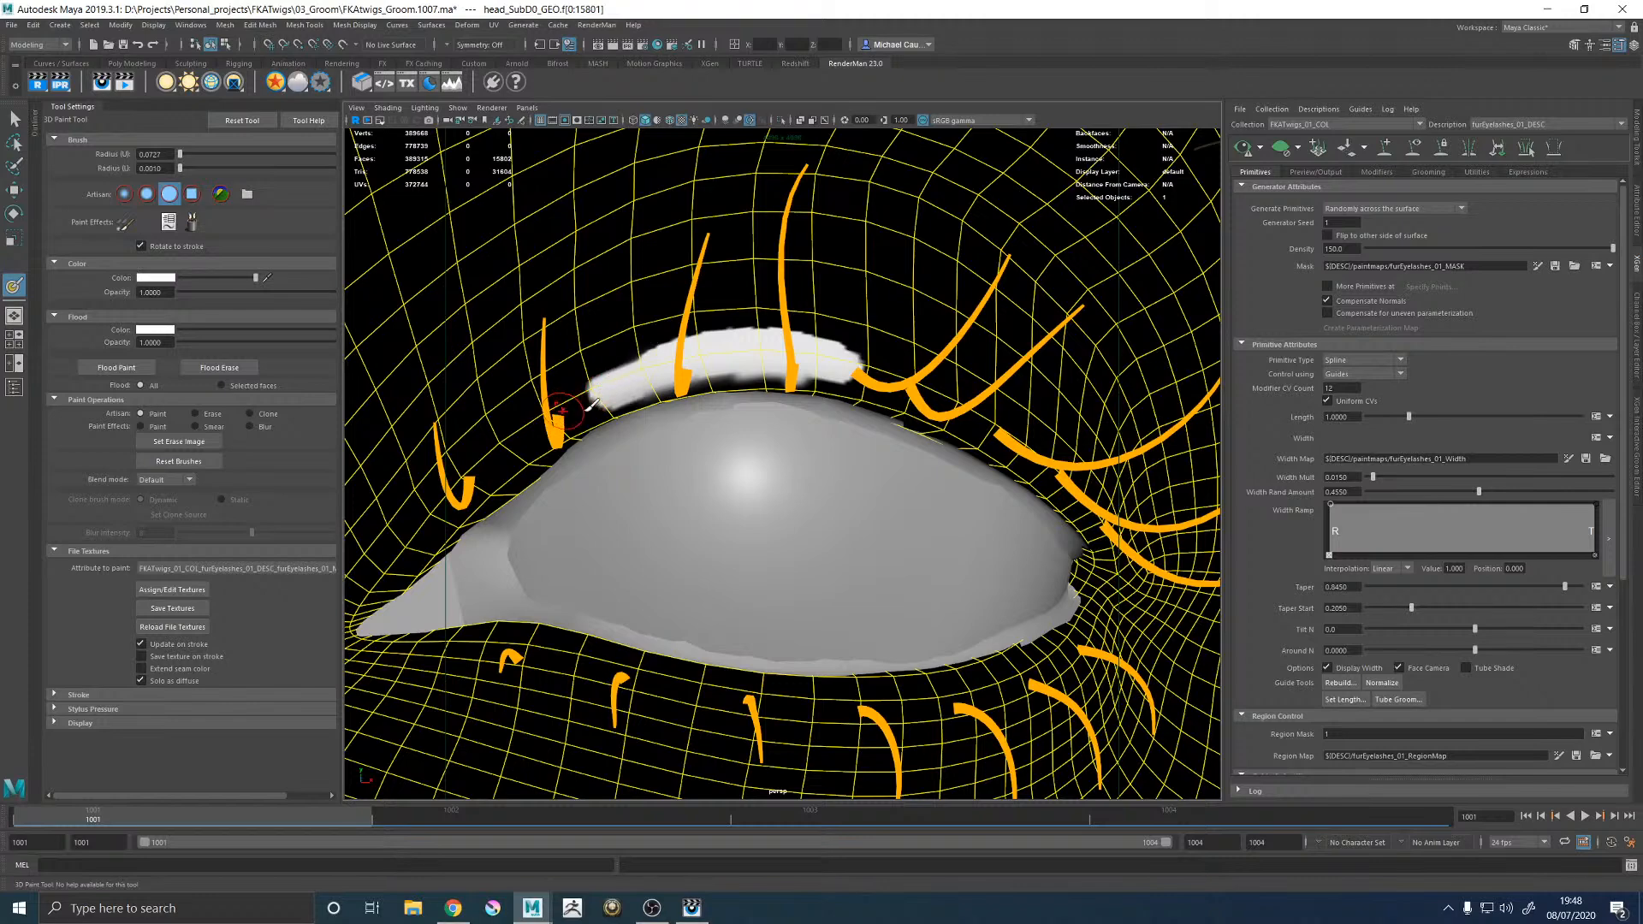
{"action": "middle_click_drag", "start_coordinate": [576, 411], "coordinate": [736, 412], "text": "alt"}
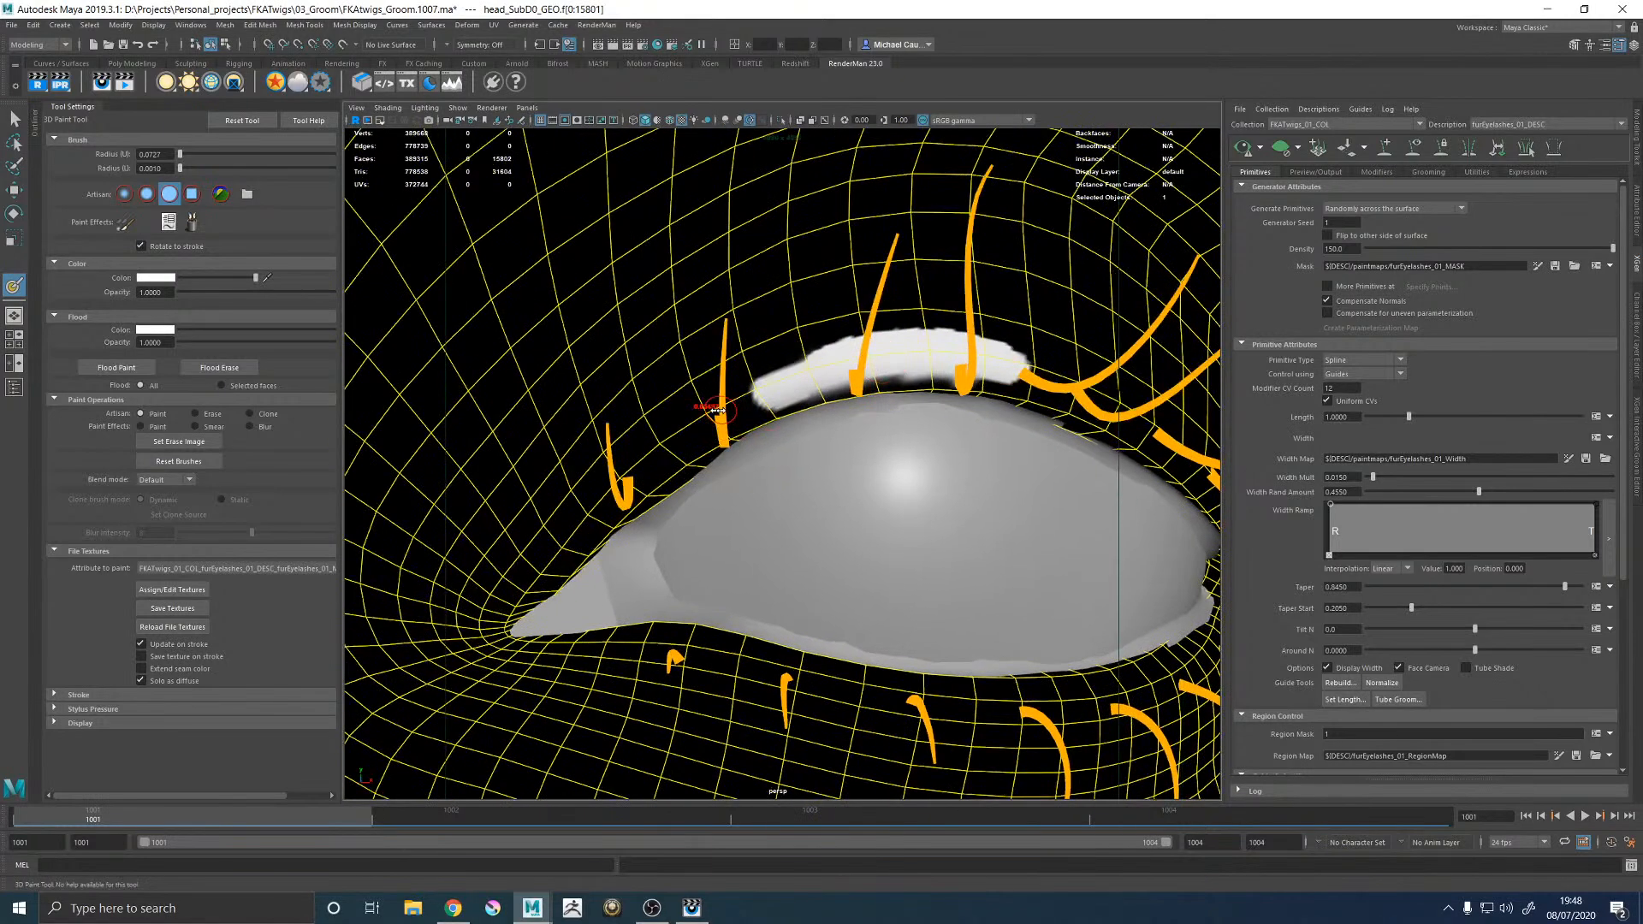
{"action": "mouse_move", "coordinate": [624, 466]}
{"action": "left_mouse_down"}
{"action": "mouse_move", "coordinate": [616, 500]}
{"action": "mouse_move", "coordinate": [714, 411]}
{"action": "mouse_move", "coordinate": [792, 372]}
{"action": "mouse_move", "coordinate": [590, 511]}
{"action": "mouse_move", "coordinate": [830, 362]}
{"action": "mouse_move", "coordinate": [989, 345]}
{"action": "left_mouse_up"}
{"action": "middle_click_drag", "start_coordinate": [991, 343], "coordinate": [838, 328], "text": "alt"}
{"action": "left_click_drag", "start_coordinate": [838, 329], "coordinate": [814, 345], "text": "alt"}
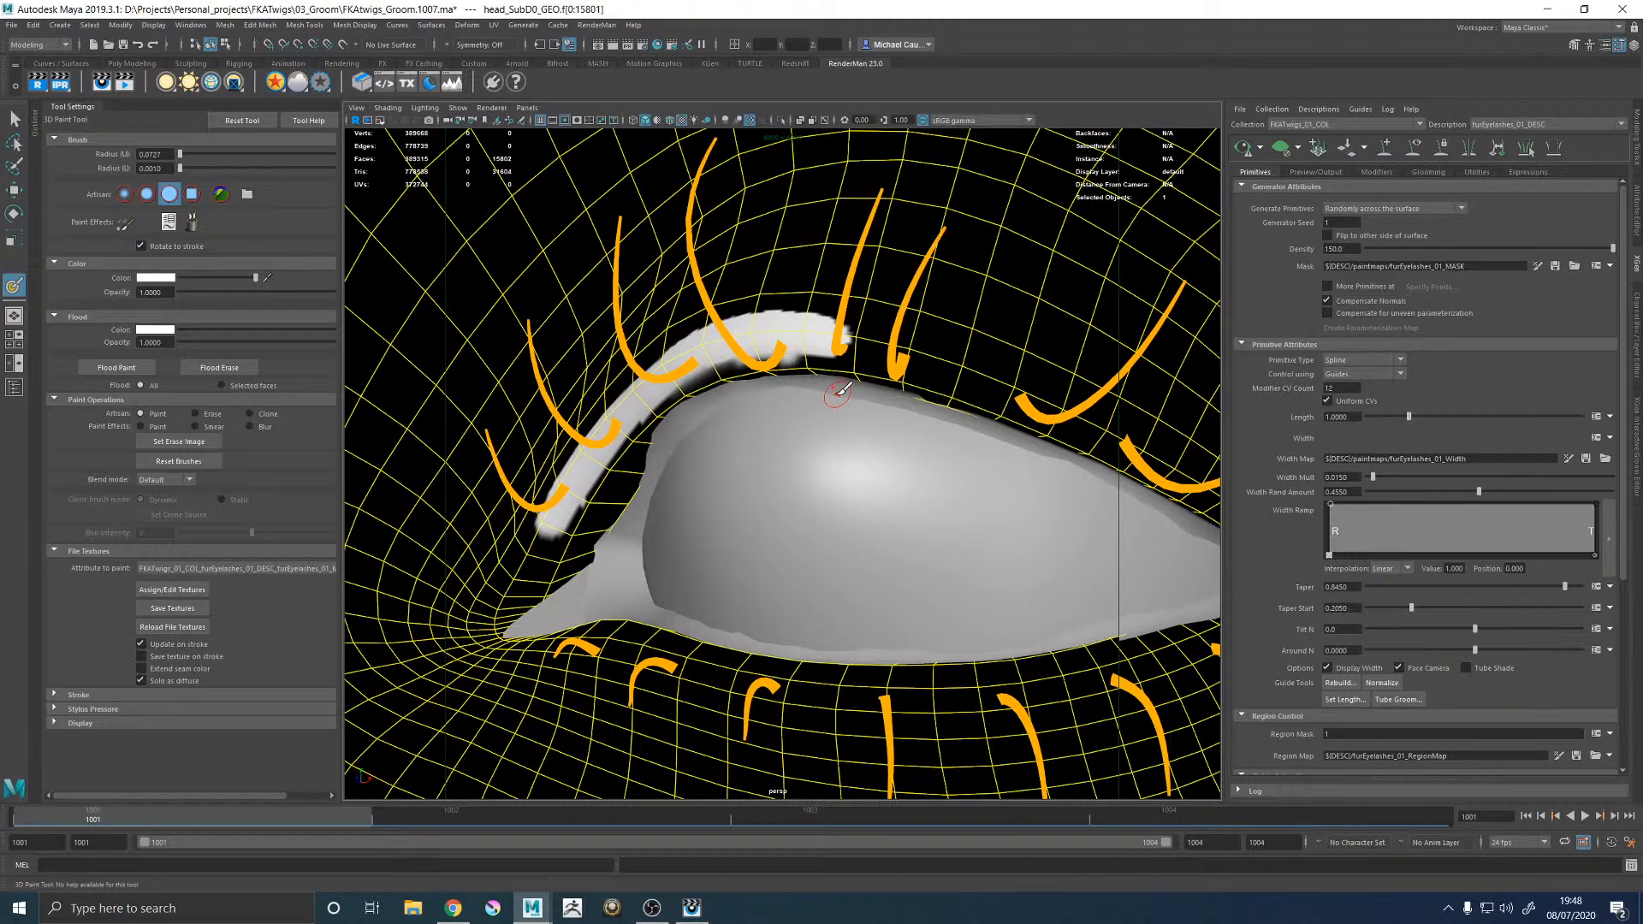
{"action": "mouse_move", "coordinate": [818, 341]}
{"action": "left_mouse_down", "text": "alt"}
{"action": "mouse_move", "coordinate": [890, 355]}
{"action": "mouse_move", "coordinate": [817, 392]}
{"action": "mouse_move", "coordinate": [758, 378]}
{"action": "mouse_move", "coordinate": [973, 456]}
{"action": "mouse_move", "coordinate": [997, 479]}
{"action": "mouse_move", "coordinate": [809, 419]}
{"action": "mouse_move", "coordinate": [995, 487]}
{"action": "left_mouse_up", "text": "alt"}
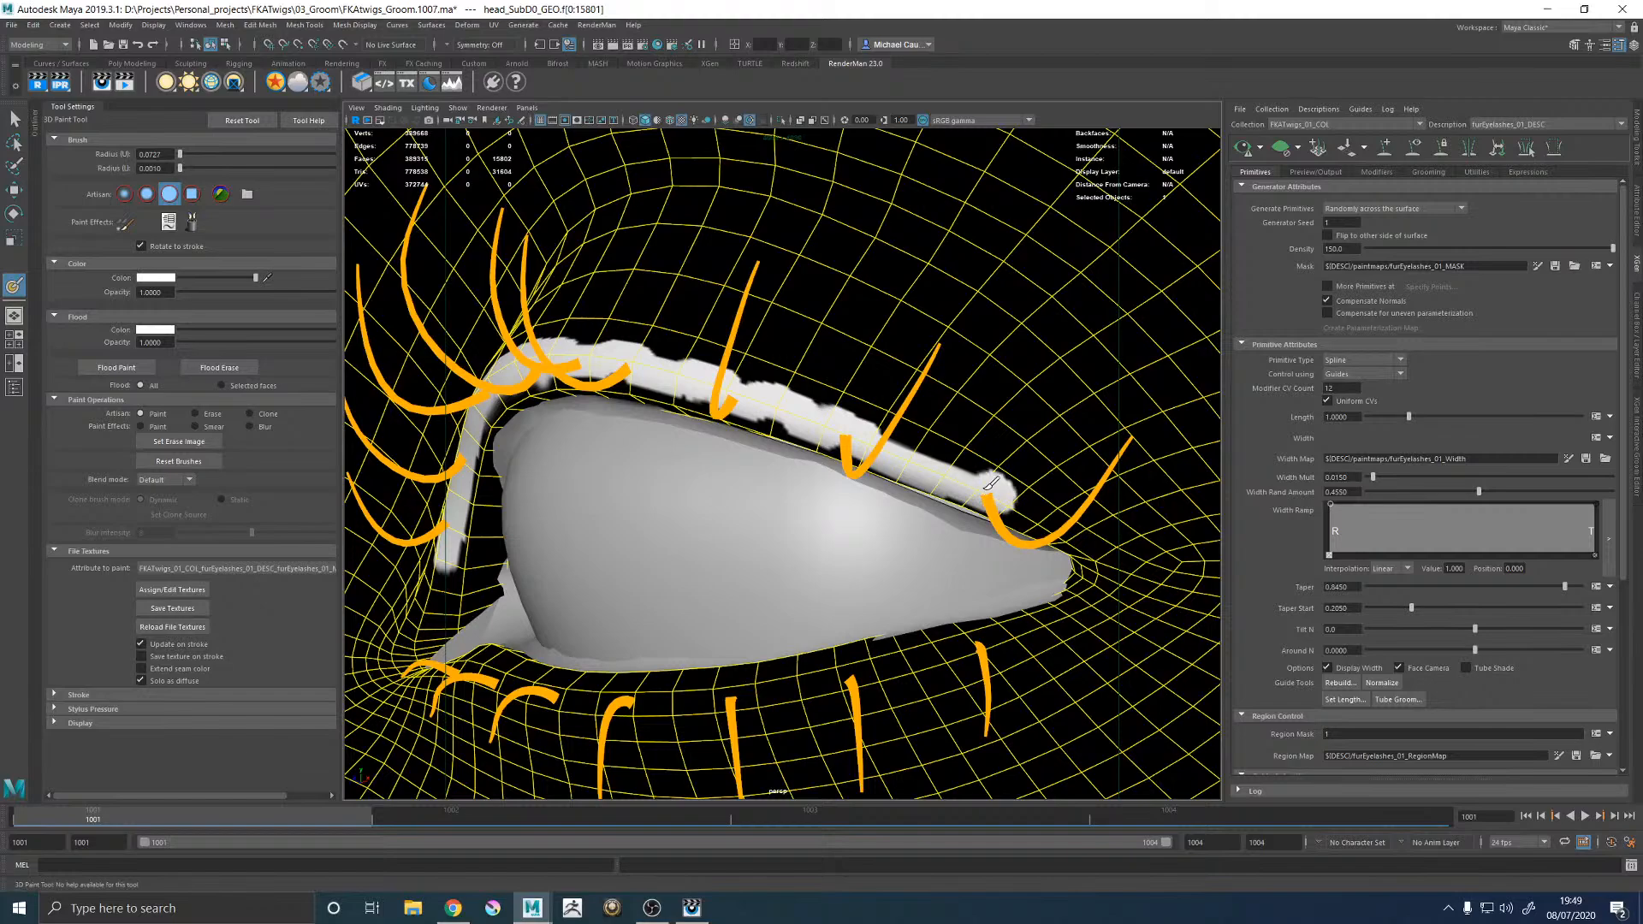
Paint a white mask band along the same eye's lower lash line, following the guide roots.
{"action": "mouse_move", "coordinate": [753, 402]}
{"action": "left_mouse_down", "text": "alt"}
{"action": "mouse_move", "coordinate": [834, 435]}
{"action": "mouse_move", "coordinate": [668, 389]}
{"action": "mouse_move", "coordinate": [727, 394]}
{"action": "left_mouse_up", "text": "alt"}
{"action": "right_click_drag", "start_coordinate": [805, 395], "coordinate": [660, 396], "text": "alt"}
{"action": "middle_click_drag", "start_coordinate": [829, 503], "coordinate": [812, 366], "text": "alt"}
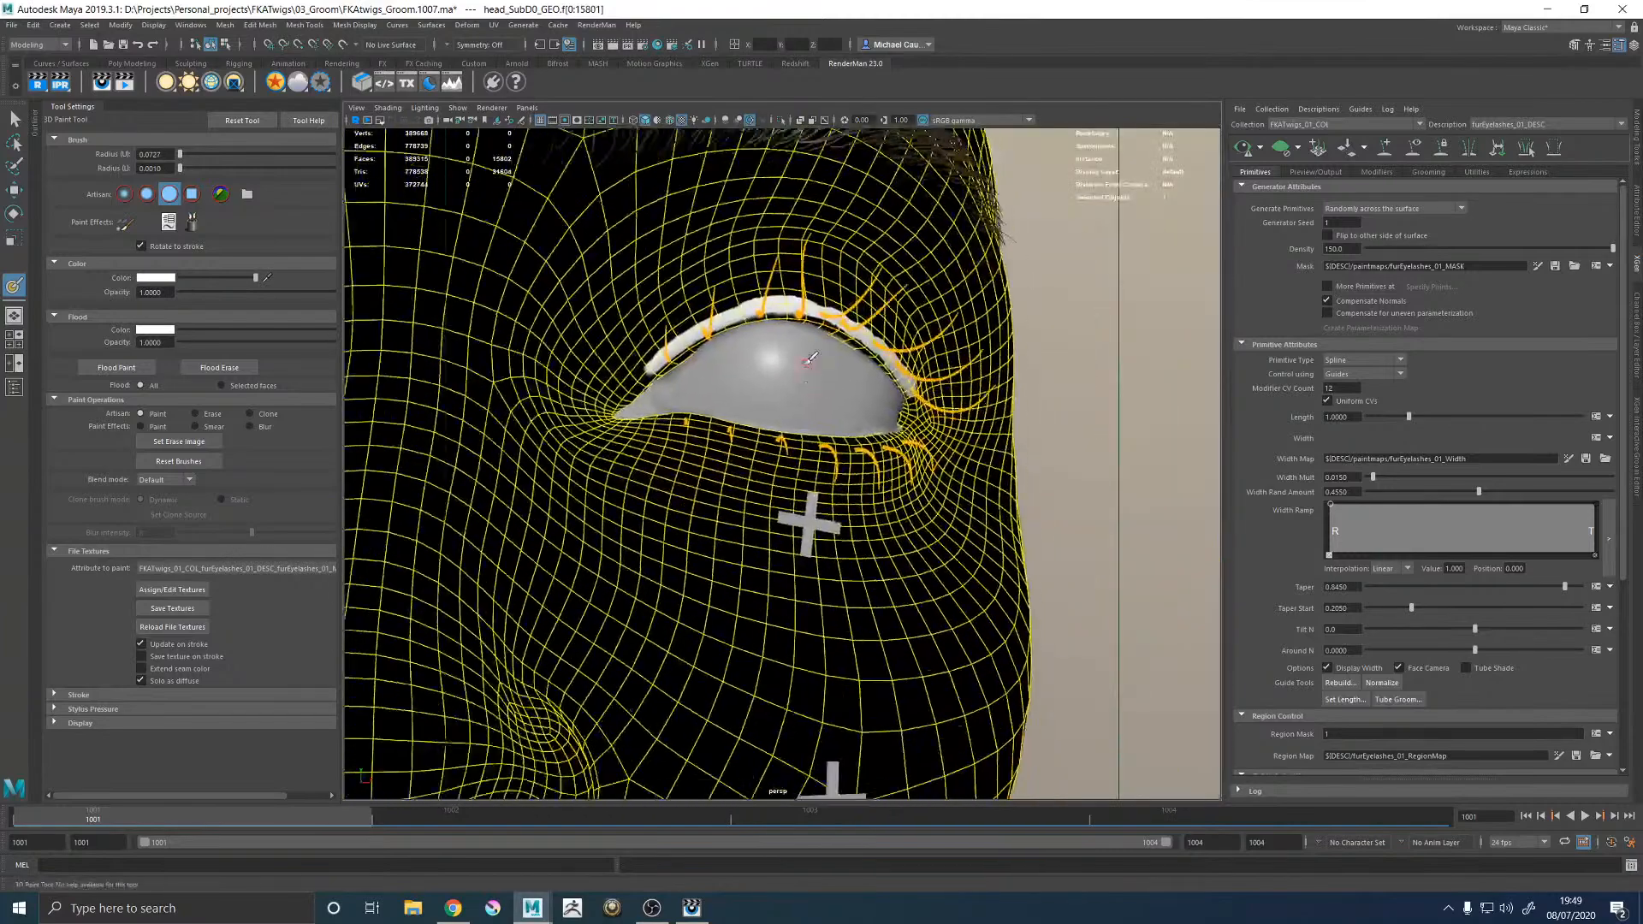
{"action": "right_click_drag", "start_coordinate": [811, 368], "coordinate": [888, 433], "text": "alt"}
{"action": "left_click_drag", "start_coordinate": [887, 433], "coordinate": [715, 424], "text": "alt"}
{"action": "mouse_move", "coordinate": [501, 375]}
{"action": "left_mouse_down"}
{"action": "mouse_move", "coordinate": [783, 428]}
{"action": "mouse_move", "coordinate": [986, 427]}
{"action": "mouse_move", "coordinate": [945, 415]}
{"action": "left_mouse_up"}
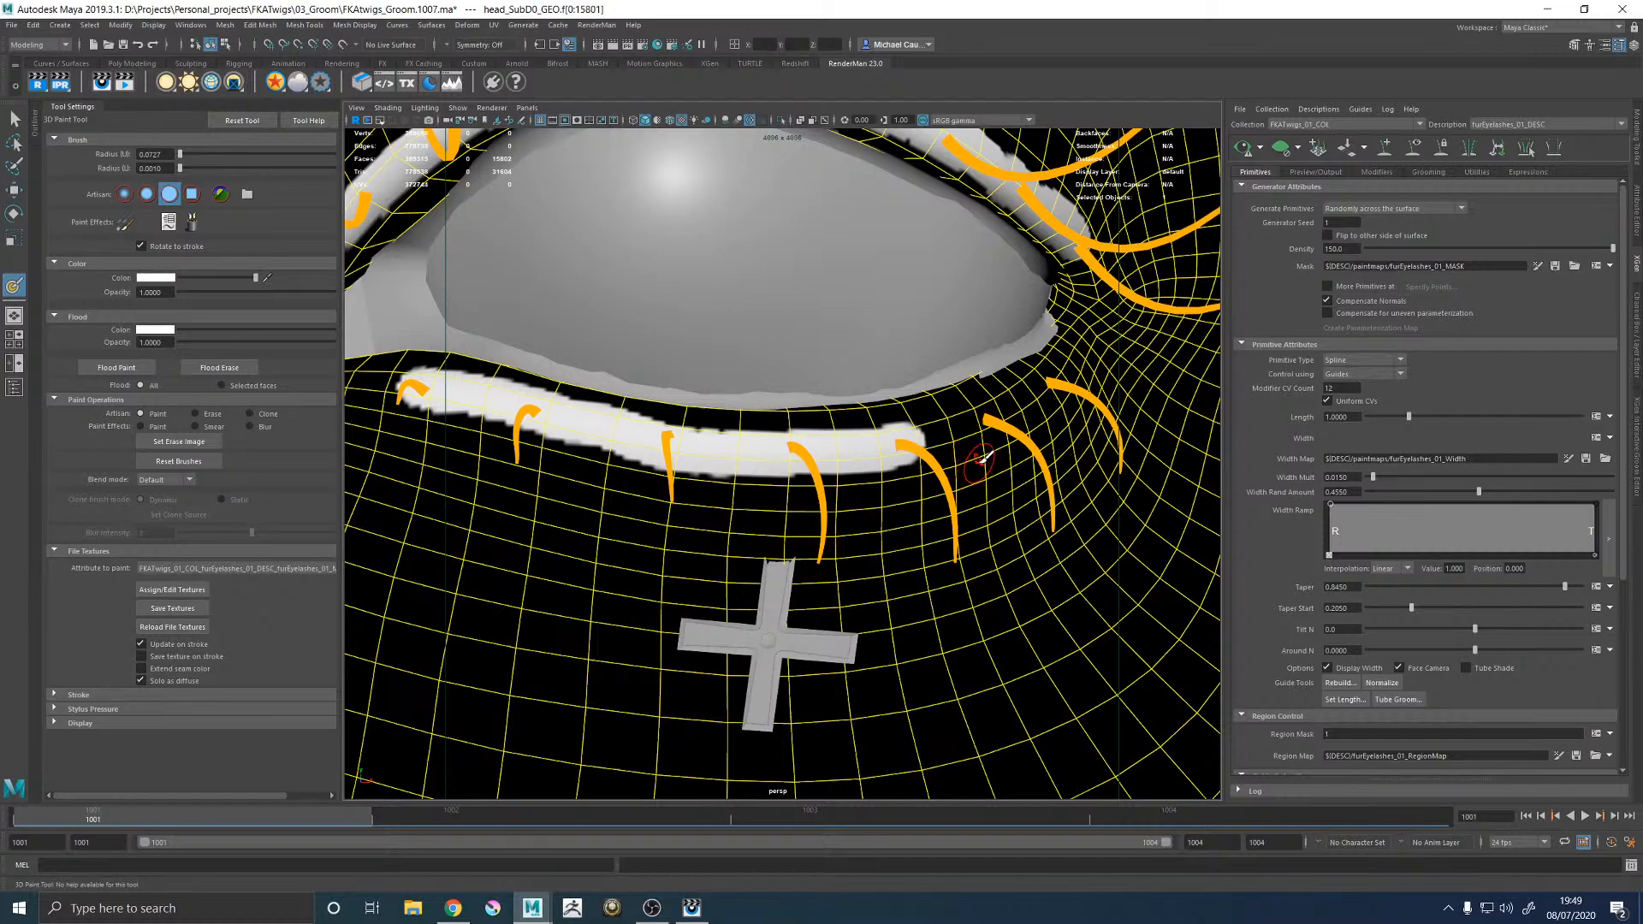
{"action": "mouse_move", "coordinate": [984, 457]}
{"action": "left_mouse_down", "text": "alt"}
{"action": "mouse_move", "coordinate": [932, 433]}
{"action": "mouse_move", "coordinate": [812, 429]}
{"action": "mouse_move", "coordinate": [1024, 383]}
{"action": "left_mouse_up", "text": "alt"}
{"action": "right_click_drag", "start_coordinate": [1076, 381], "coordinate": [732, 394], "text": "alt"}
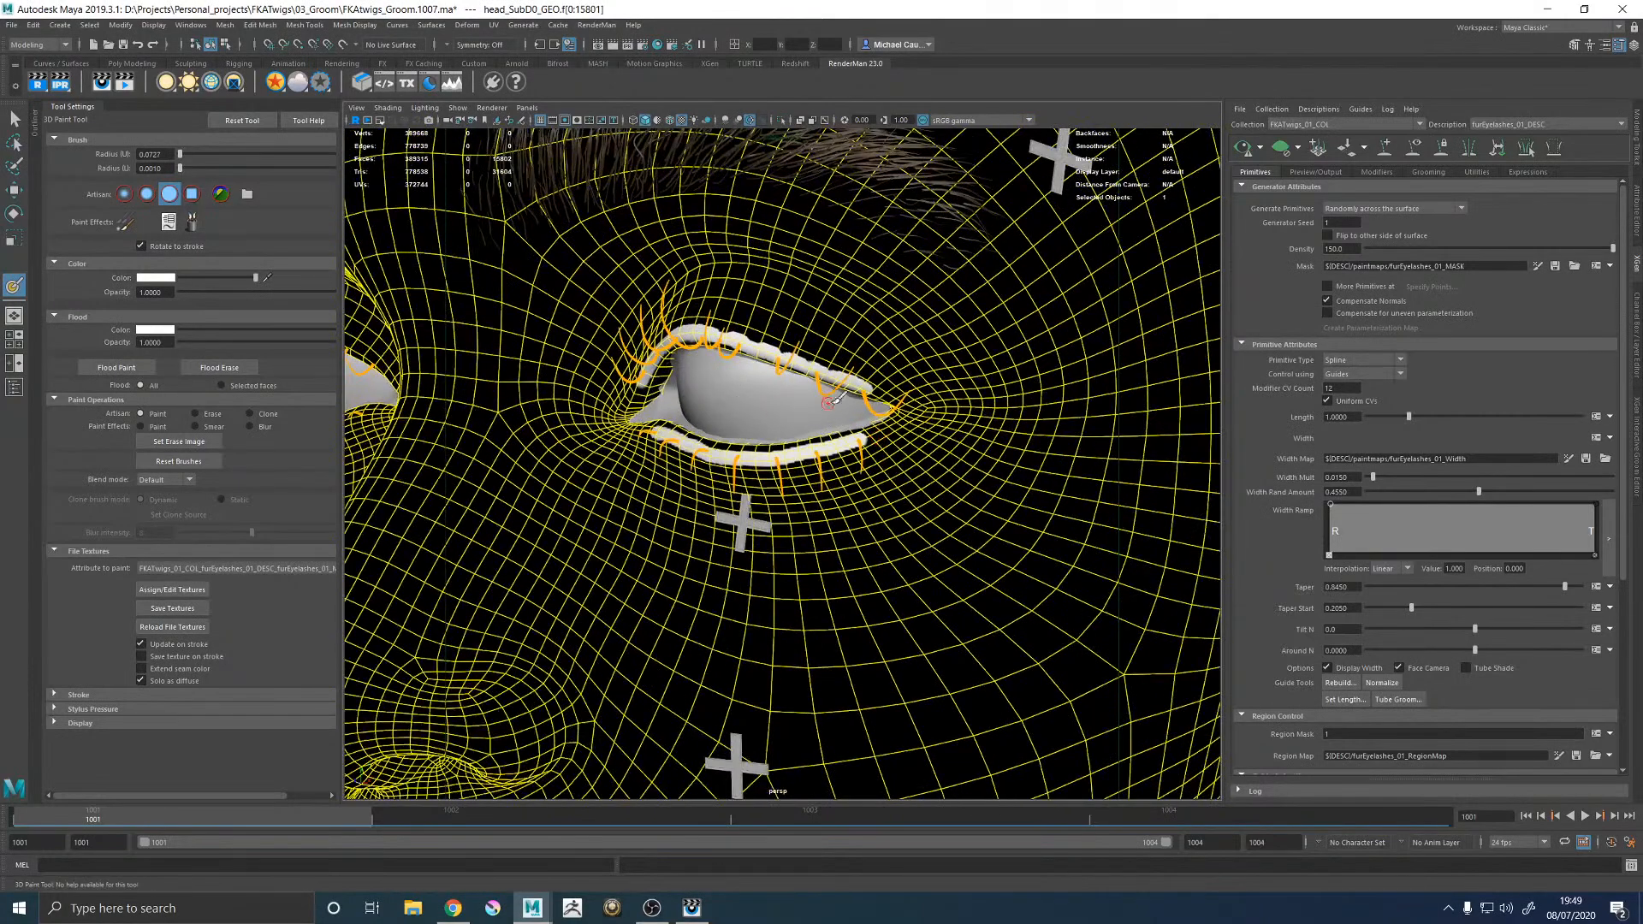
Paint a white mask band along the other eye's upper lash line, from the inner to the outer corner.
{"action": "left_click_drag", "start_coordinate": [747, 403], "coordinate": [890, 393], "text": "alt"}
{"action": "middle_click_drag", "start_coordinate": [505, 358], "coordinate": [1150, 447], "text": "alt"}
{"action": "left_click_drag", "start_coordinate": [753, 479], "coordinate": [843, 492], "text": "alt"}
{"action": "right_click_drag", "start_coordinate": [873, 488], "coordinate": [992, 496], "text": "alt"}
{"action": "mouse_move", "coordinate": [767, 502]}
{"action": "left_mouse_down", "text": "alt"}
{"action": "mouse_move", "coordinate": [834, 522]}
{"action": "mouse_move", "coordinate": [757, 516]}
{"action": "left_mouse_up", "text": "alt"}
{"action": "middle_click_drag", "start_coordinate": [881, 507], "coordinate": [798, 507], "text": "alt"}
{"action": "right_click_drag", "start_coordinate": [811, 470], "coordinate": [856, 445], "text": "alt"}
{"action": "middle_click_drag", "start_coordinate": [834, 393], "coordinate": [823, 658], "text": "alt"}
{"action": "left_click_drag", "start_coordinate": [772, 531], "coordinate": [825, 511], "text": "alt"}
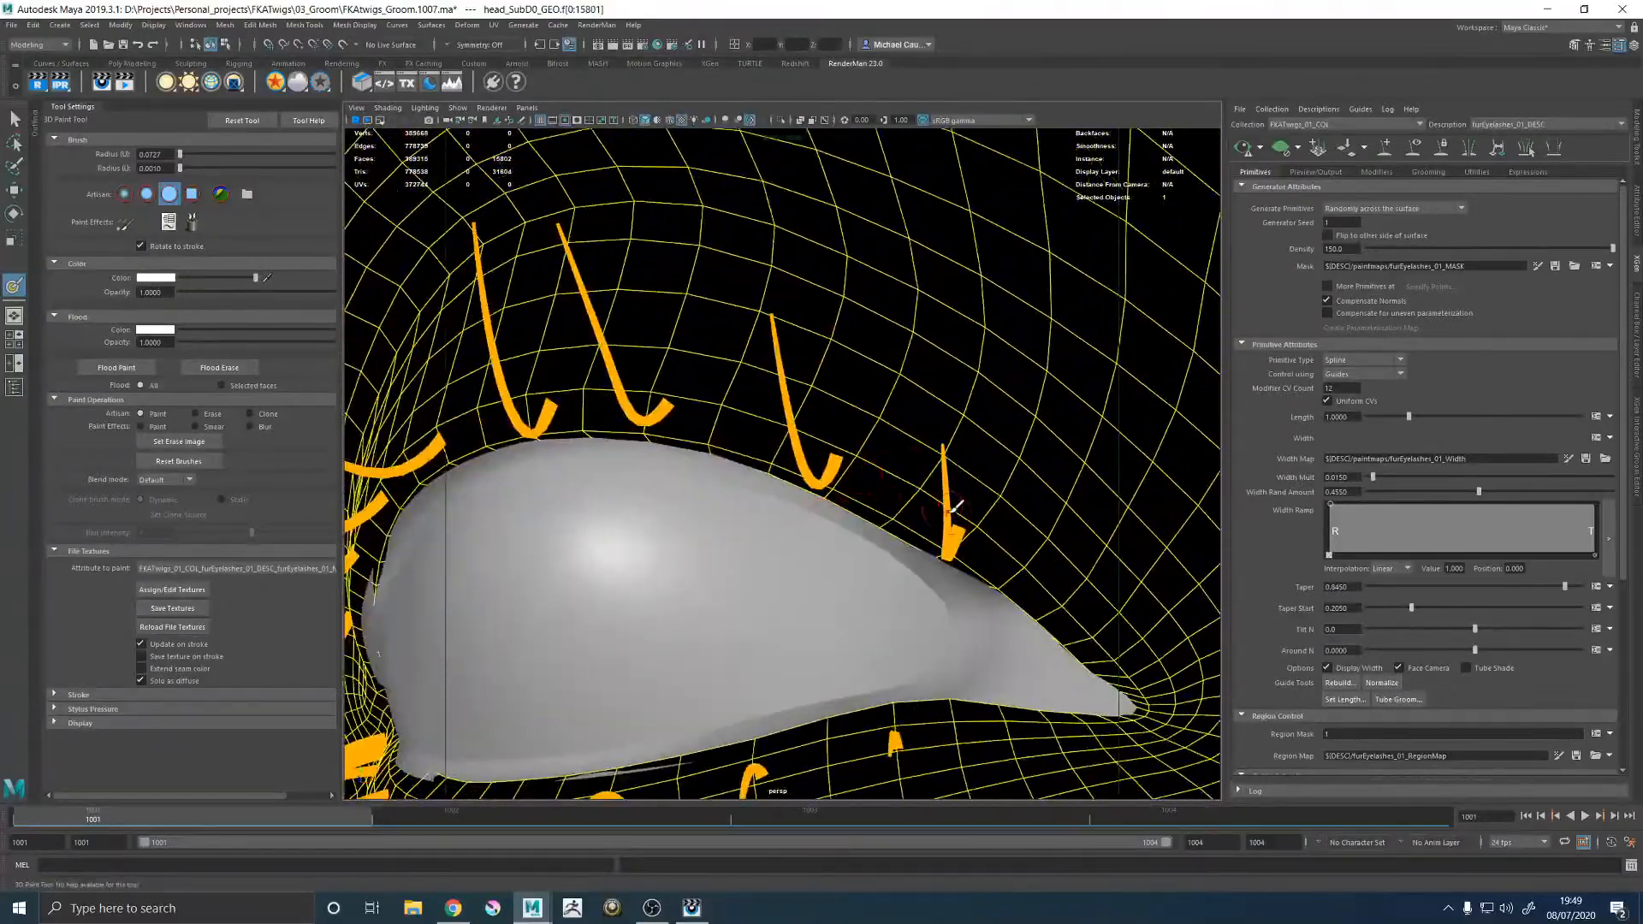
{"action": "mouse_move", "coordinate": [963, 518]}
{"action": "left_mouse_down"}
{"action": "mouse_move", "coordinate": [756, 407]}
{"action": "mouse_move", "coordinate": [668, 399]}
{"action": "left_mouse_up"}
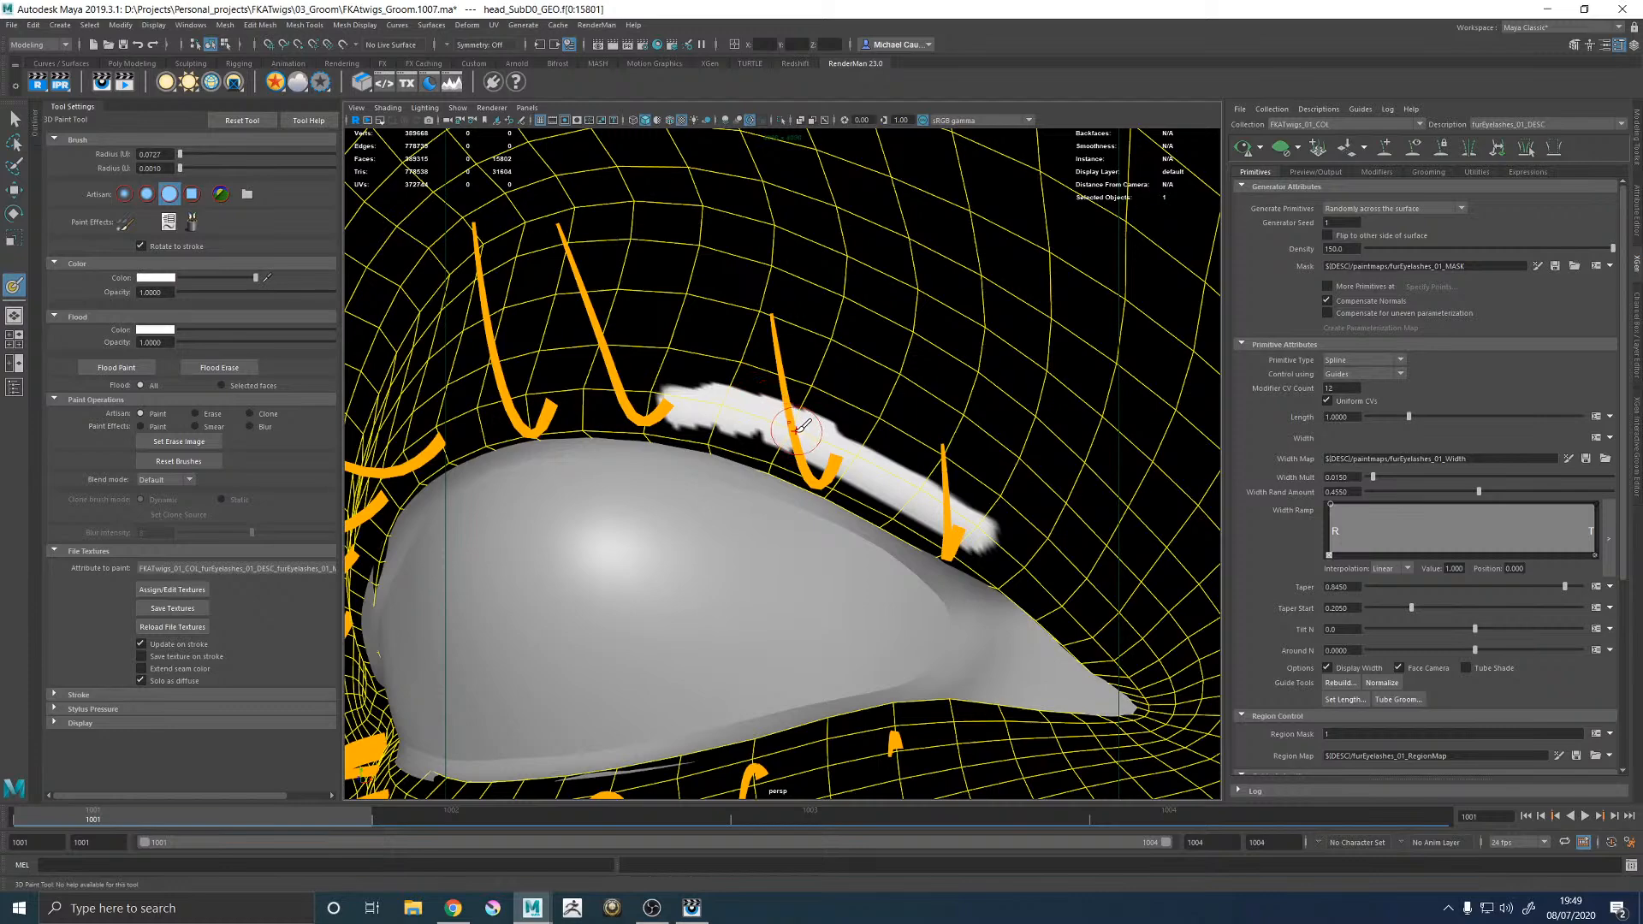
{"action": "mouse_move", "coordinate": [805, 429]}
{"action": "left_mouse_down", "text": "alt"}
{"action": "mouse_move", "coordinate": [814, 411]}
{"action": "mouse_move", "coordinate": [706, 357]}
{"action": "mouse_move", "coordinate": [868, 382]}
{"action": "mouse_move", "coordinate": [855, 367]}
{"action": "mouse_move", "coordinate": [1082, 351]}
{"action": "left_mouse_up", "text": "alt"}
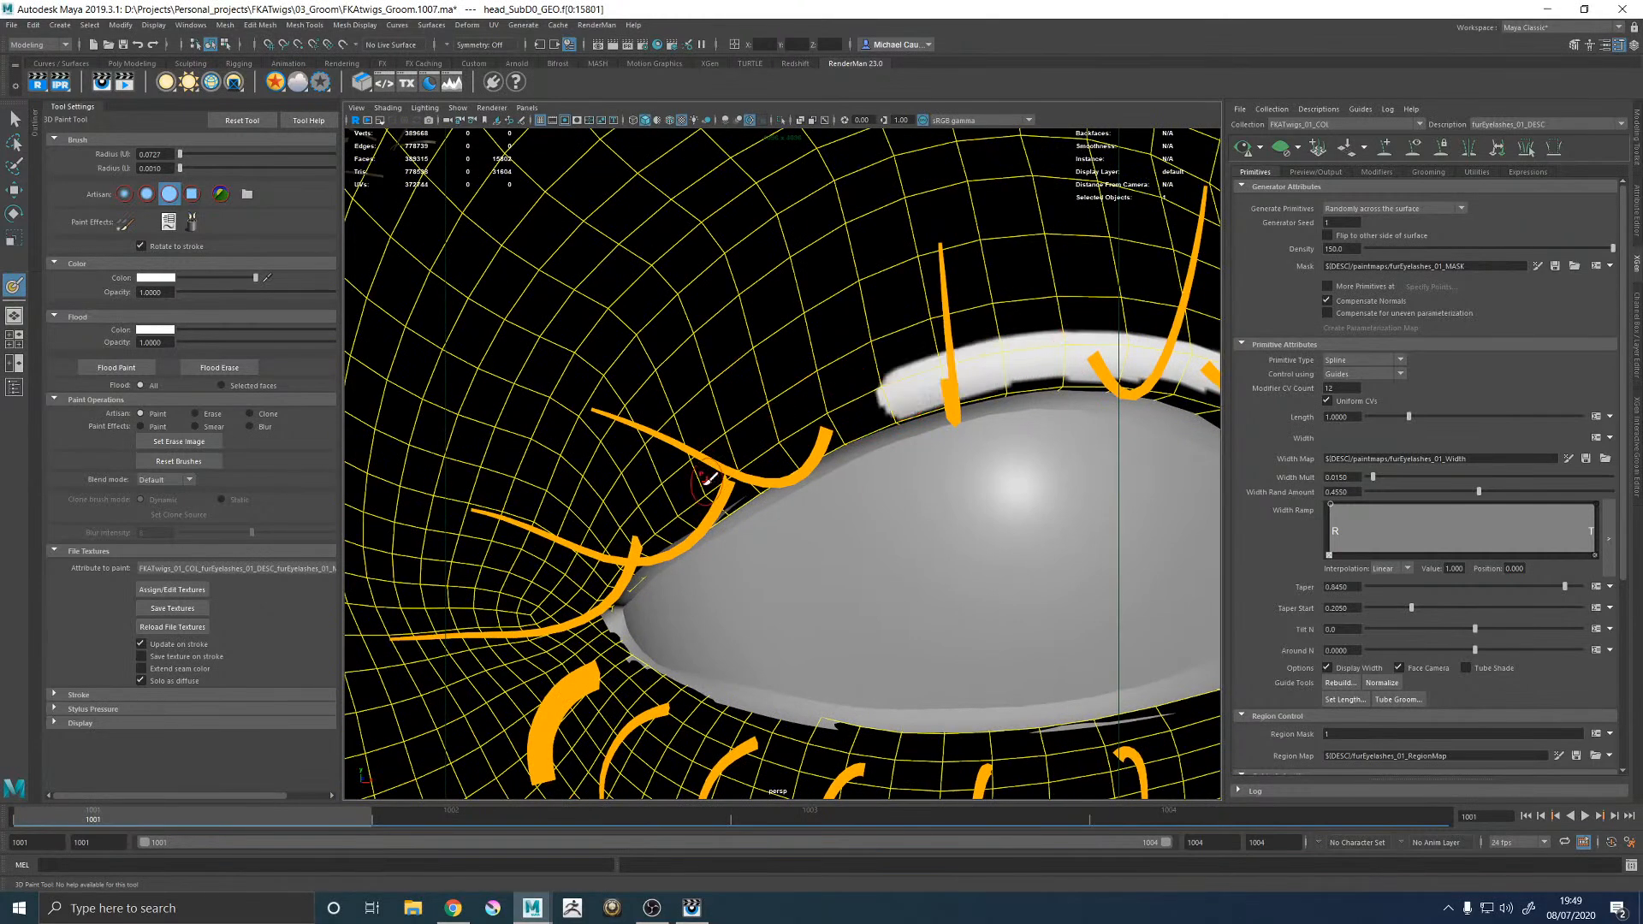
{"action": "left_click_drag", "start_coordinate": [673, 518], "coordinate": [915, 370]}
Paint a white mask band along the outer half of that eye's lower lash line.
{"action": "right_click_drag", "start_coordinate": [916, 370], "coordinate": [665, 444], "text": "alt"}
{"action": "middle_click_drag", "start_coordinate": [907, 495], "coordinate": [826, 411], "text": "alt"}
{"action": "left_click_drag", "start_coordinate": [827, 439], "coordinate": [793, 424], "text": "alt"}
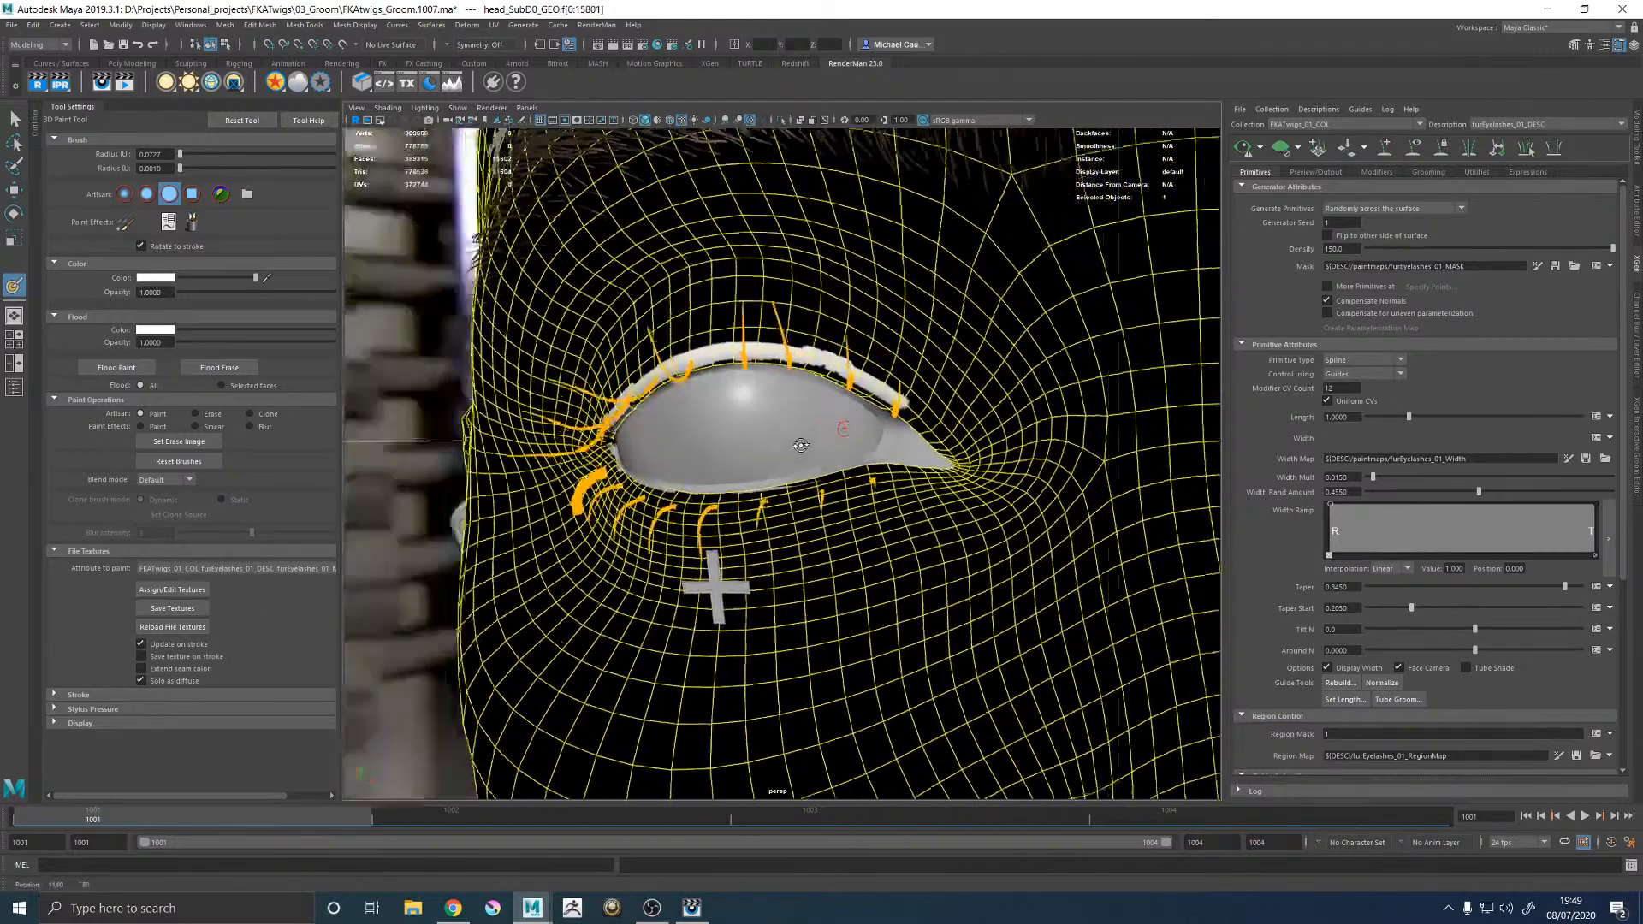
{"action": "scroll", "coordinate": [793, 421], "scroll_direction": "up", "scroll_amount": 5}
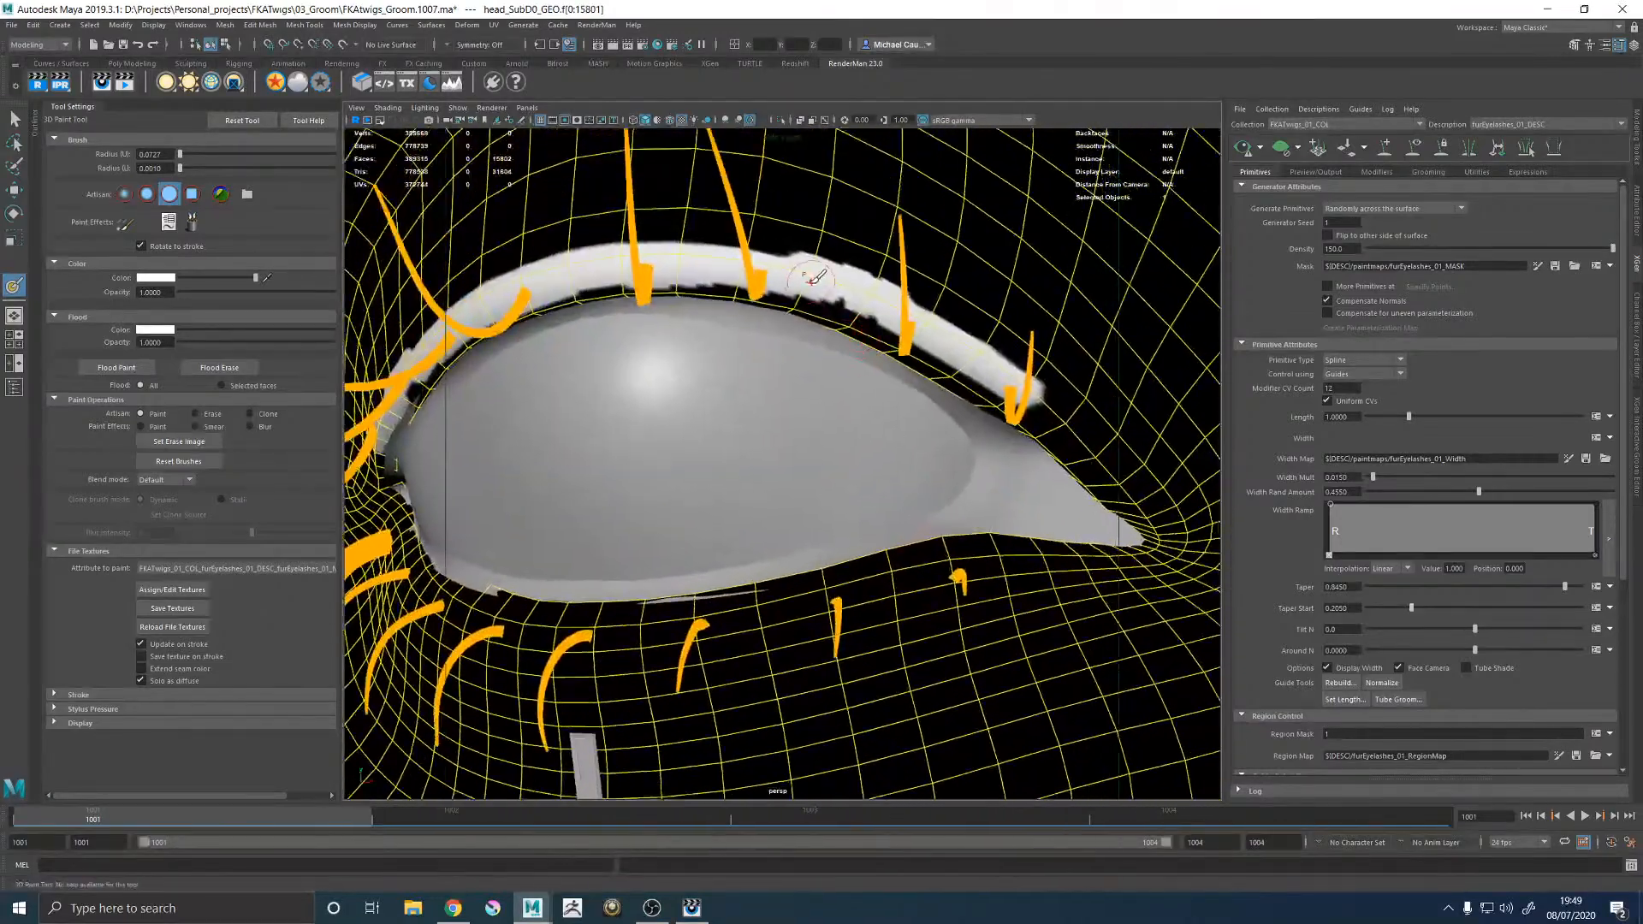
{"action": "mouse_move", "coordinate": [836, 410]}
{"action": "left_mouse_down", "text": "alt"}
{"action": "mouse_move", "coordinate": [979, 370]}
{"action": "mouse_move", "coordinate": [829, 414]}
{"action": "left_mouse_up", "text": "alt"}
{"action": "middle_click_drag", "start_coordinate": [830, 414], "coordinate": [864, 353], "text": "alt"}
{"action": "scroll", "coordinate": [854, 349], "scroll_direction": "up", "scroll_amount": 3}
{"action": "left_click_drag", "start_coordinate": [852, 347], "coordinate": [907, 359], "text": "alt"}
{"action": "middle_click_drag", "start_coordinate": [877, 409], "coordinate": [760, 413], "text": "alt"}
{"action": "scroll", "coordinate": [757, 415], "scroll_direction": "up", "scroll_amount": 4}
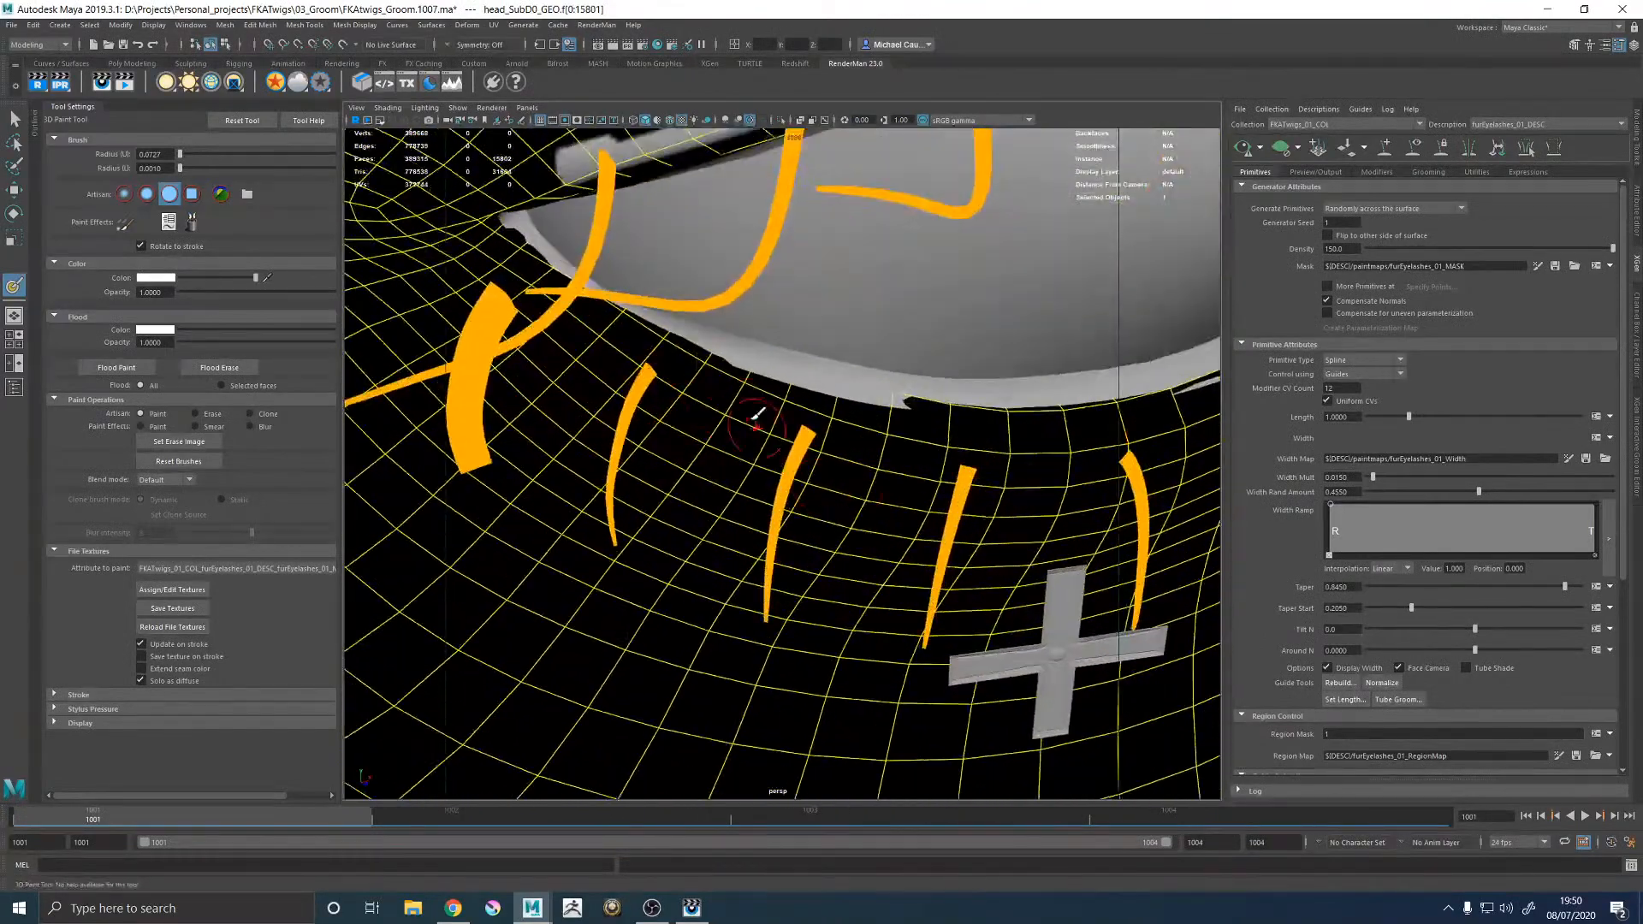
{"action": "mouse_move", "coordinate": [486, 272]}
{"action": "left_mouse_down"}
{"action": "mouse_move", "coordinate": [543, 318]}
{"action": "mouse_move", "coordinate": [832, 442]}
{"action": "mouse_move", "coordinate": [1031, 486]}
{"action": "left_mouse_up"}
{"action": "middle_click_drag", "start_coordinate": [1031, 486], "coordinate": [909, 442], "text": "alt"}
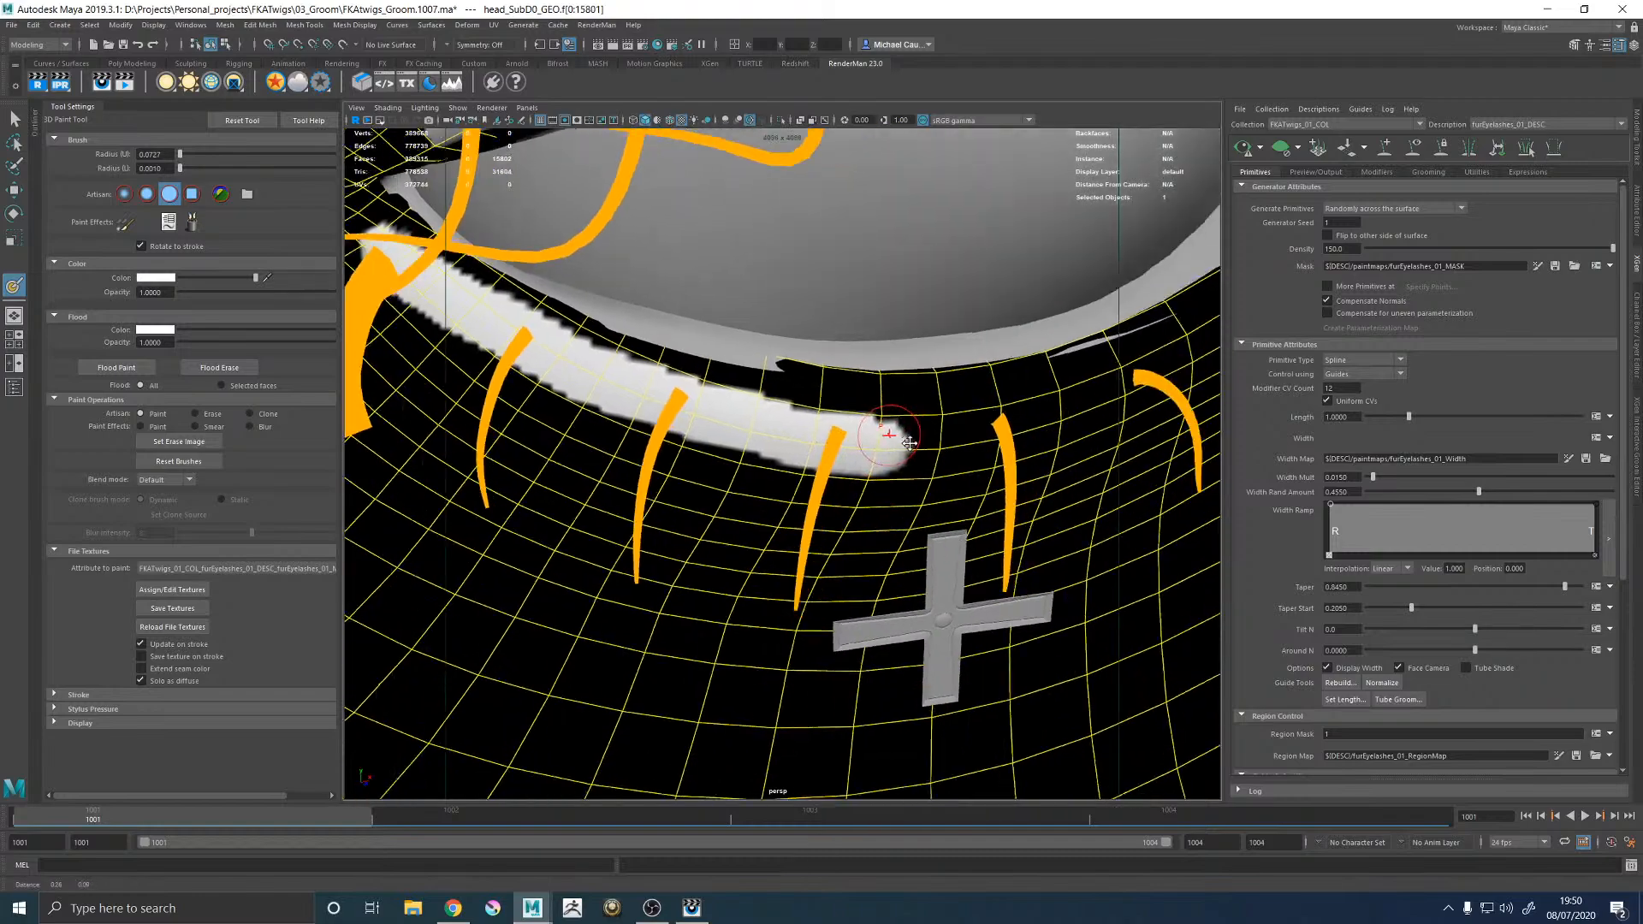
{"action": "scroll", "coordinate": [909, 443], "scroll_direction": "down", "scroll_amount": 5}
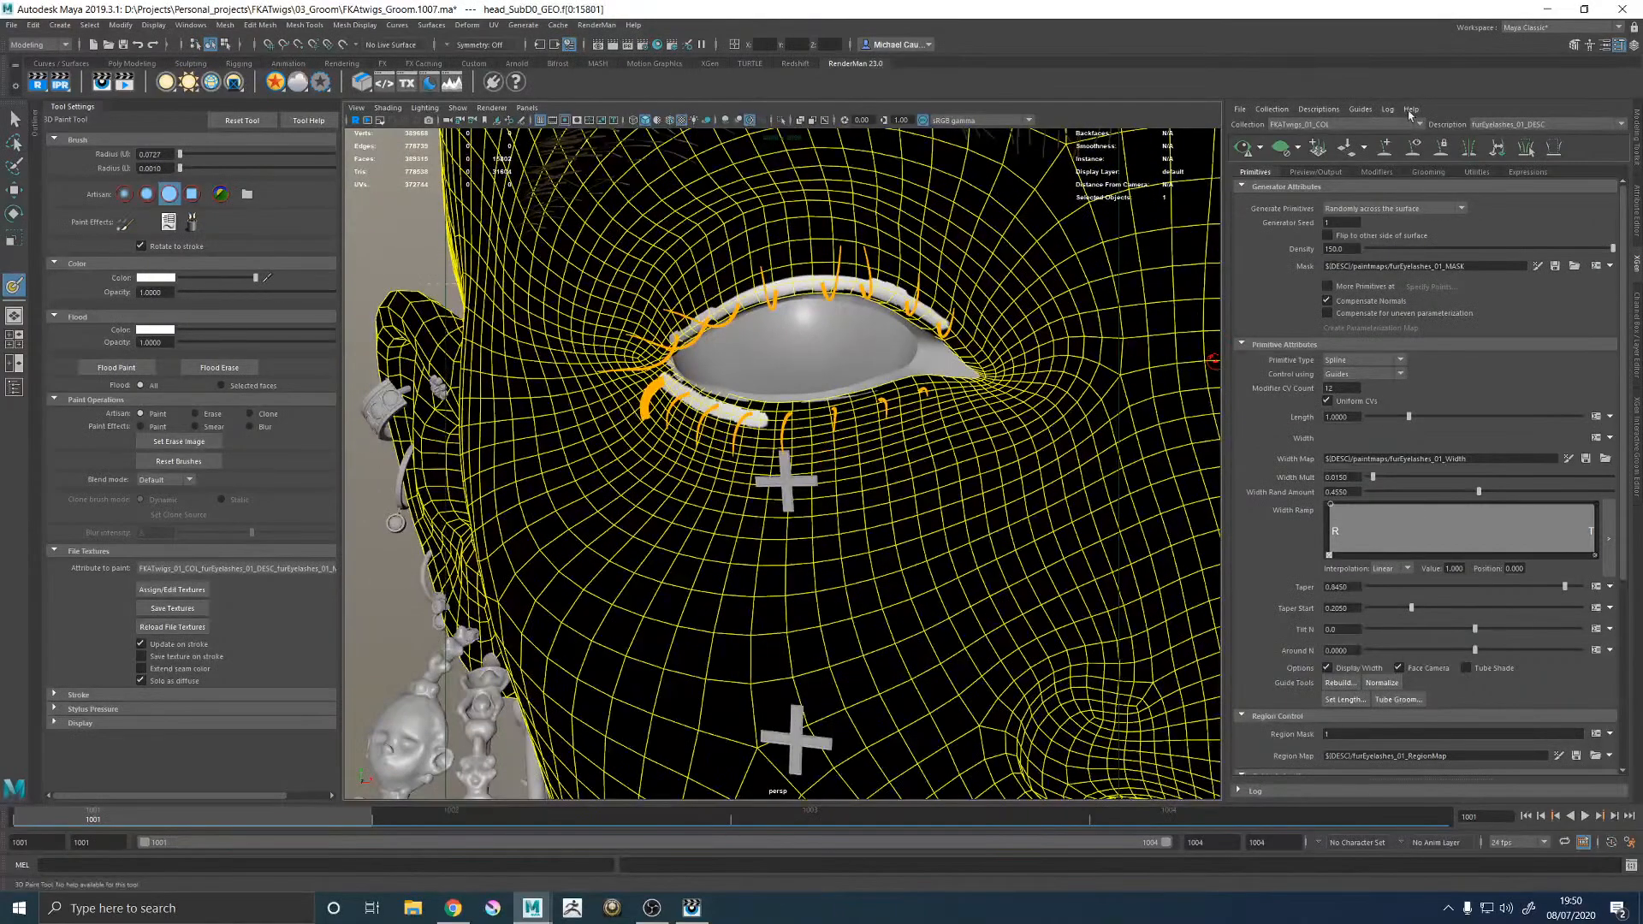
Extend the white mask band along the inner half of that eye's lower lash line, following the guide roots.
{"action": "scroll", "coordinate": [1089, 561], "scroll_direction": "up", "scroll_amount": 6}
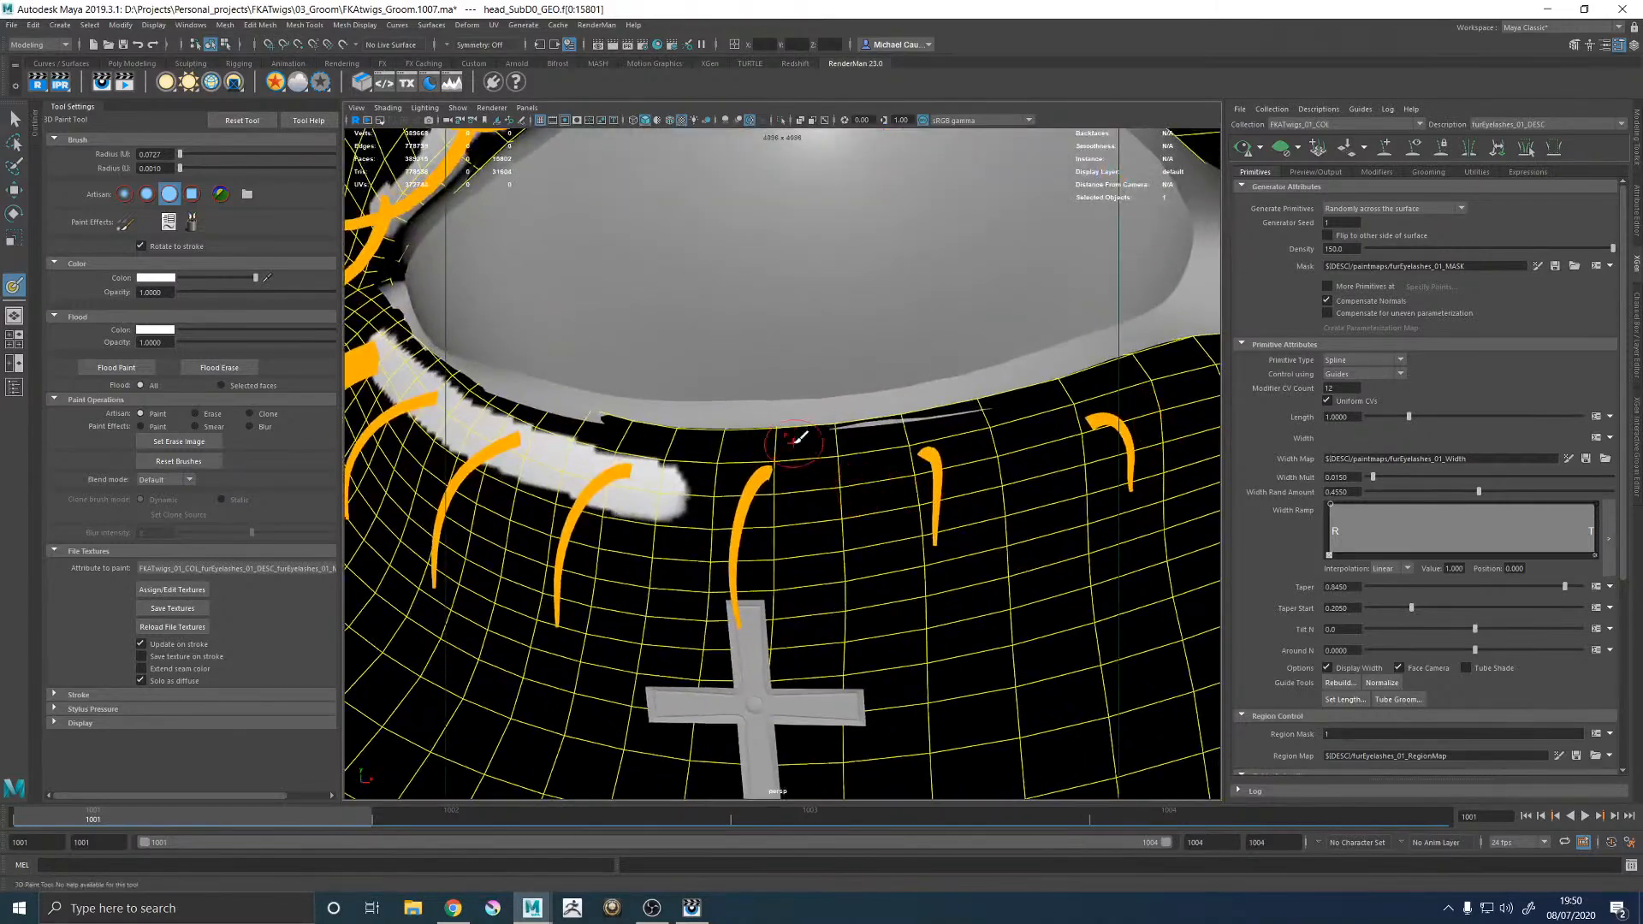
{"action": "left_click_drag", "start_coordinate": [797, 435], "coordinate": [790, 389], "text": "alt"}
{"action": "left_click_drag", "start_coordinate": [696, 428], "coordinate": [1216, 338]}
{"action": "middle_click_drag", "start_coordinate": [989, 374], "coordinate": [638, 449], "text": "alt"}
{"action": "right_click_drag", "start_coordinate": [948, 421], "coordinate": [795, 411], "text": "alt"}
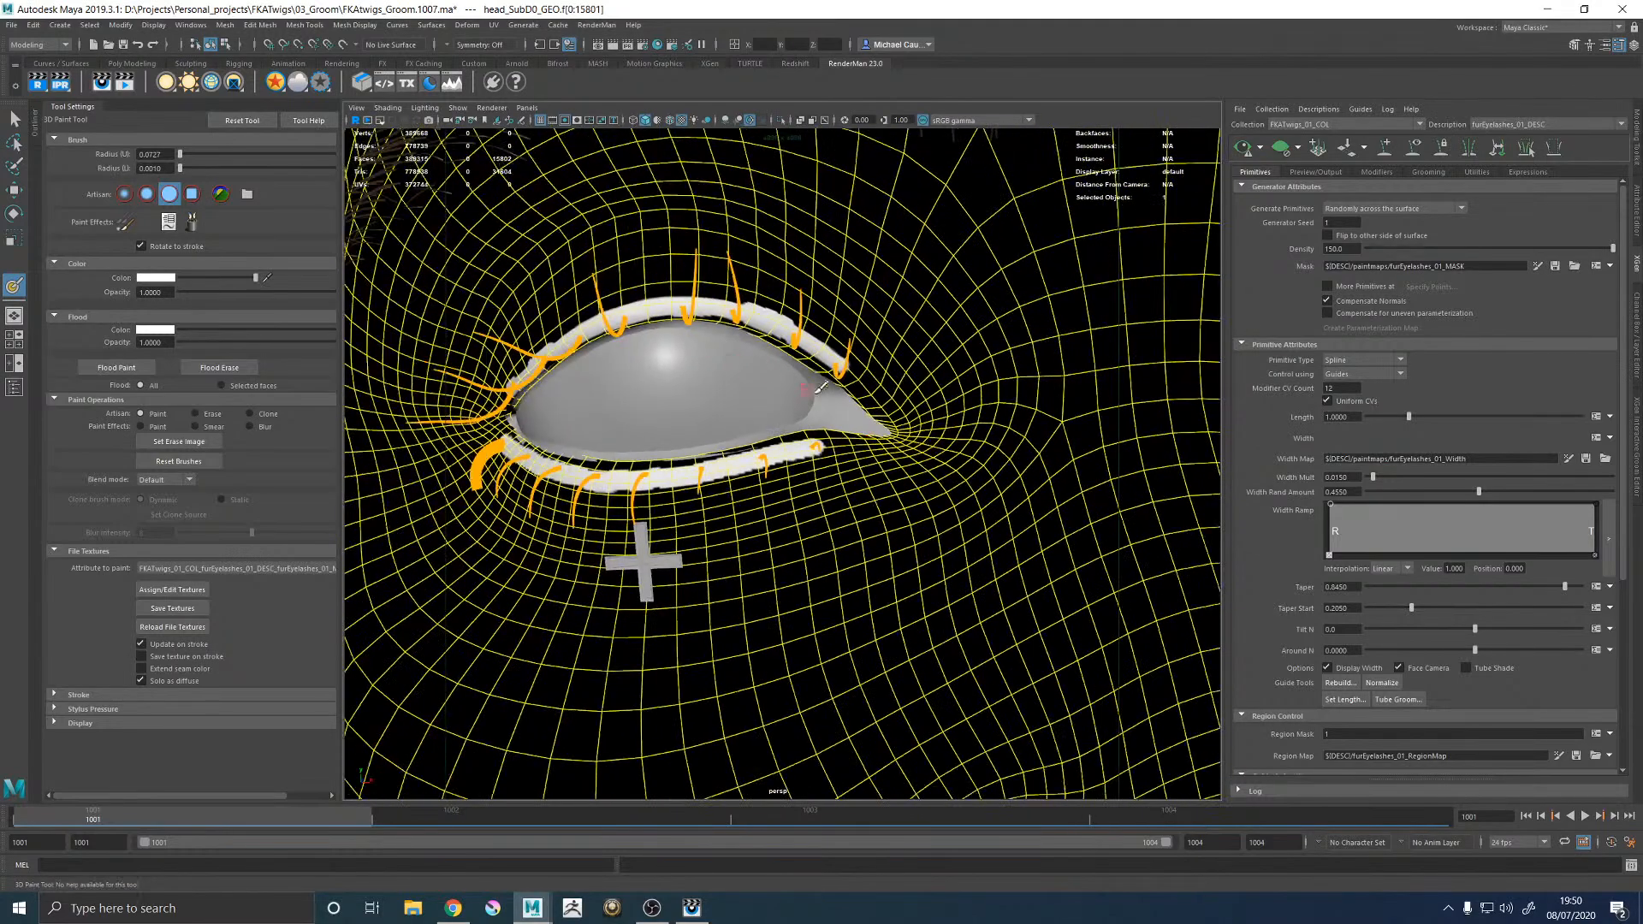
{"action": "middle_click_drag", "start_coordinate": [796, 411], "coordinate": [838, 455], "text": "alt"}
{"action": "mouse_move", "coordinate": [838, 456]}
{"action": "left_mouse_down", "text": "alt"}
{"action": "mouse_move", "coordinate": [877, 452]}
{"action": "mouse_move", "coordinate": [833, 457]}
{"action": "left_mouse_up", "text": "alt"}
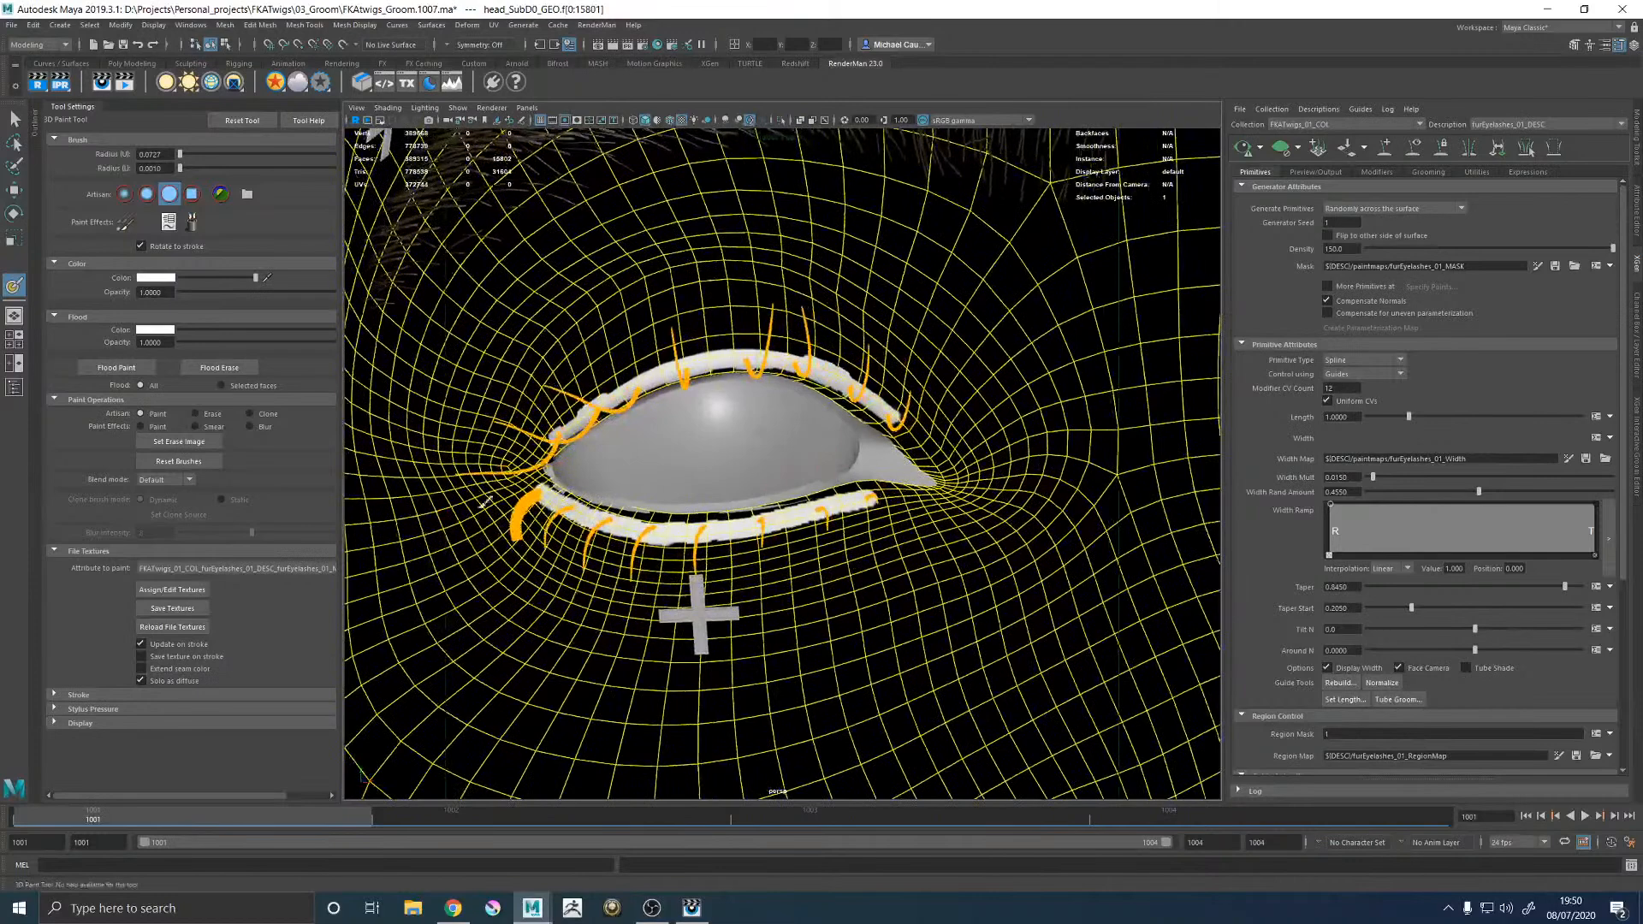
Save the painted mask texture to the furEyelashes_01 mask map, update the groom preview, and leave the paint tool with the head deselected.
{"action": "left_click", "coordinate": [172, 608]}
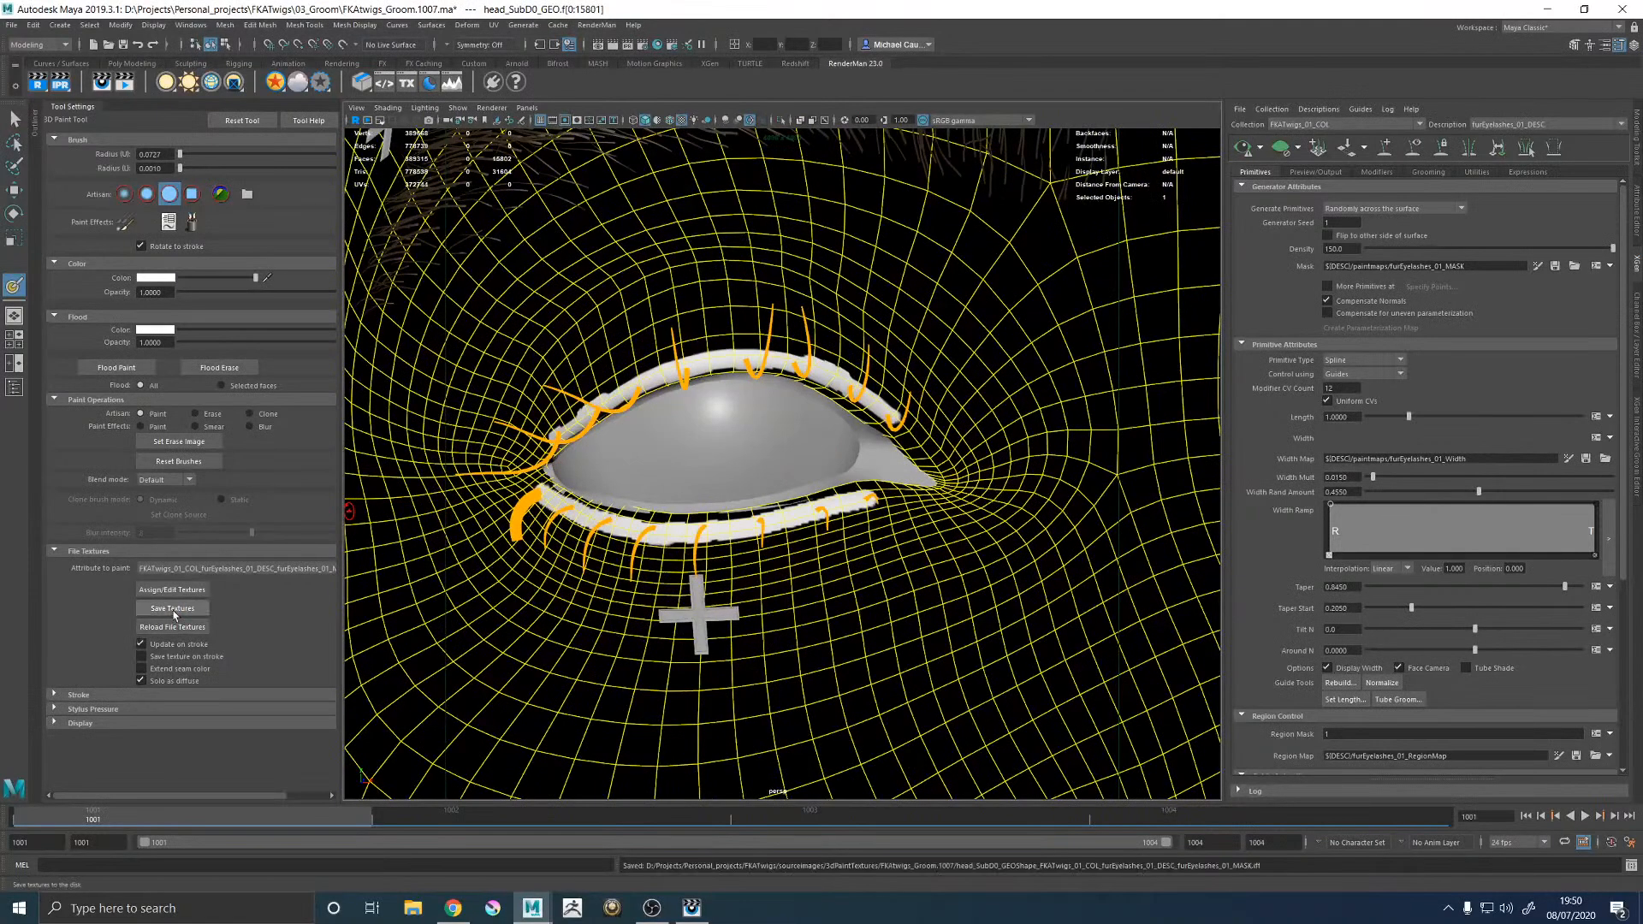
{"action": "left_click", "coordinate": [1555, 271]}
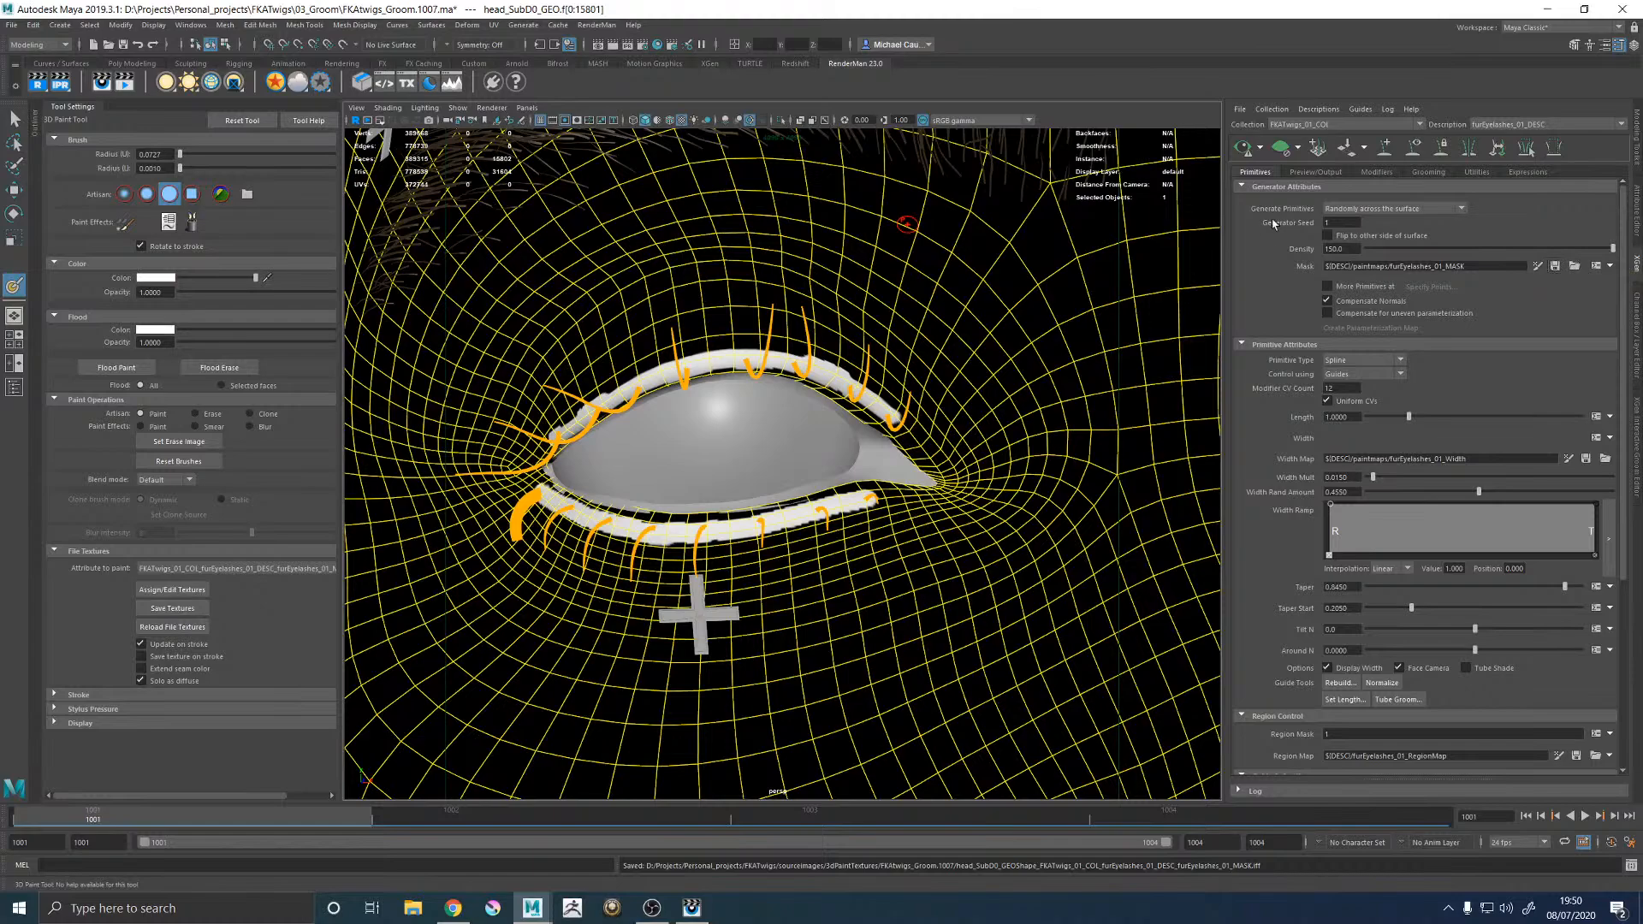
{"action": "left_click", "coordinate": [1243, 147]}
{"action": "scroll", "coordinate": [1104, 318], "scroll_direction": "down", "scroll_amount": 5}
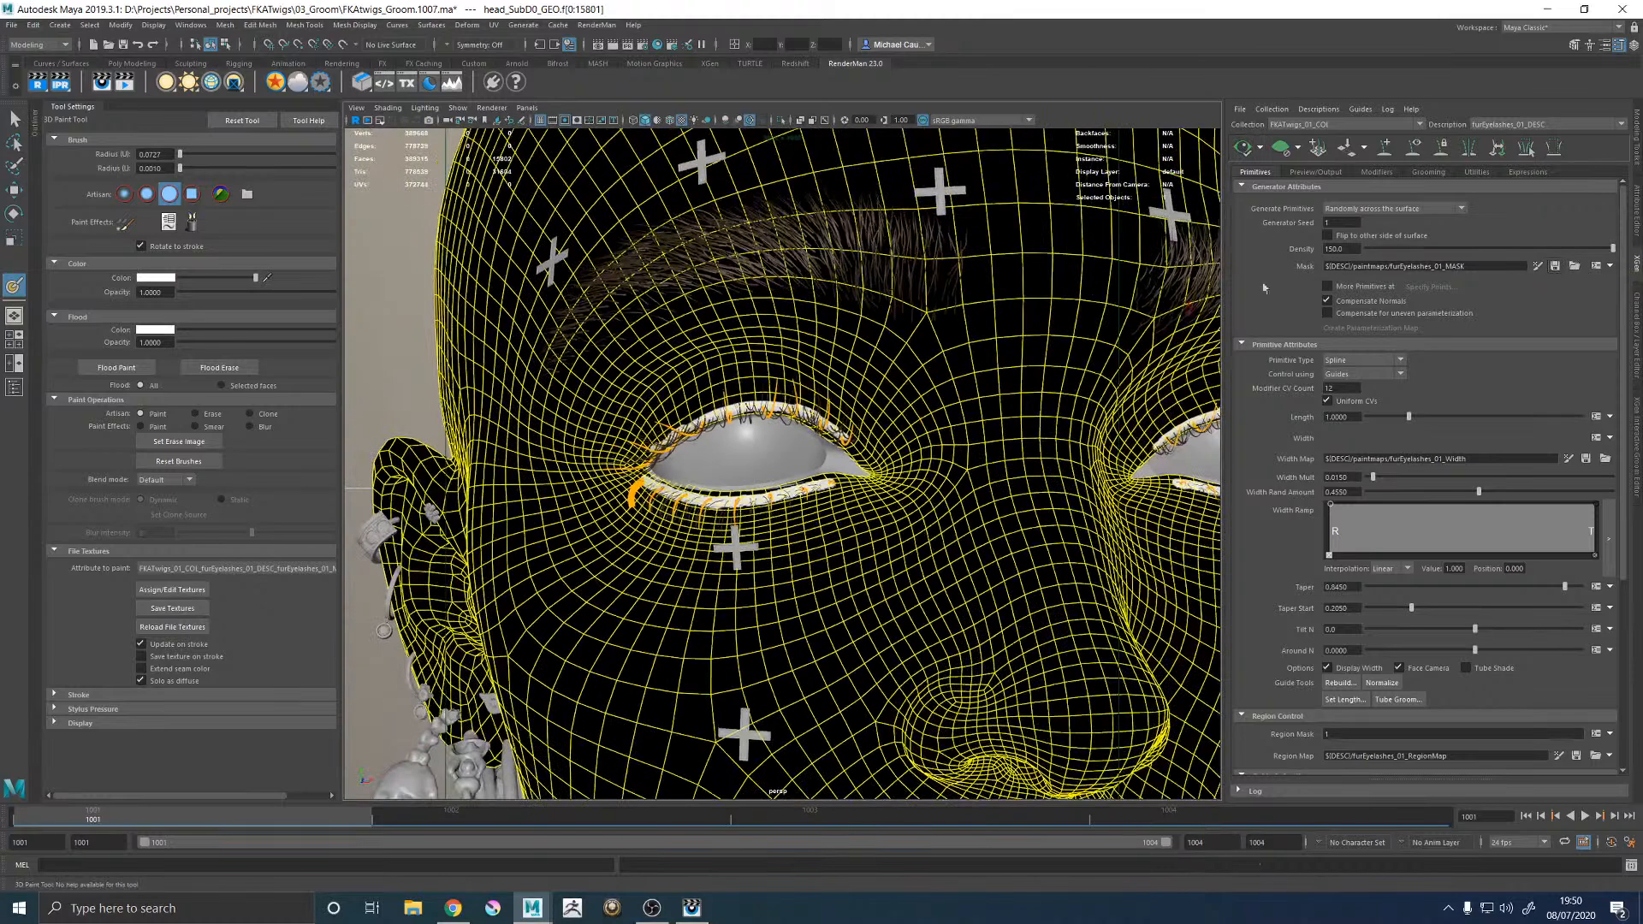
{"action": "key", "text": "w"}
{"action": "scroll", "coordinate": [607, 495], "scroll_direction": "down", "scroll_amount": 5}
{"action": "left_click", "coordinate": [569, 498]}
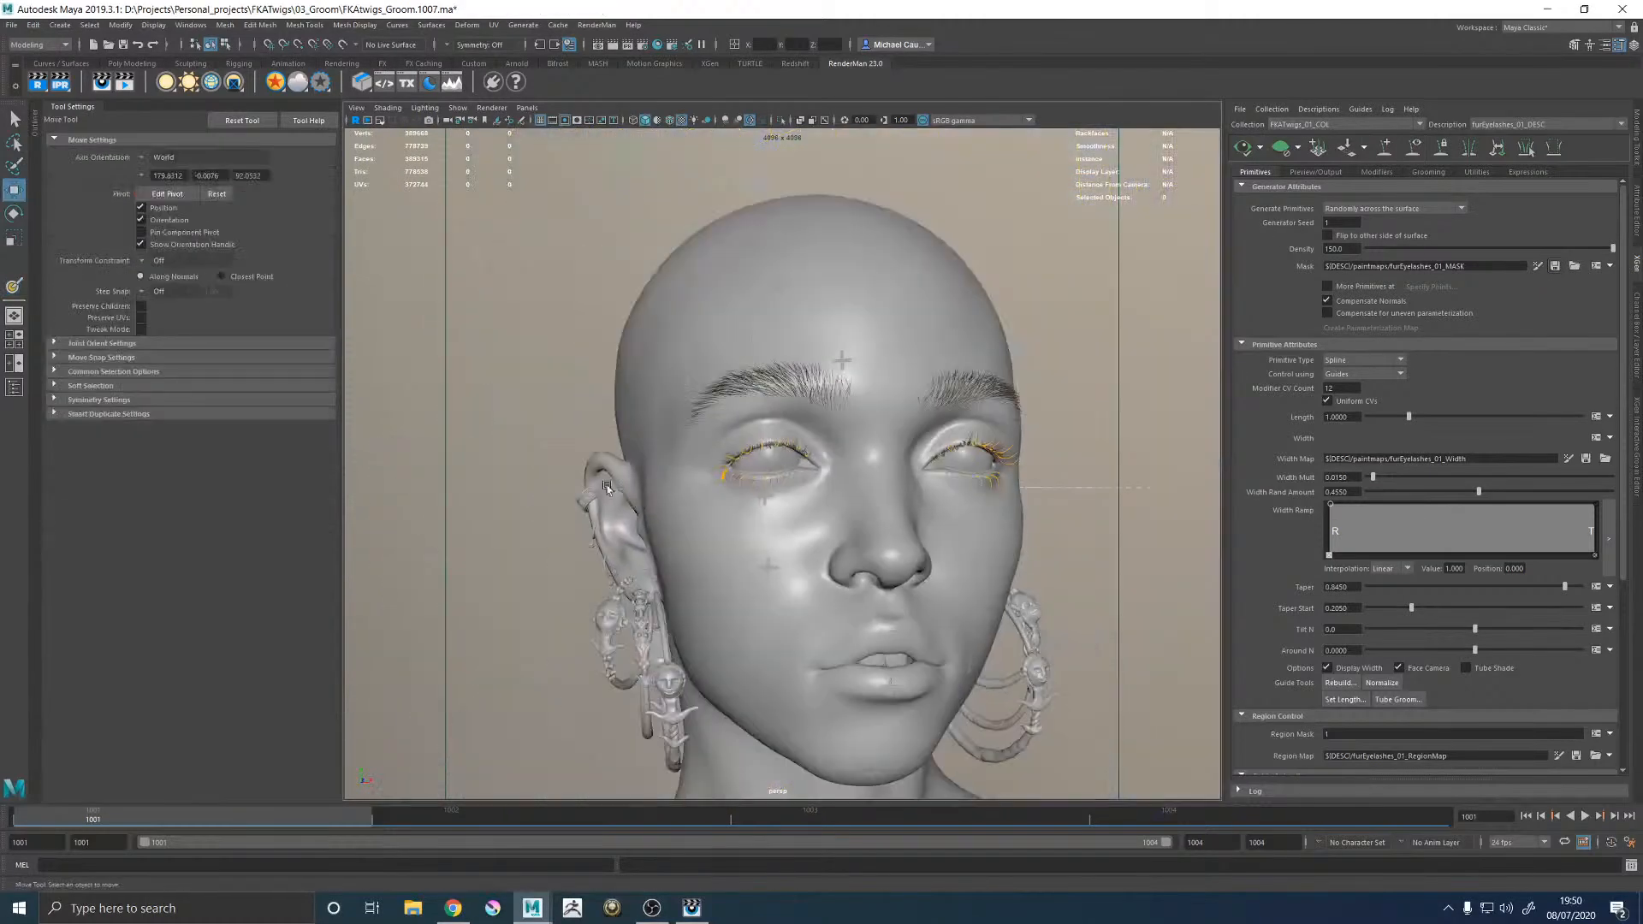
Set the eyelash density to 300 and update the groom preview.
{"action": "left_click_drag", "start_coordinate": [848, 452], "coordinate": [744, 446], "text": "alt"}
{"action": "right_click_drag", "start_coordinate": [744, 446], "coordinate": [1137, 557], "text": "alt"}
{"action": "middle_click_drag", "start_coordinate": [1137, 557], "coordinate": [932, 538], "text": "alt"}
{"action": "left_click_drag", "start_coordinate": [873, 563], "coordinate": [898, 526], "text": "alt"}
{"action": "left_click_drag", "start_coordinate": [1360, 248], "coordinate": [1313, 248]}
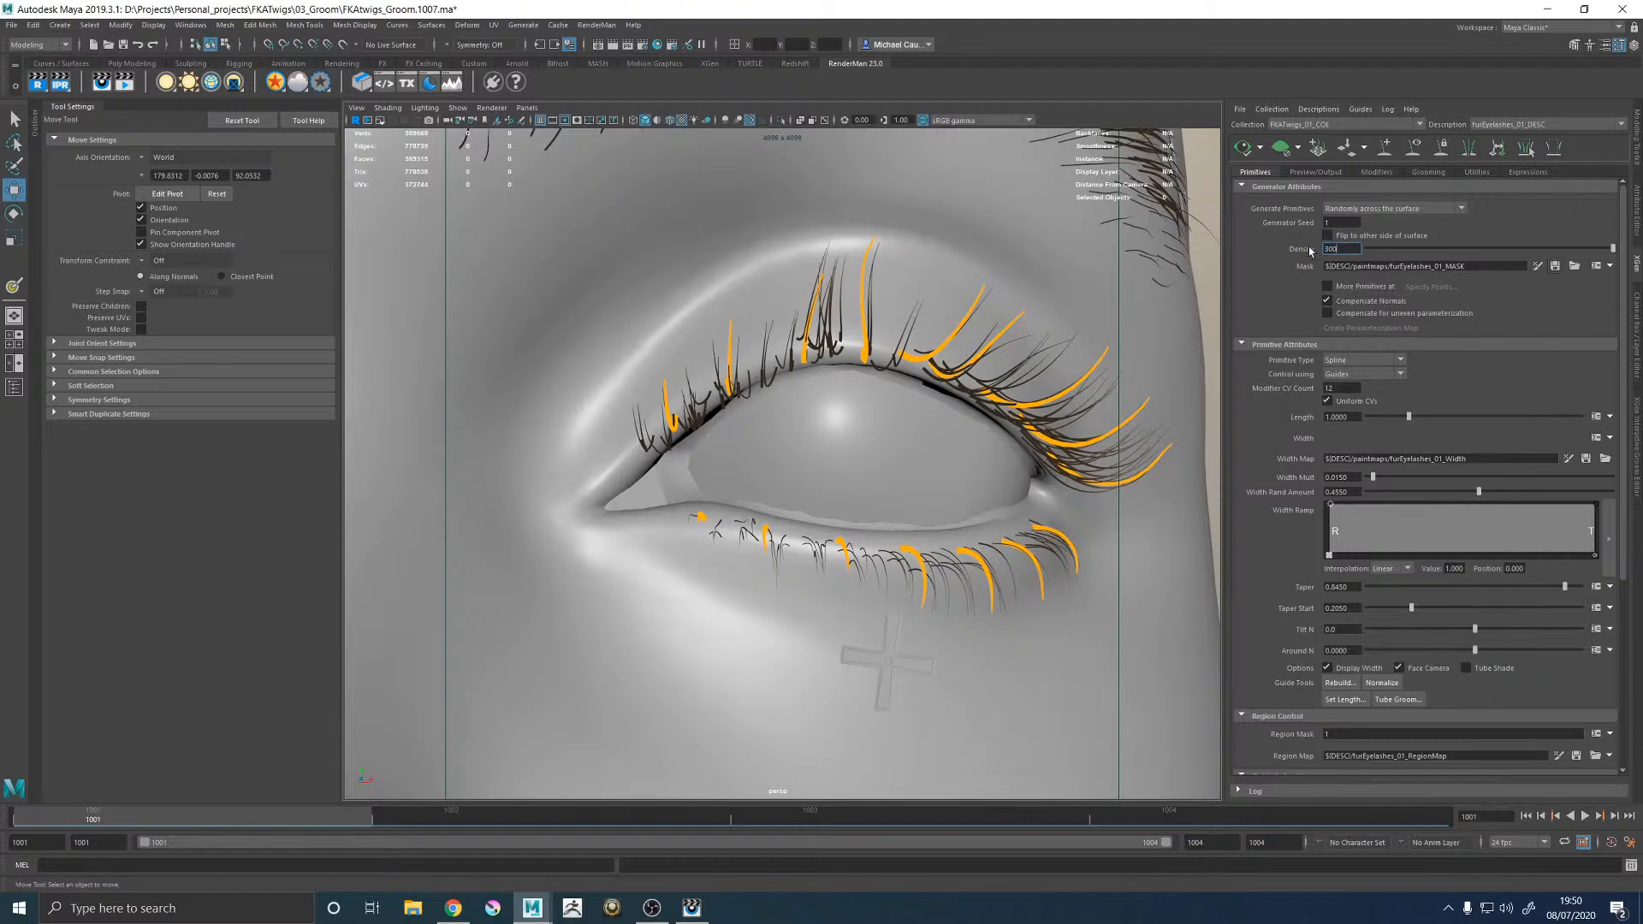
{"action": "left_click", "coordinate": [1242, 147]}
Open the eyelash mask expression for editing and rename the variable in its map line to $Mask.
{"action": "right_click_drag", "start_coordinate": [892, 349], "coordinate": [650, 334], "text": "alt"}
{"action": "mouse_move", "coordinate": [770, 385]}
{"action": "left_mouse_down", "text": "alt"}
{"action": "mouse_move", "coordinate": [723, 398]}
{"action": "mouse_move", "coordinate": [778, 389]}
{"action": "left_mouse_up", "text": "alt"}
{"action": "middle_click_drag", "start_coordinate": [775, 395], "coordinate": [967, 388], "text": "alt"}
{"action": "mouse_move", "coordinate": [744, 426]}
{"action": "left_mouse_down", "text": "alt"}
{"action": "mouse_move", "coordinate": [782, 428]}
{"action": "mouse_move", "coordinate": [745, 427]}
{"action": "left_mouse_up", "text": "alt"}
{"action": "middle_click_drag", "start_coordinate": [599, 463], "coordinate": [717, 427], "text": "alt"}
{"action": "mouse_move", "coordinate": [717, 426]}
{"action": "left_mouse_down", "text": "alt"}
{"action": "mouse_move", "coordinate": [761, 420]}
{"action": "mouse_move", "coordinate": [728, 420]}
{"action": "left_mouse_up", "text": "alt"}
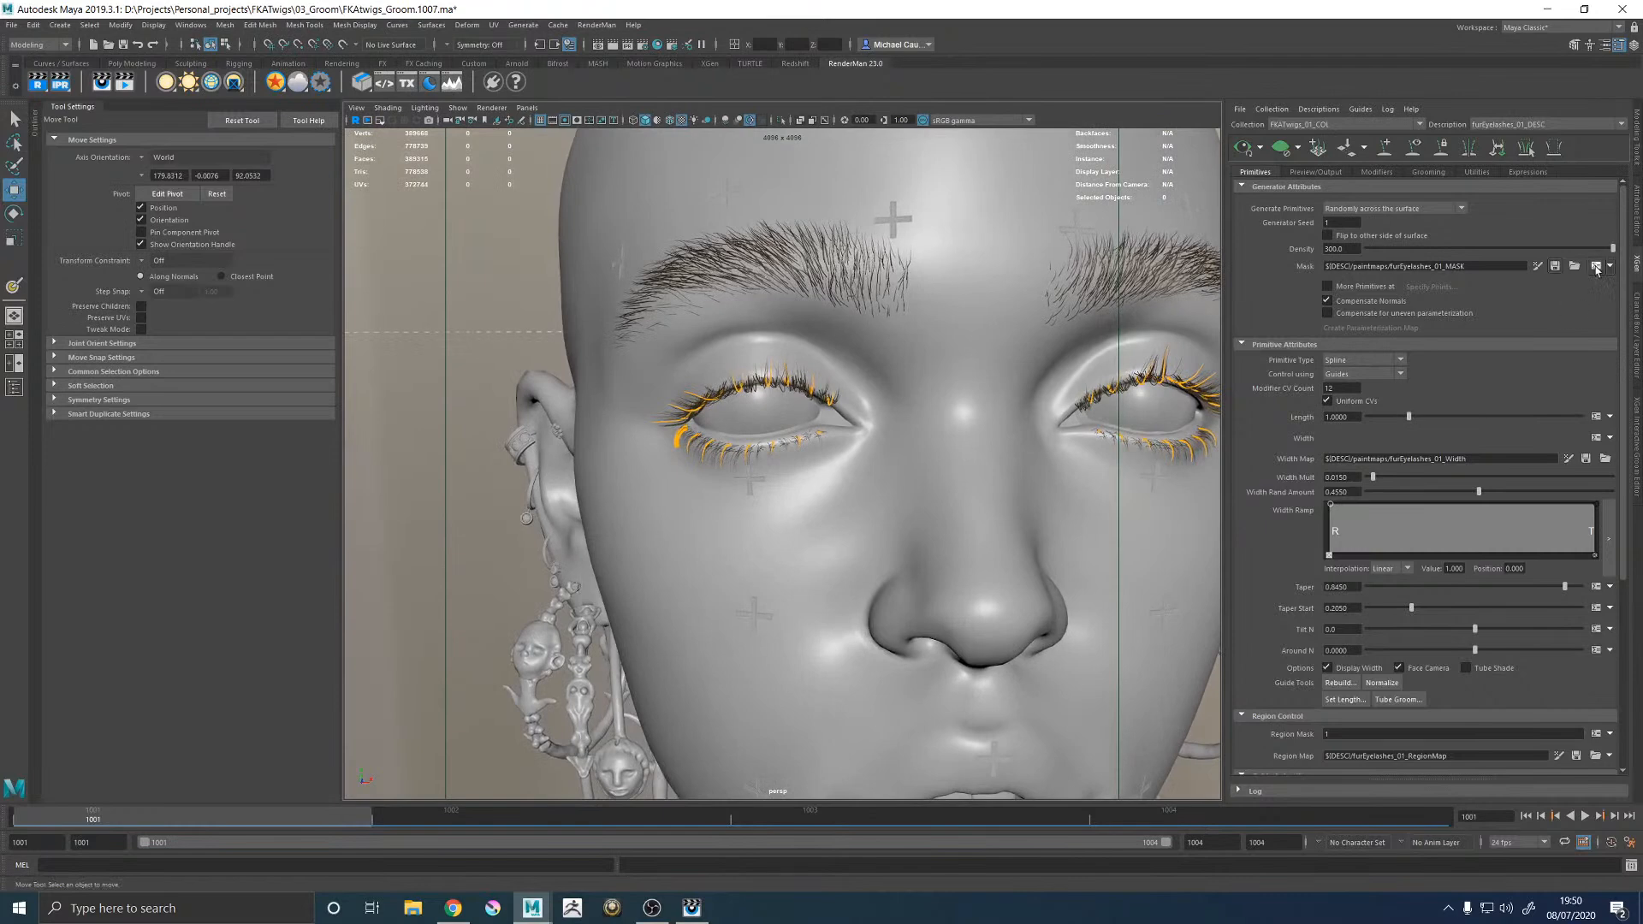
{"action": "left_click", "coordinate": [1596, 267]}
{"action": "left_click", "coordinate": [603, 487]}
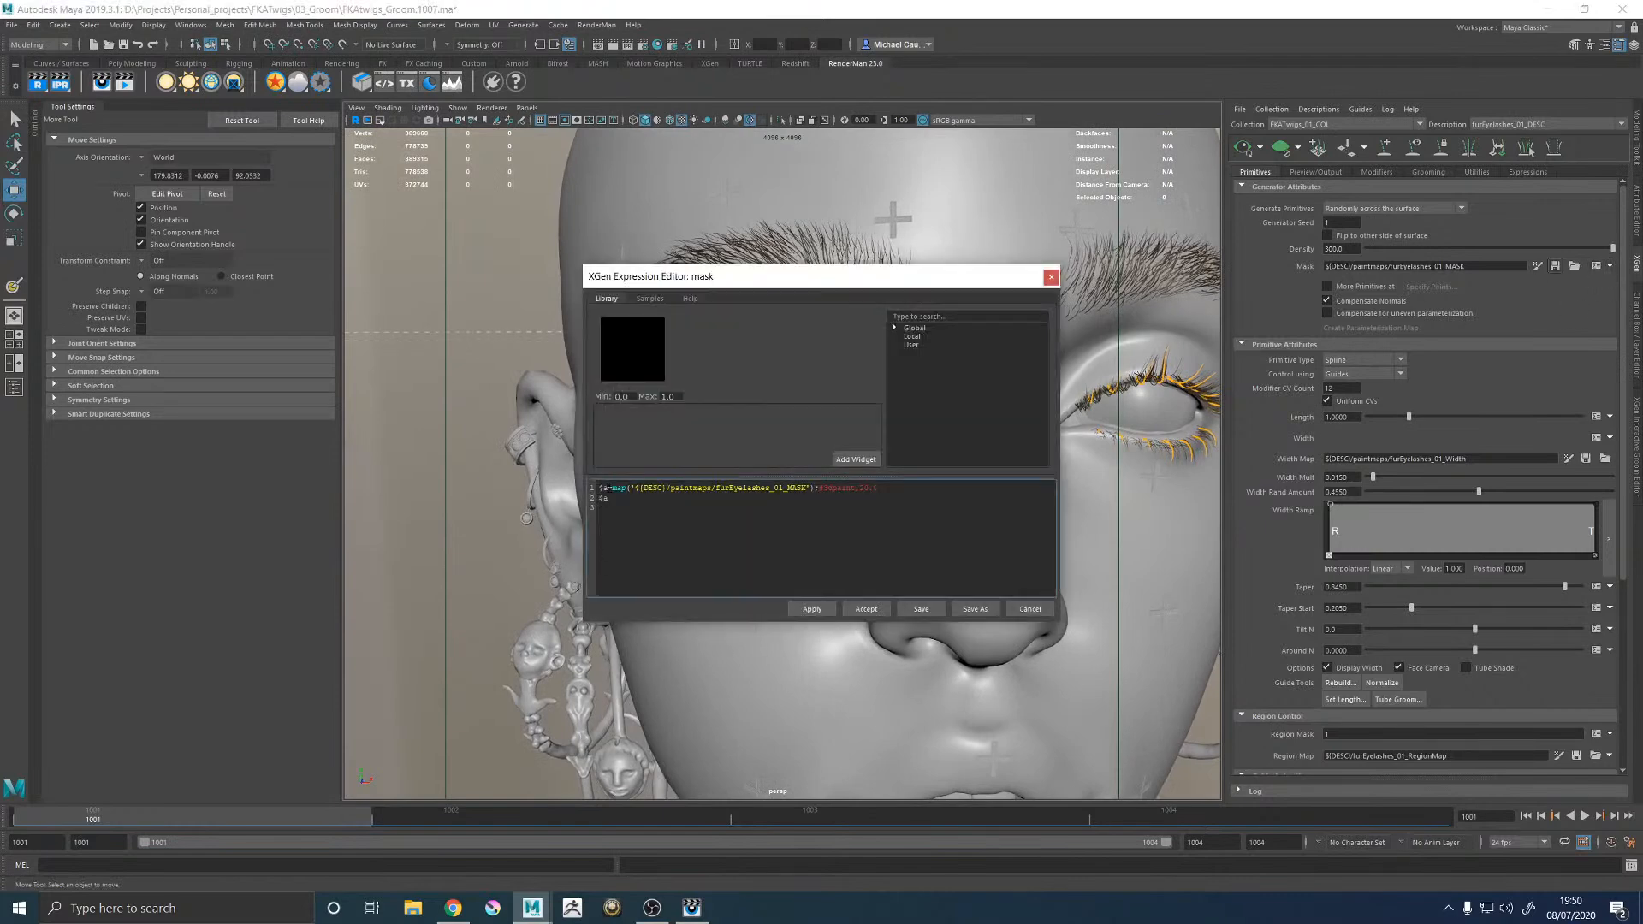
{"action": "key", "text": "BackSpace"}
{"action": "type", "text": "Mask ="}
Duplicate the $Mask line in the expression as $DensityMult, pointing it to the paint map furEyelashes_01_Density.
{"action": "left_click_drag", "start_coordinate": [928, 491], "coordinate": [598, 488]}
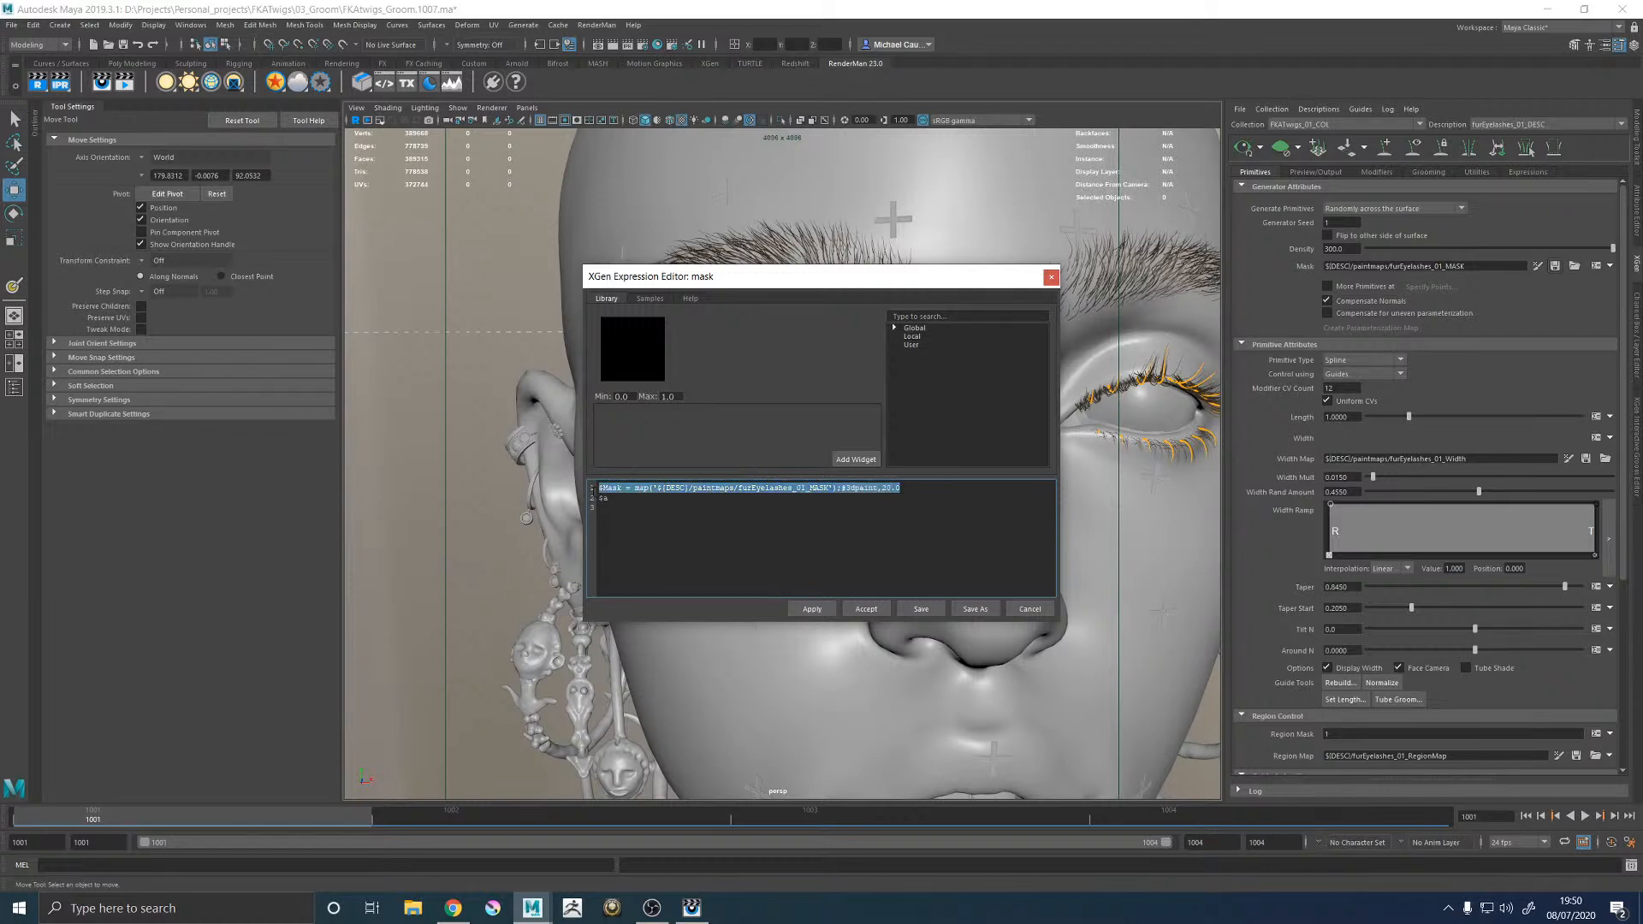
{"action": "left_click", "coordinate": [948, 481]}
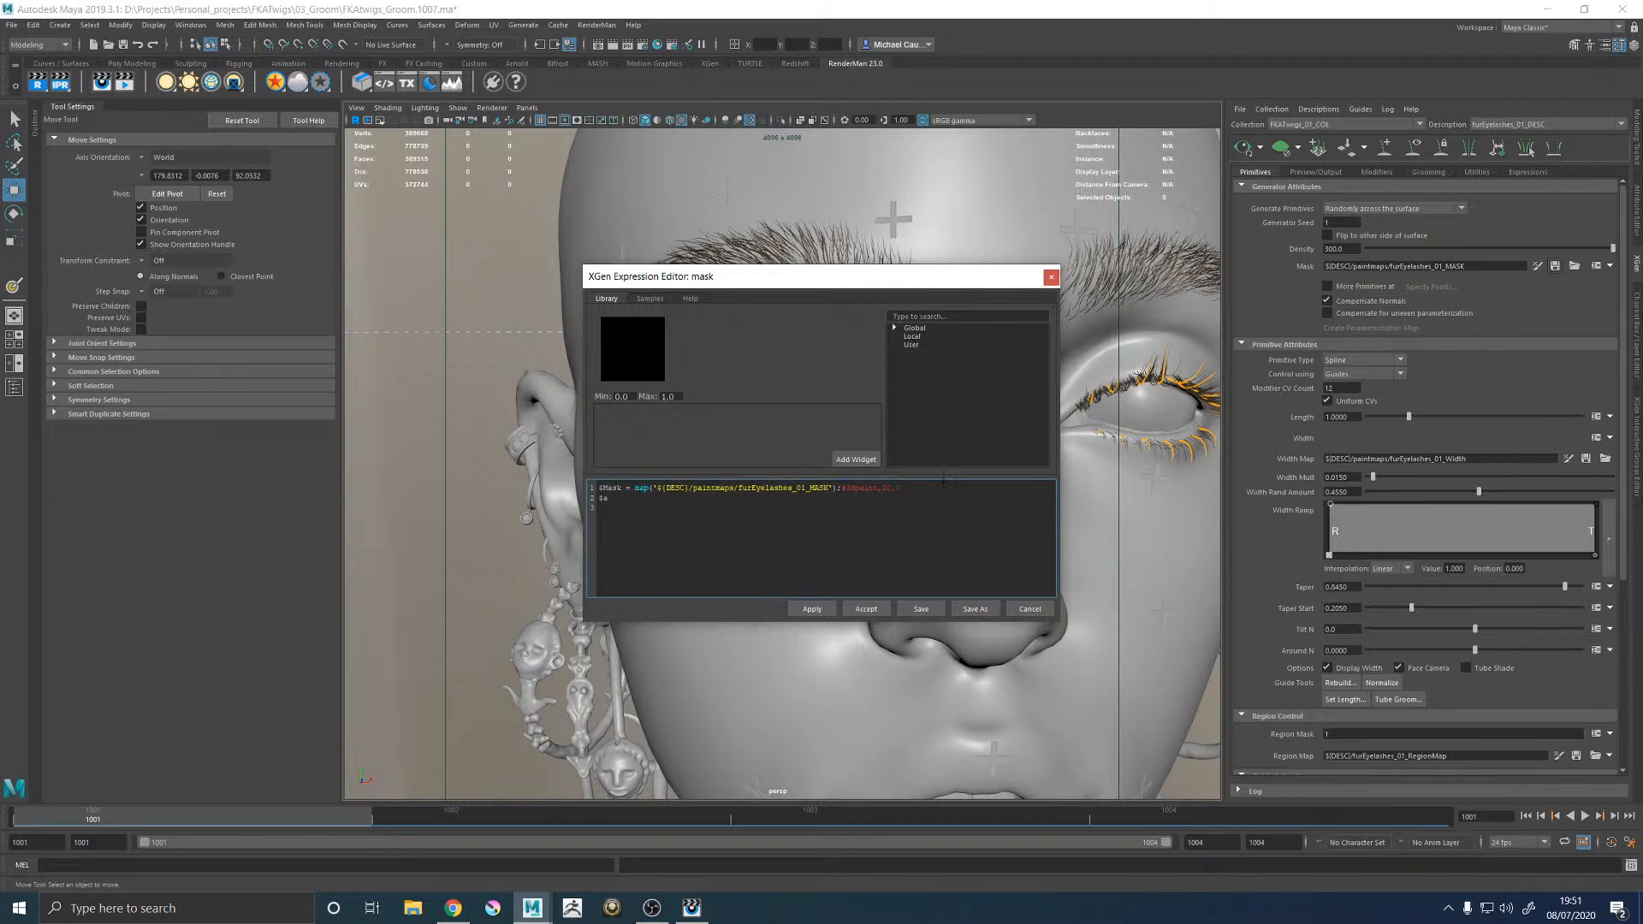
{"action": "key", "text": "Return"}
{"action": "type", "text": "$Mask = map('${DESC}/paintmaps/furEyelashes_01_MASK');$3dpaint,20.0"}
{"action": "type", "text": "DensityMult = map('${"}
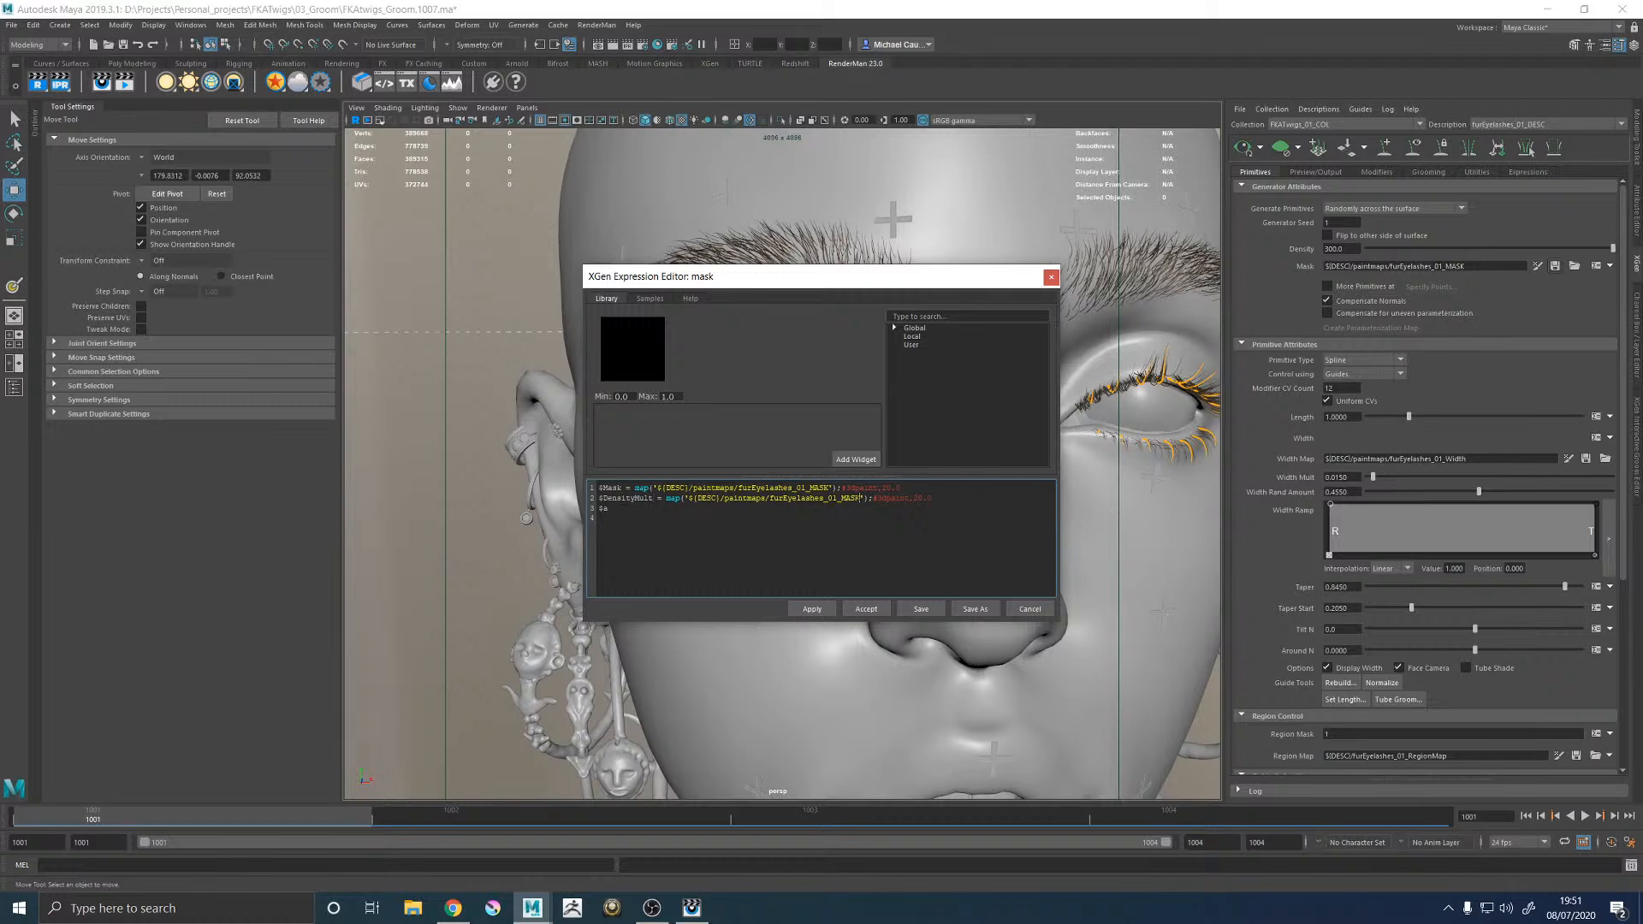
{"action": "type", "text": "Density"}
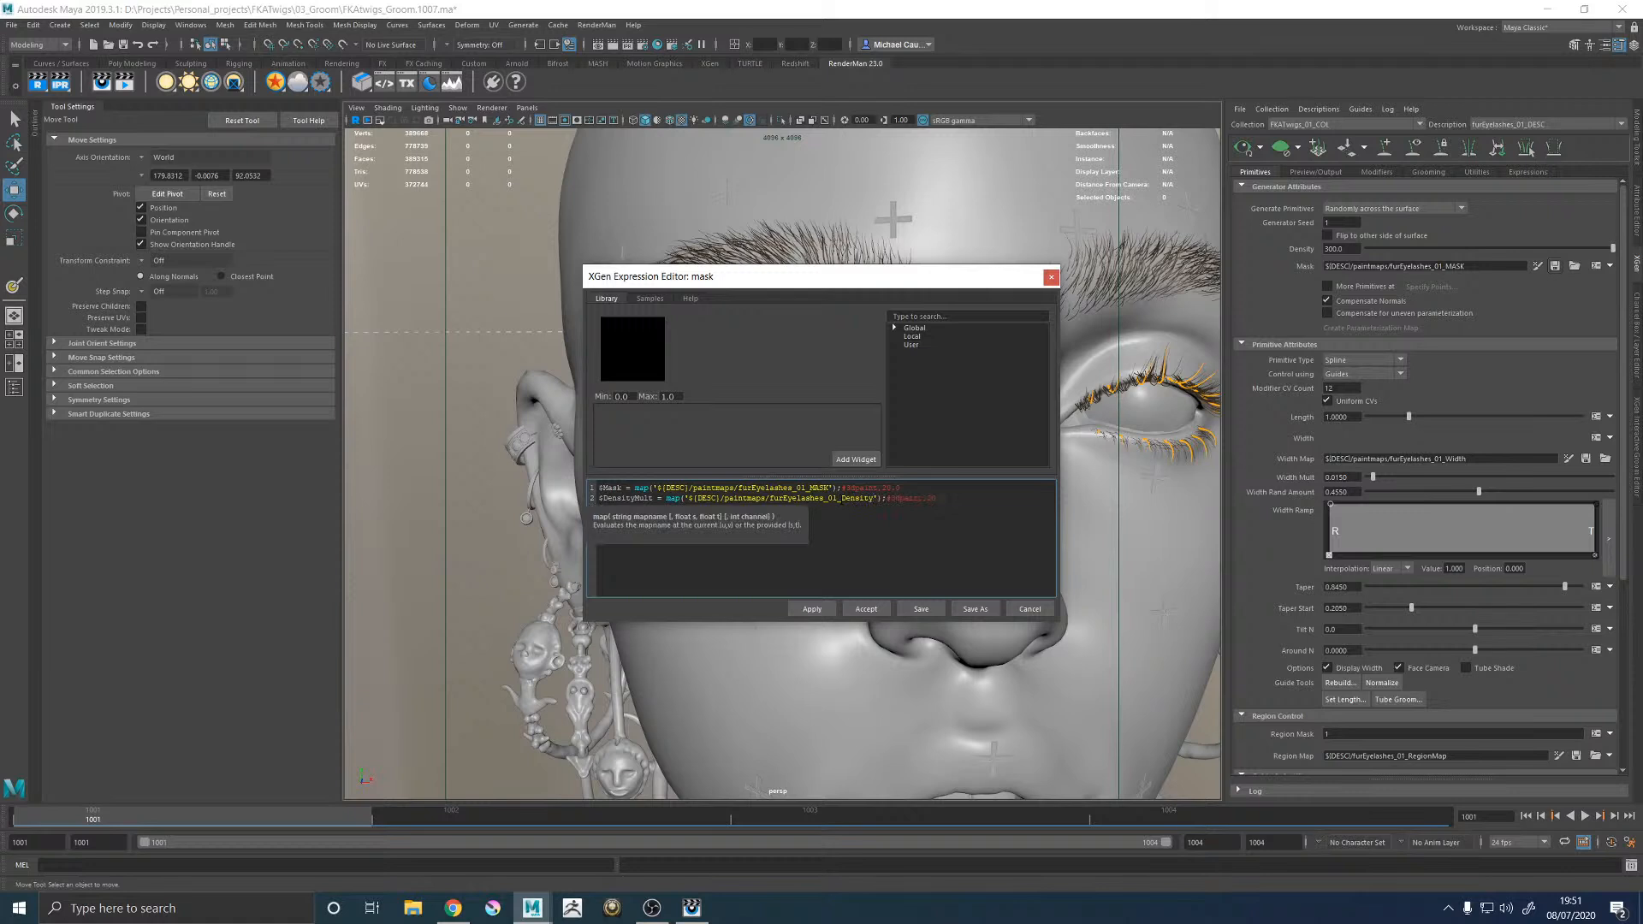
{"action": "key", "text": "Return"}
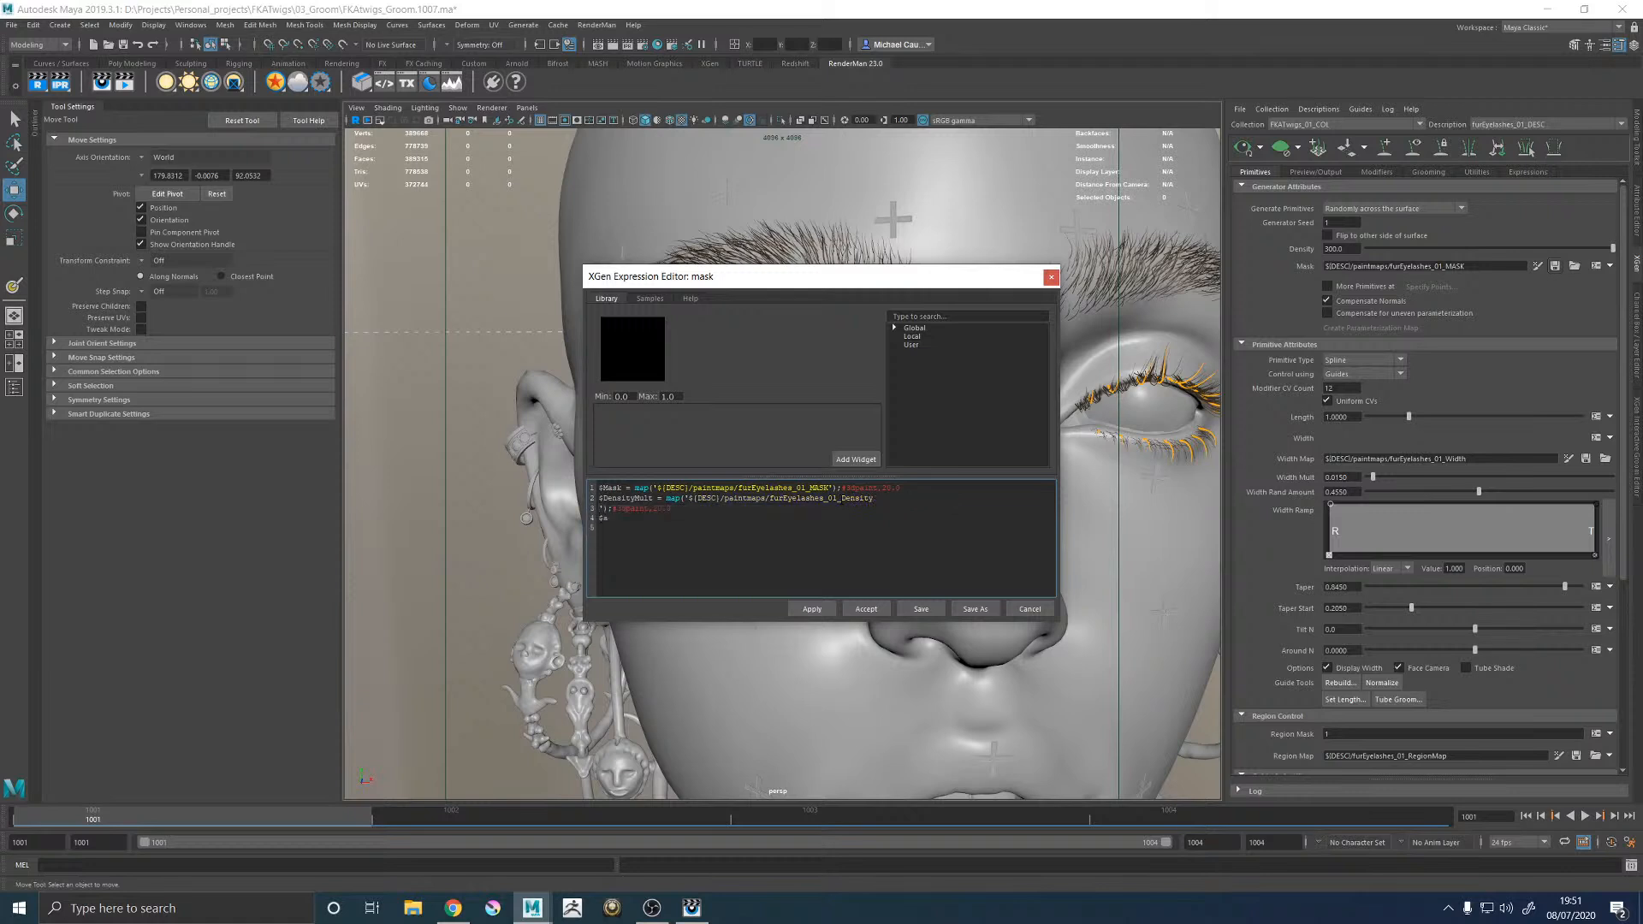
{"action": "key", "text": "BackSpace"}
Try to add a result line beginning with $Mask below the two map variables in the expression.
{"action": "left_click", "coordinate": [901, 506]}
{"action": "type", "text": "$Mask"}
{"action": "key", "text": "BackSpace"}
{"action": "key", "text": "BackSpace"}
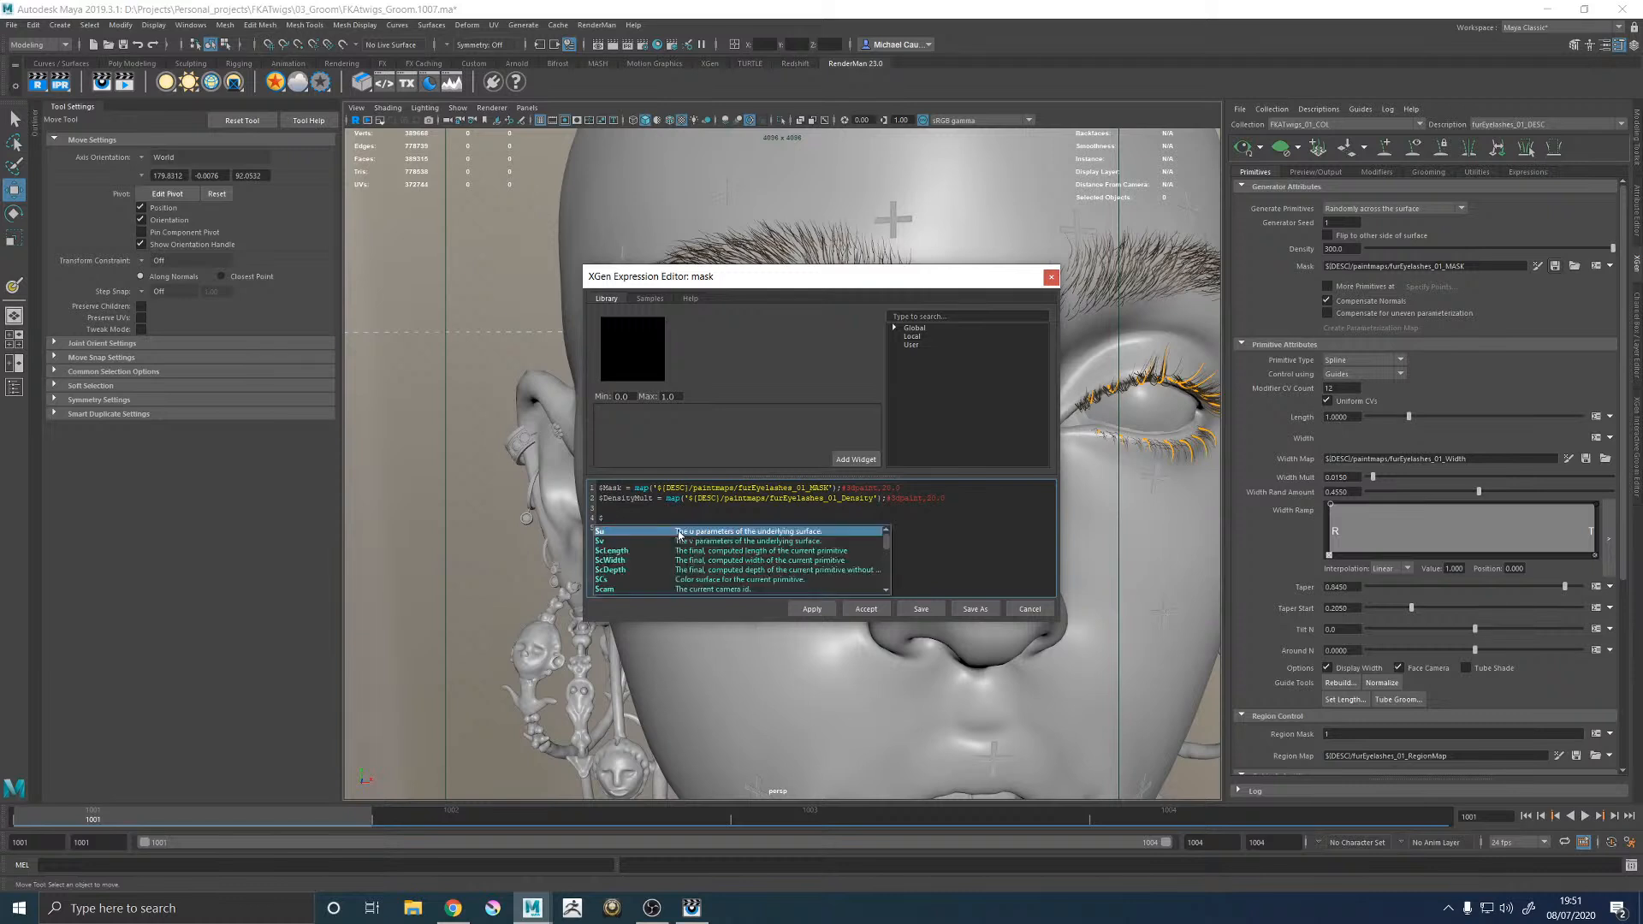
{"action": "type", "text": "Mas"}
{"action": "key", "text": "BackSpace"}
{"action": "key", "text": "BackSpace"}
{"action": "key", "text": "BackSpace"}
{"action": "key", "text": "BackSpace"}
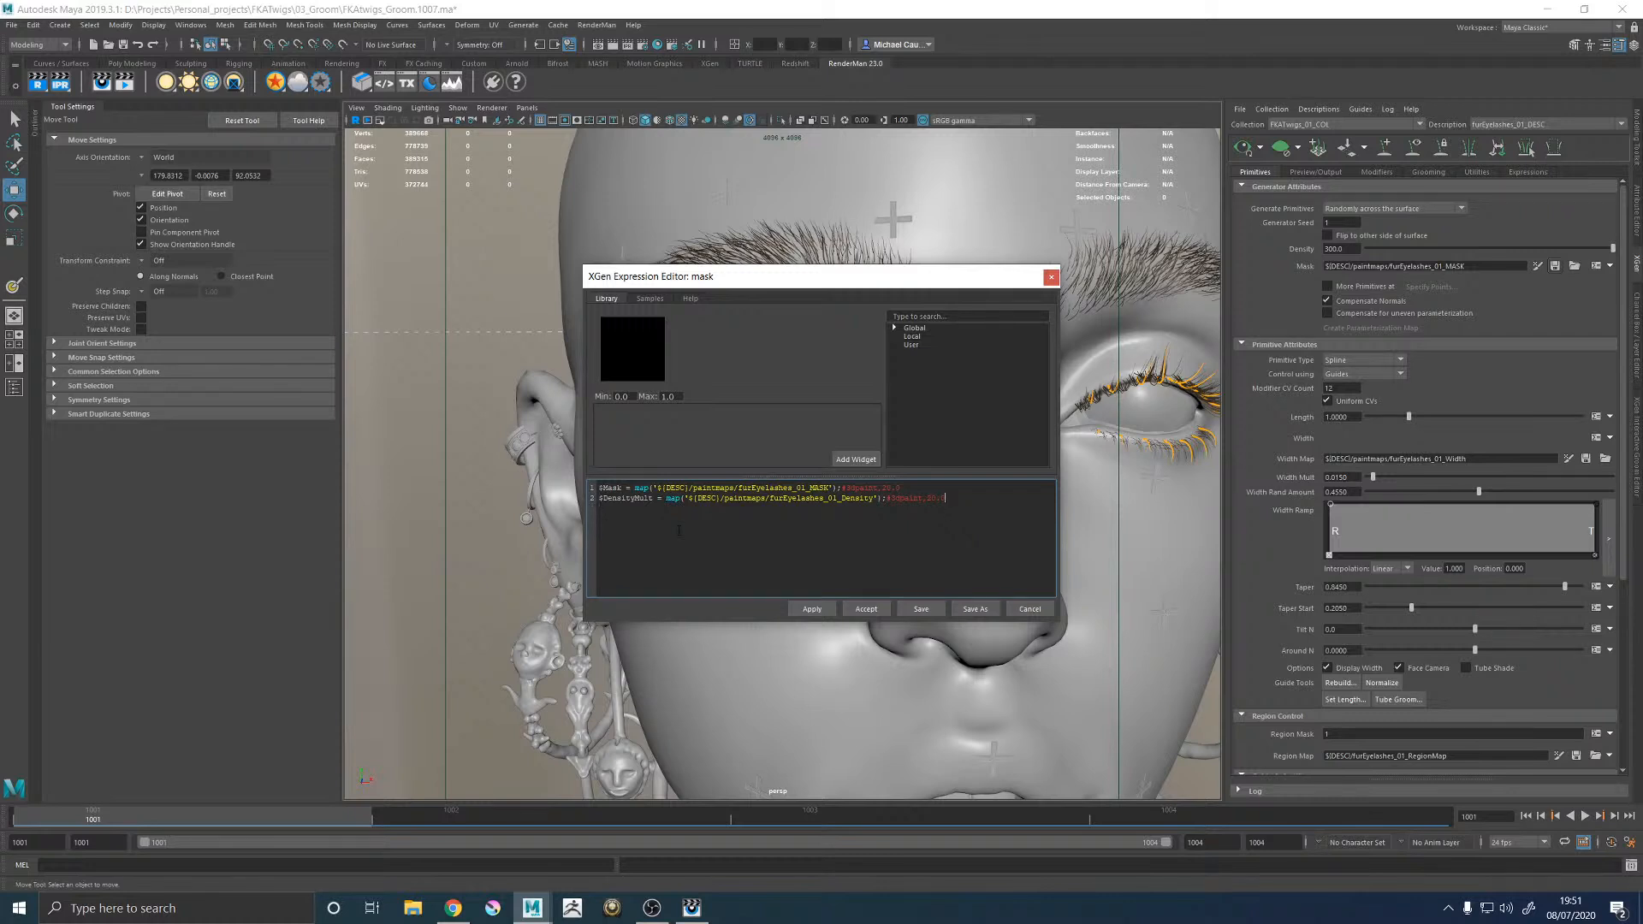
{"action": "type", "text": "$M"}
{"action": "key", "text": "BackSpace"}
{"action": "key", "text": "BackSpace"}
{"action": "type", "text": "$a"}
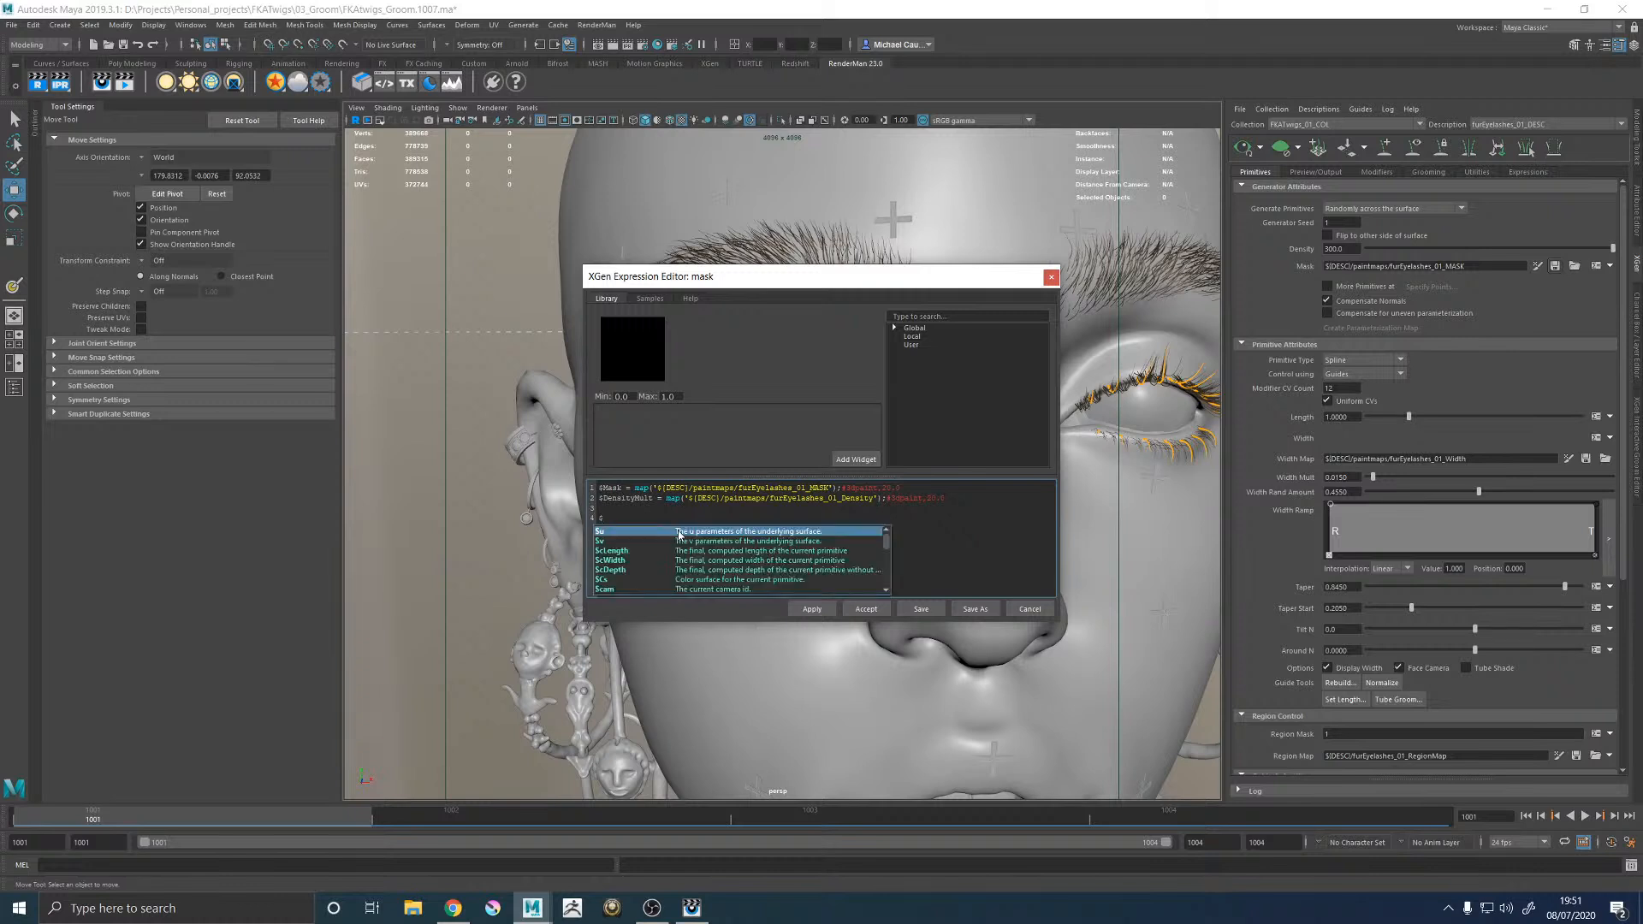
{"action": "key", "text": "BackSpace"}
{"action": "key", "text": "BackSpace"}
Apply the two-map mask expression with 1 as its result line and accept it.
{"action": "left_click", "coordinate": [812, 609]}
{"action": "left_click", "coordinate": [823, 474]}
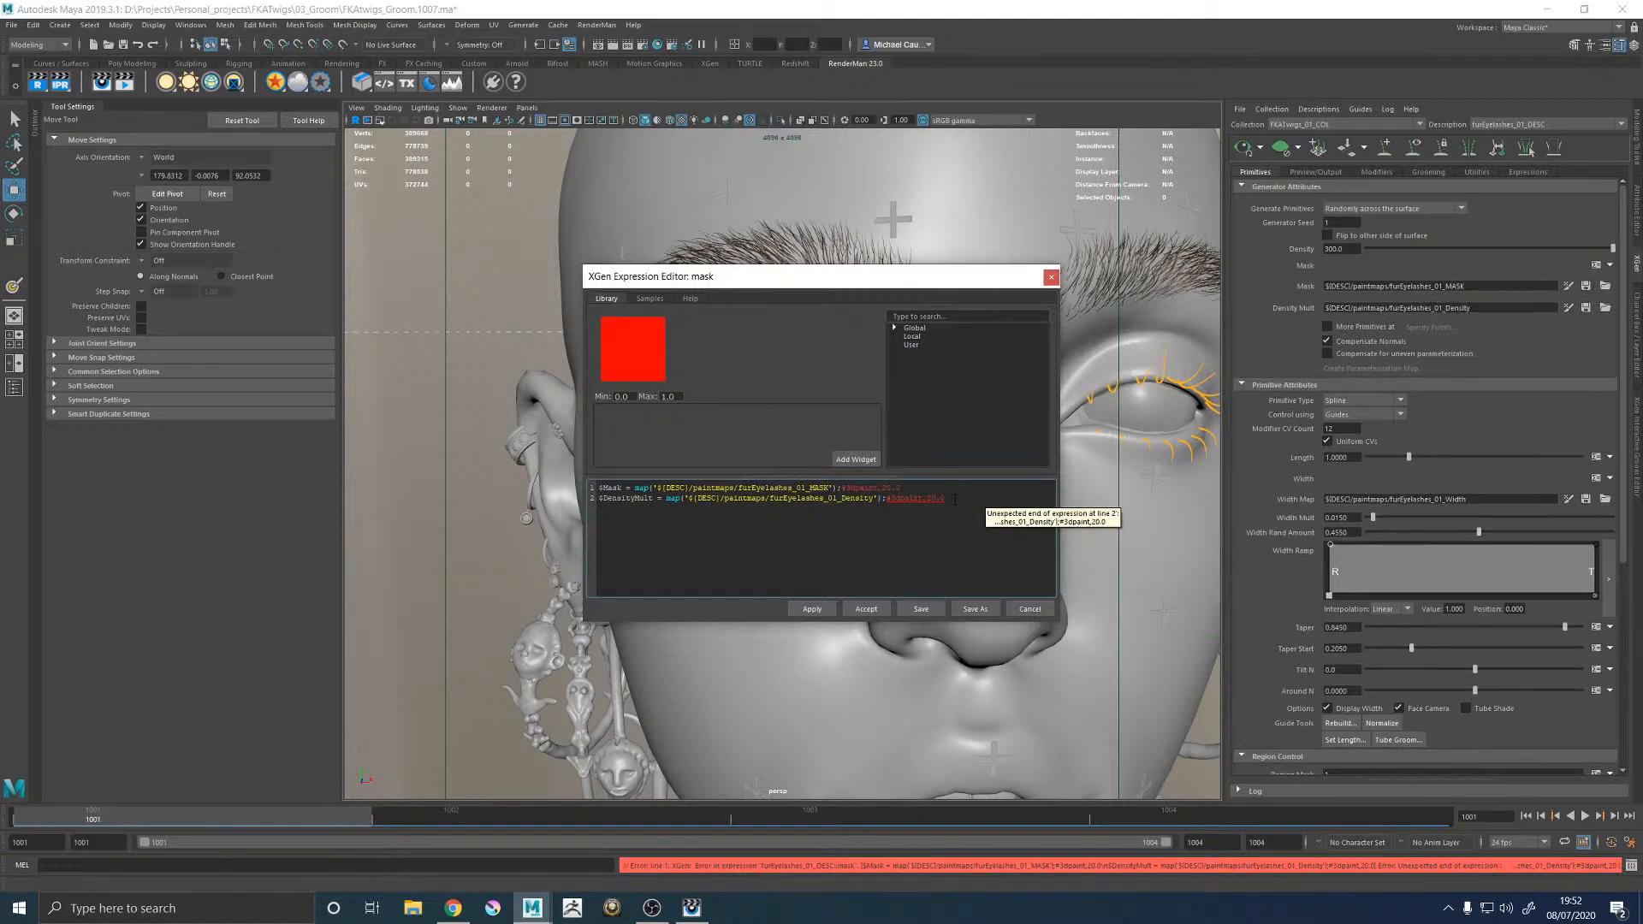
{"action": "left_click", "coordinate": [955, 499]}
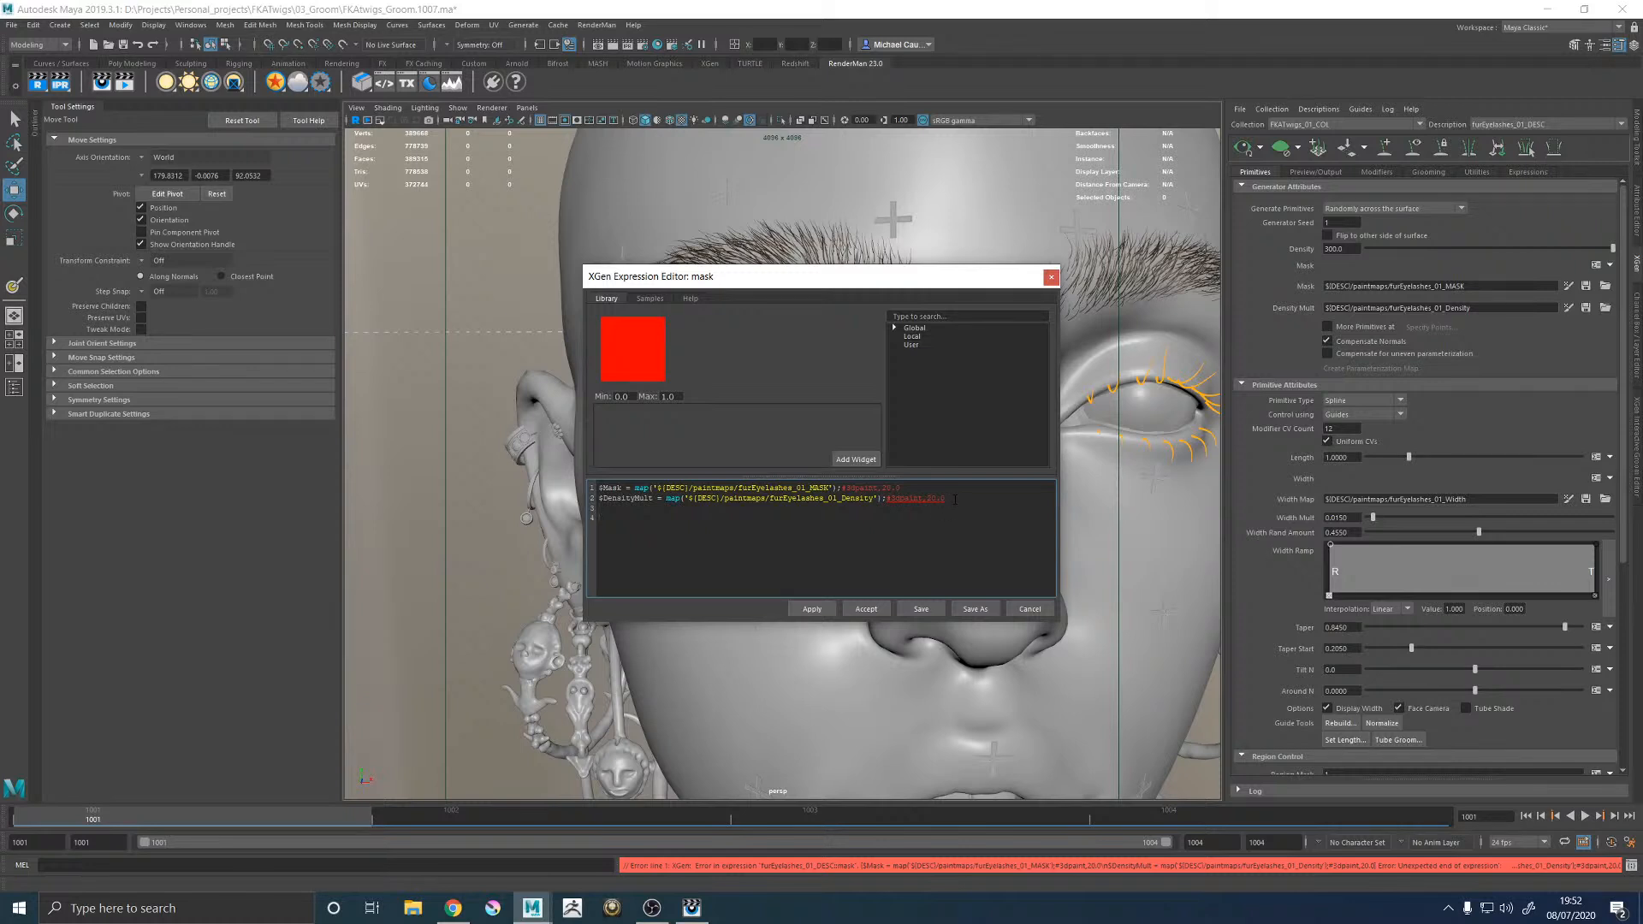
{"action": "type", "text": "$M"}
{"action": "key", "text": "BackSpace"}
{"action": "key", "text": "BackSpace"}
{"action": "left_click", "coordinate": [812, 608]}
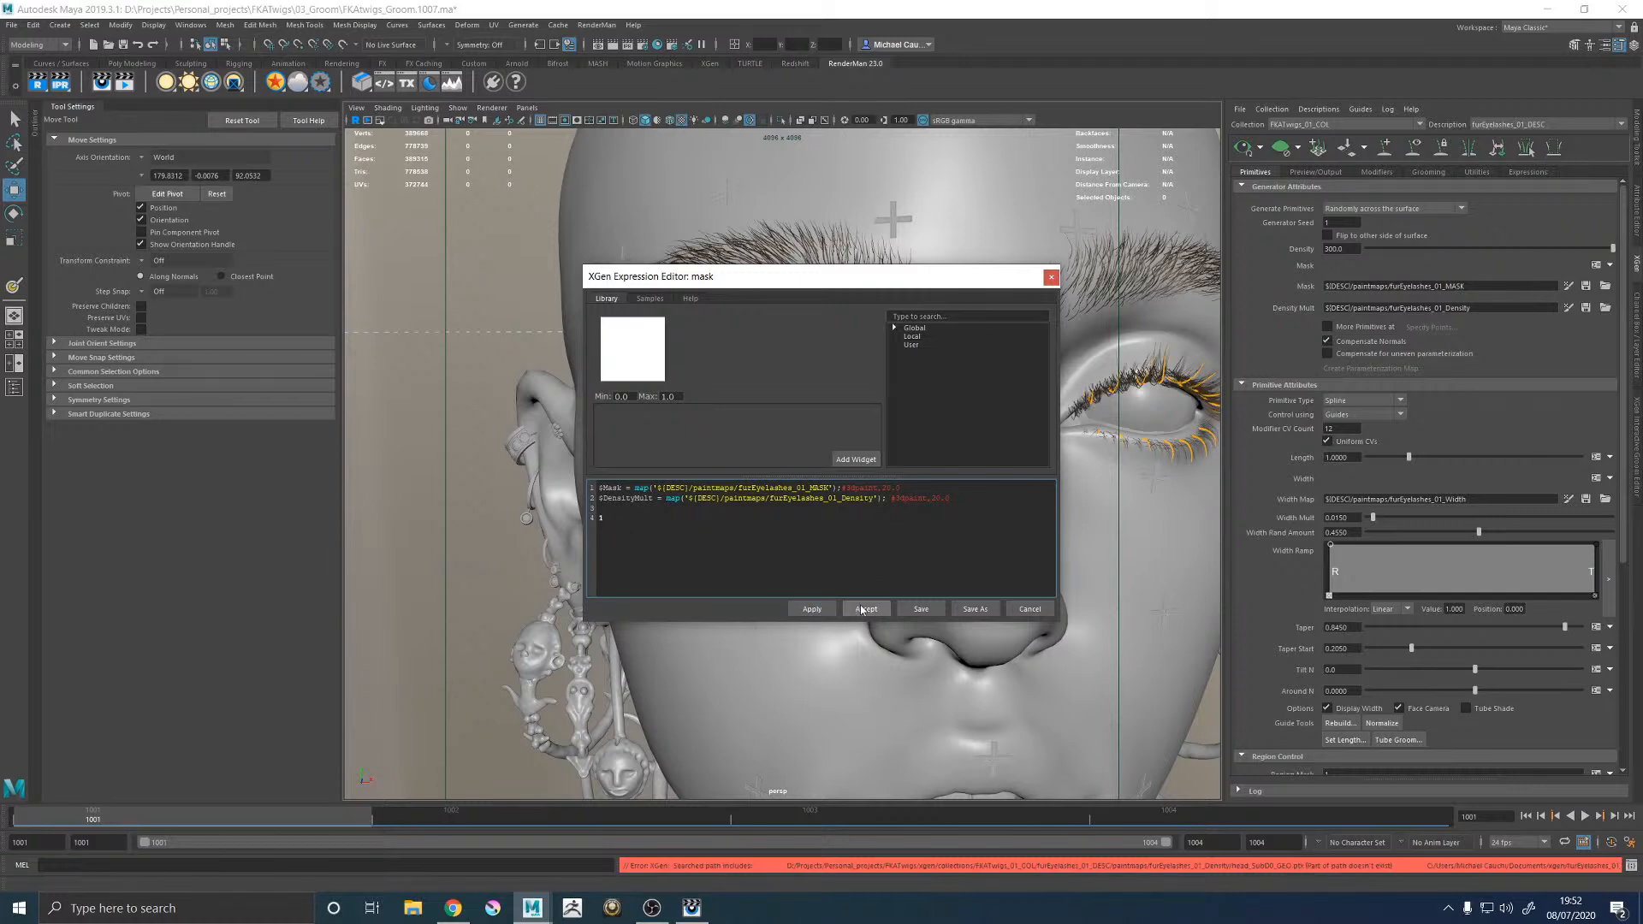
{"action": "left_click", "coordinate": [864, 609]}
Reopen the mask expression, change its result line to $Mask * $DensityMult, and accept it.
{"action": "left_click", "coordinate": [1595, 266]}
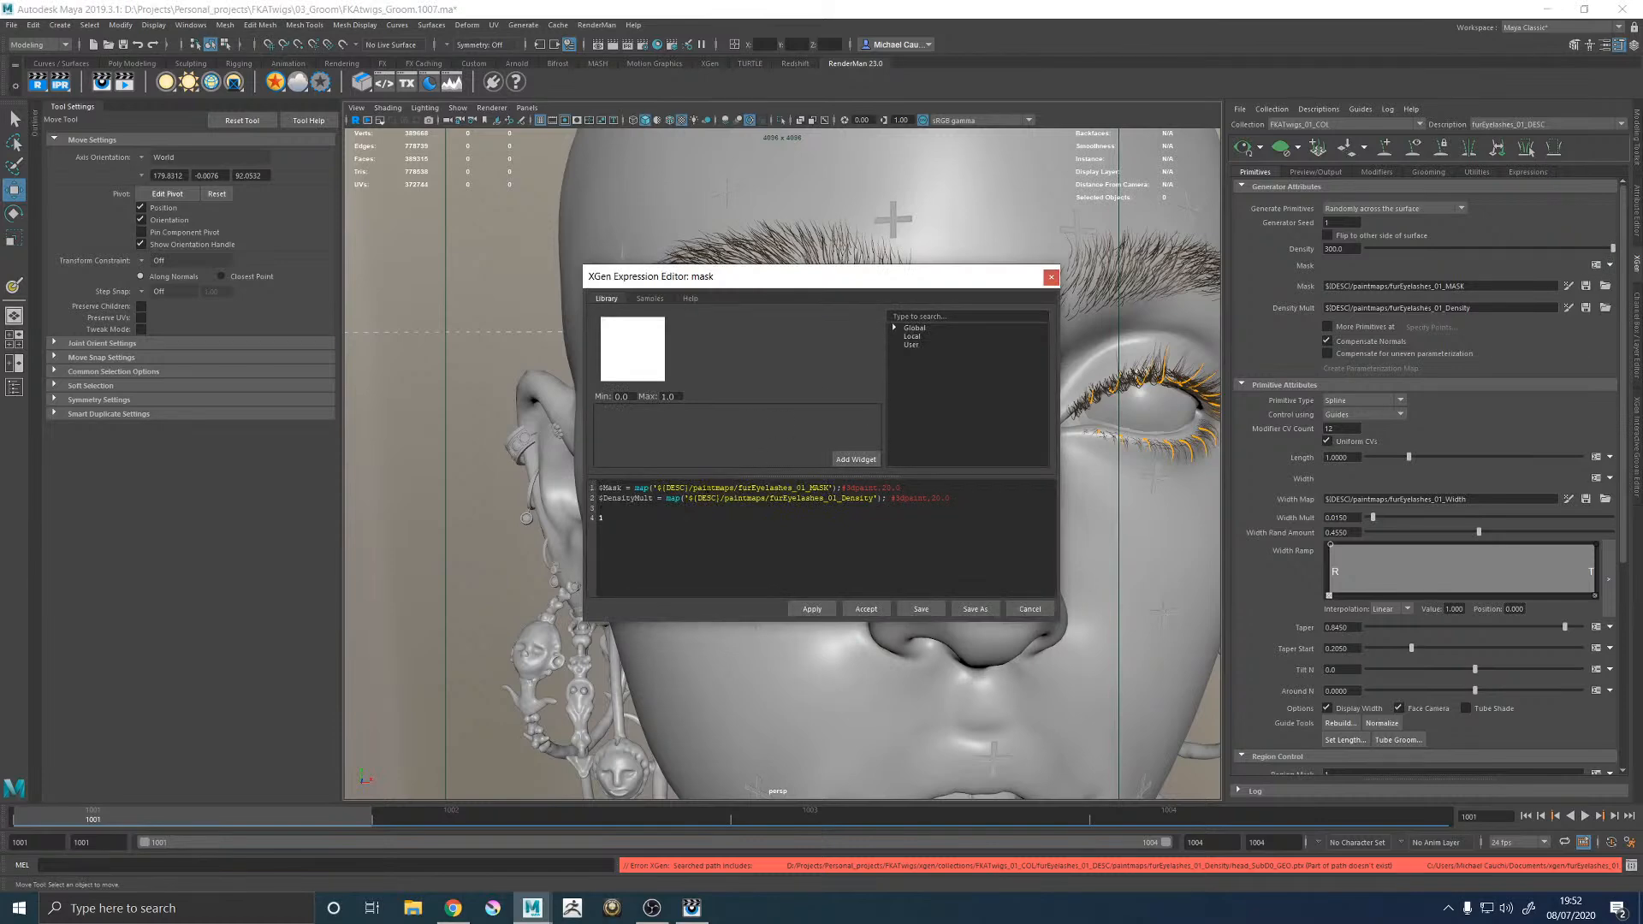
{"action": "type", "text": "$M"}
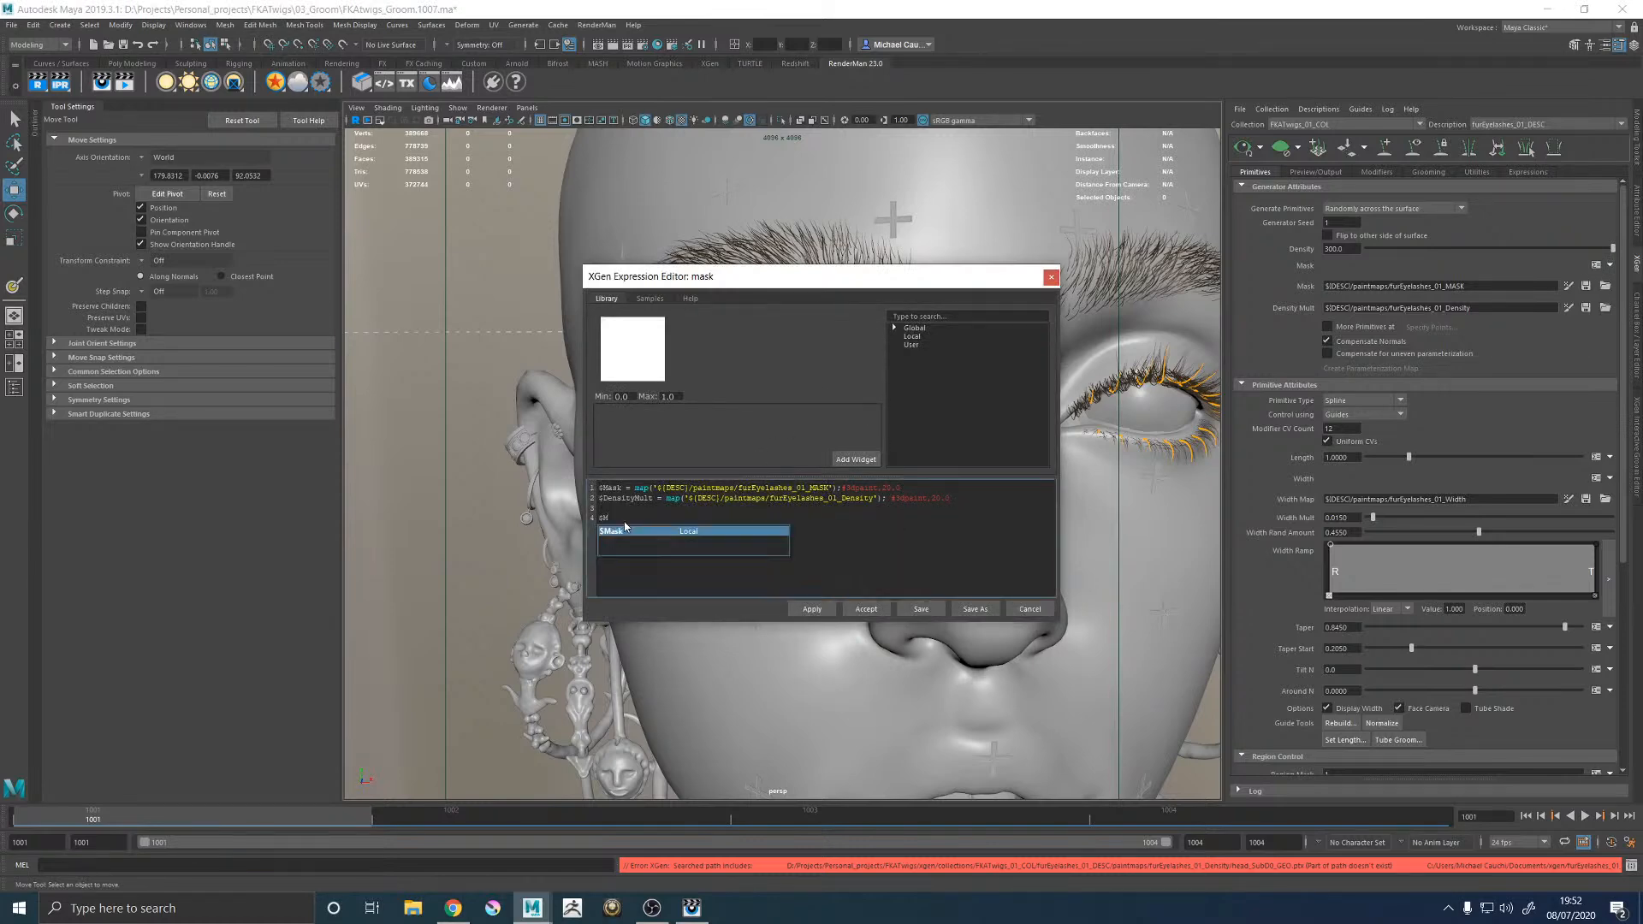
{"action": "key", "text": "Return"}
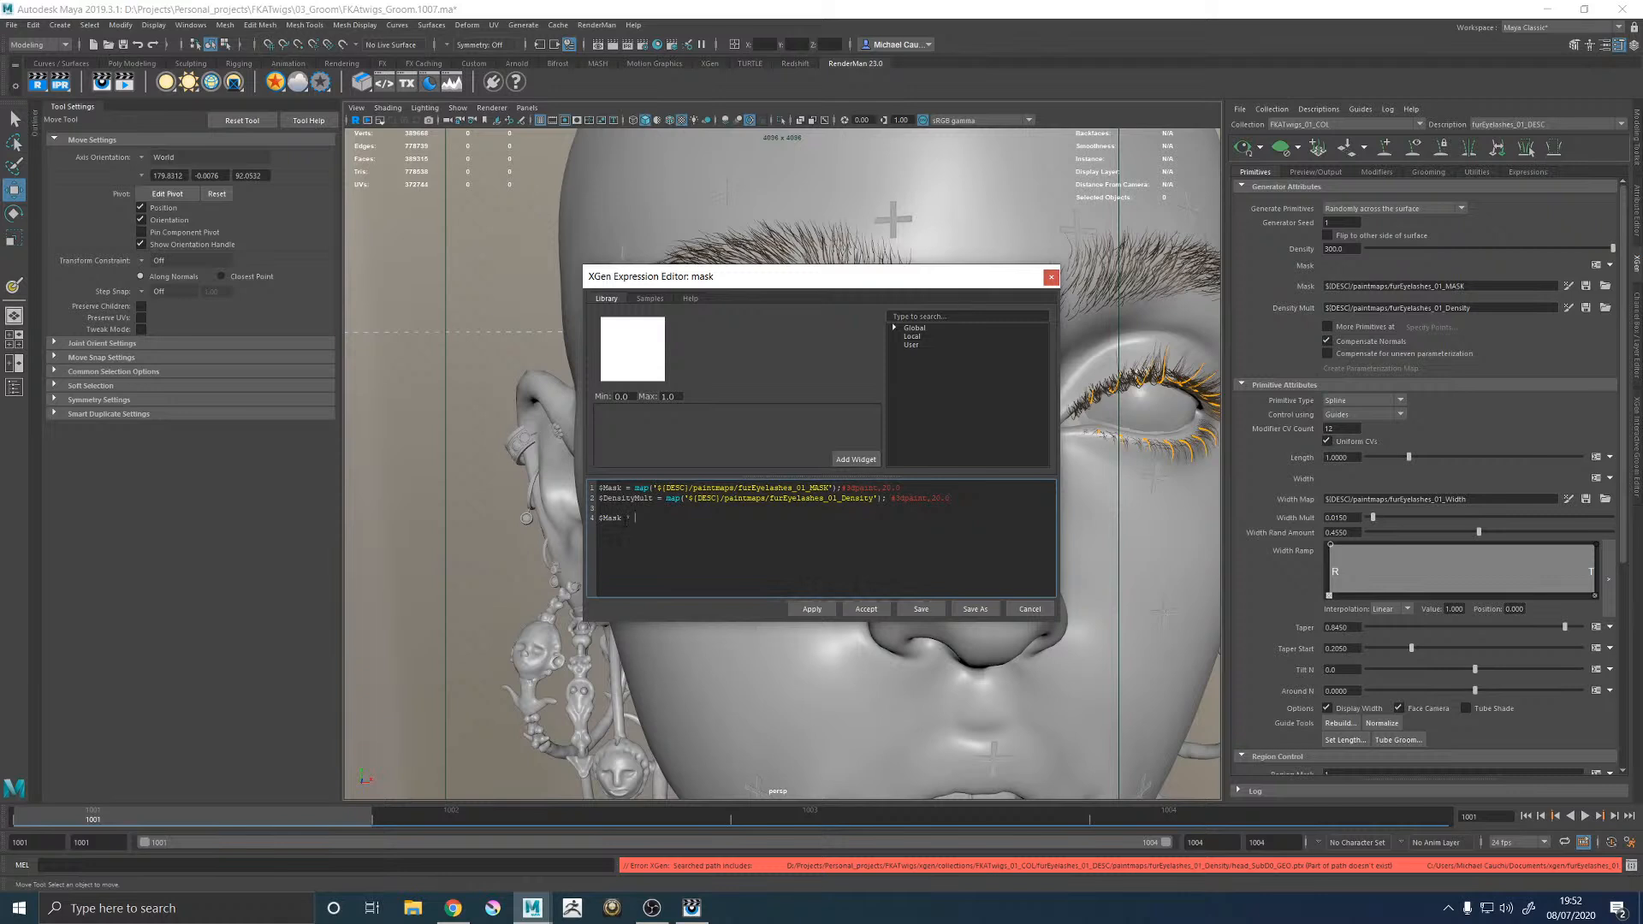
{"action": "type", "text": "* $De"}
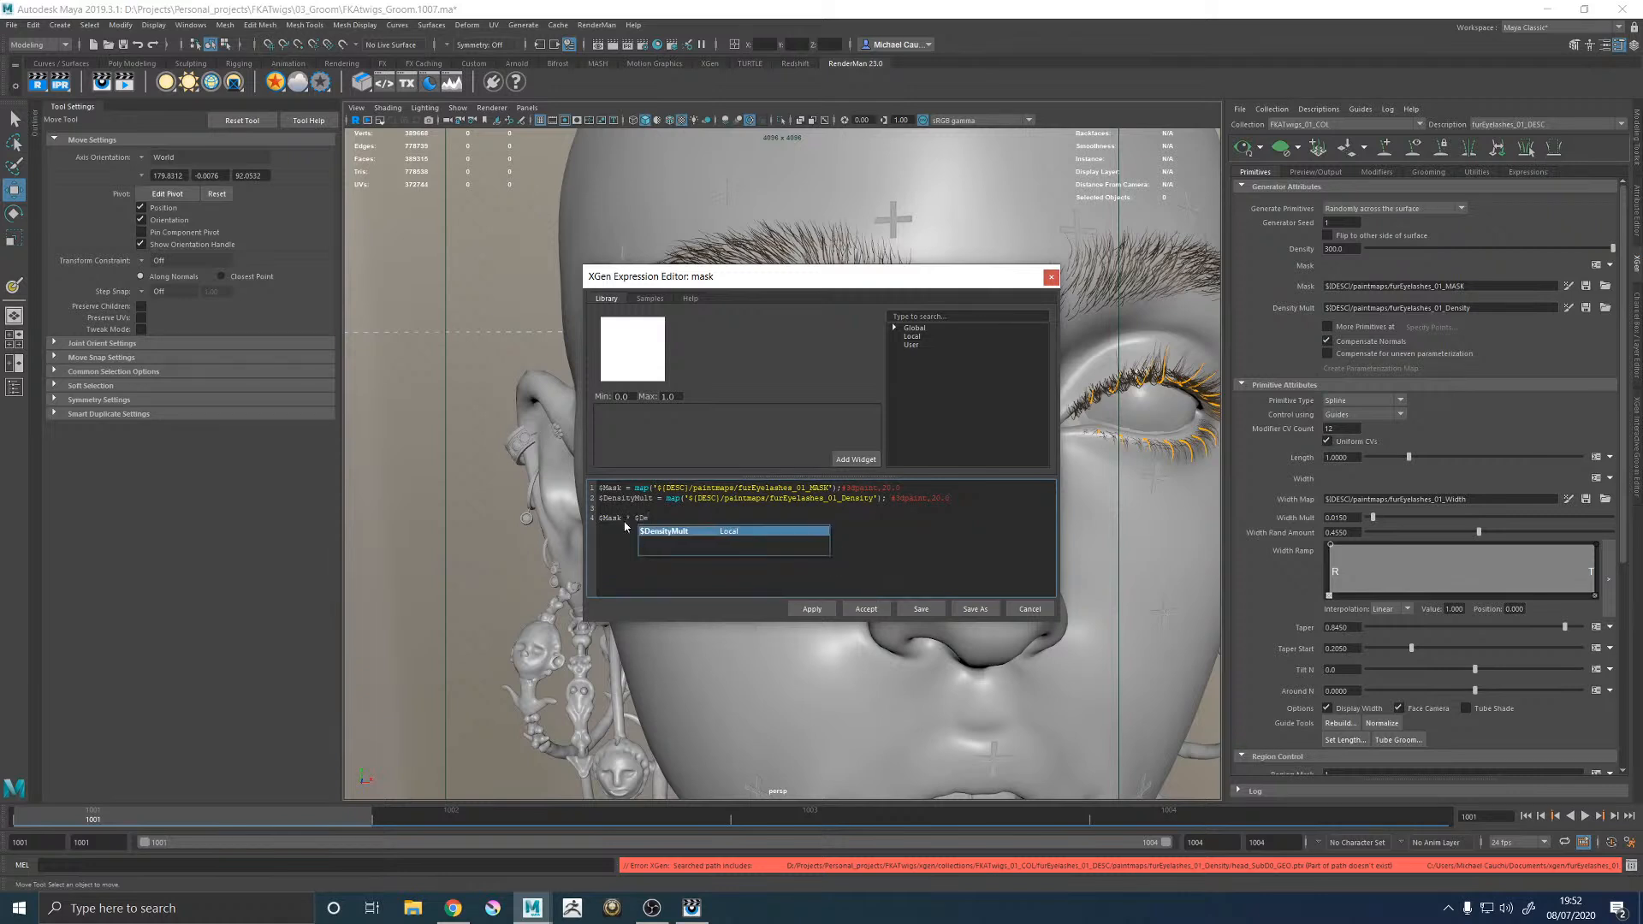
{"action": "key", "text": "Return"}
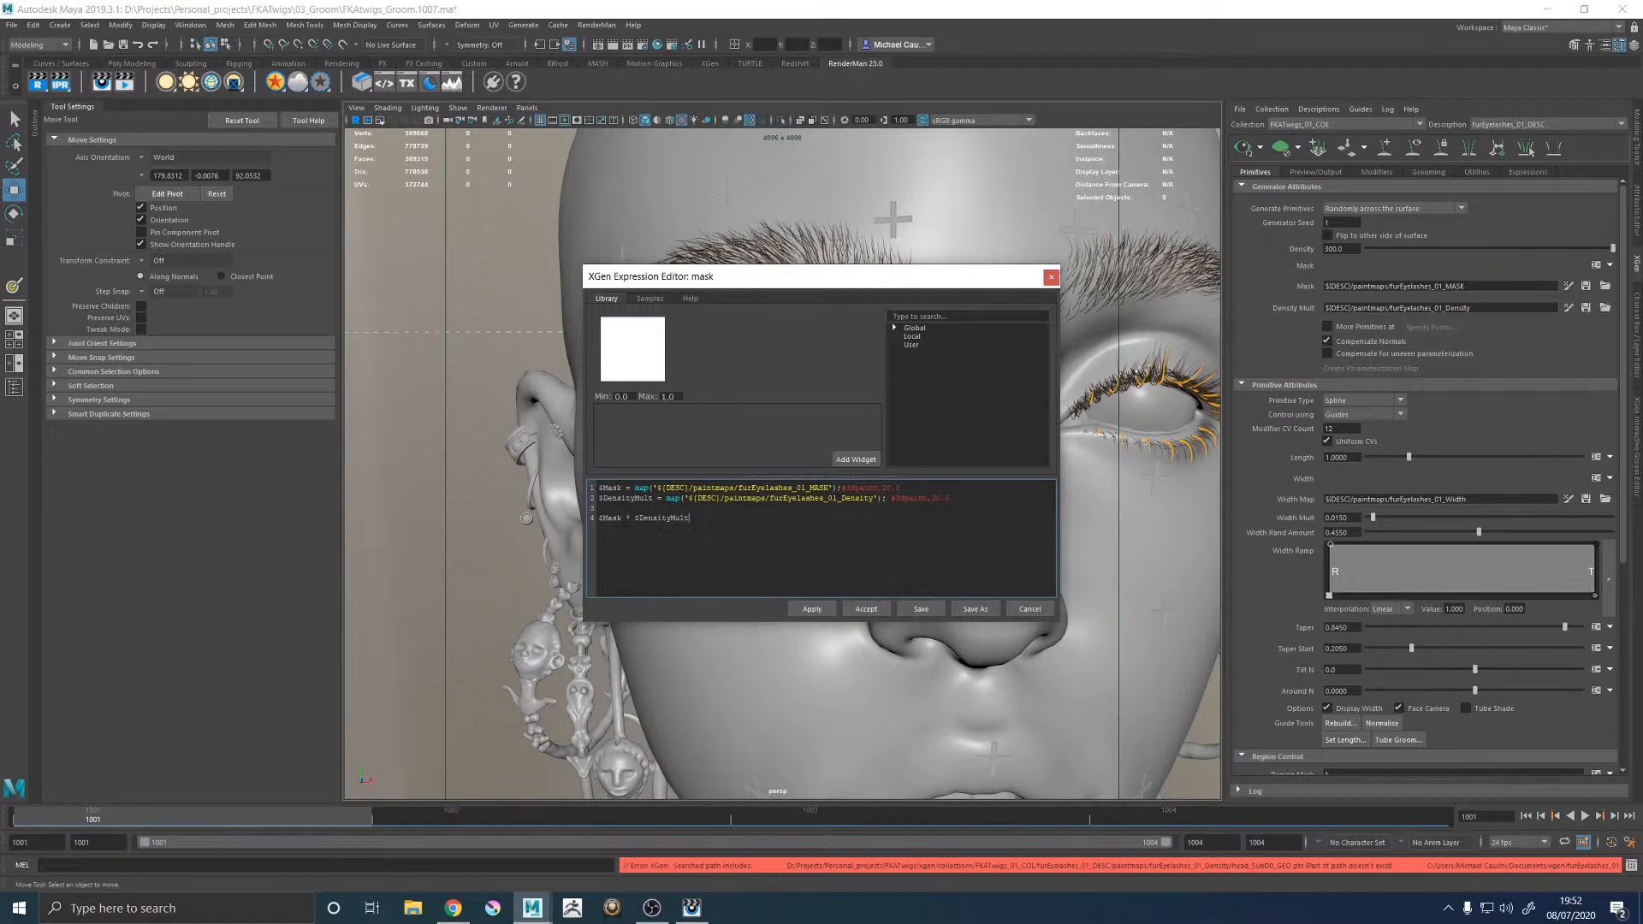
{"action": "left_click", "coordinate": [812, 609]}
{"action": "left_click", "coordinate": [866, 609]}
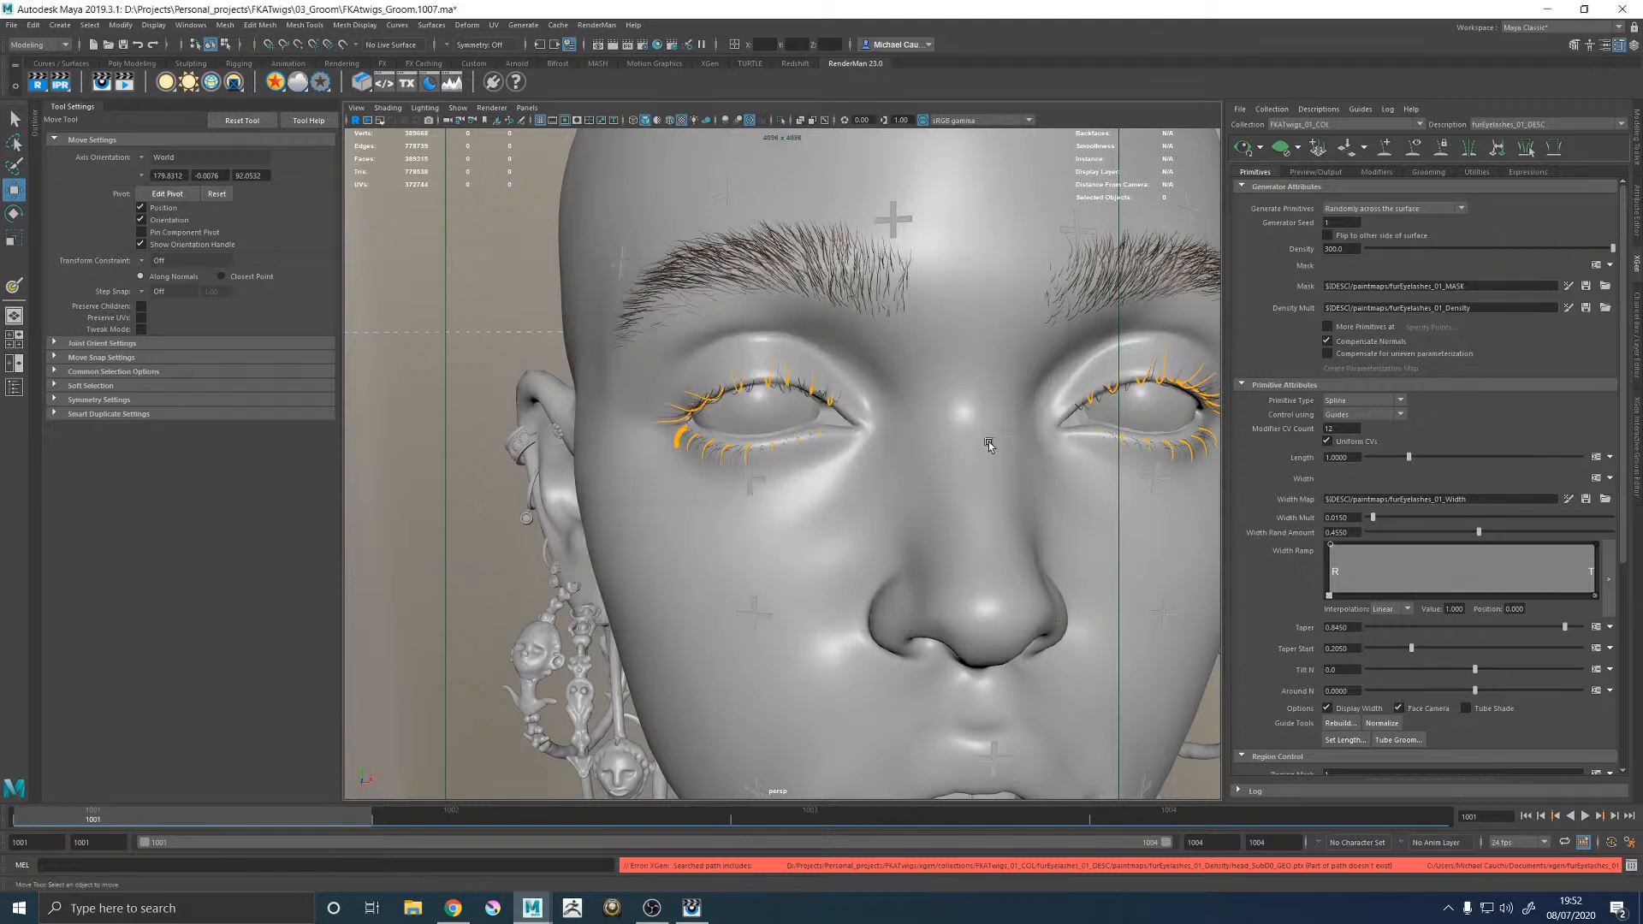
Start painting the Density Mult map and cover one eye's upper lid along the lashes in white, with a brush radius of about 0.58.
{"action": "left_click_drag", "start_coordinate": [988, 449], "coordinate": [615, 456], "text": "alt"}
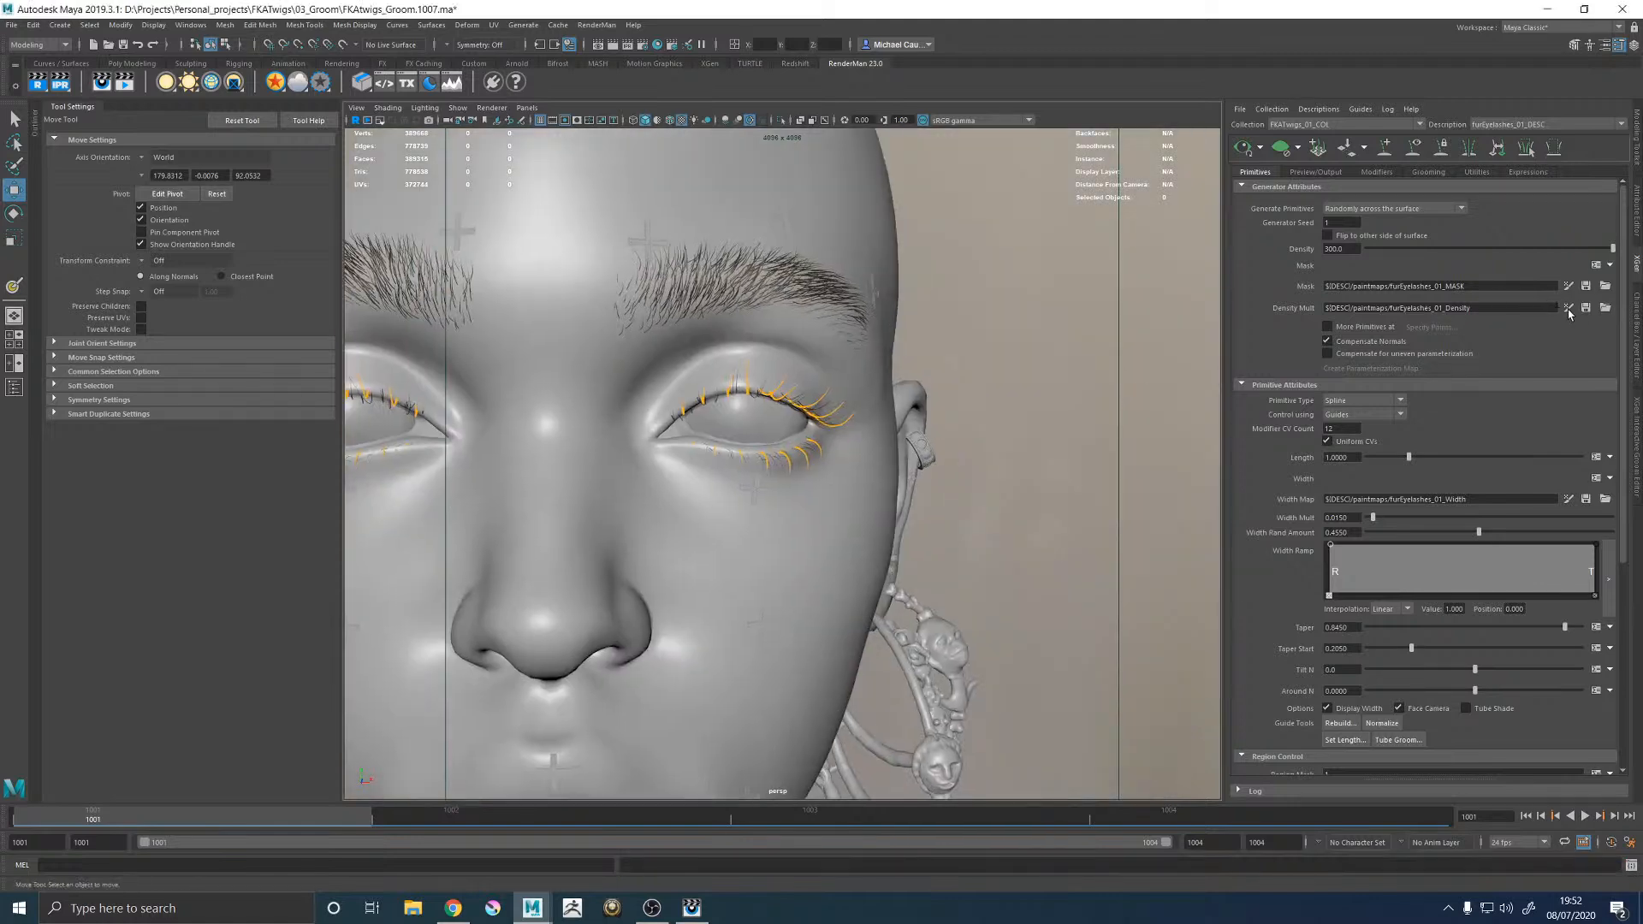
{"action": "mouse_move", "coordinate": [868, 424]}
{"action": "left_mouse_down", "text": "alt"}
{"action": "mouse_move", "coordinate": [789, 409]}
{"action": "mouse_move", "coordinate": [813, 400]}
{"action": "left_mouse_up", "text": "alt"}
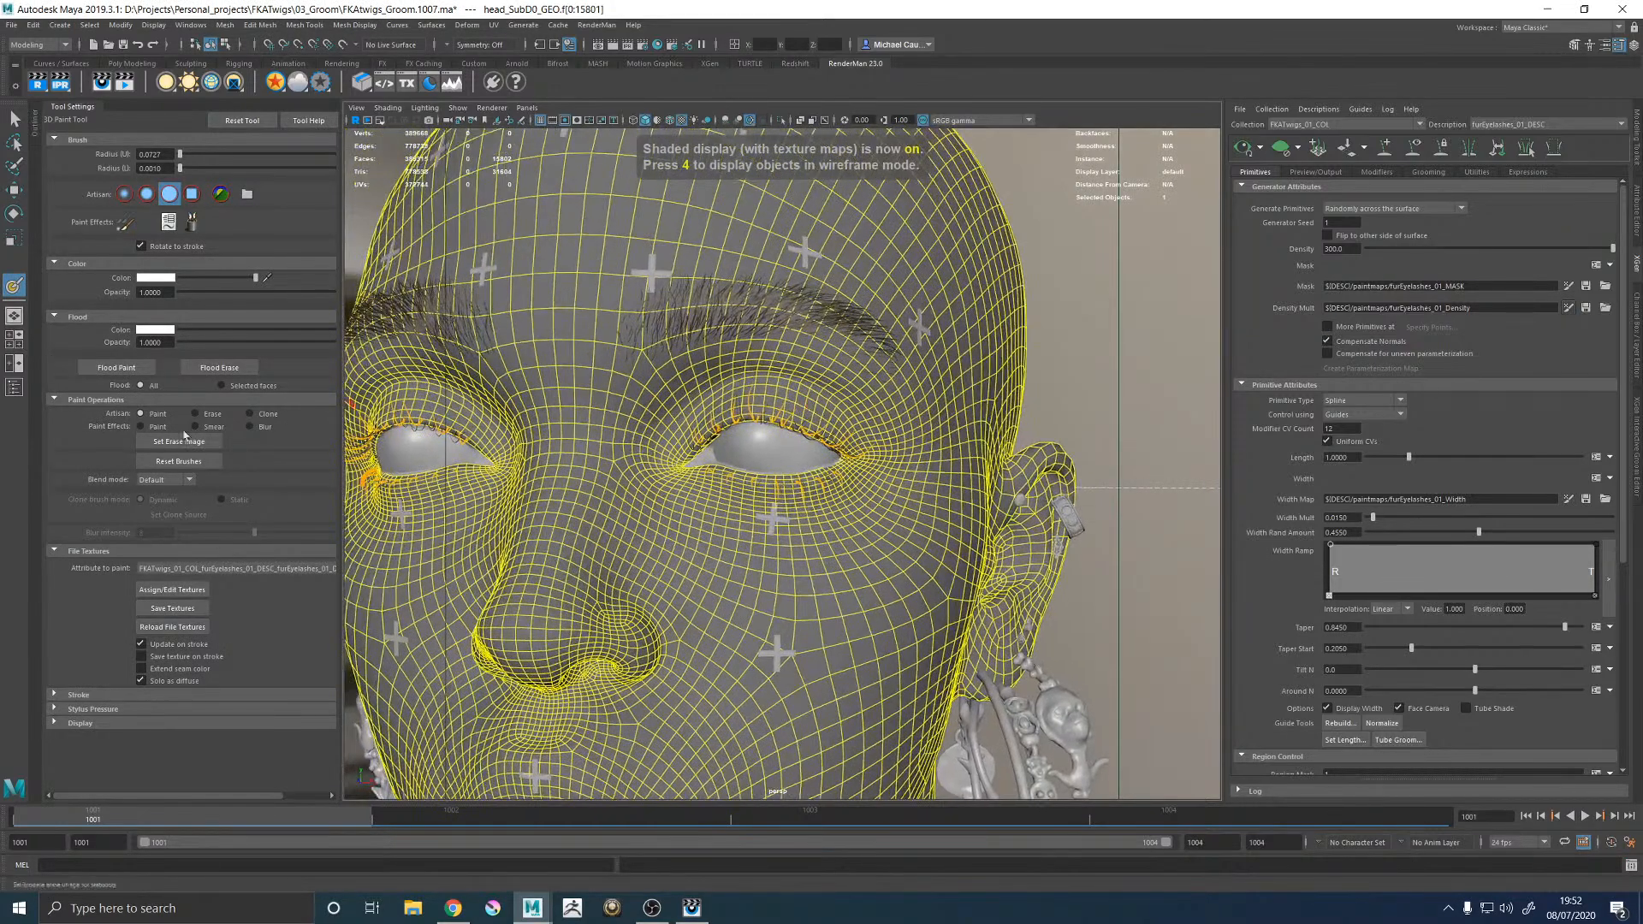
{"action": "mouse_move", "coordinate": [219, 280]}
{"action": "left_mouse_down"}
{"action": "mouse_move", "coordinate": [172, 280]}
{"action": "mouse_move", "coordinate": [254, 280]}
{"action": "left_mouse_up"}
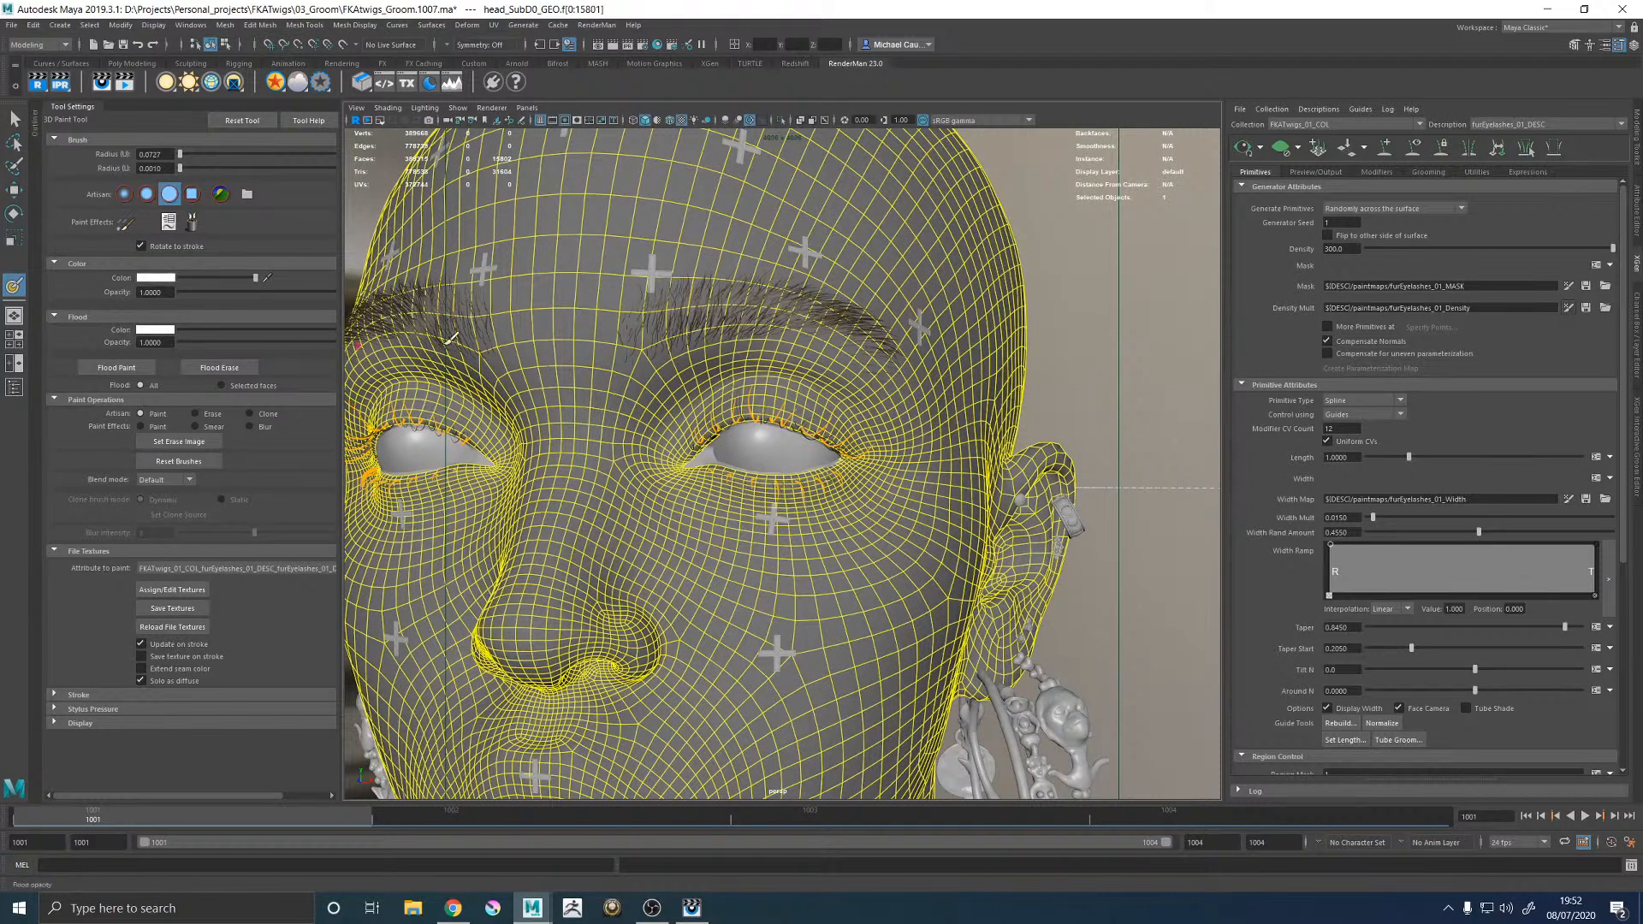
{"action": "scroll", "coordinate": [822, 425], "scroll_direction": "up", "scroll_amount": 6}
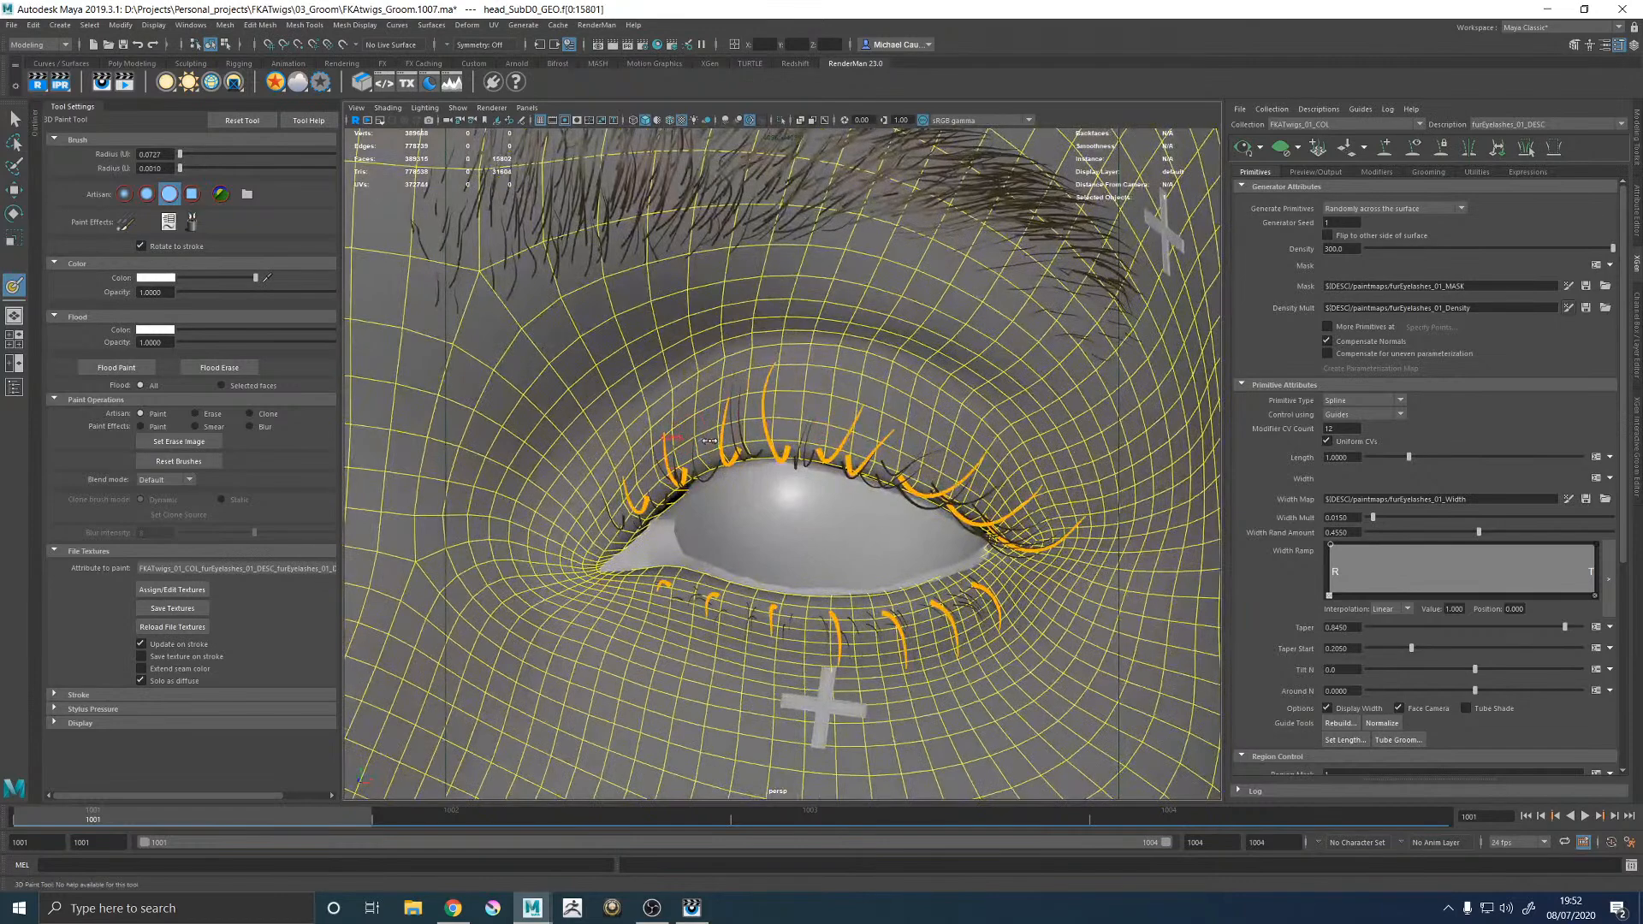
{"action": "mouse_move", "coordinate": [671, 452]}
{"action": "left_mouse_down"}
{"action": "mouse_move", "coordinate": [792, 426]}
{"action": "mouse_move", "coordinate": [905, 440]}
{"action": "mouse_move", "coordinate": [985, 481]}
{"action": "mouse_move", "coordinate": [914, 429]}
{"action": "left_mouse_up"}
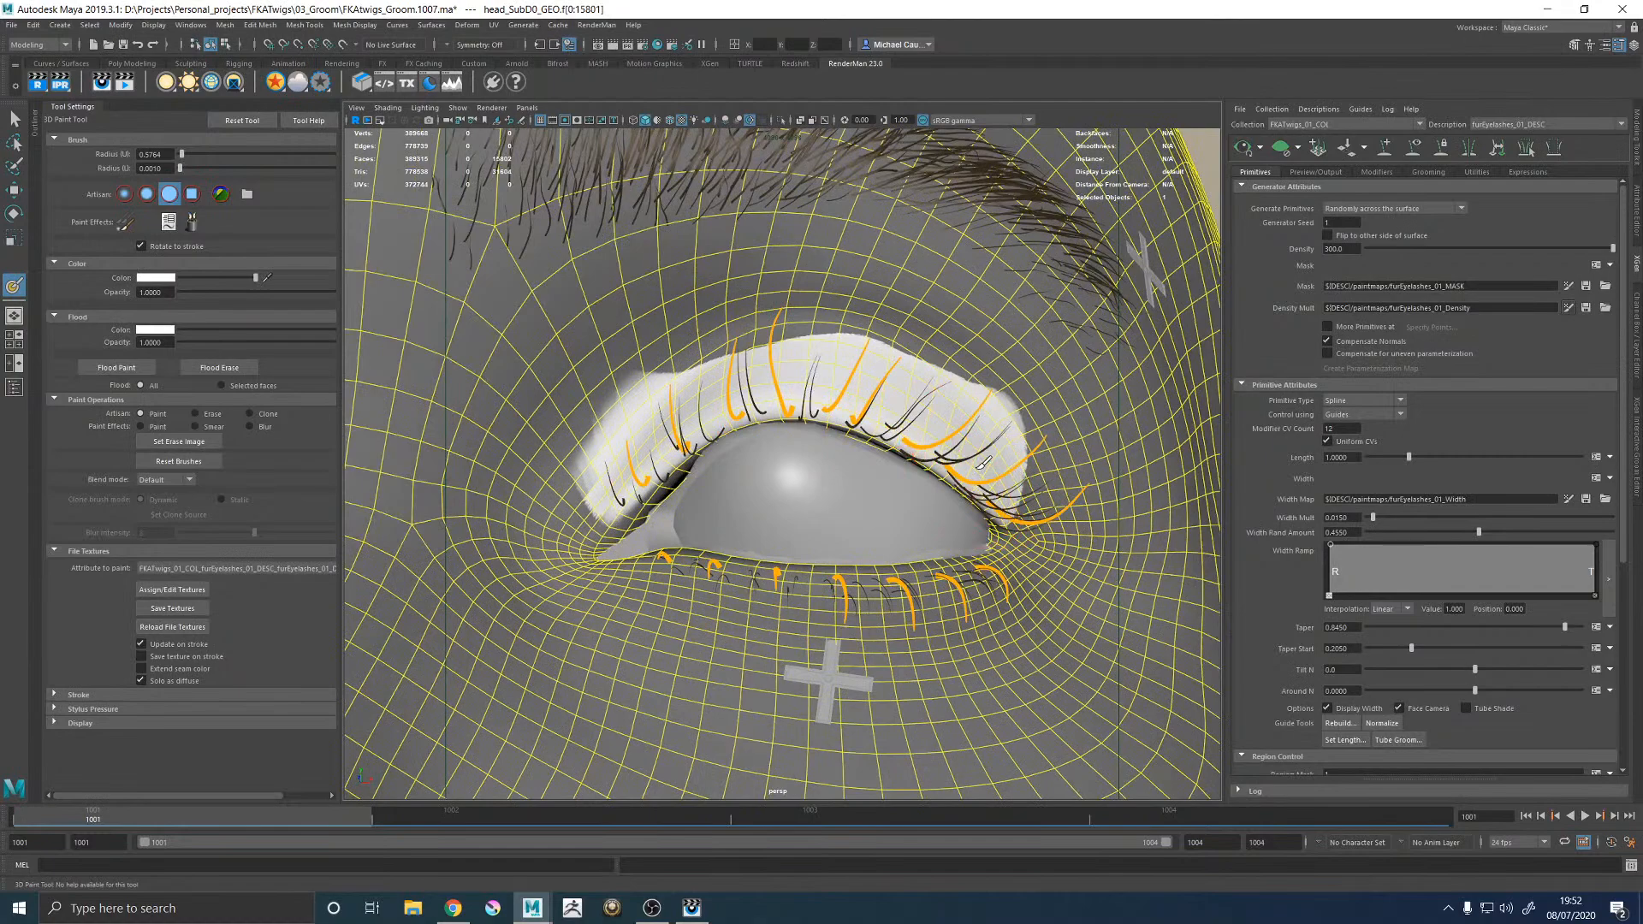
Paint the other eye's upper lid along the lashes in white on the density map, out to the outer corner.
{"action": "scroll", "coordinate": [747, 406], "scroll_direction": "down", "scroll_amount": 6}
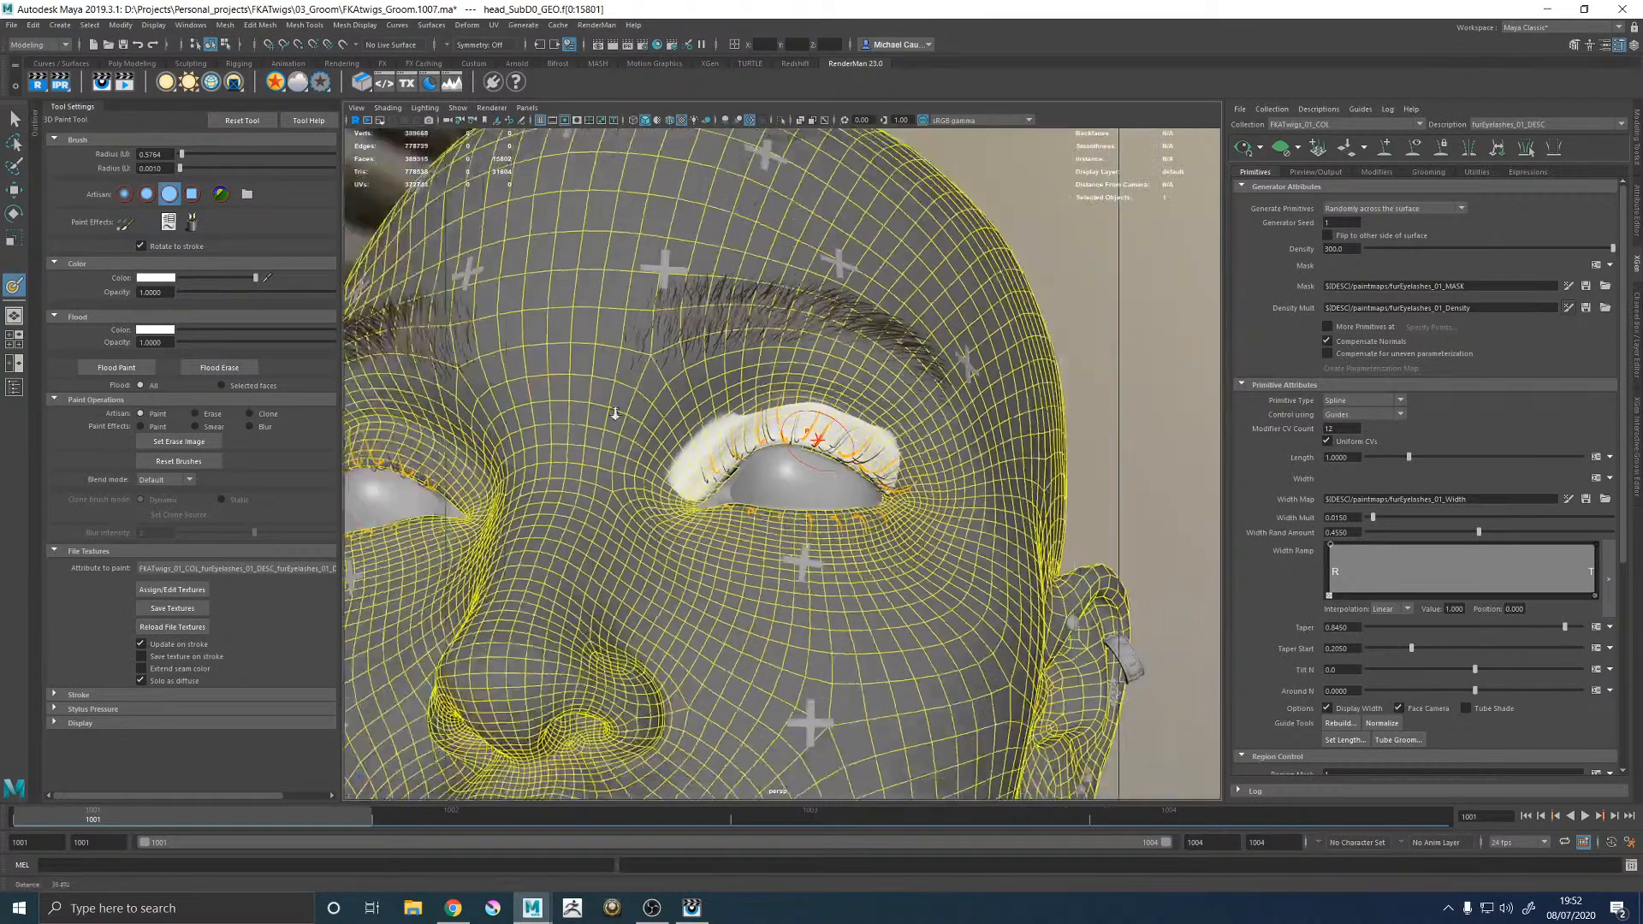
{"action": "scroll", "coordinate": [746, 405], "scroll_direction": "up", "scroll_amount": 8}
{"action": "left_click_drag", "start_coordinate": [580, 438], "coordinate": [742, 410]}
{"action": "mouse_move", "coordinate": [856, 447]}
{"action": "left_mouse_down"}
{"action": "mouse_move", "coordinate": [796, 398]}
{"action": "mouse_move", "coordinate": [676, 401]}
{"action": "mouse_move", "coordinate": [560, 487]}
{"action": "mouse_move", "coordinate": [572, 444]}
{"action": "mouse_move", "coordinate": [479, 385]}
{"action": "mouse_move", "coordinate": [359, 342]}
{"action": "left_mouse_up"}
Set the paint color to gray with an HSV value of 0.5.
{"action": "left_click", "coordinate": [154, 279]}
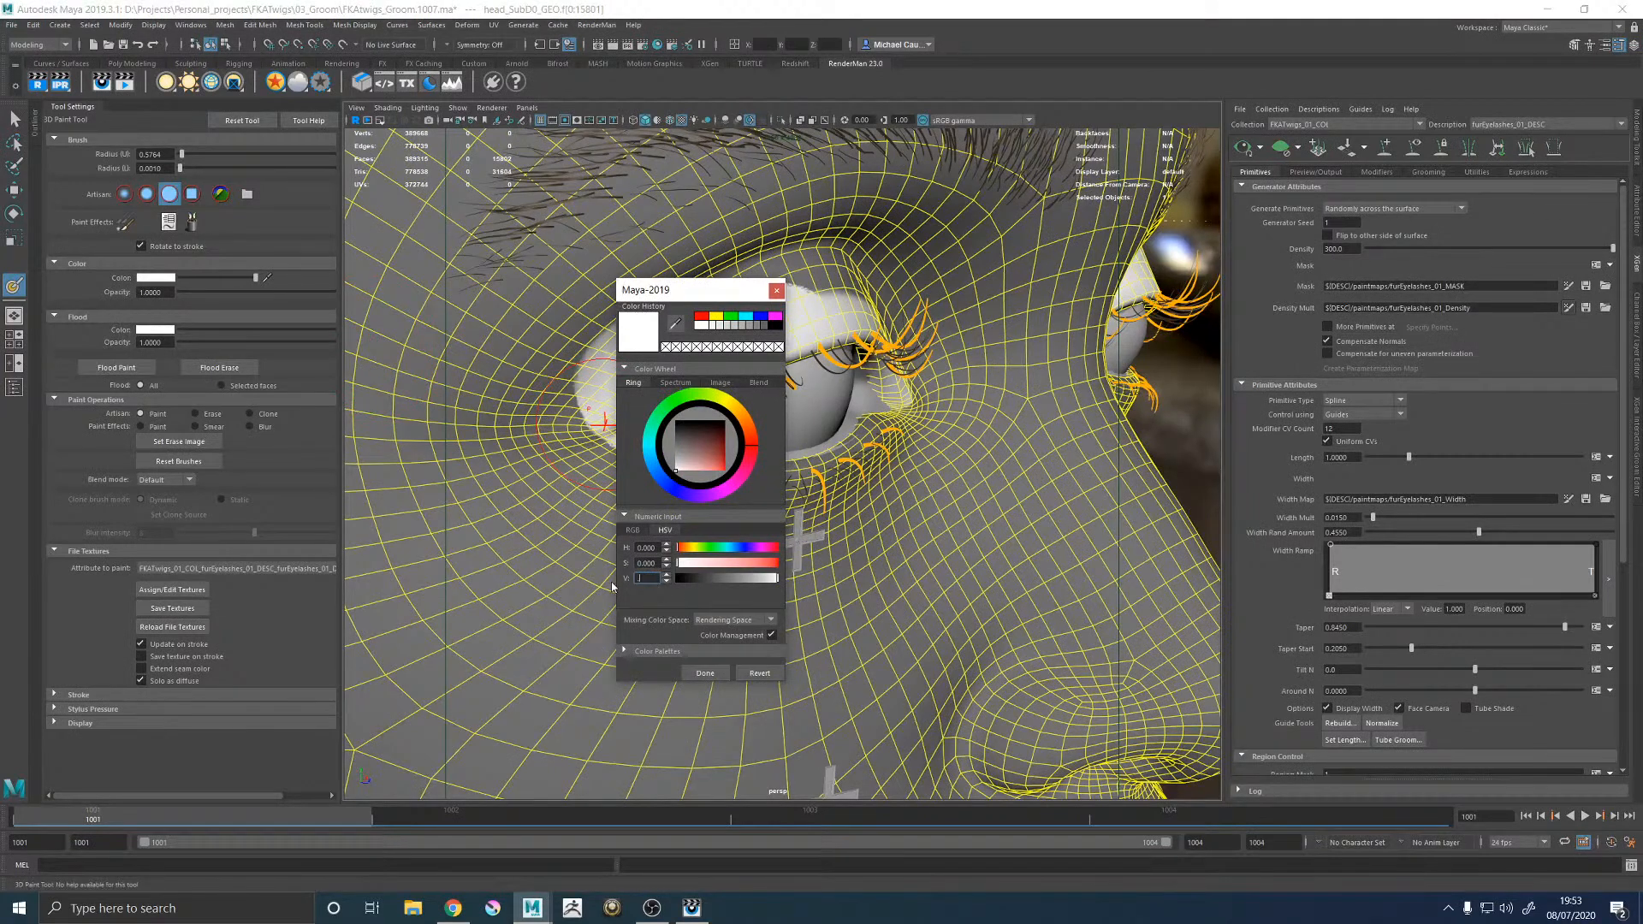
{"action": "type", "text": "0.5"}
{"action": "key", "text": "Return"}
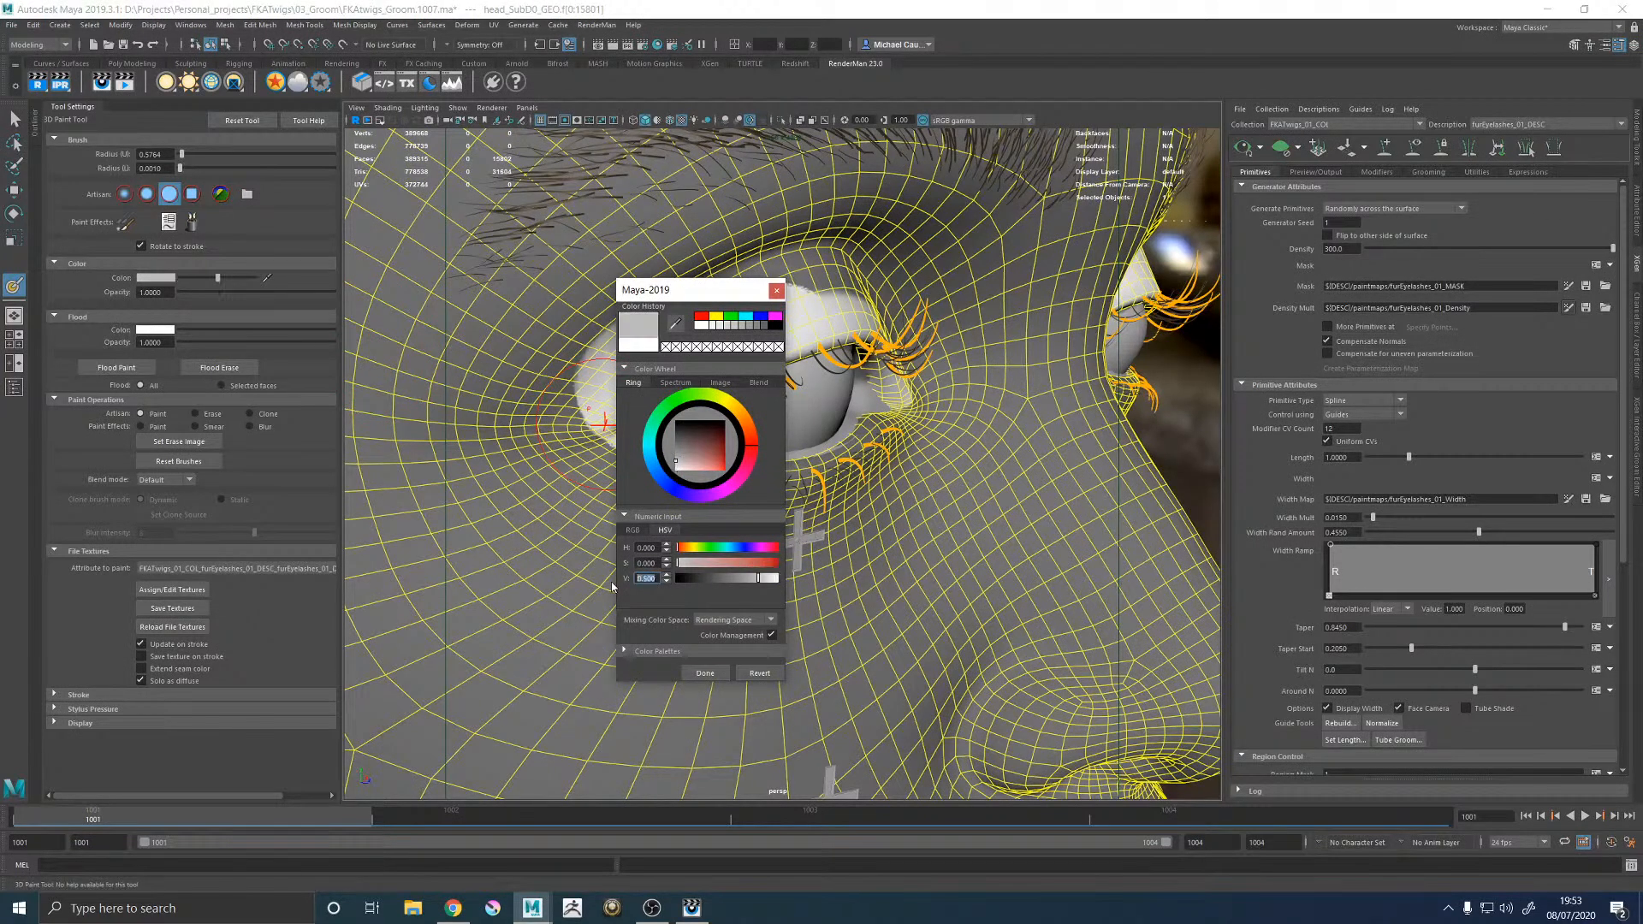
Accept the gray, reassign the density map's file texture at 2048 × 2048 in Maya IFF format, and save it.
{"action": "left_click", "coordinate": [705, 673]}
{"action": "left_click_drag", "start_coordinate": [689, 511], "coordinate": [643, 489]}
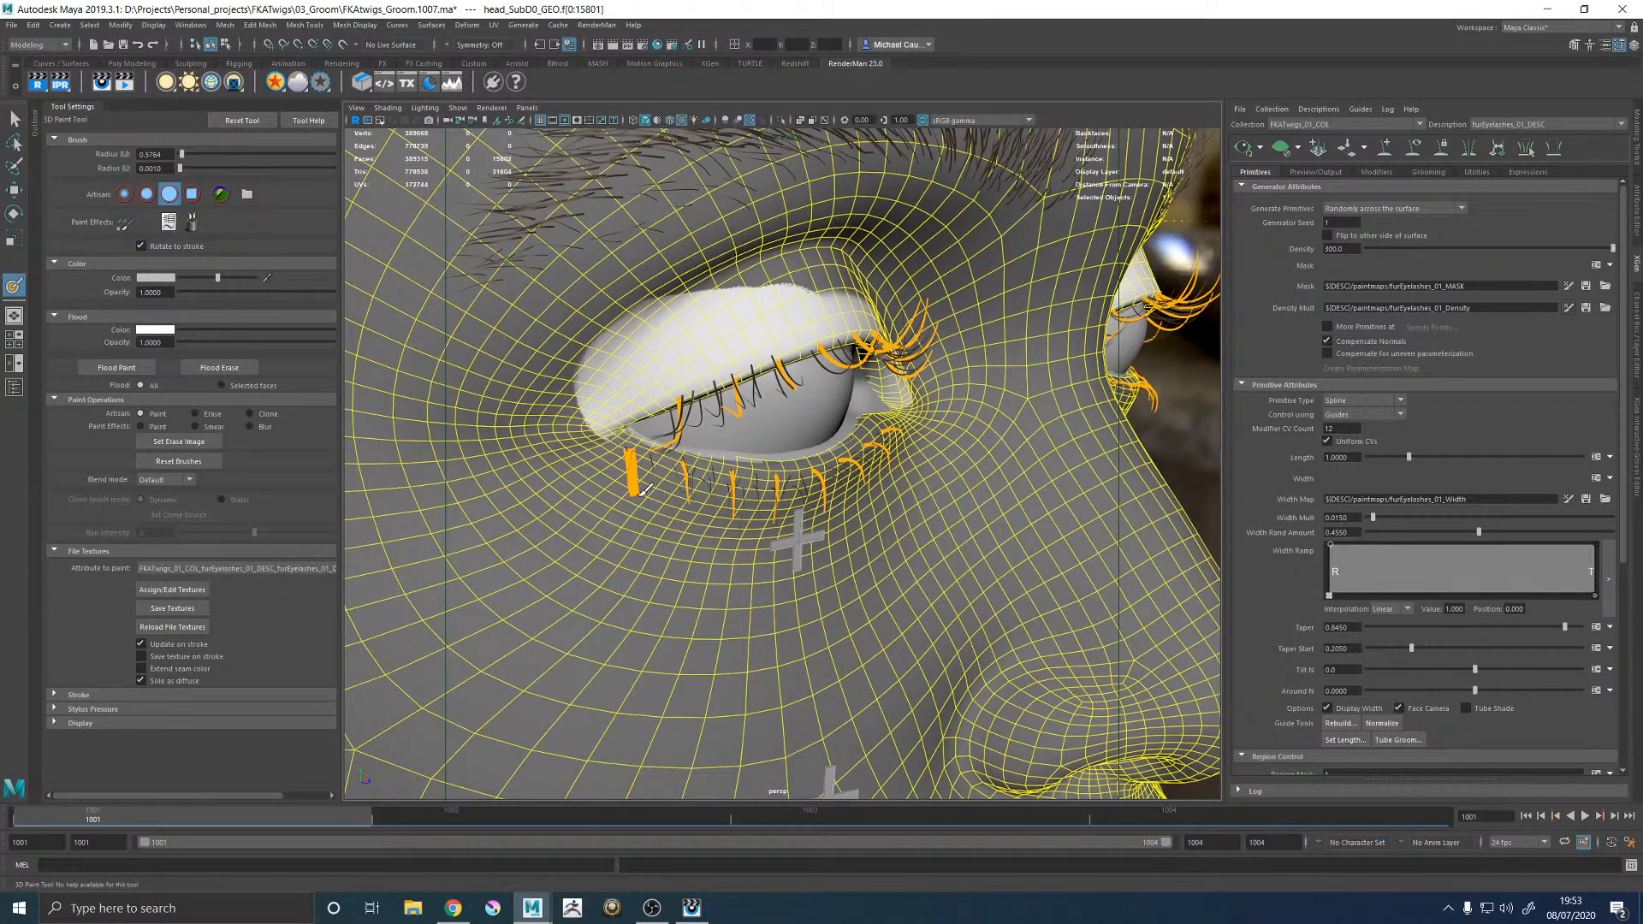
{"action": "left_click", "coordinate": [175, 608]}
{"action": "left_click", "coordinate": [174, 590]}
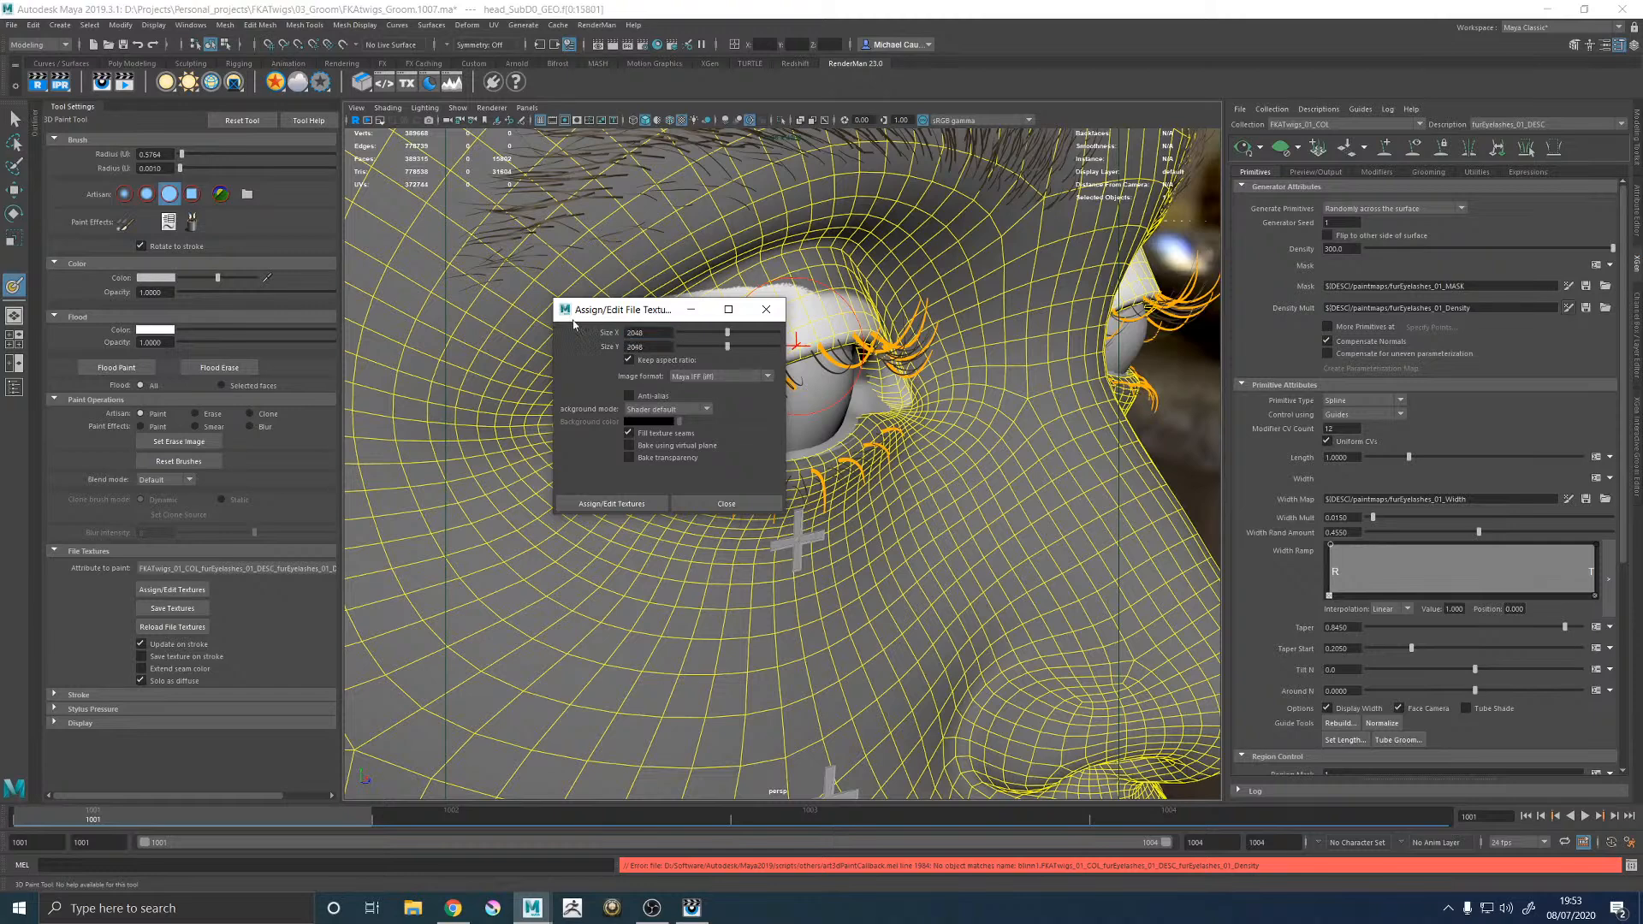
{"action": "left_click", "coordinate": [599, 503]}
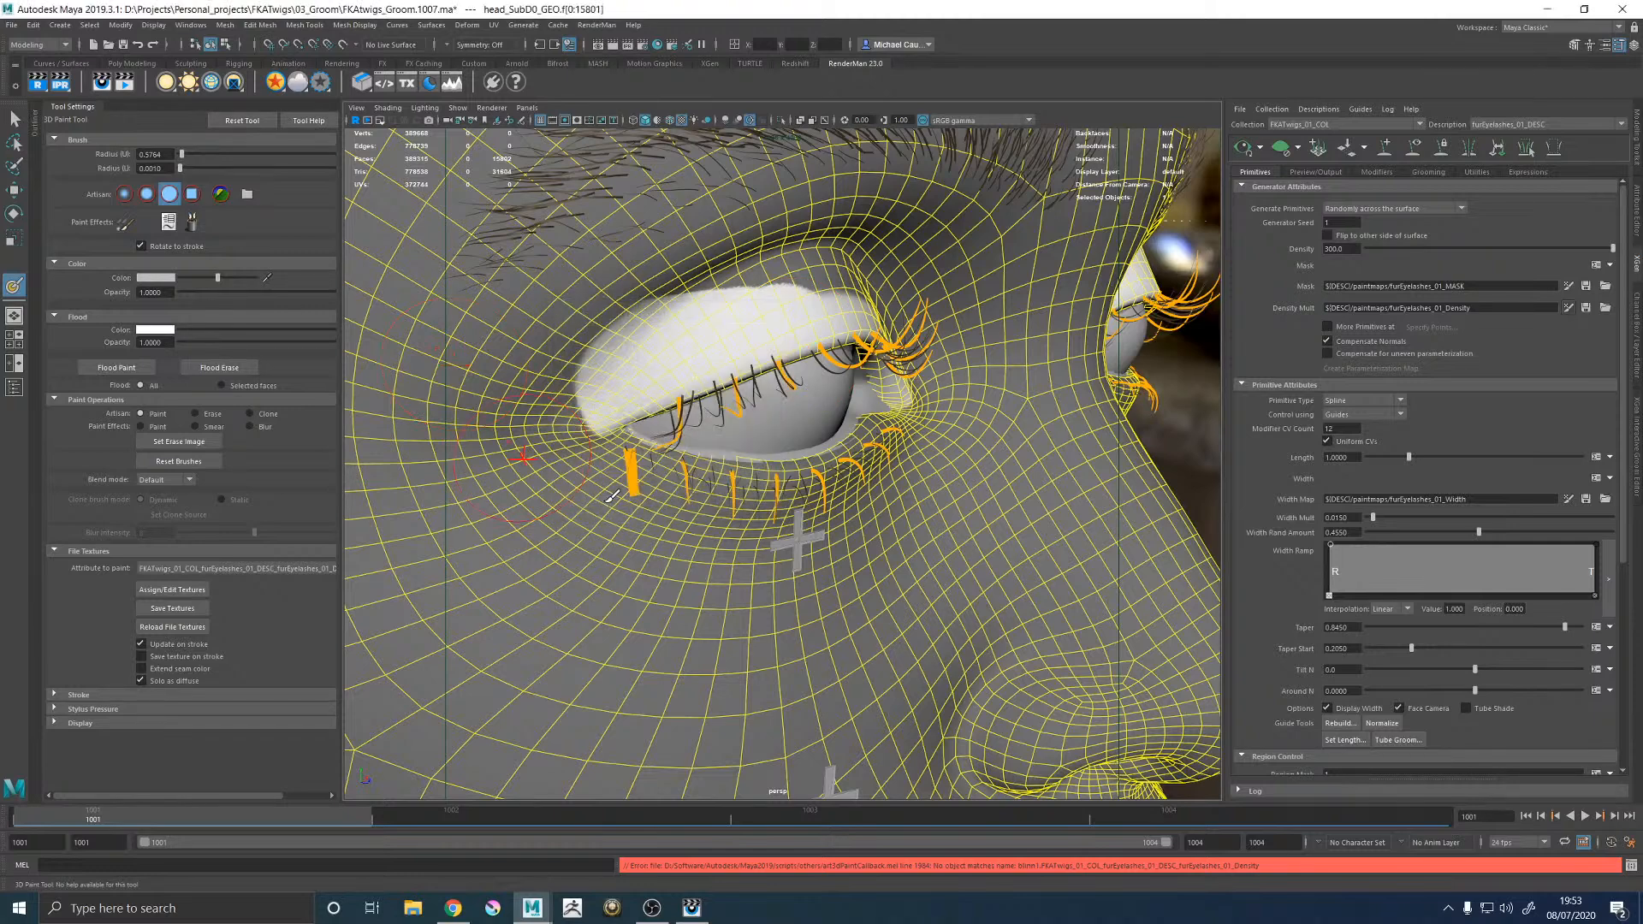
{"action": "left_click", "coordinate": [171, 608]}
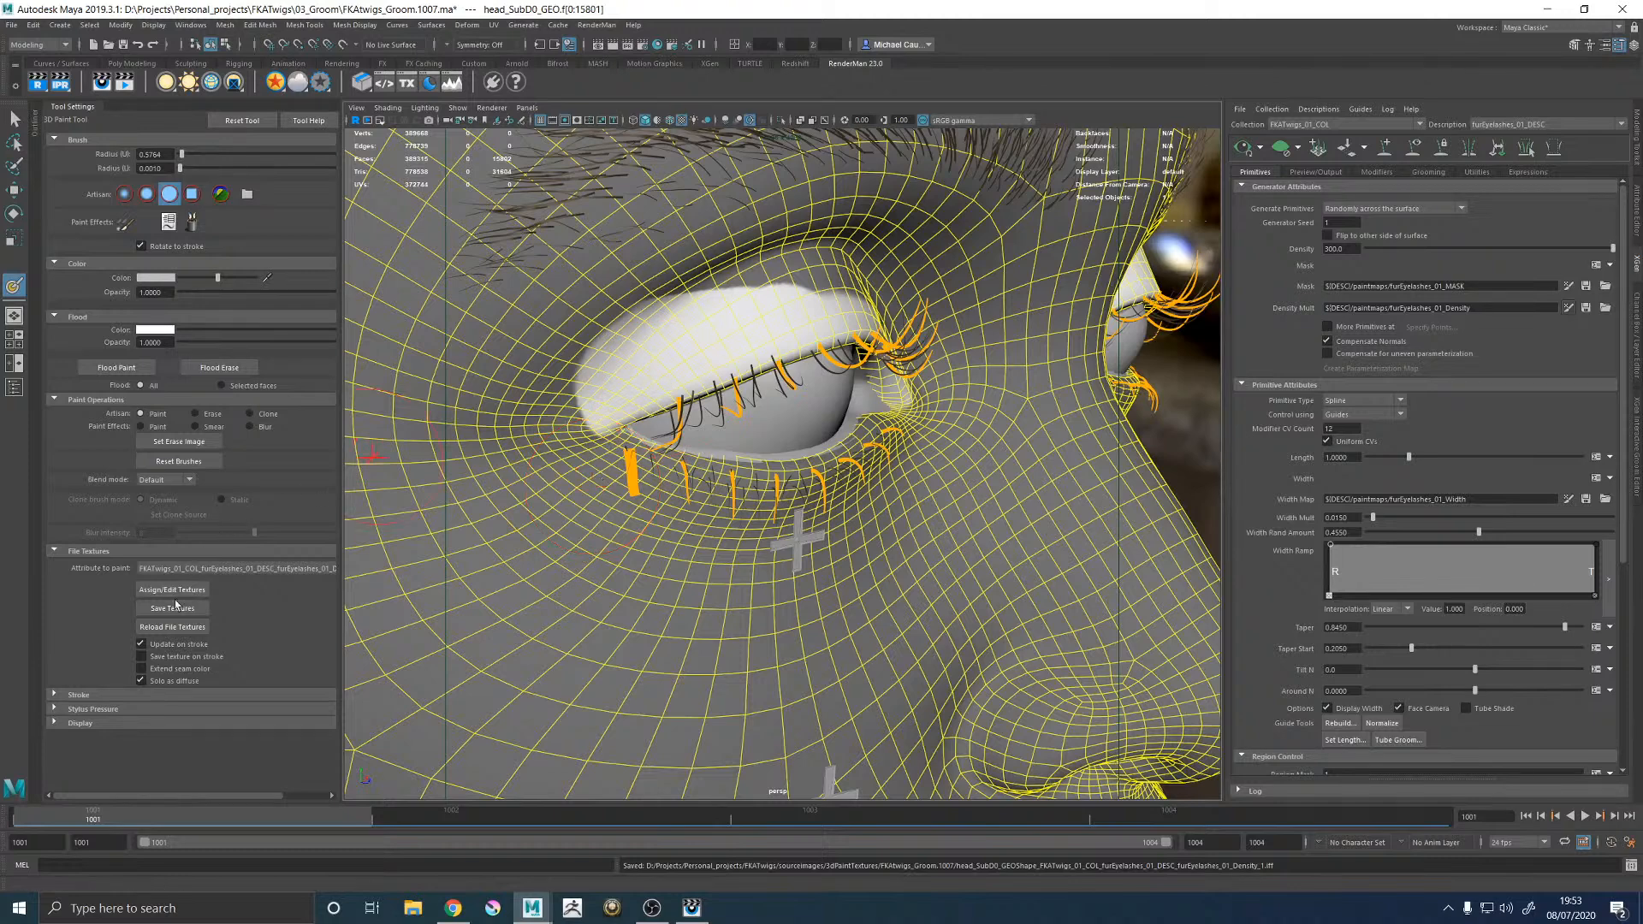
Save the painted density texture again and bake it into the description's Density Mult map.
{"action": "left_click_drag", "start_coordinate": [904, 429], "coordinate": [868, 416], "text": "alt"}
{"action": "middle_click_drag", "start_coordinate": [868, 416], "coordinate": [785, 426], "text": "alt"}
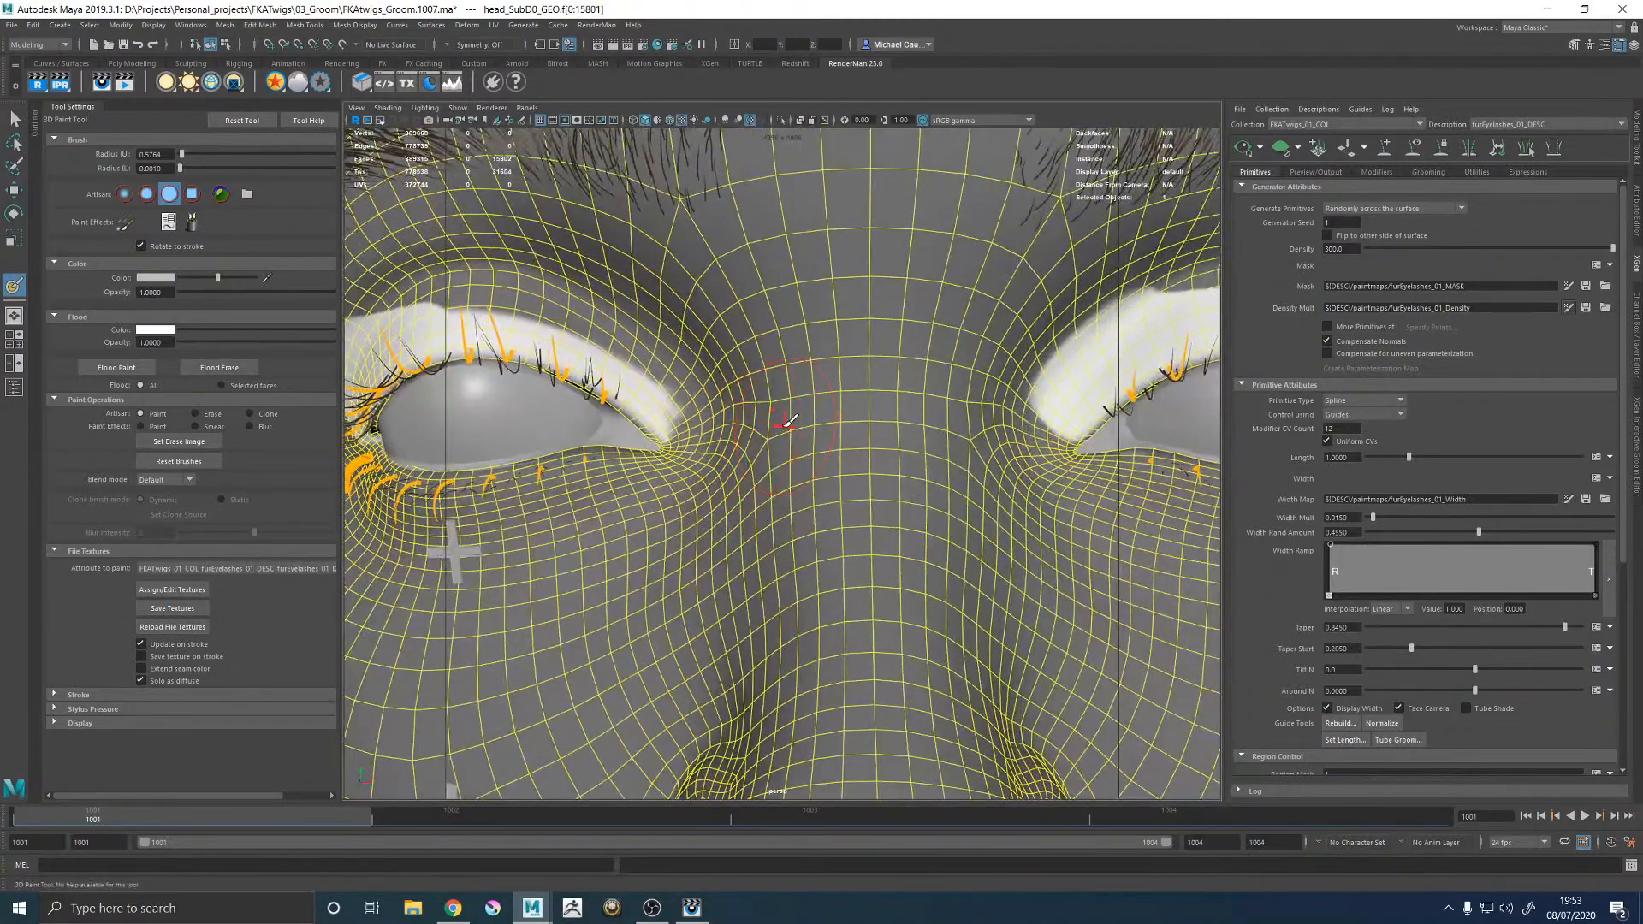
{"action": "right_click_drag", "start_coordinate": [989, 321], "coordinate": [907, 316], "text": "alt"}
{"action": "middle_click_drag", "start_coordinate": [907, 317], "coordinate": [773, 319], "text": "alt"}
{"action": "left_click", "coordinate": [172, 607]}
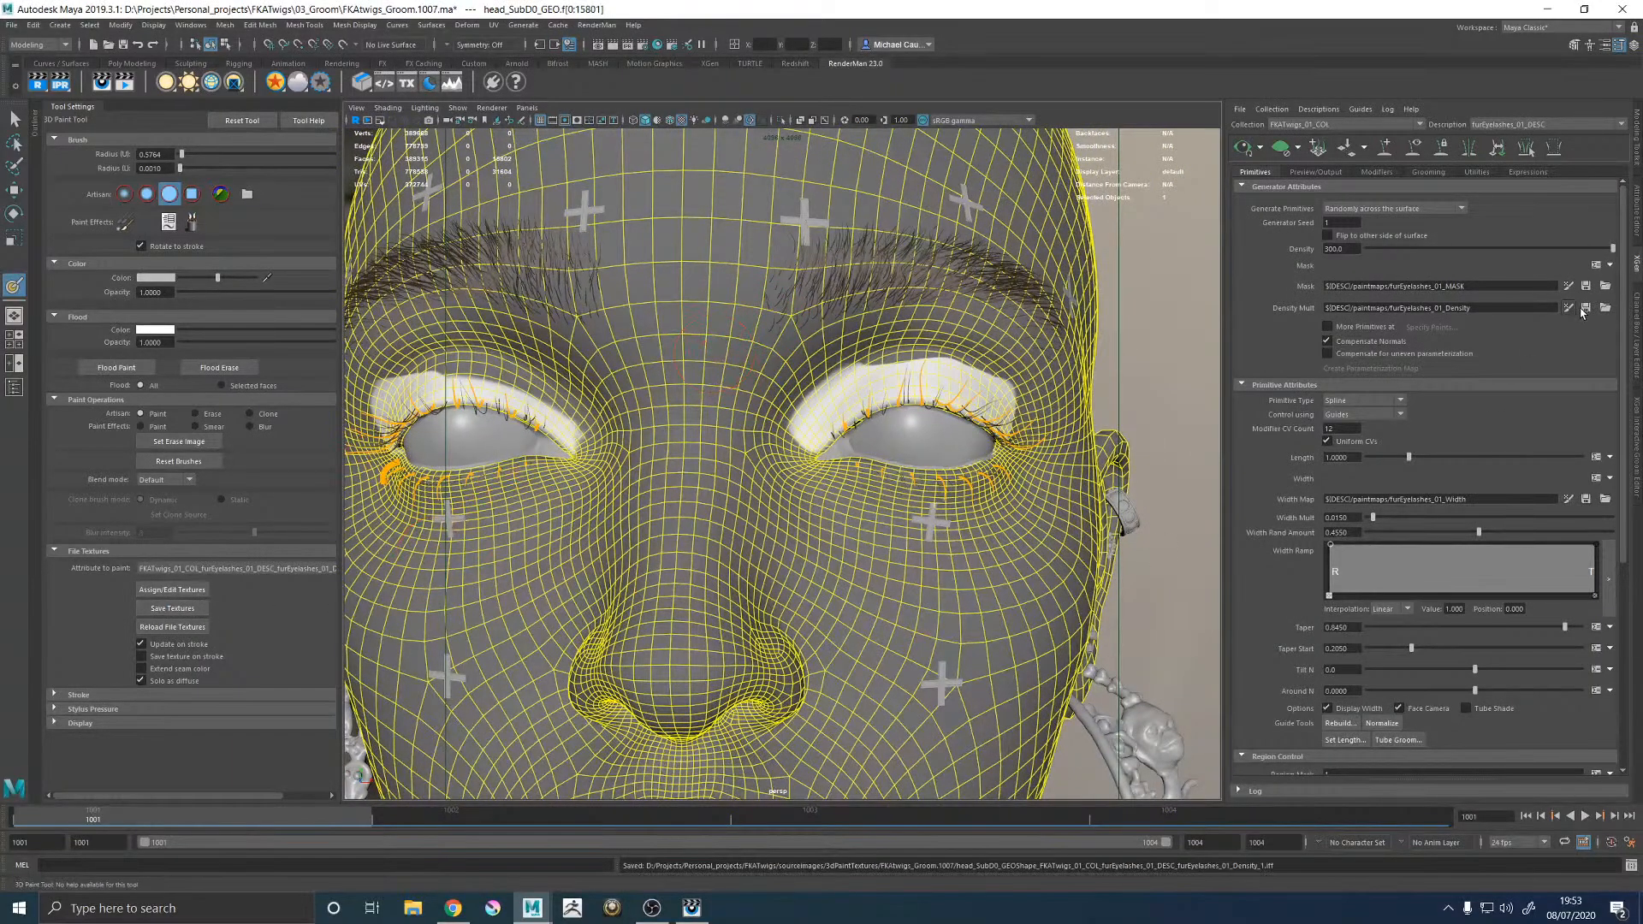
{"action": "left_click", "coordinate": [1585, 309]}
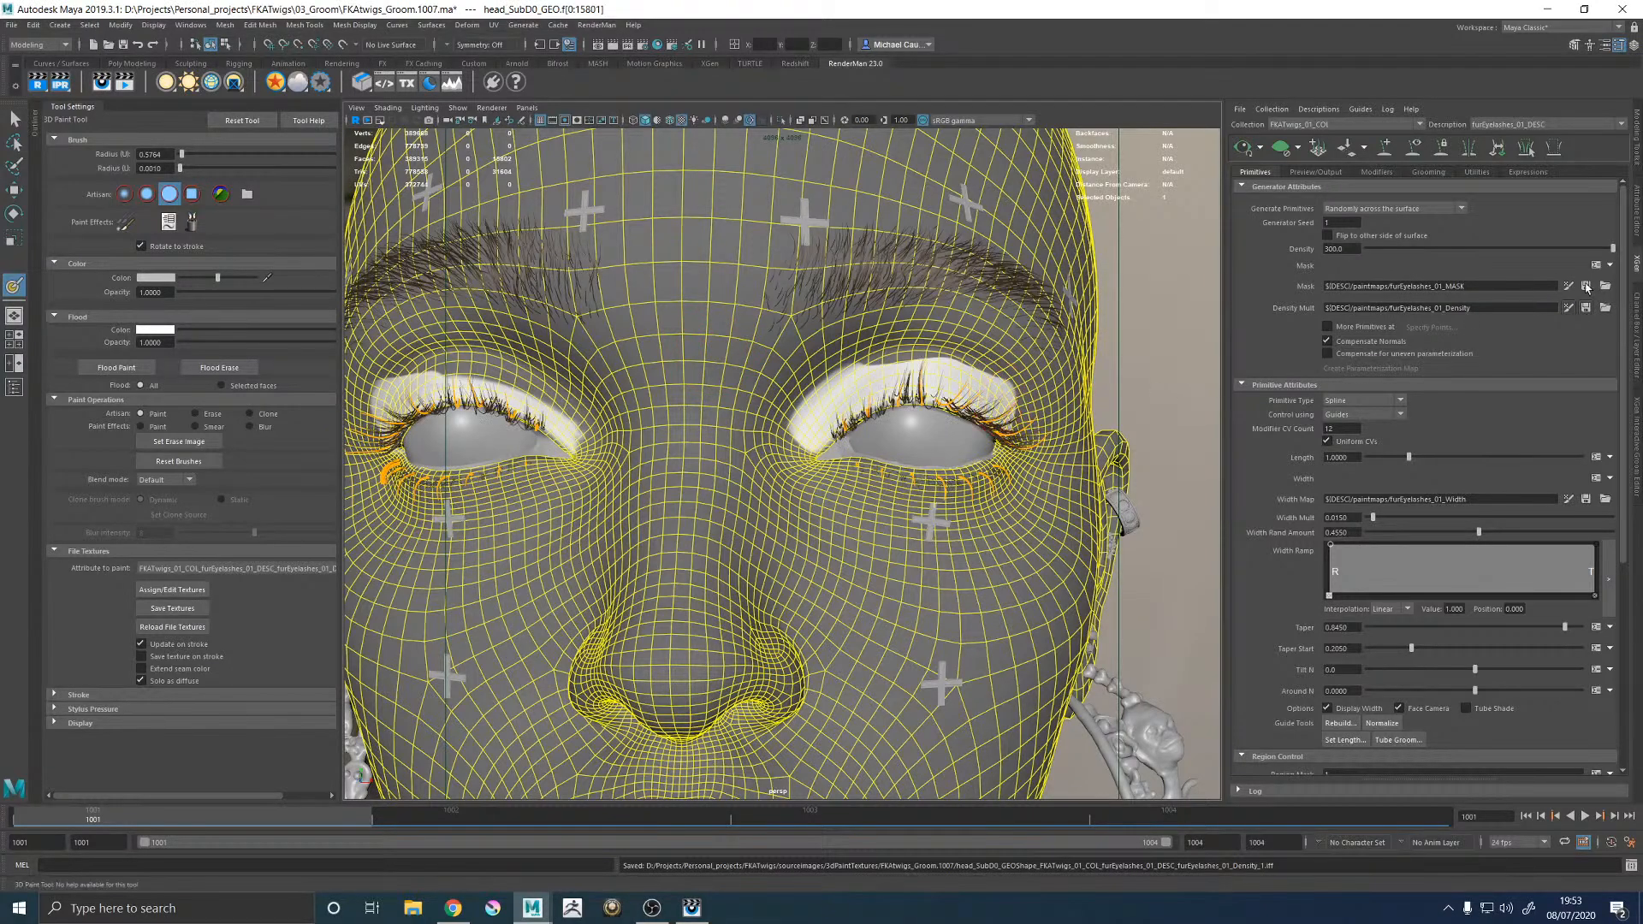
Leave painting and examine the upper and lower eyelash density, especially toward the inner corner of the eye.
{"action": "left_click_drag", "start_coordinate": [1083, 407], "coordinate": [1135, 403], "text": "alt"}
{"action": "key", "text": "w"}
{"action": "left_click", "coordinate": [1137, 403]}
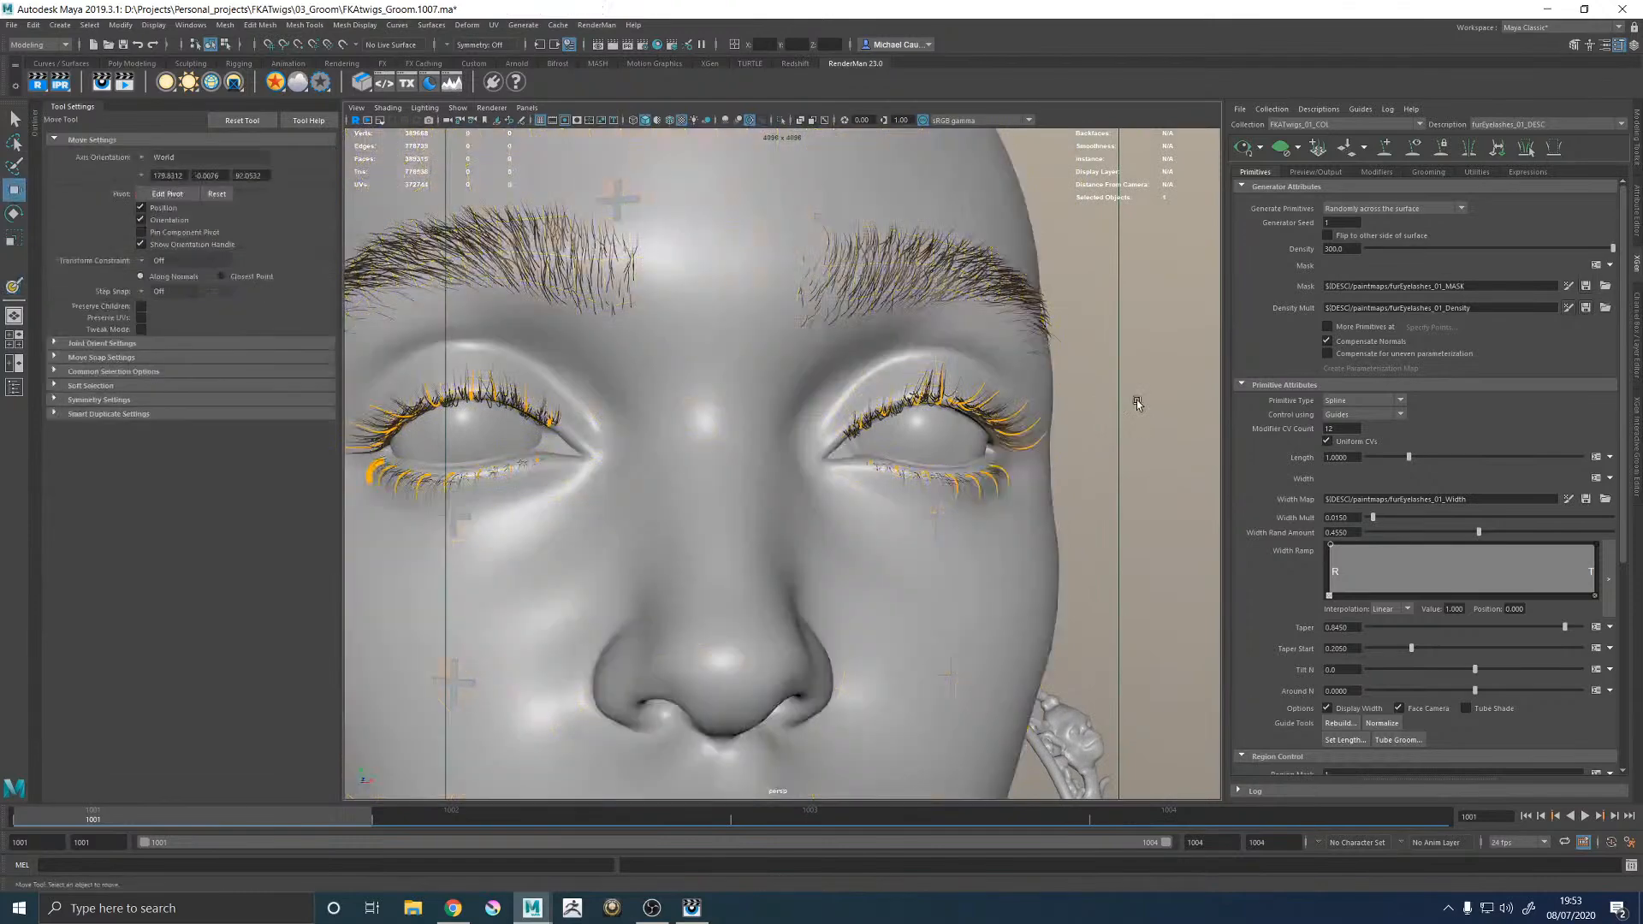
{"action": "right_click_drag", "start_coordinate": [1137, 403], "coordinate": [1038, 433], "text": "alt"}
{"action": "left_click_drag", "start_coordinate": [1038, 432], "coordinate": [1042, 435], "text": "alt"}
{"action": "scroll", "coordinate": [882, 445], "scroll_direction": "up", "scroll_amount": 10}
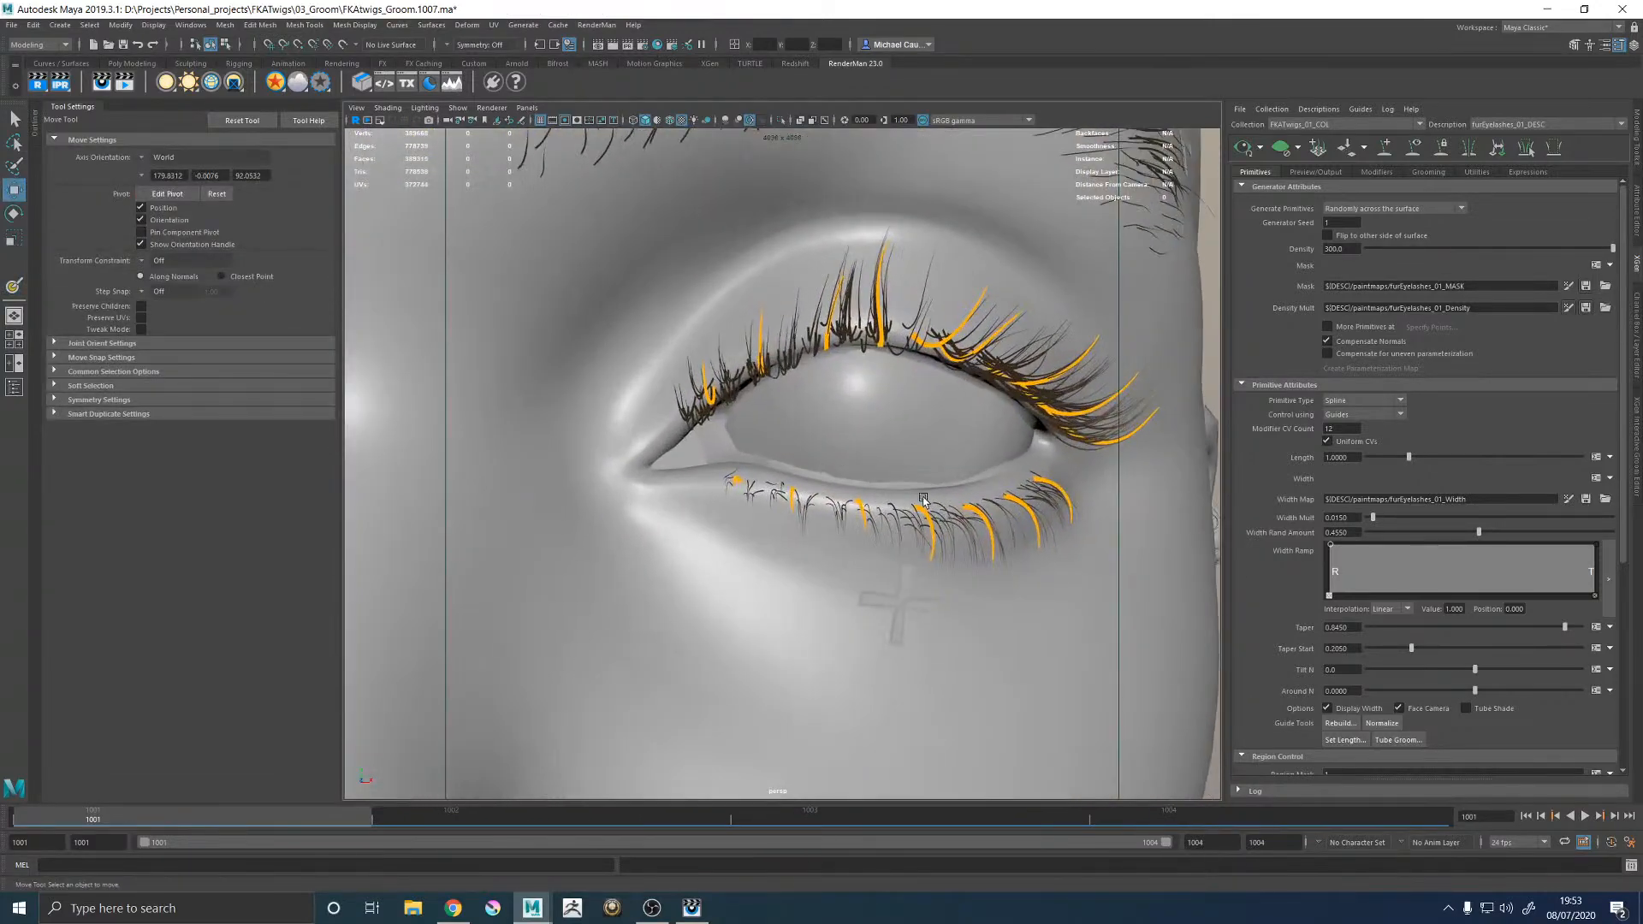
{"action": "right_click_drag", "start_coordinate": [878, 492], "coordinate": [835, 495], "text": "alt"}
{"action": "mouse_move", "coordinate": [834, 494]}
{"action": "left_mouse_down", "text": "alt"}
{"action": "mouse_move", "coordinate": [828, 429]}
{"action": "mouse_move", "coordinate": [855, 496]}
{"action": "left_mouse_up", "text": "alt"}
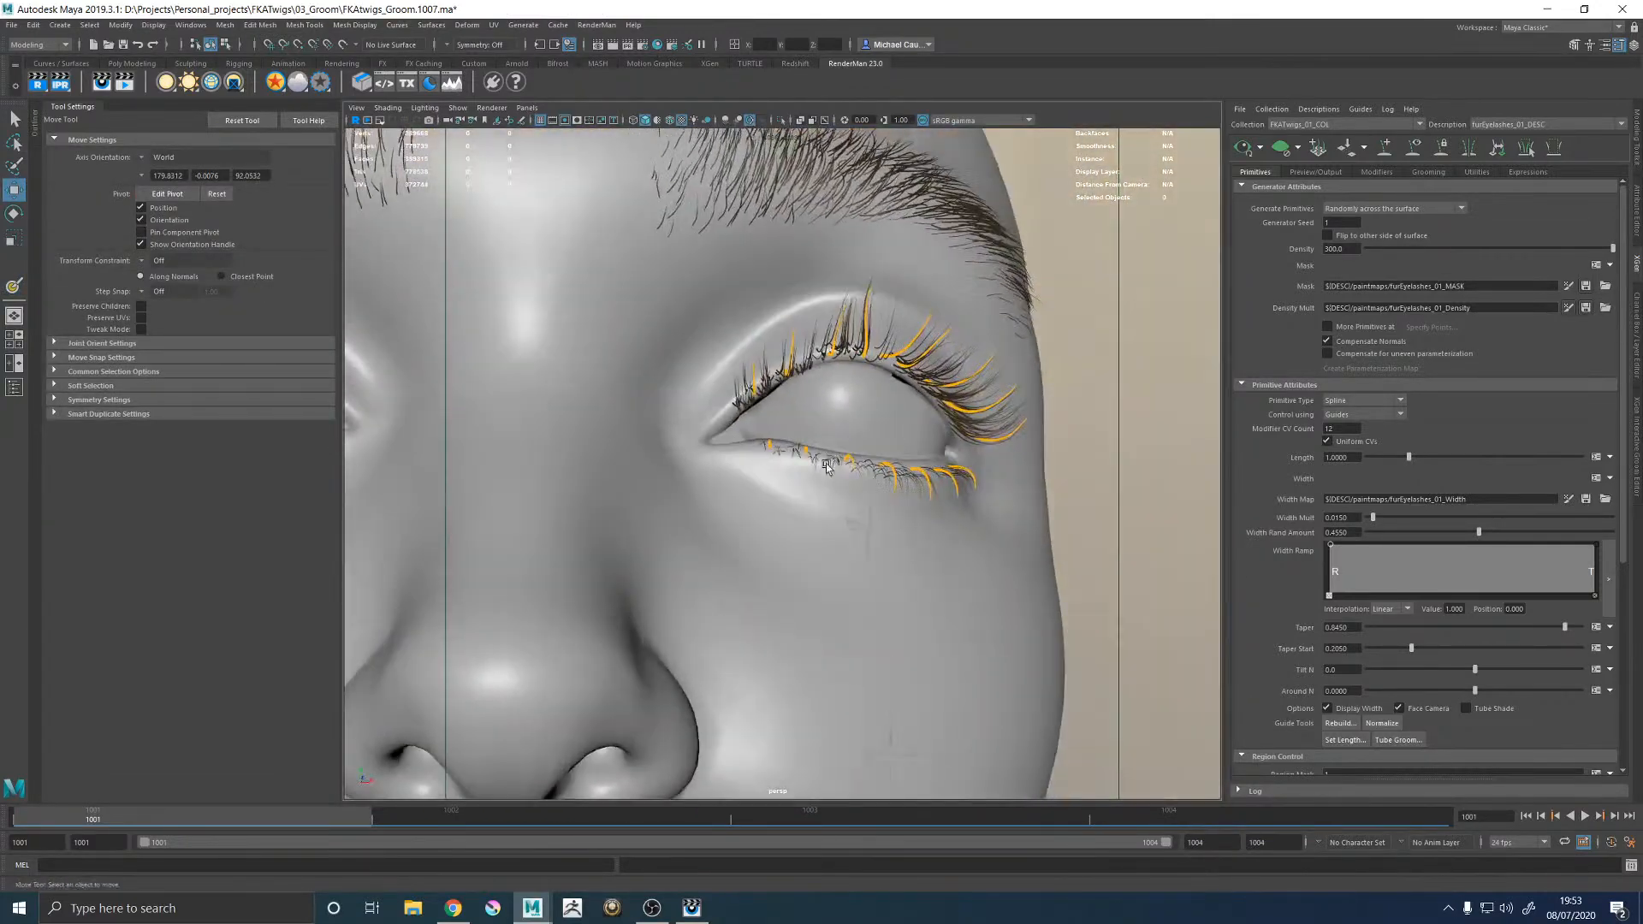
{"action": "right_click_drag", "start_coordinate": [855, 496], "coordinate": [1009, 479], "text": "alt"}
Resume painting the Density Mult map and cover the inner end of one upper lid in gray, with a brush radius of about 0.21.
{"action": "left_click", "coordinate": [1565, 309]}
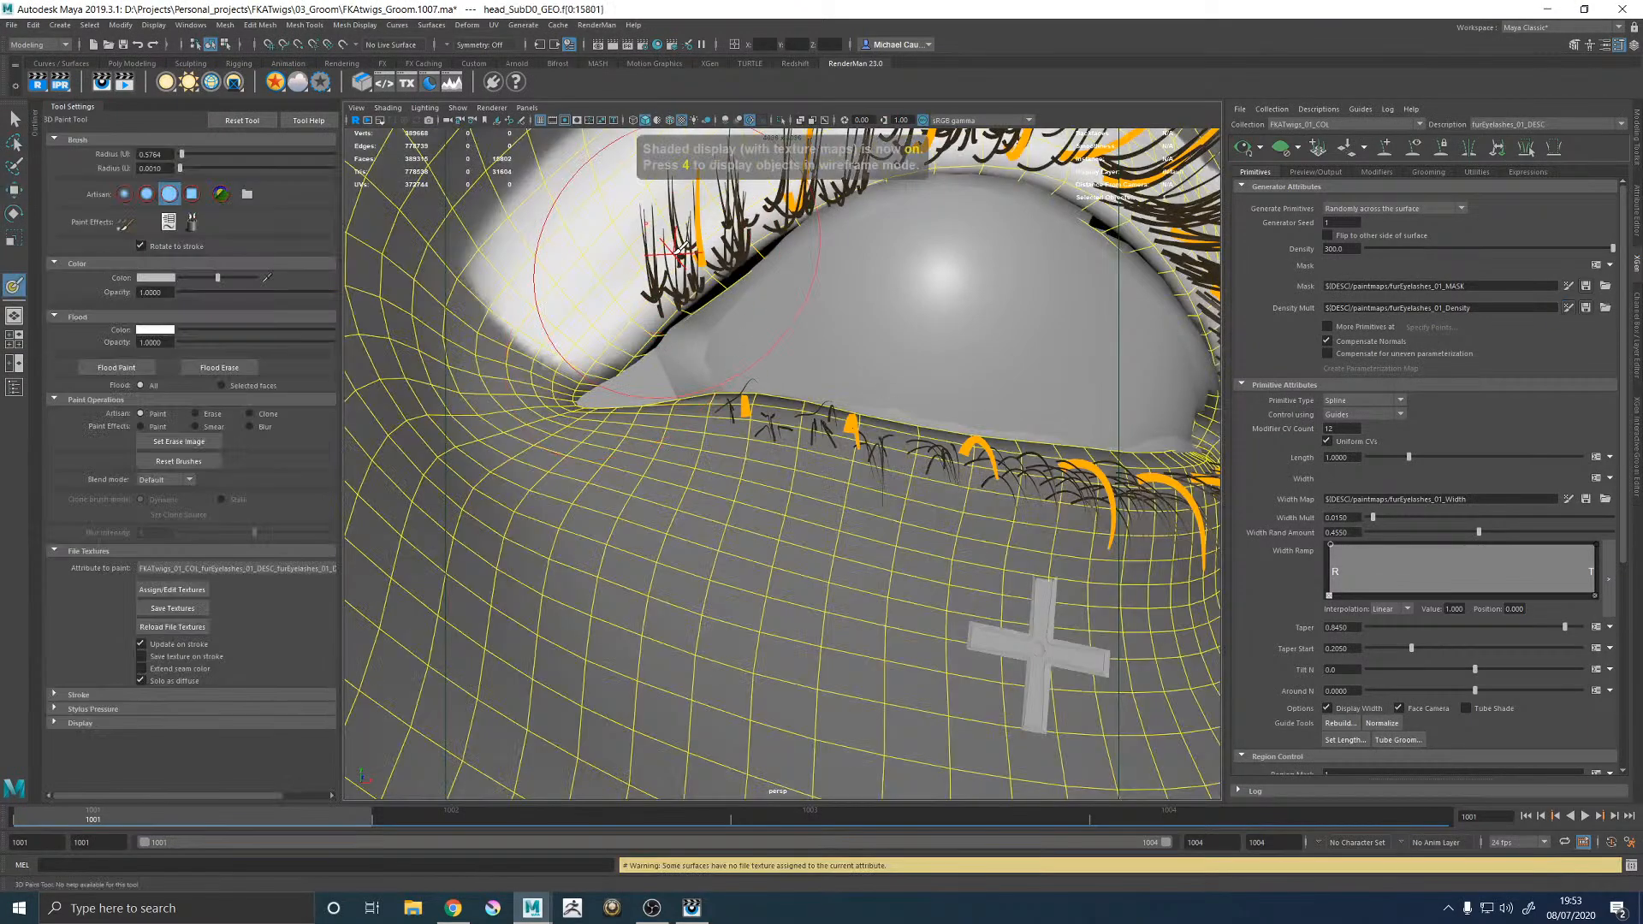
{"action": "middle_click_drag", "start_coordinate": [682, 253], "coordinate": [724, 378], "text": "alt"}
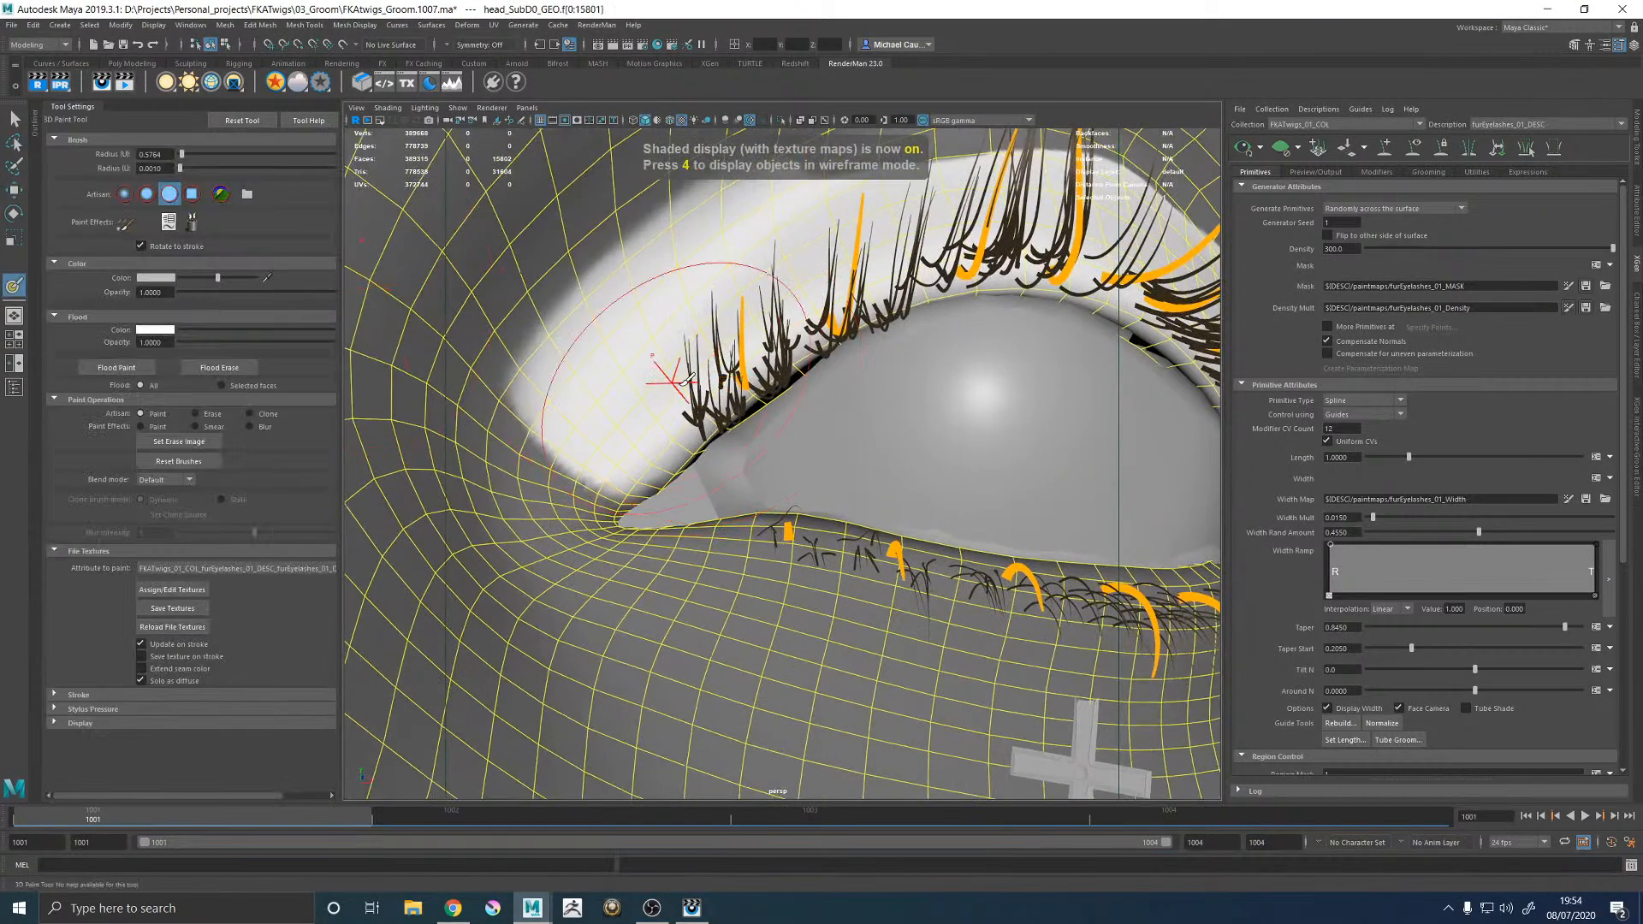
{"action": "key", "text": "b"}
{"action": "mouse_move", "coordinate": [687, 388]}
{"action": "left_mouse_down"}
{"action": "mouse_move", "coordinate": [640, 391]}
{"action": "mouse_move", "coordinate": [728, 381]}
{"action": "mouse_move", "coordinate": [660, 480]}
{"action": "mouse_move", "coordinate": [640, 349]}
{"action": "mouse_move", "coordinate": [563, 302]}
{"action": "mouse_move", "coordinate": [774, 204]}
{"action": "left_mouse_up"}
{"action": "middle_click_drag", "start_coordinate": [774, 204], "coordinate": [760, 285], "text": "alt"}
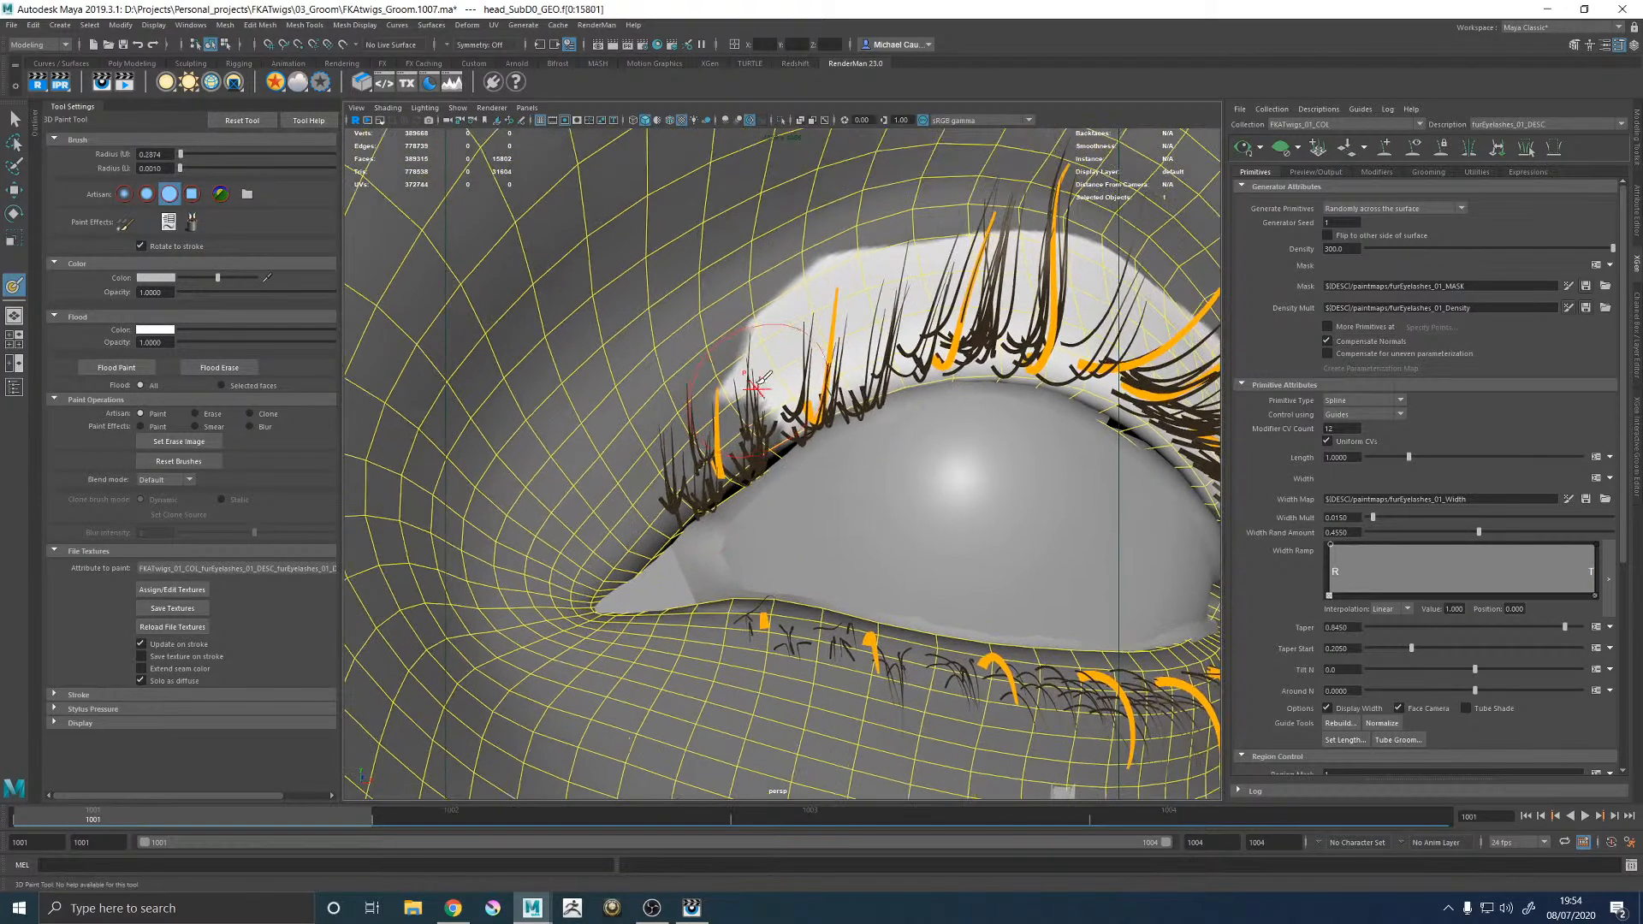
Paint the inner end of the other eye's upper lid gray, then save and bake the density map.
{"action": "right_click_drag", "start_coordinate": [759, 285], "coordinate": [660, 330], "text": "alt"}
{"action": "middle_click_drag", "start_coordinate": [659, 330], "coordinate": [1008, 313], "text": "alt"}
{"action": "middle_click_drag", "start_coordinate": [595, 414], "coordinate": [660, 435], "text": "alt"}
{"action": "mouse_move", "coordinate": [665, 435]}
{"action": "left_mouse_down"}
{"action": "mouse_move", "coordinate": [706, 467]}
{"action": "mouse_move", "coordinate": [722, 435]}
{"action": "left_mouse_up"}
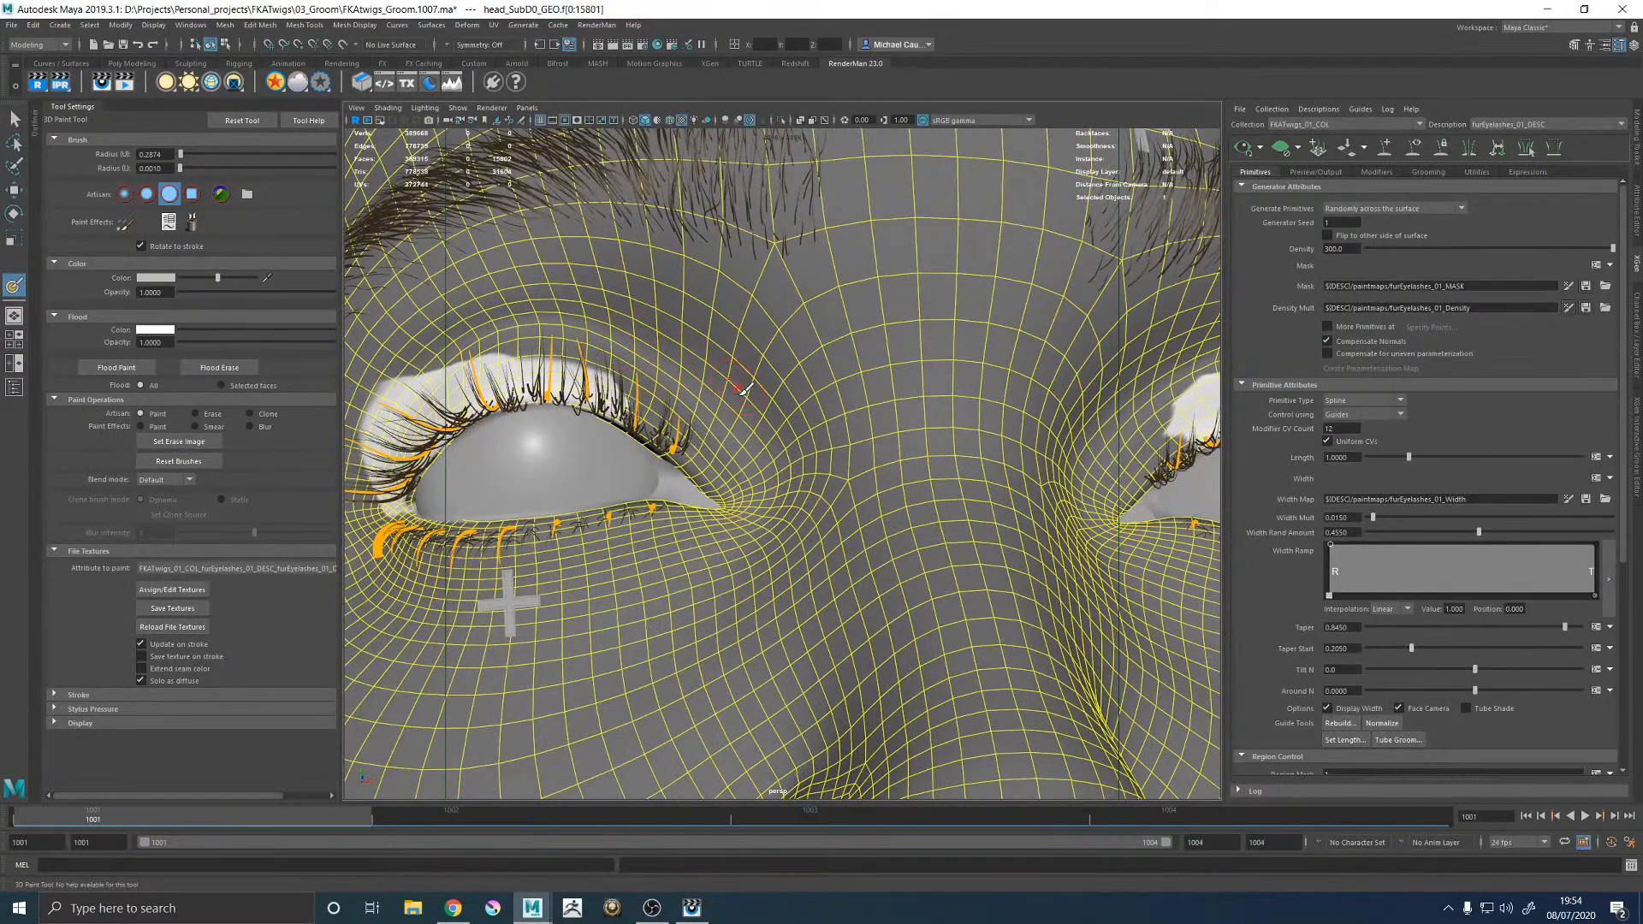
{"action": "left_click", "coordinate": [189, 609]}
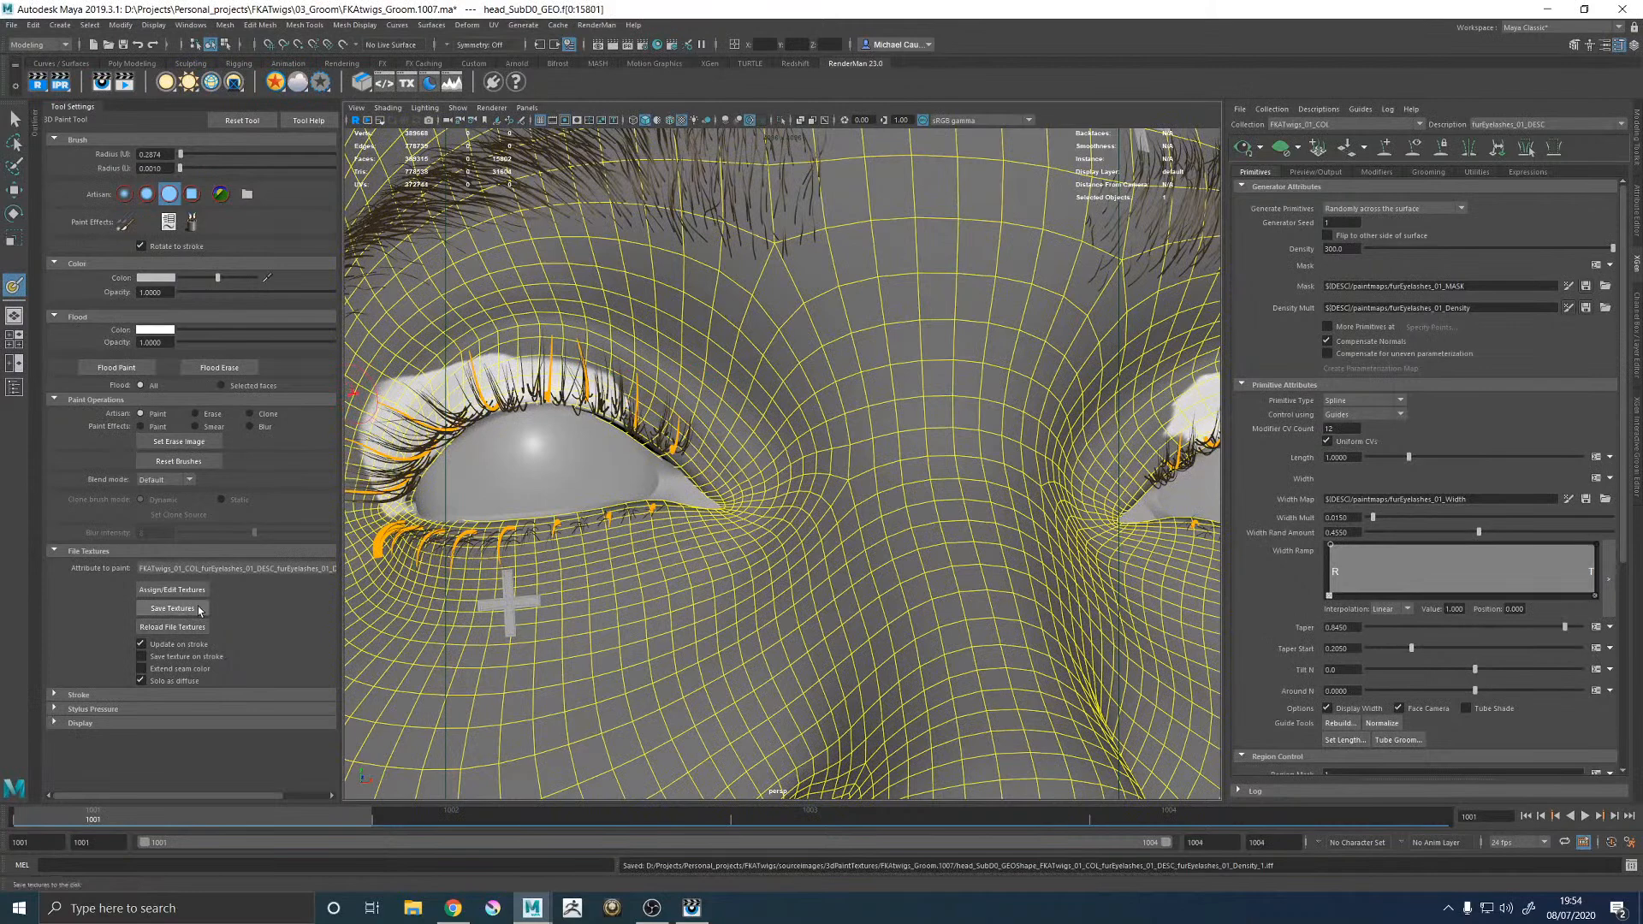
{"action": "left_click", "coordinate": [1586, 309]}
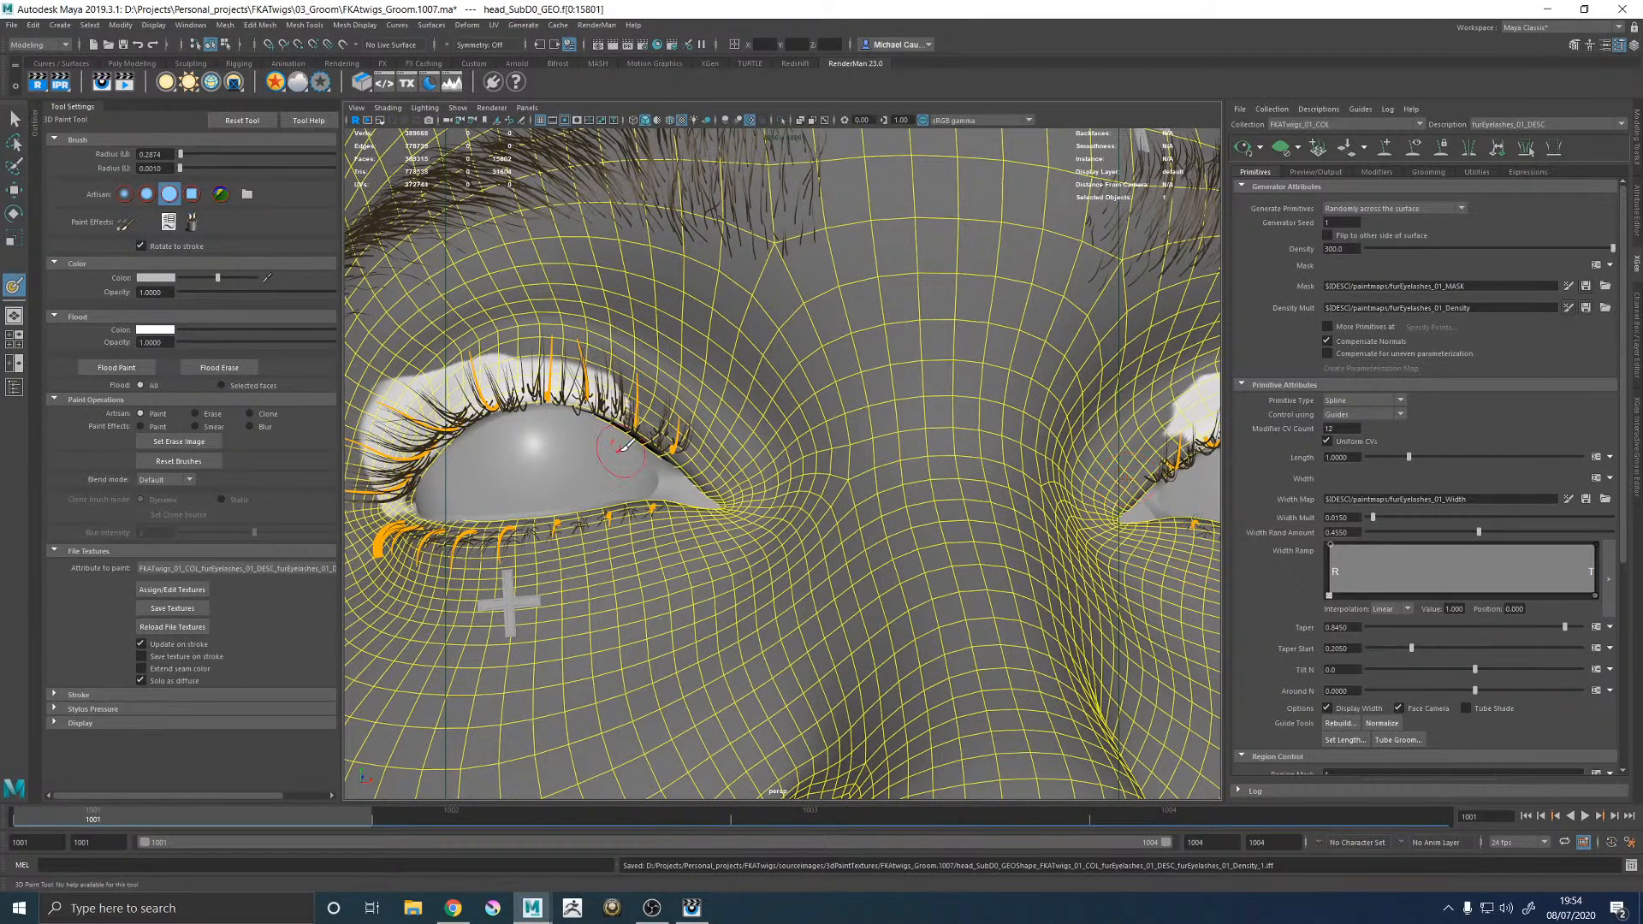
Reopen the Density Mult map for painting and set the paint color's HSV value to 0.25.
{"action": "key", "text": "w"}
{"action": "left_click", "coordinate": [637, 447]}
{"action": "right_click_drag", "start_coordinate": [1138, 547], "coordinate": [921, 553], "text": "alt"}
{"action": "left_click_drag", "start_coordinate": [921, 553], "coordinate": [828, 533], "text": "alt"}
{"action": "right_click_drag", "start_coordinate": [828, 534], "coordinate": [1064, 561], "text": "alt"}
{"action": "middle_click_drag", "start_coordinate": [1064, 558], "coordinate": [926, 556], "text": "alt"}
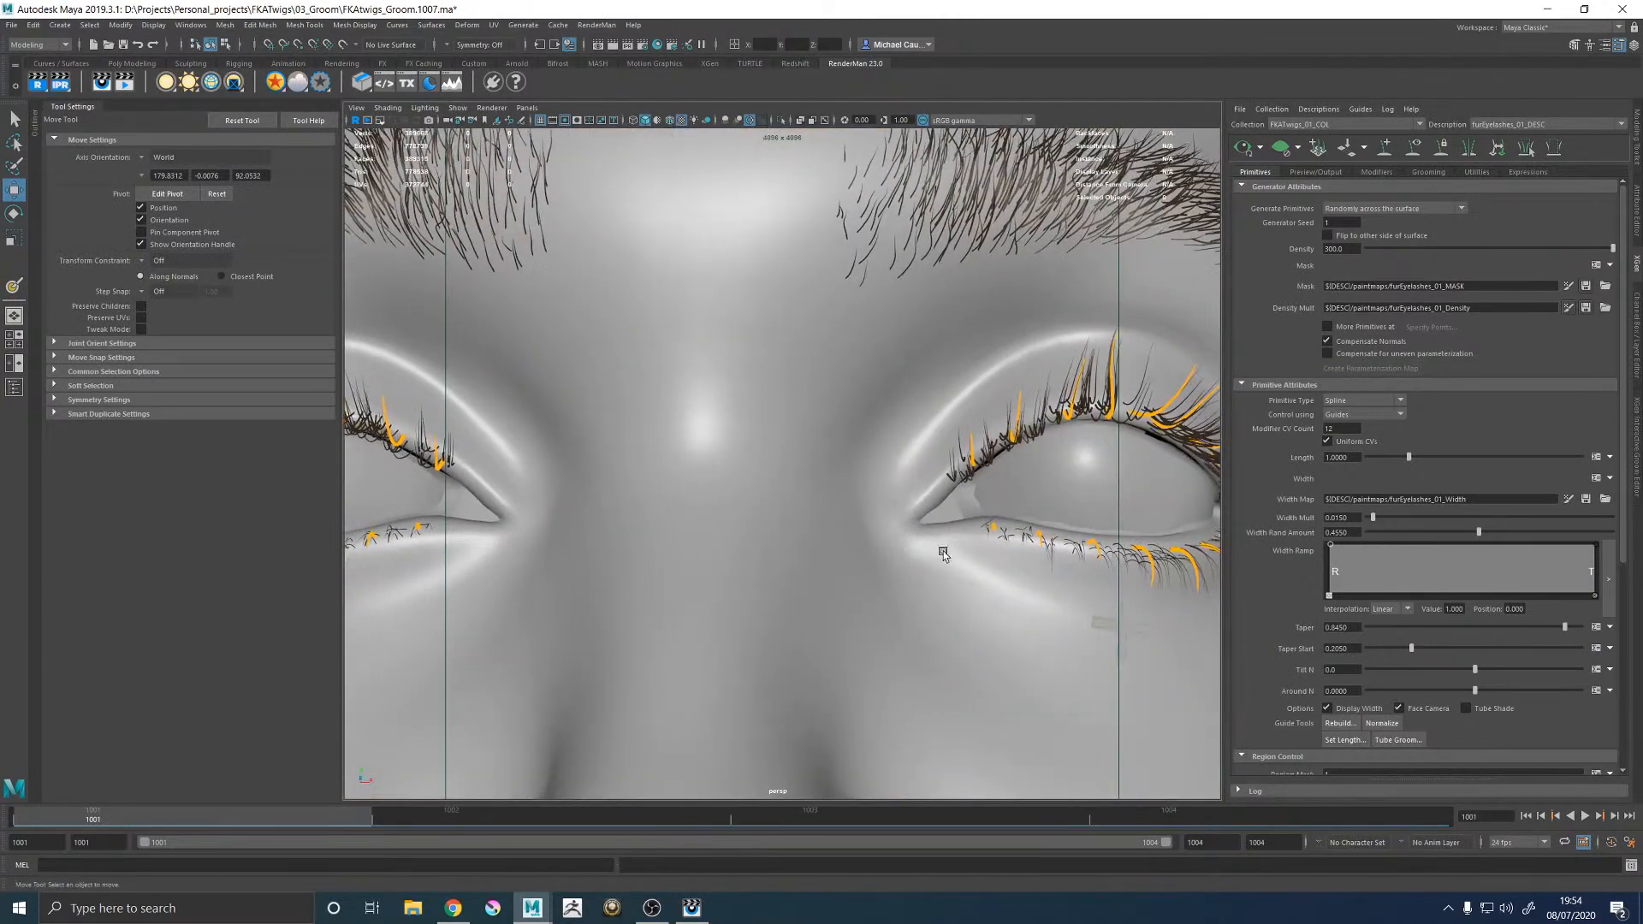
{"action": "left_click", "coordinate": [1567, 309]}
{"action": "left_click", "coordinate": [165, 279]}
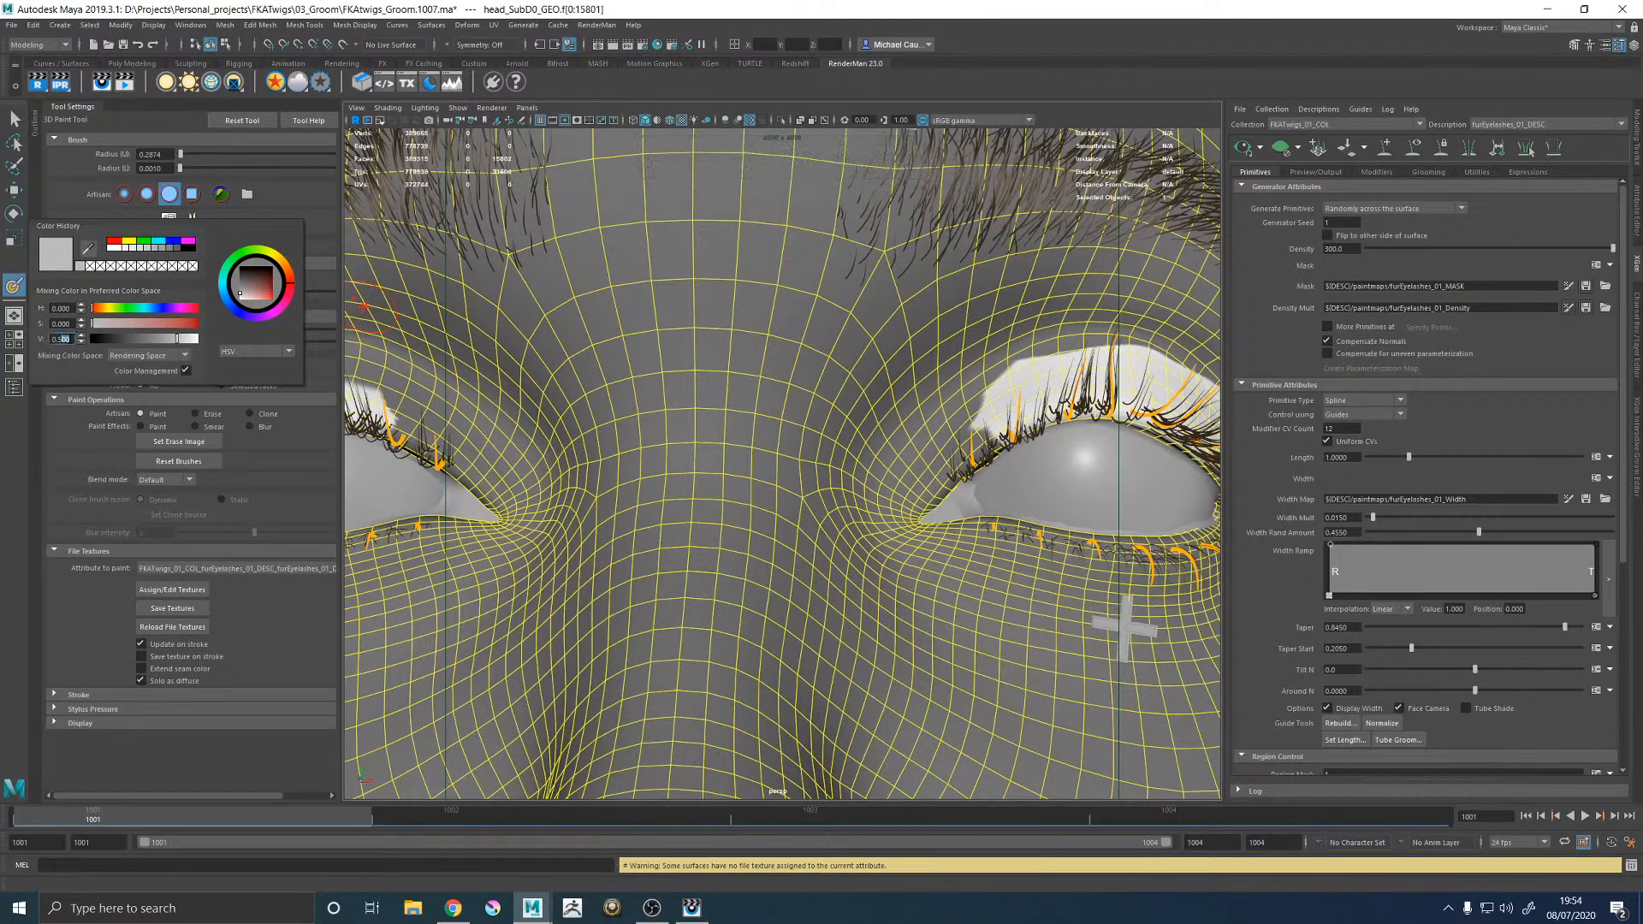
{"action": "type", "text": "0.25"}
{"action": "key", "text": "Return"}
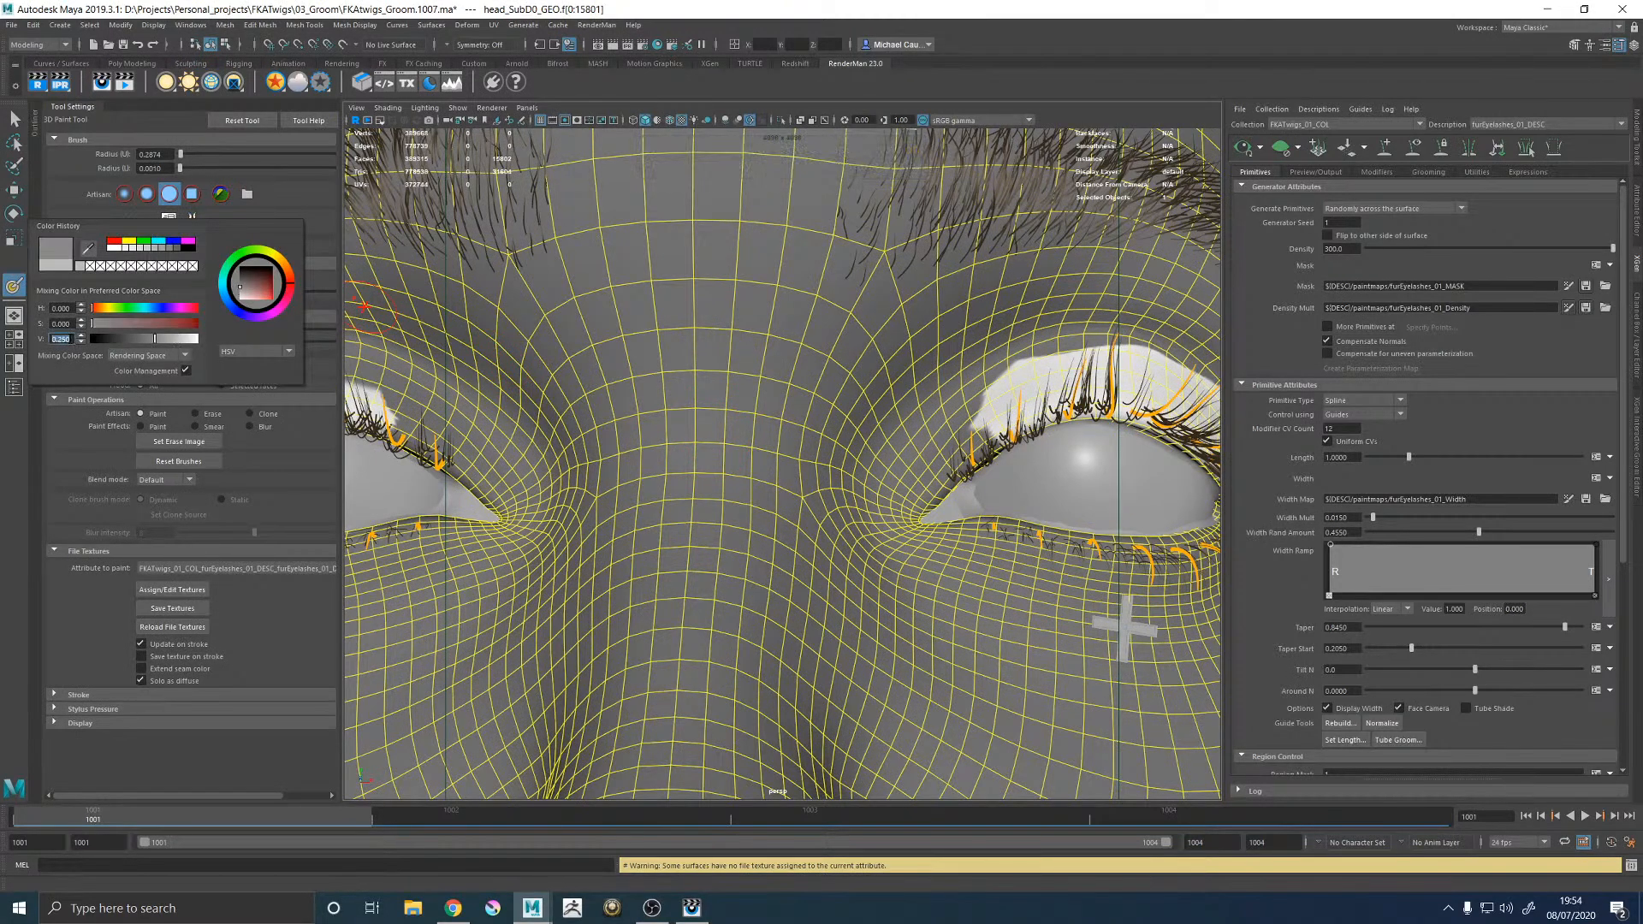
Dab the darker gray onto the inner ends of both eyes' upper and lower lids, and save the density texture.
{"action": "left_click_drag", "start_coordinate": [948, 471], "coordinate": [949, 476]}
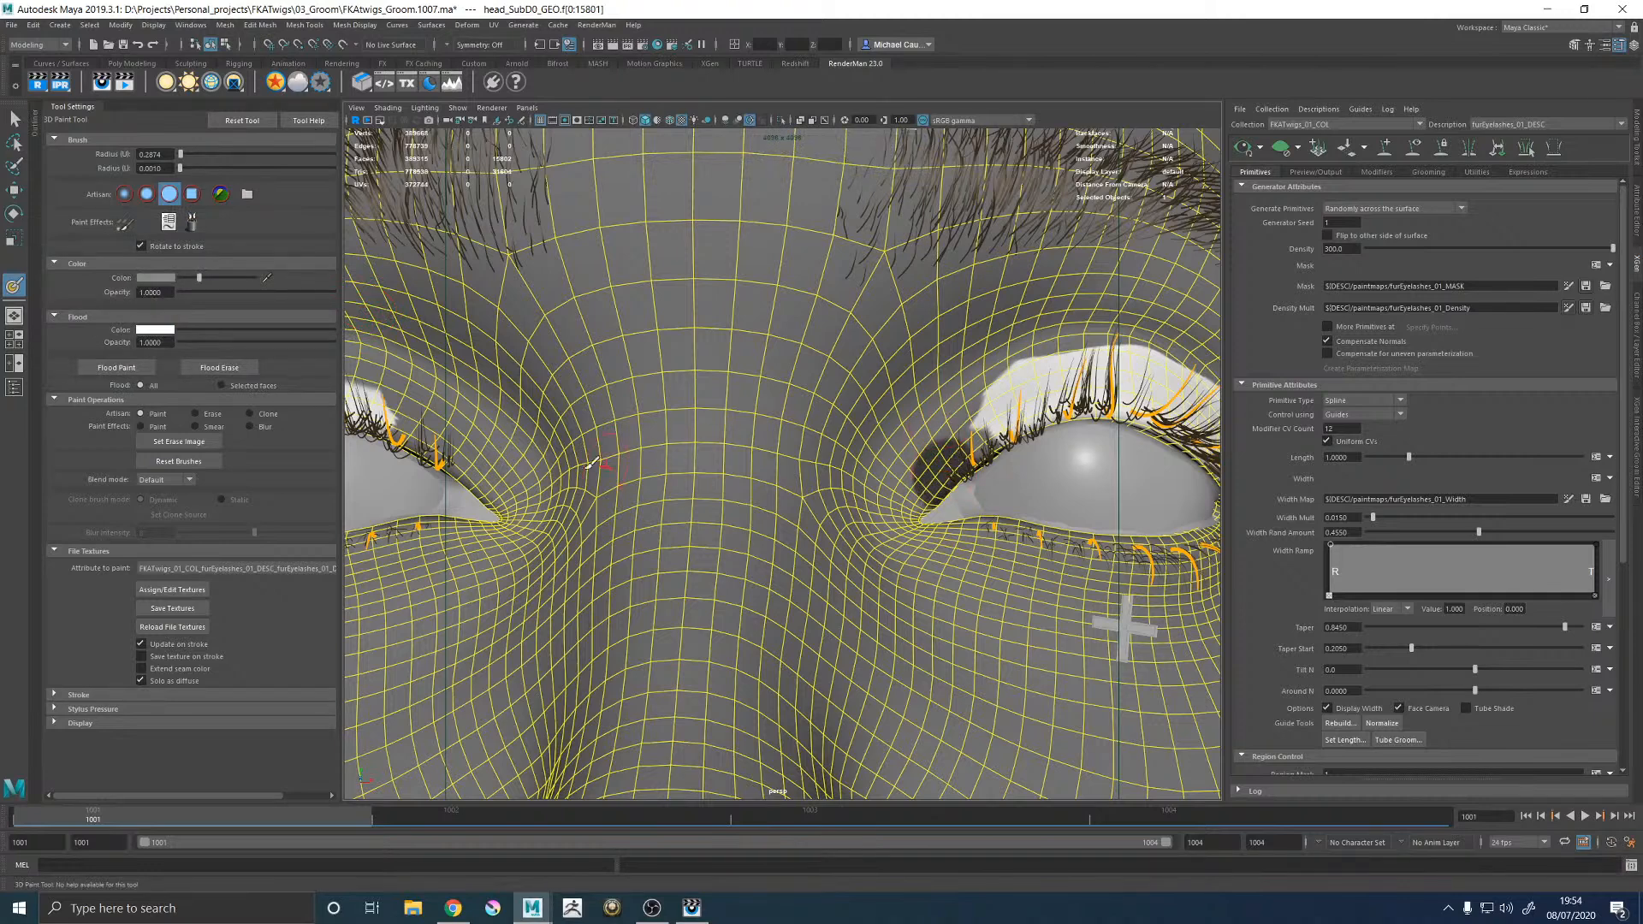
{"action": "mouse_move", "coordinate": [472, 444]}
{"action": "left_mouse_down"}
{"action": "mouse_move", "coordinate": [453, 457]}
{"action": "mouse_move", "coordinate": [466, 475]}
{"action": "left_mouse_up"}
{"action": "left_click", "coordinate": [176, 608]}
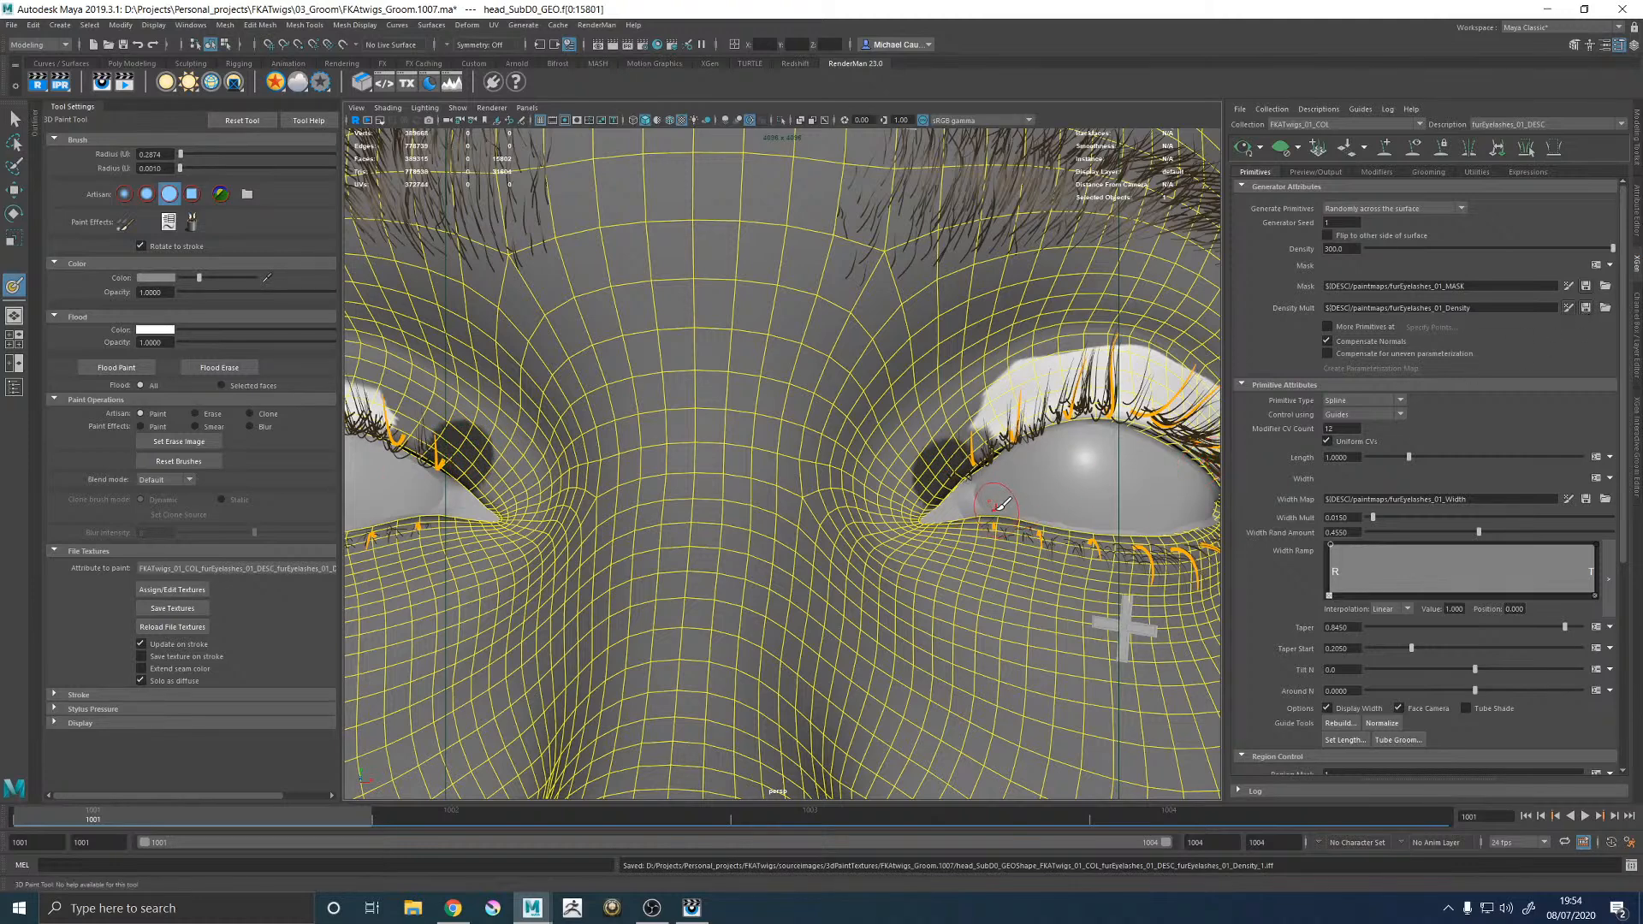
{"action": "left_click_drag", "start_coordinate": [1000, 519], "coordinate": [995, 525]}
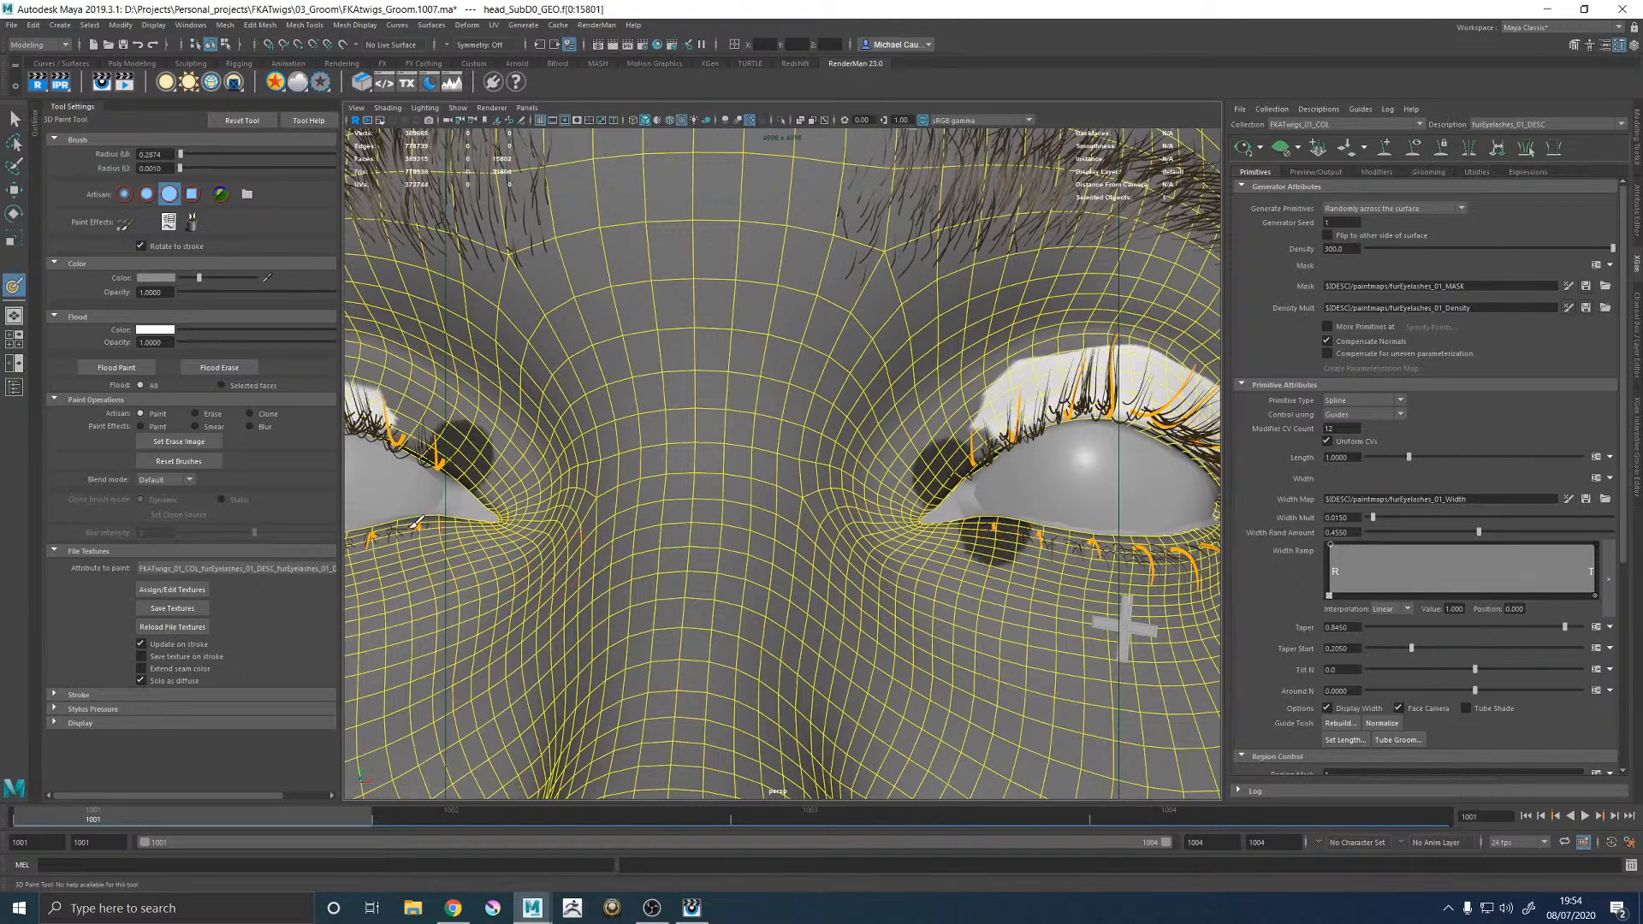
{"action": "left_click", "coordinate": [172, 608]}
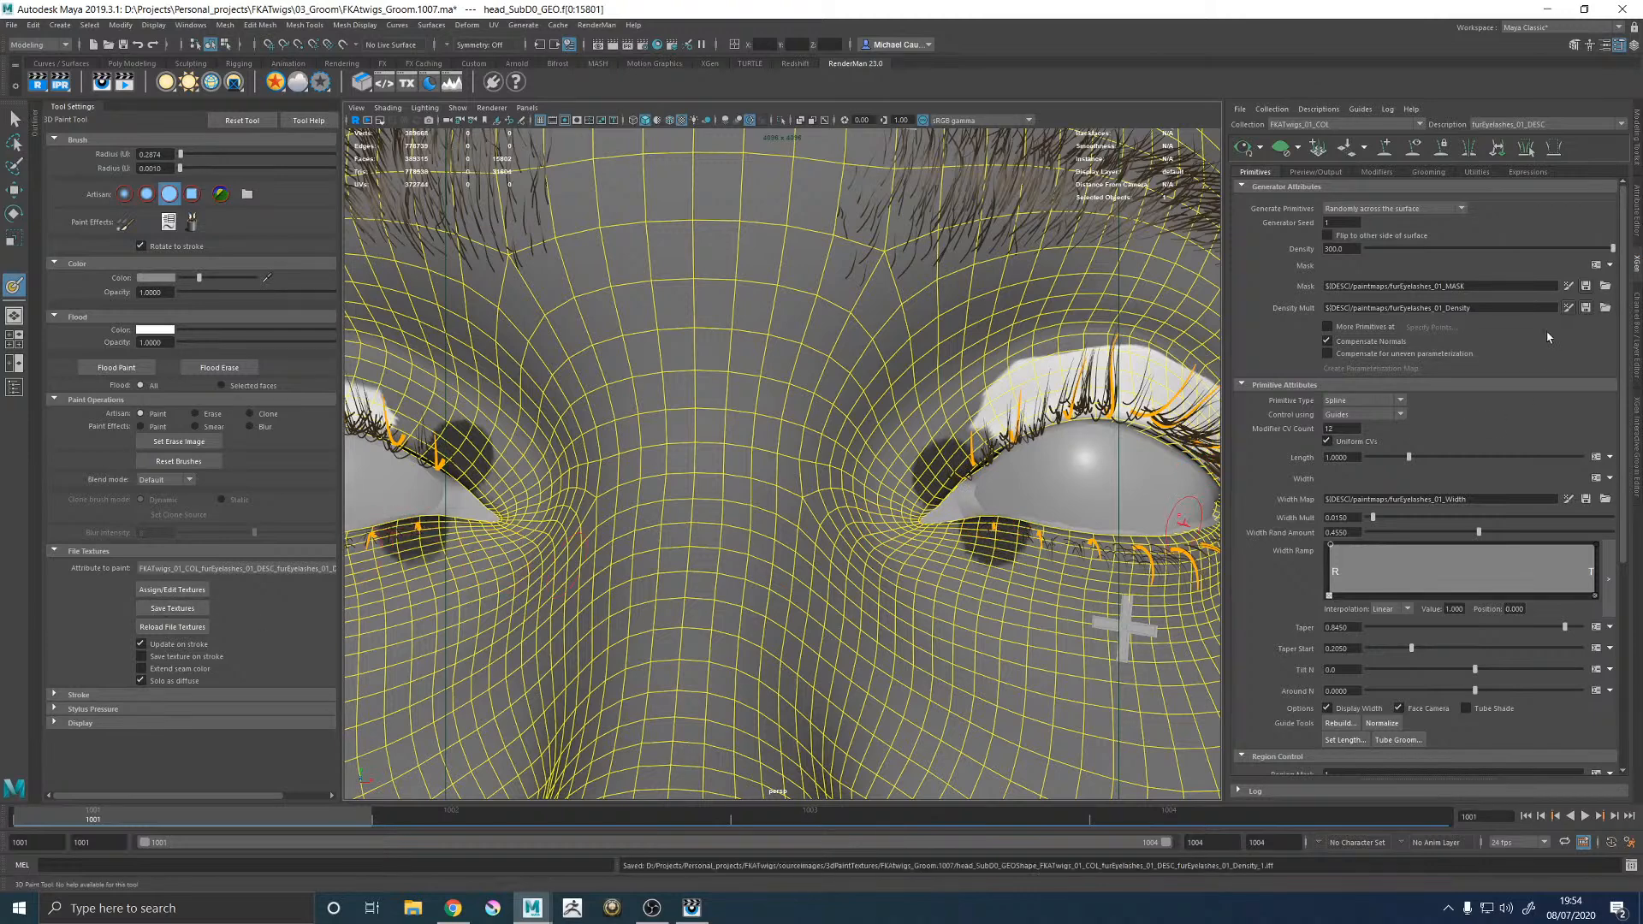
{"action": "key", "text": "w"}
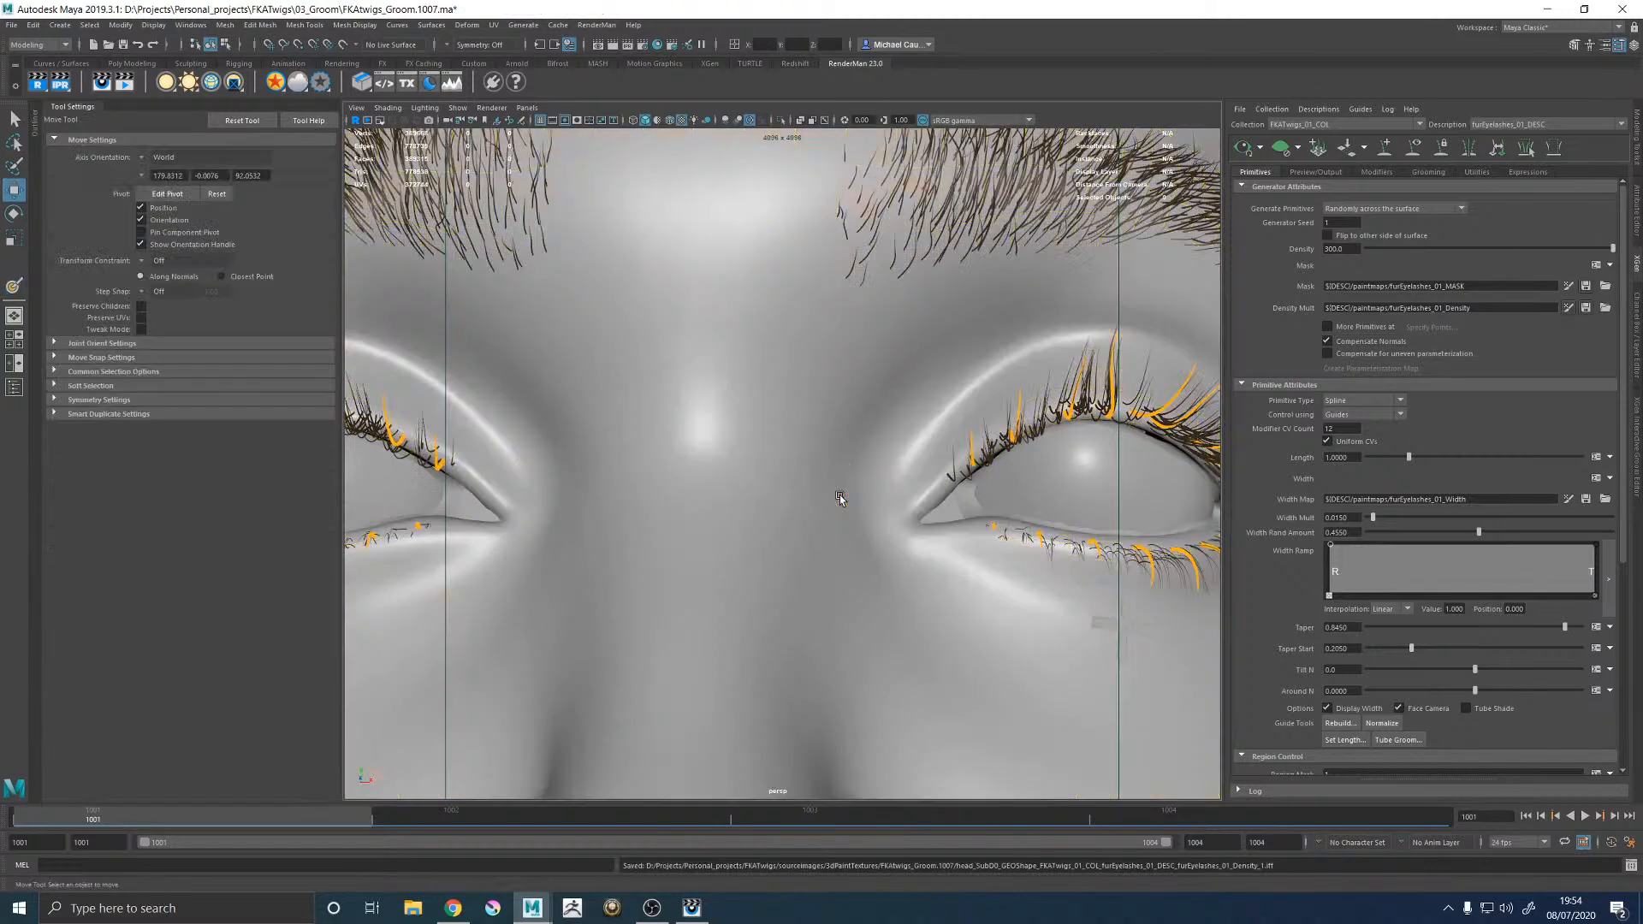
Hide the eyelash guides so only the generated lashes are displayed.
{"action": "scroll", "coordinate": [840, 494], "scroll_direction": "down", "scroll_amount": 10}
{"action": "mouse_move", "coordinate": [1040, 479]}
{"action": "left_mouse_down", "text": "alt"}
{"action": "mouse_move", "coordinate": [955, 470]}
{"action": "mouse_move", "coordinate": [896, 441]}
{"action": "mouse_move", "coordinate": [860, 501]}
{"action": "left_mouse_up", "text": "alt"}
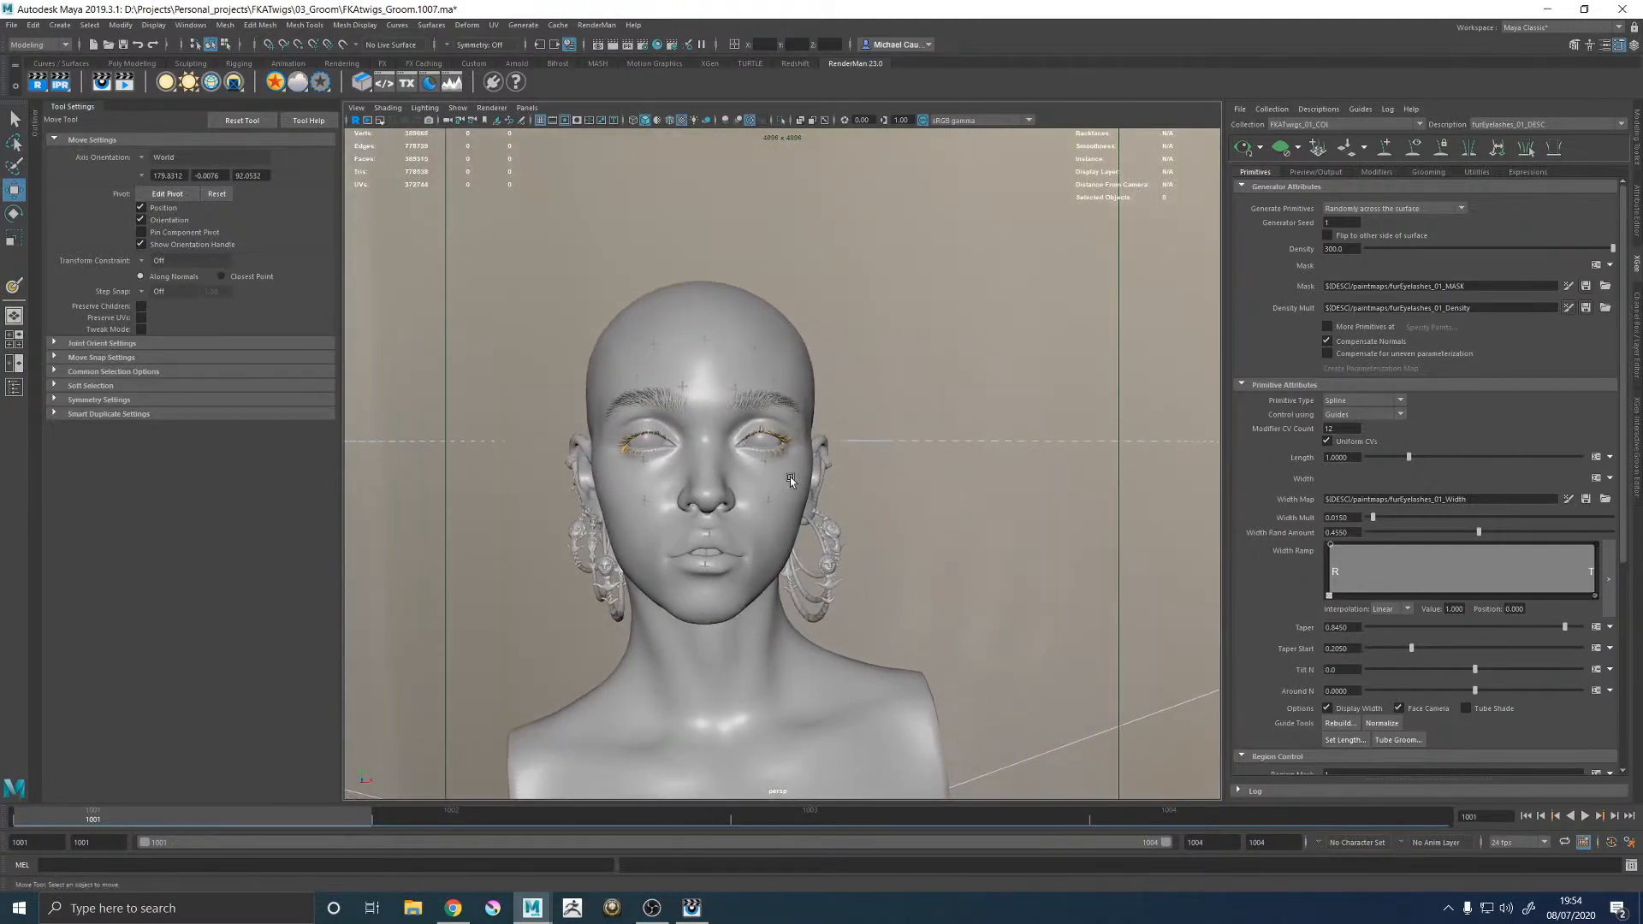
{"action": "scroll", "coordinate": [759, 477], "scroll_direction": "up", "scroll_amount": 8}
{"action": "middle_click_drag", "start_coordinate": [676, 408], "coordinate": [758, 449], "text": "alt"}
{"action": "scroll", "coordinate": [757, 449], "scroll_direction": "up", "scroll_amount": 2}
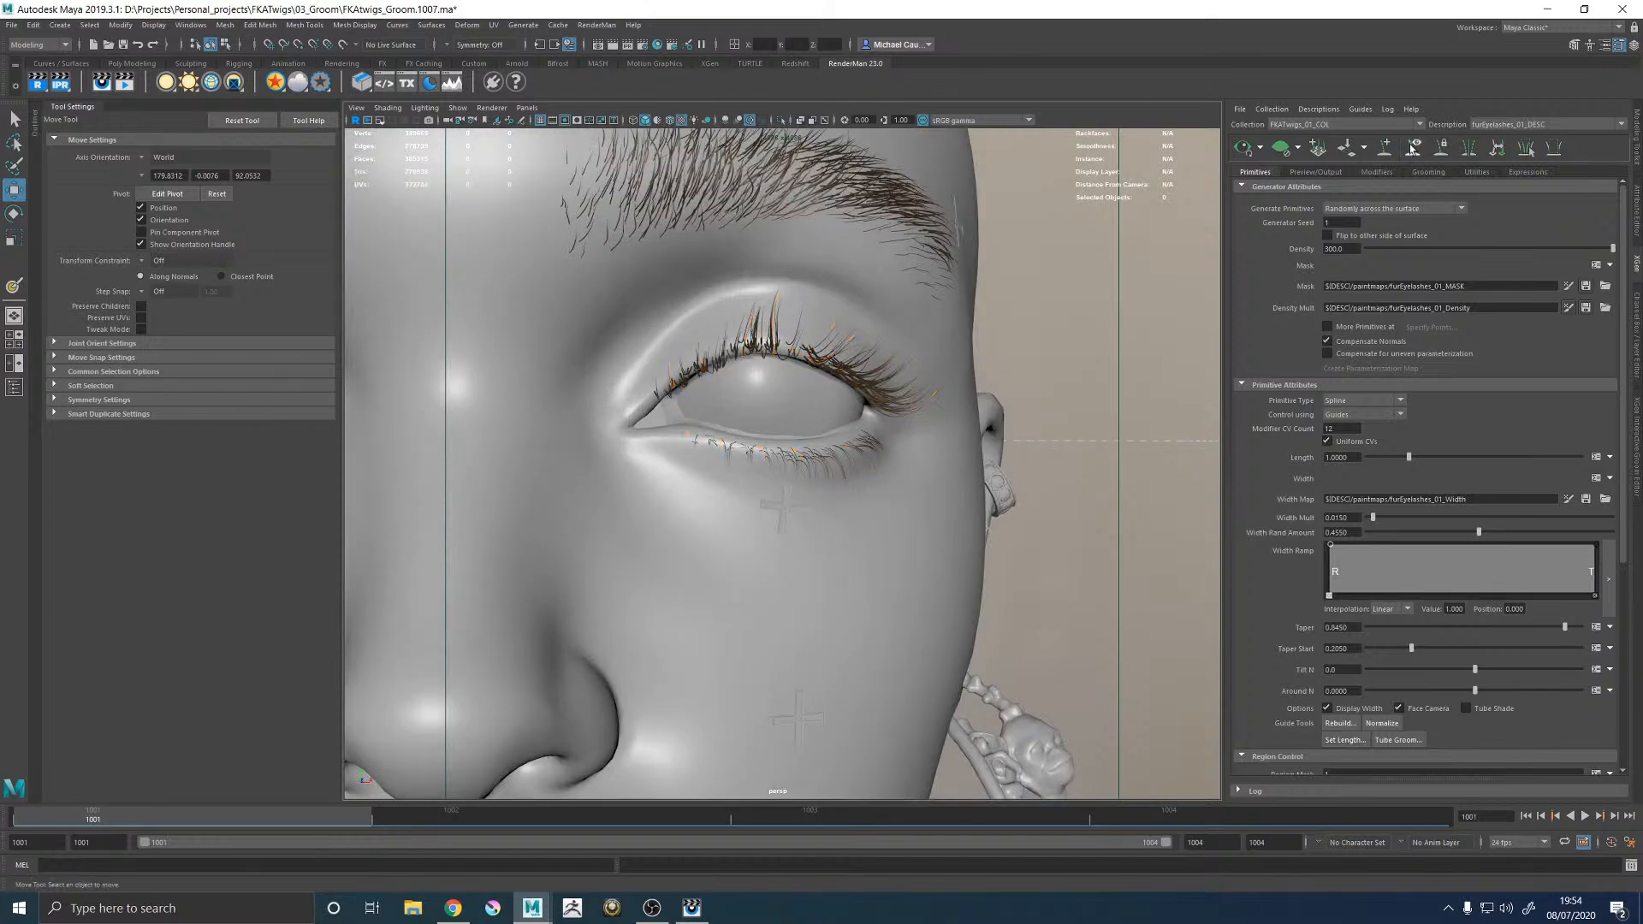
{"action": "left_click", "coordinate": [1413, 149]}
Examine the lash distribution and roots along the upper and lower lids from several angles.
{"action": "scroll", "coordinate": [1113, 479], "scroll_direction": "down", "scroll_amount": 8}
{"action": "left_click_drag", "start_coordinate": [1129, 488], "coordinate": [798, 428], "text": "alt"}
{"action": "scroll", "coordinate": [986, 530], "scroll_direction": "up", "scroll_amount": 8}
{"action": "scroll", "coordinate": [780, 419], "scroll_direction": "up", "scroll_amount": 3}
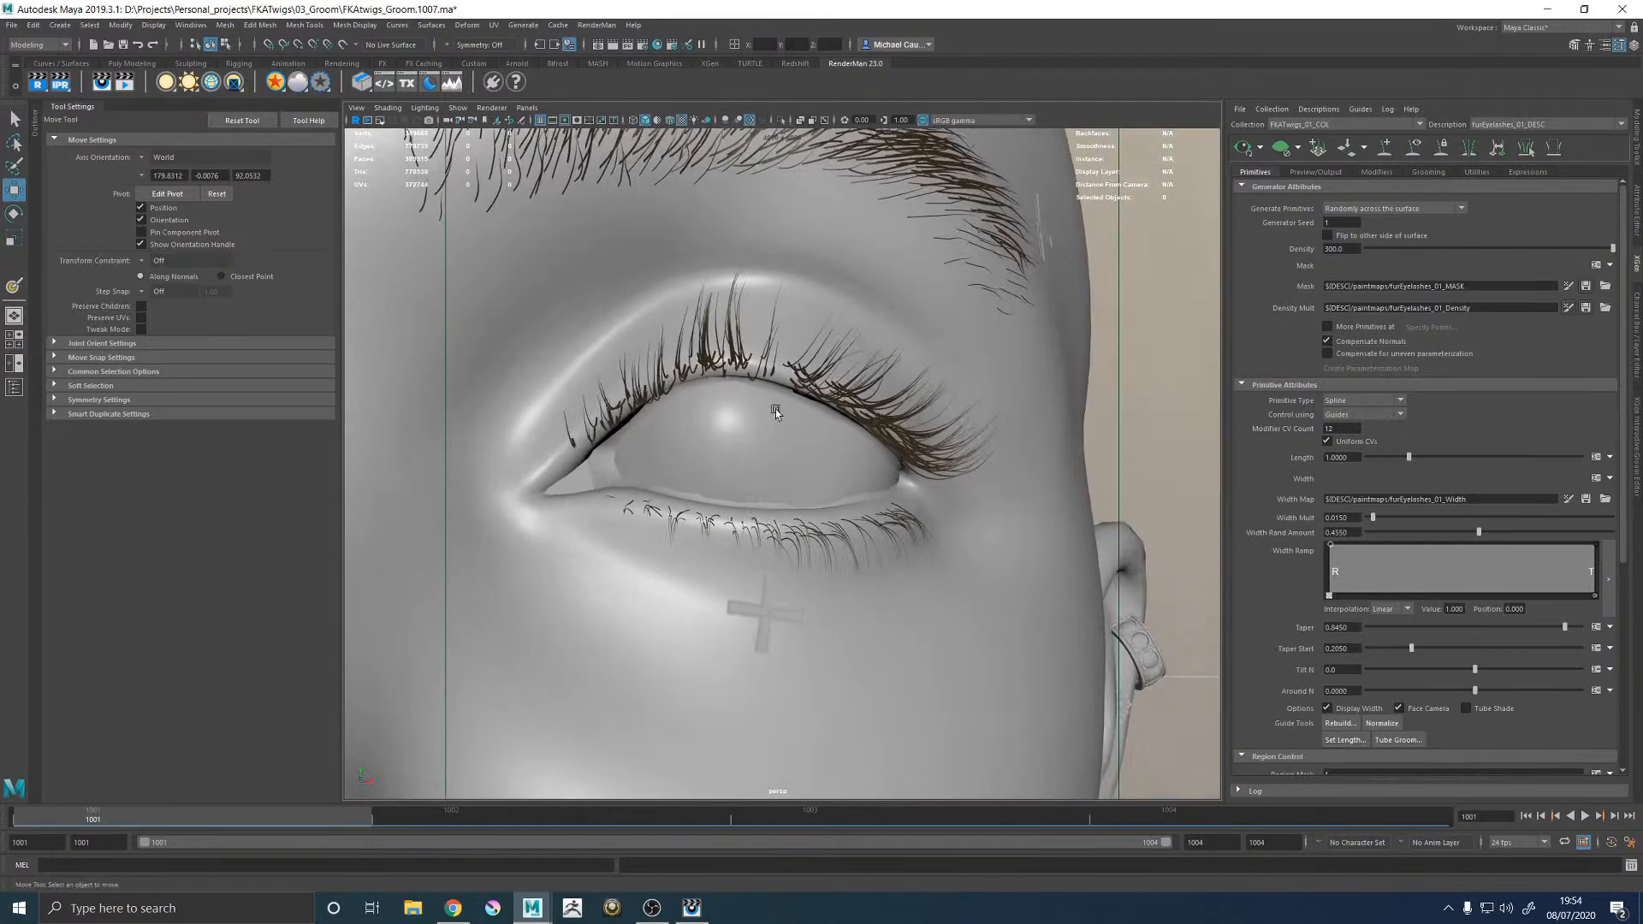
{"action": "scroll", "coordinate": [780, 420], "scroll_direction": "up", "scroll_amount": 10}
{"action": "scroll", "coordinate": [818, 501], "scroll_direction": "down", "scroll_amount": 8}
{"action": "left_click_drag", "start_coordinate": [819, 501], "coordinate": [776, 489], "text": "alt"}
{"action": "scroll", "coordinate": [752, 475], "scroll_direction": "down", "scroll_amount": 10}
{"action": "mouse_move", "coordinate": [776, 490]}
{"action": "right_mouse_down", "text": "alt"}
{"action": "mouse_move", "coordinate": [1090, 588]}
{"action": "mouse_move", "coordinate": [977, 511]}
{"action": "mouse_move", "coordinate": [792, 470]}
{"action": "right_mouse_up", "text": "alt"}
{"action": "middle_click_drag", "start_coordinate": [793, 470], "coordinate": [454, 509], "text": "alt"}
{"action": "right_click_drag", "start_coordinate": [453, 510], "coordinate": [1024, 528], "text": "alt"}
{"action": "left_click_drag", "start_coordinate": [905, 435], "coordinate": [757, 458], "text": "alt"}
{"action": "left_click_drag", "start_coordinate": [615, 529], "coordinate": [609, 576], "text": "alt"}
{"action": "middle_click_drag", "start_coordinate": [573, 473], "coordinate": [738, 501], "text": "alt"}
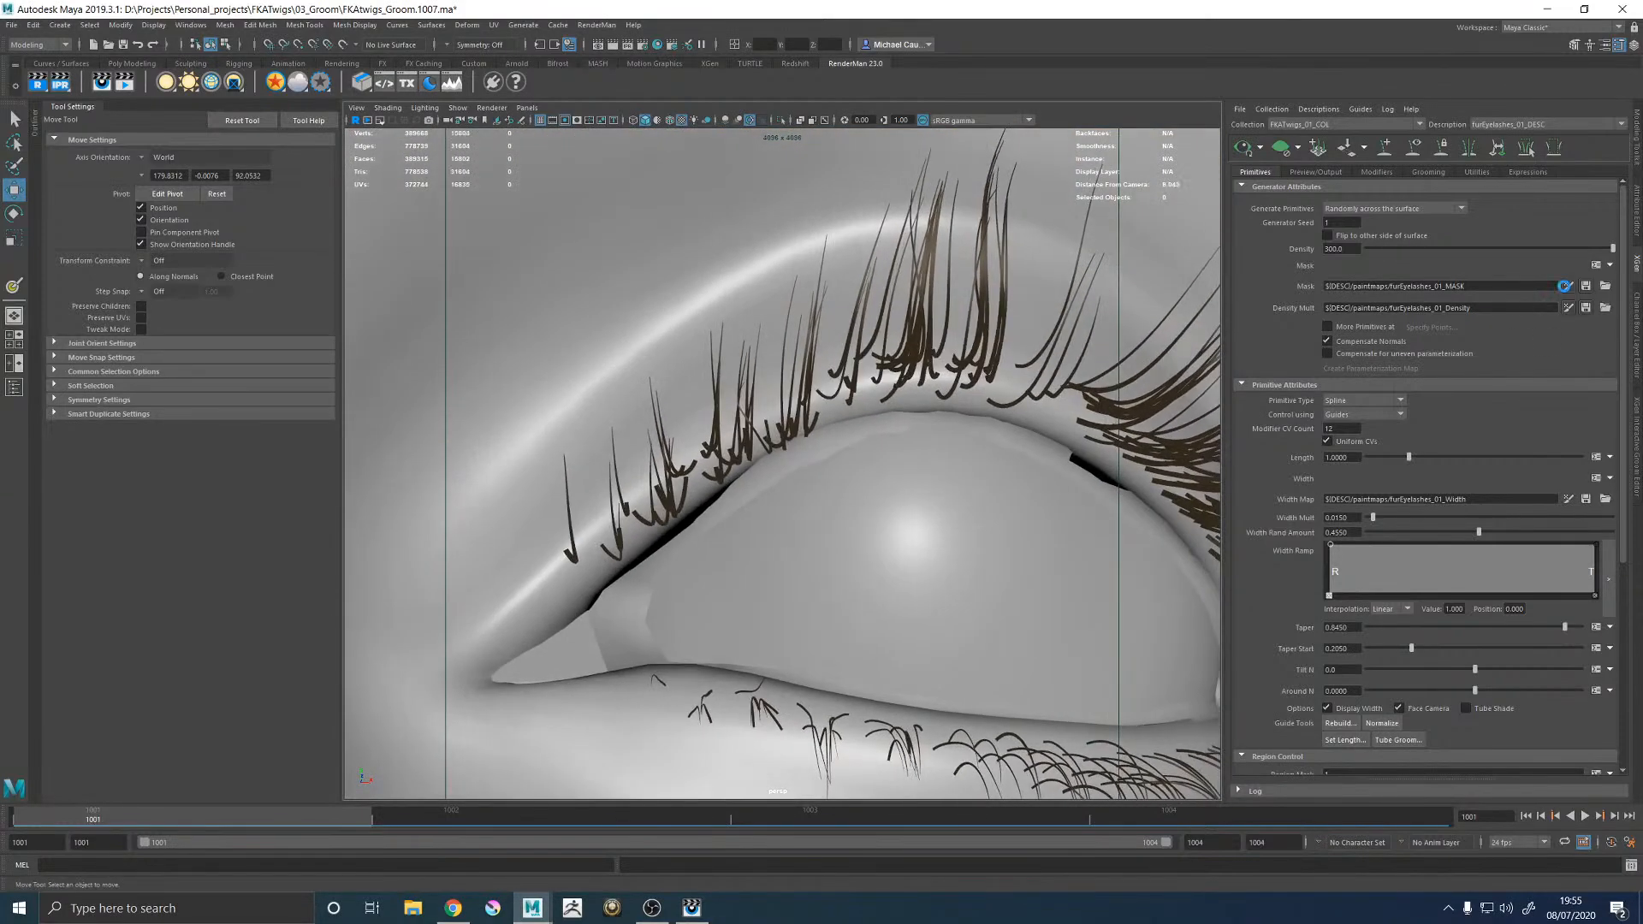
Open the Mask map for painting and show the eyelash guides again.
{"action": "left_click", "coordinate": [1569, 286]}
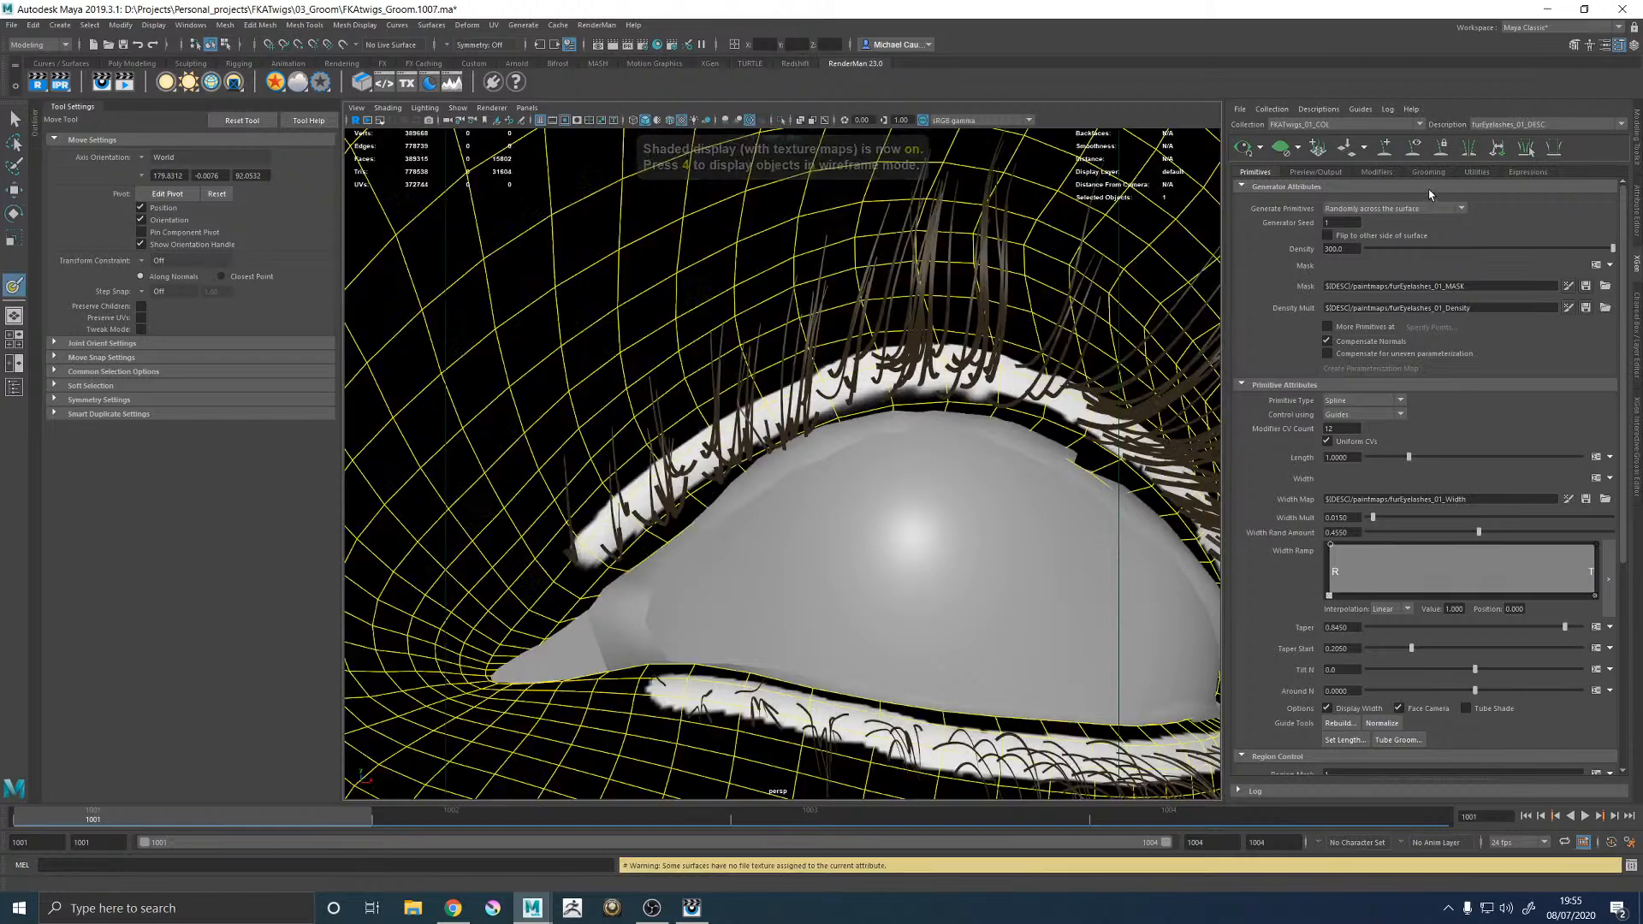
{"action": "left_click", "coordinate": [1415, 150]}
{"action": "middle_click_drag", "start_coordinate": [804, 416], "coordinate": [883, 390], "text": "alt"}
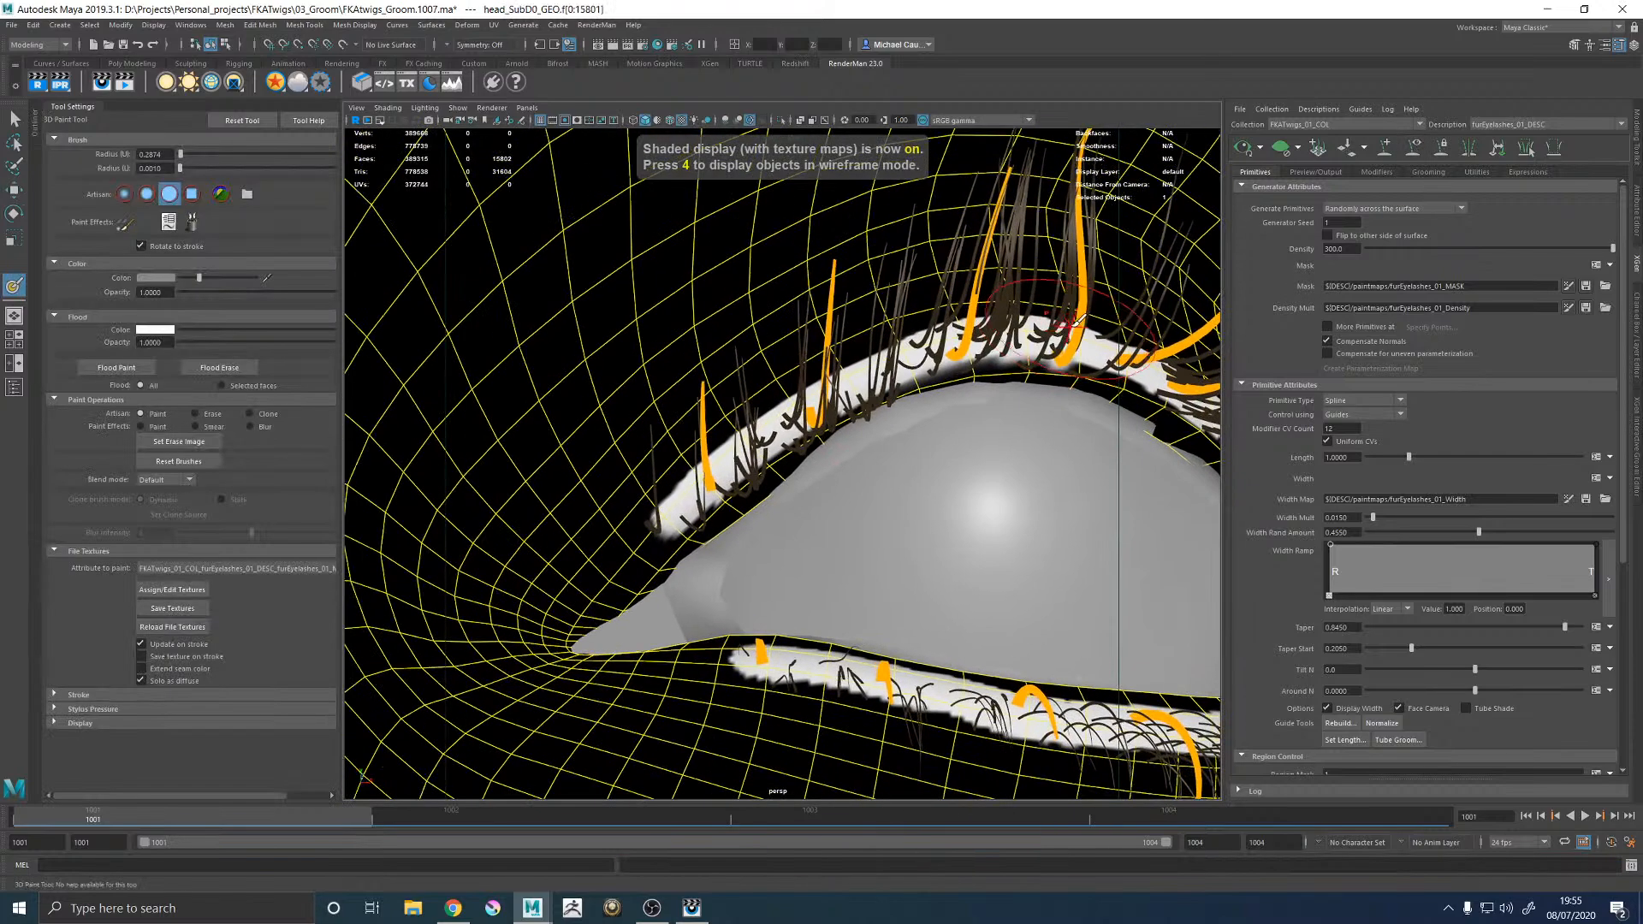
Set the paint color to black and turn off stylus pressure for the brush.
{"action": "left_click_drag", "start_coordinate": [199, 278], "coordinate": [180, 278]}
{"action": "left_click", "coordinate": [85, 709]}
{"action": "left_click", "coordinate": [169, 724]}
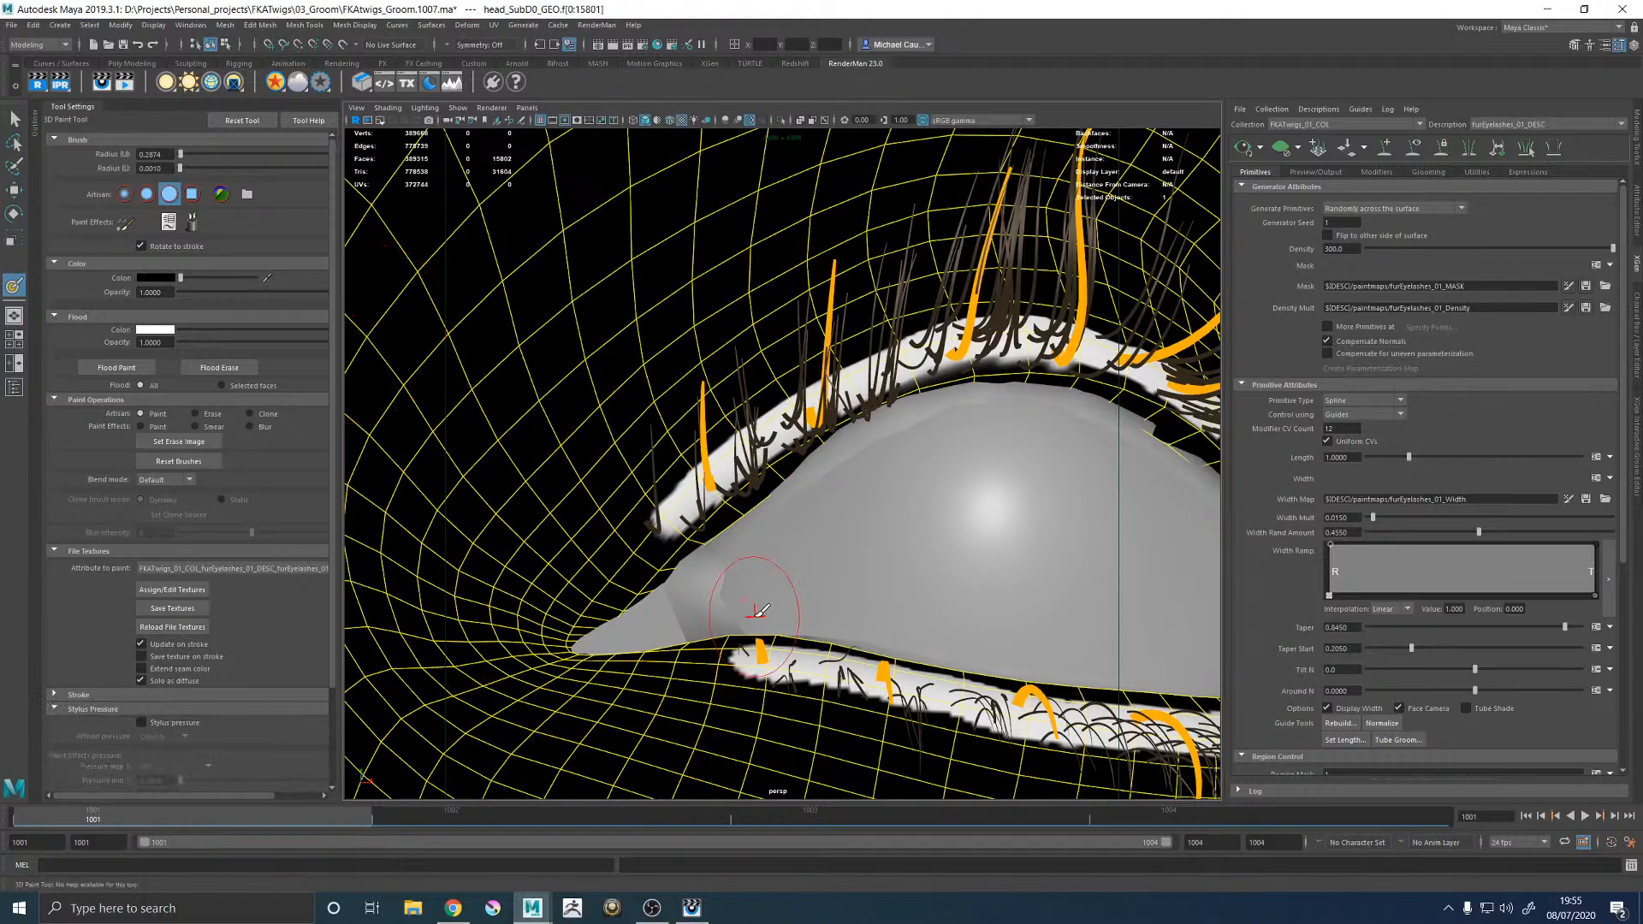
Reduce the brush radius to about 0.11 for working on the mask along the upper lash line.
{"action": "left_click_drag", "start_coordinate": [855, 481], "coordinate": [873, 448], "text": "alt"}
{"action": "right_click_drag", "start_coordinate": [873, 448], "coordinate": [942, 470], "text": "alt"}
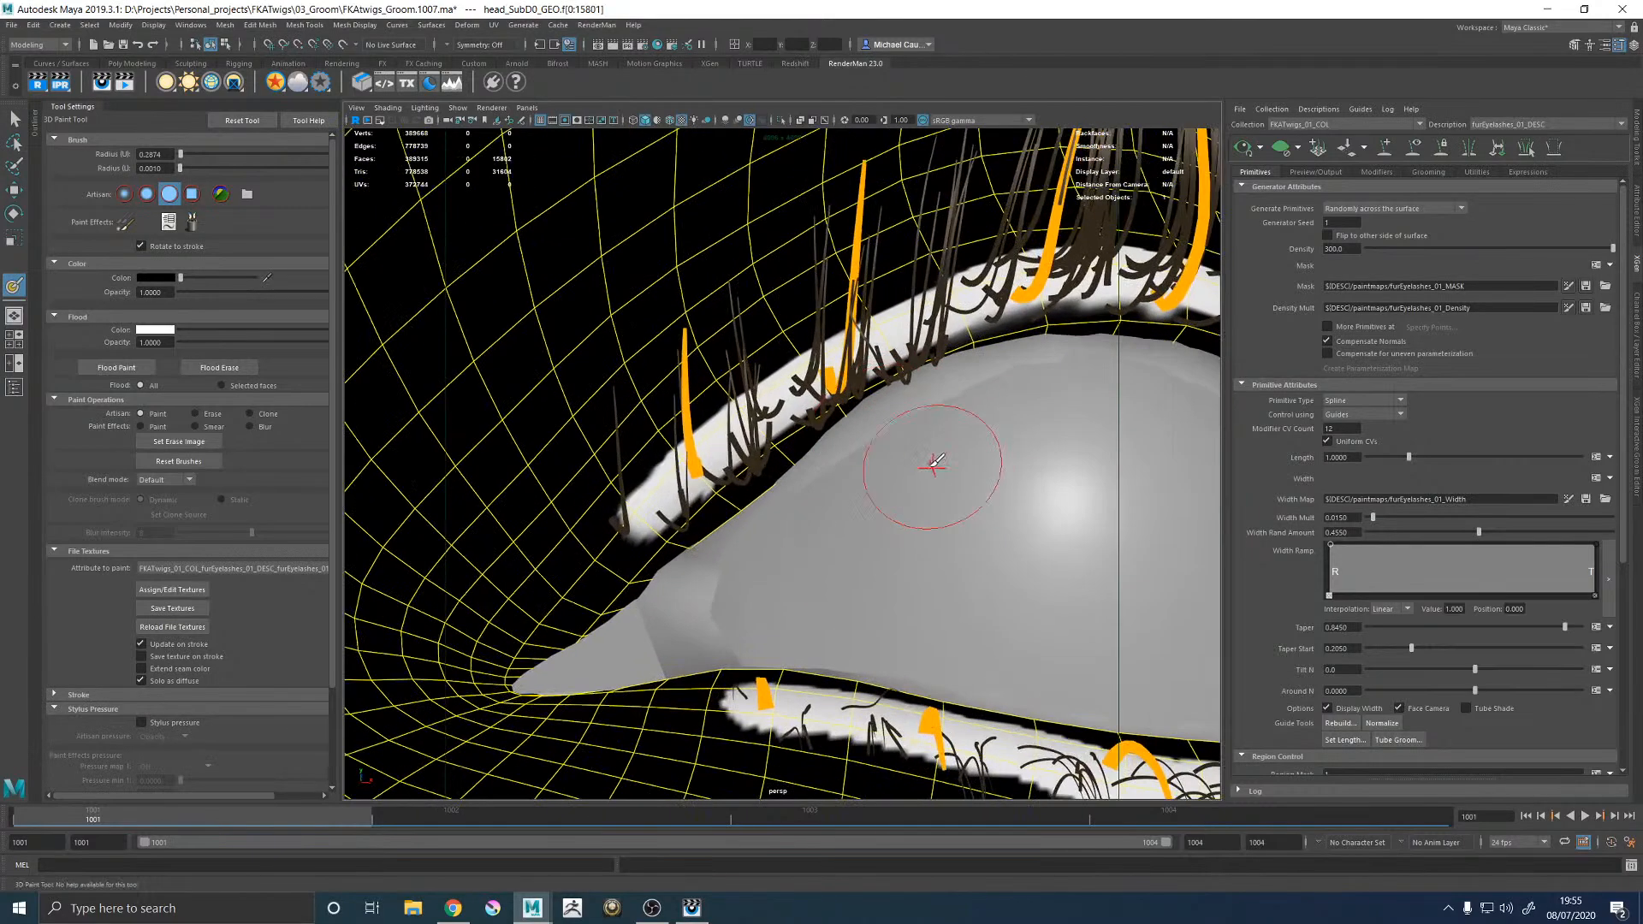
{"action": "middle_click_drag", "start_coordinate": [814, 403], "coordinate": [667, 506], "text": "alt"}
{"action": "left_click_drag", "start_coordinate": [910, 314], "coordinate": [863, 402], "text": "alt"}
{"action": "middle_click_drag", "start_coordinate": [863, 403], "coordinate": [800, 458], "text": "alt"}
{"action": "key", "text": "b"}
{"action": "left_click_drag", "start_coordinate": [768, 283], "coordinate": [724, 281]}
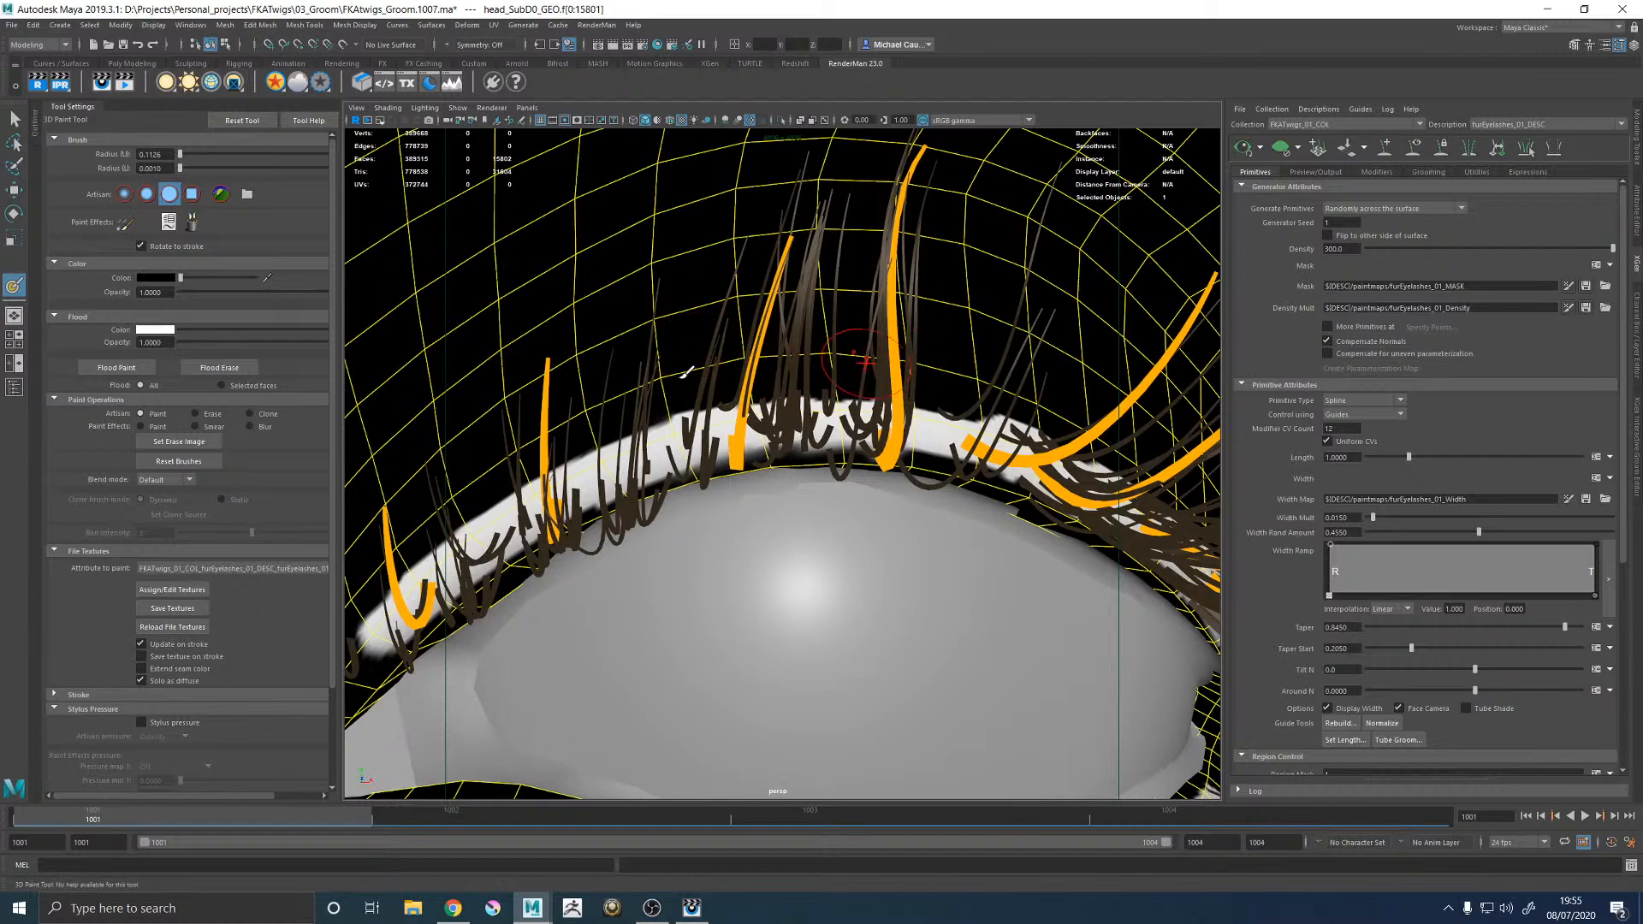
{"action": "middle_click_drag", "start_coordinate": [652, 374], "coordinate": [896, 272], "text": "alt"}
{"action": "left_click_drag", "start_coordinate": [896, 273], "coordinate": [744, 414], "text": "alt"}
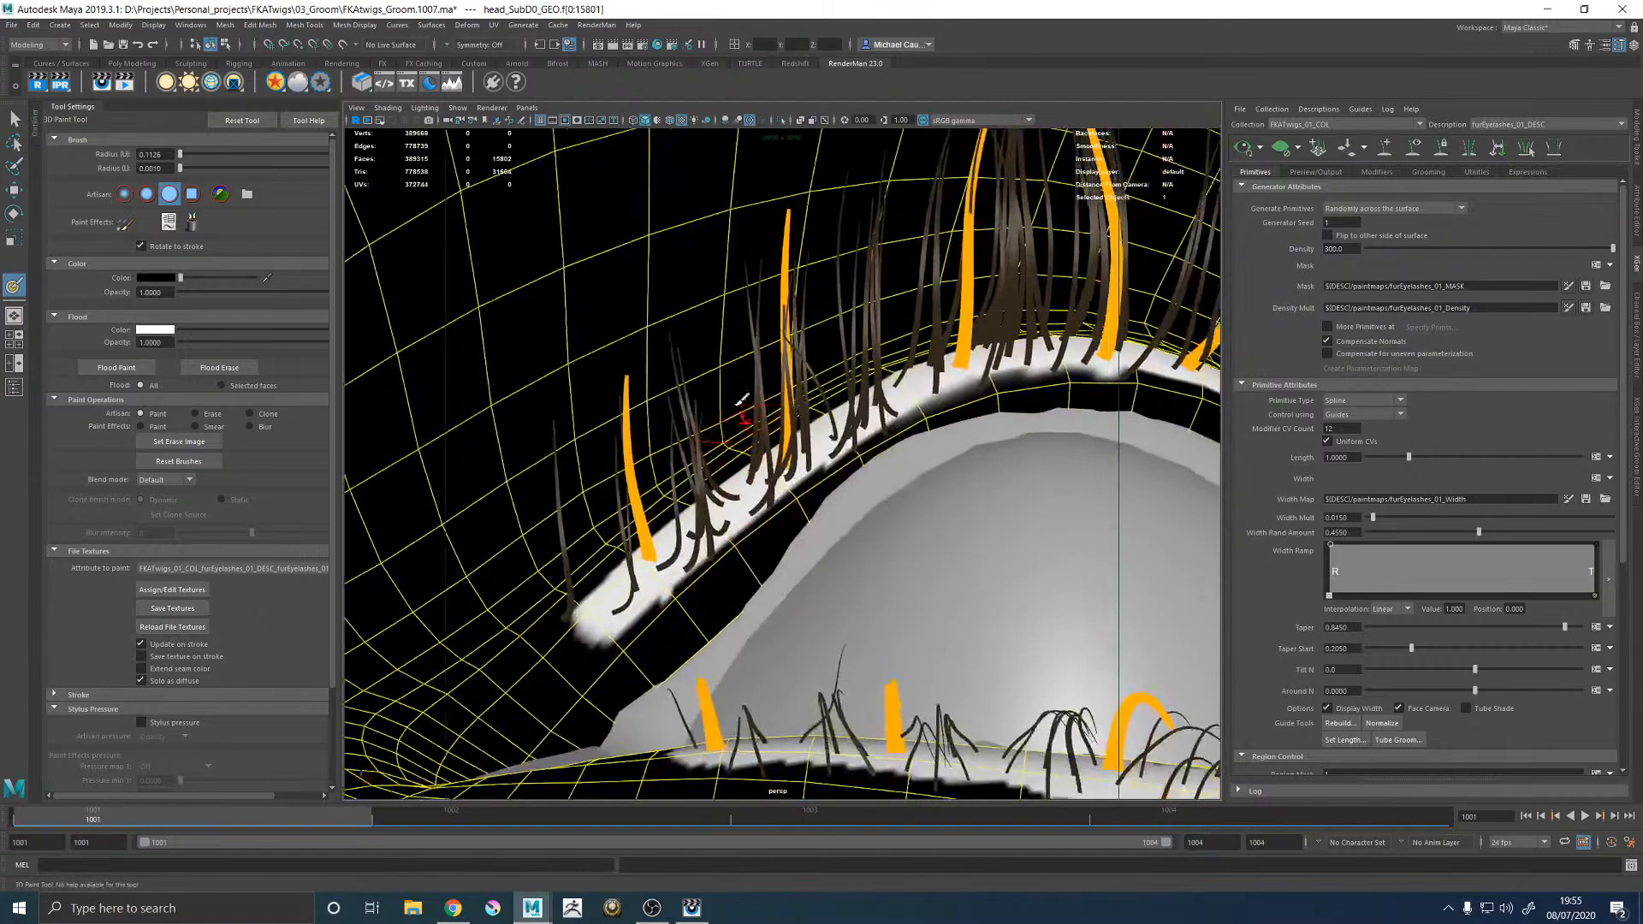
{"action": "right_click_drag", "start_coordinate": [744, 414], "coordinate": [718, 484], "text": "alt"}
Shrink the brush and paint black along the lid edge of the upper-lash mask to trim the white strip.
{"action": "mouse_move", "coordinate": [854, 547]}
{"action": "left_mouse_down"}
{"action": "mouse_move", "coordinate": [660, 670]}
{"action": "mouse_move", "coordinate": [604, 726]}
{"action": "mouse_move", "coordinate": [631, 686]}
{"action": "mouse_move", "coordinate": [720, 633]}
{"action": "mouse_move", "coordinate": [800, 500]}
{"action": "mouse_move", "coordinate": [903, 453]}
{"action": "mouse_move", "coordinate": [843, 487]}
{"action": "mouse_move", "coordinate": [1001, 377]}
{"action": "mouse_move", "coordinate": [817, 511]}
{"action": "left_mouse_up"}
{"action": "middle_click_drag", "start_coordinate": [1018, 404], "coordinate": [849, 462], "text": "alt"}
{"action": "left_click_drag", "start_coordinate": [848, 599], "coordinate": [842, 368], "text": "alt"}
{"action": "middle_click_drag", "start_coordinate": [843, 368], "coordinate": [810, 498], "text": "alt"}
{"action": "left_click_drag", "start_coordinate": [810, 499], "coordinate": [806, 511], "text": "alt"}
{"action": "left_click_drag", "start_coordinate": [821, 463], "coordinate": [684, 446], "text": "alt"}
{"action": "mouse_move", "coordinate": [685, 446]}
{"action": "left_mouse_down"}
{"action": "mouse_move", "coordinate": [770, 449]}
{"action": "mouse_move", "coordinate": [825, 394]}
{"action": "mouse_move", "coordinate": [1048, 438]}
{"action": "mouse_move", "coordinate": [715, 414]}
{"action": "left_mouse_up"}
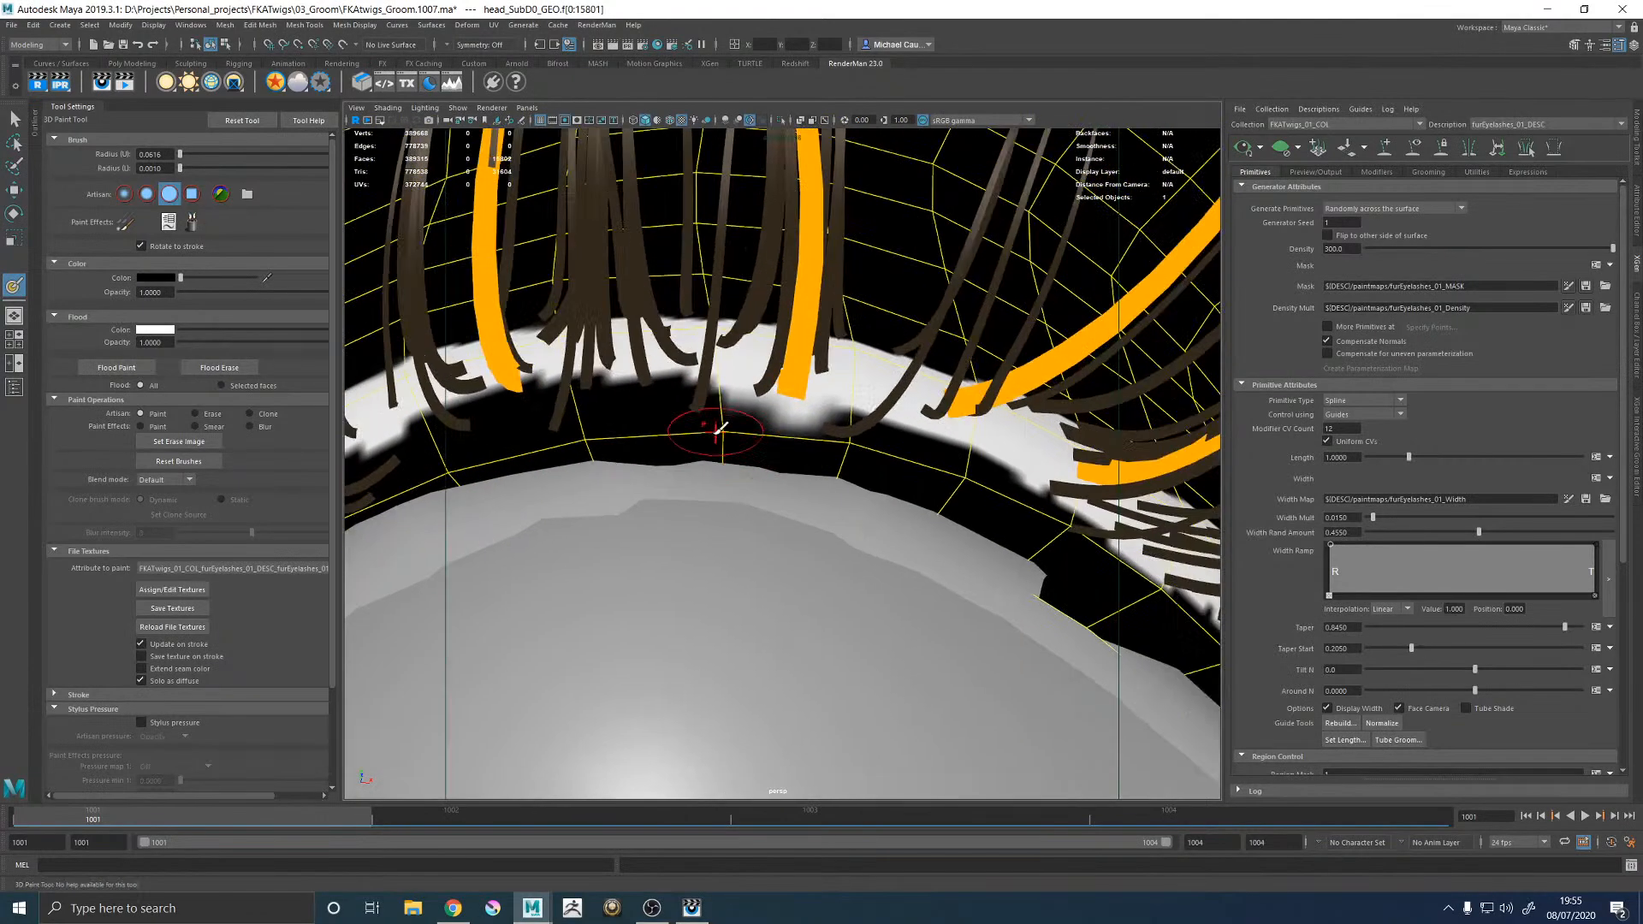
{"action": "mouse_move", "coordinate": [850, 454]}
{"action": "left_mouse_down", "text": "alt"}
{"action": "mouse_move", "coordinate": [764, 469]}
{"action": "mouse_move", "coordinate": [836, 394]}
{"action": "mouse_move", "coordinate": [550, 410]}
{"action": "mouse_move", "coordinate": [718, 462]}
{"action": "left_mouse_up", "text": "alt"}
{"action": "middle_click_drag", "start_coordinate": [696, 468], "coordinate": [950, 449], "text": "alt"}
Set the paint color to white and touch up the upper-lash mask above the eyeball.
{"action": "left_click_drag", "start_coordinate": [181, 278], "coordinate": [255, 279]}
{"action": "mouse_move", "coordinate": [571, 360]}
{"action": "left_mouse_down", "text": "alt"}
{"action": "mouse_move", "coordinate": [722, 319]}
{"action": "mouse_move", "coordinate": [657, 291]}
{"action": "left_mouse_up", "text": "alt"}
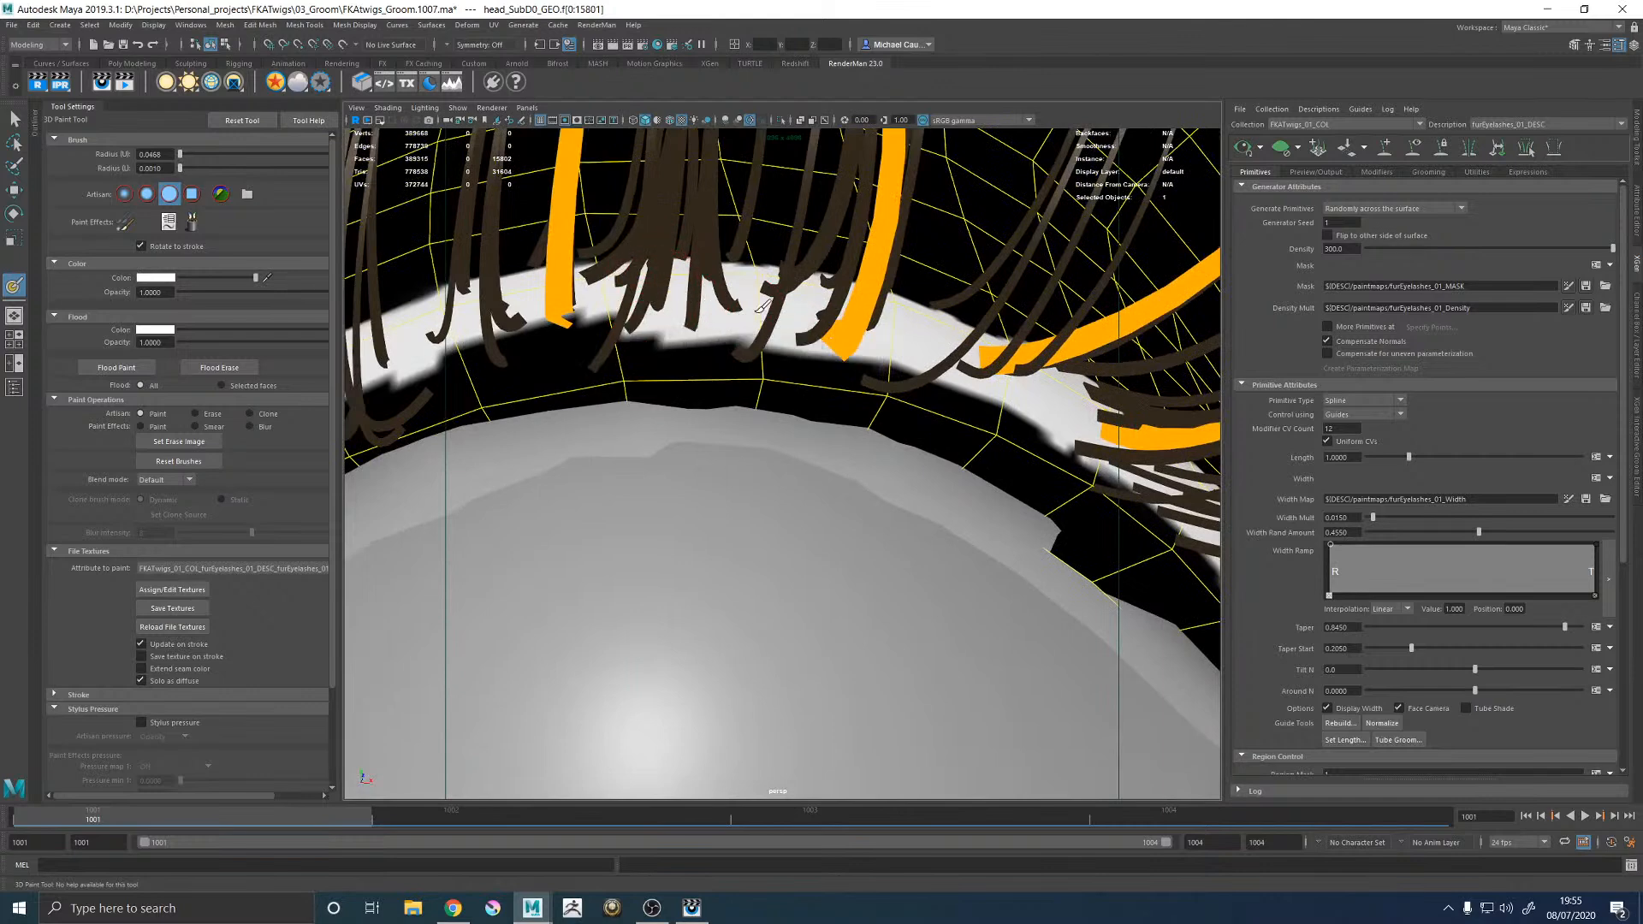
{"action": "mouse_move", "coordinate": [652, 306]}
{"action": "left_mouse_down", "text": "alt"}
{"action": "mouse_move", "coordinate": [796, 318]}
{"action": "mouse_move", "coordinate": [760, 292]}
{"action": "mouse_move", "coordinate": [633, 381]}
{"action": "left_mouse_up", "text": "alt"}
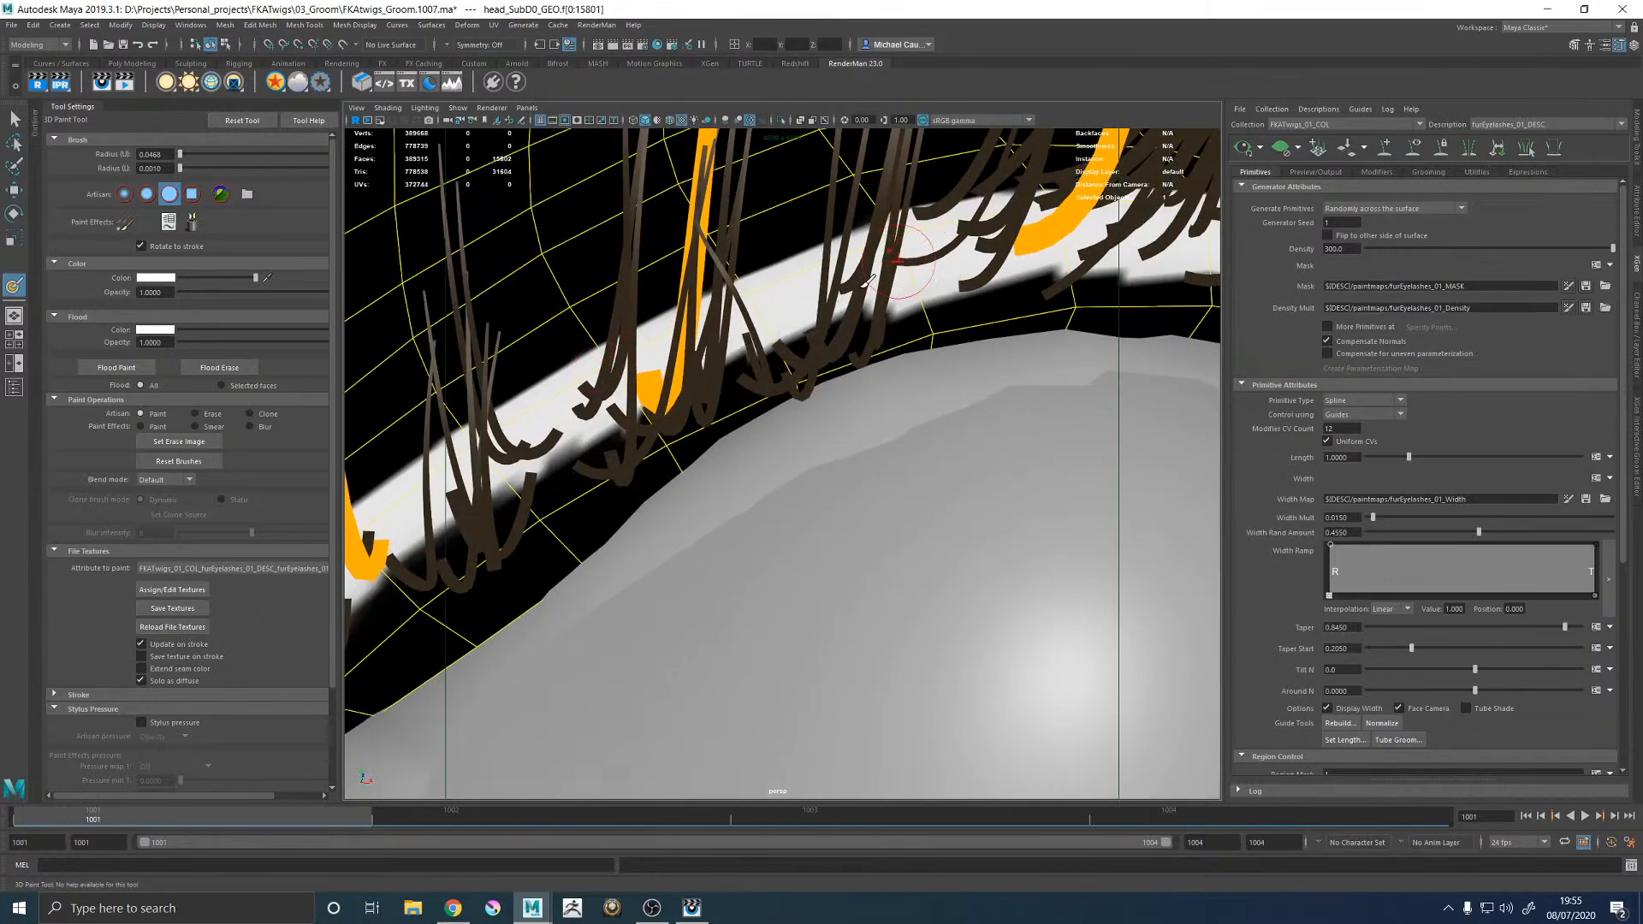
Trim the upper edge of the upper-lash mask toward the inner eye corner with black paint.
{"action": "scroll", "coordinate": [684, 410], "scroll_direction": "down", "scroll_amount": 5}
{"action": "left_click_drag", "start_coordinate": [697, 418], "coordinate": [843, 454], "text": "alt"}
{"action": "scroll", "coordinate": [859, 439], "scroll_direction": "down", "scroll_amount": 5}
{"action": "middle_click_drag", "start_coordinate": [633, 466], "coordinate": [1267, 532], "text": "alt"}
{"action": "scroll", "coordinate": [975, 469], "scroll_direction": "up", "scroll_amount": 6}
{"action": "middle_click_drag", "start_coordinate": [980, 469], "coordinate": [817, 484], "text": "alt"}
{"action": "left_click_drag", "start_coordinate": [817, 484], "coordinate": [797, 523], "text": "alt"}
{"action": "left_click_drag", "start_coordinate": [643, 499], "coordinate": [723, 516]}
{"action": "mouse_move", "coordinate": [629, 487]}
{"action": "left_mouse_down"}
{"action": "mouse_move", "coordinate": [666, 513]}
{"action": "mouse_move", "coordinate": [798, 540]}
{"action": "left_mouse_up"}
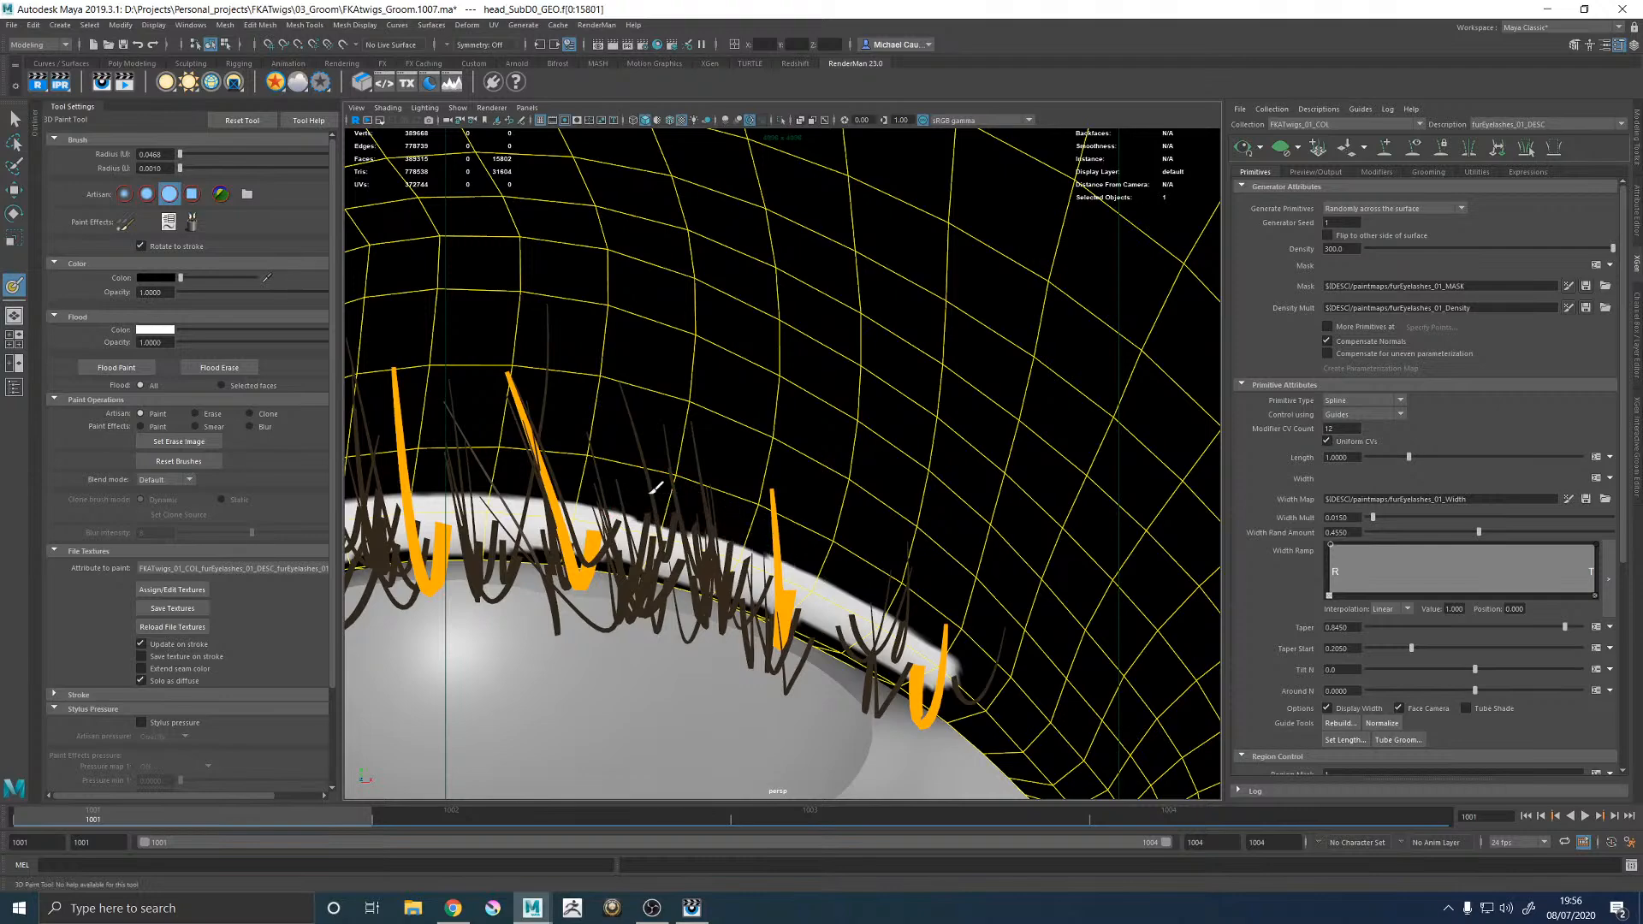
Save the painted mask textures, update the XGen Mask map from them and leave the paint tool.
{"action": "left_click_drag", "start_coordinate": [616, 454], "coordinate": [796, 494], "text": "alt"}
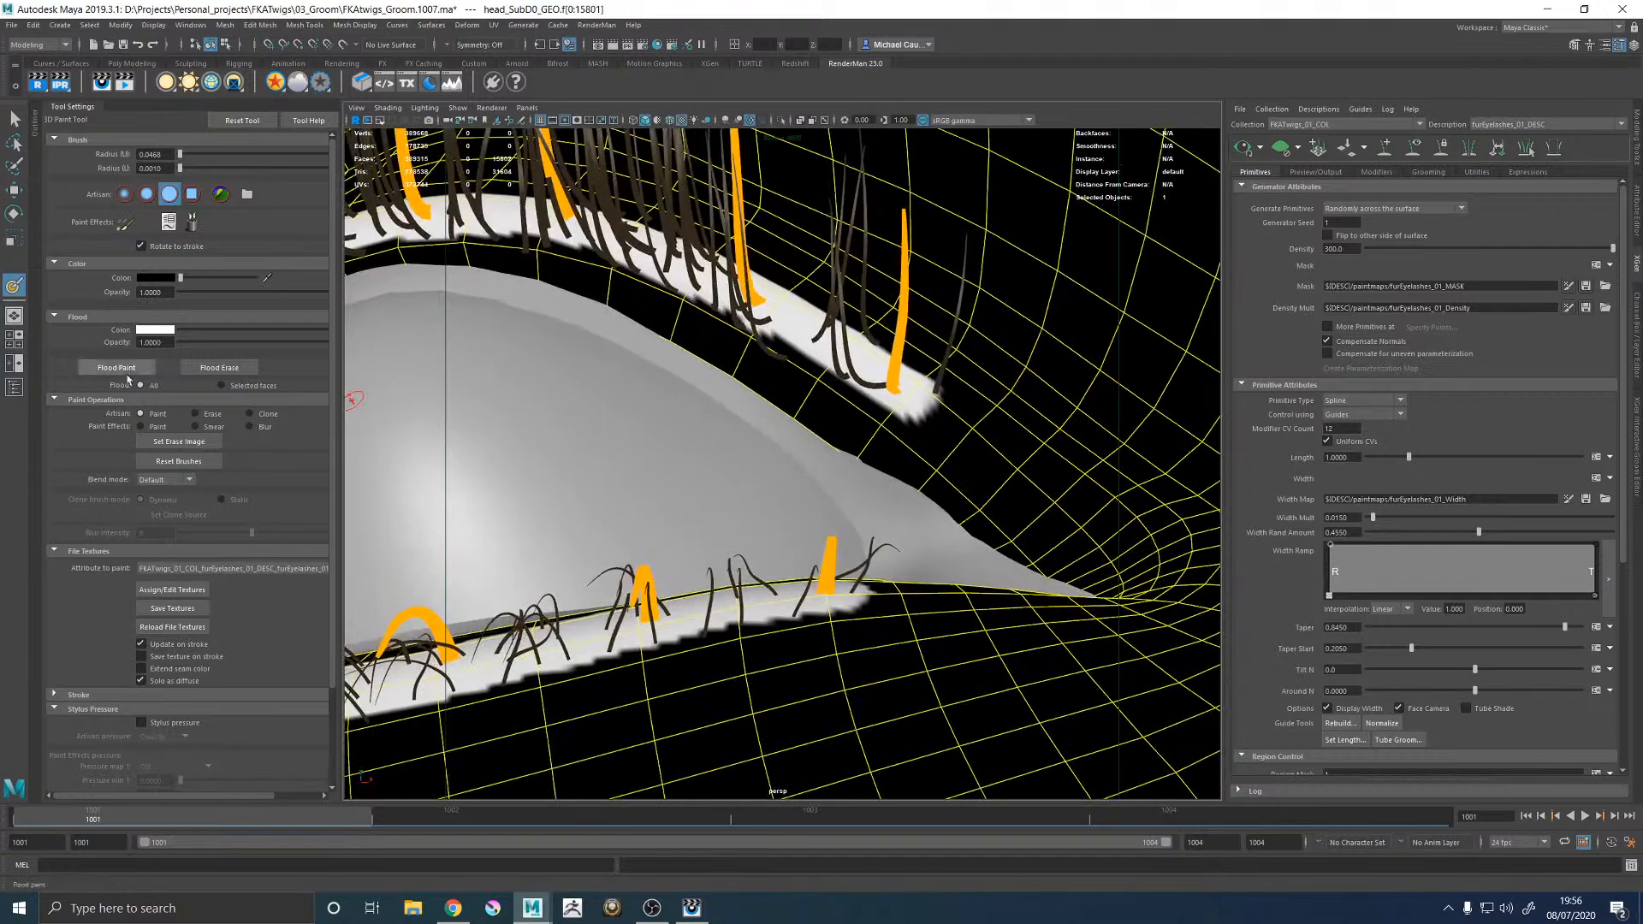
{"action": "left_click", "coordinate": [189, 607]}
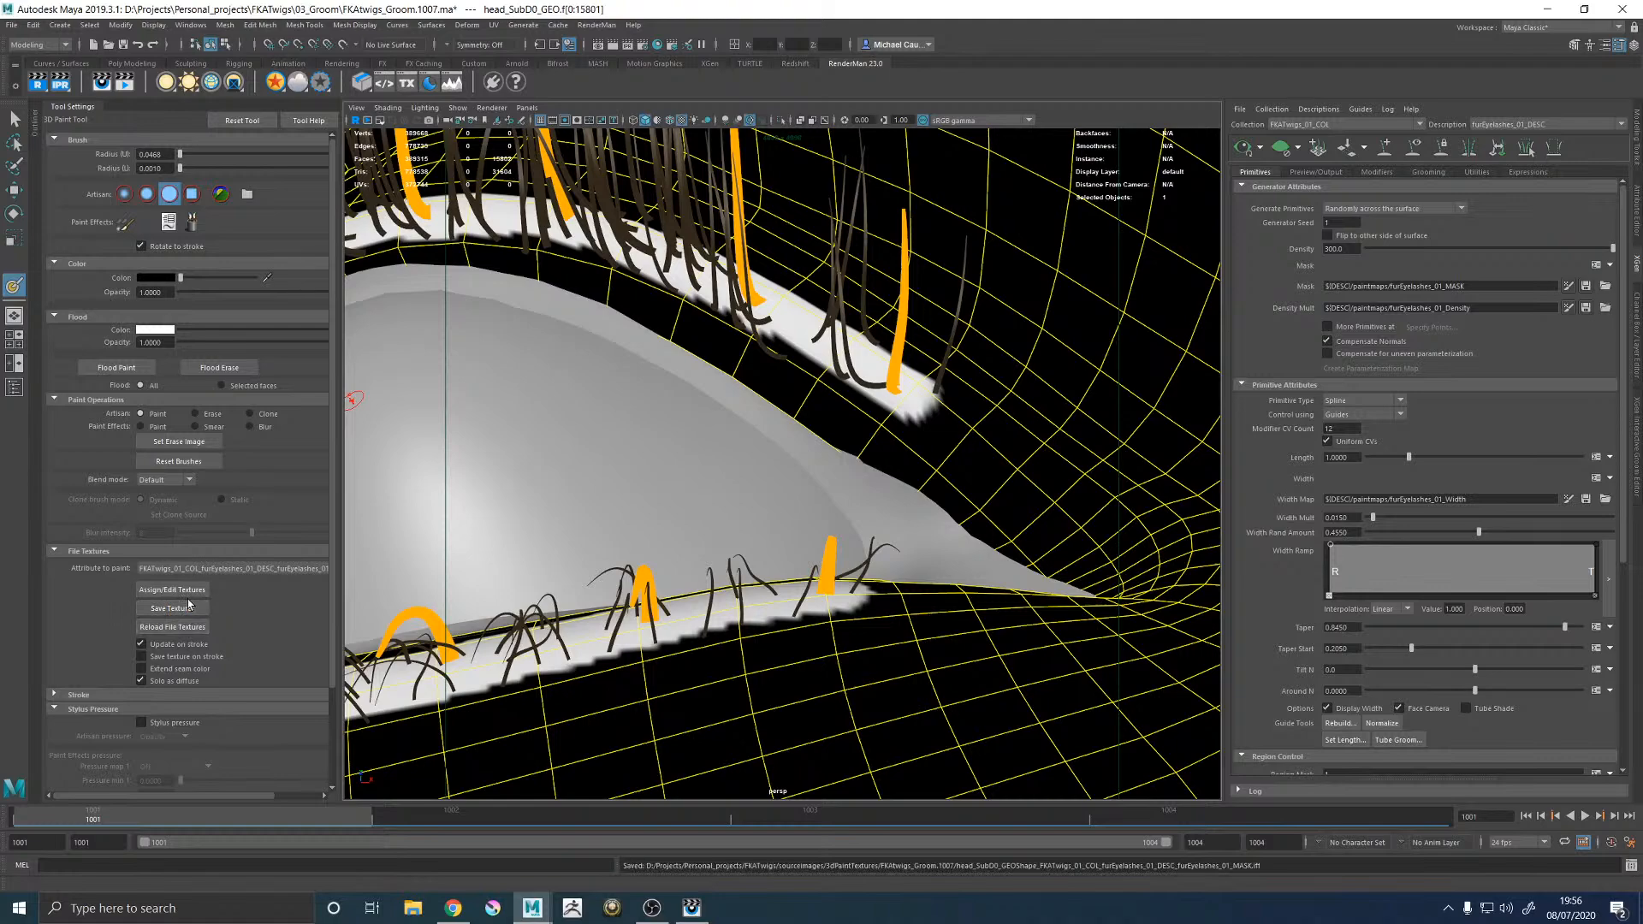
{"action": "left_click", "coordinate": [1586, 288]}
{"action": "left_click_drag", "start_coordinate": [998, 362], "coordinate": [1008, 342], "text": "alt"}
{"action": "right_click_drag", "start_coordinate": [1007, 342], "coordinate": [770, 376], "text": "alt"}
{"action": "key", "text": "w"}
{"action": "left_click", "coordinate": [370, 319]}
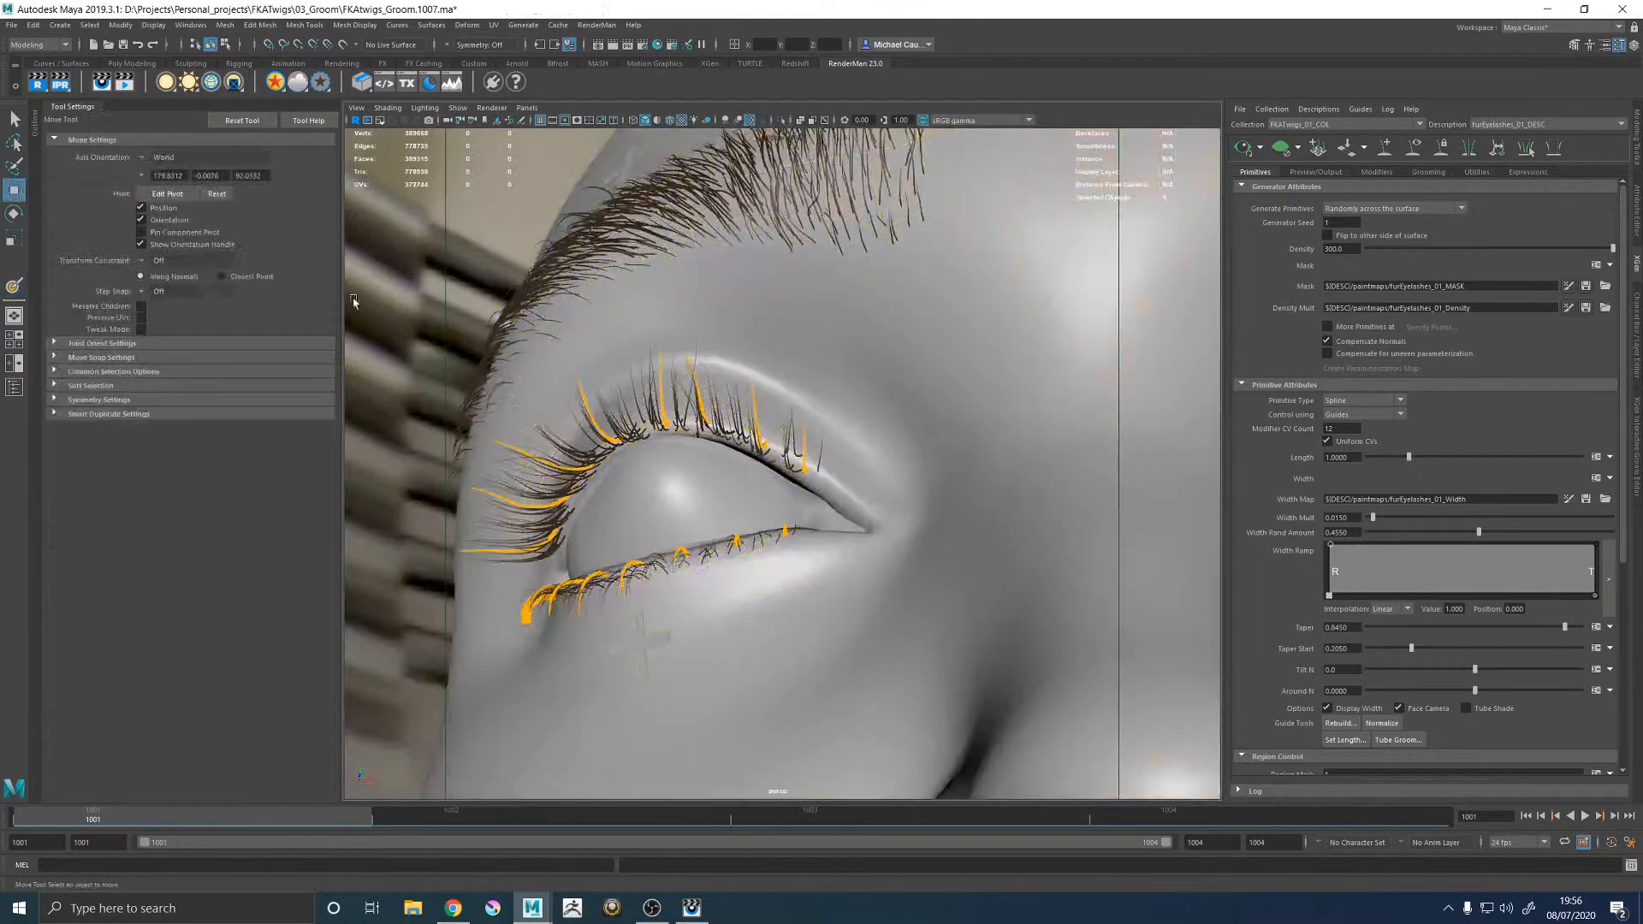
Review the eyelash mask expression combining the mask and density maps, and accept it.
{"action": "left_click_drag", "start_coordinate": [891, 430], "coordinate": [1153, 421], "text": "alt"}
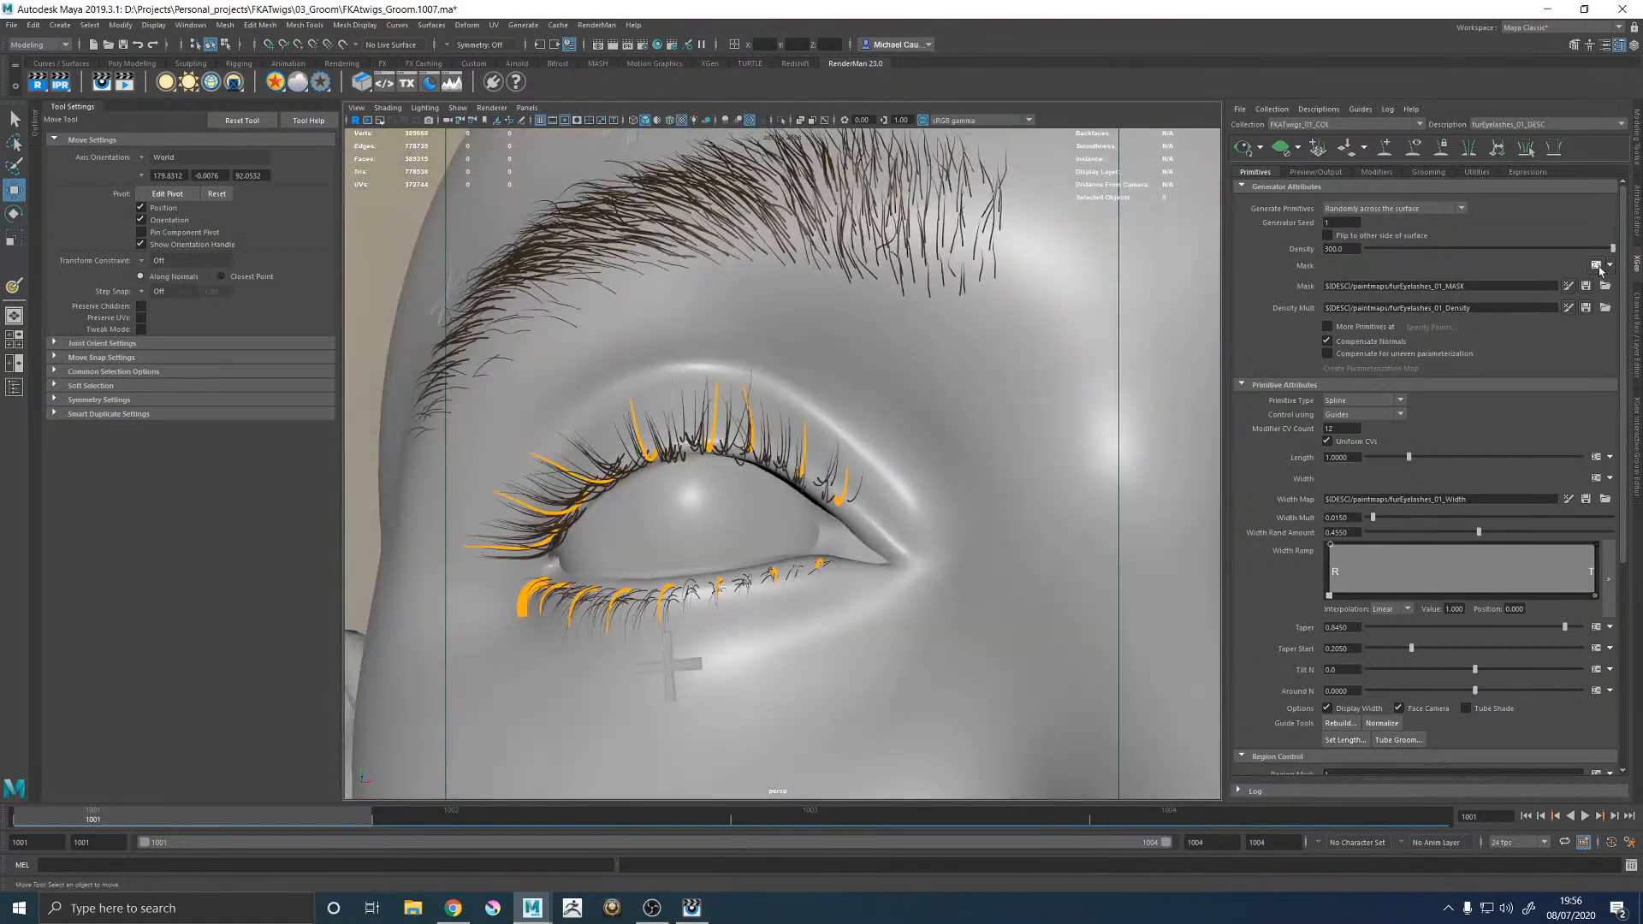
{"action": "left_click", "coordinate": [1597, 266]}
{"action": "left_click", "coordinate": [886, 488]}
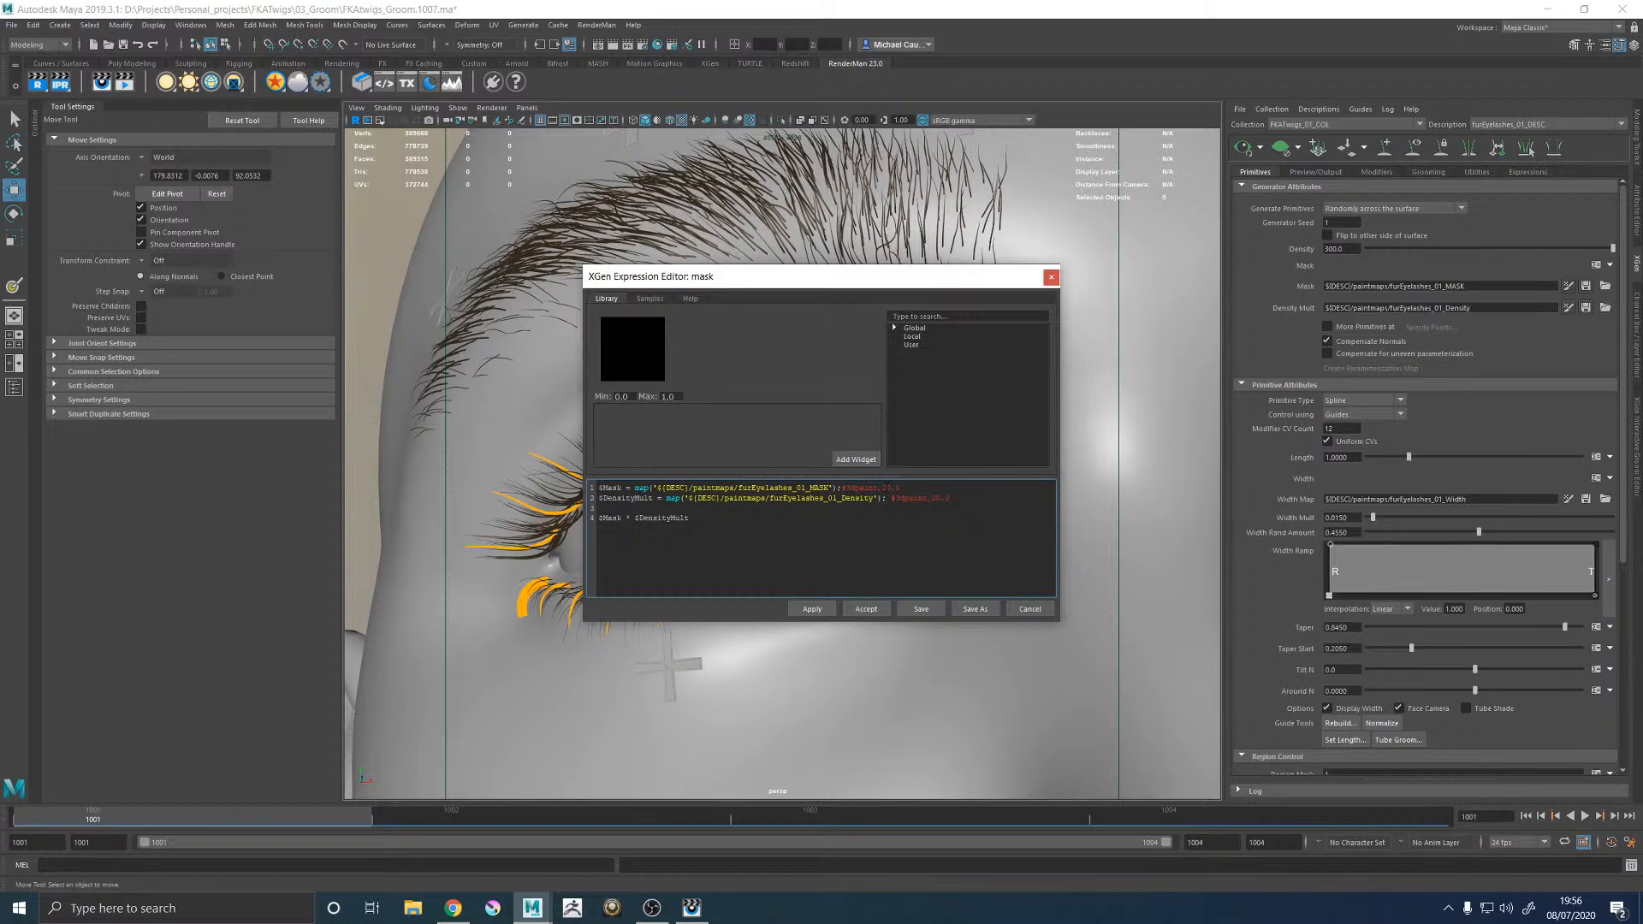
{"action": "left_click", "coordinate": [866, 609]}
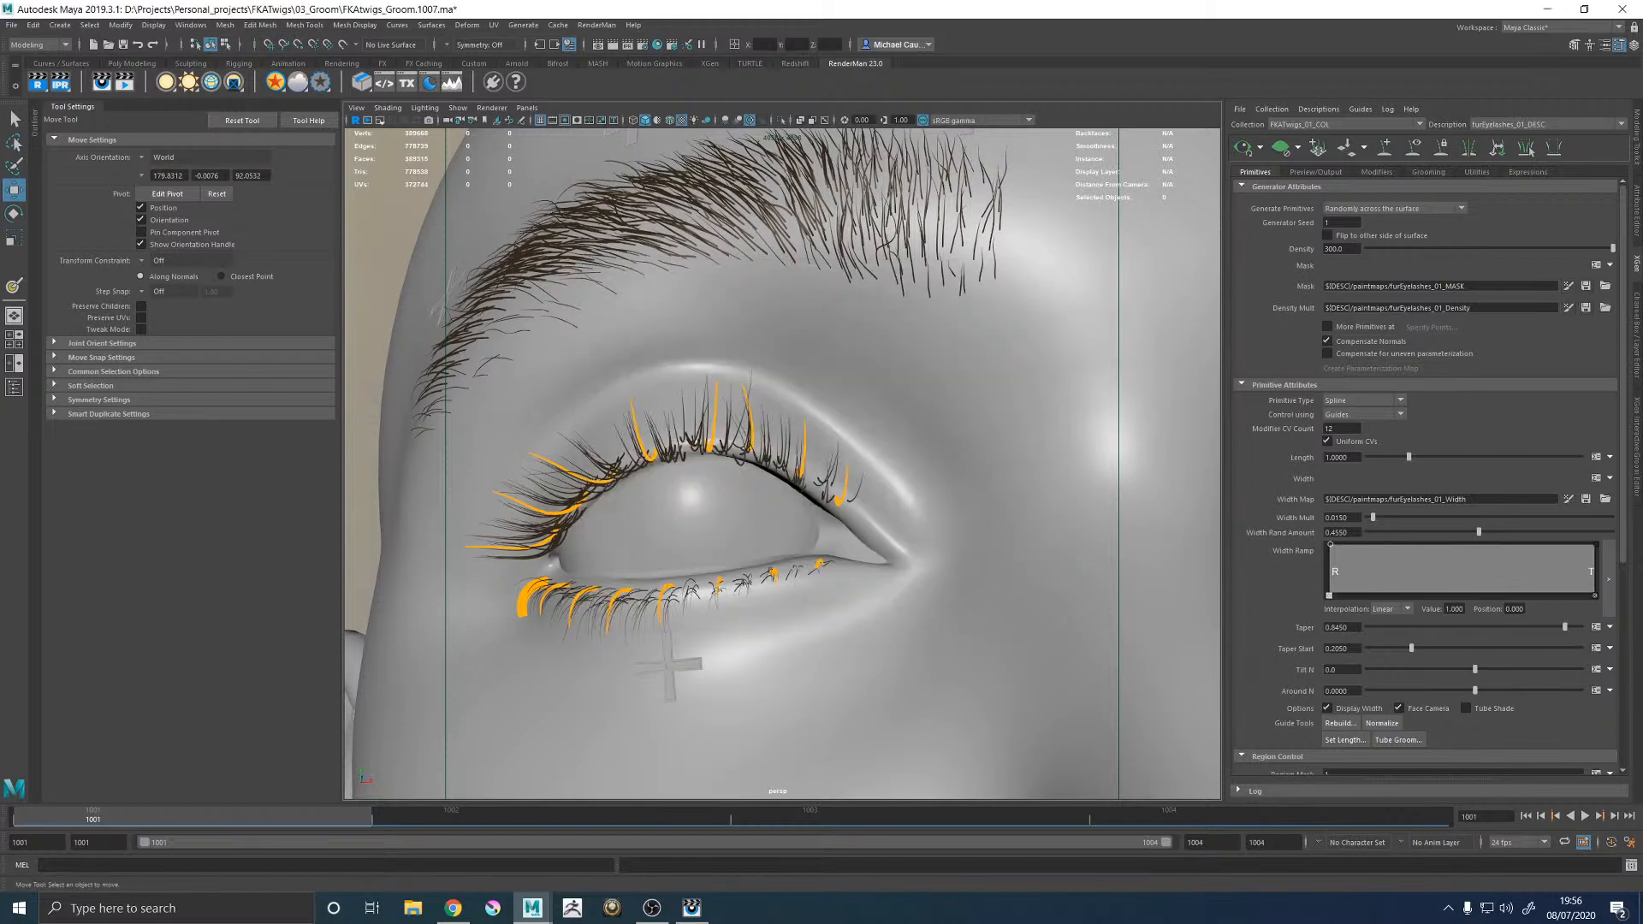
Reopen the Mask map for painting to check the upper lash line, and leave the paint tool.
{"action": "left_click", "coordinate": [1568, 286]}
{"action": "scroll", "coordinate": [843, 374], "scroll_direction": "up", "scroll_amount": 5}
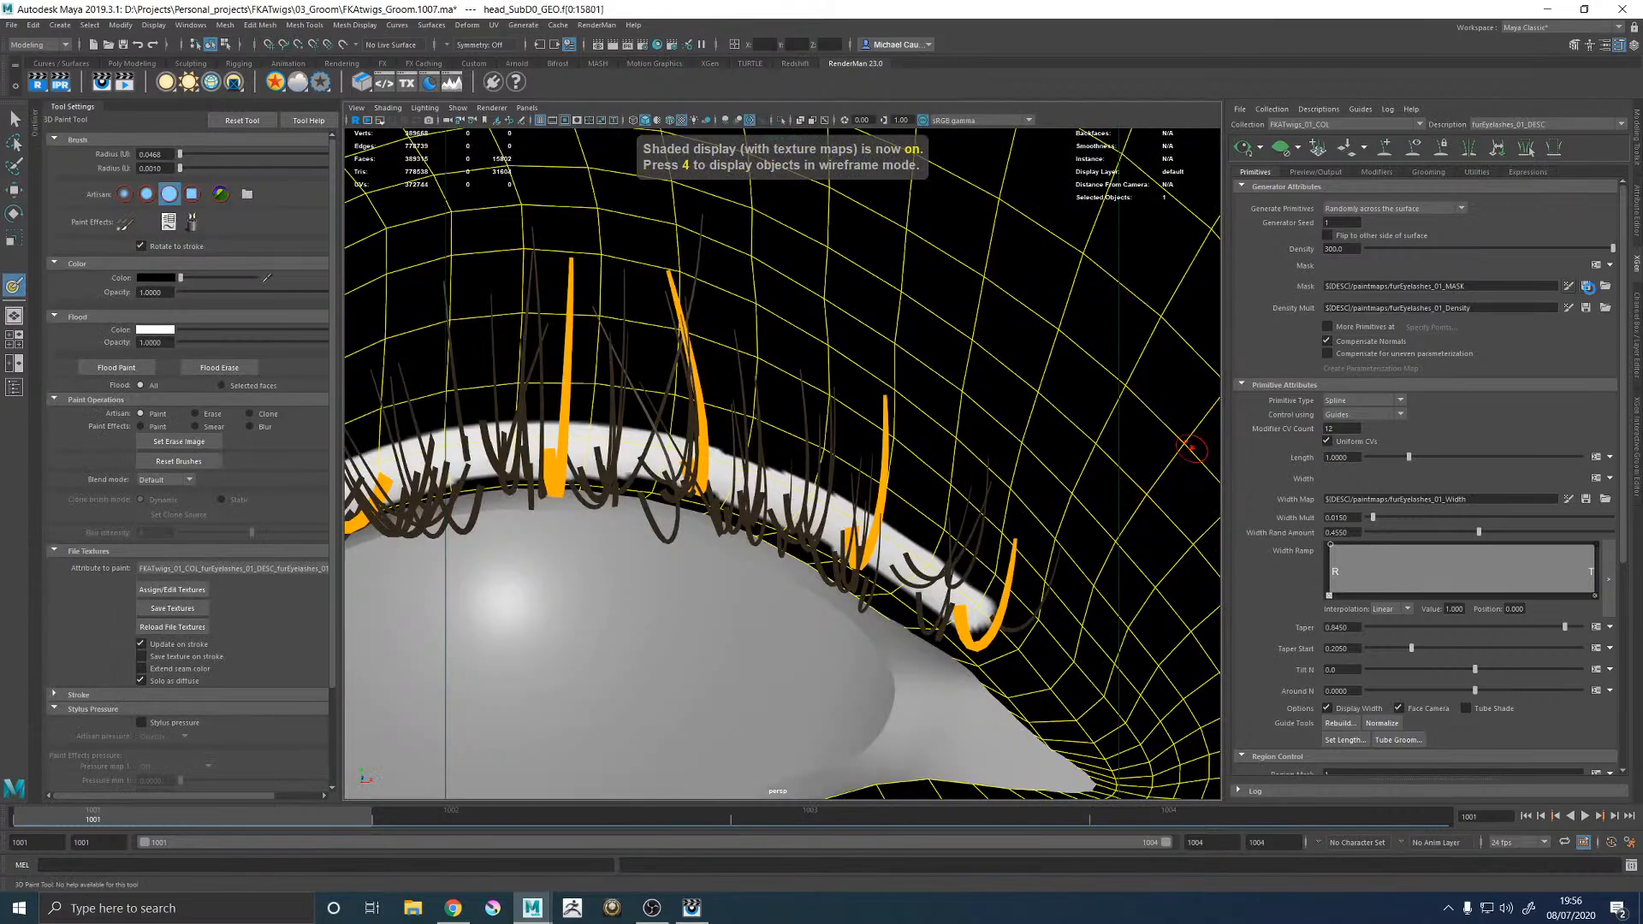
{"action": "scroll", "coordinate": [492, 347], "scroll_direction": "down", "scroll_amount": 5}
{"action": "key", "text": "w"}
Save the groom scene as a new incremental version.
{"action": "scroll", "coordinate": [490, 321], "scroll_direction": "down", "scroll_amount": 5}
{"action": "mouse_move", "coordinate": [847, 414]}
{"action": "left_mouse_down", "text": "alt"}
{"action": "mouse_move", "coordinate": [777, 396]}
{"action": "mouse_move", "coordinate": [859, 397]}
{"action": "left_mouse_up", "text": "alt"}
{"action": "key", "text": "ctrl+alt+s"}
{"action": "key", "text": "q"}
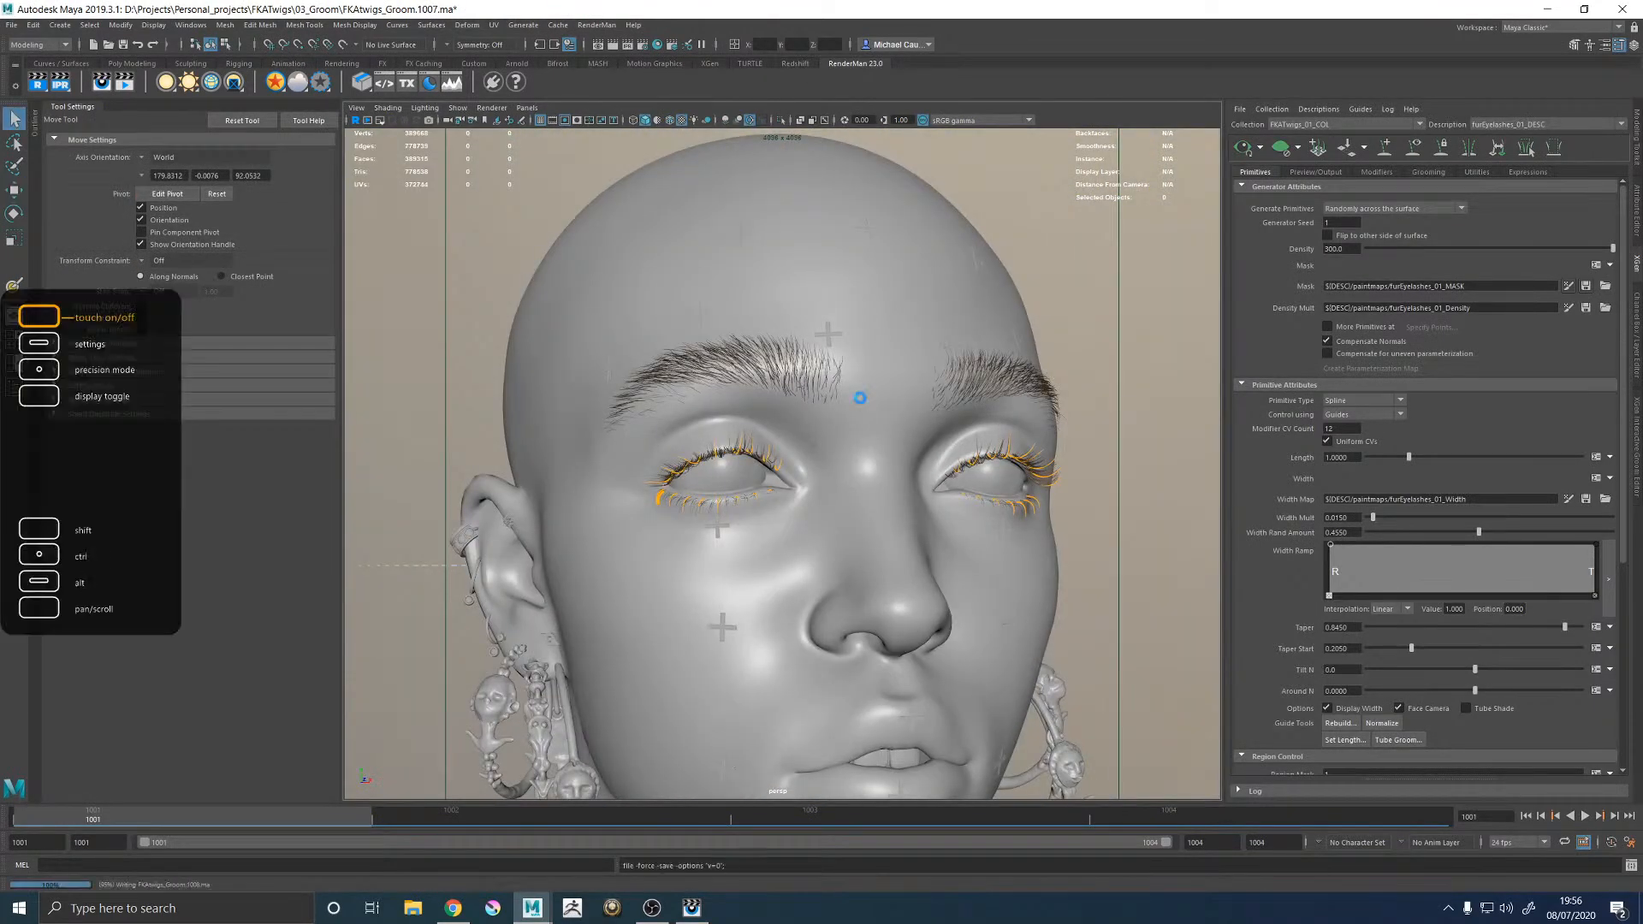
{"action": "key", "text": "w"}
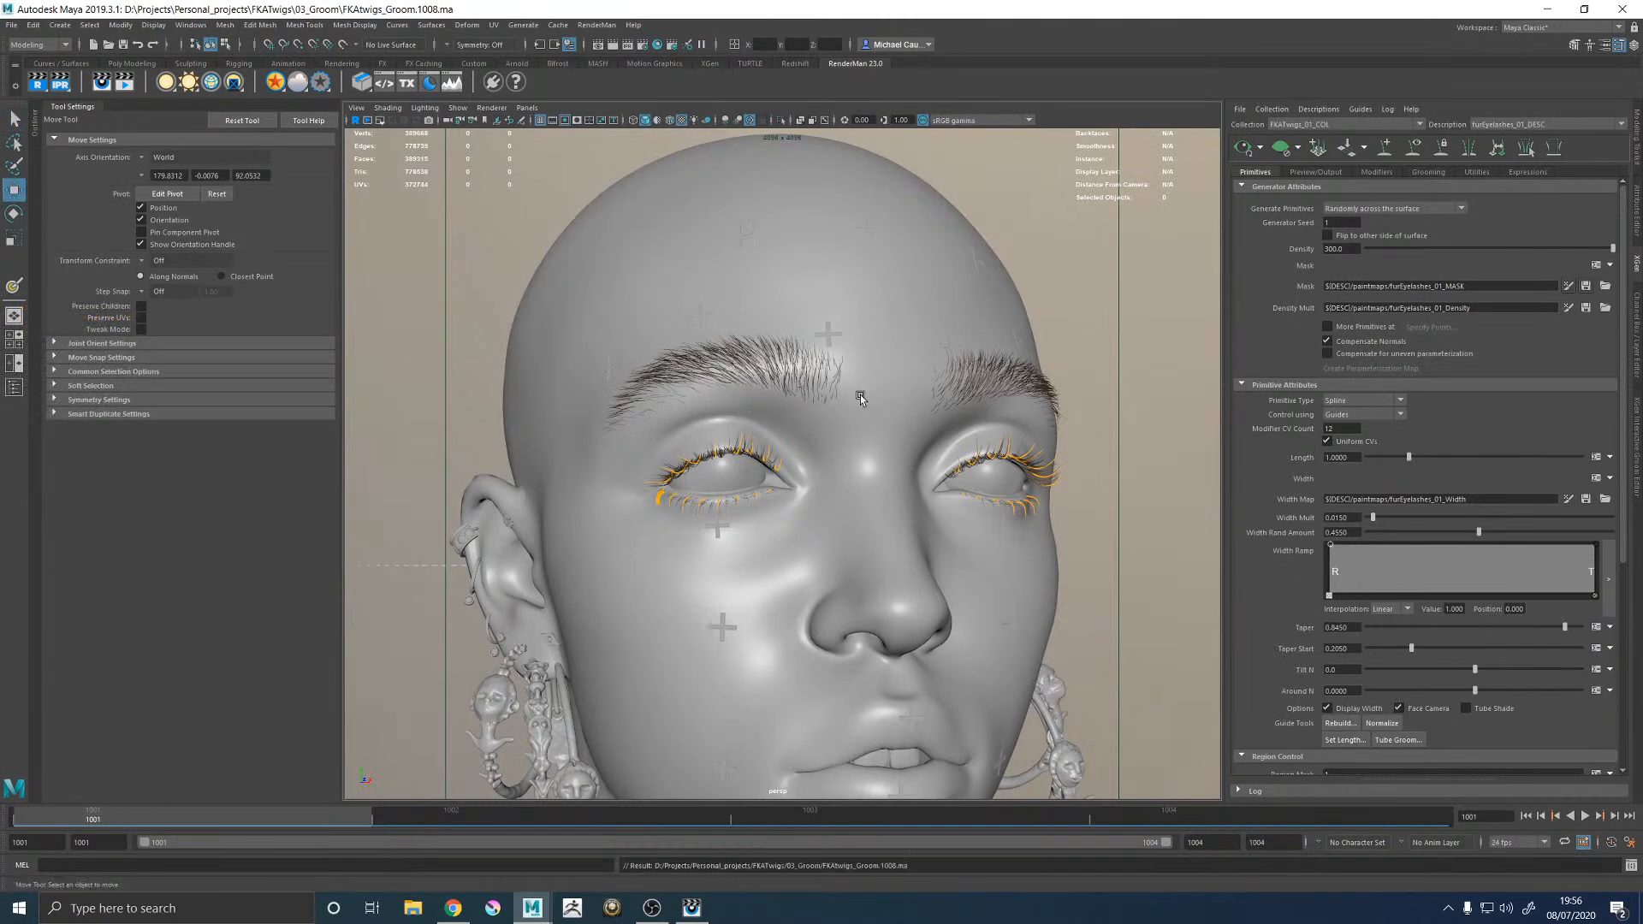
Set the eyelash density to 450 and check the lashes from close up and from the whole face.
{"action": "left_click_drag", "start_coordinate": [997, 452], "coordinate": [898, 452], "text": "alt"}
{"action": "middle_click_drag", "start_coordinate": [1138, 450], "coordinate": [932, 451], "text": "alt"}
{"action": "right_click_drag", "start_coordinate": [933, 451], "coordinate": [1213, 494], "text": "alt"}
{"action": "mouse_move", "coordinate": [948, 409]}
{"action": "left_mouse_down", "text": "alt"}
{"action": "mouse_move", "coordinate": [934, 407]}
{"action": "mouse_move", "coordinate": [925, 317]}
{"action": "mouse_move", "coordinate": [953, 402]}
{"action": "left_mouse_up", "text": "alt"}
{"action": "left_click_drag", "start_coordinate": [1350, 249], "coordinate": [1309, 249]}
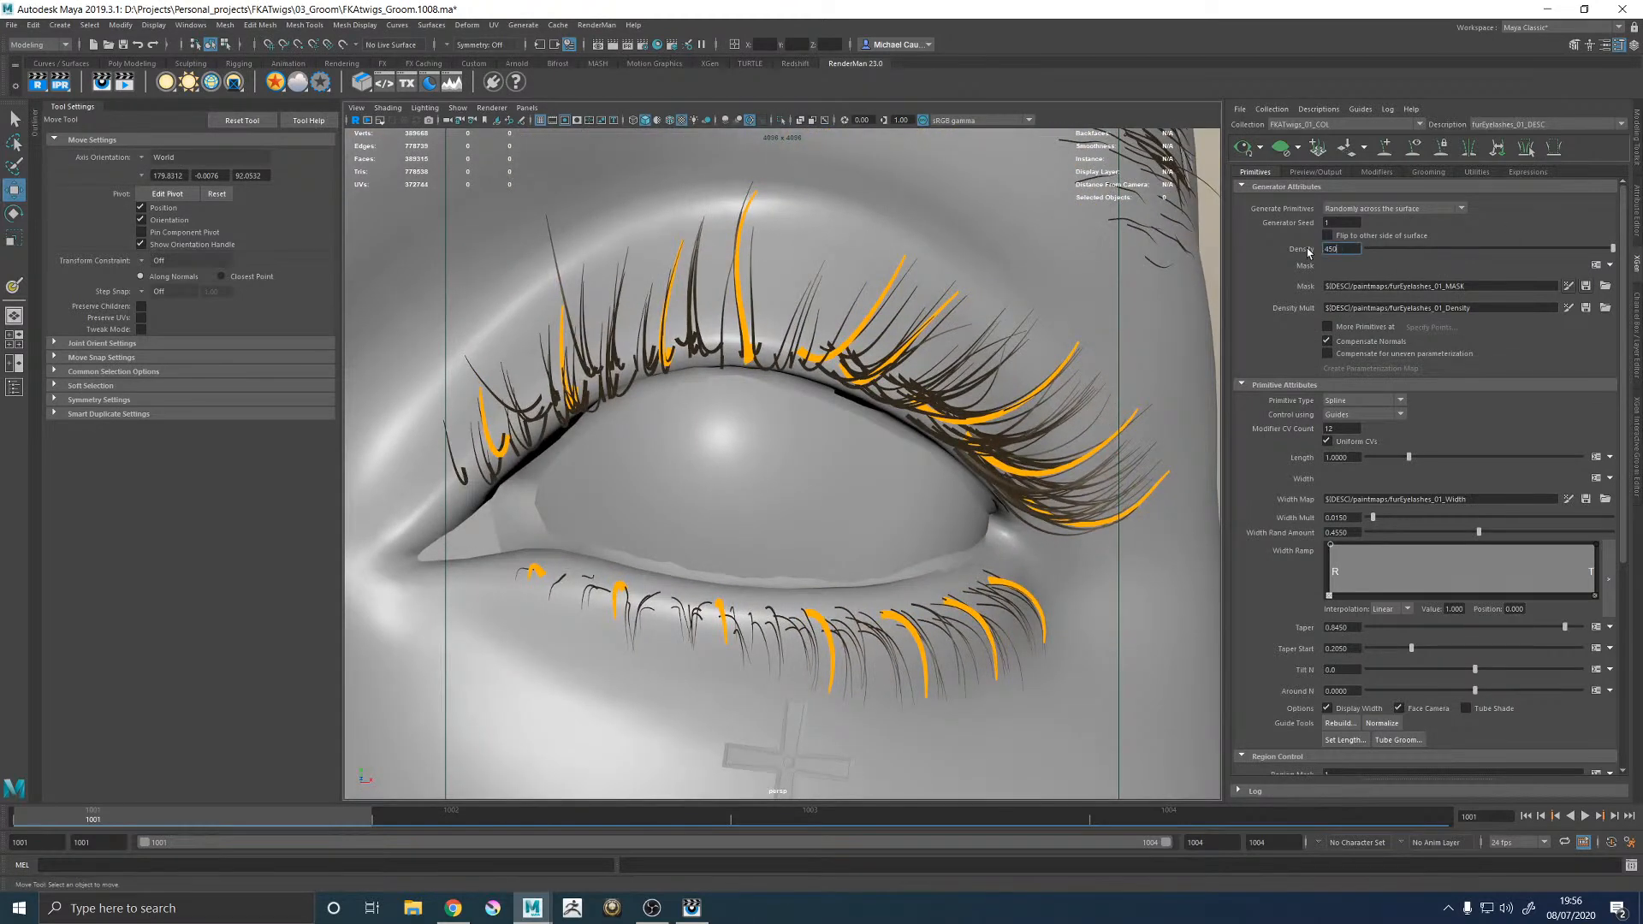
{"action": "key", "text": "Return"}
{"action": "right_click_drag", "start_coordinate": [873, 295], "coordinate": [774, 322], "text": "alt"}
{"action": "left_click_drag", "start_coordinate": [773, 323], "coordinate": [990, 363], "text": "alt"}
{"action": "right_click_drag", "start_coordinate": [991, 362], "coordinate": [839, 404], "text": "alt"}
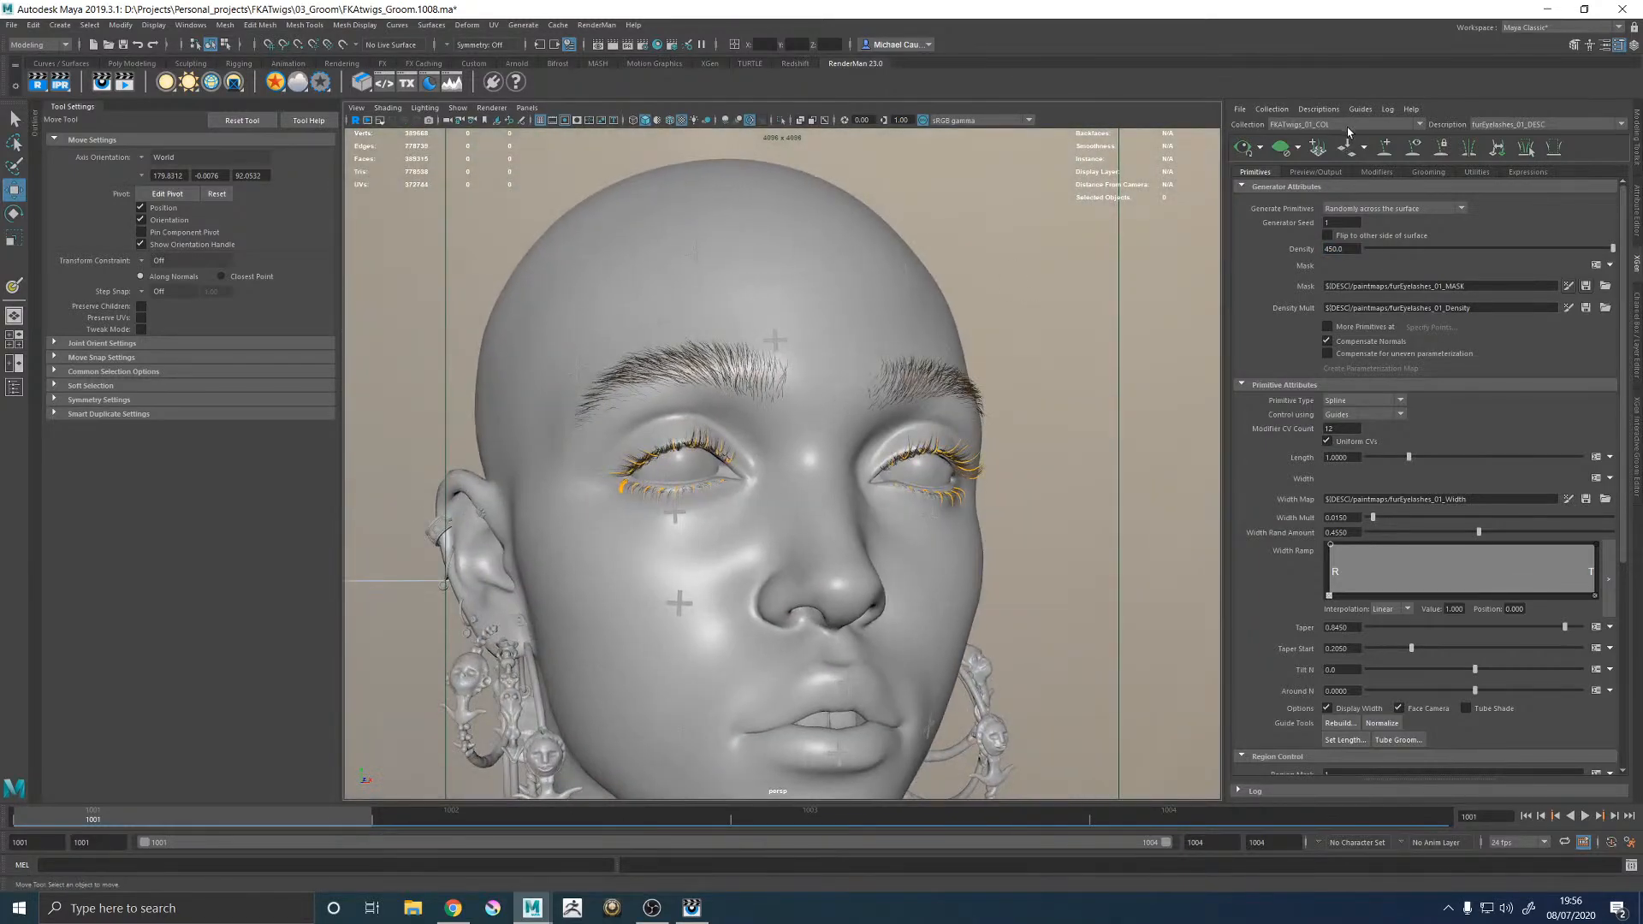
Hide the eyelash guides and turn on Tube Shade for the eyelash description.
{"action": "left_click_drag", "start_coordinate": [661, 396], "coordinate": [558, 394], "text": "alt"}
{"action": "right_click_drag", "start_coordinate": [558, 393], "coordinate": [684, 466], "text": "alt"}
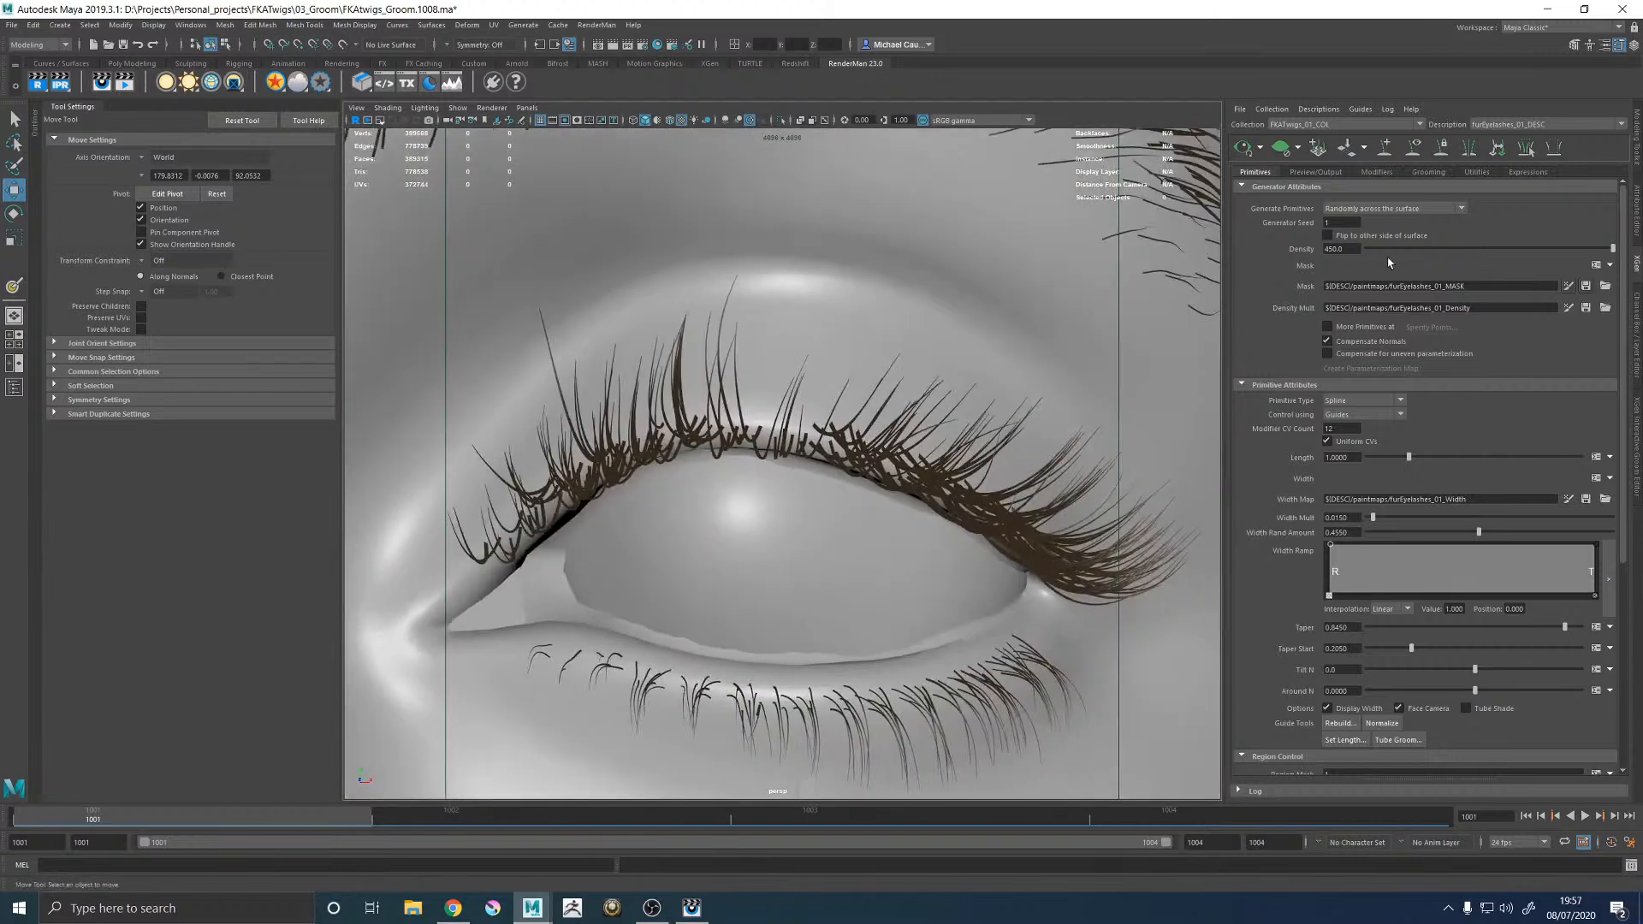
{"action": "left_click", "coordinate": [1315, 172]}
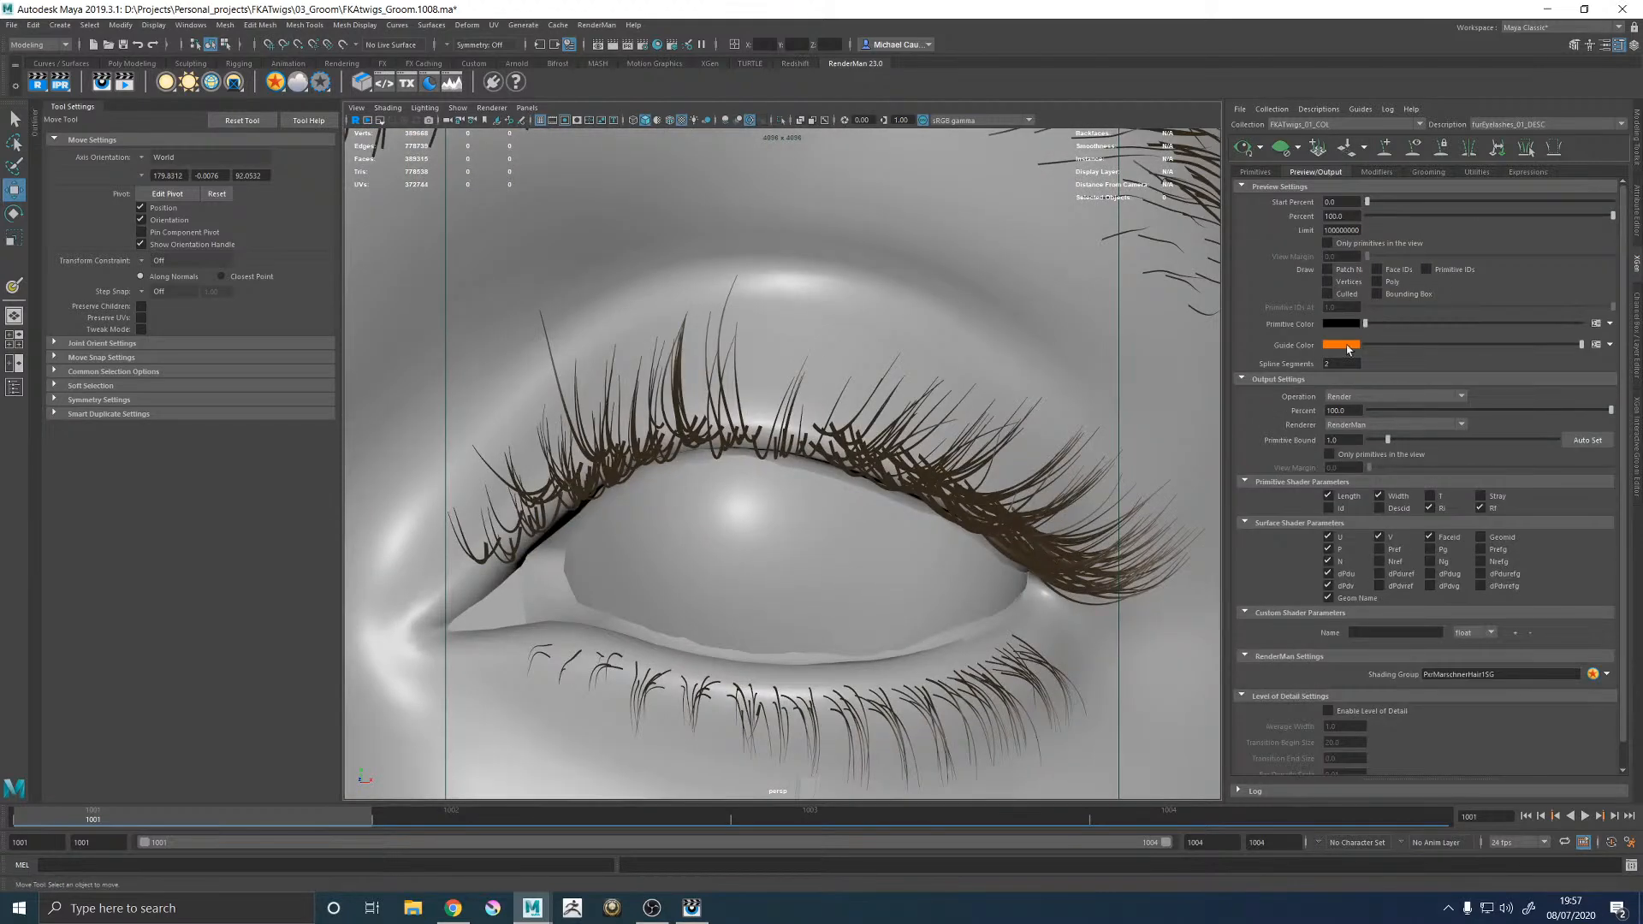
{"action": "left_click", "coordinate": [1256, 172]}
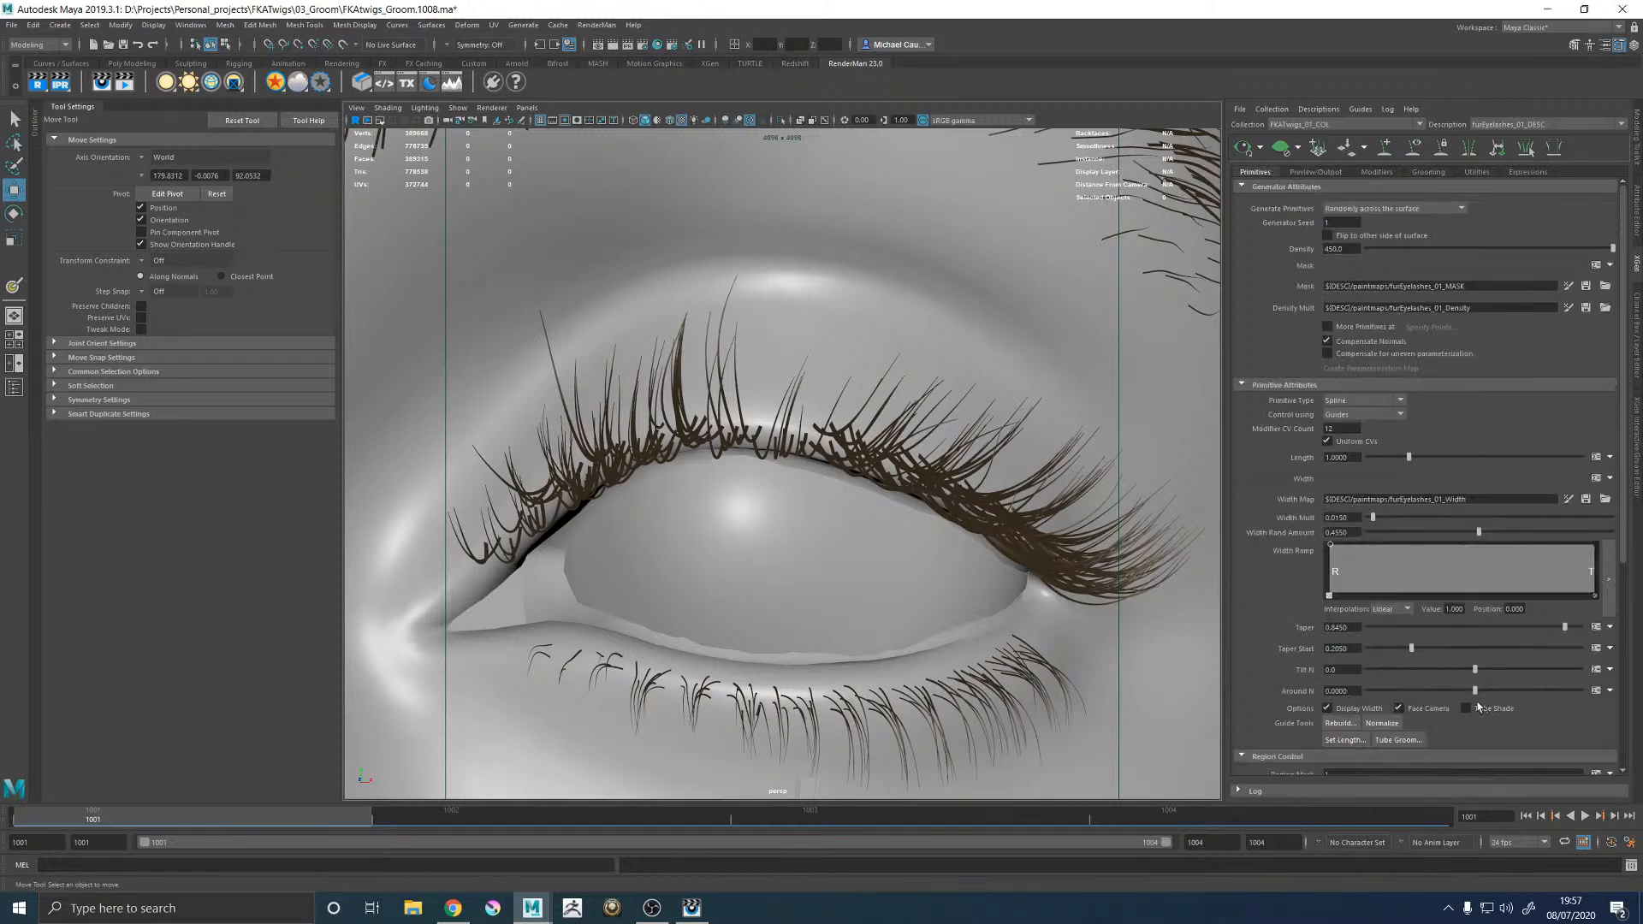
{"action": "left_click_drag", "start_coordinate": [894, 453], "coordinate": [740, 419], "text": "alt"}
{"action": "right_click_drag", "start_coordinate": [740, 419], "coordinate": [873, 458], "text": "alt"}
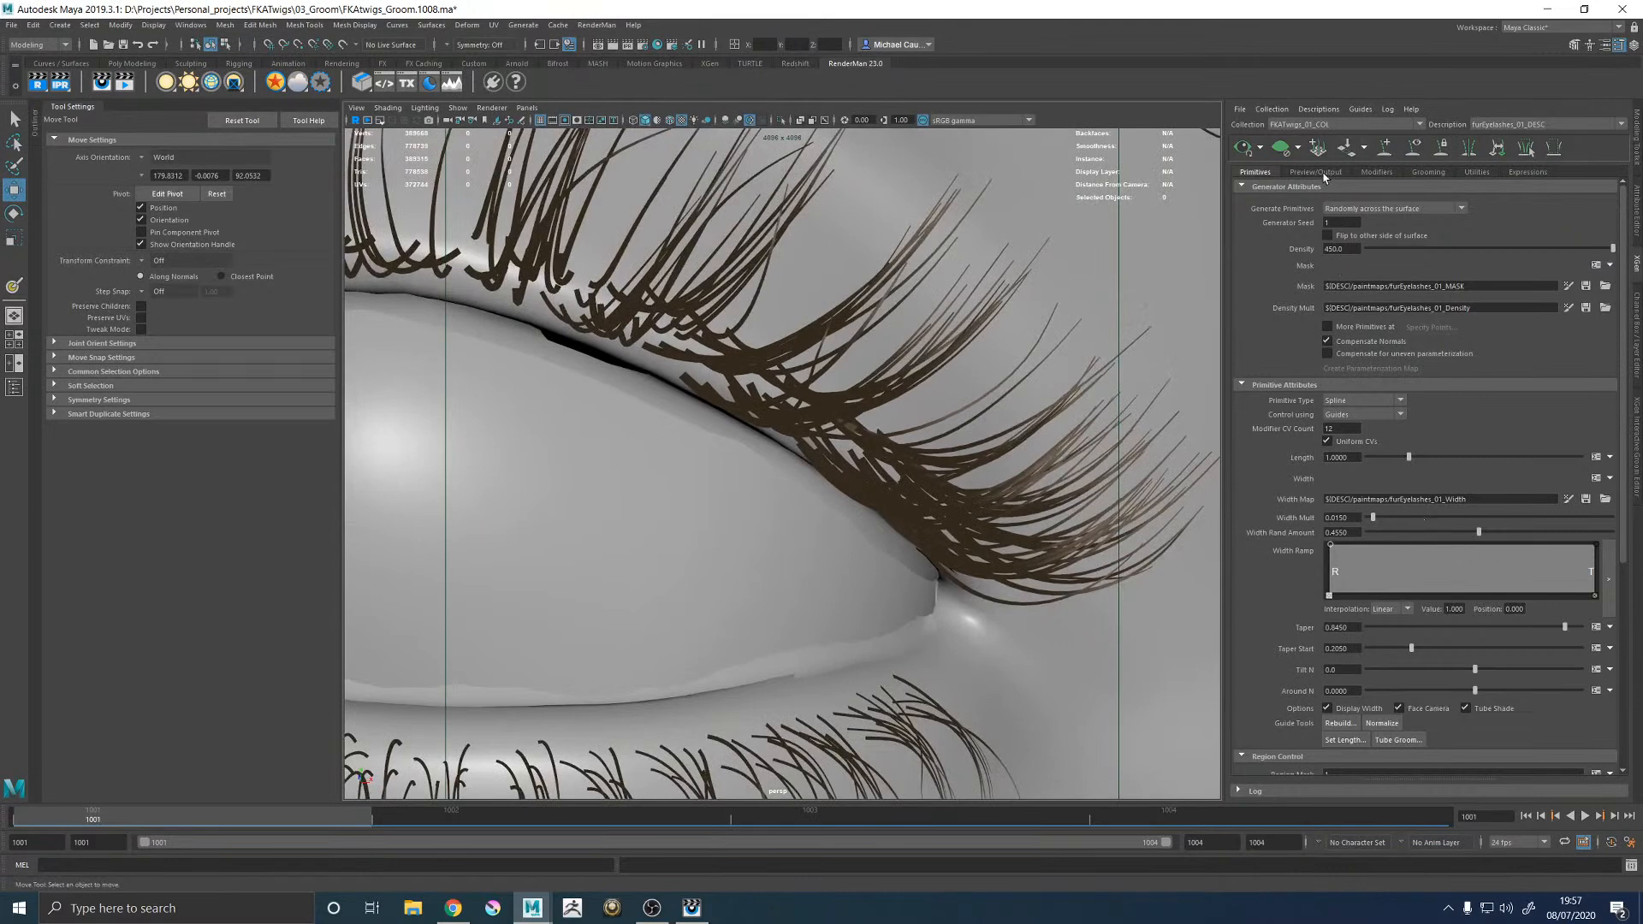
Turn on Tube Shade for furEyebrows_01_DESC and save the scene.
{"action": "left_click", "coordinate": [1486, 127]}
{"action": "left_click", "coordinate": [1478, 141]}
{"action": "left_click", "coordinate": [1477, 653]}
{"action": "right_click_drag", "start_coordinate": [973, 414], "coordinate": [712, 402], "text": "alt"}
{"action": "left_click_drag", "start_coordinate": [712, 402], "coordinate": [921, 440], "text": "alt"}
{"action": "right_click_drag", "start_coordinate": [921, 440], "coordinate": [793, 470], "text": "alt"}
{"action": "left_click_drag", "start_coordinate": [792, 470], "coordinate": [800, 476], "text": "alt"}
{"action": "key", "text": "ctrl+s"}
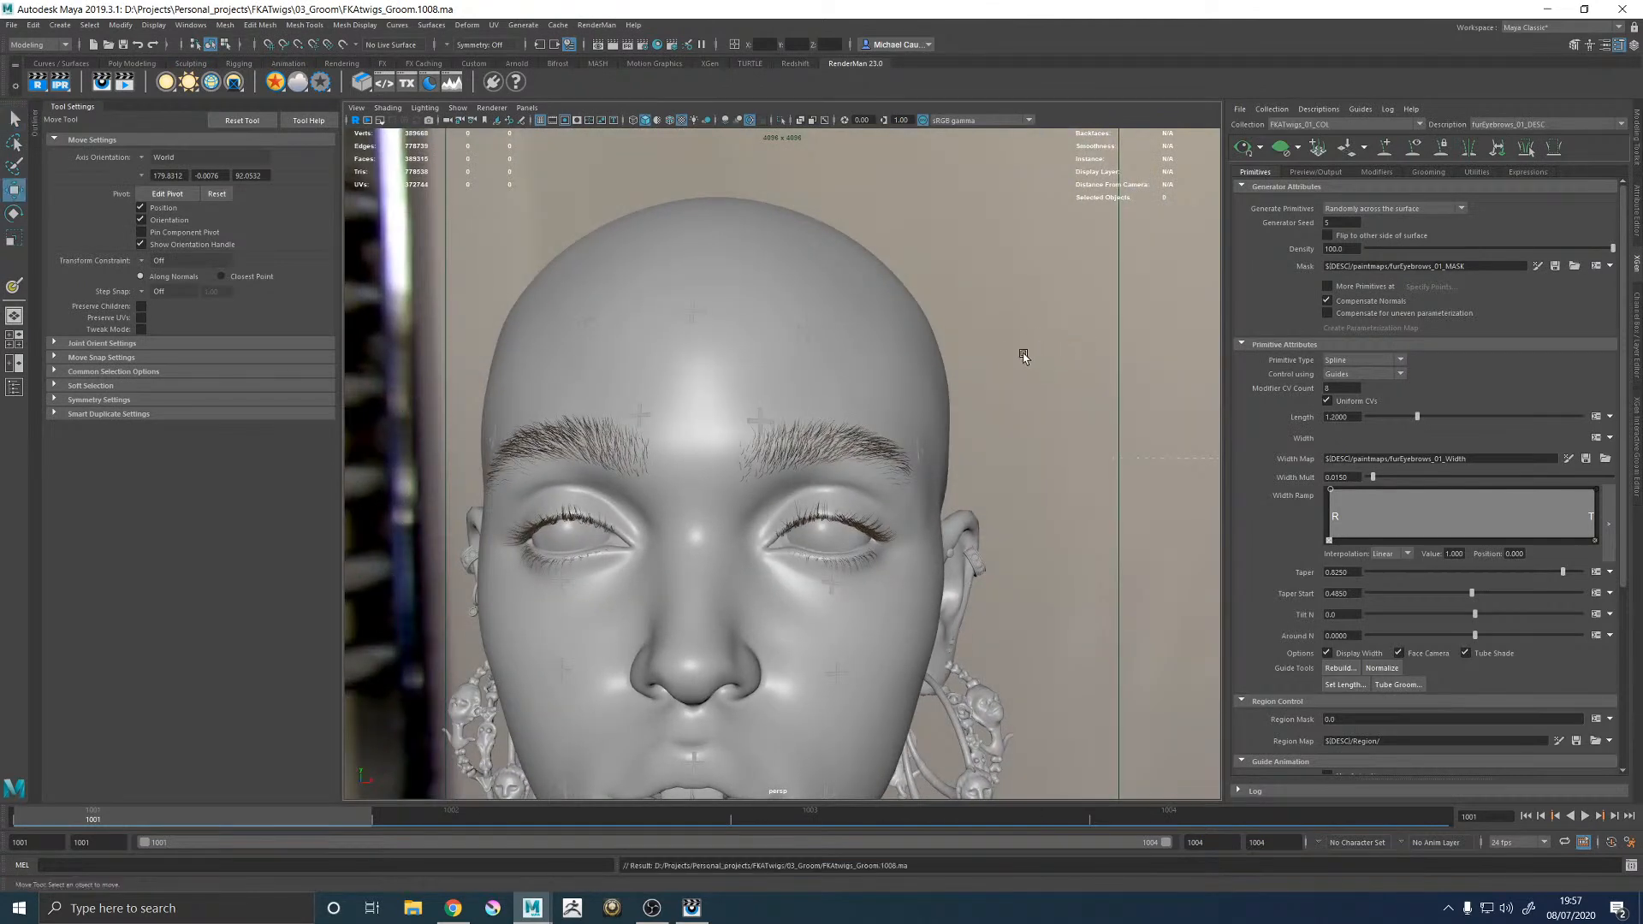
Show the Render_CAM view full size and start a RenderMan IPR render.
{"action": "left_click_drag", "start_coordinate": [993, 330], "coordinate": [1012, 333], "text": "alt"}
{"action": "key", "text": "space"}
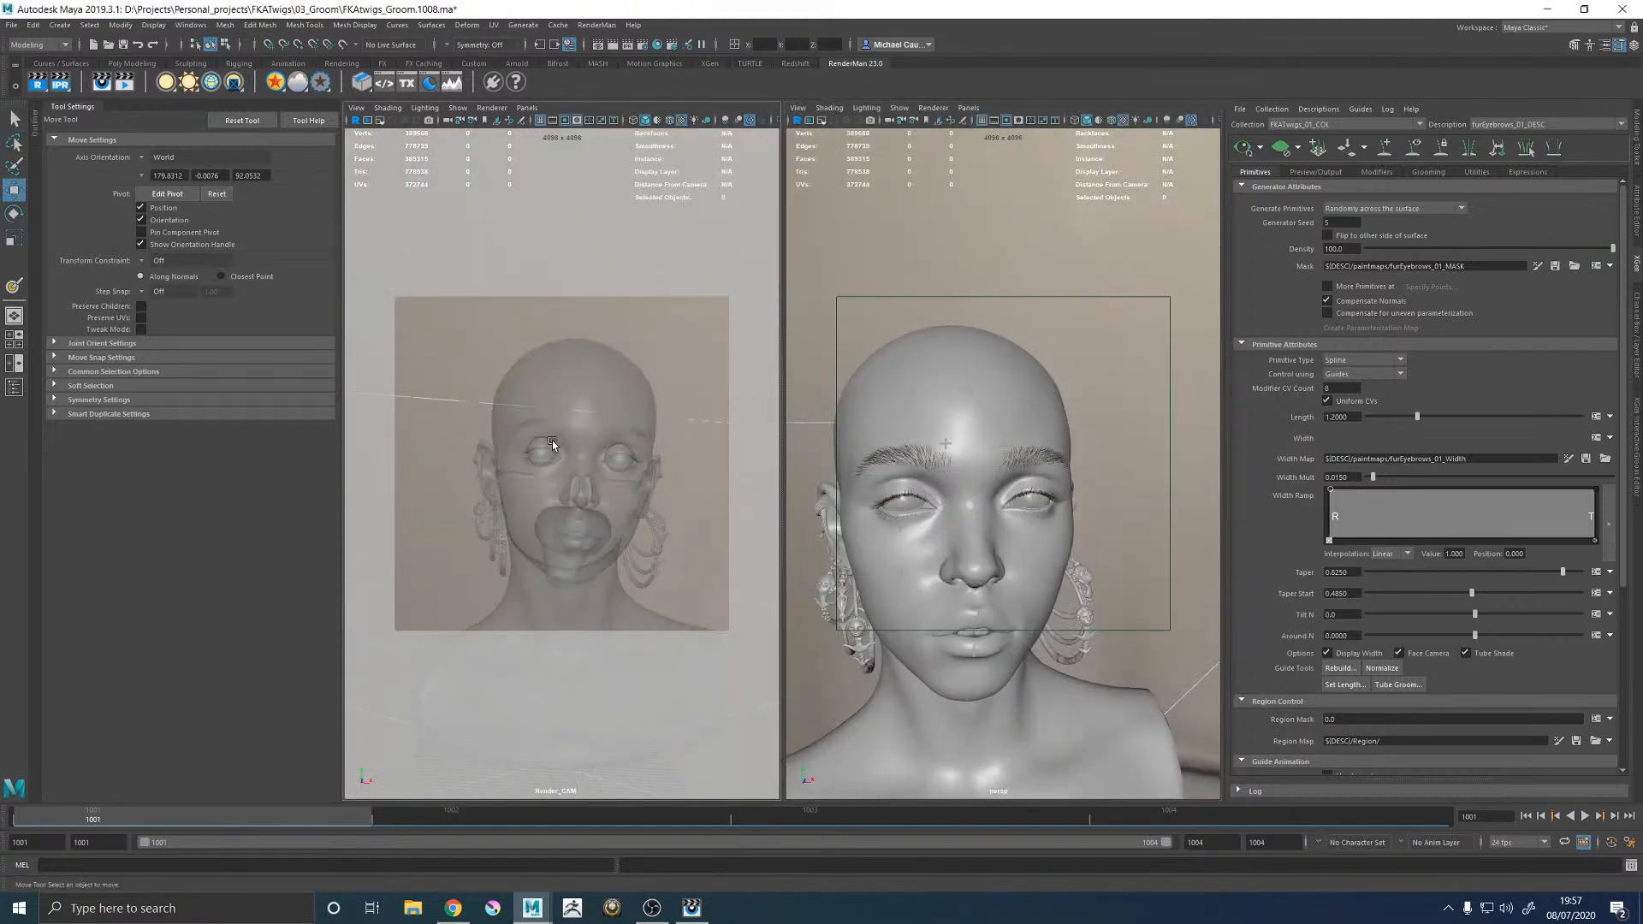
{"action": "key", "text": "space"}
{"action": "left_click", "coordinate": [595, 25]}
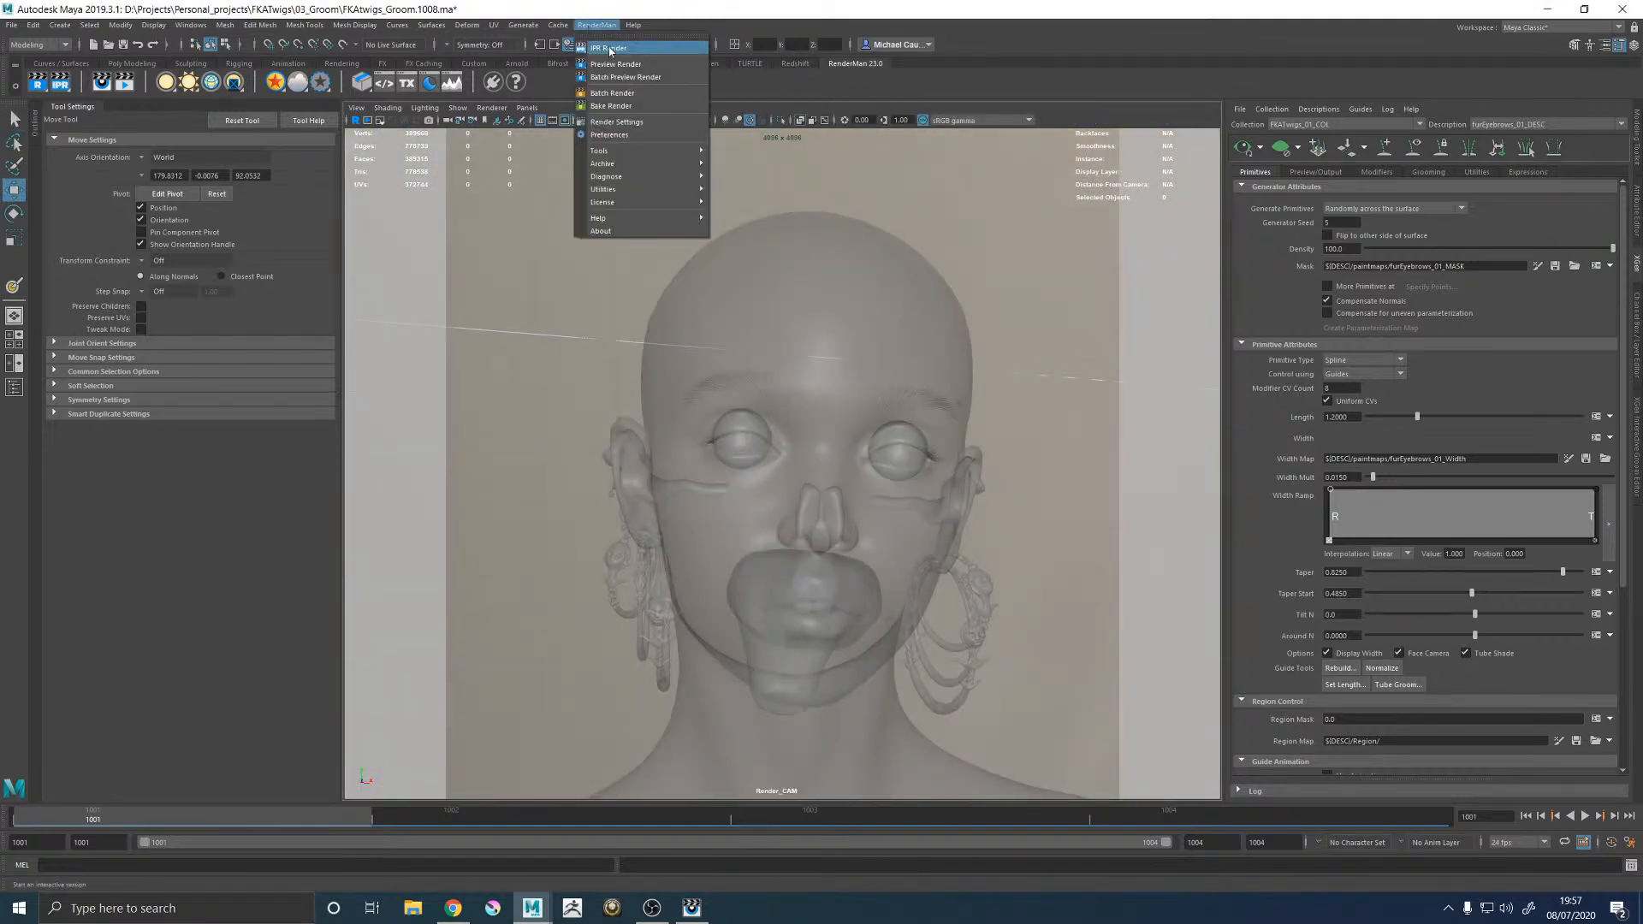
{"action": "left_click", "coordinate": [613, 49]}
Switch to the RenderMan image viewer, place FKATwigs_TEMP.jpg above Session_1019.jpg in the catalog, and view the new render.
{"action": "left_click", "coordinate": [691, 908]}
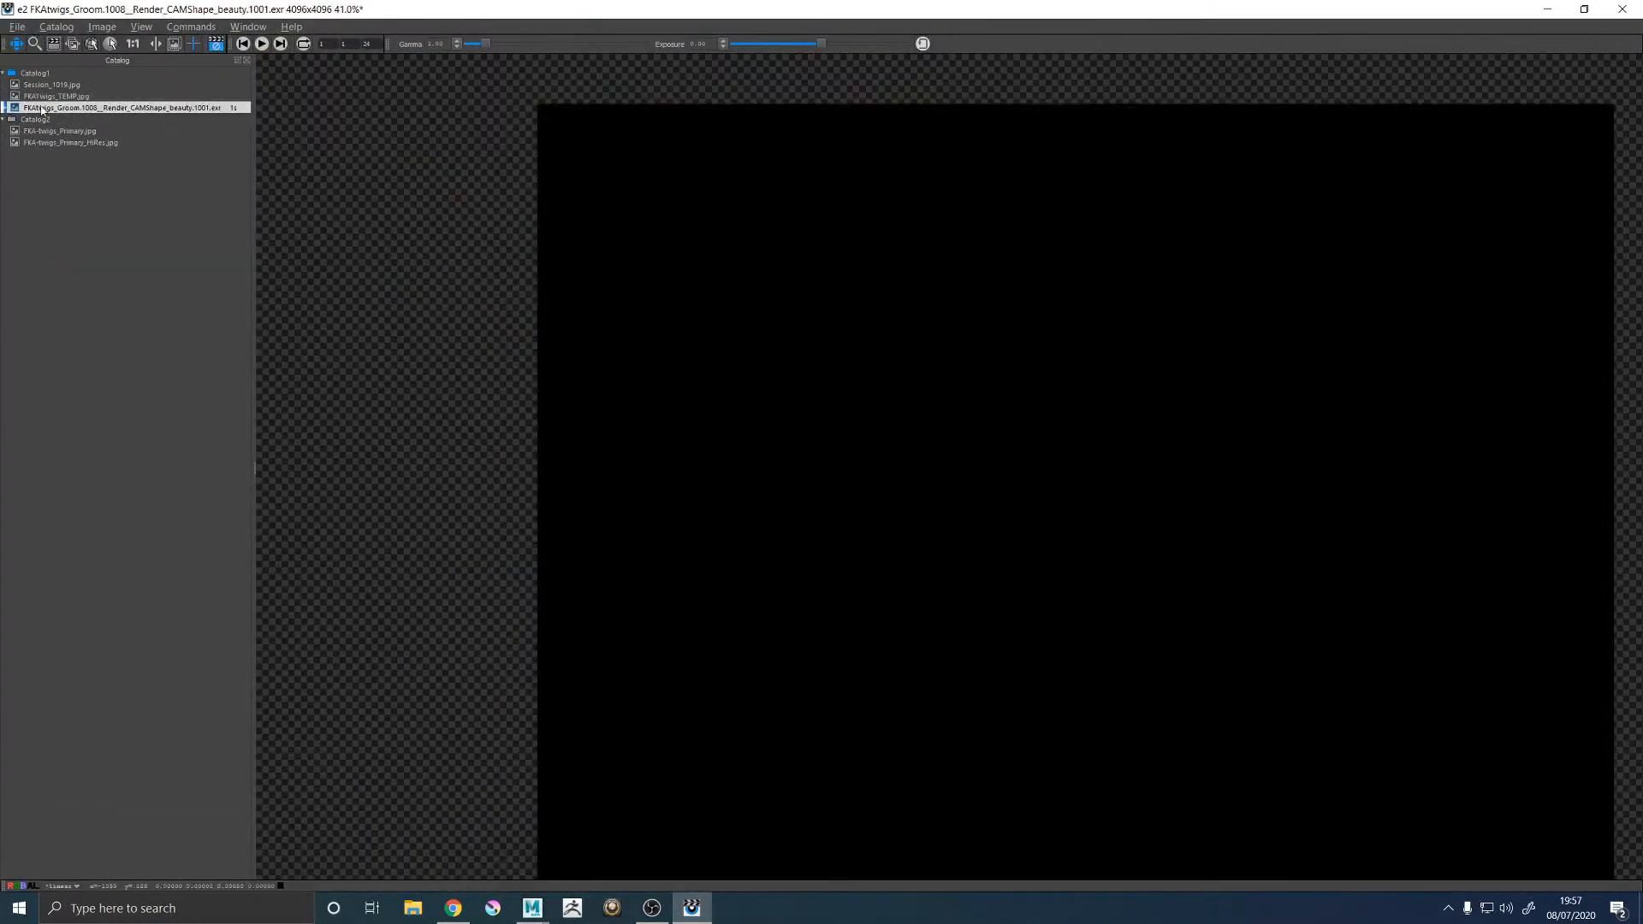
{"action": "left_click", "coordinate": [41, 108]}
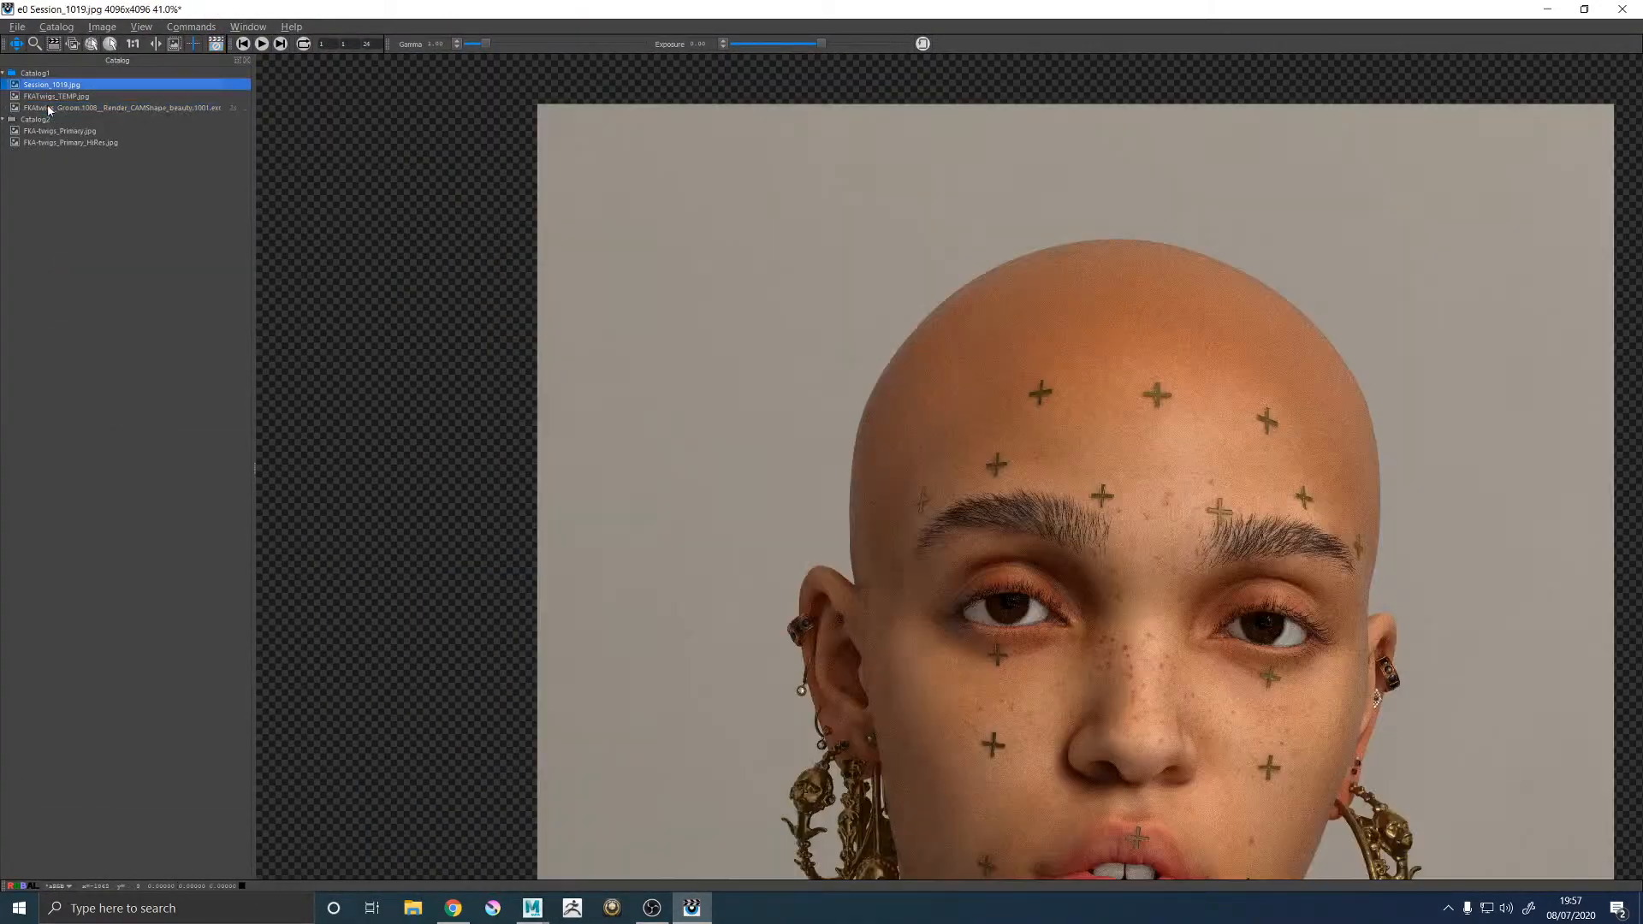
{"action": "left_click", "coordinate": [53, 97]}
{"action": "left_click_drag", "start_coordinate": [53, 98], "coordinate": [53, 82]}
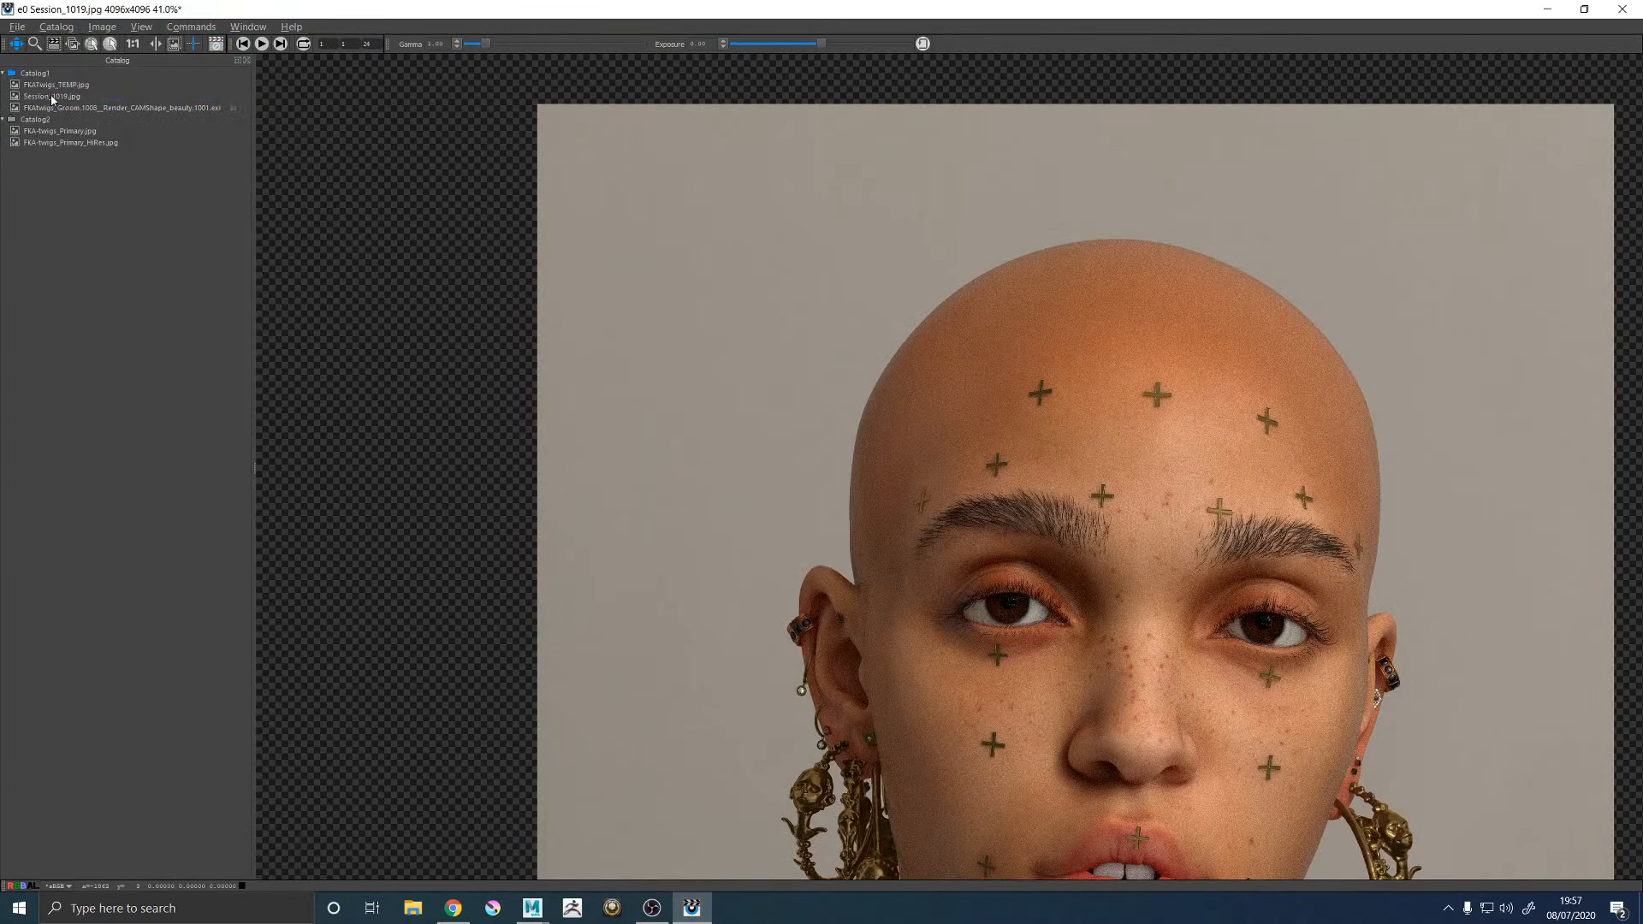
{"action": "left_click", "coordinate": [70, 86]}
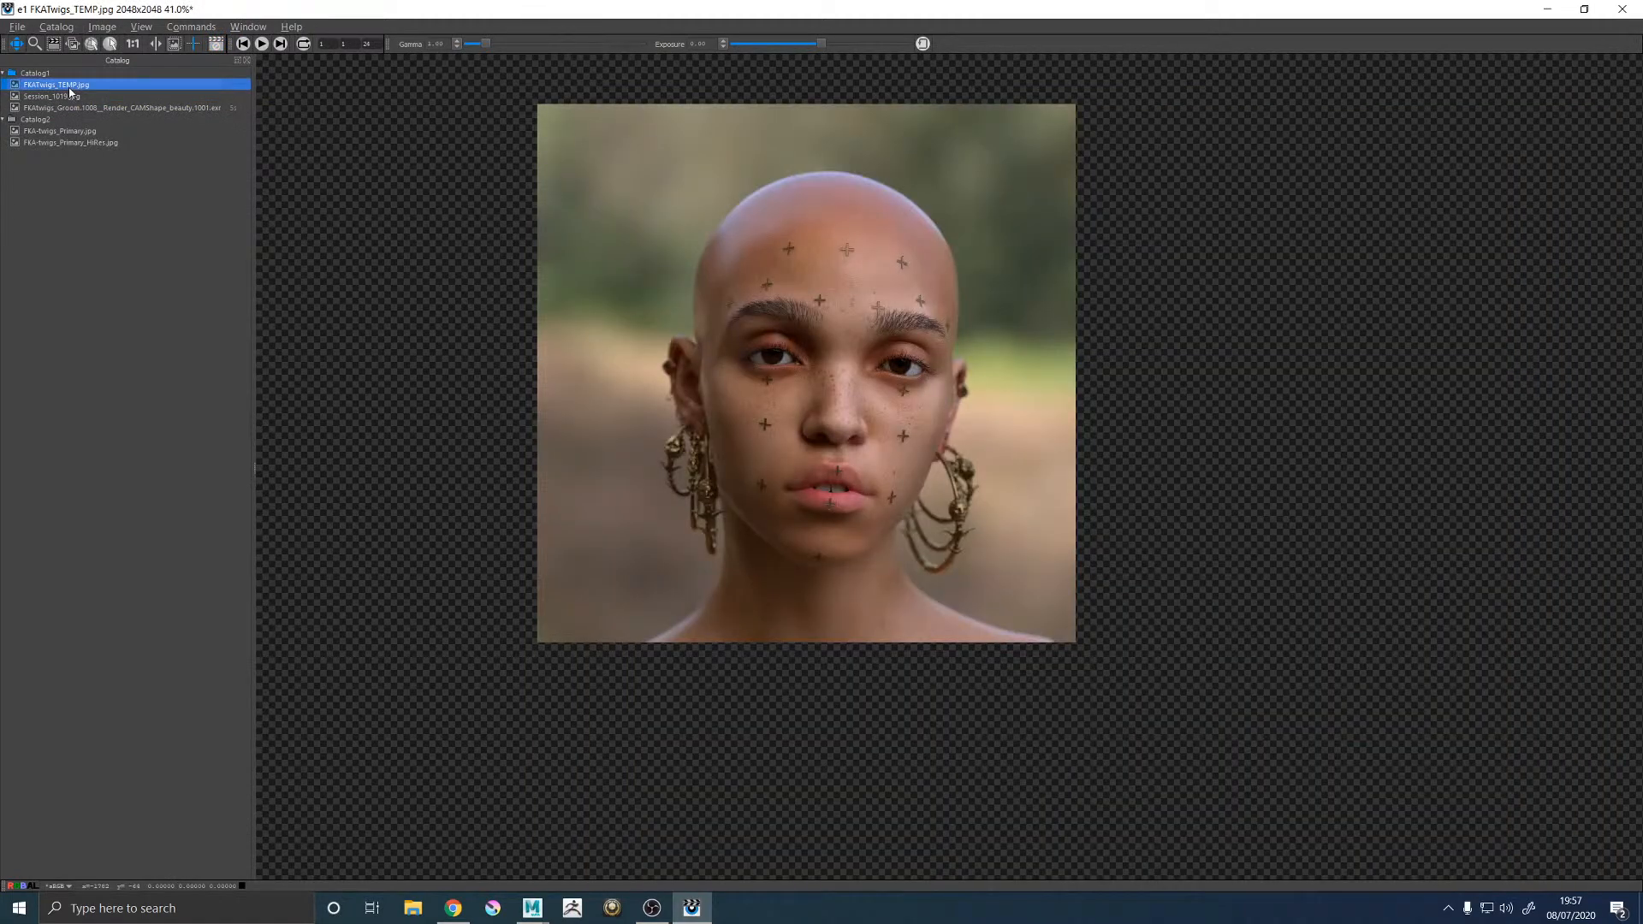
{"action": "left_click", "coordinate": [70, 94]}
{"action": "left_click", "coordinate": [74, 107]}
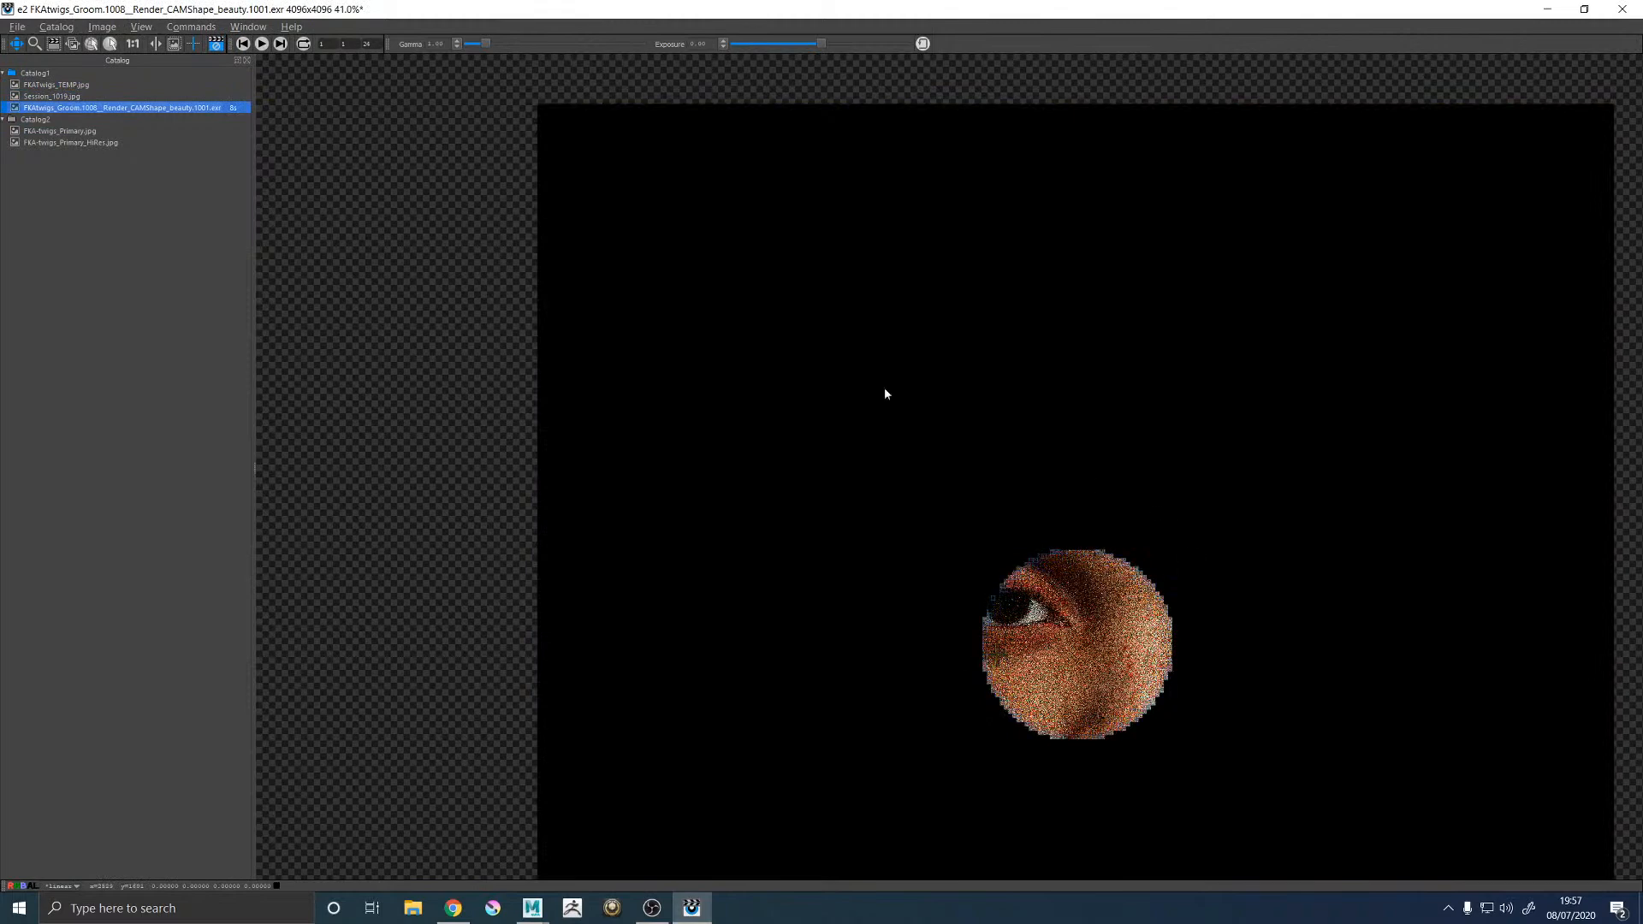
Compare Session_1019.jpg with the new render and restrict rendering to a crop region around the eyebrow beside the nose bridge.
{"action": "key", "text": "Up"}
{"action": "left_click_drag", "start_coordinate": [1186, 519], "coordinate": [976, 420]}
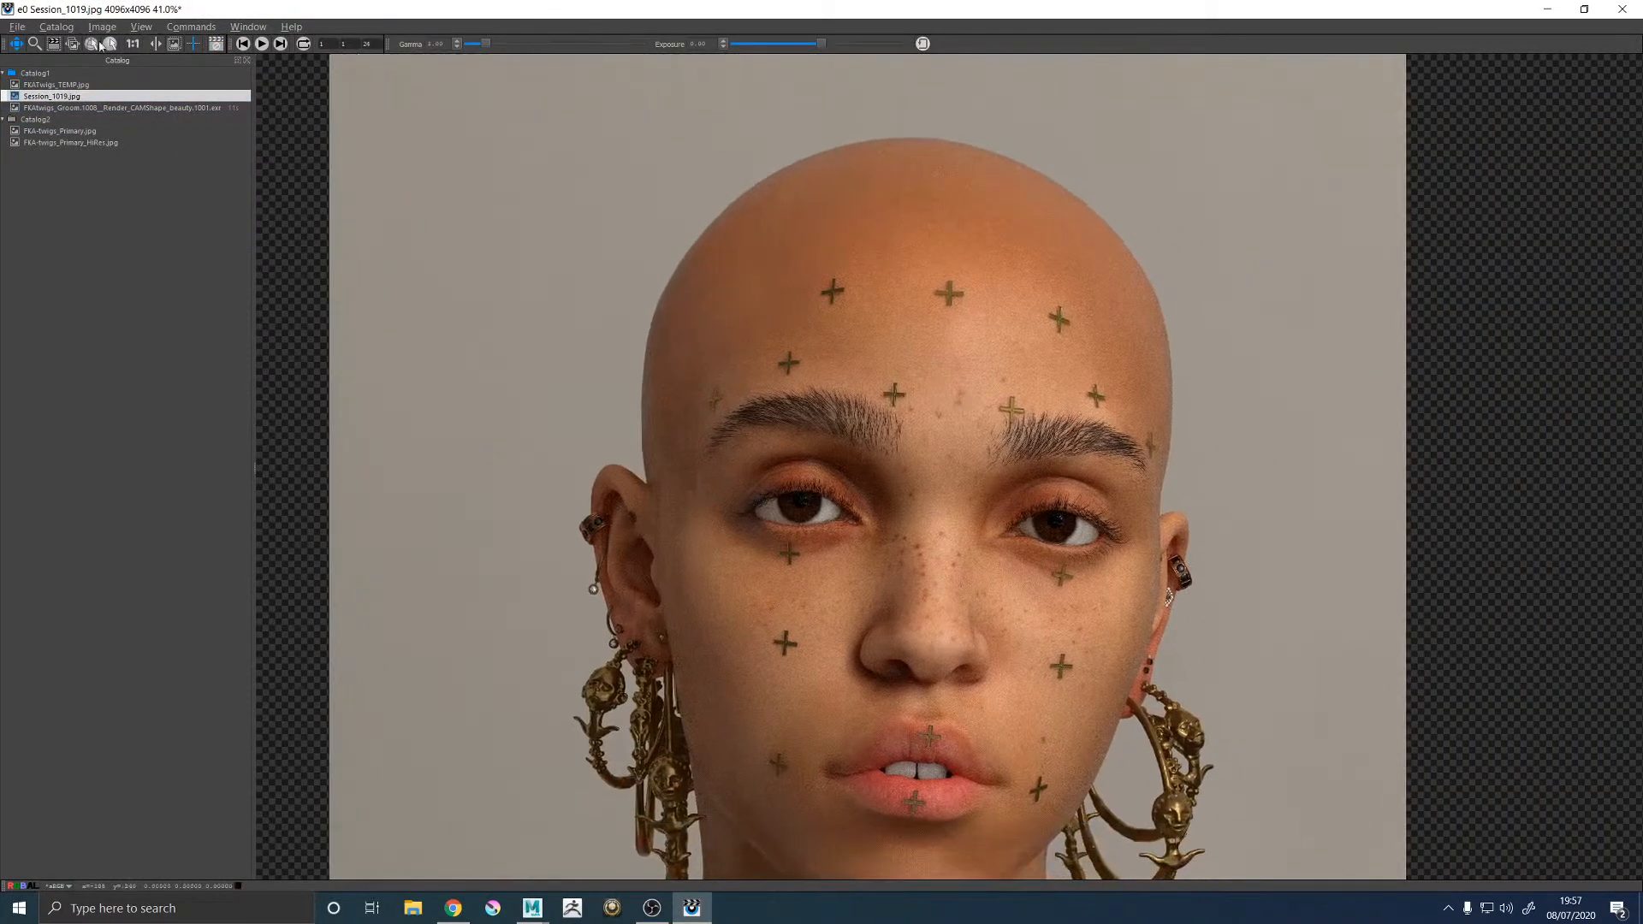
{"action": "left_click_drag", "start_coordinate": [975, 397], "coordinate": [1146, 523]}
{"action": "key", "text": "Down"}
{"action": "scroll", "coordinate": [1131, 455], "scroll_direction": "up", "scroll_amount": 5}
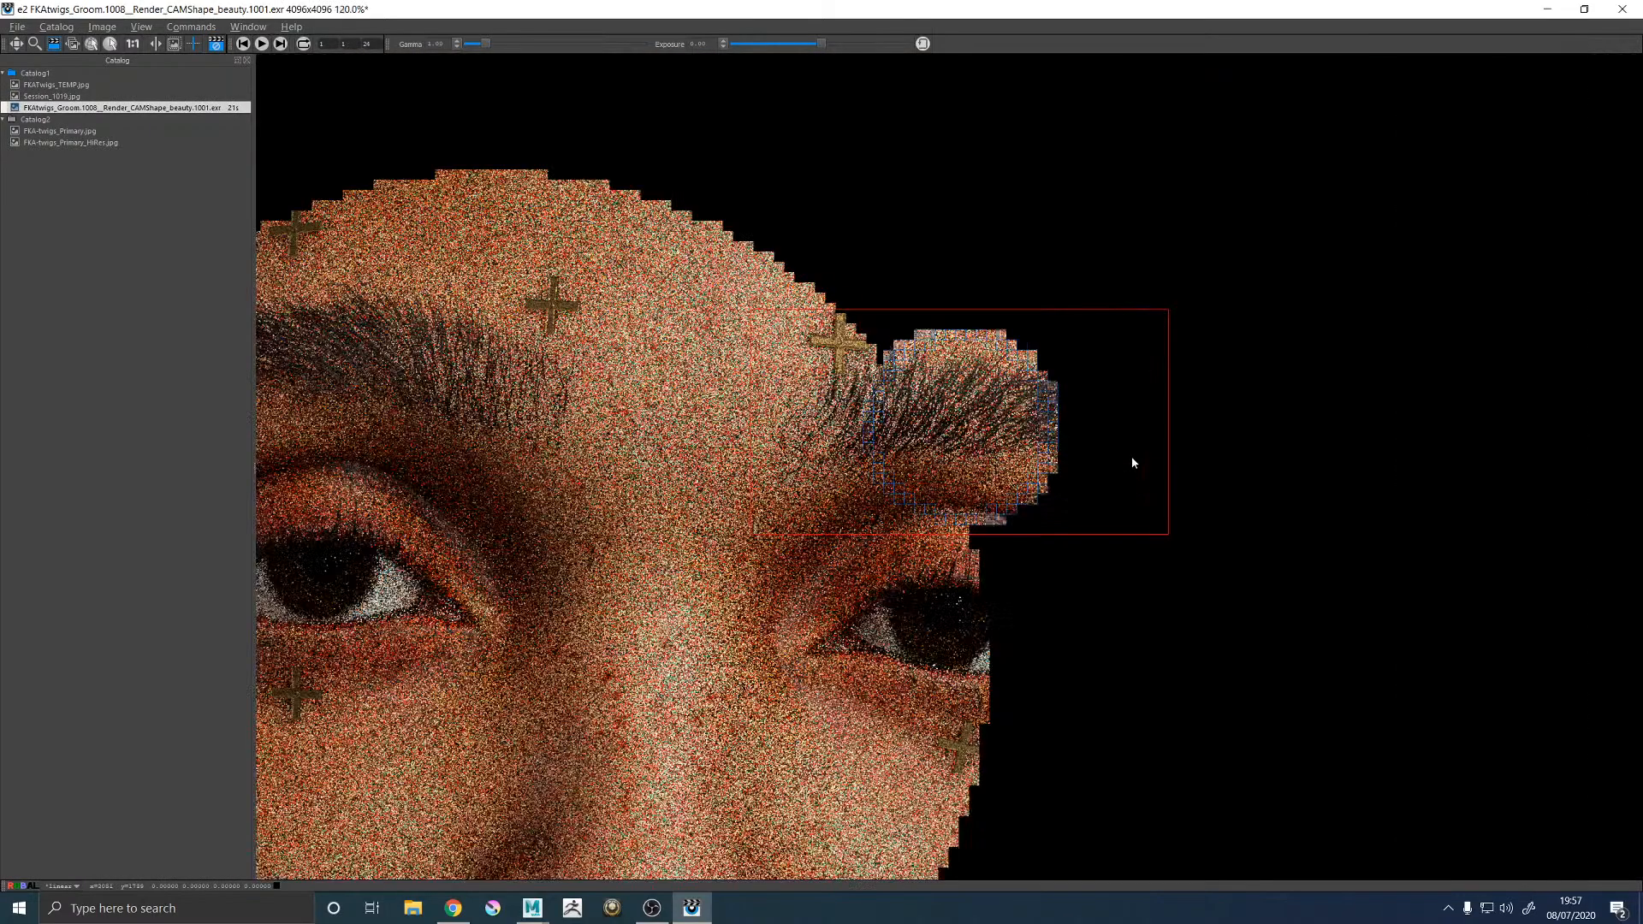
Compare the eyebrow hairs up close between Session_1019.jpg and the new render.
{"action": "key", "text": "Up"}
{"action": "key", "text": "Down"}
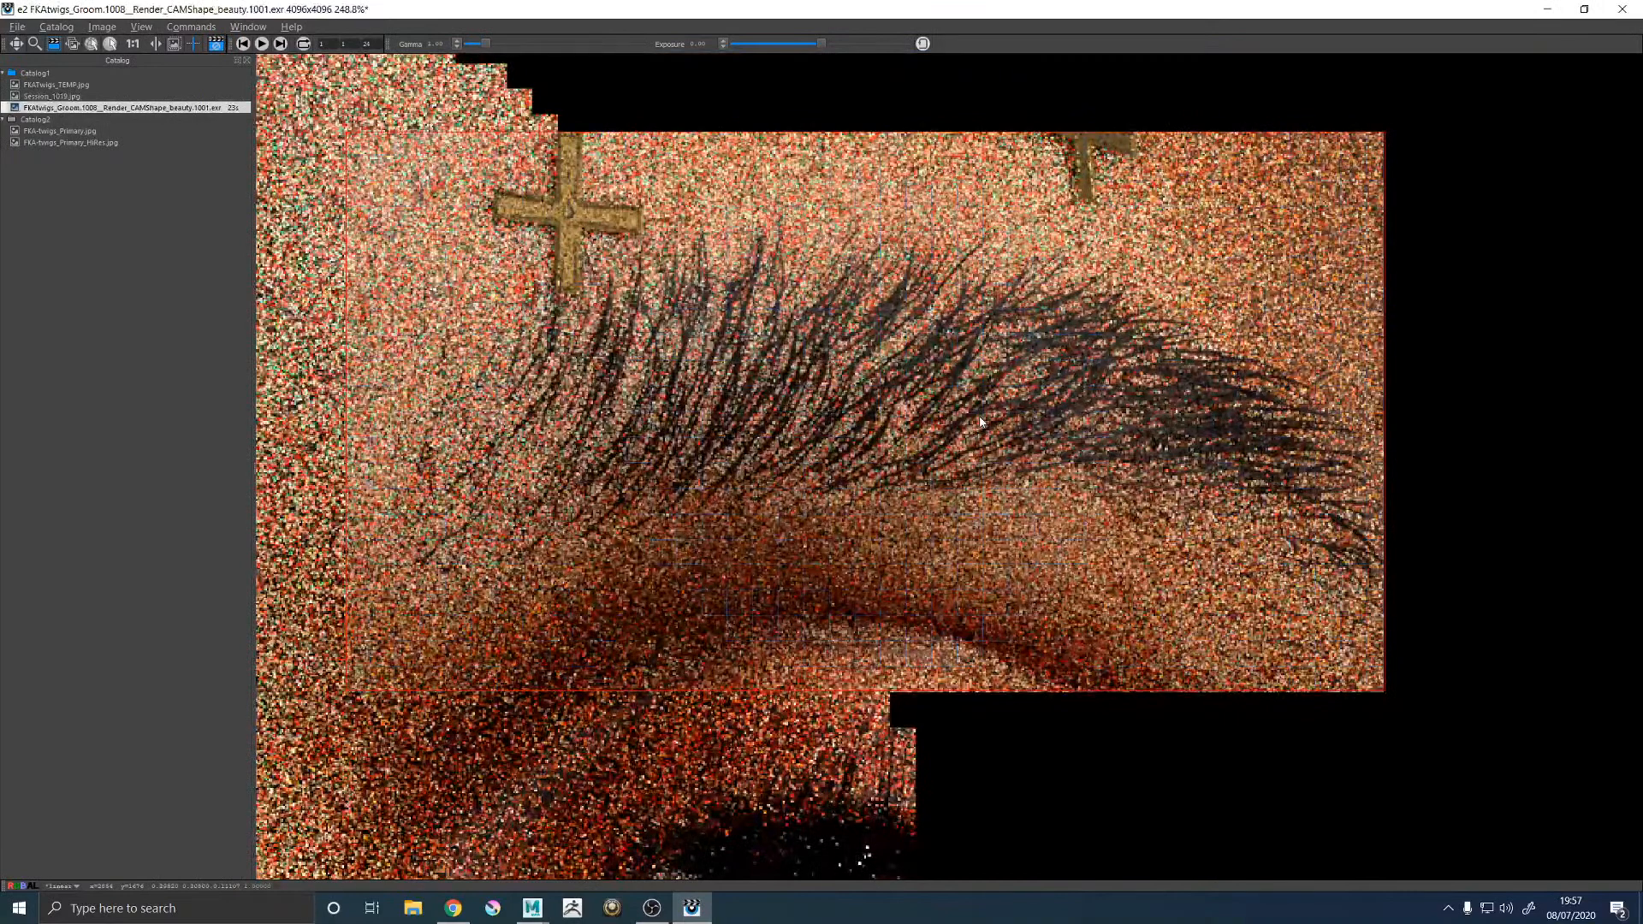
{"action": "key", "text": "Up"}
{"action": "key", "text": "Down"}
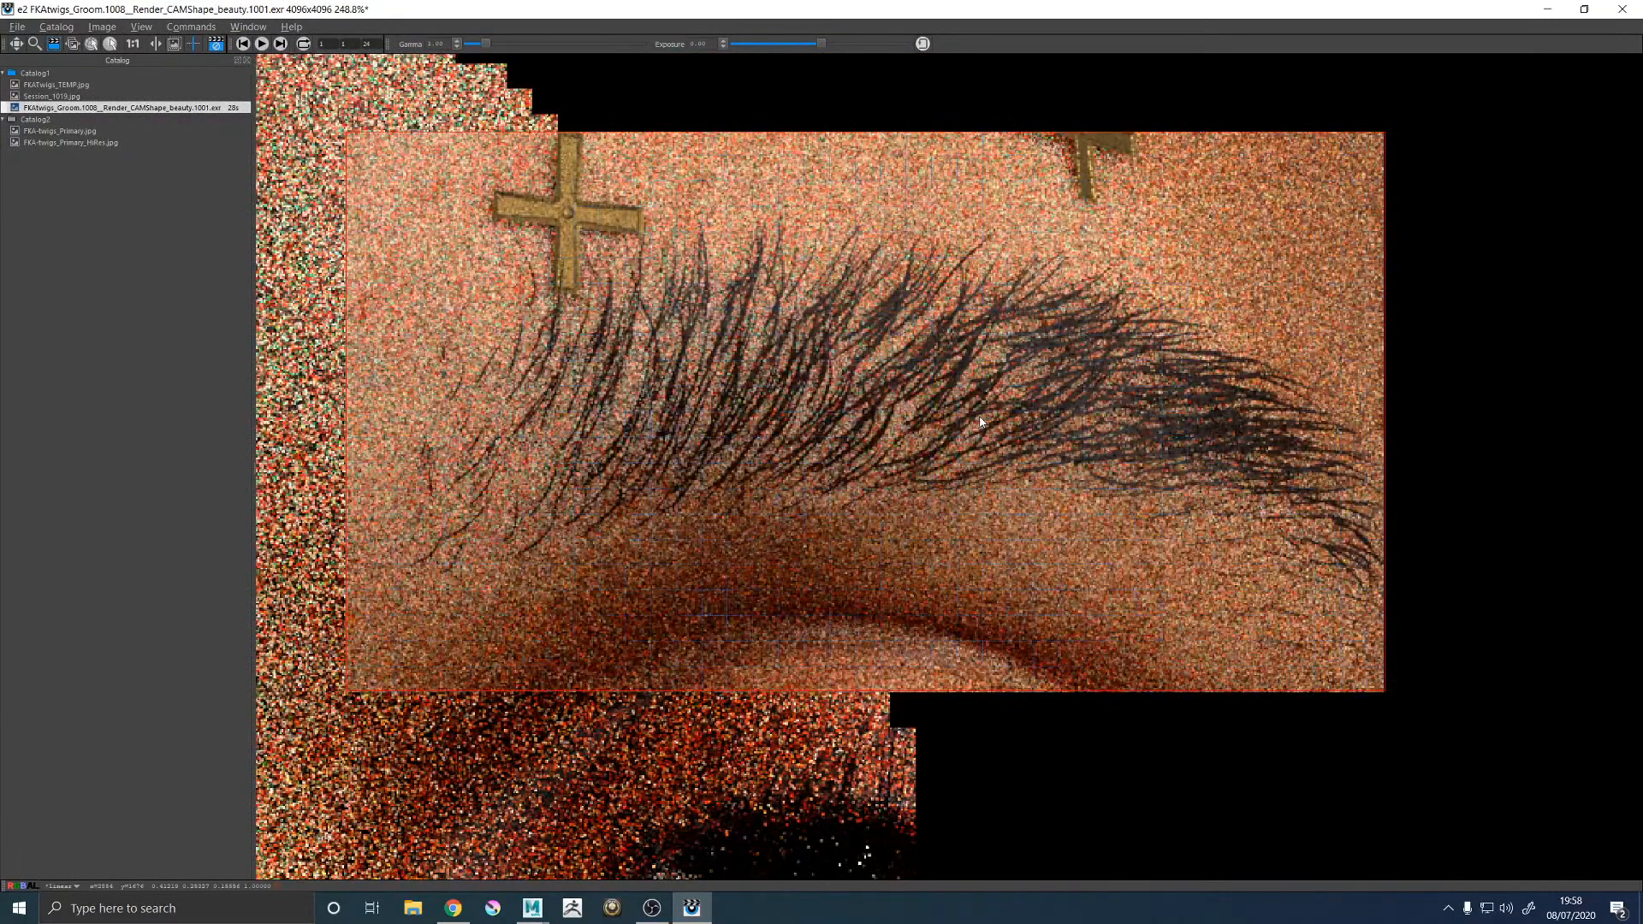
{"action": "key", "text": "Up"}
{"action": "key", "text": "Down"}
{"action": "key", "text": "Up"}
{"action": "key", "text": "Down"}
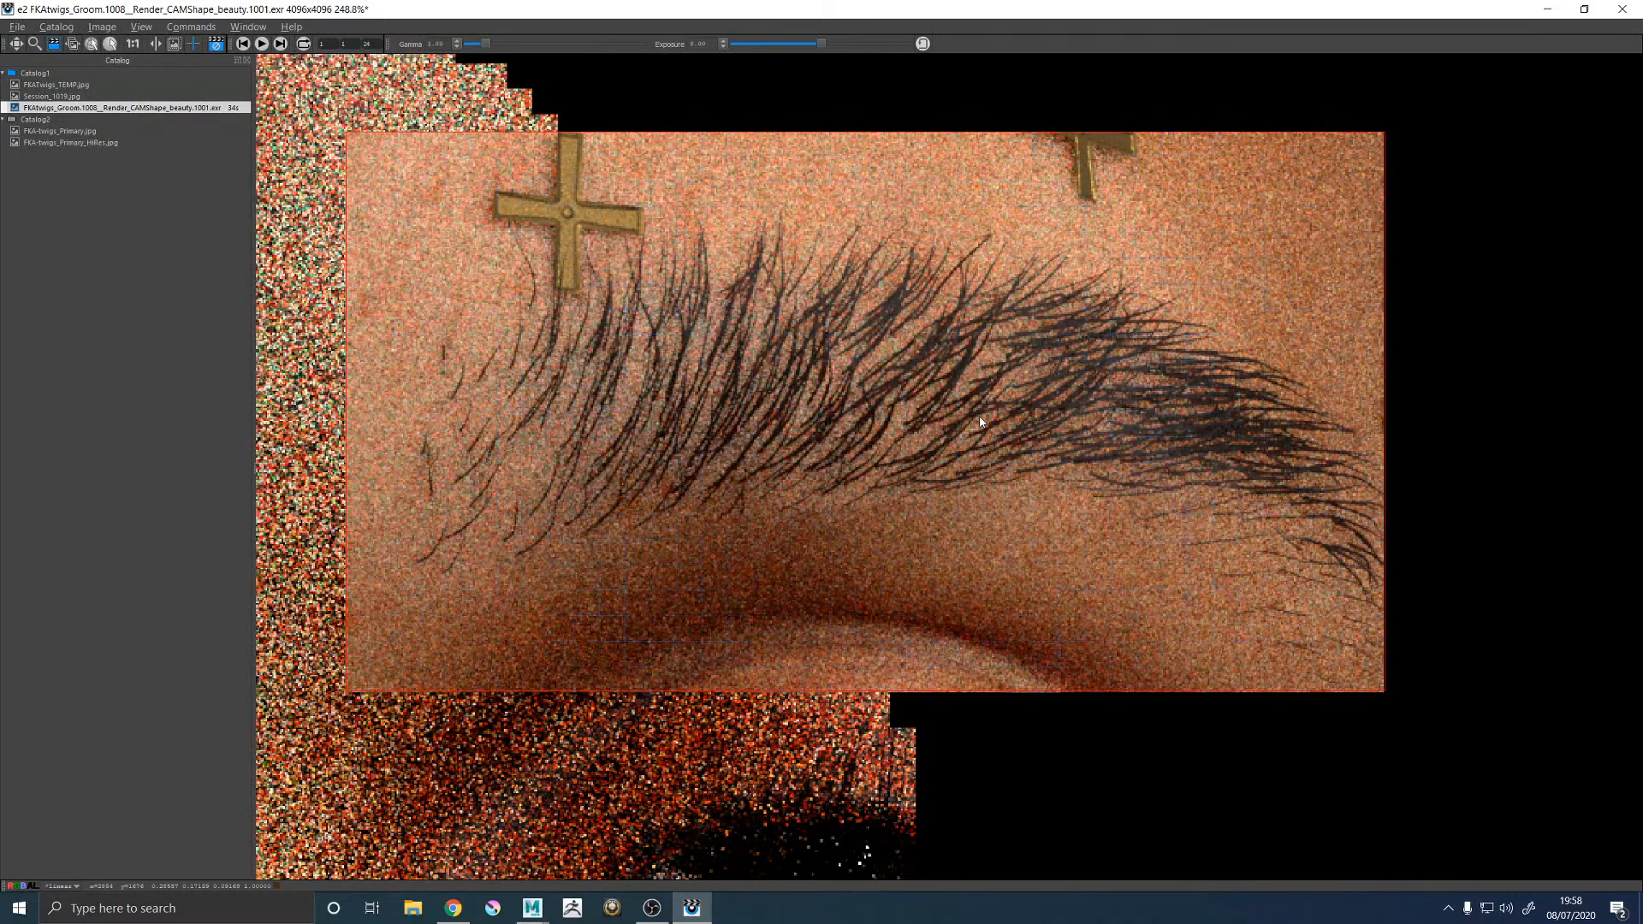
{"action": "scroll", "coordinate": [981, 421], "scroll_direction": "up", "scroll_amount": 5}
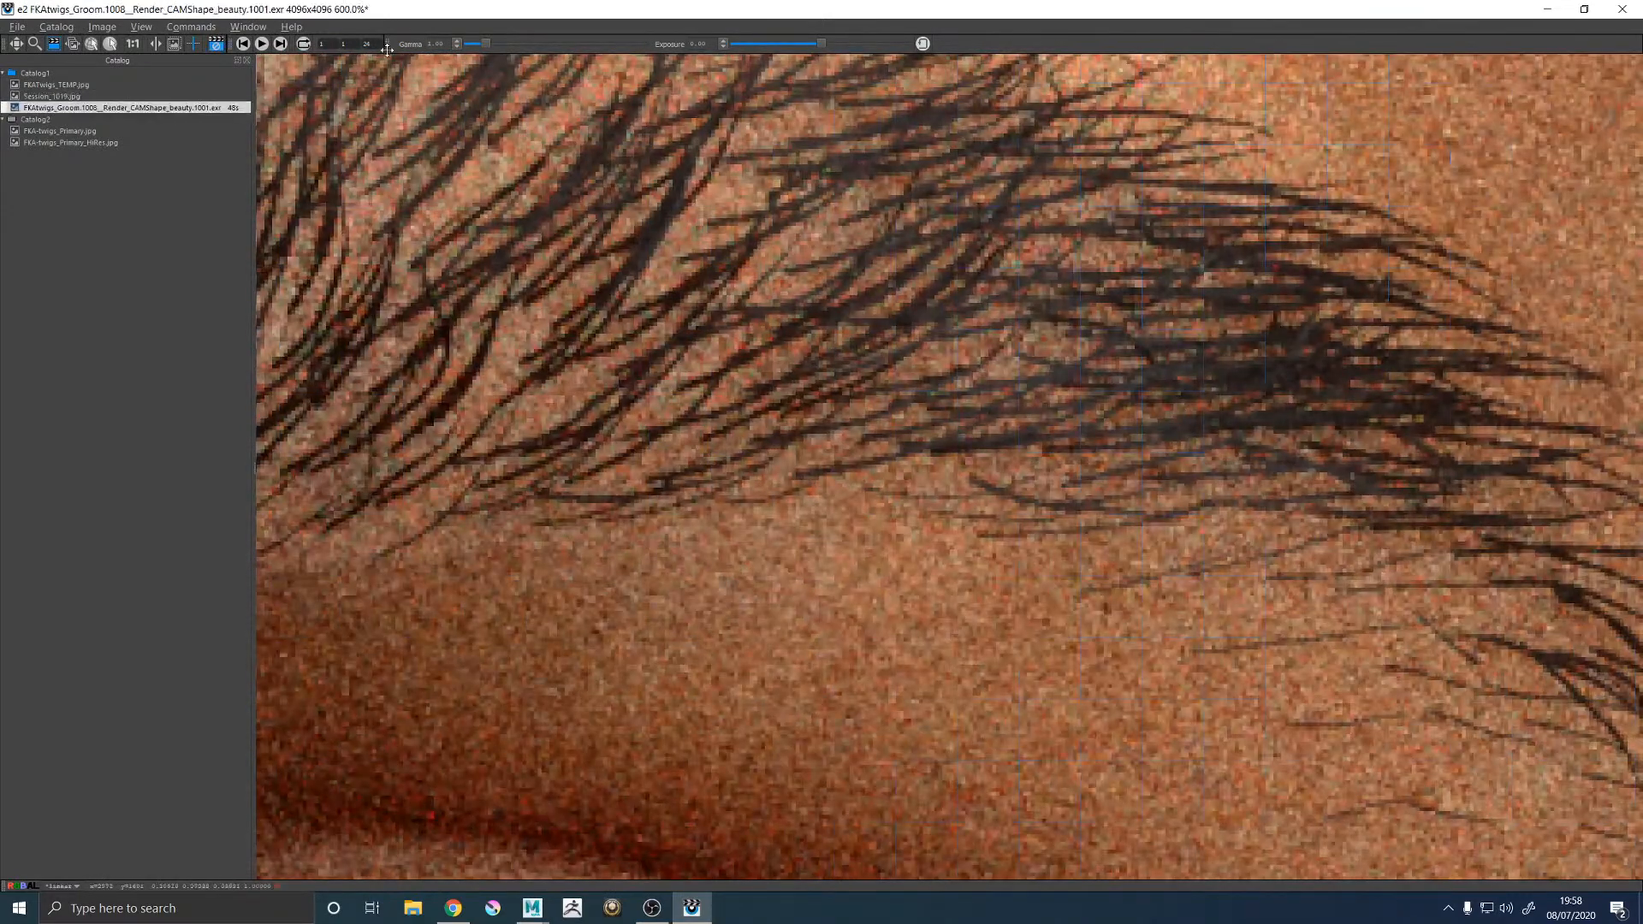
Switch back to Maya, load the furEyelashes_01_DESC description and show the eyebrow close up in the full-size perspective view.
{"action": "left_click", "coordinate": [1547, 10]}
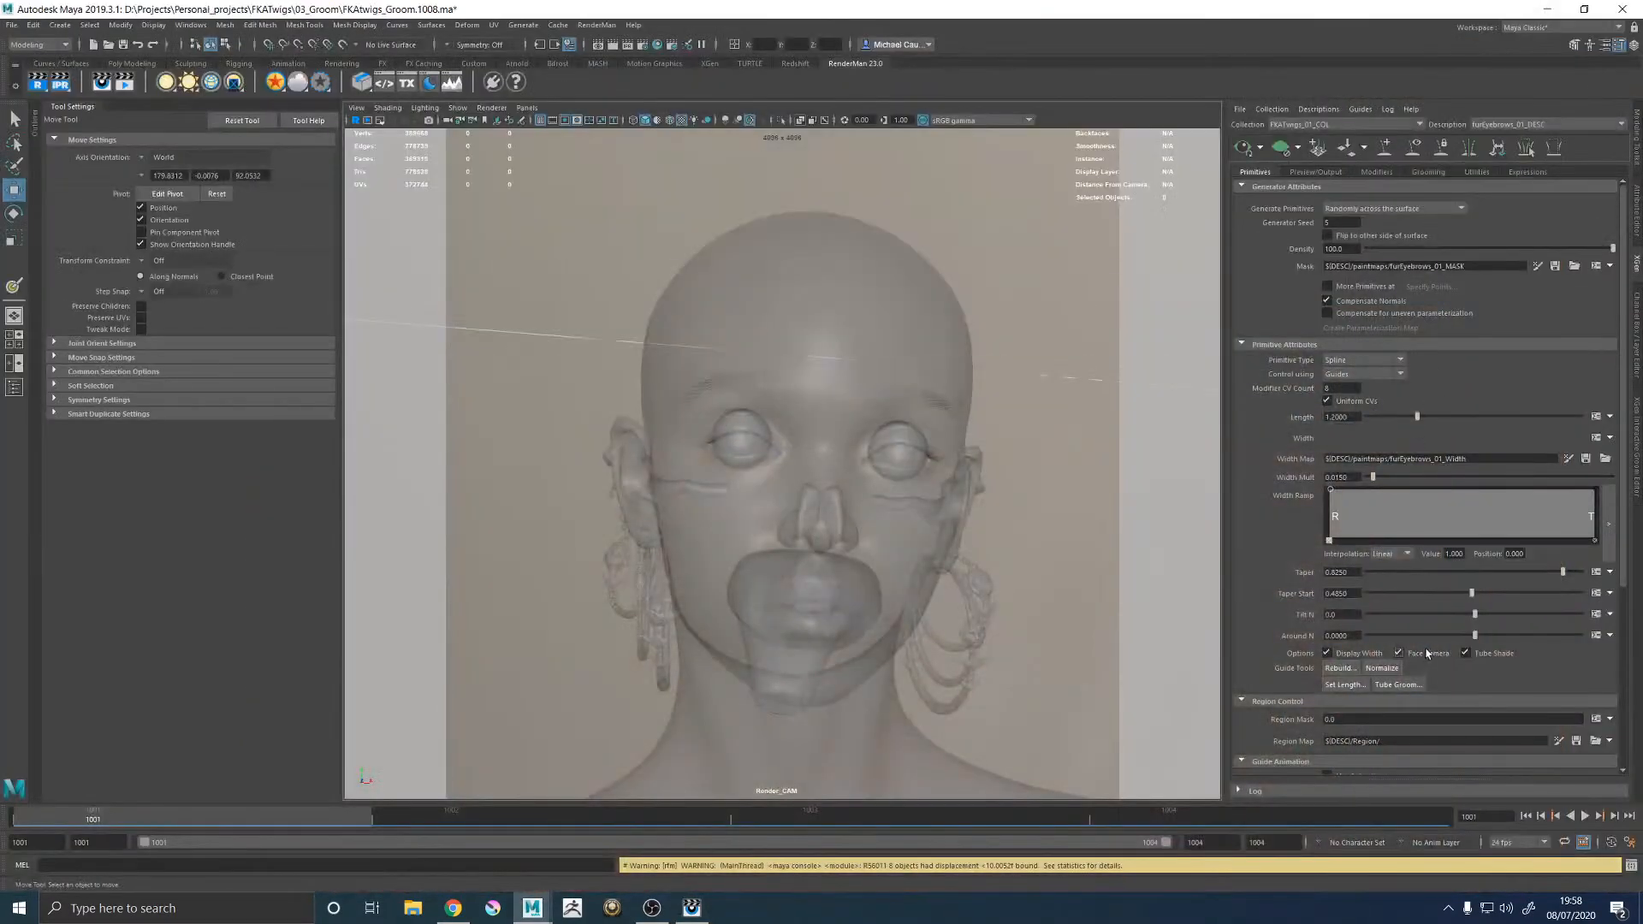
{"action": "left_click", "coordinate": [1490, 124]}
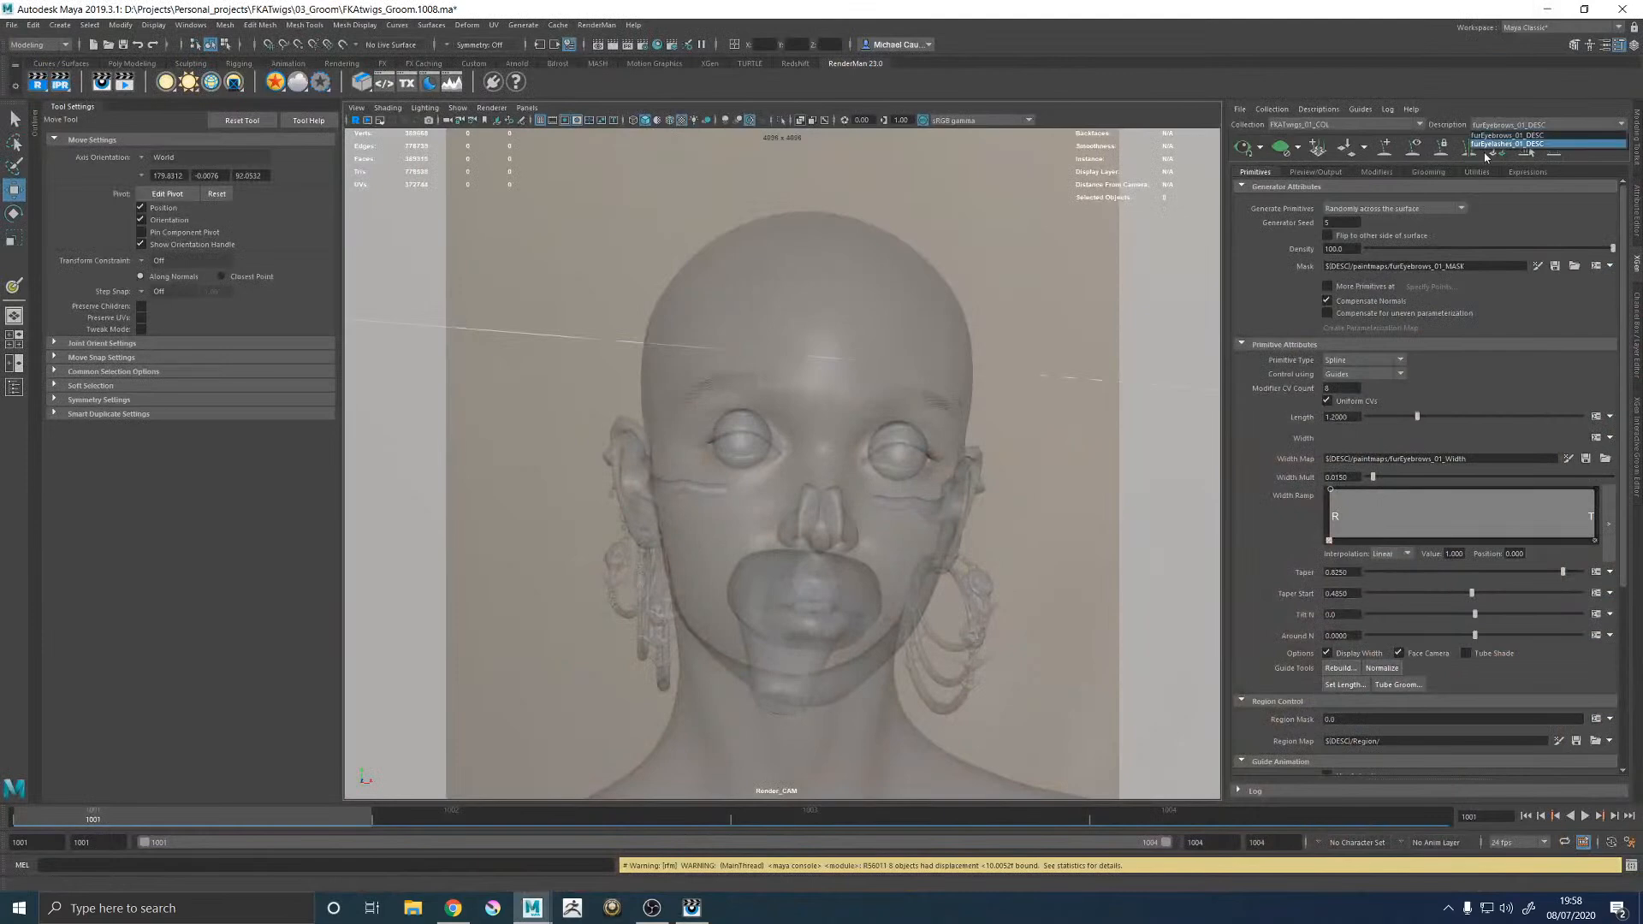
{"action": "left_click", "coordinate": [1505, 144]}
{"action": "left_click", "coordinate": [1492, 710]}
{"action": "key", "text": "space"}
{"action": "key", "text": "space"}
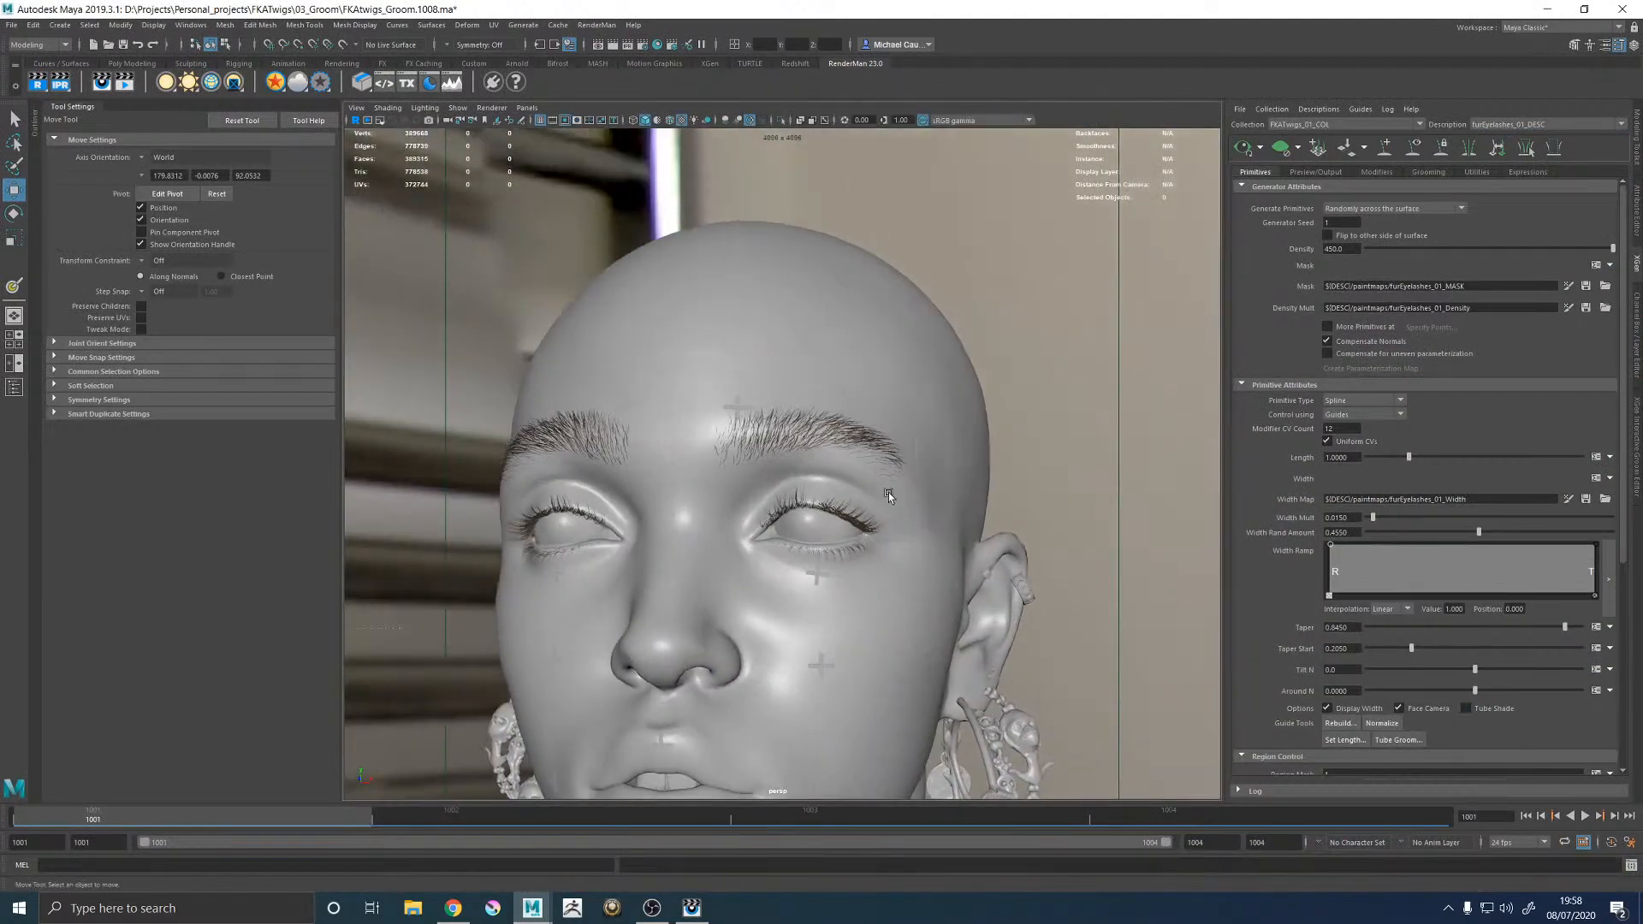
{"action": "scroll", "coordinate": [926, 497], "scroll_direction": "up", "scroll_amount": 6}
Load the furEyebrows_01_DESC description and set its width multiplier to 0.02.
{"action": "left_click", "coordinate": [1507, 125]}
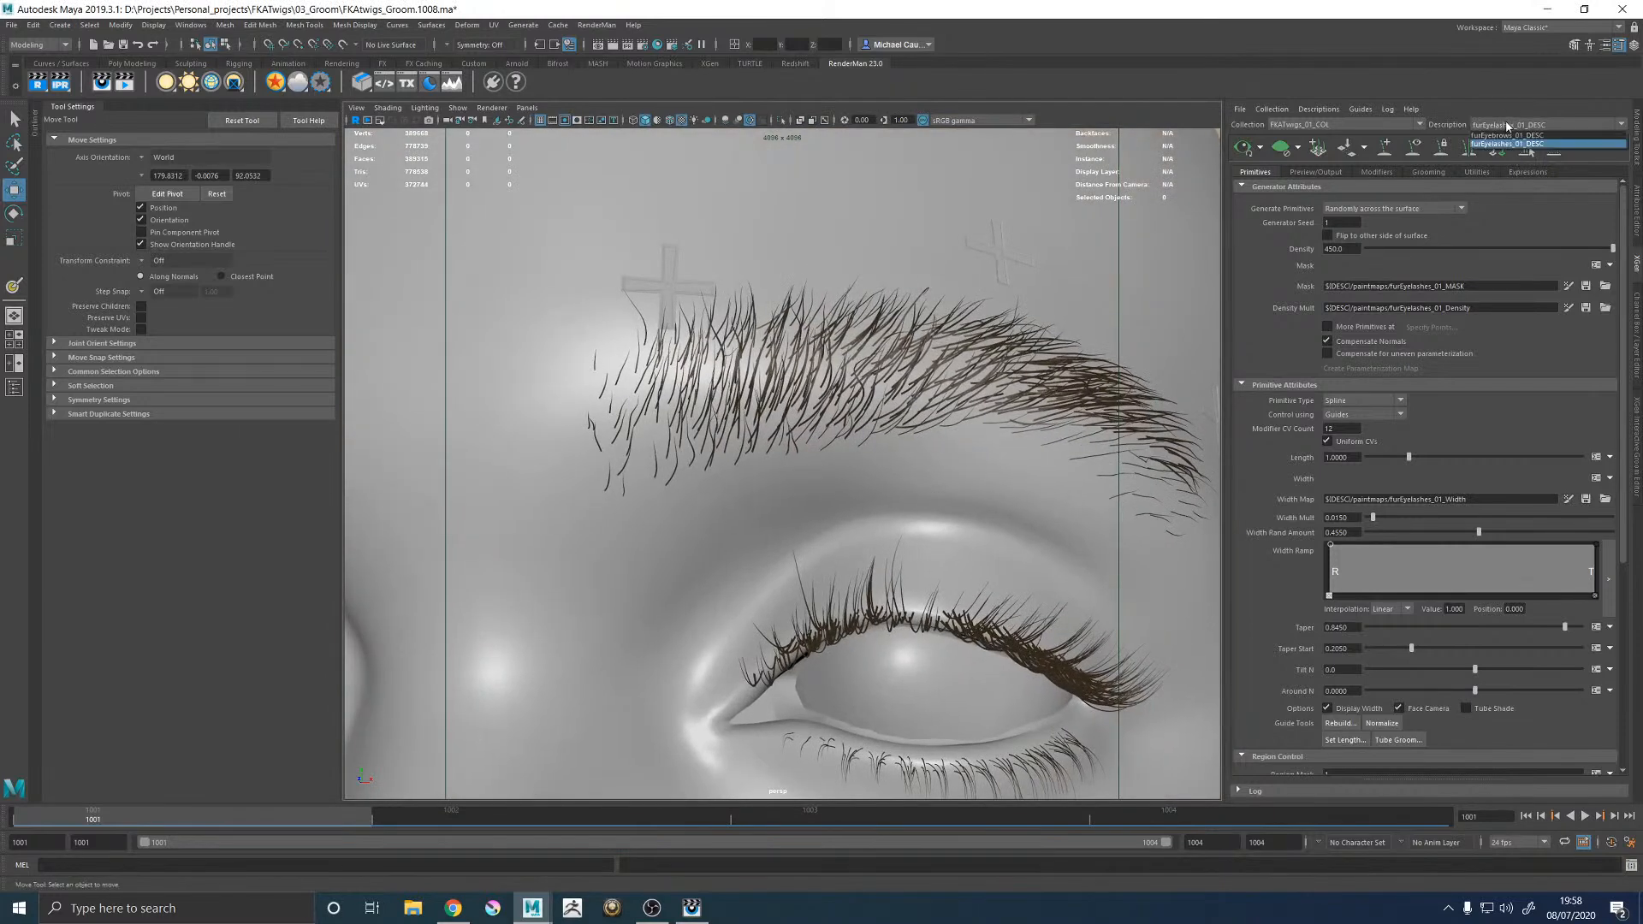
{"action": "left_click", "coordinate": [1505, 136]}
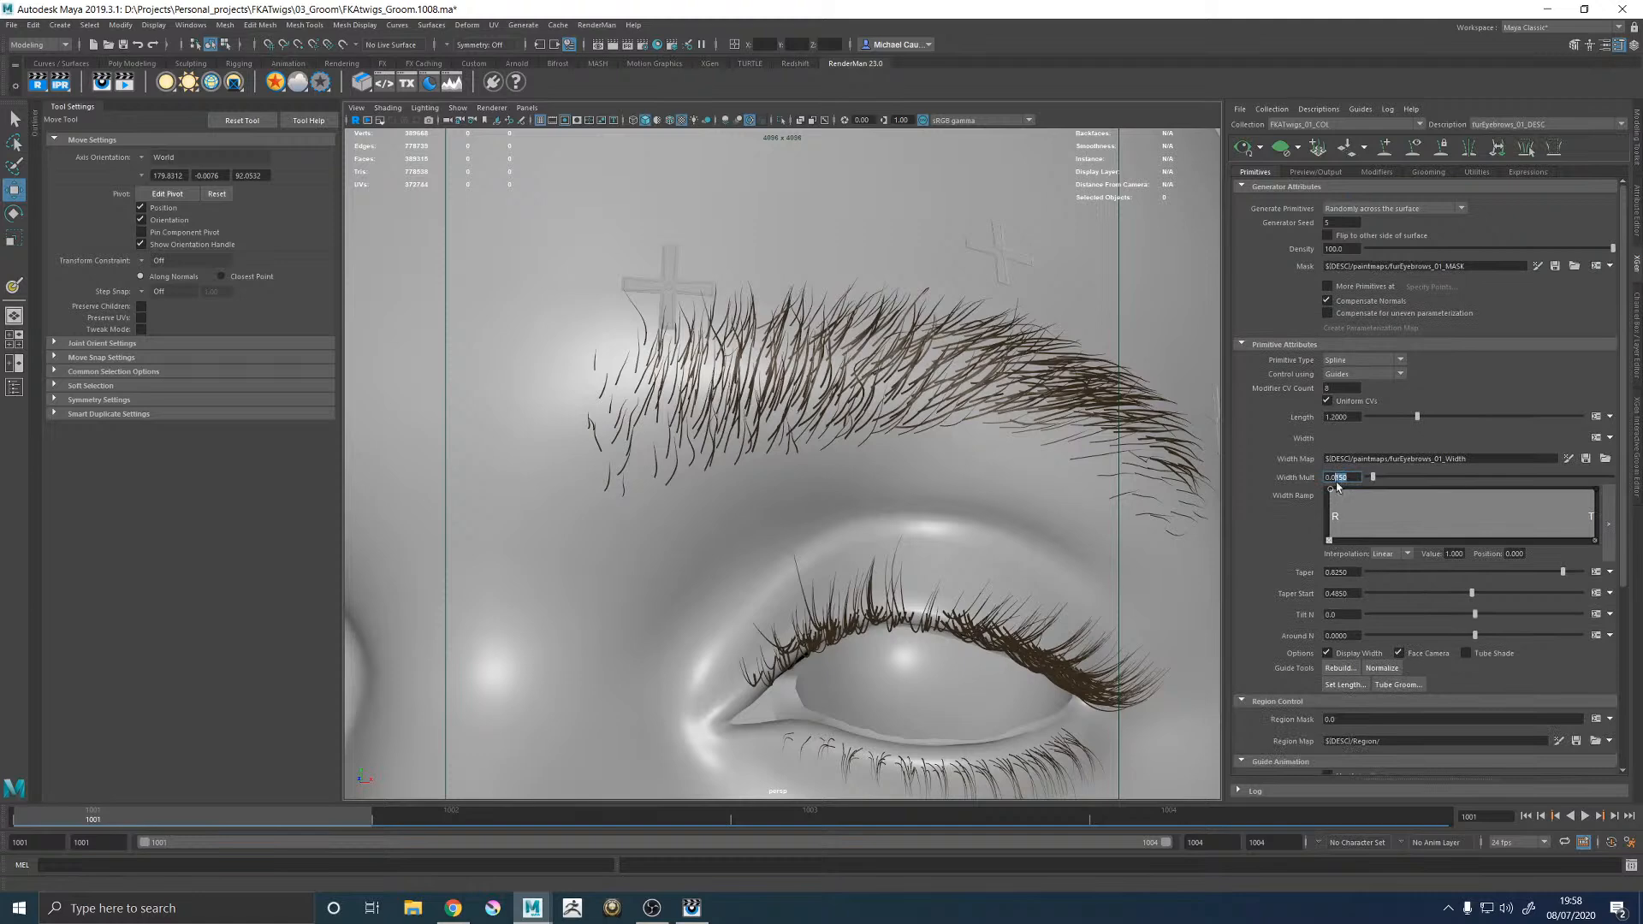
{"action": "type", "text": "0.02"}
{"action": "key", "text": "Return"}
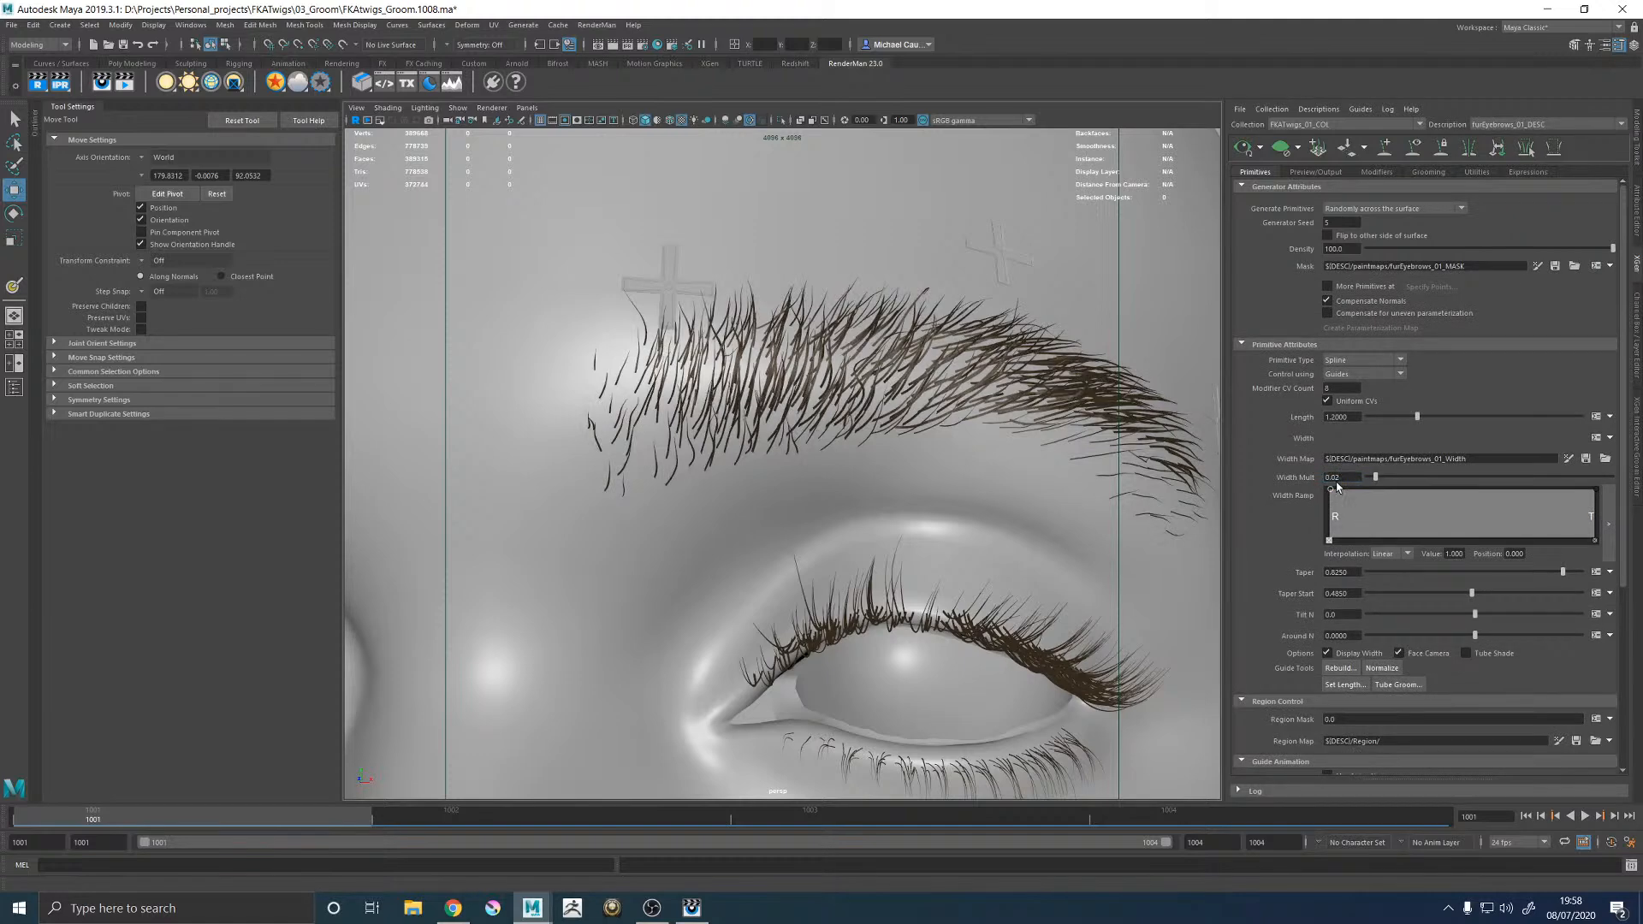
Set the eyebrow description's density to 125.
{"action": "left_click_drag", "start_coordinate": [770, 376], "coordinate": [829, 365], "text": "alt"}
{"action": "right_click_drag", "start_coordinate": [829, 366], "coordinate": [685, 393], "text": "alt"}
{"action": "left_click_drag", "start_coordinate": [685, 392], "coordinate": [800, 371], "text": "alt"}
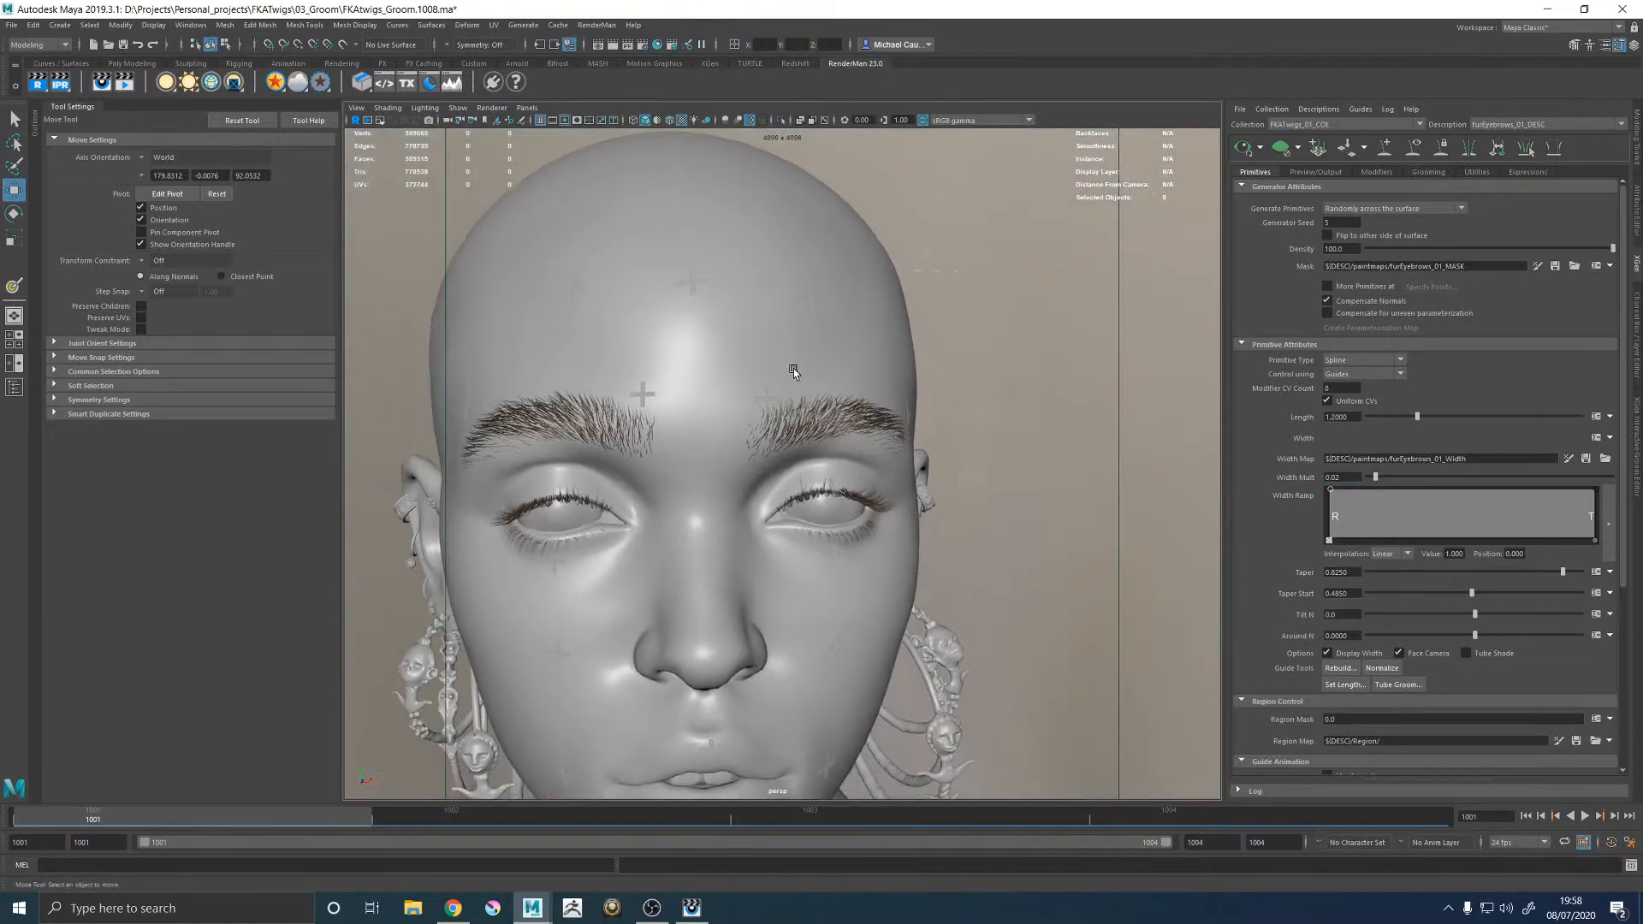
{"action": "right_click_drag", "start_coordinate": [799, 371], "coordinate": [1009, 434], "text": "alt"}
{"action": "left_click_drag", "start_coordinate": [1009, 433], "coordinate": [980, 413], "text": "alt"}
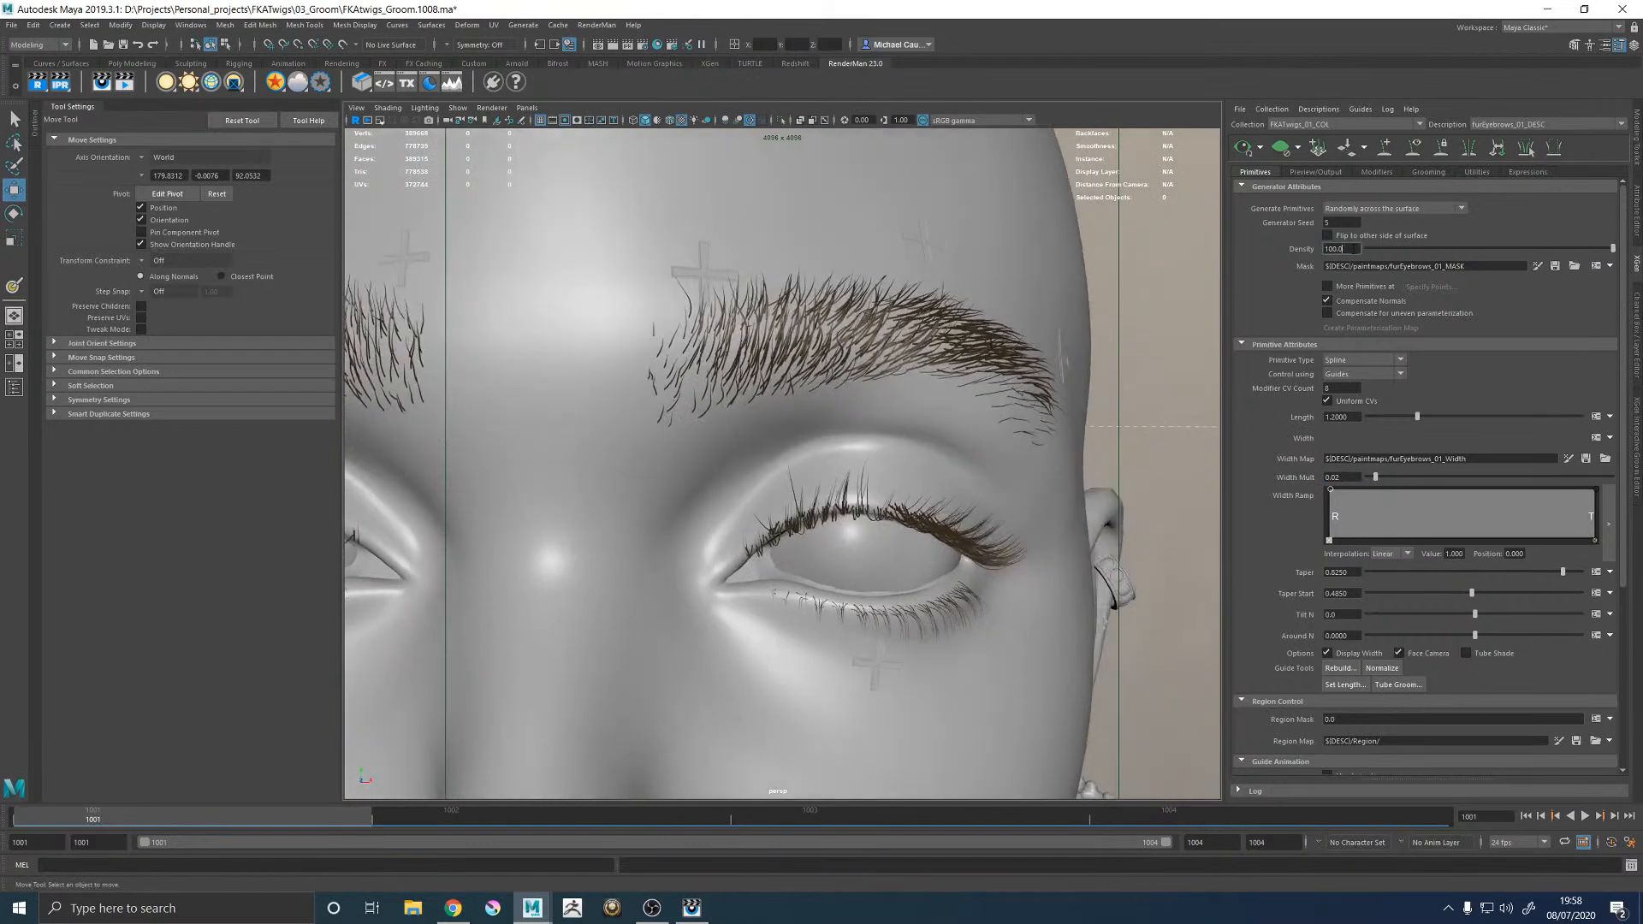
{"action": "key", "text": "Return"}
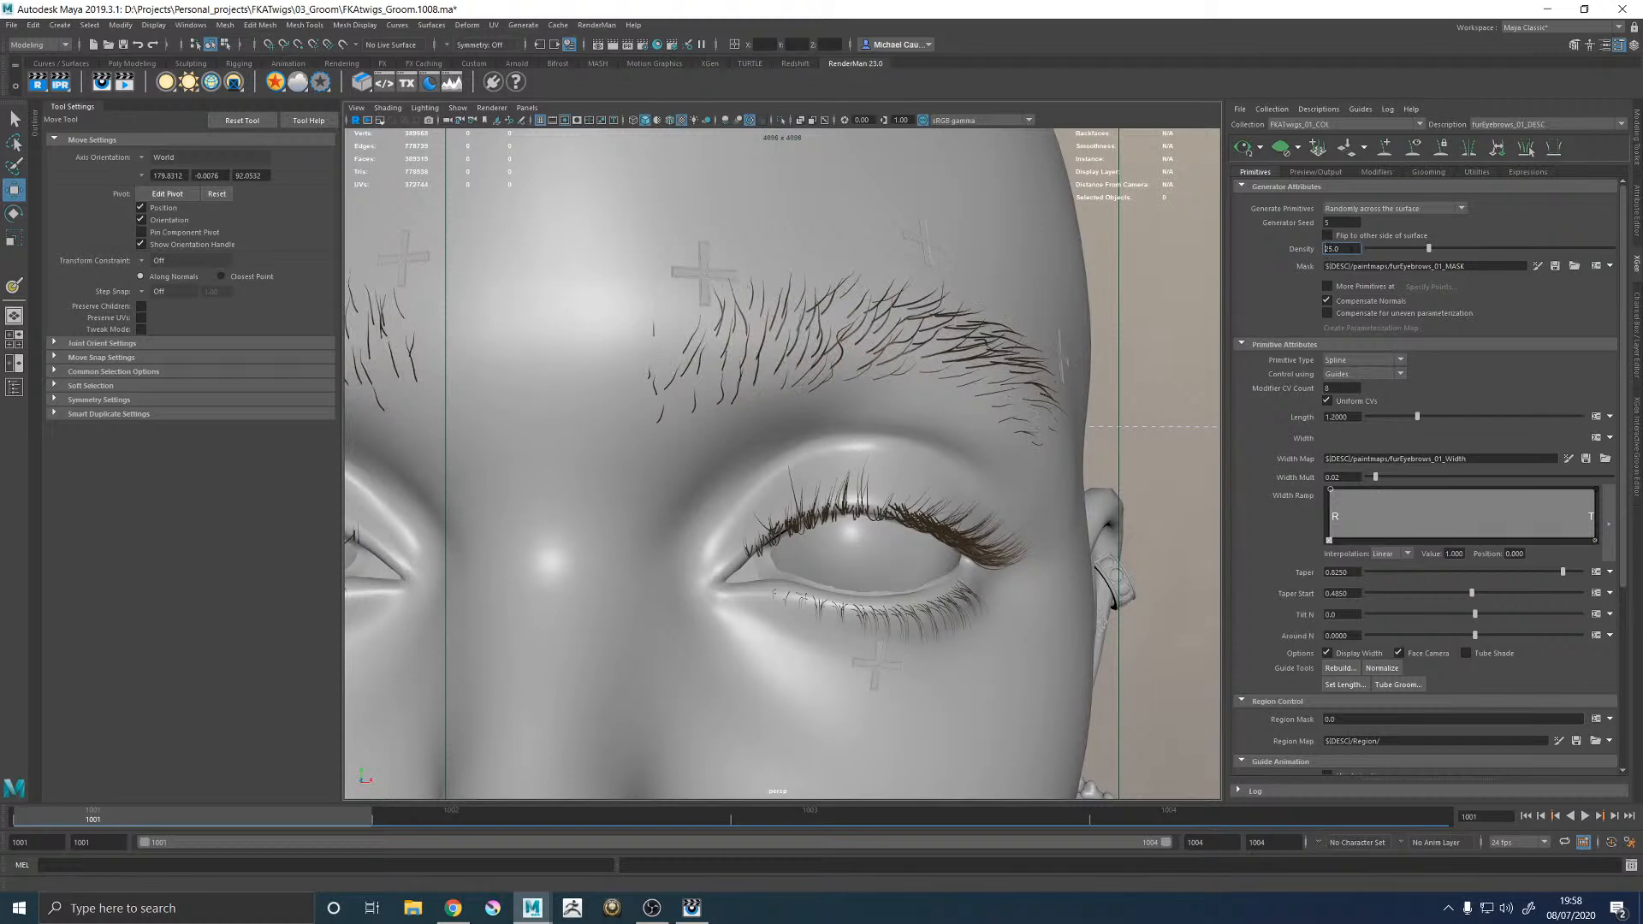
{"action": "key", "text": "Return"}
Examine the eyebrow hair density from the front and close up, checking the Render_CAM view as well.
{"action": "right_click_drag", "start_coordinate": [1013, 319], "coordinate": [705, 326], "text": "alt"}
{"action": "left_click_drag", "start_coordinate": [705, 326], "coordinate": [719, 326], "text": "alt"}
{"action": "right_click_drag", "start_coordinate": [718, 324], "coordinate": [883, 473], "text": "alt"}
{"action": "key", "text": "space"}
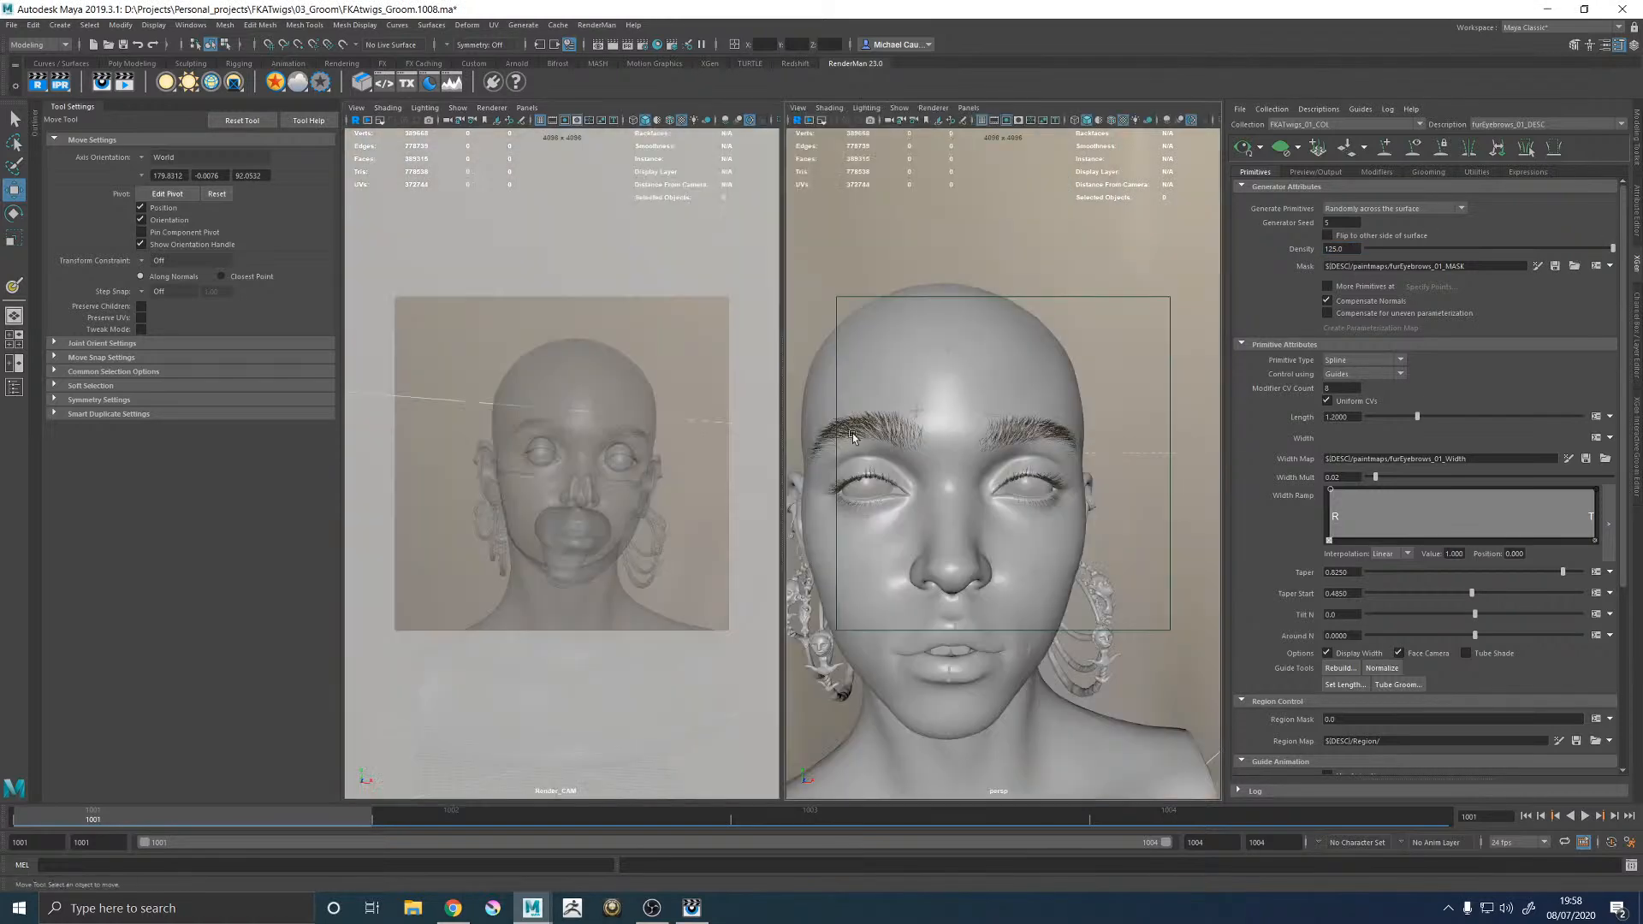
{"action": "key", "text": "space"}
{"action": "key", "text": "space"}
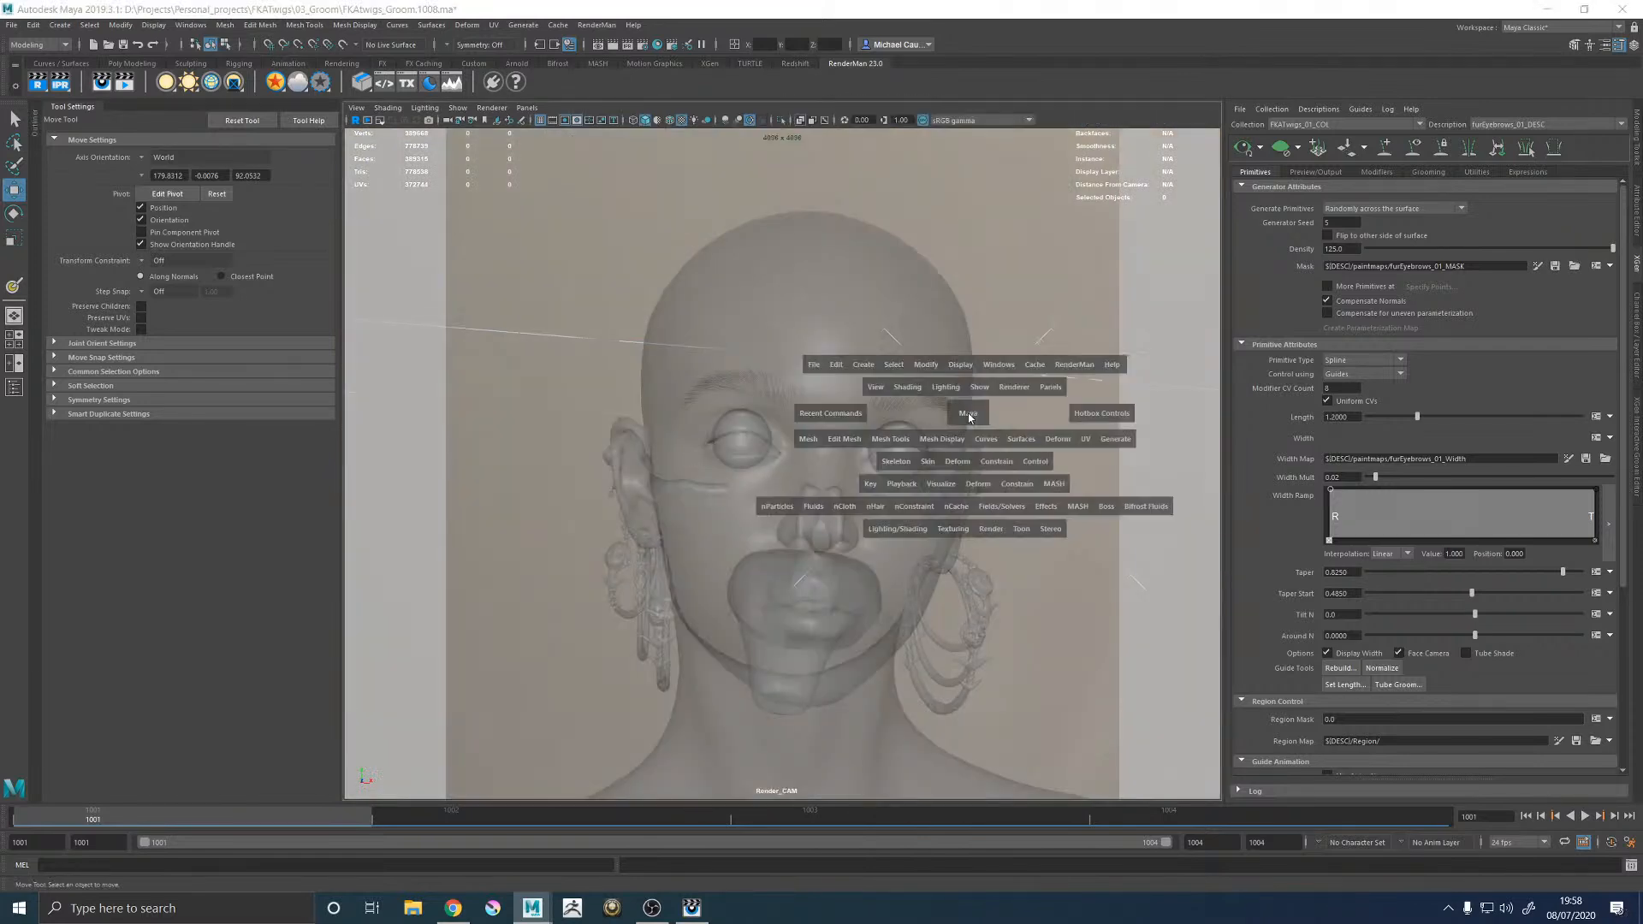
{"action": "key", "text": "space"}
{"action": "scroll", "coordinate": [947, 427], "scroll_direction": "up", "scroll_amount": 4}
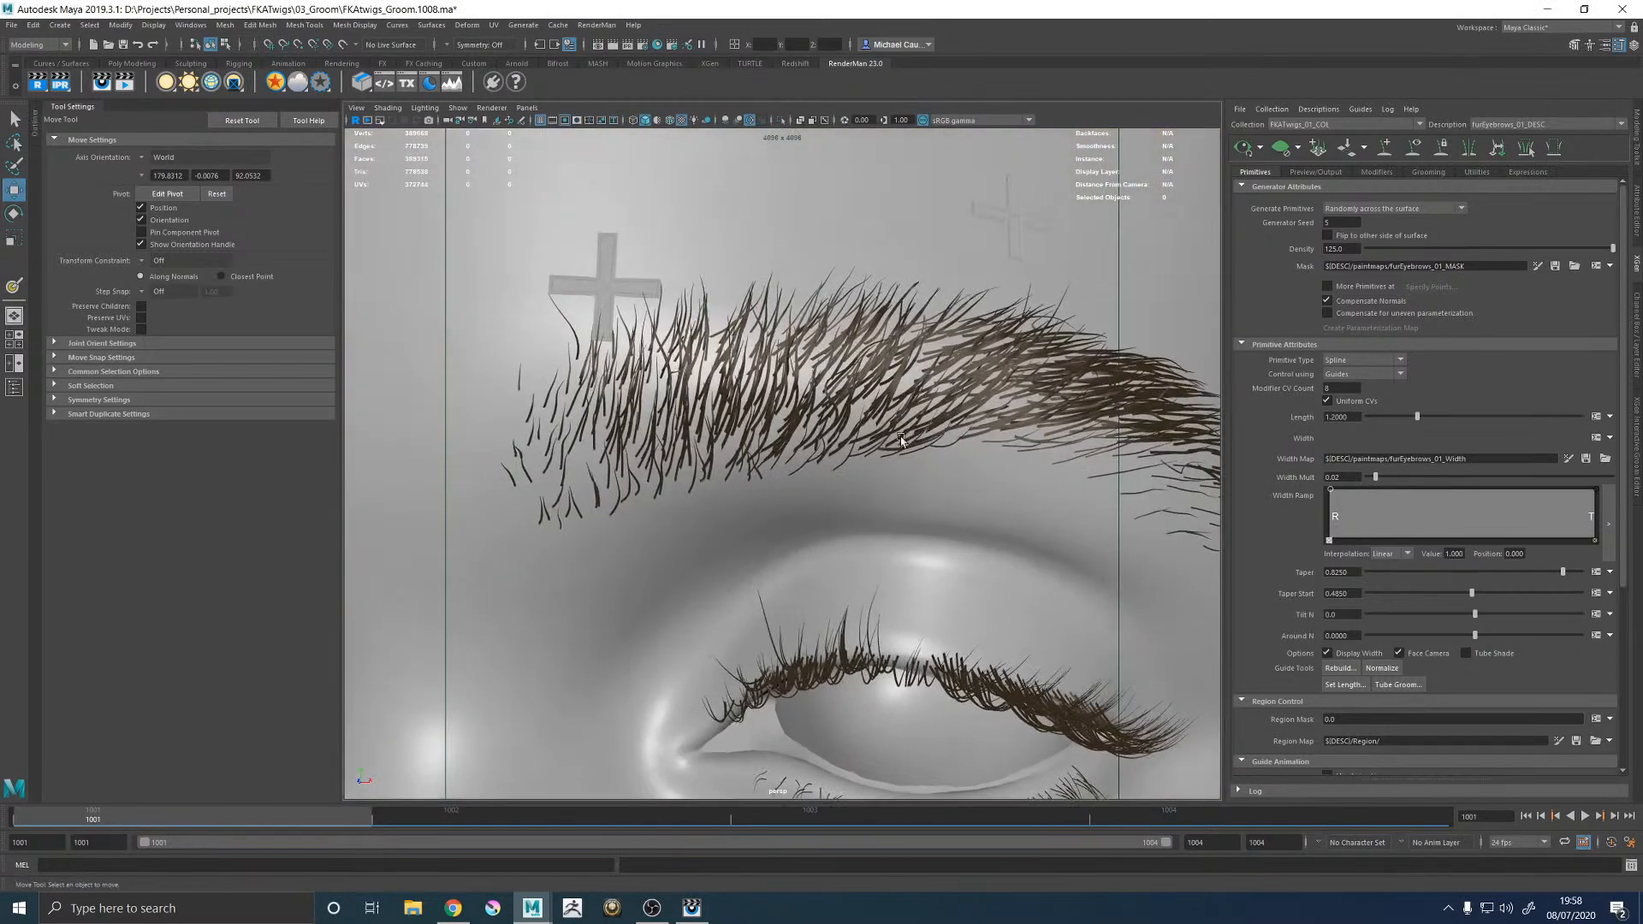
Try a percentage of 100 on the eyebrows' Clumping1 modifier and return it to 71.
{"action": "left_click", "coordinate": [1369, 172]}
{"action": "left_click", "coordinate": [1281, 259]}
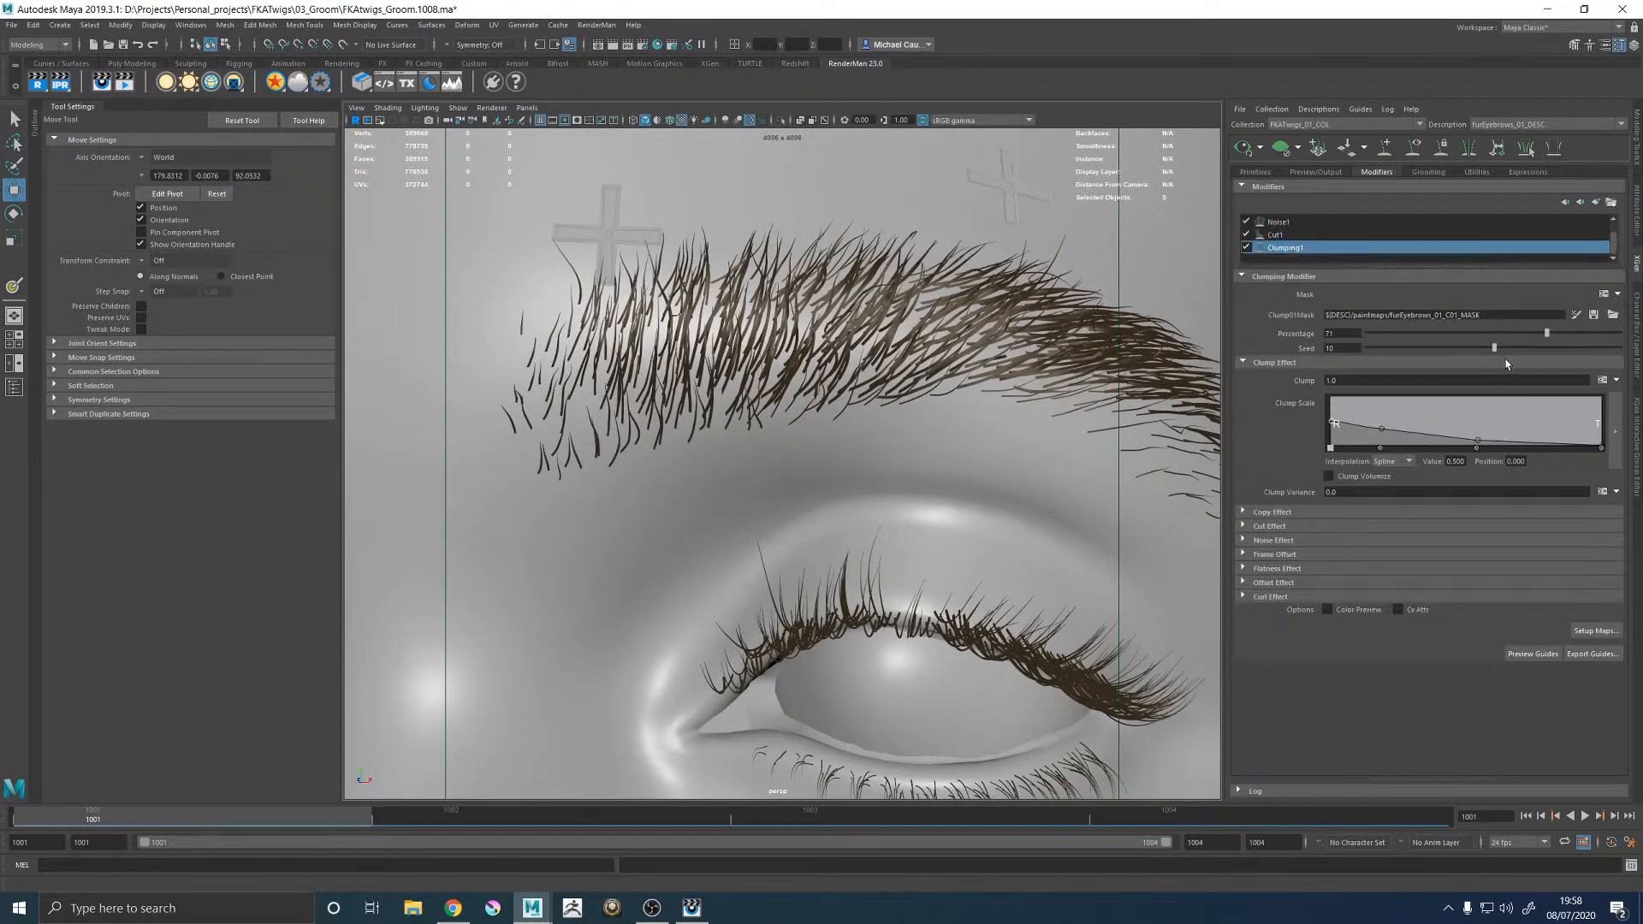
{"action": "left_click", "coordinate": [1582, 334]}
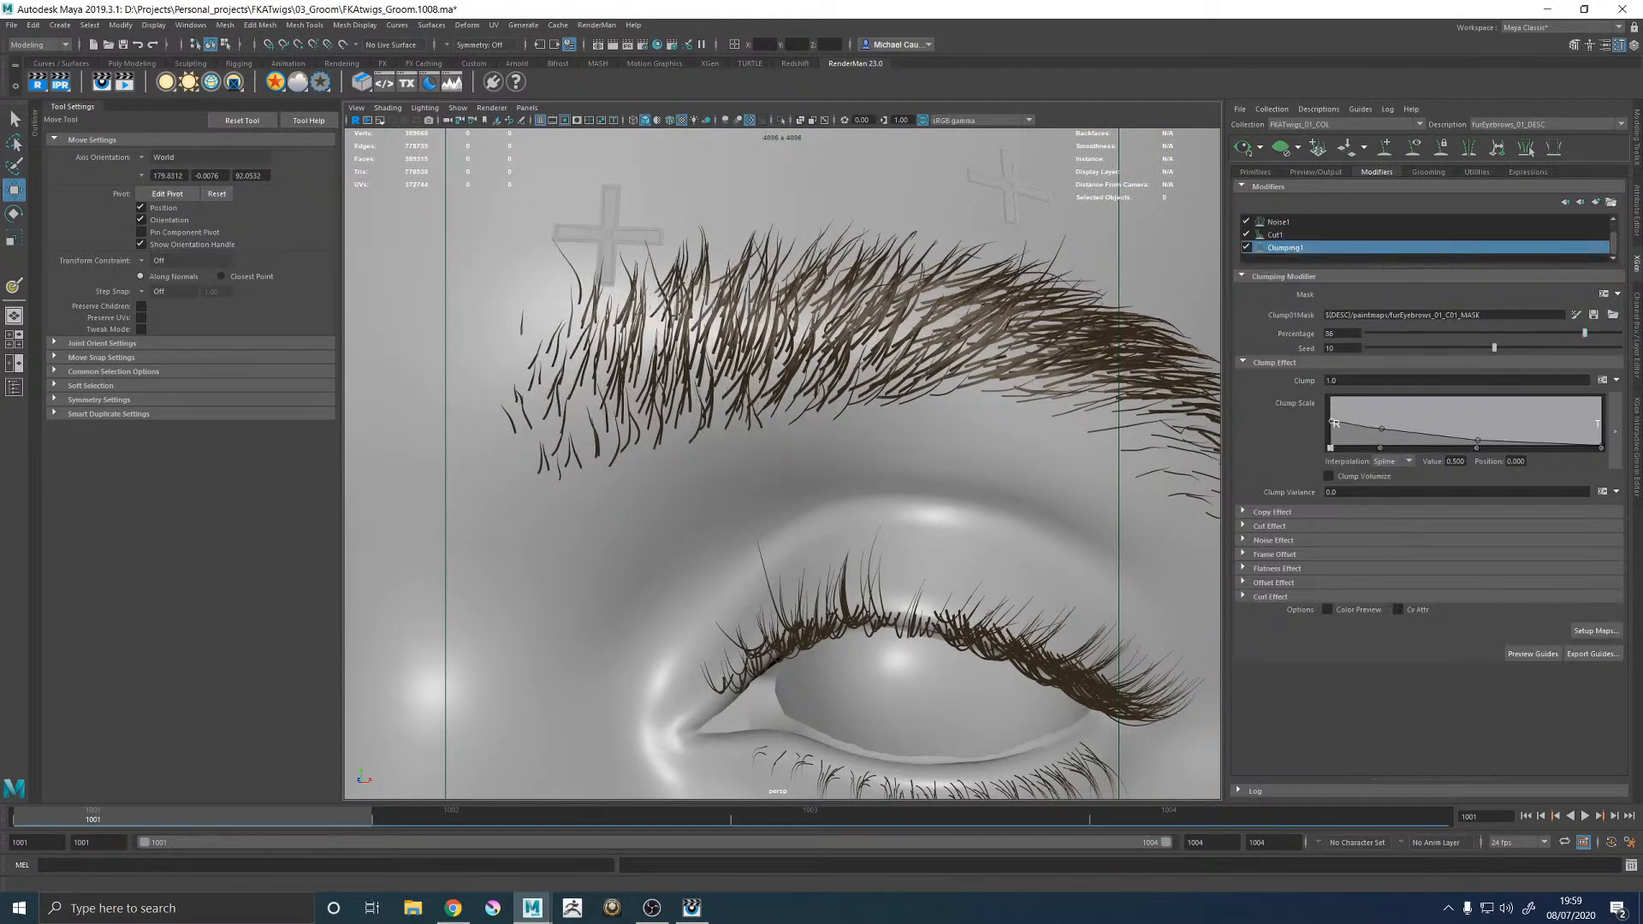
{"action": "left_click_drag", "start_coordinate": [1583, 333], "coordinate": [1618, 333]}
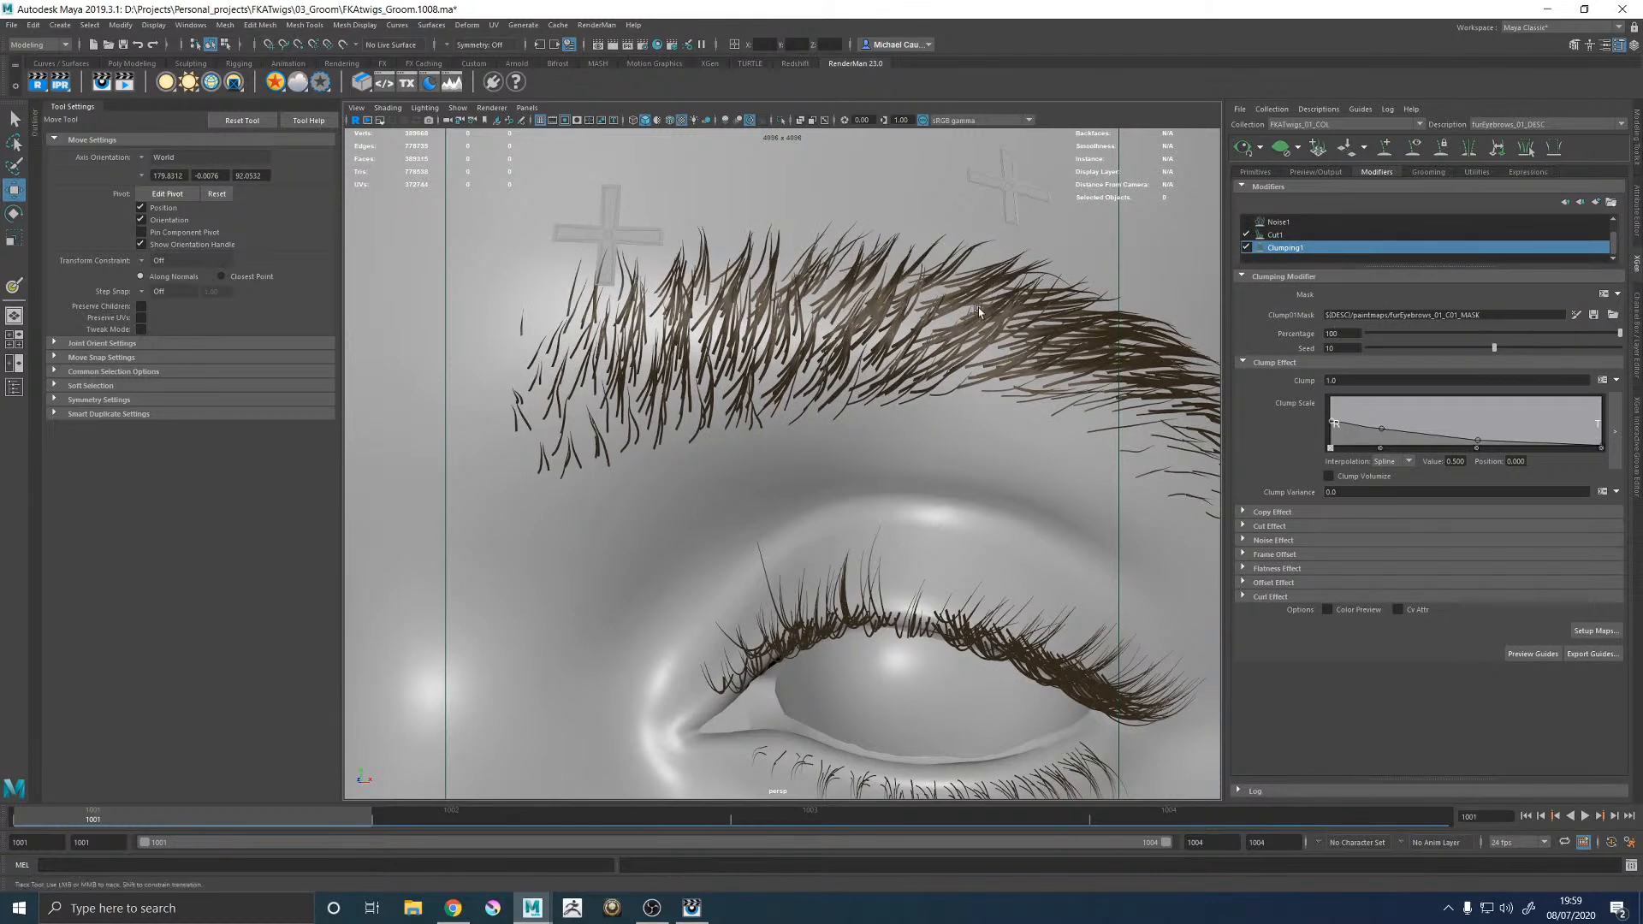
{"action": "scroll", "coordinate": [981, 304], "scroll_direction": "down", "scroll_amount": 5}
{"action": "scroll", "coordinate": [946, 368], "scroll_direction": "up", "scroll_amount": 5}
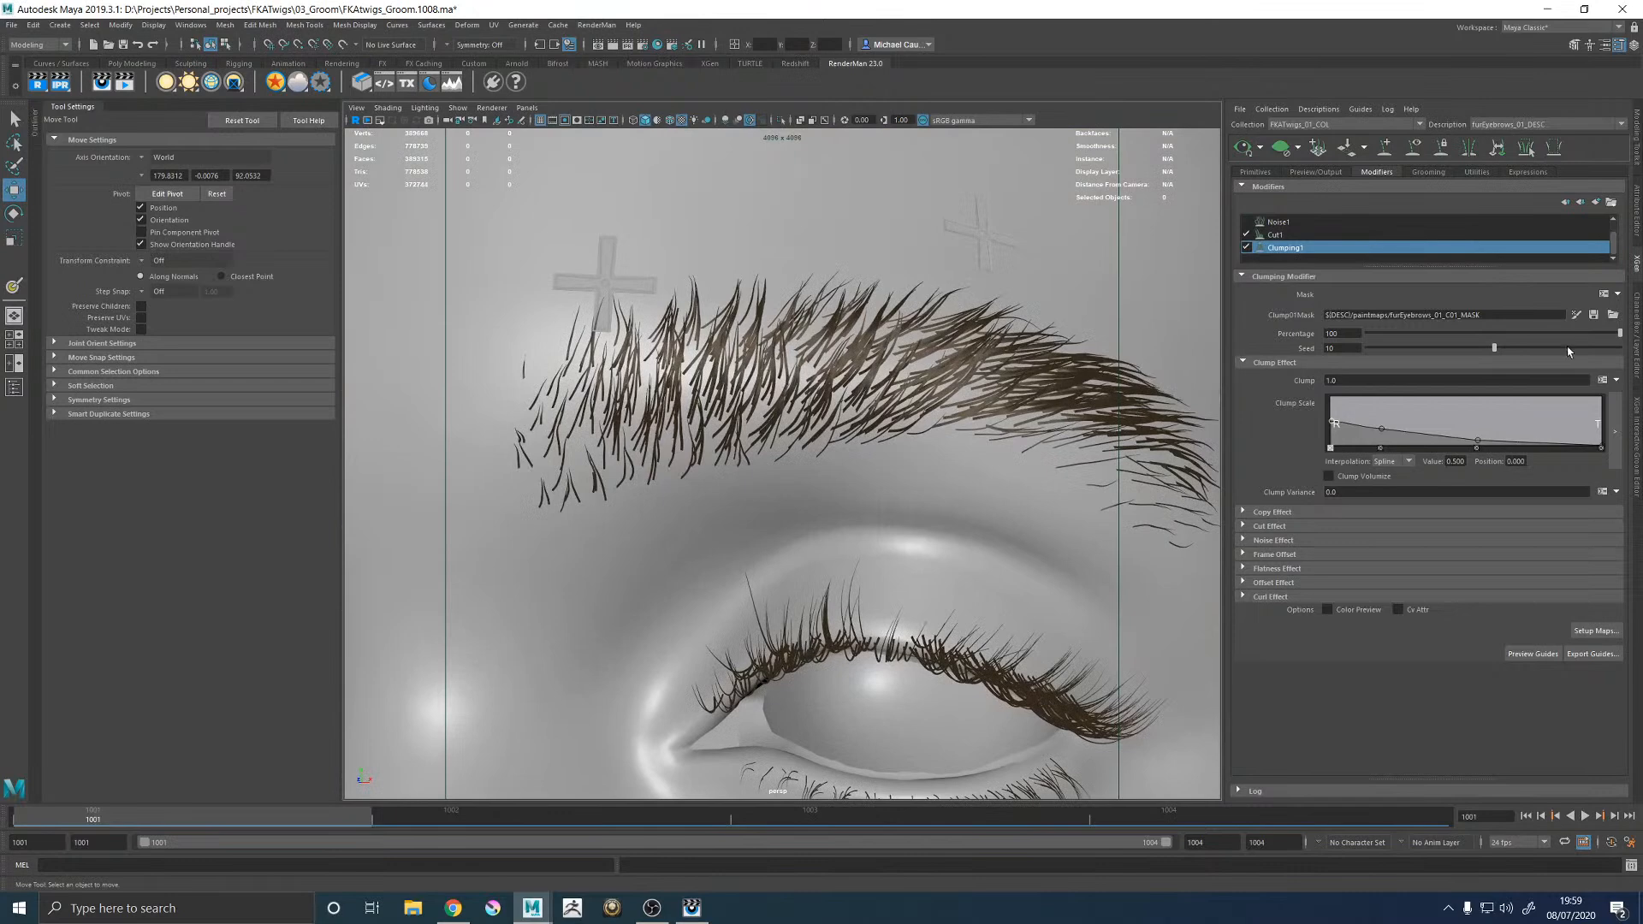
{"action": "left_click", "coordinate": [1379, 430]}
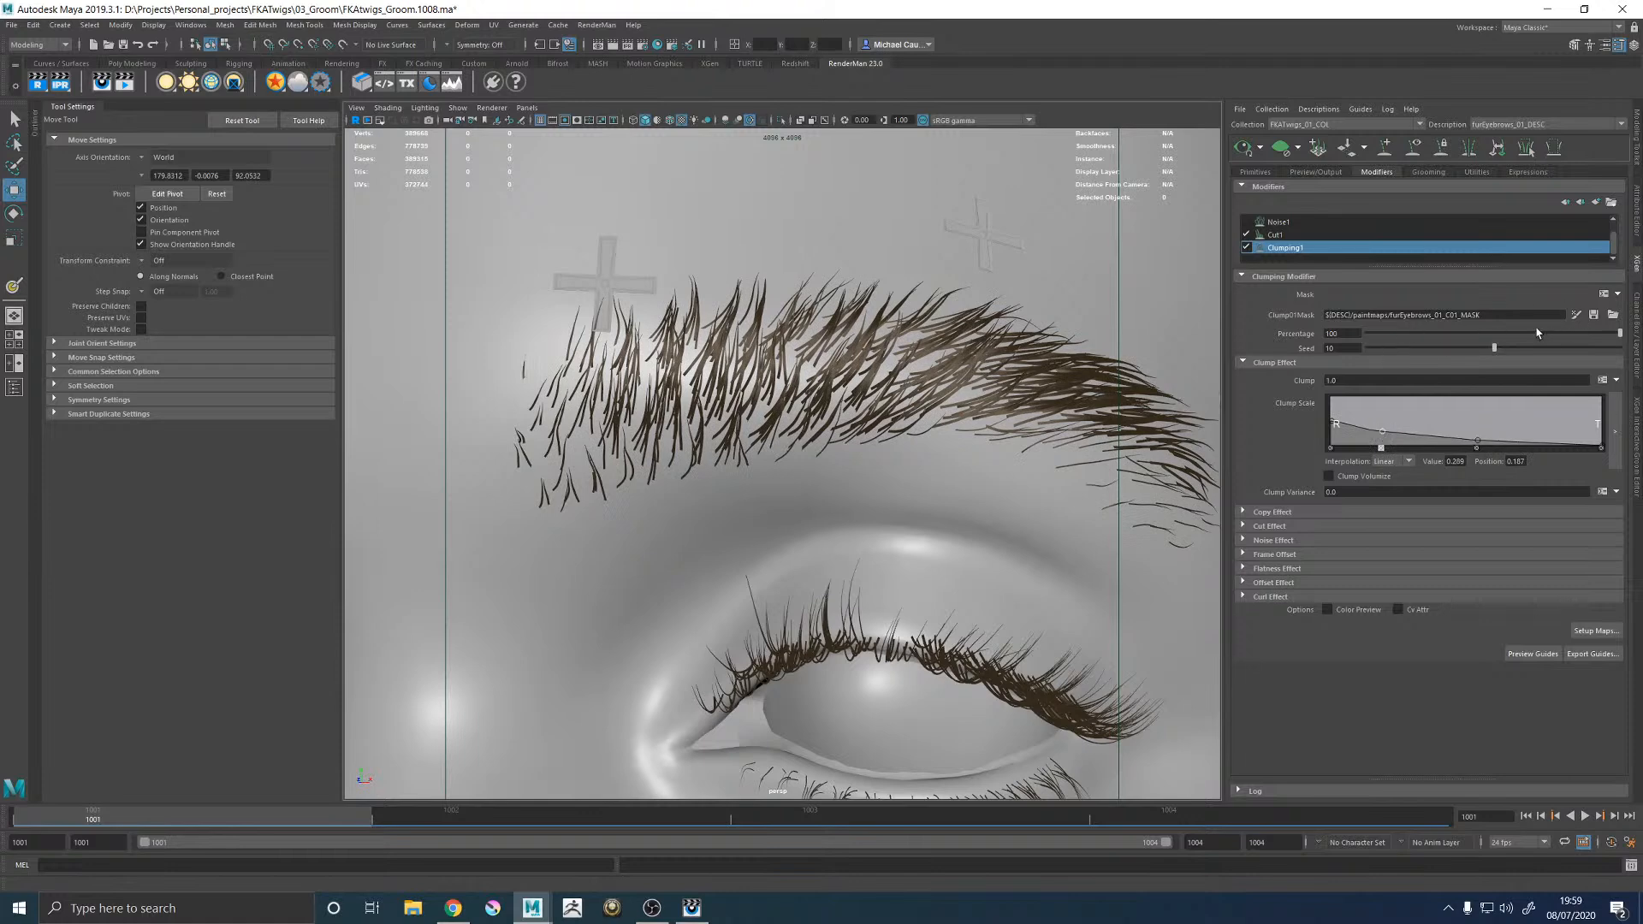
{"action": "left_click_drag", "start_coordinate": [1544, 334], "coordinate": [1546, 337]}
Check the clumping on both eyebrows and set the eyebrow primitives' length to 1.3.
{"action": "scroll", "coordinate": [818, 321], "scroll_direction": "down", "scroll_amount": 10}
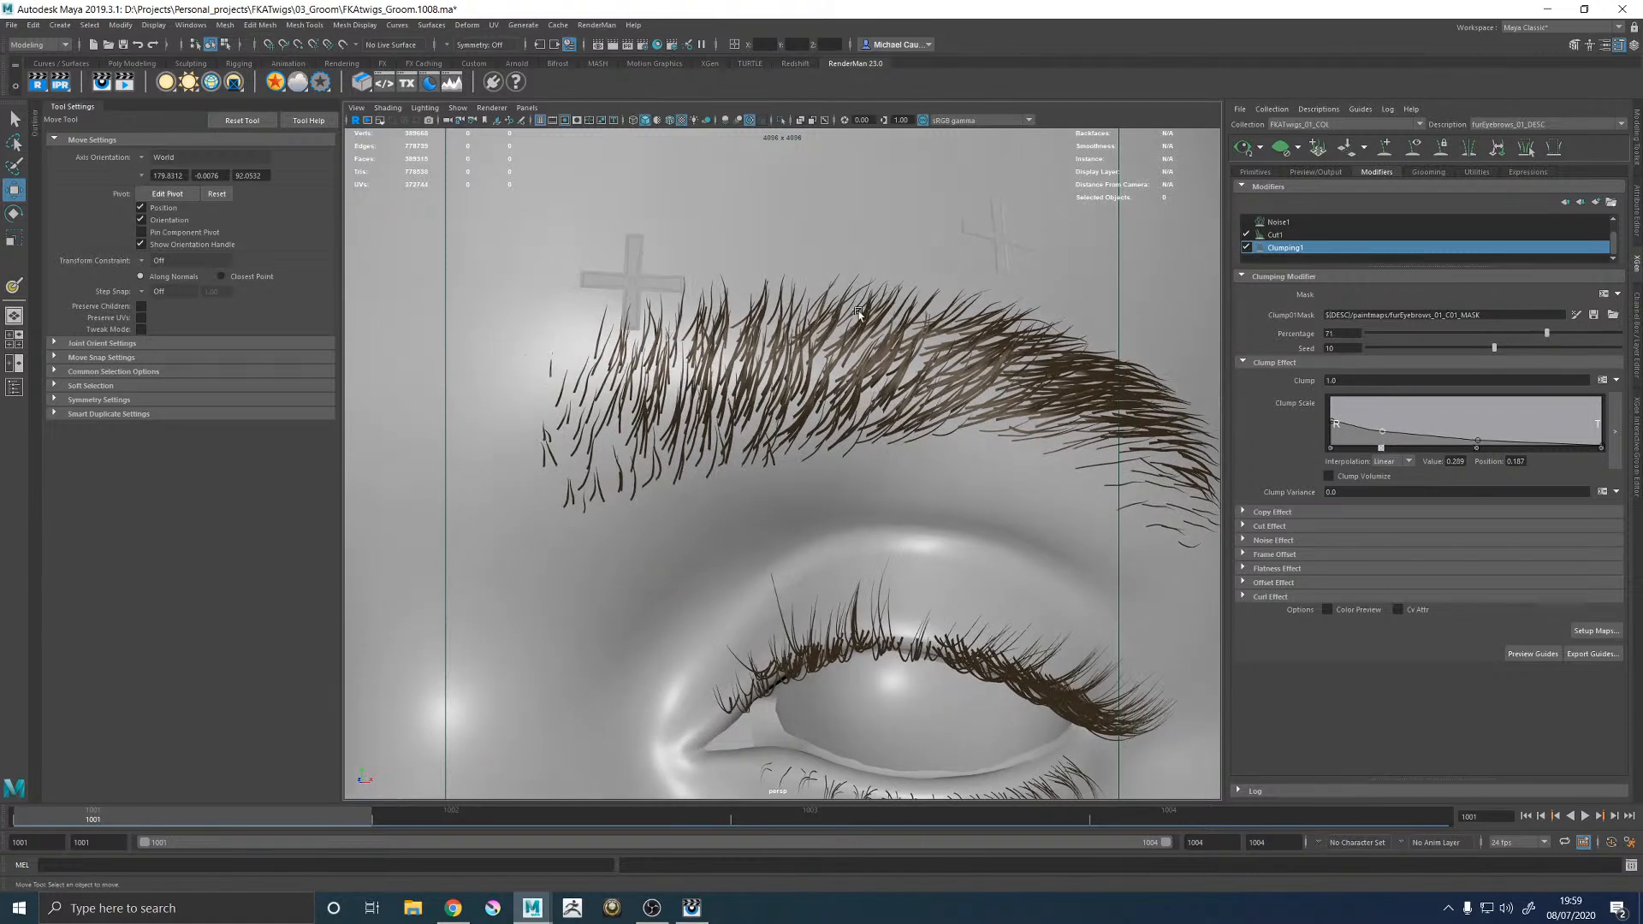
{"action": "scroll", "coordinate": [569, 342], "scroll_direction": "up", "scroll_amount": 8}
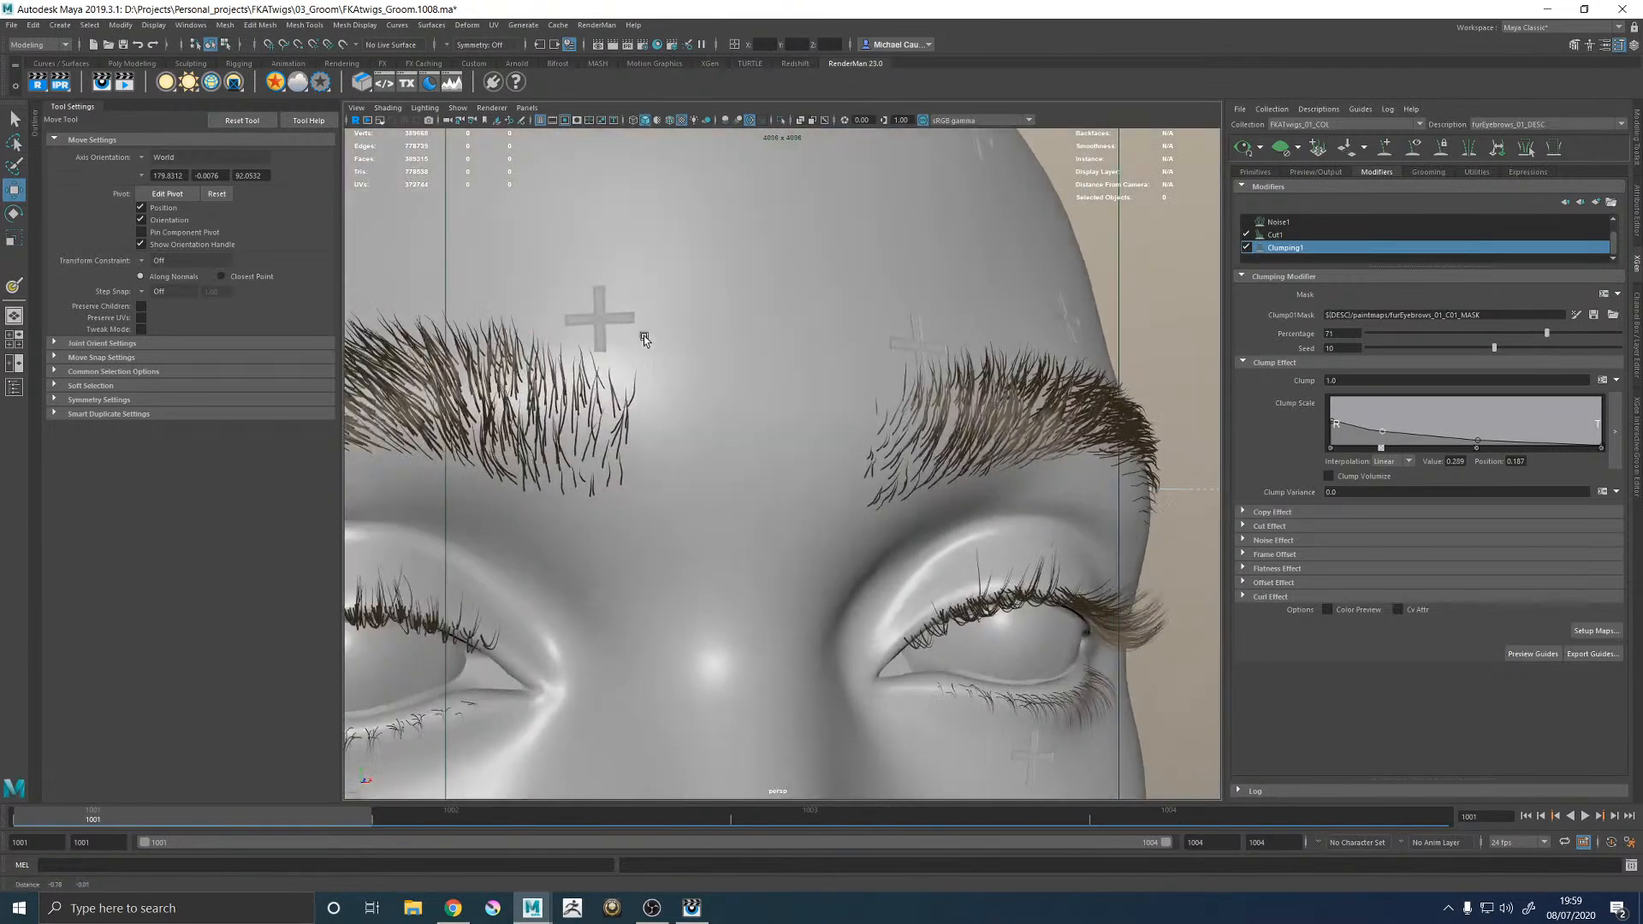
{"action": "scroll", "coordinate": [822, 351], "scroll_direction": "up", "scroll_amount": 3}
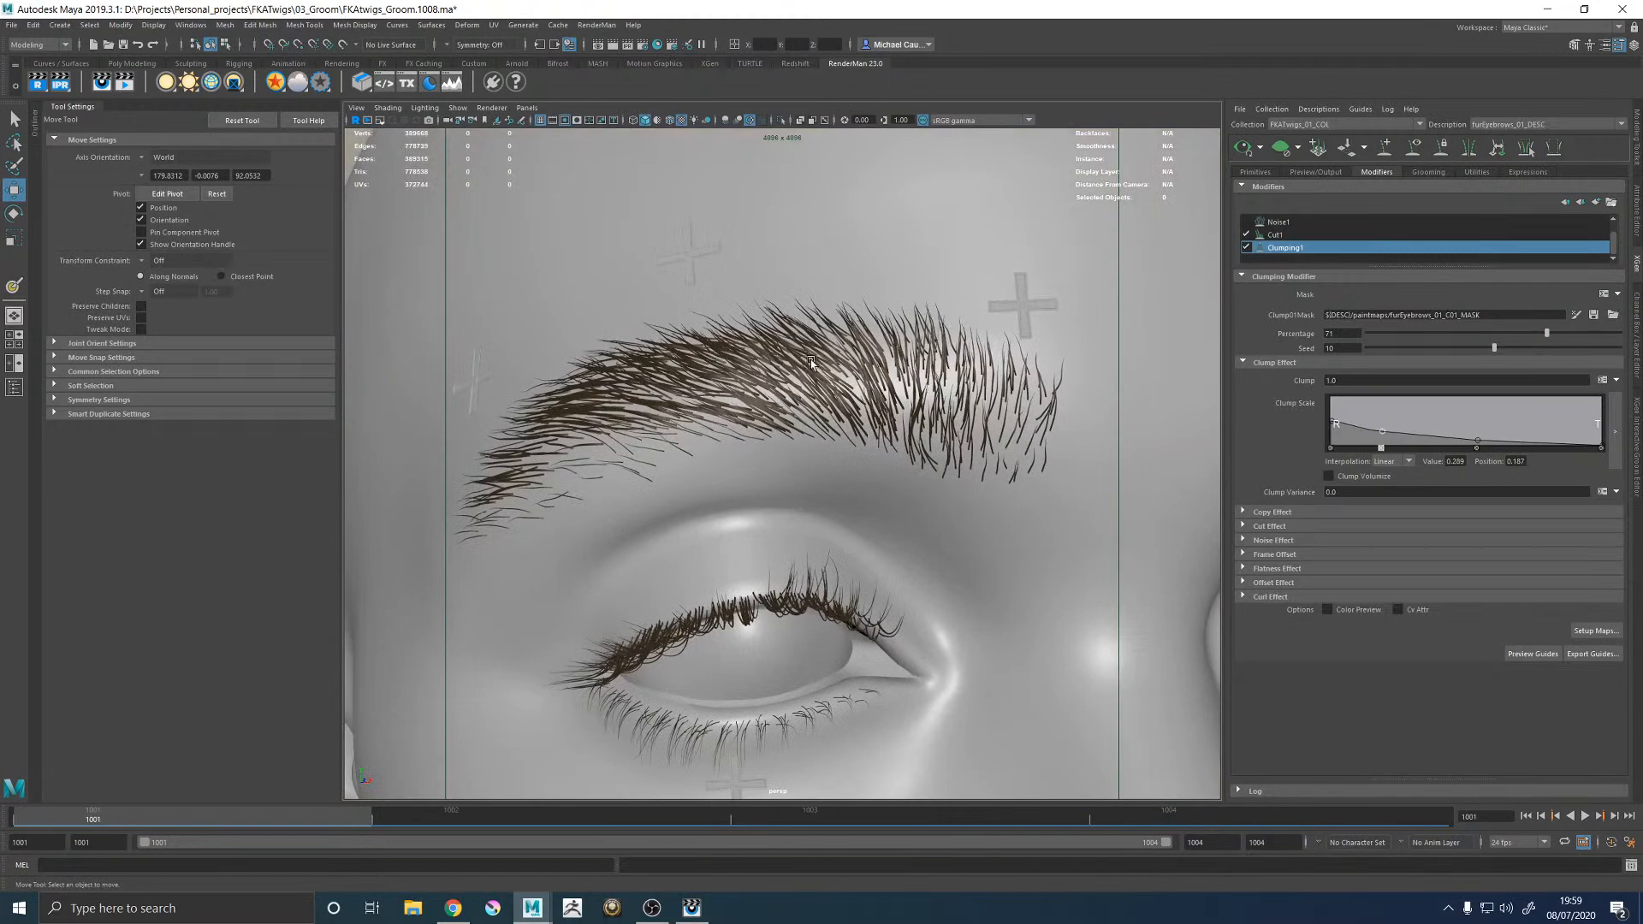
{"action": "scroll", "coordinate": [836, 352], "scroll_direction": "down", "scroll_amount": 8}
{"action": "scroll", "coordinate": [974, 330], "scroll_direction": "down", "scroll_amount": 5}
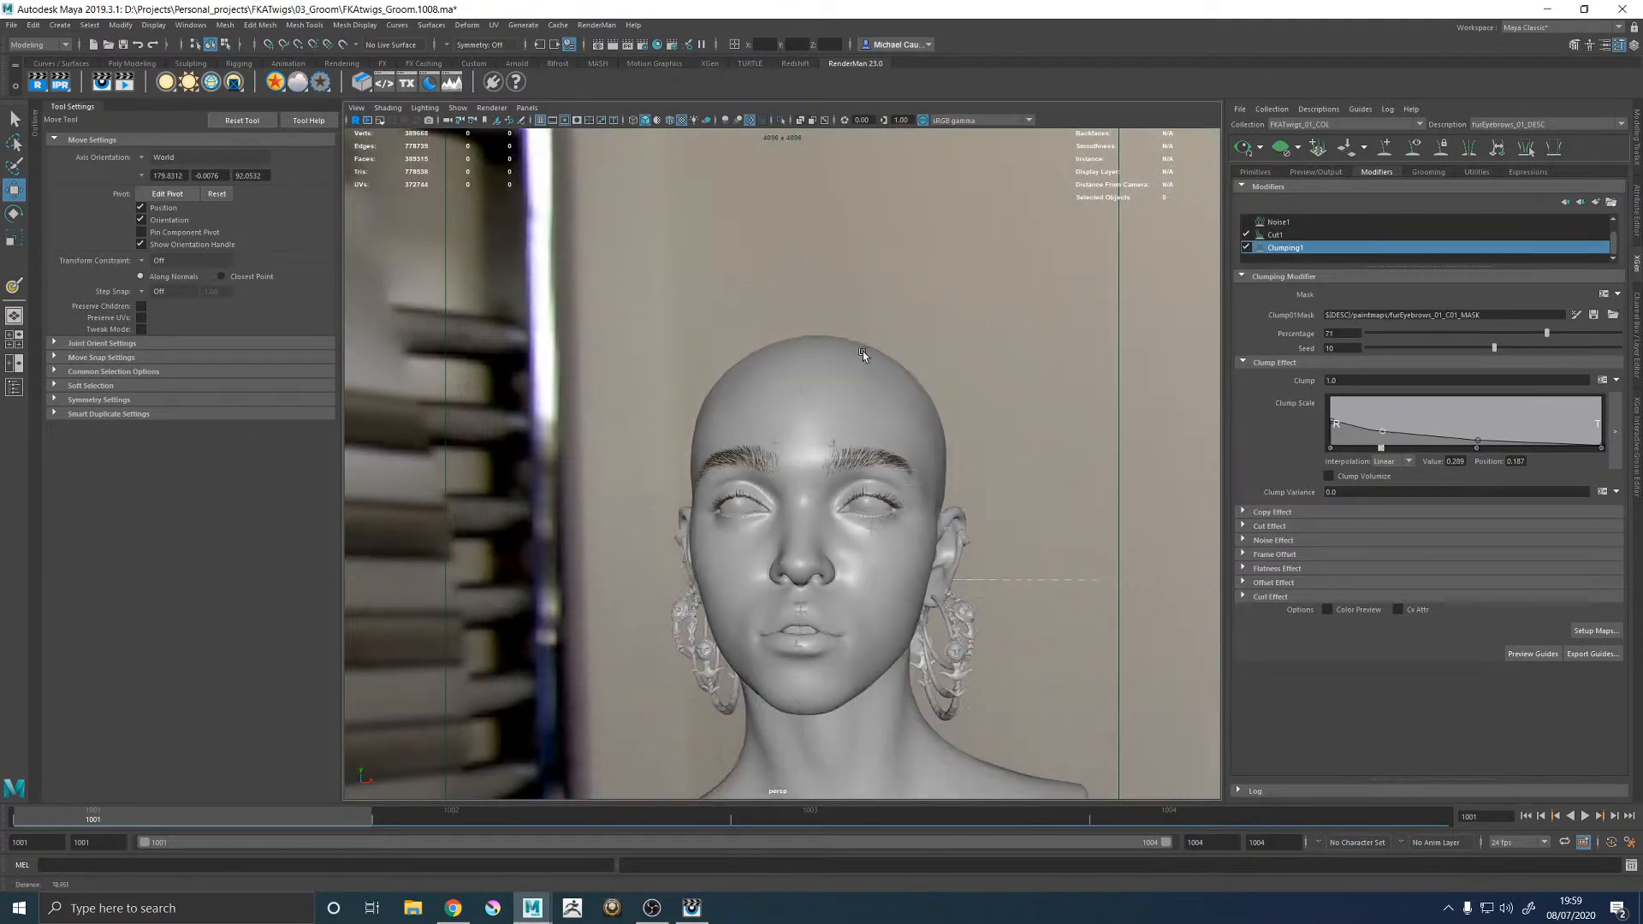
{"action": "scroll", "coordinate": [799, 368], "scroll_direction": "up", "scroll_amount": 10}
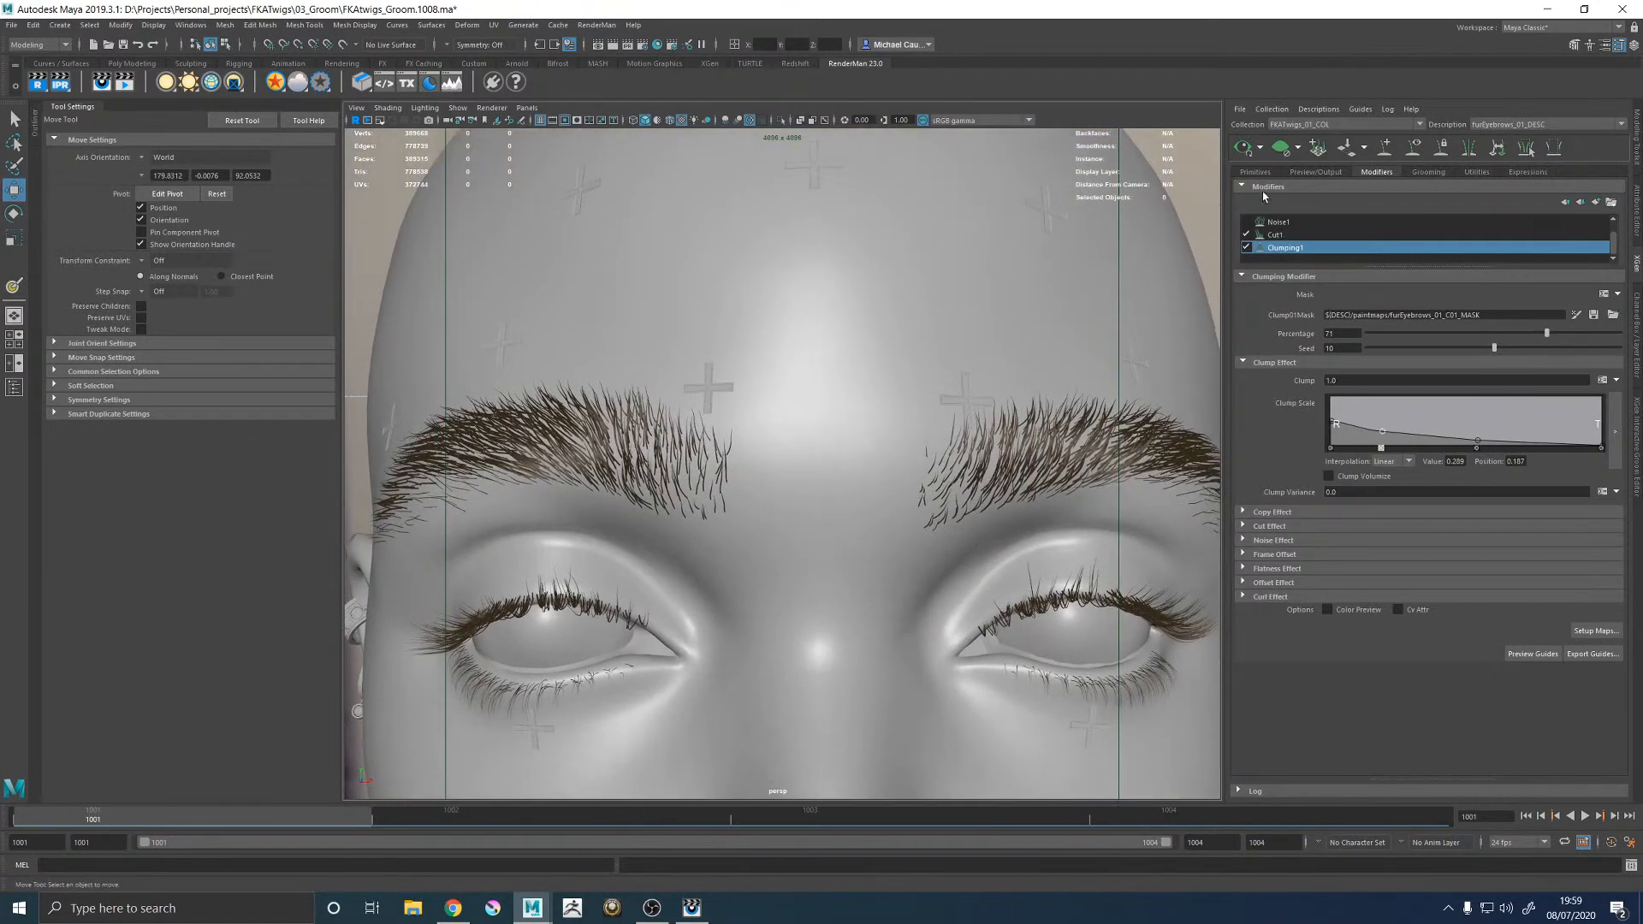
{"action": "left_click", "coordinate": [1255, 172]}
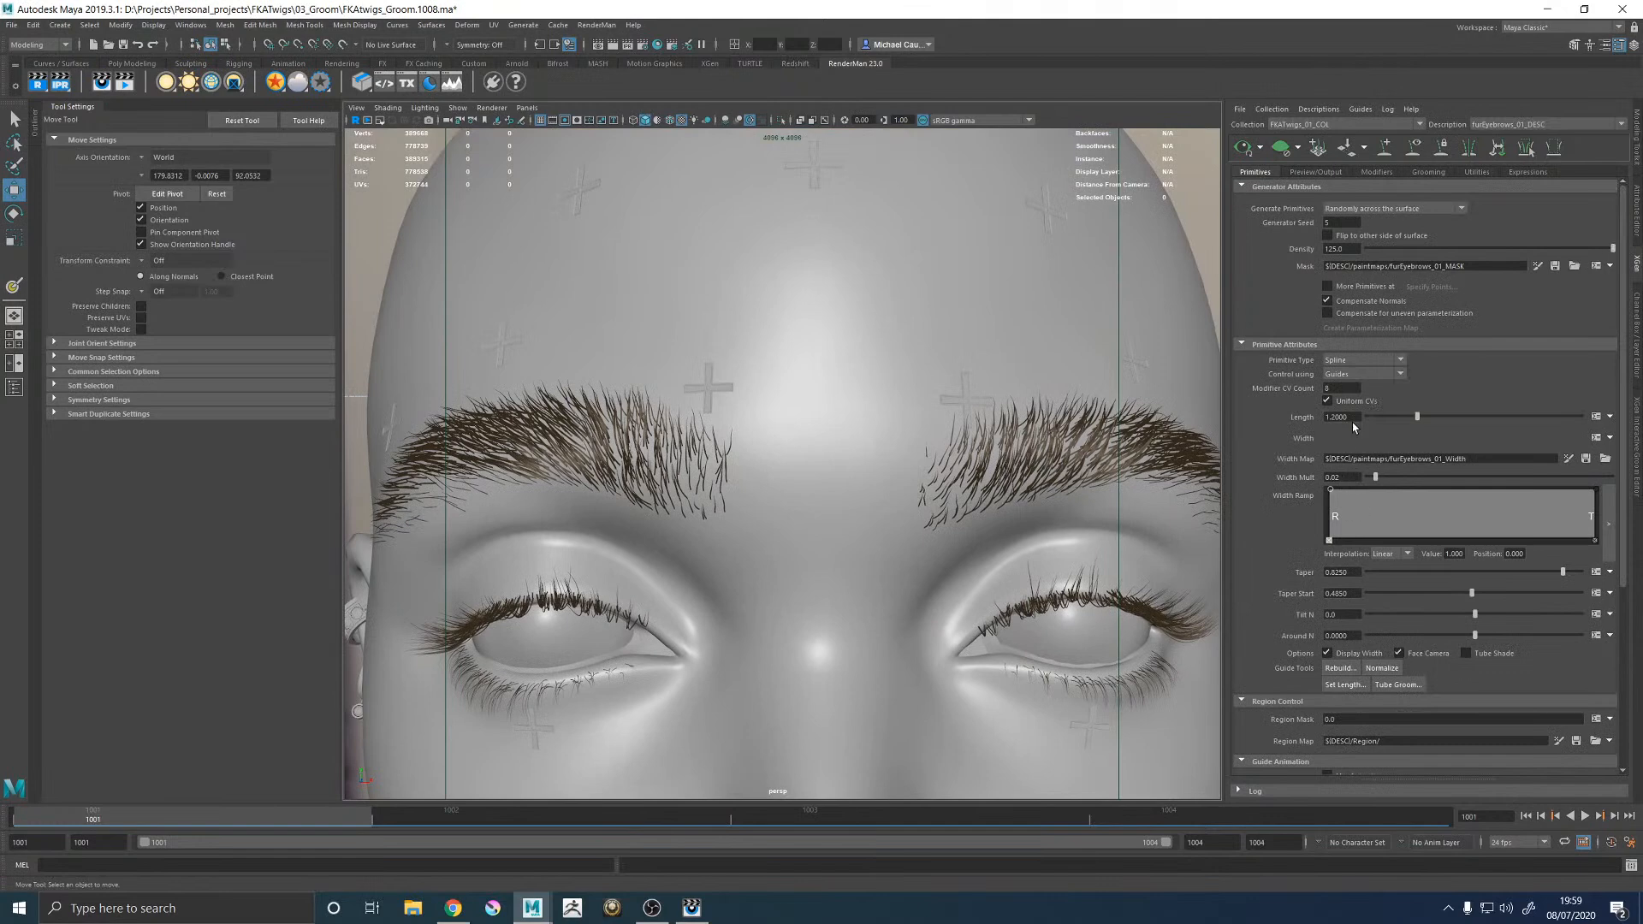
{"action": "type", "text": "1.3"}
{"action": "key", "text": "Return"}
Inspect the eyebrow hairs from several angles, display the eyebrow guides and save the scene.
{"action": "left_click_drag", "start_coordinate": [950, 492], "coordinate": [912, 484], "text": "alt"}
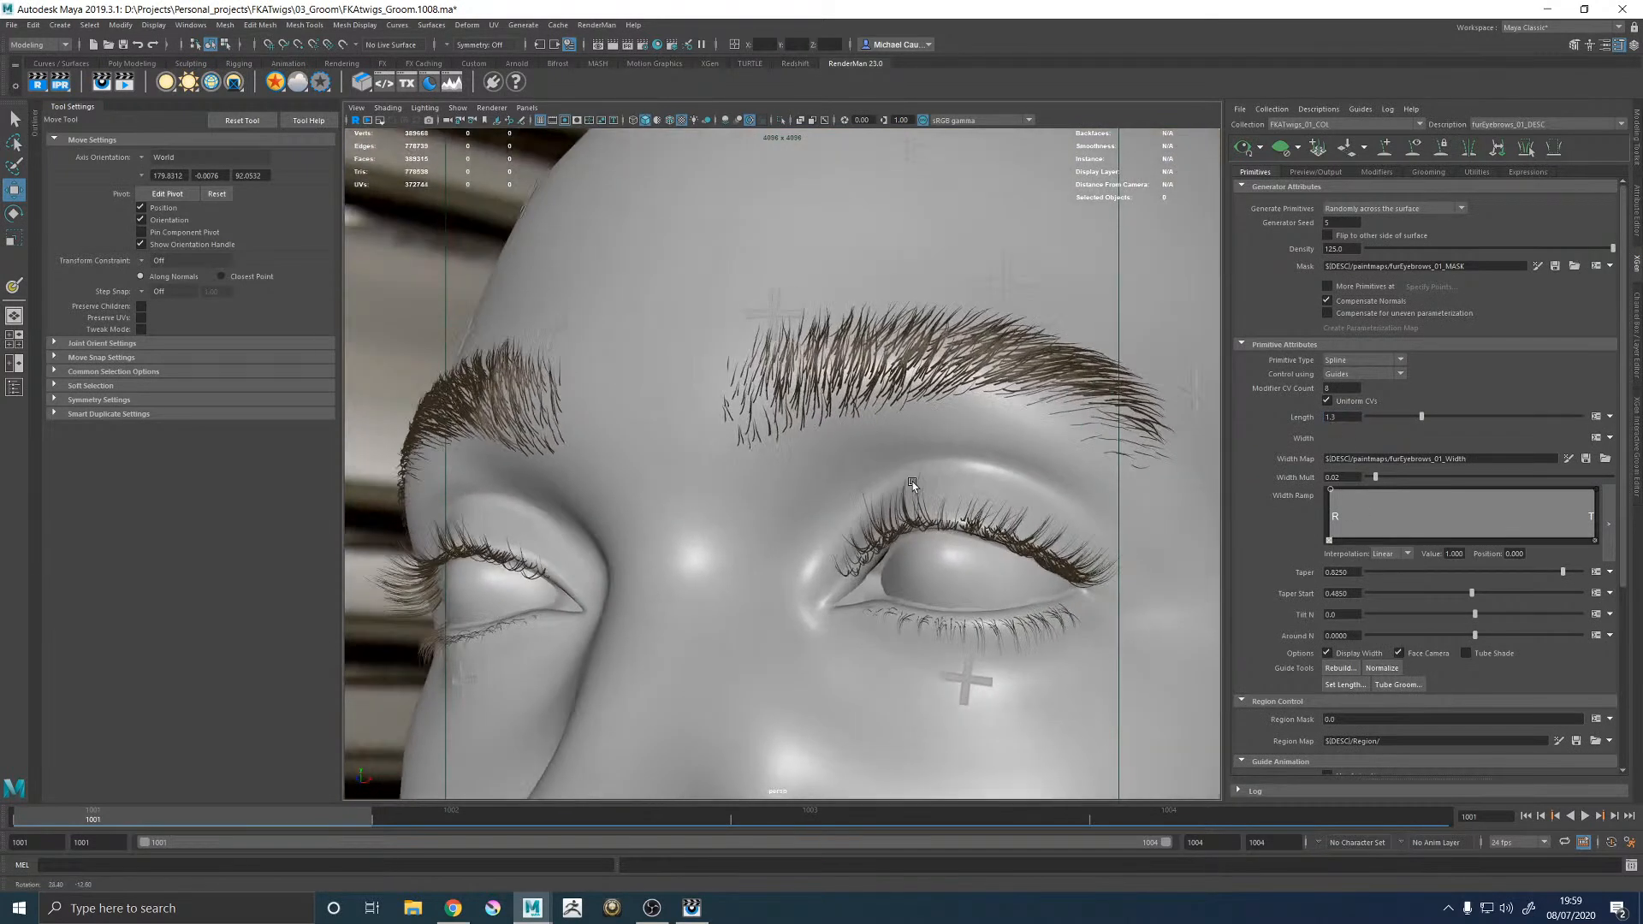
{"action": "right_click_drag", "start_coordinate": [1005, 464], "coordinate": [715, 440], "text": "alt"}
{"action": "left_click_drag", "start_coordinate": [715, 440], "coordinate": [773, 448], "text": "alt"}
{"action": "right_click_drag", "start_coordinate": [736, 445], "coordinate": [843, 419], "text": "alt"}
{"action": "middle_click_drag", "start_coordinate": [773, 414], "coordinate": [1112, 325], "text": "alt"}
{"action": "left_click_drag", "start_coordinate": [829, 437], "coordinate": [876, 445], "text": "alt"}
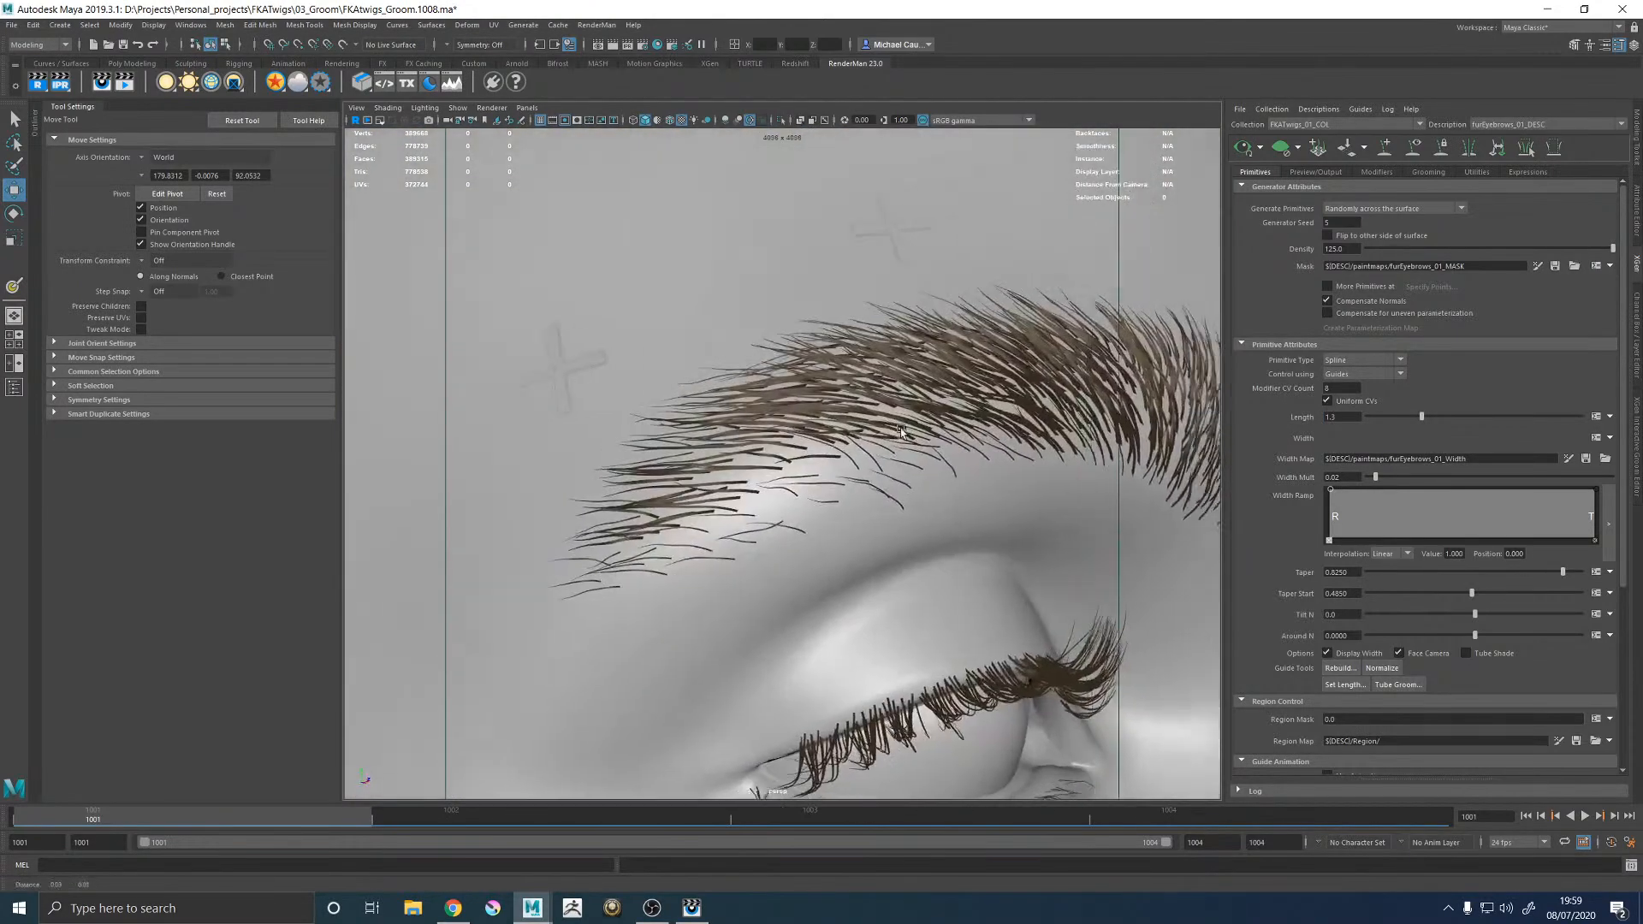
{"action": "middle_click_drag", "start_coordinate": [876, 445], "coordinate": [667, 446], "text": "alt"}
{"action": "left_click", "coordinate": [1417, 149]}
{"action": "left_click_drag", "start_coordinate": [810, 352], "coordinate": [912, 378], "text": "alt"}
{"action": "key", "text": "ctrl+s"}
Select a guide at the brow's upper edge and activate the Sculpt Guides tool with a close side view of it.
{"action": "key", "text": "w"}
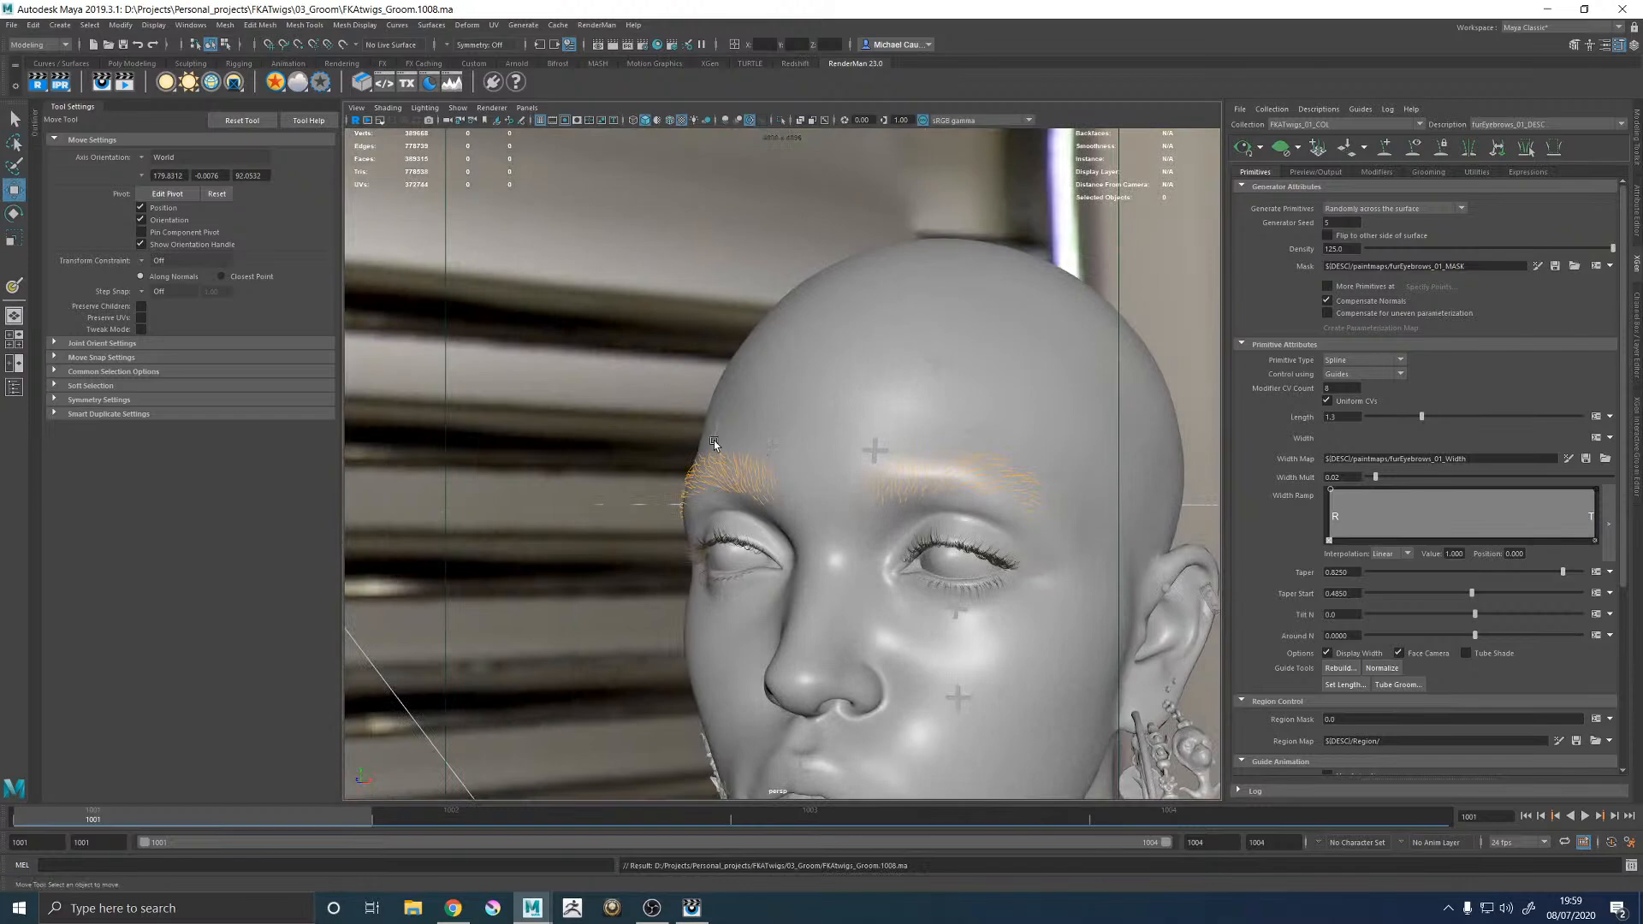
{"action": "left_click_drag", "start_coordinate": [714, 443], "coordinate": [785, 448], "text": "alt"}
{"action": "right_click_drag", "start_coordinate": [784, 447], "coordinate": [843, 539], "text": "alt"}
{"action": "left_click_drag", "start_coordinate": [695, 490], "coordinate": [733, 393], "text": "alt"}
{"action": "left_click", "coordinate": [746, 396]}
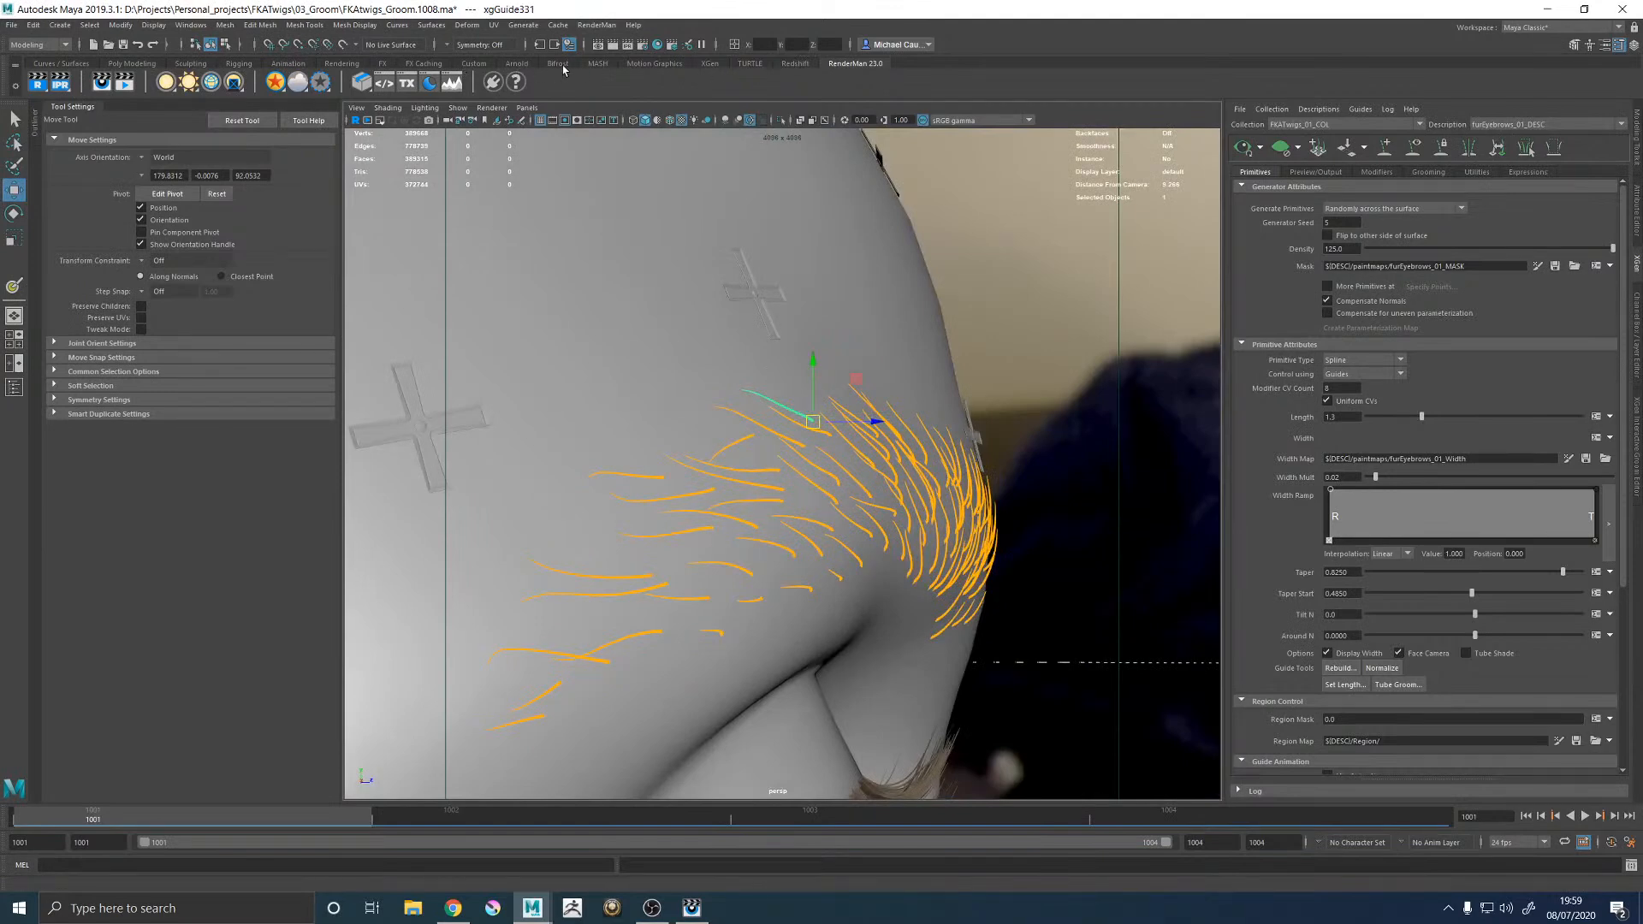
{"action": "left_click", "coordinate": [711, 65]}
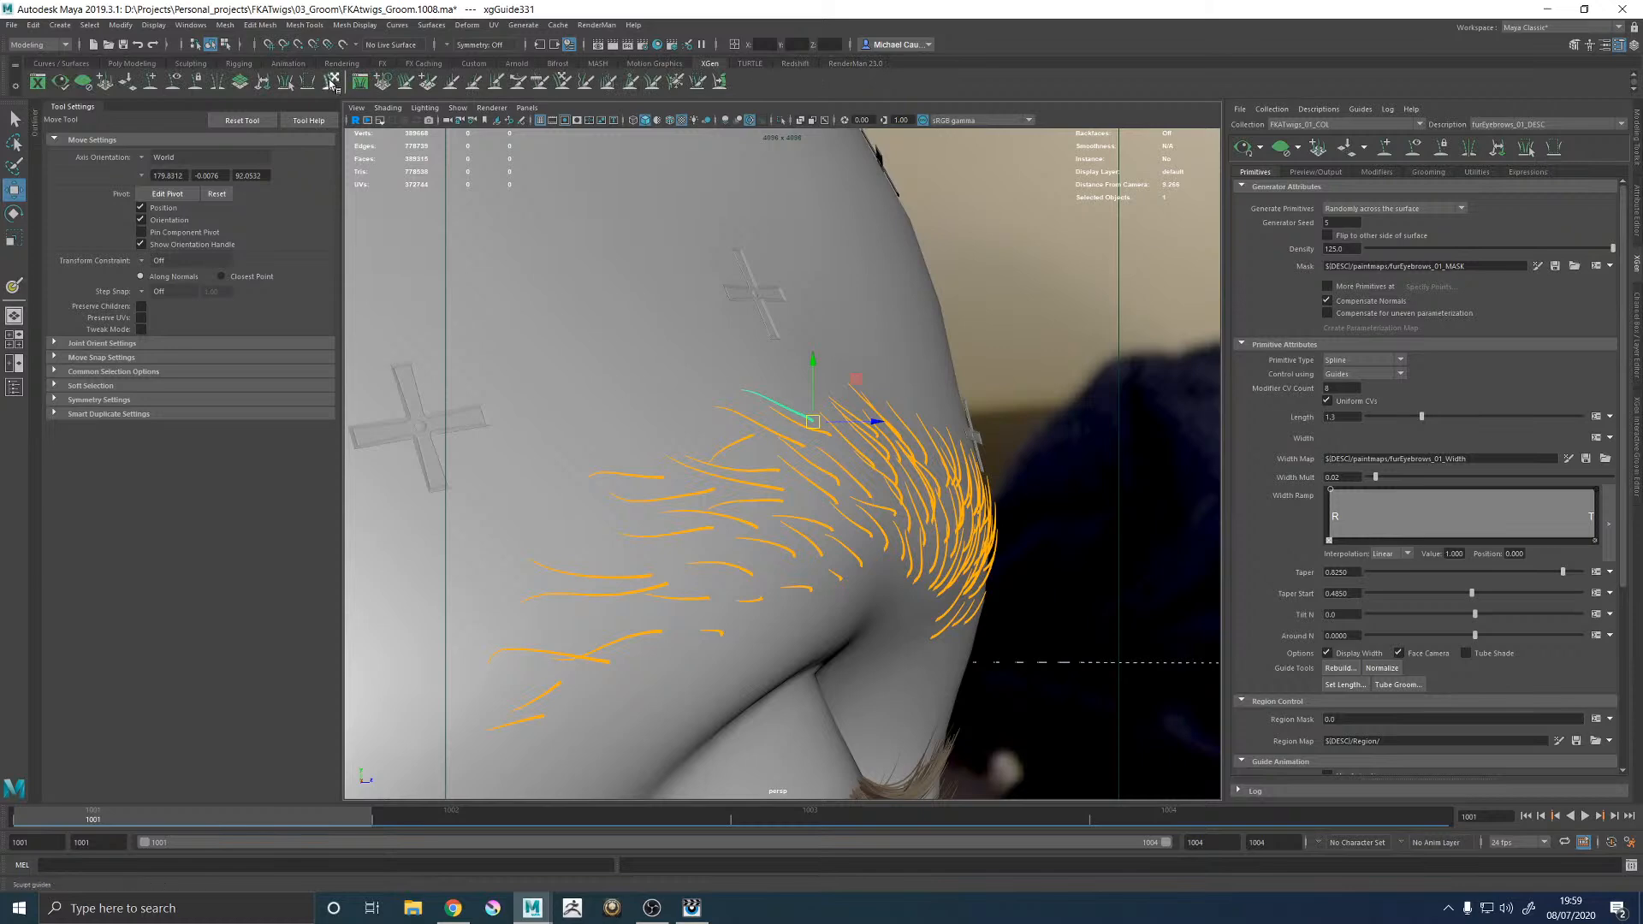
{"action": "left_click", "coordinate": [330, 81]}
{"action": "middle_click_drag", "start_coordinate": [810, 512], "coordinate": [830, 552], "text": "alt"}
{"action": "right_click_drag", "start_coordinate": [847, 556], "coordinate": [986, 586], "text": "alt"}
{"action": "left_click_drag", "start_coordinate": [889, 522], "coordinate": [940, 490], "text": "alt"}
{"action": "middle_click_drag", "start_coordinate": [834, 446], "coordinate": [852, 474], "text": "alt"}
{"action": "right_click_drag", "start_coordinate": [852, 474], "coordinate": [957, 504], "text": "alt"}
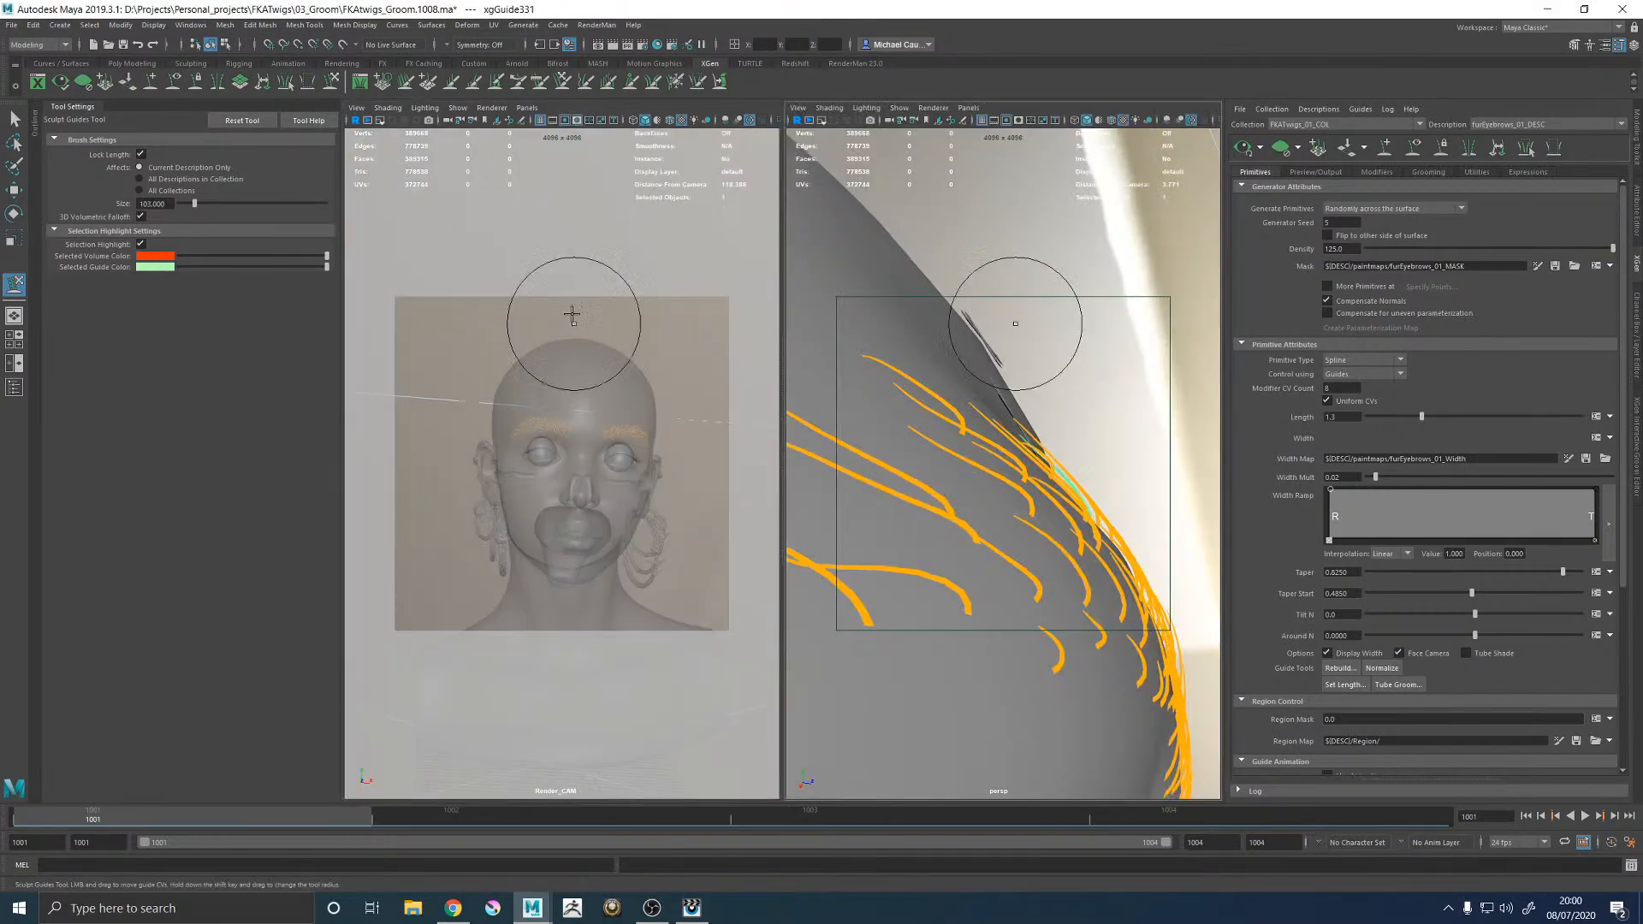
Show Ref_HiRes_CAM in place of Render_CAM and frame its eyebrow with the 2D Pan/Zoom tool, hiding the tool settings for more room.
{"action": "left_click", "coordinate": [526, 108]}
{"action": "mouse_move", "coordinate": [590, 120]}
{"action": "left_click", "coordinate": [707, 134]}
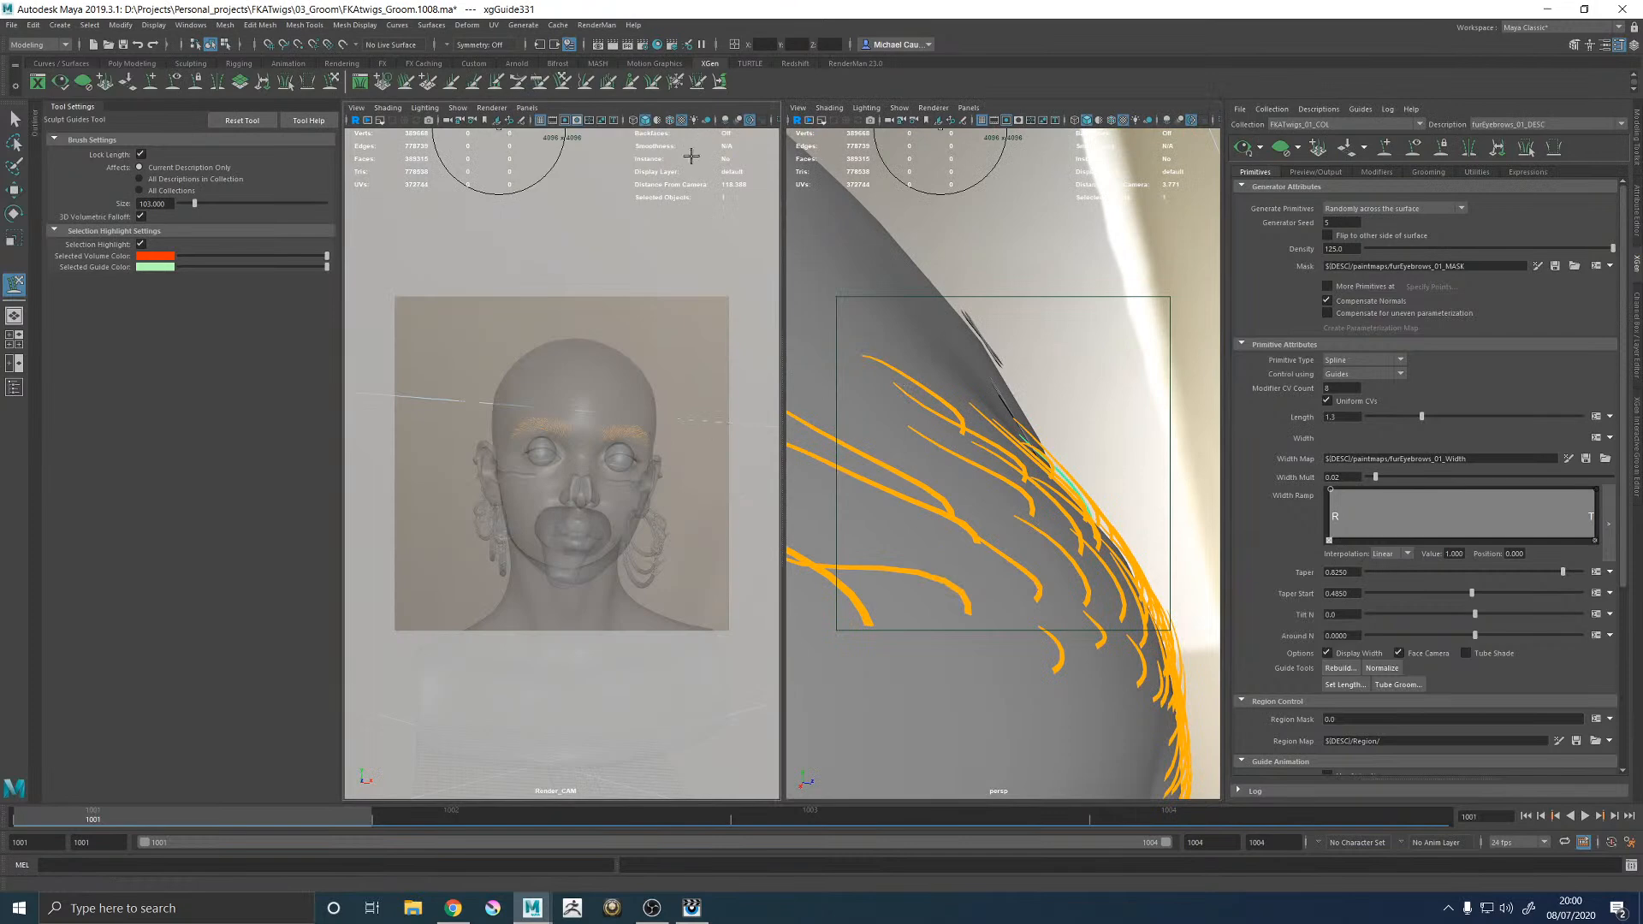
{"action": "left_click", "coordinate": [358, 109]}
{"action": "mouse_move", "coordinate": [514, 378]}
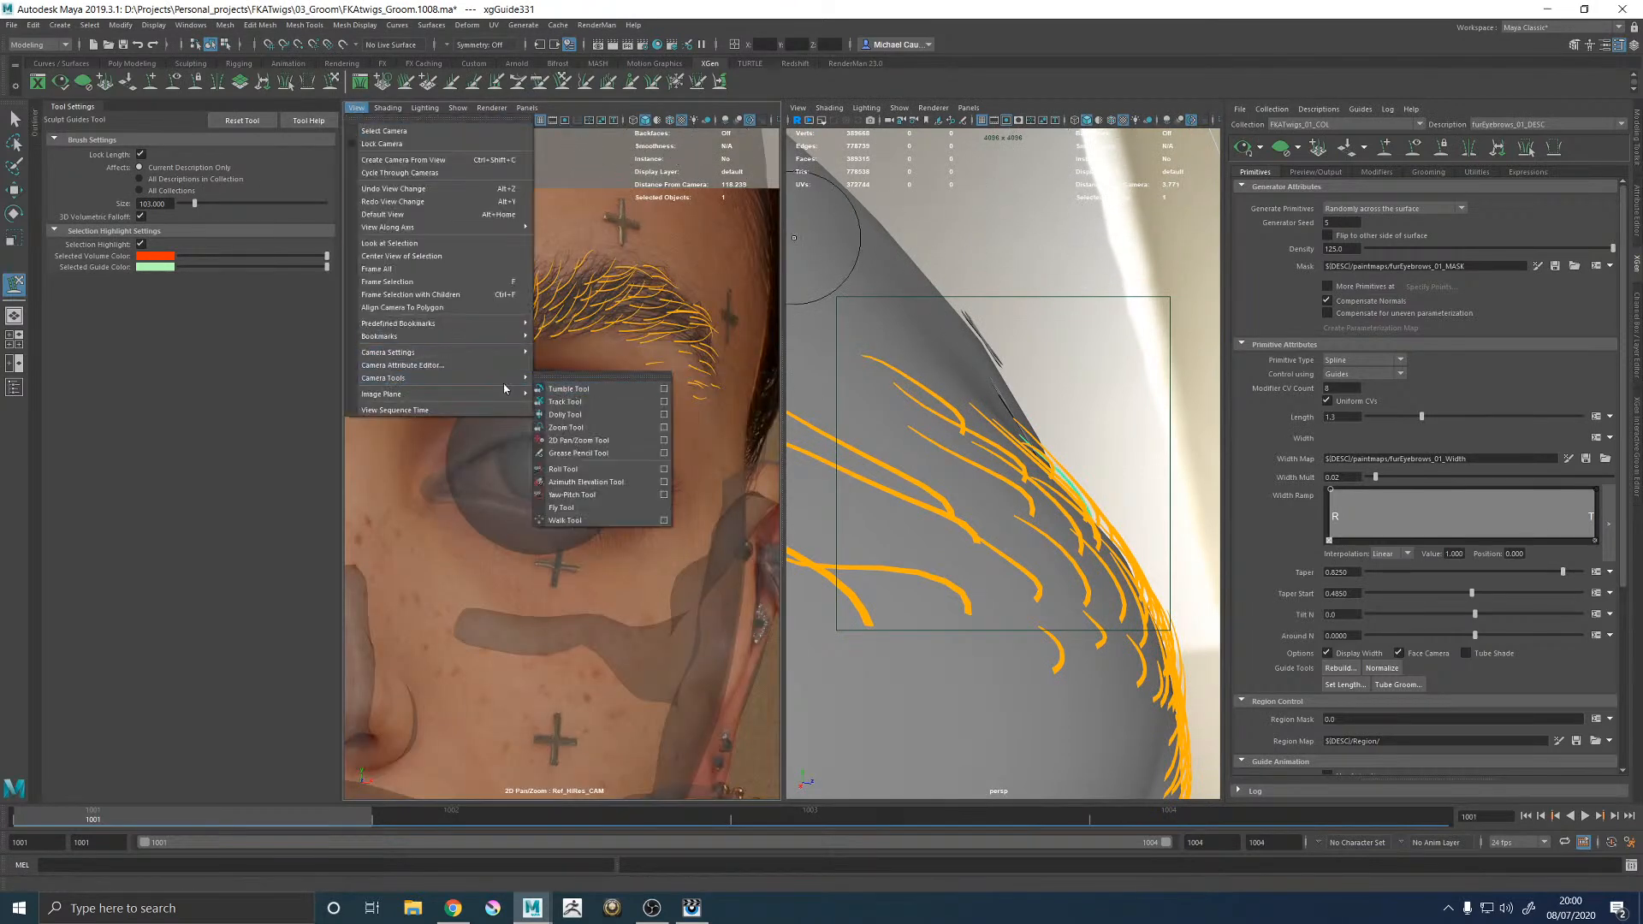
{"action": "left_click", "coordinate": [571, 439]}
{"action": "left_click_drag", "start_coordinate": [525, 360], "coordinate": [840, 430]}
{"action": "left_click_drag", "start_coordinate": [435, 351], "coordinate": [567, 387]}
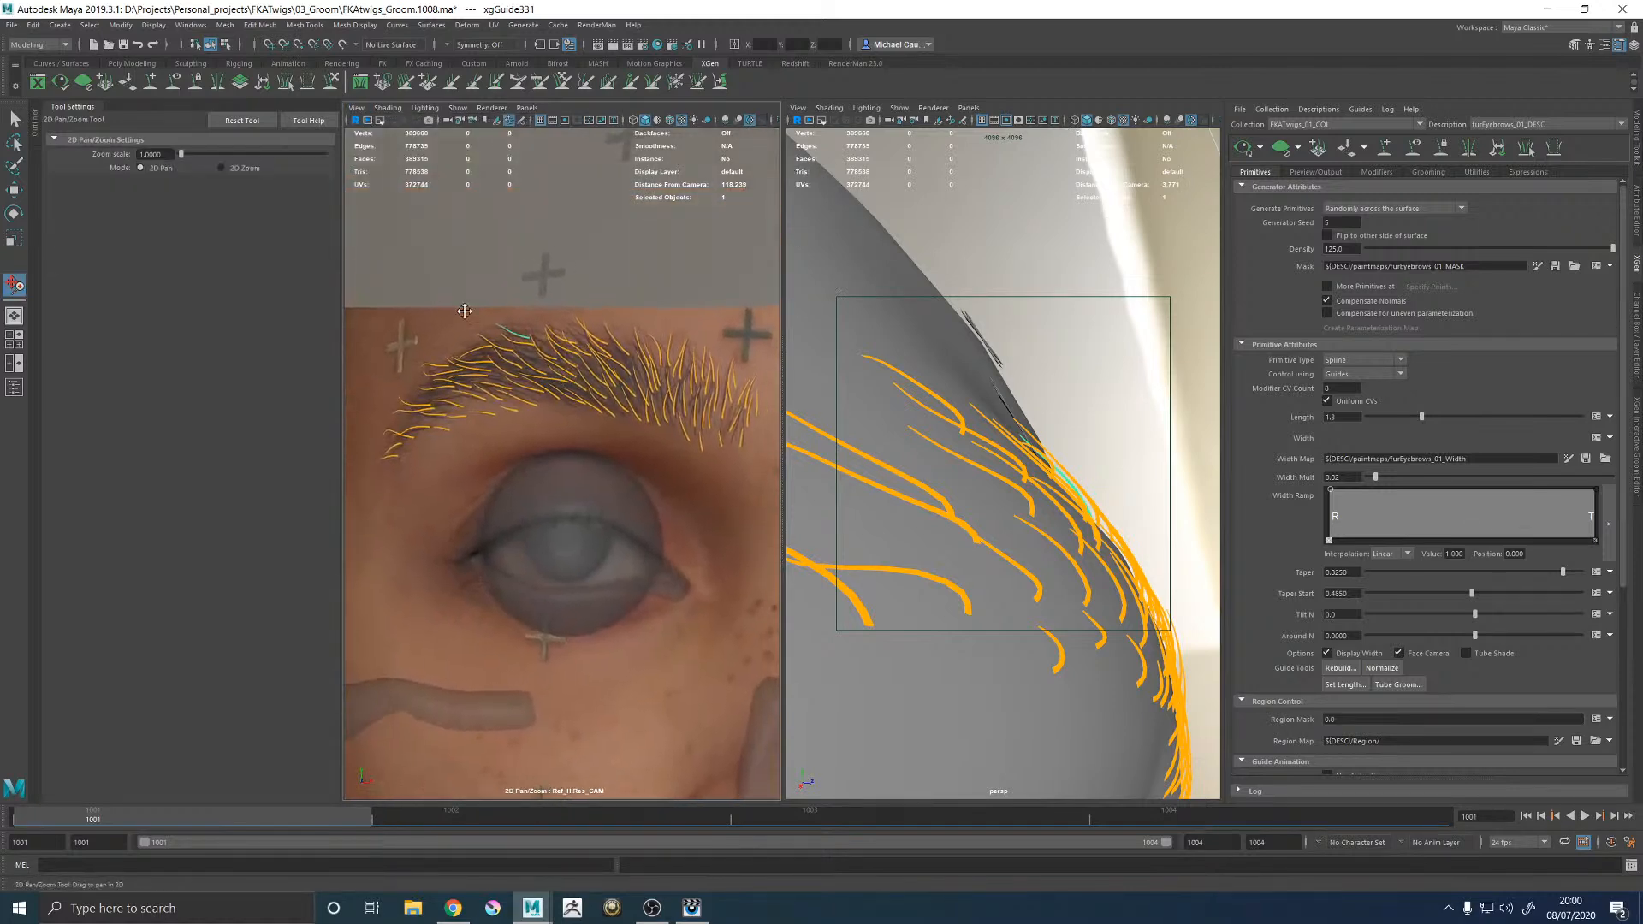
{"action": "left_click", "coordinate": [71, 107]}
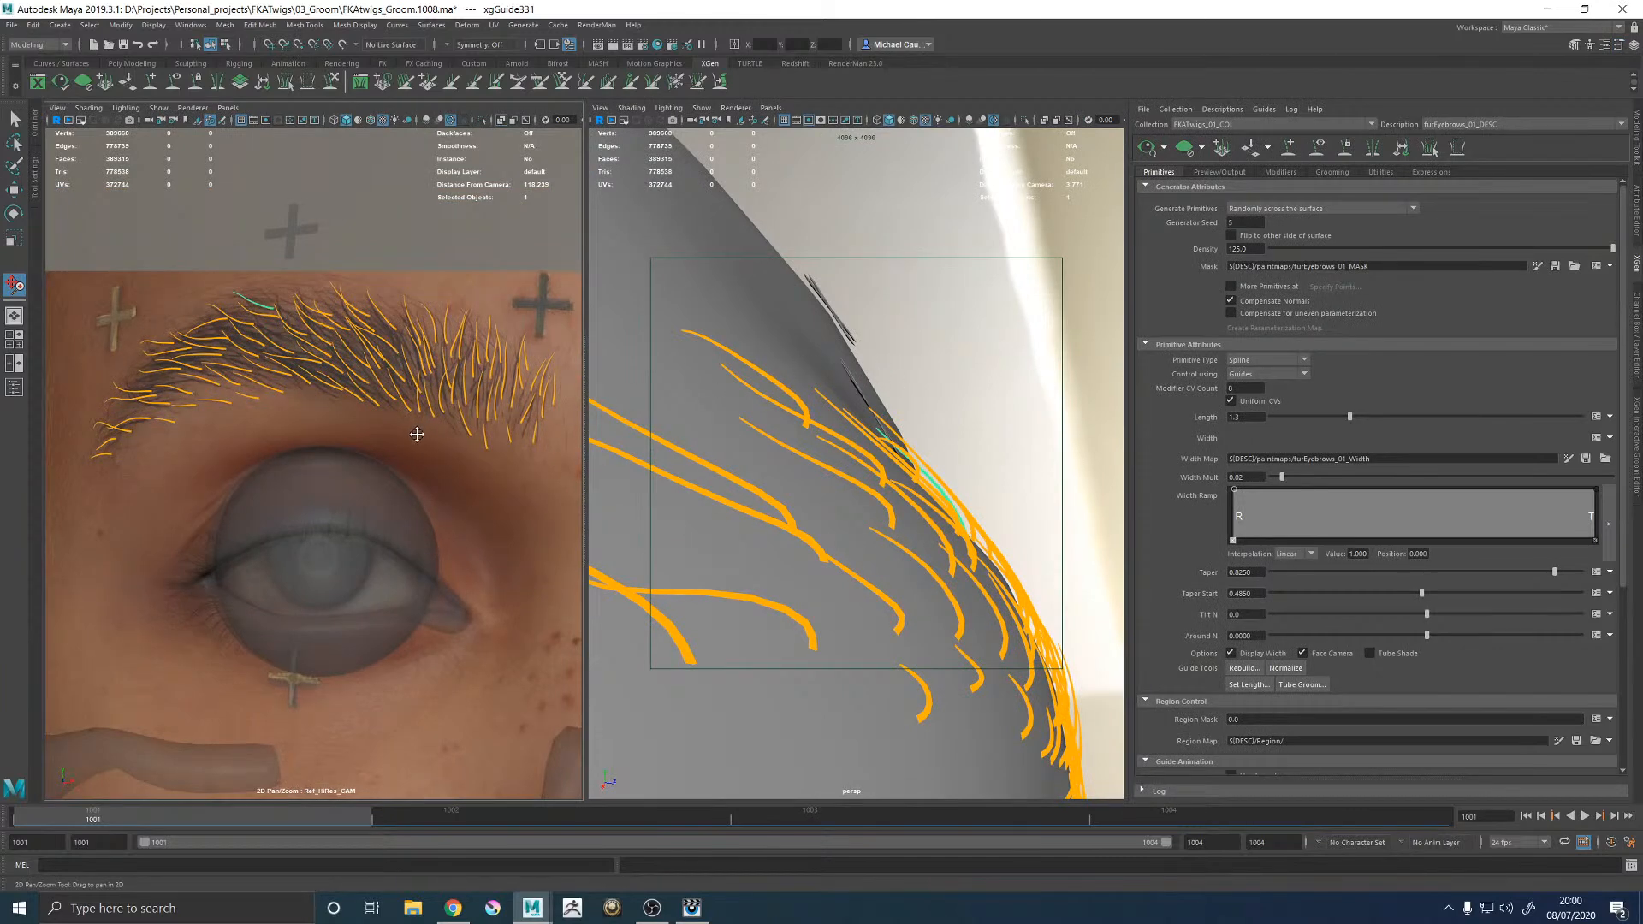
{"action": "left_click_drag", "start_coordinate": [418, 434], "coordinate": [404, 449]}
Select the guide on the eyebrow's upper edge towards the tail and sculpt its tip closer to the skin with Sculpt Guides.
{"action": "key", "text": "w"}
{"action": "left_click", "coordinate": [976, 346]}
{"action": "left_click_drag", "start_coordinate": [976, 345], "coordinate": [871, 468], "text": "alt"}
{"action": "left_click", "coordinate": [733, 526]}
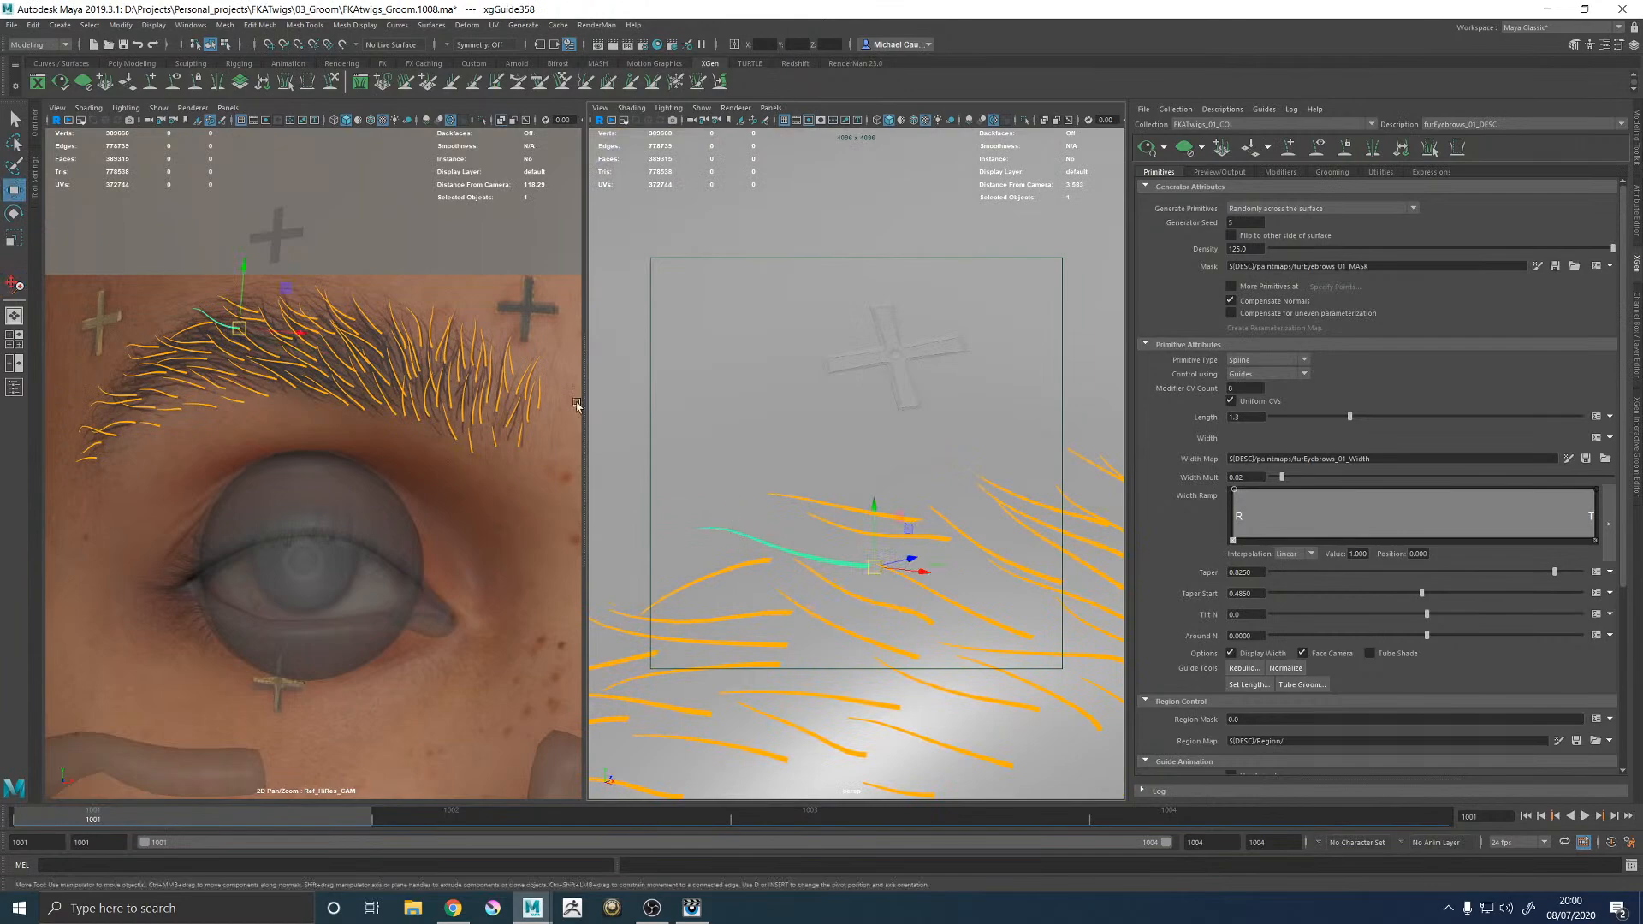
{"action": "left_click", "coordinate": [332, 82]}
{"action": "left_click_drag", "start_coordinate": [767, 427], "coordinate": [910, 411], "text": "alt"}
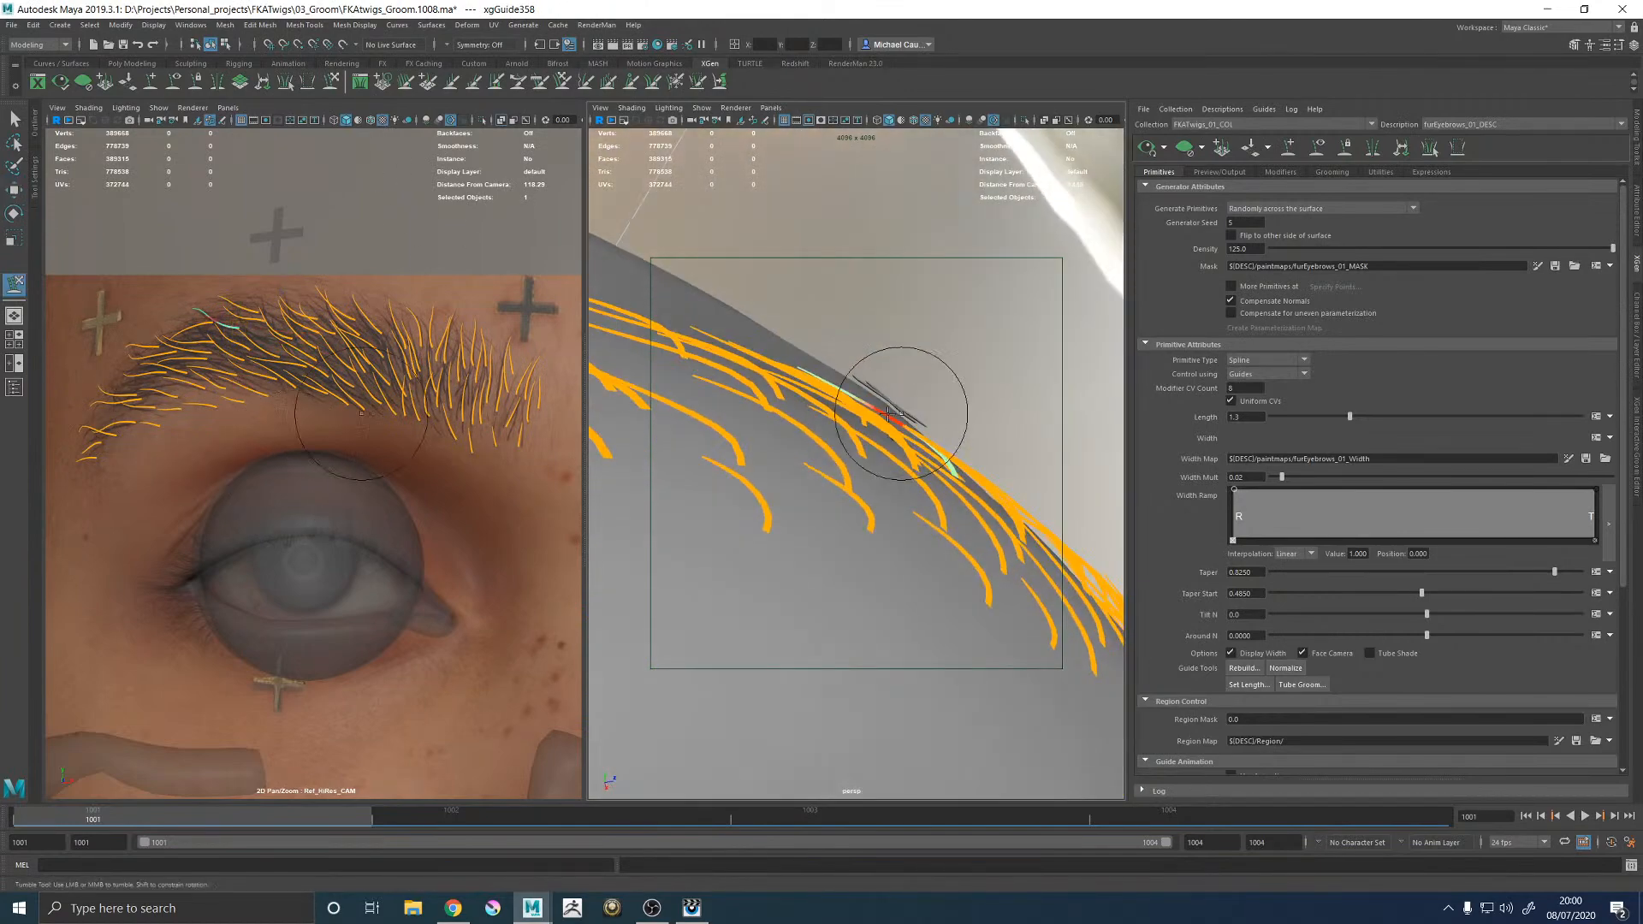
{"action": "left_click_drag", "start_coordinate": [809, 370], "coordinate": [772, 360]}
{"action": "mouse_move", "coordinate": [873, 367]}
{"action": "left_mouse_down", "text": "alt"}
{"action": "mouse_move", "coordinate": [843, 414]}
{"action": "mouse_move", "coordinate": [678, 464]}
{"action": "mouse_move", "coordinate": [870, 411]}
{"action": "mouse_move", "coordinate": [936, 470]}
{"action": "mouse_move", "coordinate": [911, 431]}
{"action": "mouse_move", "coordinate": [856, 462]}
{"action": "left_mouse_up", "text": "alt"}
{"action": "middle_click_drag", "start_coordinate": [759, 495], "coordinate": [803, 462], "text": "alt"}
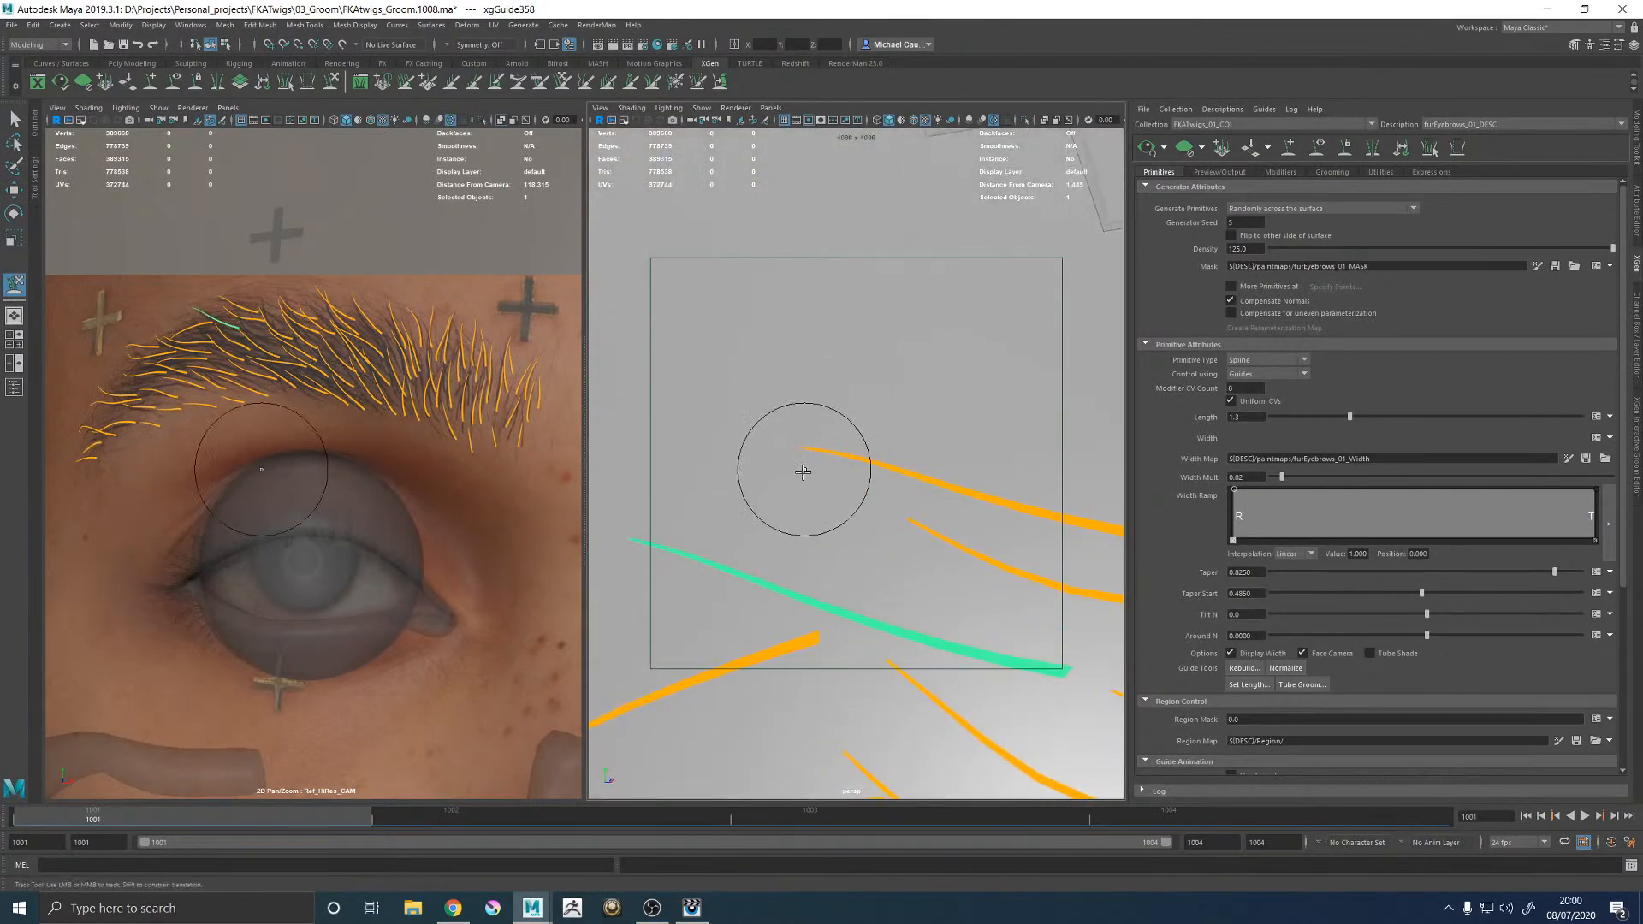
Level out the tip of the upper-edge guide with more sculpt strokes and widen the two viewports.
{"action": "mouse_move", "coordinate": [737, 551]}
{"action": "left_mouse_down"}
{"action": "mouse_move", "coordinate": [682, 535]}
{"action": "mouse_move", "coordinate": [899, 504]}
{"action": "left_mouse_up"}
{"action": "left_click_drag", "start_coordinate": [731, 496], "coordinate": [738, 454]}
{"action": "left_click_drag", "start_coordinate": [1130, 443], "coordinate": [1286, 442]}
{"action": "middle_click_drag", "start_coordinate": [987, 386], "coordinate": [1025, 363], "text": "alt"}
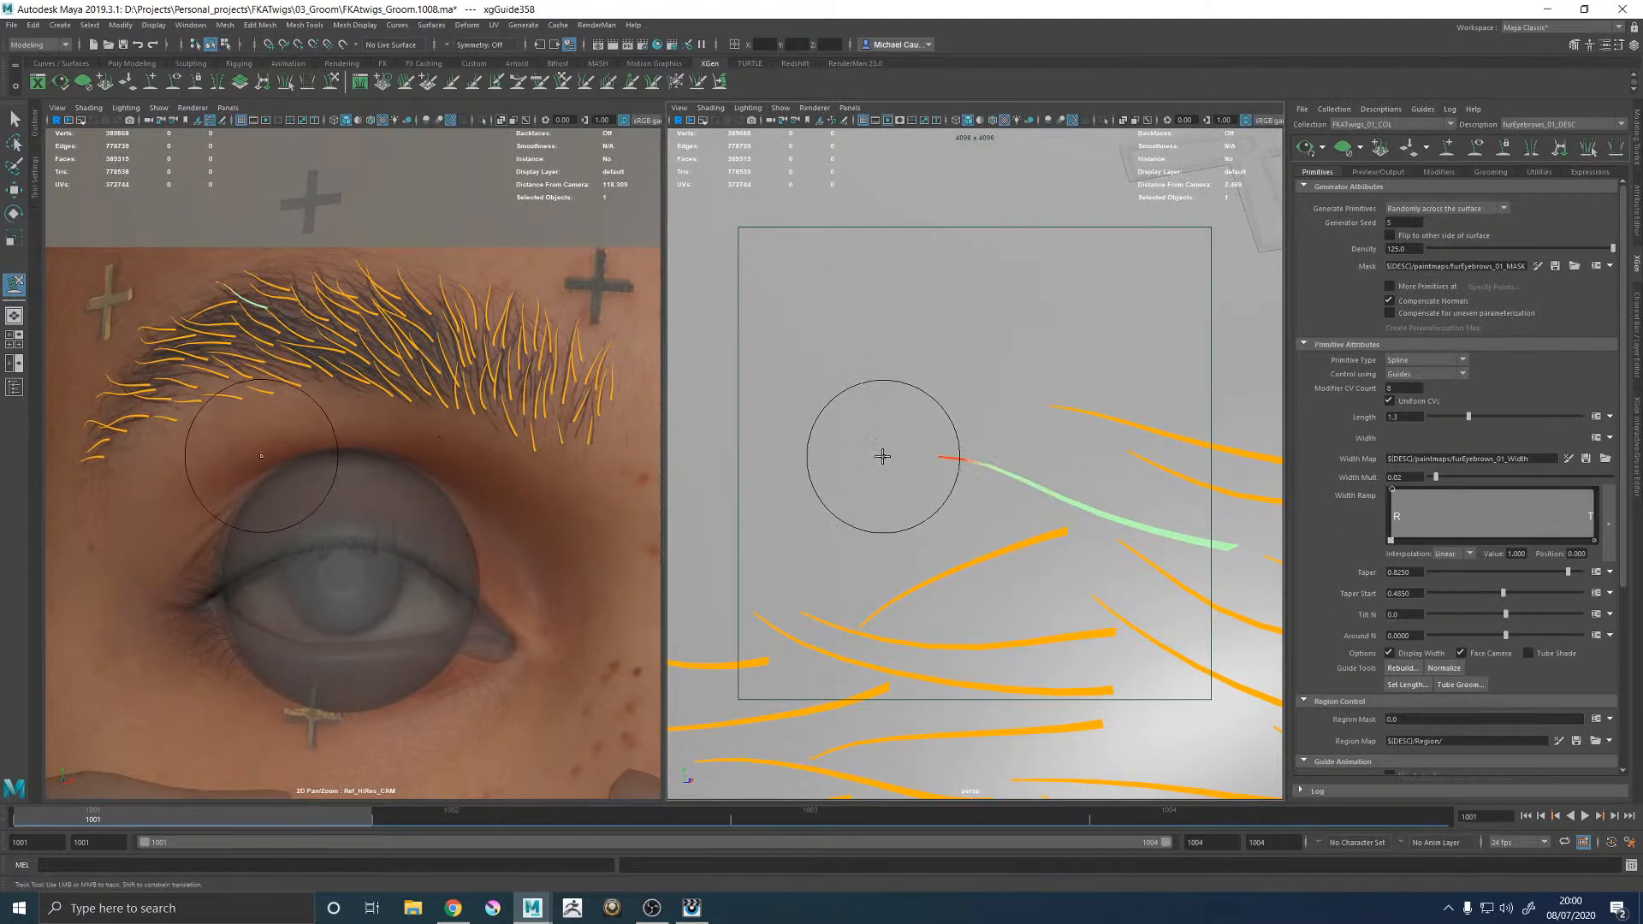
Select the neighbouring guide where the upper edge begins to fall towards the tail and sculpt its tip into a downward curve.
{"action": "mouse_move", "coordinate": [947, 455]}
{"action": "left_mouse_down", "text": "alt"}
{"action": "mouse_move", "coordinate": [880, 440]}
{"action": "mouse_move", "coordinate": [983, 480]}
{"action": "mouse_move", "coordinate": [947, 409]}
{"action": "mouse_move", "coordinate": [964, 428]}
{"action": "mouse_move", "coordinate": [1056, 346]}
{"action": "mouse_move", "coordinate": [1045, 458]}
{"action": "mouse_move", "coordinate": [977, 460]}
{"action": "mouse_move", "coordinate": [905, 352]}
{"action": "mouse_move", "coordinate": [913, 366]}
{"action": "left_mouse_up", "text": "alt"}
{"action": "key", "text": "w"}
{"action": "left_click", "coordinate": [965, 434]}
{"action": "key", "text": "y"}
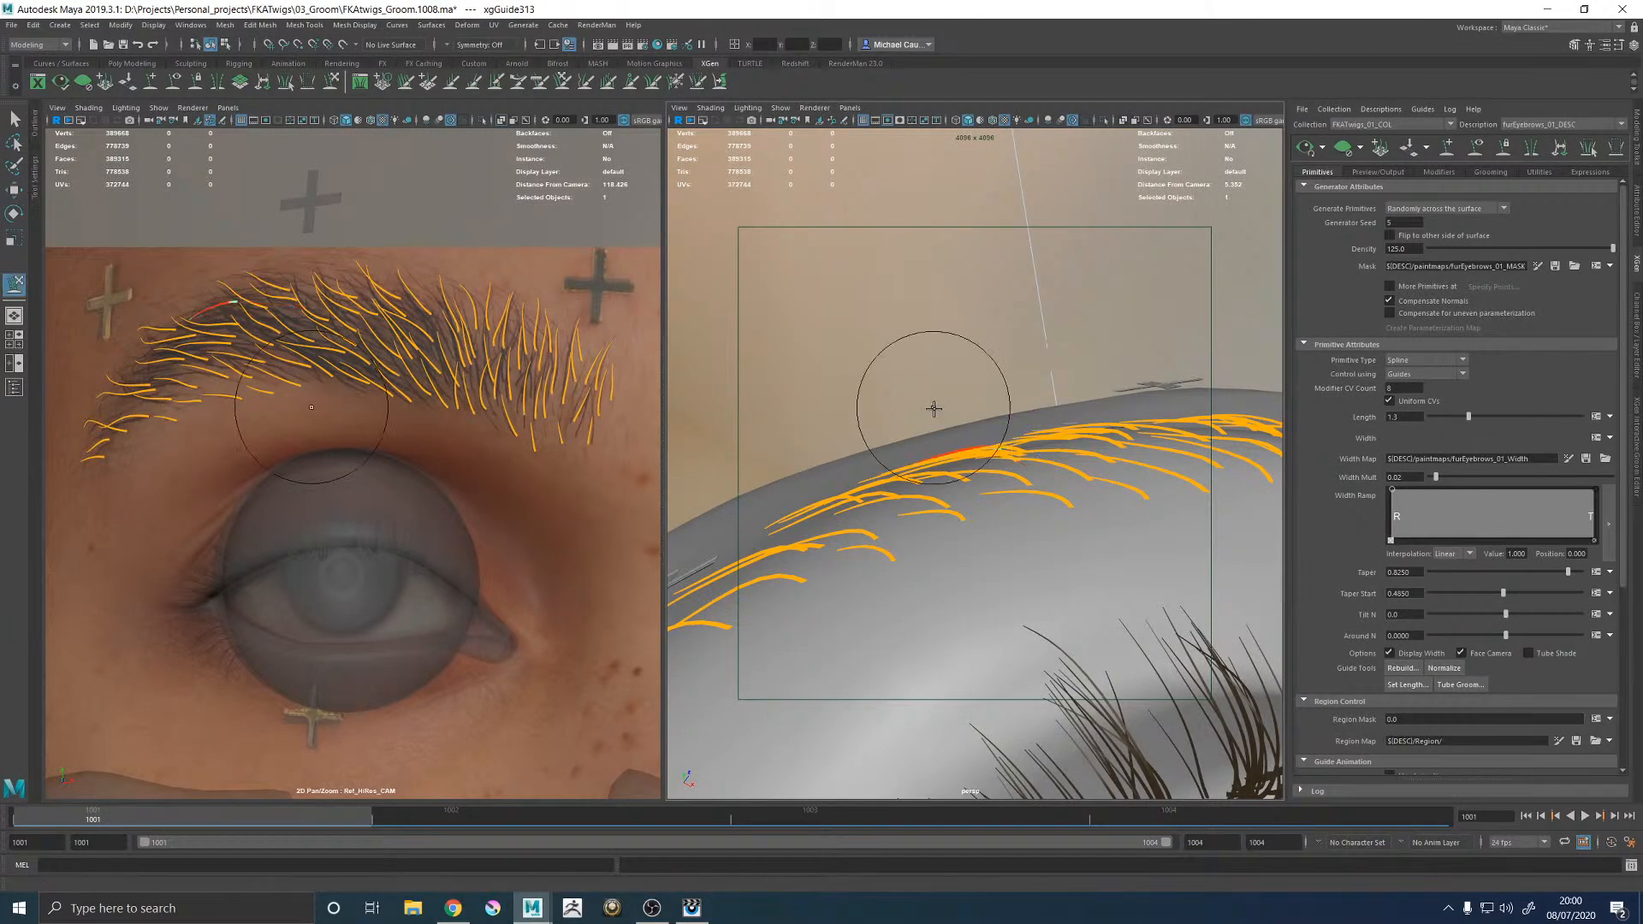
{"action": "right_click_drag", "start_coordinate": [930, 437], "coordinate": [956, 429], "text": "alt"}
{"action": "middle_click_drag", "start_coordinate": [956, 429], "coordinate": [942, 478], "text": "alt"}
{"action": "mouse_move", "coordinate": [942, 477]}
{"action": "left_mouse_down", "text": "alt"}
{"action": "mouse_move", "coordinate": [961, 517]}
{"action": "mouse_move", "coordinate": [941, 462]}
{"action": "left_mouse_up", "text": "alt"}
{"action": "left_click_drag", "start_coordinate": [782, 511], "coordinate": [773, 539]}
{"action": "left_click_drag", "start_coordinate": [963, 542], "coordinate": [964, 630], "text": "alt"}
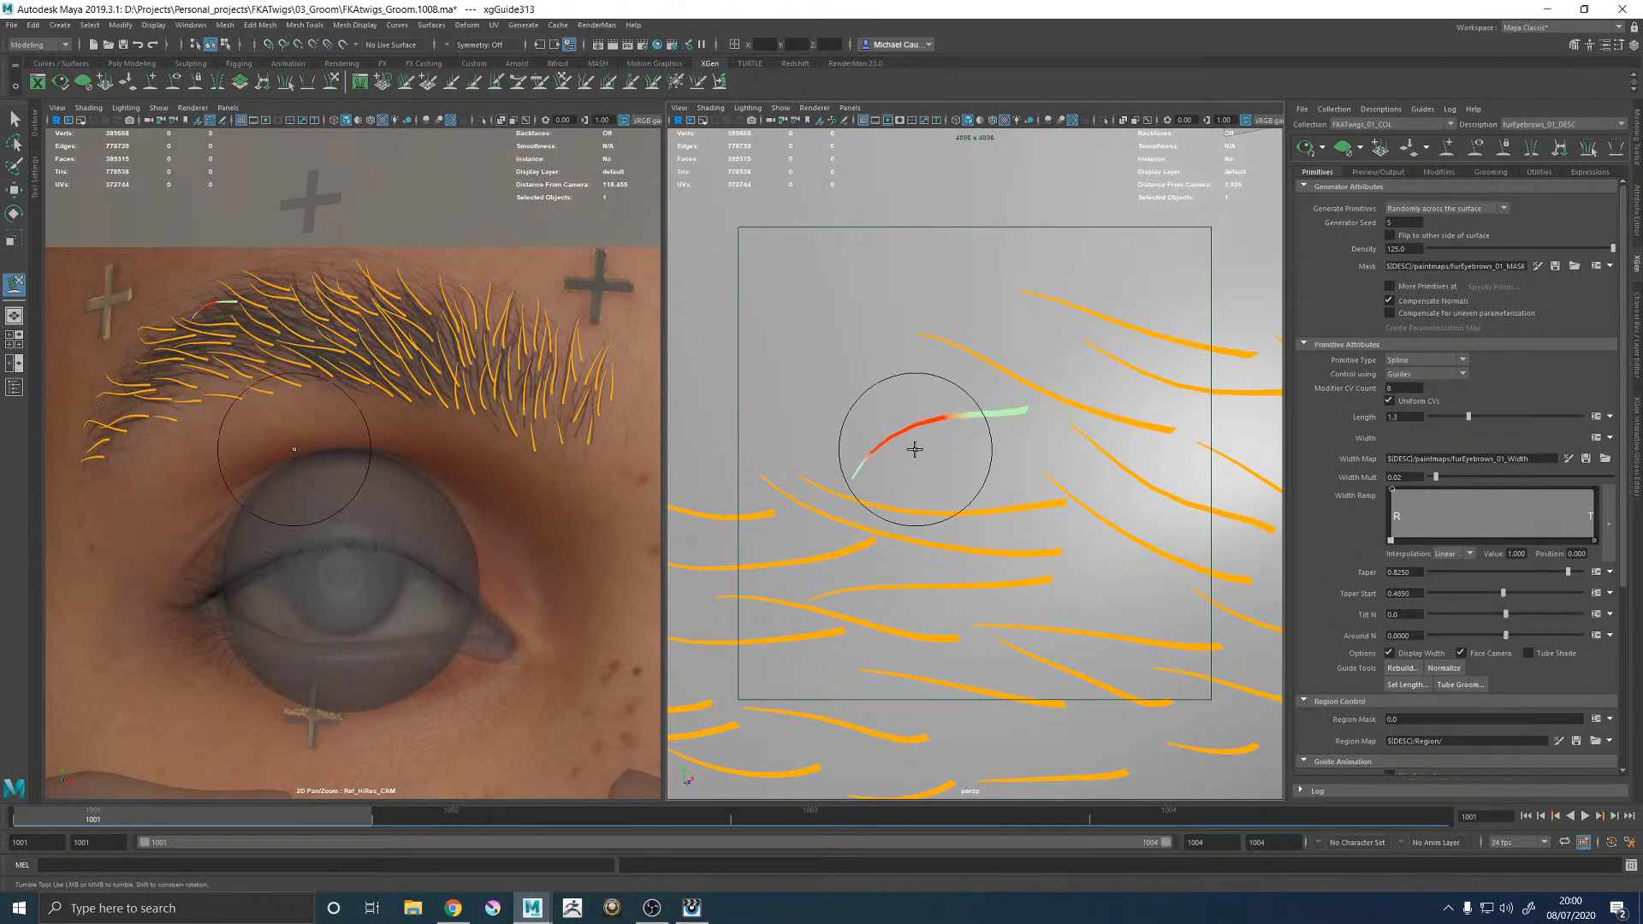
{"action": "mouse_move", "coordinate": [921, 481]}
{"action": "left_mouse_down", "text": "alt"}
{"action": "mouse_move", "coordinate": [968, 476]}
{"action": "mouse_move", "coordinate": [1004, 446]}
{"action": "left_mouse_up", "text": "alt"}
{"action": "mouse_move", "coordinate": [962, 505]}
{"action": "left_mouse_down", "text": "alt"}
{"action": "mouse_move", "coordinate": [964, 433]}
{"action": "mouse_move", "coordinate": [976, 524]}
{"action": "mouse_move", "coordinate": [942, 488]}
{"action": "left_mouse_up", "text": "alt"}
{"action": "middle_click_drag", "start_coordinate": [942, 488], "coordinate": [1013, 450], "text": "alt"}
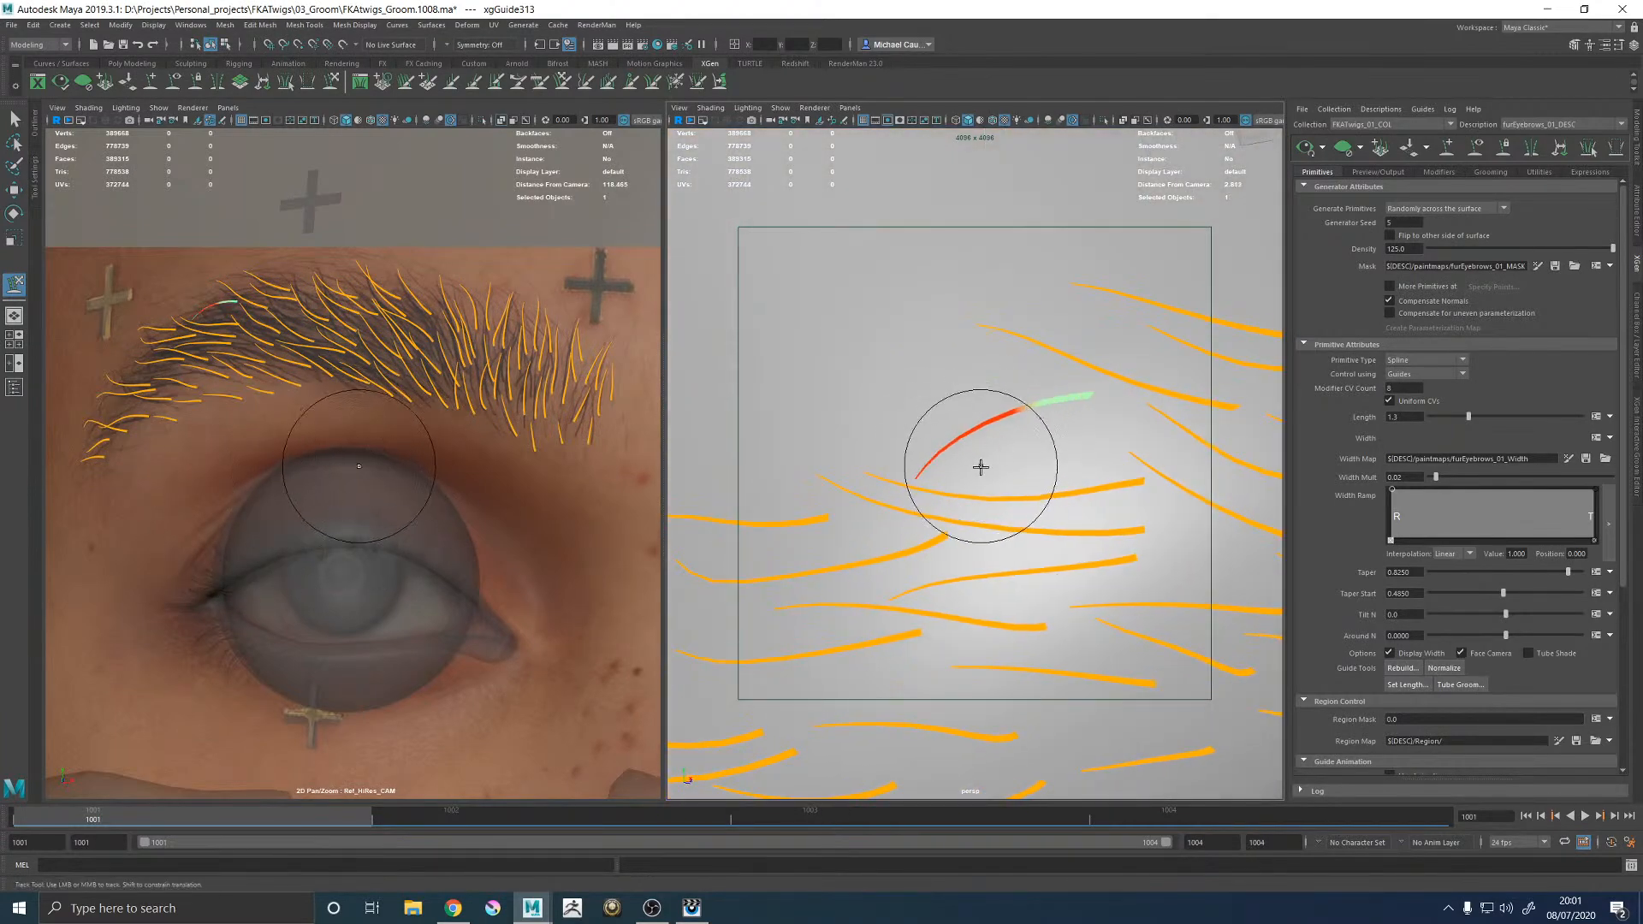
Select the next upper-edge guide towards the tail and sculpt it along the skin, checking it from the side.
{"action": "left_click_drag", "start_coordinate": [1017, 483], "coordinate": [958, 505], "text": "alt"}
{"action": "middle_click_drag", "start_coordinate": [843, 546], "coordinate": [977, 541], "text": "alt"}
{"action": "key", "text": "w"}
{"action": "left_click", "coordinate": [935, 511]}
{"action": "key", "text": "y"}
{"action": "left_click_drag", "start_coordinate": [924, 539], "coordinate": [961, 462], "text": "alt"}
{"action": "middle_click_drag", "start_coordinate": [868, 484], "coordinate": [962, 472], "text": "alt"}
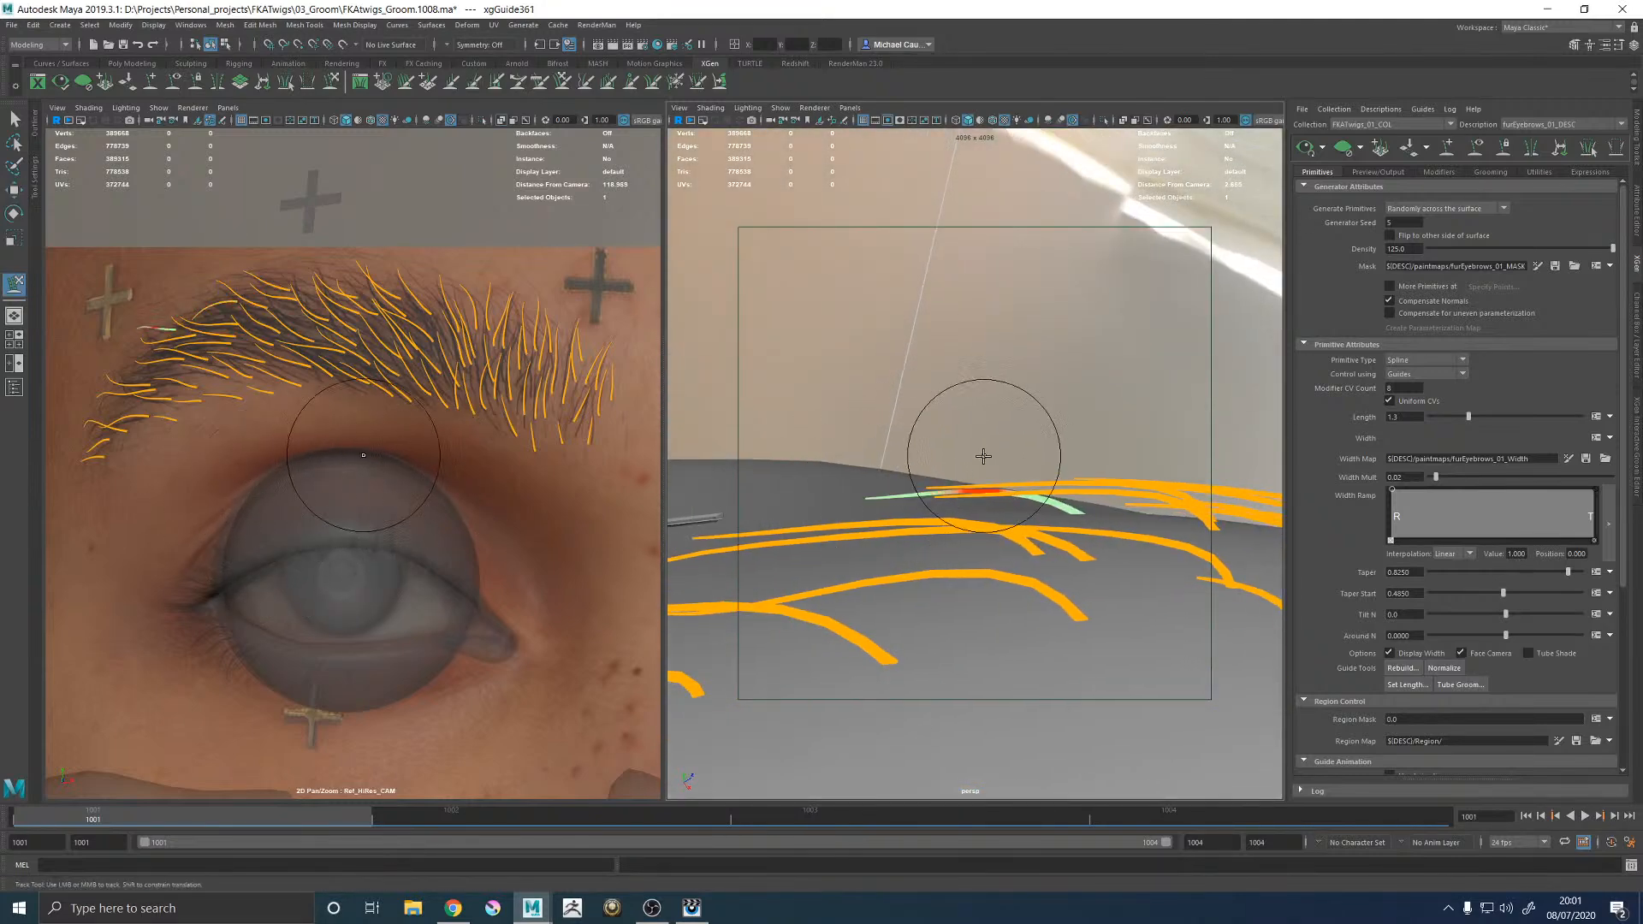
{"action": "left_click_drag", "start_coordinate": [858, 474], "coordinate": [905, 535], "text": "alt"}
Pick a guide in the upper part of the eyebrow's tail and sculpt its tip against the surface in a side view.
{"action": "mouse_move", "coordinate": [1009, 522]}
{"action": "left_mouse_down", "text": "alt"}
{"action": "mouse_move", "coordinate": [1027, 432]}
{"action": "mouse_move", "coordinate": [1009, 461]}
{"action": "mouse_move", "coordinate": [984, 429]}
{"action": "mouse_move", "coordinate": [962, 478]}
{"action": "mouse_move", "coordinate": [921, 359]}
{"action": "mouse_move", "coordinate": [931, 453]}
{"action": "mouse_move", "coordinate": [770, 480]}
{"action": "mouse_move", "coordinate": [1013, 368]}
{"action": "mouse_move", "coordinate": [998, 429]}
{"action": "mouse_move", "coordinate": [950, 359]}
{"action": "mouse_move", "coordinate": [1009, 344]}
{"action": "left_mouse_up", "text": "alt"}
{"action": "key", "text": "w"}
{"action": "key", "text": "y"}
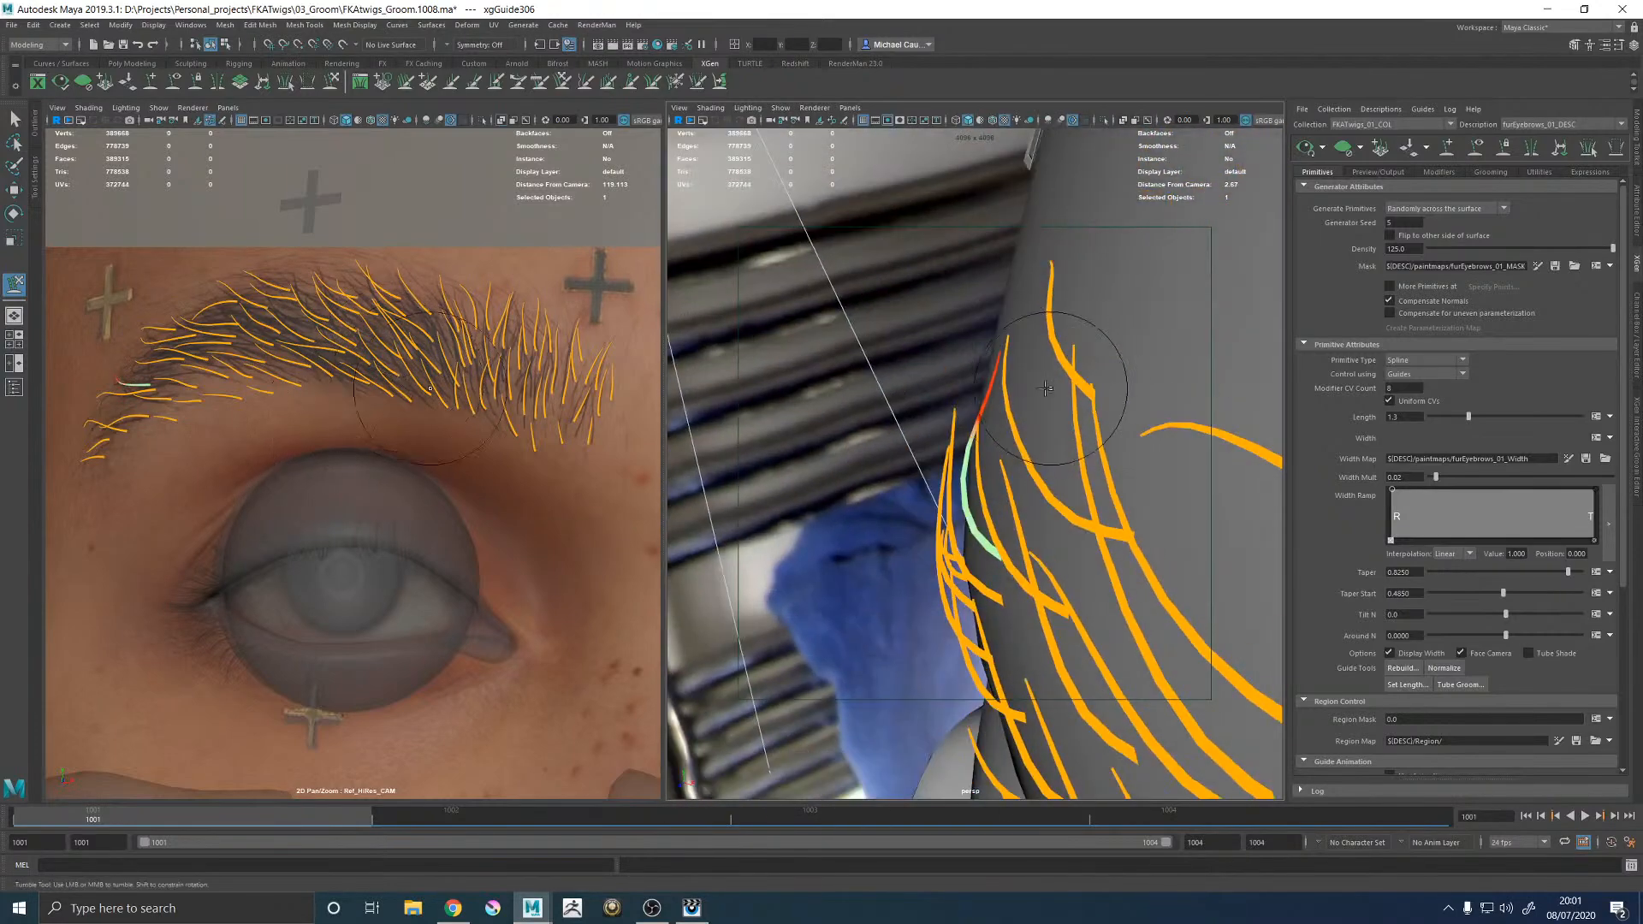
{"action": "mouse_move", "coordinate": [1078, 292]}
{"action": "left_mouse_down", "text": "alt"}
{"action": "mouse_move", "coordinate": [1086, 330]}
{"action": "mouse_move", "coordinate": [924, 491]}
{"action": "mouse_move", "coordinate": [901, 477]}
{"action": "left_mouse_up", "text": "alt"}
Select the adjacent long guide in the tail and sculpt its middle and tip into a gentle downward bend.
{"action": "key", "text": "w"}
{"action": "left_click", "coordinate": [948, 489]}
{"action": "key", "text": "y"}
{"action": "mouse_move", "coordinate": [810, 550]}
{"action": "left_mouse_down"}
{"action": "mouse_move", "coordinate": [821, 572]}
{"action": "mouse_move", "coordinate": [891, 587]}
{"action": "mouse_move", "coordinate": [813, 579]}
{"action": "mouse_move", "coordinate": [897, 586]}
{"action": "mouse_move", "coordinate": [1063, 550]}
{"action": "mouse_move", "coordinate": [1018, 523]}
{"action": "mouse_move", "coordinate": [1045, 532]}
{"action": "left_mouse_up"}
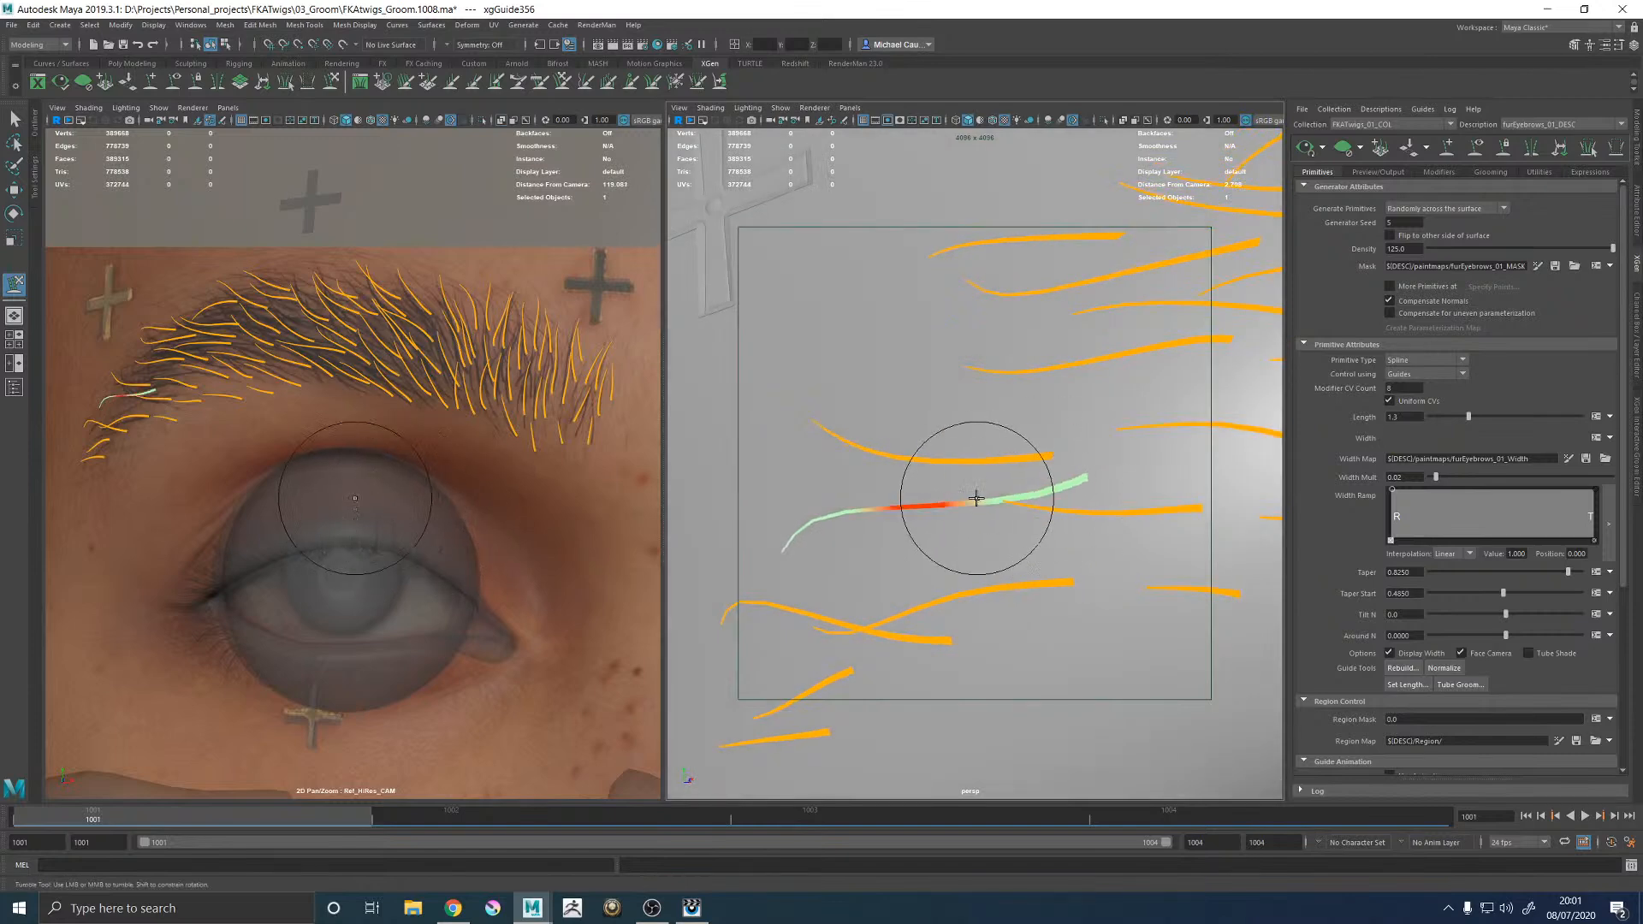
{"action": "right_click_drag", "start_coordinate": [1068, 532], "coordinate": [979, 422], "text": "alt"}
{"action": "left_click_drag", "start_coordinate": [979, 422], "coordinate": [987, 447], "text": "alt"}
{"action": "right_click_drag", "start_coordinate": [987, 448], "coordinate": [1019, 444], "text": "alt"}
{"action": "middle_click_drag", "start_coordinate": [1019, 444], "coordinate": [1018, 419], "text": "alt"}
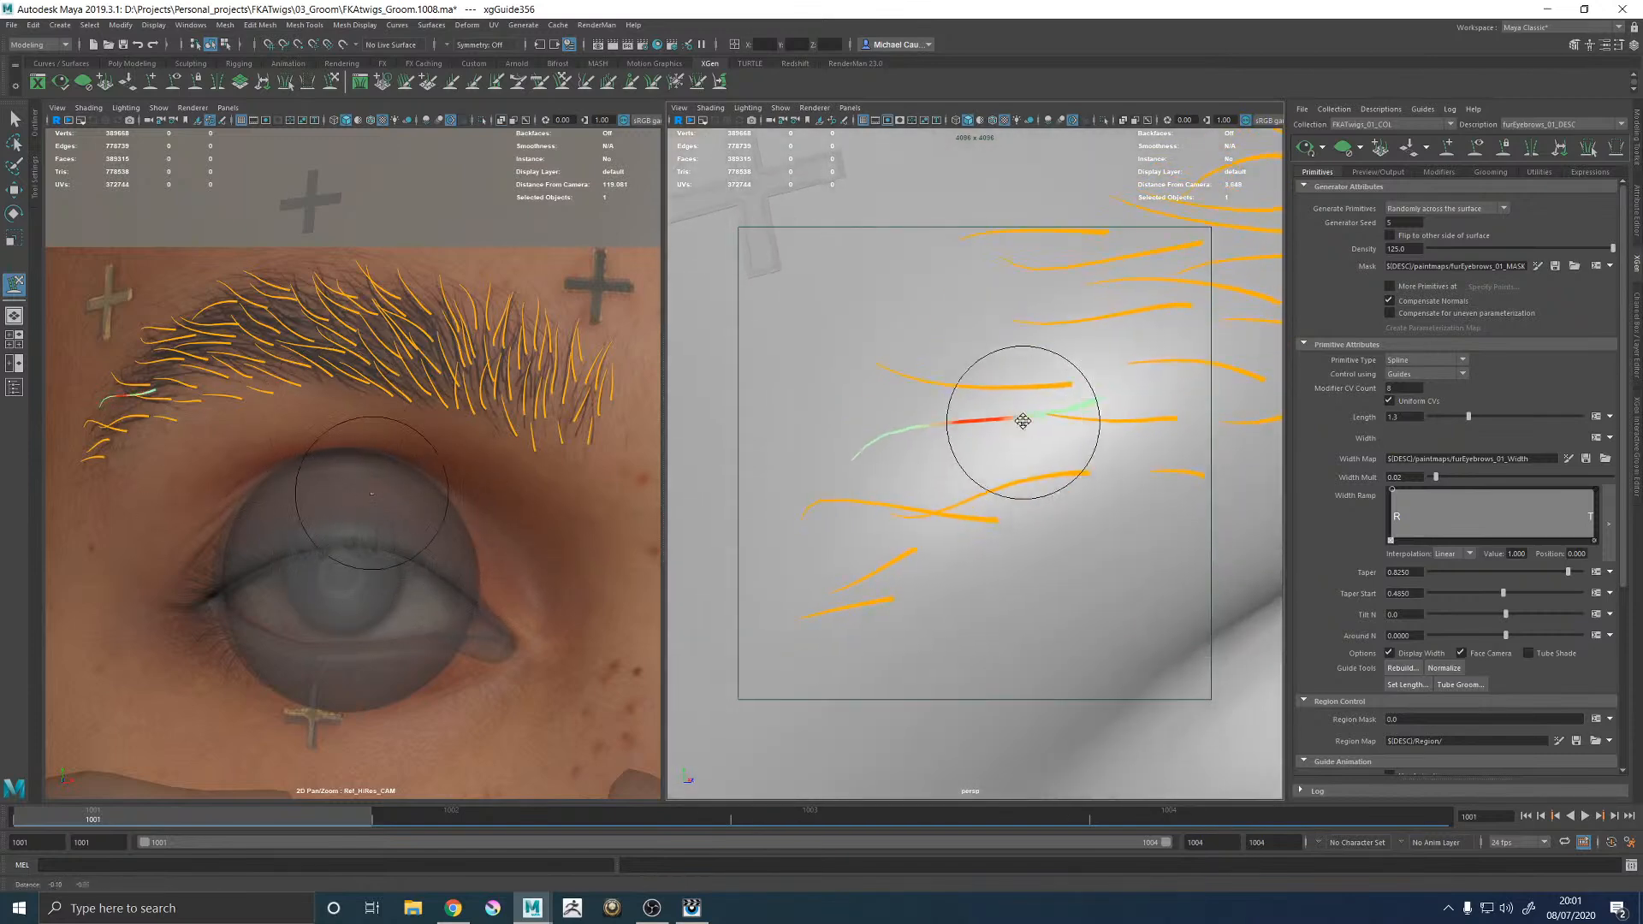
Select the upper of the guides near the tail's end and sculpt it into a downward arc with a smaller brush.
{"action": "key", "text": "w"}
{"action": "left_click", "coordinate": [887, 503], "text": "shift"}
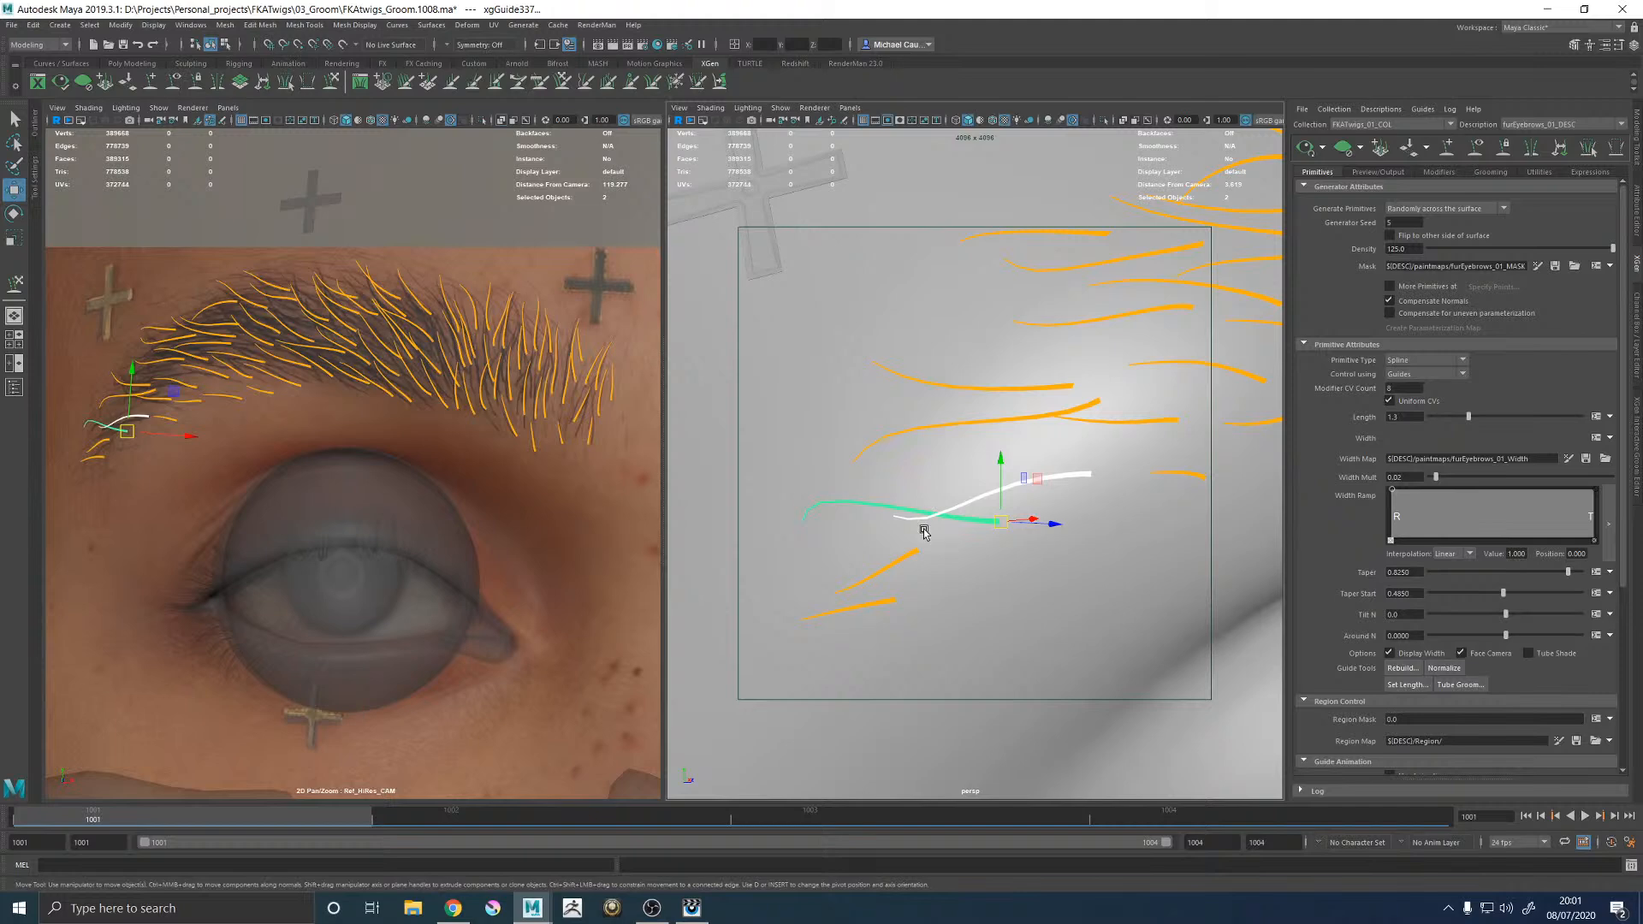
{"action": "key", "text": "y"}
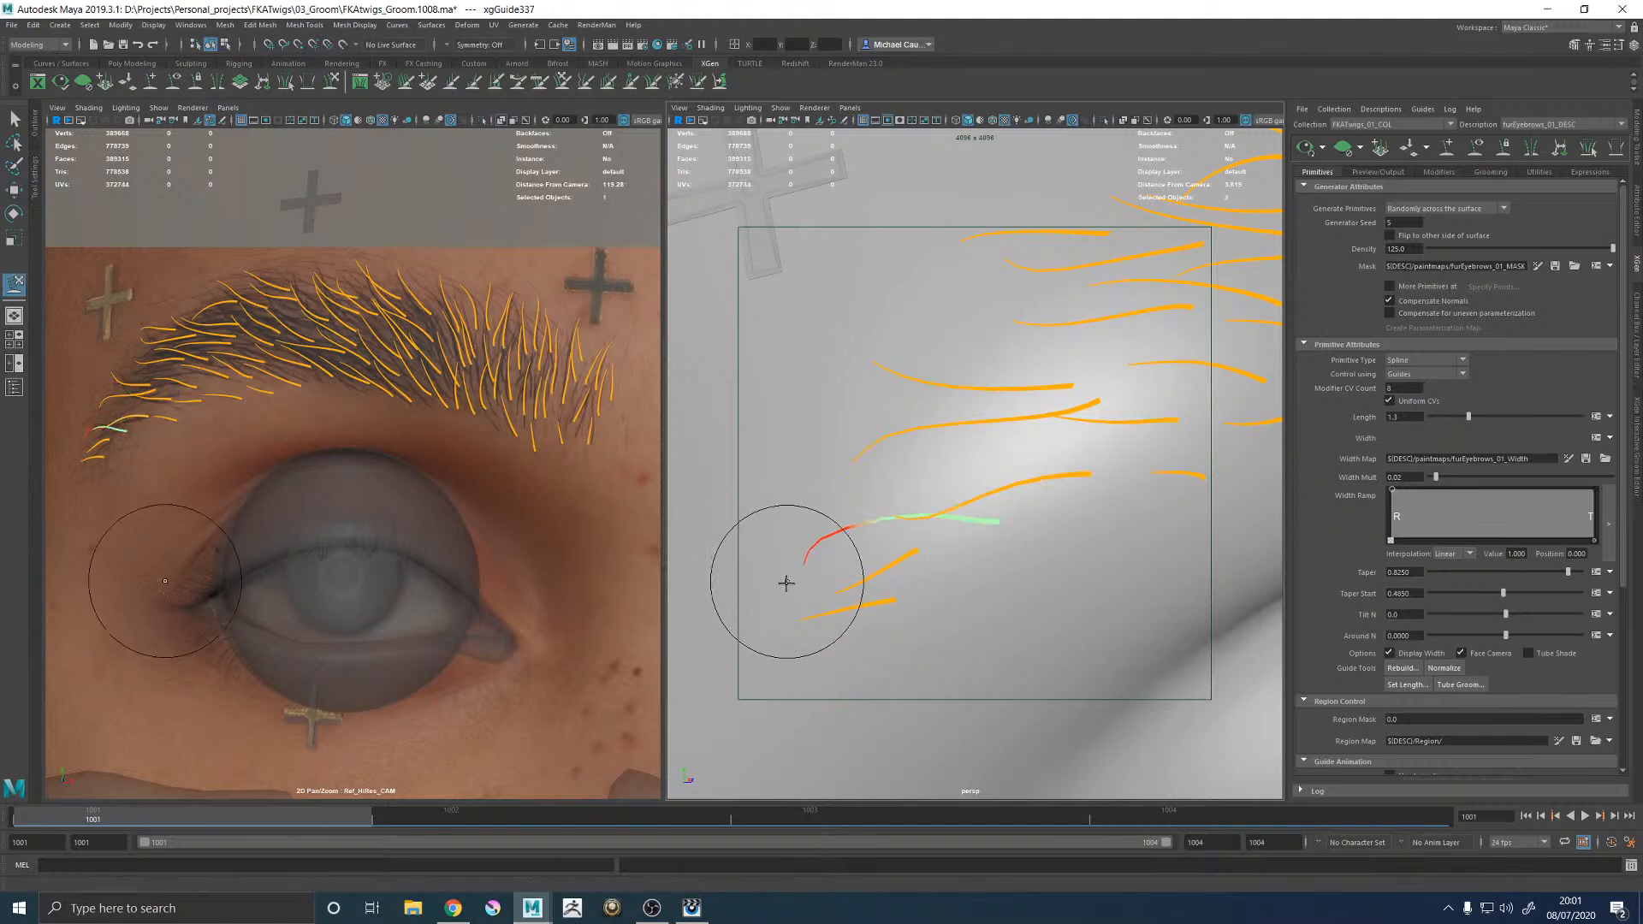
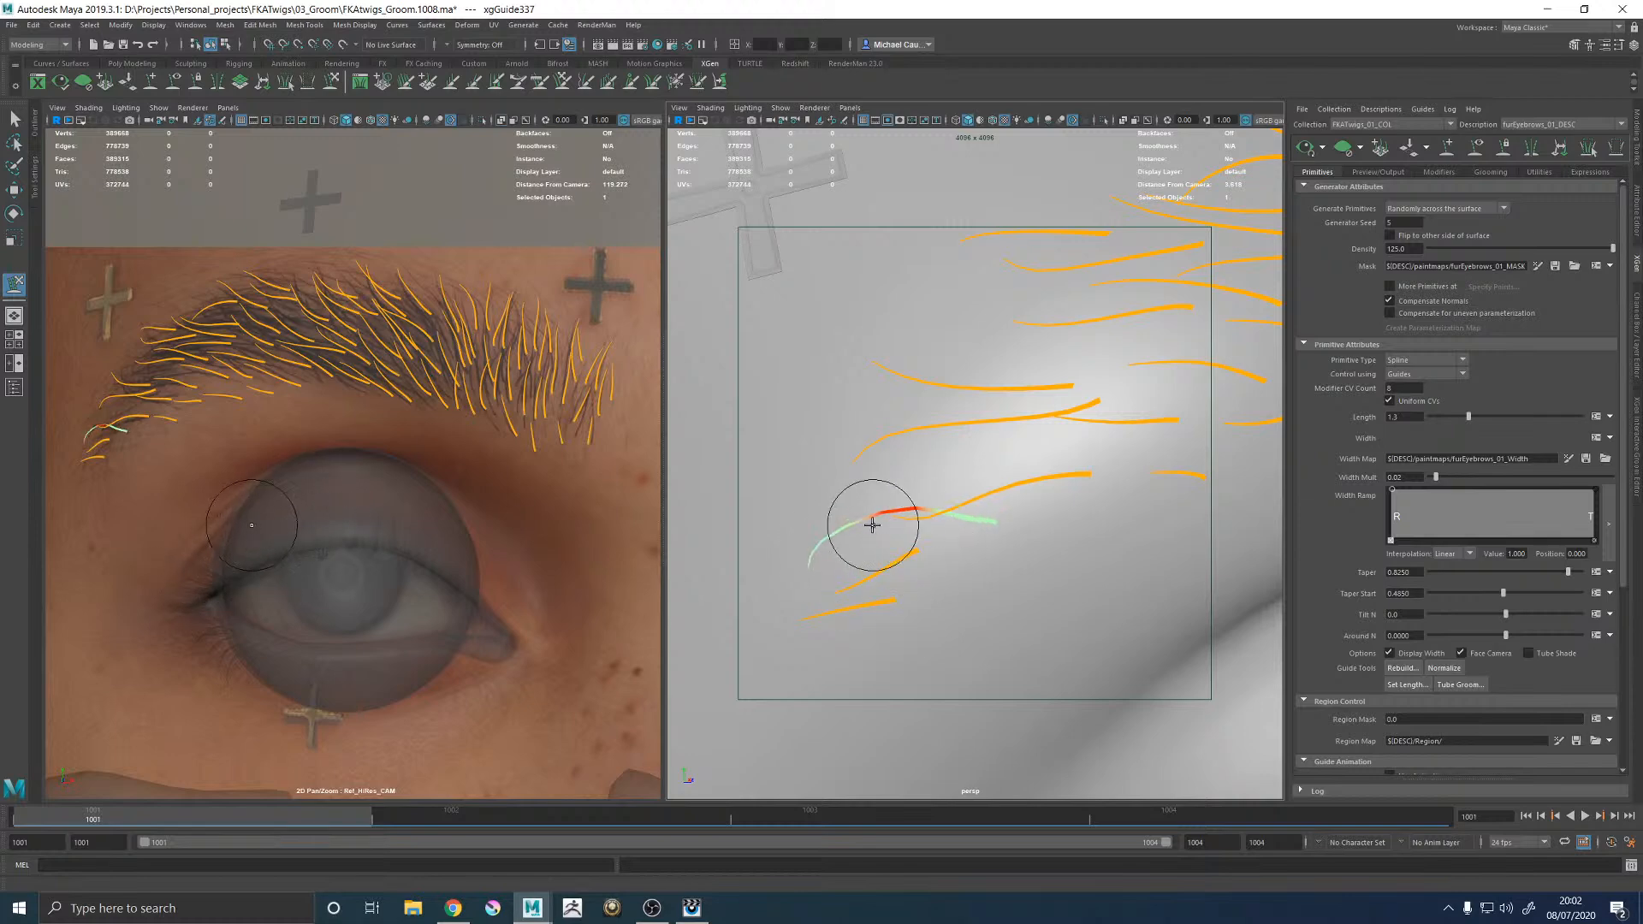
Select the guide just inward of the tail's end and sculpt its curve to follow the skin and the reference hairs.
{"action": "right_click_drag", "start_coordinate": [1048, 475], "coordinate": [793, 447], "text": "alt"}
{"action": "left_click_drag", "start_coordinate": [1011, 452], "coordinate": [830, 411], "text": "alt"}
{"action": "right_click_drag", "start_coordinate": [864, 522], "coordinate": [1041, 570], "text": "alt"}
{"action": "middle_click_drag", "start_coordinate": [1033, 570], "coordinate": [933, 372], "text": "alt"}
{"action": "key", "text": "w"}
{"action": "key", "text": "y"}
{"action": "mouse_move", "coordinate": [912, 418]}
{"action": "left_mouse_down", "text": "alt"}
{"action": "mouse_move", "coordinate": [1071, 459]}
{"action": "mouse_move", "coordinate": [958, 440]}
{"action": "mouse_move", "coordinate": [891, 406]}
{"action": "mouse_move", "coordinate": [924, 439]}
{"action": "mouse_move", "coordinate": [1111, 452]}
{"action": "mouse_move", "coordinate": [1029, 434]}
{"action": "left_mouse_up", "text": "alt"}
{"action": "left_click_drag", "start_coordinate": [1033, 422], "coordinate": [891, 476], "text": "alt"}
Pick the short guide at the very end of the eyebrow's tail and sculpt its tip.
{"action": "key", "text": "w"}
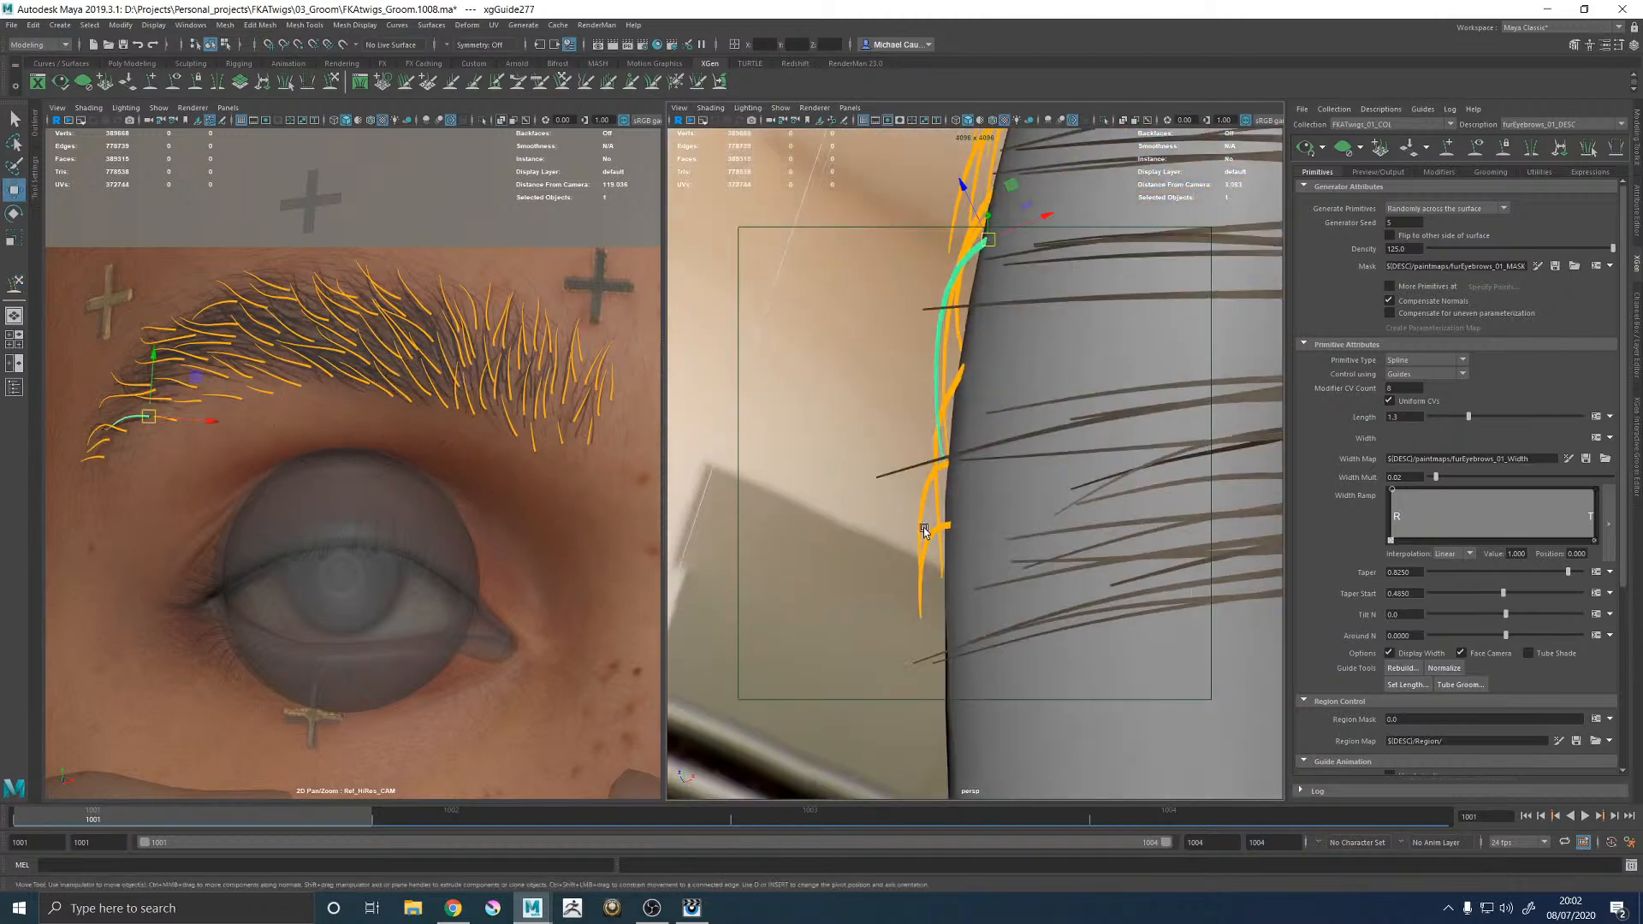
{"action": "key", "text": "y"}
{"action": "mouse_move", "coordinate": [974, 548]}
{"action": "left_mouse_down", "text": "alt"}
{"action": "mouse_move", "coordinate": [994, 539]}
{"action": "mouse_move", "coordinate": [944, 547]}
{"action": "mouse_move", "coordinate": [944, 445]}
{"action": "mouse_move", "coordinate": [953, 496]}
{"action": "mouse_move", "coordinate": [895, 519]}
{"action": "mouse_move", "coordinate": [990, 531]}
{"action": "mouse_move", "coordinate": [883, 537]}
{"action": "mouse_move", "coordinate": [1046, 508]}
{"action": "left_mouse_up", "text": "alt"}
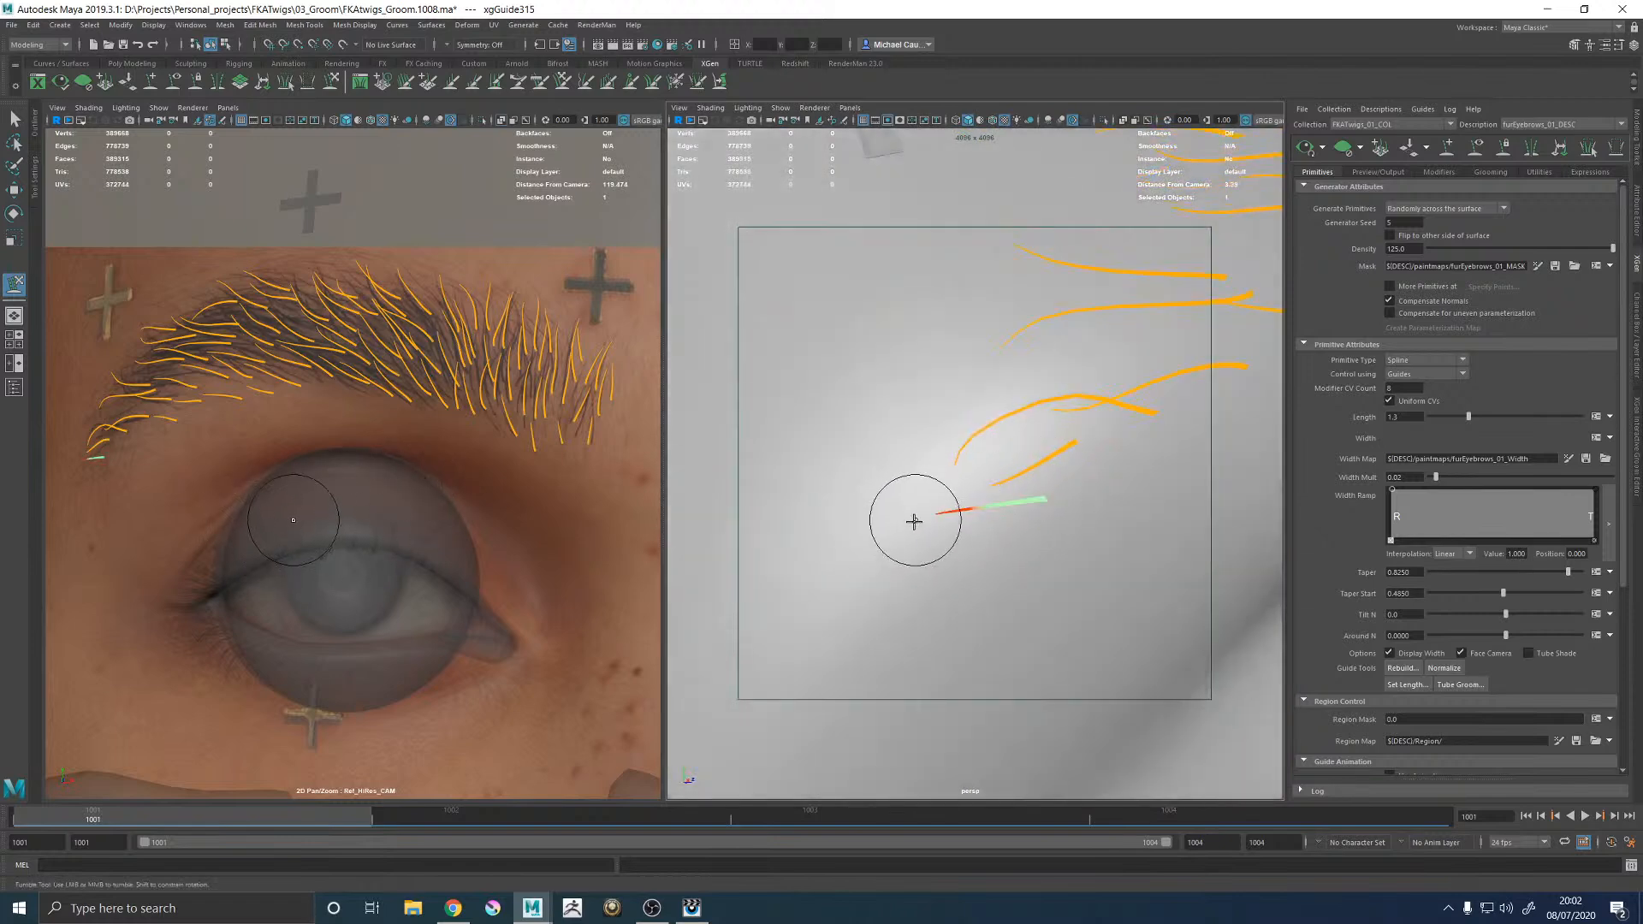
Select the short guide just above the tail's last one and sculpt its tip relative to the skin from the side.
{"action": "mouse_move", "coordinate": [933, 545]}
{"action": "left_mouse_down", "text": "alt"}
{"action": "mouse_move", "coordinate": [1029, 494]}
{"action": "mouse_move", "coordinate": [1052, 543]}
{"action": "mouse_move", "coordinate": [941, 479]}
{"action": "mouse_move", "coordinate": [986, 430]}
{"action": "left_mouse_up", "text": "alt"}
{"action": "key", "text": "w"}
{"action": "key", "text": "y"}
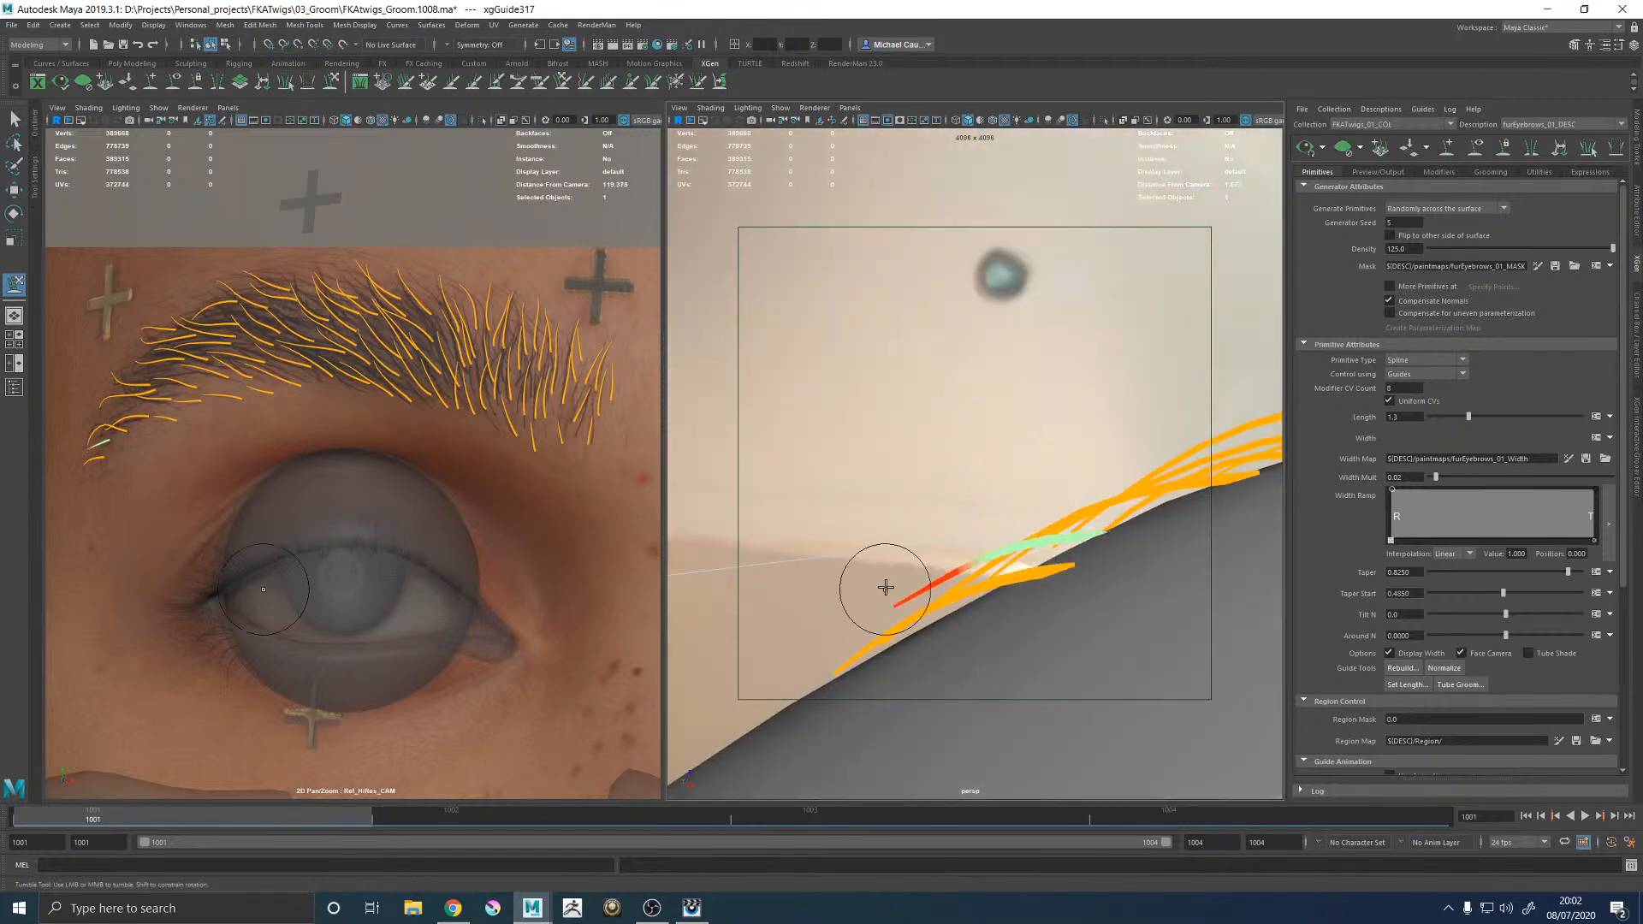
{"action": "mouse_move", "coordinate": [1017, 565]}
{"action": "left_mouse_down", "text": "alt"}
{"action": "mouse_move", "coordinate": [960, 581]}
{"action": "mouse_move", "coordinate": [1173, 568]}
{"action": "mouse_move", "coordinate": [979, 562]}
{"action": "mouse_move", "coordinate": [843, 587]}
{"action": "mouse_move", "coordinate": [920, 599]}
{"action": "left_mouse_up", "text": "alt"}
{"action": "right_click_drag", "start_coordinate": [950, 605], "coordinate": [964, 454], "text": "alt"}
{"action": "middle_click_drag", "start_coordinate": [964, 454], "coordinate": [887, 480], "text": "alt"}
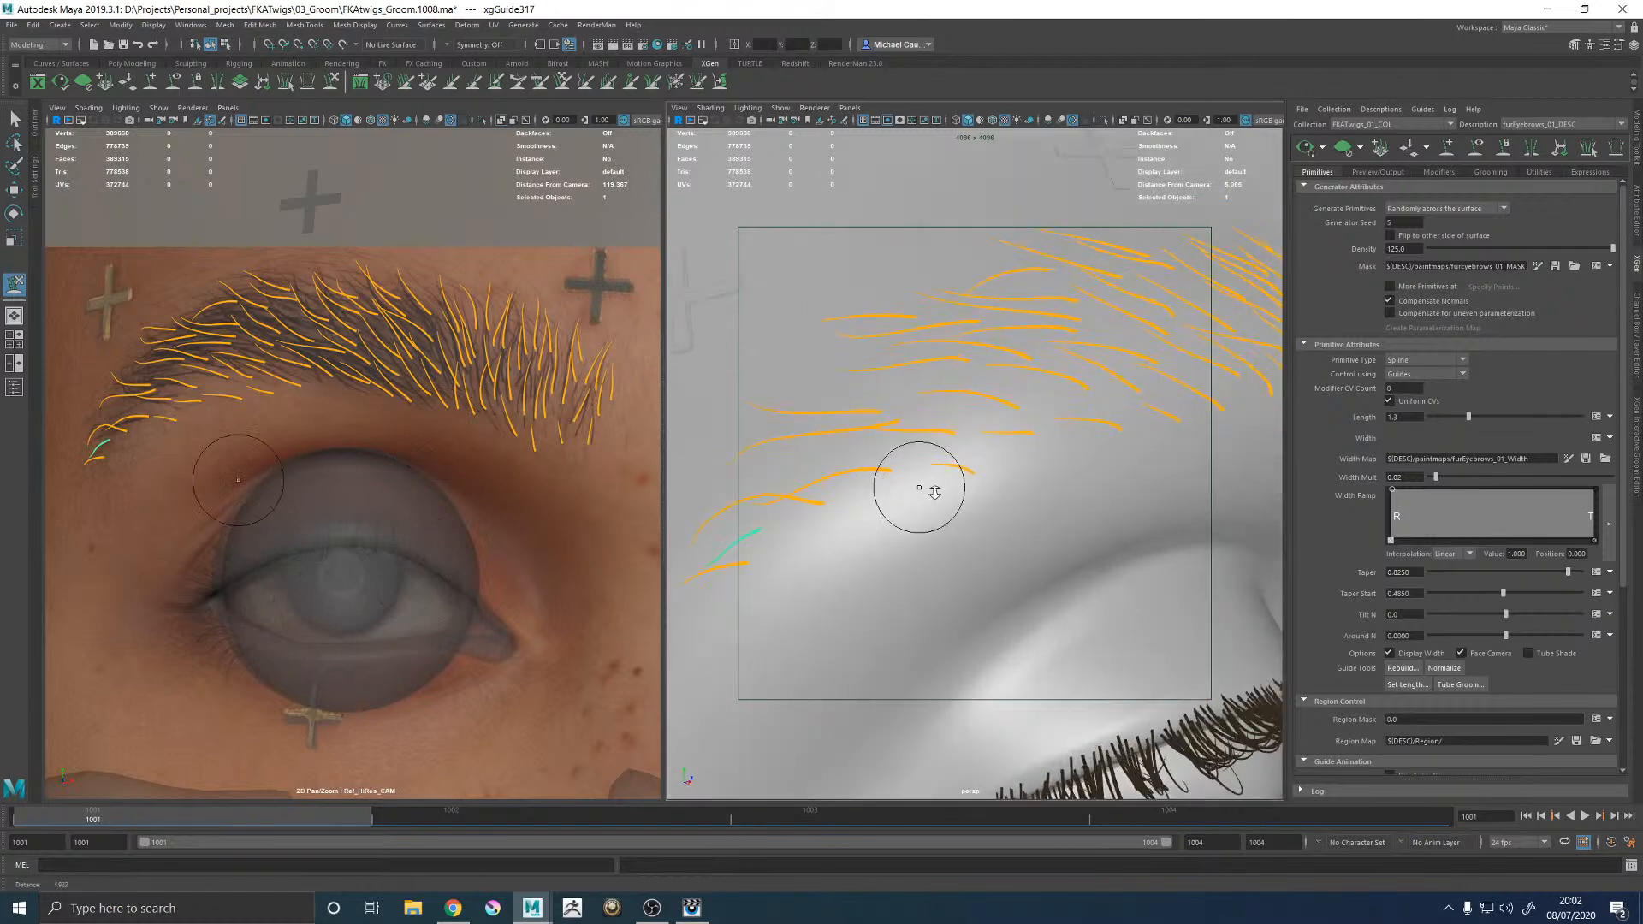
{"action": "right_click_drag", "start_coordinate": [888, 480], "coordinate": [946, 466], "text": "alt"}
Select the short guide on the eyebrow's lower edge near the tail and sculpt its tip slightly downward.
{"action": "key", "text": "w"}
{"action": "left_click", "coordinate": [948, 467]}
{"action": "left_click_drag", "start_coordinate": [954, 462], "coordinate": [837, 407], "text": "alt"}
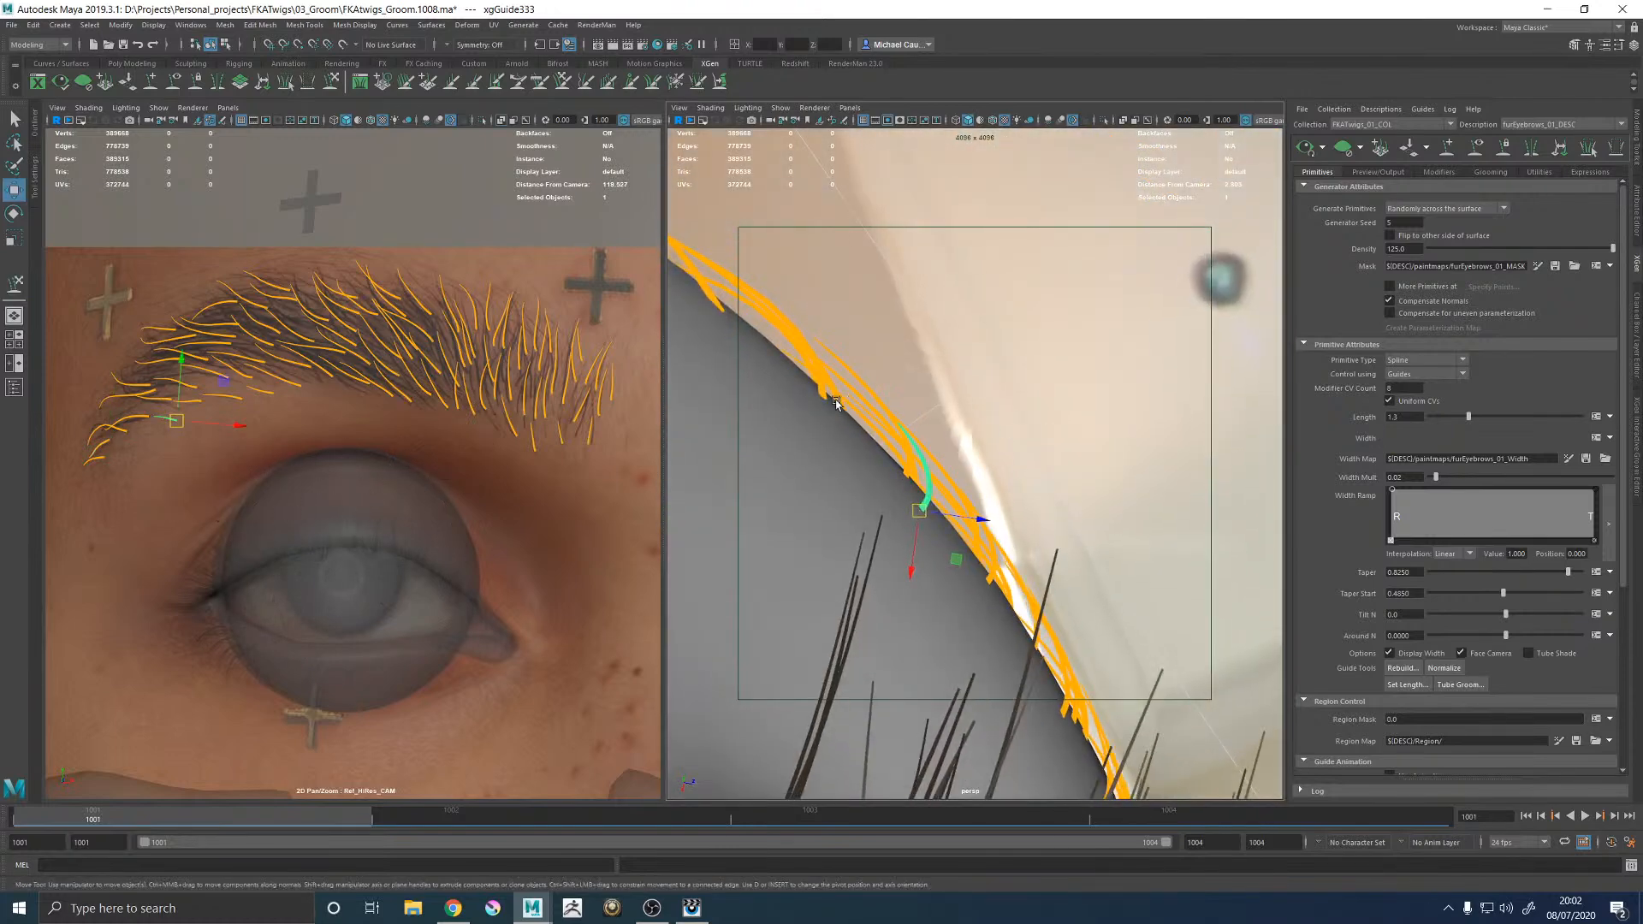
{"action": "key", "text": "y"}
{"action": "mouse_move", "coordinate": [899, 469]}
{"action": "left_mouse_down", "text": "alt"}
{"action": "mouse_move", "coordinate": [901, 403]}
{"action": "mouse_move", "coordinate": [960, 477]}
{"action": "mouse_move", "coordinate": [947, 458]}
{"action": "mouse_move", "coordinate": [1019, 462]}
{"action": "mouse_move", "coordinate": [937, 444]}
{"action": "left_mouse_up", "text": "alt"}
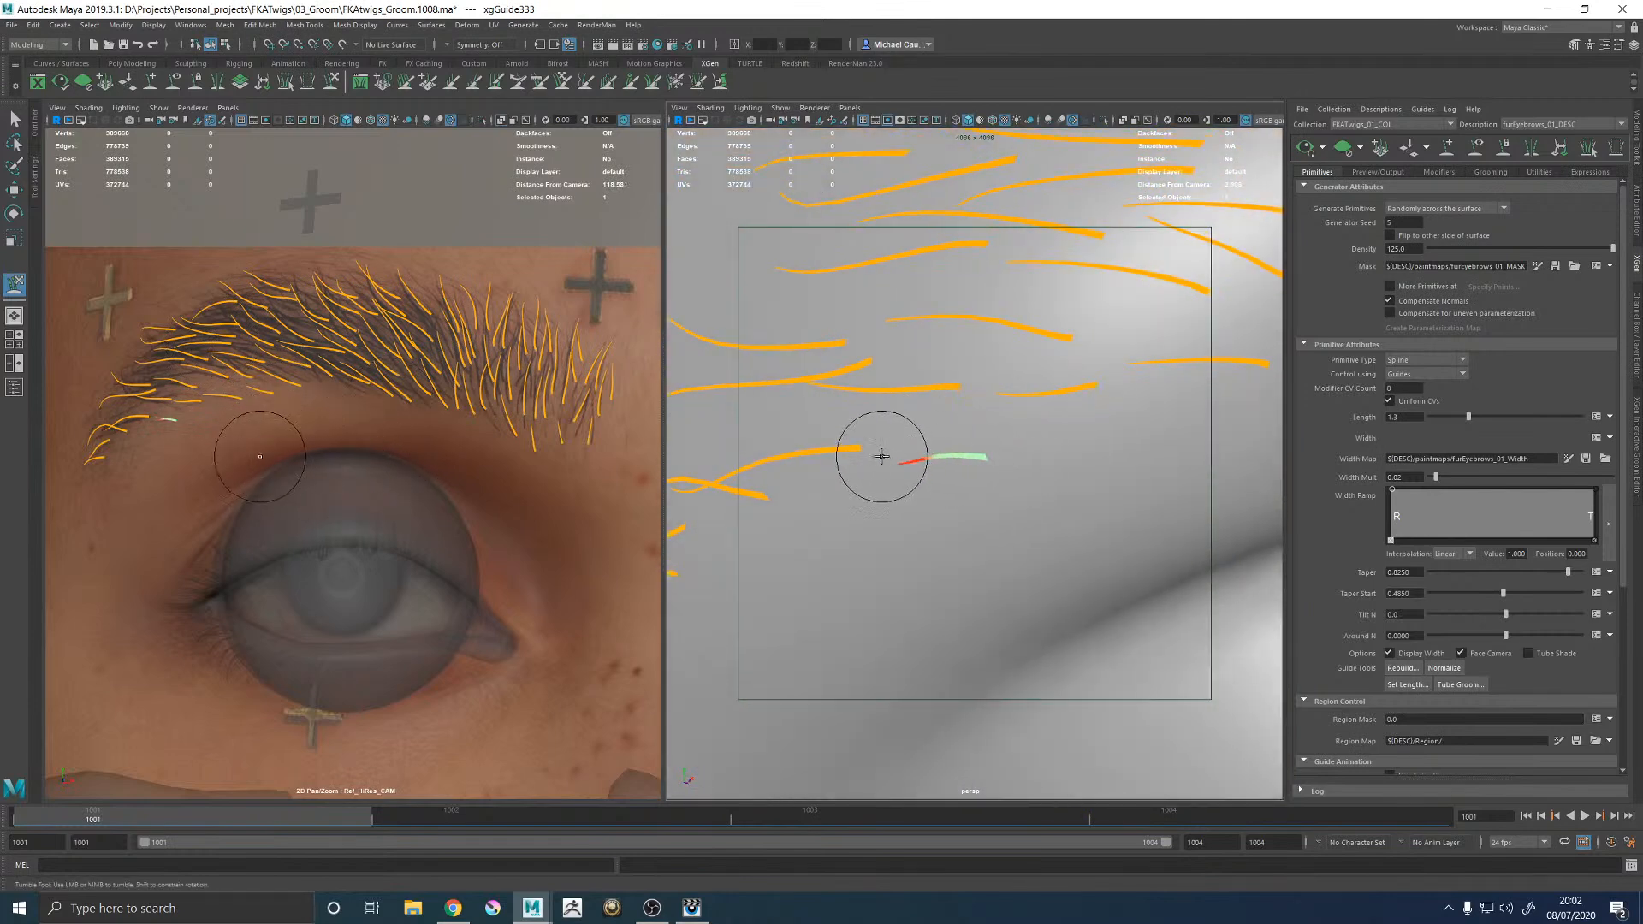
{"action": "middle_click_drag", "start_coordinate": [1005, 351], "coordinate": [936, 431], "text": "alt"}
Select the next lower-edge guide inward from the tail and sculpt it close to the skin.
{"action": "key", "text": "w"}
{"action": "left_click", "coordinate": [981, 472]}
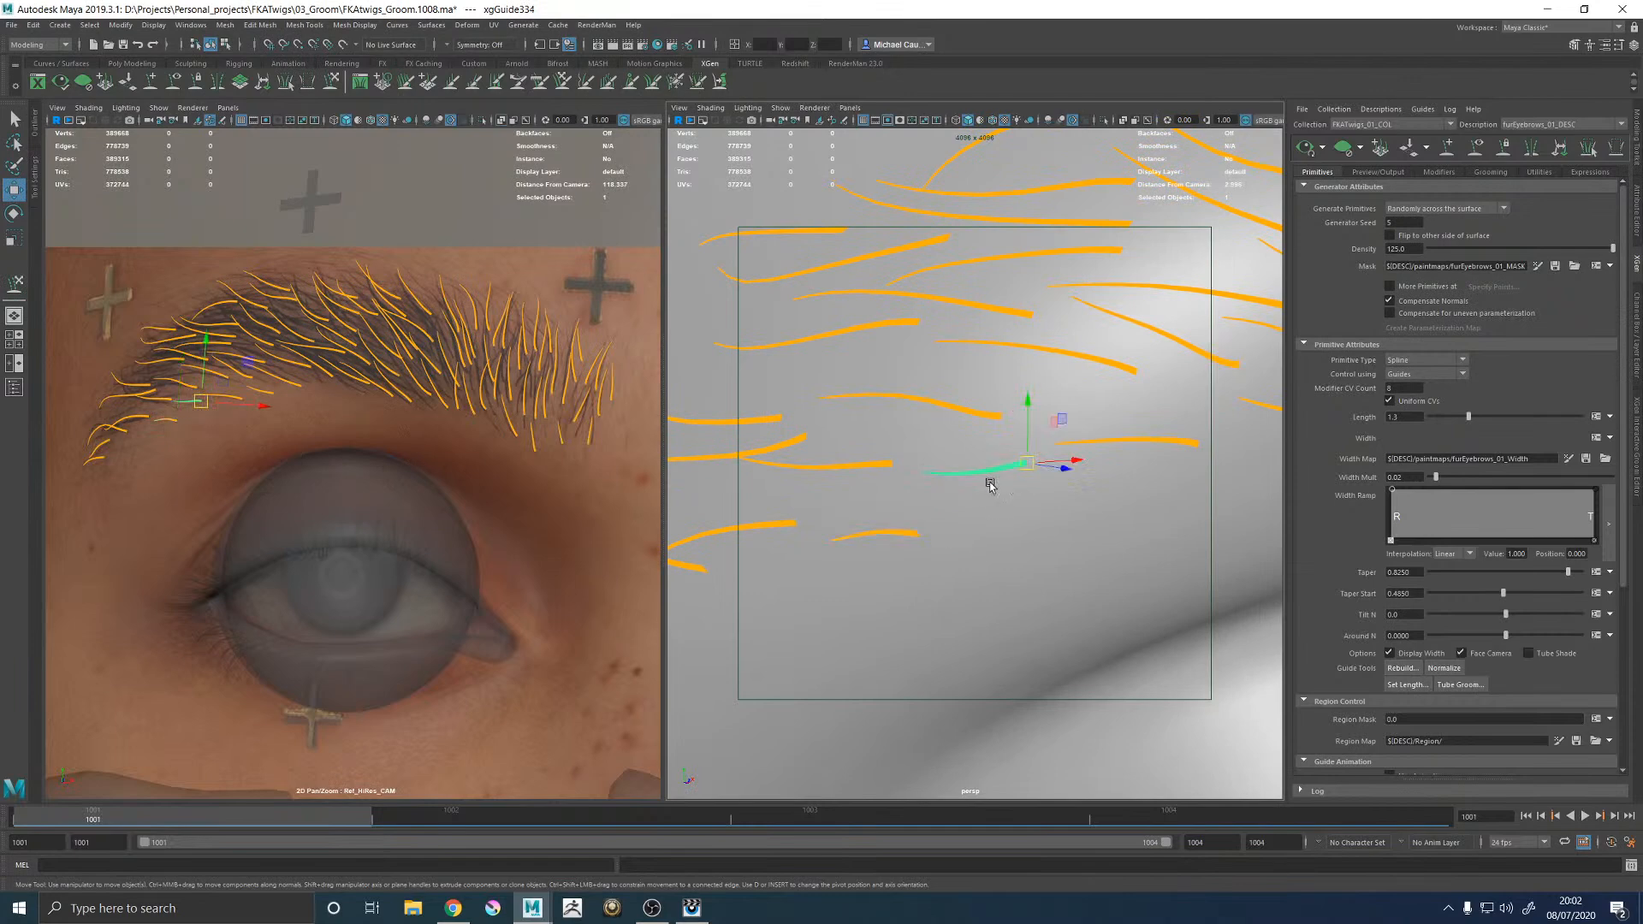
{"action": "key", "text": "y"}
{"action": "left_click_drag", "start_coordinate": [1018, 525], "coordinate": [998, 428], "text": "alt"}
{"action": "right_click_drag", "start_coordinate": [998, 428], "coordinate": [1067, 480], "text": "alt"}
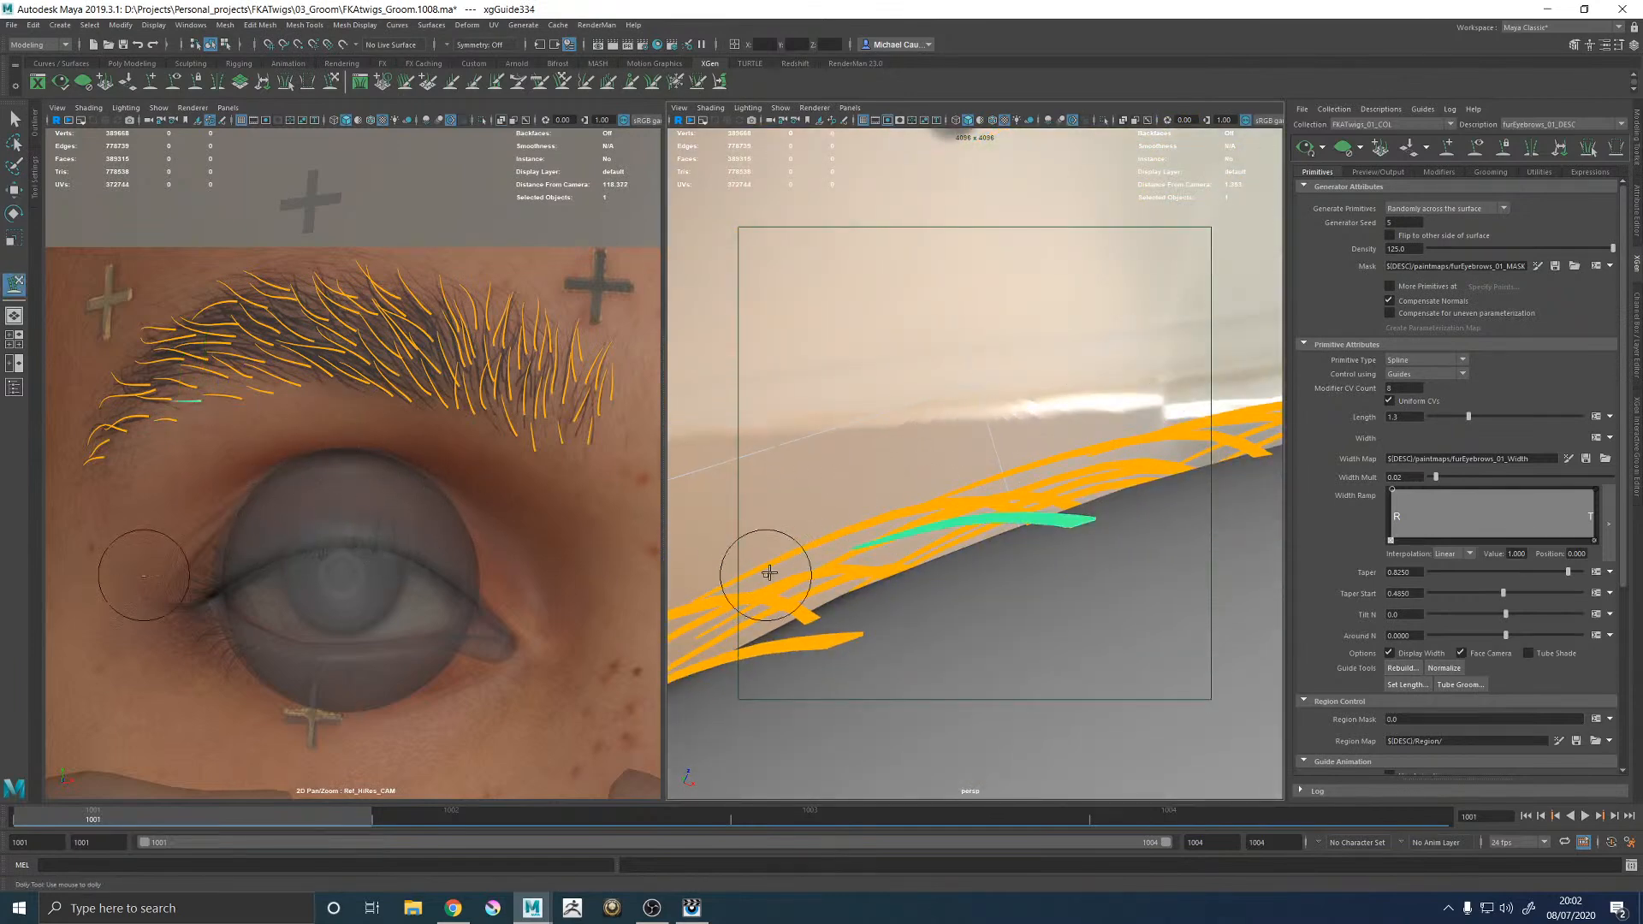
{"action": "mouse_move", "coordinate": [975, 562]}
{"action": "left_mouse_down", "text": "alt"}
{"action": "mouse_move", "coordinate": [984, 496]}
{"action": "mouse_move", "coordinate": [1034, 491]}
{"action": "mouse_move", "coordinate": [925, 463]}
{"action": "left_mouse_up", "text": "alt"}
{"action": "middle_click_drag", "start_coordinate": [1044, 460], "coordinate": [898, 510], "text": "alt"}
Select the following lower-edge guide above the outer eyelid and sculpt its tip down towards the skin.
{"action": "key", "text": "w"}
{"action": "left_click", "coordinate": [1111, 490]}
{"action": "right_click_drag", "start_coordinate": [1110, 490], "coordinate": [1051, 522], "text": "alt"}
{"action": "left_click_drag", "start_coordinate": [1050, 535], "coordinate": [1042, 434], "text": "alt"}
{"action": "key", "text": "y"}
{"action": "mouse_move", "coordinate": [1035, 427]}
{"action": "right_mouse_down", "text": "alt"}
{"action": "mouse_move", "coordinate": [972, 416]}
{"action": "mouse_move", "coordinate": [1131, 453]}
{"action": "mouse_move", "coordinate": [903, 434]}
{"action": "right_mouse_up", "text": "alt"}
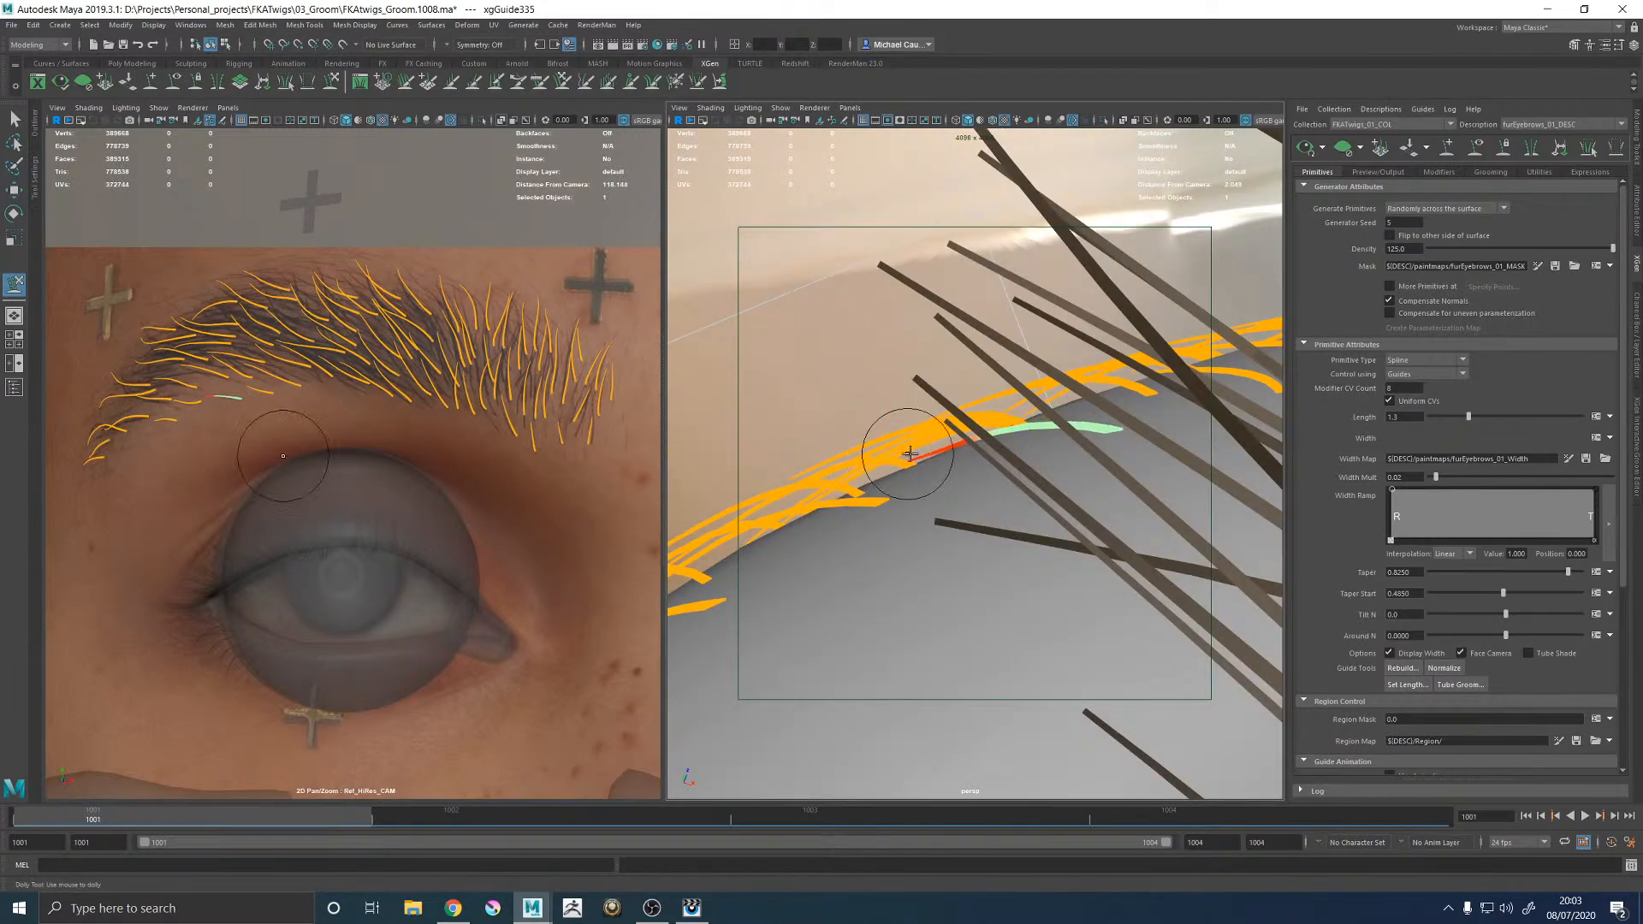
{"action": "mouse_move", "coordinate": [898, 457]}
{"action": "left_mouse_down", "text": "alt"}
{"action": "mouse_move", "coordinate": [1038, 579]}
{"action": "mouse_move", "coordinate": [917, 580]}
{"action": "mouse_move", "coordinate": [999, 611]}
{"action": "mouse_move", "coordinate": [1027, 587]}
{"action": "mouse_move", "coordinate": [1052, 466]}
{"action": "left_mouse_up", "text": "alt"}
{"action": "left_click_drag", "start_coordinate": [913, 470], "coordinate": [913, 483]}
{"action": "right_click_drag", "start_coordinate": [1052, 470], "coordinate": [960, 402], "text": "alt"}
{"action": "middle_click_drag", "start_coordinate": [960, 402], "coordinate": [993, 495], "text": "alt"}
{"action": "right_click_drag", "start_coordinate": [993, 495], "coordinate": [1047, 503], "text": "alt"}
{"action": "middle_click_drag", "start_coordinate": [1048, 503], "coordinate": [920, 465], "text": "alt"}
Select the short lower-edge guide one further inward and sculpt it to follow the reference hairs.
{"action": "key", "text": "w"}
{"action": "key", "text": "y"}
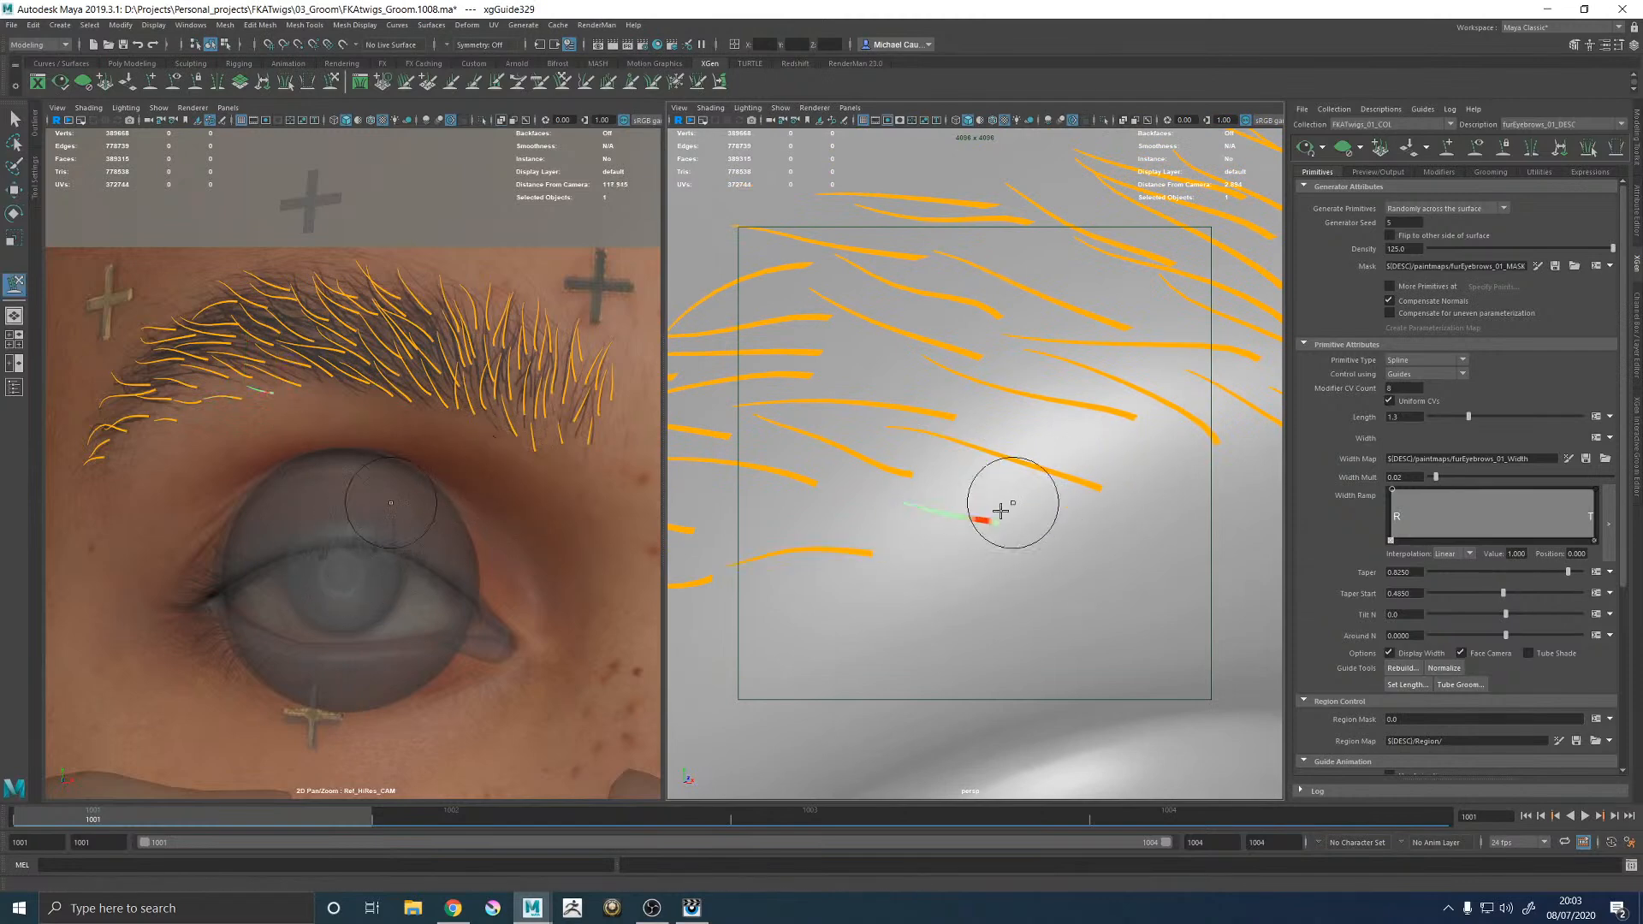
{"action": "left_click_drag", "start_coordinate": [979, 538], "coordinate": [1085, 477], "text": "alt"}
{"action": "left_click_drag", "start_coordinate": [946, 550], "coordinate": [952, 545]}
{"action": "right_click_drag", "start_coordinate": [1049, 540], "coordinate": [903, 479], "text": "alt"}
{"action": "mouse_move", "coordinate": [1030, 433]}
{"action": "left_mouse_down", "text": "alt"}
{"action": "mouse_move", "coordinate": [990, 510]}
{"action": "mouse_move", "coordinate": [1045, 466]}
{"action": "left_mouse_up", "text": "alt"}
Select the long guide inside the outer half of the eyebrow and sculpt its tip upward.
{"action": "key", "text": "w"}
{"action": "left_click", "coordinate": [1025, 504]}
{"action": "right_click_drag", "start_coordinate": [907, 479], "coordinate": [954, 491], "text": "alt"}
{"action": "mouse_move", "coordinate": [954, 491]}
{"action": "left_mouse_down", "text": "alt"}
{"action": "mouse_move", "coordinate": [987, 492]}
{"action": "mouse_move", "coordinate": [1012, 462]}
{"action": "mouse_move", "coordinate": [983, 437]}
{"action": "mouse_move", "coordinate": [924, 440]}
{"action": "mouse_move", "coordinate": [1027, 368]}
{"action": "mouse_move", "coordinate": [999, 425]}
{"action": "mouse_move", "coordinate": [910, 448]}
{"action": "mouse_move", "coordinate": [960, 454]}
{"action": "mouse_move", "coordinate": [990, 421]}
{"action": "mouse_move", "coordinate": [900, 488]}
{"action": "mouse_move", "coordinate": [979, 480]}
{"action": "left_mouse_up", "text": "alt"}
{"action": "left_click", "coordinate": [998, 402]}
{"action": "key", "text": "y"}
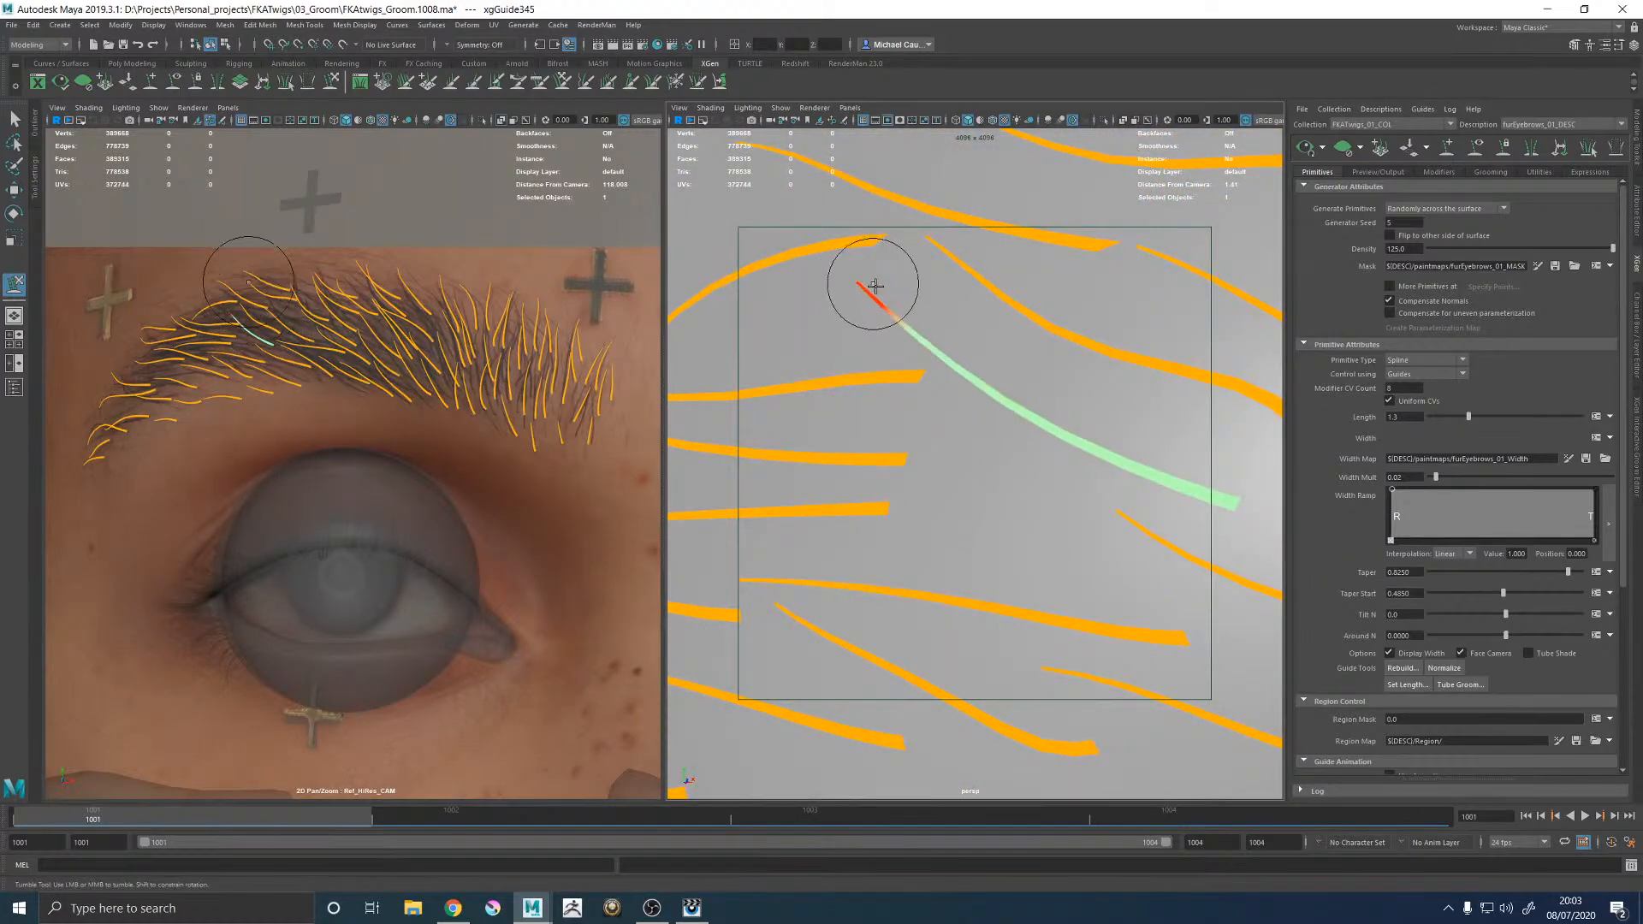
Scale the long guide in the outer half of the eyebrow uniformly to adjust its length.
{"action": "scroll", "coordinate": [1027, 367], "scroll_direction": "down", "scroll_amount": 3}
{"action": "key", "text": "r"}
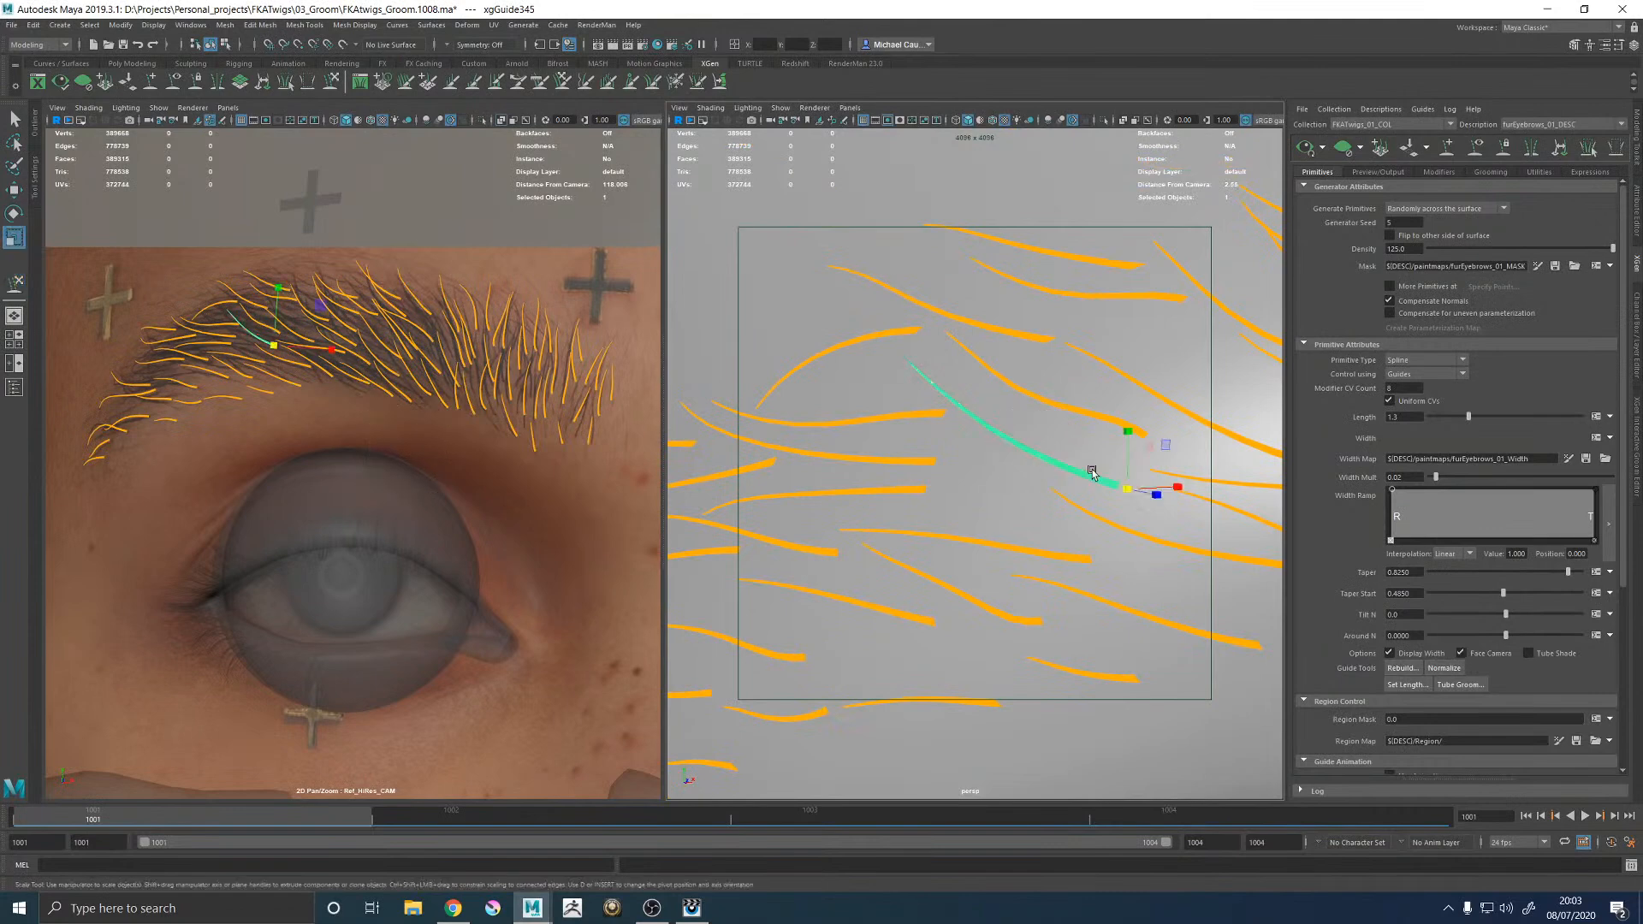
{"action": "mouse_move", "coordinate": [1125, 489]}
{"action": "left_mouse_down"}
{"action": "mouse_move", "coordinate": [1143, 492]}
{"action": "mouse_move", "coordinate": [1124, 486]}
{"action": "left_mouse_up"}
{"action": "left_click", "coordinate": [1123, 489]}
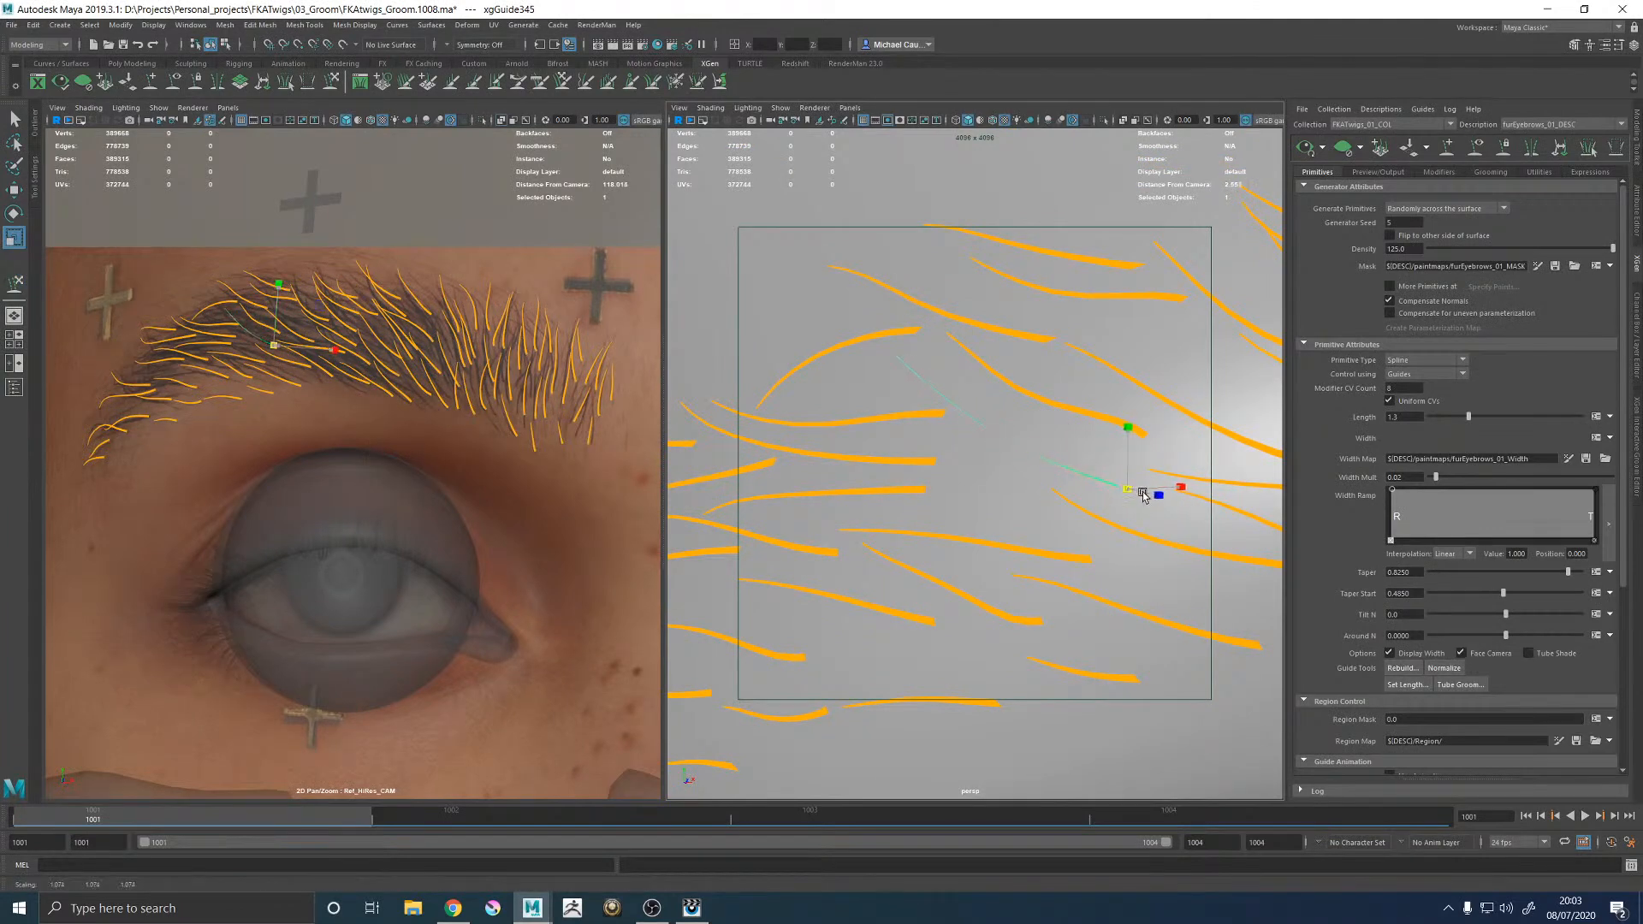
{"action": "left_click_drag", "start_coordinate": [1161, 499], "coordinate": [1161, 499]}
{"action": "mouse_move", "coordinate": [1037, 466]}
{"action": "left_mouse_down", "text": "alt"}
{"action": "mouse_move", "coordinate": [1183, 480]}
{"action": "mouse_move", "coordinate": [1101, 459]}
{"action": "mouse_move", "coordinate": [1079, 401]}
{"action": "mouse_move", "coordinate": [983, 470]}
{"action": "mouse_move", "coordinate": [990, 396]}
{"action": "mouse_move", "coordinate": [849, 370]}
{"action": "mouse_move", "coordinate": [845, 348]}
{"action": "left_mouse_up", "text": "alt"}
Select the guide just above the scaled one and sculpt its tip into a steeper upward bend.
{"action": "key", "text": "w"}
{"action": "left_click", "coordinate": [1085, 409]}
{"action": "key", "text": "y"}
{"action": "mouse_move", "coordinate": [1051, 425]}
{"action": "left_mouse_down", "text": "alt"}
{"action": "mouse_move", "coordinate": [917, 463]}
{"action": "mouse_move", "coordinate": [1025, 437]}
{"action": "left_mouse_up", "text": "alt"}
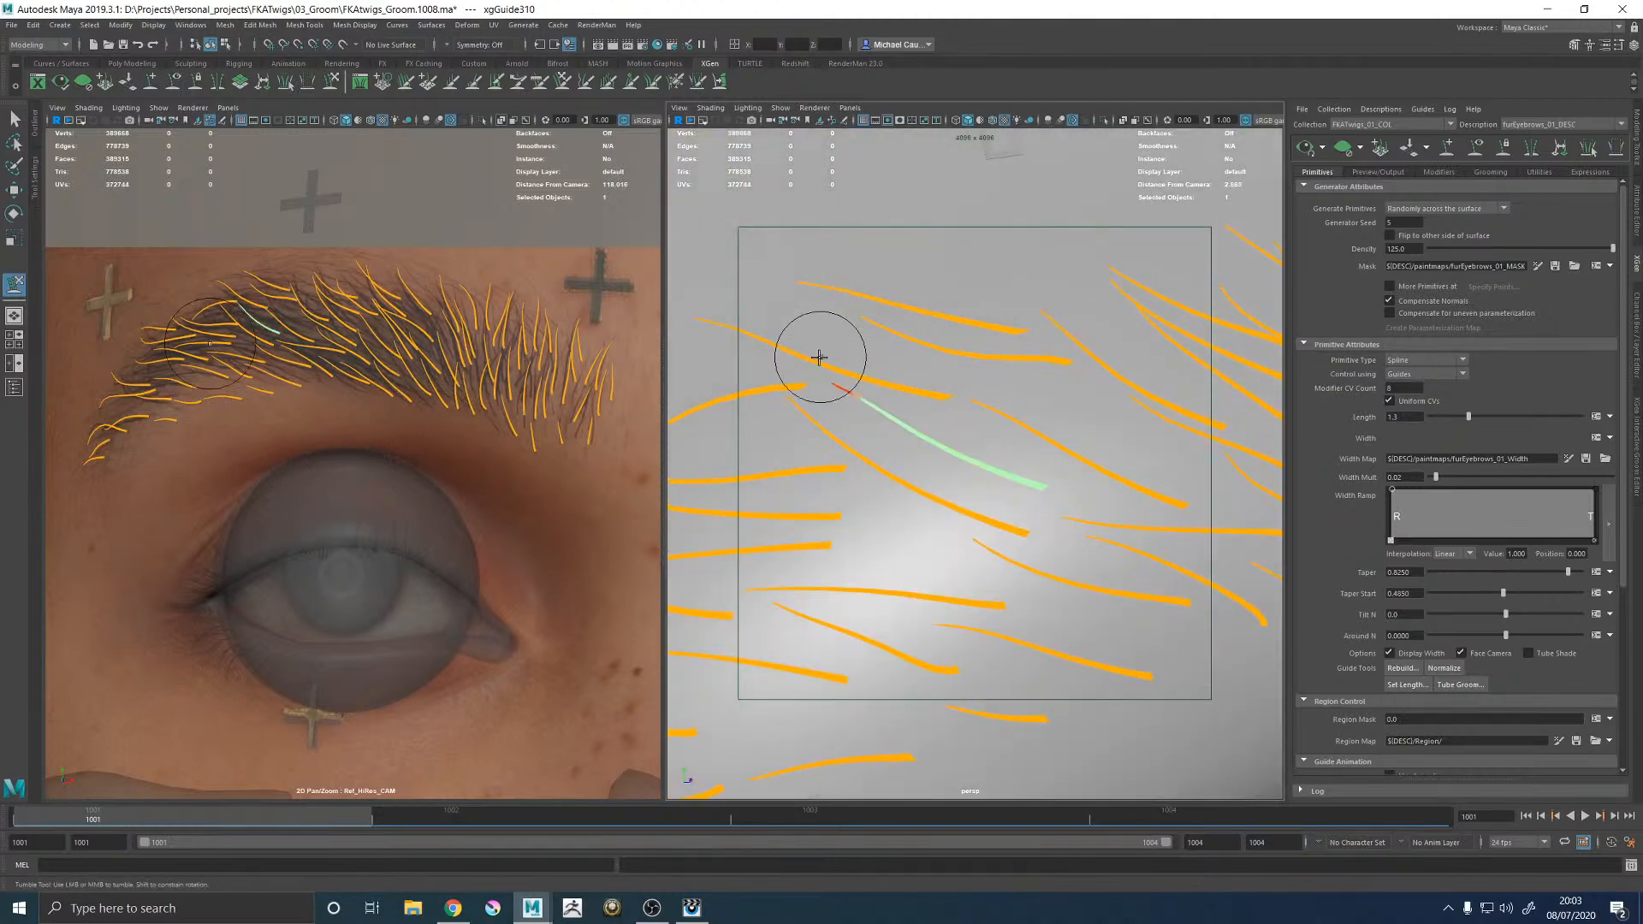
{"action": "middle_click_drag", "start_coordinate": [965, 412], "coordinate": [972, 407], "text": "alt"}
{"action": "left_click_drag", "start_coordinate": [972, 407], "coordinate": [993, 444]}
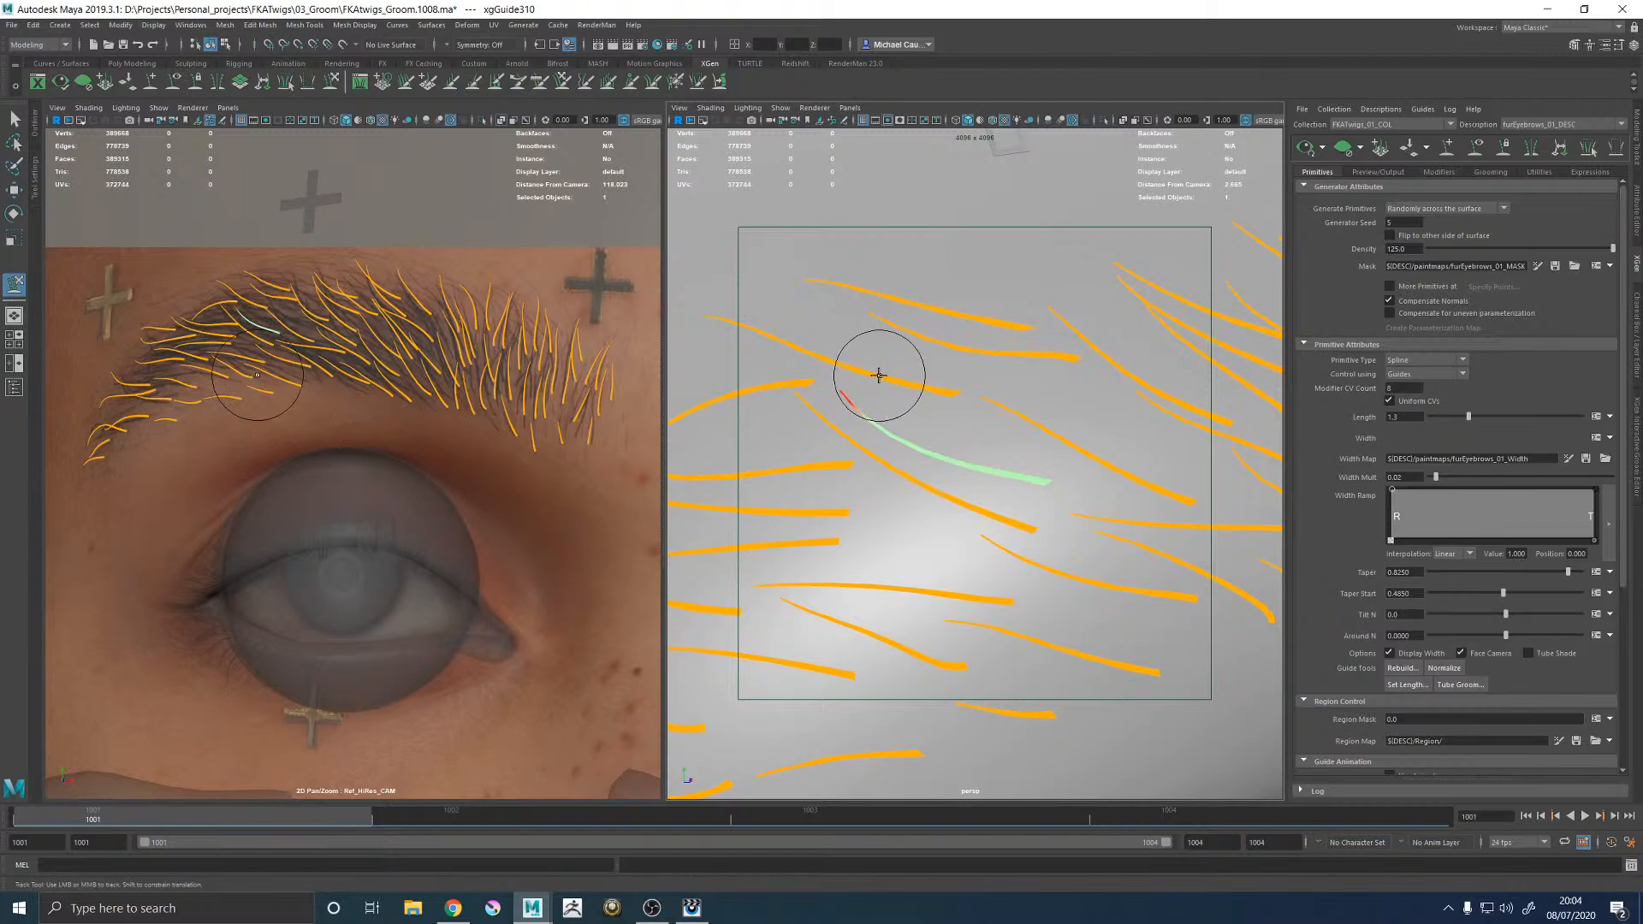
{"action": "middle_click_drag", "start_coordinate": [1000, 434], "coordinate": [960, 423], "text": "alt"}
Select the next long guide towards the middle of the eyebrow and sculpt its curve from side and front views.
{"action": "key", "text": "w"}
{"action": "left_click", "coordinate": [1031, 566]}
{"action": "left_click_drag", "start_coordinate": [1031, 566], "coordinate": [1084, 544], "text": "alt"}
{"action": "middle_click_drag", "start_coordinate": [1082, 454], "coordinate": [1053, 440], "text": "alt"}
{"action": "left_click", "coordinate": [1030, 469]}
{"action": "left_click_drag", "start_coordinate": [1042, 479], "coordinate": [1037, 417], "text": "alt"}
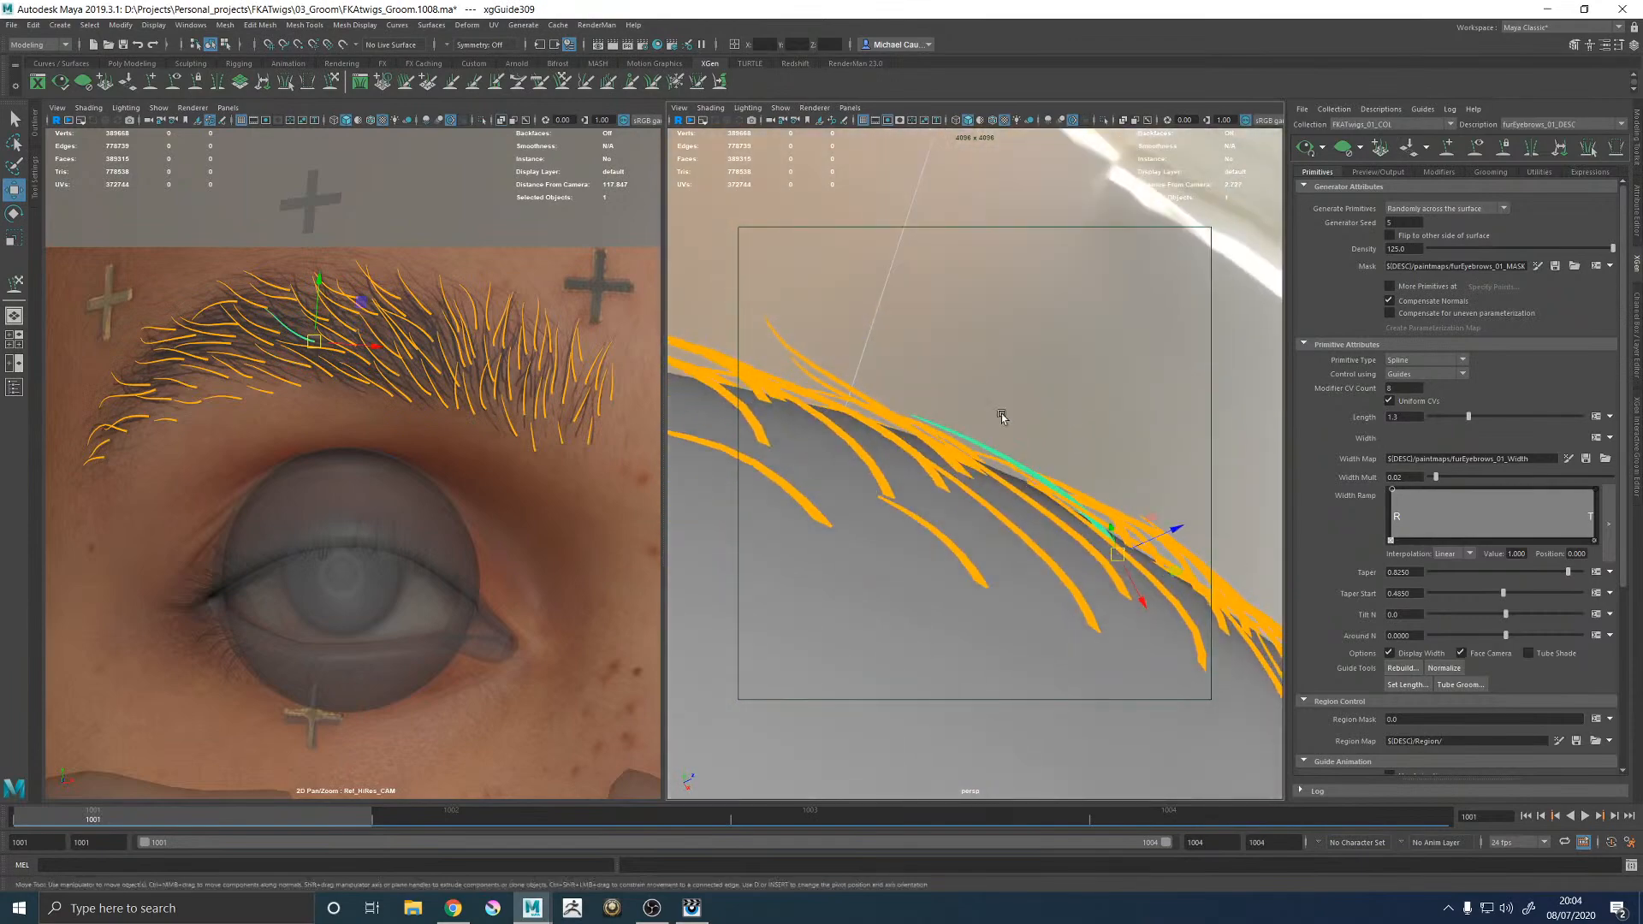
{"action": "key", "text": "y"}
{"action": "left_click_drag", "start_coordinate": [916, 408], "coordinate": [926, 447], "text": "alt"}
{"action": "left_click_drag", "start_coordinate": [906, 371], "coordinate": [947, 448], "text": "alt"}
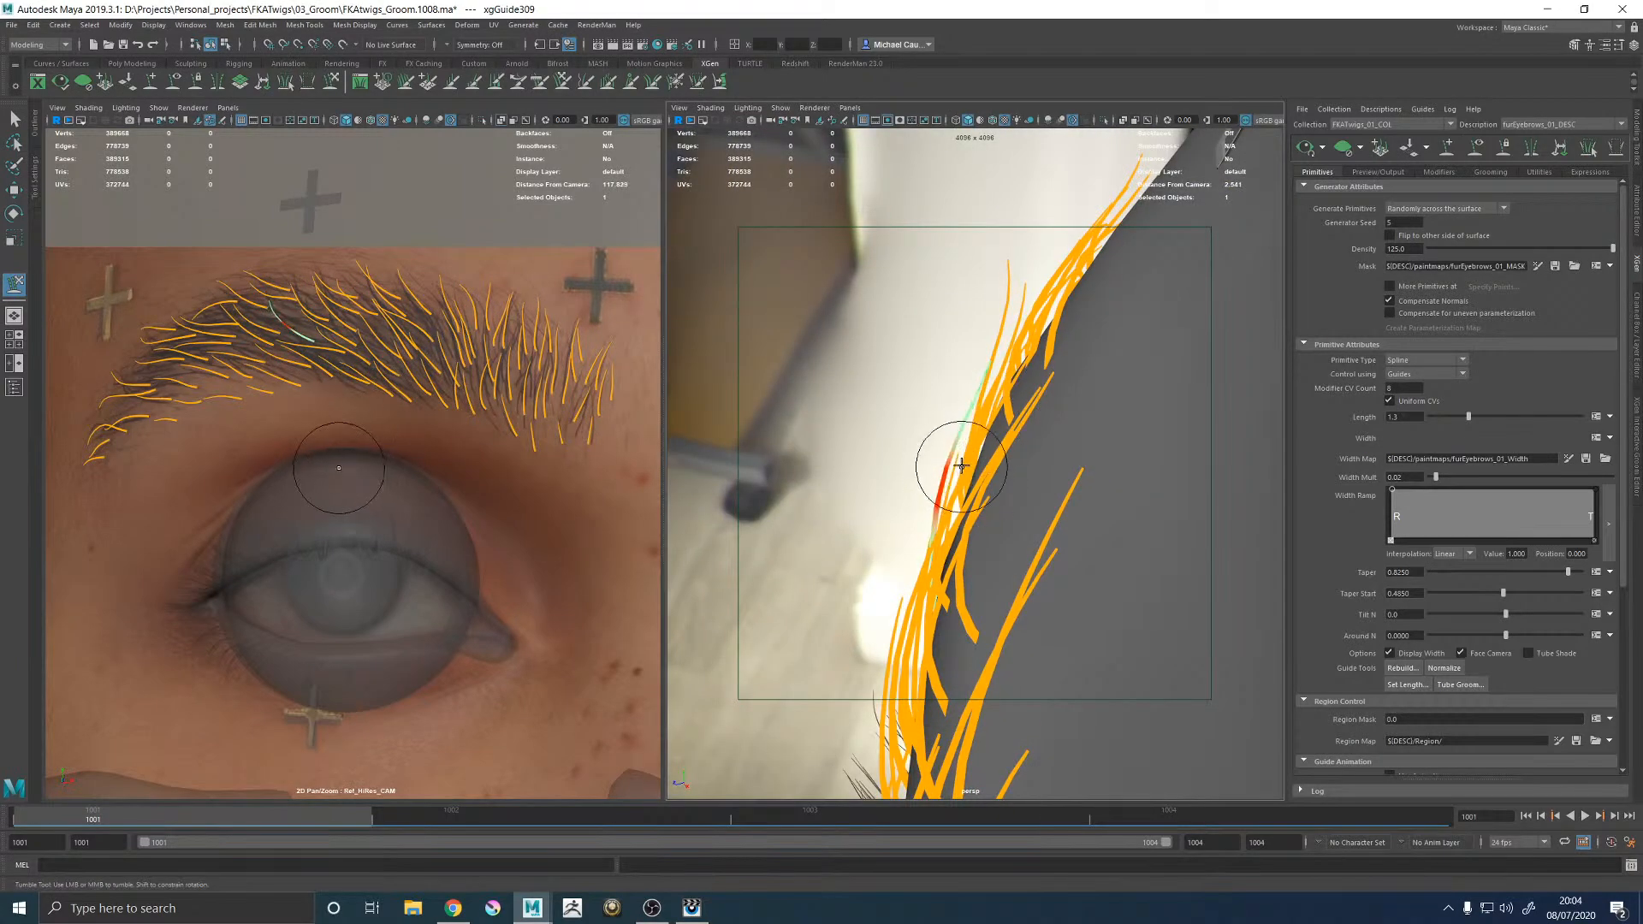
{"action": "left_click_drag", "start_coordinate": [962, 467], "coordinate": [1081, 450], "text": "alt"}
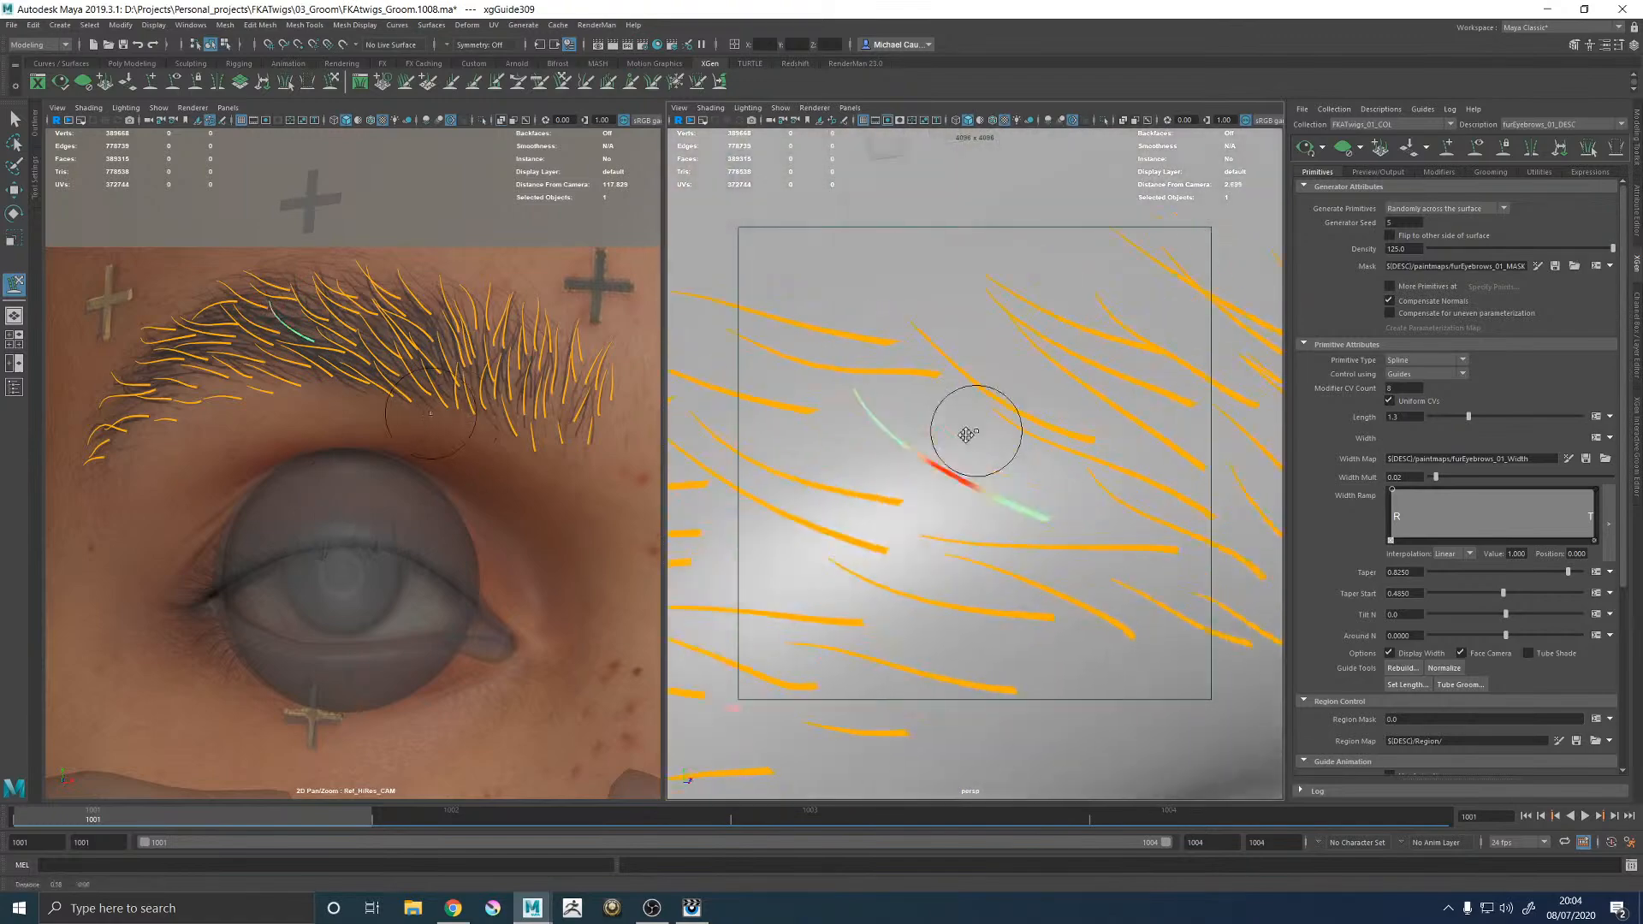
Select the guide further inward in the middle of the eyebrow and sculpt its tip closer to the surface.
{"action": "middle_click_drag", "start_coordinate": [1139, 461], "coordinate": [1013, 499], "text": "alt"}
{"action": "key", "text": "w"}
{"action": "mouse_move", "coordinate": [1068, 493]}
{"action": "left_mouse_down"}
{"action": "mouse_move", "coordinate": [1061, 517]}
{"action": "mouse_move", "coordinate": [1053, 495]}
{"action": "left_mouse_up"}
{"action": "key", "text": "y"}
{"action": "middle_click_drag", "start_coordinate": [1012, 471], "coordinate": [953, 461], "text": "alt"}
{"action": "left_click_drag", "start_coordinate": [953, 461], "coordinate": [961, 425], "text": "alt"}
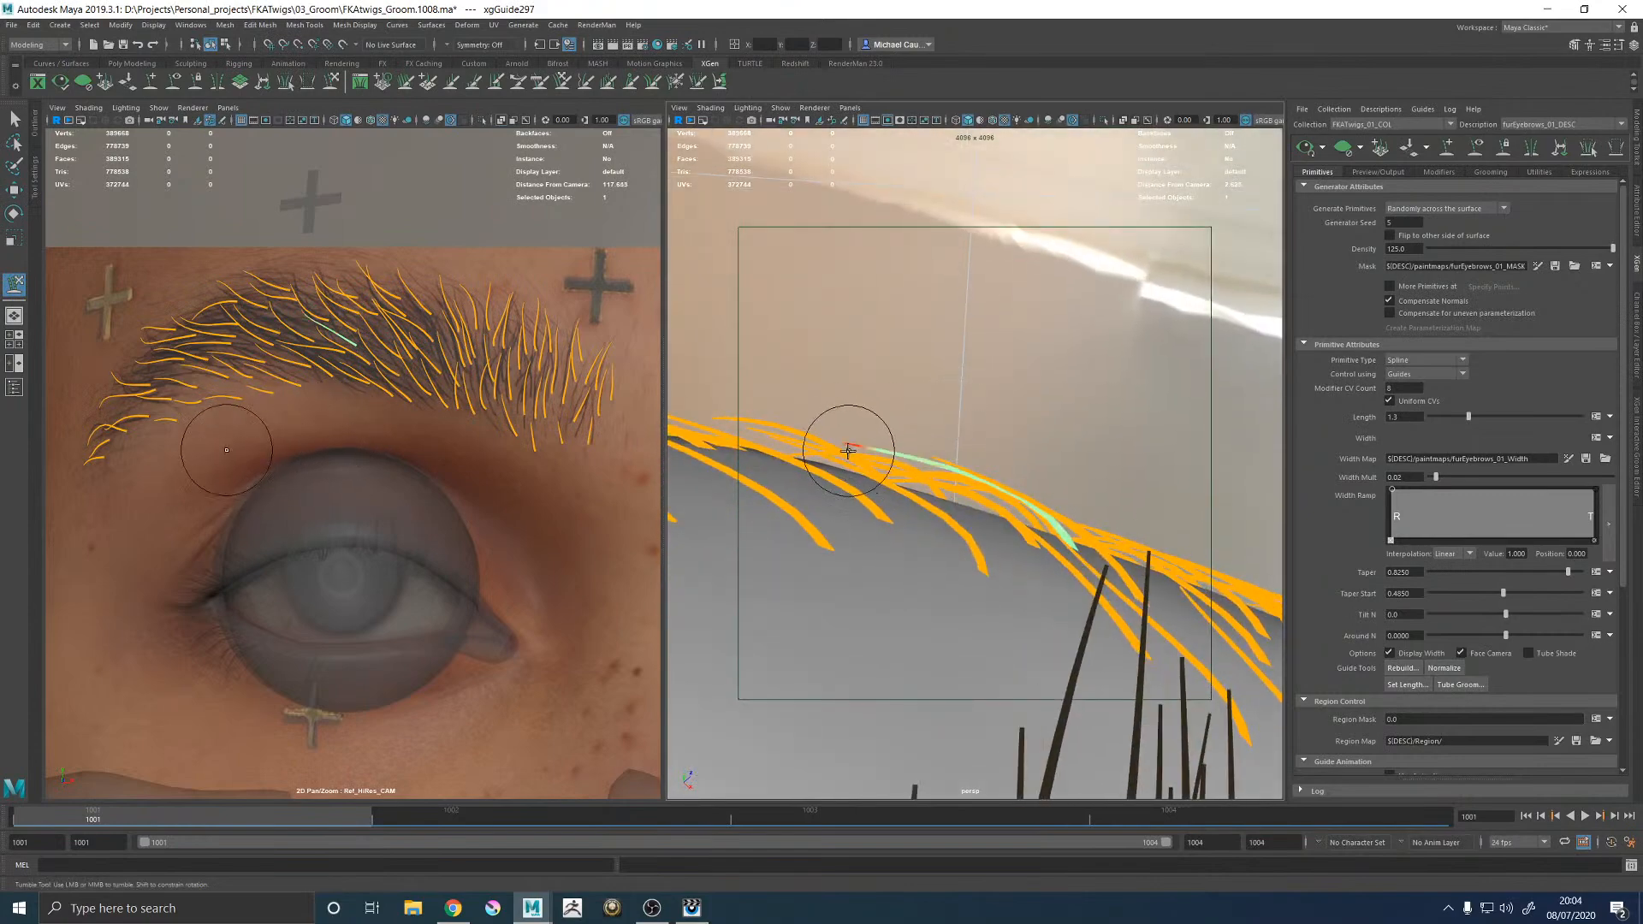
{"action": "left_click_drag", "start_coordinate": [949, 478], "coordinate": [935, 404], "text": "alt"}
Pick a guide near the eyebrow's upper middle edge and sculpt its tip into an upward curve.
{"action": "key", "text": "f"}
{"action": "key", "text": "w"}
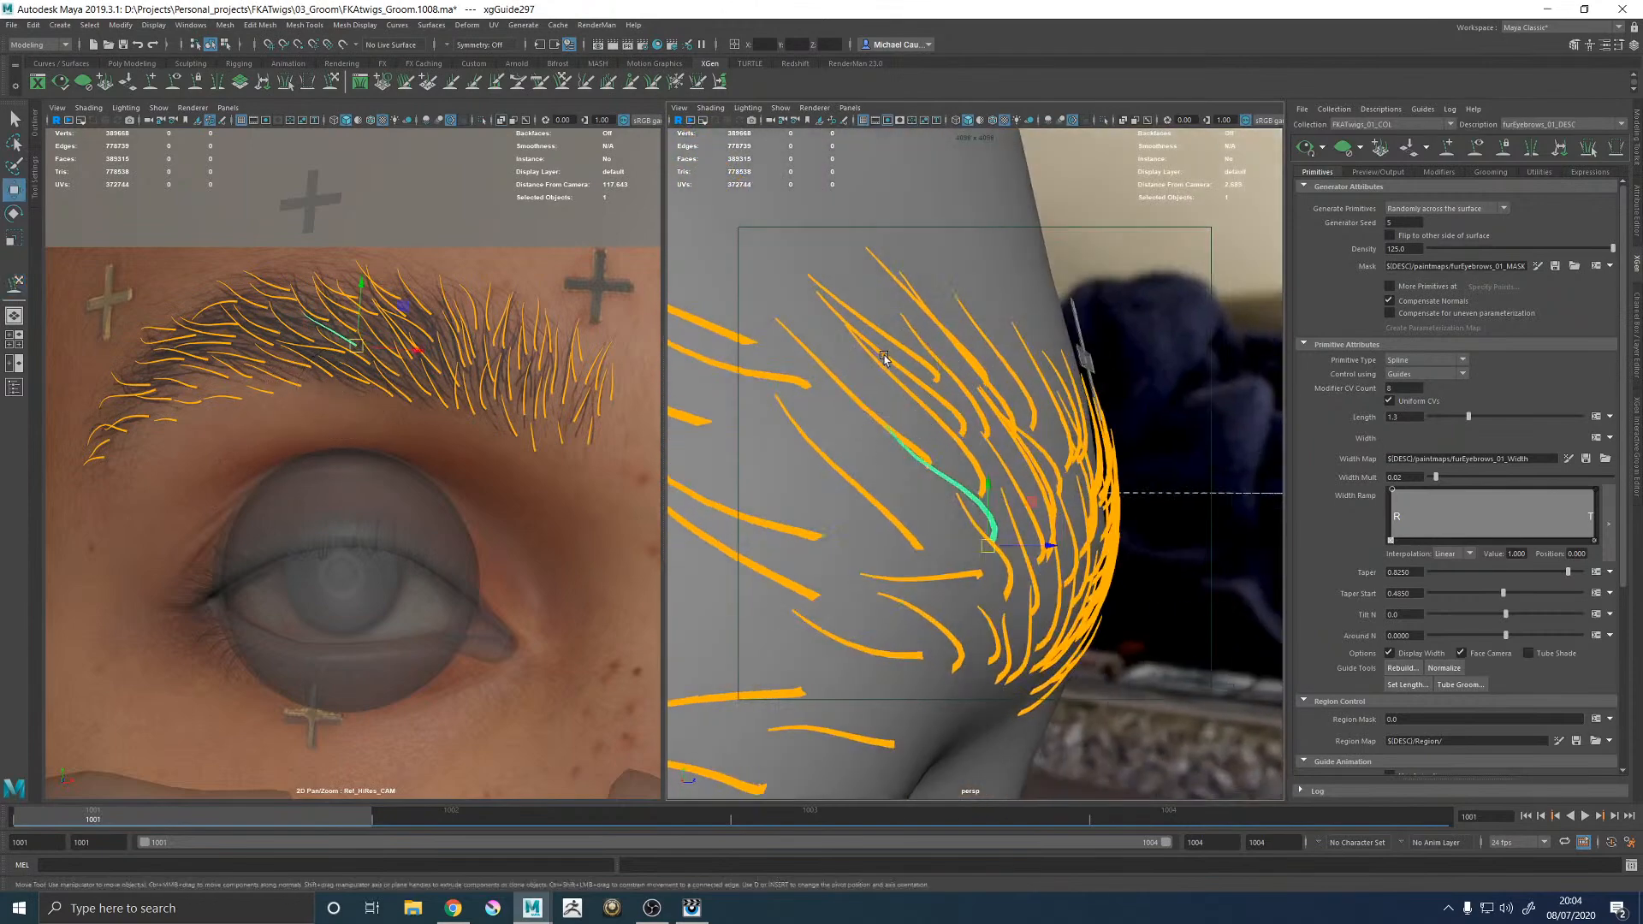
{"action": "key", "text": "y"}
{"action": "middle_click_drag", "start_coordinate": [854, 403], "coordinate": [927, 436], "text": "alt"}
{"action": "left_click_drag", "start_coordinate": [928, 436], "coordinate": [977, 404], "text": "alt"}
{"action": "left_click_drag", "start_coordinate": [984, 328], "coordinate": [865, 407], "text": "alt"}
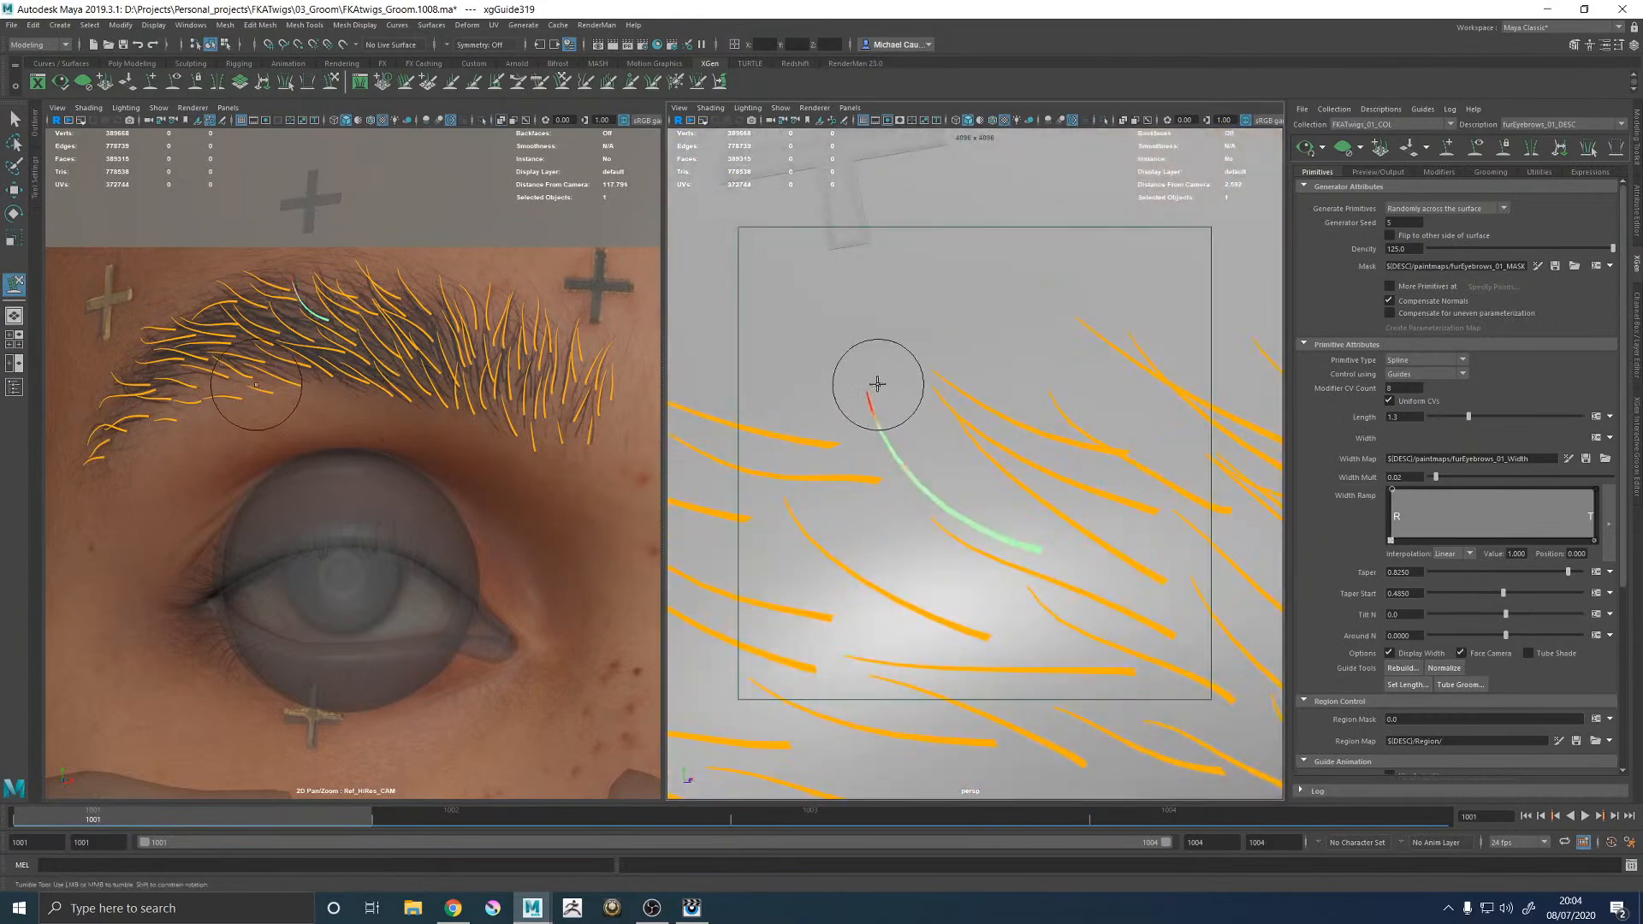
Select the long guide just below the upper middle edge of the eyebrow and sculpt it to follow the skin from the side.
{"action": "mouse_move", "coordinate": [967, 443]}
{"action": "left_mouse_down", "text": "alt"}
{"action": "mouse_move", "coordinate": [829, 451]}
{"action": "mouse_move", "coordinate": [965, 429]}
{"action": "mouse_move", "coordinate": [957, 385]}
{"action": "mouse_move", "coordinate": [997, 493]}
{"action": "mouse_move", "coordinate": [1130, 466]}
{"action": "mouse_move", "coordinate": [1059, 460]}
{"action": "left_mouse_up", "text": "alt"}
{"action": "key", "text": "w"}
{"action": "key", "text": "y"}
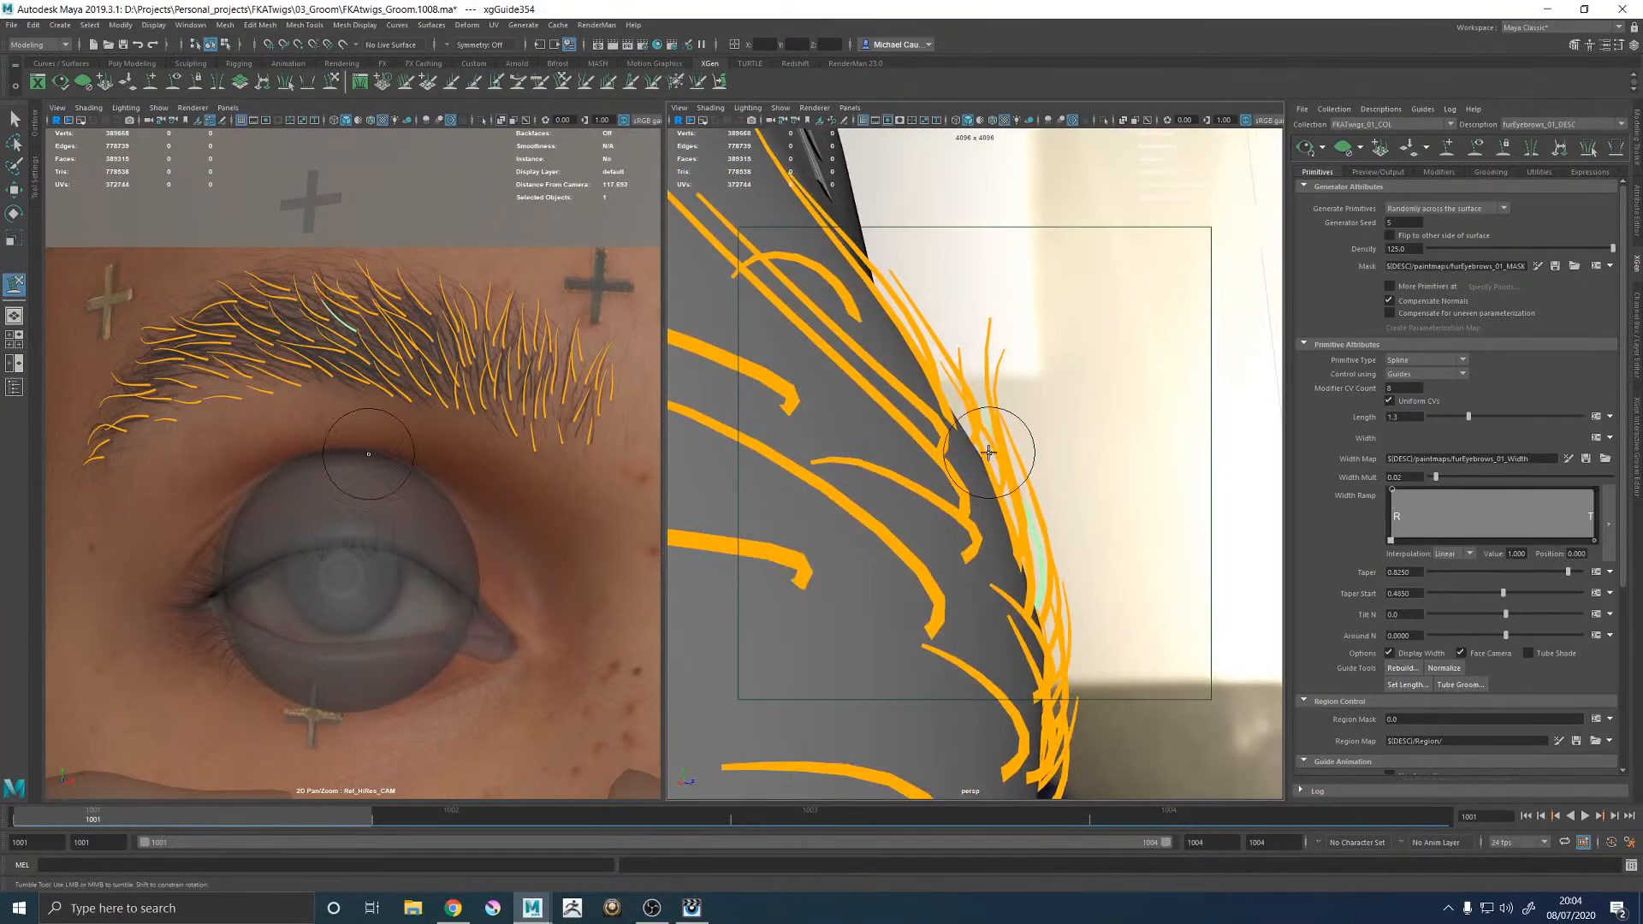
{"action": "left_click_drag", "start_coordinate": [1098, 423], "coordinate": [937, 422], "text": "alt"}
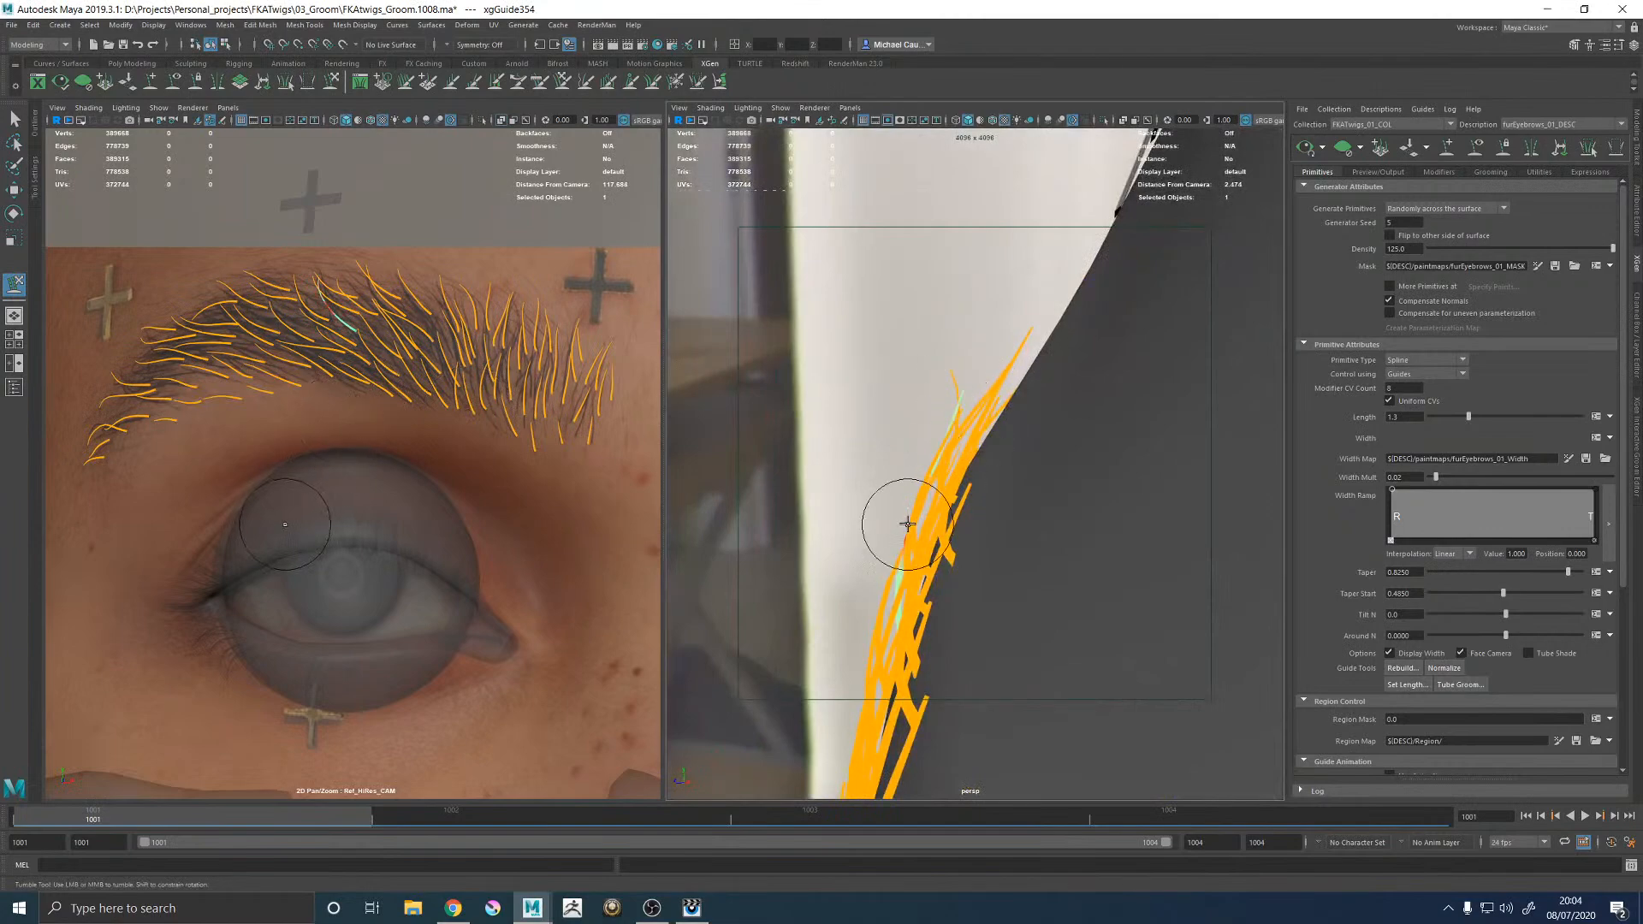
{"action": "mouse_move", "coordinate": [944, 496]}
{"action": "left_mouse_down", "text": "alt"}
{"action": "mouse_move", "coordinate": [1056, 480]}
{"action": "mouse_move", "coordinate": [997, 432]}
{"action": "left_mouse_up", "text": "alt"}
Select the guide just above it in the upper middle of the eyebrow and sculpt its tip into an upward bend.
{"action": "key", "text": "w"}
{"action": "key", "text": "y"}
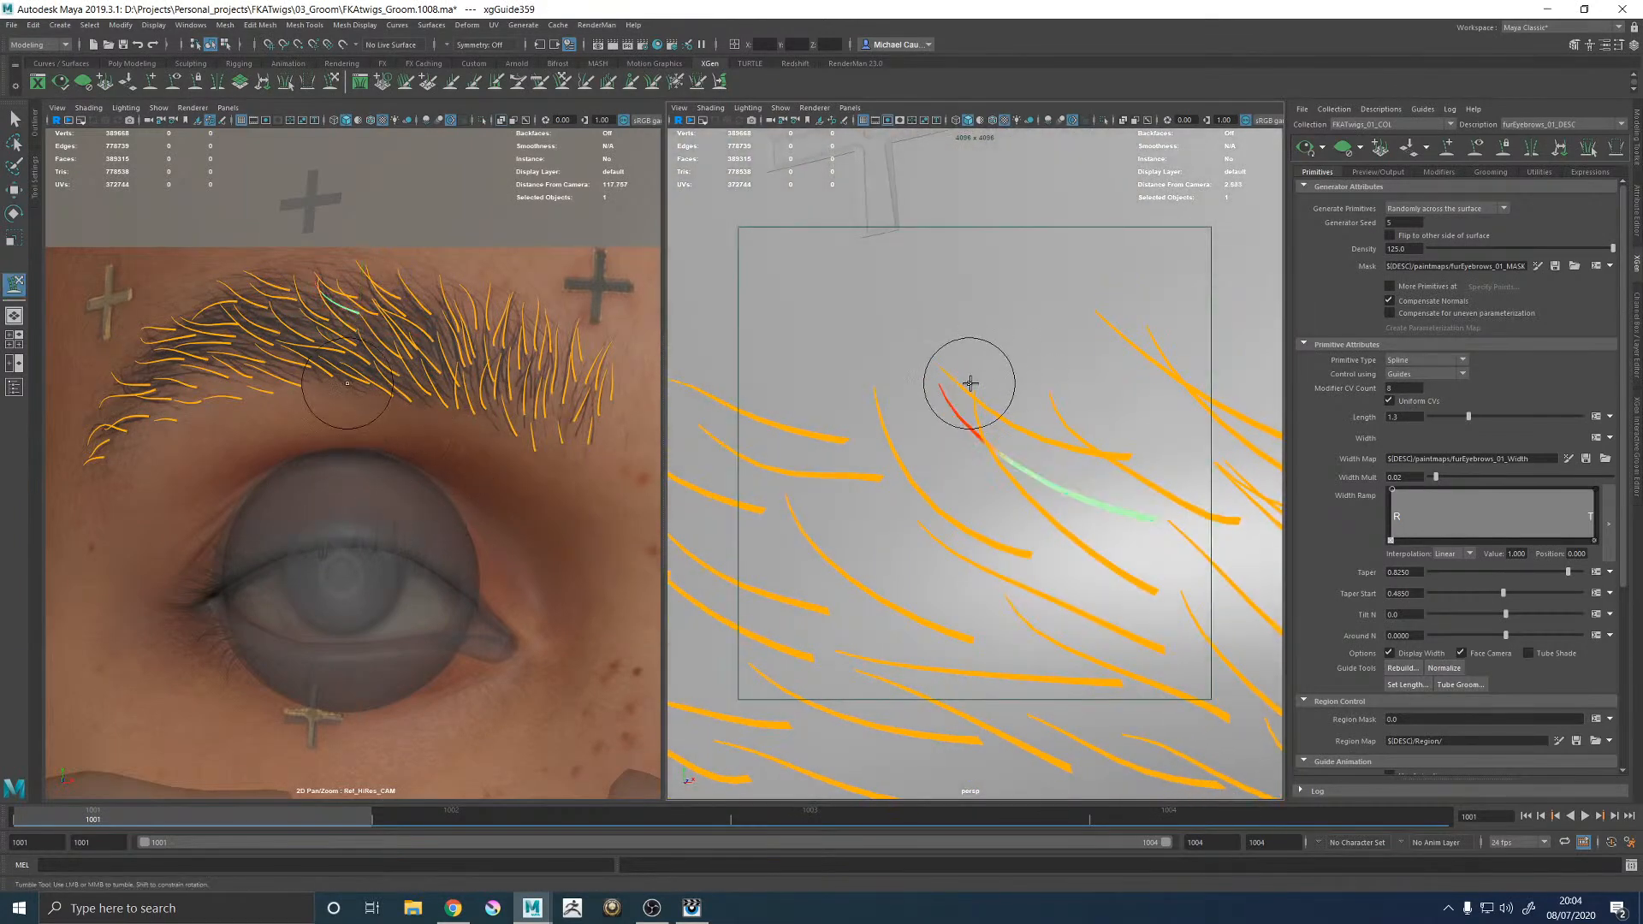
{"action": "mouse_move", "coordinate": [982, 352]}
{"action": "left_mouse_down", "text": "alt"}
{"action": "mouse_move", "coordinate": [1019, 367]}
{"action": "mouse_move", "coordinate": [917, 378]}
{"action": "mouse_move", "coordinate": [984, 419]}
{"action": "mouse_move", "coordinate": [952, 478]}
{"action": "mouse_move", "coordinate": [1081, 429]}
{"action": "left_mouse_up", "text": "alt"}
Select the next shorter guide above and sculpt its tip into a steeper upward curve.
{"action": "key", "text": "w"}
{"action": "key", "text": "y"}
{"action": "left_click_drag", "start_coordinate": [981, 417], "coordinate": [962, 332], "text": "alt"}
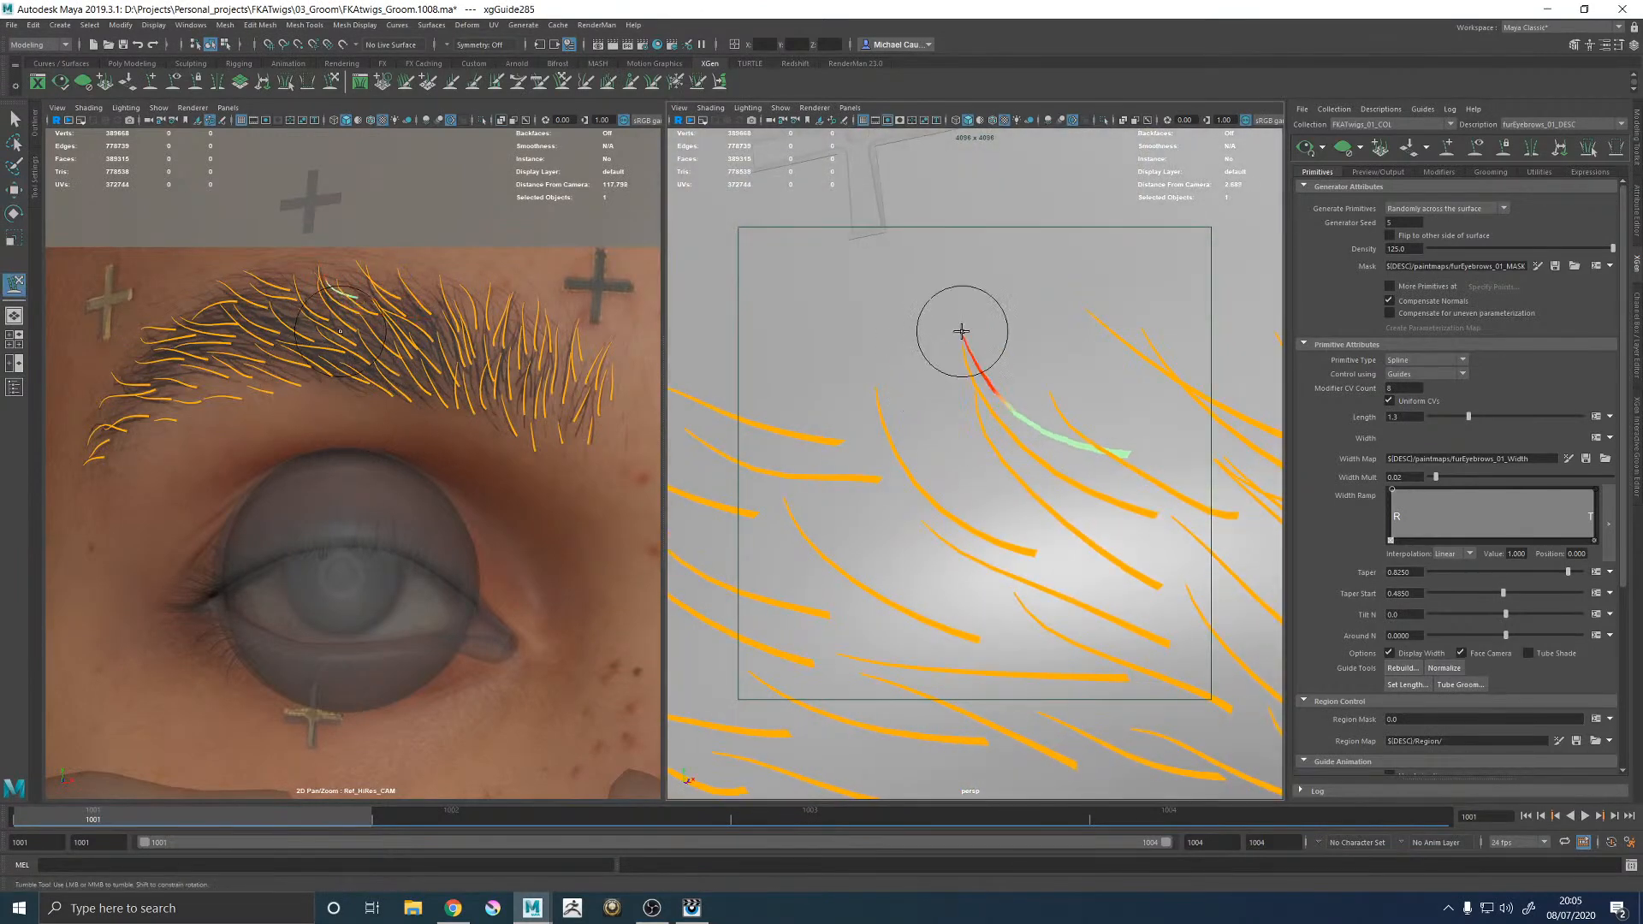
{"action": "left_click_drag", "start_coordinate": [996, 418], "coordinate": [977, 382]}
{"action": "mouse_move", "coordinate": [1082, 444]}
{"action": "left_mouse_down", "text": "alt"}
{"action": "mouse_move", "coordinate": [983, 433]}
{"action": "mouse_move", "coordinate": [961, 448]}
{"action": "mouse_move", "coordinate": [976, 413]}
{"action": "mouse_move", "coordinate": [1082, 388]}
{"action": "mouse_move", "coordinate": [1111, 398]}
{"action": "left_mouse_up", "text": "alt"}
Select the next inward guide near the eyebrow's upper edge and sculpt its upper half from front and side views.
{"action": "key", "text": "w"}
{"action": "left_click", "coordinate": [1155, 485]}
{"action": "mouse_move", "coordinate": [1054, 463]}
{"action": "left_mouse_down", "text": "alt"}
{"action": "mouse_move", "coordinate": [972, 425]}
{"action": "mouse_move", "coordinate": [1050, 469]}
{"action": "mouse_move", "coordinate": [1073, 427]}
{"action": "mouse_move", "coordinate": [1108, 440]}
{"action": "left_mouse_up", "text": "alt"}
{"action": "key", "text": "y"}
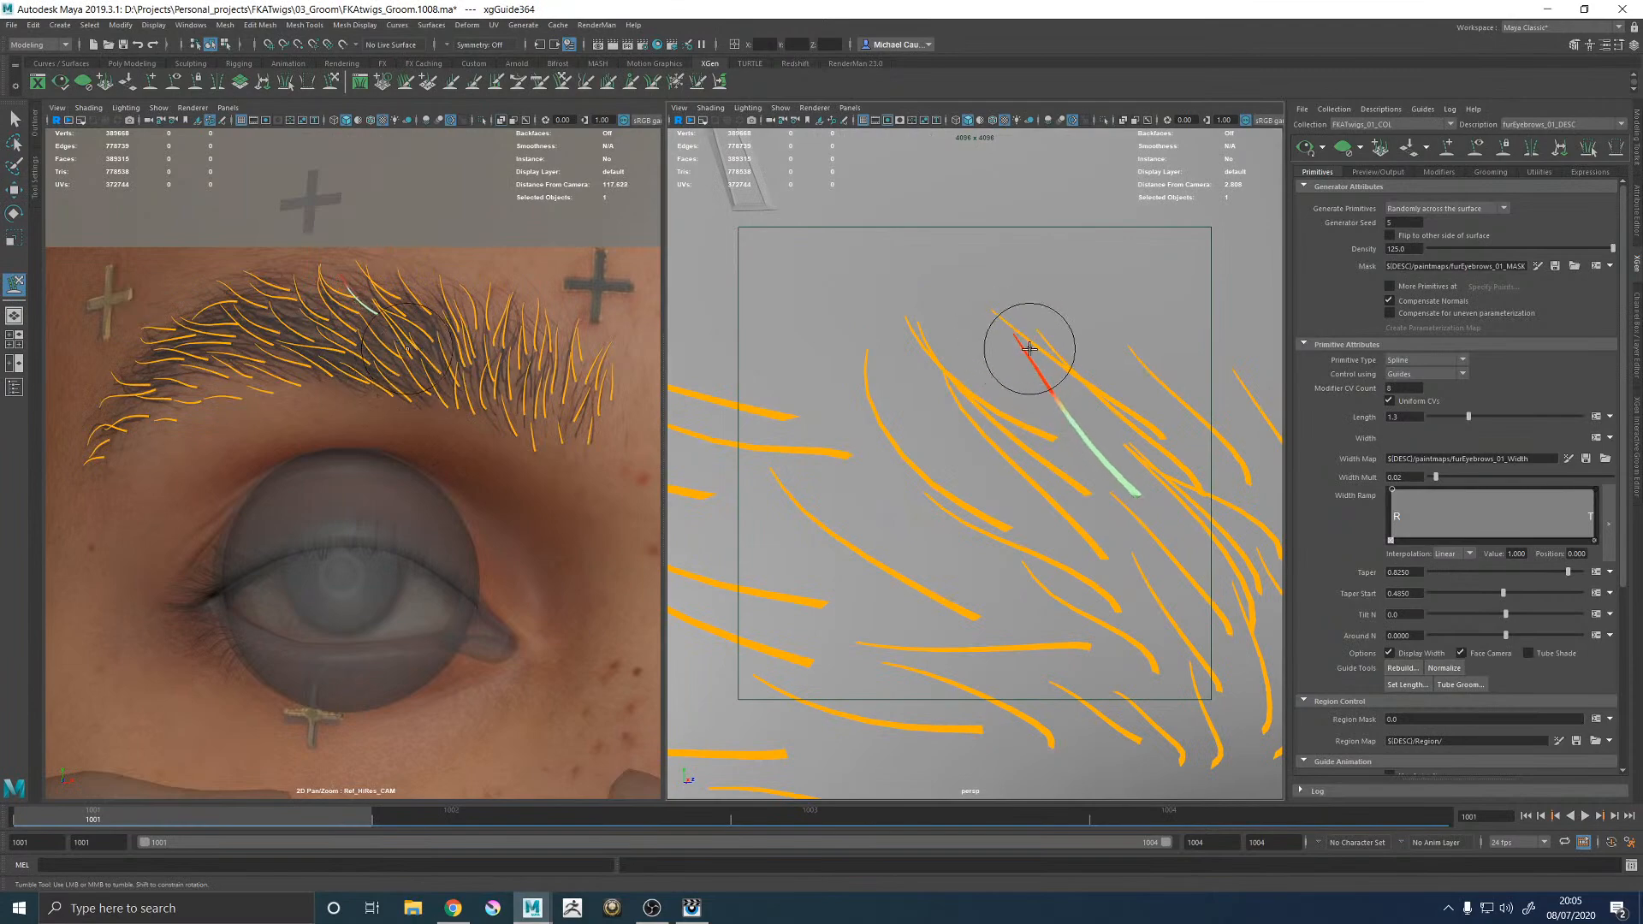
{"action": "left_click_drag", "start_coordinate": [1051, 395], "coordinate": [883, 546], "text": "alt"}
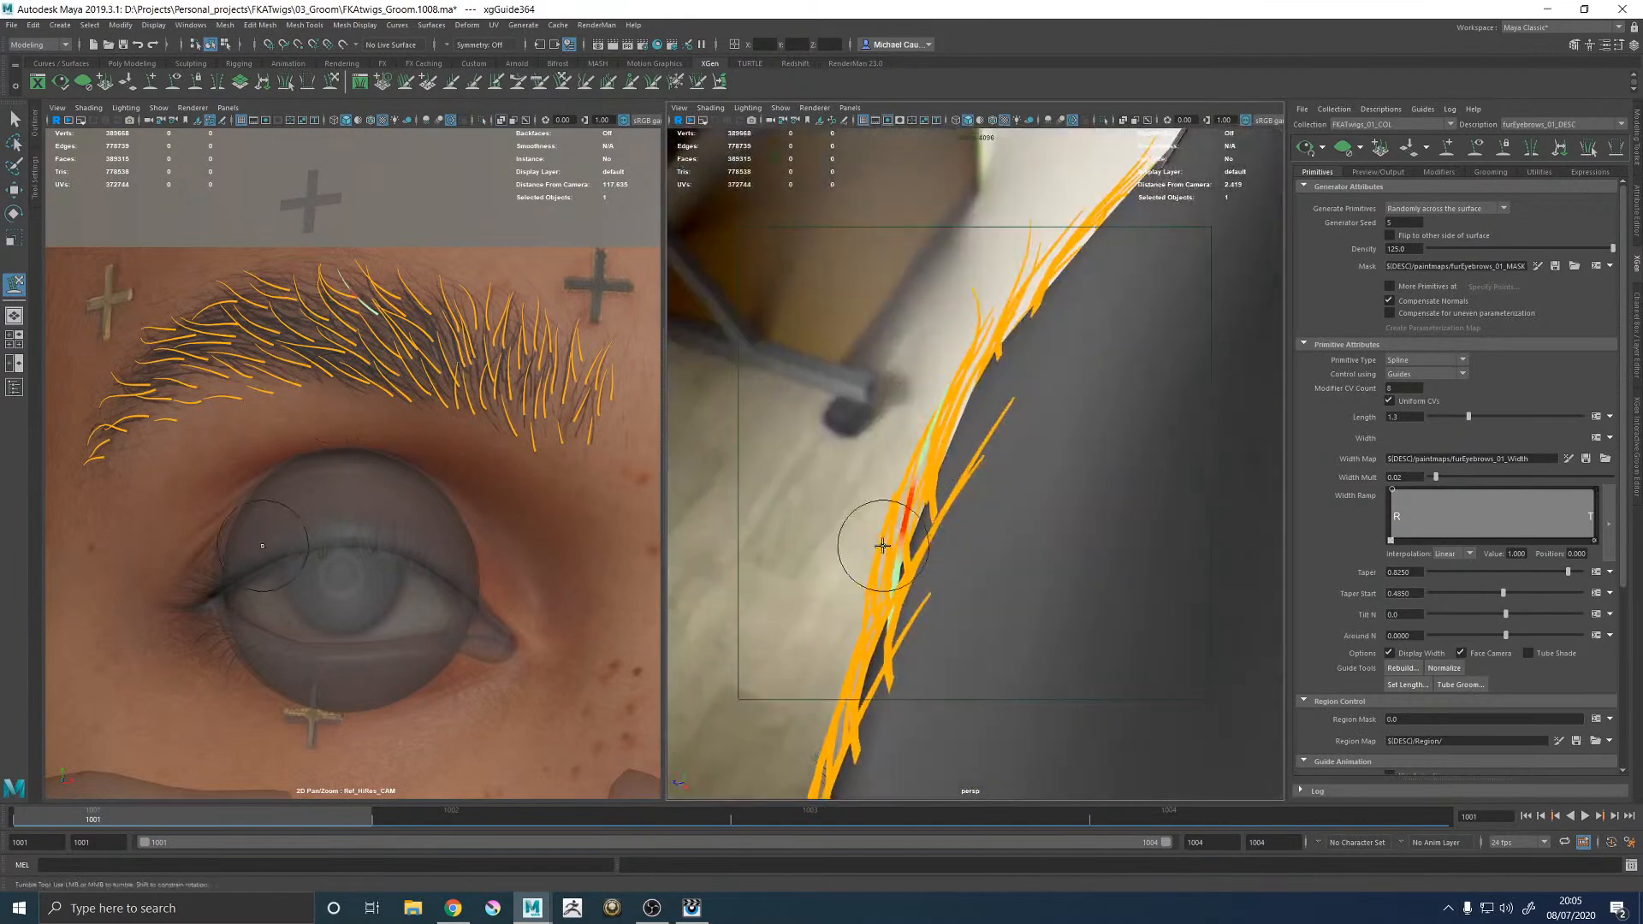
{"action": "mouse_move", "coordinate": [933, 449]}
{"action": "left_mouse_down", "text": "alt"}
{"action": "mouse_move", "coordinate": [920, 428]}
{"action": "mouse_move", "coordinate": [1018, 455]}
{"action": "mouse_move", "coordinate": [1039, 441]}
{"action": "mouse_move", "coordinate": [1041, 498]}
{"action": "mouse_move", "coordinate": [1019, 428]}
{"action": "mouse_move", "coordinate": [1027, 531]}
{"action": "mouse_move", "coordinate": [902, 411]}
{"action": "left_mouse_up", "text": "alt"}
Select two neighbouring guides in the centre of the eyebrow one after the other and sculpt them against the skin from the side.
{"action": "key", "text": "w"}
{"action": "key", "text": "y"}
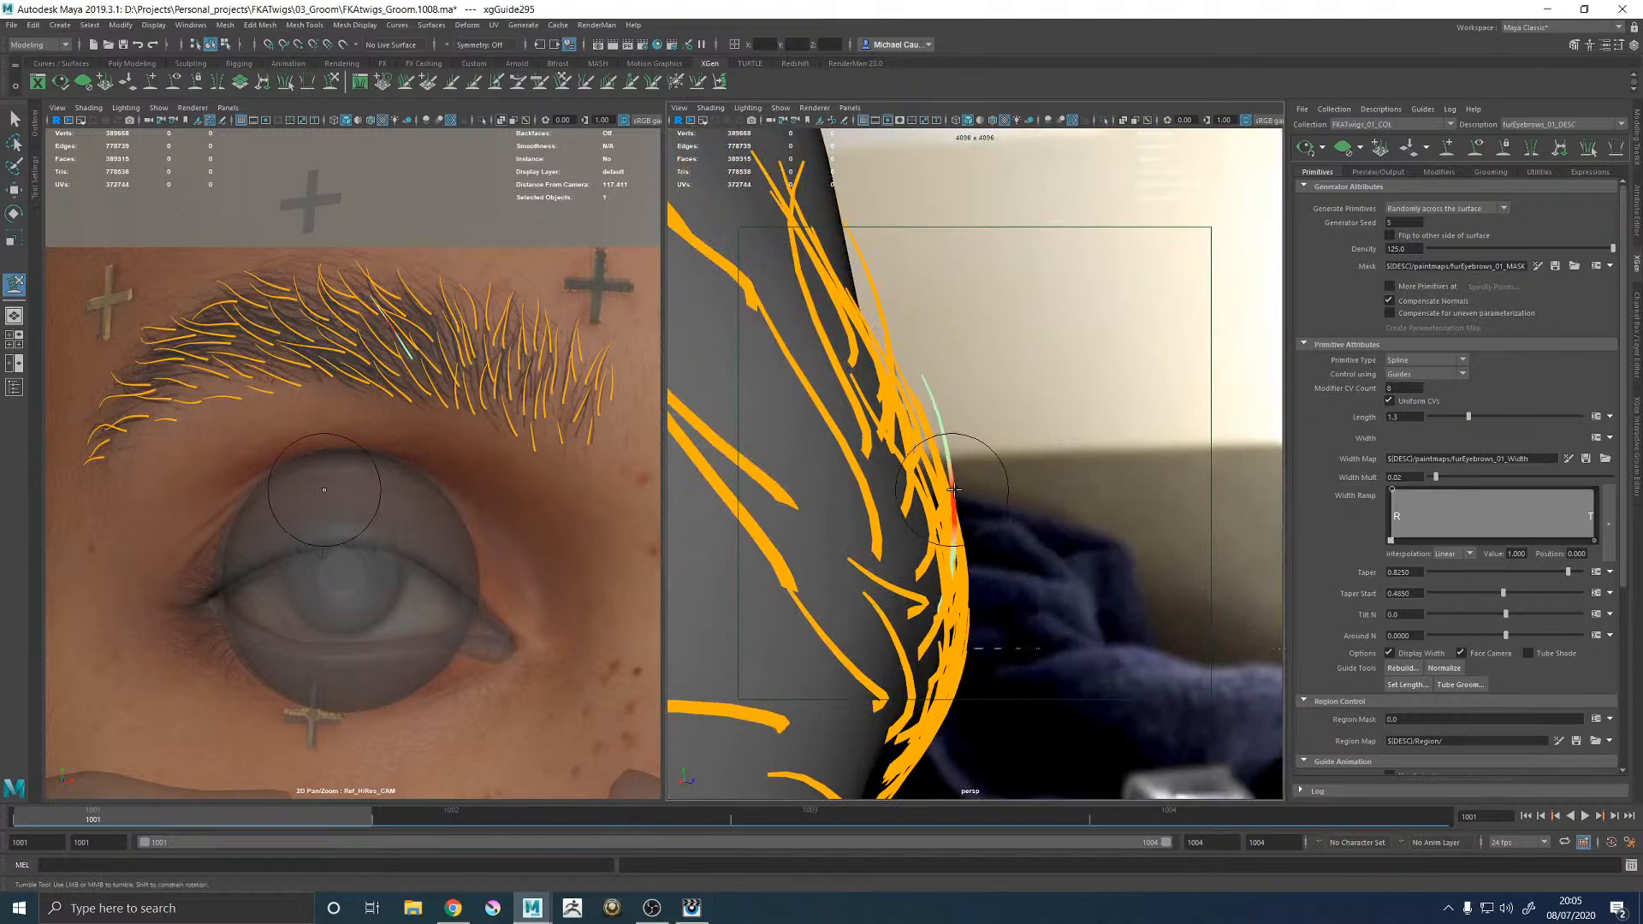
{"action": "mouse_move", "coordinate": [1106, 414]}
{"action": "left_mouse_down", "text": "alt"}
{"action": "mouse_move", "coordinate": [968, 433]}
{"action": "mouse_move", "coordinate": [958, 419]}
{"action": "mouse_move", "coordinate": [1101, 439]}
{"action": "mouse_move", "coordinate": [952, 430]}
{"action": "left_mouse_up", "text": "alt"}
{"action": "key", "text": "w"}
{"action": "key", "text": "y"}
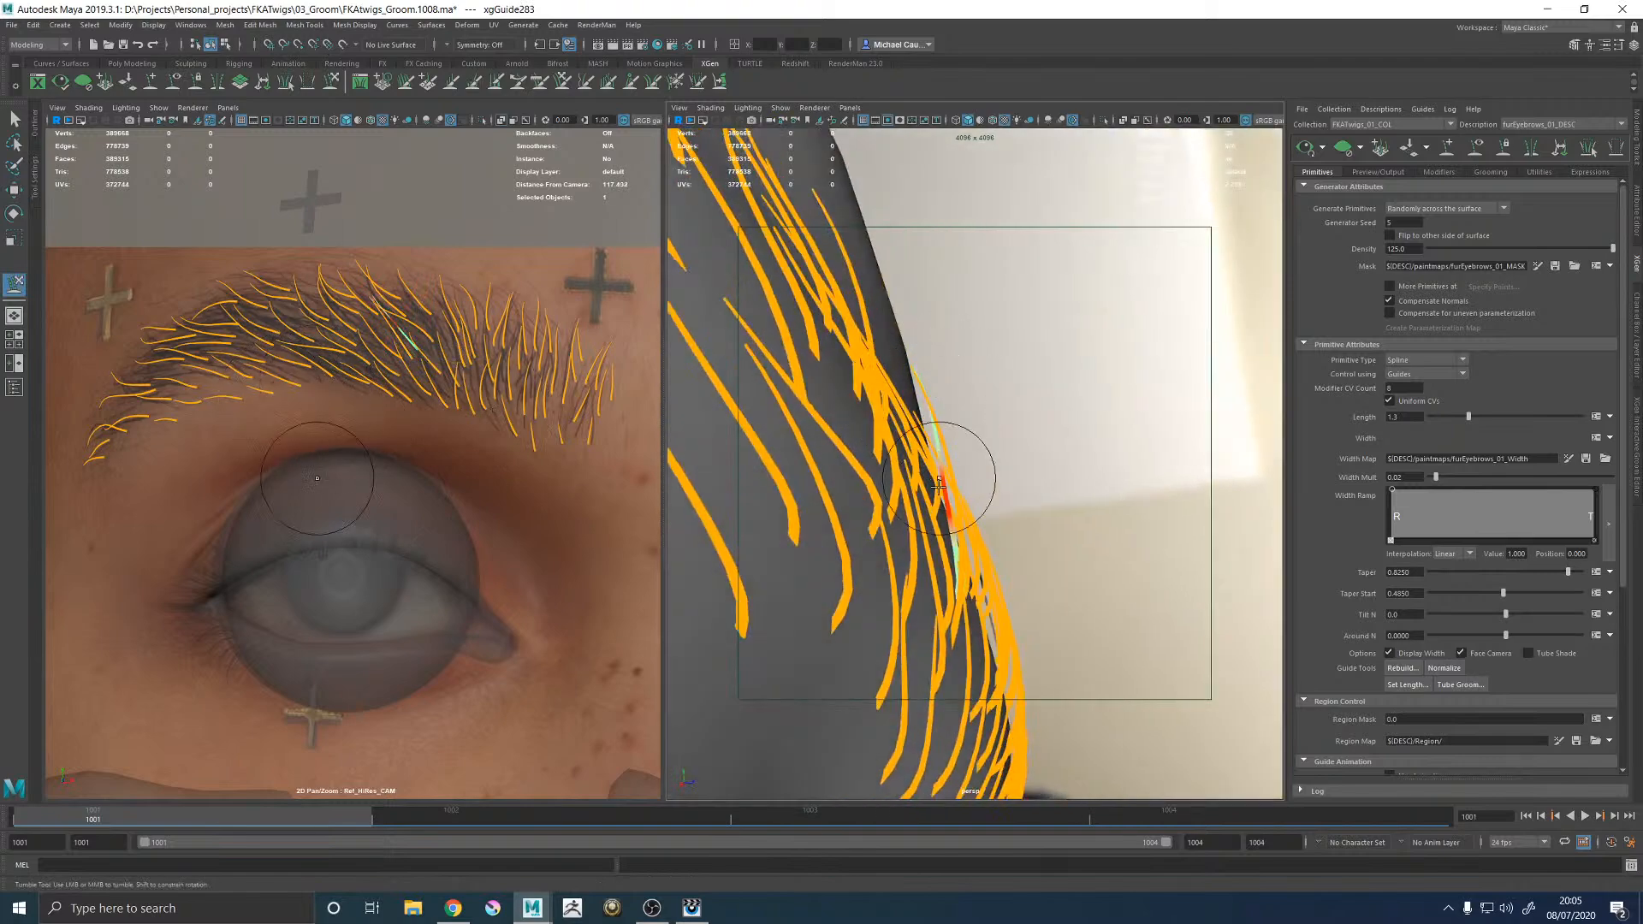
{"action": "mouse_move", "coordinate": [1093, 442]}
{"action": "left_mouse_down", "text": "alt"}
{"action": "mouse_move", "coordinate": [979, 476]}
{"action": "mouse_move", "coordinate": [983, 403]}
{"action": "mouse_move", "coordinate": [922, 412]}
{"action": "left_mouse_up", "text": "alt"}
Select the adjacent central guide just above and sculpt its middle and tip into a soft S-curve.
{"action": "key", "text": "w"}
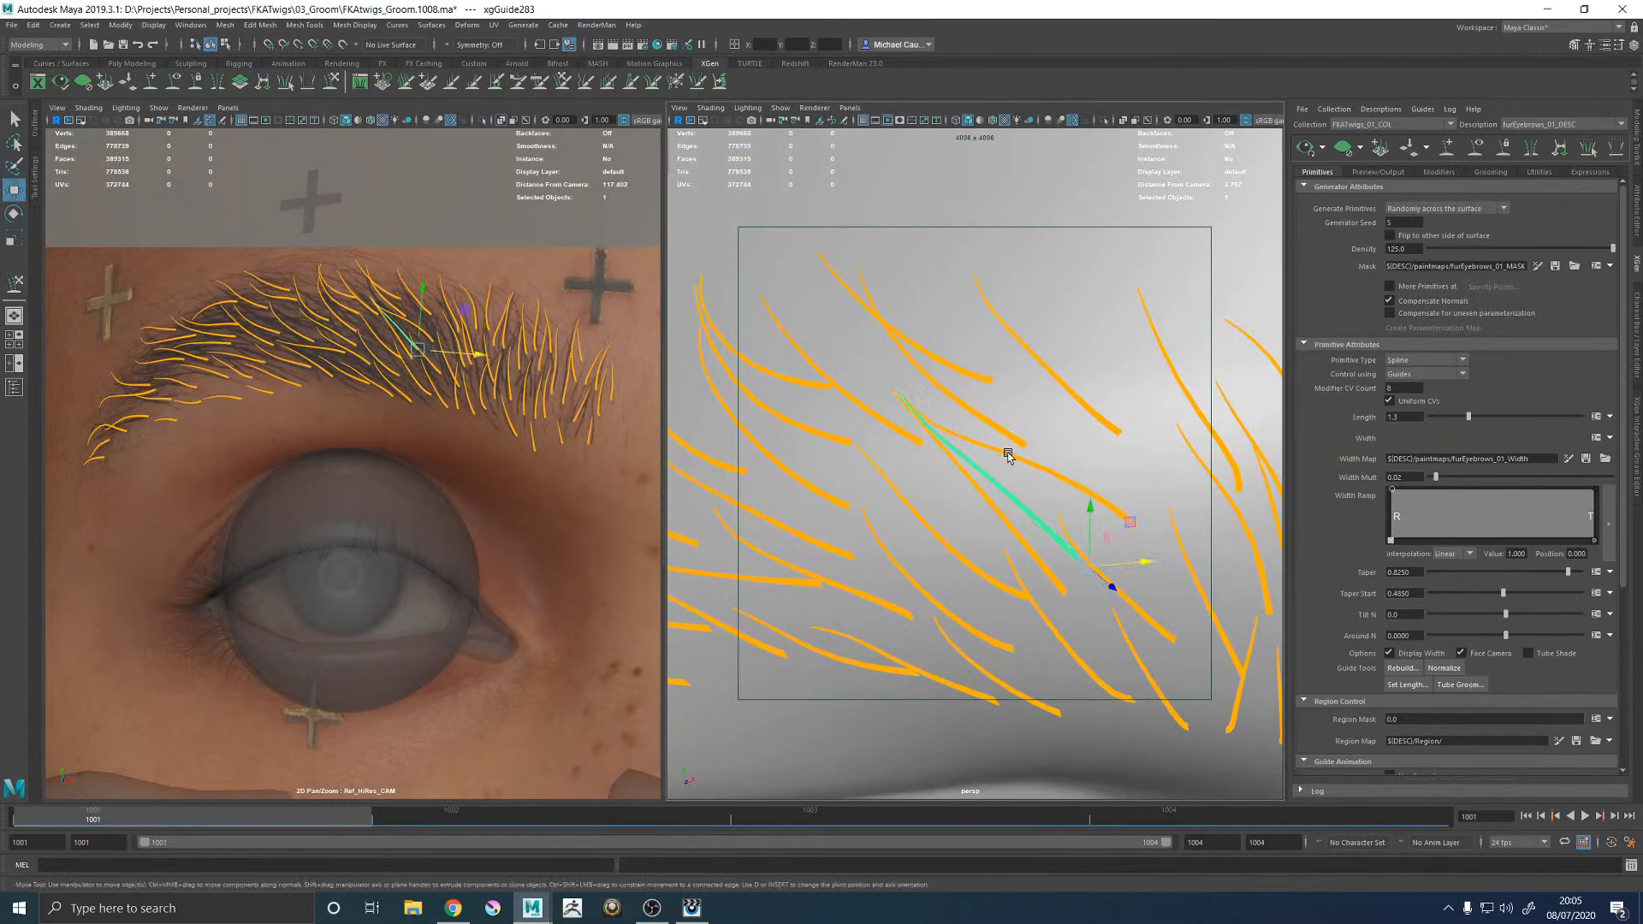
{"action": "mouse_move", "coordinate": [1045, 514]}
{"action": "left_mouse_down", "text": "alt"}
{"action": "mouse_move", "coordinate": [1027, 503]}
{"action": "mouse_move", "coordinate": [1113, 464]}
{"action": "mouse_move", "coordinate": [877, 407]}
{"action": "left_mouse_up", "text": "alt"}
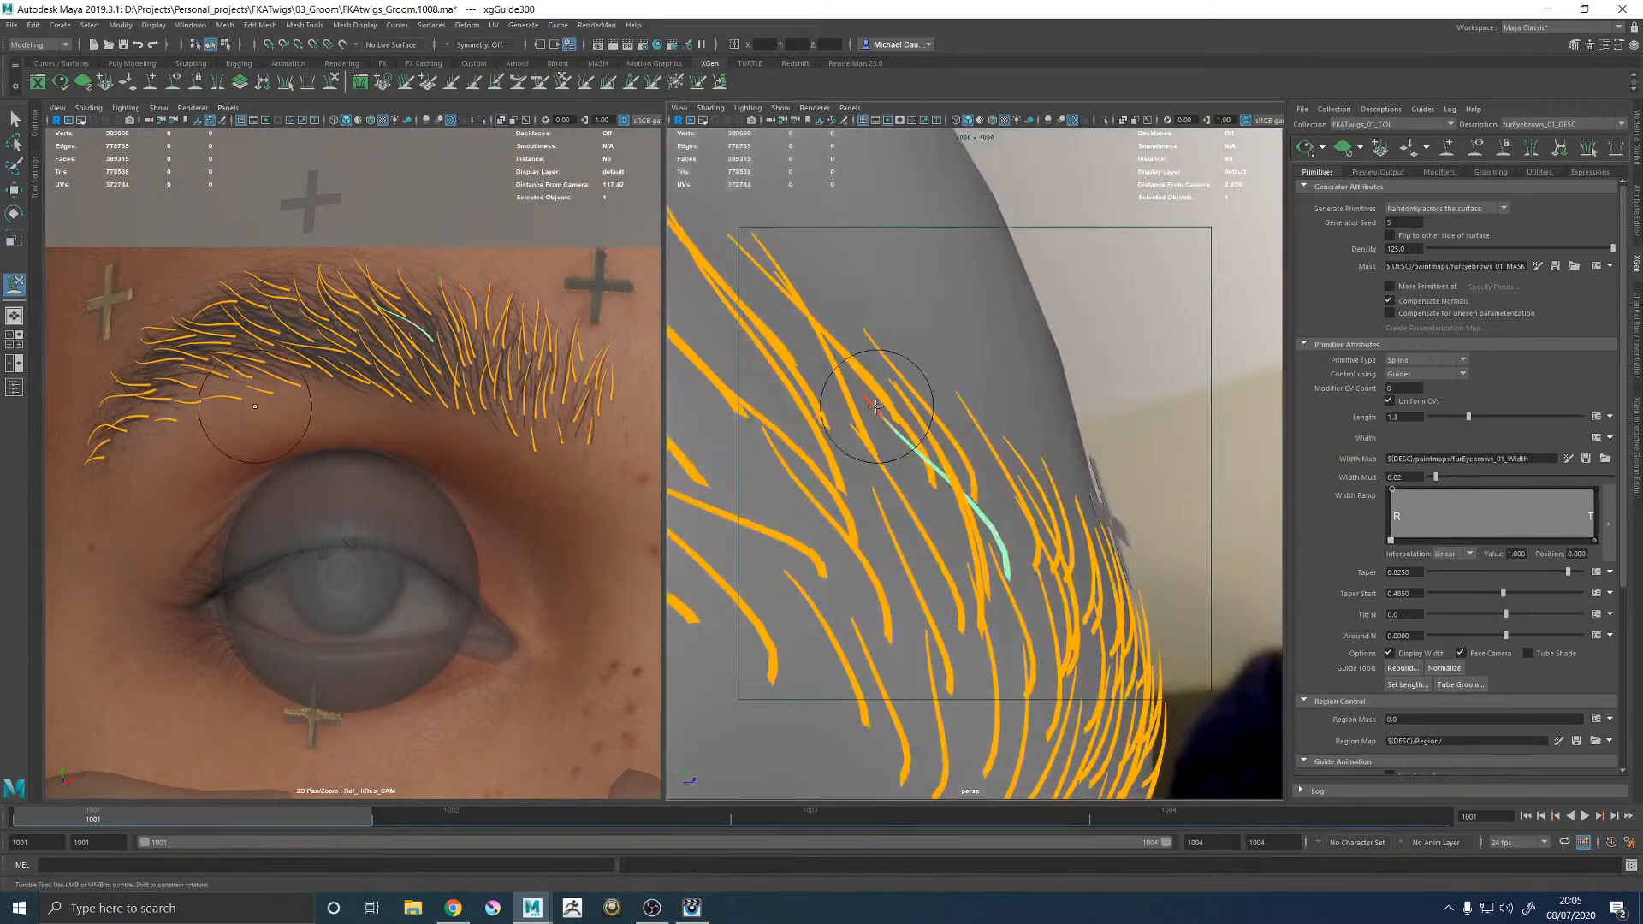
{"action": "mouse_move", "coordinate": [965, 375]}
{"action": "left_mouse_down", "text": "alt"}
{"action": "mouse_move", "coordinate": [873, 396]}
{"action": "mouse_move", "coordinate": [946, 447]}
{"action": "mouse_move", "coordinate": [965, 440]}
{"action": "left_mouse_up", "text": "alt"}
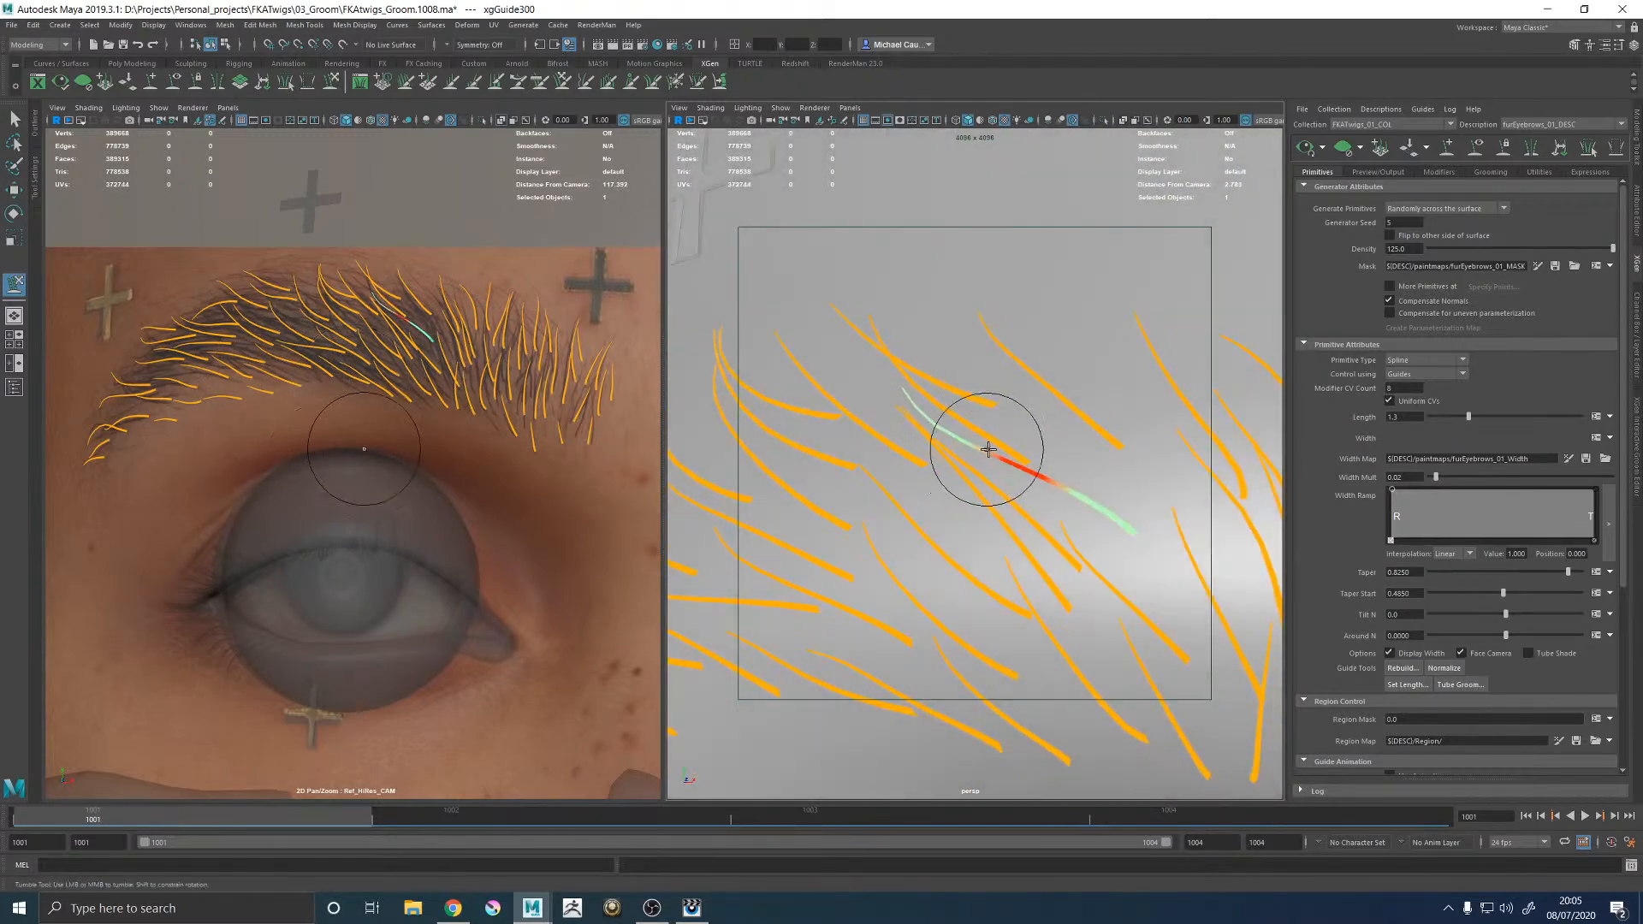
Reselect the long central guide below, scale it up slightly and sculpt its tip upward.
{"action": "left_click", "coordinate": [1020, 510]}
{"action": "key", "text": "w"}
{"action": "key", "text": "r"}
{"action": "left_click_drag", "start_coordinate": [1097, 585], "coordinate": [1113, 584]}
{"action": "key", "text": "y"}
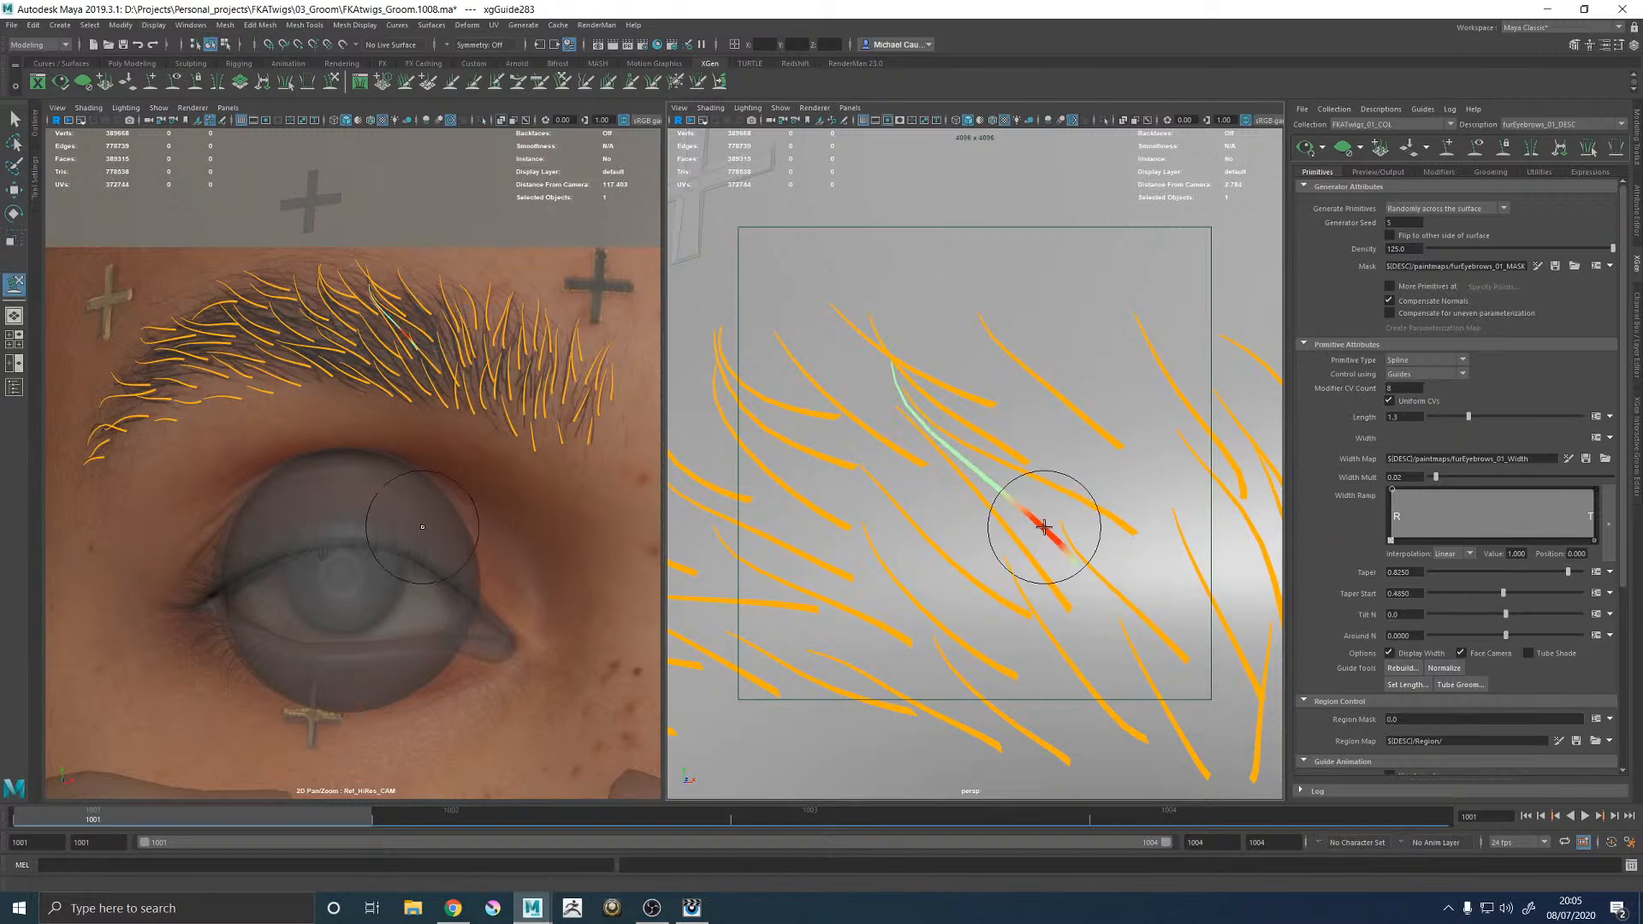
Select the short guide on the eyebrow's lower edge, inward of centre, and sculpt it closer to the surface from the side.
{"action": "scroll", "coordinate": [1049, 539], "scroll_direction": "down", "scroll_amount": 5}
{"action": "middle_click_drag", "start_coordinate": [1020, 414], "coordinate": [988, 404], "text": "alt"}
{"action": "right_click_drag", "start_coordinate": [988, 404], "coordinate": [1079, 496], "text": "alt"}
{"action": "left_click_drag", "start_coordinate": [1004, 431], "coordinate": [960, 470], "text": "alt"}
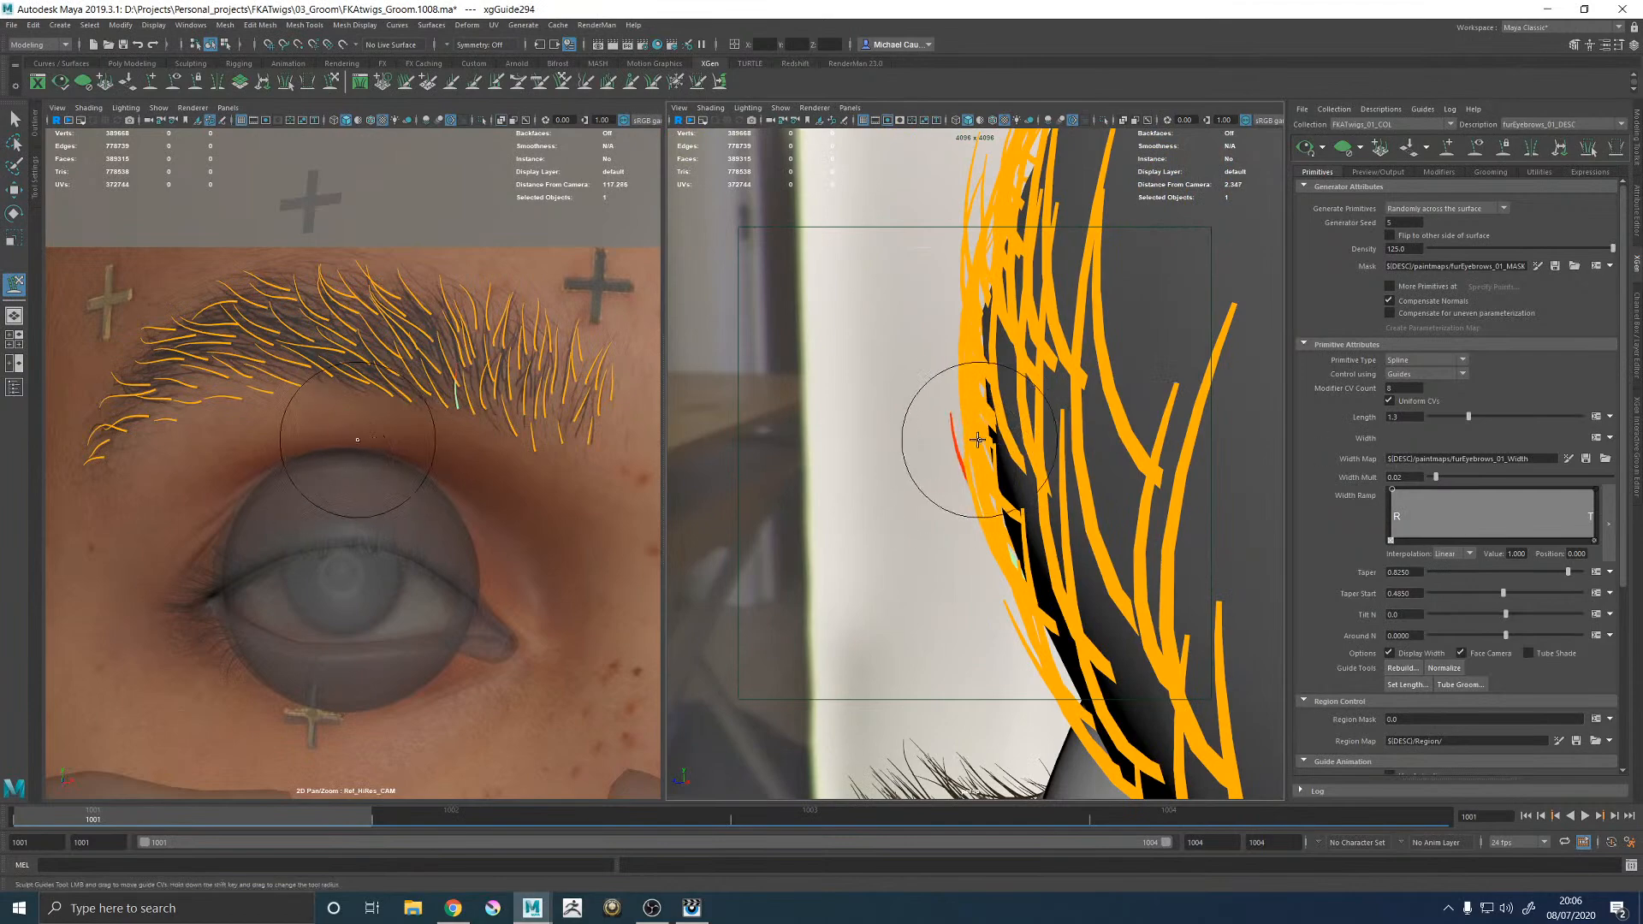
{"action": "left_click_drag", "start_coordinate": [986, 430], "coordinate": [1070, 417], "text": "alt"}
{"action": "right_click_drag", "start_coordinate": [1070, 417], "coordinate": [947, 401], "text": "alt"}
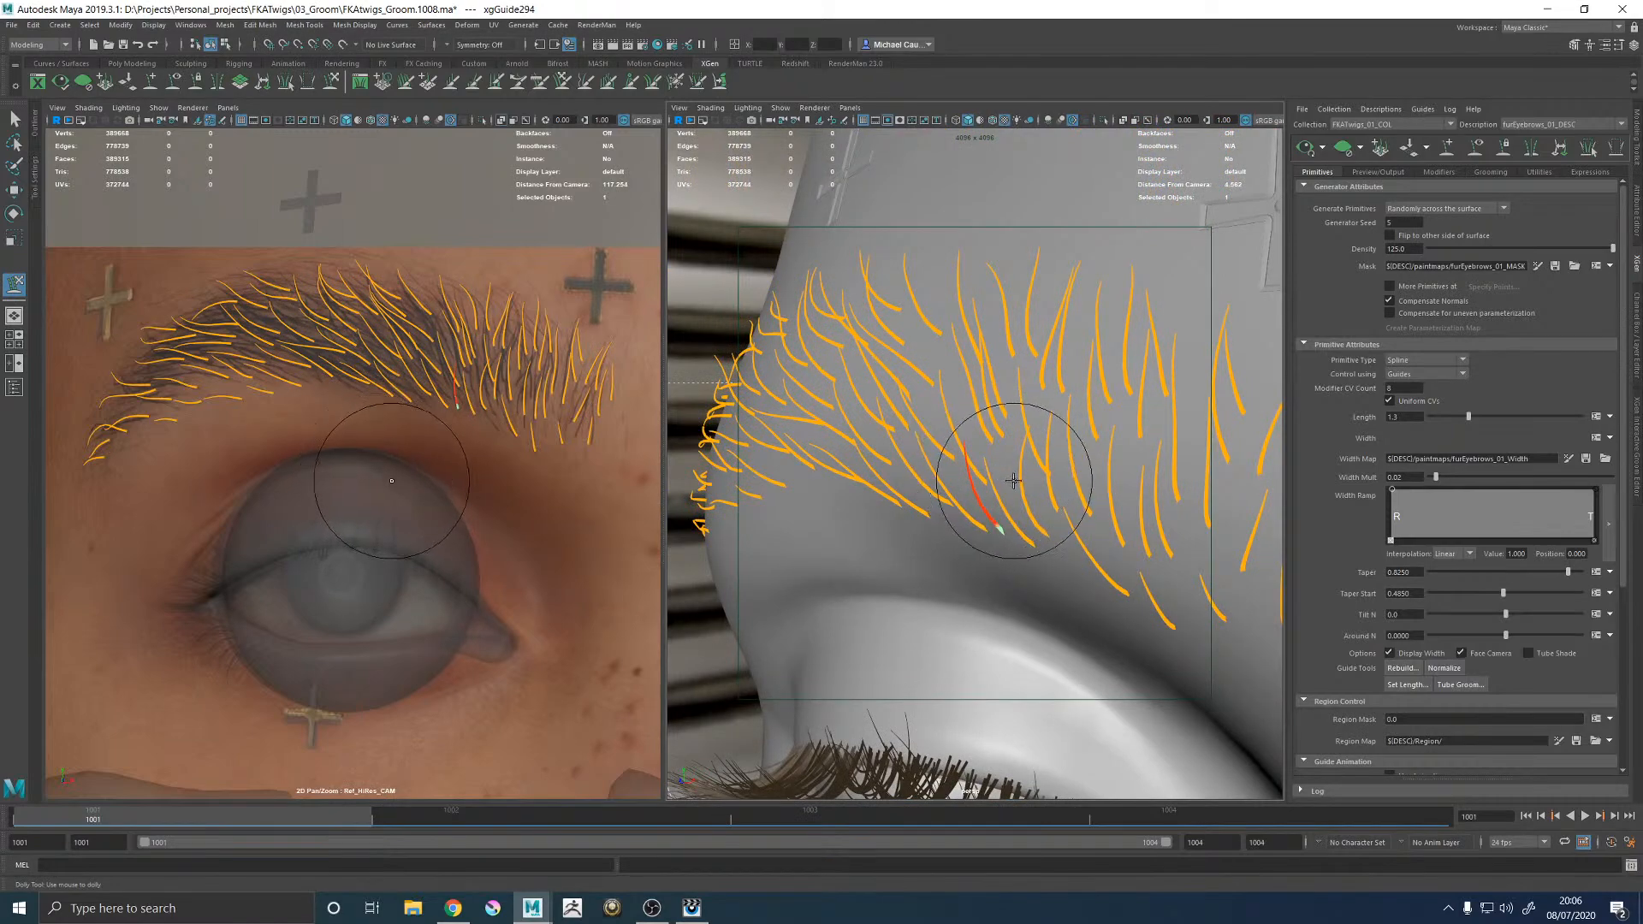
Select another guide near the lower edge and sculpt its curve to match the surrounding hairs.
{"action": "middle_click_drag", "start_coordinate": [949, 462], "coordinate": [928, 492], "text": "alt"}
{"action": "mouse_move", "coordinate": [934, 463]}
{"action": "left_mouse_down", "text": "alt"}
{"action": "mouse_move", "coordinate": [1089, 454]}
{"action": "mouse_move", "coordinate": [932, 468]}
{"action": "mouse_move", "coordinate": [1026, 470]}
{"action": "mouse_move", "coordinate": [993, 468]}
{"action": "left_mouse_up", "text": "alt"}
{"action": "scroll", "coordinate": [932, 468], "scroll_direction": "up", "scroll_amount": 4}
{"action": "key", "text": "w"}
{"action": "key", "text": "y"}
{"action": "mouse_move", "coordinate": [1166, 499]}
{"action": "left_mouse_down", "text": "alt"}
{"action": "mouse_move", "coordinate": [960, 470]}
{"action": "mouse_move", "coordinate": [986, 473]}
{"action": "mouse_move", "coordinate": [944, 485]}
{"action": "mouse_move", "coordinate": [1069, 563]}
{"action": "mouse_move", "coordinate": [1039, 585]}
{"action": "left_mouse_up", "text": "alt"}
Select the curved guide further inward on the lower edge, scale it up slightly and sculpt its tip towards the nose.
{"action": "key", "text": "w"}
{"action": "left_click", "coordinate": [965, 475]}
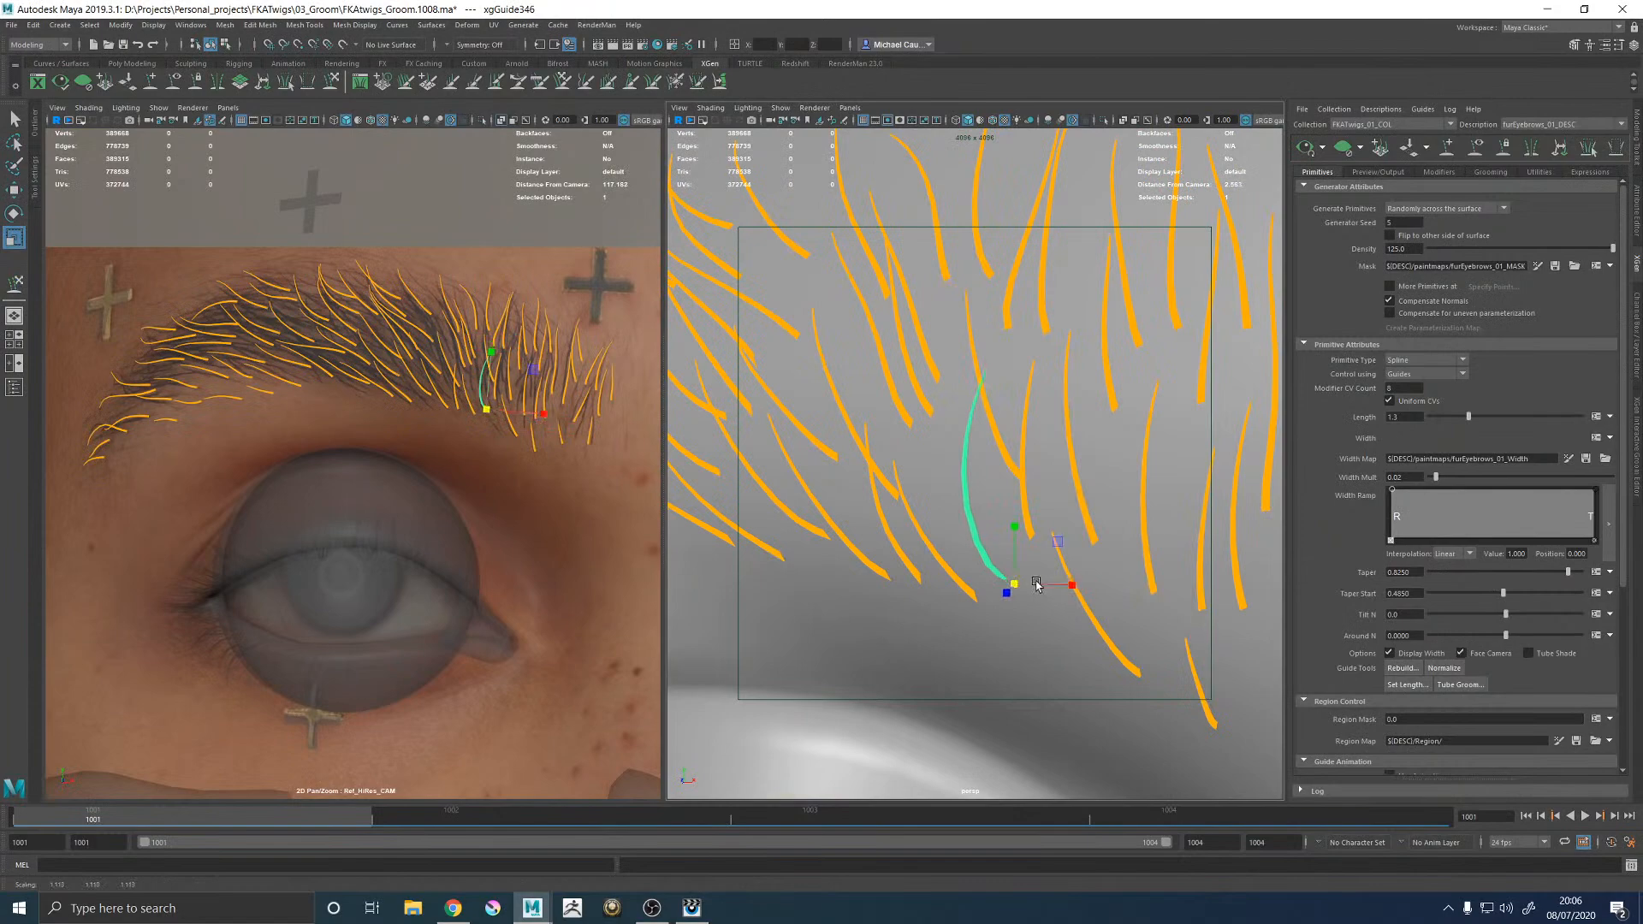
{"action": "key", "text": "y"}
{"action": "left_click_drag", "start_coordinate": [1052, 440], "coordinate": [1037, 337], "text": "alt"}
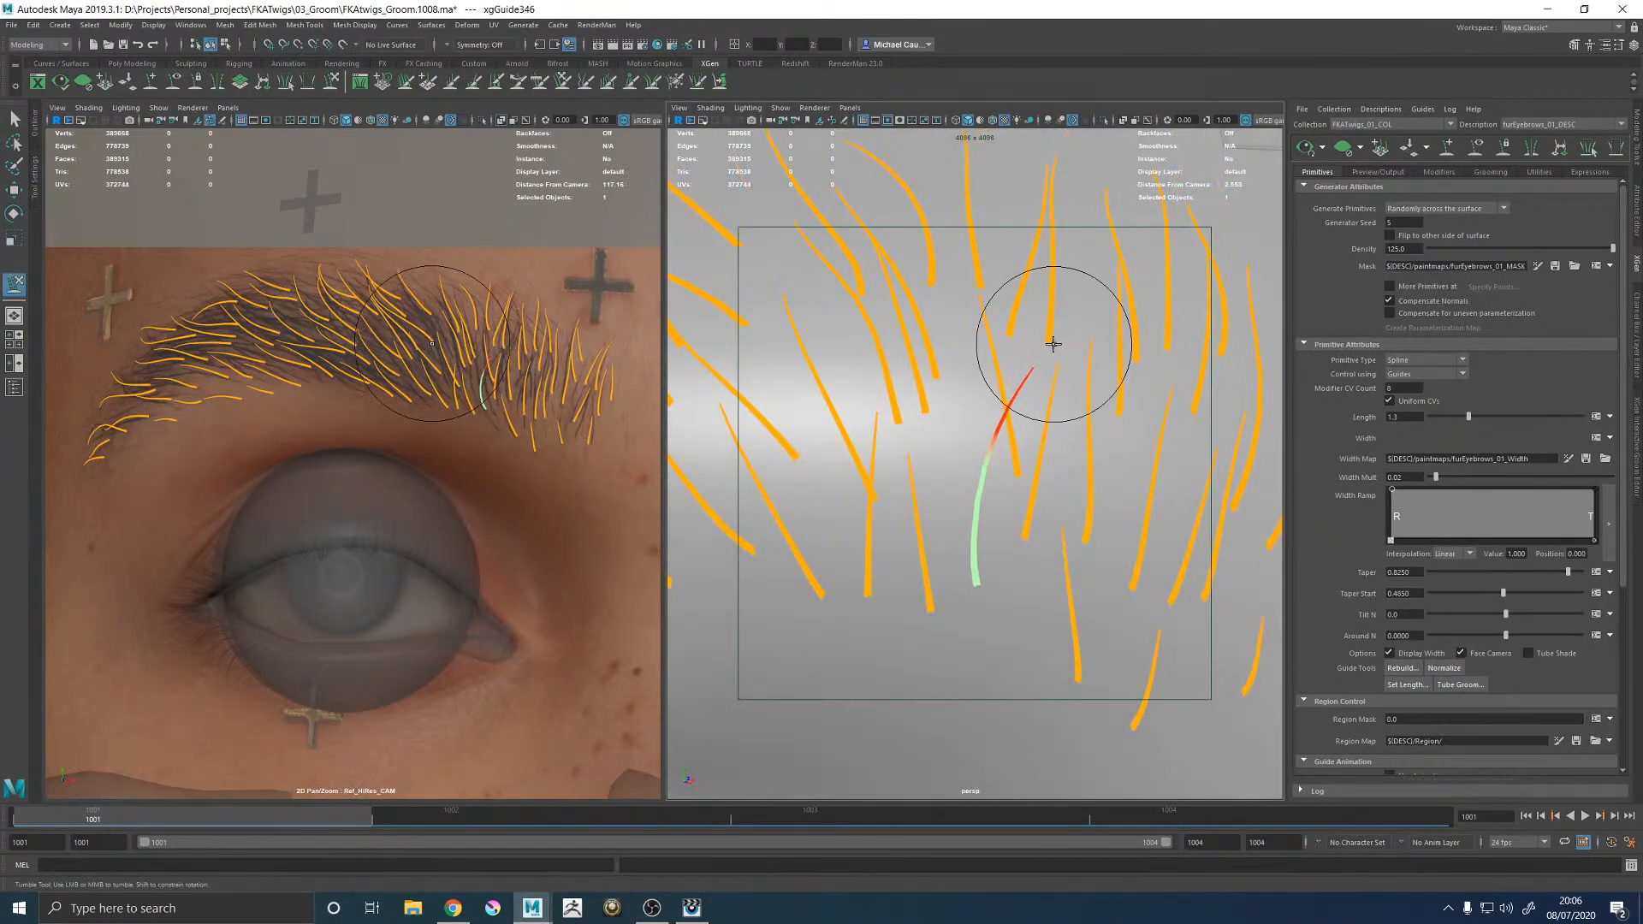
{"action": "left_click_drag", "start_coordinate": [1119, 396], "coordinate": [949, 415], "text": "alt"}
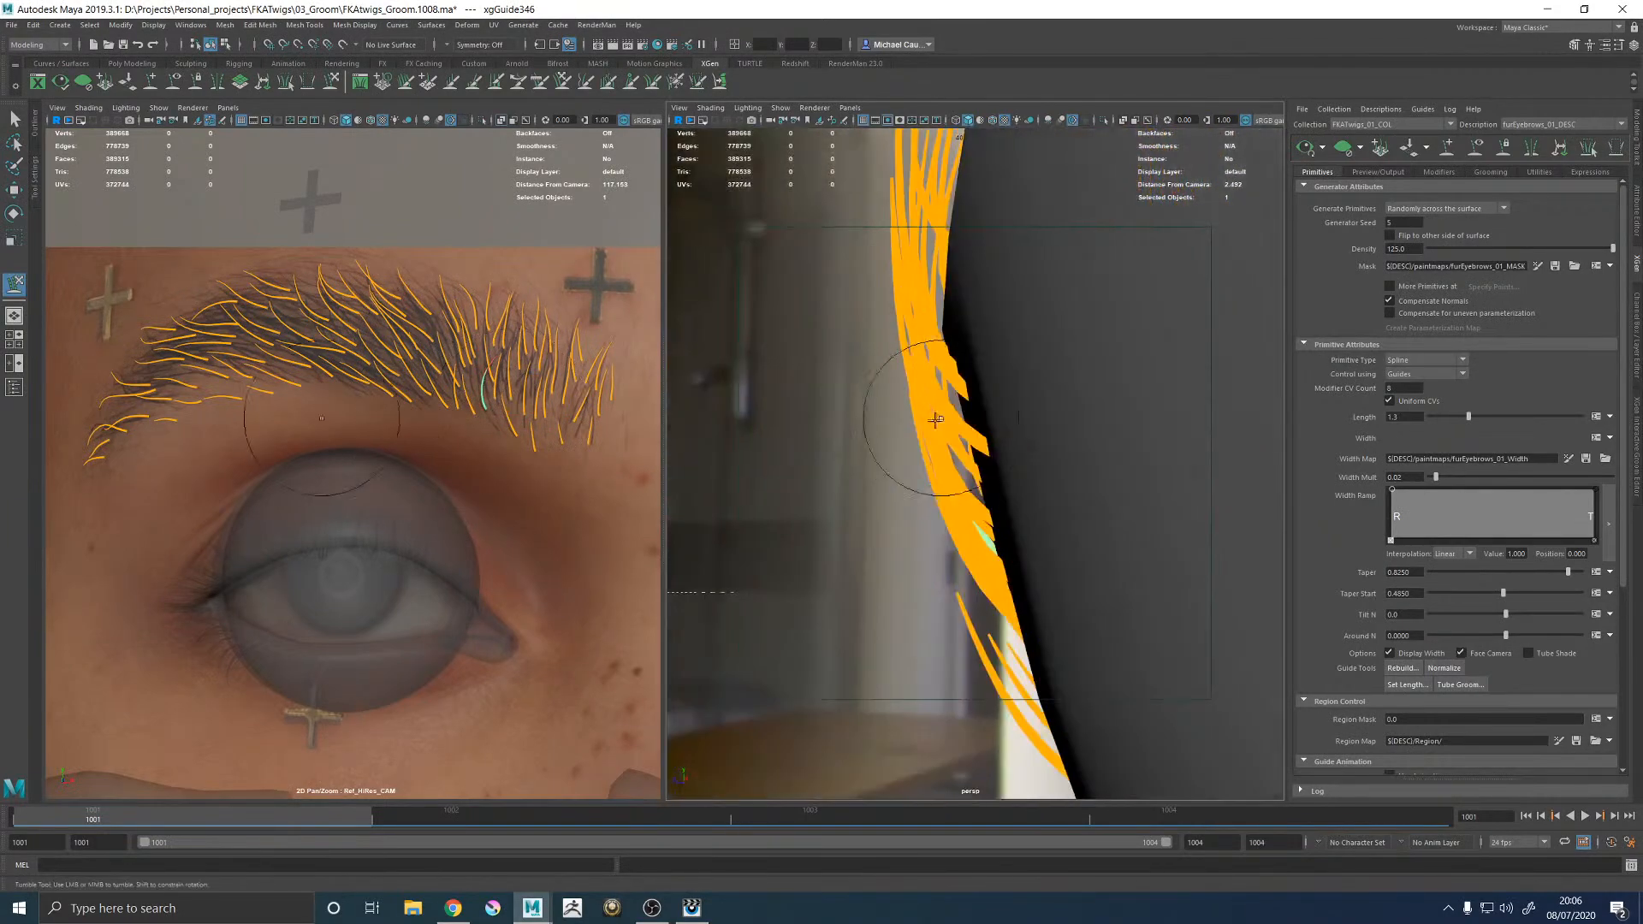
{"action": "mouse_move", "coordinate": [948, 482]}
{"action": "left_mouse_down", "text": "alt"}
{"action": "mouse_move", "coordinate": [1155, 448]}
{"action": "mouse_move", "coordinate": [1018, 472]}
{"action": "mouse_move", "coordinate": [1155, 470]}
{"action": "mouse_move", "coordinate": [1038, 470]}
{"action": "mouse_move", "coordinate": [1037, 527]}
{"action": "mouse_move", "coordinate": [990, 535]}
{"action": "mouse_move", "coordinate": [1063, 543]}
{"action": "mouse_move", "coordinate": [1001, 477]}
{"action": "left_mouse_up", "text": "alt"}
Select the guide just above in the inner half of the eyebrow, scale it up slightly and sculpt its tip more upright.
{"action": "key", "text": "w"}
{"action": "middle_click_drag", "start_coordinate": [936, 387], "coordinate": [961, 476], "text": "alt"}
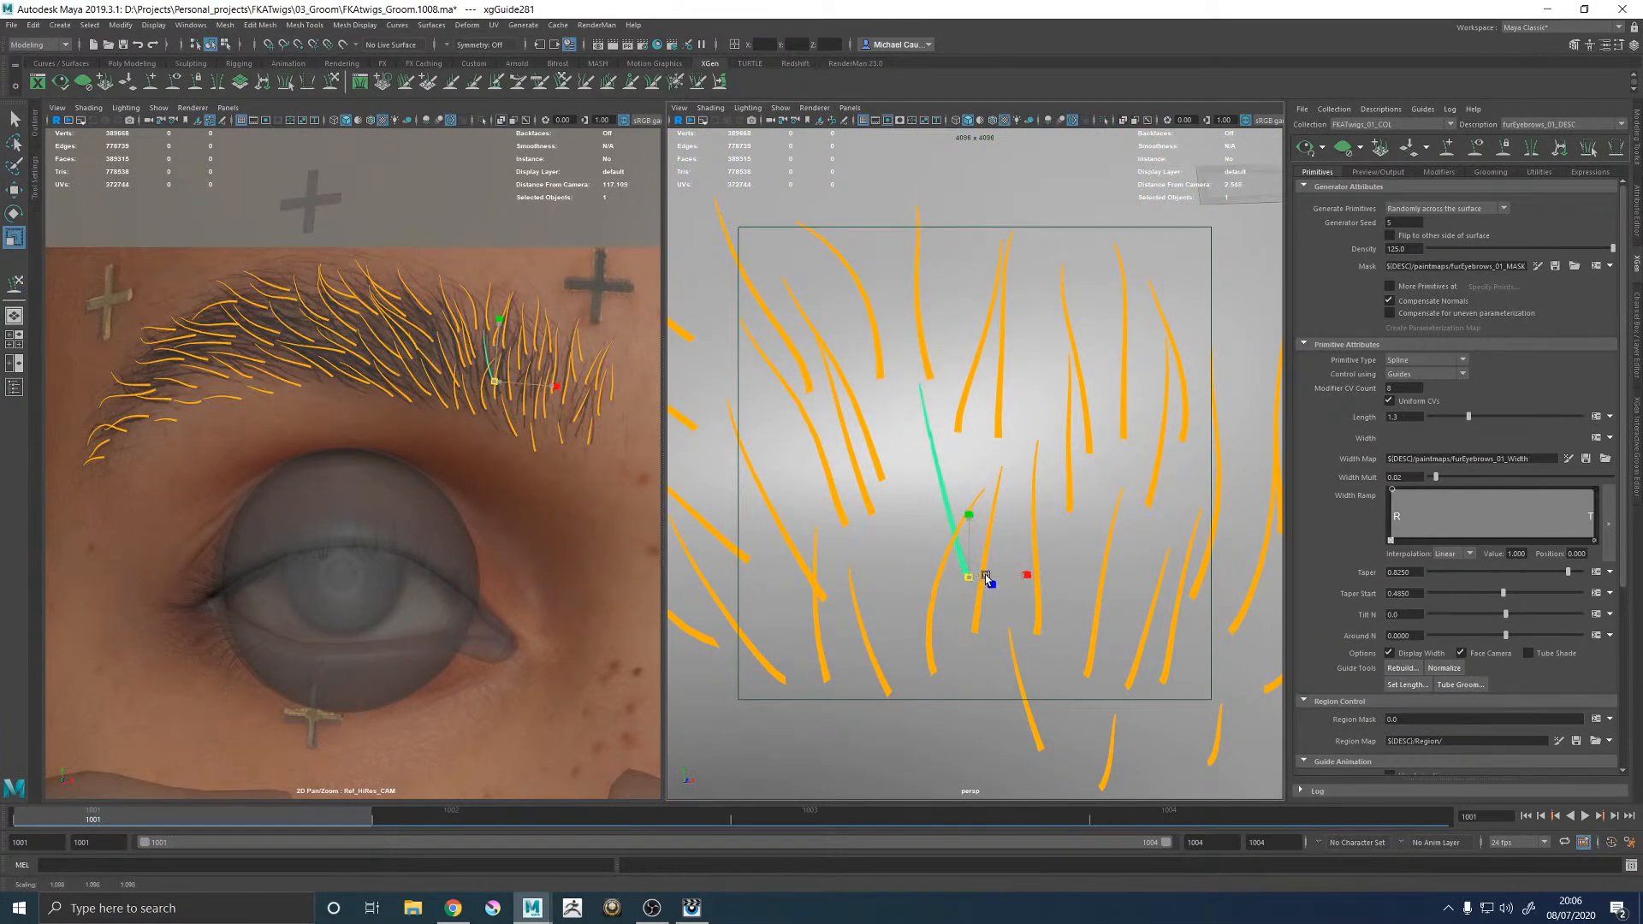
{"action": "key", "text": "y"}
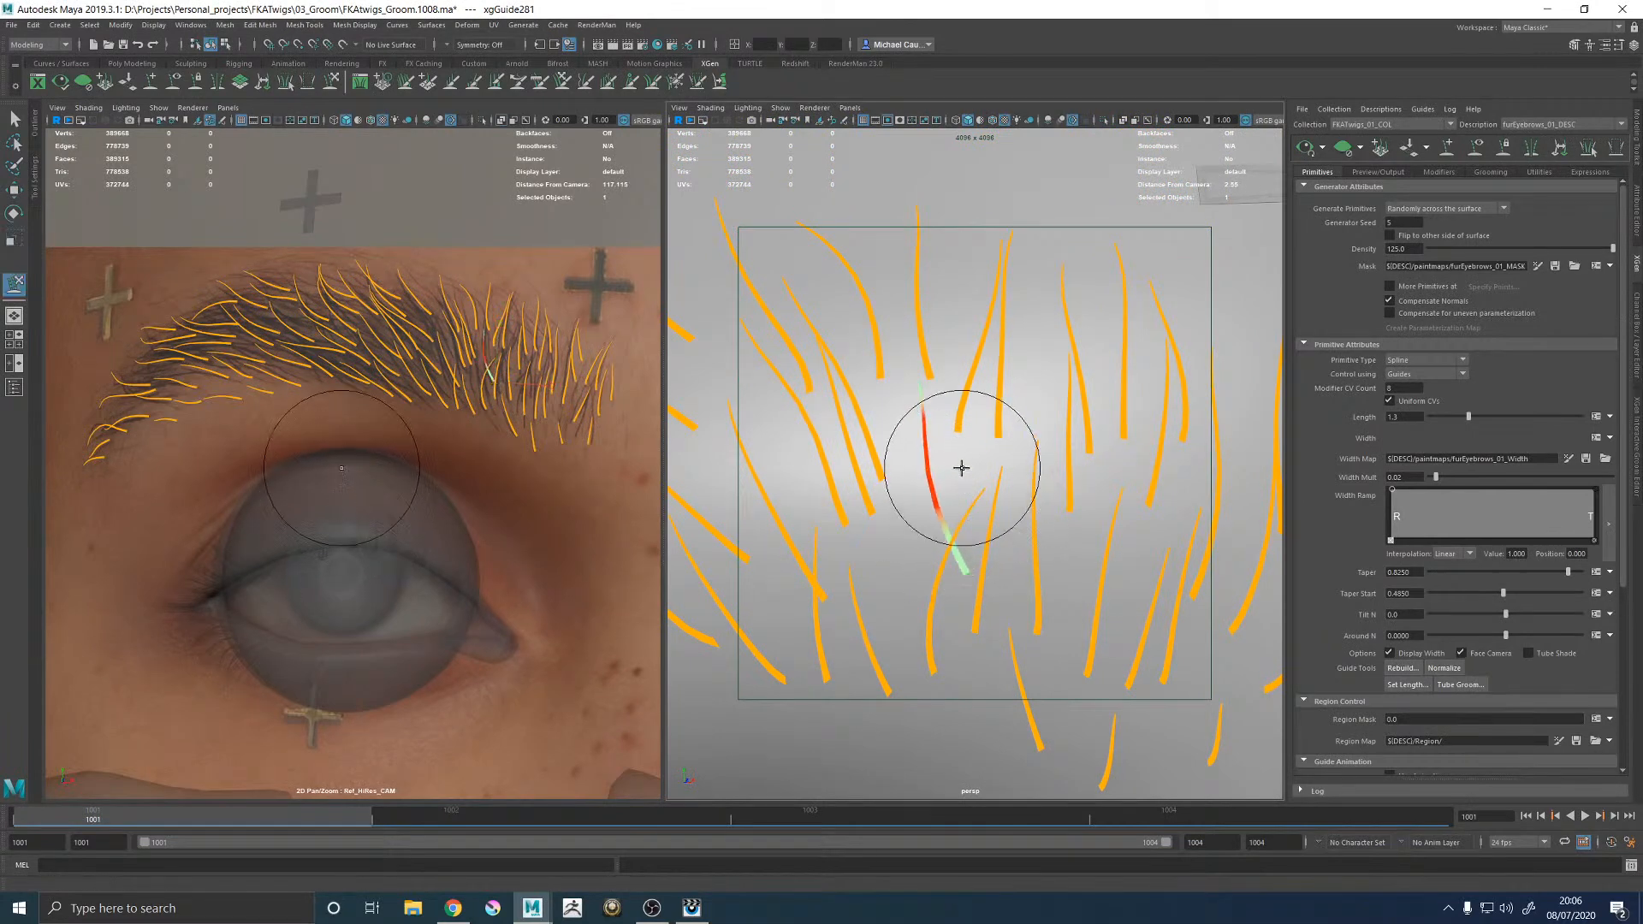
{"action": "left_click_drag", "start_coordinate": [950, 402], "coordinate": [962, 388]}
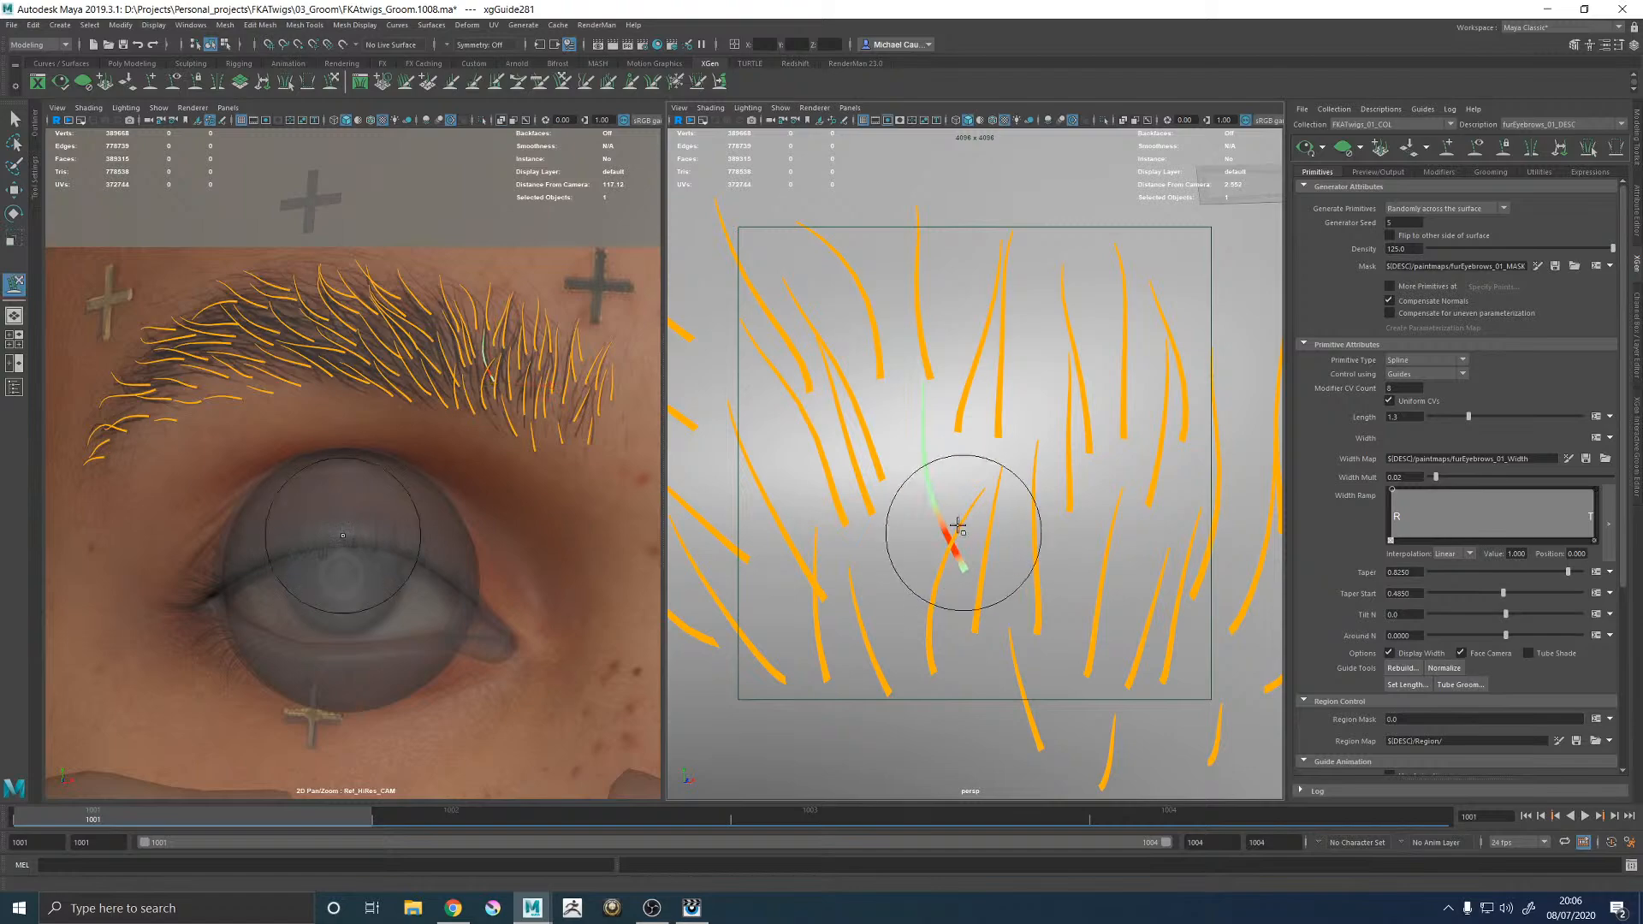
{"action": "mouse_move", "coordinate": [1030, 480]}
{"action": "left_mouse_down", "text": "alt"}
{"action": "mouse_move", "coordinate": [1016, 361]}
{"action": "mouse_move", "coordinate": [993, 487]}
{"action": "left_mouse_up", "text": "alt"}
{"action": "mouse_move", "coordinate": [1008, 335]}
{"action": "left_mouse_down", "text": "alt"}
{"action": "mouse_move", "coordinate": [1099, 423]}
{"action": "mouse_move", "coordinate": [1009, 452]}
{"action": "mouse_move", "coordinate": [957, 416]}
{"action": "mouse_move", "coordinate": [797, 436]}
{"action": "left_mouse_up", "text": "alt"}
Select the two converging guides near the upper inner edge together and sculpt both into a gentle matching curve, undoing the excess bend.
{"action": "key", "text": "w"}
{"action": "mouse_move", "coordinate": [967, 415]}
{"action": "left_mouse_down", "text": "alt"}
{"action": "mouse_move", "coordinate": [929, 423]}
{"action": "mouse_move", "coordinate": [1028, 374]}
{"action": "left_mouse_up", "text": "alt"}
{"action": "key", "text": "y"}
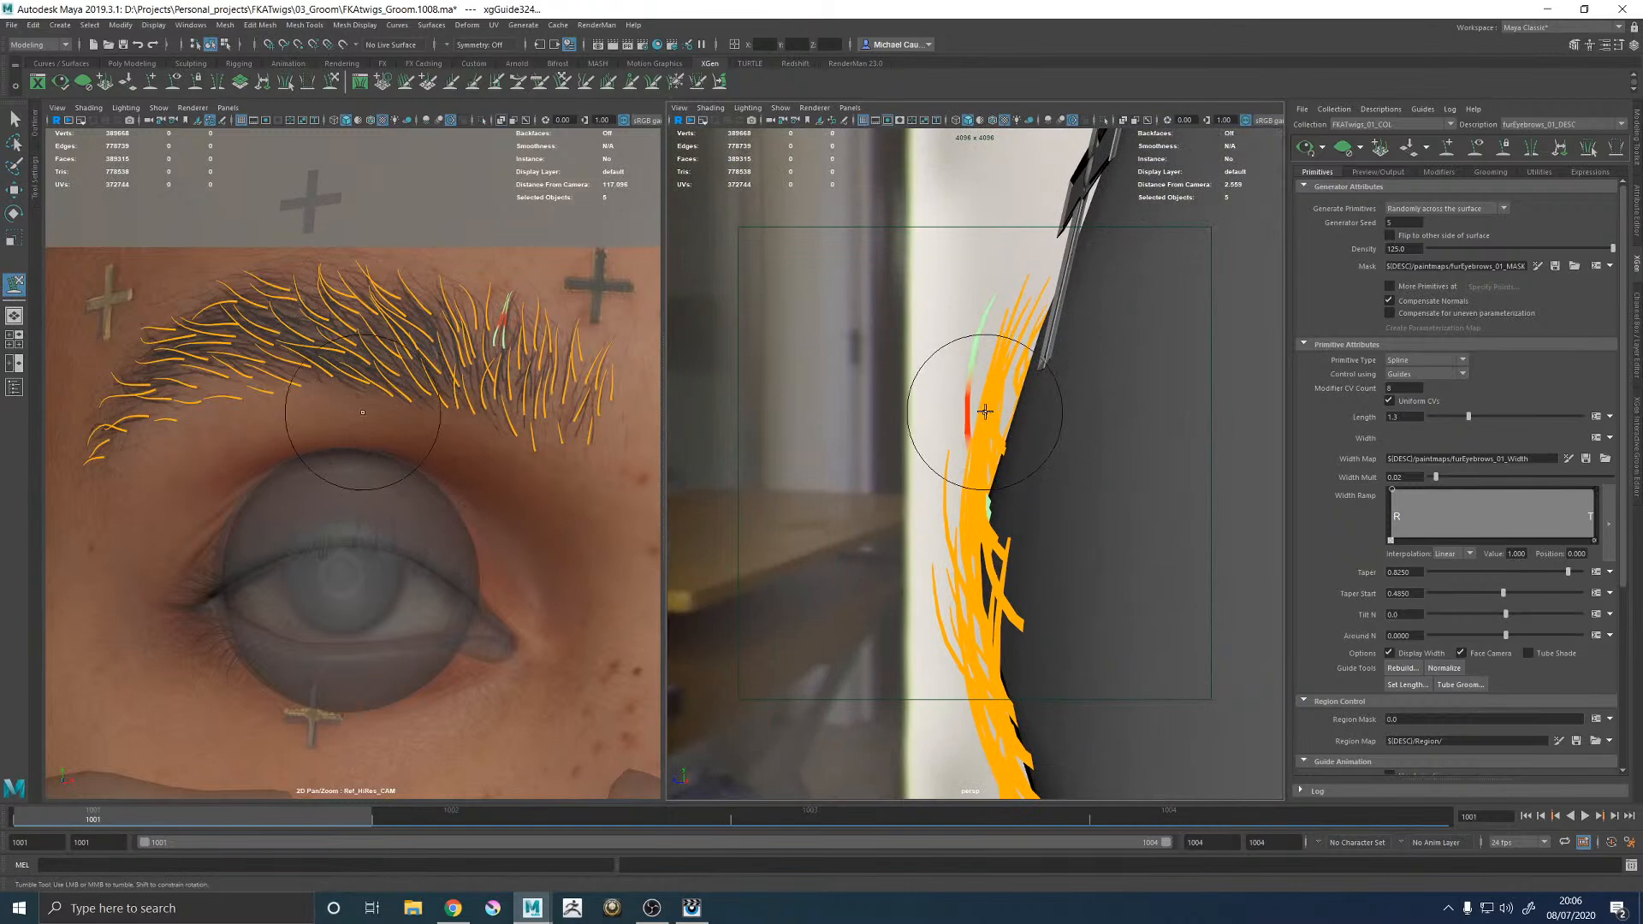
{"action": "left_click_drag", "start_coordinate": [1008, 264], "coordinate": [1166, 295], "text": "alt"}
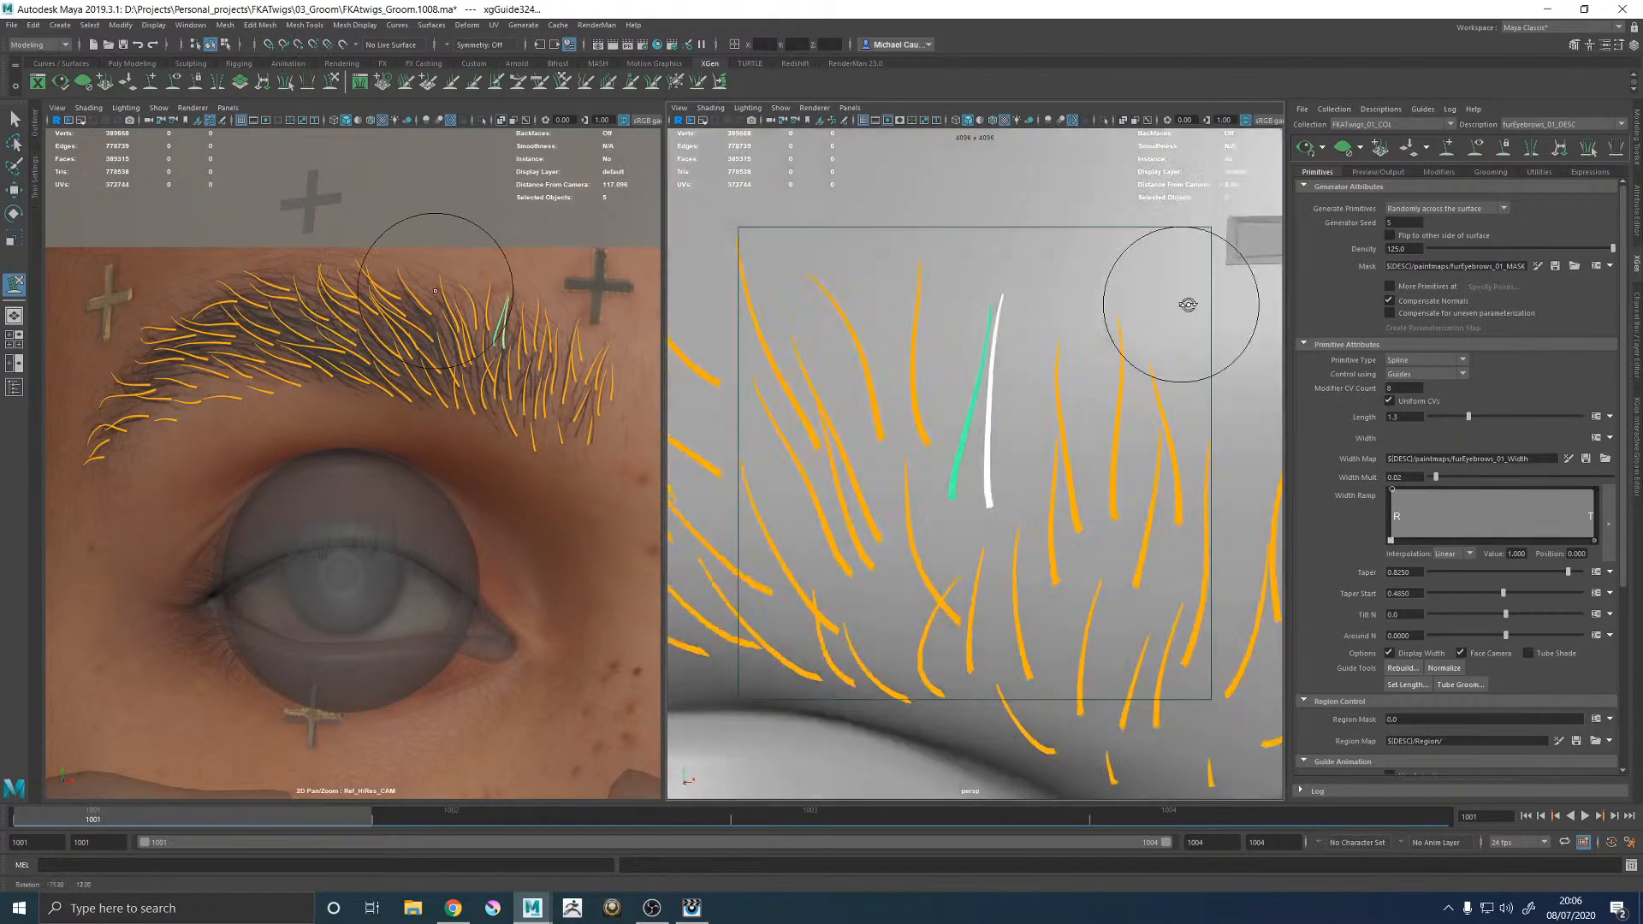
{"action": "mouse_move", "coordinate": [1038, 297]}
{"action": "left_mouse_down"}
{"action": "mouse_move", "coordinate": [998, 307]}
{"action": "mouse_move", "coordinate": [1036, 375]}
{"action": "left_mouse_up"}
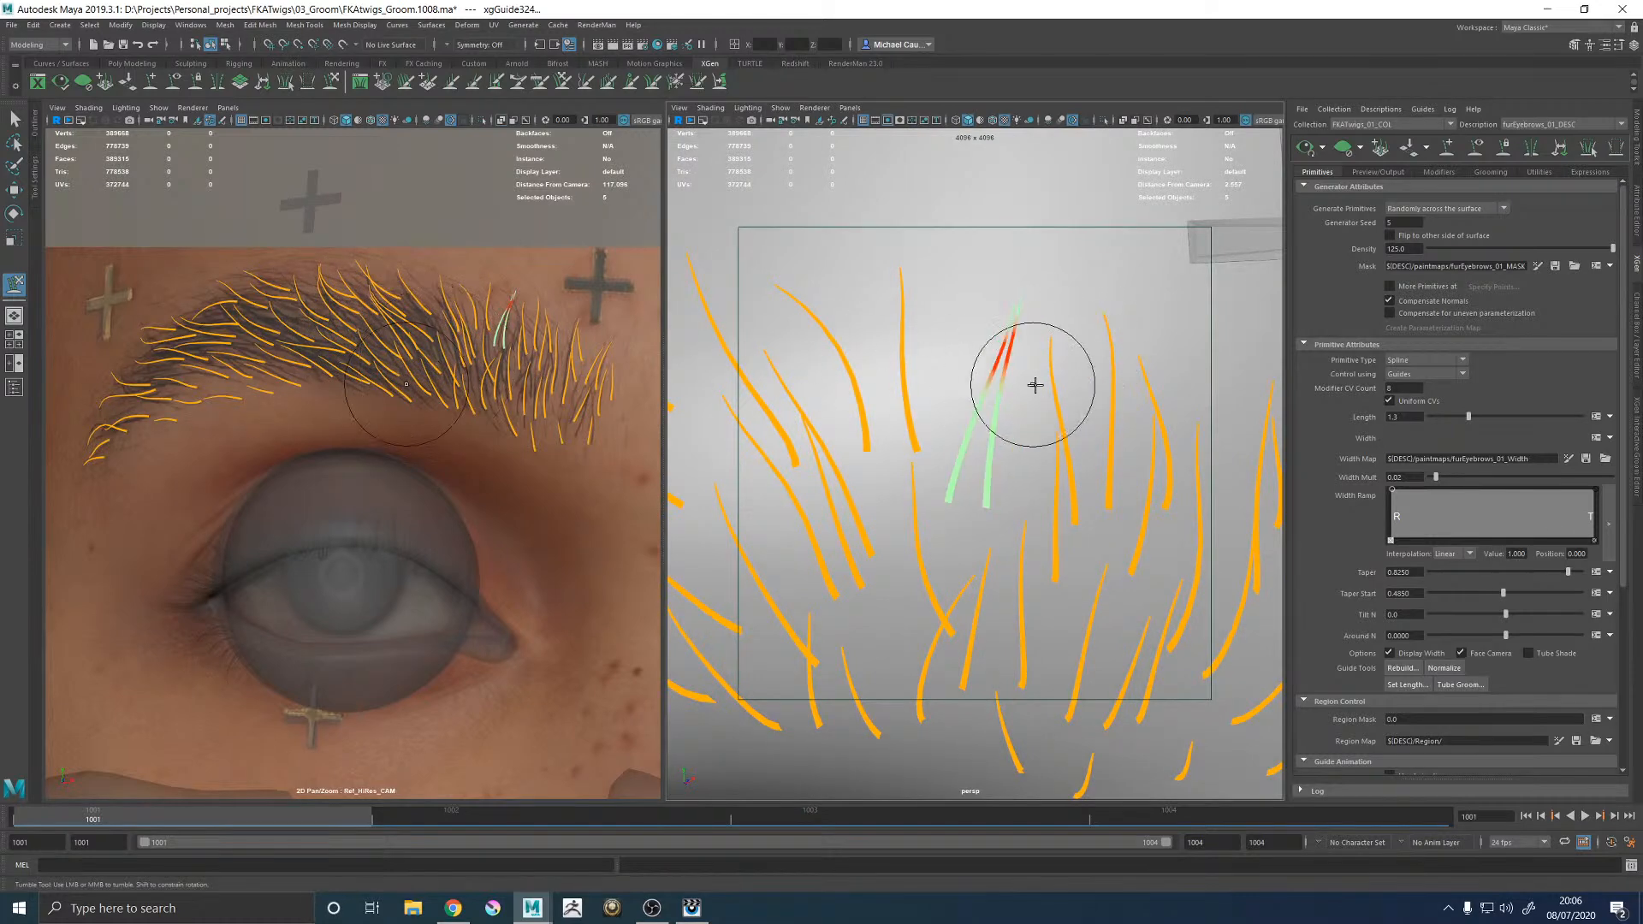
{"action": "left_click_drag", "start_coordinate": [1017, 353], "coordinate": [1023, 378]}
{"action": "left_click_drag", "start_coordinate": [993, 444], "coordinate": [946, 428]}
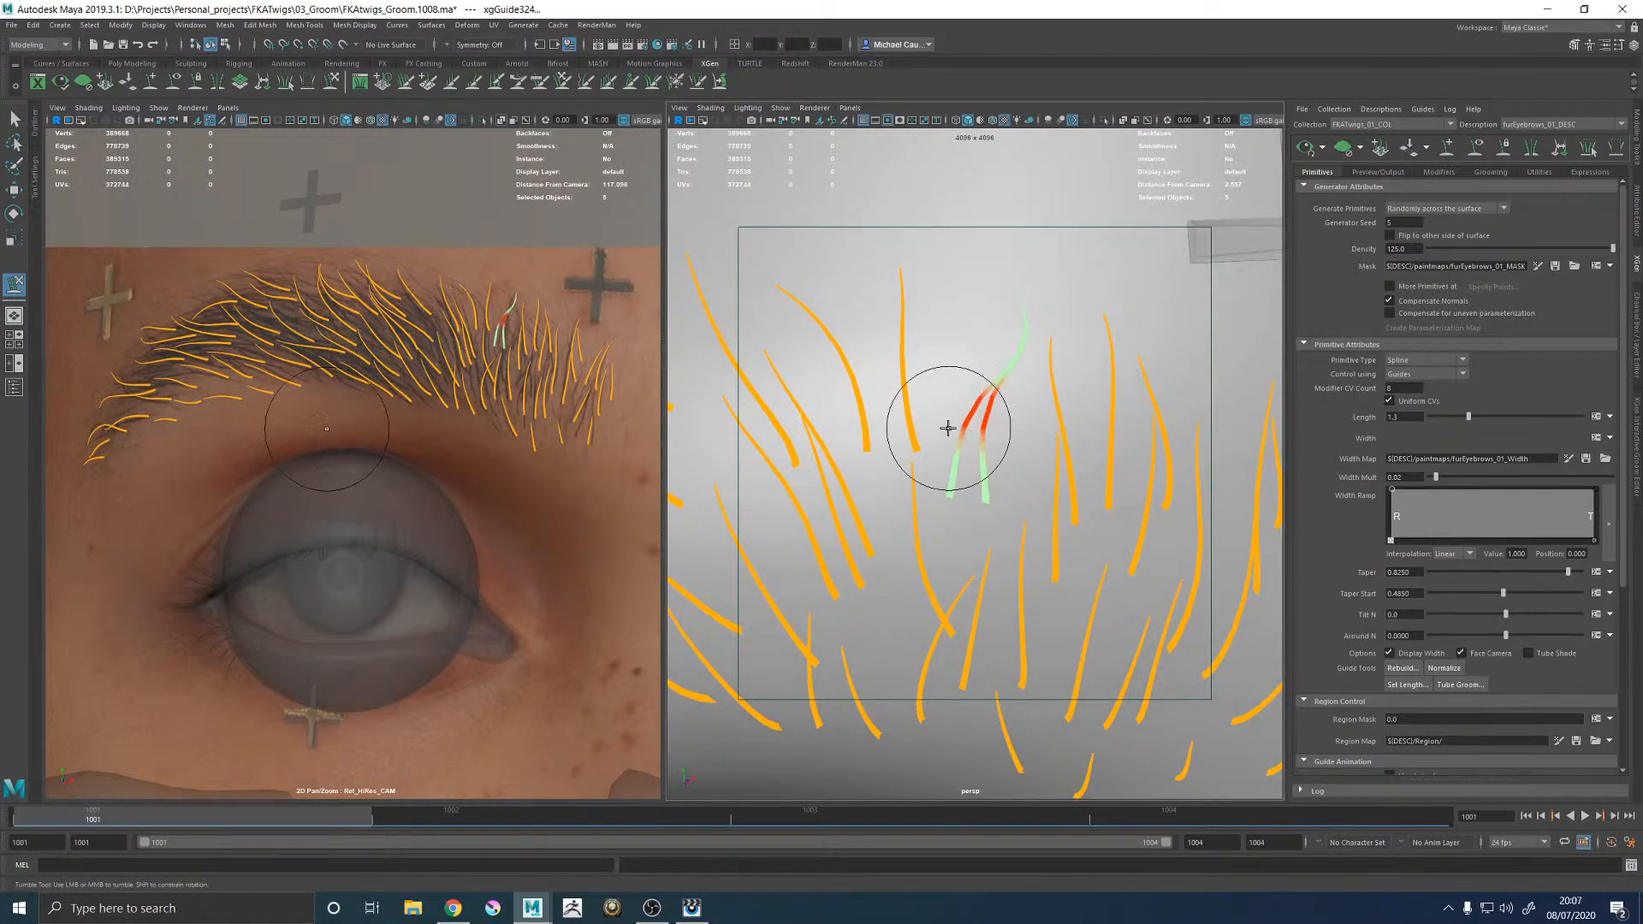
{"action": "left_click_drag", "start_coordinate": [1004, 484], "coordinate": [952, 455]}
{"action": "key", "text": "ctrl+z"}
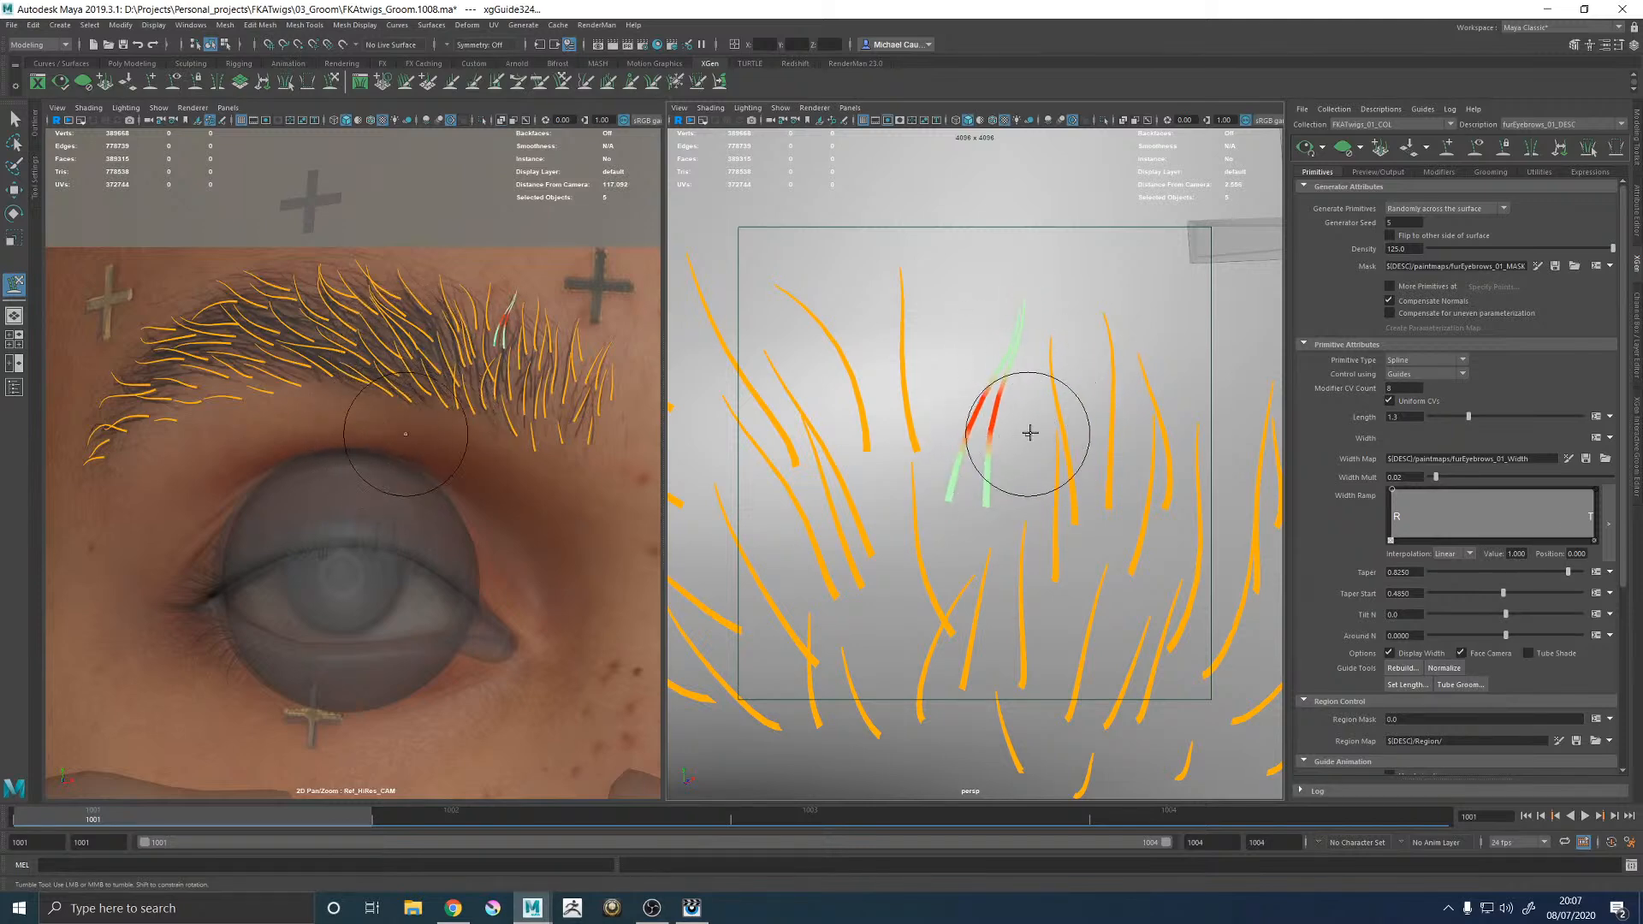
Select the next guide inward from the converging pair and sculpt its middle and tip into a bend.
{"action": "left_click_drag", "start_coordinate": [1023, 434], "coordinate": [1104, 428], "text": "alt"}
{"action": "key", "text": "w"}
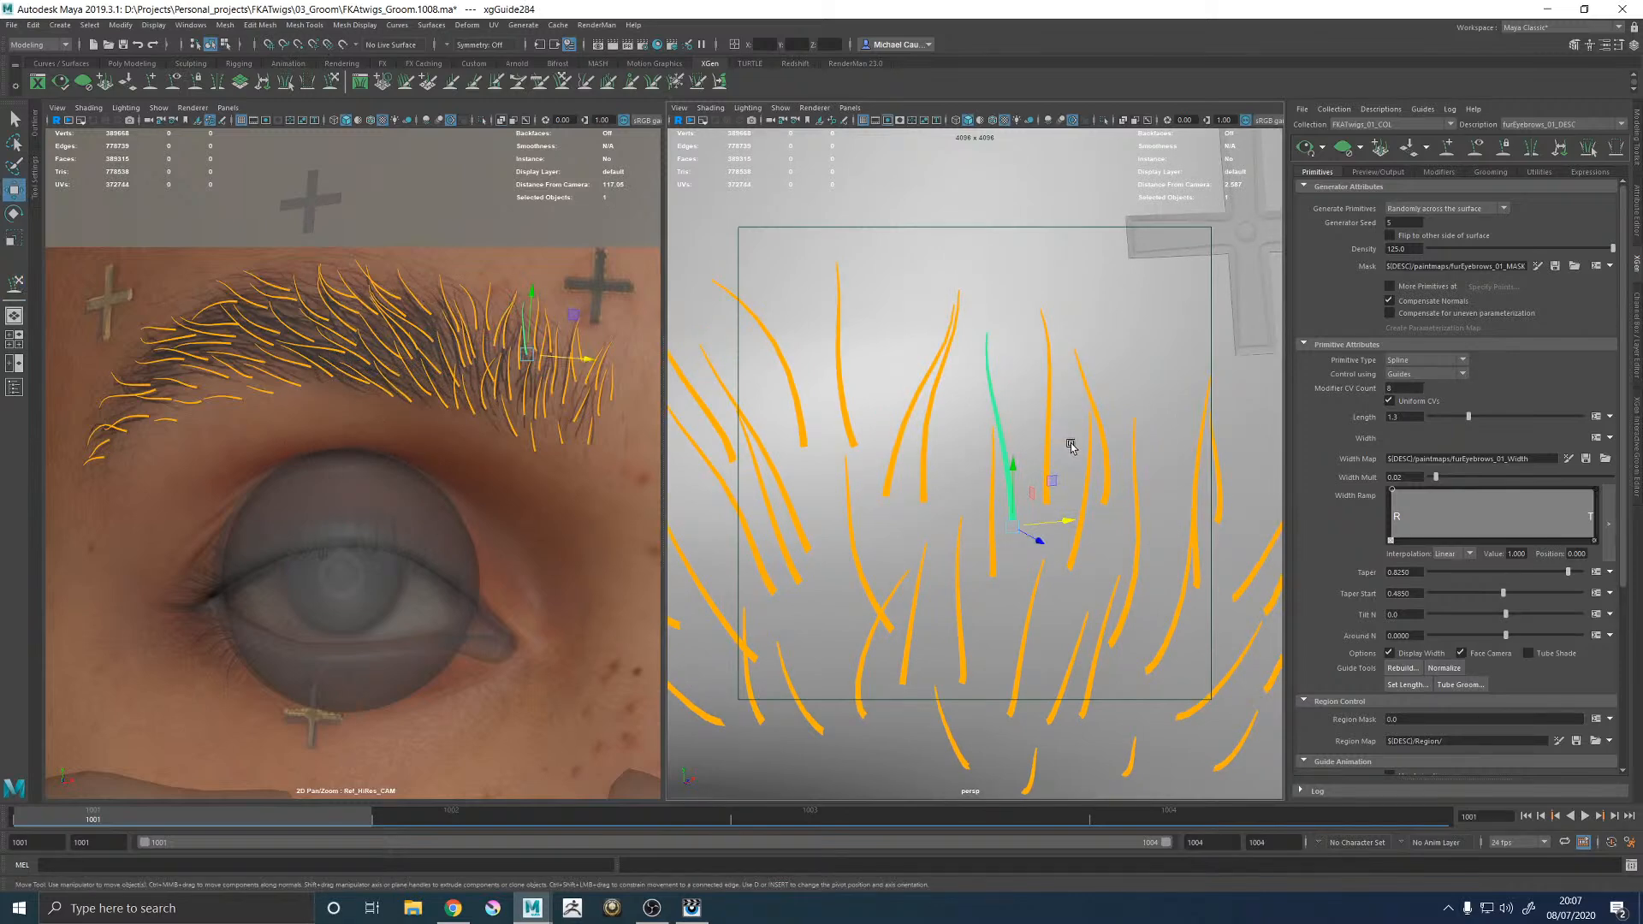
{"action": "key", "text": "y"}
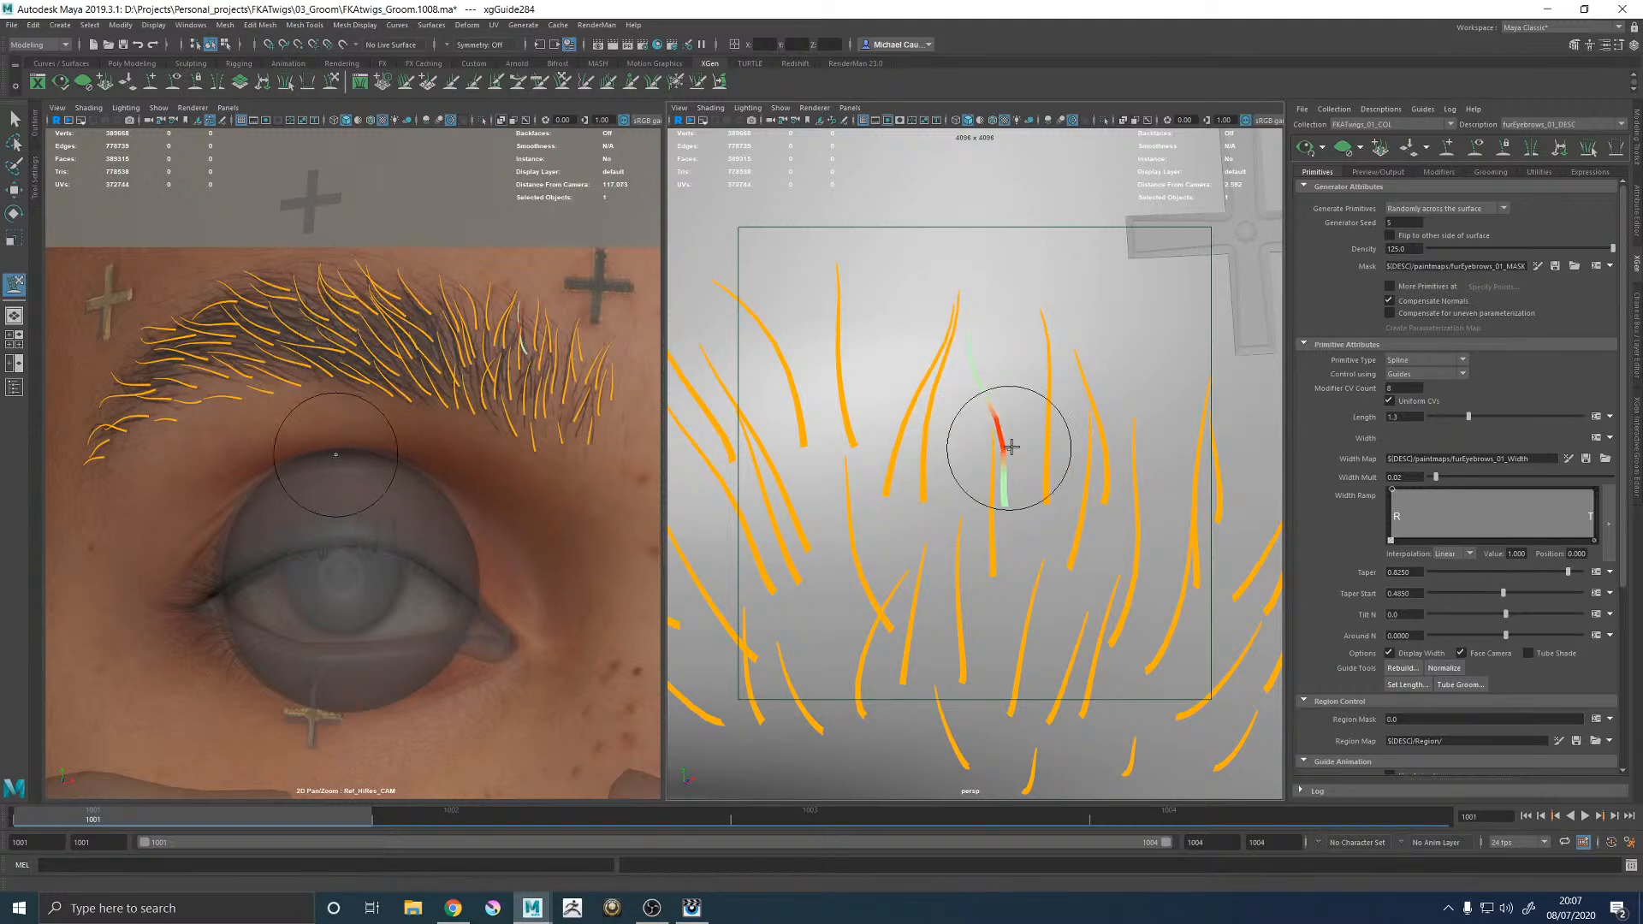
{"action": "mouse_move", "coordinate": [984, 287]}
{"action": "left_mouse_down", "text": "alt"}
{"action": "mouse_move", "coordinate": [1013, 382]}
{"action": "mouse_move", "coordinate": [890, 378]}
{"action": "mouse_move", "coordinate": [1101, 414]}
{"action": "mouse_move", "coordinate": [990, 367]}
{"action": "mouse_move", "coordinate": [1060, 414]}
{"action": "mouse_move", "coordinate": [1109, 418]}
{"action": "mouse_move", "coordinate": [1026, 473]}
{"action": "mouse_move", "coordinate": [1037, 433]}
{"action": "mouse_move", "coordinate": [1056, 444]}
{"action": "mouse_move", "coordinate": [861, 440]}
{"action": "mouse_move", "coordinate": [1002, 404]}
{"action": "mouse_move", "coordinate": [946, 387]}
{"action": "mouse_move", "coordinate": [958, 489]}
{"action": "mouse_move", "coordinate": [1100, 433]}
{"action": "mouse_move", "coordinate": [1040, 500]}
{"action": "left_mouse_up", "text": "alt"}
Select the guide midway up the inner part of the eyebrow and sculpt its middle into a bow.
{"action": "key", "text": "w"}
{"action": "key", "text": "y"}
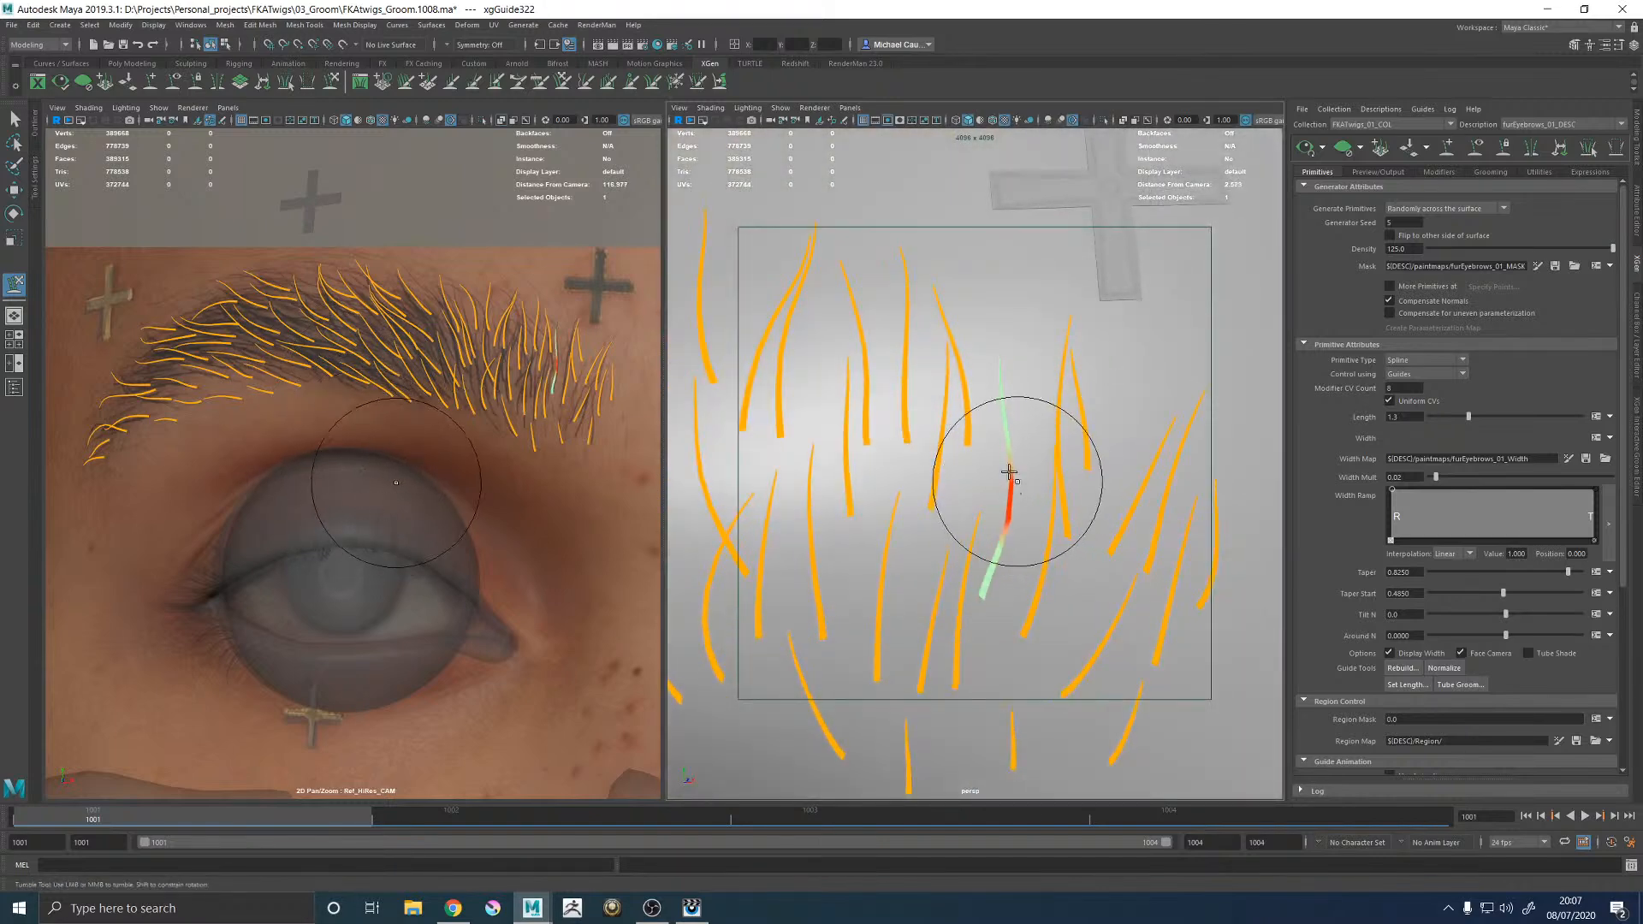
{"action": "middle_click_drag", "start_coordinate": [1016, 438], "coordinate": [952, 440], "text": "alt"}
{"action": "mouse_move", "coordinate": [1052, 395]}
{"action": "left_mouse_down", "text": "alt"}
{"action": "mouse_move", "coordinate": [966, 380]}
{"action": "mouse_move", "coordinate": [979, 494]}
{"action": "mouse_move", "coordinate": [1026, 476]}
{"action": "mouse_move", "coordinate": [995, 475]}
{"action": "left_mouse_up", "text": "alt"}
Select the neighbouring guide slightly further inward and sculpt it against the skin surface from the side.
{"action": "key", "text": "w"}
{"action": "key", "text": "y"}
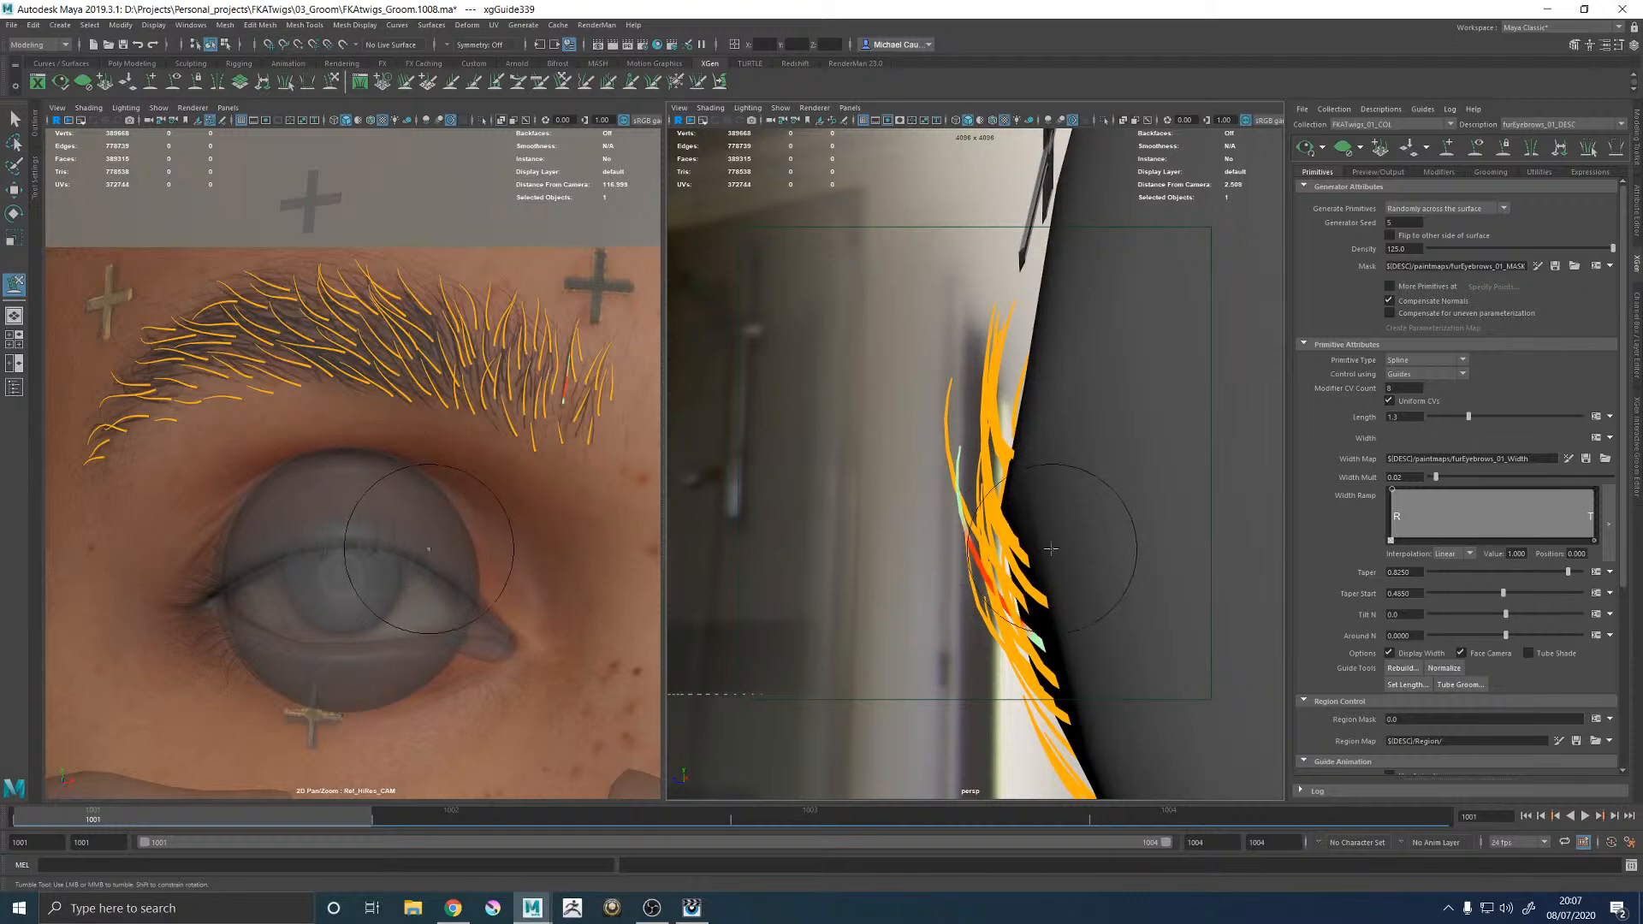
{"action": "mouse_move", "coordinate": [998, 400]}
{"action": "left_mouse_down", "text": "alt"}
{"action": "mouse_move", "coordinate": [1107, 436]}
{"action": "mouse_move", "coordinate": [854, 403]}
{"action": "mouse_move", "coordinate": [989, 550]}
{"action": "left_mouse_up", "text": "alt"}
Select the long upright guide near the eyebrow's inner end and sculpt its tip from side and front views.
{"action": "key", "text": "w"}
{"action": "left_click", "coordinate": [996, 420]}
{"action": "key", "text": "y"}
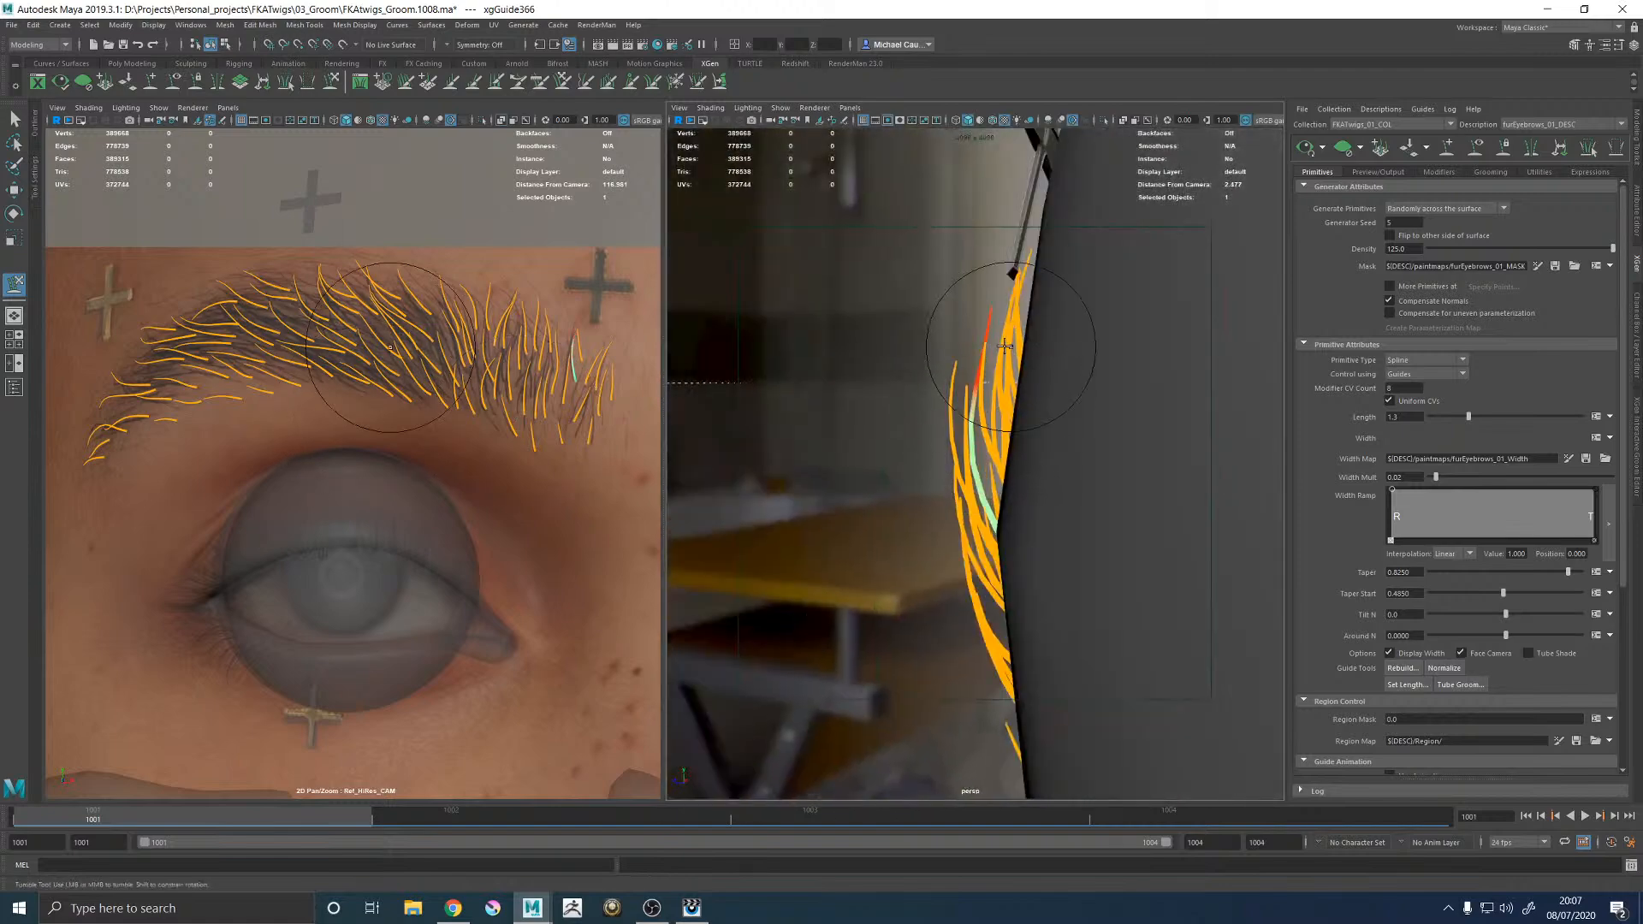
{"action": "left_click_drag", "start_coordinate": [1001, 410], "coordinate": [1215, 408], "text": "alt"}
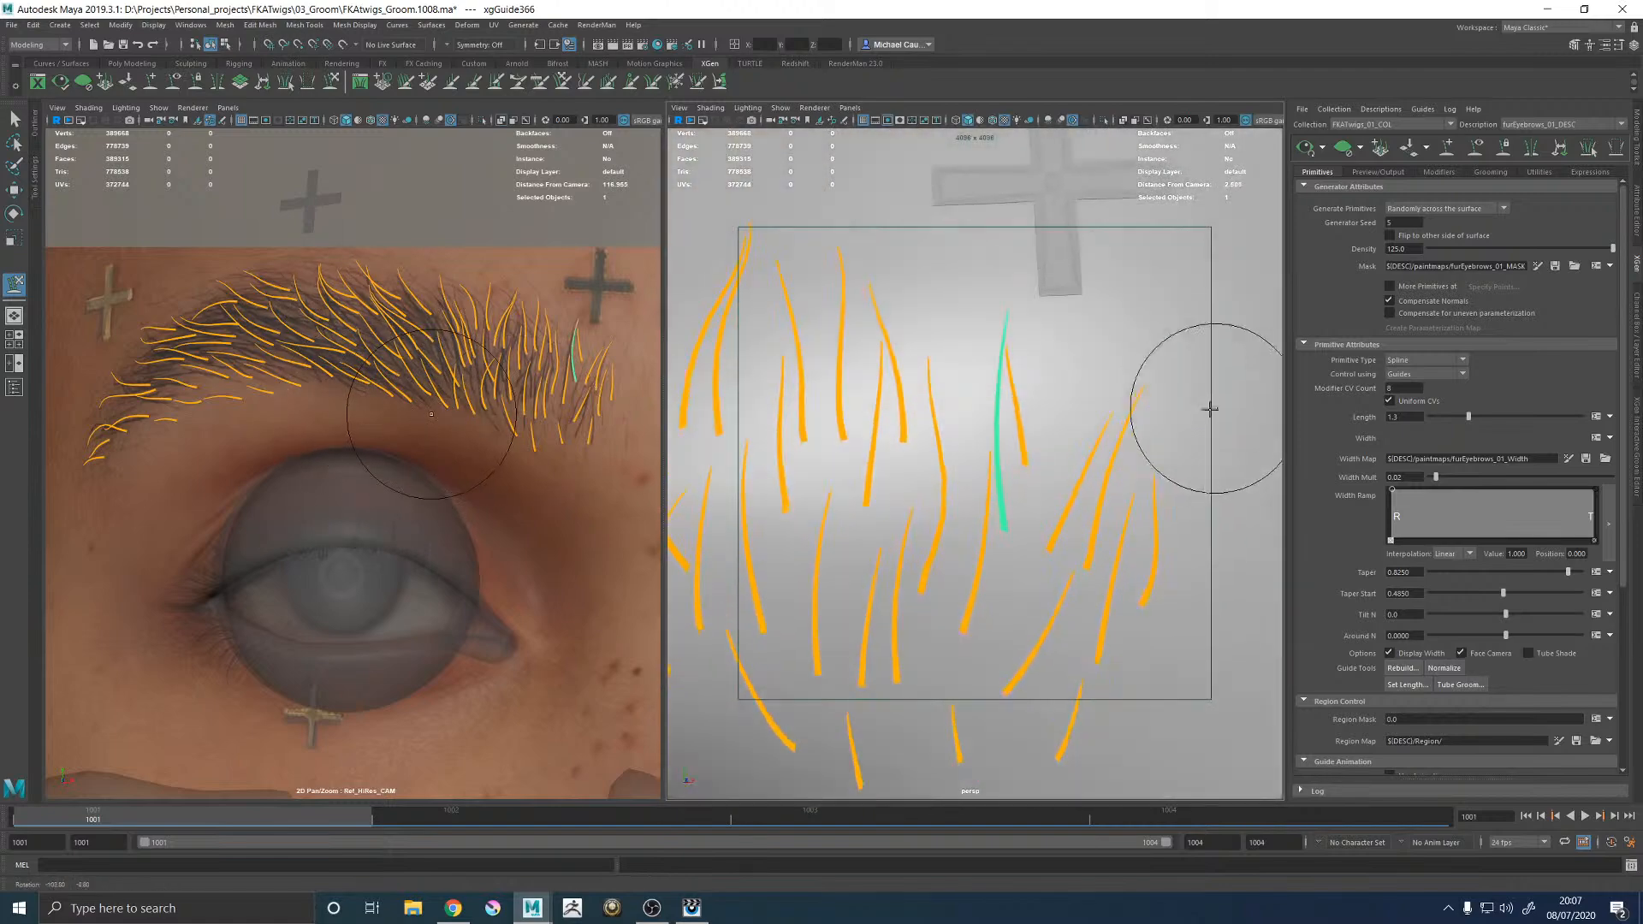
{"action": "middle_click_drag", "start_coordinate": [1037, 423], "coordinate": [1010, 402], "text": "alt"}
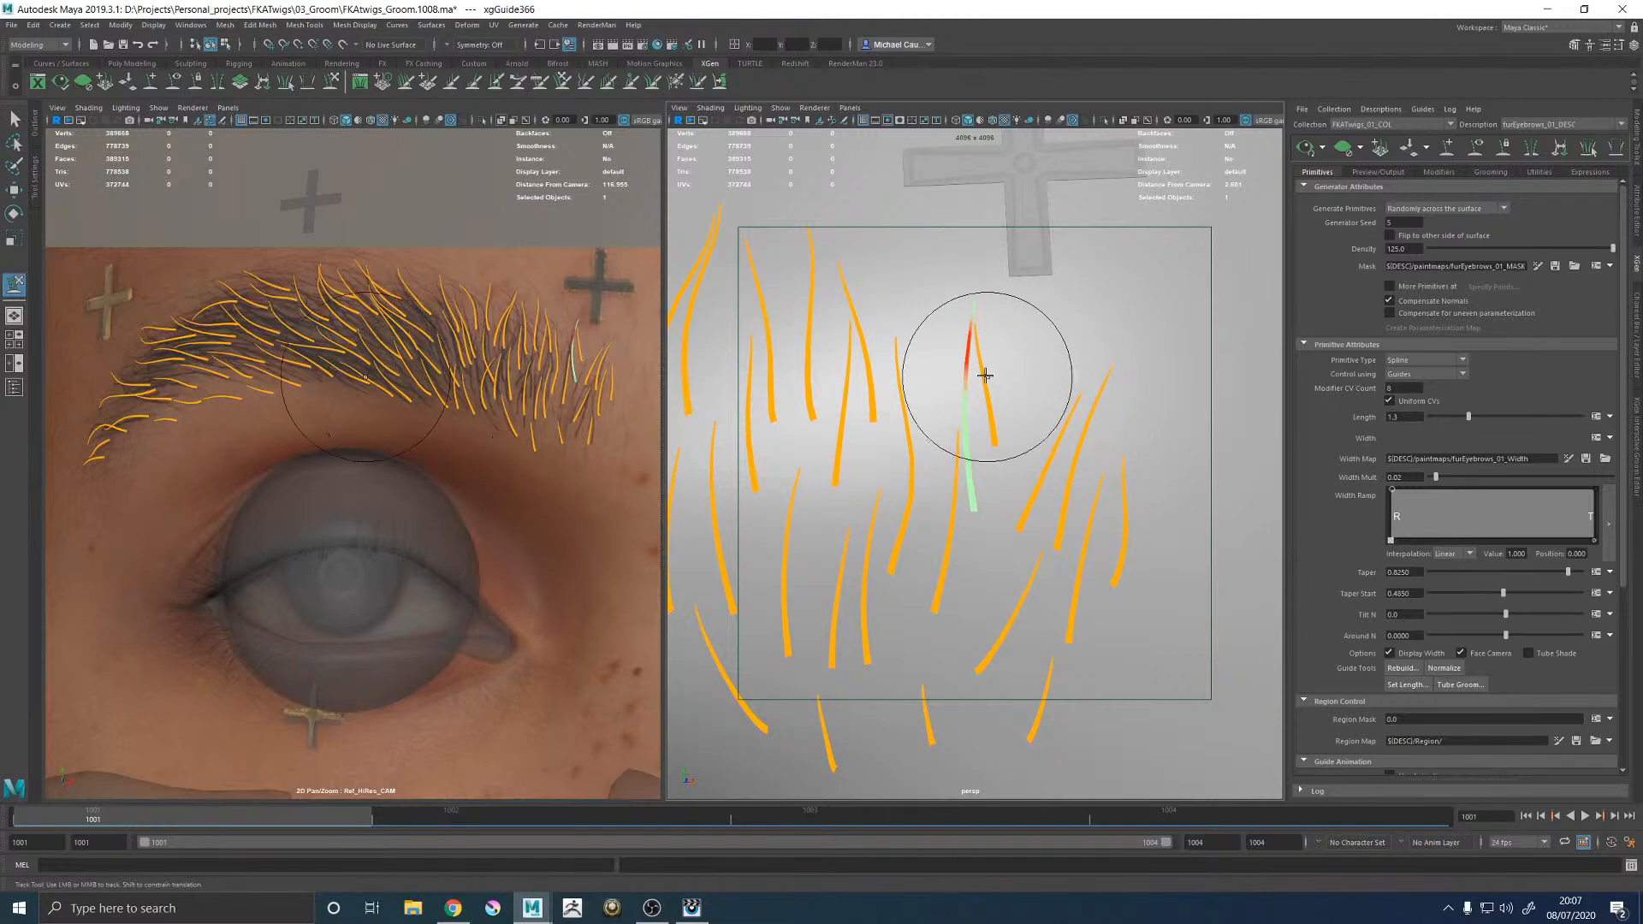
{"action": "left_click_drag", "start_coordinate": [994, 397], "coordinate": [1016, 378], "text": "alt"}
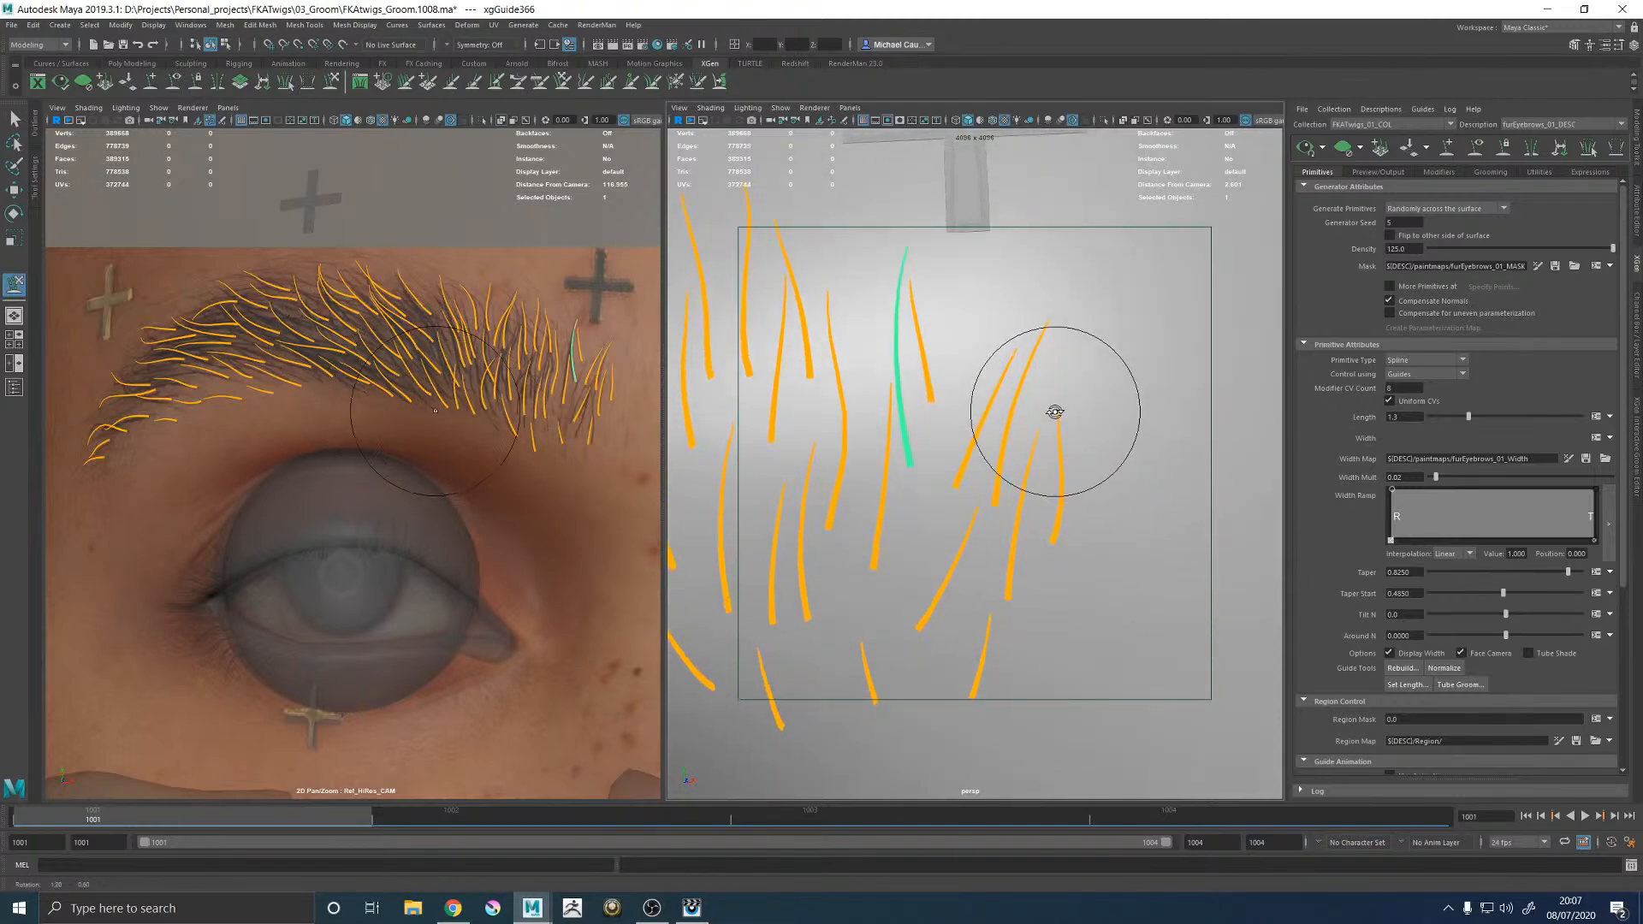
Select the slanted guide at the eyebrow's inner end and sculpt its length into a slight curve.
{"action": "key", "text": "w"}
{"action": "key", "text": "y"}
{"action": "mouse_move", "coordinate": [1118, 403]}
{"action": "left_mouse_down", "text": "alt"}
{"action": "mouse_move", "coordinate": [1063, 421]}
{"action": "mouse_move", "coordinate": [1089, 363]}
{"action": "mouse_move", "coordinate": [1133, 412]}
{"action": "left_mouse_up", "text": "alt"}
{"action": "middle_click_drag", "start_coordinate": [1069, 455], "coordinate": [1056, 400], "text": "alt"}
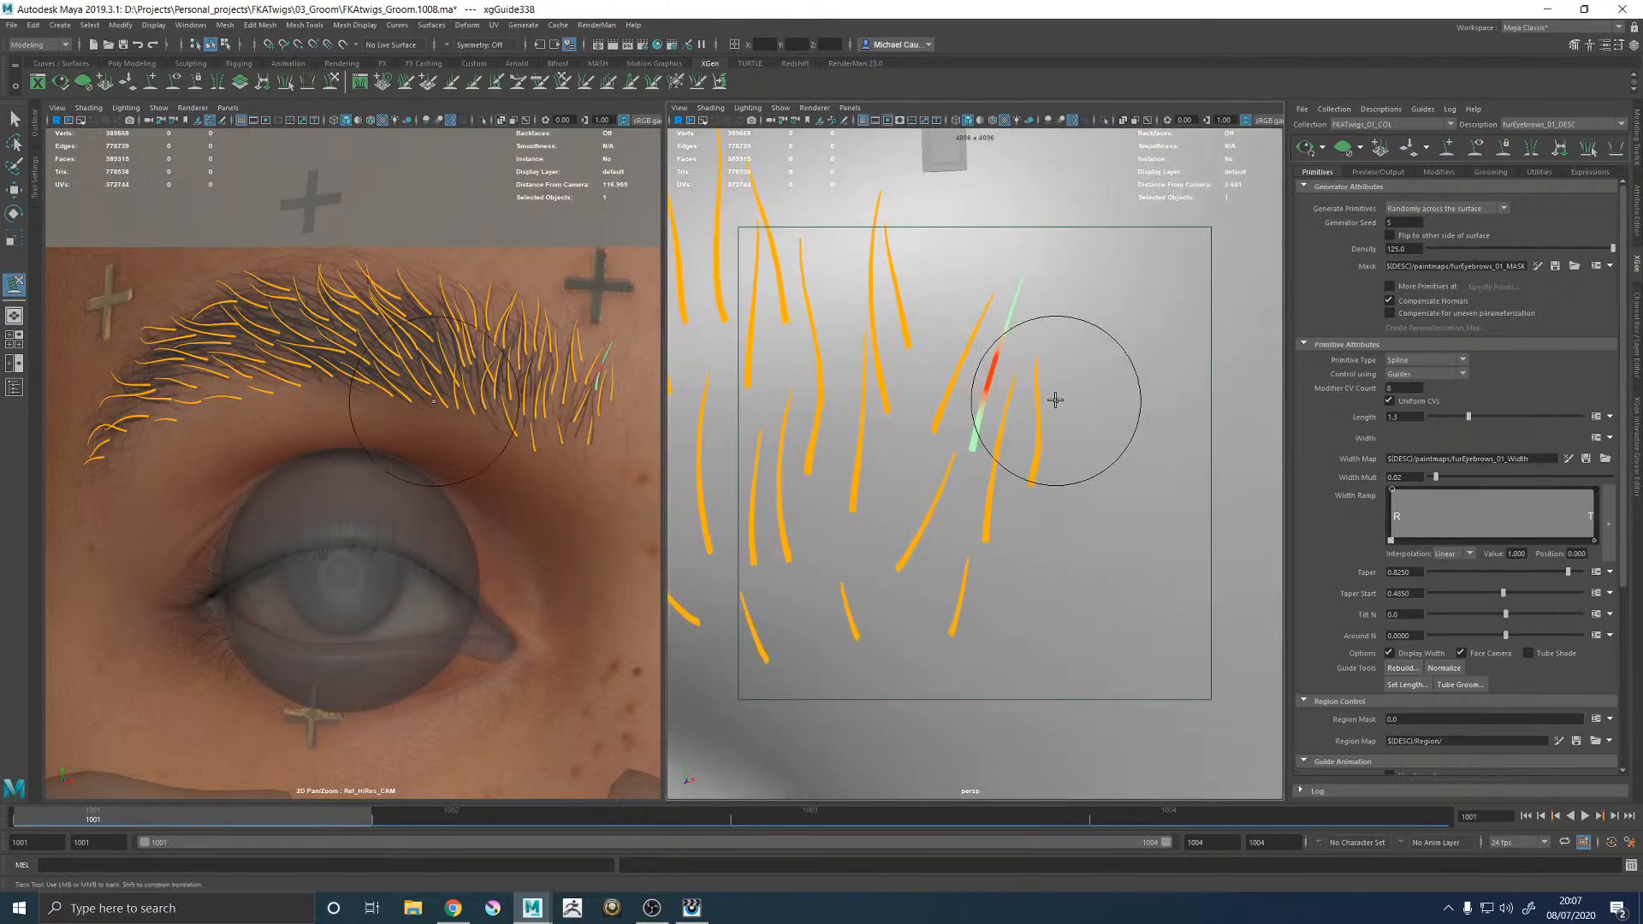
{"action": "middle_click_drag", "start_coordinate": [1059, 467], "coordinate": [1048, 419], "text": "alt"}
{"action": "left_click_drag", "start_coordinate": [1099, 390], "coordinate": [1055, 449], "text": "alt"}
{"action": "middle_click_drag", "start_coordinate": [1055, 449], "coordinate": [1053, 441], "text": "alt"}
Select the lowest guide at the eyebrow's inner end, scale it longer and sculpt it into a slight curve.
{"action": "key", "text": "w"}
{"action": "left_click_drag", "start_coordinate": [1047, 524], "coordinate": [1002, 525], "text": "alt"}
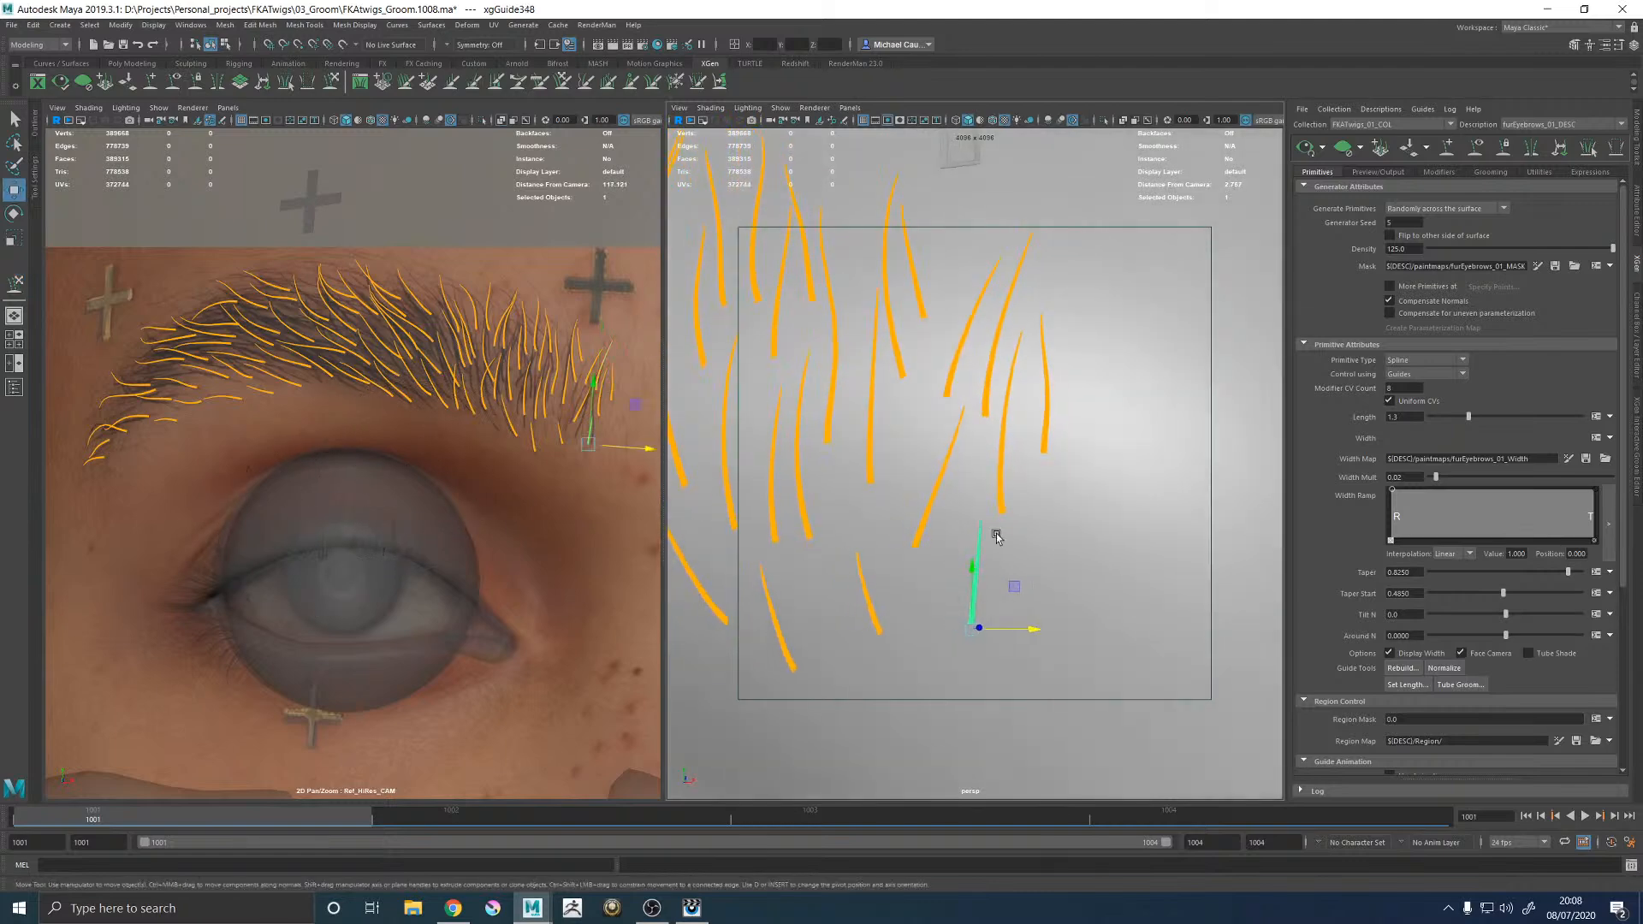
{"action": "left_click_drag", "start_coordinate": [968, 626], "coordinate": [972, 630]}
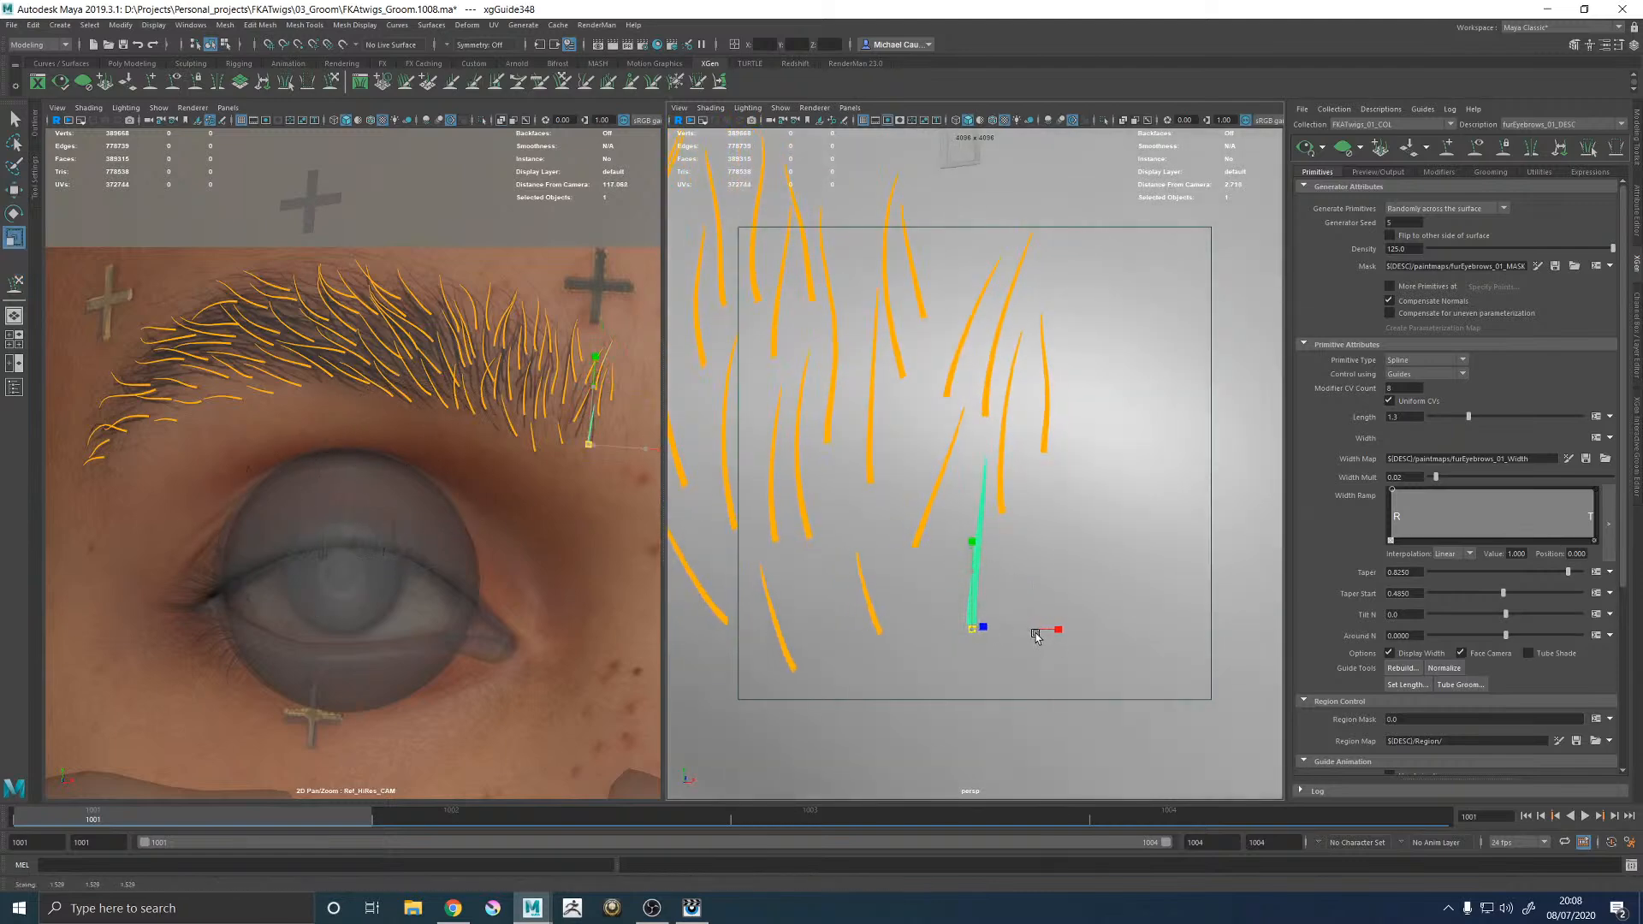
{"action": "left_click_drag", "start_coordinate": [1096, 514], "coordinate": [1103, 513], "text": "alt"}
{"action": "key", "text": "y"}
{"action": "left_click_drag", "start_coordinate": [955, 602], "coordinate": [972, 604]}
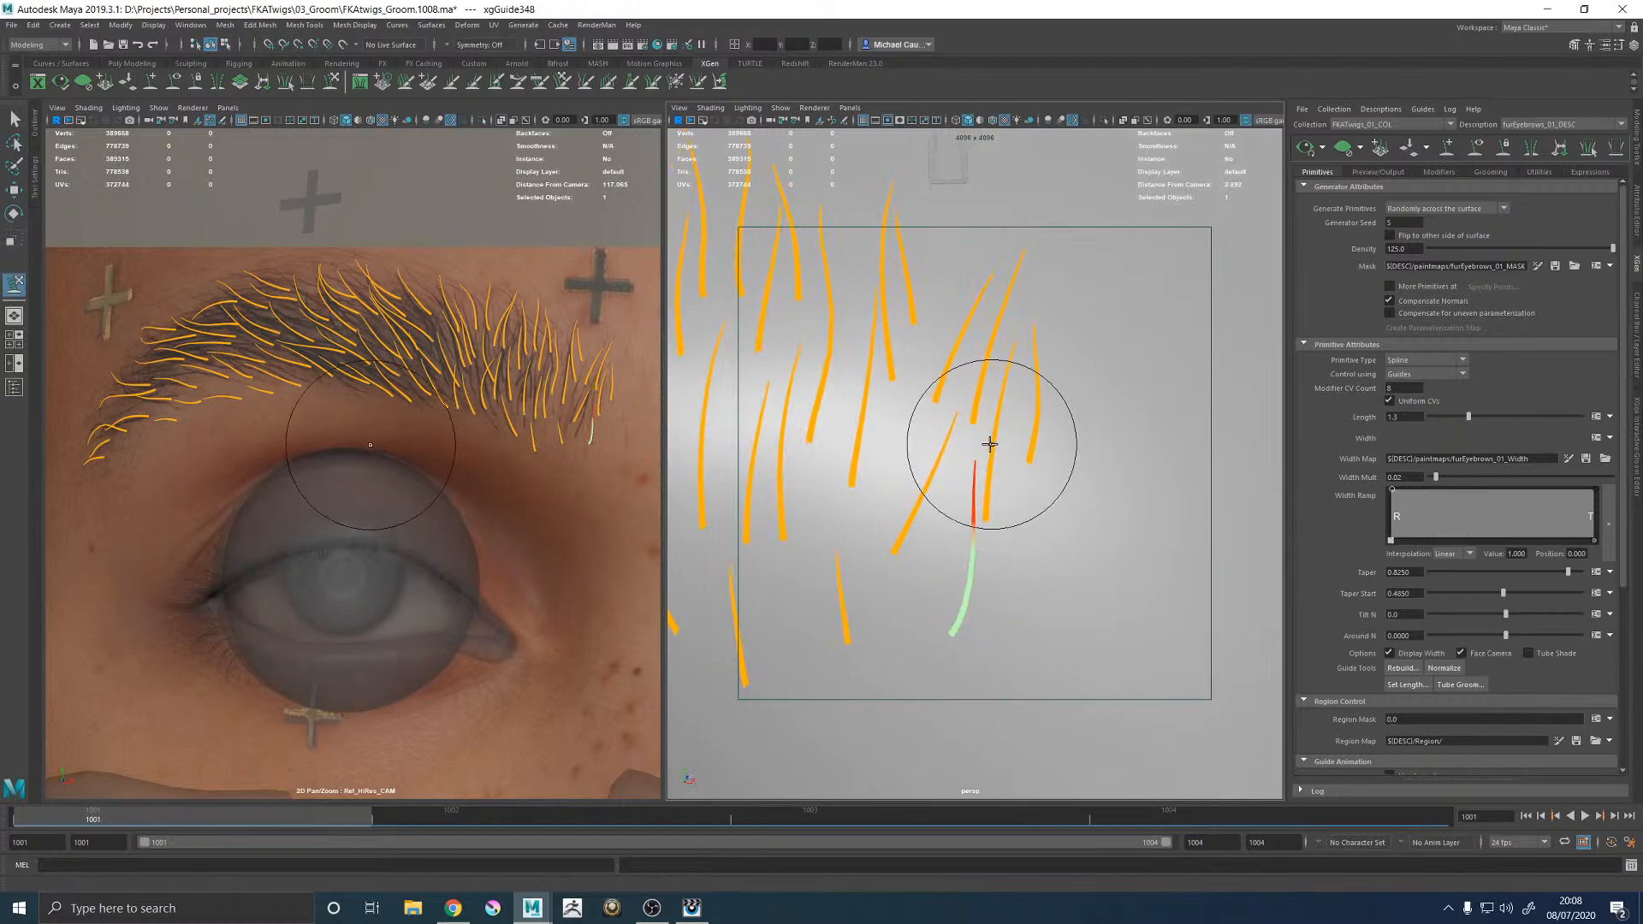
{"action": "key", "text": "w"}
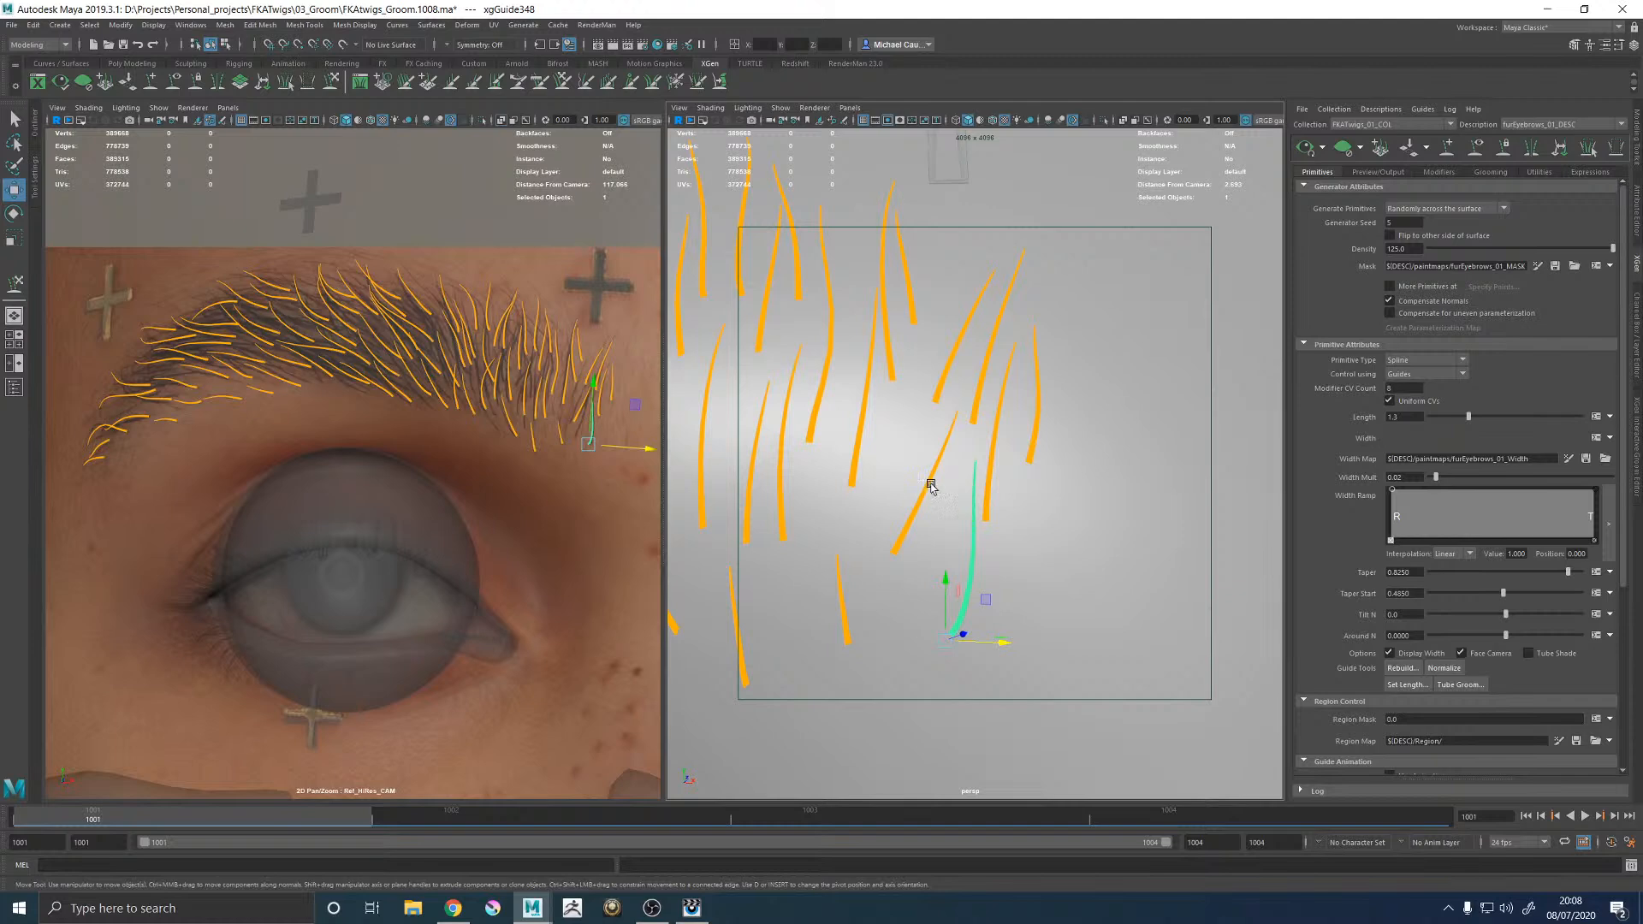
Select the slanted guide just above the lowest inner one and scale it slightly longer.
{"action": "left_click", "coordinate": [920, 477]}
{"action": "key", "text": "r"}
{"action": "left_click_drag", "start_coordinate": [892, 558], "coordinate": [907, 562]}
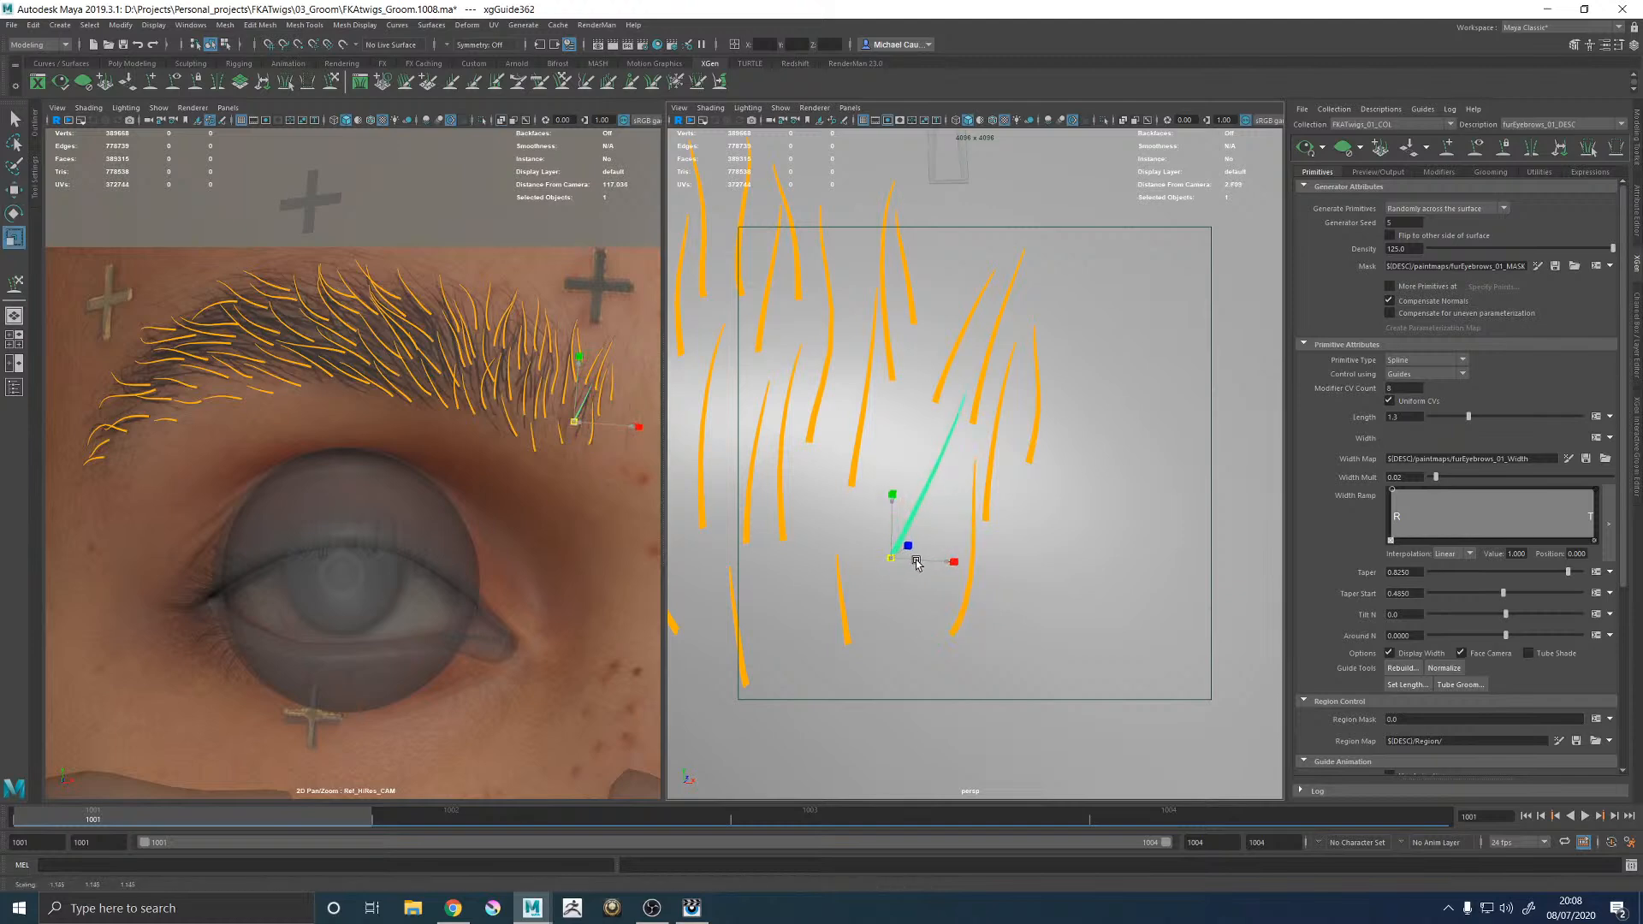
Scale up the short guide at the eyebrow's lower inner edge and sculpt its tip more upright.
{"action": "left_click", "coordinate": [845, 637]}
{"action": "left_click_drag", "start_coordinate": [850, 646], "coordinate": [853, 650]}
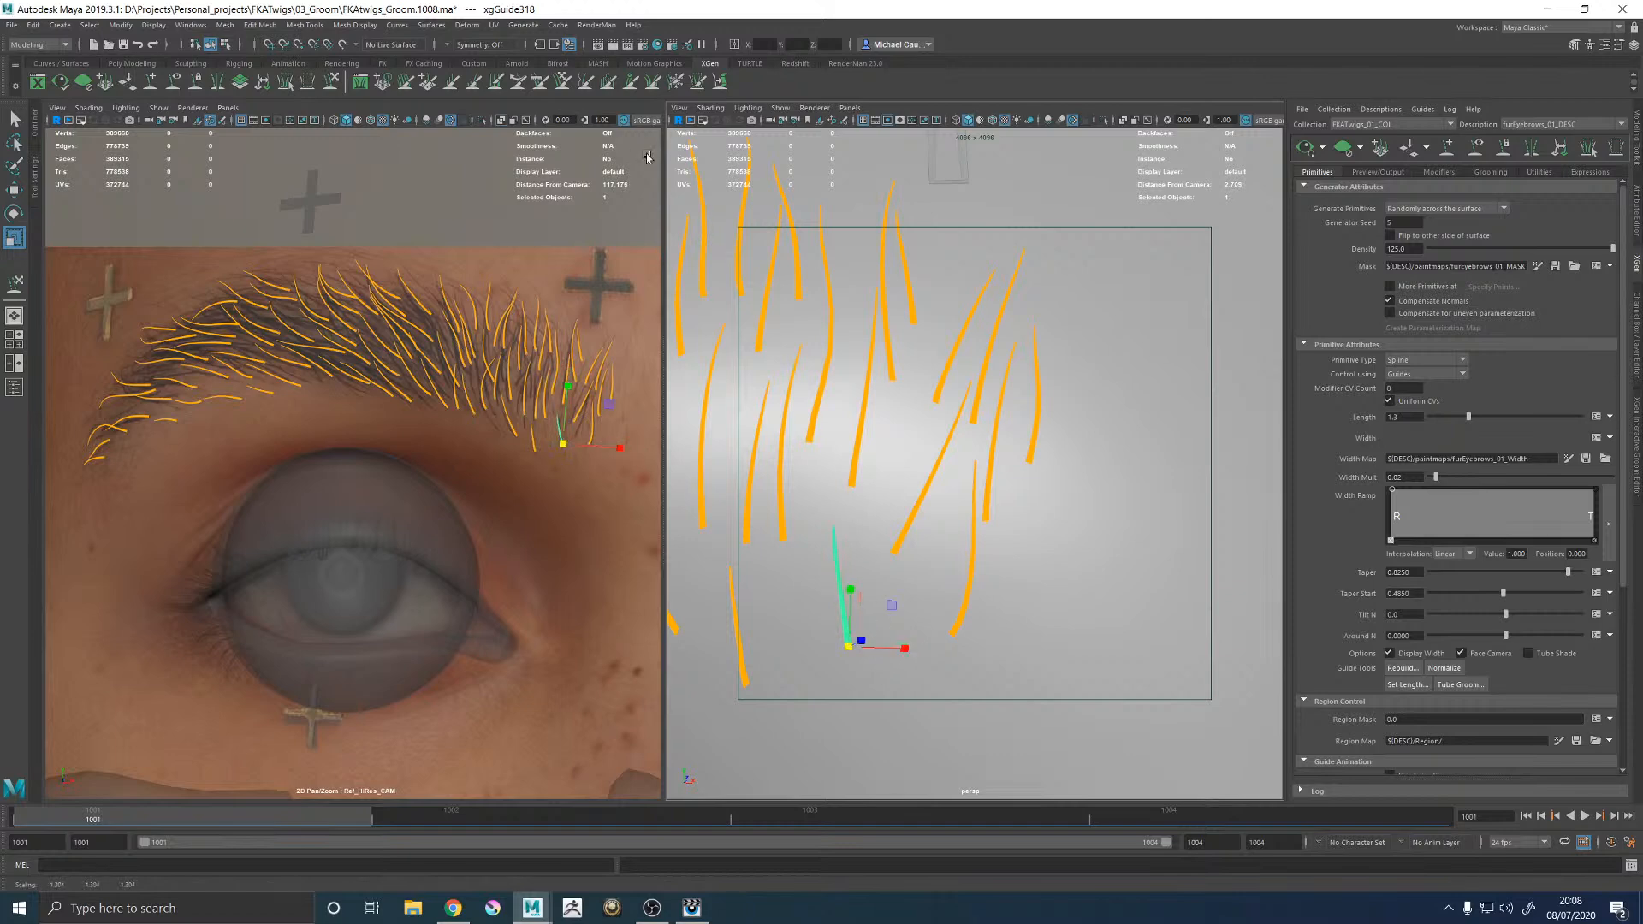
{"action": "left_click", "coordinate": [332, 82]}
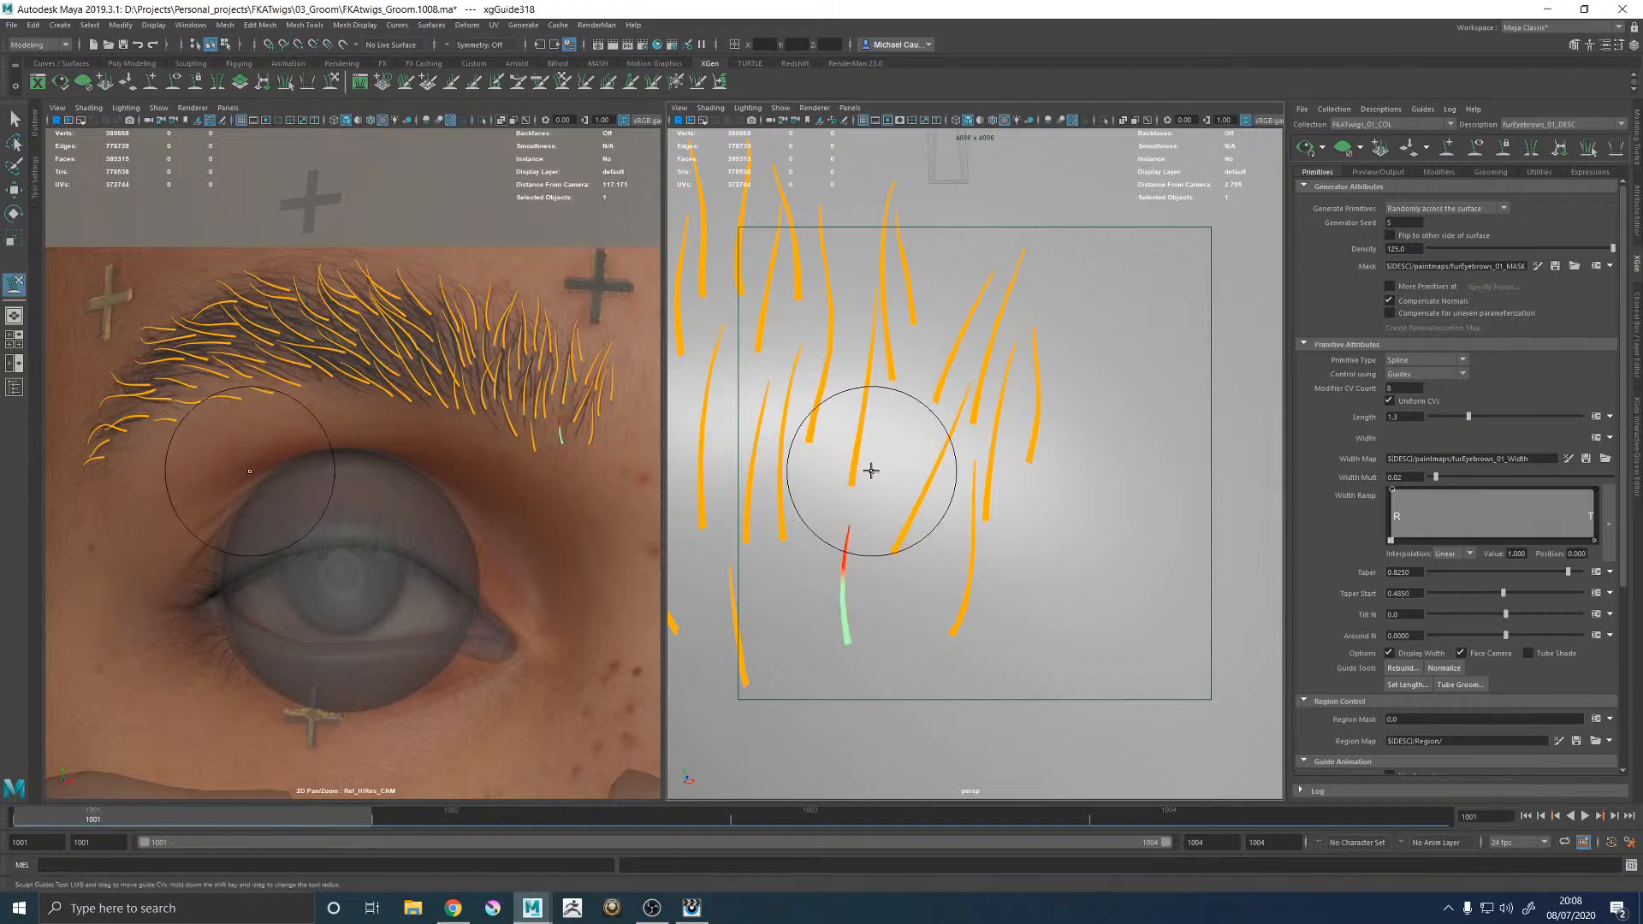
Select the short guide in the lower inner part of the eyebrow, scale it longer and sculpt it from side and front views.
{"action": "middle_click_drag", "start_coordinate": [949, 419], "coordinate": [943, 452], "text": "alt"}
{"action": "mouse_move", "coordinate": [985, 490]}
{"action": "right_mouse_down", "text": "alt"}
{"action": "mouse_move", "coordinate": [850, 433]}
{"action": "mouse_move", "coordinate": [931, 414]}
{"action": "mouse_move", "coordinate": [973, 476]}
{"action": "mouse_move", "coordinate": [991, 387]}
{"action": "right_mouse_up", "text": "alt"}
{"action": "key", "text": "w"}
{"action": "left_click_drag", "start_coordinate": [991, 387], "coordinate": [999, 446], "text": "alt"}
{"action": "right_click_drag", "start_coordinate": [958, 454], "coordinate": [1011, 467], "text": "alt"}
{"action": "left_click_drag", "start_coordinate": [1011, 467], "coordinate": [964, 469], "text": "alt"}
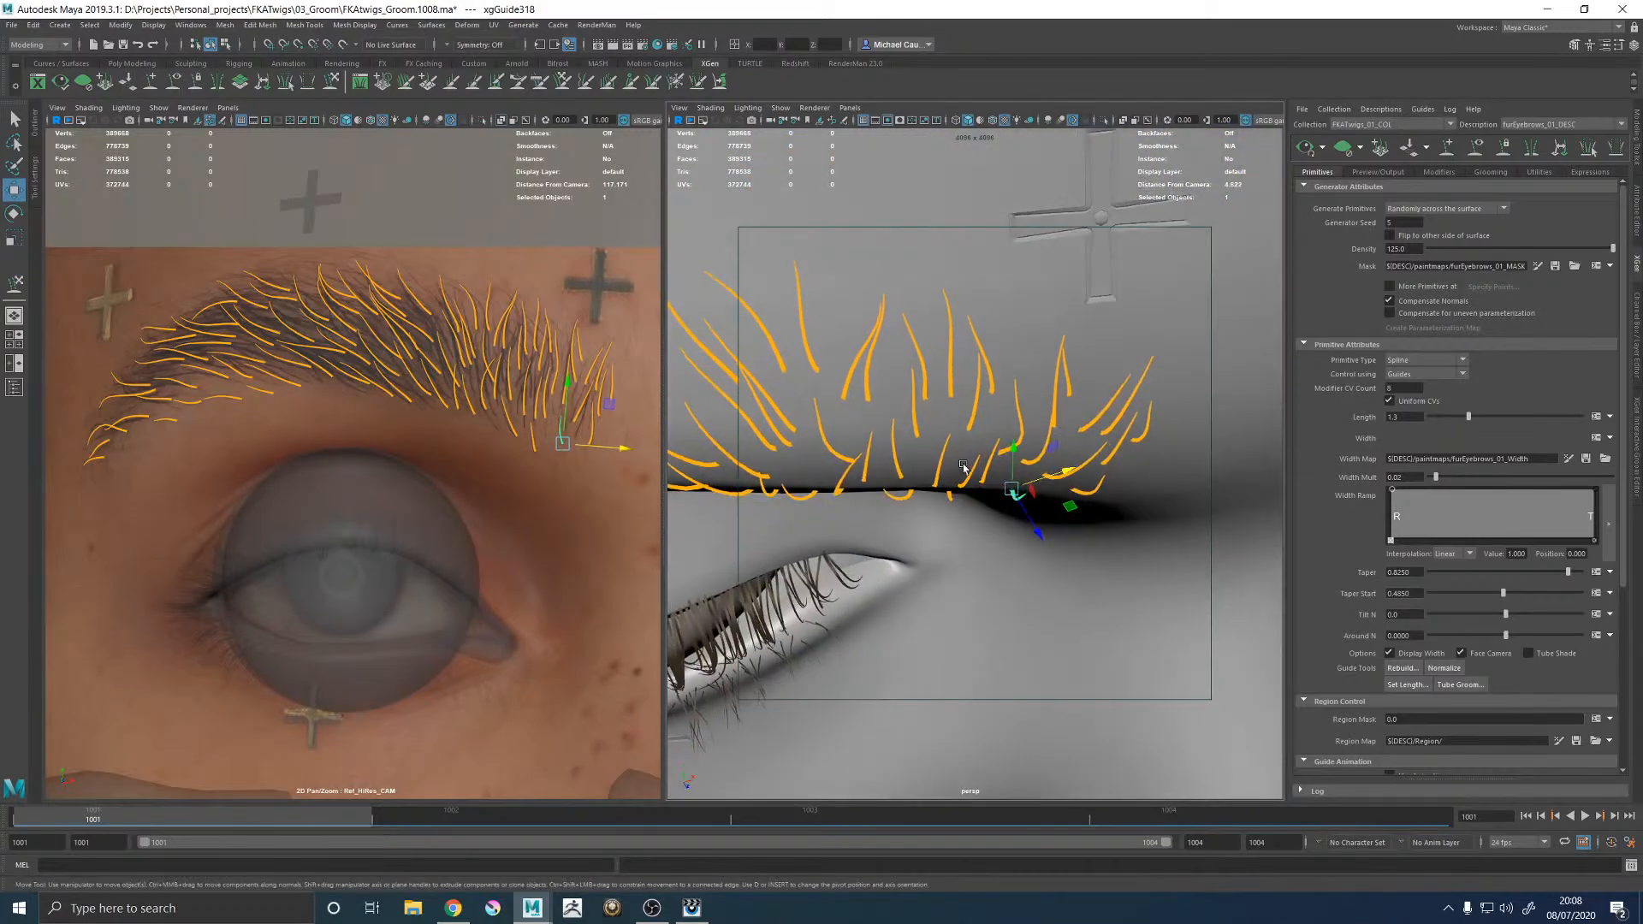
{"action": "key", "text": "q"}
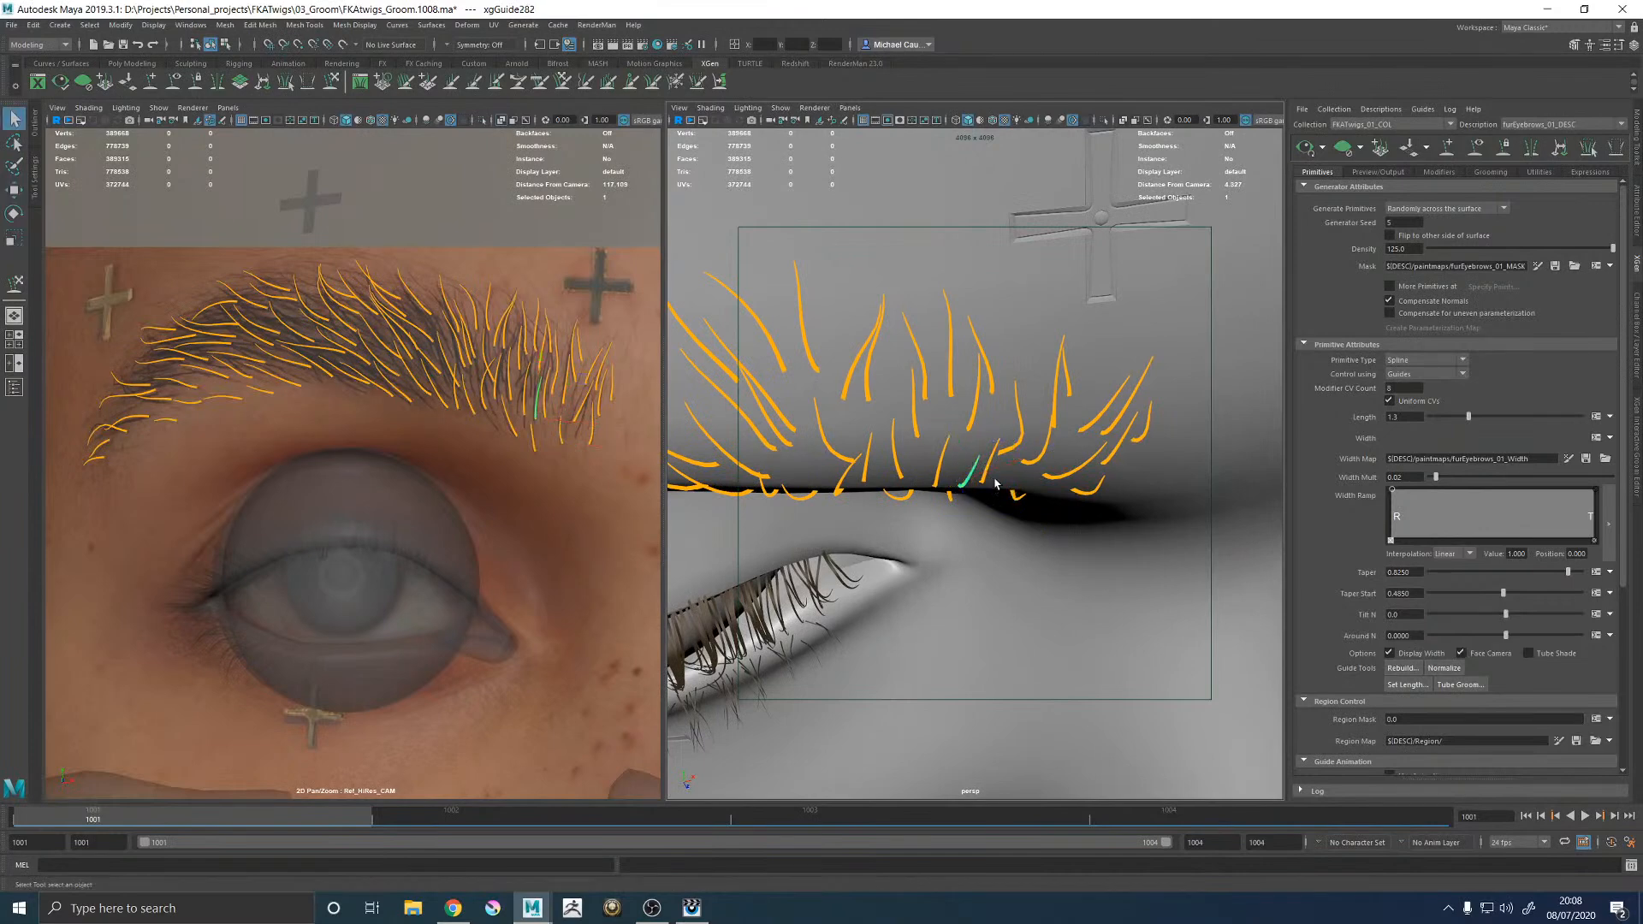
{"action": "key", "text": "y"}
{"action": "left_click_drag", "start_coordinate": [1026, 455], "coordinate": [950, 408], "text": "alt"}
{"action": "key", "text": "r"}
{"action": "left_click_drag", "start_coordinate": [975, 493], "coordinate": [986, 496]}
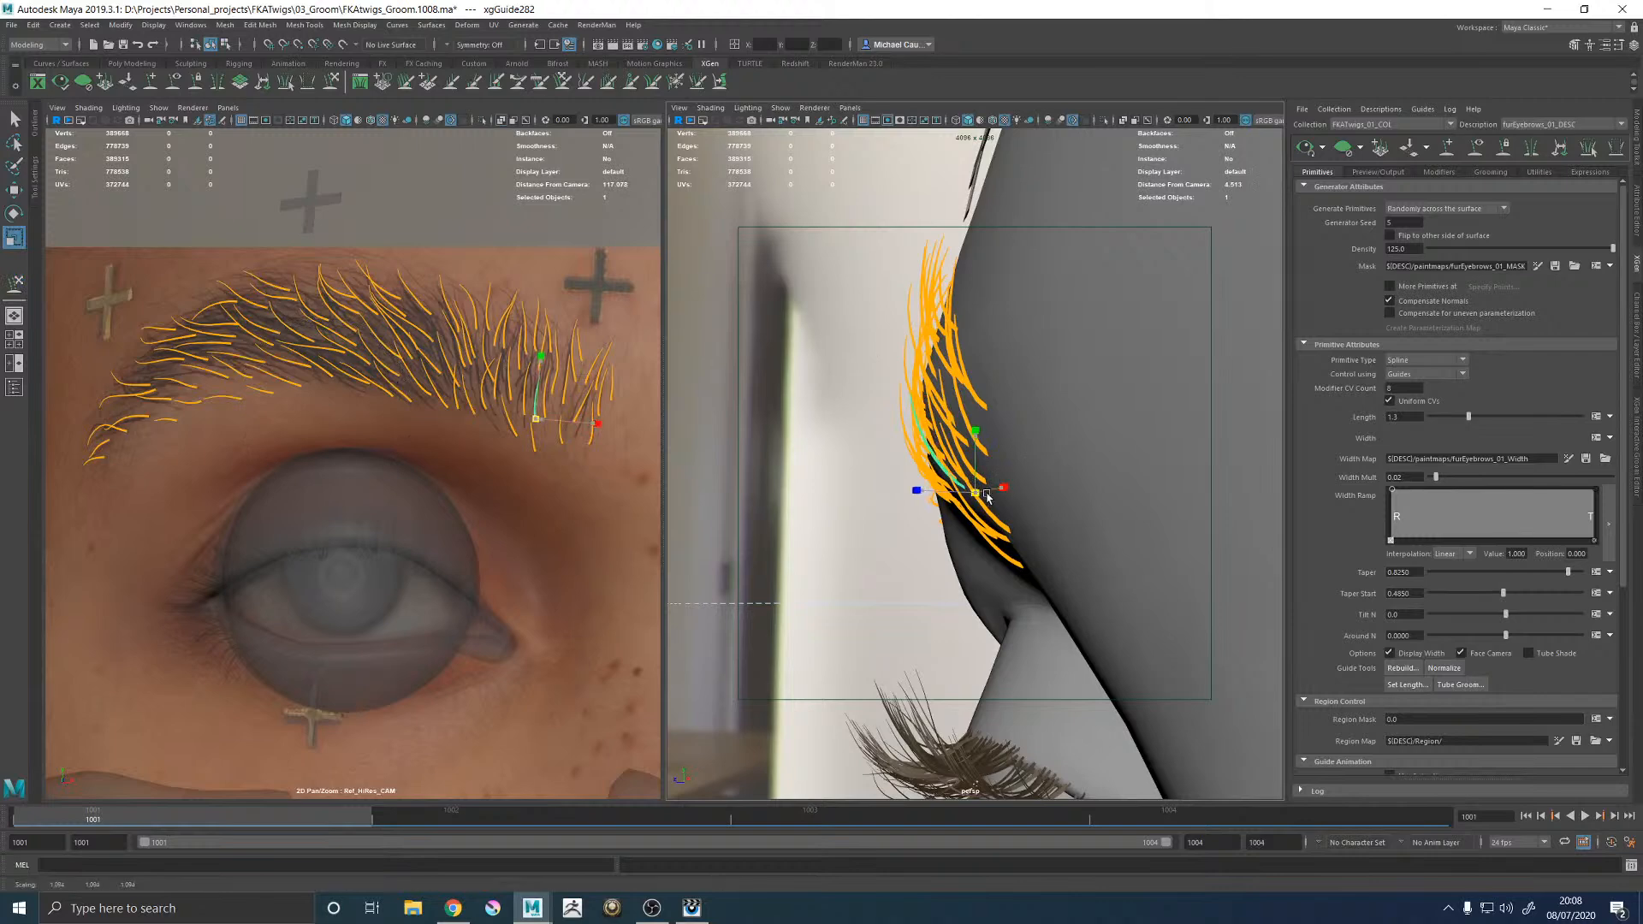
{"action": "key", "text": "y"}
{"action": "mouse_move", "coordinate": [921, 389]}
{"action": "left_mouse_down", "text": "alt"}
{"action": "mouse_move", "coordinate": [978, 414]}
{"action": "mouse_move", "coordinate": [1052, 409]}
{"action": "mouse_move", "coordinate": [985, 408]}
{"action": "left_mouse_up", "text": "alt"}
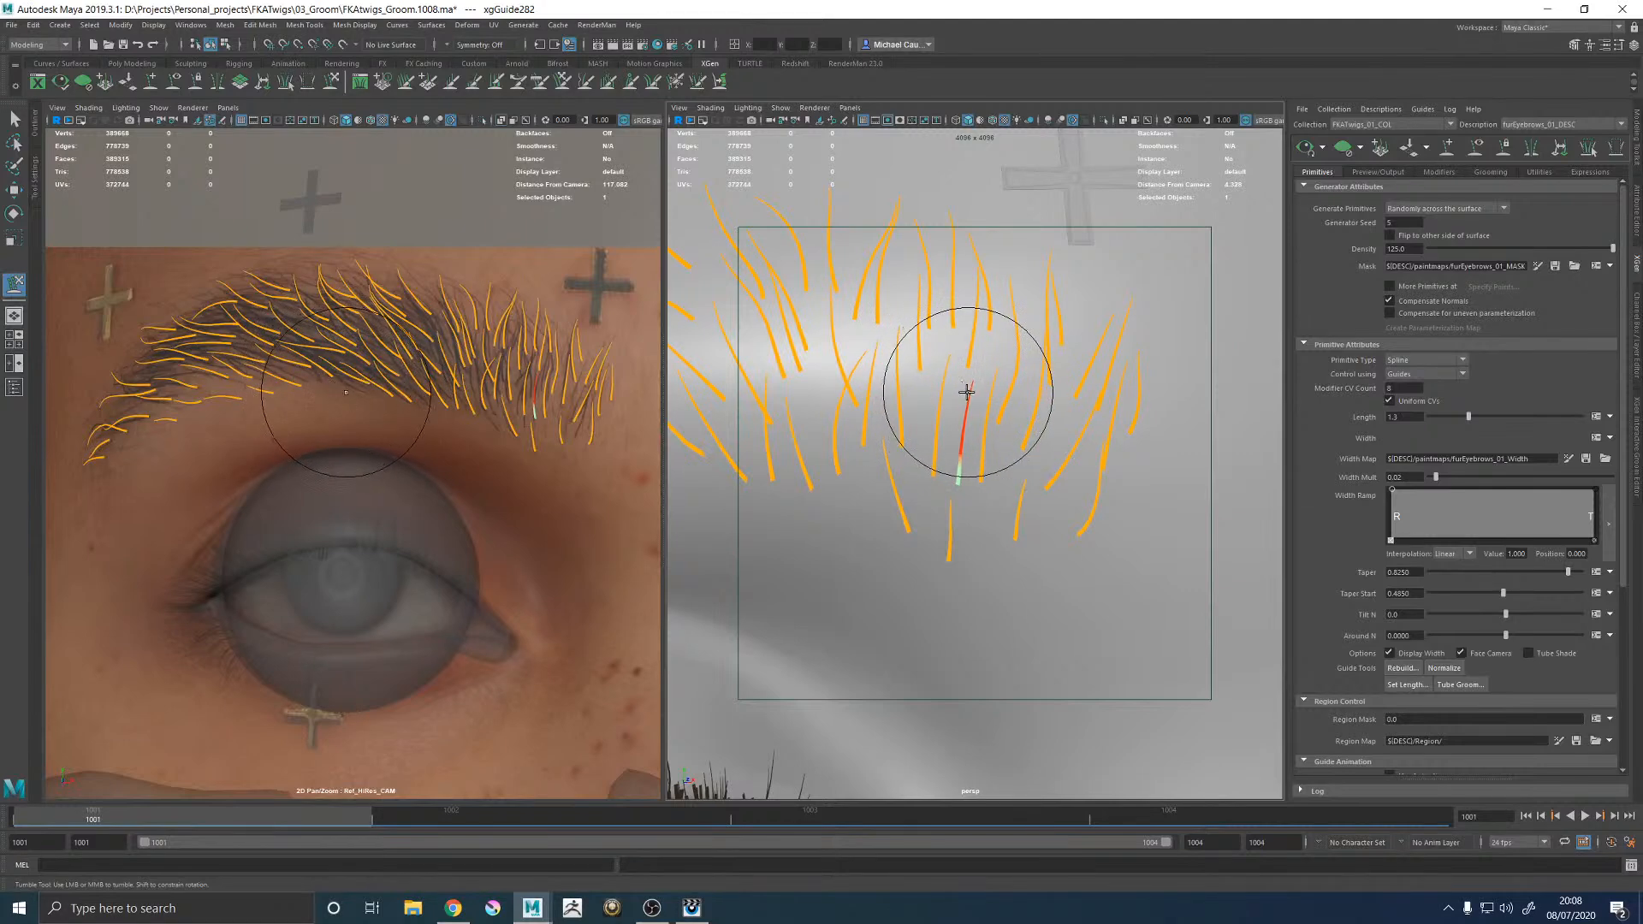
Select a guide along the lower edge midway along the eyebrow and scale it longer.
{"action": "left_click_drag", "start_coordinate": [890, 422], "coordinate": [935, 418], "text": "alt"}
{"action": "middle_click_drag", "start_coordinate": [935, 418], "coordinate": [1022, 469], "text": "alt"}
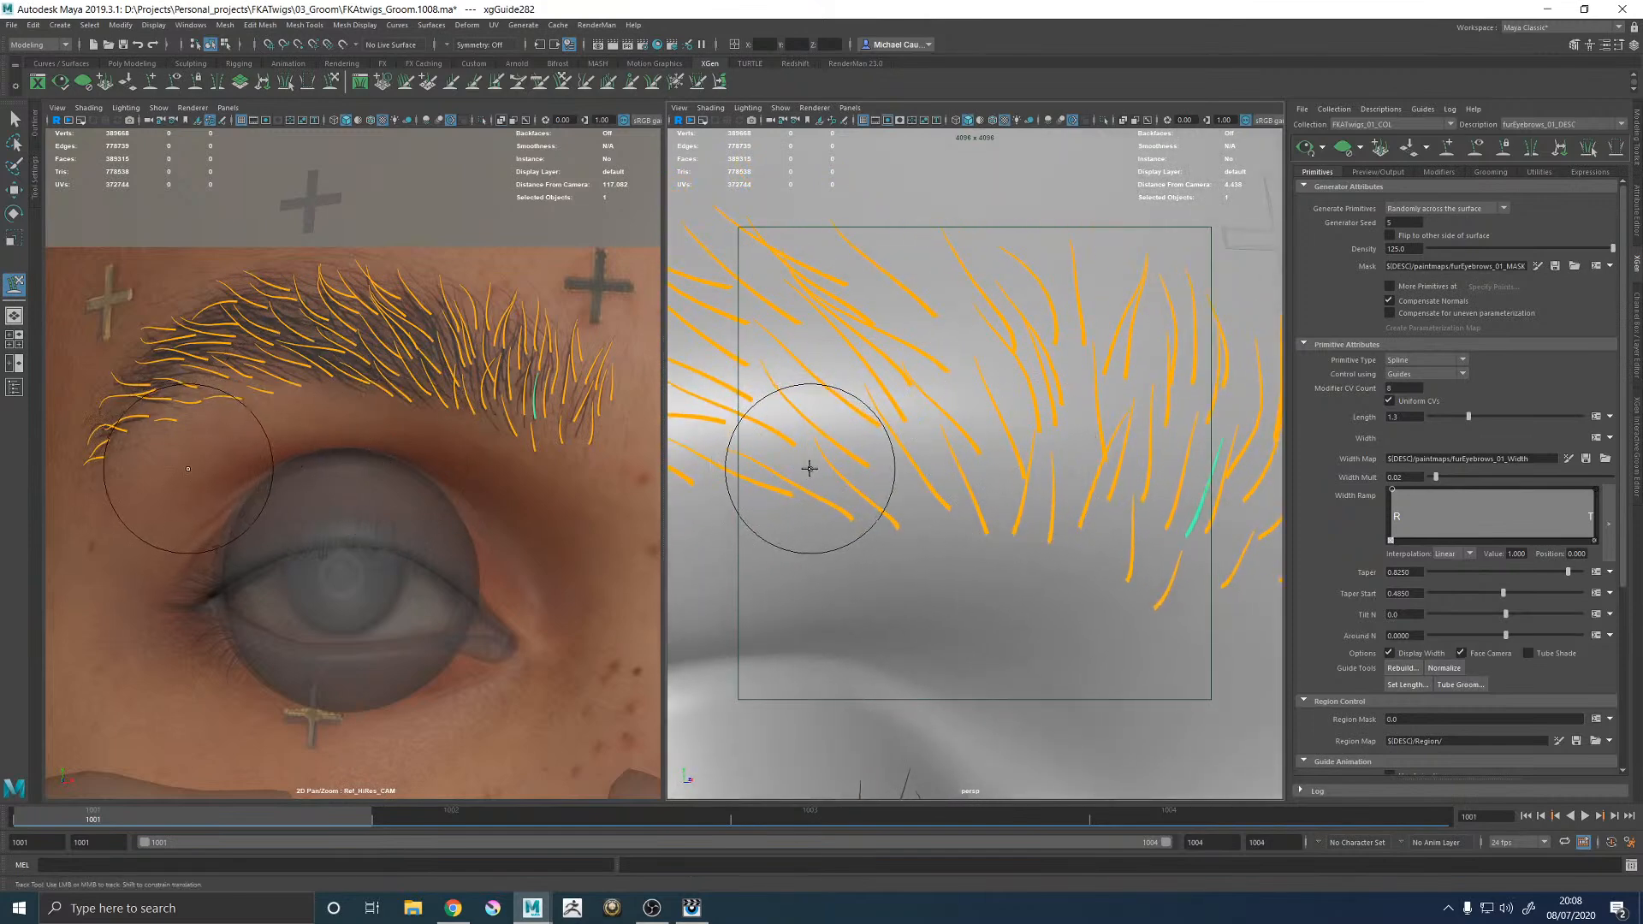
{"action": "key", "text": "w"}
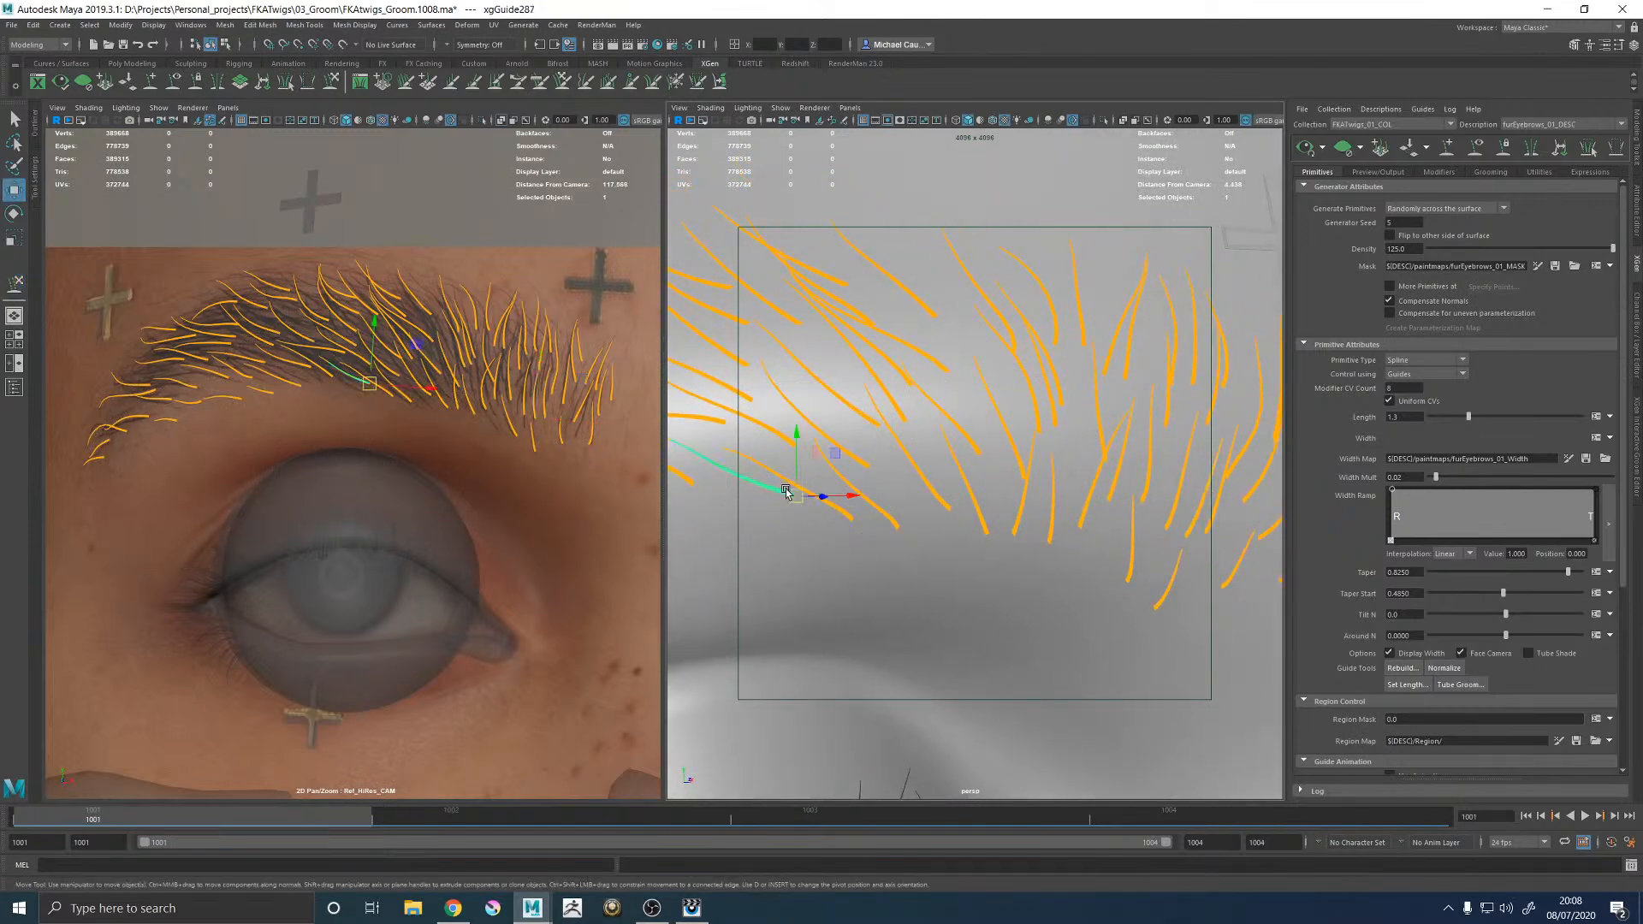
{"action": "middle_click_drag", "start_coordinate": [774, 476], "coordinate": [940, 506], "text": "alt"}
{"action": "key", "text": "r"}
{"action": "left_click_drag", "start_coordinate": [868, 518], "coordinate": [876, 521]}
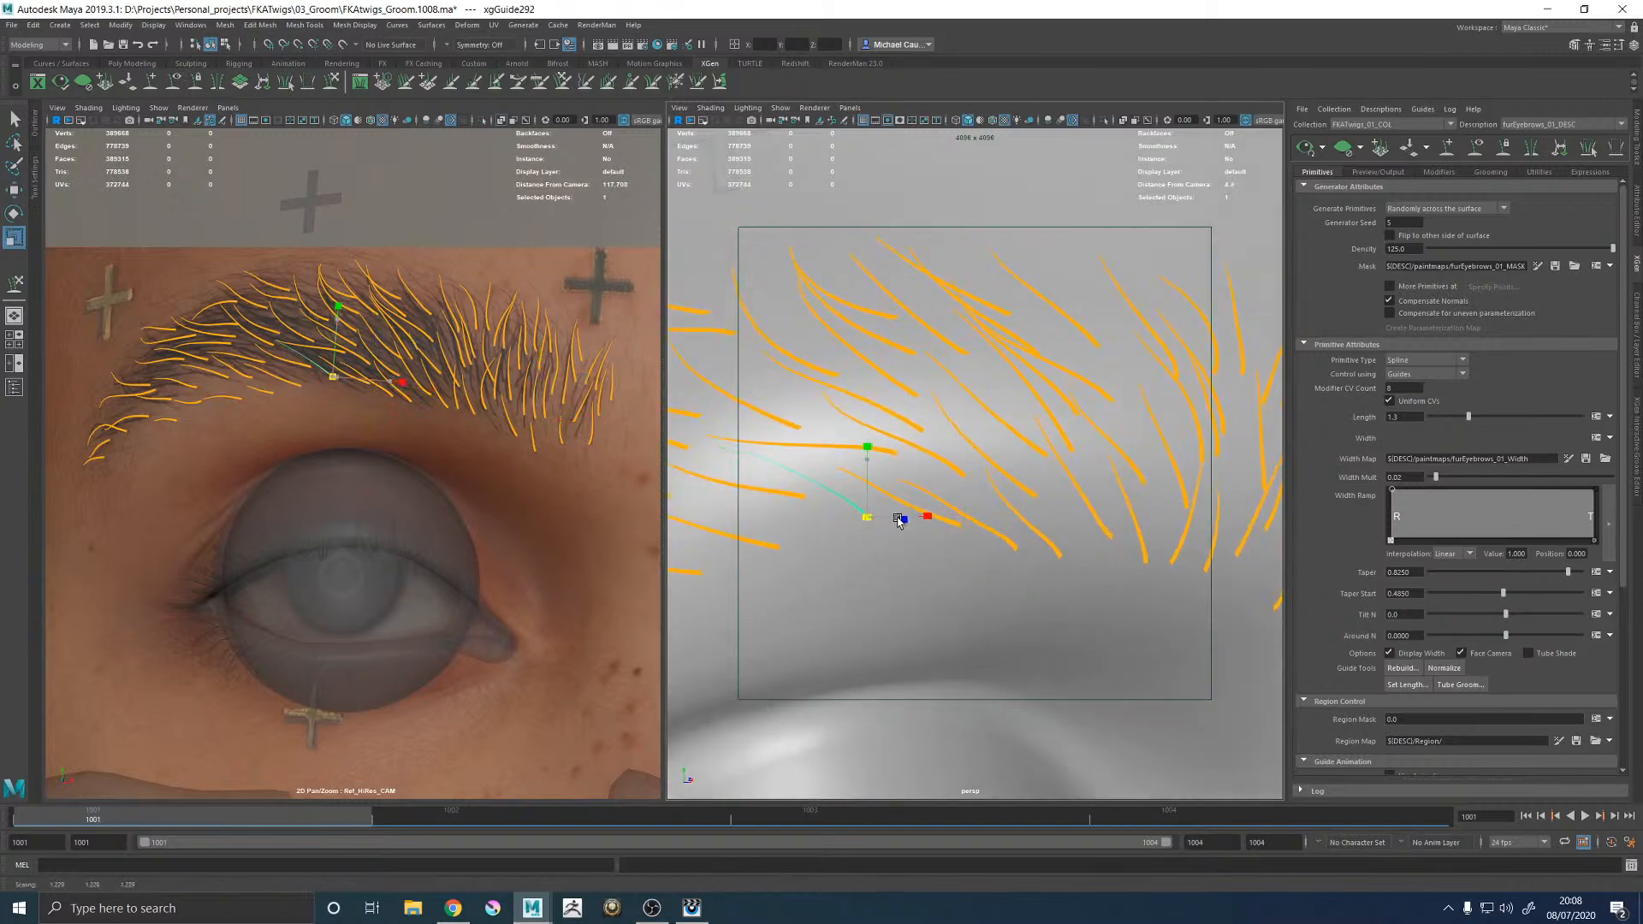
Deselect the guides, bring the whole head into view and save the scene.
{"action": "scroll", "coordinate": [770, 360], "scroll_direction": "down", "scroll_amount": 10}
{"action": "left_click", "coordinate": [832, 381]}
{"action": "key", "text": "w"}
{"action": "left_click_drag", "start_coordinate": [995, 415], "coordinate": [1051, 410], "text": "alt"}
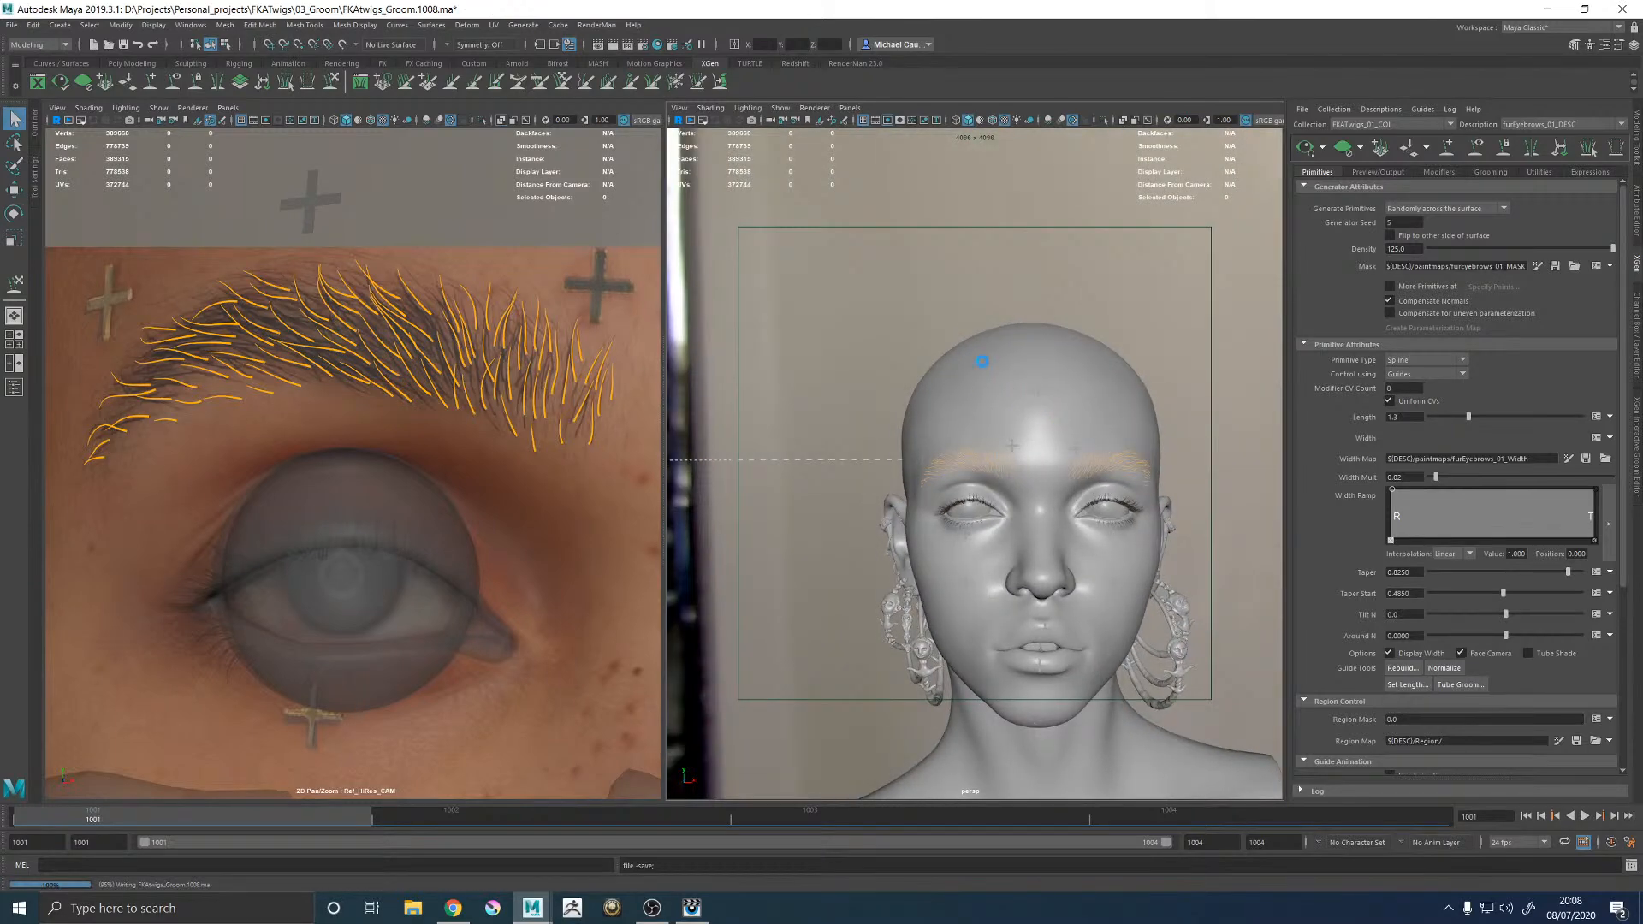
Generate the eyebrow hair preview, hide the guides and examine the groom on the face from several angles.
{"action": "key", "text": "space"}
{"action": "right_click_drag", "start_coordinate": [1118, 403], "coordinate": [1179, 453], "text": "alt"}
{"action": "left_click", "coordinate": [1305, 148]}
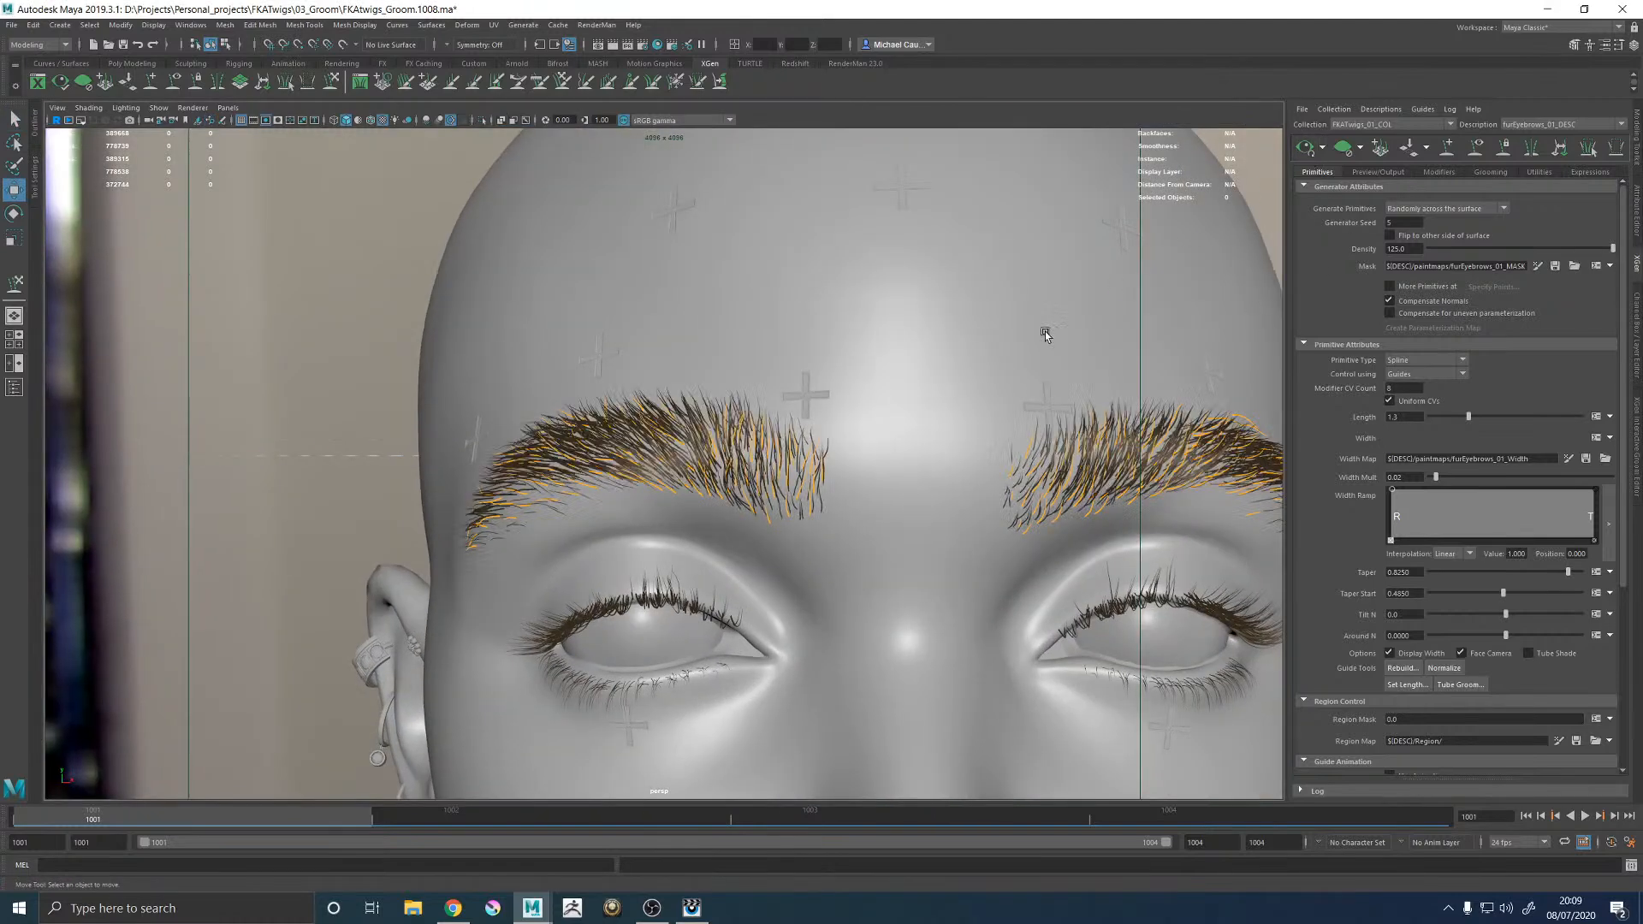
{"action": "left_click", "coordinate": [1476, 149]}
{"action": "right_click_drag", "start_coordinate": [528, 360], "coordinate": [479, 351], "text": "alt"}
{"action": "left_click_drag", "start_coordinate": [585, 379], "coordinate": [842, 383], "text": "alt"}
{"action": "right_click_drag", "start_coordinate": [842, 383], "coordinate": [682, 411], "text": "alt"}
{"action": "left_click_drag", "start_coordinate": [752, 411], "coordinate": [556, 395], "text": "alt"}
{"action": "right_click_drag", "start_coordinate": [556, 395], "coordinate": [728, 428], "text": "alt"}
{"action": "left_click_drag", "start_coordinate": [727, 428], "coordinate": [861, 491], "text": "alt"}
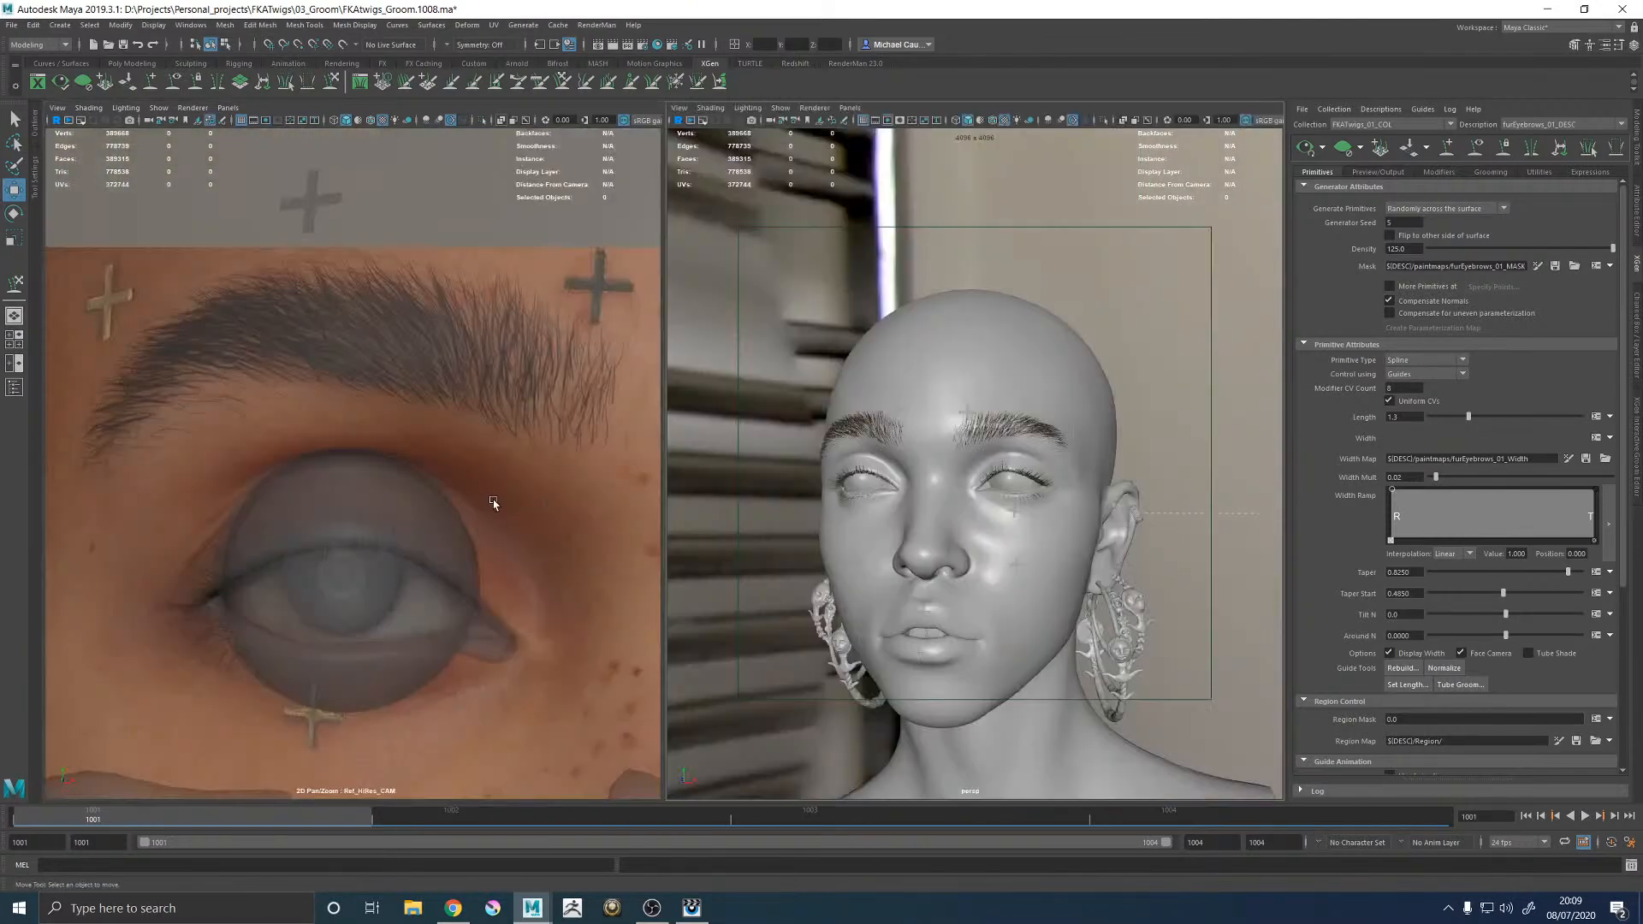
Use the 2D Pan/Zoom Tool to frame the opposite eyebrow in the Ref_HiRes_CAM reference view.
{"action": "key", "text": "space"}
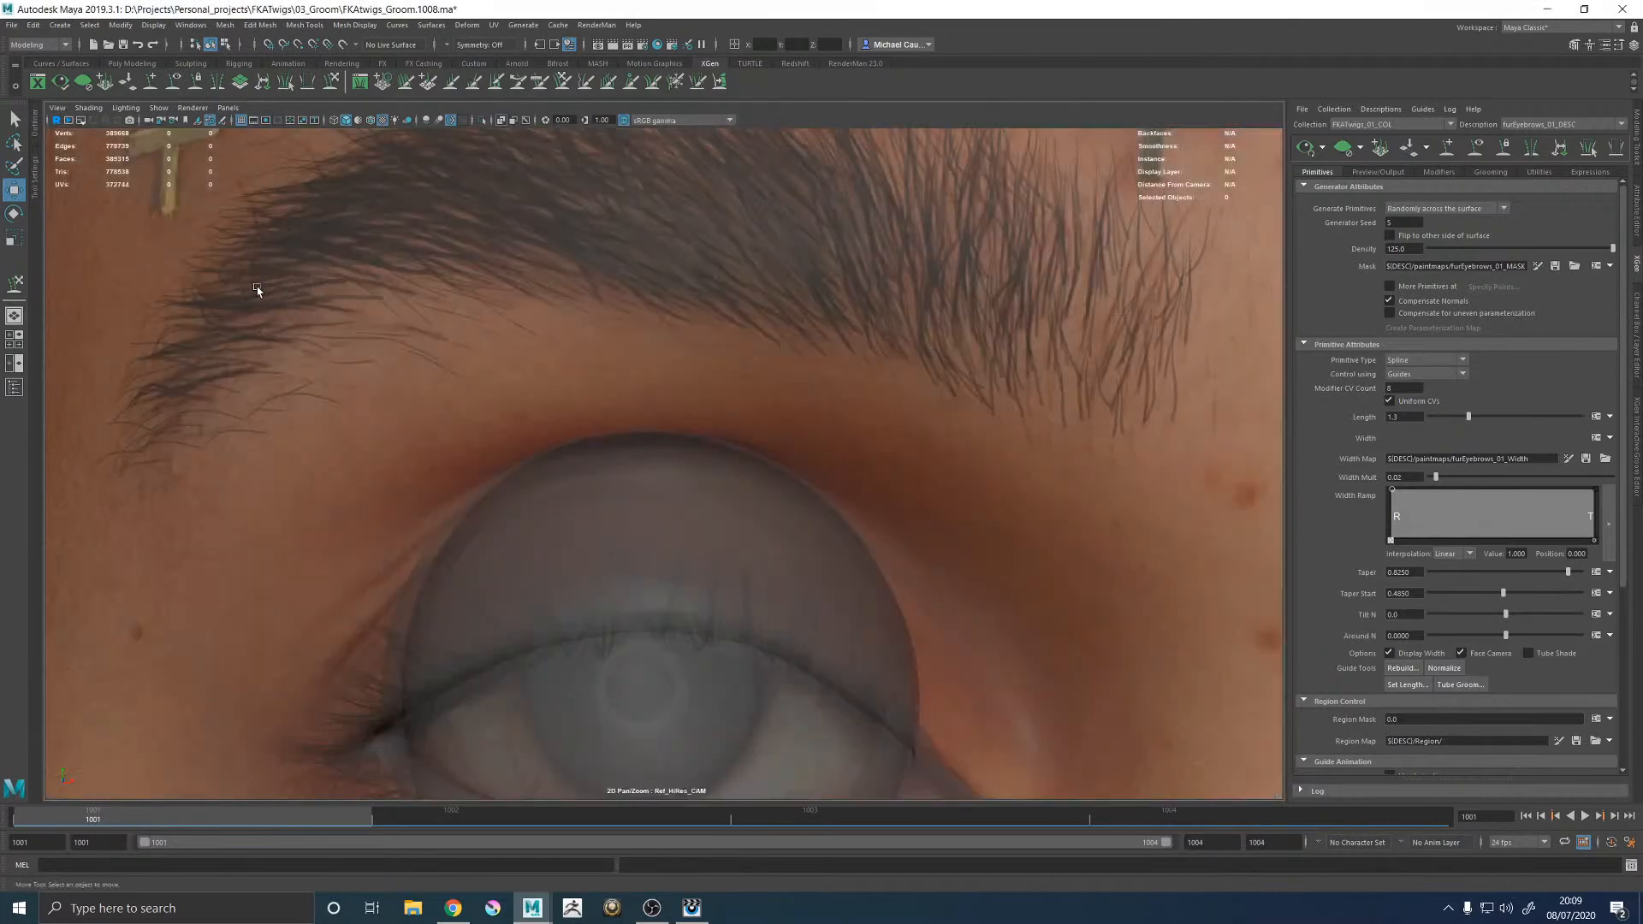
{"action": "left_click", "coordinate": [58, 107]}
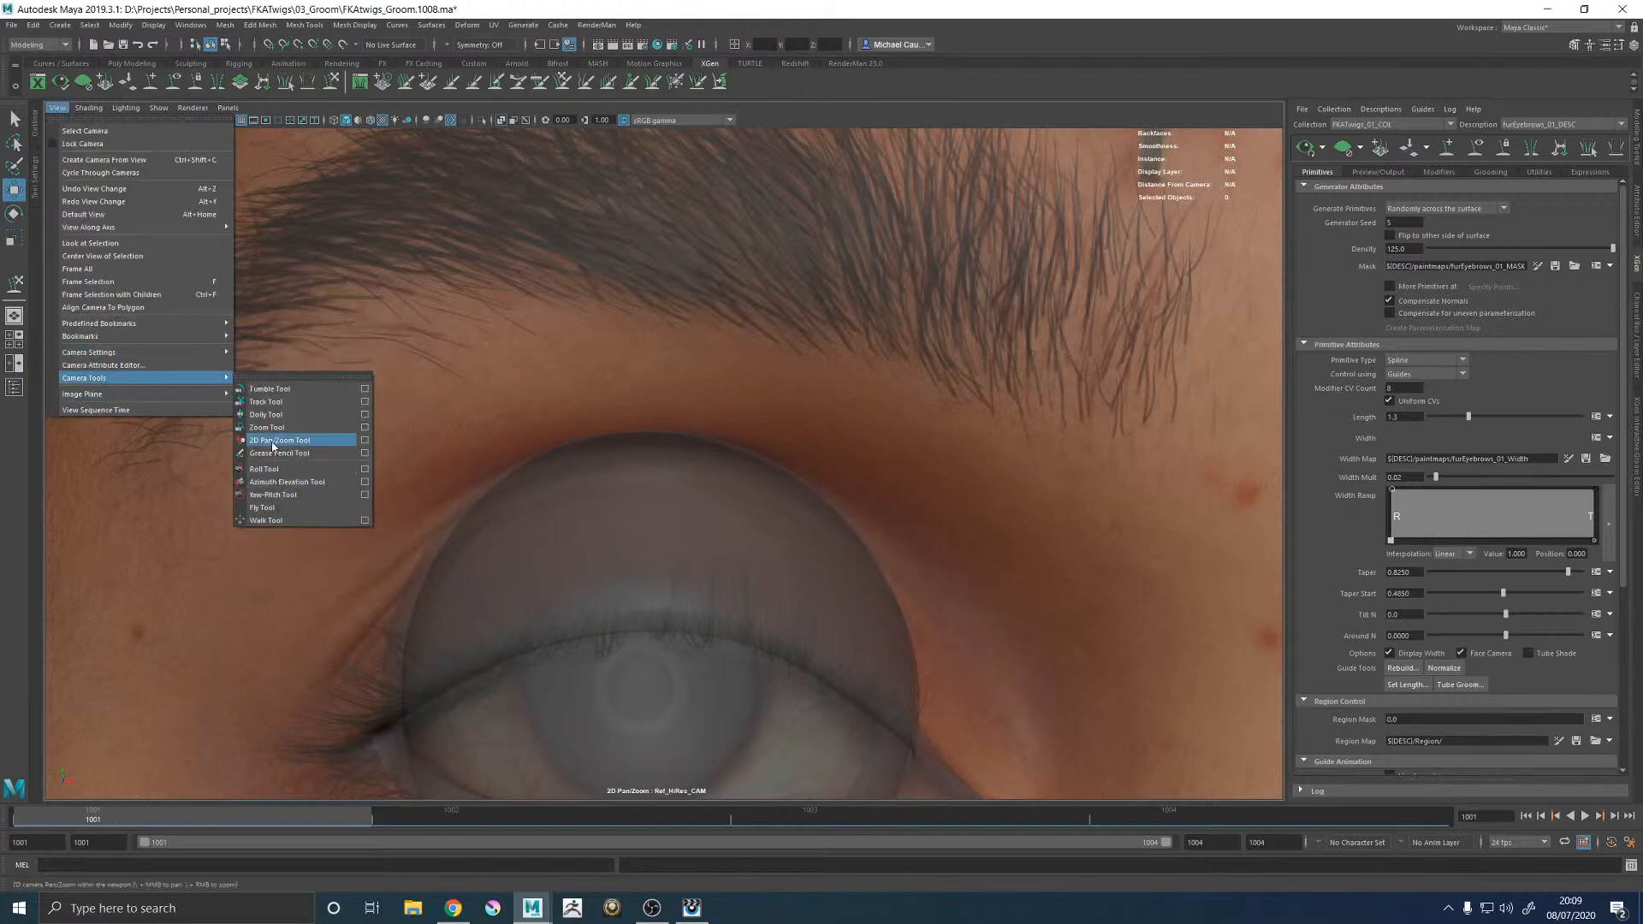
{"action": "left_click", "coordinate": [274, 443]}
{"action": "scroll", "coordinate": [906, 524], "scroll_direction": "down", "scroll_amount": 5}
{"action": "scroll", "coordinate": [894, 599], "scroll_direction": "up", "scroll_amount": 5}
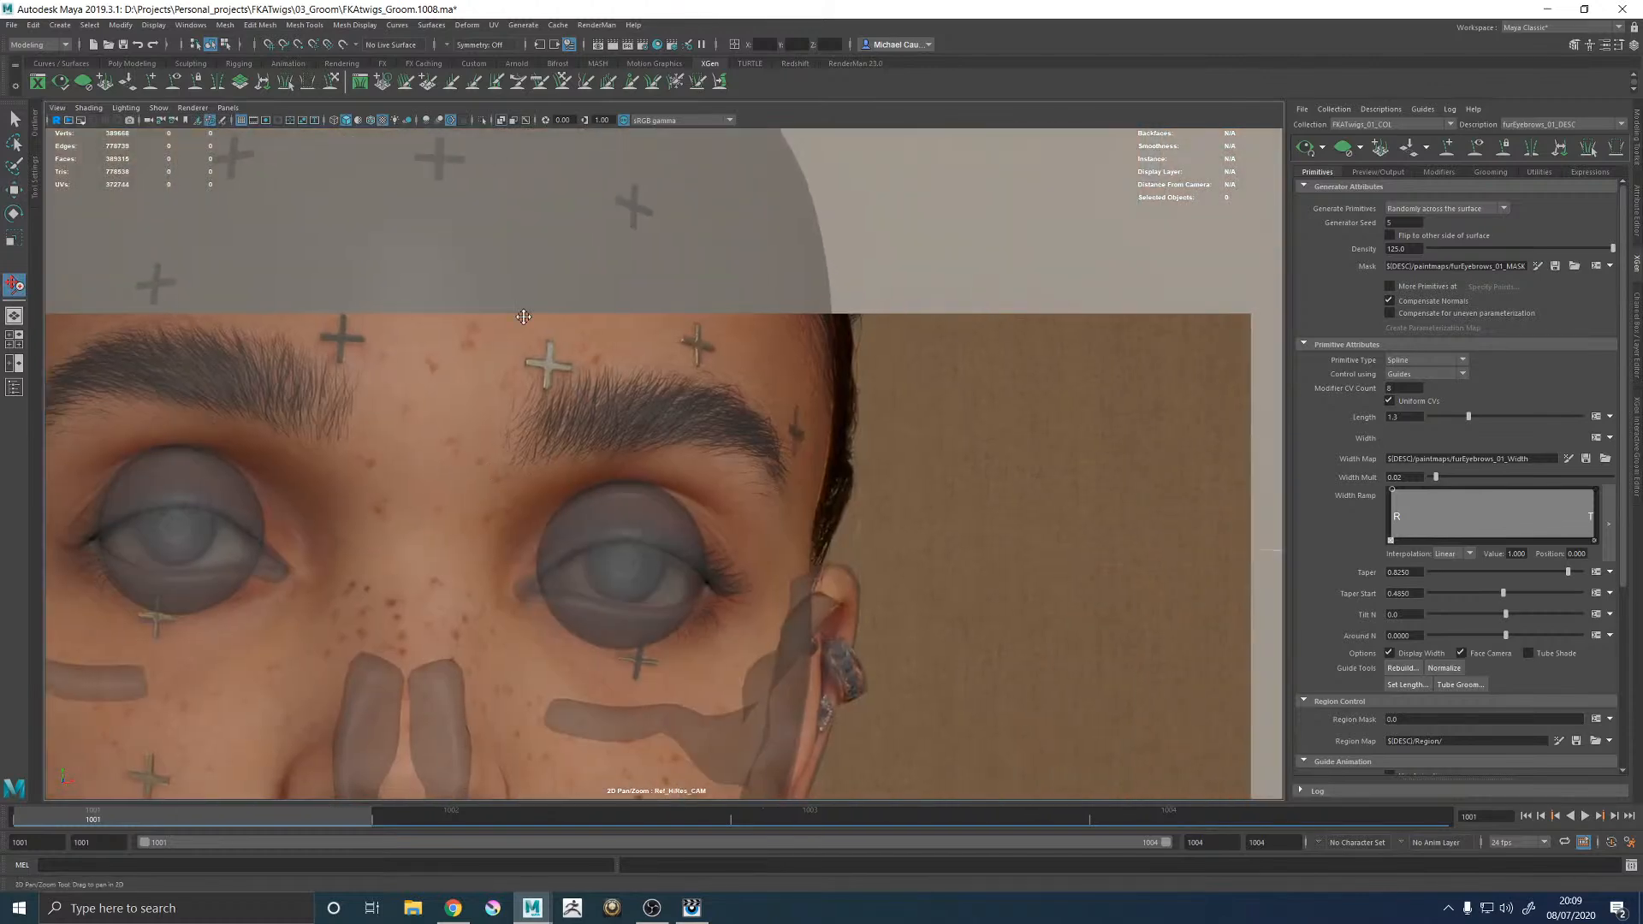
Switch the hair preview off and on to compare the opposite eyebrow with the reference photo.
{"action": "left_click", "coordinate": [1339, 154]}
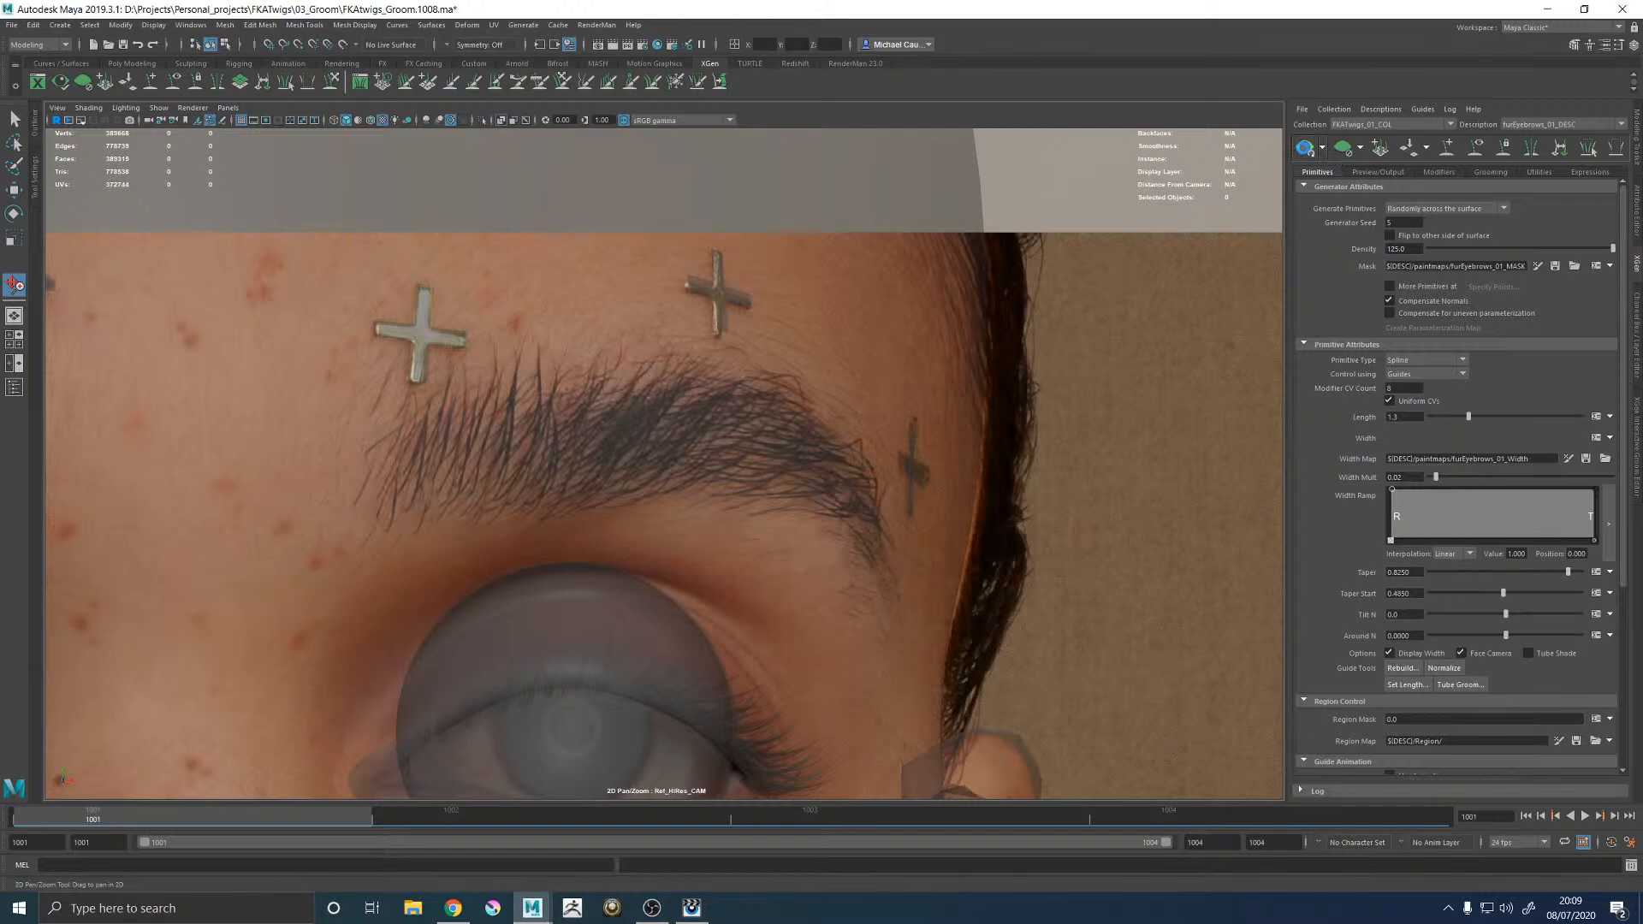
{"action": "left_click", "coordinate": [1304, 149]}
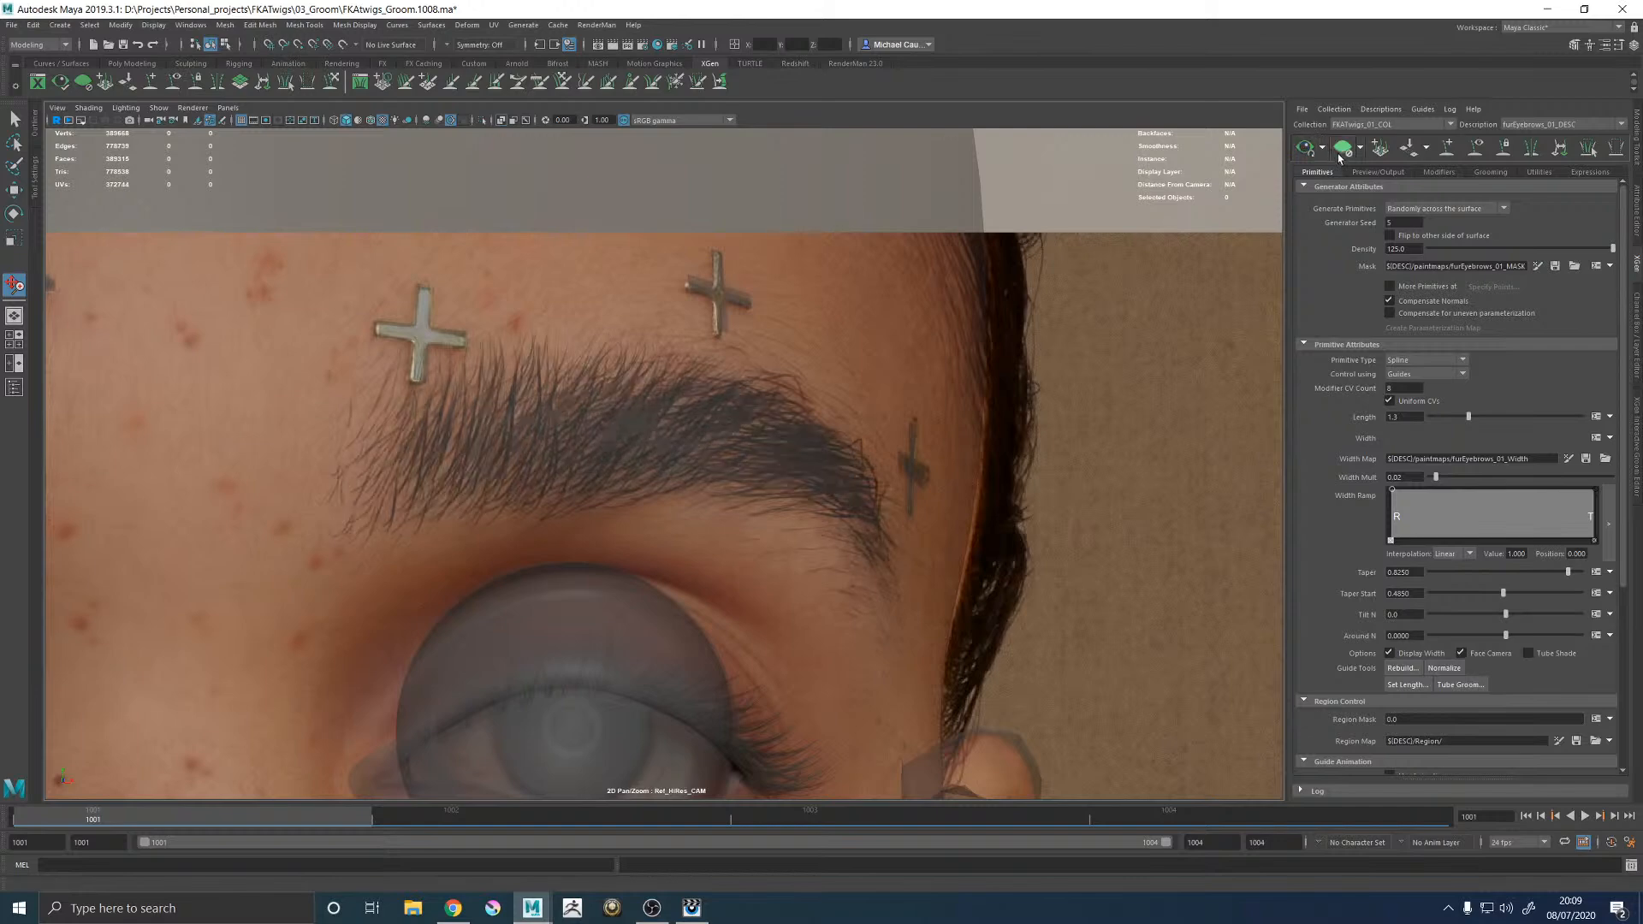
{"action": "left_click", "coordinate": [1344, 150]}
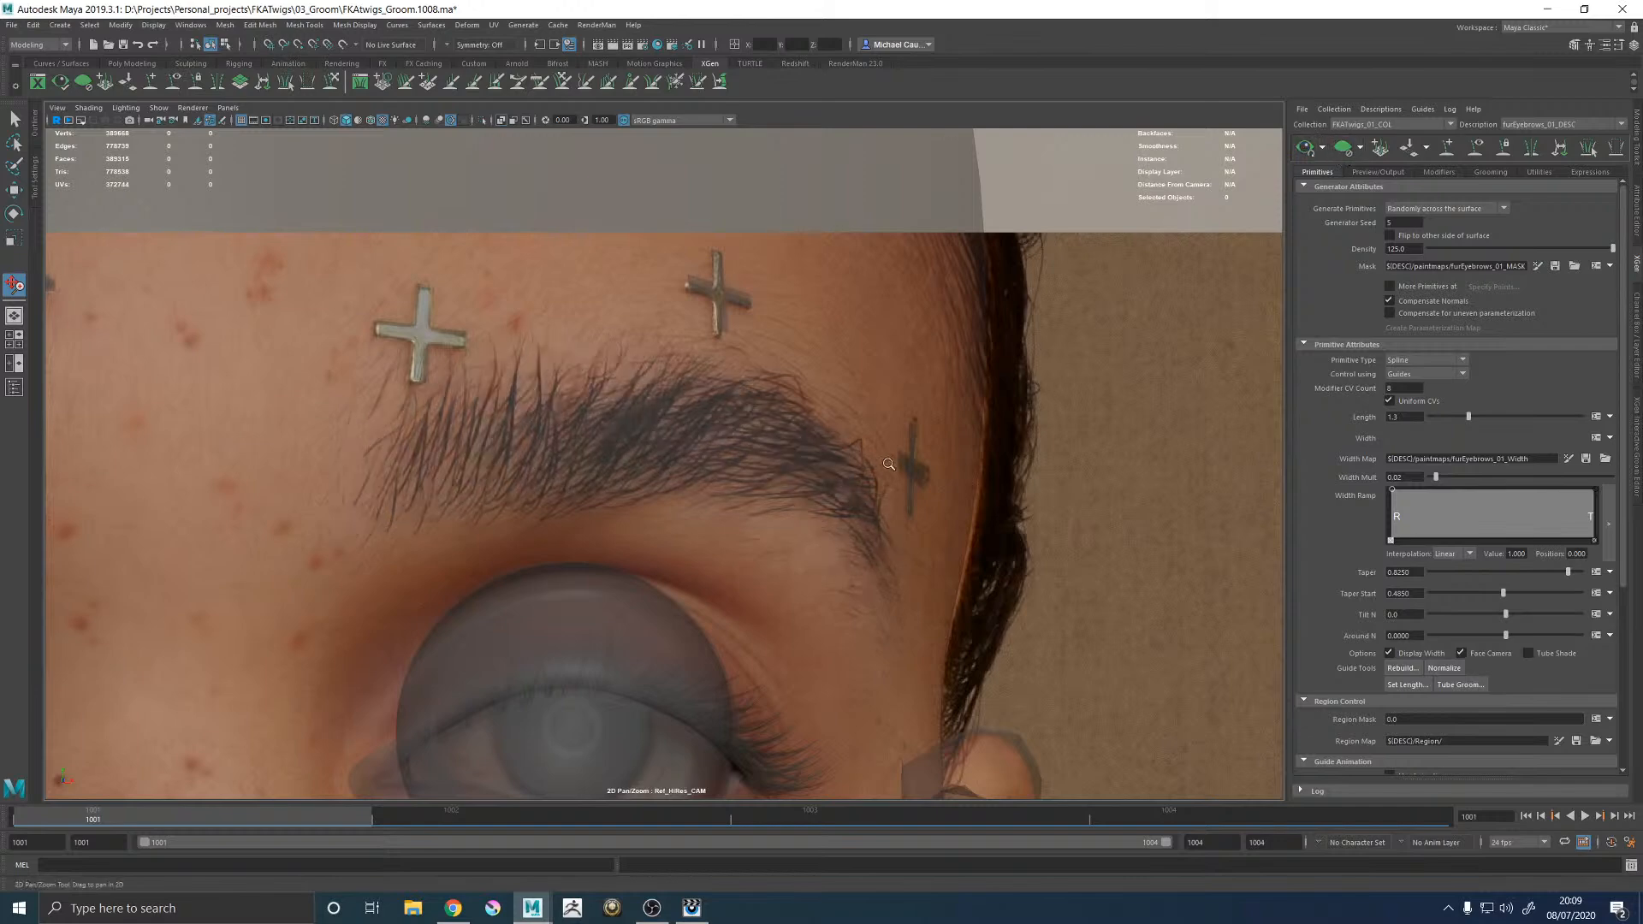
{"action": "left_click", "coordinate": [1304, 149]}
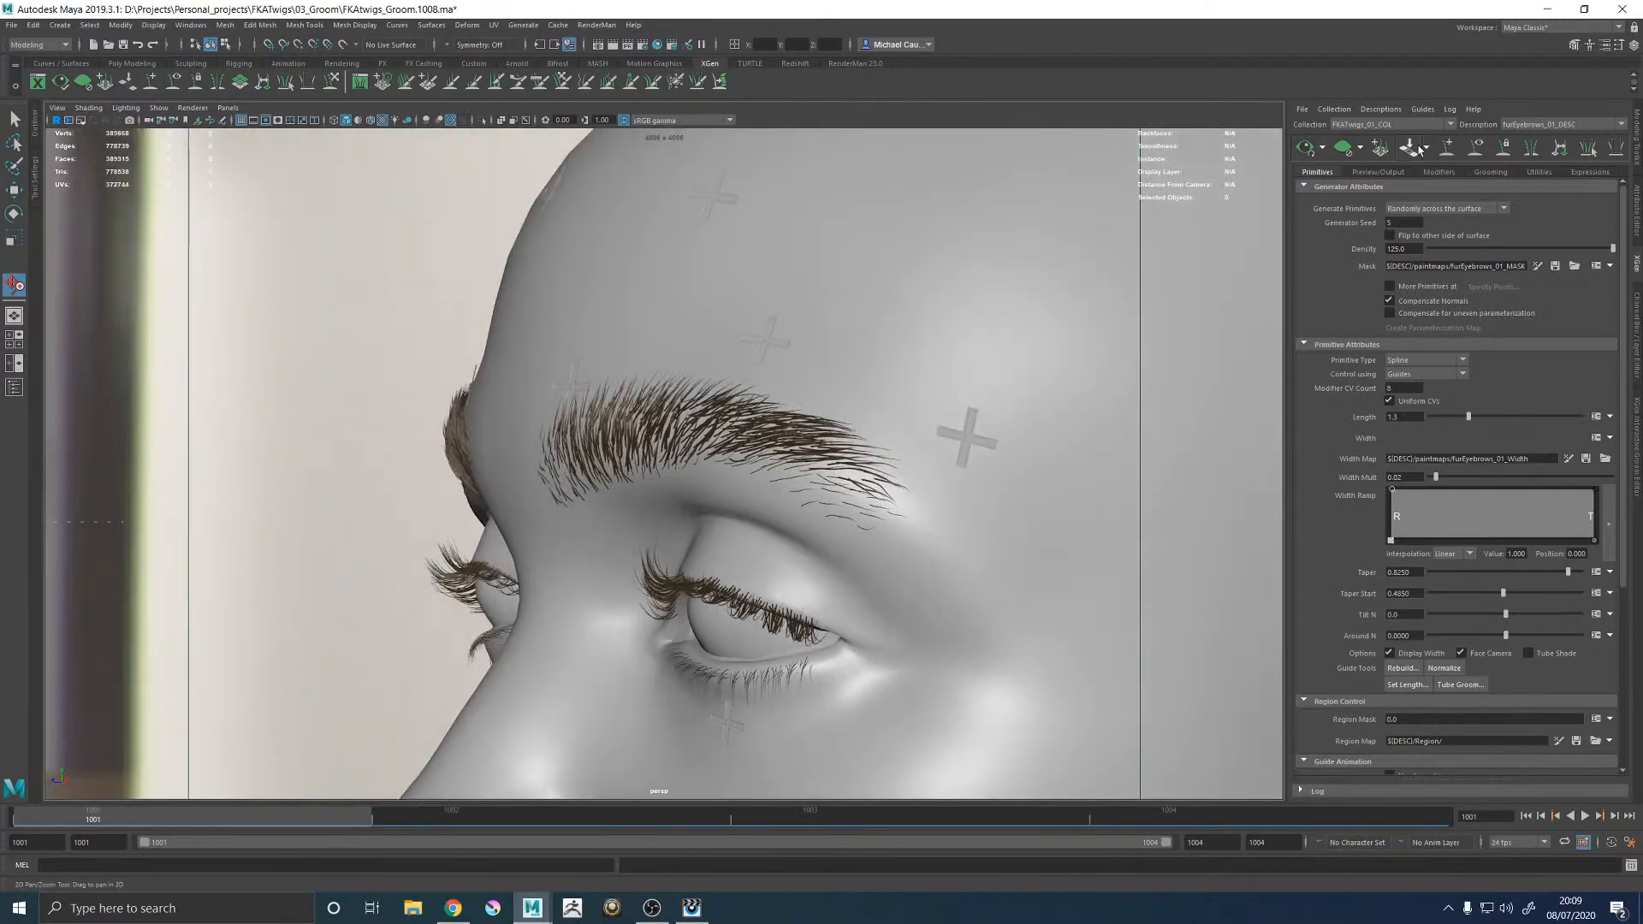
Show the guides over the reference, clear the eyebrow hair preview and frame the eyebrow's outer tail.
{"action": "key", "text": "w"}
{"action": "left_click", "coordinate": [744, 504]}
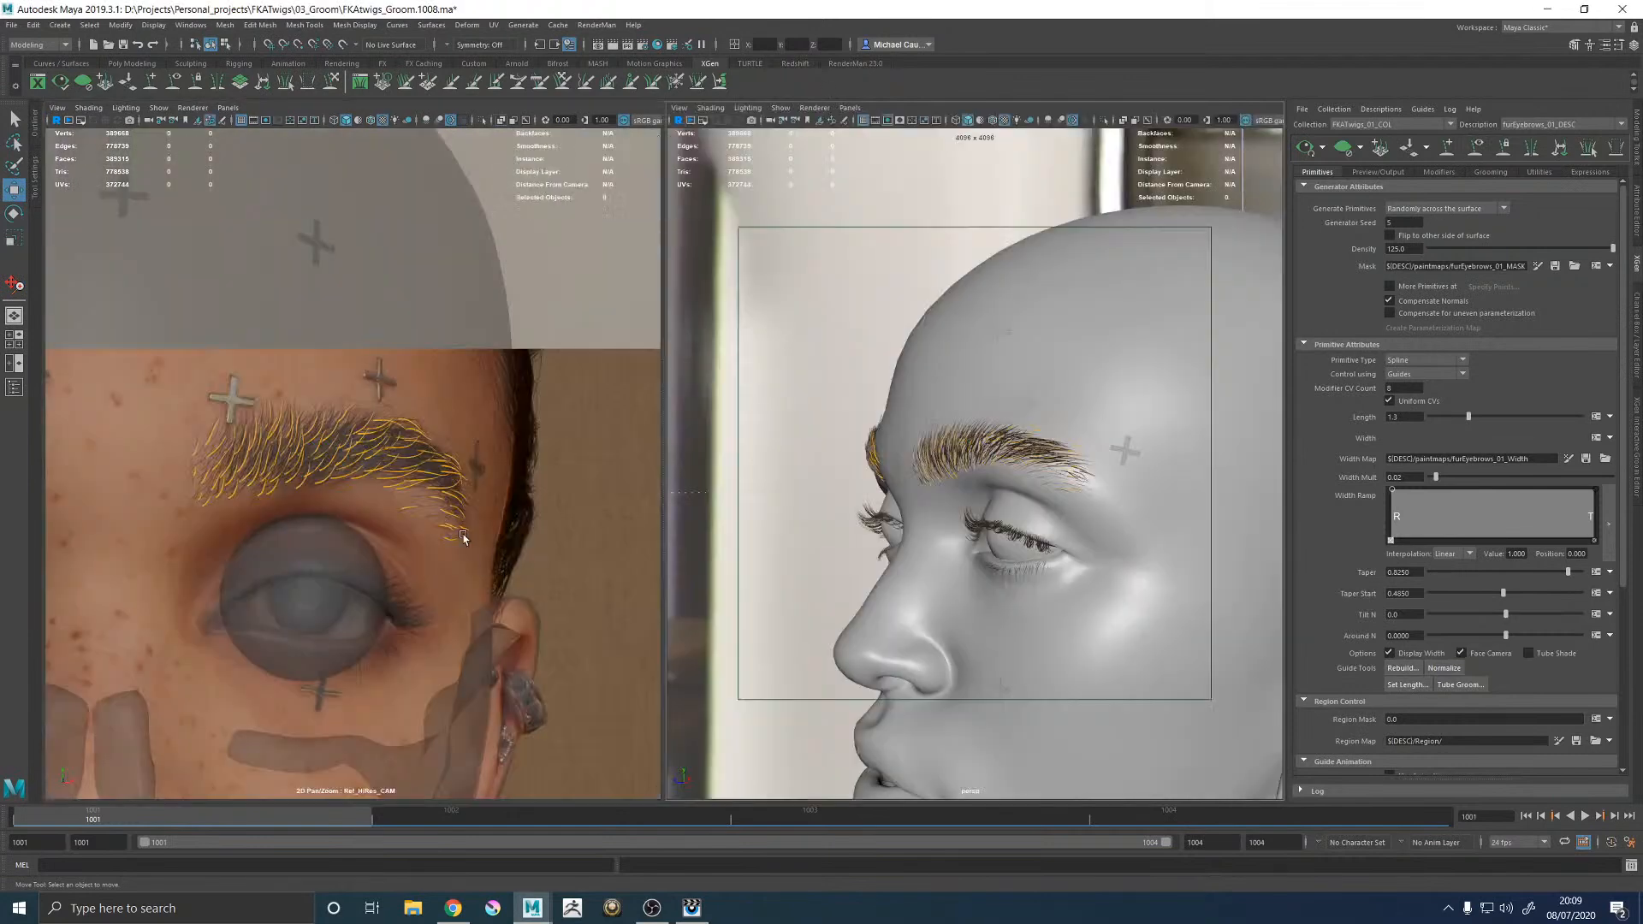
{"action": "key", "text": "space"}
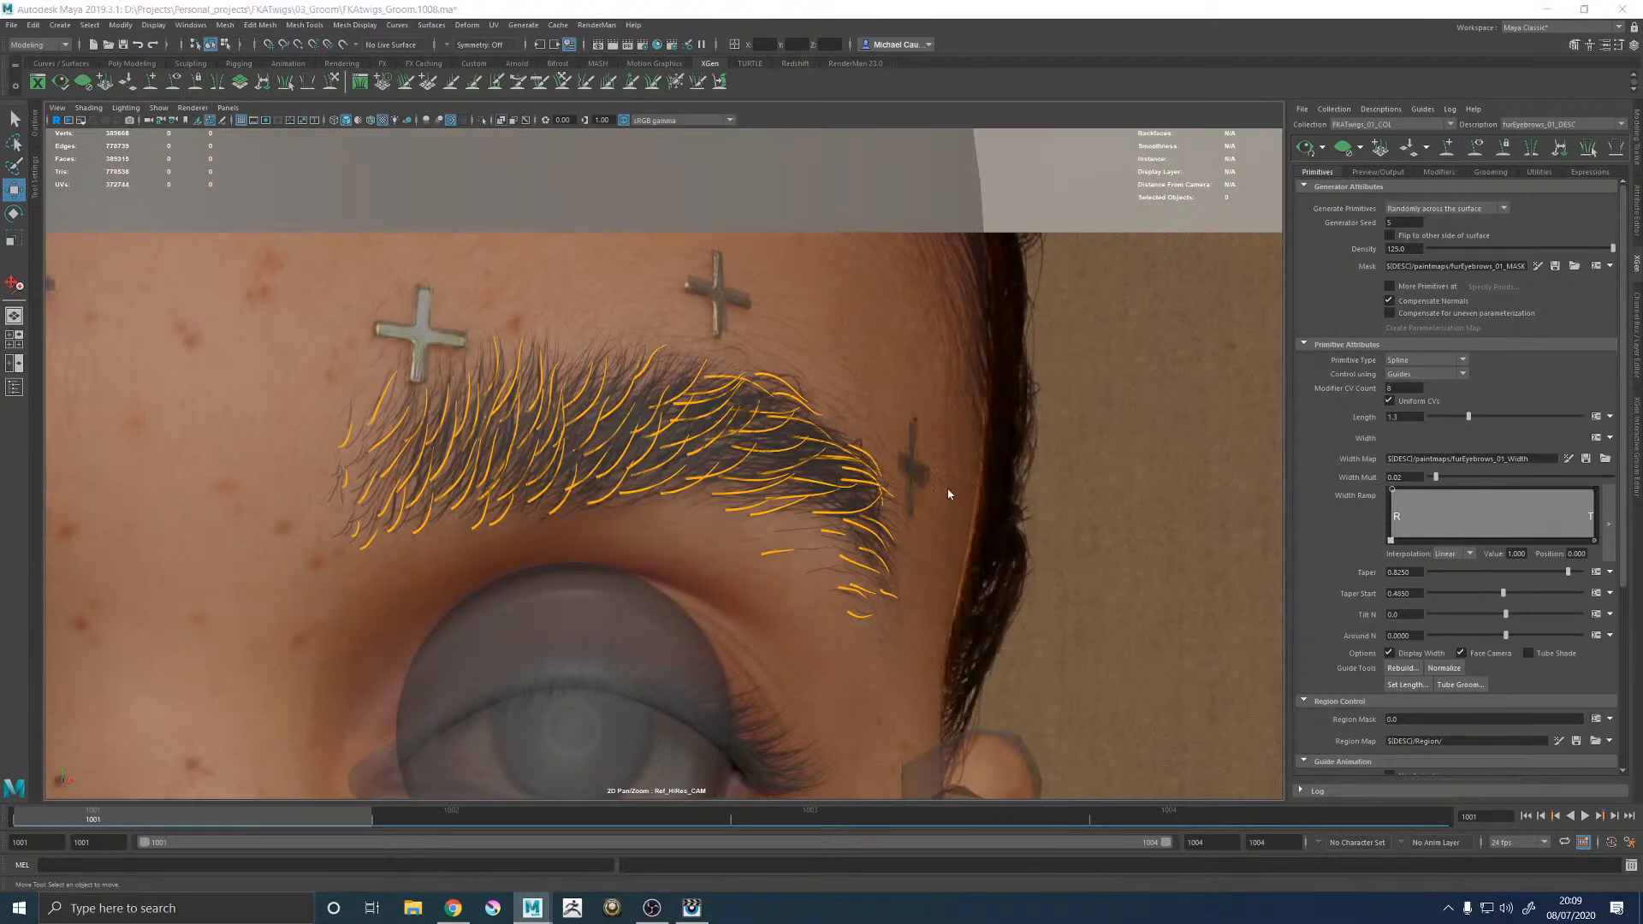
{"action": "key", "text": "space"}
{"action": "scroll", "coordinate": [977, 473], "scroll_direction": "up", "scroll_amount": 2}
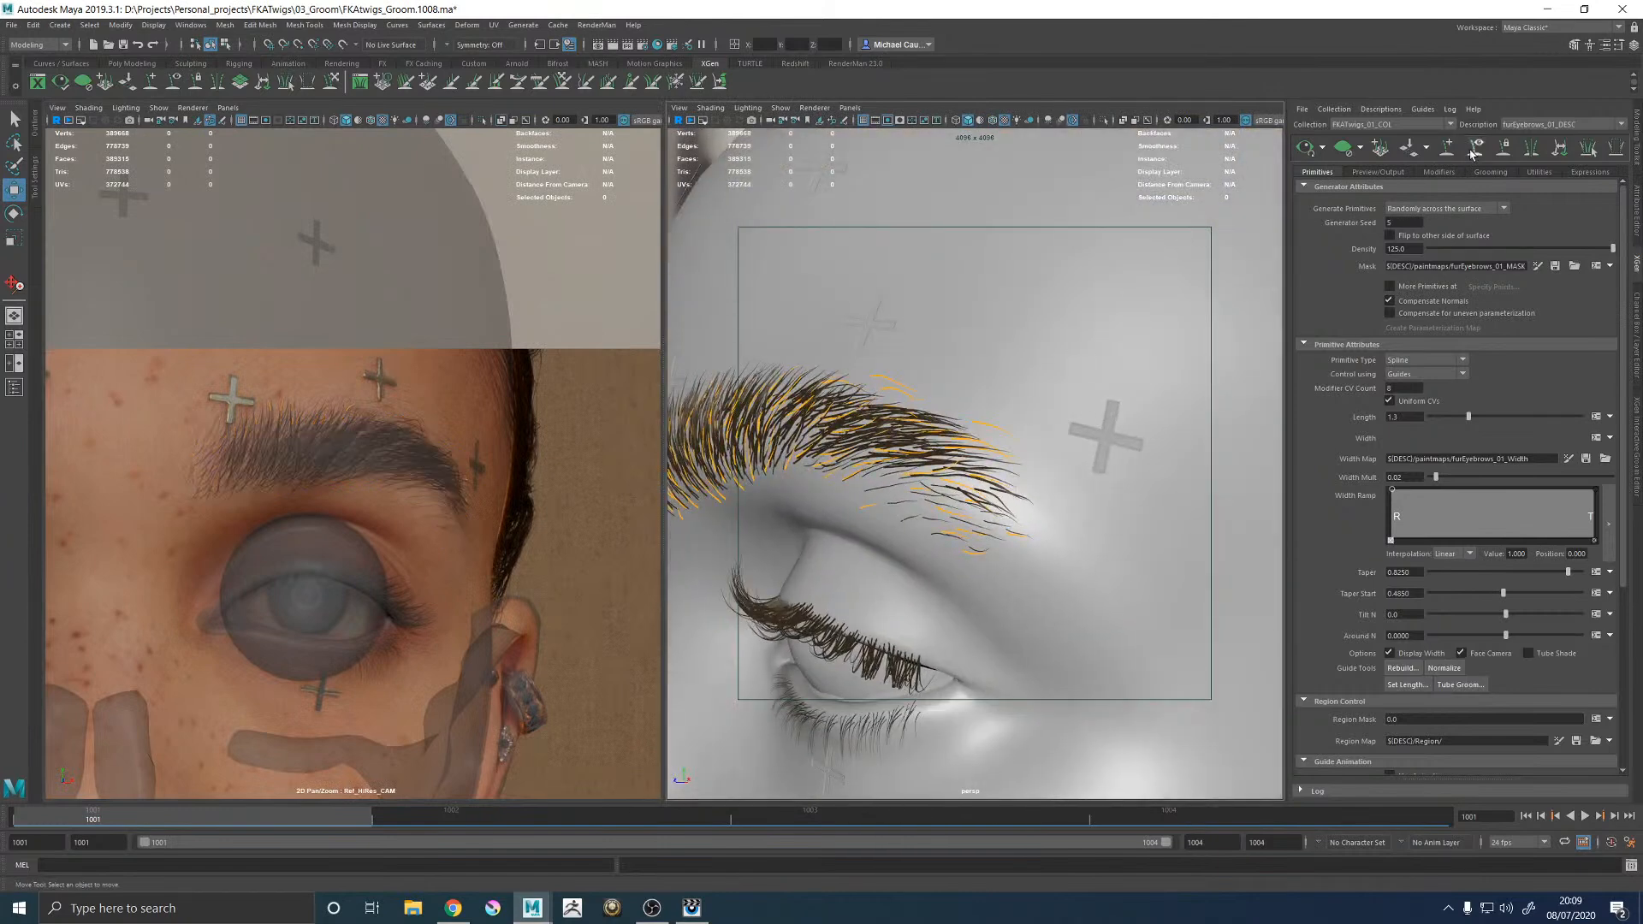
{"action": "left_click", "coordinate": [1342, 147]}
{"action": "middle_click_drag", "start_coordinate": [850, 405], "coordinate": [880, 414], "text": "alt"}
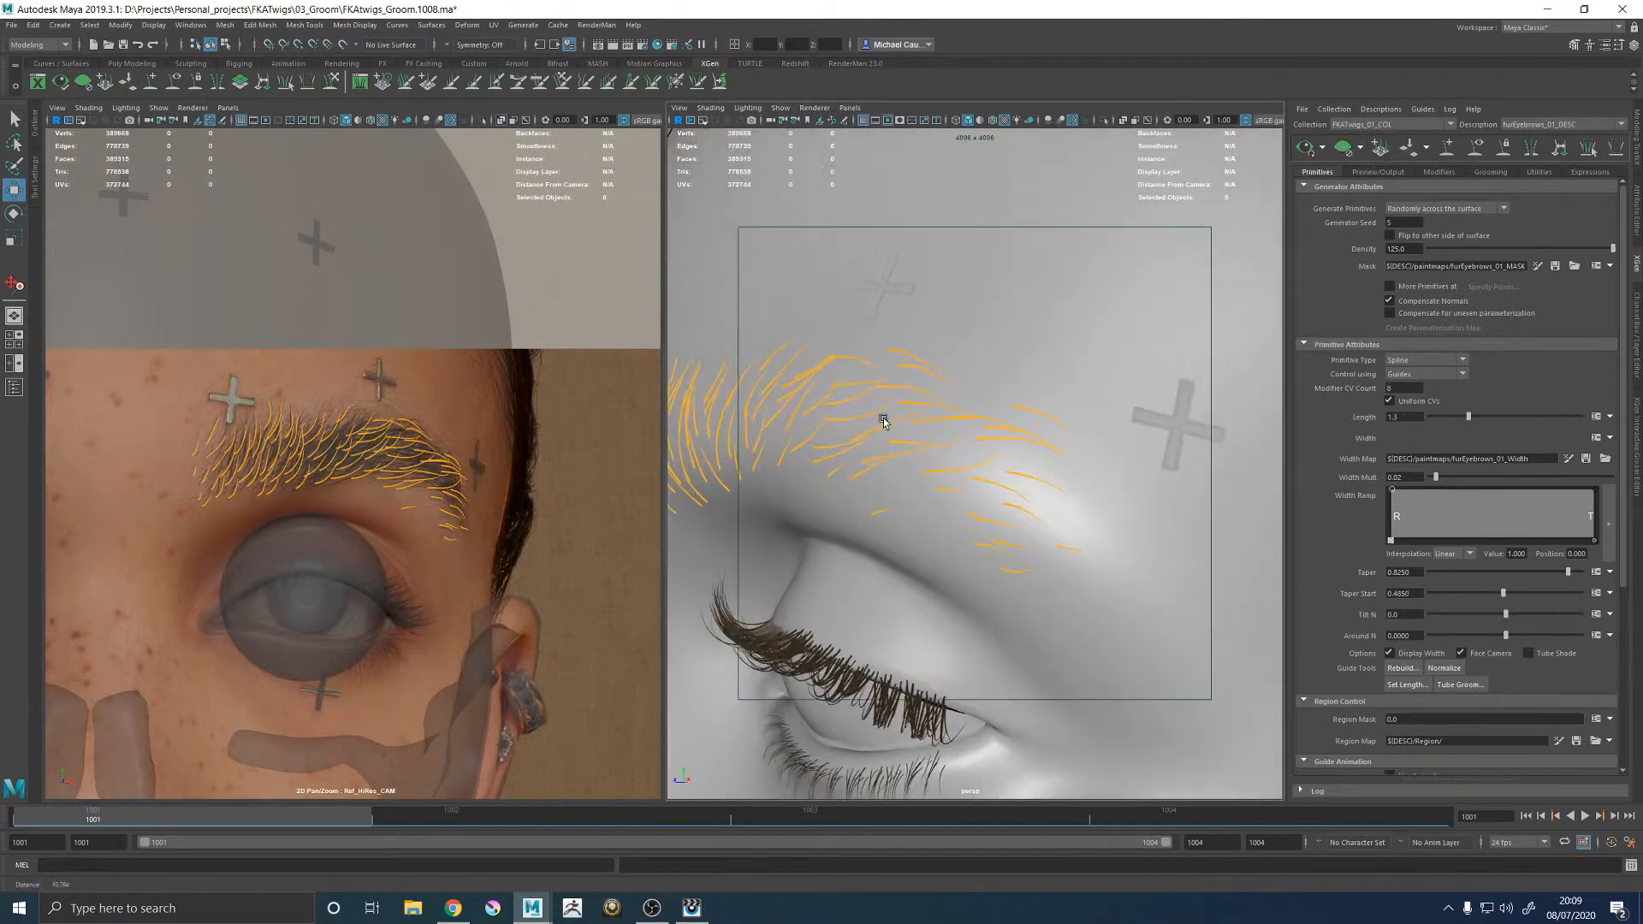
Select the guide at the start of the eyebrow's outer tail and sculpt it, checking it against the skin.
{"action": "left_click", "coordinate": [991, 421]}
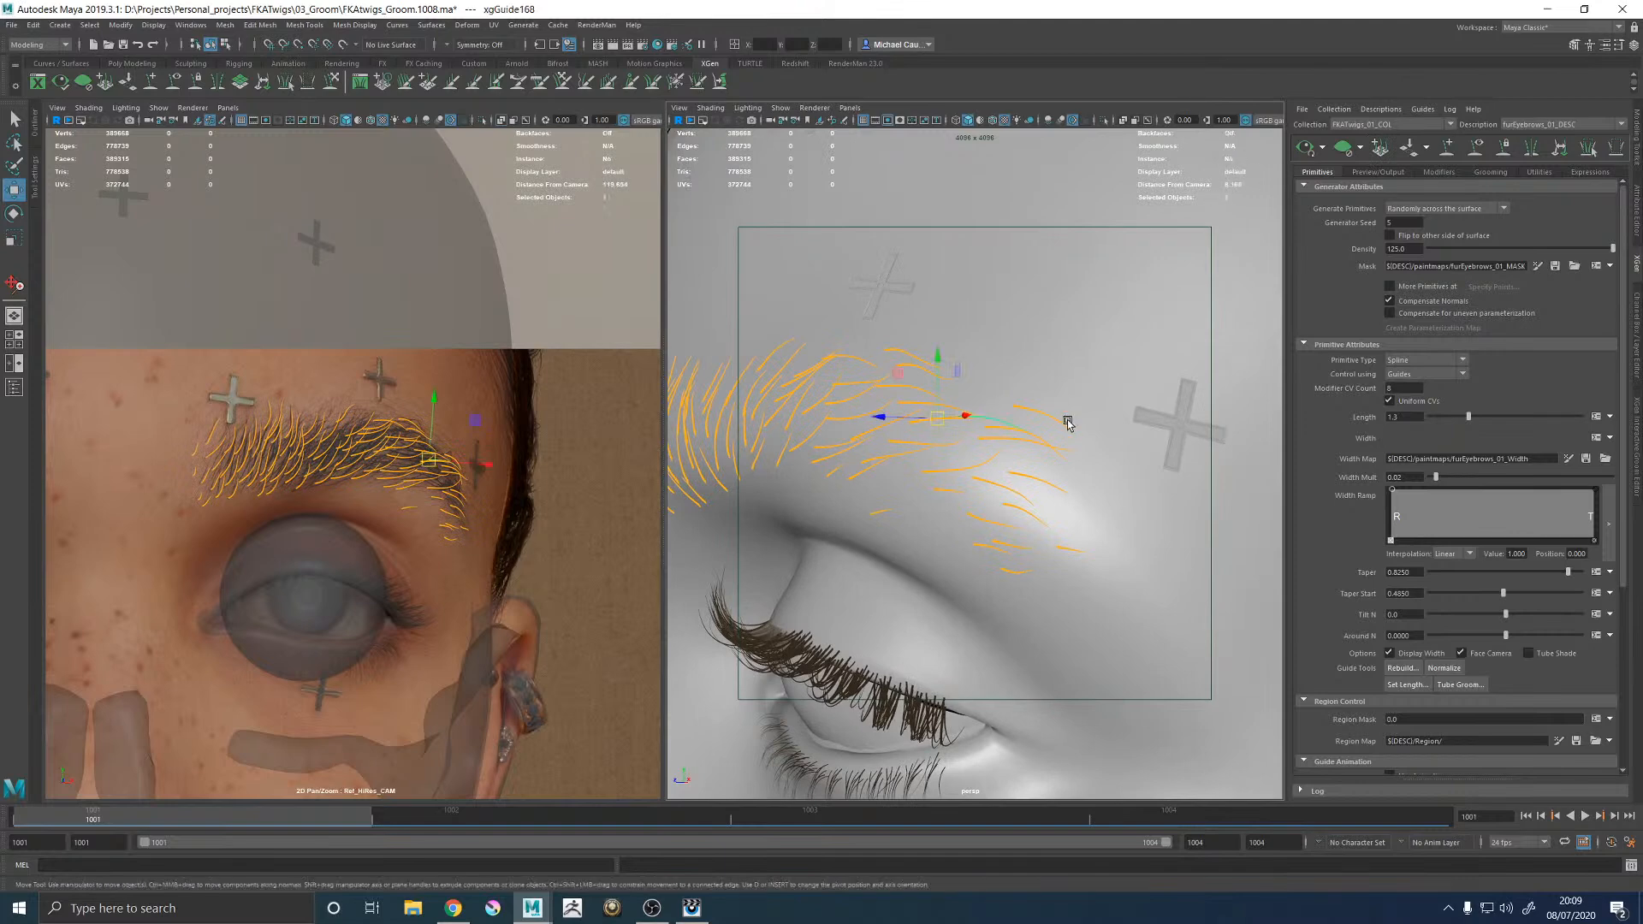
{"action": "key", "text": "backslash"}
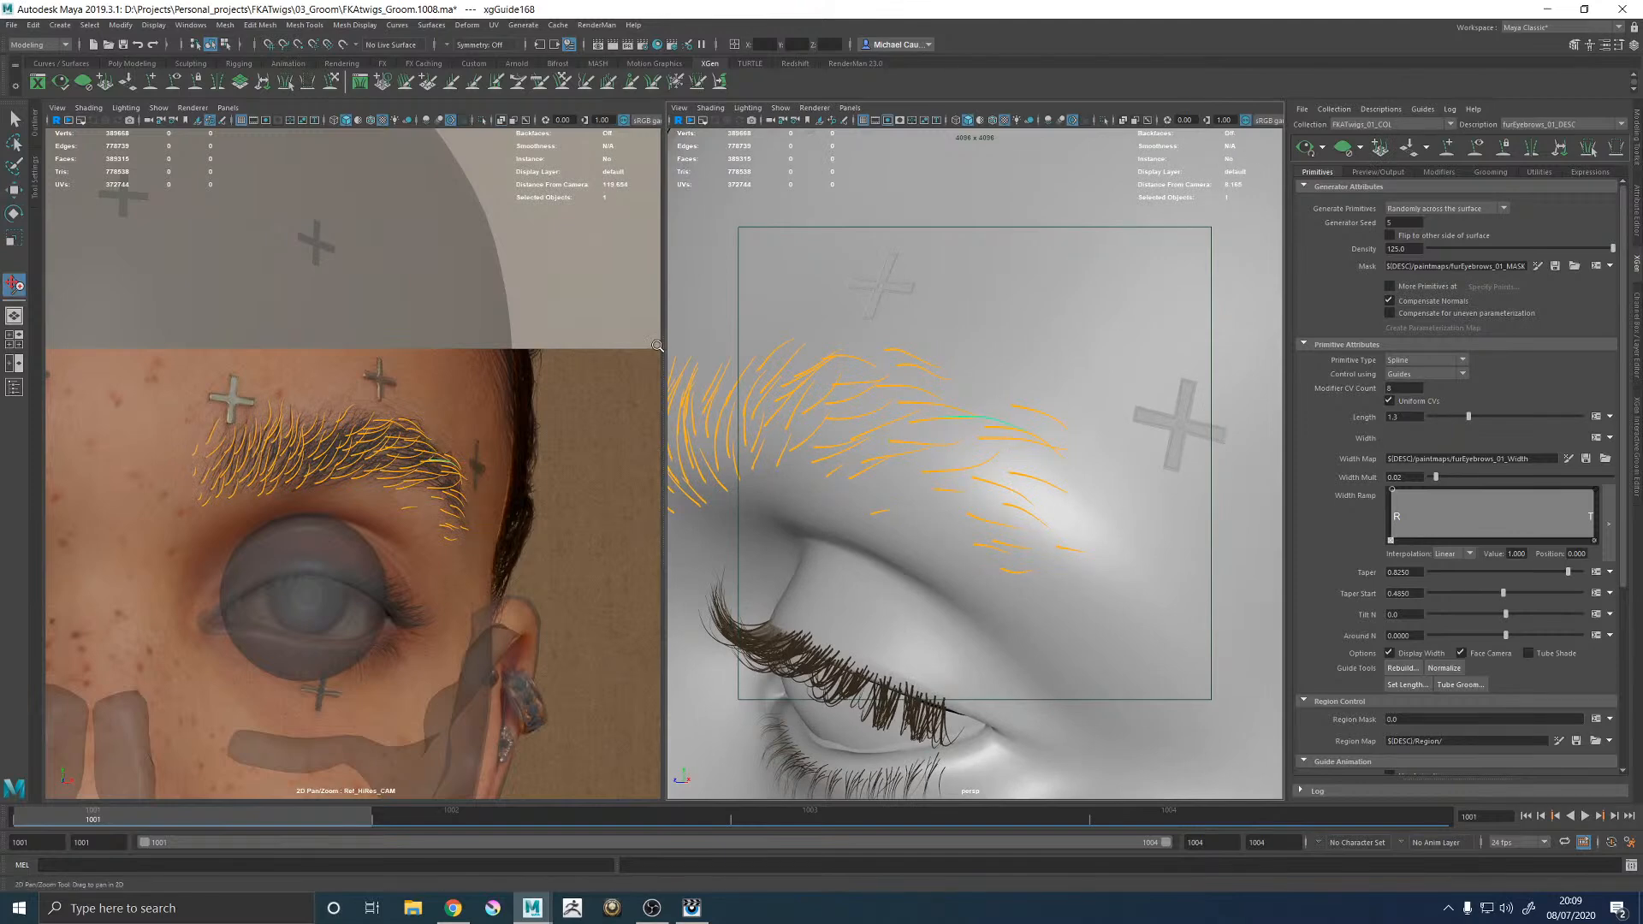
{"action": "left_click", "coordinate": [331, 81]}
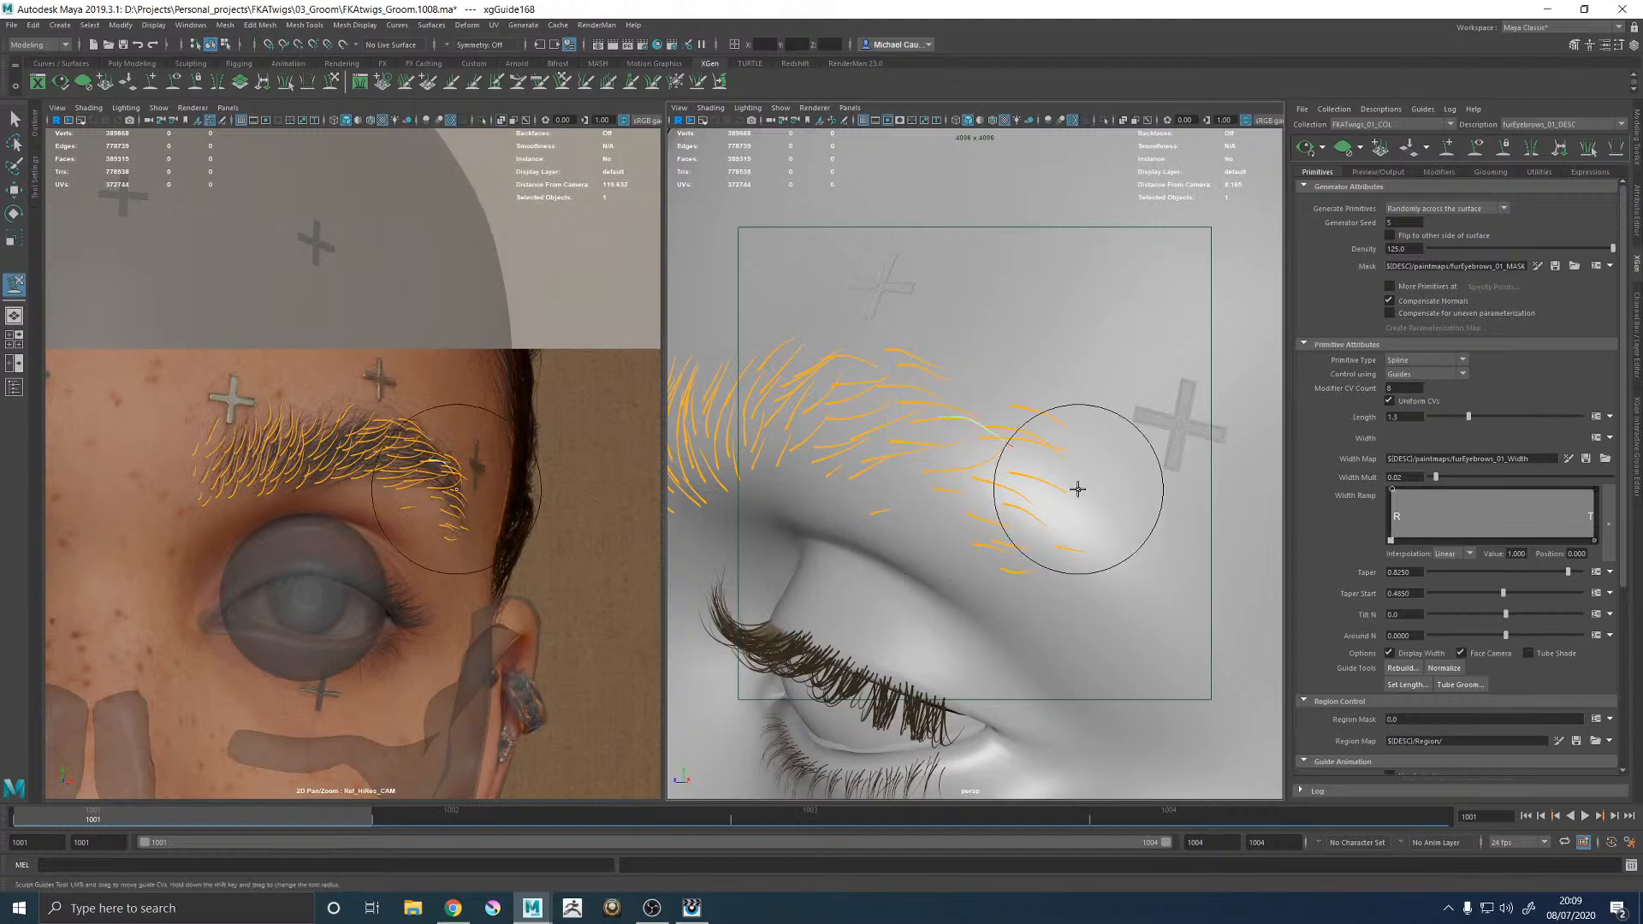
{"action": "left_click_drag", "start_coordinate": [1081, 495], "coordinate": [866, 540], "text": "alt"}
{"action": "key", "text": "space"}
{"action": "middle_click_drag", "start_coordinate": [866, 540], "coordinate": [872, 479], "text": "alt"}
{"action": "left_click_drag", "start_coordinate": [873, 480], "coordinate": [858, 503], "text": "alt"}
Select two further guides on the eyebrow's outer tail one after the other and sculpt their tips, bending the last downward.
{"action": "key", "text": "w"}
{"action": "left_click", "coordinate": [833, 522]}
{"action": "key", "text": "y"}
{"action": "mouse_move", "coordinate": [928, 561]}
{"action": "left_mouse_down", "text": "alt"}
{"action": "mouse_move", "coordinate": [888, 579]}
{"action": "mouse_move", "coordinate": [856, 479]}
{"action": "left_mouse_up", "text": "alt"}
{"action": "key", "text": "w"}
{"action": "left_click", "coordinate": [906, 500]}
{"action": "key", "text": "y"}
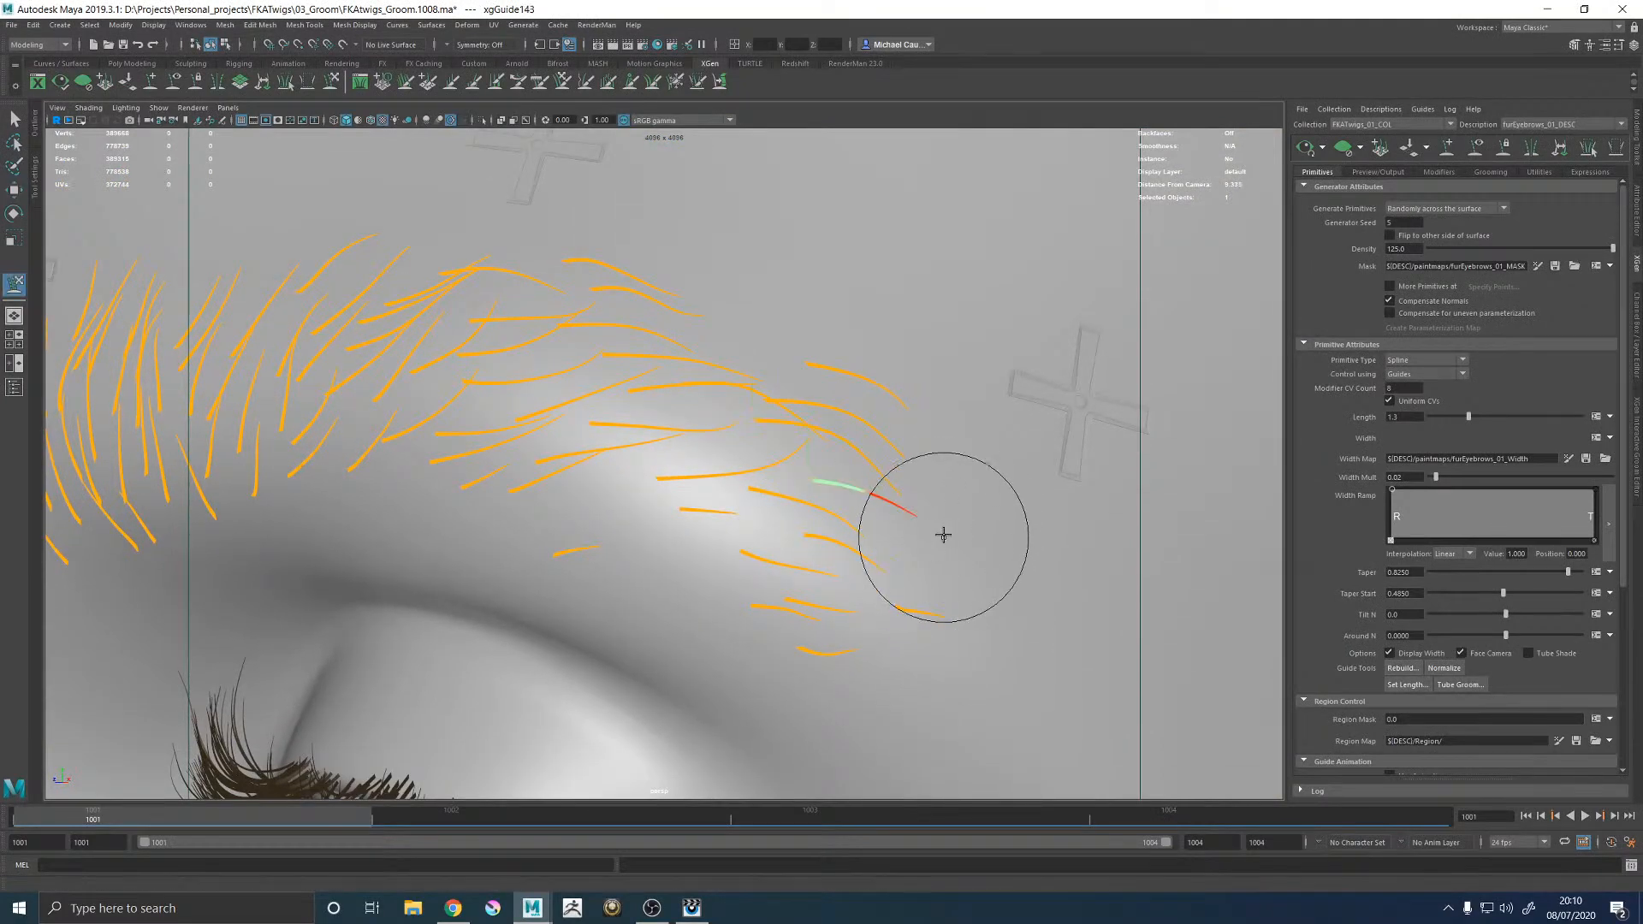
Select the long guide near the upper edge of the eyebrow's tail and sculpt its outer end upward.
{"action": "key", "text": "w"}
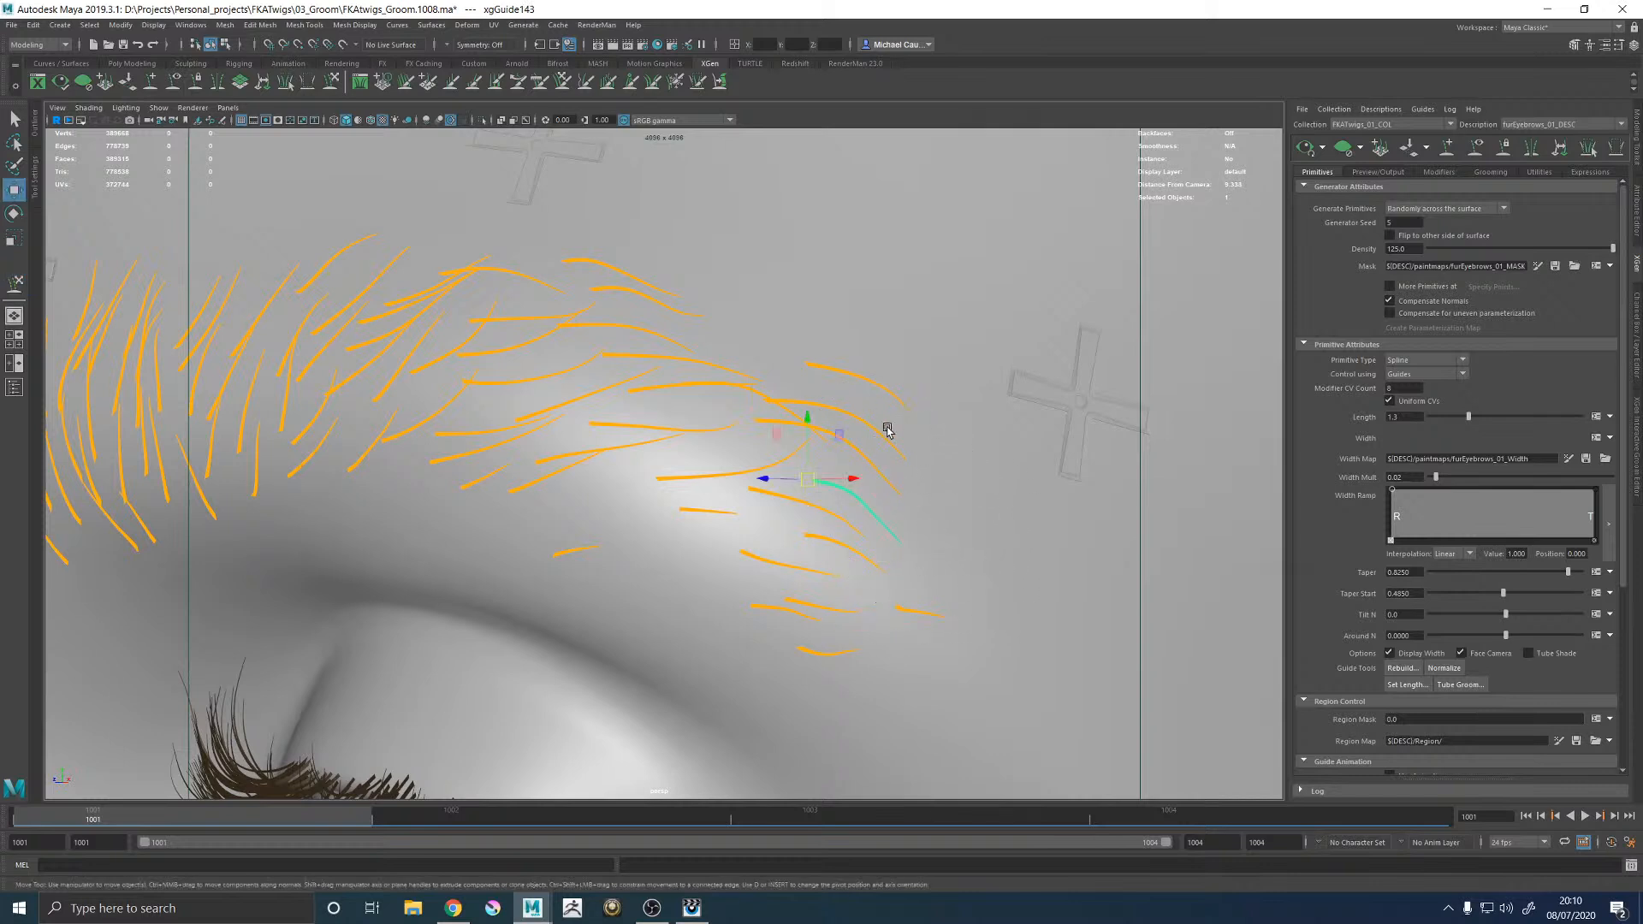
{"action": "key", "text": "y"}
{"action": "left_click_drag", "start_coordinate": [942, 477], "coordinate": [946, 367]}
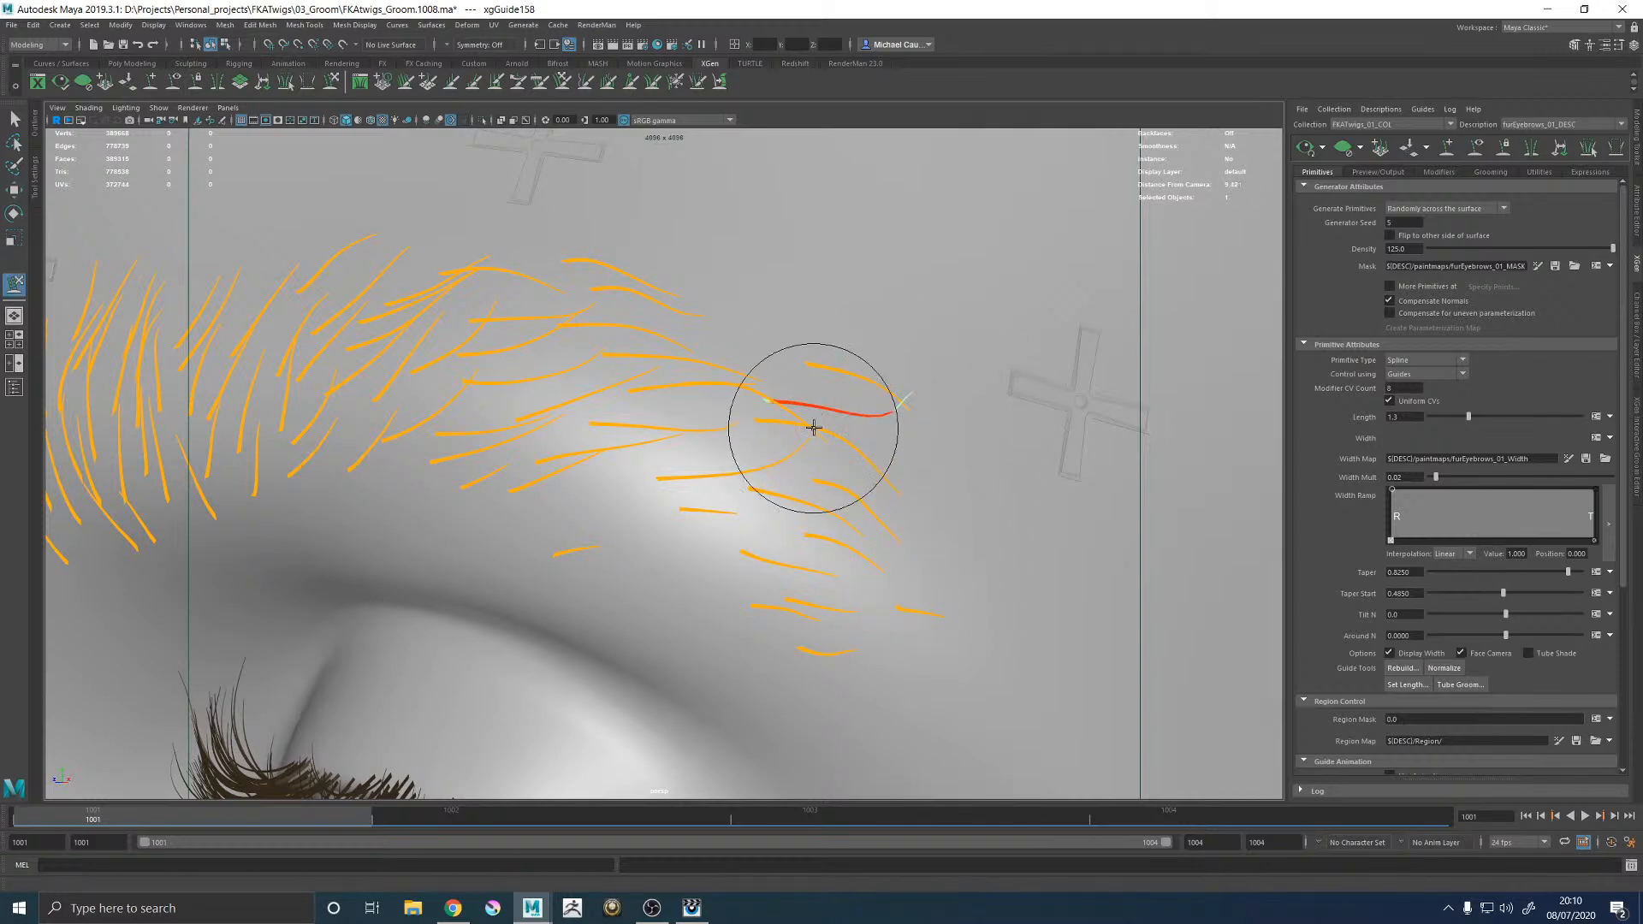
Select the next guide on the eyebrow's tail from a new angle and sculpt its tip slightly downward.
{"action": "mouse_move", "coordinate": [997, 458]}
{"action": "left_mouse_down", "text": "alt"}
{"action": "mouse_move", "coordinate": [759, 477]}
{"action": "mouse_move", "coordinate": [762, 495]}
{"action": "mouse_move", "coordinate": [881, 459]}
{"action": "mouse_move", "coordinate": [865, 491]}
{"action": "left_mouse_up", "text": "alt"}
{"action": "key", "text": "w"}
{"action": "left_click", "coordinate": [878, 518]}
{"action": "key", "text": "y"}
{"action": "left_click_drag", "start_coordinate": [942, 565], "coordinate": [933, 579]}
Select another guide on the eyebrow's tail and sculpt it down closer to the skin.
{"action": "key", "text": "w"}
{"action": "left_click", "coordinate": [836, 525]}
{"action": "left_click_drag", "start_coordinate": [865, 539], "coordinate": [881, 543], "text": "alt"}
{"action": "key", "text": "y"}
{"action": "left_click_drag", "start_coordinate": [777, 489], "coordinate": [766, 521]}
Sculpt another guide on the eyebrow's outer tail from a side angle so its tip sits closer to the skin.
{"action": "mouse_move", "coordinate": [938, 557]}
{"action": "left_mouse_down", "text": "alt"}
{"action": "mouse_move", "coordinate": [1053, 525]}
{"action": "mouse_move", "coordinate": [891, 517]}
{"action": "mouse_move", "coordinate": [755, 454]}
{"action": "mouse_move", "coordinate": [730, 601]}
{"action": "mouse_move", "coordinate": [836, 487]}
{"action": "mouse_move", "coordinate": [861, 508]}
{"action": "mouse_move", "coordinate": [880, 477]}
{"action": "mouse_move", "coordinate": [931, 490]}
{"action": "left_mouse_up", "text": "alt"}
{"action": "key", "text": "w"}
{"action": "key", "text": "y"}
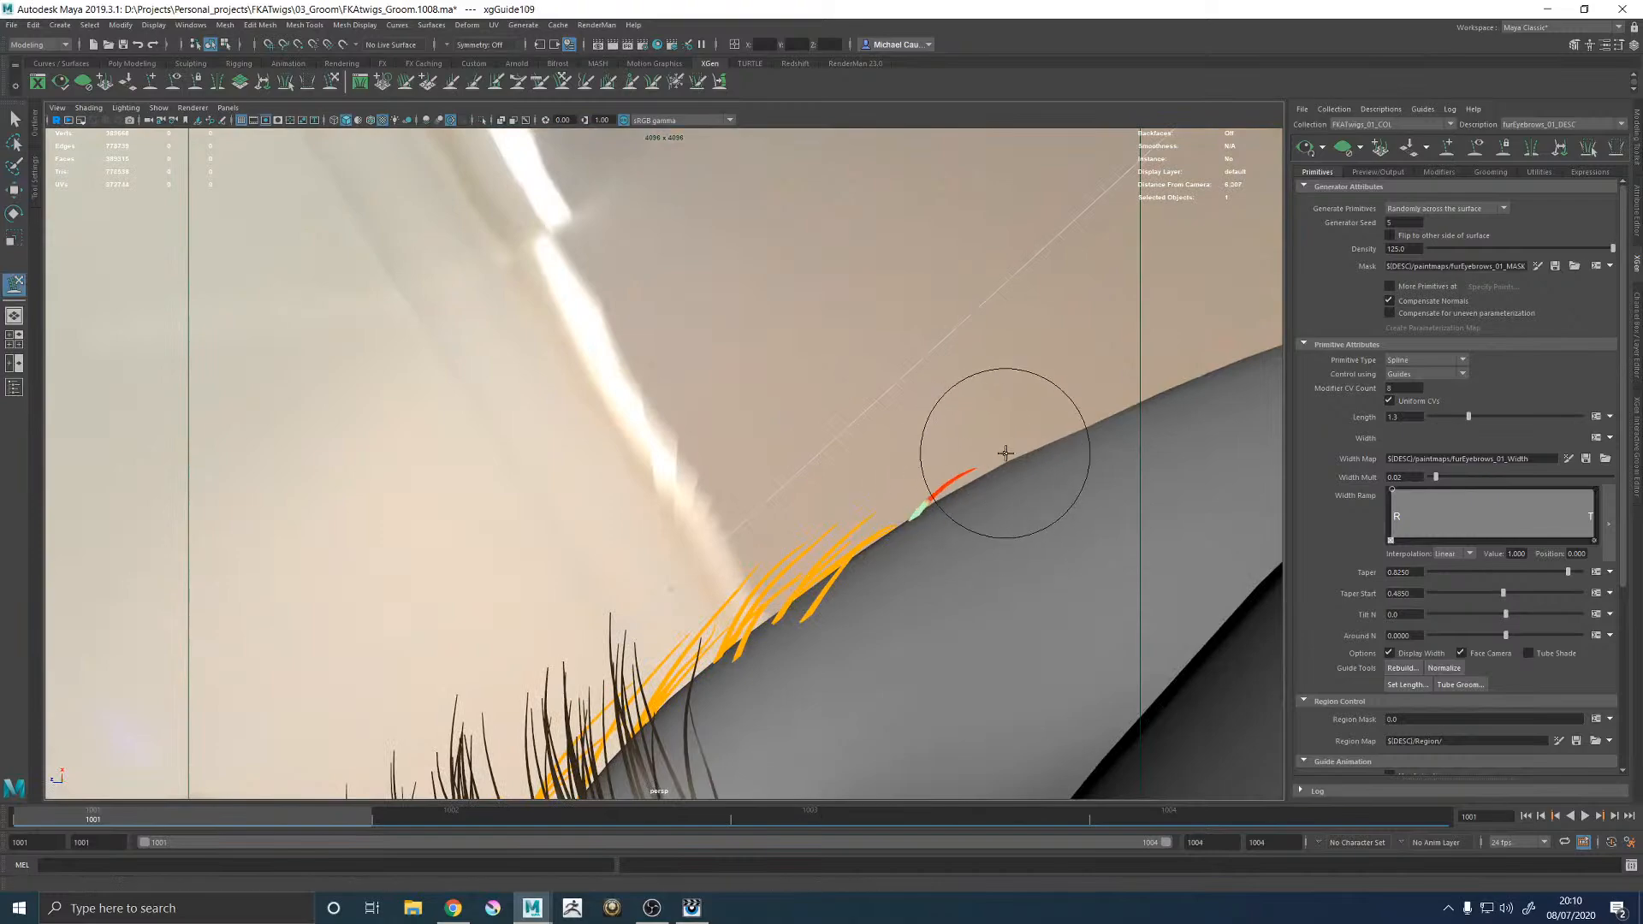
{"action": "left_click_drag", "start_coordinate": [965, 501], "coordinate": [926, 552], "text": "alt"}
{"action": "key", "text": "w"}
Select the lowest guide at the end of the eyebrow's tail and sculpt it to follow the skin.
{"action": "key", "text": "q"}
{"action": "left_click", "coordinate": [834, 647]}
{"action": "key", "text": "w"}
{"action": "key", "text": "y"}
{"action": "left_click_drag", "start_coordinate": [810, 717], "coordinate": [939, 466], "text": "alt"}
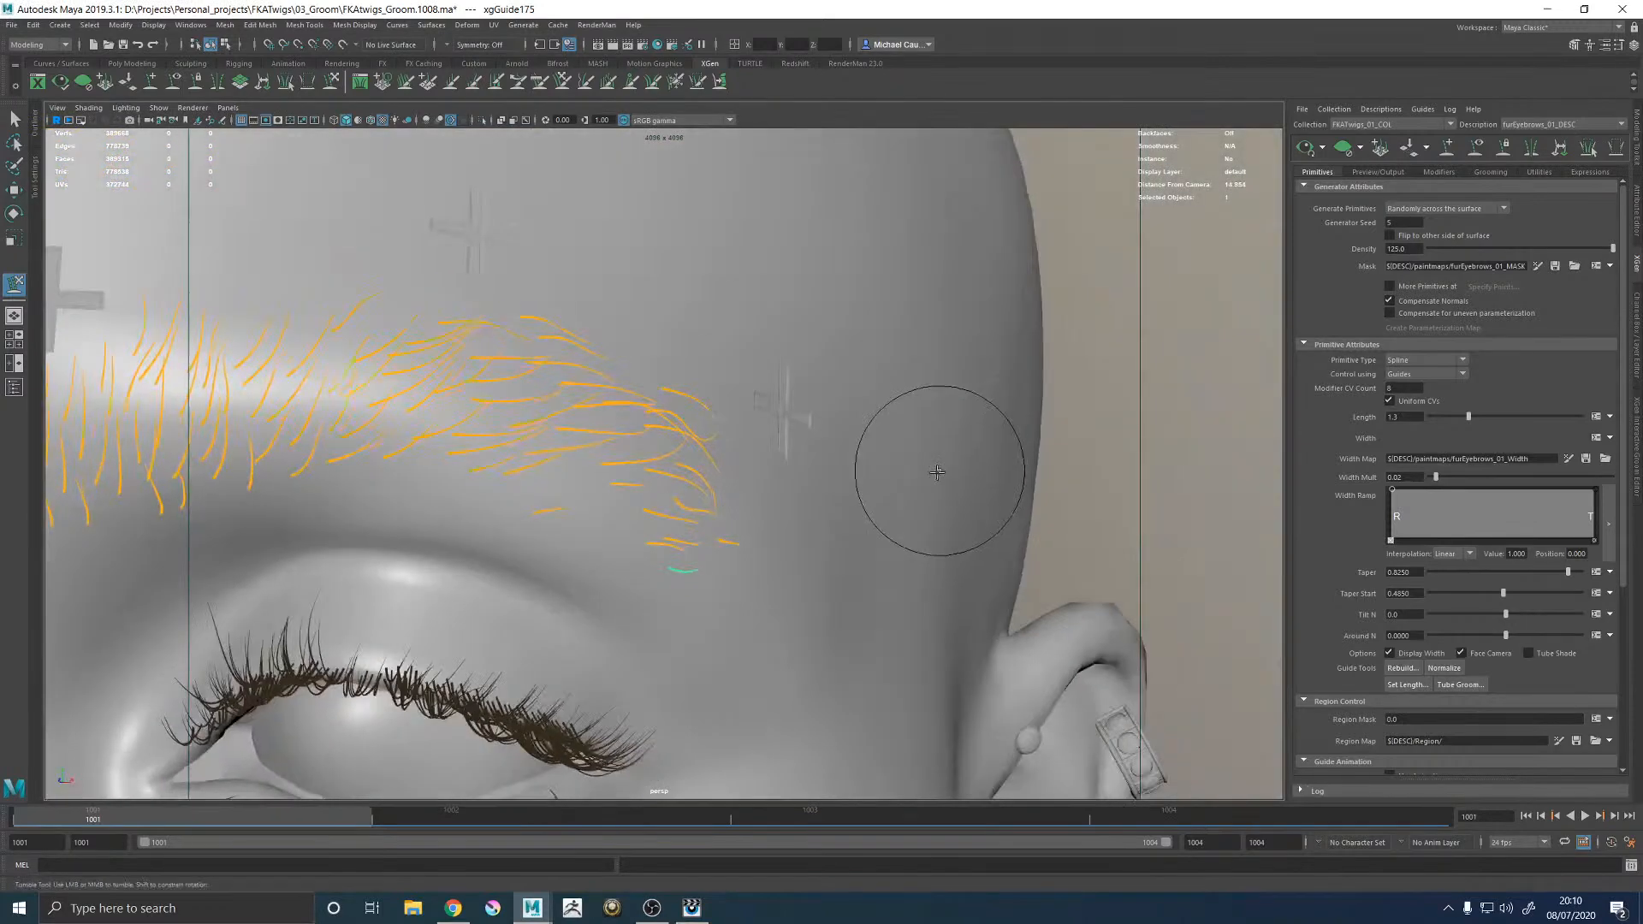
Deselect the guide, regenerate the XGen preview with the guides hidden, and view the whole head from the front.
{"action": "right_click_drag", "start_coordinate": [939, 466], "coordinate": [712, 418], "text": "alt"}
{"action": "key", "text": "w"}
{"action": "left_click", "coordinate": [1176, 344]}
{"action": "left_click", "coordinate": [1302, 149]}
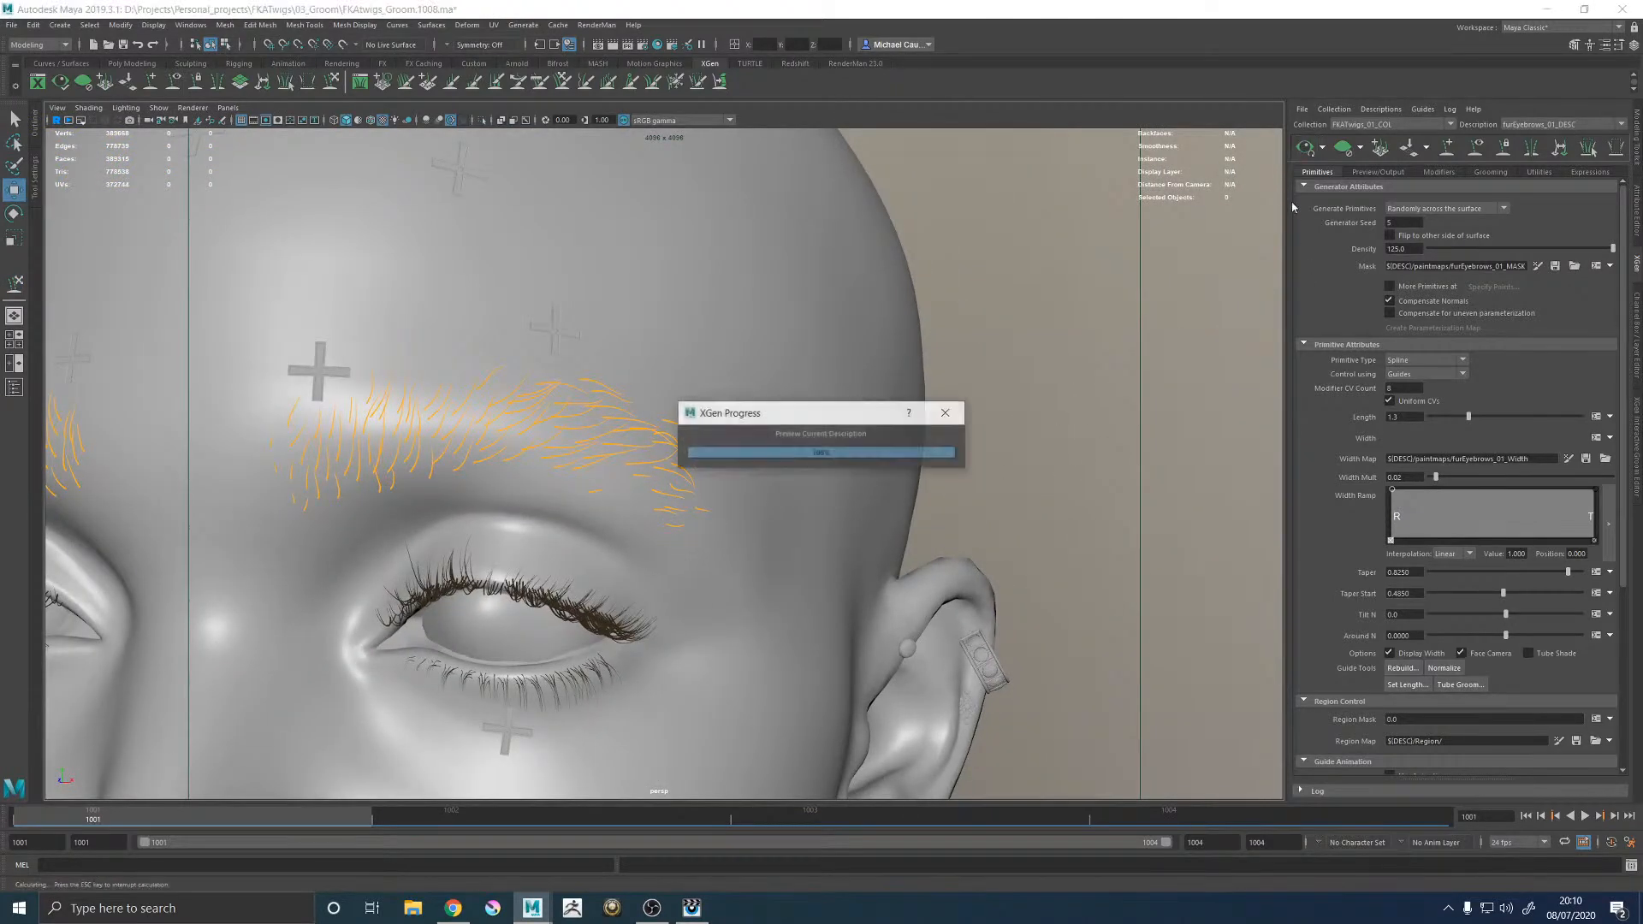
{"action": "left_click", "coordinate": [1474, 144]}
{"action": "right_click_drag", "start_coordinate": [865, 368], "coordinate": [448, 360], "text": "alt"}
{"action": "left_click_drag", "start_coordinate": [447, 360], "coordinate": [464, 356], "text": "alt"}
{"action": "middle_click_drag", "start_coordinate": [464, 356], "coordinate": [547, 340], "text": "alt"}
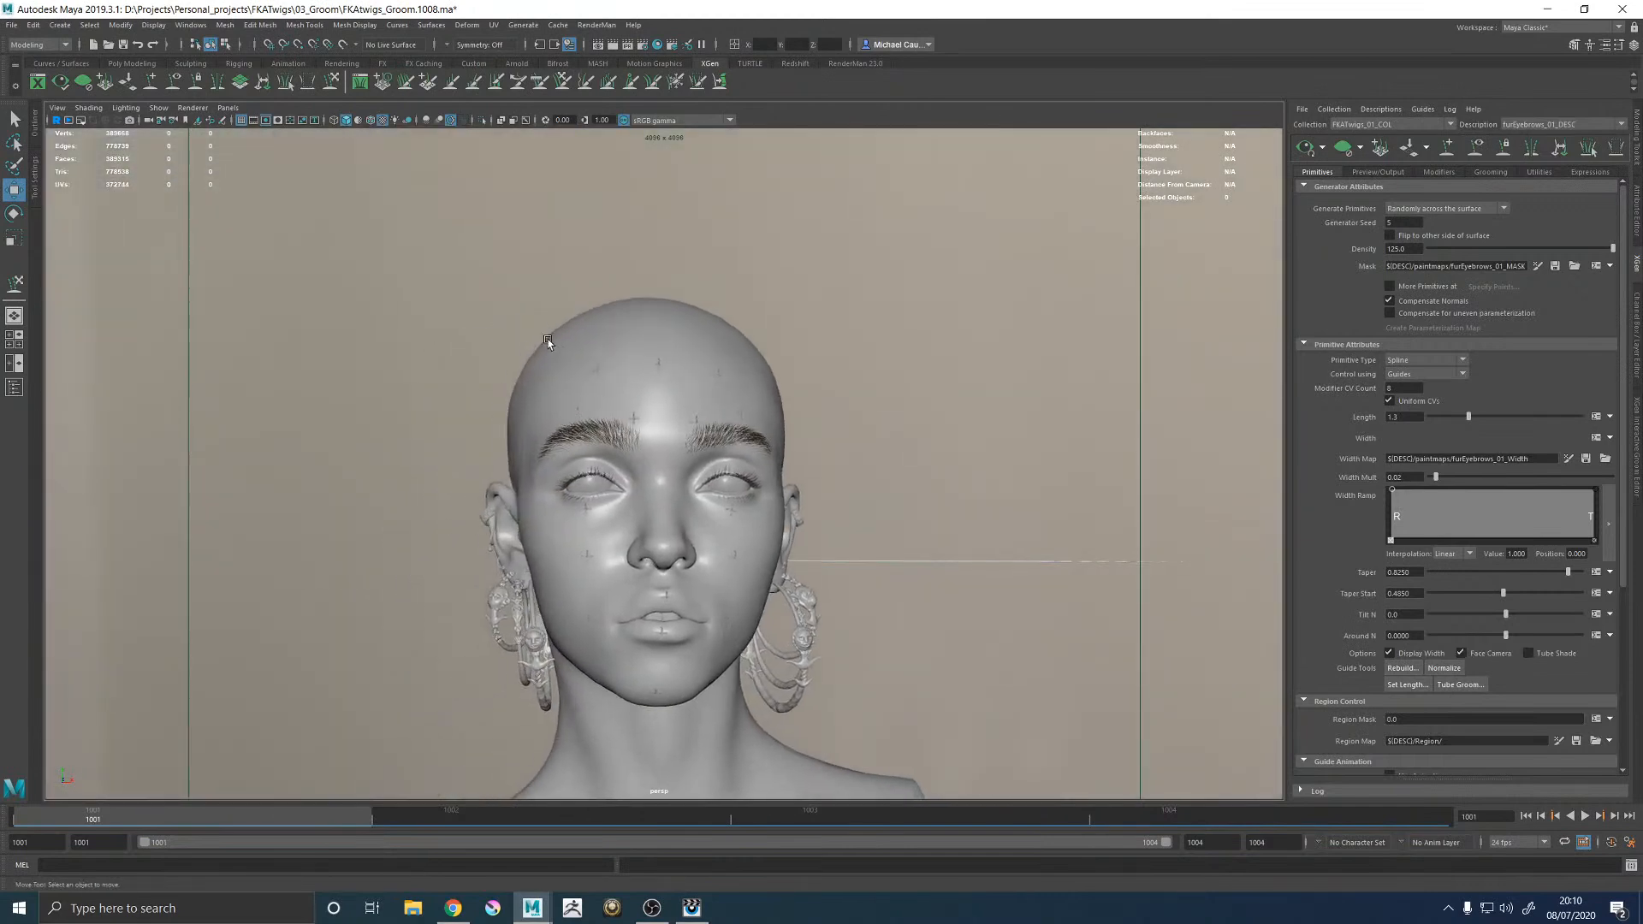
Compare the eyebrow groom with the reference photo through Ref_HiRes_CAM, clearing and regenerating the XGen preview.
{"action": "key", "text": "space"}
{"action": "key", "text": "space"}
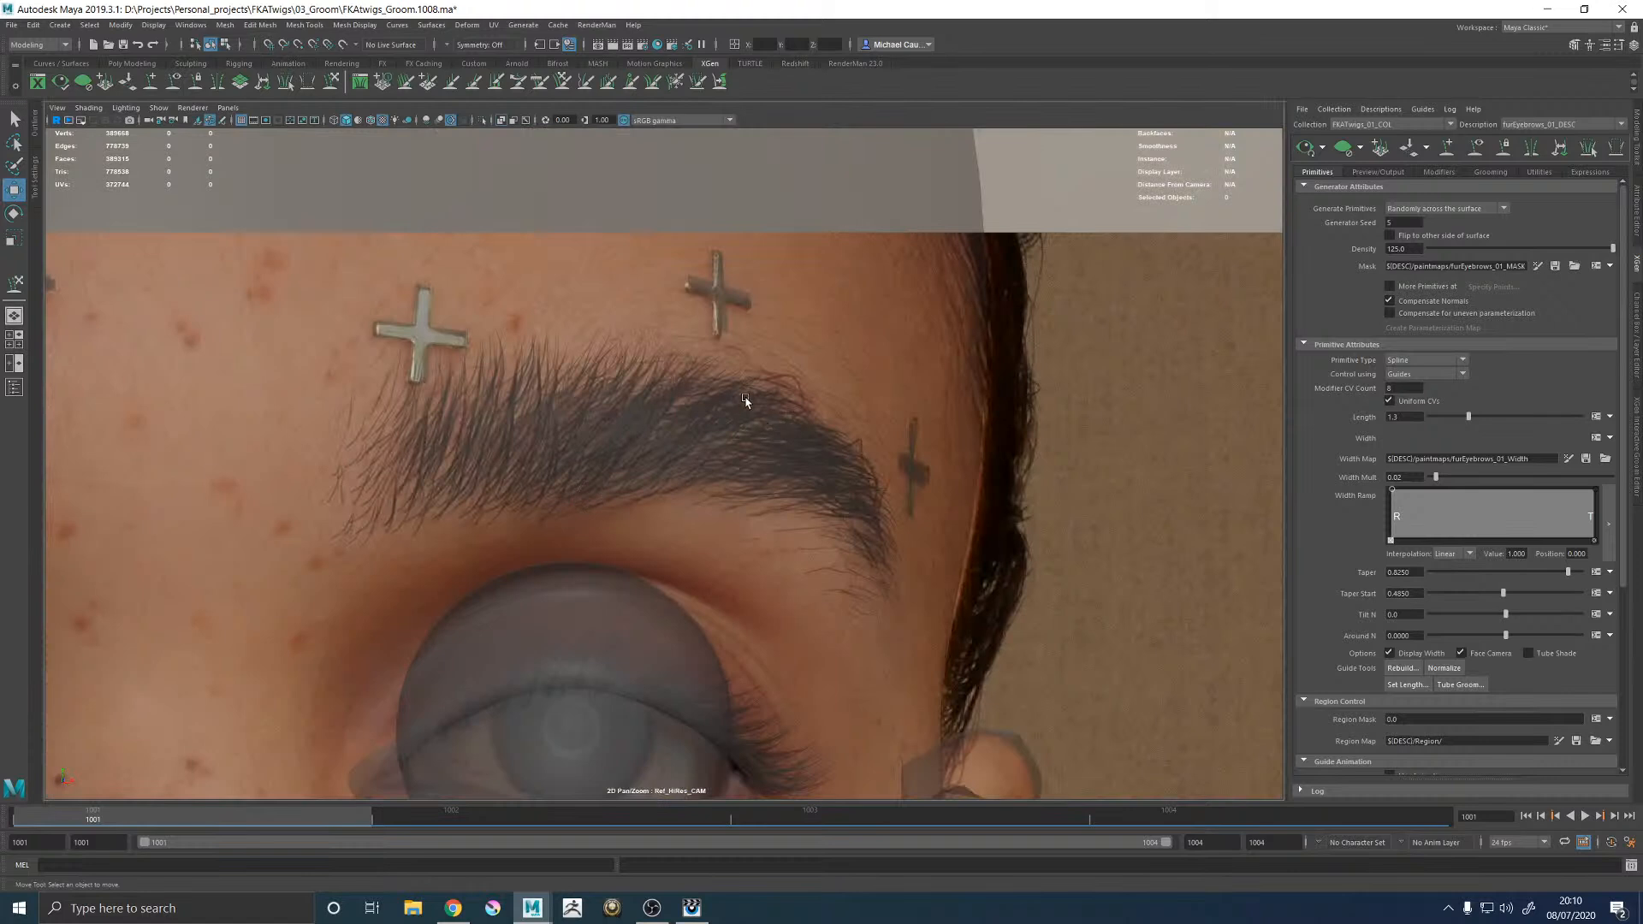
{"action": "left_click", "coordinate": [1341, 150]}
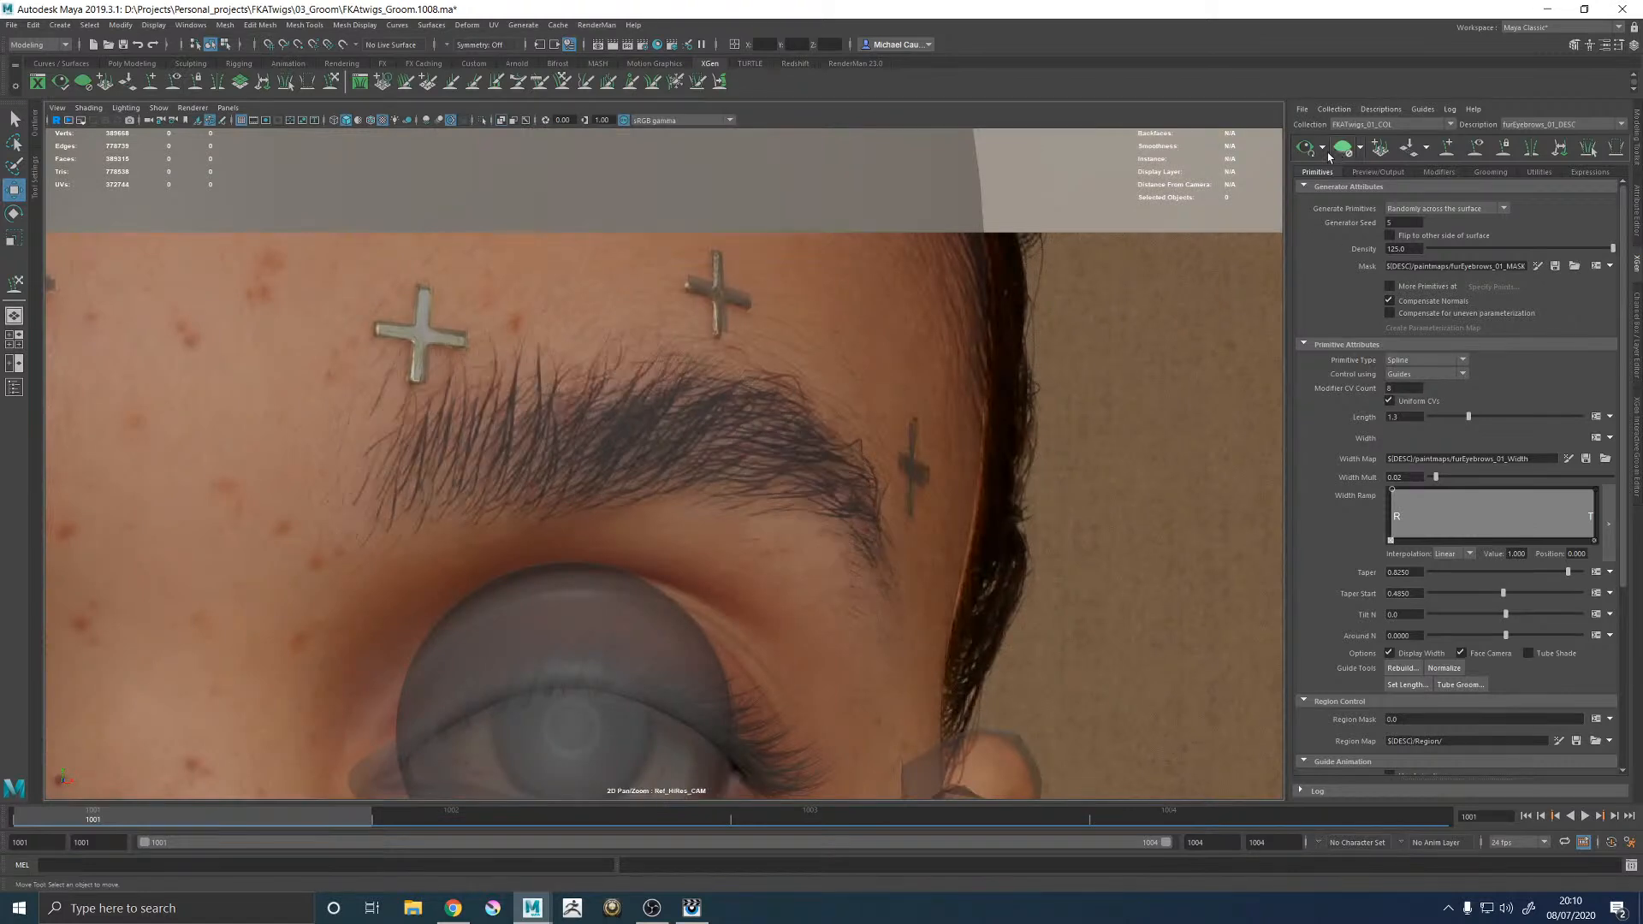
{"action": "left_click", "coordinate": [1305, 149]}
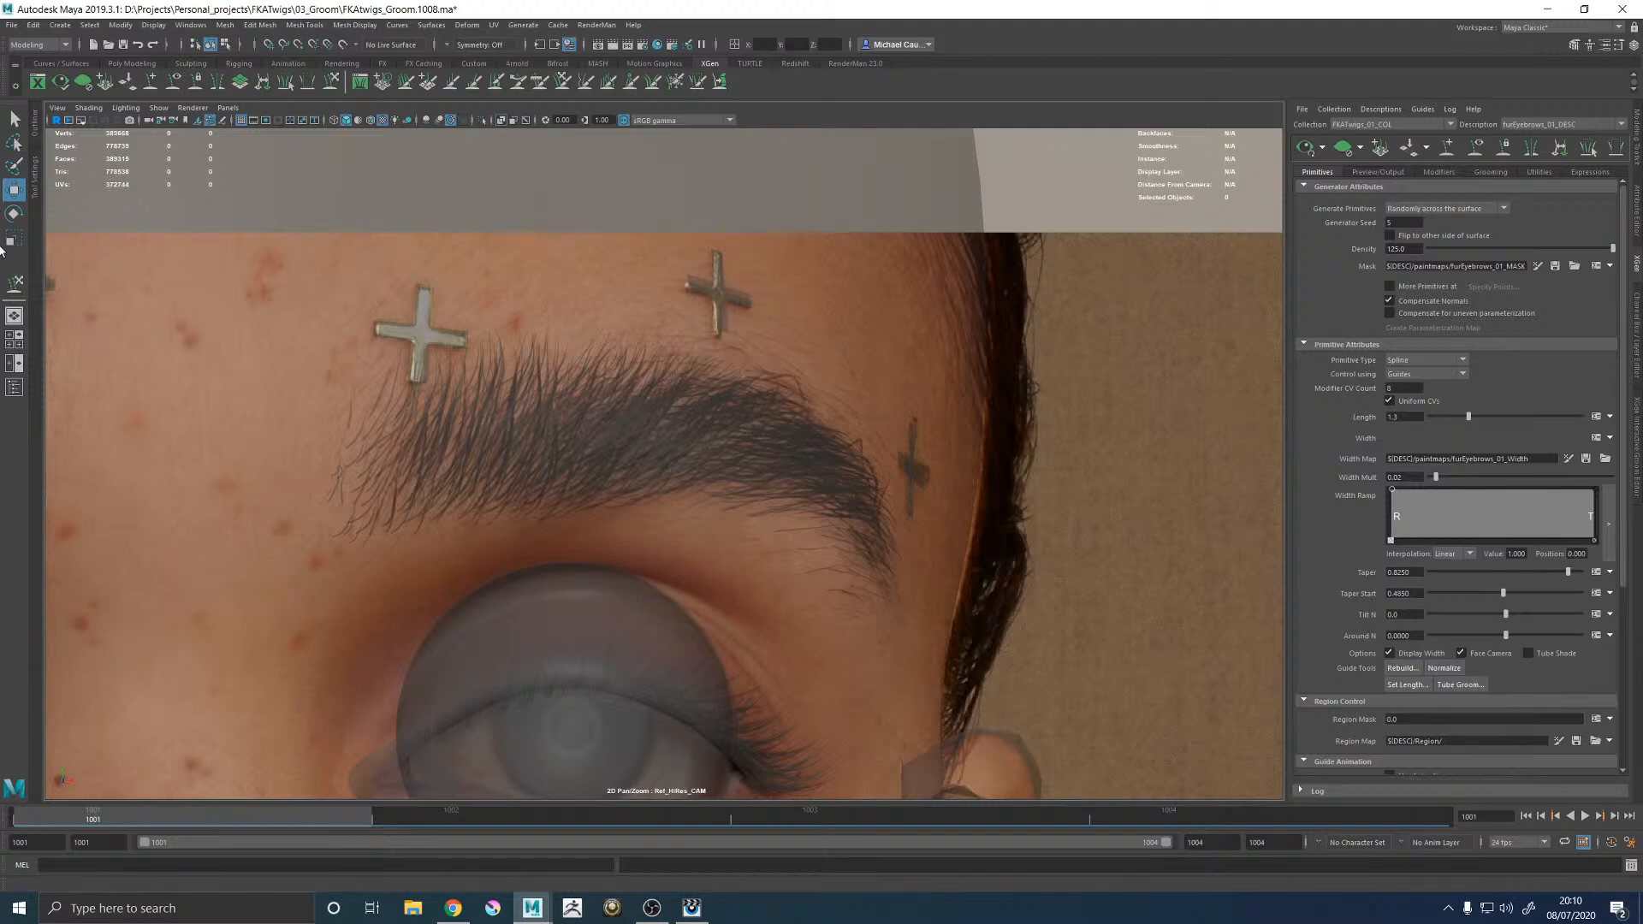
Show the Outliner and unhide the Temp_Head mesh over the reference photo.
{"action": "left_click", "coordinate": [13, 387]}
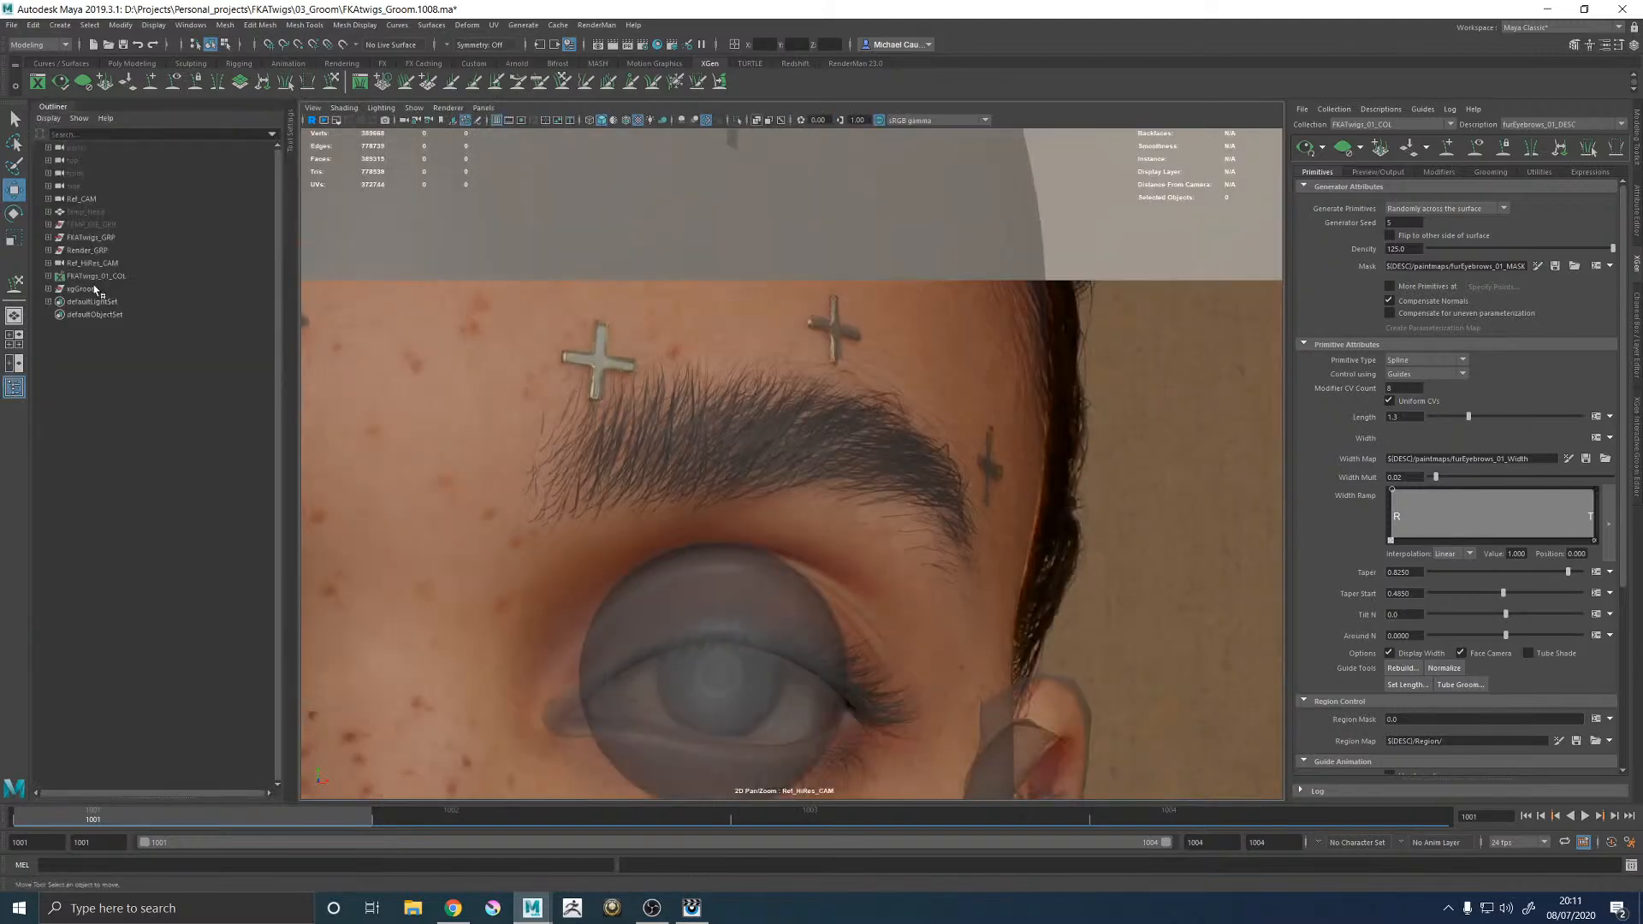
{"action": "left_click", "coordinate": [85, 211]}
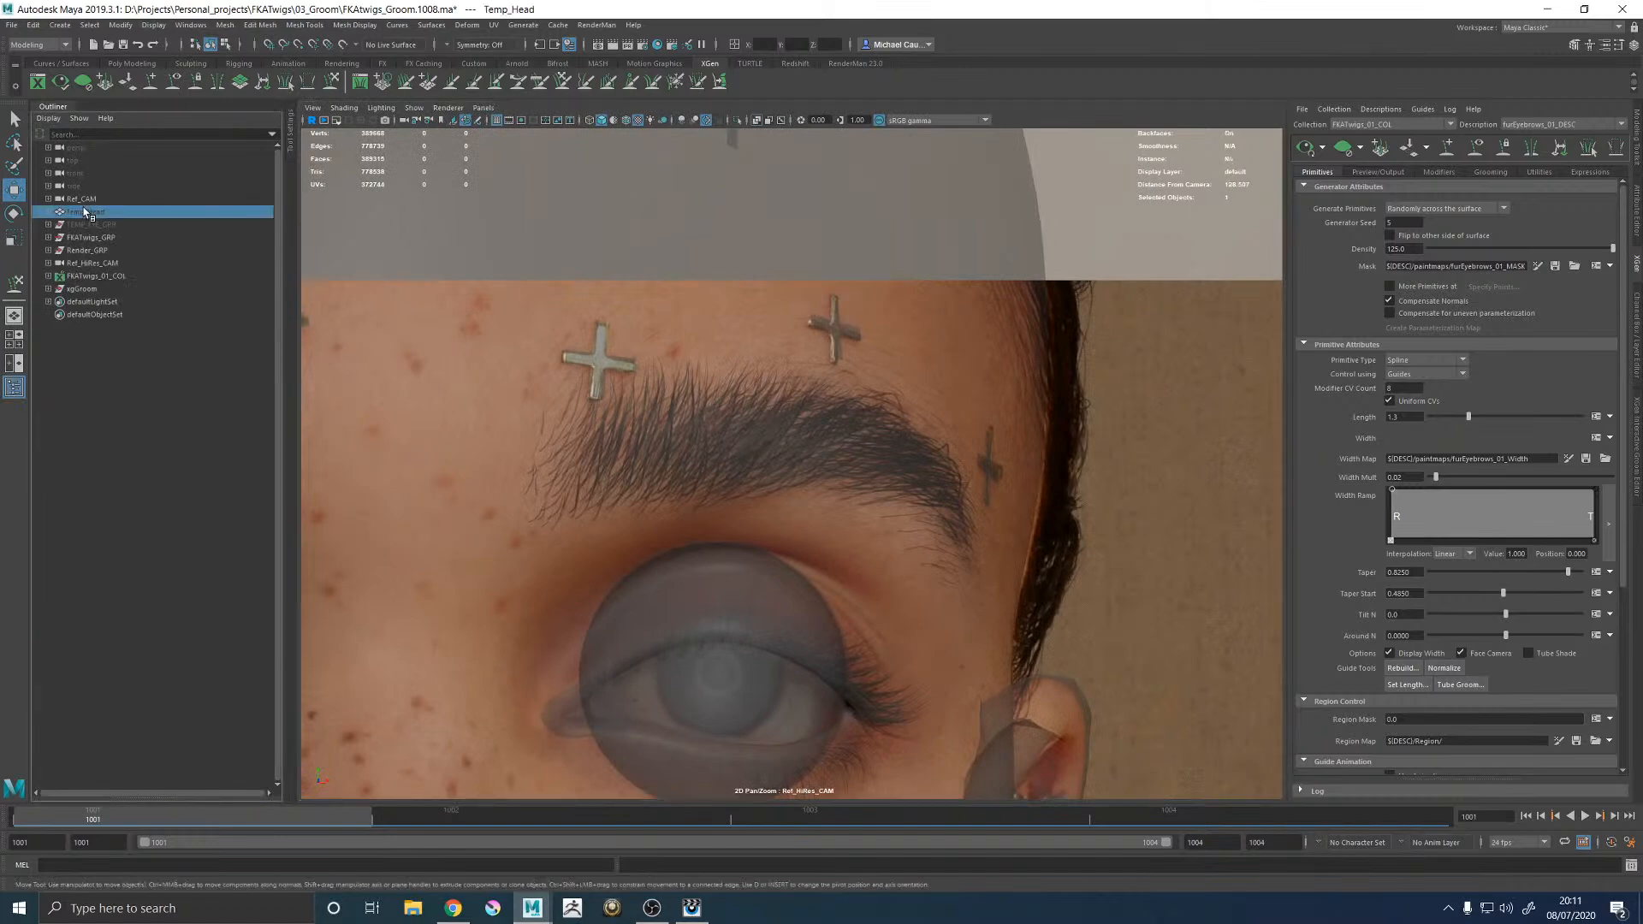
{"action": "key", "text": "h"}
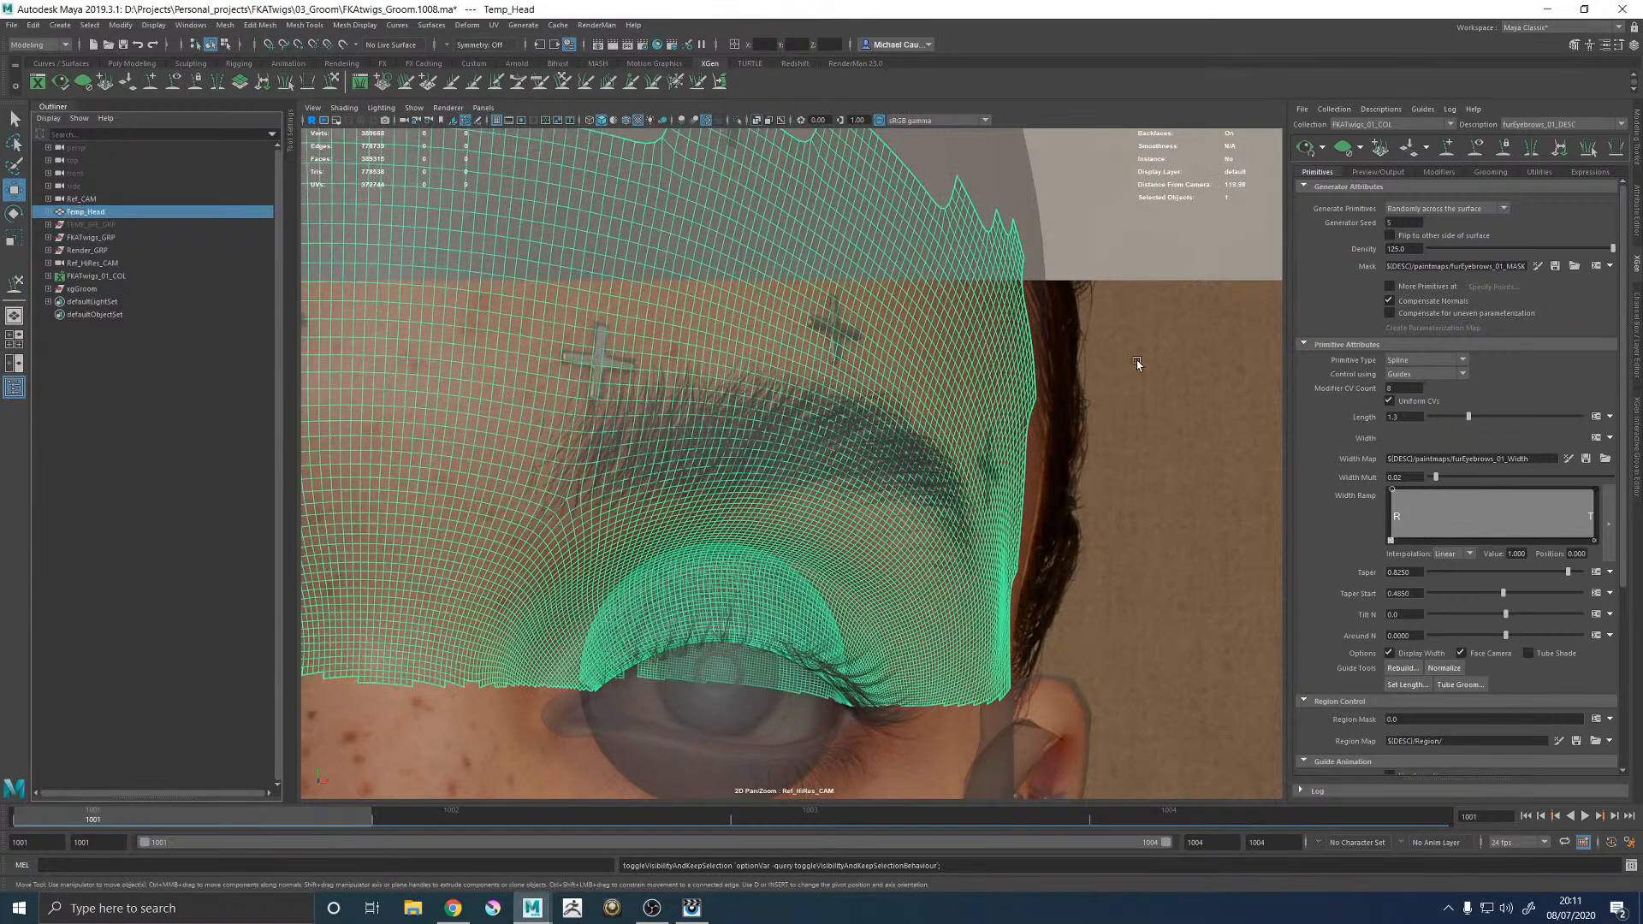
{"action": "key", "text": "h"}
{"action": "key", "text": "h"}
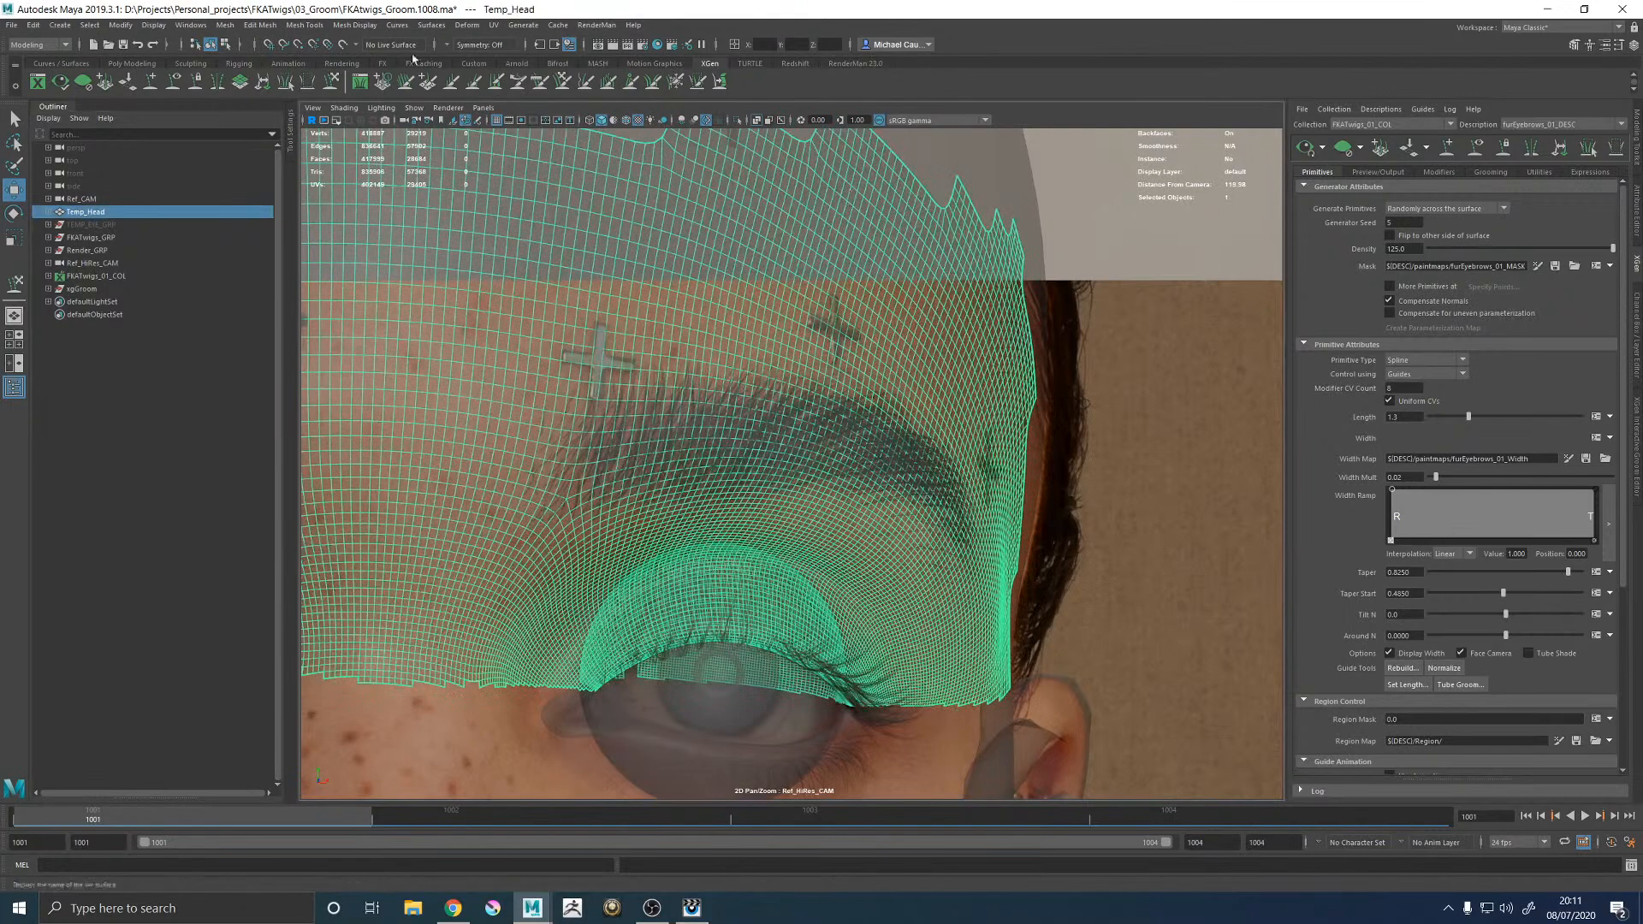
{"action": "left_click", "coordinate": [523, 25]}
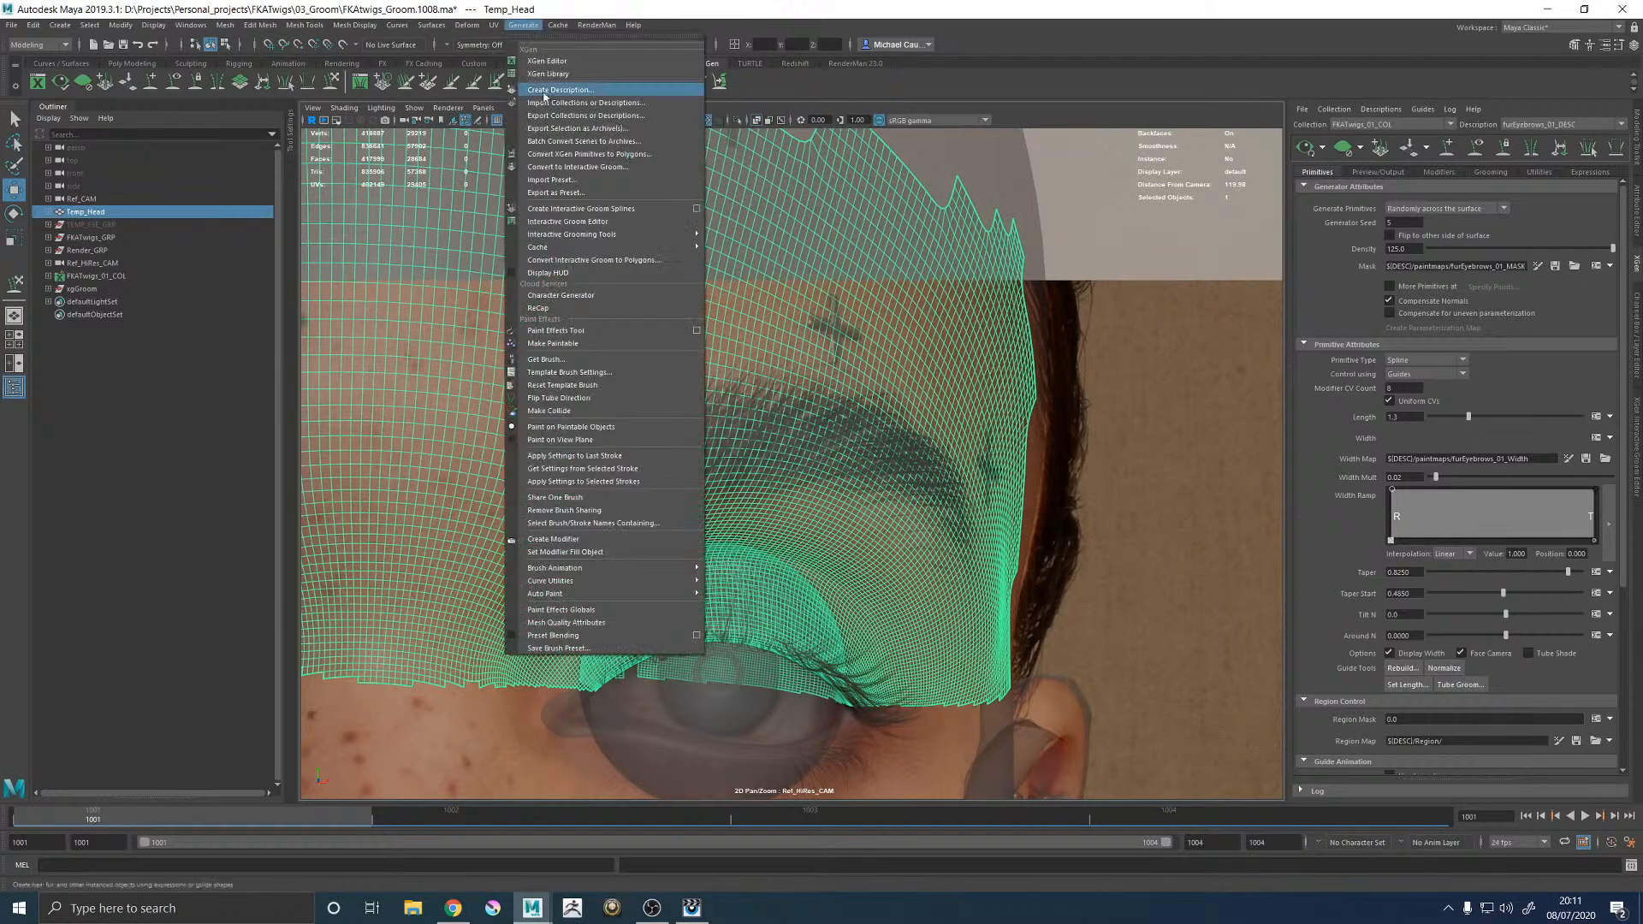
{"action": "left_click", "coordinate": [565, 342]}
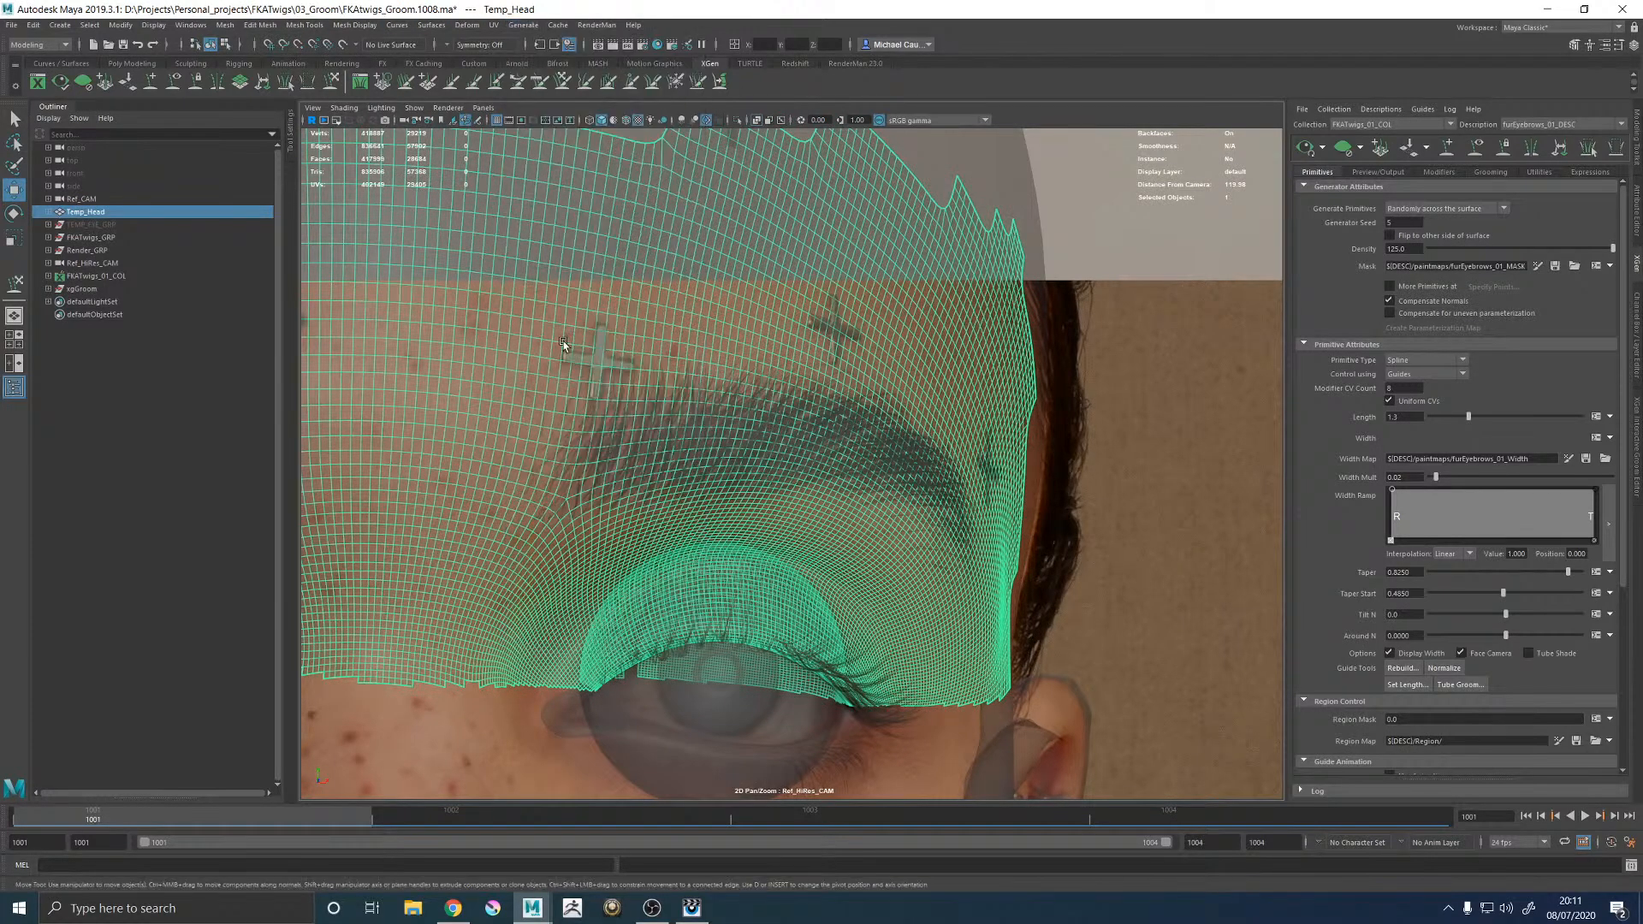
{"action": "left_click", "coordinate": [523, 24]}
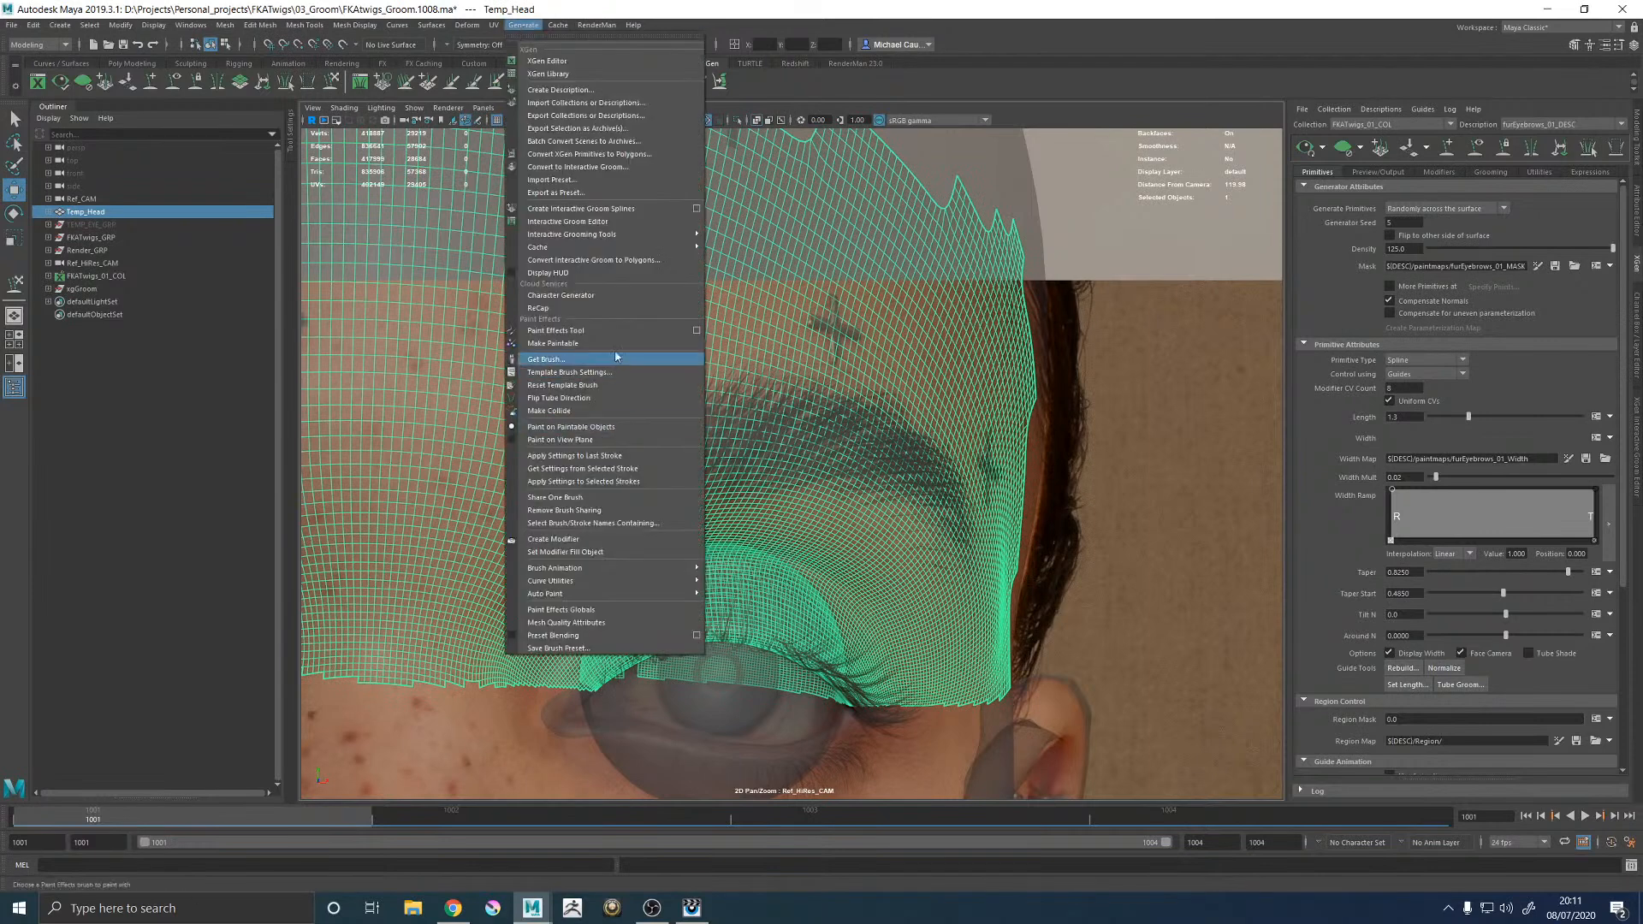
{"action": "left_click", "coordinate": [684, 373]}
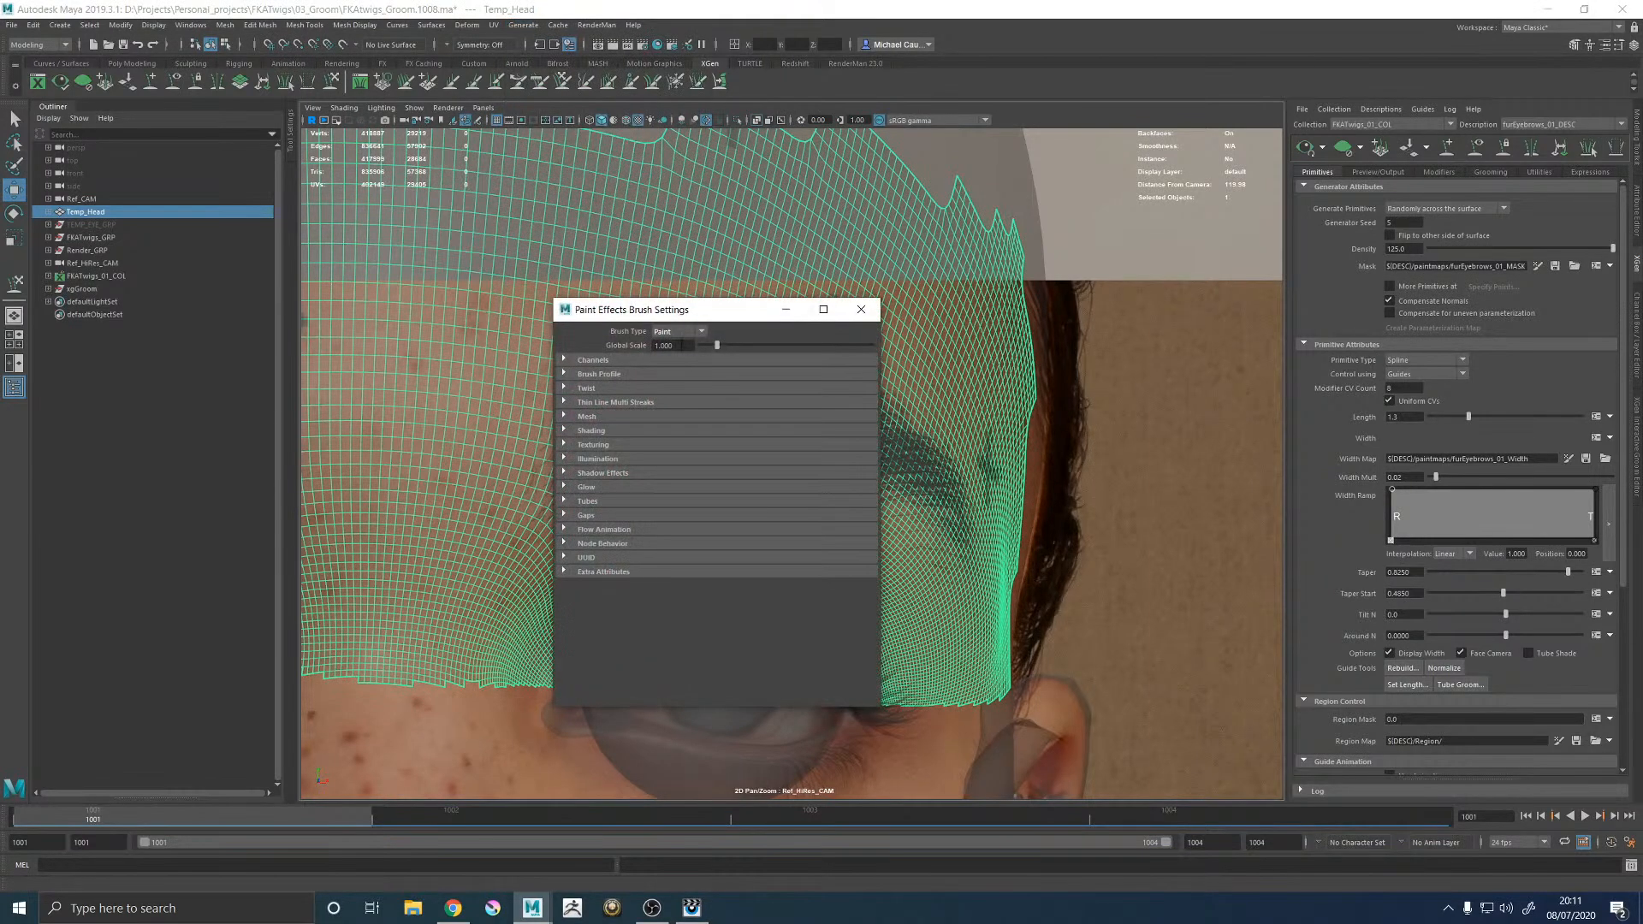
{"action": "key", "text": "Return"}
{"action": "left_click", "coordinate": [861, 309]}
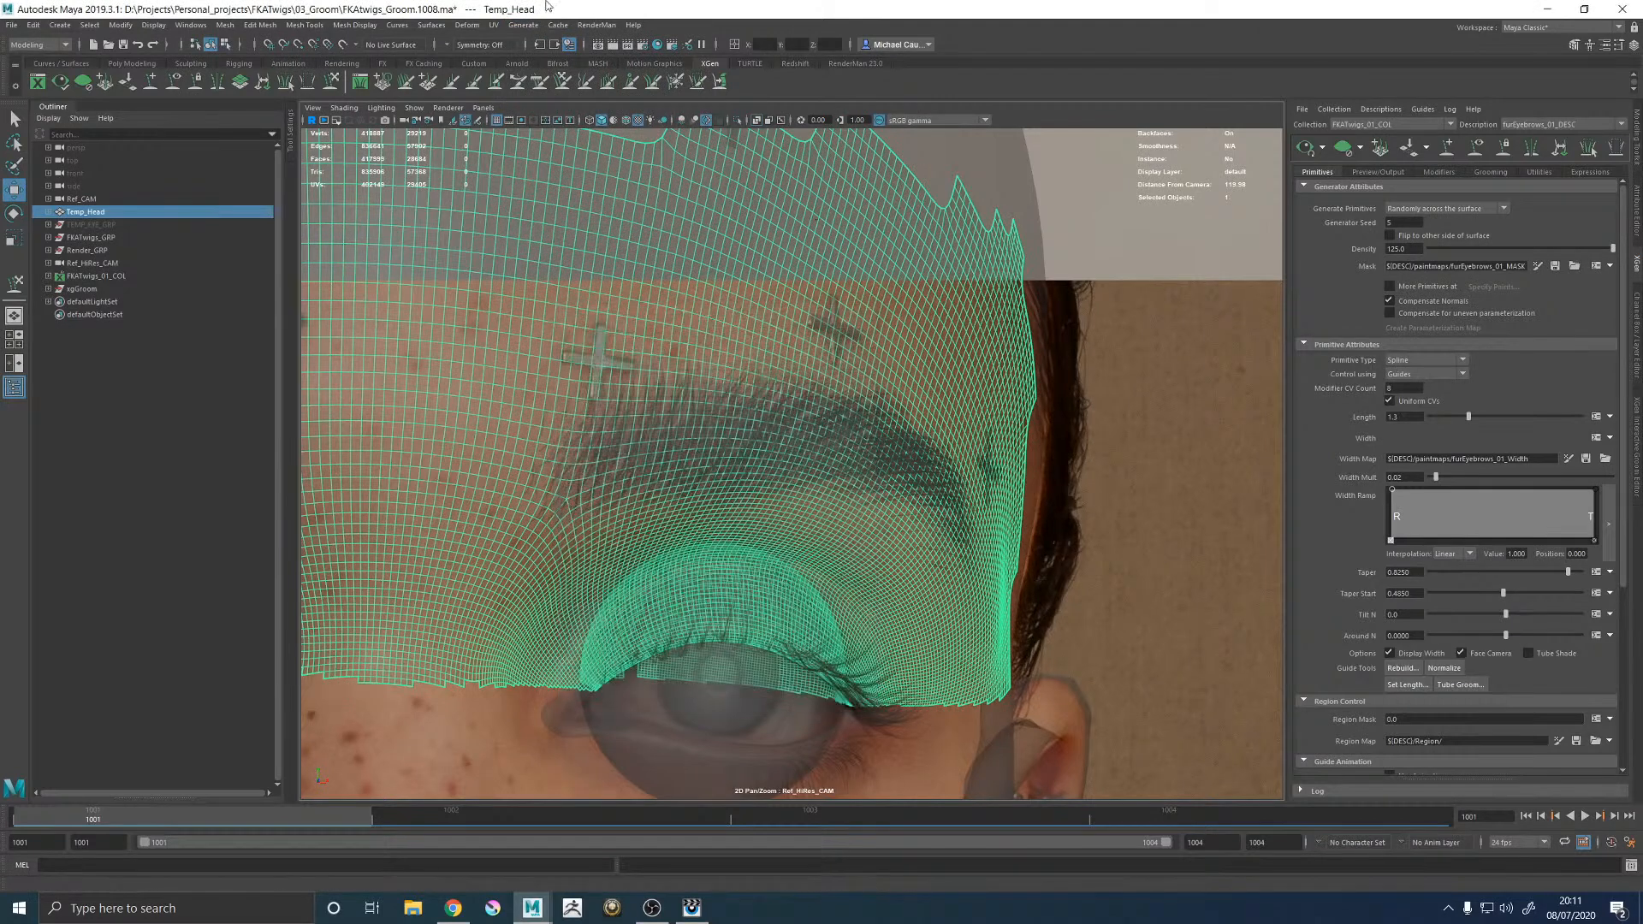
Deselect the head mesh and paint short Paint Effects strokes on the forehead above the eyebrow's outer tail.
{"action": "left_click", "coordinate": [497, 34]}
{"action": "left_click", "coordinate": [1137, 255]}
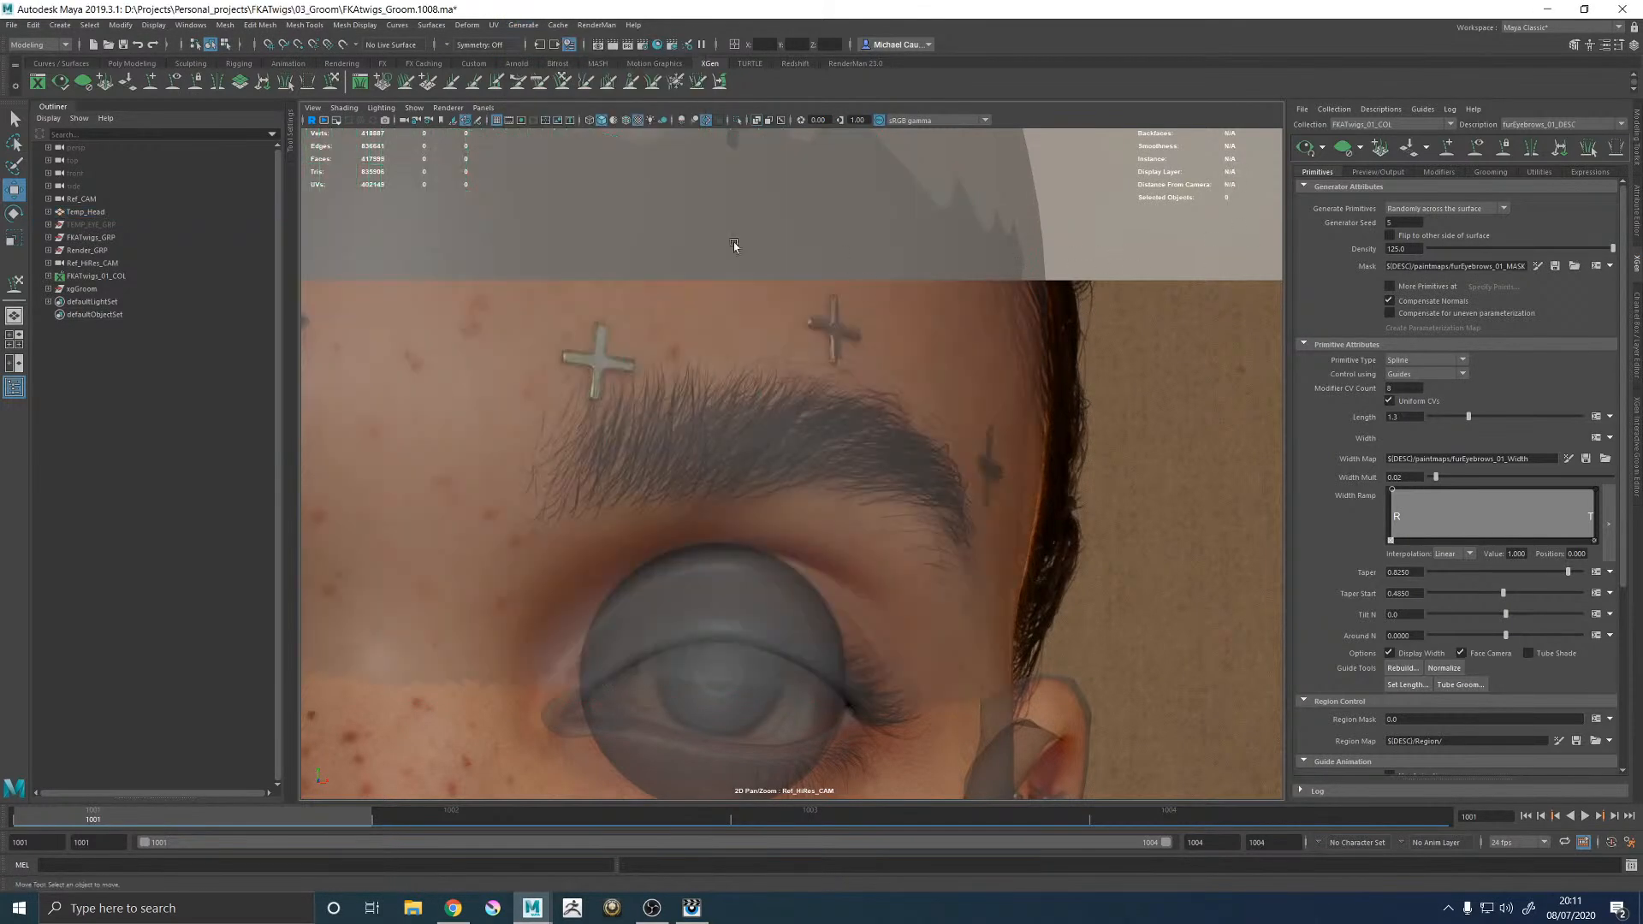
{"action": "left_click", "coordinate": [523, 25]}
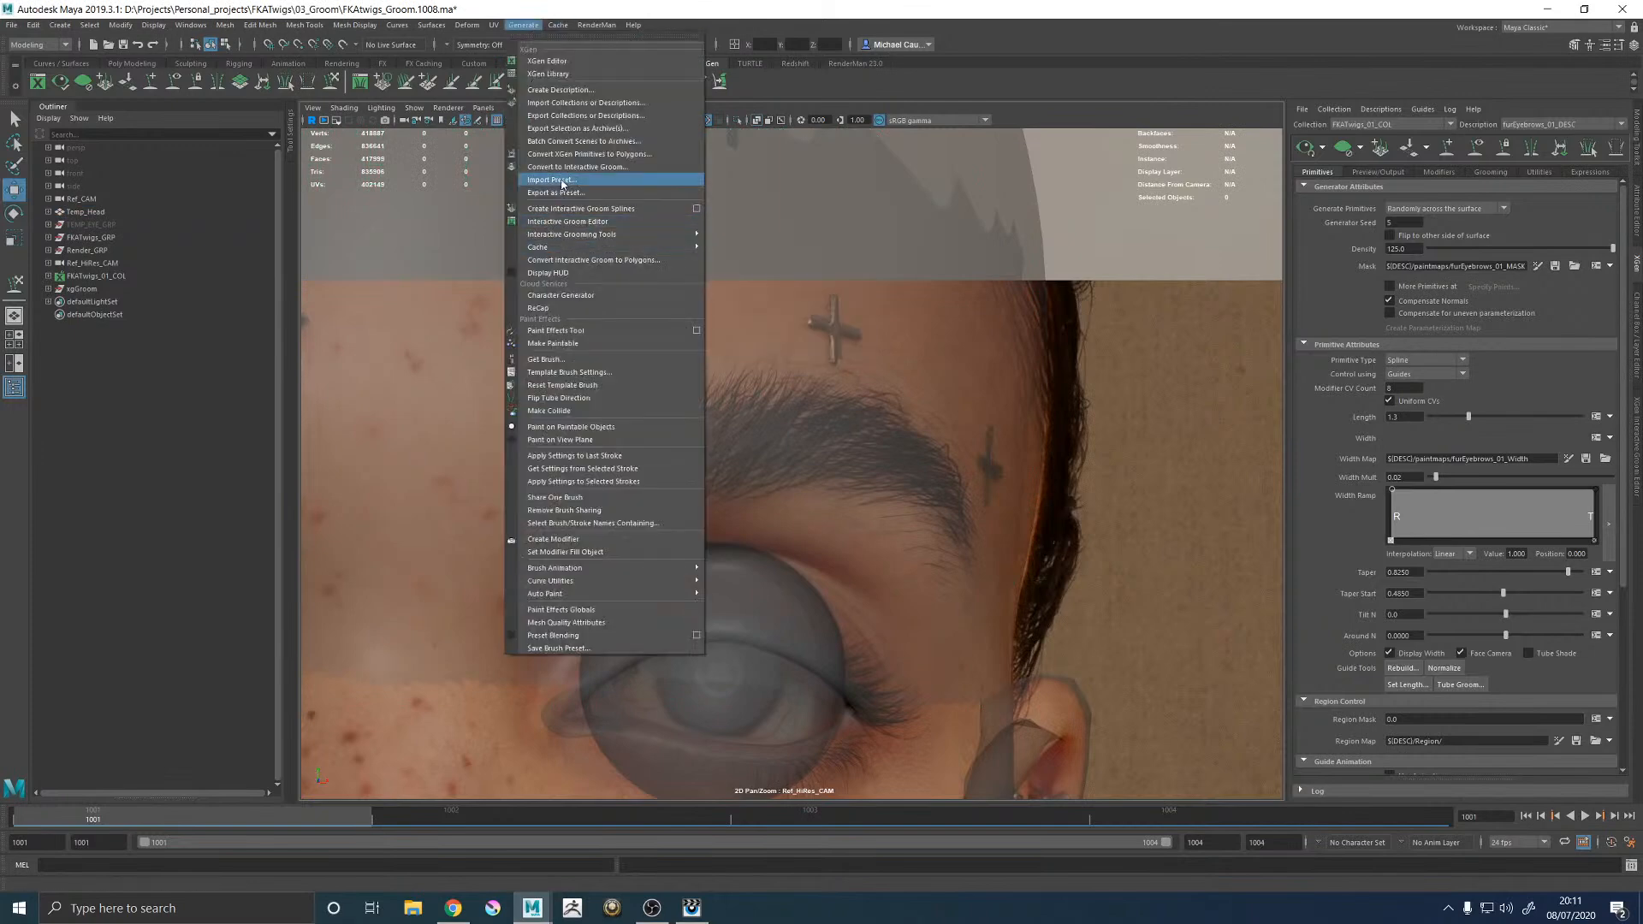
{"action": "left_click", "coordinate": [563, 330]}
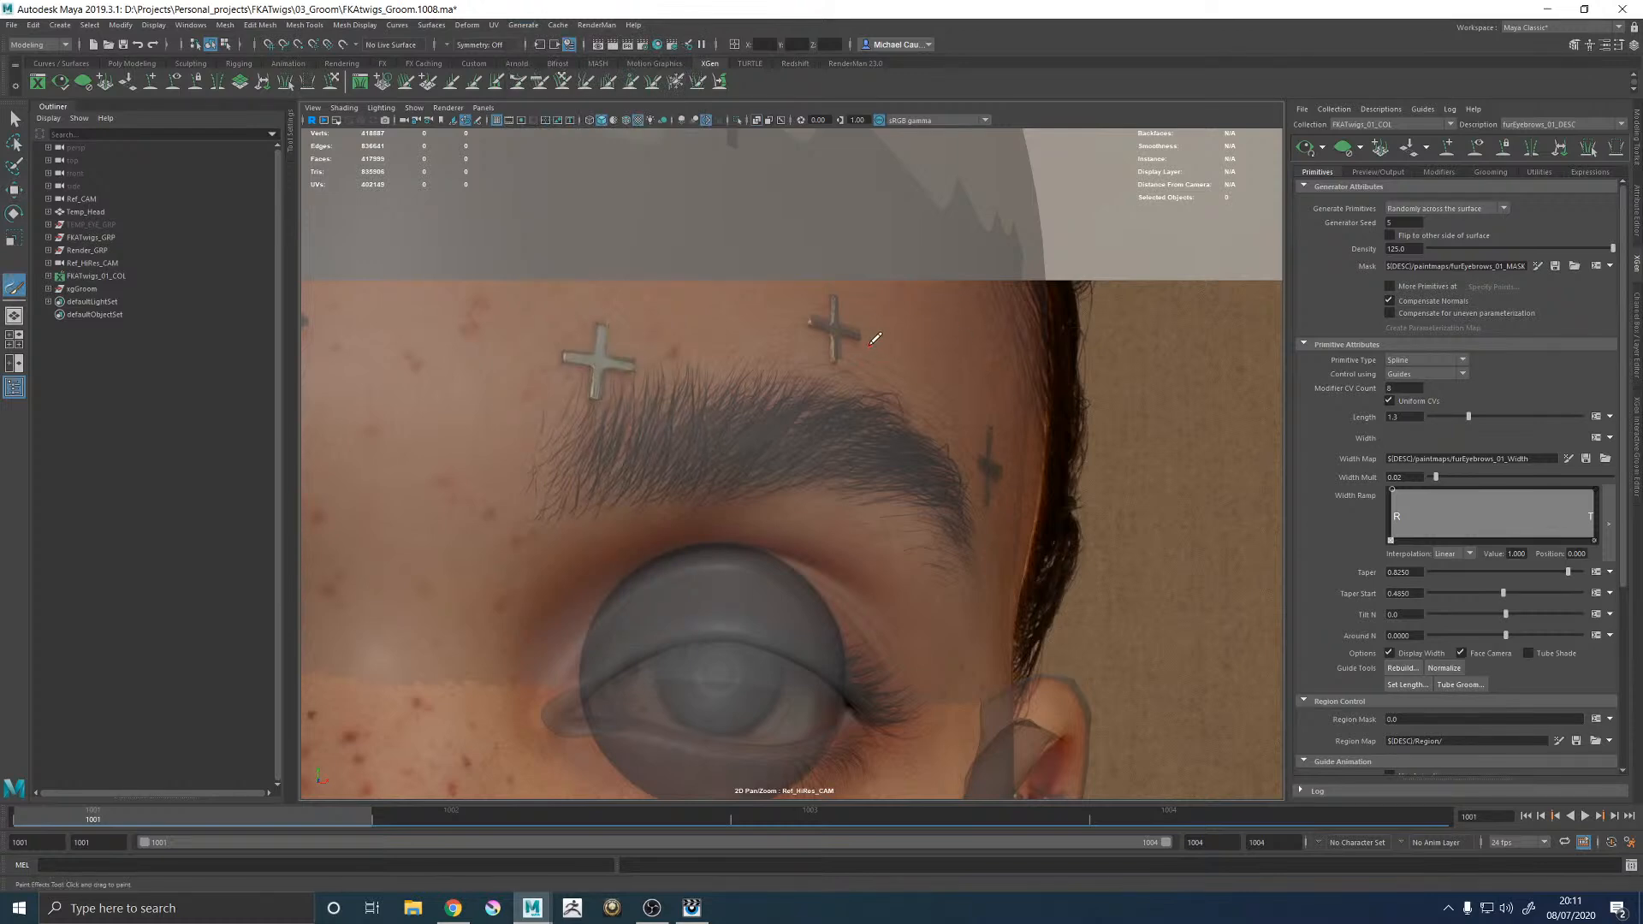
{"action": "mouse_move", "coordinate": [895, 364]}
{"action": "left_mouse_down"}
{"action": "mouse_move", "coordinate": [942, 390]}
{"action": "mouse_move", "coordinate": [862, 379]}
{"action": "left_mouse_up"}
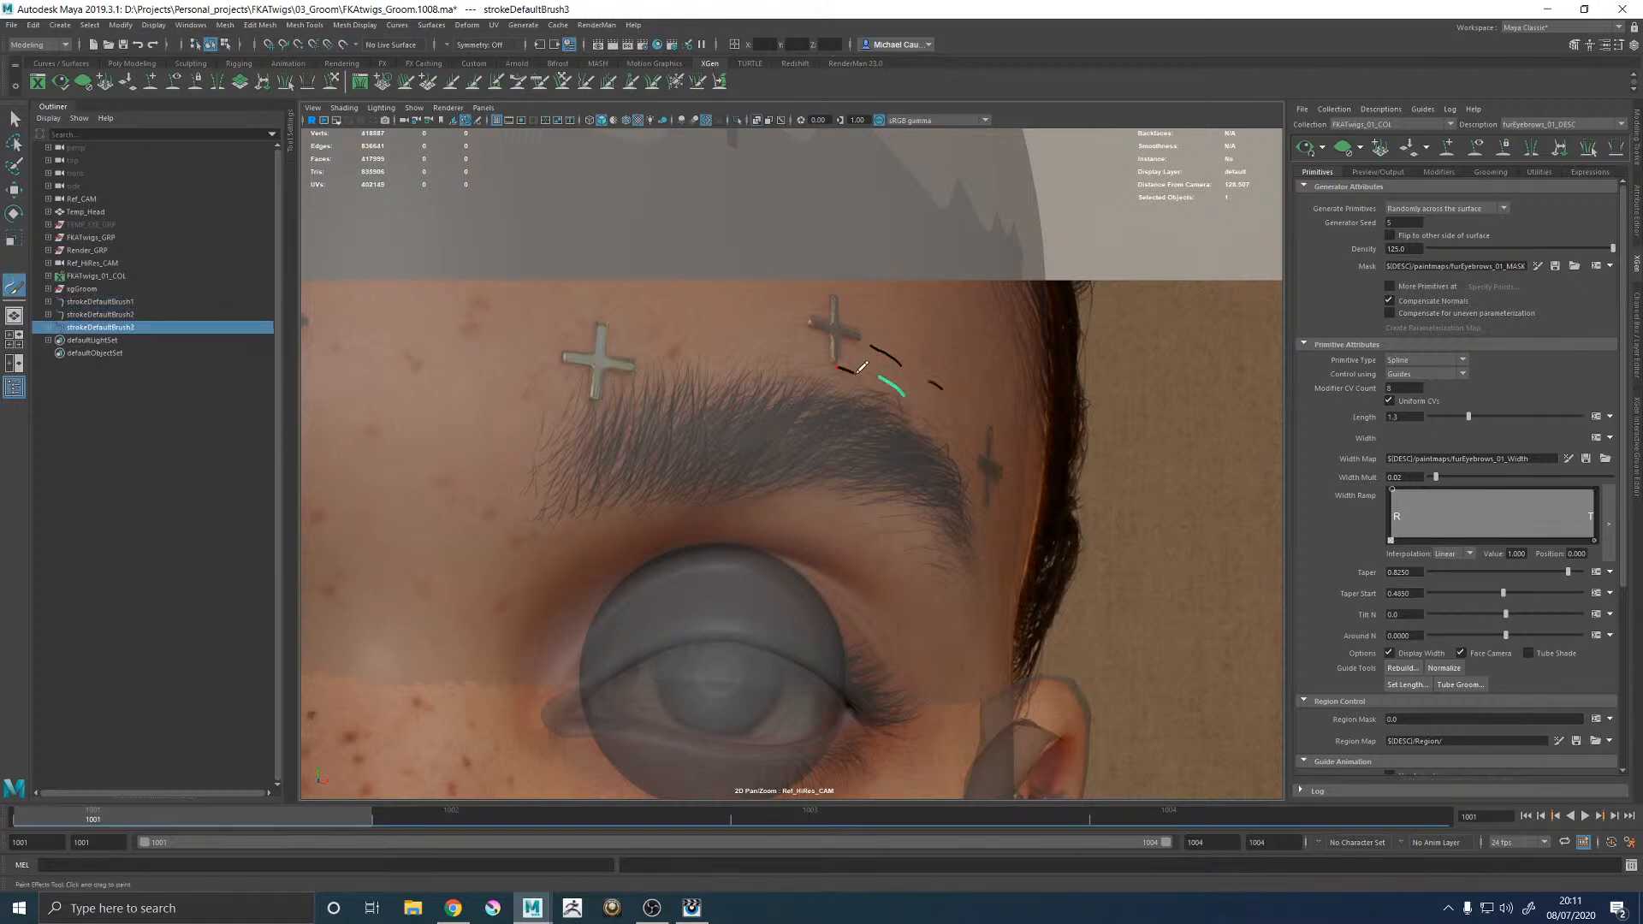
Show the eyebrow guides and paint further short strokes above the arch and along the tail's upper edge.
{"action": "left_click", "coordinate": [1473, 149]}
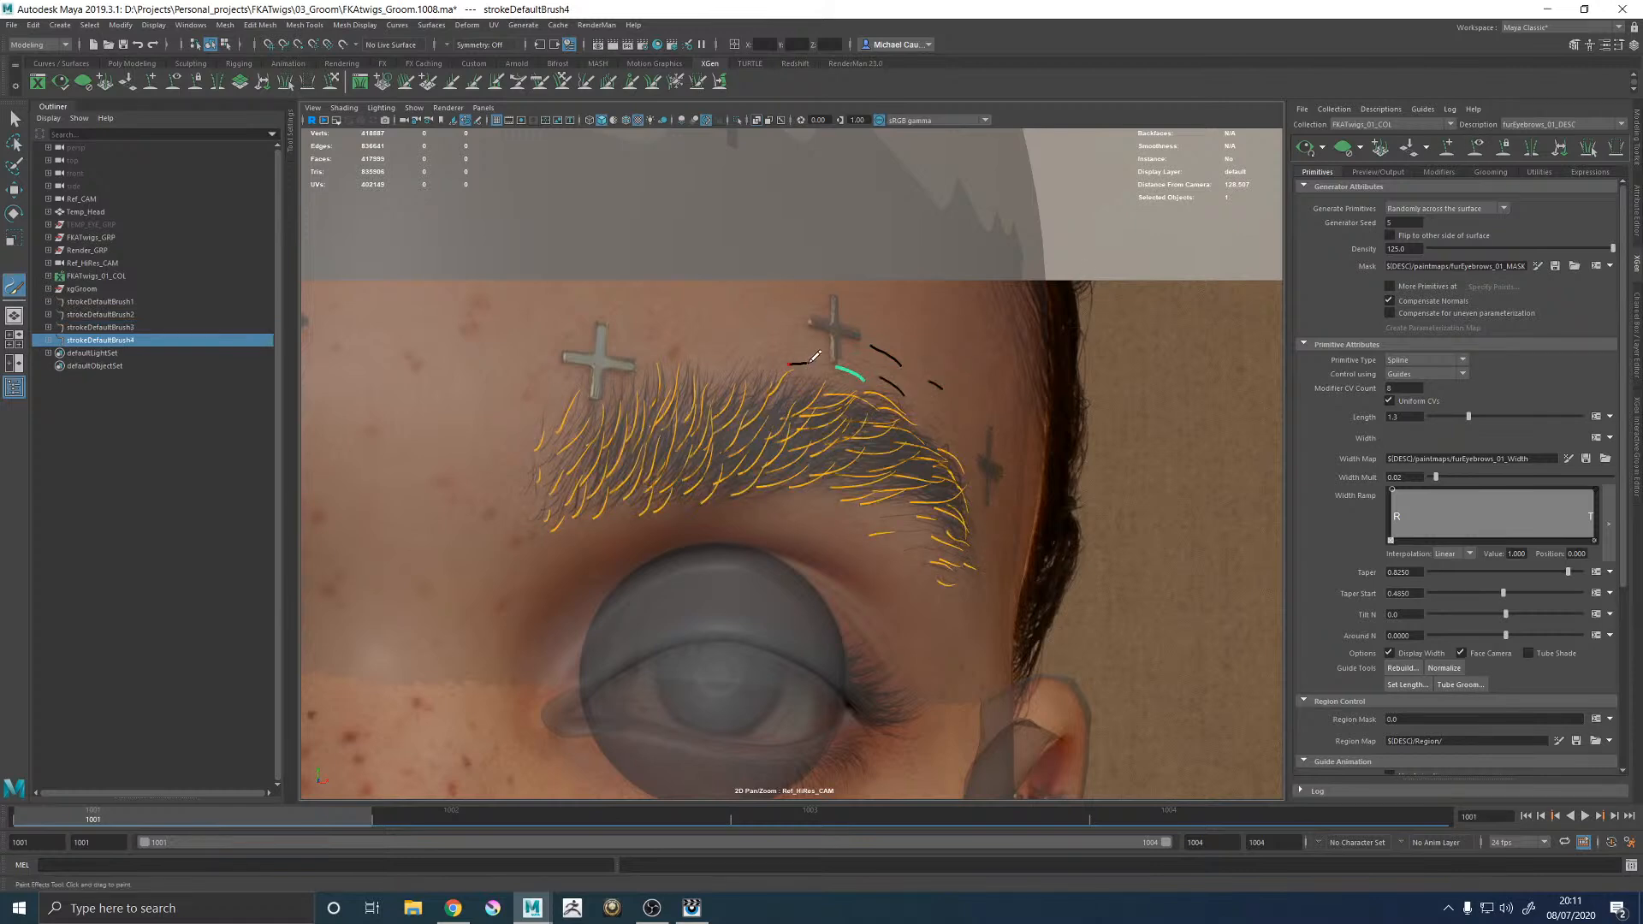
{"action": "left_click_drag", "start_coordinate": [822, 346], "coordinate": [821, 347]}
{"action": "mouse_move", "coordinate": [920, 417]}
{"action": "left_mouse_down"}
{"action": "mouse_move", "coordinate": [939, 433]}
{"action": "mouse_move", "coordinate": [947, 419]}
{"action": "mouse_move", "coordinate": [963, 457]}
{"action": "left_mouse_up"}
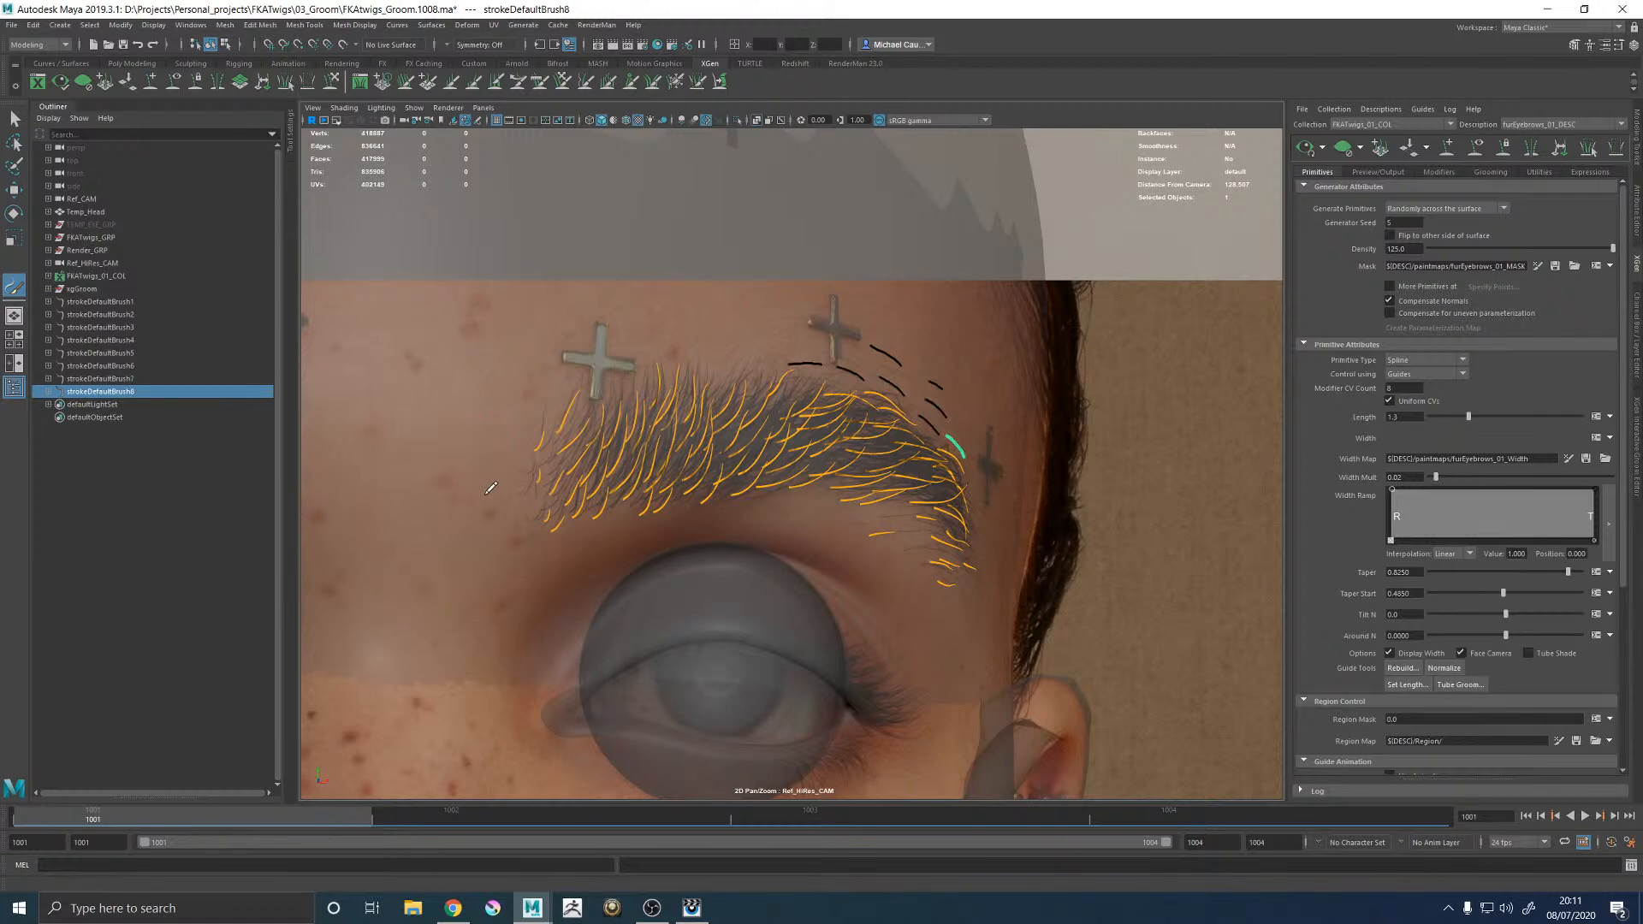
Paint short hair-direction strokes around the eyebrow's inner end and upper inner corner, adding some above the arch.
{"action": "left_click_drag", "start_coordinate": [478, 506], "coordinate": [482, 485]}
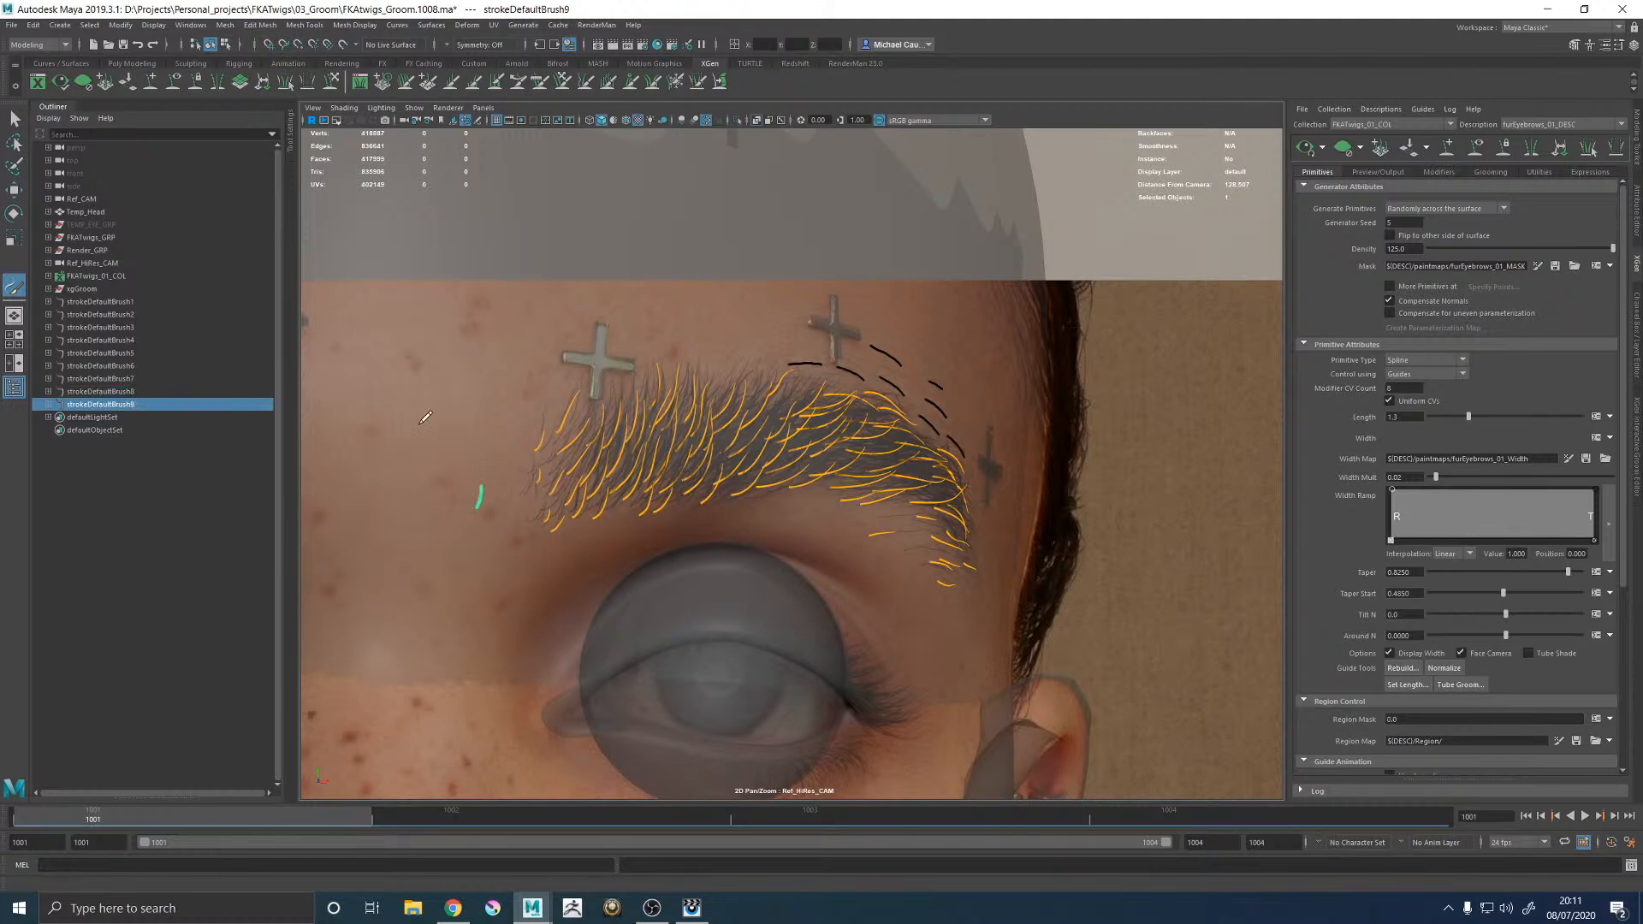
{"action": "mouse_move", "coordinate": [480, 395]}
{"action": "left_mouse_down"}
{"action": "mouse_move", "coordinate": [551, 342]}
{"action": "mouse_move", "coordinate": [652, 314]}
{"action": "mouse_move", "coordinate": [671, 329]}
{"action": "left_mouse_up"}
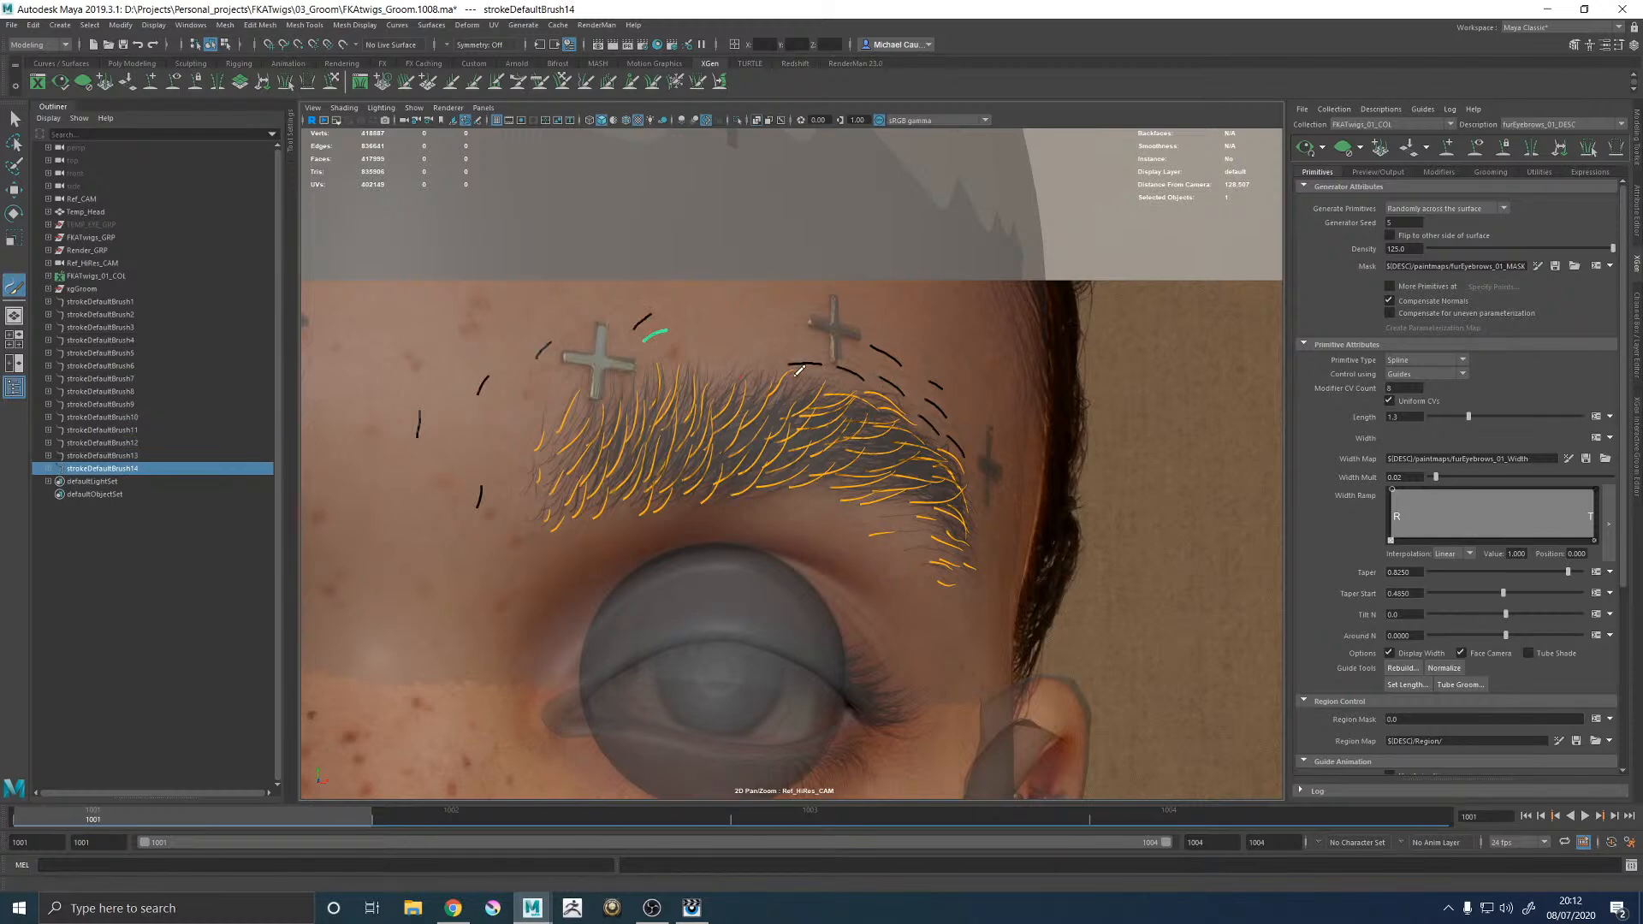
{"action": "left_click_drag", "start_coordinate": [828, 371], "coordinate": [849, 392]}
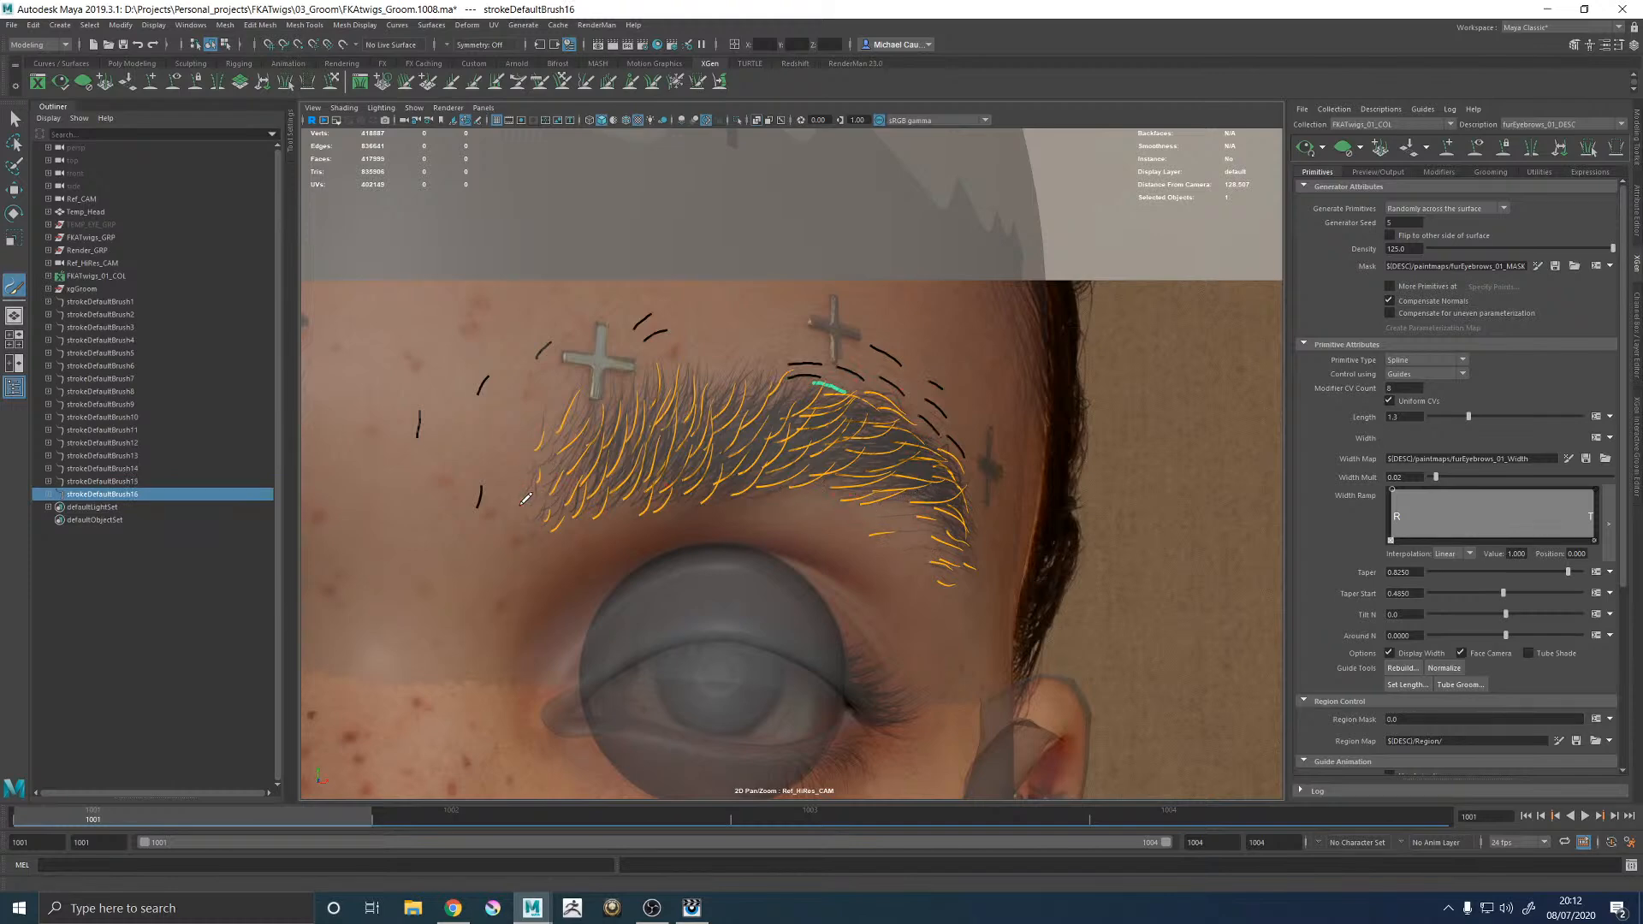
{"action": "left_click_drag", "start_coordinate": [510, 453], "coordinate": [511, 450]}
{"action": "mouse_move", "coordinate": [537, 427]}
{"action": "left_mouse_down"}
{"action": "mouse_move", "coordinate": [495, 418]}
{"action": "mouse_move", "coordinate": [575, 375]}
{"action": "left_mouse_up"}
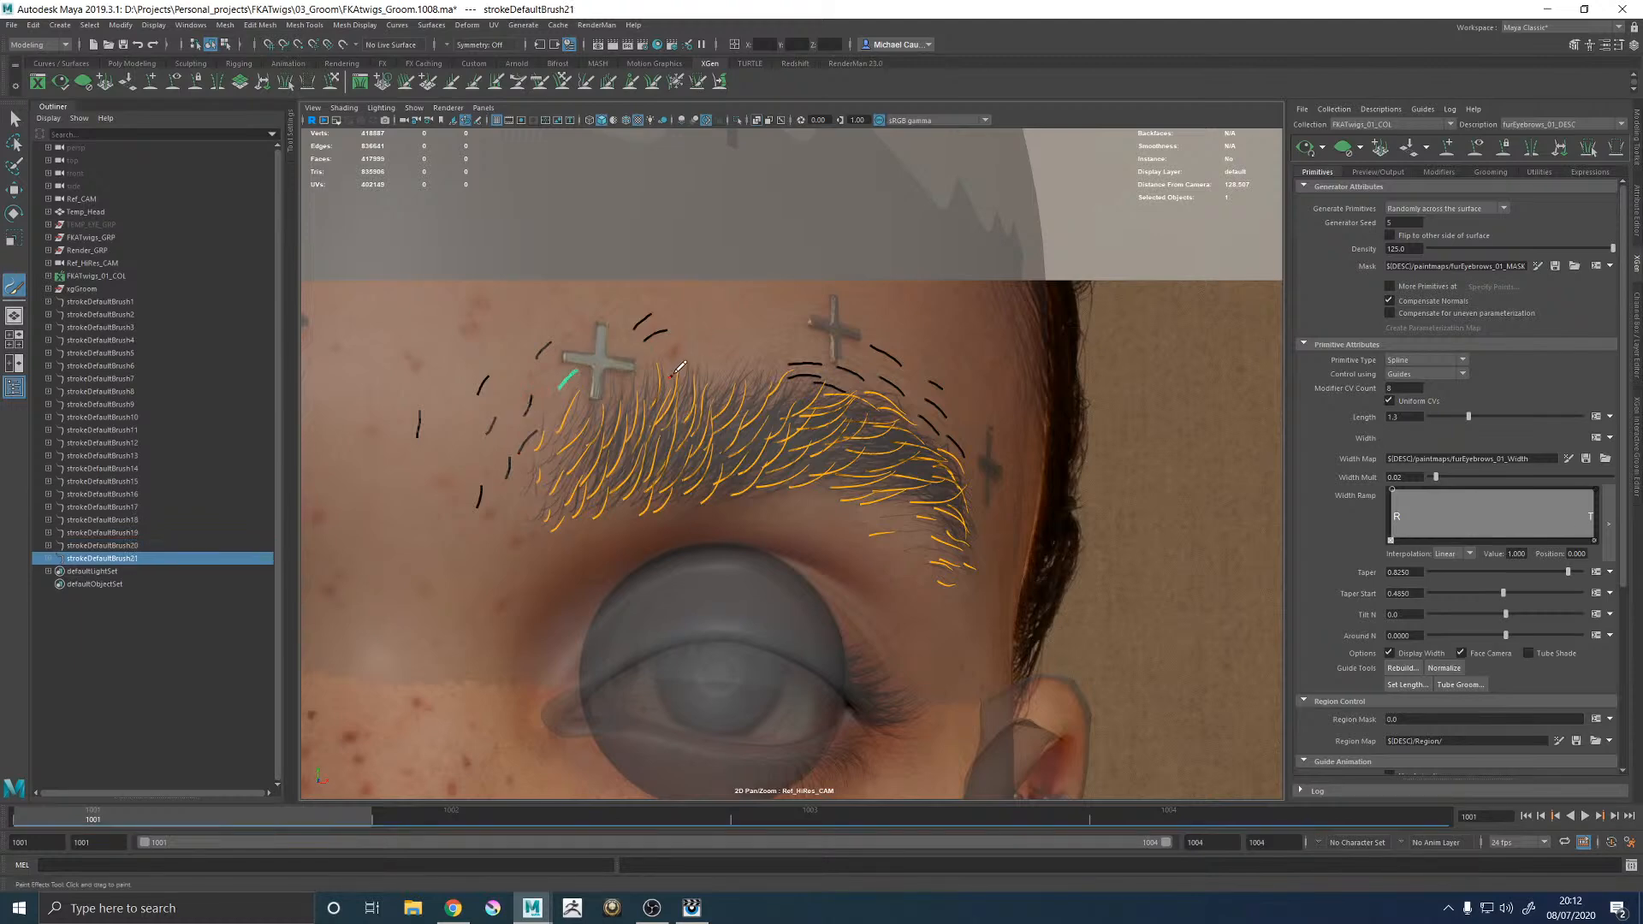
Paint more short strokes along the eyebrow's upper edge and on the forehead between the two upper cross markers.
{"action": "mouse_move", "coordinate": [693, 354]}
{"action": "left_mouse_down"}
{"action": "mouse_move", "coordinate": [734, 345]}
{"action": "mouse_move", "coordinate": [700, 331]}
{"action": "left_mouse_up"}
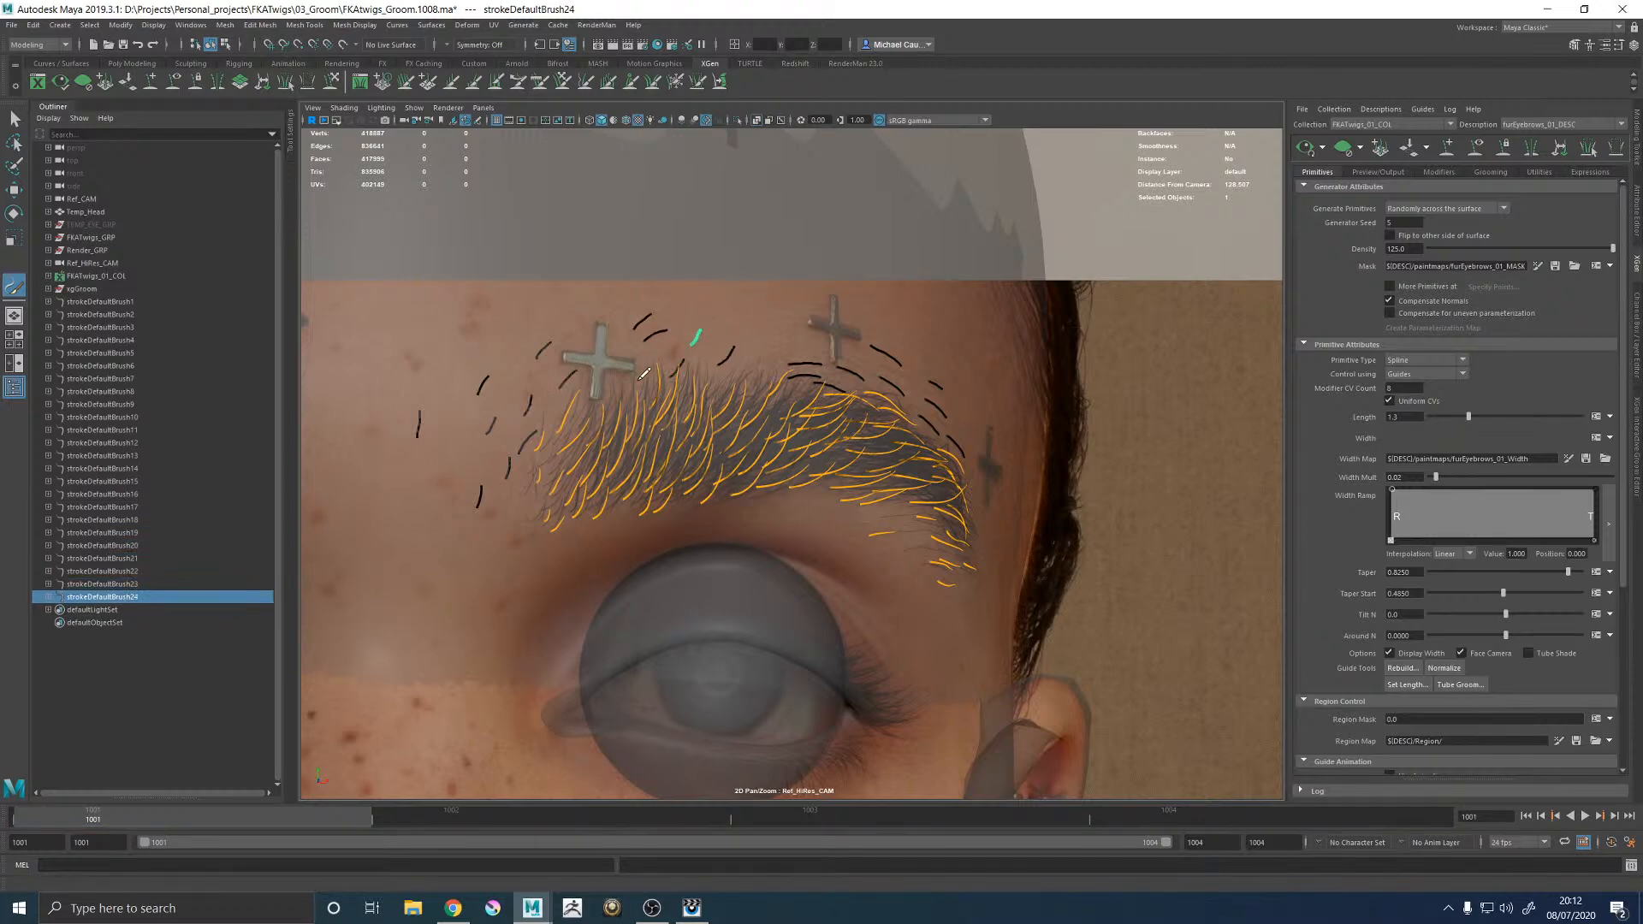
{"action": "mouse_move", "coordinate": [631, 393]}
{"action": "left_mouse_down"}
{"action": "mouse_move", "coordinate": [659, 386]}
{"action": "mouse_move", "coordinate": [603, 395]}
{"action": "mouse_move", "coordinate": [604, 416]}
{"action": "left_mouse_up"}
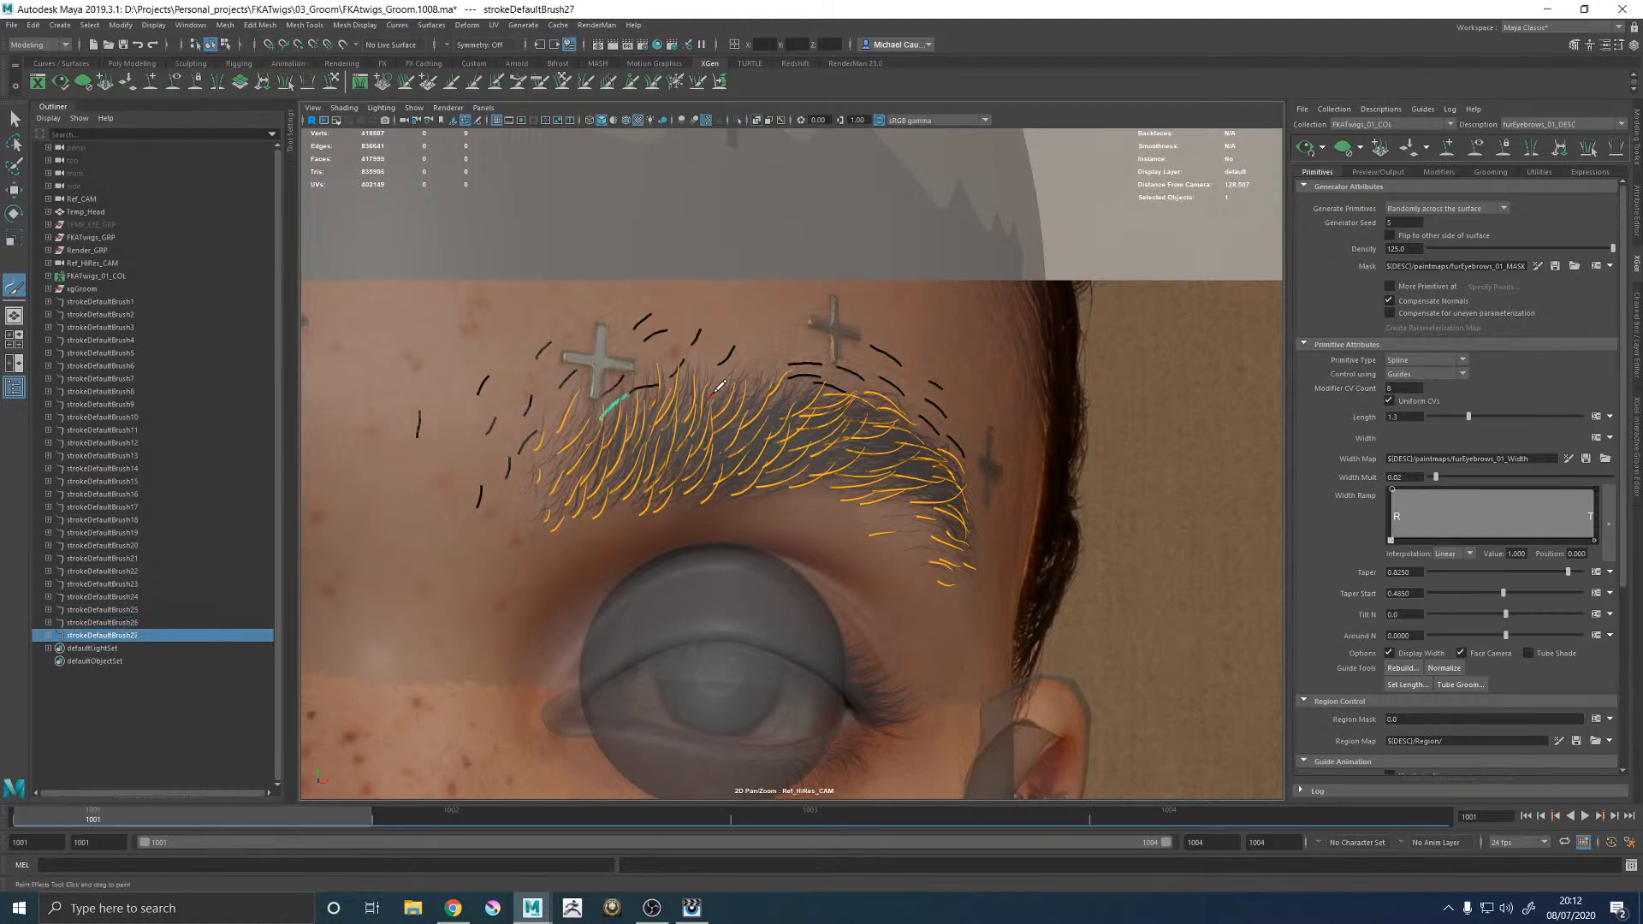
{"action": "mouse_move", "coordinate": [735, 379]}
{"action": "left_mouse_down"}
{"action": "mouse_move", "coordinate": [711, 395]}
{"action": "mouse_move", "coordinate": [780, 365]}
{"action": "left_mouse_up"}
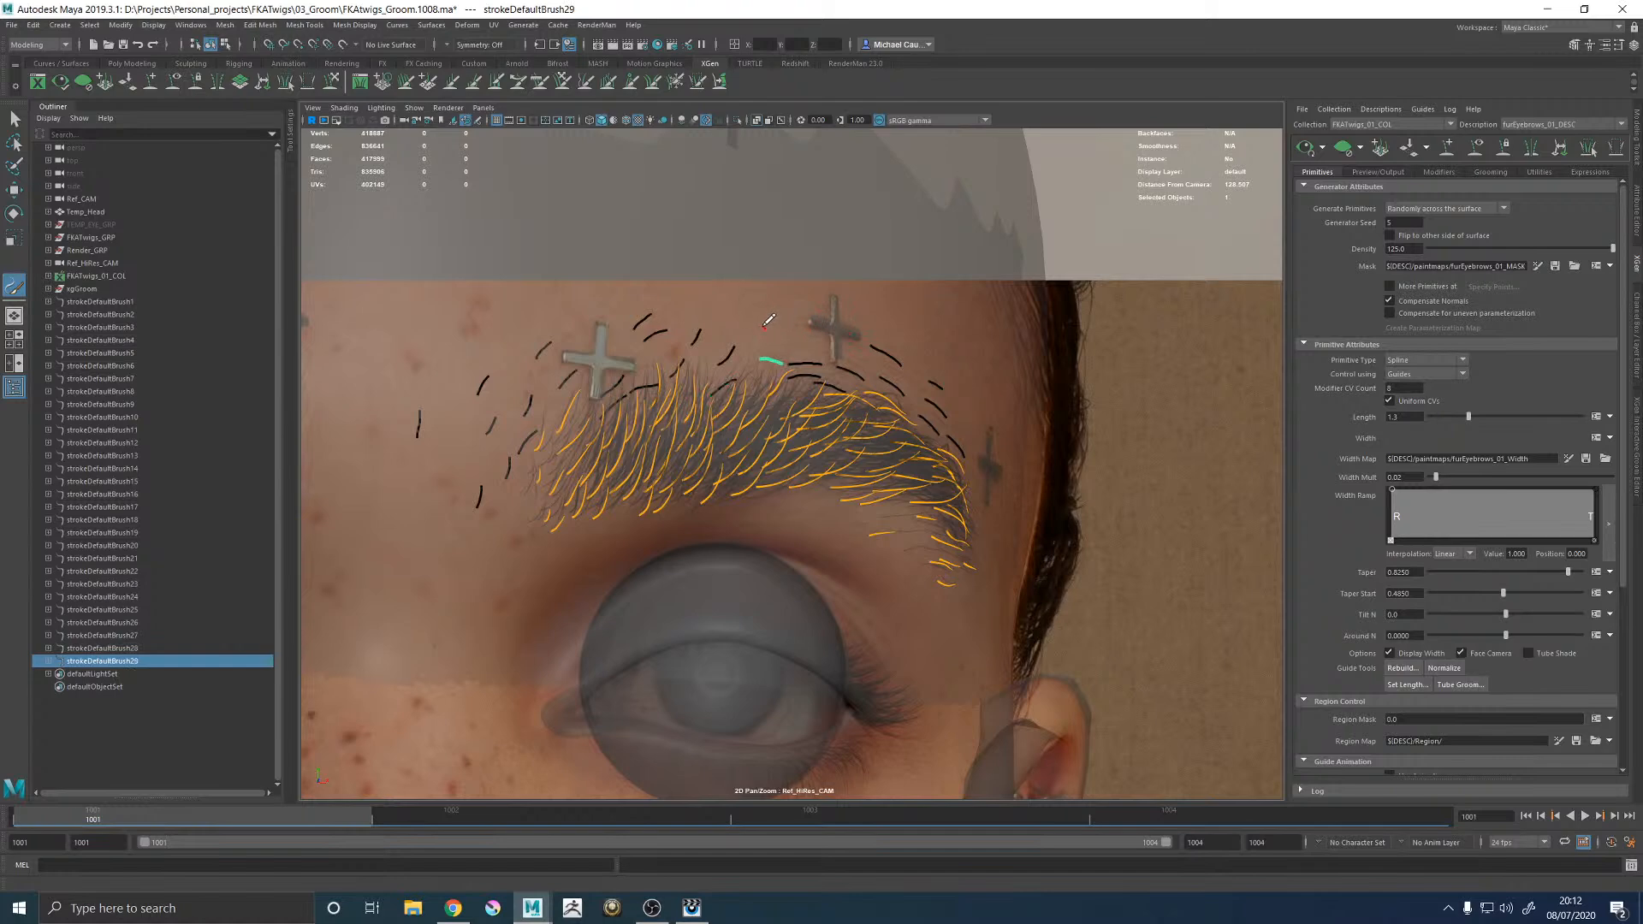
{"action": "mouse_move", "coordinate": [853, 314]}
{"action": "left_mouse_down"}
{"action": "mouse_move", "coordinate": [878, 320]}
{"action": "mouse_move", "coordinate": [858, 368]}
{"action": "left_mouse_up"}
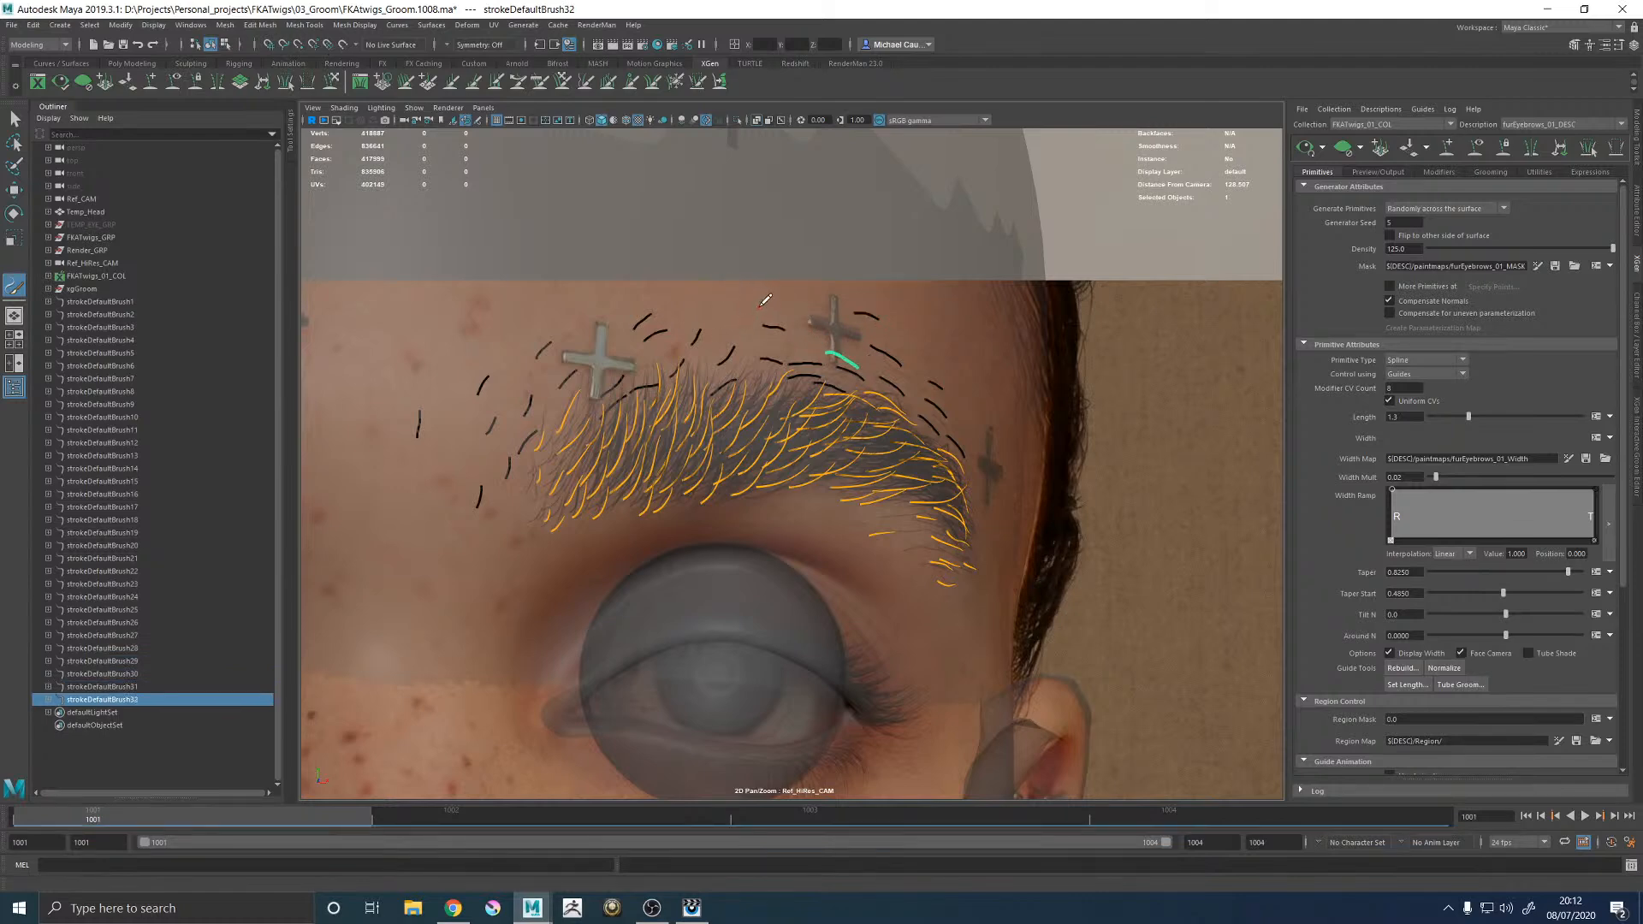
{"action": "left_click_drag", "start_coordinate": [746, 314], "coordinate": [834, 326]}
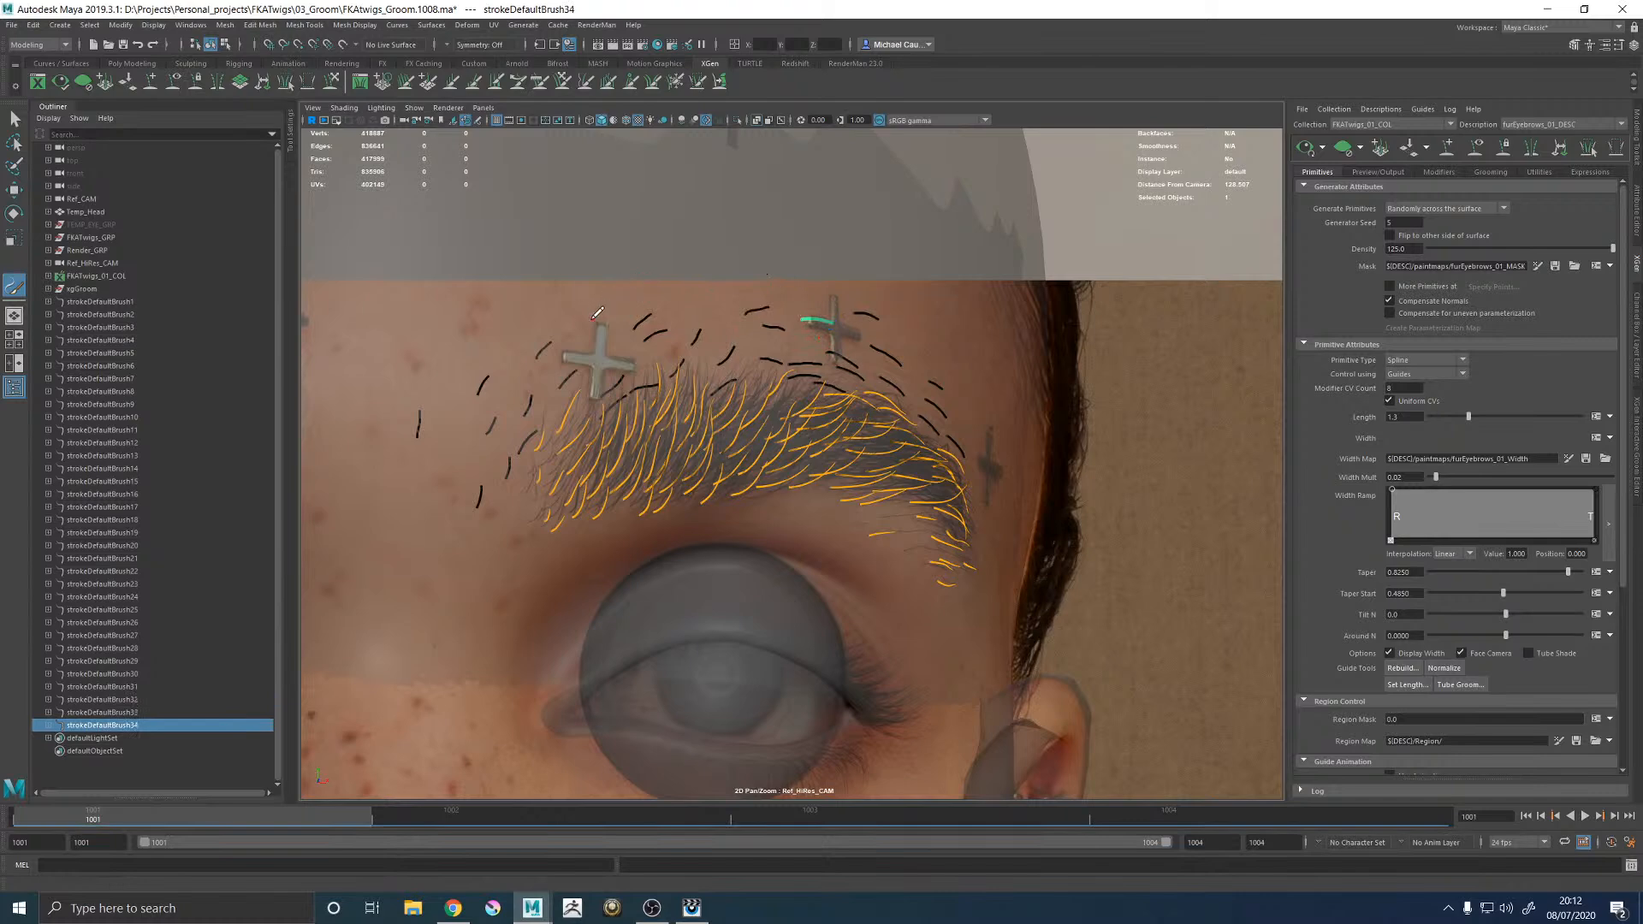
Paint short strokes across the area between the eyebrows, beneath the eyebrow's outer part and below its tail end.
{"action": "mouse_move", "coordinate": [421, 486]}
{"action": "left_mouse_down"}
{"action": "mouse_move", "coordinate": [457, 423]}
{"action": "mouse_move", "coordinate": [370, 391]}
{"action": "mouse_move", "coordinate": [427, 366]}
{"action": "left_mouse_up"}
{"action": "left_click_drag", "start_coordinate": [375, 477], "coordinate": [330, 409]}
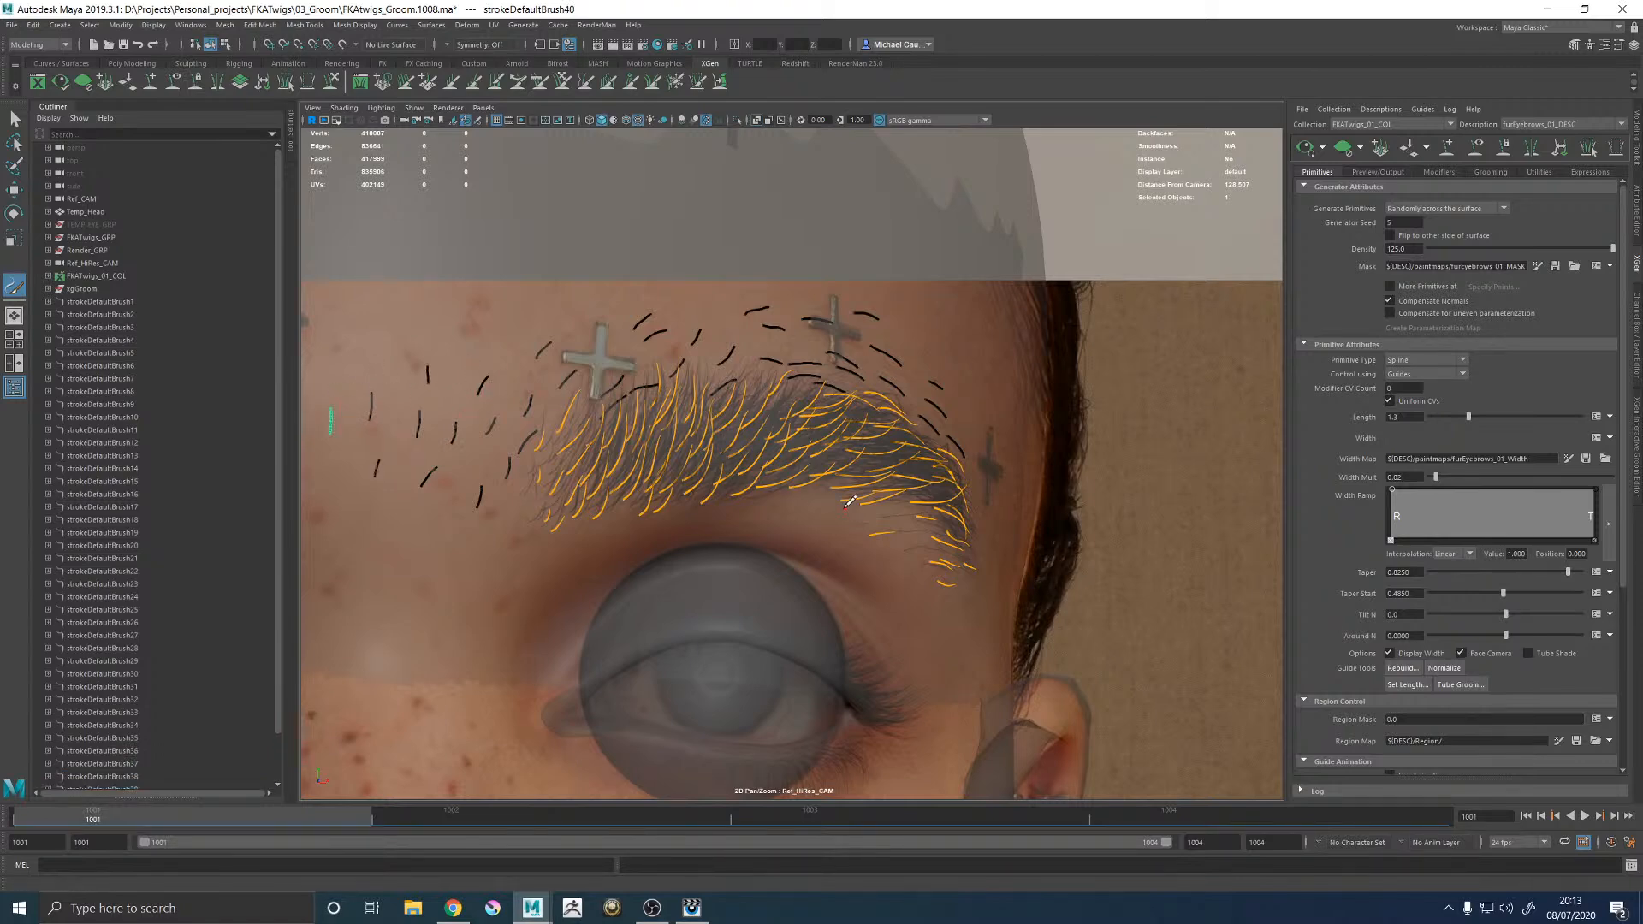
{"action": "left_click_drag", "start_coordinate": [825, 512], "coordinate": [871, 519]}
{"action": "left_click_drag", "start_coordinate": [945, 603], "coordinate": [974, 601]}
{"action": "left_click_drag", "start_coordinate": [473, 466], "coordinate": [478, 444]}
Paint short Paint Effects strokes around the opposite eyebrow's inner end and beside the cross marker above it.
{"action": "left_click", "coordinate": [313, 108]}
{"action": "mouse_move", "coordinate": [346, 378]}
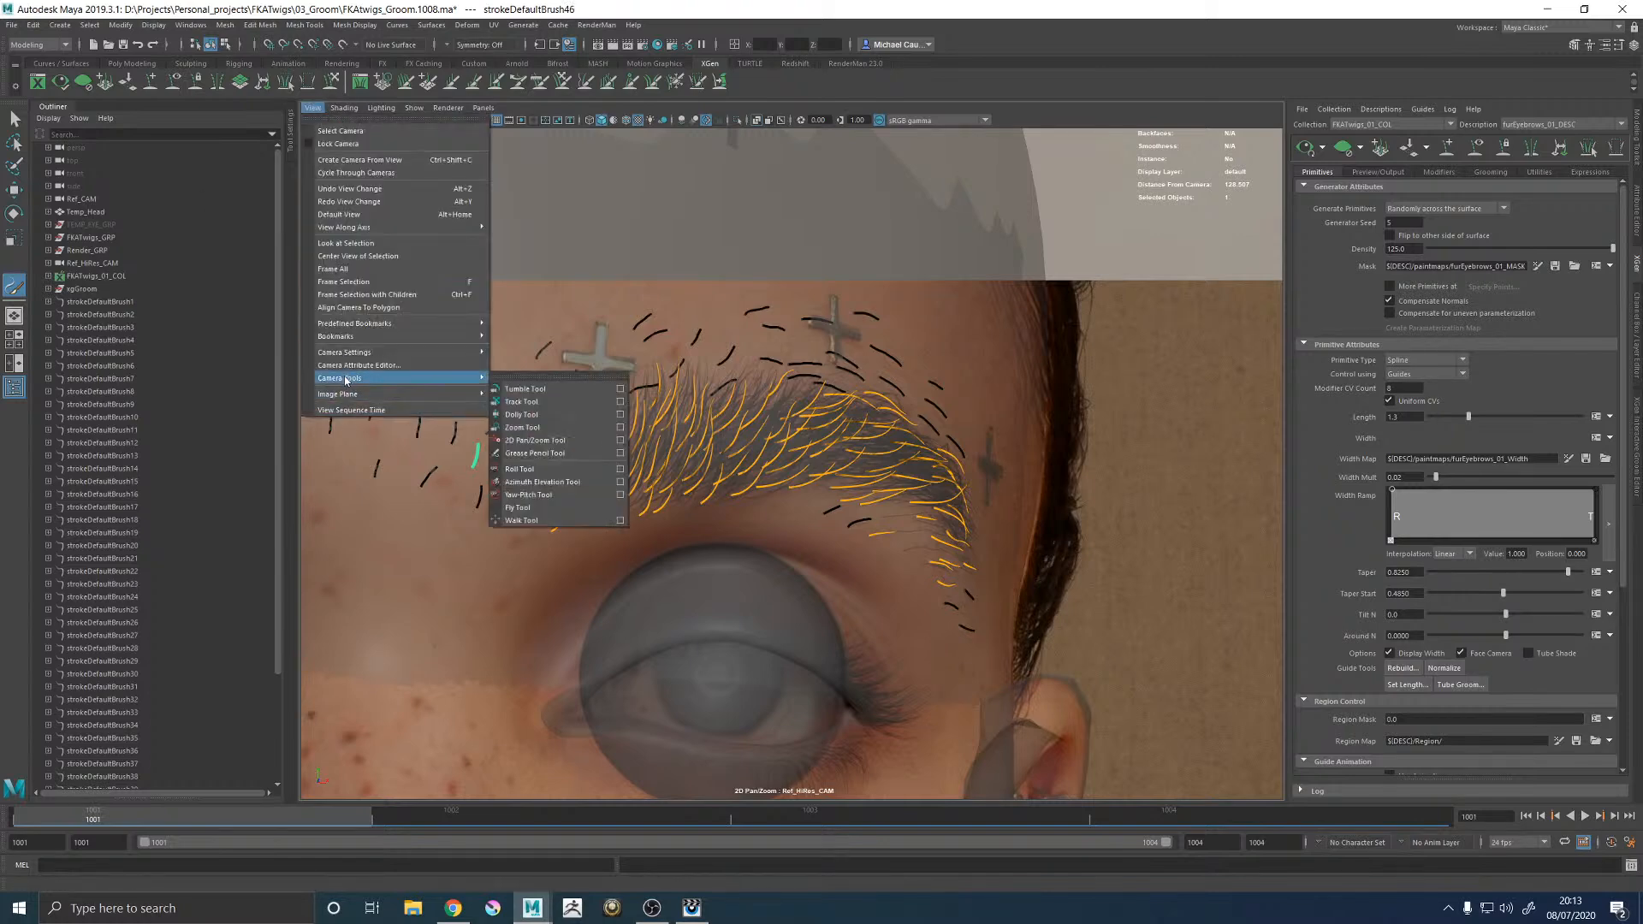
{"action": "left_click", "coordinate": [534, 440]}
{"action": "left_click_drag", "start_coordinate": [751, 396], "coordinate": [1008, 423]}
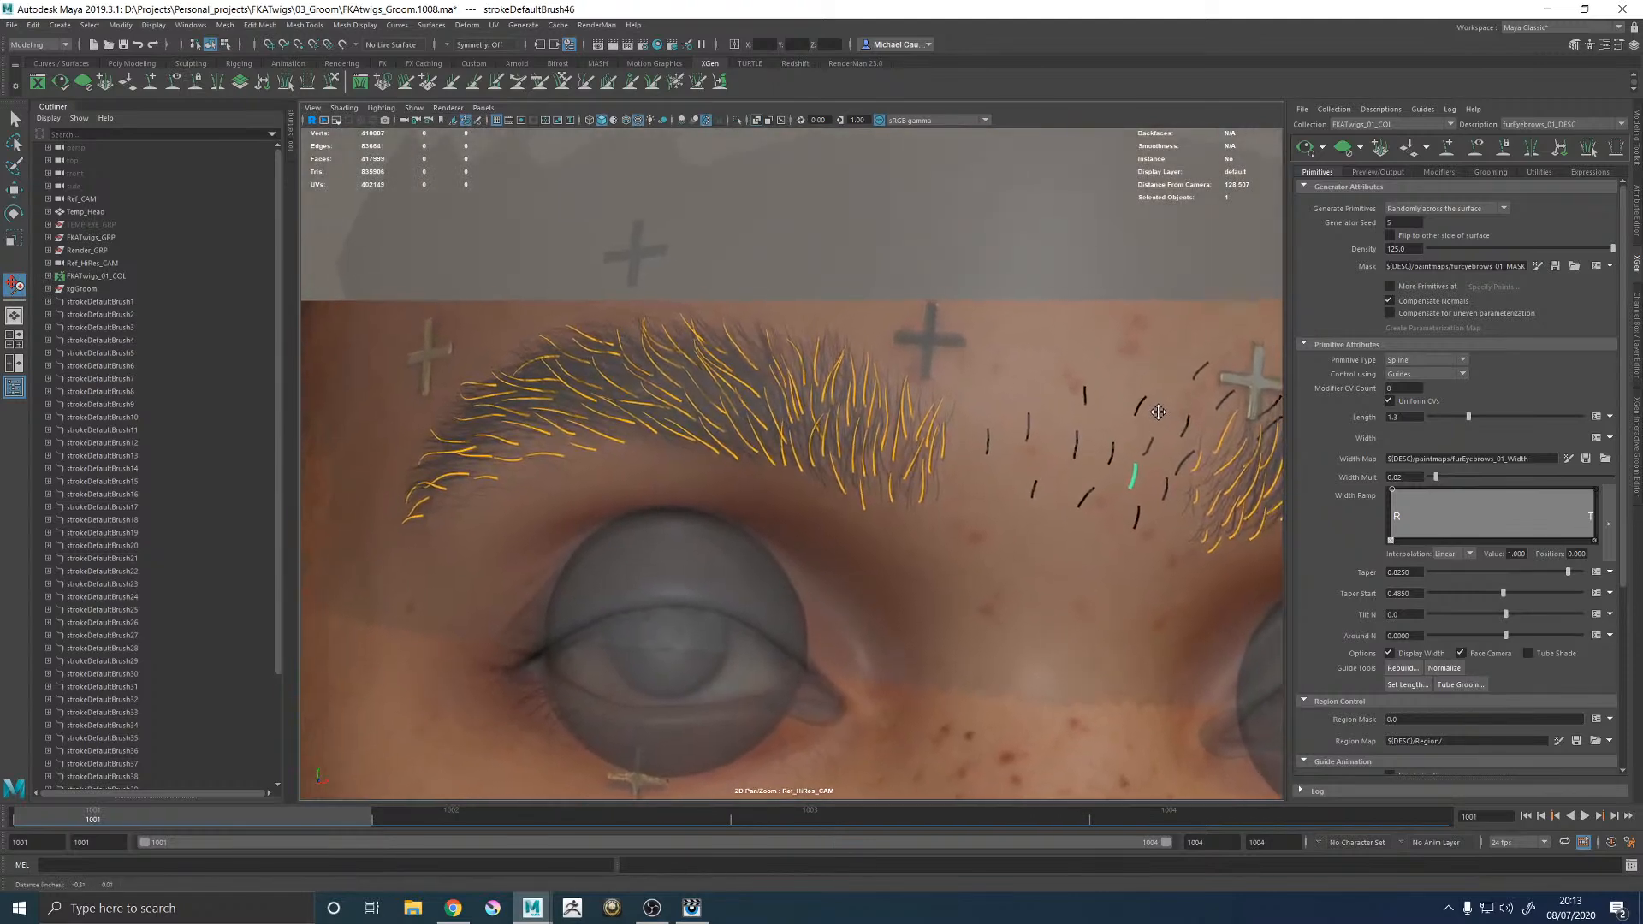
{"action": "left_click", "coordinate": [523, 25]}
{"action": "left_click", "coordinate": [568, 329]}
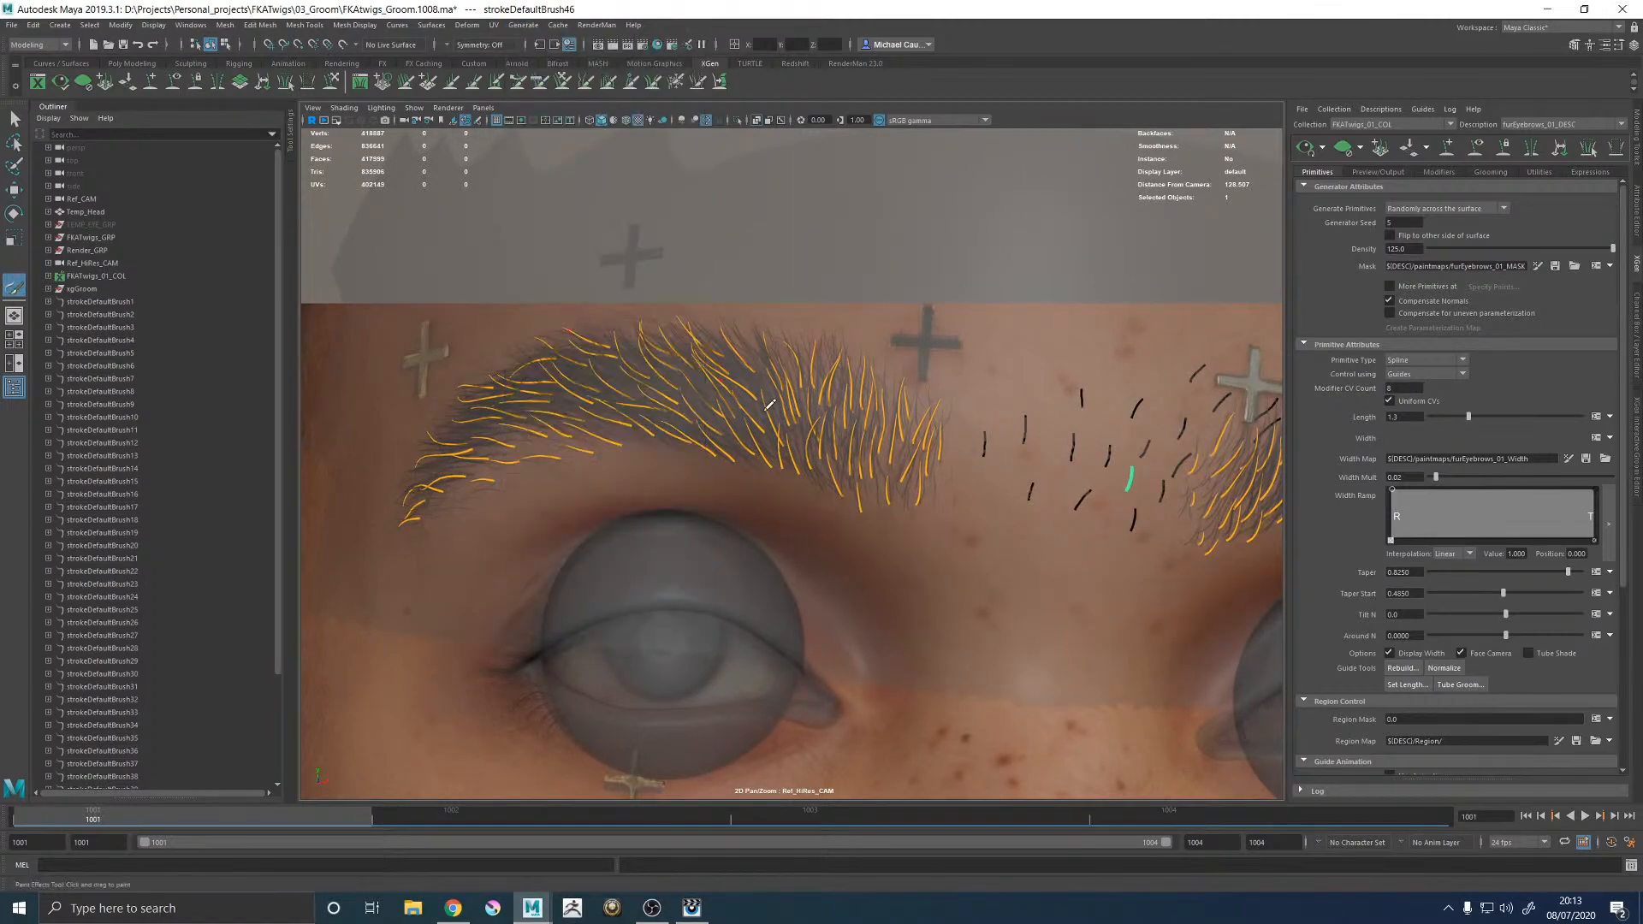
{"action": "left_click_drag", "start_coordinate": [960, 487], "coordinate": [1003, 493]}
{"action": "left_click_drag", "start_coordinate": [967, 373], "coordinate": [984, 344]}
{"action": "left_click_drag", "start_coordinate": [838, 311], "coordinate": [854, 309]}
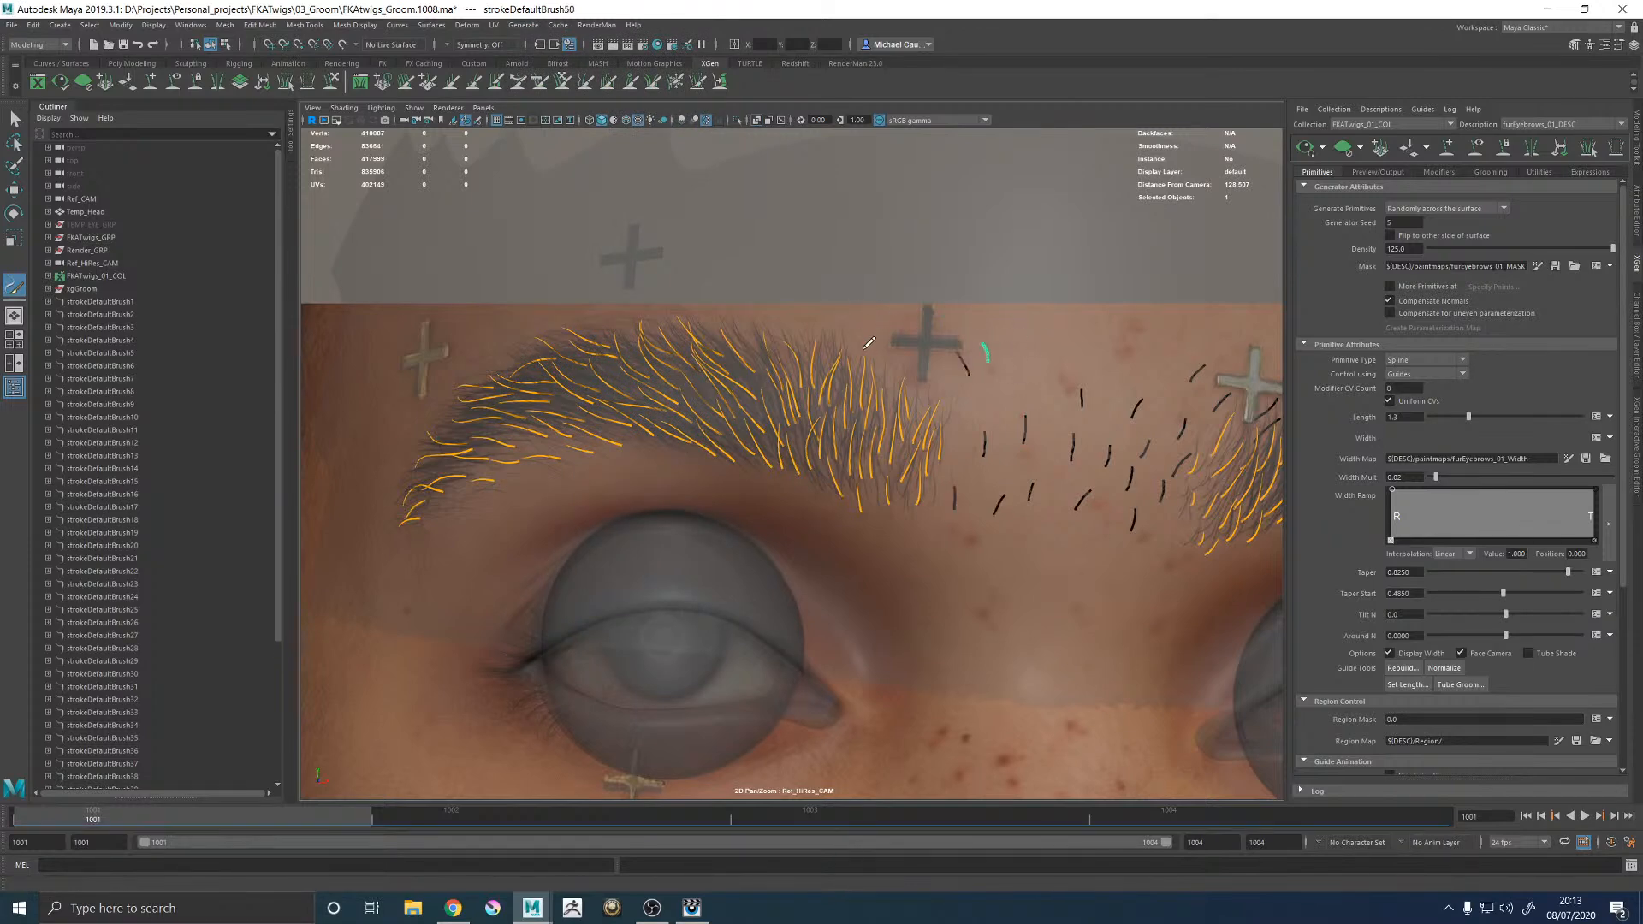
Paint short strokes along this eyebrow's upper edge from tail to inner corner, and a few below its tail tip.
{"action": "mouse_move", "coordinate": [566, 329]}
{"action": "left_mouse_down"}
{"action": "mouse_move", "coordinate": [510, 331]}
{"action": "mouse_move", "coordinate": [458, 367]}
{"action": "left_mouse_up"}
{"action": "left_click_drag", "start_coordinate": [451, 571], "coordinate": [430, 573]}
{"action": "mouse_move", "coordinate": [711, 314]}
{"action": "left_mouse_down"}
{"action": "mouse_move", "coordinate": [581, 323]}
{"action": "mouse_move", "coordinate": [501, 360]}
{"action": "left_mouse_up"}
{"action": "left_click_drag", "start_coordinate": [866, 349], "coordinate": [844, 332]}
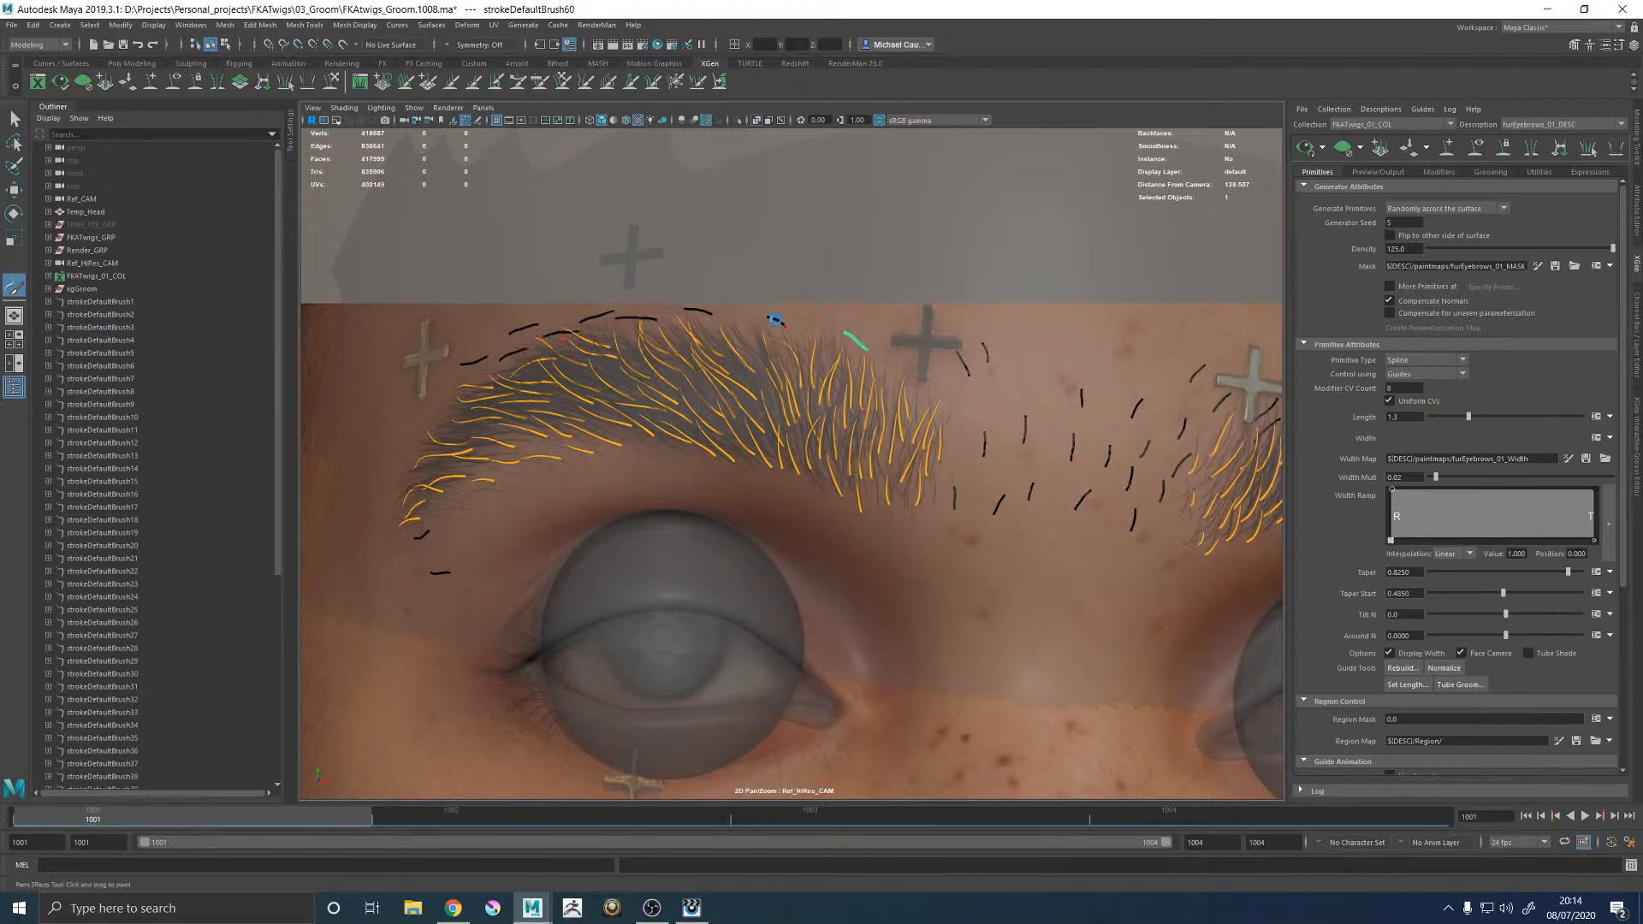
{"action": "left_click_drag", "start_coordinate": [904, 387], "coordinate": [892, 366]}
{"action": "left_click_drag", "start_coordinate": [785, 348], "coordinate": [668, 324]}
Paint a second, sparser row of short strokes higher on the forehead above the eyebrow's arch.
{"action": "left_click_drag", "start_coordinate": [668, 286], "coordinate": [642, 289]}
{"action": "mouse_move", "coordinate": [830, 303]}
{"action": "left_mouse_down"}
{"action": "mouse_move", "coordinate": [811, 290]}
{"action": "mouse_move", "coordinate": [872, 286]}
{"action": "left_mouse_up"}
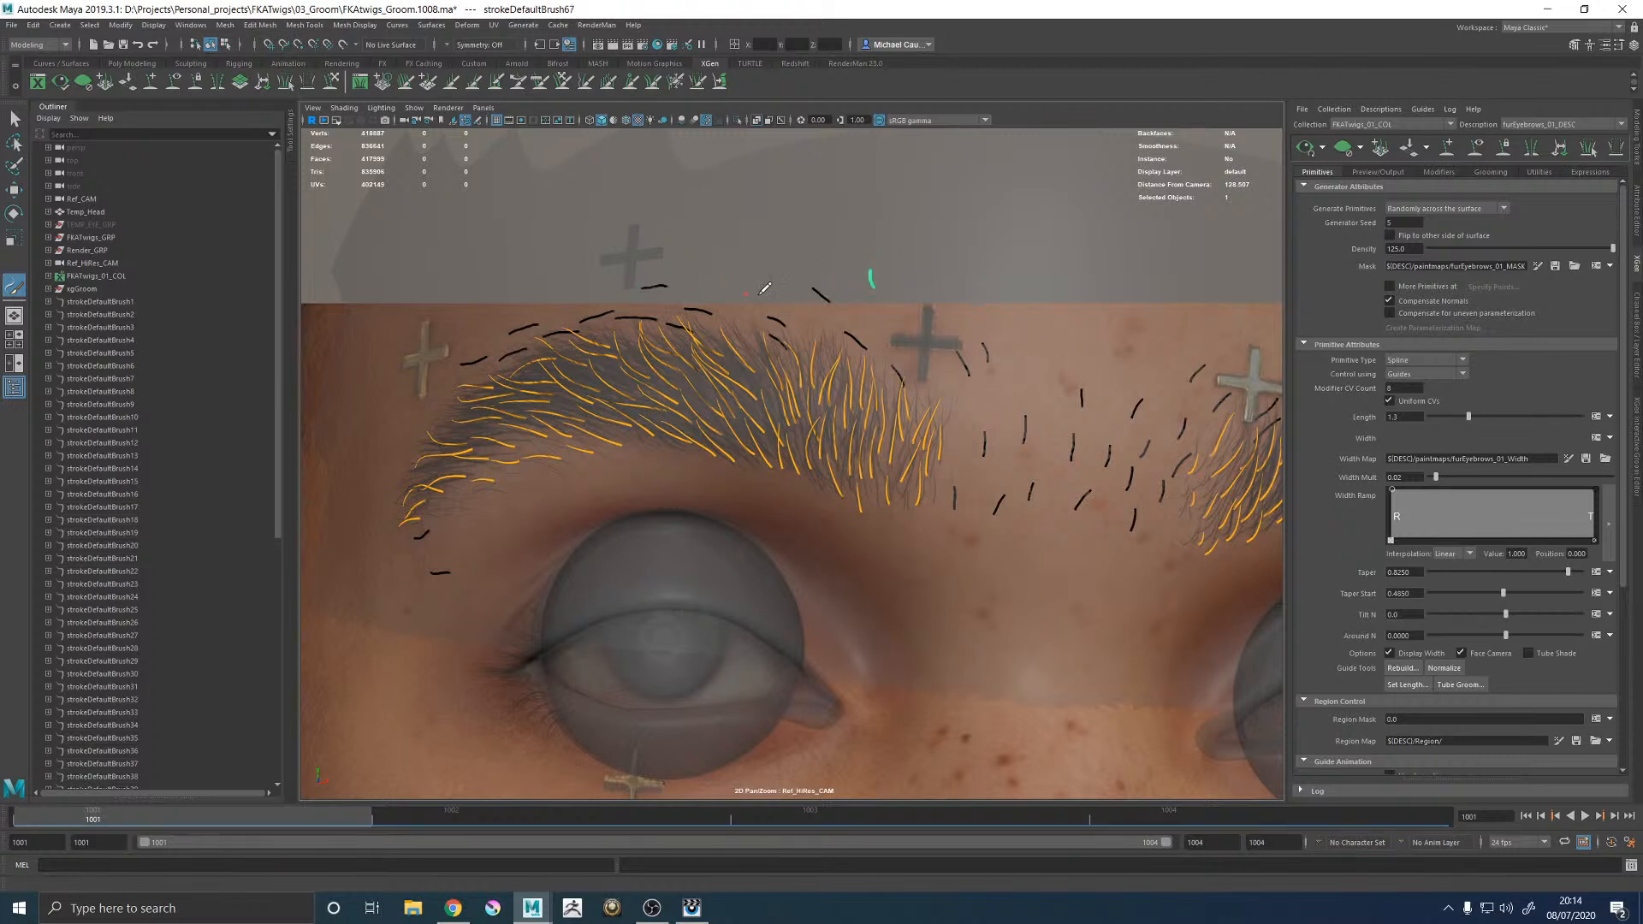
{"action": "left_click_drag", "start_coordinate": [758, 290], "coordinate": [737, 276]}
{"action": "left_click_drag", "start_coordinate": [586, 291], "coordinate": [553, 299]}
Paint short strokes along the tail's outer edge, beneath the eyebrow's inner end and across the area between the eyebrows.
{"action": "mouse_move", "coordinate": [450, 425]}
{"action": "left_mouse_down"}
{"action": "mouse_move", "coordinate": [427, 423]}
{"action": "mouse_move", "coordinate": [391, 492]}
{"action": "left_mouse_up"}
{"action": "left_click_drag", "start_coordinate": [915, 529], "coordinate": [914, 512]}
{"action": "mouse_move", "coordinate": [1043, 554]}
{"action": "left_mouse_down"}
{"action": "mouse_move", "coordinate": [1069, 511]}
{"action": "mouse_move", "coordinate": [1109, 524]}
{"action": "mouse_move", "coordinate": [1053, 456]}
{"action": "left_mouse_up"}
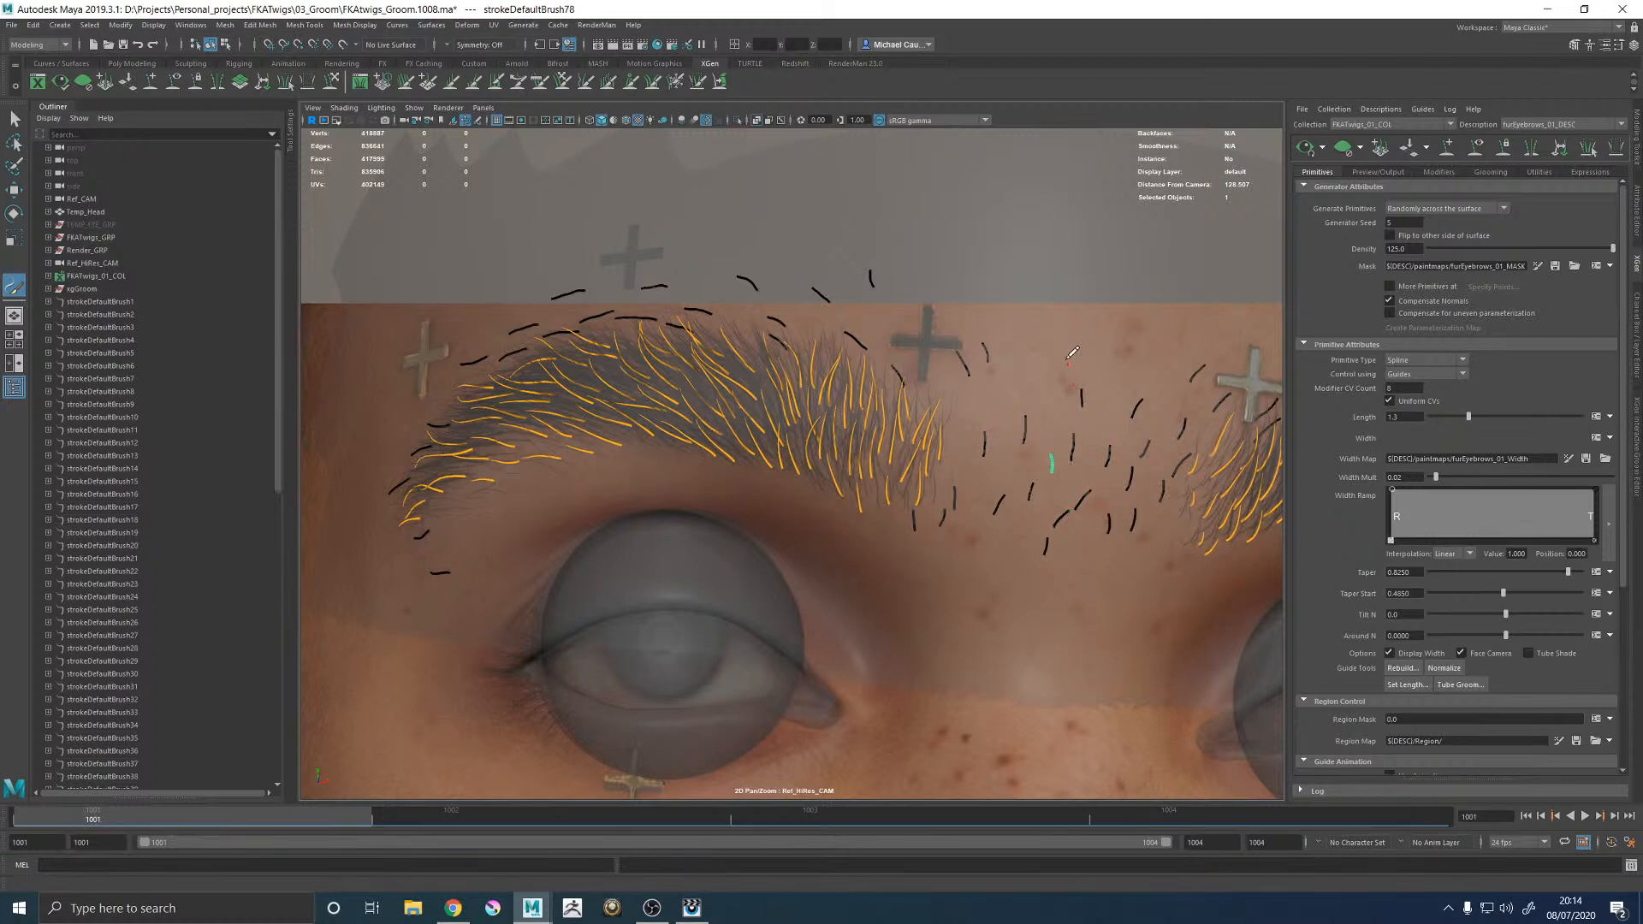
{"action": "mouse_move", "coordinate": [1044, 401]}
{"action": "left_mouse_down"}
{"action": "mouse_move", "coordinate": [1044, 377]}
{"action": "mouse_move", "coordinate": [957, 392]}
{"action": "left_mouse_up"}
{"action": "left_click_drag", "start_coordinate": [960, 457], "coordinate": [959, 433]}
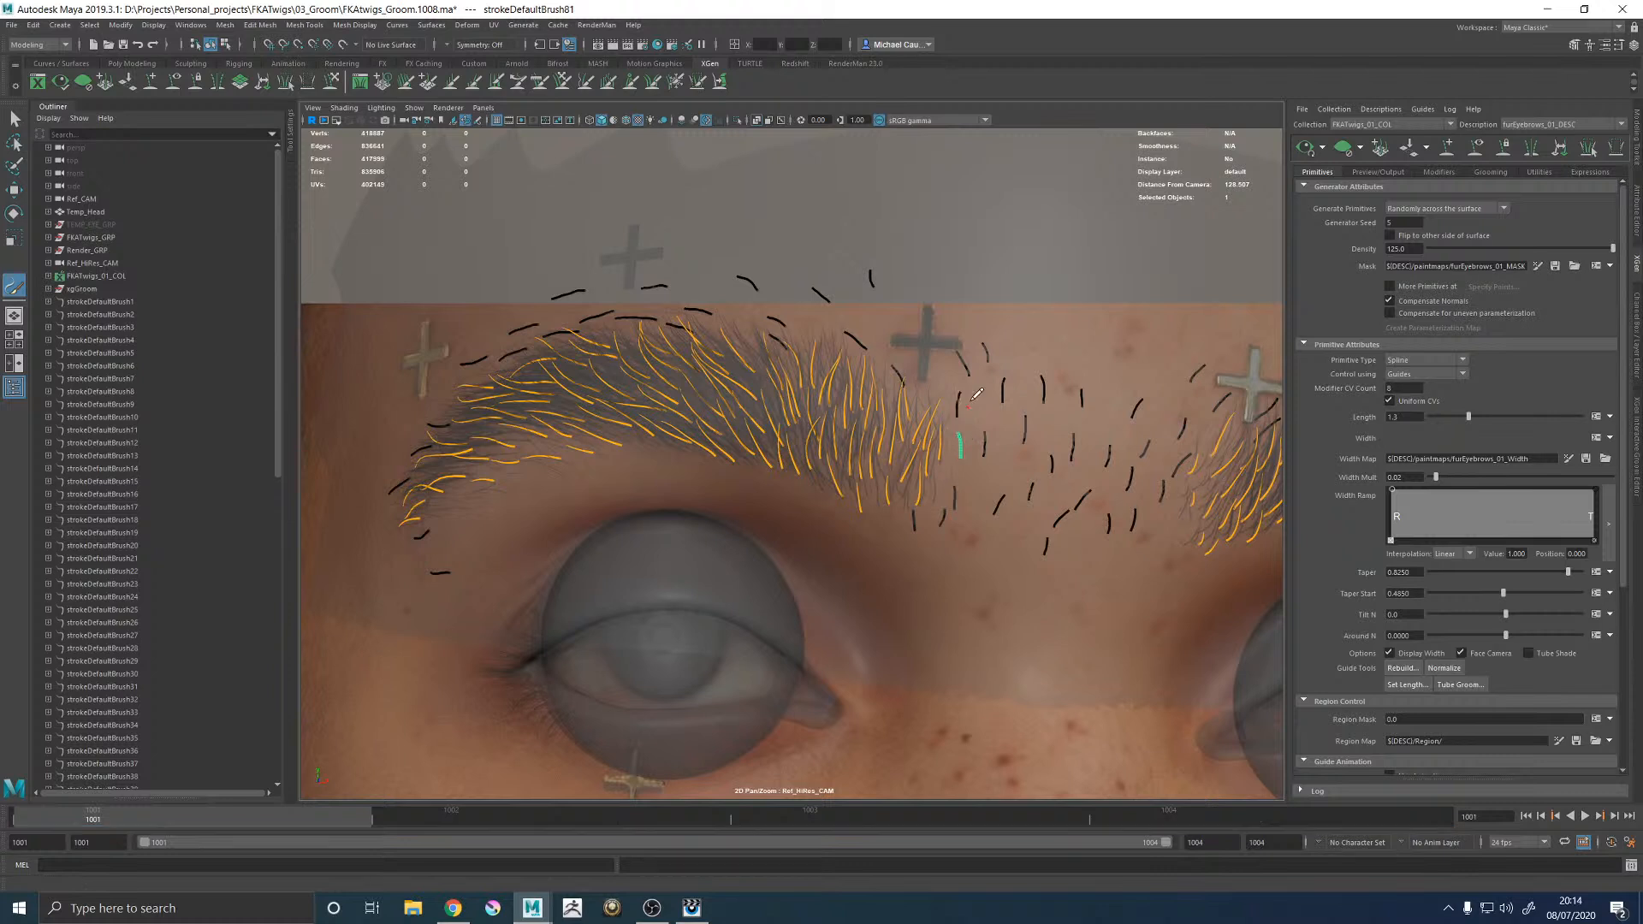
Add short strokes at the inner cross marker, around the cross marker above the arch and beside the upper tail.
{"action": "left_click_drag", "start_coordinate": [918, 348], "coordinate": [902, 326]}
{"action": "left_click_drag", "start_coordinate": [616, 260], "coordinate": [590, 274]}
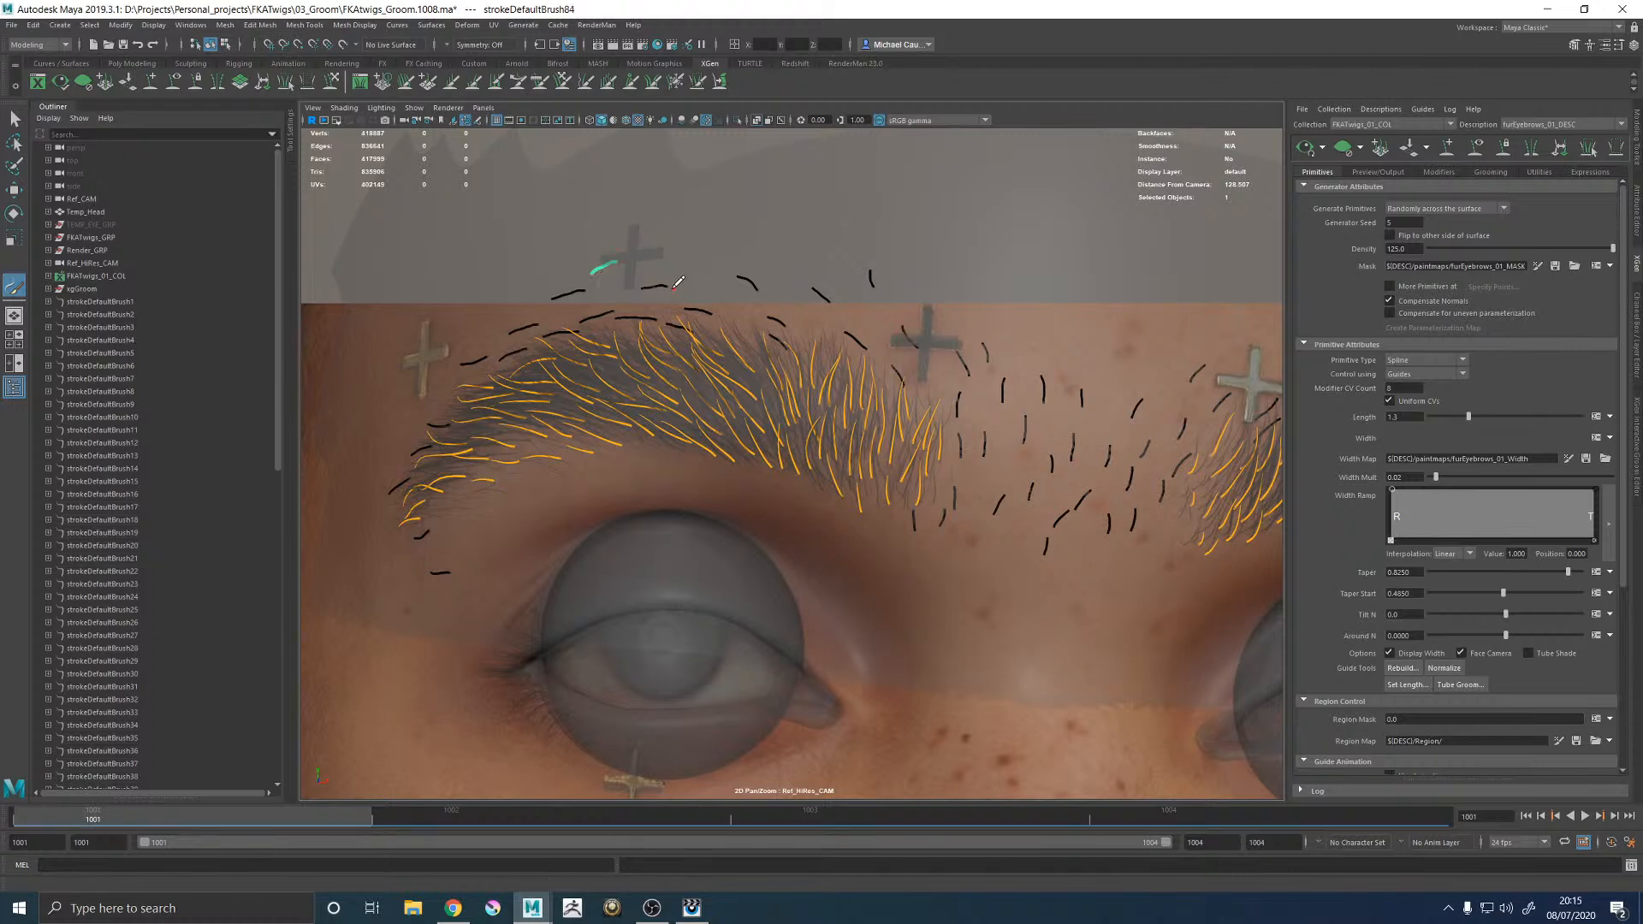
{"action": "left_click_drag", "start_coordinate": [689, 275], "coordinate": [675, 268]}
{"action": "left_click_drag", "start_coordinate": [436, 396], "coordinate": [456, 391]}
Examine the painted strokes around both eyebrows on the head in the perspective view and beside the reference camera view.
{"action": "key", "text": "space"}
{"action": "key", "text": "space"}
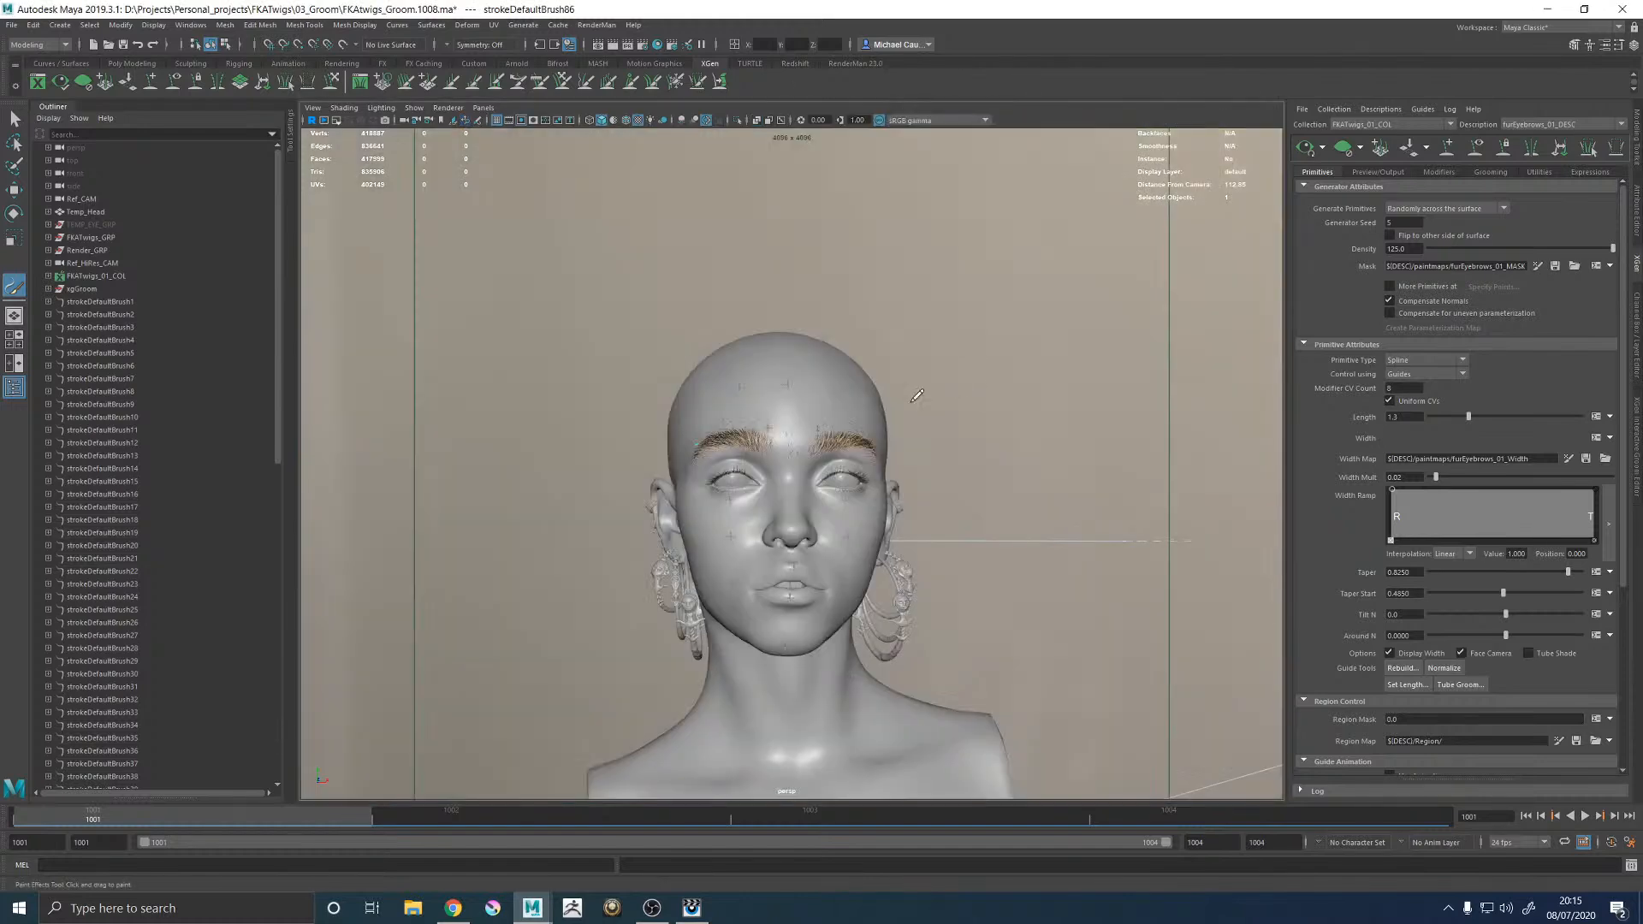
{"action": "scroll", "coordinate": [889, 406], "scroll_direction": "up", "scroll_amount": 5}
{"action": "scroll", "coordinate": [796, 402], "scroll_direction": "up", "scroll_amount": 6}
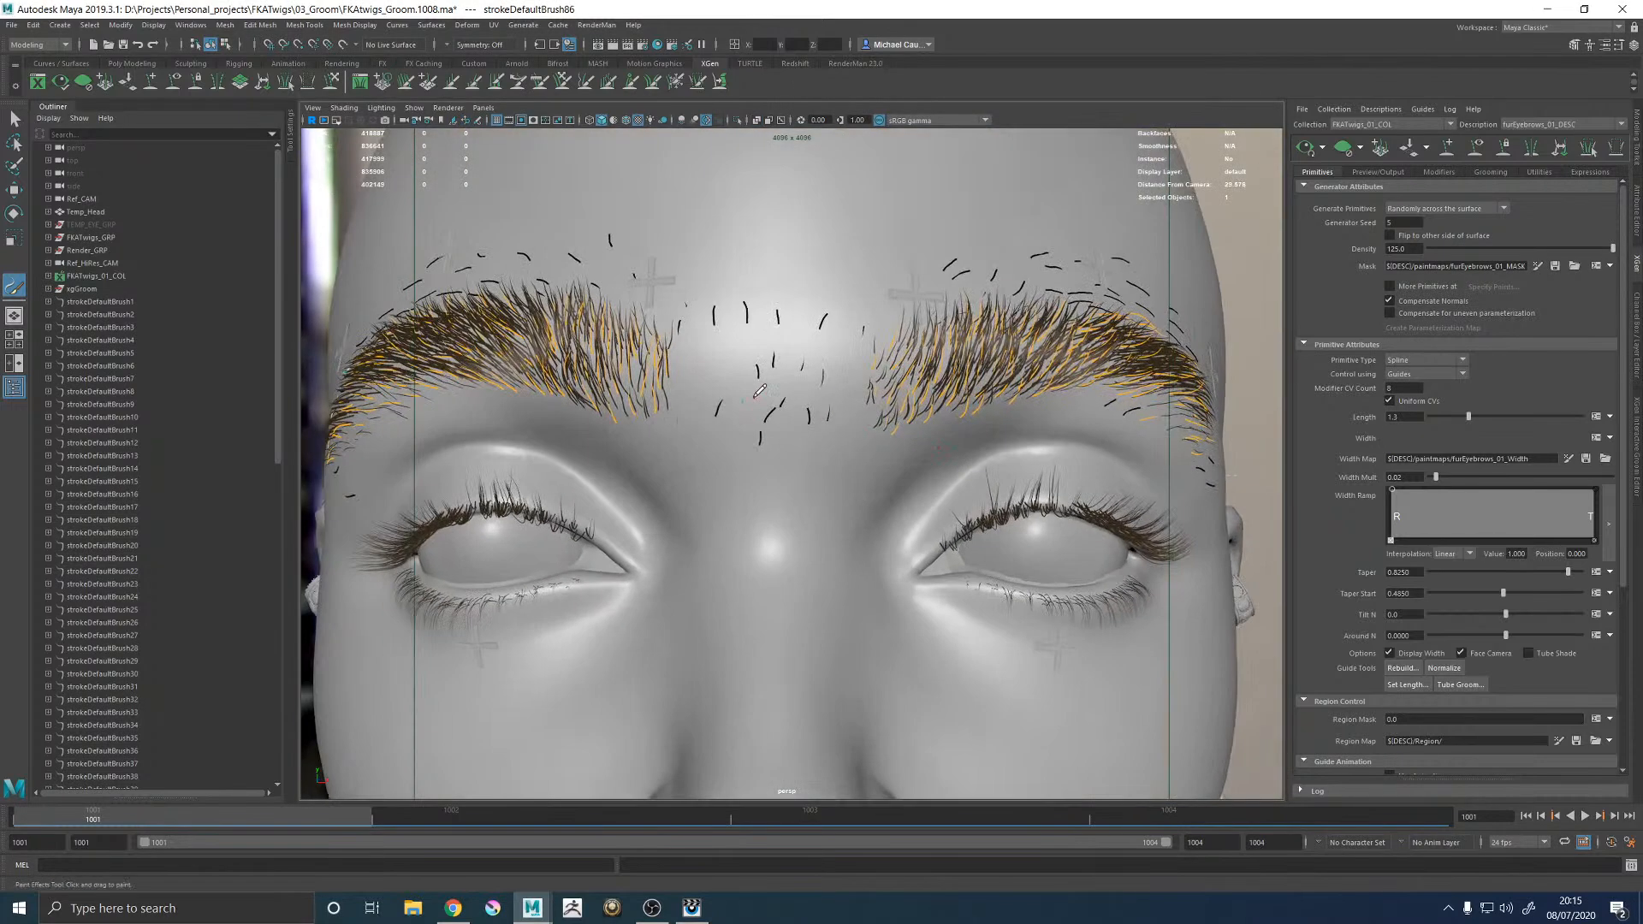
{"action": "key", "text": "space"}
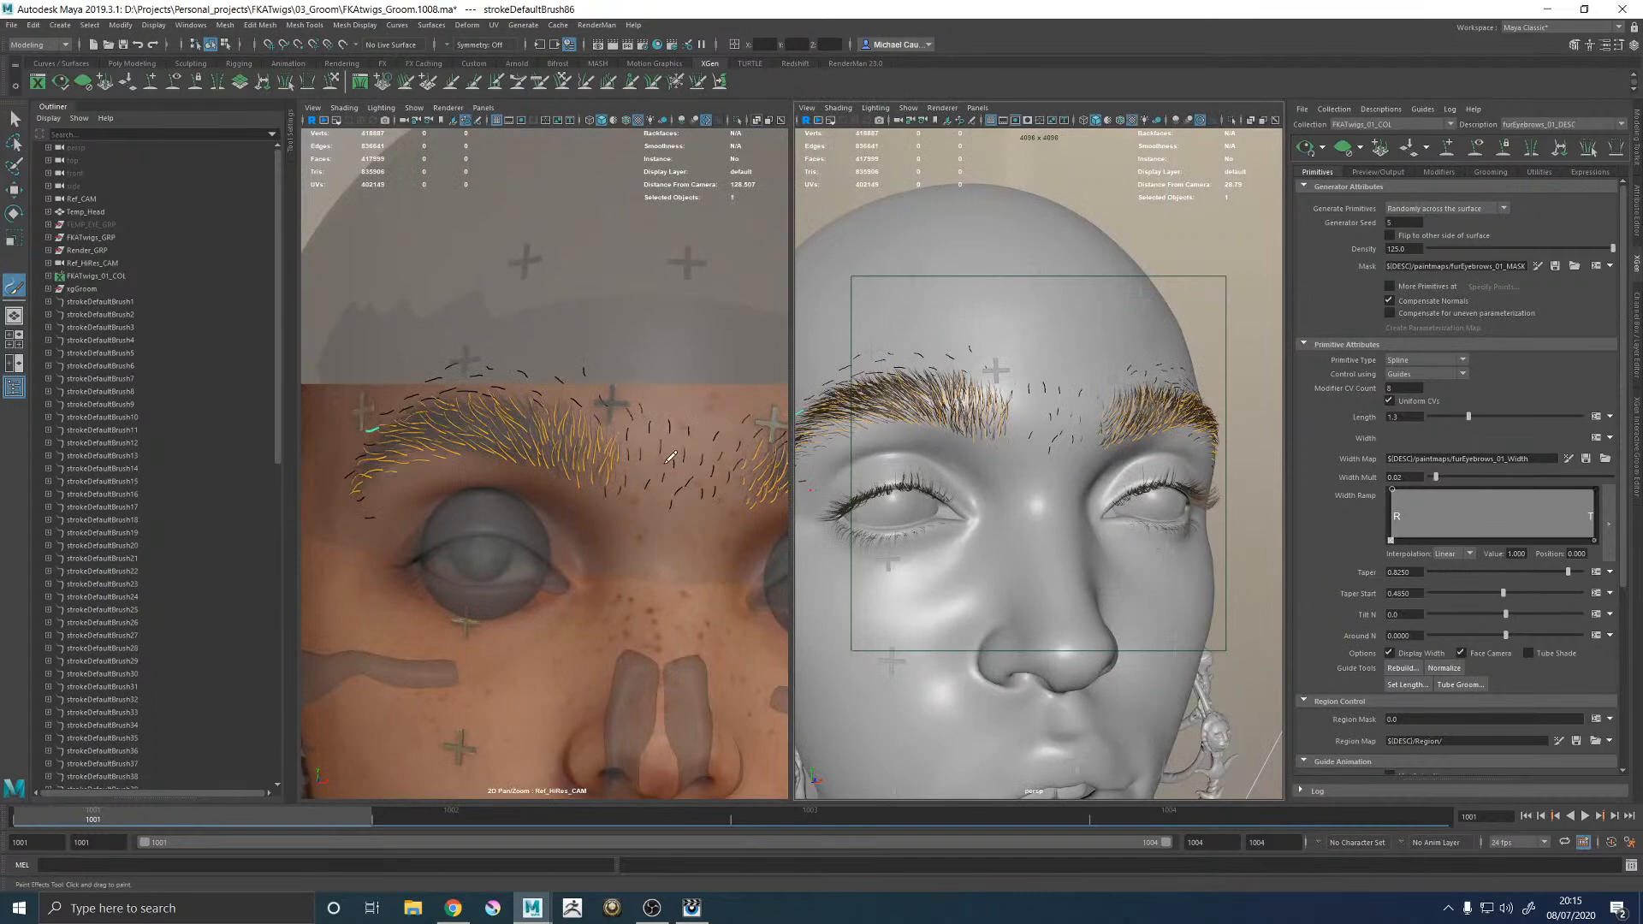
Paint one more short hair stroke between the eyebrows in line with the reference photo.
{"action": "key", "text": "space"}
{"action": "left_click_drag", "start_coordinate": [1016, 468], "coordinate": [1015, 444]}
{"action": "key", "text": "space"}
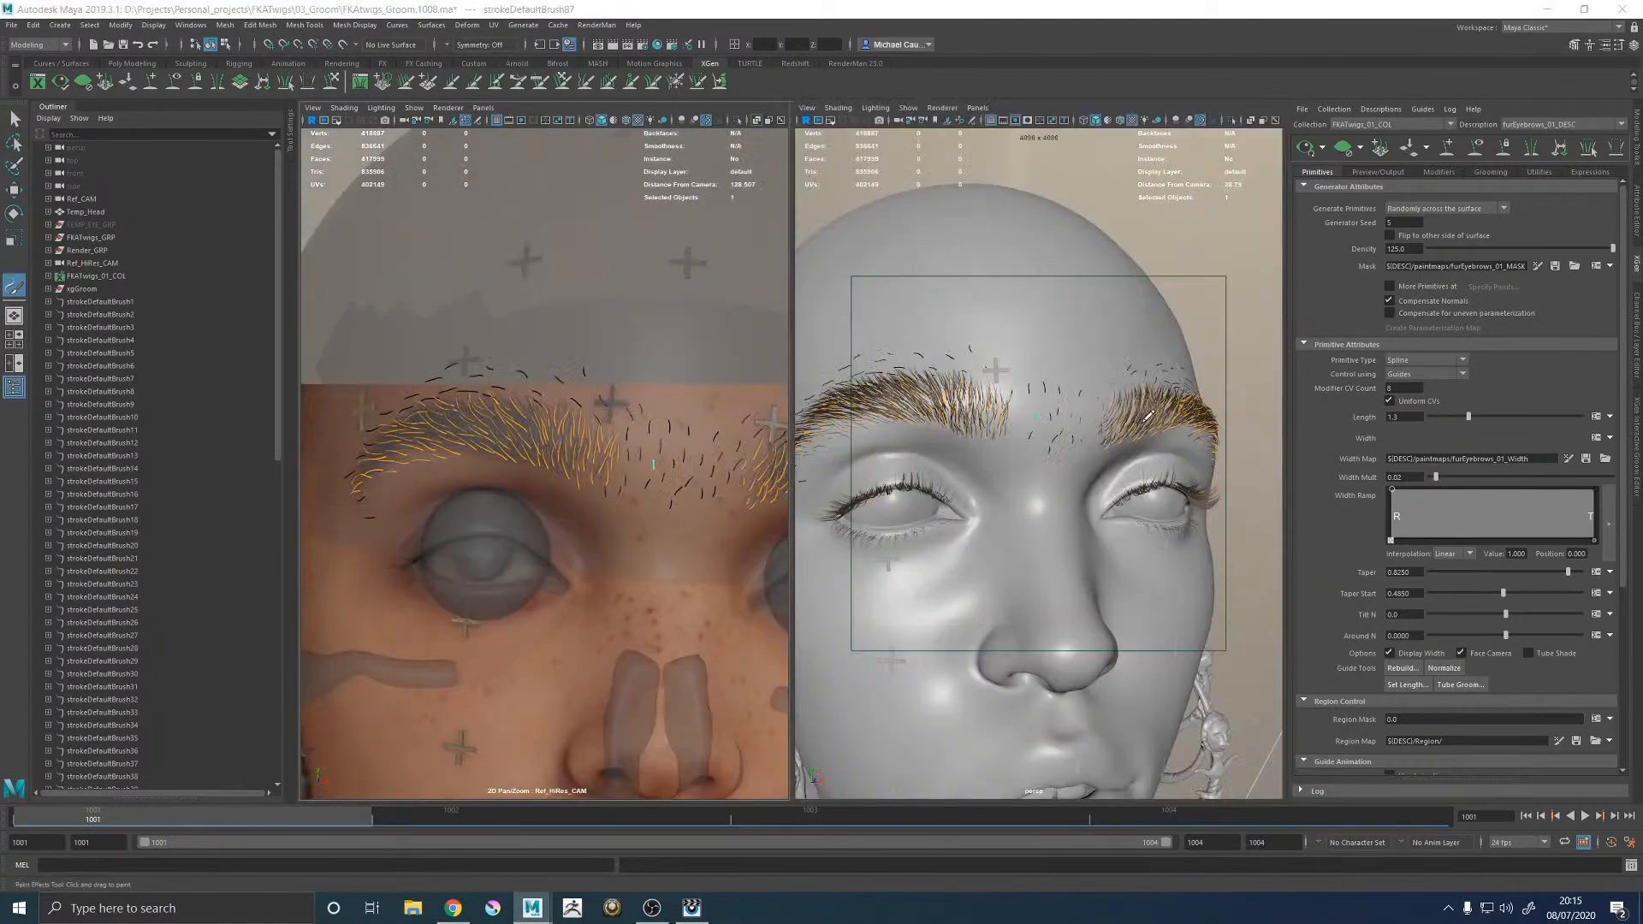
Enlarge the perspective view to fill the workspace and hide the temporary head the strokes were painted on.
{"action": "key", "text": "space"}
{"action": "right_click_drag", "start_coordinate": [1149, 417], "coordinate": [736, 432], "text": "alt"}
{"action": "left_click_drag", "start_coordinate": [735, 432], "coordinate": [438, 419], "text": "alt"}
{"action": "key", "text": "w"}
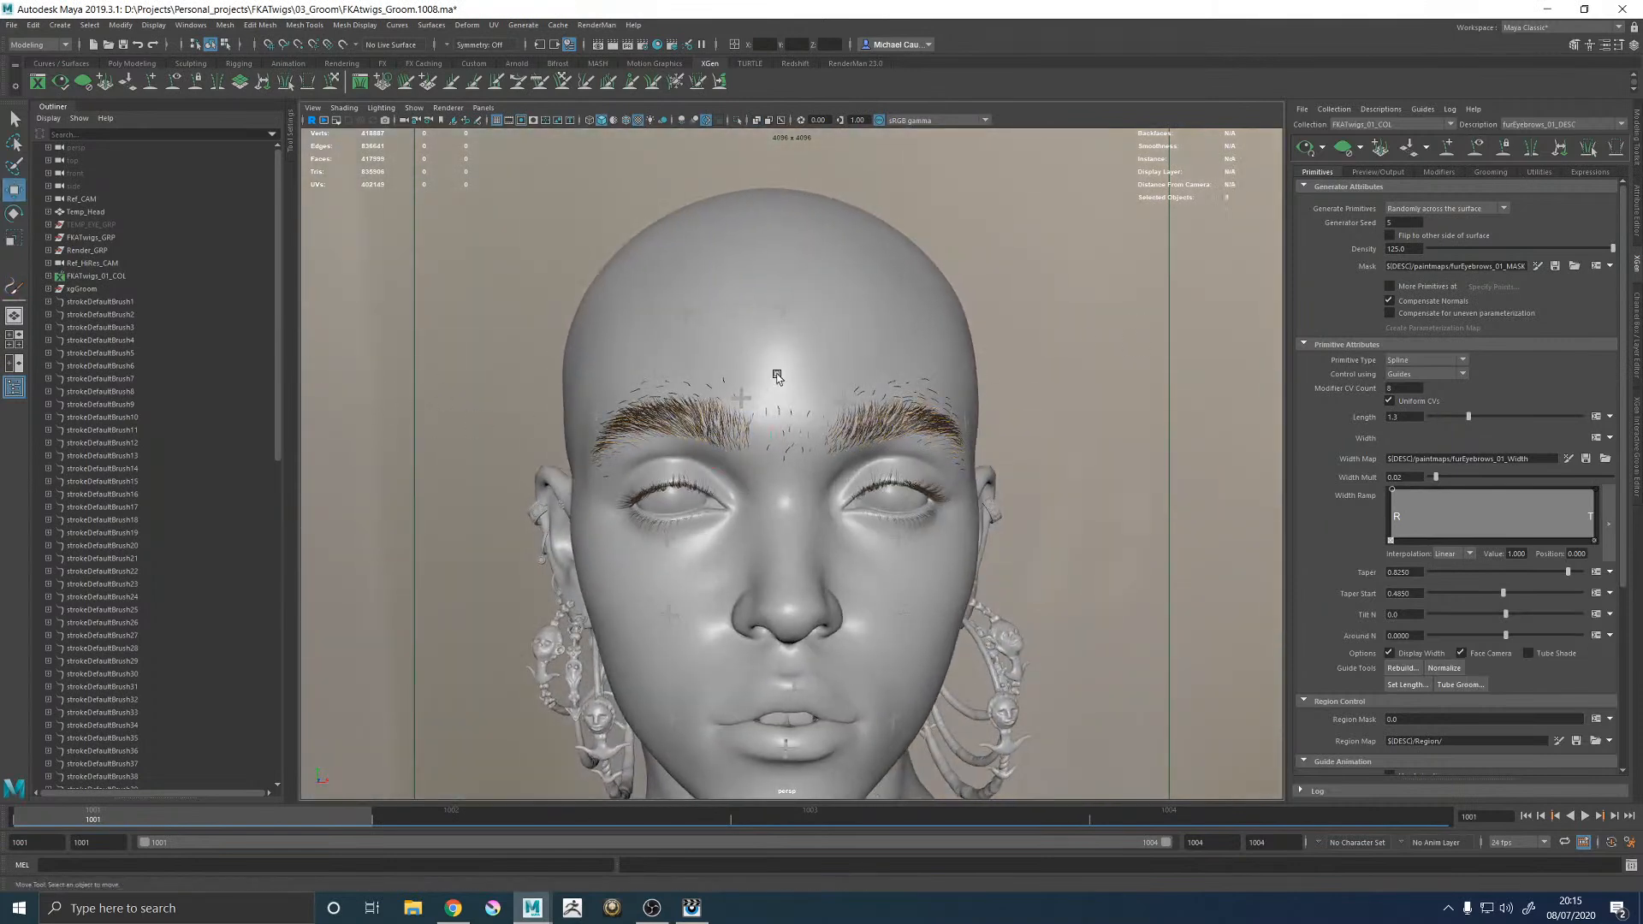
{"action": "left_click", "coordinate": [777, 376]}
{"action": "key", "text": "ctrl+h"}
Isolate all the painted eyebrow strokes in the perspective view and select them again.
{"action": "mouse_move", "coordinate": [532, 340]}
{"action": "left_mouse_down"}
{"action": "mouse_move", "coordinate": [1032, 506]}
{"action": "mouse_move", "coordinate": [1051, 485]}
{"action": "mouse_move", "coordinate": [1032, 485]}
{"action": "left_mouse_up"}
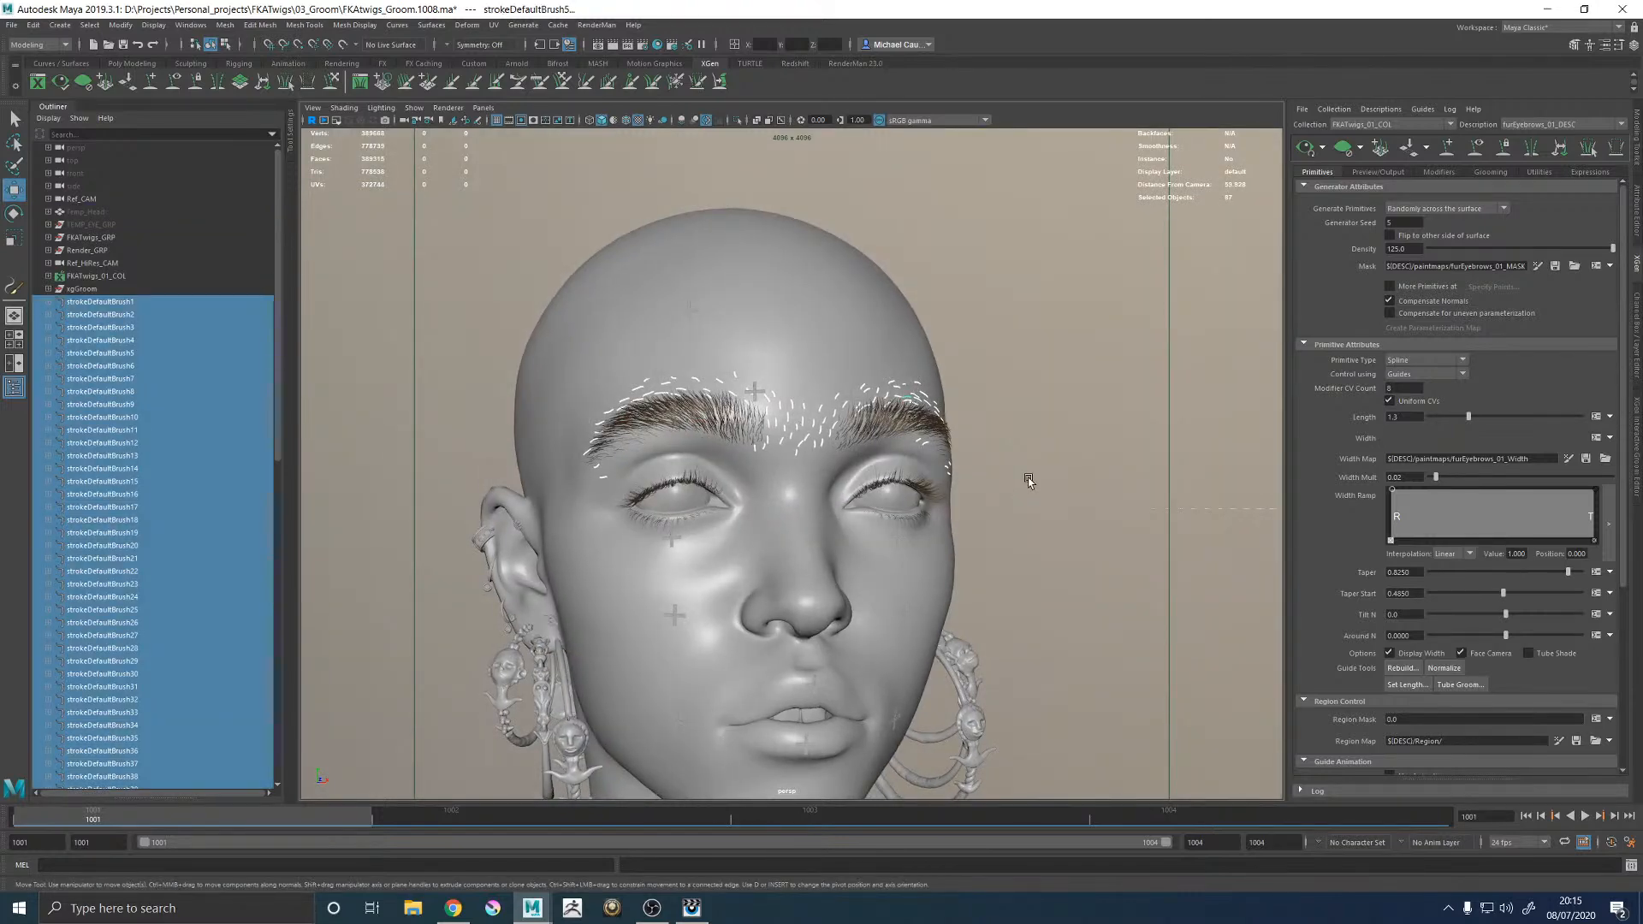
{"action": "key", "text": "ctrl+1"}
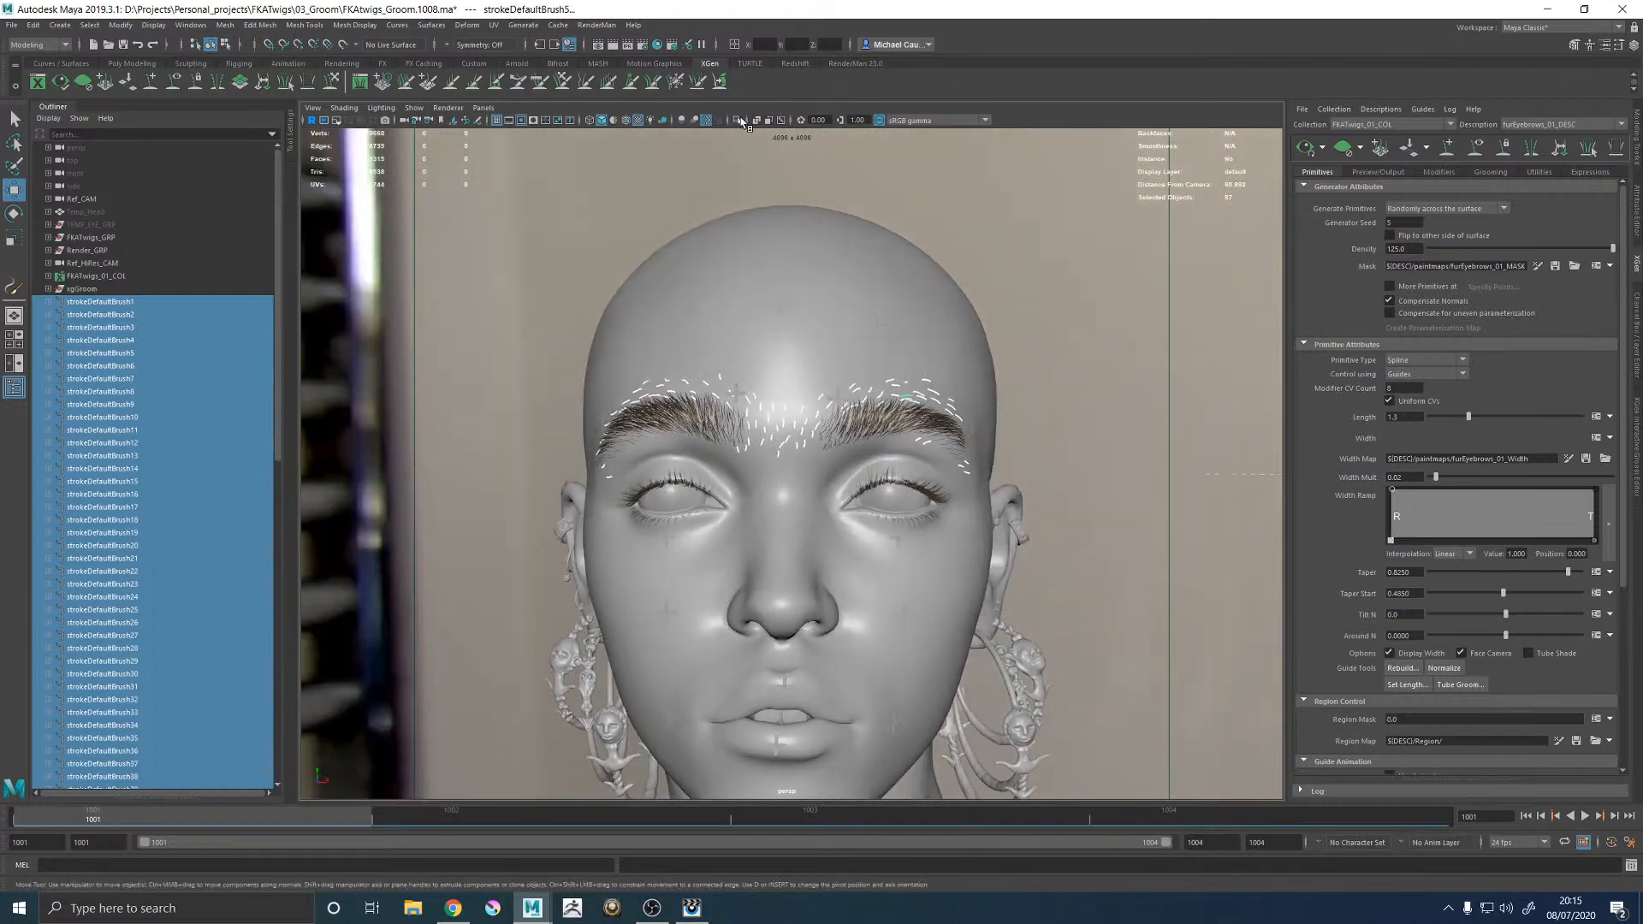
{"action": "left_click", "coordinate": [1056, 335]}
{"action": "mouse_move", "coordinate": [983, 337]}
{"action": "left_mouse_down", "text": "alt"}
{"action": "mouse_move", "coordinate": [1030, 349]}
{"action": "mouse_move", "coordinate": [676, 342]}
{"action": "left_mouse_up", "text": "alt"}
{"action": "left_click_drag", "start_coordinate": [550, 315], "coordinate": [1048, 554]}
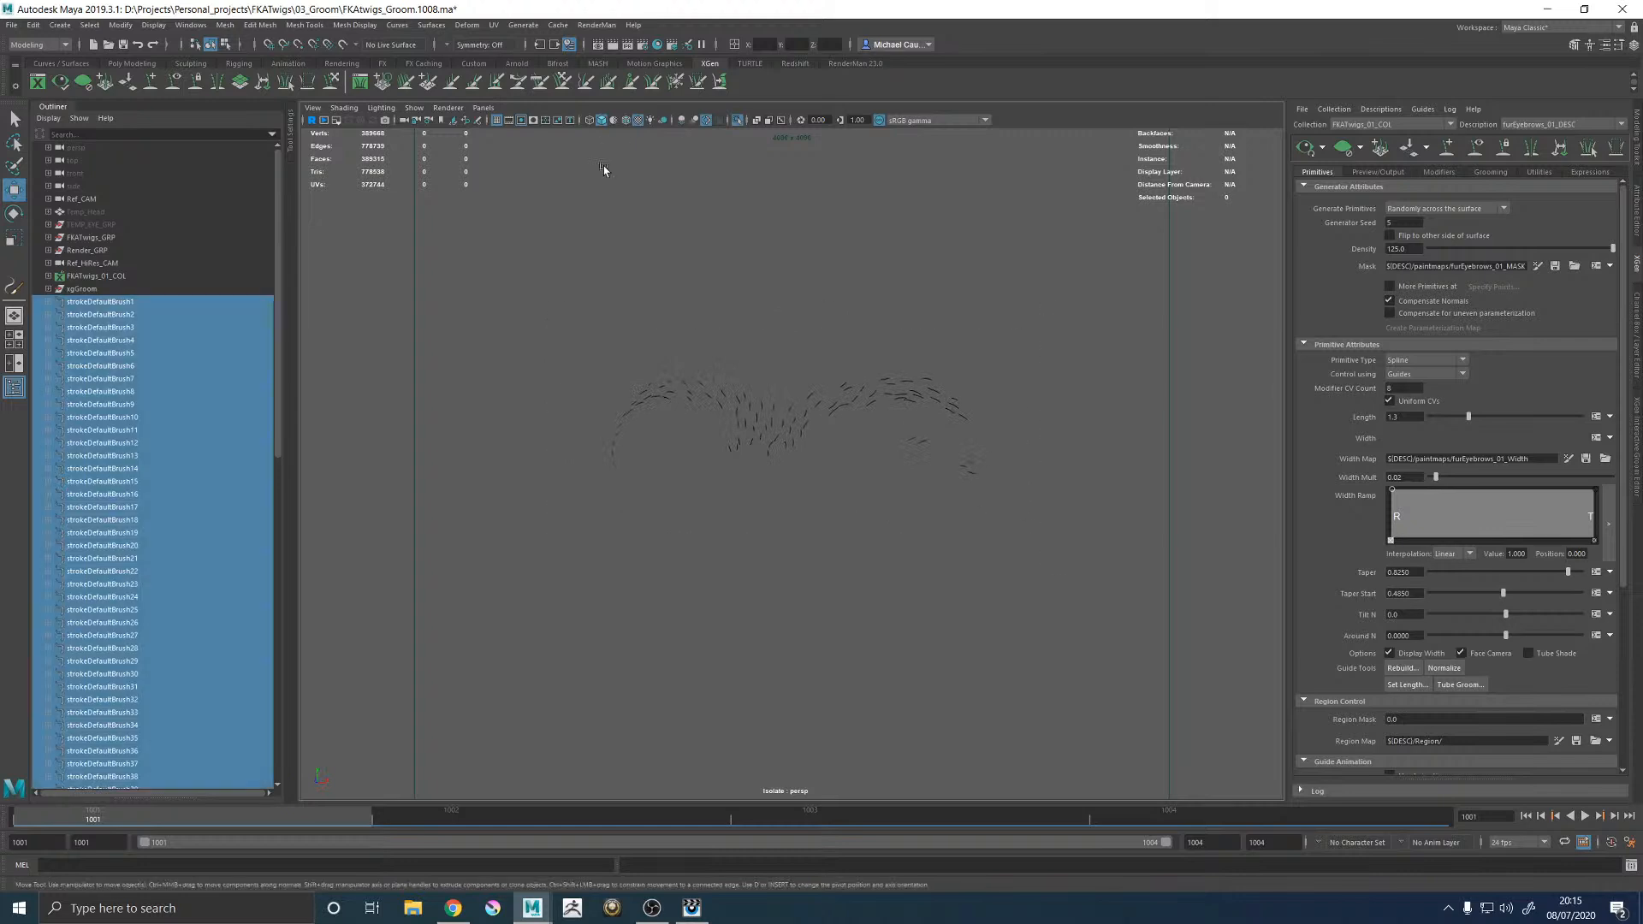
Convert the selected strokes with Paint Effects to Curves and clear the selection.
{"action": "left_click", "coordinate": [117, 25]}
{"action": "mouse_move", "coordinate": [171, 336]}
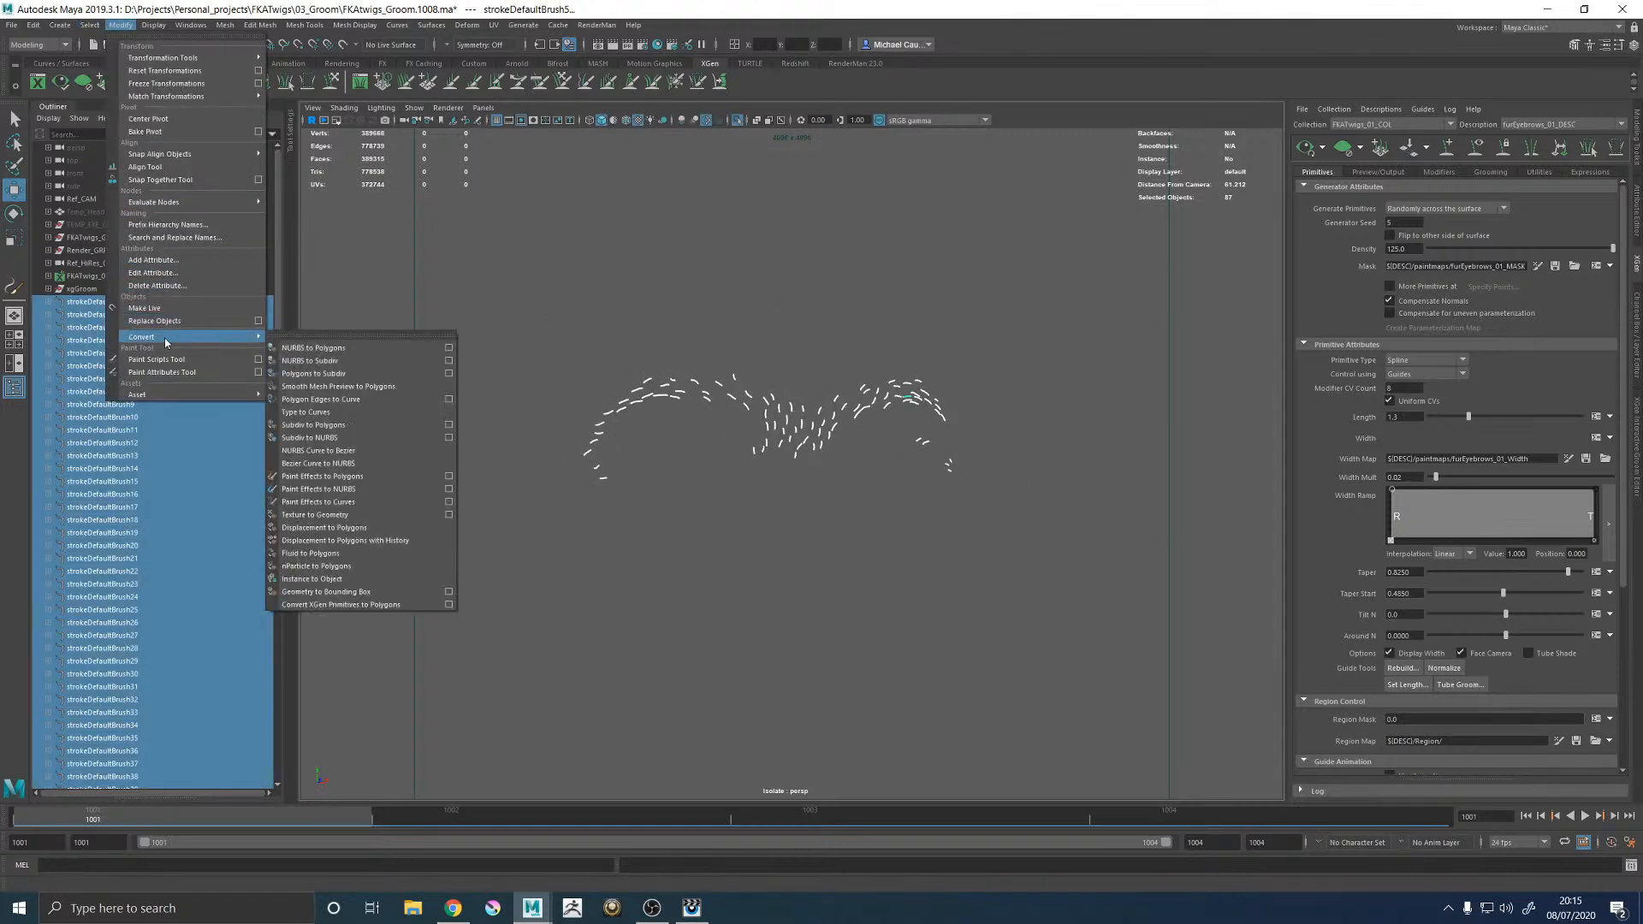
{"action": "left_click", "coordinate": [362, 503]}
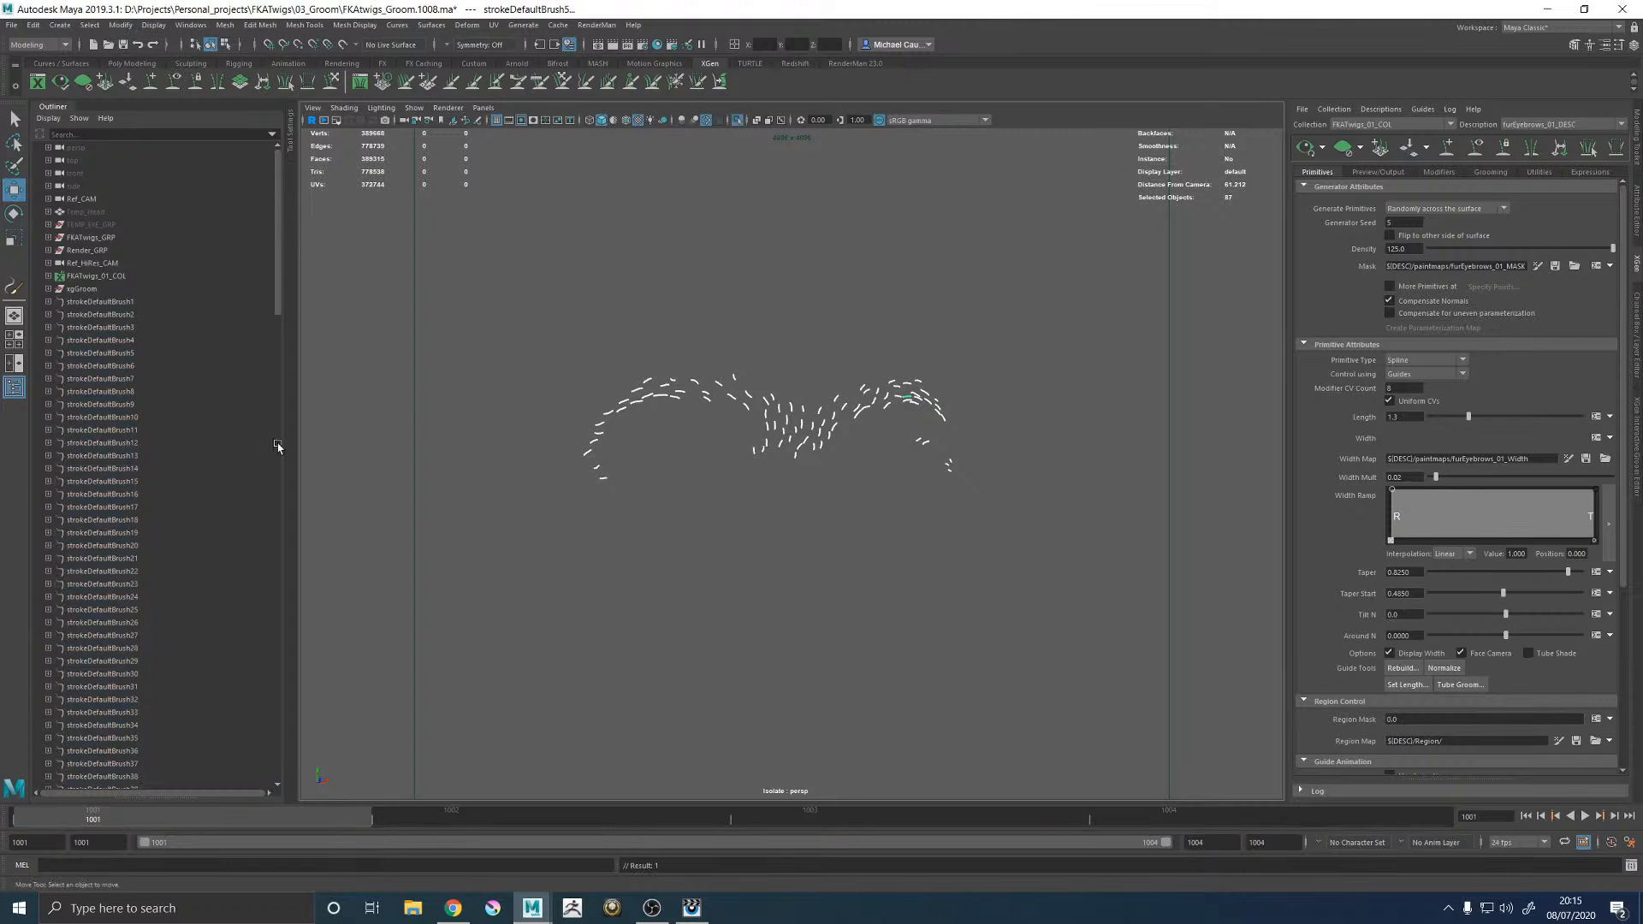
{"action": "left_click", "coordinate": [839, 360]}
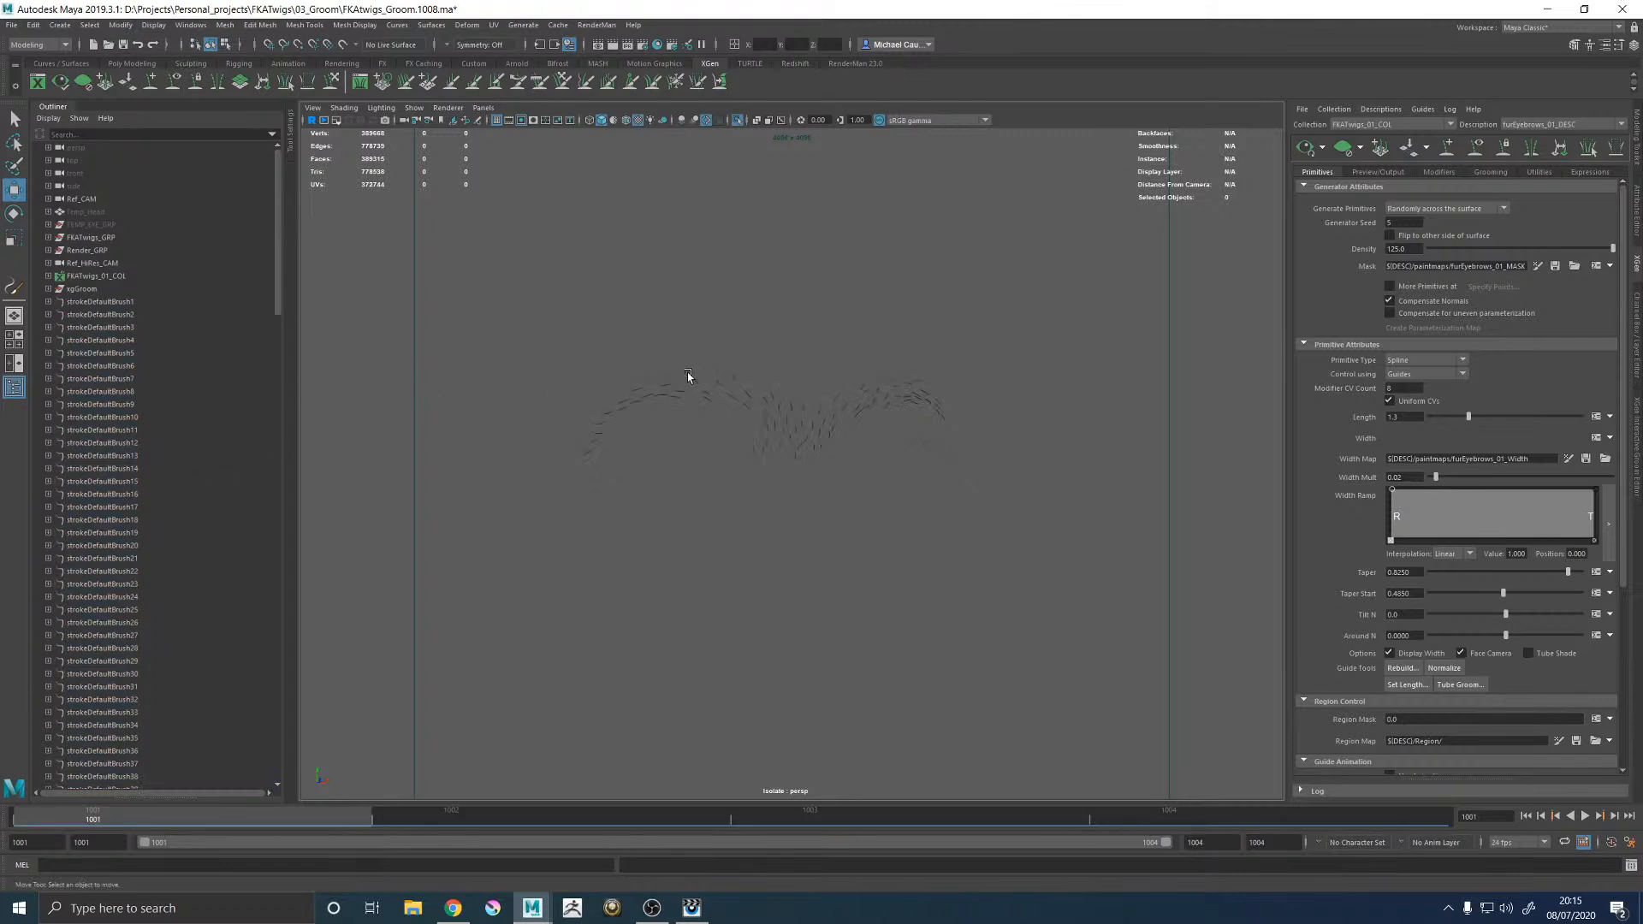
Delete all the original brush strokes from strokeDefaultBrush1 to strokeDefaultBrush87, keeping the converted curve groups.
{"action": "scroll", "coordinate": [112, 301], "scroll_direction": "down", "scroll_amount": 10}
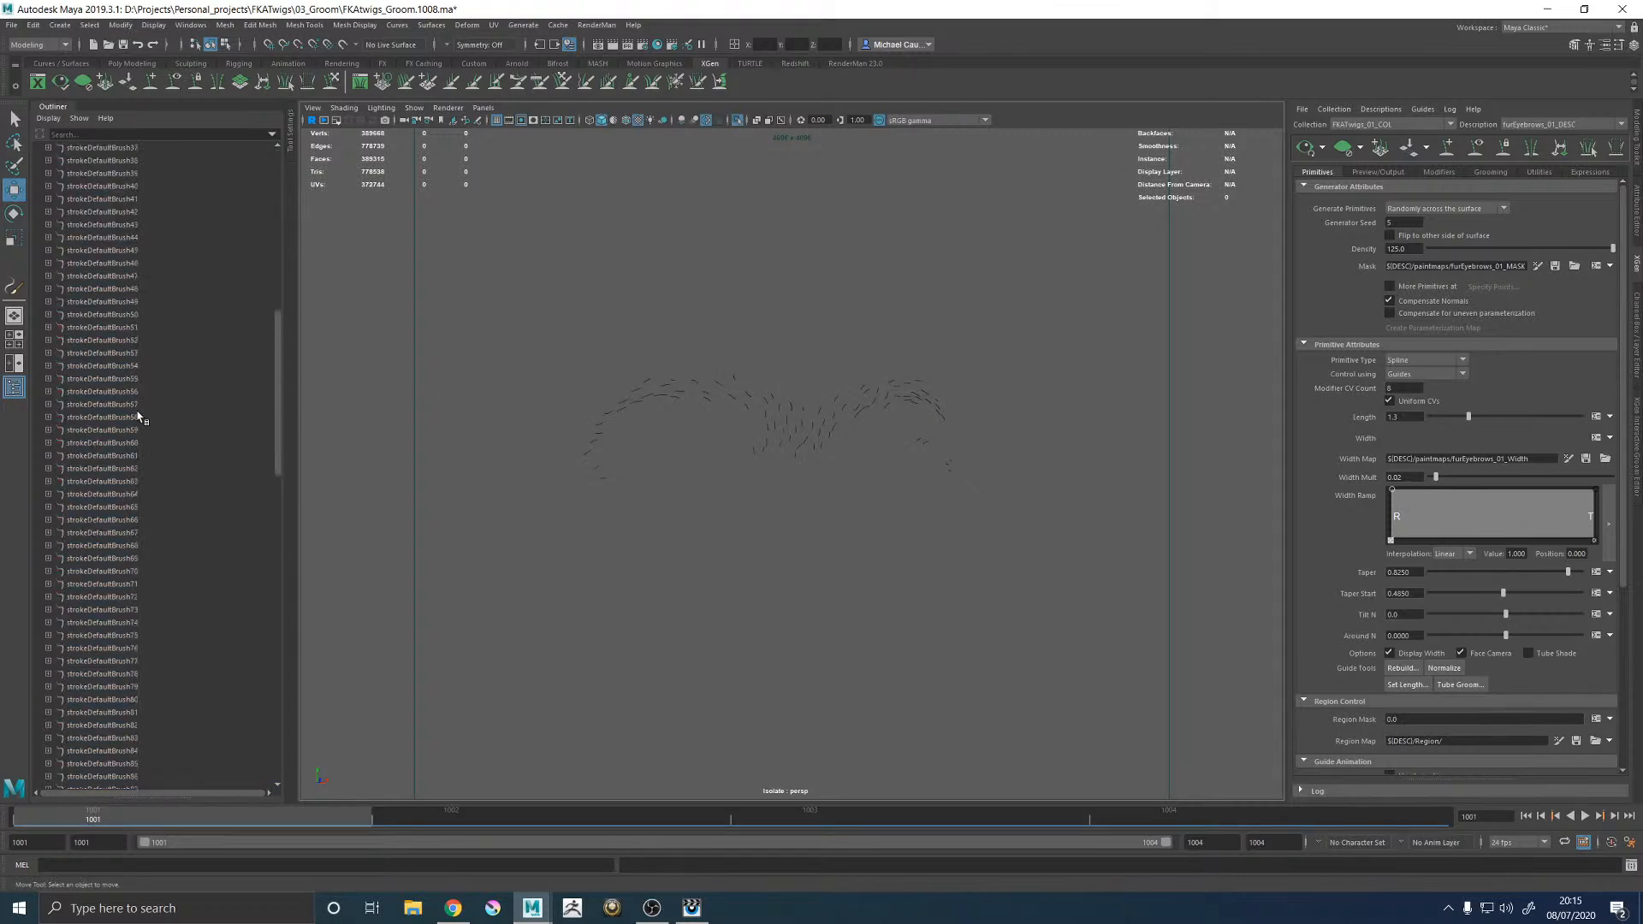
{"action": "scroll", "coordinate": [125, 187], "scroll_direction": "up", "scroll_amount": 10}
{"action": "left_click", "coordinate": [113, 193]}
{"action": "scroll", "coordinate": [157, 568], "scroll_direction": "down", "scroll_amount": 15}
{"action": "scroll", "coordinate": [146, 439], "scroll_direction": "up", "scroll_amount": 10}
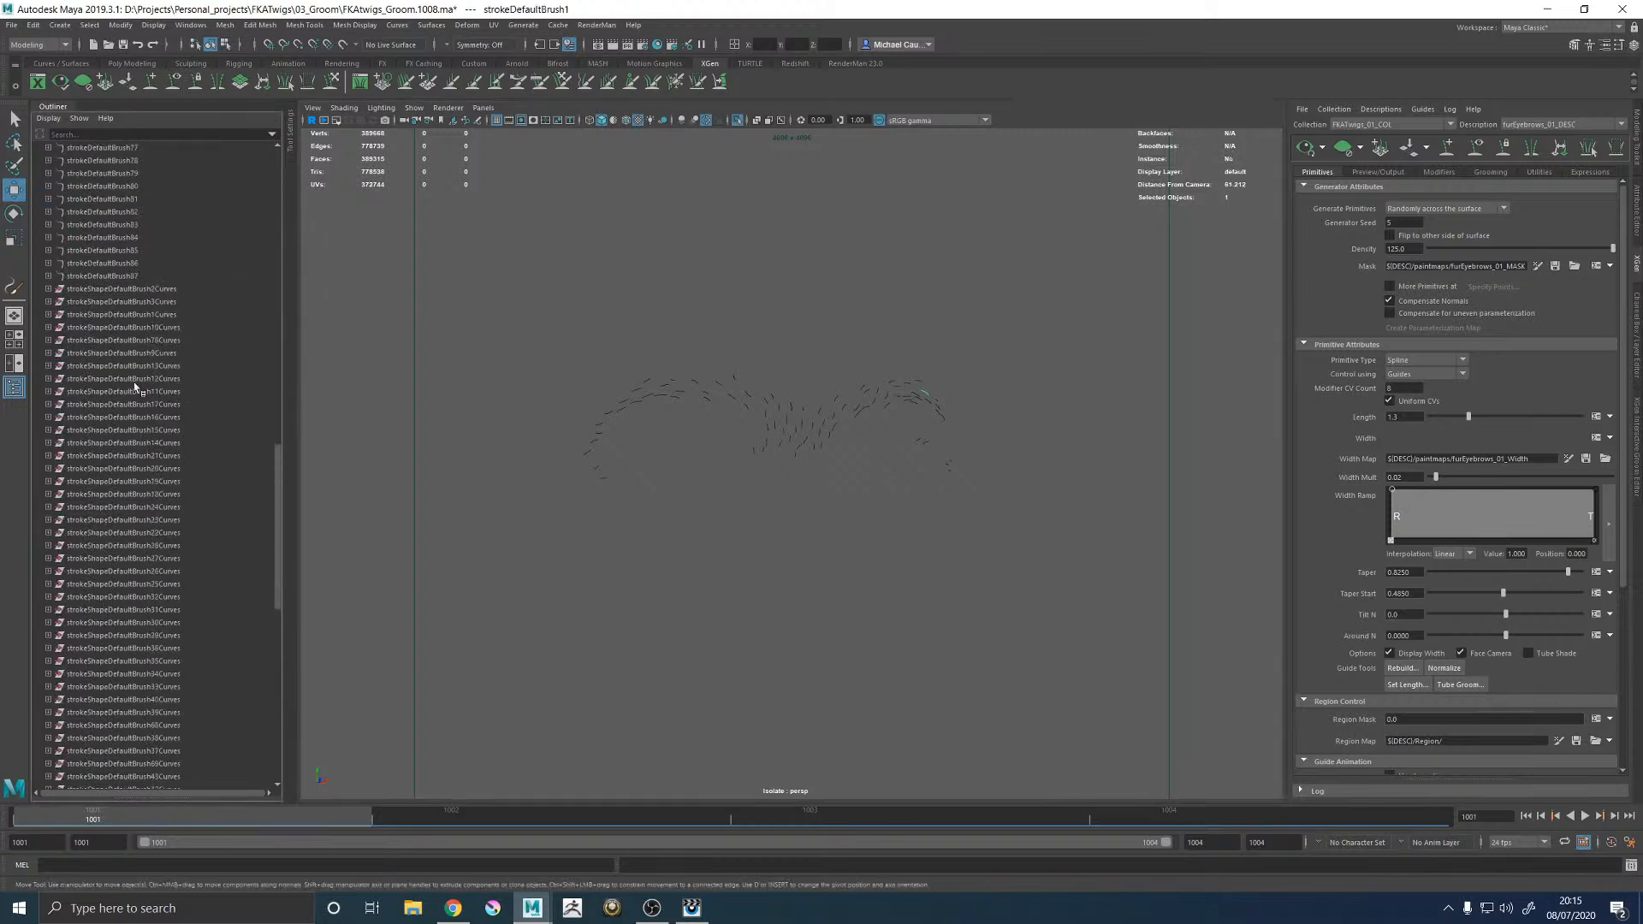
{"action": "left_click", "coordinate": [124, 275], "text": "shift"}
{"action": "key", "text": "Delete"}
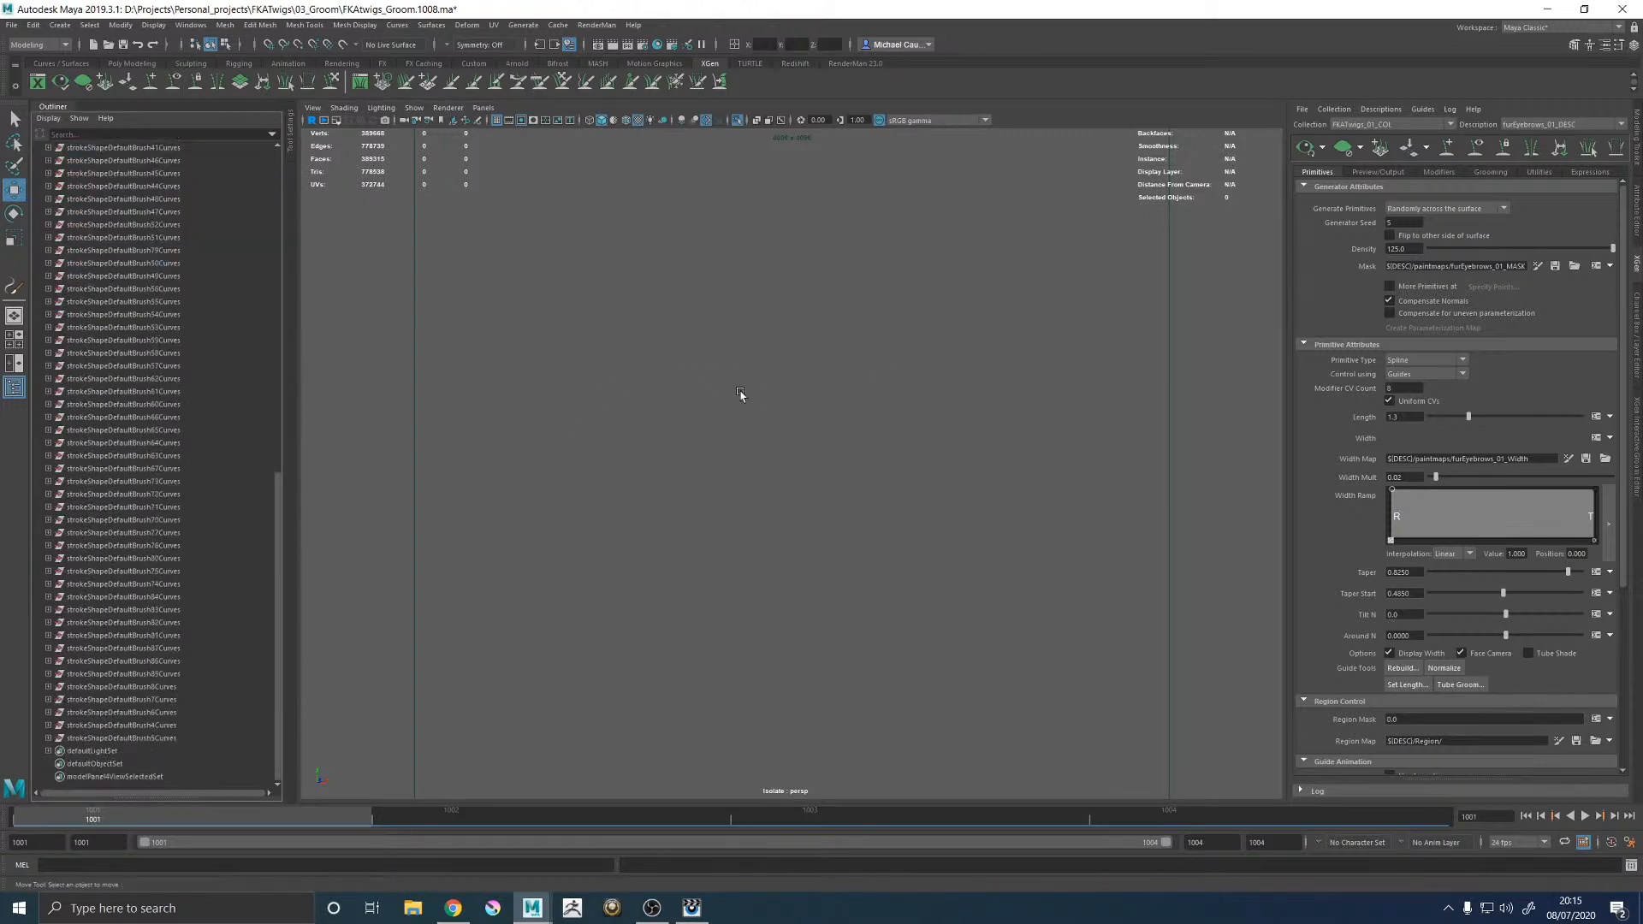
Isolate the converted curve groups in the view and gather all their curves into one new group.
{"action": "left_click", "coordinate": [48, 738]}
{"action": "left_click", "coordinate": [62, 751]}
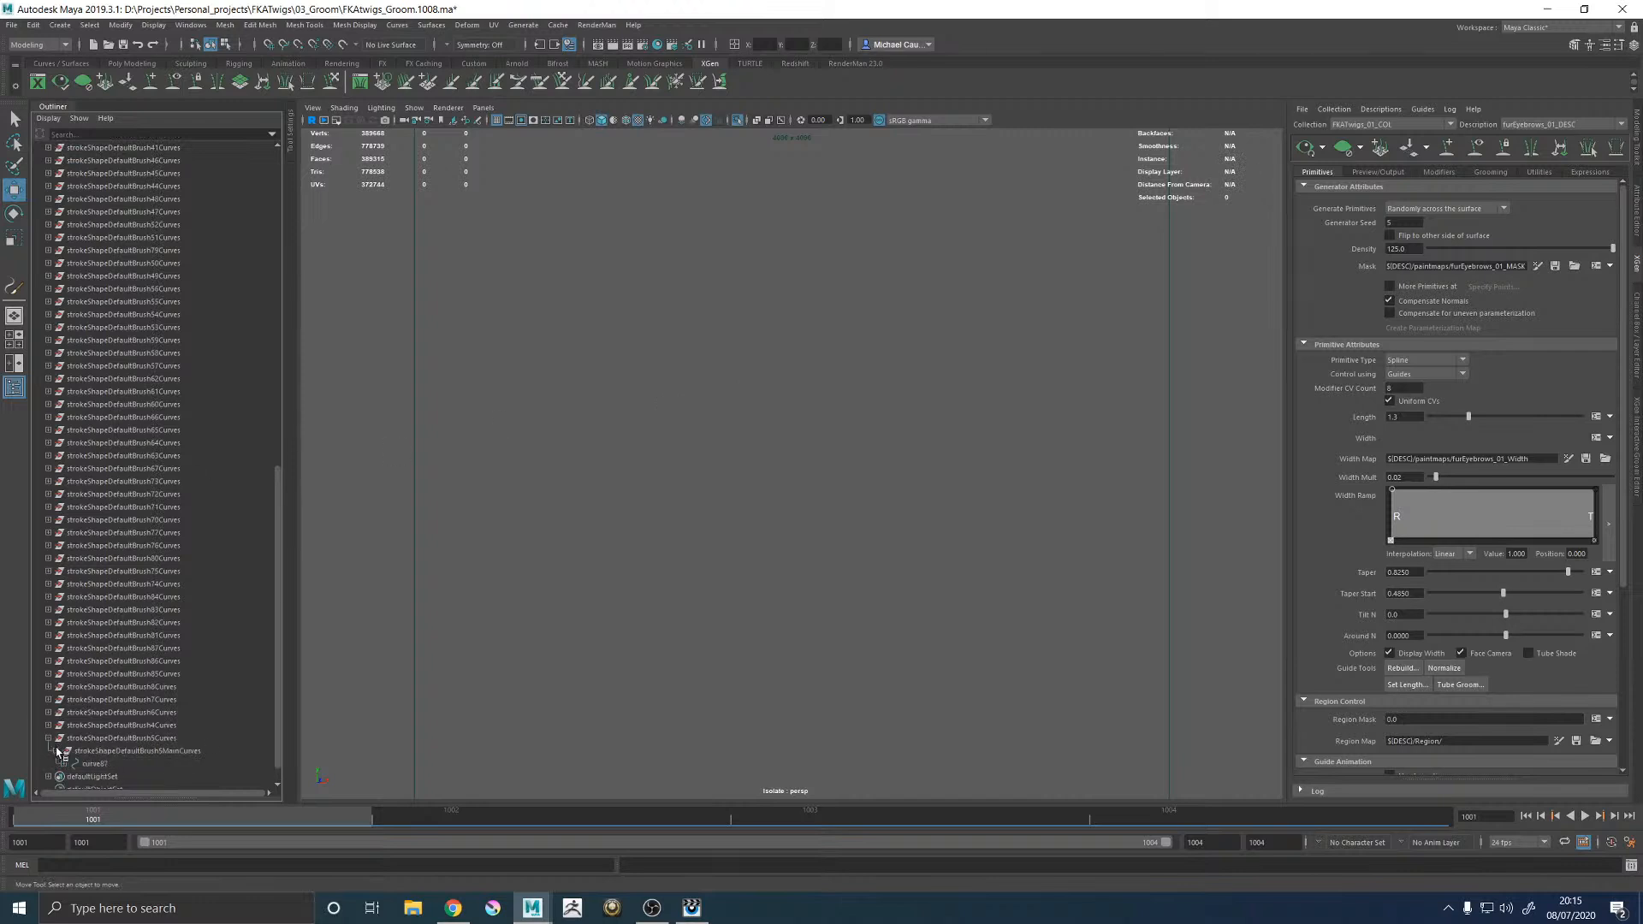
{"action": "left_click", "coordinate": [101, 751]}
{"action": "scroll", "coordinate": [132, 428], "scroll_direction": "up", "scroll_amount": 20}
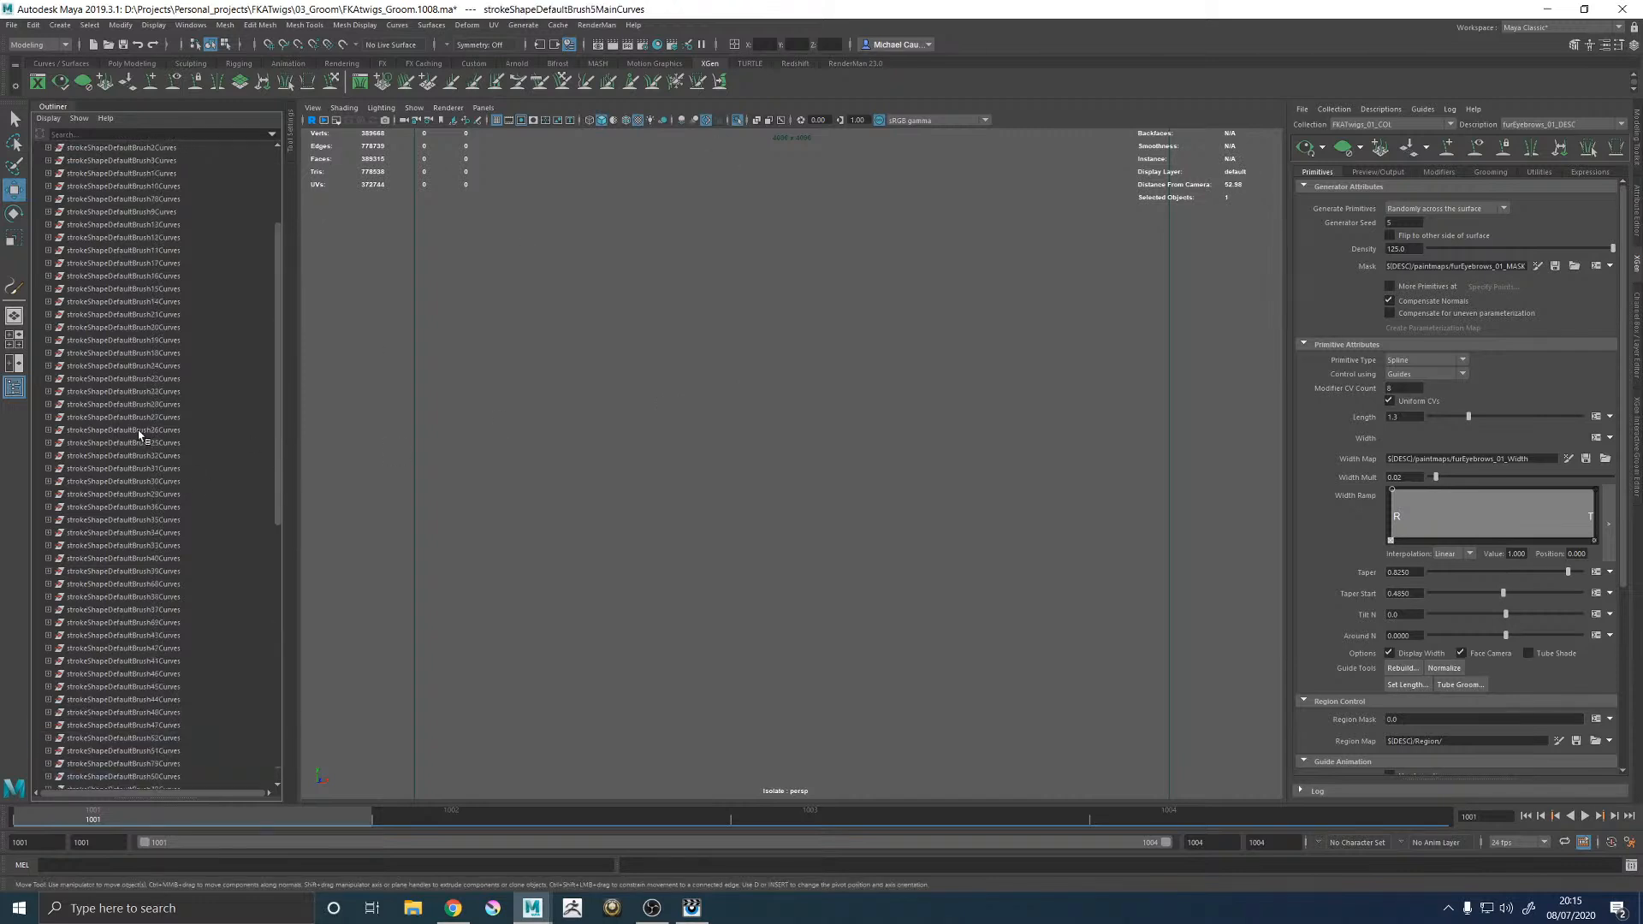
{"action": "left_click", "coordinate": [99, 302], "text": "shift"}
{"action": "left_click", "coordinate": [737, 120]}
{"action": "left_click", "coordinate": [738, 120]}
{"action": "left_click", "coordinate": [853, 414]}
{"action": "left_click_drag", "start_coordinate": [509, 324], "coordinate": [930, 552]}
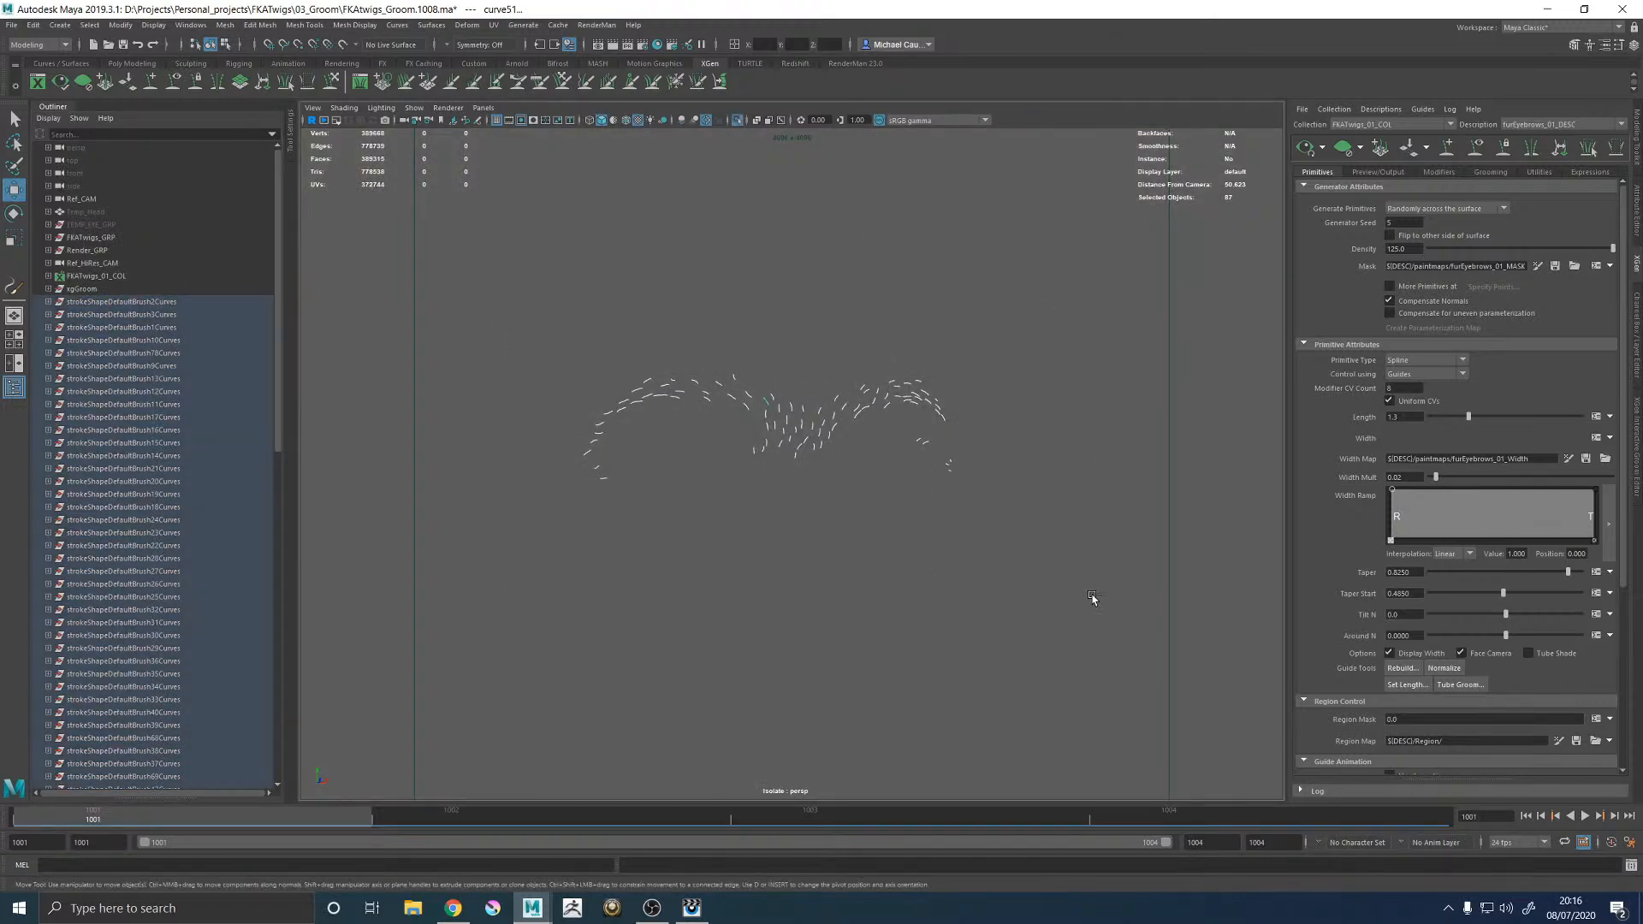
{"action": "key", "text": "ctrl+g"}
Delete the leftover empty strokeShapeDefaultBrush curve groups, keeping the new group.
{"action": "left_click", "coordinate": [110, 303]}
{"action": "scroll", "coordinate": [128, 513], "scroll_direction": "down", "scroll_amount": 10}
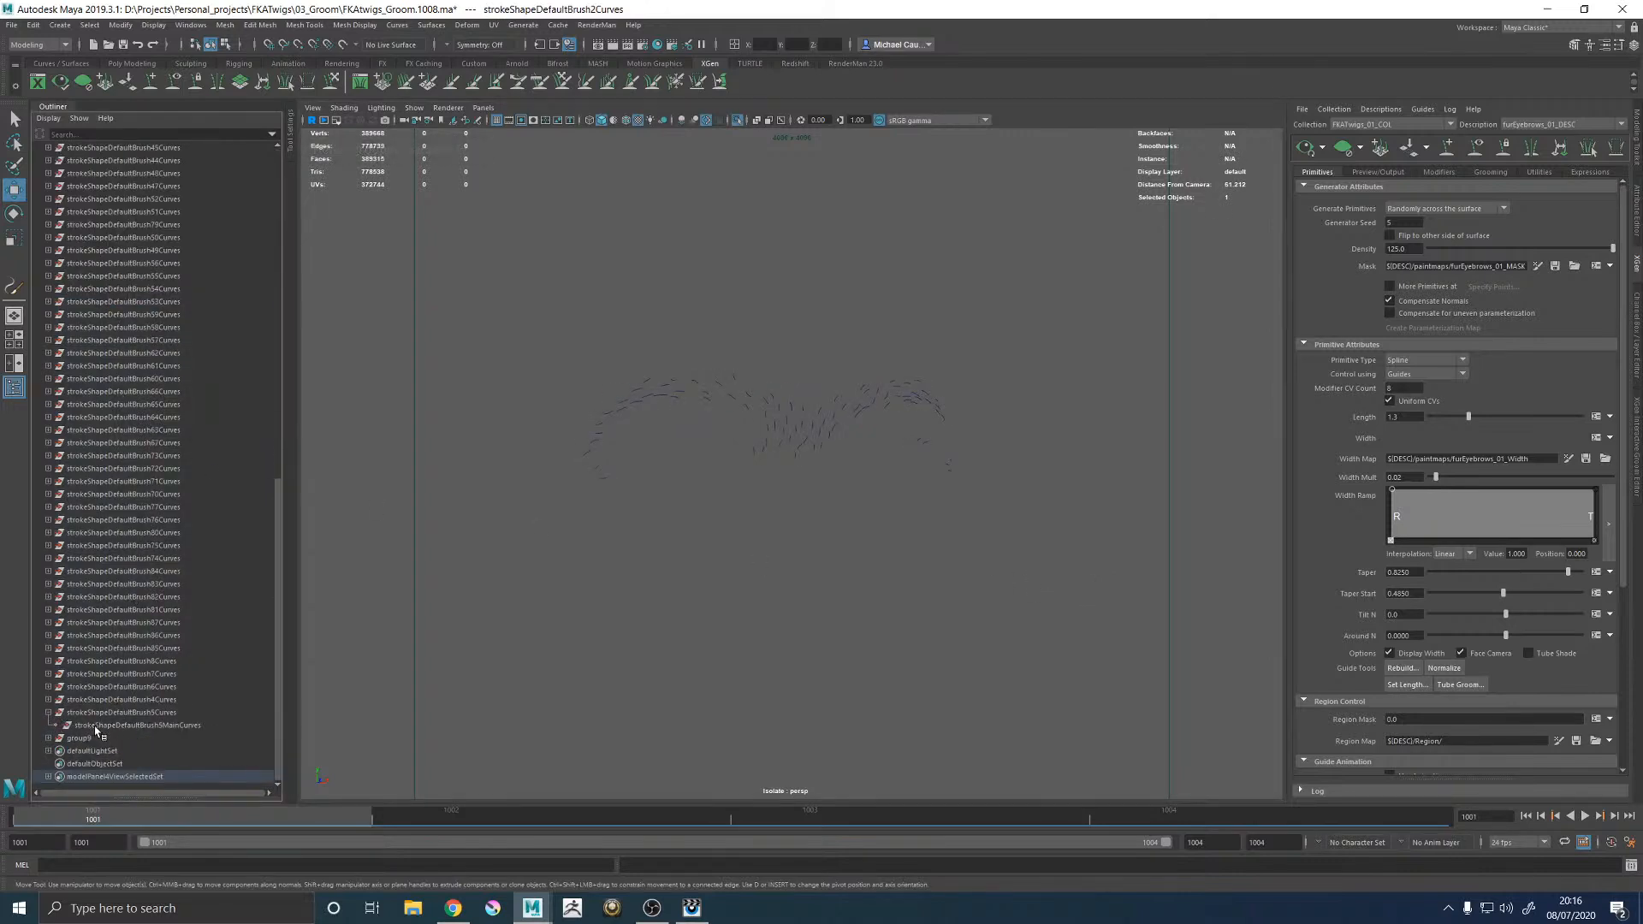
{"action": "left_click", "coordinate": [97, 725], "text": "shift"}
{"action": "key", "text": "Delete"}
Convert all curves in the new group to XGen guides for furEyebrows_01_DESC with Curves To Guides.
{"action": "left_click", "coordinate": [48, 301]}
{"action": "left_click", "coordinate": [87, 314]}
{"action": "scroll", "coordinate": [129, 556], "scroll_direction": "down", "scroll_amount": 10}
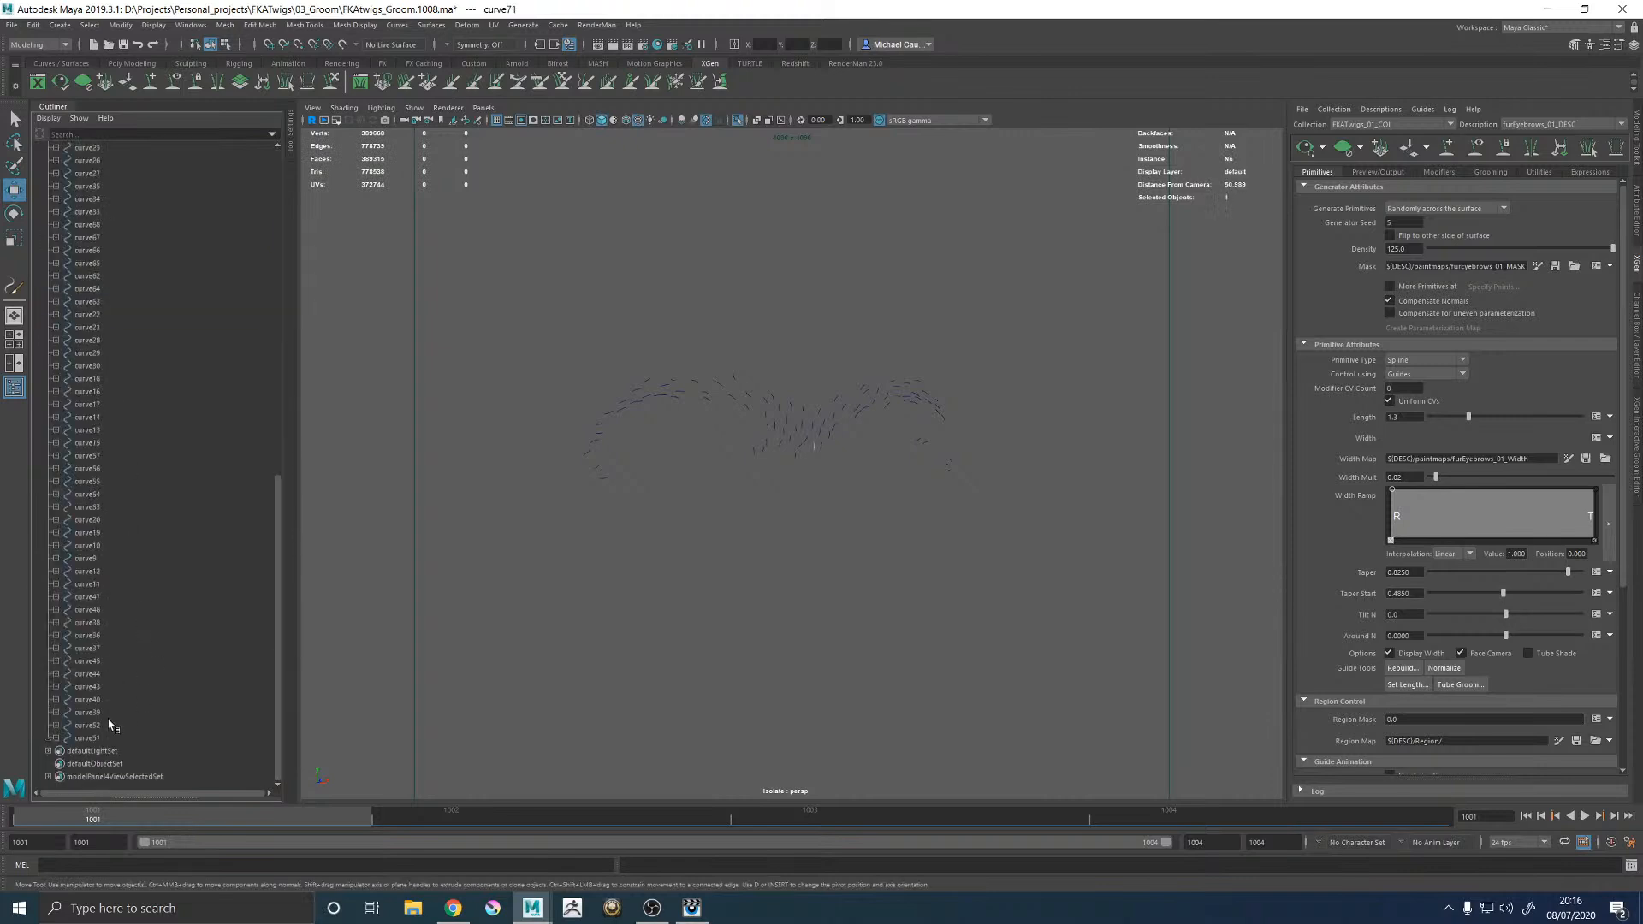
{"action": "left_click", "coordinate": [96, 738], "text": "shift"}
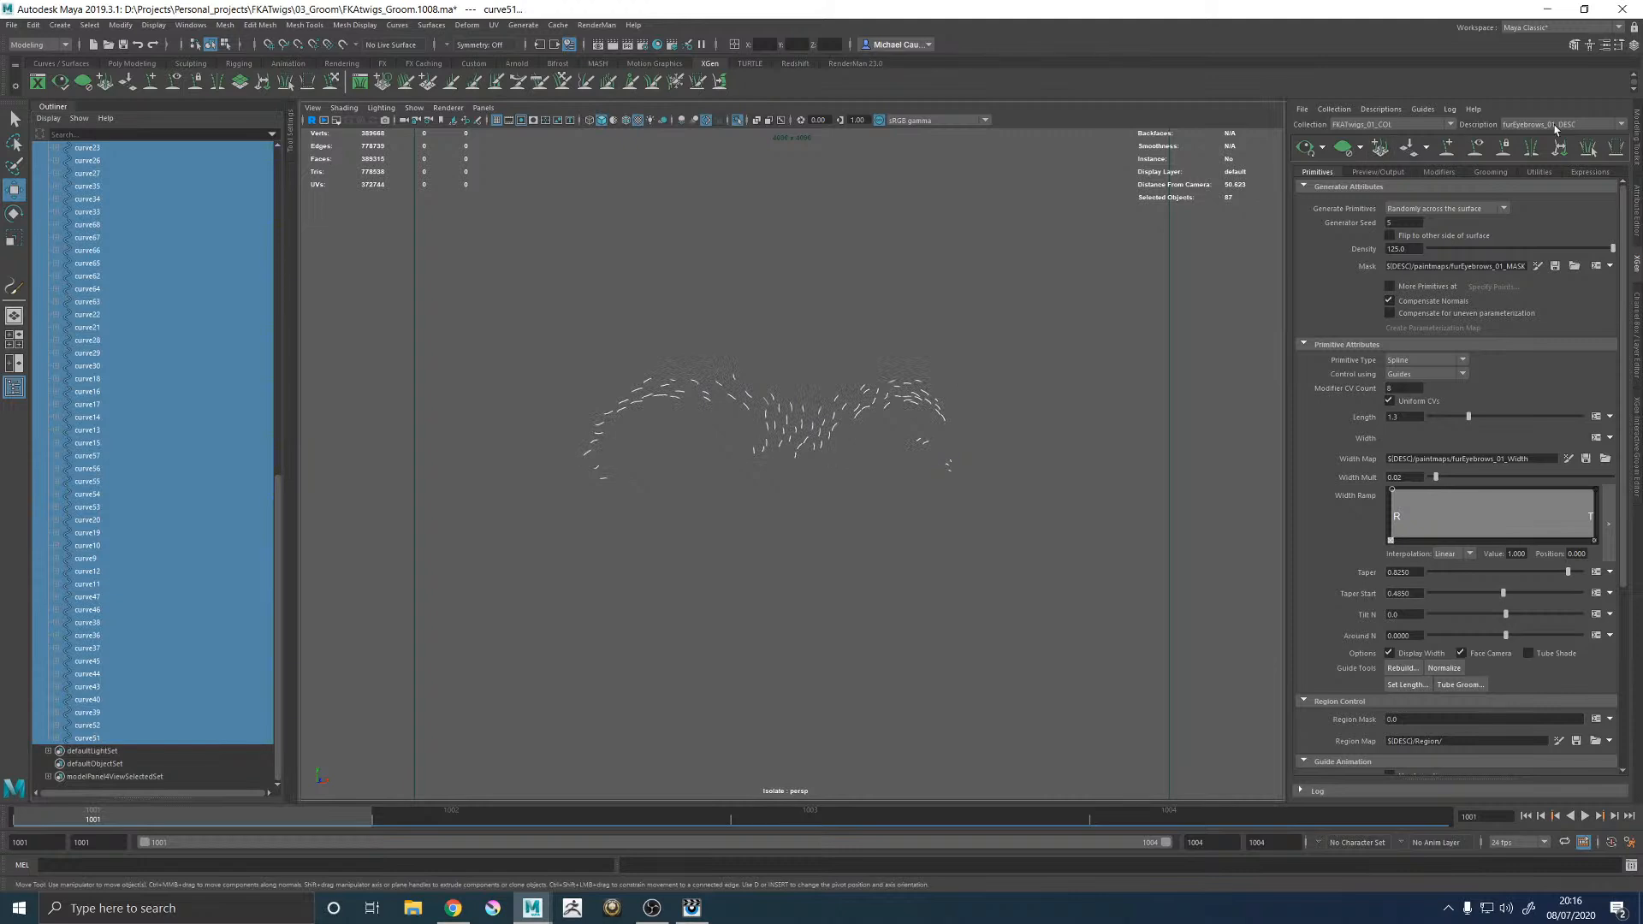
{"action": "left_click", "coordinate": [1538, 172]}
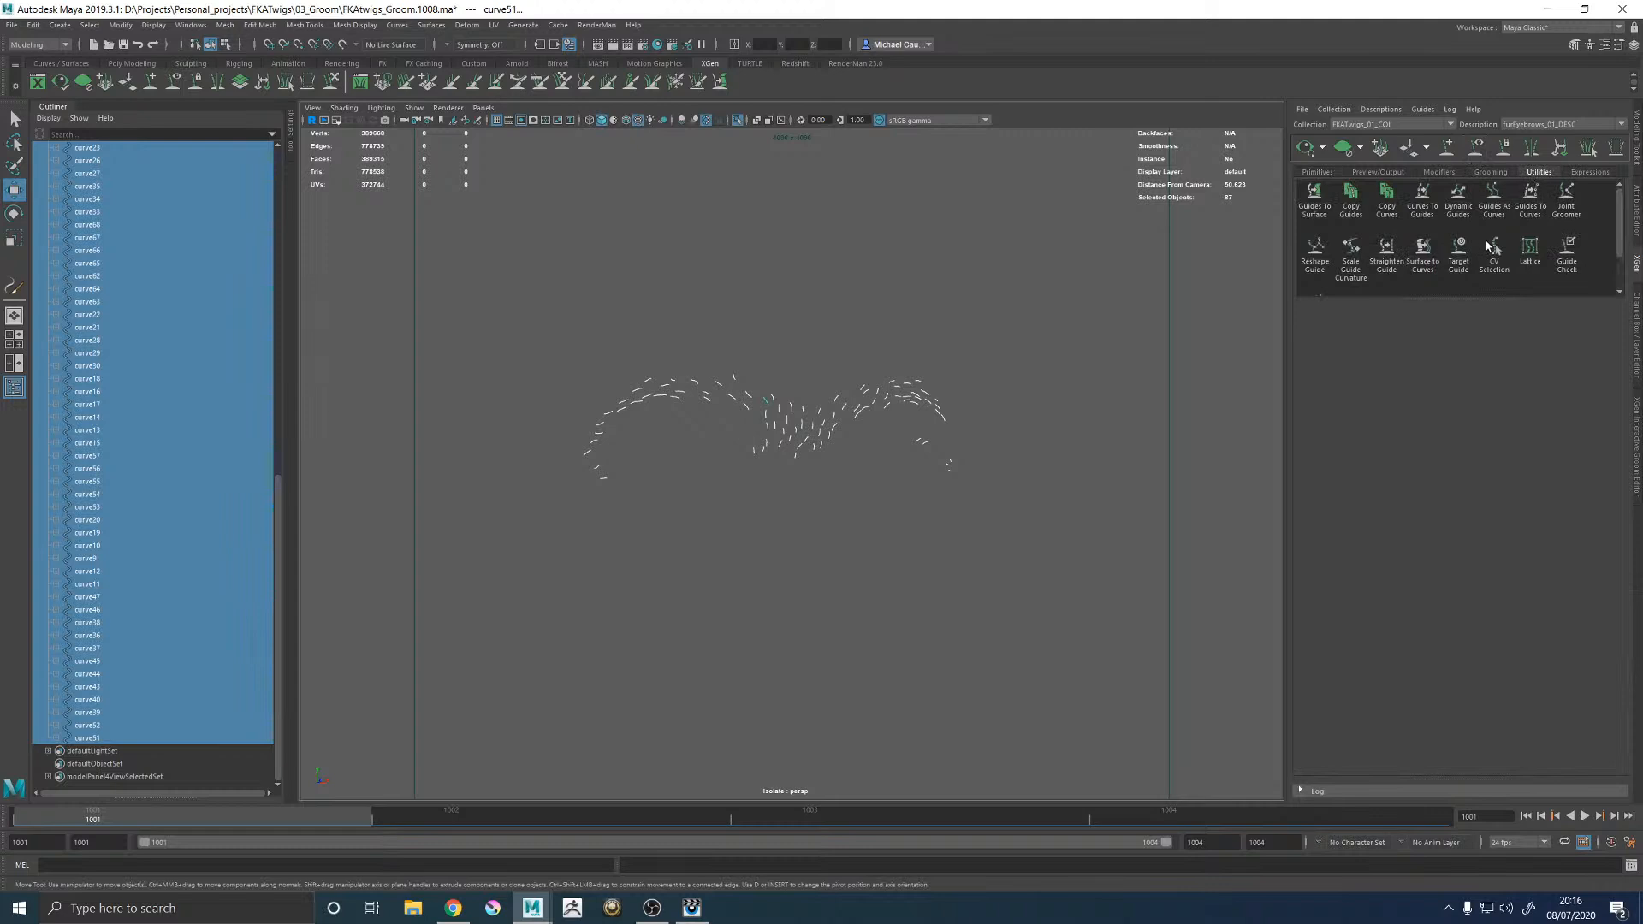
{"action": "left_click", "coordinate": [1418, 196]}
{"action": "left_click", "coordinate": [1392, 425]}
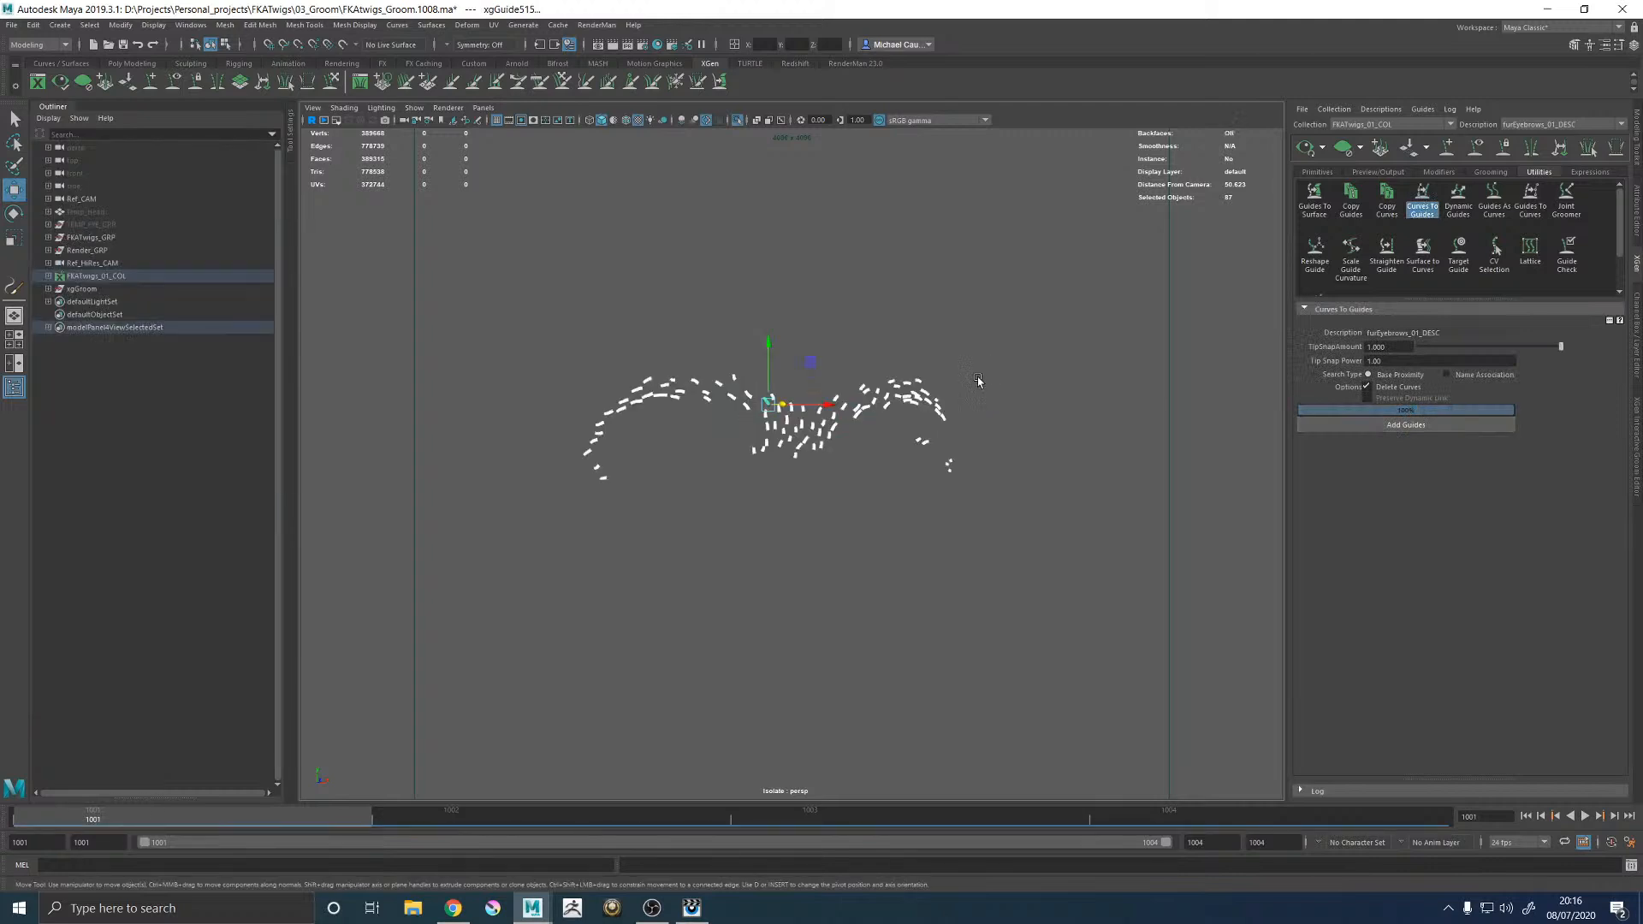
End the isolation to show the whole head again and display the eyebrow guides.
{"action": "key", "text": "space"}
{"action": "key", "text": "space"}
{"action": "left_click", "coordinate": [737, 120]}
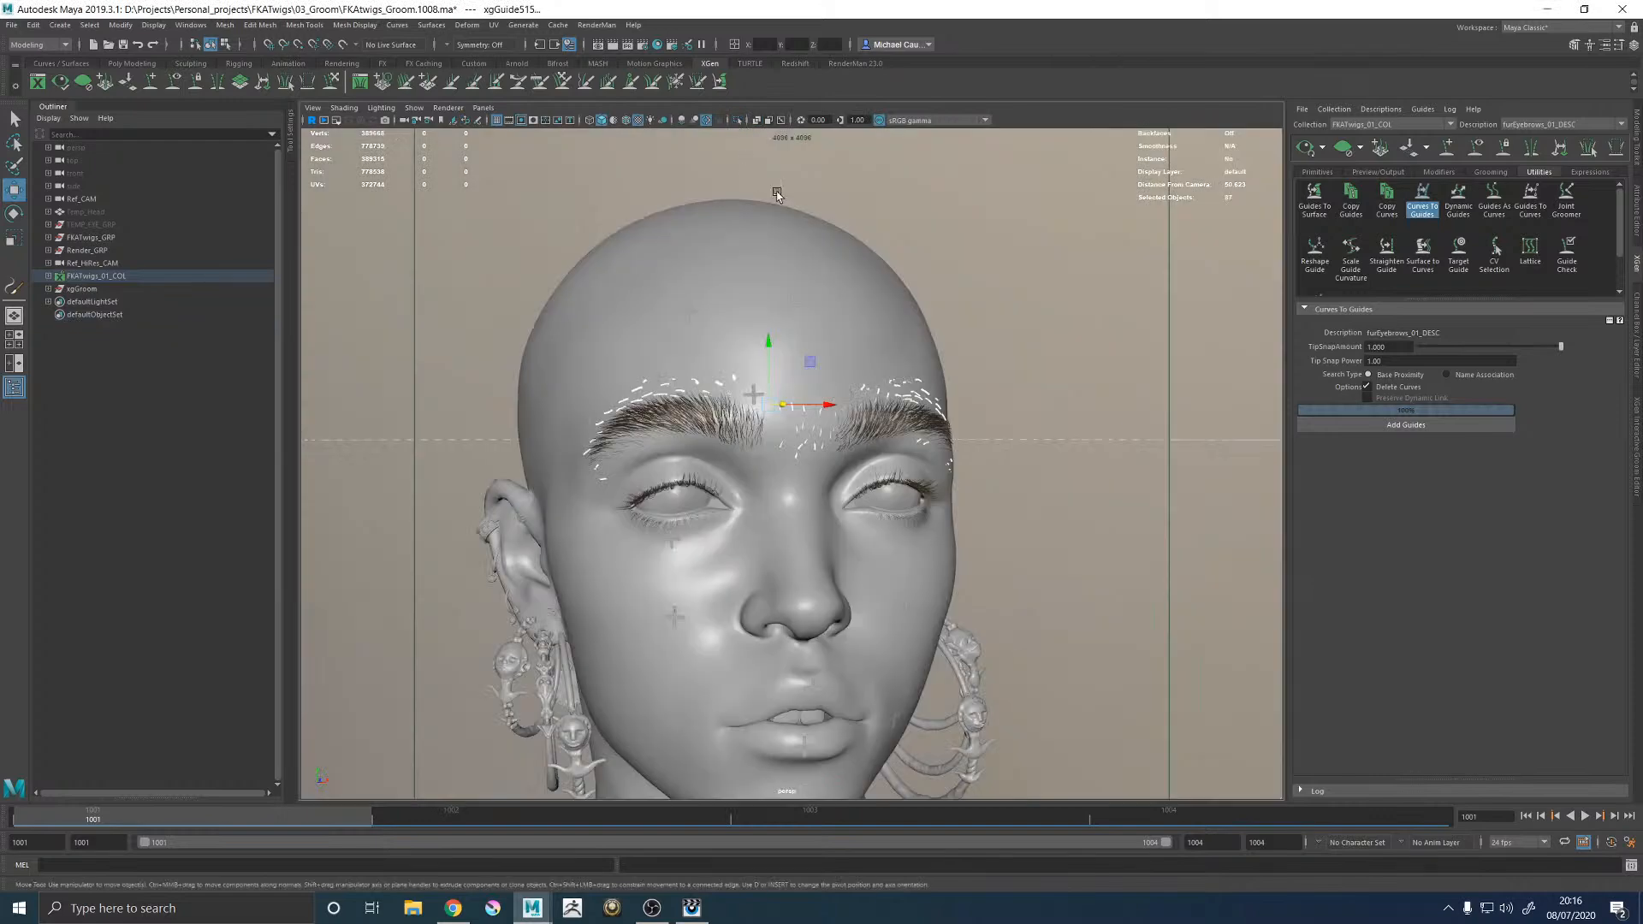
{"action": "right_click_drag", "start_coordinate": [904, 190], "coordinate": [1115, 278], "text": "alt"}
{"action": "left_click", "coordinate": [1481, 148]}
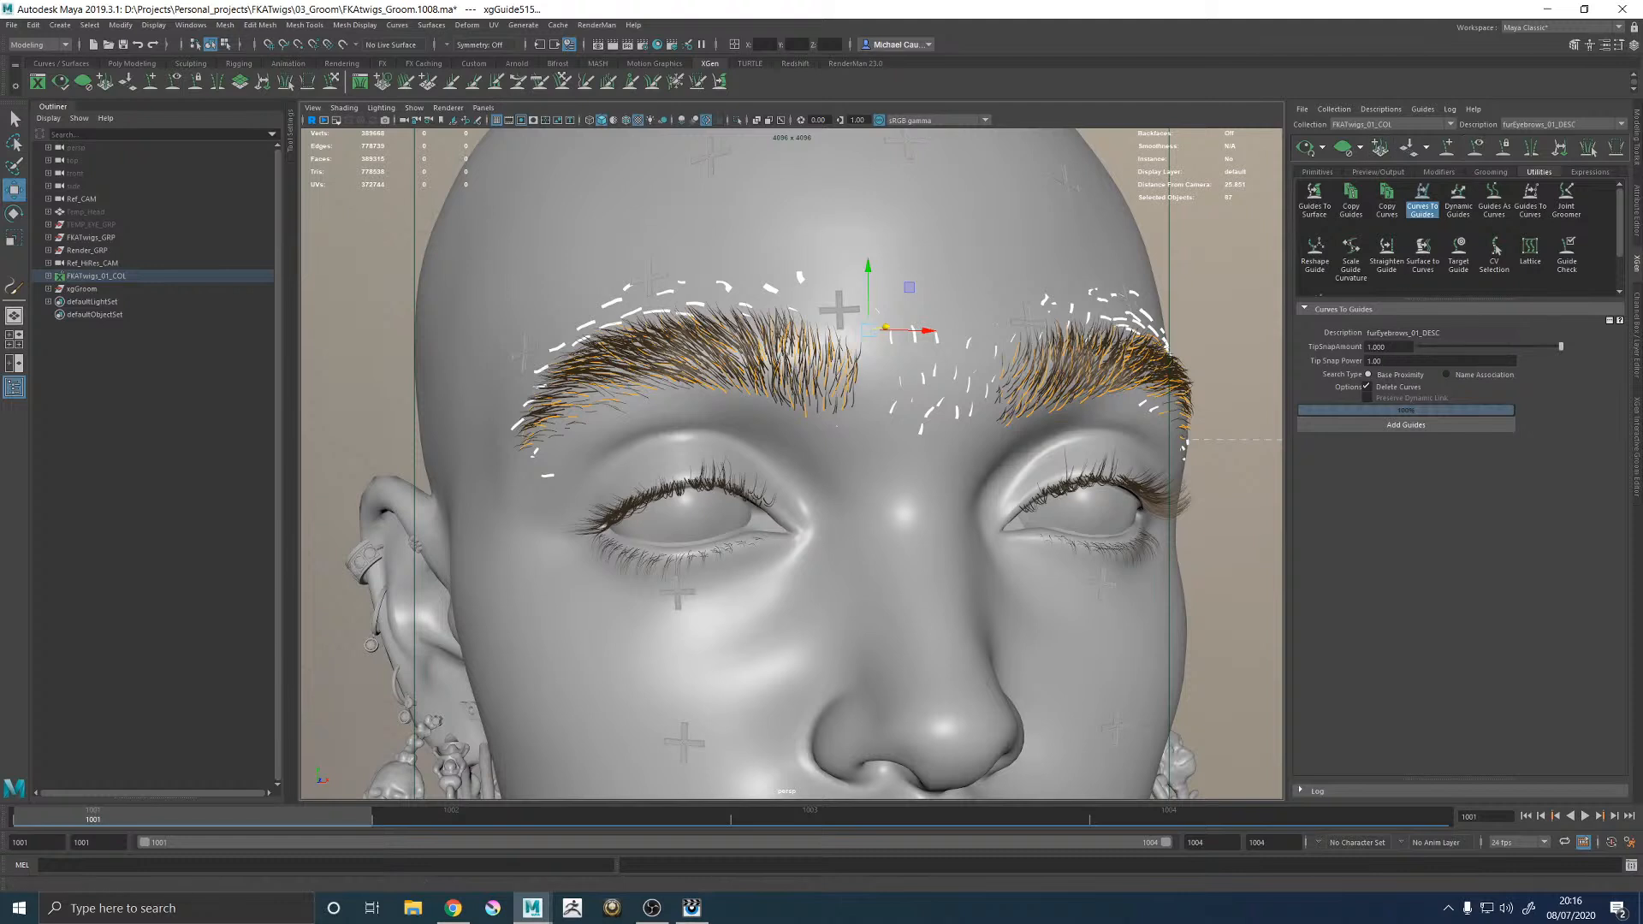
Set the new guides' taper to 0.8 and width to 0.02.
{"action": "left_click", "coordinate": [1636, 325]}
{"action": "scroll", "coordinate": [1542, 317], "scroll_direction": "down", "scroll_amount": 2}
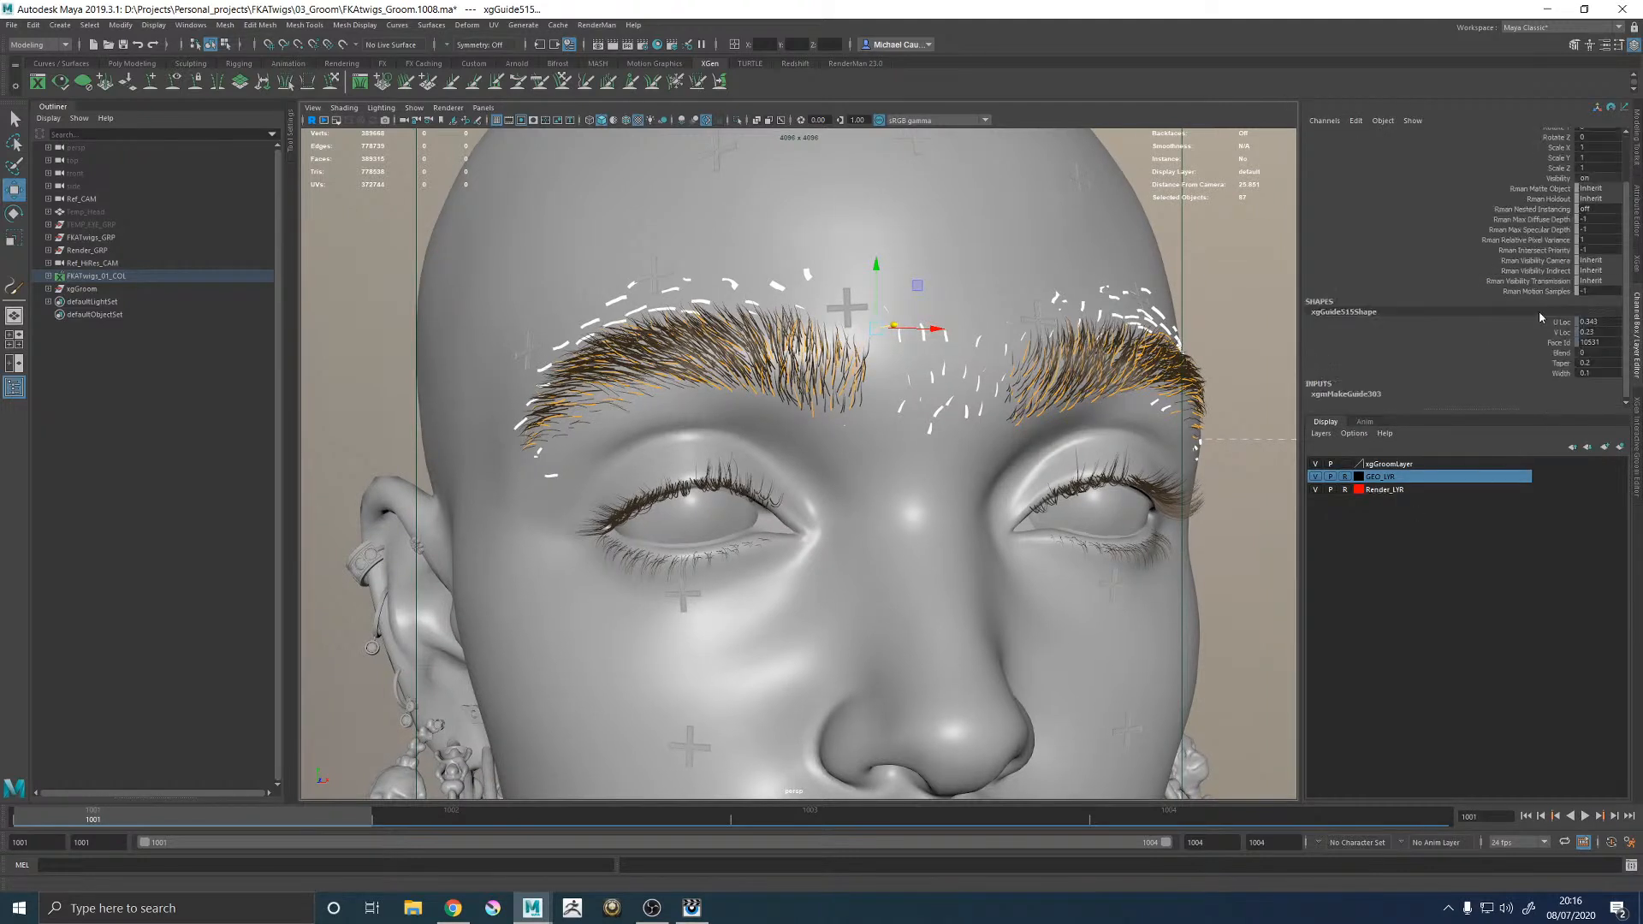
{"action": "double_click", "coordinate": [1596, 361]}
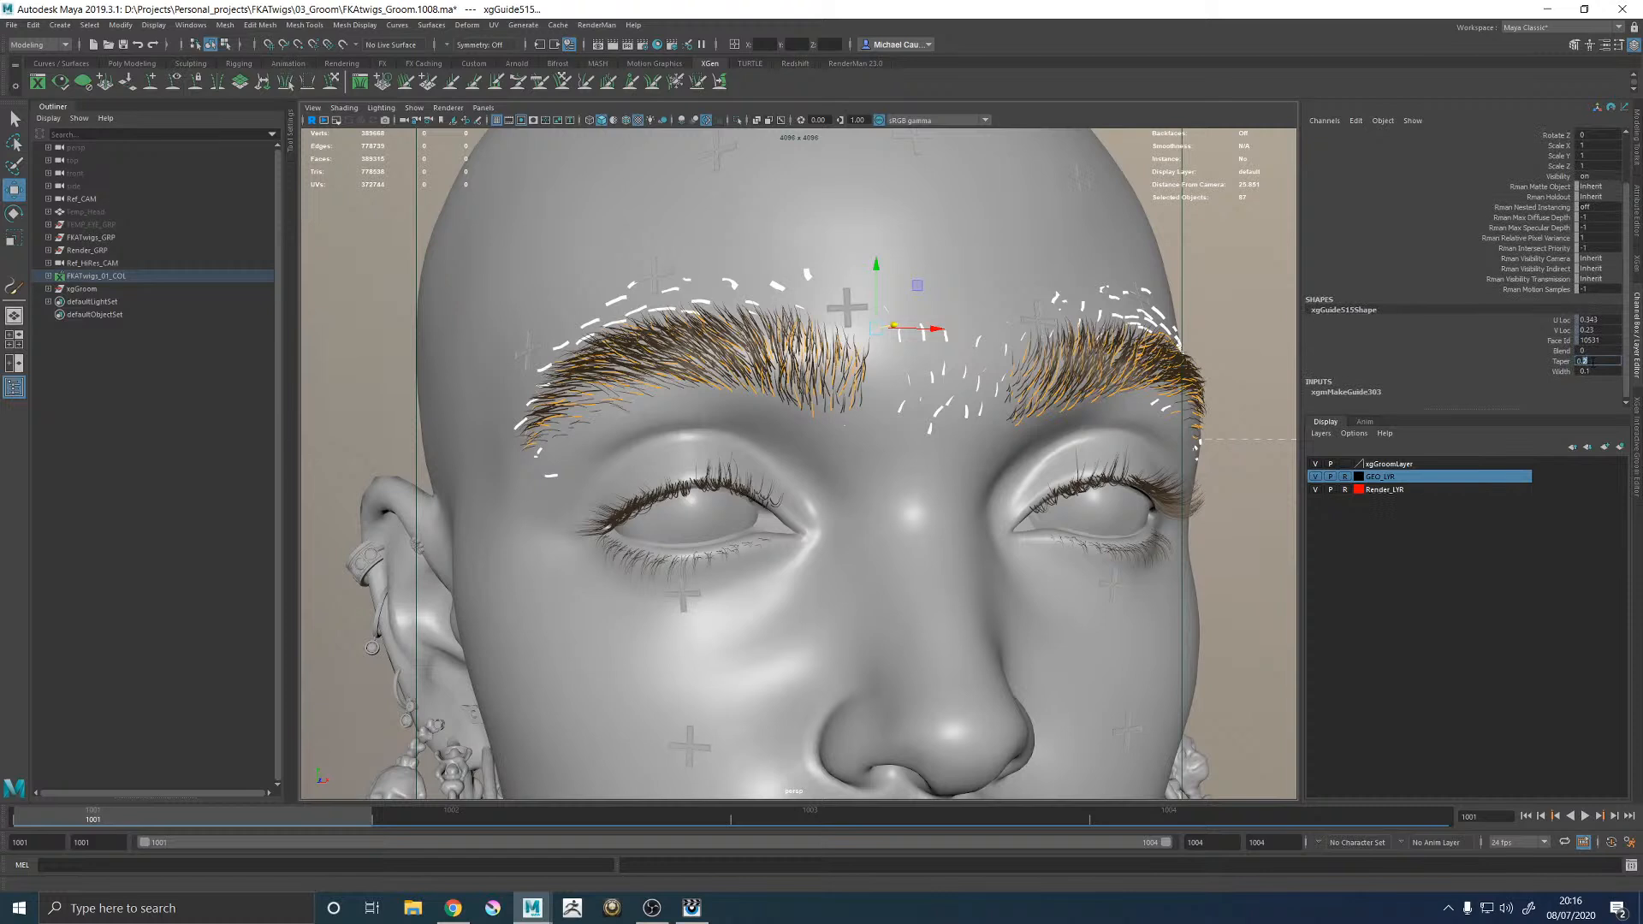
{"action": "key", "text": "Return"}
{"action": "double_click", "coordinate": [1589, 371]}
{"action": "key", "text": "Return"}
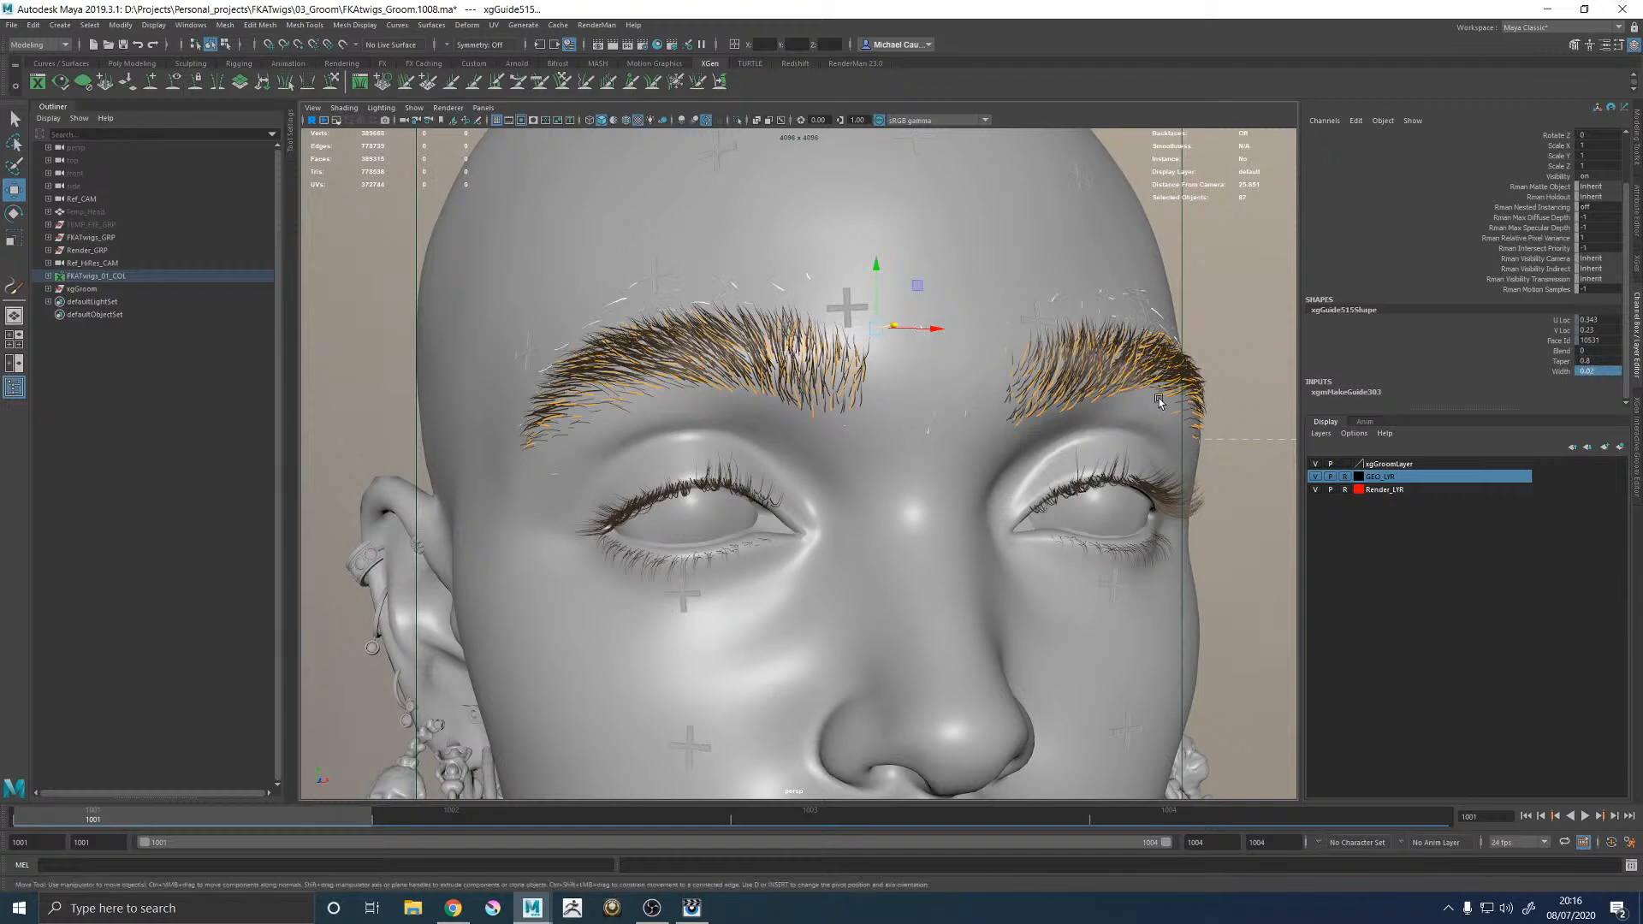
Clear the eyebrow hair preview in wireframe display and enlarge the Sculpt Guides brush.
{"action": "mouse_move", "coordinate": [846, 347]}
{"action": "left_mouse_down", "text": "alt"}
{"action": "mouse_move", "coordinate": [860, 413]}
{"action": "mouse_move", "coordinate": [834, 378]}
{"action": "mouse_move", "coordinate": [840, 316]}
{"action": "left_mouse_up", "text": "alt"}
{"action": "key", "text": "y"}
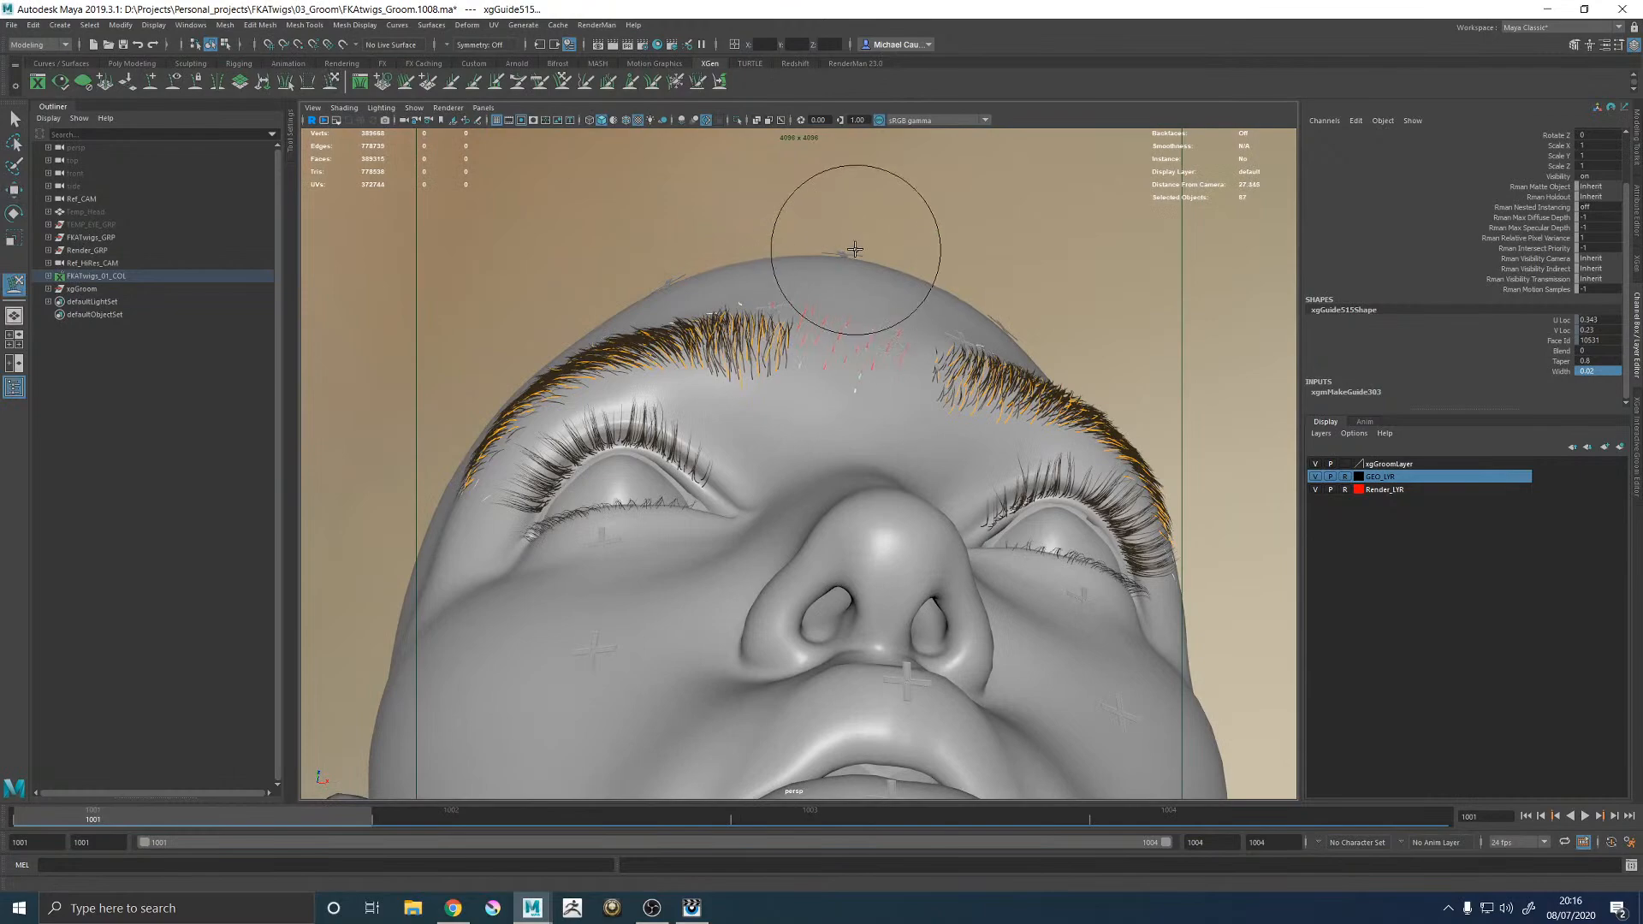
{"action": "mouse_move", "coordinate": [855, 286]}
{"action": "left_mouse_down", "text": "alt"}
{"action": "mouse_move", "coordinate": [872, 285]}
{"action": "mouse_move", "coordinate": [869, 264]}
{"action": "mouse_move", "coordinate": [861, 370]}
{"action": "left_mouse_up", "text": "alt"}
{"action": "key", "text": "4"}
{"action": "scroll", "coordinate": [864, 374], "scroll_direction": "up", "scroll_amount": 3}
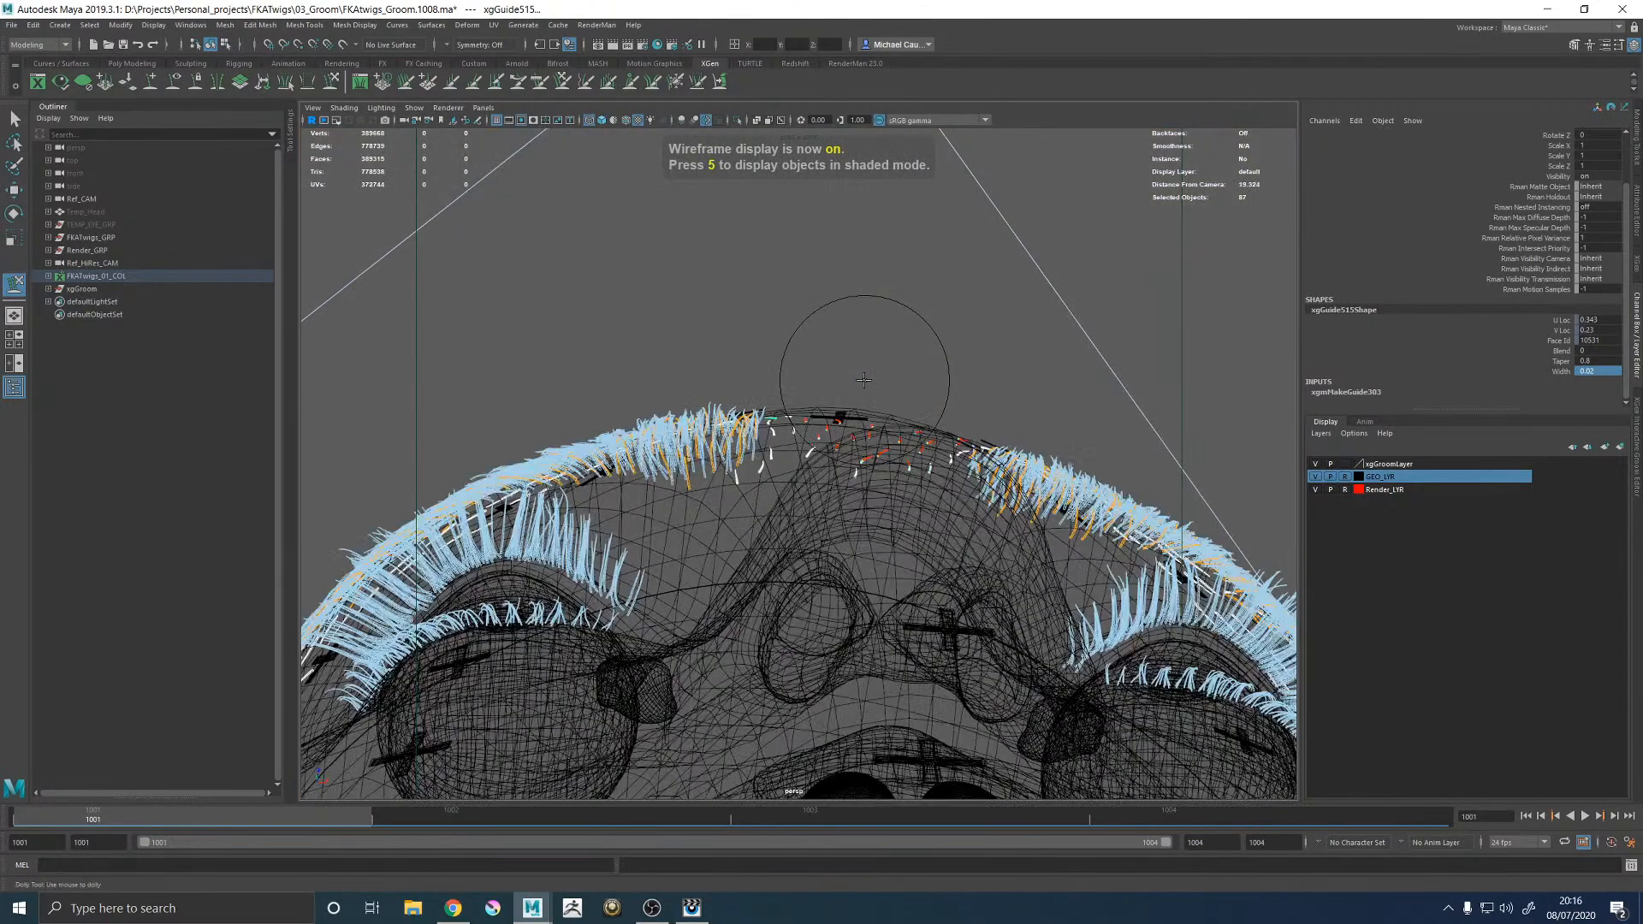
{"action": "left_click", "coordinate": [1635, 252]}
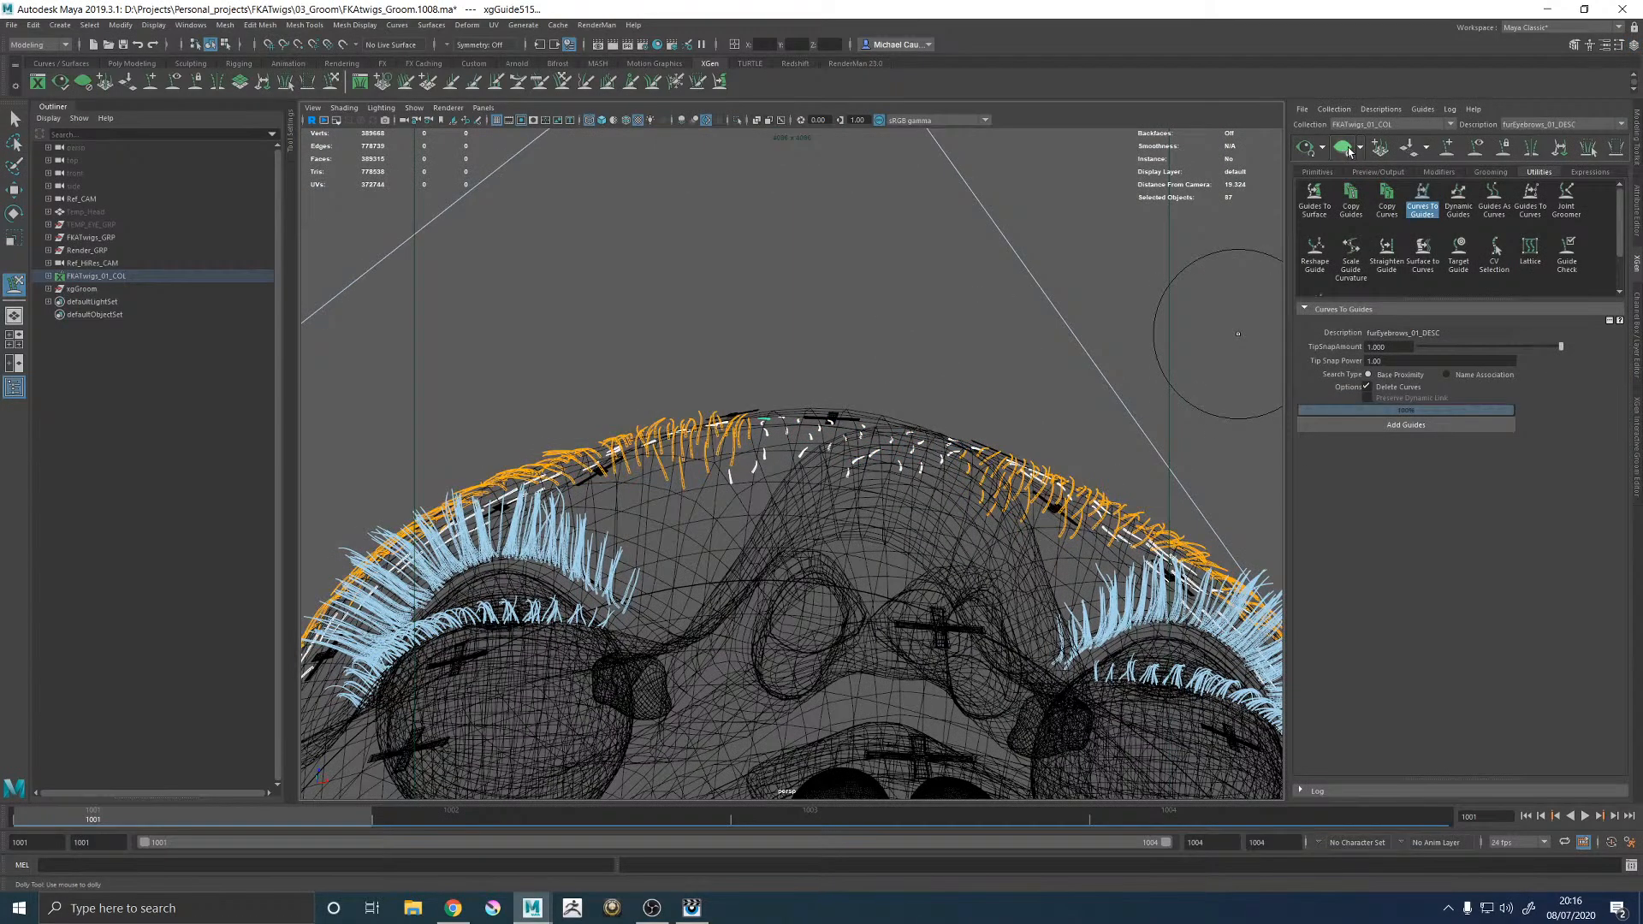
{"action": "left_click_drag", "start_coordinate": [909, 350], "coordinate": [939, 316], "text": "alt"}
{"action": "left_click_drag", "start_coordinate": [722, 225], "coordinate": [842, 540], "text": "alt"}
{"action": "middle_click_drag", "start_coordinate": [845, 520], "coordinate": [928, 519]}
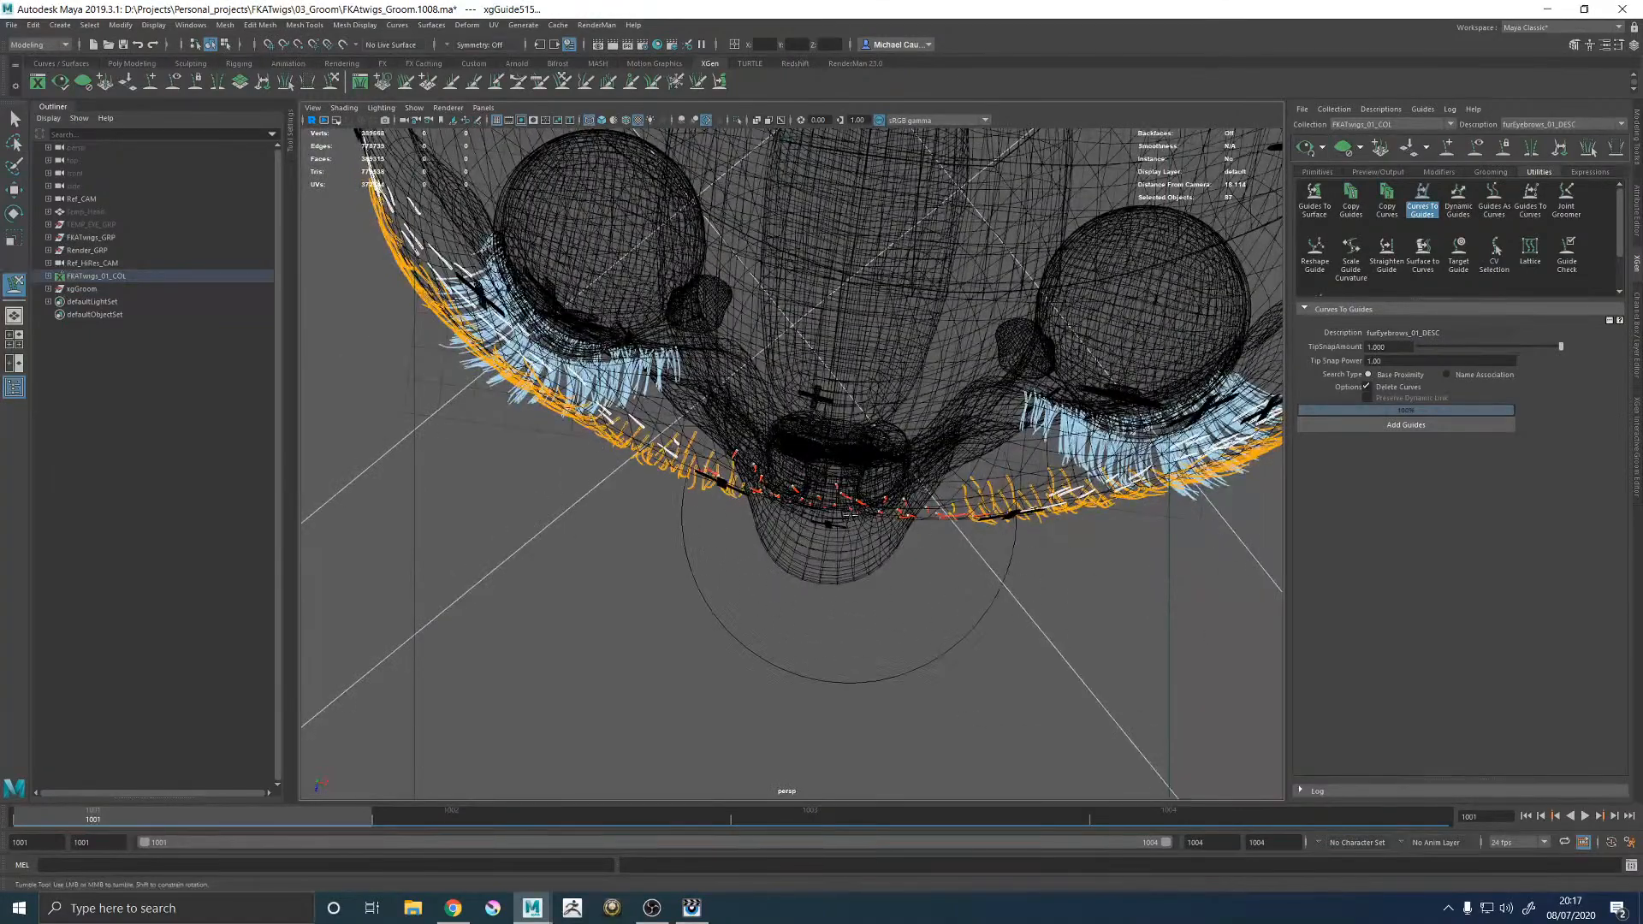
Examine how the new guides sit against the brow surface from several angles, in wireframe and shaded display.
{"action": "middle_click_drag", "start_coordinate": [1054, 654], "coordinate": [737, 642], "text": "alt"}
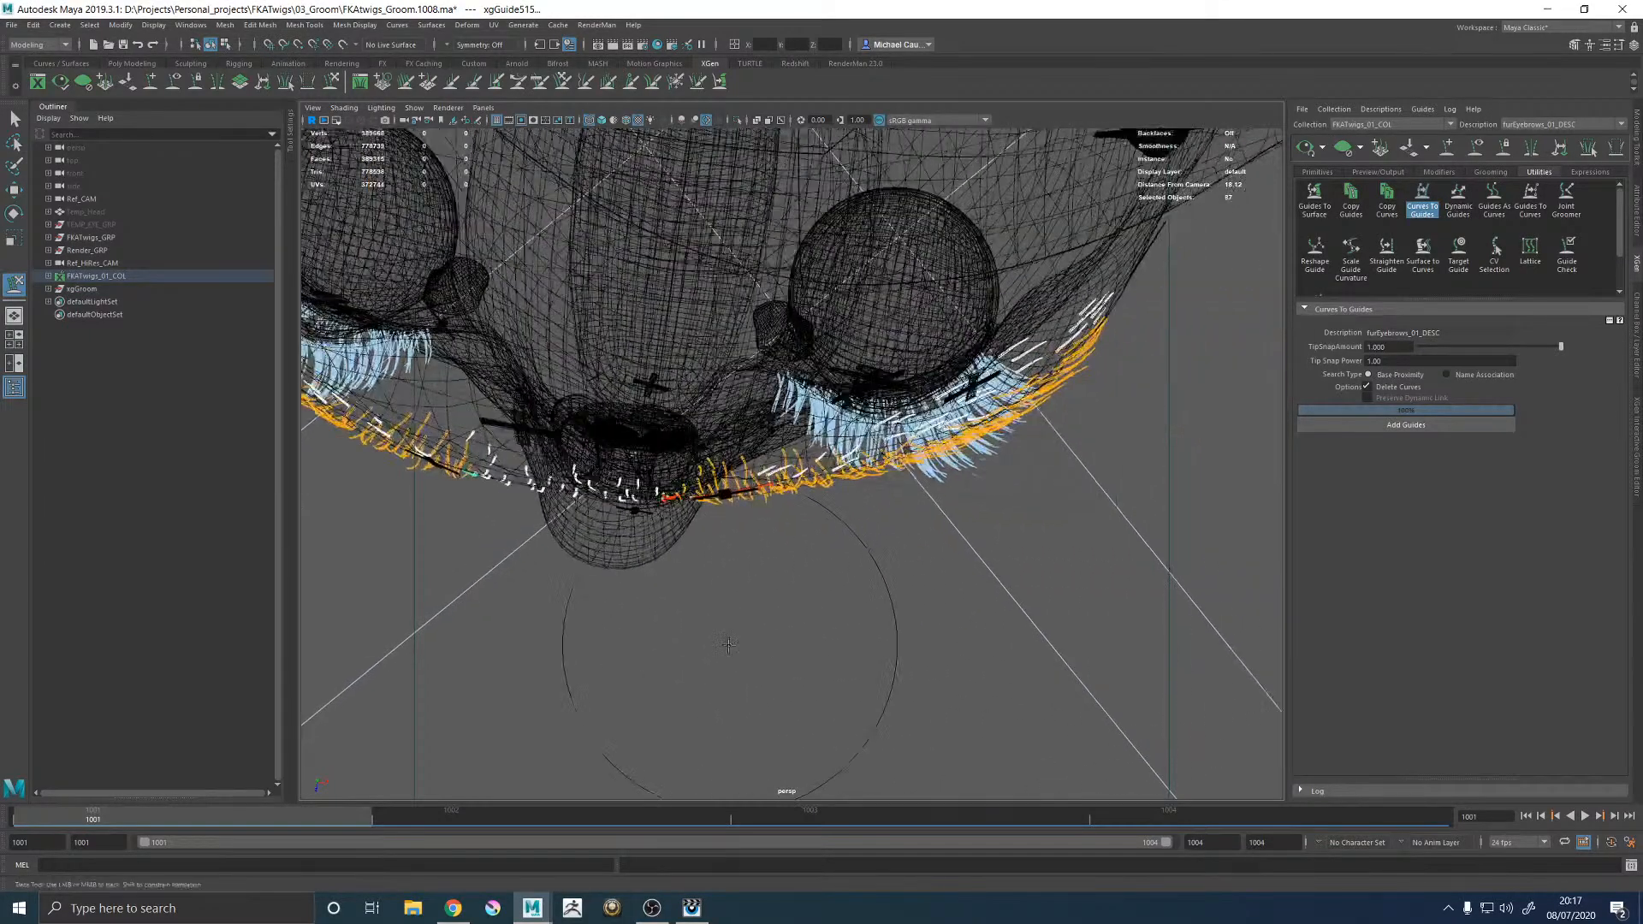
{"action": "middle_click_drag", "start_coordinate": [865, 477], "coordinate": [712, 537], "text": "alt"}
{"action": "left_click_drag", "start_coordinate": [934, 405], "coordinate": [990, 382], "text": "alt"}
{"action": "left_click_drag", "start_coordinate": [873, 411], "coordinate": [1027, 427], "text": "alt"}
{"action": "middle_click_drag", "start_coordinate": [843, 436], "coordinate": [957, 449], "text": "alt"}
{"action": "left_click_drag", "start_coordinate": [958, 449], "coordinate": [947, 404], "text": "alt"}
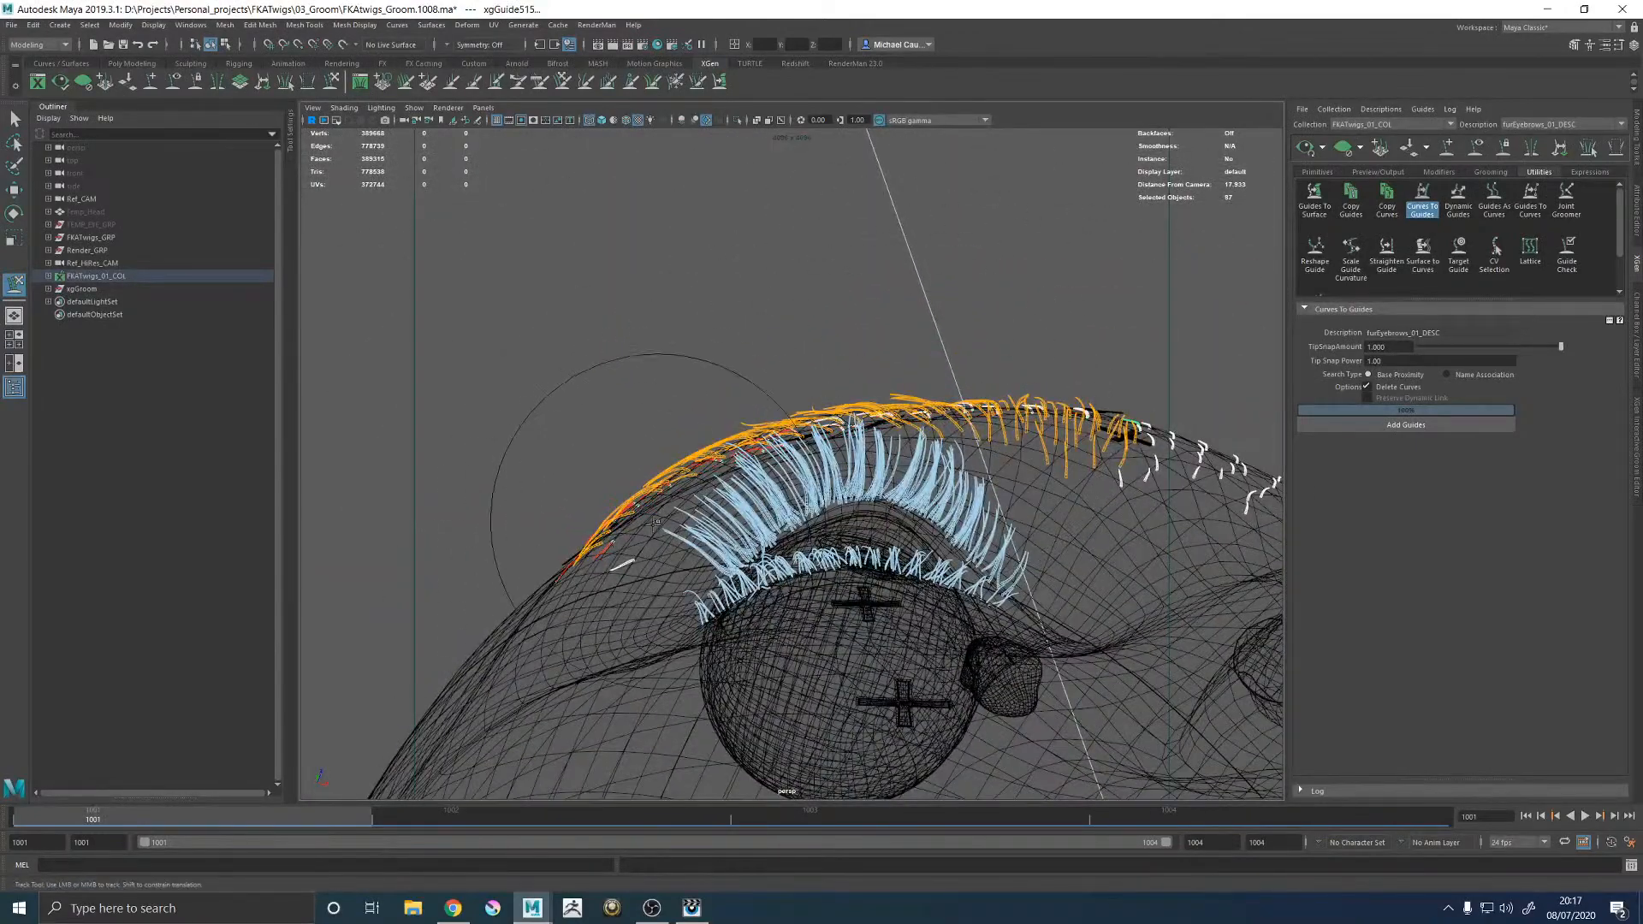
{"action": "mouse_move", "coordinate": [614, 565]}
{"action": "left_mouse_down", "text": "alt"}
{"action": "mouse_move", "coordinate": [873, 565]}
{"action": "mouse_move", "coordinate": [983, 521]}
{"action": "left_mouse_up", "text": "alt"}
{"action": "key", "text": "5"}
{"action": "left_click_drag", "start_coordinate": [1051, 583], "coordinate": [1024, 561], "text": "alt"}
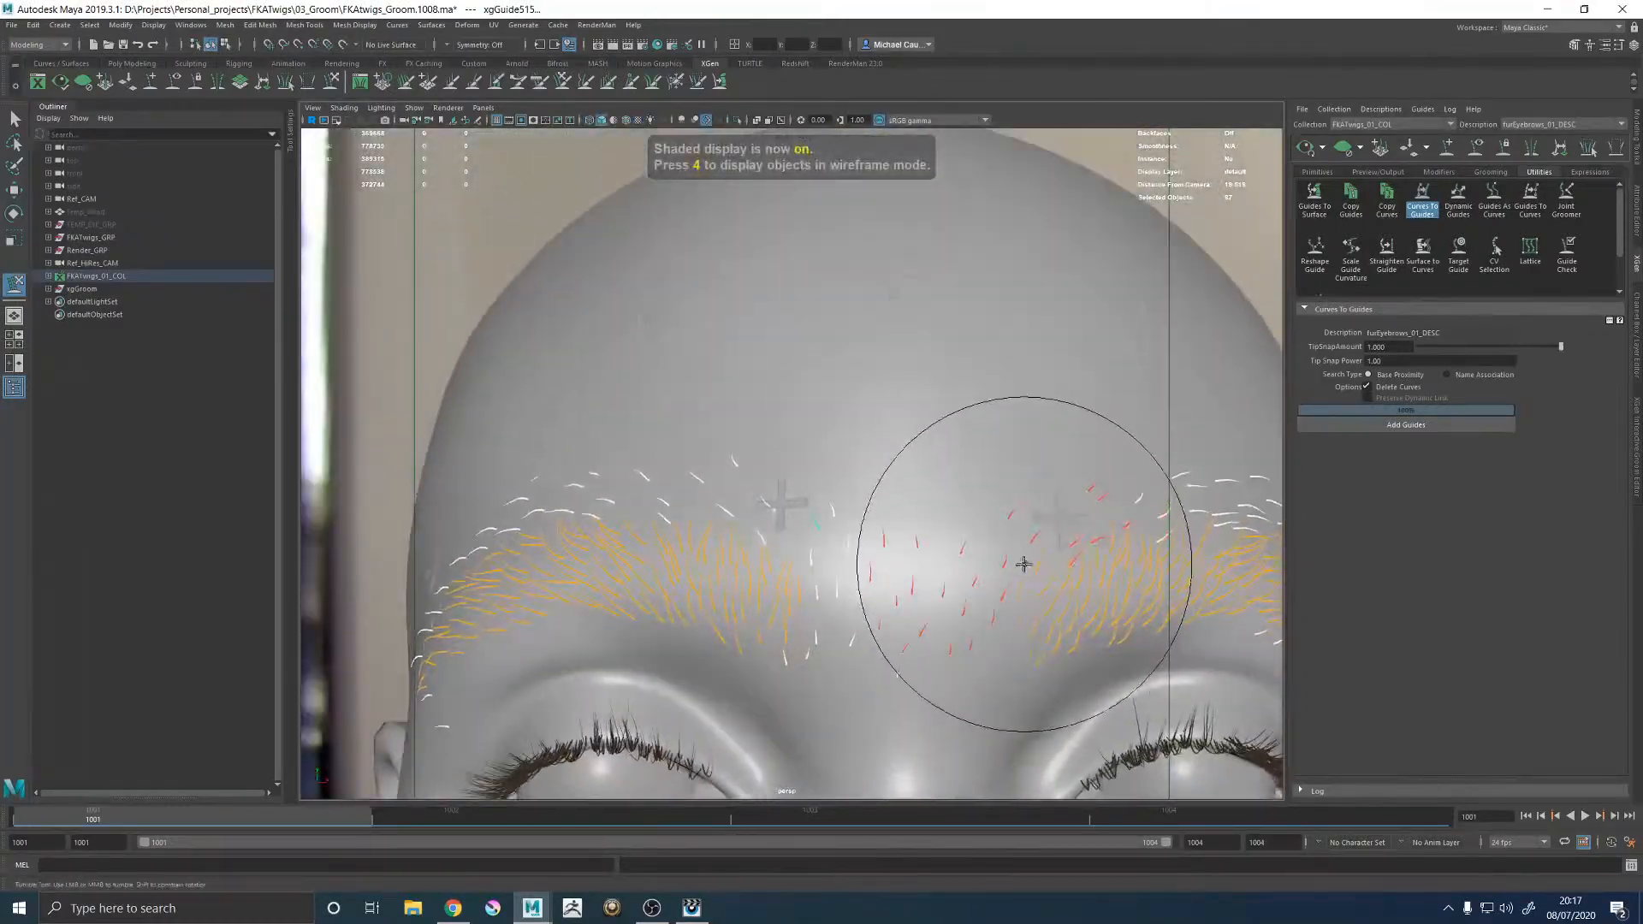
{"action": "middle_click_drag", "start_coordinate": [1024, 561], "coordinate": [990, 488], "text": "alt"}
{"action": "mouse_move", "coordinate": [990, 488]}
{"action": "right_mouse_down", "text": "alt"}
{"action": "mouse_move", "coordinate": [975, 556]}
{"action": "mouse_move", "coordinate": [924, 523]}
{"action": "right_mouse_up", "text": "alt"}
{"action": "mouse_move", "coordinate": [924, 524]}
{"action": "left_mouse_down", "text": "alt"}
{"action": "mouse_move", "coordinate": [1069, 545]}
{"action": "mouse_move", "coordinate": [961, 542]}
{"action": "mouse_move", "coordinate": [975, 531]}
{"action": "left_mouse_up", "text": "alt"}
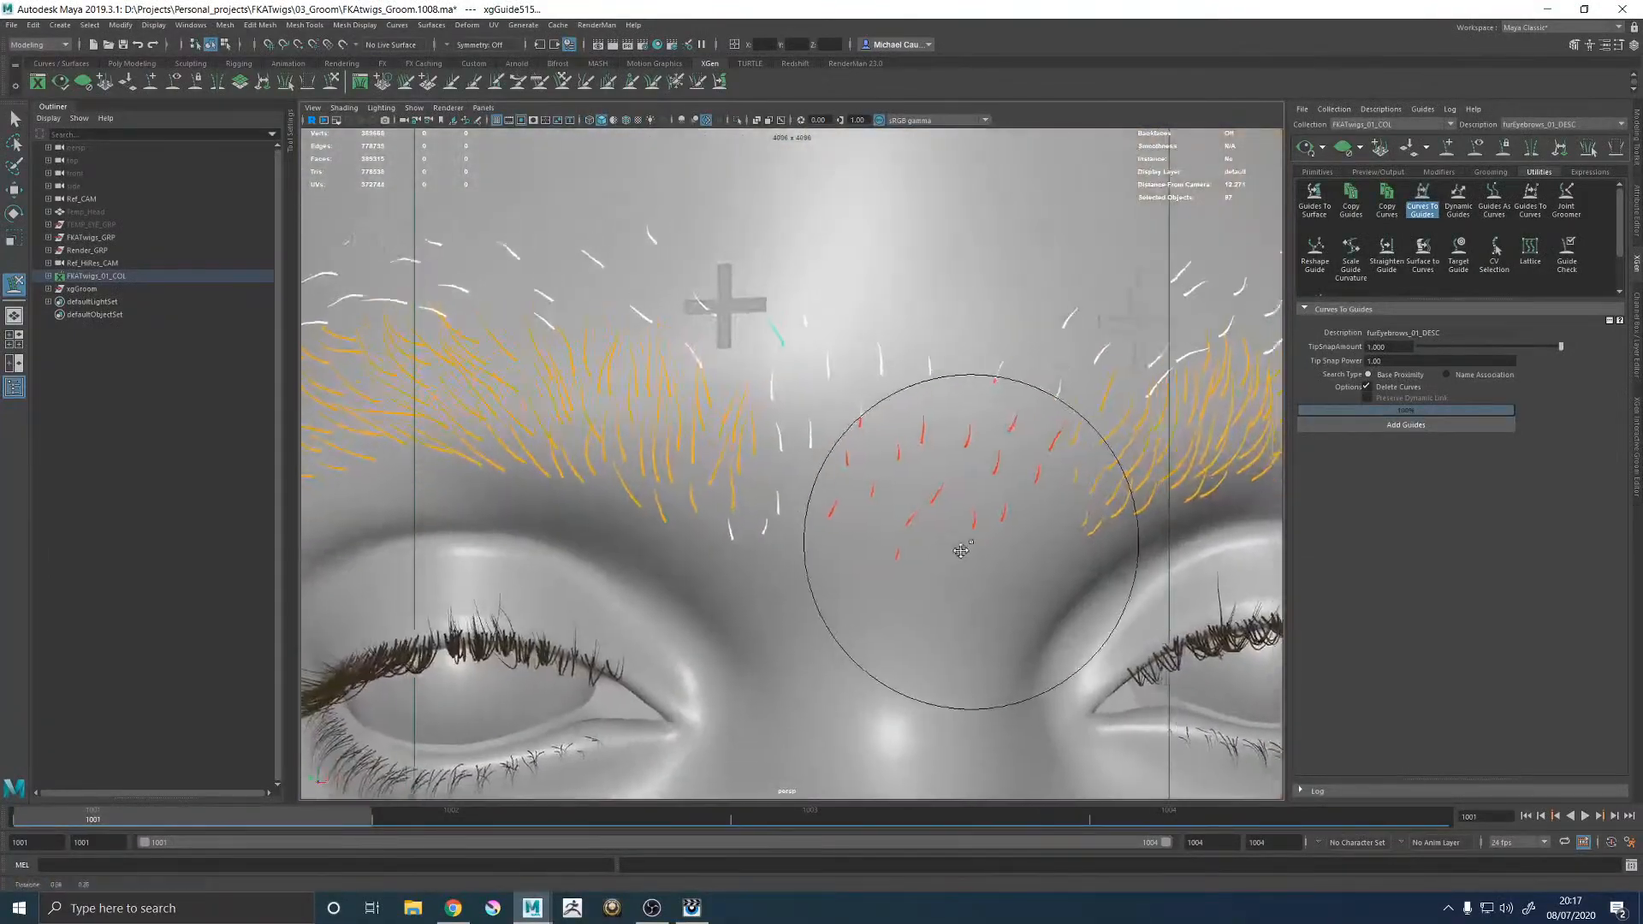
{"action": "right_click_drag", "start_coordinate": [975, 531], "coordinate": [1044, 579], "text": "alt"}
Select a guide between the brows, reduce the Sculpt Guides brush size and bend the guide towards the skin.
{"action": "key", "text": "w"}
{"action": "left_click", "coordinate": [906, 452]}
{"action": "left_click_drag", "start_coordinate": [972, 470], "coordinate": [918, 468], "text": "alt"}
{"action": "key", "text": "y"}
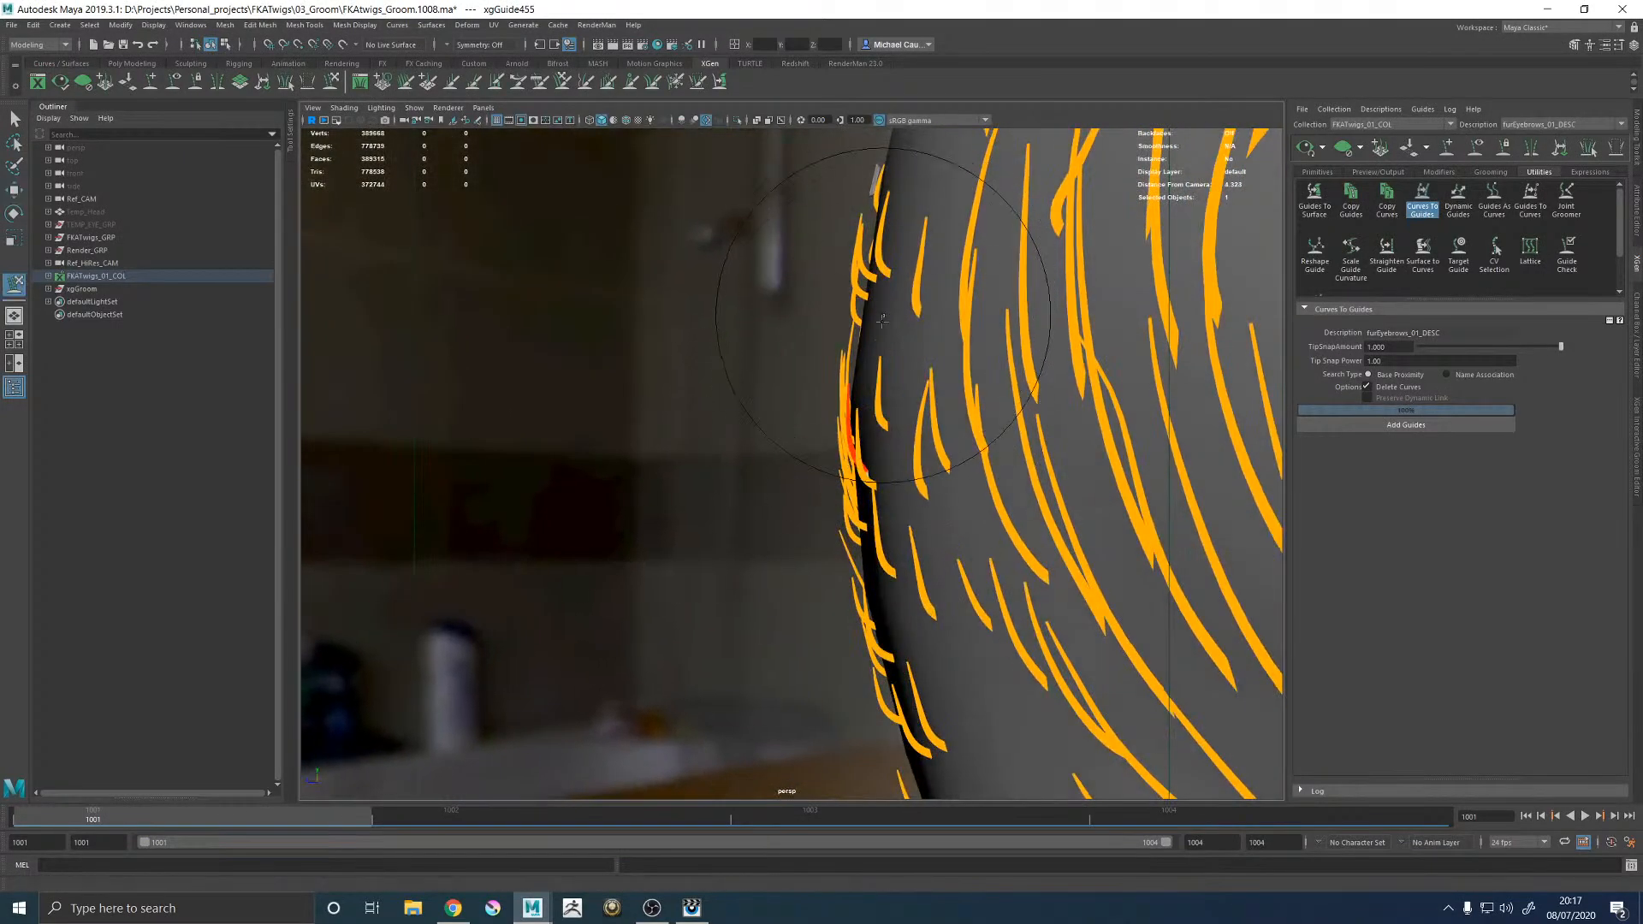
{"action": "left_click_drag", "start_coordinate": [927, 360], "coordinate": [941, 360], "text": "shift"}
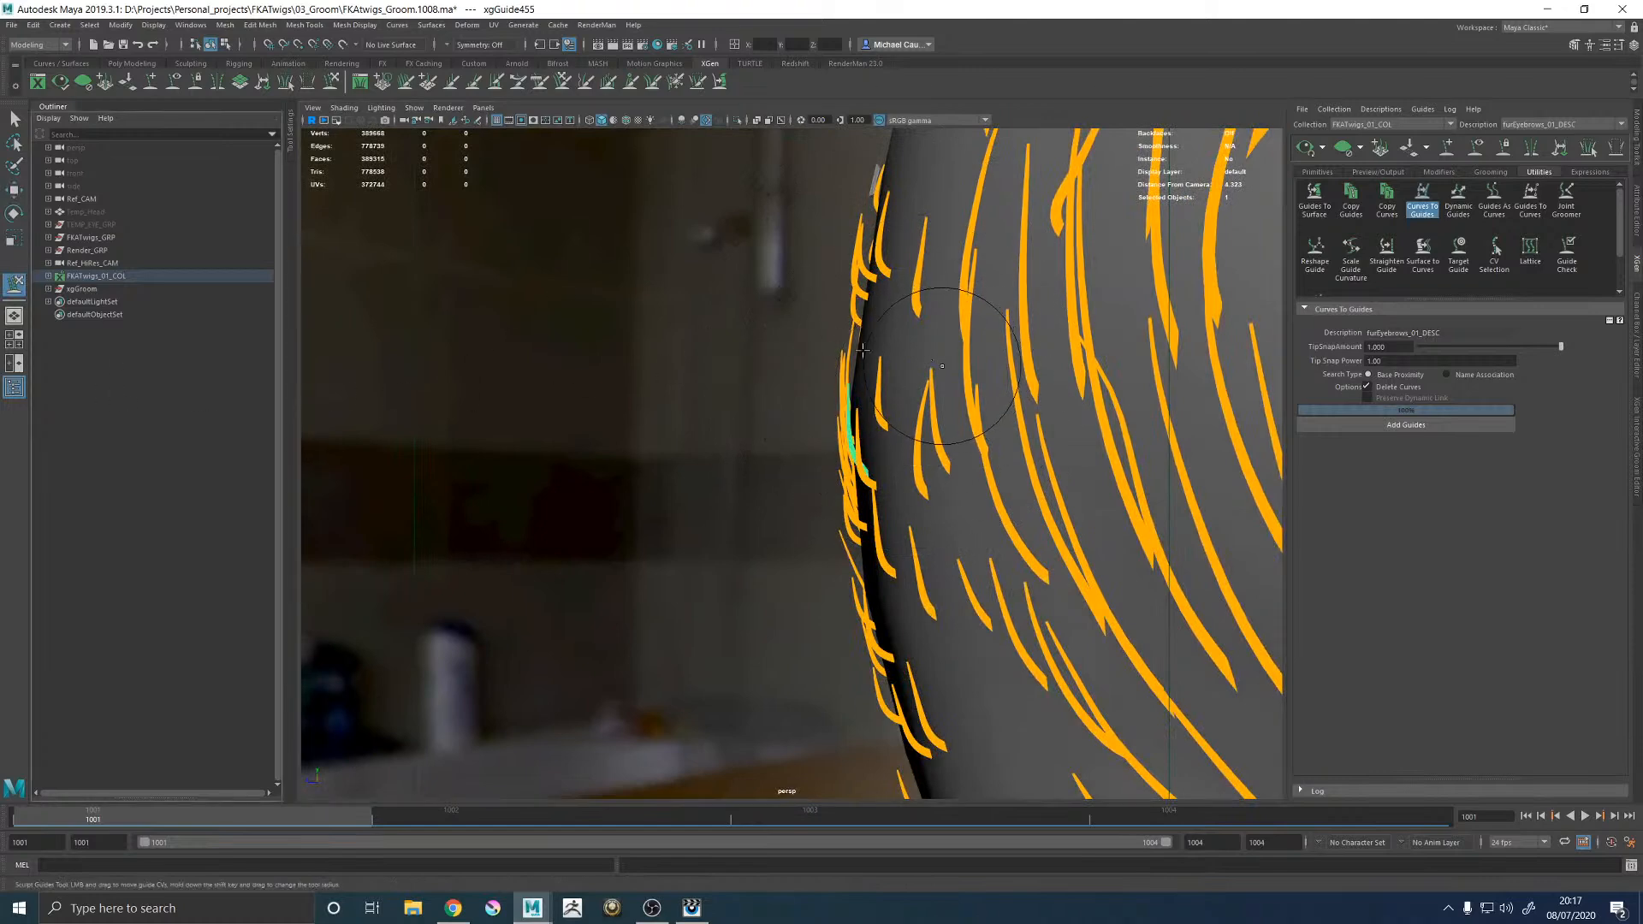
{"action": "left_click_drag", "start_coordinate": [833, 398], "coordinate": [961, 392], "text": "alt"}
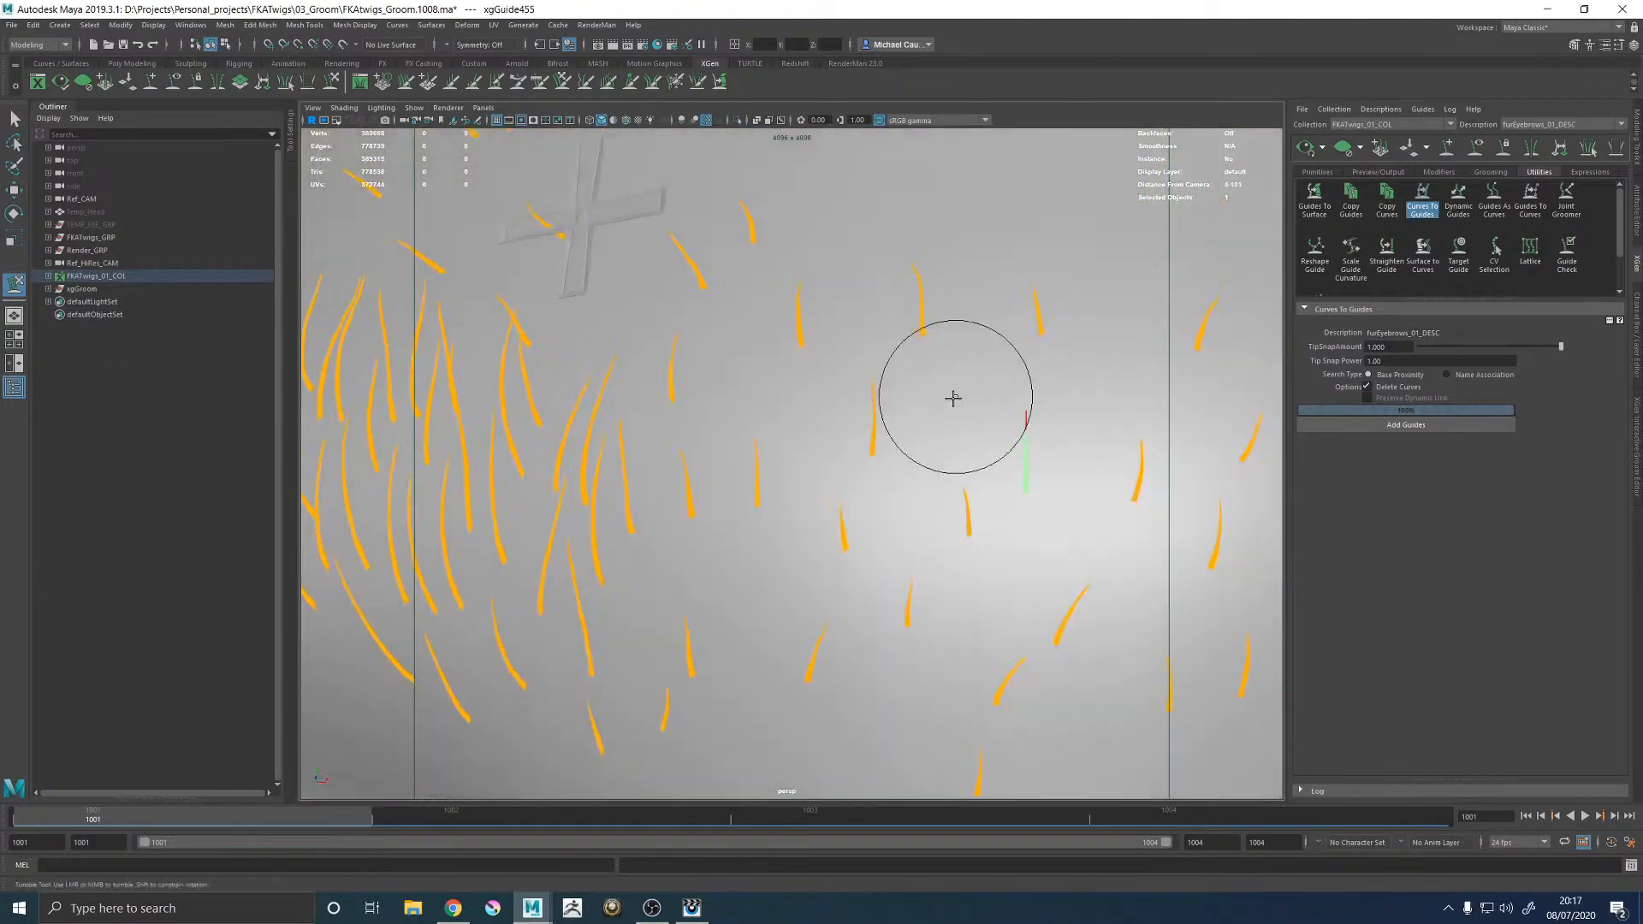
Pick neighbouring short guides in the middle of the area between the brows and sculpt them closer to the skin.
{"action": "key", "text": "w"}
{"action": "left_click", "coordinate": [969, 518]}
{"action": "key", "text": "y"}
{"action": "mouse_move", "coordinate": [990, 518]}
{"action": "left_mouse_down", "text": "alt"}
{"action": "mouse_move", "coordinate": [866, 462]}
{"action": "mouse_move", "coordinate": [857, 435]}
{"action": "mouse_move", "coordinate": [990, 450]}
{"action": "mouse_move", "coordinate": [958, 531]}
{"action": "left_mouse_up", "text": "alt"}
{"action": "key", "text": "w"}
{"action": "key", "text": "y"}
{"action": "mouse_move", "coordinate": [965, 437]}
{"action": "left_mouse_down", "text": "alt"}
{"action": "mouse_move", "coordinate": [788, 433]}
{"action": "mouse_move", "coordinate": [858, 359]}
{"action": "mouse_move", "coordinate": [961, 367]}
{"action": "left_mouse_up", "text": "alt"}
Select a guide at the upper edge of the area between the brows and sculpt its profile against the forehead.
{"action": "key", "text": "w"}
{"action": "left_click", "coordinate": [1039, 276]}
{"action": "key", "text": "y"}
{"action": "right_click_drag", "start_coordinate": [1103, 375], "coordinate": [582, 295], "text": "alt"}
{"action": "left_click_drag", "start_coordinate": [958, 360], "coordinate": [924, 370], "text": "alt"}
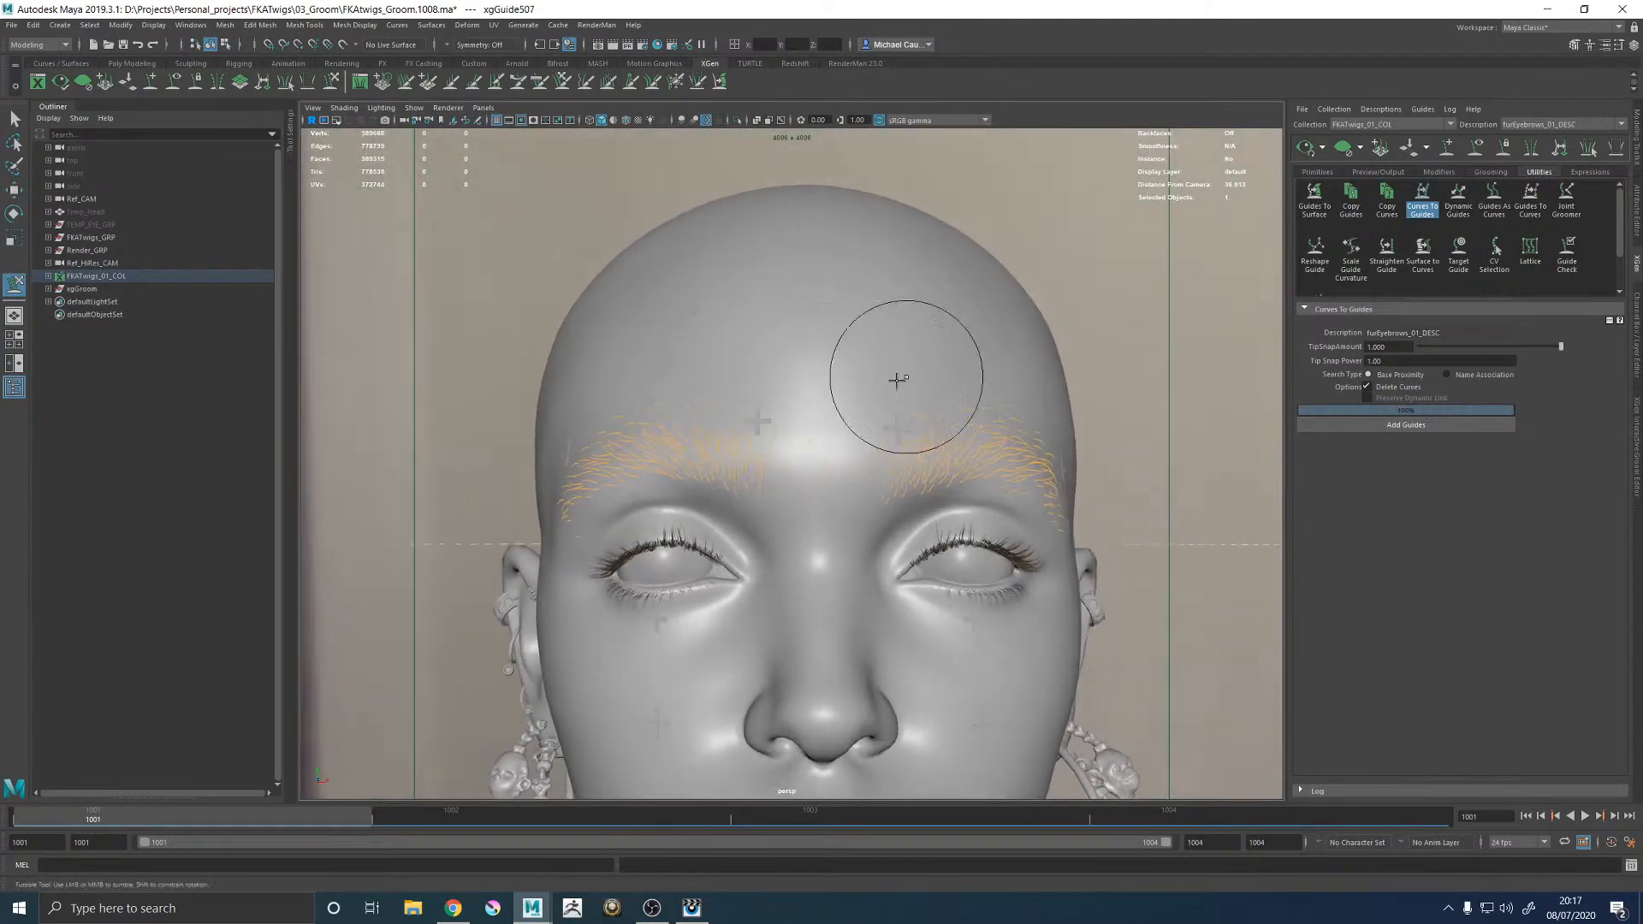
{"action": "right_click_drag", "start_coordinate": [924, 370], "coordinate": [1003, 431], "text": "alt"}
{"action": "left_click_drag", "start_coordinate": [1003, 430], "coordinate": [774, 355], "text": "alt"}
{"action": "right_click_drag", "start_coordinate": [774, 355], "coordinate": [825, 349], "text": "alt"}
{"action": "middle_click_drag", "start_coordinate": [825, 348], "coordinate": [839, 336], "text": "alt"}
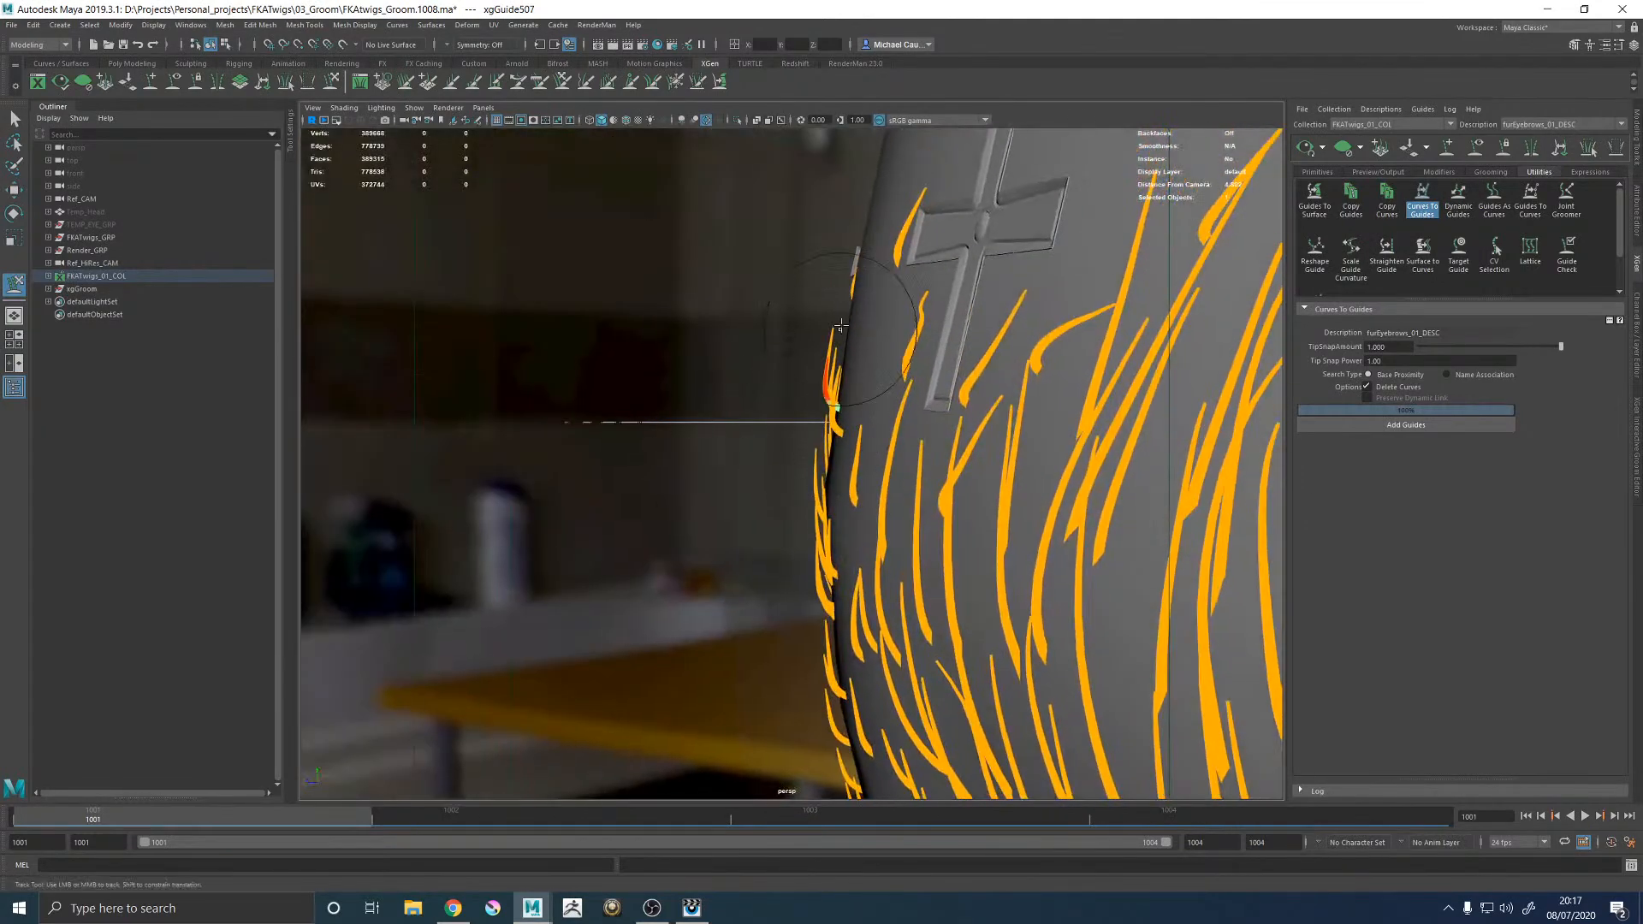
Sculpt the short guides between the forehead centre and the cross marker above the character's right brow.
{"action": "mouse_move", "coordinate": [840, 379]}
{"action": "left_mouse_down", "text": "alt"}
{"action": "mouse_move", "coordinate": [958, 374]}
{"action": "mouse_move", "coordinate": [856, 411]}
{"action": "mouse_move", "coordinate": [839, 283]}
{"action": "mouse_move", "coordinate": [880, 355]}
{"action": "mouse_move", "coordinate": [781, 429]}
{"action": "mouse_move", "coordinate": [834, 381]}
{"action": "mouse_move", "coordinate": [921, 367]}
{"action": "mouse_move", "coordinate": [953, 382]}
{"action": "left_mouse_up", "text": "alt"}
{"action": "key", "text": "w"}
{"action": "left_click", "coordinate": [919, 379]}
{"action": "key", "text": "y"}
{"action": "key", "text": "w"}
{"action": "key", "text": "y"}
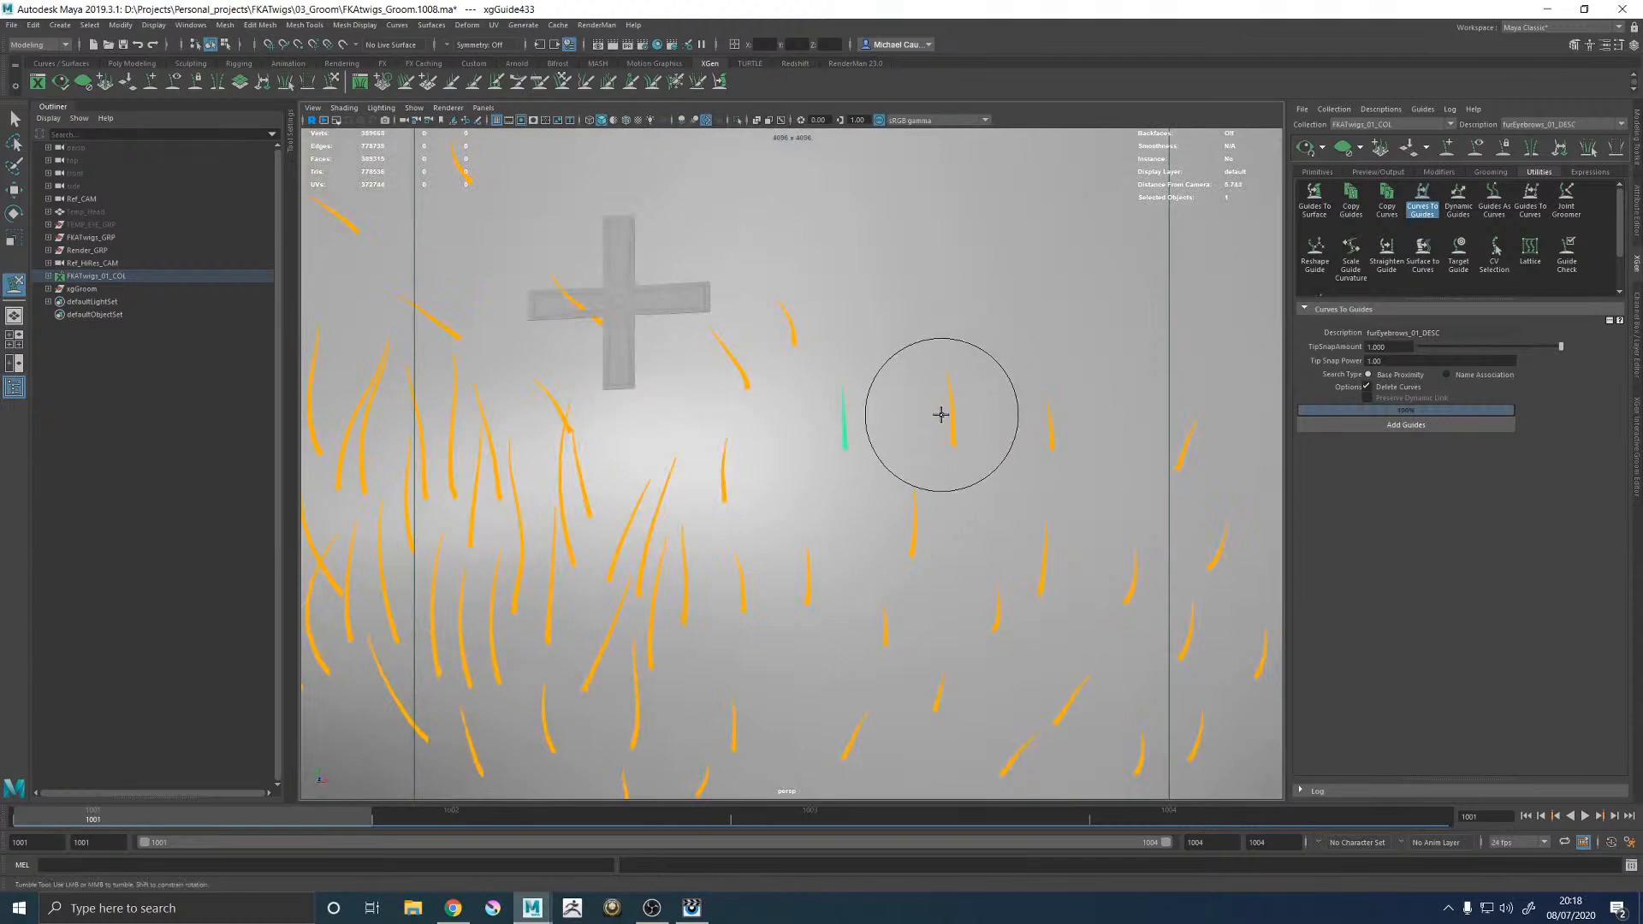
Bend the guides just beneath the right brow's inner cross marker so they follow the forehead surface.
{"action": "key", "text": "w"}
{"action": "mouse_move", "coordinate": [815, 386]}
{"action": "left_mouse_down", "text": "alt"}
{"action": "mouse_move", "coordinate": [863, 380]}
{"action": "mouse_move", "coordinate": [921, 403]}
{"action": "mouse_move", "coordinate": [851, 349]}
{"action": "mouse_move", "coordinate": [772, 345]}
{"action": "left_mouse_up", "text": "alt"}
{"action": "key", "text": "y"}
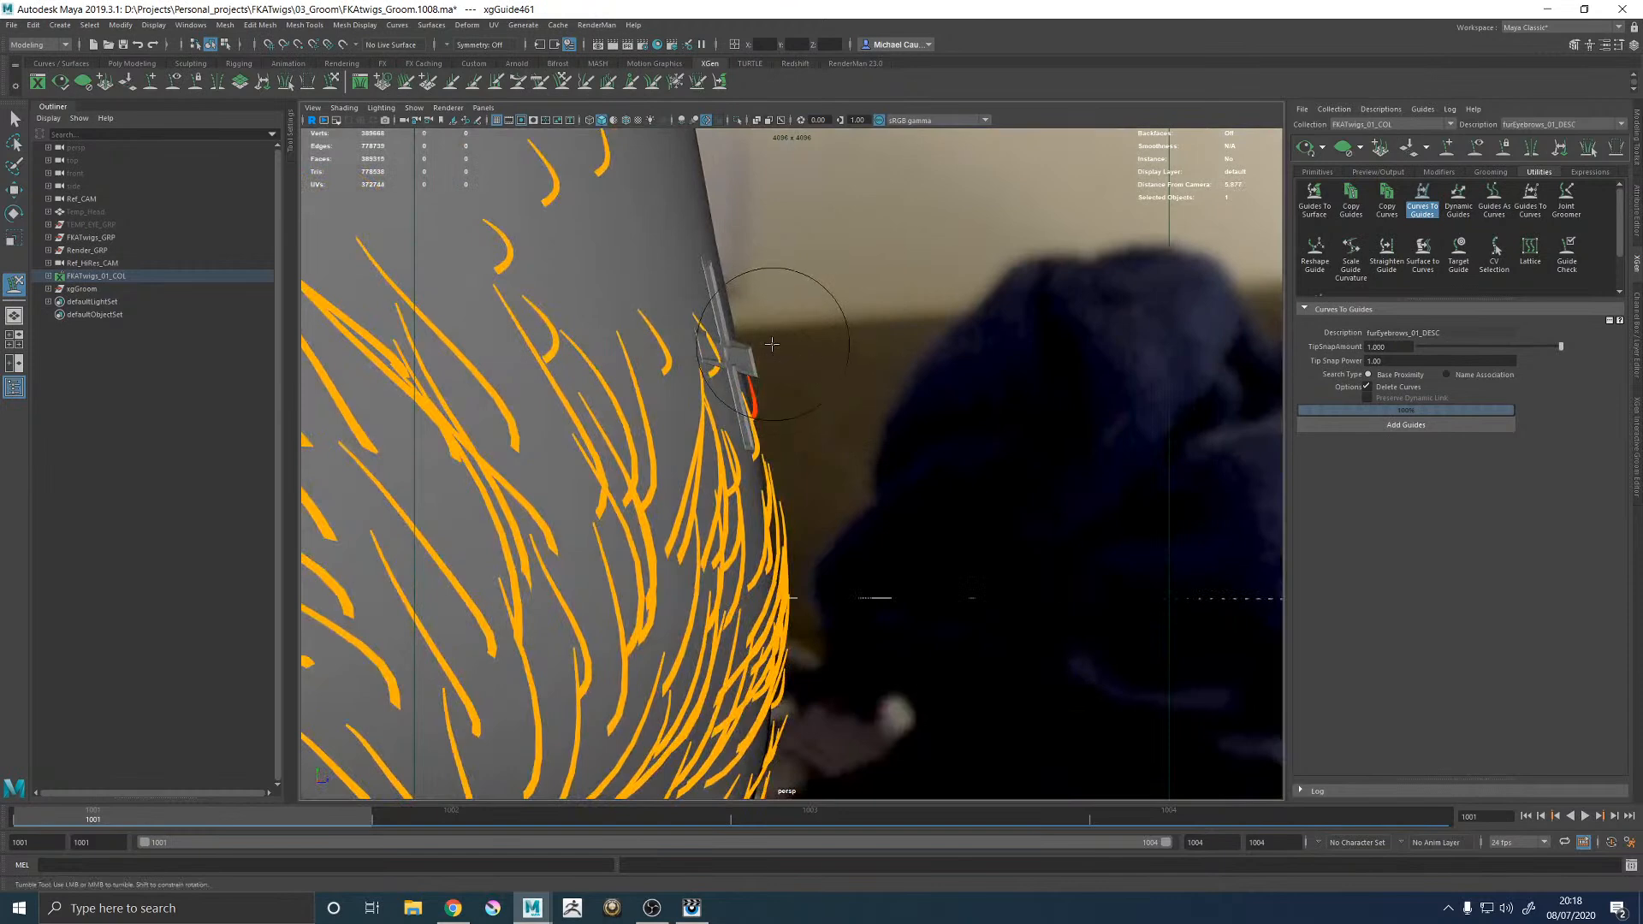
{"action": "key", "text": "w"}
{"action": "key", "text": "y"}
{"action": "left_click_drag", "start_coordinate": [732, 352], "coordinate": [810, 399], "text": "alt"}
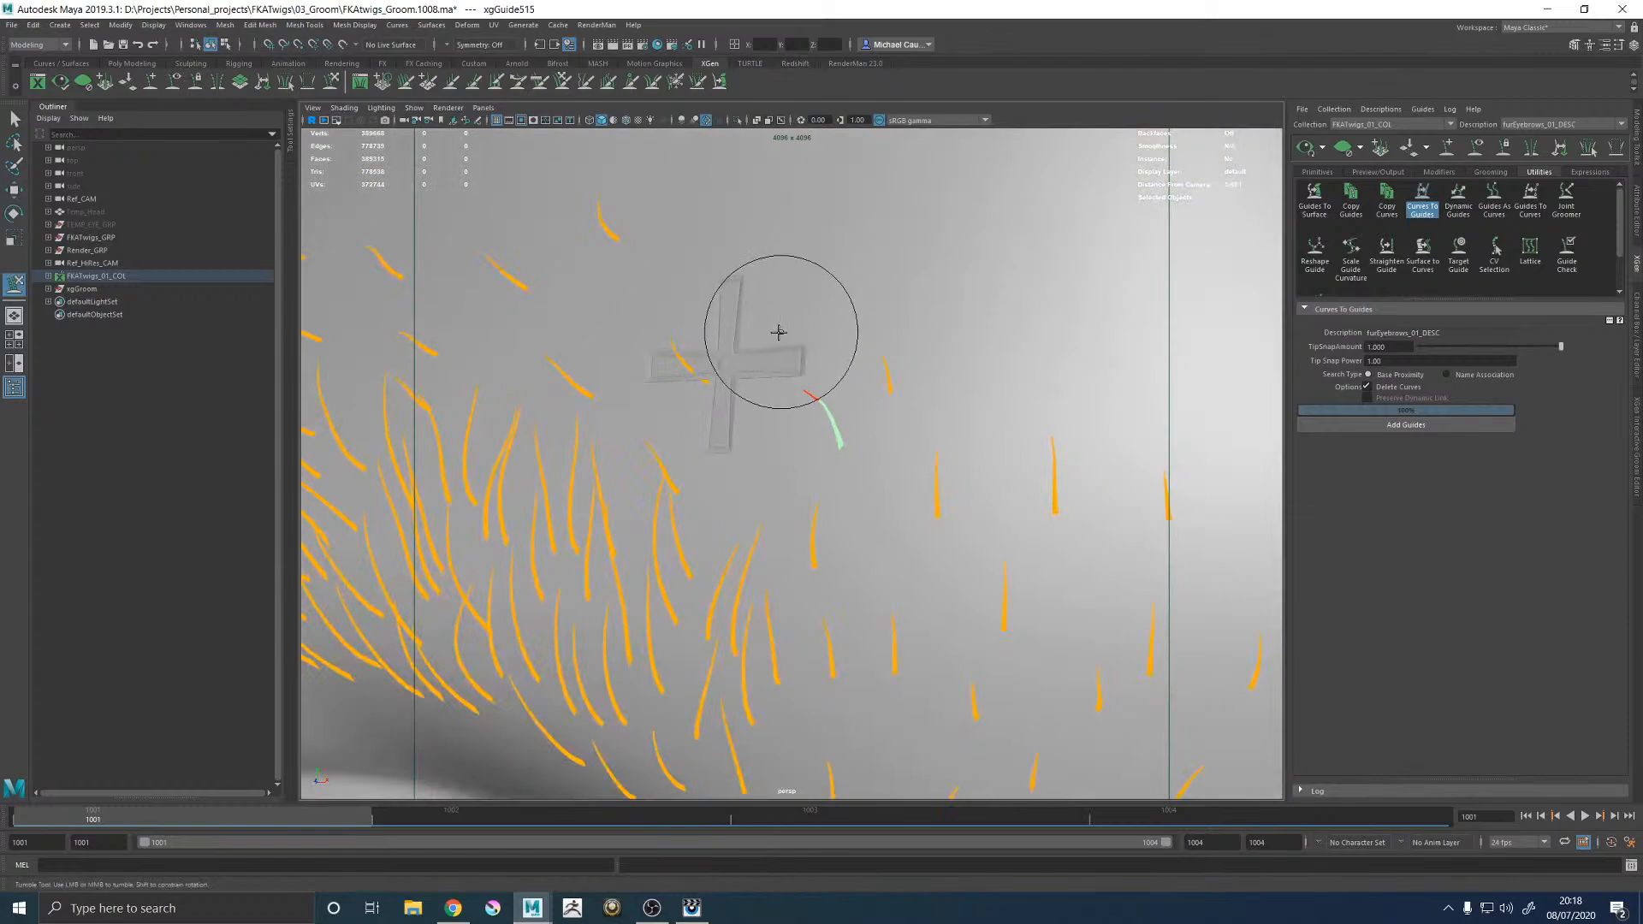
Select individual guides around the inner end of the character's right brow and reshape them along the surface.
{"action": "middle_click_drag", "start_coordinate": [826, 535], "coordinate": [783, 414], "text": "alt"}
{"action": "key", "text": "w"}
{"action": "left_click", "coordinate": [781, 414]}
{"action": "left_click_drag", "start_coordinate": [780, 414], "coordinate": [723, 419], "text": "alt"}
{"action": "right_click_drag", "start_coordinate": [753, 428], "coordinate": [884, 468], "text": "alt"}
{"action": "left_click_drag", "start_coordinate": [884, 467], "coordinate": [853, 428], "text": "alt"}
{"action": "left_click", "coordinate": [631, 409]}
{"action": "key", "text": "y"}
{"action": "right_click_drag", "start_coordinate": [796, 376], "coordinate": [697, 345], "text": "alt"}
{"action": "middle_click_drag", "start_coordinate": [744, 363], "coordinate": [898, 415], "text": "alt"}
{"action": "mouse_move", "coordinate": [977, 448]}
{"action": "left_mouse_down", "text": "alt"}
{"action": "mouse_move", "coordinate": [851, 417]}
{"action": "mouse_move", "coordinate": [867, 476]}
{"action": "mouse_move", "coordinate": [1023, 476]}
{"action": "left_mouse_up", "text": "alt"}
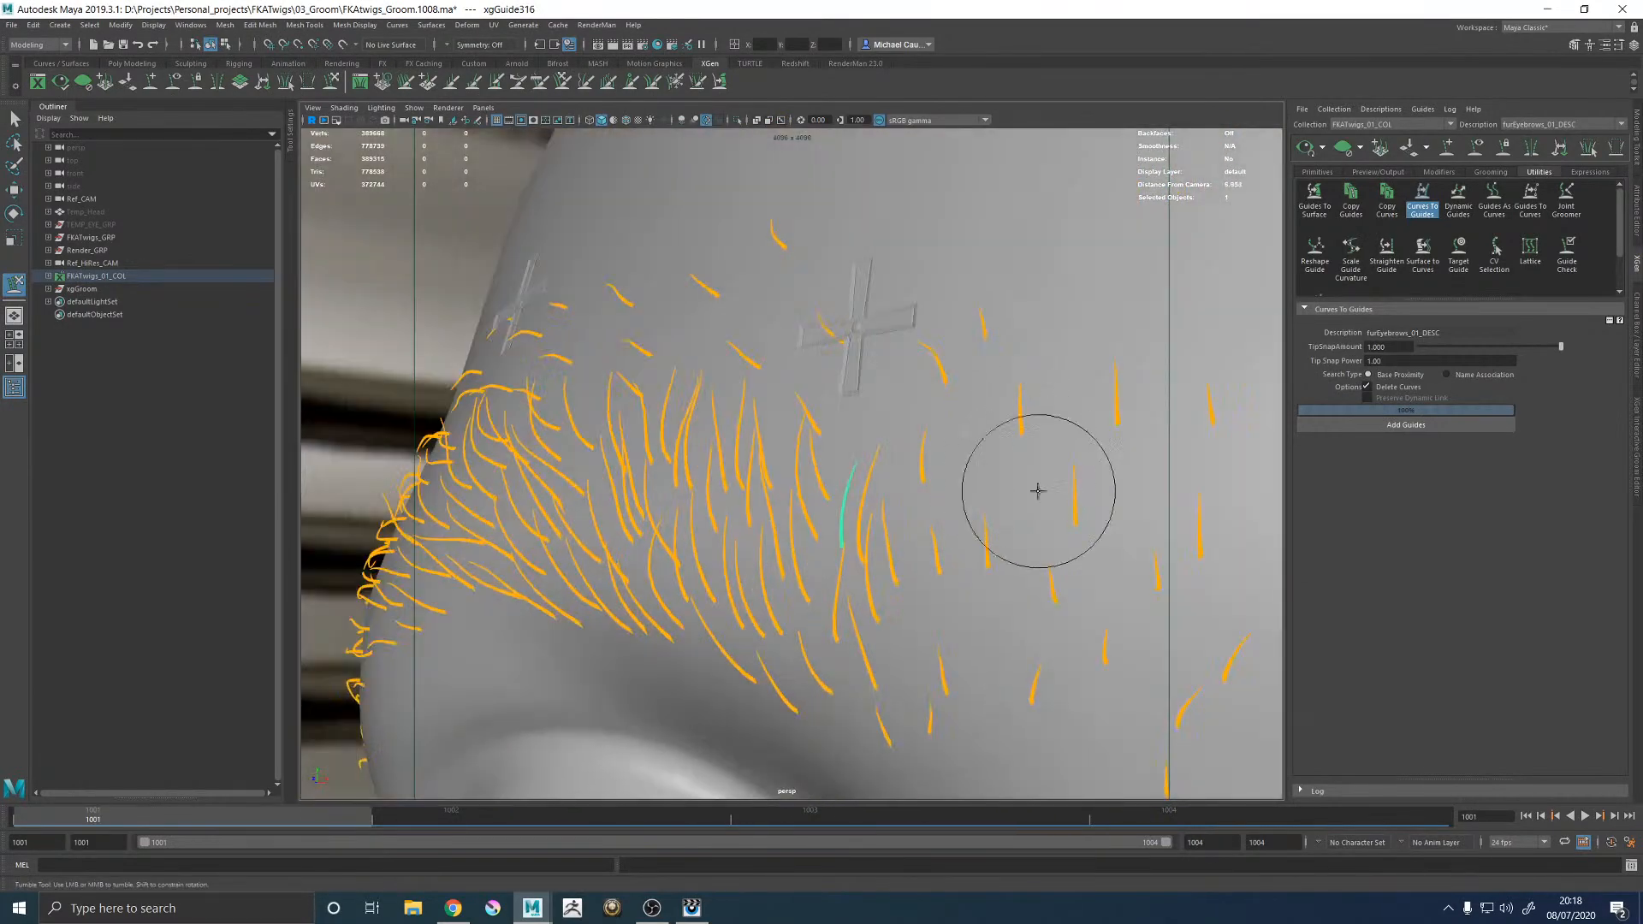
Sculpt another guide beside the right brow, continuing to the guides near the inner end of the left brow.
{"action": "middle_click_drag", "start_coordinate": [1024, 477], "coordinate": [825, 414], "text": "alt"}
{"action": "key", "text": "w"}
{"action": "left_click", "coordinate": [845, 432]}
{"action": "mouse_move", "coordinate": [884, 449]}
{"action": "left_mouse_down", "text": "alt"}
{"action": "mouse_move", "coordinate": [594, 381]}
{"action": "mouse_move", "coordinate": [669, 411]}
{"action": "left_mouse_up", "text": "alt"}
{"action": "key", "text": "y"}
{"action": "right_click_drag", "start_coordinate": [670, 411], "coordinate": [847, 433], "text": "alt"}
{"action": "left_click_drag", "start_coordinate": [847, 433], "coordinate": [986, 407], "text": "alt"}
{"action": "middle_click_drag", "start_coordinate": [986, 408], "coordinate": [824, 458], "text": "alt"}
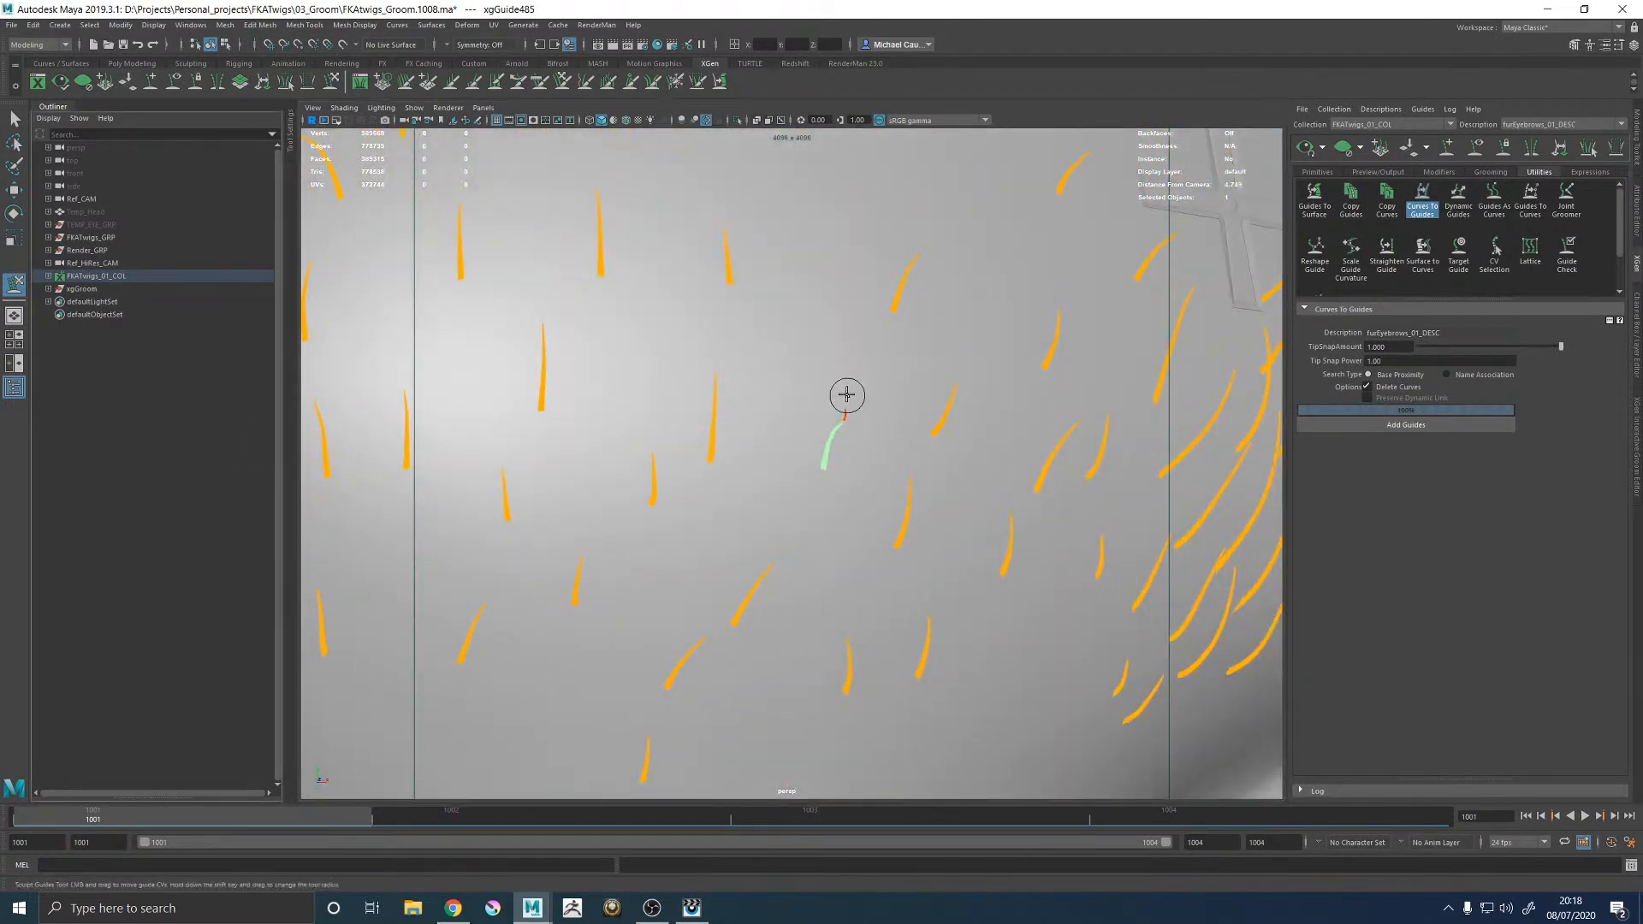
Reshape the short guides leading into the inner end of the character's left brow, one at a time.
{"action": "key", "text": "w"}
{"action": "left_click", "coordinate": [905, 511]}
{"action": "middle_click_drag", "start_coordinate": [913, 507], "coordinate": [814, 454], "text": "alt"}
{"action": "key", "text": "y"}
{"action": "mouse_move", "coordinate": [887, 490]}
{"action": "left_mouse_down", "text": "alt"}
{"action": "mouse_move", "coordinate": [724, 480]}
{"action": "mouse_move", "coordinate": [823, 443]}
{"action": "mouse_move", "coordinate": [956, 440]}
{"action": "mouse_move", "coordinate": [835, 413]}
{"action": "mouse_move", "coordinate": [898, 454]}
{"action": "mouse_move", "coordinate": [860, 441]}
{"action": "left_mouse_up", "text": "alt"}
{"action": "key", "text": "w"}
{"action": "mouse_move", "coordinate": [958, 514]}
{"action": "left_mouse_down", "text": "alt"}
{"action": "mouse_move", "coordinate": [822, 414]}
{"action": "mouse_move", "coordinate": [862, 479]}
{"action": "mouse_move", "coordinate": [968, 475]}
{"action": "left_mouse_up", "text": "alt"}
Select a pair of overlapping guides at the lower part of the area between the brows and sculpt them together.
{"action": "key", "text": "w"}
{"action": "left_click", "coordinate": [774, 527]}
{"action": "key", "text": "y"}
{"action": "mouse_move", "coordinate": [804, 546]}
{"action": "left_mouse_down", "text": "alt"}
{"action": "mouse_move", "coordinate": [825, 524]}
{"action": "mouse_move", "coordinate": [738, 495]}
{"action": "mouse_move", "coordinate": [804, 492]}
{"action": "left_mouse_up", "text": "alt"}
{"action": "key", "text": "w"}
{"action": "left_click", "coordinate": [789, 479], "text": "shift"}
{"action": "key", "text": "y"}
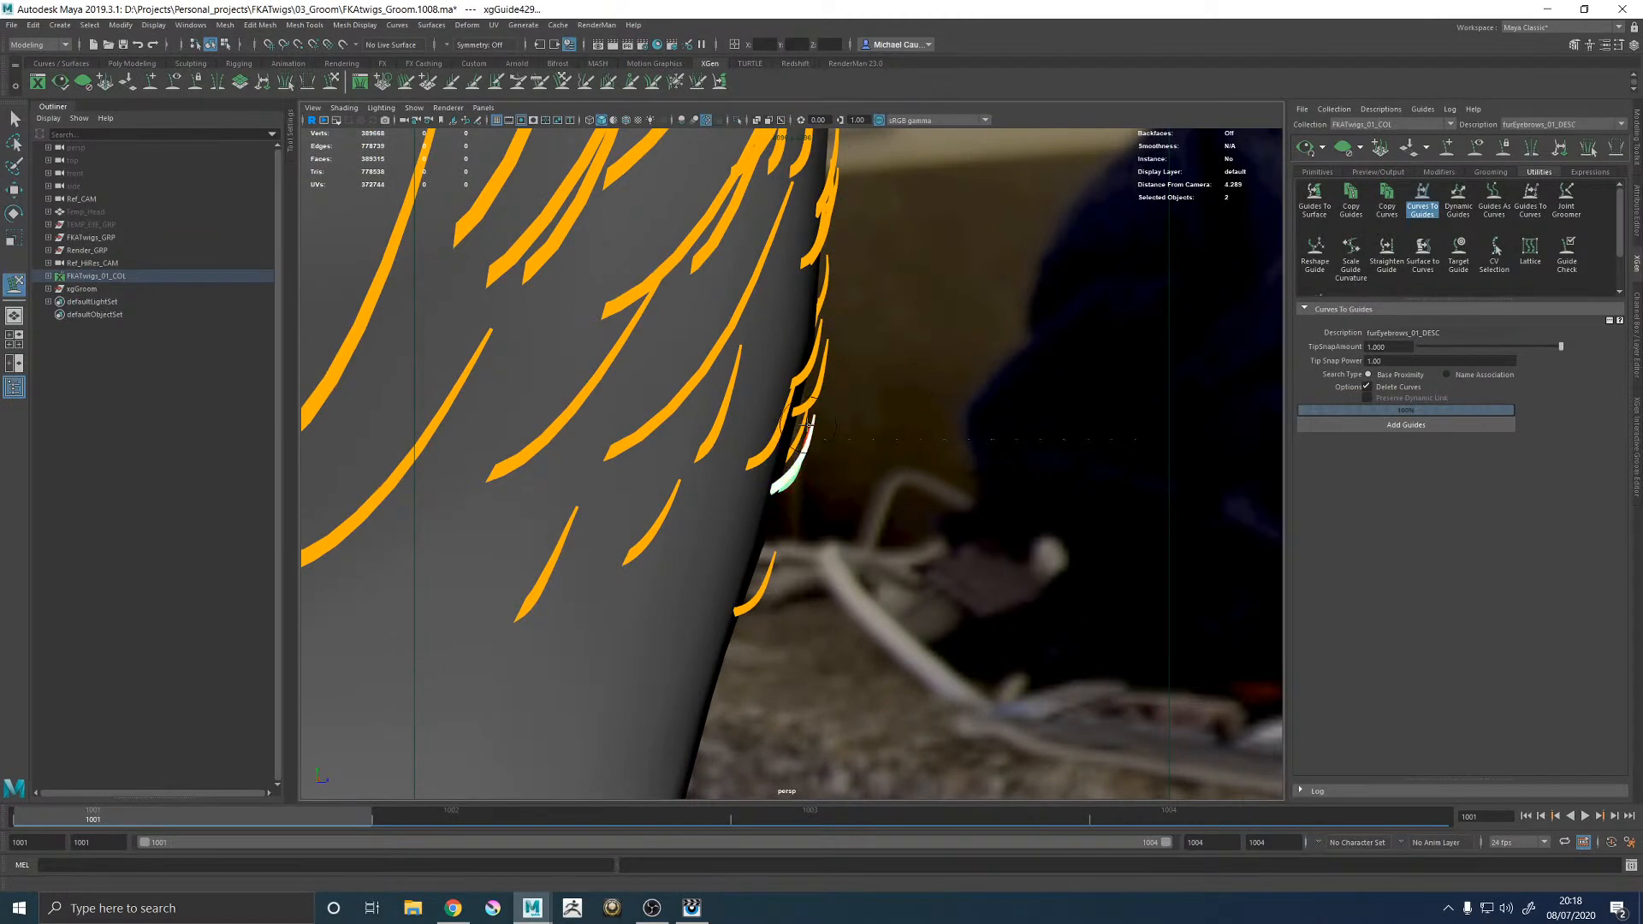
Sculpt the remaining lower guides across the nose bridge, picking each guide separately.
{"action": "left_click_drag", "start_coordinate": [1085, 484], "coordinate": [876, 485], "text": "alt"}
{"action": "key", "text": "w"}
{"action": "key", "text": "y"}
{"action": "mouse_move", "coordinate": [847, 394]}
{"action": "left_mouse_down", "text": "alt"}
{"action": "mouse_move", "coordinate": [723, 411]}
{"action": "mouse_move", "coordinate": [832, 414]}
{"action": "mouse_move", "coordinate": [786, 423]}
{"action": "mouse_move", "coordinate": [814, 429]}
{"action": "mouse_move", "coordinate": [709, 382]}
{"action": "left_mouse_up", "text": "alt"}
{"action": "key", "text": "w"}
{"action": "key", "text": "y"}
{"action": "key", "text": "w"}
{"action": "key", "text": "y"}
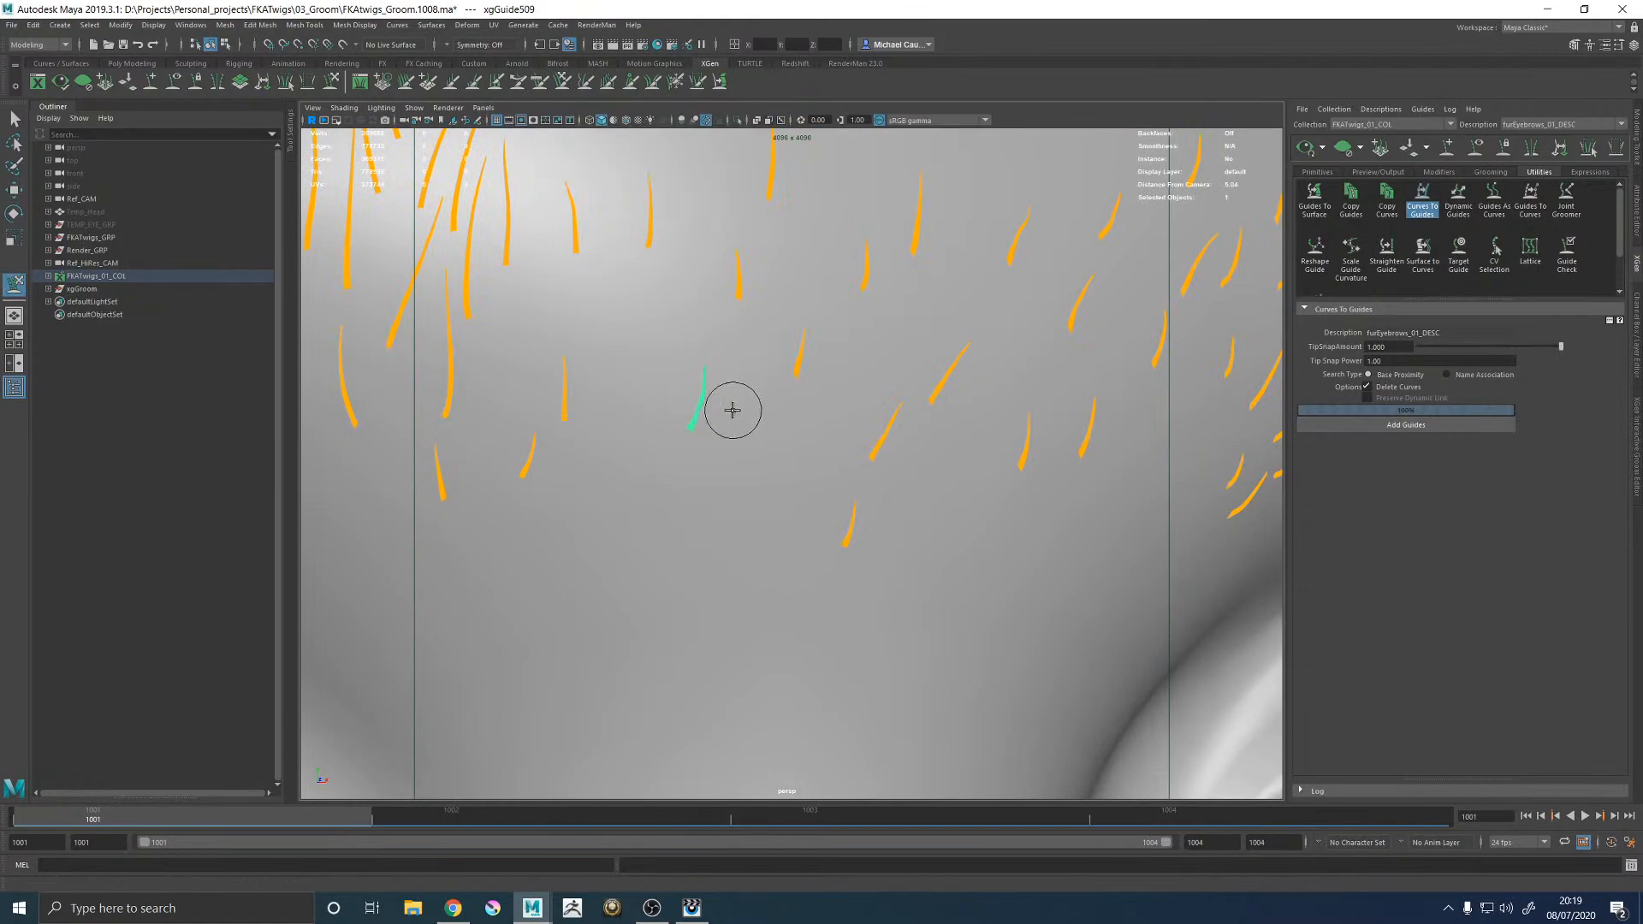
Select the lowest guide beneath the inner brow and shape its profile against the skin.
{"action": "mouse_move", "coordinate": [750, 356]}
{"action": "left_mouse_down", "text": "alt"}
{"action": "mouse_move", "coordinate": [928, 385]}
{"action": "mouse_move", "coordinate": [894, 386]}
{"action": "mouse_move", "coordinate": [721, 526]}
{"action": "left_mouse_up", "text": "alt"}
{"action": "key", "text": "w"}
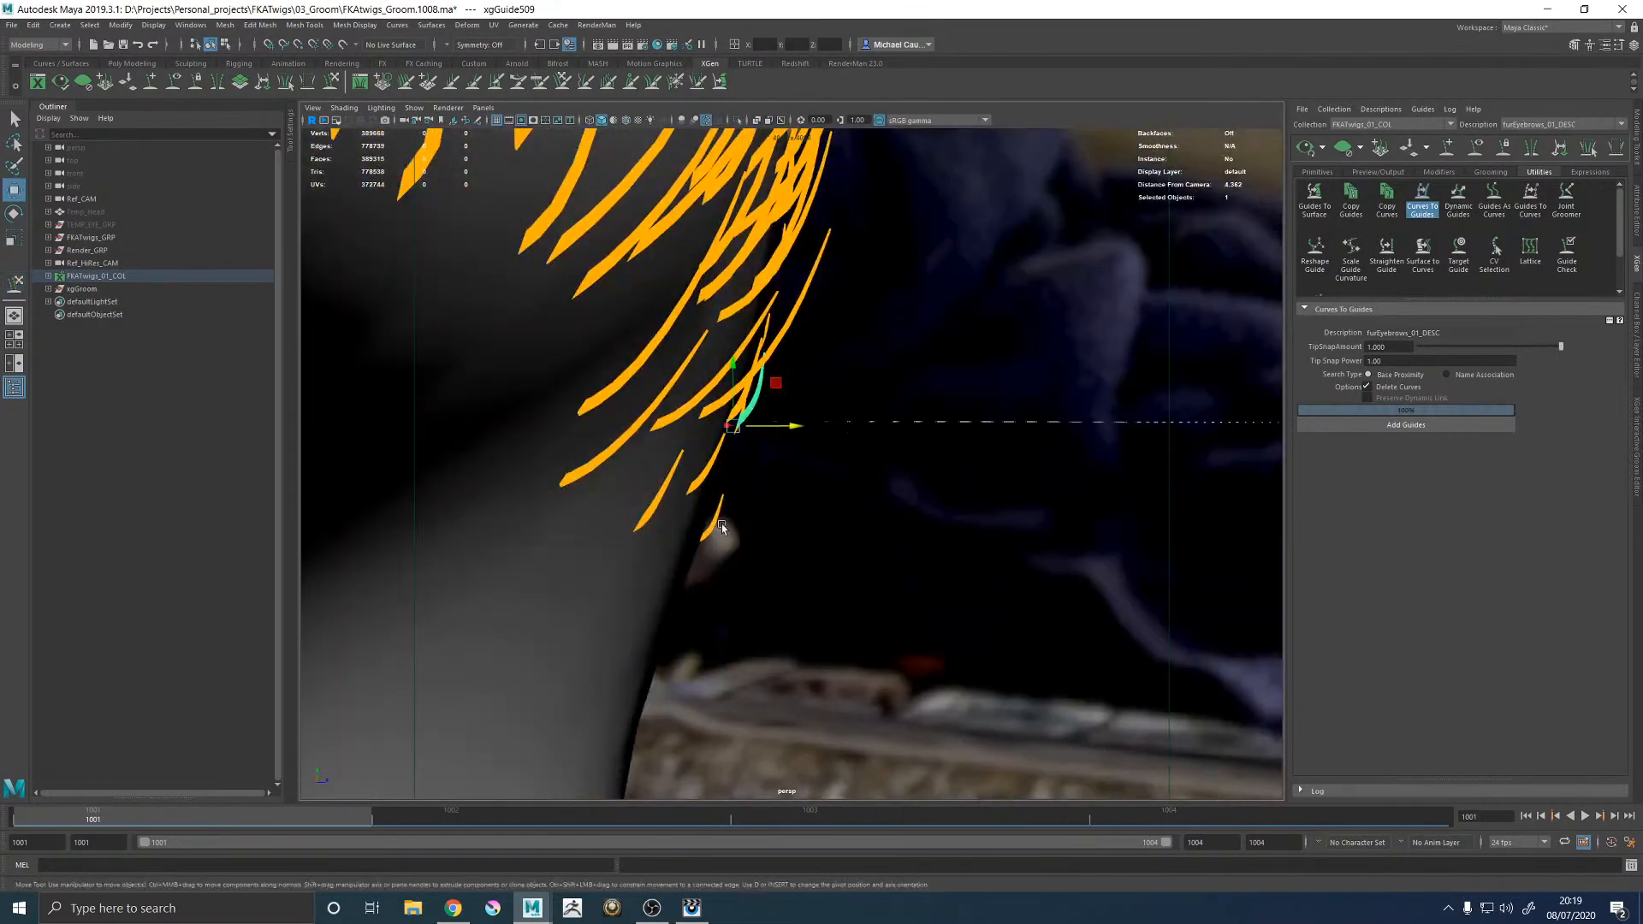
{"action": "key", "text": "y"}
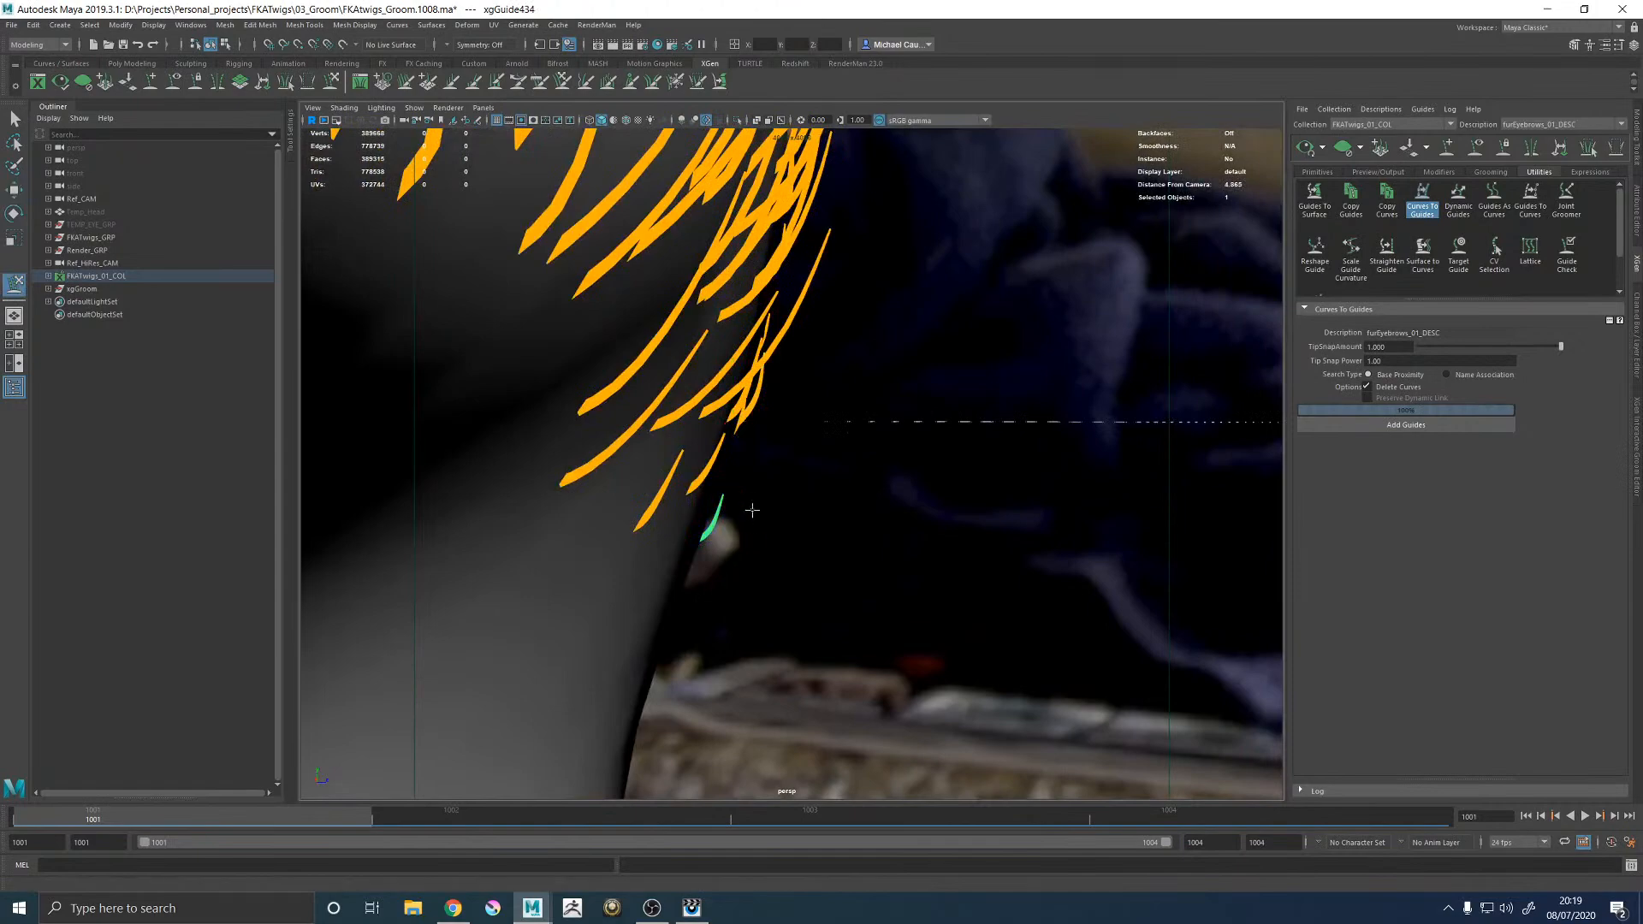
{"action": "left_click_drag", "start_coordinate": [801, 488], "coordinate": [744, 319], "text": "alt"}
{"action": "scroll", "coordinate": [708, 433], "scroll_direction": "up", "scroll_amount": 3}
Select stray guides along the upper edge of the character's right brow and bend their tips towards the forehead.
{"action": "left_click", "coordinate": [734, 460]}
{"action": "key", "text": "w"}
{"action": "left_click_drag", "start_coordinate": [693, 238], "coordinate": [776, 449], "text": "alt"}
{"action": "key", "text": "w"}
{"action": "left_click_drag", "start_coordinate": [708, 285], "coordinate": [788, 366], "text": "alt"}
{"action": "key", "text": "w"}
{"action": "middle_click_drag", "start_coordinate": [788, 366], "coordinate": [861, 366], "text": "alt"}
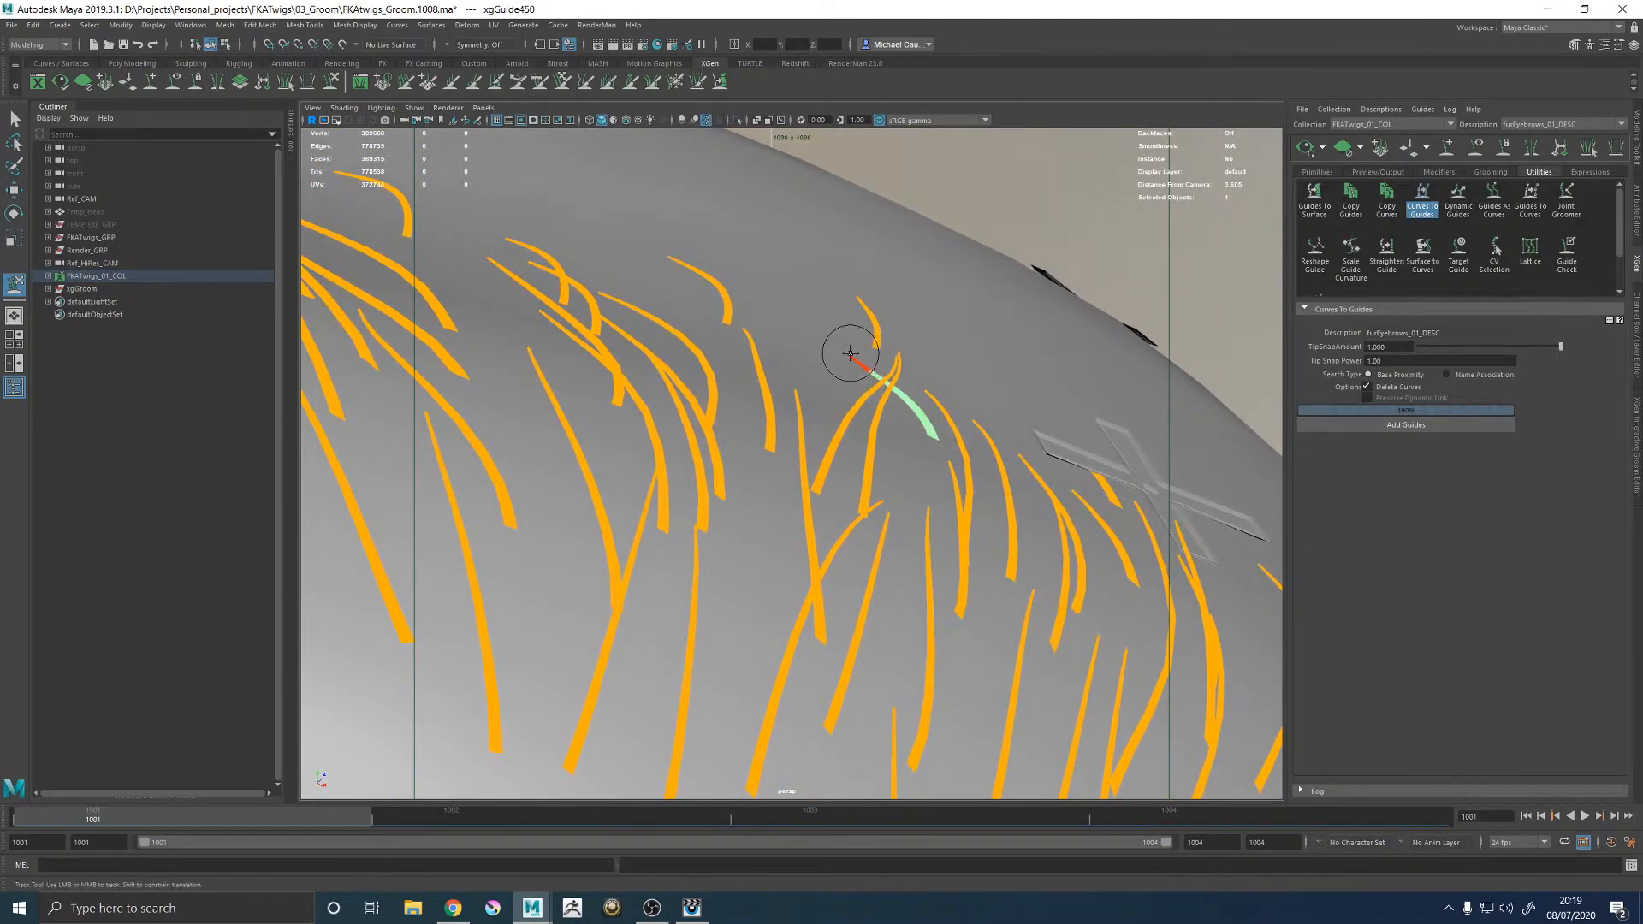
Check the sparse guides above the right brow in profile and sculpt each one closer to the forehead.
{"action": "left_click_drag", "start_coordinate": [854, 360], "coordinate": [743, 343], "text": "alt"}
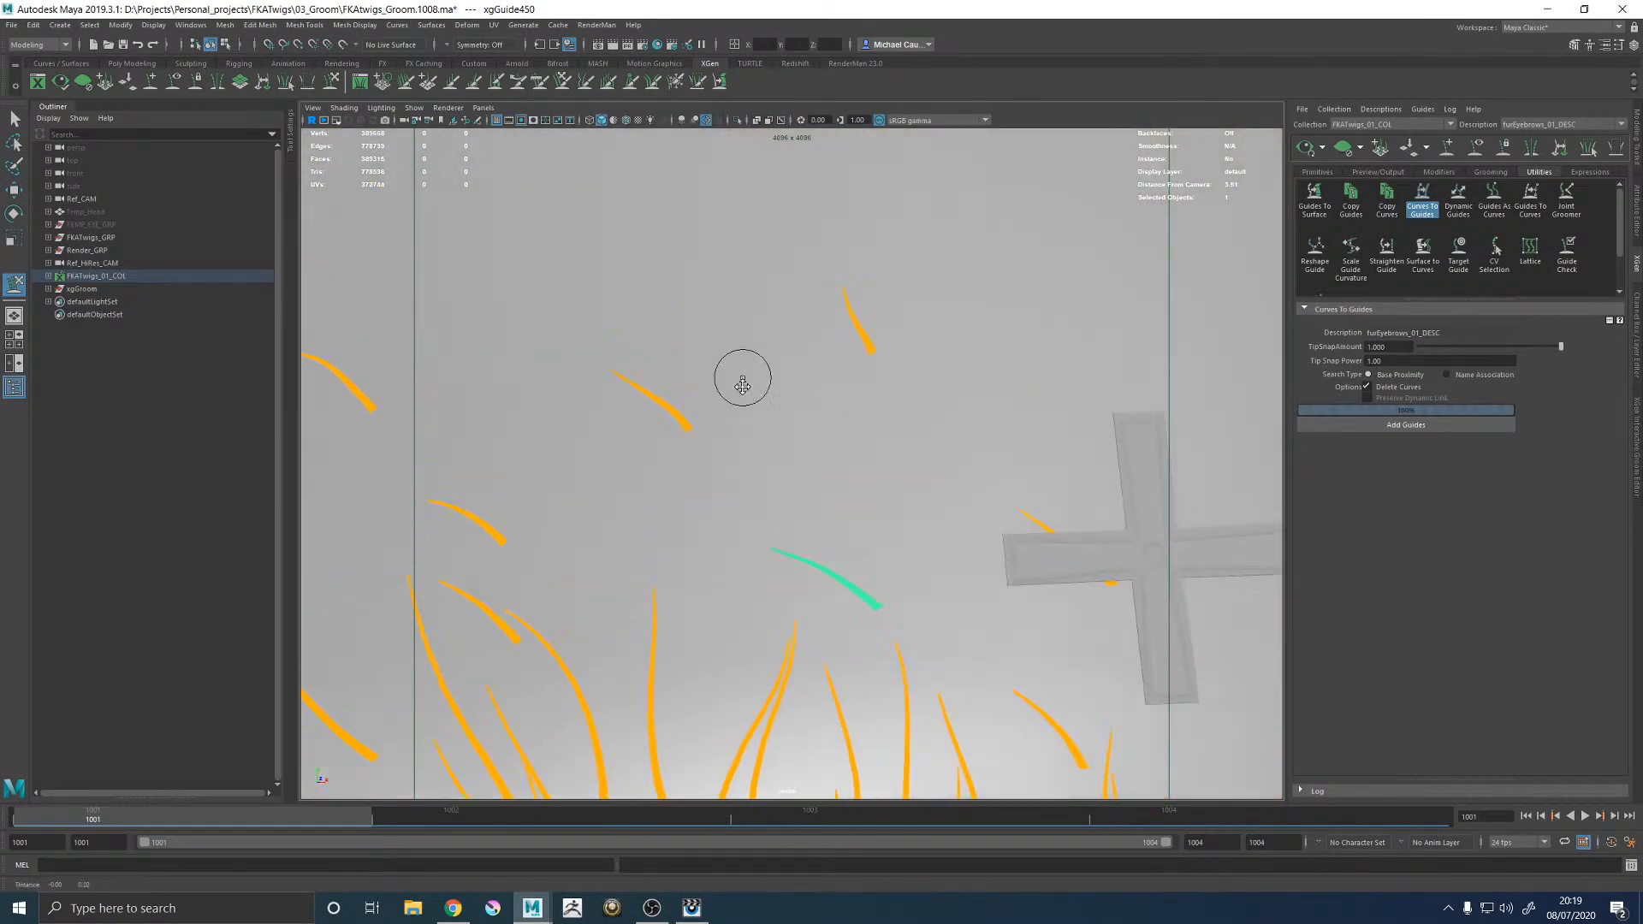
{"action": "middle_click_drag", "start_coordinate": [742, 343], "coordinate": [746, 447], "text": "alt"}
{"action": "key", "text": "w"}
{"action": "left_click_drag", "start_coordinate": [804, 355], "coordinate": [910, 390]}
{"action": "left_click_drag", "start_coordinate": [911, 390], "coordinate": [1003, 347], "text": "alt"}
{"action": "key", "text": "y"}
{"action": "key", "text": "w"}
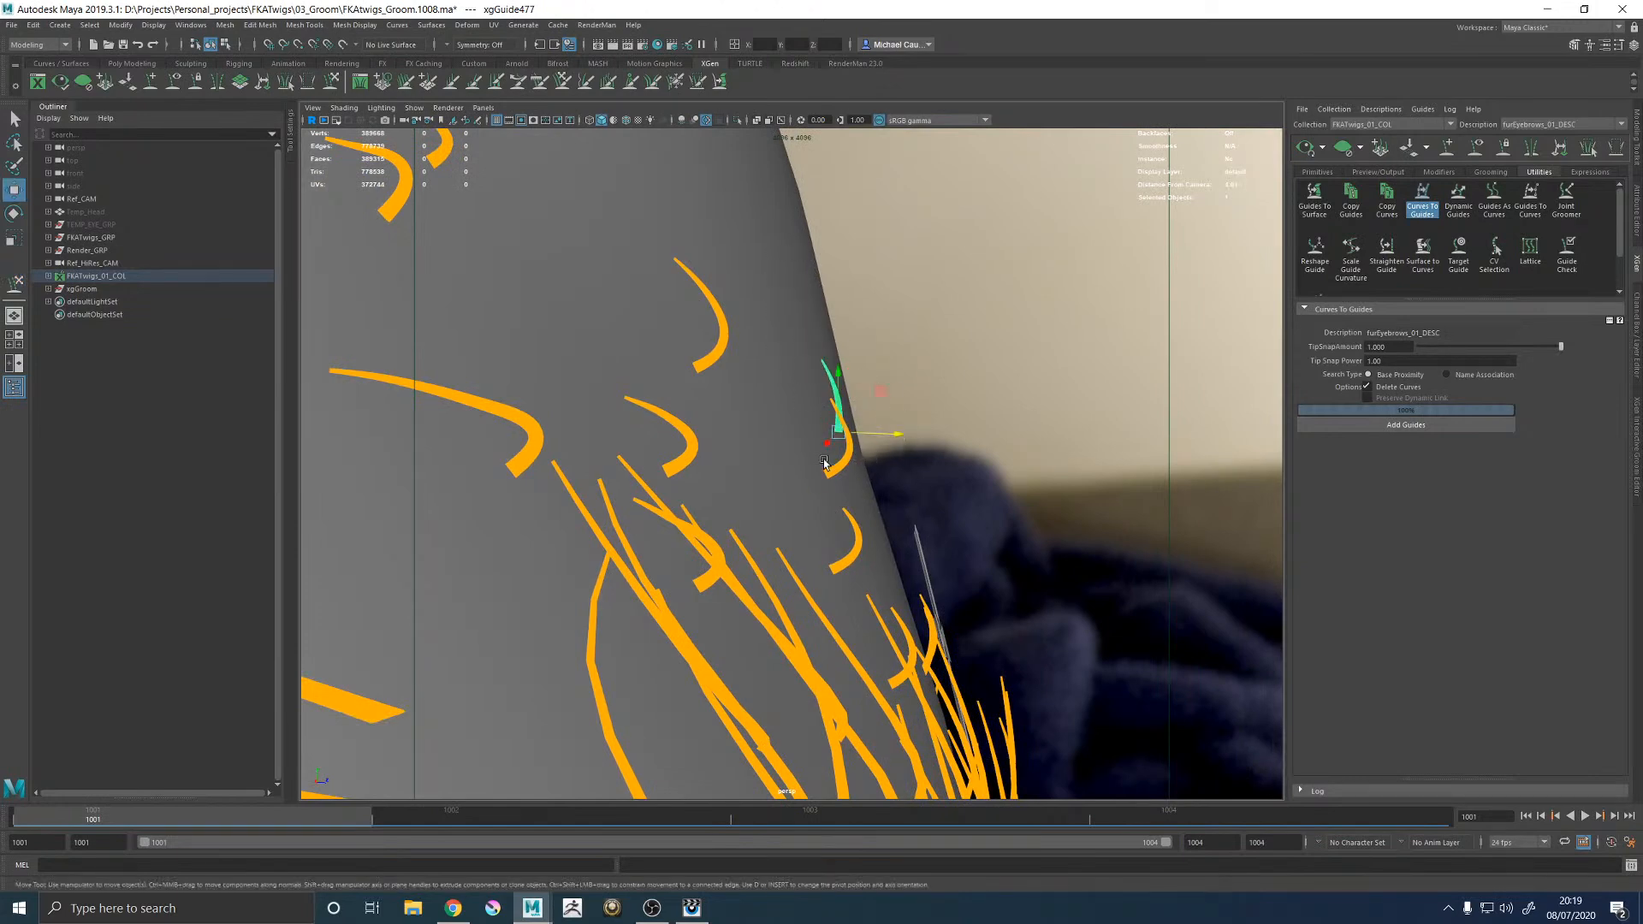
{"action": "key", "text": "y"}
Reshape the highest short guide above the right brow and select the neighbouring guide further out for sculpting.
{"action": "scroll", "coordinate": [808, 374], "scroll_direction": "up", "scroll_amount": 5}
{"action": "middle_click_drag", "start_coordinate": [653, 403], "coordinate": [823, 441], "text": "alt"}
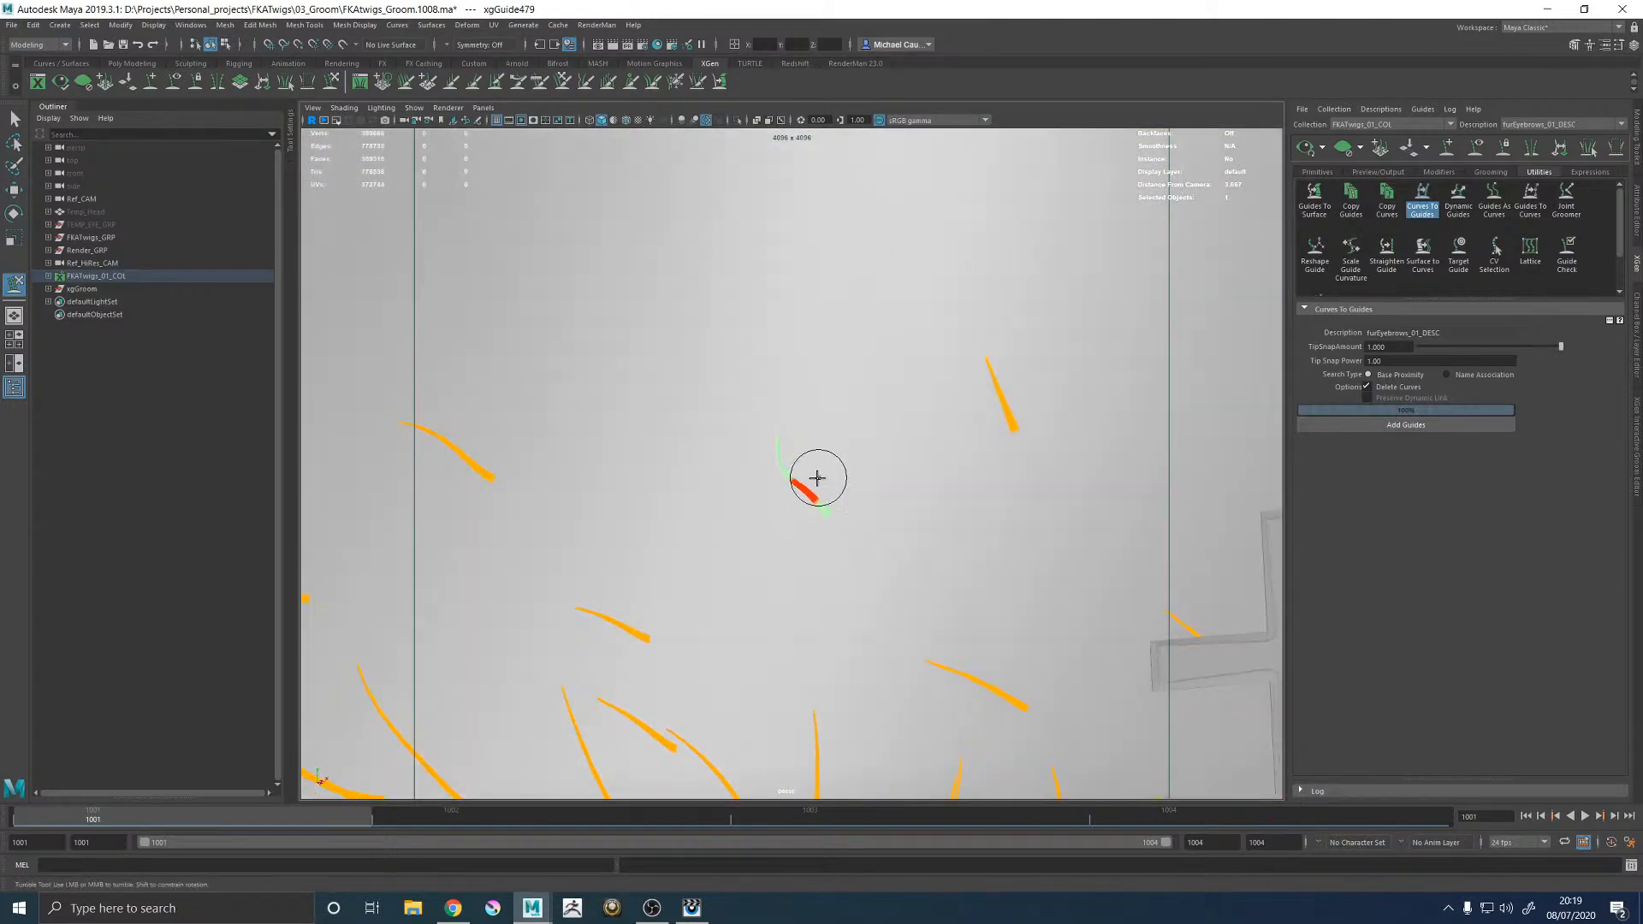
{"action": "scroll", "coordinate": [854, 385], "scroll_direction": "down", "scroll_amount": 3}
{"action": "key", "text": "w"}
{"action": "left_click", "coordinate": [670, 413]}
{"action": "key", "text": "y"}
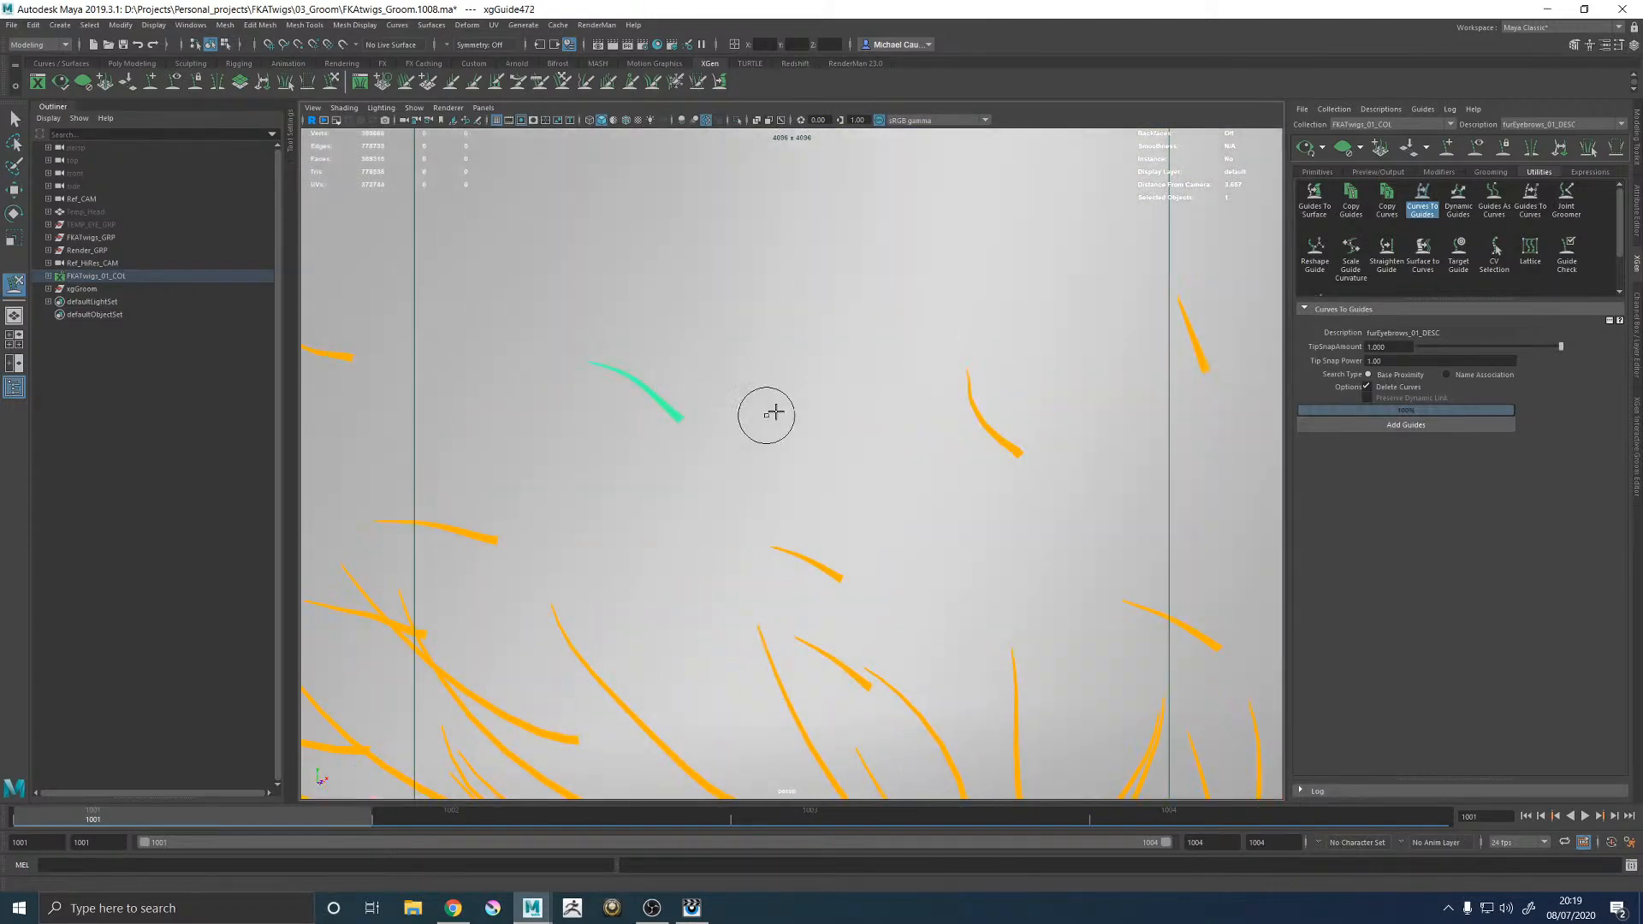
Sculpt the outer guides above the right brow's arch so they lie along the forehead.
{"action": "right_click_drag", "start_coordinate": [748, 422], "coordinate": [656, 388], "text": "alt"}
{"action": "left_click_drag", "start_coordinate": [656, 388], "coordinate": [781, 326], "text": "alt"}
{"action": "middle_click_drag", "start_coordinate": [781, 326], "coordinate": [866, 398], "text": "alt"}
{"action": "right_click_drag", "start_coordinate": [866, 398], "coordinate": [911, 484], "text": "alt"}
{"action": "mouse_move", "coordinate": [911, 484]}
{"action": "left_mouse_down", "text": "alt"}
{"action": "mouse_move", "coordinate": [807, 414]}
{"action": "mouse_move", "coordinate": [820, 448]}
{"action": "left_mouse_up", "text": "alt"}
{"action": "left_click_drag", "start_coordinate": [819, 447], "coordinate": [664, 413]}
{"action": "right_click_drag", "start_coordinate": [679, 393], "coordinate": [788, 480], "text": "alt"}
{"action": "middle_click_drag", "start_coordinate": [788, 480], "coordinate": [933, 377], "text": "alt"}
{"action": "key", "text": "w"}
{"action": "mouse_move", "coordinate": [837, 421]}
{"action": "left_mouse_down"}
{"action": "mouse_move", "coordinate": [853, 470]}
{"action": "mouse_move", "coordinate": [823, 414]}
{"action": "mouse_move", "coordinate": [714, 423]}
{"action": "left_mouse_up"}
{"action": "key", "text": "y"}
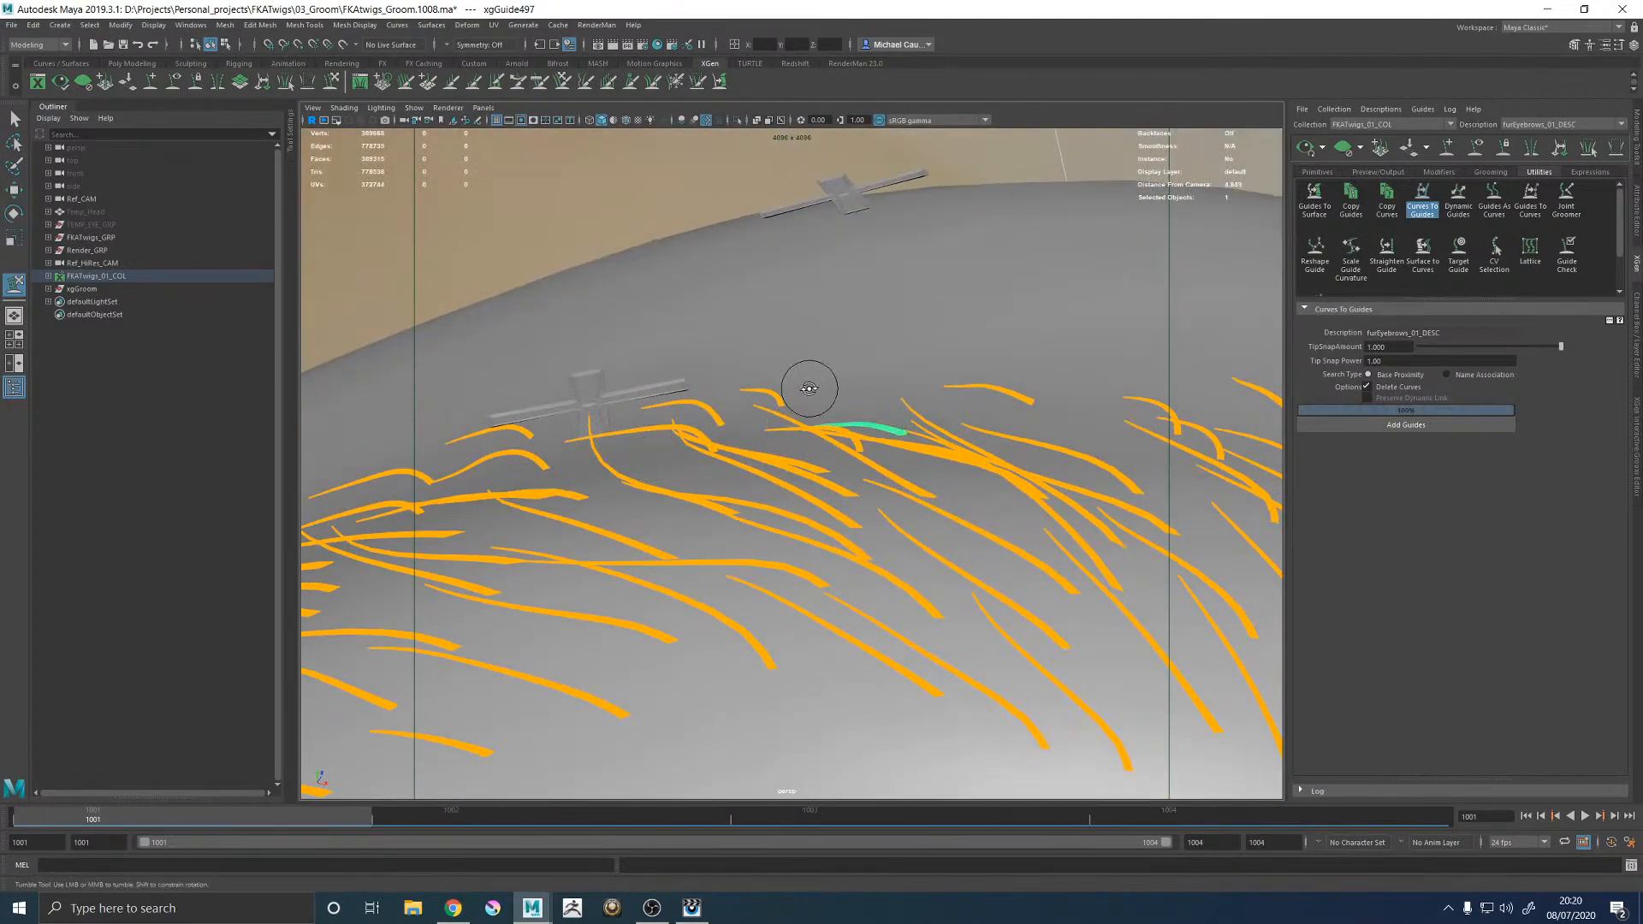
Flatten the short guides beside the cross marker above the right brow's arch.
{"action": "left_click_drag", "start_coordinate": [806, 387], "coordinate": [741, 330], "text": "alt"}
{"action": "key", "text": "w"}
{"action": "left_click", "coordinate": [767, 374]}
{"action": "key", "text": "y"}
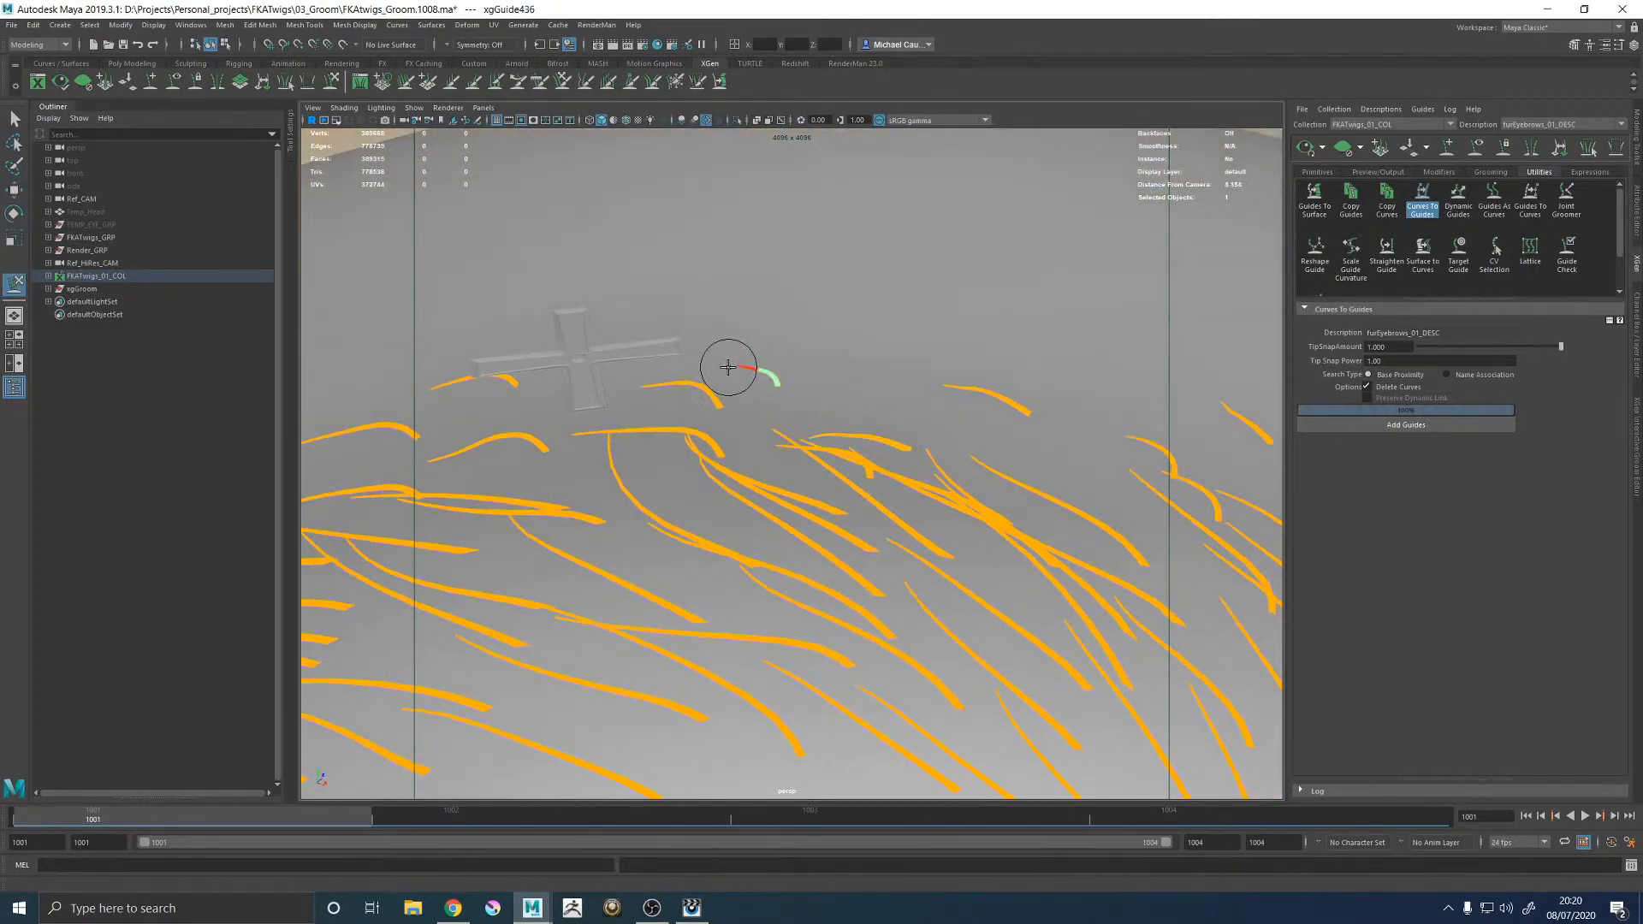
{"action": "key", "text": "w"}
{"action": "key", "text": "y"}
Clear the guide selection and brush the tips of the guides below the marker outwards towards the right brow's tail.
{"action": "mouse_move", "coordinate": [526, 409]}
{"action": "middle_mouse_down", "text": "alt"}
{"action": "mouse_move", "coordinate": [726, 322]}
{"action": "mouse_move", "coordinate": [642, 371]}
{"action": "middle_mouse_up", "text": "alt"}
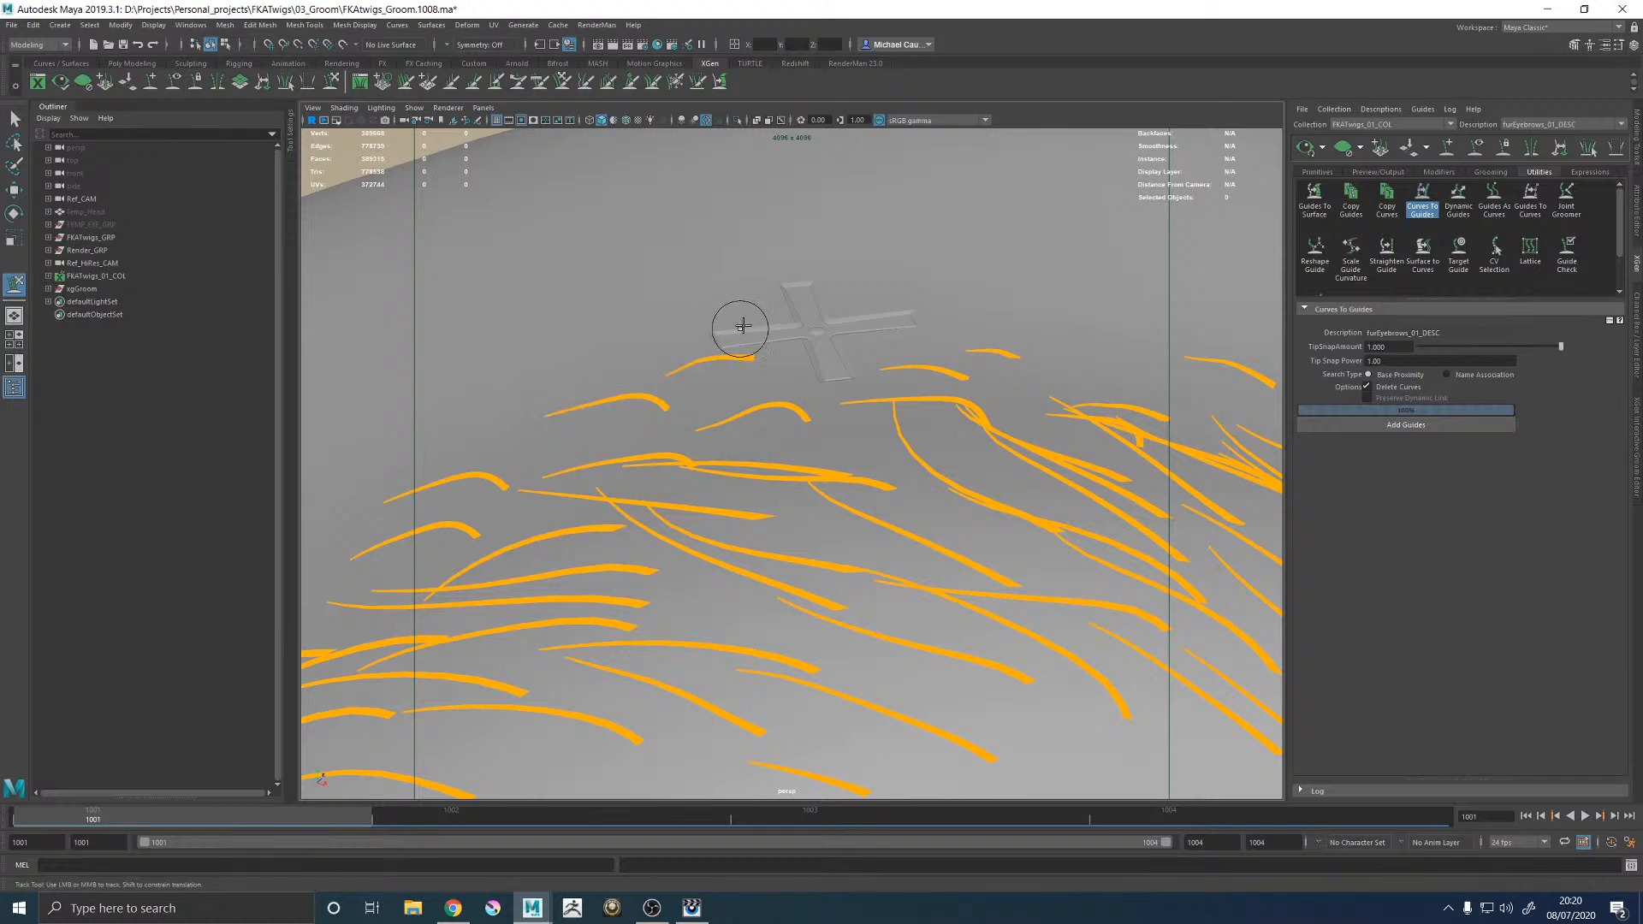
{"action": "left_click_drag", "start_coordinate": [736, 328], "coordinate": [811, 341], "text": "alt"}
{"action": "left_click", "coordinate": [847, 430]}
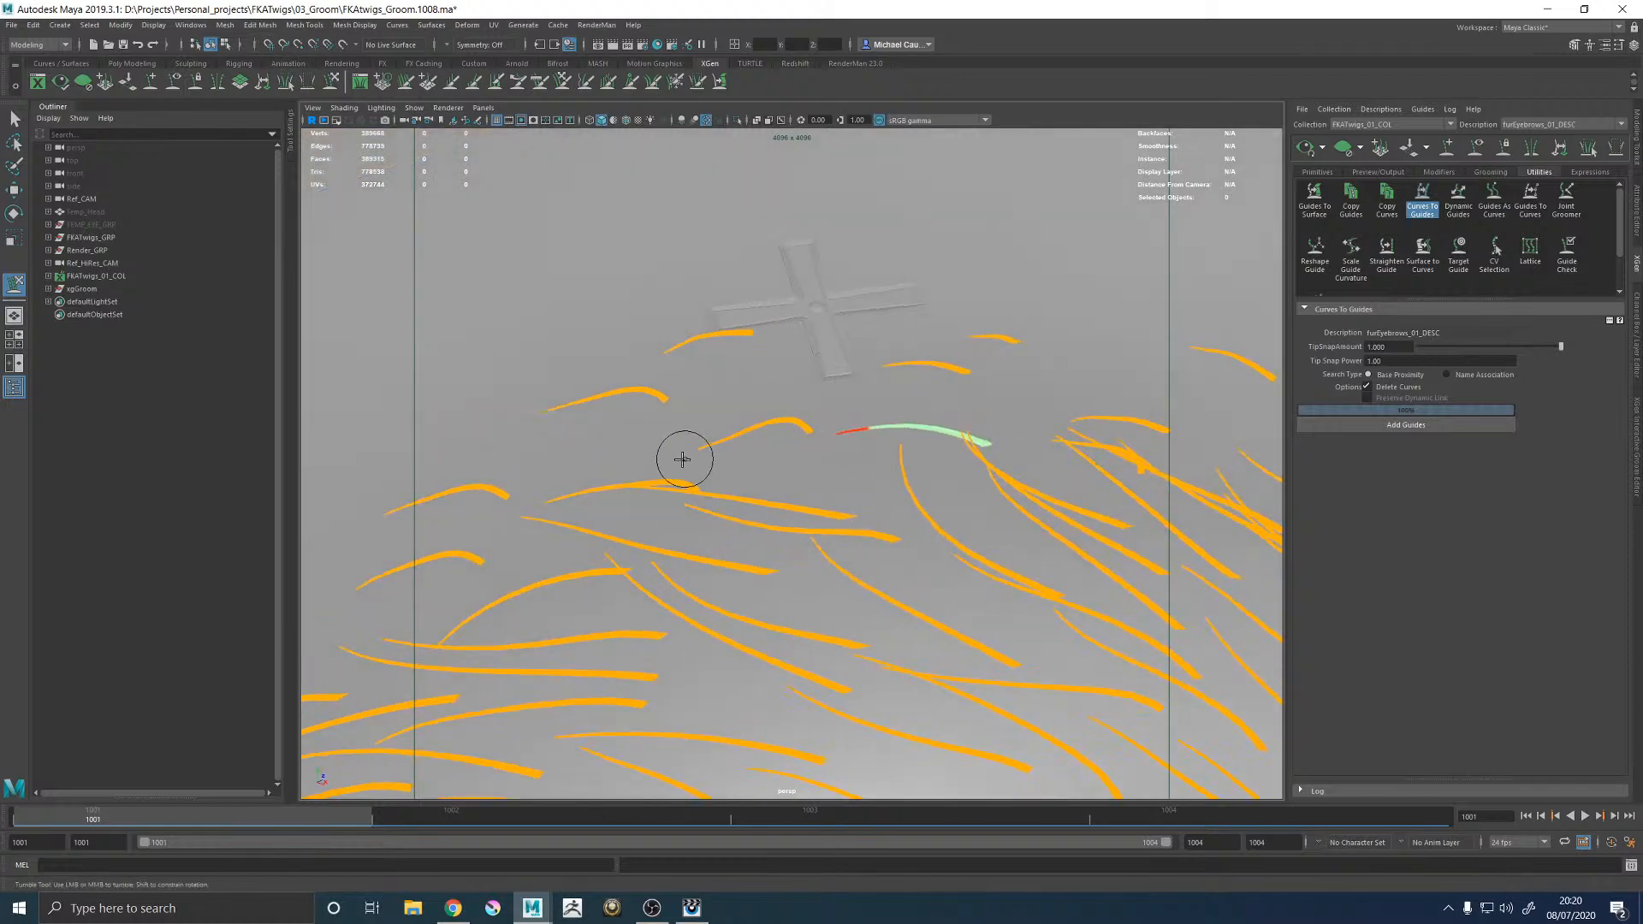
{"action": "left_click_drag", "start_coordinate": [719, 446], "coordinate": [626, 458]}
{"action": "left_click_drag", "start_coordinate": [559, 411], "coordinate": [477, 439]}
{"action": "mouse_move", "coordinate": [479, 368]}
{"action": "middle_mouse_down", "text": "alt"}
{"action": "mouse_move", "coordinate": [511, 334]}
{"action": "mouse_move", "coordinate": [667, 291]}
{"action": "middle_mouse_up", "text": "alt"}
{"action": "left_click_drag", "start_coordinate": [608, 416], "coordinate": [485, 481]}
{"action": "left_click_drag", "start_coordinate": [584, 500], "coordinate": [484, 556]}
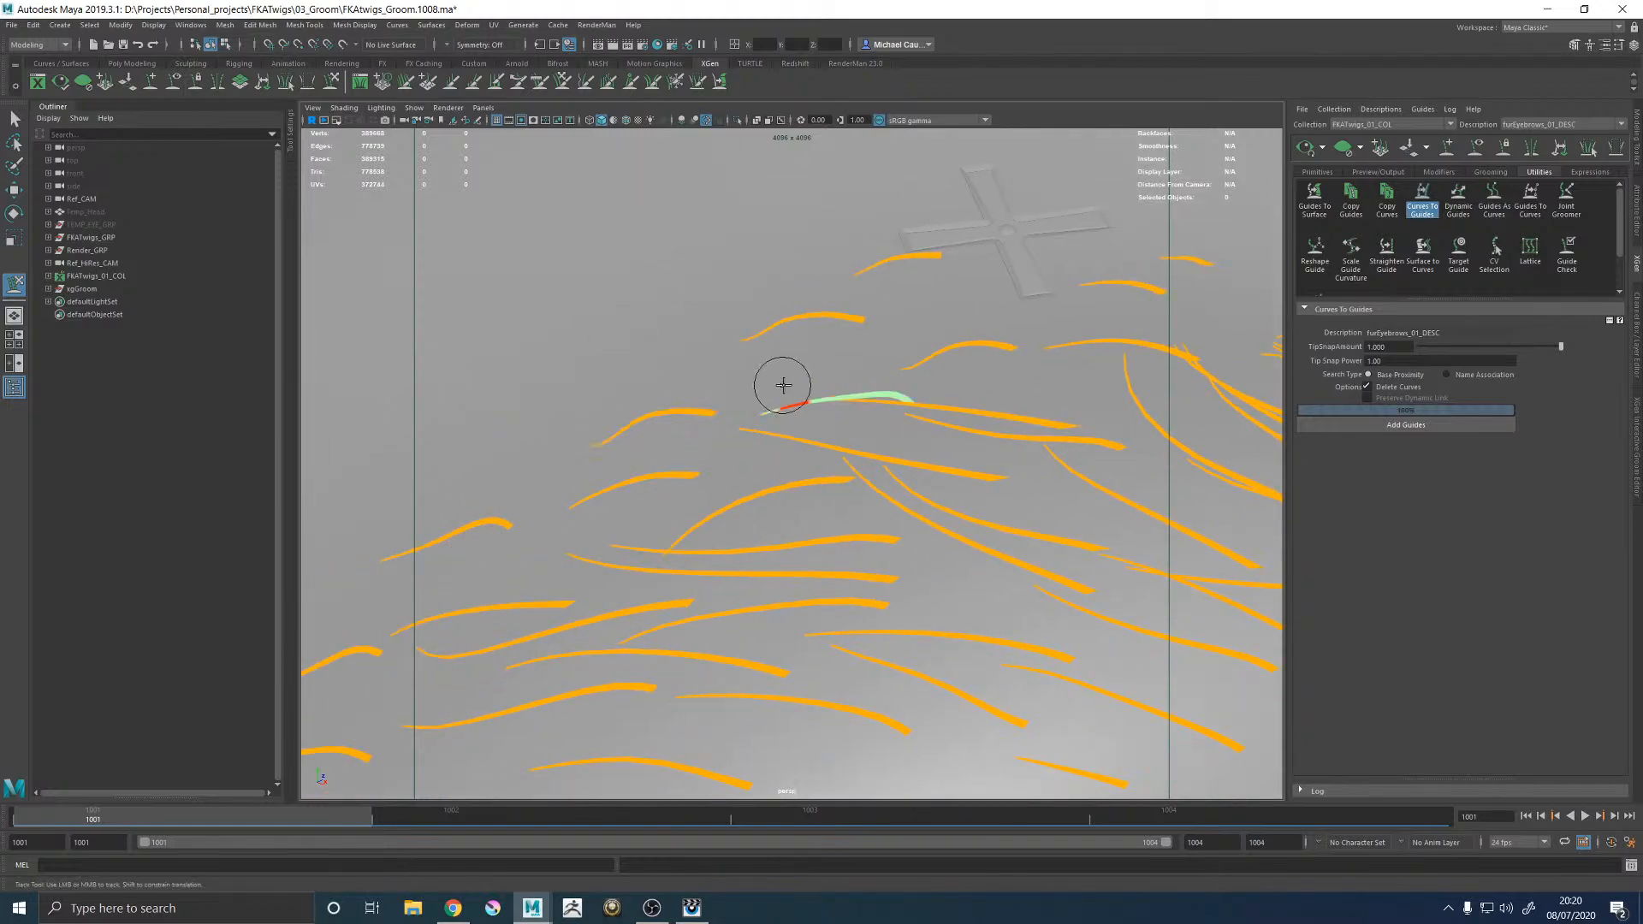
Brush the guide tips outwards and down along the upper edge and end of the right brow's tail.
{"action": "middle_click_drag", "start_coordinate": [736, 395], "coordinate": [904, 231], "text": "alt"}
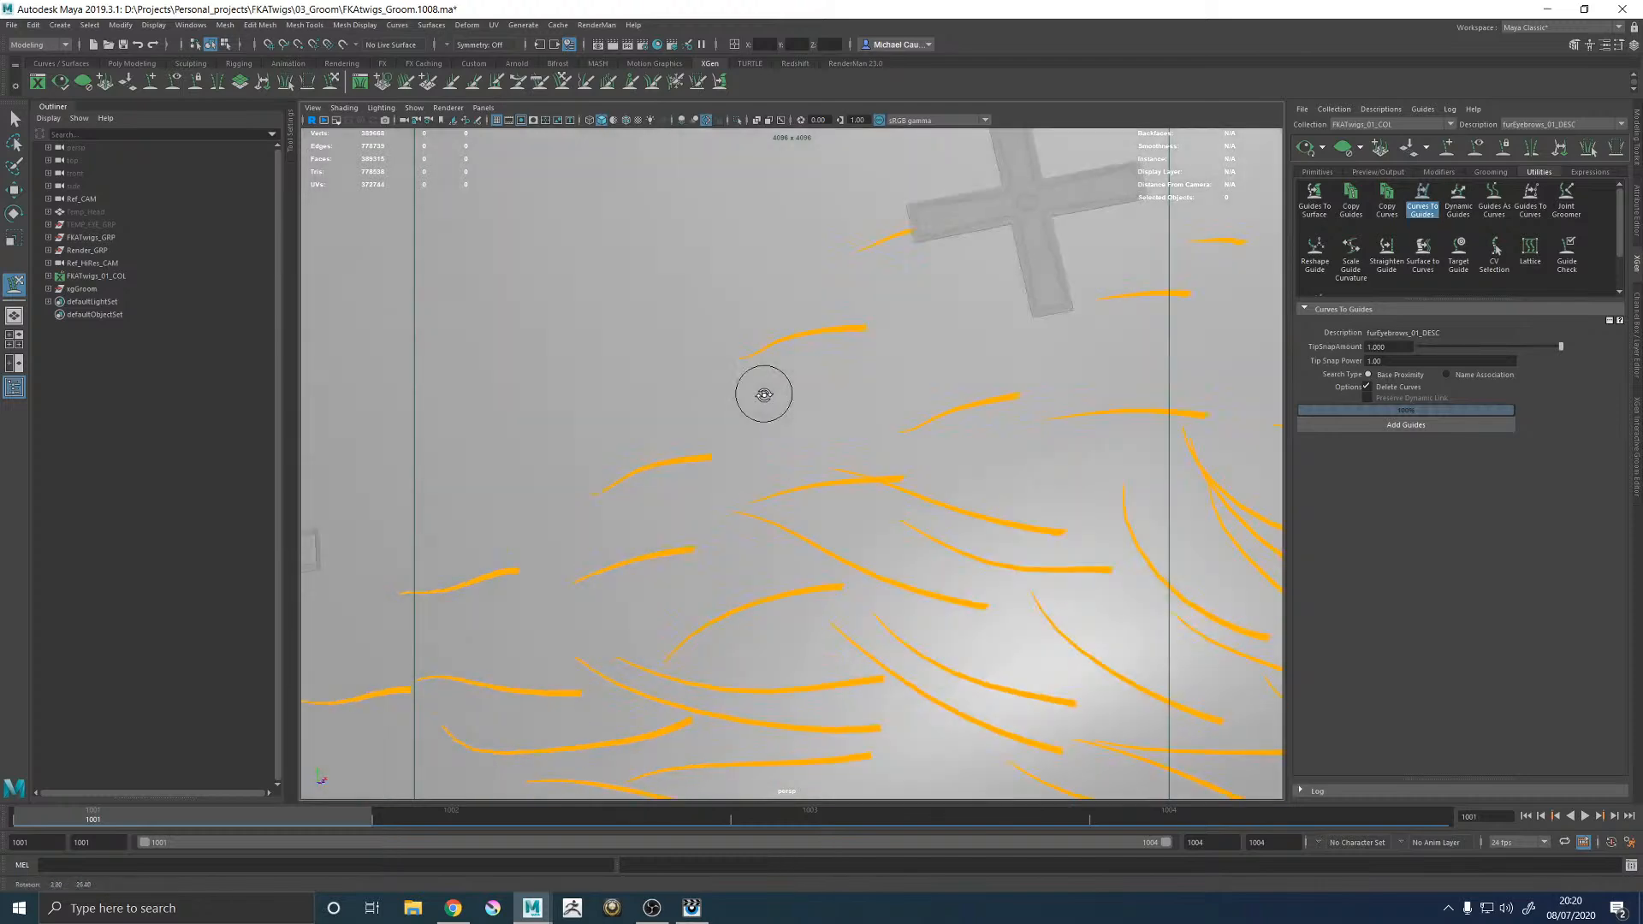
{"action": "left_click_drag", "start_coordinate": [904, 231], "coordinate": [616, 370], "text": "alt"}
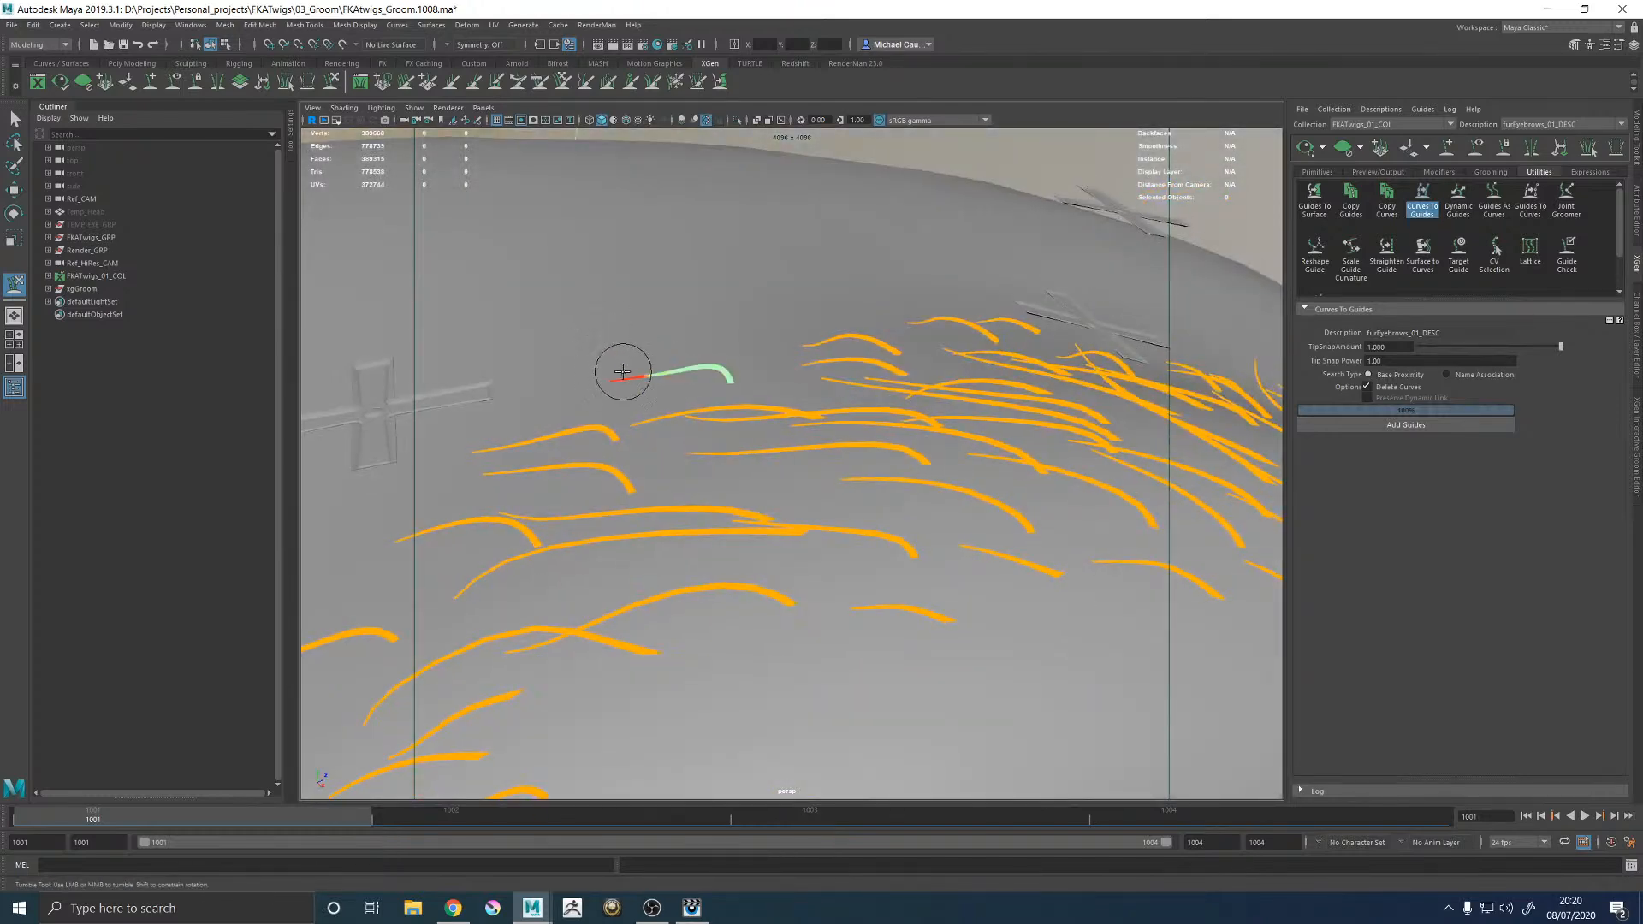
{"action": "left_click_drag", "start_coordinate": [508, 393], "coordinate": [469, 414]}
{"action": "middle_click_drag", "start_coordinate": [505, 454], "coordinate": [641, 335], "text": "alt"}
{"action": "left_click_drag", "start_coordinate": [620, 344], "coordinate": [474, 371]}
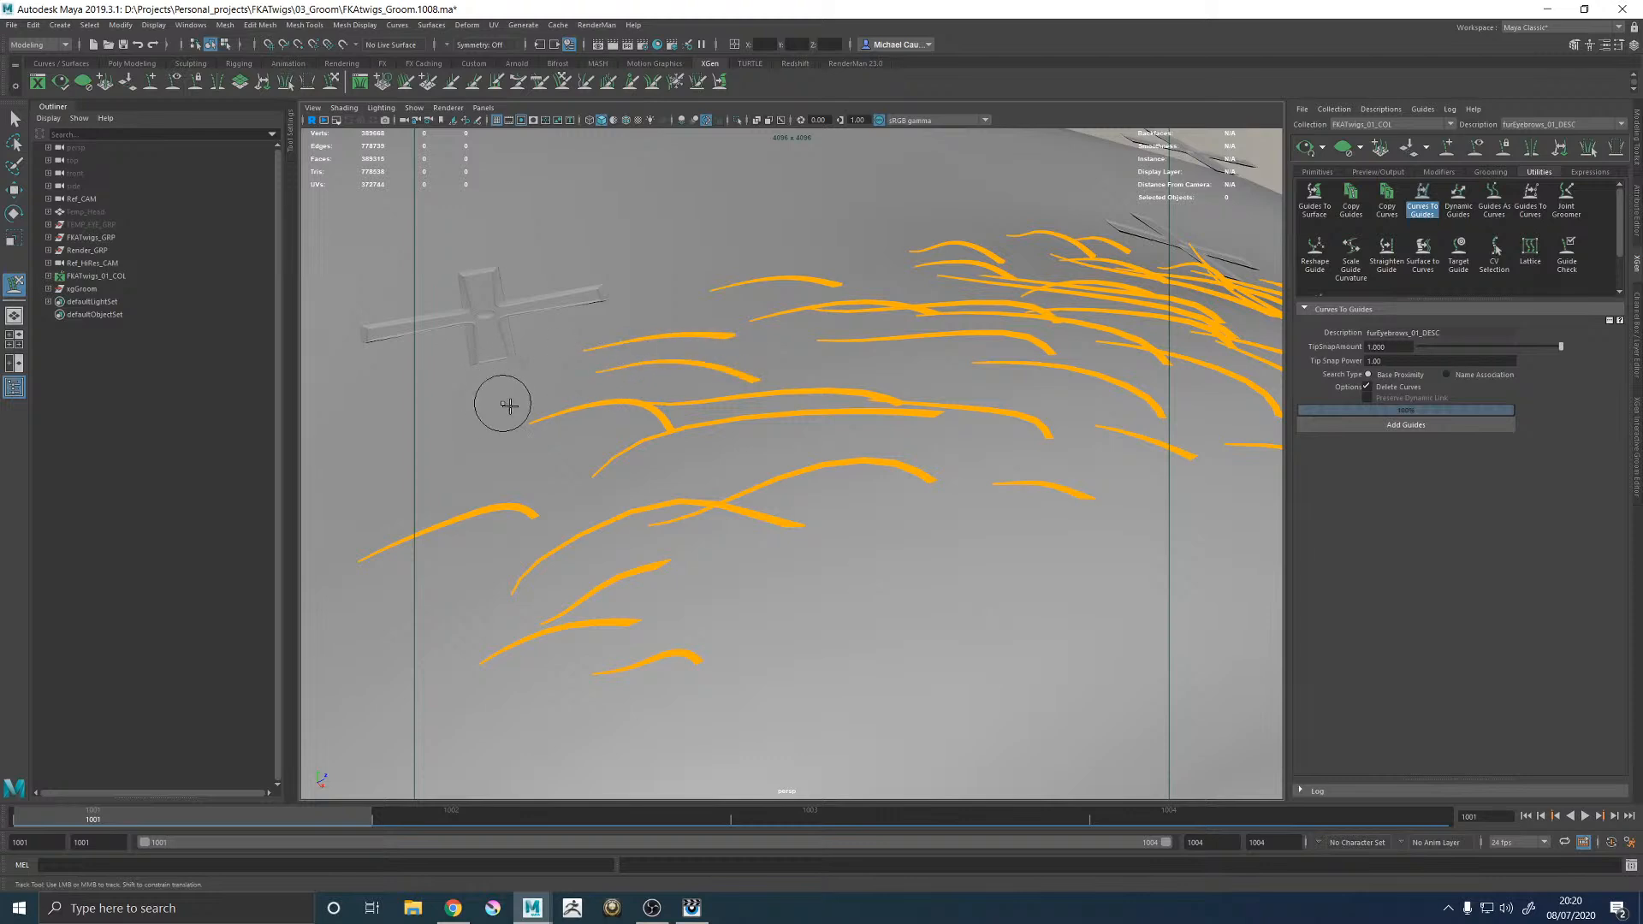
{"action": "left_click_drag", "start_coordinate": [580, 442], "coordinate": [549, 460], "text": "alt"}
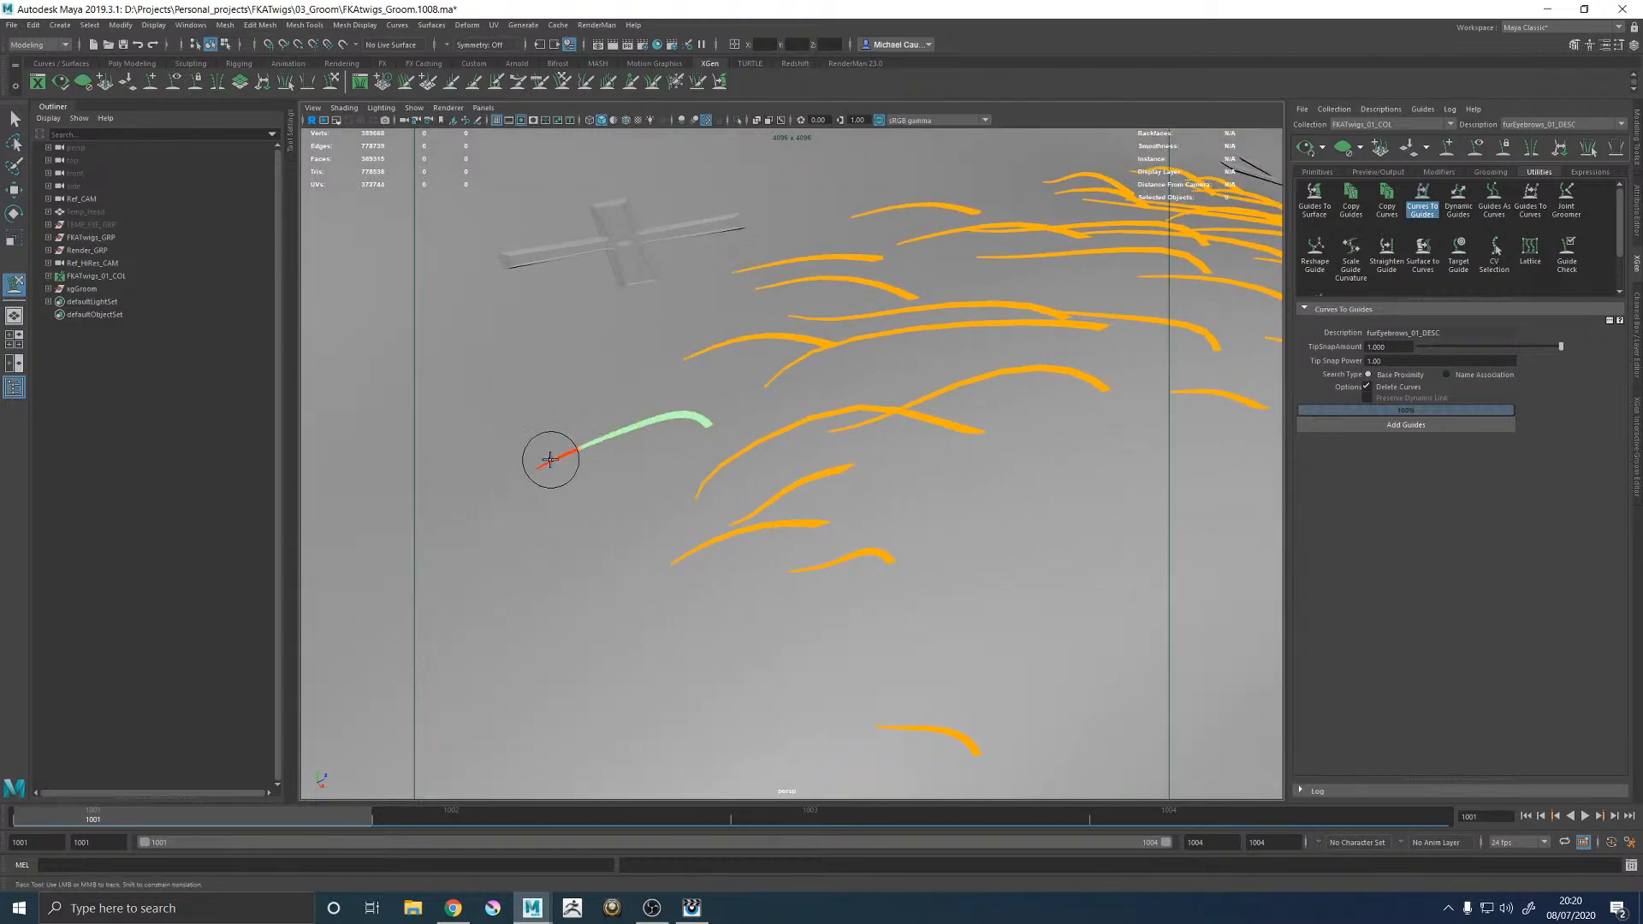
{"action": "middle_click_drag", "start_coordinate": [799, 548], "coordinate": [756, 384], "text": "alt"}
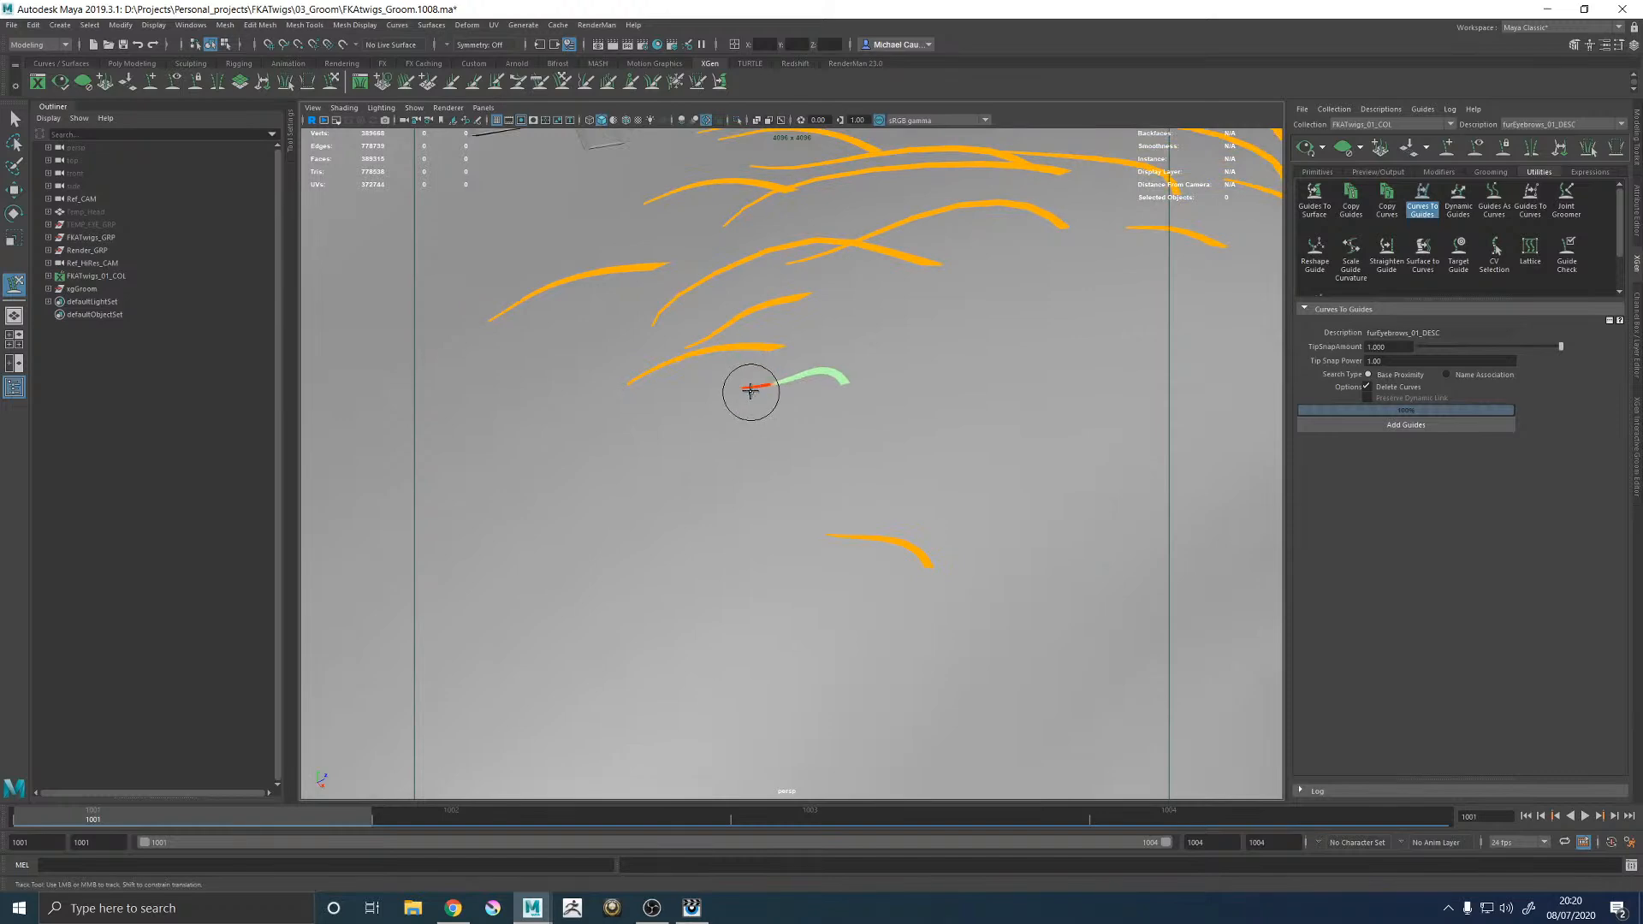
Return to the right brow's inner cross marker and adjust the guide crossing it.
{"action": "left_click_drag", "start_coordinate": [983, 377], "coordinate": [978, 469], "text": "alt"}
{"action": "left_click_drag", "start_coordinate": [727, 377], "coordinate": [953, 524], "text": "alt"}
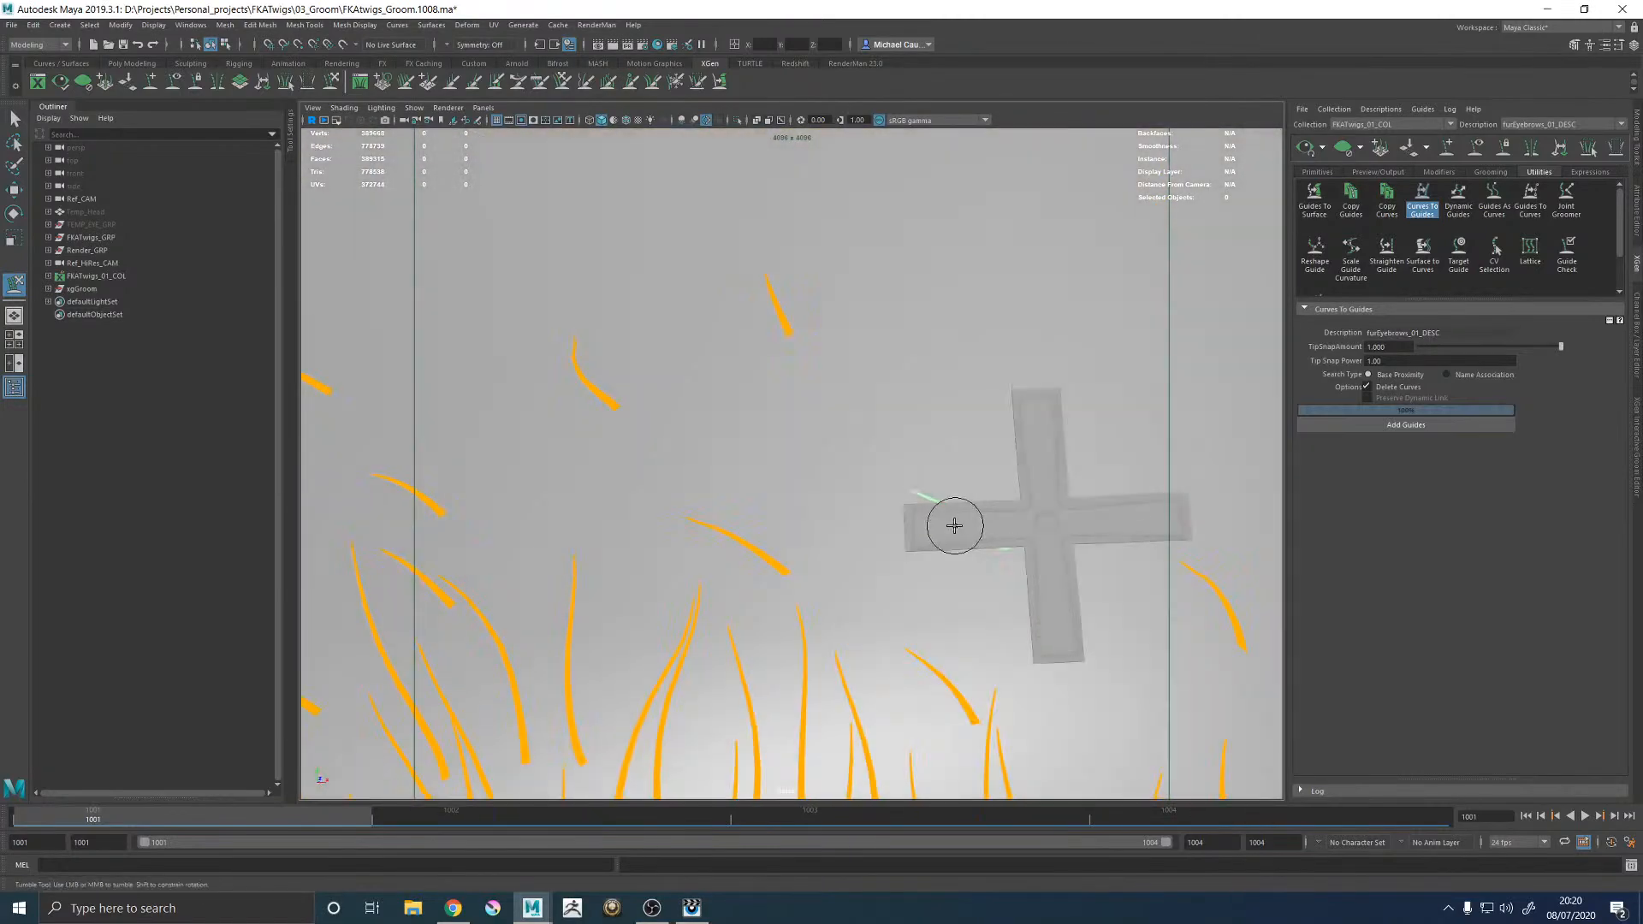
{"action": "right_click_drag", "start_coordinate": [953, 525], "coordinate": [645, 399], "text": "alt"}
{"action": "middle_click_drag", "start_coordinate": [645, 400], "coordinate": [982, 350], "text": "alt"}
{"action": "right_click_drag", "start_coordinate": [684, 376], "coordinate": [810, 403], "text": "alt"}
{"action": "mouse_move", "coordinate": [810, 403]}
{"action": "middle_mouse_down", "text": "alt"}
{"action": "mouse_move", "coordinate": [722, 419]}
{"action": "mouse_move", "coordinate": [877, 374]}
{"action": "middle_mouse_up", "text": "alt"}
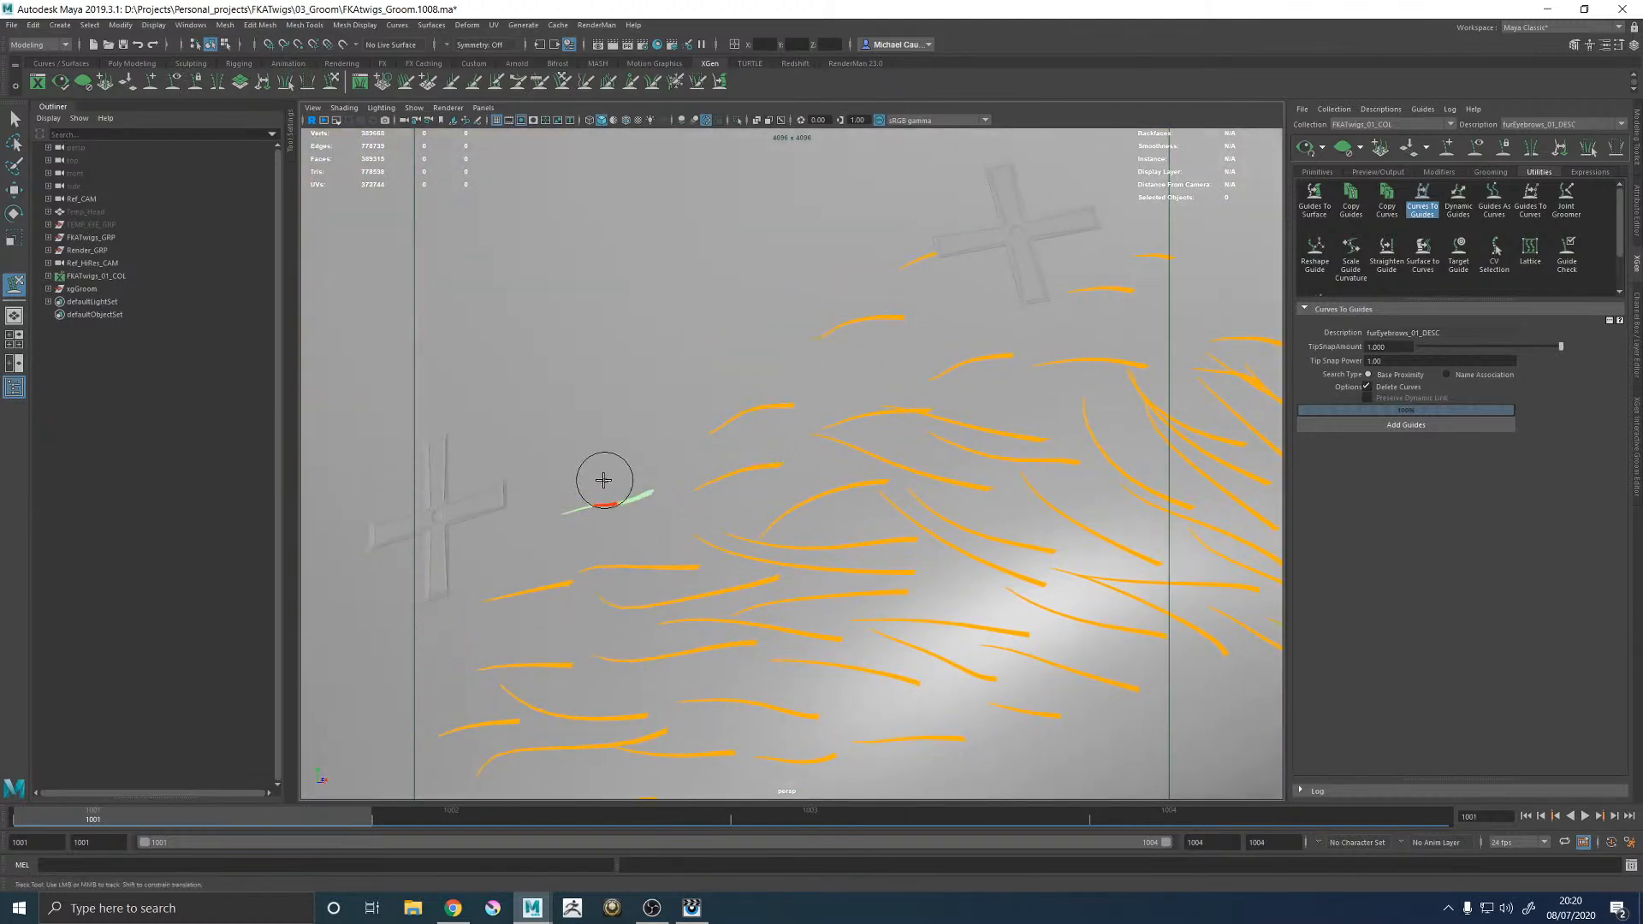
Refine the direction of the guide tips at the outer end of the character's right brow.
{"action": "mouse_move", "coordinate": [576, 428]}
{"action": "middle_mouse_down", "text": "alt"}
{"action": "mouse_move", "coordinate": [700, 517]}
{"action": "mouse_move", "coordinate": [781, 369]}
{"action": "middle_mouse_up", "text": "alt"}
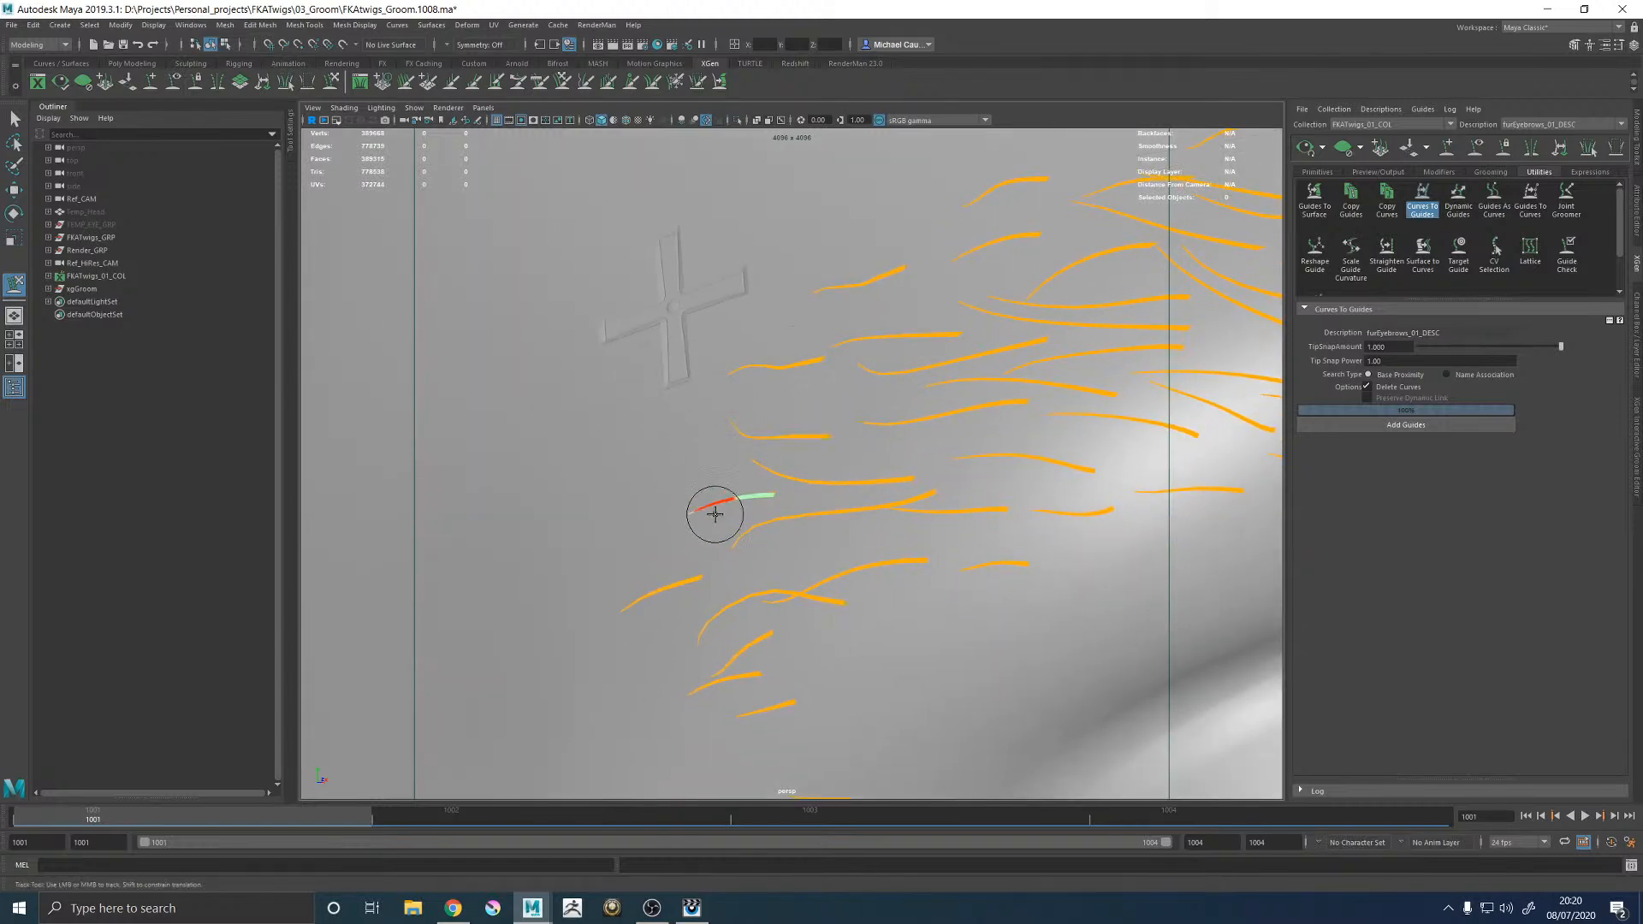
{"action": "middle_click_drag", "start_coordinate": [941, 425], "coordinate": [646, 500], "text": "alt"}
{"action": "right_click_drag", "start_coordinate": [1099, 424], "coordinate": [385, 359], "text": "alt"}
{"action": "middle_click_drag", "start_coordinate": [1025, 416], "coordinate": [694, 481], "text": "alt"}
Brush the guide tips outwards along the inner upper edge of the character's left brow, beside the cross marker.
{"action": "left_click_drag", "start_coordinate": [999, 435], "coordinate": [884, 389], "text": "alt"}
{"action": "middle_click_drag", "start_coordinate": [883, 389], "coordinate": [654, 462], "text": "alt"}
{"action": "right_click_drag", "start_coordinate": [655, 479], "coordinate": [1009, 525], "text": "alt"}
{"action": "left_click_drag", "start_coordinate": [1008, 525], "coordinate": [884, 392], "text": "alt"}
{"action": "middle_click_drag", "start_coordinate": [883, 392], "coordinate": [1014, 355], "text": "alt"}
{"action": "right_click_drag", "start_coordinate": [599, 383], "coordinate": [755, 393], "text": "alt"}
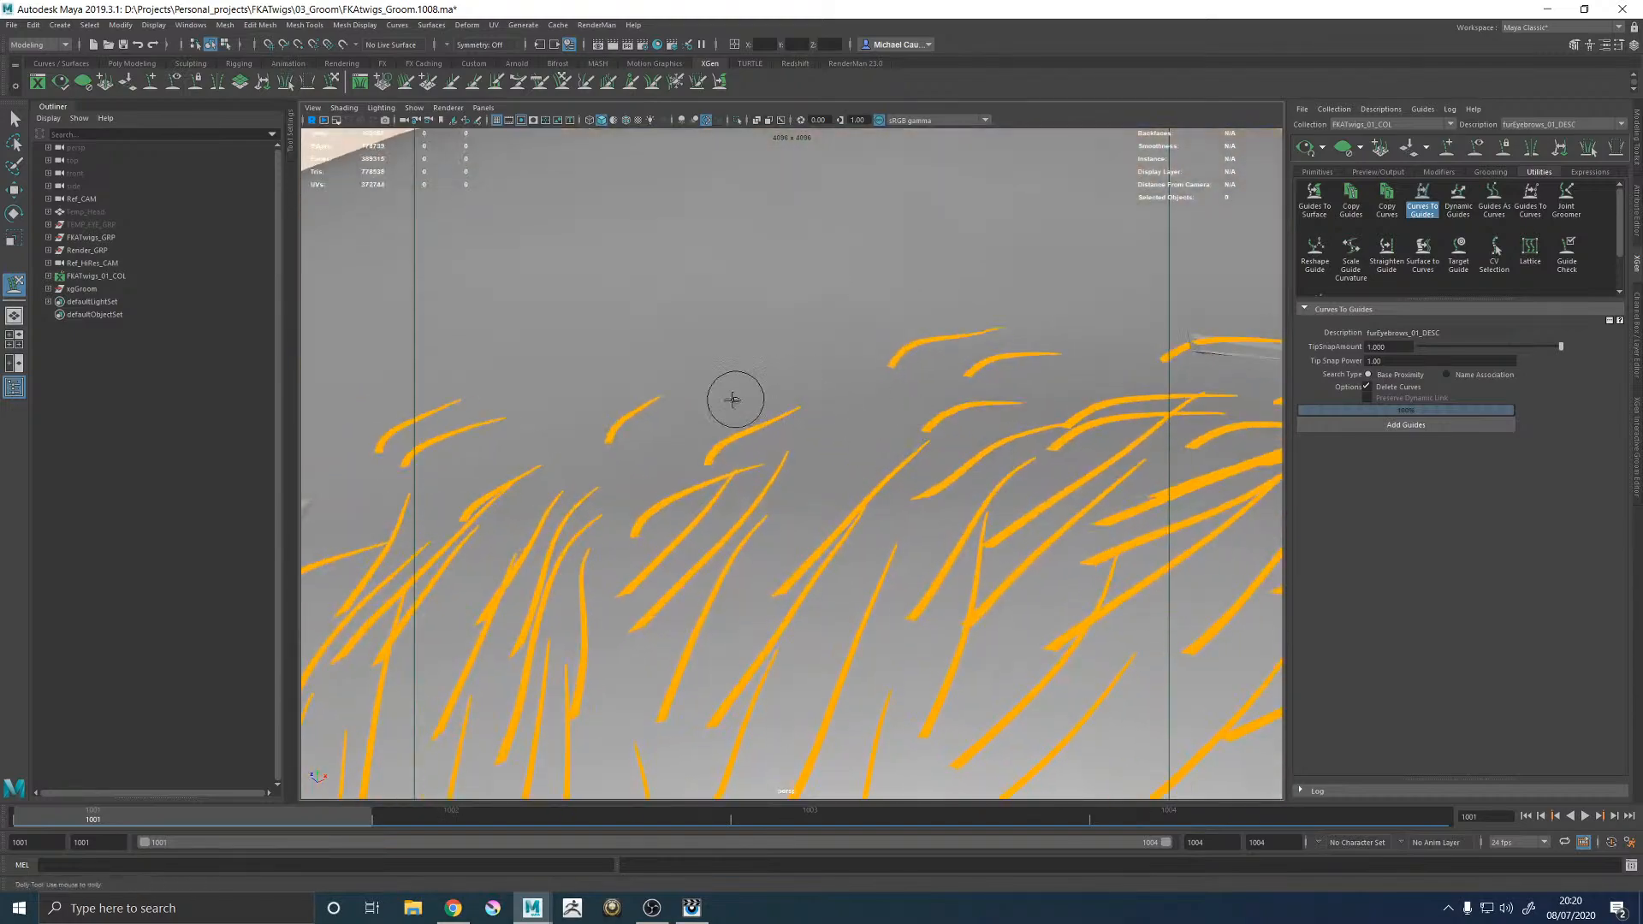
{"action": "left_click_drag", "start_coordinate": [749, 479], "coordinate": [643, 409], "text": "alt"}
{"action": "middle_click_drag", "start_coordinate": [643, 409], "coordinate": [799, 410], "text": "alt"}
{"action": "left_click_drag", "start_coordinate": [662, 343], "coordinate": [666, 414], "text": "alt"}
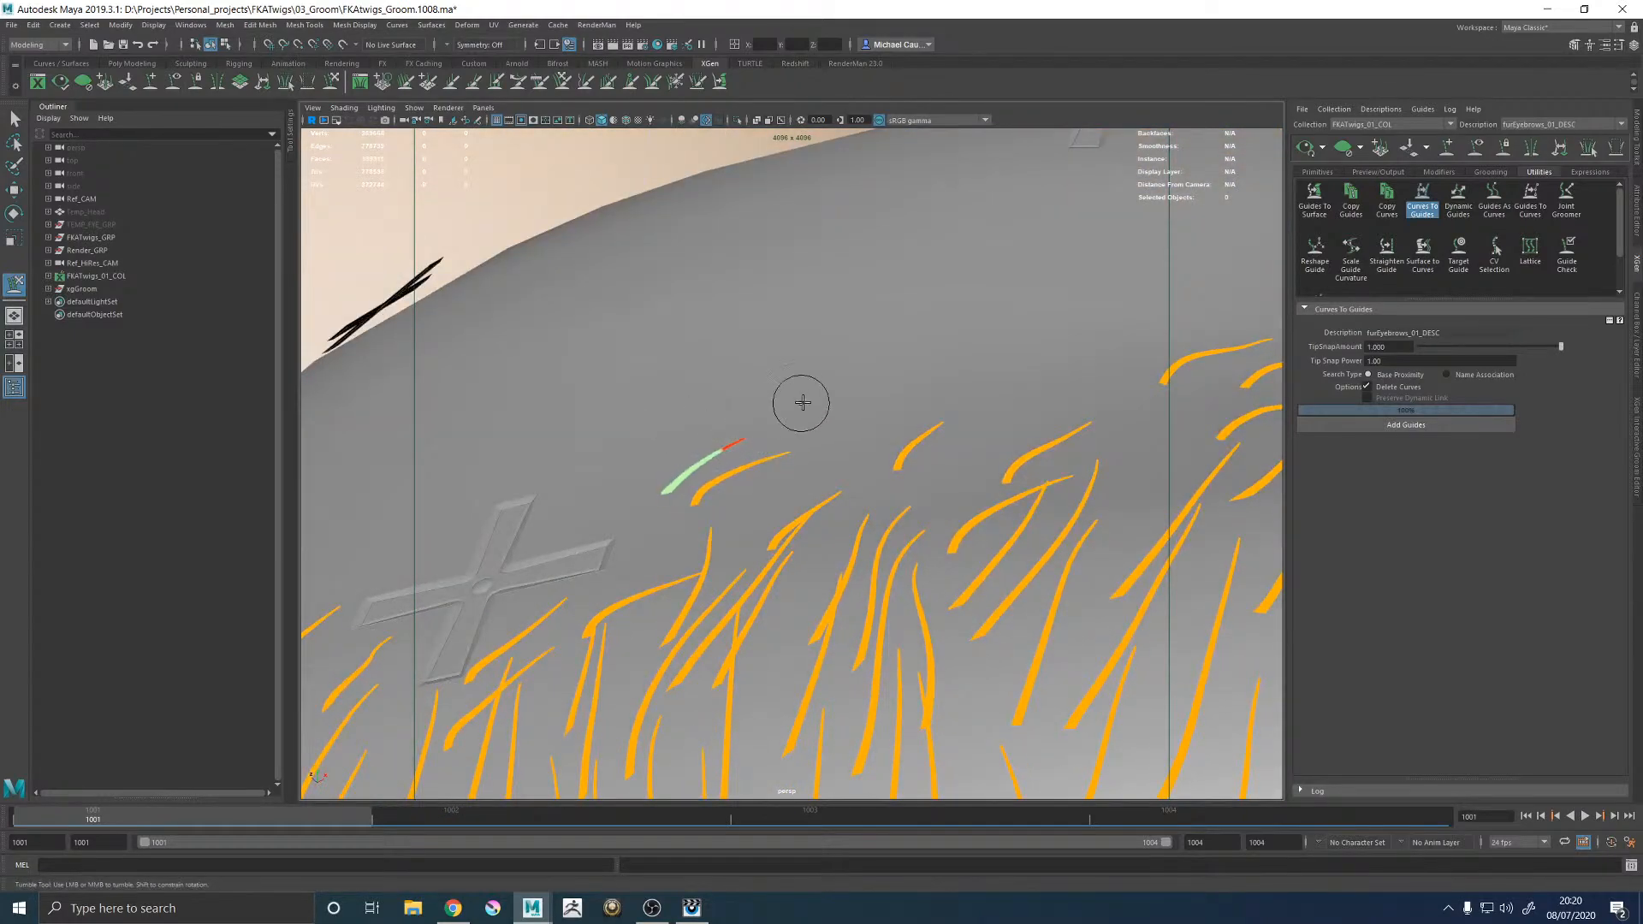
{"action": "left_click_drag", "start_coordinate": [944, 409], "coordinate": [1173, 412]}
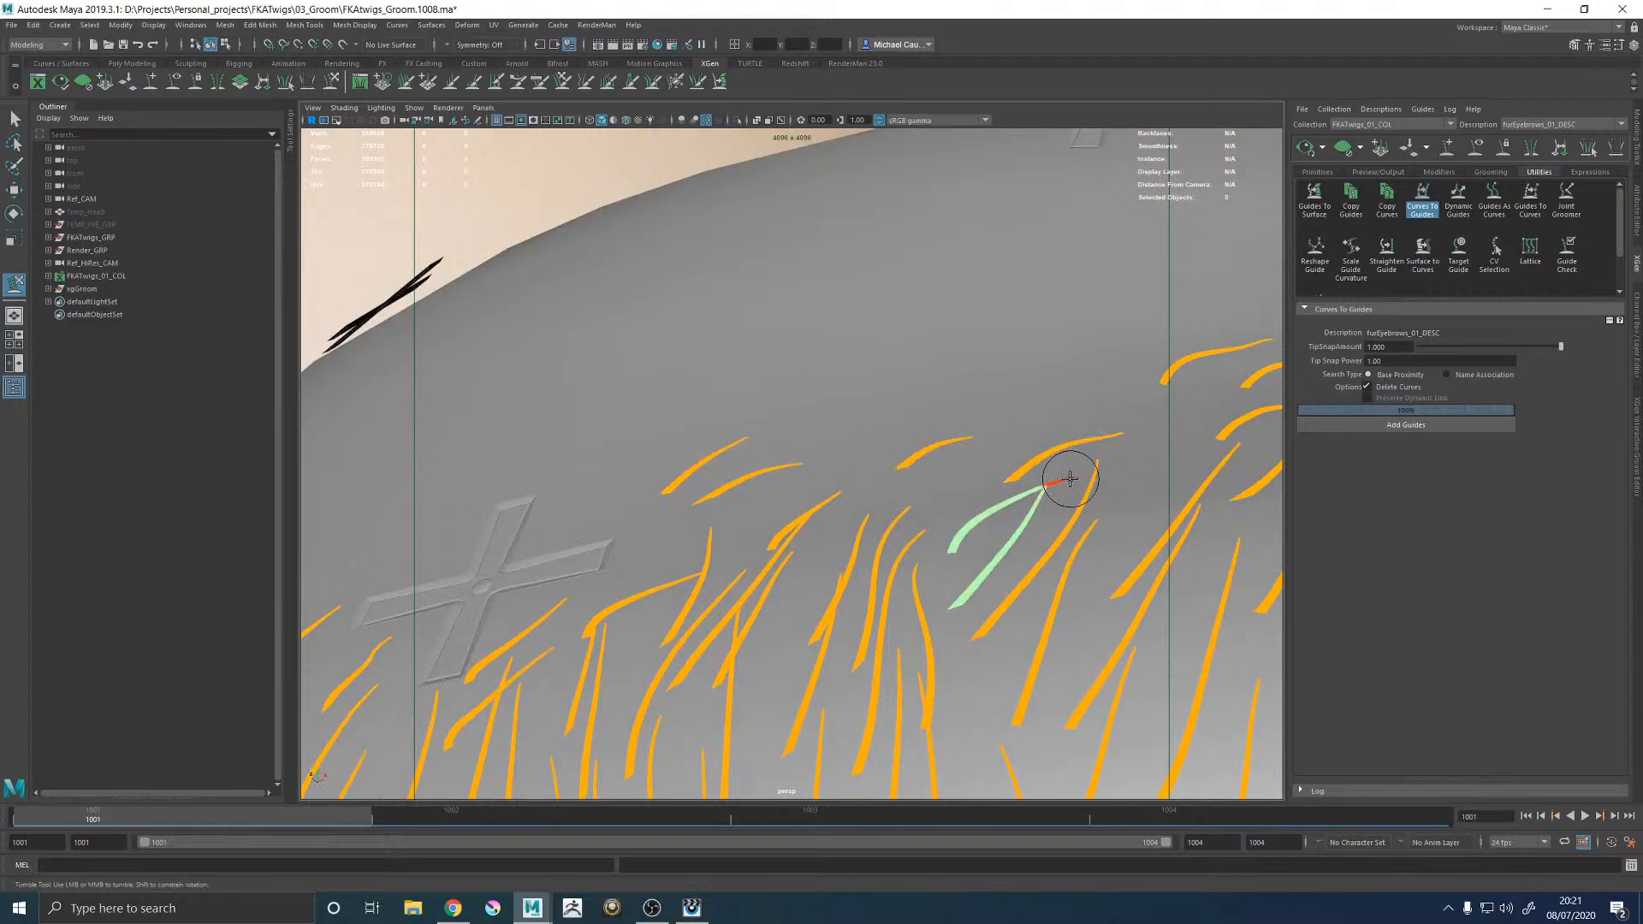
Undo the last guide stroke and adjust individual guides beside the left brow's inner cross marker so they follow the skin.
{"action": "left_click_drag", "start_coordinate": [1063, 477], "coordinate": [731, 441], "text": "alt"}
{"action": "key", "text": "ctrl+z"}
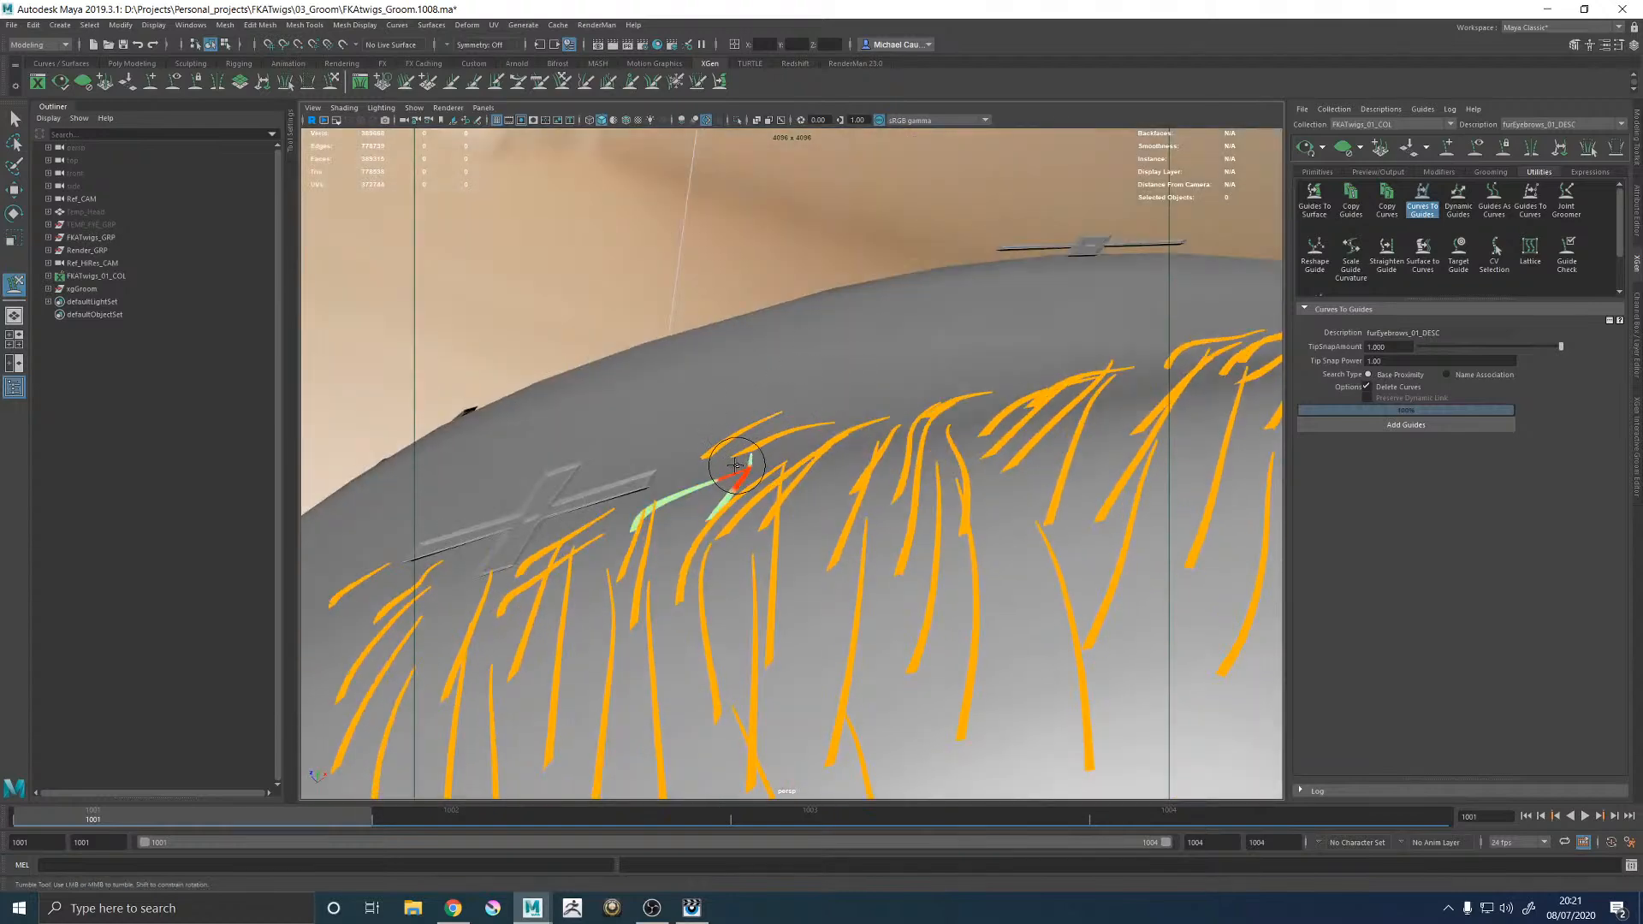
{"action": "left_click", "coordinate": [716, 477]}
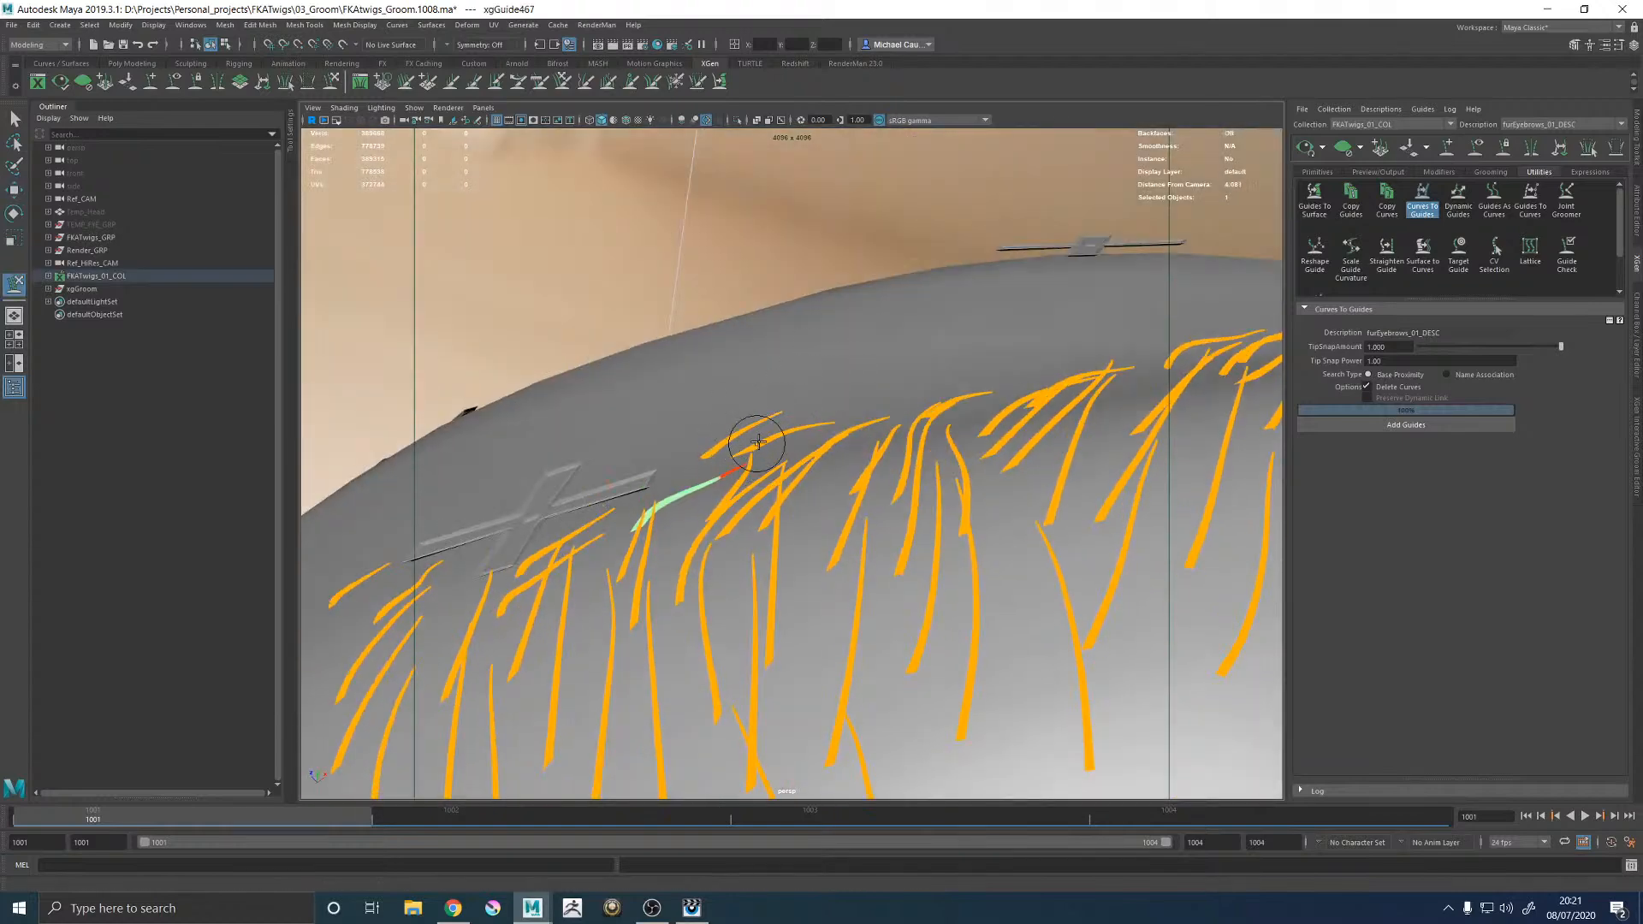
{"action": "mouse_move", "coordinate": [821, 413]}
{"action": "left_mouse_down", "text": "alt"}
{"action": "mouse_move", "coordinate": [759, 459]}
{"action": "mouse_move", "coordinate": [784, 480]}
{"action": "mouse_move", "coordinate": [750, 533]}
{"action": "mouse_move", "coordinate": [767, 506]}
{"action": "mouse_move", "coordinate": [734, 433]}
{"action": "mouse_move", "coordinate": [738, 372]}
{"action": "mouse_move", "coordinate": [796, 399]}
{"action": "mouse_move", "coordinate": [542, 352]}
{"action": "mouse_move", "coordinate": [906, 414]}
{"action": "mouse_move", "coordinate": [882, 337]}
{"action": "mouse_move", "coordinate": [884, 415]}
{"action": "mouse_move", "coordinate": [924, 394]}
{"action": "left_mouse_up", "text": "alt"}
{"action": "key", "text": "w"}
{"action": "right_click_drag", "start_coordinate": [887, 403], "coordinate": [884, 462], "text": "alt"}
{"action": "key", "text": "w"}
{"action": "left_click", "coordinate": [889, 466]}
{"action": "key", "text": "y"}
{"action": "mouse_move", "coordinate": [982, 465]}
{"action": "left_mouse_down", "text": "alt"}
{"action": "mouse_move", "coordinate": [947, 374]}
{"action": "mouse_move", "coordinate": [916, 374]}
{"action": "mouse_move", "coordinate": [916, 393]}
{"action": "mouse_move", "coordinate": [990, 393]}
{"action": "left_mouse_up", "text": "alt"}
{"action": "key", "text": "w"}
{"action": "key", "text": "y"}
Examine the left brow's guides, clear the guide selection, and frame the FKATwigs_01_COL collection to check the whole head.
{"action": "right_click_drag", "start_coordinate": [990, 393], "coordinate": [625, 365], "text": "alt"}
{"action": "middle_click_drag", "start_coordinate": [1013, 394], "coordinate": [565, 374], "text": "alt"}
{"action": "right_click_drag", "start_coordinate": [565, 374], "coordinate": [1074, 484], "text": "alt"}
{"action": "middle_click_drag", "start_coordinate": [1075, 485], "coordinate": [829, 418], "text": "alt"}
{"action": "key", "text": "q"}
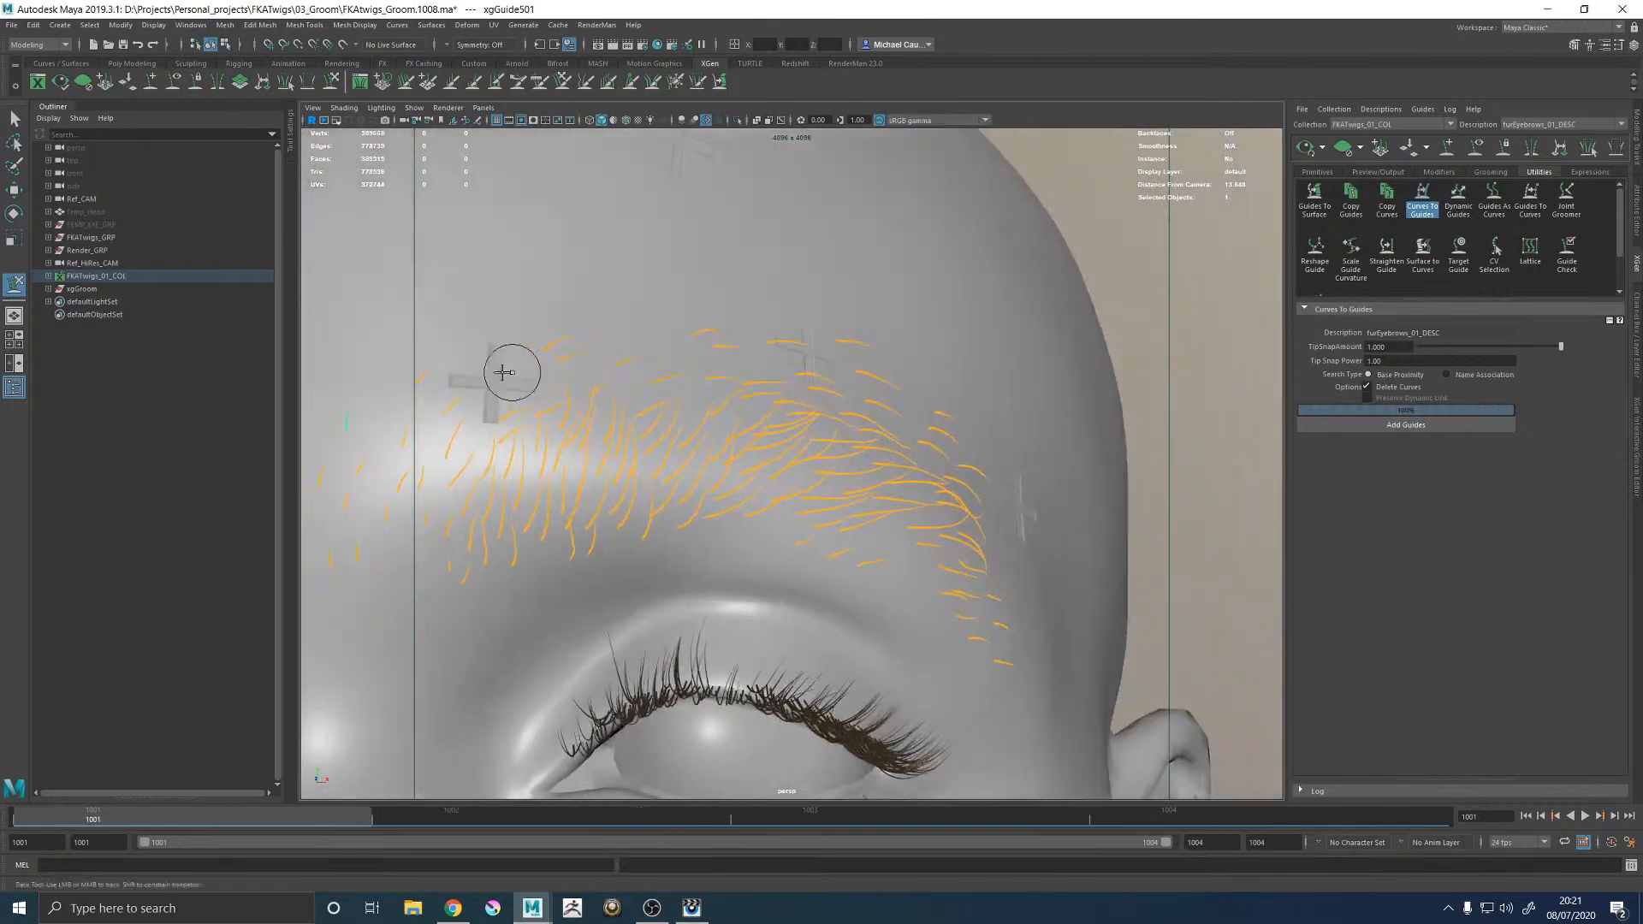
{"action": "left_click", "coordinate": [1172, 412]}
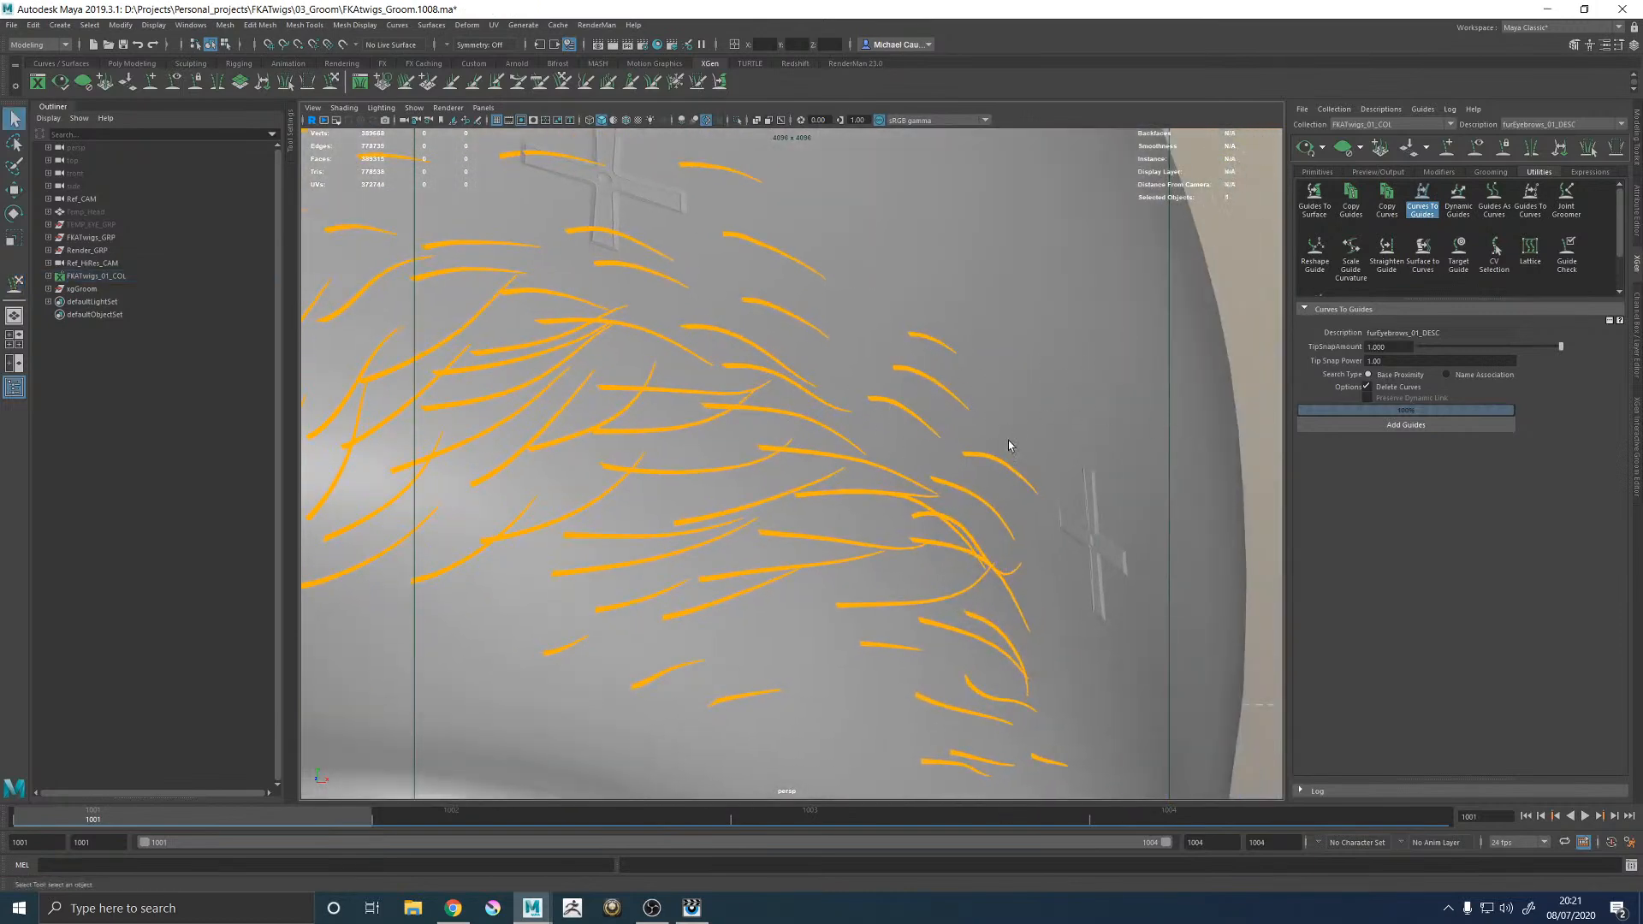
{"action": "key", "text": "f"}
{"action": "right_click_drag", "start_coordinate": [1024, 443], "coordinate": [388, 410], "text": "alt"}
{"action": "left_click", "coordinate": [96, 275]}
{"action": "key", "text": "f"}
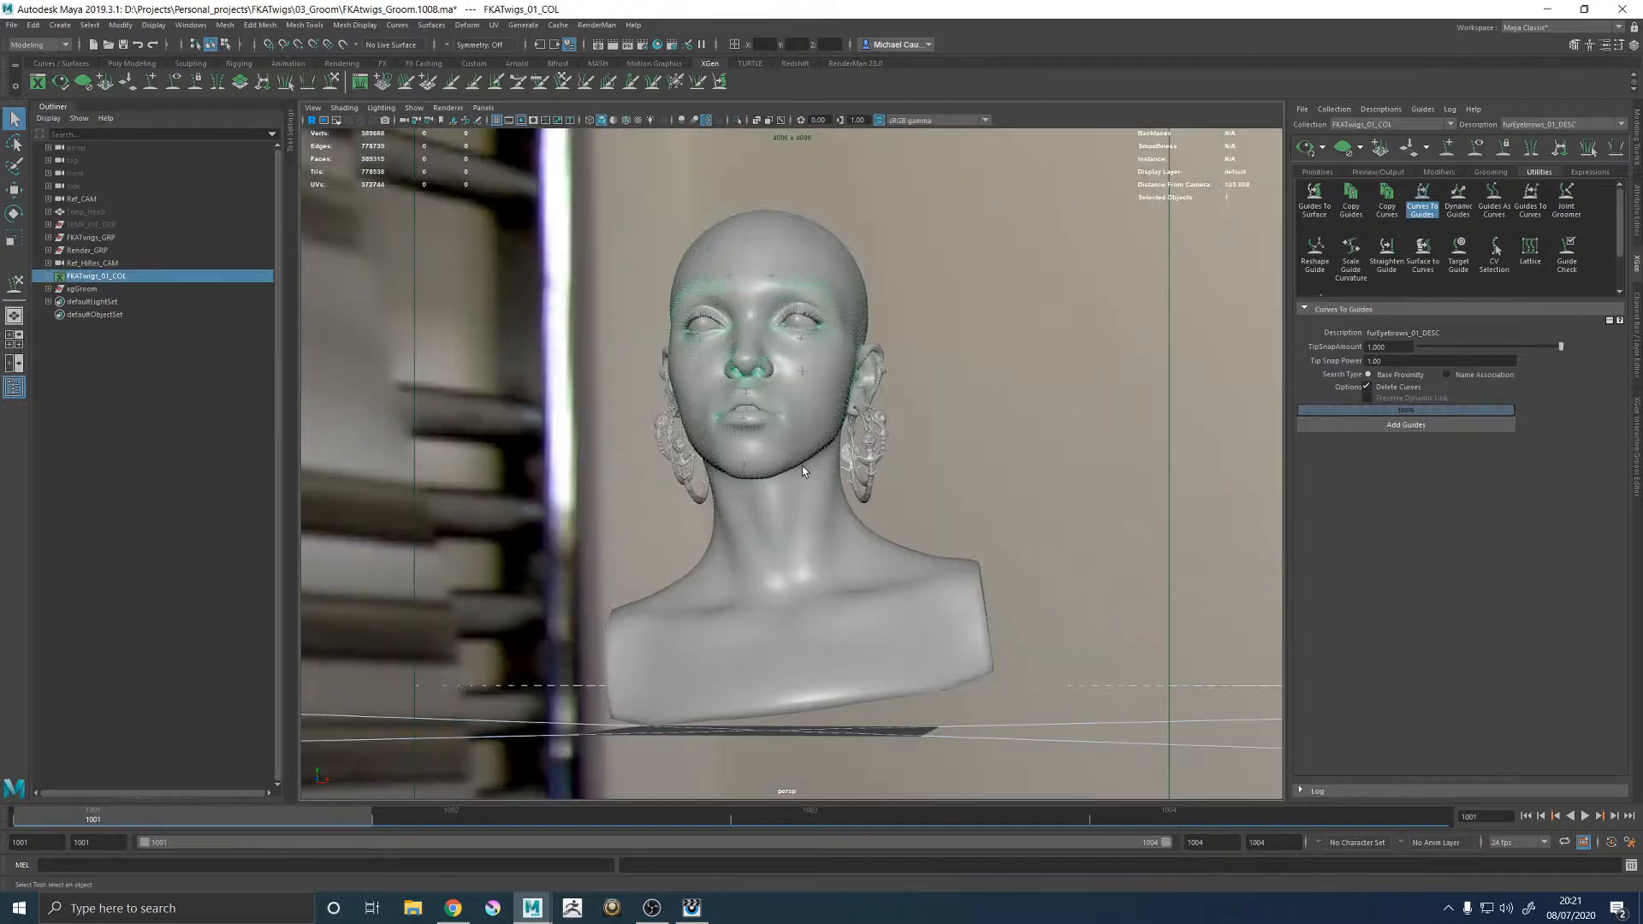
{"action": "middle_click_drag", "start_coordinate": [847, 498], "coordinate": [817, 561], "text": "alt"}
{"action": "right_click_drag", "start_coordinate": [817, 560], "coordinate": [1019, 500], "text": "alt"}
{"action": "left_click", "coordinate": [1018, 500]}
{"action": "middle_click_drag", "start_coordinate": [736, 496], "coordinate": [932, 513], "text": "alt"}
{"action": "right_click_drag", "start_coordinate": [933, 513], "coordinate": [1054, 451], "text": "alt"}
Brush the guide tips at the end of the left brow's tail outwards and down along the skin.
{"action": "key", "text": "y"}
{"action": "left_click_drag", "start_coordinate": [1035, 480], "coordinate": [899, 389], "text": "alt"}
{"action": "middle_click_drag", "start_coordinate": [899, 388], "coordinate": [761, 407], "text": "alt"}
{"action": "right_click_drag", "start_coordinate": [761, 407], "coordinate": [839, 437], "text": "alt"}
{"action": "middle_click_drag", "start_coordinate": [839, 437], "coordinate": [890, 376], "text": "alt"}
{"action": "mouse_move", "coordinate": [890, 376]}
{"action": "left_mouse_down", "text": "alt"}
{"action": "mouse_move", "coordinate": [832, 469]}
{"action": "mouse_move", "coordinate": [898, 440]}
{"action": "left_mouse_up", "text": "alt"}
{"action": "middle_click_drag", "start_coordinate": [958, 265], "coordinate": [970, 382], "text": "alt"}
{"action": "left_click_drag", "start_coordinate": [975, 389], "coordinate": [1010, 424]}
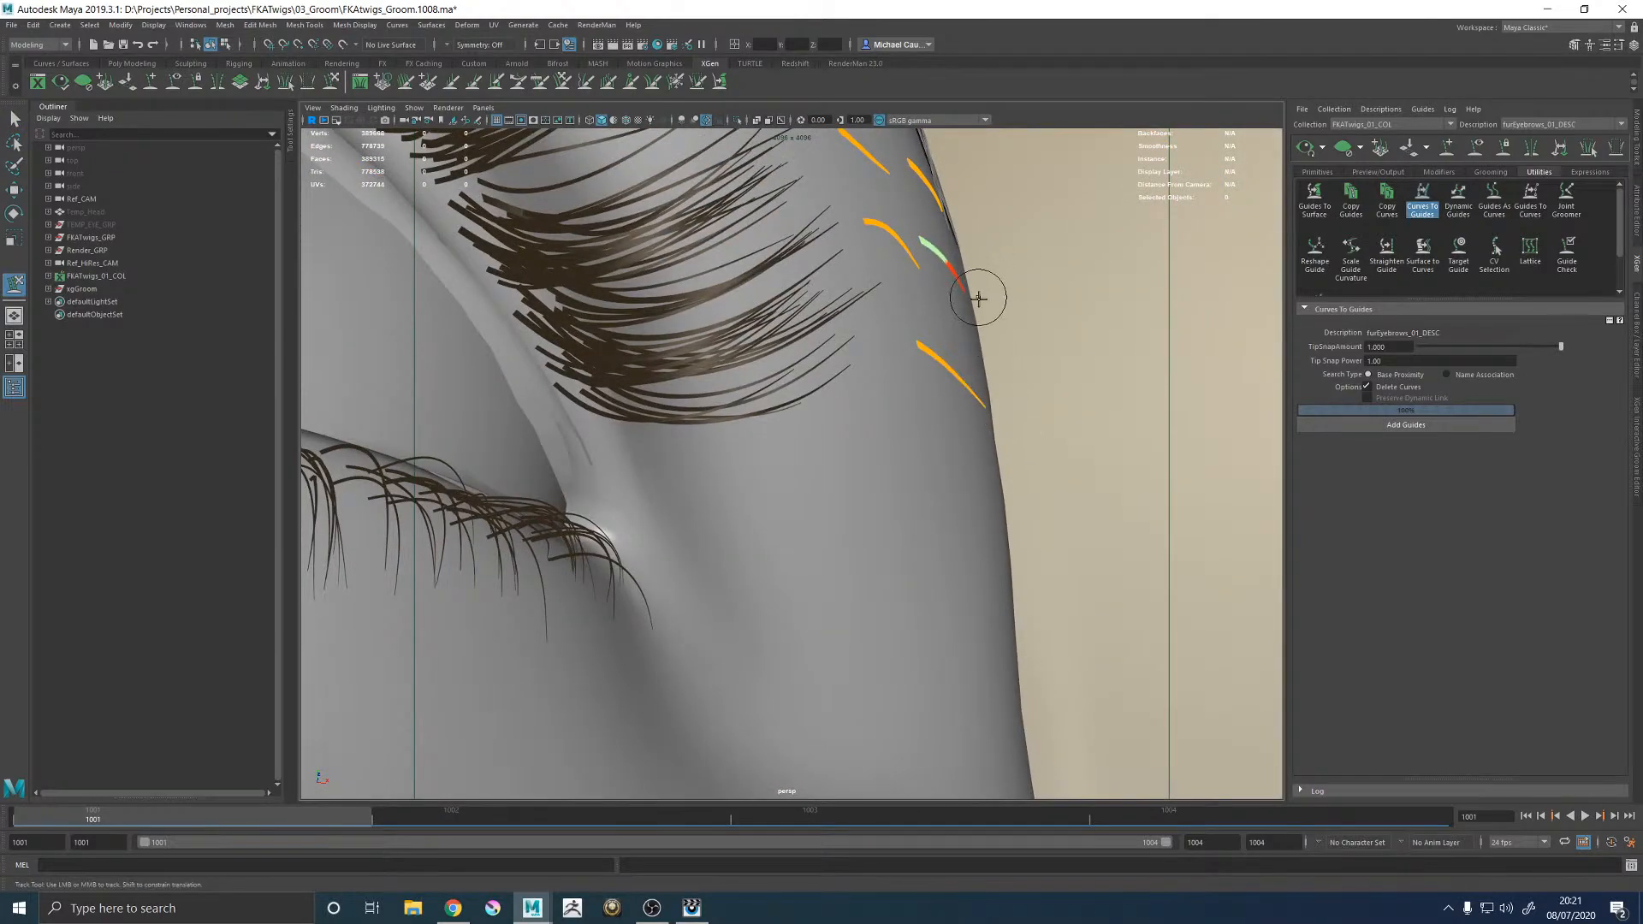
Refine the guide tips along the outer upper edge of the left brow, between its two cross markers.
{"action": "mouse_move", "coordinate": [1034, 359]}
{"action": "left_mouse_down", "text": "alt"}
{"action": "mouse_move", "coordinate": [880, 389]}
{"action": "mouse_move", "coordinate": [879, 411]}
{"action": "mouse_move", "coordinate": [812, 368]}
{"action": "mouse_move", "coordinate": [844, 377]}
{"action": "left_mouse_up", "text": "alt"}
{"action": "middle_click_drag", "start_coordinate": [844, 377], "coordinate": [856, 349], "text": "alt"}
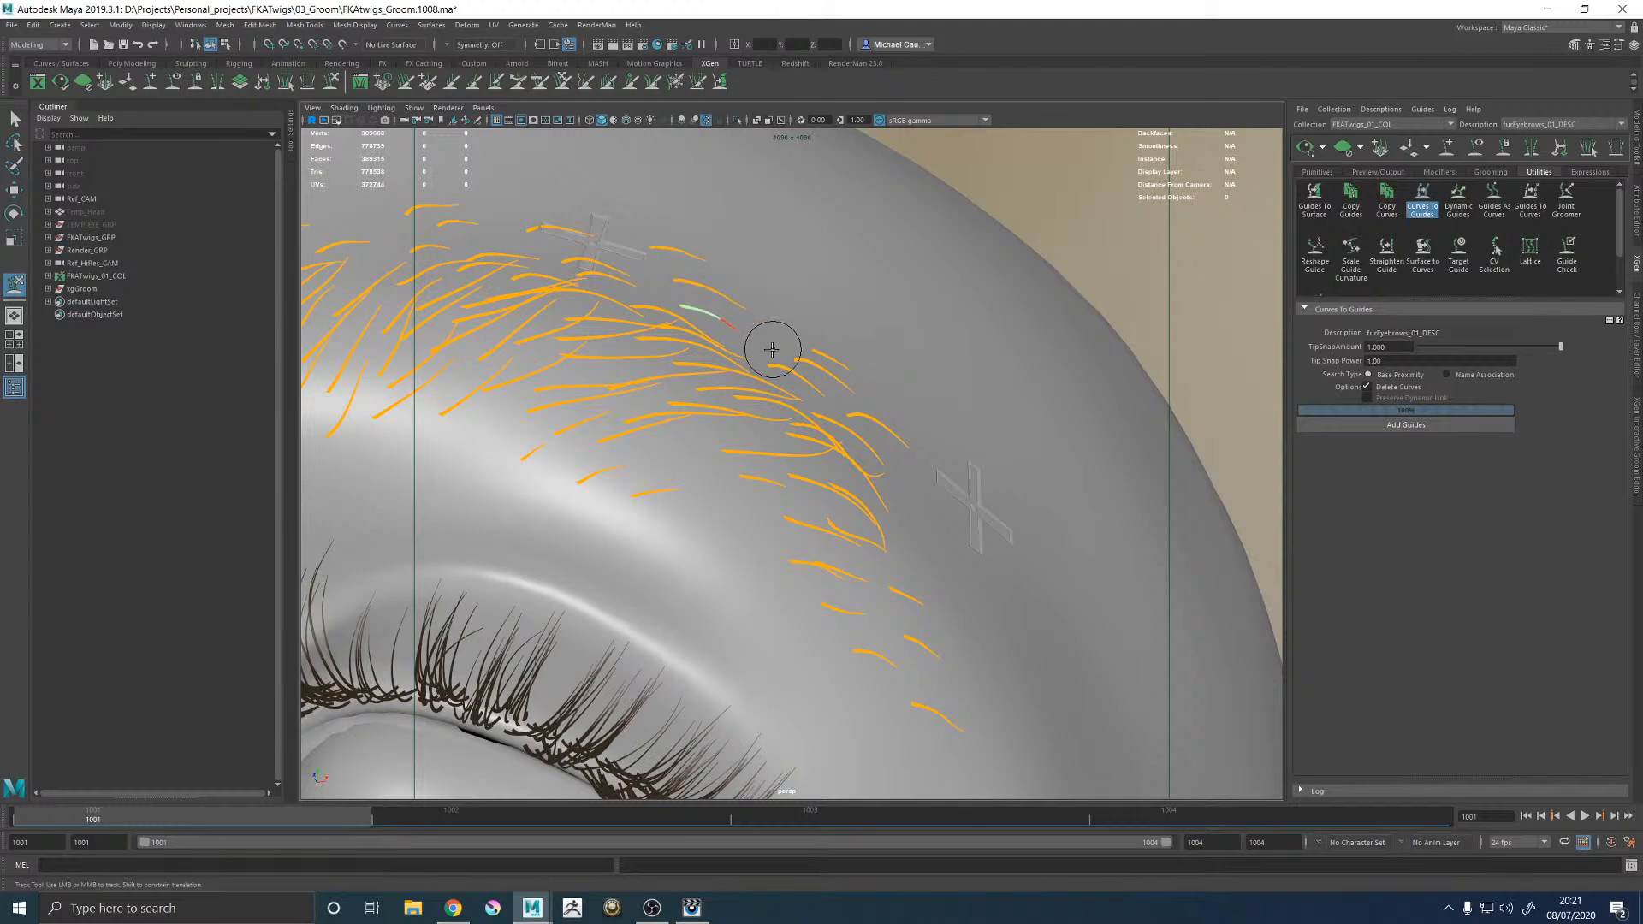
{"action": "left_click_drag", "start_coordinate": [839, 279], "coordinate": [718, 283], "text": "alt"}
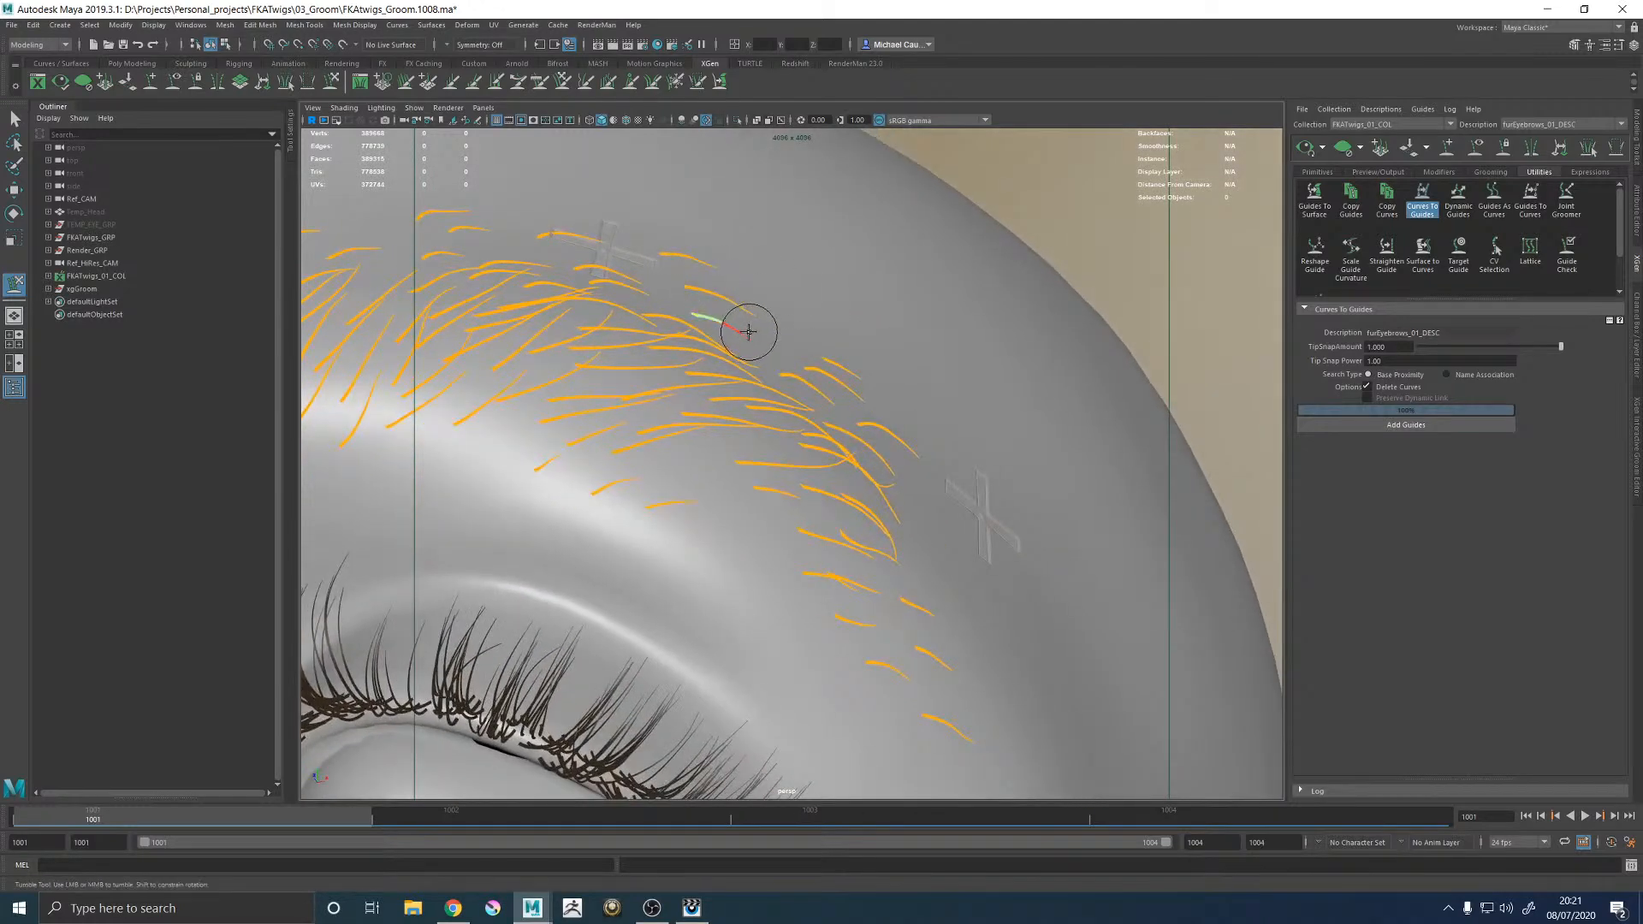
{"action": "left_click_drag", "start_coordinate": [756, 336], "coordinate": [843, 396], "text": "alt"}
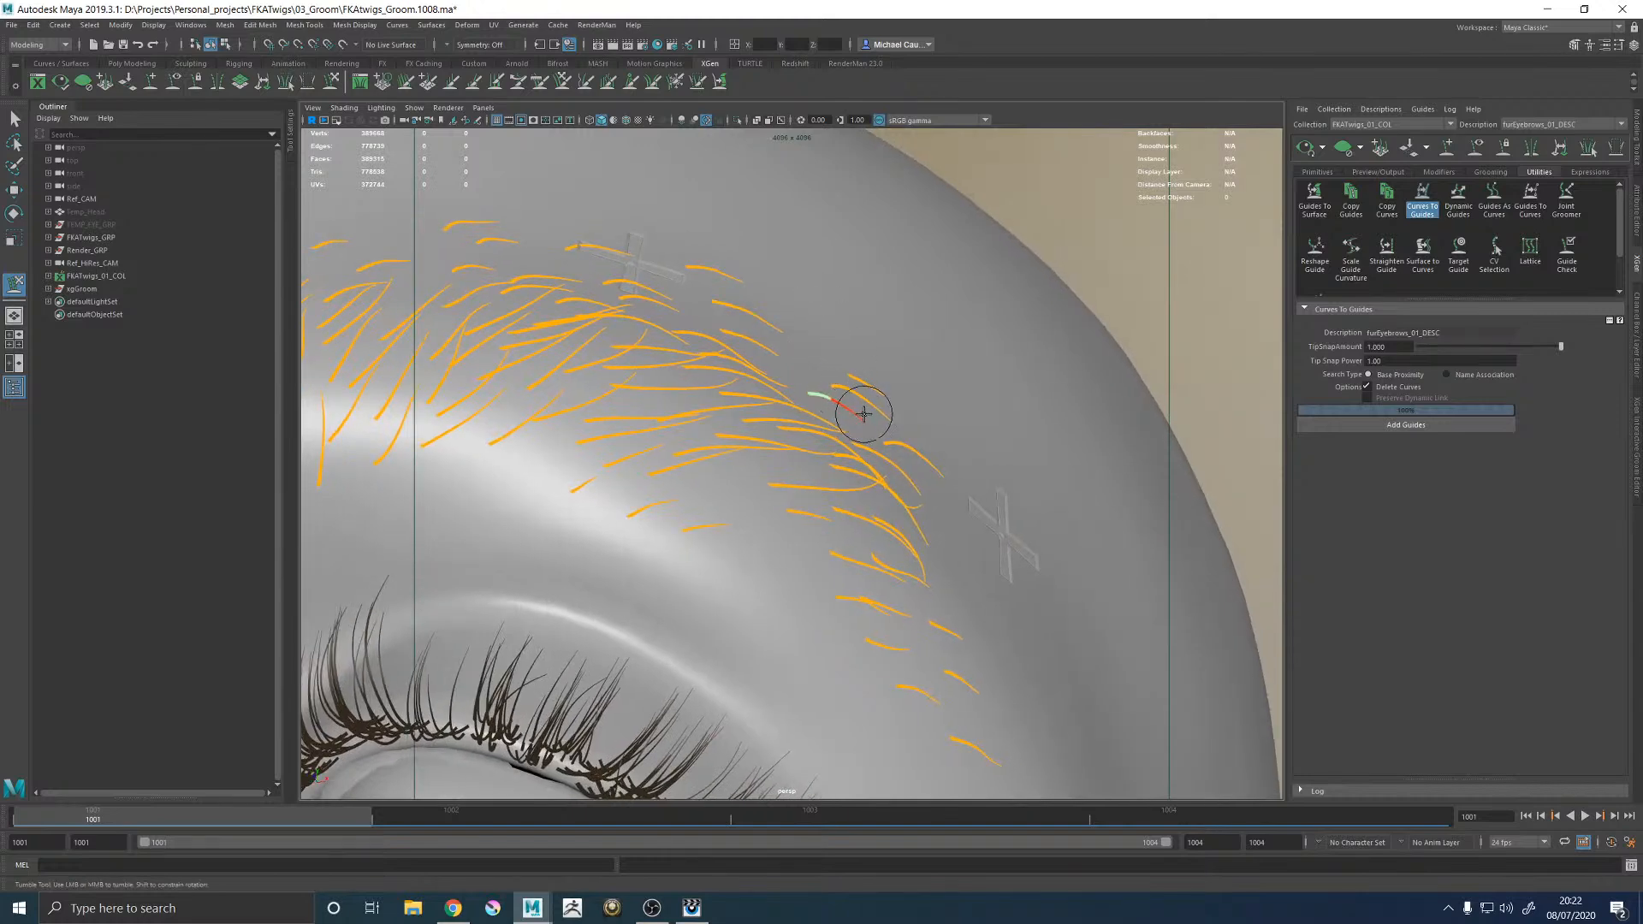
Check both brows from the front and save the groom scene.
{"action": "right_click_drag", "start_coordinate": [857, 420], "coordinate": [693, 227], "text": "alt"}
{"action": "left_click_drag", "start_coordinate": [693, 228], "coordinate": [737, 283], "text": "alt"}
{"action": "right_click_drag", "start_coordinate": [736, 282], "coordinate": [685, 325], "text": "alt"}
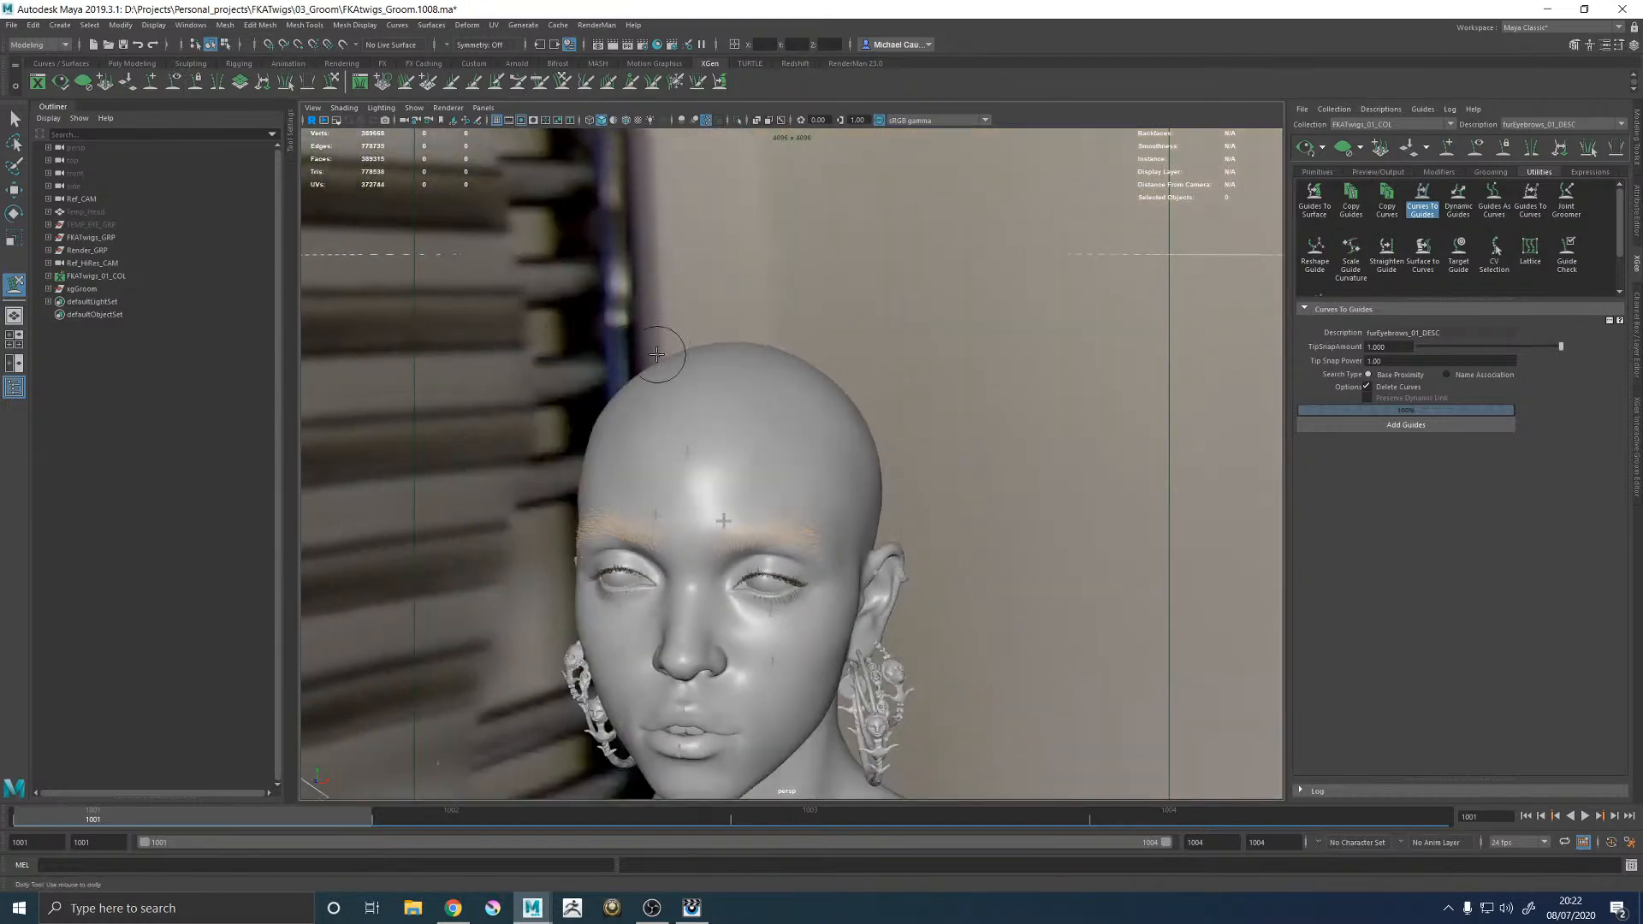
{"action": "left_click_drag", "start_coordinate": [685, 326], "coordinate": [824, 396], "text": "alt"}
{"action": "right_click_drag", "start_coordinate": [824, 397], "coordinate": [1052, 402], "text": "alt"}
{"action": "key", "text": "w"}
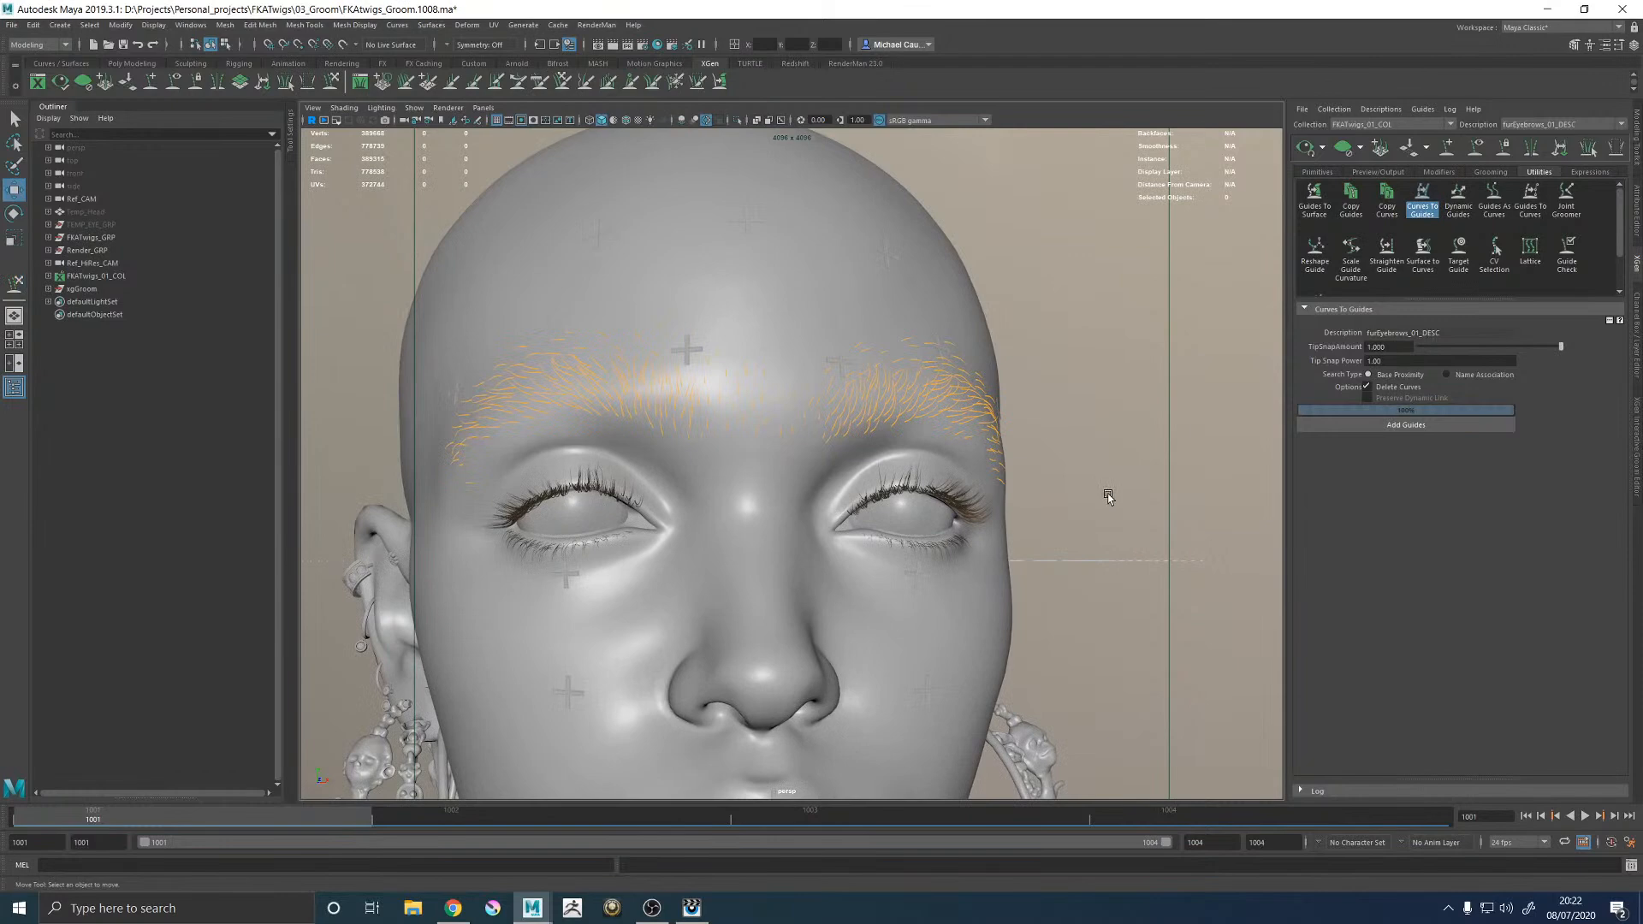
{"action": "key", "text": "q"}
{"action": "key", "text": "ctrl+s"}
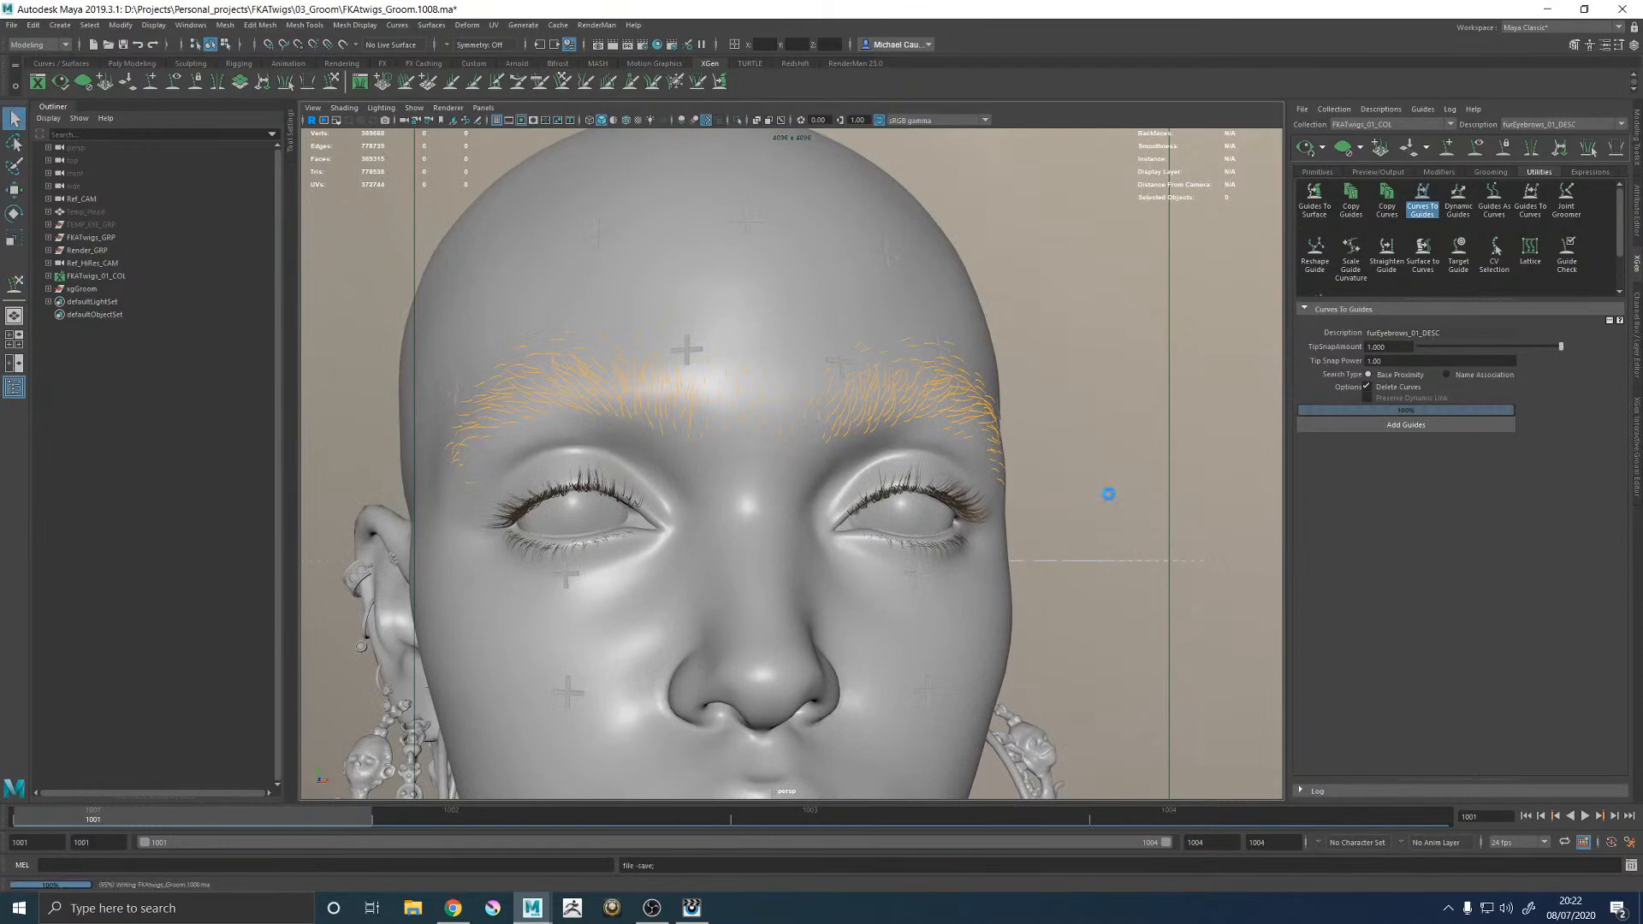
{"action": "key", "text": "w"}
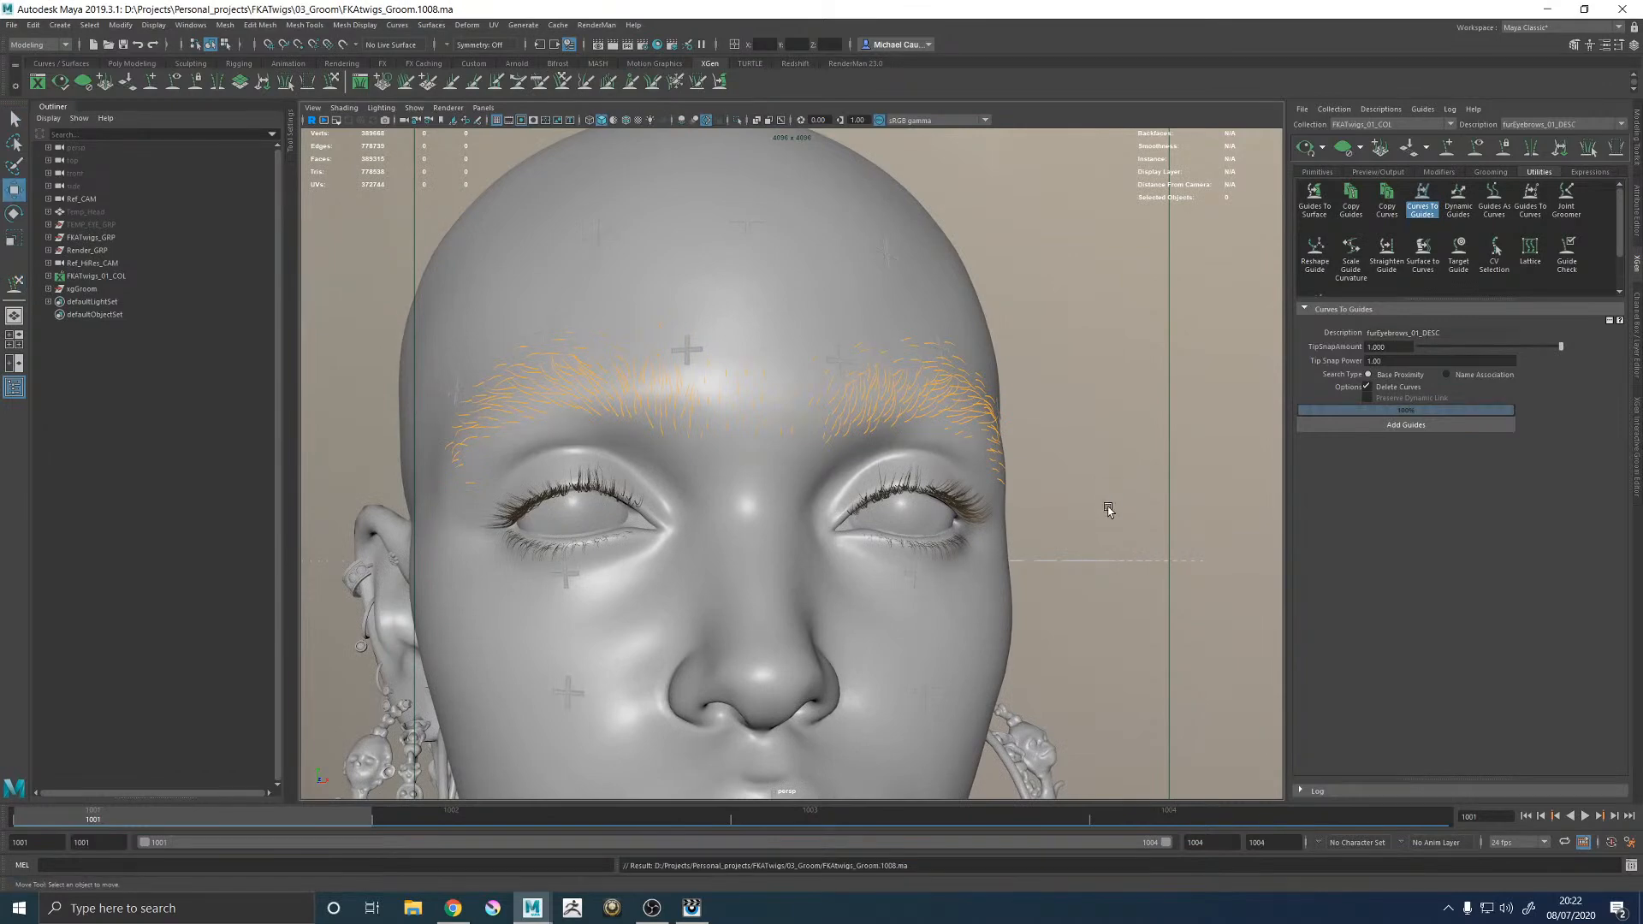
Load the furEyebrows_01_MASK density mask onto the head for painting.
{"action": "scroll", "coordinate": [1109, 507], "scroll_direction": "down", "scroll_amount": 8}
{"action": "scroll", "coordinate": [1056, 510], "scroll_direction": "up", "scroll_amount": 10}
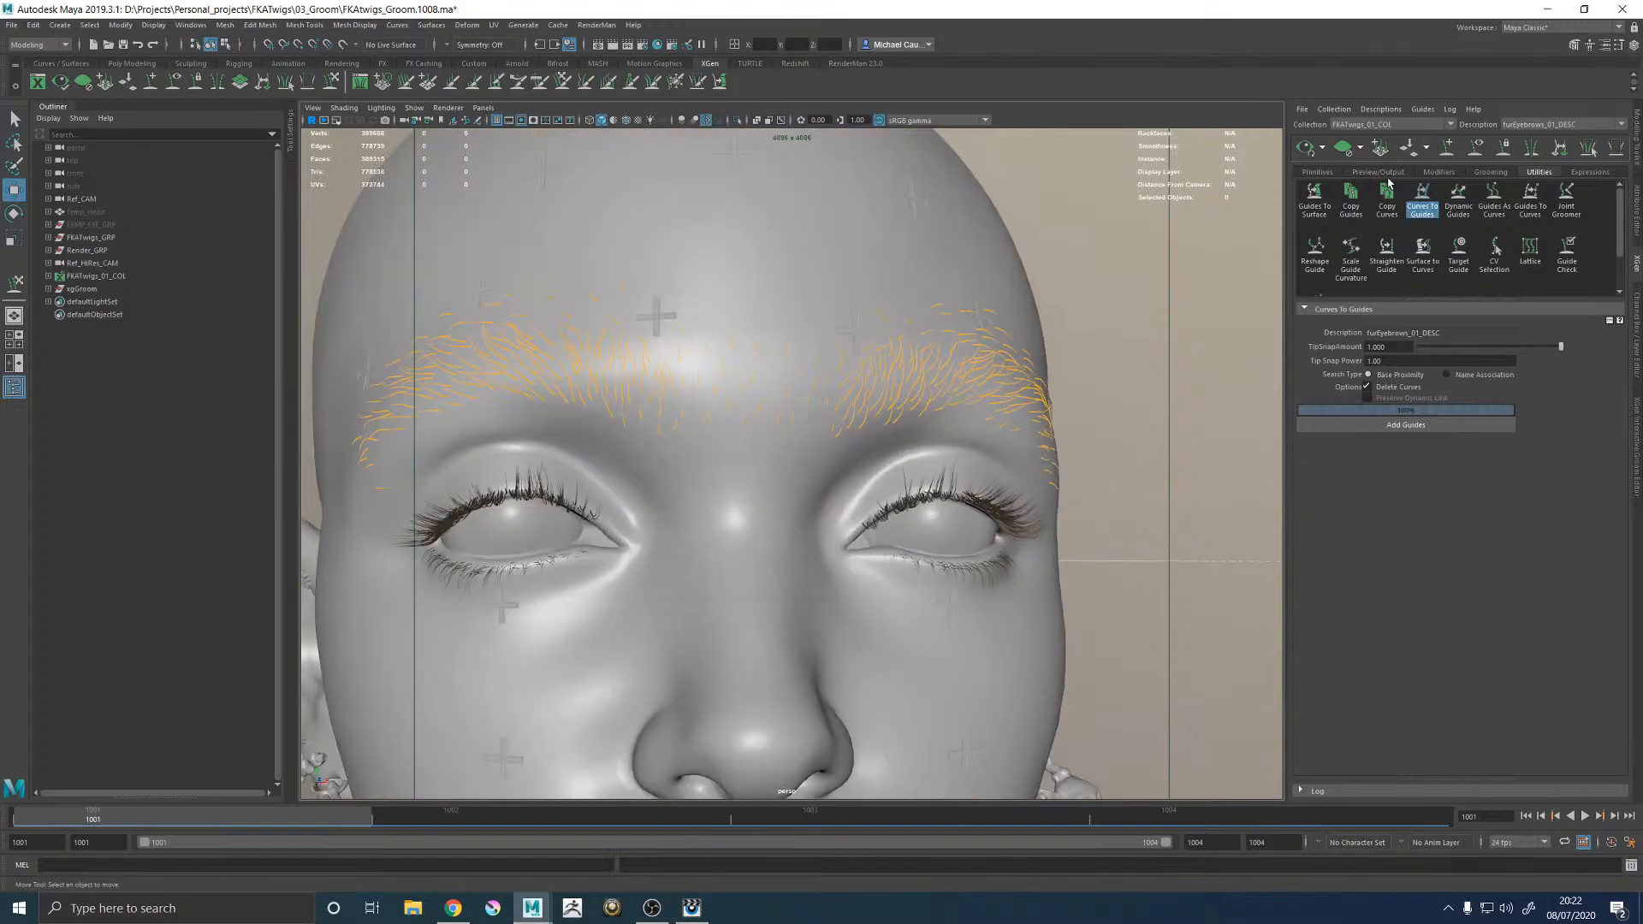
{"action": "left_click", "coordinate": [1318, 172]}
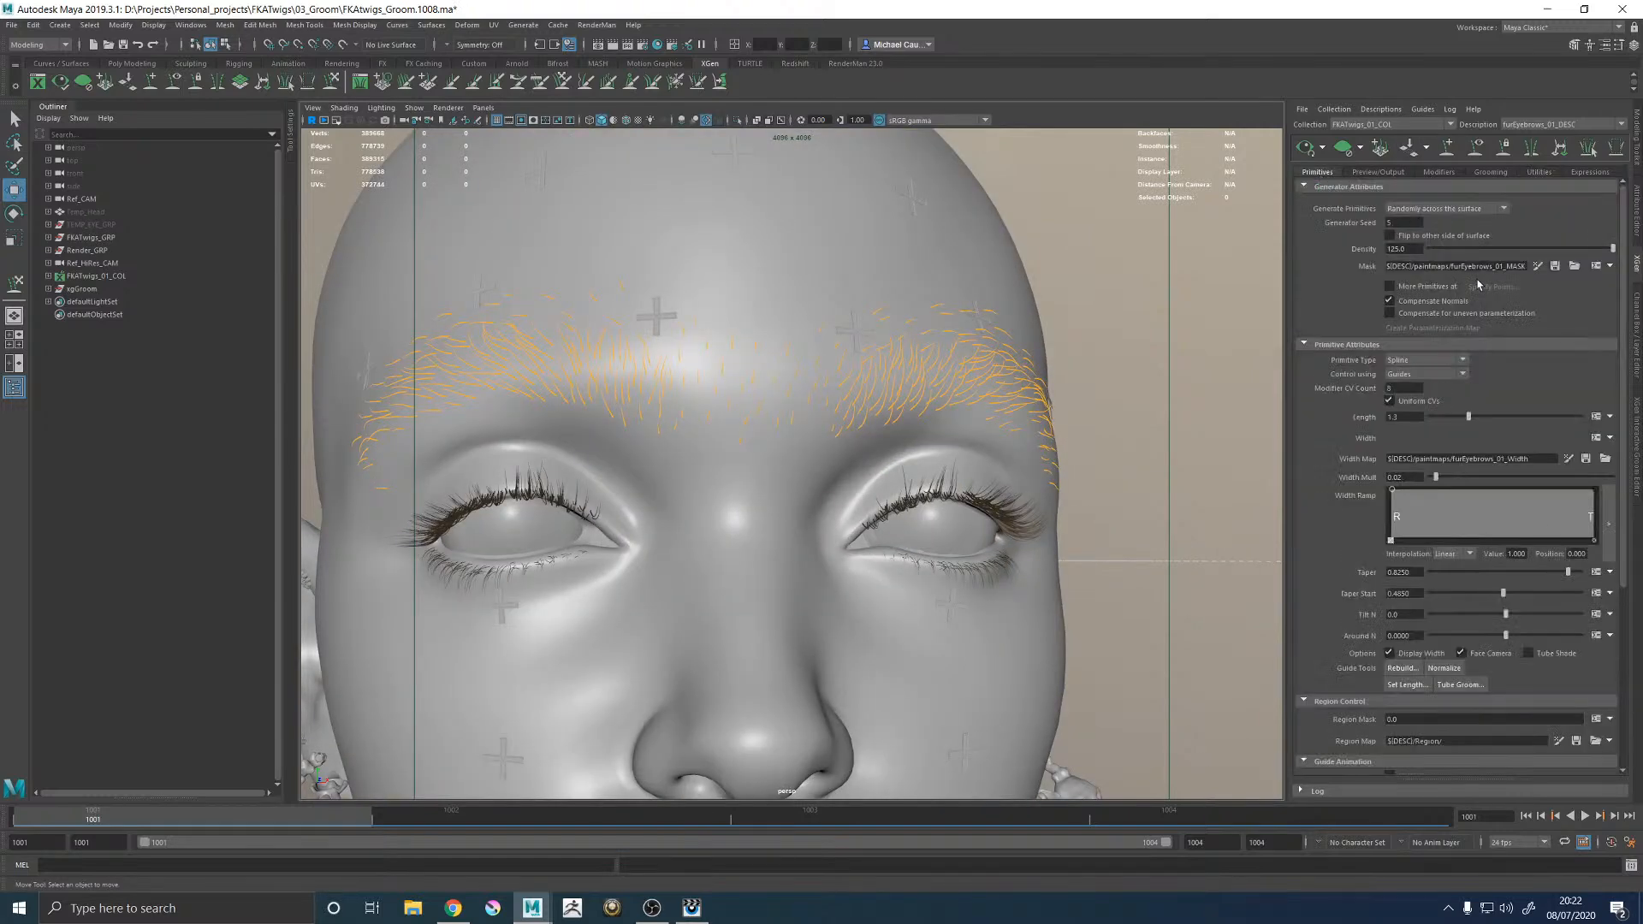
{"action": "left_click", "coordinate": [1539, 267]}
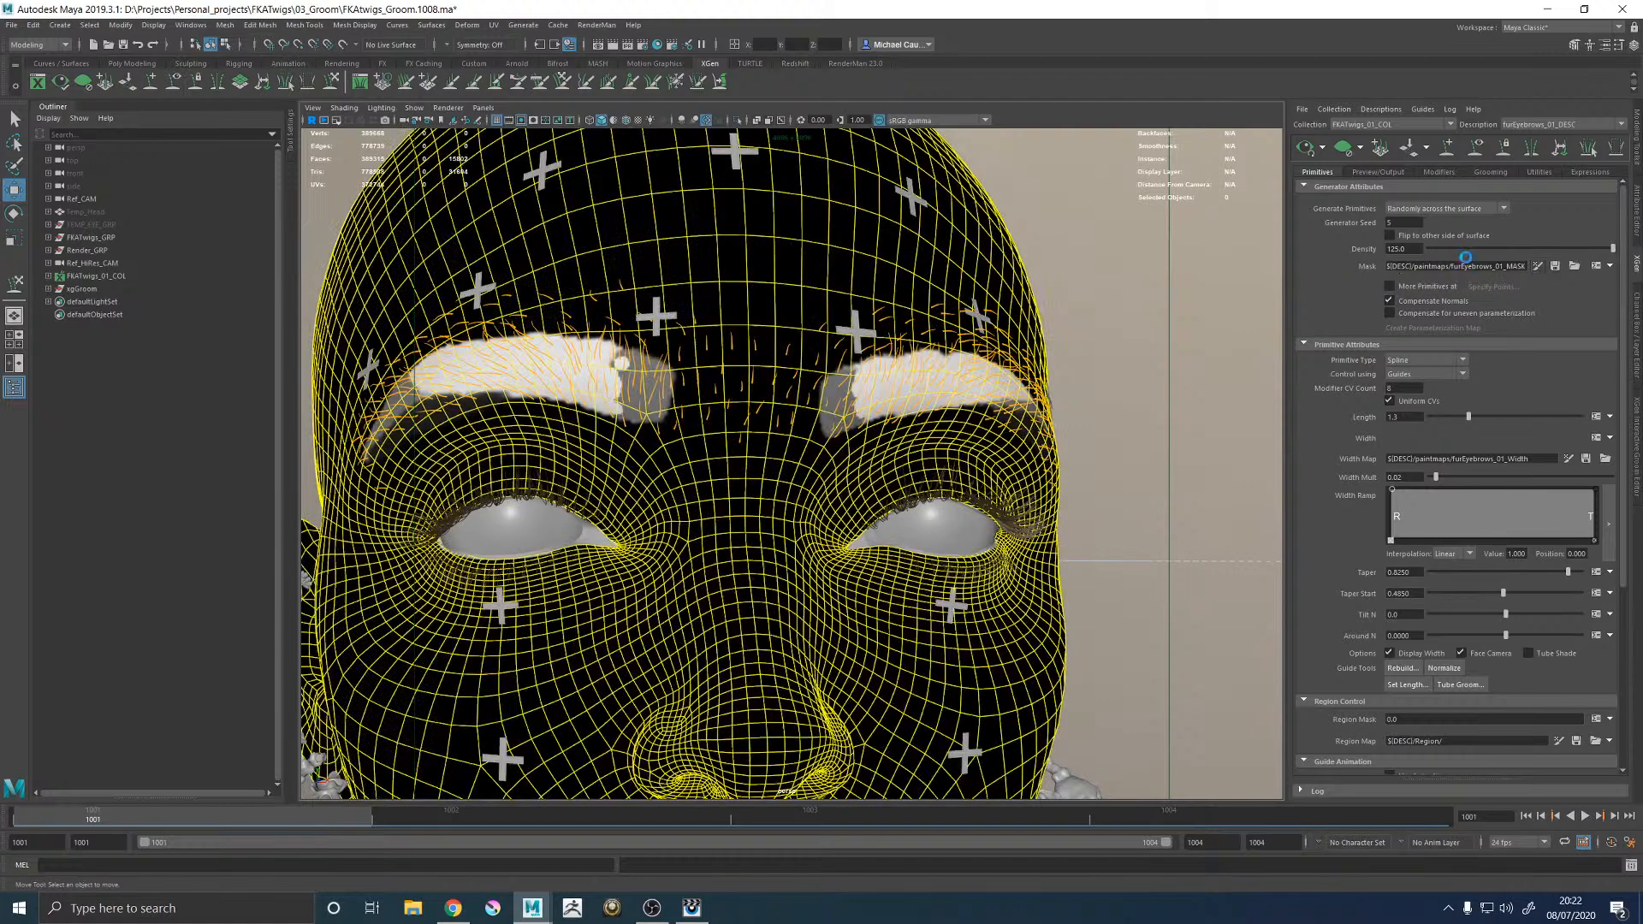
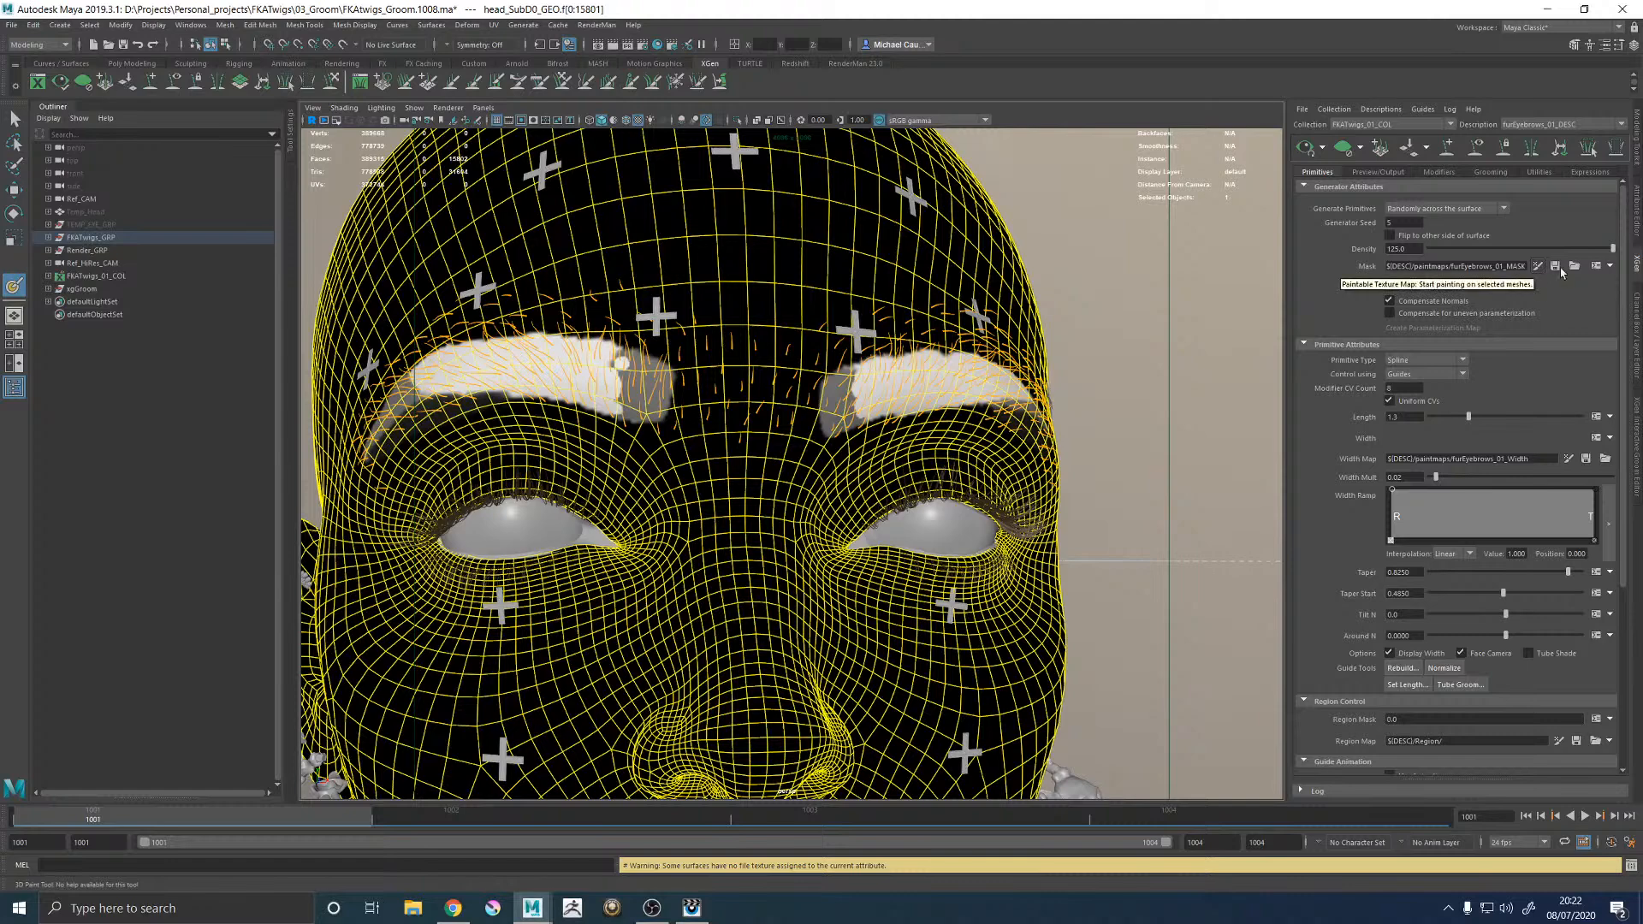
Open the Hypershade and look through the texture nodes for the eyebrow mask file.
{"action": "left_click", "coordinate": [656, 45]}
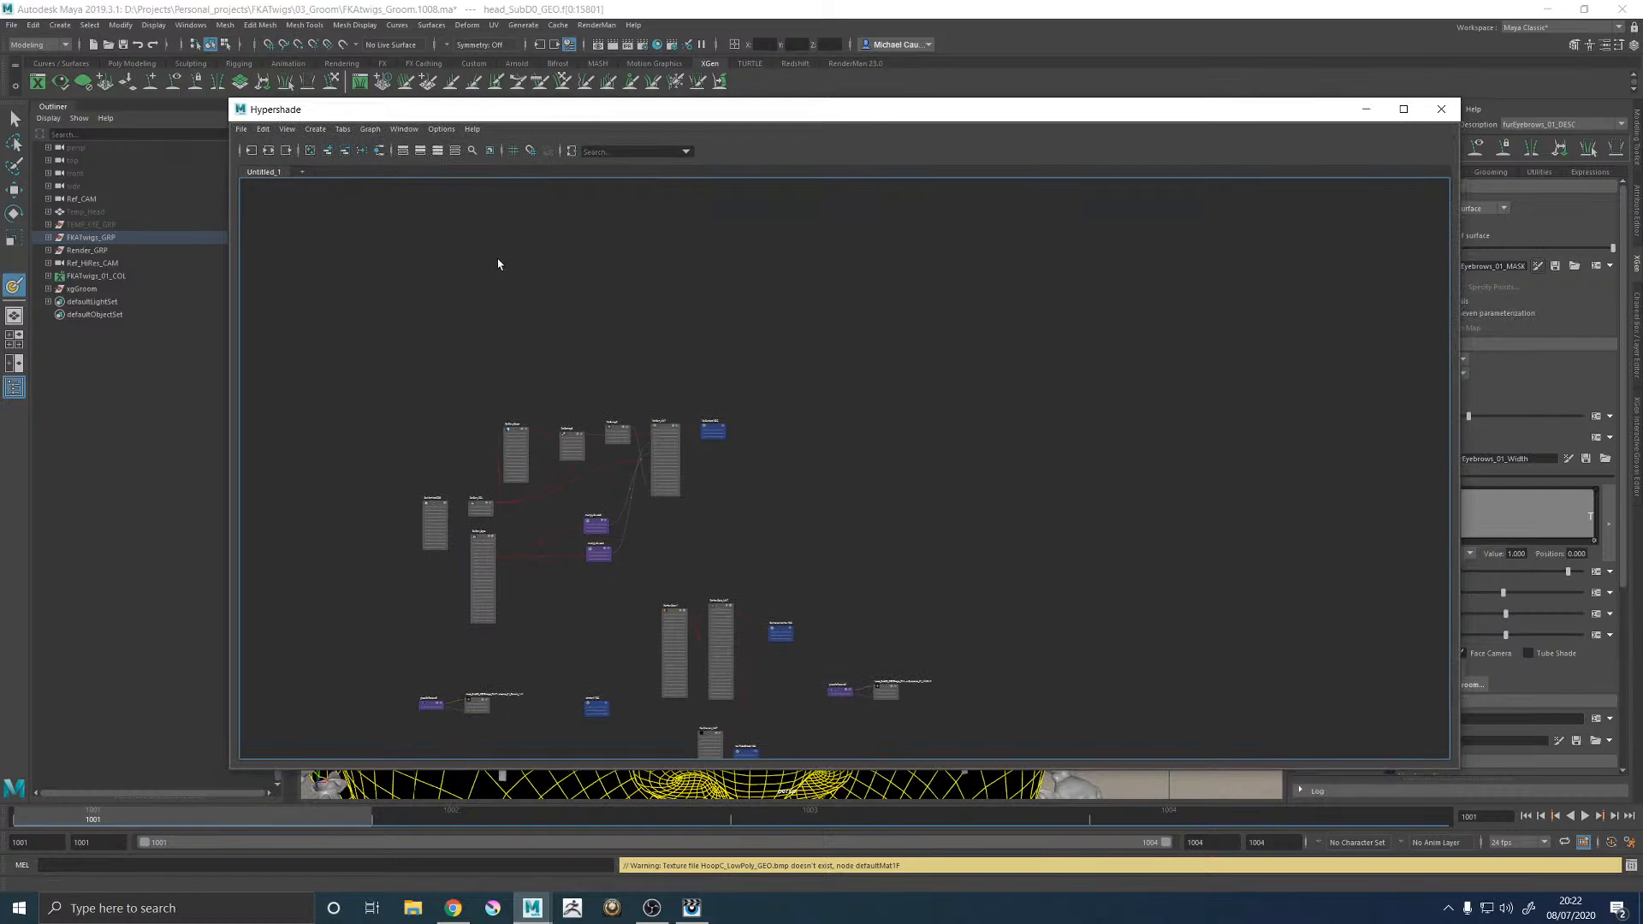
{"action": "middle_click_drag", "start_coordinate": [866, 604], "coordinate": [858, 410], "text": "alt"}
{"action": "scroll", "coordinate": [843, 523], "scroll_direction": "up", "scroll_amount": 7}
{"action": "scroll", "coordinate": [891, 505], "scroll_direction": "down", "scroll_amount": 2}
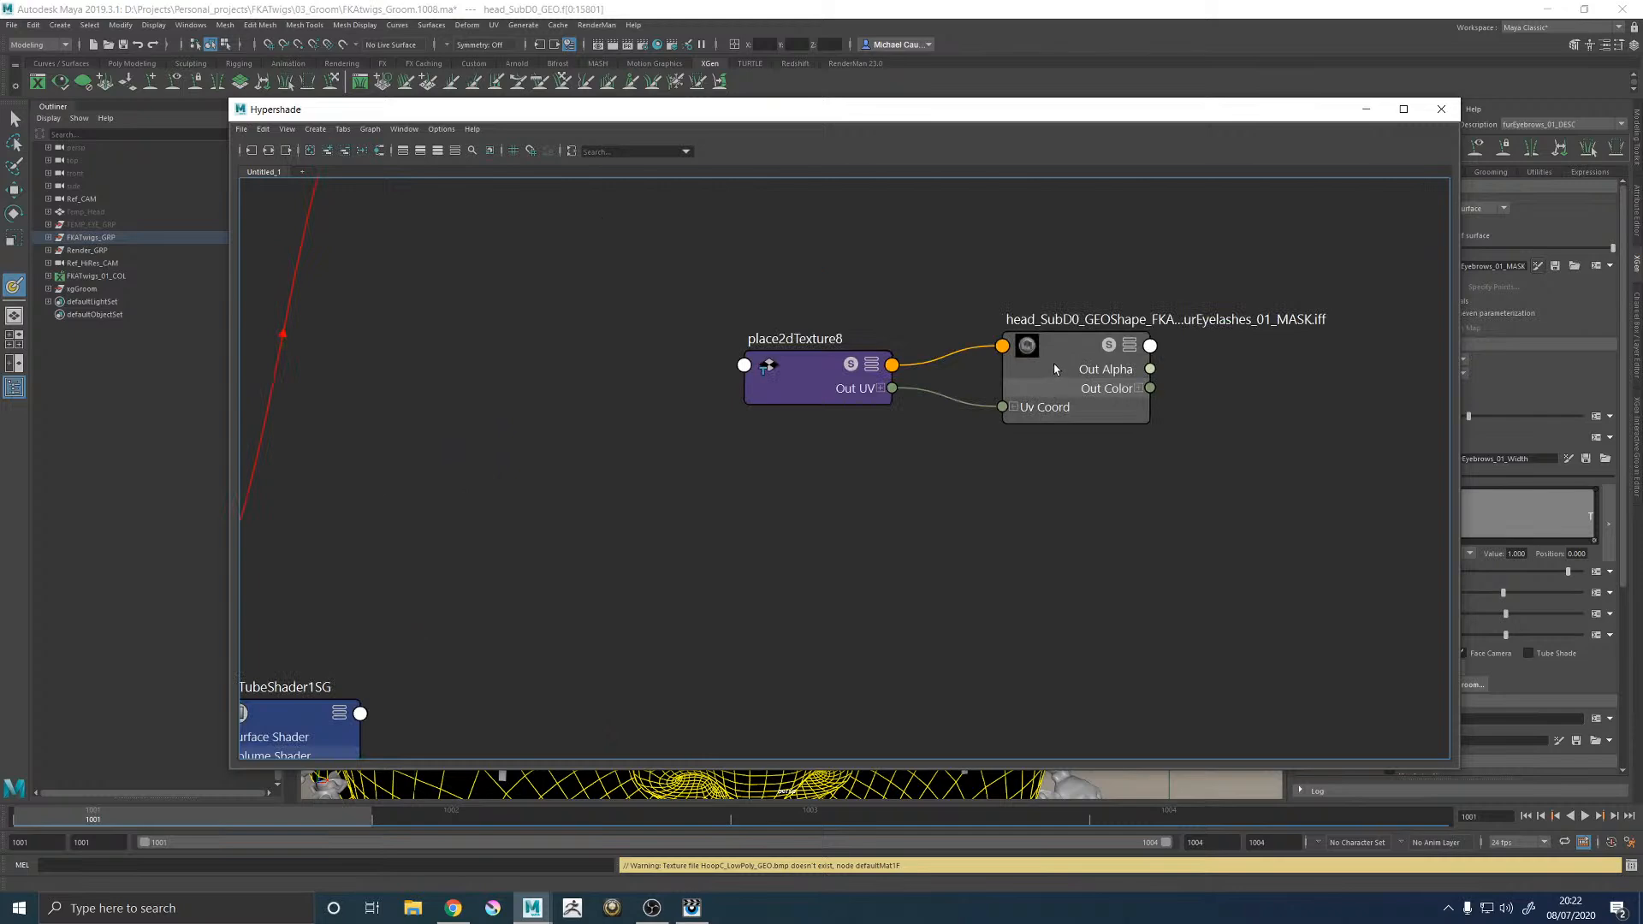
{"action": "scroll", "coordinate": [809, 317], "scroll_direction": "down", "scroll_amount": 5}
{"action": "middle_click_drag", "start_coordinate": [582, 321], "coordinate": [980, 322], "text": "alt"}
{"action": "middle_click_drag", "start_coordinate": [522, 321], "coordinate": [588, 325], "text": "alt"}
{"action": "scroll", "coordinate": [587, 325], "scroll_direction": "up", "scroll_amount": 5}
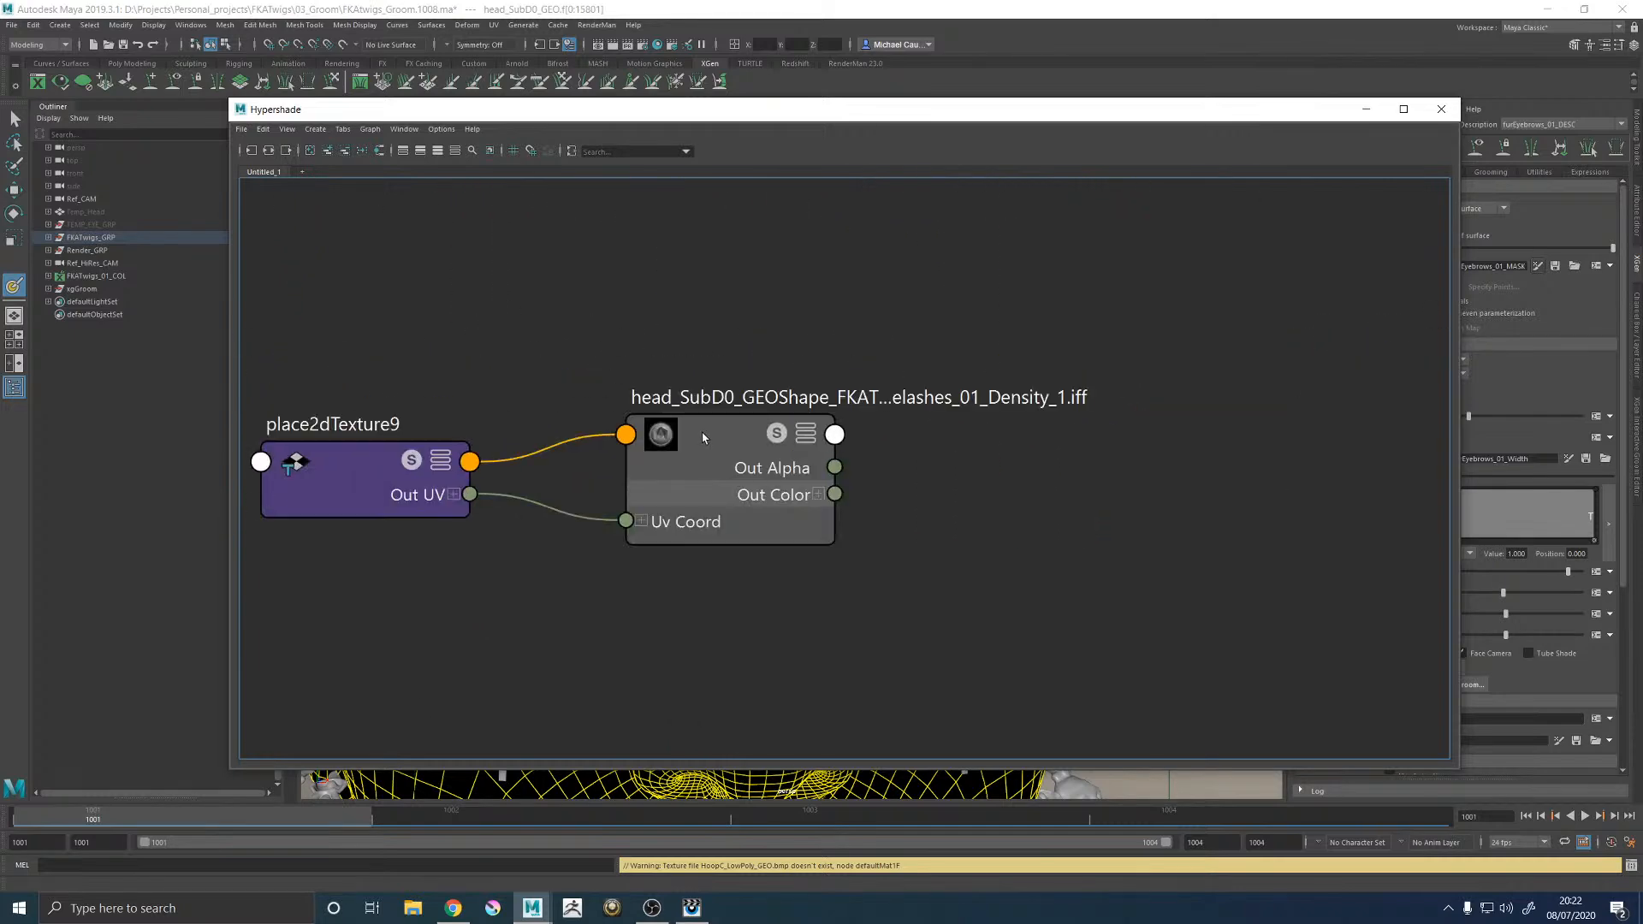
{"action": "scroll", "coordinate": [732, 422], "scroll_direction": "down", "scroll_amount": 5}
{"action": "middle_click_drag", "start_coordinate": [797, 351], "coordinate": [737, 391], "text": "alt"}
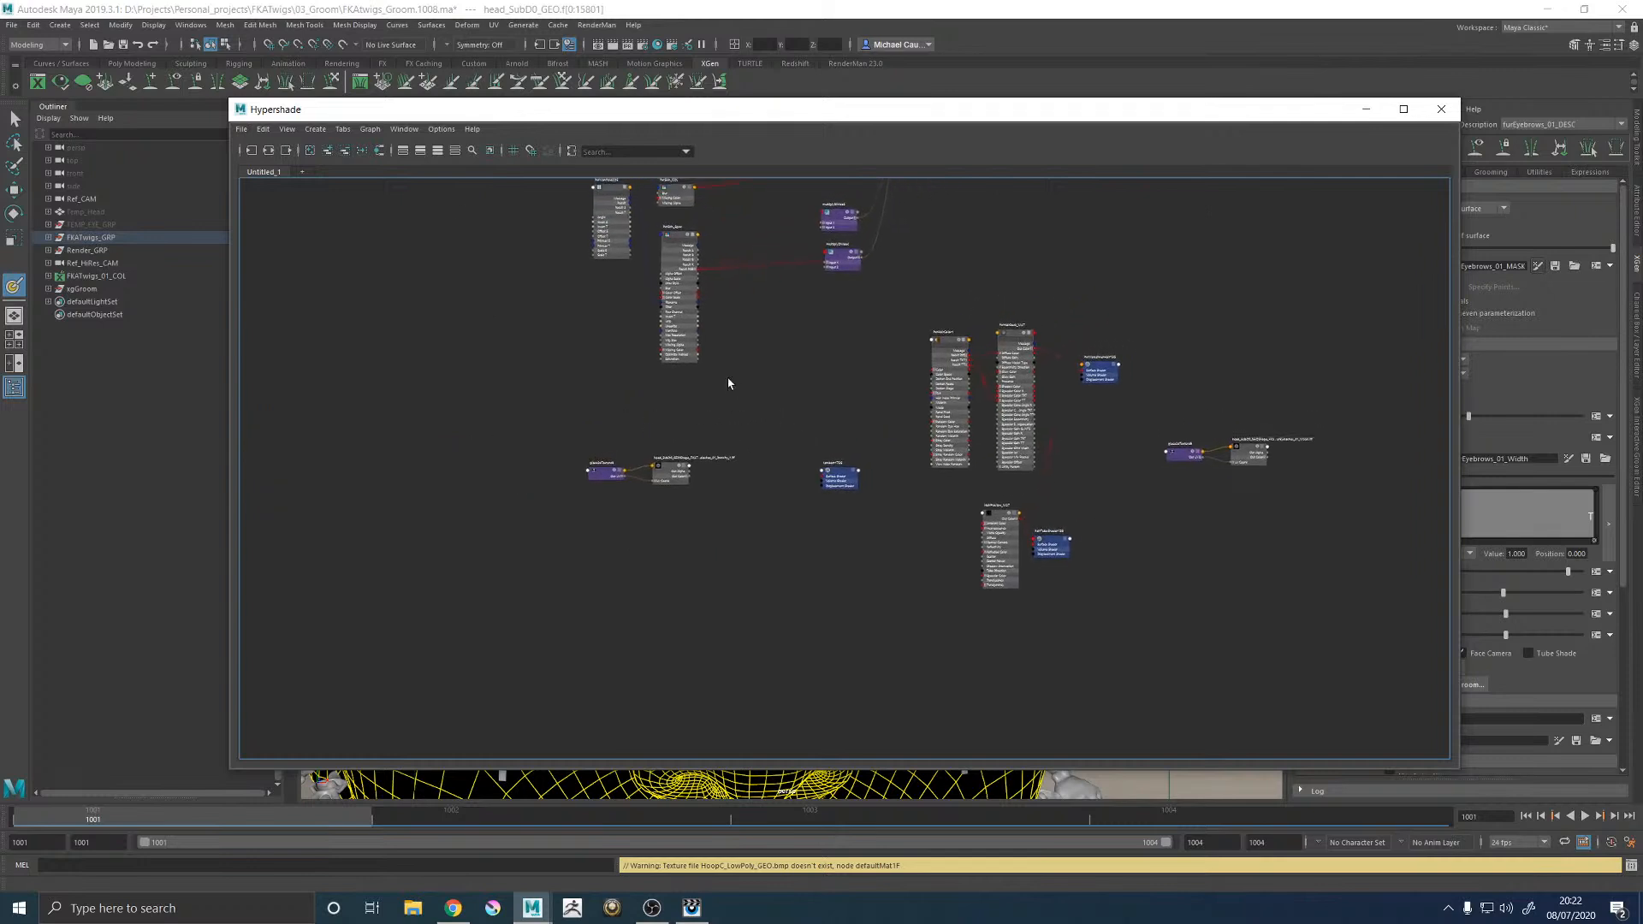
Graph the head mesh's input and output connections in the Hypershade, clear the graph, and examine the other shading nodes.
{"action": "left_click", "coordinate": [261, 151]}
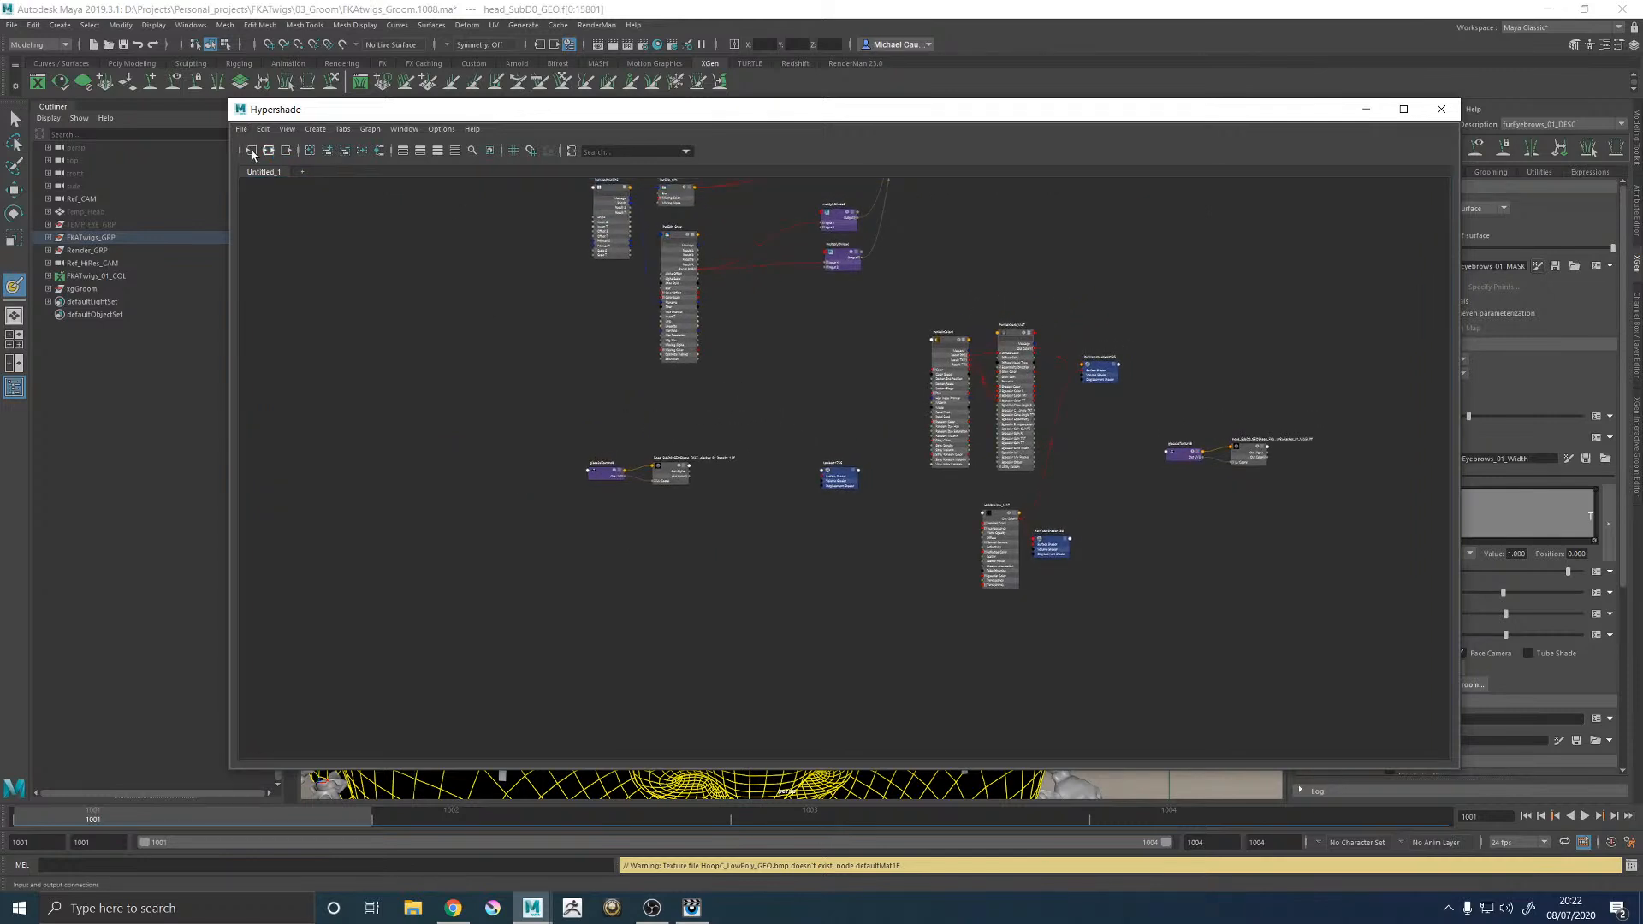
{"action": "left_click", "coordinate": [269, 150]}
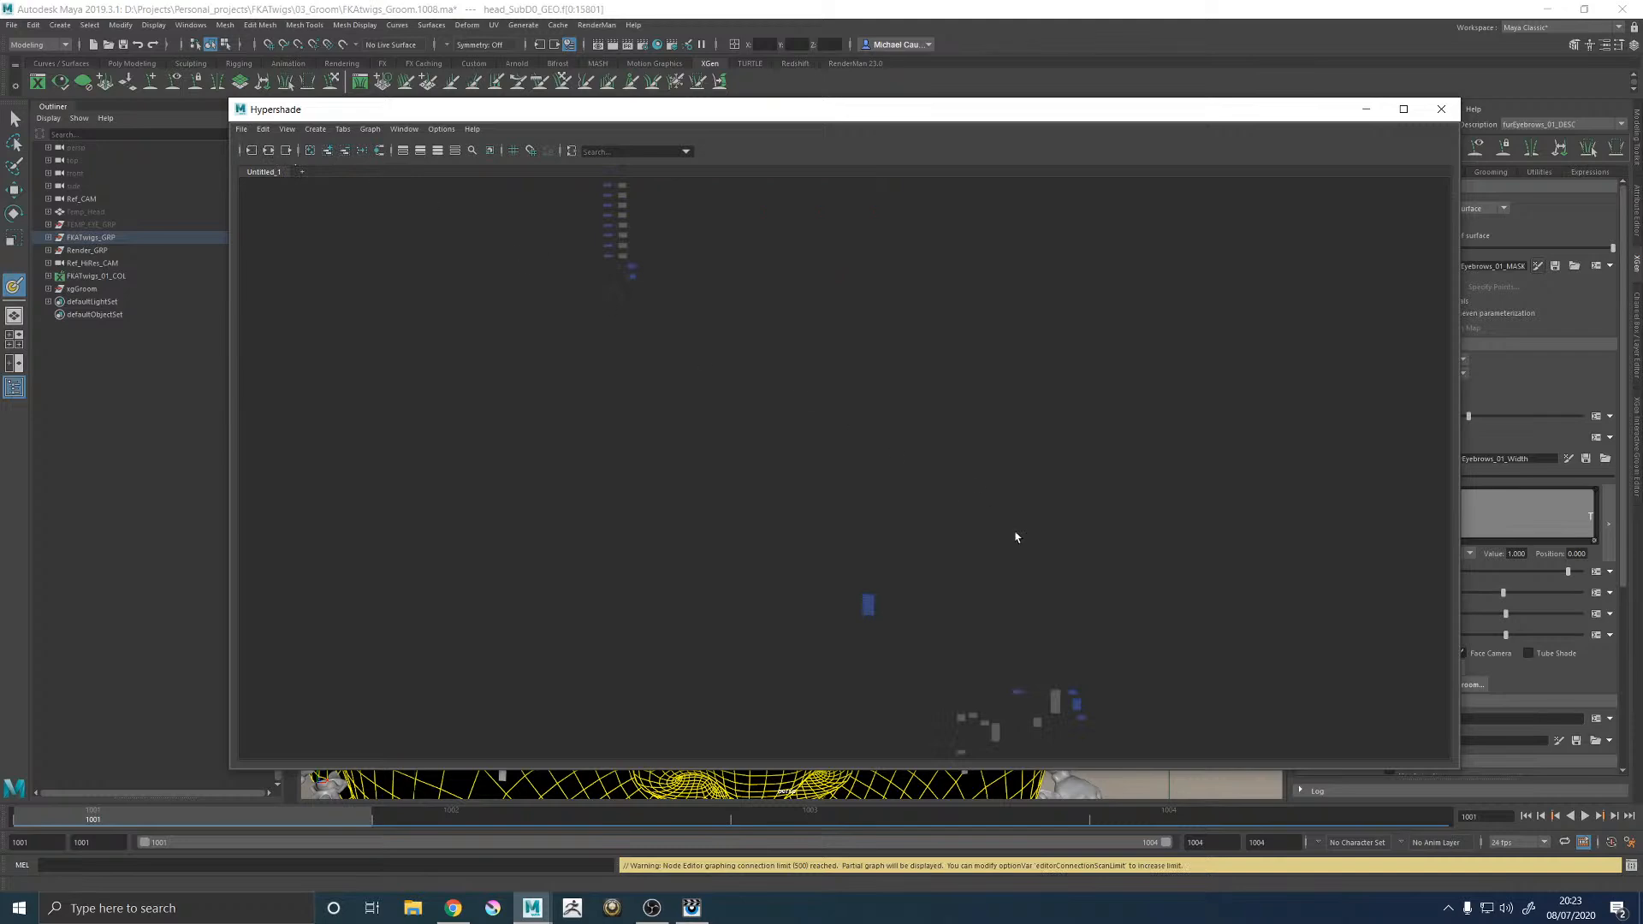
{"action": "left_click", "coordinate": [311, 151]}
{"action": "left_click_drag", "start_coordinate": [977, 117], "coordinate": [705, 40]}
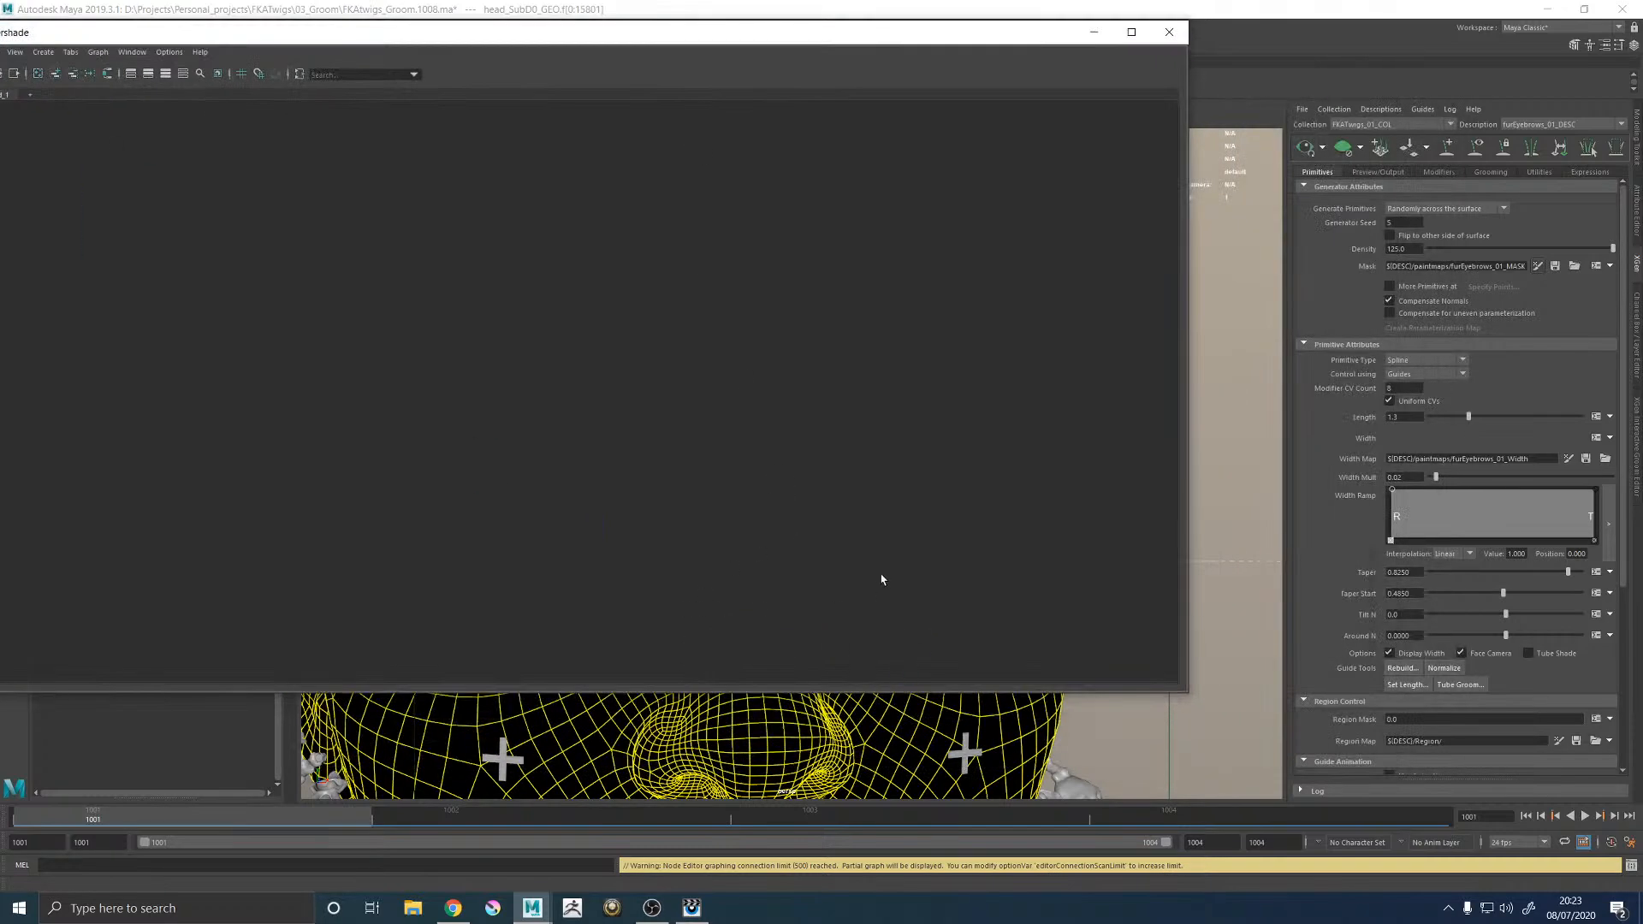
{"action": "middle_click_drag", "start_coordinate": [767, 374], "coordinate": [618, 100], "text": "alt"}
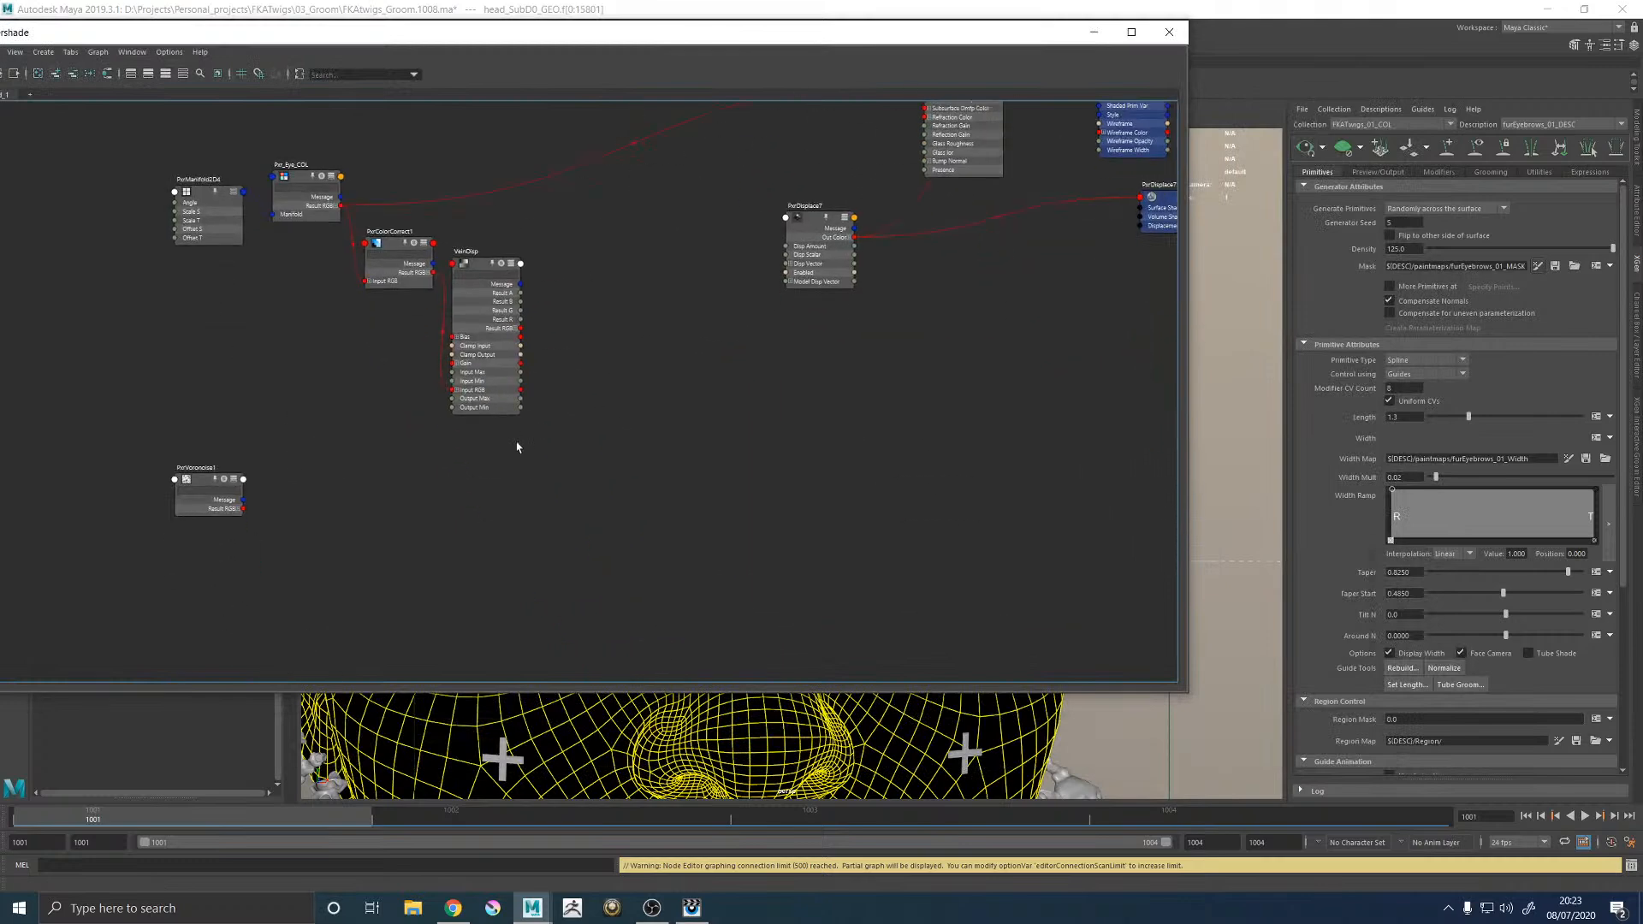
{"action": "scroll", "coordinate": [813, 376], "scroll_direction": "down", "scroll_amount": 5}
{"action": "middle_click_drag", "start_coordinate": [953, 392], "coordinate": [748, 623], "text": "alt"}
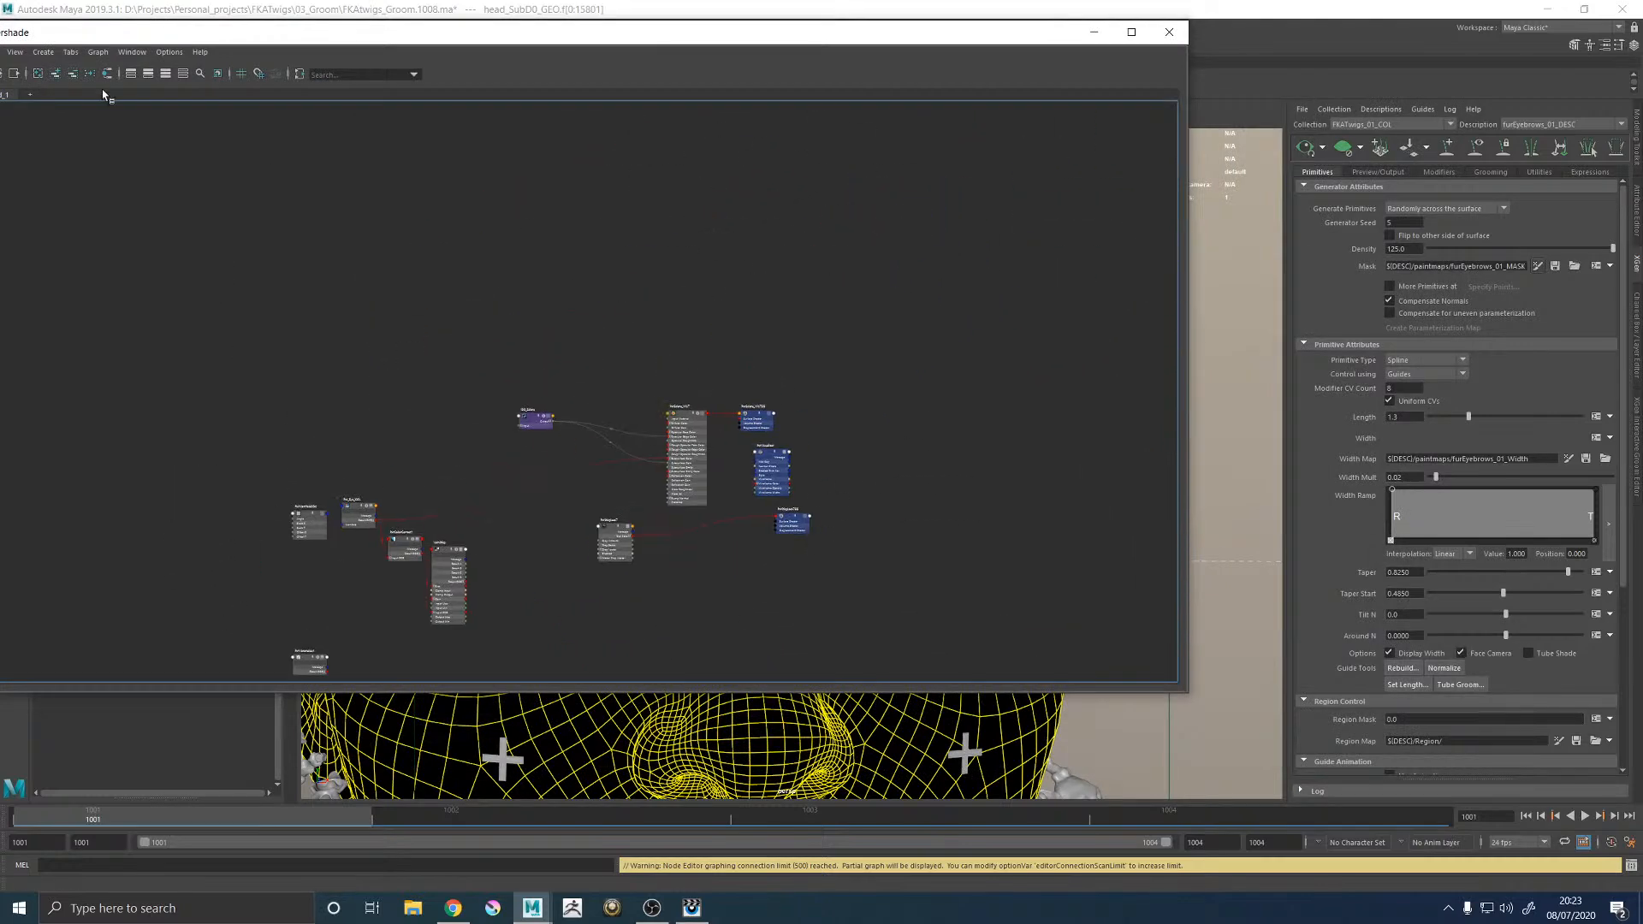
{"action": "scroll", "coordinate": [488, 223], "scroll_direction": "down", "scroll_amount": 8}
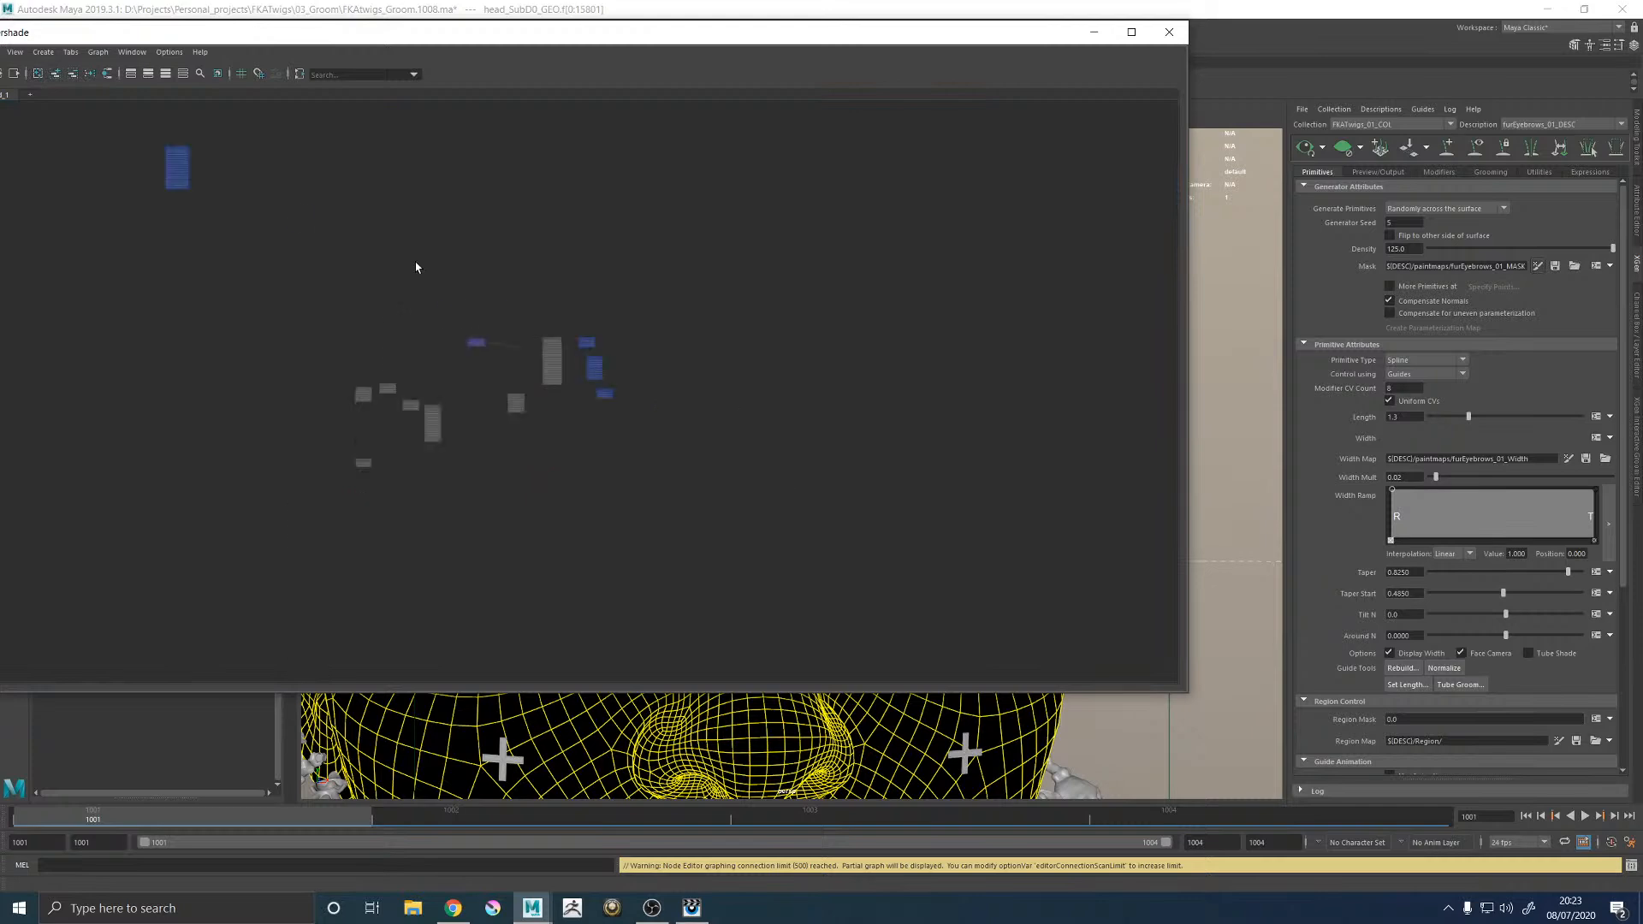
{"action": "left_click_drag", "start_coordinate": [1001, 34], "coordinate": [1092, 216]}
Graph the inputs of the head's lambert17 shader and open the attributes of the eyebrow MASK_1.iff file texture.
{"action": "left_click", "coordinate": [1538, 266]}
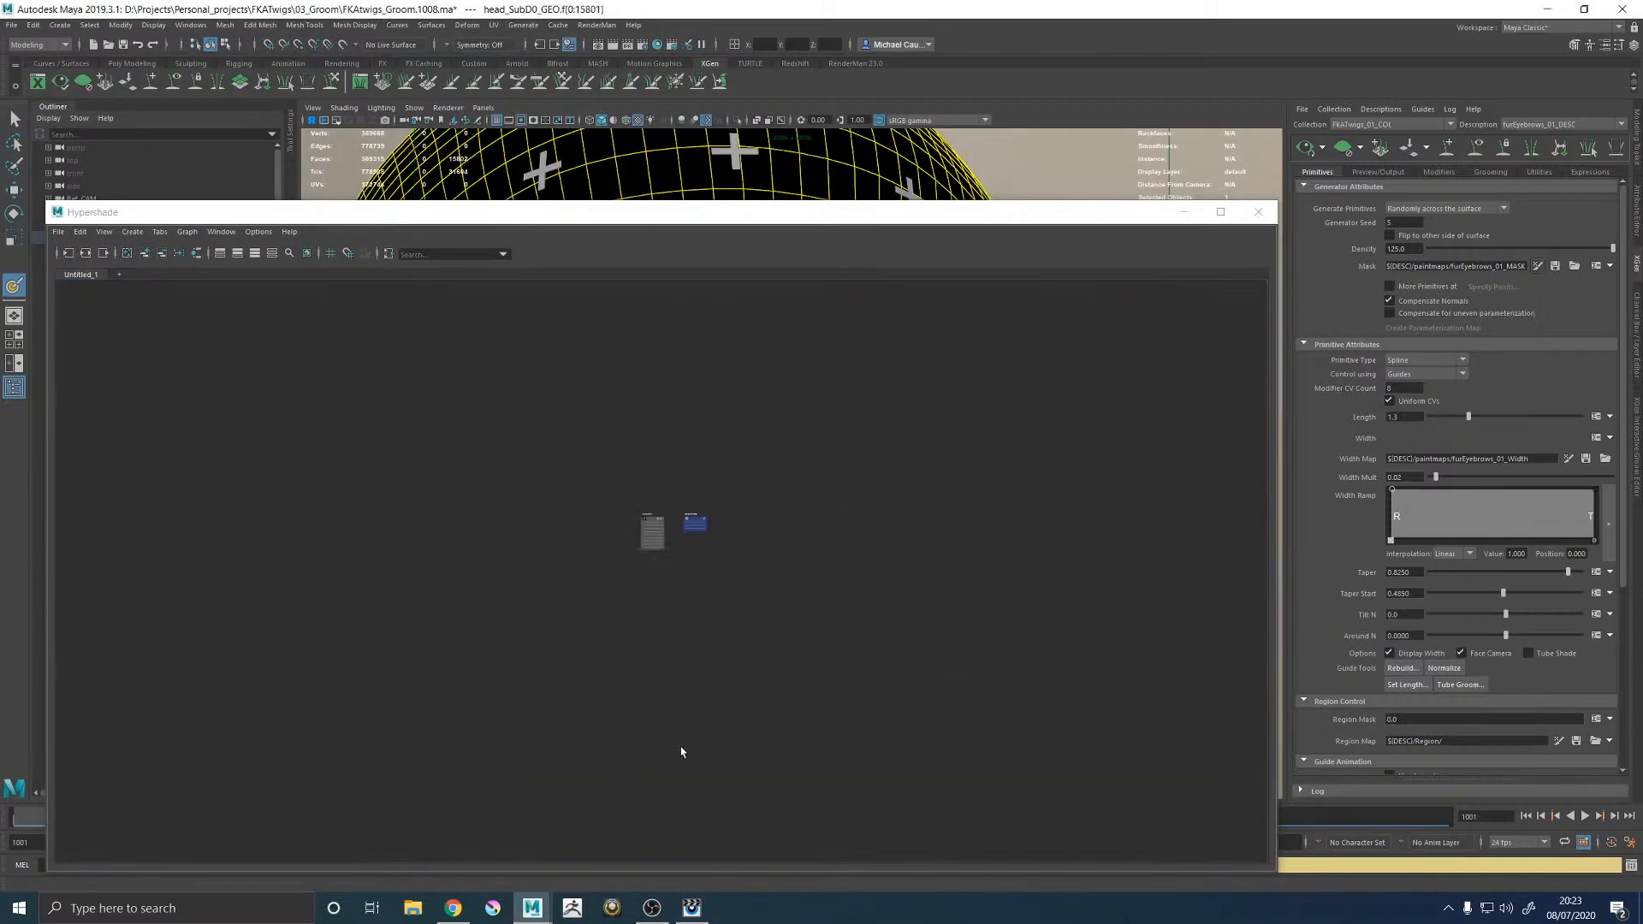
{"action": "left_click", "coordinate": [470, 330]}
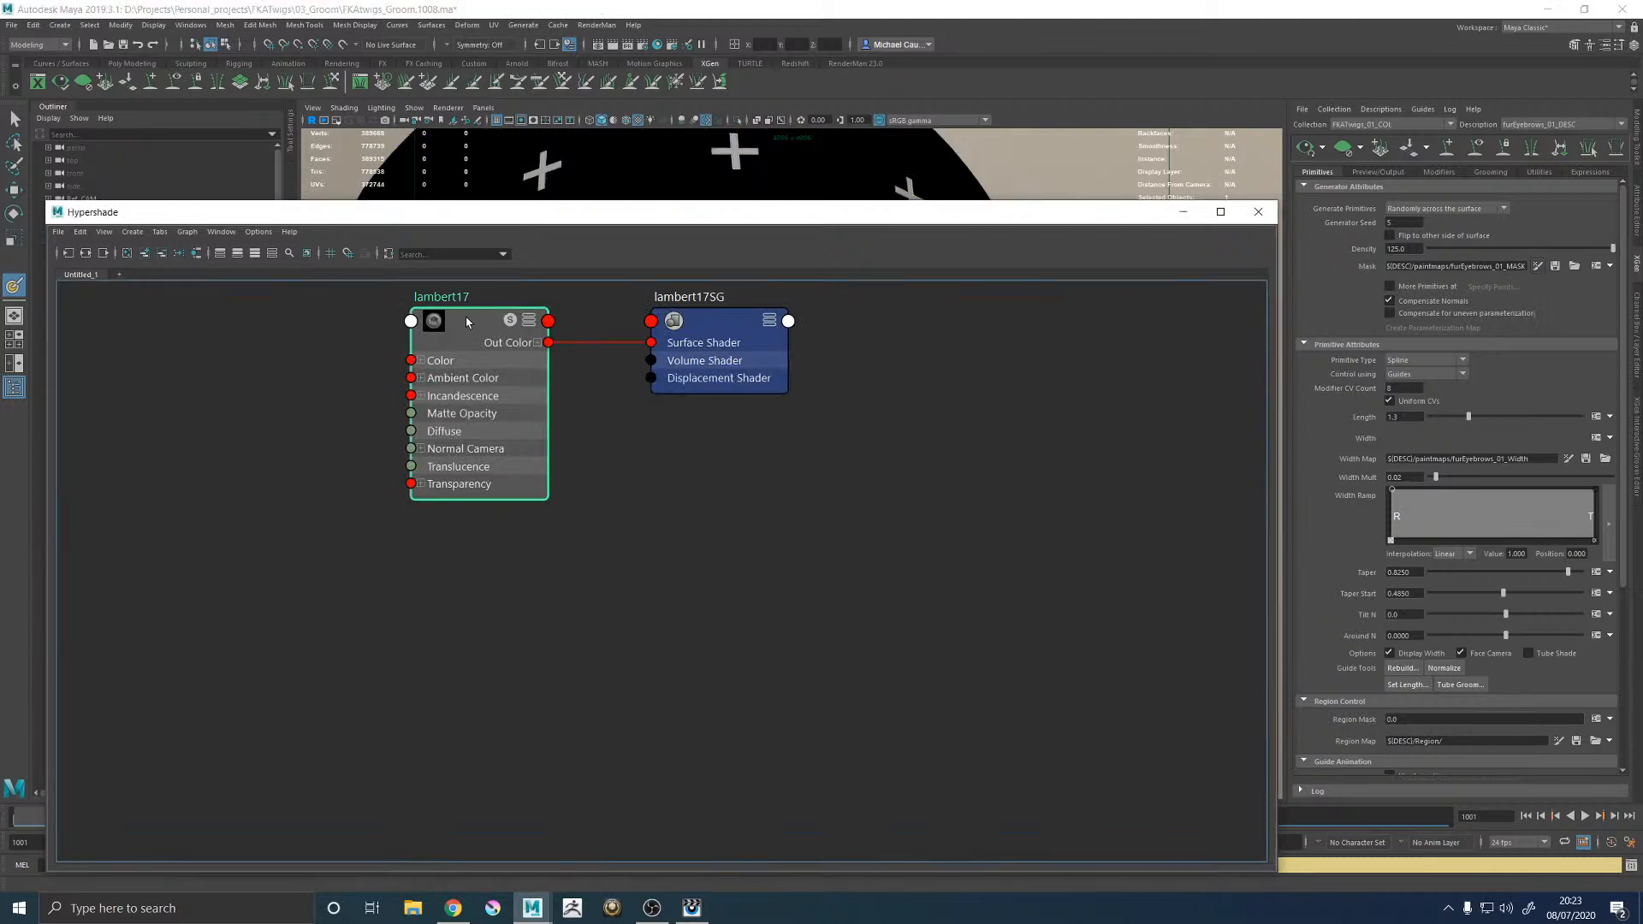
{"action": "left_click", "coordinate": [126, 252]}
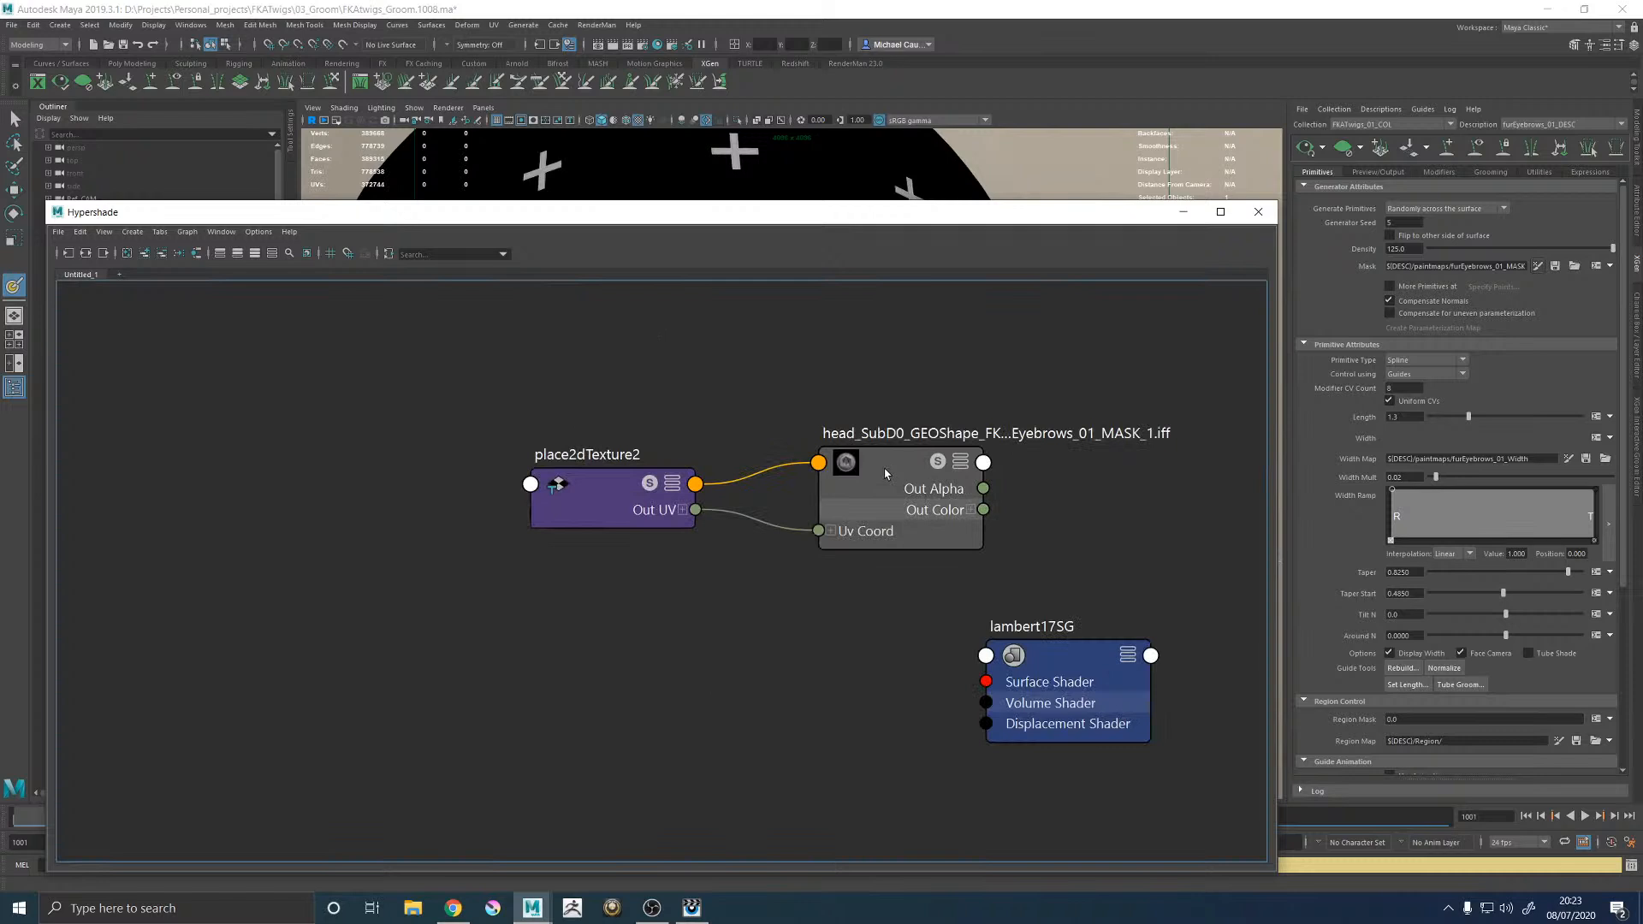
{"action": "left_click", "coordinate": [888, 473]}
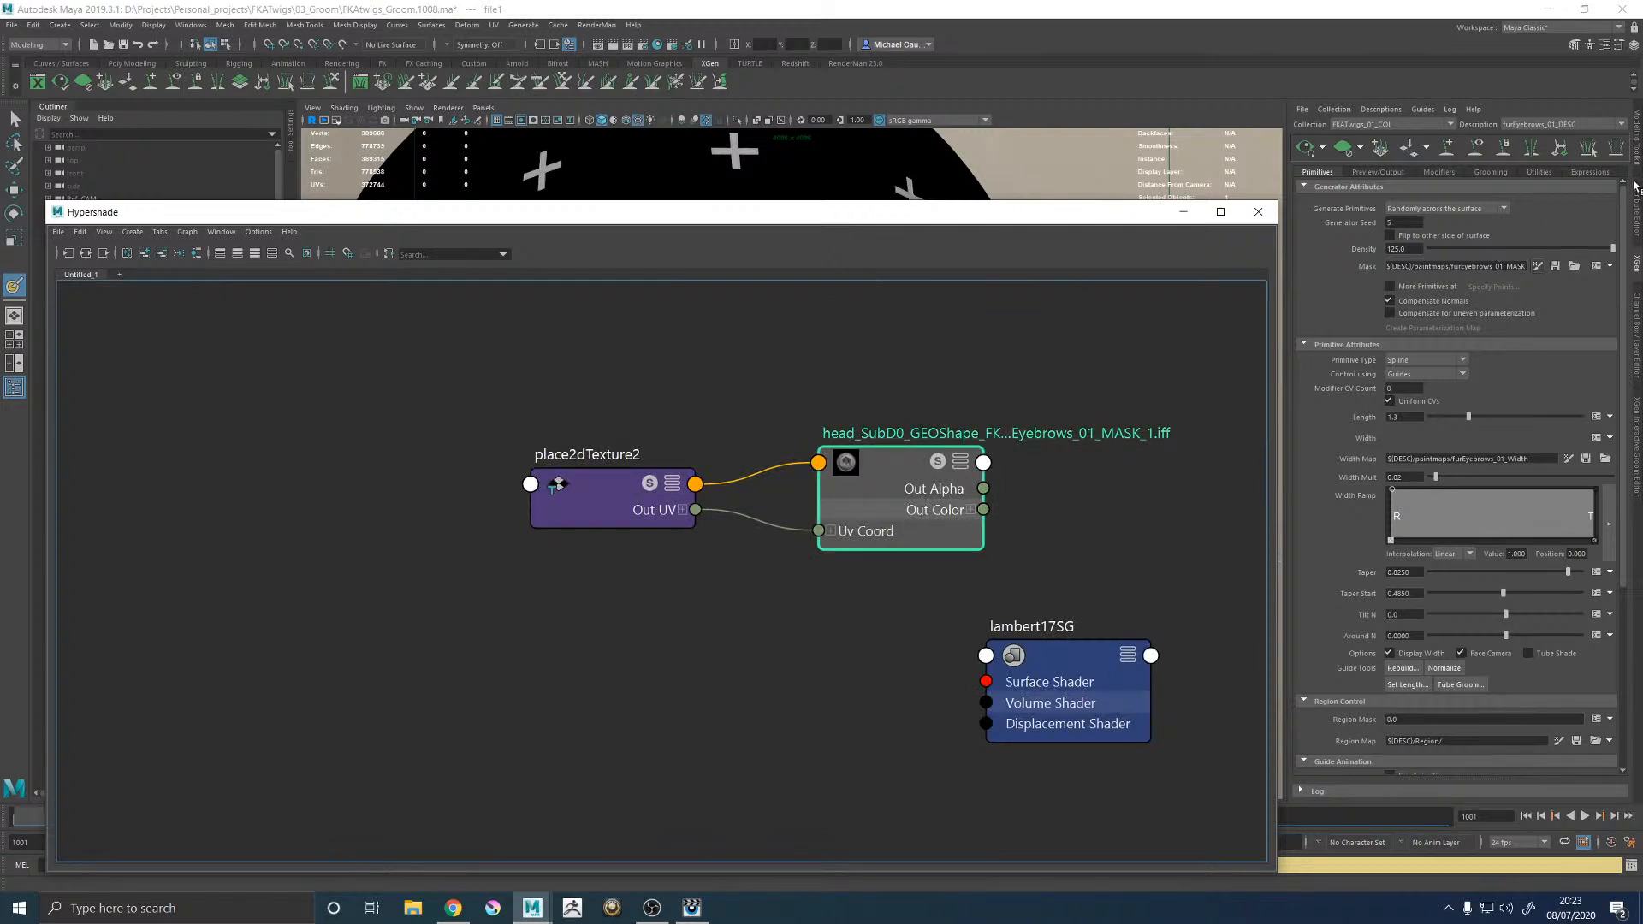
{"action": "left_click", "coordinate": [1636, 195]}
{"action": "left_click_drag", "start_coordinate": [1215, 212], "coordinate": [931, 213]}
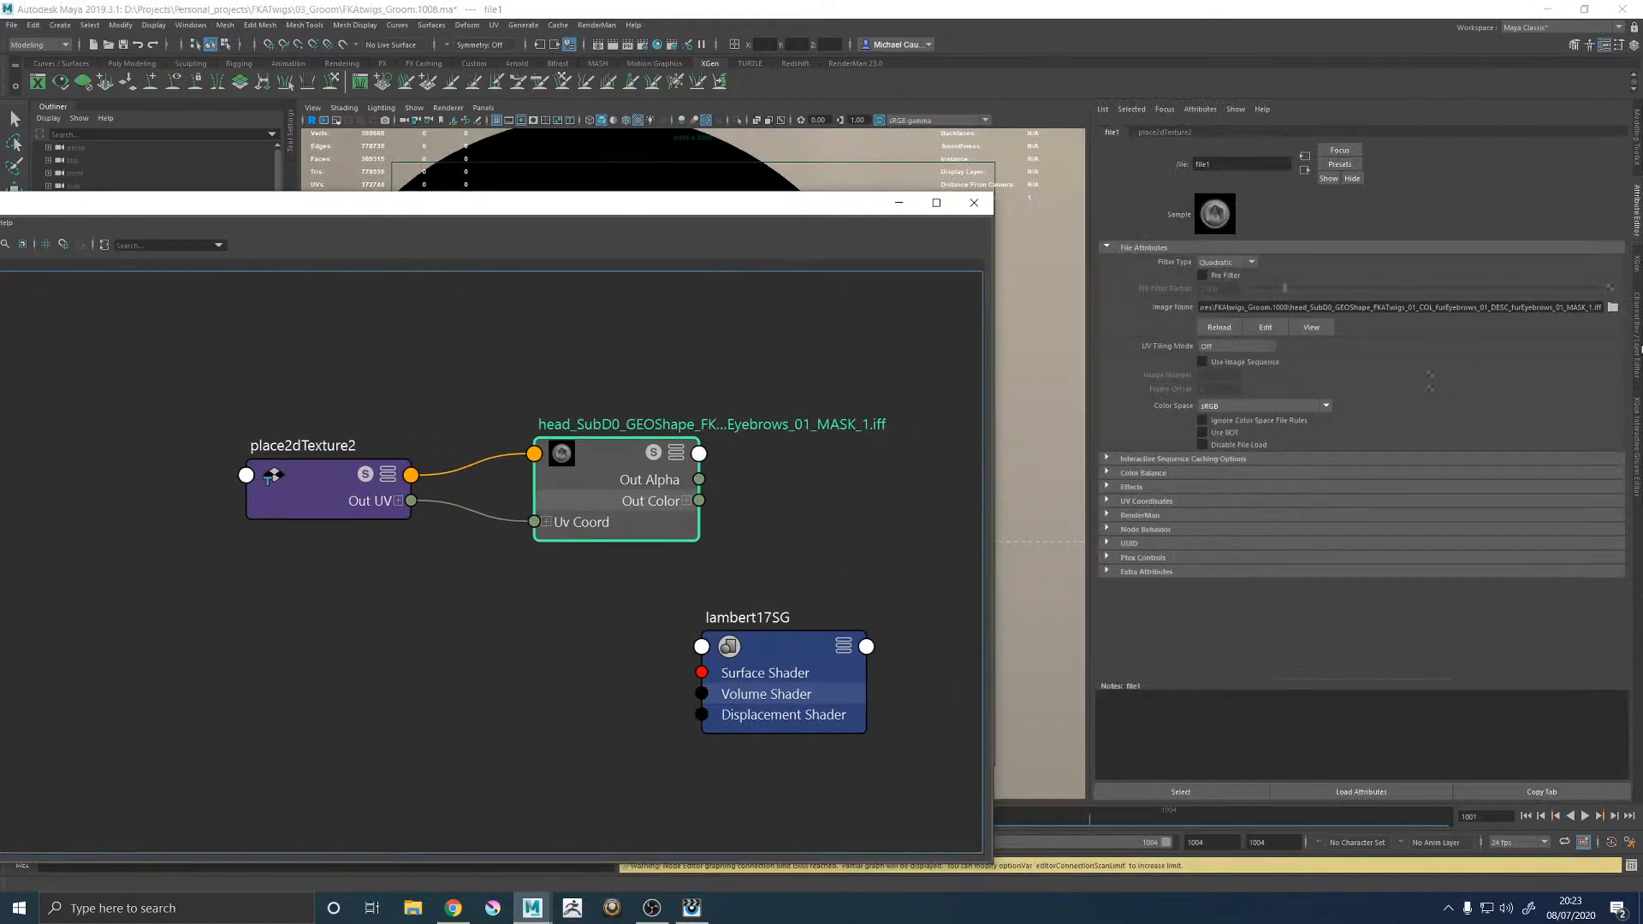
Copy the folder path of the eyebrow mask image from the file texture's image browser and dismiss the browser.
{"action": "left_click", "coordinate": [1613, 308]}
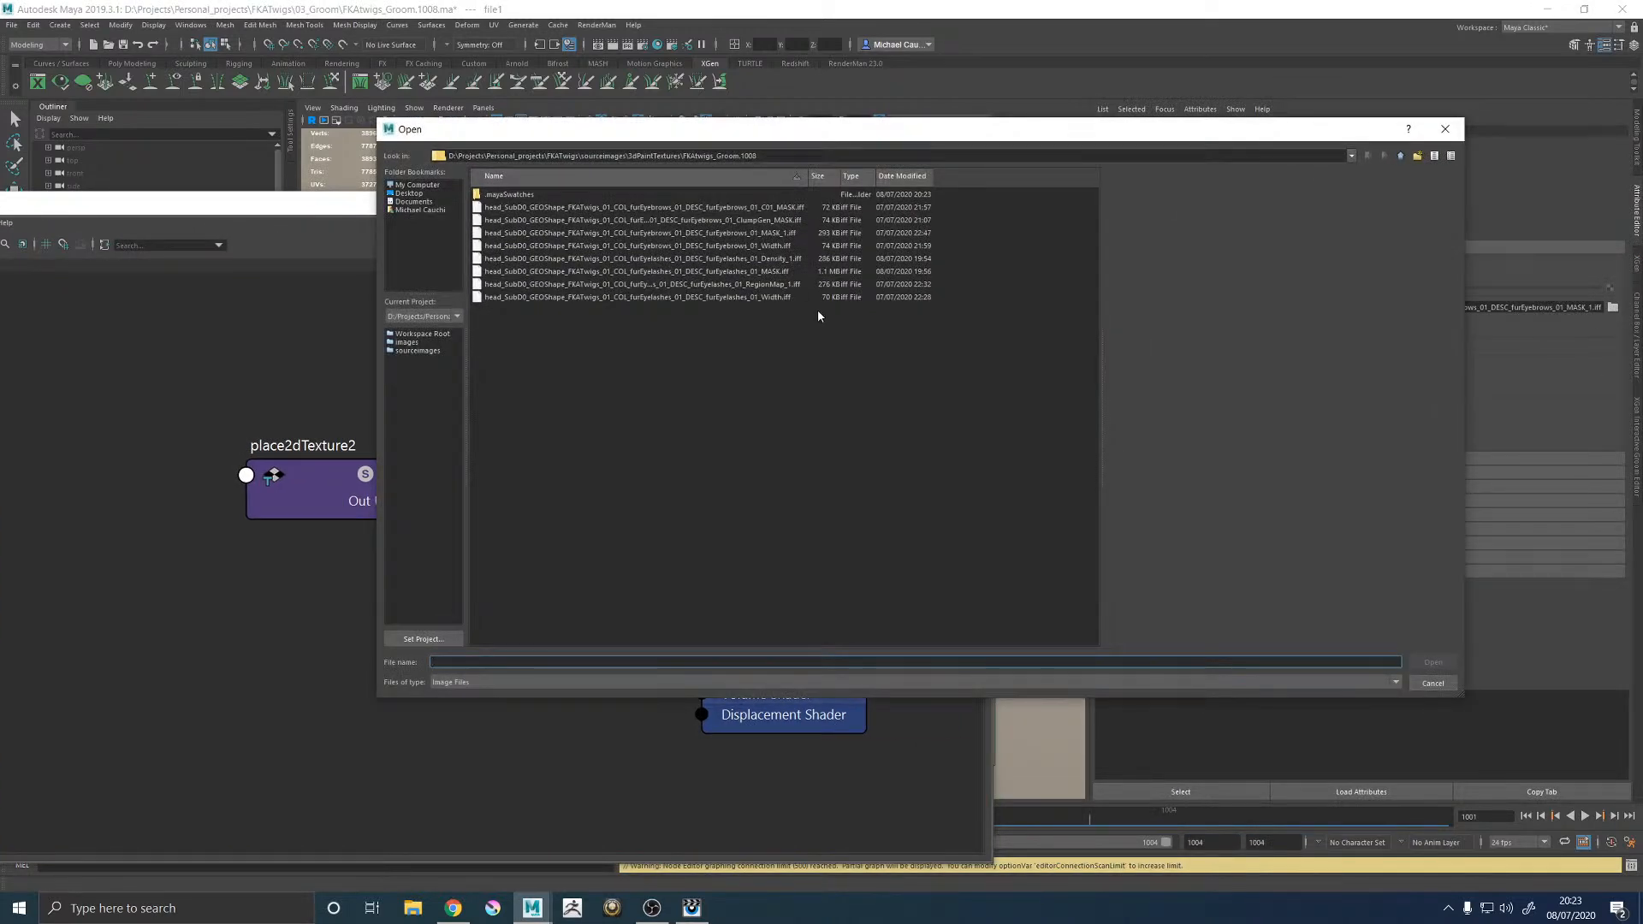
{"action": "left_click", "coordinate": [717, 156]}
{"action": "key", "text": "ctrl+a"}
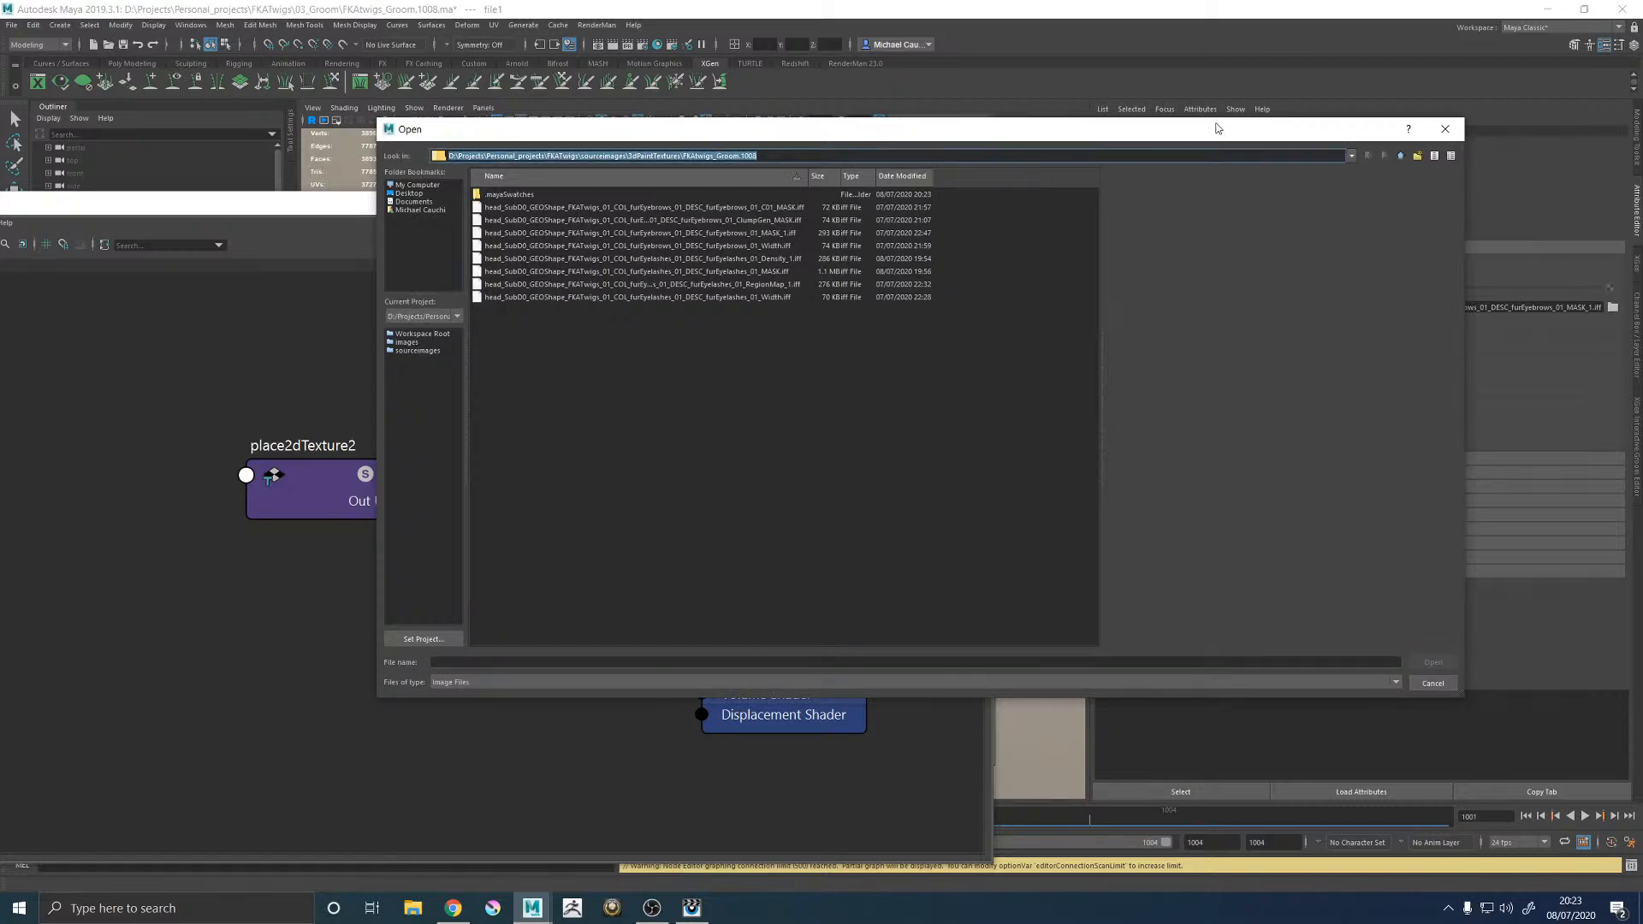
{"action": "left_click", "coordinate": [1444, 130]}
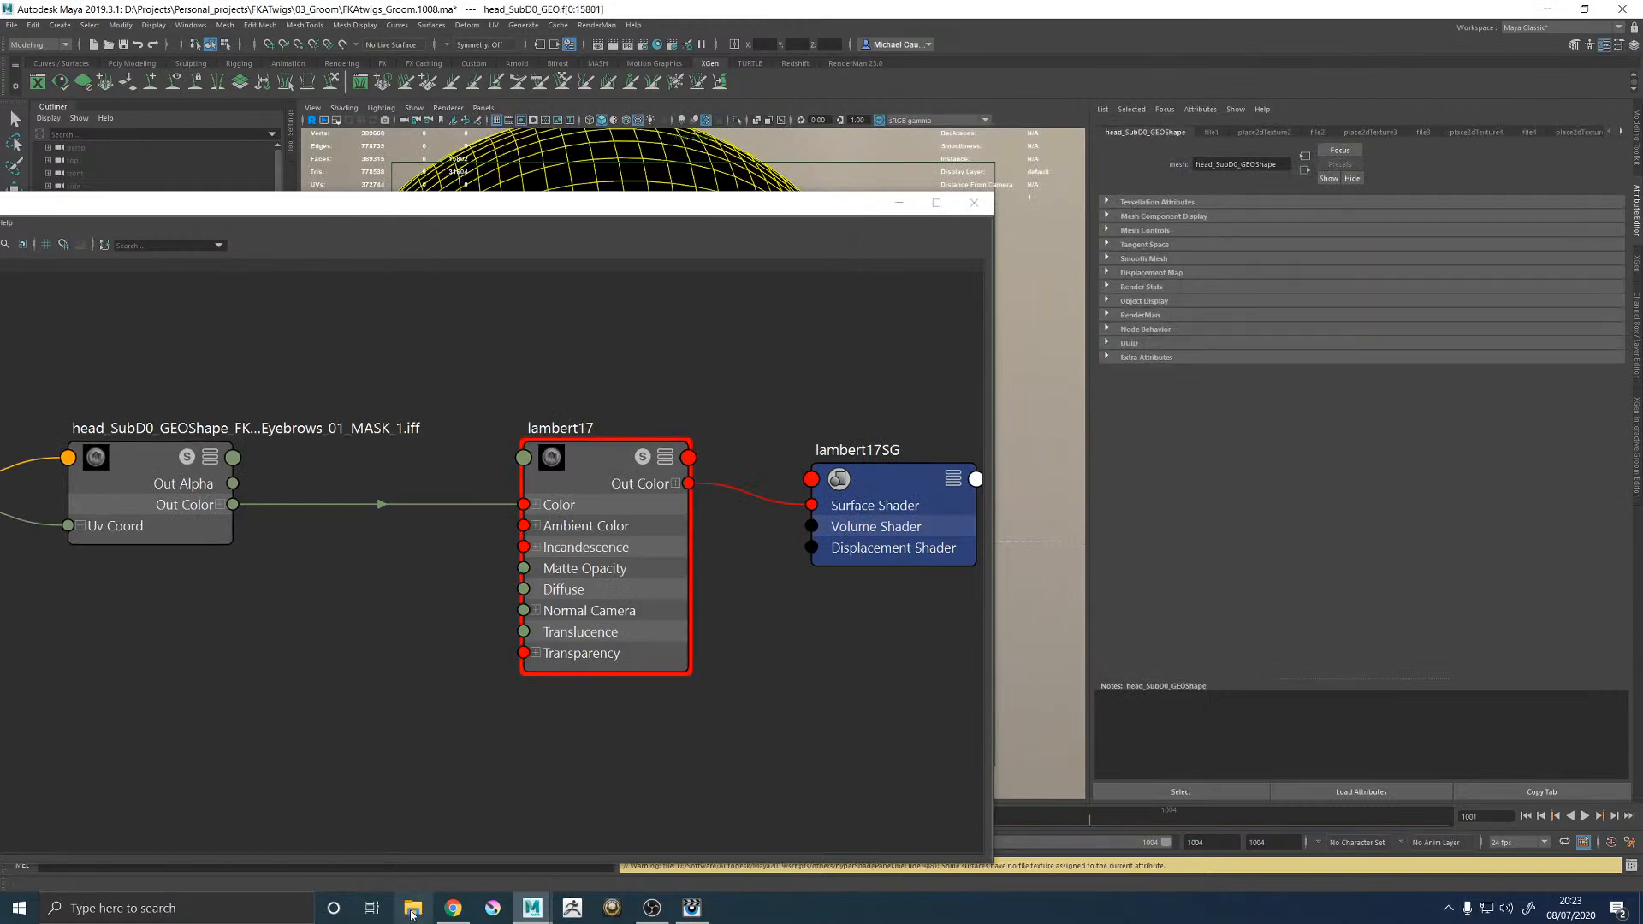
Switch to File Explorer, open the copied 3dPaintTextures\FKAtwigs_Groom.1008 folder path, and widen the Name column to show the full file names.
{"action": "left_click", "coordinate": [412, 907]}
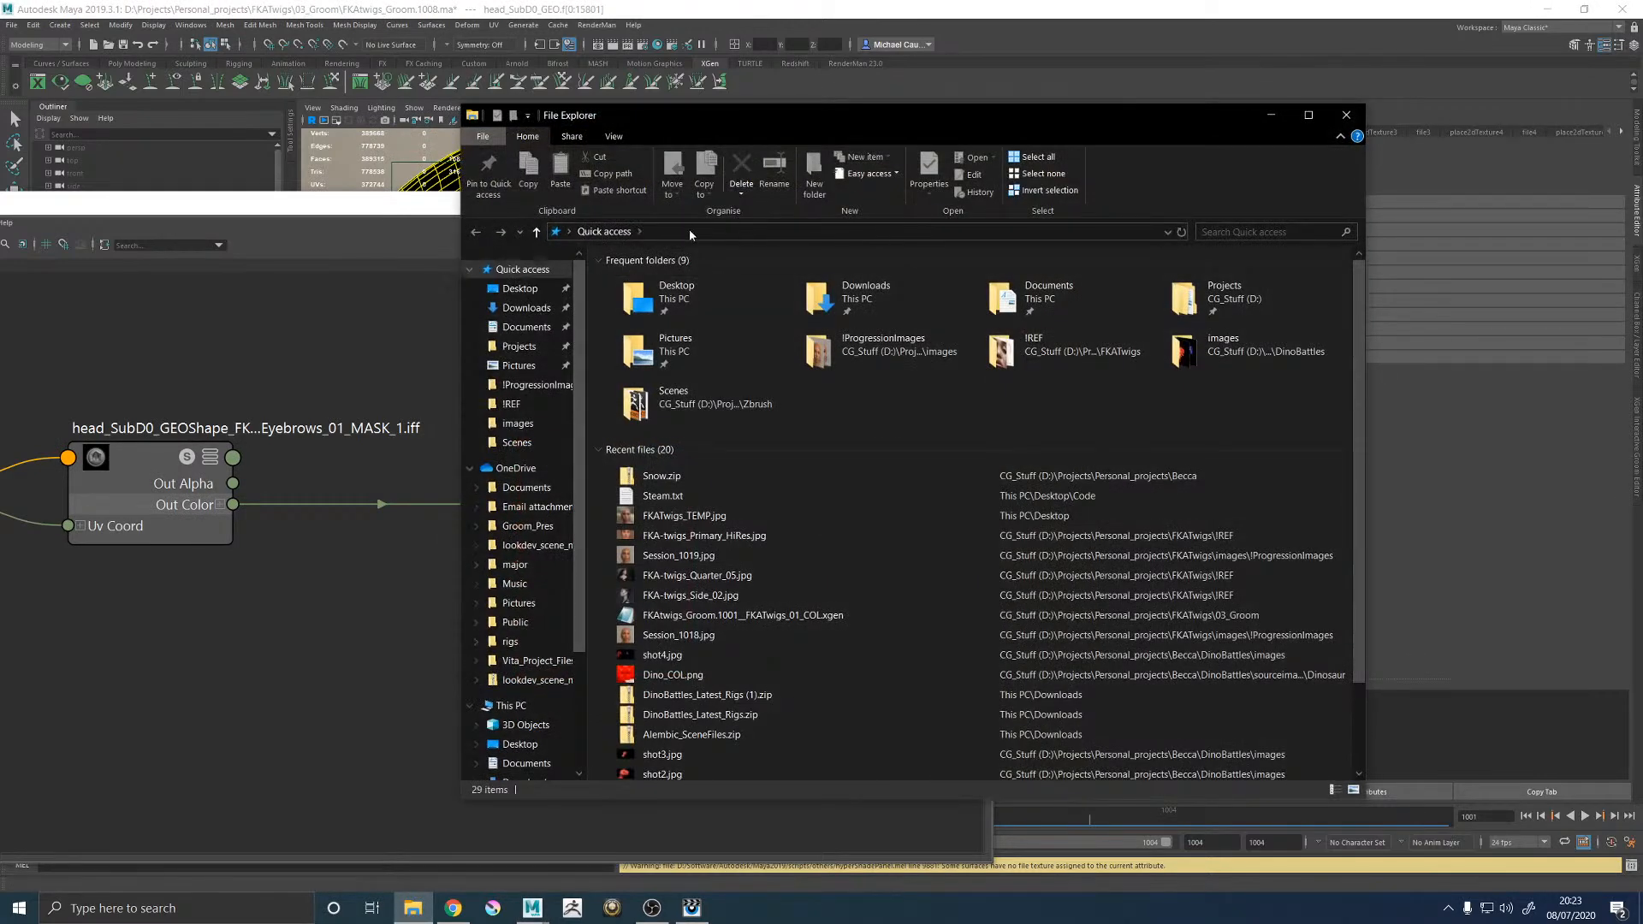
{"action": "left_click", "coordinate": [689, 229]}
{"action": "type", "text": "D:\\Projects\\Personal_projects\\FKAtwigs\\sourceimages\\3dPaintTextures\\FKAtwigs_Groom.1008"}
{"action": "key", "text": "Return"}
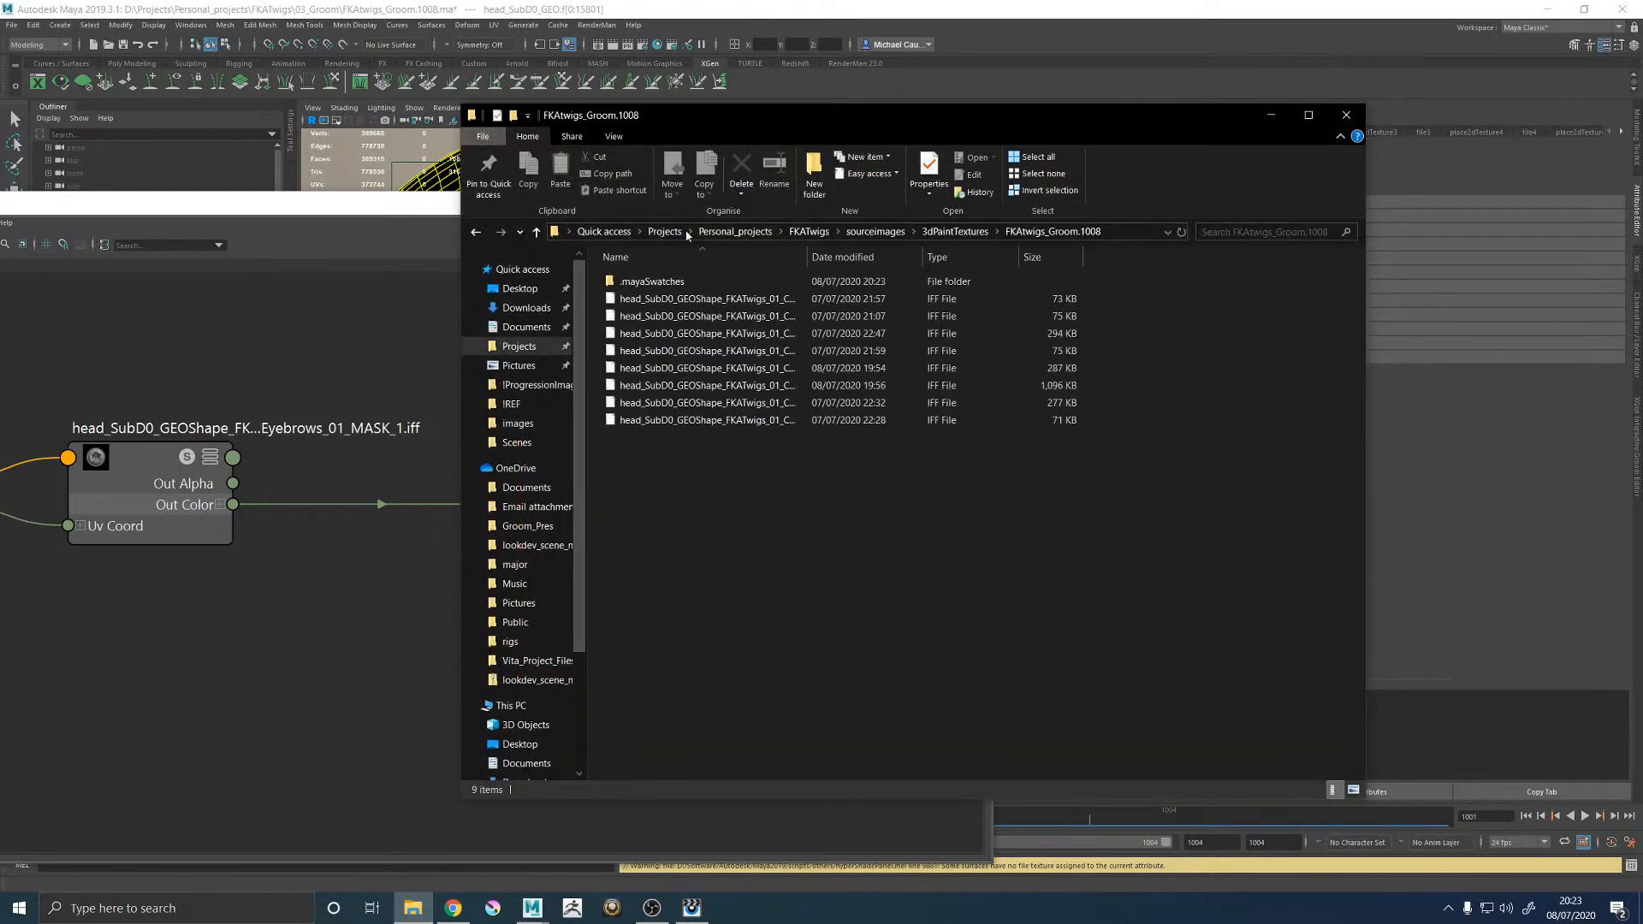
{"action": "left_click_drag", "start_coordinate": [807, 256], "coordinate": [1109, 254]}
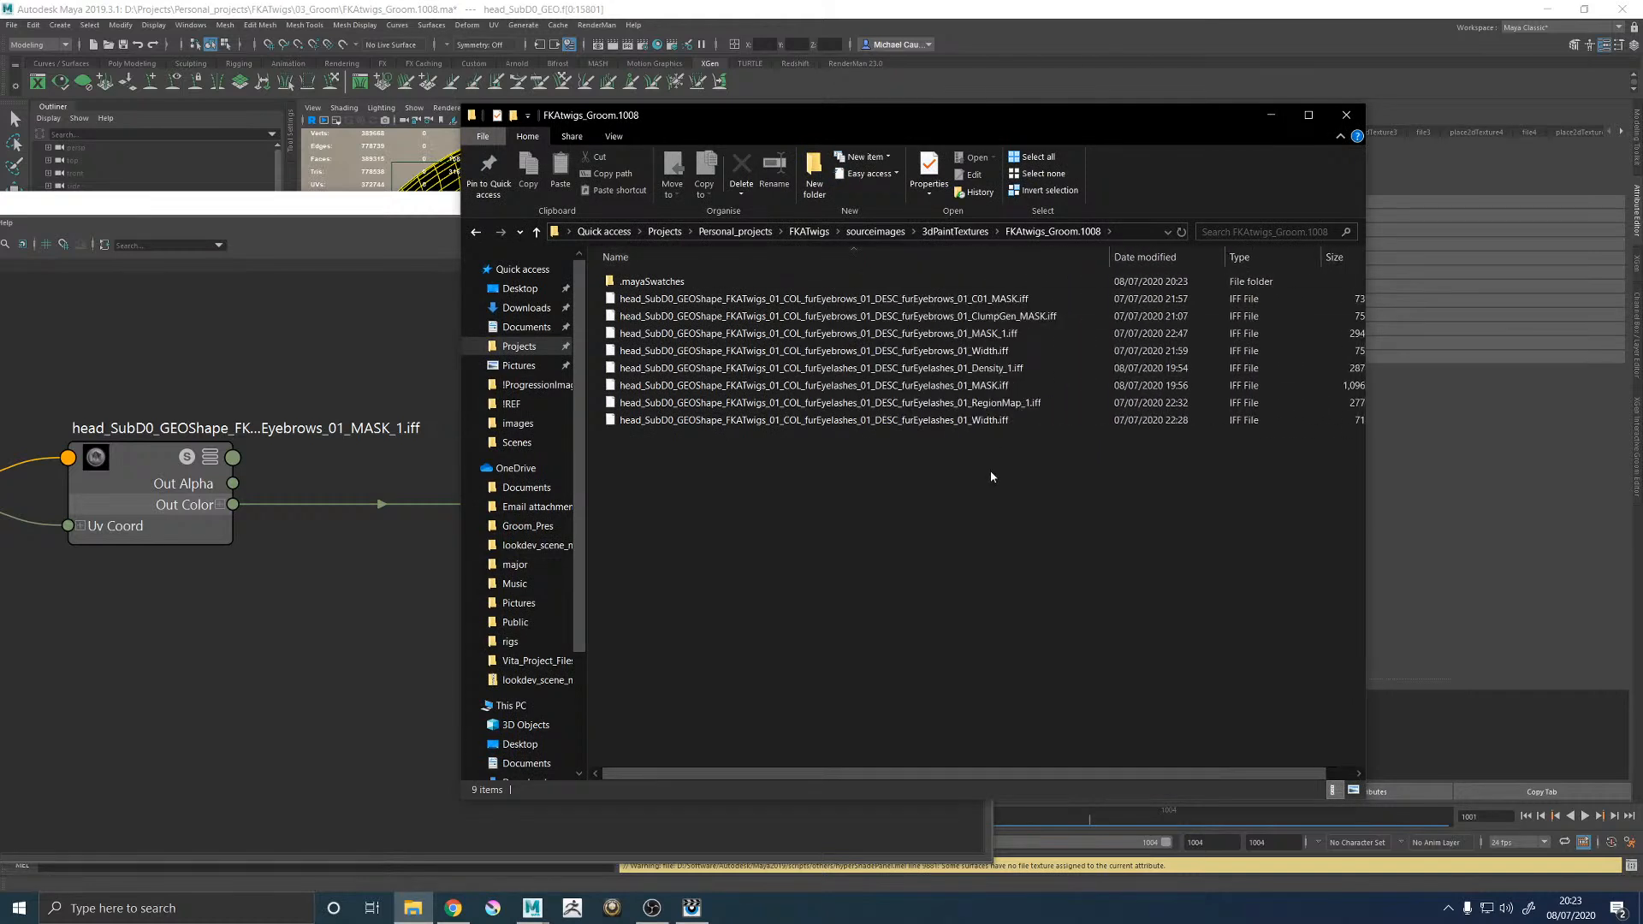
Duplicate the furEyebrows_01_MASK_1.iff file within the same folder.
{"action": "left_click", "coordinate": [951, 337]}
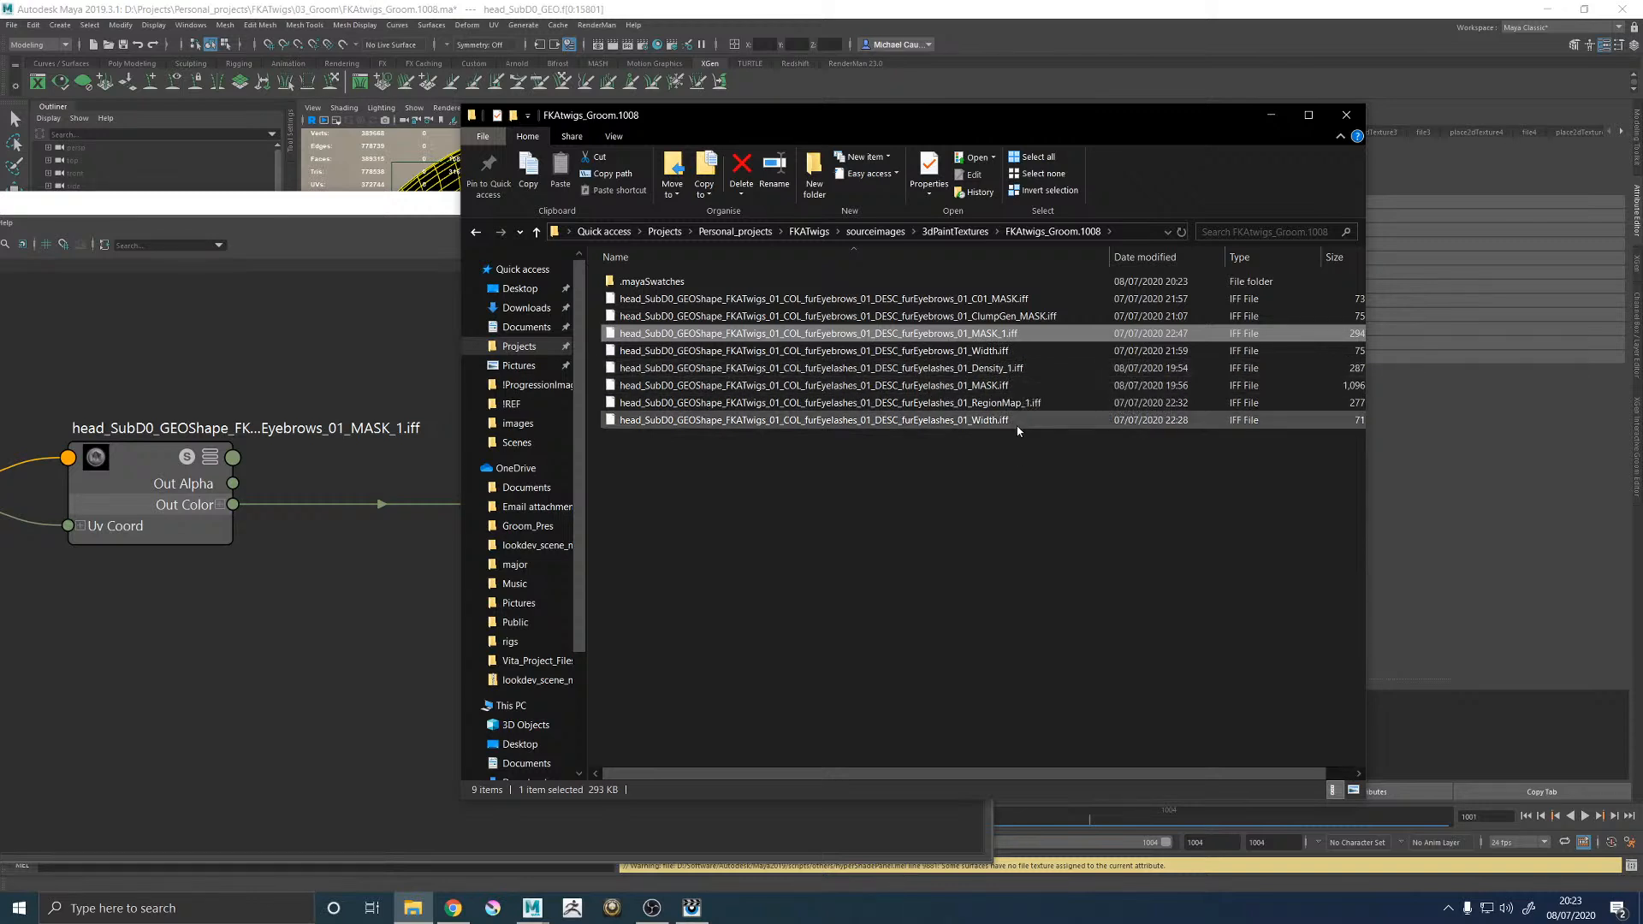
{"action": "right_click", "coordinate": [1001, 335]}
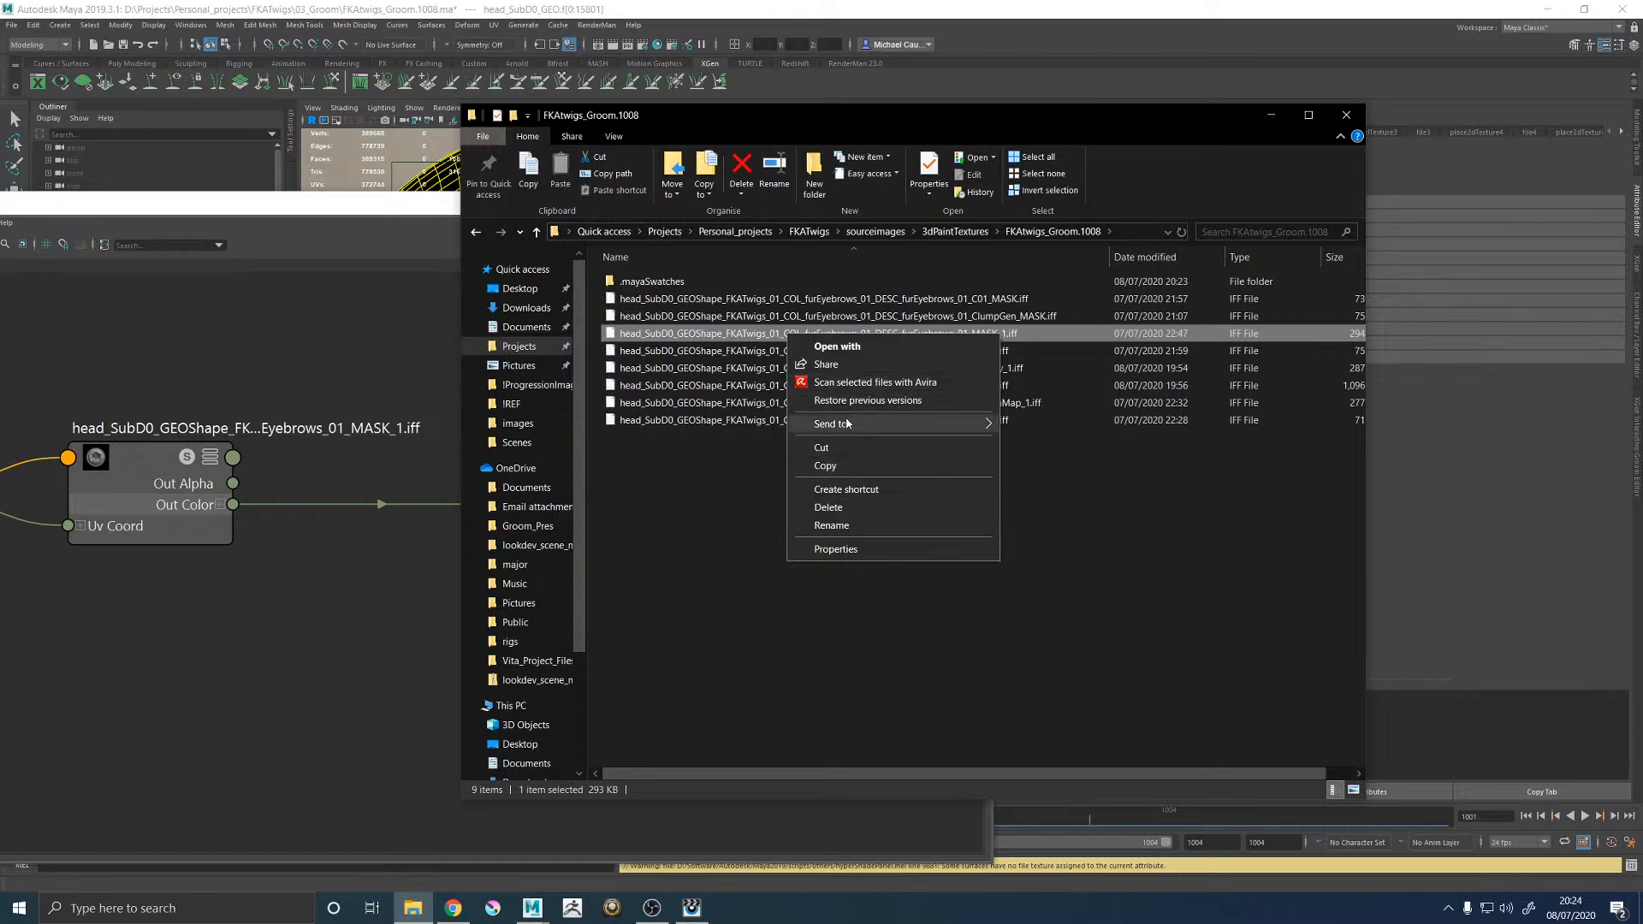
{"action": "left_click", "coordinate": [830, 467]}
{"action": "right_click", "coordinate": [809, 510]}
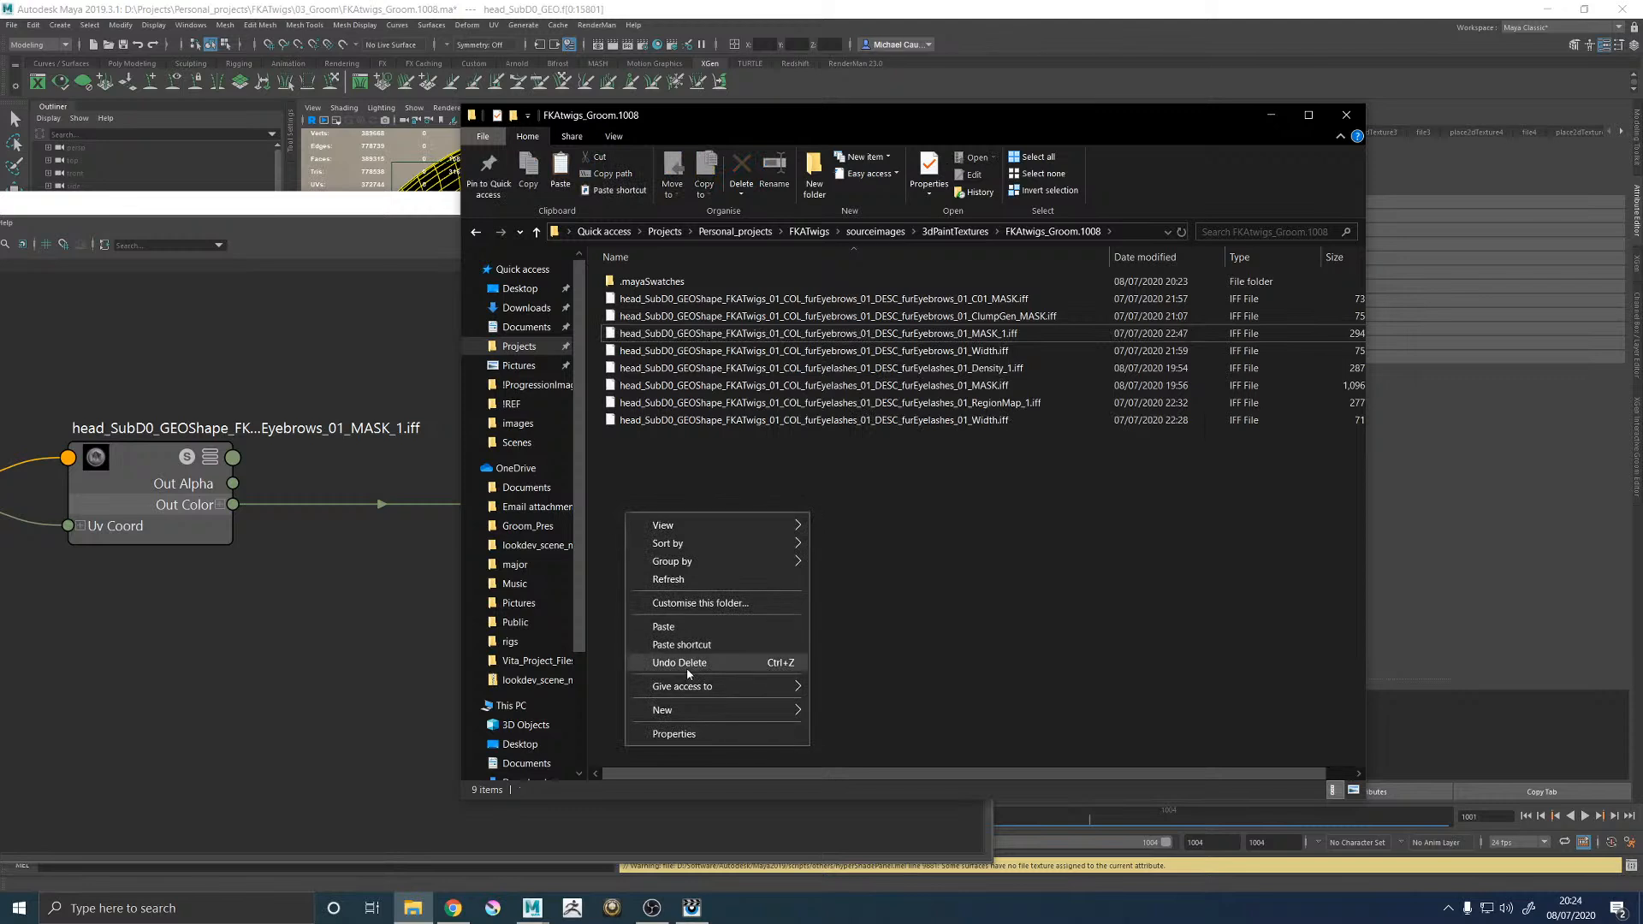
{"action": "left_click", "coordinate": [680, 625]}
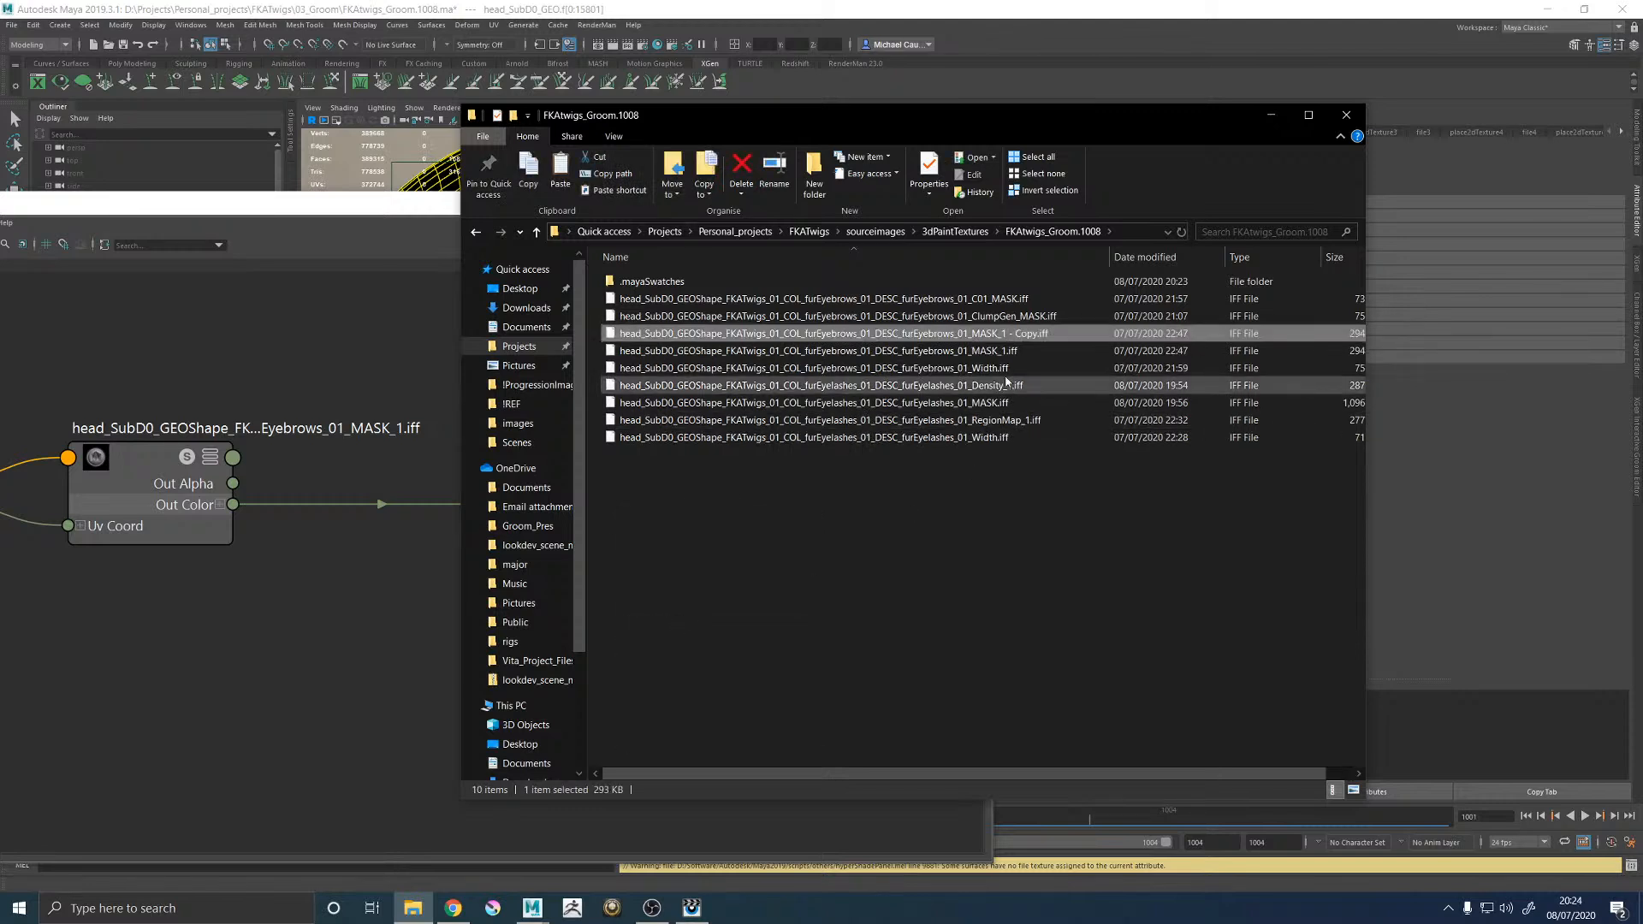
Rename the duplicated eyebrow mask file, replacing MASK with Density so the name ends in furEyebrows_01_Density_1.iff.
{"action": "right_click", "coordinate": [810, 333]}
{"action": "left_click", "coordinate": [890, 525]}
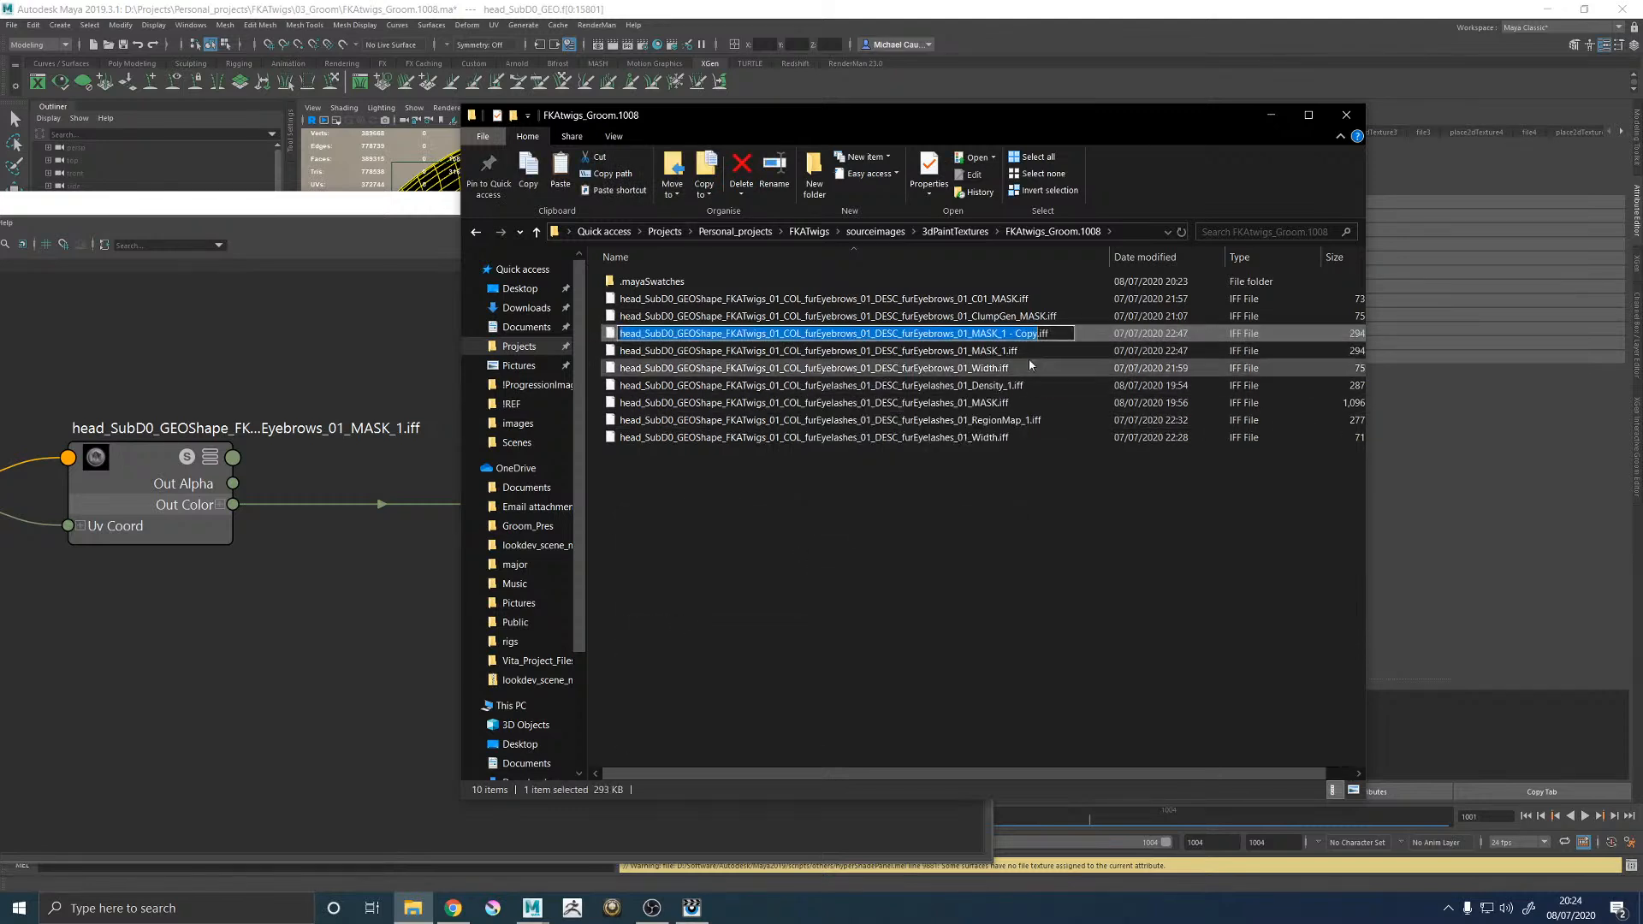
{"action": "key", "text": "End"}
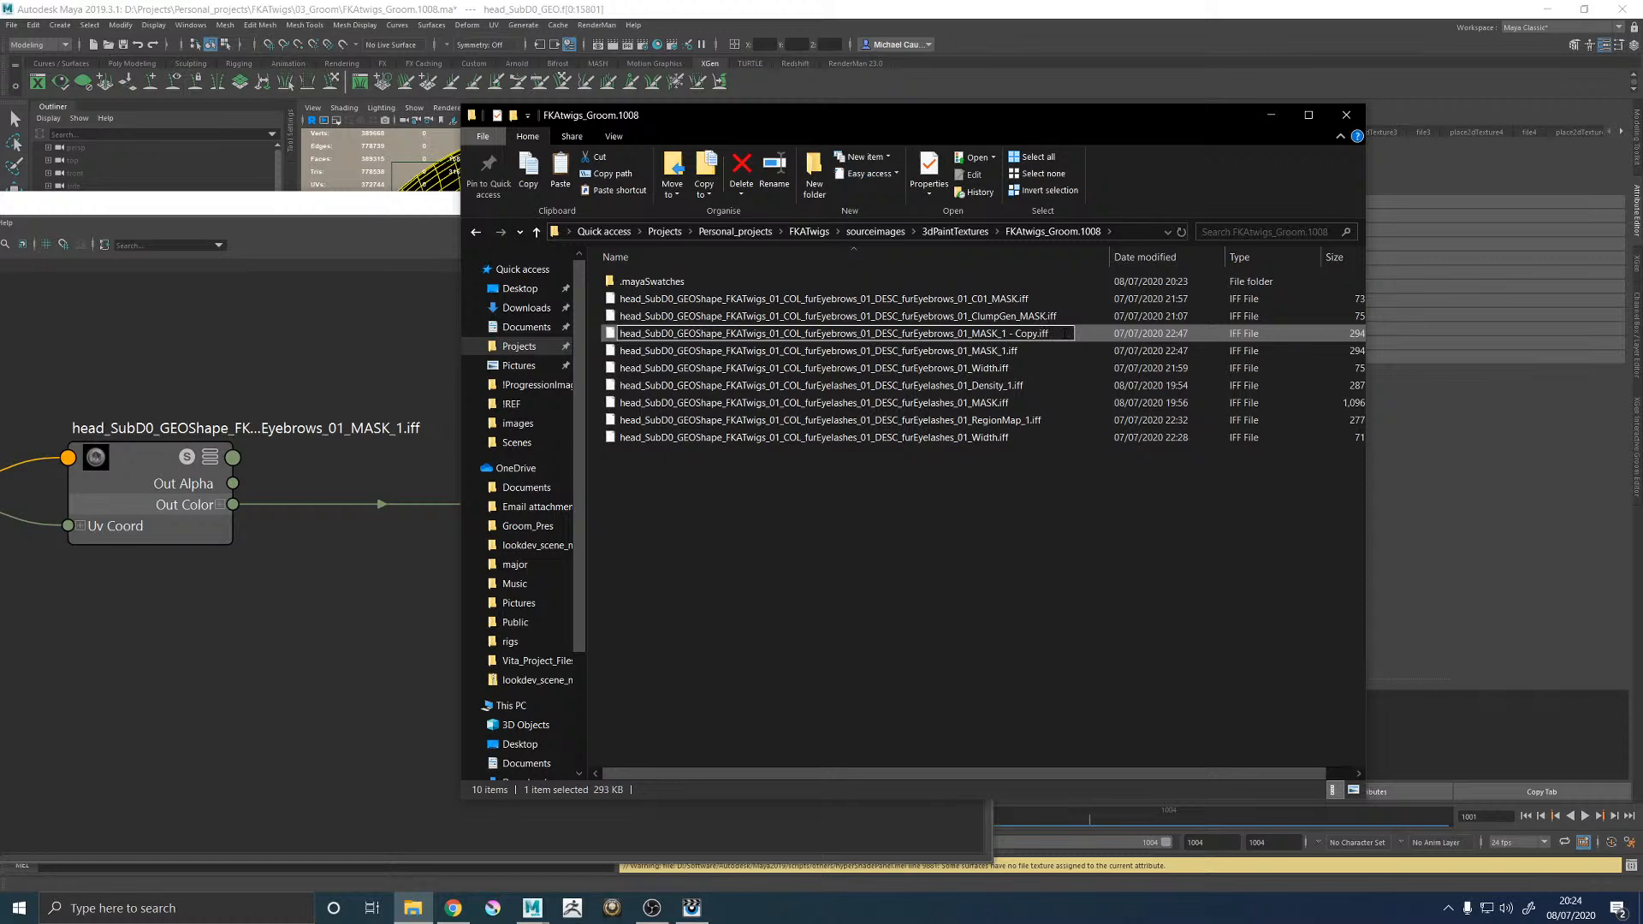
{"action": "key", "text": "BackSpace"}
{"action": "key", "text": "BackSpace"}
{"action": "key", "text": "BackSpace"}
{"action": "key", "text": "BackSpace"}
{"action": "key", "text": "BackSpace"}
{"action": "key", "text": "BackSpace"}
{"action": "key", "text": "BackSpace"}
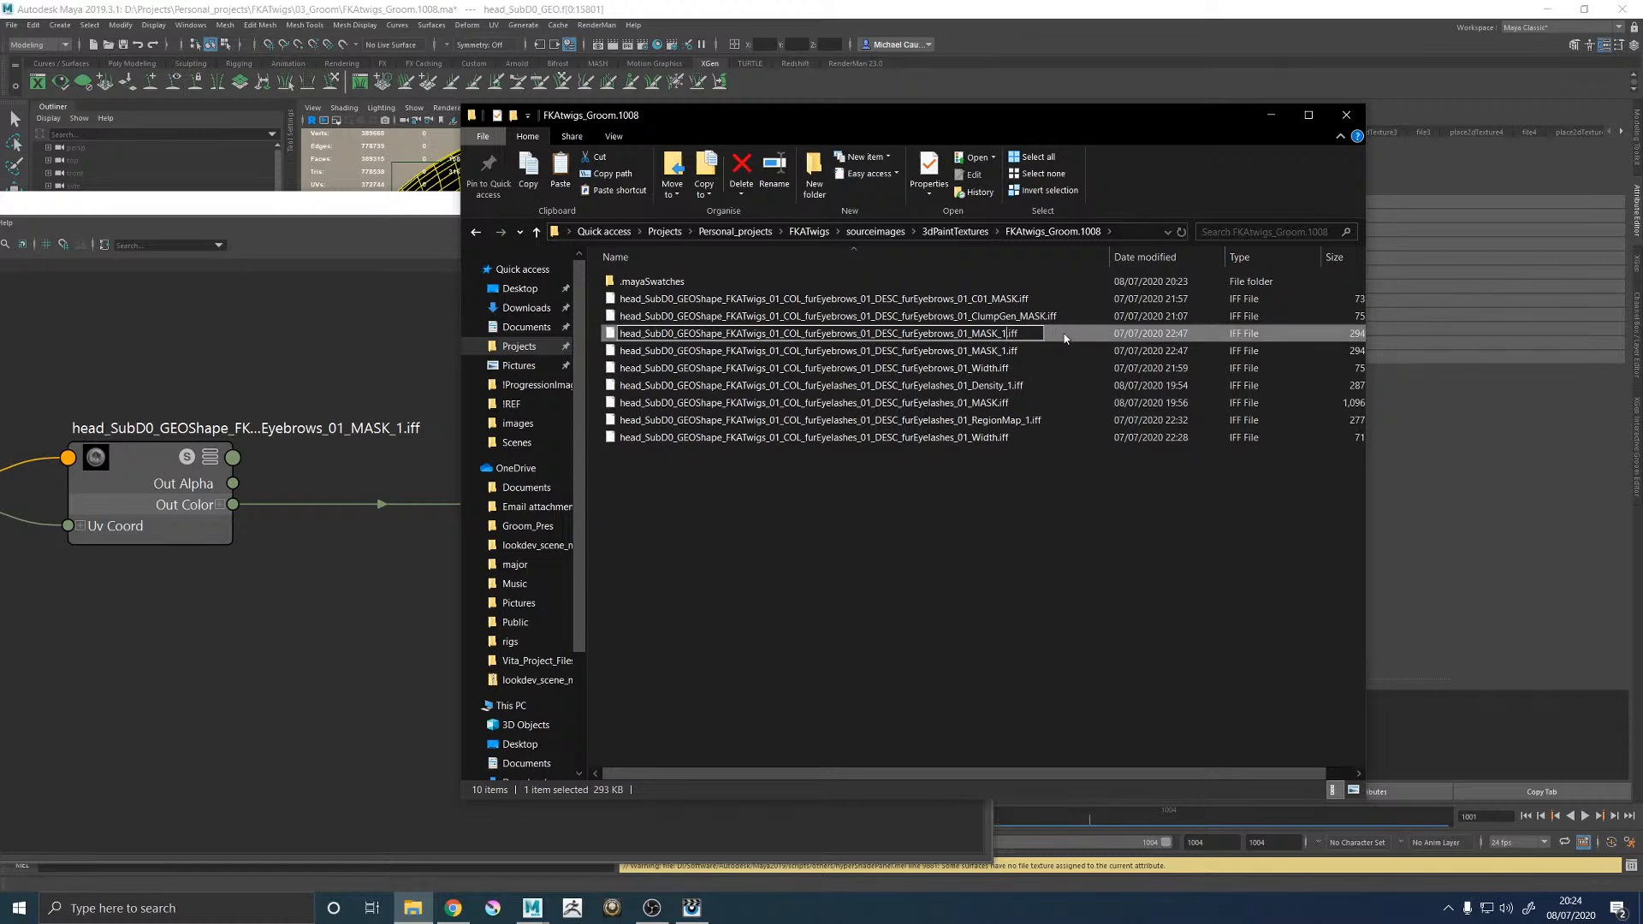
{"action": "key", "text": "BackSpace"}
{"action": "key", "text": "BackSpace"}
{"action": "key", "text": "BackSpace"}
{"action": "key", "text": "BackSpace"}
{"action": "type", "text": "Density"}
{"action": "key", "text": "Return"}
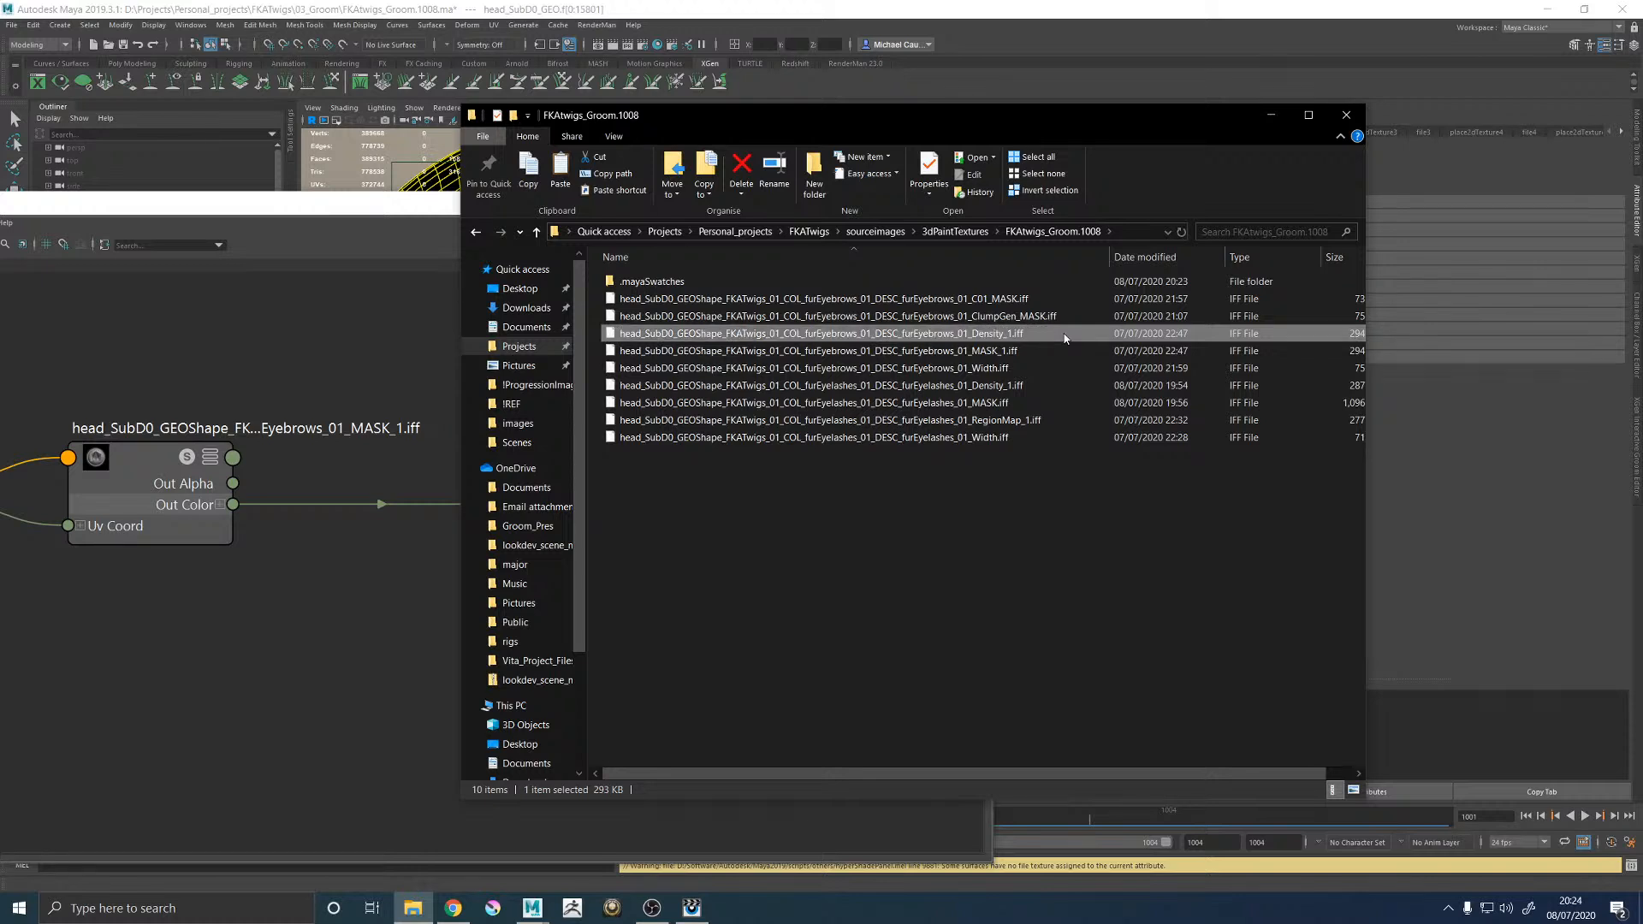
Try to open the furEyebrows_01_Density_1.iff file by looking for an app in the Microsoft Store.
{"action": "double_click", "coordinate": [959, 334]}
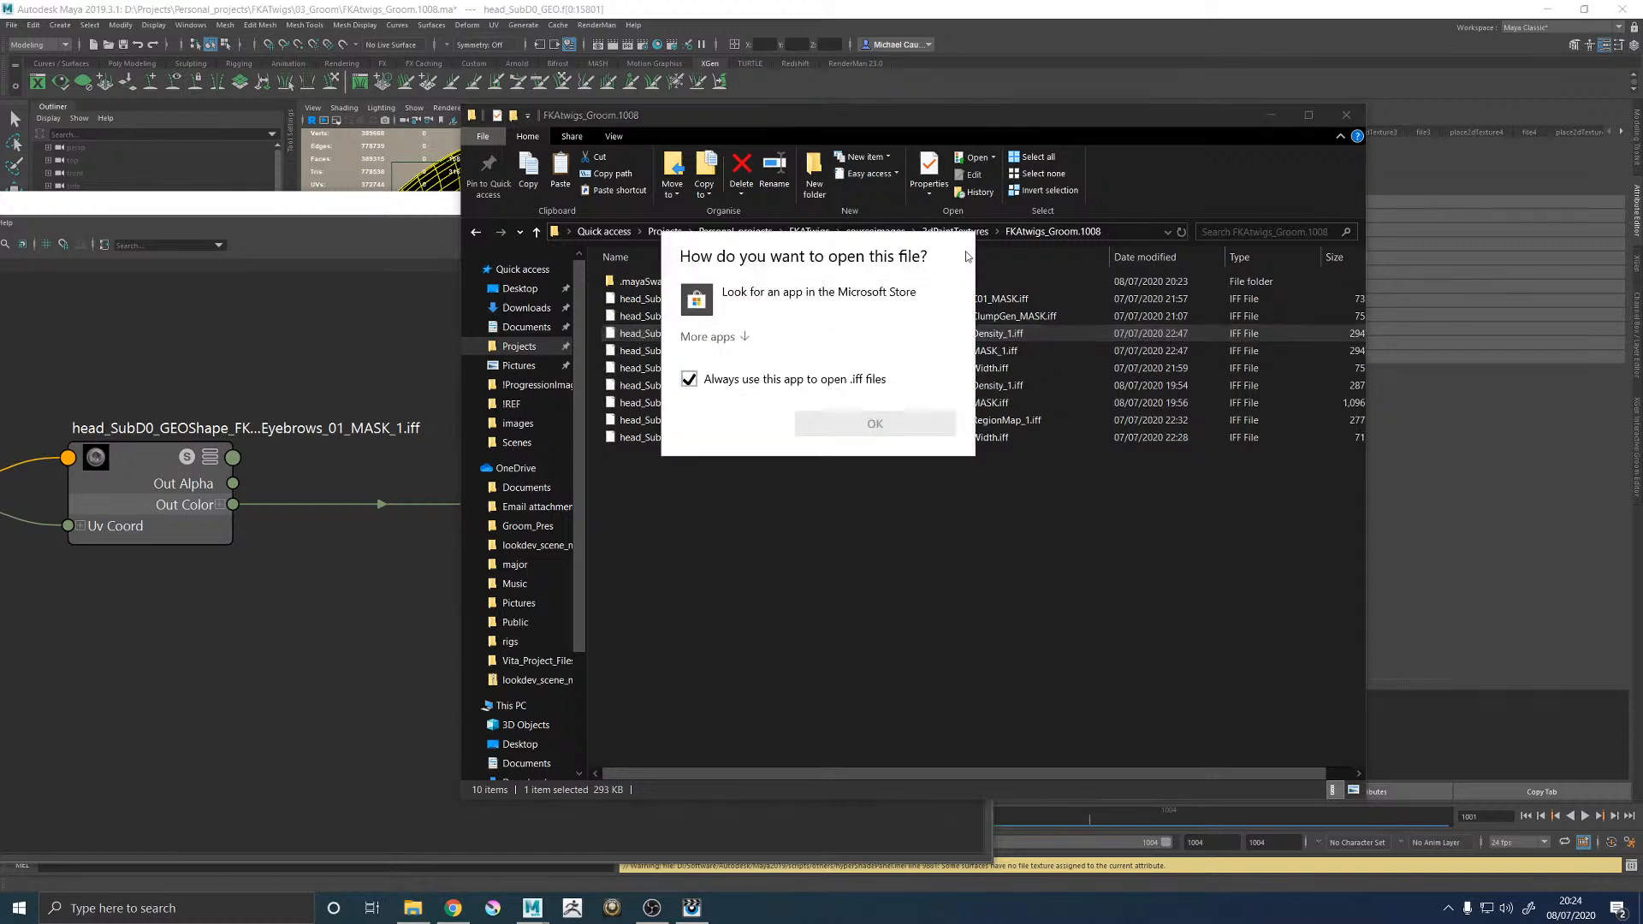
{"action": "left_click", "coordinate": [689, 379]}
{"action": "left_click", "coordinate": [719, 292]}
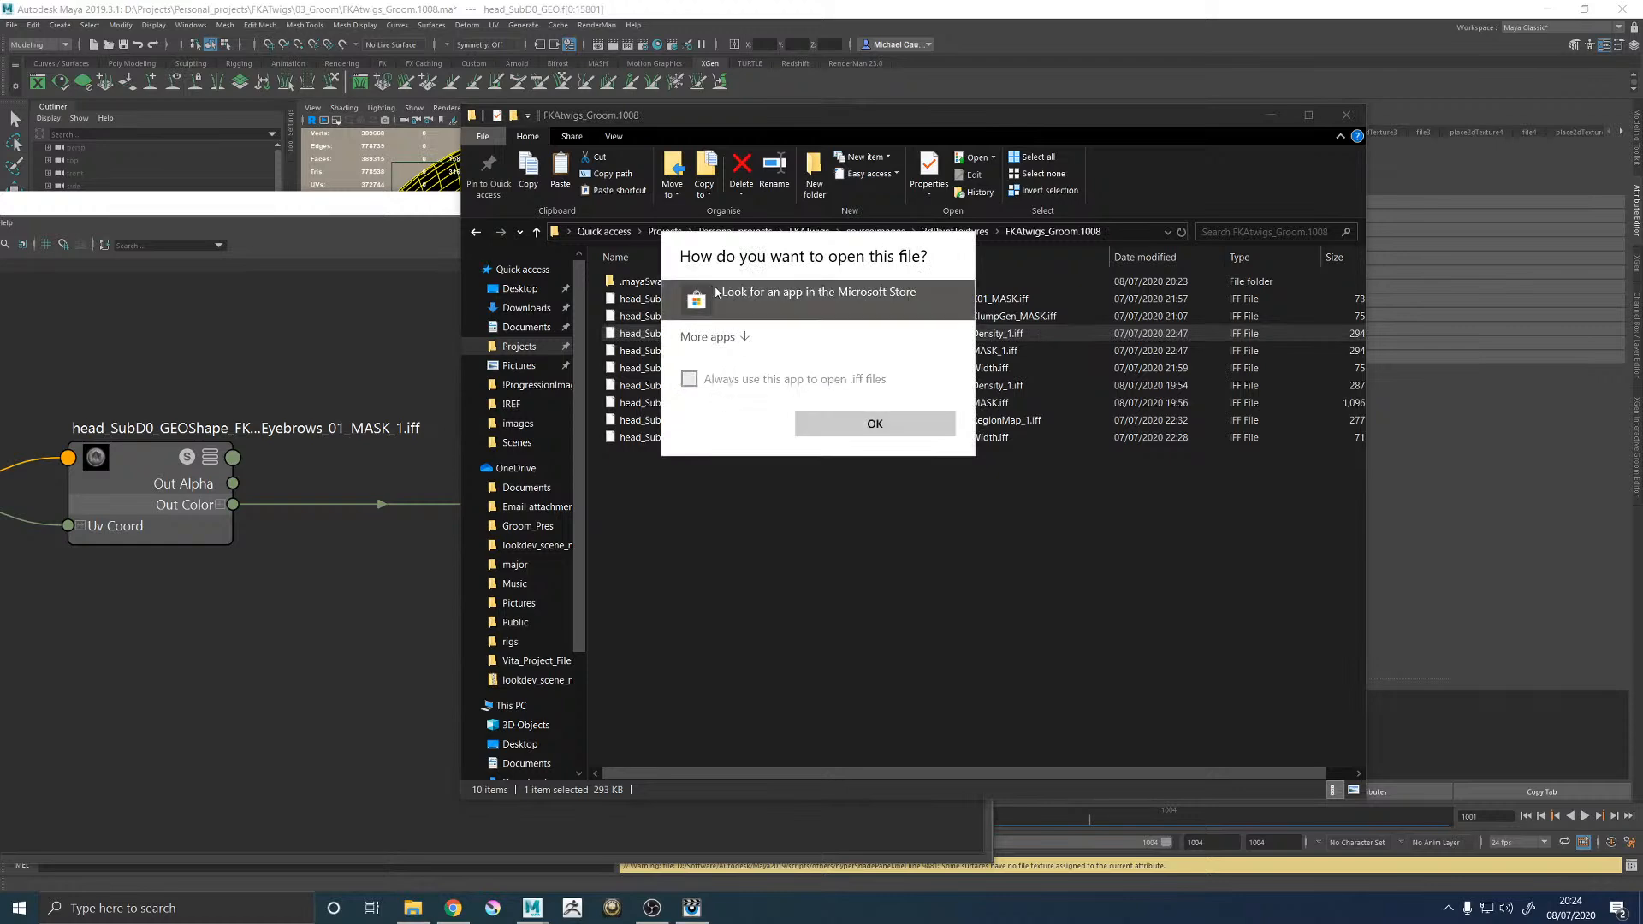
{"action": "left_click", "coordinate": [874, 424]}
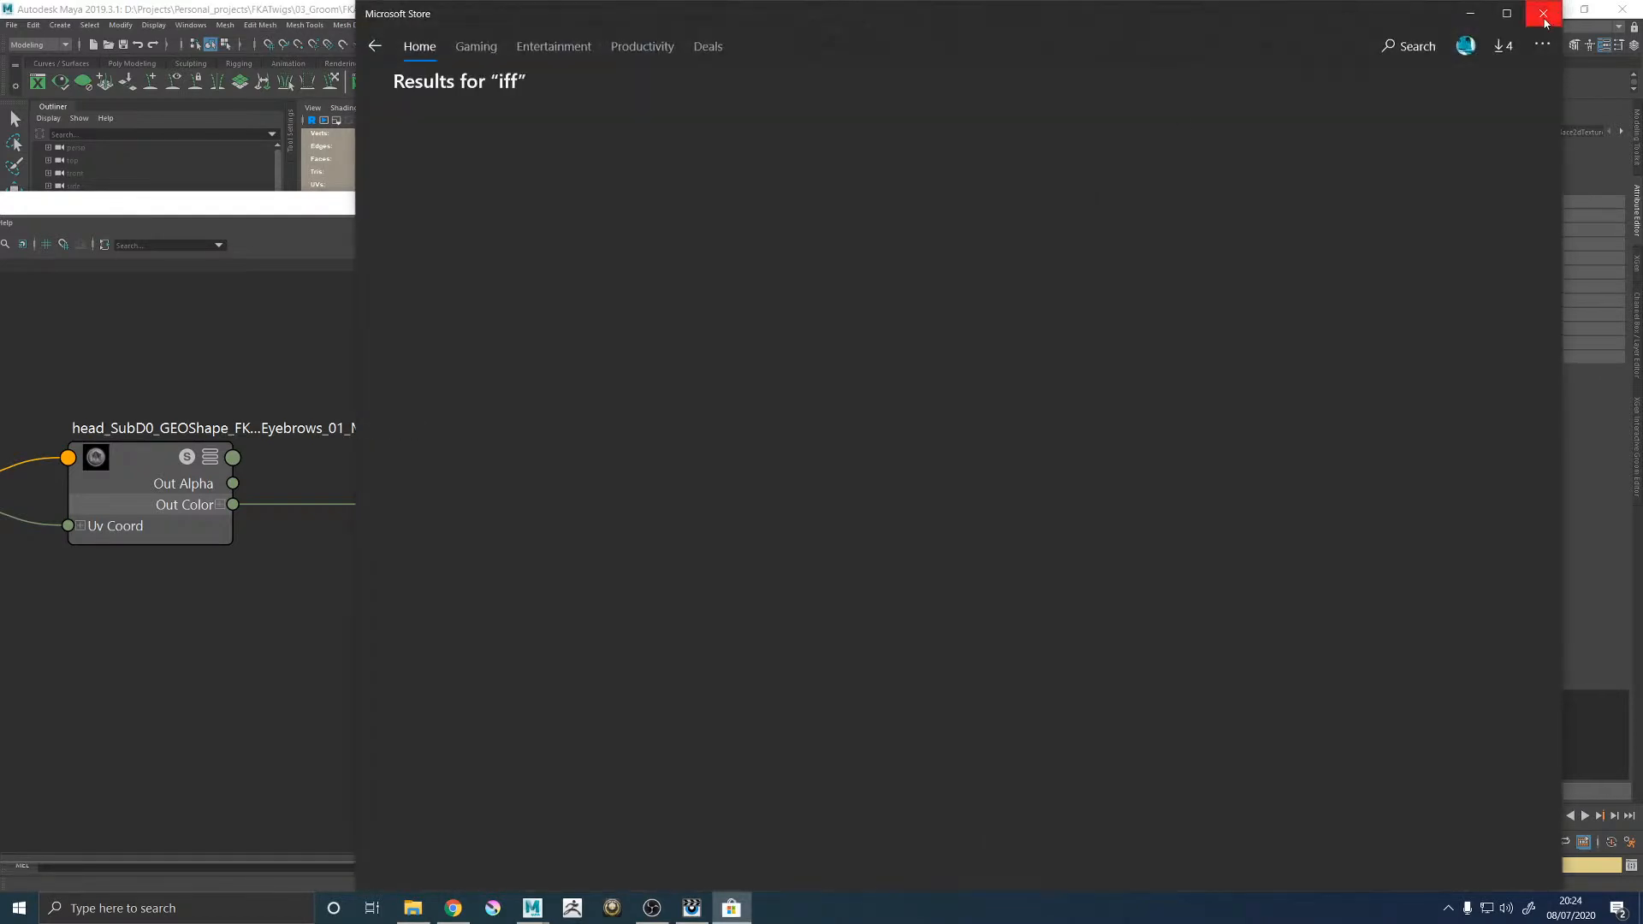
{"action": "left_click", "coordinate": [1555, 9]}
Append TEMP to the eyebrow density file's name, making it furEyebrows_01_Density_1.iffTEMP, and move the folder window aside.
{"action": "right_click", "coordinate": [792, 333]}
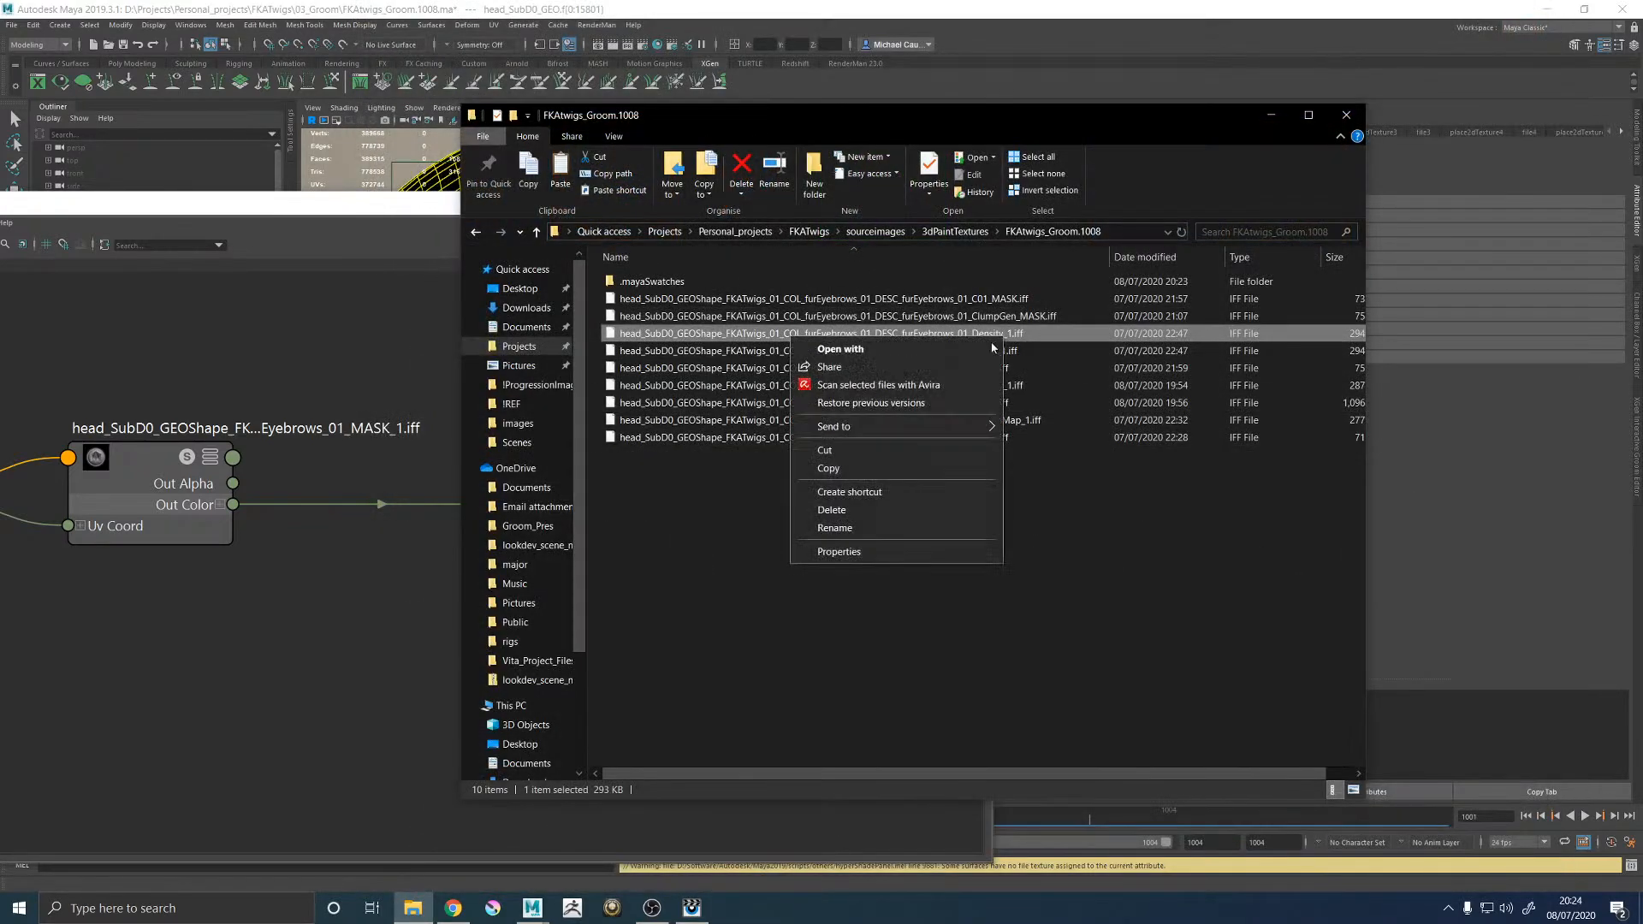
{"action": "left_click", "coordinate": [834, 528]}
{"action": "key", "text": "End"}
{"action": "type", "text": "TEMP"}
{"action": "key", "text": "Return"}
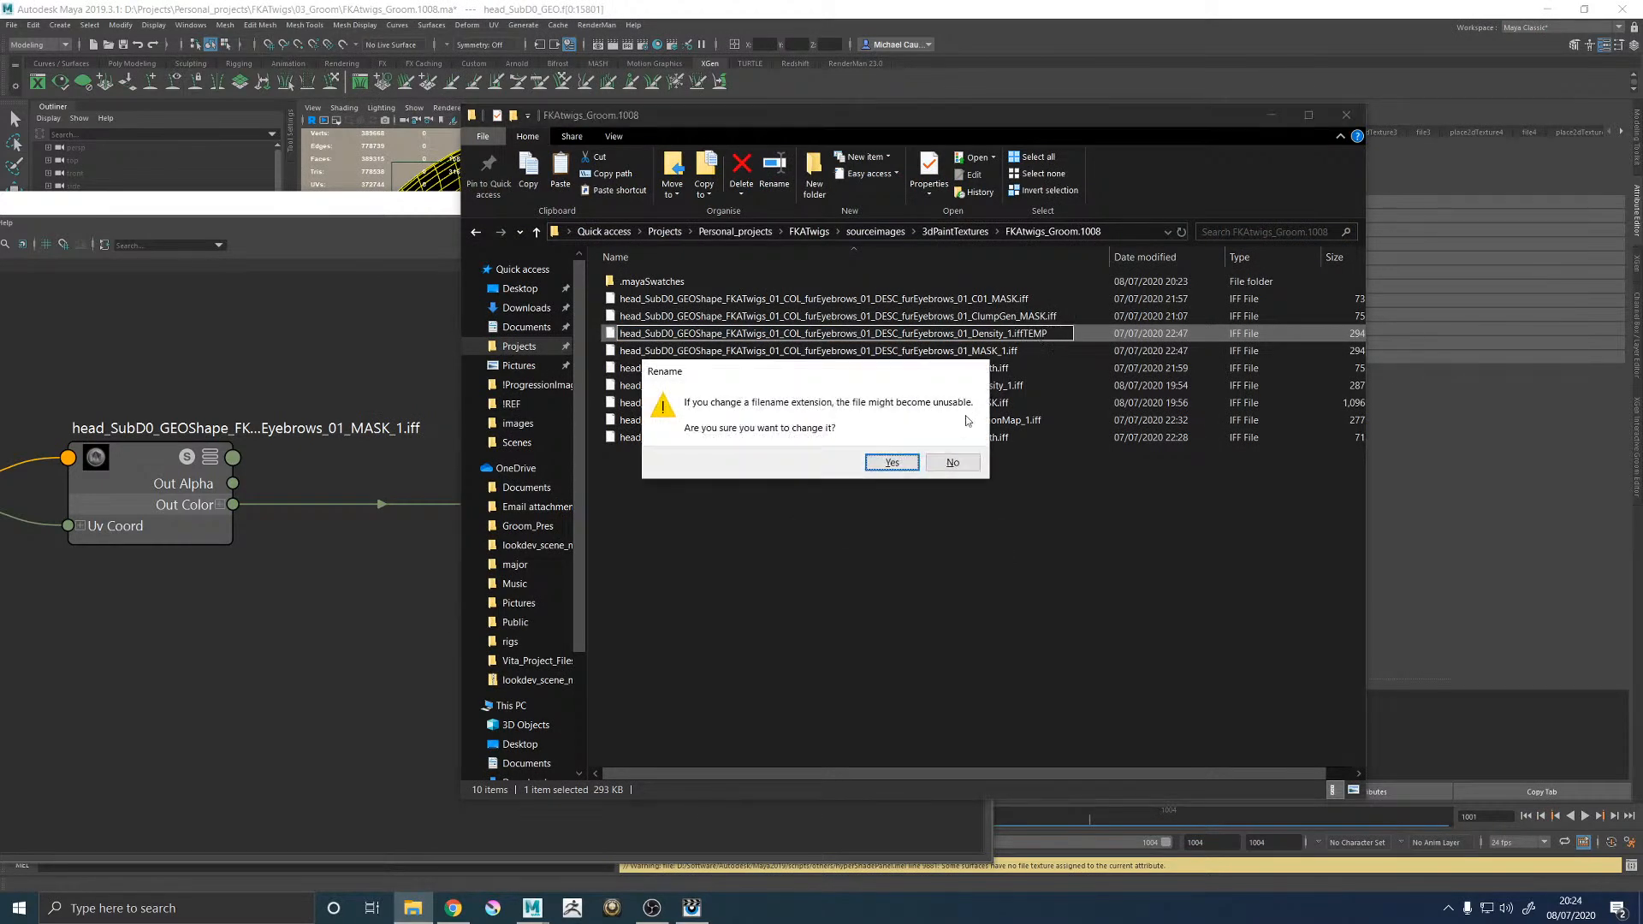
{"action": "left_click", "coordinate": [892, 462]}
{"action": "left_click_drag", "start_coordinate": [1057, 115], "coordinate": [622, 125]}
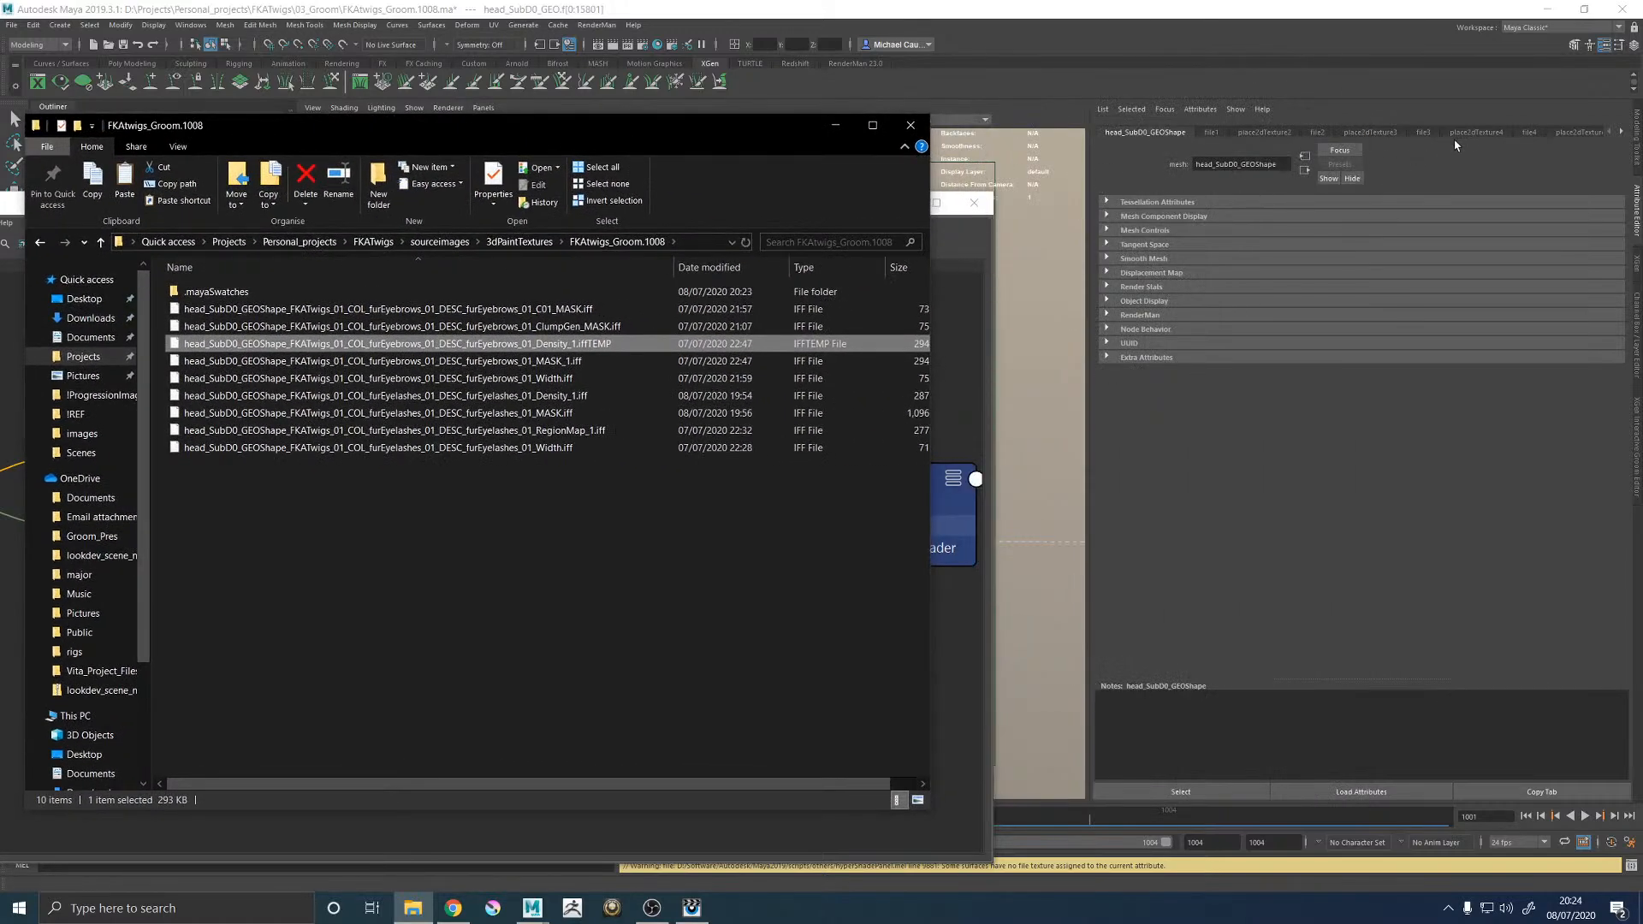
Switch back to Maya, open the XGen eyebrow mask's expression for editing, and rename its map variable to $Mask.
{"action": "left_click", "coordinate": [1602, 283]}
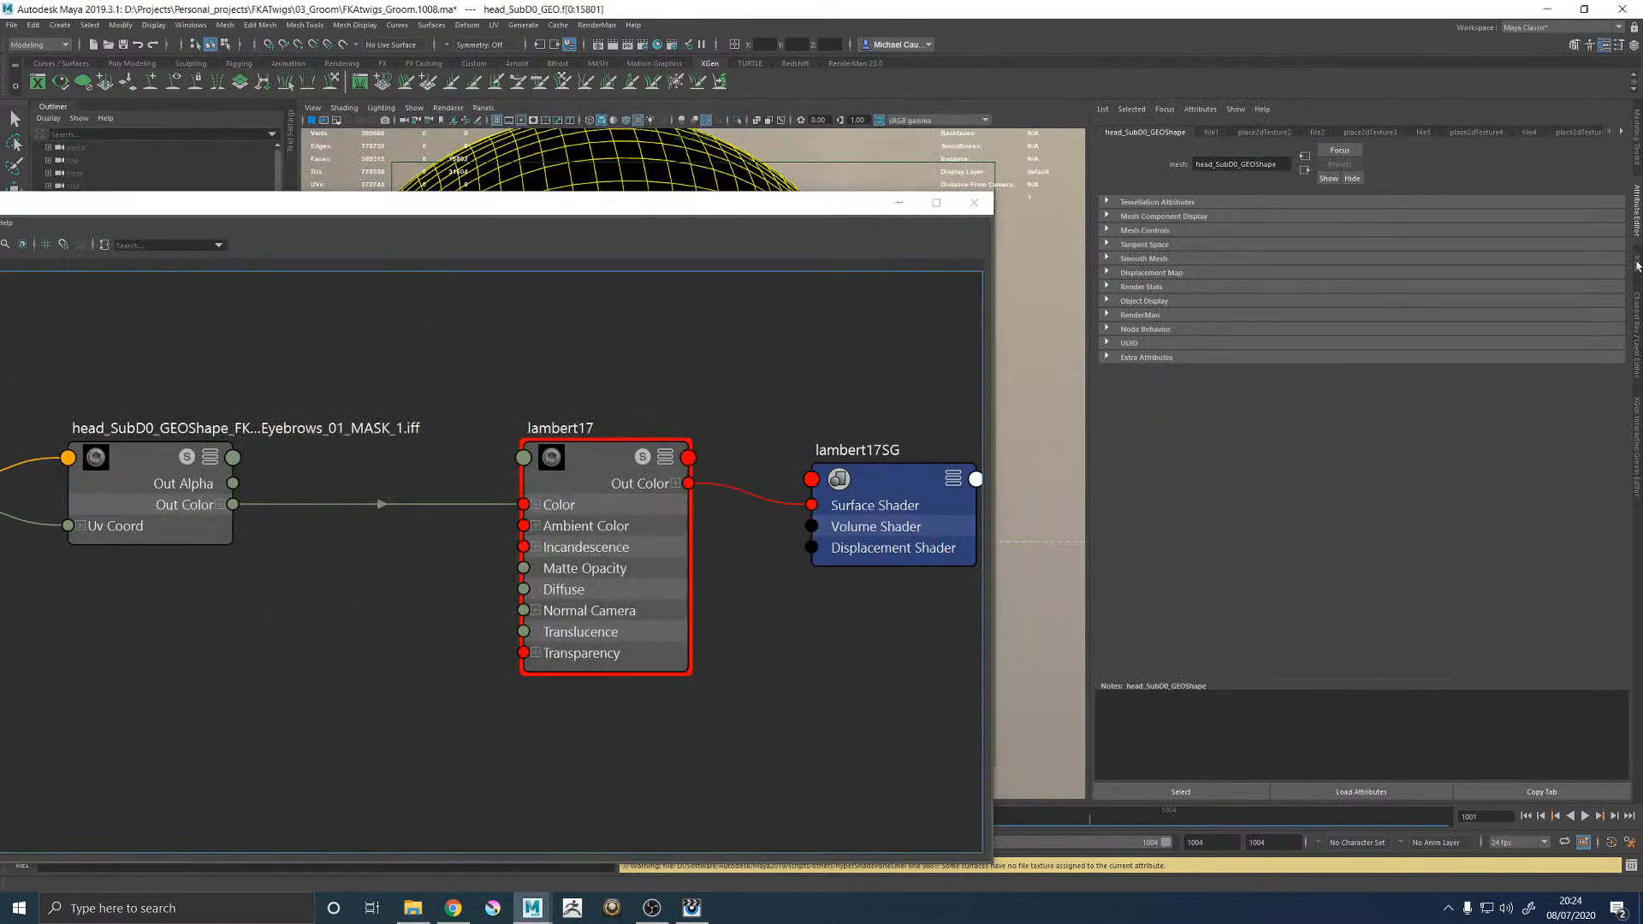
{"action": "left_click", "coordinate": [1635, 261]}
{"action": "left_click", "coordinate": [1596, 268]}
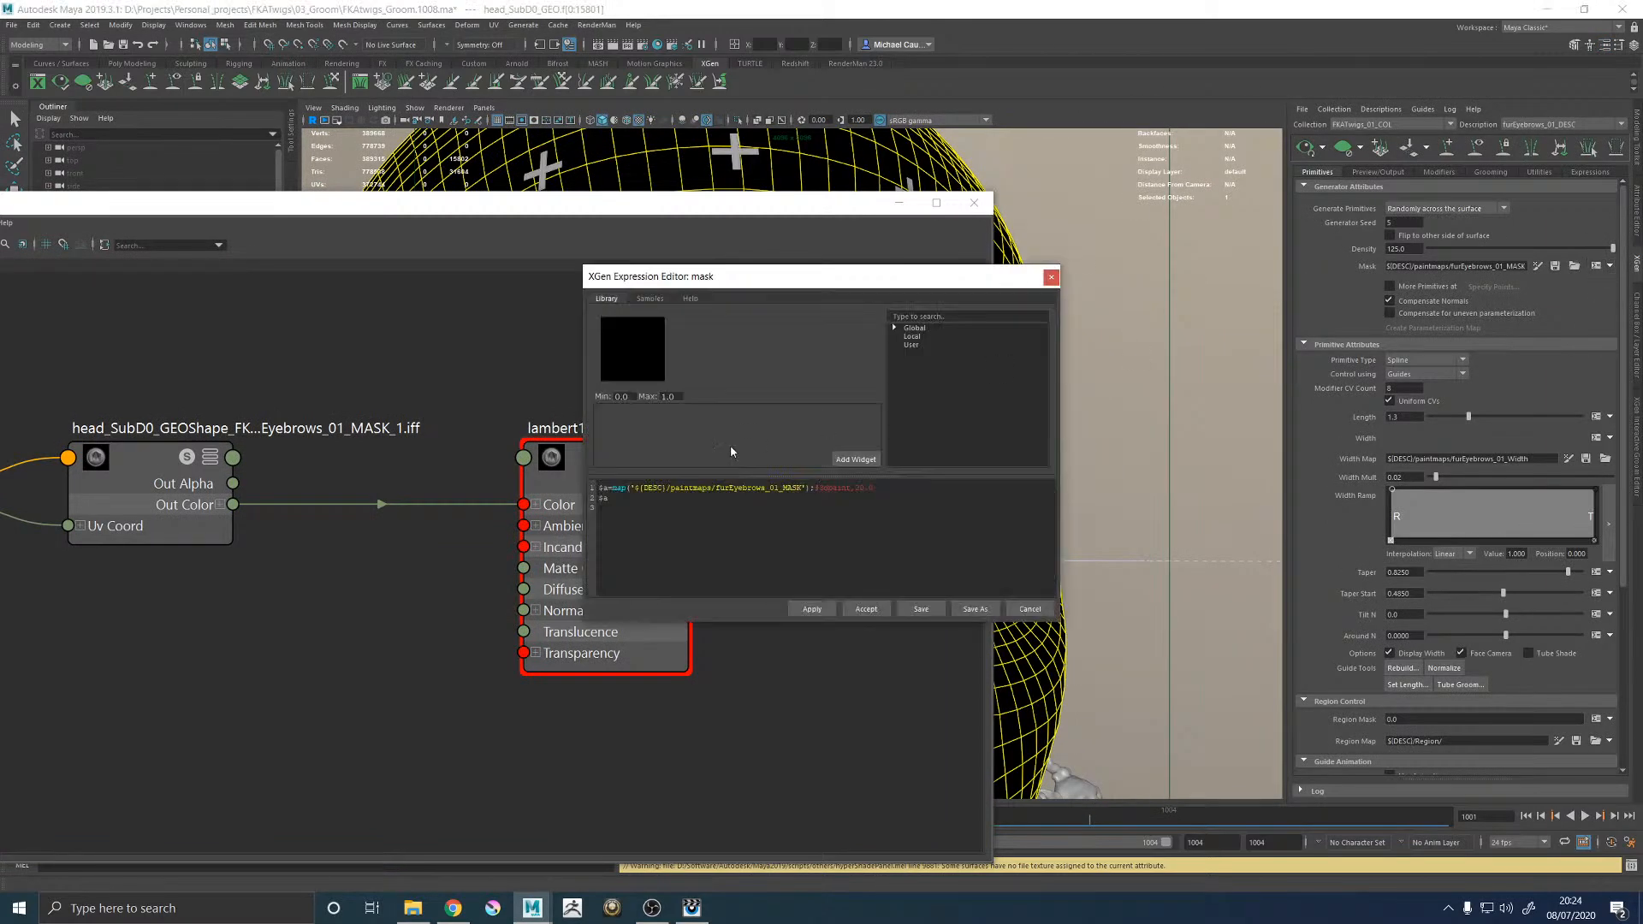
{"action": "left_click", "coordinate": [605, 490]}
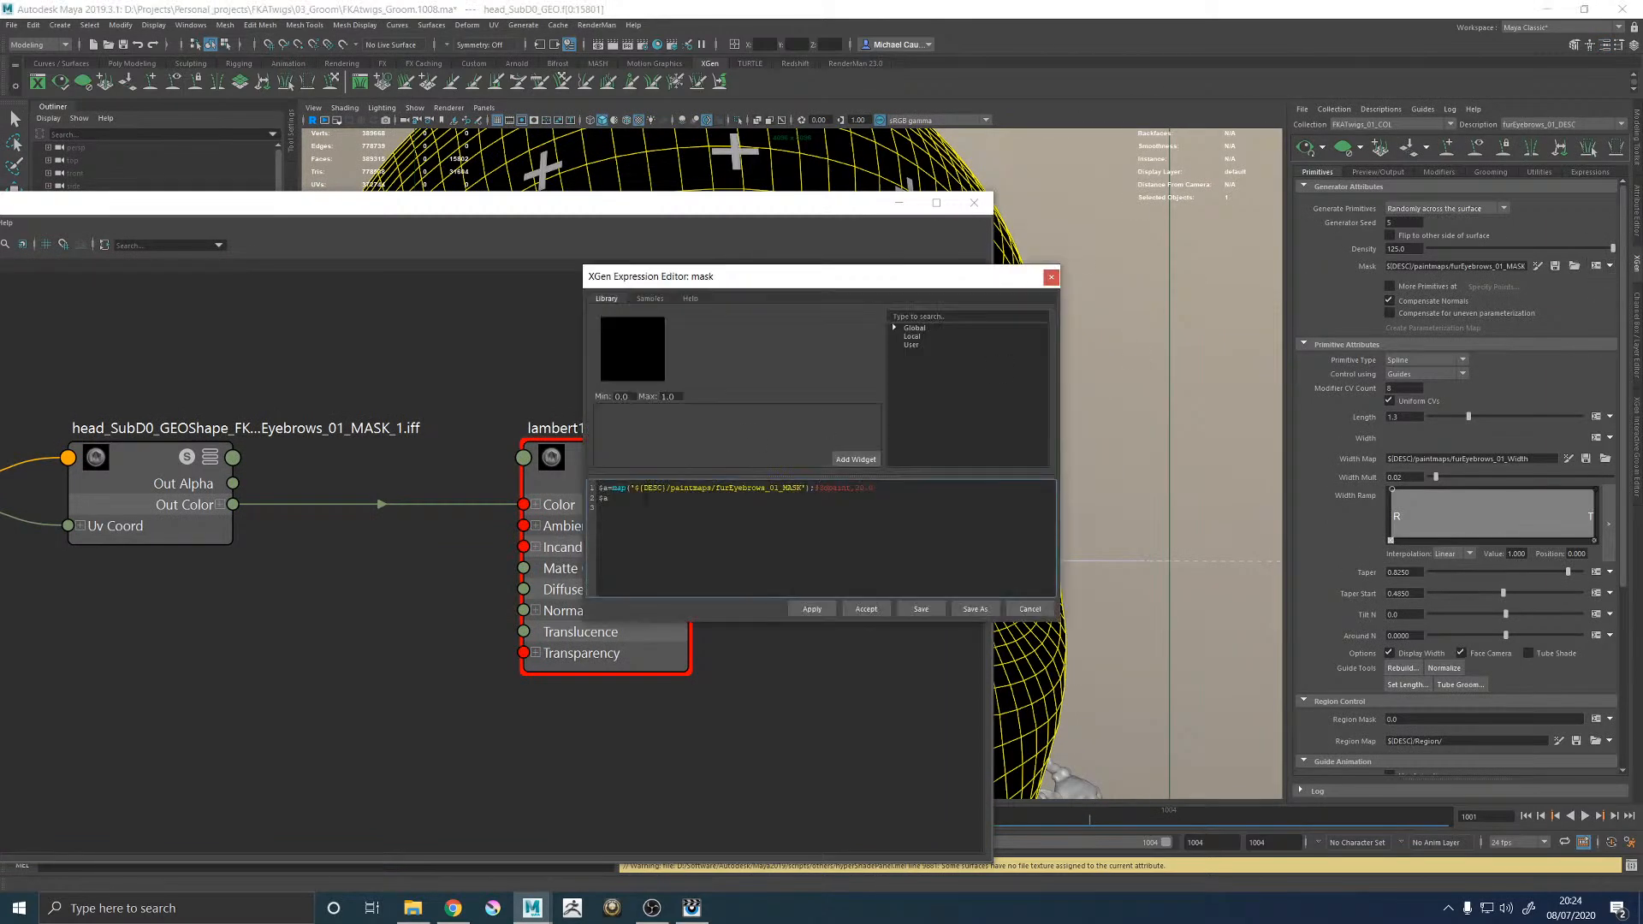
{"action": "key", "text": "BackSpace"}
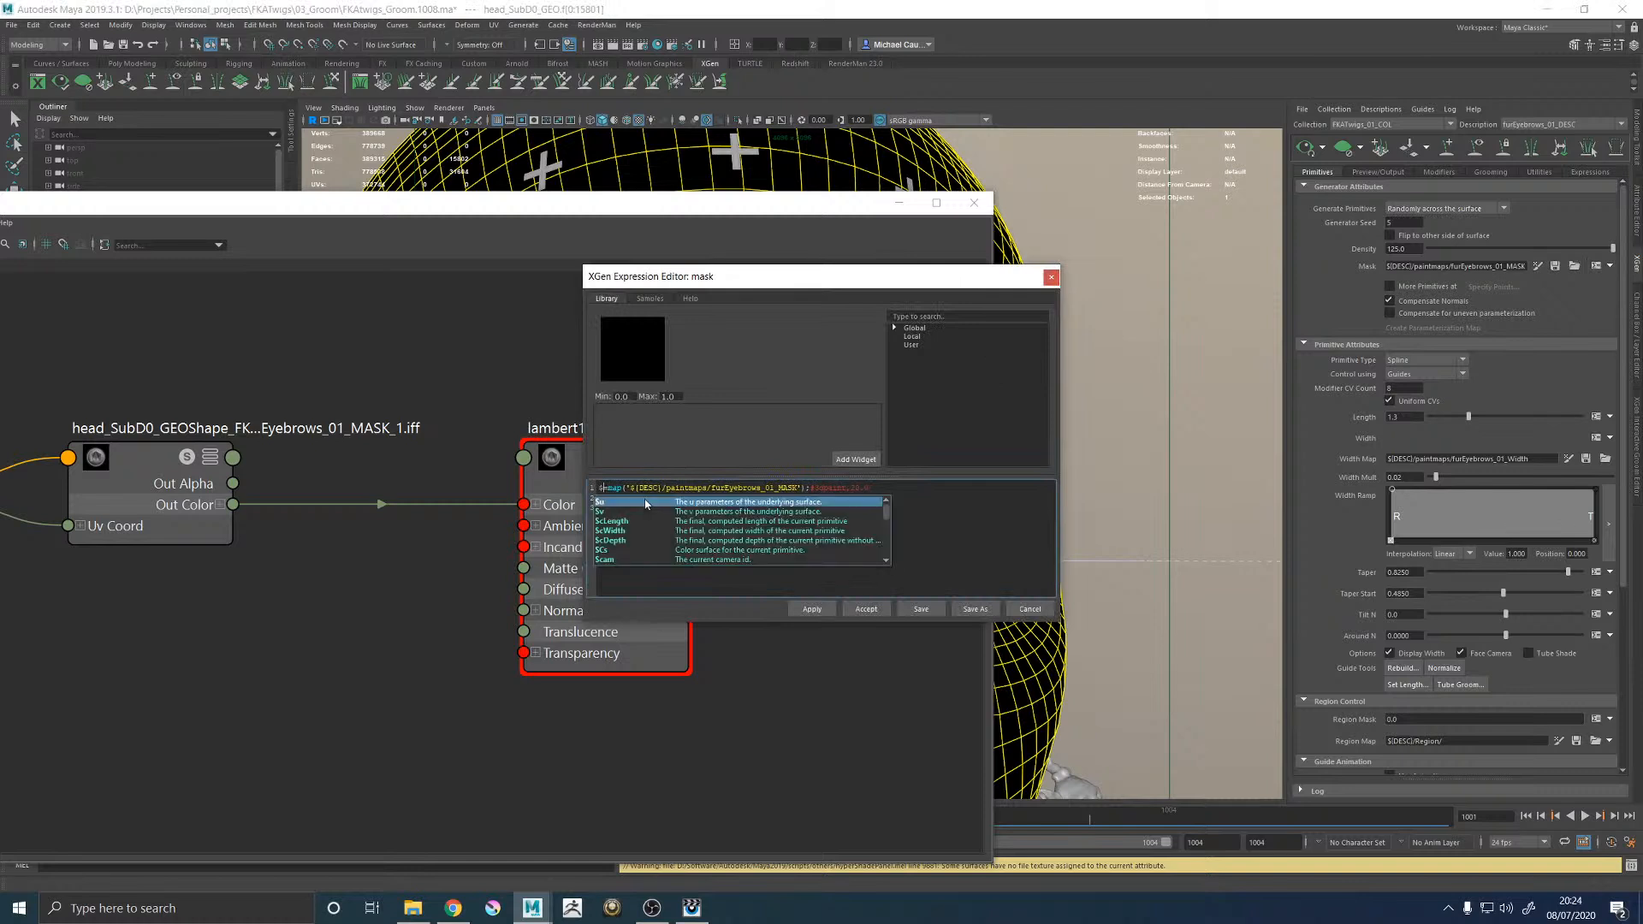
{"action": "type", "text": "Mask ="}
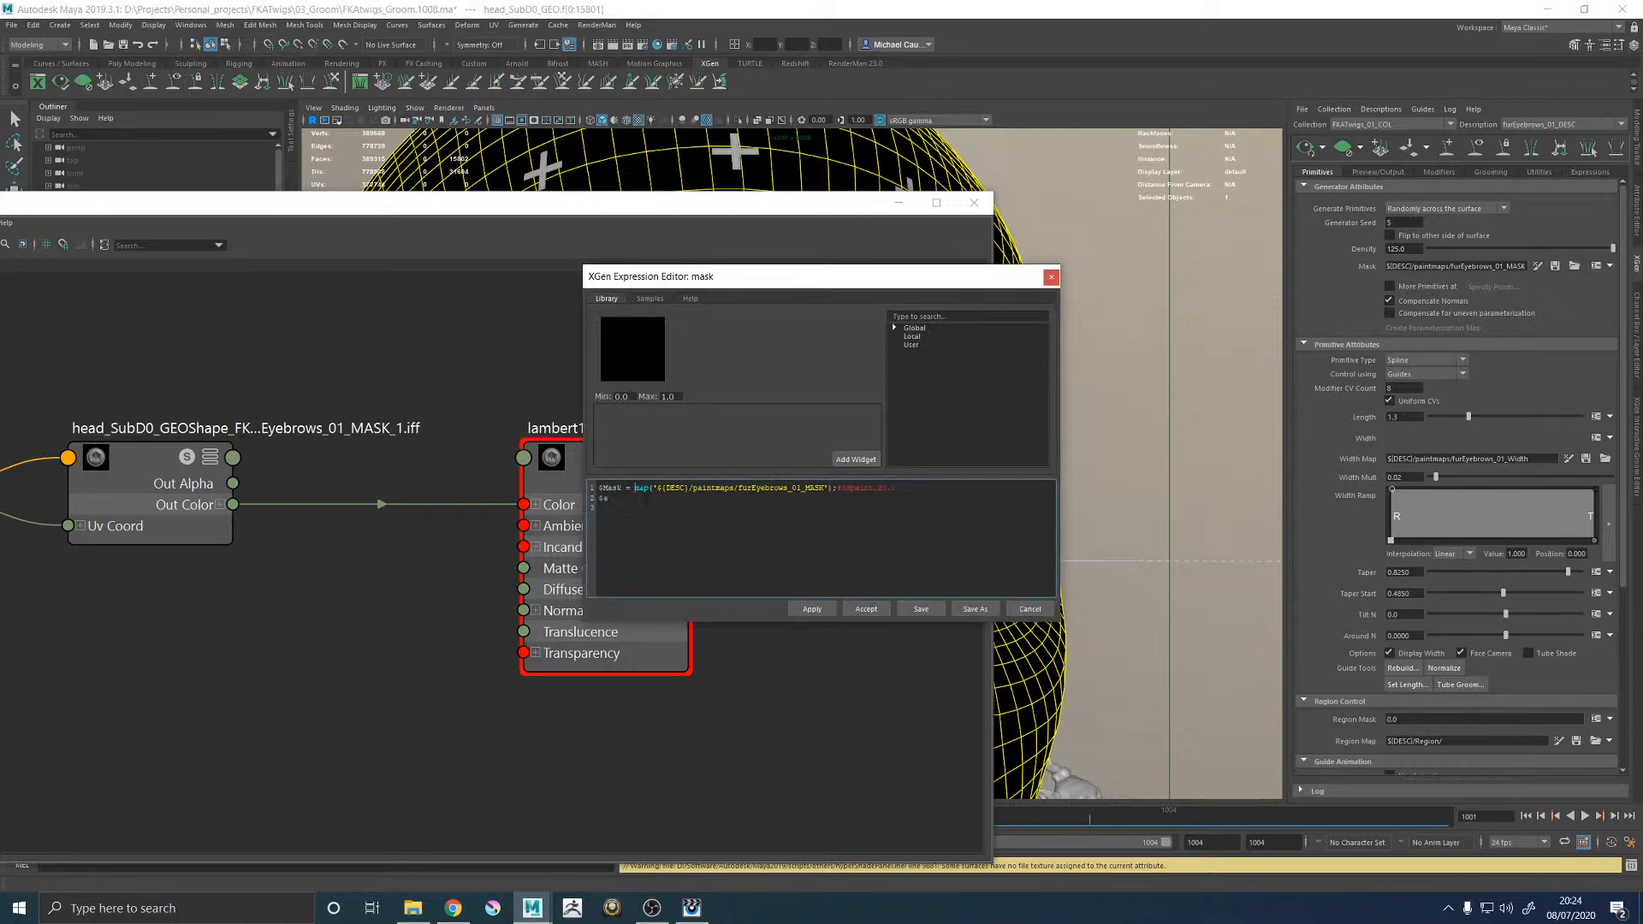
Duplicate the $Mask map line in the expression and turn the copy into $Density, pointing to paintmaps/furEyebrows_01_Density.
{"action": "left_click_drag", "start_coordinate": [897, 488], "coordinate": [597, 489]}
{"action": "left_click", "coordinate": [812, 507]}
{"action": "key", "text": "ctrl+v"}
{"action": "left_click_drag", "start_coordinate": [622, 498], "coordinate": [604, 498]}
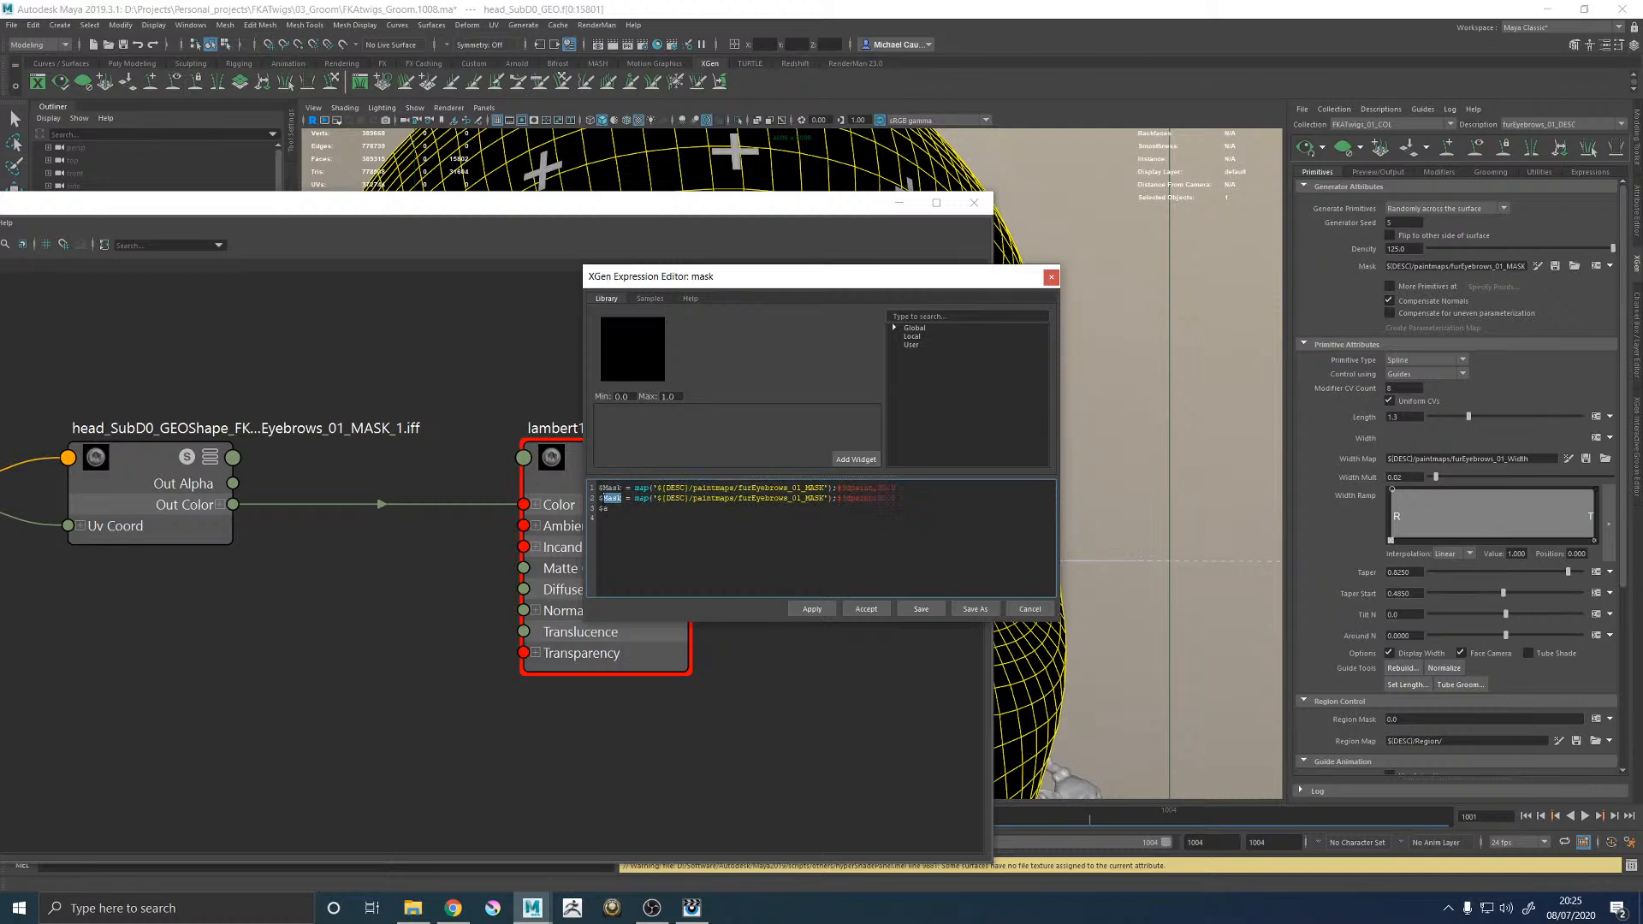
{"action": "type", "text": "Density"}
{"action": "left_click_drag", "start_coordinate": [838, 498], "coordinate": [819, 498]}
{"action": "type", "text": "Density"}
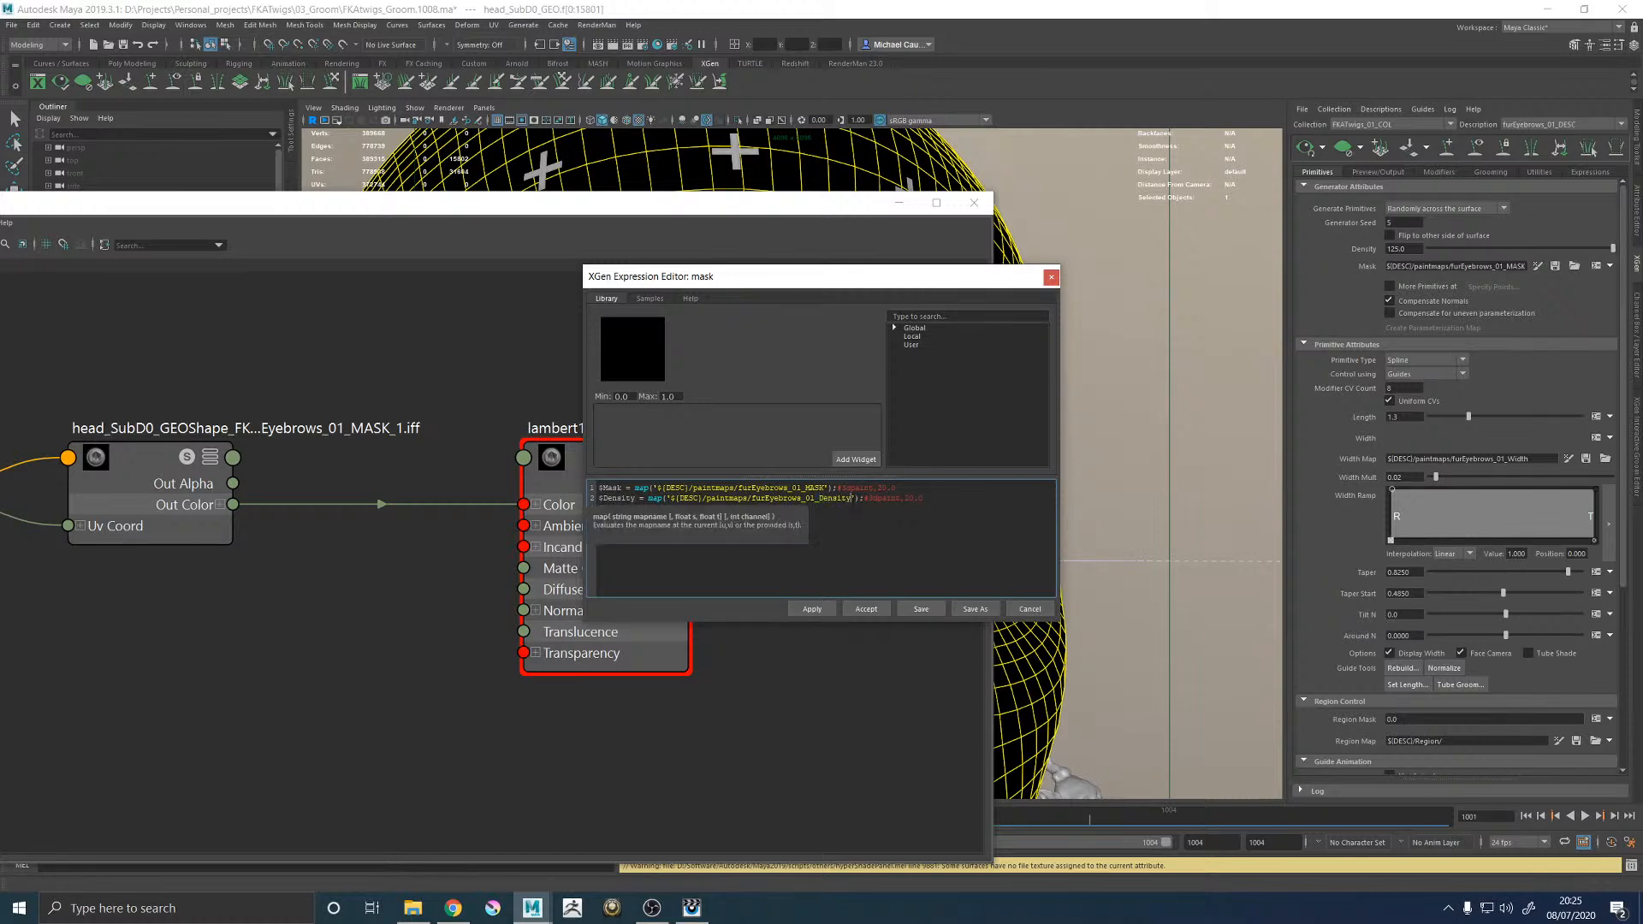
Make the expression return $Mask, and apply and accept it for the eyebrow mask.
{"action": "left_click", "coordinate": [609, 509]}
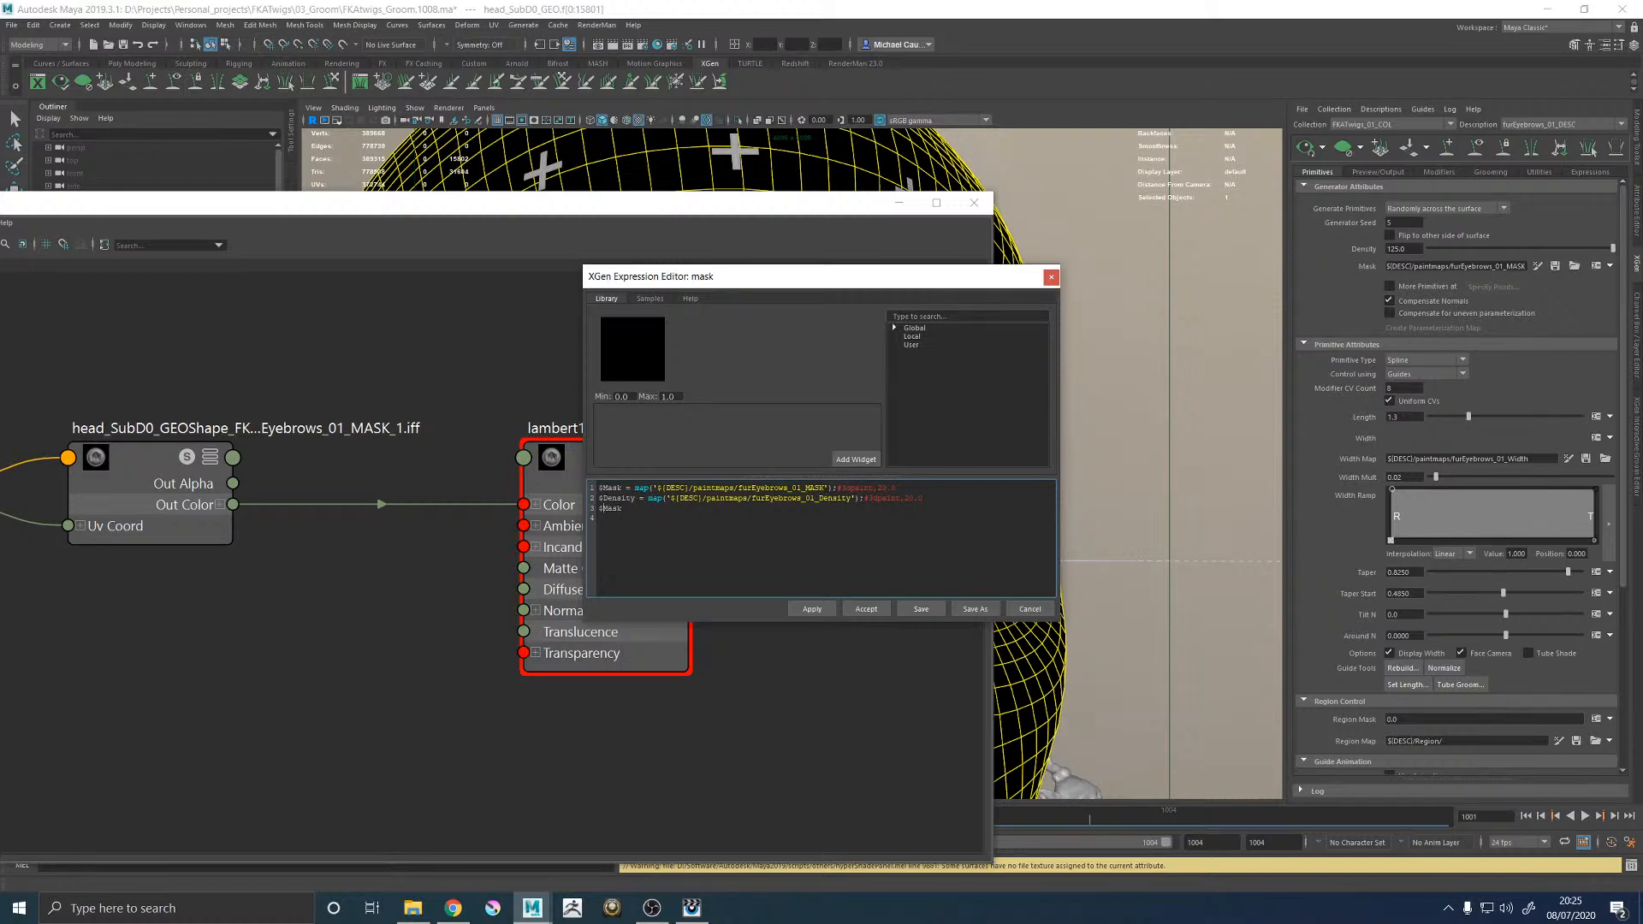
{"action": "left_click", "coordinate": [817, 608]}
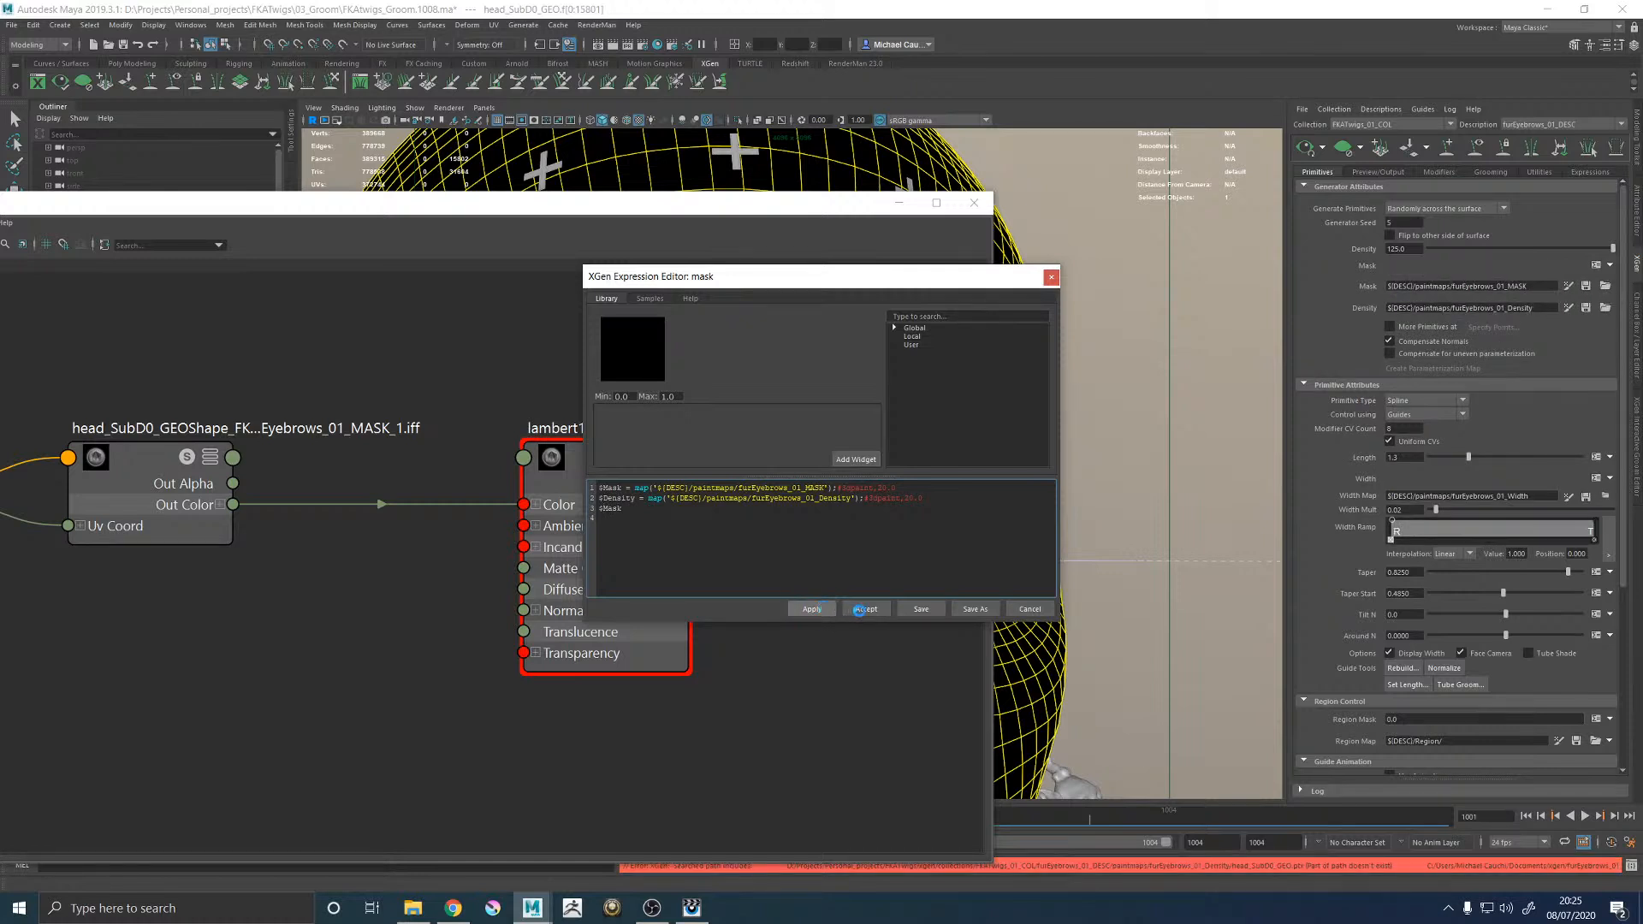
{"action": "left_click", "coordinate": [865, 609]}
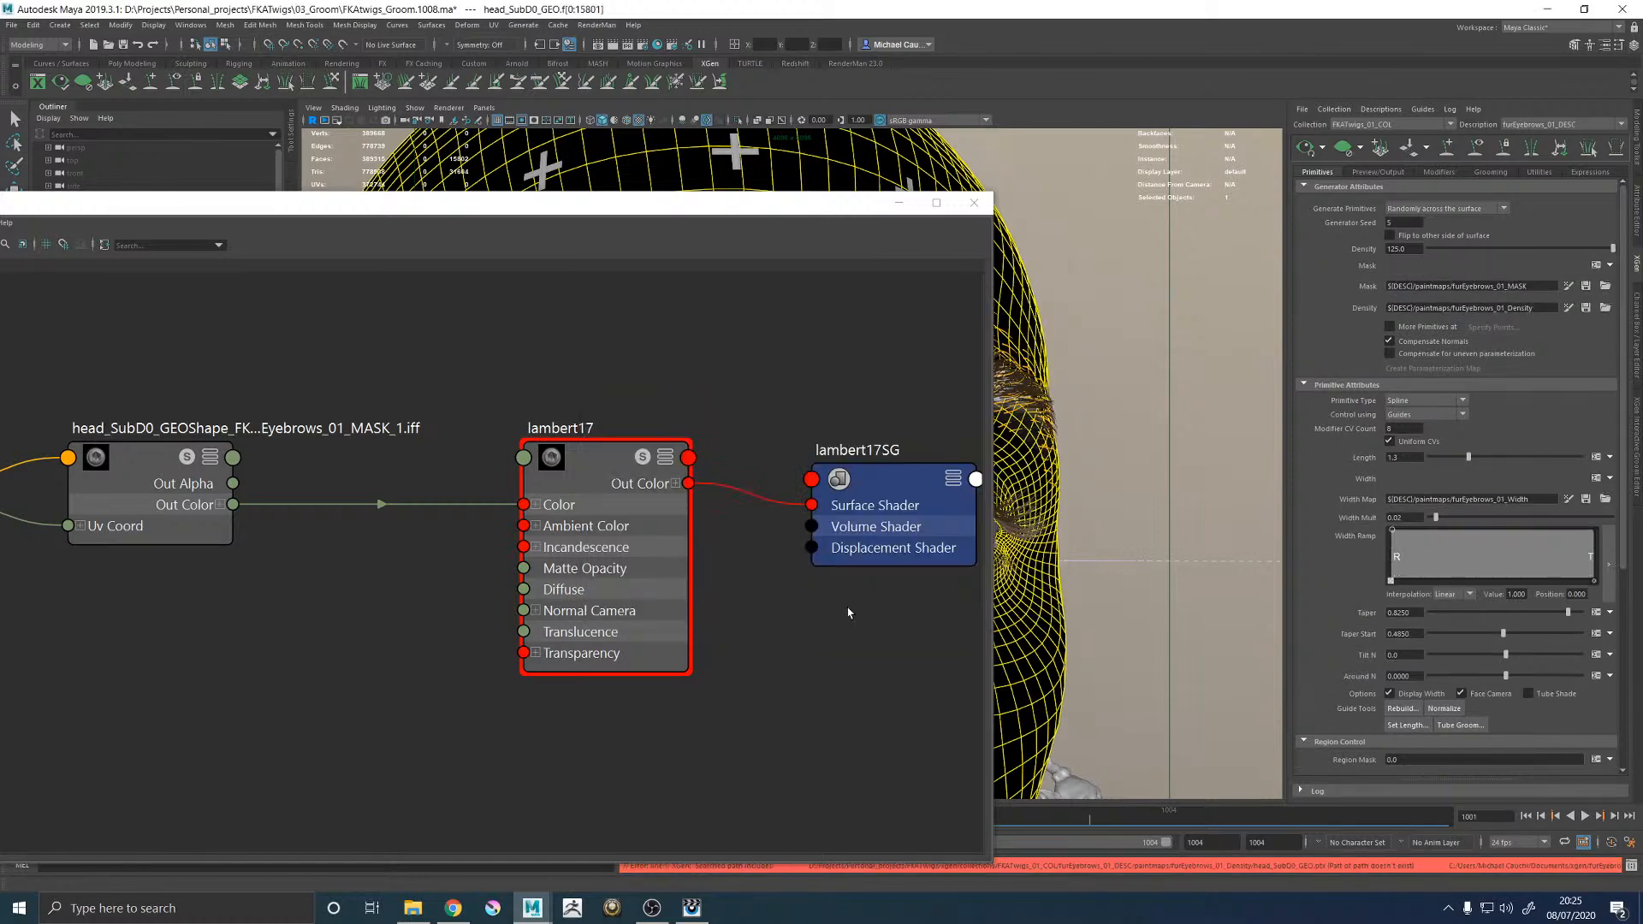
Close the Hypershade, leave the 3D paint mode, and deselect the head mesh.
{"action": "left_click", "coordinate": [973, 203]}
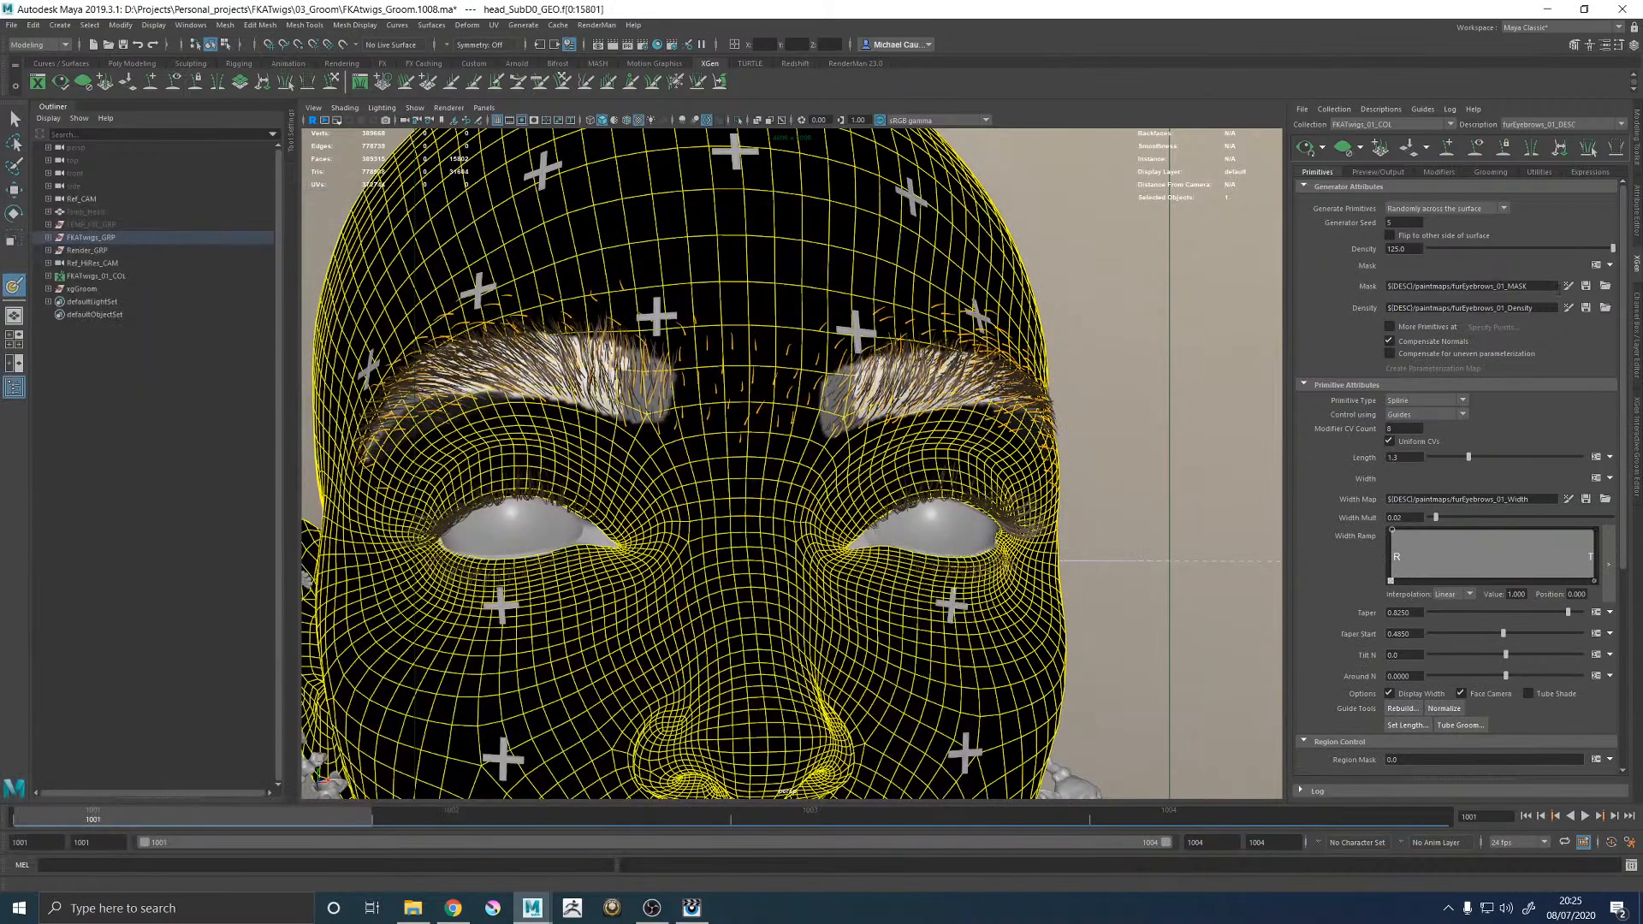
{"action": "key", "text": "w"}
{"action": "left_click", "coordinate": [1215, 383]}
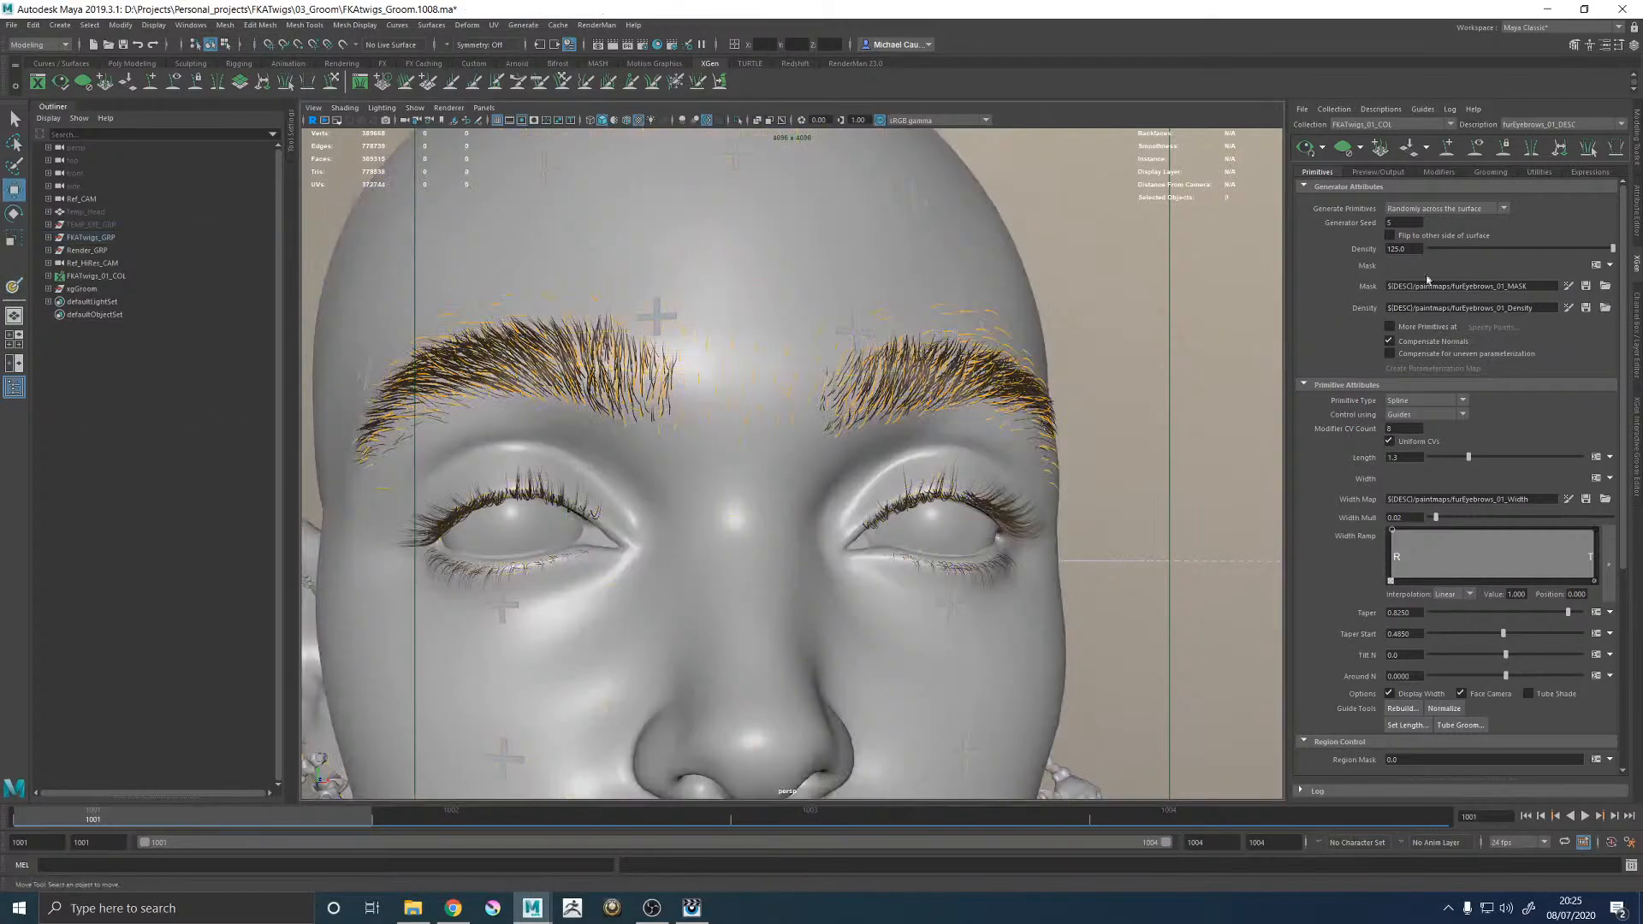
Preview the furEyebrows_01_MASK map on the head, leave its paint mode, and load the furEyebrows_01_Density map for painting.
{"action": "left_click", "coordinate": [1567, 286]}
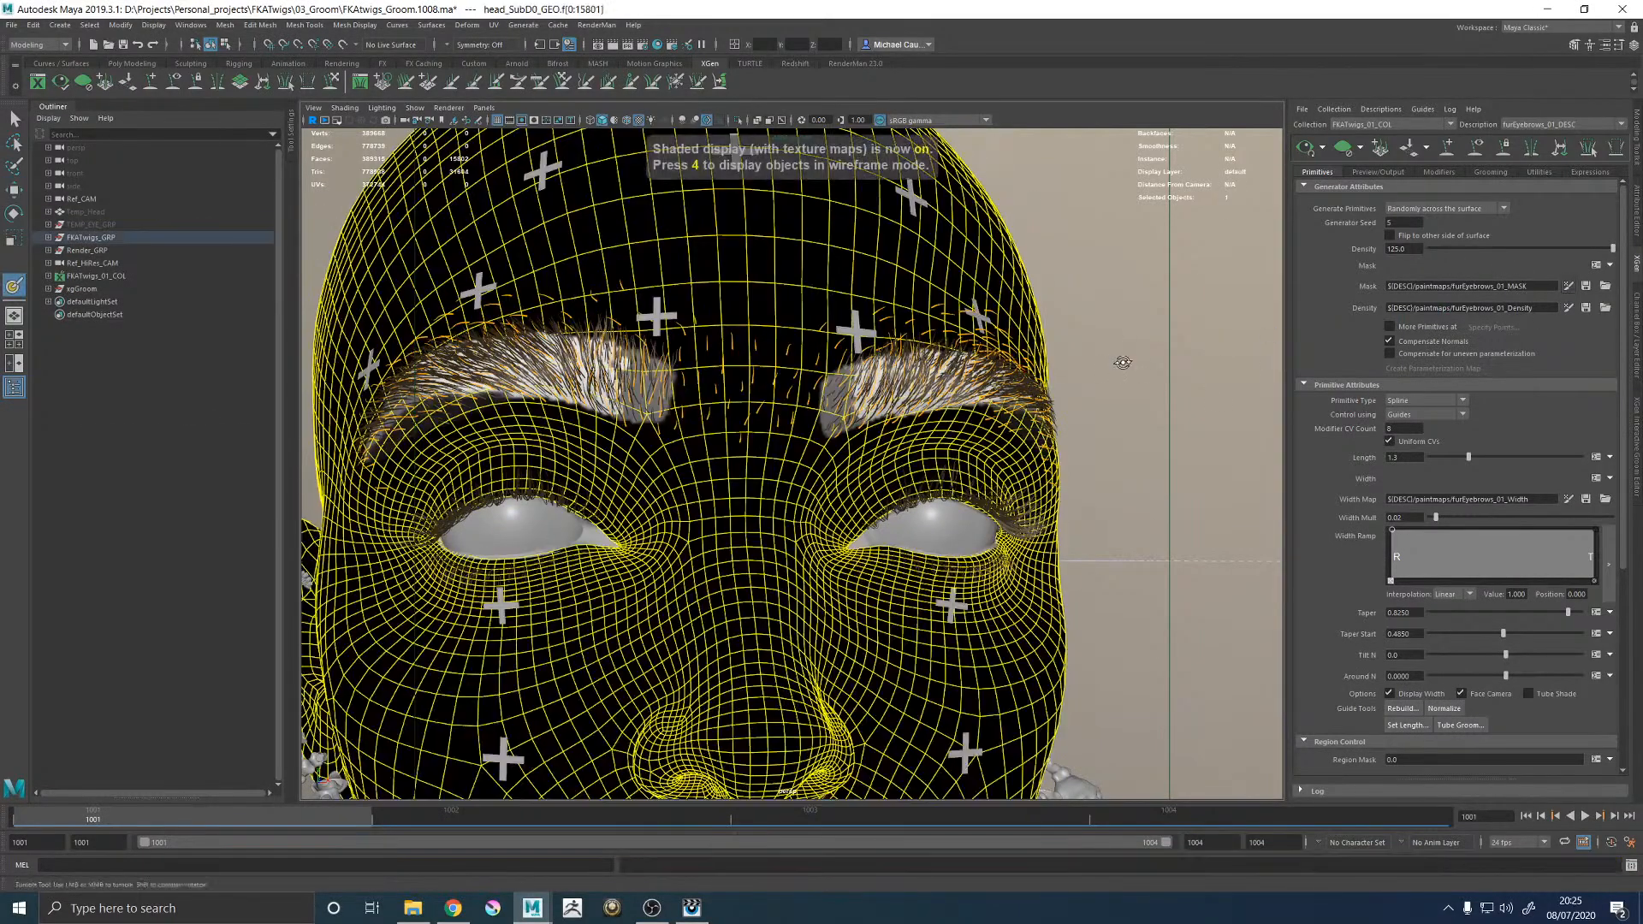
{"action": "key", "text": "w"}
{"action": "left_click", "coordinate": [1134, 381]}
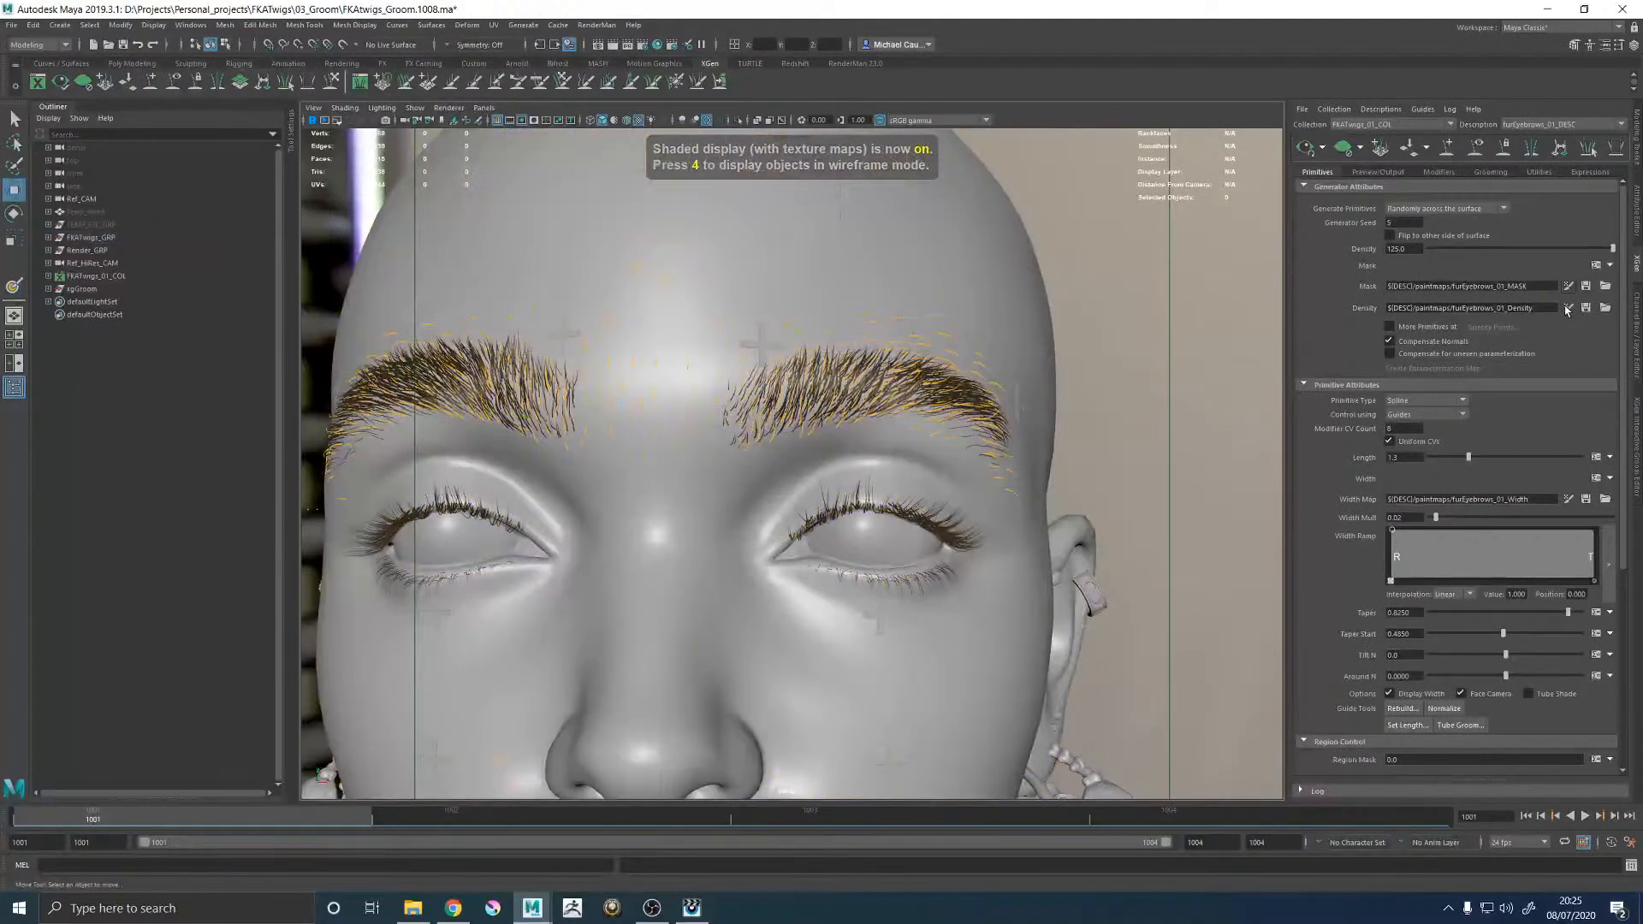
{"action": "left_click", "coordinate": [1568, 308]}
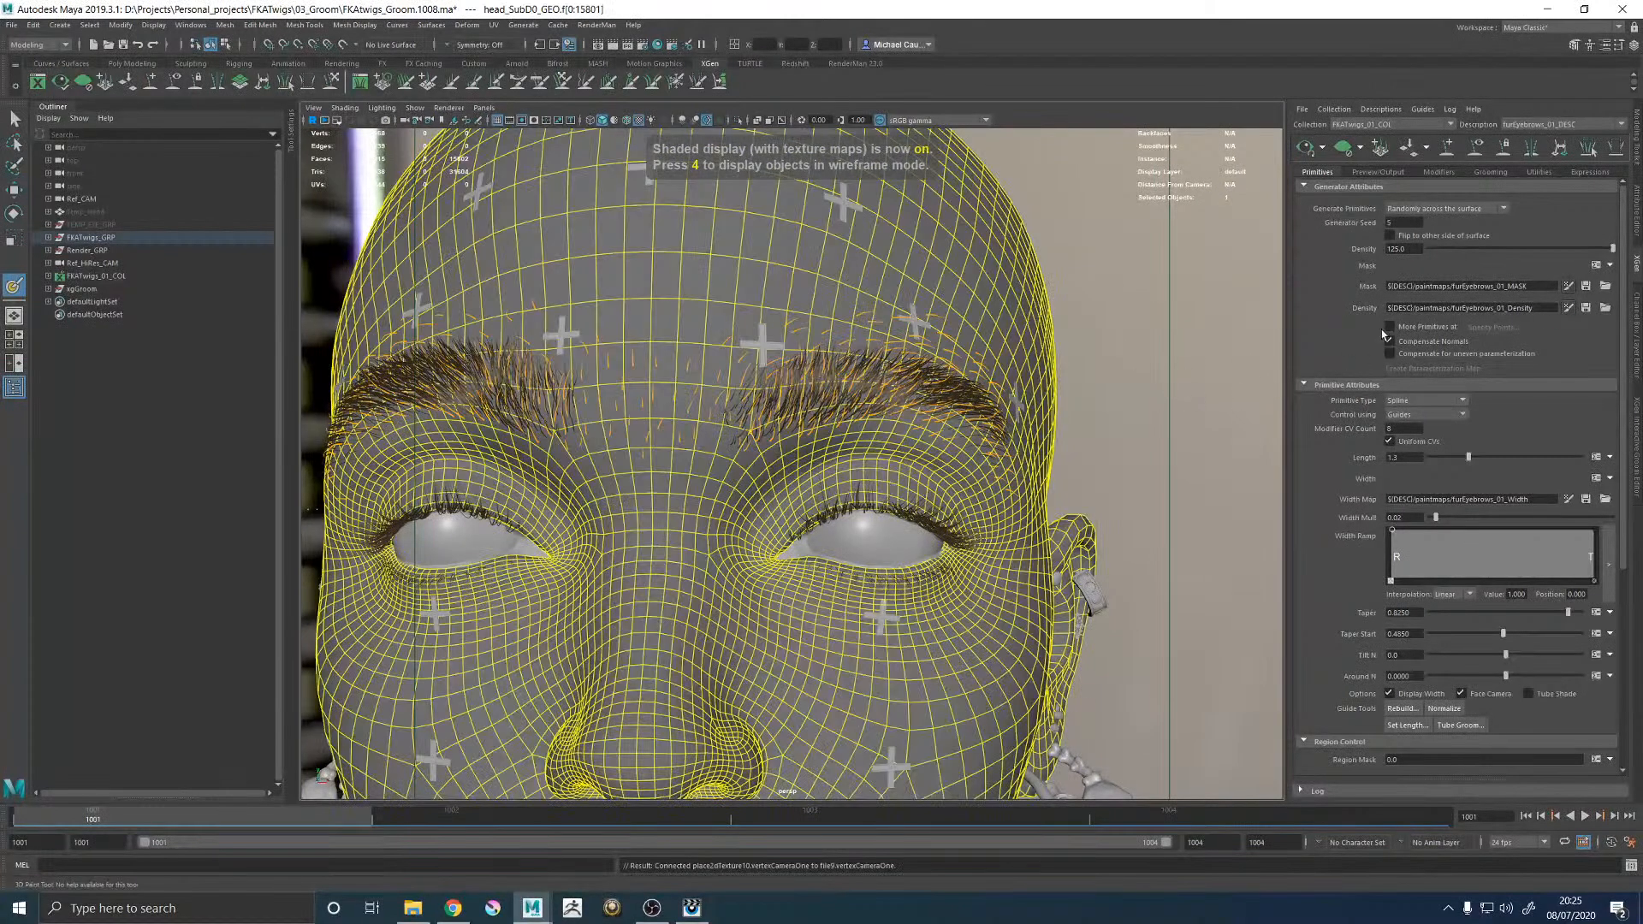
Switch to File Explorer and change the extension of the furEyebrows_01_Density_1.iffTEMP paint texture to .iff, accepting the extension change.
{"action": "left_click", "coordinate": [419, 910]}
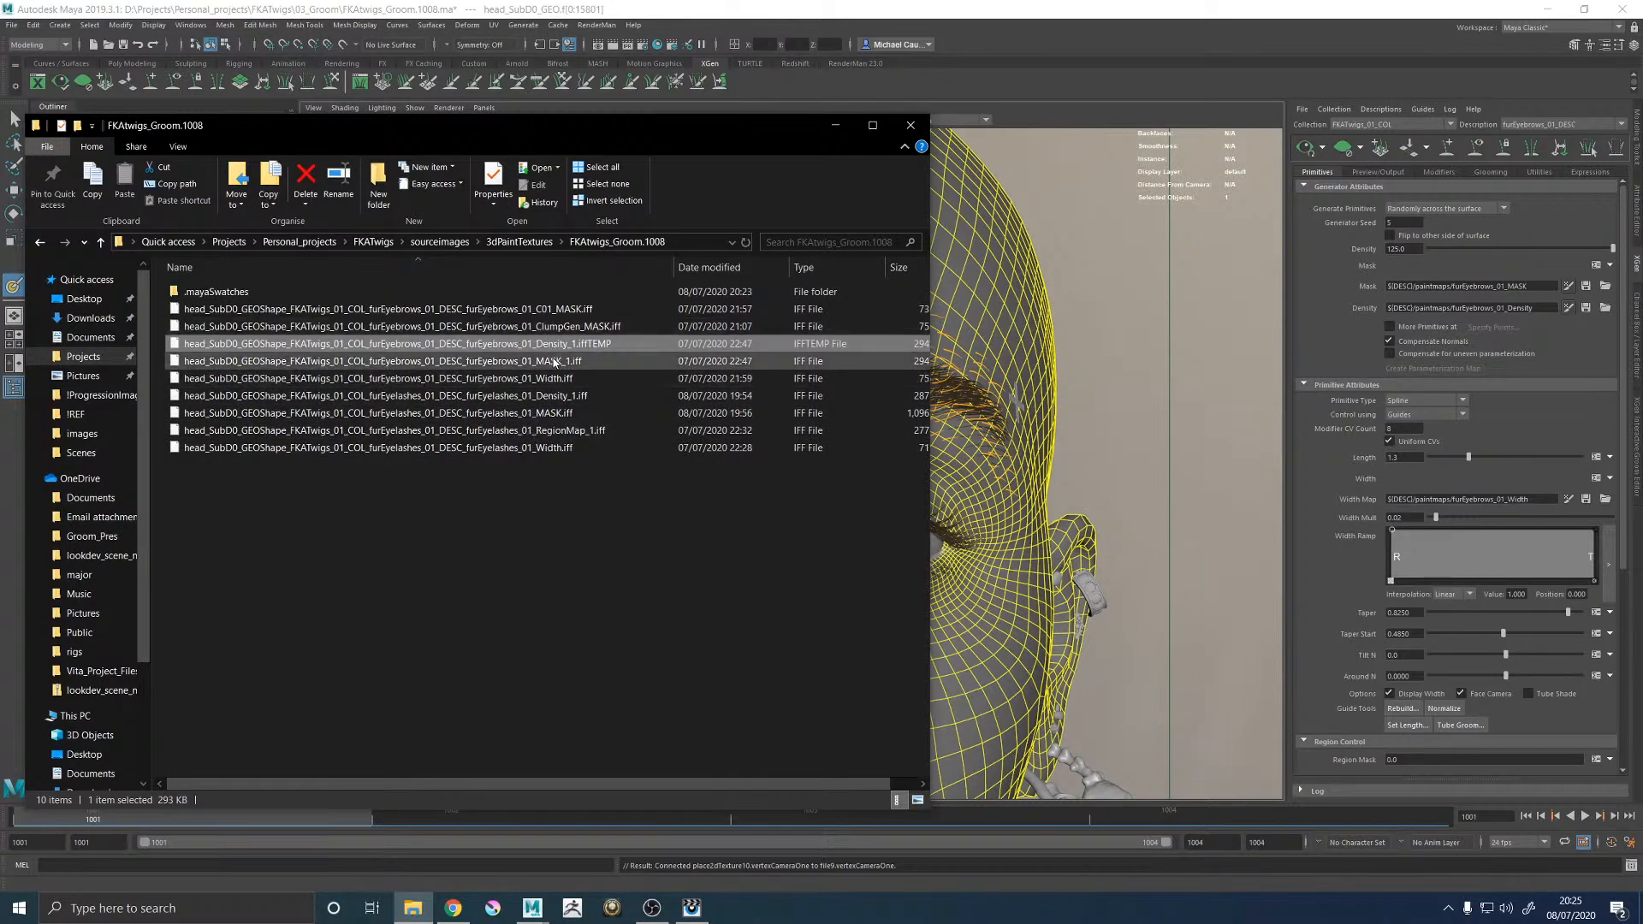
{"action": "right_click", "coordinate": [582, 347]}
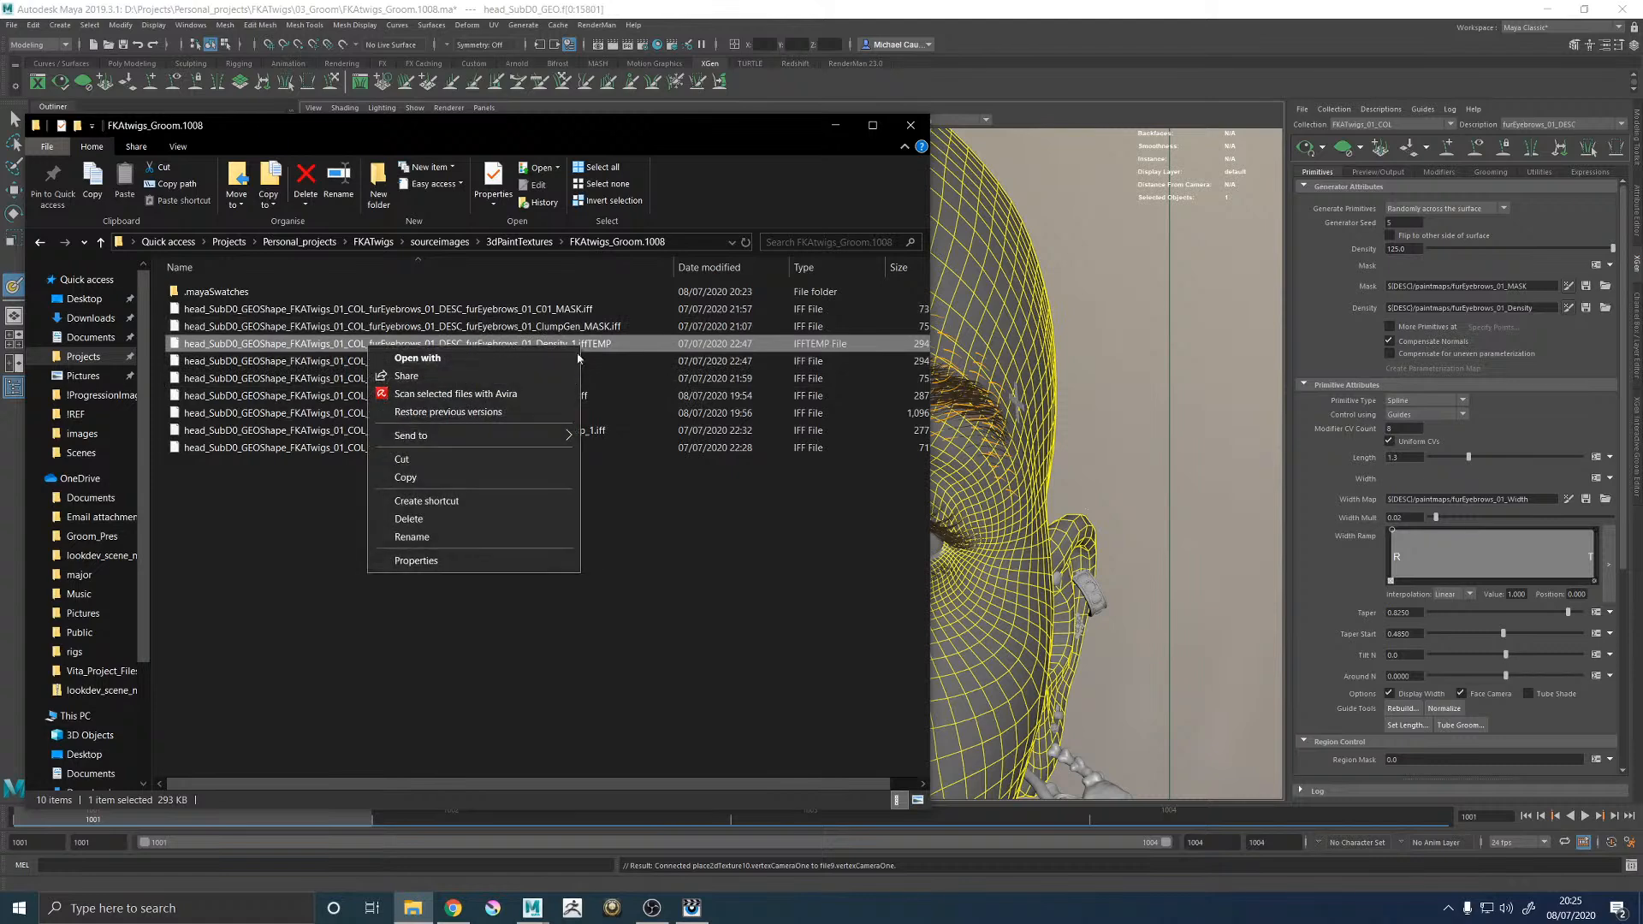
{"action": "left_click", "coordinate": [428, 540]}
{"action": "left_click", "coordinate": [623, 346]}
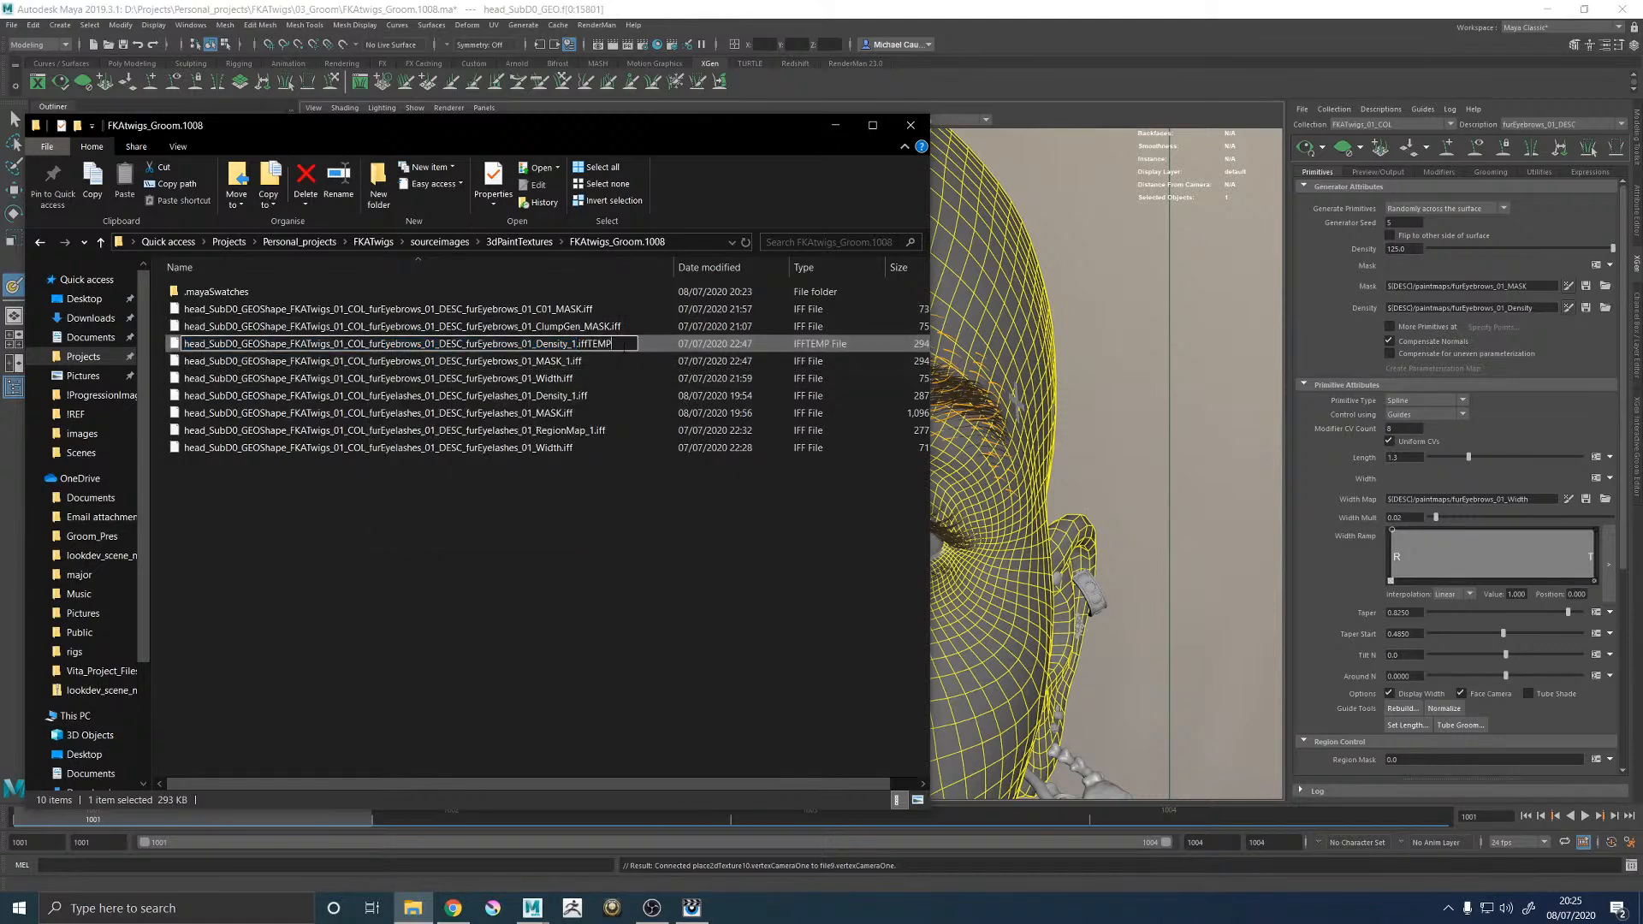
{"action": "key", "text": "BackSpace"}
{"action": "key", "text": "BackSpace"}
{"action": "key", "text": "BackSpace"}
{"action": "key", "text": "BackSpace"}
{"action": "key", "text": "Return"}
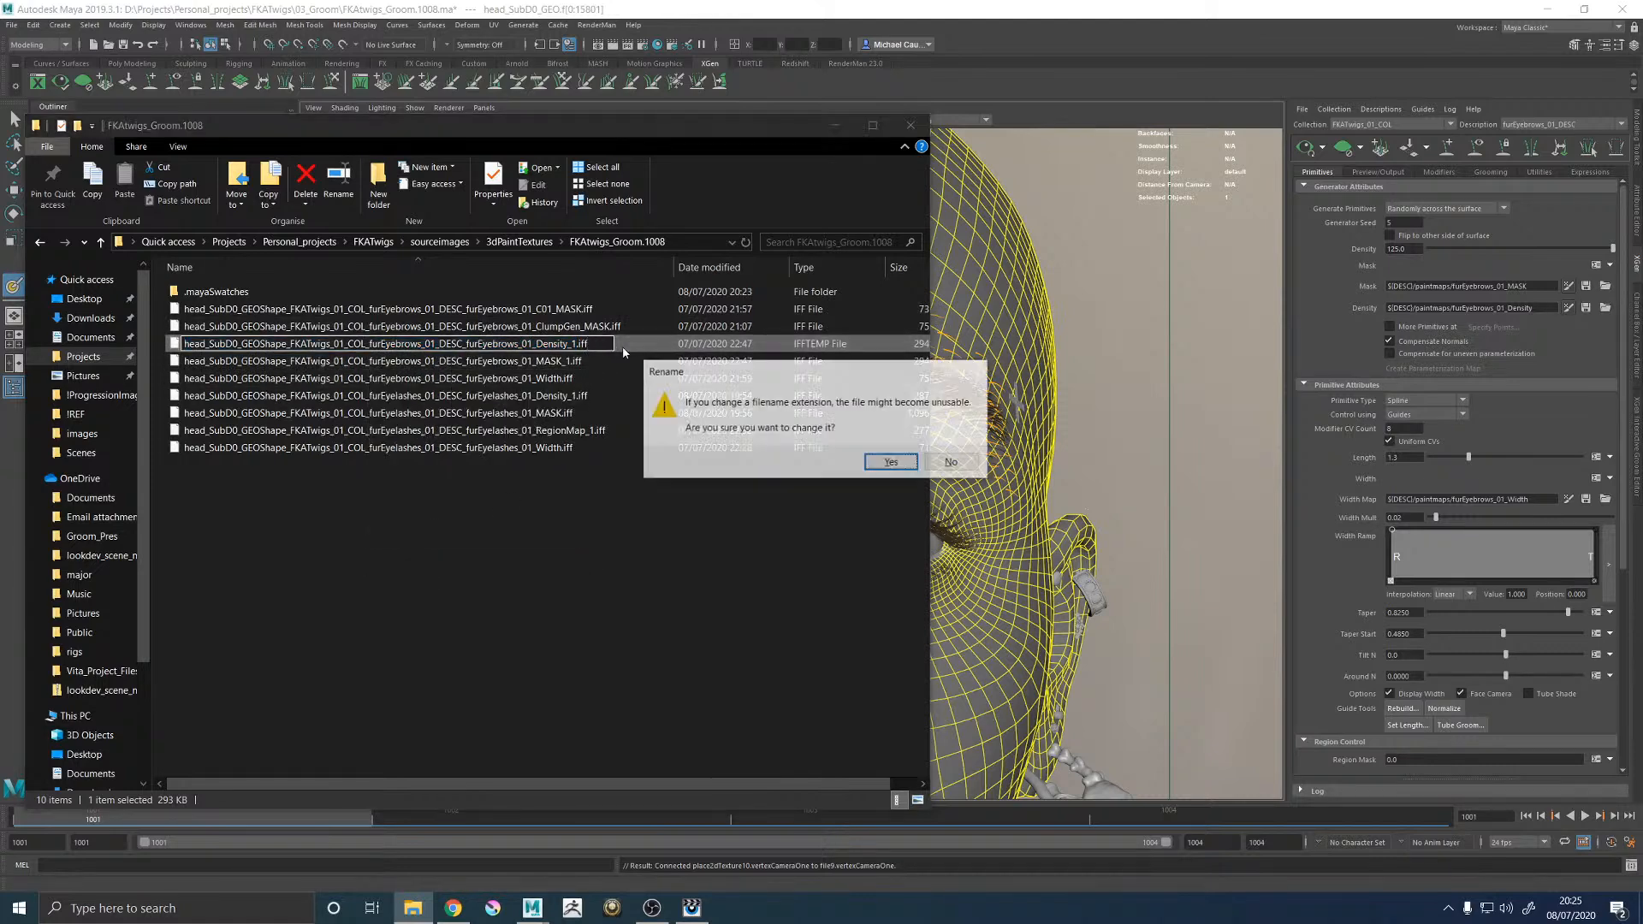
{"action": "left_click", "coordinate": [889, 463]}
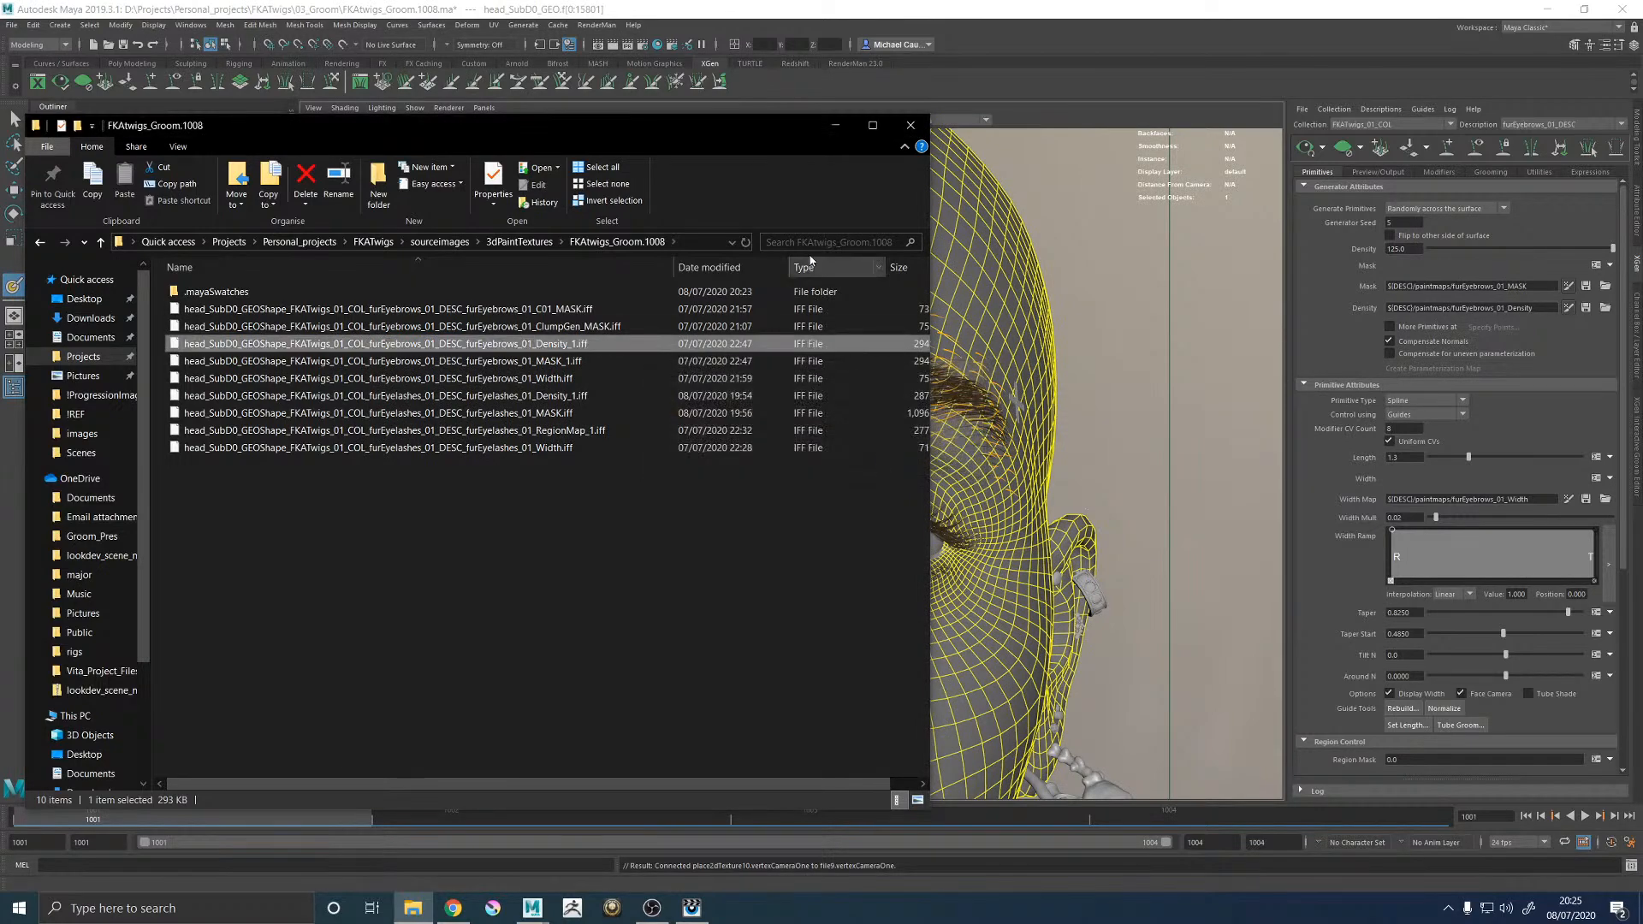
{"action": "left_click", "coordinate": [834, 125]}
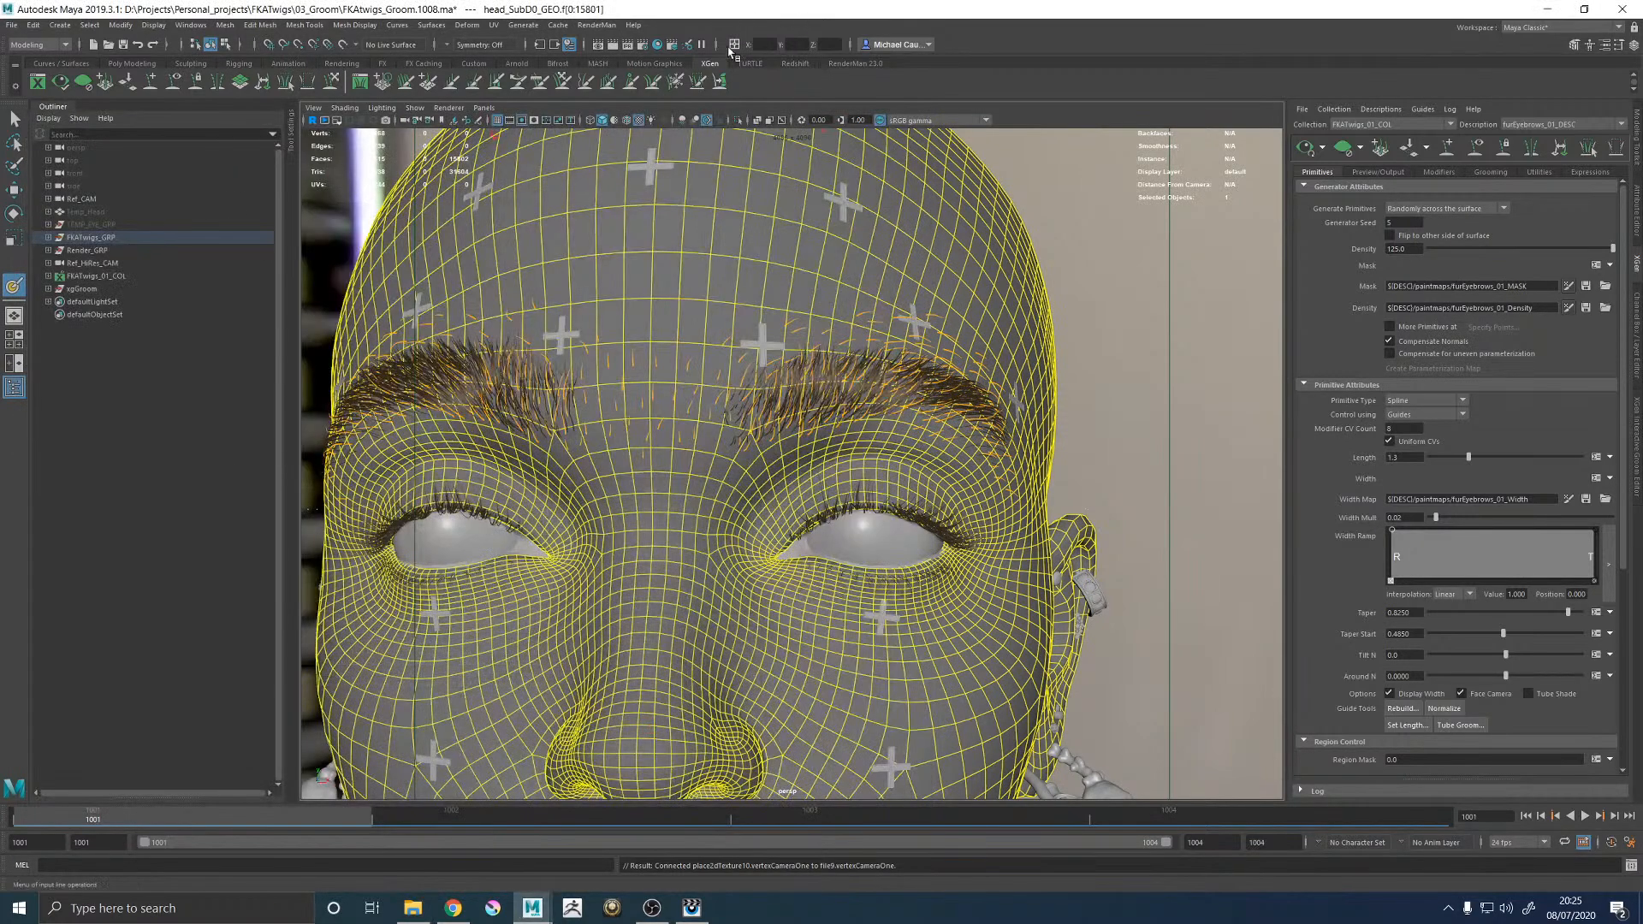
Graph the scene's textures in the Hypershade and show the attributes of the furEyebrows_01_Density file node.
{"action": "left_click", "coordinate": [656, 44]}
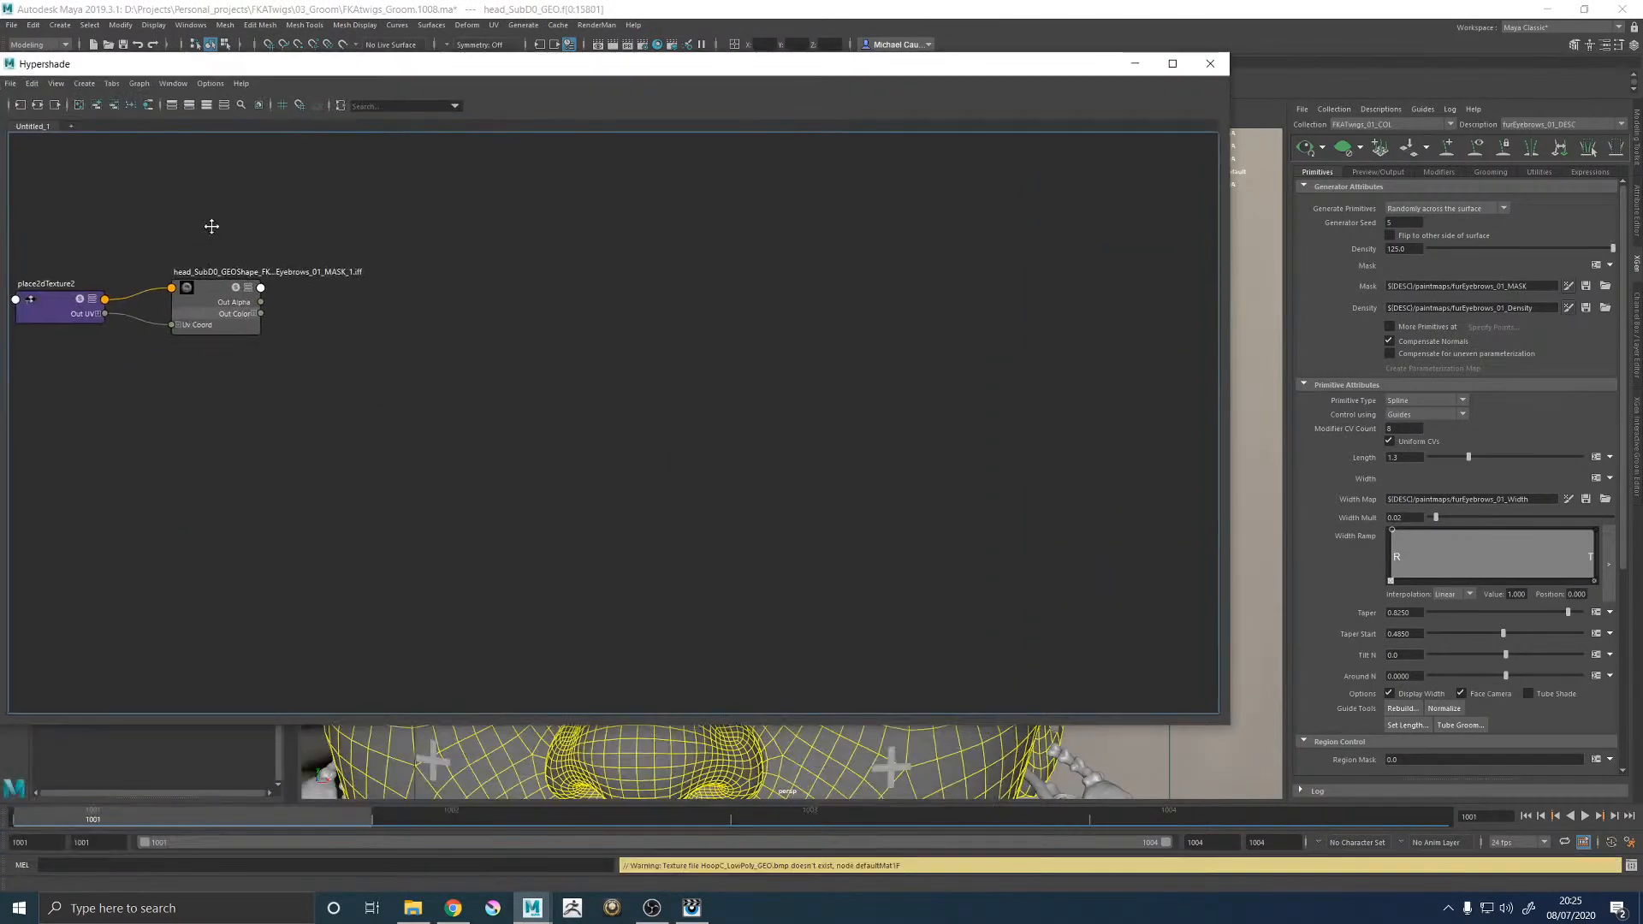
{"action": "left_click", "coordinate": [39, 104]}
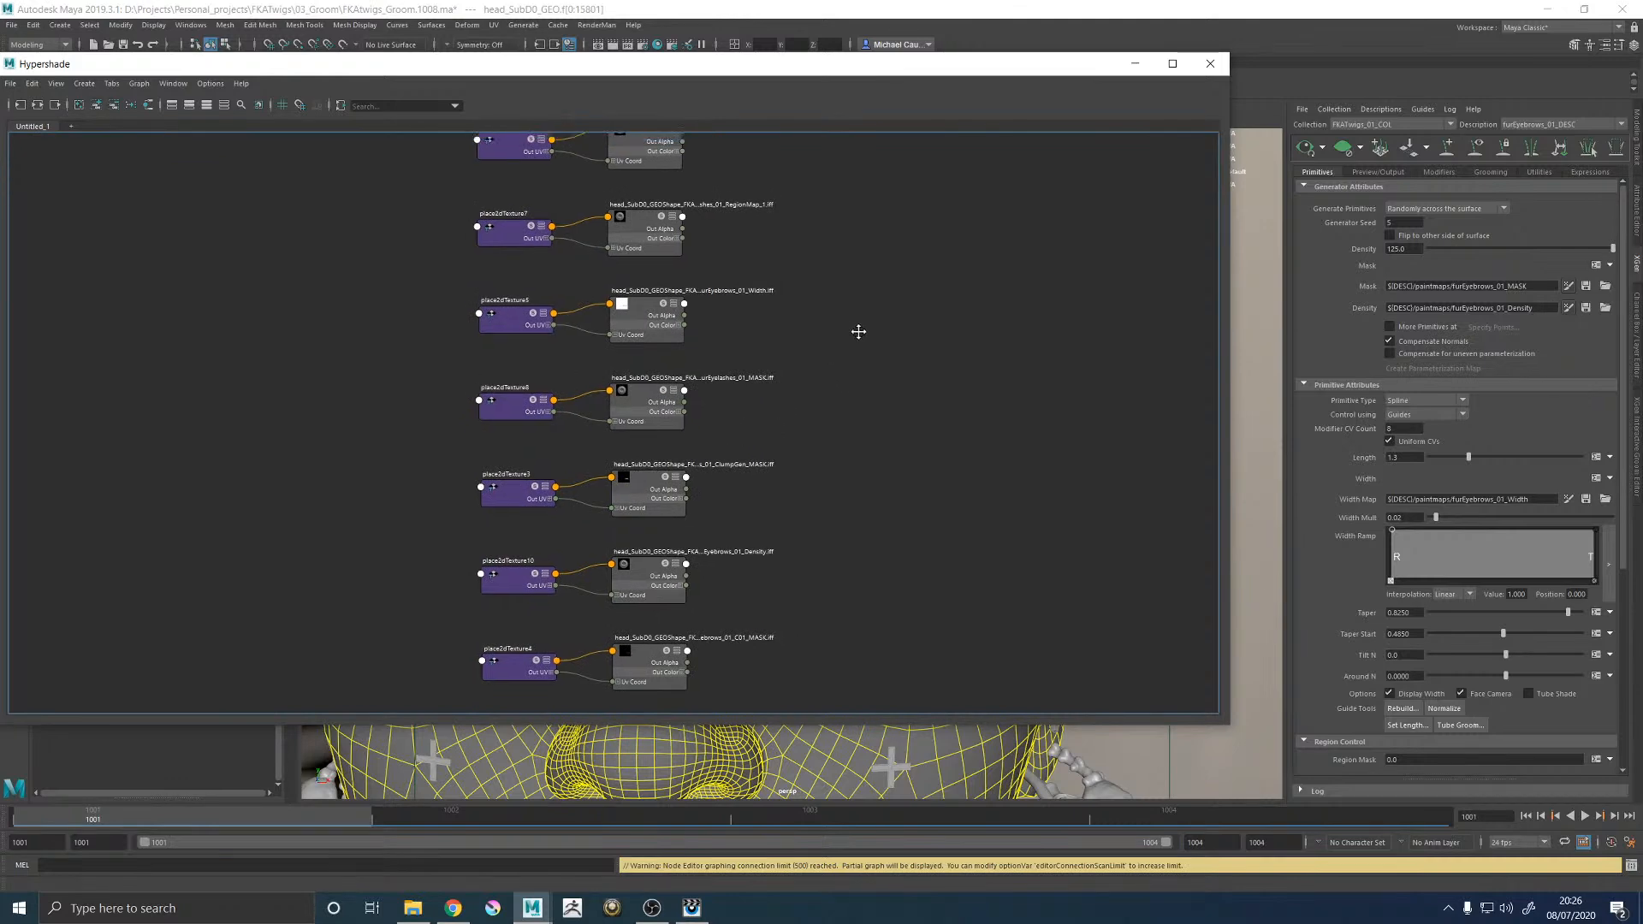
{"action": "middle_click_drag", "start_coordinate": [849, 368], "coordinate": [836, 213], "text": "alt"}
{"action": "middle_click_drag", "start_coordinate": [836, 419], "coordinate": [875, 253], "text": "alt"}
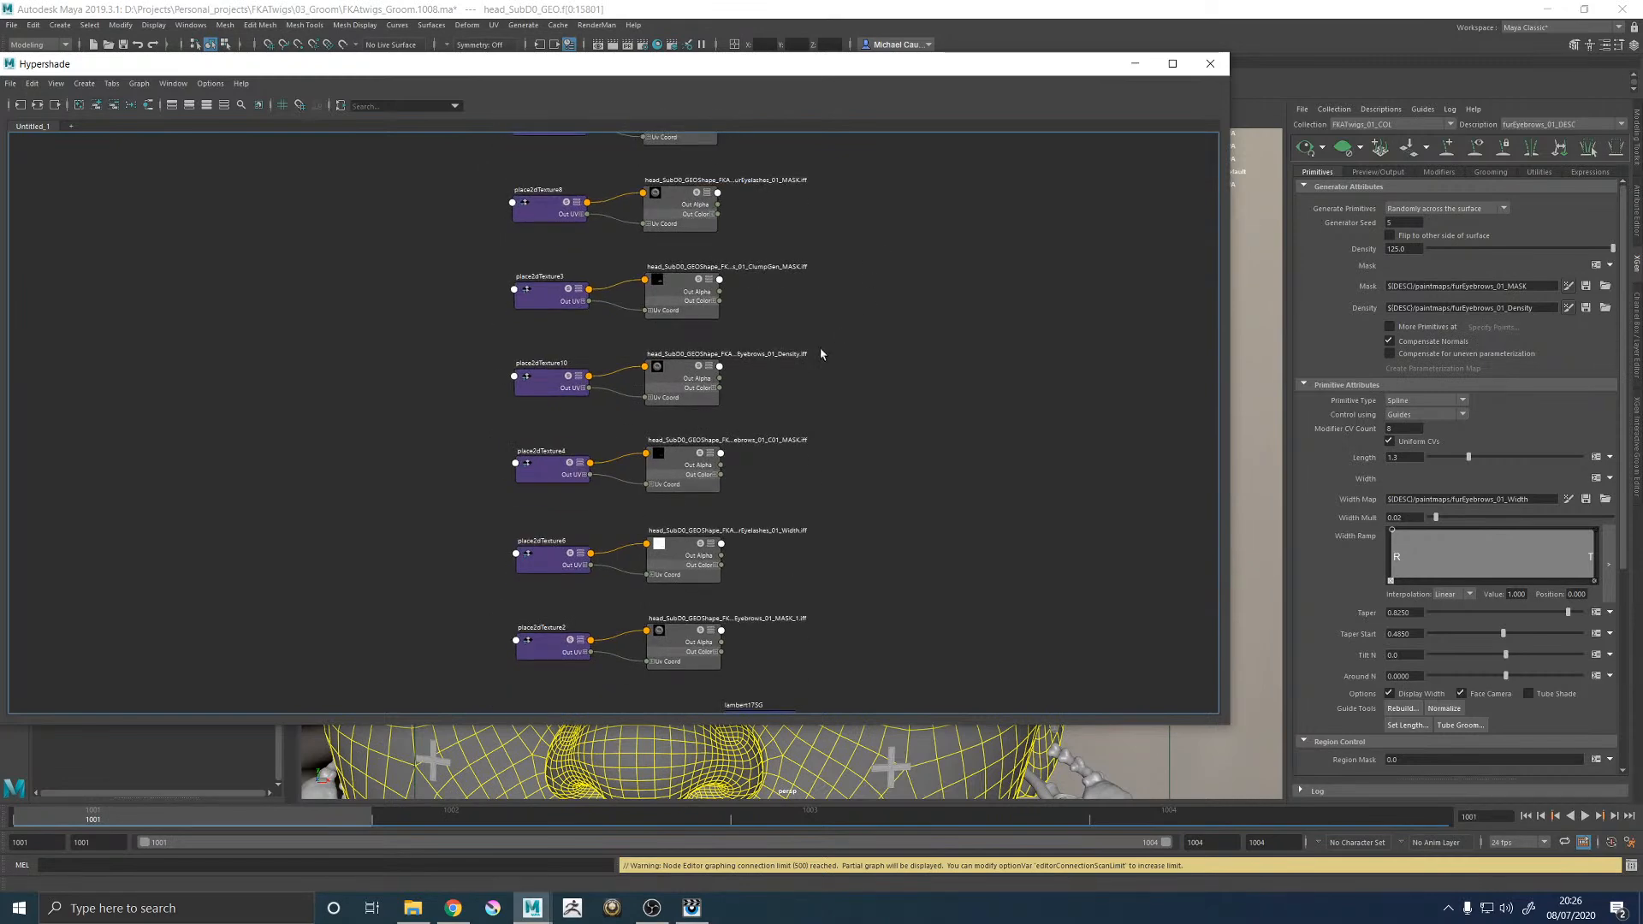
{"action": "left_click", "coordinate": [669, 370]}
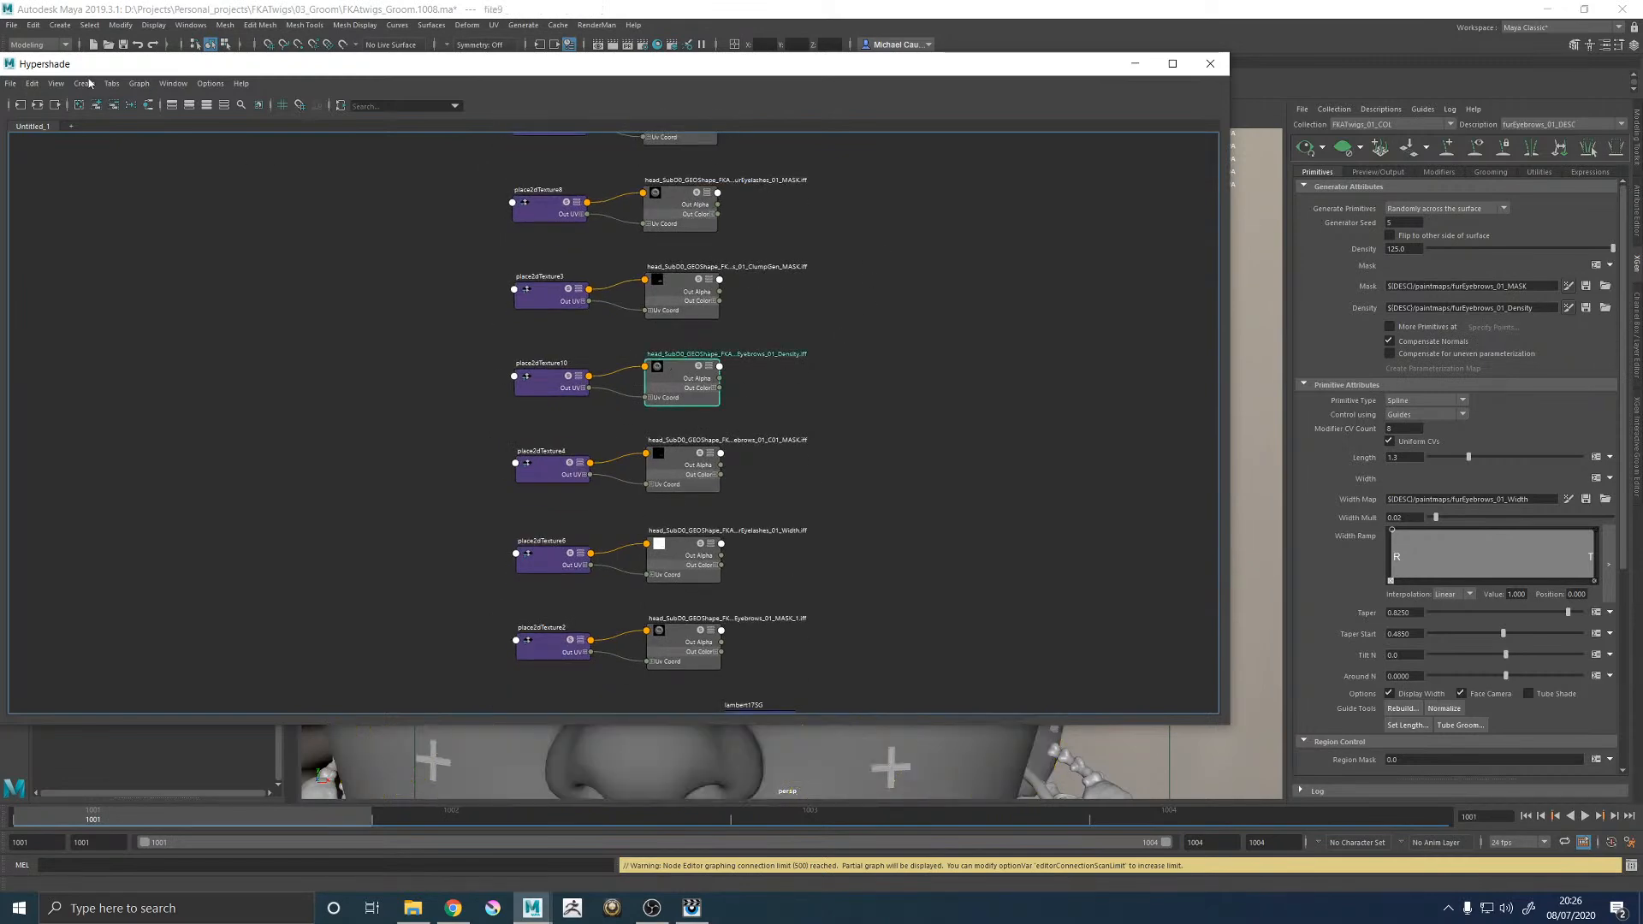
{"action": "left_click", "coordinate": [1635, 197]}
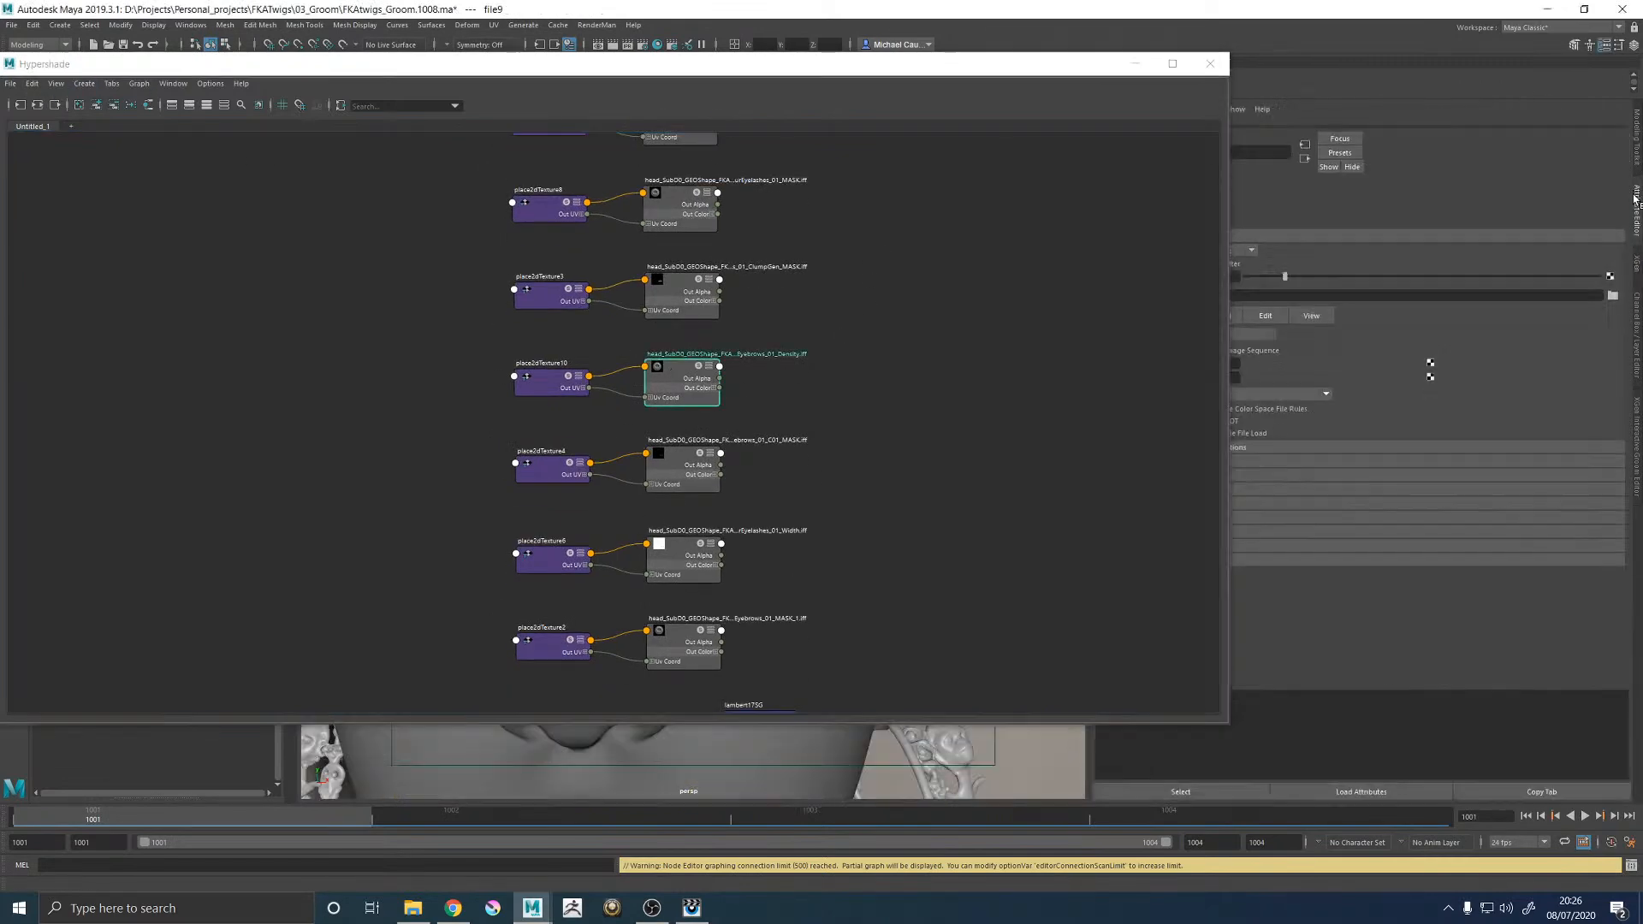
{"action": "left_click_drag", "start_coordinate": [1112, 62], "coordinate": [797, 107]}
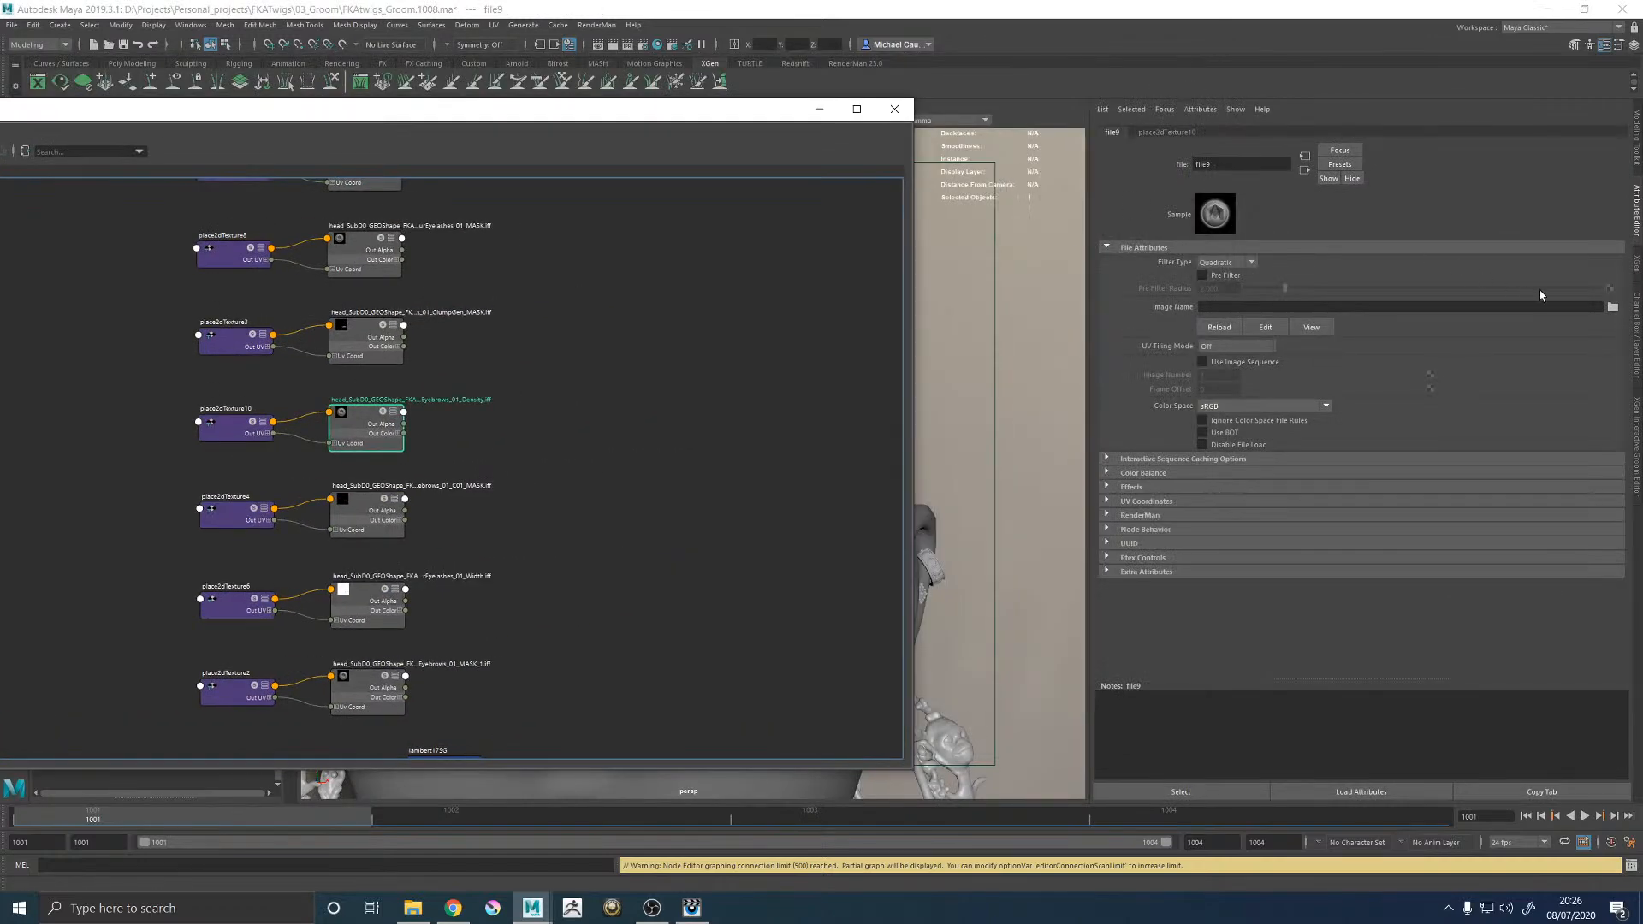
Set the density file node's image to the furEyebrows_01_Density_1.iff texture from the 3dPaintTextures/FKAtwigs_Groom.1008 folder.
{"action": "left_click", "coordinate": [1612, 308]}
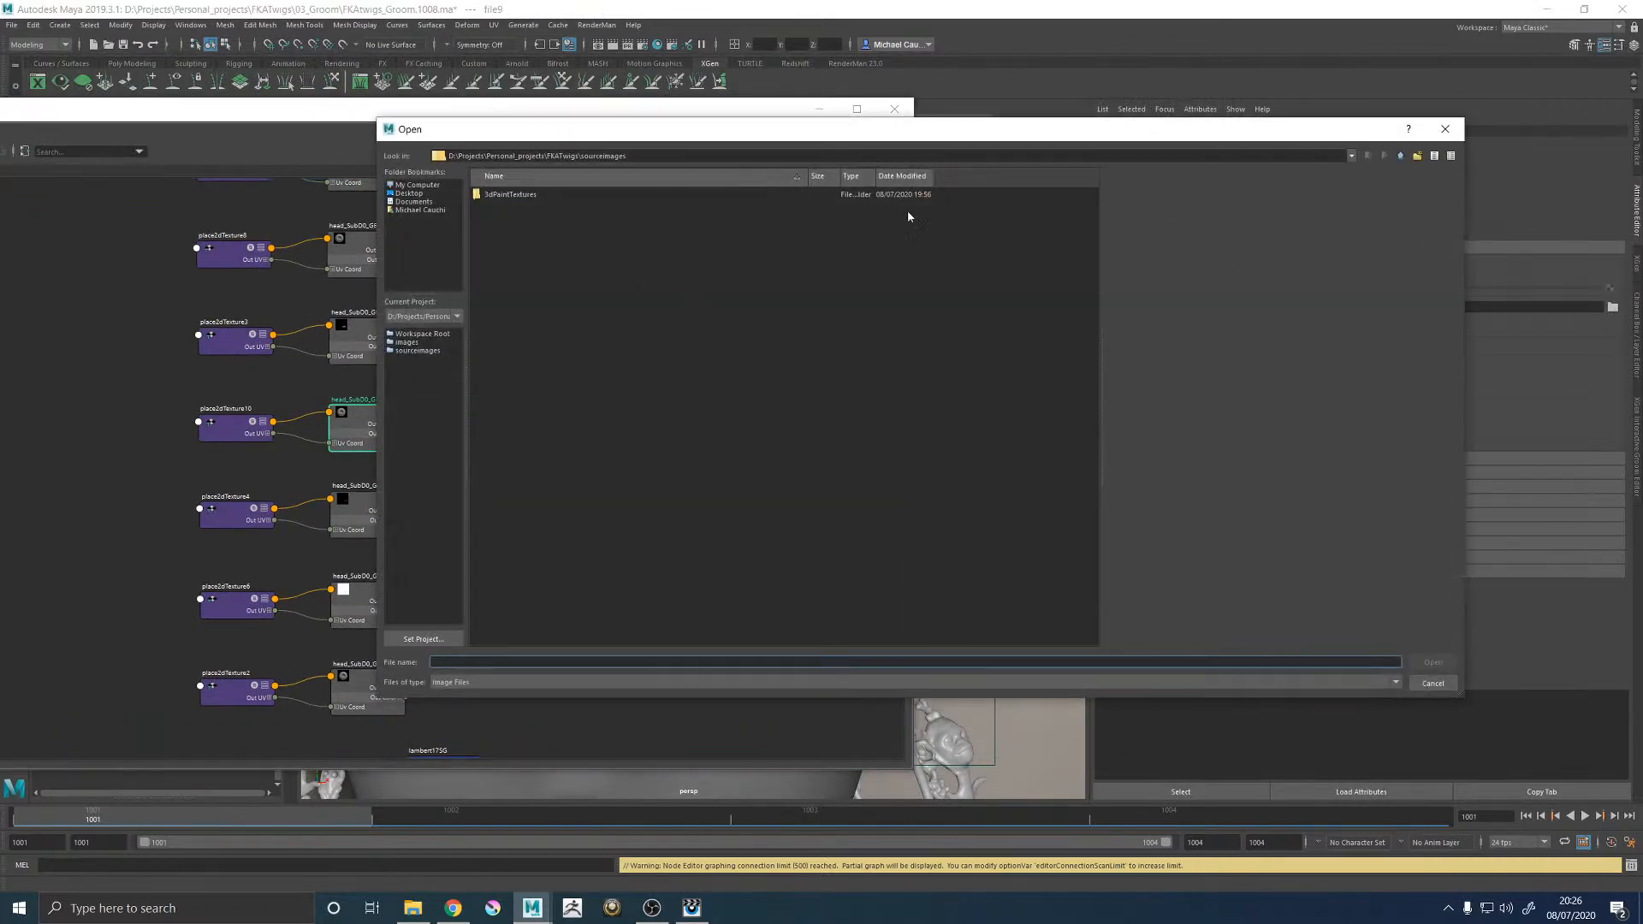
{"action": "double_click", "coordinate": [511, 196]}
{"action": "double_click", "coordinate": [522, 259]}
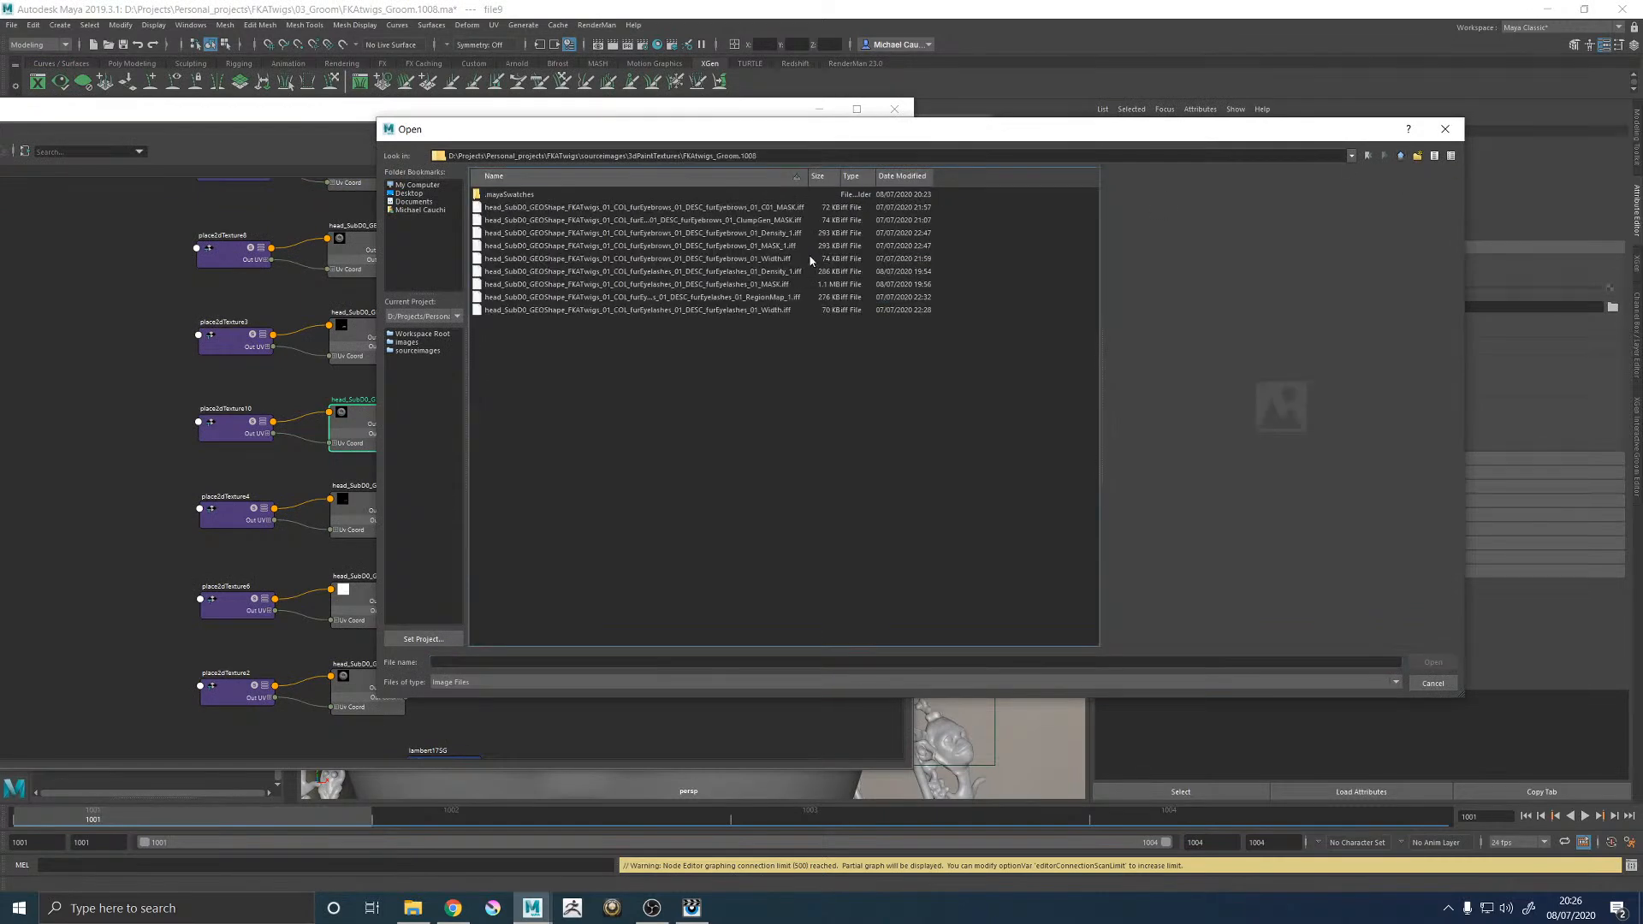
{"action": "left_click", "coordinate": [773, 233]}
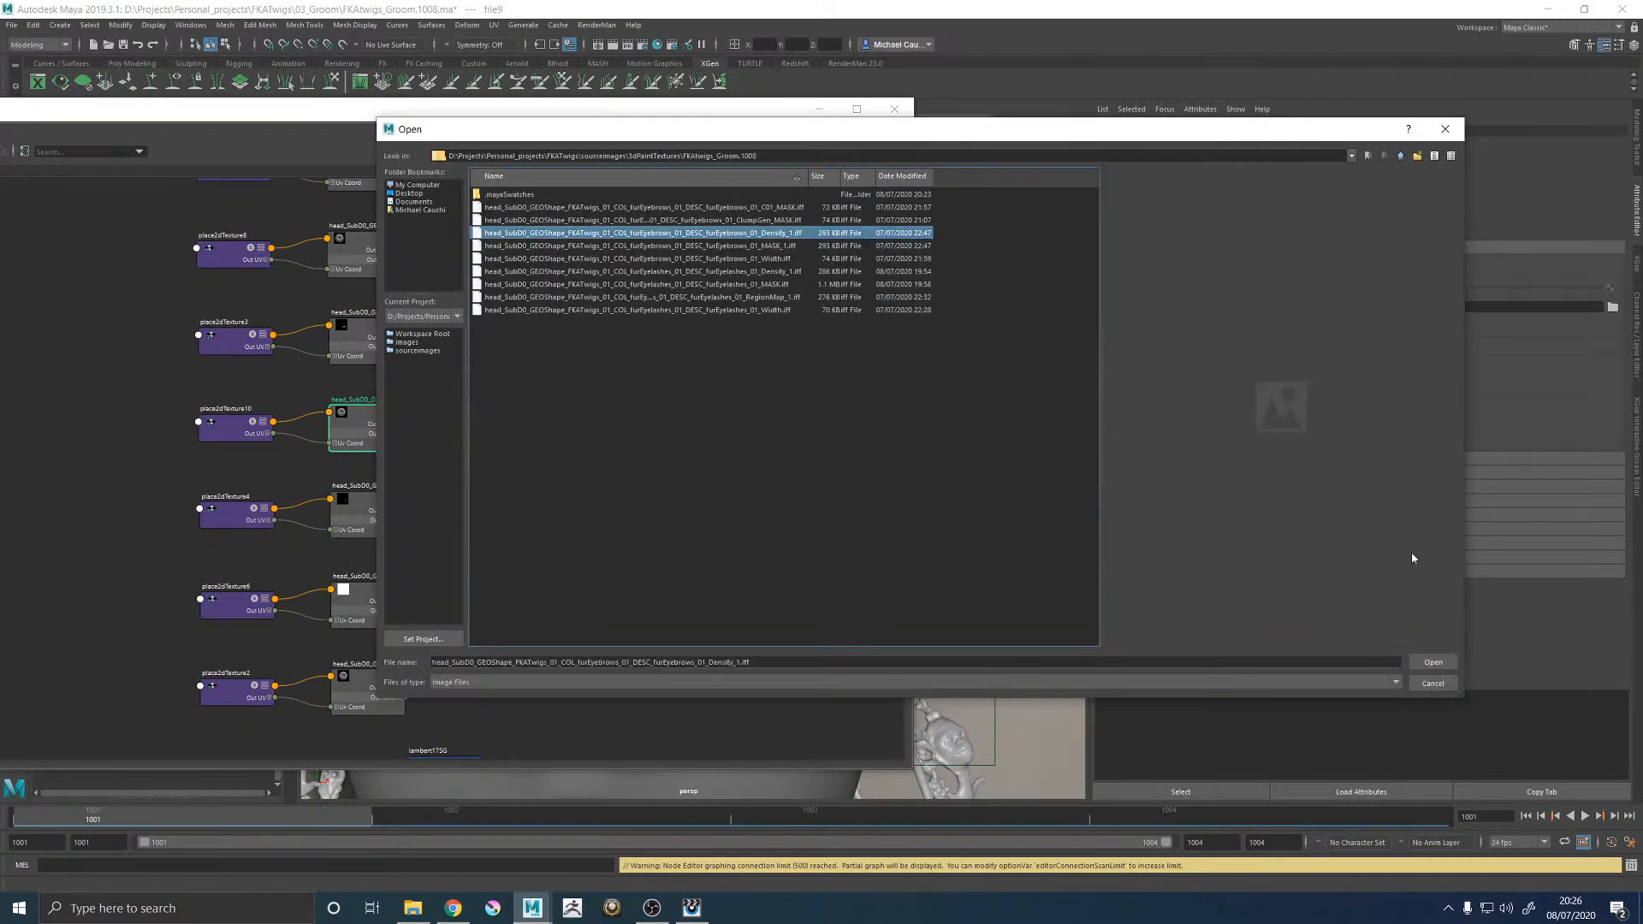
{"action": "left_click", "coordinate": [1432, 662]}
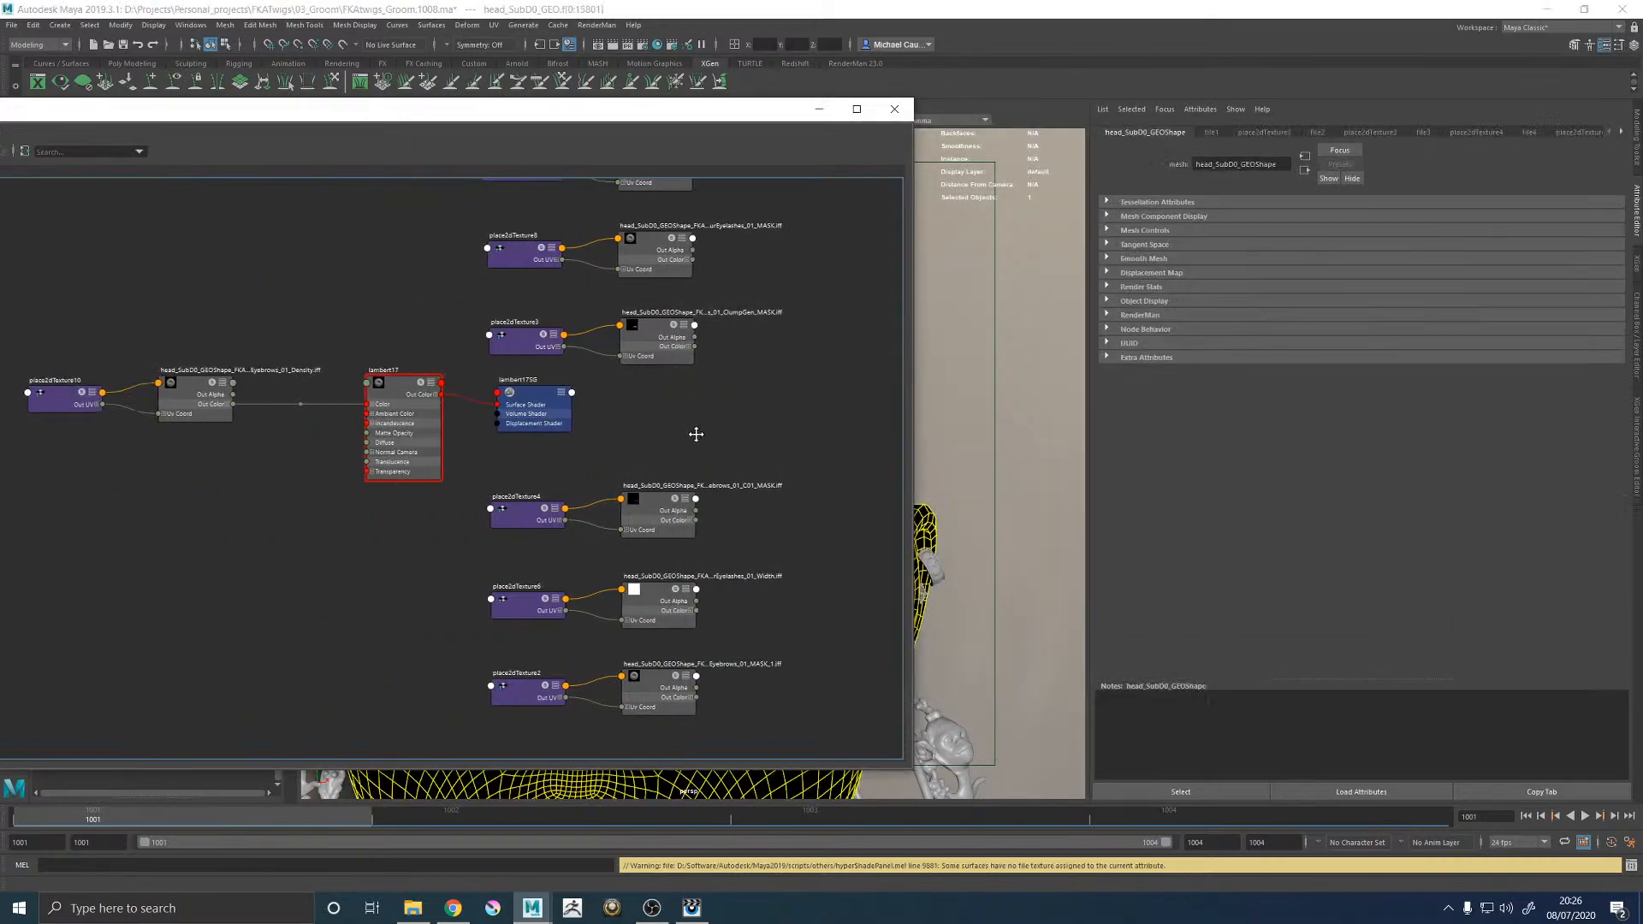
Minimize the Hypershade, bring back the XGen settings, leave the 3D paint mode, and dock the Tool Settings with the Outliner.
{"action": "left_click", "coordinate": [819, 109]}
{"action": "left_click_drag", "start_coordinate": [948, 360], "coordinate": [950, 358], "text": "alt"}
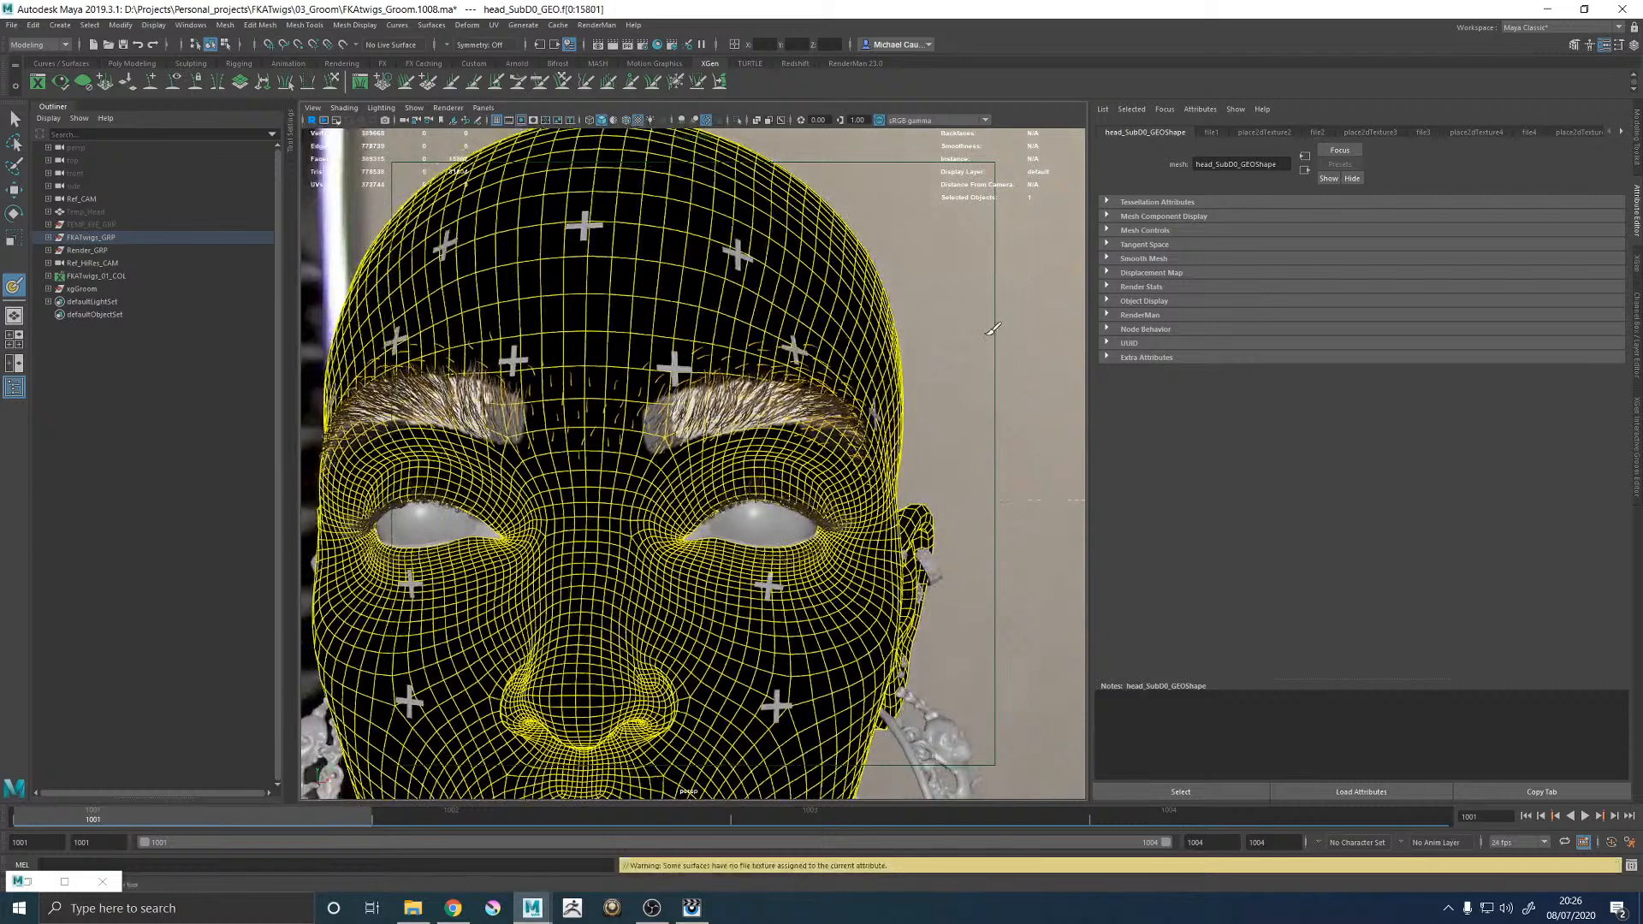
{"action": "left_click", "coordinate": [1616, 47]}
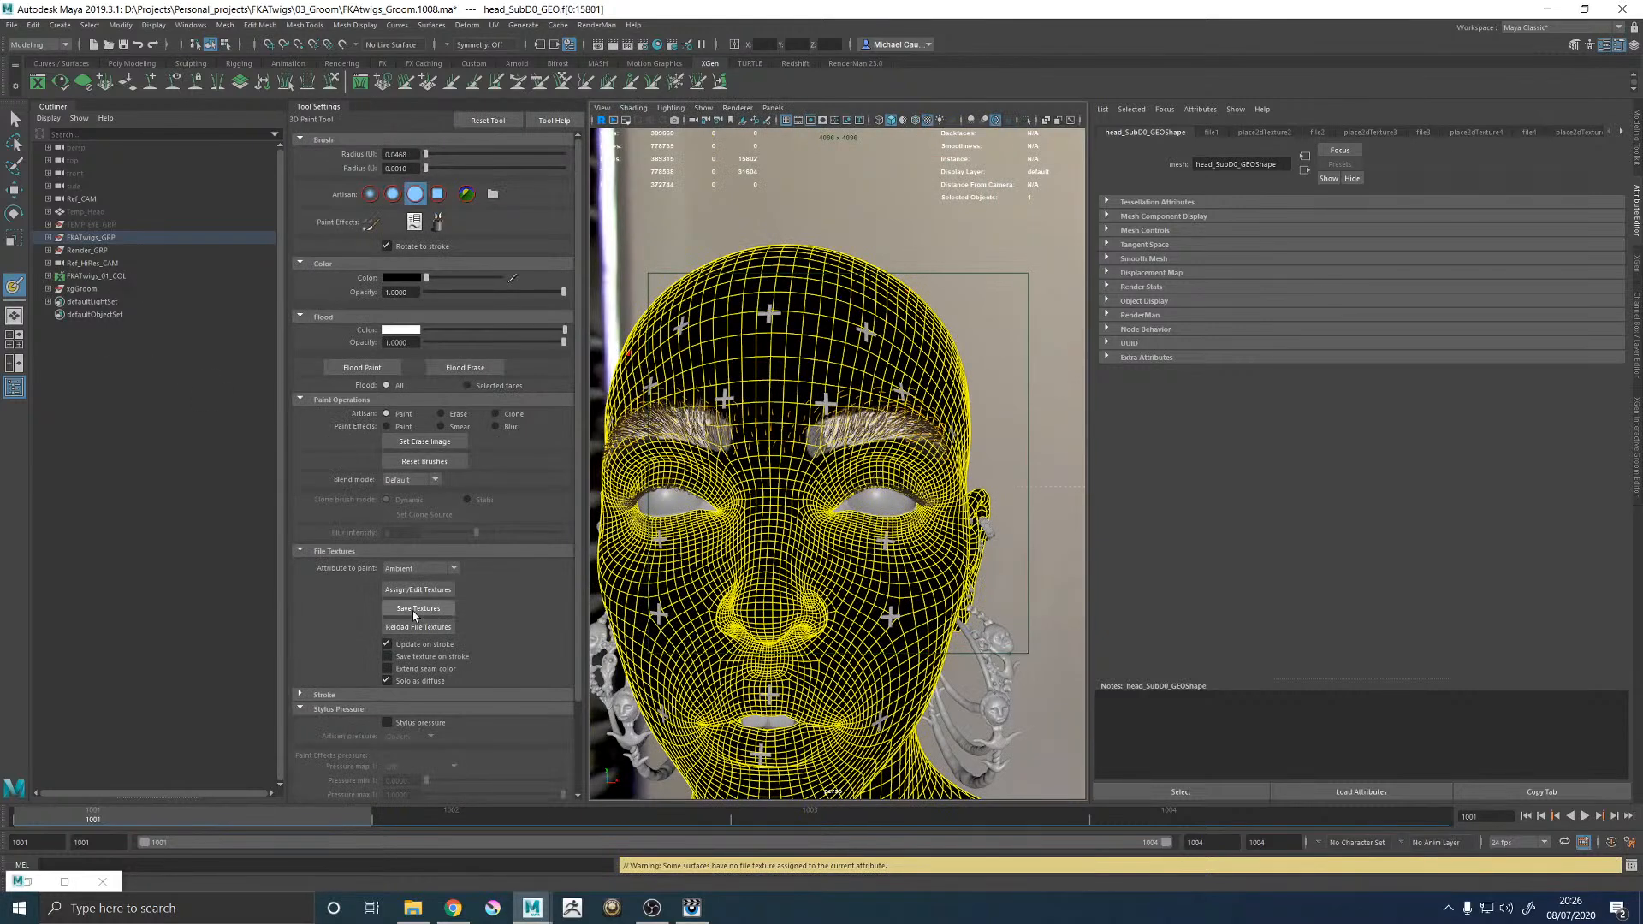
{"action": "left_click", "coordinate": [1637, 263]}
{"action": "key", "text": "w"}
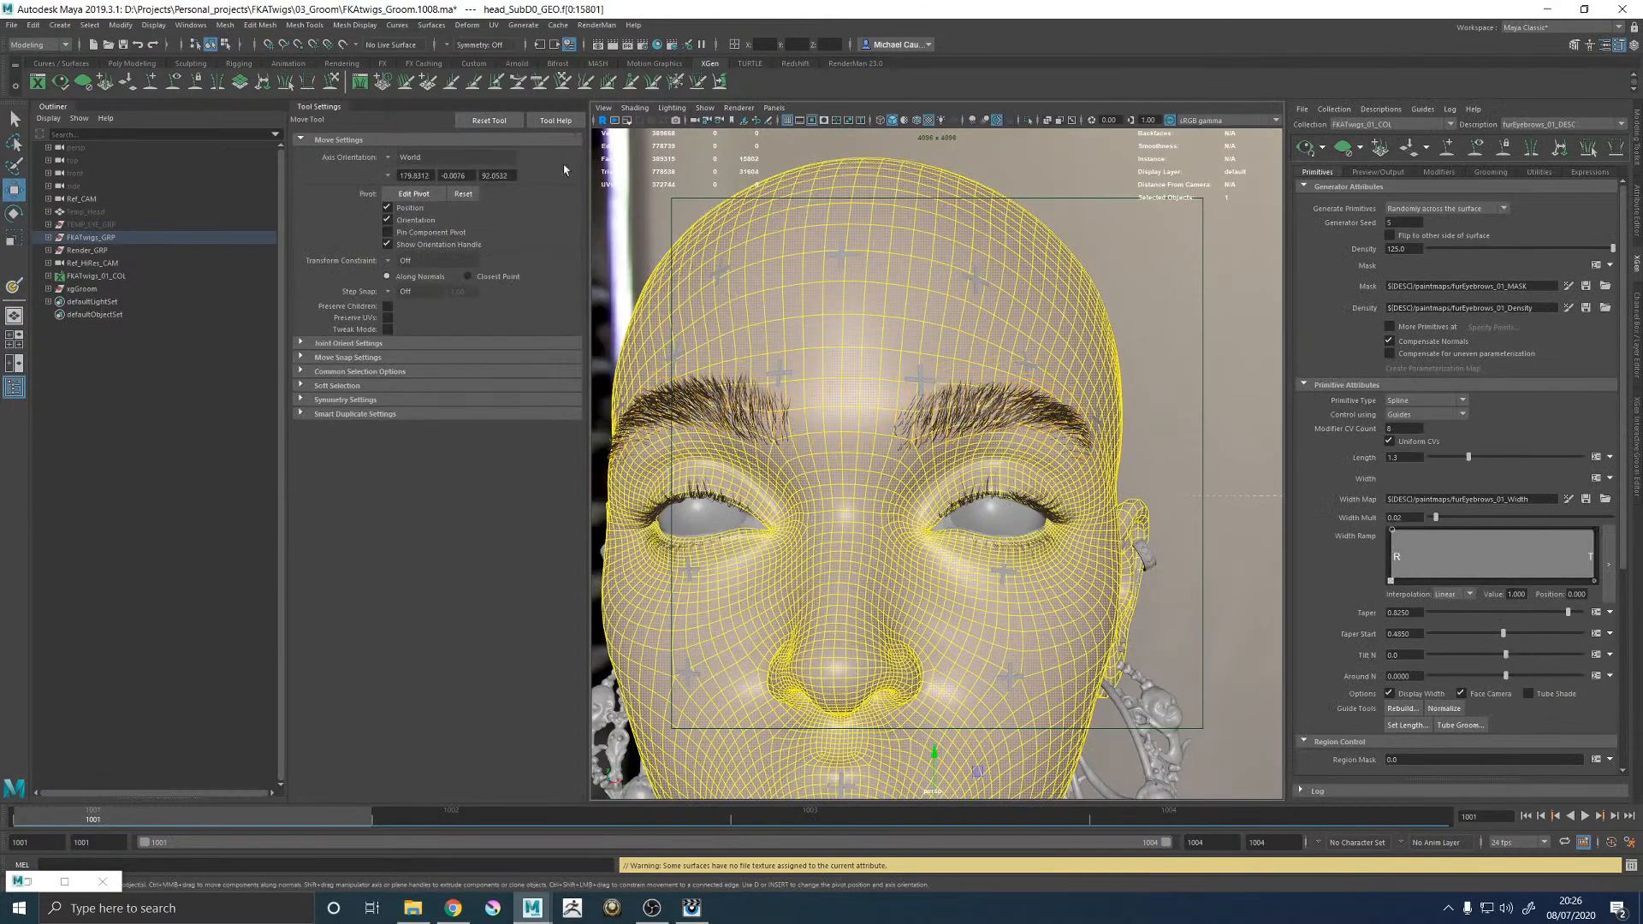
{"action": "mouse_move", "coordinate": [317, 105]}
{"action": "left_mouse_down"}
{"action": "mouse_move", "coordinate": [90, 110]}
{"action": "mouse_move", "coordinate": [162, 127]}
{"action": "left_mouse_up"}
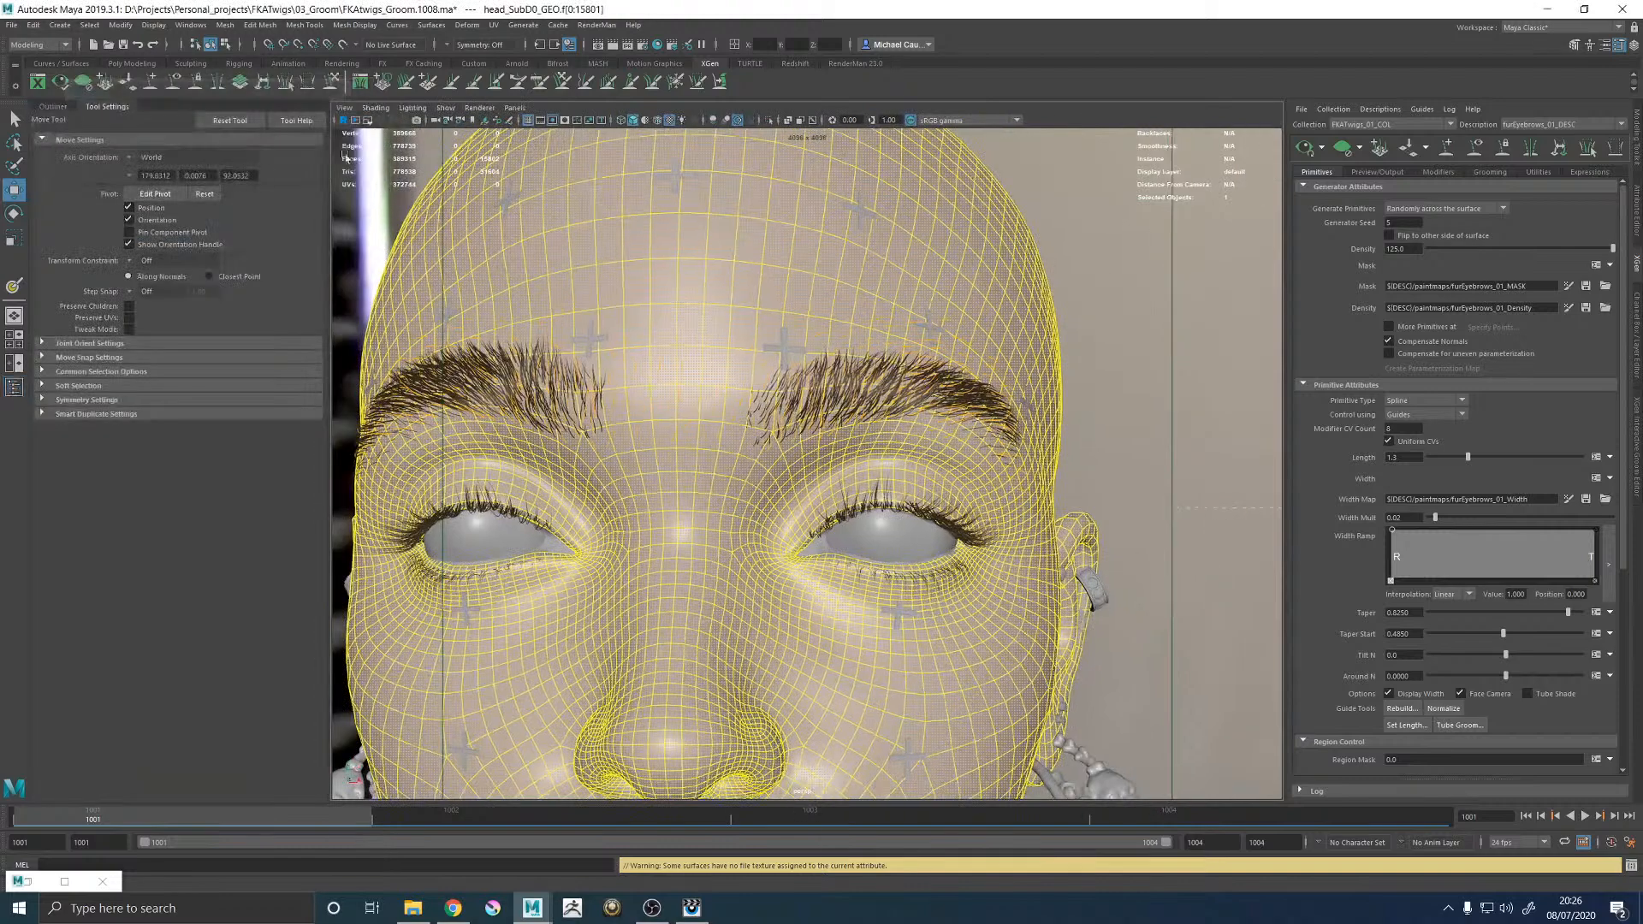
Preview the furEyebrows_01_MASK and furEyebrows_01_Density maps on the head in turn, leaving paint mode and deselecting the mesh after each.
{"action": "mouse_move", "coordinate": [1227, 356]}
{"action": "right_mouse_down", "text": "alt"}
{"action": "mouse_move", "coordinate": [1107, 415]}
{"action": "mouse_move", "coordinate": [1232, 359]}
{"action": "mouse_move", "coordinate": [1115, 360]}
{"action": "right_mouse_up", "text": "alt"}
{"action": "key", "text": "q"}
{"action": "left_click", "coordinate": [1158, 375]}
{"action": "left_click", "coordinate": [1568, 287]}
{"action": "left_click_drag", "start_coordinate": [1144, 341], "coordinate": [1140, 324], "text": "alt"}
{"action": "key", "text": "q"}
{"action": "left_click", "coordinate": [1141, 323]}
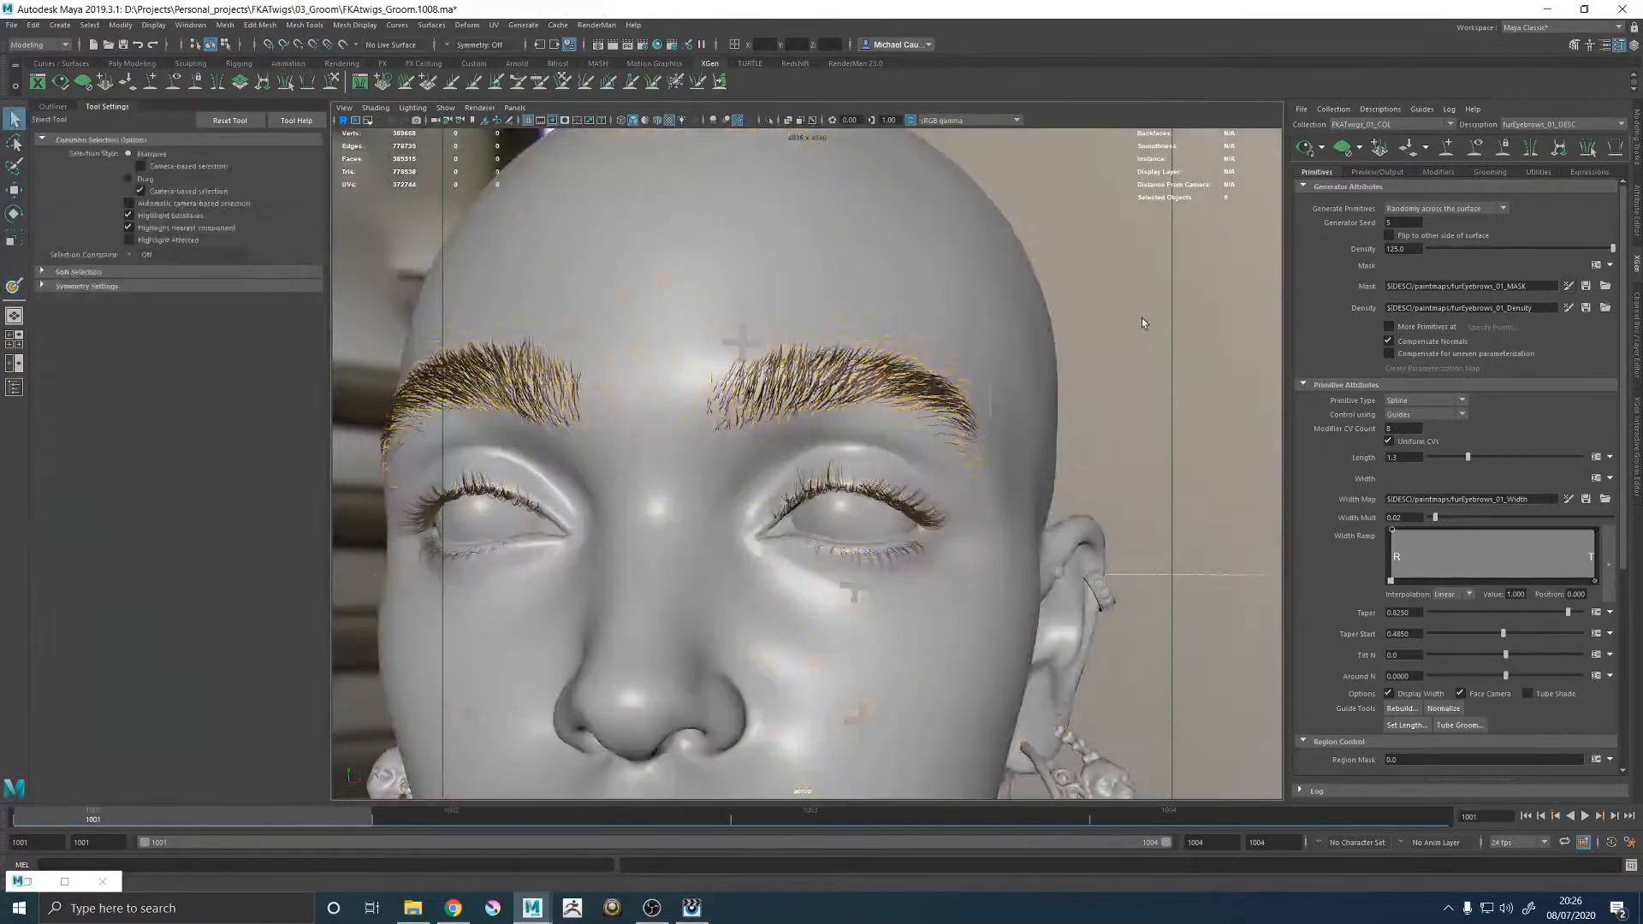
{"action": "left_click", "coordinate": [1569, 307]}
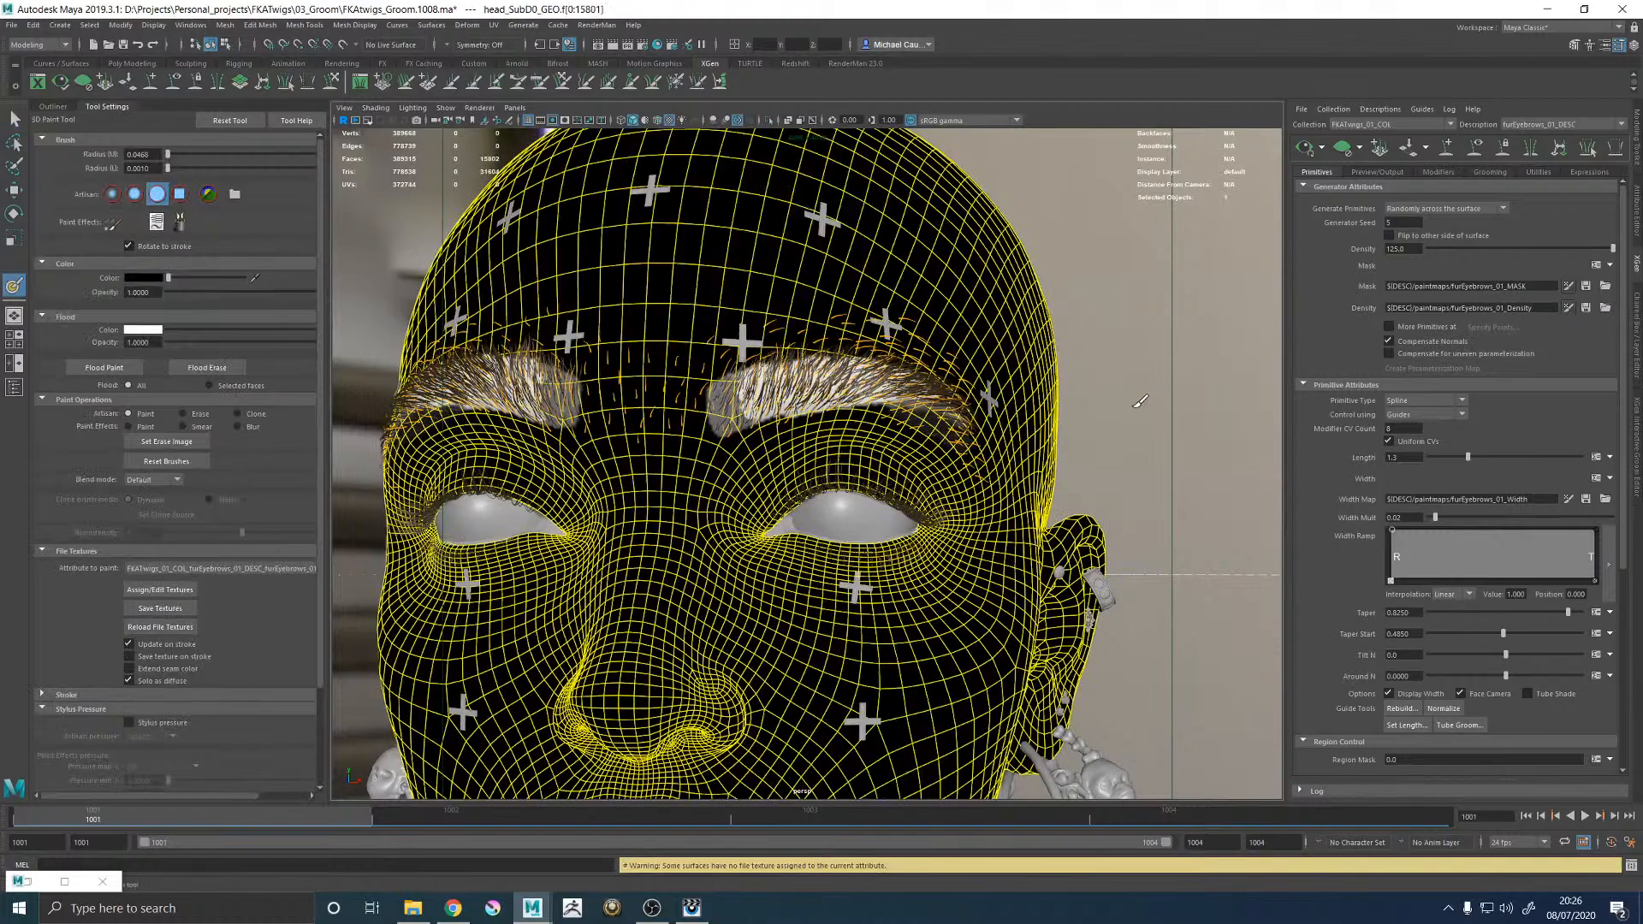
{"action": "mouse_move", "coordinate": [1144, 399]}
{"action": "left_mouse_down", "text": "alt"}
{"action": "mouse_move", "coordinate": [1166, 430]}
{"action": "mouse_move", "coordinate": [1145, 433]}
{"action": "left_mouse_up", "text": "alt"}
{"action": "key", "text": "w"}
{"action": "left_click", "coordinate": [1129, 332]}
Change the eyebrow mask expression's return line to $Mask * $Density, then apply and accept it.
{"action": "left_click", "coordinate": [1596, 267]}
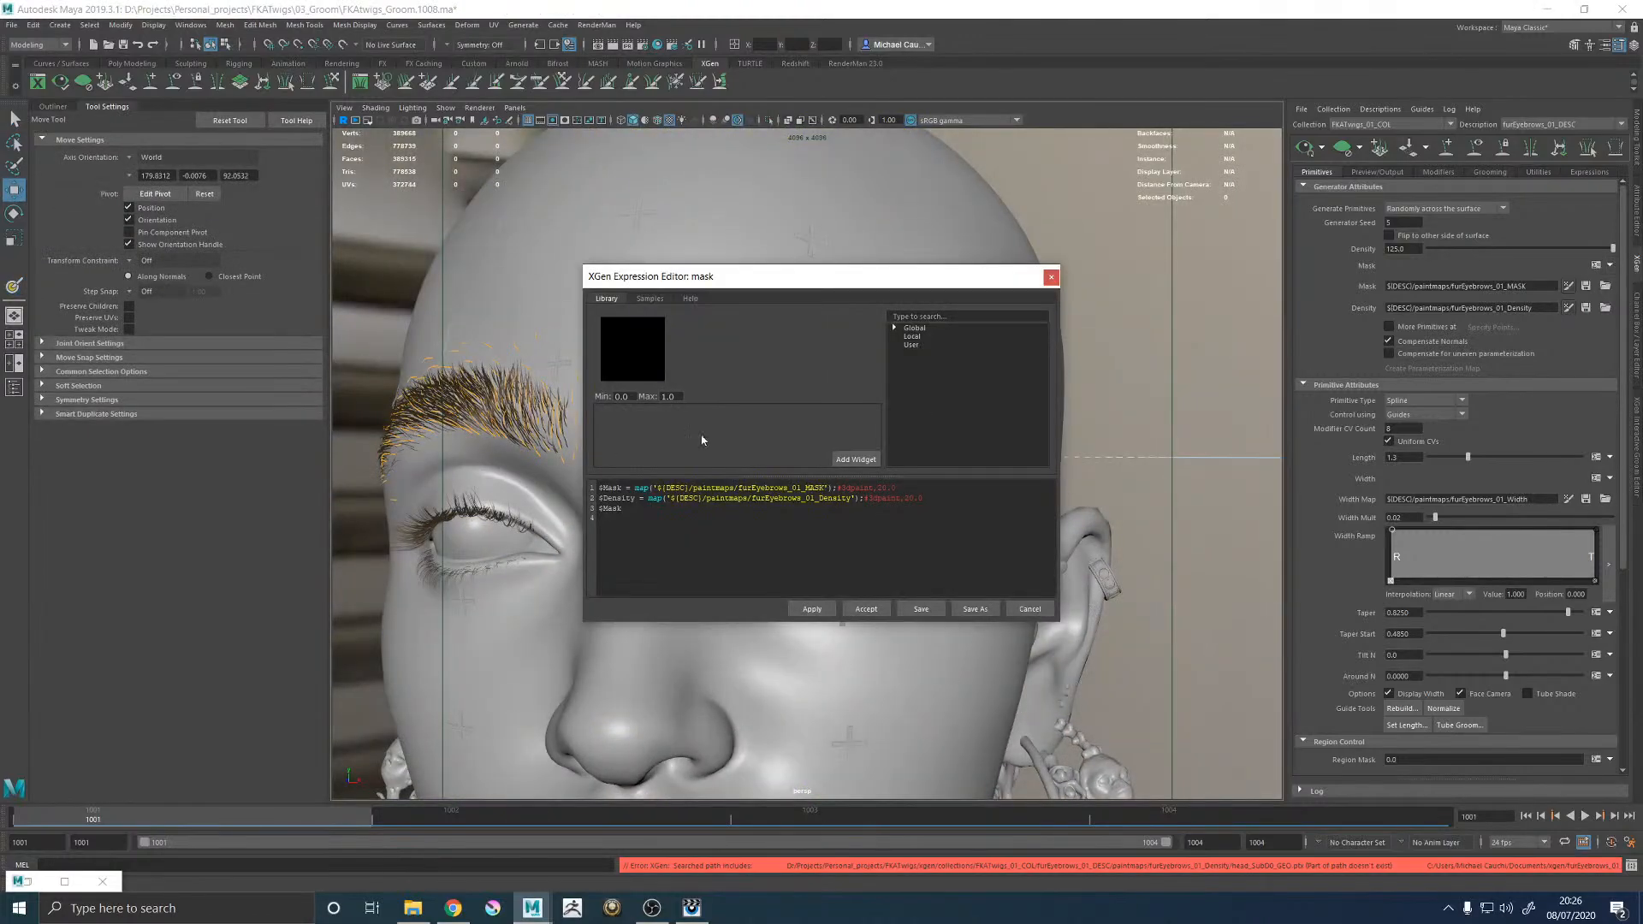
{"action": "left_click", "coordinate": [640, 508]}
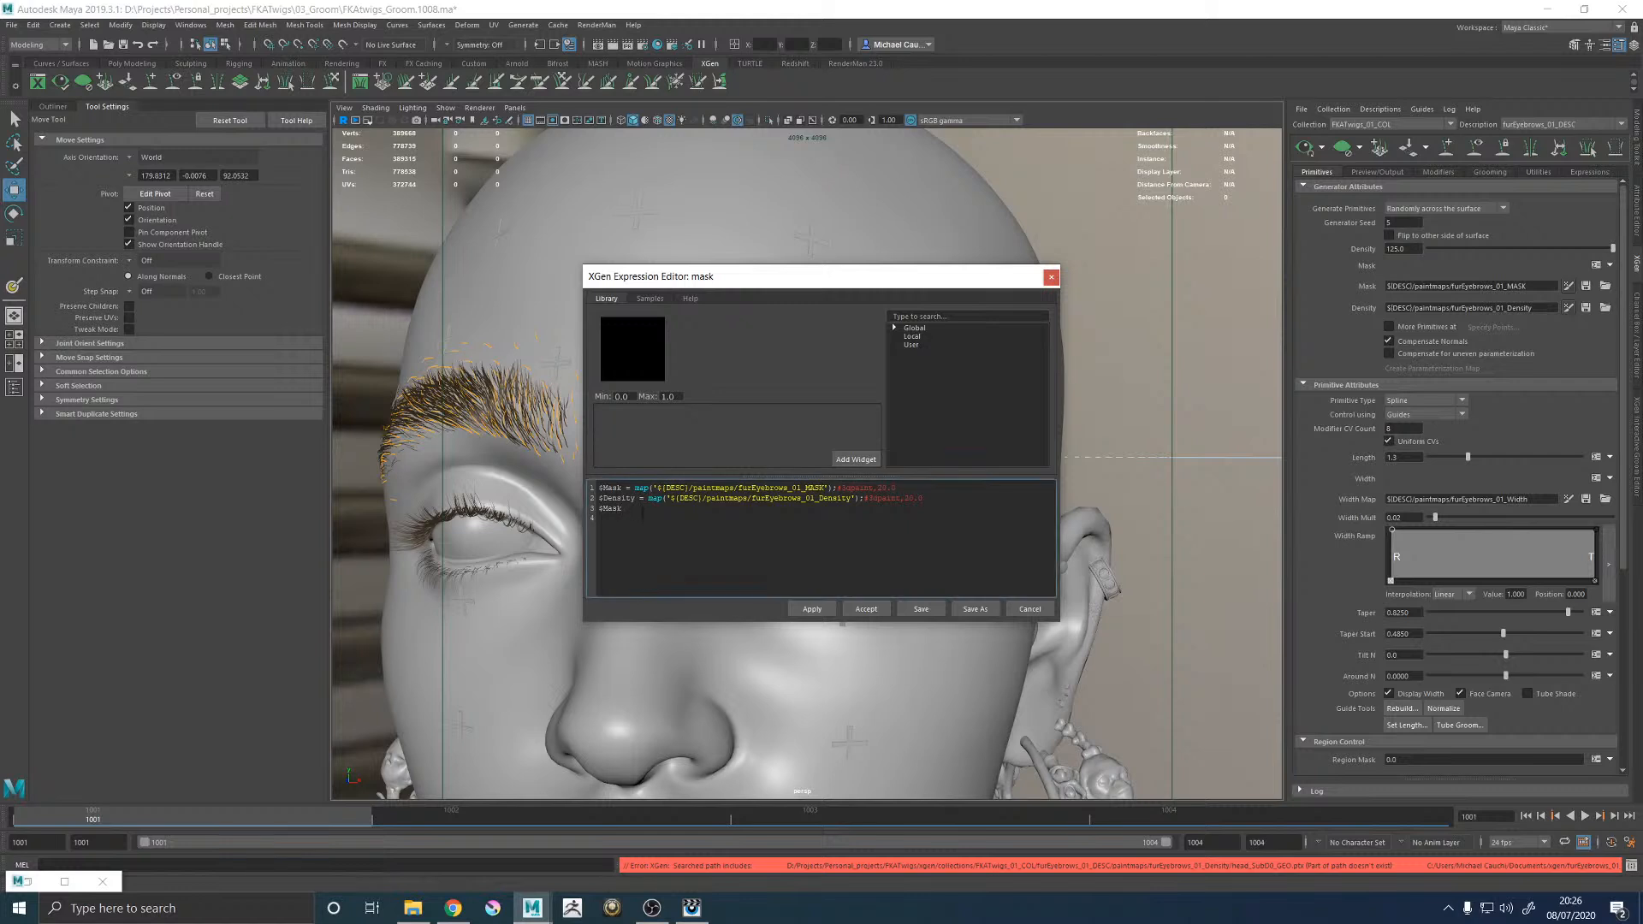
{"action": "key", "text": "BackSpace"}
{"action": "key", "text": "BackSpace"}
{"action": "key", "text": "BackSpace"}
{"action": "key", "text": "BackSpace"}
{"action": "key", "text": "BackSpace"}
{"action": "key", "text": "BackSpace"}
{"action": "key", "text": "BackSpace"}
{"action": "key", "text": "BackSpace"}
{"action": "type", "text": "$Mas"}
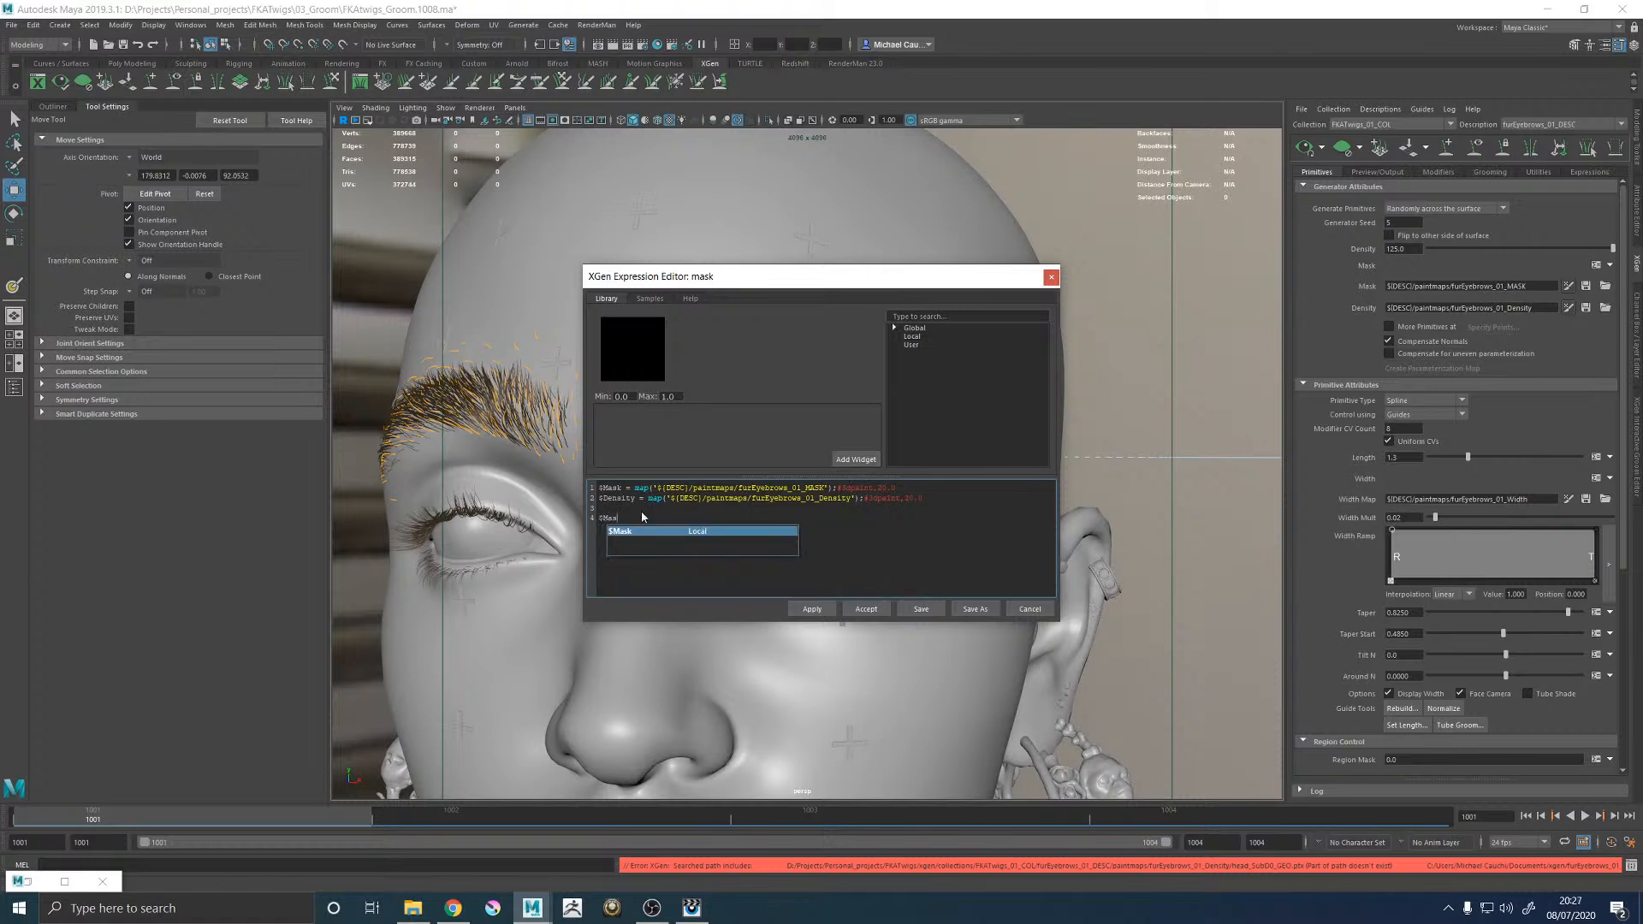
{"action": "type", "text": "k"}
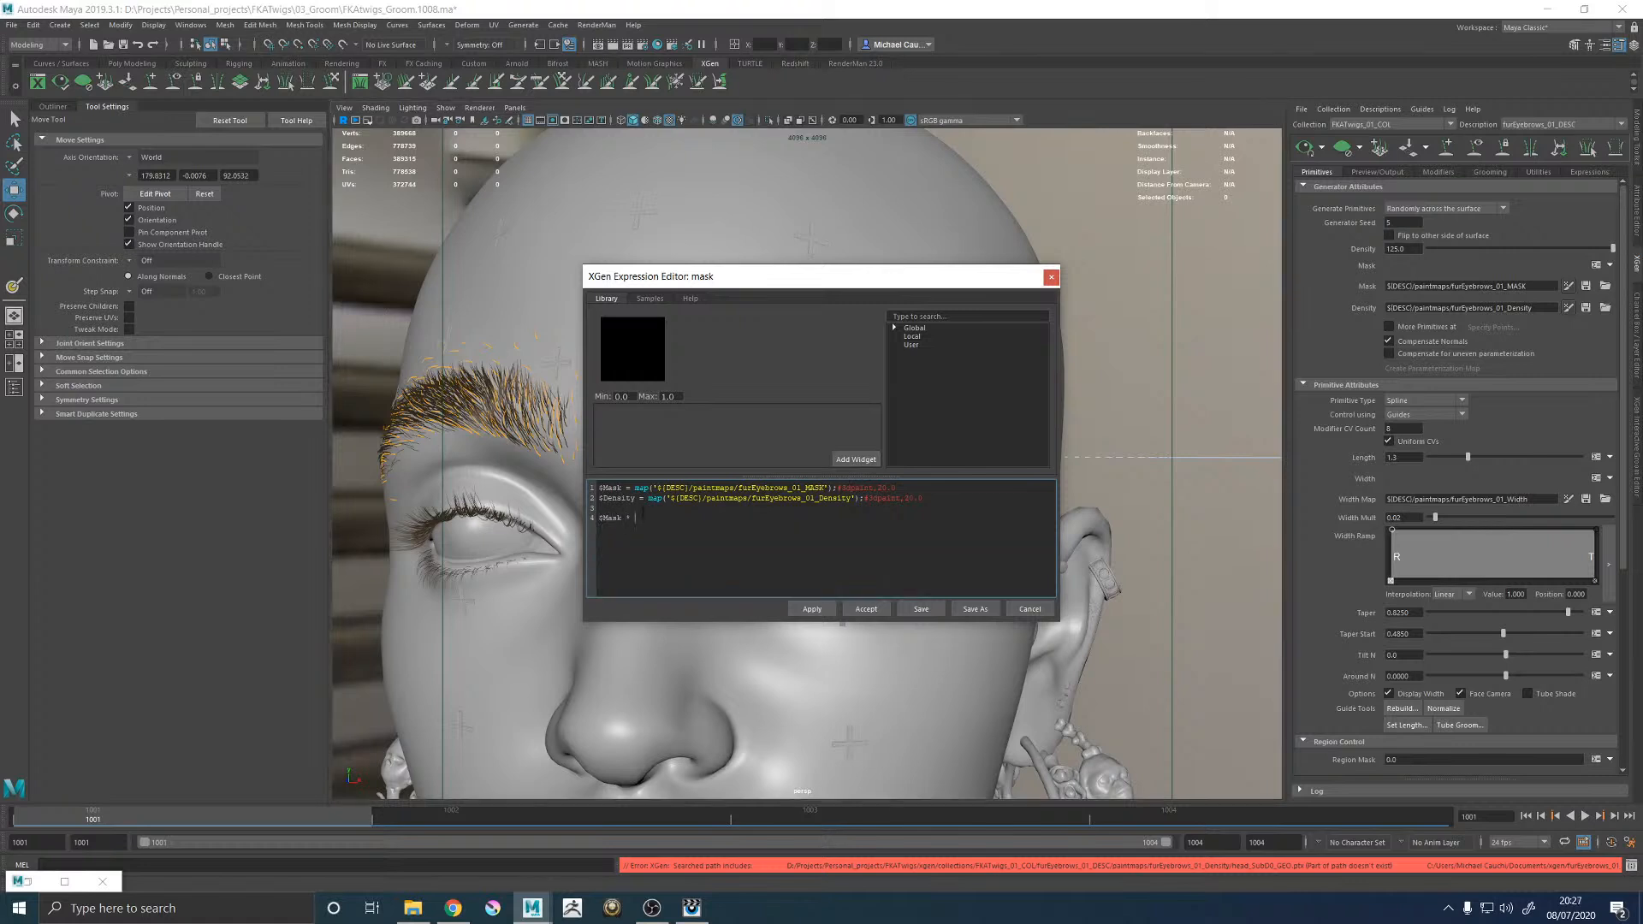
{"action": "type", "text": " * $Density"}
{"action": "left_click", "coordinate": [812, 609]}
{"action": "left_click", "coordinate": [864, 609]}
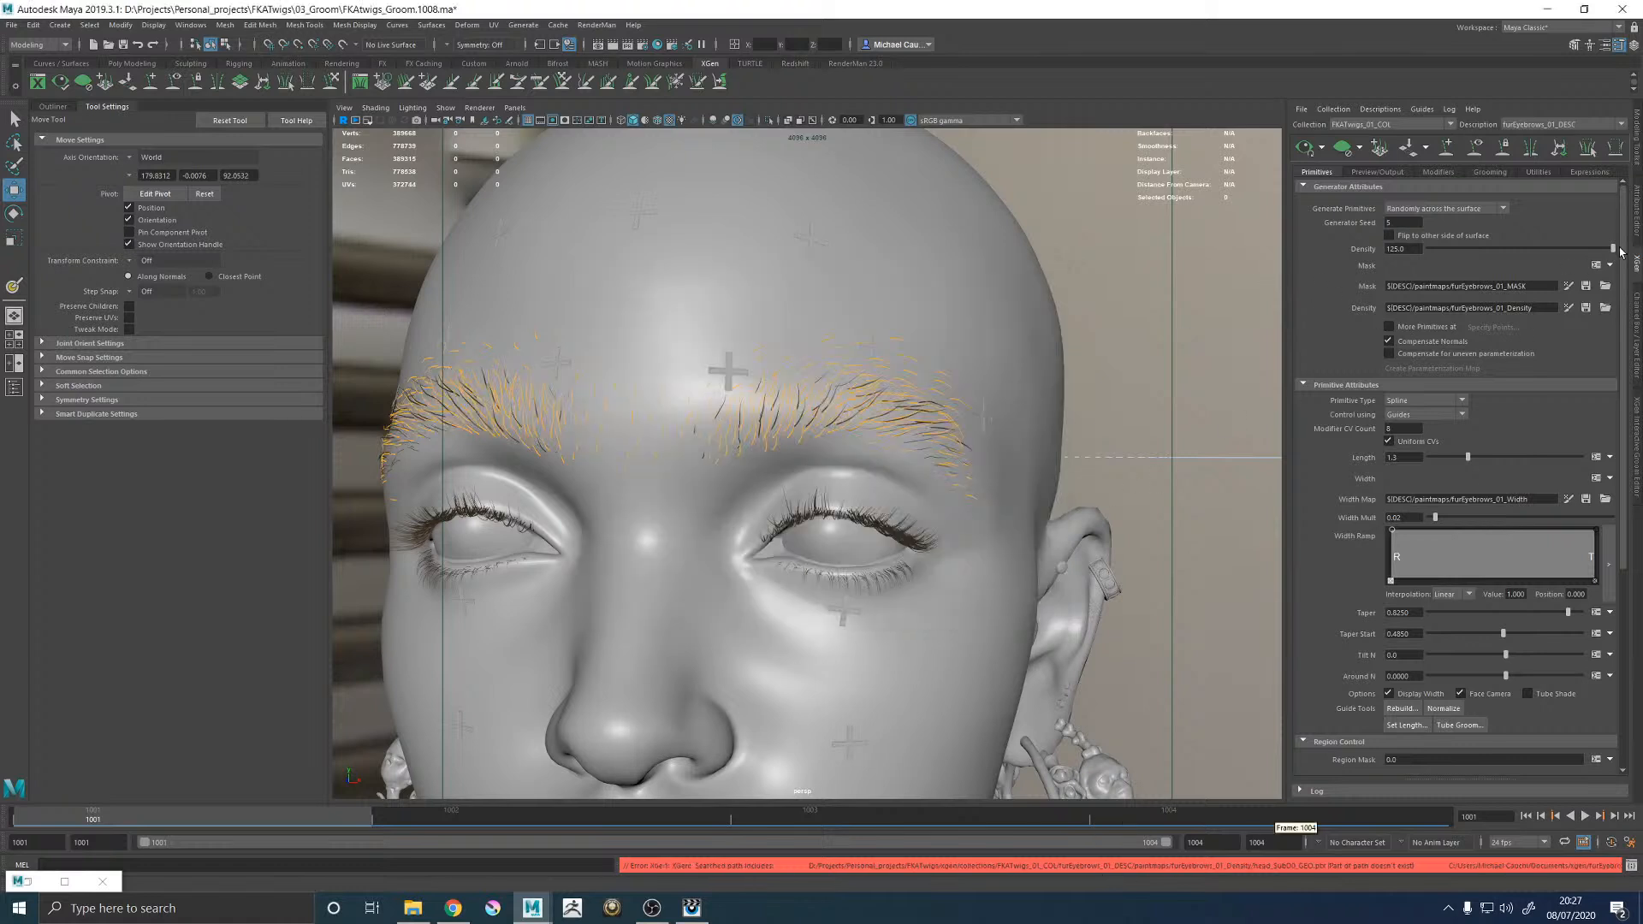
Check the eyebrow density map and the mask map on the head again, leaving paint mode after each.
{"action": "left_click", "coordinate": [1568, 308]}
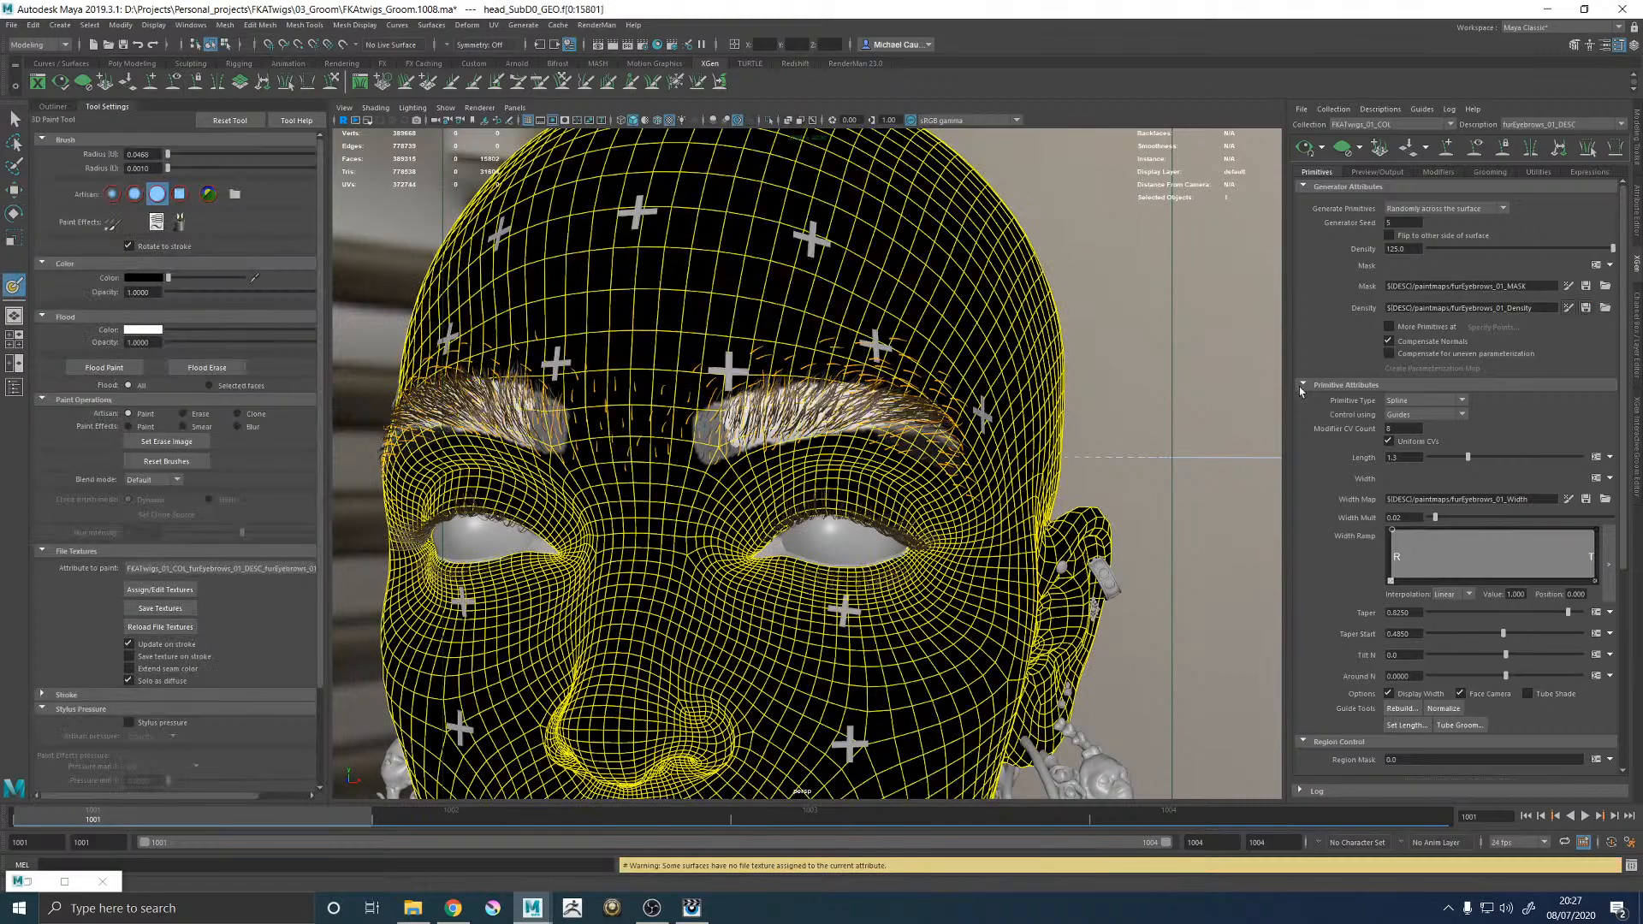
{"action": "left_click_drag", "start_coordinate": [1102, 405], "coordinate": [1111, 404], "text": "alt"}
{"action": "key", "text": "w"}
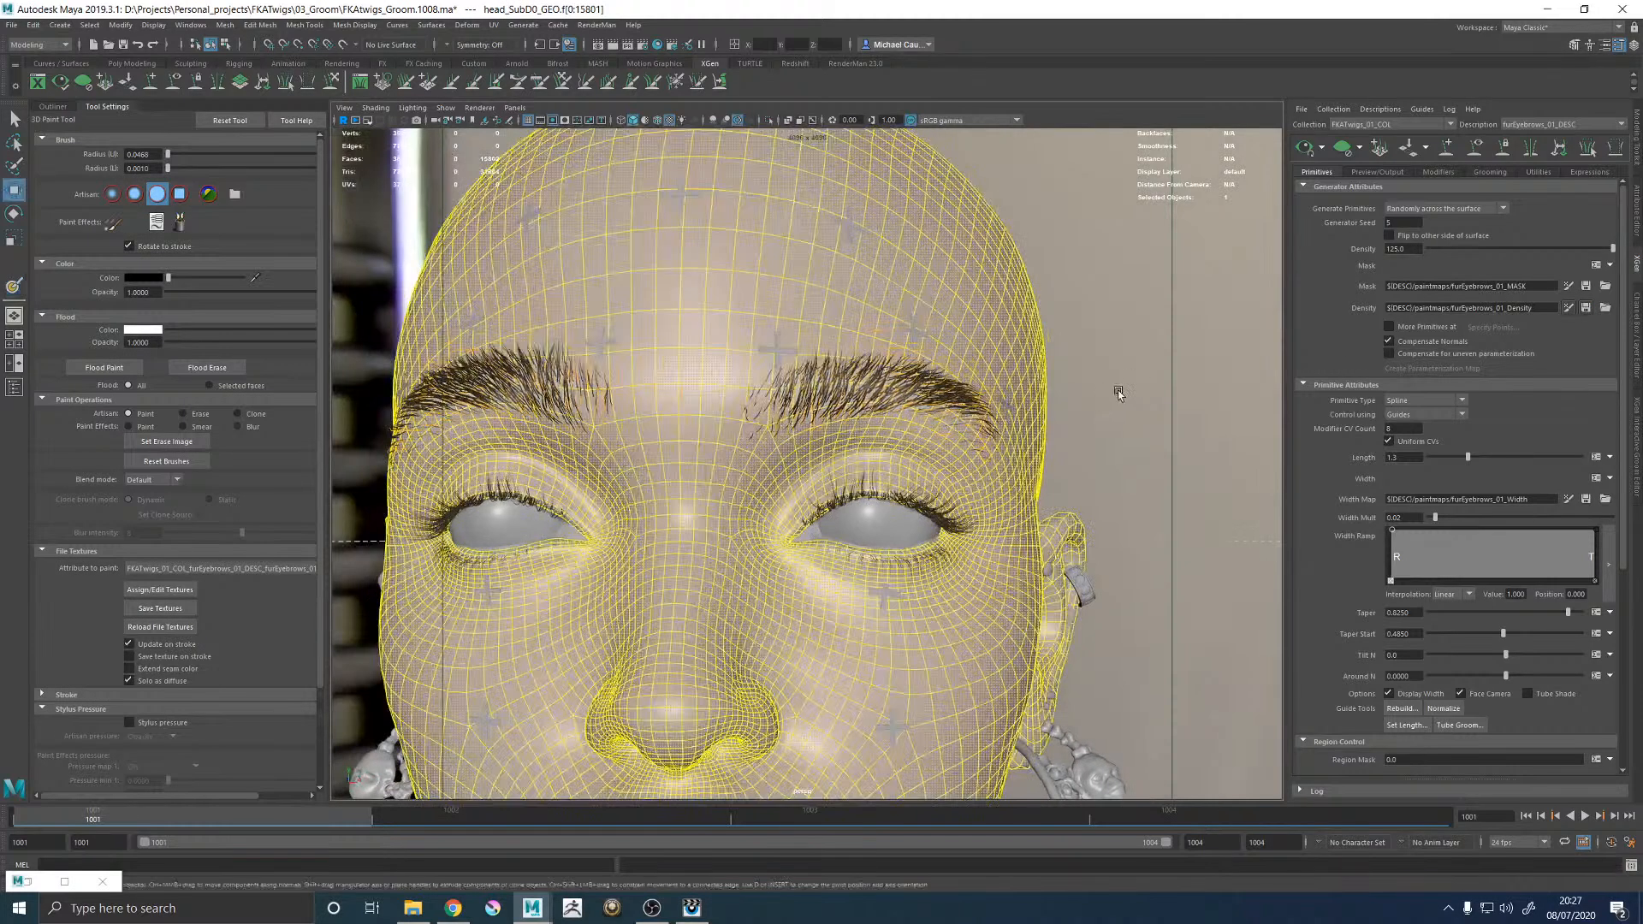
{"action": "left_click", "coordinate": [1184, 392]}
{"action": "left_click", "coordinate": [1569, 286]}
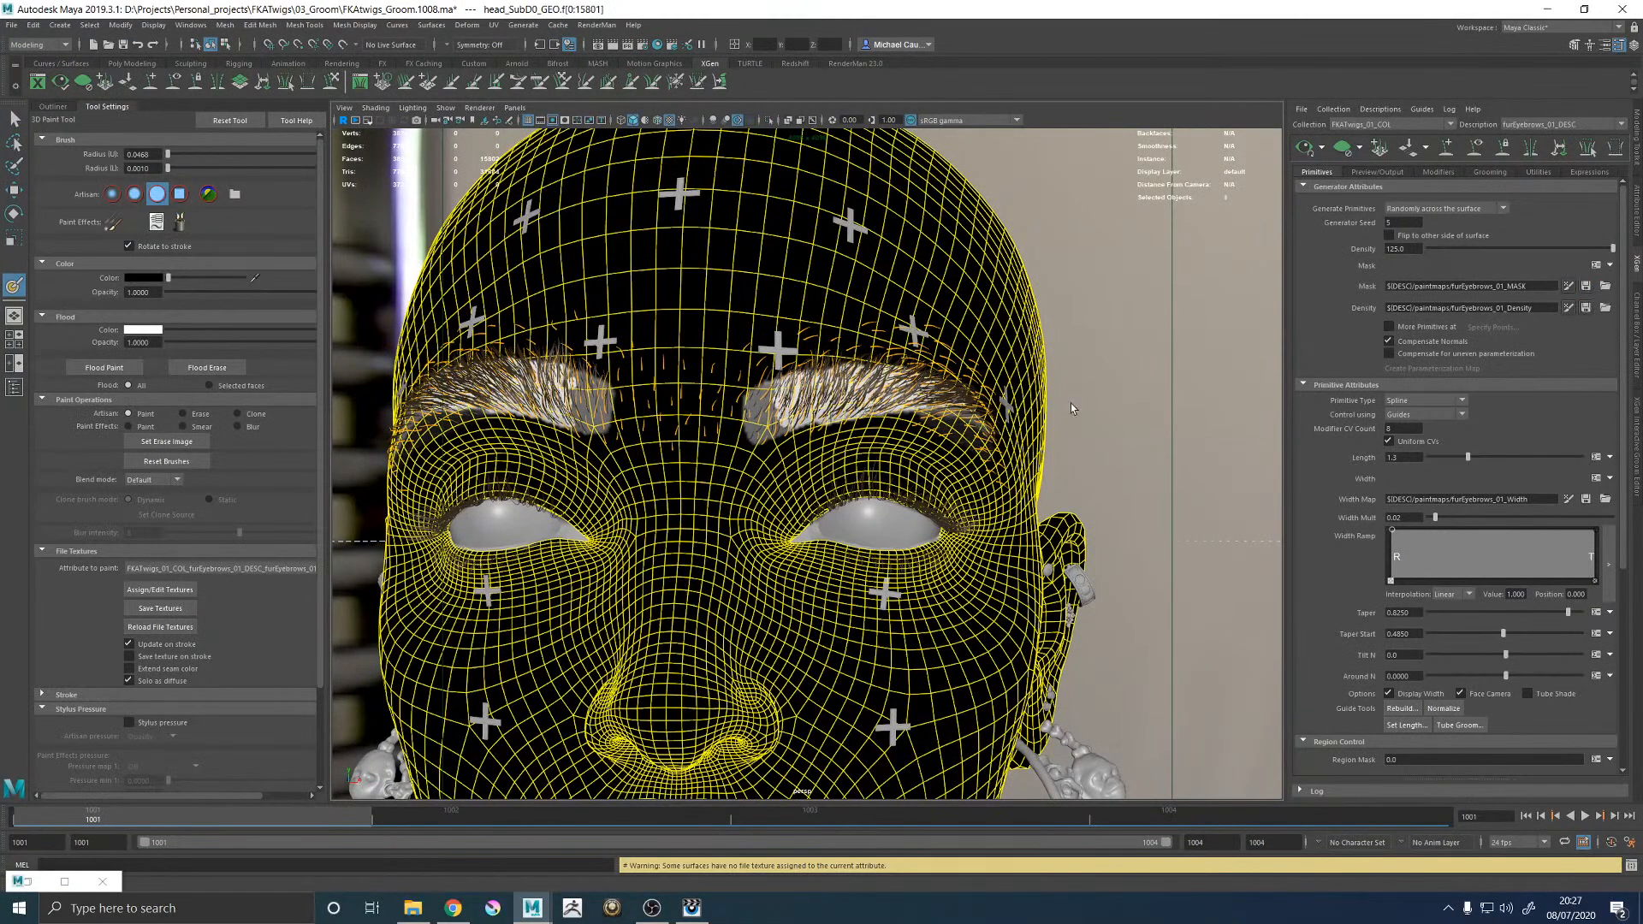
{"action": "left_click_drag", "start_coordinate": [1113, 375], "coordinate": [1100, 385], "text": "alt"}
{"action": "key", "text": "w"}
{"action": "left_click", "coordinate": [1145, 373]}
{"action": "mouse_move", "coordinate": [1145, 373]}
{"action": "right_mouse_down", "text": "alt"}
{"action": "mouse_move", "coordinate": [1038, 403]}
{"action": "mouse_move", "coordinate": [1156, 441]}
{"action": "right_mouse_up", "text": "alt"}
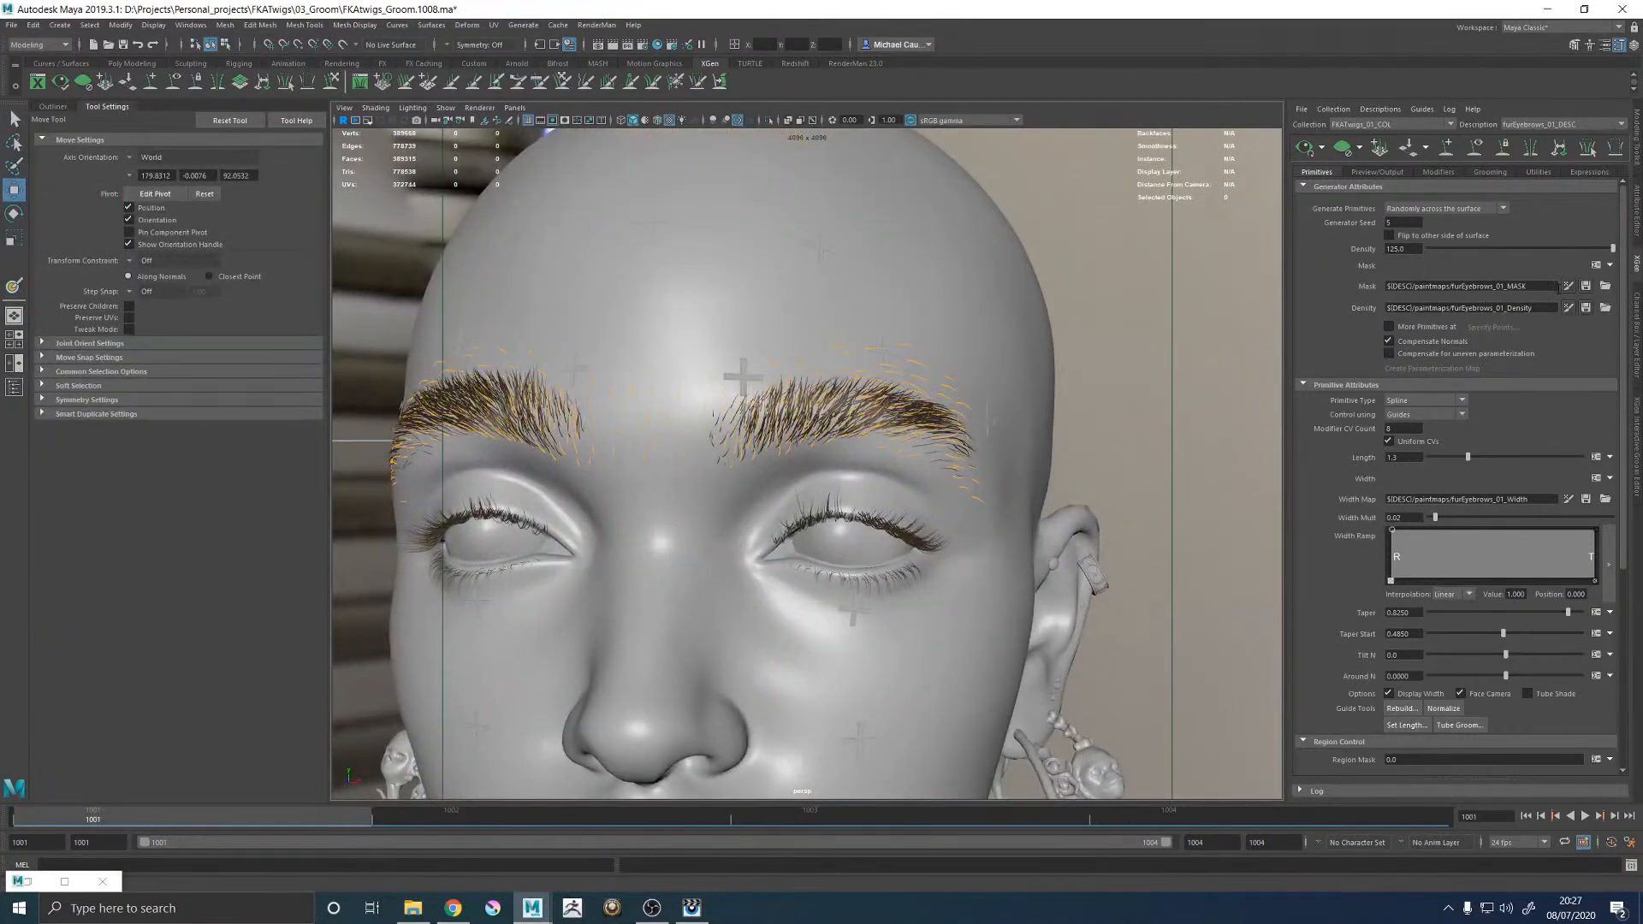
Load the furEyebrows_01_MASK map for painting, set the paint color to white, and paint over and around one eyebrow.
{"action": "left_click", "coordinate": [1570, 286]}
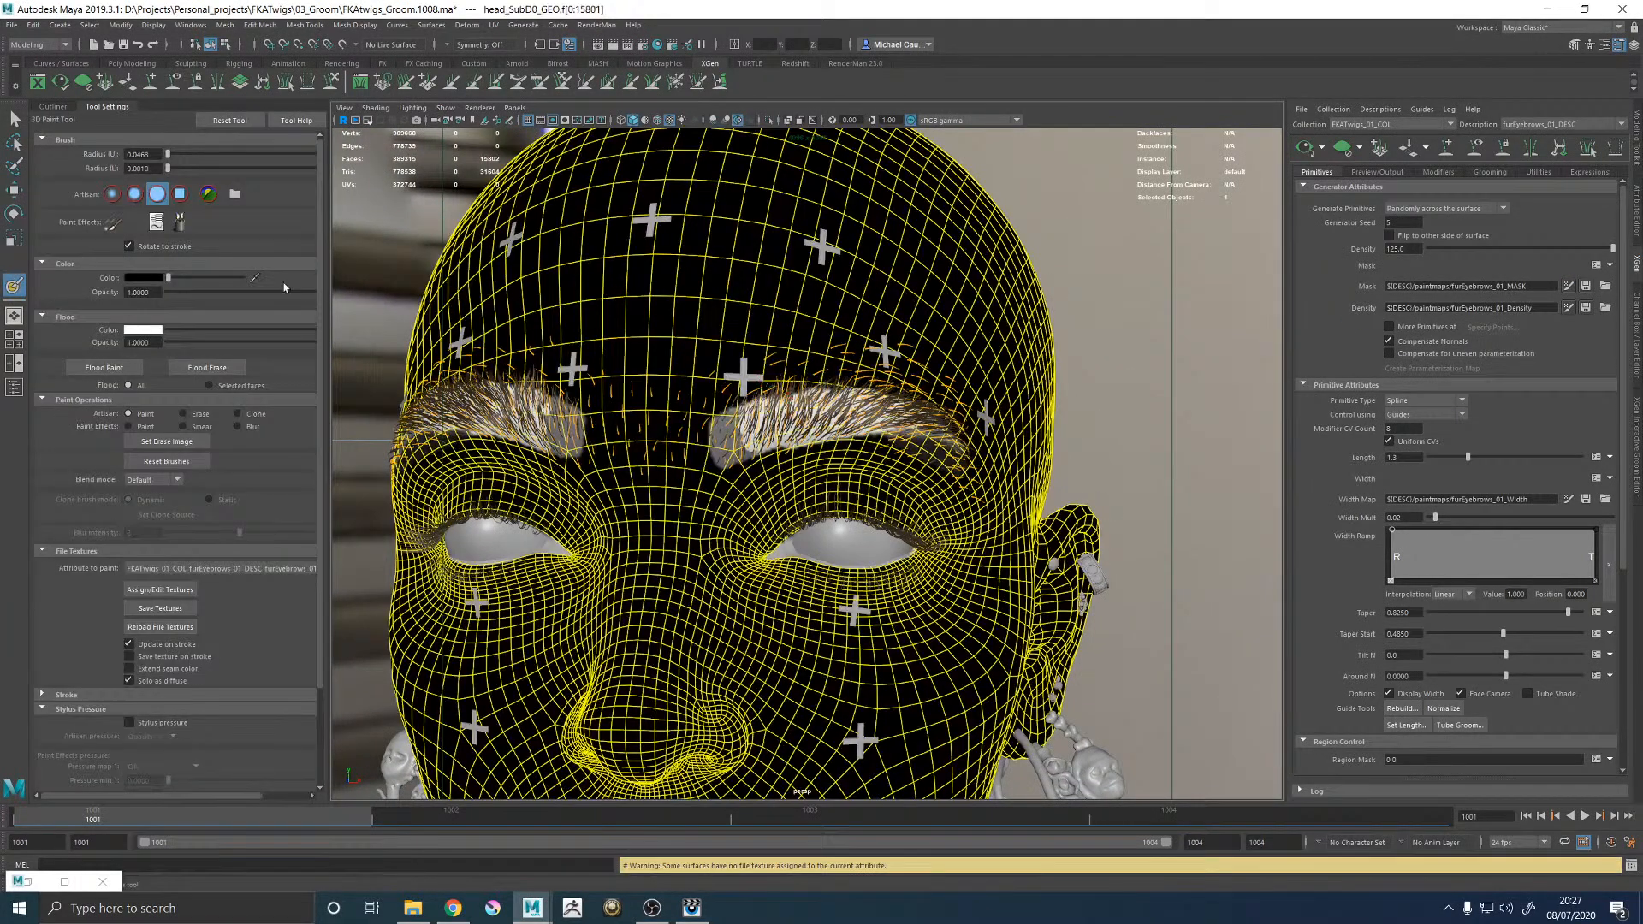
{"action": "left_click_drag", "start_coordinate": [167, 275], "coordinate": [328, 281]}
{"action": "middle_click_drag", "start_coordinate": [755, 420], "coordinate": [834, 402], "text": "alt"}
{"action": "mouse_move", "coordinate": [749, 423]}
{"action": "left_mouse_down"}
{"action": "mouse_move", "coordinate": [777, 420]}
{"action": "mouse_move", "coordinate": [666, 417]}
{"action": "mouse_move", "coordinate": [738, 364]}
{"action": "mouse_move", "coordinate": [738, 394]}
{"action": "mouse_move", "coordinate": [582, 377]}
{"action": "mouse_move", "coordinate": [736, 389]}
{"action": "mouse_move", "coordinate": [816, 339]}
{"action": "left_mouse_up"}
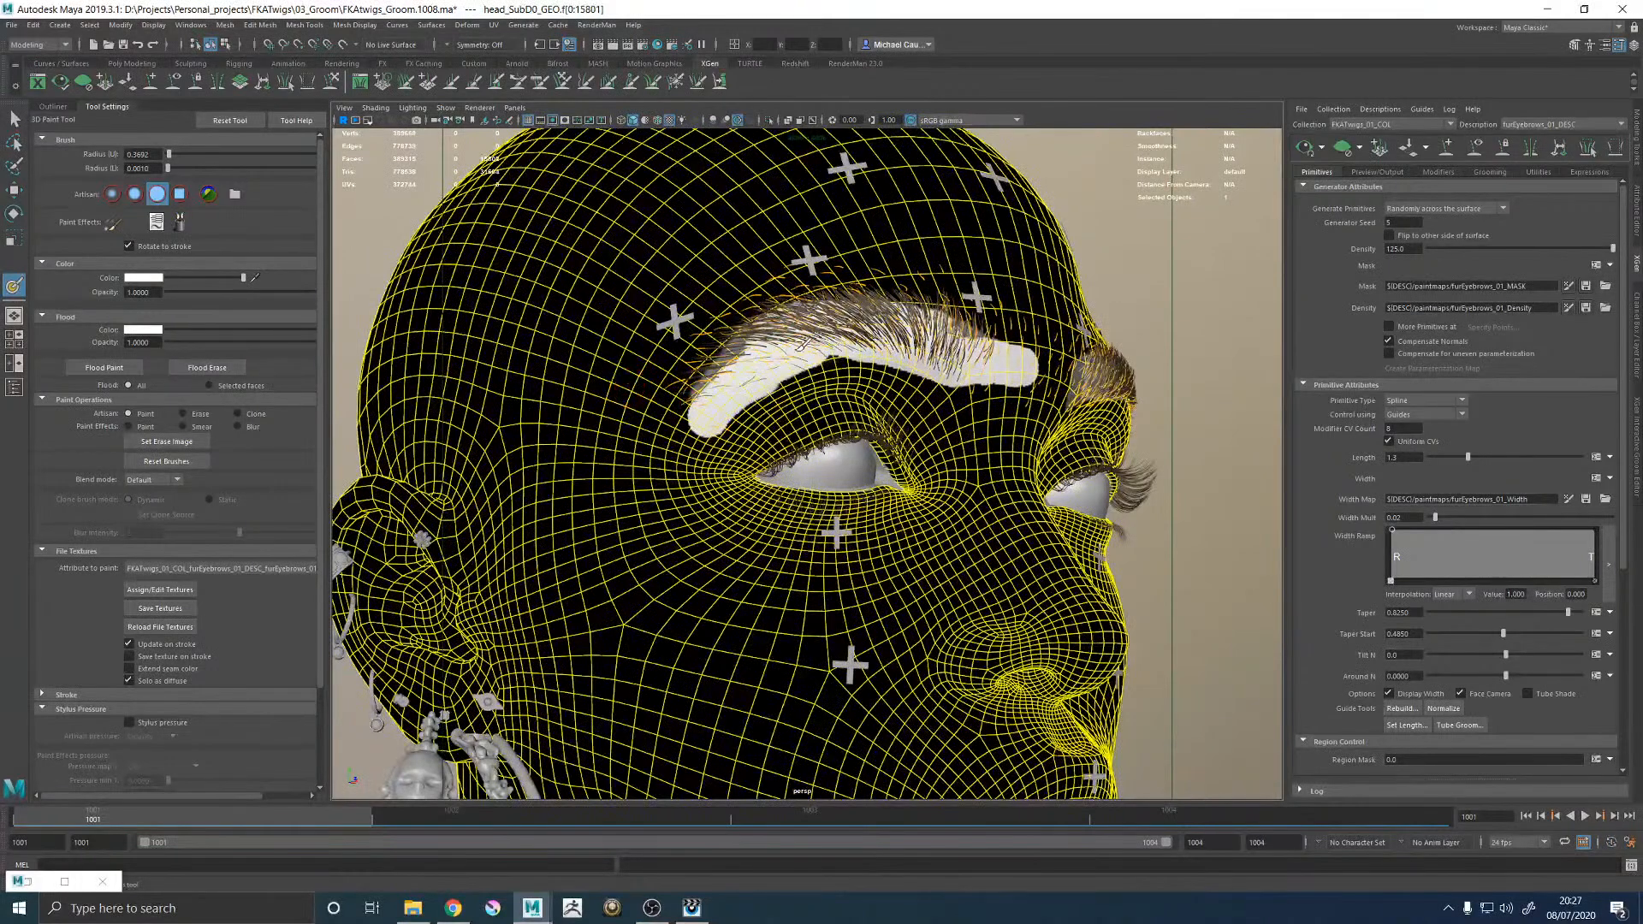
{"action": "mouse_move", "coordinate": [689, 411]}
{"action": "left_mouse_down"}
{"action": "mouse_move", "coordinate": [670, 383]}
{"action": "mouse_move", "coordinate": [800, 261]}
{"action": "mouse_move", "coordinate": [964, 274]}
{"action": "mouse_move", "coordinate": [924, 295]}
{"action": "left_mouse_up"}
{"action": "mouse_move", "coordinate": [764, 305]}
{"action": "left_mouse_down"}
{"action": "mouse_move", "coordinate": [884, 308]}
{"action": "mouse_move", "coordinate": [950, 356]}
{"action": "mouse_move", "coordinate": [671, 352]}
{"action": "mouse_move", "coordinate": [969, 389]}
{"action": "mouse_move", "coordinate": [835, 394]}
{"action": "mouse_move", "coordinate": [910, 438]}
{"action": "mouse_move", "coordinate": [941, 524]}
{"action": "mouse_move", "coordinate": [902, 518]}
{"action": "mouse_move", "coordinate": [802, 431]}
{"action": "mouse_move", "coordinate": [890, 411]}
{"action": "left_mouse_up"}
{"action": "mouse_move", "coordinate": [770, 432]}
{"action": "left_mouse_down"}
{"action": "mouse_move", "coordinate": [620, 423]}
{"action": "mouse_move", "coordinate": [663, 379]}
{"action": "mouse_move", "coordinate": [881, 369]}
{"action": "mouse_move", "coordinate": [955, 397]}
{"action": "mouse_move", "coordinate": [985, 435]}
{"action": "left_mouse_up"}
Extend the white mask paint into a continuous band across both eyebrows and the area between them, and save the textures.
{"action": "mouse_move", "coordinate": [859, 353]}
{"action": "left_mouse_down", "text": "alt"}
{"action": "mouse_move", "coordinate": [873, 379]}
{"action": "mouse_move", "coordinate": [911, 359]}
{"action": "mouse_move", "coordinate": [997, 421]}
{"action": "mouse_move", "coordinate": [826, 367]}
{"action": "left_mouse_up", "text": "alt"}
{"action": "left_click_drag", "start_coordinate": [707, 379], "coordinate": [928, 369], "text": "alt"}
{"action": "left_click_drag", "start_coordinate": [709, 373], "coordinate": [597, 358]}
{"action": "left_click_drag", "start_coordinate": [907, 379], "coordinate": [758, 408], "text": "alt"}
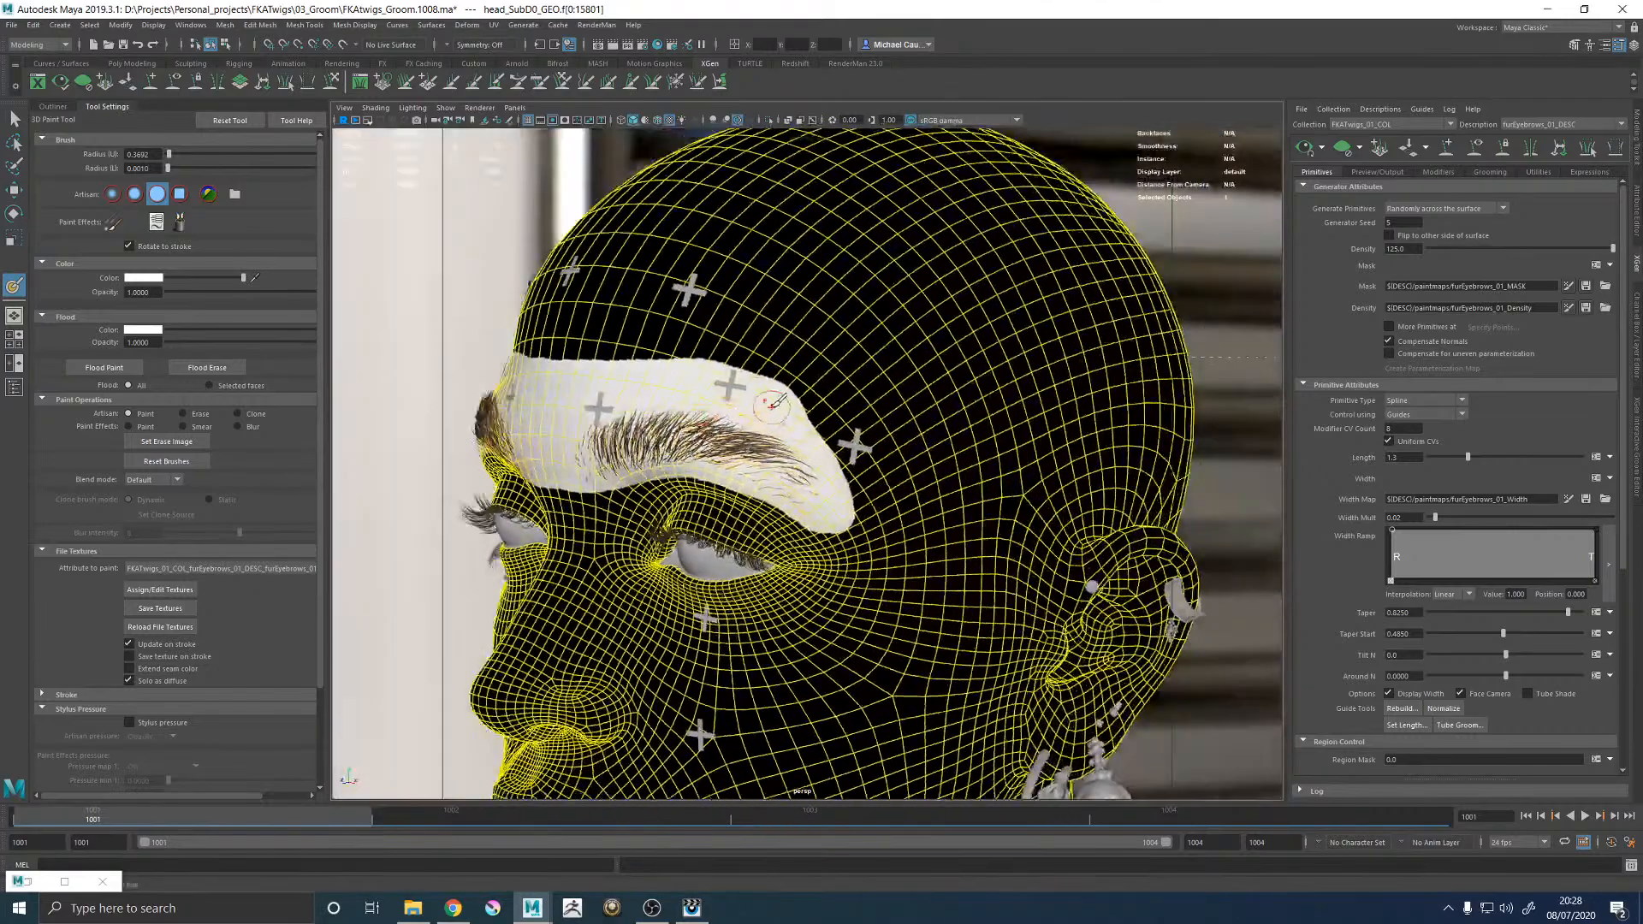
{"action": "mouse_move", "coordinate": [807, 467]}
{"action": "left_mouse_down", "text": "alt"}
{"action": "mouse_move", "coordinate": [882, 417]}
{"action": "mouse_move", "coordinate": [838, 428]}
{"action": "left_mouse_up", "text": "alt"}
{"action": "left_click", "coordinate": [180, 605]}
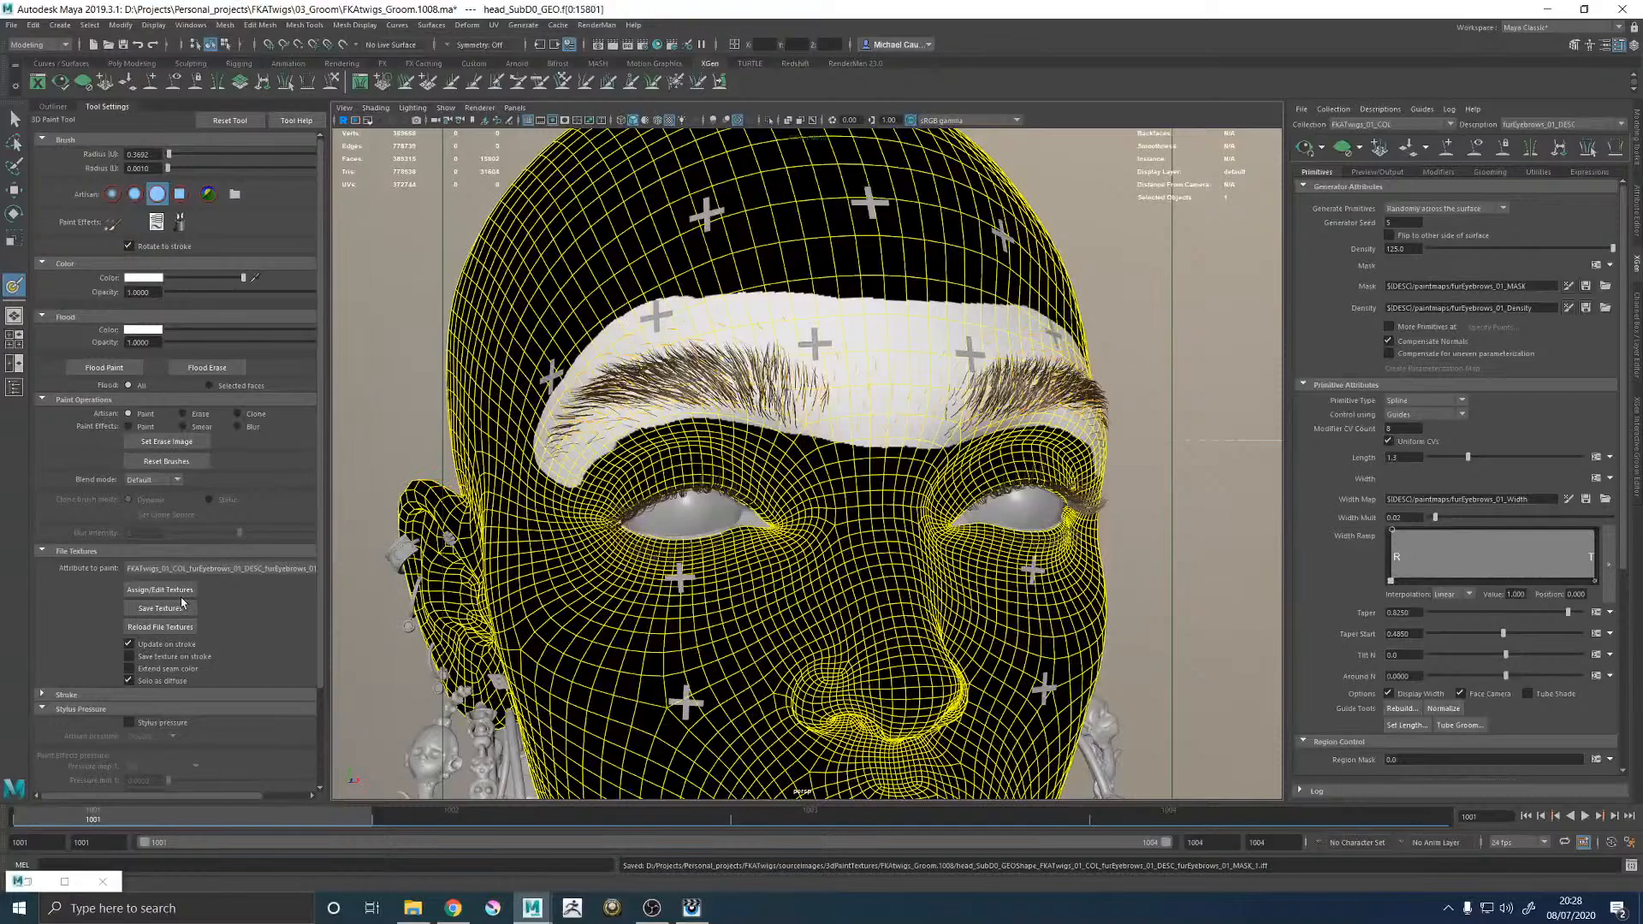
Save the painted mask map to the eyebrow description, leave paint mode, and check the hair between and around the brows.
{"action": "left_click", "coordinate": [1585, 287]}
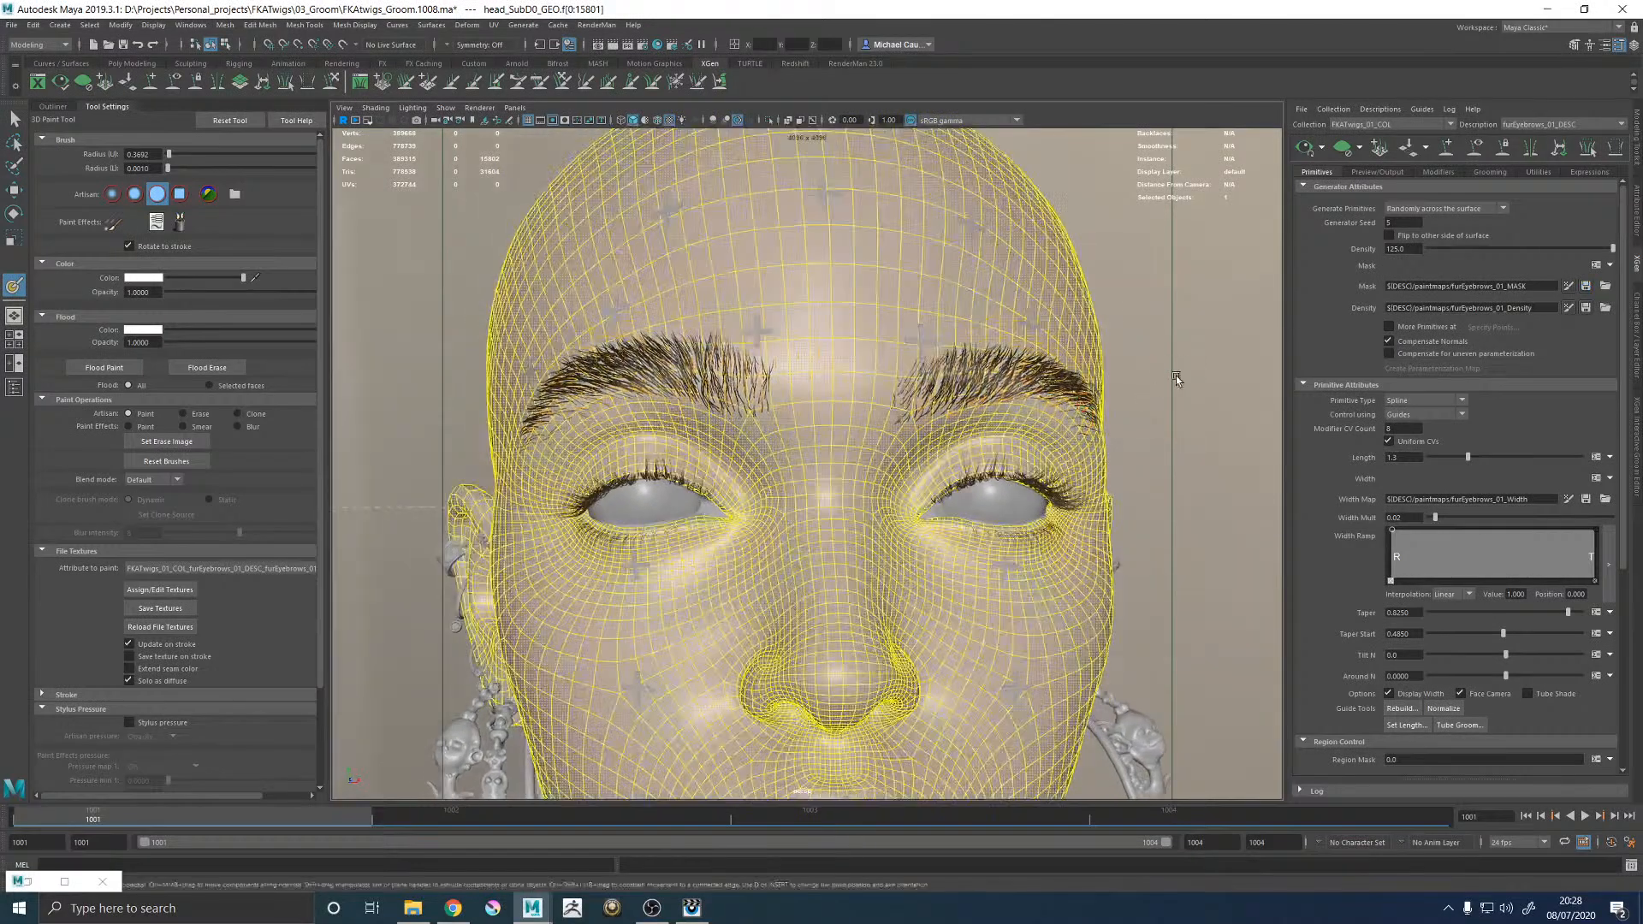
{"action": "key", "text": "w"}
{"action": "left_click", "coordinate": [1176, 377]}
{"action": "right_click_drag", "start_coordinate": [1175, 377], "coordinate": [1147, 387], "text": "alt"}
{"action": "left_click_drag", "start_coordinate": [1147, 387], "coordinate": [1038, 411], "text": "alt"}
{"action": "right_click_drag", "start_coordinate": [1038, 411], "coordinate": [1257, 525], "text": "alt"}
{"action": "left_click_drag", "start_coordinate": [827, 423], "coordinate": [933, 428], "text": "alt"}
{"action": "right_click_drag", "start_coordinate": [933, 428], "coordinate": [1255, 440], "text": "alt"}
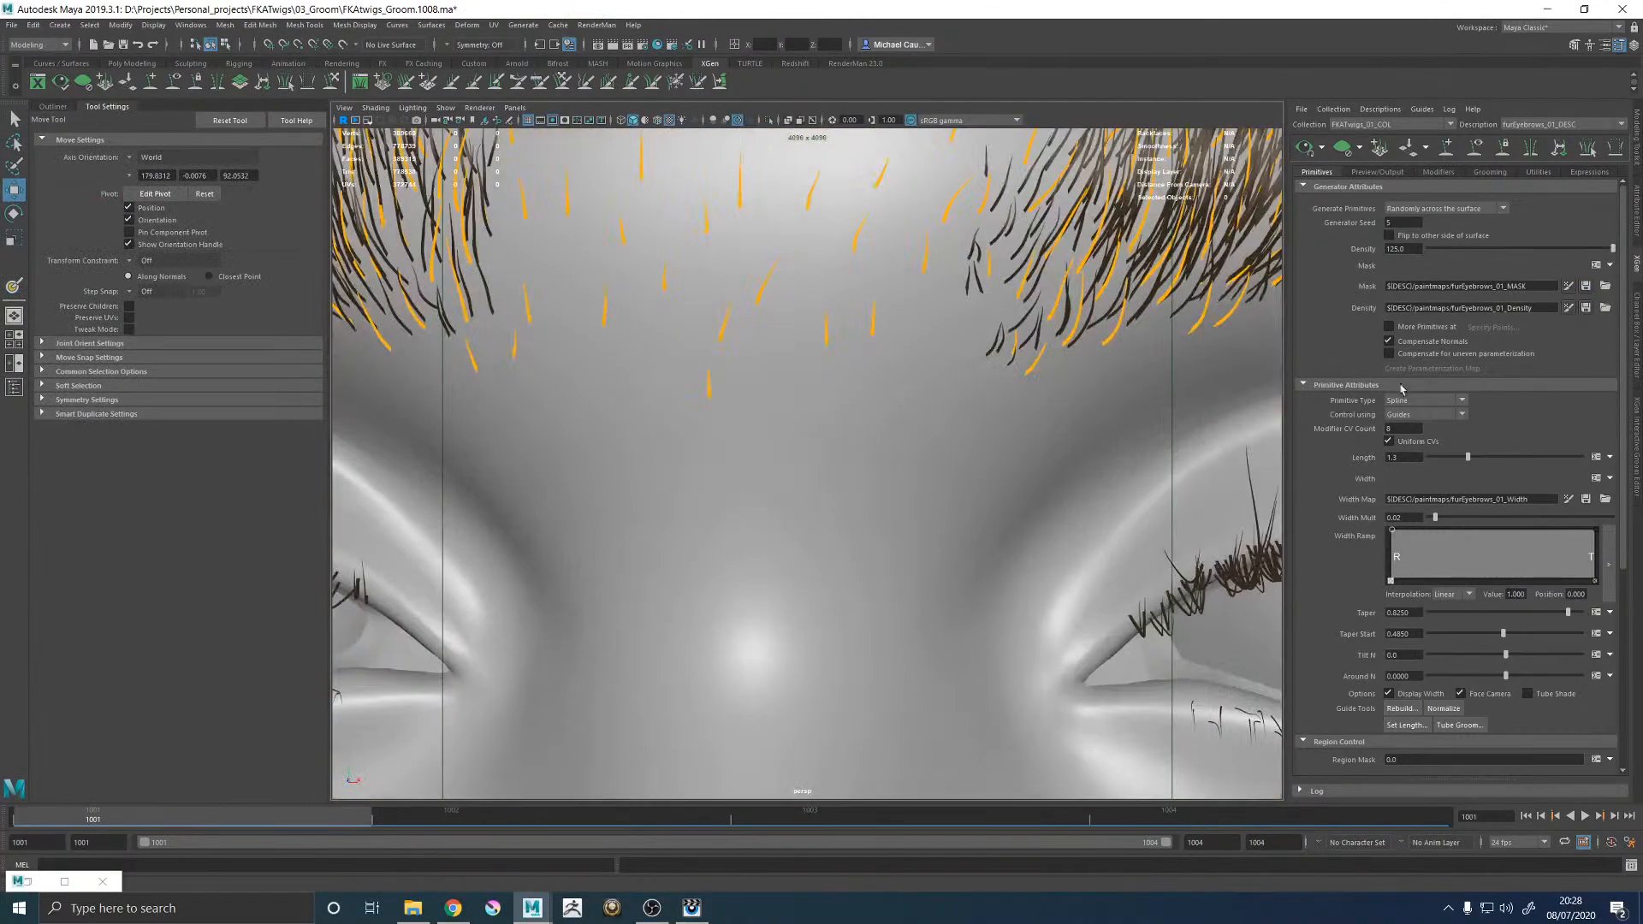
{"action": "right_click_drag", "start_coordinate": [1024, 419], "coordinate": [990, 424], "text": "alt"}
{"action": "left_click_drag", "start_coordinate": [1049, 406], "coordinate": [994, 405], "text": "alt"}
Save the scene as the next incremental version, FKAtwigs_Groom.1009.ma.
{"action": "key", "text": "q"}
{"action": "key", "text": "ctrl+s"}
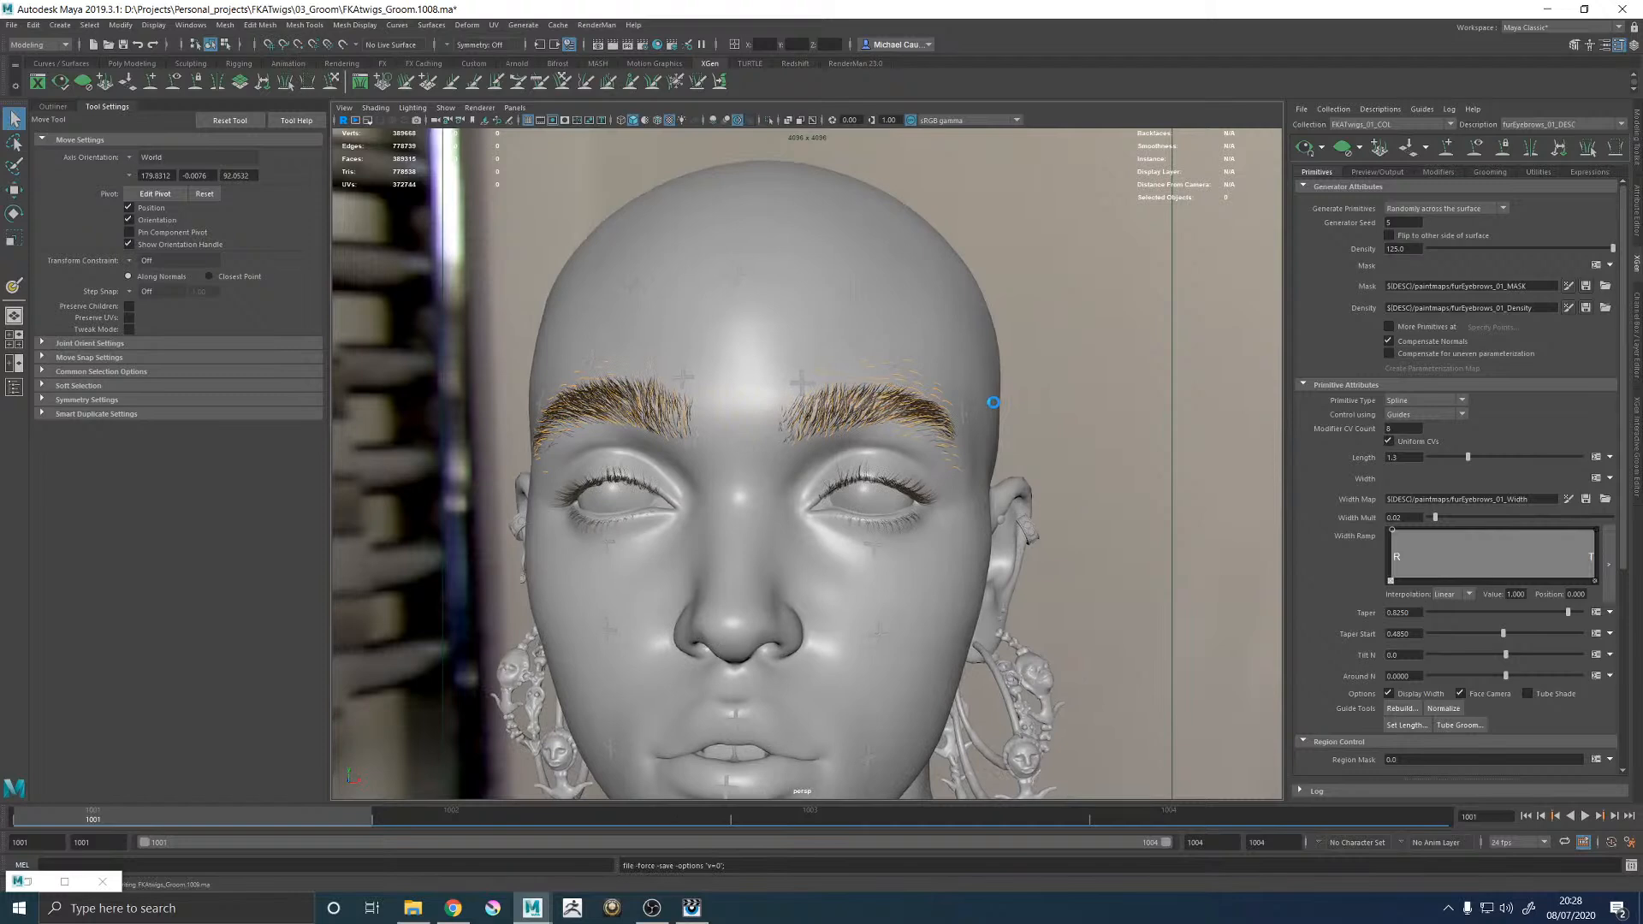
{"action": "key", "text": "w"}
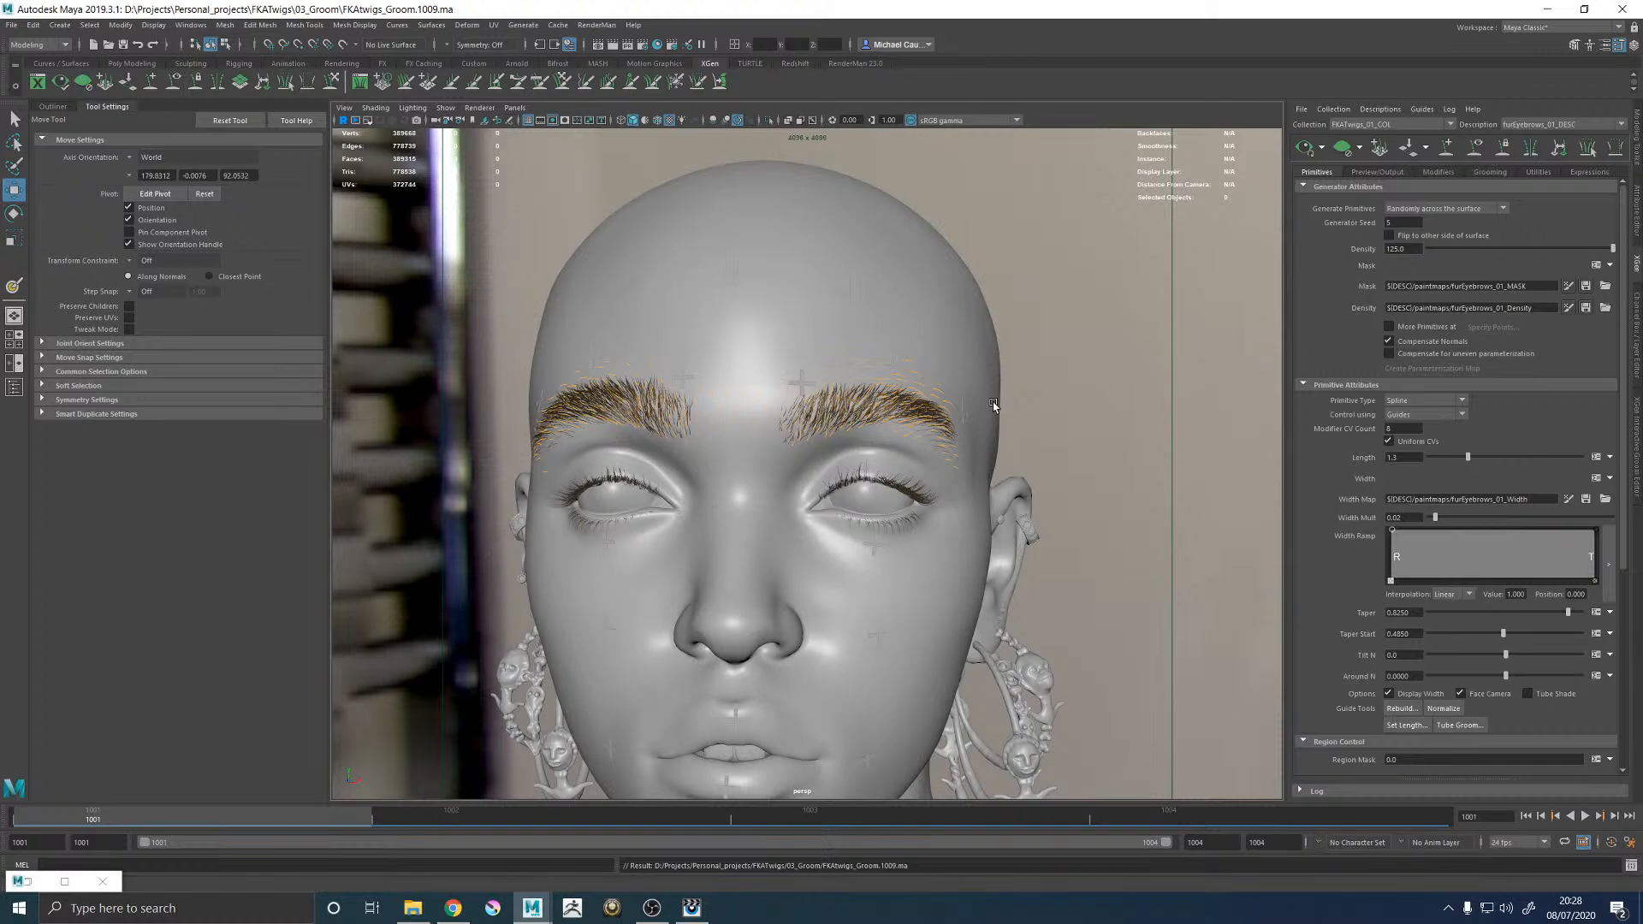
Load the furEyebrows_01_Density map, paint the gap between the brows with a very dark grey, and save the textures and density map.
{"action": "scroll", "coordinate": [805, 421], "scroll_direction": "up", "scroll_amount": 5}
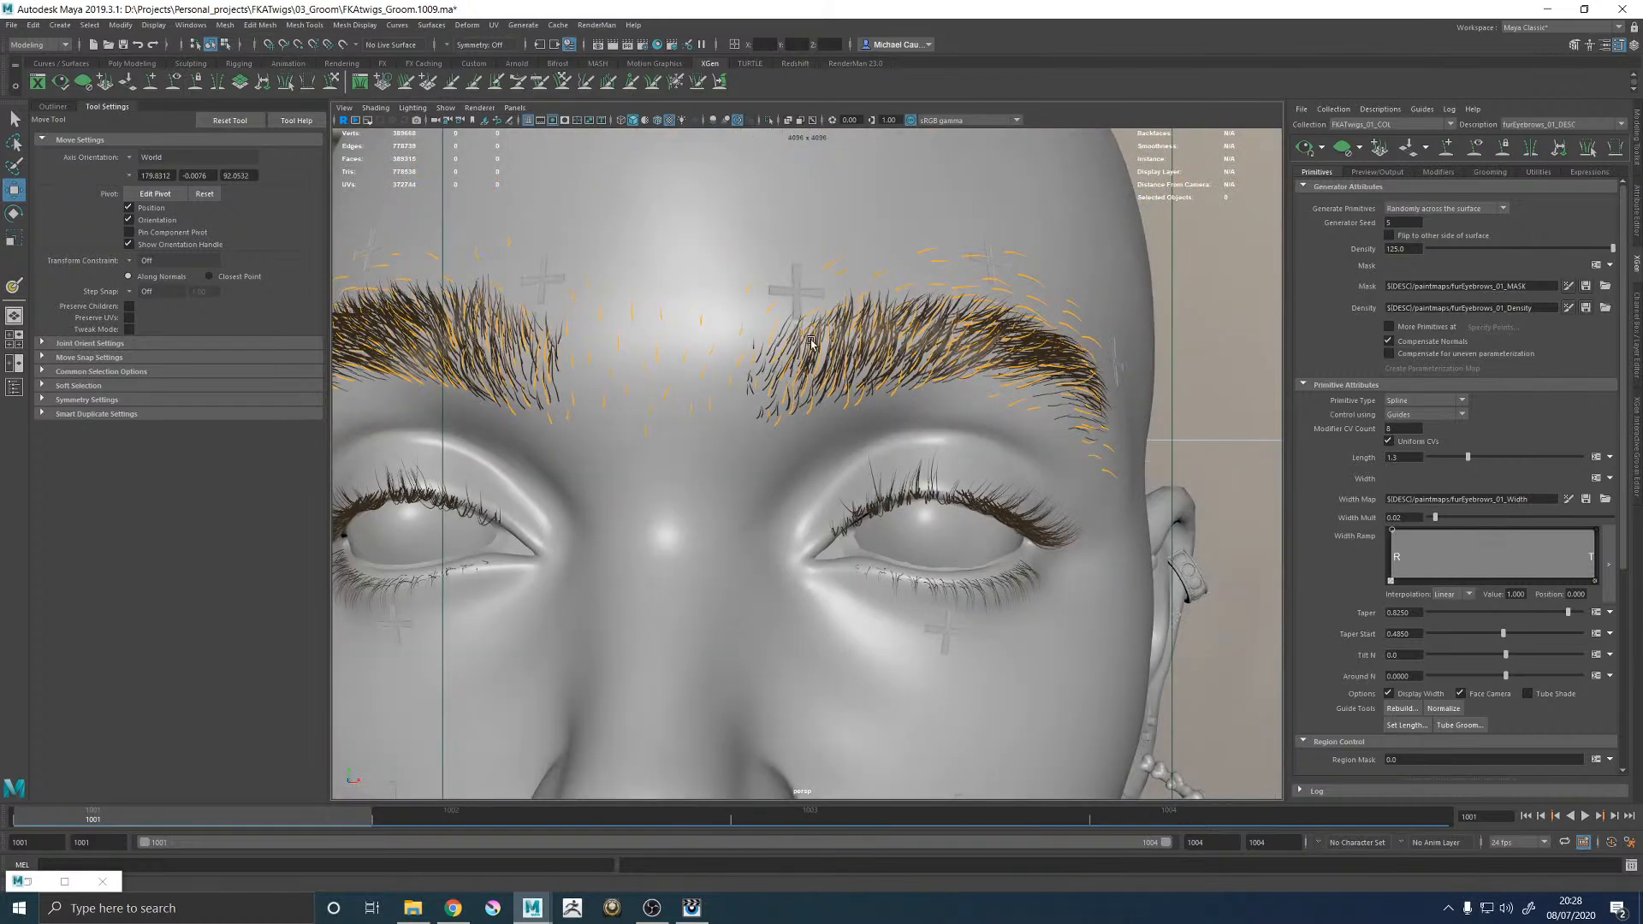
{"action": "left_click", "coordinate": [1568, 308]}
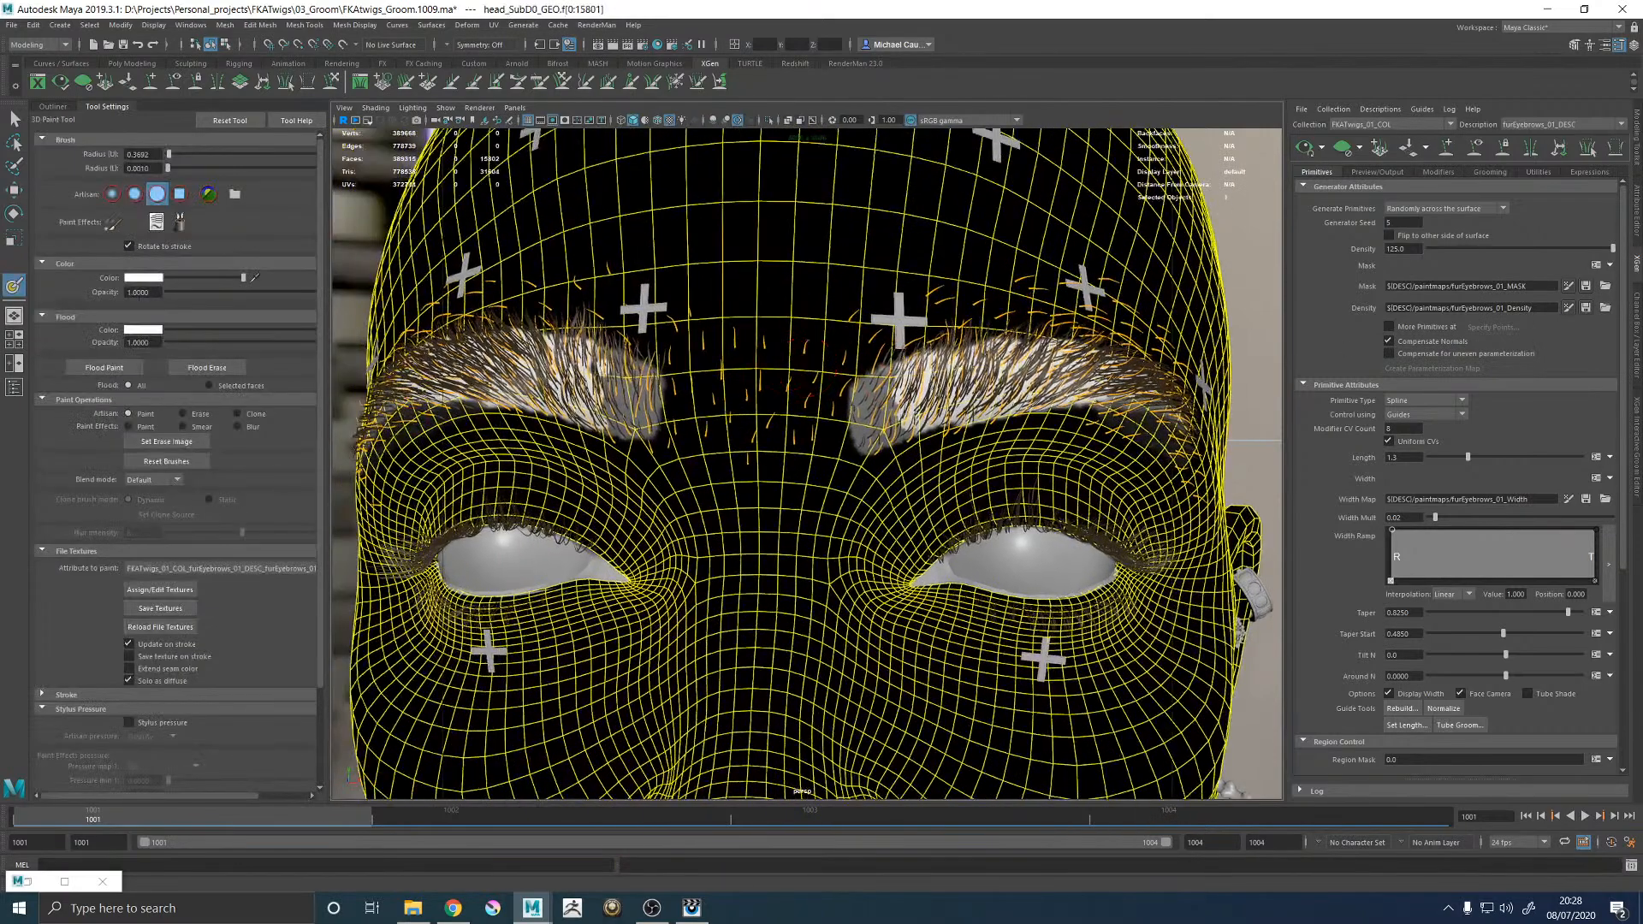
{"action": "left_click", "coordinate": [153, 277]}
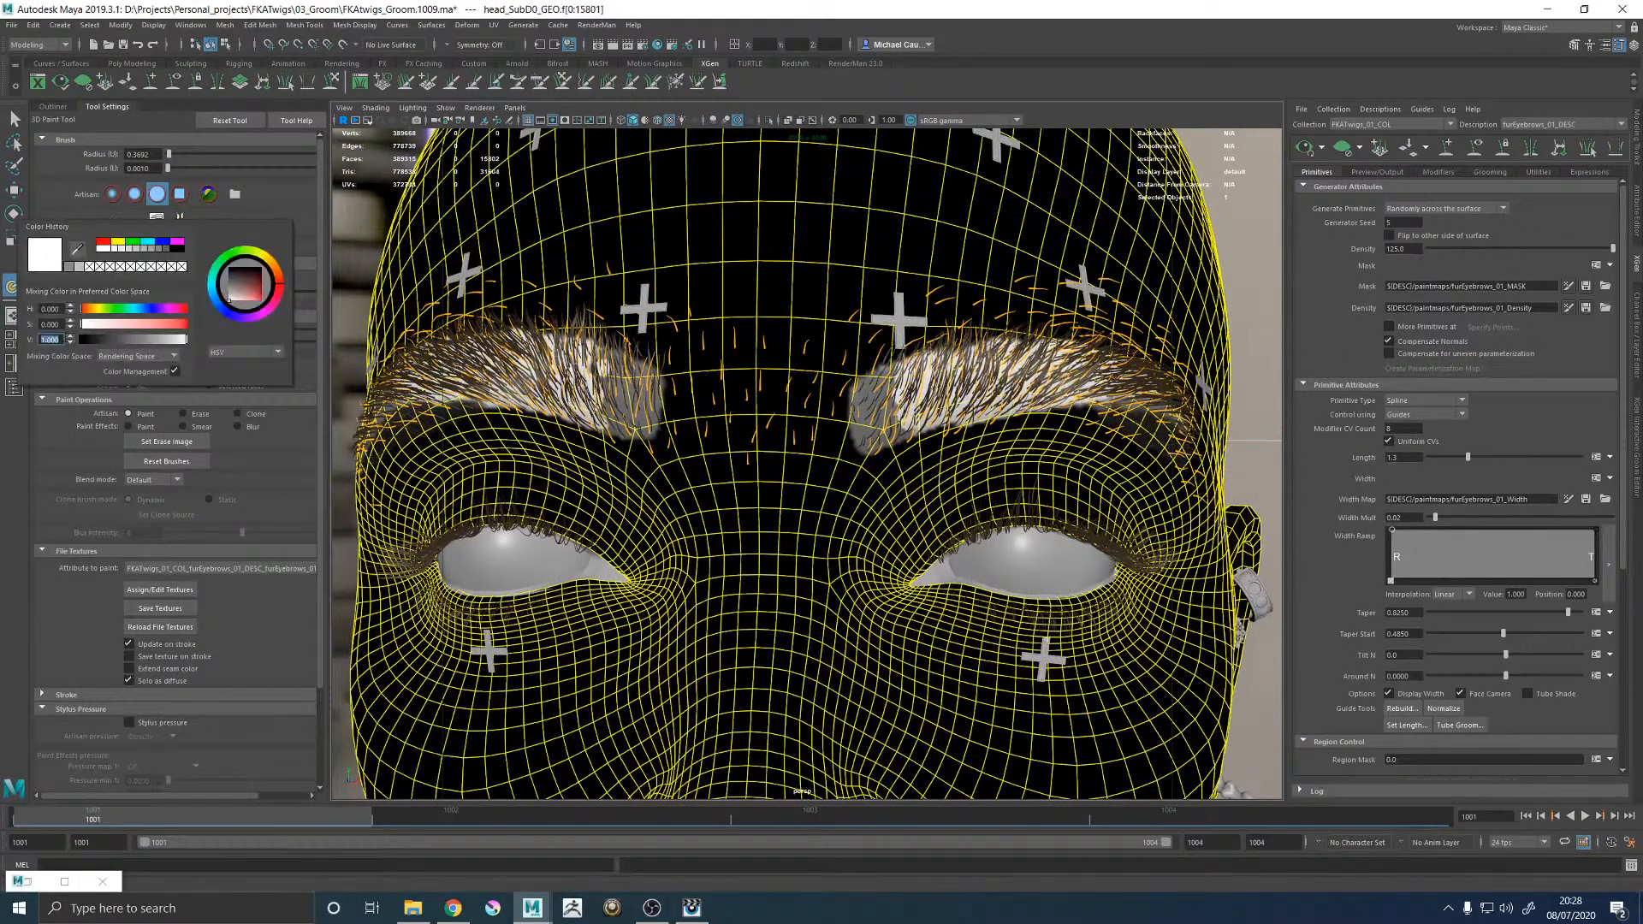
{"action": "key", "text": "Return"}
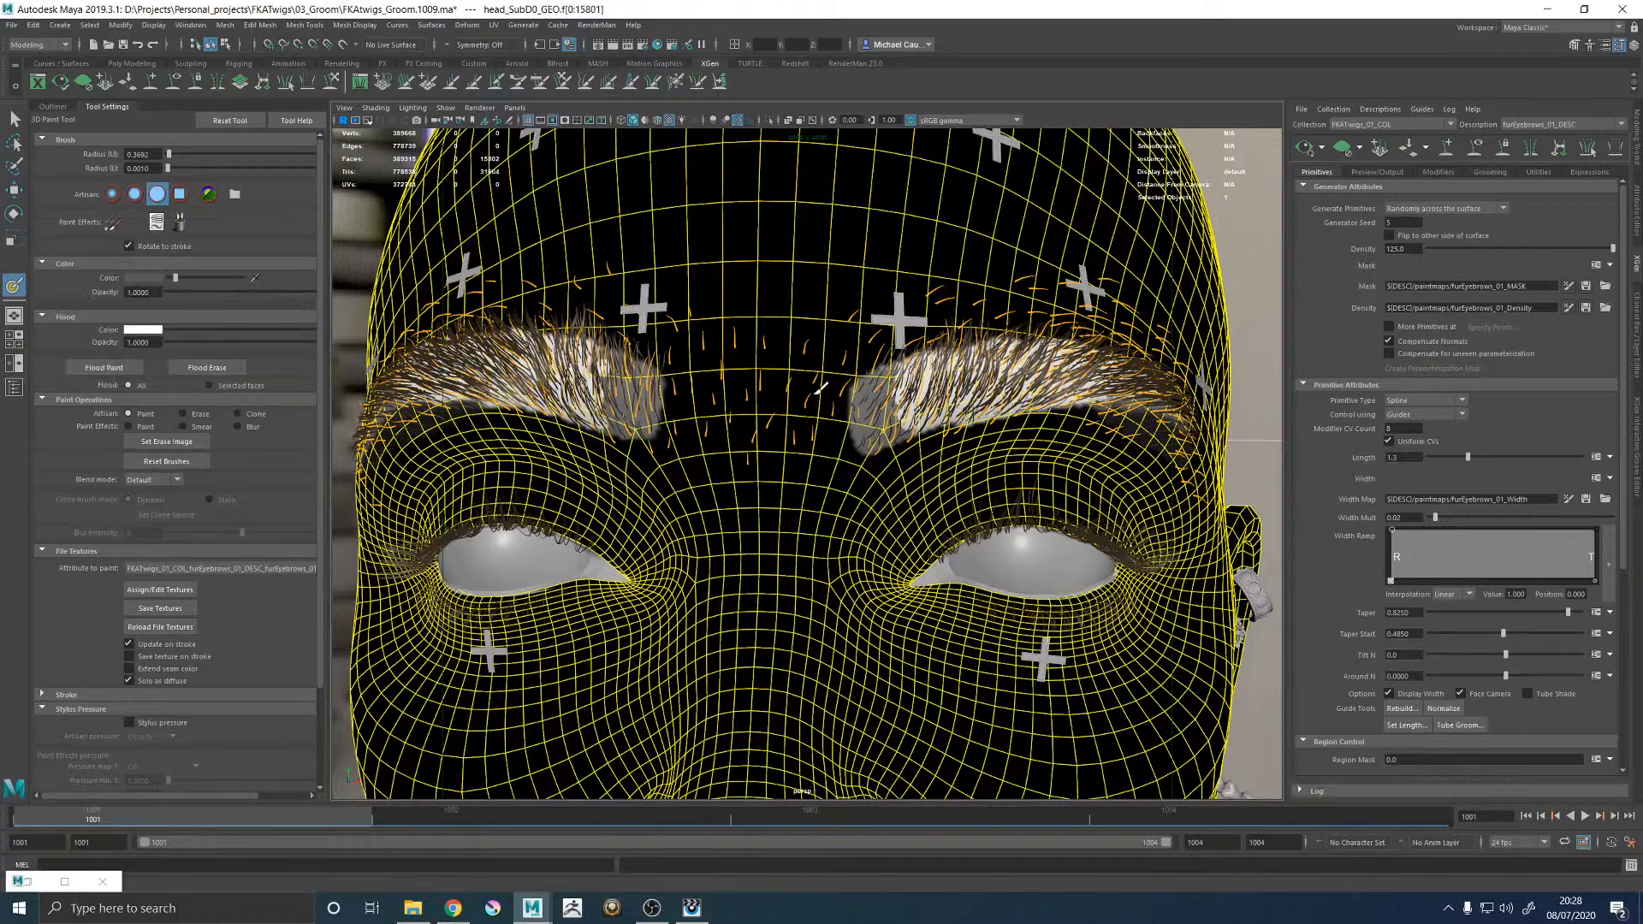
{"action": "mouse_move", "coordinate": [705, 391]}
{"action": "left_mouse_down"}
{"action": "mouse_move", "coordinate": [770, 416]}
{"action": "mouse_move", "coordinate": [824, 400]}
{"action": "left_mouse_up"}
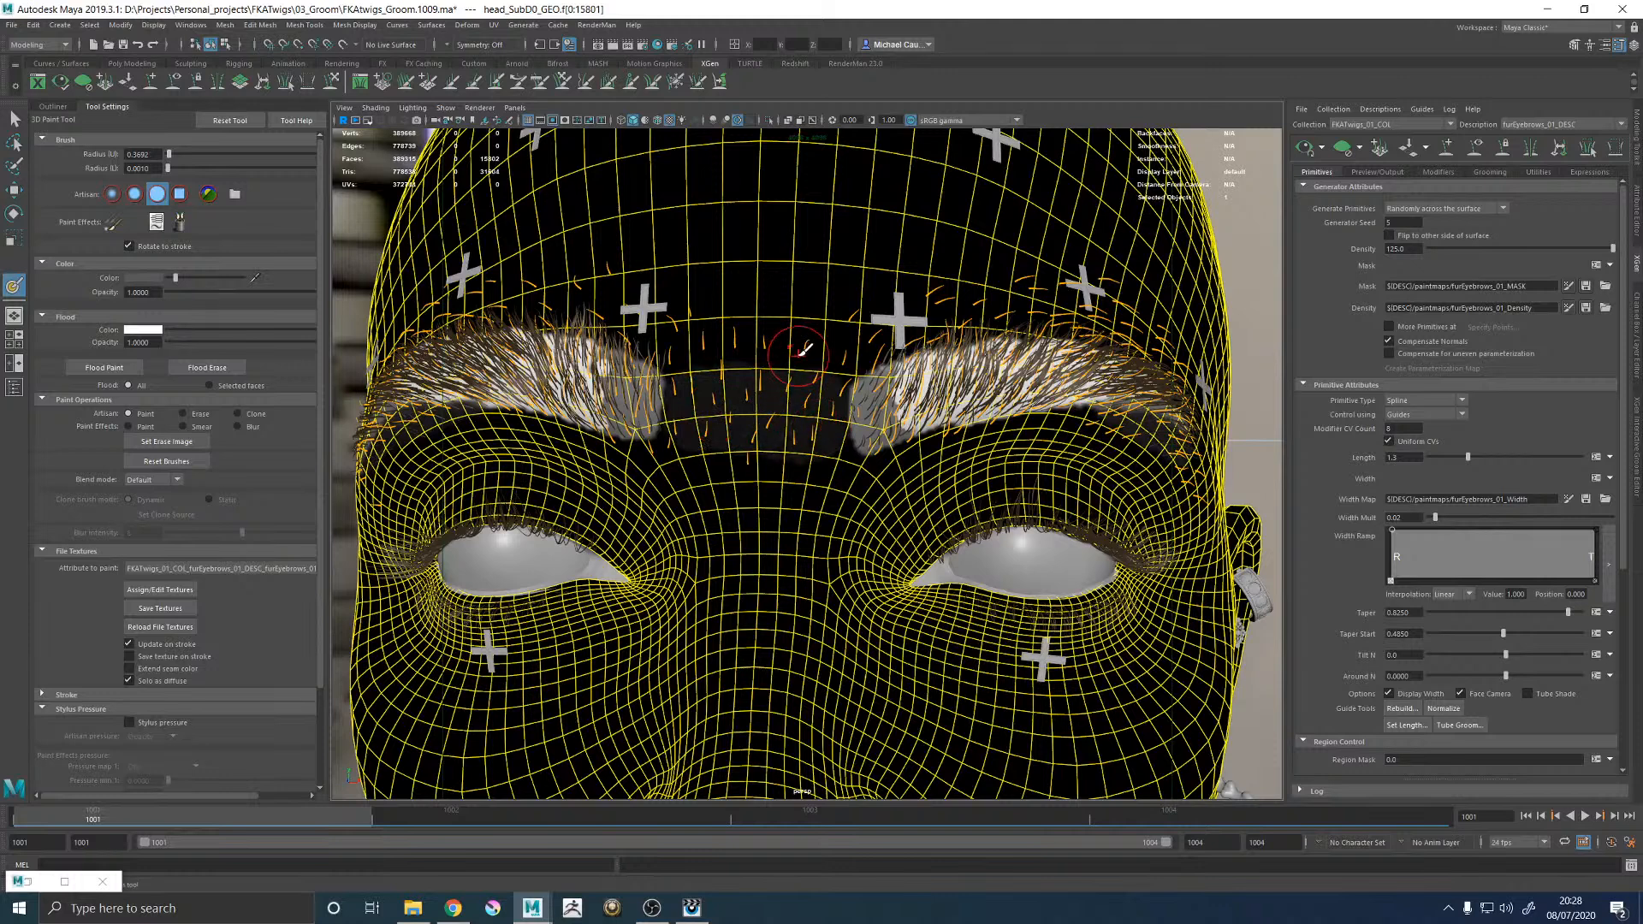
{"action": "left_click", "coordinate": [160, 608]}
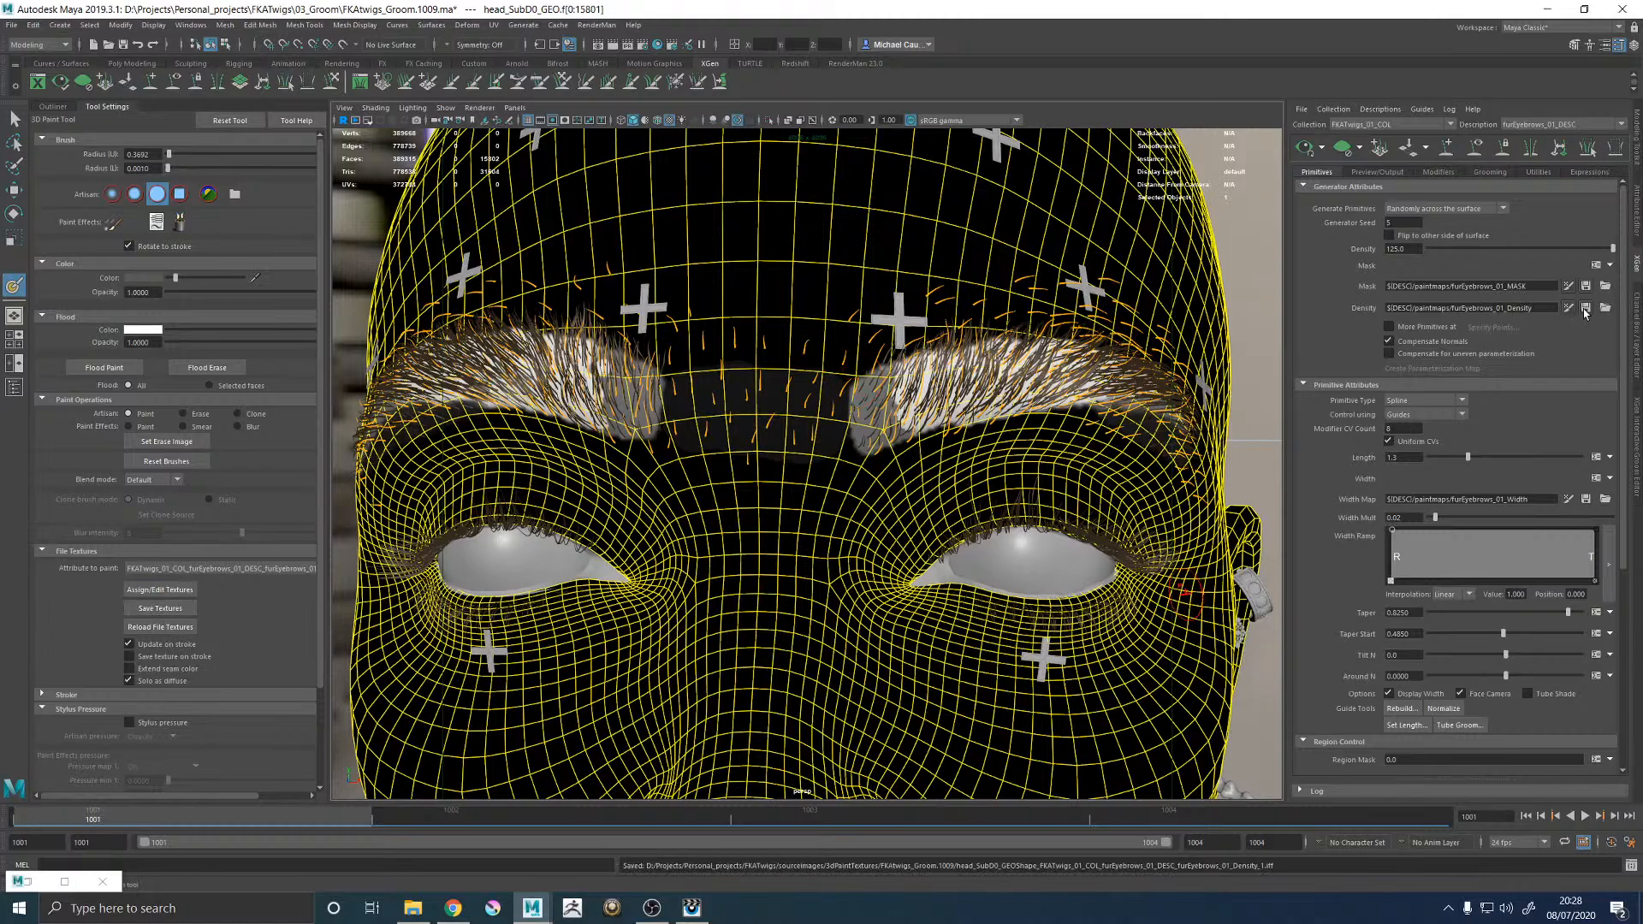
{"action": "left_click", "coordinate": [1585, 309]}
Reduce the brush radius and extend the dark grey density paint above the brow gap and along one eyebrow's upper edge.
{"action": "scroll", "coordinate": [808, 392], "scroll_direction": "up", "scroll_amount": 5}
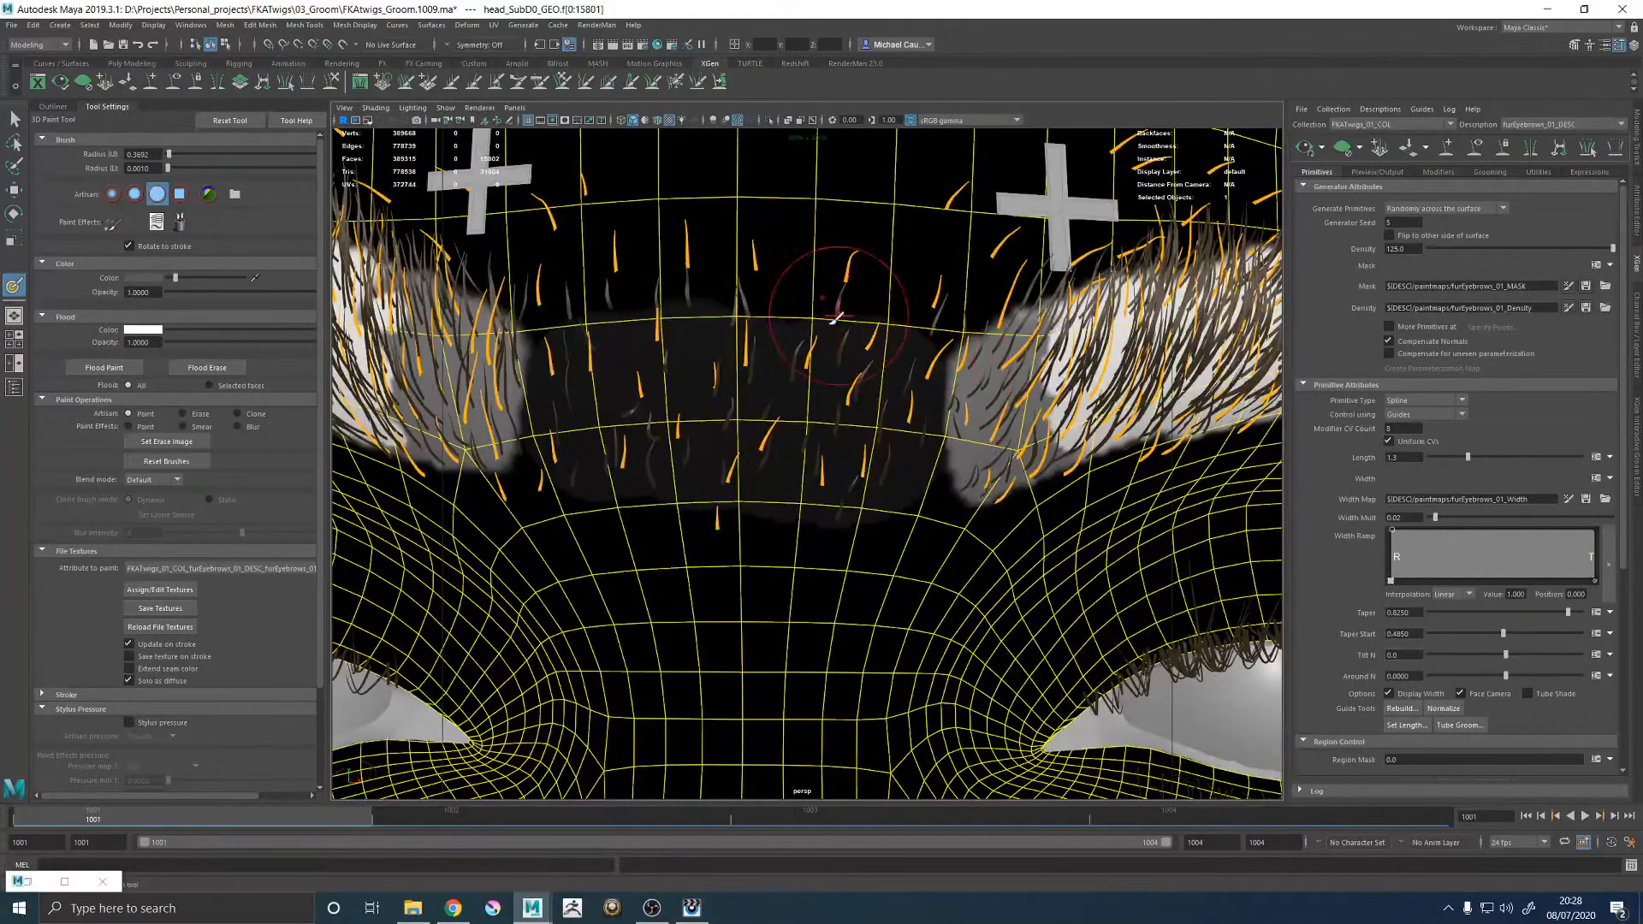
{"action": "middle_click_drag", "start_coordinate": [917, 332], "coordinate": [866, 505], "text": "alt"}
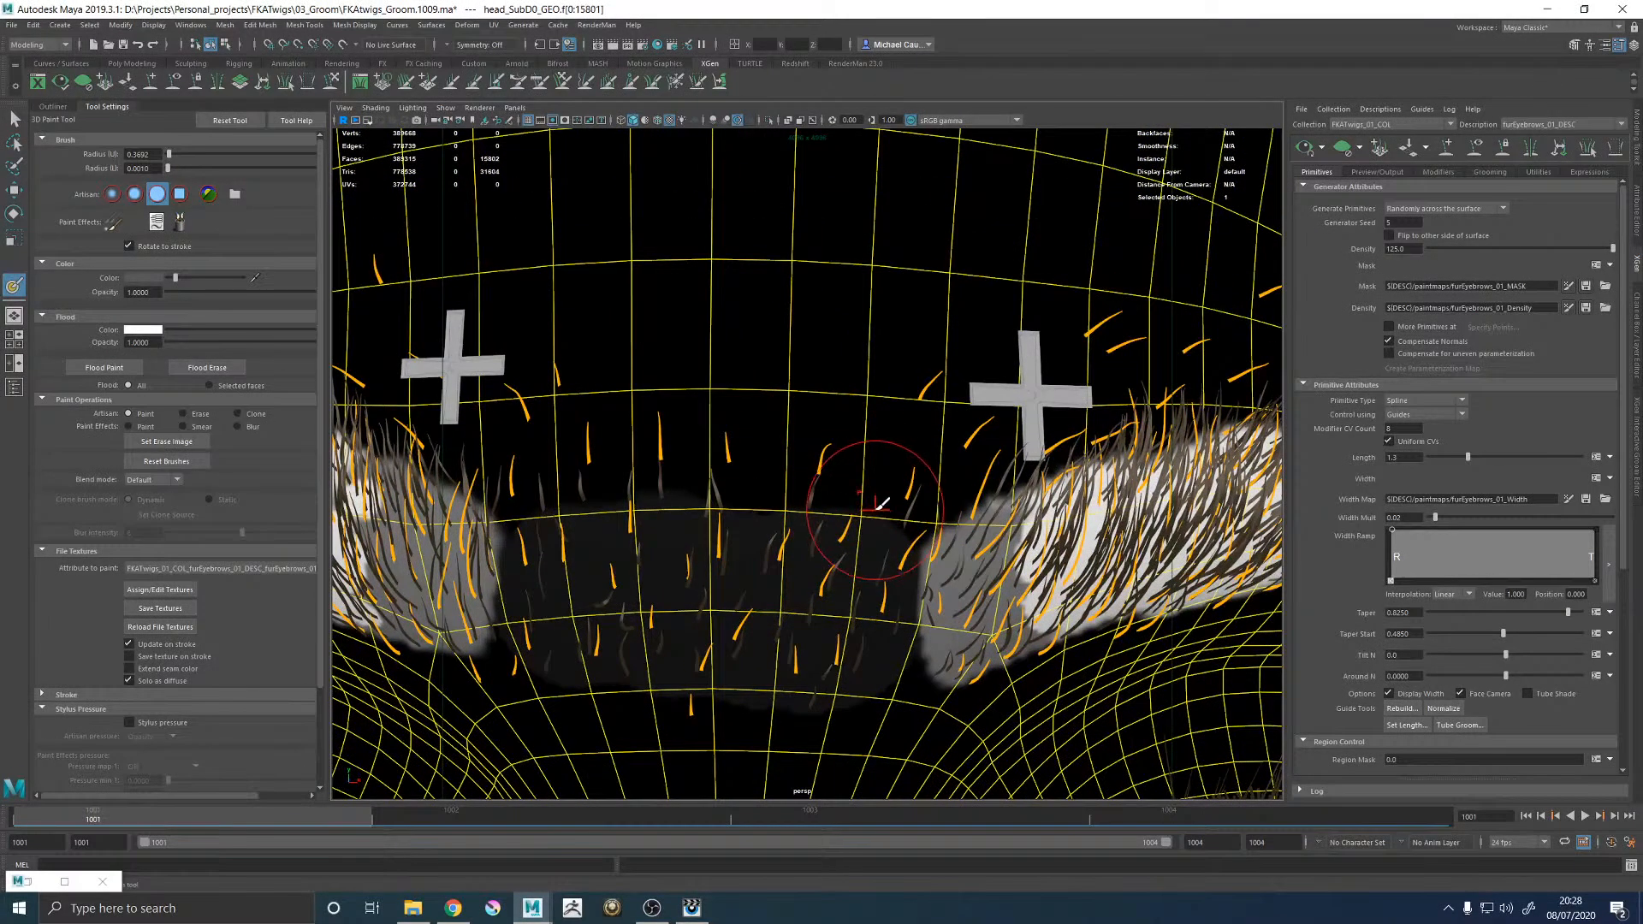
{"action": "middle_click_drag", "start_coordinate": [875, 509], "coordinate": [900, 317], "text": "alt"}
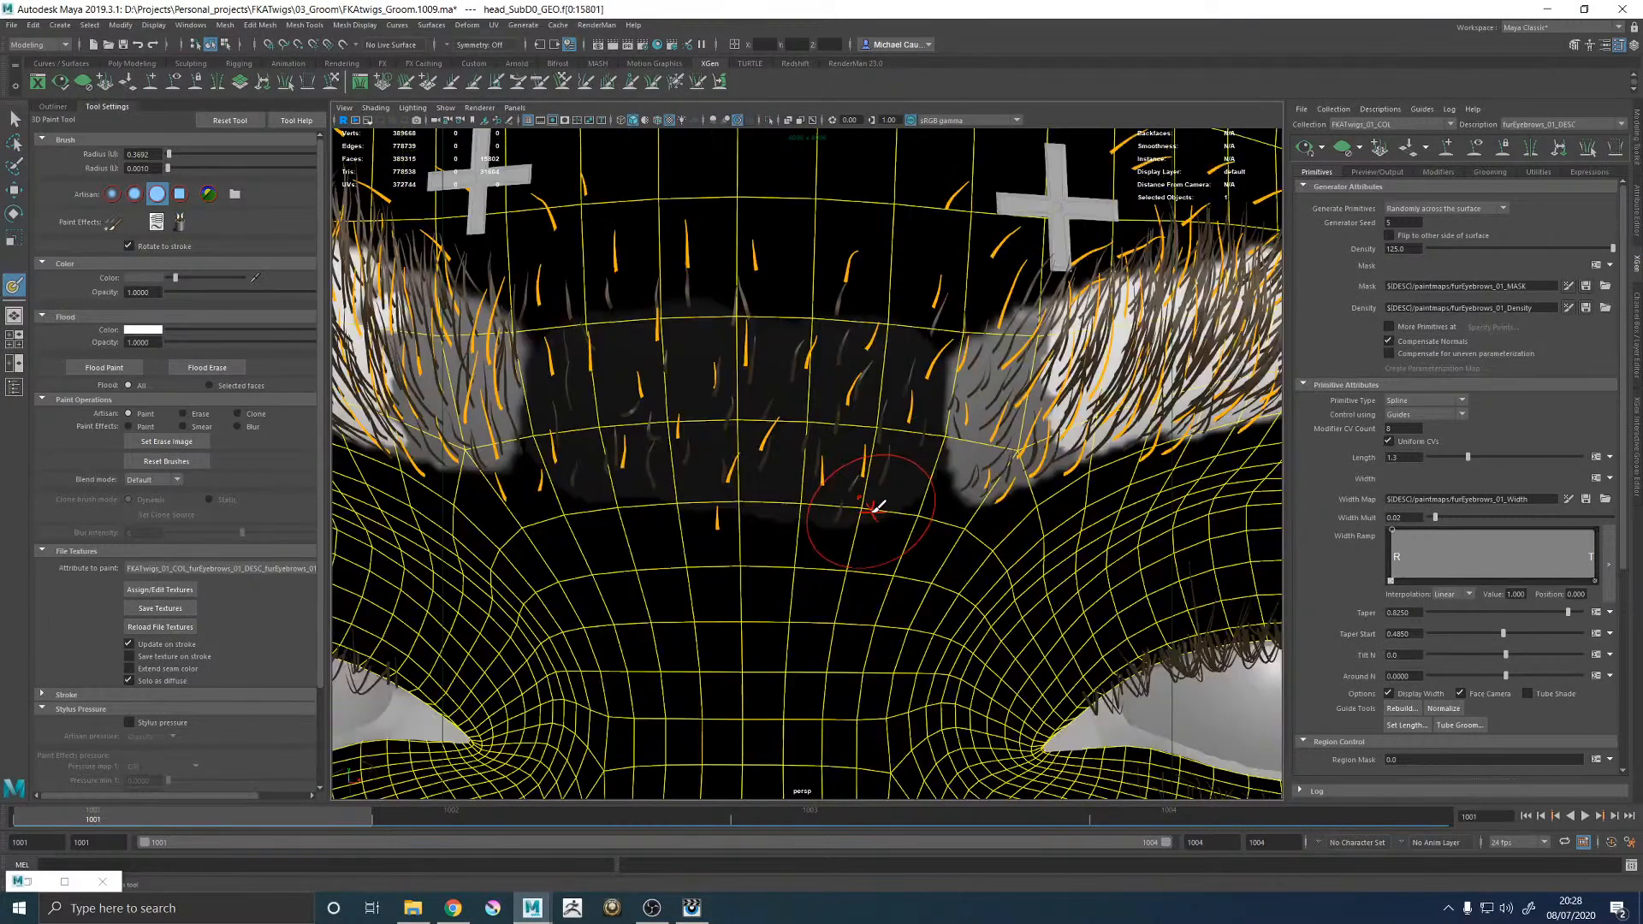
{"action": "middle_click_drag", "start_coordinate": [859, 485], "coordinate": [807, 581], "text": "alt"}
{"action": "mouse_move", "coordinate": [832, 469]}
{"action": "left_mouse_down"}
{"action": "mouse_move", "coordinate": [805, 469]}
{"action": "mouse_move", "coordinate": [848, 368]}
{"action": "mouse_move", "coordinate": [890, 379]}
{"action": "mouse_move", "coordinate": [1069, 273]}
{"action": "left_mouse_up"}
{"action": "mouse_move", "coordinate": [1070, 274]}
{"action": "left_mouse_down", "text": "alt"}
{"action": "mouse_move", "coordinate": [898, 360]}
{"action": "mouse_move", "coordinate": [728, 391]}
{"action": "left_mouse_up", "text": "alt"}
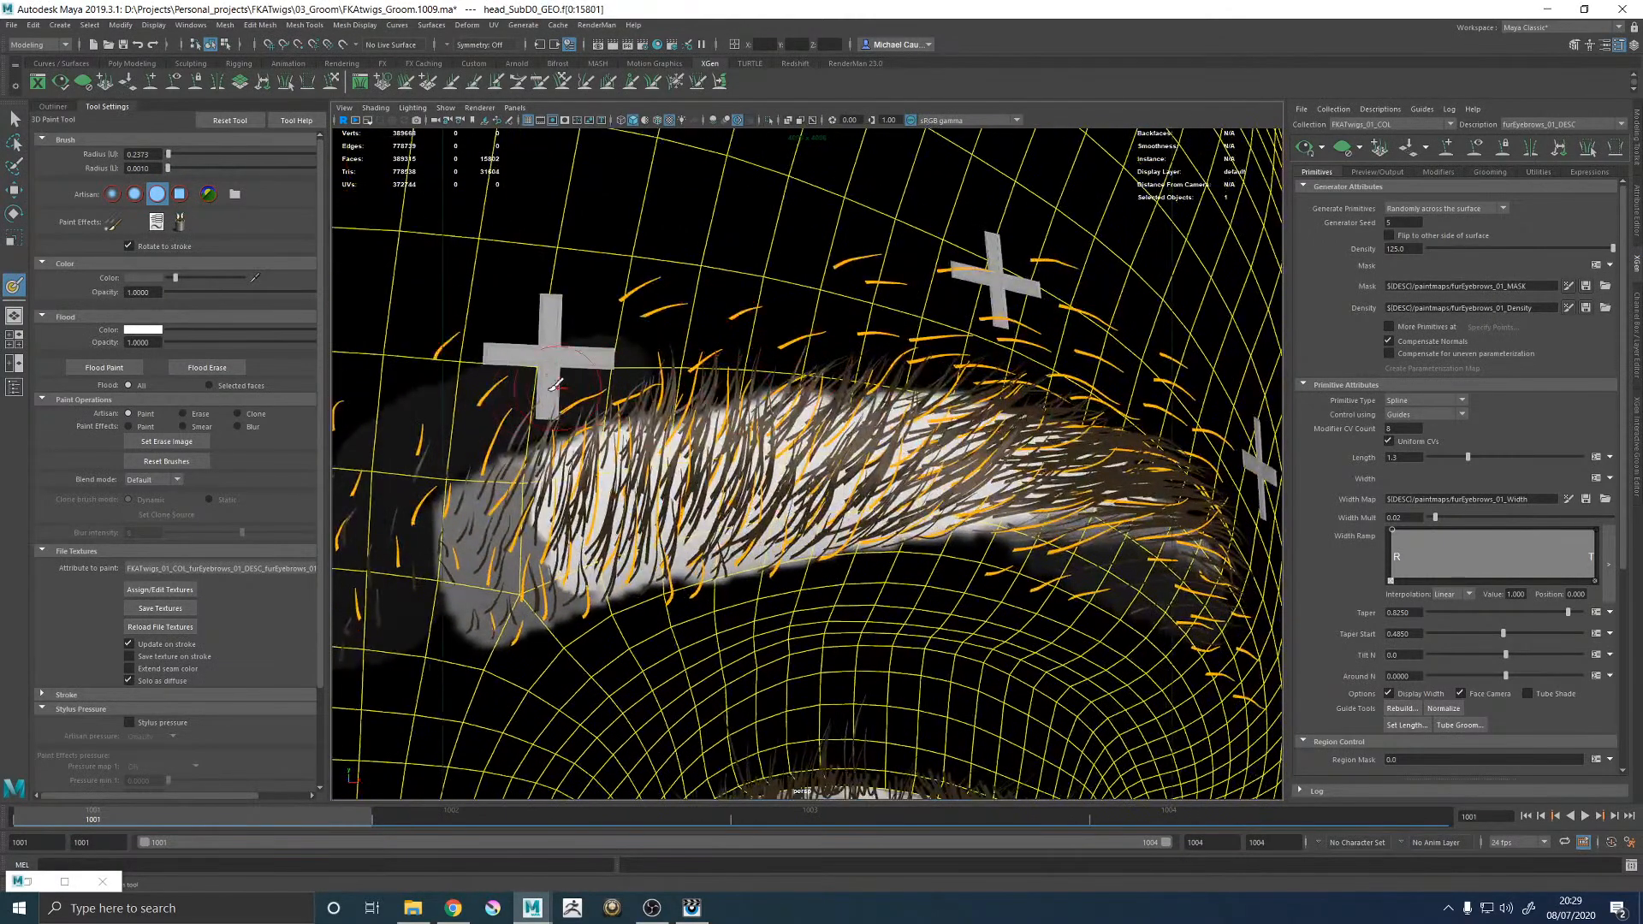
{"action": "mouse_move", "coordinate": [570, 385]}
{"action": "left_mouse_down"}
{"action": "mouse_move", "coordinate": [667, 353]}
{"action": "mouse_move", "coordinate": [918, 336]}
{"action": "mouse_move", "coordinate": [938, 320]}
{"action": "mouse_move", "coordinate": [861, 343]}
{"action": "left_mouse_up"}
{"action": "mouse_move", "coordinate": [591, 374]}
{"action": "left_mouse_down"}
{"action": "mouse_move", "coordinate": [816, 454]}
{"action": "mouse_move", "coordinate": [776, 405]}
{"action": "left_mouse_up"}
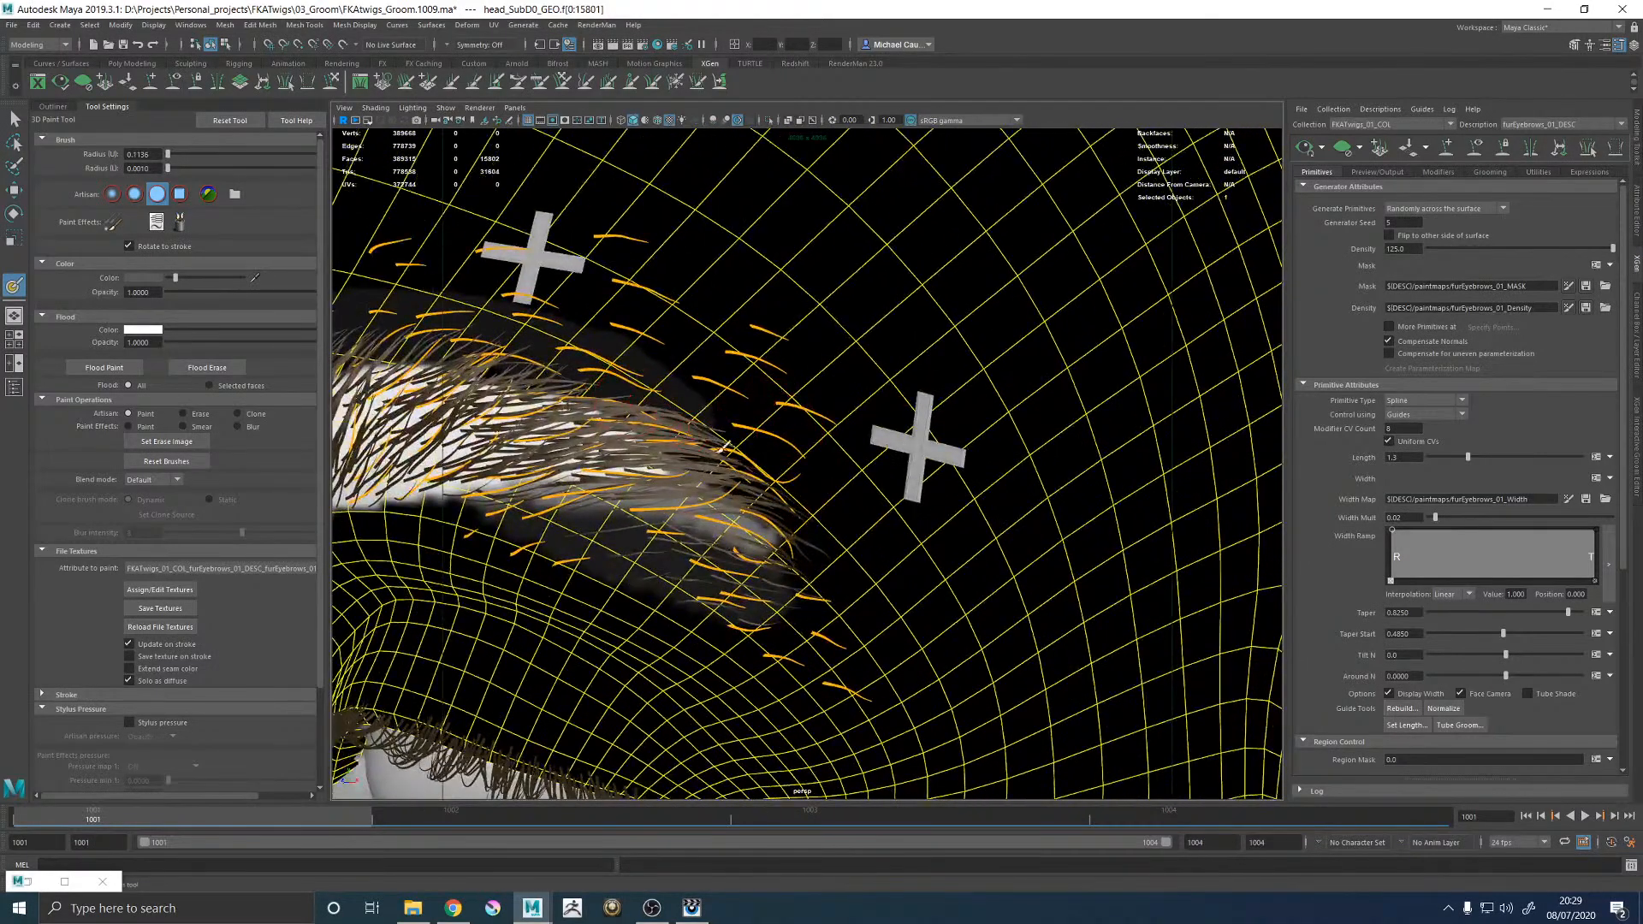
Paint dark grey density along the other eyebrow's upper edge out to its tail, and save the textures.
{"action": "mouse_move", "coordinate": [687, 411]}
{"action": "left_mouse_down", "text": "alt"}
{"action": "mouse_move", "coordinate": [736, 377]}
{"action": "mouse_move", "coordinate": [828, 400]}
{"action": "mouse_move", "coordinate": [1067, 382]}
{"action": "left_mouse_up", "text": "alt"}
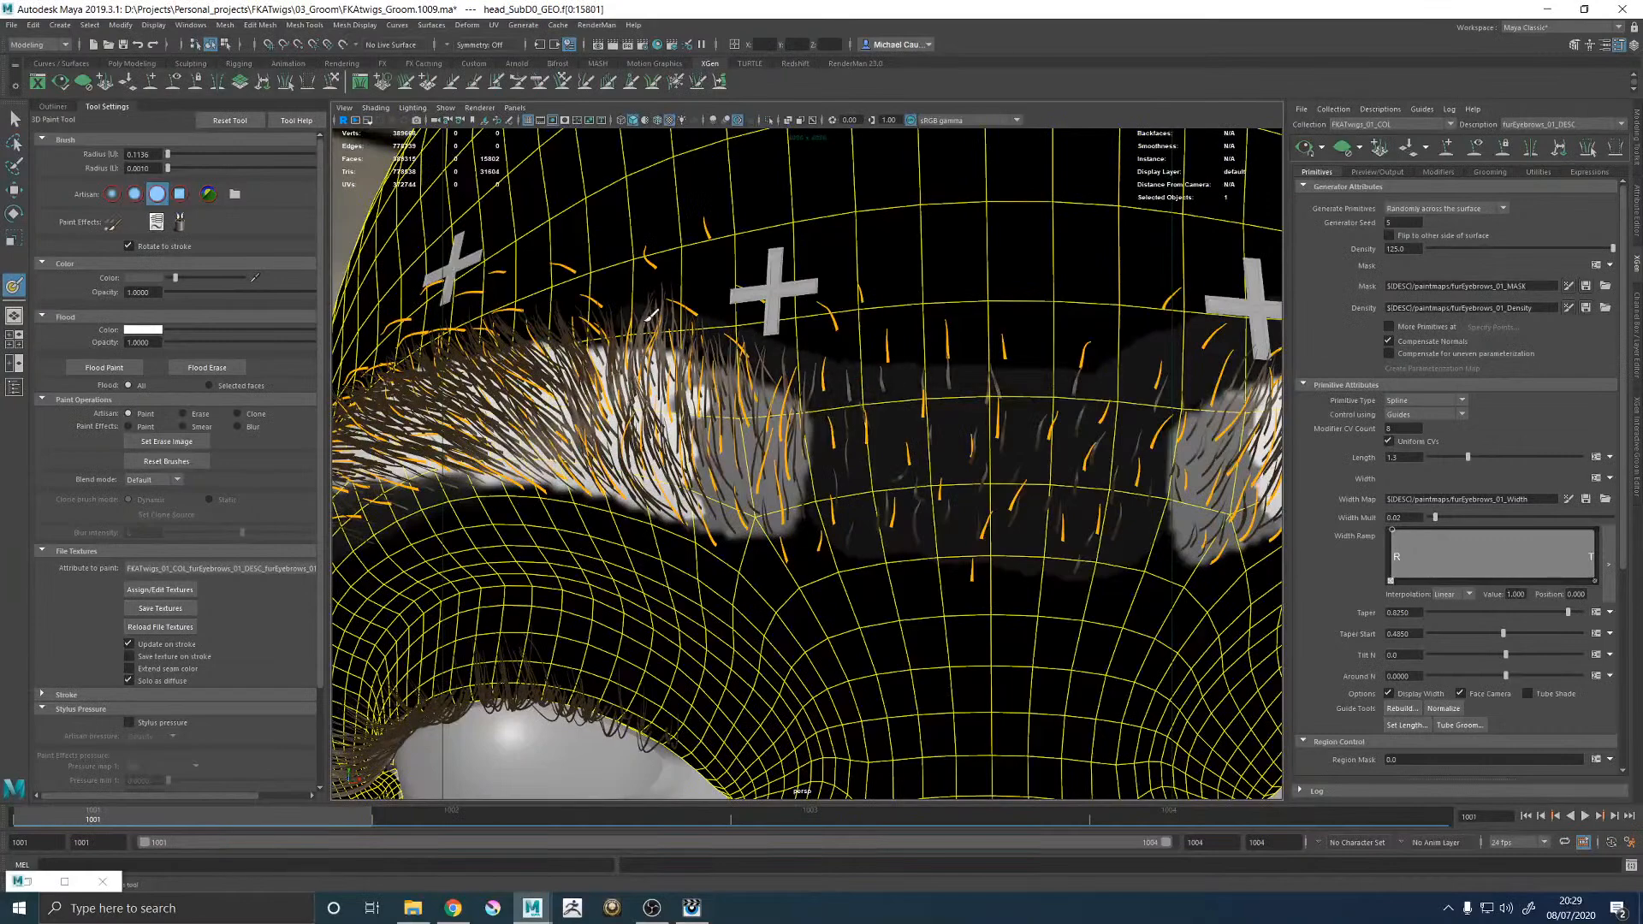
{"action": "left_click_drag", "start_coordinate": [543, 318], "coordinate": [699, 363], "text": "alt"}
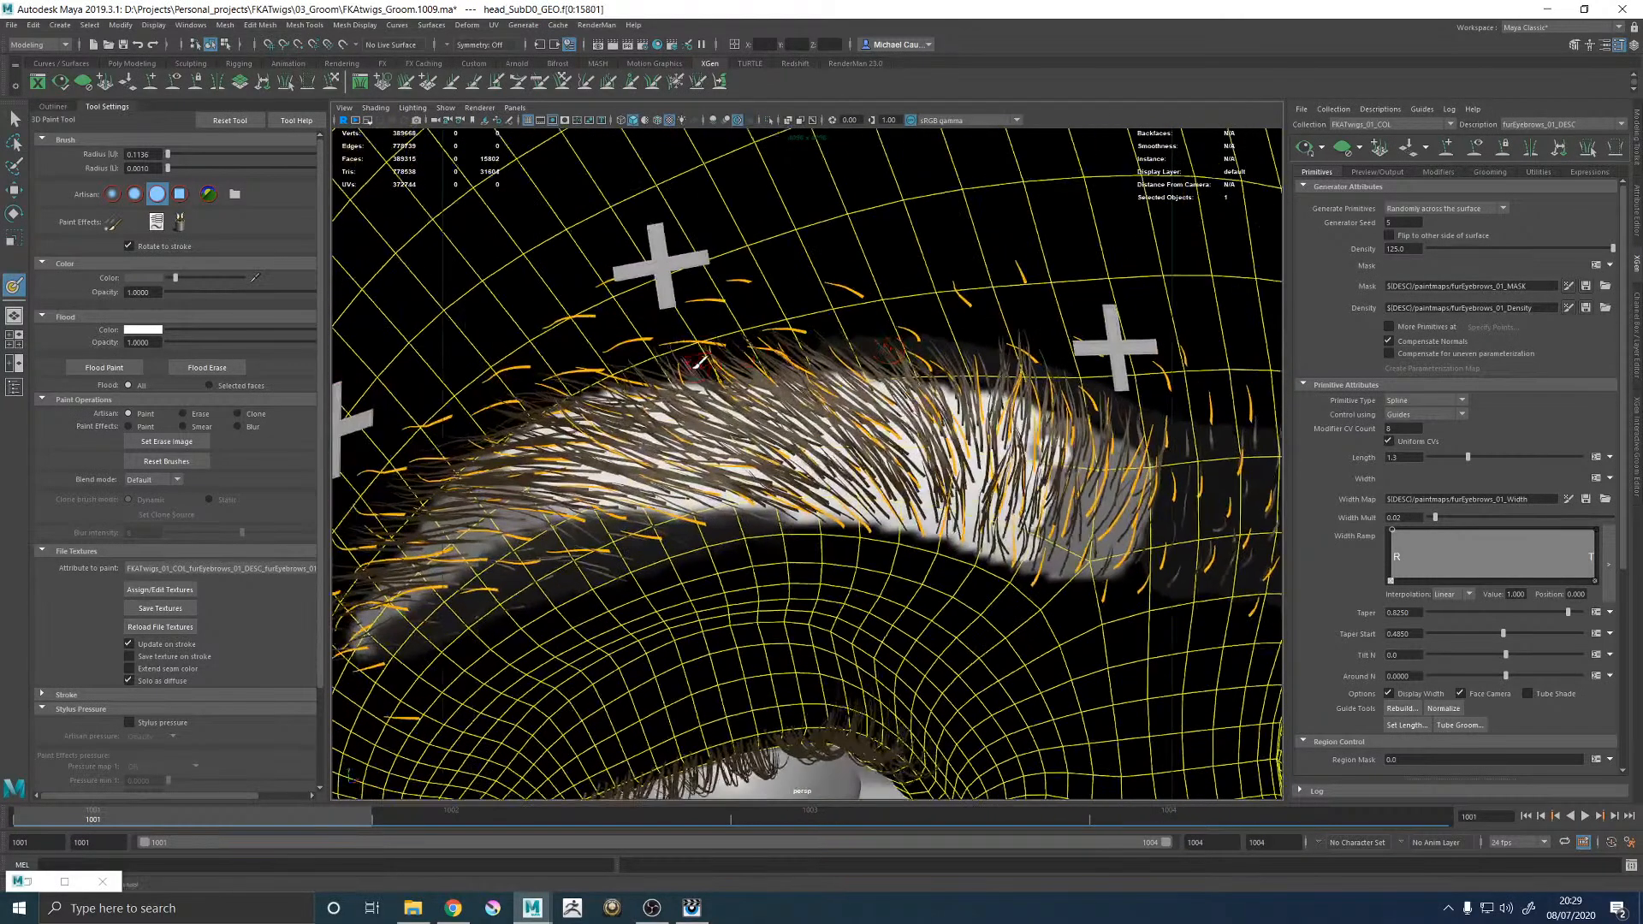
{"action": "mouse_move", "coordinate": [842, 340]}
{"action": "left_mouse_down"}
{"action": "mouse_move", "coordinate": [632, 339]}
{"action": "mouse_move", "coordinate": [555, 370]}
{"action": "left_mouse_up"}
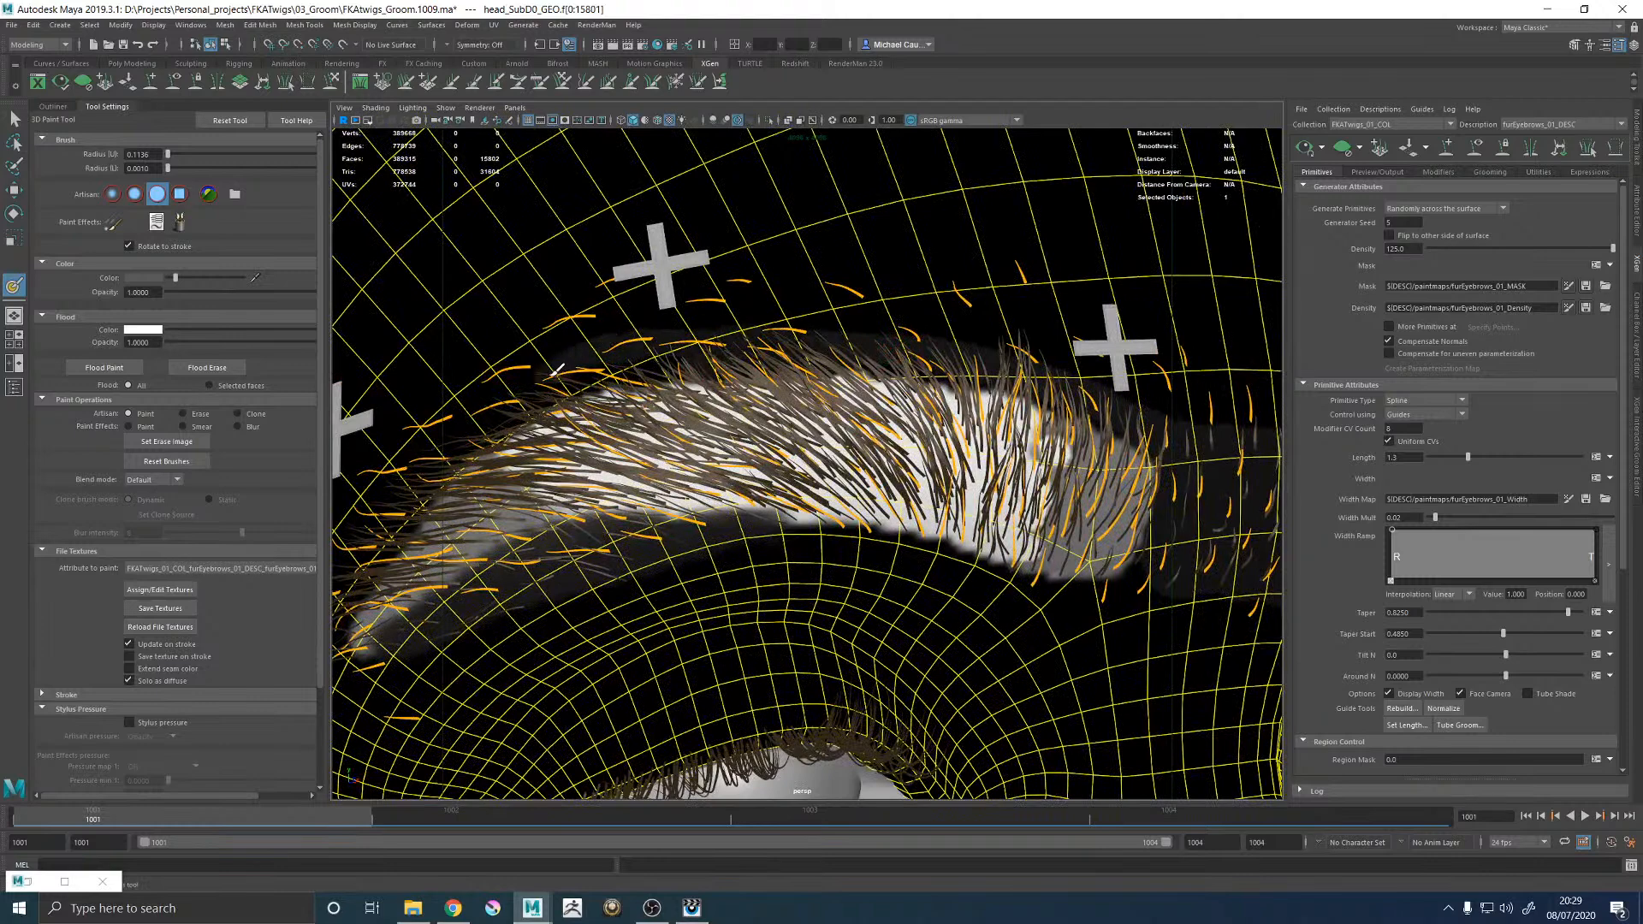
{"action": "left_click_drag", "start_coordinate": [841, 346], "coordinate": [896, 416], "text": "alt"}
{"action": "left_click_drag", "start_coordinate": [820, 487], "coordinate": [891, 415]}
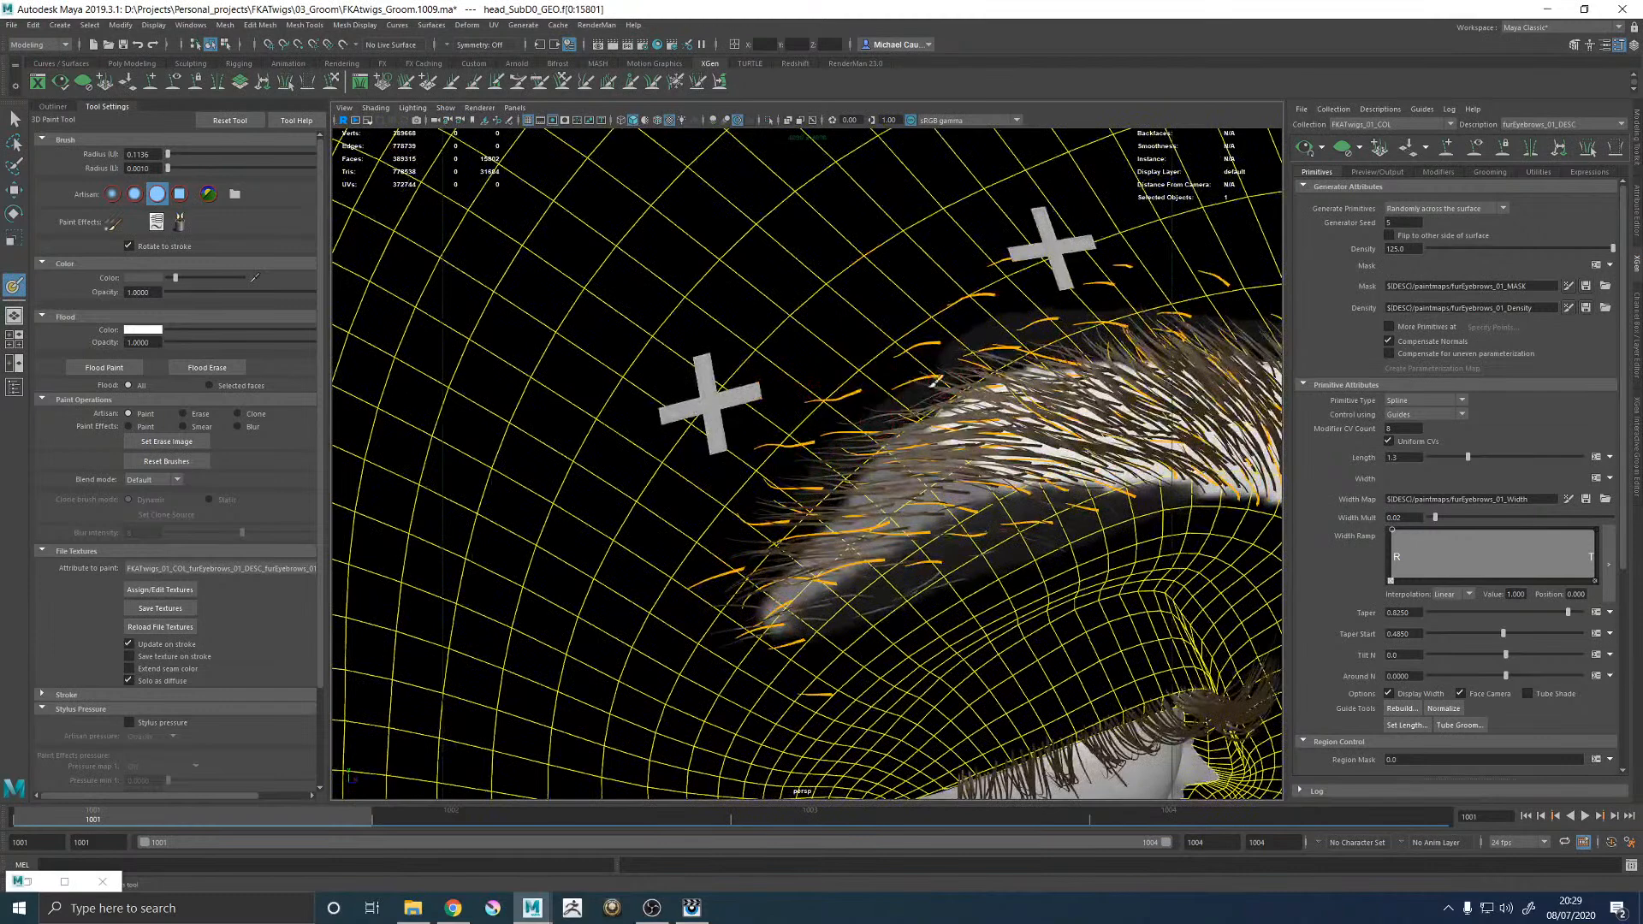
{"action": "left_click_drag", "start_coordinate": [740, 580], "coordinate": [745, 576]}
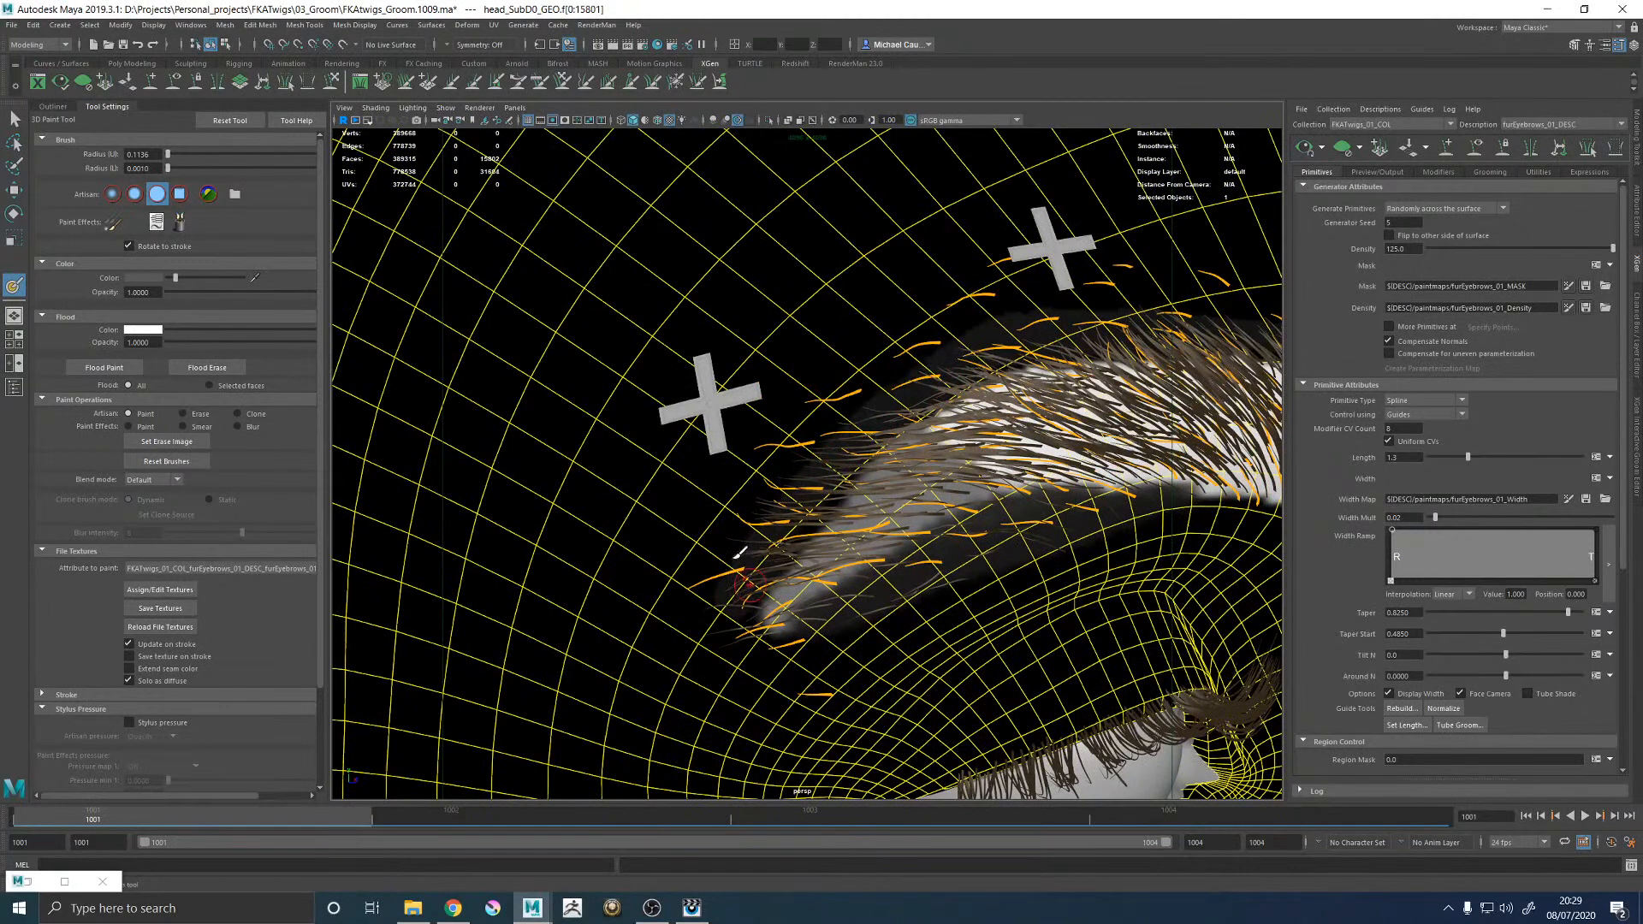
{"action": "left_click", "coordinate": [160, 608]}
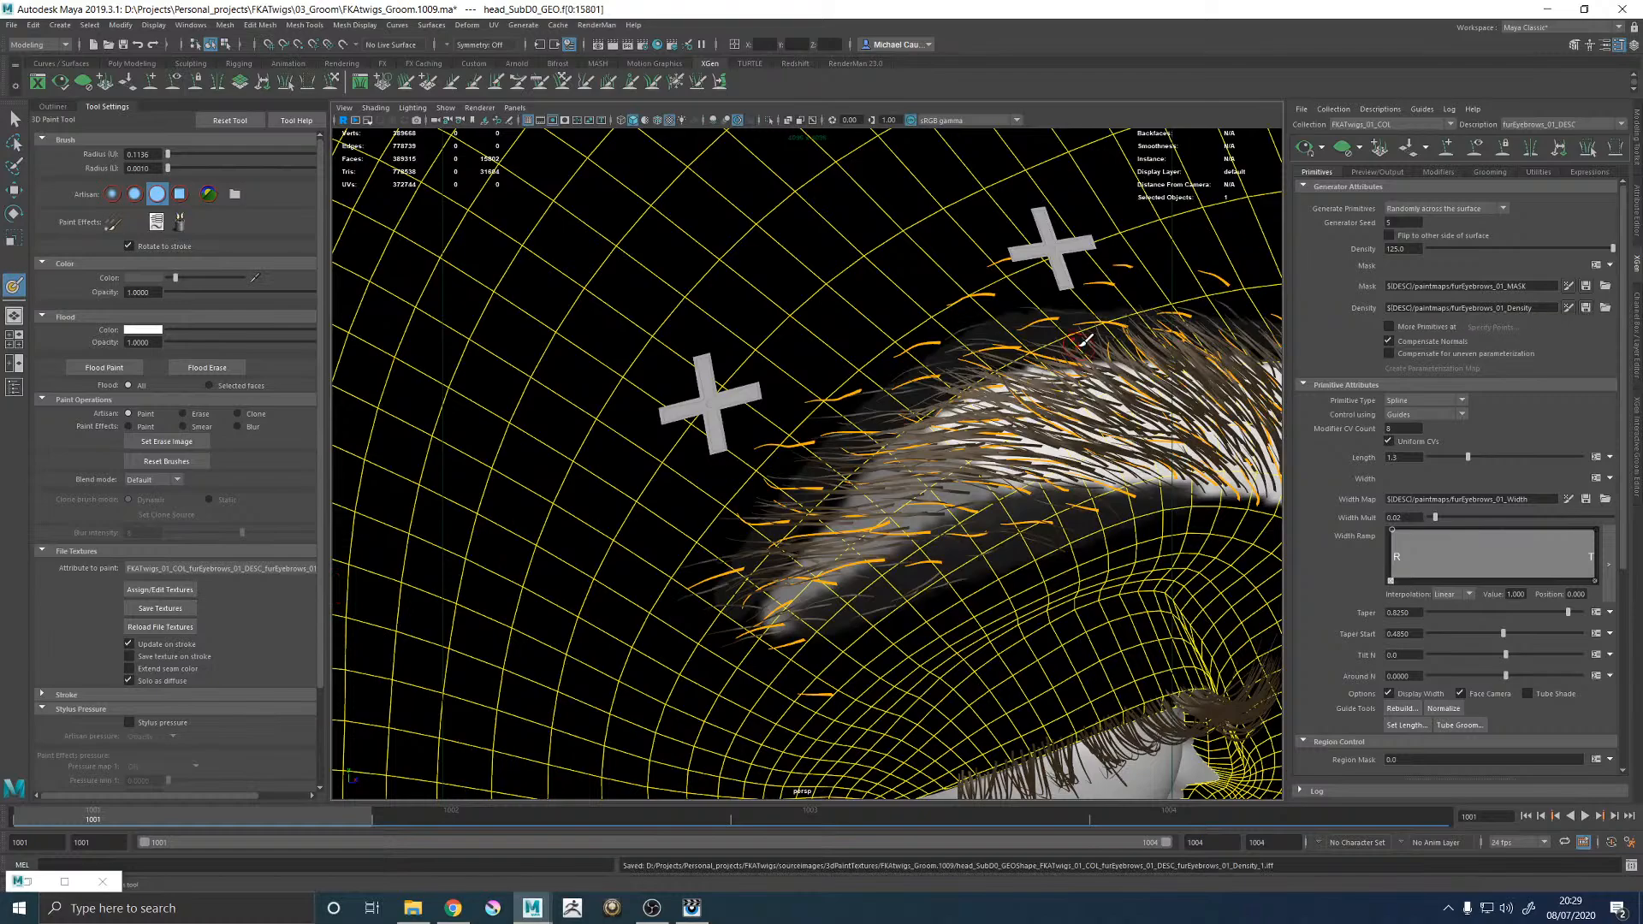
Widen the dark grey density paint higher onto the forehead above both eyebrows and around their outer tails.
{"action": "scroll", "coordinate": [781, 383], "scroll_direction": "down", "scroll_amount": 8}
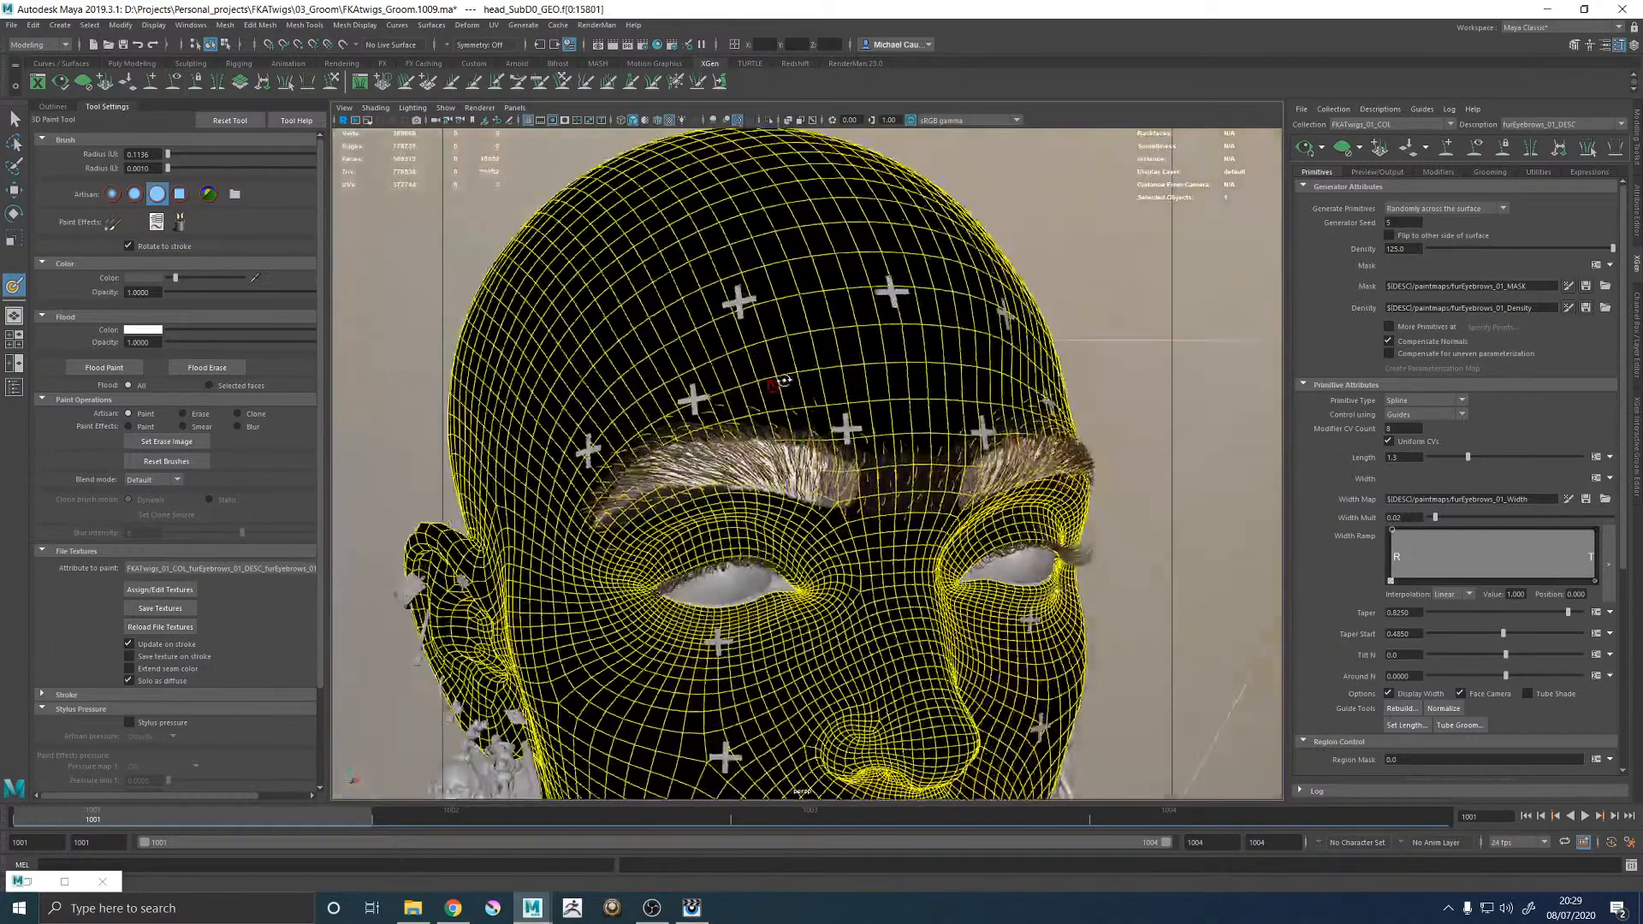
{"action": "scroll", "coordinate": [782, 382], "scroll_direction": "up", "scroll_amount": 8}
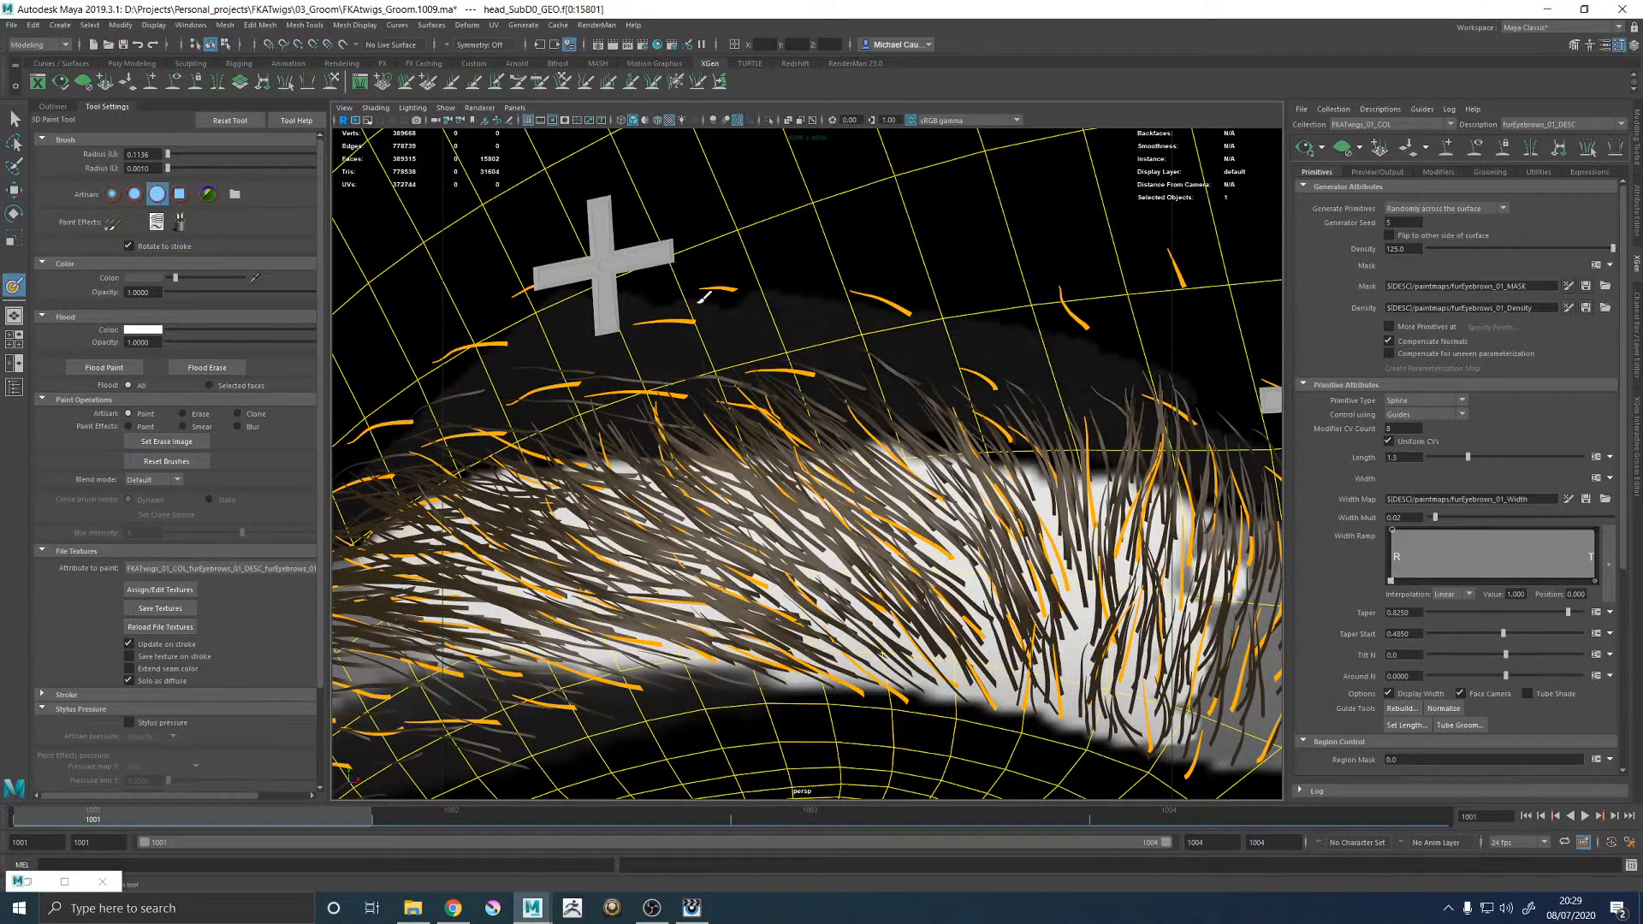
{"action": "middle_click_drag", "start_coordinate": [1112, 344], "coordinate": [856, 357], "text": "alt"}
{"action": "mouse_move", "coordinate": [719, 377]}
{"action": "left_mouse_down"}
{"action": "mouse_move", "coordinate": [782, 409]}
{"action": "mouse_move", "coordinate": [1035, 462]}
{"action": "mouse_move", "coordinate": [885, 425]}
{"action": "mouse_move", "coordinate": [1120, 515]}
{"action": "left_mouse_up"}
{"action": "right_click_drag", "start_coordinate": [1122, 513], "coordinate": [883, 407], "text": "alt"}
{"action": "middle_click_drag", "start_coordinate": [884, 407], "coordinate": [752, 382], "text": "alt"}
{"action": "mouse_move", "coordinate": [865, 367]}
{"action": "right_mouse_down", "text": "alt"}
{"action": "mouse_move", "coordinate": [899, 440]}
{"action": "mouse_move", "coordinate": [1065, 505]}
{"action": "right_mouse_up", "text": "alt"}
{"action": "left_click_drag", "start_coordinate": [693, 419], "coordinate": [892, 453]}
{"action": "middle_click_drag", "start_coordinate": [1031, 390], "coordinate": [821, 423], "text": "alt"}
{"action": "left_click_drag", "start_coordinate": [898, 429], "coordinate": [753, 411], "text": "alt"}
{"action": "middle_click_drag", "start_coordinate": [881, 415], "coordinate": [646, 410], "text": "alt"}
{"action": "mouse_move", "coordinate": [648, 411]}
{"action": "left_mouse_down"}
{"action": "mouse_move", "coordinate": [881, 399]}
{"action": "mouse_move", "coordinate": [984, 462]}
{"action": "mouse_move", "coordinate": [1070, 564]}
{"action": "left_mouse_up"}
{"action": "mouse_move", "coordinate": [1025, 463]}
{"action": "left_mouse_down"}
{"action": "mouse_move", "coordinate": [842, 356]}
{"action": "mouse_move", "coordinate": [936, 423]}
{"action": "left_mouse_up"}
{"action": "mouse_move", "coordinate": [830, 415]}
{"action": "left_mouse_down"}
{"action": "mouse_move", "coordinate": [590, 392]}
{"action": "mouse_move", "coordinate": [696, 368]}
{"action": "left_mouse_up"}
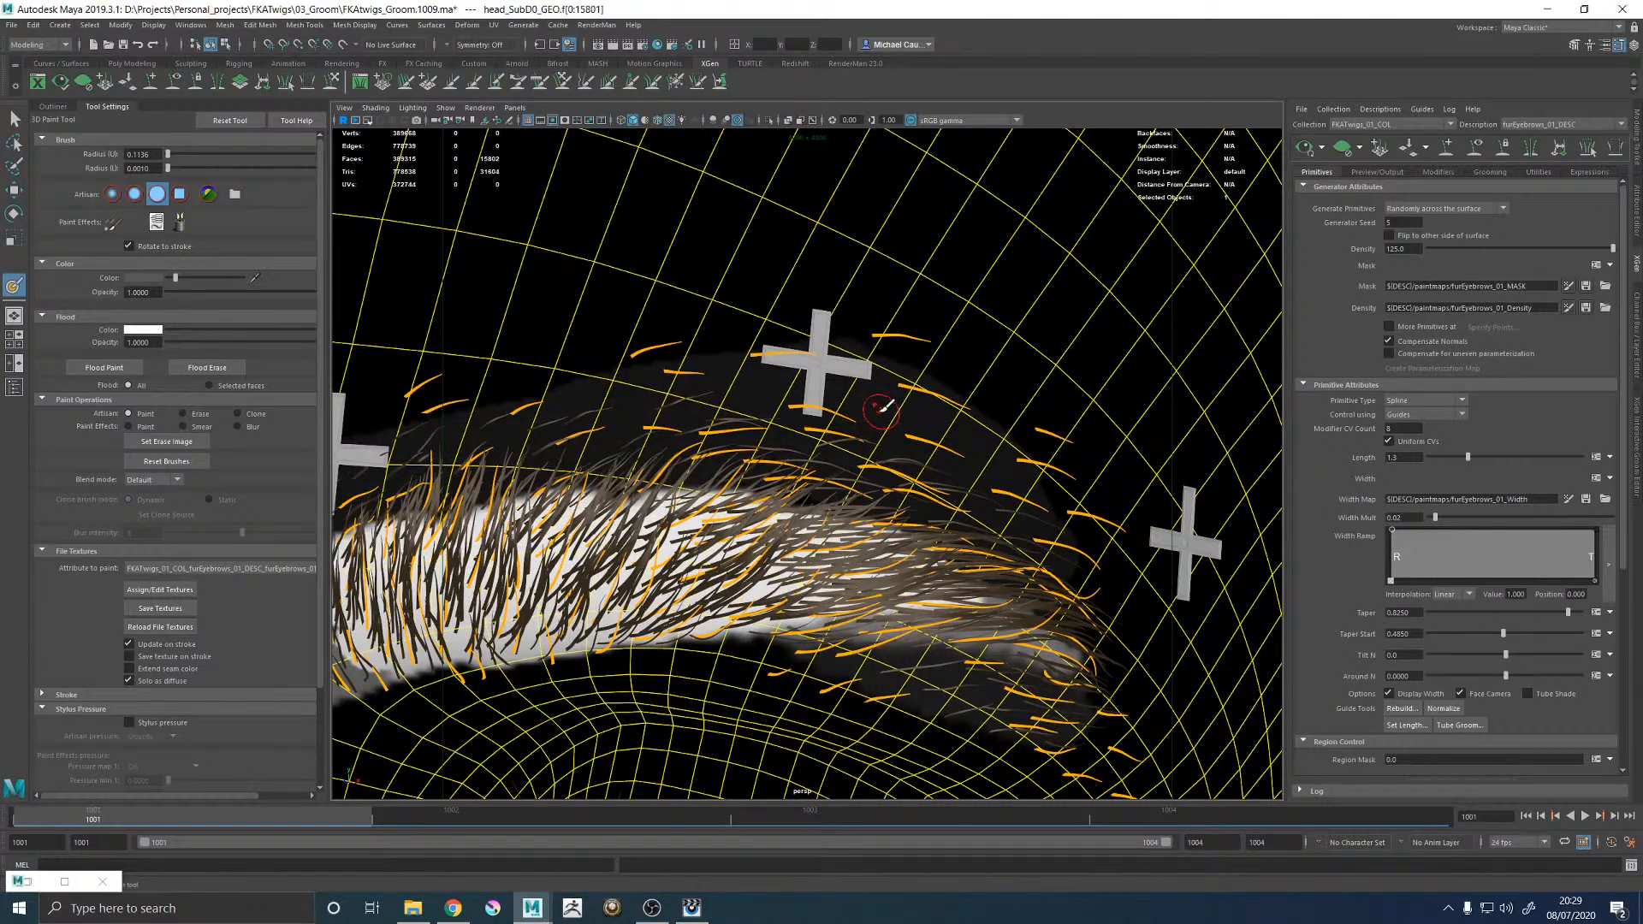
Save the textures and the eyebrow density map, leave paint mode, and check the sparse hairs around the brows.
{"action": "left_click", "coordinate": [160, 608]}
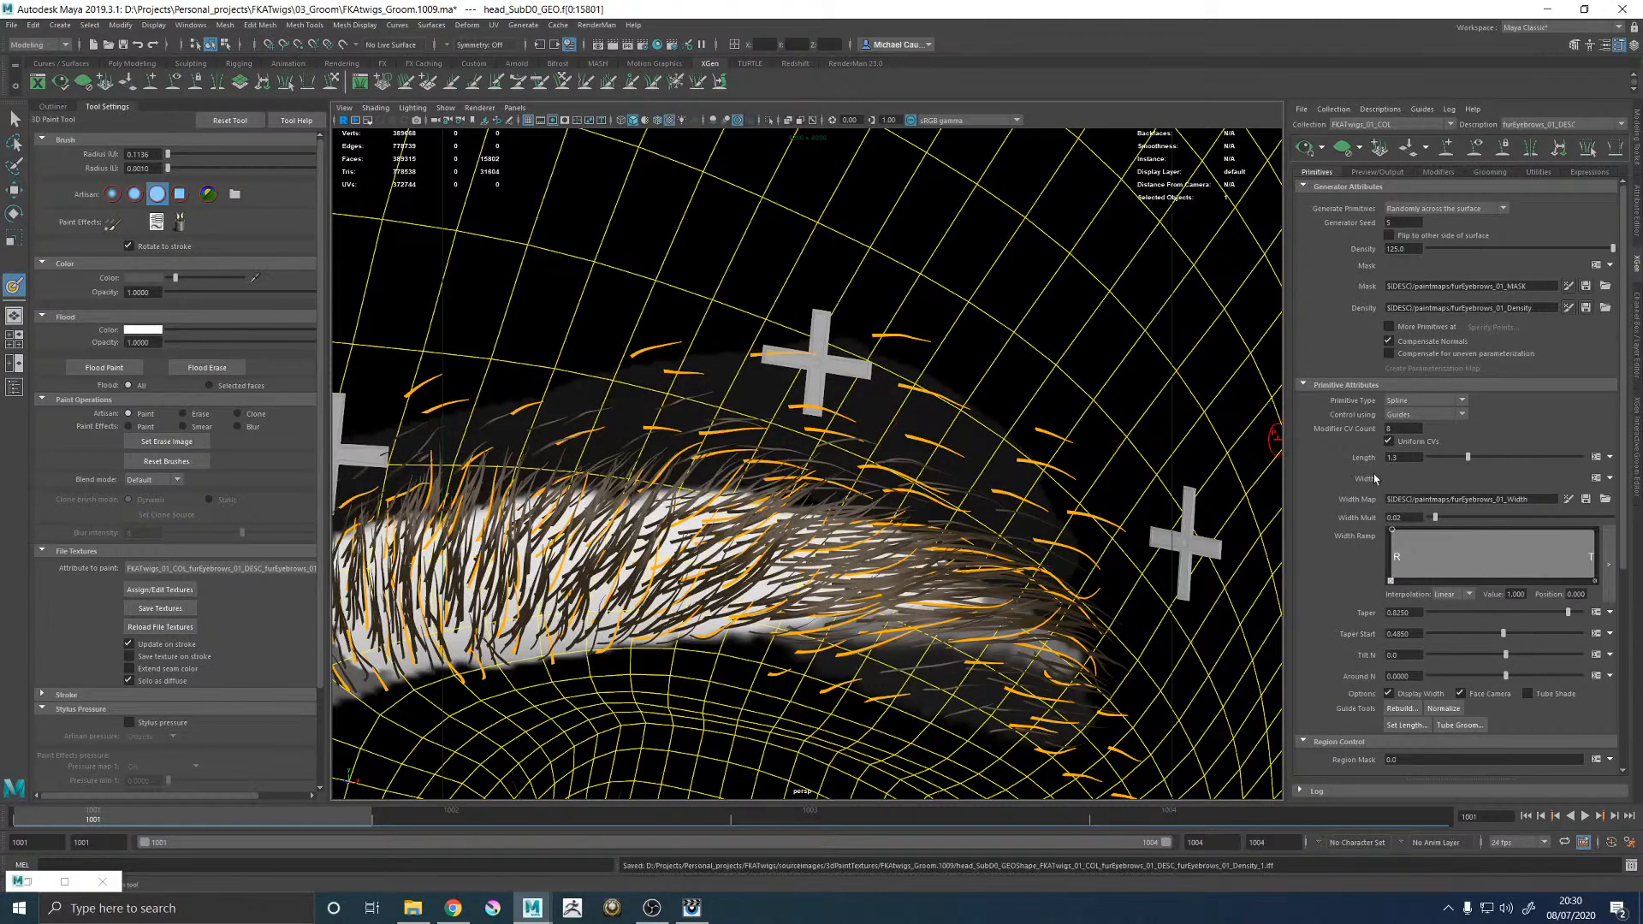
{"action": "left_click", "coordinate": [1585, 308]}
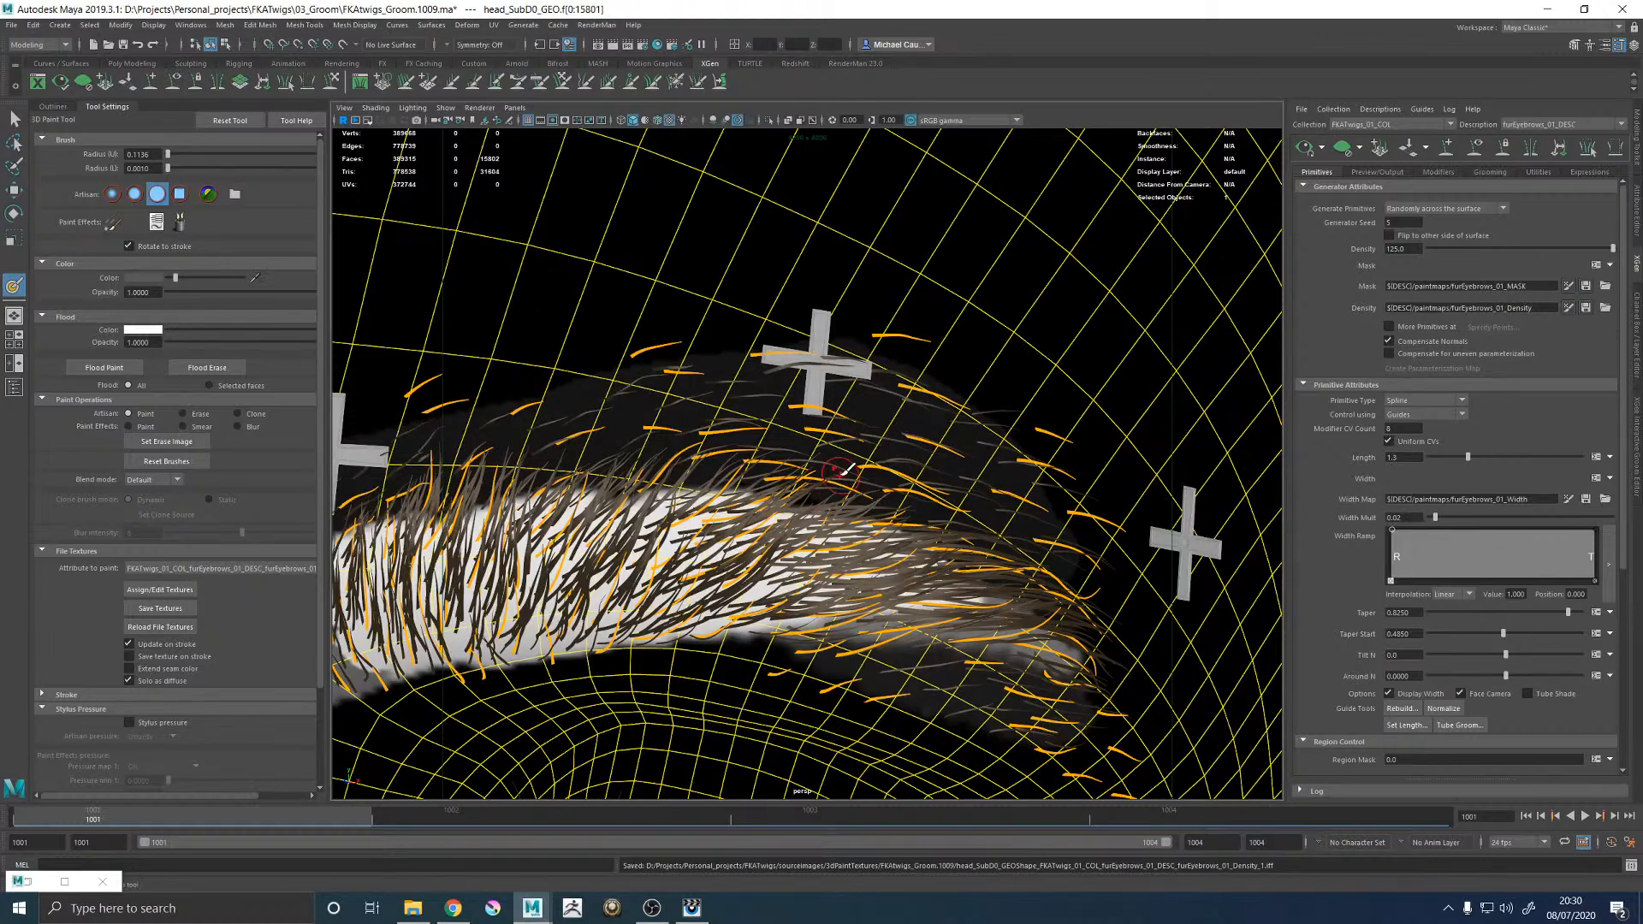
{"action": "key", "text": "w"}
{"action": "scroll", "coordinate": [859, 473], "scroll_direction": "down", "scroll_amount": 5}
{"action": "left_click_drag", "start_coordinate": [965, 464], "coordinate": [1044, 427], "text": "alt"}
{"action": "scroll", "coordinate": [965, 464], "scroll_direction": "down", "scroll_amount": 5}
{"action": "scroll", "coordinate": [919, 523], "scroll_direction": "up", "scroll_amount": 5}
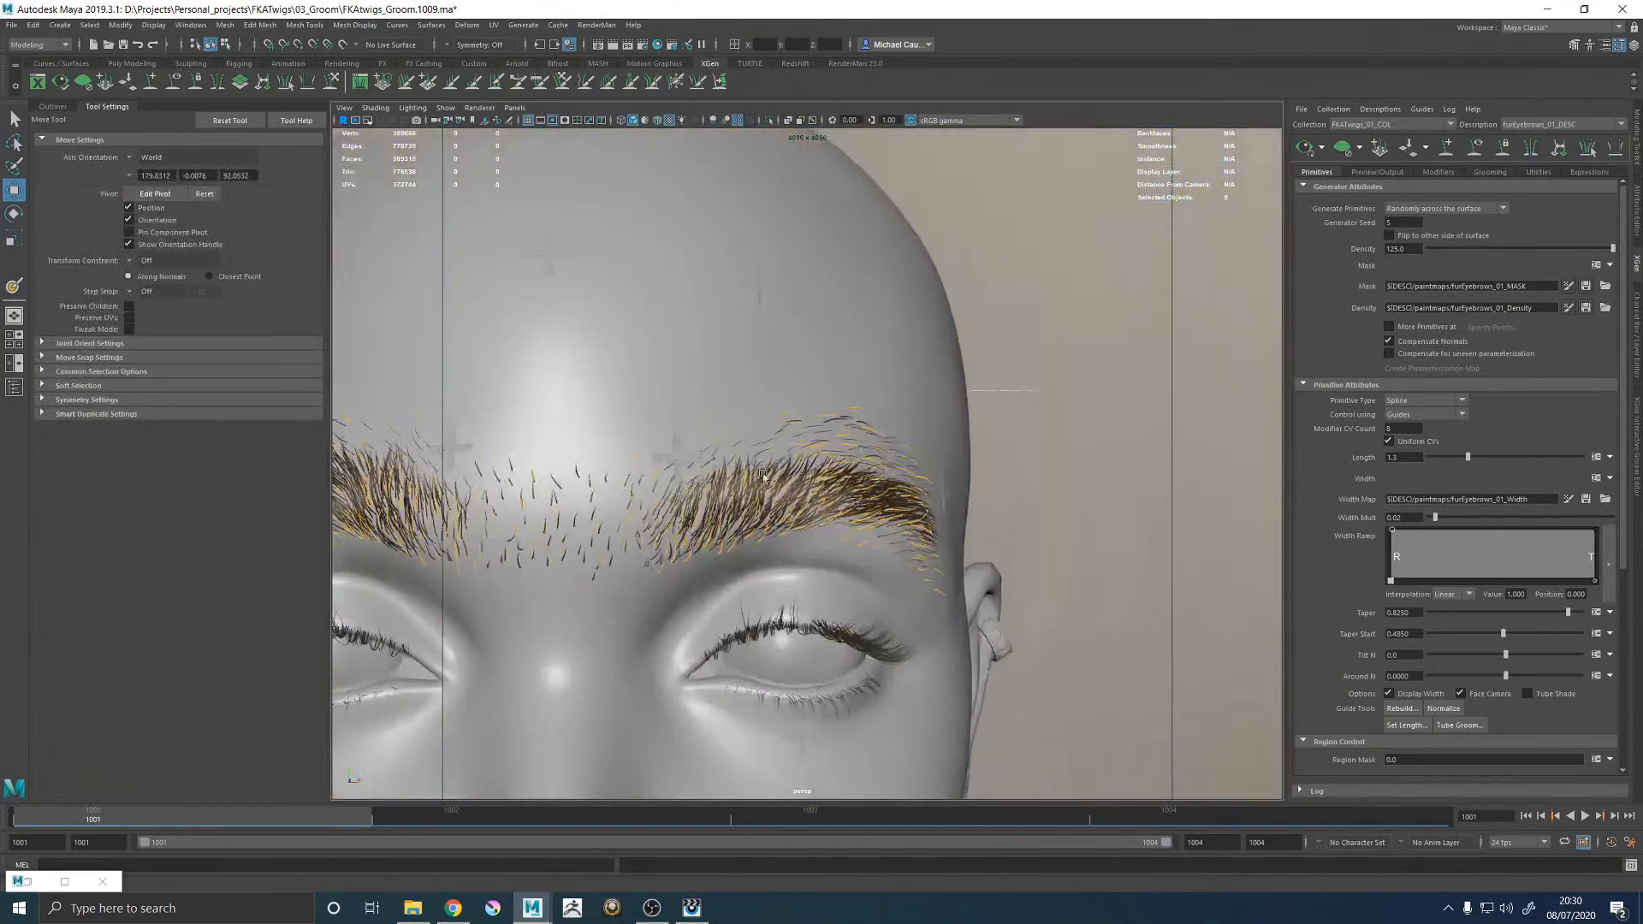
{"action": "left_click_drag", "start_coordinate": [918, 523], "coordinate": [984, 514], "text": "alt"}
{"action": "scroll", "coordinate": [776, 479], "scroll_direction": "up", "scroll_amount": 5}
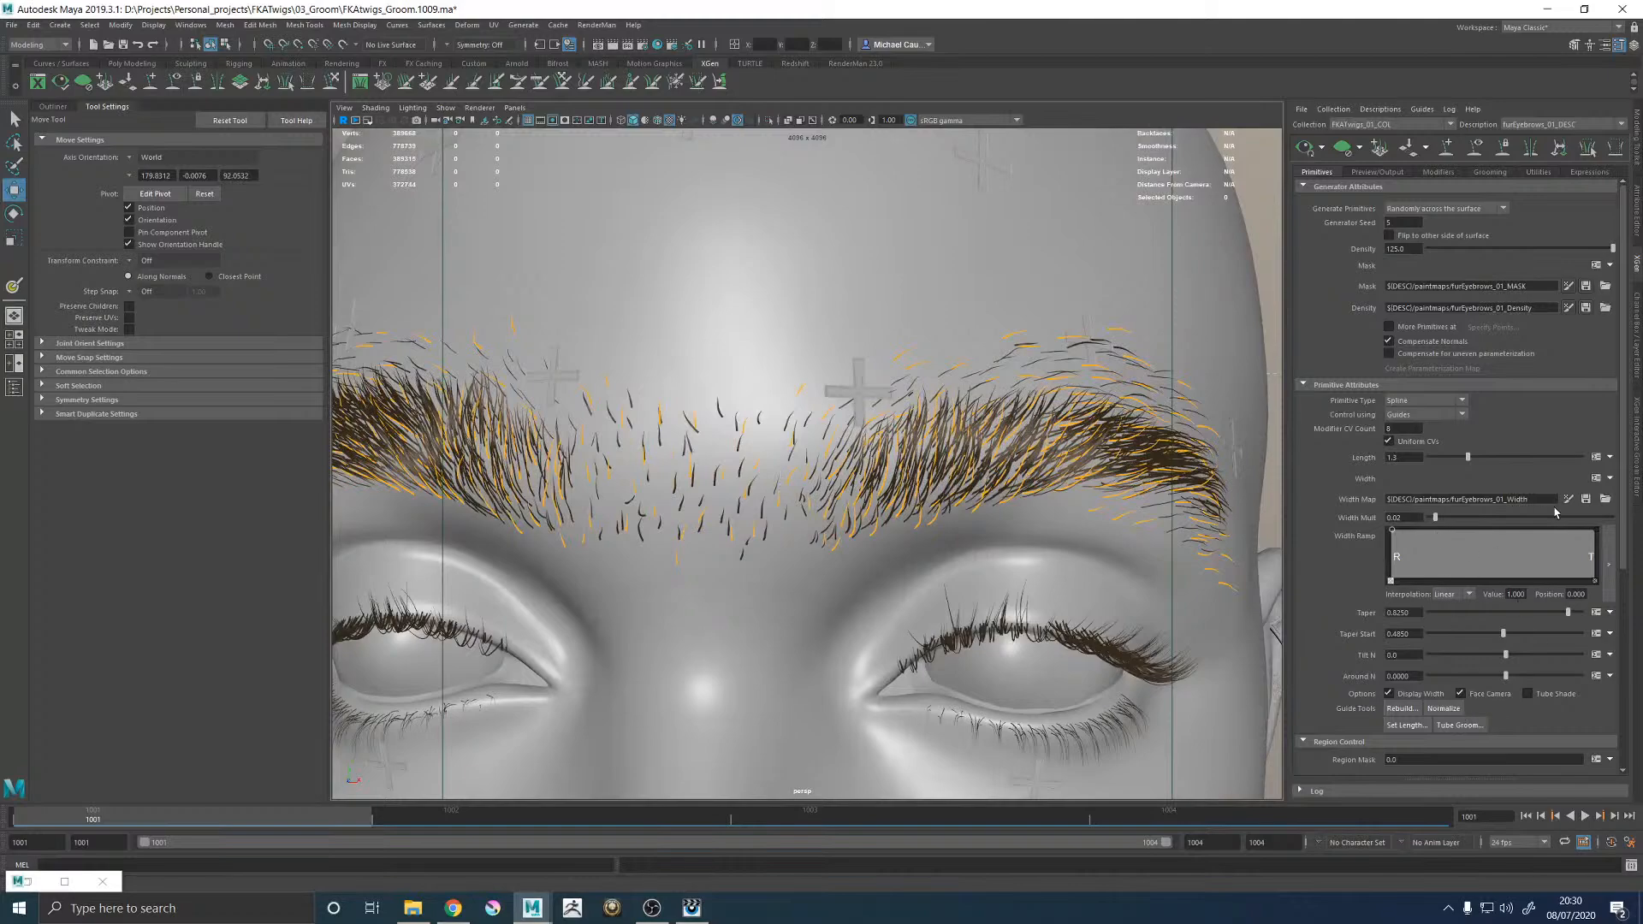
Load the furEyebrows_01_Width map for painting, set the paint color's value to 0.25, and turn on object symmetry.
{"action": "left_click", "coordinate": [1568, 500]}
{"action": "scroll", "coordinate": [825, 436], "scroll_direction": "up", "scroll_amount": 4}
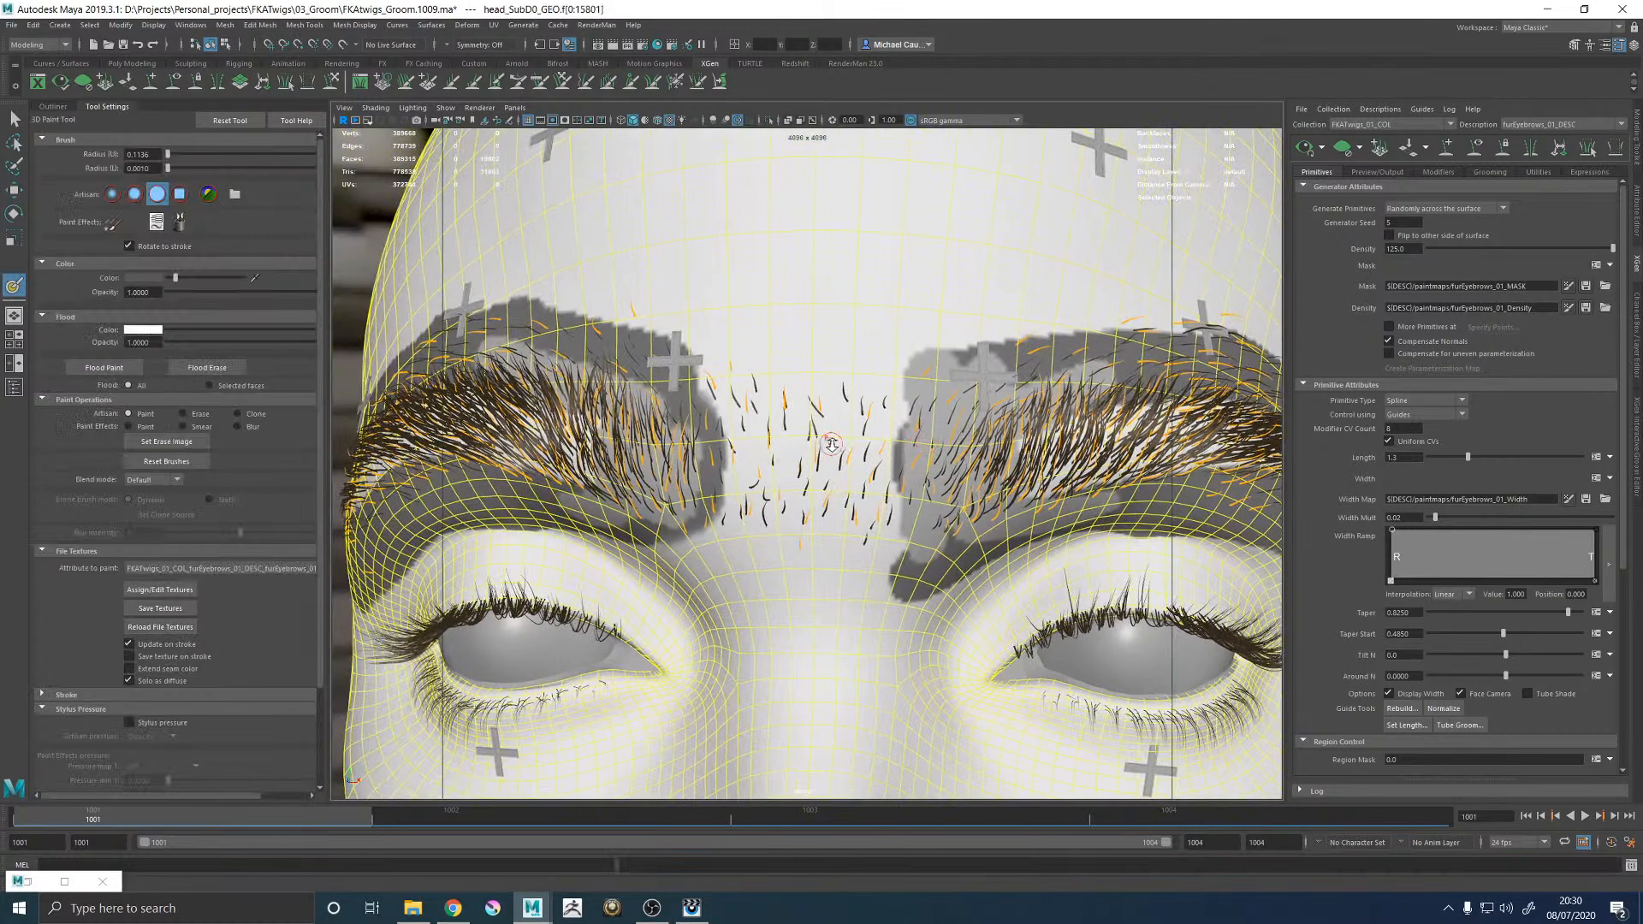
{"action": "left_click", "coordinate": [163, 278]}
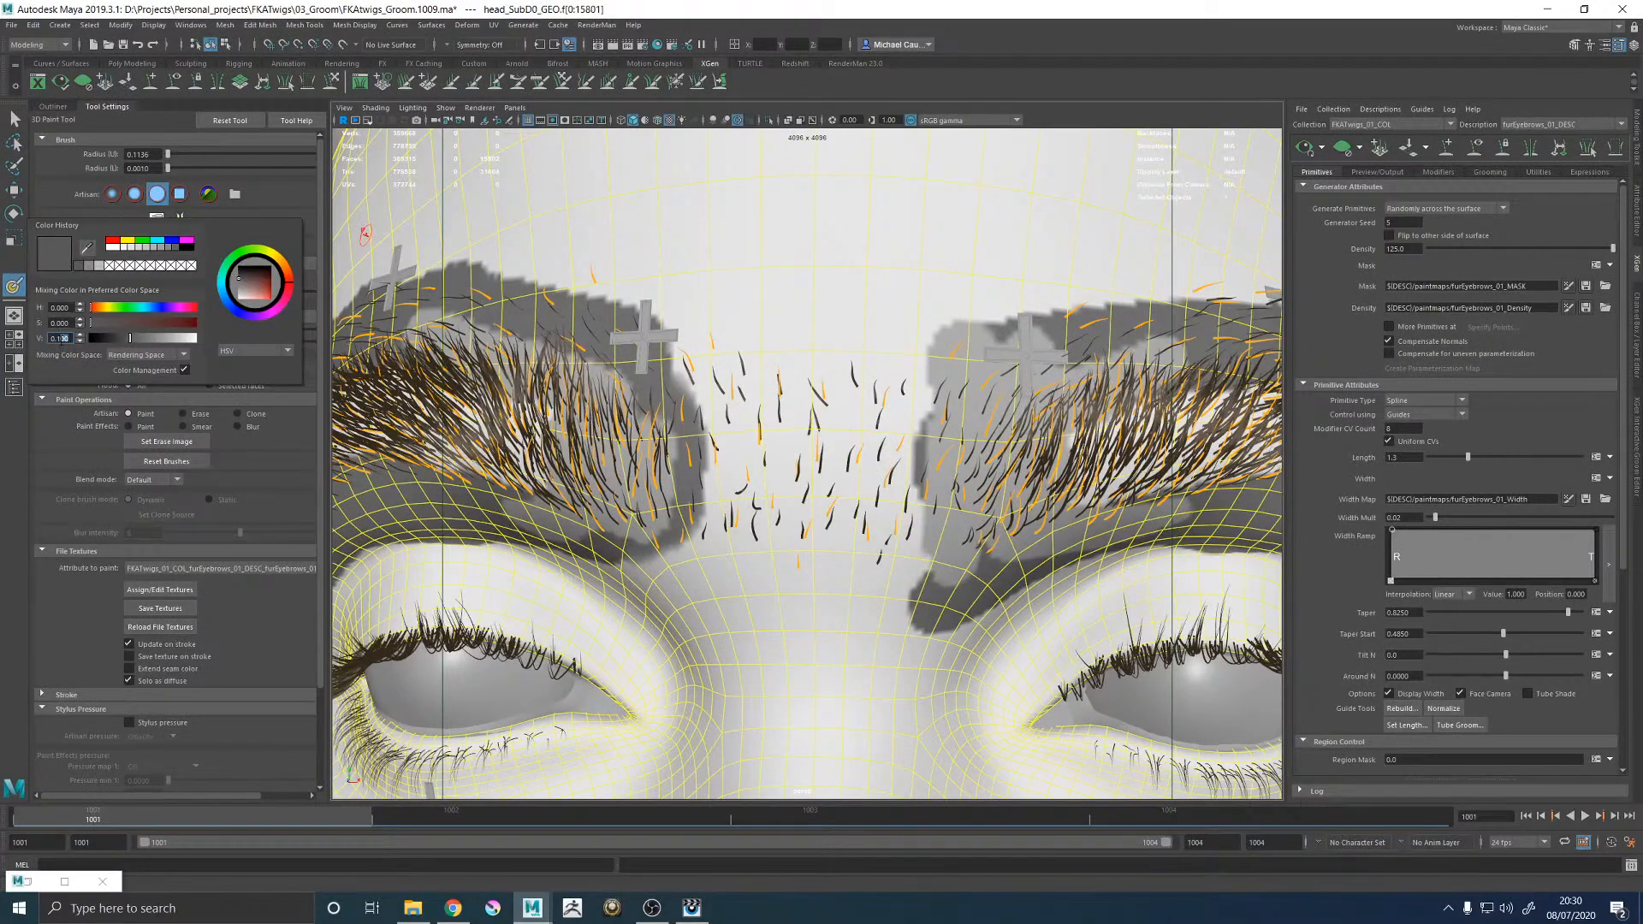
{"action": "type", "text": "0.25"}
{"action": "key", "text": "Return"}
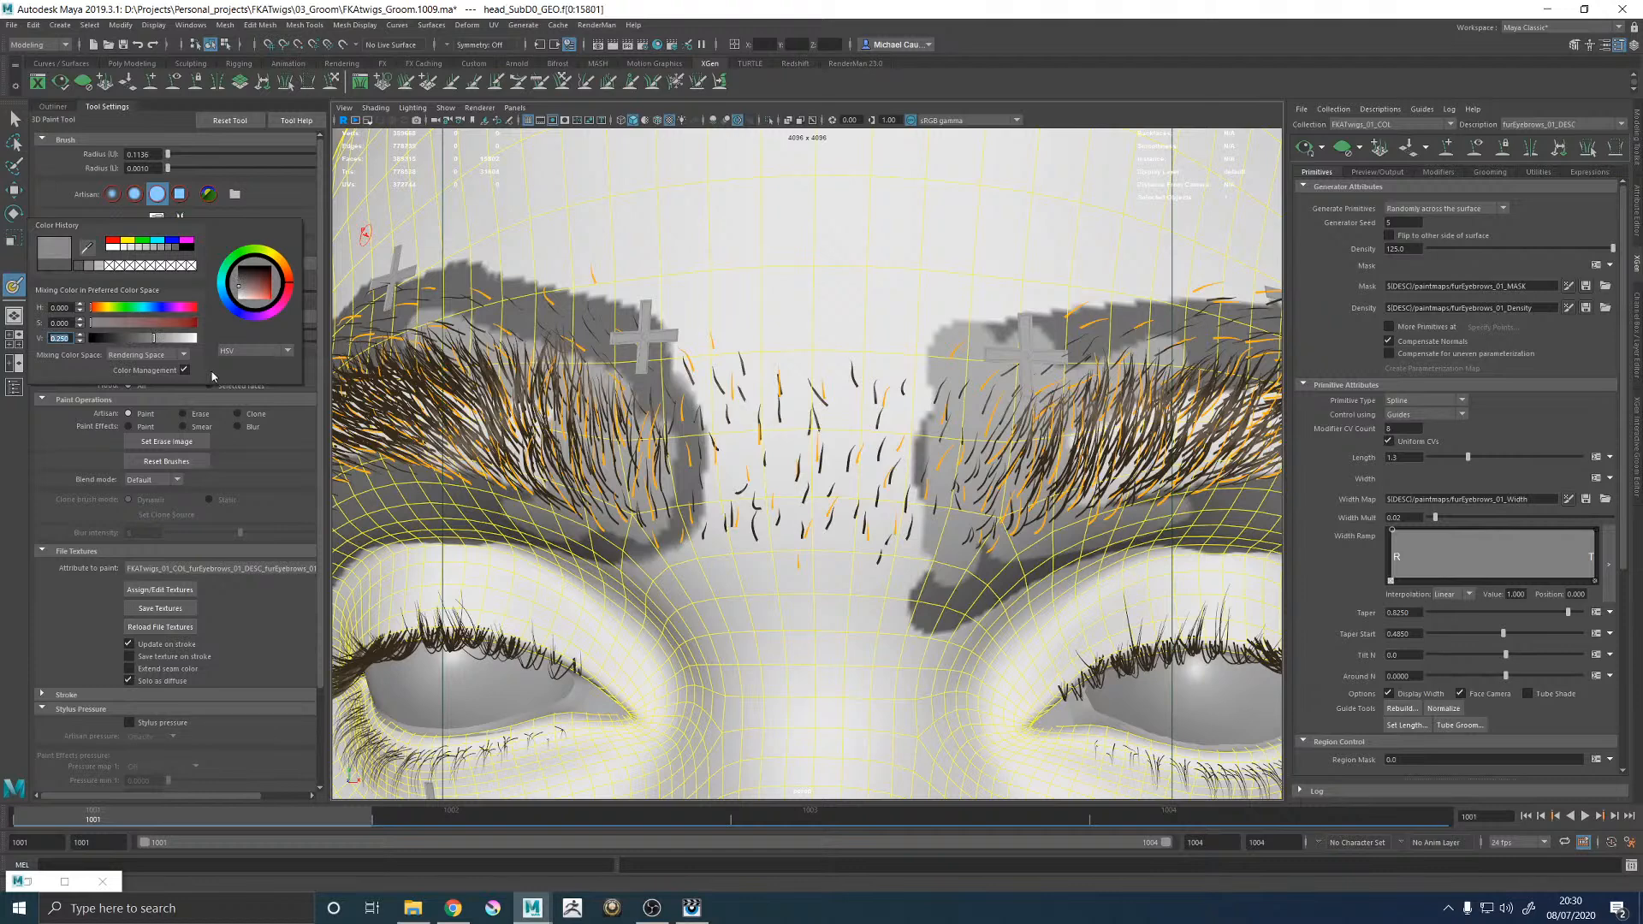
{"action": "right_click_drag", "start_coordinate": [770, 480], "coordinate": [775, 414], "text": "ctrl+shift"}
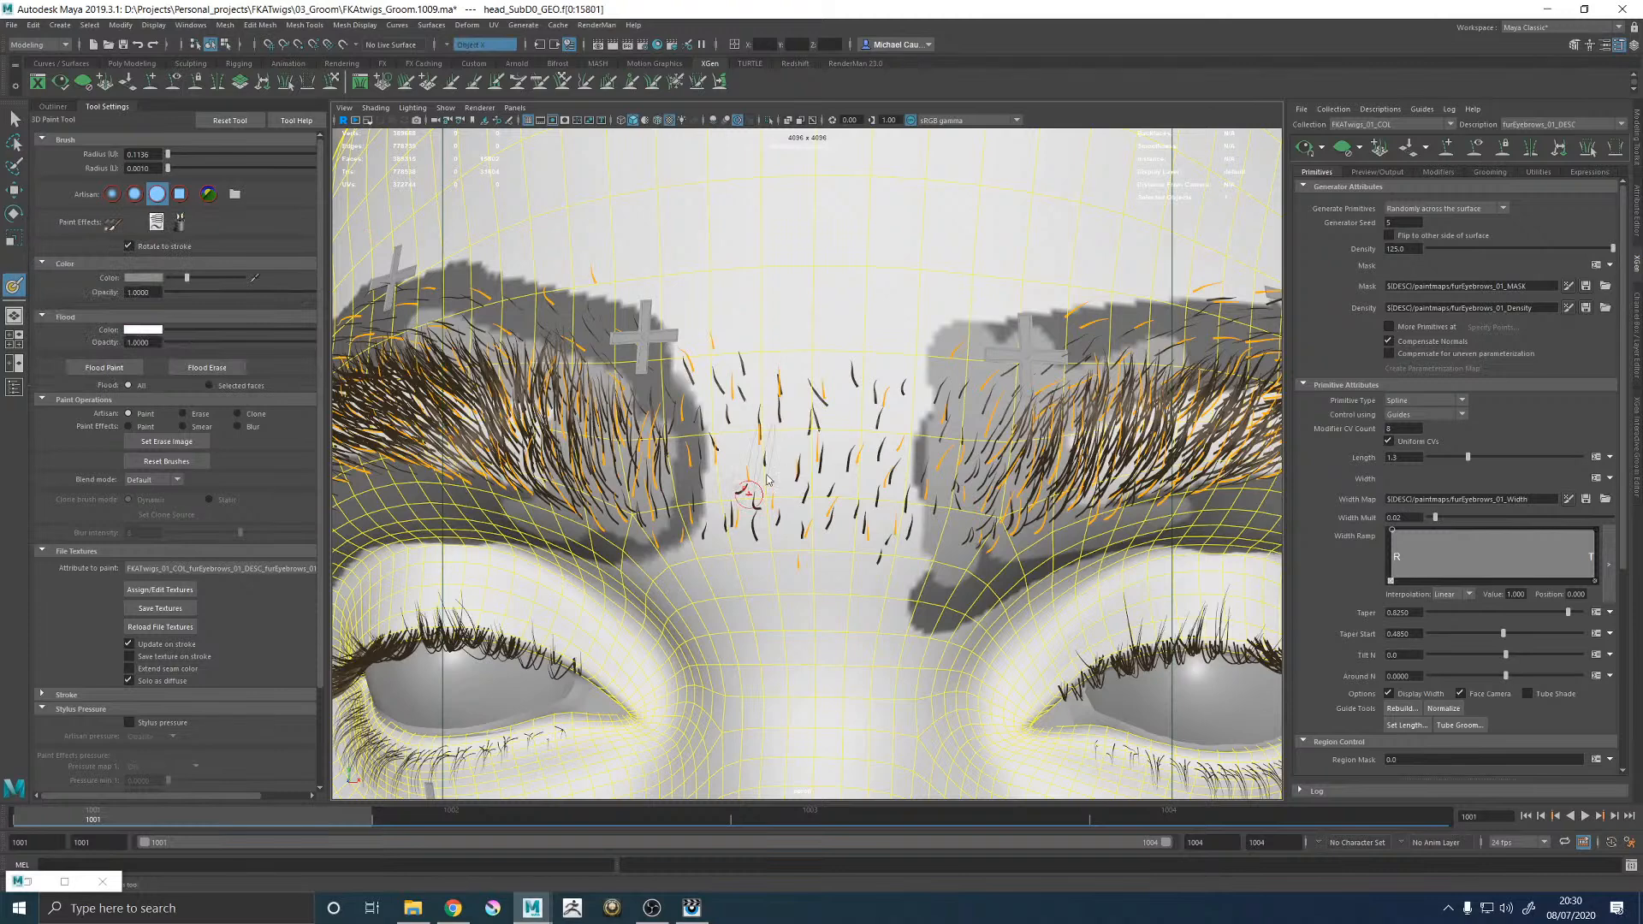
Restart painting on the eyebrow width map, try the symmetry setting again, and leave paint mode.
{"action": "key", "text": "w"}
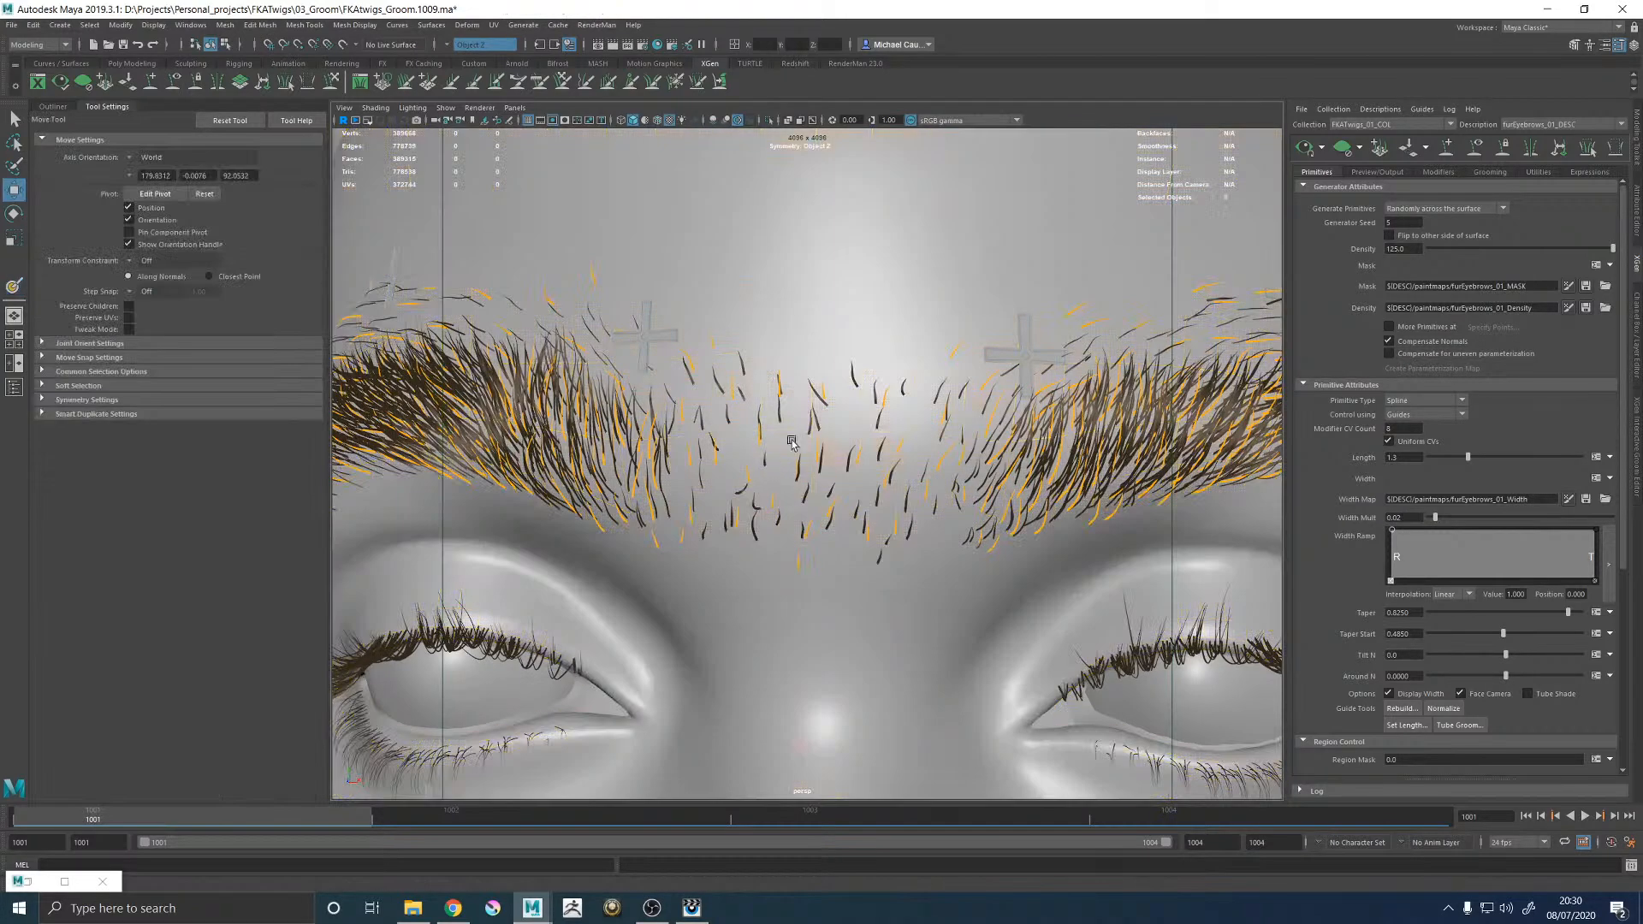
{"action": "left_click", "coordinate": [1568, 499]}
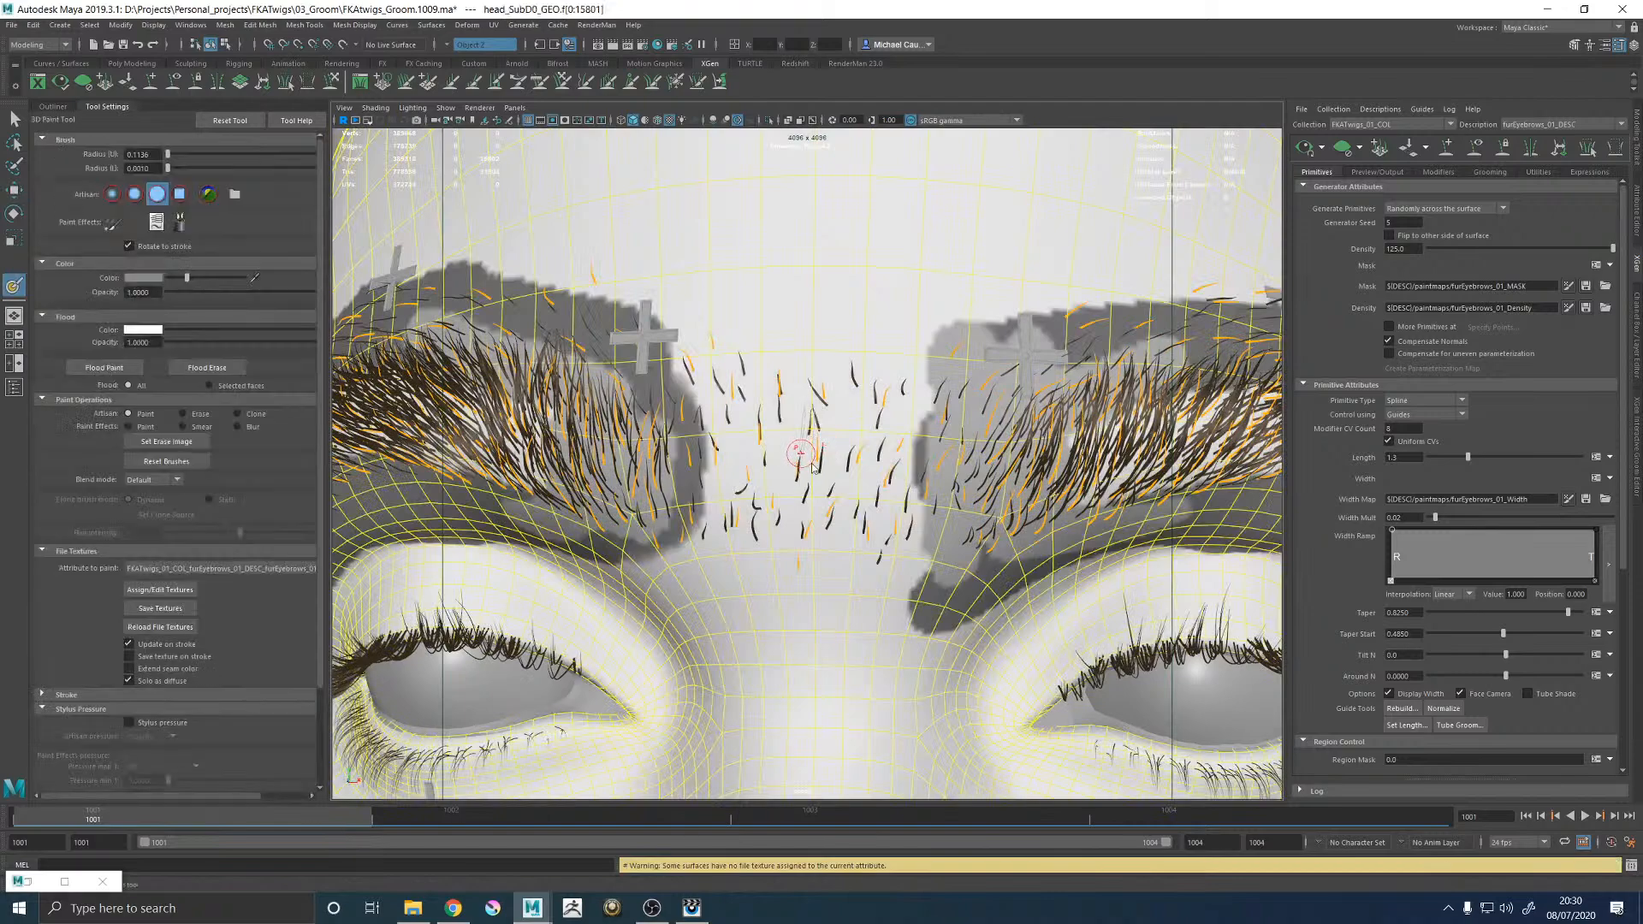
{"action": "right_click_drag", "start_coordinate": [812, 463], "coordinate": [804, 418], "text": "ctrl+shift"}
{"action": "key", "text": "q"}
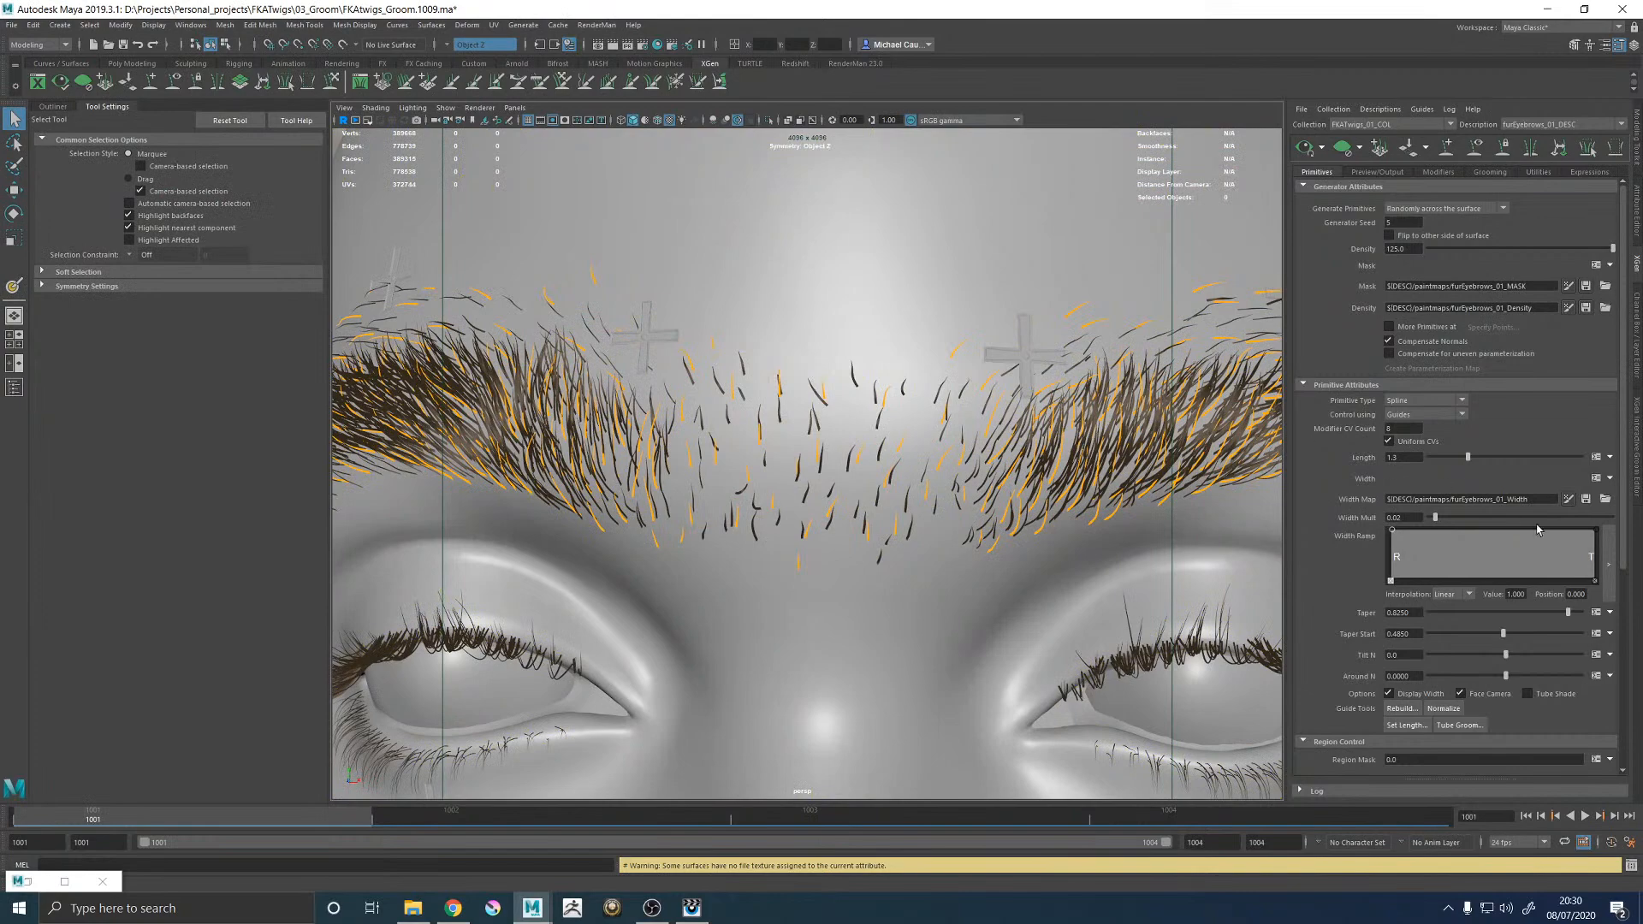
Start painting the eyebrow width map and cover the skin between the two eyebrows with dark grey.
{"action": "left_click", "coordinate": [1570, 498]}
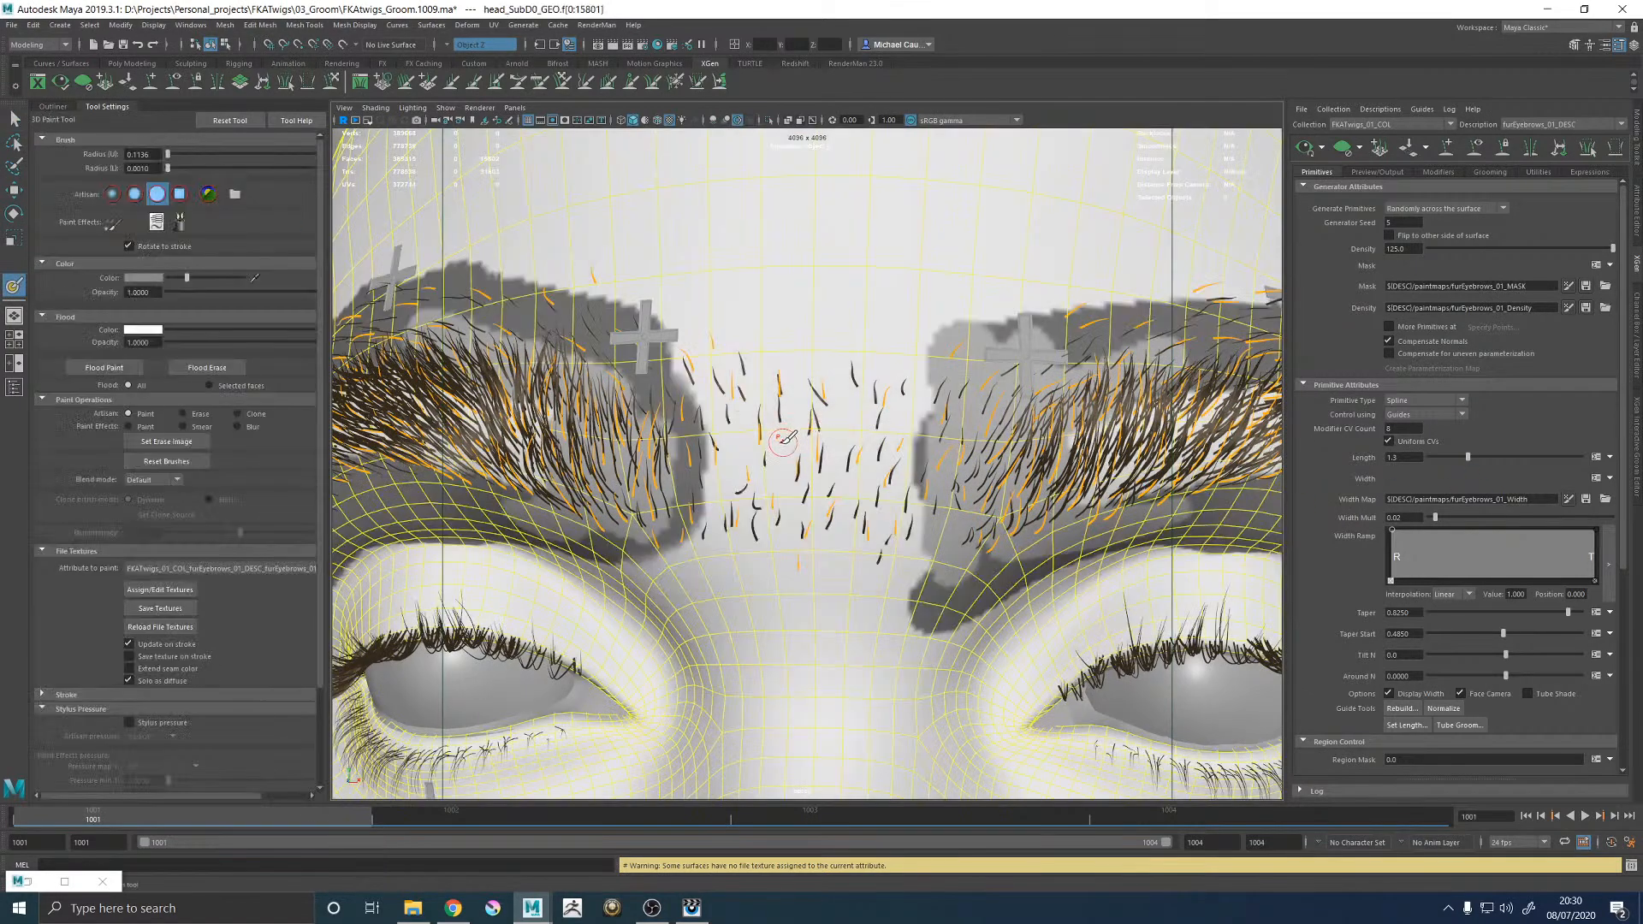
{"action": "left_click", "coordinate": [781, 441]}
{"action": "mouse_move", "coordinate": [789, 421]}
{"action": "left_mouse_down"}
{"action": "mouse_move", "coordinate": [796, 494]}
{"action": "mouse_move", "coordinate": [834, 404]}
{"action": "mouse_move", "coordinate": [864, 534]}
{"action": "mouse_move", "coordinate": [760, 426]}
{"action": "mouse_move", "coordinate": [738, 514]}
{"action": "left_mouse_up"}
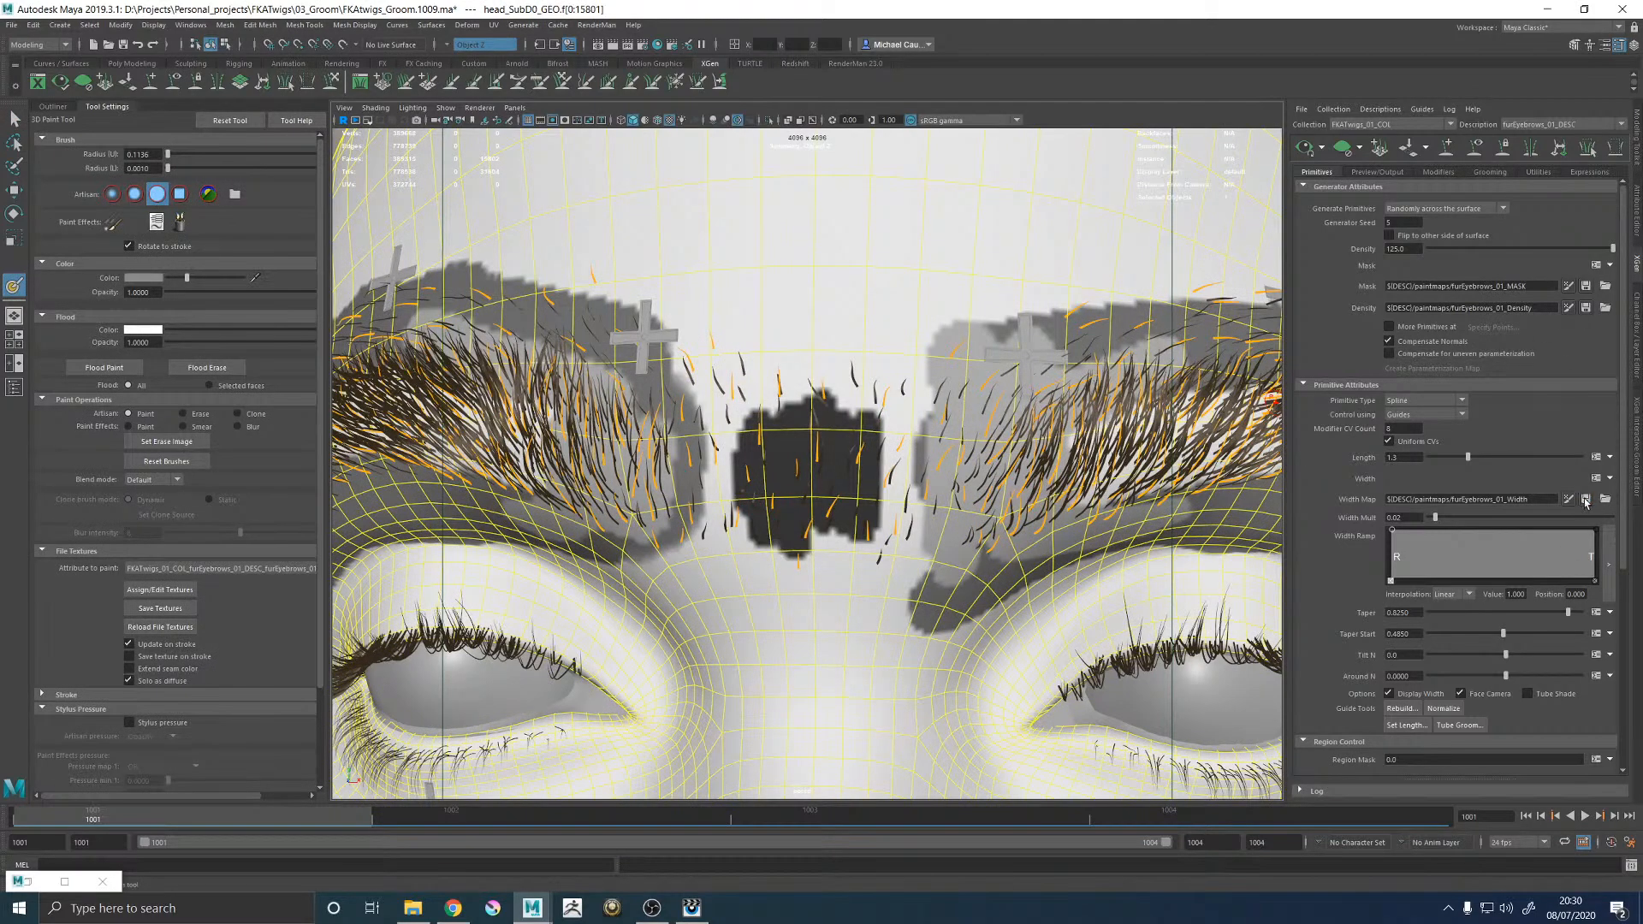
{"action": "middle_click_drag", "start_coordinate": [960, 451], "coordinate": [869, 419], "text": "alt"}
{"action": "right_click_drag", "start_coordinate": [868, 419], "coordinate": [1027, 394], "text": "alt"}
{"action": "middle_click_drag", "start_coordinate": [873, 349], "coordinate": [971, 415], "text": "alt"}
{"action": "mouse_move", "coordinate": [971, 415]}
{"action": "right_mouse_down", "text": "alt"}
{"action": "mouse_move", "coordinate": [757, 383]}
{"action": "mouse_move", "coordinate": [881, 449]}
{"action": "right_mouse_up", "text": "alt"}
{"action": "mouse_move", "coordinate": [795, 485]}
{"action": "left_mouse_down"}
{"action": "mouse_move", "coordinate": [796, 377]}
{"action": "mouse_move", "coordinate": [760, 494]}
{"action": "mouse_move", "coordinate": [783, 329]}
{"action": "mouse_move", "coordinate": [746, 256]}
{"action": "mouse_move", "coordinate": [984, 257]}
{"action": "mouse_move", "coordinate": [1061, 377]}
{"action": "mouse_move", "coordinate": [1061, 453]}
{"action": "mouse_move", "coordinate": [1081, 413]}
{"action": "left_mouse_up"}
{"action": "mouse_move", "coordinate": [1059, 482]}
{"action": "left_mouse_down"}
{"action": "mouse_move", "coordinate": [1050, 556]}
{"action": "mouse_move", "coordinate": [800, 556]}
{"action": "mouse_move", "coordinate": [739, 534]}
{"action": "mouse_move", "coordinate": [733, 551]}
{"action": "left_mouse_up"}
{"action": "middle_click_drag", "start_coordinate": [876, 416], "coordinate": [1034, 562], "text": "alt"}
{"action": "mouse_move", "coordinate": [893, 353]}
{"action": "left_mouse_down"}
{"action": "mouse_move", "coordinate": [924, 404]}
{"action": "mouse_move", "coordinate": [740, 332]}
{"action": "mouse_move", "coordinate": [805, 321]}
{"action": "mouse_move", "coordinate": [874, 358]}
{"action": "mouse_move", "coordinate": [909, 349]}
{"action": "left_mouse_up"}
Enlarge the brush to a radius of about 0.48 and paint dark grey across the forehead above both eyebrows.
{"action": "key", "text": "b"}
{"action": "mouse_move", "coordinate": [873, 252]}
{"action": "left_mouse_down"}
{"action": "mouse_move", "coordinate": [926, 233]}
{"action": "mouse_move", "coordinate": [1108, 330]}
{"action": "mouse_move", "coordinate": [1045, 316]}
{"action": "left_mouse_up"}
{"action": "middle_click_drag", "start_coordinate": [1046, 316], "coordinate": [1245, 426], "text": "alt"}
{"action": "mouse_move", "coordinate": [760, 313]}
{"action": "left_mouse_down"}
{"action": "mouse_move", "coordinate": [899, 381]}
{"action": "mouse_move", "coordinate": [832, 348]}
{"action": "mouse_move", "coordinate": [650, 327]}
{"action": "left_mouse_up"}
{"action": "left_click_drag", "start_coordinate": [744, 296], "coordinate": [817, 284], "text": "alt"}
{"action": "middle_click_drag", "start_coordinate": [741, 290], "coordinate": [747, 308], "text": "alt"}
{"action": "mouse_move", "coordinate": [579, 432]}
{"action": "left_mouse_down"}
{"action": "mouse_move", "coordinate": [548, 454]}
{"action": "mouse_move", "coordinate": [761, 392]}
{"action": "mouse_move", "coordinate": [1109, 385]}
{"action": "left_mouse_up"}
{"action": "middle_click_drag", "start_coordinate": [813, 399], "coordinate": [1117, 347], "text": "alt"}
{"action": "mouse_move", "coordinate": [729, 535]}
{"action": "left_mouse_down"}
{"action": "mouse_move", "coordinate": [672, 611]}
{"action": "mouse_move", "coordinate": [843, 454]}
{"action": "mouse_move", "coordinate": [975, 366]}
{"action": "left_mouse_up"}
Extend the dark grey width paint beneath the eyebrows, across the upper eyelids and the nose bridge.
{"action": "middle_click_drag", "start_coordinate": [719, 544], "coordinate": [760, 445], "text": "alt"}
{"action": "mouse_move", "coordinate": [659, 597]}
{"action": "left_mouse_down"}
{"action": "mouse_move", "coordinate": [677, 573]}
{"action": "mouse_move", "coordinate": [729, 708]}
{"action": "mouse_move", "coordinate": [774, 693]}
{"action": "left_mouse_up"}
{"action": "mouse_move", "coordinate": [774, 693]}
{"action": "middle_mouse_down", "text": "alt"}
{"action": "mouse_move", "coordinate": [757, 577]}
{"action": "mouse_move", "coordinate": [800, 565]}
{"action": "middle_mouse_up", "text": "alt"}
{"action": "left_click_drag", "start_coordinate": [800, 566], "coordinate": [834, 570]}
{"action": "middle_click_drag", "start_coordinate": [1065, 479], "coordinate": [726, 521], "text": "alt"}
{"action": "mouse_move", "coordinate": [538, 611]}
{"action": "left_mouse_down"}
{"action": "mouse_move", "coordinate": [747, 568]}
{"action": "mouse_move", "coordinate": [719, 565]}
{"action": "mouse_move", "coordinate": [1066, 546]}
{"action": "mouse_move", "coordinate": [1025, 526]}
{"action": "left_mouse_up"}
{"action": "middle_click_drag", "start_coordinate": [1025, 526], "coordinate": [939, 503], "text": "alt"}
{"action": "mouse_move", "coordinate": [939, 502]}
{"action": "left_mouse_down"}
{"action": "mouse_move", "coordinate": [1080, 469]}
{"action": "mouse_move", "coordinate": [1055, 504]}
{"action": "mouse_move", "coordinate": [727, 616]}
{"action": "left_mouse_up"}
Paint dark grey width around the outer tail of the eyebrow and up the temple.
{"action": "right_click_drag", "start_coordinate": [967, 530], "coordinate": [899, 560], "text": "alt"}
{"action": "middle_click_drag", "start_coordinate": [937, 522], "coordinate": [785, 535], "text": "alt"}
{"action": "right_click_drag", "start_coordinate": [784, 535], "coordinate": [873, 477], "text": "alt"}
{"action": "mouse_move", "coordinate": [872, 477]}
{"action": "left_mouse_down", "text": "alt"}
{"action": "mouse_move", "coordinate": [739, 505]}
{"action": "mouse_move", "coordinate": [929, 536]}
{"action": "mouse_move", "coordinate": [1088, 509]}
{"action": "mouse_move", "coordinate": [1245, 541]}
{"action": "left_mouse_up", "text": "alt"}
{"action": "middle_click_drag", "start_coordinate": [1261, 548], "coordinate": [957, 490], "text": "alt"}
{"action": "mouse_move", "coordinate": [956, 490]}
{"action": "left_mouse_down", "text": "alt"}
{"action": "mouse_move", "coordinate": [894, 486]}
{"action": "mouse_move", "coordinate": [984, 548]}
{"action": "mouse_move", "coordinate": [1058, 564]}
{"action": "mouse_move", "coordinate": [1178, 540]}
{"action": "mouse_move", "coordinate": [1223, 419]}
{"action": "mouse_move", "coordinate": [1214, 330]}
{"action": "left_mouse_up", "text": "alt"}
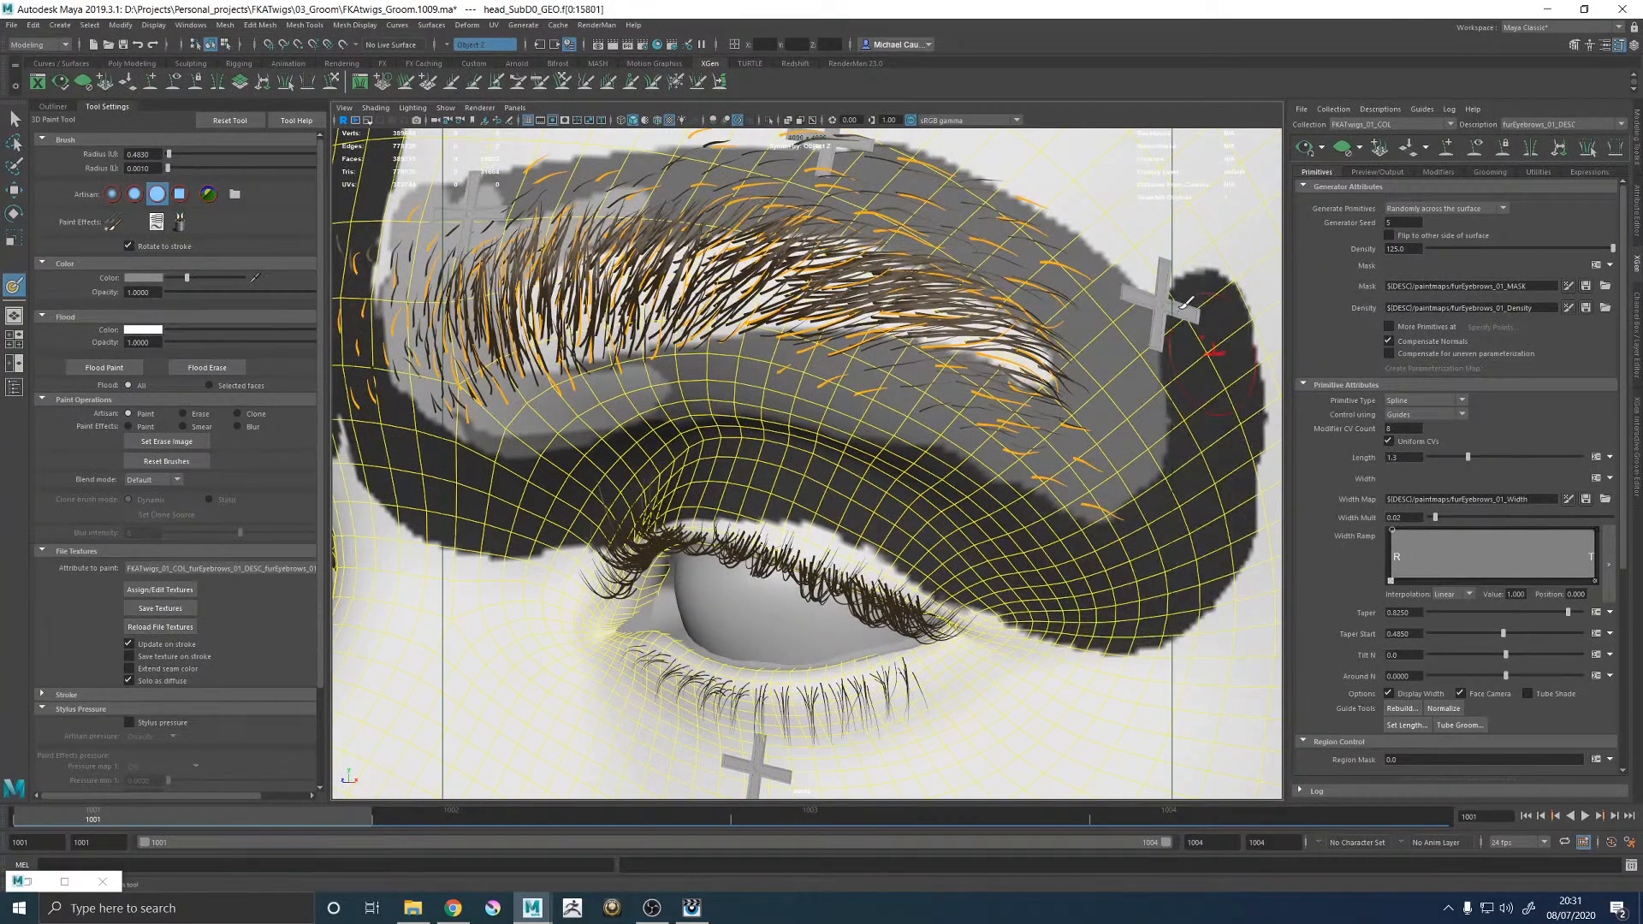
{"action": "middle_click_drag", "start_coordinate": [1138, 254], "coordinate": [1159, 342], "text": "alt"}
{"action": "mouse_move", "coordinate": [1201, 460]}
{"action": "left_mouse_down"}
{"action": "mouse_move", "coordinate": [1150, 380]}
{"action": "mouse_move", "coordinate": [952, 262]}
{"action": "mouse_move", "coordinate": [612, 237]}
{"action": "mouse_move", "coordinate": [811, 236]}
{"action": "mouse_move", "coordinate": [659, 325]}
{"action": "mouse_move", "coordinate": [727, 222]}
{"action": "mouse_move", "coordinate": [809, 184]}
{"action": "mouse_move", "coordinate": [860, 248]}
{"action": "mouse_move", "coordinate": [903, 210]}
{"action": "mouse_move", "coordinate": [1066, 222]}
{"action": "left_mouse_up"}
Fill the unpainted gap at the nose bridge with dark grey and save the textures.
{"action": "middle_click_drag", "start_coordinate": [826, 208], "coordinate": [934, 278], "text": "alt"}
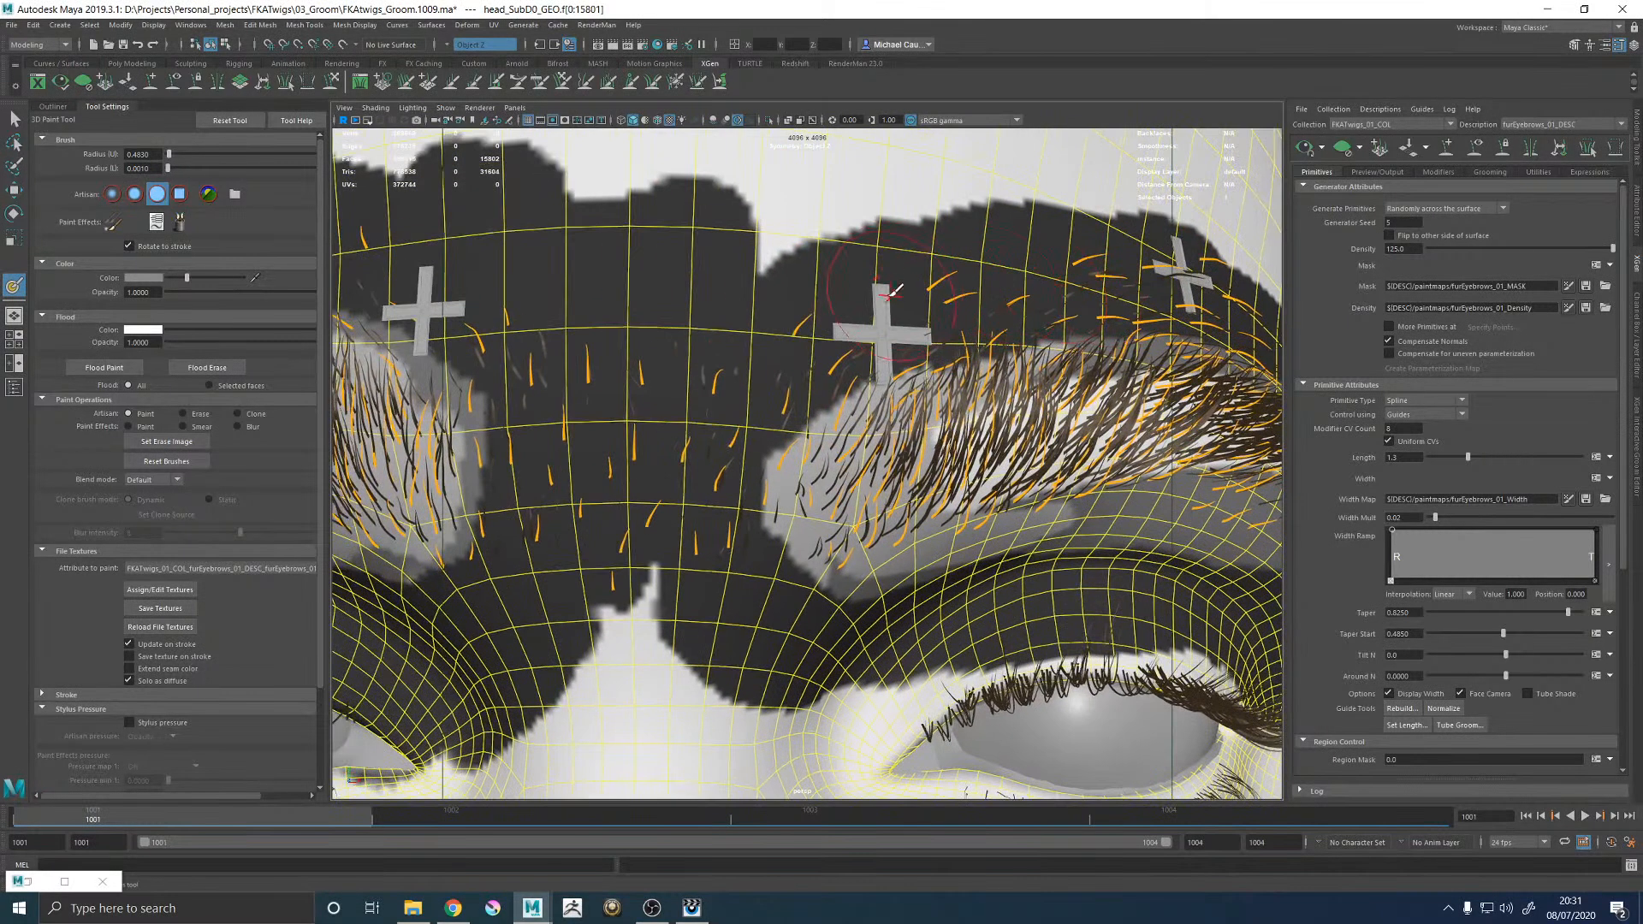
{"action": "left_click_drag", "start_coordinate": [894, 291], "coordinate": [860, 301], "text": "alt"}
{"action": "left_click_drag", "start_coordinate": [695, 443], "coordinate": [700, 469]}
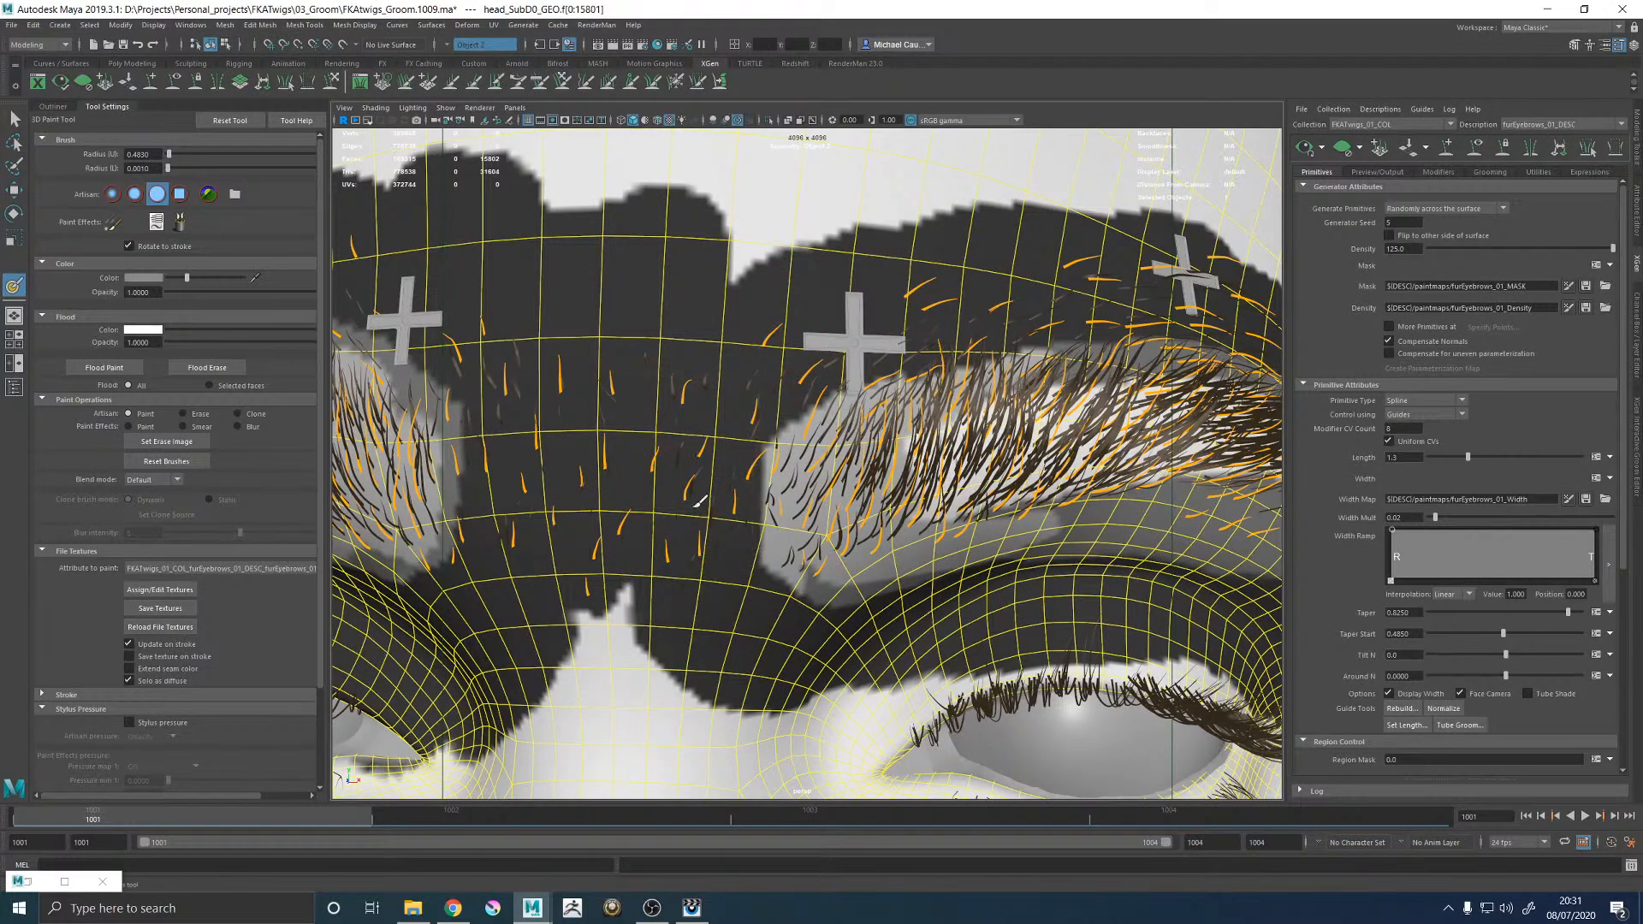
{"action": "right_click_drag", "start_coordinate": [772, 482], "coordinate": [742, 467], "text": "alt"}
{"action": "middle_click_drag", "start_coordinate": [742, 467], "coordinate": [748, 437], "text": "alt"}
{"action": "right_click_drag", "start_coordinate": [747, 436], "coordinate": [761, 462], "text": "alt"}
{"action": "mouse_move", "coordinate": [703, 510]}
{"action": "left_mouse_down"}
{"action": "mouse_move", "coordinate": [663, 572]}
{"action": "mouse_move", "coordinate": [796, 569]}
{"action": "left_mouse_up"}
{"action": "left_click", "coordinate": [171, 609]}
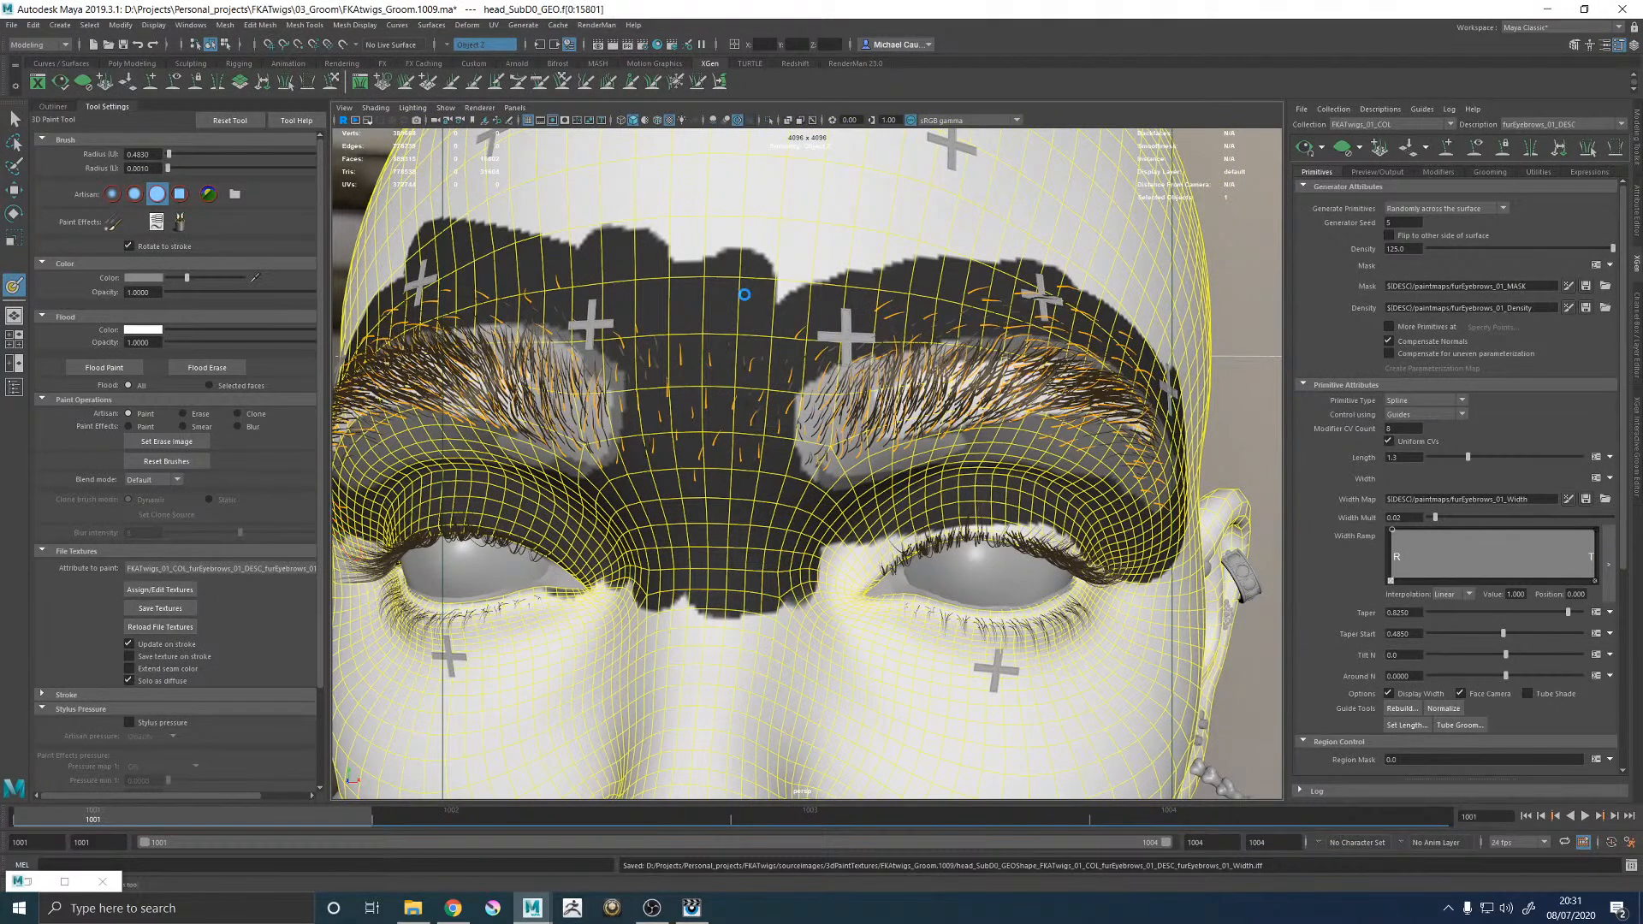
Leave paint mode and examine the thickness of the stray eyebrow hairs from the front and sides.
{"action": "left_click_drag", "start_coordinate": [783, 289], "coordinate": [723, 320], "text": "alt"}
{"action": "key", "text": "w"}
{"action": "left_click", "coordinate": [1209, 330]}
{"action": "mouse_move", "coordinate": [1210, 330]}
{"action": "right_mouse_down", "text": "alt"}
{"action": "mouse_move", "coordinate": [1049, 400]}
{"action": "mouse_move", "coordinate": [1225, 598]}
{"action": "right_mouse_up", "text": "alt"}
{"action": "left_click_drag", "start_coordinate": [1225, 598], "coordinate": [1185, 582], "text": "alt"}
{"action": "right_click_drag", "start_coordinate": [1185, 582], "coordinate": [984, 488], "text": "alt"}
{"action": "left_click_drag", "start_coordinate": [761, 453], "coordinate": [685, 425], "text": "alt"}
{"action": "middle_click_drag", "start_coordinate": [685, 426], "coordinate": [781, 425], "text": "alt"}
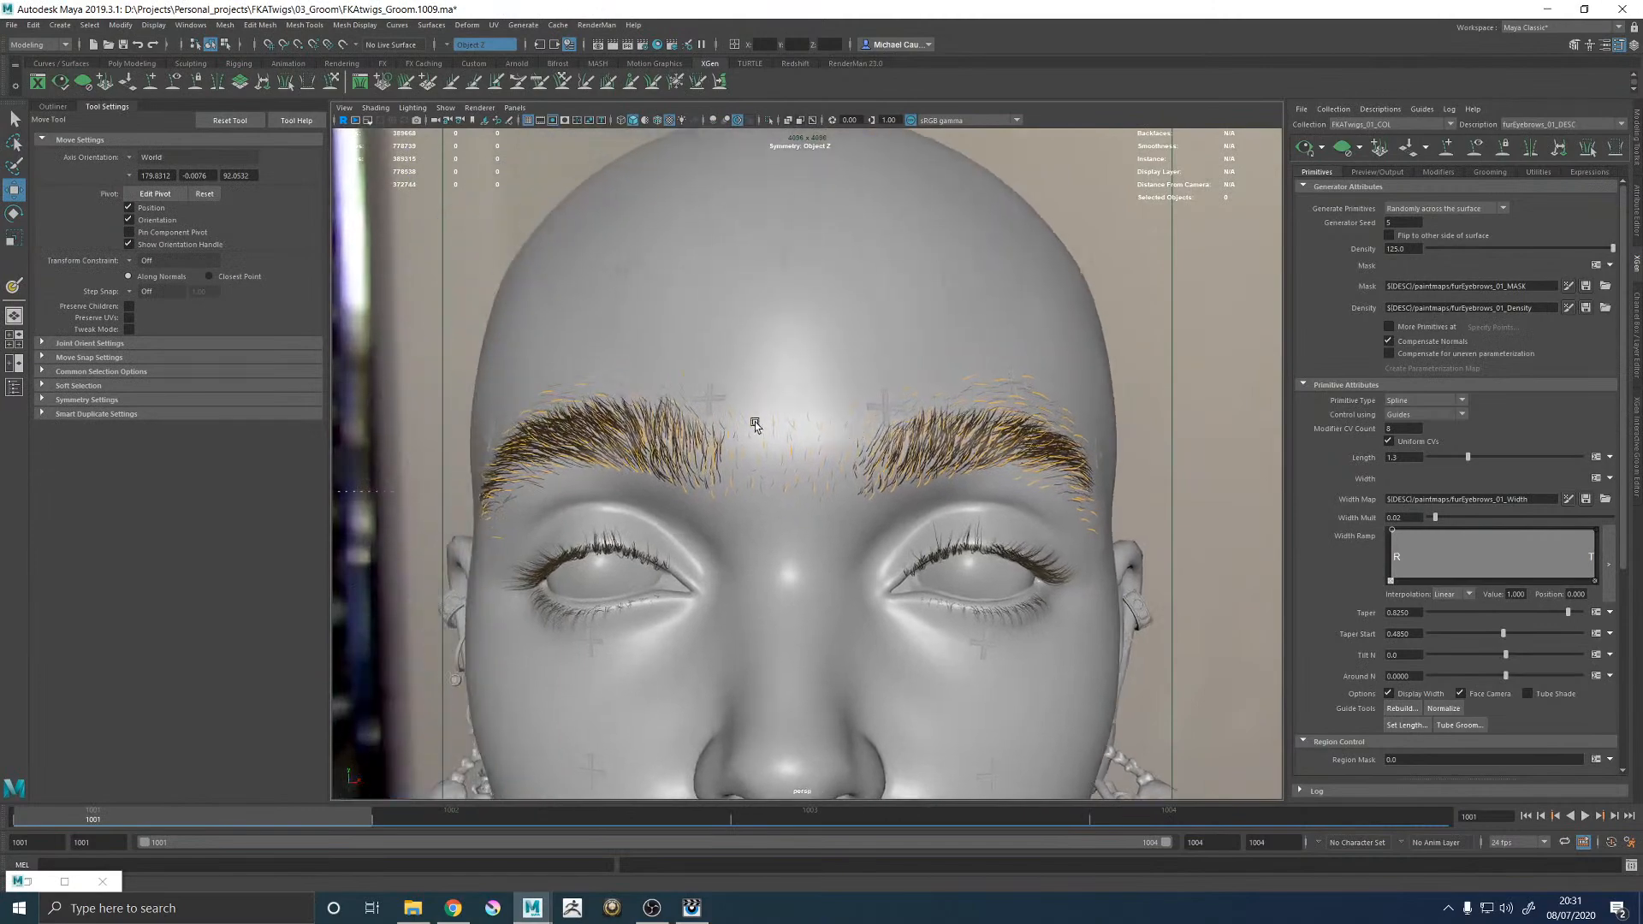
{"action": "right_click_drag", "start_coordinate": [781, 425], "coordinate": [942, 492], "text": "alt"}
{"action": "left_click_drag", "start_coordinate": [687, 419], "coordinate": [915, 465], "text": "alt"}
{"action": "mouse_move", "coordinate": [514, 410]}
{"action": "left_mouse_down", "text": "alt"}
{"action": "mouse_move", "coordinate": [708, 414]}
{"action": "mouse_move", "coordinate": [898, 450]}
{"action": "left_mouse_up", "text": "alt"}
{"action": "right_click_drag", "start_coordinate": [972, 452], "coordinate": [715, 428], "text": "alt"}
{"action": "left_click_drag", "start_coordinate": [716, 429], "coordinate": [637, 426], "text": "alt"}
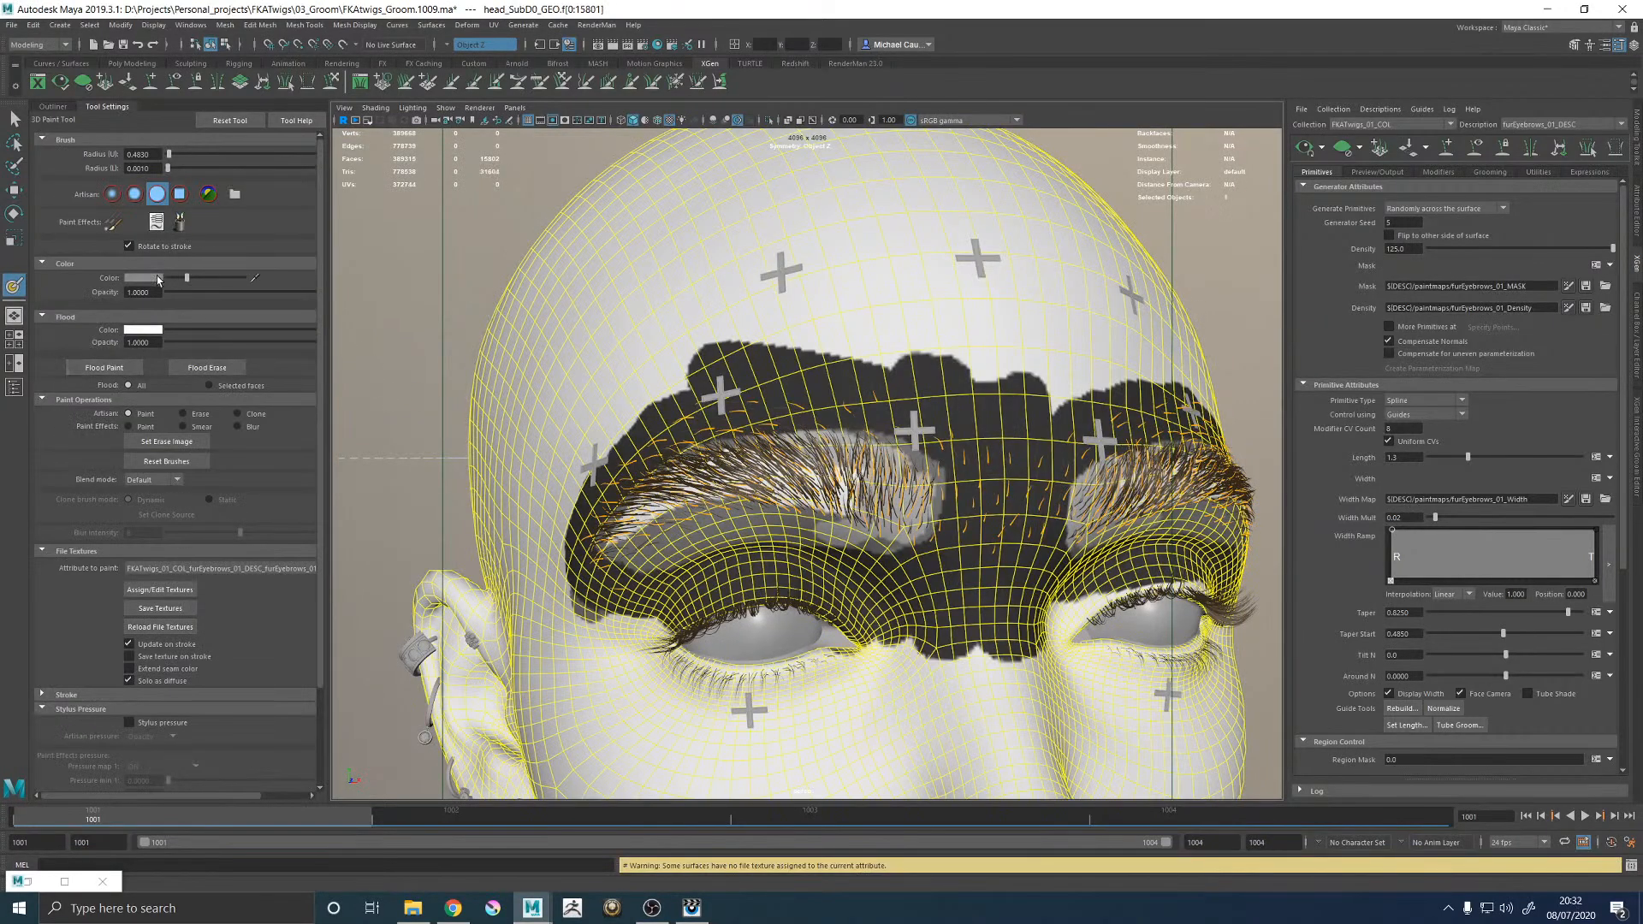
Set the paint color's value to 0.1, restart painting the width map, and switch the symmetry to Object X.
{"action": "left_click", "coordinate": [152, 279]}
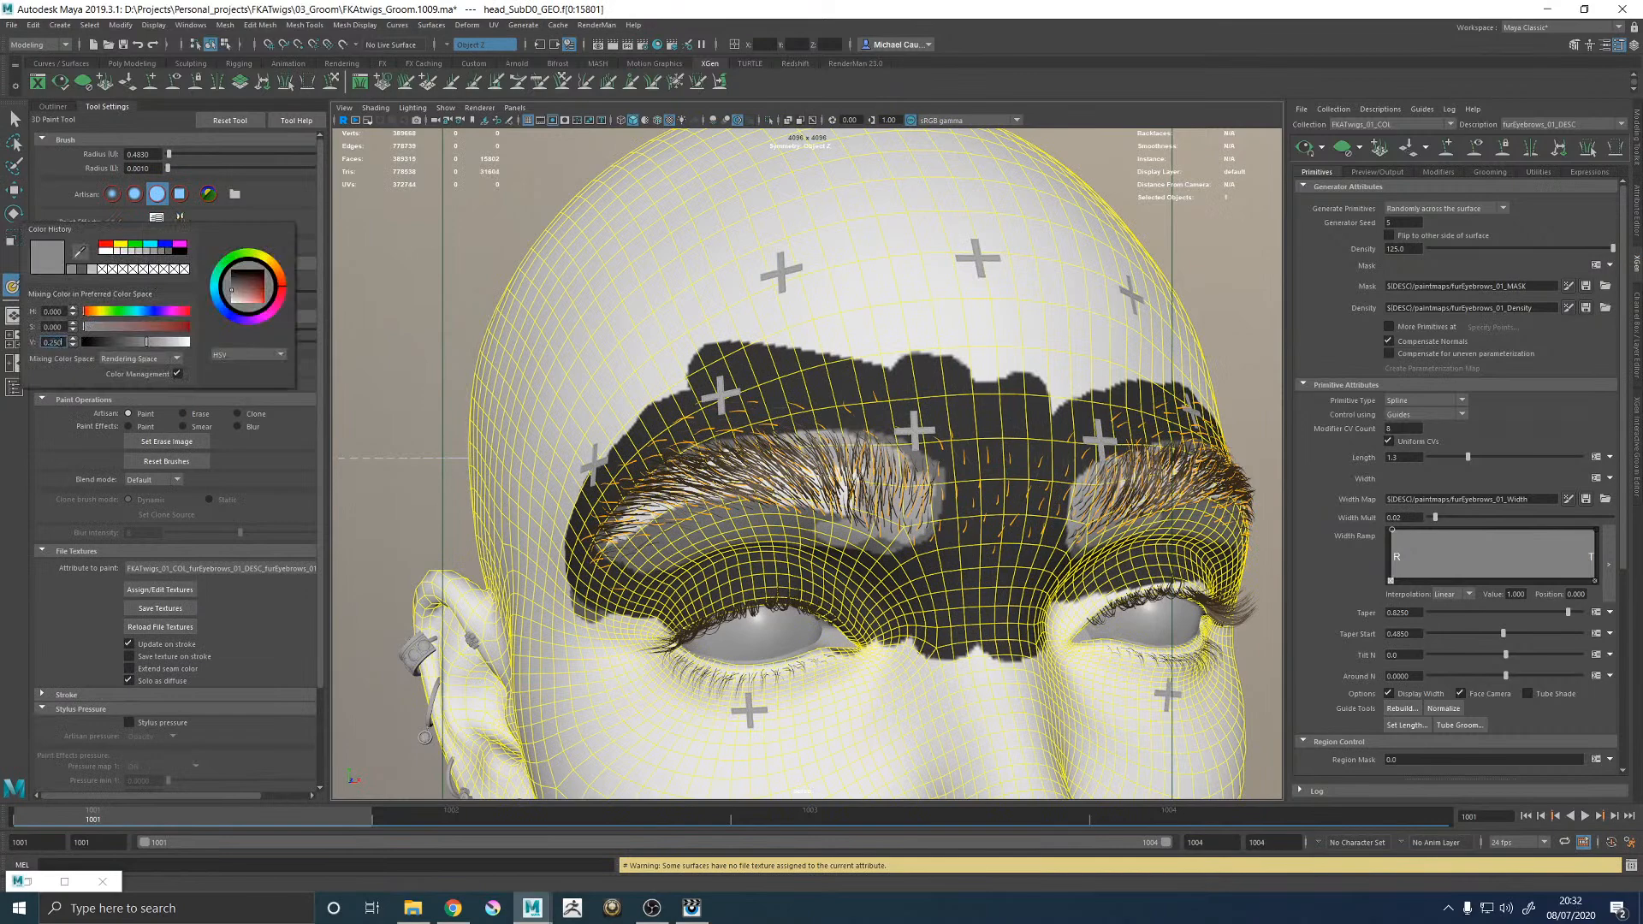
{"action": "type", "text": "1"}
{"action": "key", "text": "Return"}
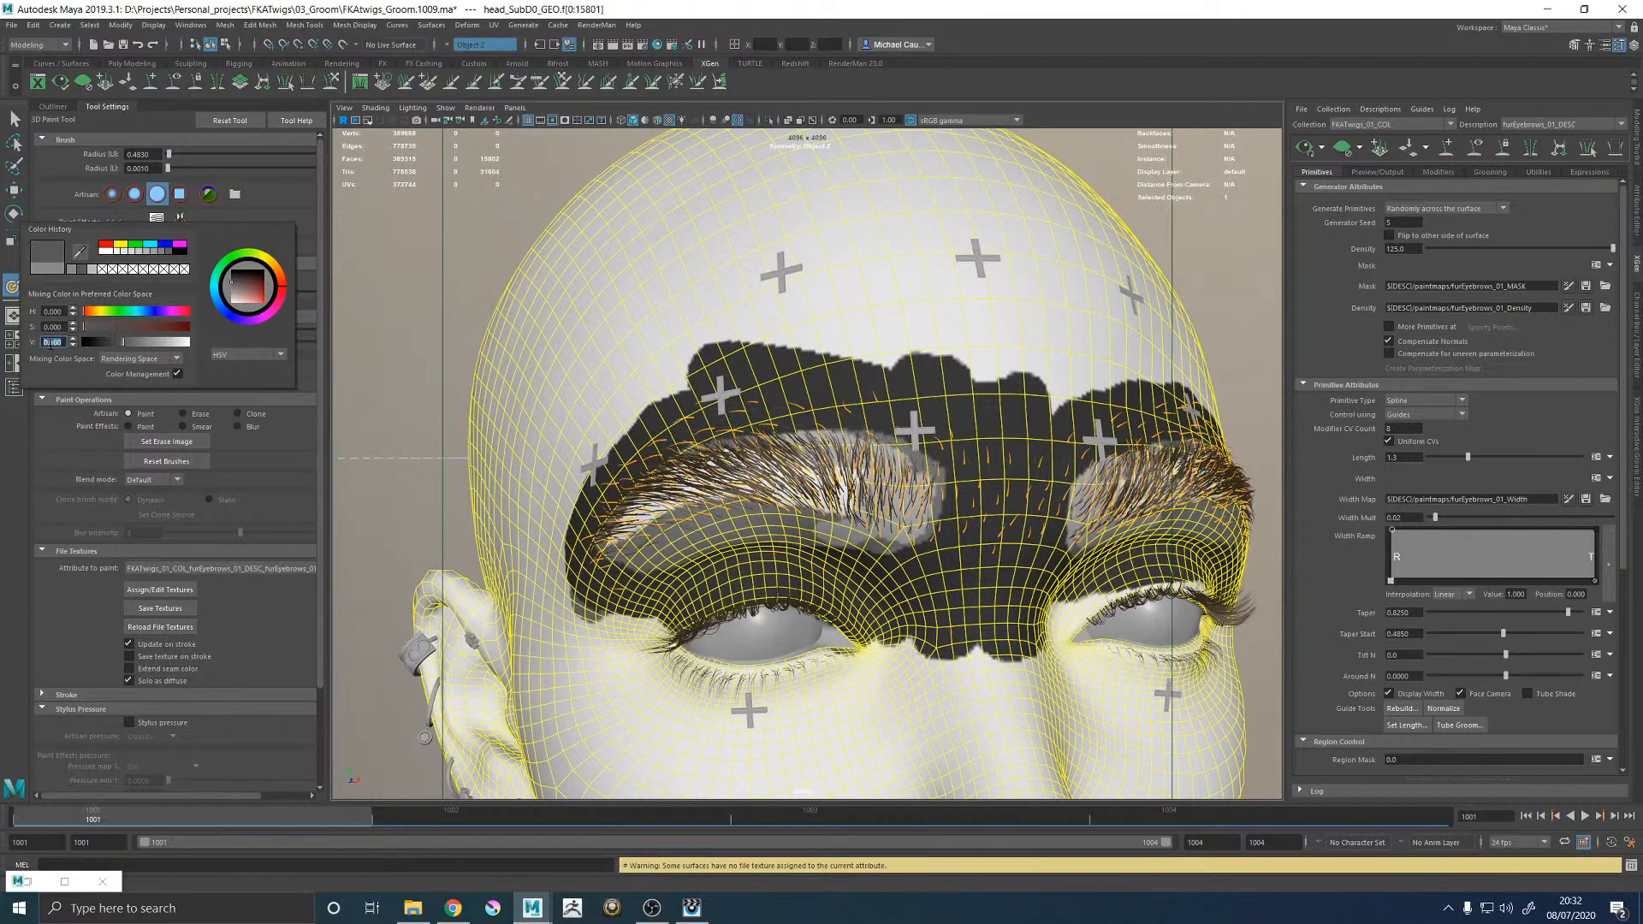
{"action": "scroll", "coordinate": [847, 451], "scroll_direction": "up", "scroll_amount": 8}
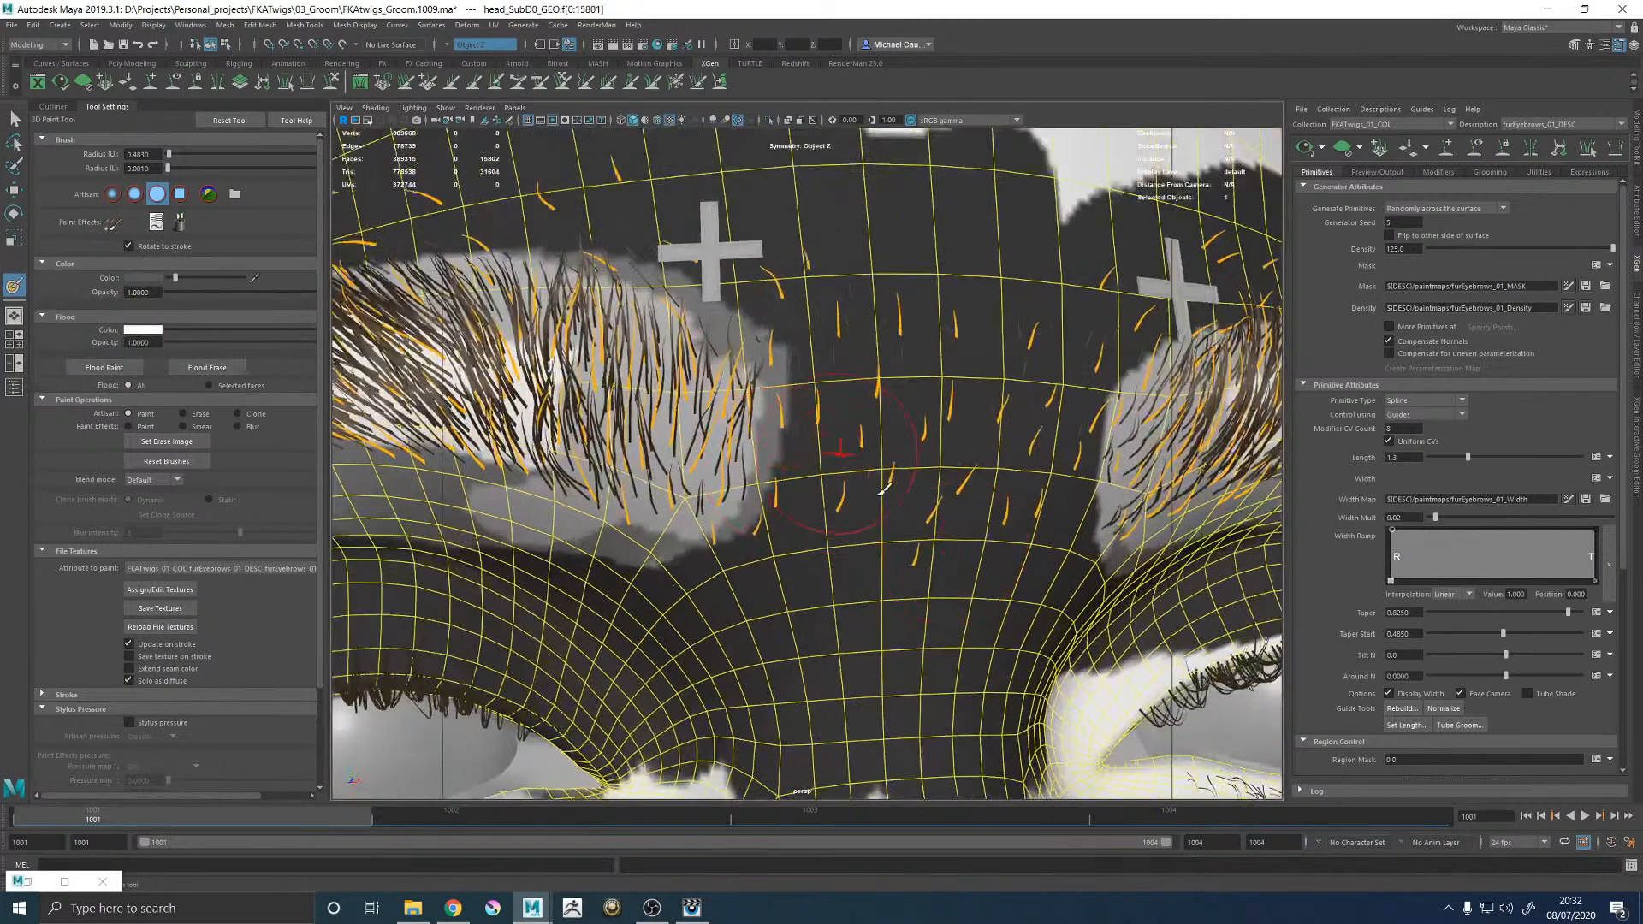
{"action": "right_click_drag", "start_coordinate": [863, 460], "coordinate": [864, 458], "text": "ctrl+shift"}
{"action": "left_click", "coordinate": [1569, 500]}
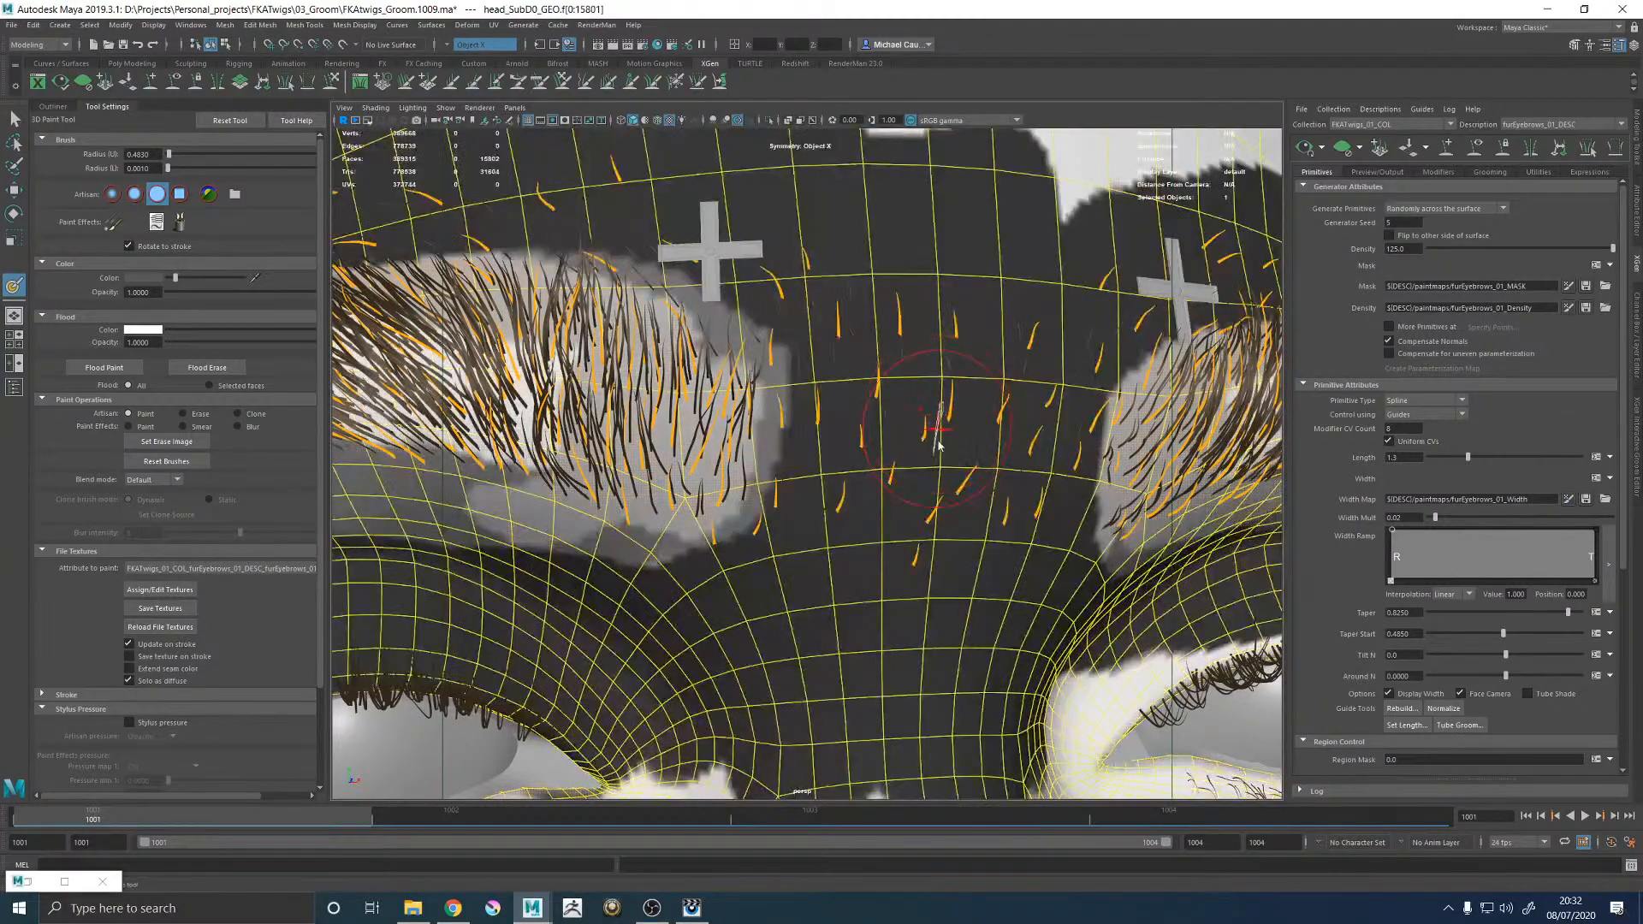
{"action": "right_click_drag", "start_coordinate": [938, 445], "coordinate": [945, 421], "text": "ctrl+shift"}
{"action": "key", "text": "w"}
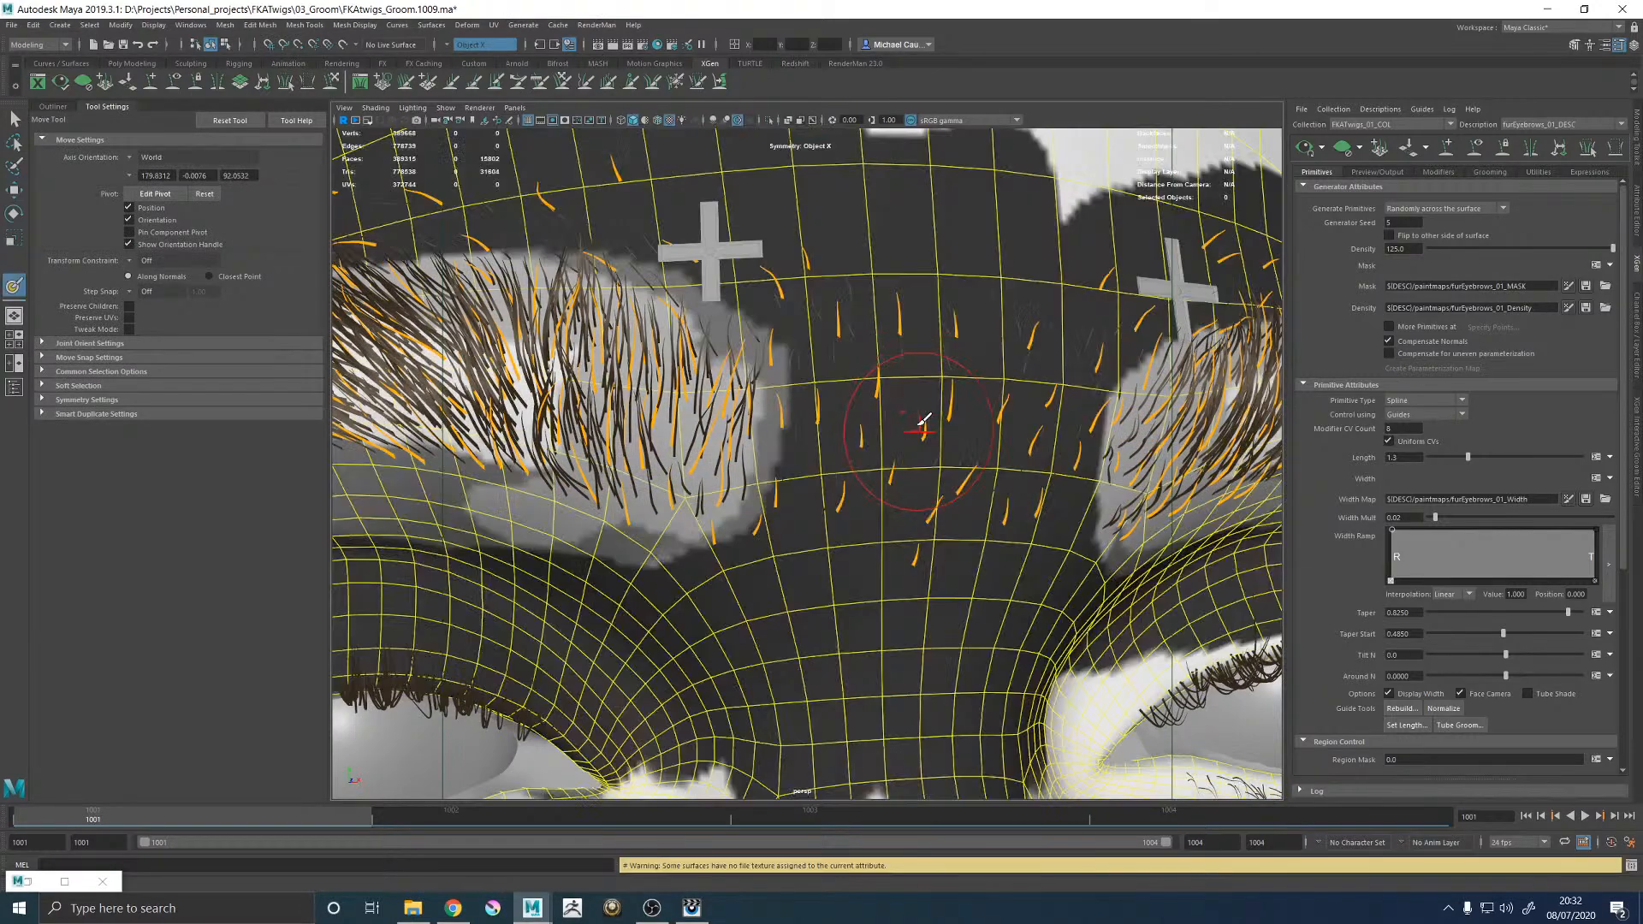
Paint the near-black width value between the eyebrows and onto the lower forehead.
{"action": "mouse_move", "coordinate": [924, 422]}
{"action": "left_mouse_down"}
{"action": "mouse_move", "coordinate": [847, 514]}
{"action": "mouse_move", "coordinate": [976, 504]}
{"action": "mouse_move", "coordinate": [899, 368]}
{"action": "mouse_move", "coordinate": [993, 403]}
{"action": "mouse_move", "coordinate": [1065, 548]}
{"action": "mouse_move", "coordinate": [1070, 342]}
{"action": "mouse_move", "coordinate": [1112, 440]}
{"action": "left_mouse_up"}
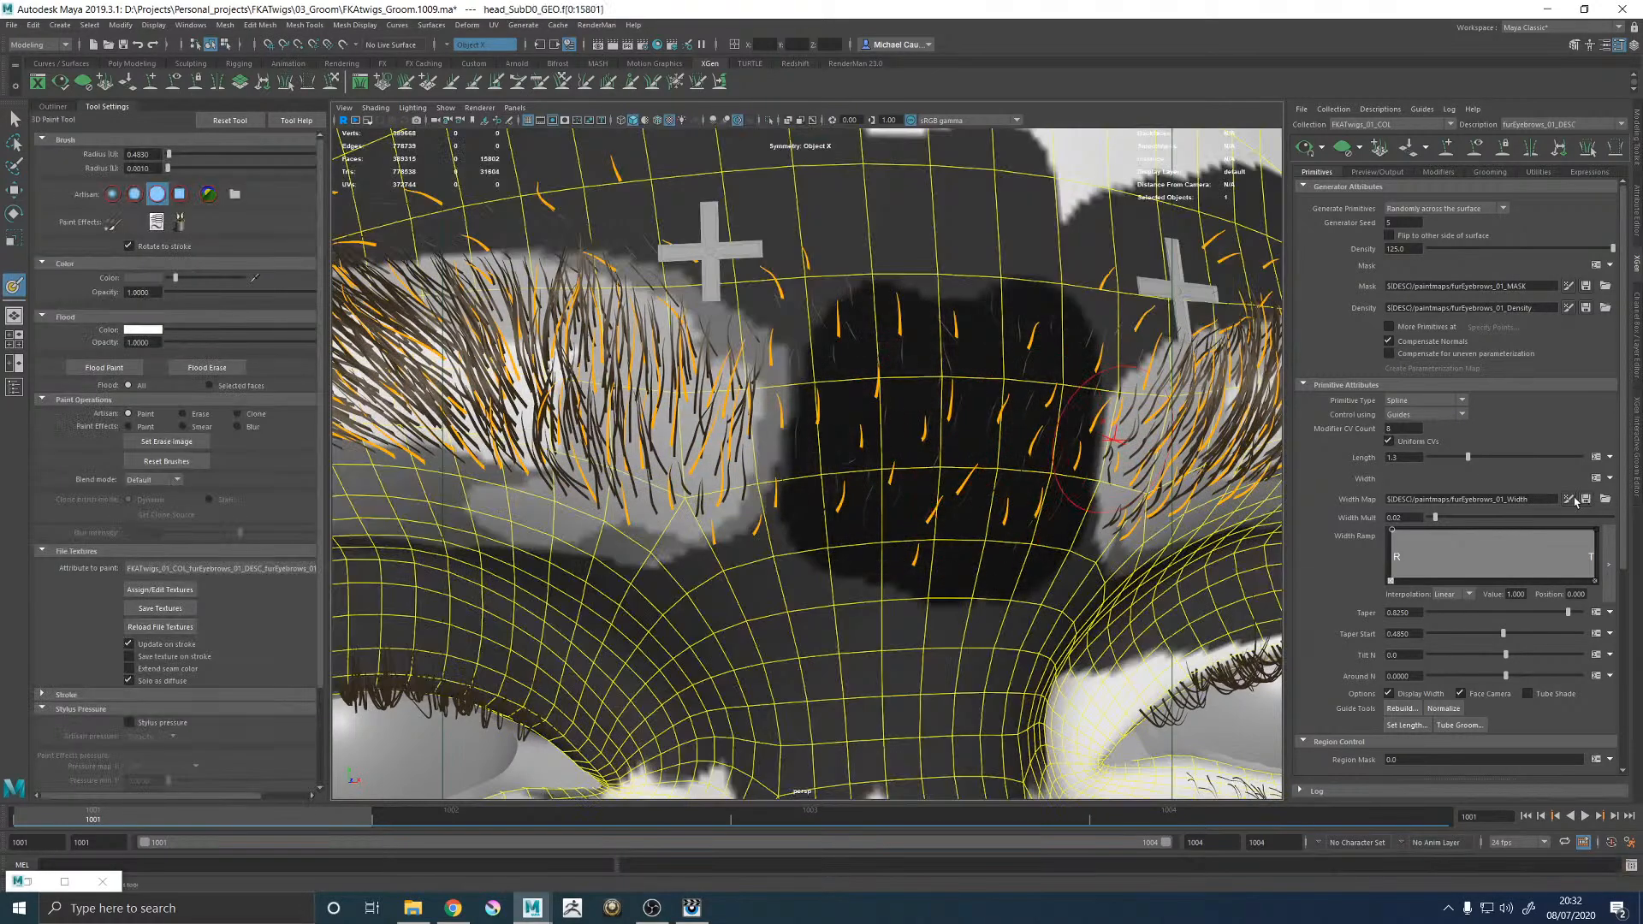
{"action": "middle_click_drag", "start_coordinate": [950, 341], "coordinate": [852, 366], "text": "alt"}
{"action": "right_click_drag", "start_coordinate": [852, 366], "coordinate": [774, 349], "text": "alt"}
{"action": "middle_click_drag", "start_coordinate": [667, 274], "coordinate": [902, 387], "text": "alt"}
{"action": "mouse_move", "coordinate": [789, 339]}
{"action": "left_mouse_down"}
{"action": "mouse_move", "coordinate": [929, 379]}
{"action": "mouse_move", "coordinate": [1006, 443]}
{"action": "mouse_move", "coordinate": [1008, 316]}
{"action": "left_mouse_up"}
{"action": "left_click_drag", "start_coordinate": [737, 341], "coordinate": [1071, 332]}
Paint near-black width around the eyebrow's outer tail and the outer corner of the eye.
{"action": "left_click_drag", "start_coordinate": [780, 321], "coordinate": [876, 319], "text": "alt"}
{"action": "mouse_move", "coordinate": [708, 439]}
{"action": "left_mouse_down"}
{"action": "mouse_move", "coordinate": [788, 375]}
{"action": "mouse_move", "coordinate": [820, 387]}
{"action": "mouse_move", "coordinate": [731, 431]}
{"action": "left_mouse_up"}
{"action": "mouse_move", "coordinate": [546, 606]}
{"action": "left_mouse_down"}
{"action": "mouse_move", "coordinate": [618, 510]}
{"action": "mouse_move", "coordinate": [550, 644]}
{"action": "mouse_move", "coordinate": [584, 666]}
{"action": "left_mouse_up"}
{"action": "mouse_move", "coordinate": [735, 449]}
{"action": "middle_mouse_down", "text": "alt"}
{"action": "mouse_move", "coordinate": [715, 428]}
{"action": "mouse_move", "coordinate": [760, 167]}
{"action": "middle_mouse_up", "text": "alt"}
{"action": "mouse_move", "coordinate": [626, 340]}
{"action": "left_mouse_down"}
{"action": "mouse_move", "coordinate": [804, 421]}
{"action": "mouse_move", "coordinate": [875, 396]}
{"action": "left_mouse_up"}
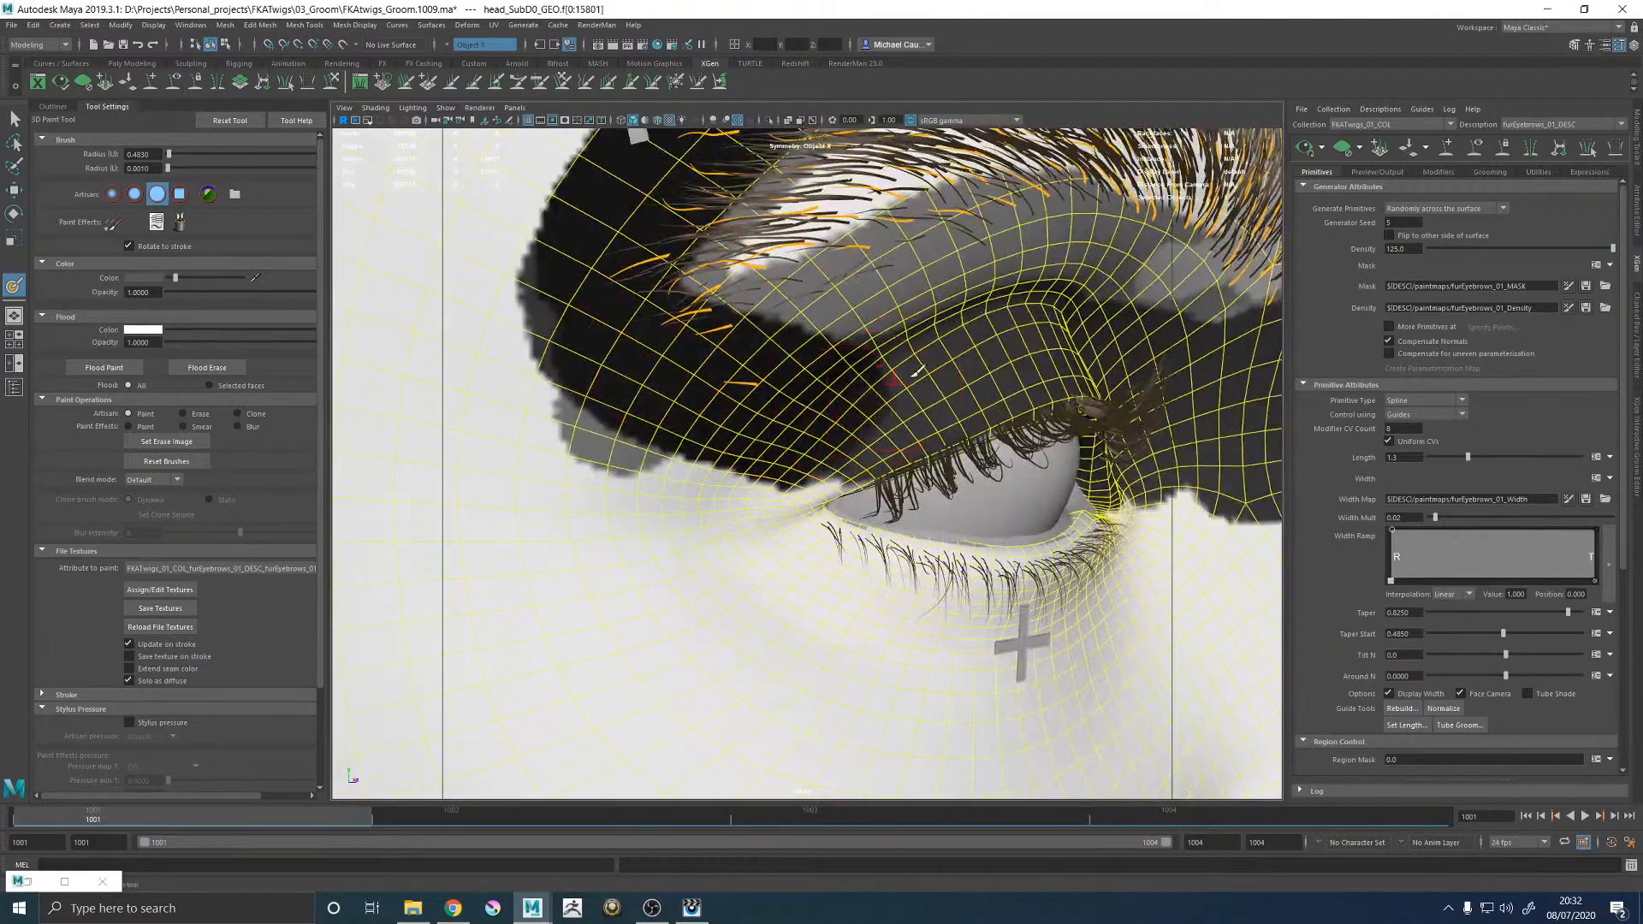
{"action": "middle_click_drag", "start_coordinate": [957, 387], "coordinate": [791, 411], "text": "alt"}
{"action": "mouse_move", "coordinate": [701, 419]}
{"action": "left_mouse_down"}
{"action": "mouse_move", "coordinate": [1049, 388]}
{"action": "mouse_move", "coordinate": [874, 454]}
{"action": "mouse_move", "coordinate": [852, 416]}
{"action": "left_mouse_up"}
{"action": "mouse_move", "coordinate": [852, 416]}
{"action": "left_mouse_down"}
{"action": "mouse_move", "coordinate": [863, 384]}
{"action": "mouse_move", "coordinate": [864, 414]}
{"action": "mouse_move", "coordinate": [899, 364]}
{"action": "left_mouse_up"}
Cover the remaining dark grey on the nose bridge and upper eyelids with near-black width paint.
{"action": "middle_click_drag", "start_coordinate": [962, 342], "coordinate": [802, 352], "text": "alt"}
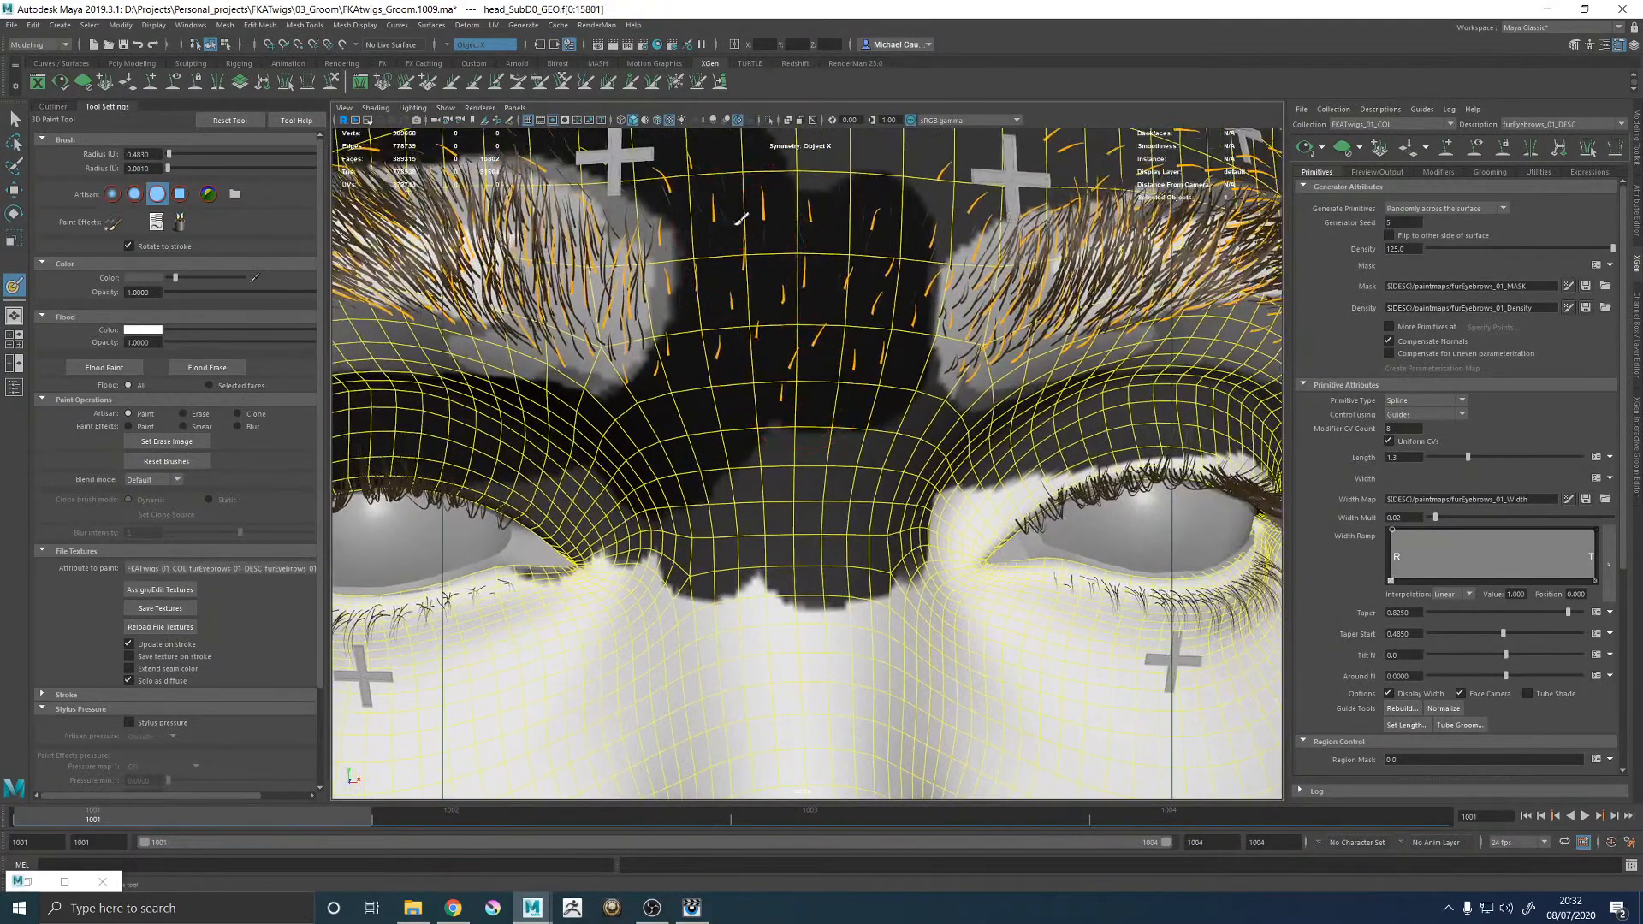
{"action": "middle_click_drag", "start_coordinate": [959, 479], "coordinate": [794, 434], "text": "alt"}
{"action": "left_click_drag", "start_coordinate": [794, 435], "coordinate": [742, 419], "text": "alt"}
{"action": "mouse_move", "coordinate": [663, 377]}
{"action": "left_mouse_down"}
{"action": "mouse_move", "coordinate": [775, 381]}
{"action": "mouse_move", "coordinate": [569, 369]}
{"action": "mouse_move", "coordinate": [876, 378]}
{"action": "mouse_move", "coordinate": [1017, 336]}
{"action": "mouse_move", "coordinate": [1151, 370]}
{"action": "mouse_move", "coordinate": [1208, 449]}
{"action": "left_mouse_up"}
{"action": "mouse_move", "coordinate": [1112, 406]}
{"action": "middle_mouse_down", "text": "alt"}
{"action": "mouse_move", "coordinate": [1042, 379]}
{"action": "mouse_move", "coordinate": [892, 375]}
{"action": "middle_mouse_up", "text": "alt"}
{"action": "mouse_move", "coordinate": [723, 377]}
{"action": "left_mouse_down"}
{"action": "mouse_move", "coordinate": [846, 357]}
{"action": "mouse_move", "coordinate": [1088, 503]}
{"action": "left_mouse_up"}
{"action": "mouse_move", "coordinate": [1082, 444]}
{"action": "middle_mouse_down", "text": "alt"}
{"action": "mouse_move", "coordinate": [1061, 437]}
{"action": "mouse_move", "coordinate": [902, 531]}
{"action": "middle_mouse_up", "text": "alt"}
{"action": "mouse_move", "coordinate": [901, 531]}
{"action": "left_mouse_down"}
{"action": "mouse_move", "coordinate": [1001, 450]}
{"action": "mouse_move", "coordinate": [1019, 369]}
{"action": "mouse_move", "coordinate": [937, 248]}
{"action": "left_mouse_up"}
Paint the near-black width value over the dark grey forehead area above both eyebrows.
{"action": "mouse_move", "coordinate": [937, 283]}
{"action": "left_mouse_down", "text": "alt"}
{"action": "mouse_move", "coordinate": [939, 349]}
{"action": "mouse_move", "coordinate": [813, 359]}
{"action": "left_mouse_up", "text": "alt"}
{"action": "middle_click_drag", "start_coordinate": [813, 360], "coordinate": [893, 421], "text": "alt"}
{"action": "mouse_move", "coordinate": [941, 353]}
{"action": "left_mouse_down"}
{"action": "mouse_move", "coordinate": [997, 385]}
{"action": "mouse_move", "coordinate": [819, 251]}
{"action": "mouse_move", "coordinate": [890, 287]}
{"action": "mouse_move", "coordinate": [540, 197]}
{"action": "mouse_move", "coordinate": [756, 238]}
{"action": "left_mouse_up"}
{"action": "mouse_move", "coordinate": [655, 227]}
{"action": "left_mouse_down", "text": "shift"}
{"action": "mouse_move", "coordinate": [734, 221]}
{"action": "mouse_move", "coordinate": [768, 246]}
{"action": "left_mouse_up", "text": "shift"}
{"action": "middle_click_drag", "start_coordinate": [768, 246], "coordinate": [830, 276], "text": "alt"}
{"action": "mouse_move", "coordinate": [868, 274]}
{"action": "left_mouse_down"}
{"action": "mouse_move", "coordinate": [651, 240]}
{"action": "mouse_move", "coordinate": [633, 250]}
{"action": "mouse_move", "coordinate": [804, 274]}
{"action": "mouse_move", "coordinate": [528, 301]}
{"action": "mouse_move", "coordinate": [461, 342]}
{"action": "left_mouse_up"}
{"action": "middle_click_drag", "start_coordinate": [459, 344], "coordinate": [708, 384], "text": "alt"}
{"action": "mouse_move", "coordinate": [643, 357]}
{"action": "left_mouse_down"}
{"action": "mouse_move", "coordinate": [610, 406]}
{"action": "mouse_move", "coordinate": [757, 257]}
{"action": "mouse_move", "coordinate": [1146, 280]}
{"action": "mouse_move", "coordinate": [804, 244]}
{"action": "left_mouse_up"}
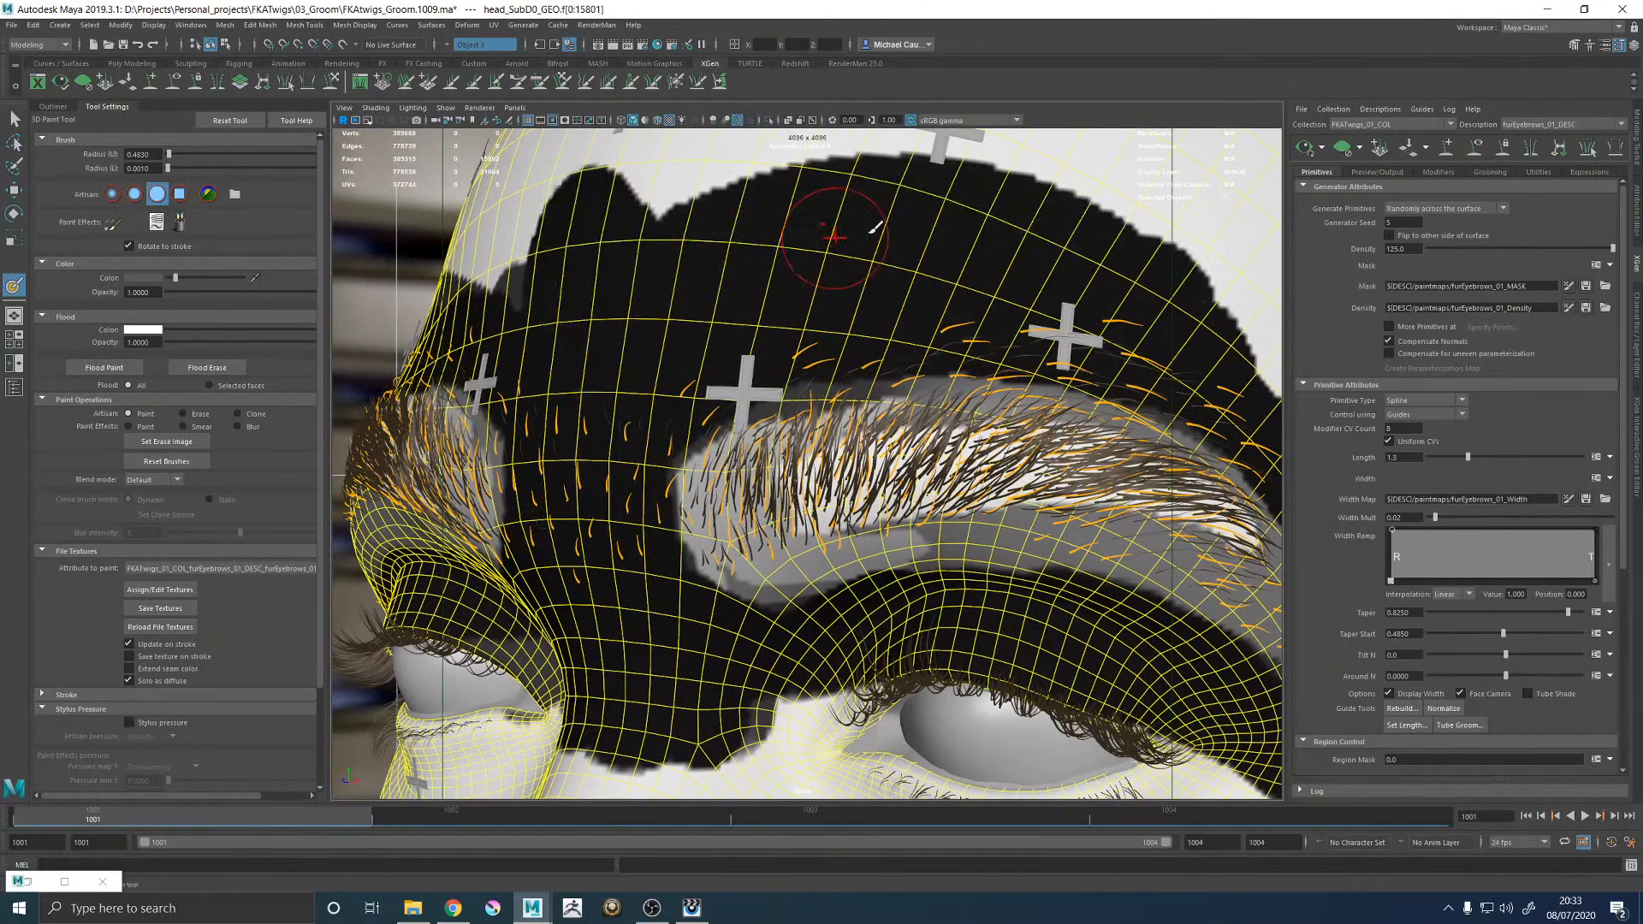
Extend the near-black width paint higher on the forehead and down the temple beside the eye.
{"action": "middle_click_drag", "start_coordinate": [805, 244], "coordinate": [976, 279], "text": "alt"}
{"action": "left_click_drag", "start_coordinate": [975, 279], "coordinate": [1112, 295], "text": "alt"}
{"action": "right_click_drag", "start_coordinate": [1112, 296], "coordinate": [818, 321], "text": "alt"}
{"action": "mouse_move", "coordinate": [498, 378]}
{"action": "left_mouse_down"}
{"action": "mouse_move", "coordinate": [564, 376]}
{"action": "mouse_move", "coordinate": [411, 394]}
{"action": "mouse_move", "coordinate": [581, 312]}
{"action": "mouse_move", "coordinate": [691, 354]}
{"action": "mouse_move", "coordinate": [938, 344]}
{"action": "left_mouse_up"}
{"action": "mouse_move", "coordinate": [912, 272]}
{"action": "left_mouse_down"}
{"action": "mouse_move", "coordinate": [1233, 553]}
{"action": "mouse_move", "coordinate": [1193, 689]}
{"action": "left_mouse_up"}
{"action": "left_click_drag", "start_coordinate": [1194, 689], "coordinate": [1085, 393], "text": "alt"}
Spread near-black width paint around and below the eyes, and save the textures.
{"action": "left_click_drag", "start_coordinate": [616, 376], "coordinate": [768, 432], "text": "alt"}
{"action": "mouse_move", "coordinate": [517, 460]}
{"action": "left_mouse_down"}
{"action": "mouse_move", "coordinate": [829, 281]}
{"action": "mouse_move", "coordinate": [672, 306]}
{"action": "mouse_move", "coordinate": [458, 539]}
{"action": "mouse_move", "coordinate": [565, 616]}
{"action": "mouse_move", "coordinate": [715, 610]}
{"action": "mouse_move", "coordinate": [788, 637]}
{"action": "left_mouse_up"}
{"action": "left_click_drag", "start_coordinate": [813, 629], "coordinate": [641, 594], "text": "alt"}
{"action": "middle_click_drag", "start_coordinate": [915, 582], "coordinate": [789, 547], "text": "alt"}
{"action": "mouse_move", "coordinate": [796, 543]}
{"action": "left_mouse_down"}
{"action": "mouse_move", "coordinate": [794, 558]}
{"action": "mouse_move", "coordinate": [1032, 488]}
{"action": "mouse_move", "coordinate": [1155, 522]}
{"action": "mouse_move", "coordinate": [1250, 454]}
{"action": "left_mouse_up"}
{"action": "left_click", "coordinate": [160, 608]}
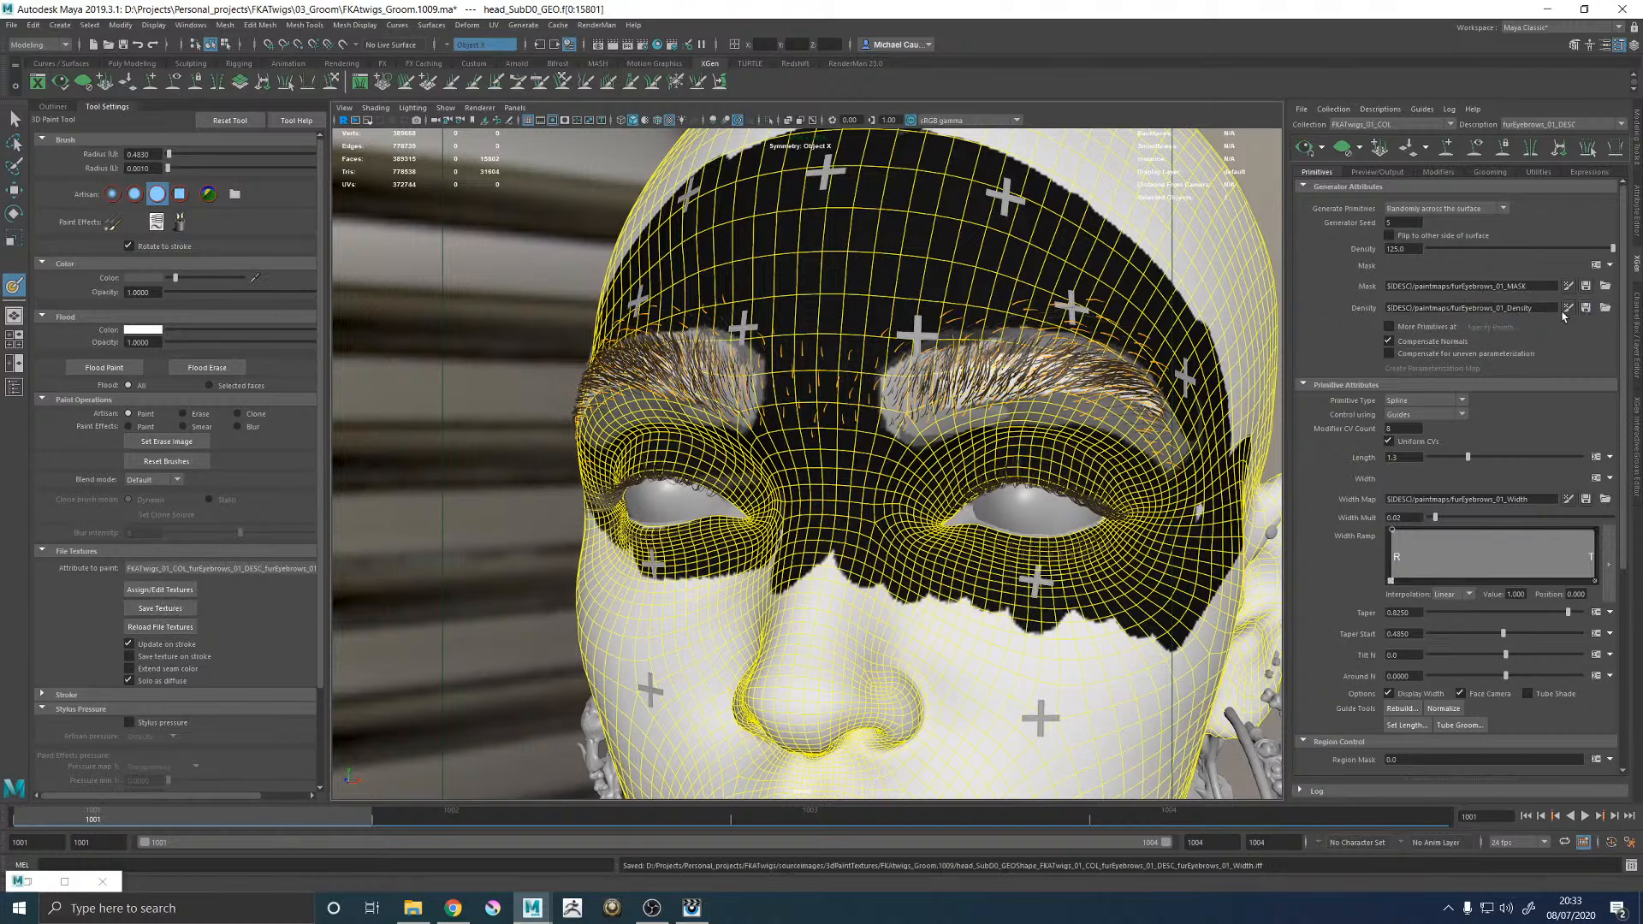
Leave paint mode and examine the thinned stray hairs around both eyebrows.
{"action": "right_click_drag", "start_coordinate": [1137, 343], "coordinate": [1111, 351], "text": "alt"}
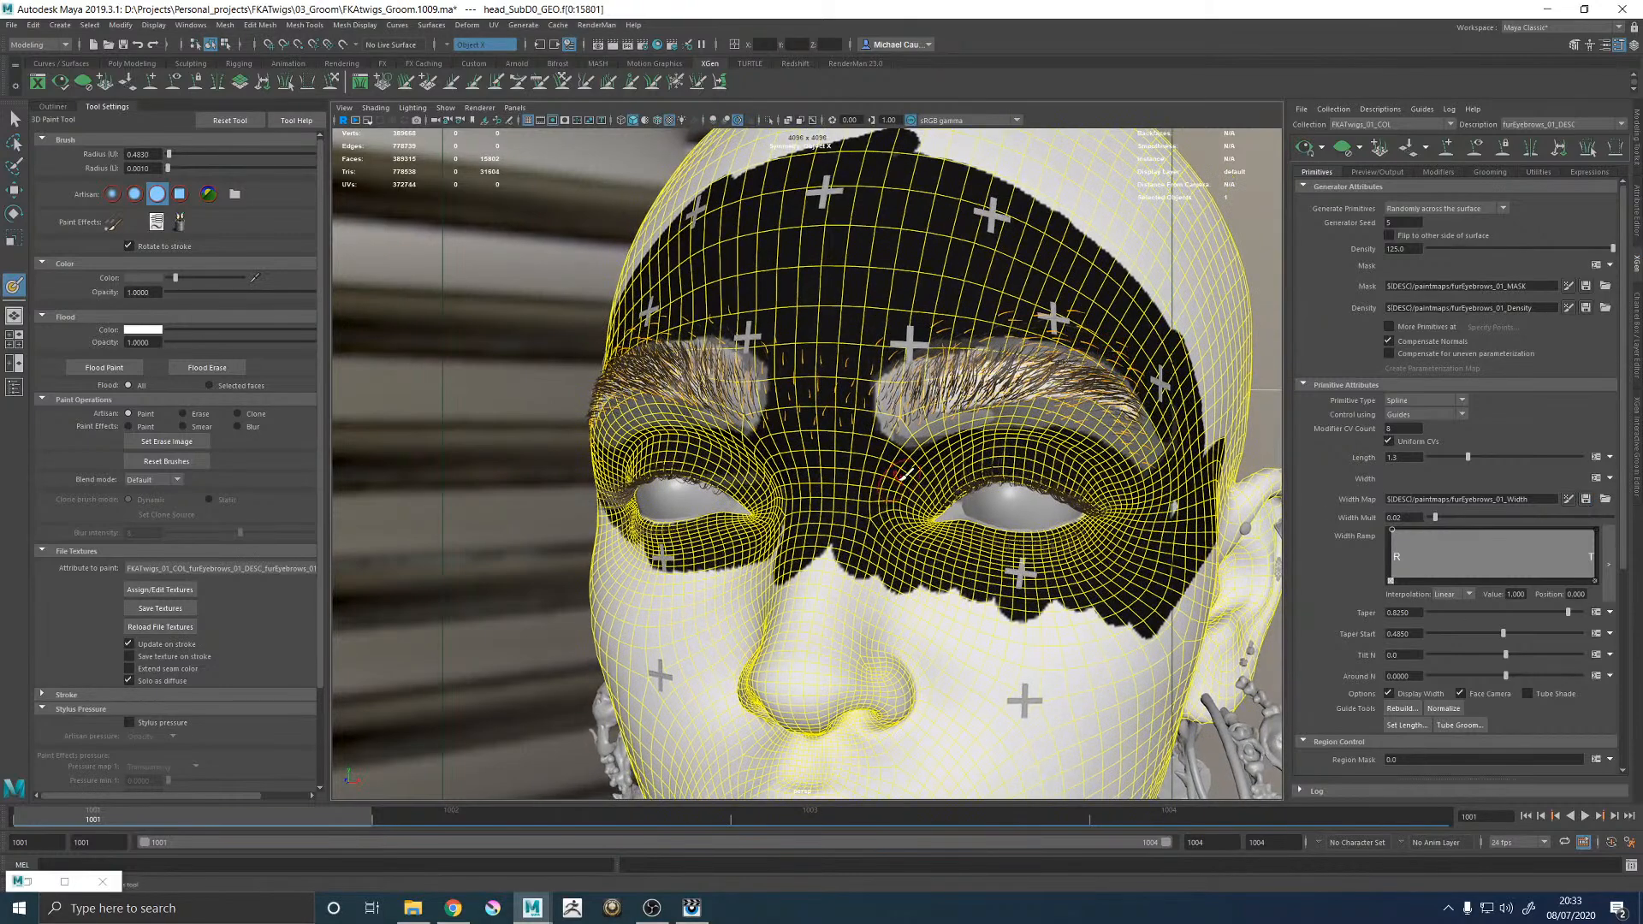
{"action": "left_click_drag", "start_coordinate": [890, 478], "coordinate": [925, 473], "text": "alt"}
{"action": "key", "text": "w"}
{"action": "left_click", "coordinate": [1174, 420]}
{"action": "mouse_move", "coordinate": [1174, 420]}
{"action": "right_mouse_down", "text": "alt"}
{"action": "mouse_move", "coordinate": [811, 435]}
{"action": "mouse_move", "coordinate": [908, 403]}
{"action": "right_mouse_up", "text": "alt"}
{"action": "middle_click_drag", "start_coordinate": [913, 278], "coordinate": [691, 486], "text": "alt"}
{"action": "left_click_drag", "start_coordinate": [1043, 351], "coordinate": [924, 360], "text": "alt"}
{"action": "middle_click_drag", "start_coordinate": [1057, 367], "coordinate": [784, 346], "text": "alt"}
{"action": "right_click_drag", "start_coordinate": [842, 417], "coordinate": [682, 381], "text": "alt"}
{"action": "mouse_move", "coordinate": [682, 382]}
{"action": "left_mouse_down", "text": "alt"}
{"action": "mouse_move", "coordinate": [757, 373]}
{"action": "mouse_move", "coordinate": [686, 371]}
{"action": "left_mouse_up", "text": "alt"}
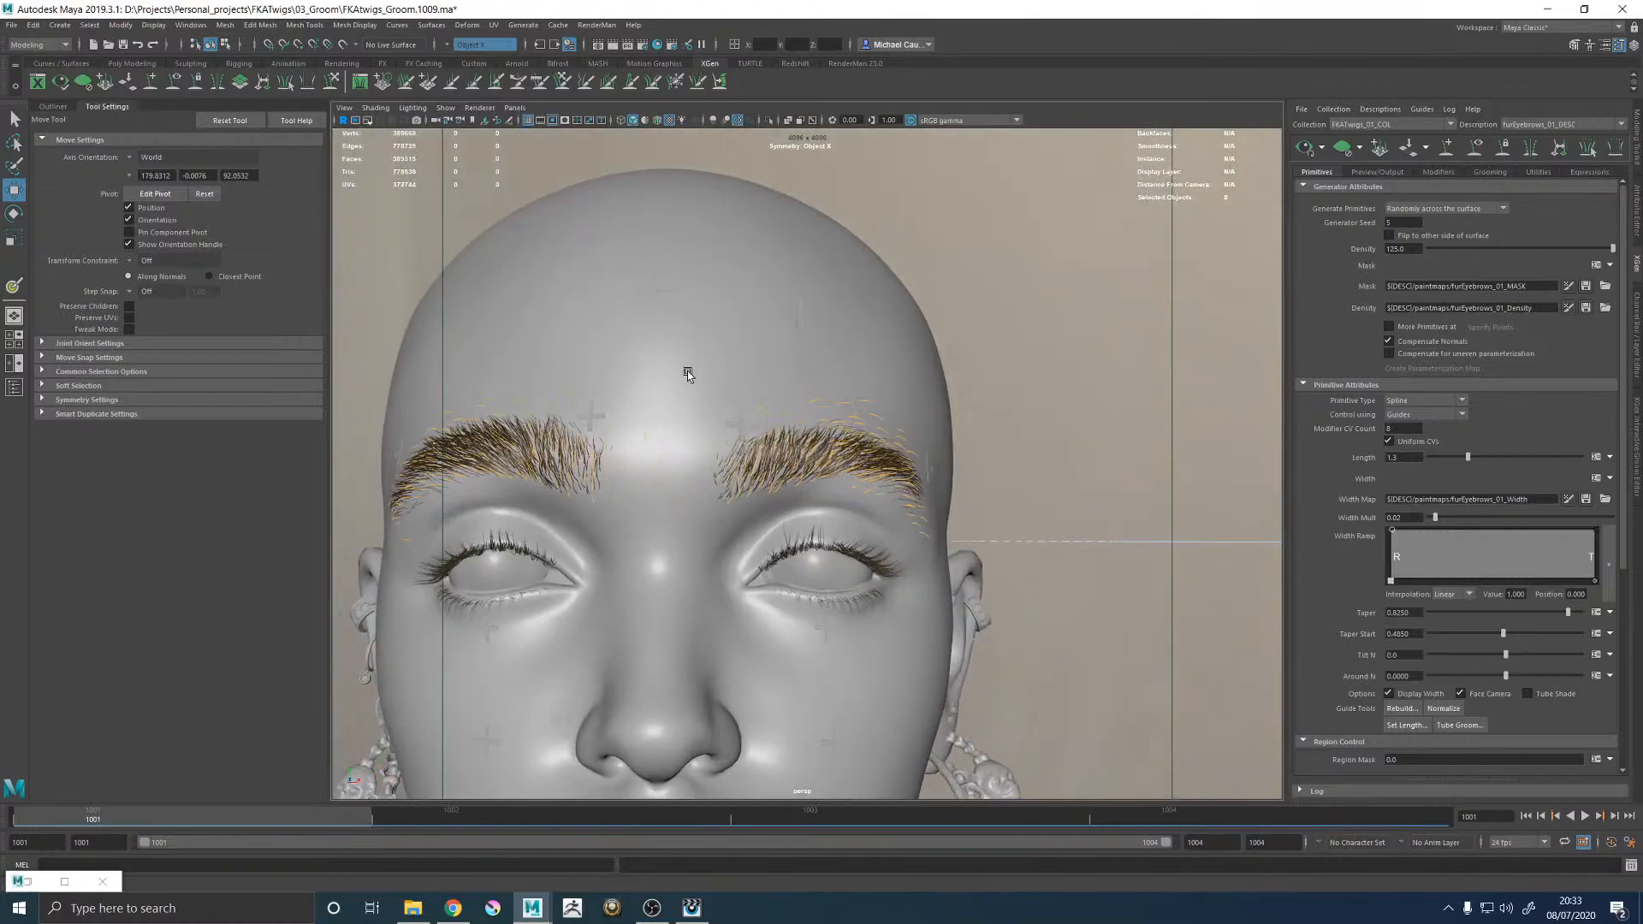
{"action": "middle_click_drag", "start_coordinate": [686, 371], "coordinate": [778, 311], "text": "alt"}
{"action": "right_click_drag", "start_coordinate": [902, 394], "coordinate": [569, 377], "text": "alt"}
{"action": "mouse_move", "coordinate": [932, 421]}
{"action": "left_mouse_down", "text": "alt"}
{"action": "mouse_move", "coordinate": [980, 422]}
{"action": "mouse_move", "coordinate": [961, 425]}
{"action": "left_mouse_up", "text": "alt"}
Look through Render_CAM, save the scene, and start a RenderMan IPR render.
{"action": "key", "text": "space"}
{"action": "key", "text": "space"}
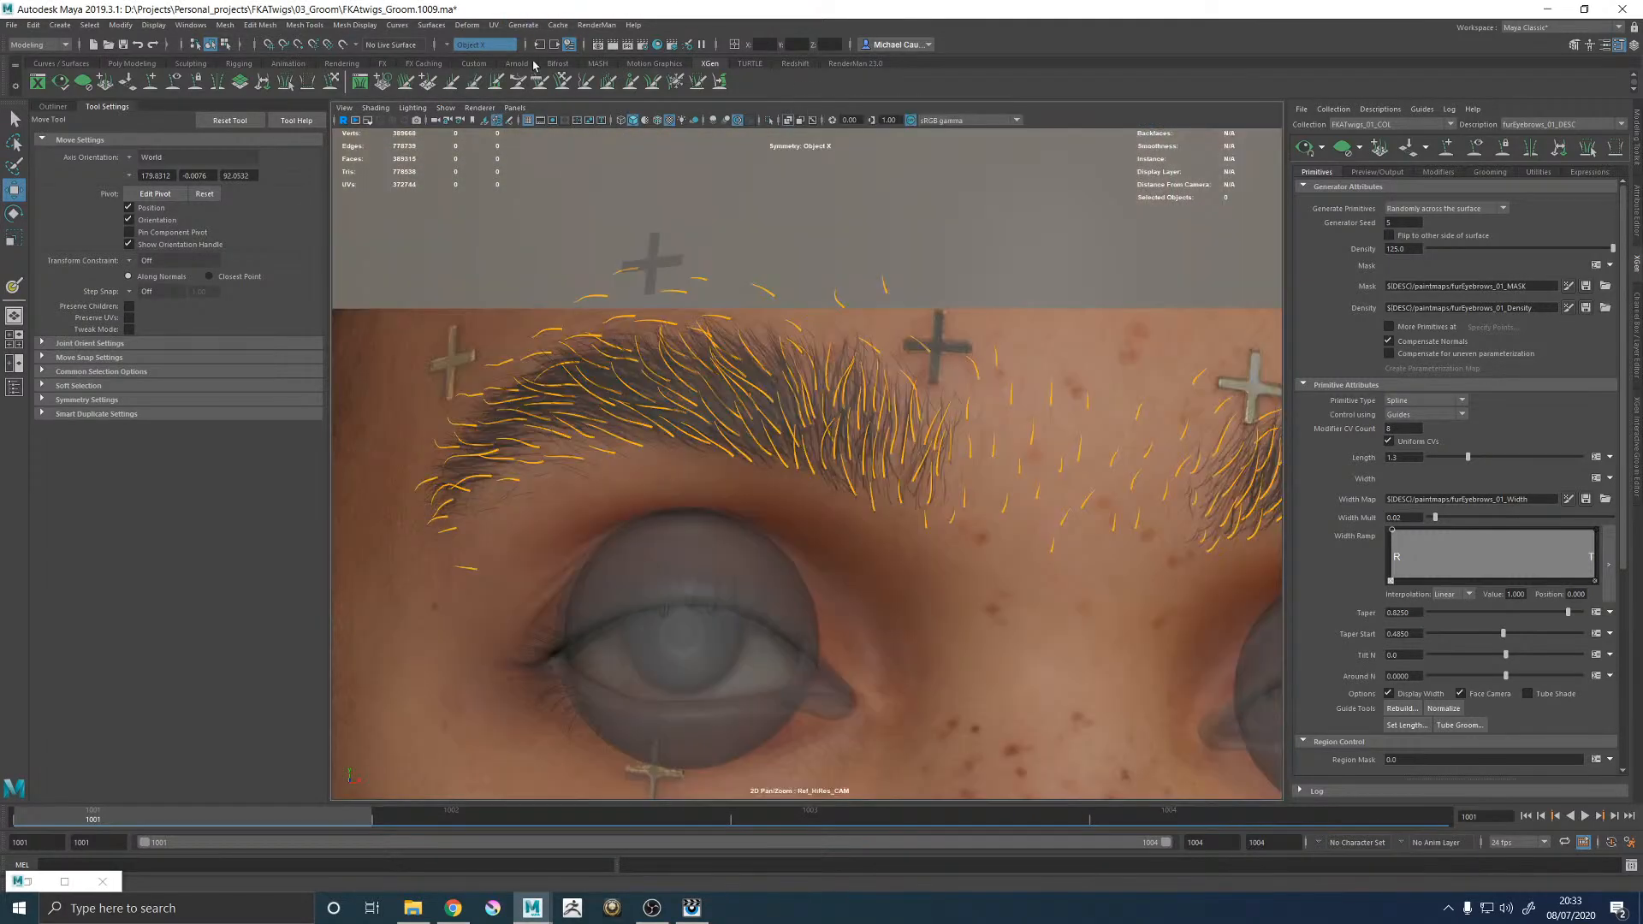
{"action": "left_click", "coordinate": [516, 109]}
{"action": "mouse_move", "coordinate": [552, 120]}
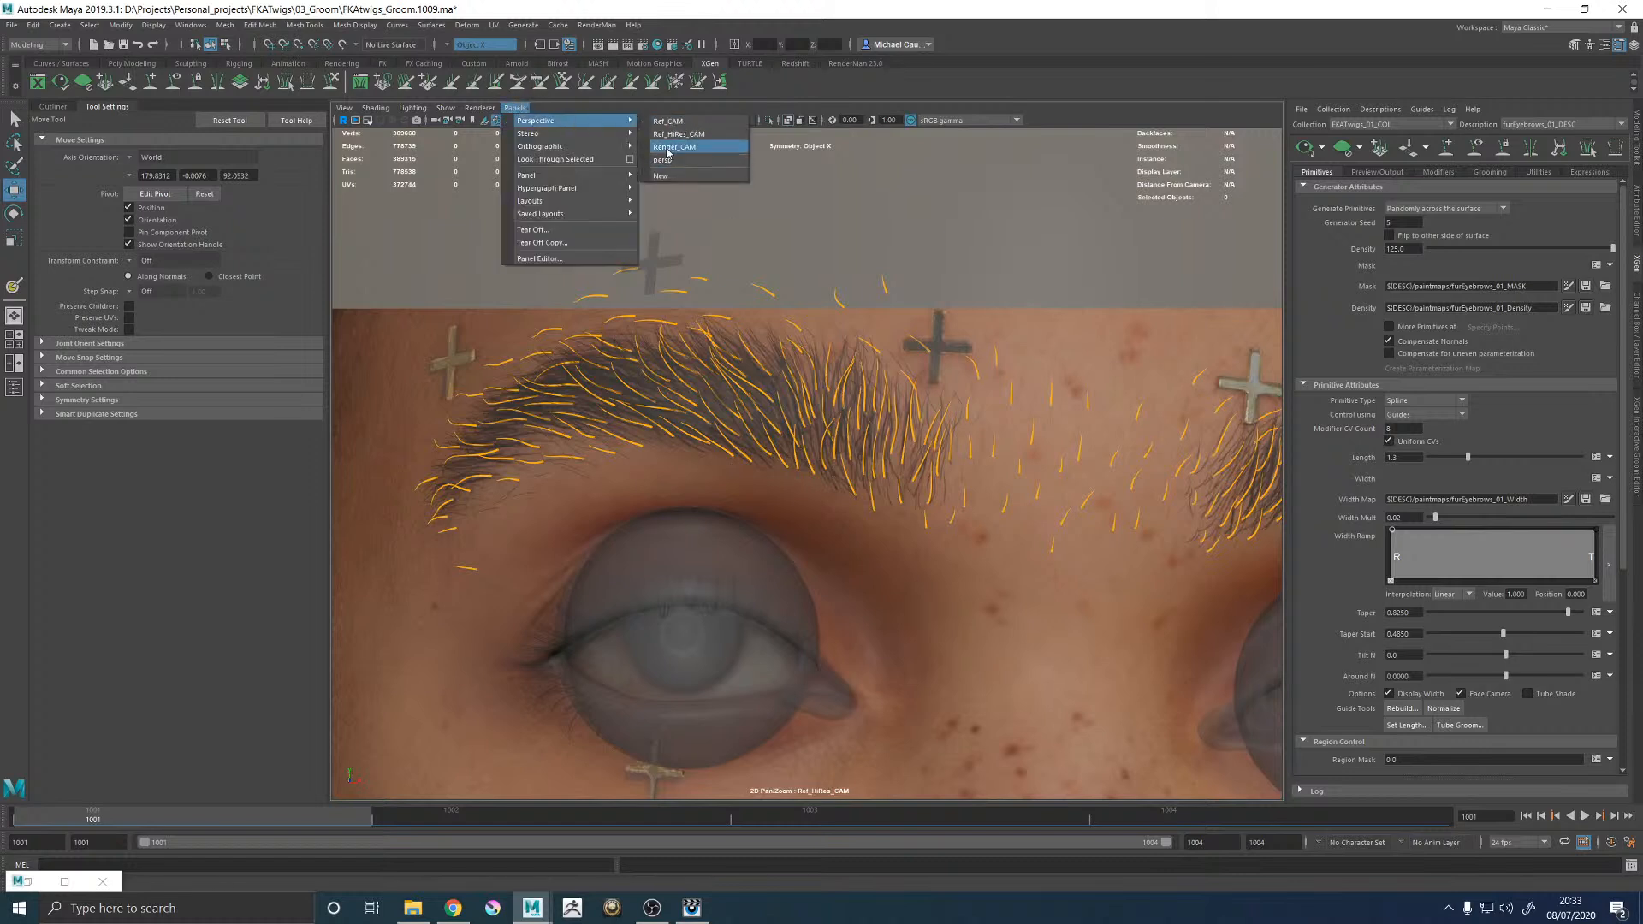
{"action": "left_click", "coordinate": [685, 146]}
{"action": "key", "text": "ctrl+s"}
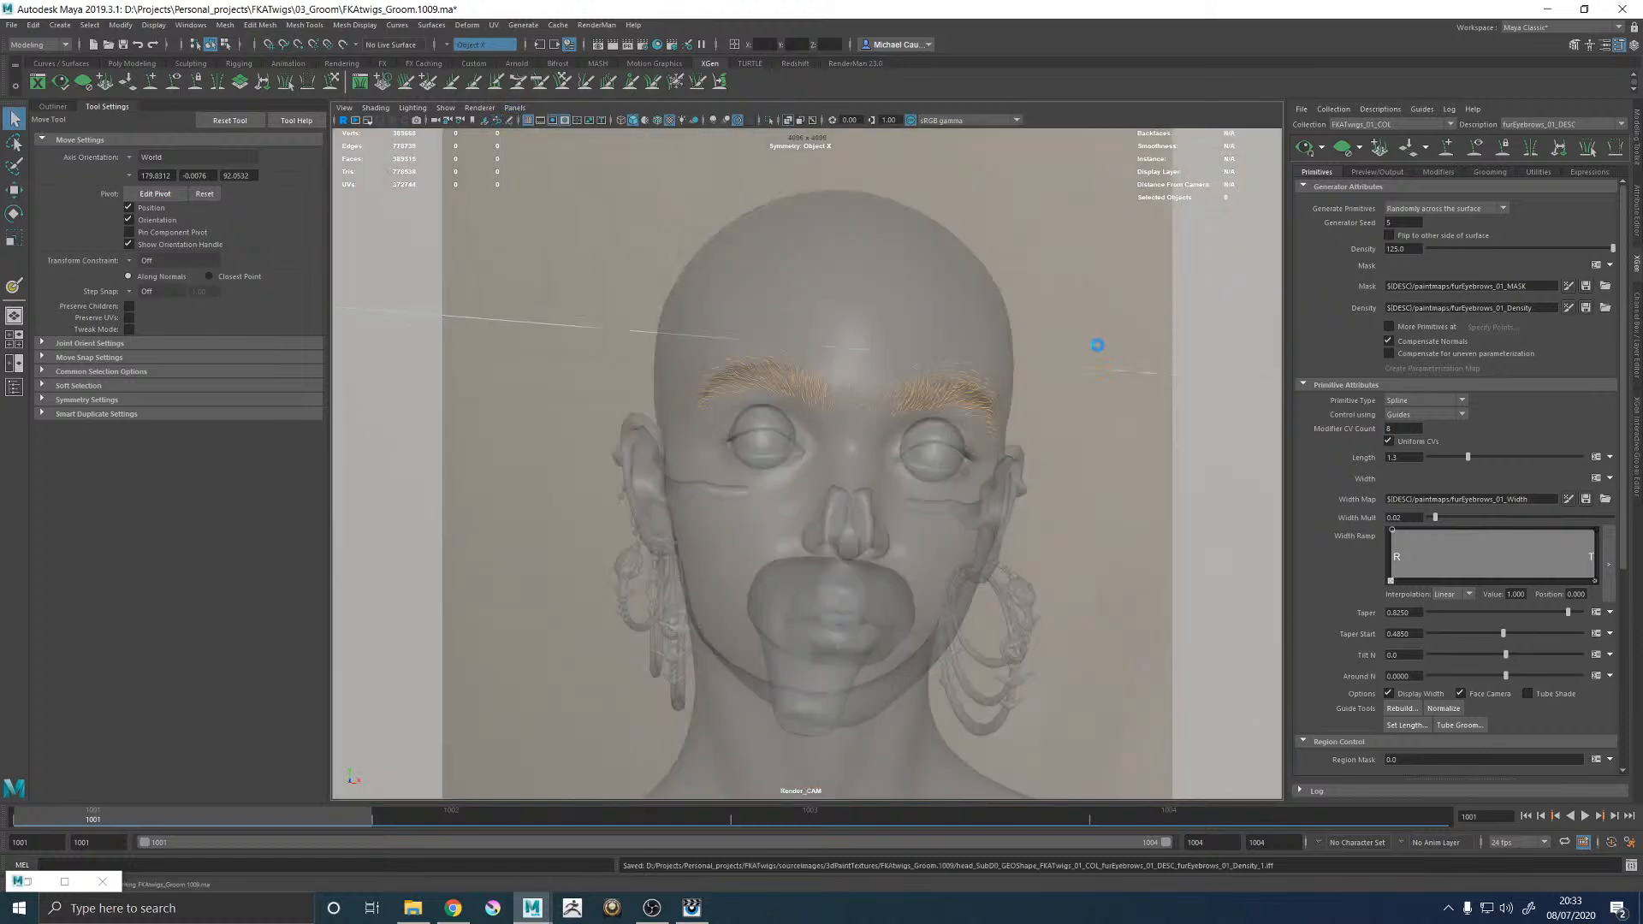
{"action": "left_click", "coordinate": [604, 26]}
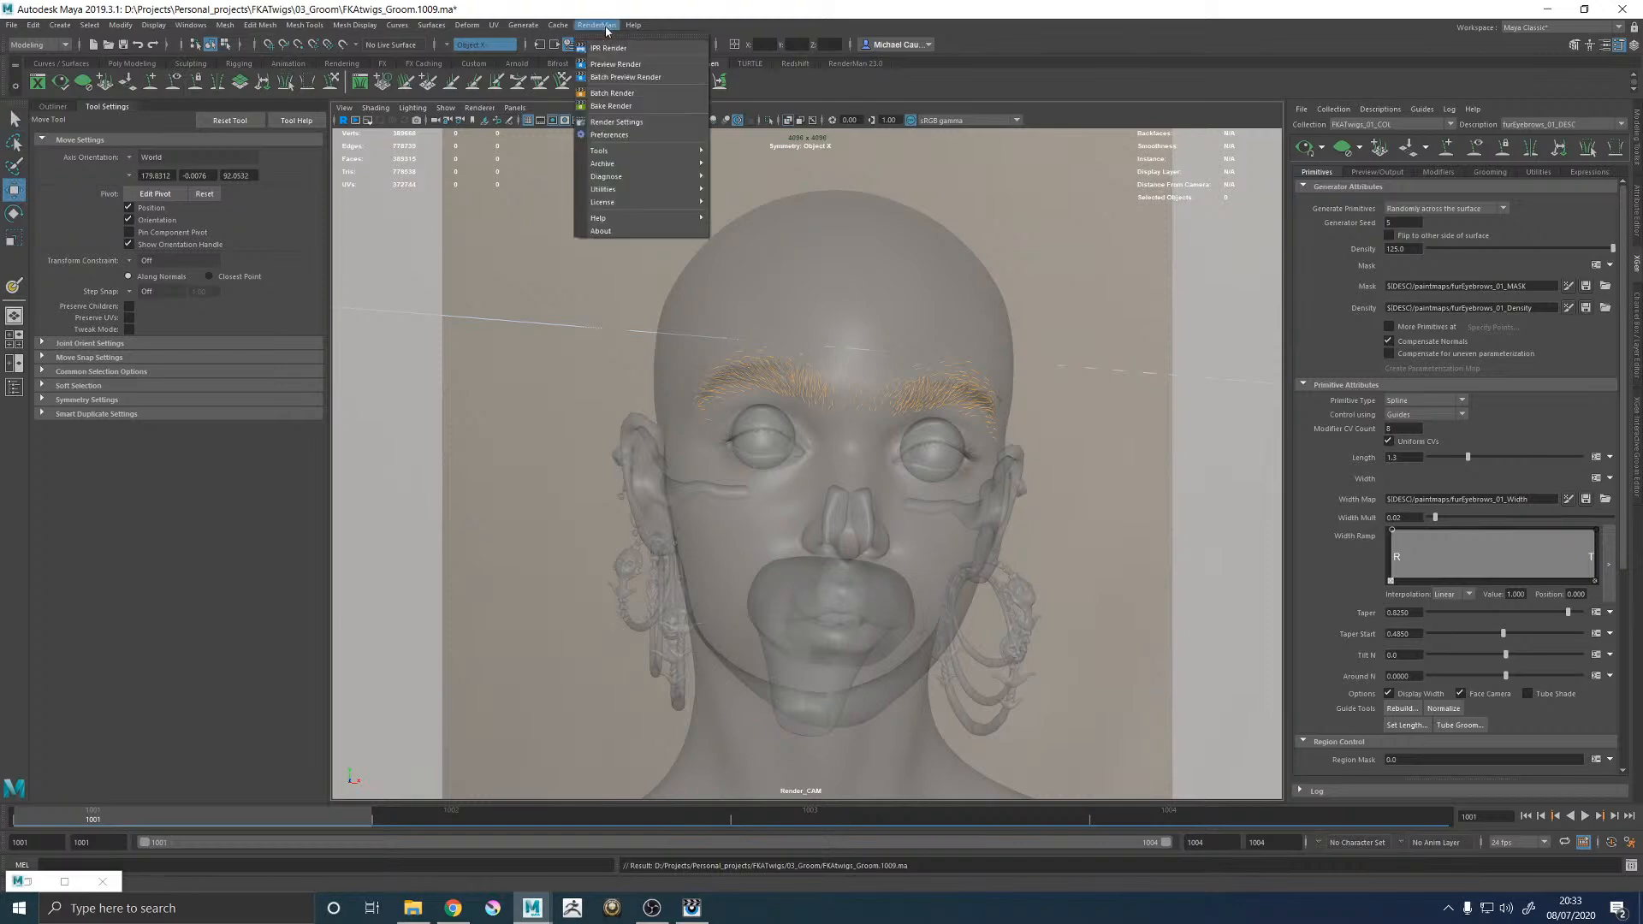
{"action": "left_click", "coordinate": [610, 48]}
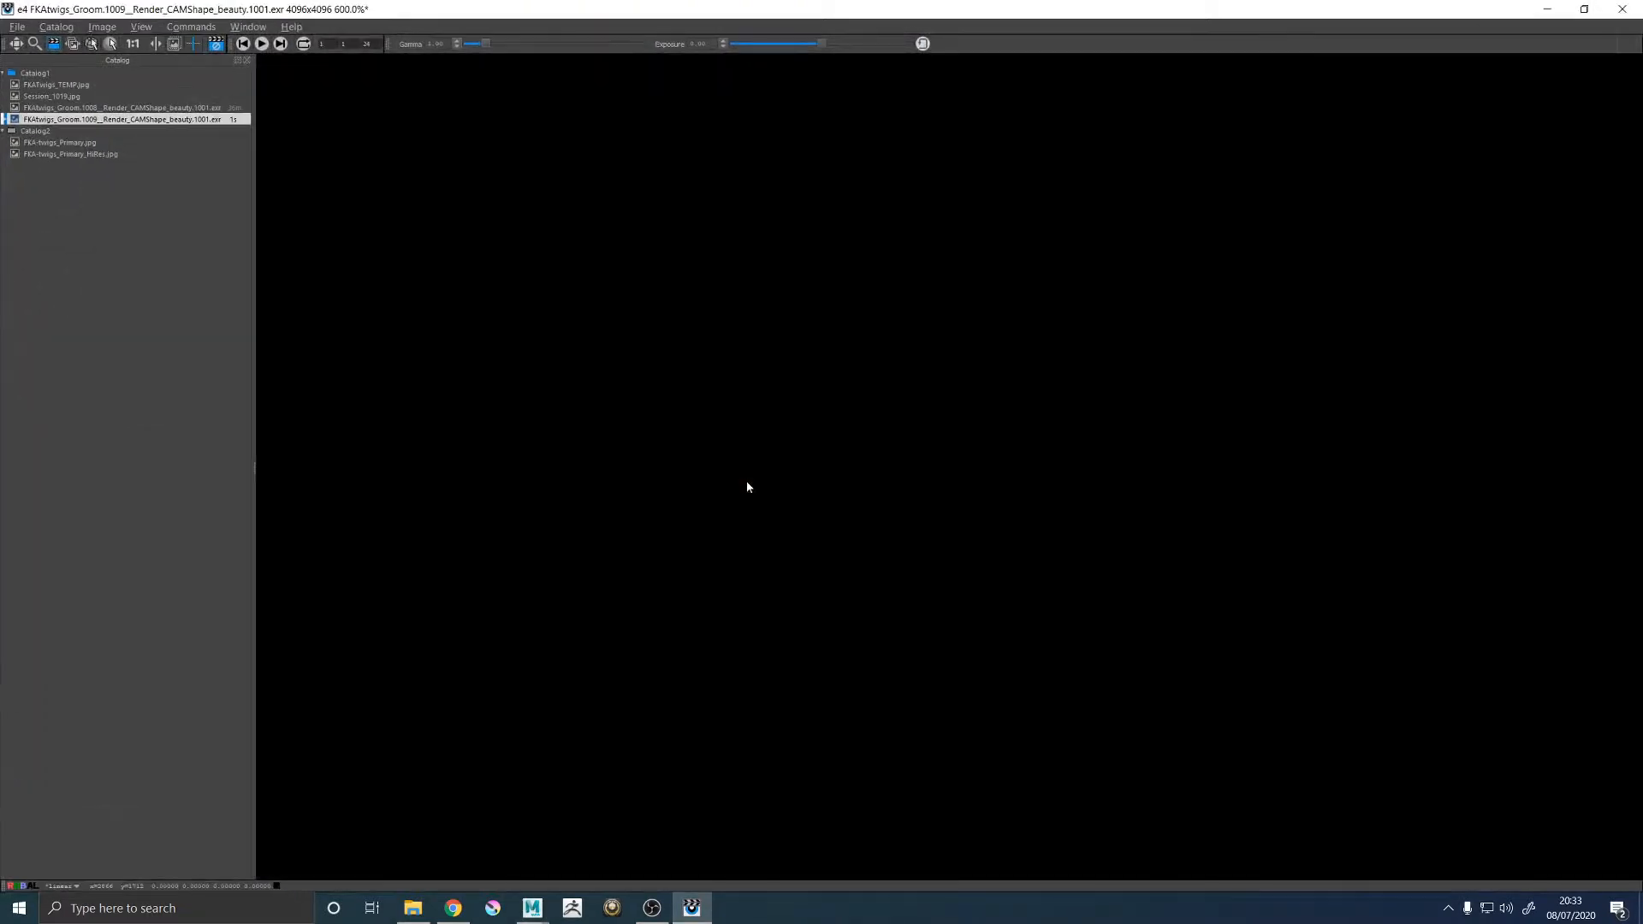
Compare the new beauty render with Session_1019.jpg in the render viewer.
{"action": "left_click", "coordinate": [108, 121]}
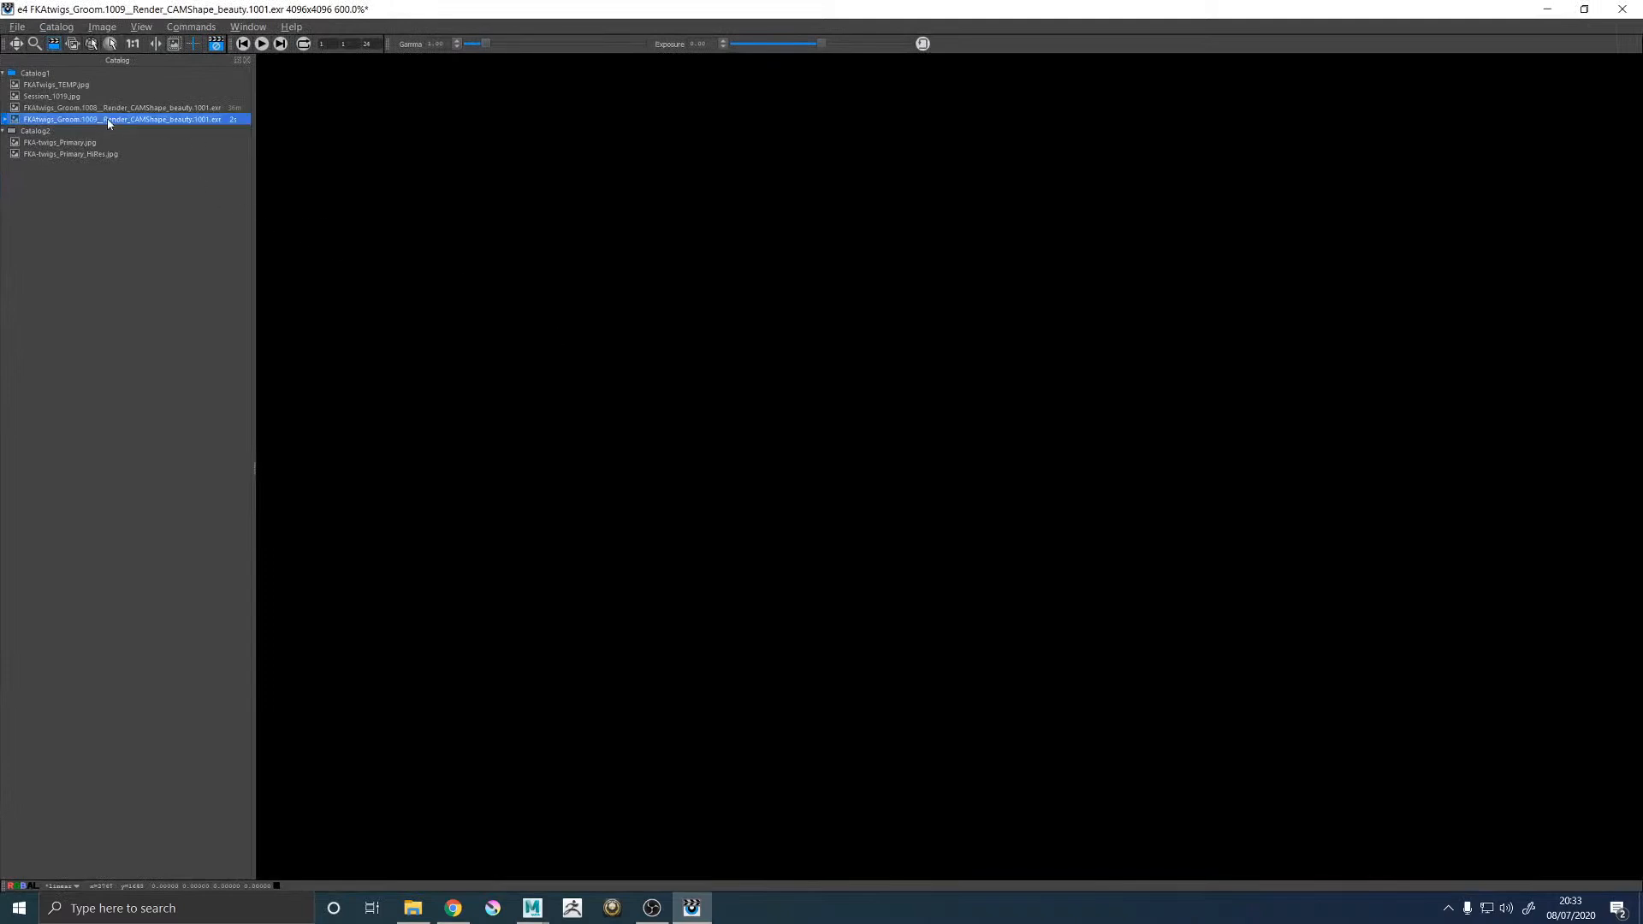
{"action": "key", "text": "Down"}
{"action": "key", "text": "Down"}
{"action": "key", "text": "Down"}
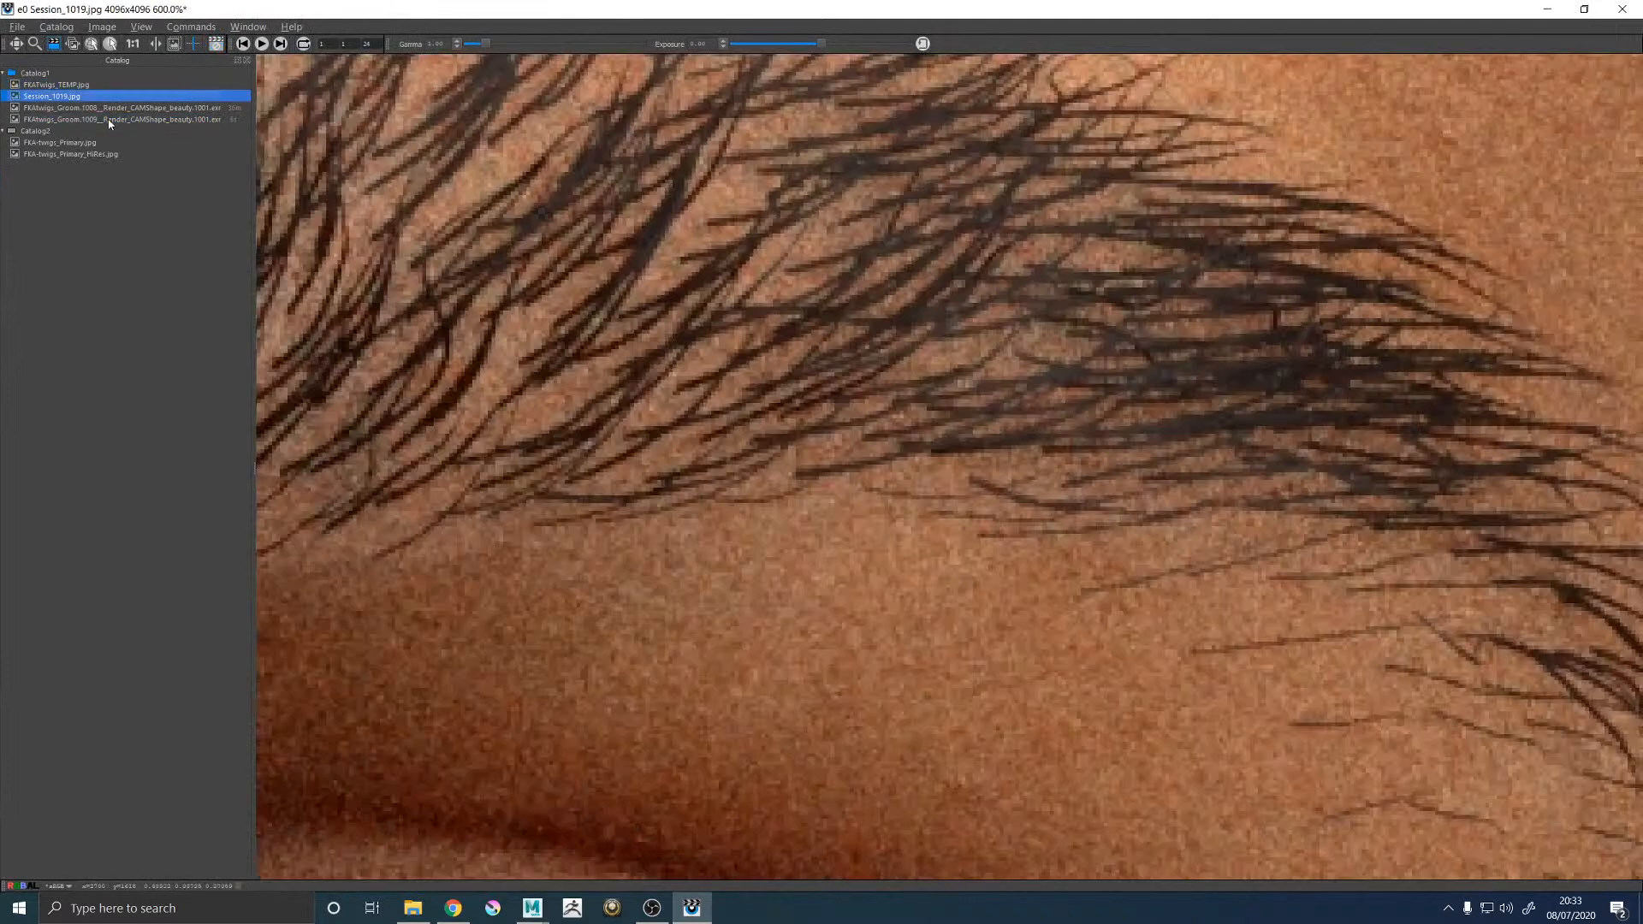
{"action": "scroll", "coordinate": [819, 377], "scroll_direction": "down", "scroll_amount": 6}
{"action": "scroll", "coordinate": [817, 377], "scroll_direction": "down", "scroll_amount": 2}
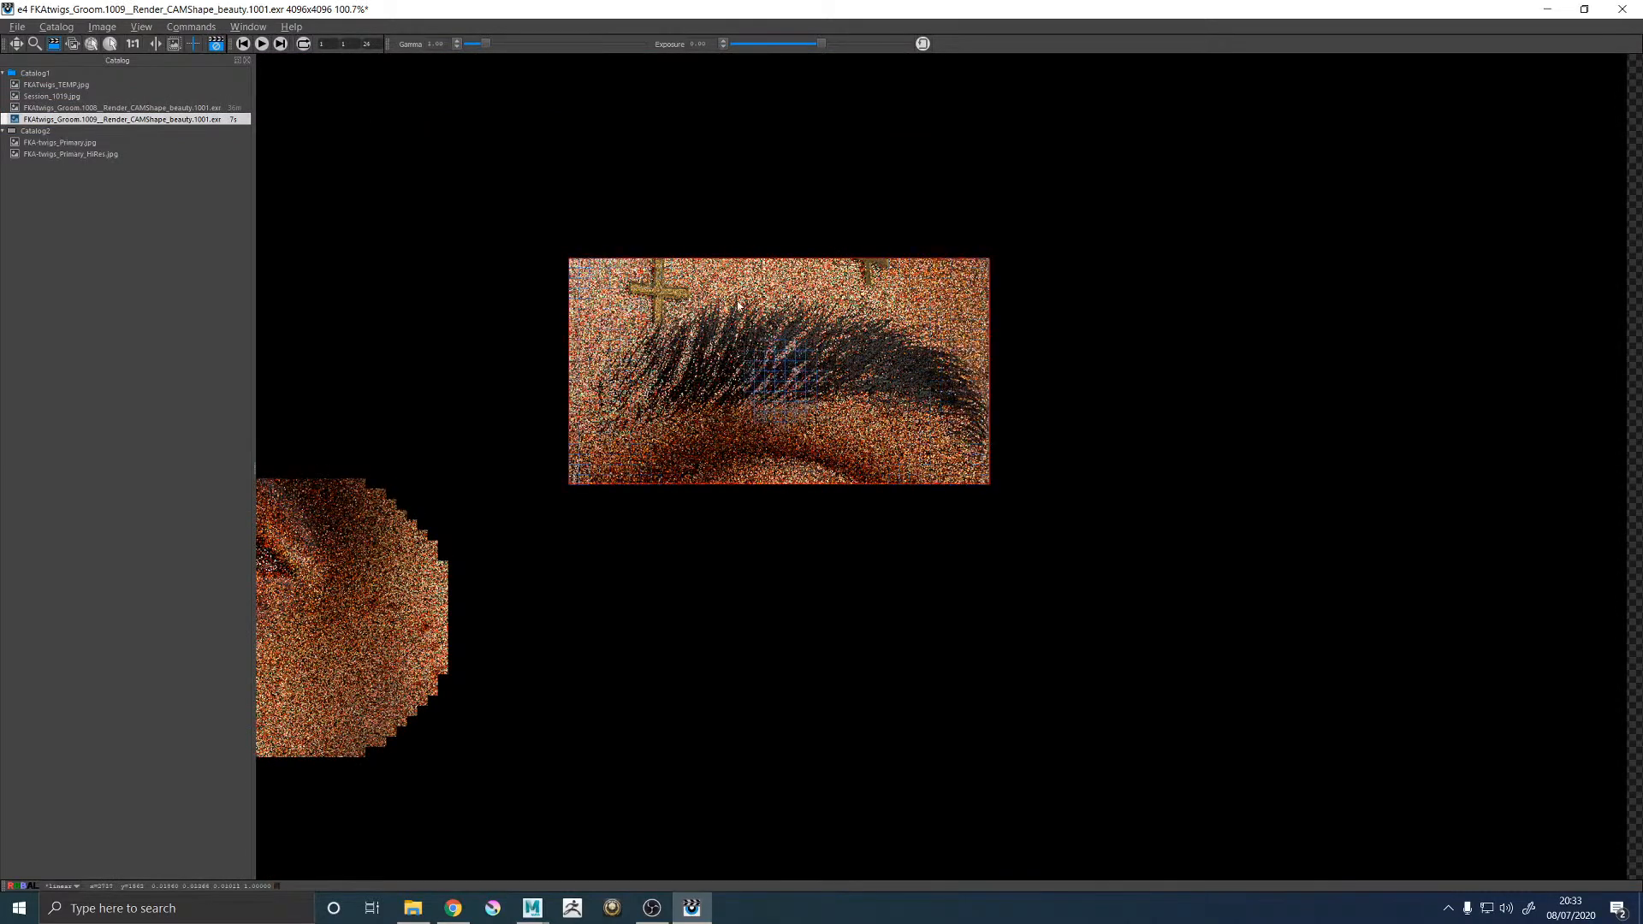
Extend the render's crop region sideways to include the skin between the eyebrows and the inner end of the other eyebrow.
{"action": "left_click_drag", "start_coordinate": [567, 351], "coordinate": [257, 351]}
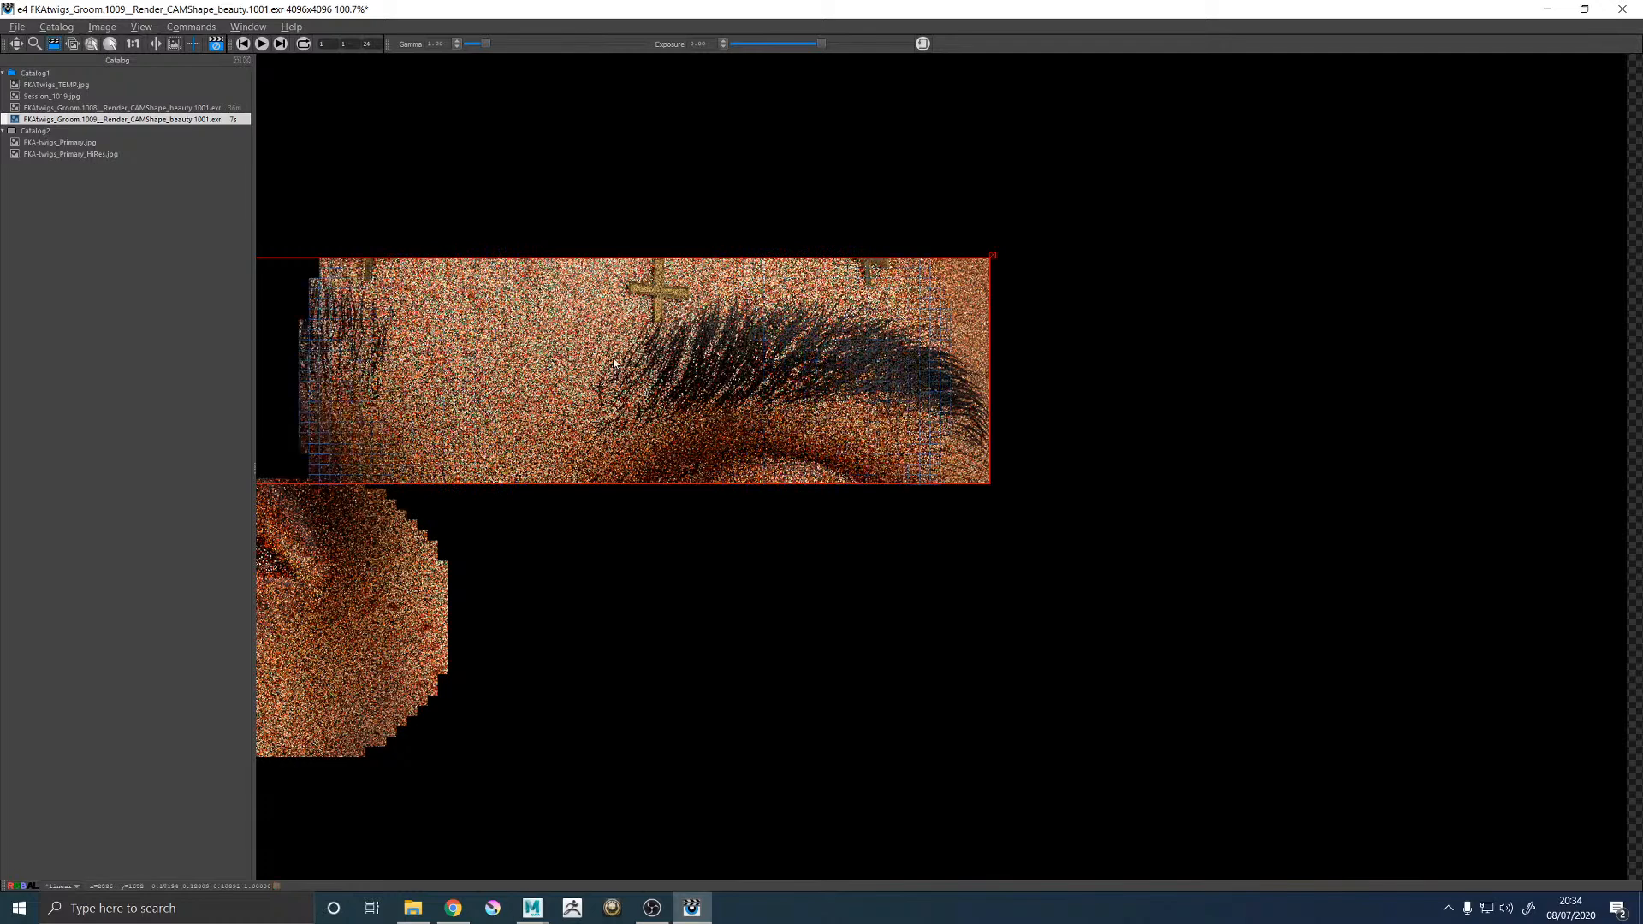
{"action": "scroll", "coordinate": [614, 362], "scroll_direction": "down", "scroll_amount": 1}
{"action": "middle_click_drag", "start_coordinate": [561, 366], "coordinate": [626, 366]}
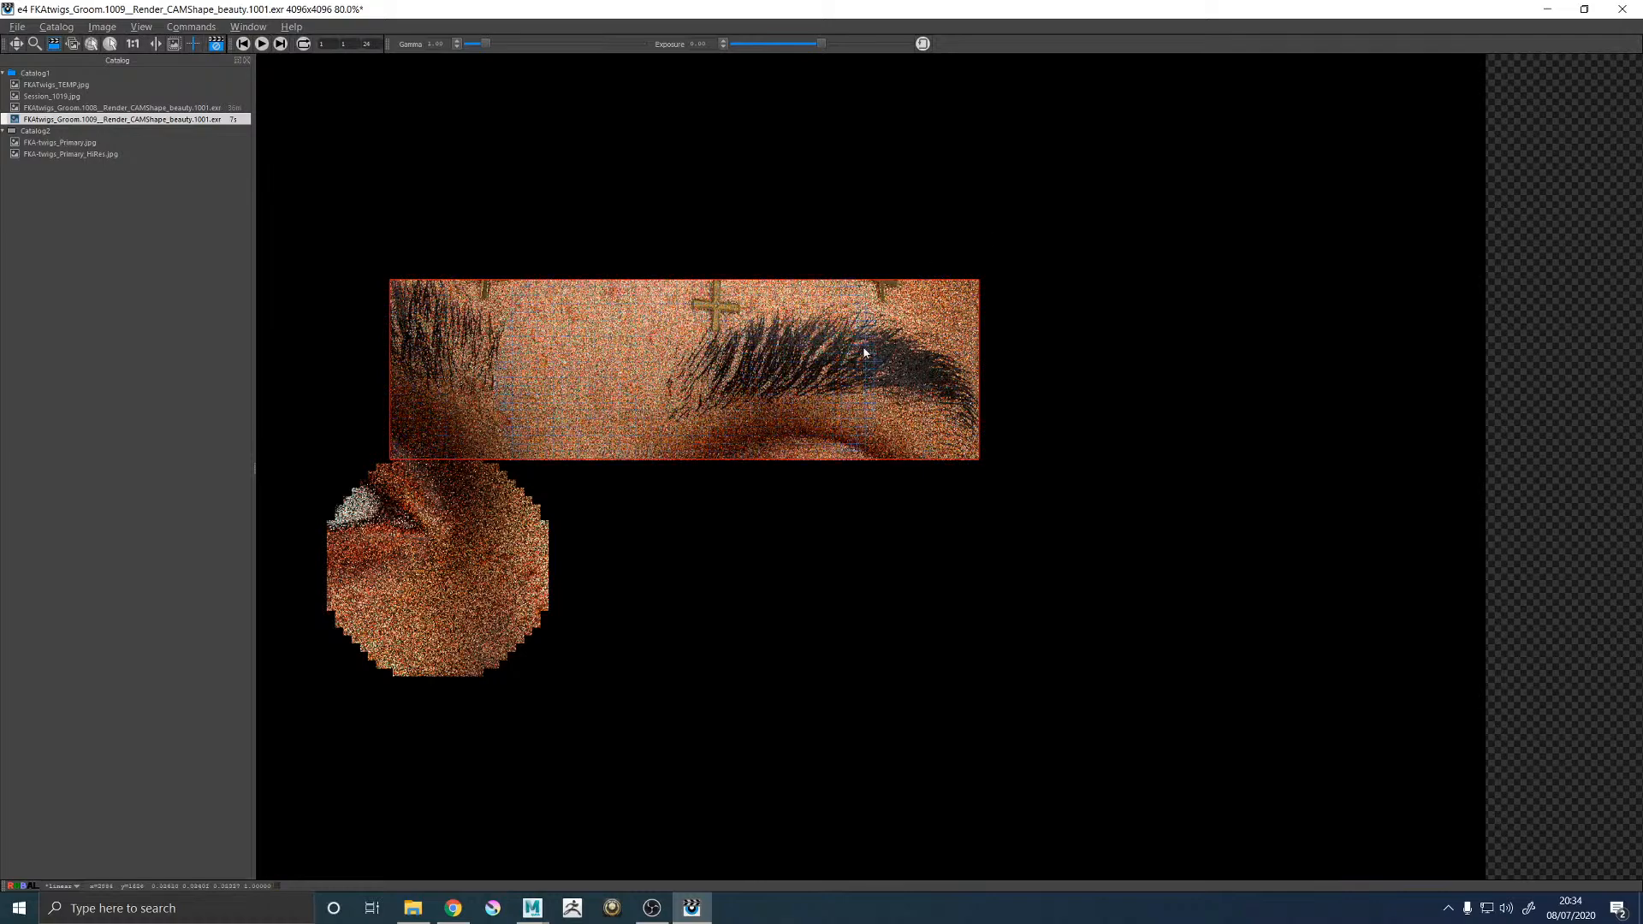
Examine the rendered eyebrow's stray hairs along its upper edge, outer tail and the gap between the eyebrows.
{"action": "scroll", "coordinate": [822, 348], "scroll_direction": "up", "scroll_amount": 6}
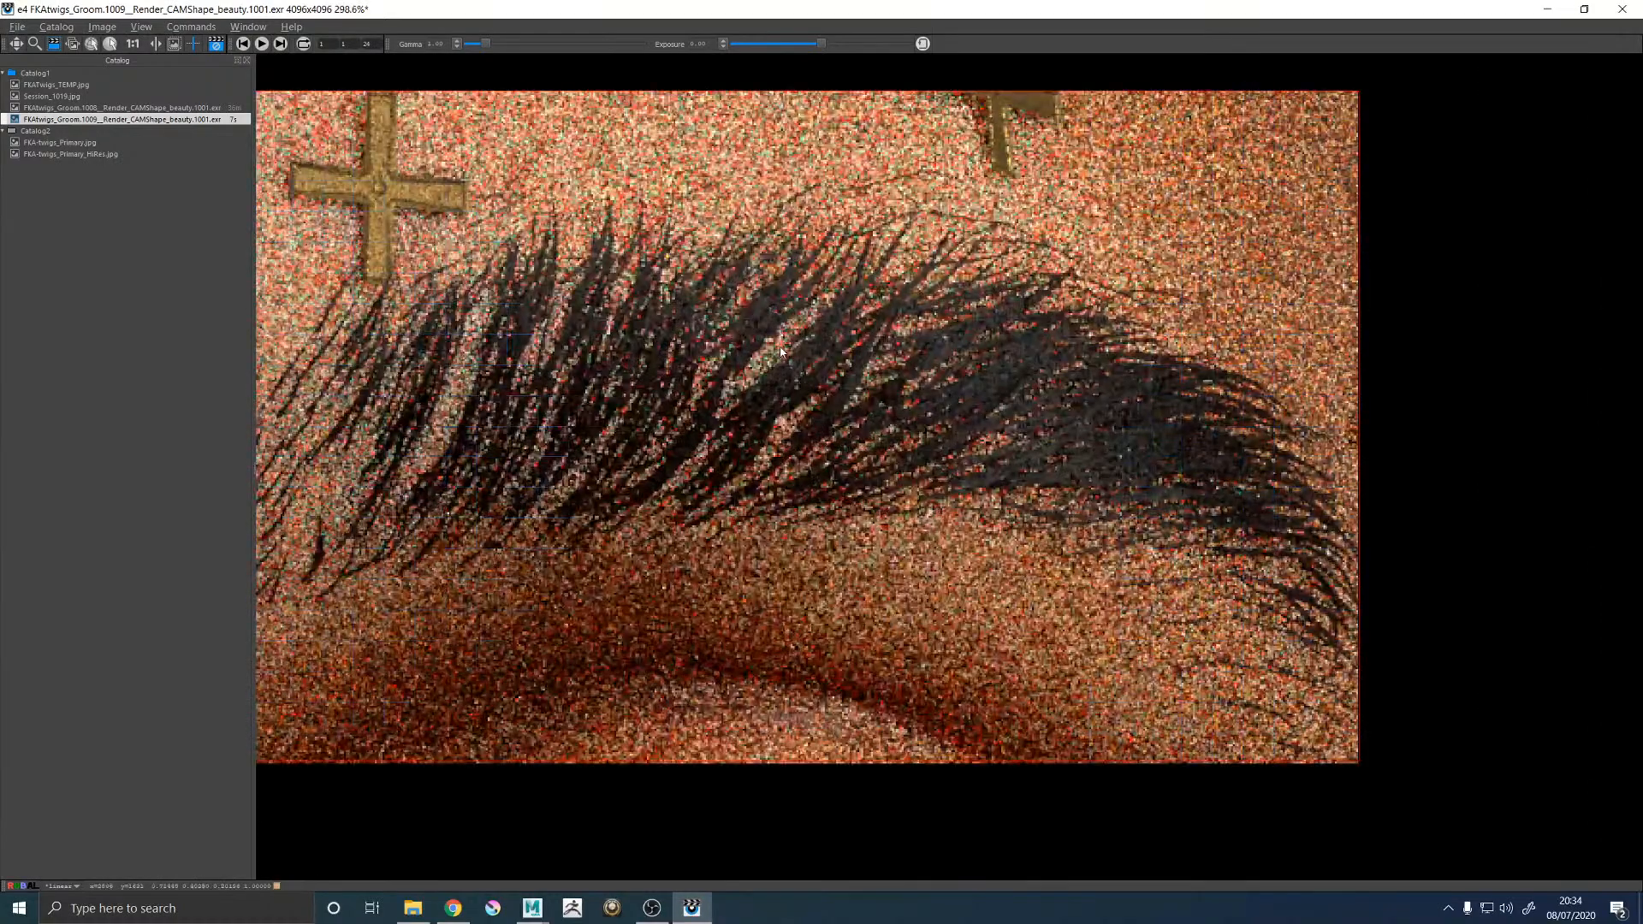
{"action": "scroll", "coordinate": [775, 340], "scroll_direction": "down", "scroll_amount": 2}
{"action": "scroll", "coordinate": [520, 336], "scroll_direction": "down", "scroll_amount": 3}
{"action": "scroll", "coordinate": [560, 352], "scroll_direction": "up", "scroll_amount": 3}
{"action": "scroll", "coordinate": [528, 355], "scroll_direction": "down", "scroll_amount": 4}
{"action": "scroll", "coordinate": [334, 367], "scroll_direction": "up", "scroll_amount": 4}
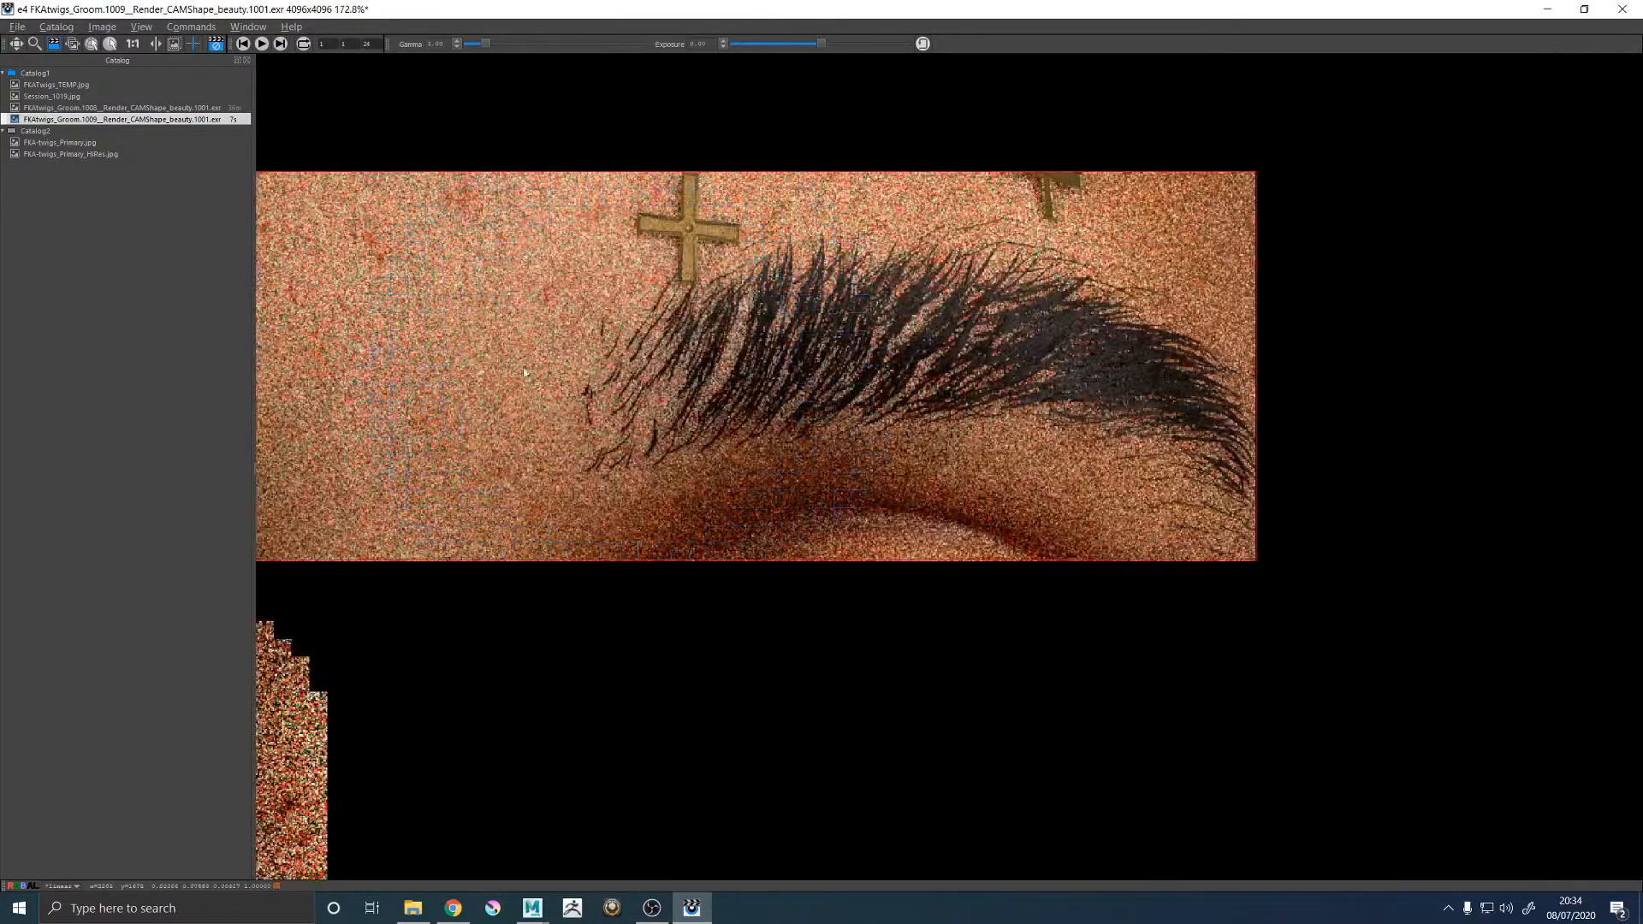
{"action": "scroll", "coordinate": [986, 355], "scroll_direction": "up", "scroll_amount": 4}
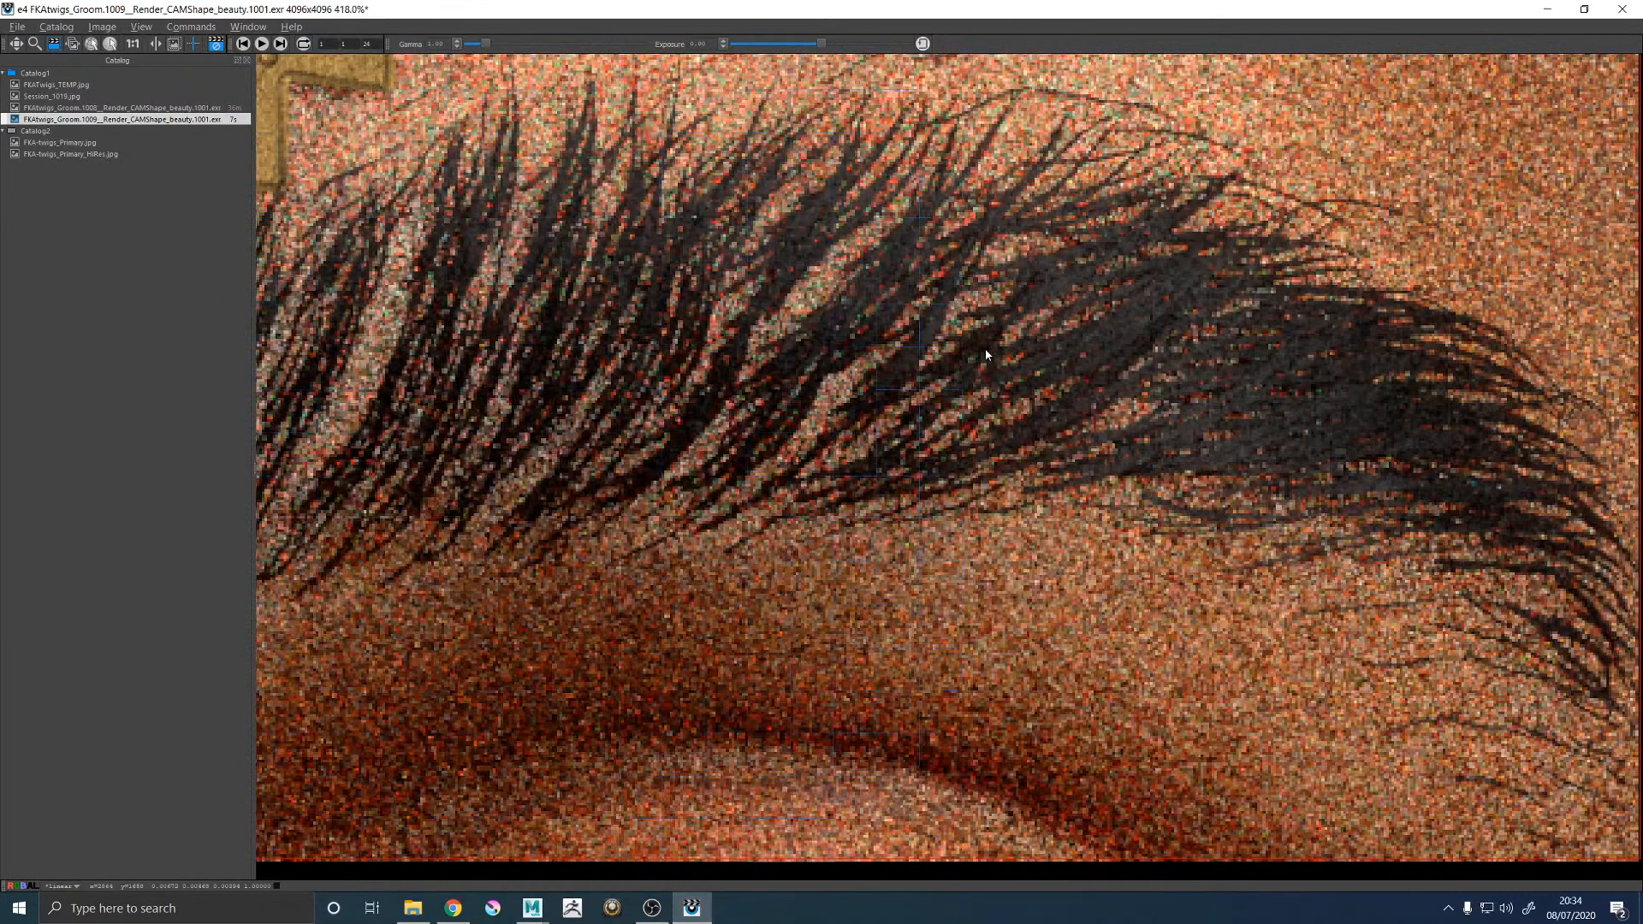
{"action": "scroll", "coordinate": [985, 355], "scroll_direction": "down", "scroll_amount": 4}
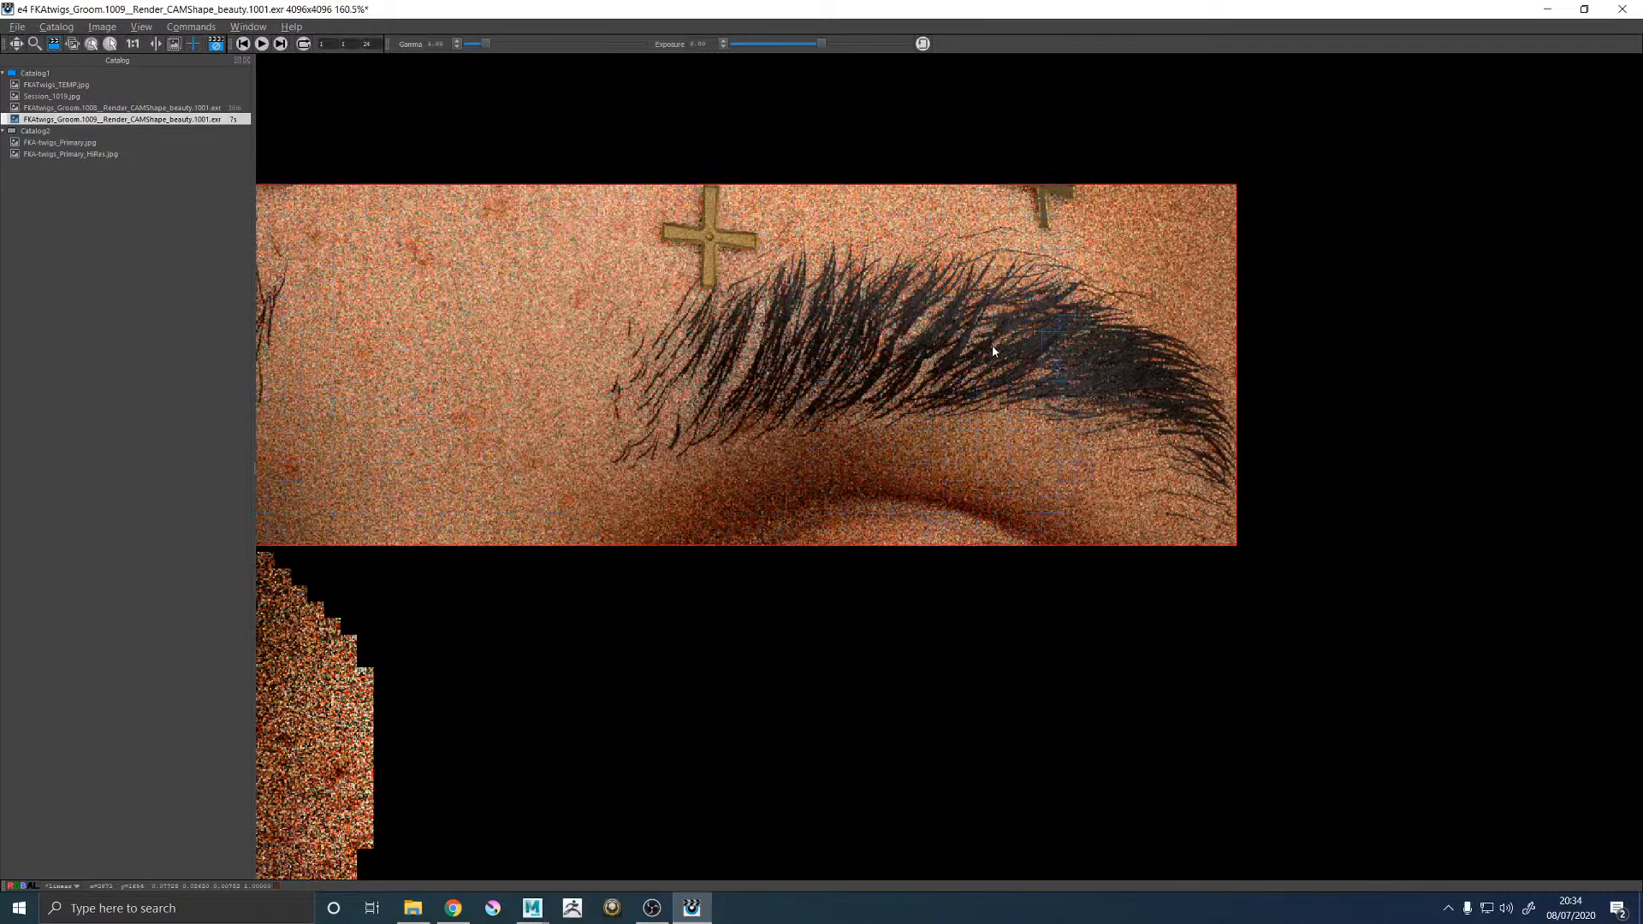
{"action": "scroll", "coordinate": [903, 322], "scroll_direction": "down", "scroll_amount": 2}
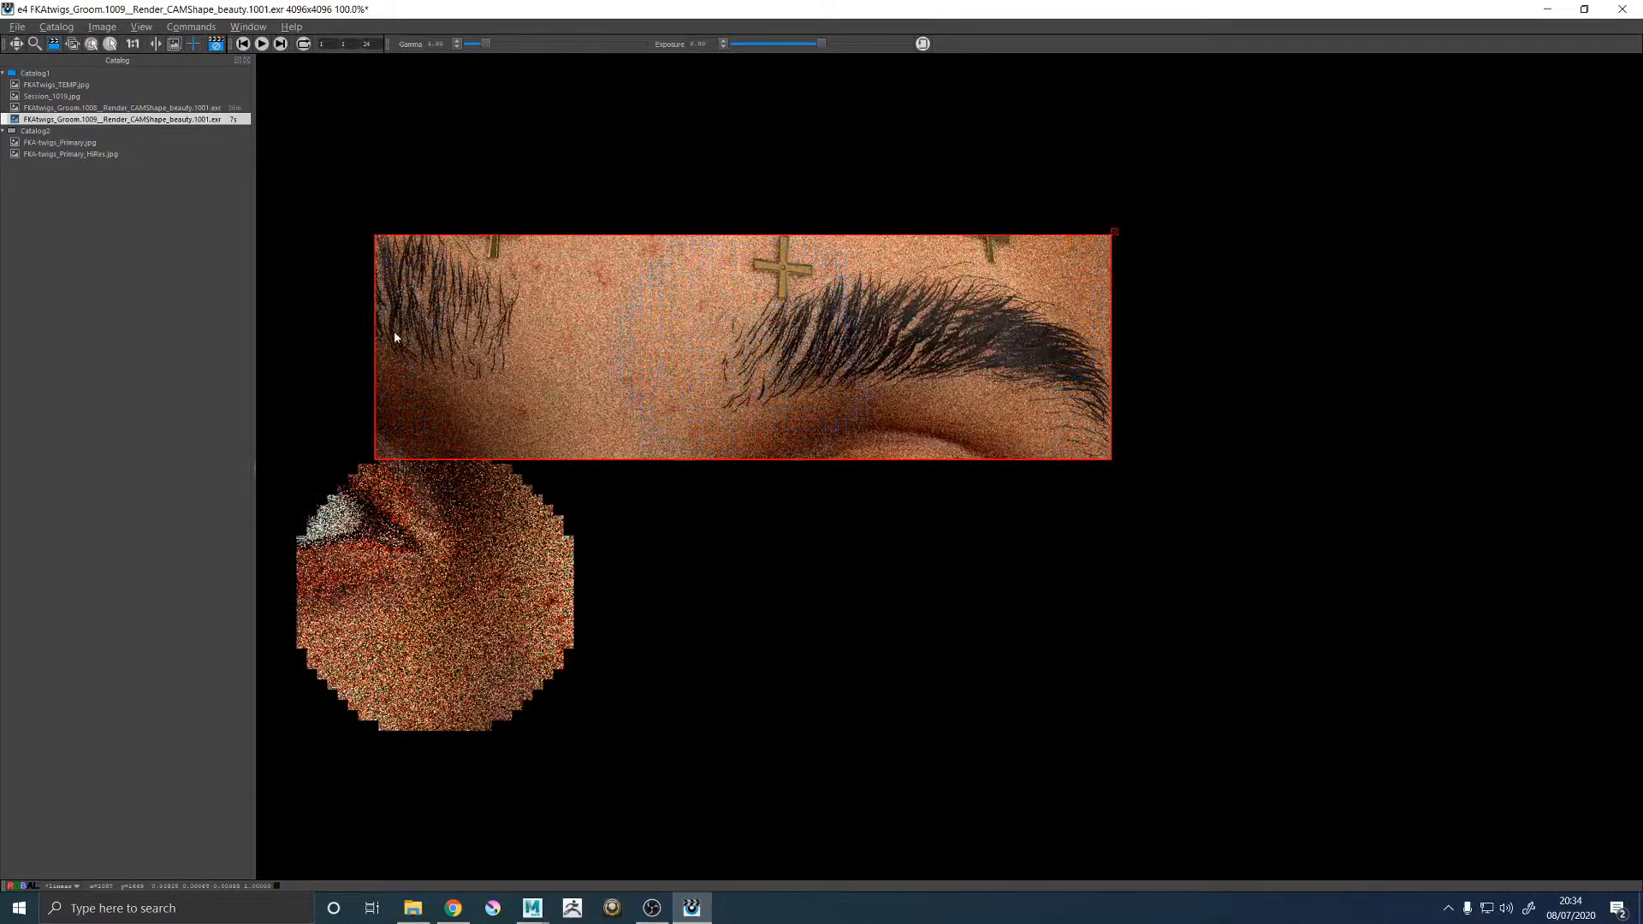
Narrow the render's crop region to the outer part of the fully visible eyebrow and examine the stray hairs along its upper edge.
{"action": "left_click_drag", "start_coordinate": [377, 335], "coordinate": [884, 344]}
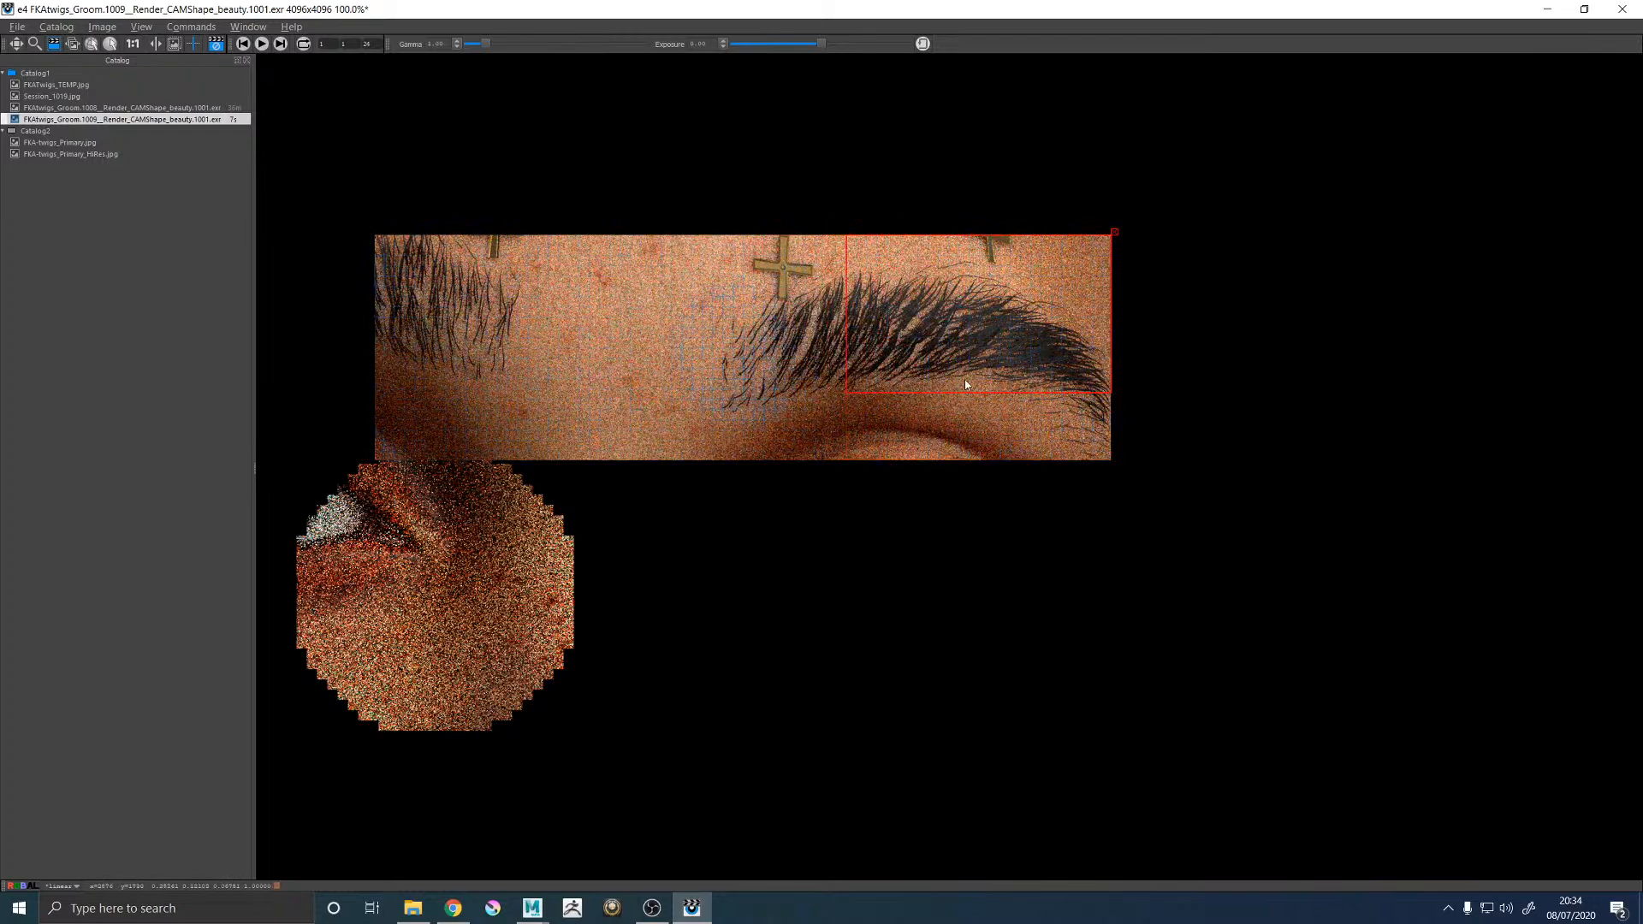
{"action": "scroll", "coordinate": [967, 301], "scroll_direction": "up", "scroll_amount": 2}
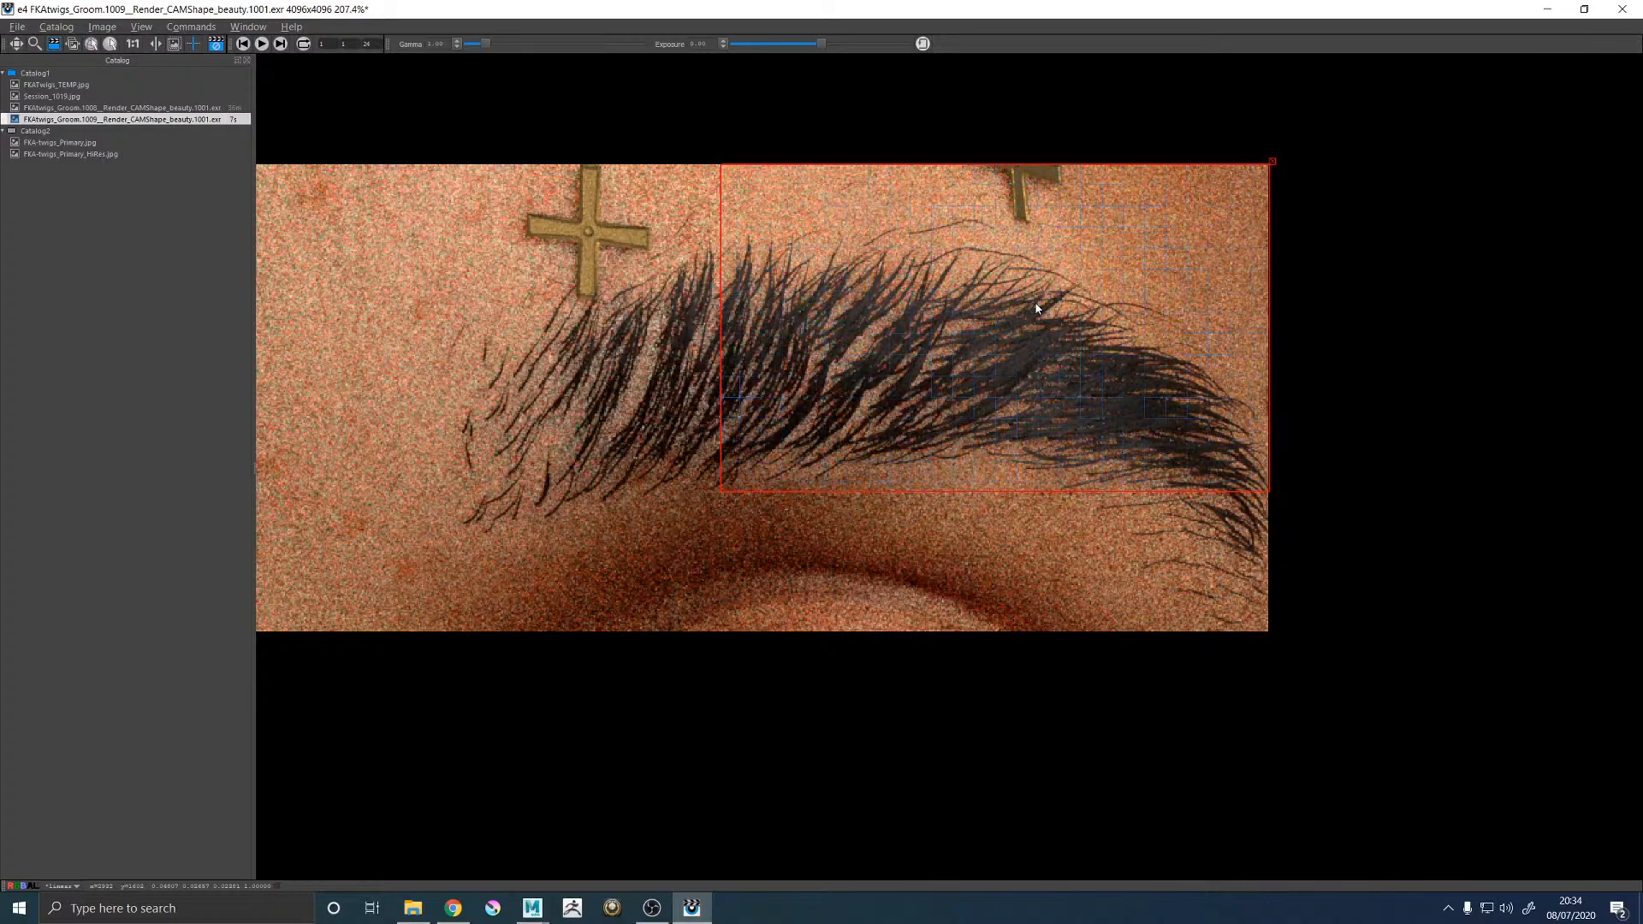
{"action": "scroll", "coordinate": [1037, 308], "scroll_direction": "down", "scroll_amount": 2}
{"action": "scroll", "coordinate": [1037, 308], "scroll_direction": "down", "scroll_amount": 2}
{"action": "scroll", "coordinate": [1043, 305], "scroll_direction": "up", "scroll_amount": 5}
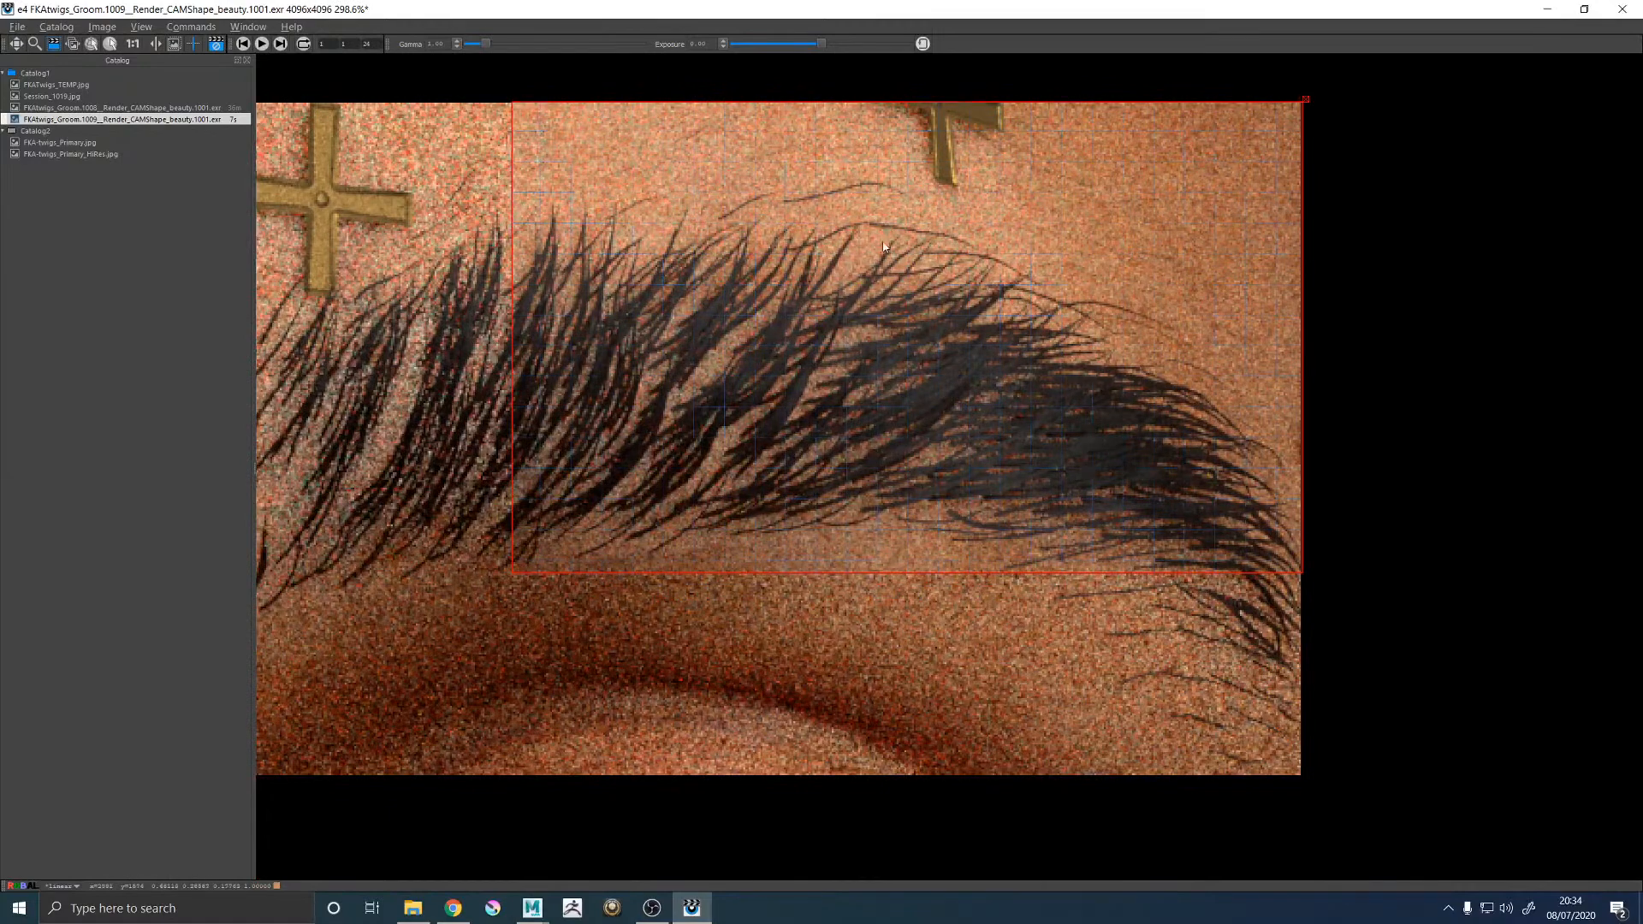
{"action": "scroll", "coordinate": [808, 211], "scroll_direction": "down", "scroll_amount": 3}
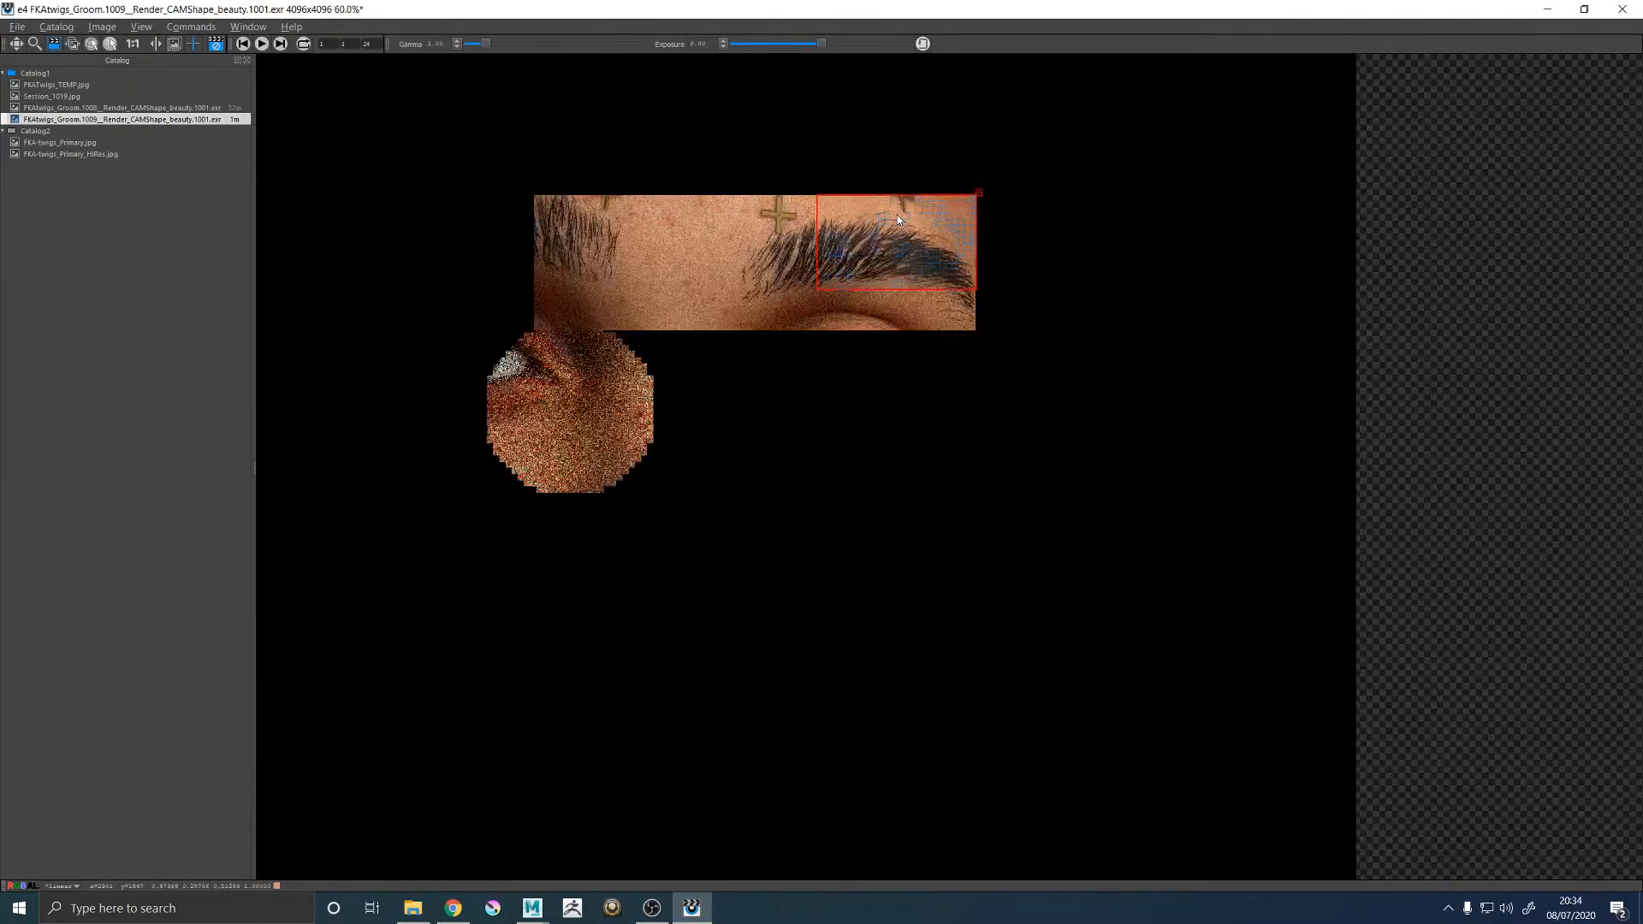
{"action": "scroll", "coordinate": [893, 229], "scroll_direction": "up", "scroll_amount": 3}
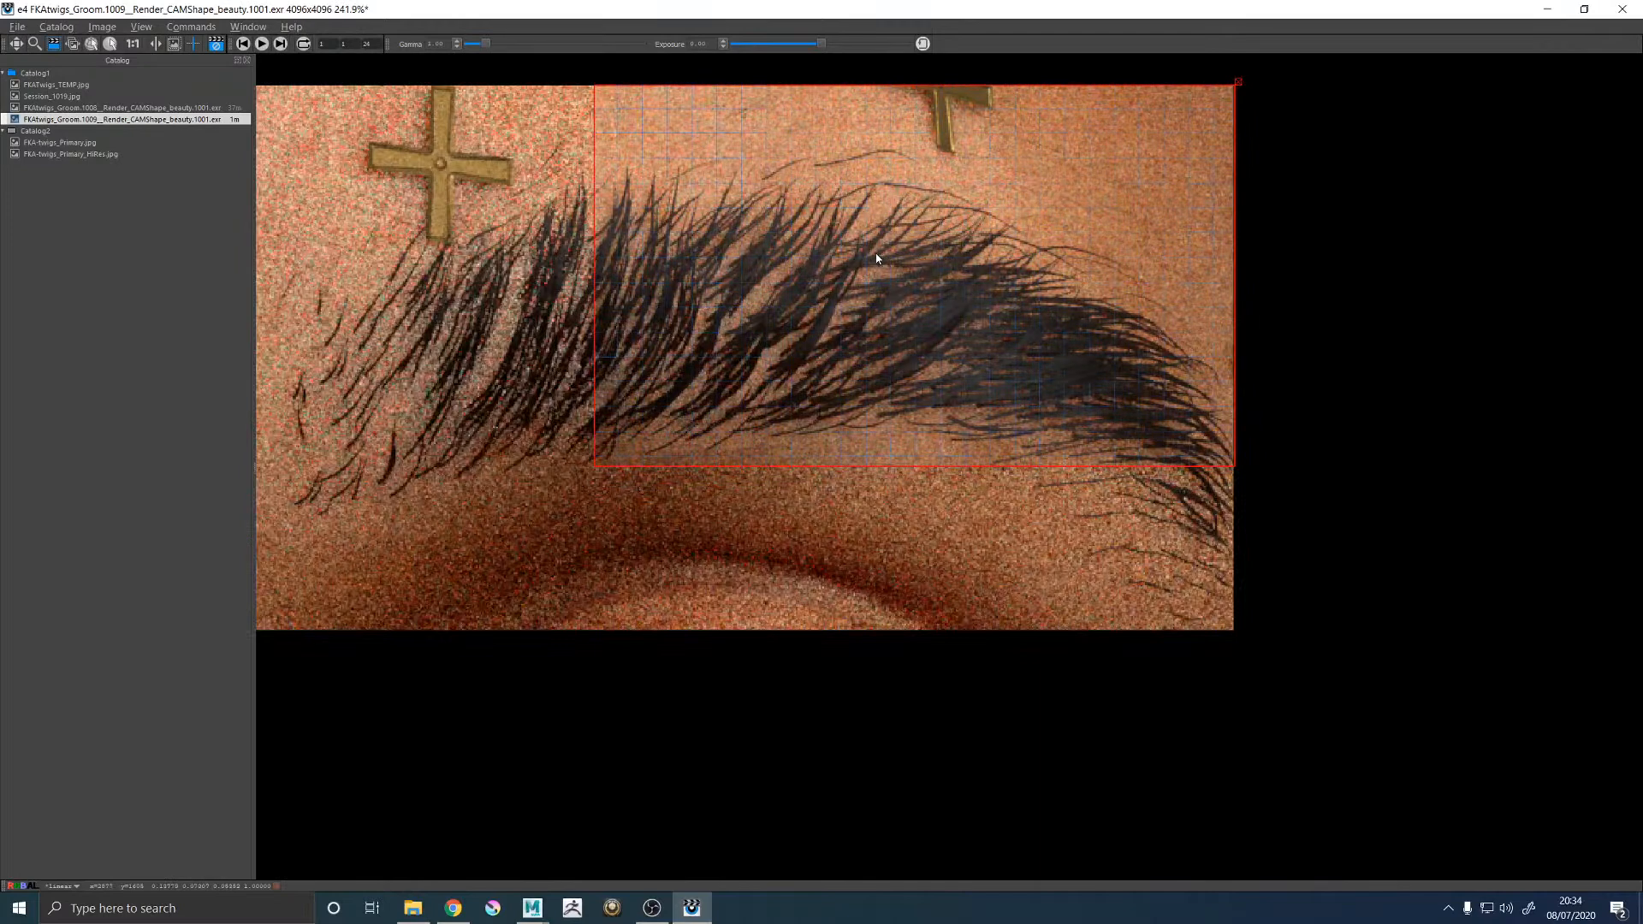
{"action": "scroll", "coordinate": [866, 303], "scroll_direction": "down", "scroll_amount": 2}
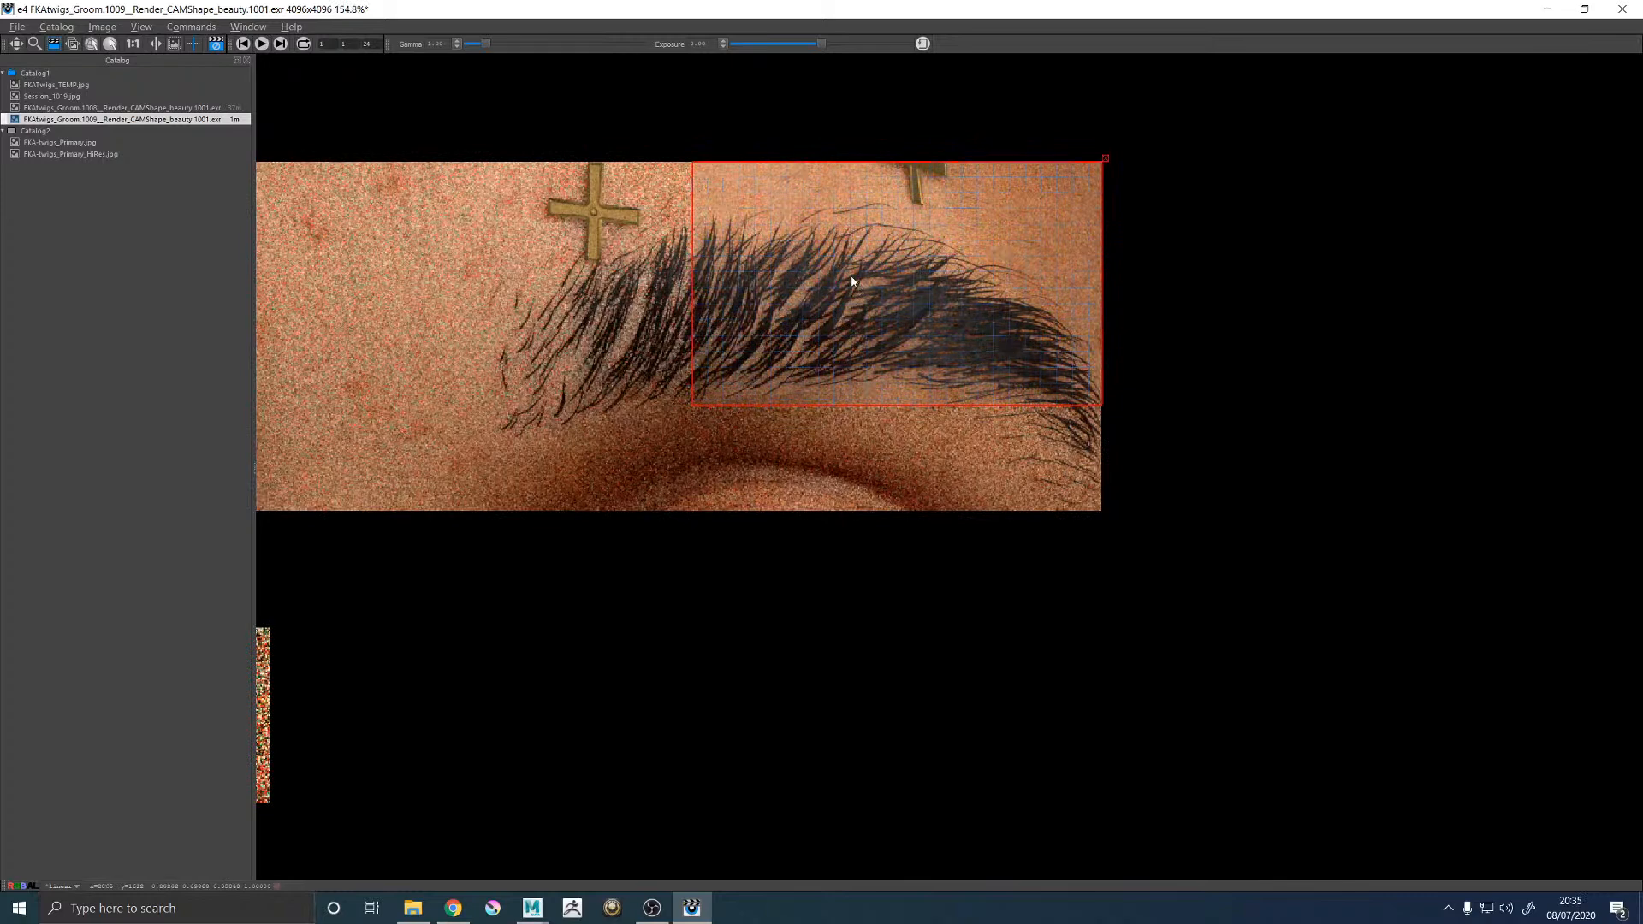
{"action": "scroll", "coordinate": [852, 344], "scroll_direction": "down", "scroll_amount": 2}
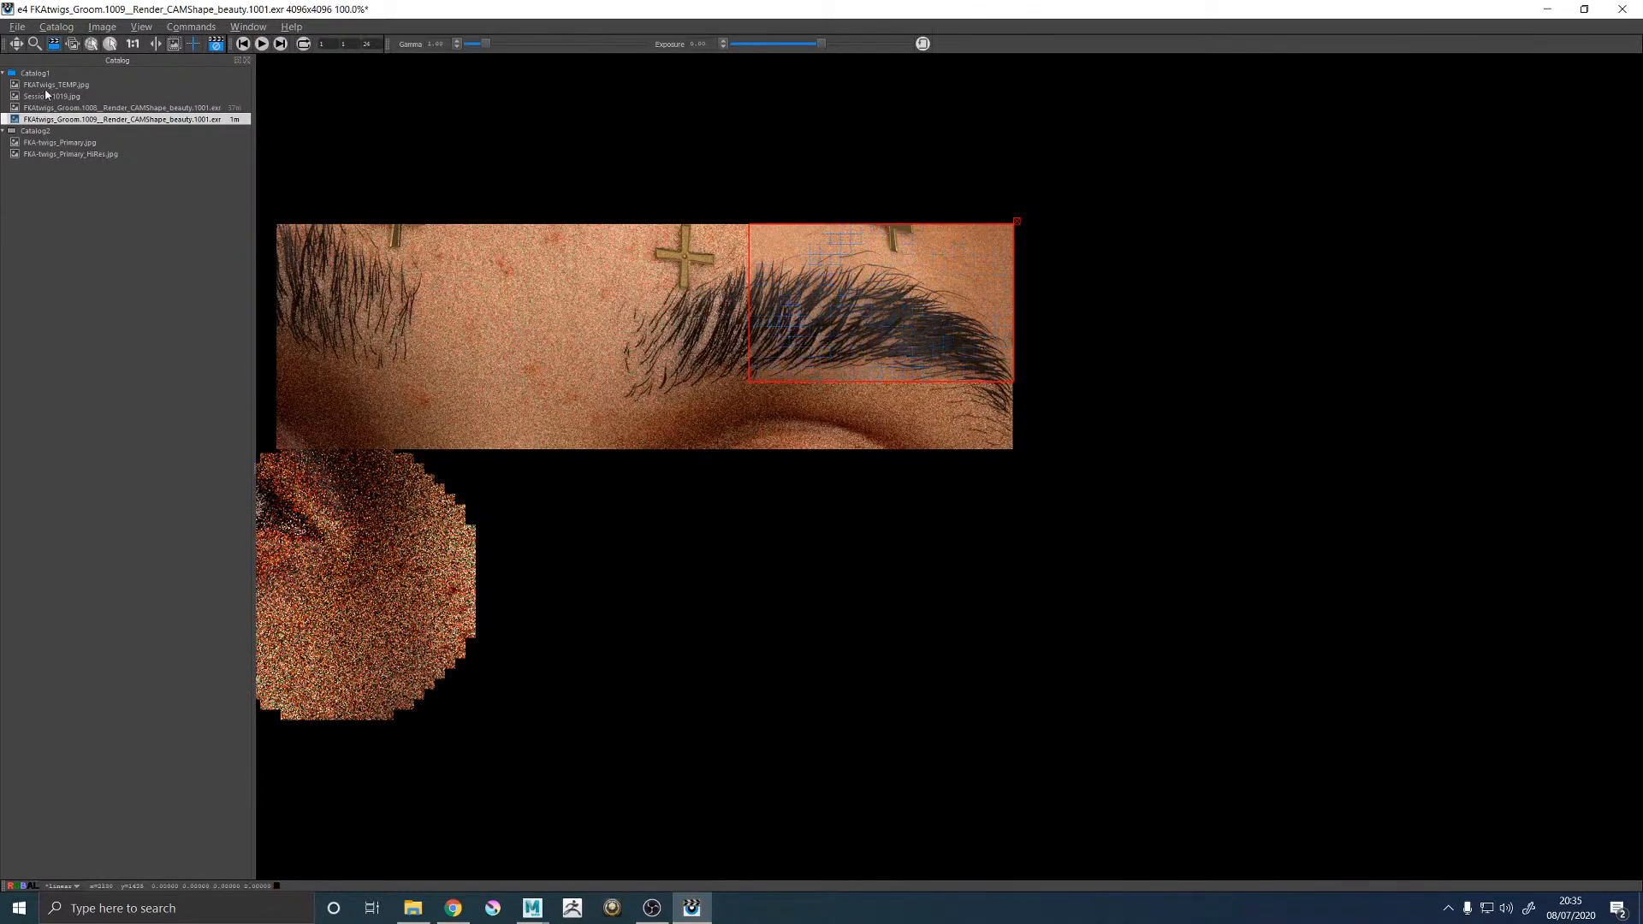
Return to Maya and inspect the eyebrow's hairs and guides close up in the perspective view.
{"action": "left_click", "coordinate": [1559, 7]}
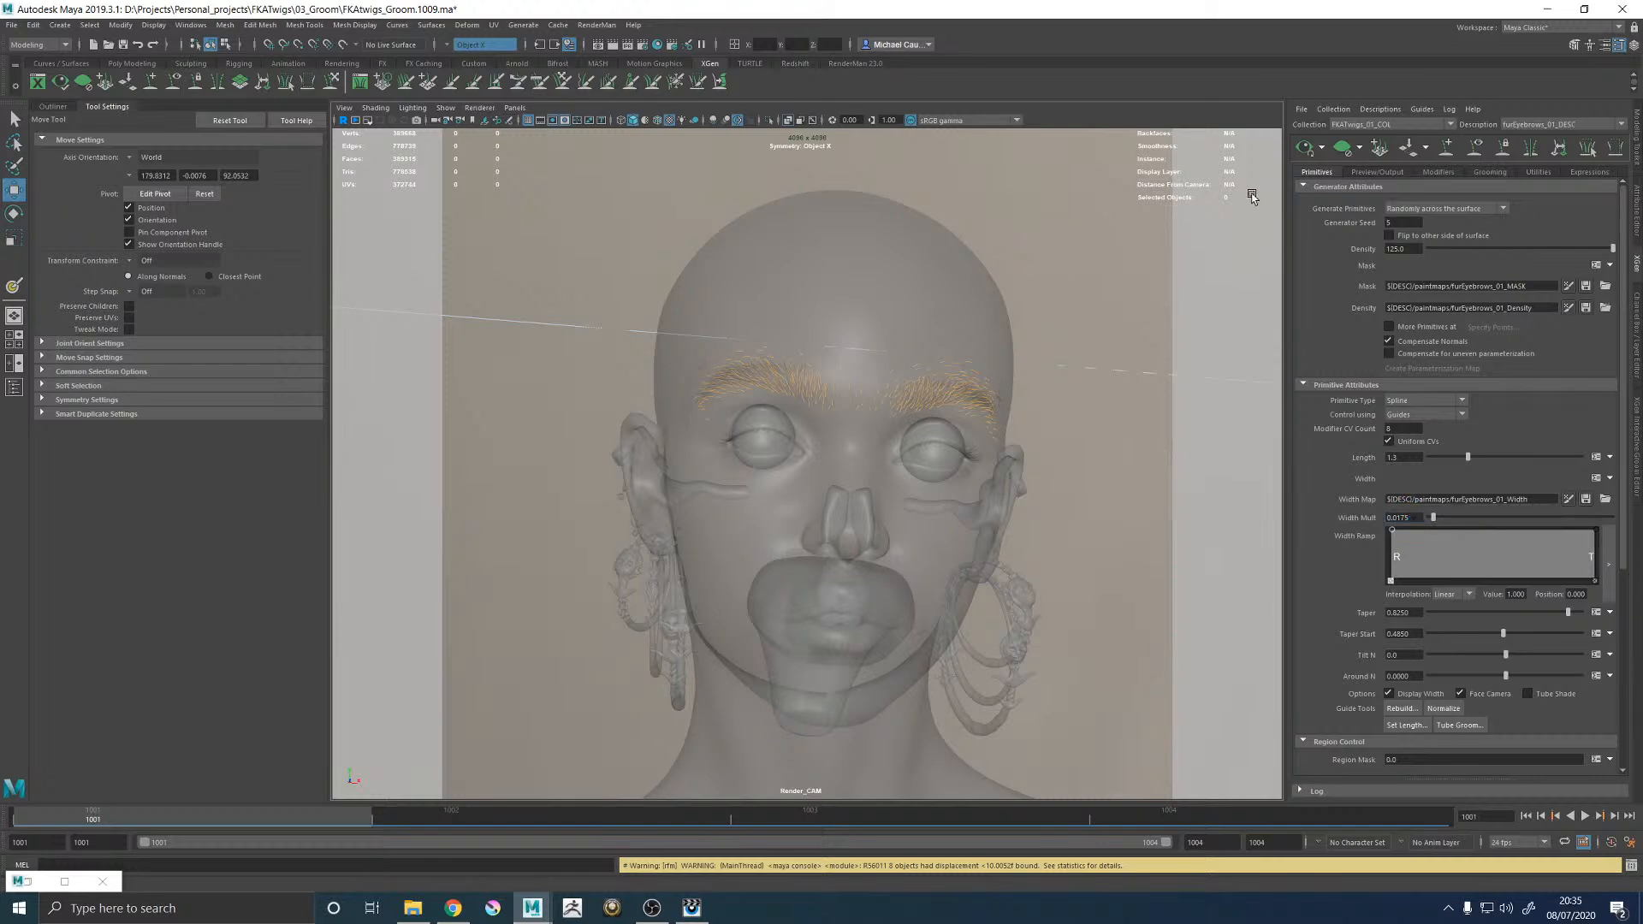
{"action": "key", "text": "space"}
{"action": "key", "text": "space"}
{"action": "scroll", "coordinate": [855, 451], "scroll_direction": "up", "scroll_amount": 6}
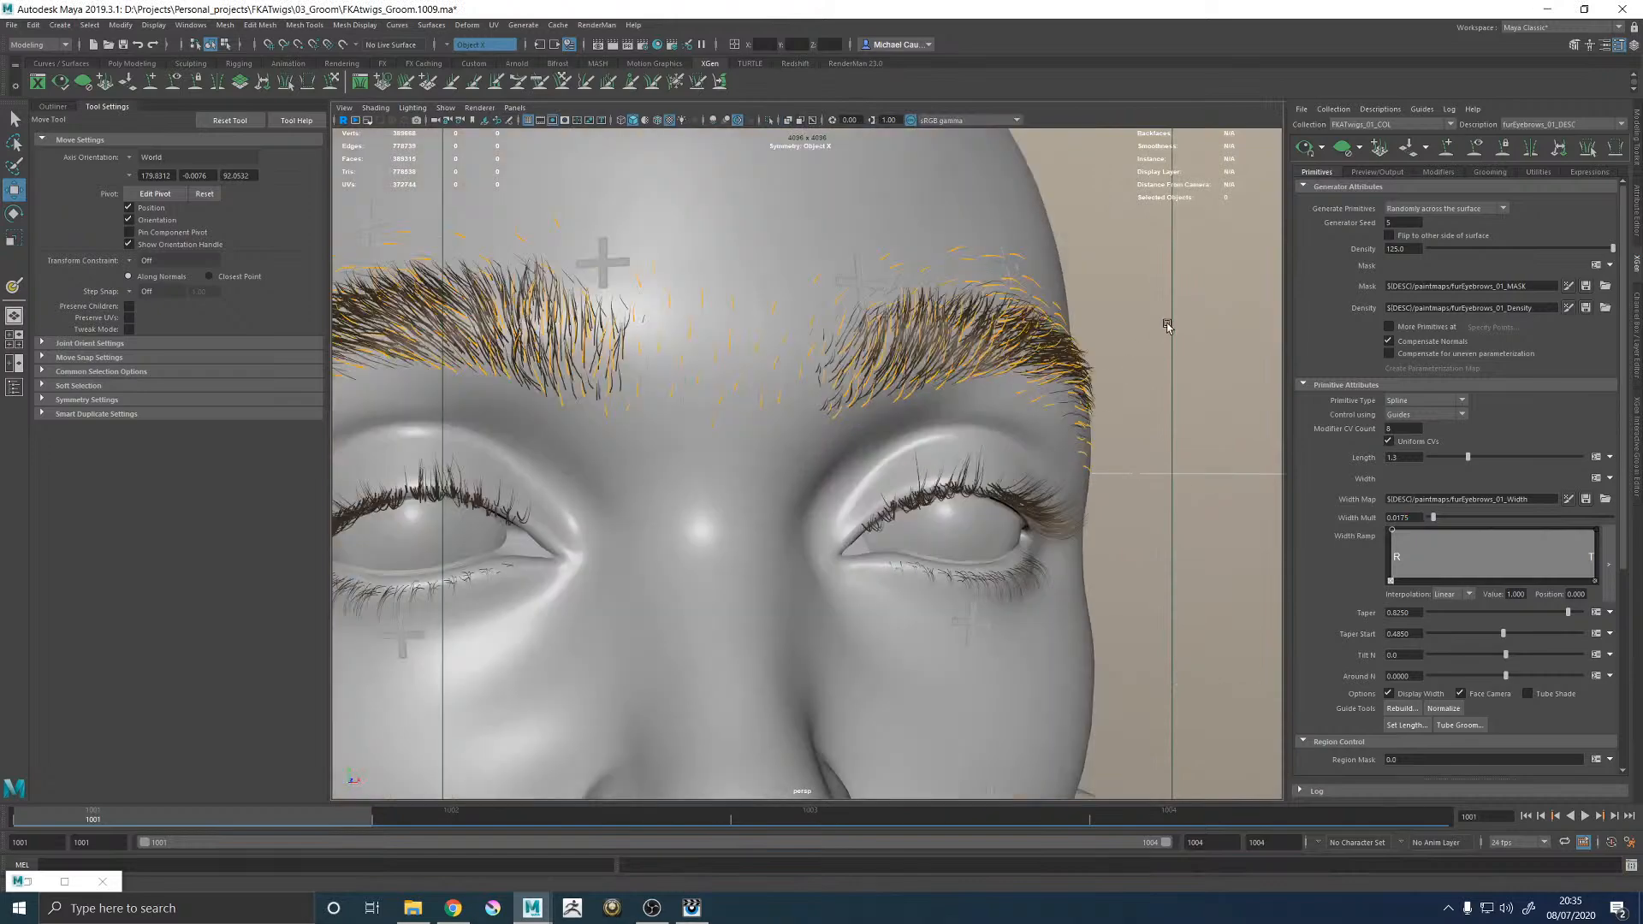
{"action": "left_click_drag", "start_coordinate": [1135, 363], "coordinate": [1043, 394], "text": "alt"}
{"action": "middle_click_drag", "start_coordinate": [1044, 394], "coordinate": [1027, 505], "text": "alt"}
{"action": "right_click_drag", "start_coordinate": [1027, 505], "coordinate": [1124, 535], "text": "alt"}
{"action": "left_click_drag", "start_coordinate": [1121, 476], "coordinate": [908, 437], "text": "alt"}
{"action": "scroll", "coordinate": [959, 403], "scroll_direction": "down", "scroll_amount": 3}
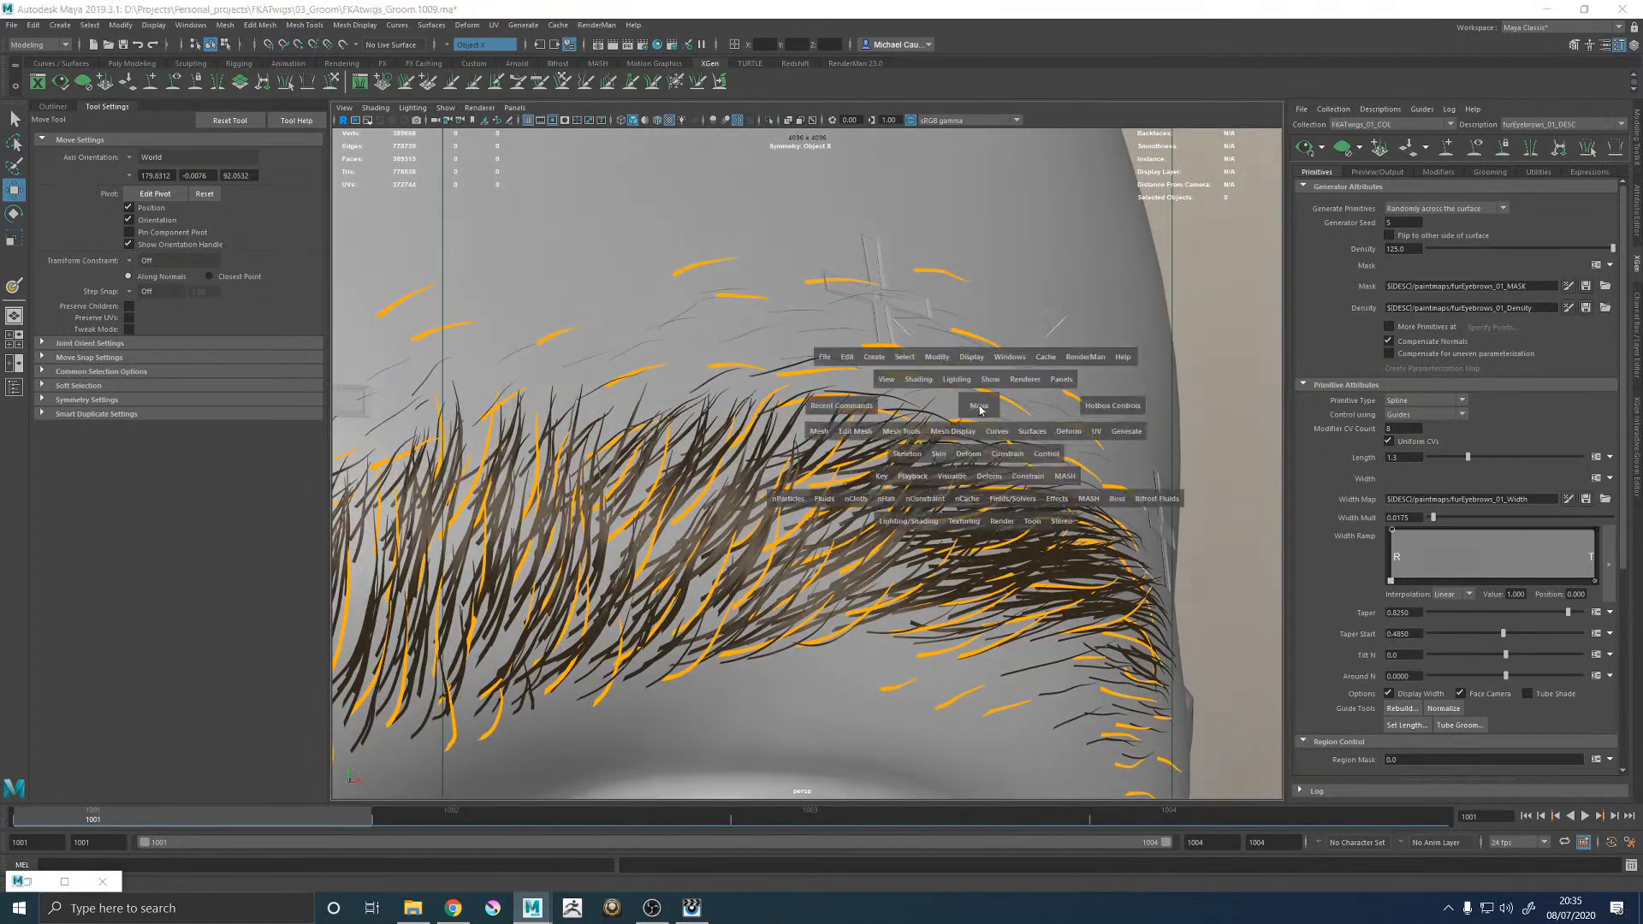
Look through Ref_HiRes_CAM and frame the outer half of the other eyebrow with the 2D Pan/Zoom Tool.
{"action": "key", "text": "space"}
{"action": "key", "text": "space"}
{"action": "left_click", "coordinate": [513, 108]}
{"action": "mouse_move", "coordinate": [591, 121]}
{"action": "left_click", "coordinate": [716, 162]}
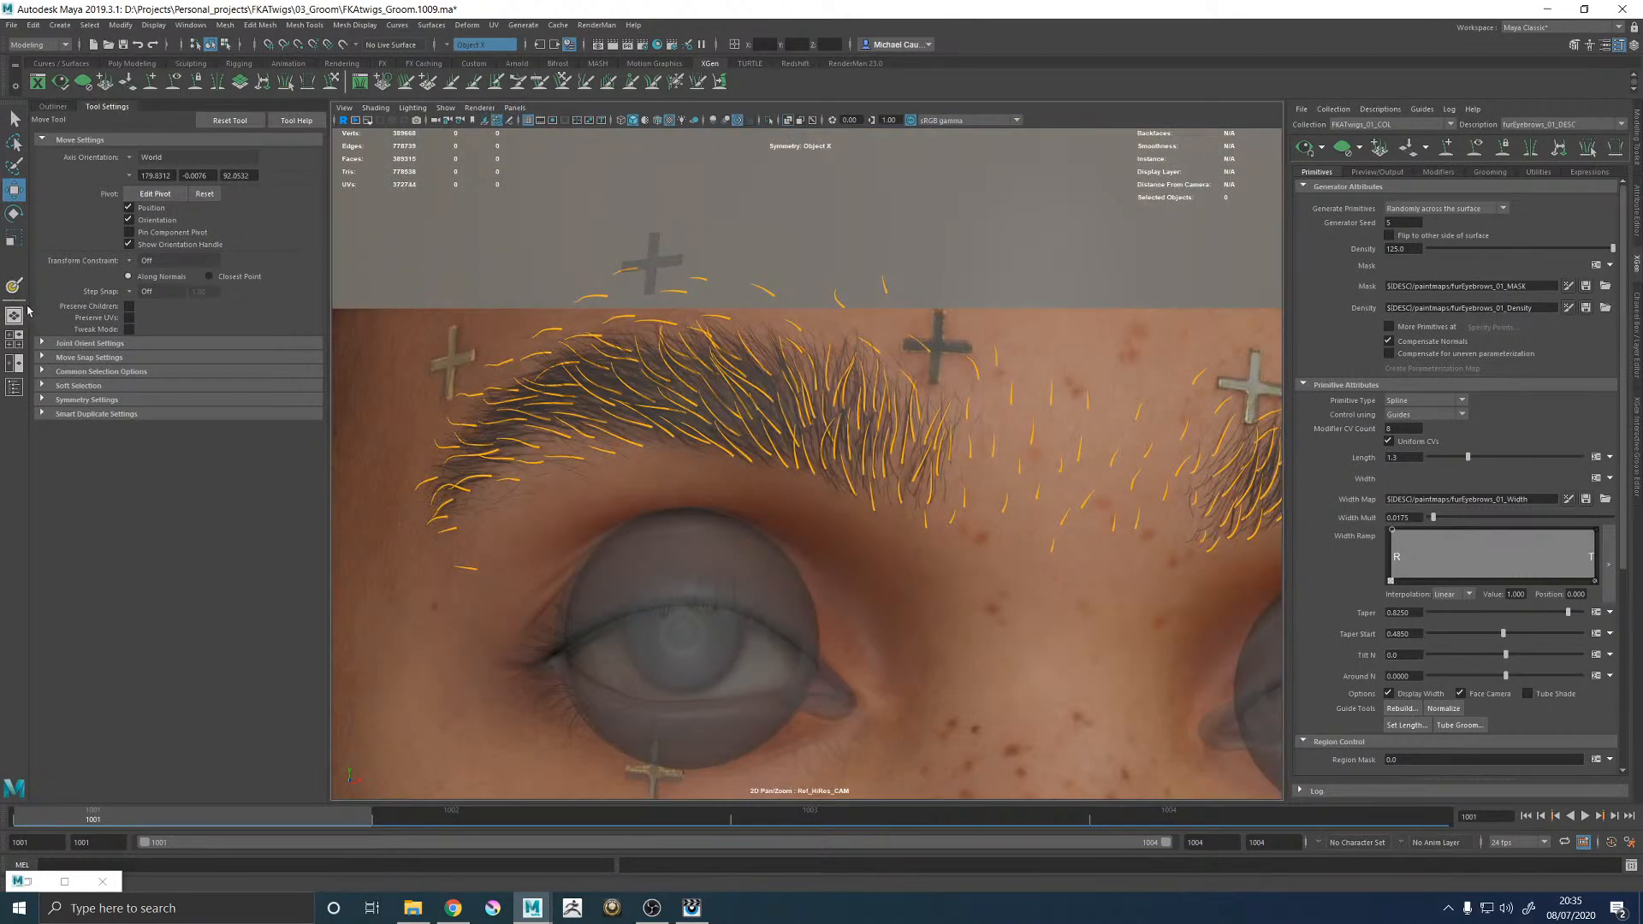
{"action": "left_click", "coordinate": [343, 108]}
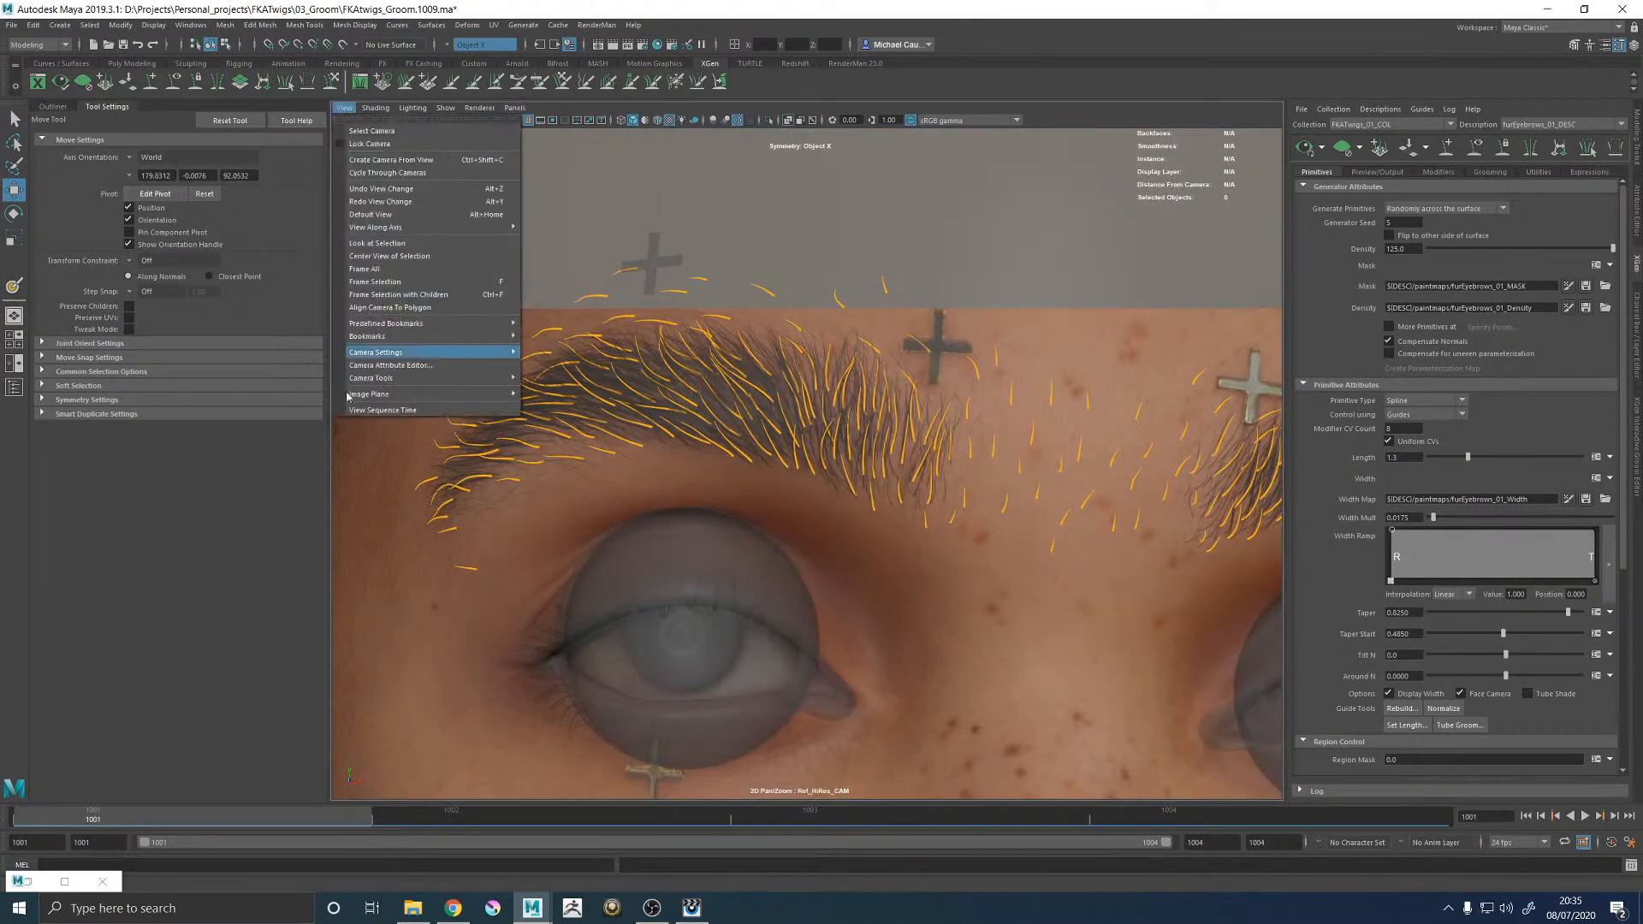
{"action": "mouse_move", "coordinate": [480, 378]}
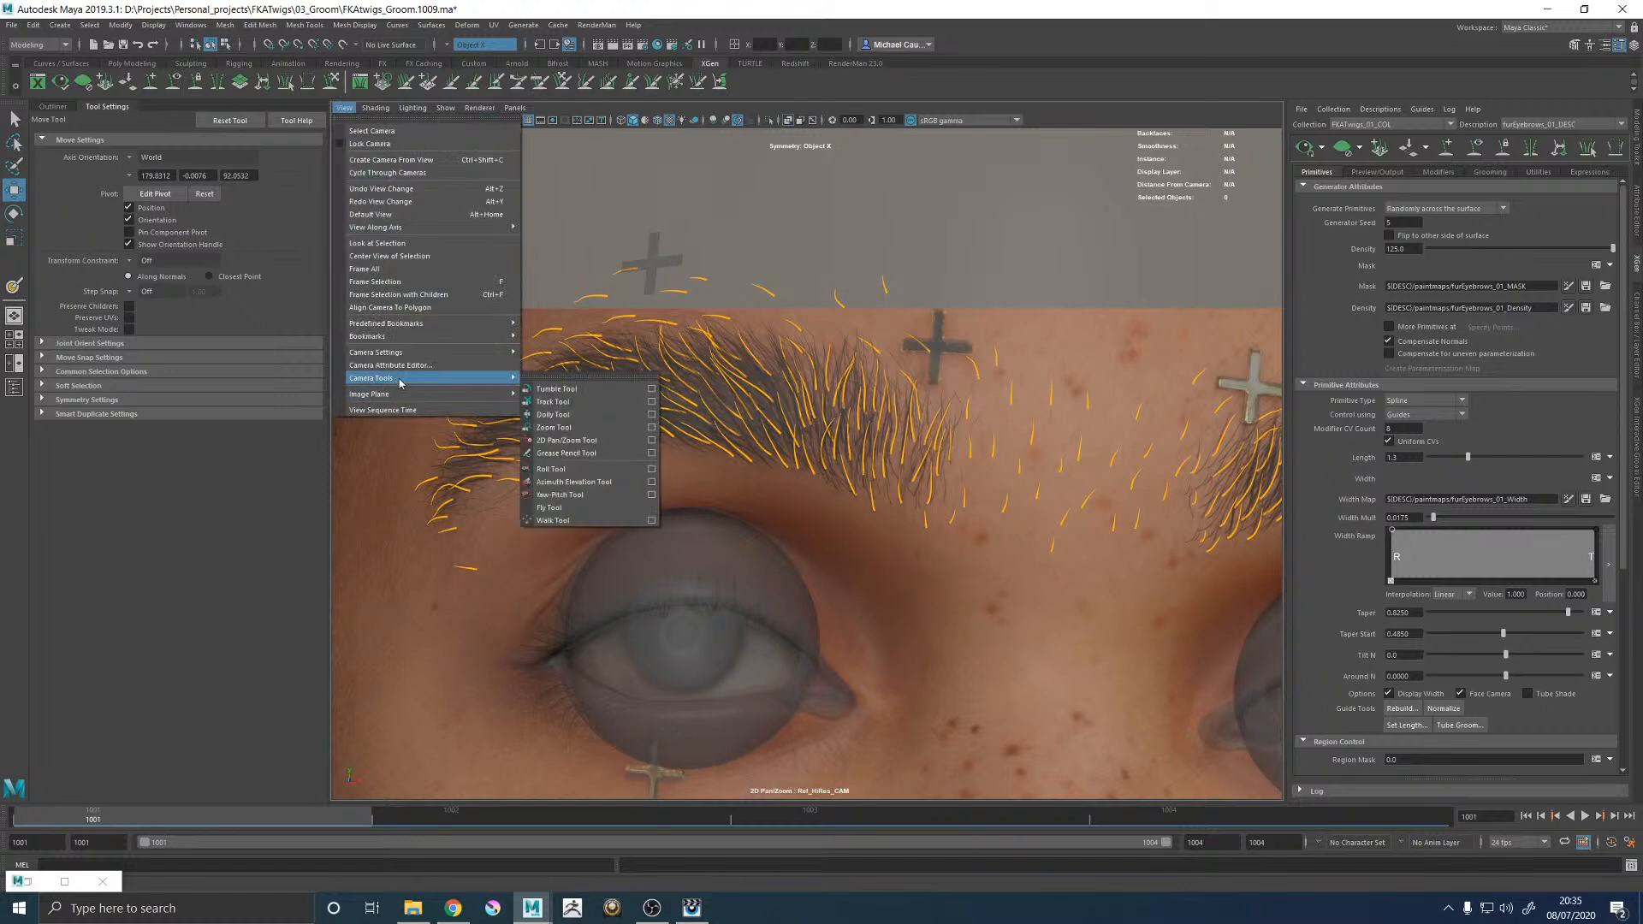
{"action": "left_click", "coordinate": [556, 439]}
{"action": "key", "text": "w"}
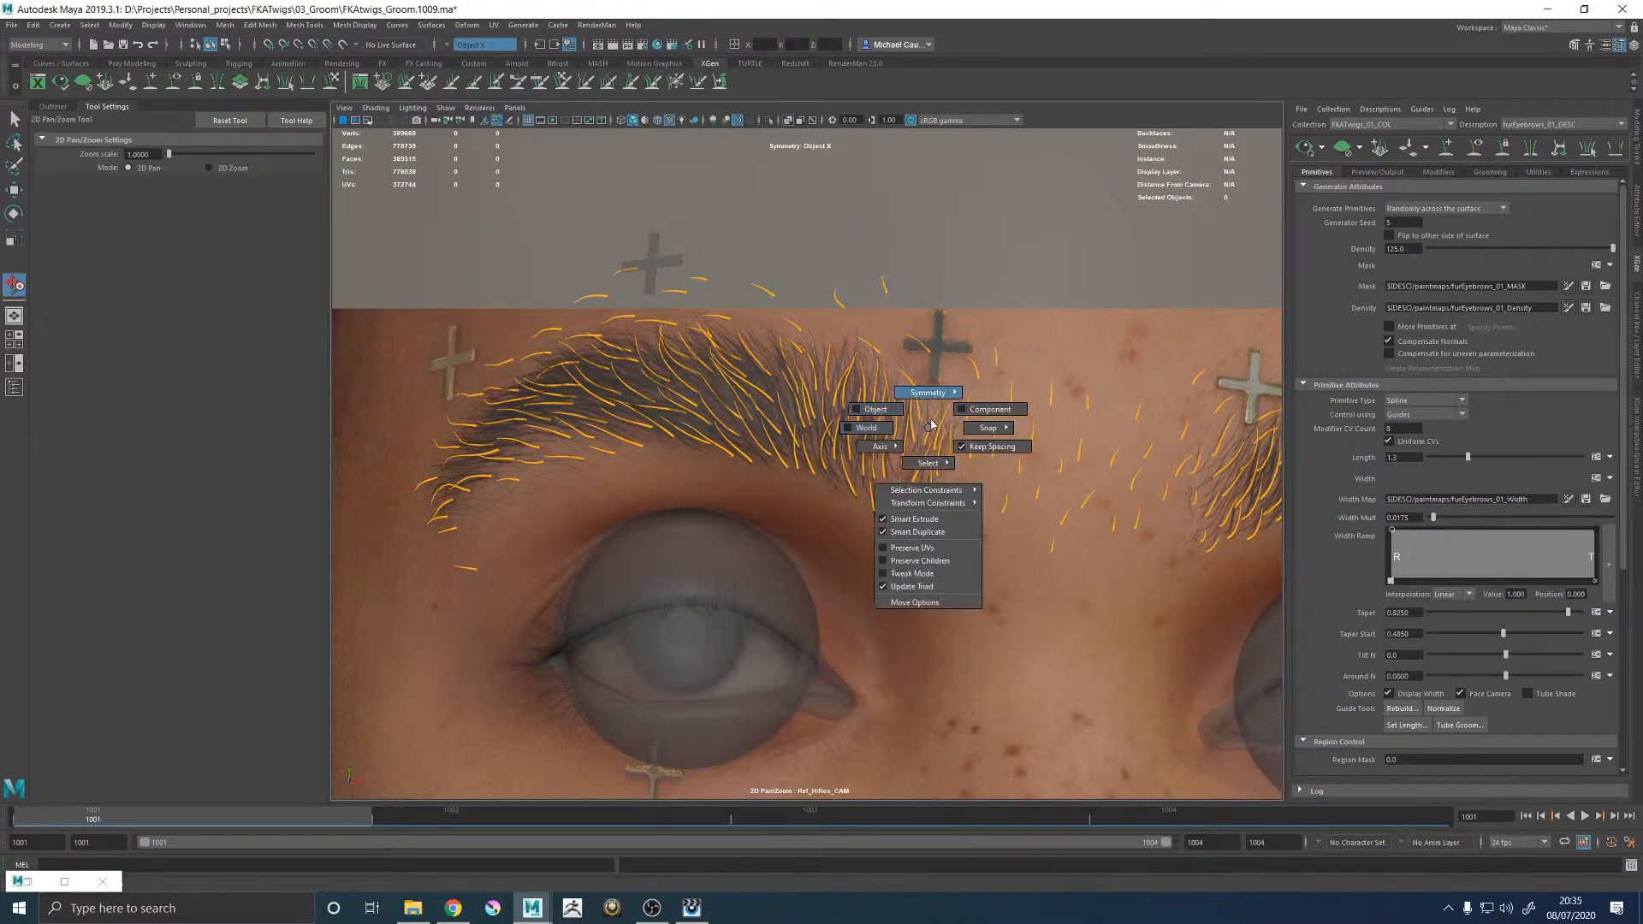
{"action": "left_click", "coordinate": [12, 287]}
{"action": "left_click_drag", "start_coordinate": [1224, 526], "coordinate": [514, 529]}
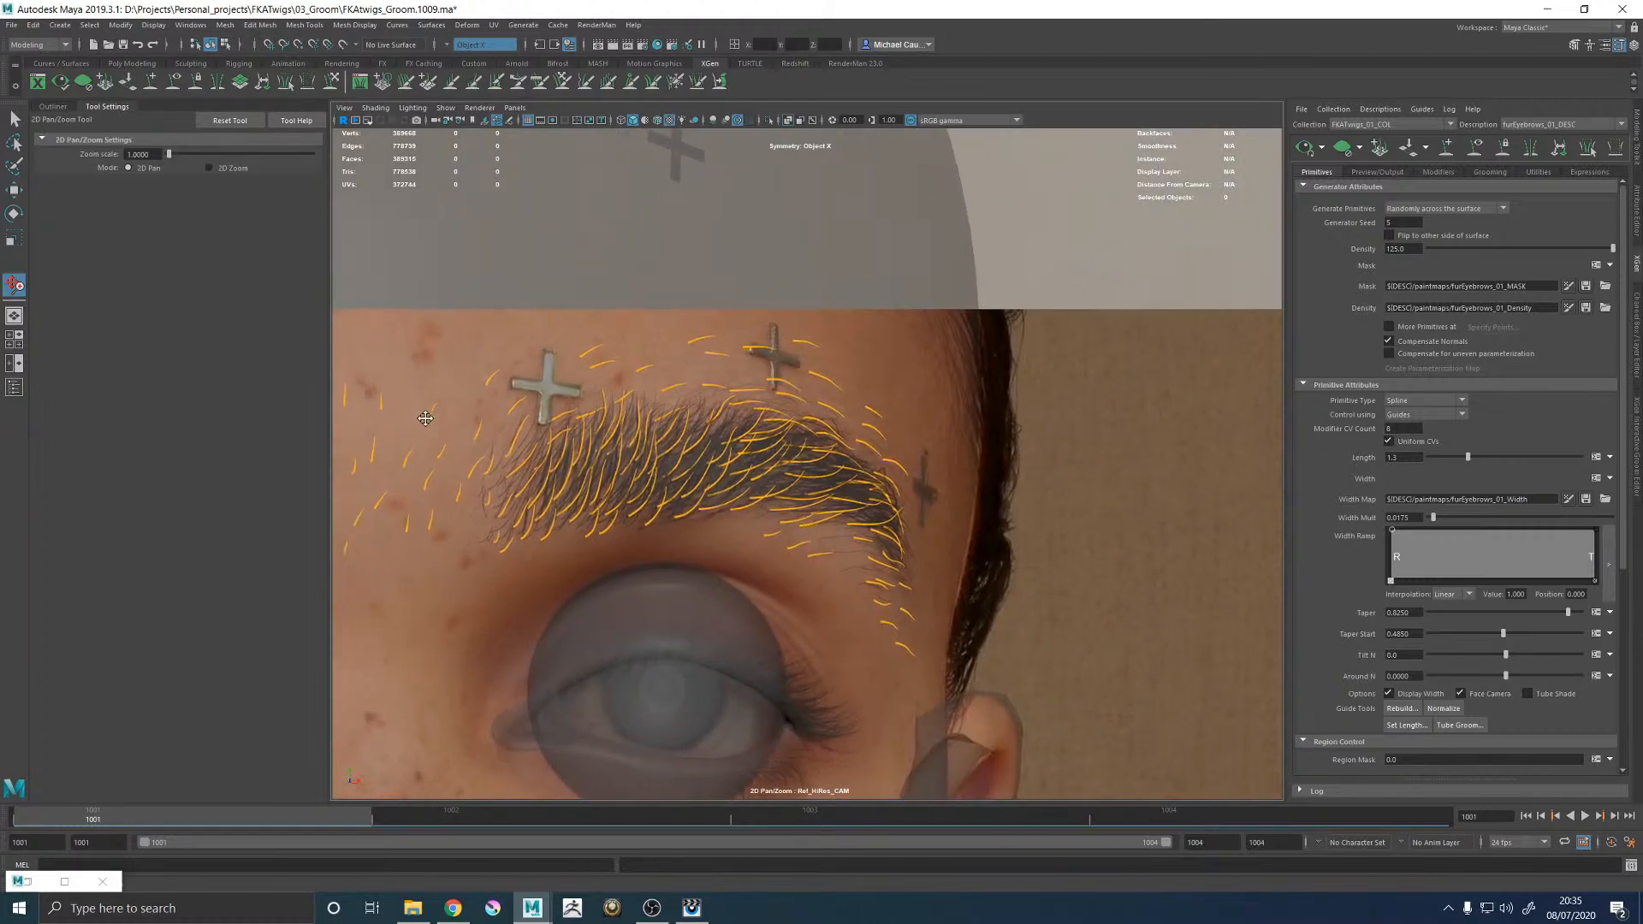
{"action": "left_click_drag", "start_coordinate": [594, 315], "coordinate": [963, 546], "text": "ctrl"}
{"action": "left_click_drag", "start_coordinate": [711, 462], "coordinate": [767, 461]}
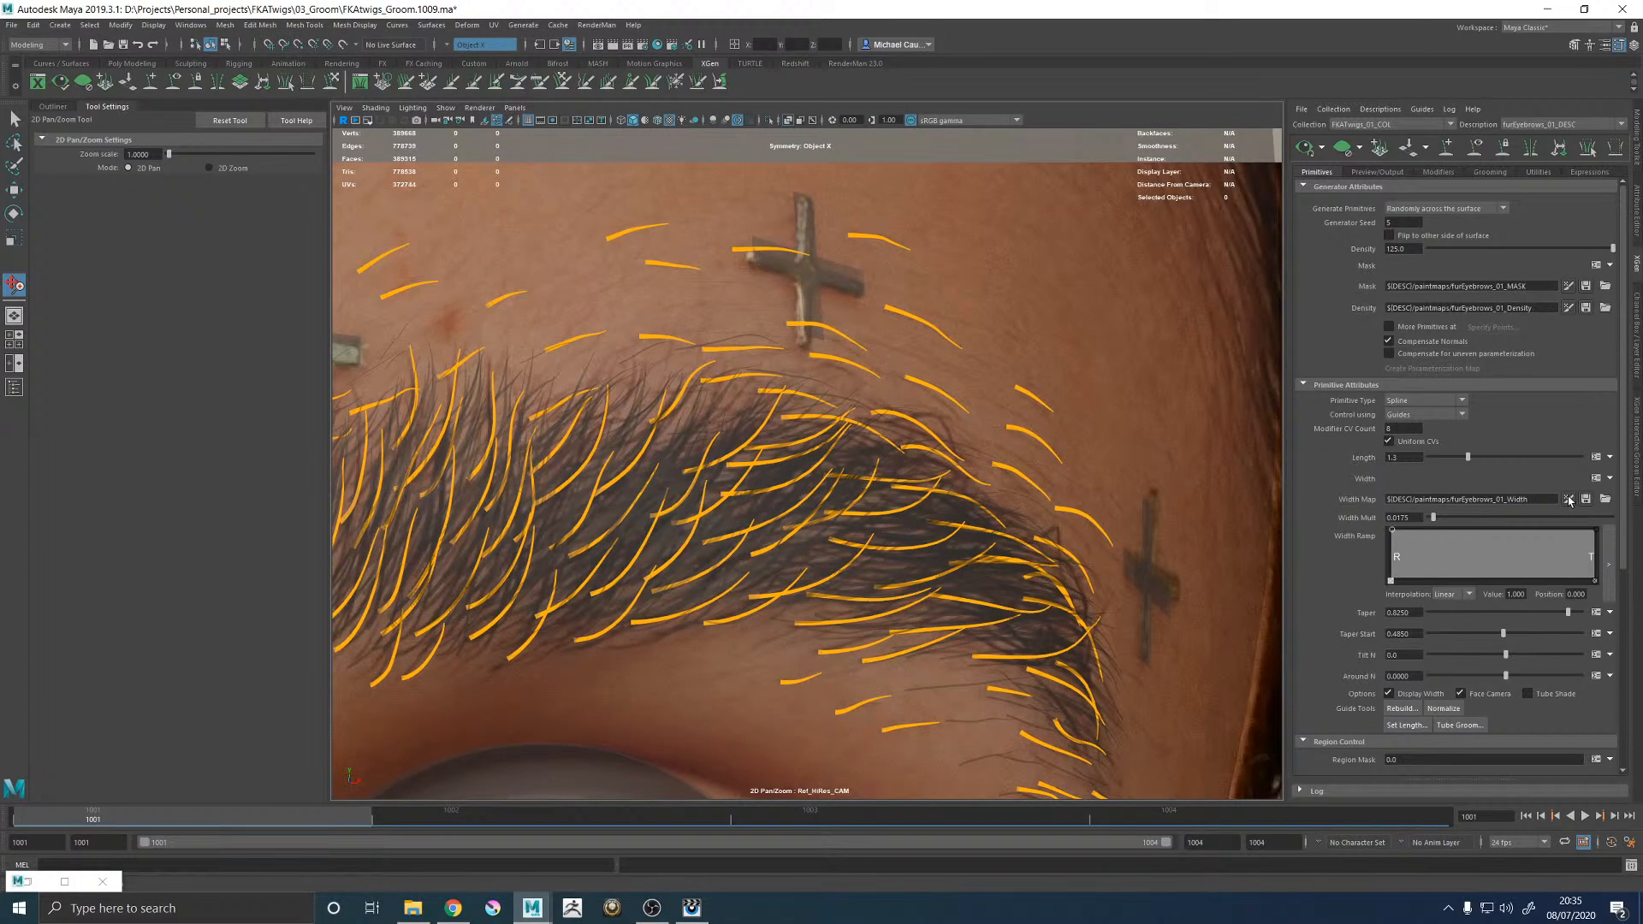
Open the furEyebrows_01_Width map for painting, save its texture and try to save the scene.
{"action": "left_click", "coordinate": [1569, 499]}
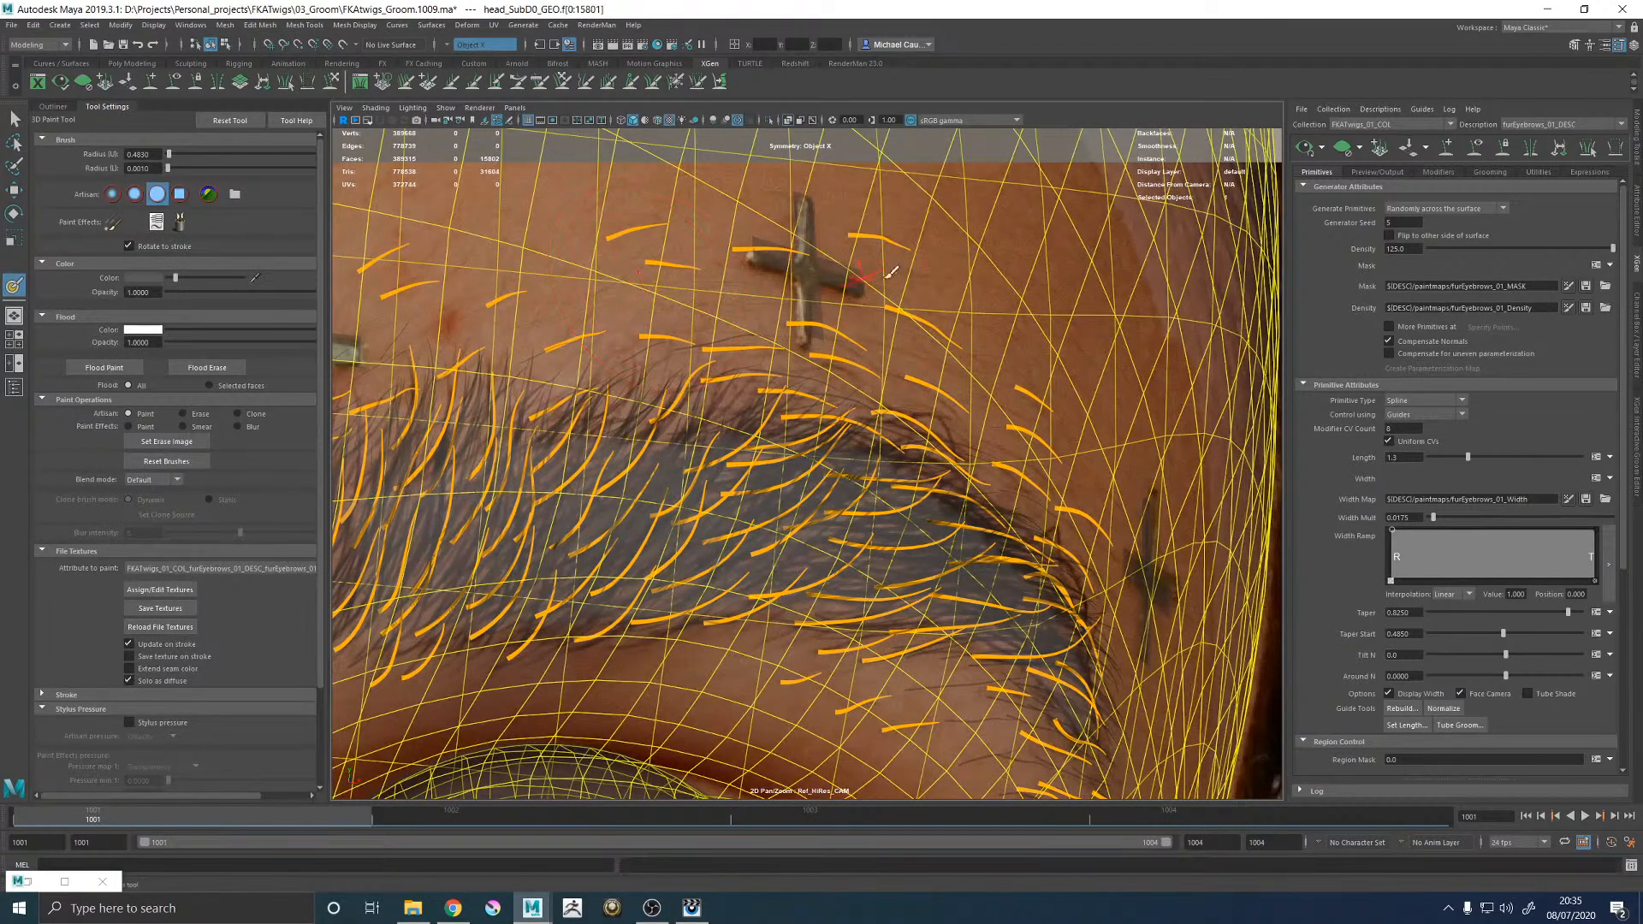
{"action": "left_click", "coordinate": [160, 607]}
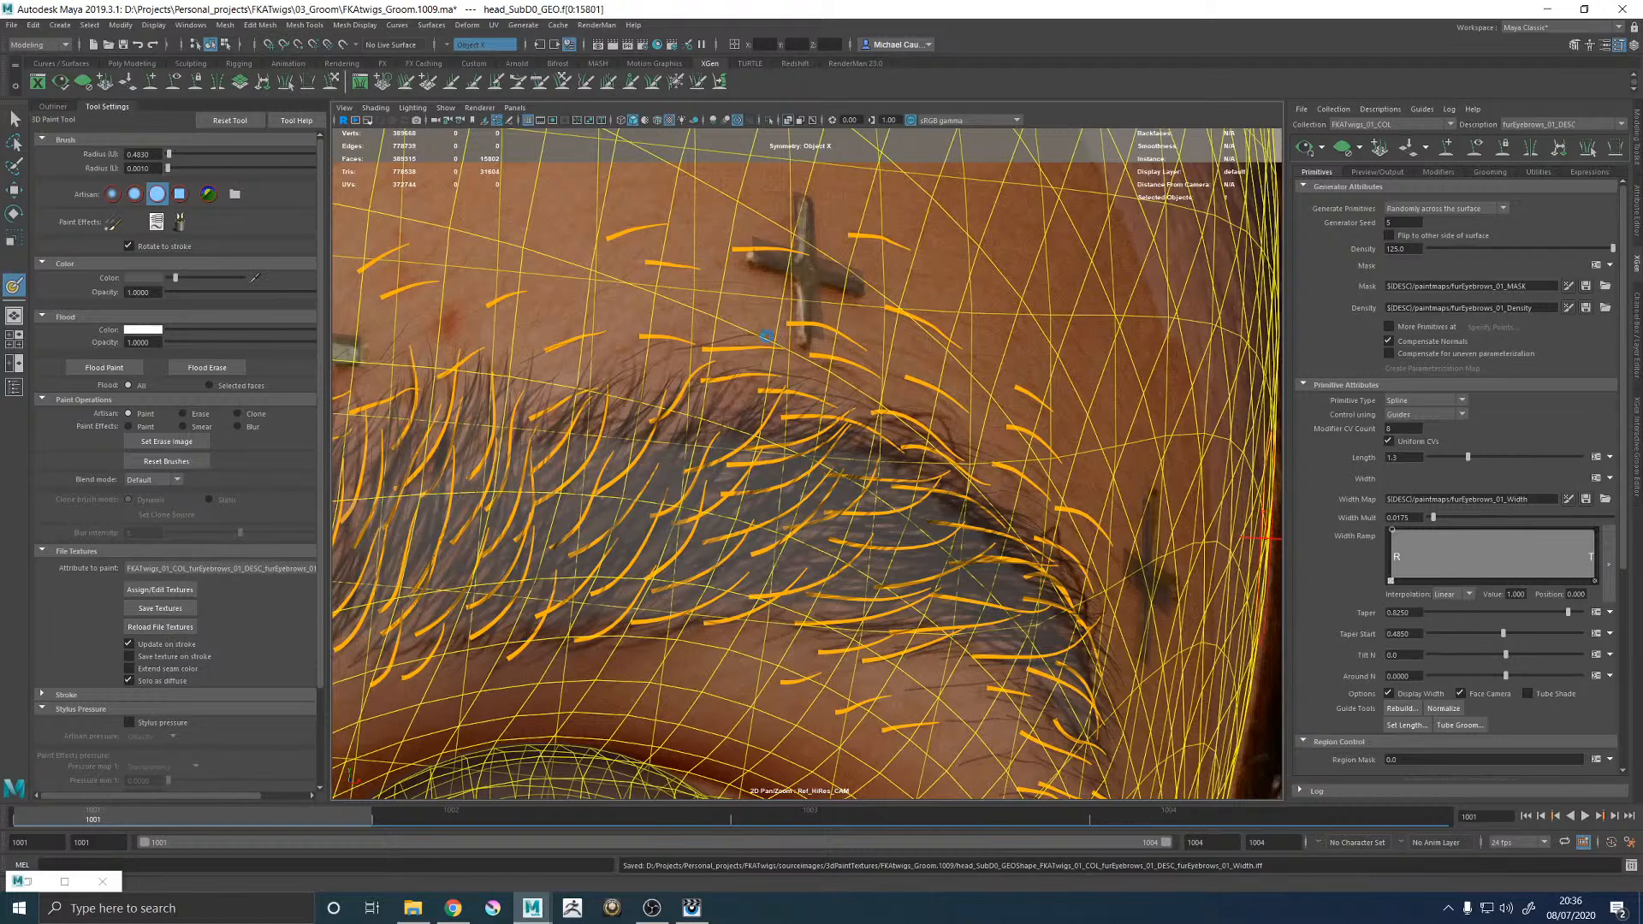
{"action": "key", "text": "ctrl+s"}
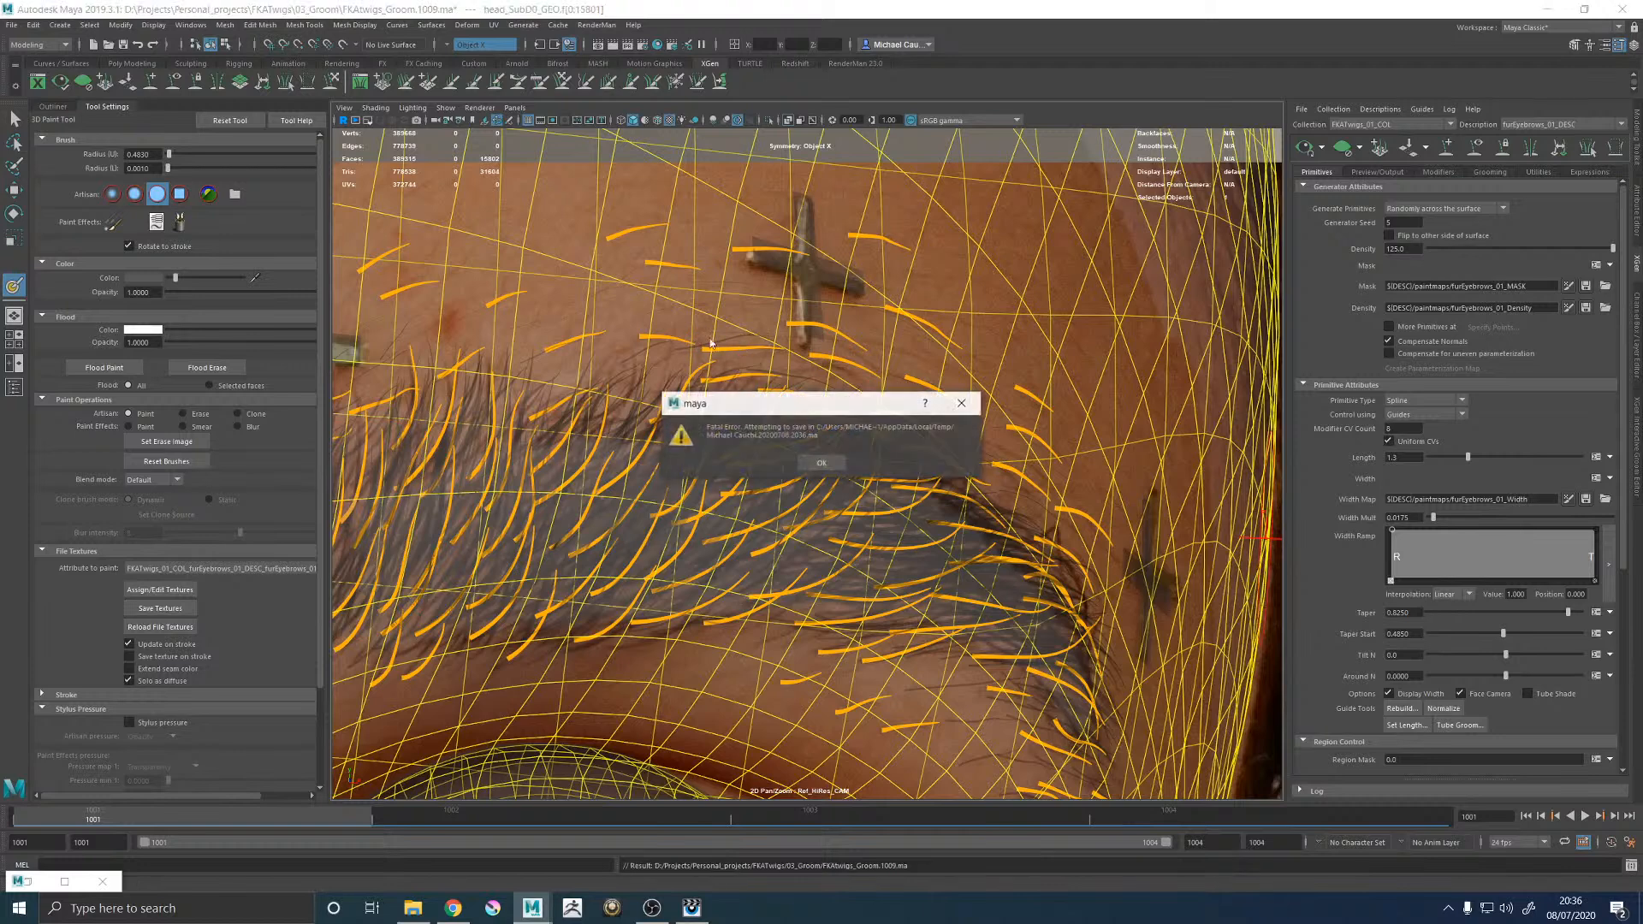
Dismiss the fatal error, send the error report and reopen FKAtwigs_Groom.1009.ma in Maya, discarding the untitled scene.
{"action": "left_click", "coordinate": [822, 463]}
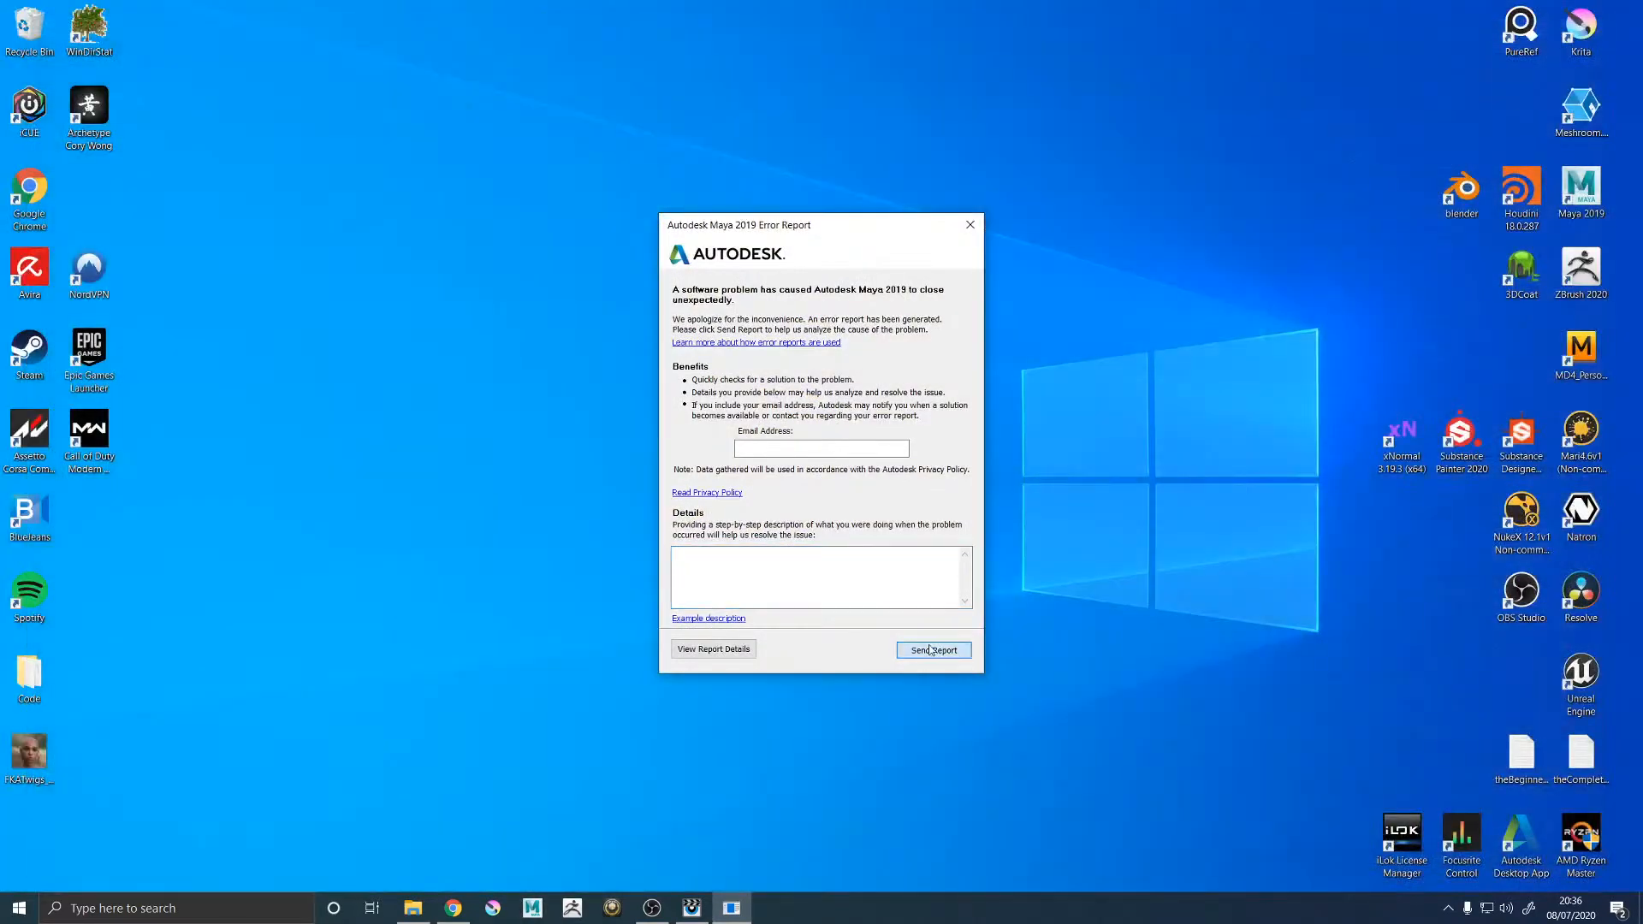
{"action": "left_click", "coordinate": [933, 650]}
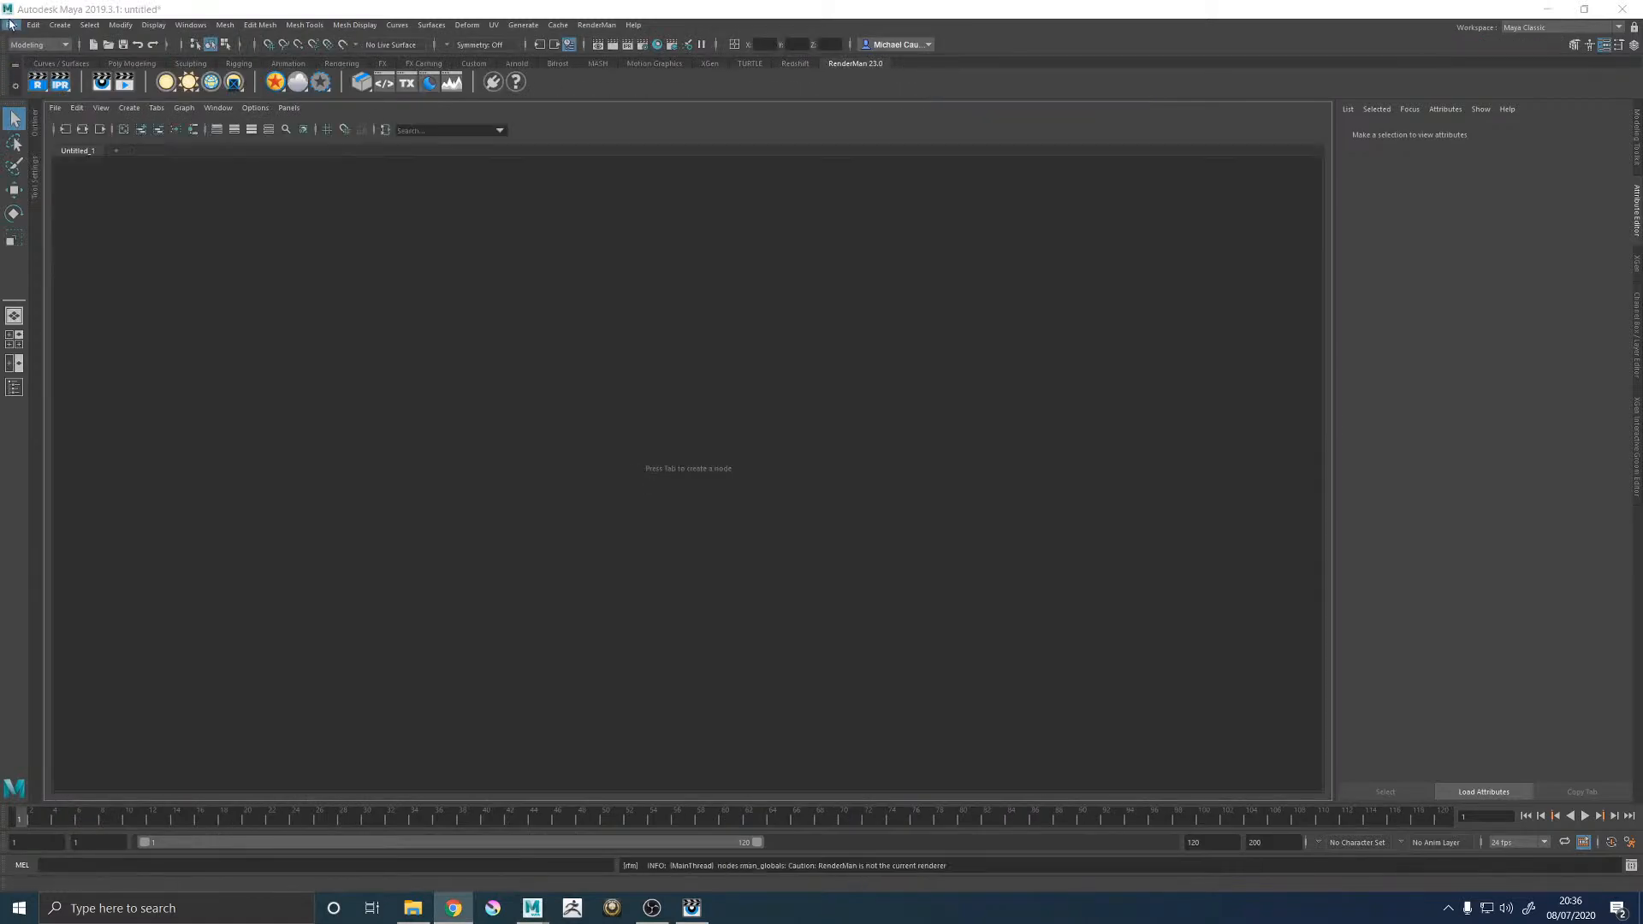
{"action": "left_click", "coordinate": [11, 24]}
{"action": "left_click", "coordinate": [69, 61]}
{"action": "double_click", "coordinate": [505, 233]}
{"action": "left_click", "coordinate": [539, 310]}
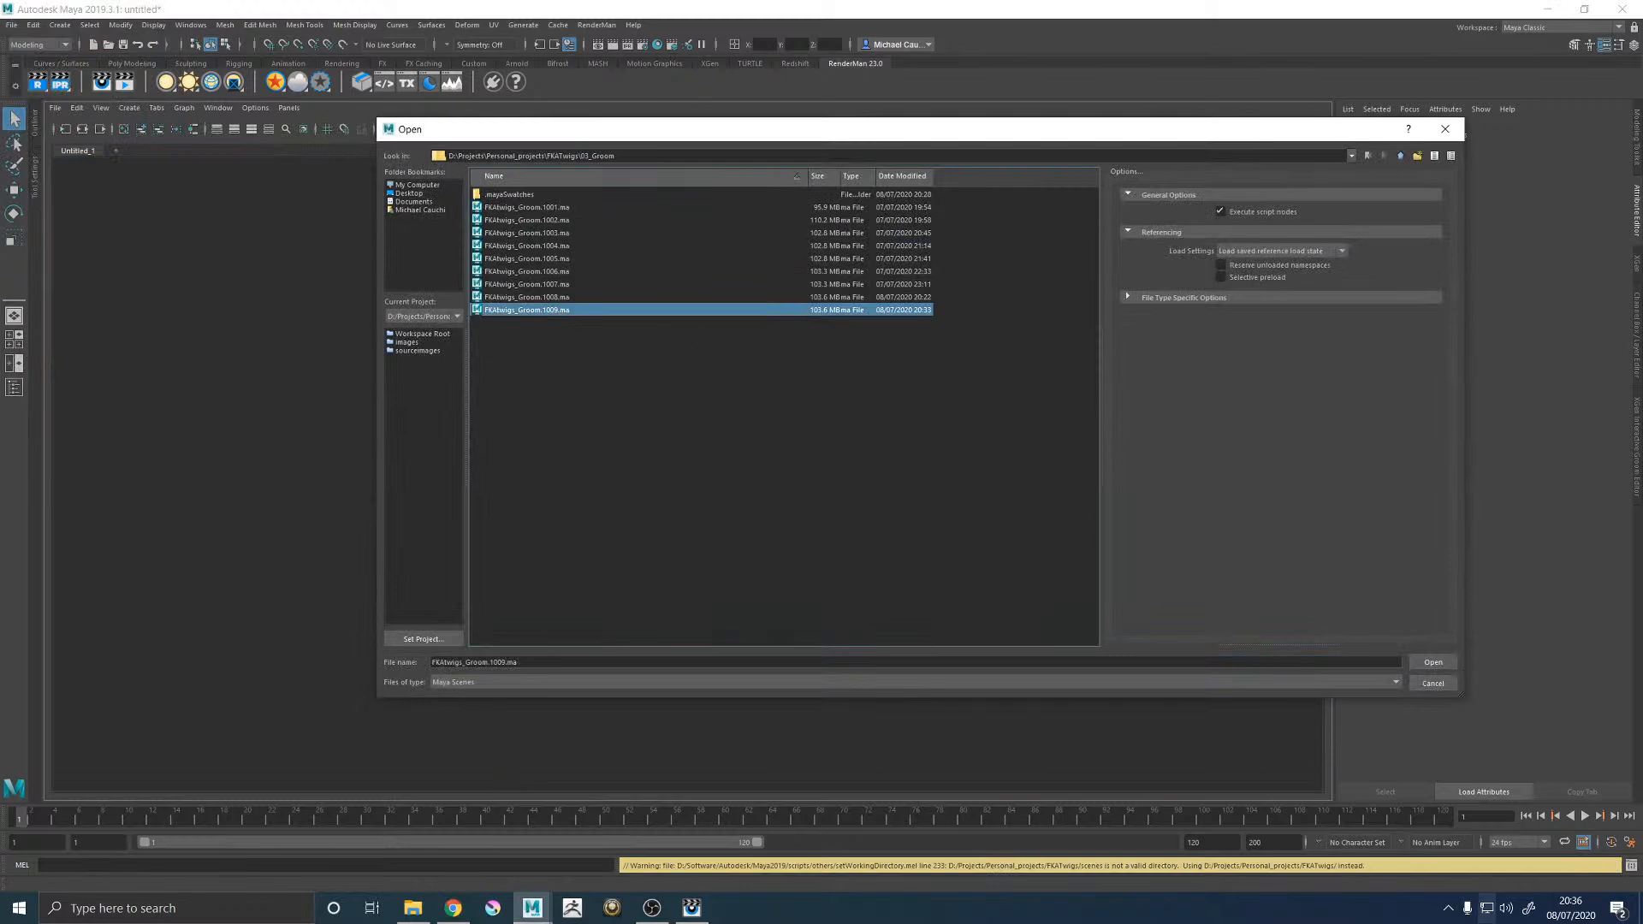
{"action": "left_click", "coordinate": [1427, 666]}
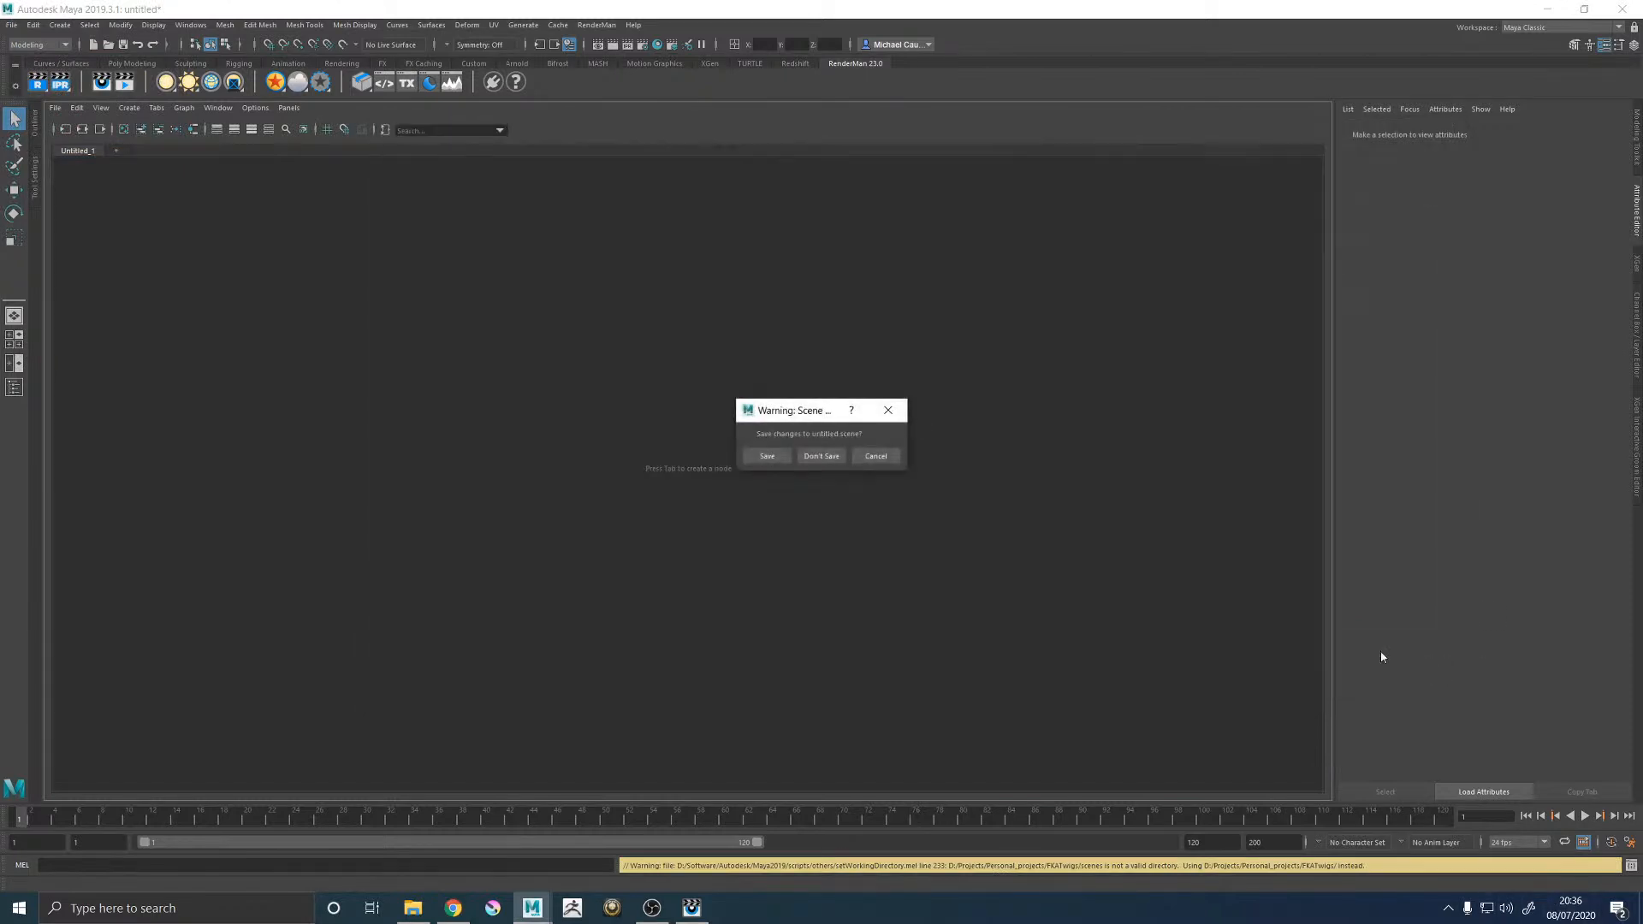
{"action": "left_click", "coordinate": [820, 458]}
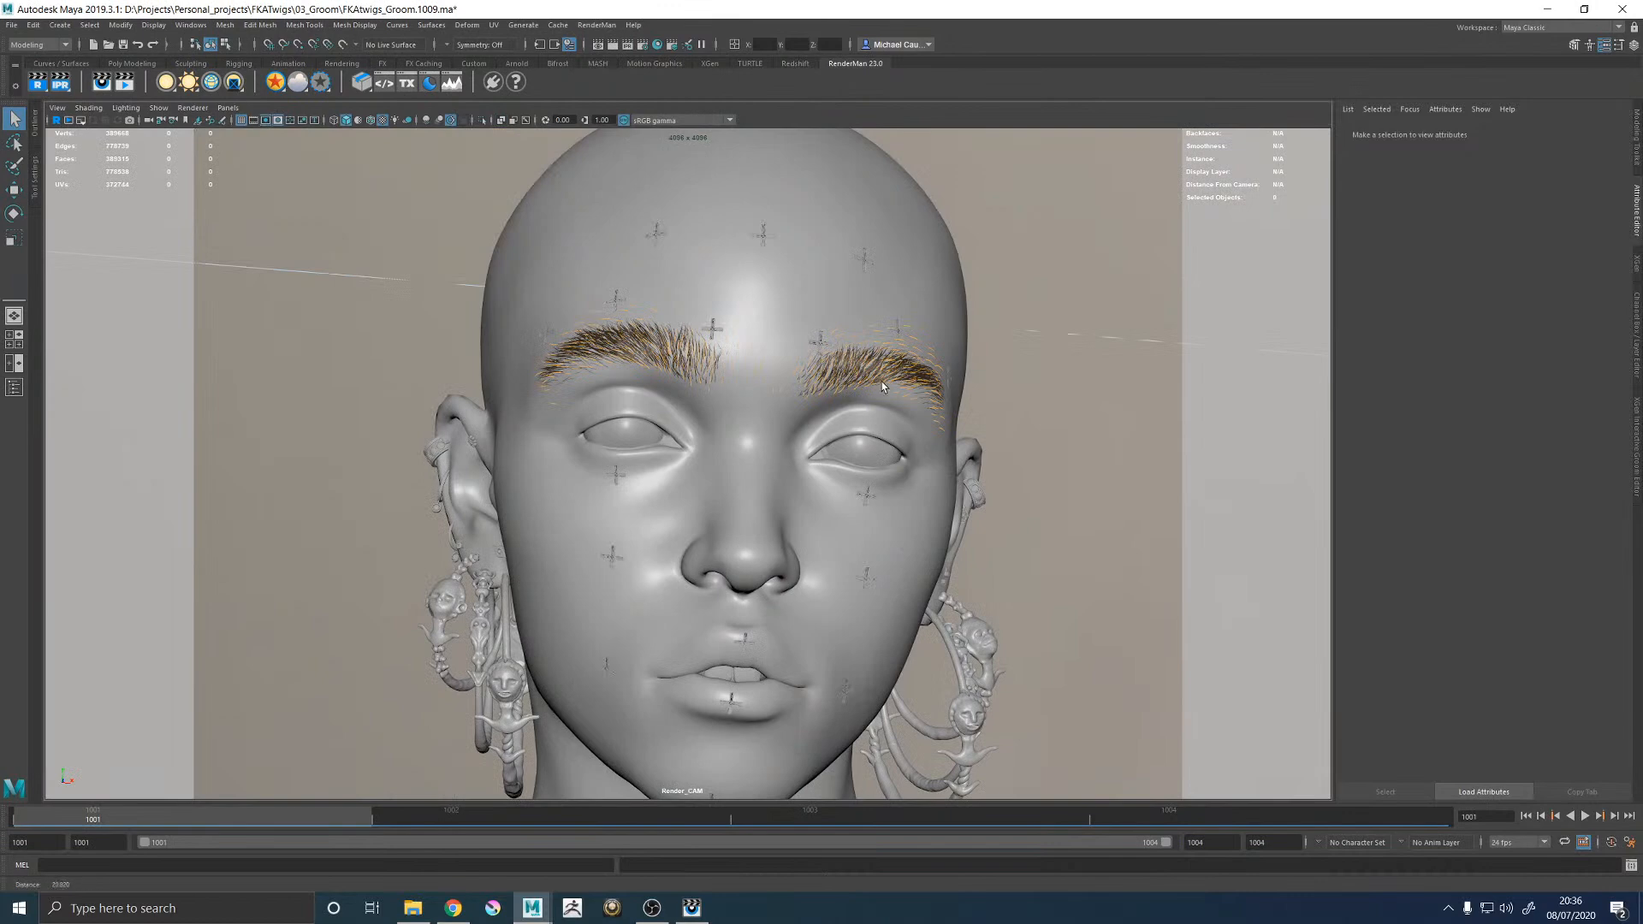
Set up a two-pane layout with Ref_HiRes_CAM beside the perspective view and frame the outer eyebrow using the 2D Pan/Zoom Tool.
{"action": "key", "text": "space"}
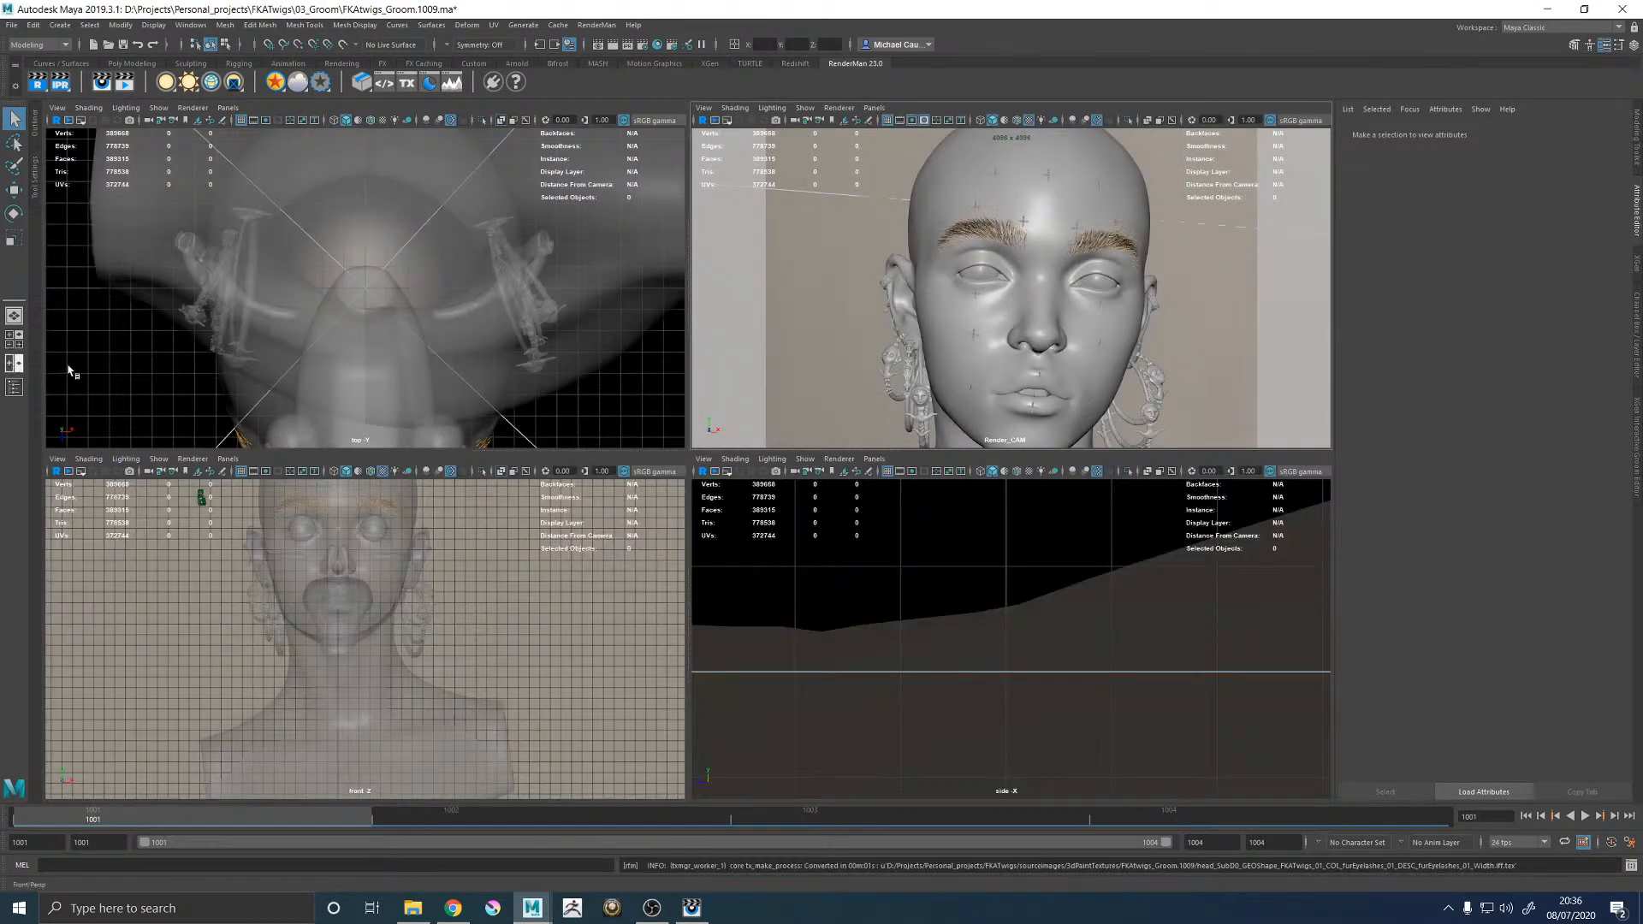
{"action": "left_click", "coordinate": [14, 362]}
{"action": "left_click", "coordinate": [228, 107]}
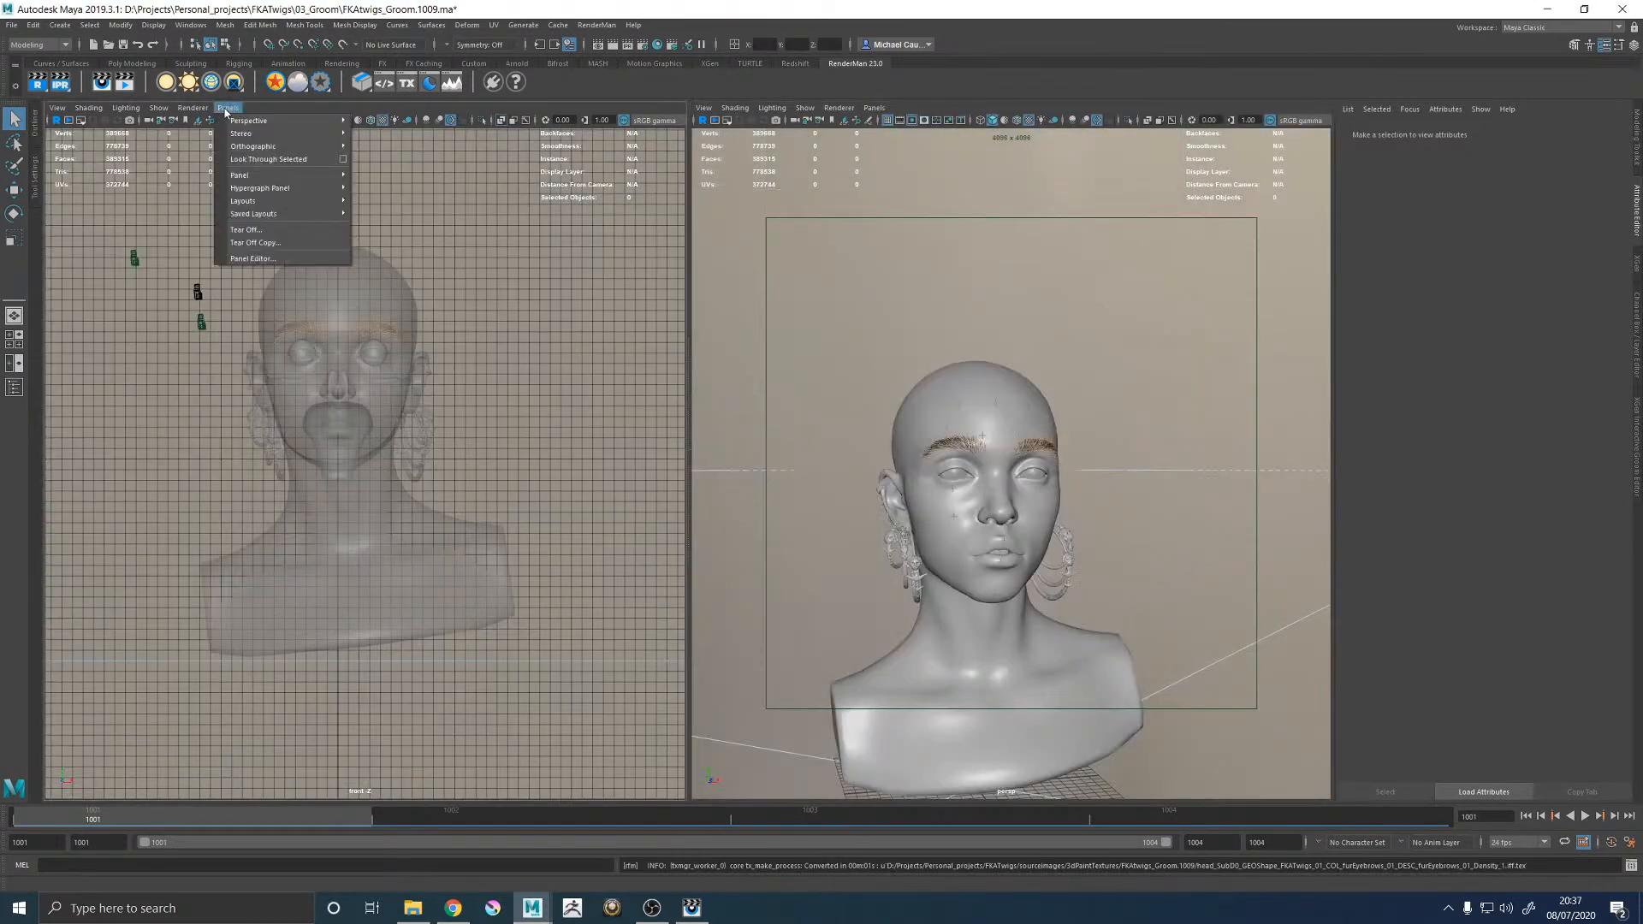
{"action": "mouse_move", "coordinate": [256, 121]}
{"action": "left_click", "coordinate": [400, 135]}
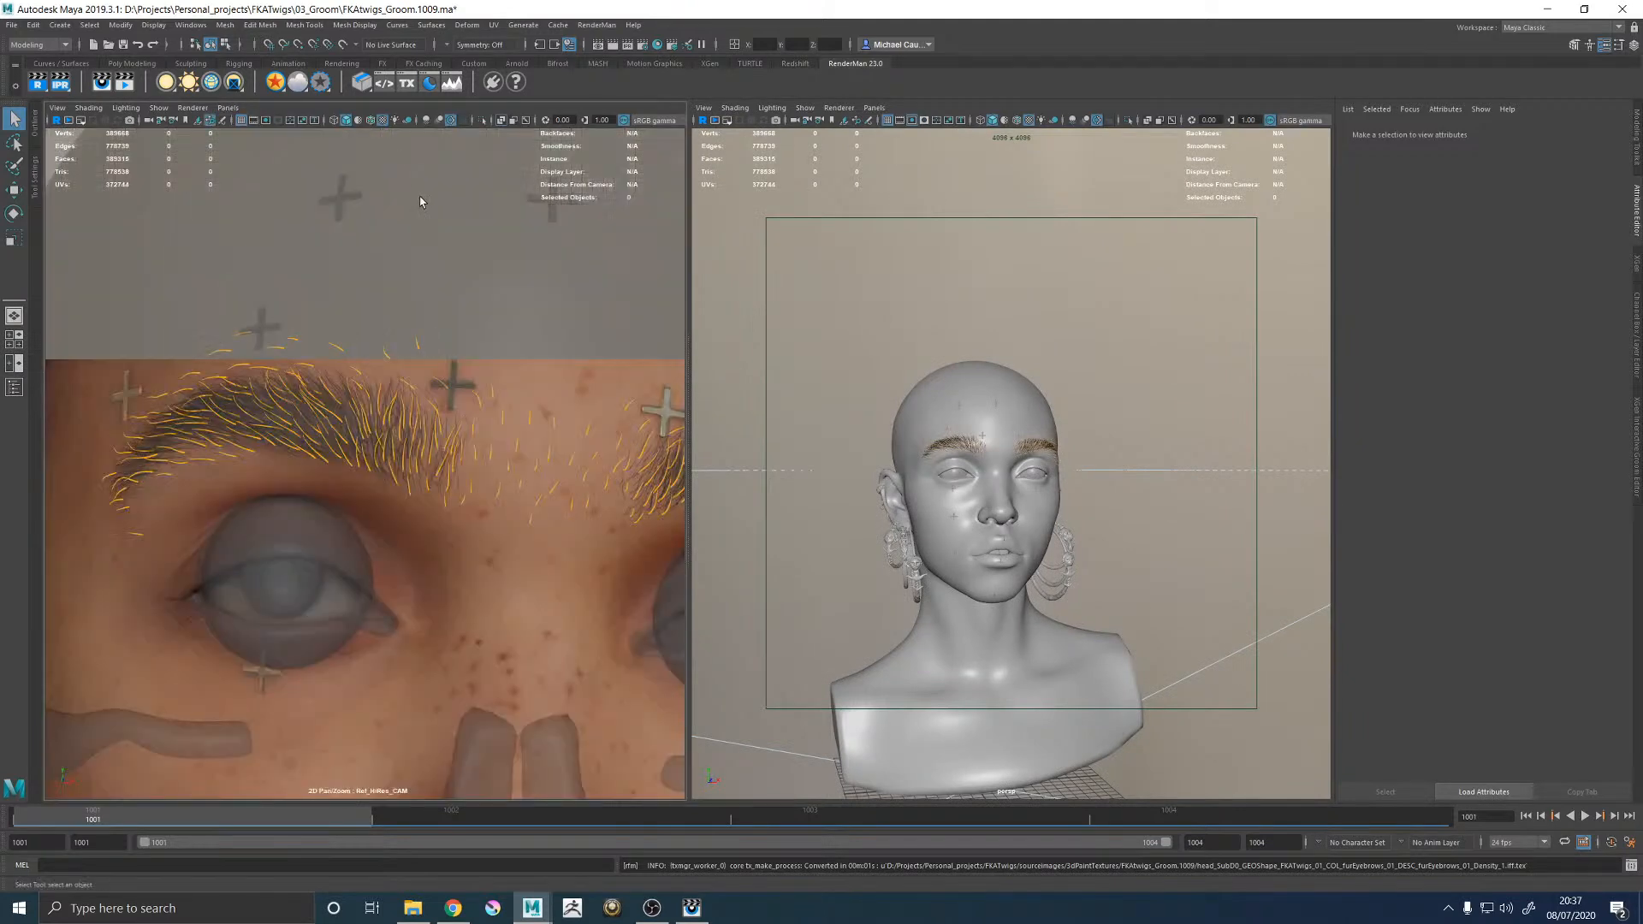
{"action": "left_click", "coordinate": [53, 110]}
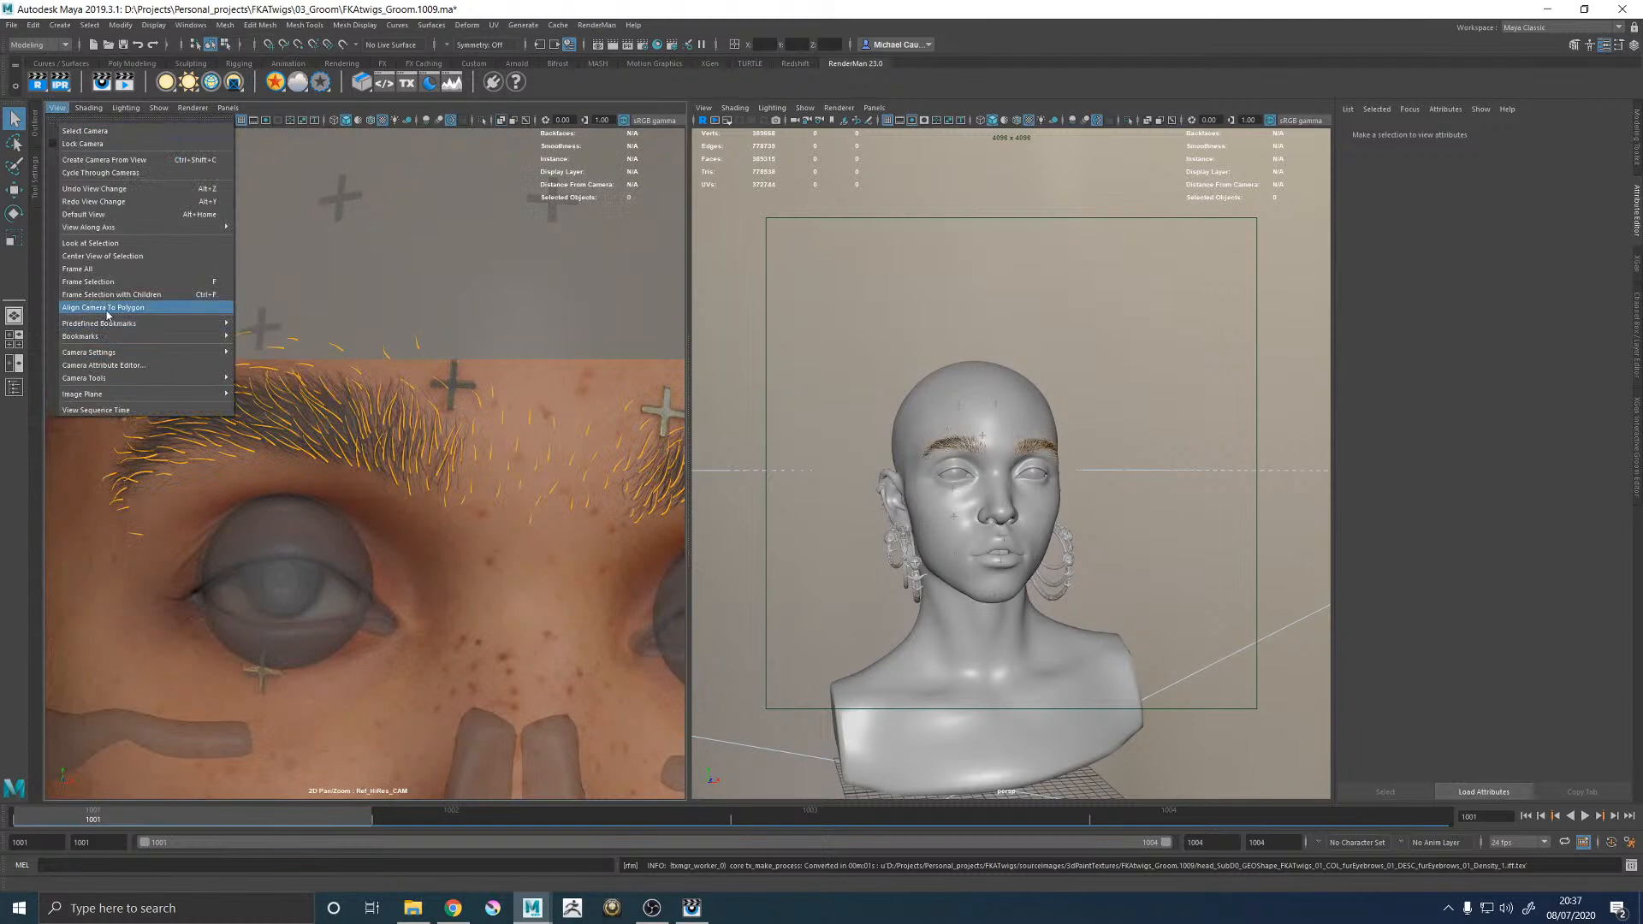
{"action": "mouse_move", "coordinate": [89, 378]}
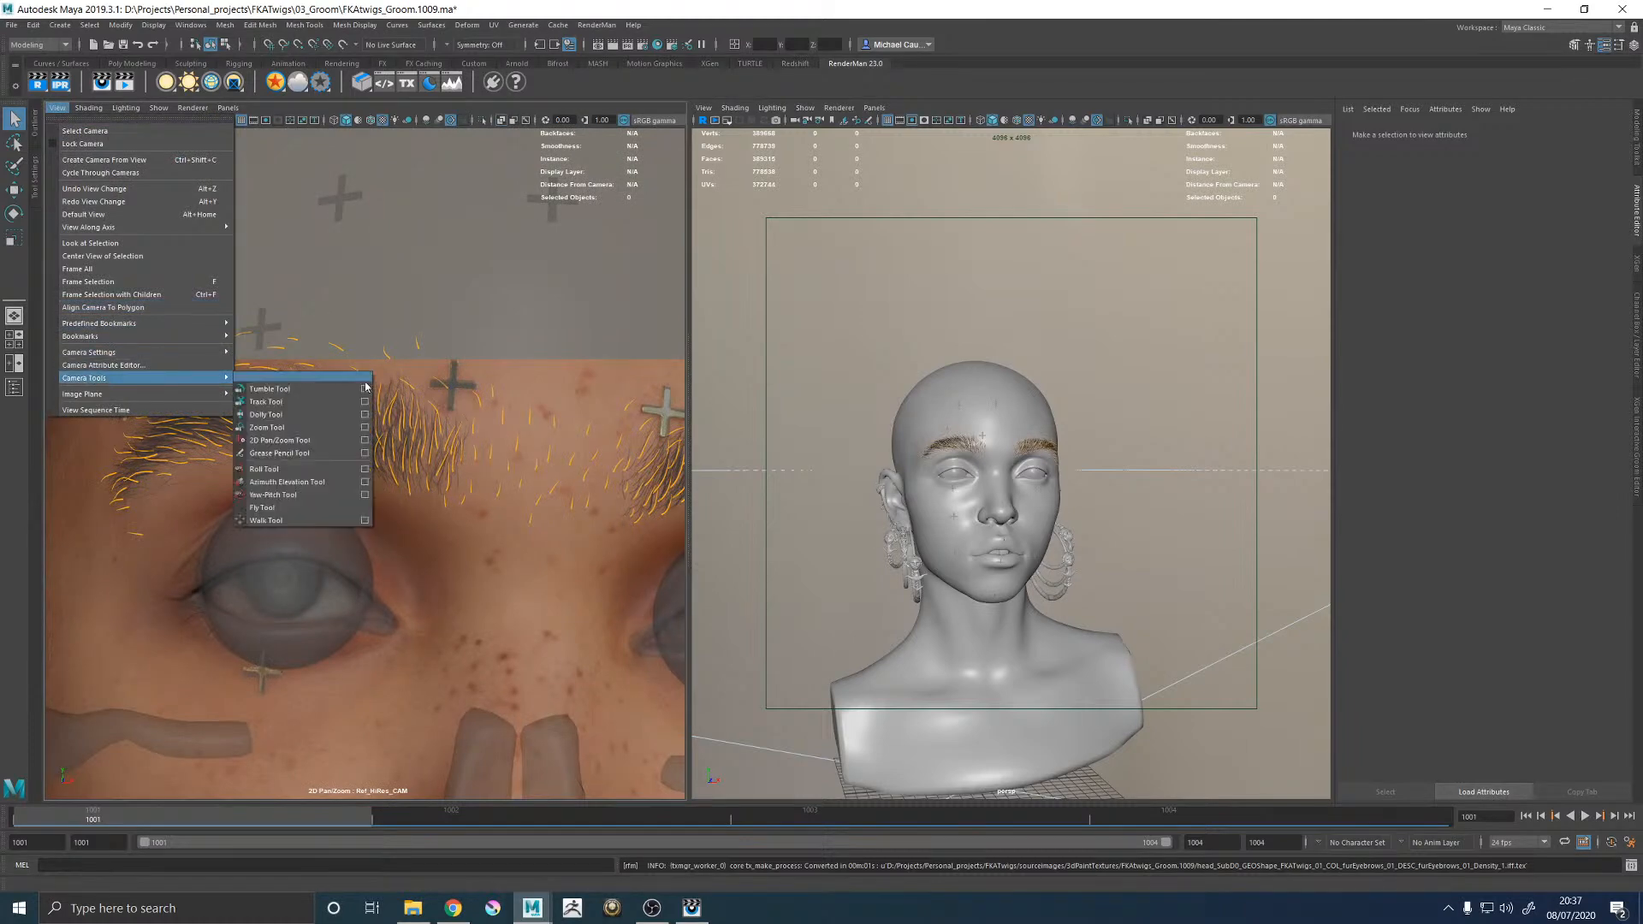
{"action": "left_click", "coordinate": [270, 442]}
{"action": "left_click_drag", "start_coordinate": [591, 434], "coordinate": [306, 398]}
{"action": "left_click_drag", "start_coordinate": [127, 284], "coordinate": [530, 550], "text": "ctrl"}
Maximize the perspective view and inspect the stray hairs along the eyebrow's upper edge and outer tail.
{"action": "key", "text": "w"}
{"action": "key", "text": "space"}
{"action": "scroll", "coordinate": [851, 366], "scroll_direction": "up", "scroll_amount": 6}
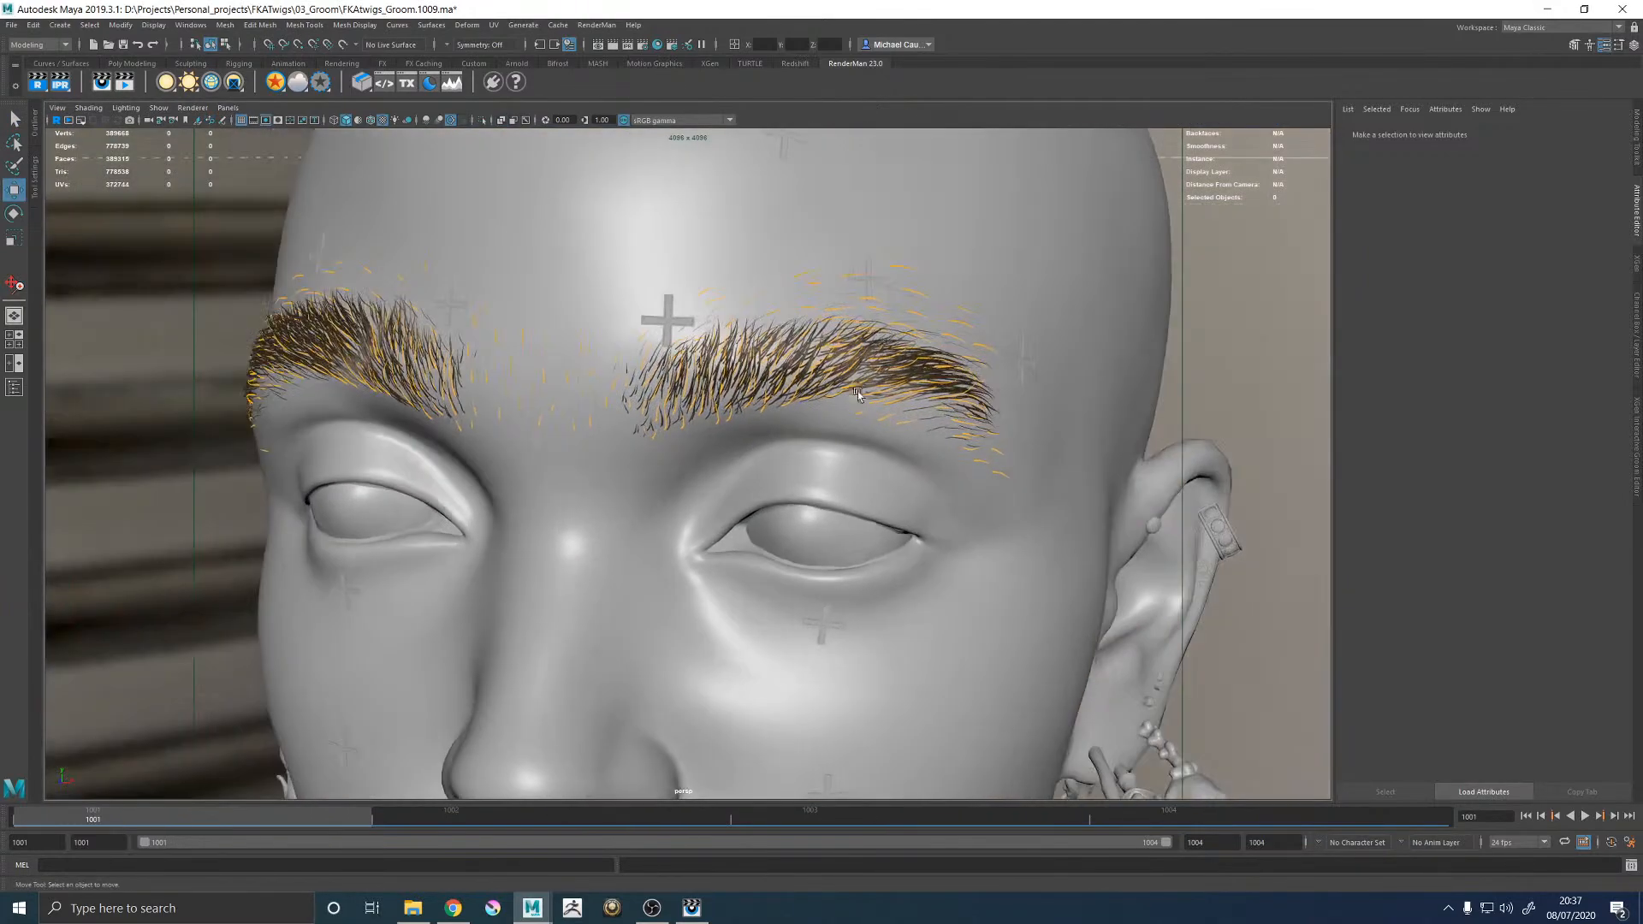
{"action": "scroll", "coordinate": [863, 408], "scroll_direction": "up", "scroll_amount": 10}
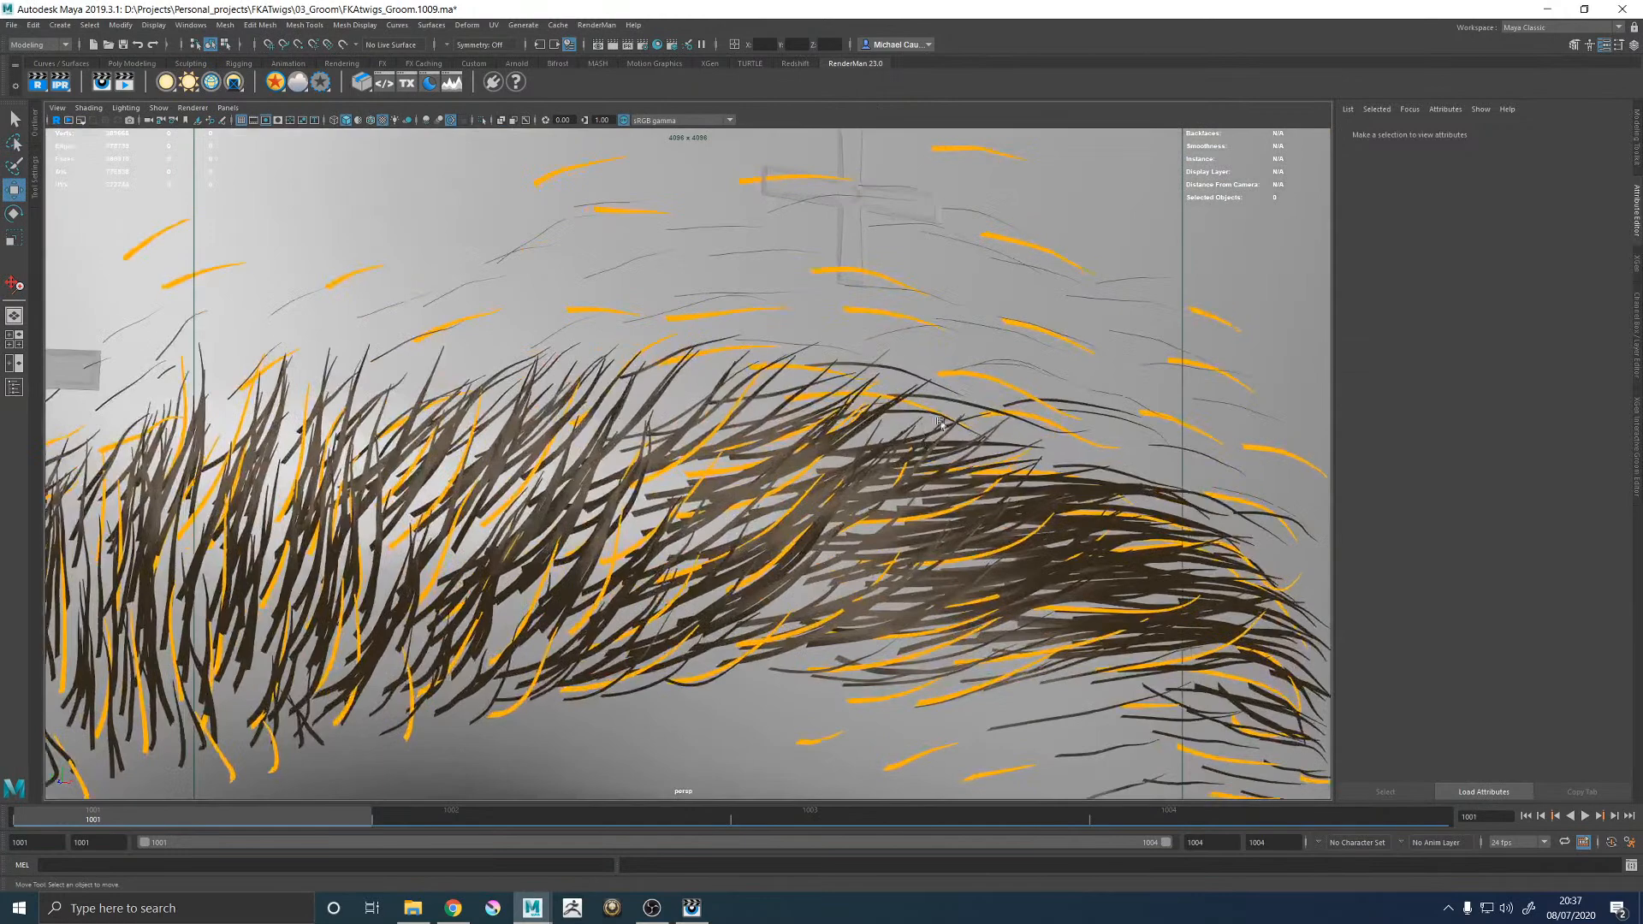
{"action": "scroll", "coordinate": [933, 430], "scroll_direction": "down", "scroll_amount": 8}
{"action": "scroll", "coordinate": [855, 441], "scroll_direction": "up", "scroll_amount": 3}
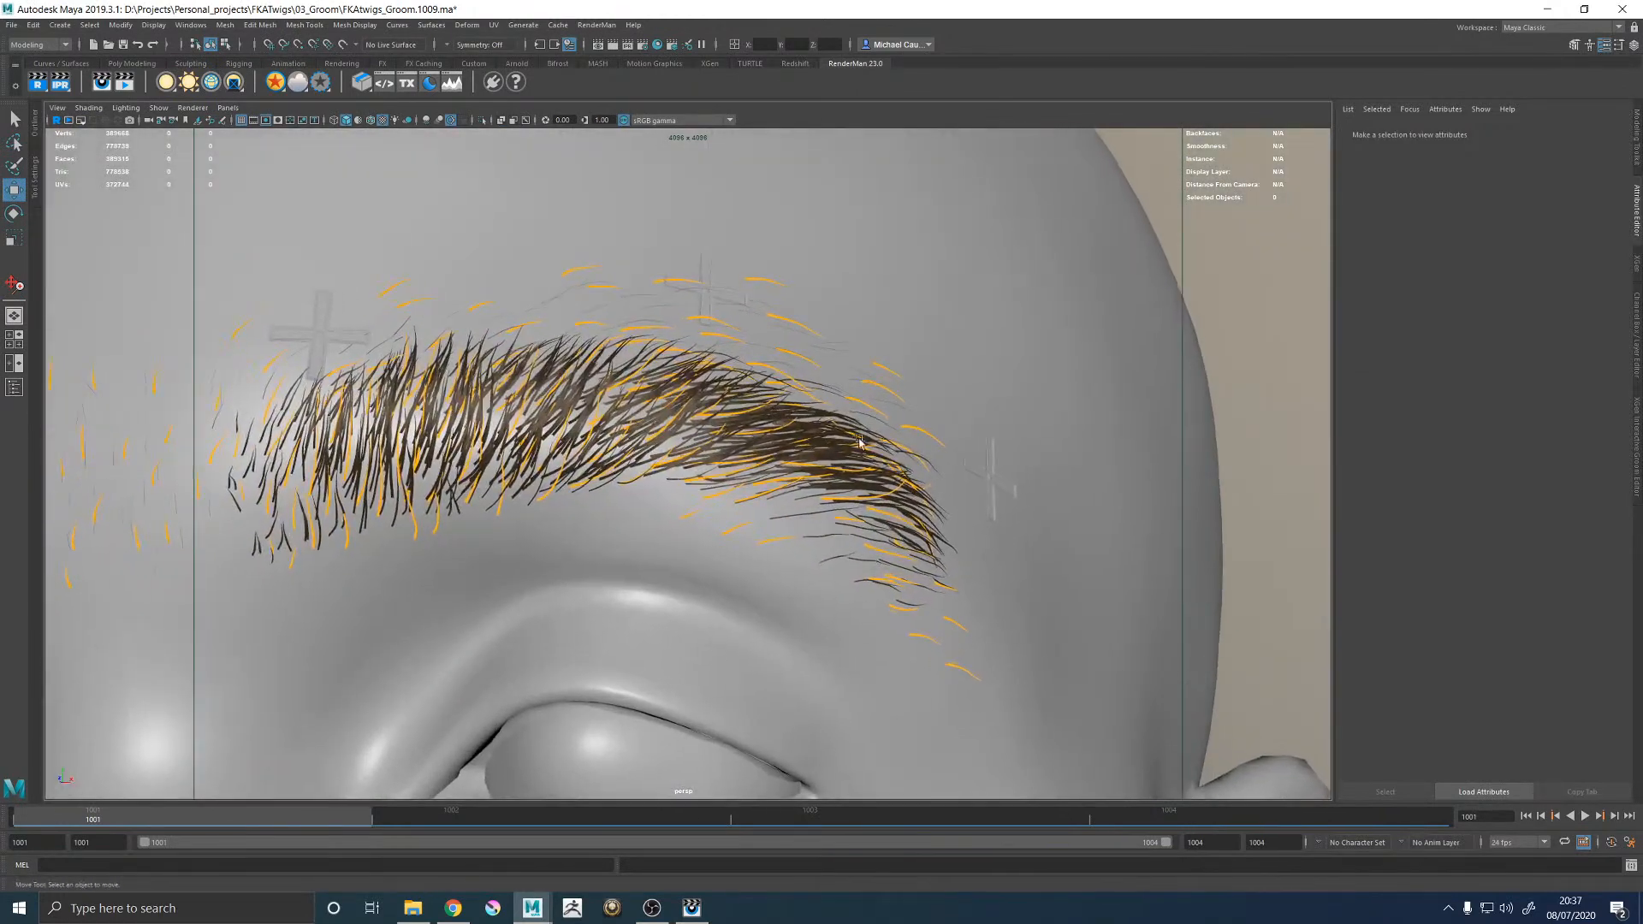
{"action": "left_click_drag", "start_coordinate": [854, 442], "coordinate": [848, 446], "text": "alt"}
Set the Width Mult of the furEyebrows_01_DESC description to 0.0175 in XGen and inspect the eyebrow's hairs close up.
{"action": "left_click", "coordinate": [1637, 266]}
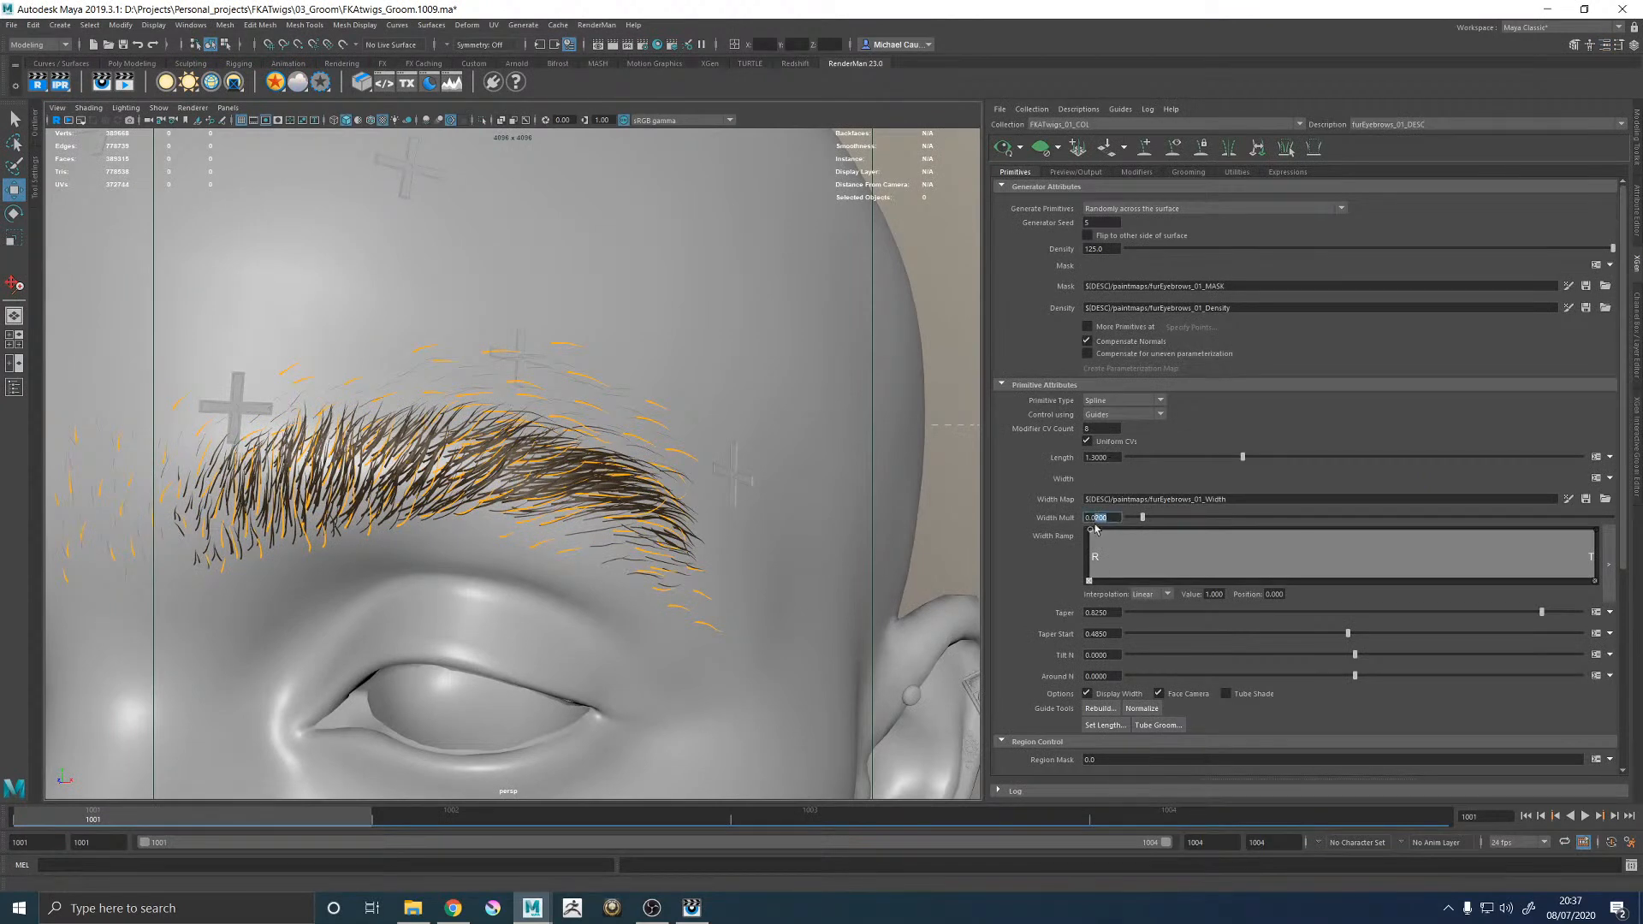
{"action": "key", "text": "BackSpace"}
{"action": "key", "text": "BackSpace"}
{"action": "type", "text": "5"}
{"action": "key", "text": "Return"}
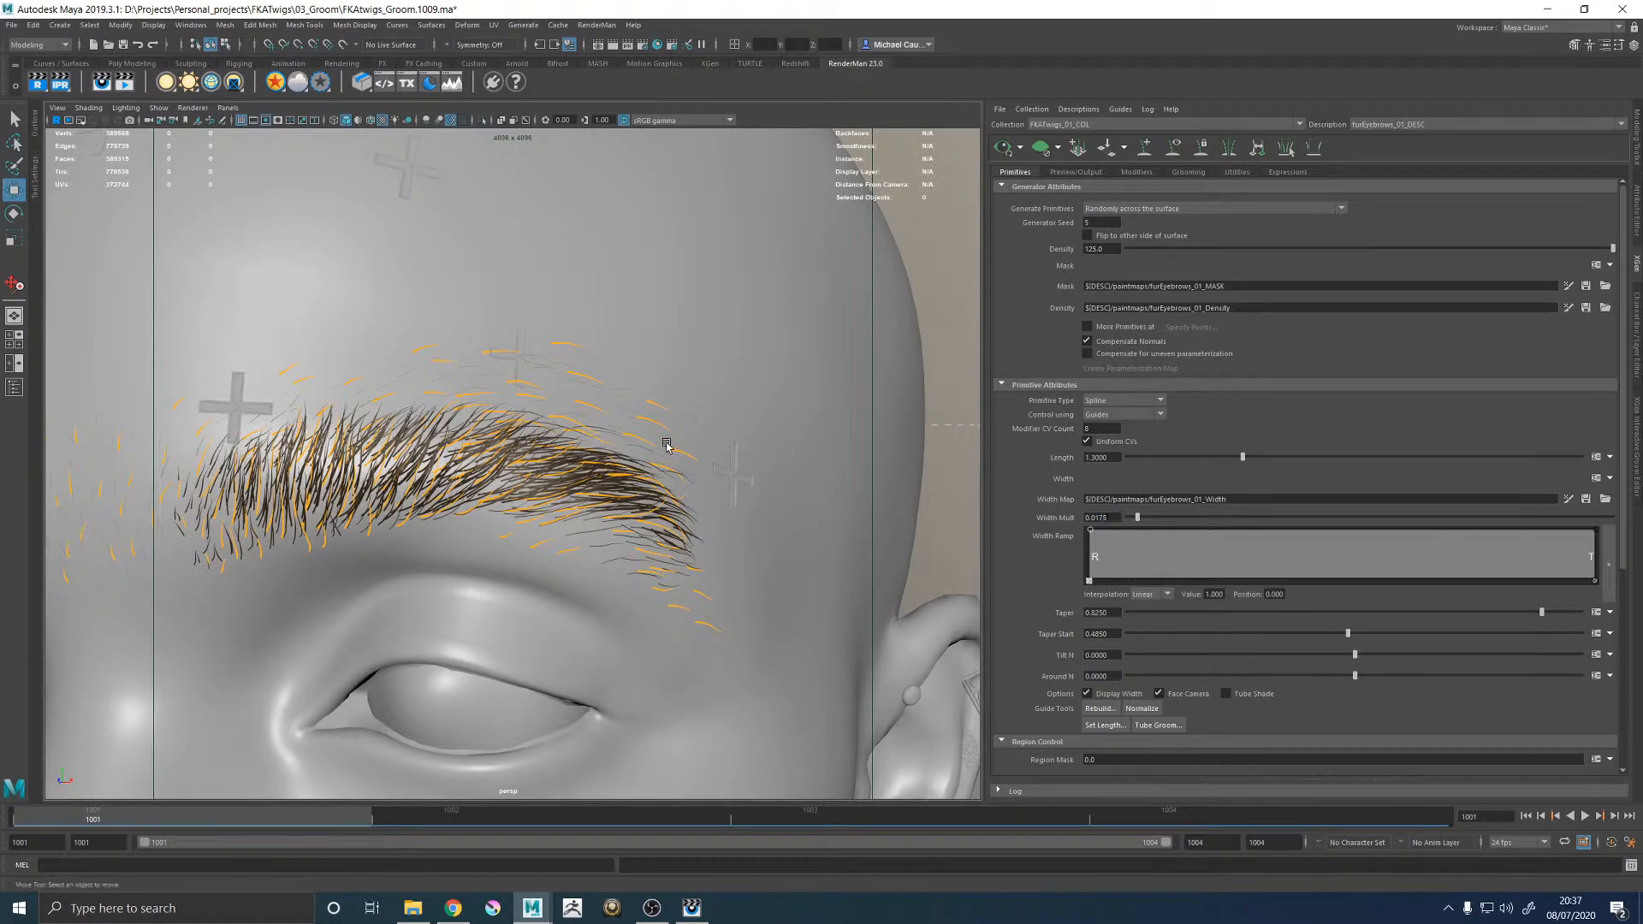
{"action": "middle_click_drag", "start_coordinate": [568, 349], "coordinate": [604, 363], "text": "alt"}
{"action": "right_click_drag", "start_coordinate": [604, 363], "coordinate": [701, 436], "text": "alt"}
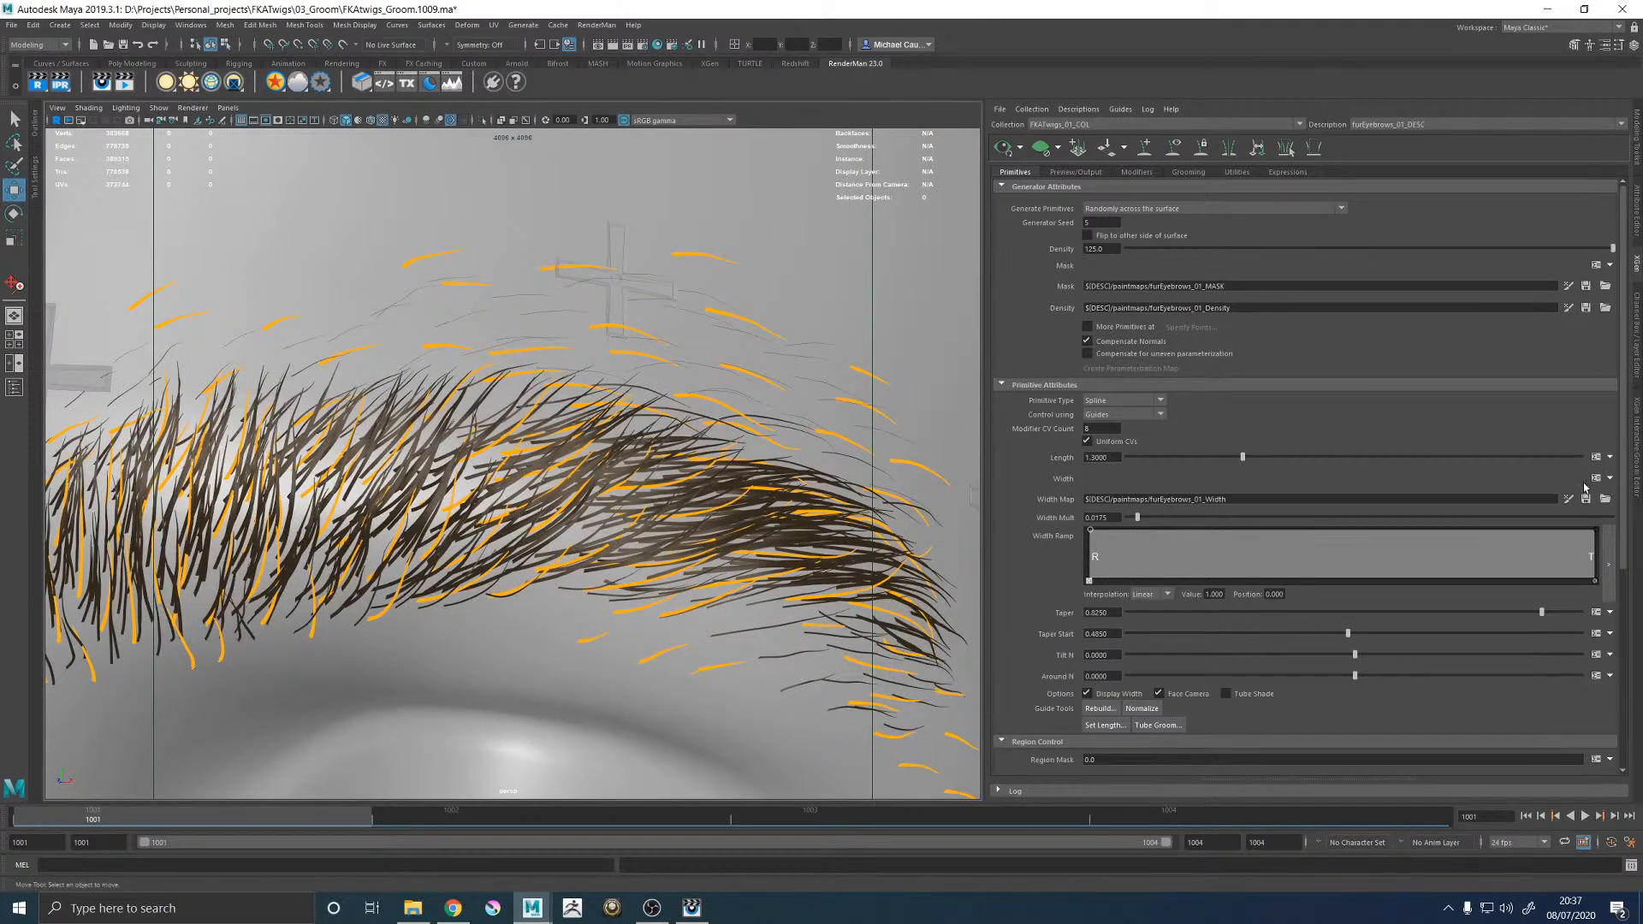
Paint the furEyebrows_01 width map dark grey along the outer eyebrow's upper edge with the 3D Paint Tool and save the texture.
{"action": "left_click", "coordinate": [1567, 500]}
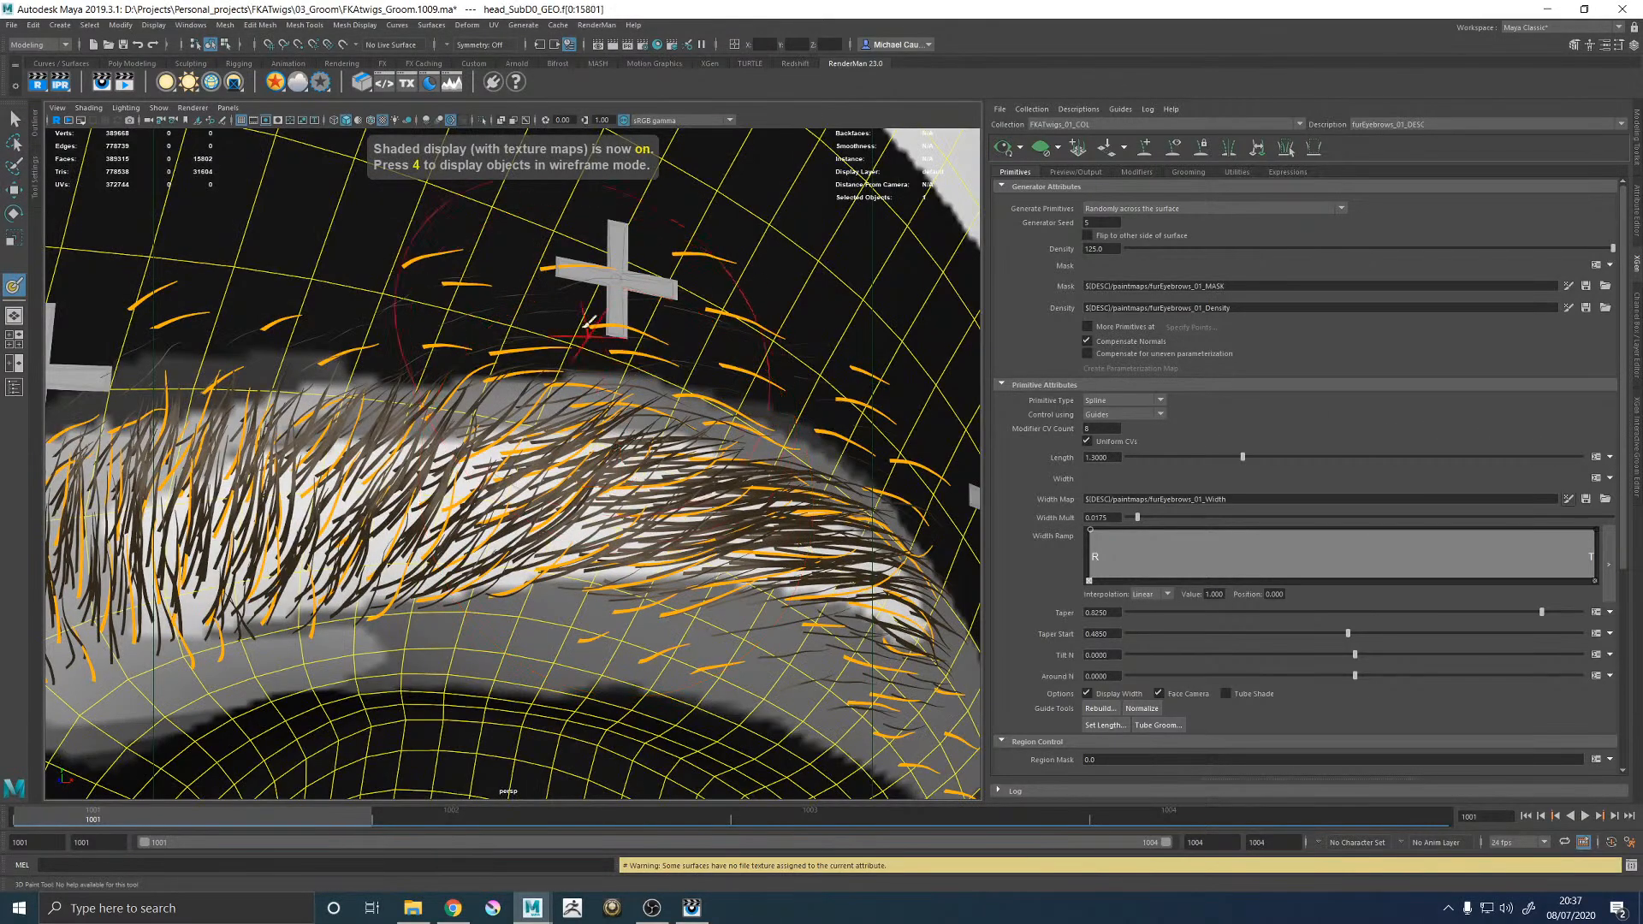
{"action": "left_click", "coordinate": [1619, 46]}
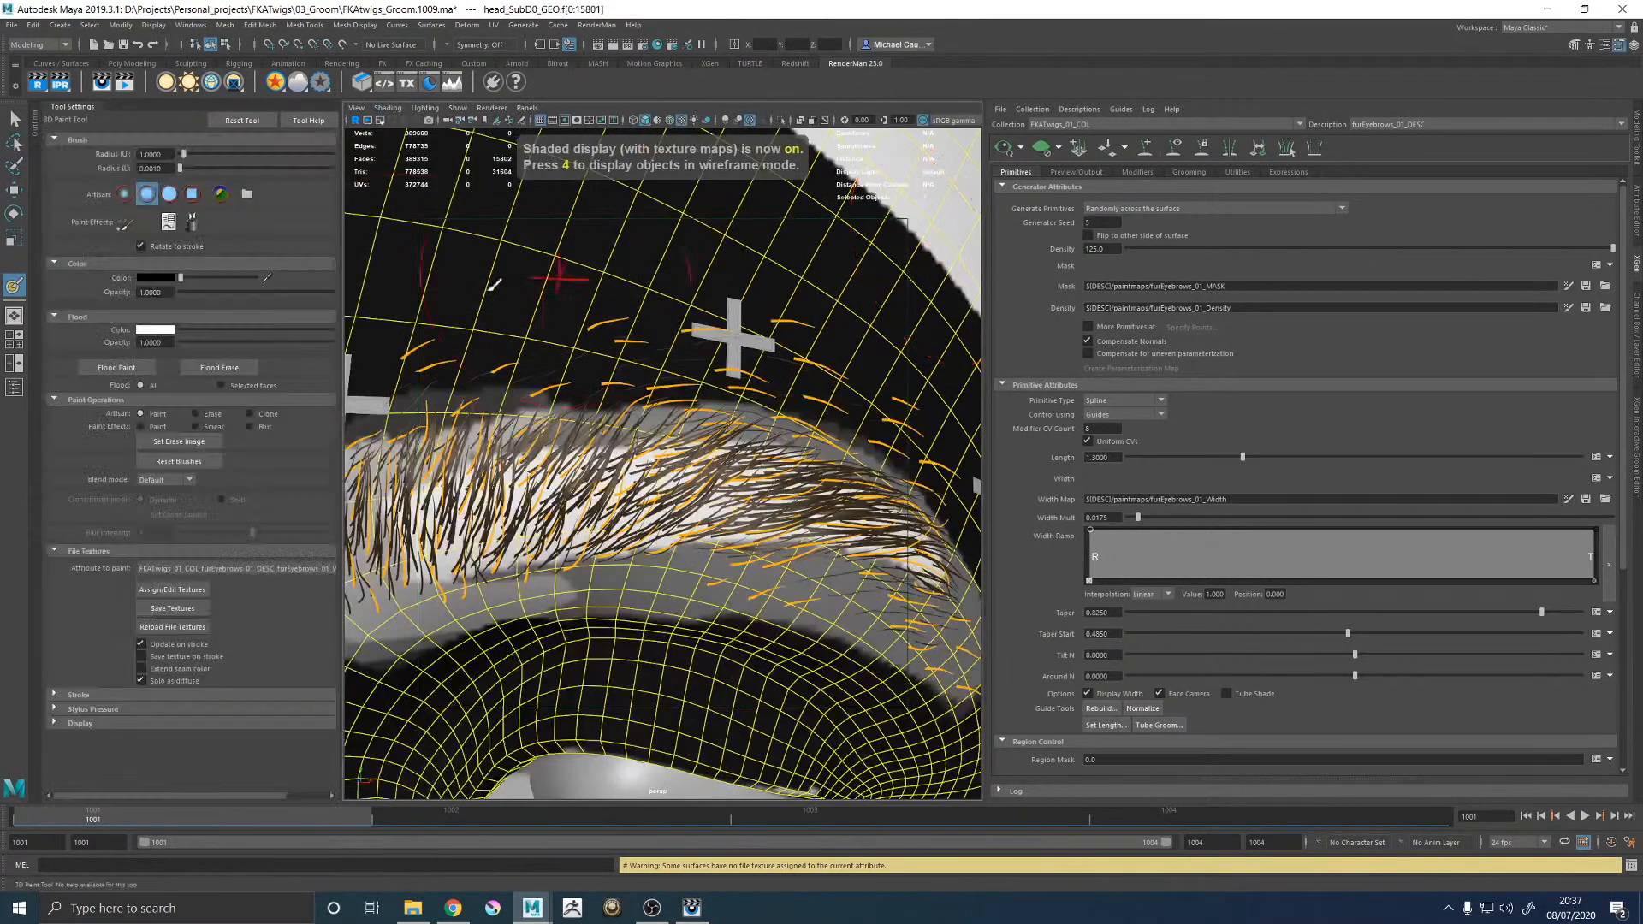
{"action": "left_click_drag", "start_coordinate": [984, 300], "coordinate": [1281, 300]}
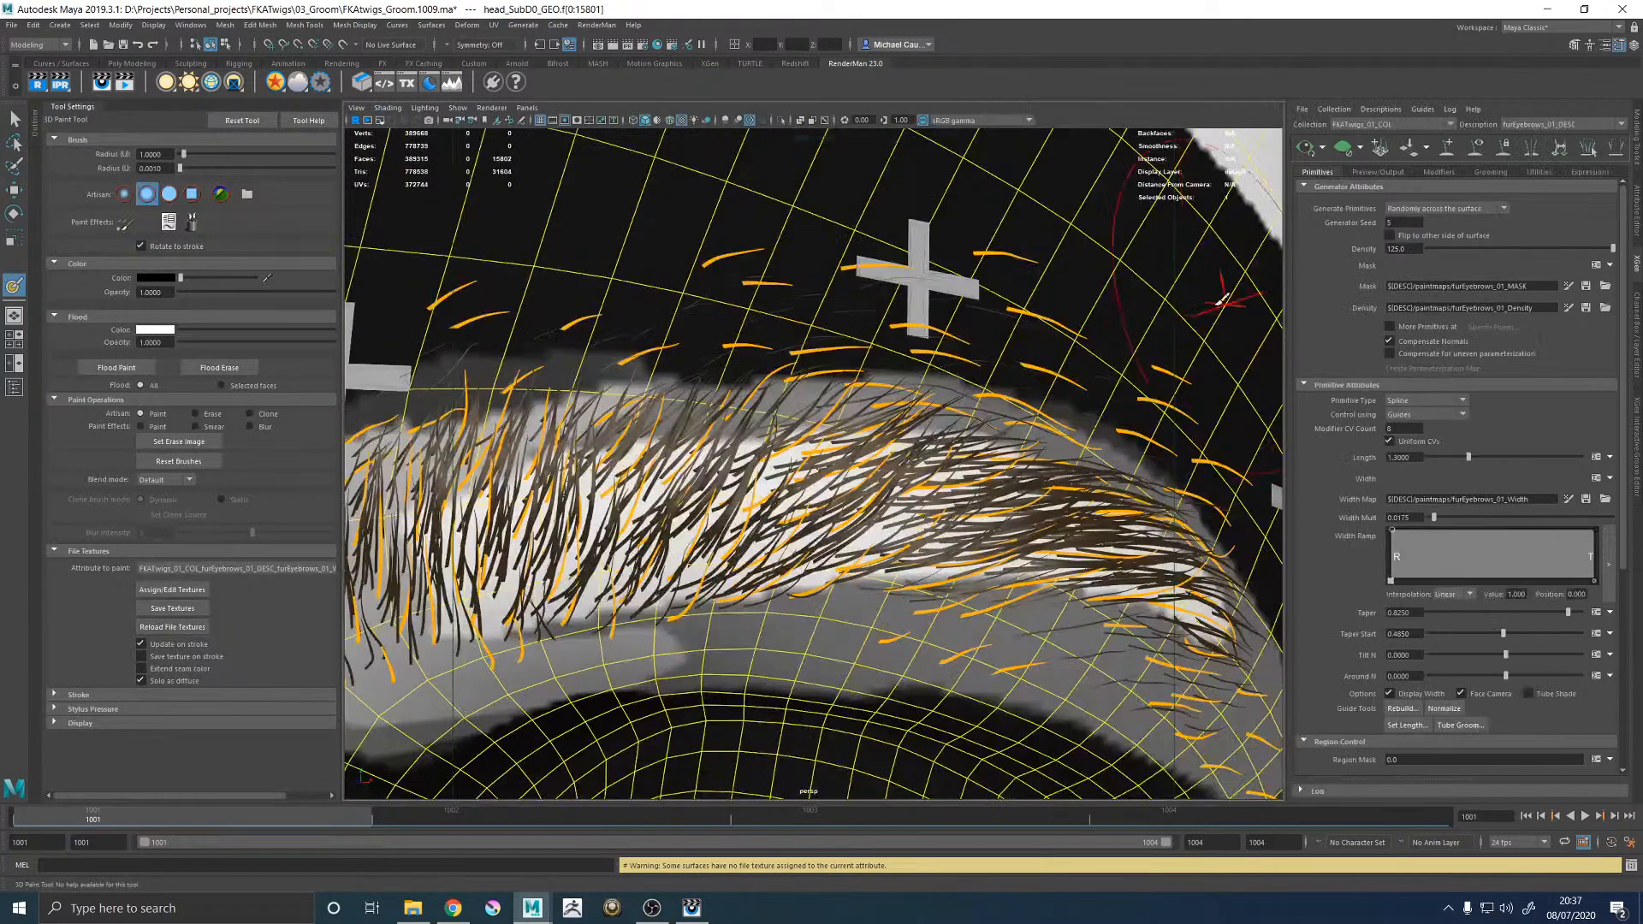
{"action": "left_click", "coordinate": [160, 278]}
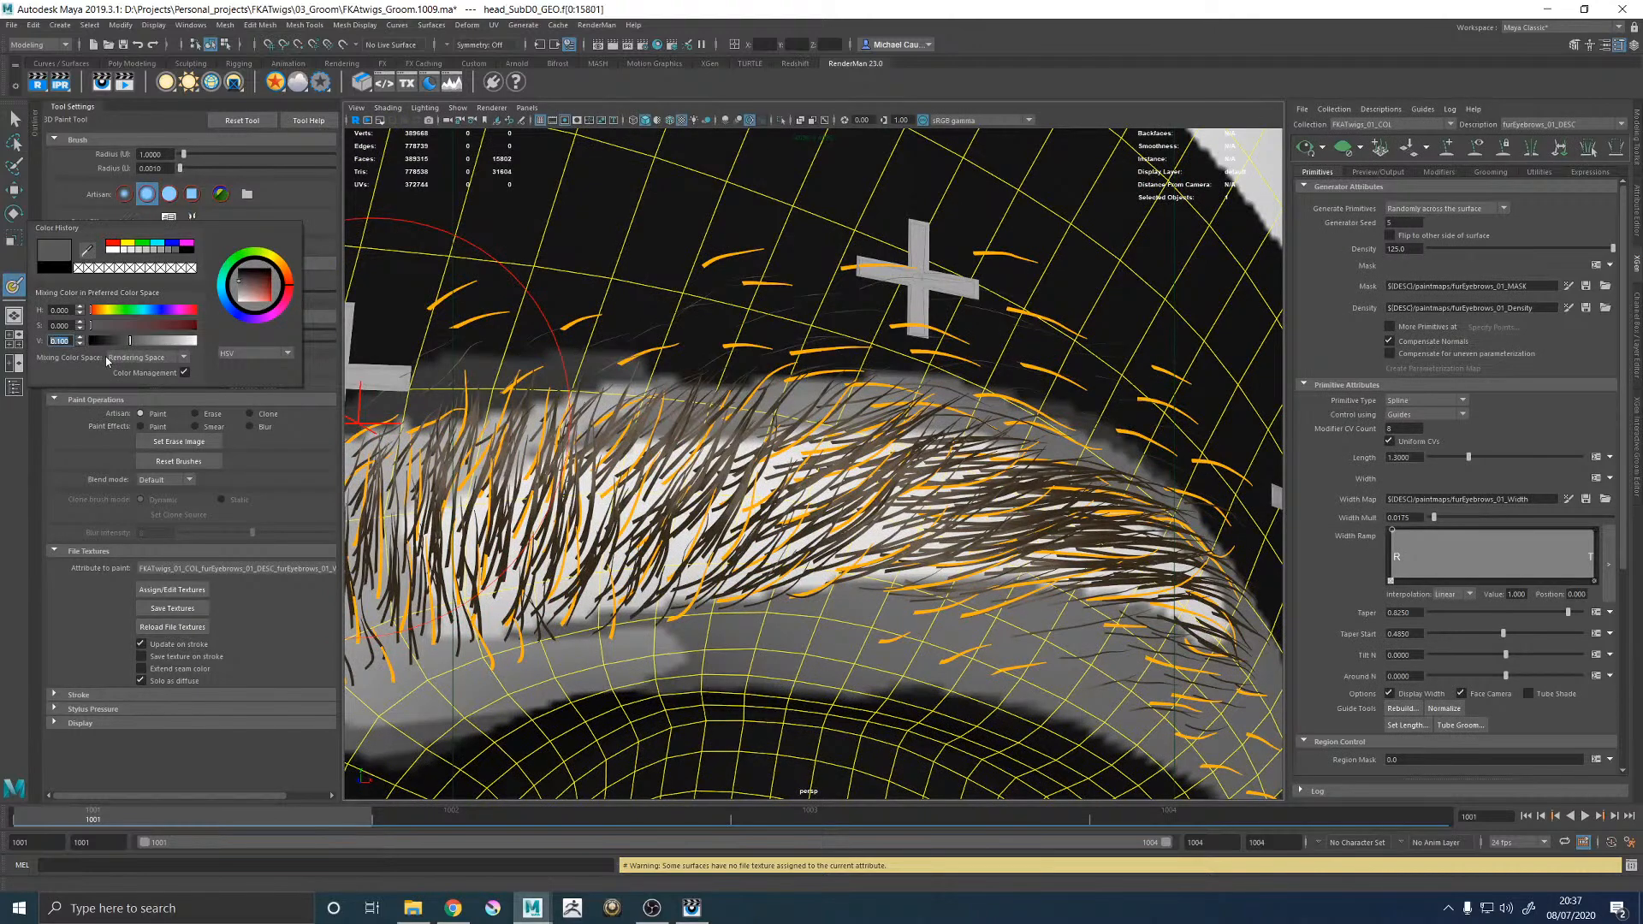
{"action": "left_click", "coordinate": [169, 194]}
{"action": "left_click_drag", "start_coordinate": [844, 312], "coordinate": [766, 309], "text": "alt"}
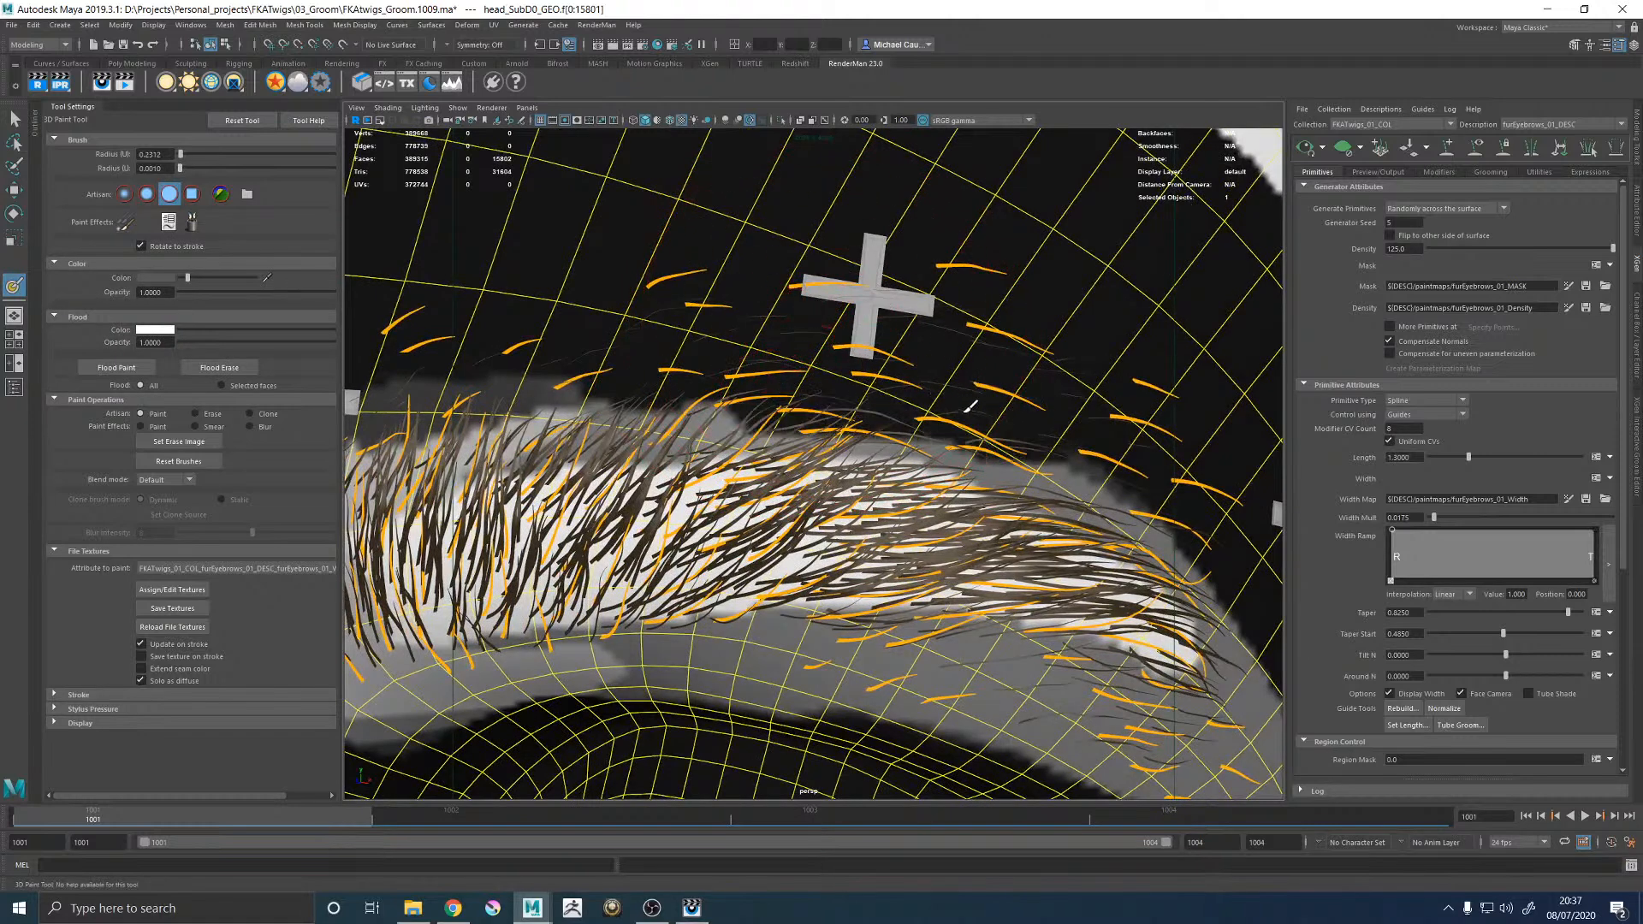
{"action": "left_click", "coordinate": [172, 608]}
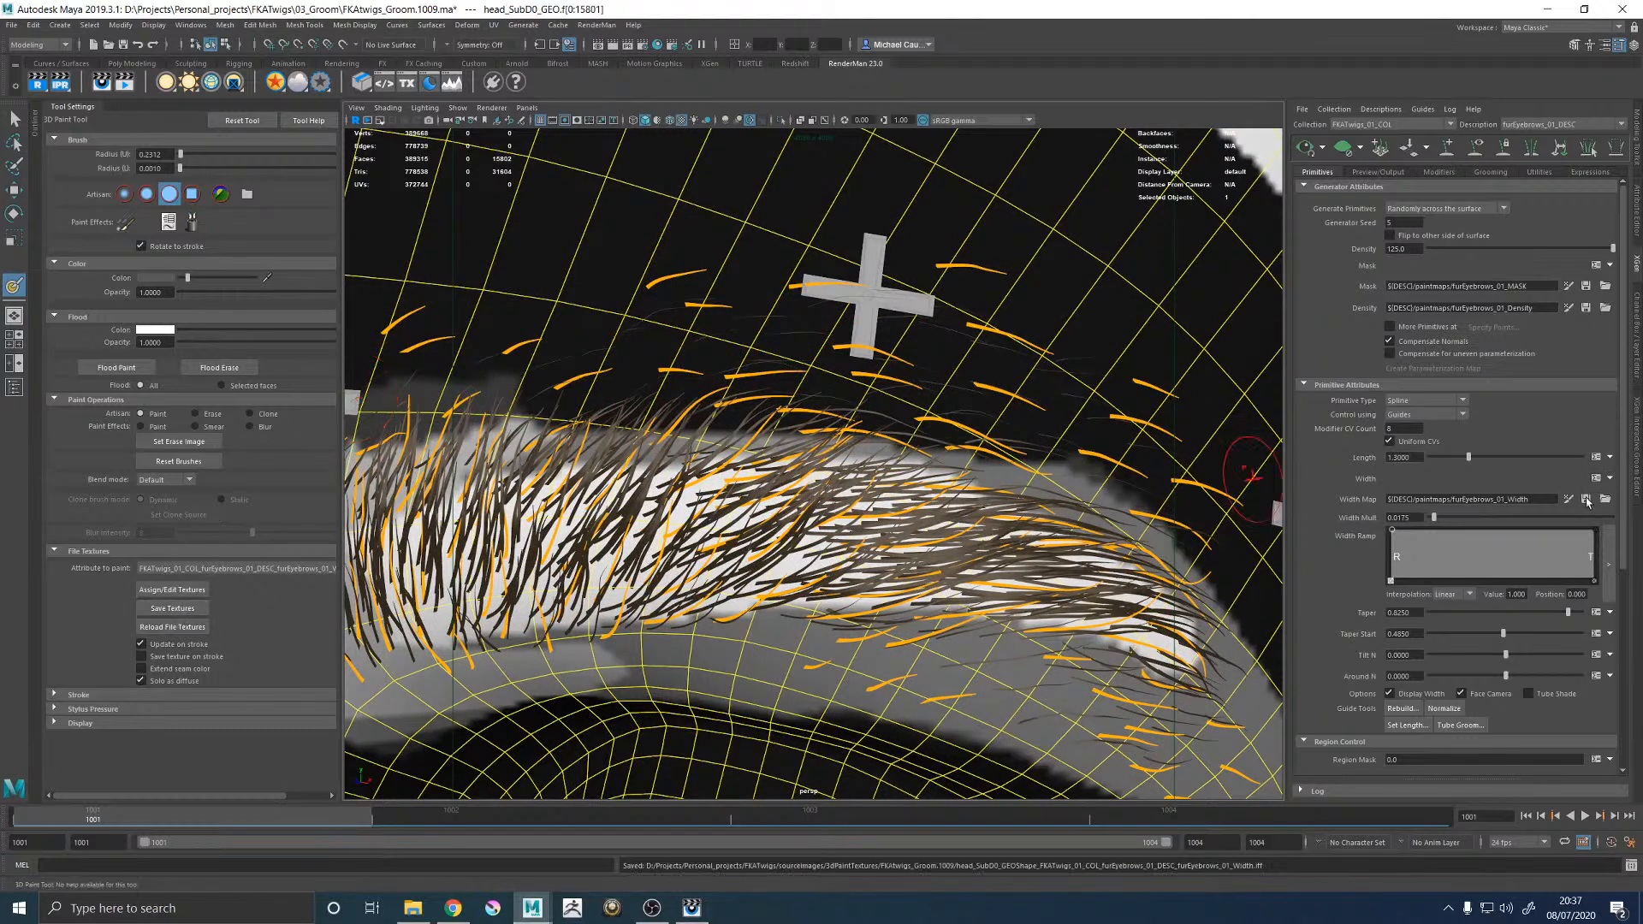
Inspect the eyebrow's stray hairs from the outer tail across to the gap between the brows.
{"action": "mouse_move", "coordinate": [1014, 398]}
{"action": "right_mouse_down", "text": "alt"}
{"action": "mouse_move", "coordinate": [987, 378]}
{"action": "mouse_move", "coordinate": [883, 376]}
{"action": "right_mouse_up", "text": "alt"}
{"action": "key", "text": "w"}
{"action": "left_click", "coordinate": [883, 376]}
{"action": "left_click_drag", "start_coordinate": [883, 377], "coordinate": [1066, 364], "text": "alt"}
{"action": "right_click_drag", "start_coordinate": [843, 373], "coordinate": [1033, 397], "text": "alt"}
{"action": "left_click_drag", "start_coordinate": [1033, 397], "coordinate": [952, 398], "text": "alt"}
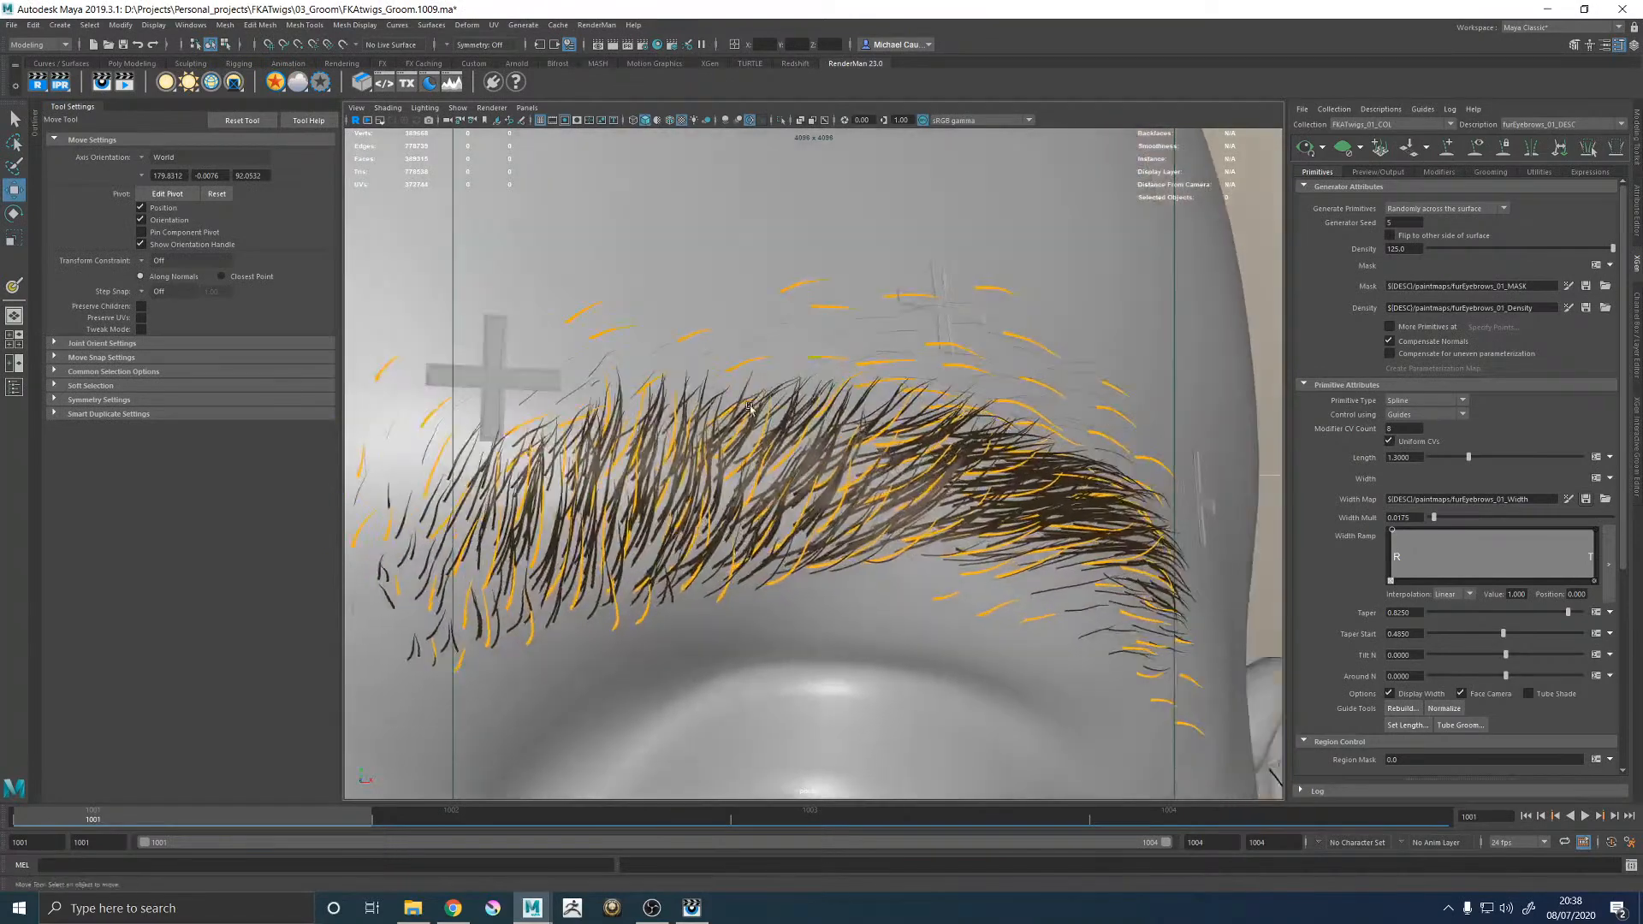
{"action": "middle_click_drag", "start_coordinate": [637, 410], "coordinate": [1178, 374], "text": "alt"}
{"action": "right_click_drag", "start_coordinate": [1020, 387], "coordinate": [847, 432], "text": "alt"}
{"action": "mouse_move", "coordinate": [847, 431]}
{"action": "left_mouse_down", "text": "alt"}
{"action": "mouse_move", "coordinate": [873, 428]}
{"action": "mouse_move", "coordinate": [846, 430]}
{"action": "left_mouse_up", "text": "alt"}
{"action": "right_click_drag", "start_coordinate": [845, 430], "coordinate": [926, 447], "text": "alt"}
Set up a black 3D Paint brush with radius 0.118 and stylus pressure off for the furEyebrows_01 density map.
{"action": "left_click", "coordinate": [1568, 307]}
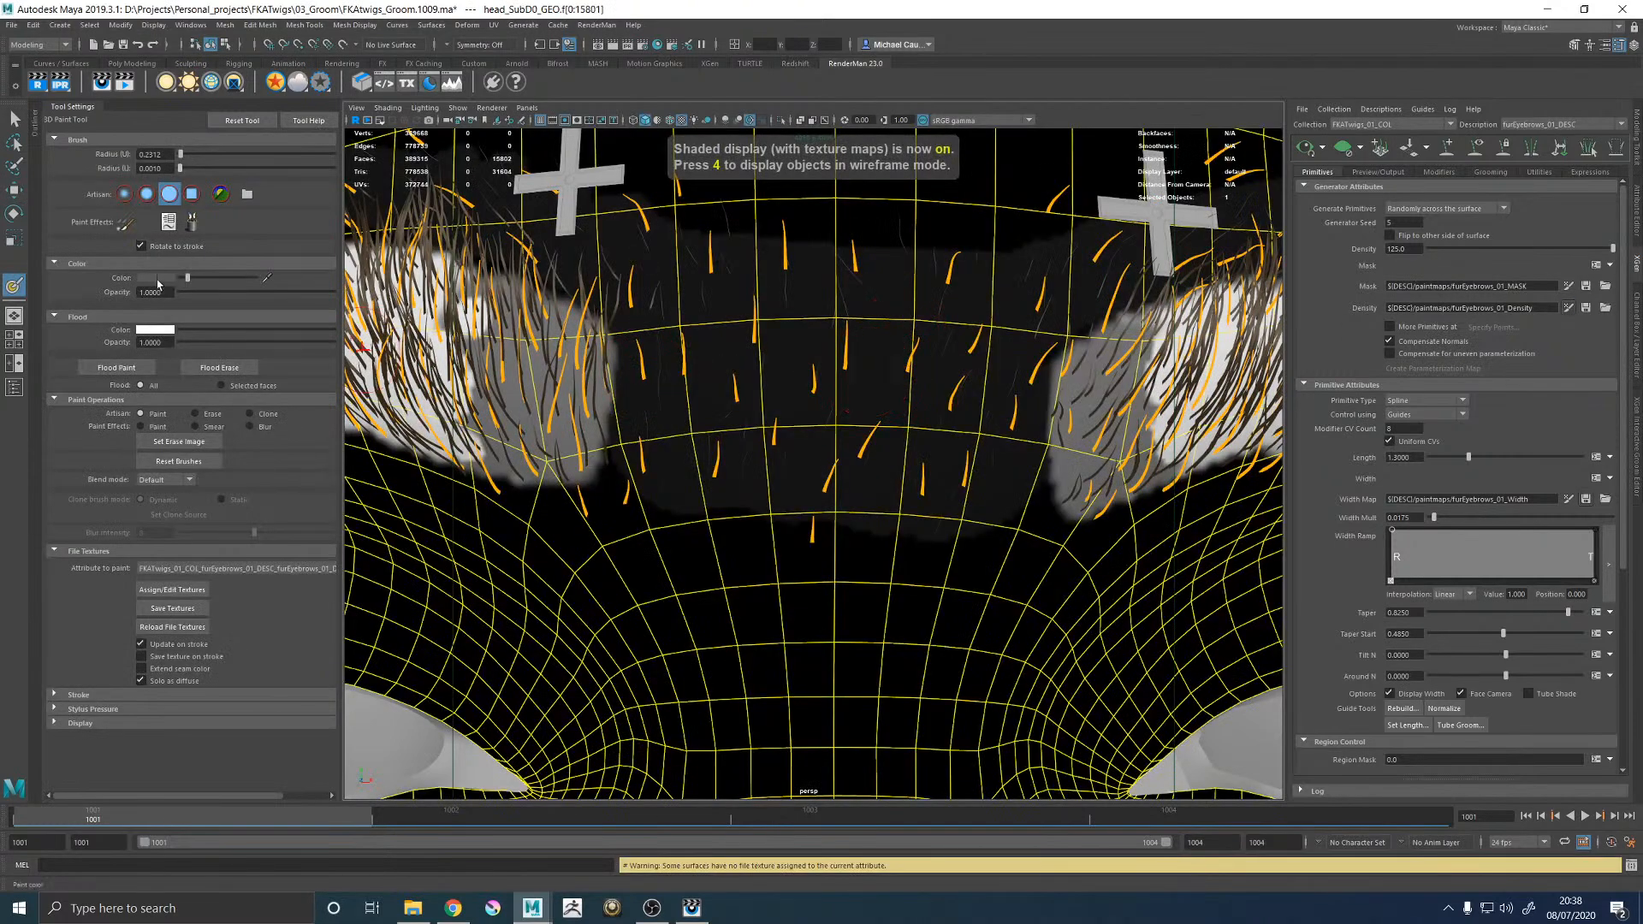
{"action": "left_click_drag", "start_coordinate": [185, 279], "coordinate": [180, 279]}
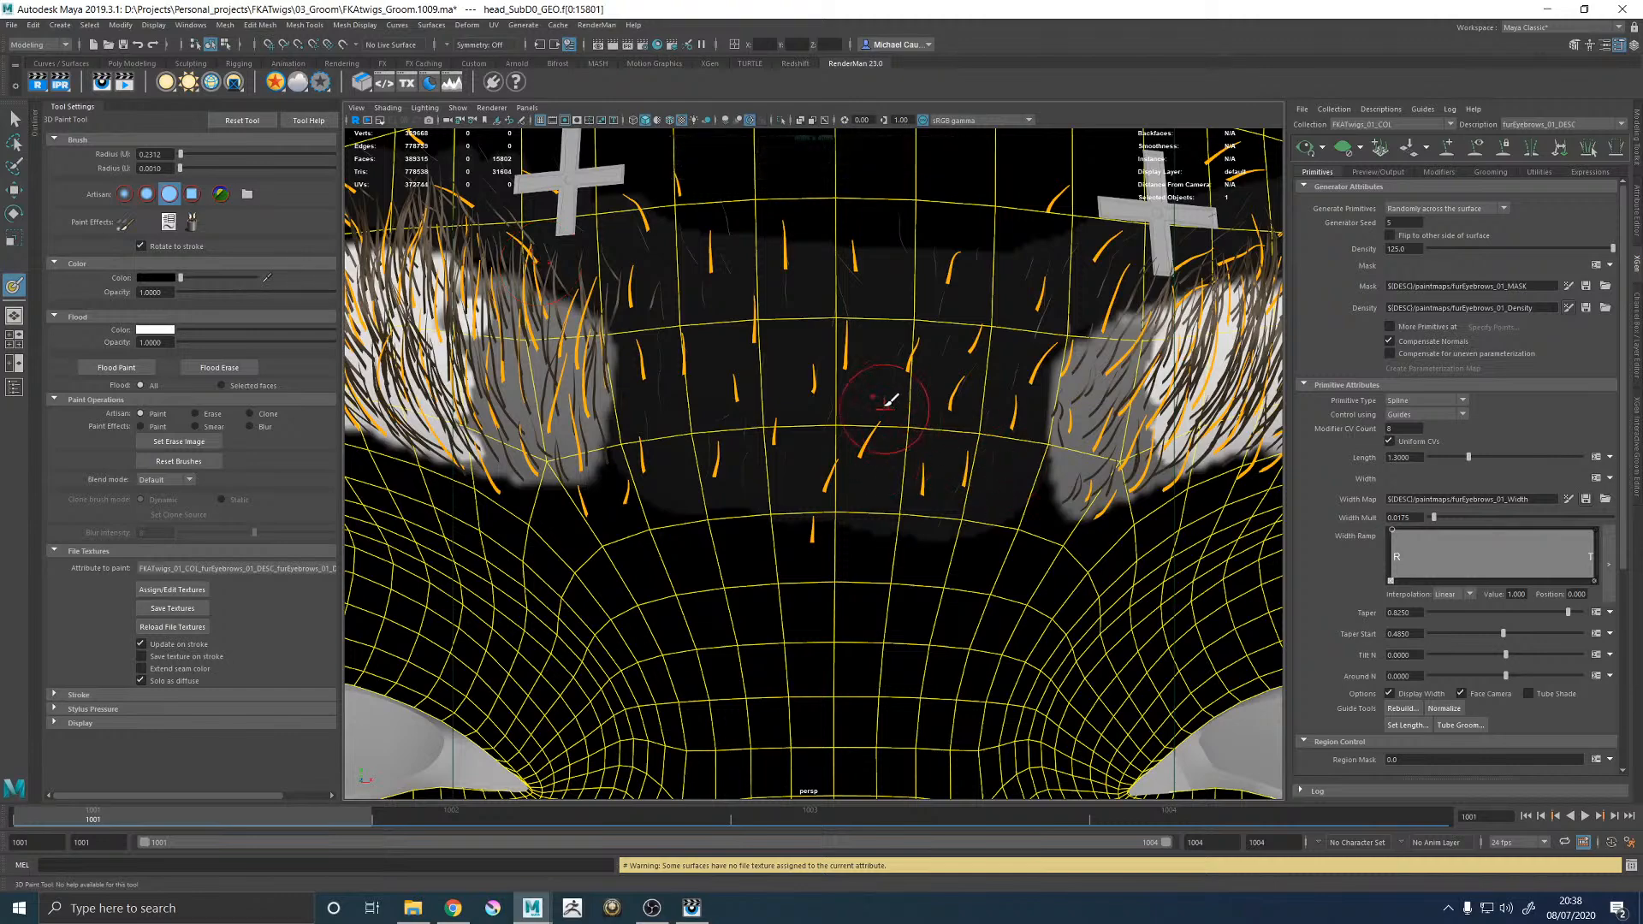
{"action": "right_click_drag", "start_coordinate": [888, 395], "coordinate": [864, 376], "text": "alt"}
{"action": "mouse_move", "coordinate": [864, 376]}
{"action": "left_mouse_down", "text": "alt"}
{"action": "mouse_move", "coordinate": [877, 398]}
{"action": "mouse_move", "coordinate": [853, 390]}
{"action": "mouse_move", "coordinate": [915, 348]}
{"action": "left_mouse_up", "text": "alt"}
{"action": "key", "text": "b"}
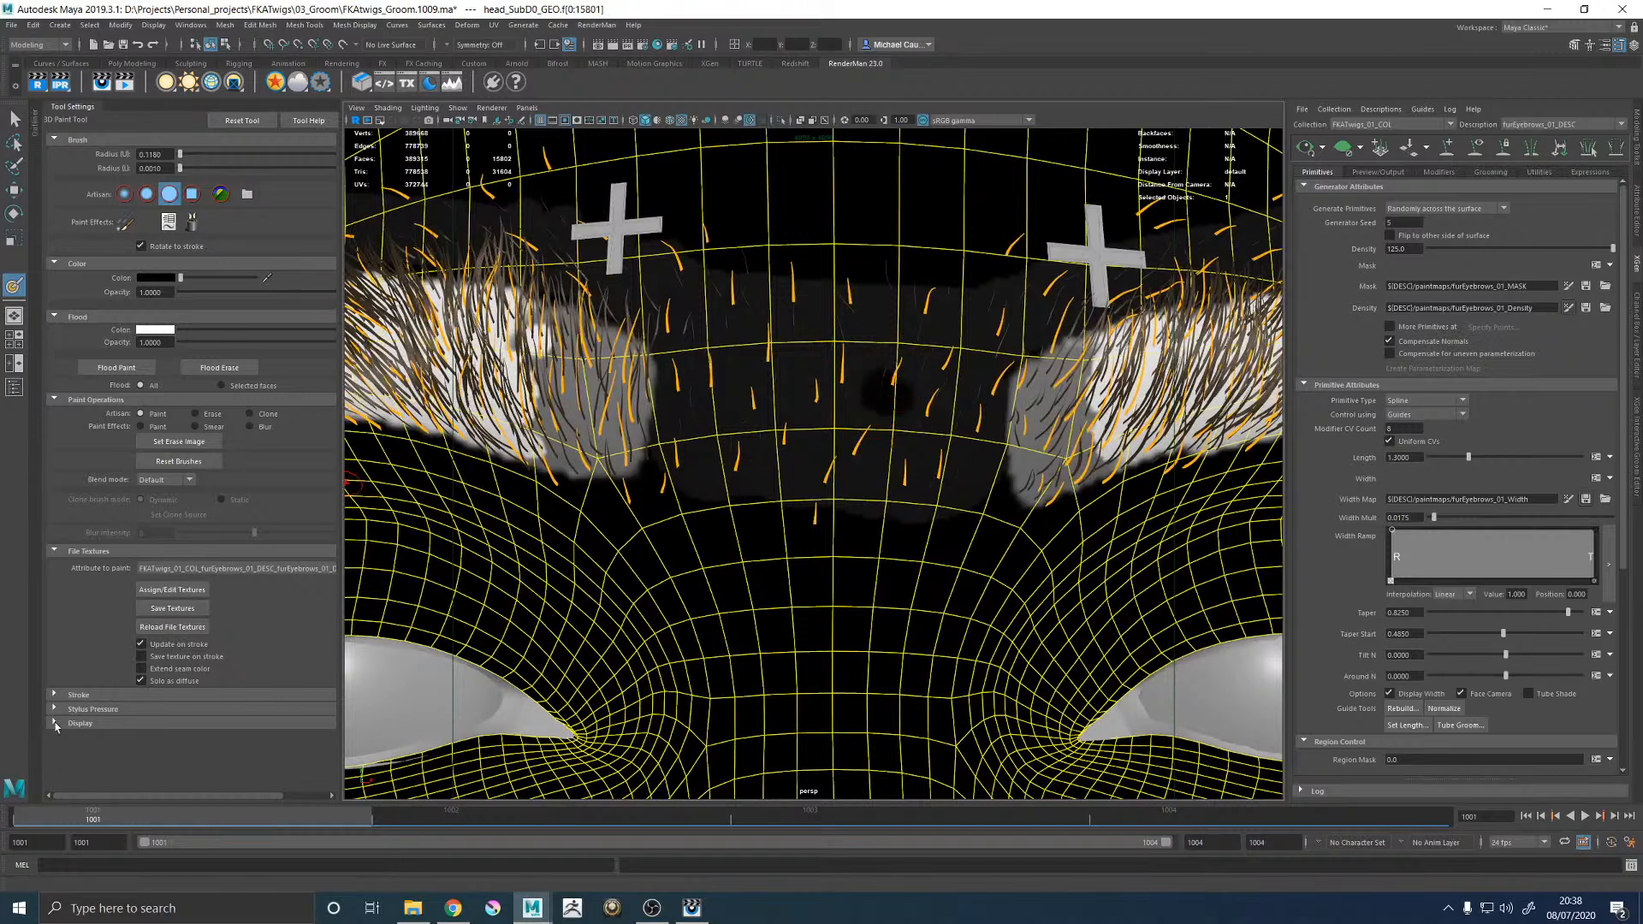
{"action": "left_click", "coordinate": [86, 709]}
{"action": "left_click", "coordinate": [155, 725]}
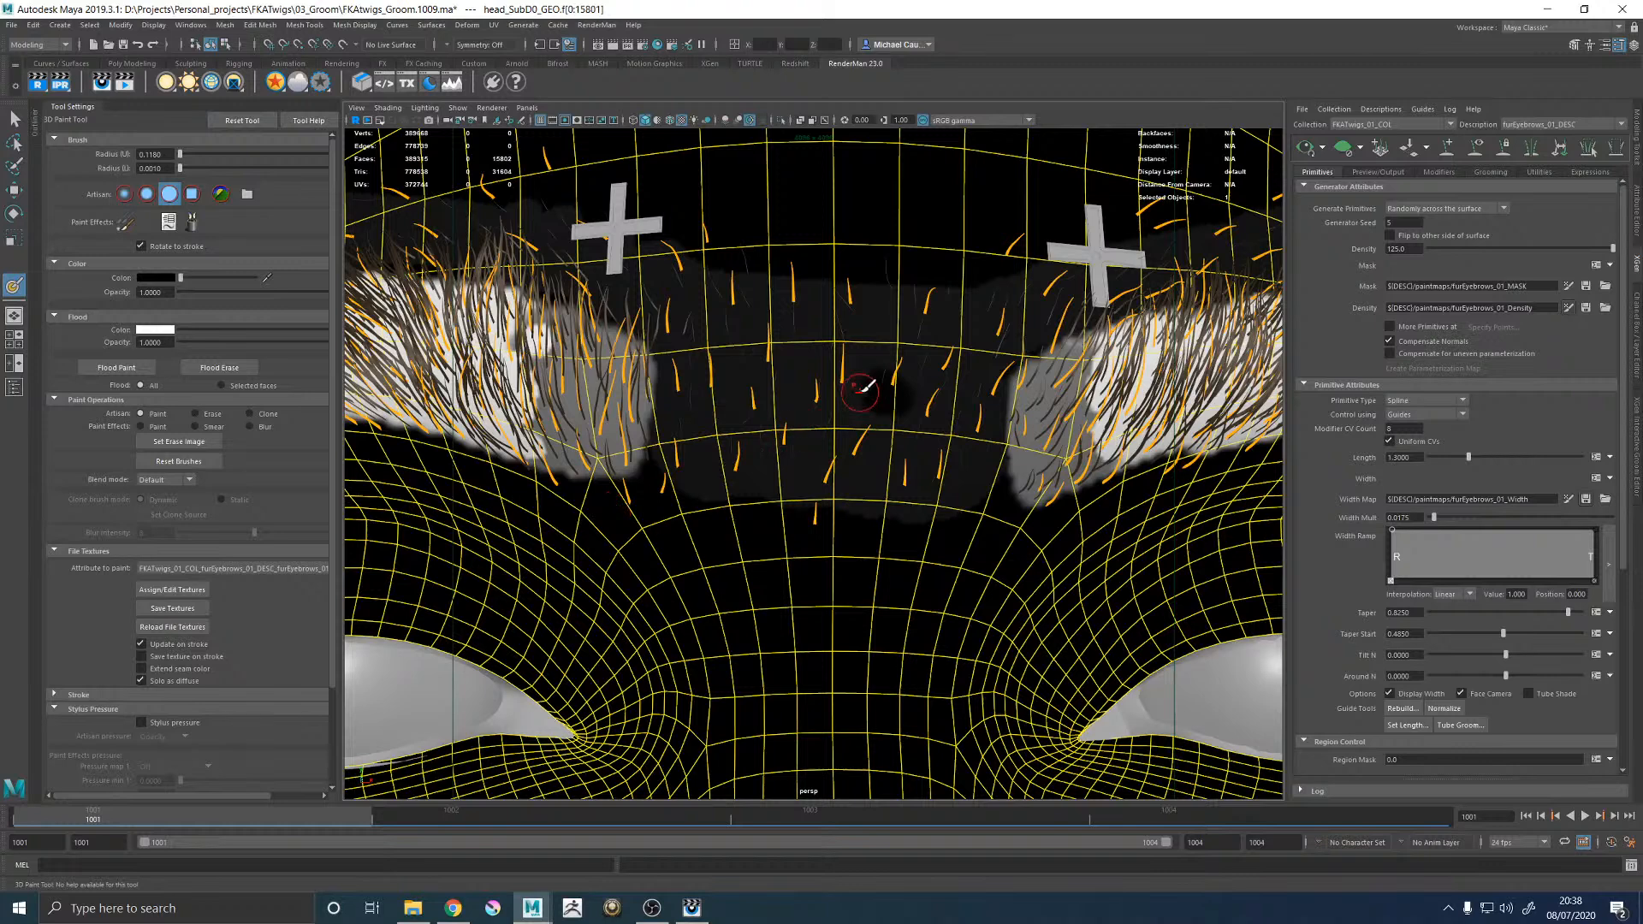
Paint scattered black spots into the density map between the two eyebrows and save the texture.
{"action": "left_click_drag", "start_coordinate": [772, 329], "coordinate": [794, 325]}
{"action": "left_click", "coordinate": [793, 373]}
{"action": "left_click_drag", "start_coordinate": [757, 445], "coordinate": [811, 451]}
{"action": "left_click_drag", "start_coordinate": [870, 500], "coordinate": [906, 496]}
{"action": "left_click", "coordinate": [939, 389]}
{"action": "left_click", "coordinate": [958, 338]}
{"action": "left_click_drag", "start_coordinate": [933, 304], "coordinate": [942, 308]}
{"action": "left_click", "coordinate": [1002, 306]}
{"action": "left_click_drag", "start_coordinate": [842, 294], "coordinate": [860, 295]}
{"action": "left_click_drag", "start_coordinate": [714, 292], "coordinate": [708, 287]}
{"action": "left_click_drag", "start_coordinate": [688, 394], "coordinate": [690, 410]}
{"action": "left_click_drag", "start_coordinate": [686, 472], "coordinate": [707, 485]}
{"action": "left_click", "coordinate": [757, 494]}
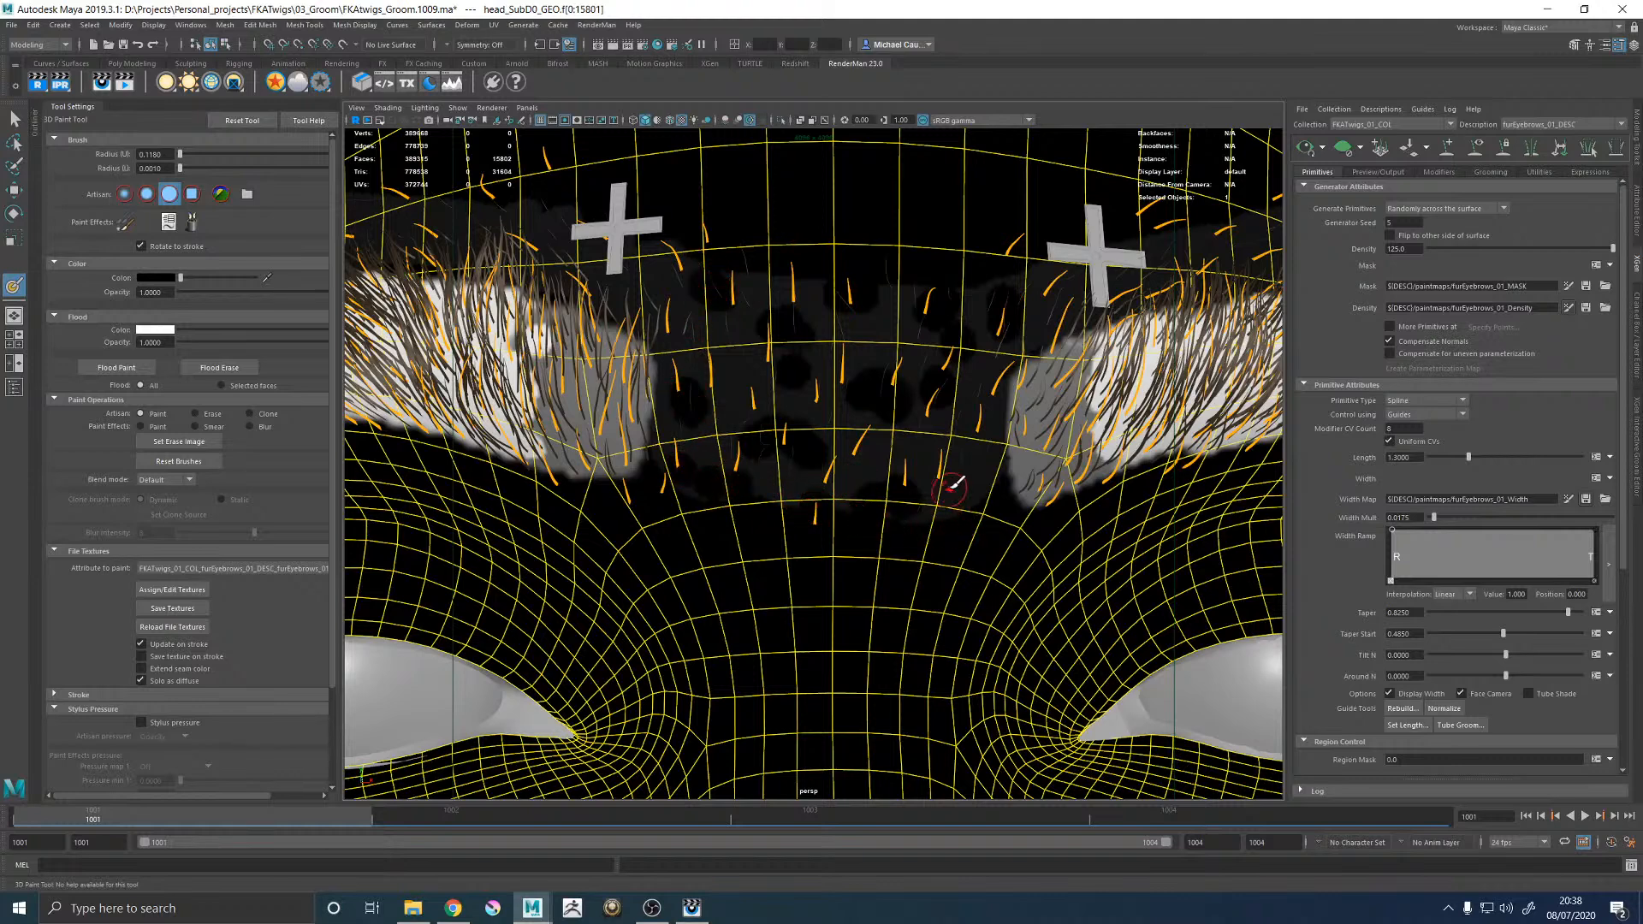
{"action": "left_click", "coordinate": [194, 604]}
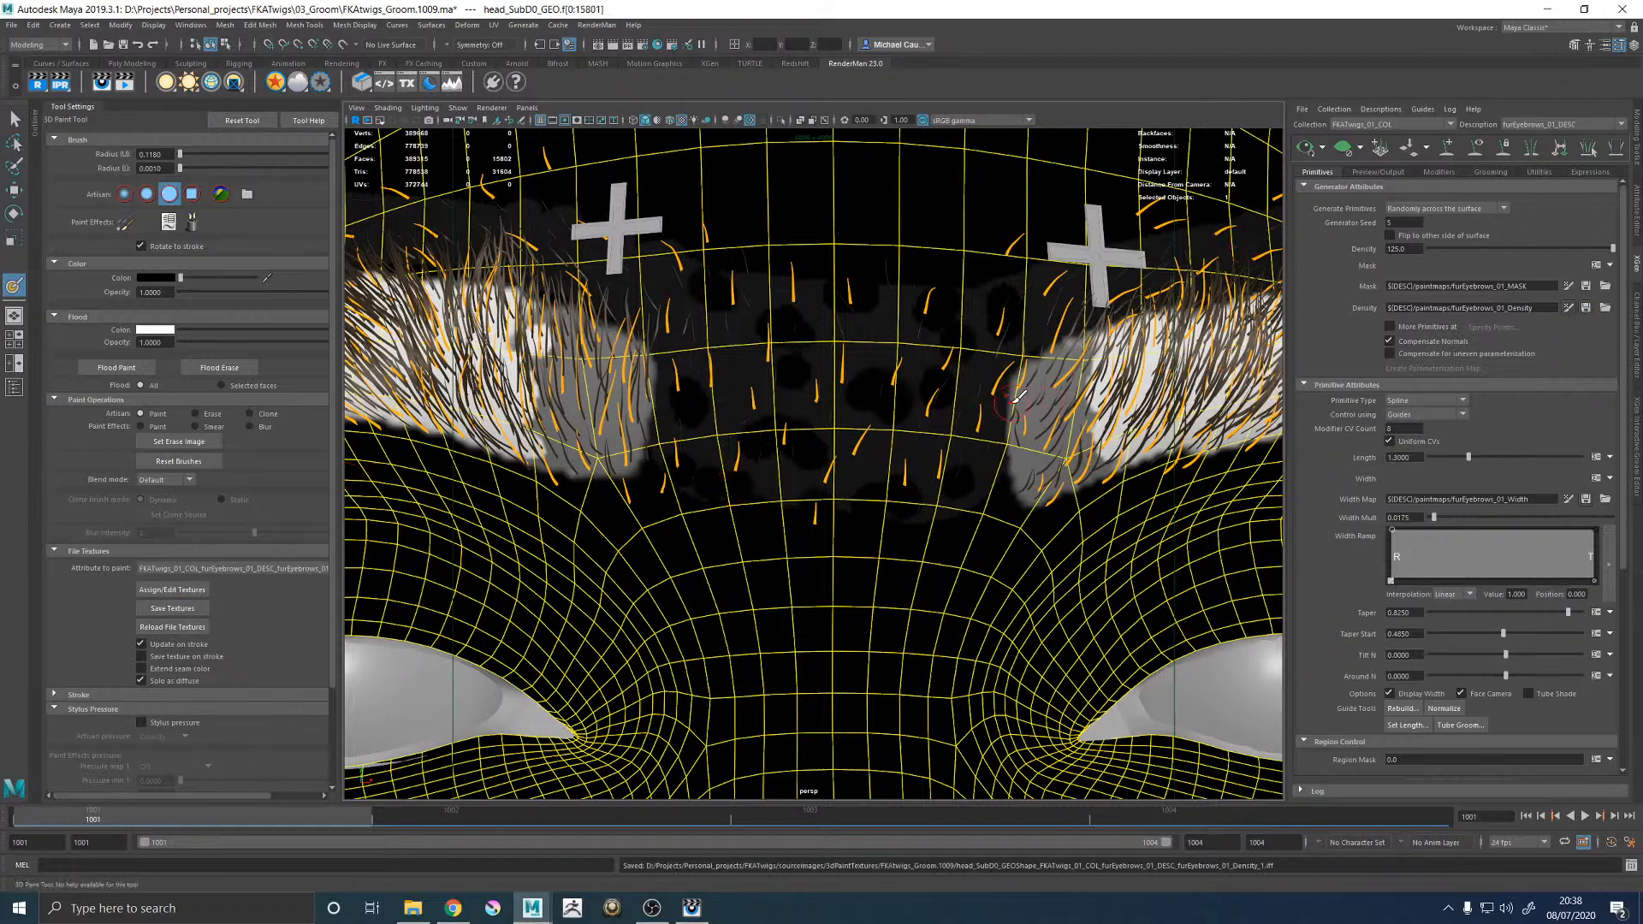
Check the sparse hairs between the brows, touch up the density map with more black there and save it again.
{"action": "key", "text": "w"}
{"action": "scroll", "coordinate": [1004, 385], "scroll_direction": "down", "scroll_amount": 5}
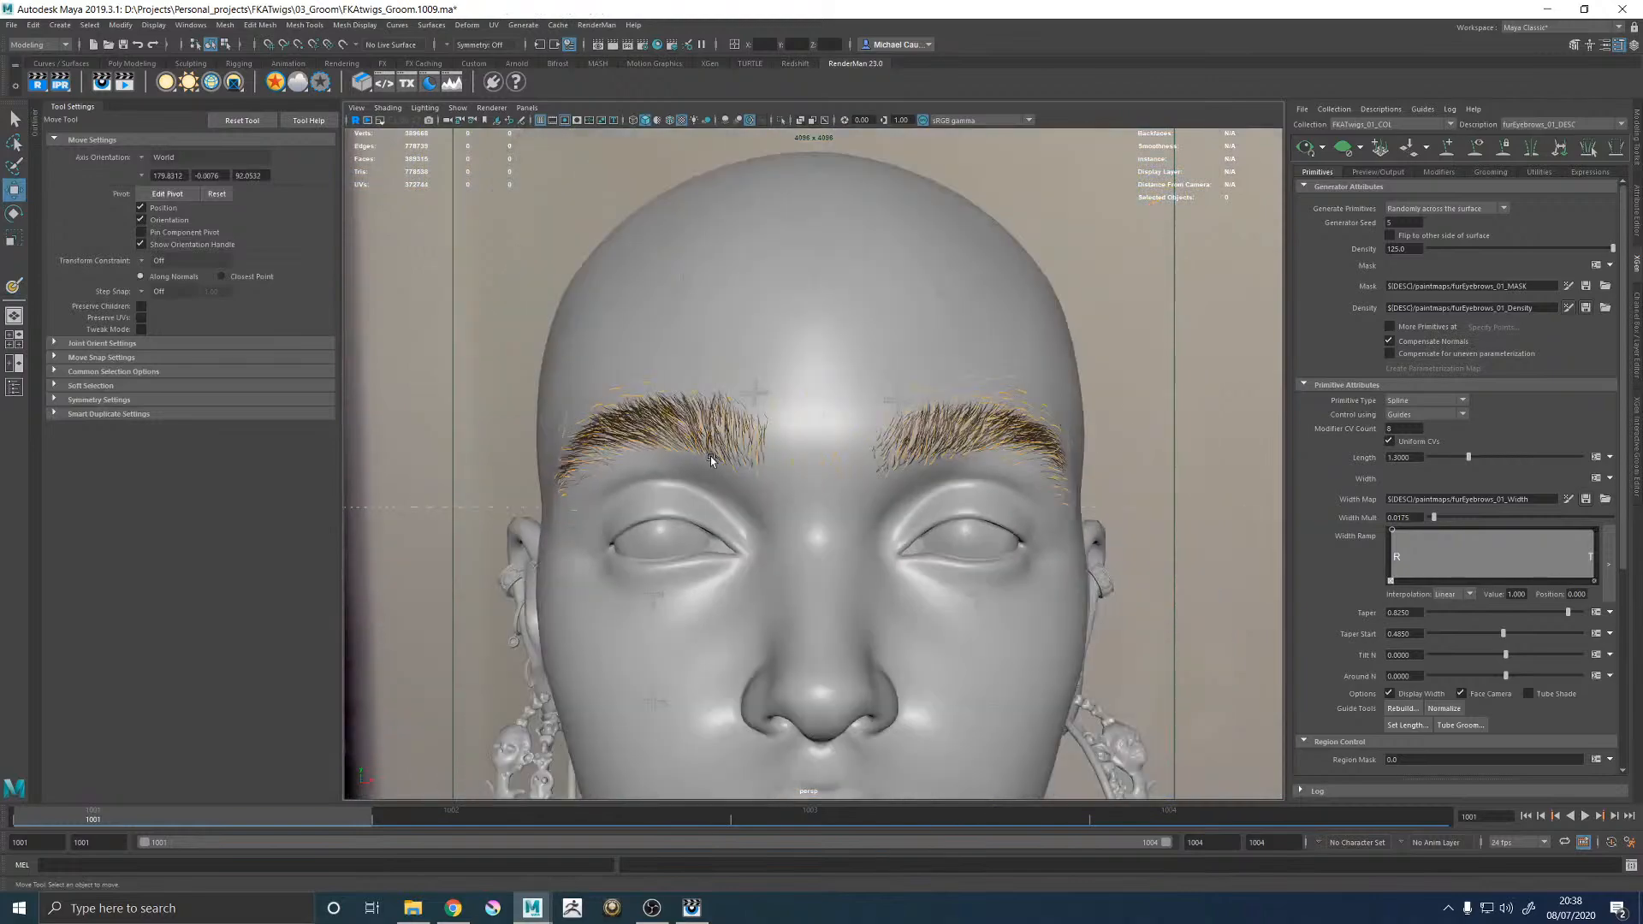
{"action": "scroll", "coordinate": [700, 462], "scroll_direction": "up", "scroll_amount": 10}
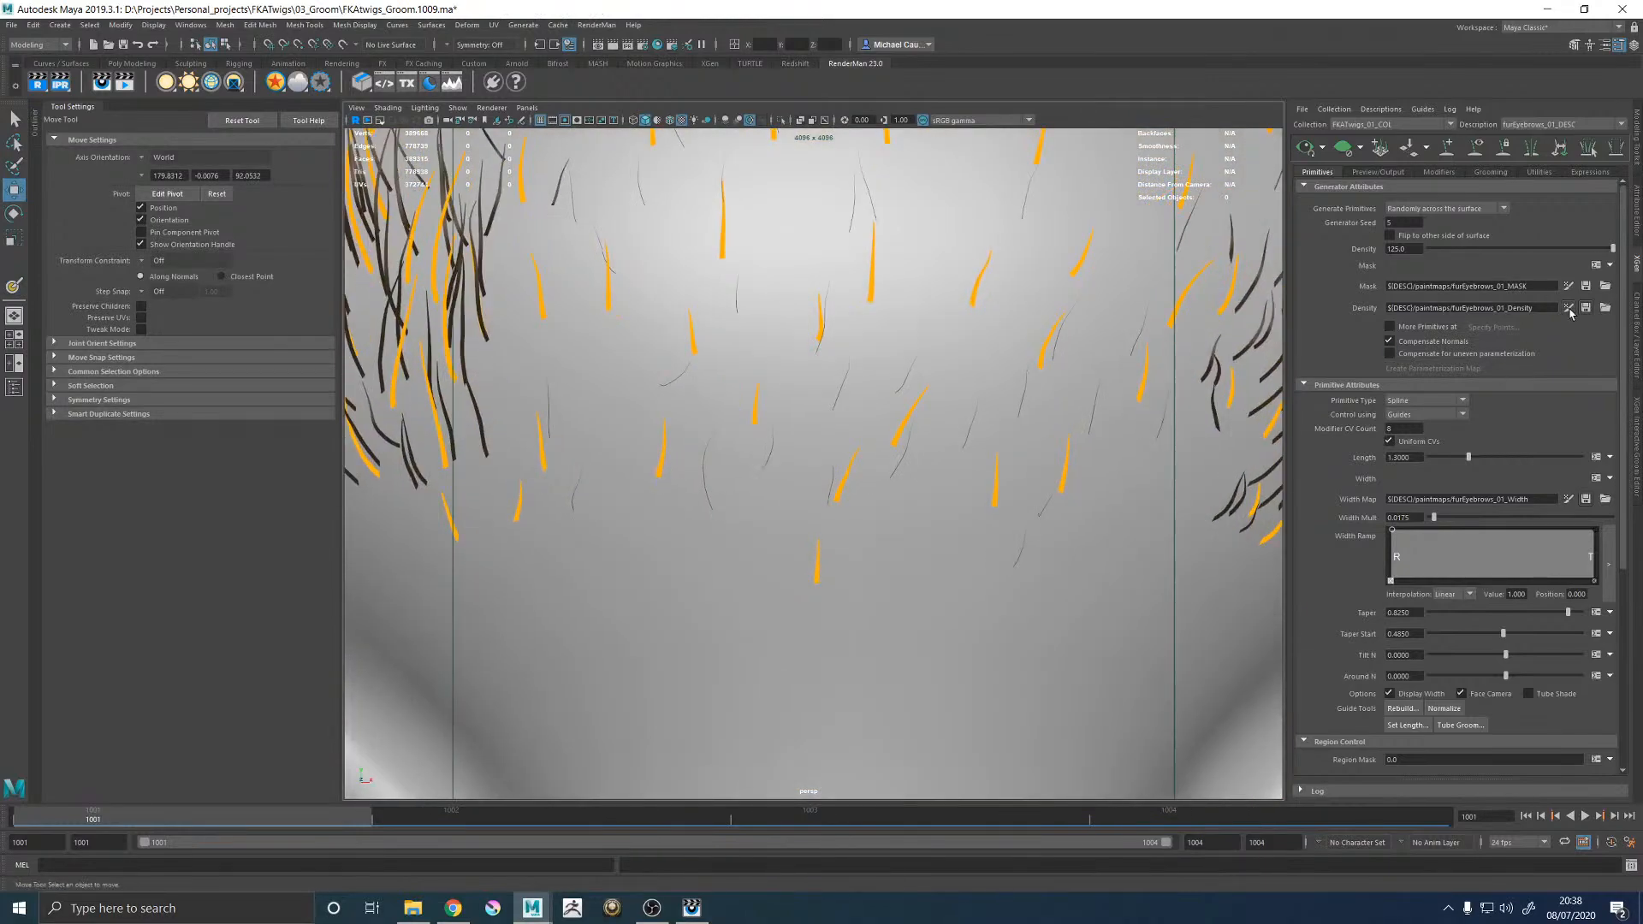
{"action": "left_click", "coordinate": [1569, 308]}
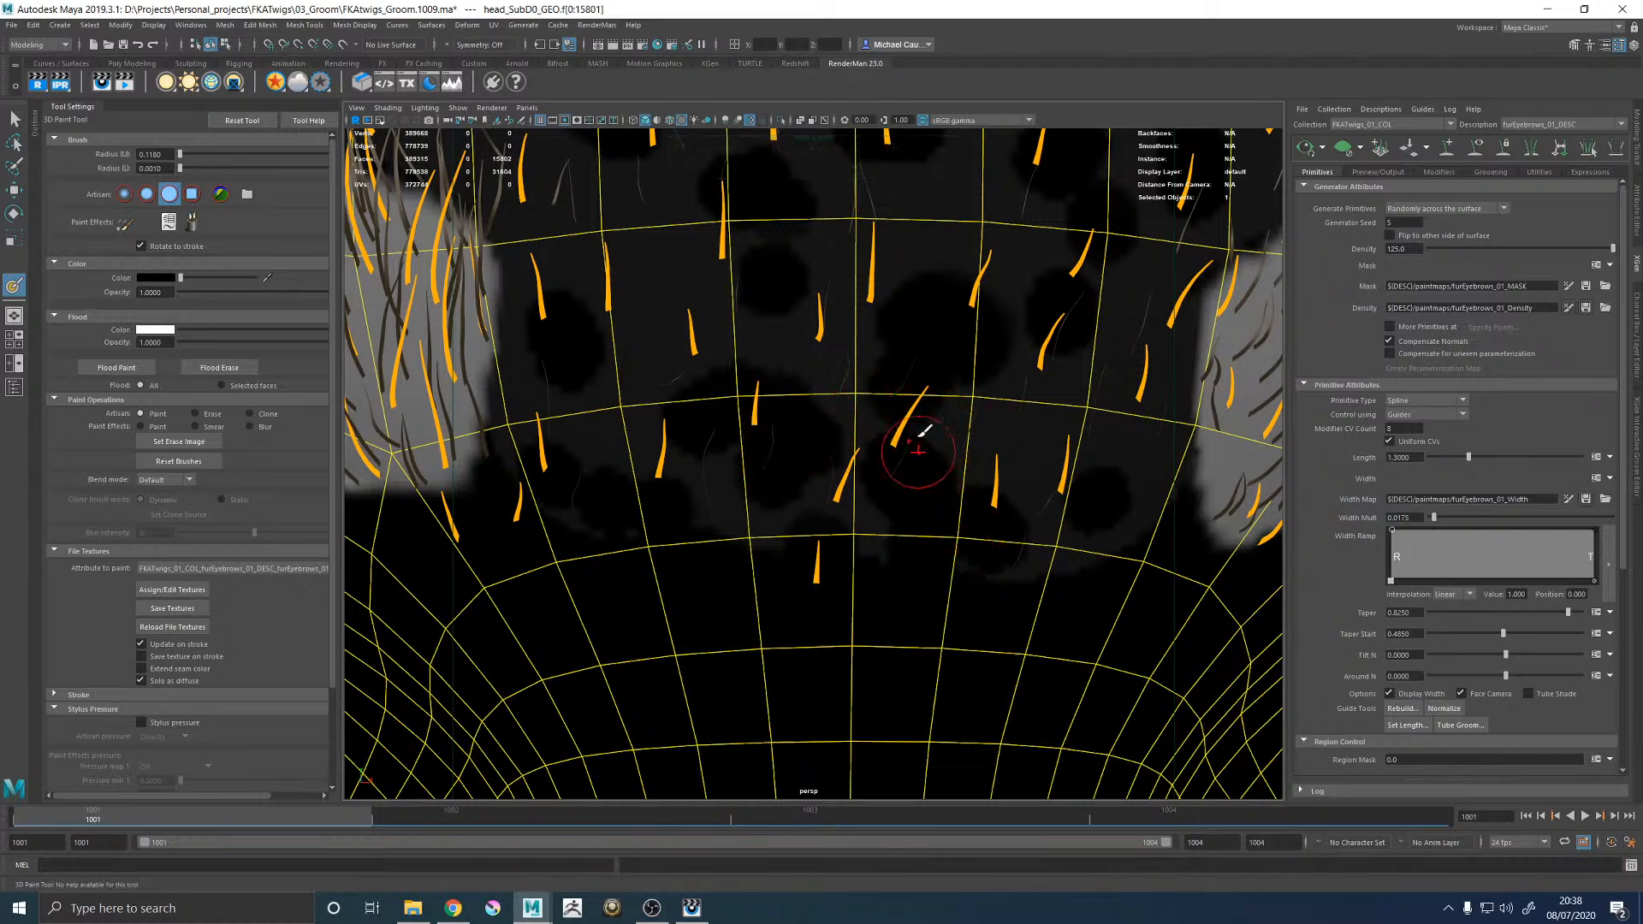
{"action": "left_click", "coordinate": [172, 607]}
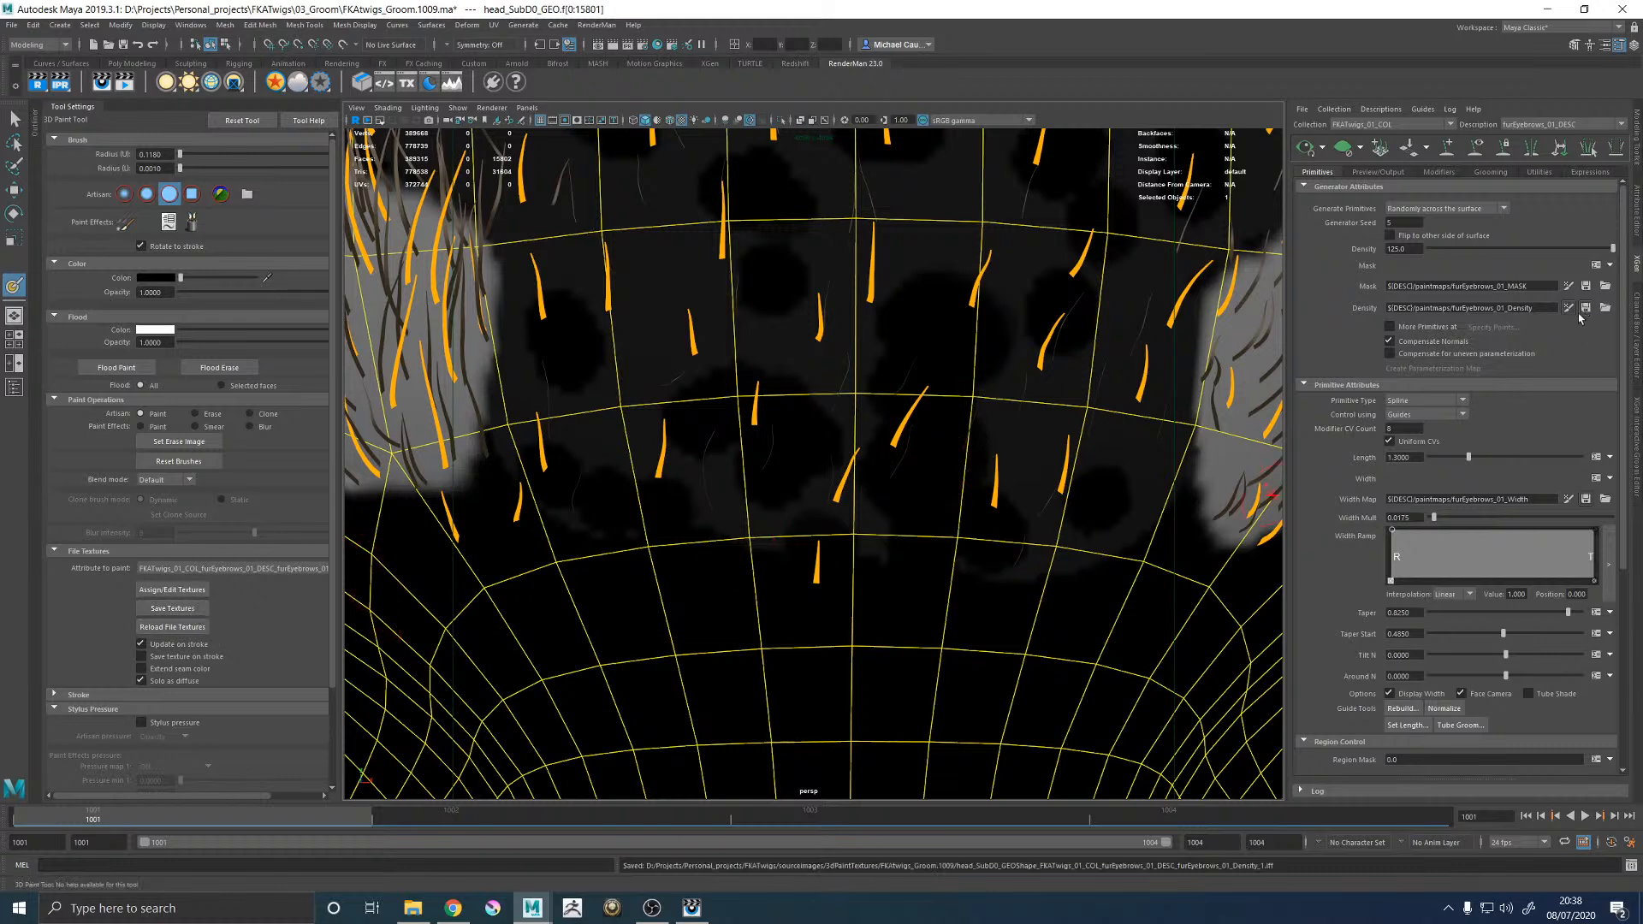
{"action": "key", "text": "w"}
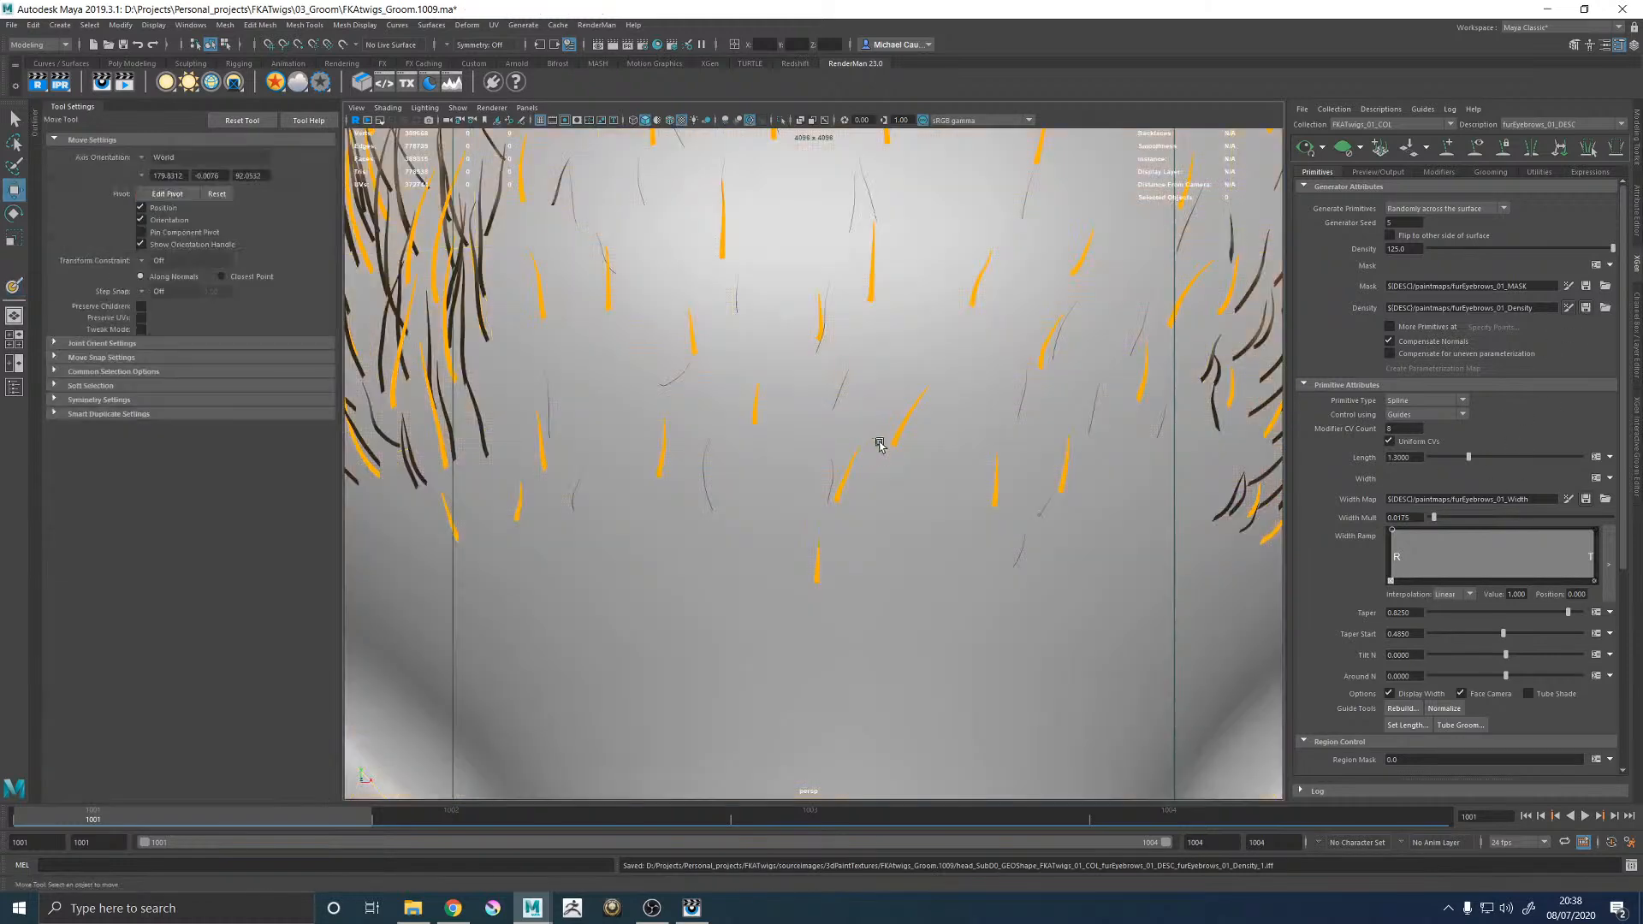
{"action": "scroll", "coordinate": [878, 426], "scroll_direction": "down", "scroll_amount": 3}
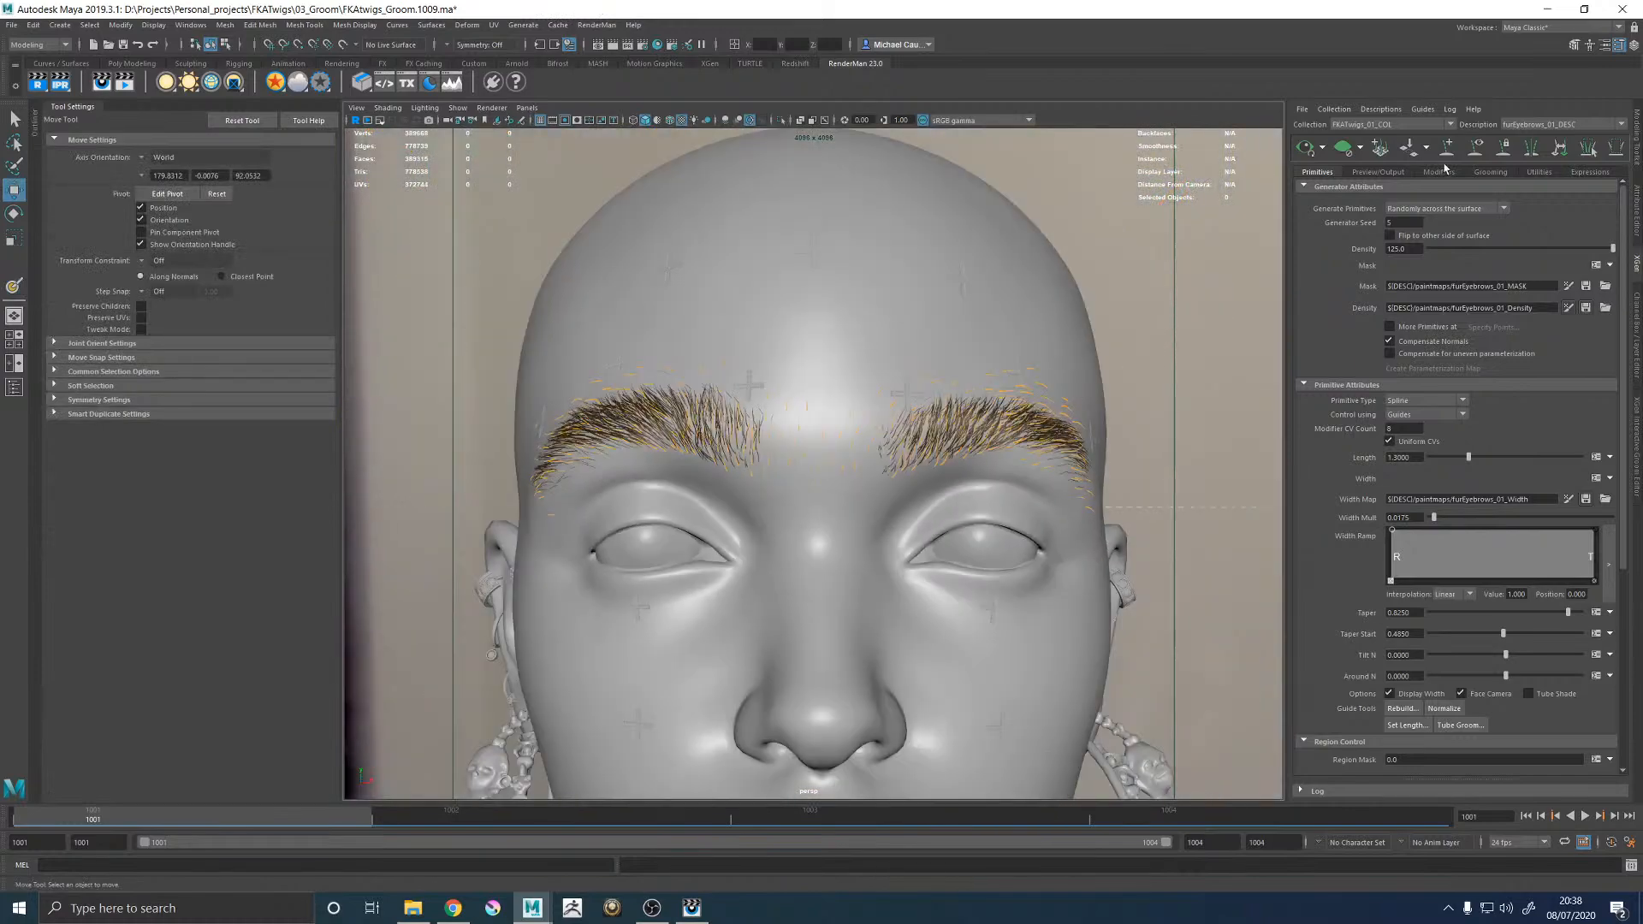
Hide the eyebrow guides and inspect the hairs of both eyebrows from several angles.
{"action": "left_click_drag", "start_coordinate": [881, 393], "coordinate": [837, 398], "text": "alt"}
{"action": "right_click_drag", "start_coordinate": [837, 398], "coordinate": [1049, 438], "text": "alt"}
{"action": "left_click_drag", "start_coordinate": [639, 434], "coordinate": [834, 451], "text": "alt"}
{"action": "middle_click_drag", "start_coordinate": [575, 398], "coordinate": [934, 401], "text": "alt"}
{"action": "right_click_drag", "start_coordinate": [934, 401], "coordinate": [581, 404], "text": "alt"}
{"action": "left_click_drag", "start_coordinate": [581, 404], "coordinate": [712, 414], "text": "alt"}
{"action": "right_click_drag", "start_coordinate": [712, 414], "coordinate": [881, 487], "text": "alt"}
{"action": "middle_click_drag", "start_coordinate": [556, 390], "coordinate": [676, 362], "text": "alt"}
{"action": "left_click_drag", "start_coordinate": [677, 361], "coordinate": [726, 407], "text": "alt"}
{"action": "middle_click_drag", "start_coordinate": [726, 408], "coordinate": [792, 374], "text": "alt"}
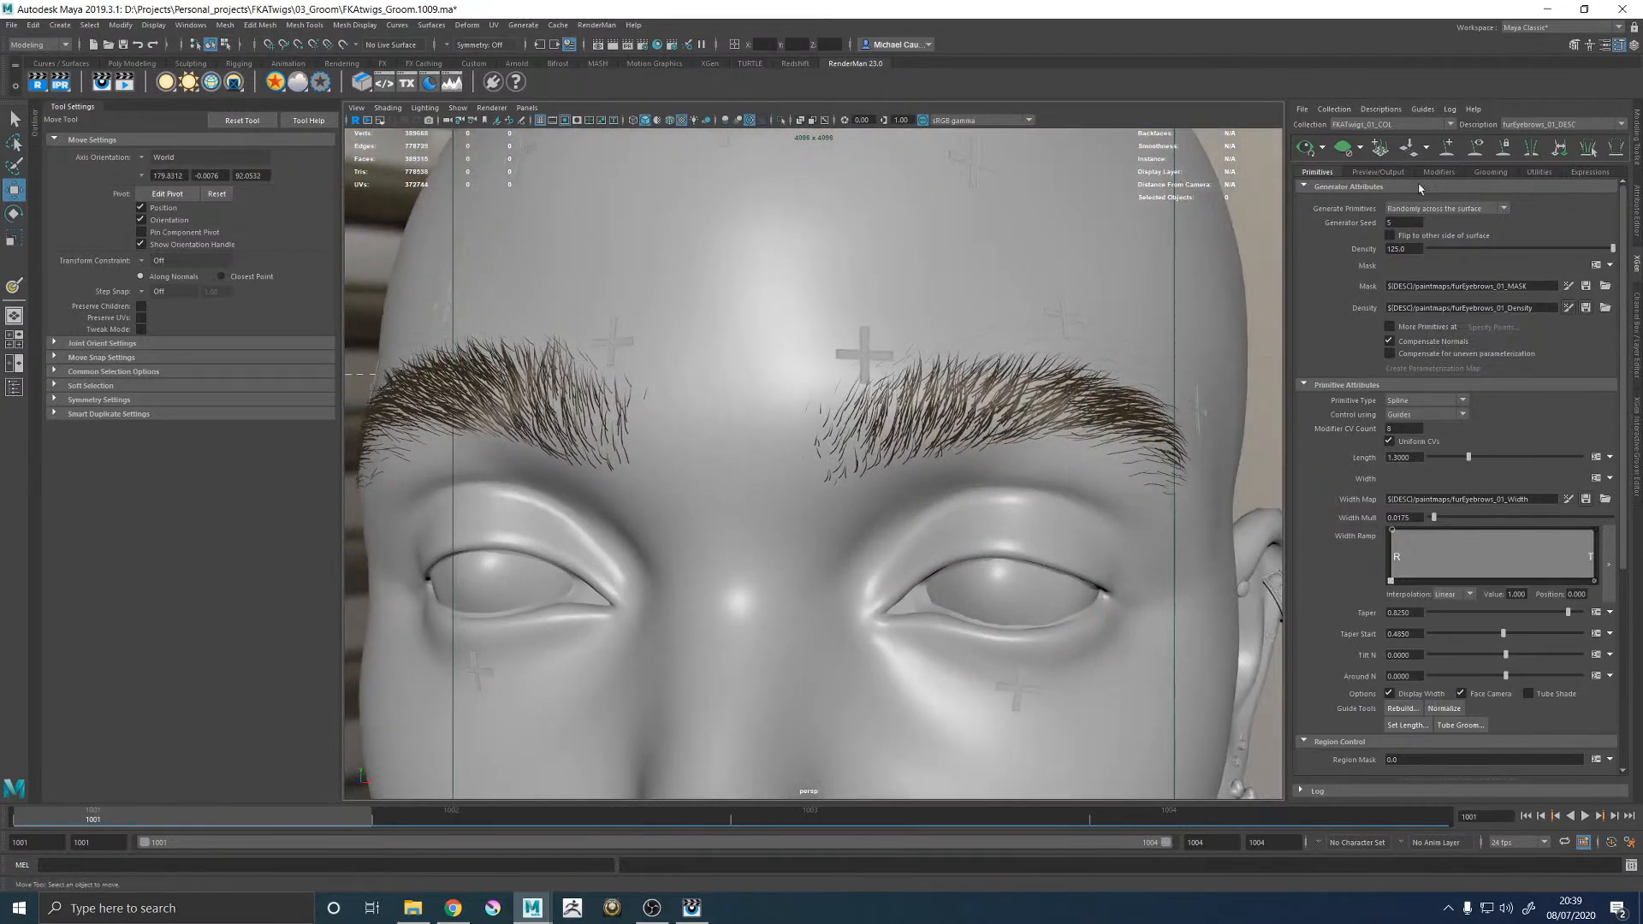
Show the description's Noise2 modifier in XGen, check one eyebrow up close and save the scene.
{"action": "left_click", "coordinate": [1440, 172]}
{"action": "scroll", "coordinate": [1346, 256], "scroll_direction": "down", "scroll_amount": 1}
{"action": "scroll", "coordinate": [1342, 244], "scroll_direction": "up", "scroll_amount": 1}
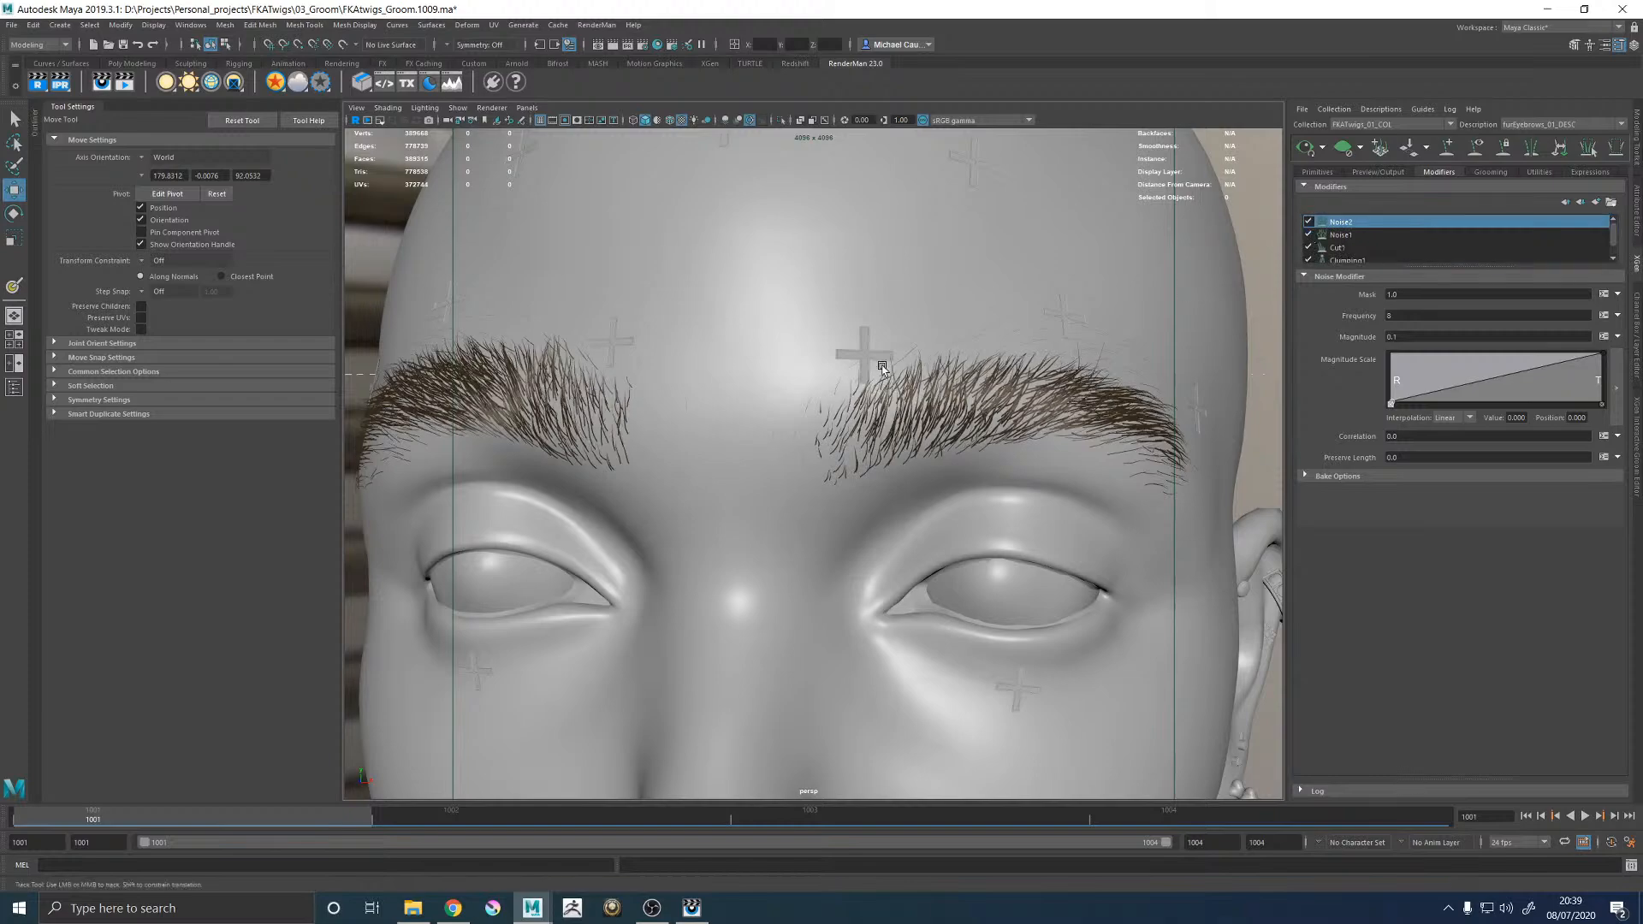
{"action": "scroll", "coordinate": [931, 361], "scroll_direction": "up", "scroll_amount": 5}
{"action": "scroll", "coordinate": [1050, 396], "scroll_direction": "down", "scroll_amount": 3}
{"action": "scroll", "coordinate": [907, 345], "scroll_direction": "up", "scroll_amount": 8}
{"action": "scroll", "coordinate": [907, 345], "scroll_direction": "down", "scroll_amount": 6}
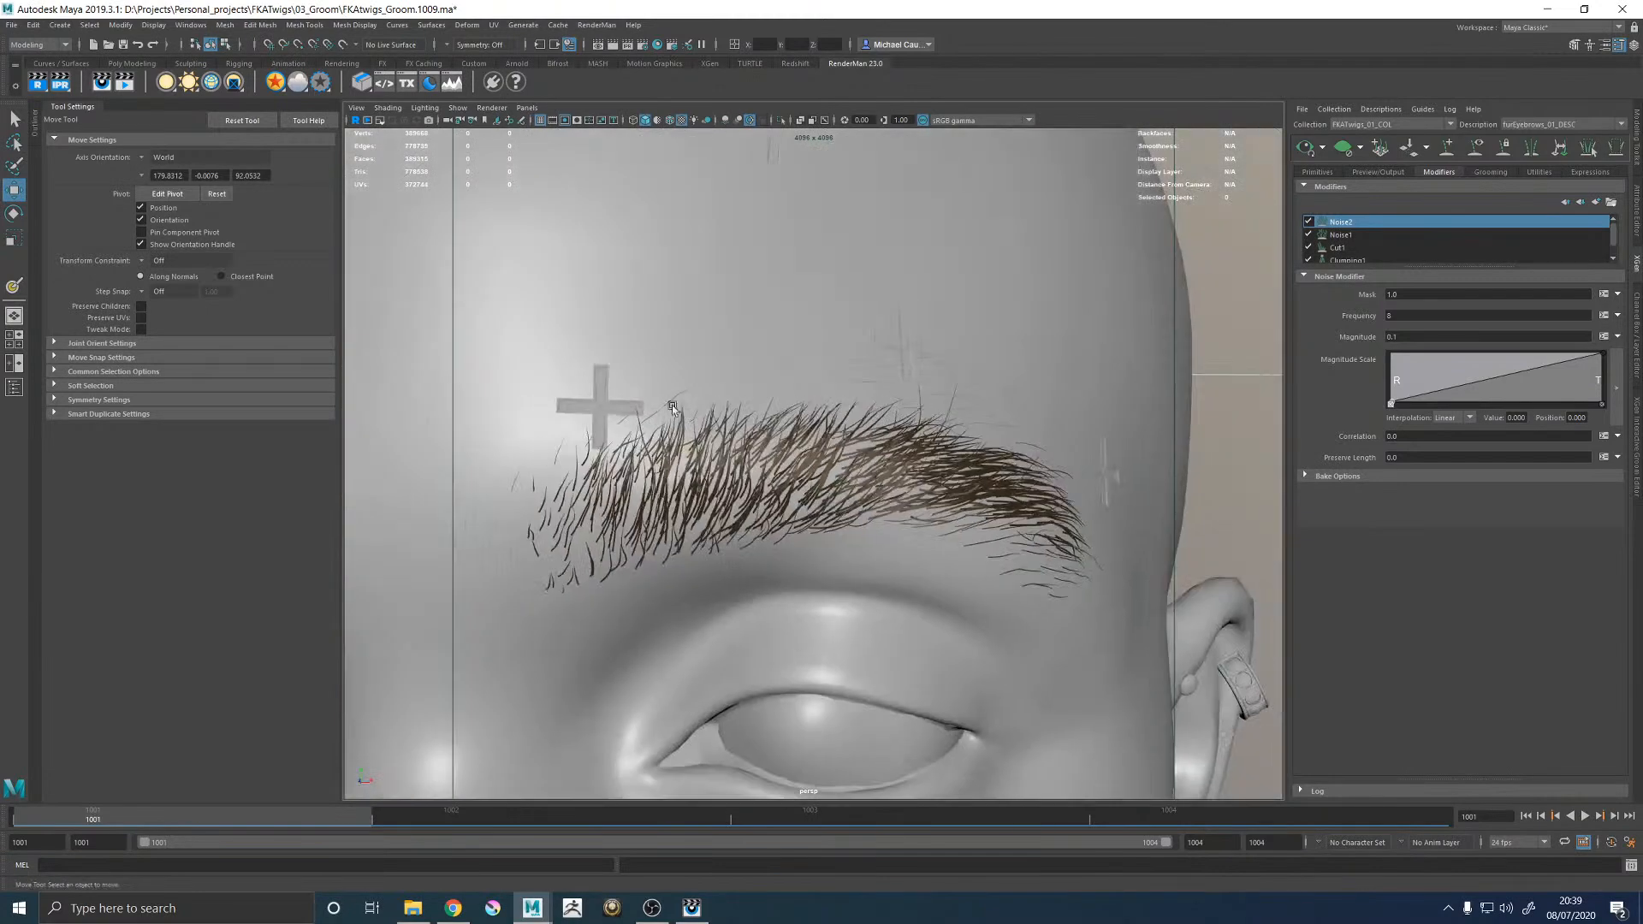
{"action": "left_click_drag", "start_coordinate": [1076, 381], "coordinate": [1075, 362], "text": "alt"}
{"action": "scroll", "coordinate": [1026, 352], "scroll_direction": "down", "scroll_amount": 6}
{"action": "key", "text": "q"}
{"action": "key", "text": "ctrl+s"}
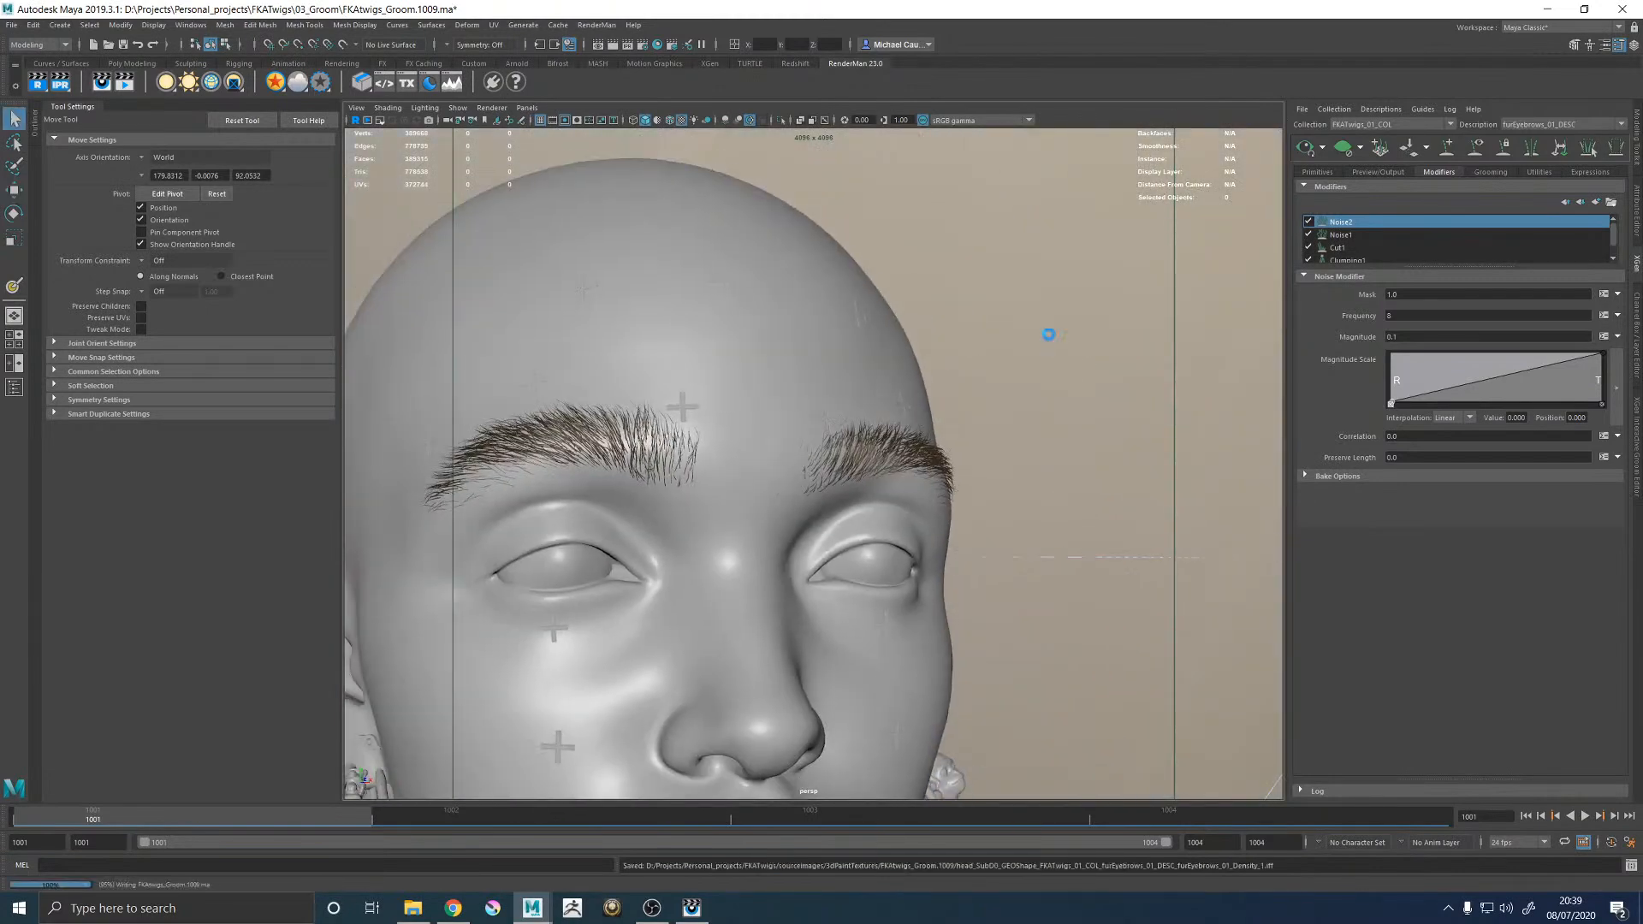
{"action": "key", "text": "w"}
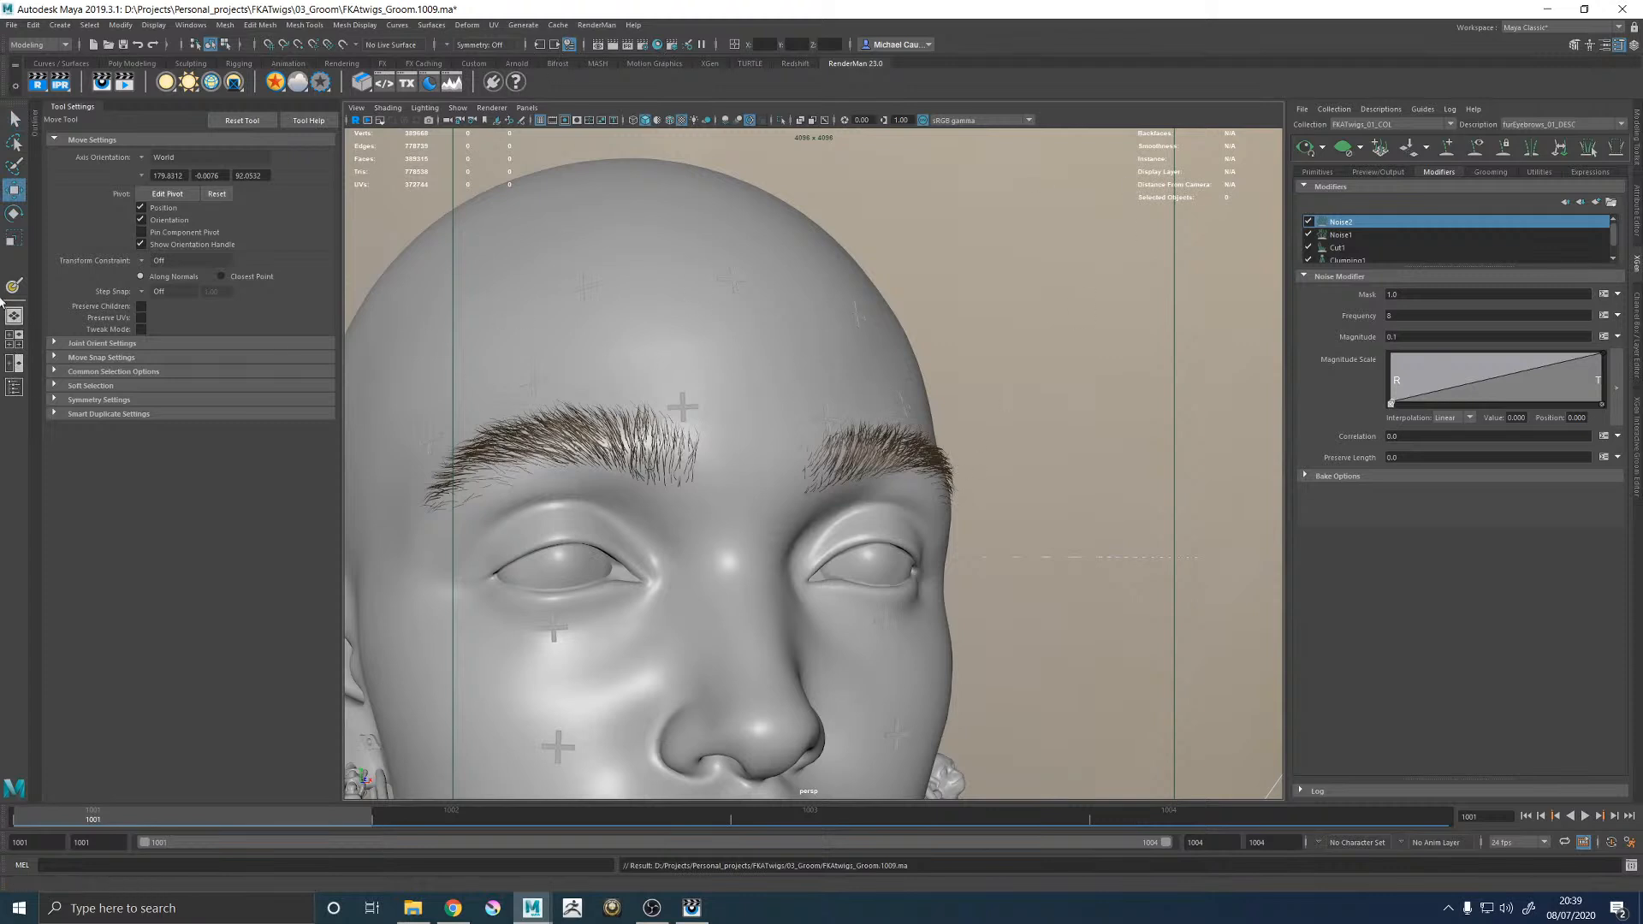
Select furEyebrows_01_DESC under FKATwigs_01_COL in the Outliner and display its PxrHairDark_MAT material attributes.
{"action": "left_click", "coordinate": [14, 386]}
{"action": "mouse_move", "coordinate": [53, 106]}
{"action": "left_mouse_down"}
{"action": "mouse_move", "coordinate": [244, 121]}
{"action": "mouse_move", "coordinate": [56, 124]}
{"action": "mouse_move", "coordinate": [74, 112]}
{"action": "left_mouse_up"}
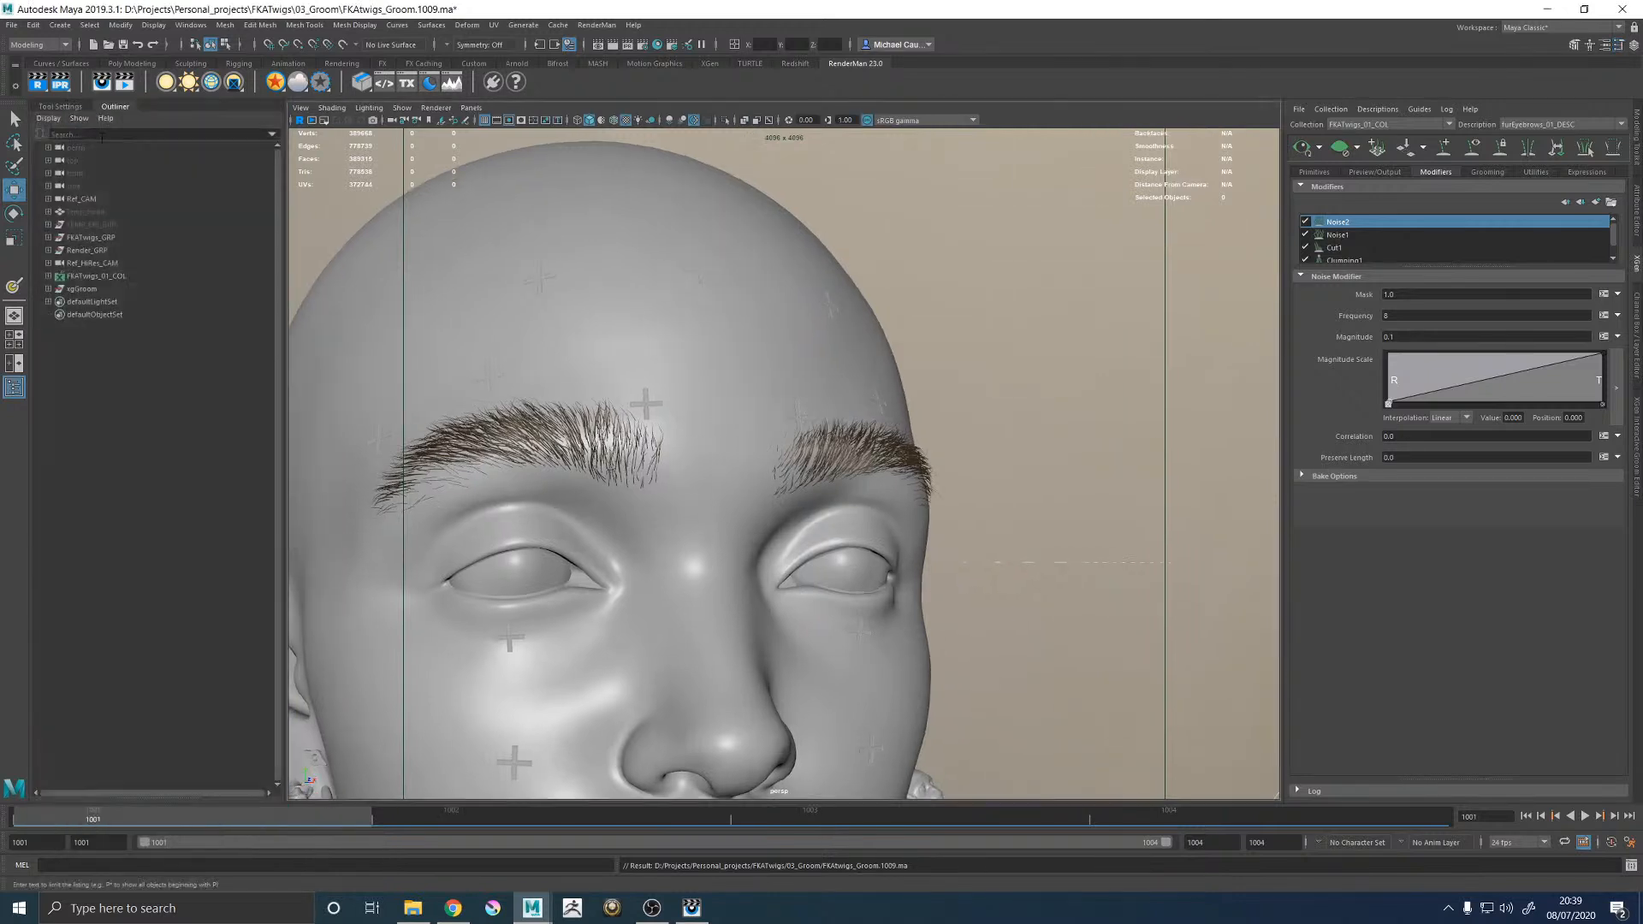
{"action": "left_click", "coordinate": [48, 277]}
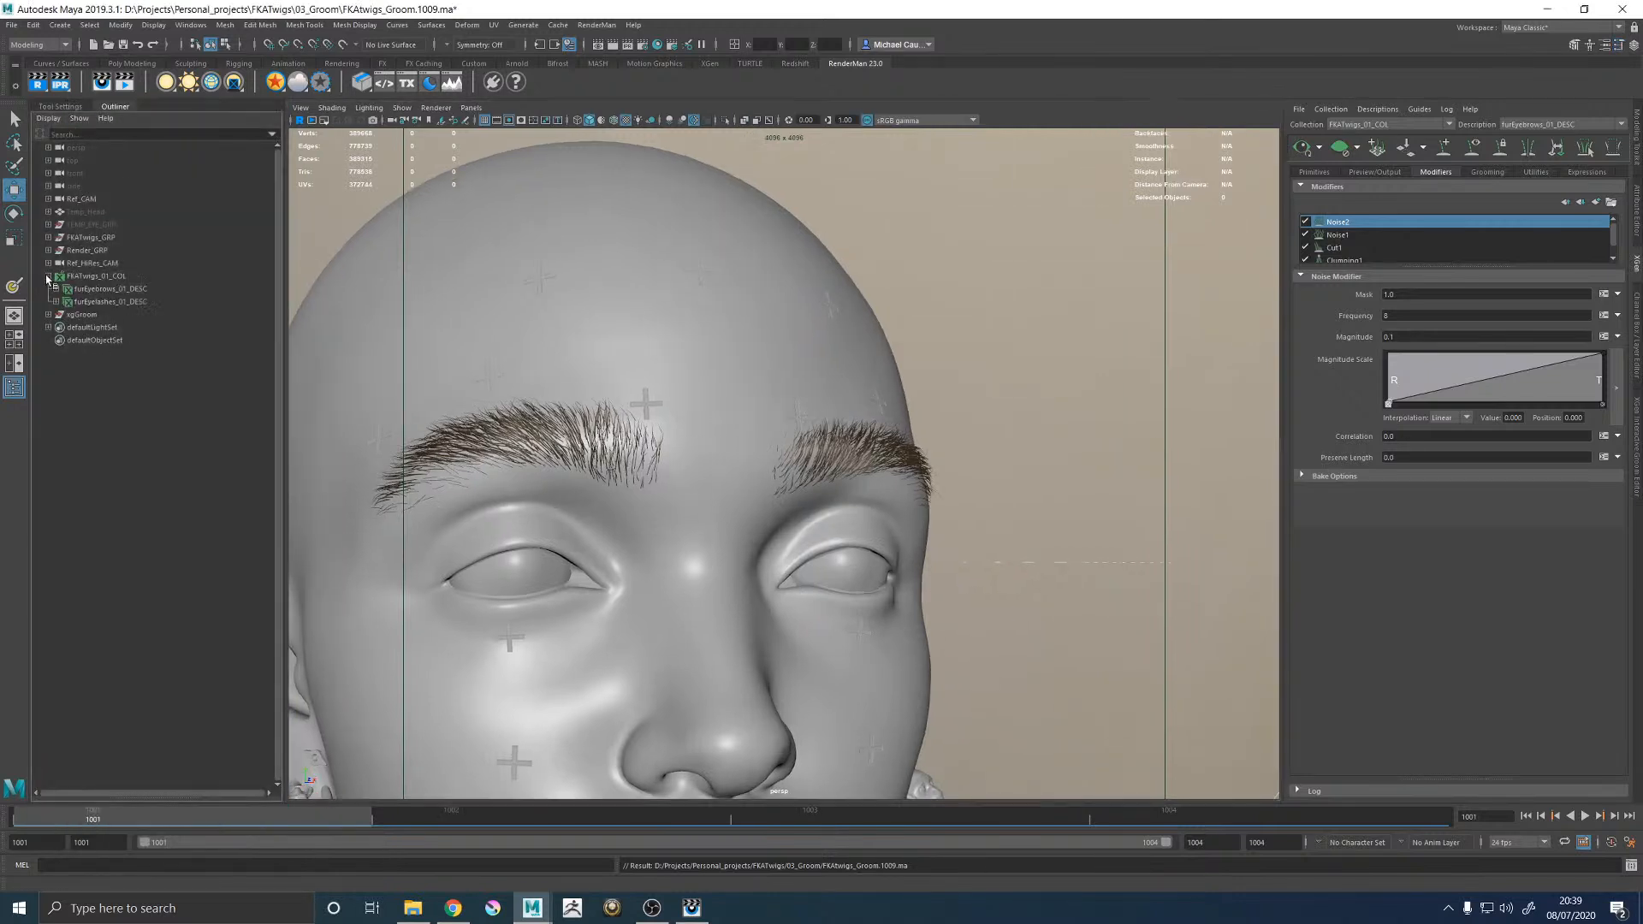
{"action": "left_click", "coordinate": [107, 289]}
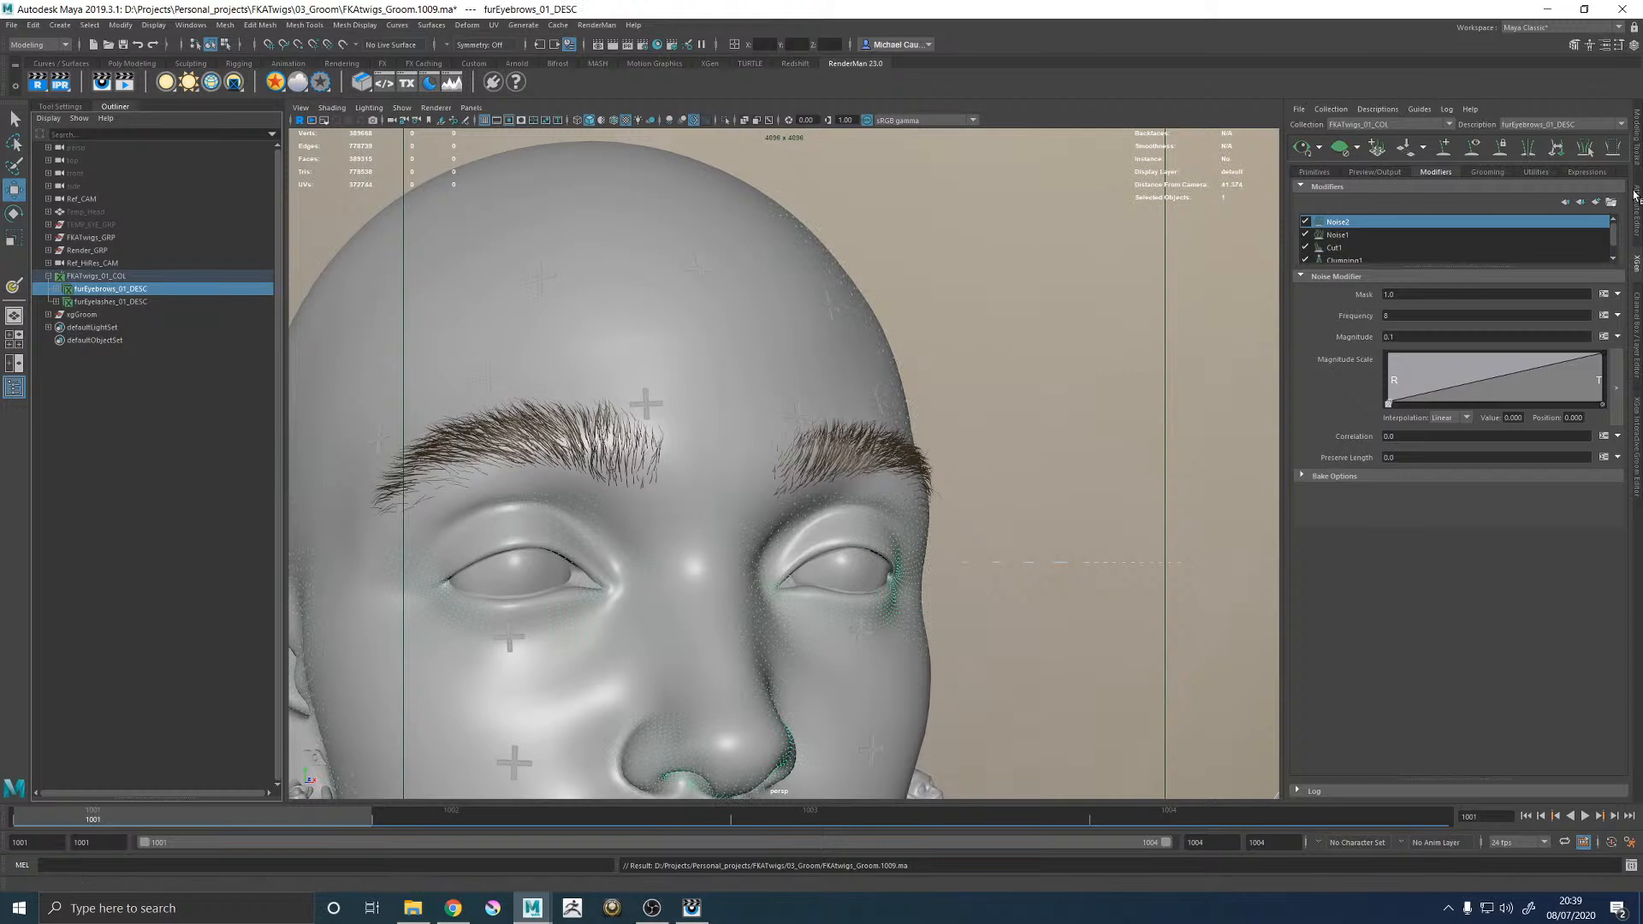
{"action": "left_click", "coordinate": [1634, 195]}
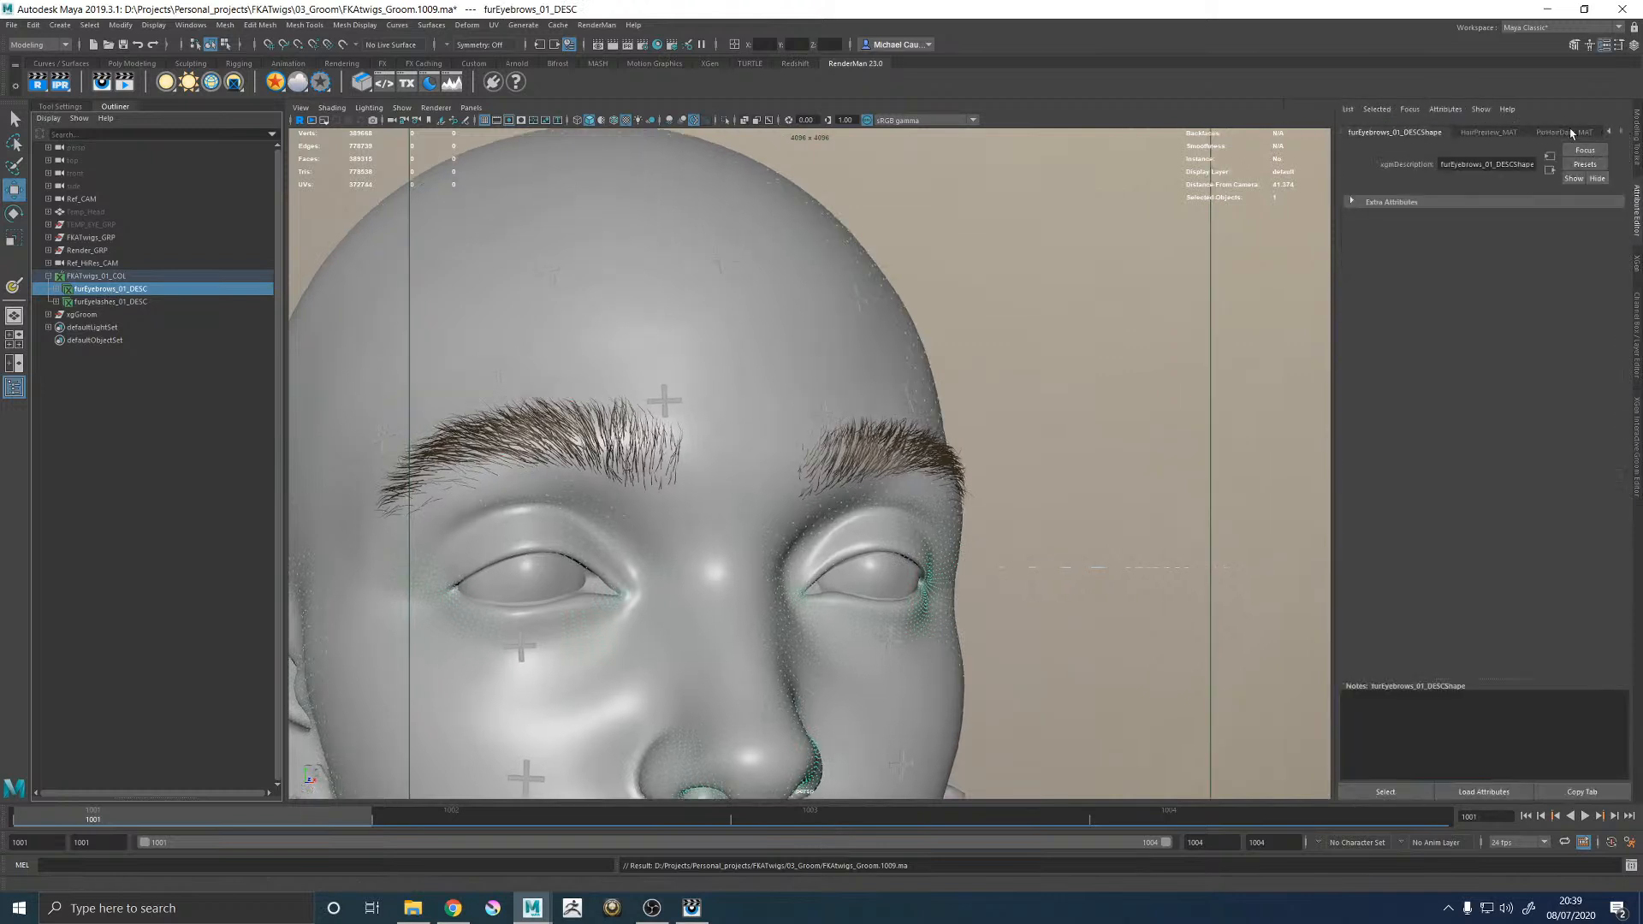
{"action": "left_click", "coordinate": [1565, 133]}
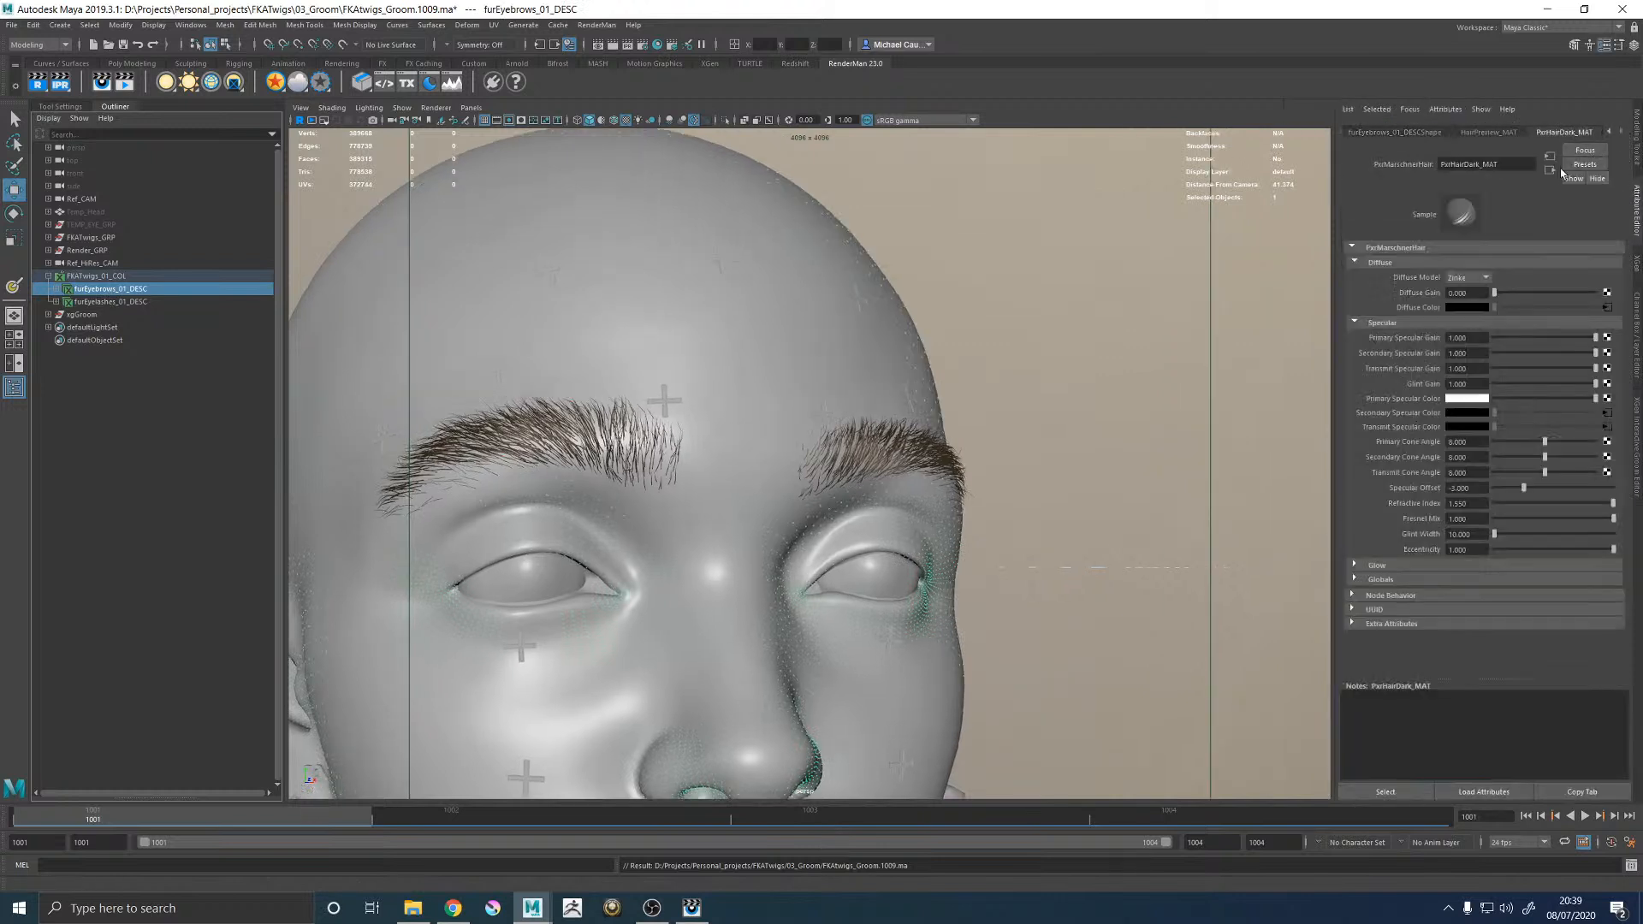
Set the Diffuse Gain of PxrHairDark_MAT to 1 and examine its Specular, Globals and Node Behavior attributes.
{"action": "left_click", "coordinate": [1380, 580]}
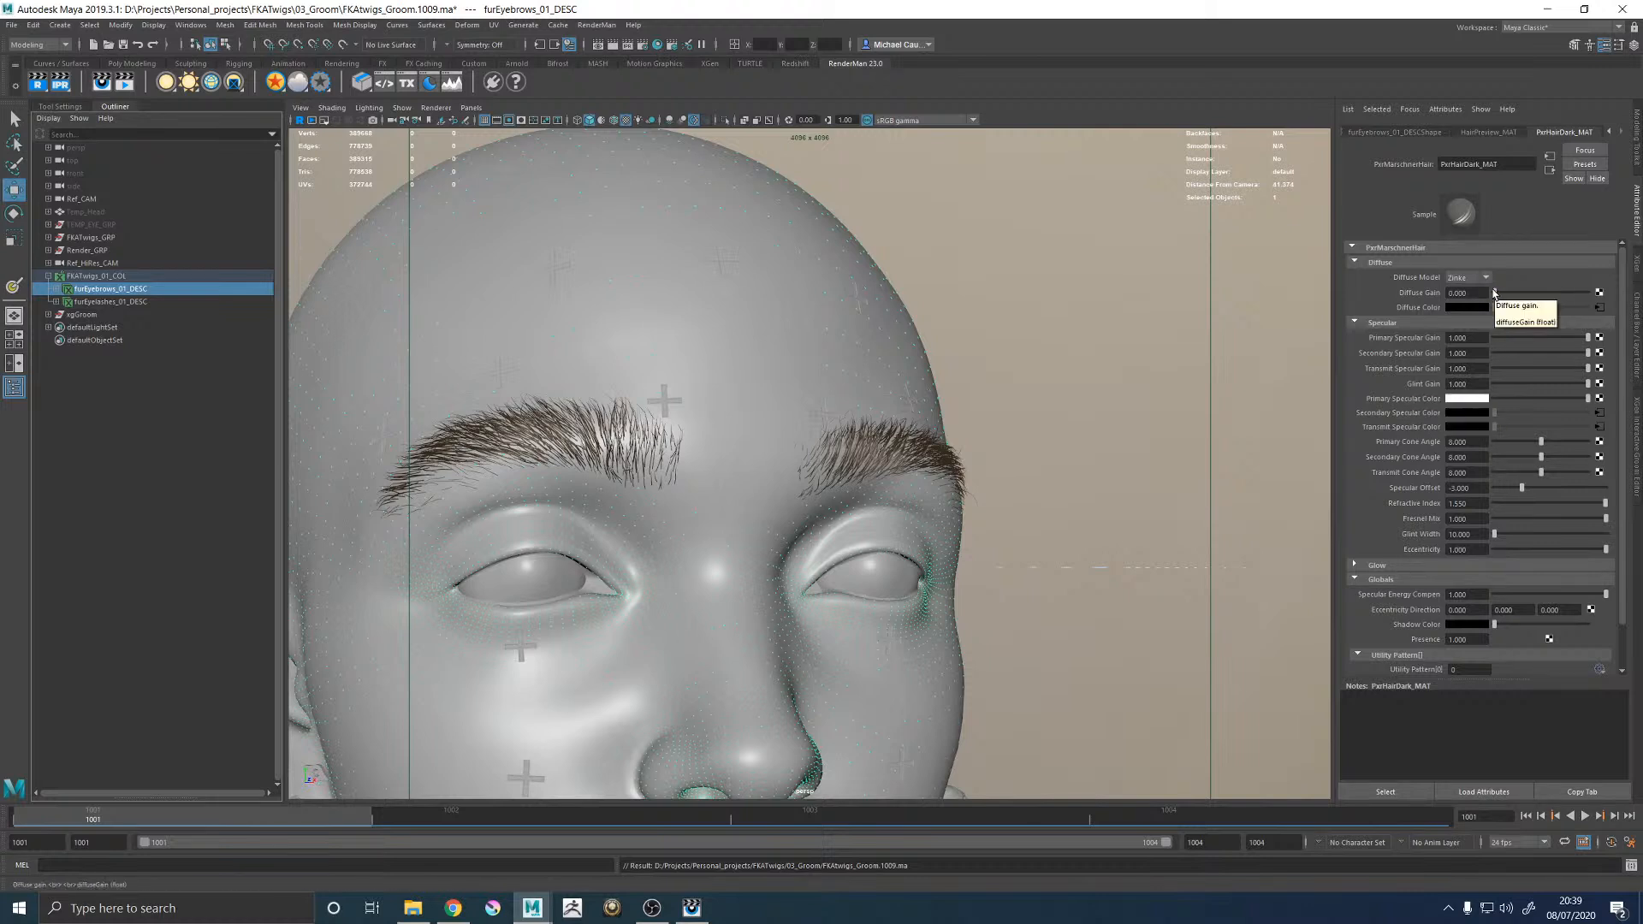
{"action": "left_click_drag", "start_coordinate": [1496, 293], "coordinate": [1498, 292]}
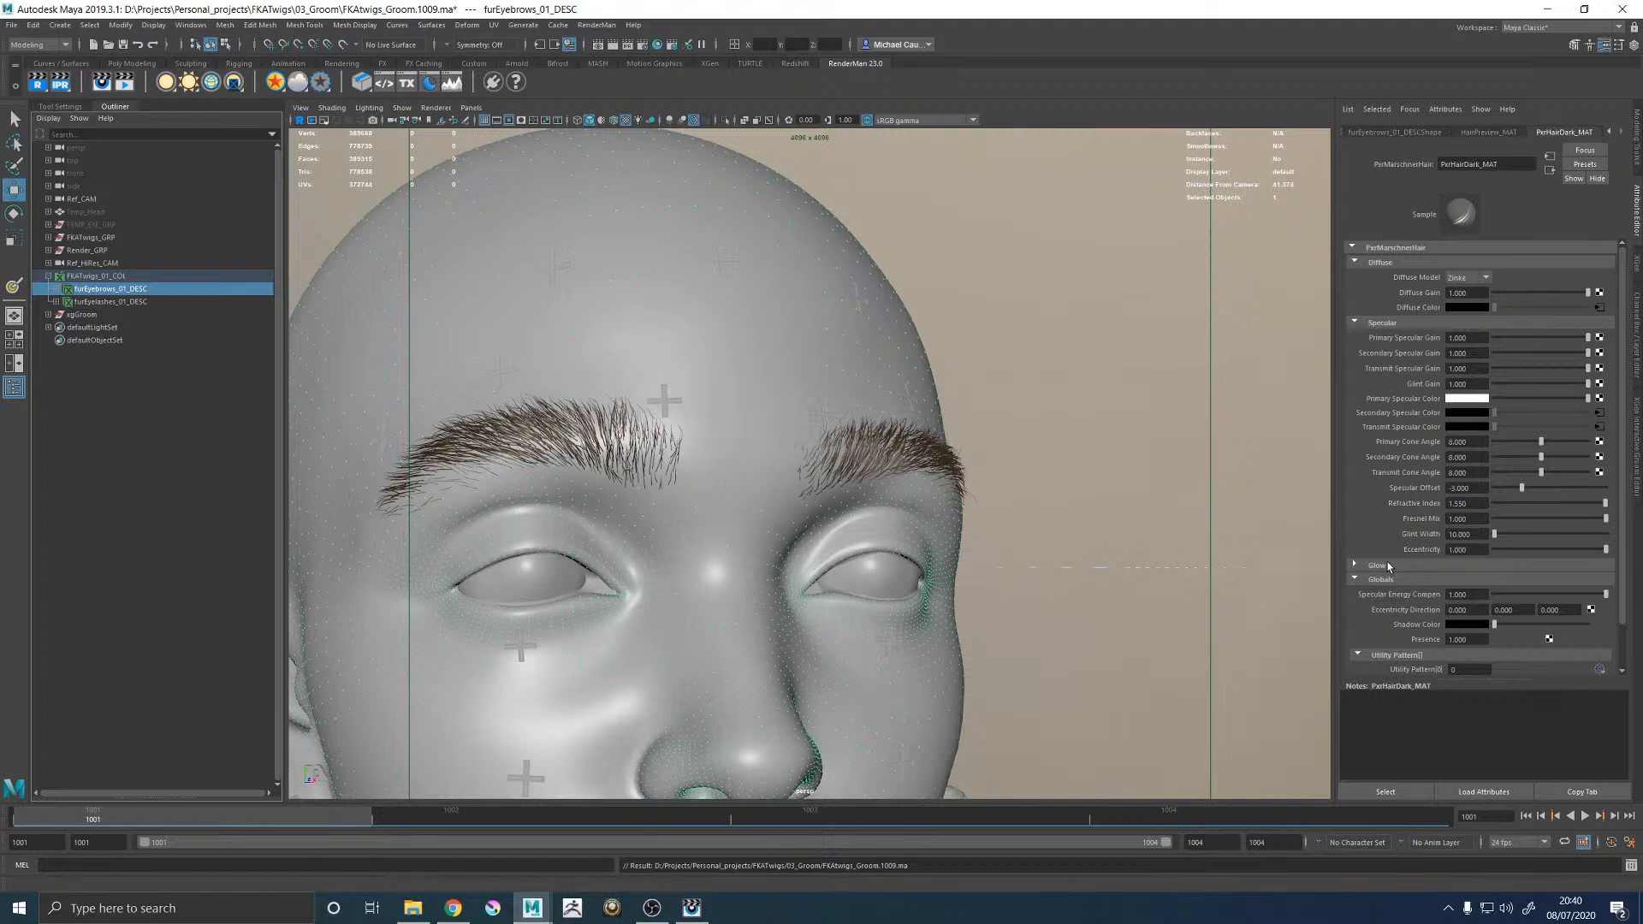
{"action": "scroll", "coordinate": [1387, 554], "scroll_direction": "down", "scroll_amount": 2}
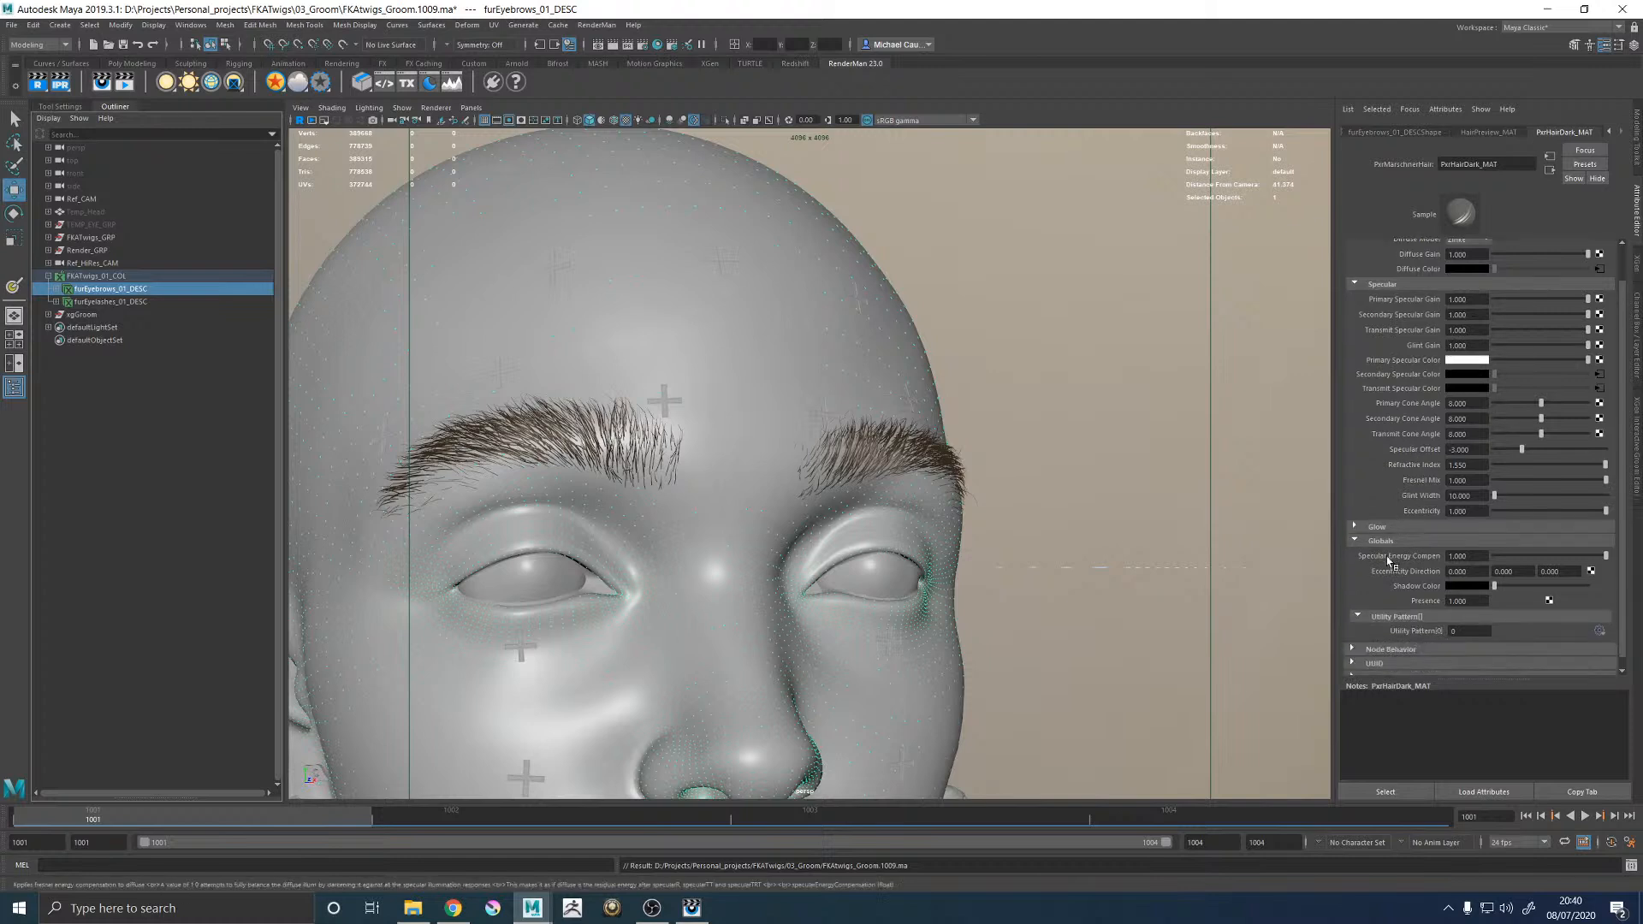
{"action": "left_click", "coordinate": [1374, 640]}
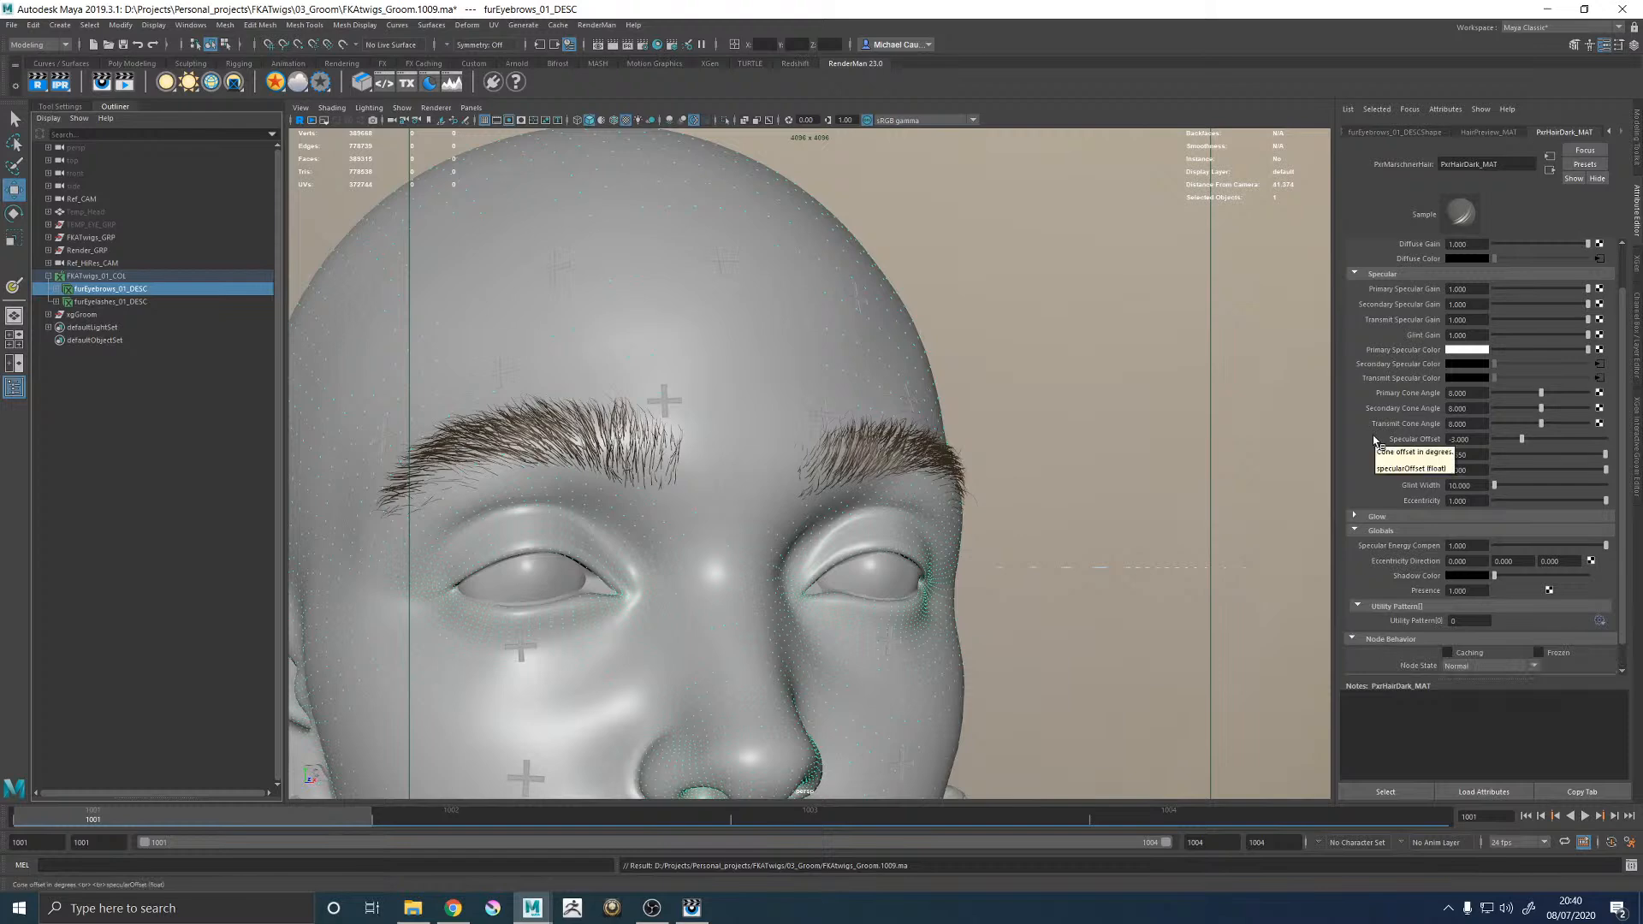
{"action": "scroll", "coordinate": [984, 462], "scroll_direction": "up", "scroll_amount": 5}
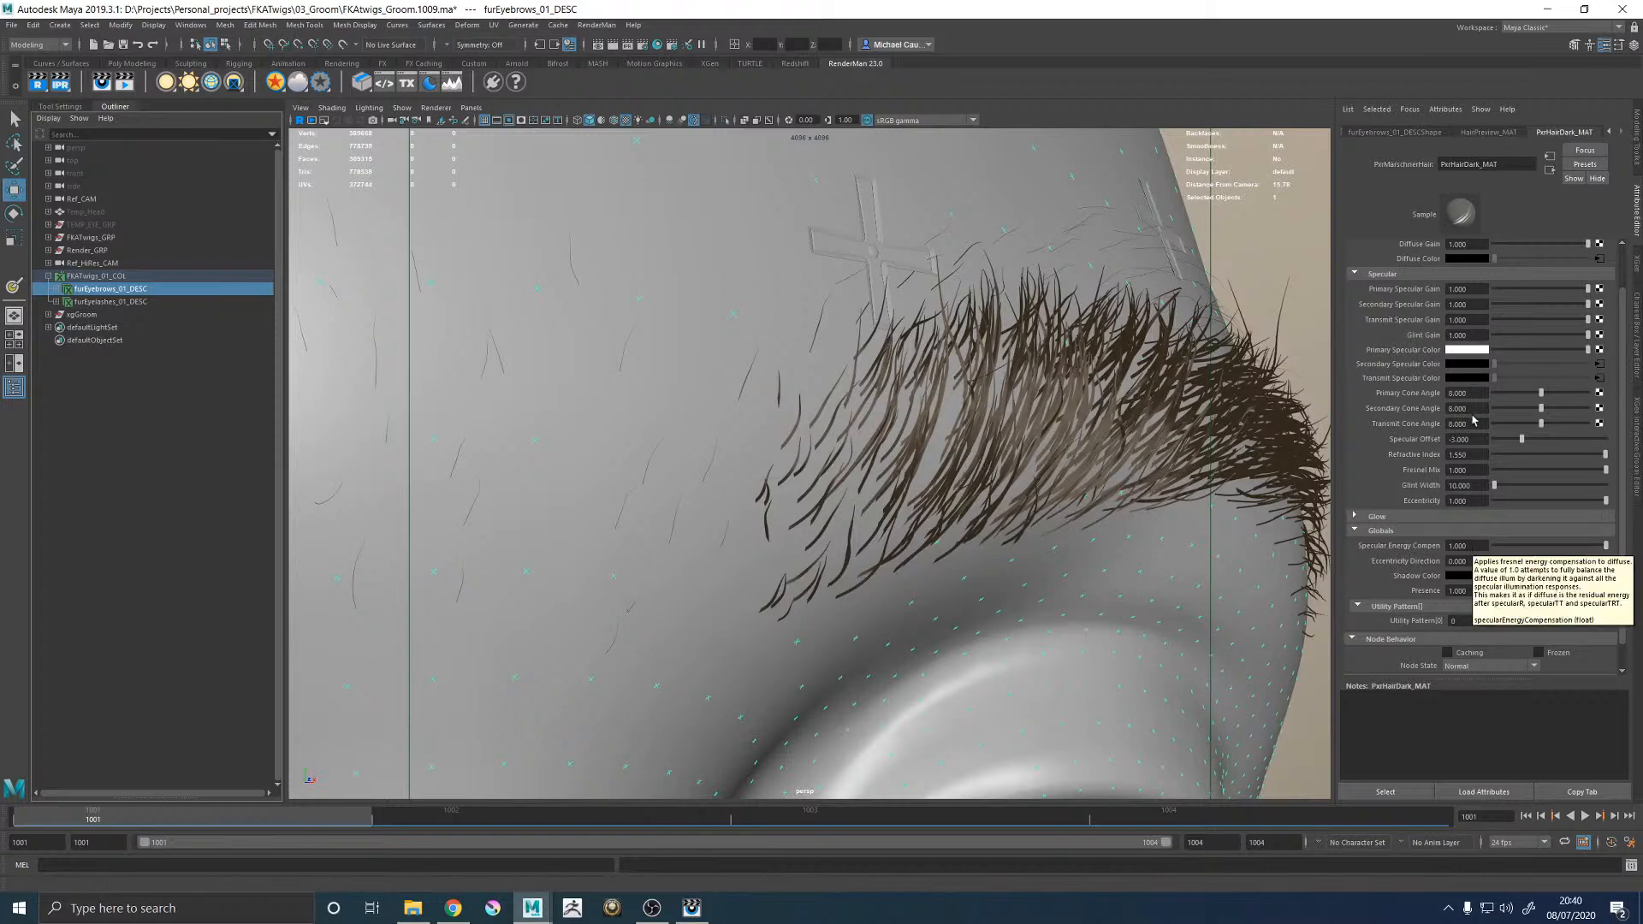
{"action": "left_click", "coordinate": [1480, 456]}
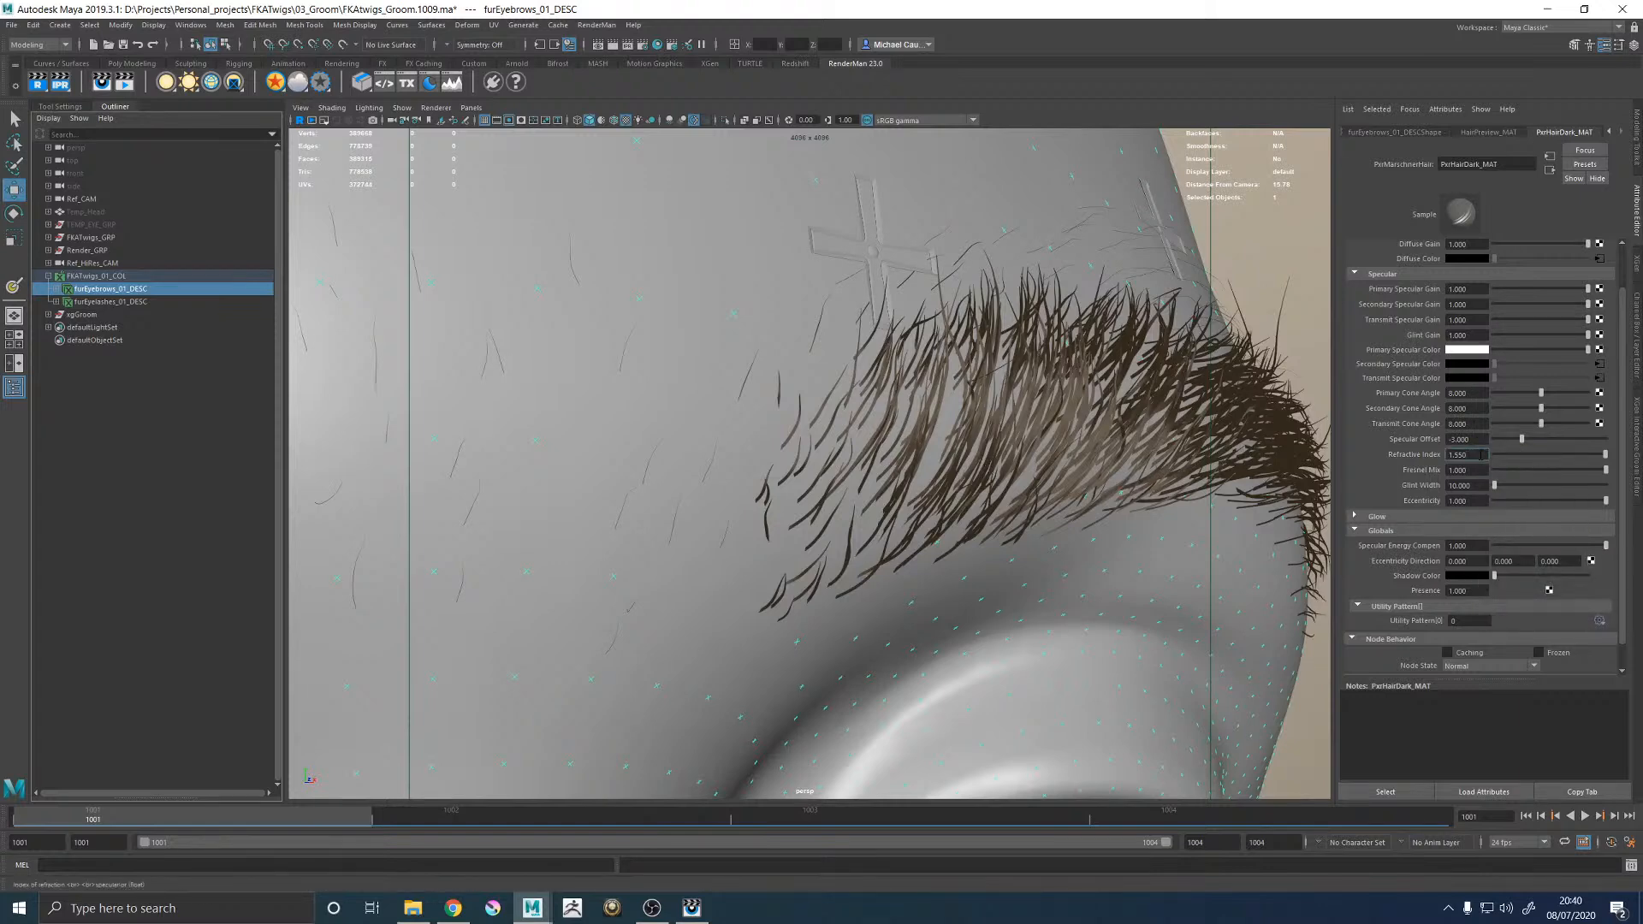
Set the Refractive Index of PxrHairDark_MAT to 1.45, deselect the eyebrow description and save the scene.
{"action": "type", "text": "1.45"}
{"action": "key", "text": "Return"}
{"action": "right_click_drag", "start_coordinate": [1140, 397], "coordinate": [878, 412], "text": "alt"}
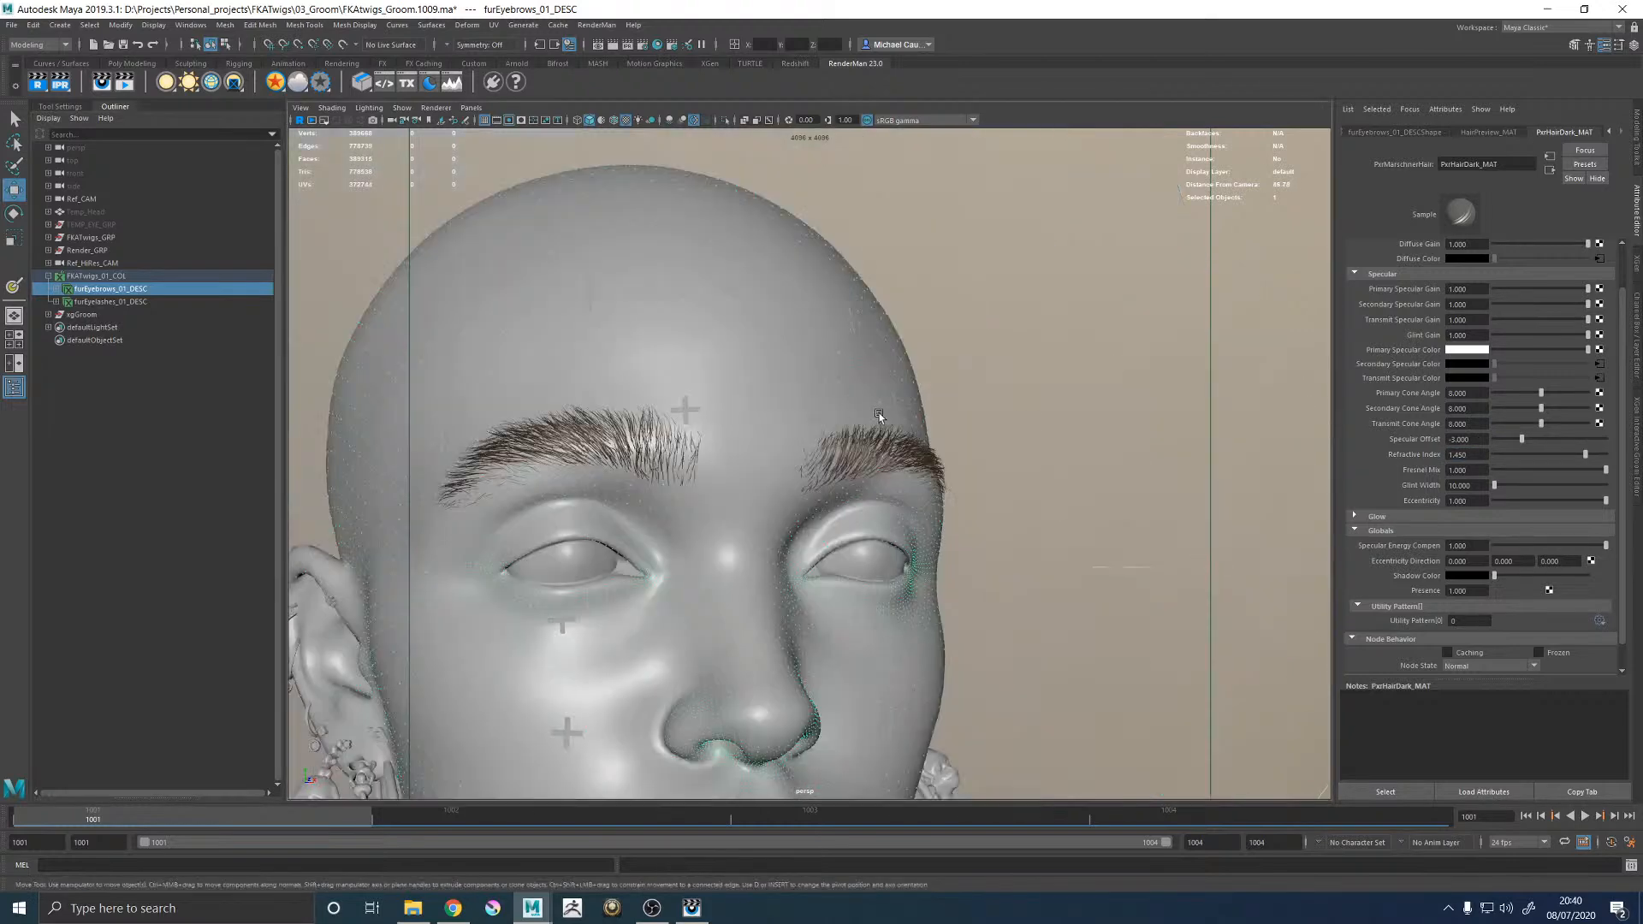
{"action": "left_click_drag", "start_coordinate": [878, 412], "coordinate": [823, 411], "text": "alt"}
{"action": "left_click", "coordinate": [1161, 374]}
{"action": "key", "text": "q"}
{"action": "key", "text": "ctrl+s"}
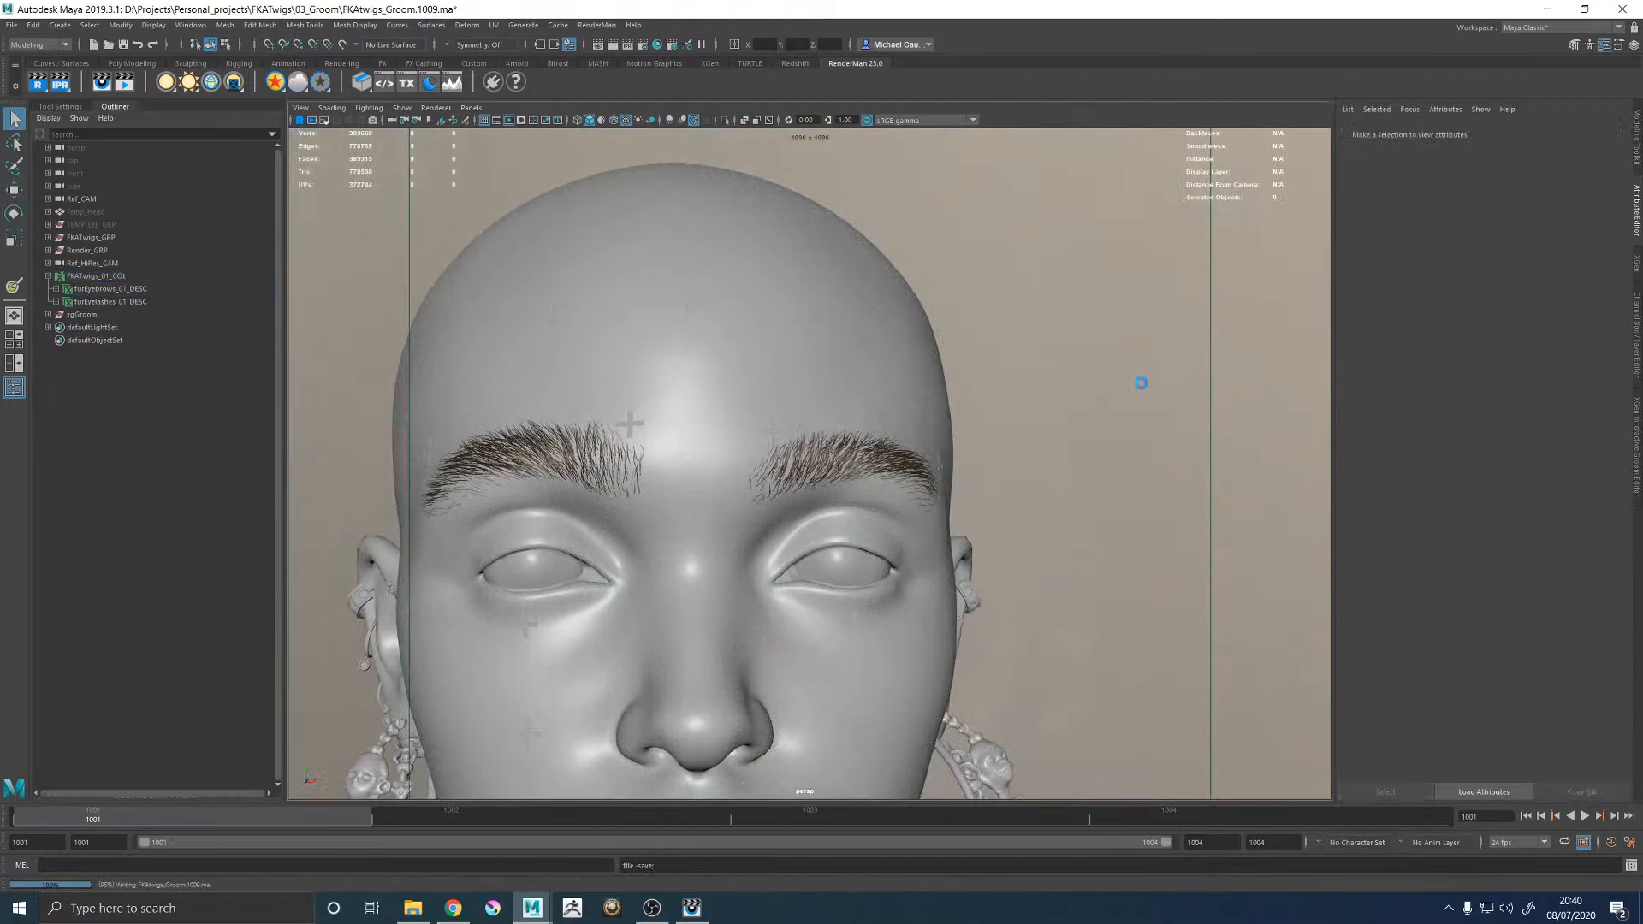
Frame one eyebrow closely and show the furEyelashes_01_DESC description in XGen.
{"action": "middle_click_drag", "start_coordinate": [1105, 393], "coordinate": [1038, 366], "text": "alt"}
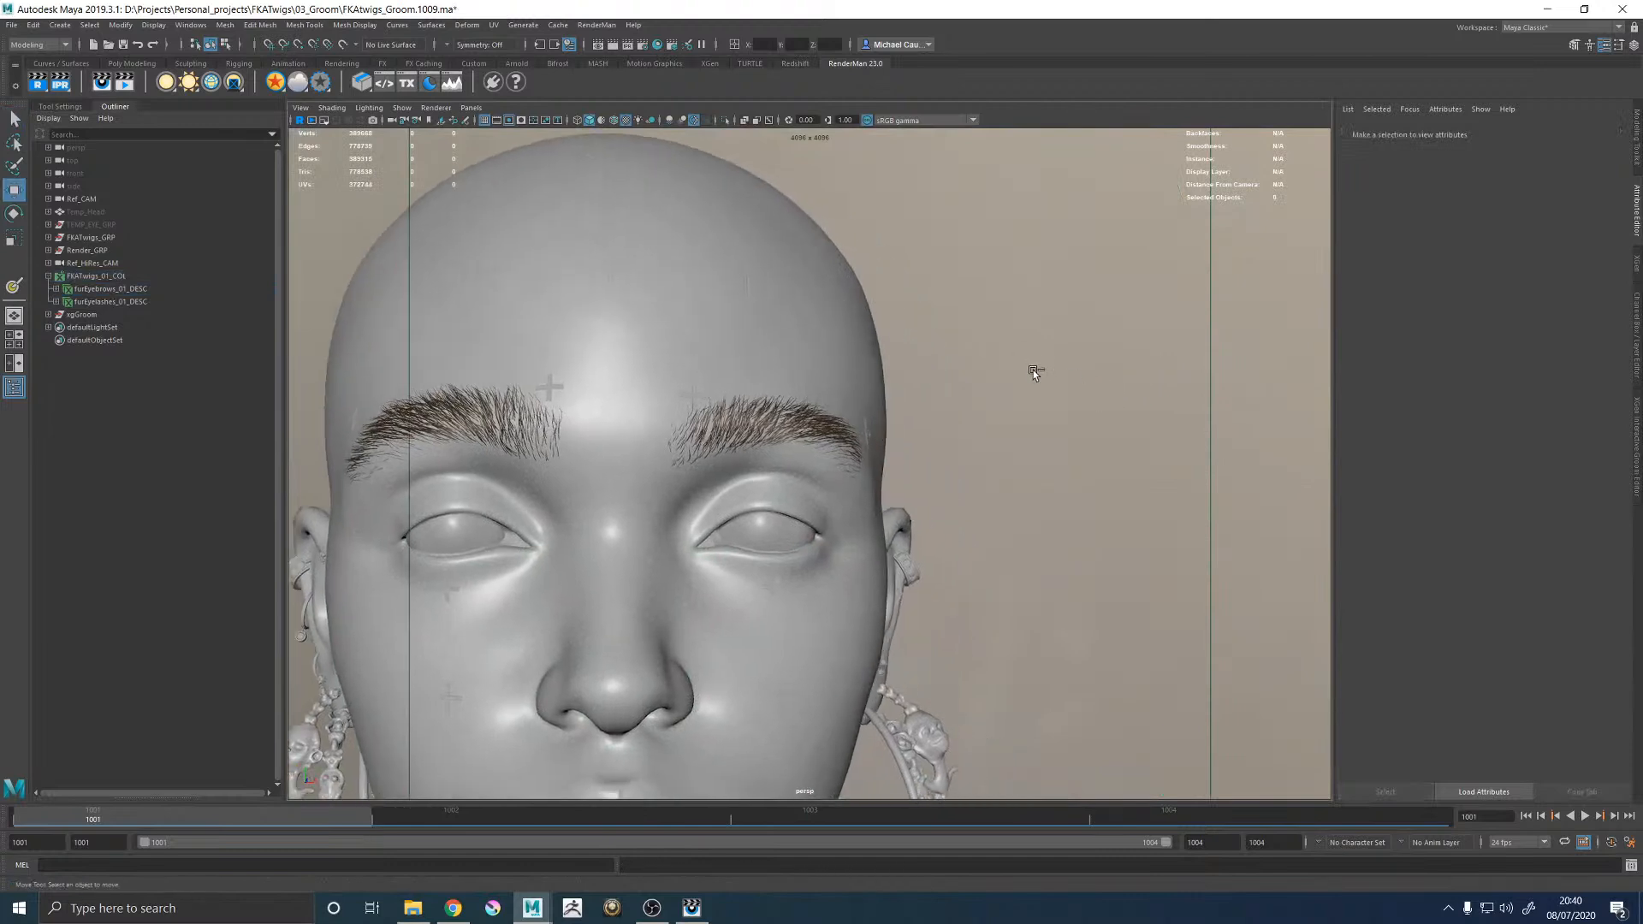
{"action": "key", "text": "w"}
{"action": "right_click_drag", "start_coordinate": [937, 414], "coordinate": [1193, 509], "text": "alt"}
{"action": "left_click_drag", "start_coordinate": [1194, 510], "coordinate": [1148, 521], "text": "alt"}
{"action": "middle_click_drag", "start_coordinate": [777, 379], "coordinate": [979, 444], "text": "alt"}
{"action": "right_click_drag", "start_coordinate": [979, 444], "coordinate": [907, 435], "text": "alt"}
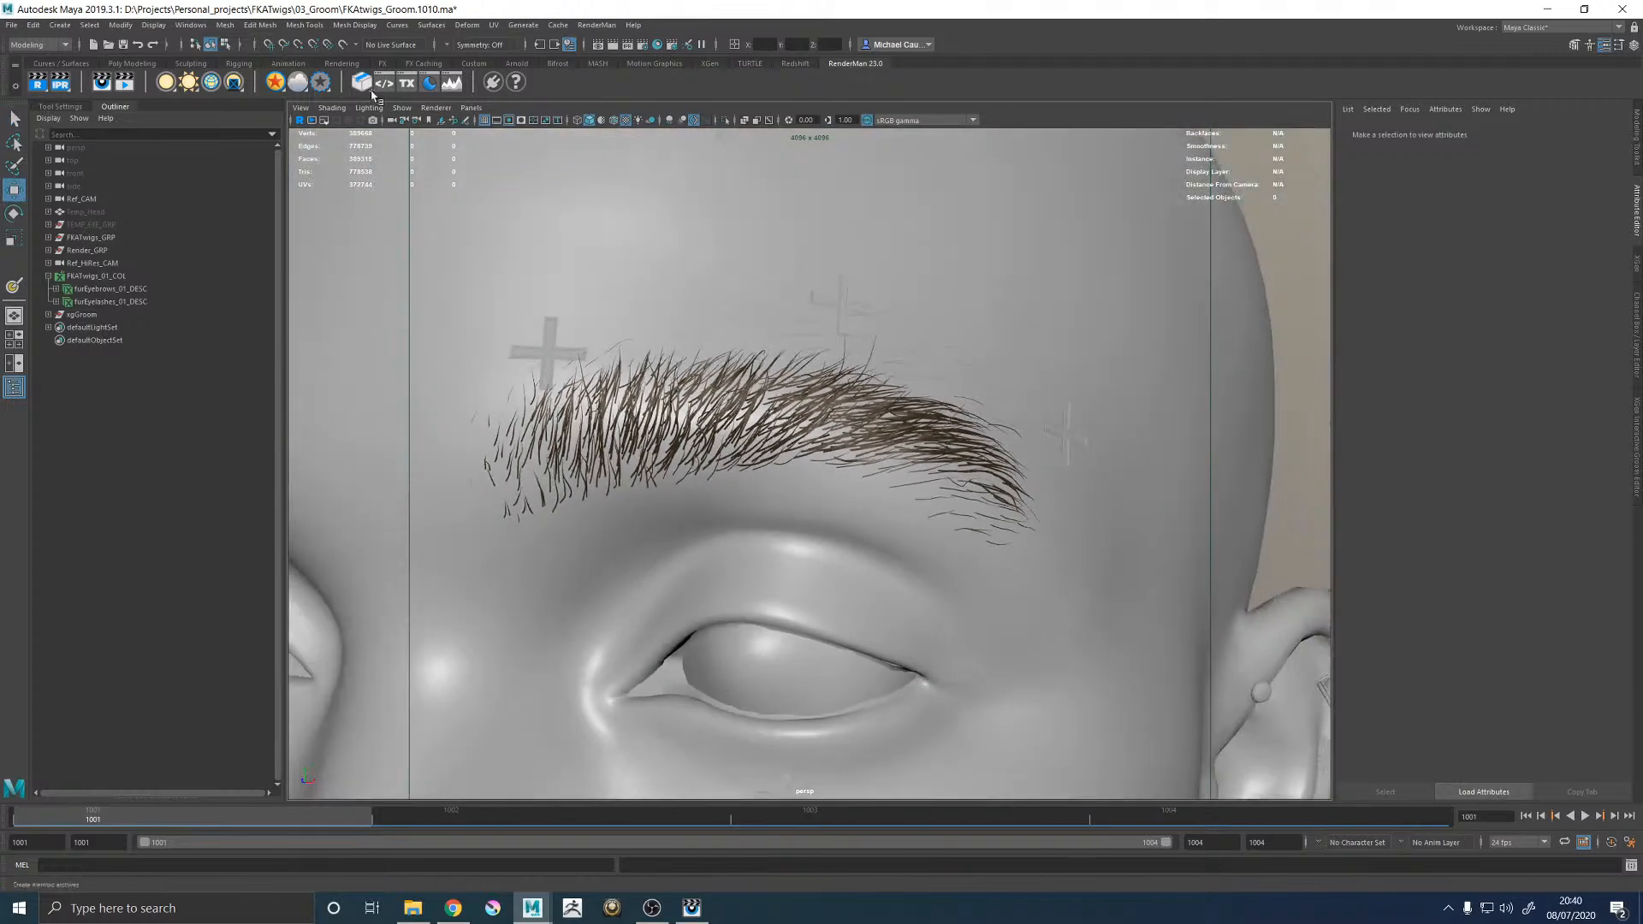
{"action": "left_click", "coordinate": [1637, 273]}
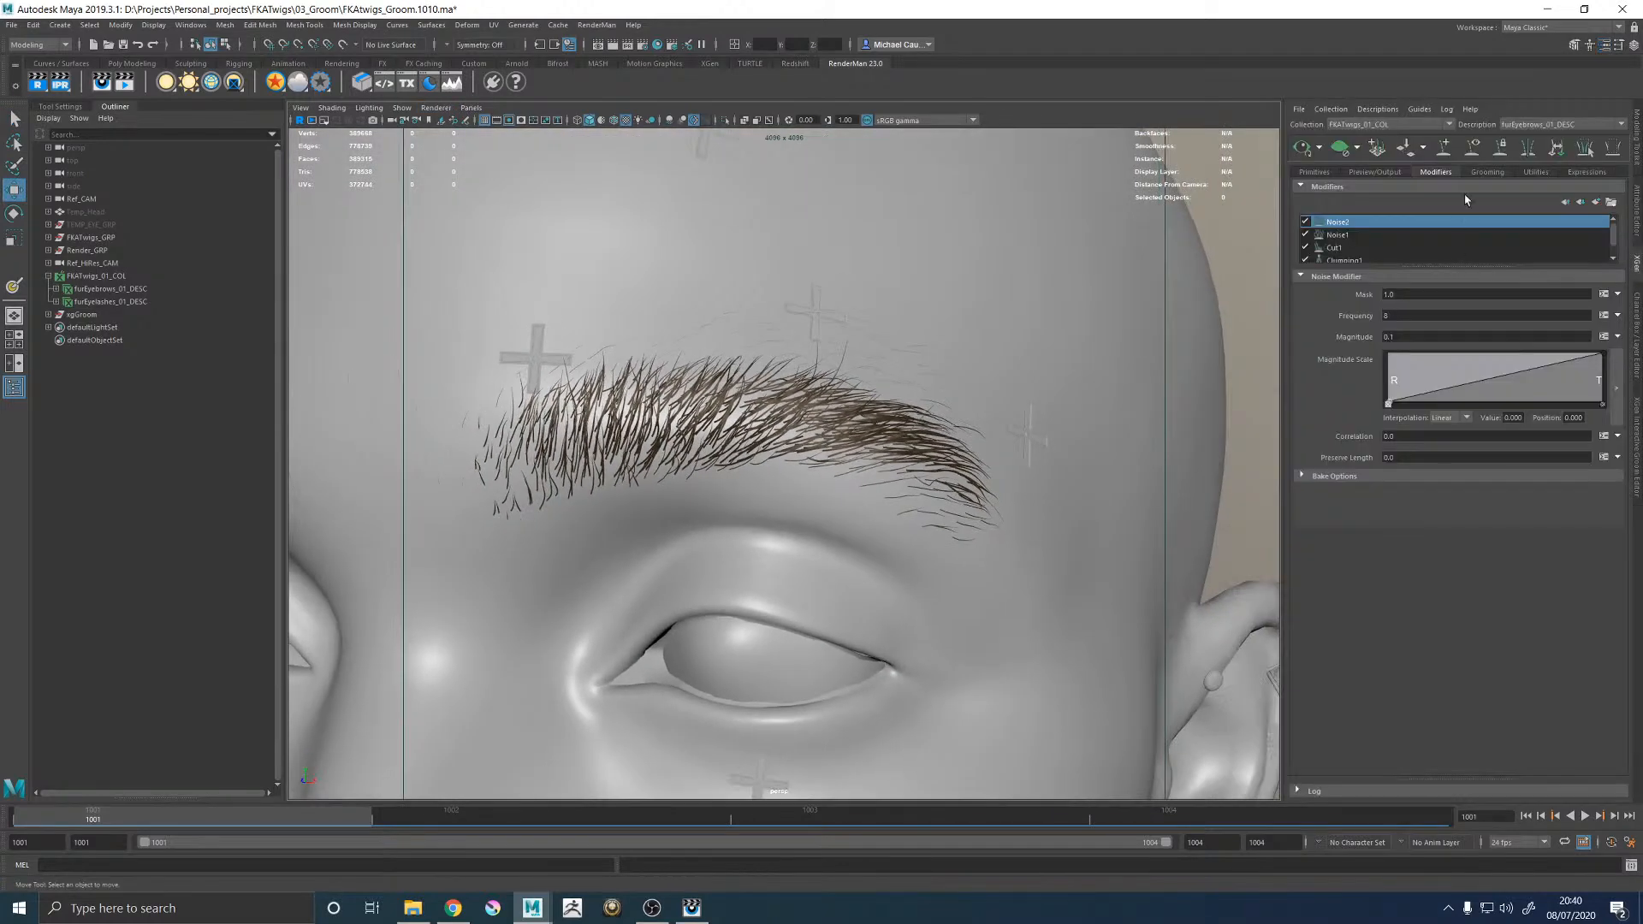
{"action": "left_click", "coordinate": [1533, 127]}
{"action": "left_click", "coordinate": [1540, 148]}
Render the framed eyebrow and eye directly in the perspective viewport with RenderMan.
{"action": "left_click_drag", "start_coordinate": [770, 385], "coordinate": [819, 383], "text": "alt"}
{"action": "left_click", "coordinate": [439, 109]}
{"action": "left_click", "coordinate": [510, 144]}
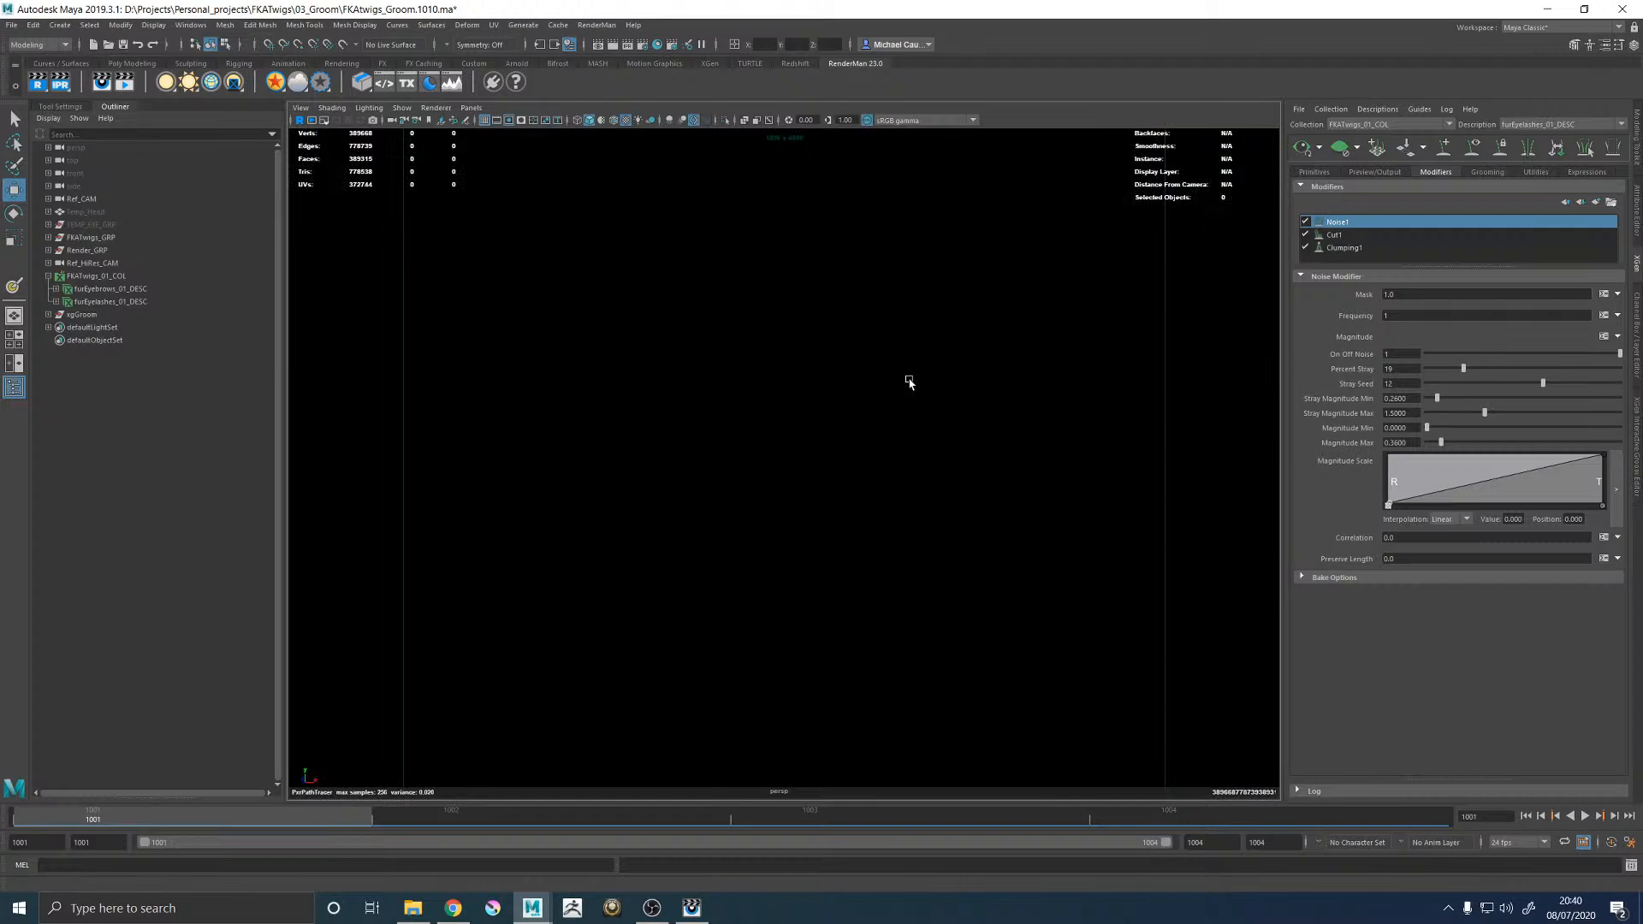
Open the Windows Task Manager while the viewport render runs and examine the rendered eyebrow.
{"action": "right_click", "coordinate": [844, 912]}
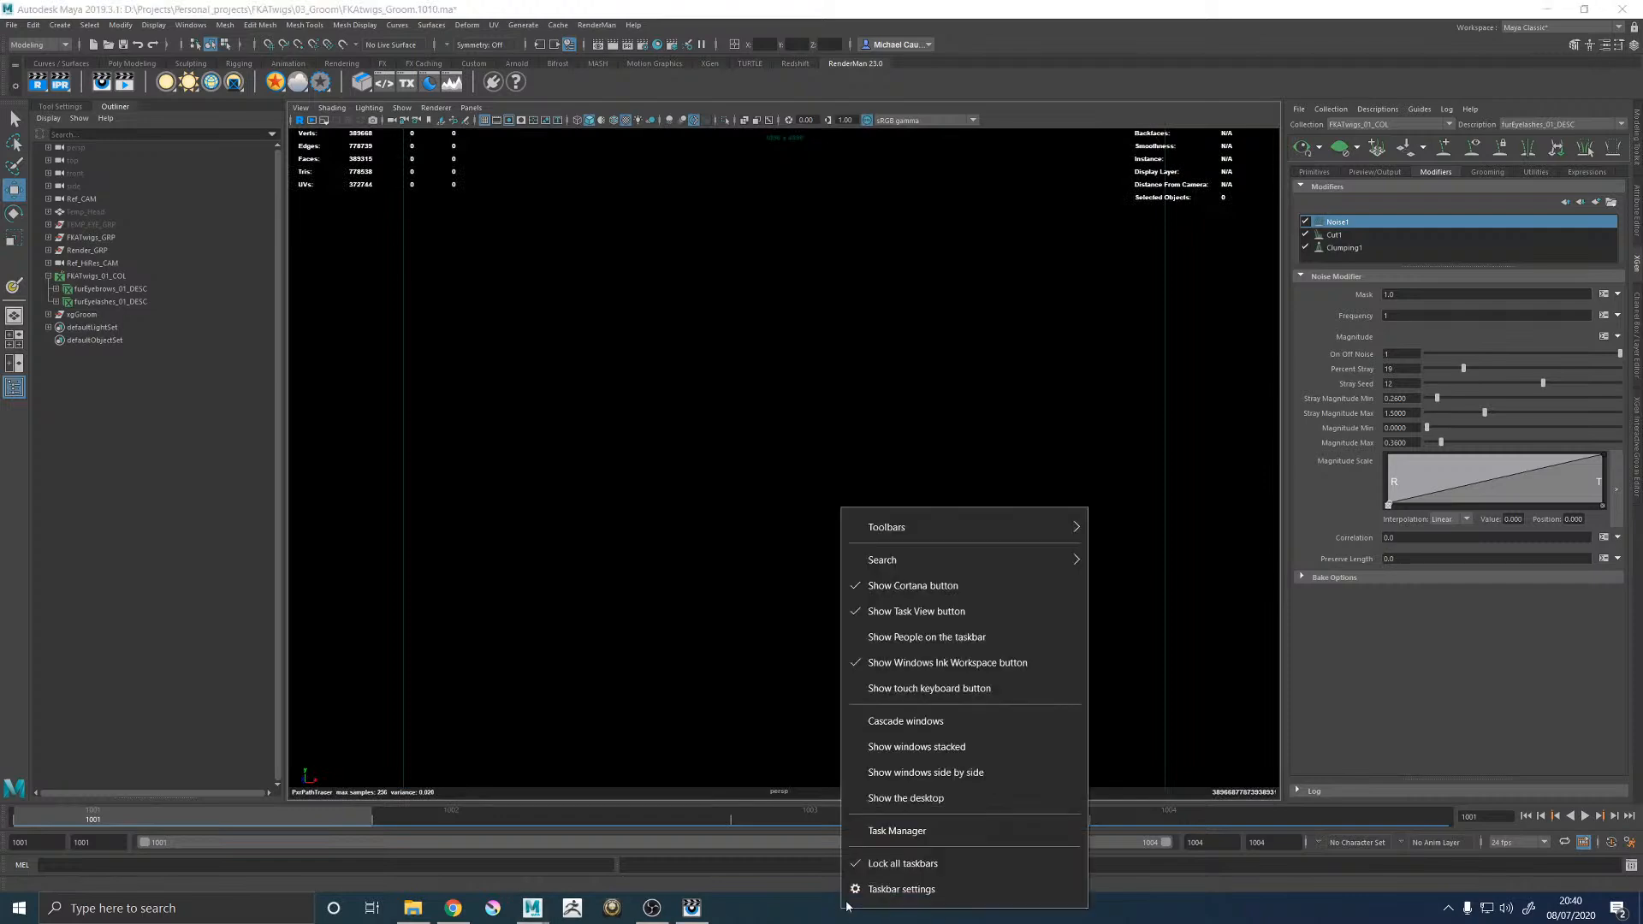
{"action": "left_click", "coordinate": [890, 888]}
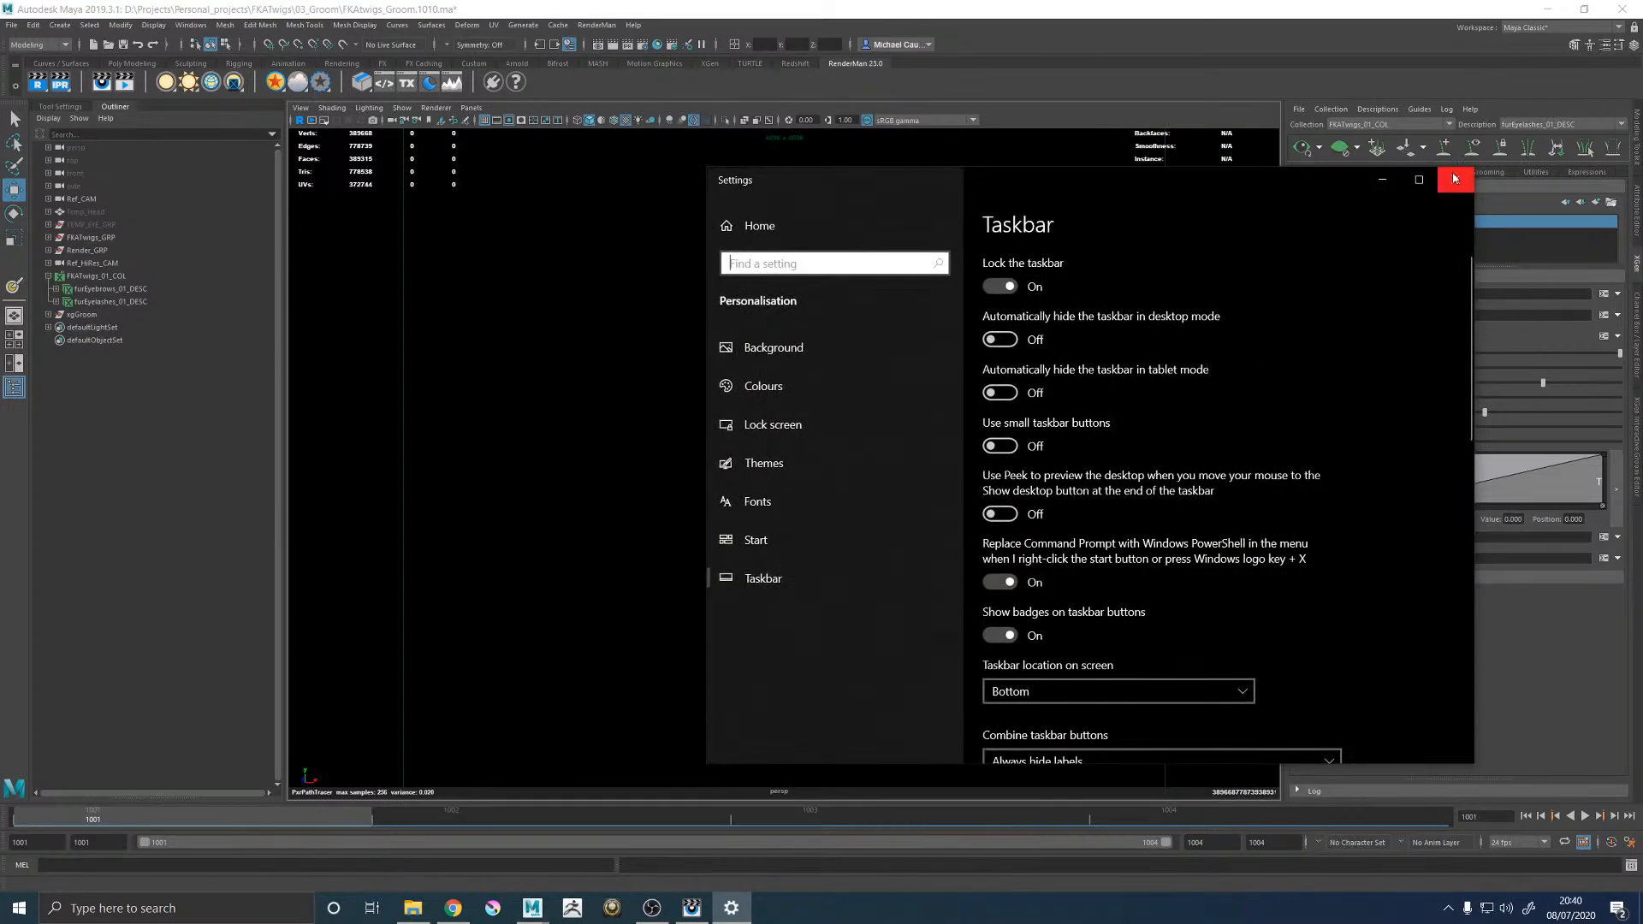
{"action": "left_click", "coordinate": [1458, 177]}
{"action": "right_click", "coordinate": [880, 904]}
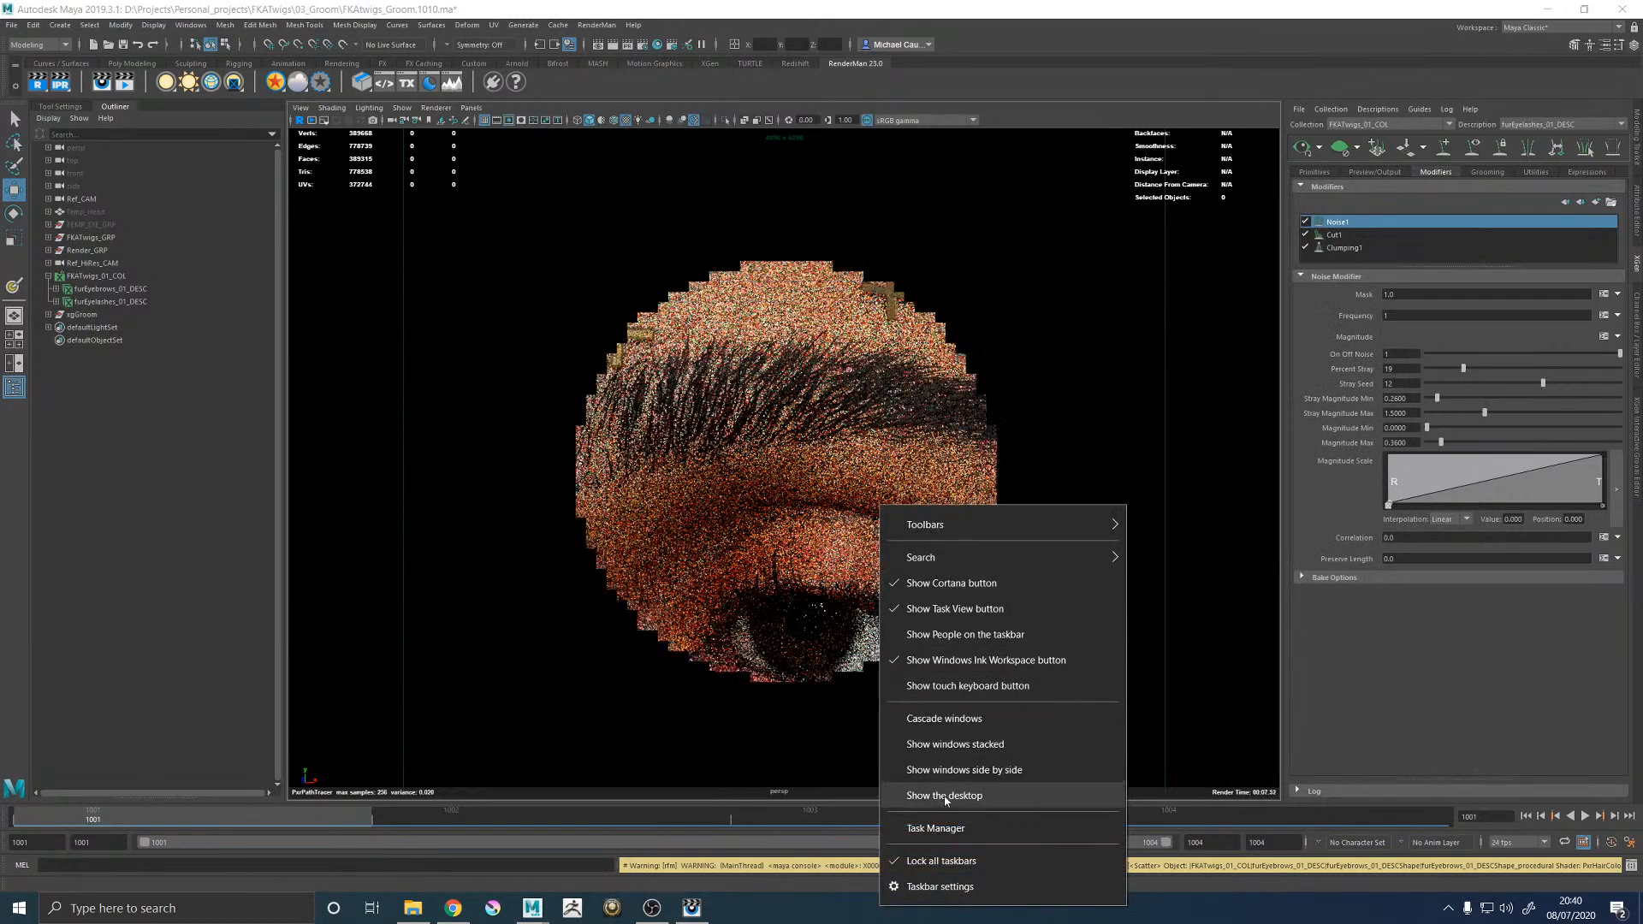
{"action": "left_click", "coordinate": [941, 828]}
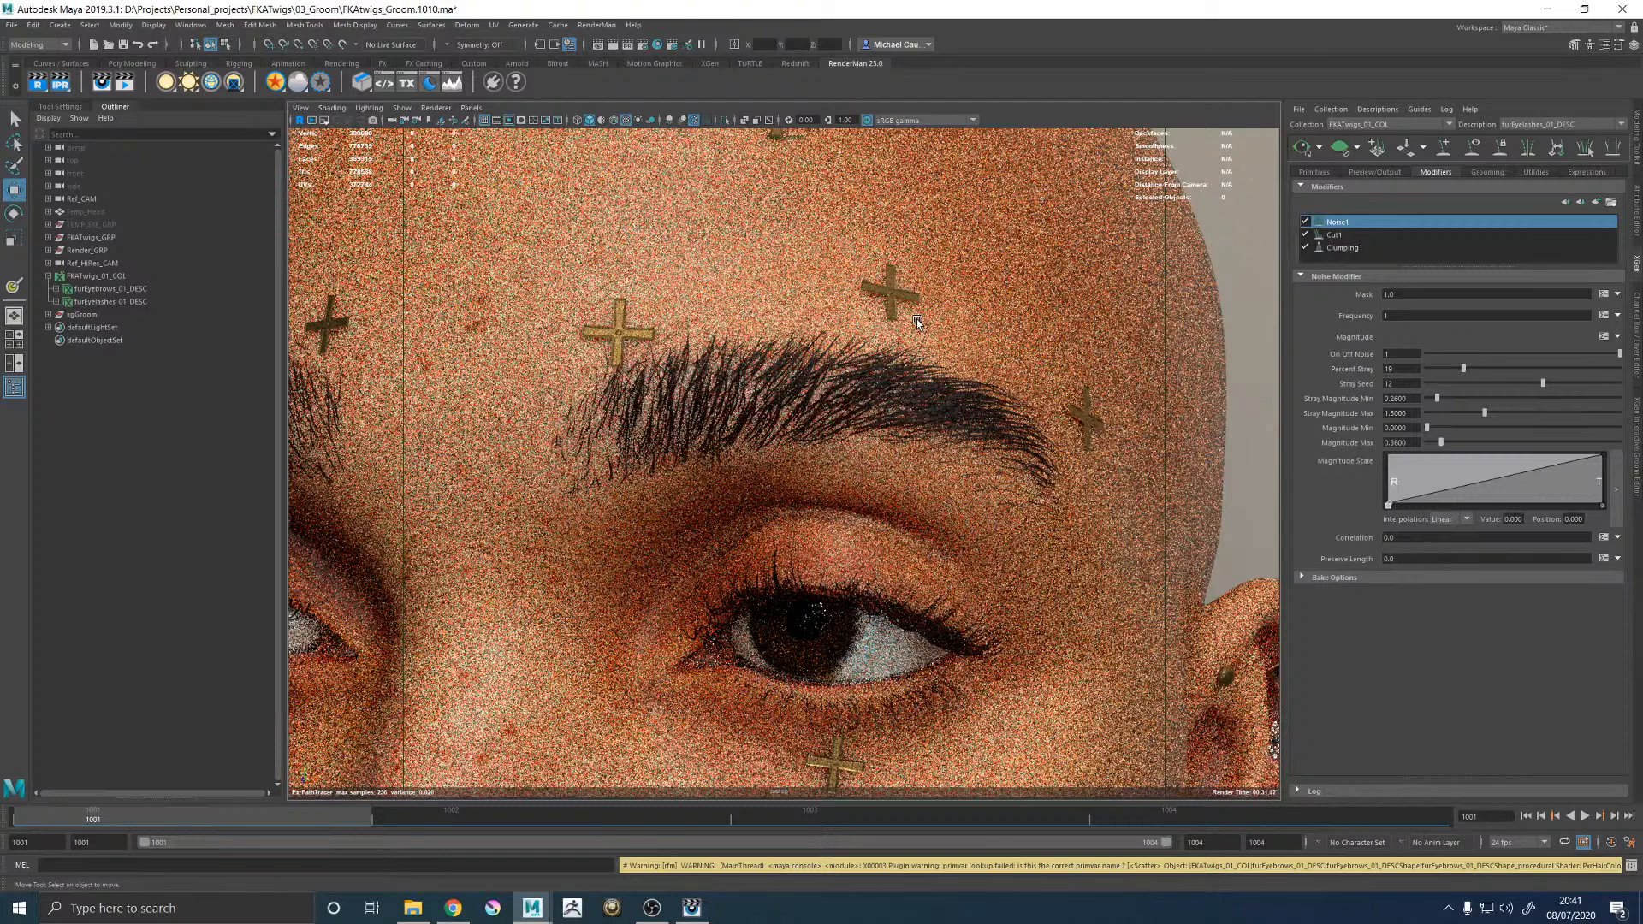
{"action": "key", "text": "q"}
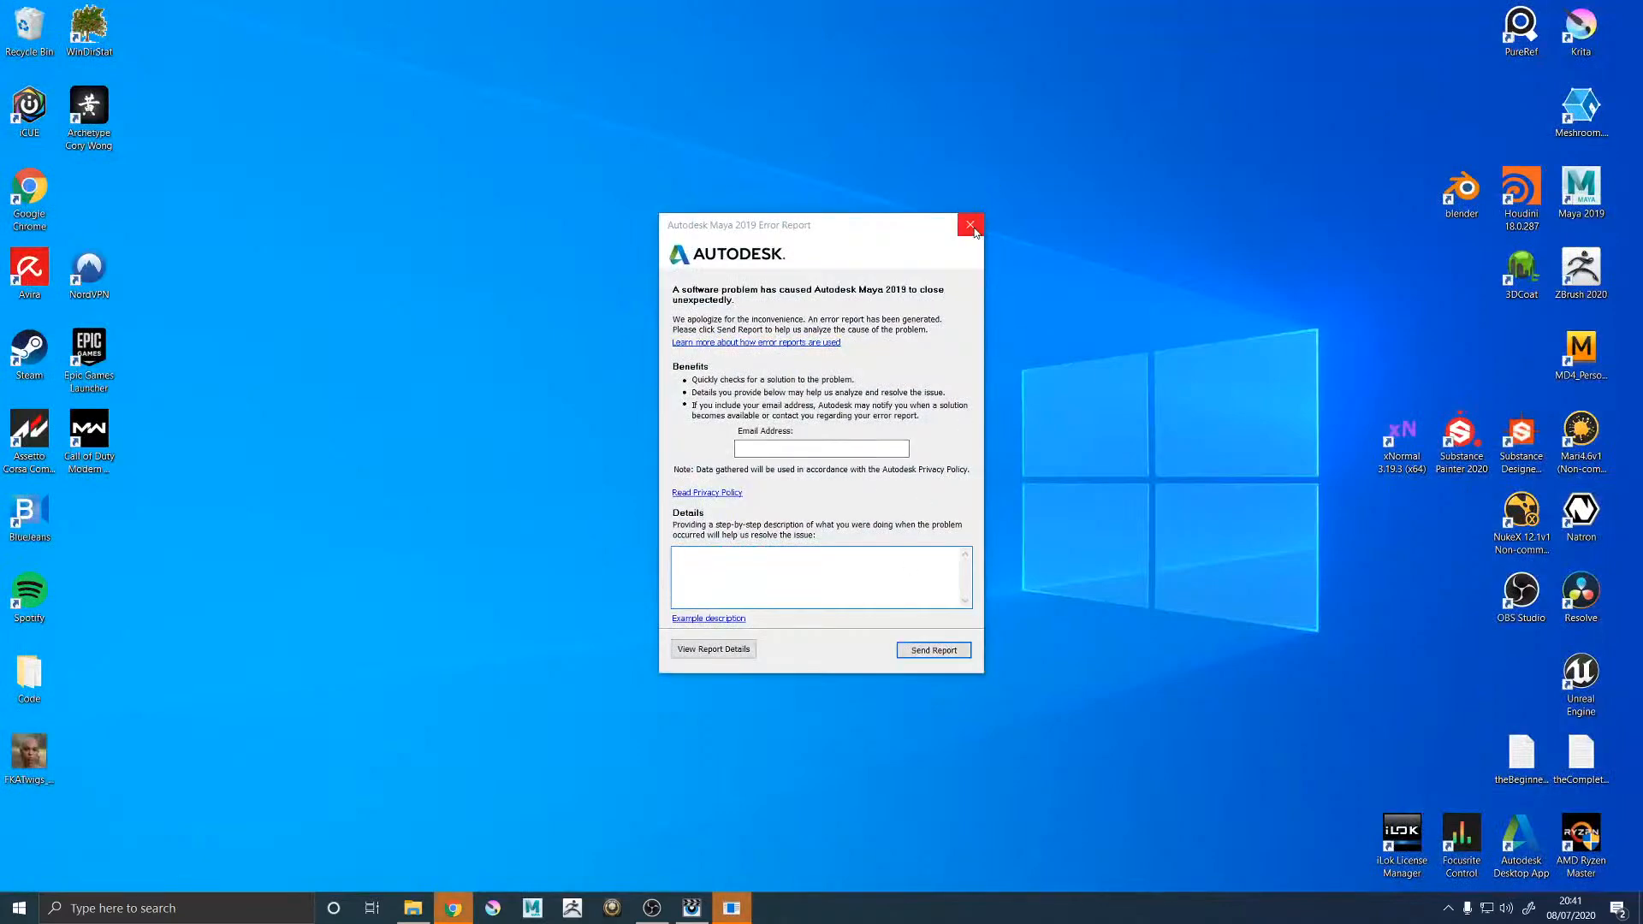
Dismiss the Maya error report, restart Maya and try to reopen FKAtwigs_Groom.1010.ma from the crash log.
{"action": "left_click", "coordinate": [972, 227]}
{"action": "left_click", "coordinate": [930, 495]}
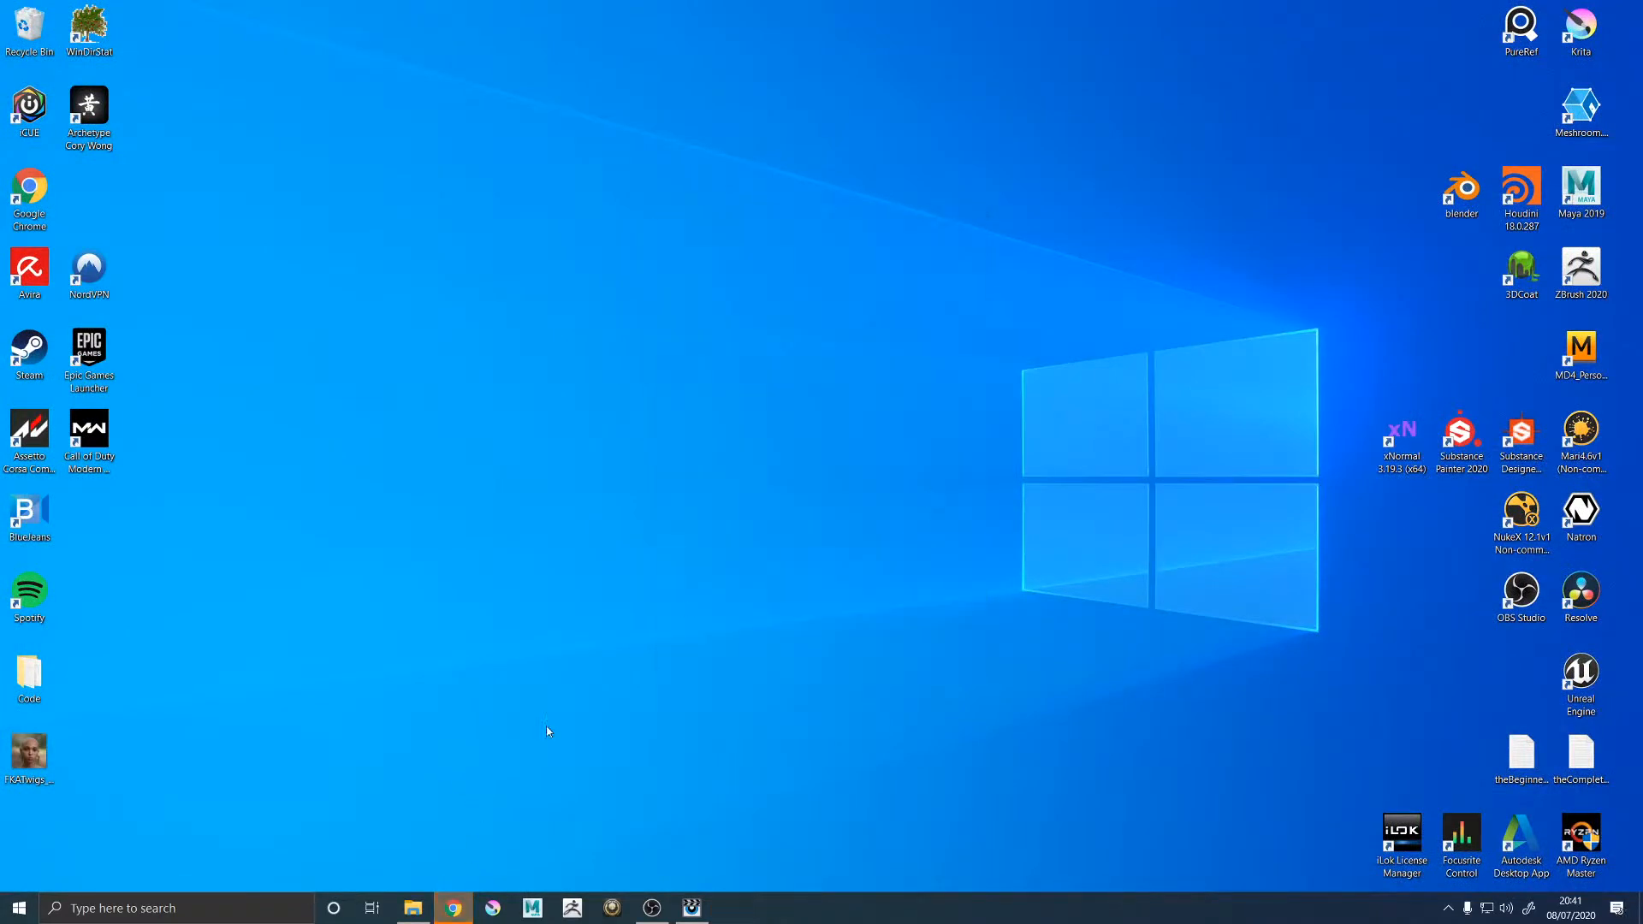
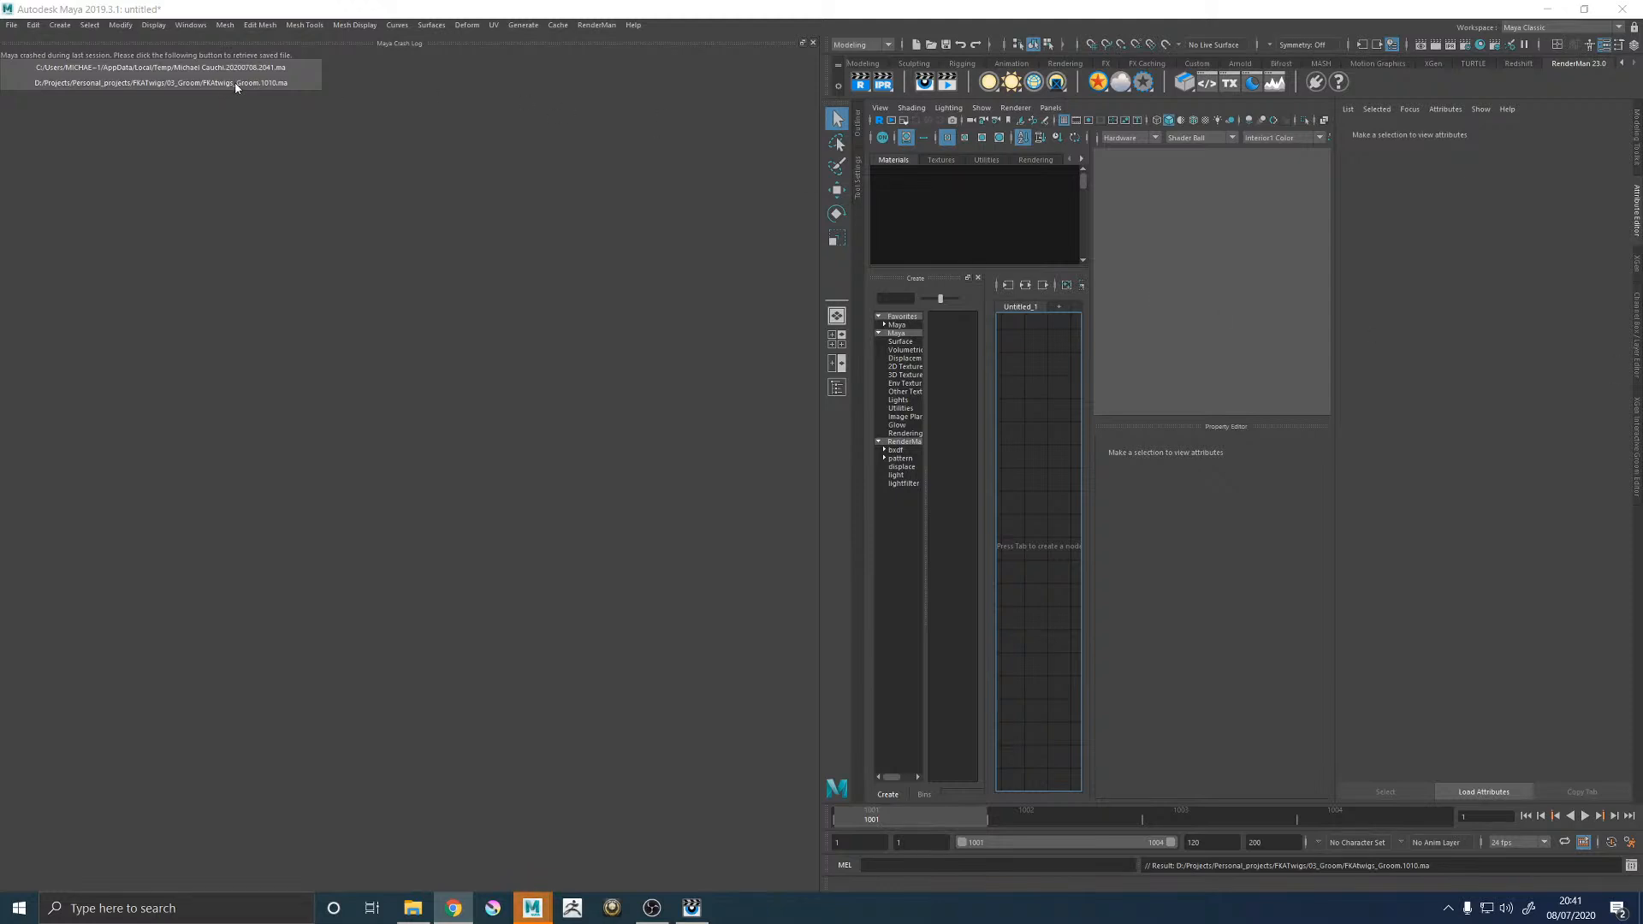
{"action": "left_click", "coordinate": [534, 908]}
{"action": "left_click", "coordinate": [605, 817]}
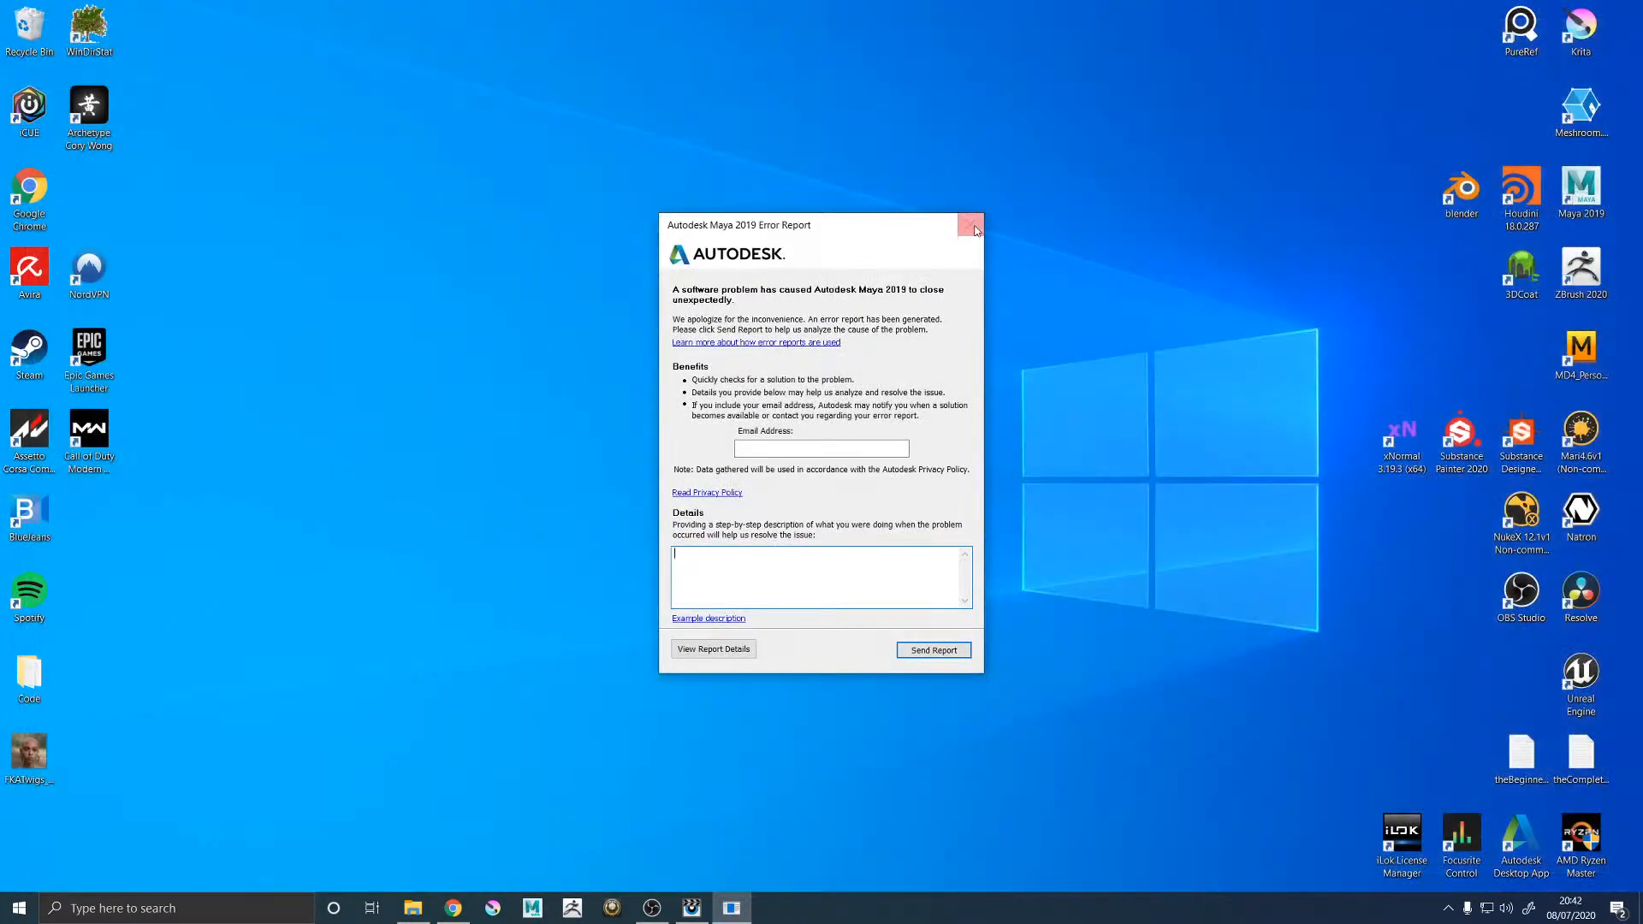
Cancel the Autodesk error report without sending it and launch Maya again.
{"action": "left_click", "coordinate": [970, 224]}
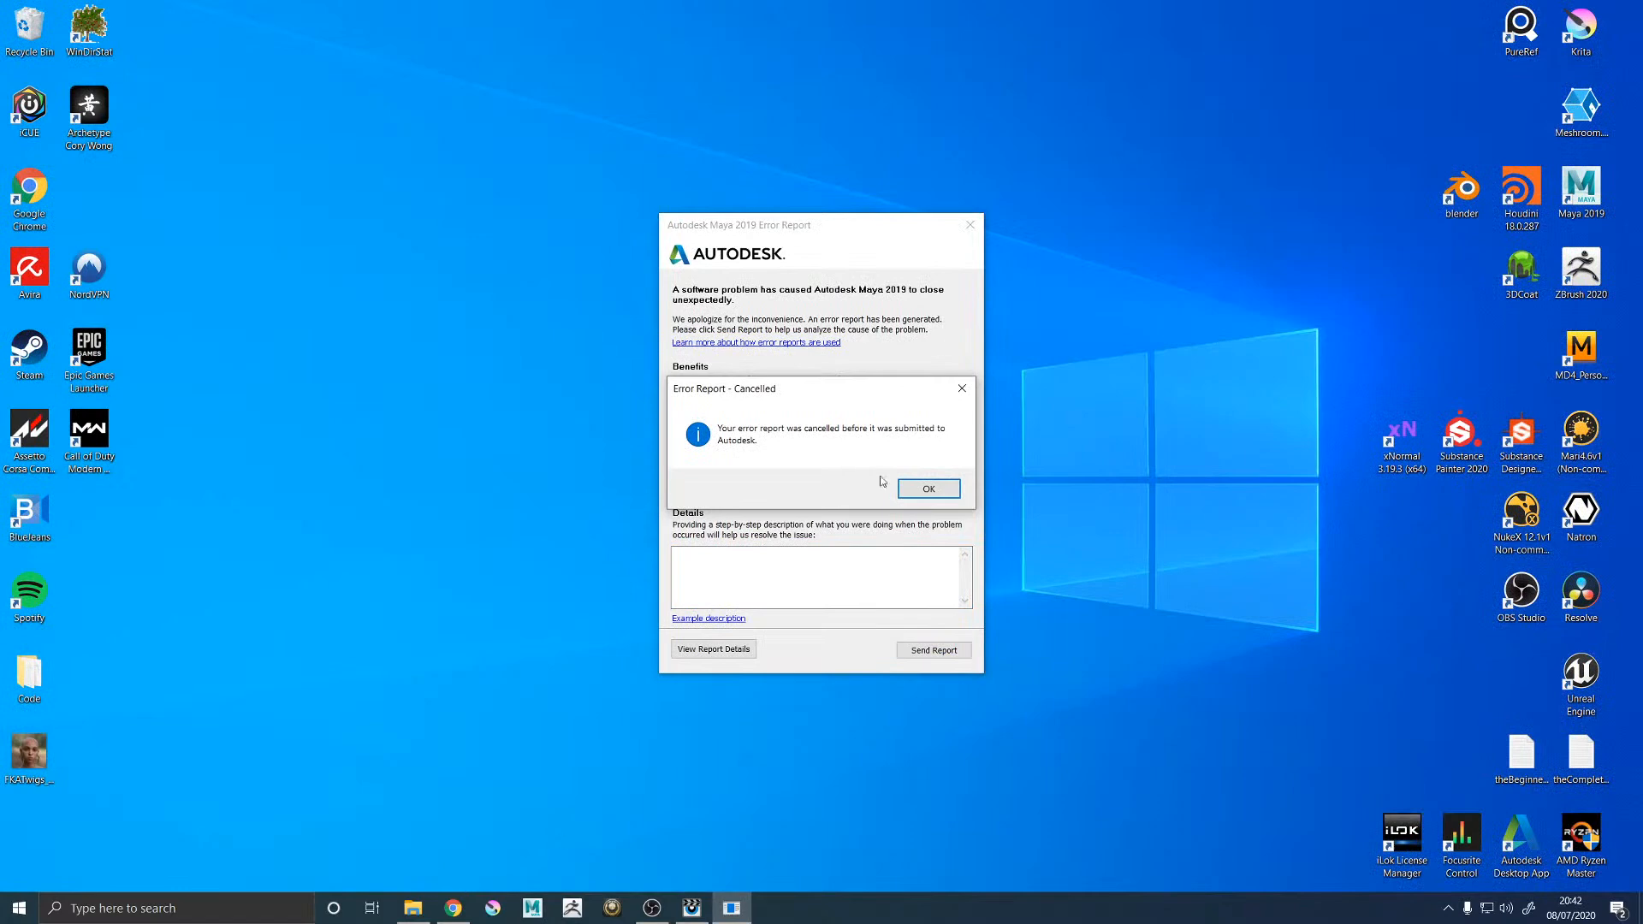
{"action": "left_click", "coordinate": [928, 488]}
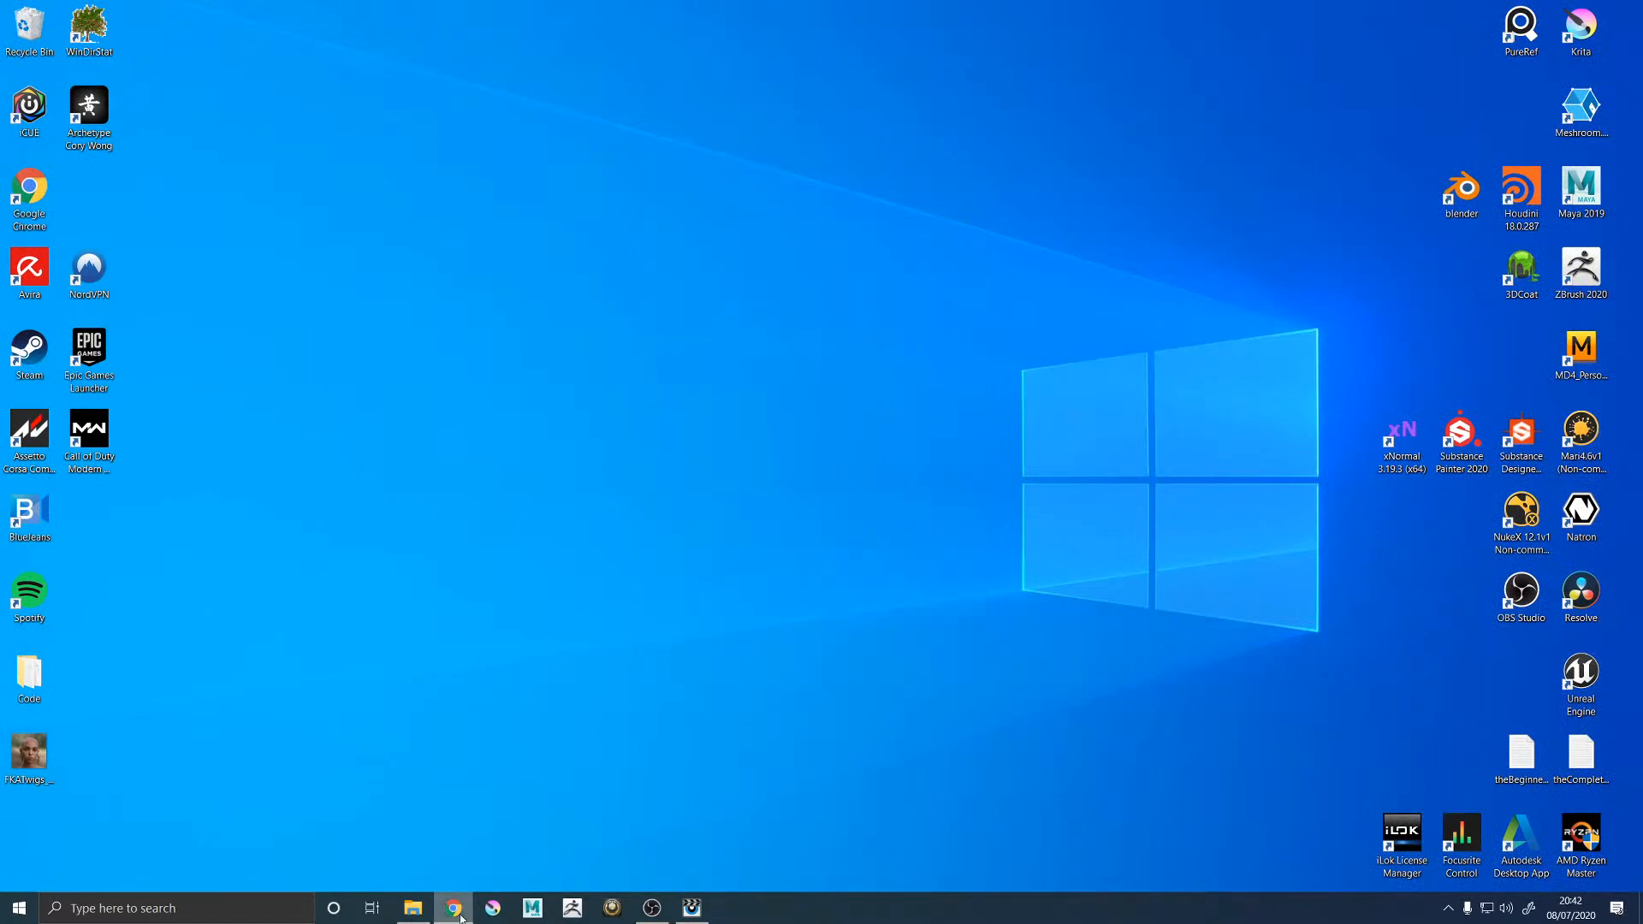
{"action": "left_click", "coordinate": [533, 907]}
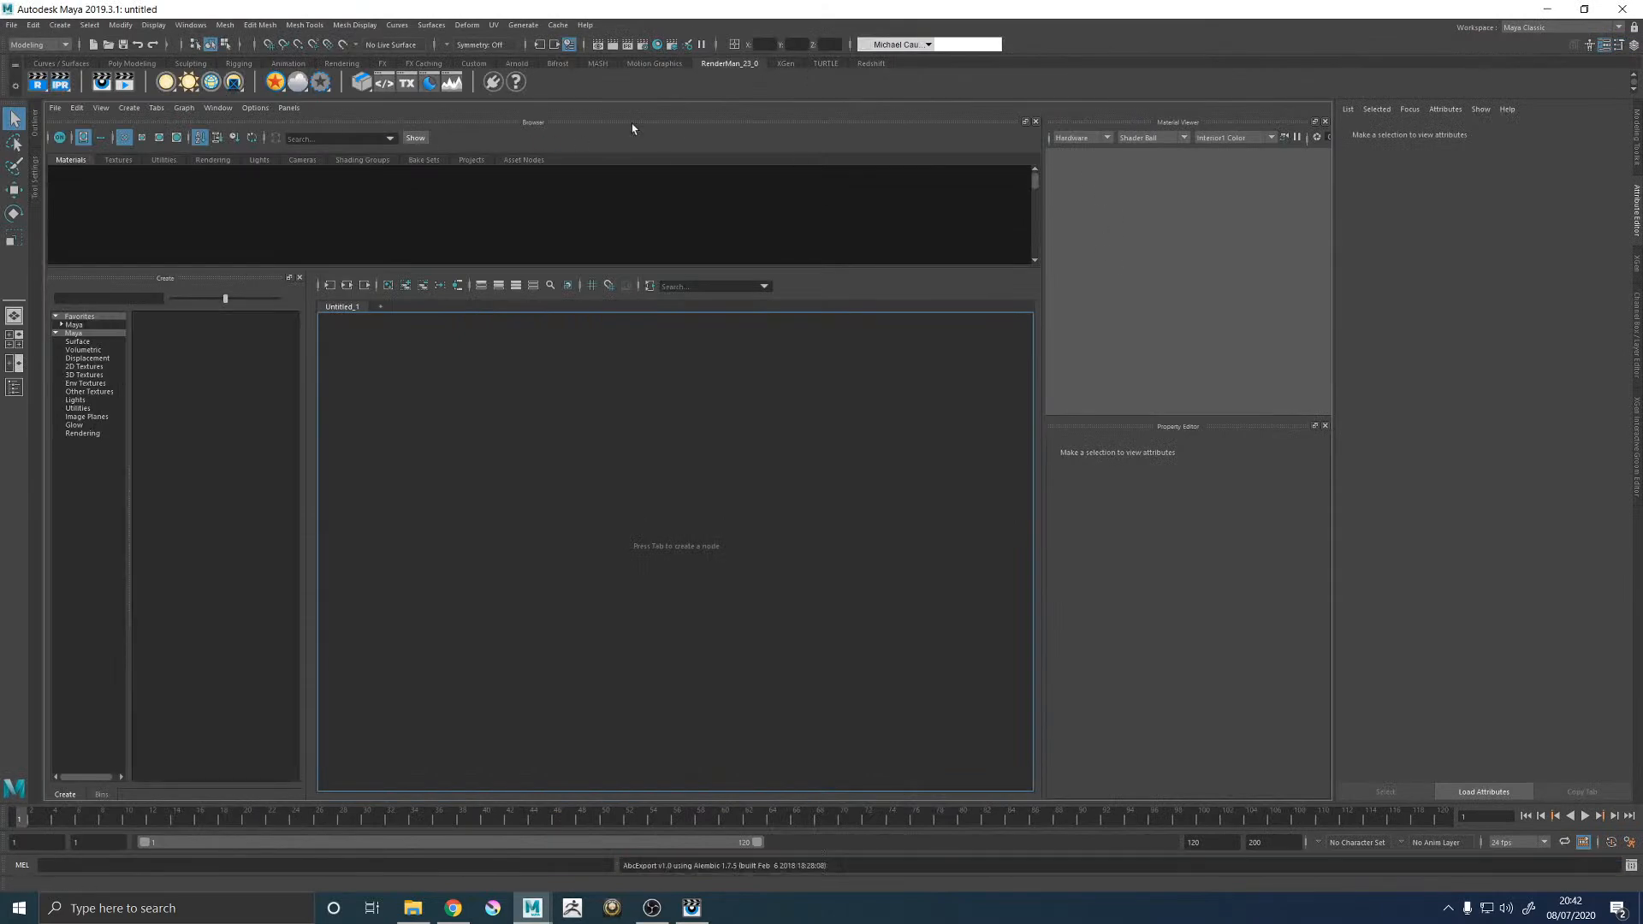
Open the scene FKAtwigs_Groom.1010.ma from the project's 03_Groom folder.
{"action": "left_click", "coordinate": [11, 25]}
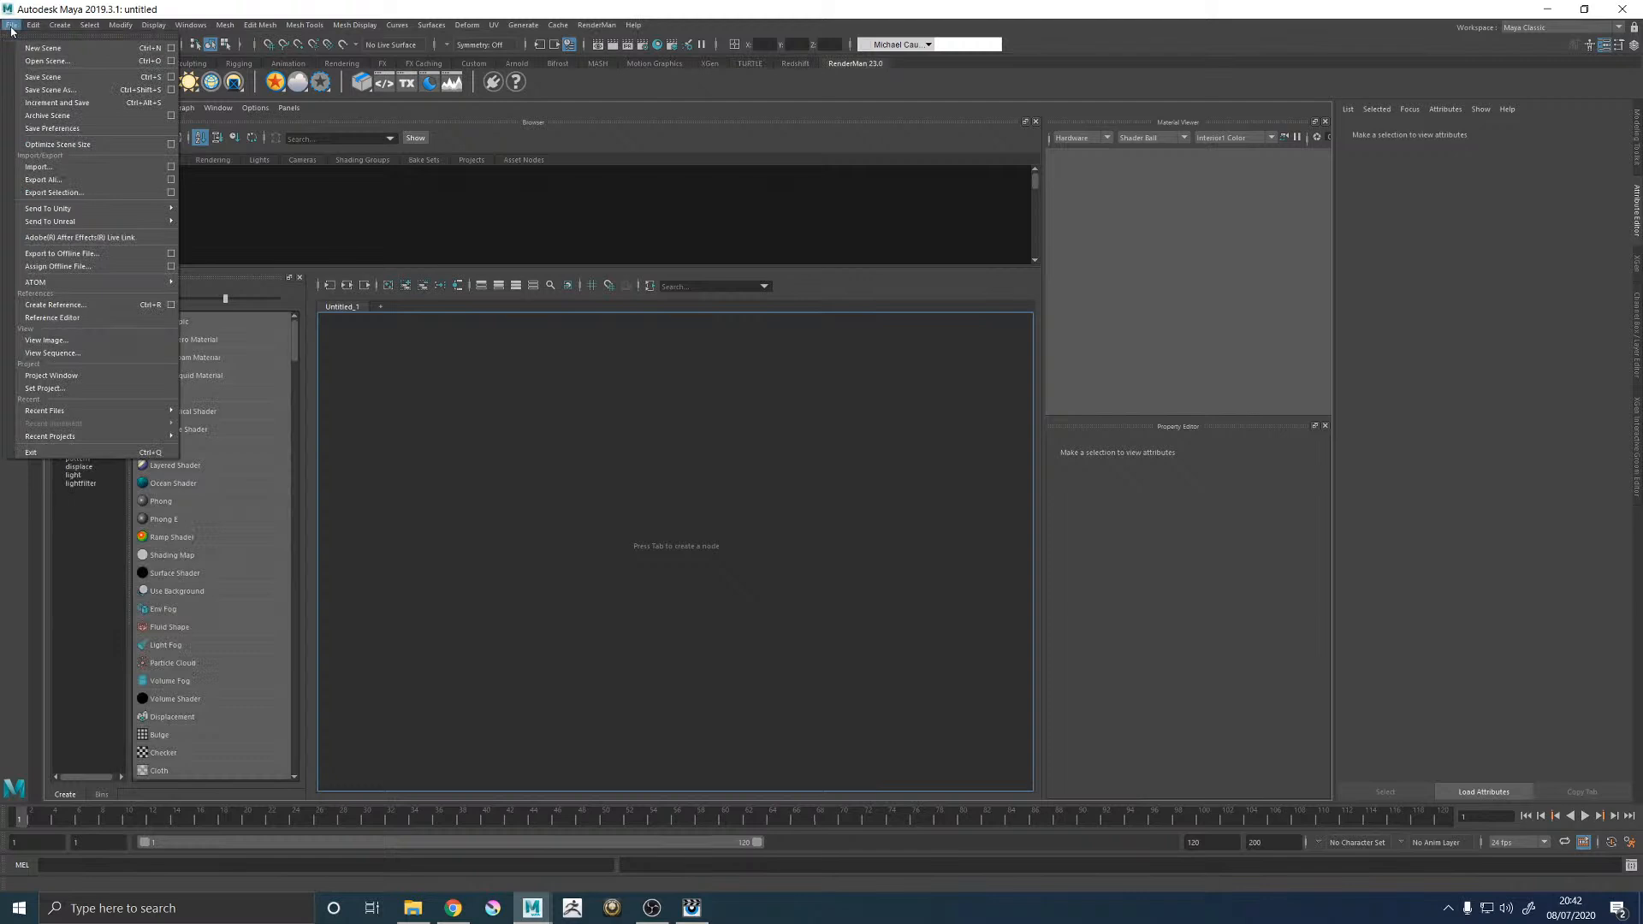
{"action": "left_click", "coordinate": [43, 61]}
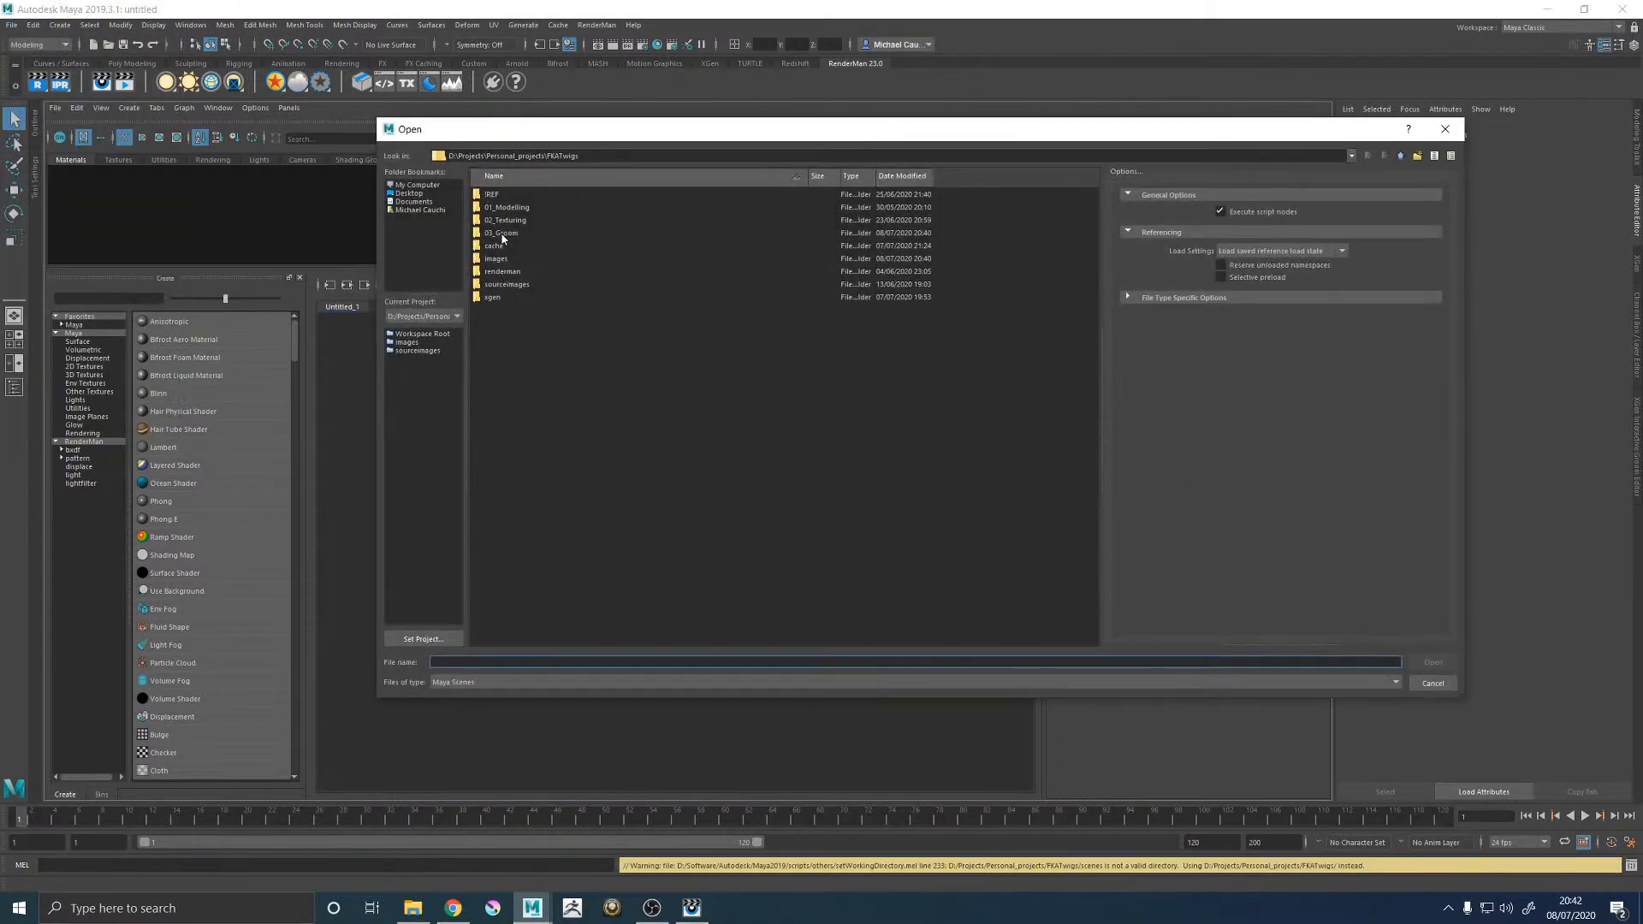
{"action": "double_click", "coordinate": [501, 233]}
{"action": "double_click", "coordinate": [540, 327]}
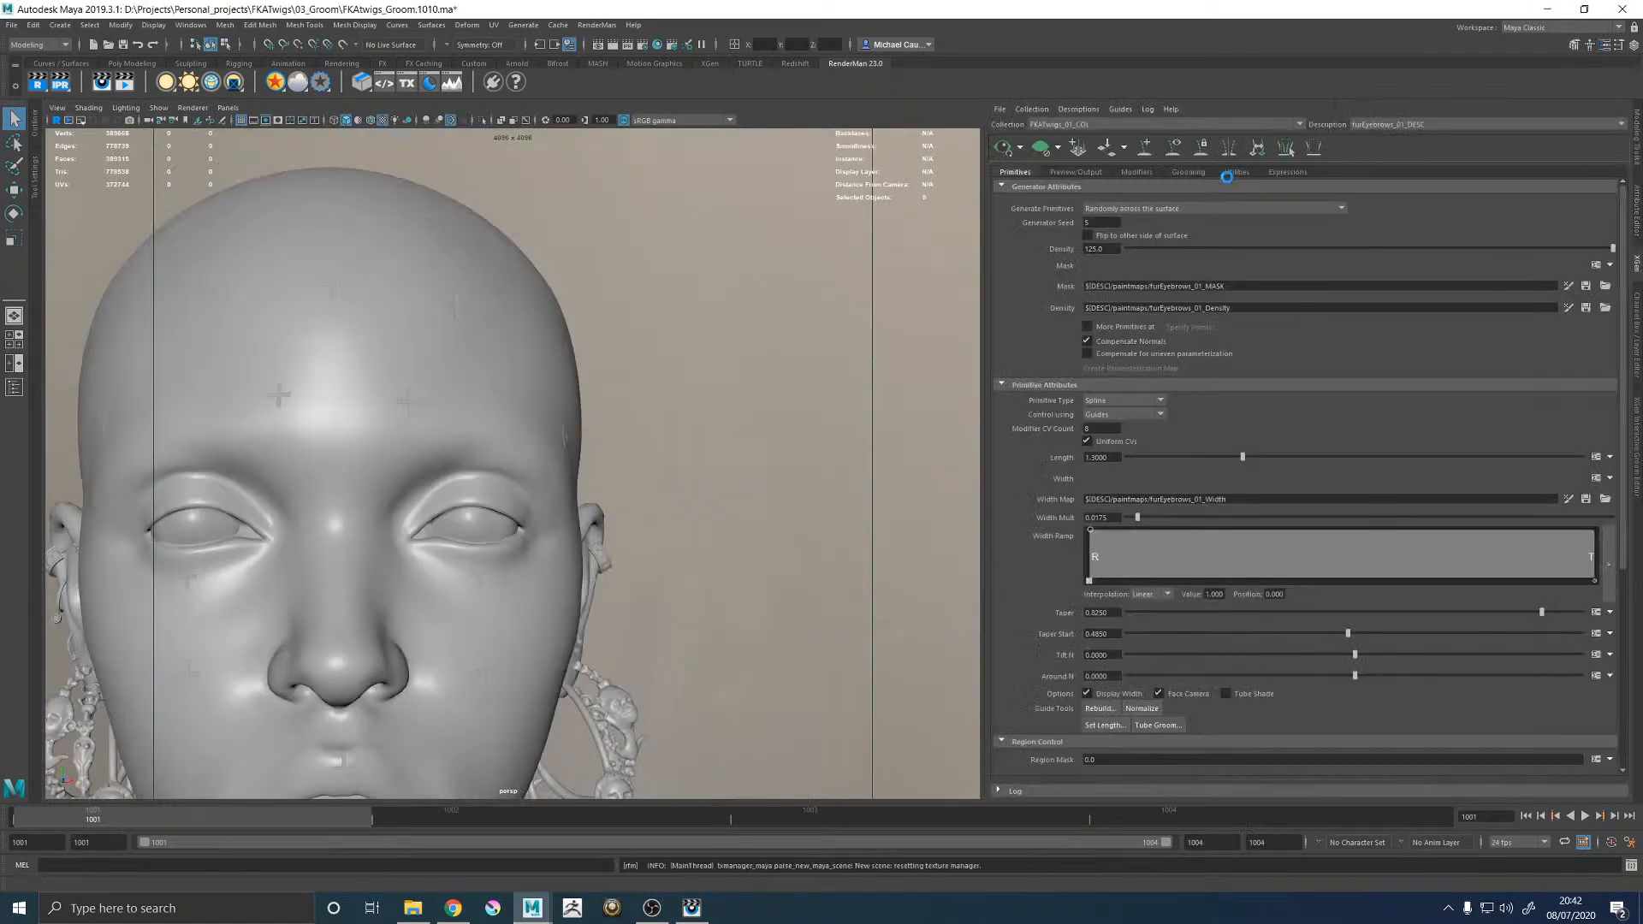
Switch XGen to the furEyelashes_01_DESC description and frame the lashes of one eye closely.
{"action": "left_click", "coordinate": [1369, 124]}
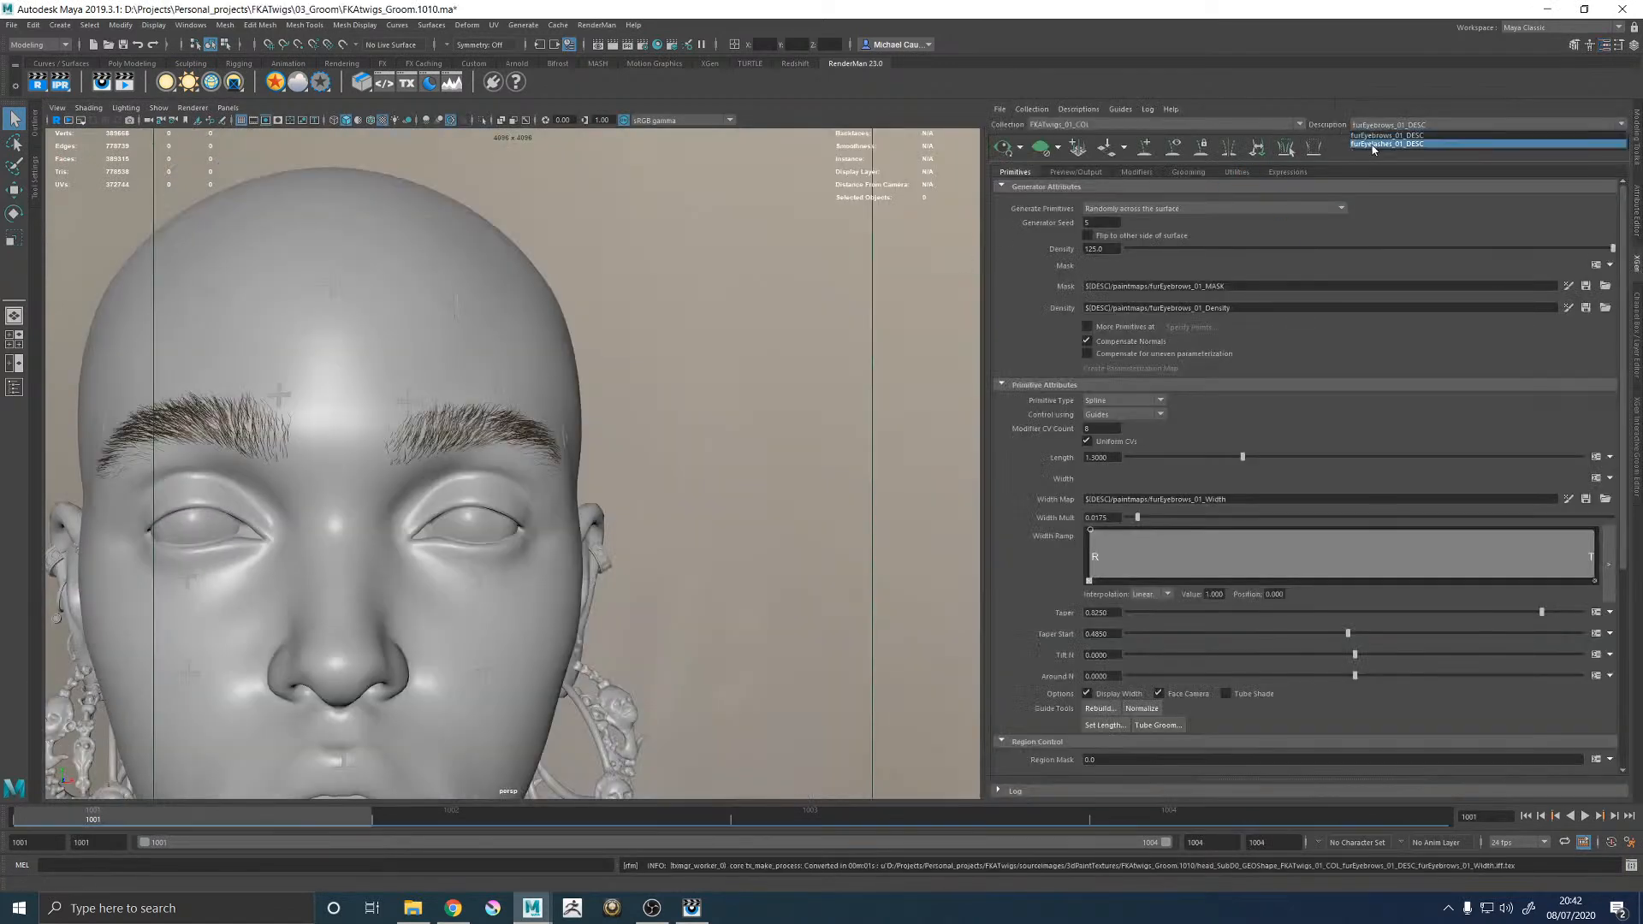
{"action": "left_click", "coordinate": [1386, 144]}
{"action": "left_click_drag", "start_coordinate": [701, 470], "coordinate": [653, 428], "text": "alt"}
{"action": "right_click_drag", "start_coordinate": [653, 429], "coordinate": [842, 432], "text": "alt"}
{"action": "middle_click_drag", "start_coordinate": [843, 432], "coordinate": [569, 433], "text": "alt"}
{"action": "right_click_drag", "start_coordinate": [569, 433], "coordinate": [927, 458], "text": "alt"}
{"action": "middle_click_drag", "start_coordinate": [928, 458], "coordinate": [568, 465], "text": "alt"}
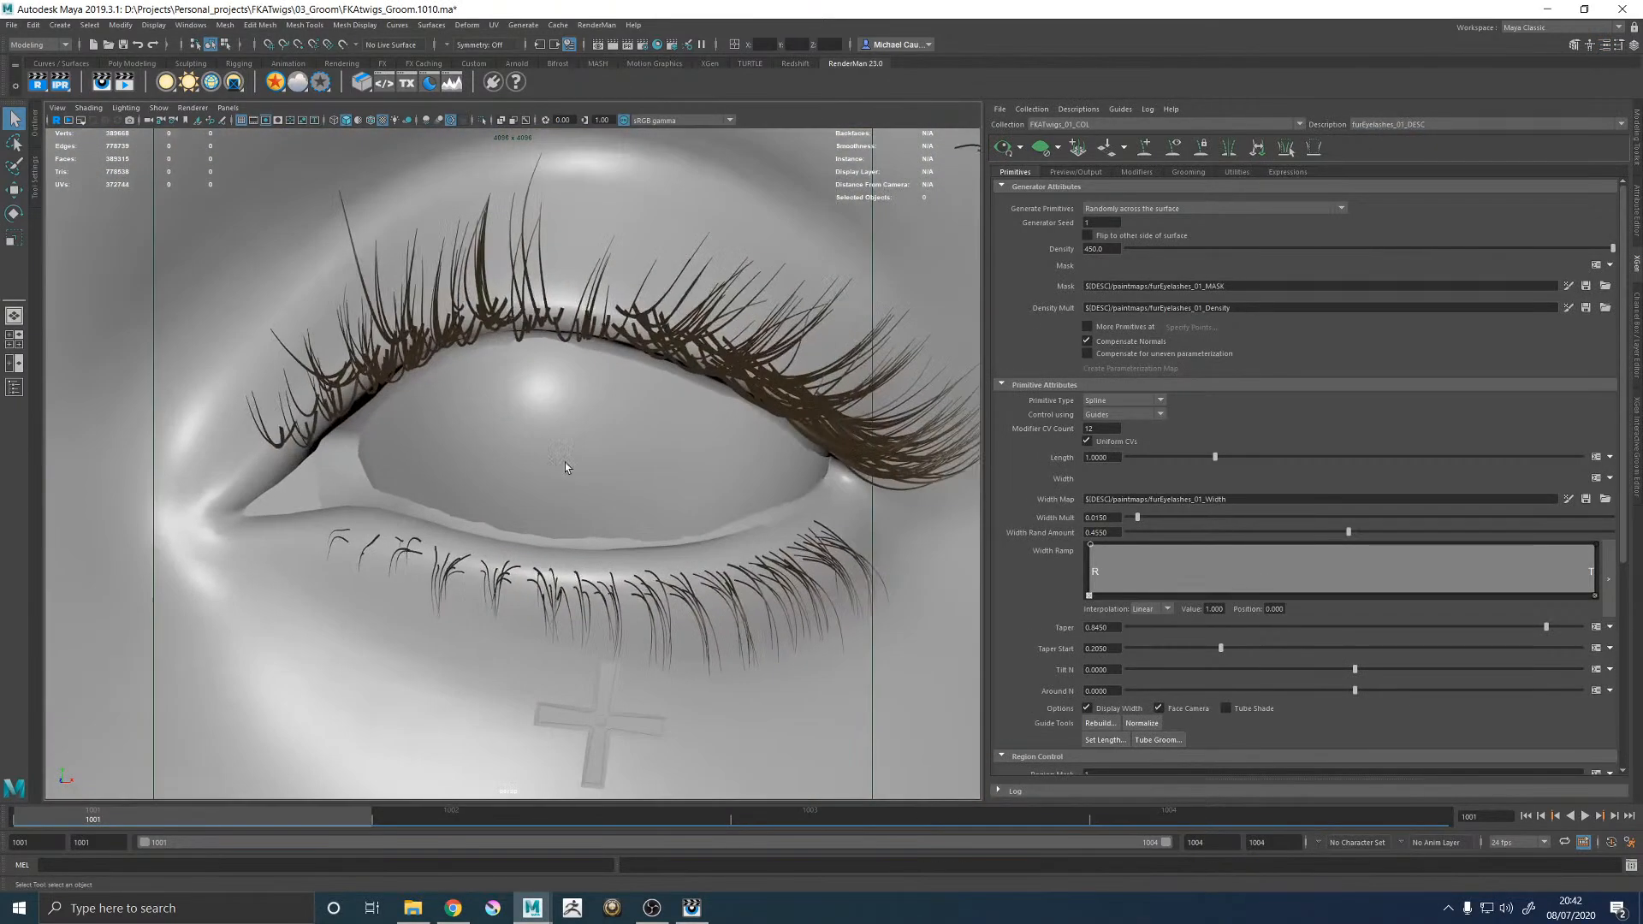
Arrange two side-by-side views with Ref_HiRes_CAM next to the perspective view, and widen the viewing area.
{"action": "key", "text": "space"}
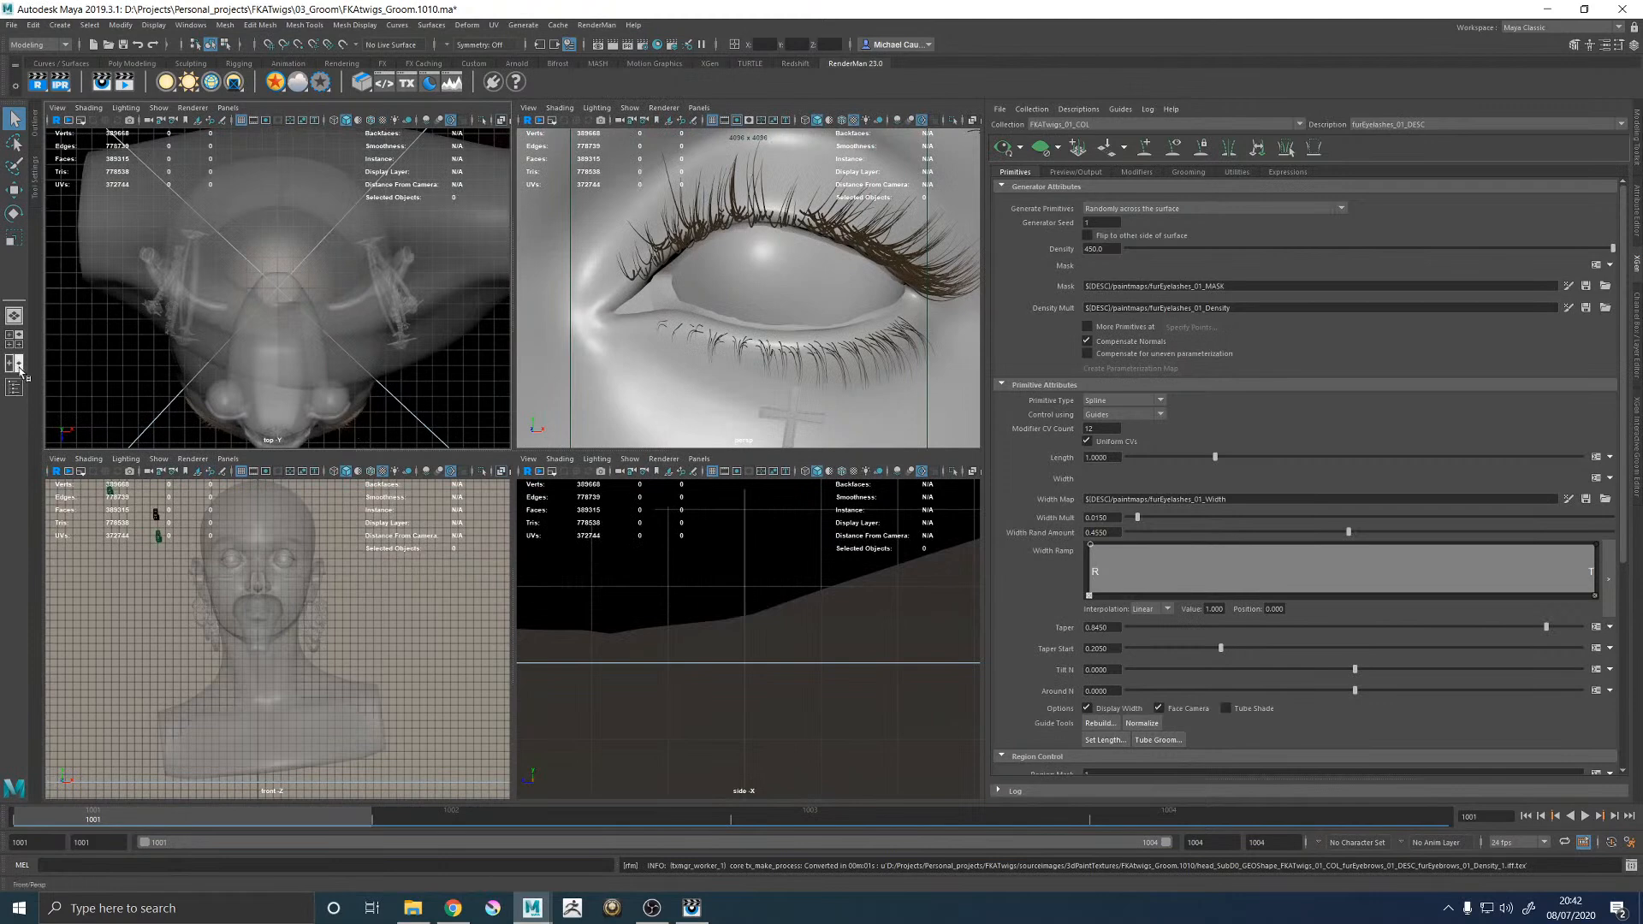
{"action": "left_click", "coordinate": [15, 365]}
{"action": "left_click", "coordinate": [227, 108]}
{"action": "mouse_move", "coordinate": [325, 120]}
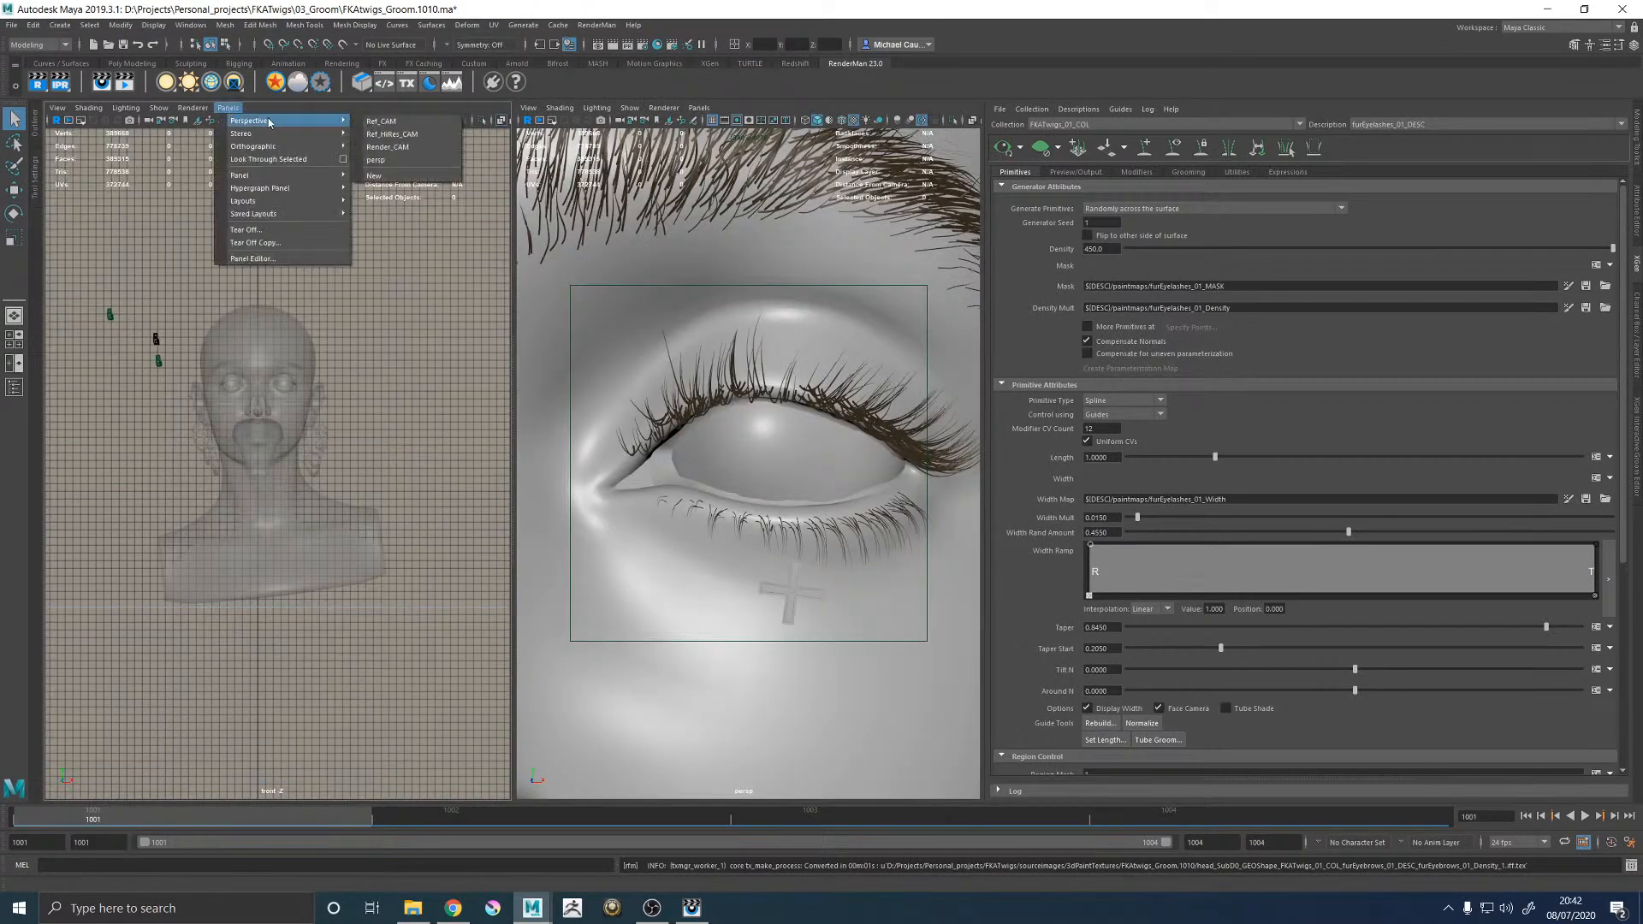
{"action": "left_click", "coordinate": [386, 135]}
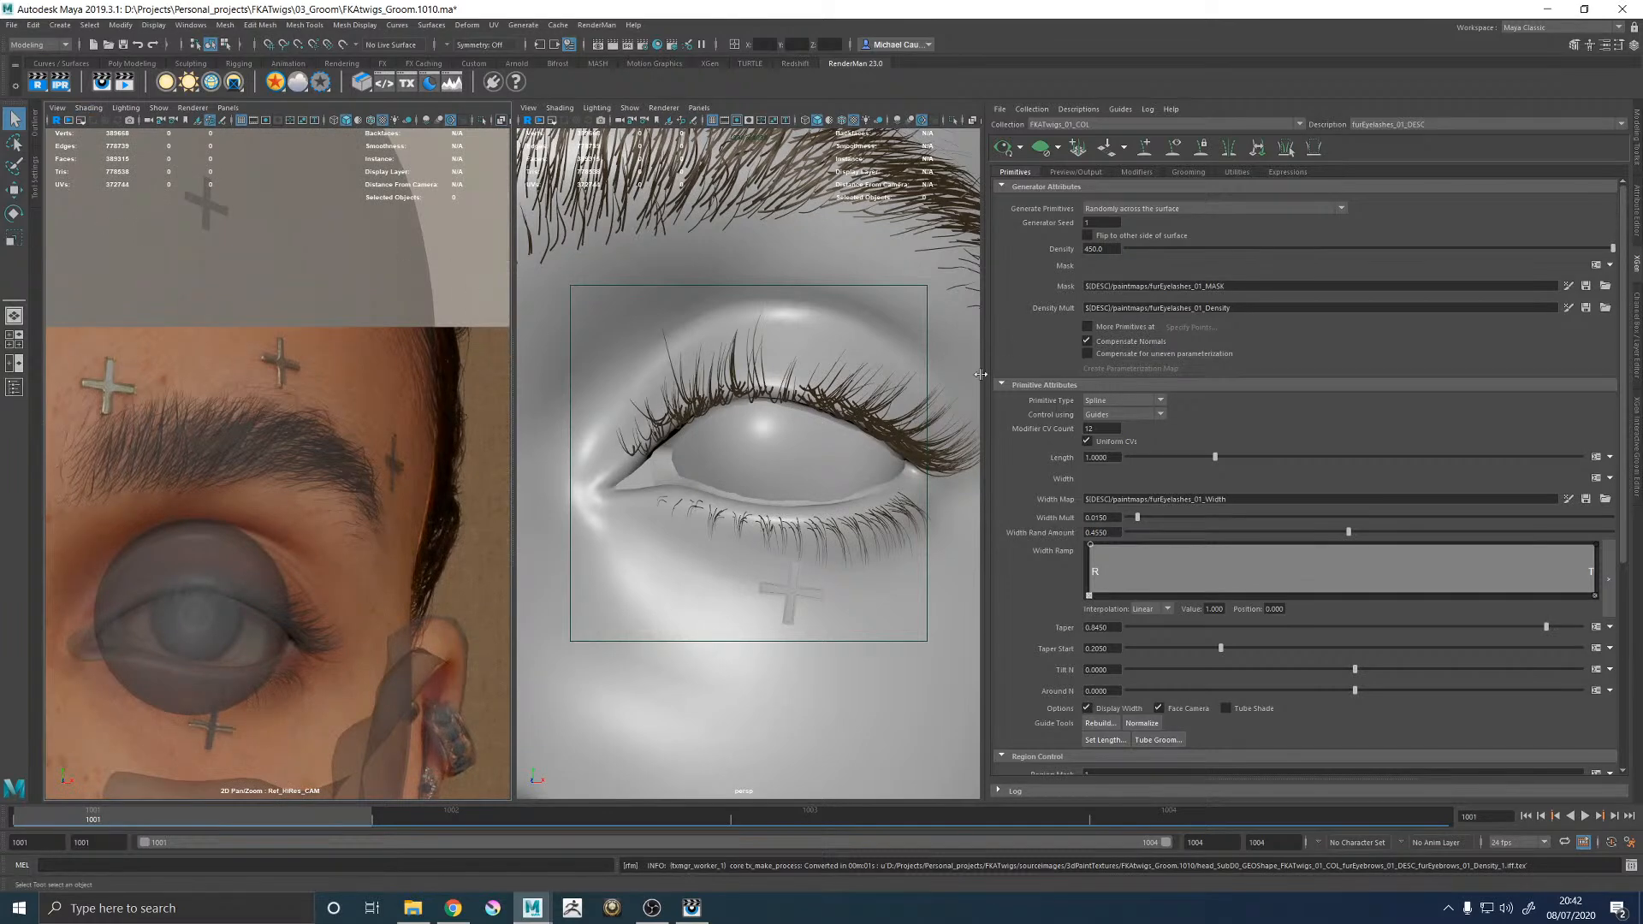
{"action": "left_click_drag", "start_coordinate": [988, 375], "coordinate": [1286, 375]}
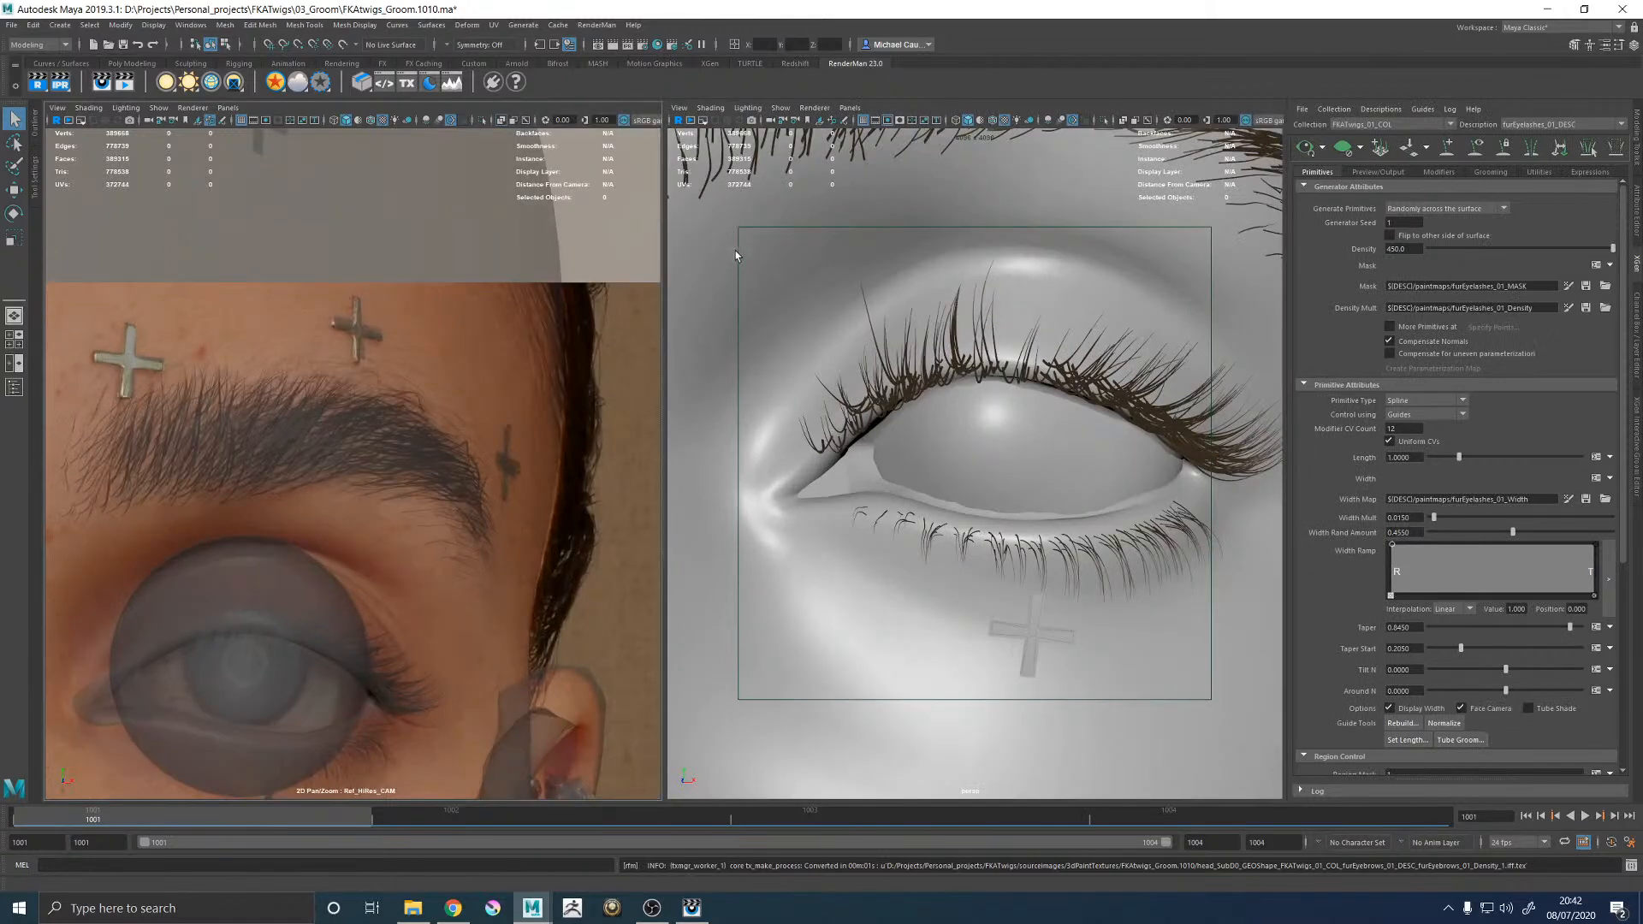
Open the Maya Preferences and save them.
{"action": "left_click", "coordinate": [204, 25]}
{"action": "mouse_move", "coordinate": [229, 147]}
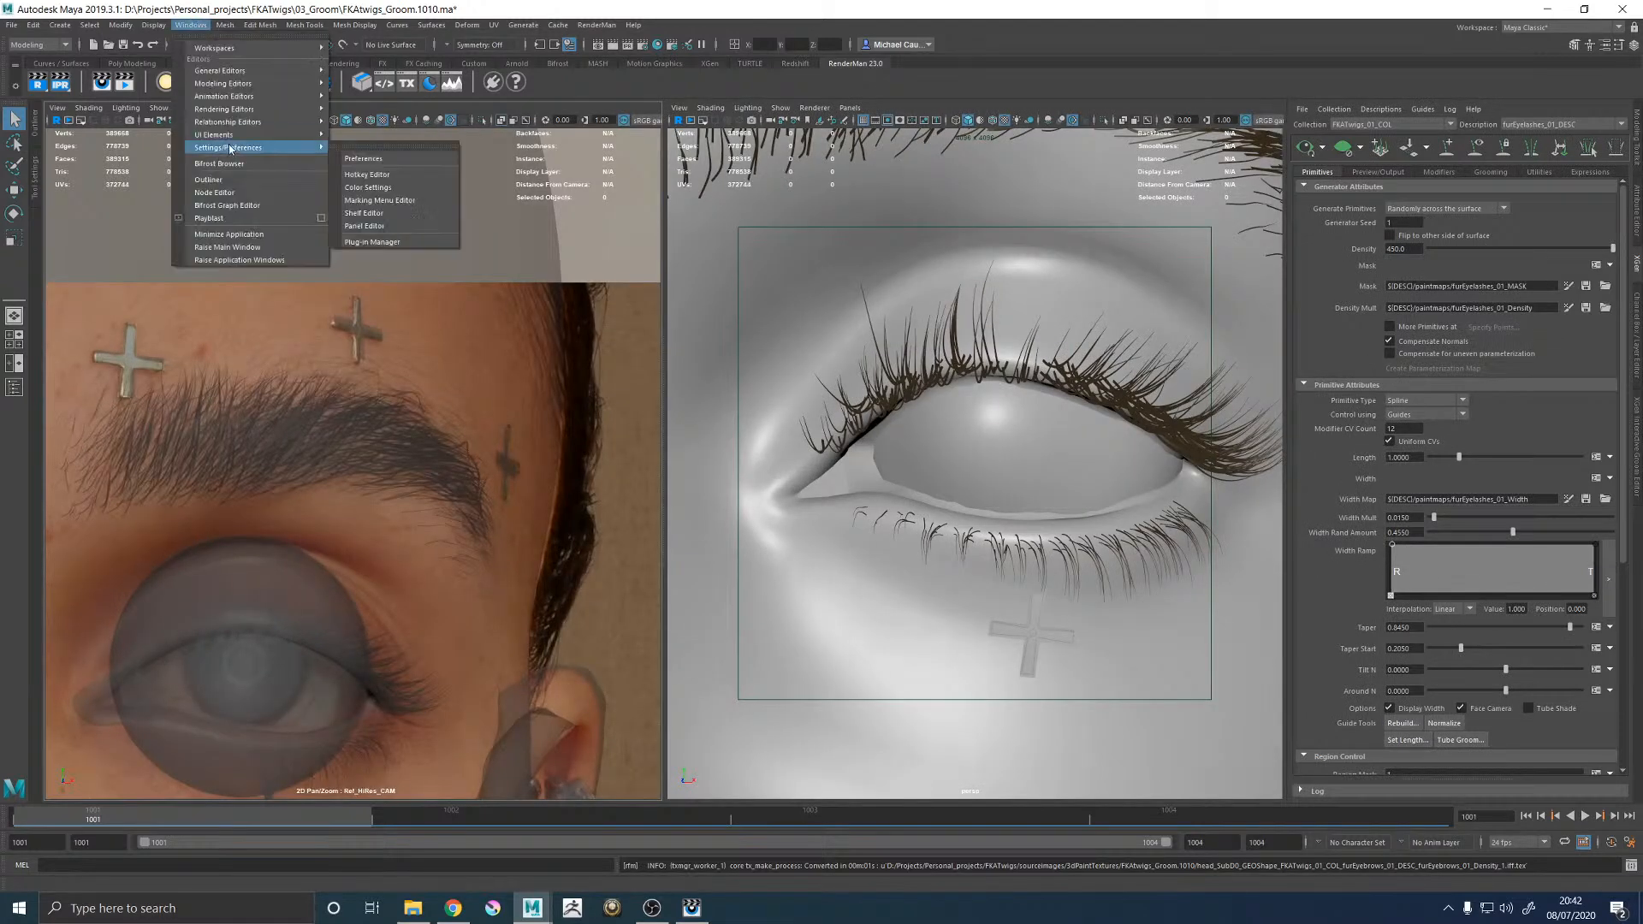
{"action": "left_click", "coordinate": [364, 158]}
{"action": "left_click", "coordinate": [480, 544]}
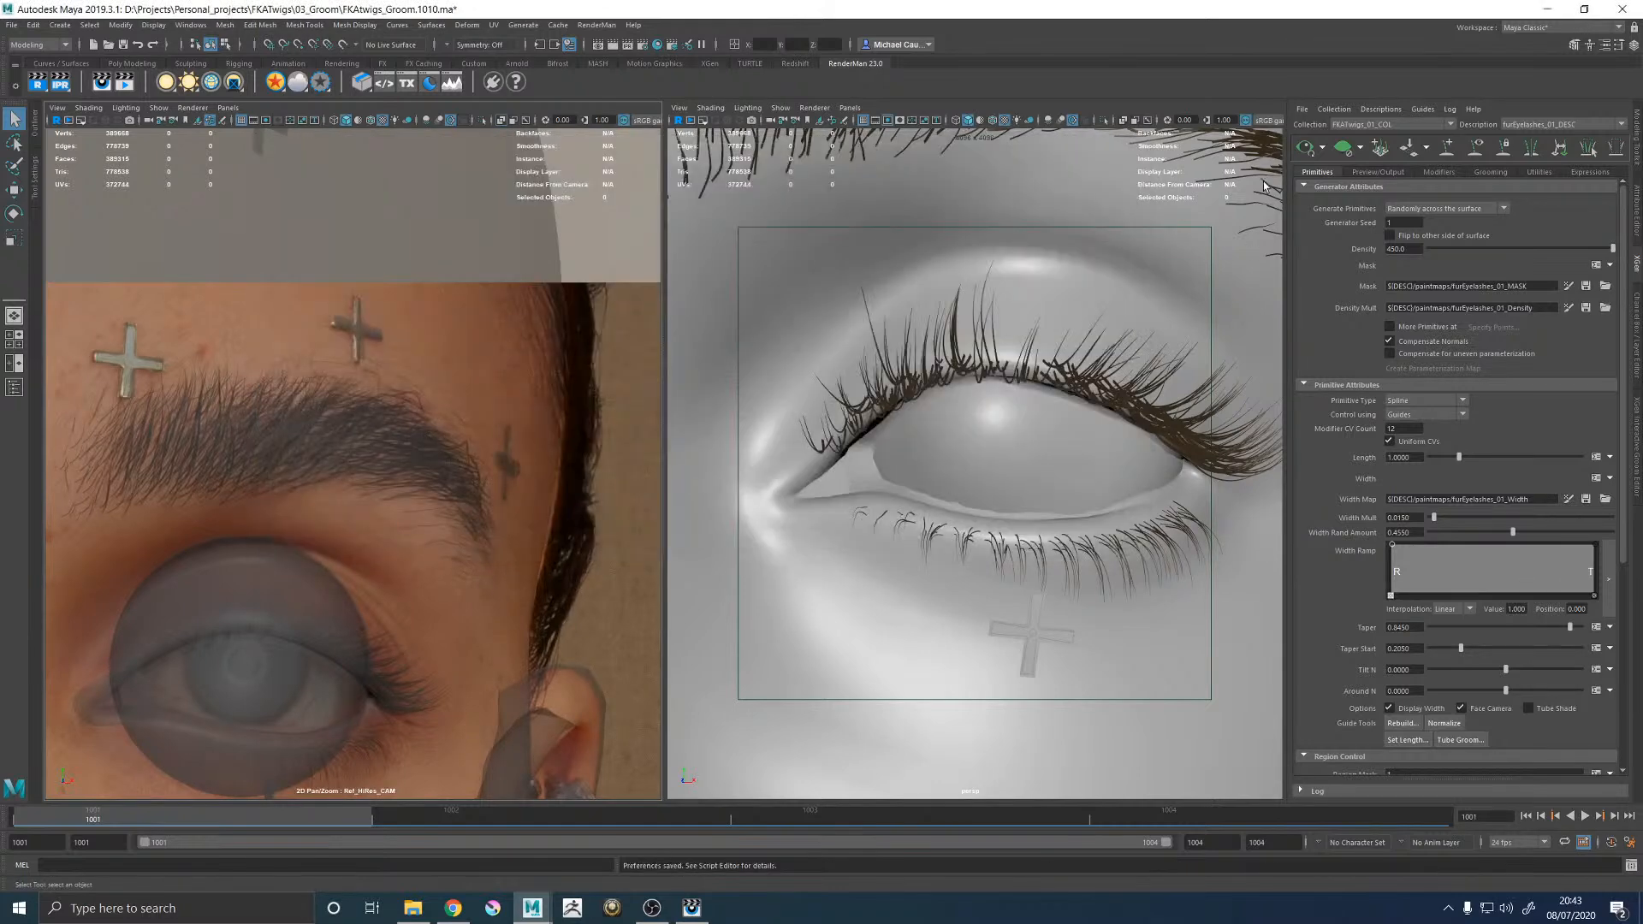
Examine the groomed head from several distances and angles beside the reference photo.
{"action": "scroll", "coordinate": [1013, 416], "scroll_direction": "down", "scroll_amount": 15}
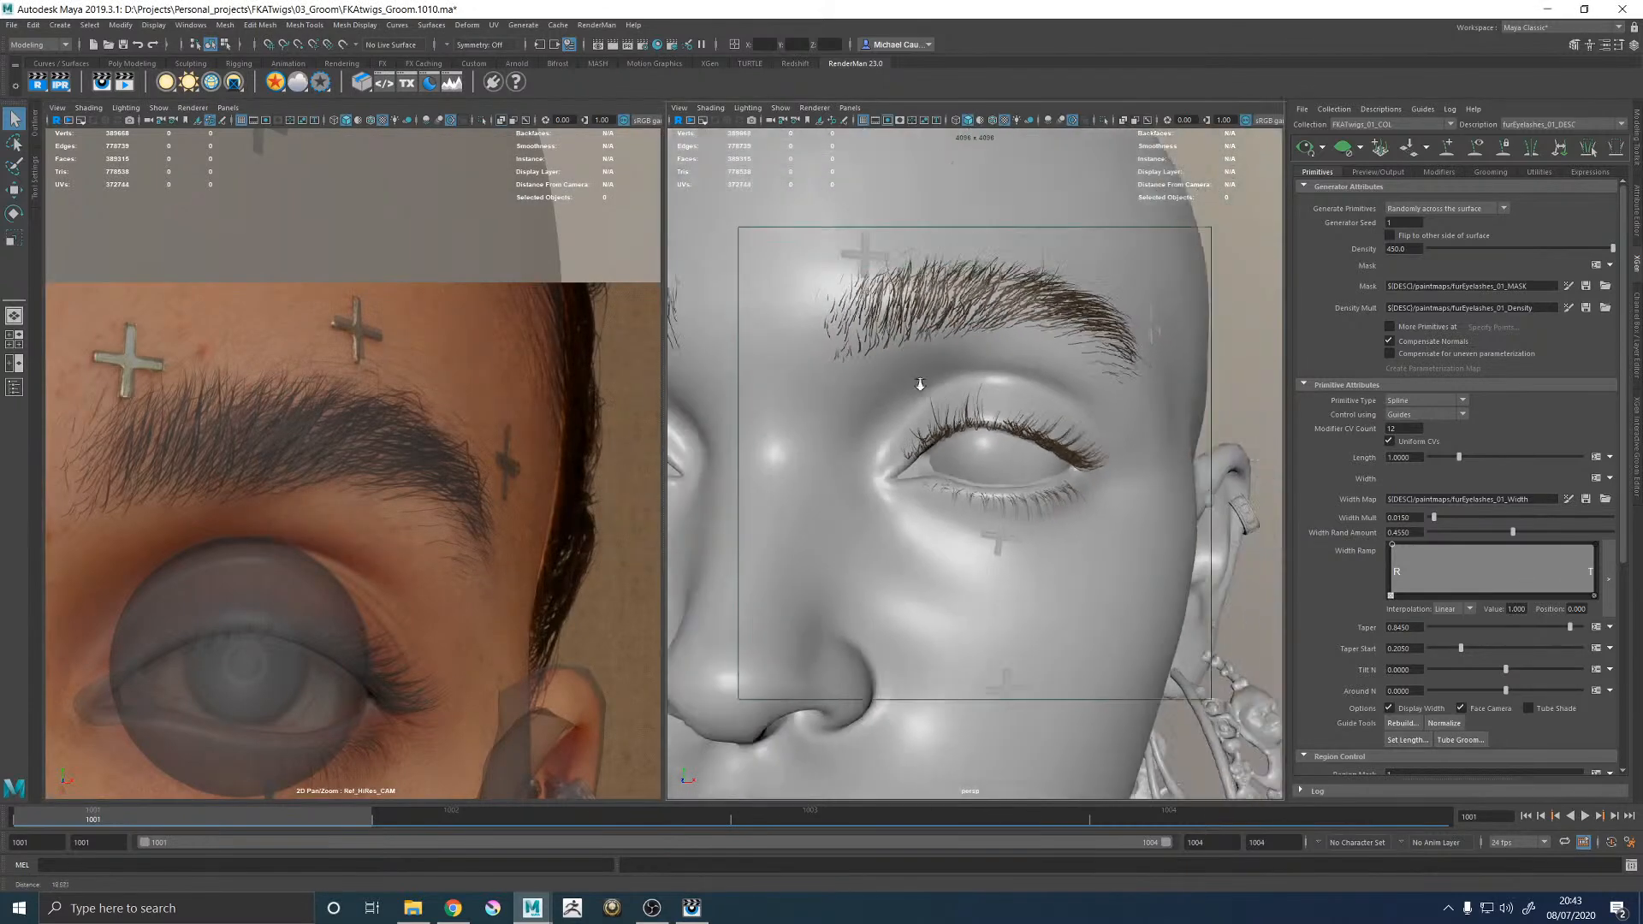
{"action": "scroll", "coordinate": [1130, 437], "scroll_direction": "down", "scroll_amount": 3}
{"action": "scroll", "coordinate": [1112, 441], "scroll_direction": "up", "scroll_amount": 15}
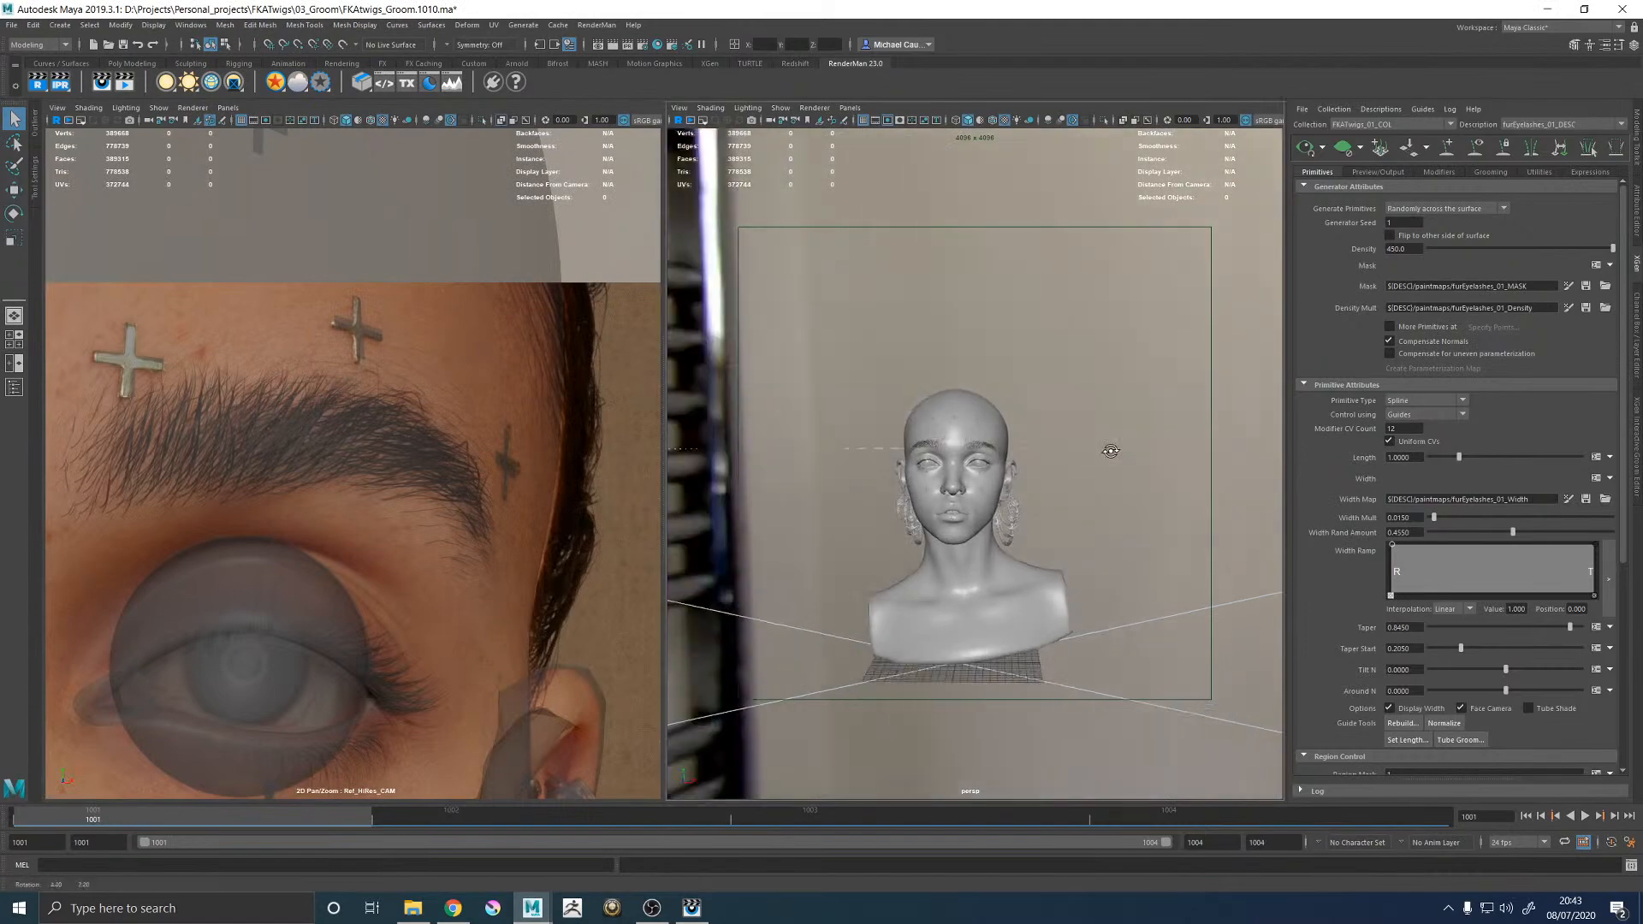
{"action": "left_click_drag", "start_coordinate": [1007, 443], "coordinate": [1091, 453], "text": "alt"}
{"action": "right_click_drag", "start_coordinate": [1091, 454], "coordinate": [1221, 498], "text": "alt"}
{"action": "middle_click_drag", "start_coordinate": [984, 346], "coordinate": [1130, 453], "text": "alt"}
{"action": "right_click_drag", "start_coordinate": [1131, 453], "coordinate": [1005, 411], "text": "alt"}
{"action": "middle_click_drag", "start_coordinate": [1253, 503], "coordinate": [1084, 500], "text": "alt"}
{"action": "left_click_drag", "start_coordinate": [1084, 500], "coordinate": [911, 492], "text": "alt"}
{"action": "right_click_drag", "start_coordinate": [941, 453], "coordinate": [1045, 471], "text": "alt"}
{"action": "left_click_drag", "start_coordinate": [1046, 471], "coordinate": [1173, 491], "text": "alt"}
{"action": "right_click_drag", "start_coordinate": [1173, 491], "coordinate": [986, 489], "text": "alt"}
{"action": "left_click_drag", "start_coordinate": [988, 494], "coordinate": [914, 494], "text": "alt"}
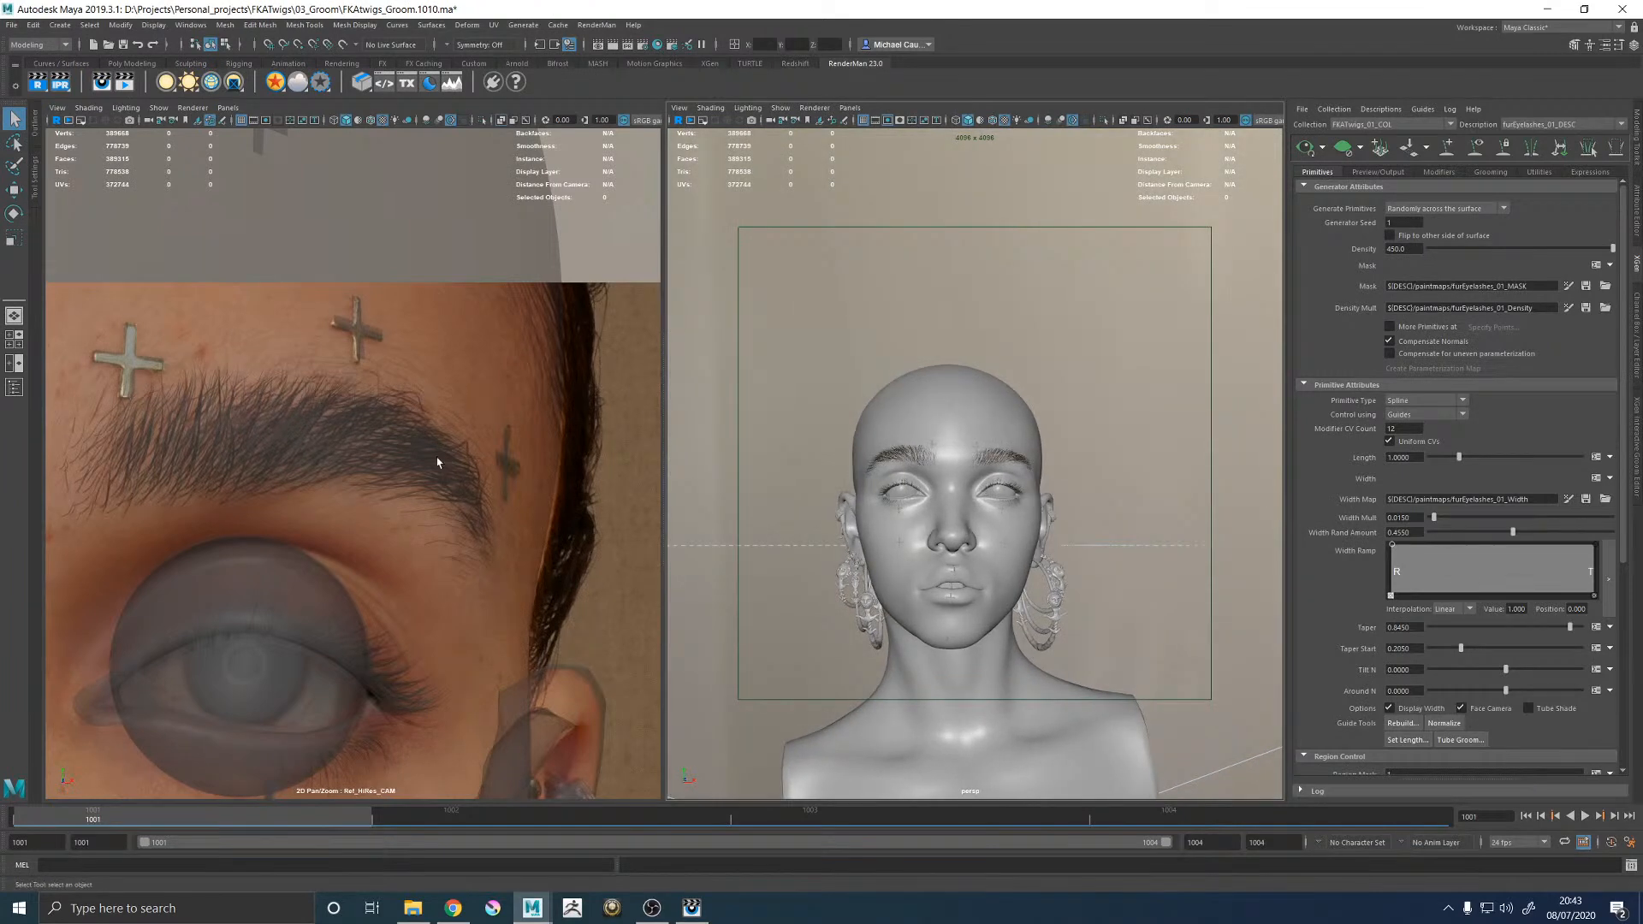
Compare the eyebrow's shape and the stray hairs above it with the reference photo up close.
{"action": "right_click_drag", "start_coordinate": [1027, 396], "coordinate": [1211, 398], "text": "alt"}
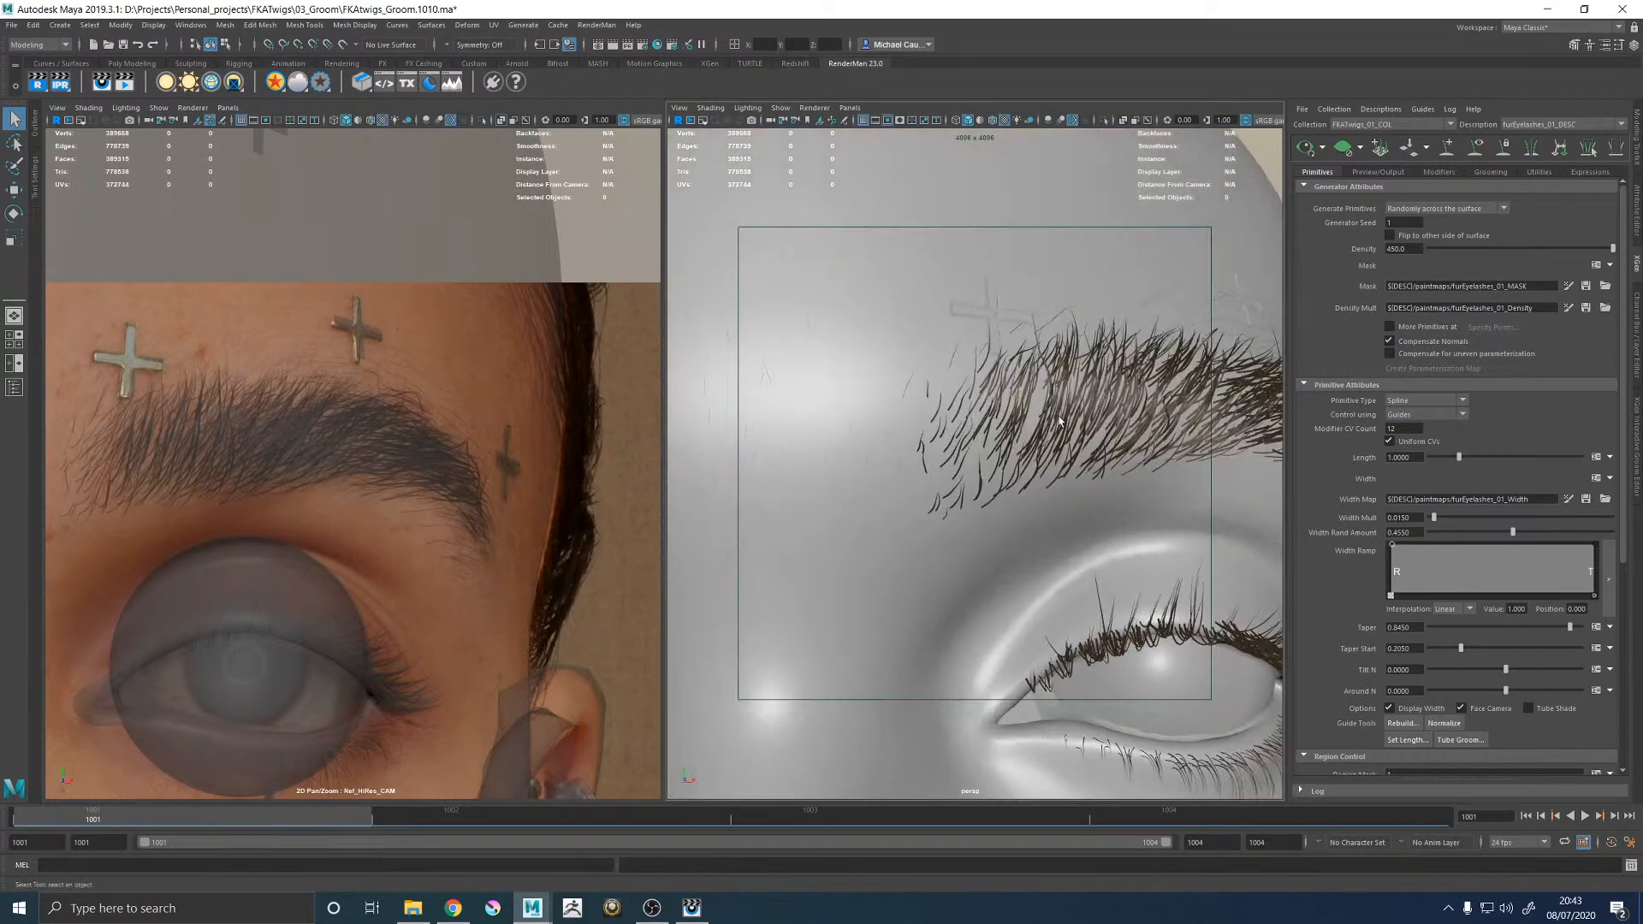
{"action": "middle_click_drag", "start_coordinate": [1211, 398], "coordinate": [989, 501], "text": "alt"}
{"action": "left_click_drag", "start_coordinate": [989, 501], "coordinate": [935, 487], "text": "alt"}
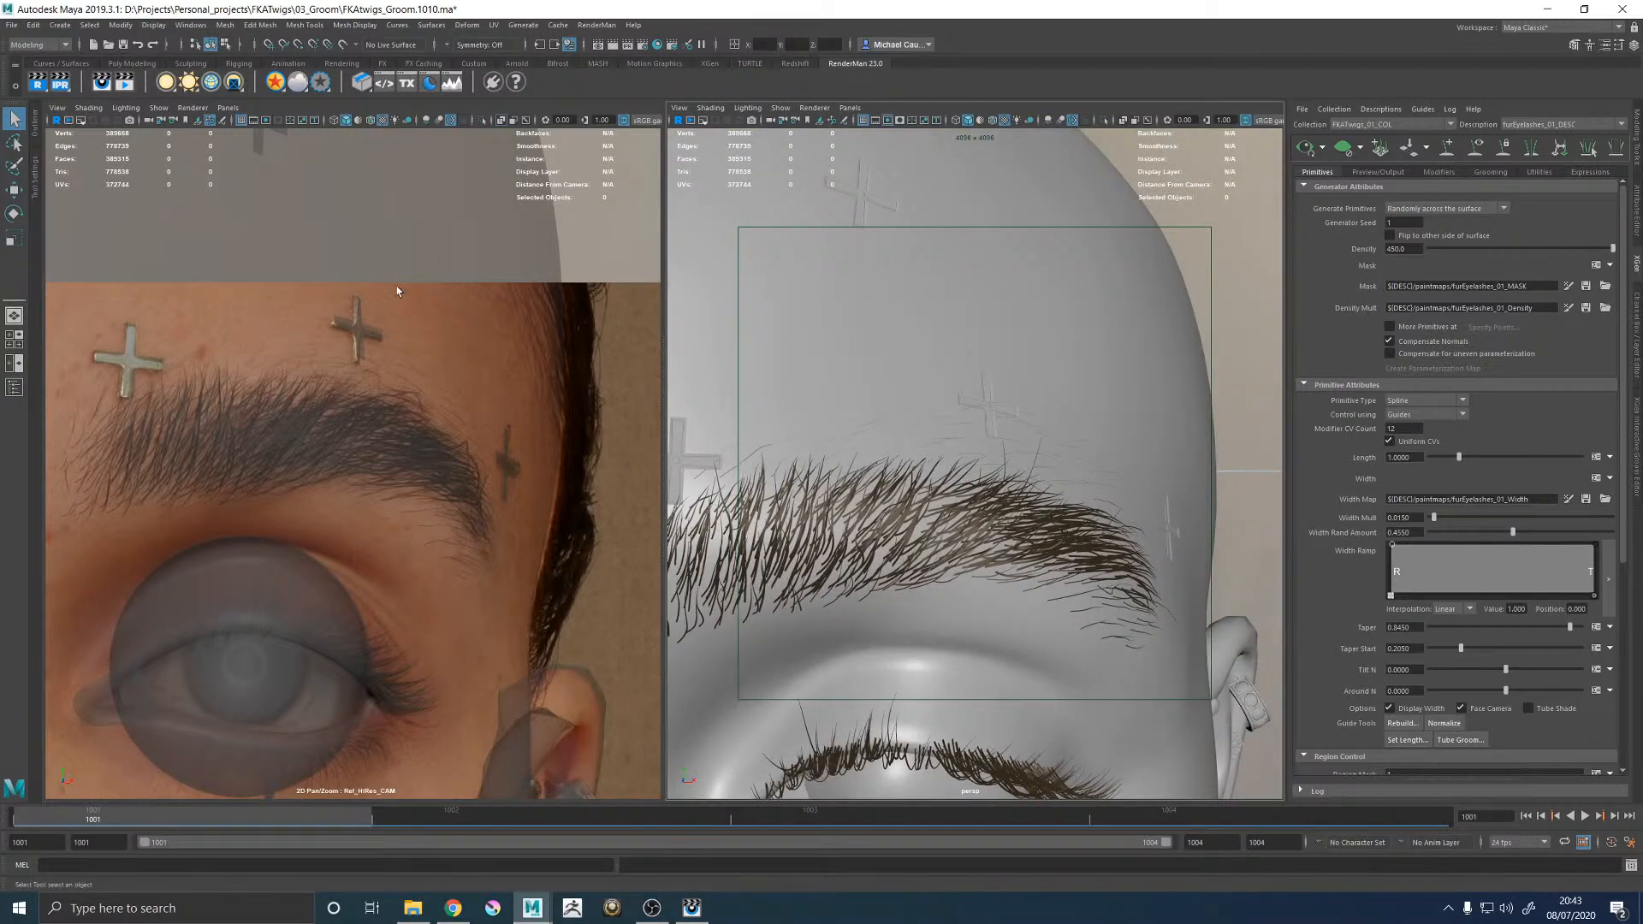
{"action": "right_click_drag", "start_coordinate": [1078, 472], "coordinate": [1245, 462], "text": "alt"}
{"action": "middle_click_drag", "start_coordinate": [1107, 450], "coordinate": [1071, 503], "text": "alt"}
{"action": "right_click_drag", "start_coordinate": [1159, 499], "coordinate": [991, 485], "text": "alt"}
{"action": "middle_click_drag", "start_coordinate": [991, 485], "coordinate": [1023, 471], "text": "alt"}
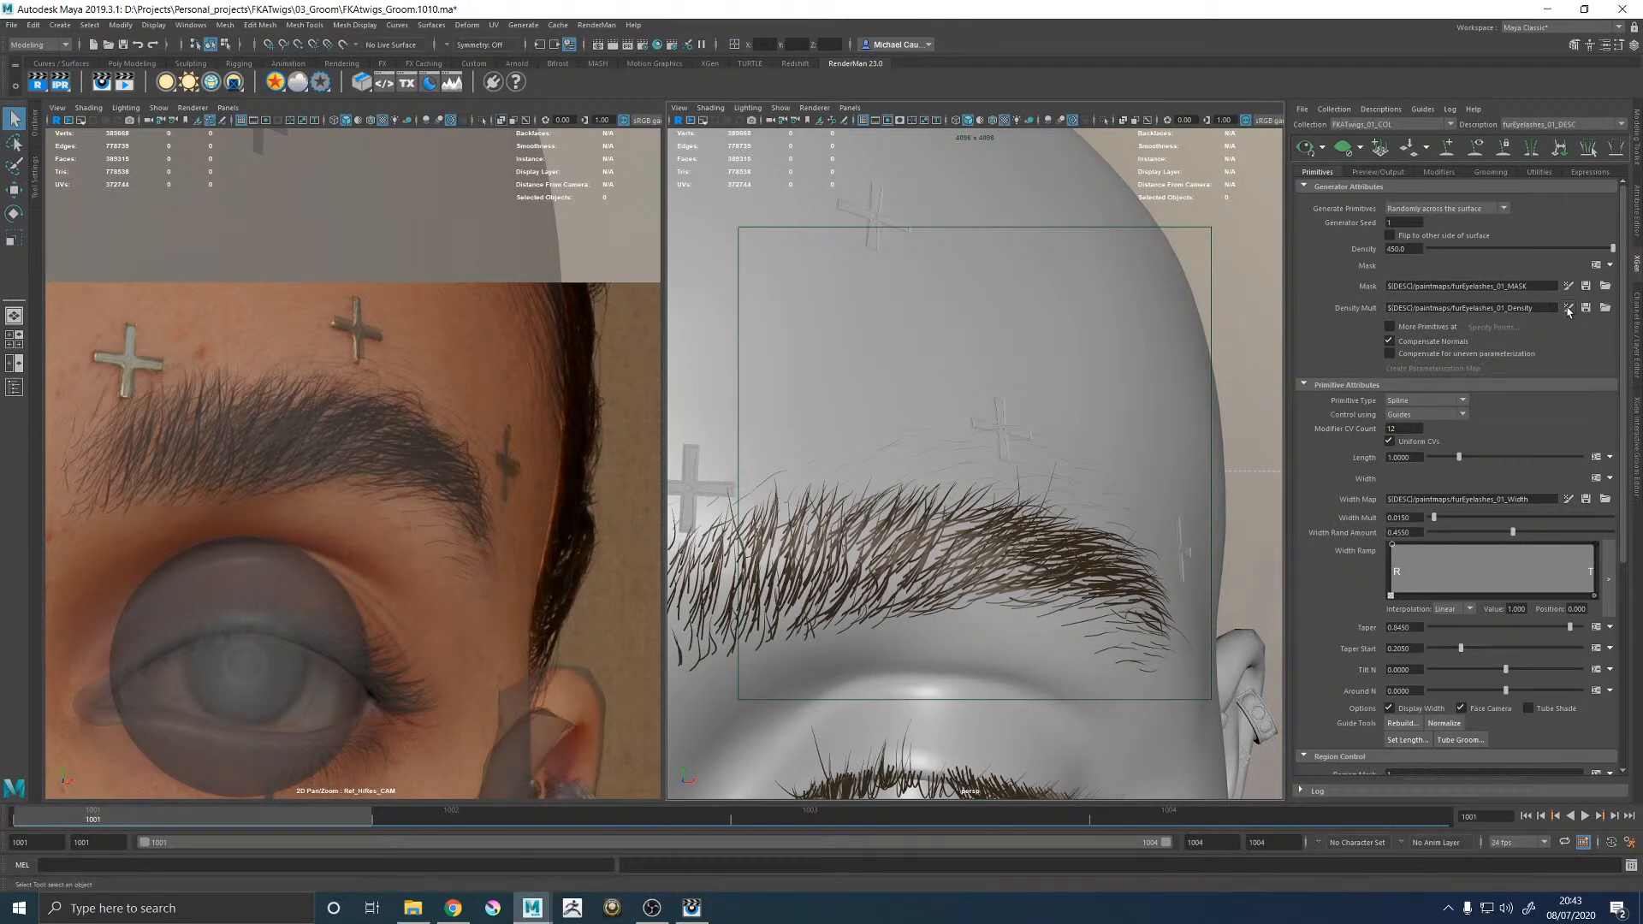
{"action": "left_click", "coordinate": [1568, 309]}
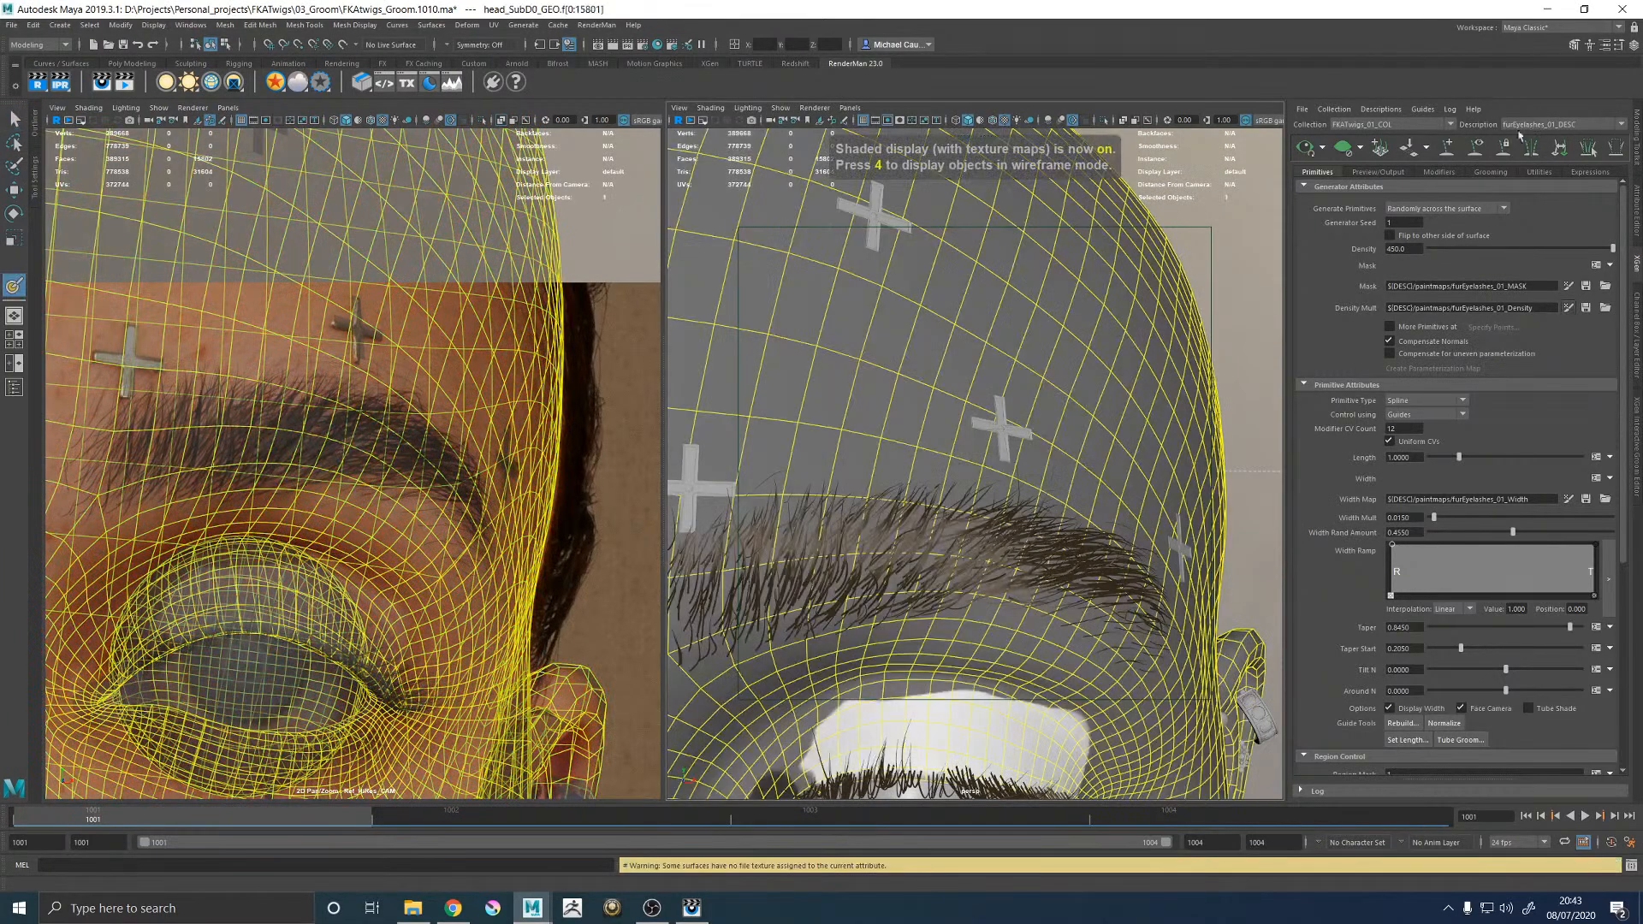
{"action": "right_click_drag", "start_coordinate": [1024, 562], "coordinate": [967, 555], "text": "alt"}
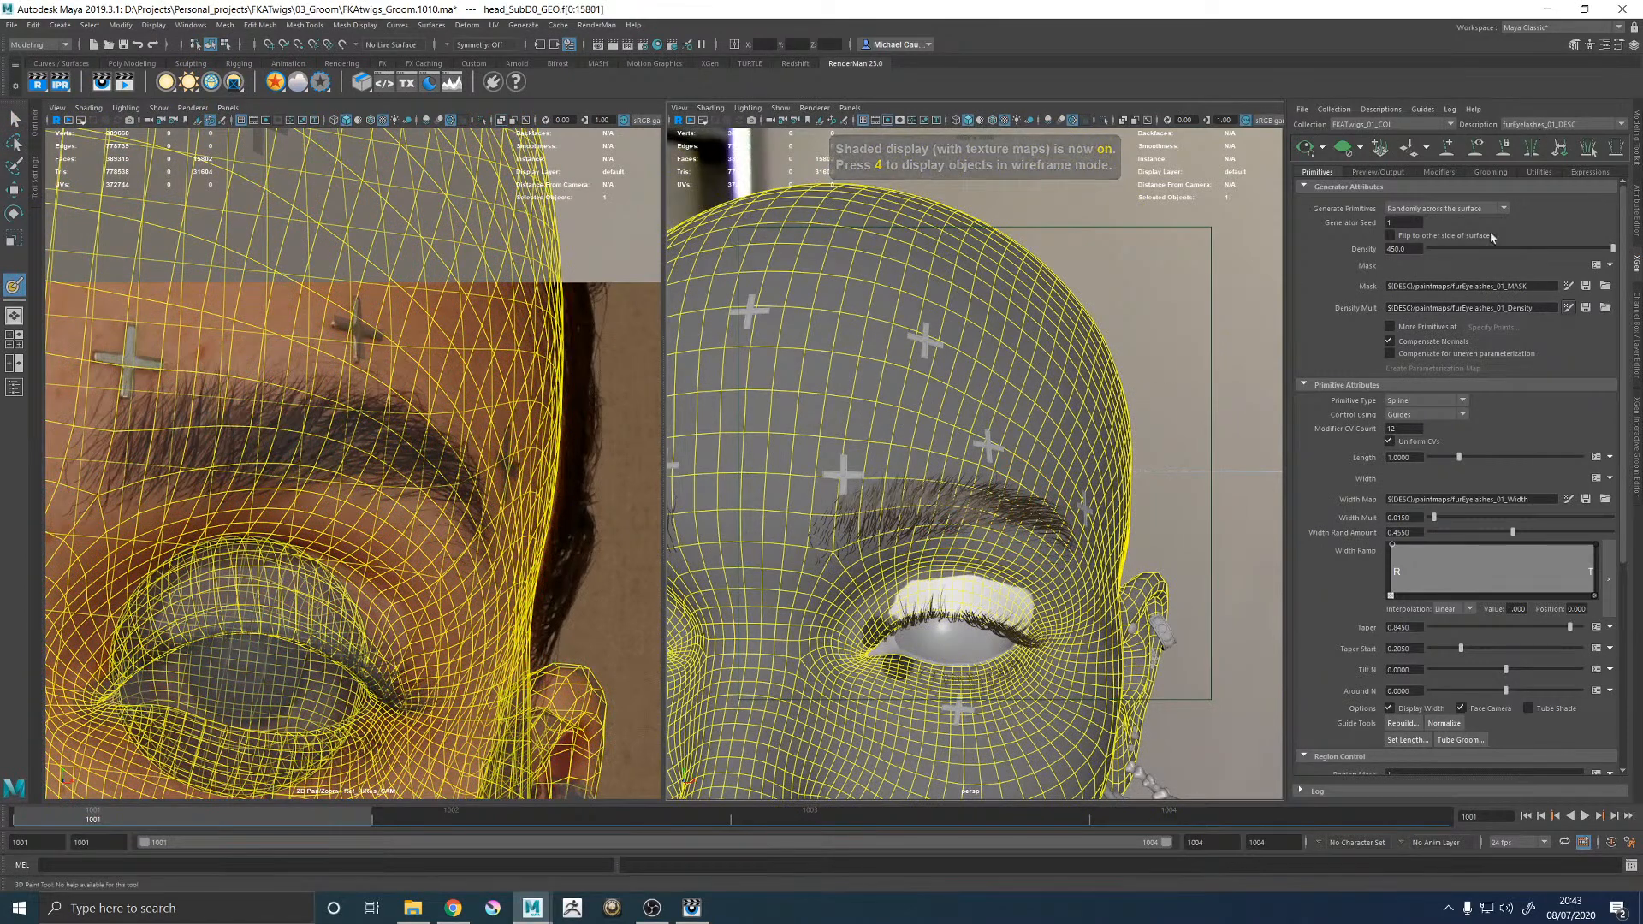
{"action": "key", "text": "w"}
{"action": "left_click", "coordinate": [1215, 409]}
Switch to the furEyebrows_01_DESC description and start painting its density map in a maximized close-up perspective view of the eyebrow.
{"action": "left_click", "coordinate": [1564, 127]}
{"action": "left_click", "coordinate": [1546, 143]}
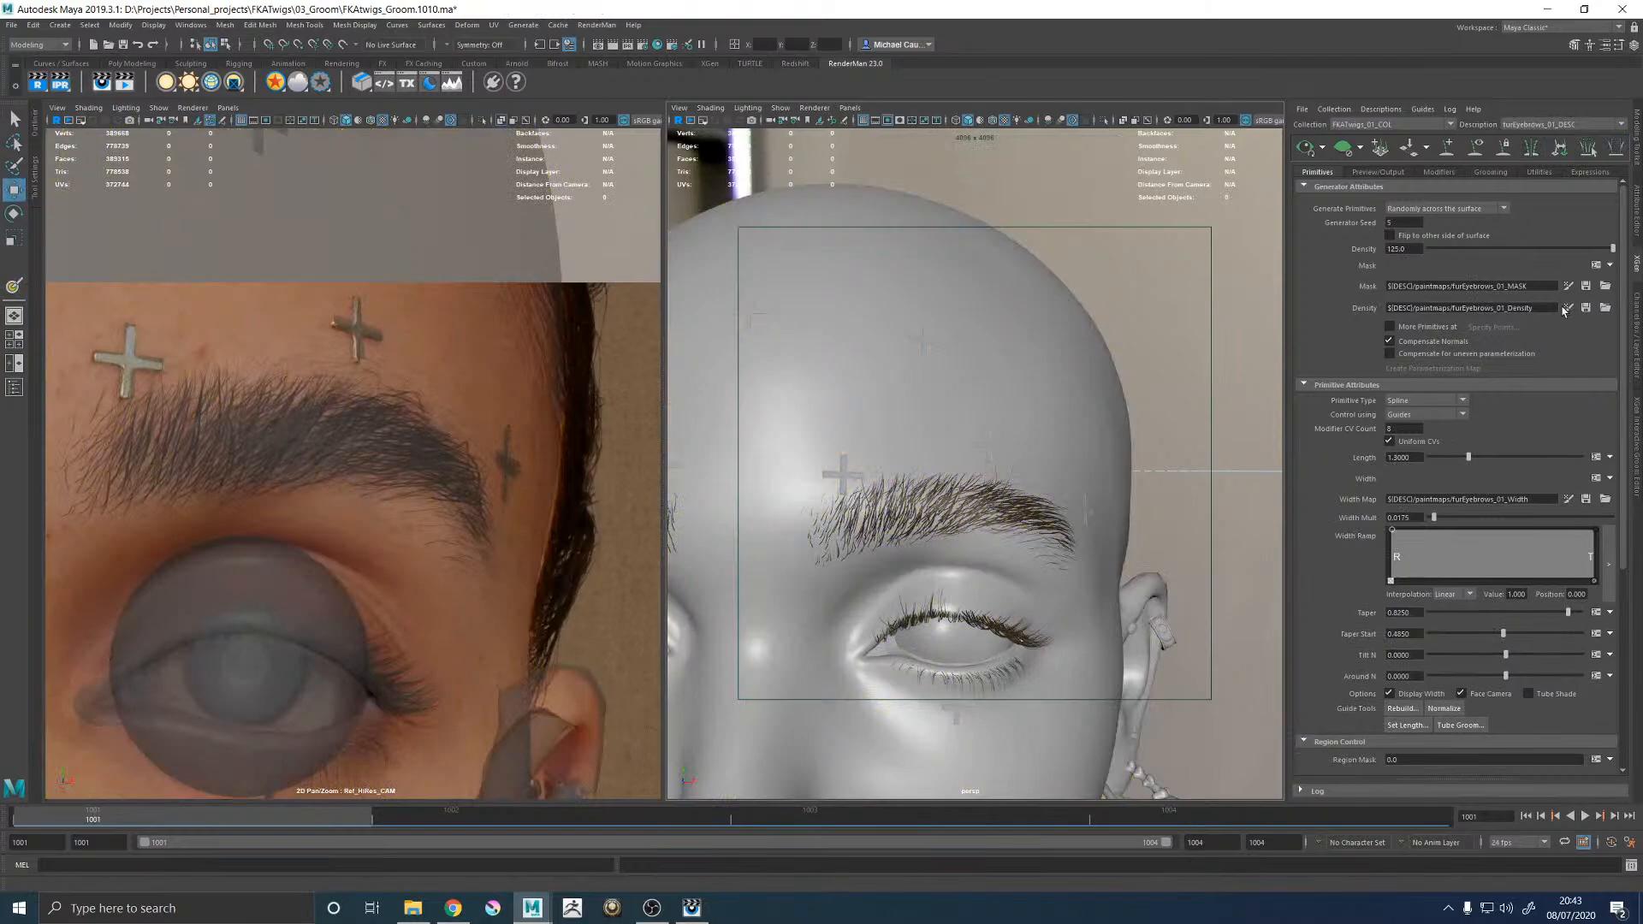
{"action": "left_click", "coordinate": [1566, 309]}
{"action": "key", "text": "6"}
{"action": "mouse_move", "coordinate": [976, 425]}
{"action": "right_mouse_down", "text": "alt"}
{"action": "mouse_move", "coordinate": [1082, 476]}
{"action": "mouse_move", "coordinate": [1175, 481]}
{"action": "right_mouse_up", "text": "alt"}
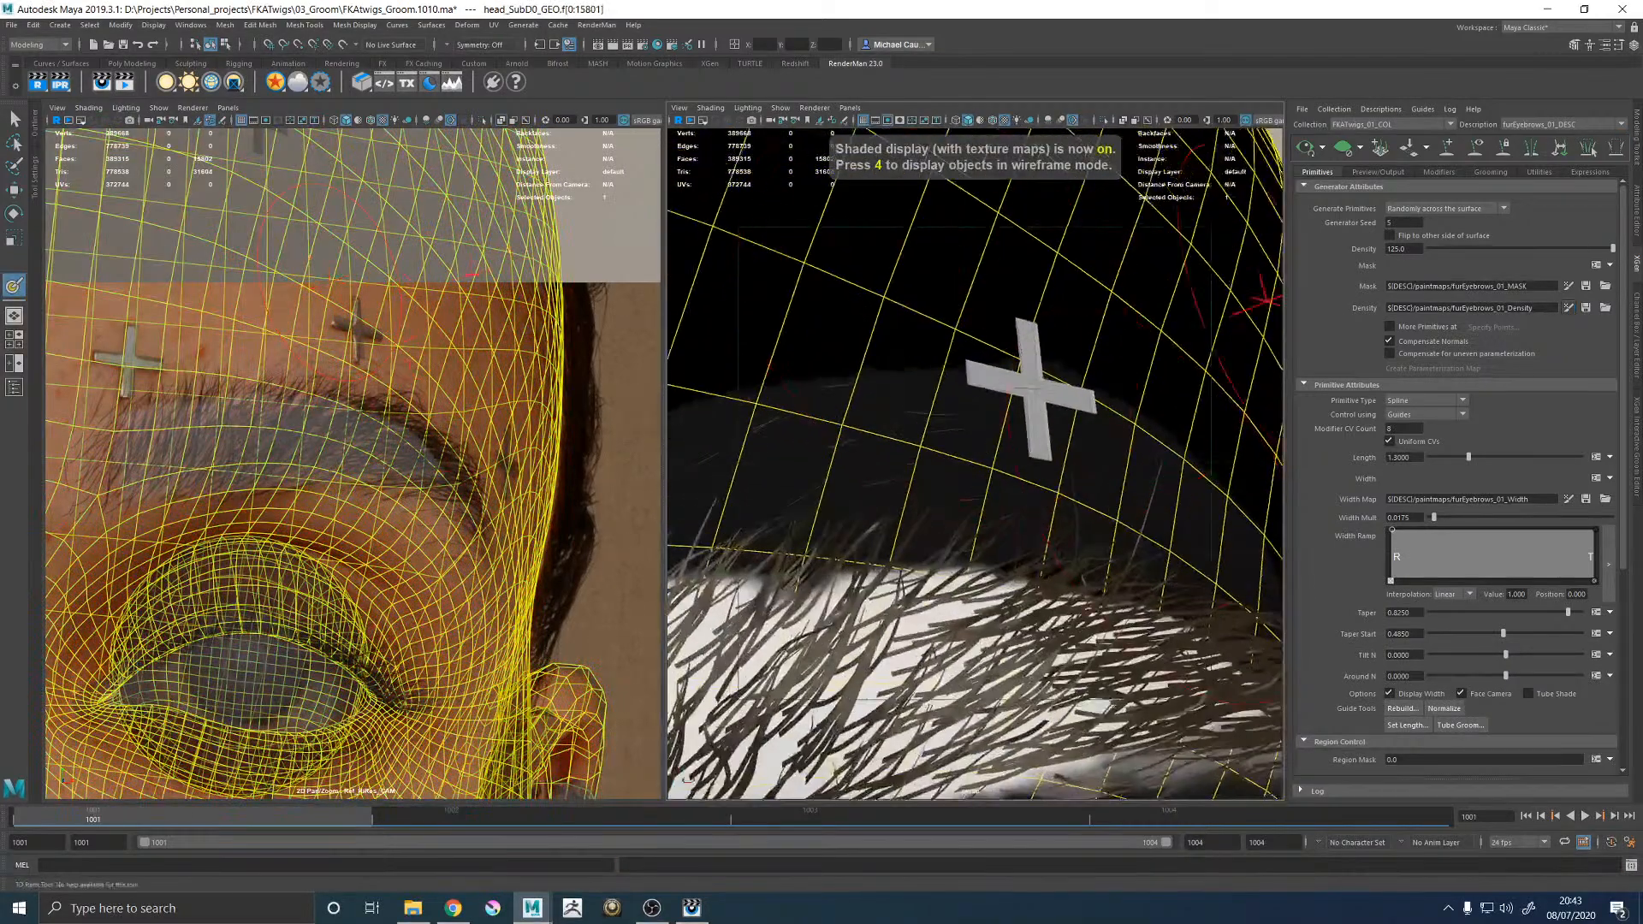
{"action": "key", "text": "space"}
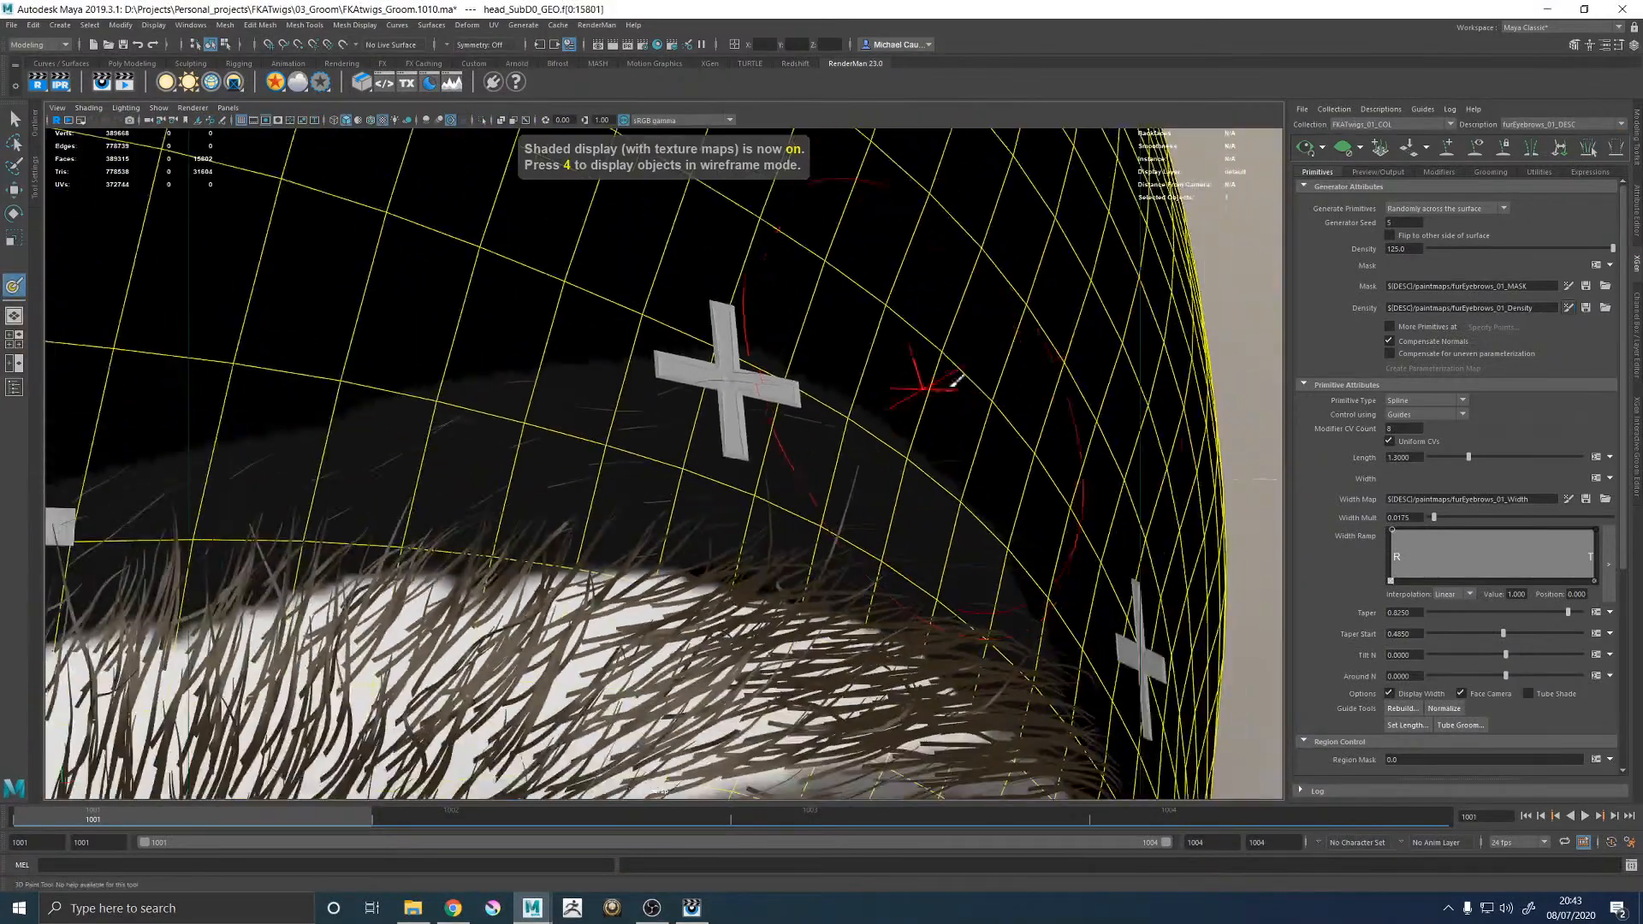
Set the 3D Paint brush to the solid profile with a grey colour value of 0.3, and reveal its stylus pressure settings.
{"action": "left_click", "coordinate": [1619, 45]}
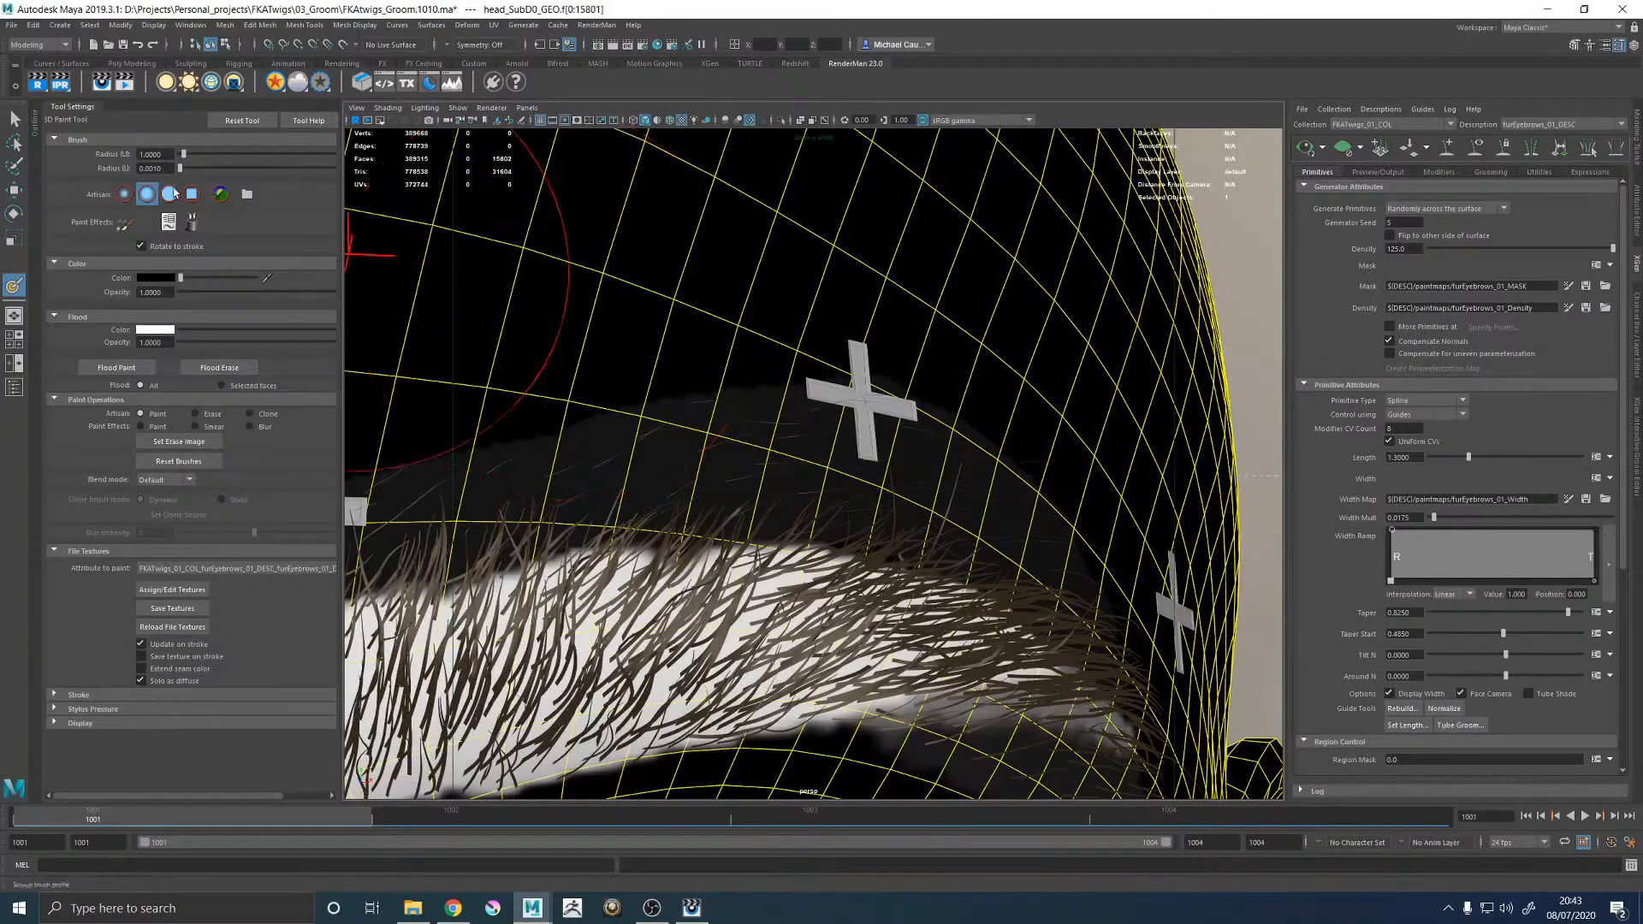
{"action": "left_click", "coordinate": [170, 195]}
{"action": "left_click", "coordinate": [165, 279]}
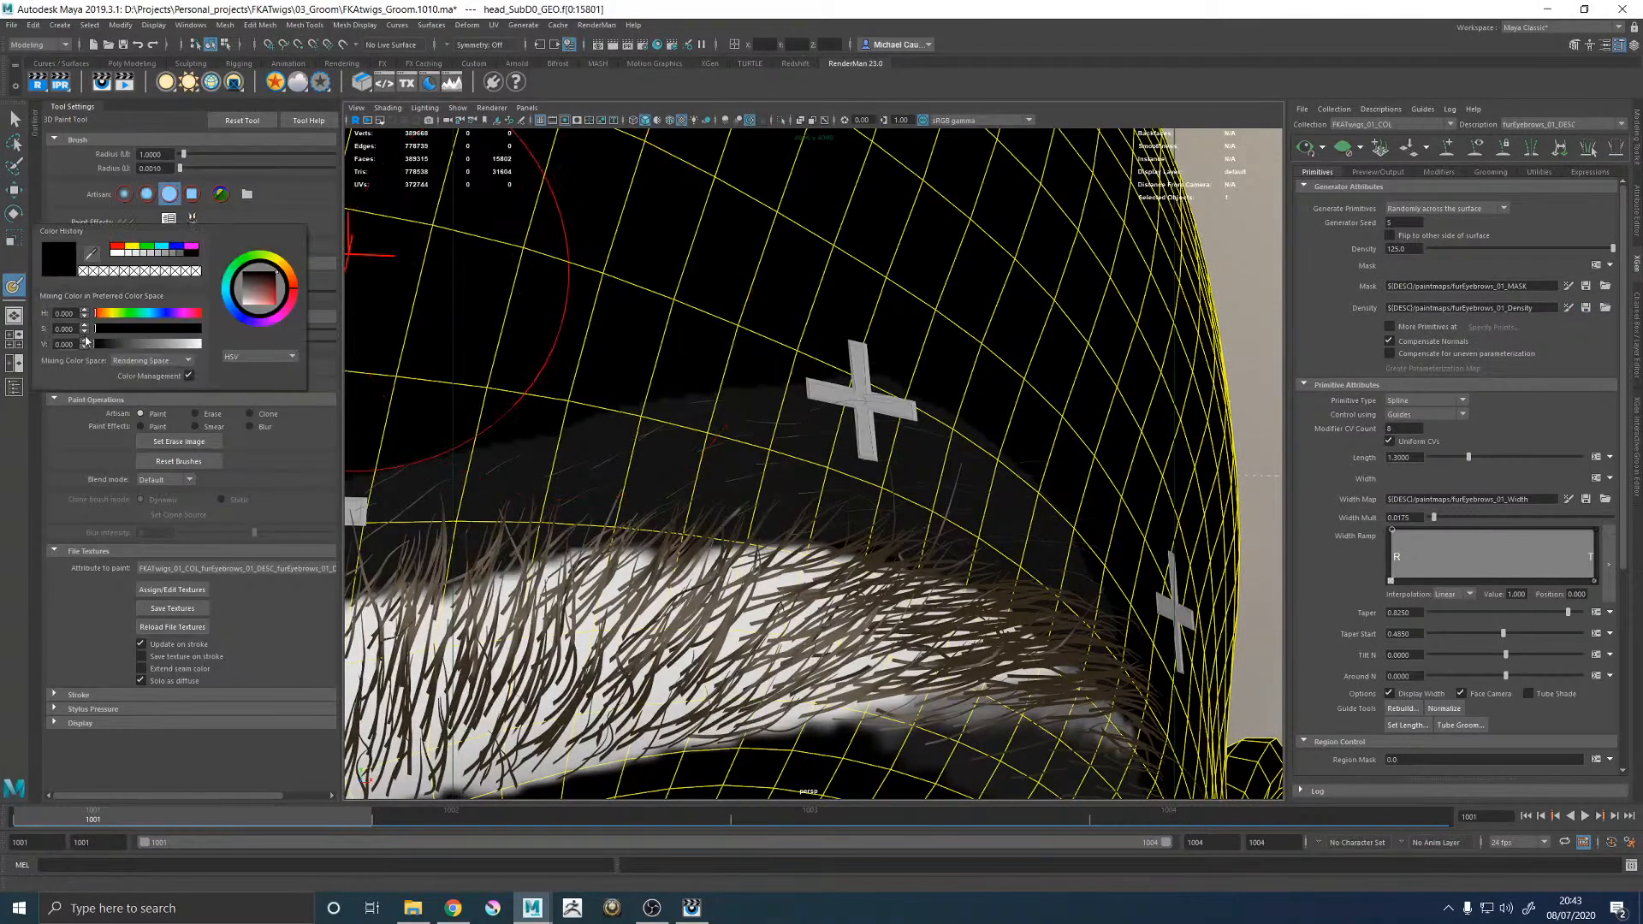
{"action": "type", "text": "0.3"}
{"action": "key", "text": "Return"}
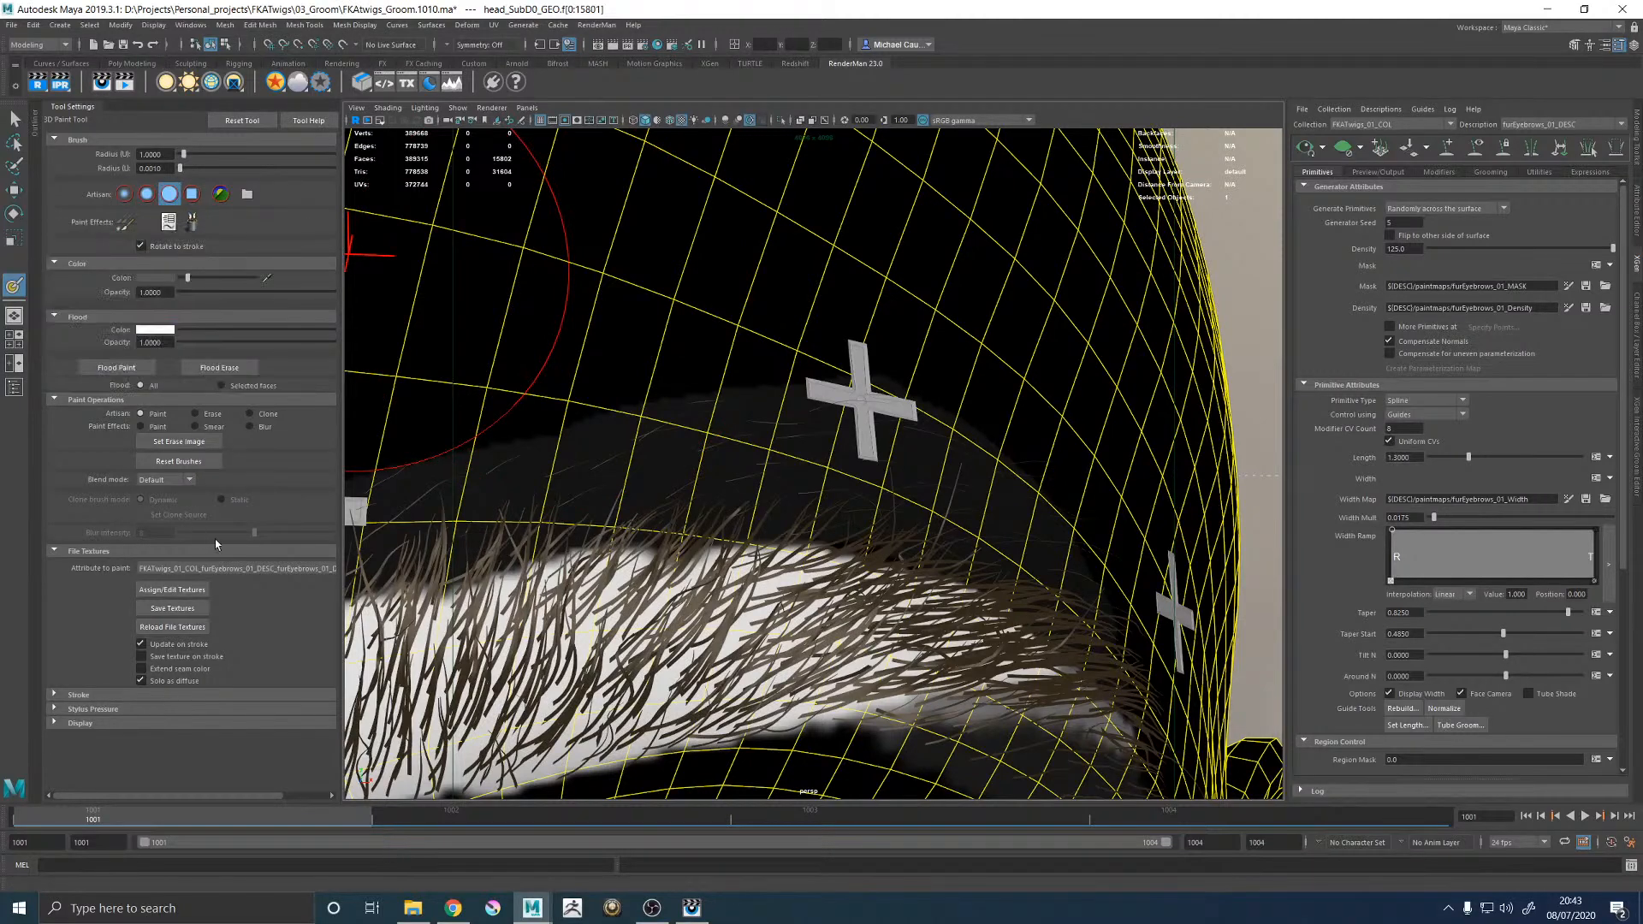
{"action": "left_click", "coordinate": [87, 710]}
{"action": "left_click", "coordinate": [142, 723]}
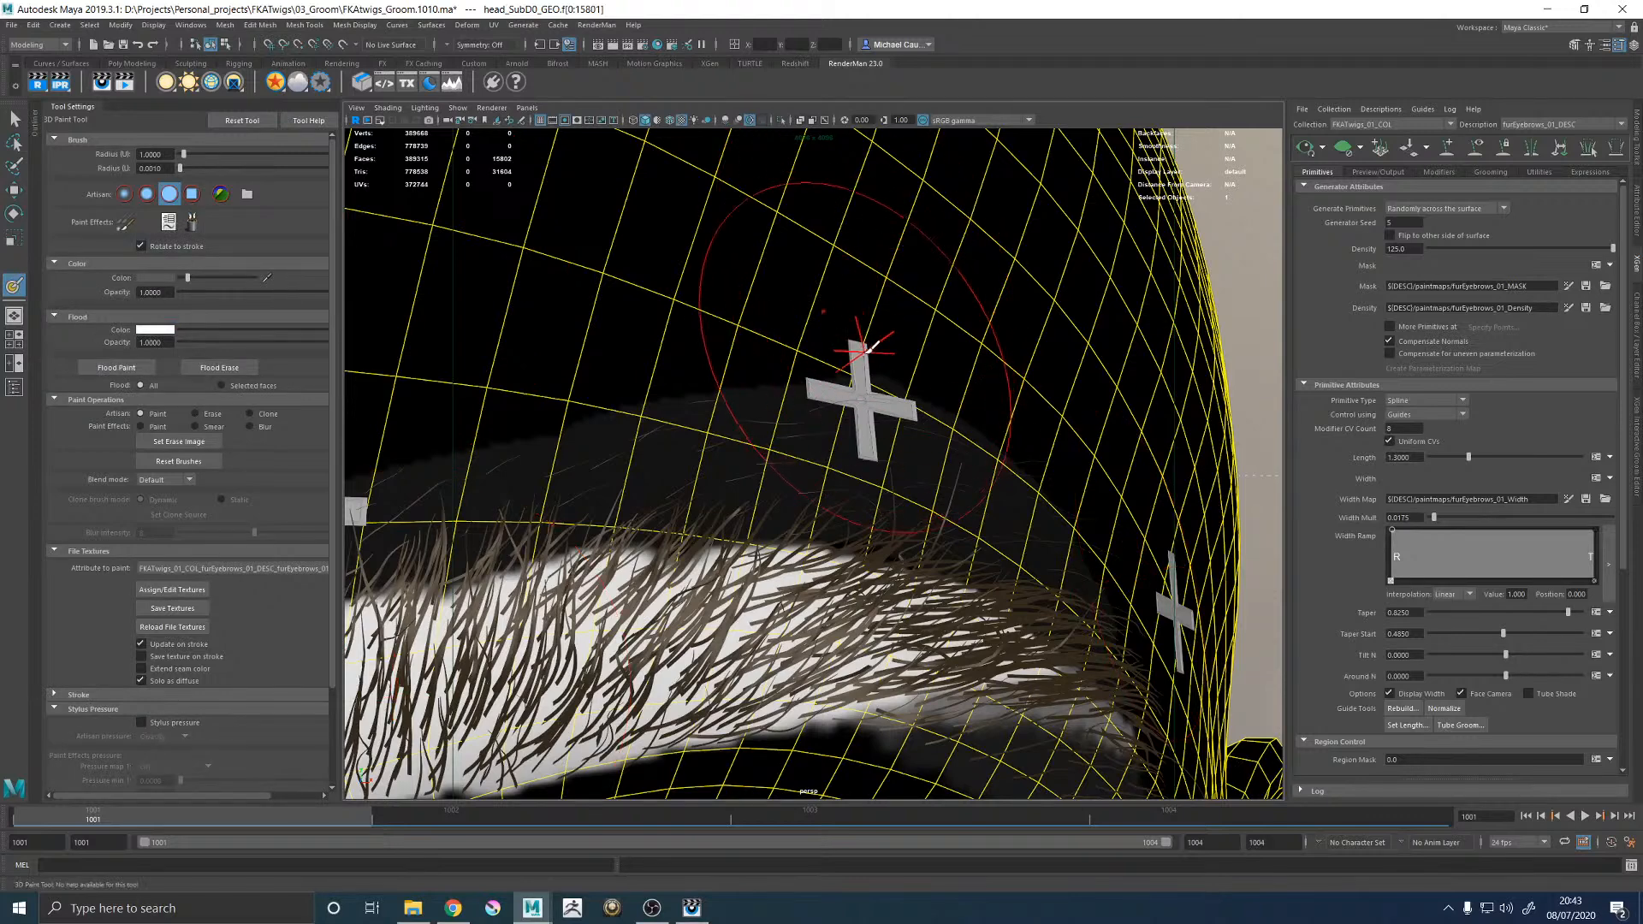
Paint a faint grey density area on the forehead above the middle of the eyebrow, around the cross marker.
{"action": "scroll", "coordinate": [864, 352], "scroll_direction": "up", "scroll_amount": 4}
{"action": "scroll", "coordinate": [873, 355], "scroll_direction": "down", "scroll_amount": 4}
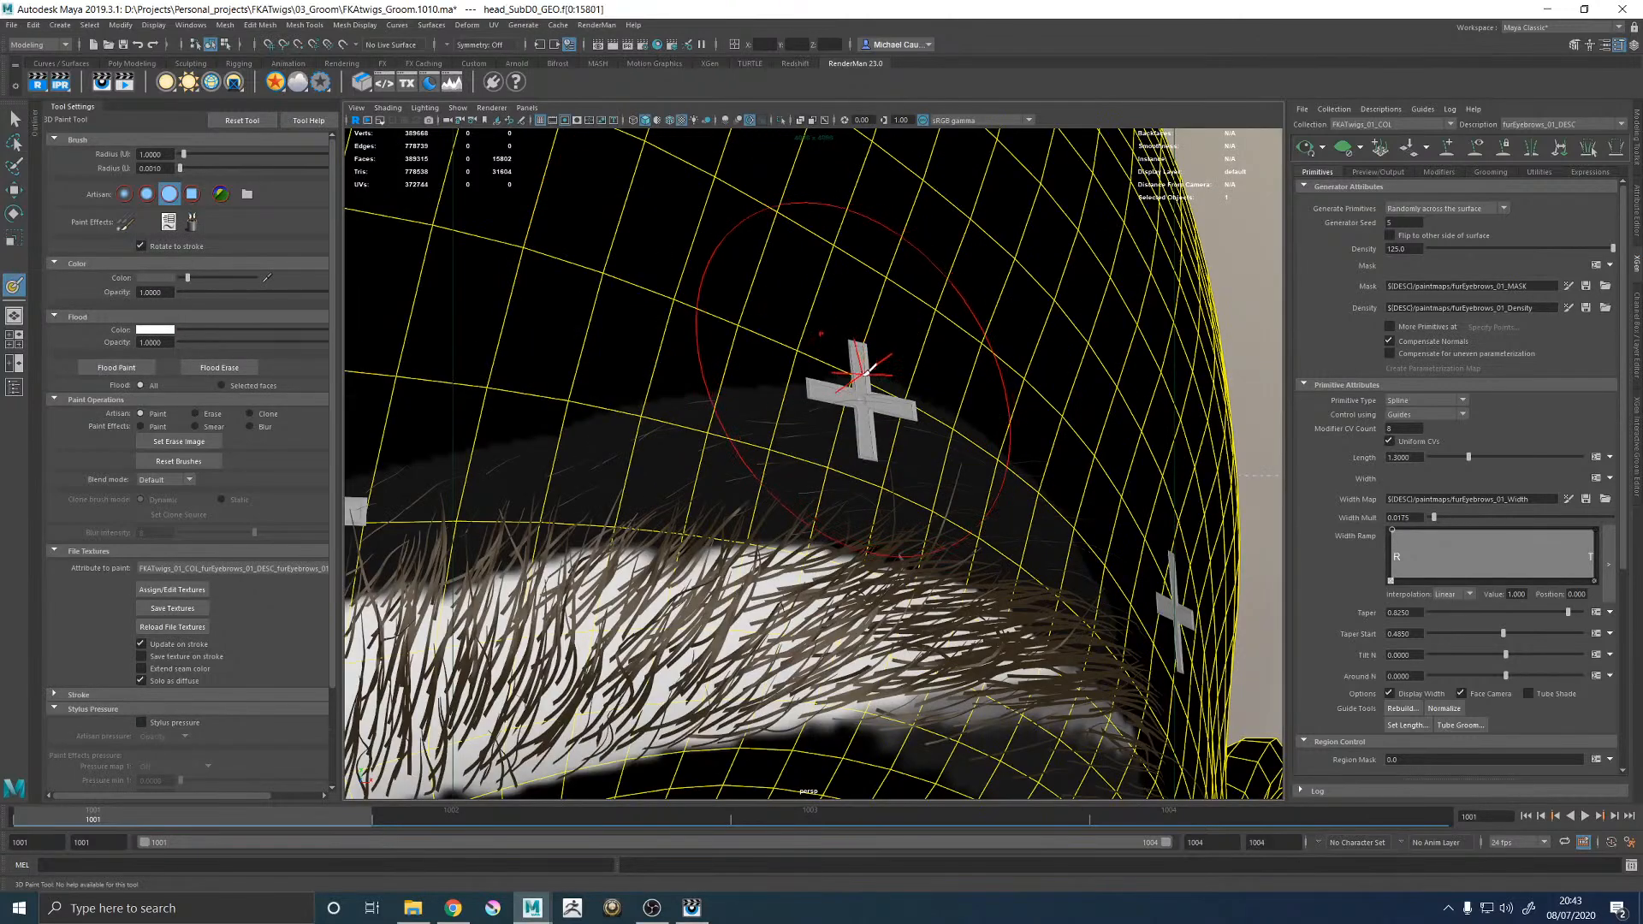
{"action": "mouse_move", "coordinate": [844, 274]}
{"action": "left_mouse_down"}
{"action": "mouse_move", "coordinate": [770, 273]}
{"action": "mouse_move", "coordinate": [744, 389]}
{"action": "mouse_move", "coordinate": [827, 361]}
{"action": "left_mouse_up"}
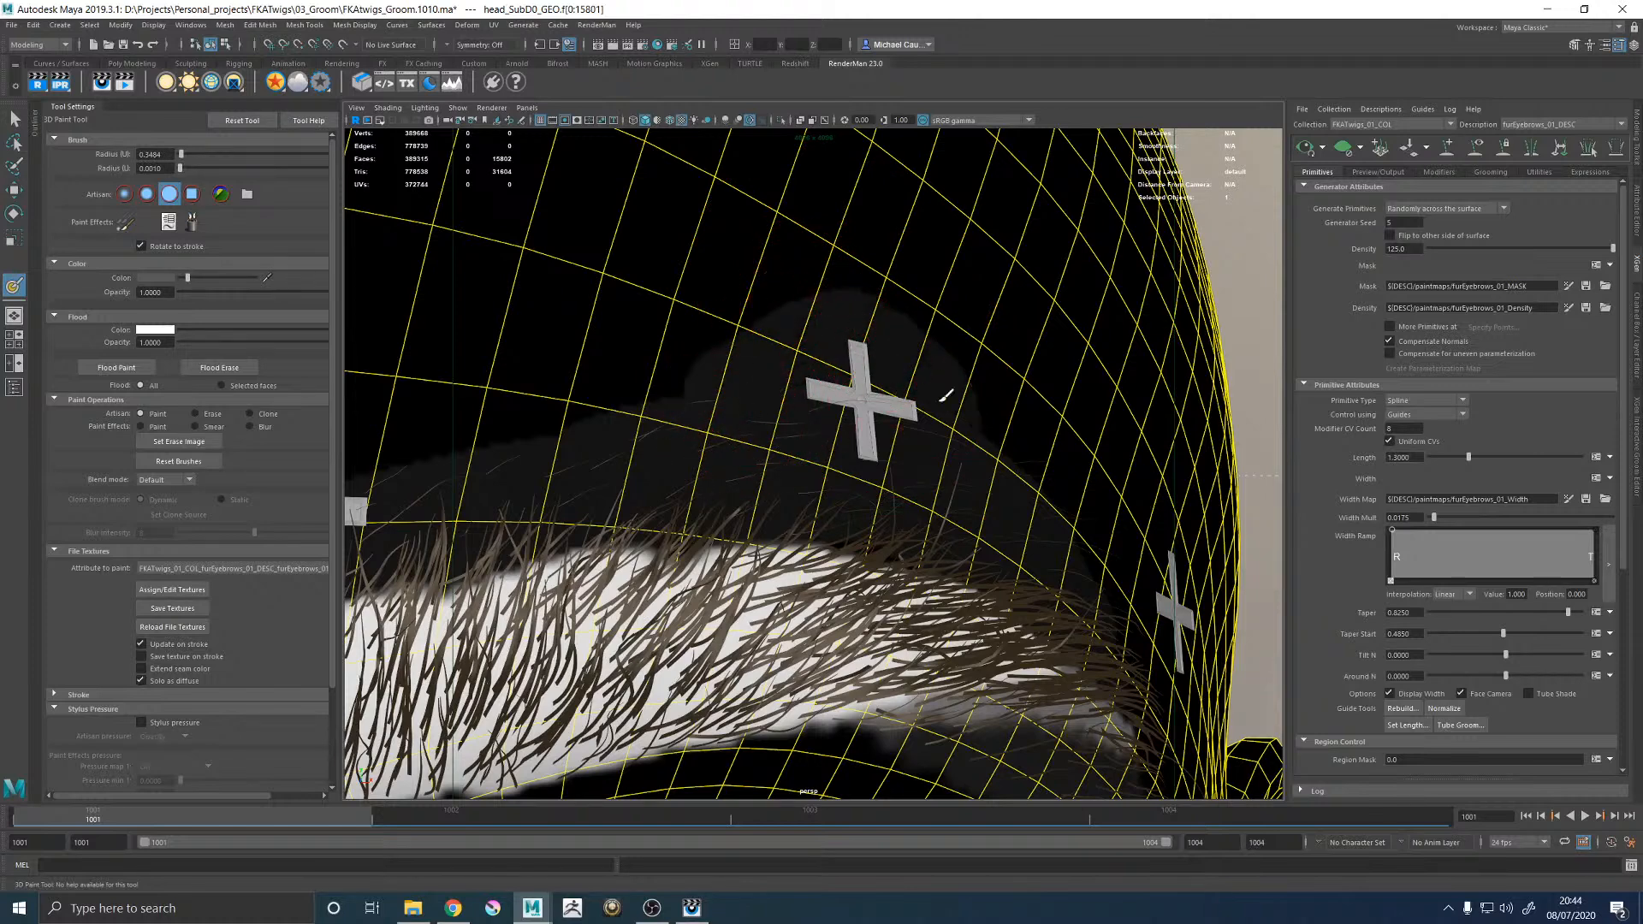
{"action": "left_click_drag", "start_coordinate": [763, 396], "coordinate": [742, 399]}
{"action": "mouse_move", "coordinate": [501, 438]}
{"action": "left_mouse_down"}
{"action": "mouse_move", "coordinate": [706, 350]}
{"action": "mouse_move", "coordinate": [350, 493]}
{"action": "left_mouse_up"}
Extend the faint density paint along the eyebrow's upper edge to its outer tail with a smaller brush, and save the density map.
{"action": "middle_click_drag", "start_coordinate": [761, 416], "coordinate": [1048, 393], "text": "alt"}
{"action": "right_click_drag", "start_coordinate": [1045, 393], "coordinate": [640, 414], "text": "alt"}
{"action": "mouse_move", "coordinate": [640, 414]}
{"action": "middle_mouse_down", "text": "alt"}
{"action": "mouse_move", "coordinate": [943, 409]}
{"action": "mouse_move", "coordinate": [845, 436]}
{"action": "middle_mouse_up", "text": "alt"}
{"action": "right_click_drag", "start_coordinate": [846, 436], "coordinate": [1144, 452], "text": "alt"}
{"action": "right_click_drag", "start_coordinate": [983, 436], "coordinate": [779, 437], "text": "alt"}
{"action": "middle_click_drag", "start_coordinate": [778, 437], "coordinate": [957, 468], "text": "alt"}
{"action": "mouse_move", "coordinate": [687, 403]}
{"action": "left_mouse_down"}
{"action": "mouse_move", "coordinate": [812, 429]}
{"action": "mouse_move", "coordinate": [614, 404]}
{"action": "mouse_move", "coordinate": [779, 407]}
{"action": "mouse_move", "coordinate": [744, 408]}
{"action": "mouse_move", "coordinate": [634, 509]}
{"action": "mouse_move", "coordinate": [782, 394]}
{"action": "mouse_move", "coordinate": [610, 549]}
{"action": "mouse_move", "coordinate": [566, 617]}
{"action": "mouse_move", "coordinate": [703, 422]}
{"action": "mouse_move", "coordinate": [538, 653]}
{"action": "mouse_move", "coordinate": [555, 640]}
{"action": "left_mouse_up"}
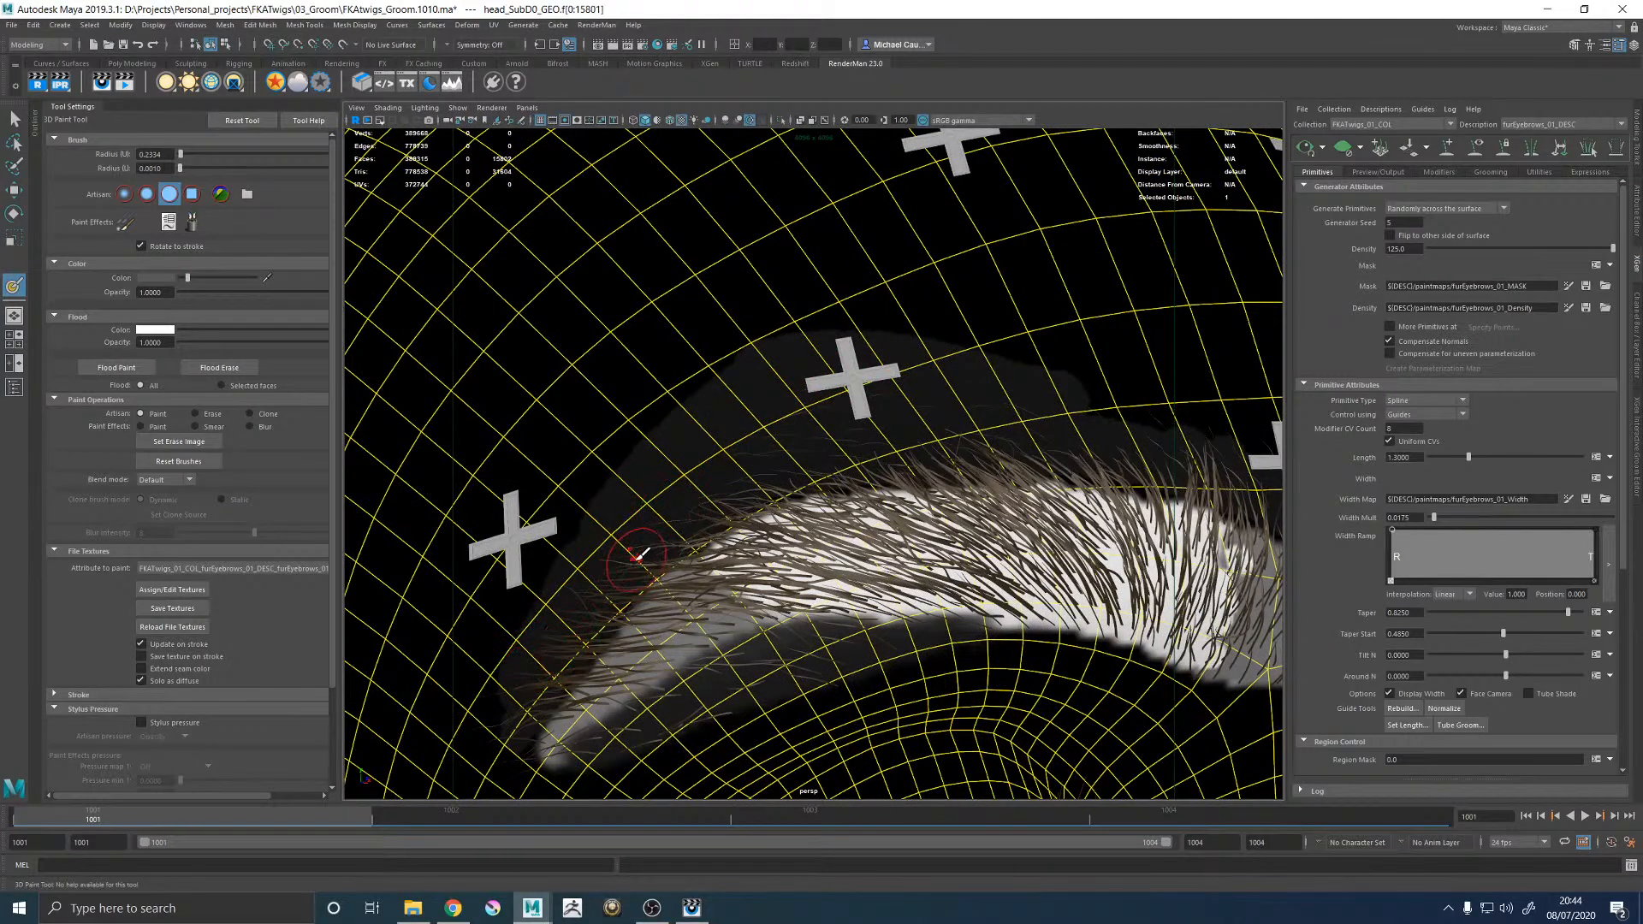
{"action": "left_click_drag", "start_coordinate": [516, 717], "coordinate": [510, 740]}
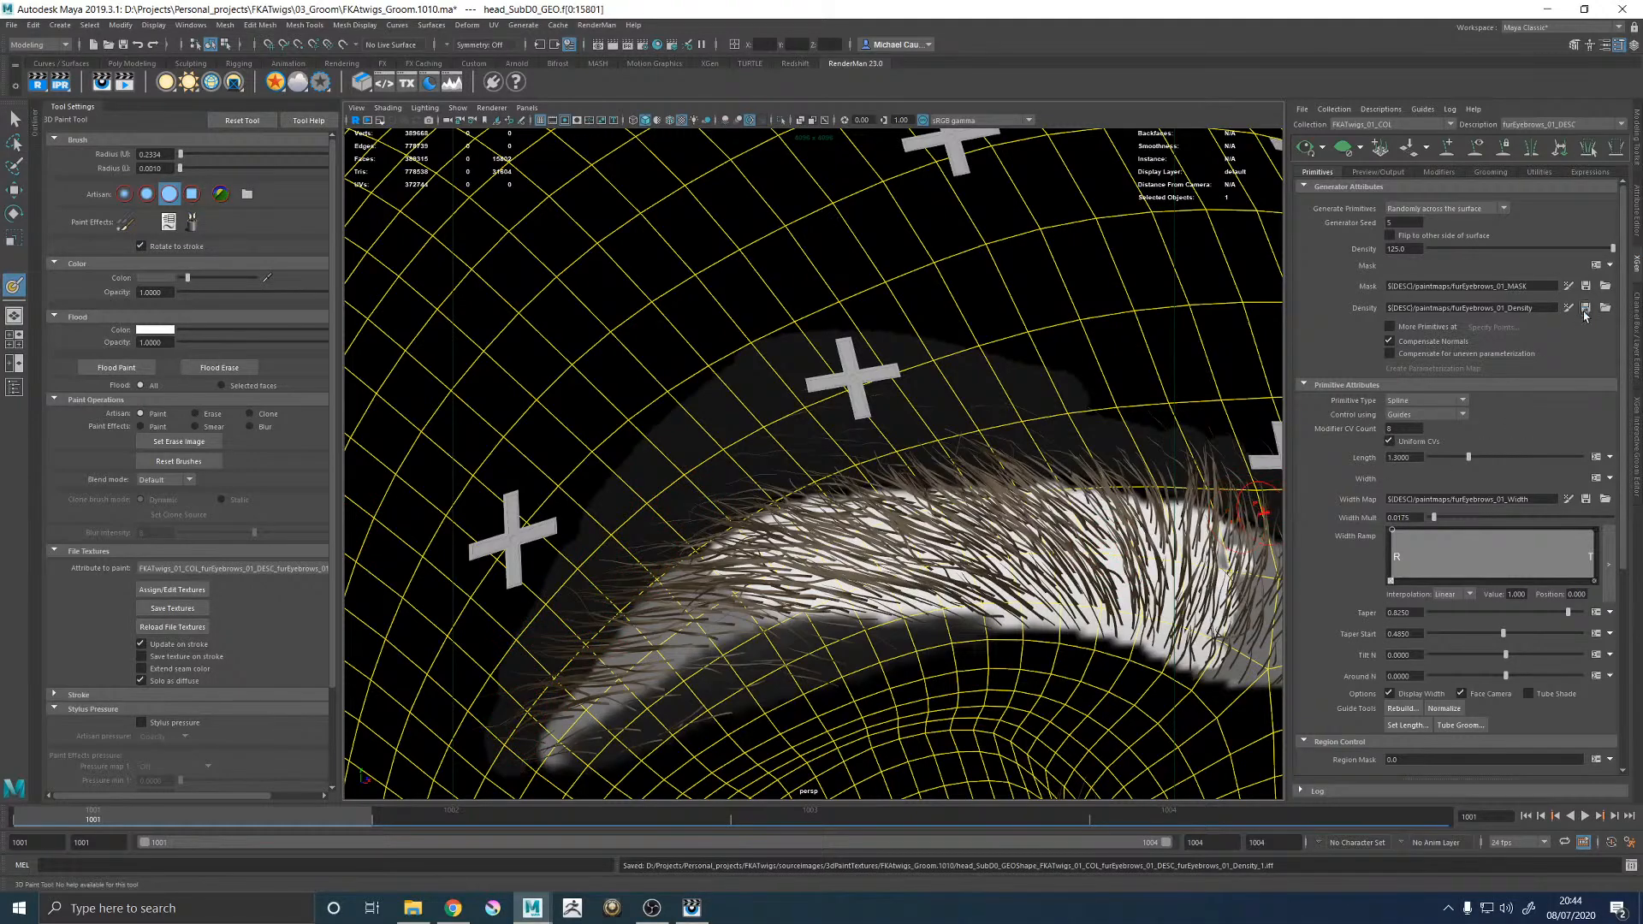
{"action": "right_click_drag", "start_coordinate": [1081, 518], "coordinate": [856, 466], "text": "alt"}
{"action": "key", "text": "w"}
{"action": "left_click", "coordinate": [1154, 377]}
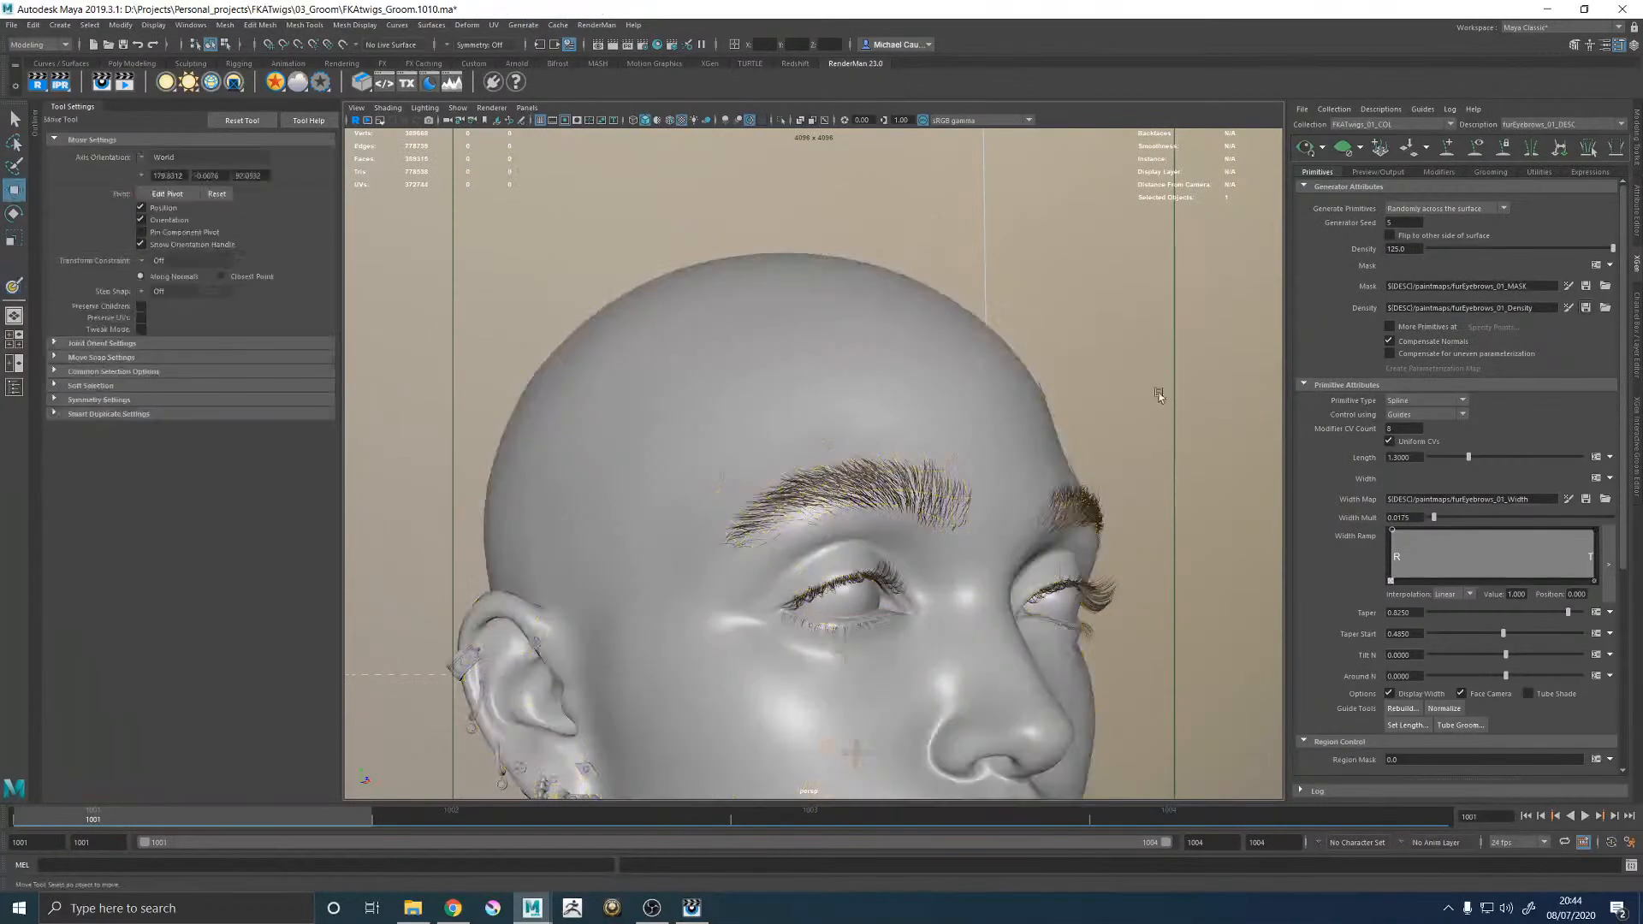
Examine the hair coverage of both eyebrows from the front and from several close-up angles.
{"action": "left_click_drag", "start_coordinate": [1224, 406], "coordinate": [1148, 438], "text": "alt"}
{"action": "middle_click_drag", "start_coordinate": [1148, 438], "coordinate": [945, 428], "text": "alt"}
{"action": "mouse_move", "coordinate": [945, 427]}
{"action": "right_mouse_down", "text": "alt"}
{"action": "mouse_move", "coordinate": [975, 481]}
{"action": "mouse_move", "coordinate": [1018, 501]}
{"action": "right_mouse_up", "text": "alt"}
{"action": "mouse_move", "coordinate": [1018, 501]}
{"action": "left_mouse_down", "text": "alt"}
{"action": "mouse_move", "coordinate": [890, 489]}
{"action": "mouse_move", "coordinate": [1001, 488]}
{"action": "left_mouse_up", "text": "alt"}
{"action": "mouse_move", "coordinate": [1001, 488]}
{"action": "right_mouse_down", "text": "alt"}
{"action": "mouse_move", "coordinate": [944, 422]}
{"action": "mouse_move", "coordinate": [1008, 486]}
{"action": "right_mouse_up", "text": "alt"}
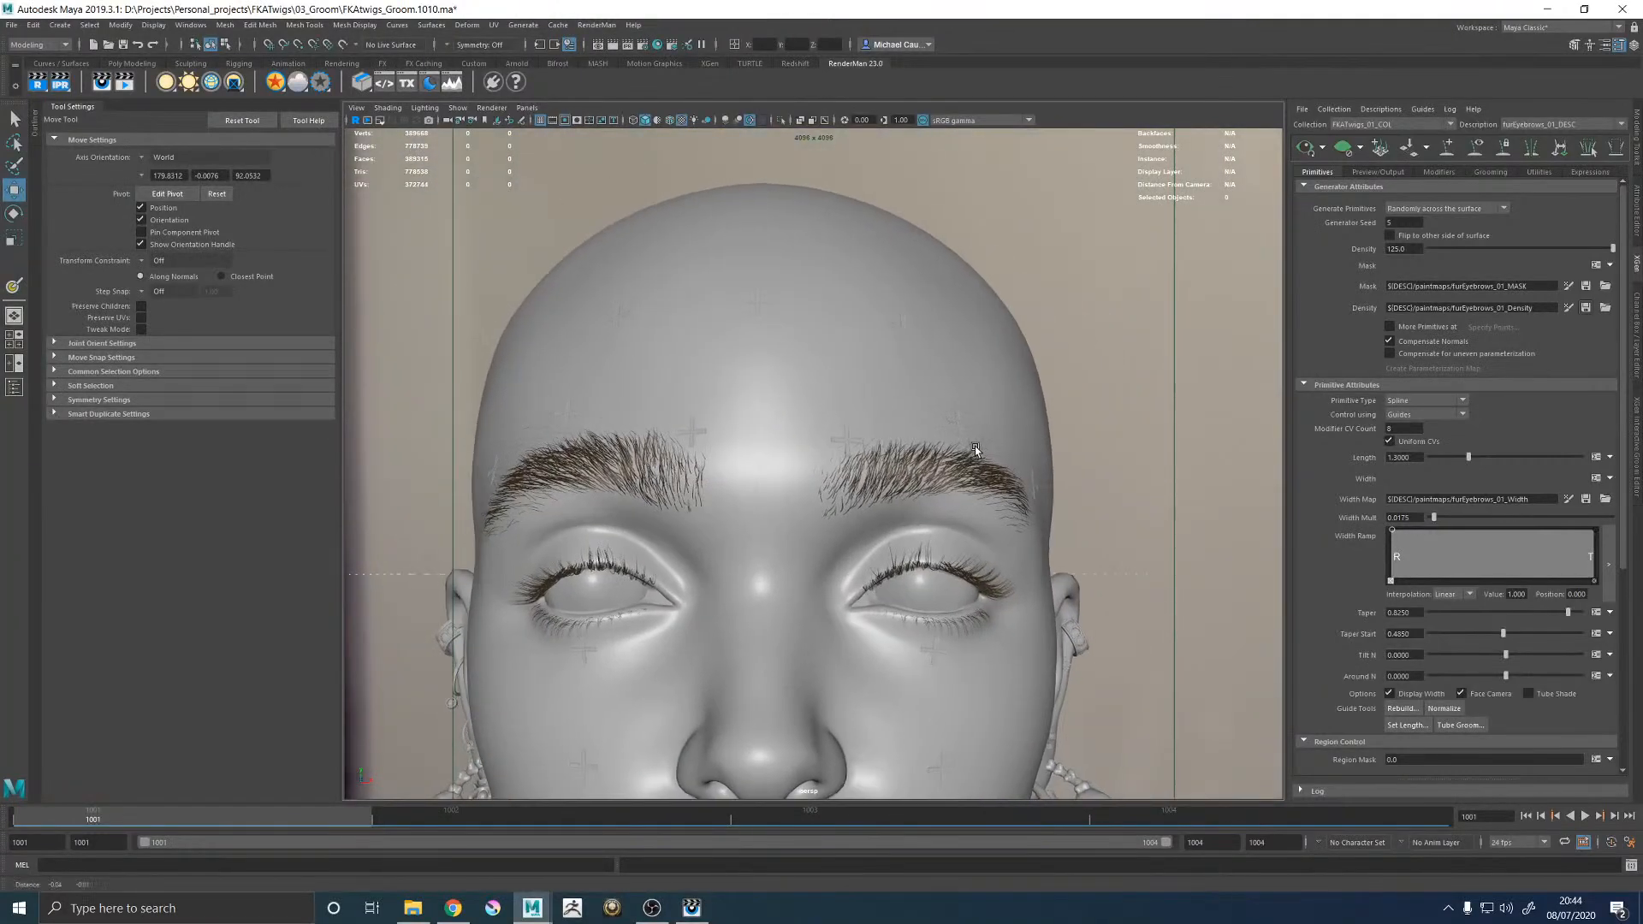
{"action": "left_click_drag", "start_coordinate": [971, 447], "coordinate": [984, 470], "text": "alt"}
{"action": "right_click_drag", "start_coordinate": [1008, 473], "coordinate": [923, 423], "text": "alt"}
{"action": "left_click_drag", "start_coordinate": [922, 427], "coordinate": [998, 455], "text": "alt"}
{"action": "right_click_drag", "start_coordinate": [997, 455], "coordinate": [1085, 541], "text": "alt"}
{"action": "middle_click_drag", "start_coordinate": [958, 477], "coordinate": [1076, 469], "text": "alt"}
{"action": "left_click_drag", "start_coordinate": [1076, 469], "coordinate": [1031, 479], "text": "alt"}
{"action": "right_click_drag", "start_coordinate": [1031, 479], "coordinate": [901, 450], "text": "alt"}
{"action": "left_click_drag", "start_coordinate": [901, 450], "coordinate": [957, 457], "text": "alt"}
{"action": "right_click_drag", "start_coordinate": [956, 457], "coordinate": [1040, 519], "text": "alt"}
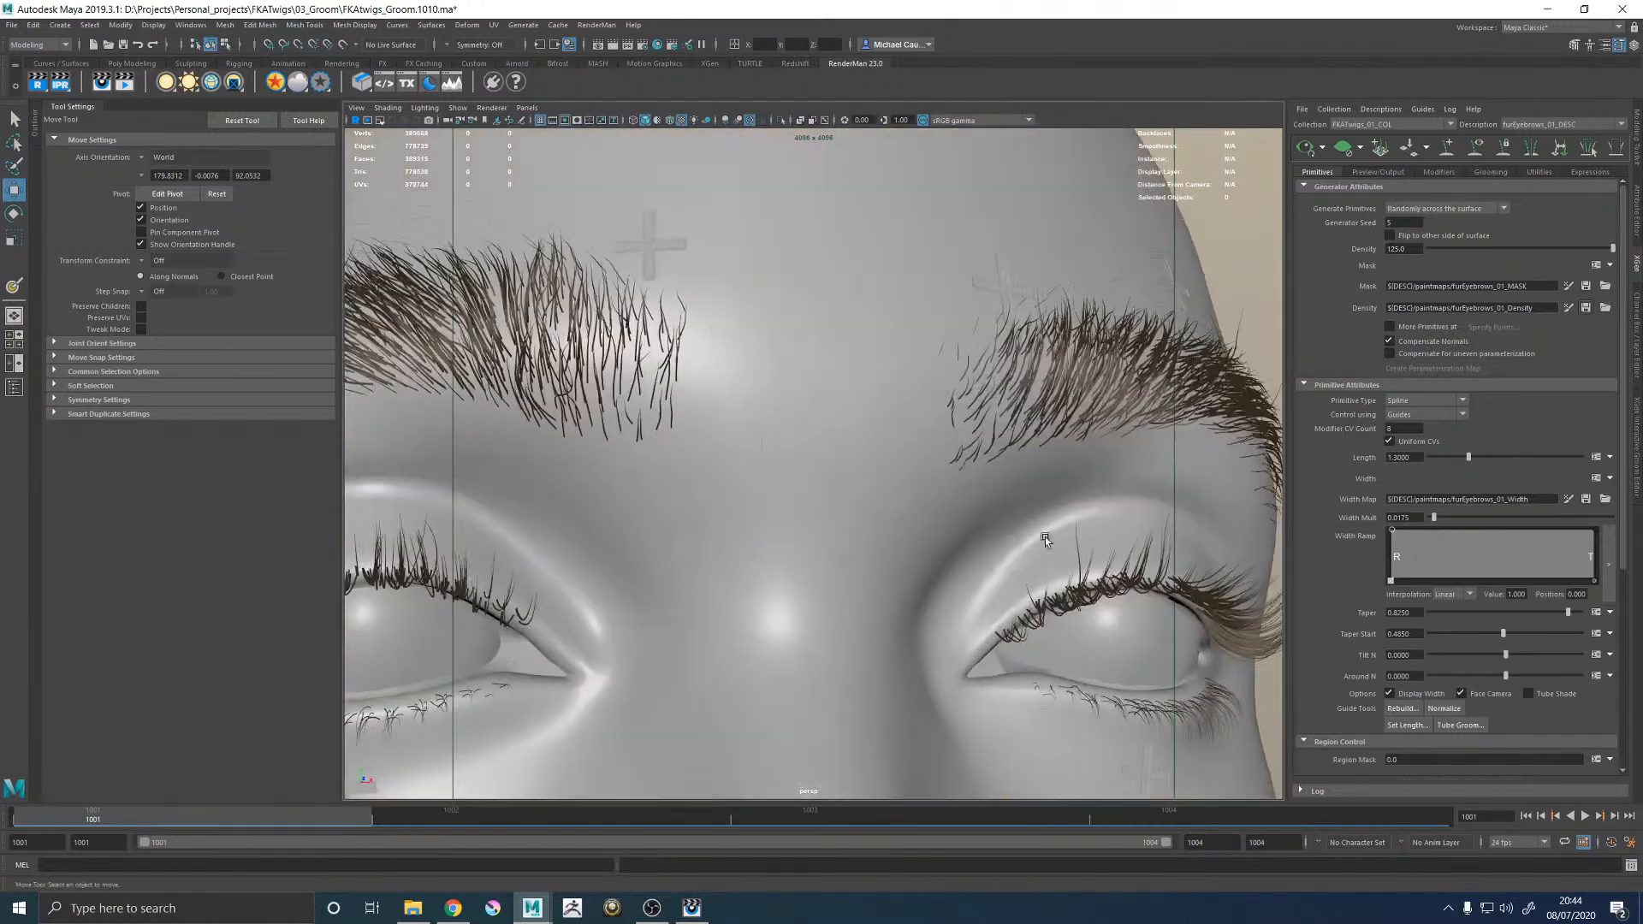
{"action": "middle_click_drag", "start_coordinate": [752, 402], "coordinate": [883, 508], "text": "alt"}
{"action": "left_click_drag", "start_coordinate": [883, 508], "coordinate": [1046, 414], "text": "alt"}
{"action": "middle_click_drag", "start_coordinate": [1046, 414], "coordinate": [924, 448], "text": "alt"}
{"action": "right_click_drag", "start_coordinate": [950, 462], "coordinate": [1072, 517], "text": "alt"}
{"action": "left_click_drag", "start_coordinate": [1038, 491], "coordinate": [1030, 349], "text": "alt"}
{"action": "middle_click_drag", "start_coordinate": [1030, 349], "coordinate": [966, 566], "text": "alt"}
Show the eyebrow description's guides and clear its hair preview so only the guides remain.
{"action": "left_click", "coordinate": [1482, 151]}
{"action": "left_click_drag", "start_coordinate": [958, 414], "coordinate": [859, 444], "text": "alt"}
{"action": "middle_click_drag", "start_coordinate": [858, 444], "coordinate": [1129, 267], "text": "alt"}
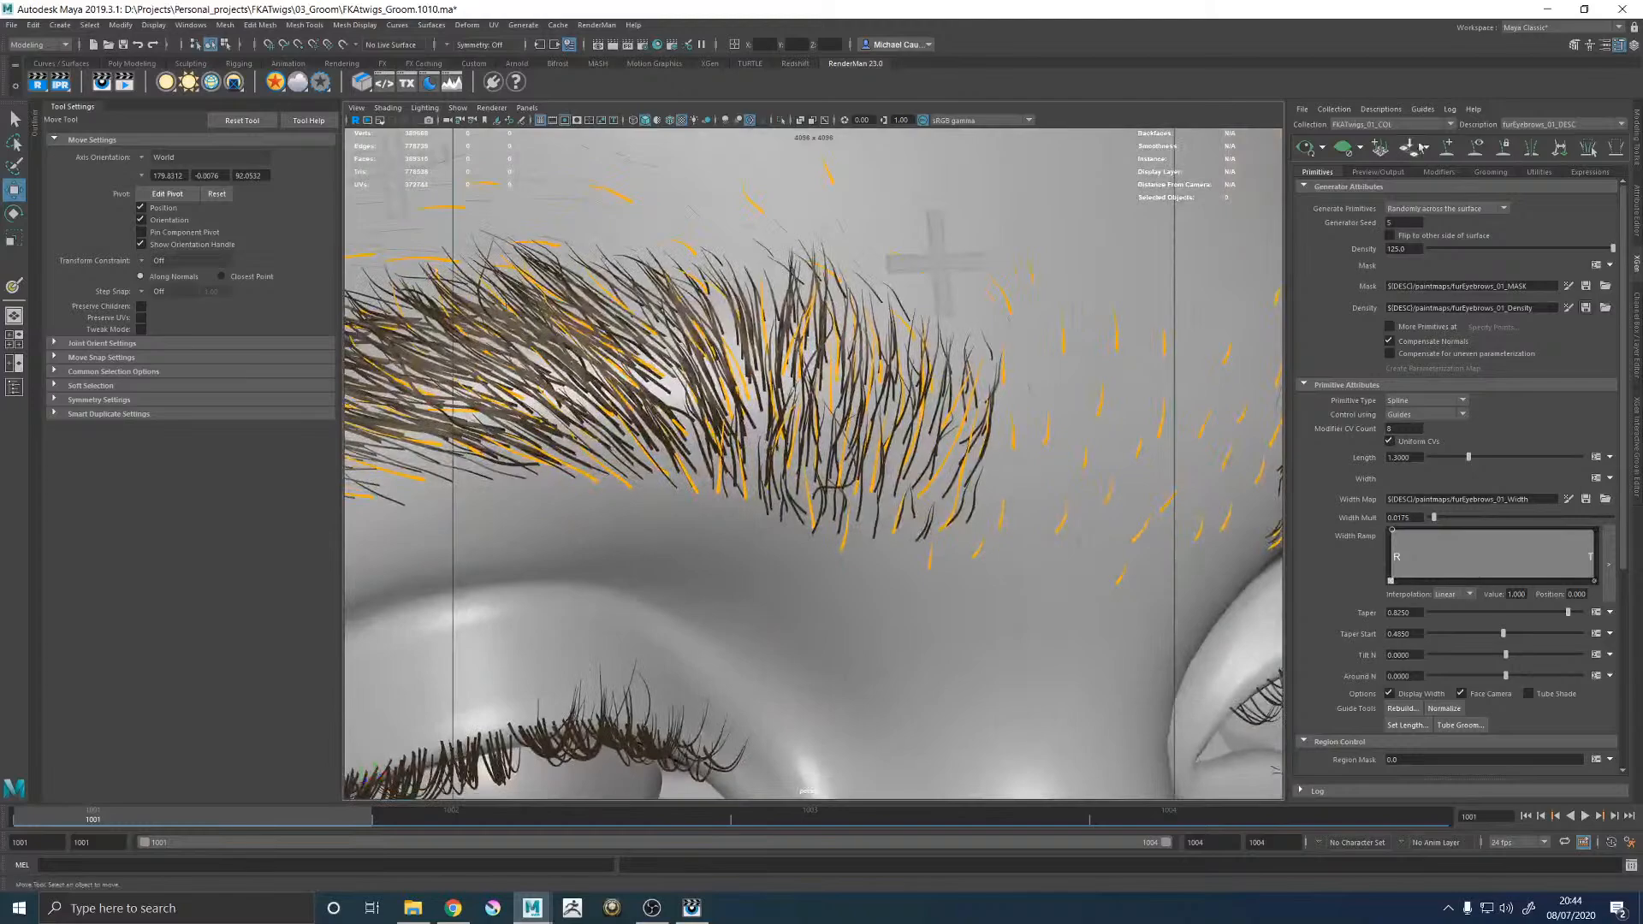
{"action": "left_click", "coordinate": [1345, 153]}
{"action": "middle_click_drag", "start_coordinate": [884, 433], "coordinate": [909, 422], "text": "alt"}
{"action": "left_click_drag", "start_coordinate": [910, 422], "coordinate": [708, 418], "text": "alt"}
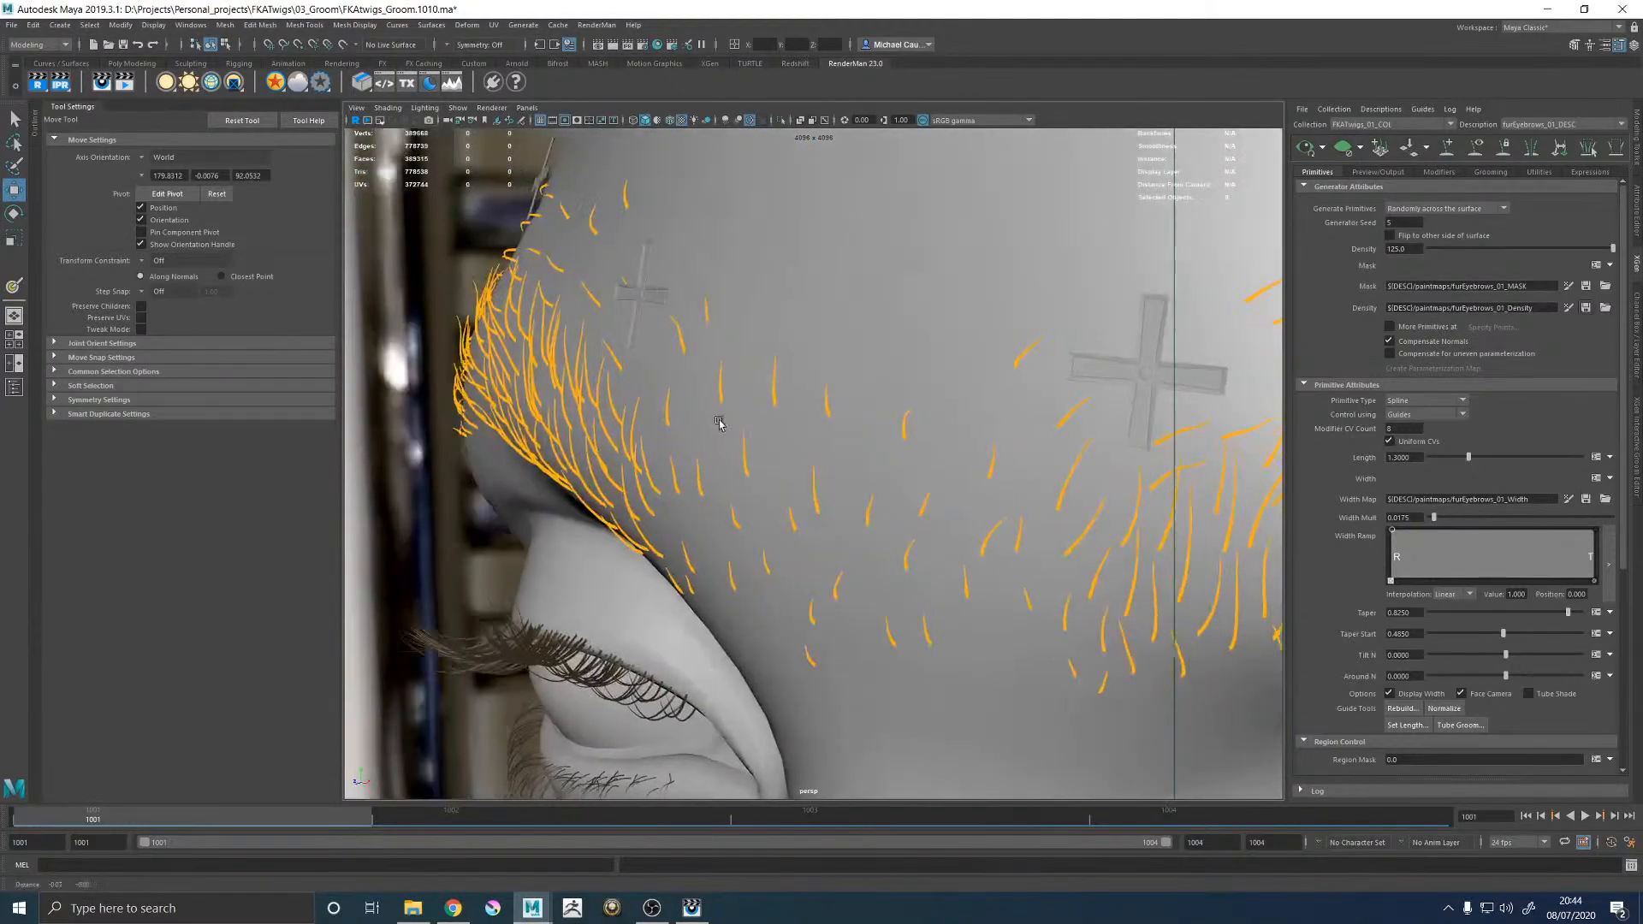
Rotate three neighbouring guides at the lower inner part of the eyebrow and regenerate the hair preview.
{"action": "middle_click_drag", "start_coordinate": [708, 418], "coordinate": [932, 454], "text": "alt"}
{"action": "right_click_drag", "start_coordinate": [933, 454], "coordinate": [982, 494], "text": "alt"}
{"action": "left_click_drag", "start_coordinate": [982, 494], "coordinate": [925, 453], "text": "alt"}
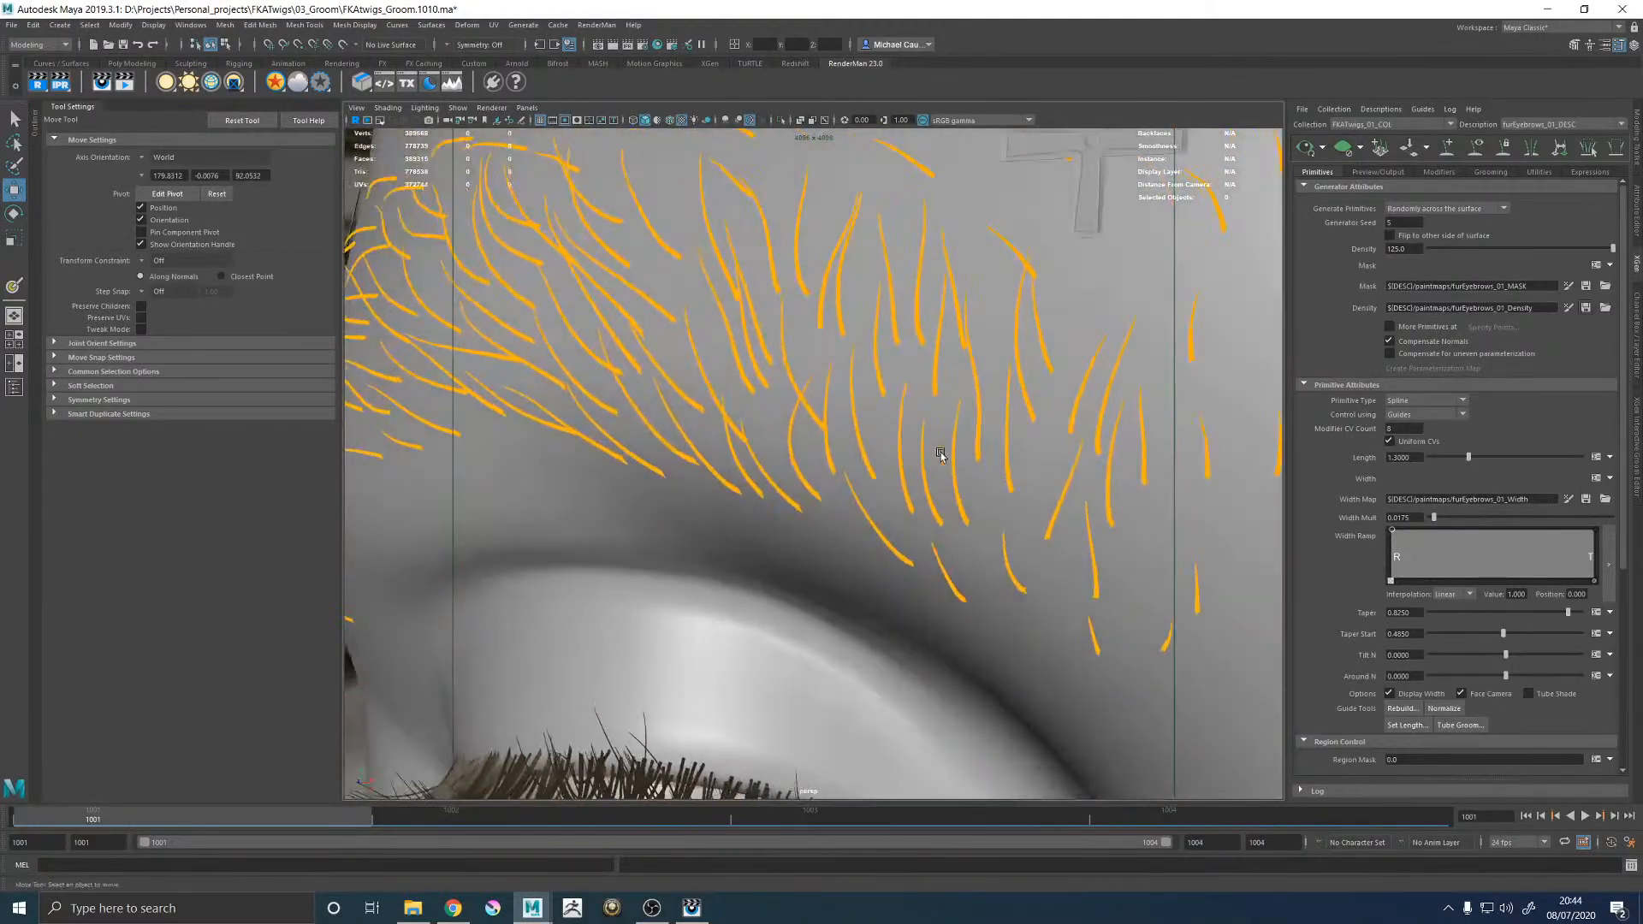
{"action": "left_click", "coordinate": [931, 453]}
{"action": "key", "text": "e"}
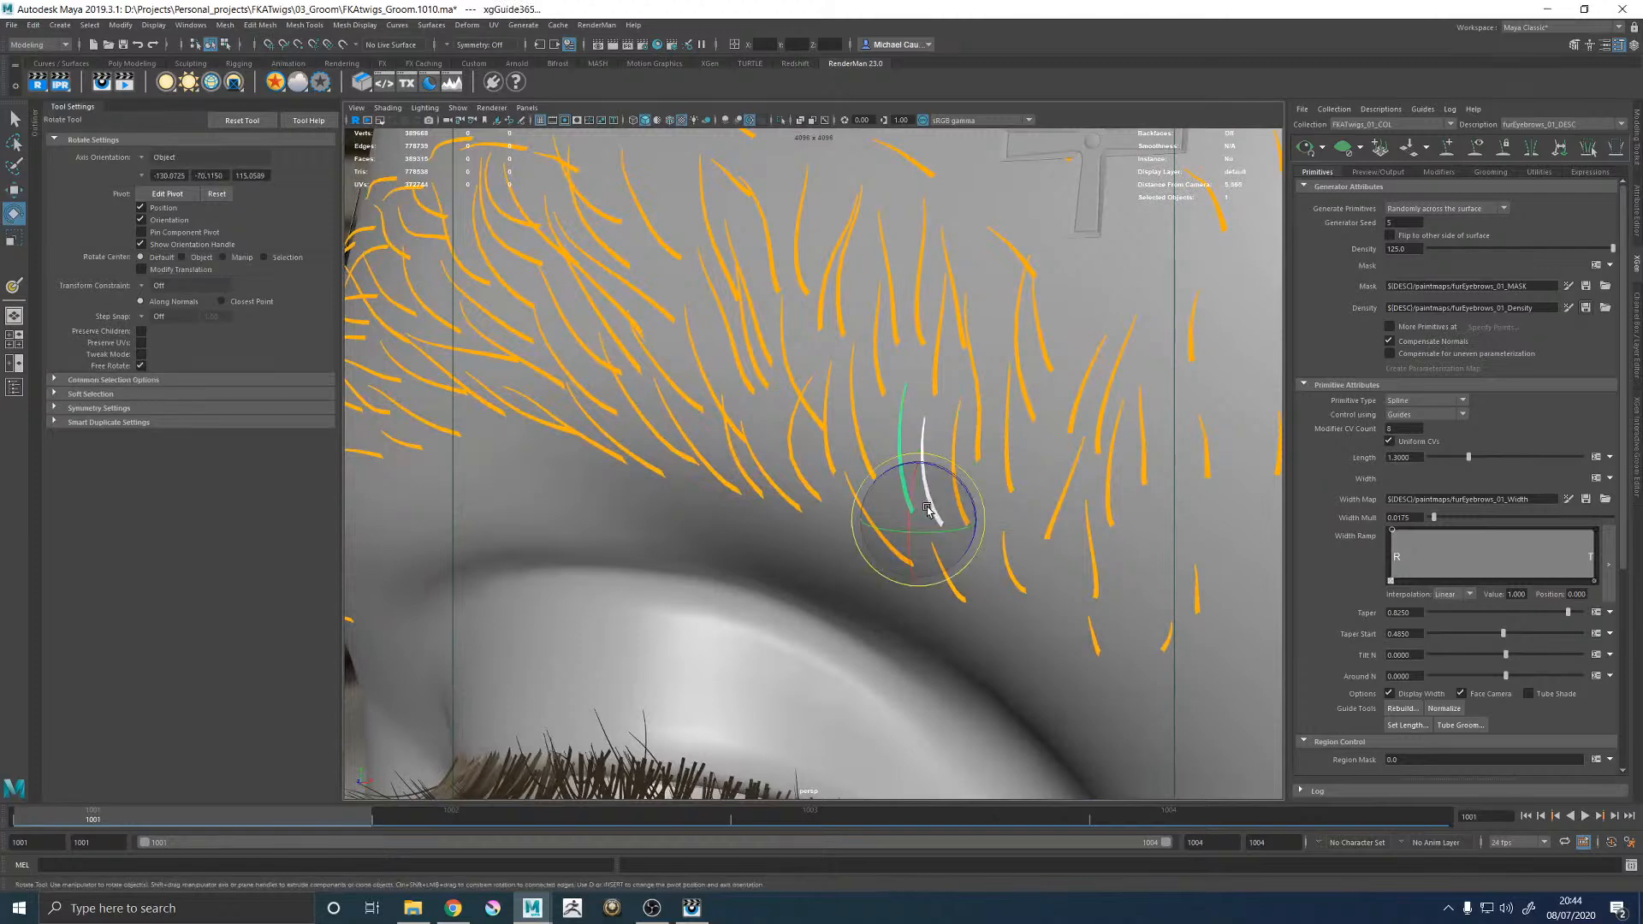
{"action": "key", "text": "q"}
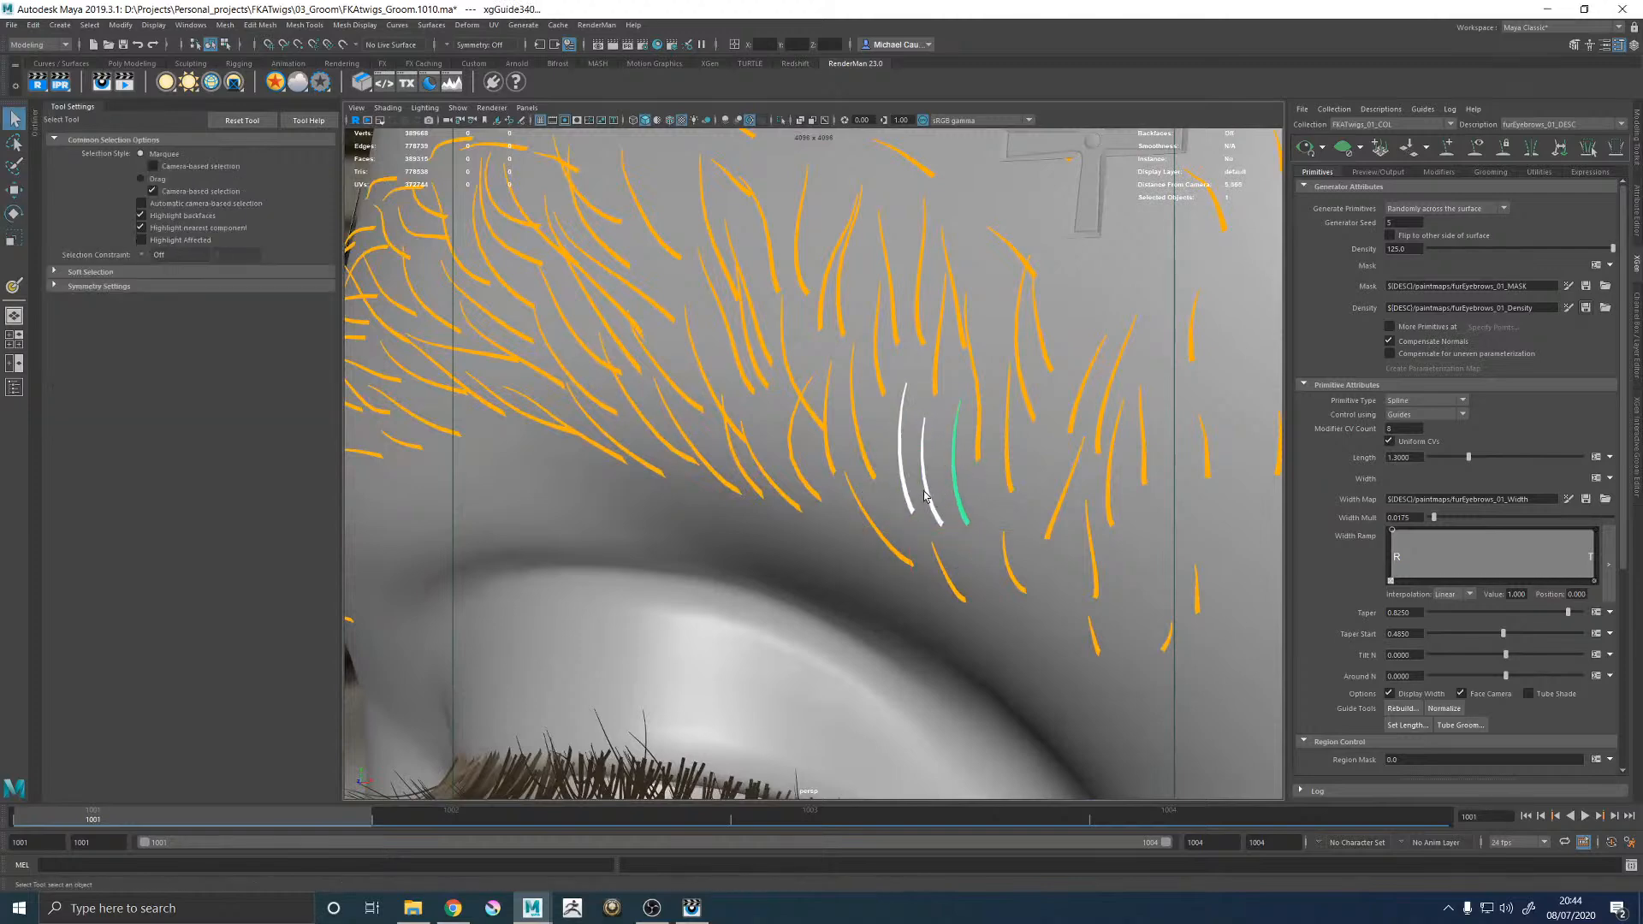
{"action": "key", "text": "e"}
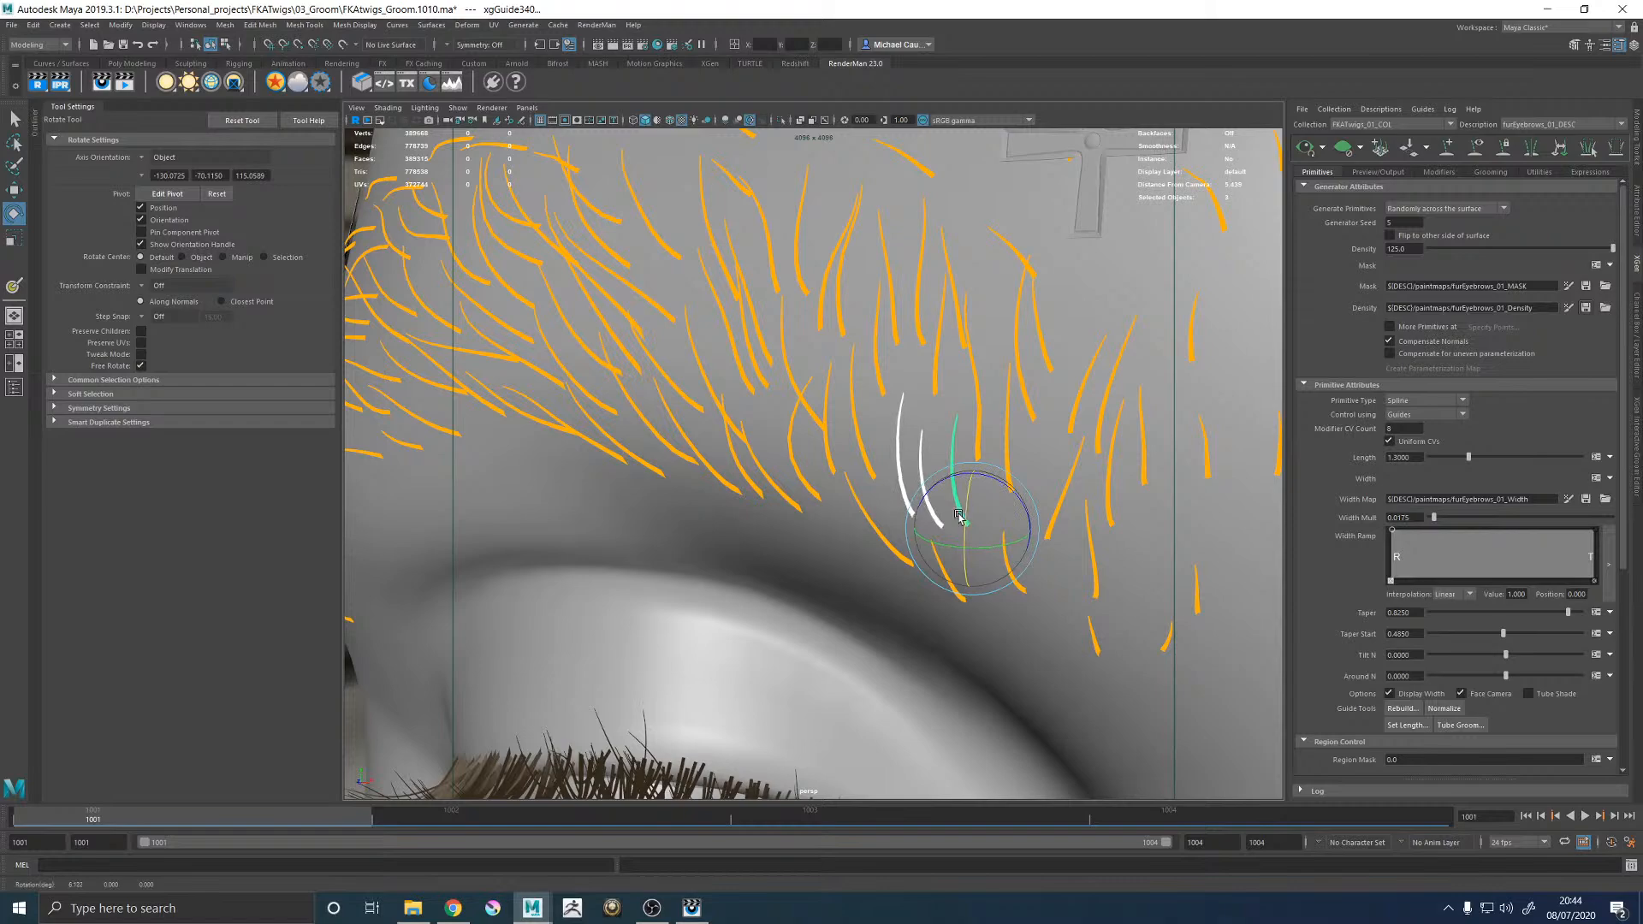
{"action": "key", "text": "r"}
{"action": "left_click_drag", "start_coordinate": [976, 529], "coordinate": [931, 500], "text": "alt"}
{"action": "left_click", "coordinate": [1304, 148]}
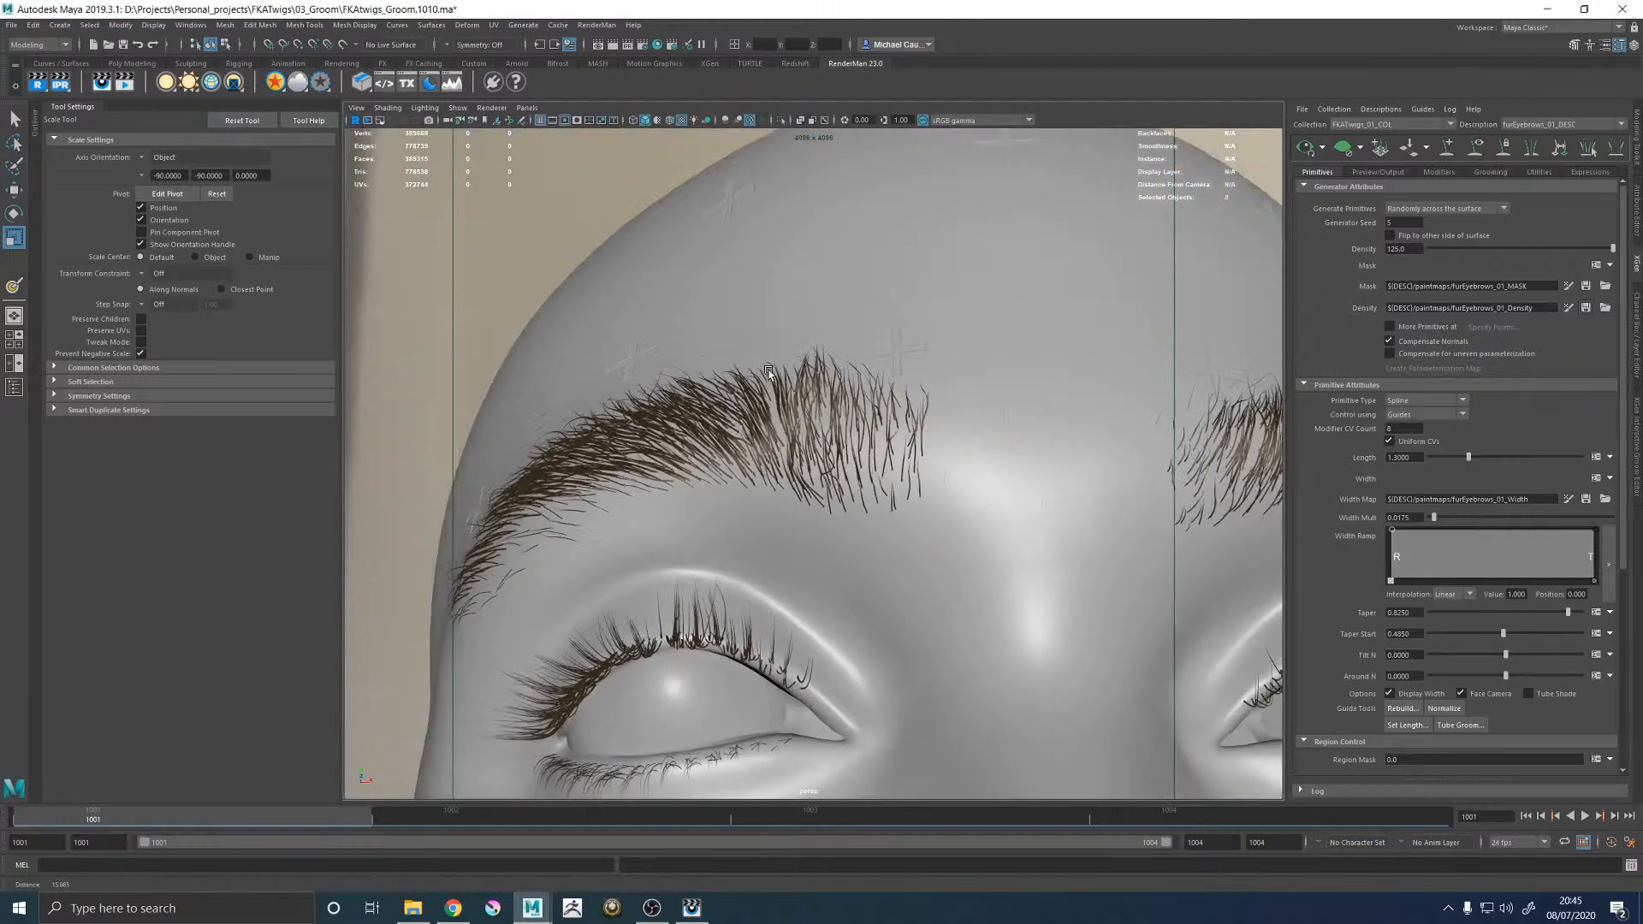
Review the eyebrows on the whole face from the front and save the scene.
{"action": "left_click_drag", "start_coordinate": [907, 479], "coordinate": [984, 398], "text": "alt"}
{"action": "scroll", "coordinate": [985, 390], "scroll_direction": "down", "scroll_amount": 3}
{"action": "key", "text": "f"}
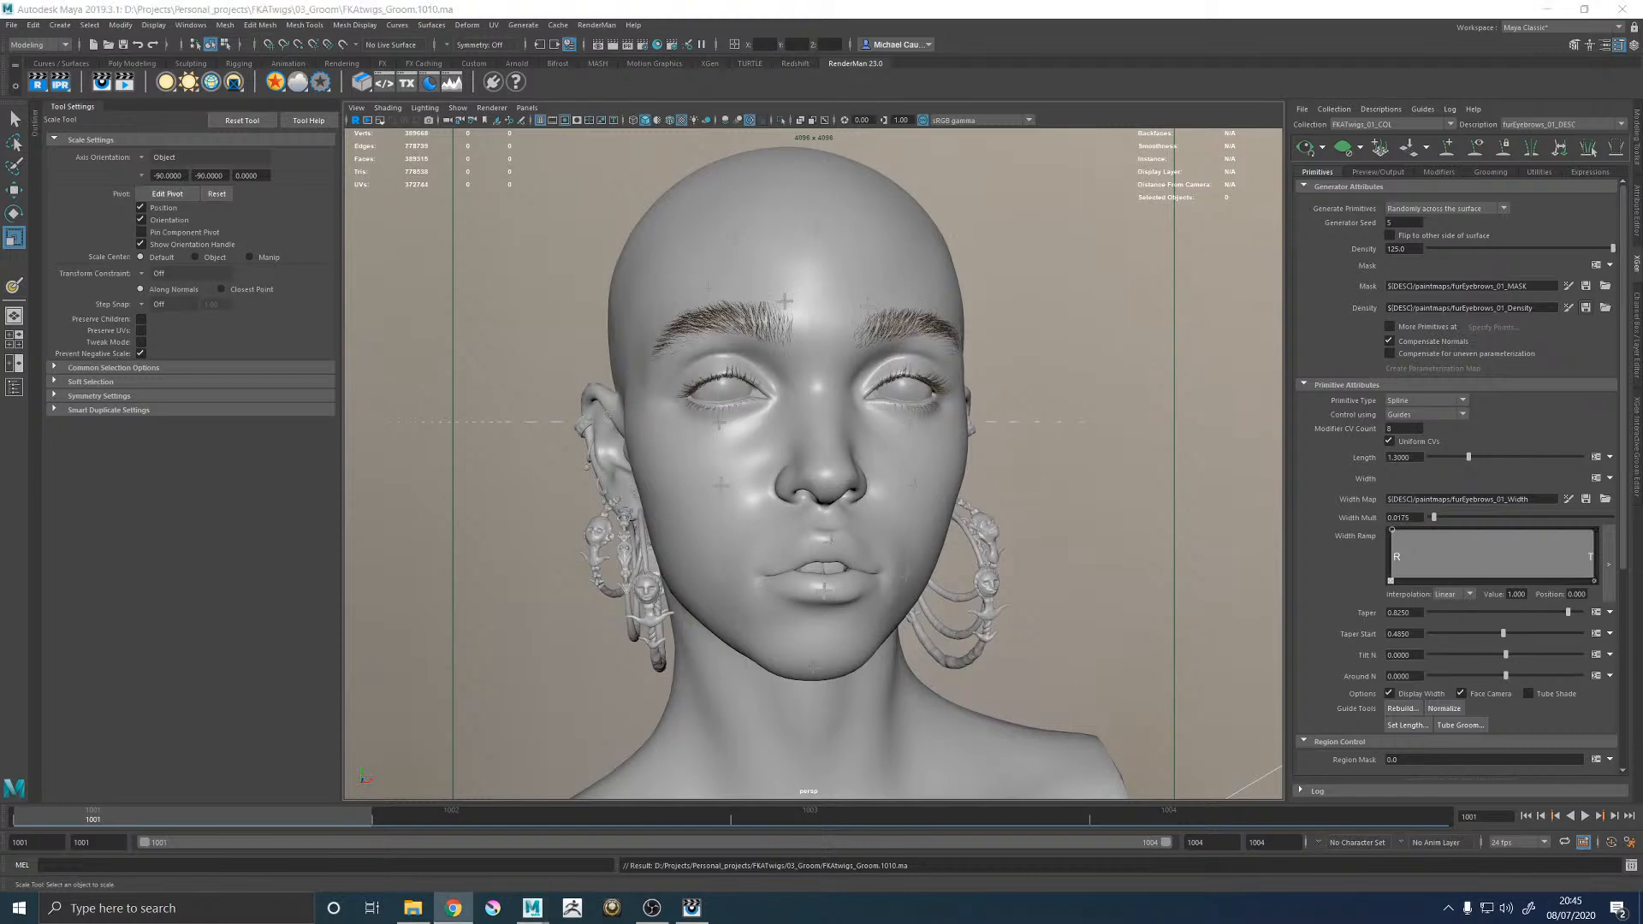
{"action": "right_click_drag", "start_coordinate": [1099, 345], "coordinate": [1025, 451], "text": "alt"}
{"action": "left_click_drag", "start_coordinate": [1025, 451], "coordinate": [1027, 400], "text": "alt"}
{"action": "middle_click_drag", "start_coordinate": [1027, 400], "coordinate": [873, 450], "text": "alt"}
{"action": "right_click_drag", "start_coordinate": [873, 450], "coordinate": [945, 366], "text": "alt"}
Maximize the Ref_HiRes_CAM reference view and bring up the Outliner beside it.
{"action": "key", "text": "space"}
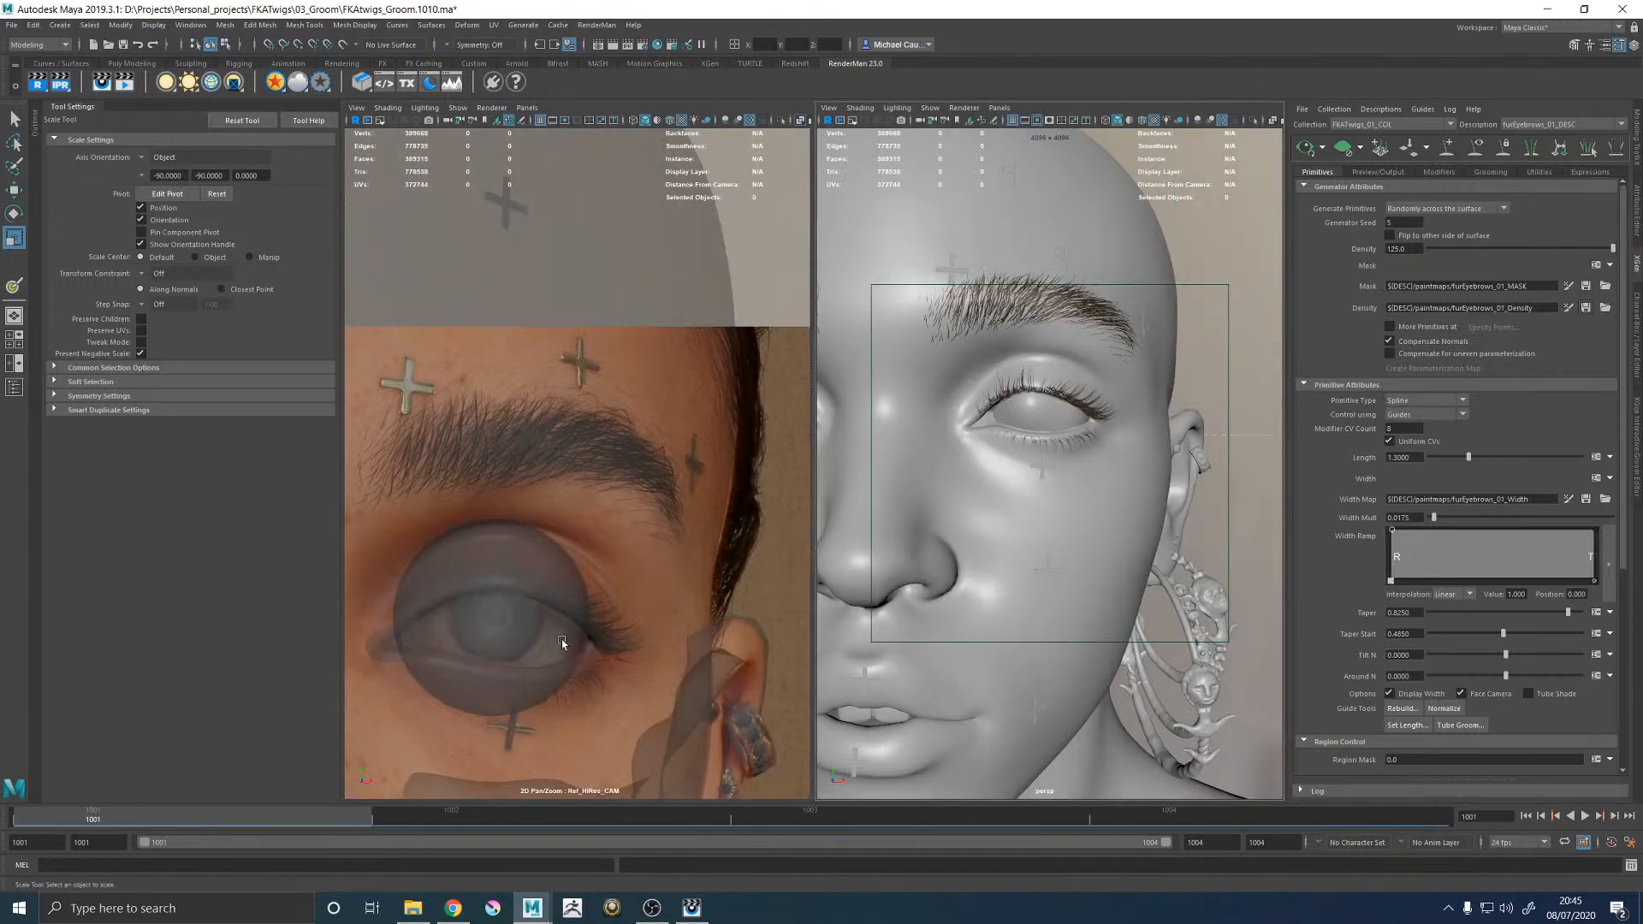
{"action": "key", "text": "space"}
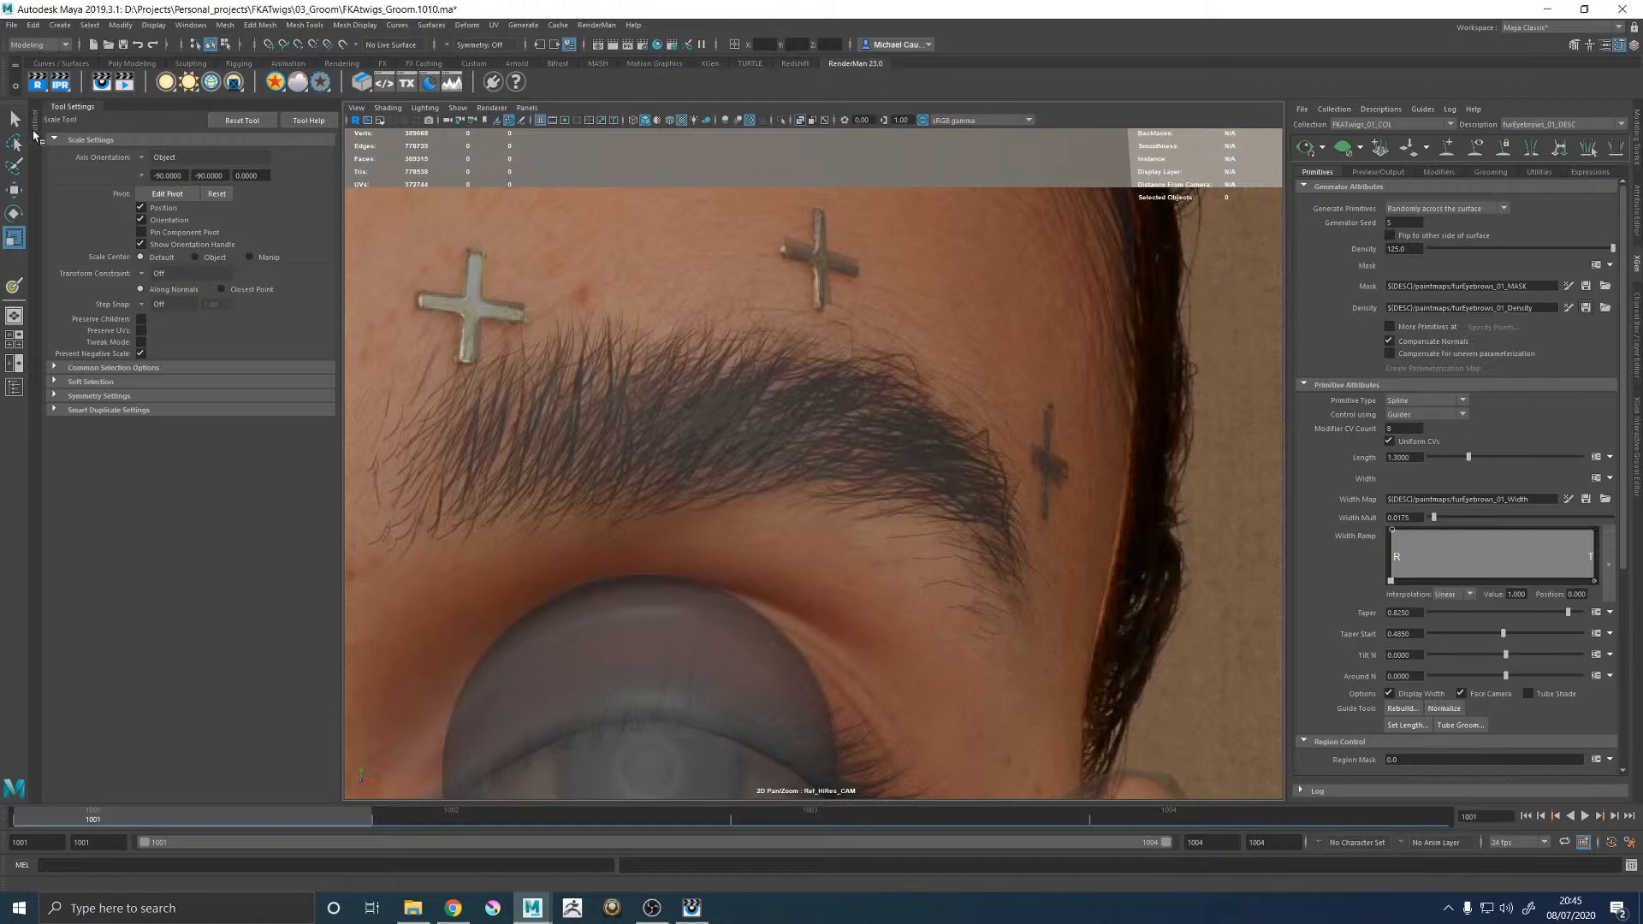
{"action": "left_click", "coordinate": [34, 125]}
{"action": "left_click_drag", "start_coordinate": [52, 107], "coordinate": [166, 145]}
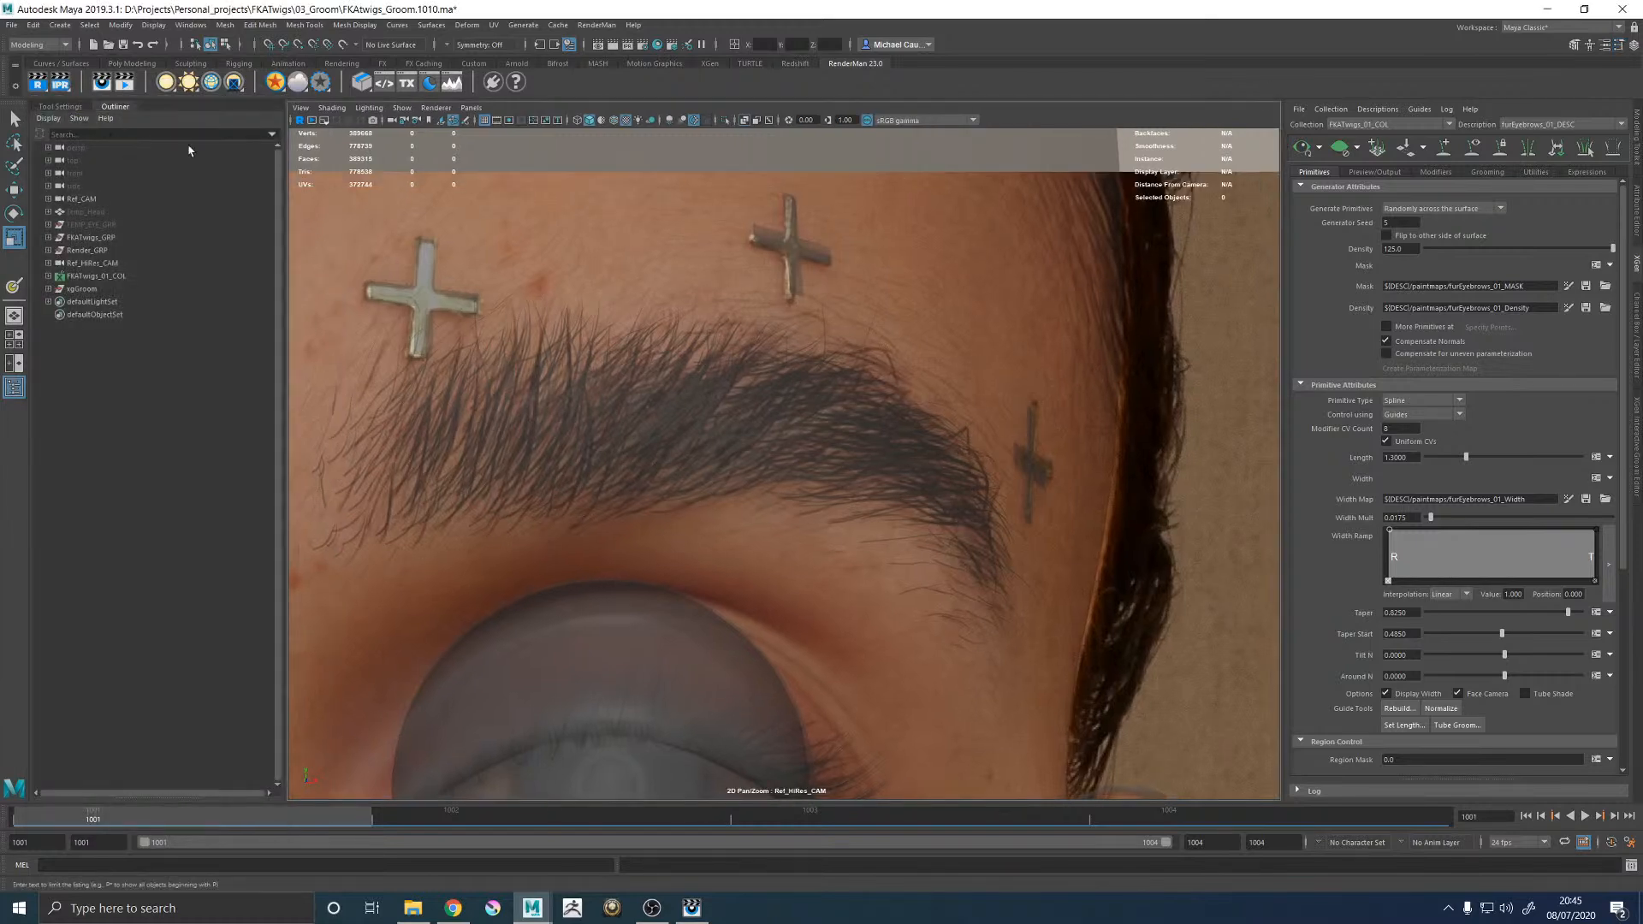
Centre the reference photo on the eye with the 2D Pan/Zoom Tool and hide FKATwigs_GRP.
{"action": "left_click", "coordinate": [300, 107]}
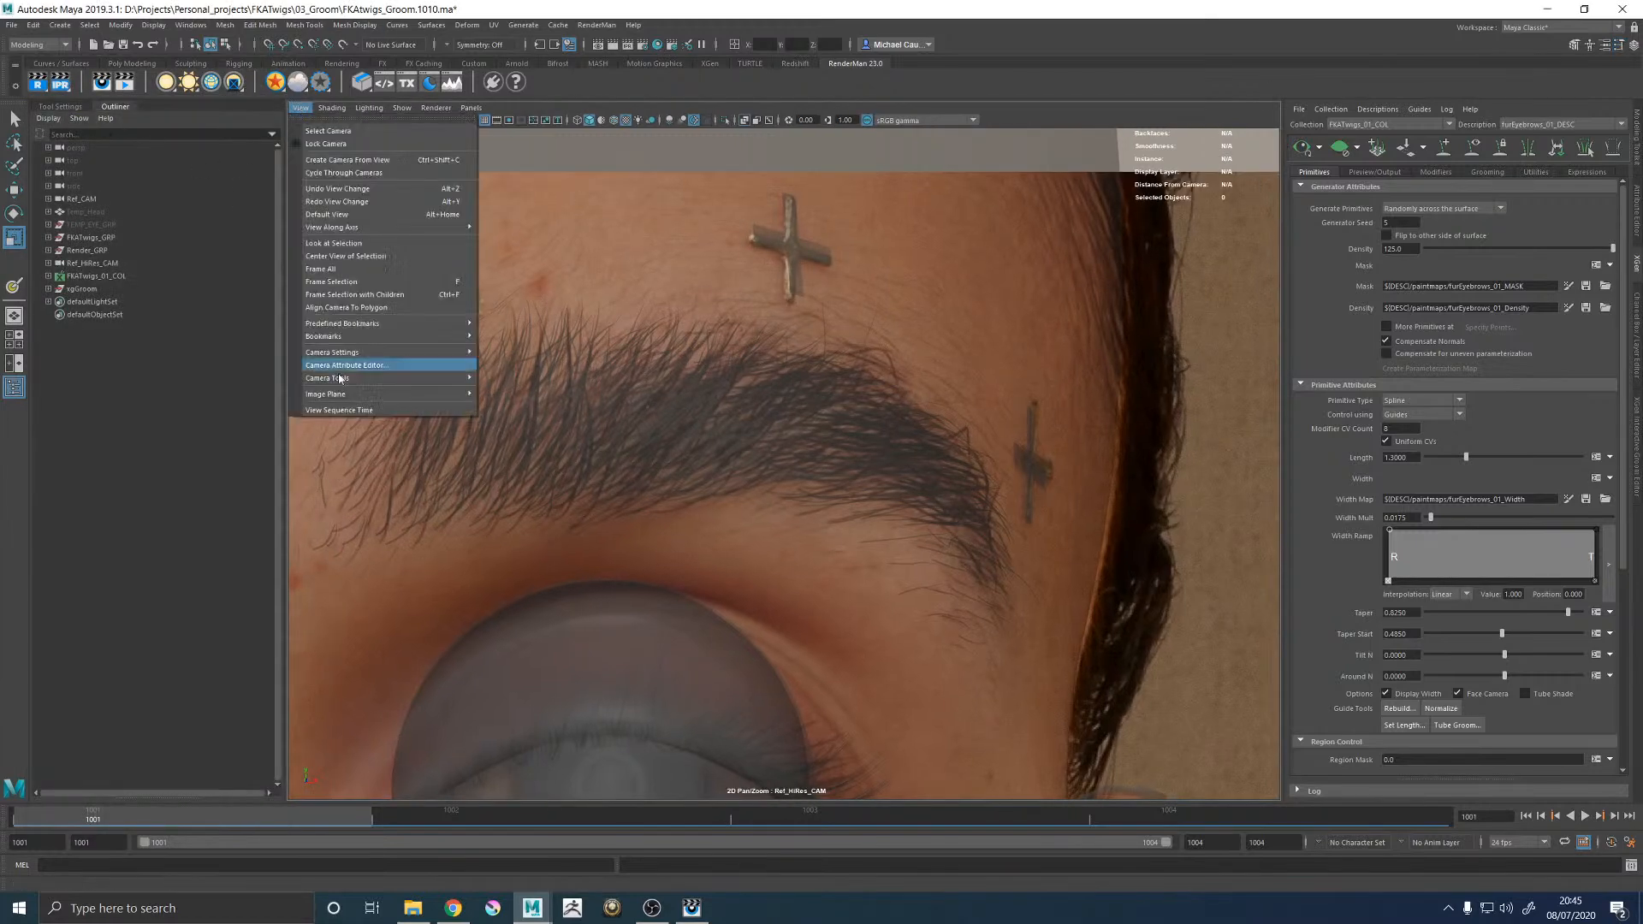
{"action": "mouse_move", "coordinate": [343, 380]}
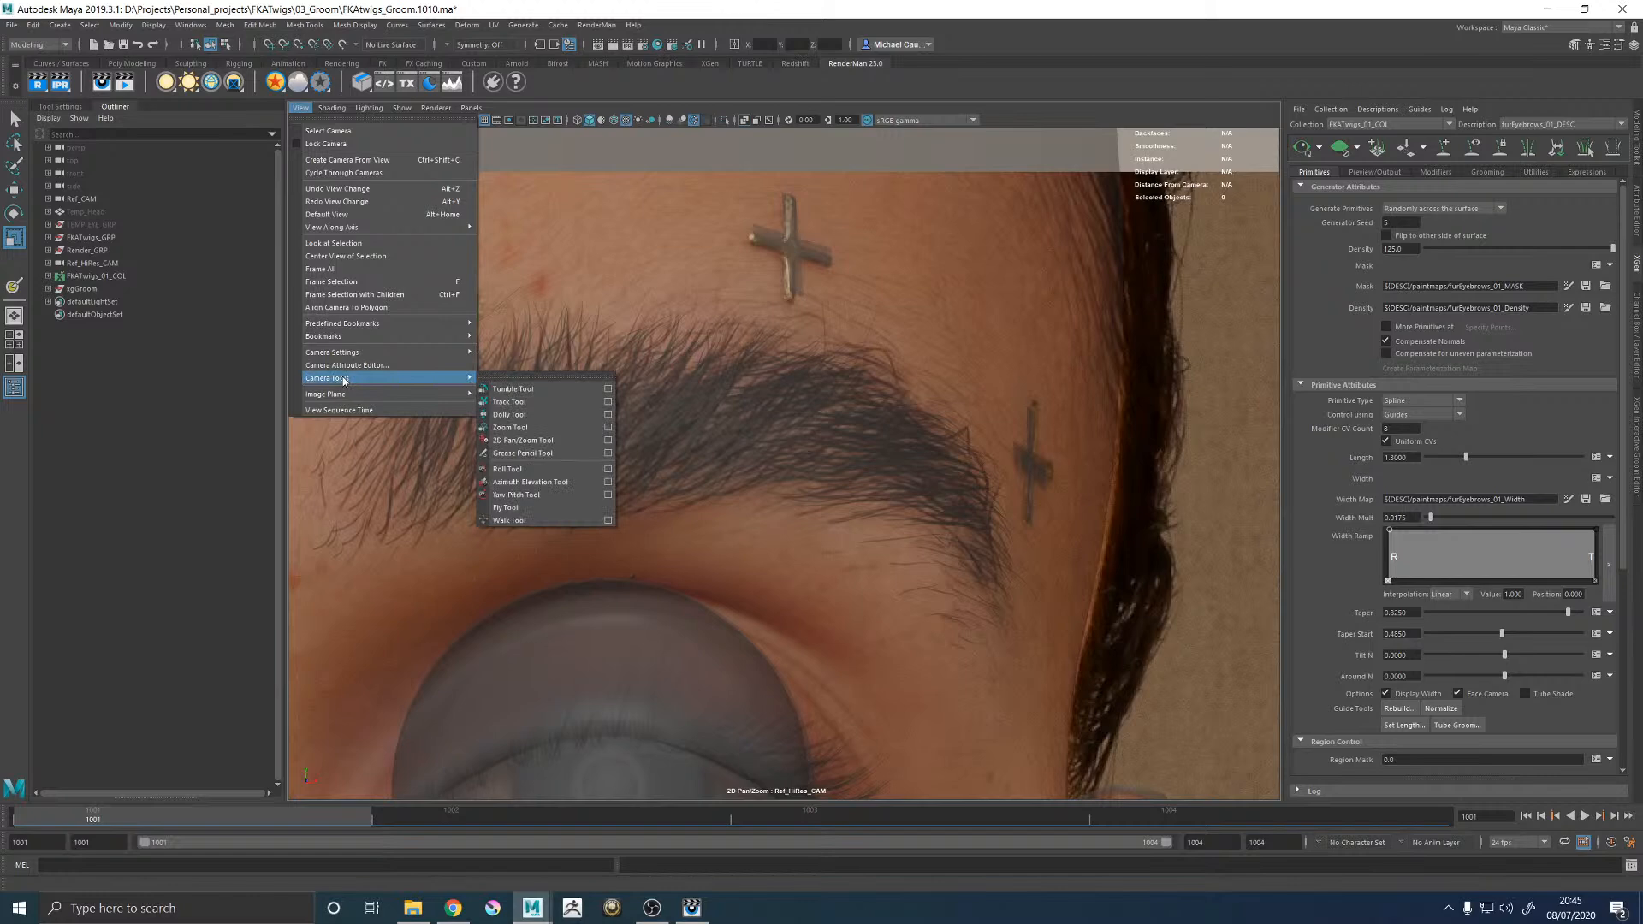
{"action": "left_click", "coordinate": [539, 443]}
{"action": "left_click_drag", "start_coordinate": [634, 623], "coordinate": [803, 196]}
{"action": "left_click_drag", "start_coordinate": [814, 334], "coordinate": [796, 353]}
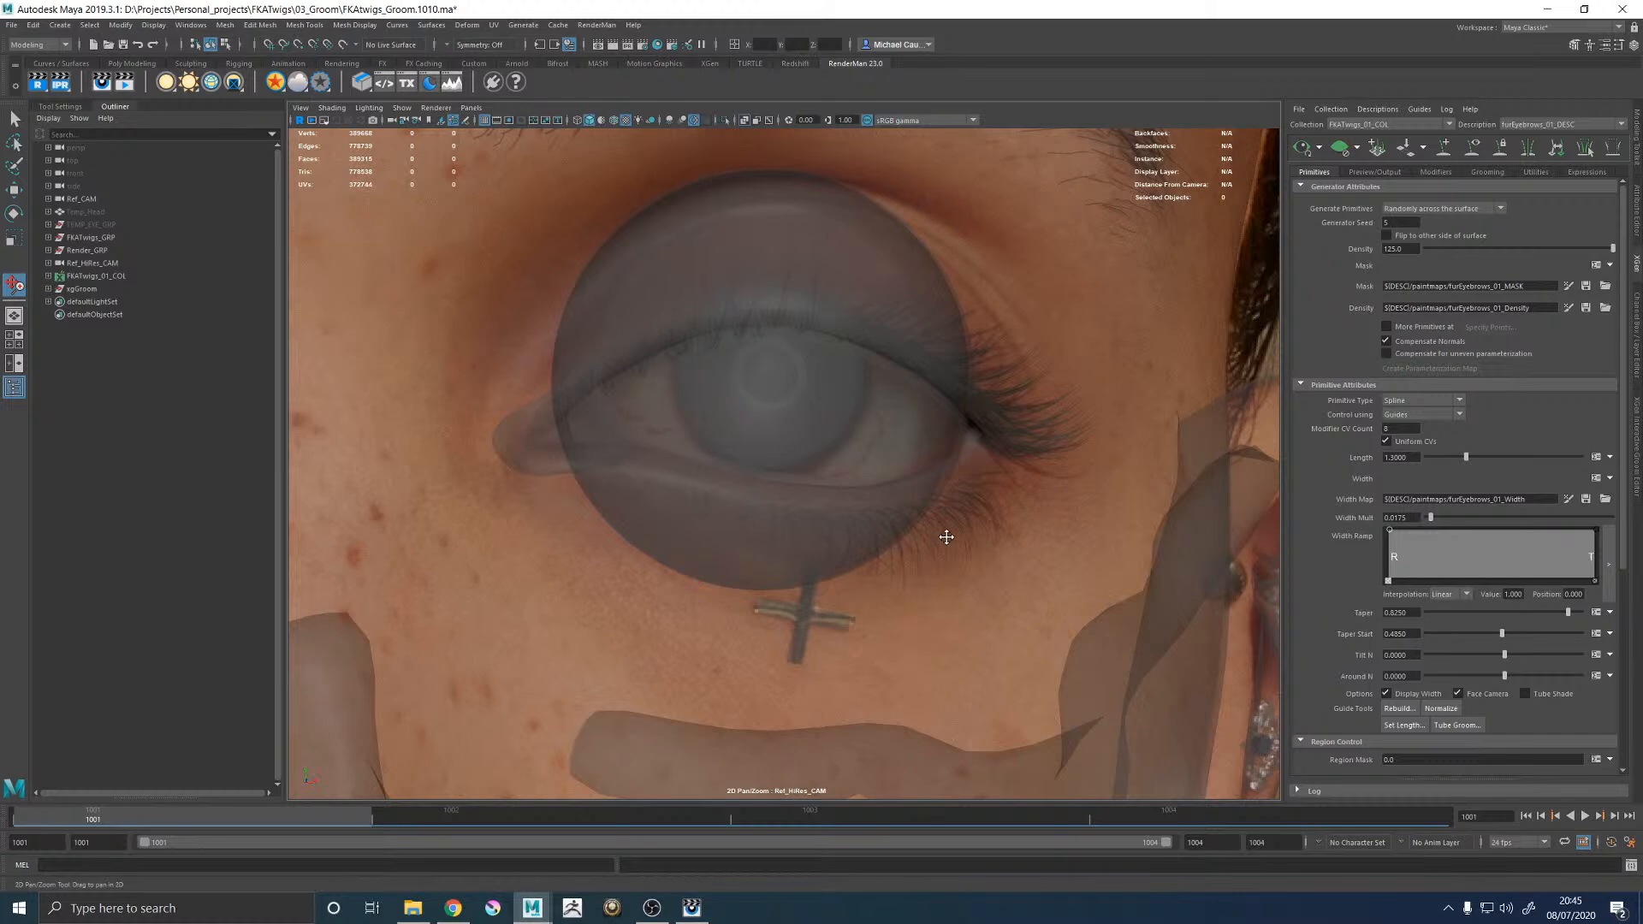
{"action": "key", "text": "w"}
{"action": "left_click", "coordinate": [82, 238]}
{"action": "key", "text": "h"}
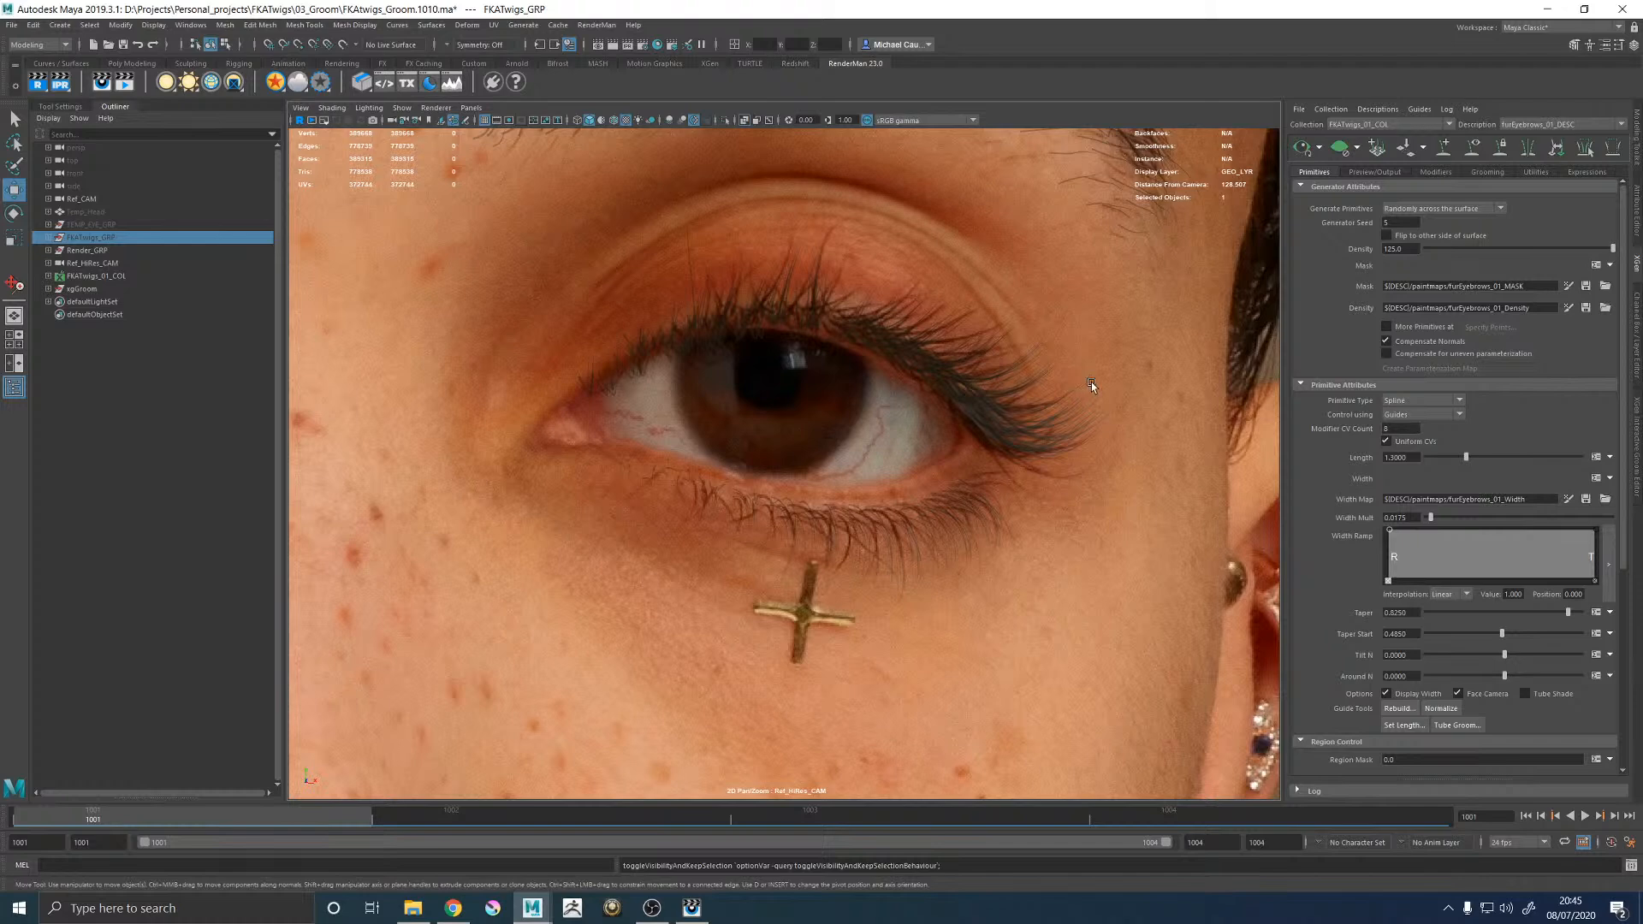
Switch to the furEyelashes_01_DESC description and set its Width Mult to 0.025.
{"action": "left_click", "coordinate": [1532, 127]}
{"action": "left_click", "coordinate": [1529, 151]}
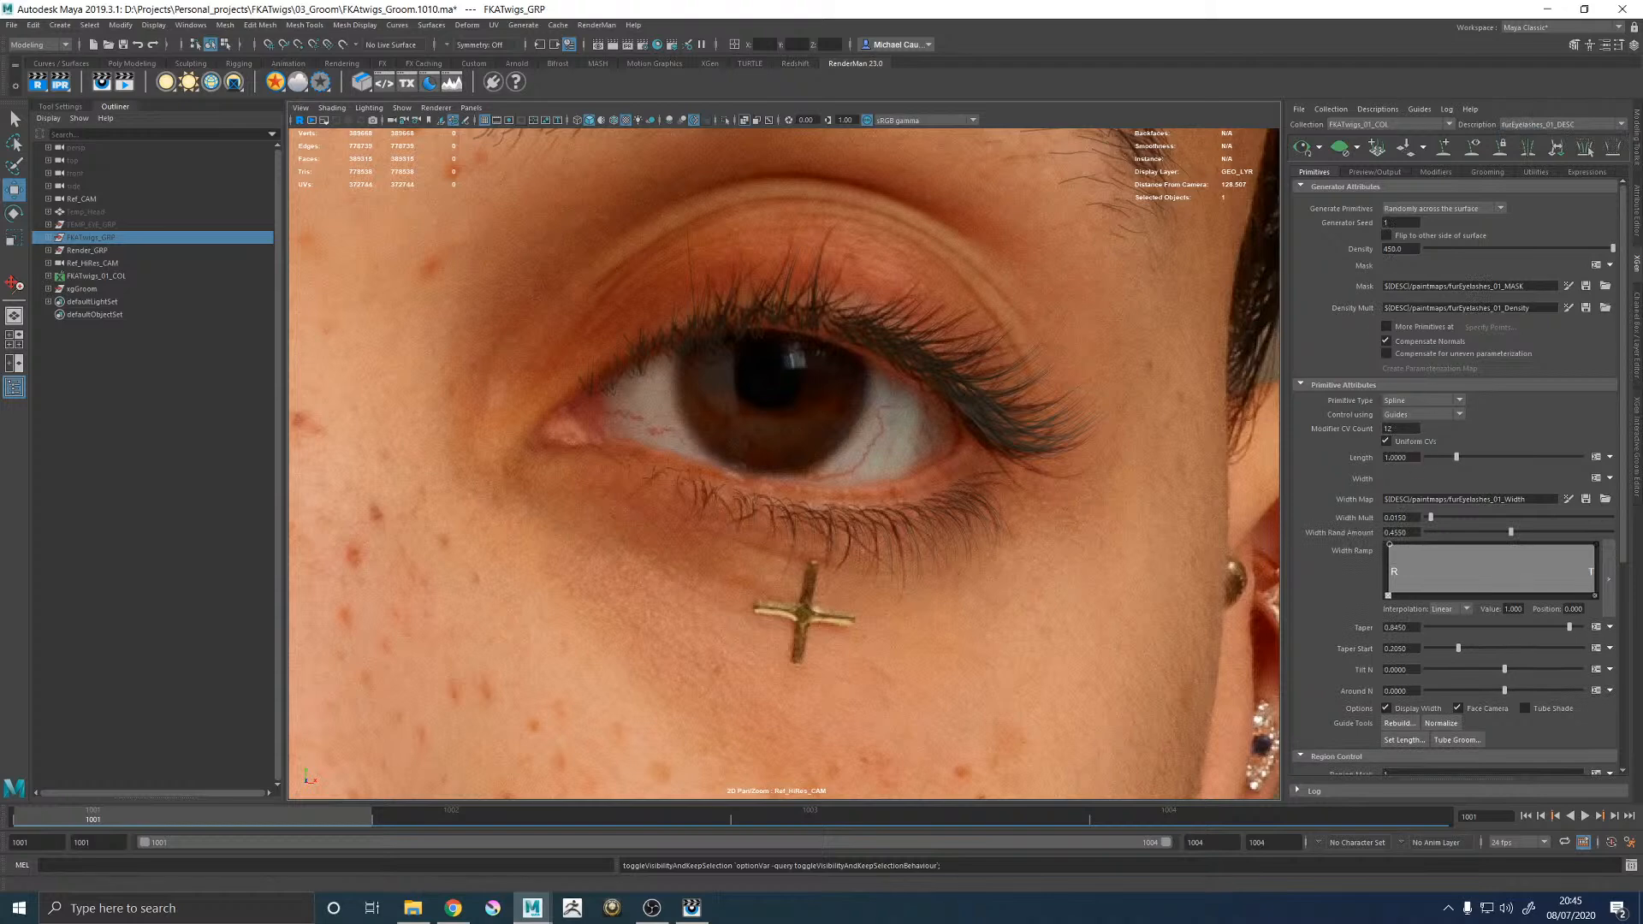
{"action": "left_click_drag", "start_coordinate": [1411, 519], "coordinate": [1396, 518]}
{"action": "type", "text": "25"}
{"action": "key", "text": "Return"}
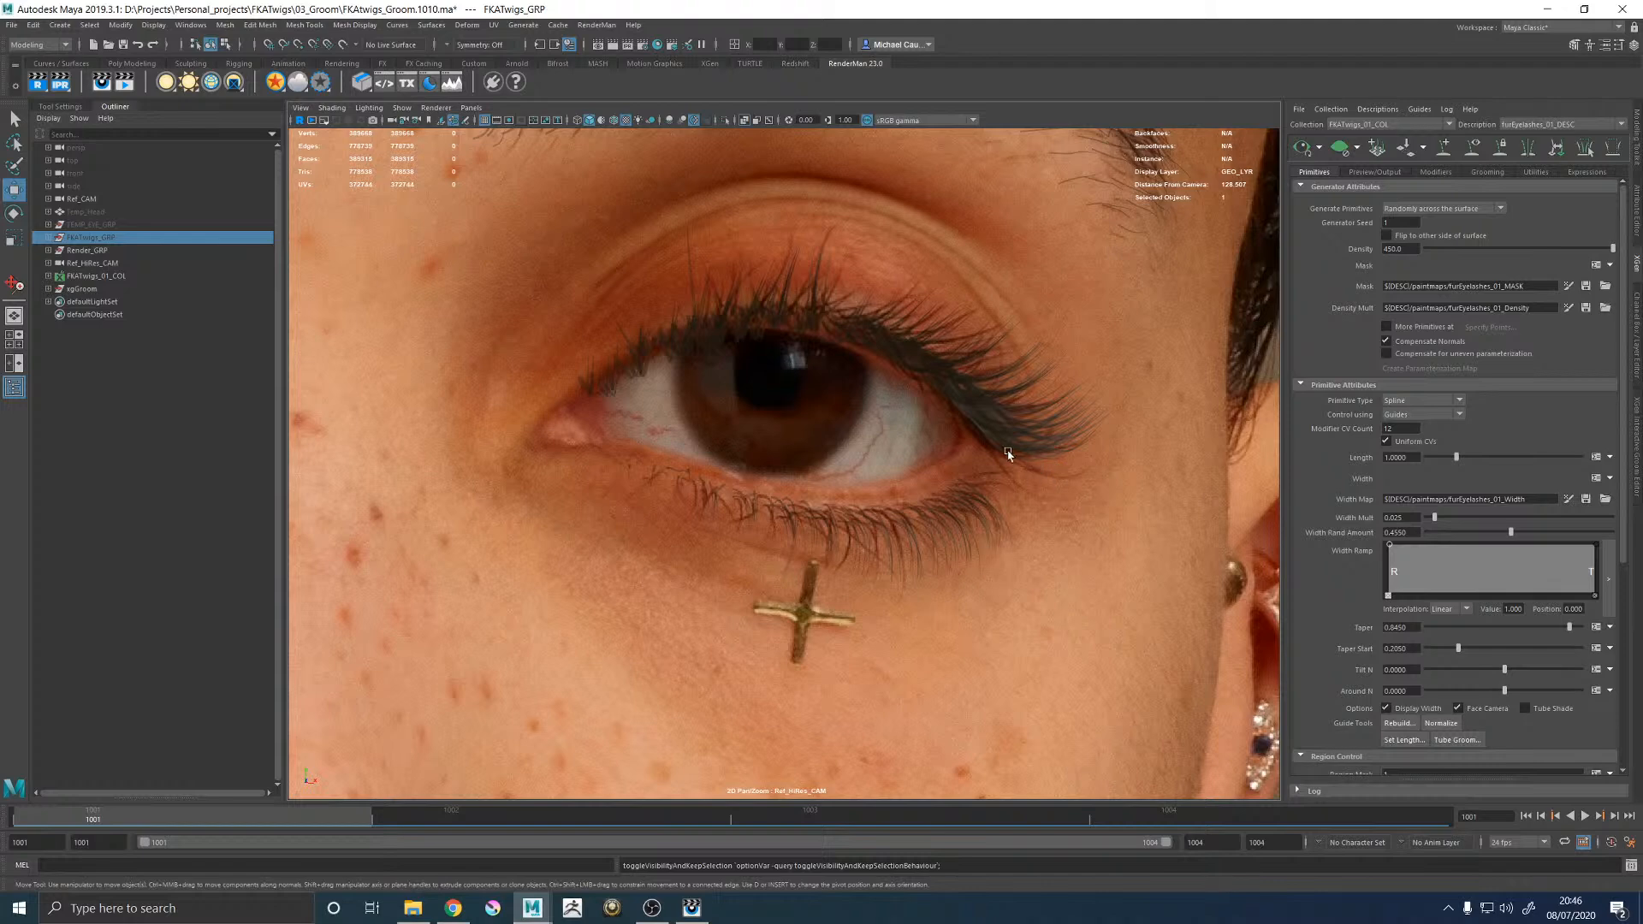
Inspect the eyelashes close up in the perspective view and reduce their Width Mult to 0.02.
{"action": "key", "text": "space"}
{"action": "key", "text": "space"}
{"action": "scroll", "coordinate": [997, 332], "scroll_direction": "up", "scroll_amount": 3}
{"action": "middle_click_drag", "start_coordinate": [998, 332], "coordinate": [999, 480], "text": "alt"}
{"action": "left_click_drag", "start_coordinate": [999, 479], "coordinate": [1027, 445], "text": "alt"}
{"action": "right_click_drag", "start_coordinate": [1026, 445], "coordinate": [1119, 524], "text": "alt"}
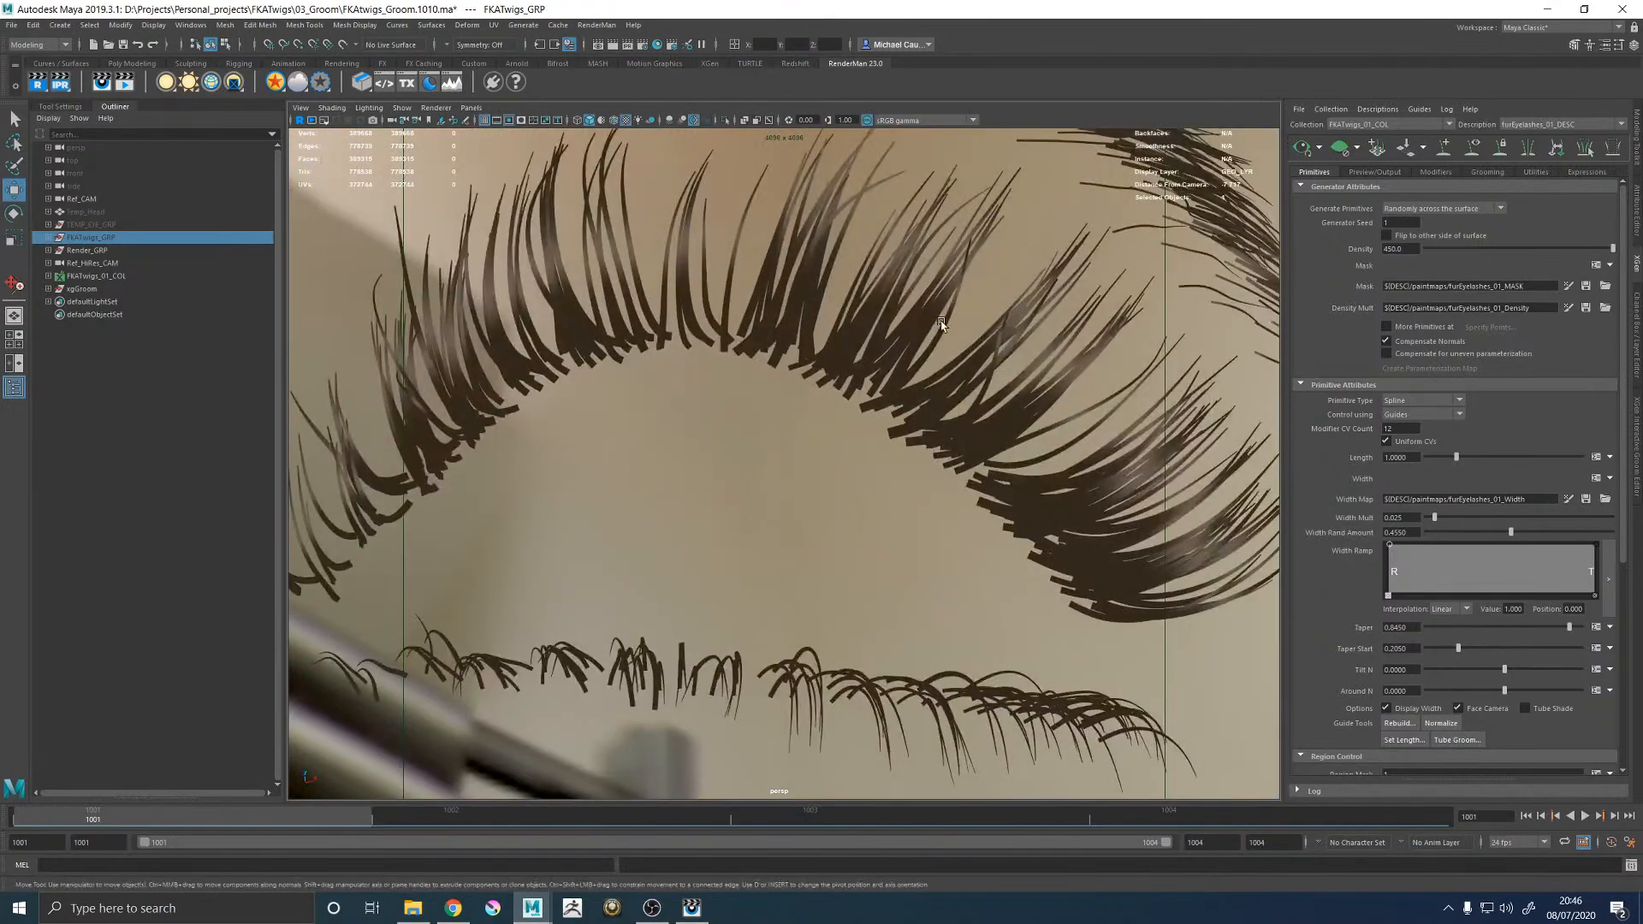
{"action": "middle_click_drag", "start_coordinate": [941, 324], "coordinate": [925, 359], "text": "alt"}
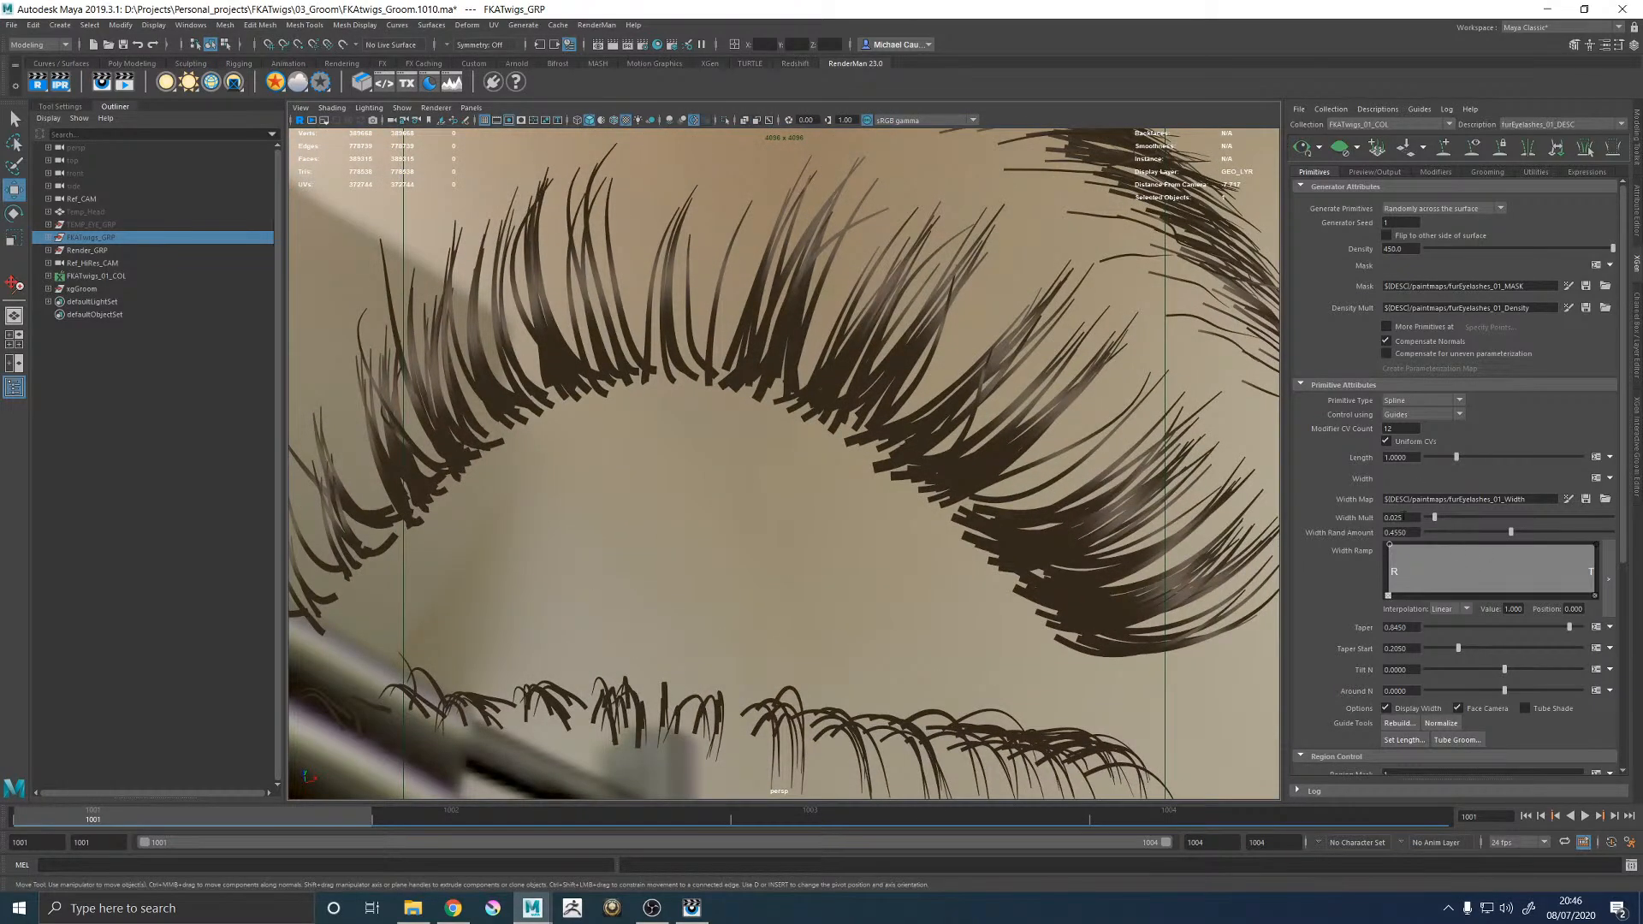
{"action": "key", "text": "Return"}
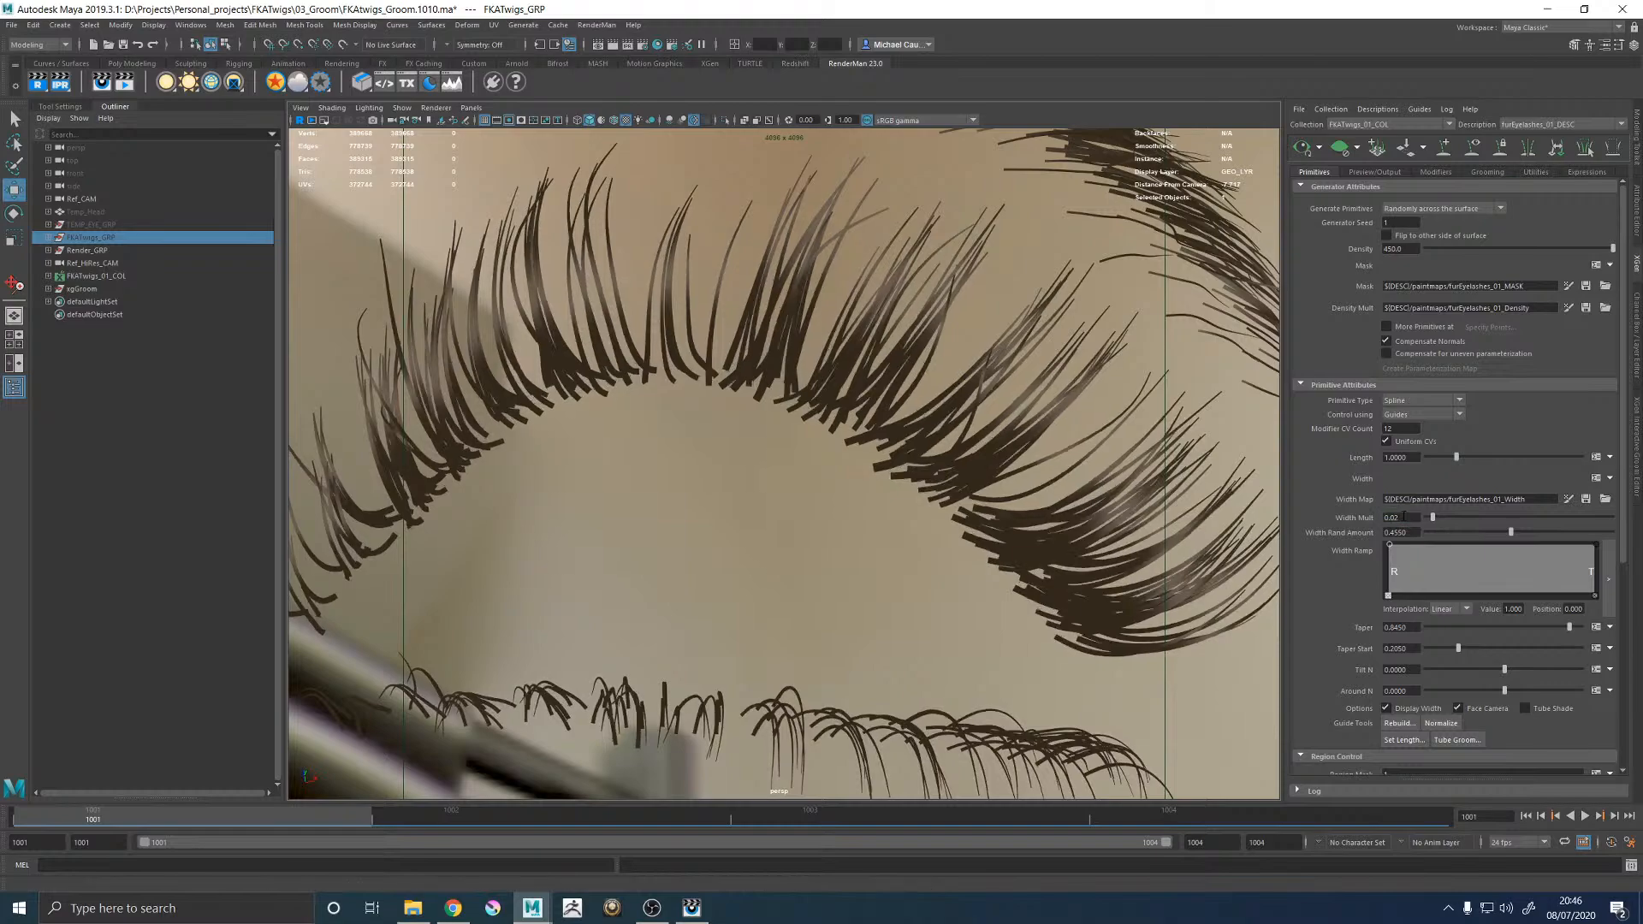
Raise the eyelashes' Taper Start to 0.315.
{"action": "right_click_drag", "start_coordinate": [975, 444], "coordinate": [777, 430], "text": "alt"}
{"action": "left_click_drag", "start_coordinate": [777, 430], "coordinate": [847, 397], "text": "alt"}
{"action": "right_click_drag", "start_coordinate": [847, 397], "coordinate": [1044, 419], "text": "alt"}
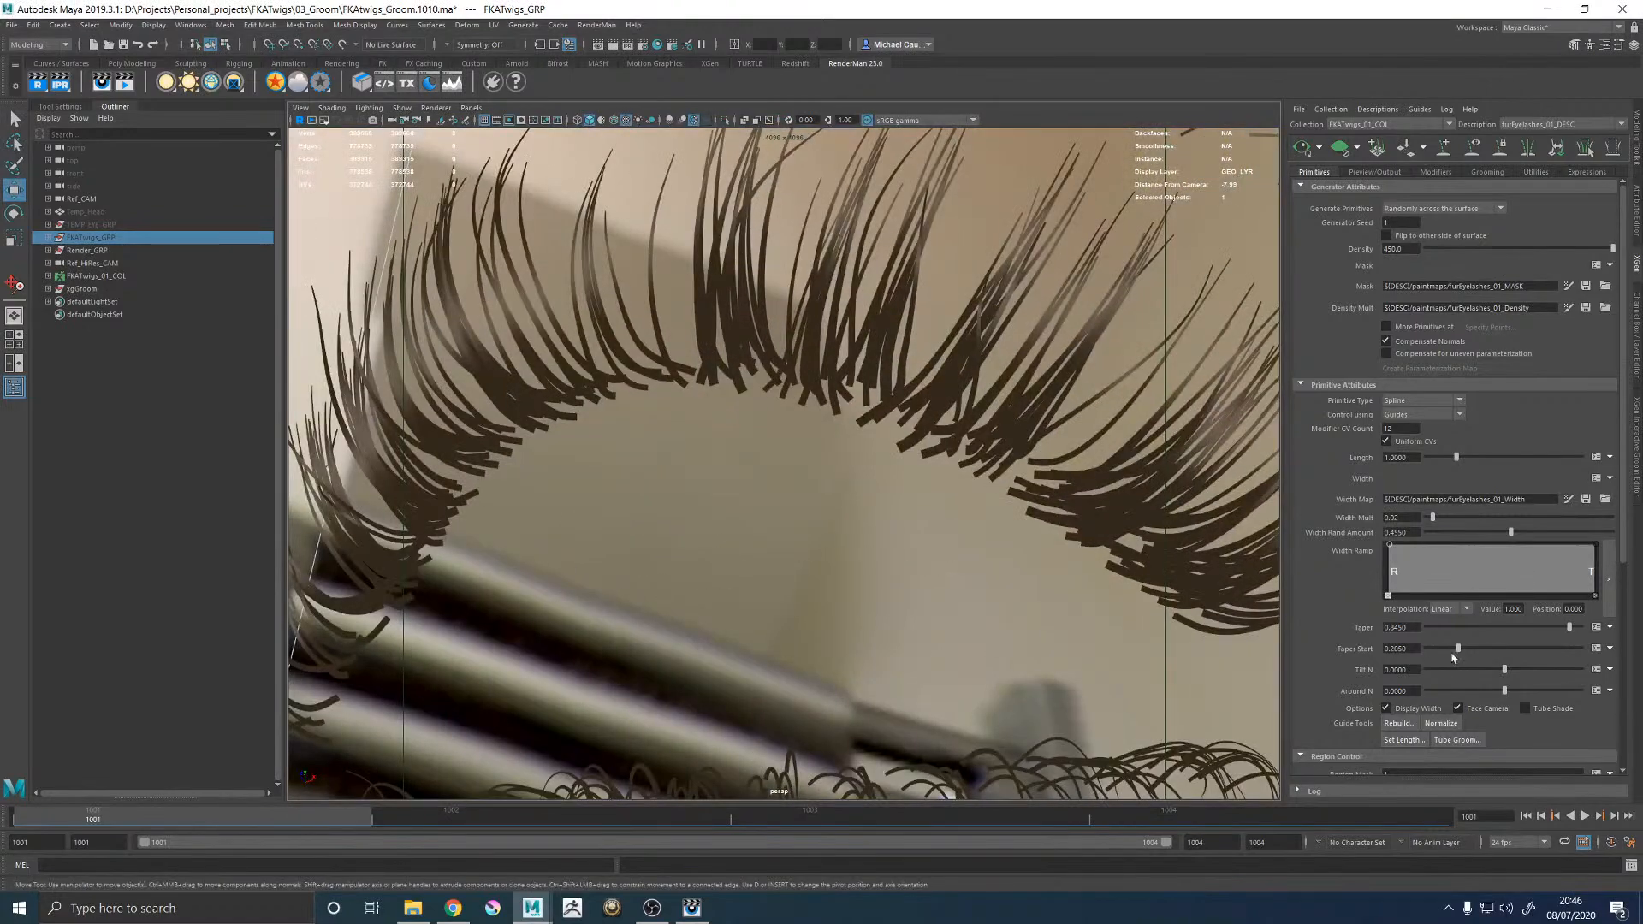
{"action": "left_click_drag", "start_coordinate": [1460, 648], "coordinate": [1481, 648]}
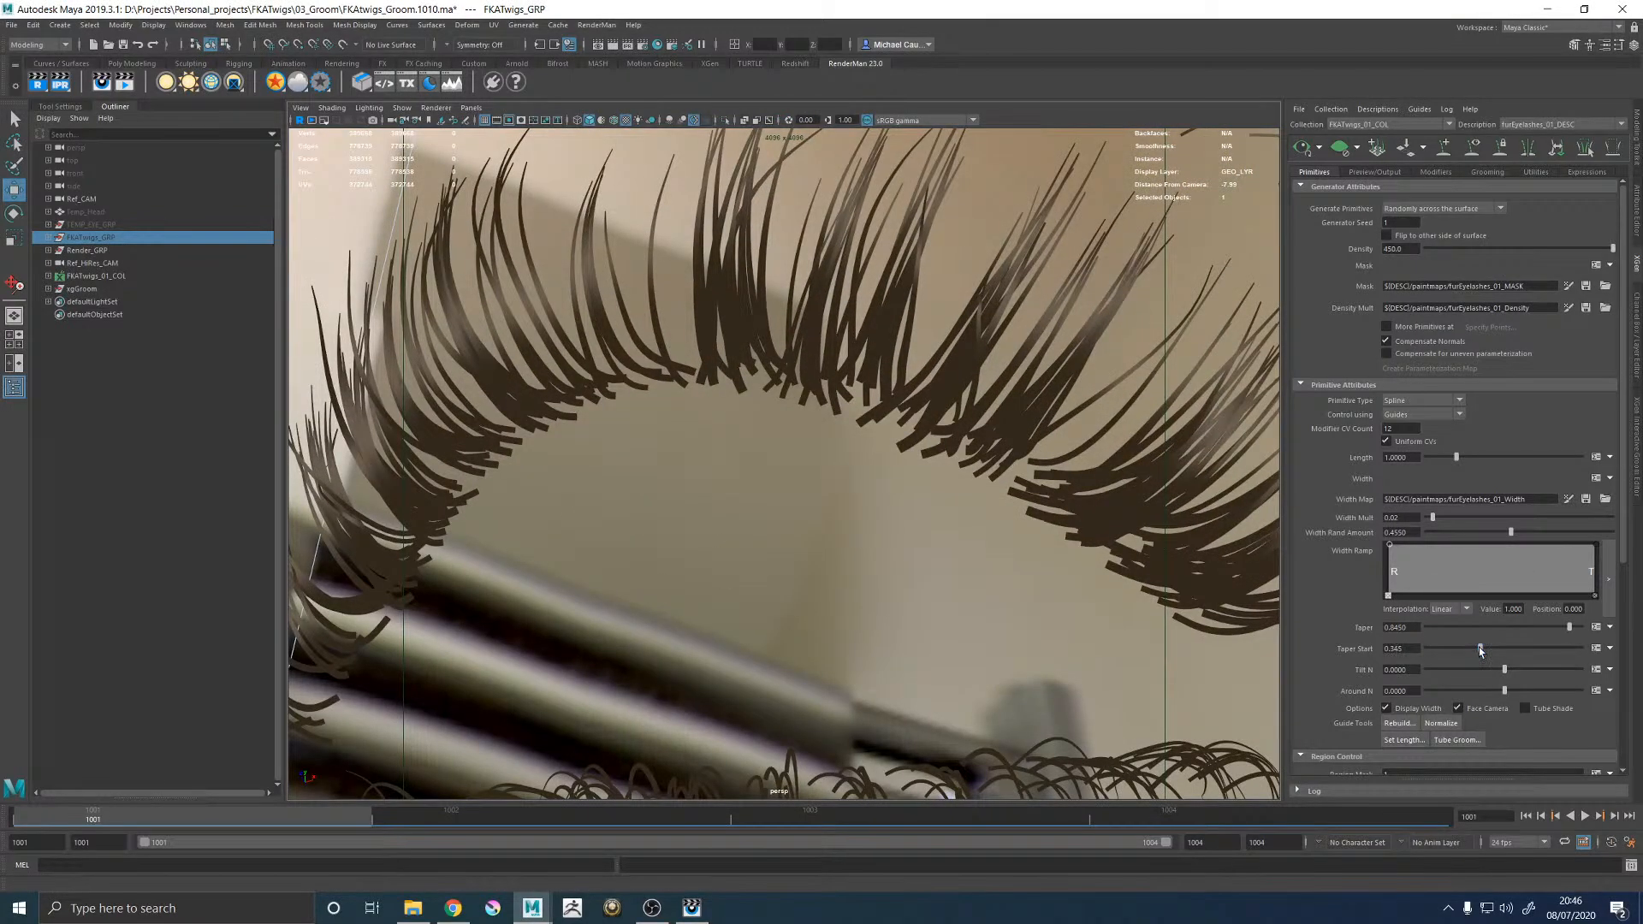
Check the eyelash thickness close up and raise their Taper to 0.935.
{"action": "right_click_drag", "start_coordinate": [796, 462], "coordinate": [411, 385], "text": "alt"}
{"action": "left_click_drag", "start_coordinate": [531, 393], "coordinate": [976, 454], "text": "alt"}
{"action": "right_click_drag", "start_coordinate": [976, 453], "coordinate": [714, 453], "text": "alt"}
{"action": "left_click_drag", "start_coordinate": [714, 453], "coordinate": [773, 473], "text": "alt"}
{"action": "right_click_drag", "start_coordinate": [773, 473], "coordinate": [1121, 496], "text": "alt"}
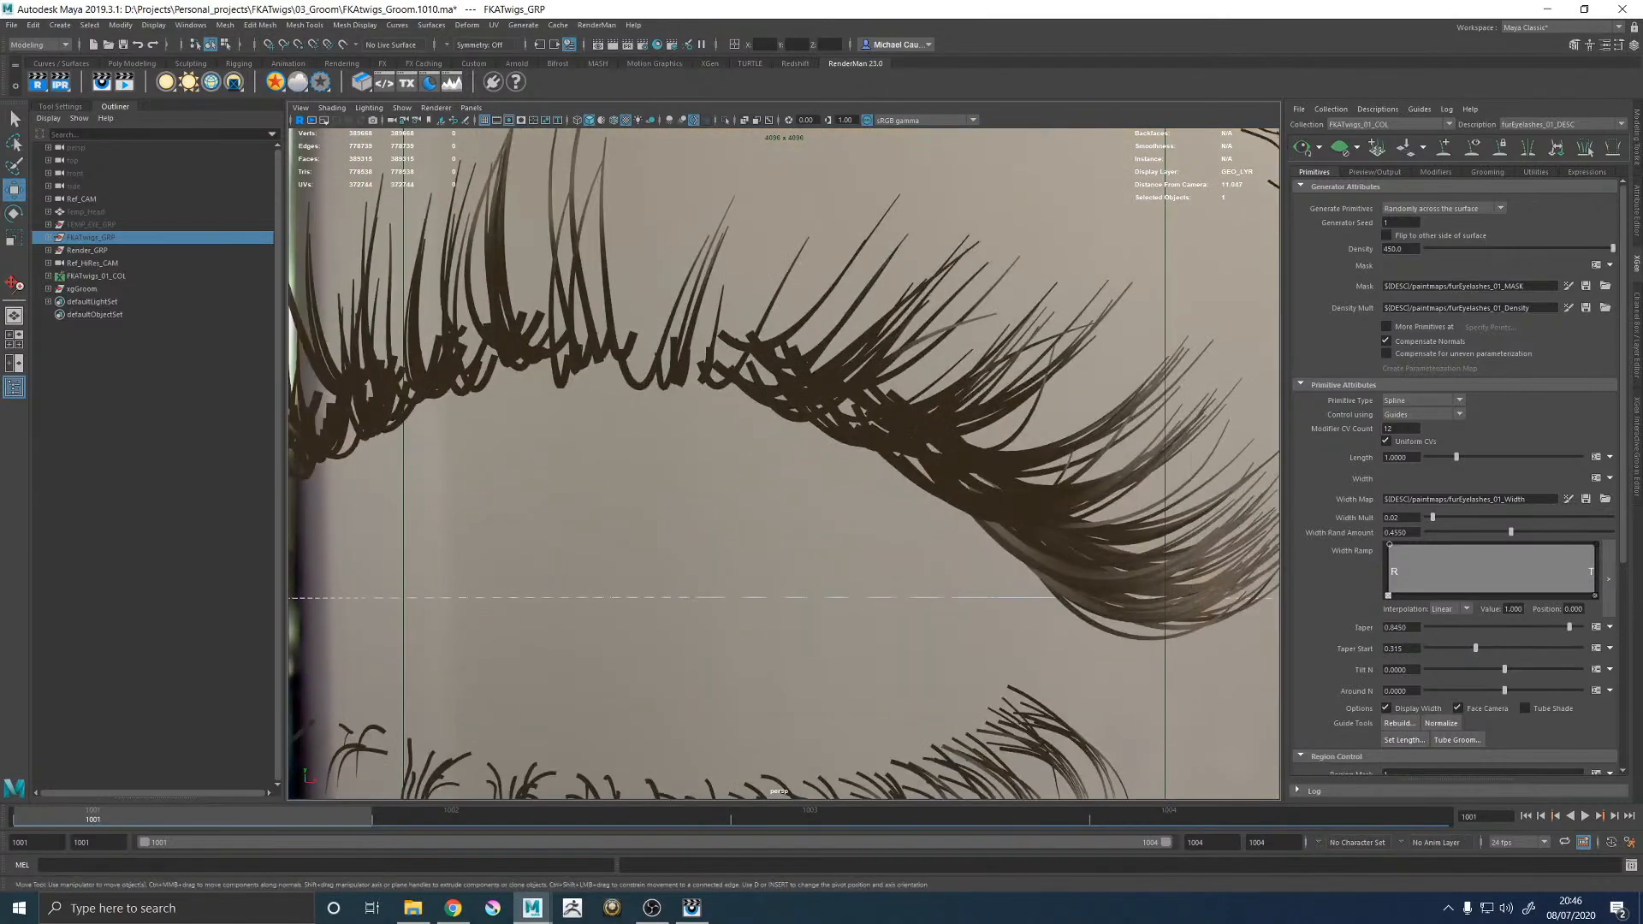
{"action": "left_click_drag", "start_coordinate": [1577, 629], "coordinate": [1576, 630]}
{"action": "right_click_drag", "start_coordinate": [881, 454], "coordinate": [643, 458], "text": "alt"}
{"action": "left_click_drag", "start_coordinate": [643, 458], "coordinate": [882, 363], "text": "alt"}
Make FKATwigs_GRP visible again and hide its Eye_GRP child group.
{"action": "left_click", "coordinate": [77, 240]}
{"action": "key", "text": "backslash"}
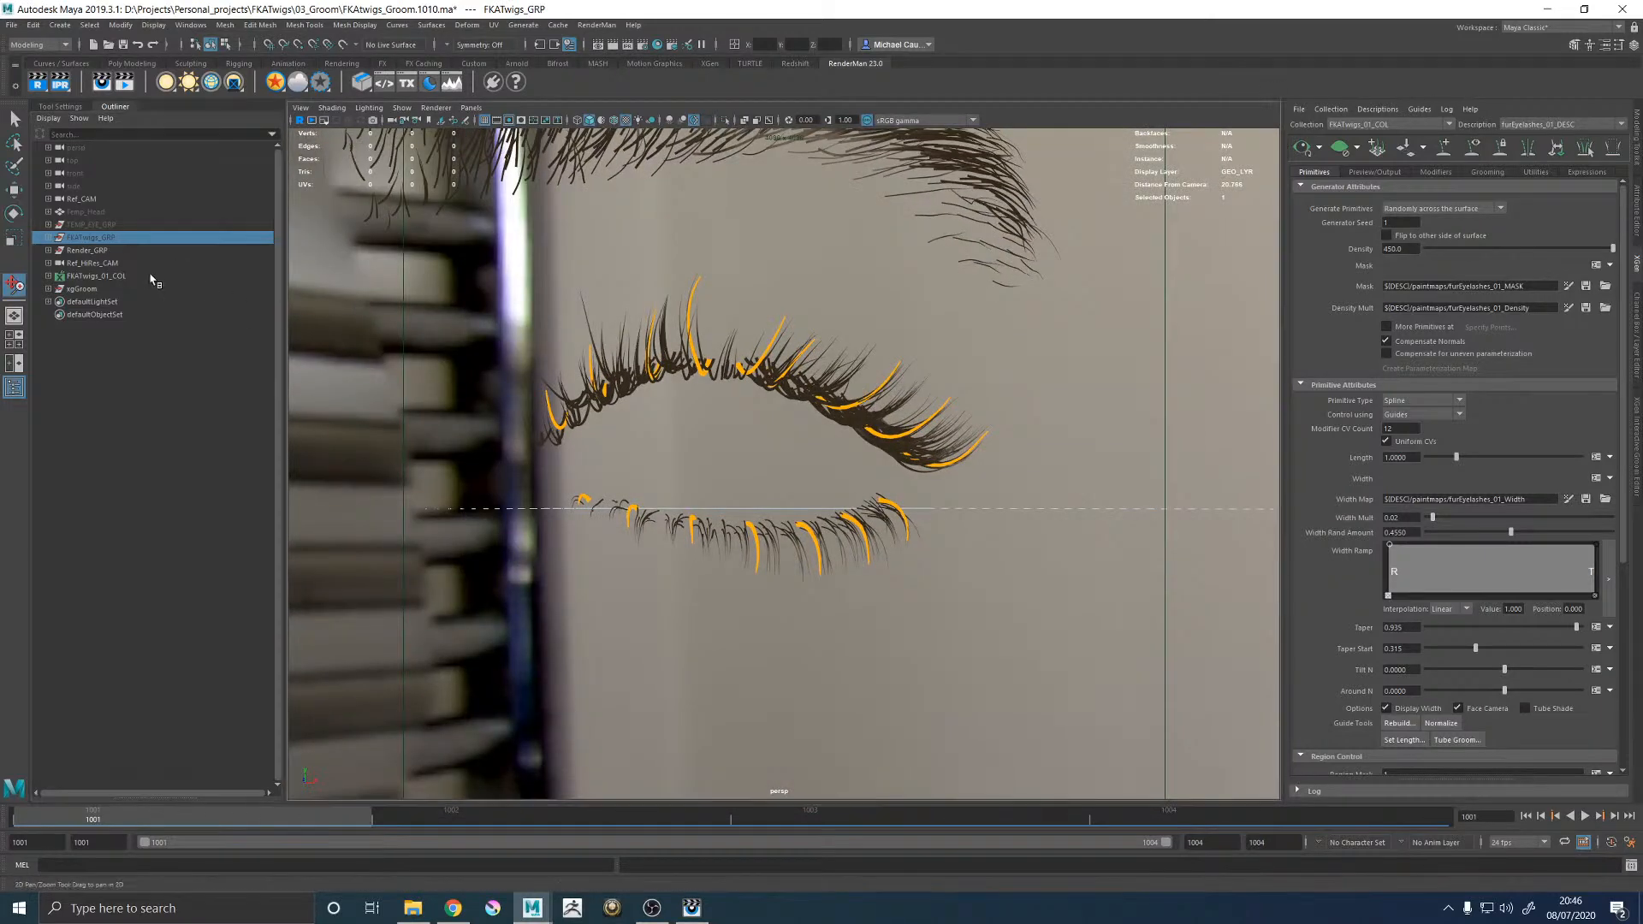
{"action": "key", "text": "w"}
{"action": "left_click", "coordinate": [49, 238]}
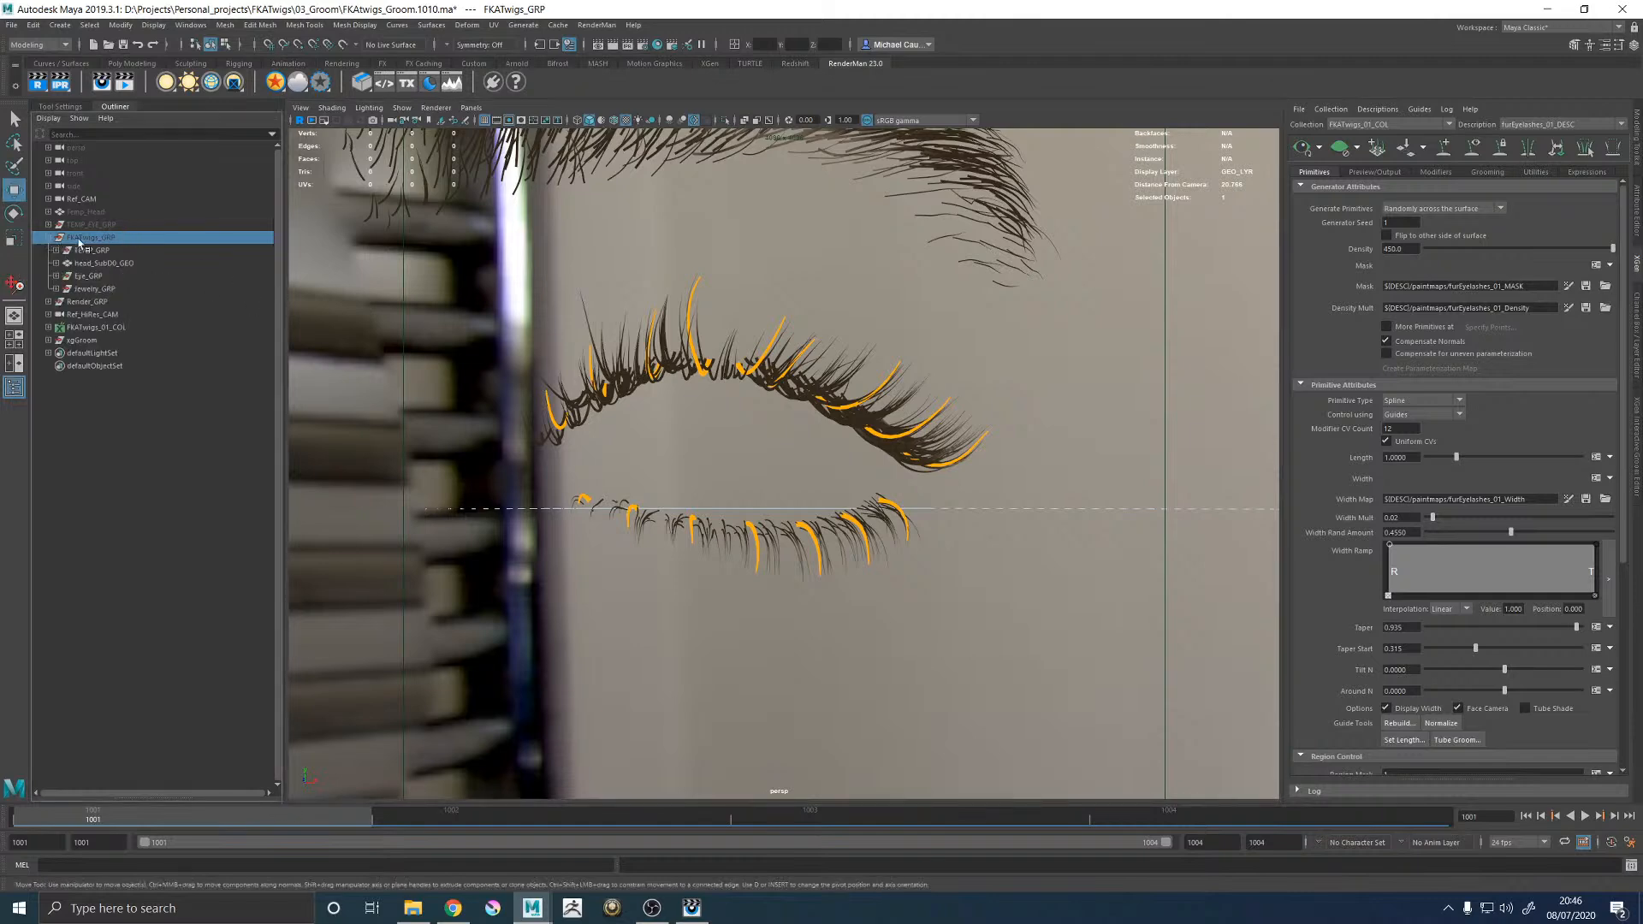
{"action": "key", "text": "h"}
{"action": "left_click", "coordinate": [89, 277]}
{"action": "key", "text": "h"}
Reshape the outermost lower-lash guide with the Sculpt Guides tool to follow the reference photo in the Ref_HiRes_CAM view.
{"action": "key", "text": "space"}
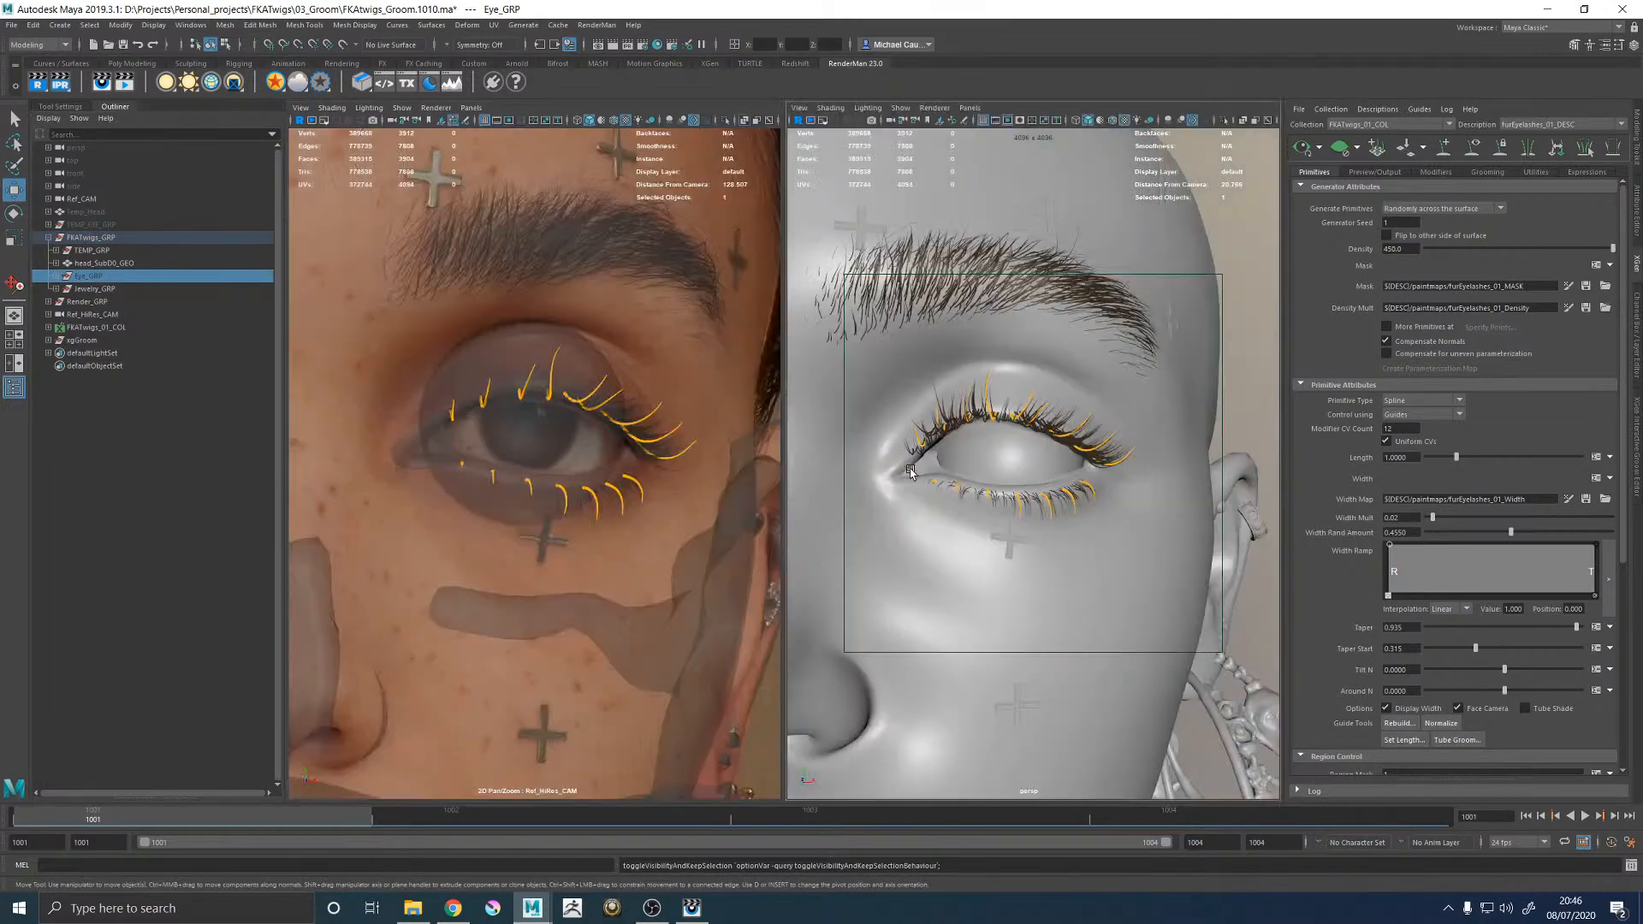
{"action": "key", "text": "space"}
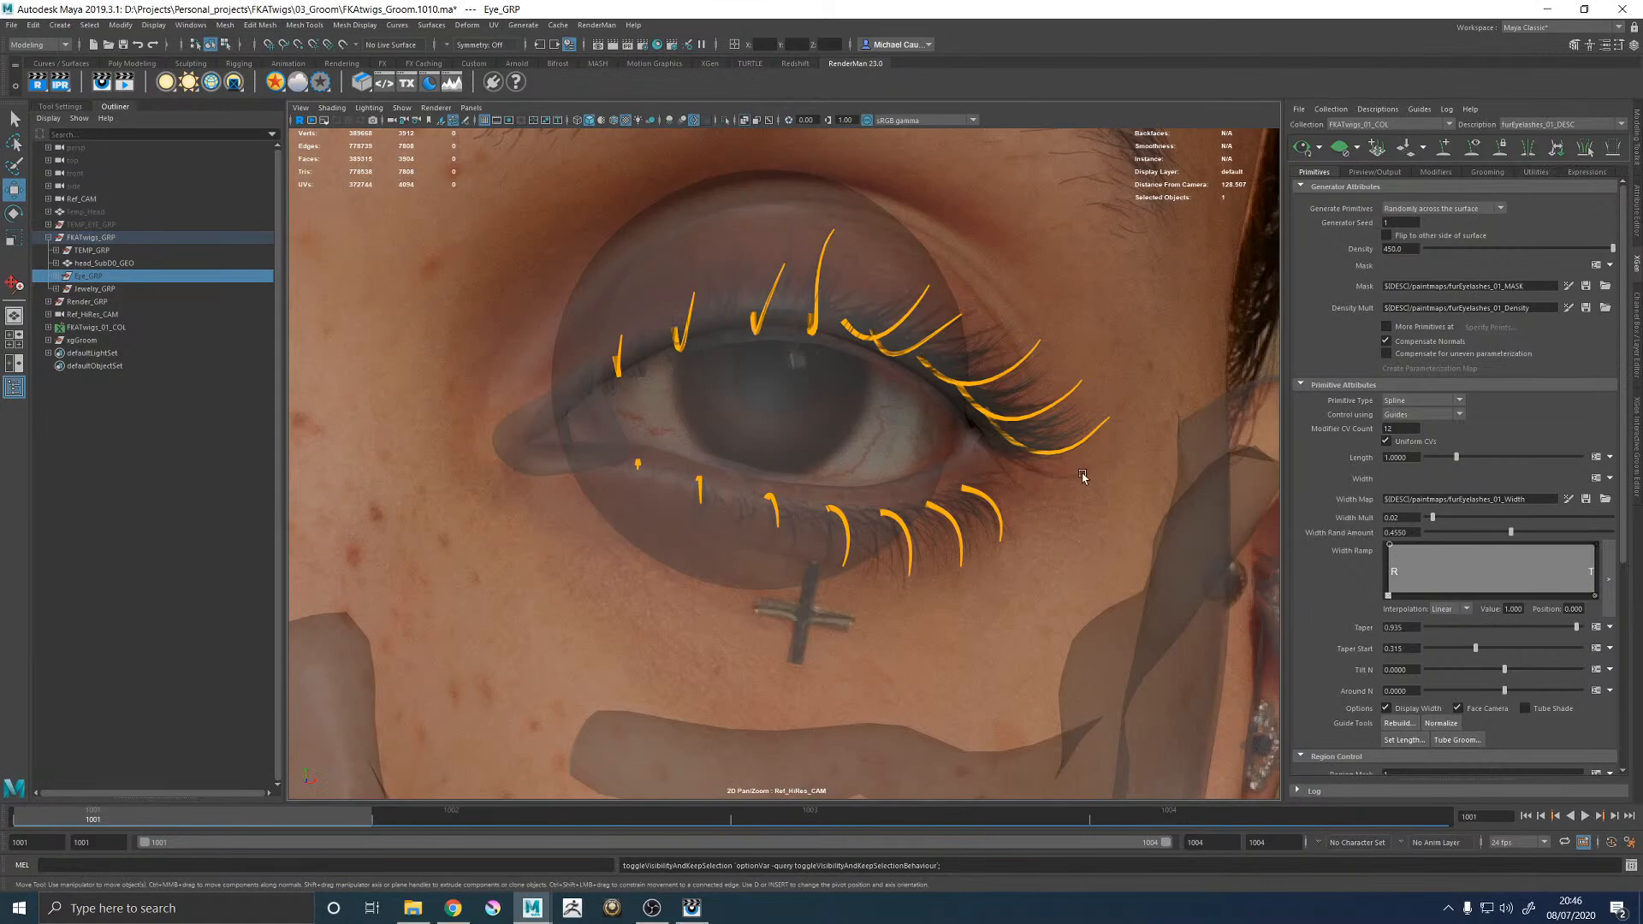
{"action": "left_click", "coordinate": [999, 515]}
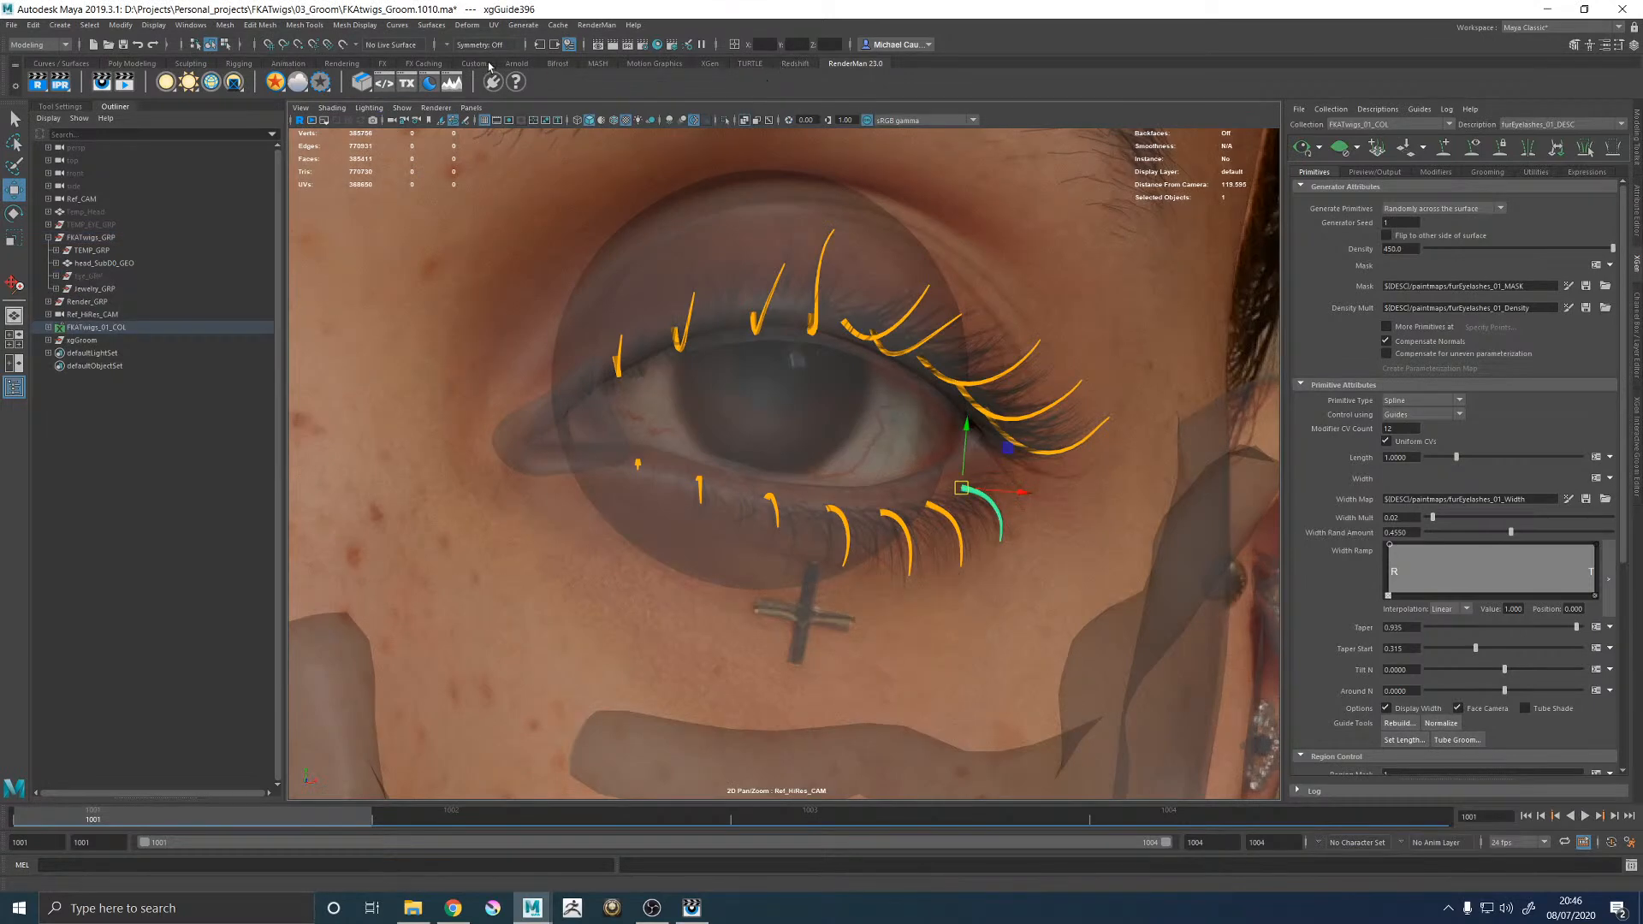
{"action": "left_click", "coordinate": [703, 66]}
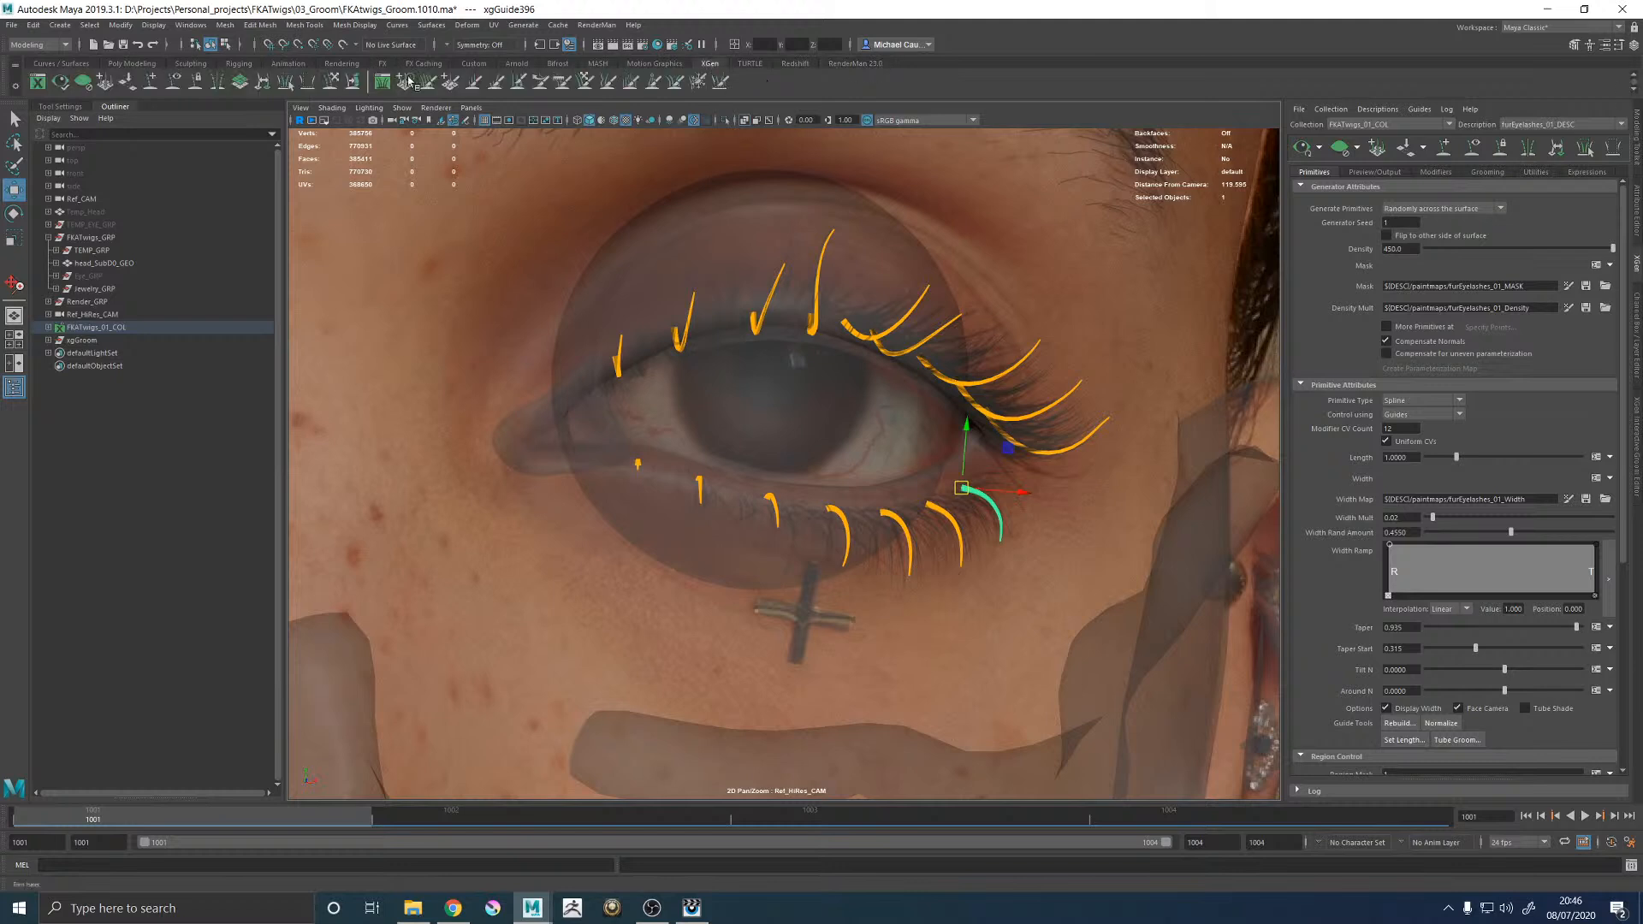
{"action": "left_click", "coordinate": [330, 83]}
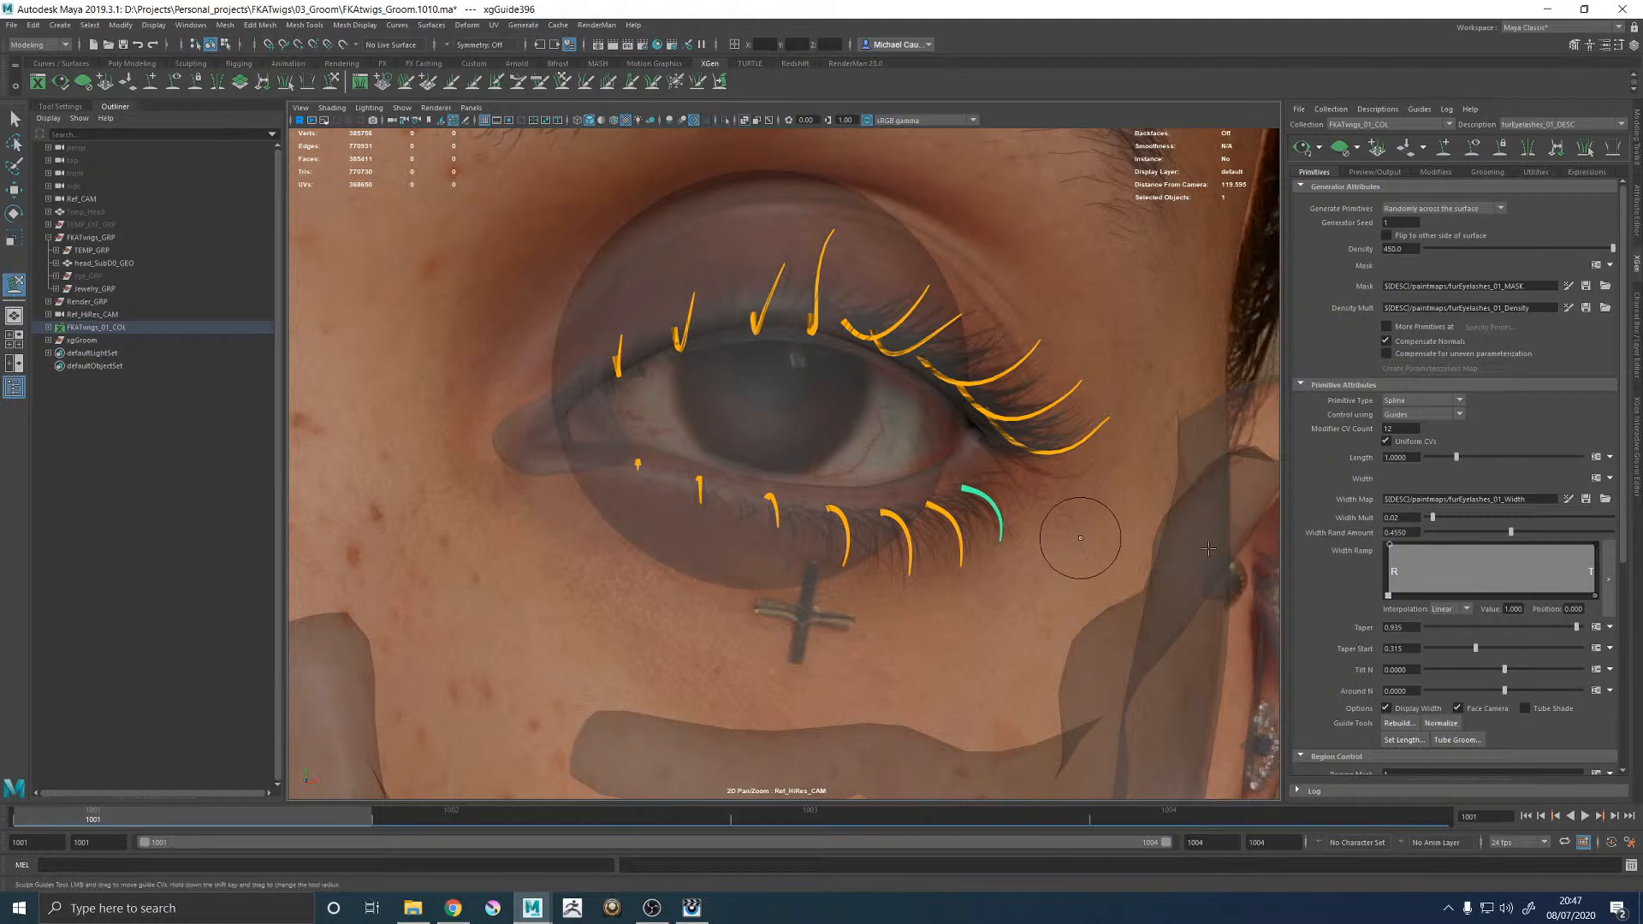
{"action": "left_click_drag", "start_coordinate": [1002, 573], "coordinate": [1013, 554]}
Sculpt the other lower-lash guides, working toward the inner eye corner, to follow the lashes in the reference photo.
{"action": "key", "text": "w"}
{"action": "left_click", "coordinate": [958, 572]}
{"action": "key", "text": "y"}
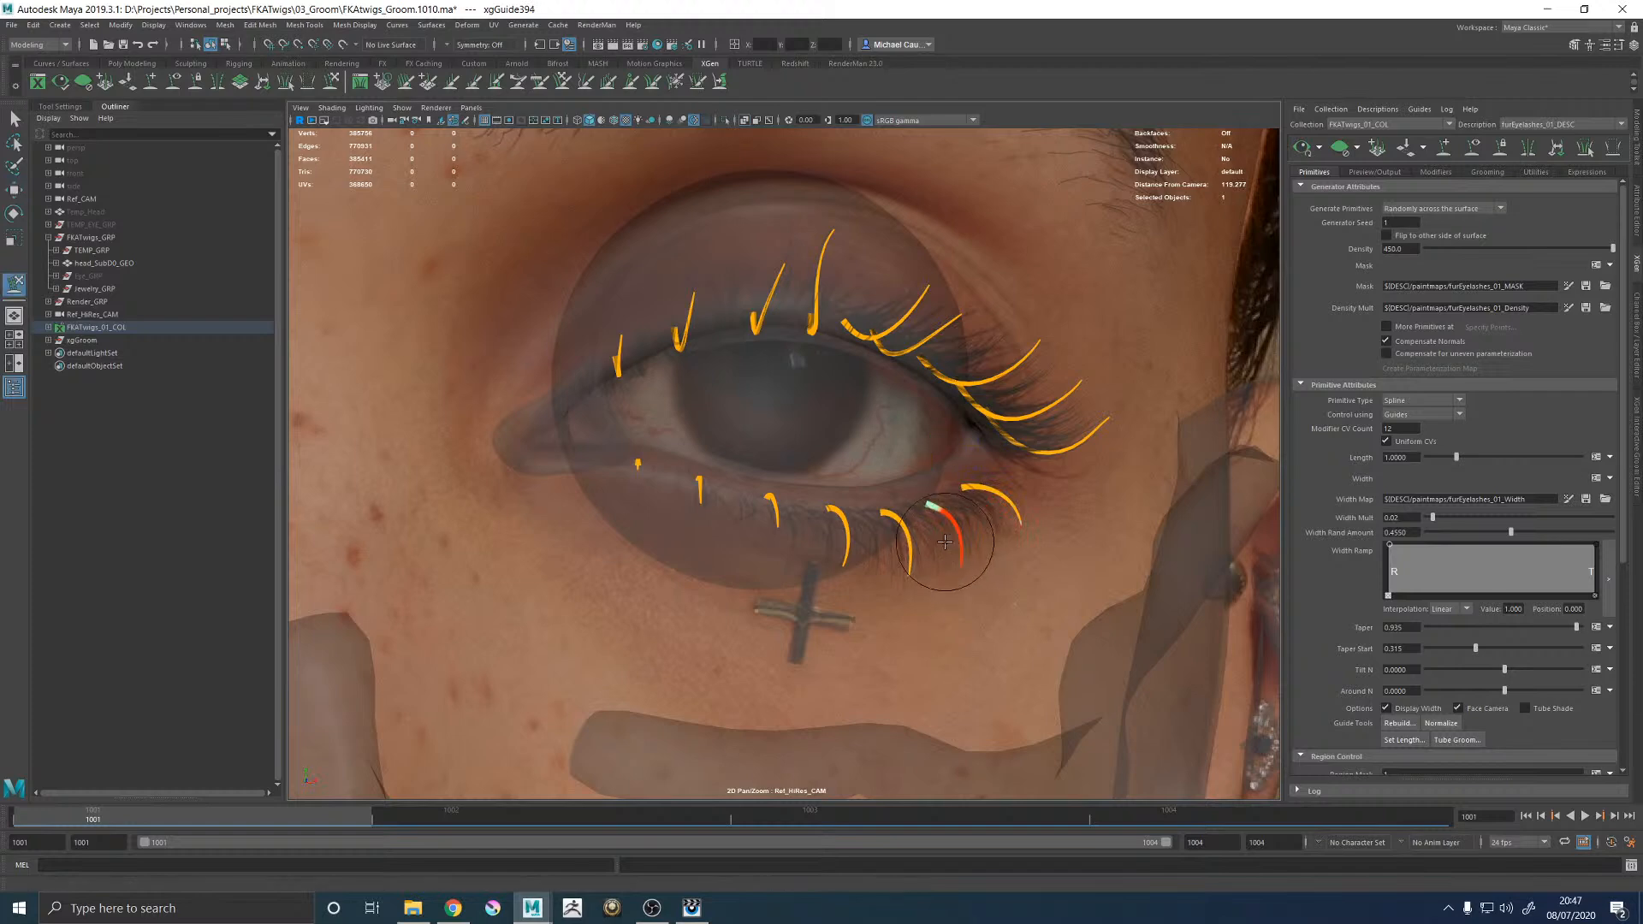
{"action": "key", "text": "w"}
{"action": "left_click_drag", "start_coordinate": [760, 513], "coordinate": [786, 530]}
{"action": "key", "text": "y"}
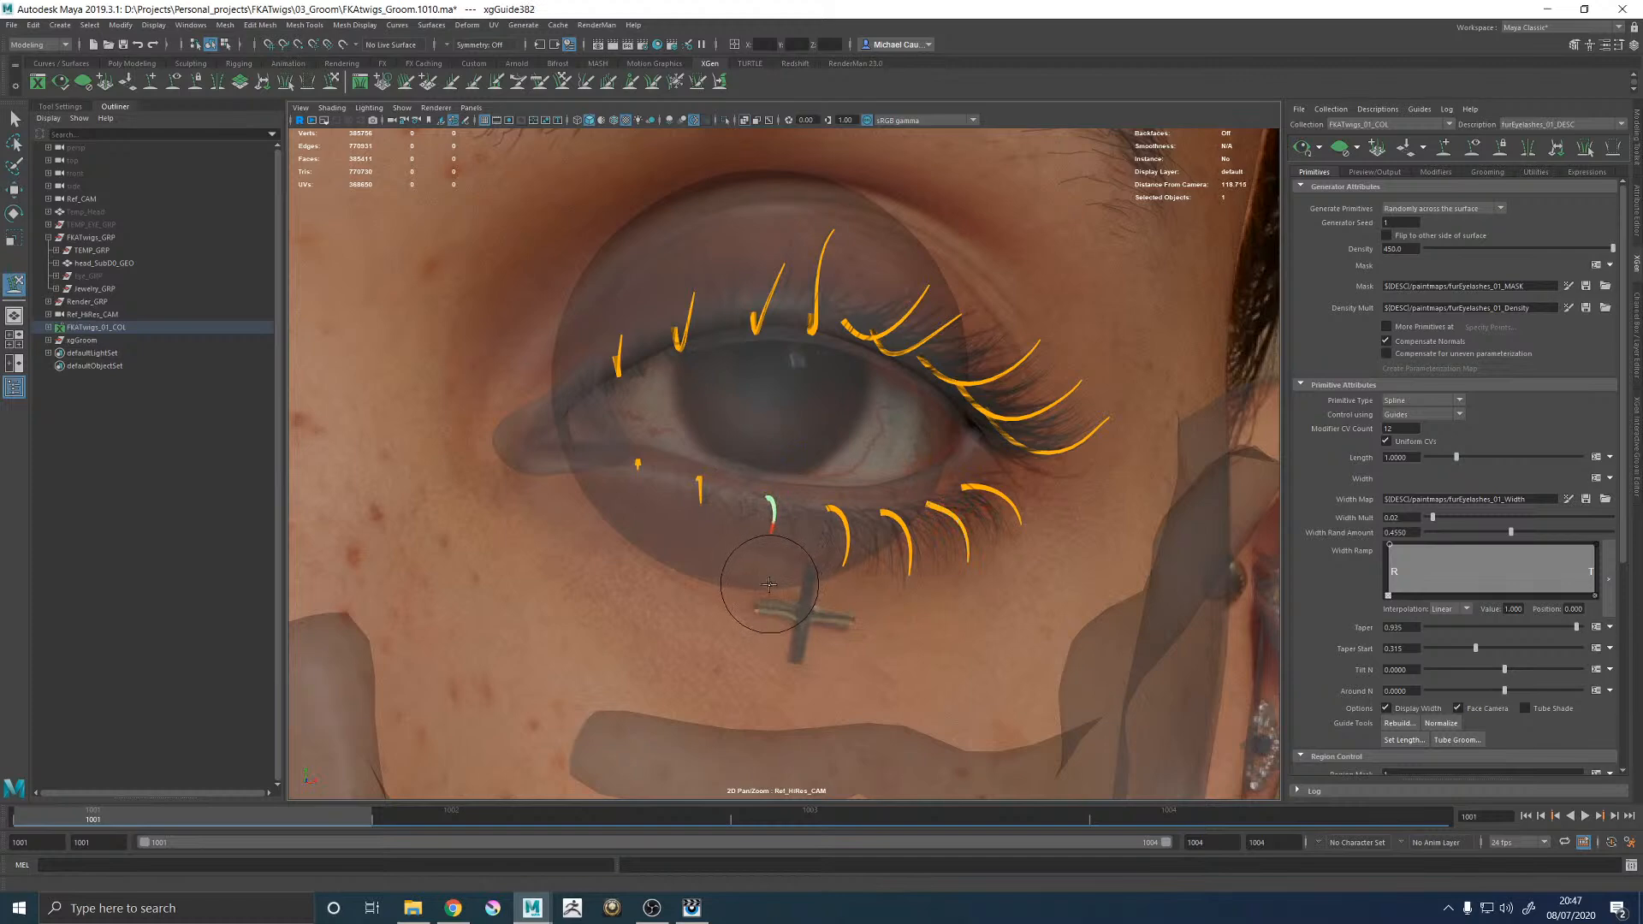
{"action": "key", "text": "w"}
{"action": "left_click", "coordinate": [700, 497]}
{"action": "key", "text": "y"}
{"action": "key", "text": "w"}
{"action": "left_click_drag", "start_coordinate": [621, 454], "coordinate": [655, 476]}
Inspect the updated eyelashes close up in the perspective view, toggling the guides' visibility.
{"action": "key", "text": "space"}
{"action": "key", "text": "space"}
{"action": "mouse_move", "coordinate": [1018, 417]}
{"action": "left_mouse_down", "text": "alt"}
{"action": "mouse_move", "coordinate": [975, 430]}
{"action": "mouse_move", "coordinate": [1003, 451]}
{"action": "left_mouse_up", "text": "alt"}
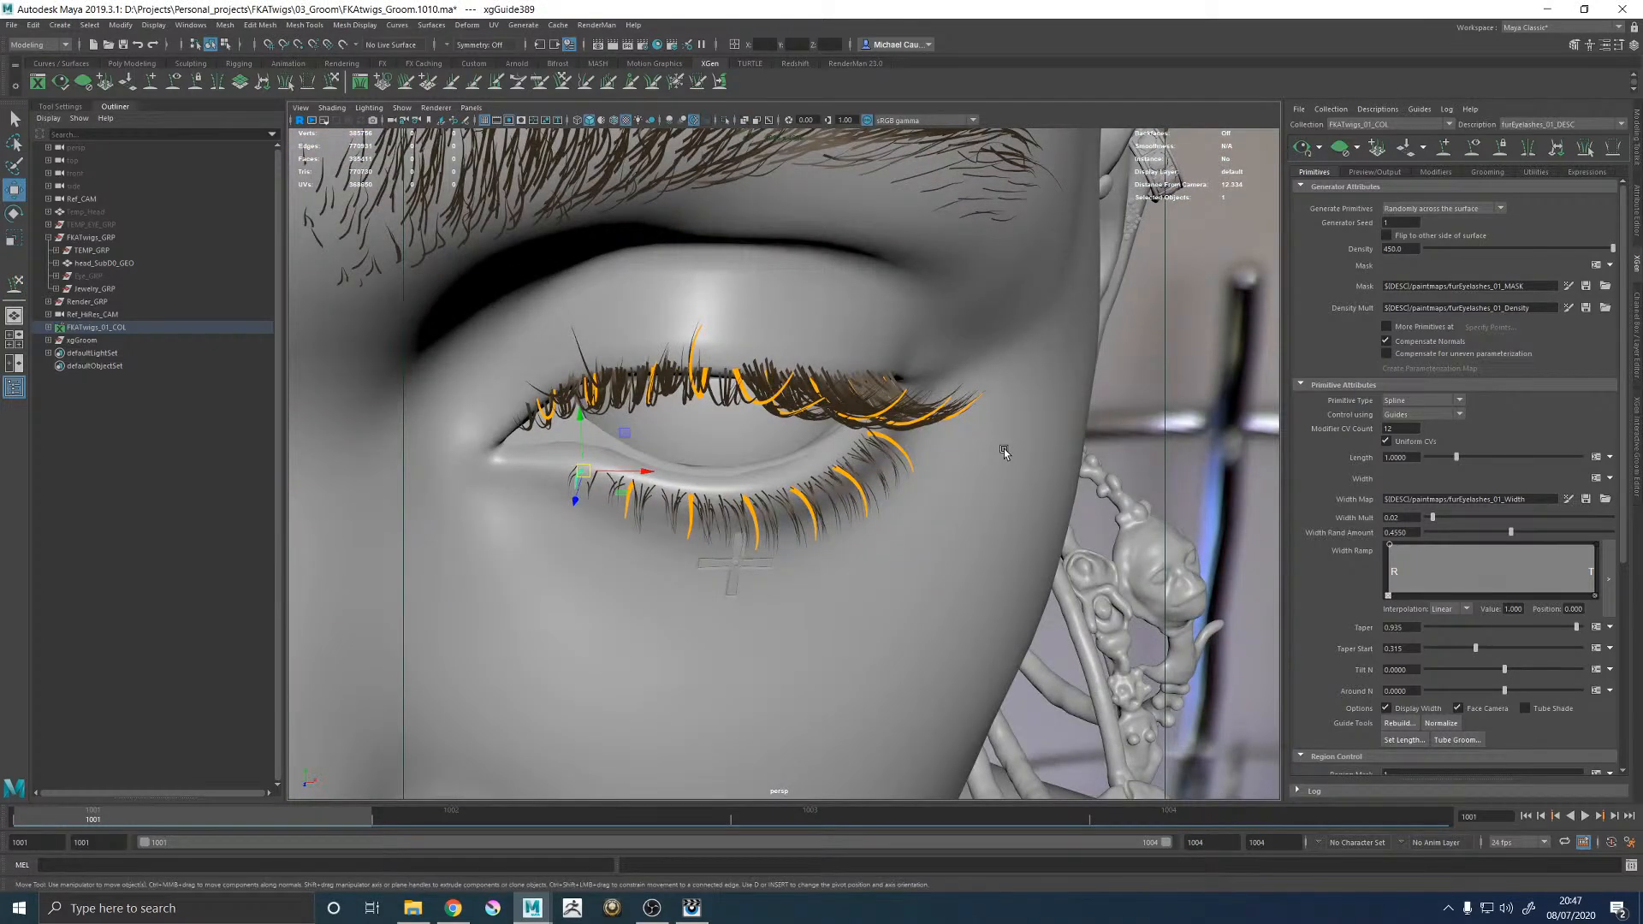
{"action": "left_click_drag", "start_coordinate": [843, 460], "coordinate": [908, 541], "text": "alt"}
{"action": "right_click_drag", "start_coordinate": [907, 540], "coordinate": [997, 496], "text": "alt"}
{"action": "left_click", "coordinate": [1472, 149]}
{"action": "middle_click_drag", "start_coordinate": [832, 485], "coordinate": [838, 426], "text": "alt"}
{"action": "left_click", "coordinate": [1472, 149]}
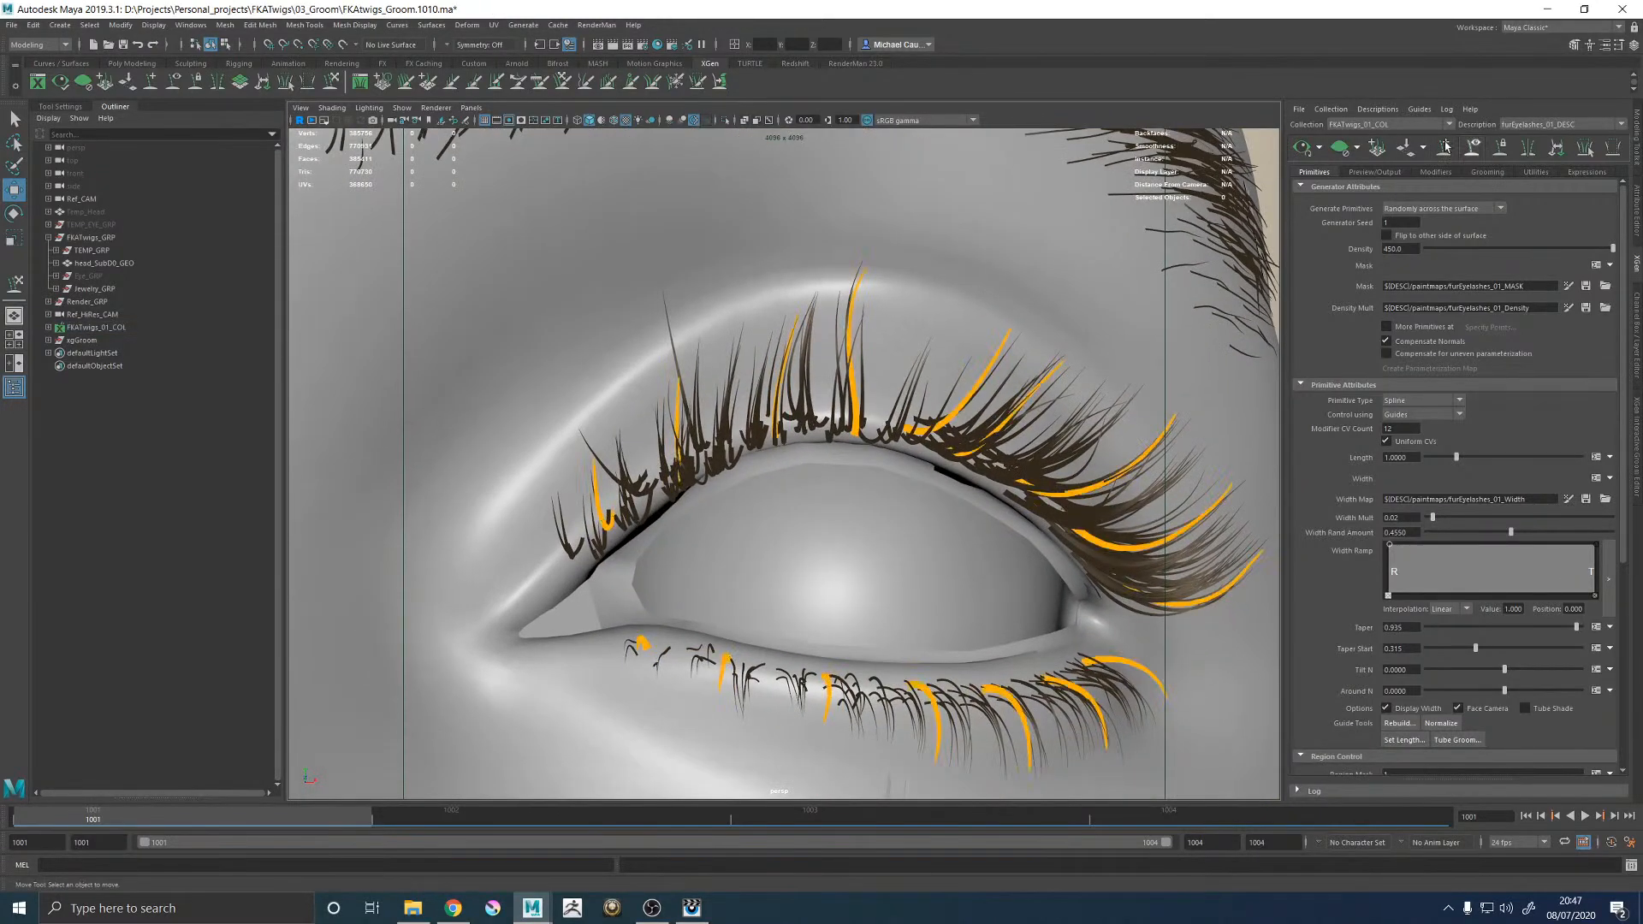
Clear the eyelash preview and add a guide between the second and third upper-lash guides in the reference camera view.
{"action": "left_click", "coordinate": [1338, 150]}
{"action": "key", "text": "space"}
{"action": "key", "text": "space"}
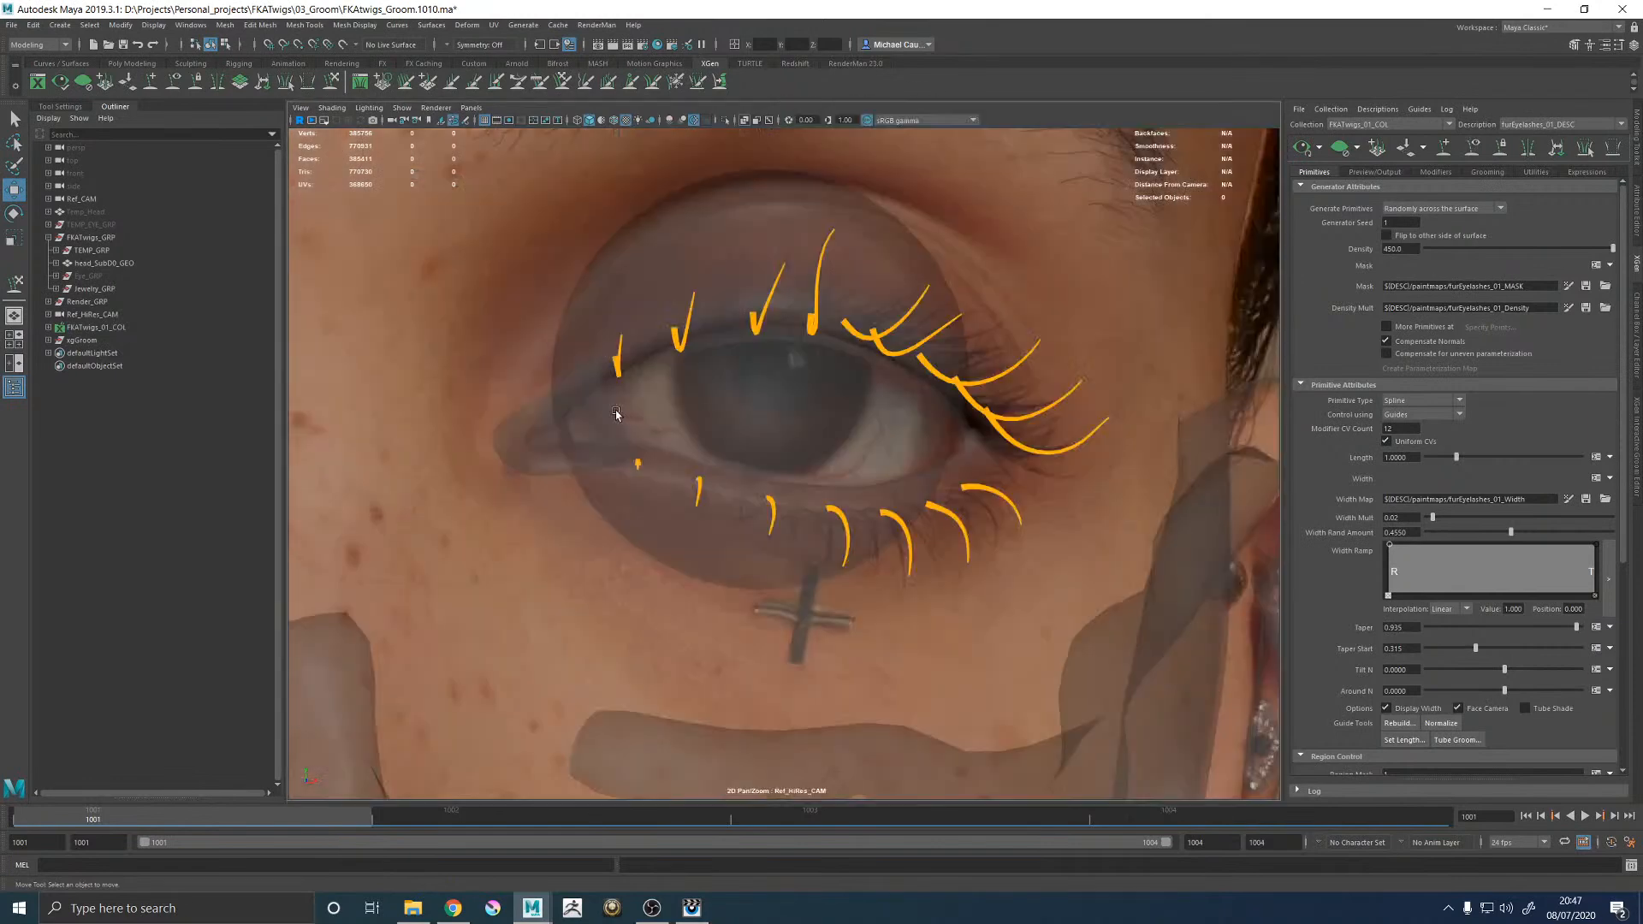
{"action": "left_click", "coordinate": [1443, 151]}
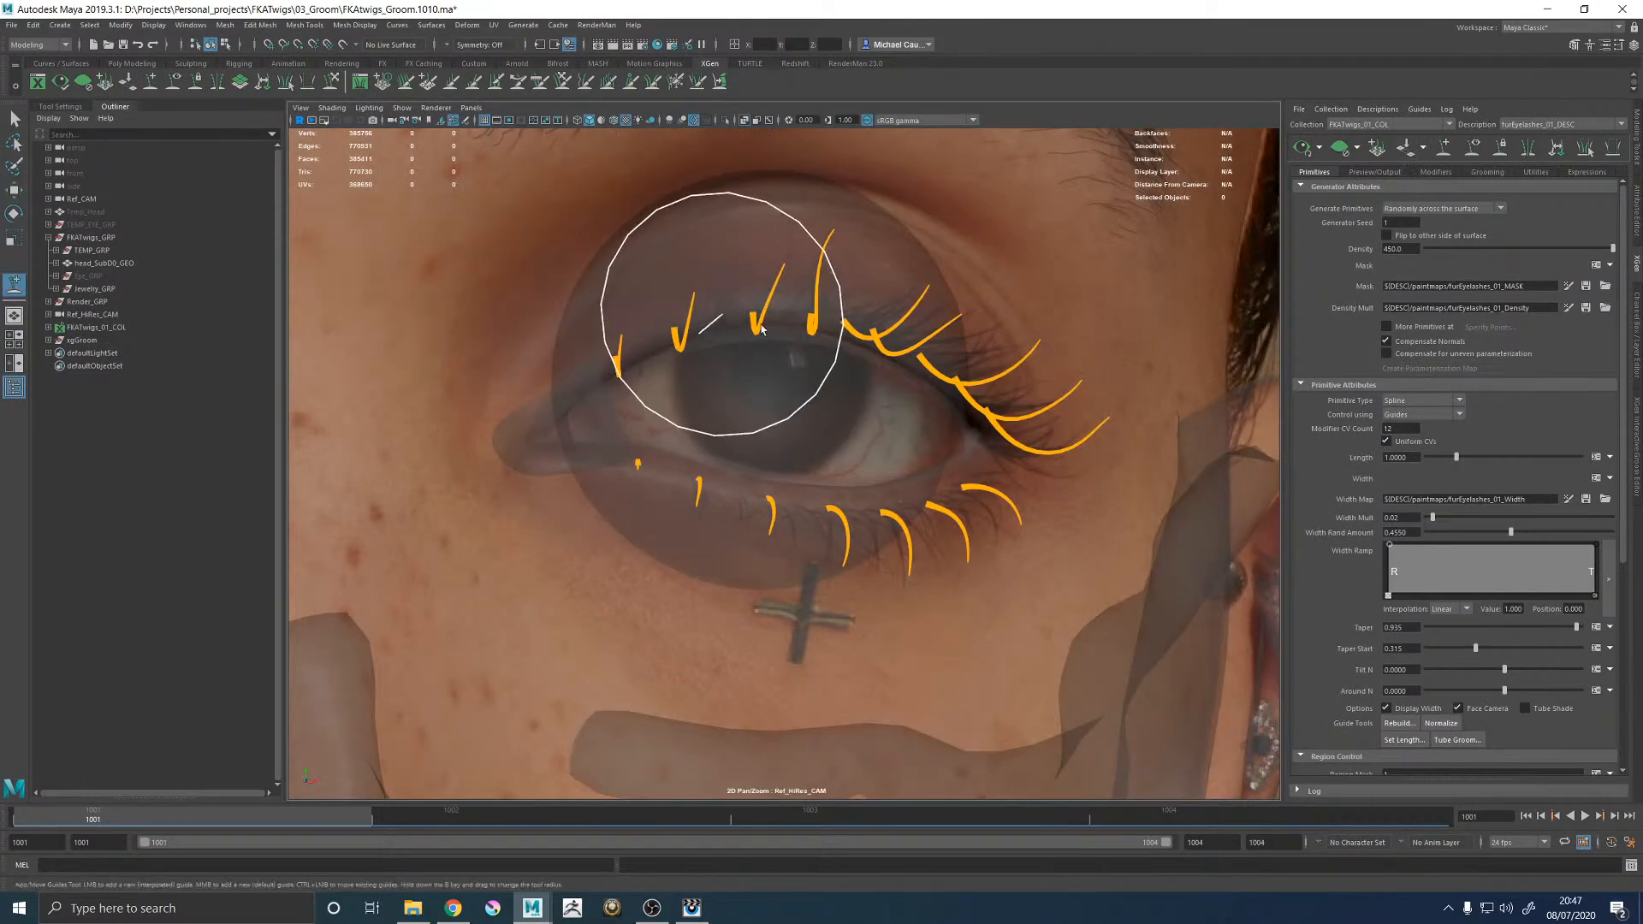
{"action": "left_click", "coordinate": [761, 329]}
{"action": "key", "text": "w"}
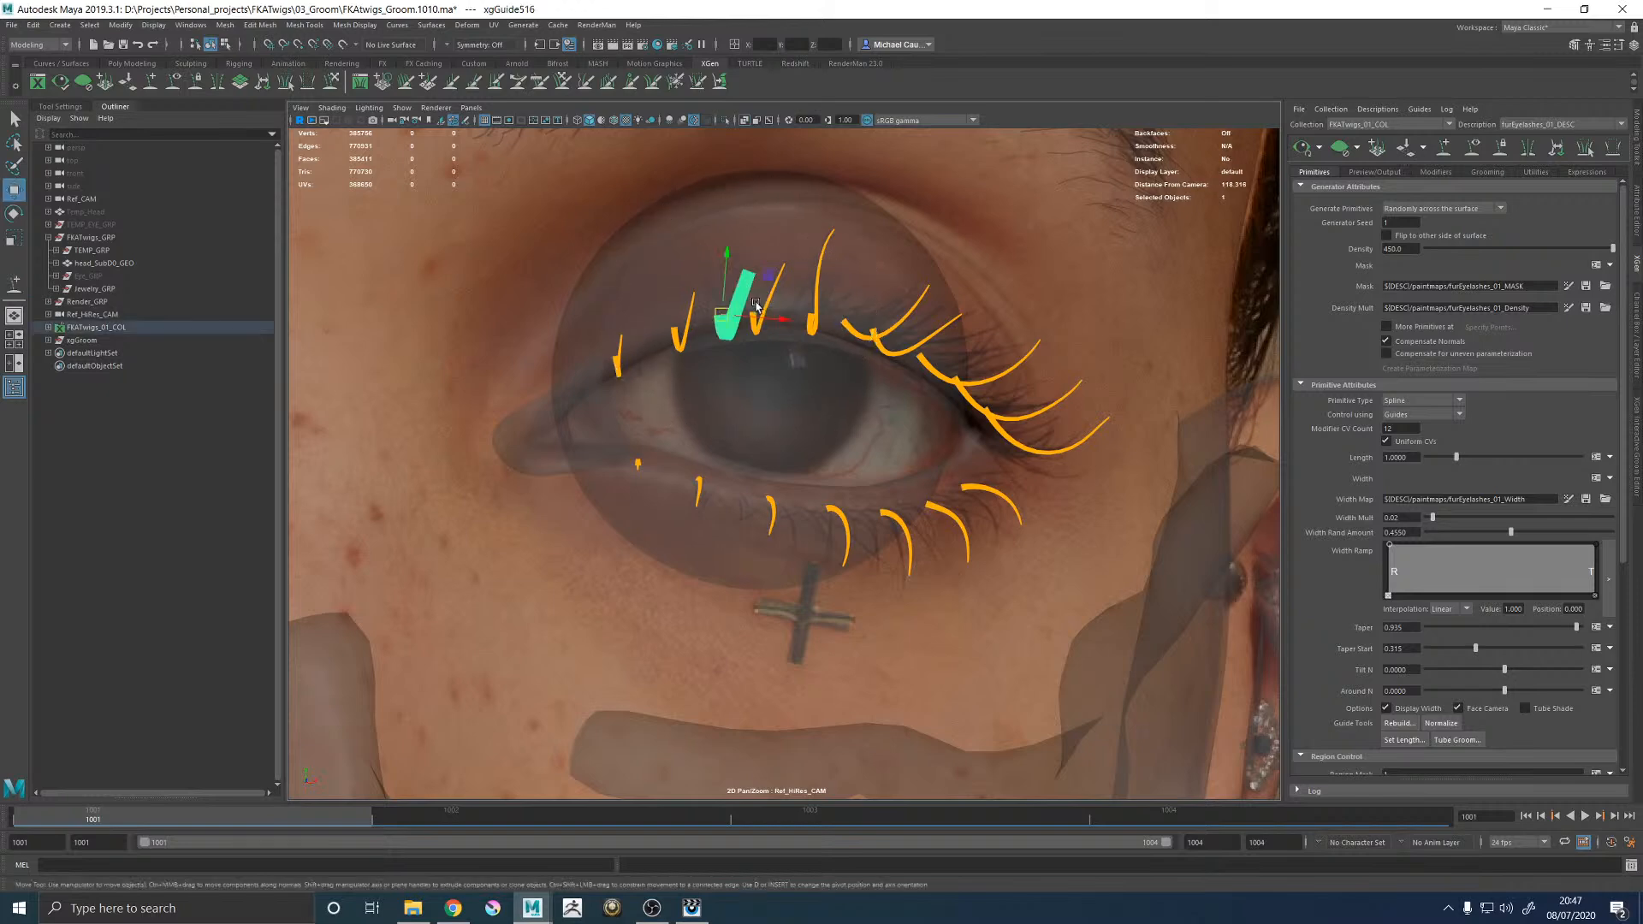
Sculpt the newly added upper-lash guide so its tip stands more upright.
{"action": "left_click", "coordinate": [331, 82]}
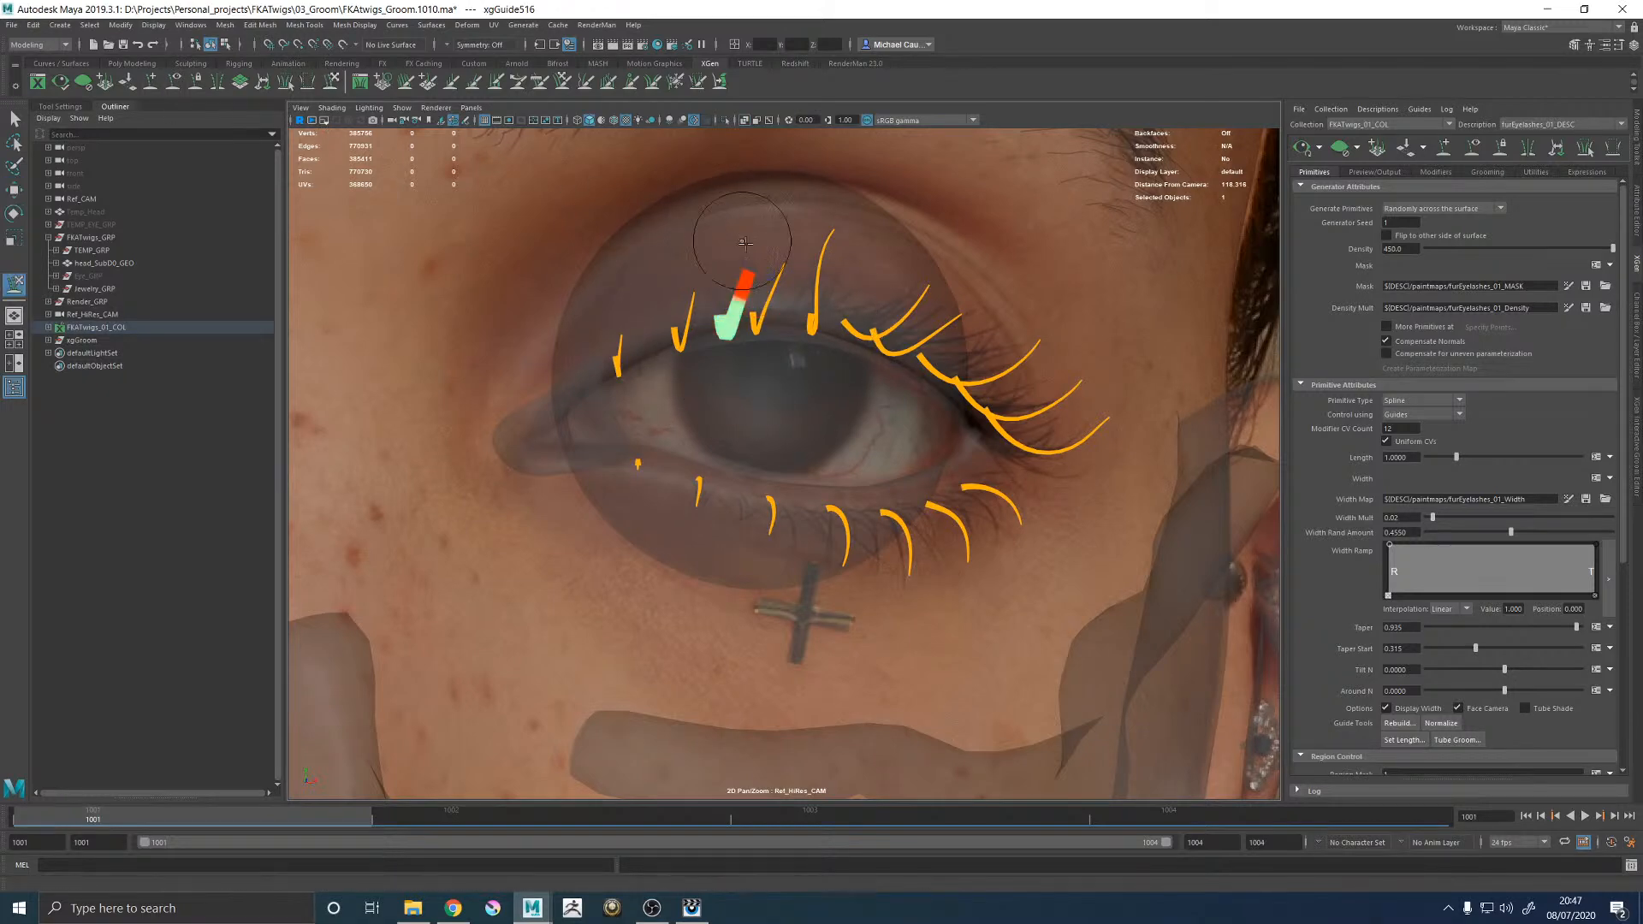
{"action": "right_click_drag", "start_coordinate": [748, 255], "coordinate": [712, 254]}
{"action": "key", "text": "w"}
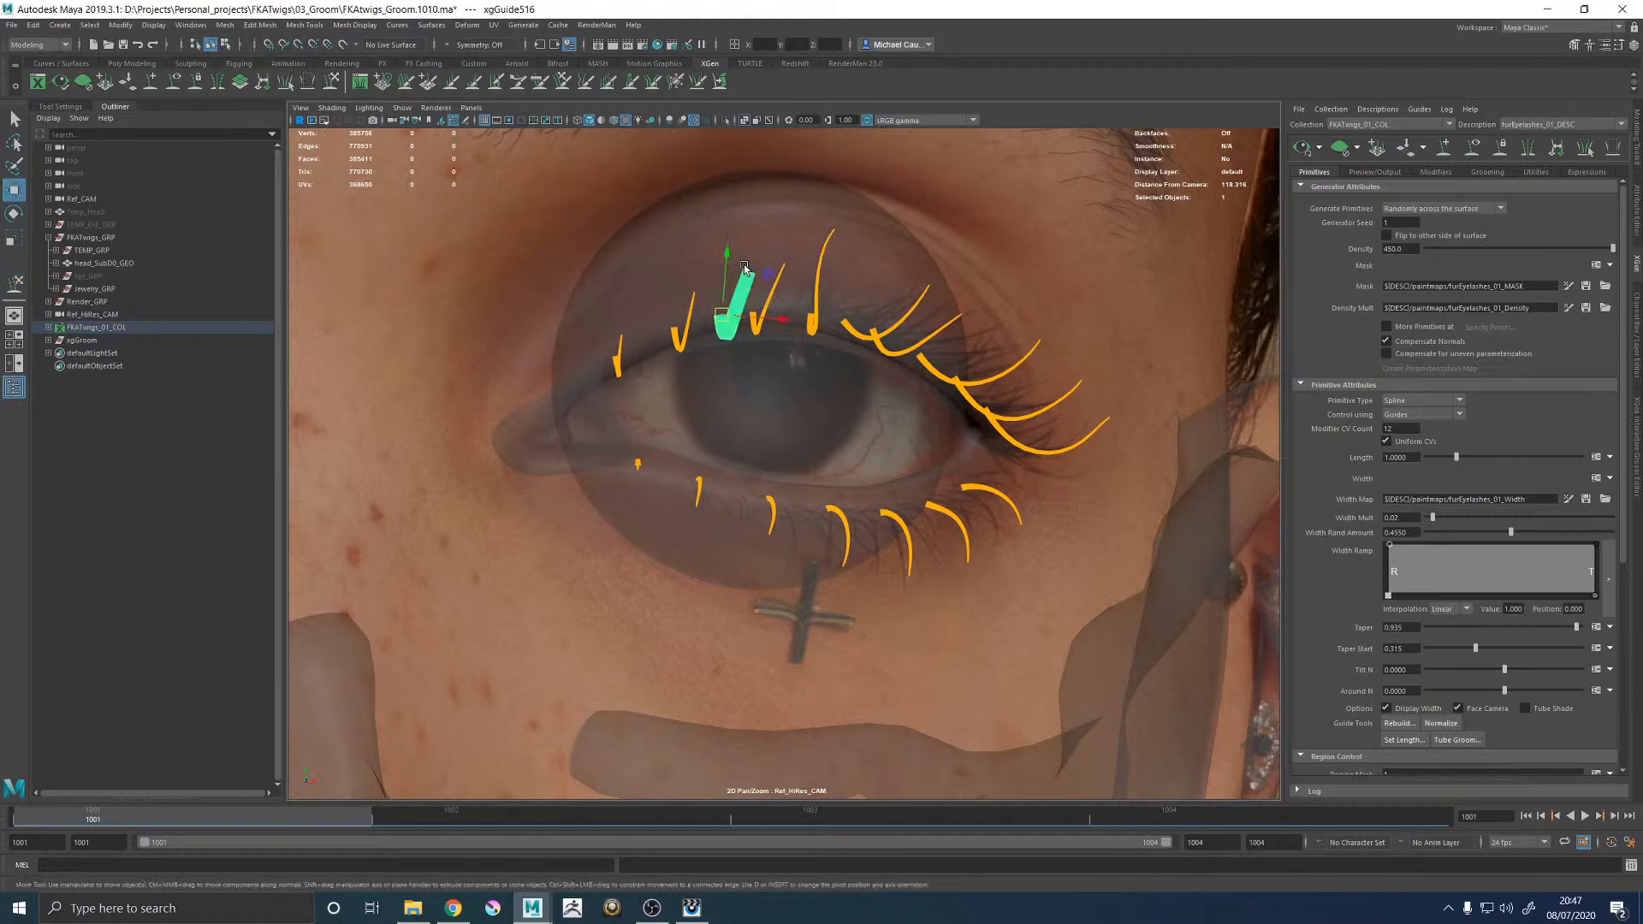
{"action": "left_click", "coordinate": [331, 82]}
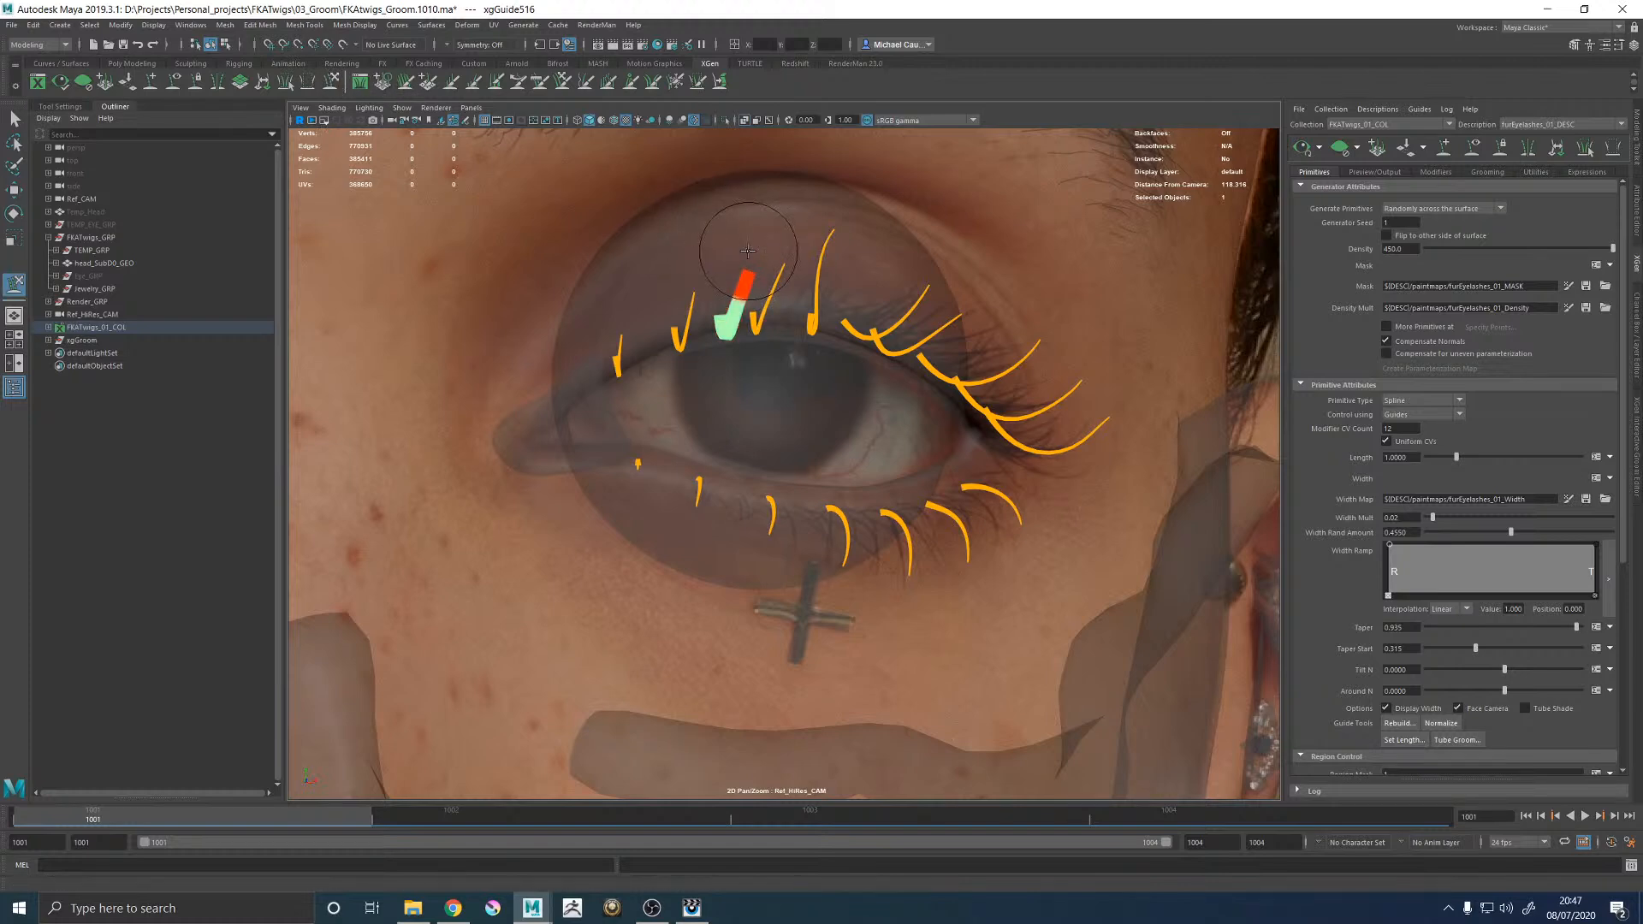
Add three guides in the gaps along the inner and middle upper lash line in the perspective view.
{"action": "key", "text": "space"}
{"action": "key", "text": "space"}
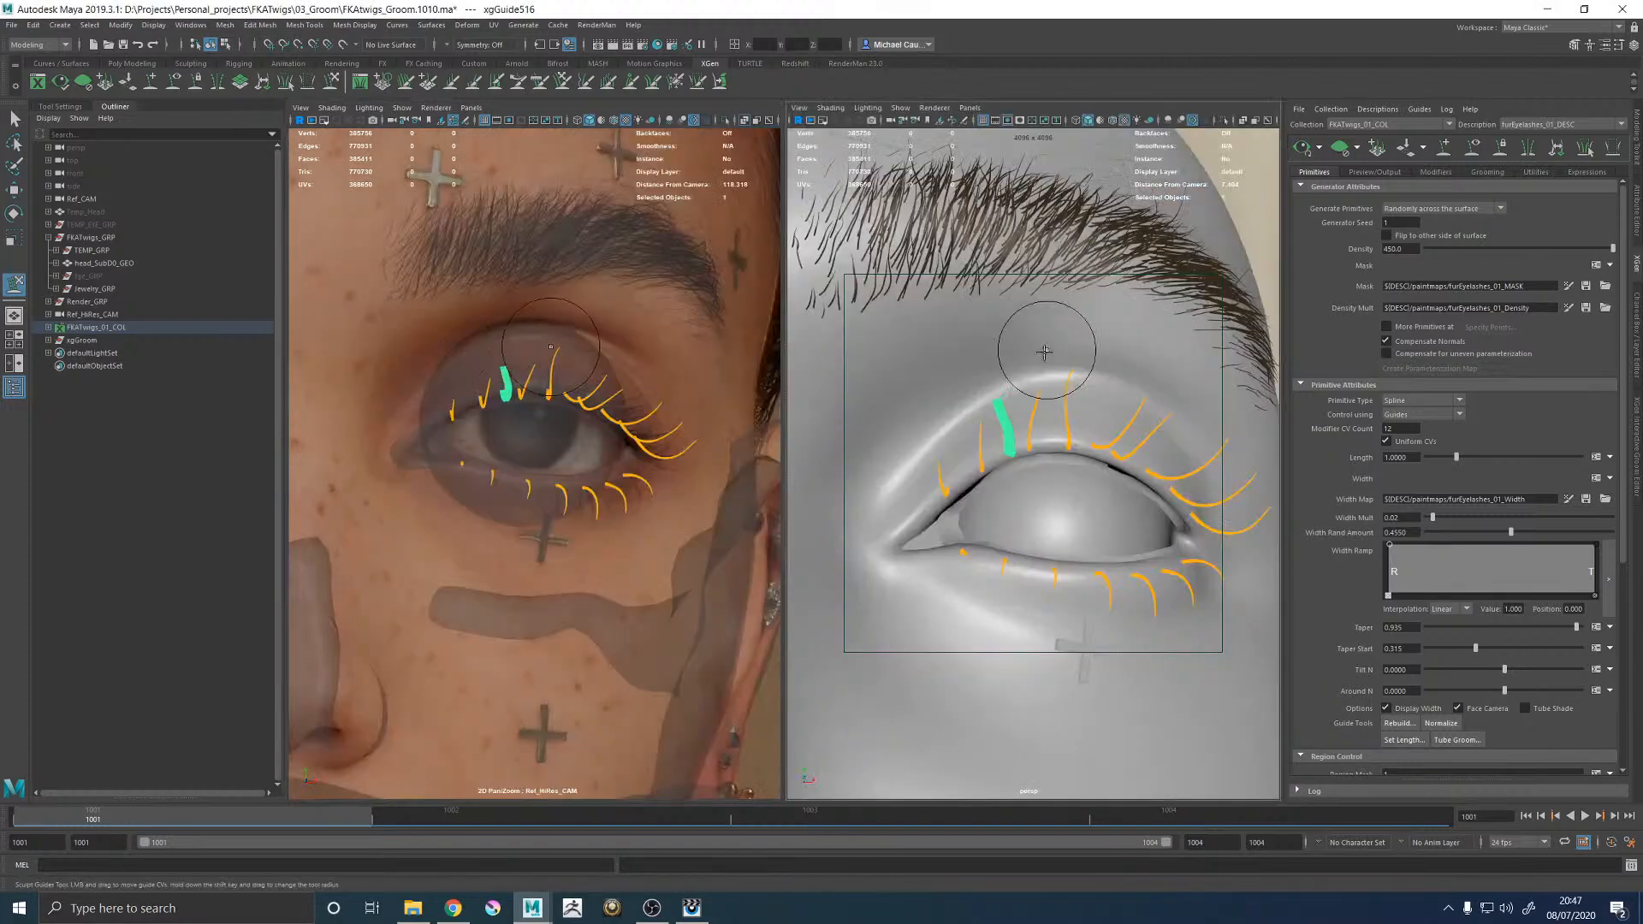
{"action": "mouse_move", "coordinate": [976, 419]}
{"action": "left_mouse_down", "text": "alt"}
{"action": "mouse_move", "coordinate": [850, 436]}
{"action": "mouse_move", "coordinate": [887, 440]}
{"action": "mouse_move", "coordinate": [759, 331]}
{"action": "mouse_move", "coordinate": [745, 374]}
{"action": "mouse_move", "coordinate": [622, 404]}
{"action": "mouse_move", "coordinate": [756, 338]}
{"action": "mouse_move", "coordinate": [741, 324]}
{"action": "left_mouse_up", "text": "alt"}
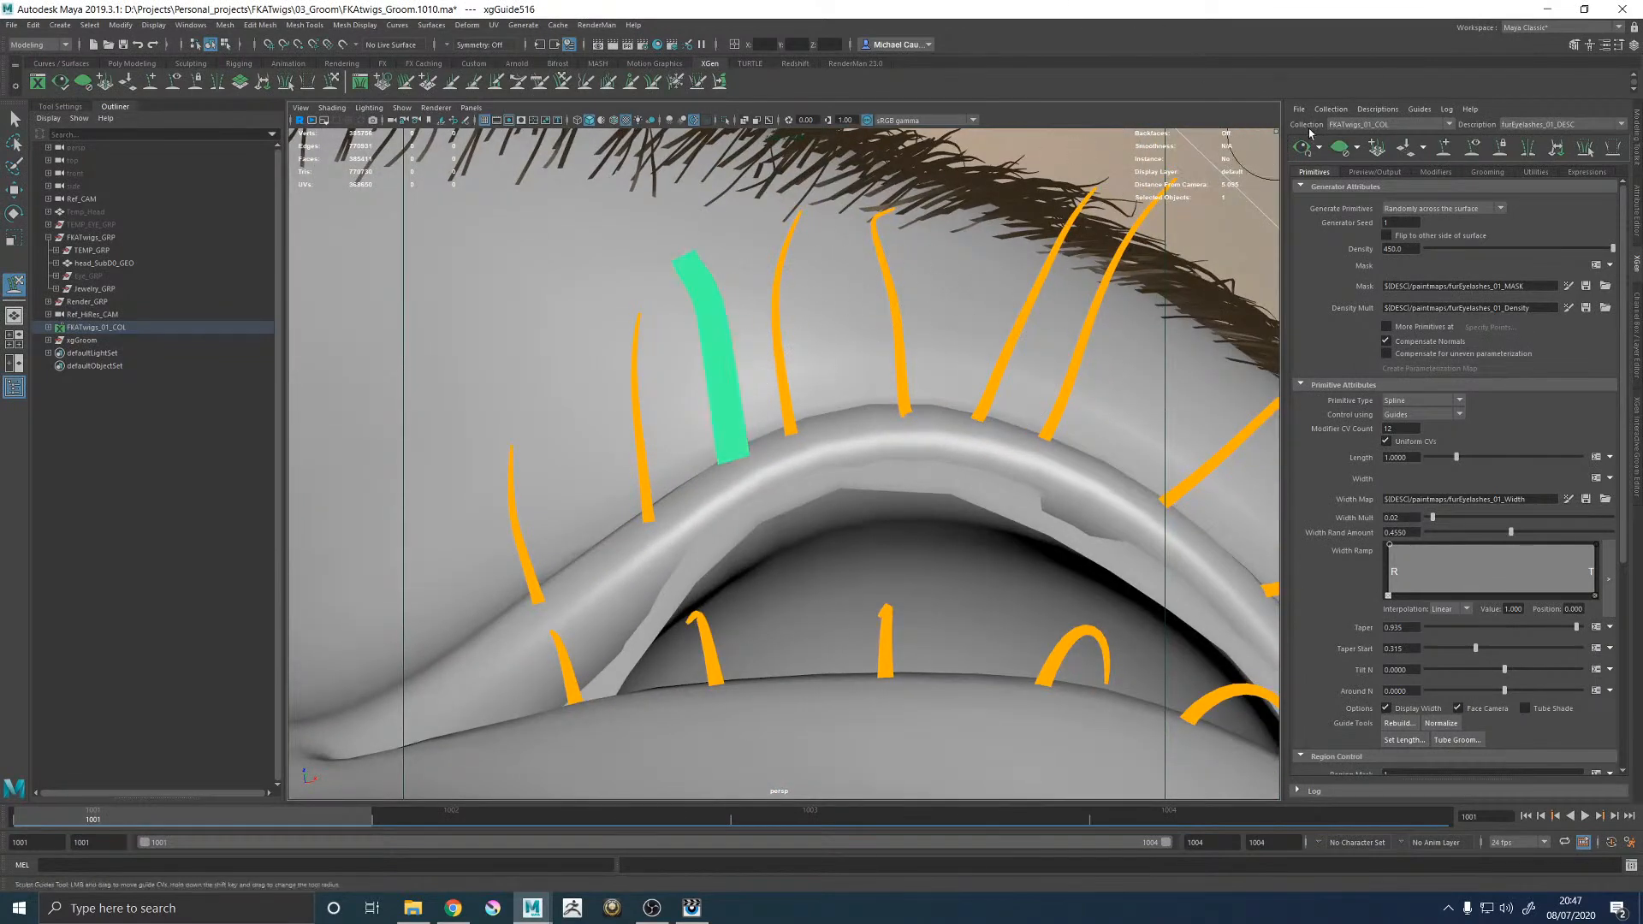
{"action": "left_click", "coordinate": [1465, 148]}
{"action": "left_click", "coordinate": [1474, 150]}
{"action": "left_click", "coordinate": [1444, 148]}
{"action": "left_click_drag", "start_coordinate": [887, 332], "coordinate": [676, 445], "text": "alt"}
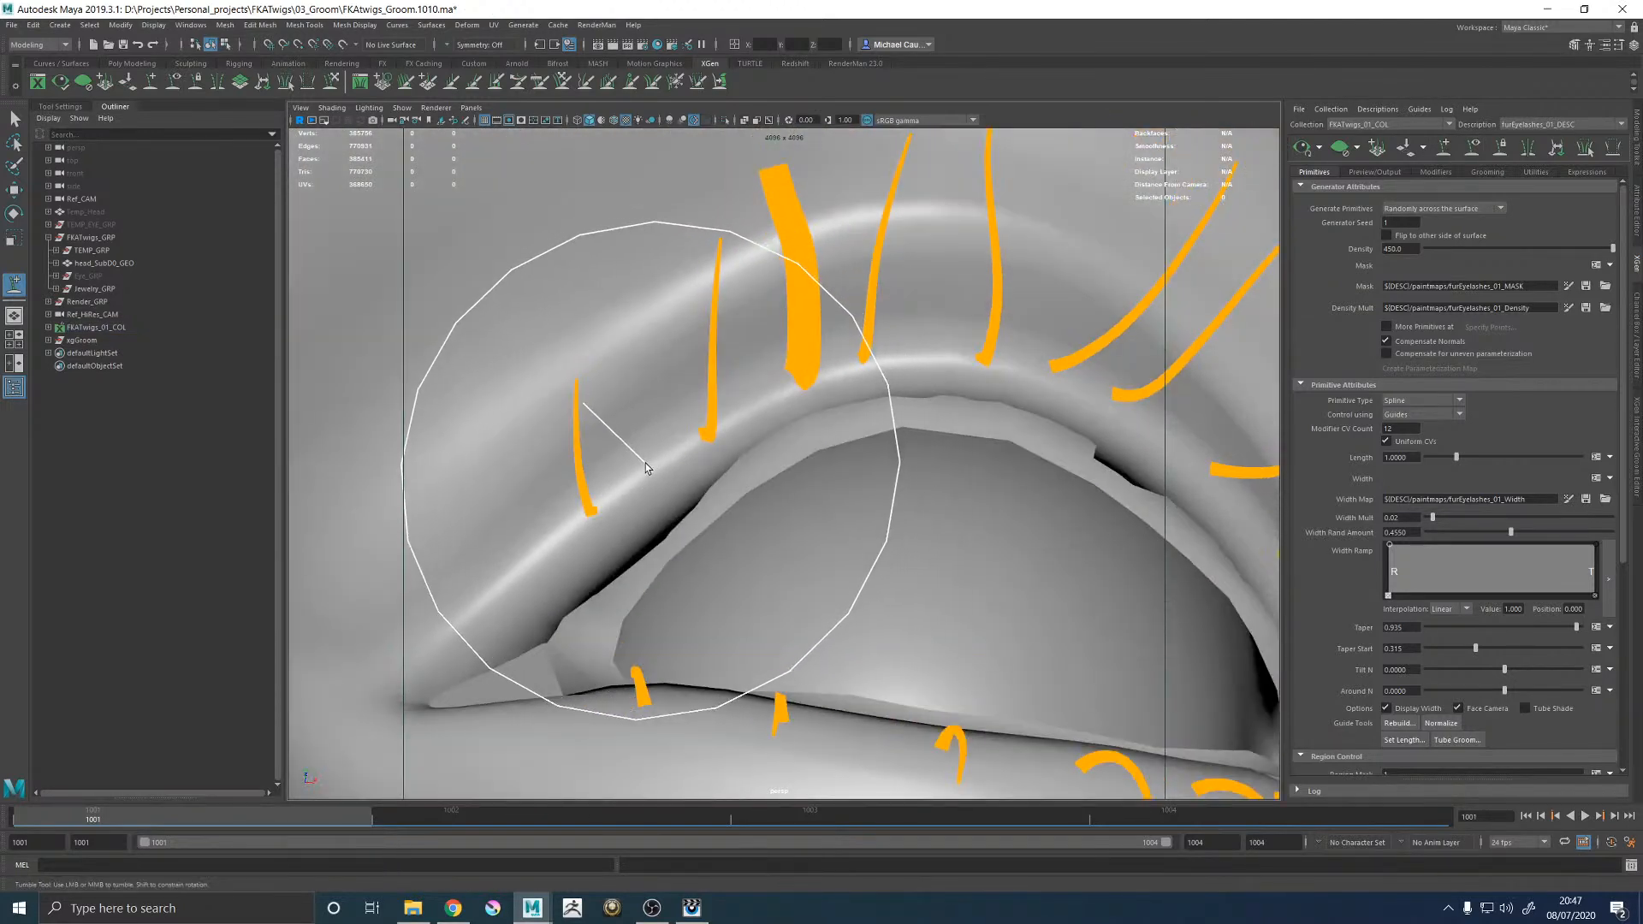
{"action": "left_click", "coordinate": [648, 475]}
{"action": "left_click", "coordinate": [935, 361]}
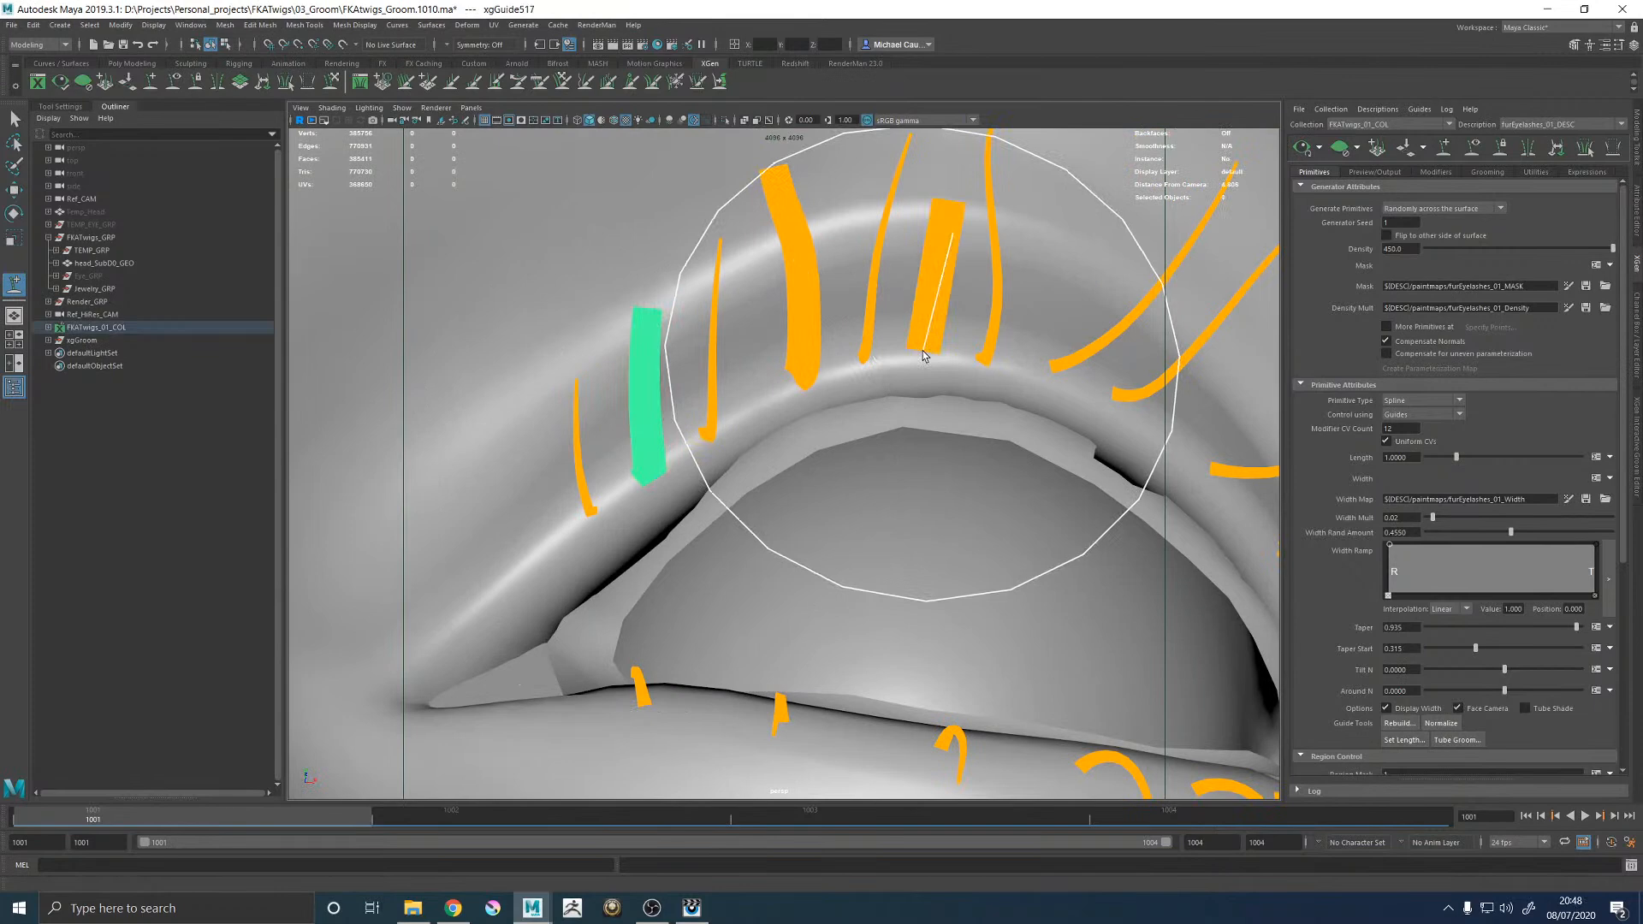
{"action": "left_click", "coordinate": [1027, 372]}
Add three more guides between the existing ones along the outer part of the upper lash line.
{"action": "middle_click_drag", "start_coordinate": [1084, 370], "coordinate": [811, 355], "text": "alt"}
{"action": "left_click", "coordinate": [890, 417]}
{"action": "left_click_drag", "start_coordinate": [911, 437], "coordinate": [847, 403], "text": "alt"}
{"action": "middle_click_drag", "start_coordinate": [851, 413], "coordinate": [842, 401], "text": "alt"}
{"action": "left_click", "coordinate": [854, 419]}
{"action": "left_click", "coordinate": [925, 526]}
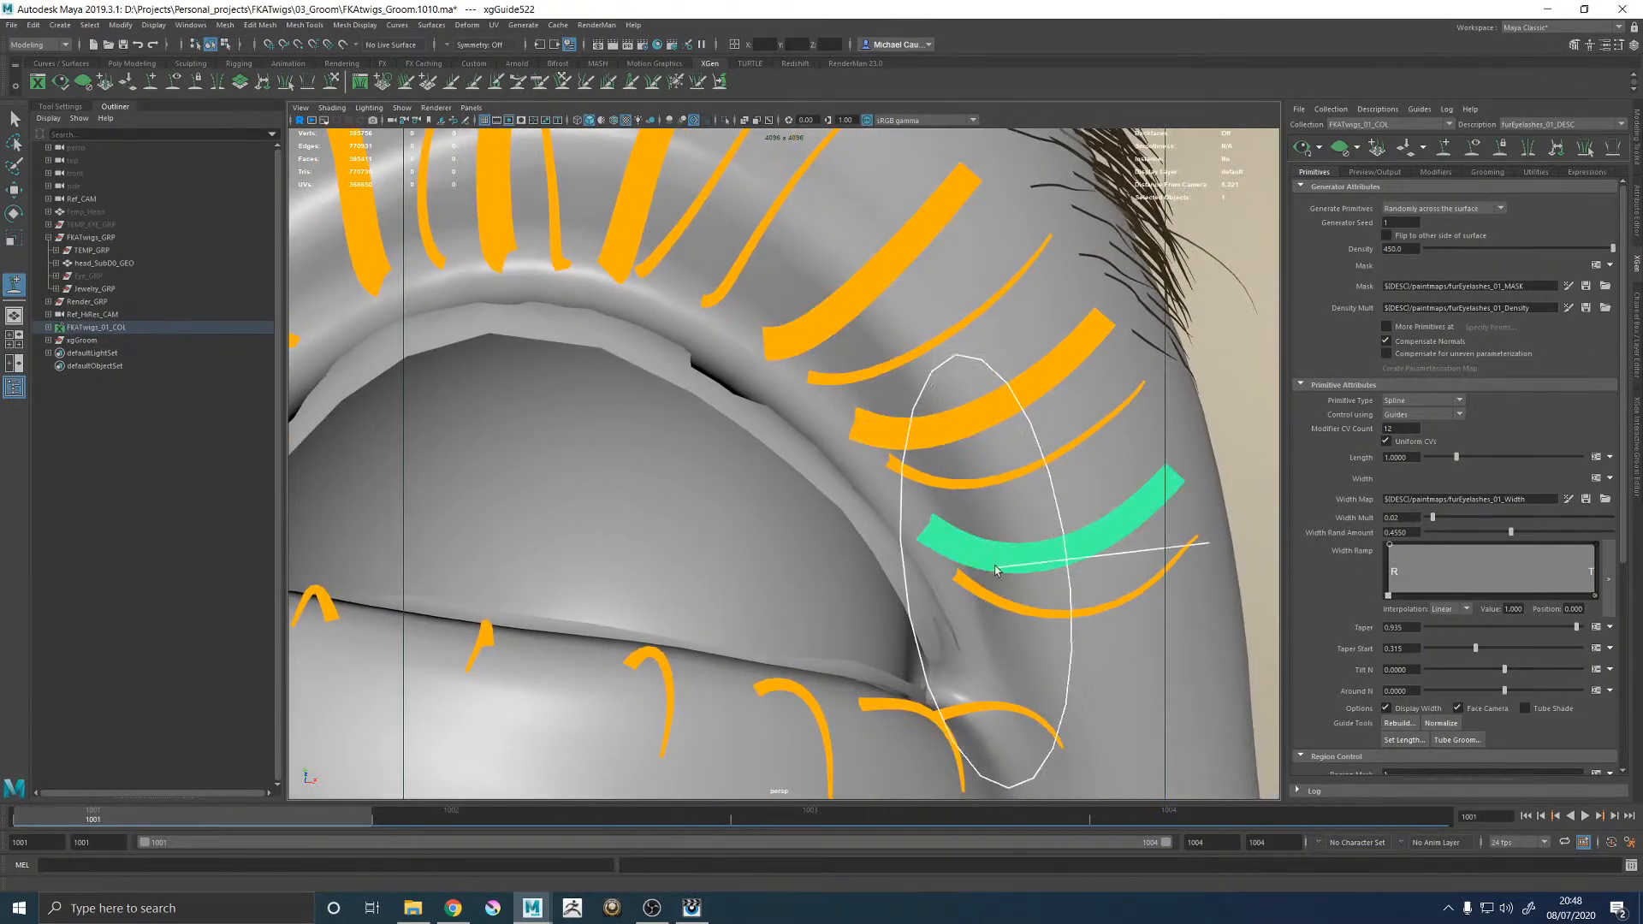
Add guides in the gaps between the existing ones along the whole lower lash line.
{"action": "right_click_drag", "start_coordinate": [990, 576], "coordinate": [731, 503], "text": "alt"}
{"action": "middle_click_drag", "start_coordinate": [731, 504], "coordinate": [757, 497], "text": "alt"}
{"action": "left_click_drag", "start_coordinate": [757, 497], "coordinate": [796, 521], "text": "alt"}
{"action": "right_click_drag", "start_coordinate": [795, 521], "coordinate": [744, 536], "text": "alt"}
{"action": "left_click_drag", "start_coordinate": [744, 536], "coordinate": [752, 561], "text": "alt"}
{"action": "left_click", "coordinate": [764, 558]}
{"action": "left_click", "coordinate": [597, 525]}
{"action": "left_click", "coordinate": [429, 496]}
{"action": "left_click_drag", "start_coordinate": [429, 496], "coordinate": [616, 462], "text": "alt"}
{"action": "left_click", "coordinate": [623, 459]}
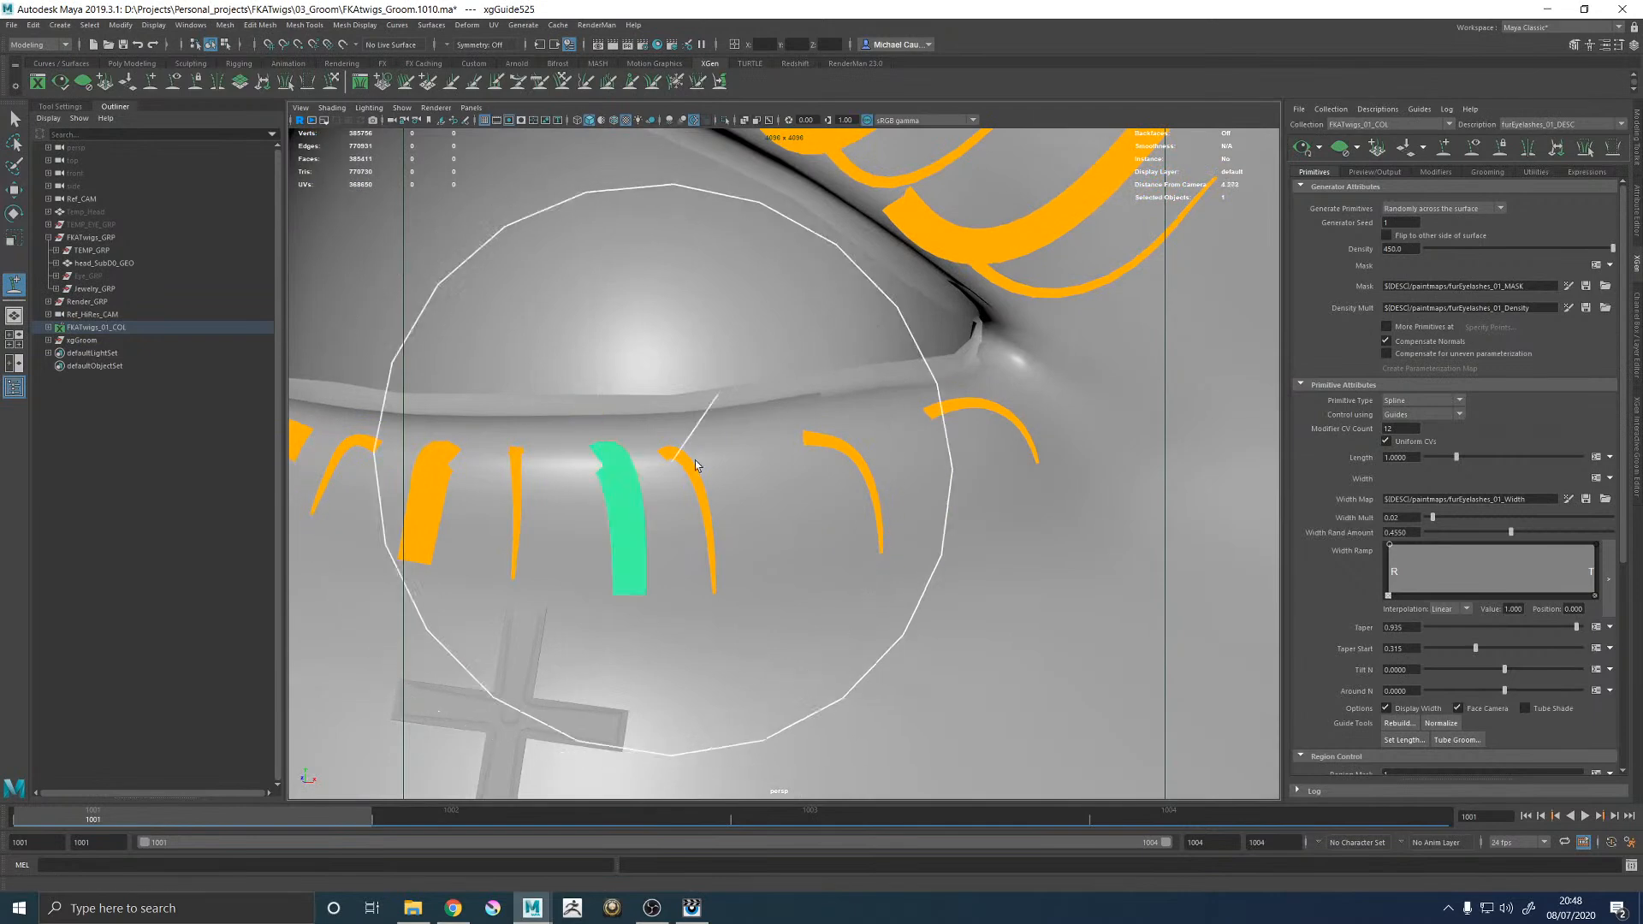
{"action": "left_click", "coordinate": [752, 454]}
{"action": "left_click", "coordinate": [894, 435]}
Select all the upper and lower lash guides of the edited eye and set their Width to 0.02.
{"action": "right_click_drag", "start_coordinate": [905, 430], "coordinate": [433, 411], "text": "alt"}
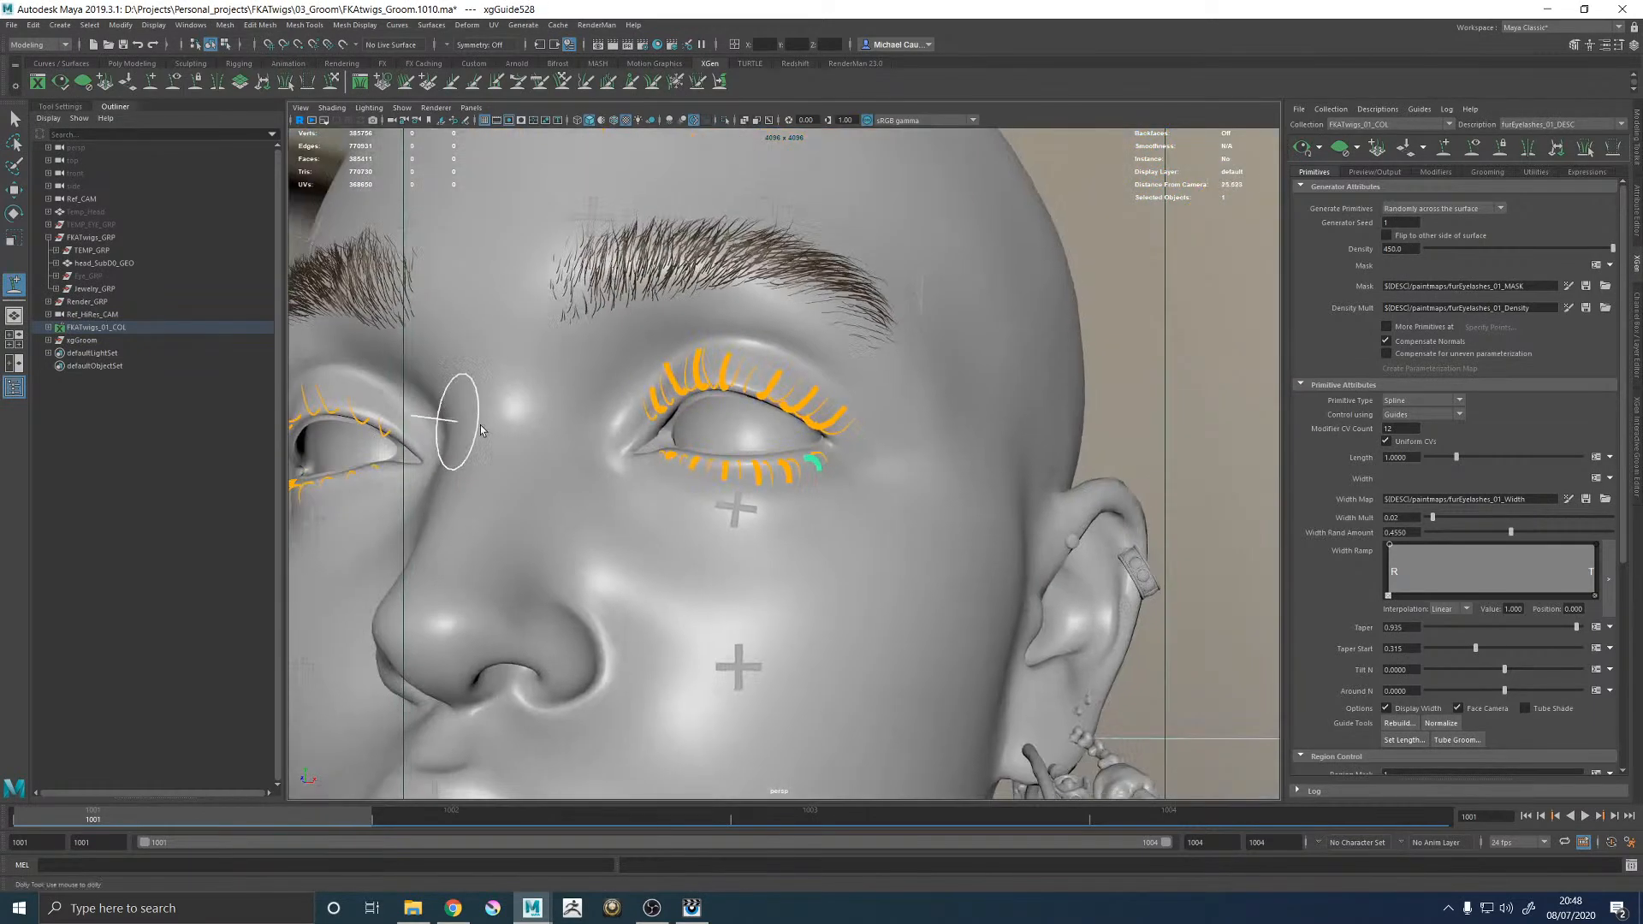
{"action": "left_click_drag", "start_coordinate": [433, 411], "coordinate": [682, 430], "text": "alt"}
{"action": "key", "text": "w"}
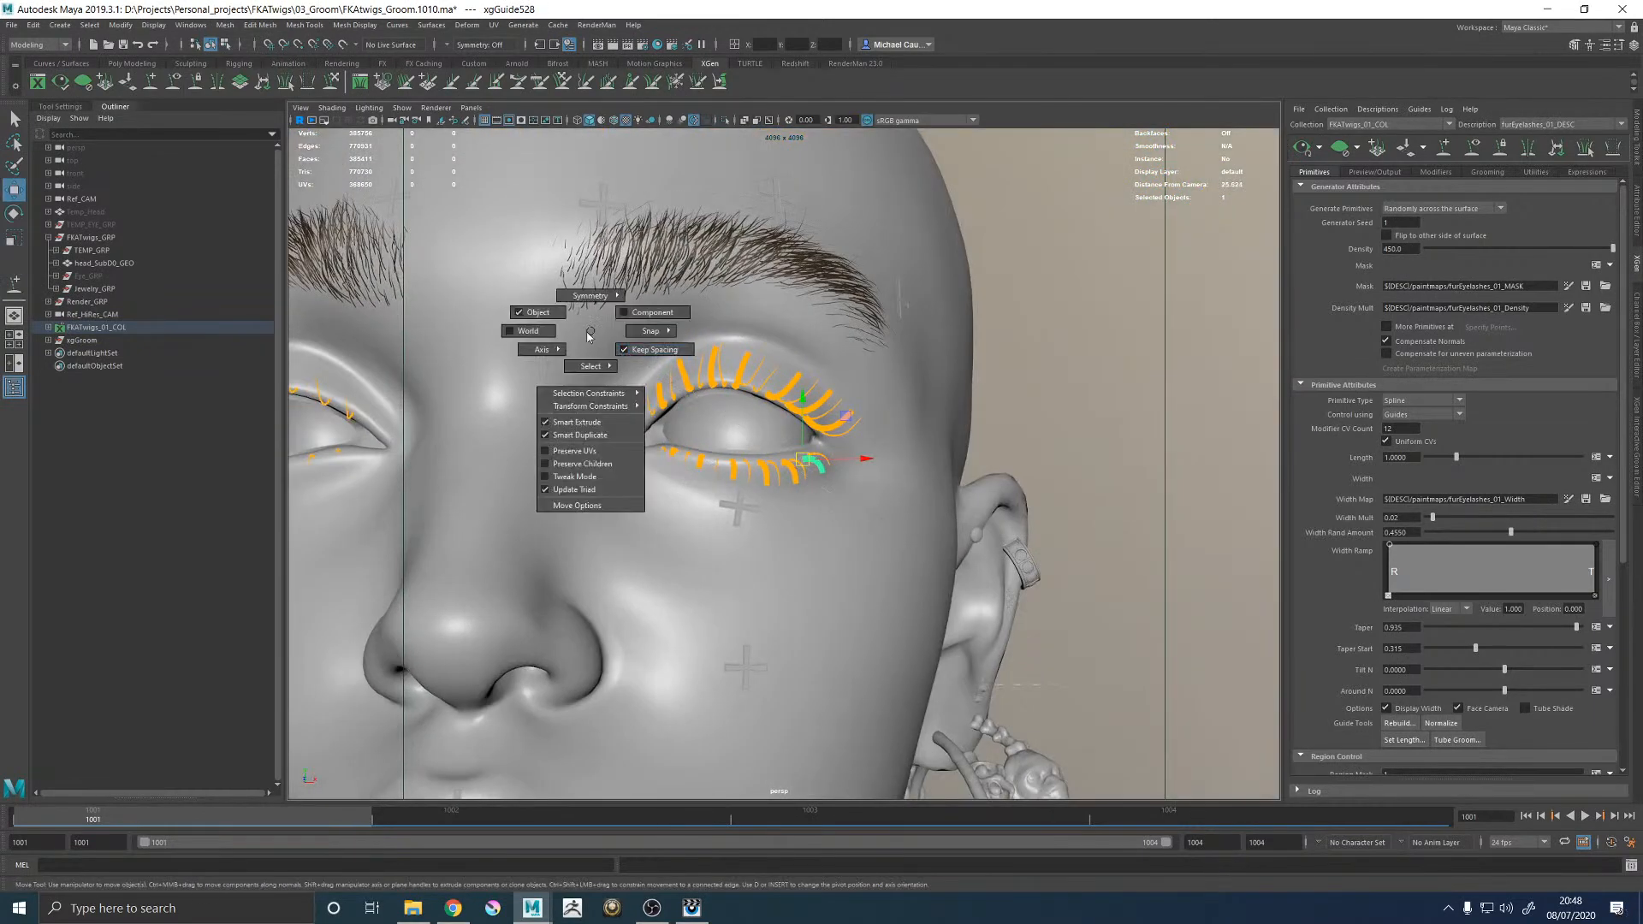
{"action": "left_click_drag", "start_coordinate": [657, 352], "coordinate": [942, 571]}
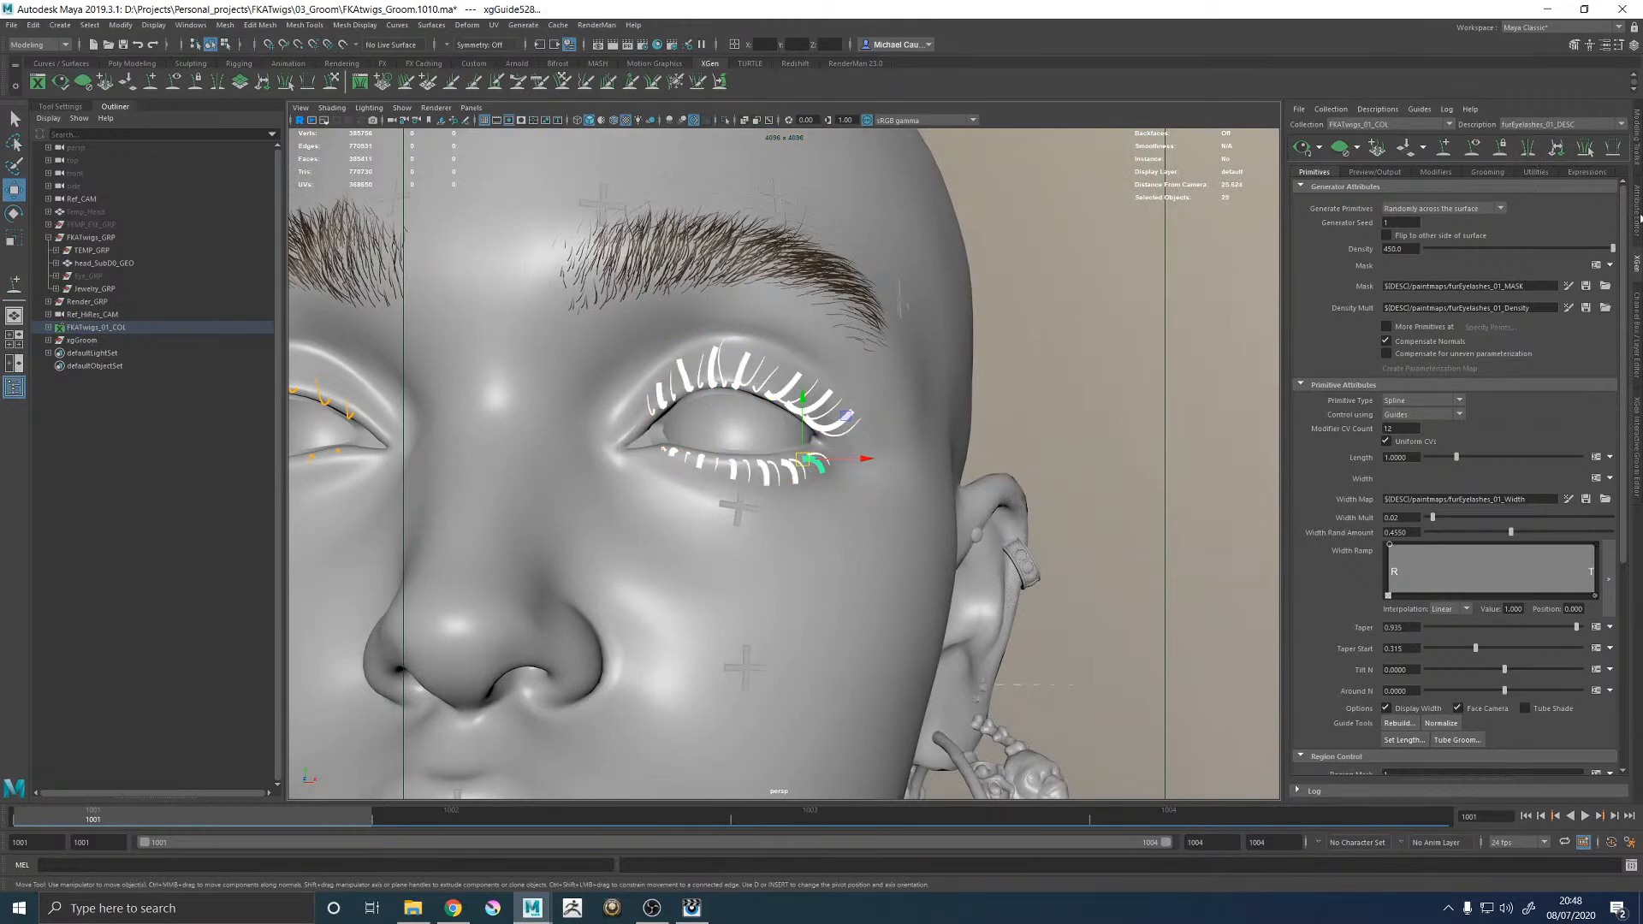
{"action": "left_click", "coordinate": [1637, 351]}
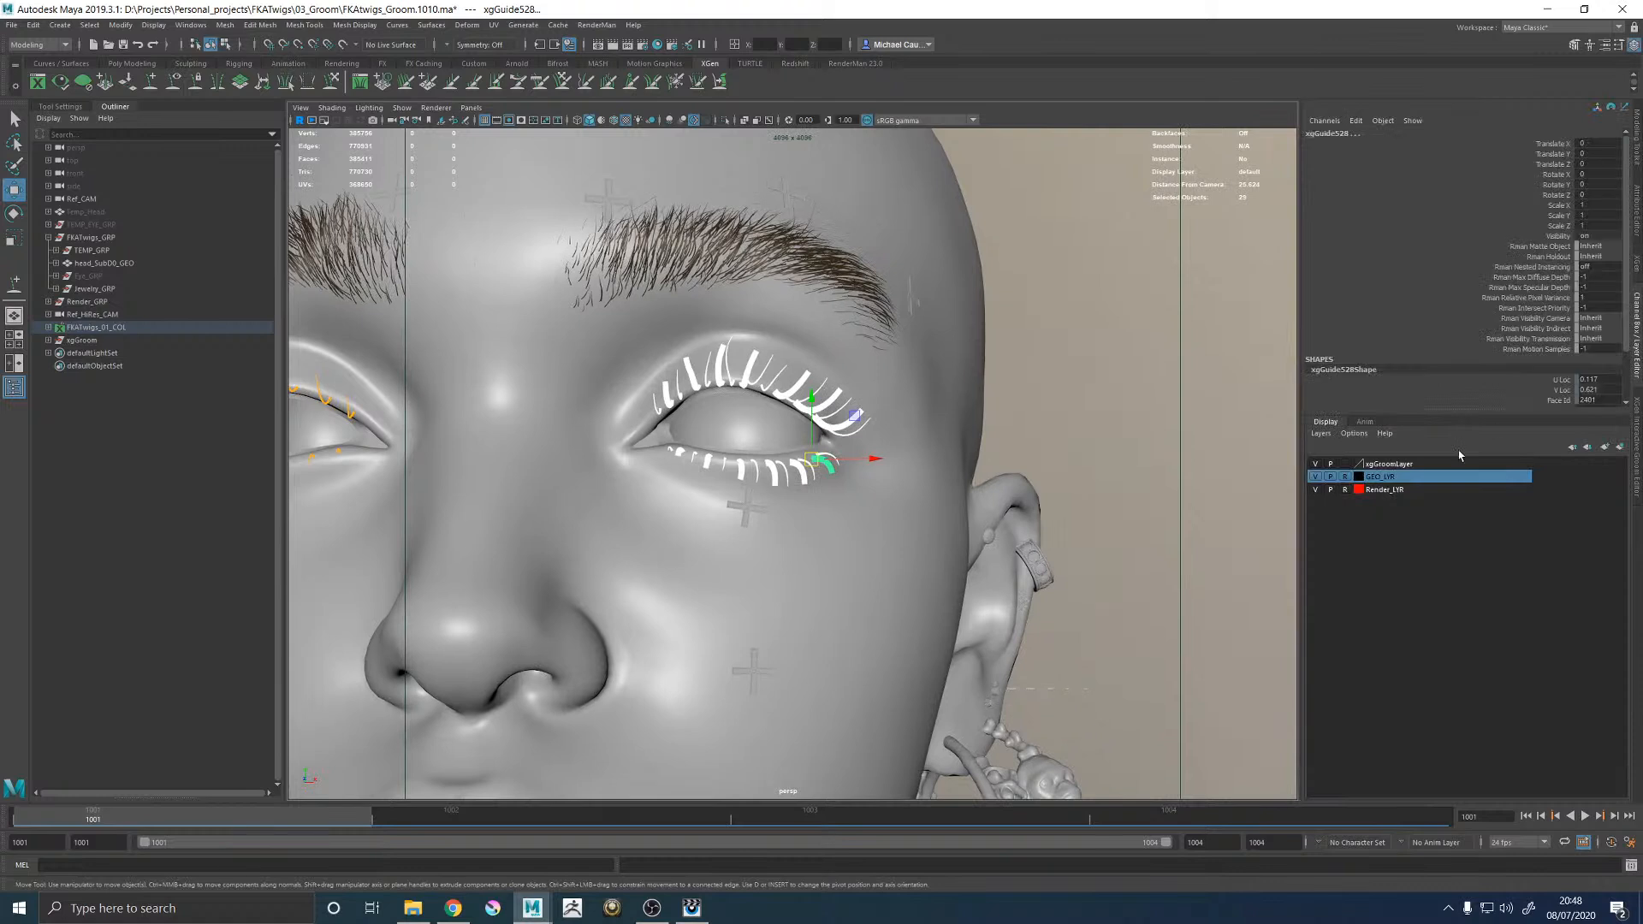
{"action": "scroll", "coordinate": [1572, 344], "scroll_direction": "down", "scroll_amount": 3}
{"action": "double_click", "coordinate": [1591, 362]}
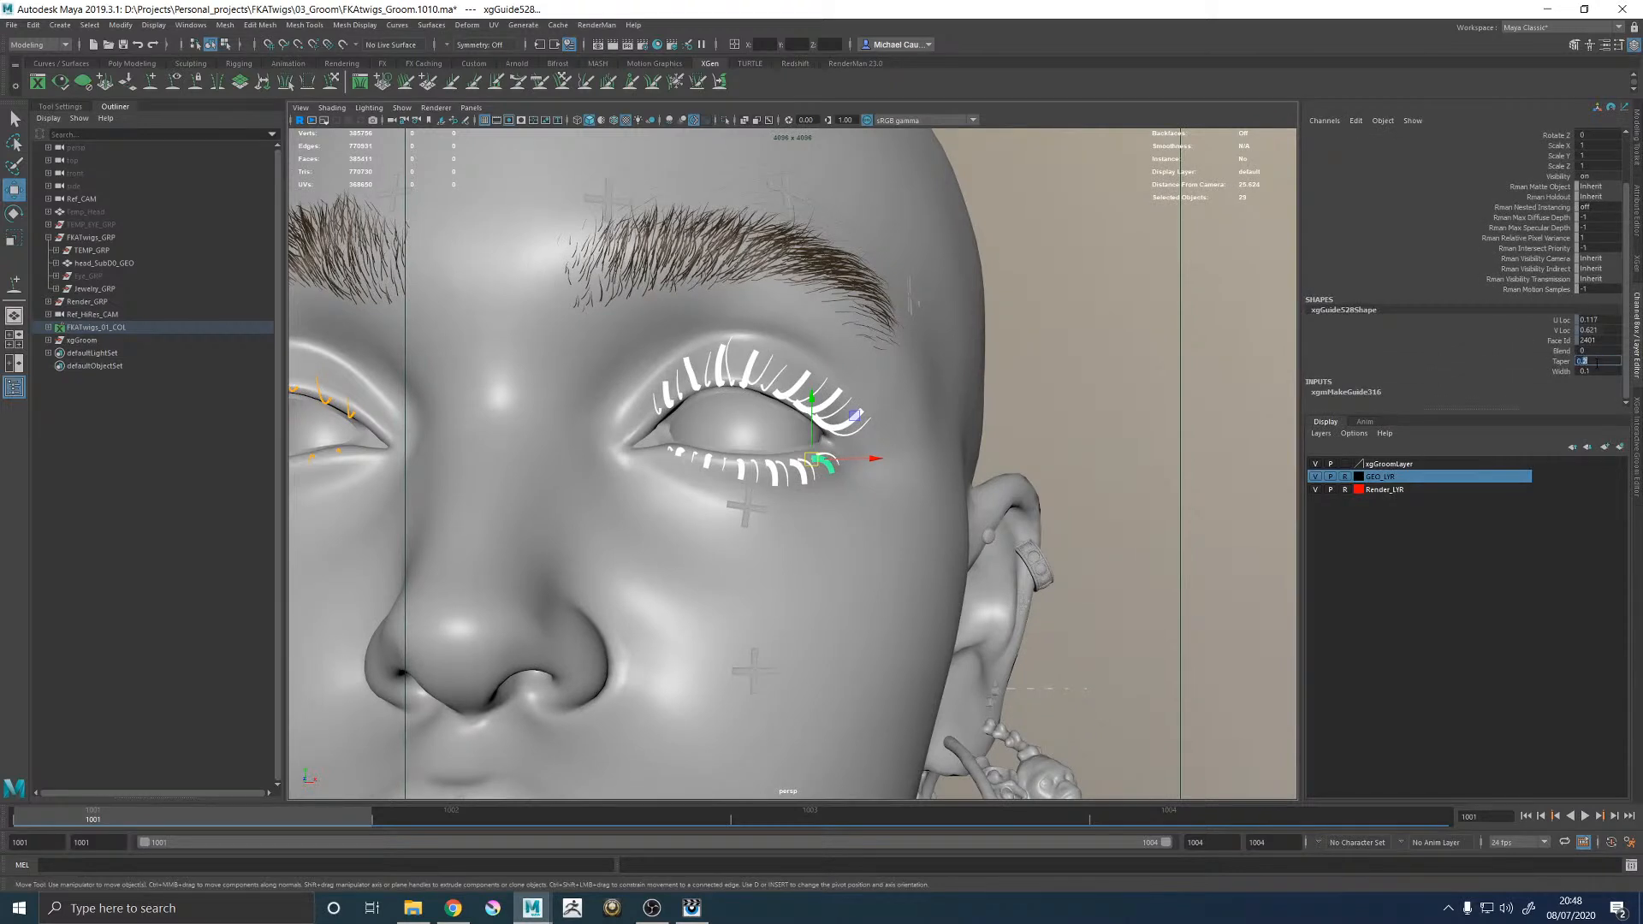
{"action": "key", "text": "Return"}
{"action": "double_click", "coordinate": [1618, 371]}
{"action": "type", "text": "0.02"}
{"action": "key", "text": "Return"}
Check the thinned guides, deselect them and save the scene as the next version, FKAtwigs_Groom.1011.ma.
{"action": "scroll", "coordinate": [634, 337], "scroll_direction": "up", "scroll_amount": 5}
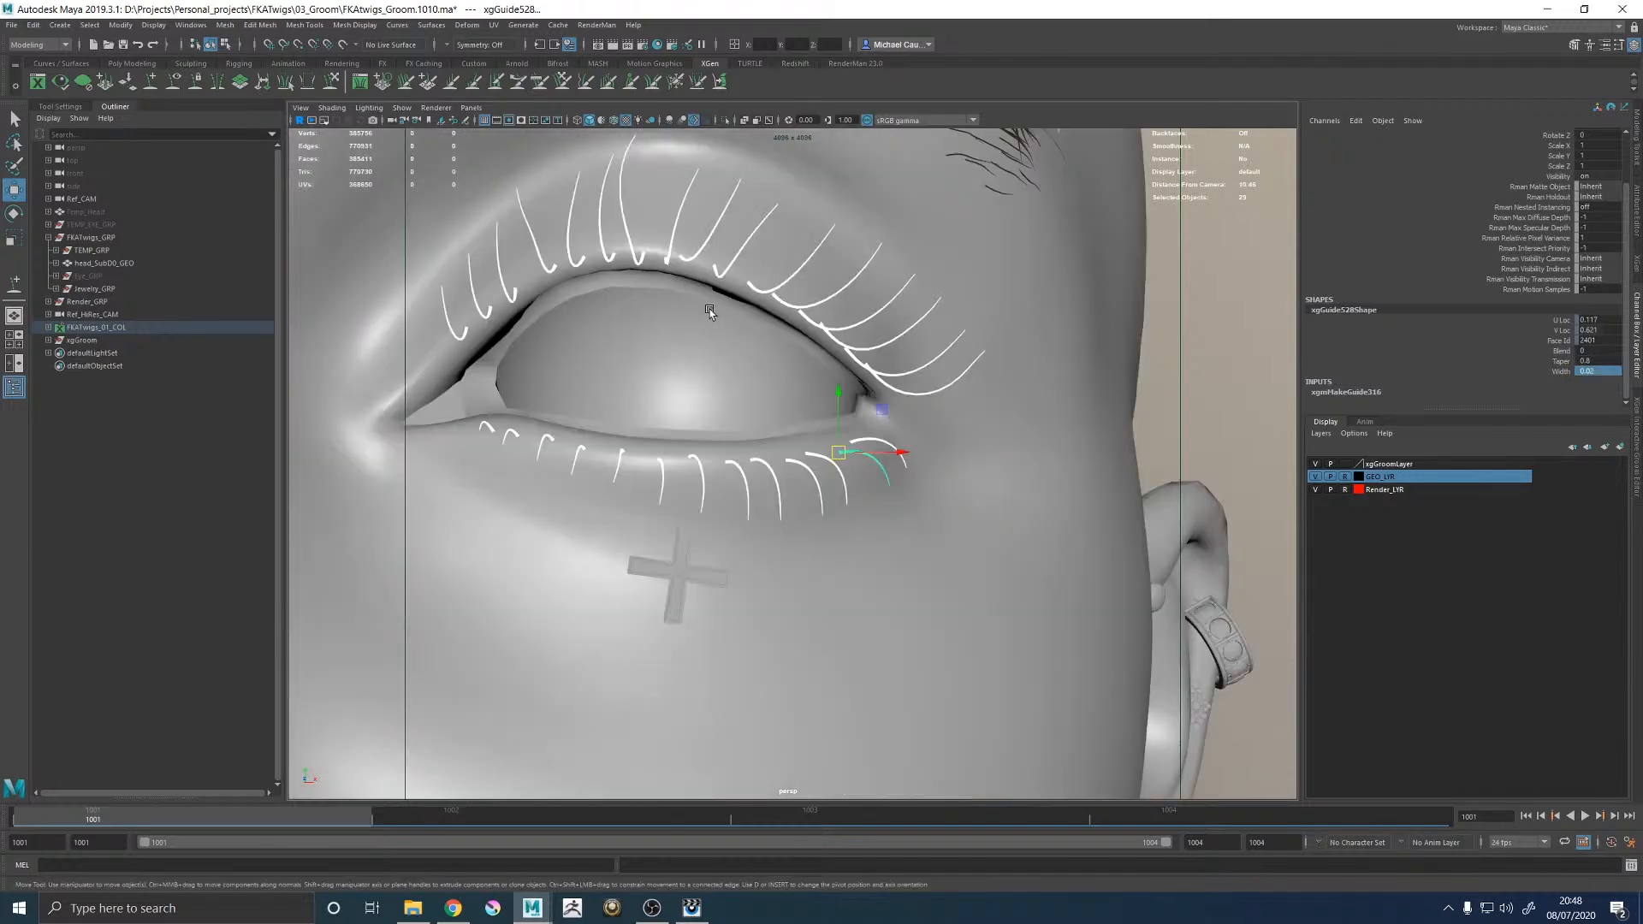
{"action": "middle_click_drag", "start_coordinate": [653, 300], "coordinate": [756, 403], "text": "alt"}
{"action": "left_click_drag", "start_coordinate": [755, 403], "coordinate": [1075, 458], "text": "alt"}
{"action": "scroll", "coordinate": [1135, 417], "scroll_direction": "down", "scroll_amount": 6}
{"action": "left_click", "coordinate": [1019, 410]}
{"action": "key", "text": "q"}
{"action": "key", "text": "ctrl+s"}
Delete the old eyelash guides around the opposite eye.
{"action": "key", "text": "w"}
{"action": "scroll", "coordinate": [628, 454], "scroll_direction": "down", "scroll_amount": 4}
{"action": "left_click_drag", "start_coordinate": [572, 458], "coordinate": [468, 460], "text": "alt"}
{"action": "left_click_drag", "start_coordinate": [404, 418], "coordinate": [599, 512]}
{"action": "key", "text": "Delete"}
Mirror the edited eye's lash guides across to the opposite eye.
{"action": "left_click_drag", "start_coordinate": [717, 416], "coordinate": [947, 559]}
{"action": "left_click", "coordinate": [1633, 275]}
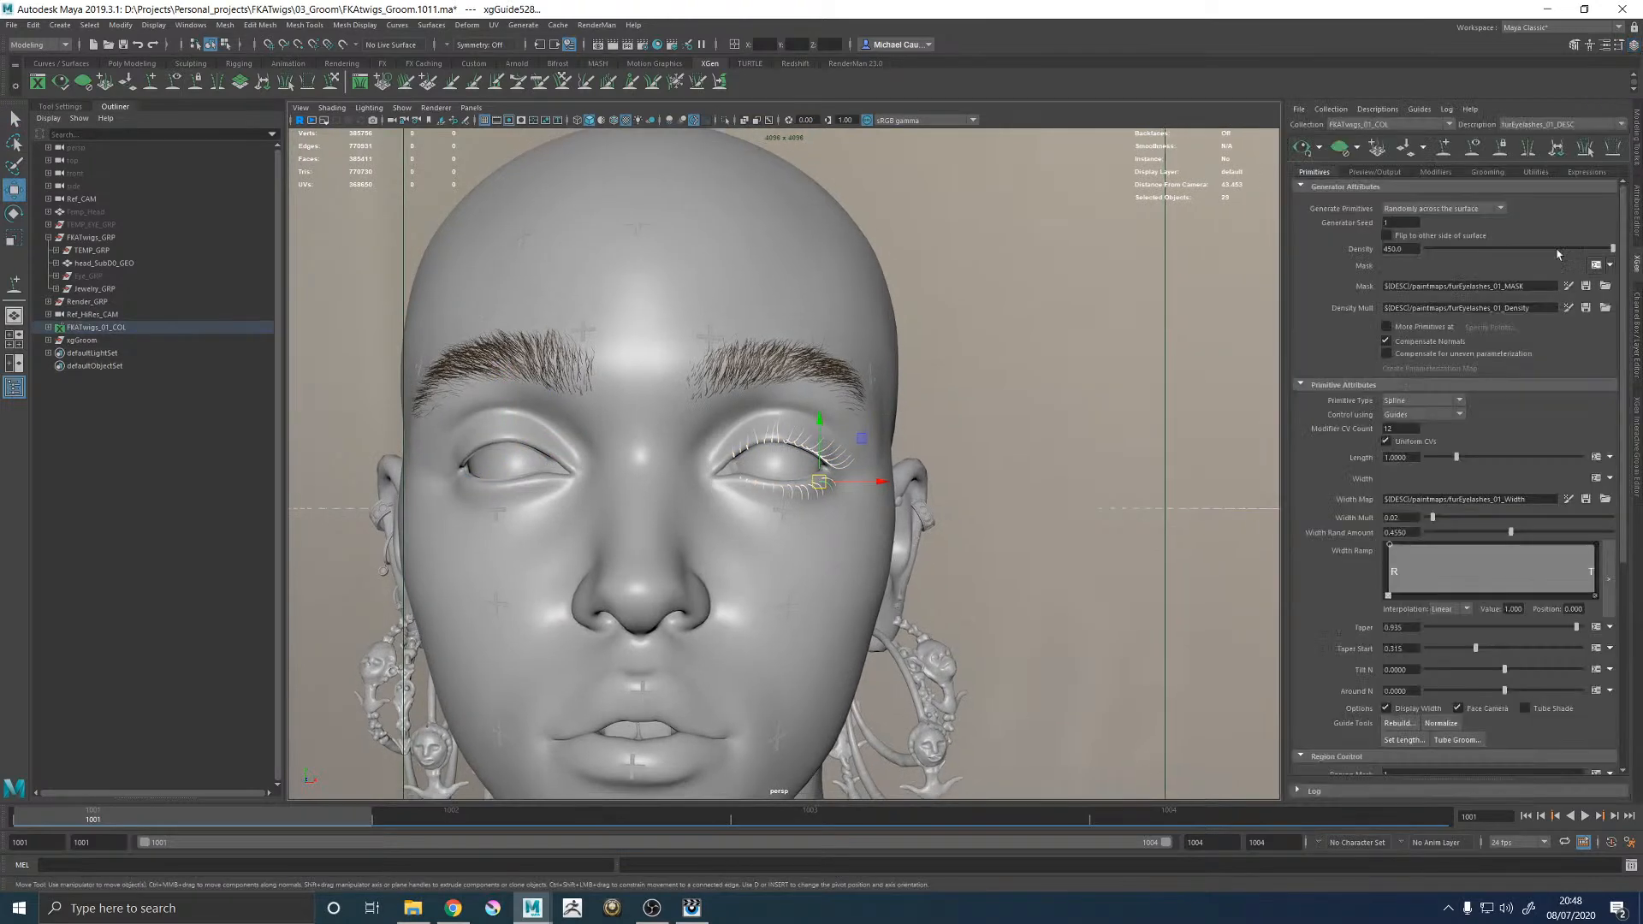
{"action": "left_click", "coordinate": [947, 378]}
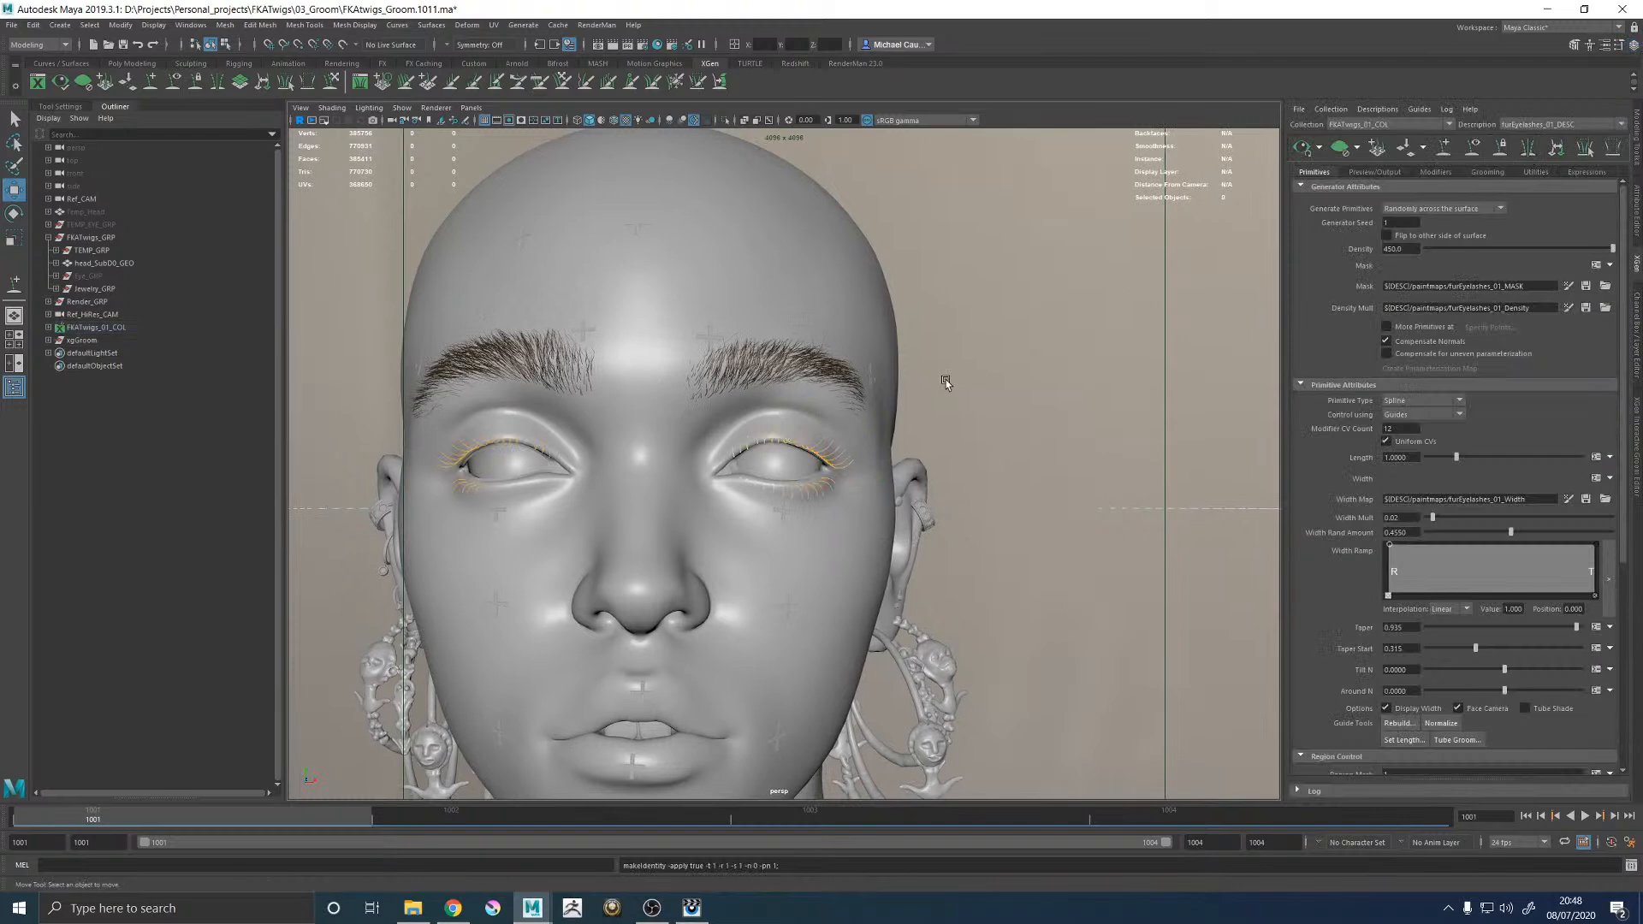
Return to the reference camera view and start sculpting the fifth upper-lash guide from the inner corner.
{"action": "left_click_drag", "start_coordinate": [924, 382], "coordinate": [911, 416], "text": "alt"}
{"action": "right_click_drag", "start_coordinate": [910, 415], "coordinate": [1173, 612], "text": "alt"}
{"action": "key", "text": "space"}
{"action": "key", "text": "space"}
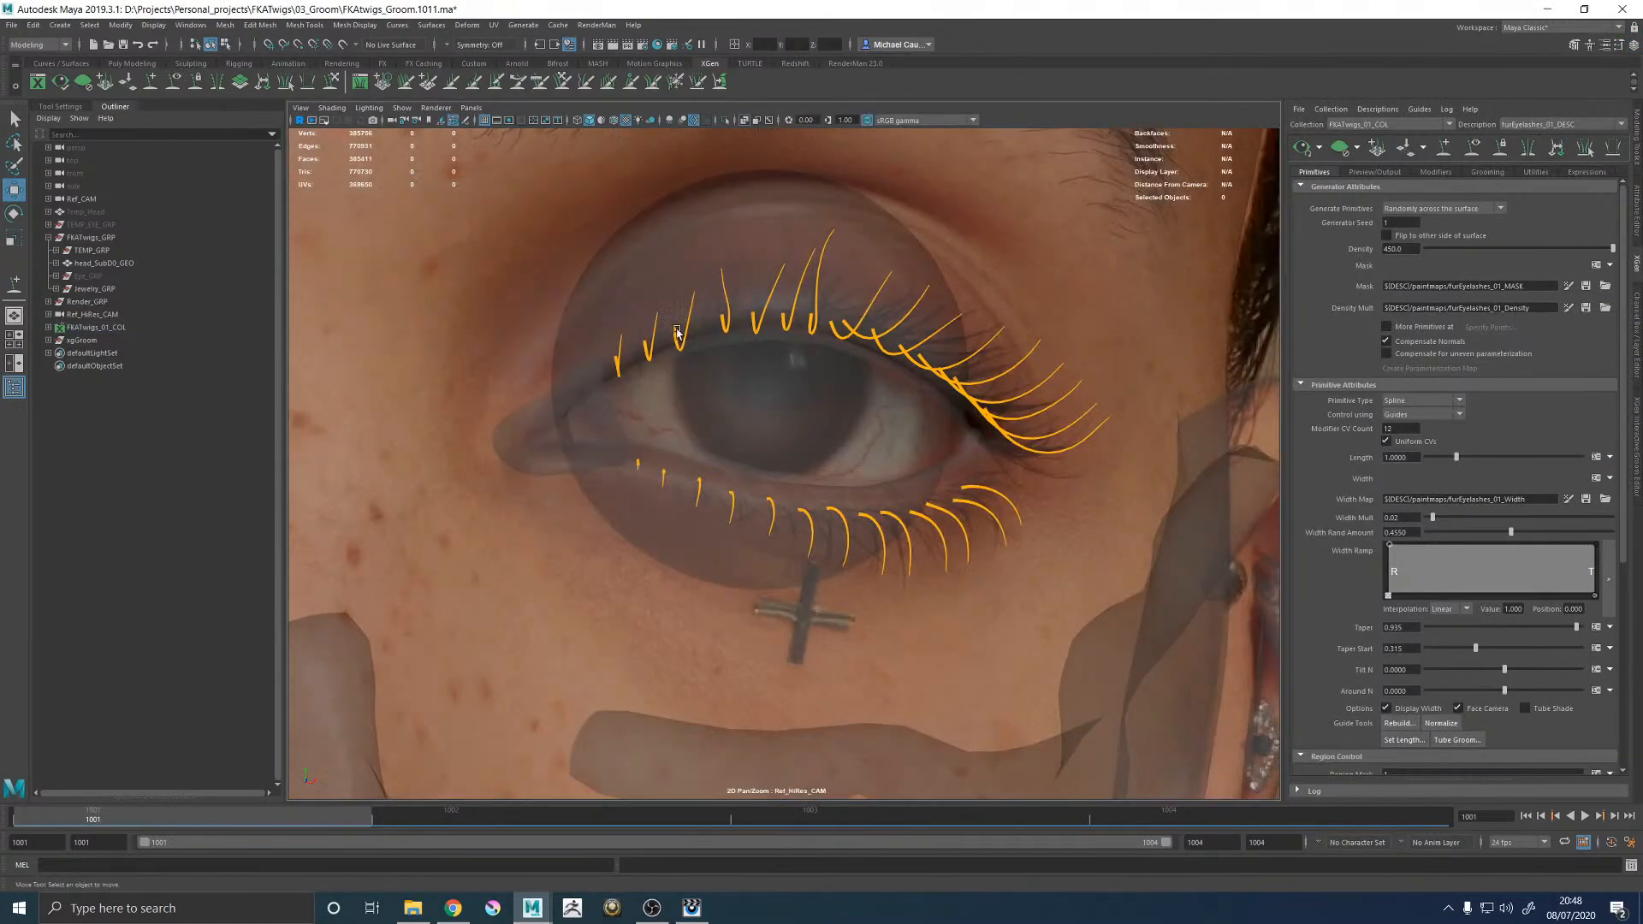
{"action": "left_click", "coordinate": [733, 285]}
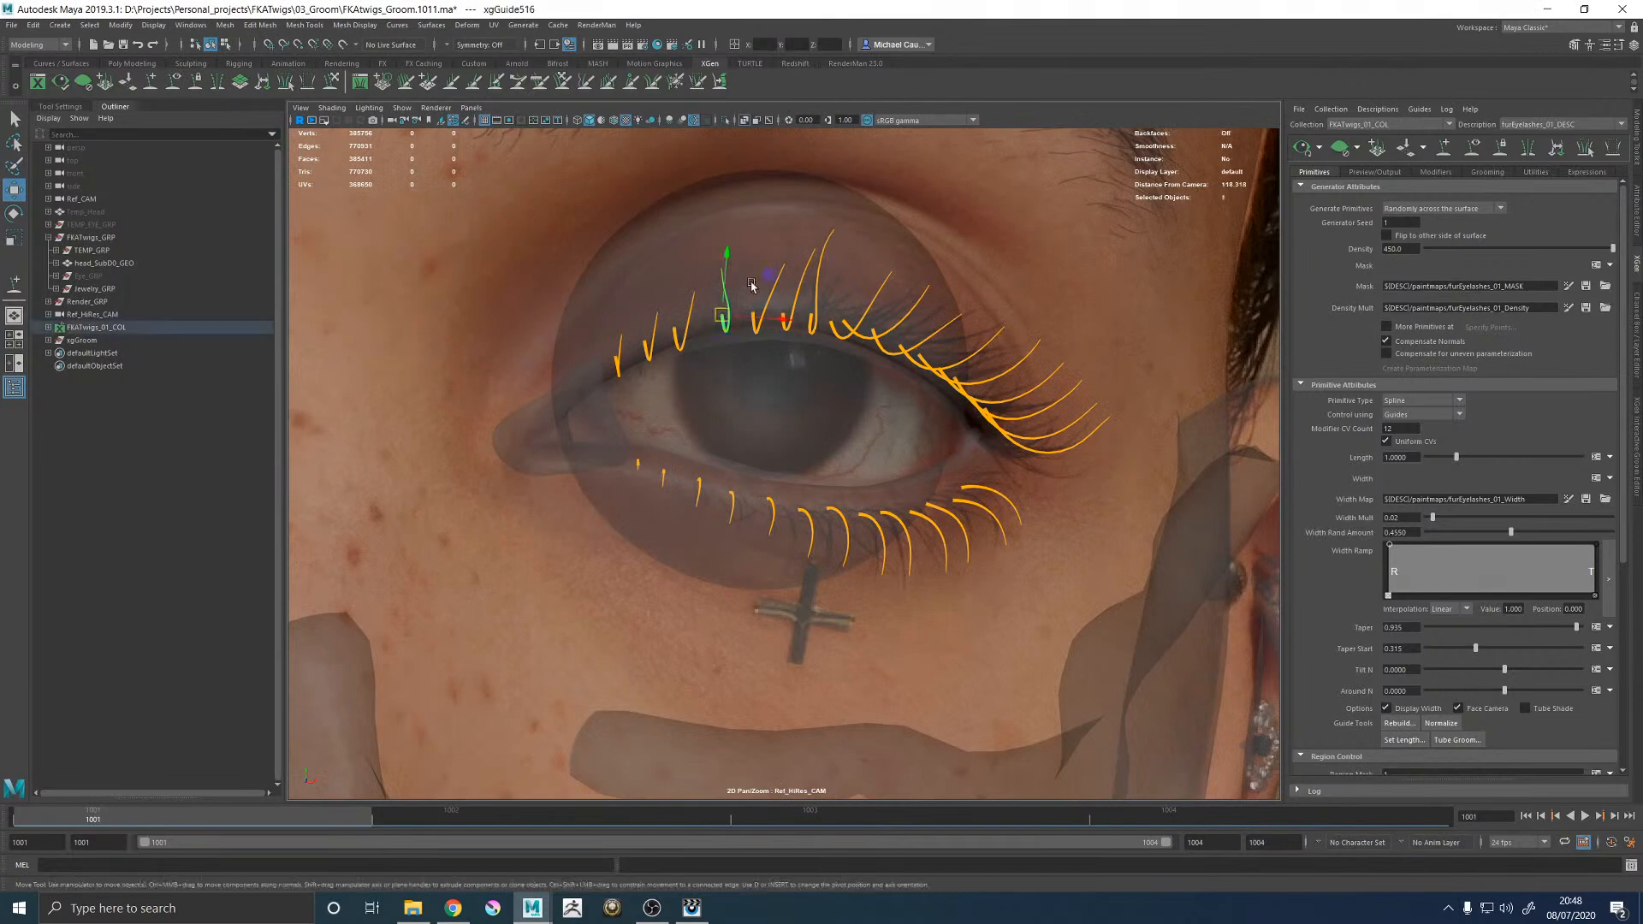
{"action": "left_click", "coordinate": [776, 299]}
{"action": "left_click", "coordinate": [331, 80]}
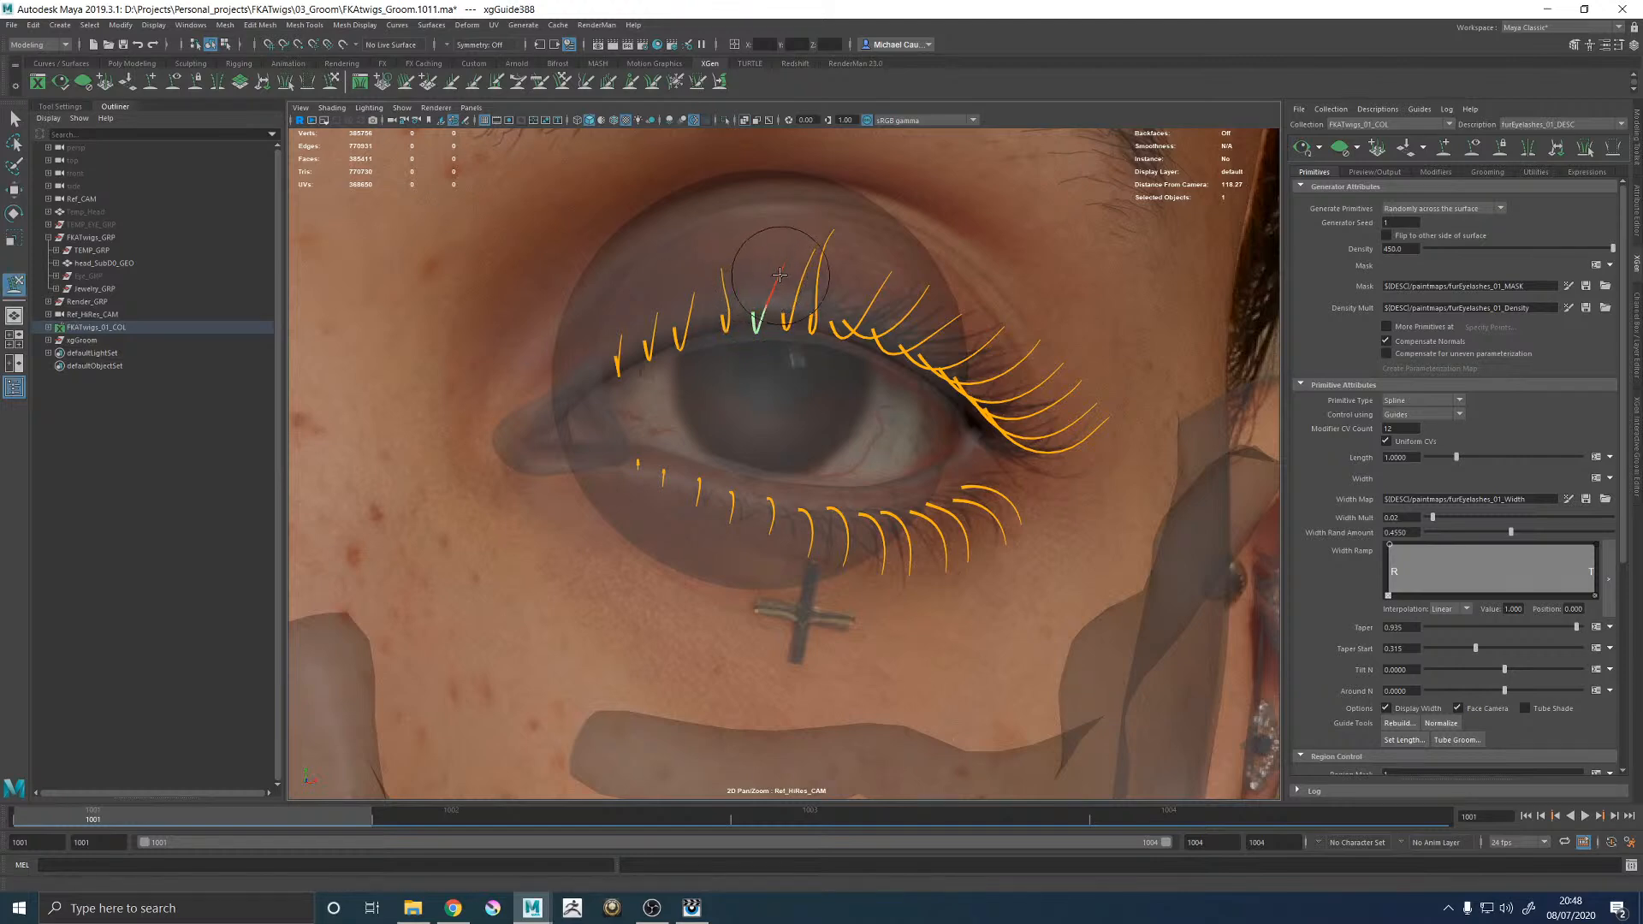
Sculpt the fourth upper-lash guide from the inner corner to lean outward like its neighbours.
{"action": "key", "text": "w"}
{"action": "left_click", "coordinate": [724, 291]}
{"action": "key", "text": "y"}
{"action": "left_click_drag", "start_coordinate": [725, 255], "coordinate": [754, 316]}
{"action": "left_click_drag", "start_coordinate": [740, 284], "coordinate": [738, 282]}
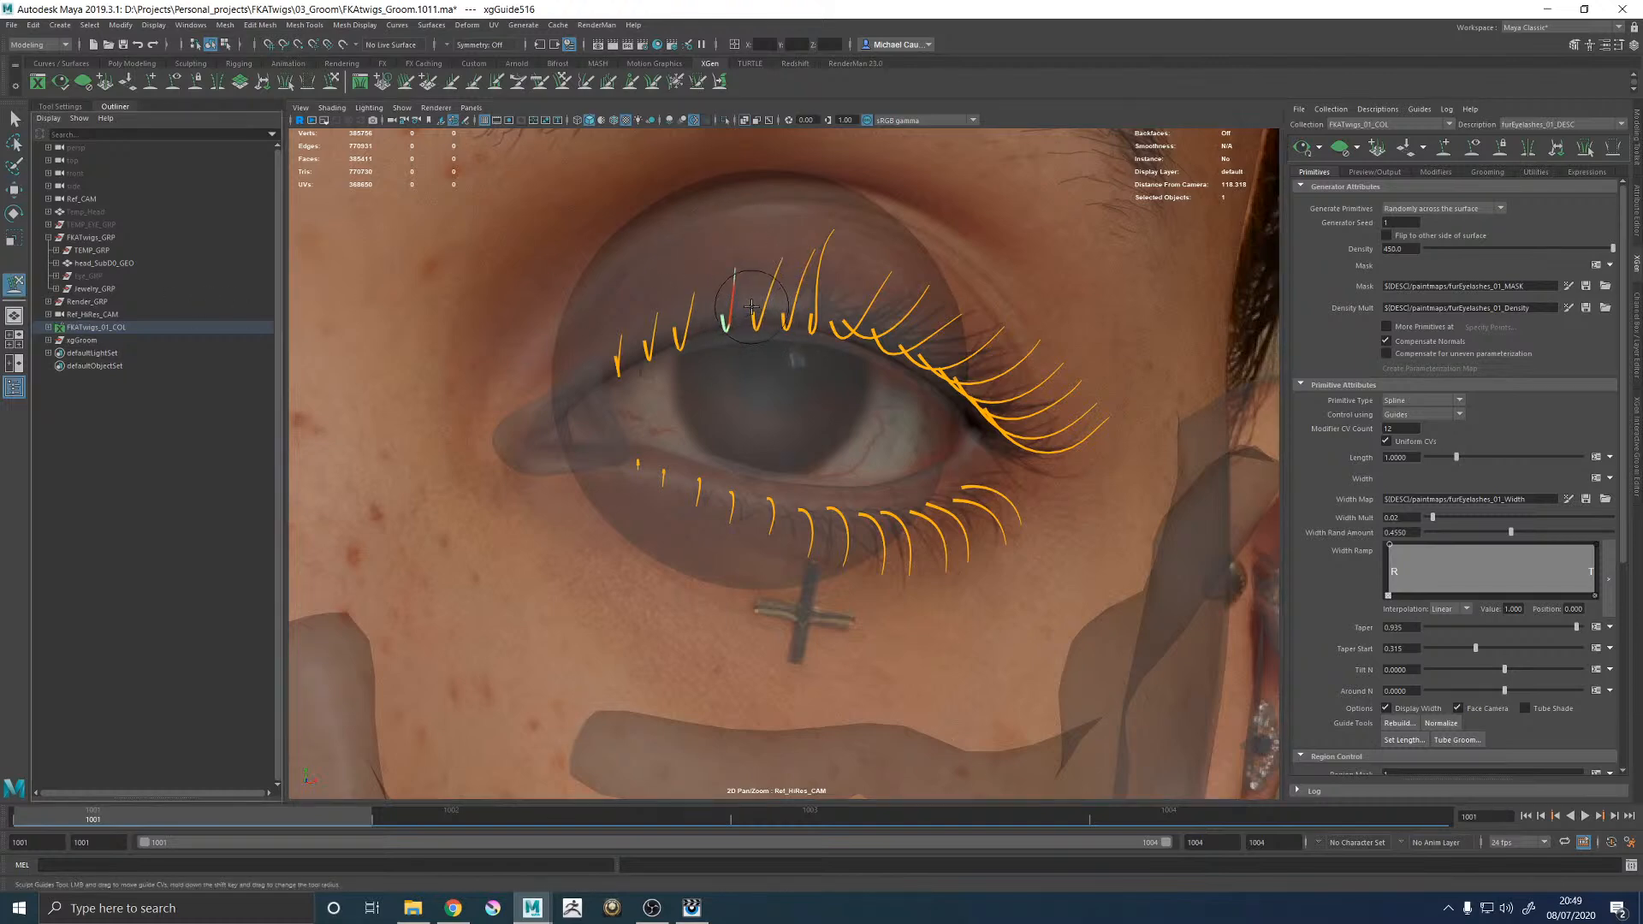
Sculpt the second upper-lash guide from the inner corner and scale down the two innermost guides.
{"action": "key", "text": "w"}
{"action": "left_click", "coordinate": [654, 360]}
{"action": "key", "text": "y"}
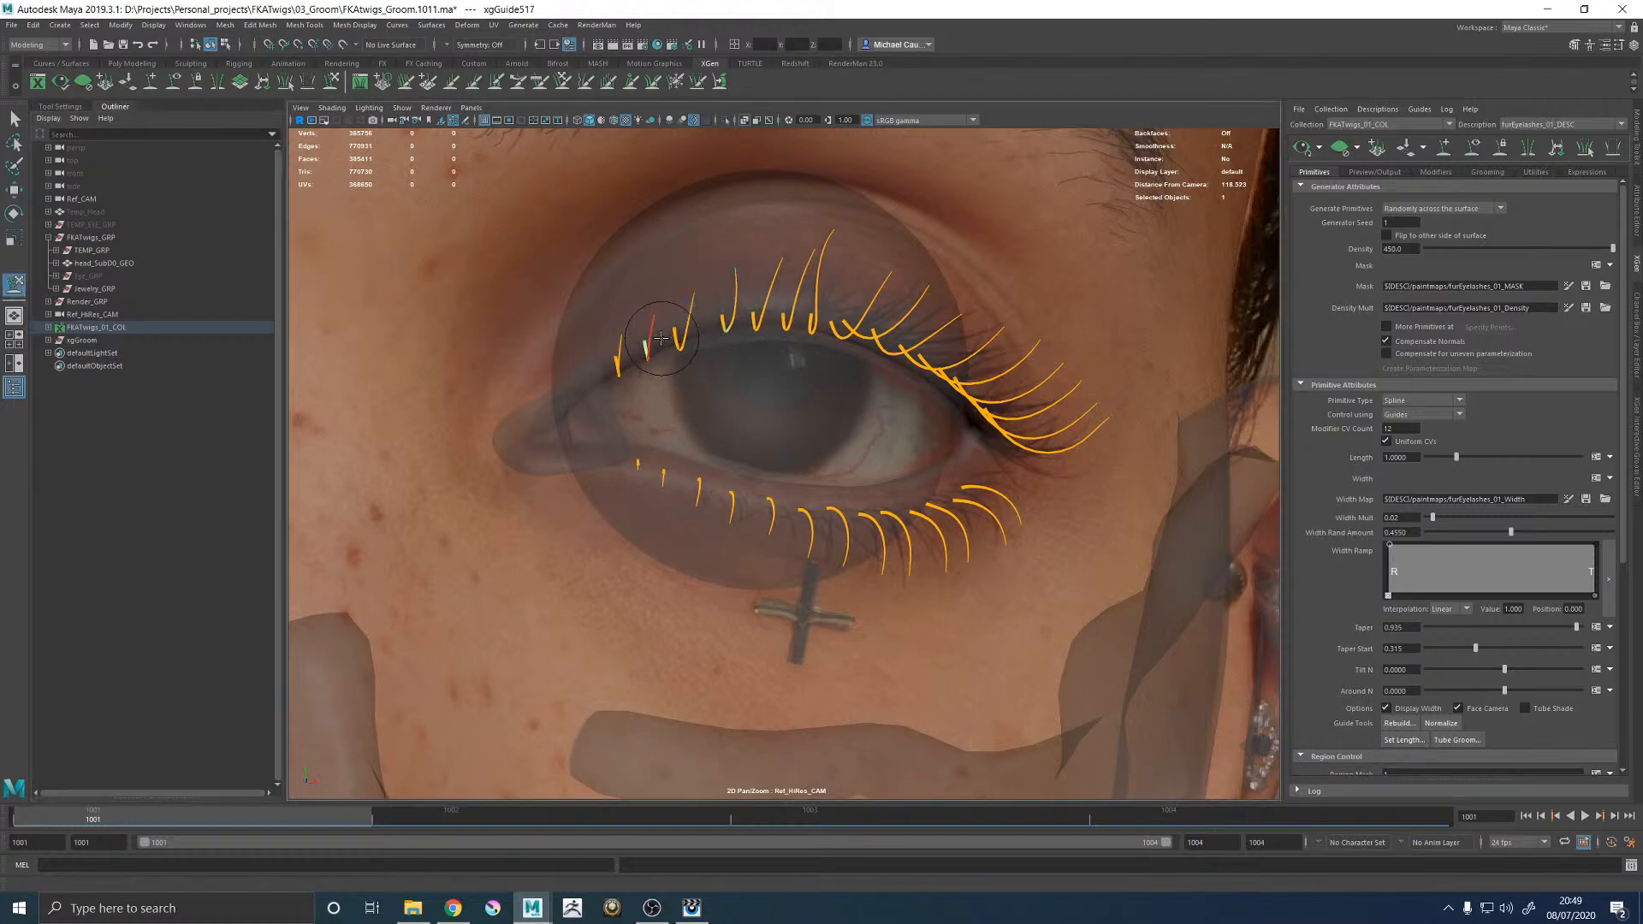
{"action": "left_click_drag", "start_coordinate": [663, 271], "coordinate": [669, 285]}
{"action": "key", "text": "r"}
{"action": "left_click_drag", "start_coordinate": [646, 341], "coordinate": [643, 340]}
{"action": "left_click", "coordinate": [615, 355]}
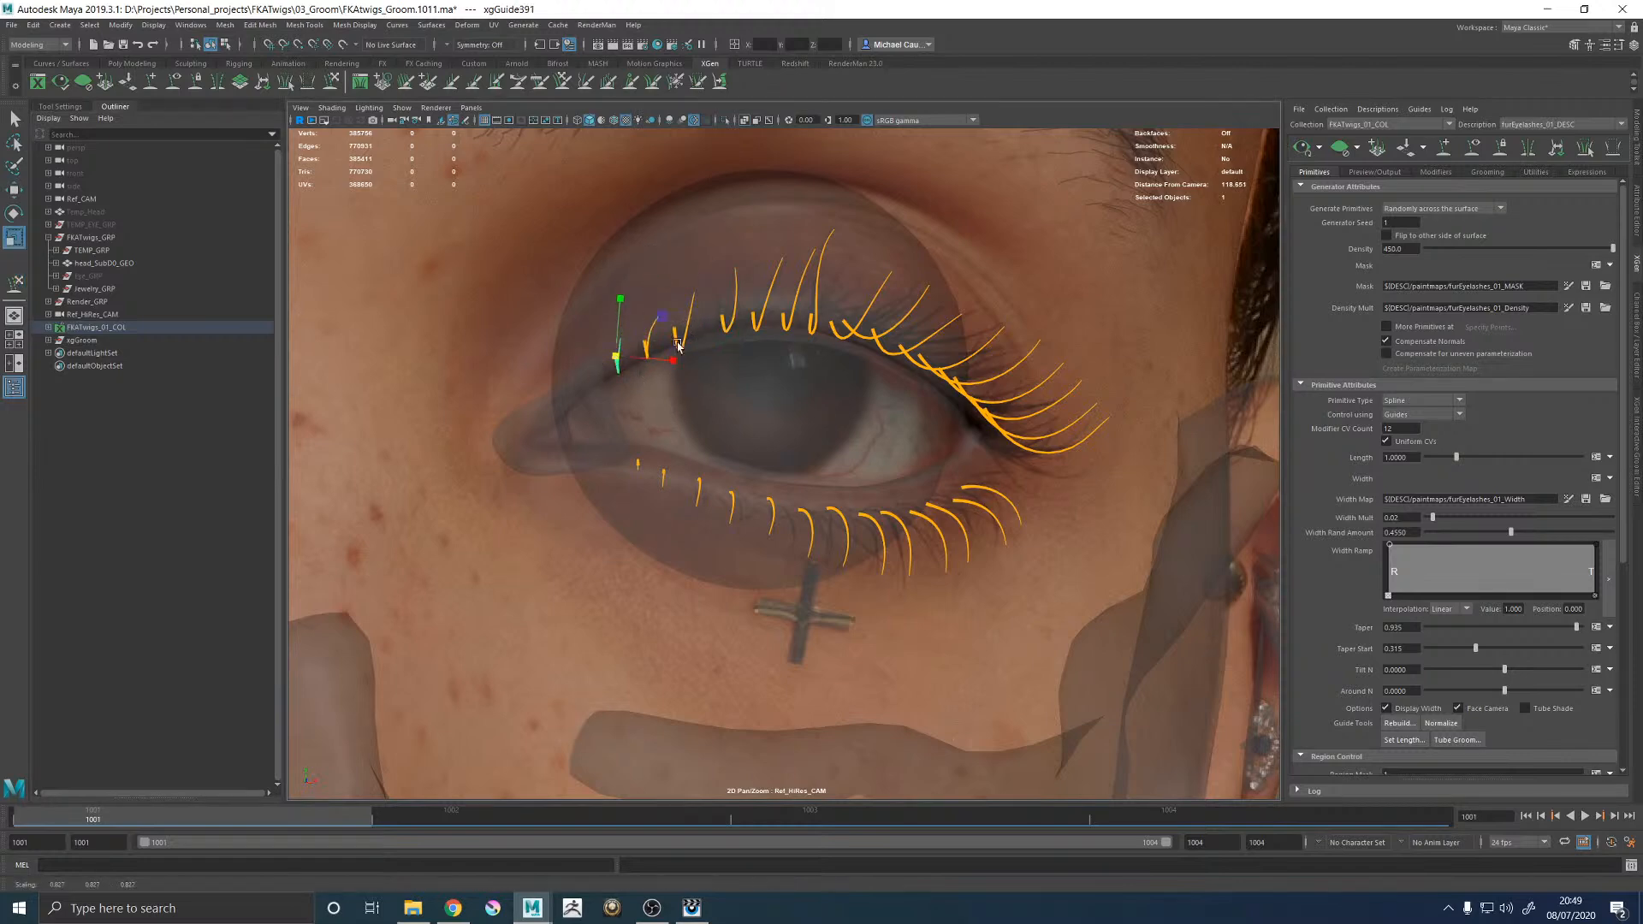
Sculpt the eighth upper-lash guide from the inner corner to sweep outward and check its shape in the perspective view.
{"action": "key", "text": "w"}
{"action": "left_click", "coordinate": [901, 272]}
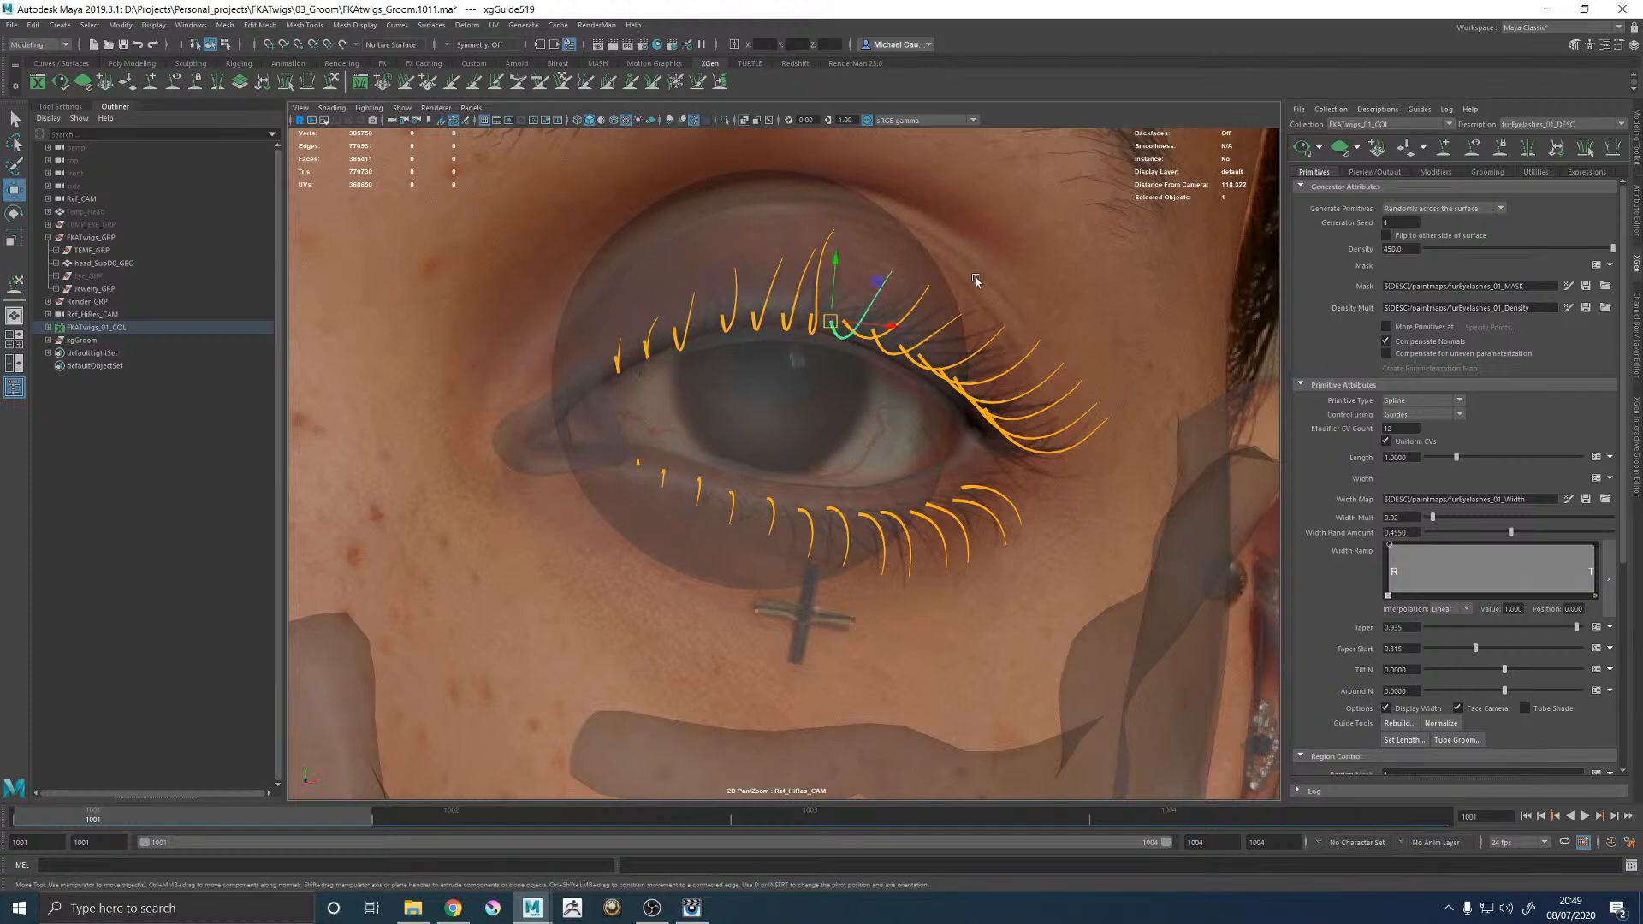
{"action": "key", "text": "y"}
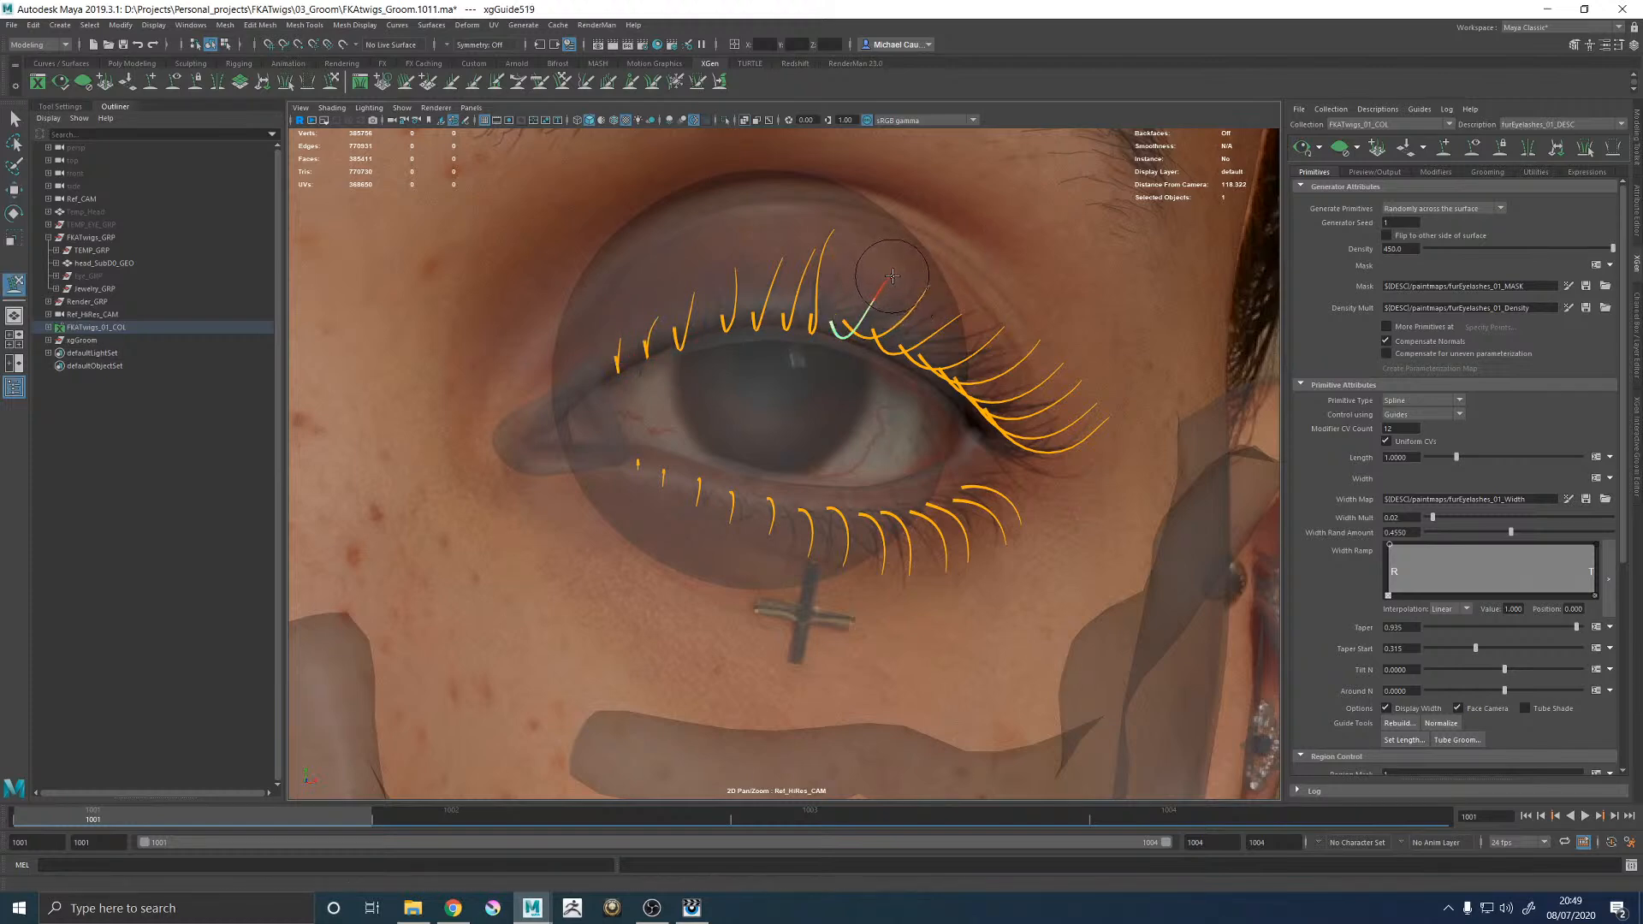
{"action": "left_click_drag", "start_coordinate": [880, 304], "coordinate": [924, 274]}
{"action": "key", "text": "space"}
{"action": "key", "text": "space"}
{"action": "mouse_move", "coordinate": [1039, 367]}
{"action": "left_mouse_down", "text": "alt"}
{"action": "mouse_move", "coordinate": [869, 402]}
{"action": "mouse_move", "coordinate": [936, 378]}
{"action": "mouse_move", "coordinate": [779, 369]}
{"action": "mouse_move", "coordinate": [899, 377]}
{"action": "left_mouse_up", "text": "alt"}
{"action": "key", "text": "space"}
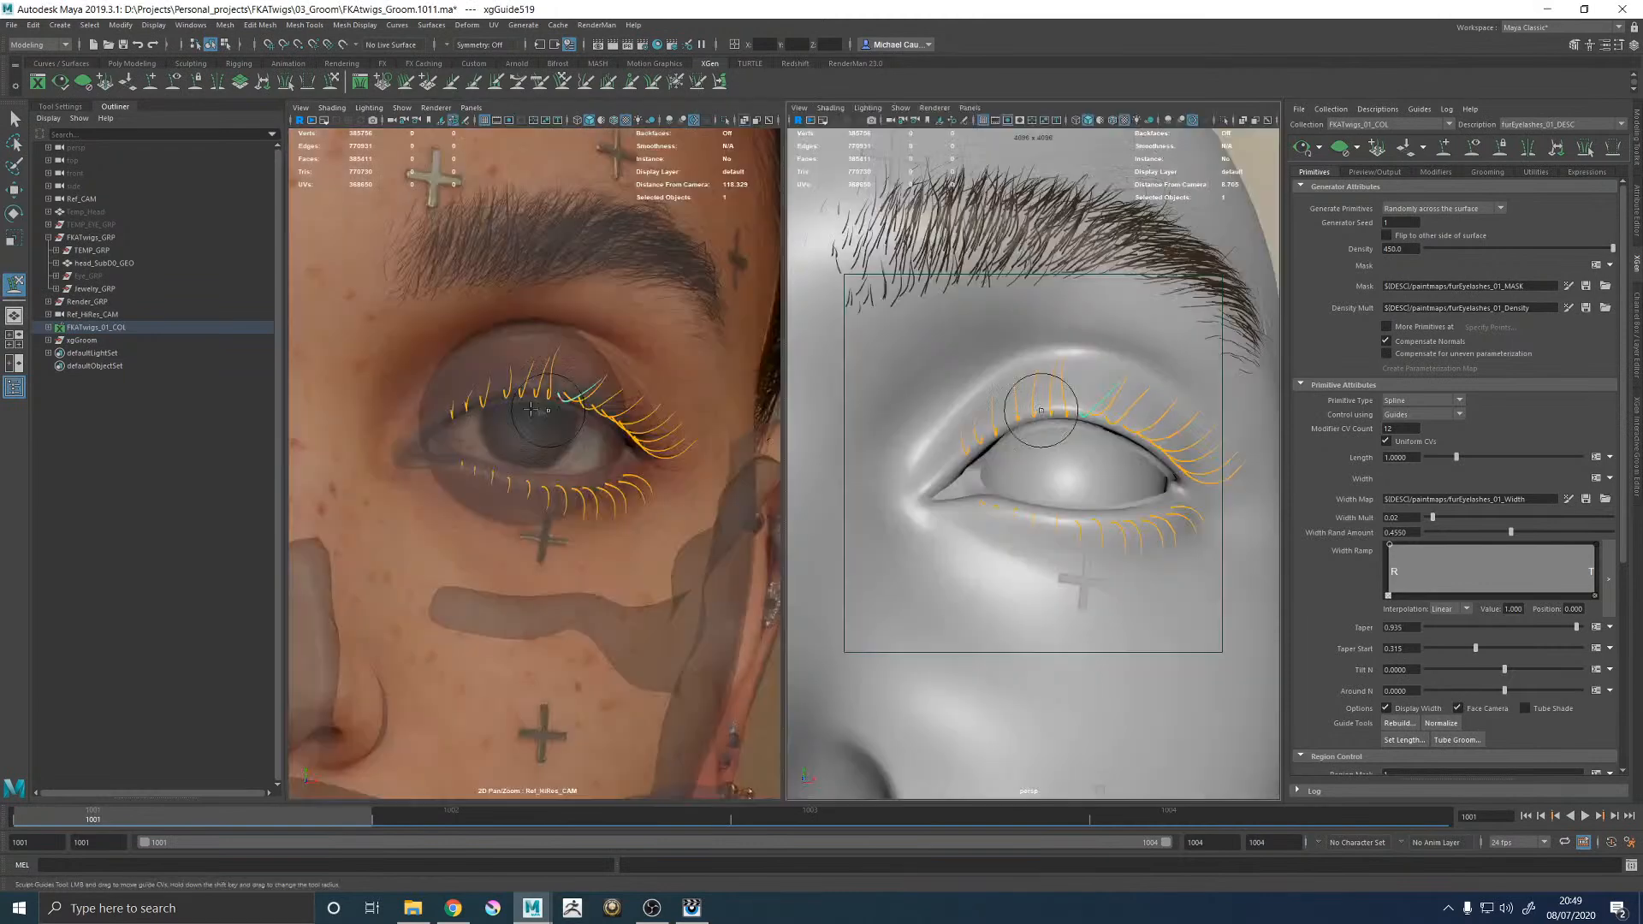
{"action": "key", "text": "space"}
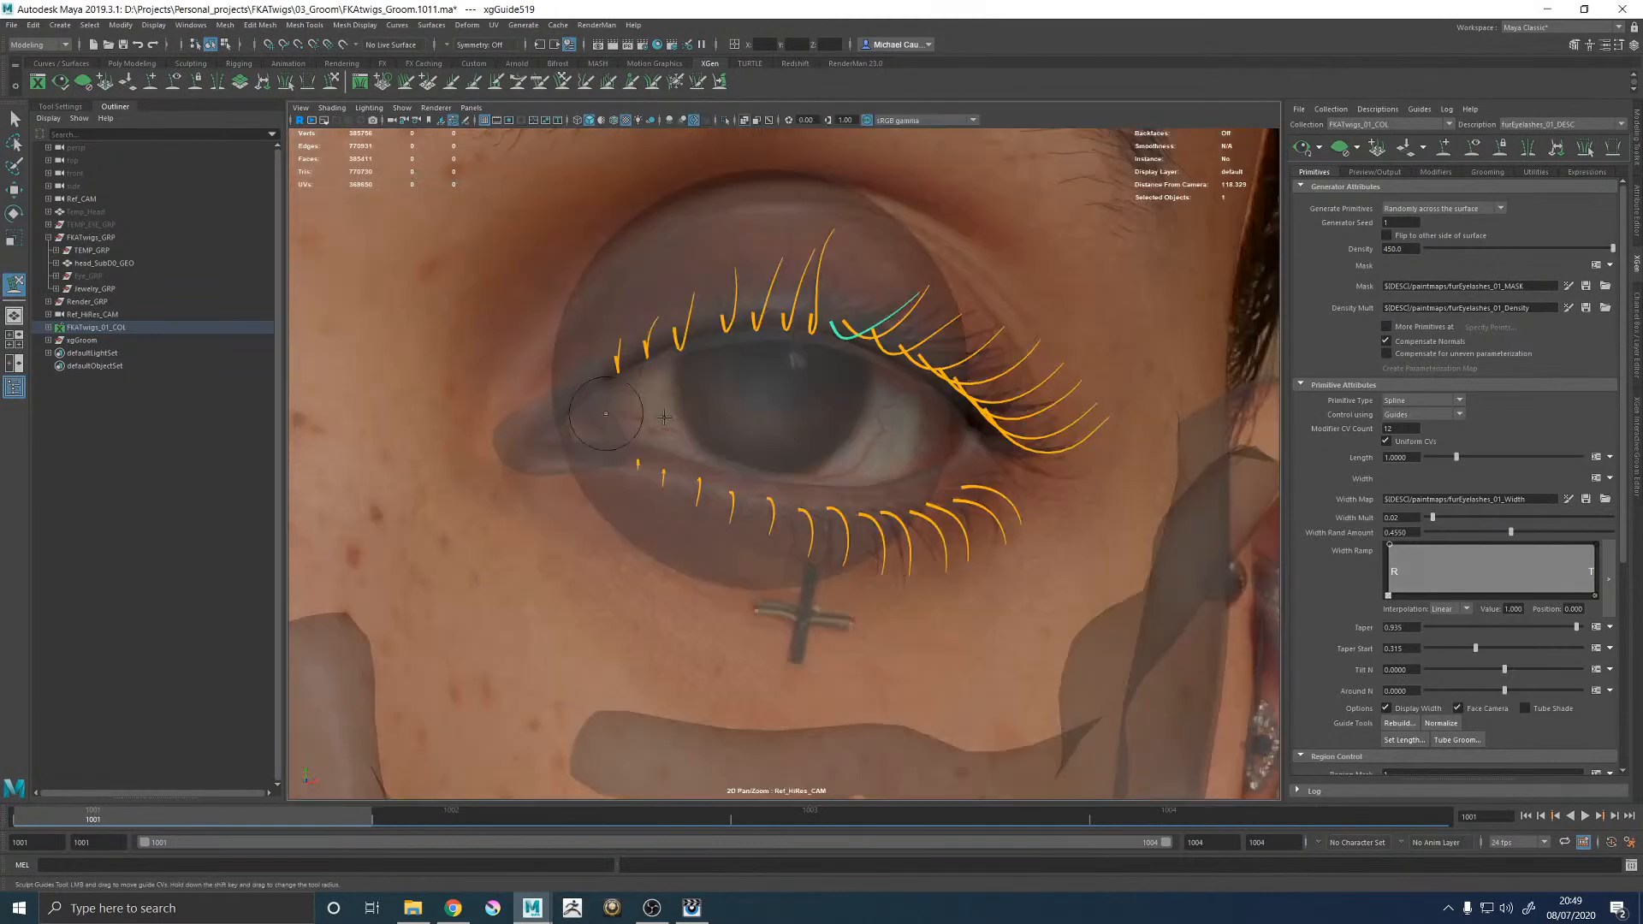
Adjust the upper-lash guides above the iris, sculpting the fifth guide from the inner corner to lean outward like the photo.
{"action": "key", "text": "w"}
{"action": "left_click", "coordinate": [827, 299]}
{"action": "key", "text": "y"}
{"action": "key", "text": "w"}
{"action": "left_click", "coordinate": [804, 291]}
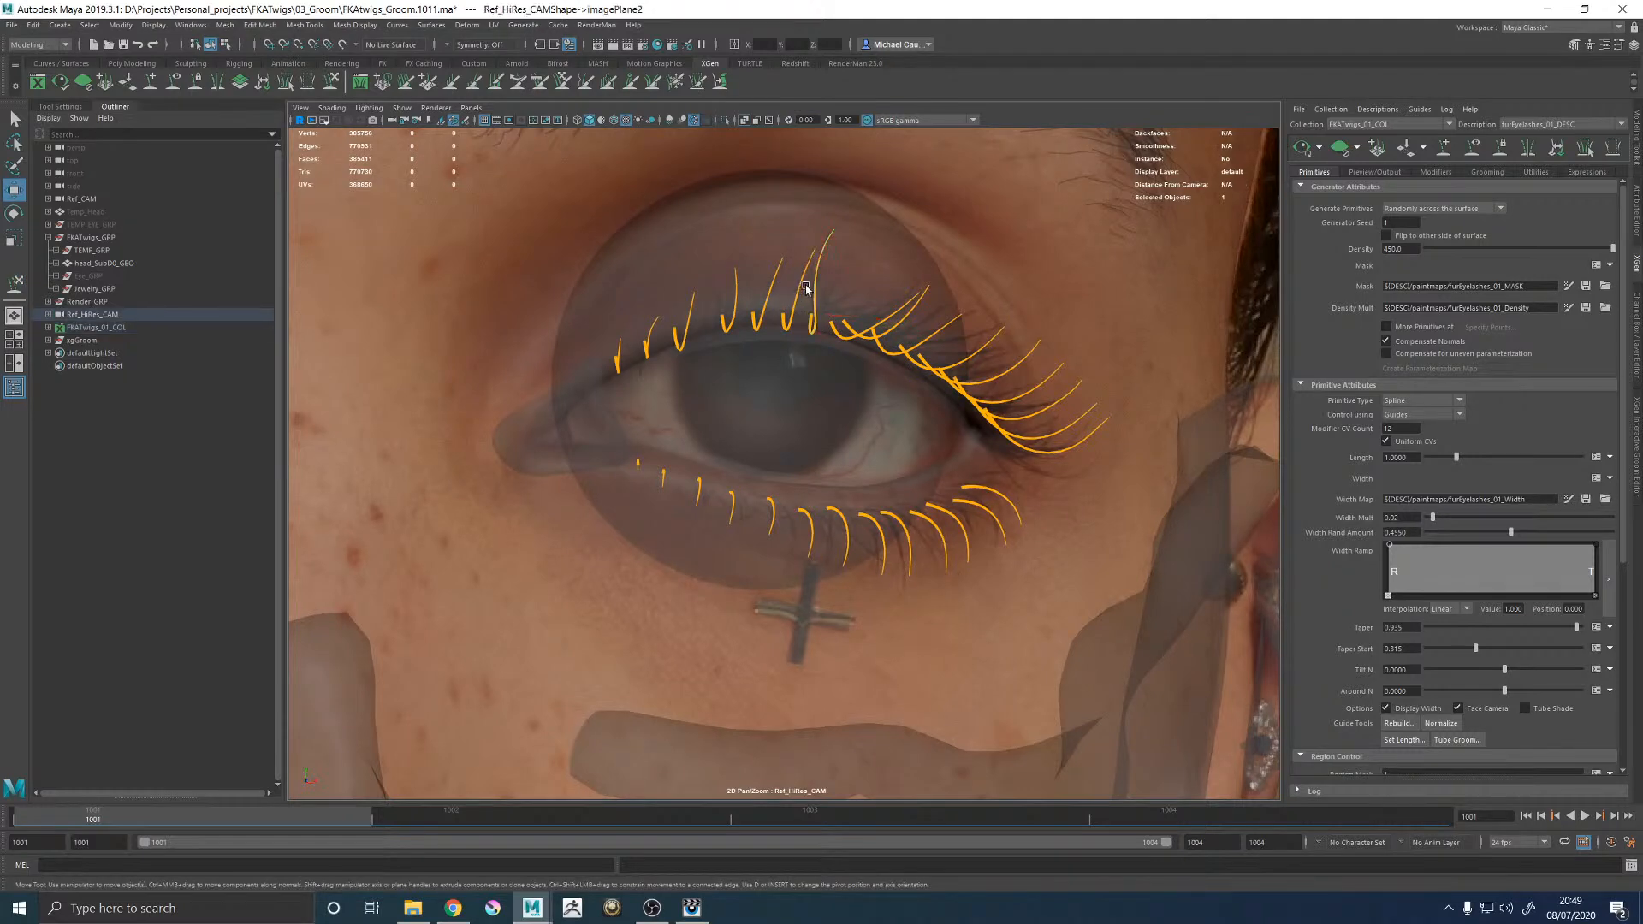
{"action": "left_click_drag", "start_coordinate": [810, 285], "coordinate": [789, 269]}
{"action": "key", "text": "y"}
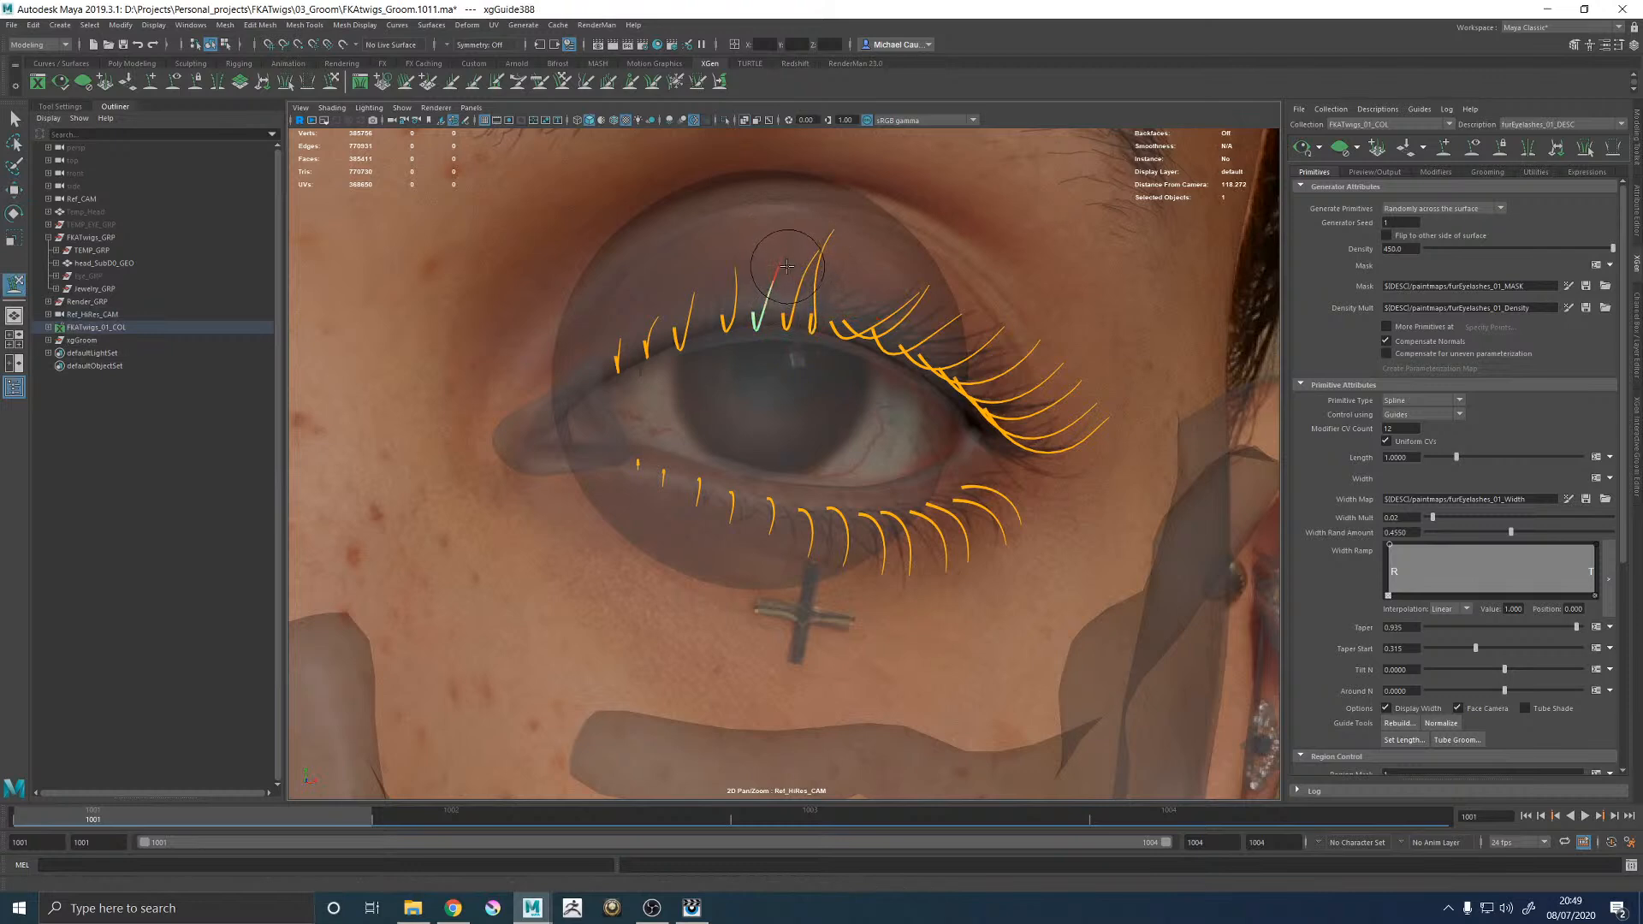
{"action": "key", "text": "w"}
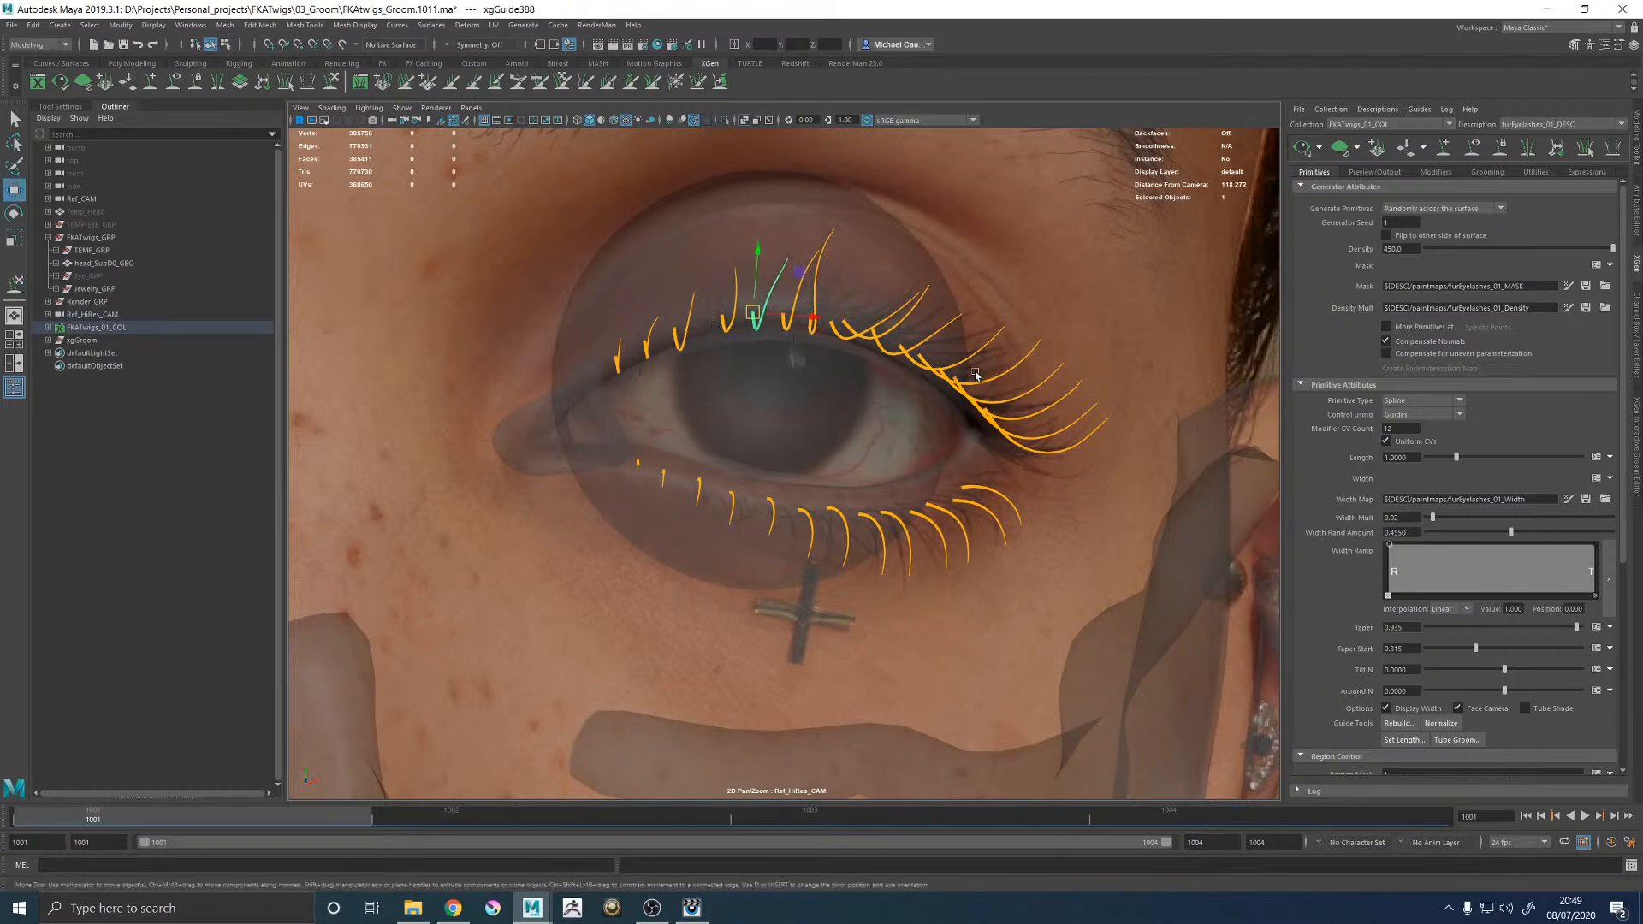
{"action": "key", "text": "y"}
Sculpt the upper-lash guide just past the iris toward the outer corner, bending its middle section in the perspective view.
{"action": "key", "text": "w"}
{"action": "key", "text": "y"}
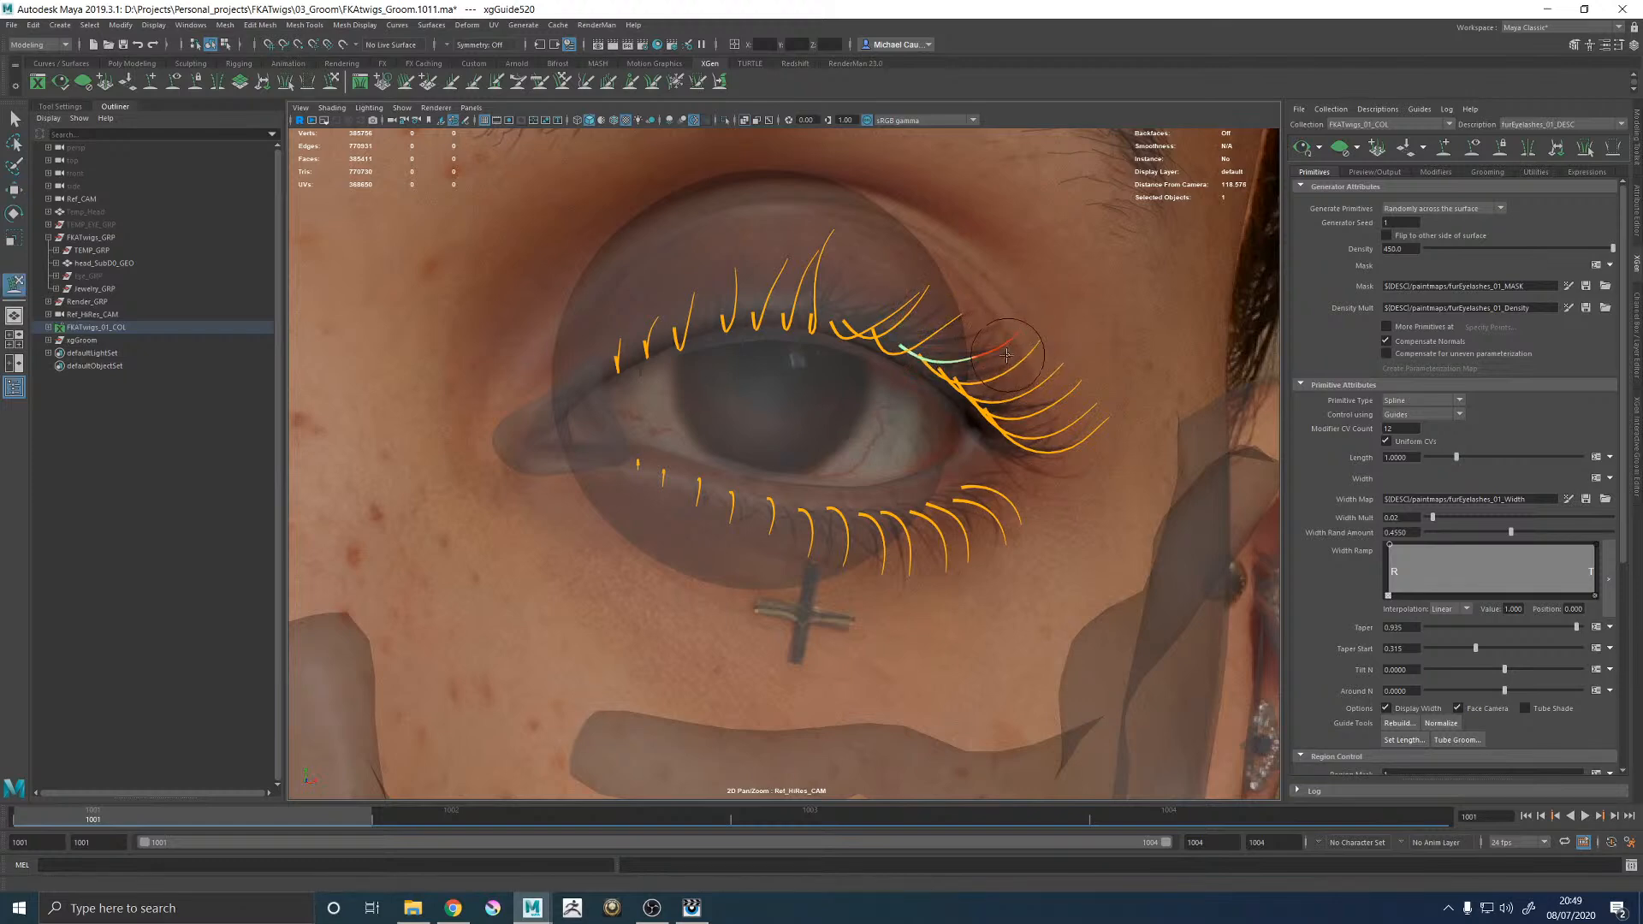
{"action": "key", "text": "space"}
{"action": "key", "text": "space"}
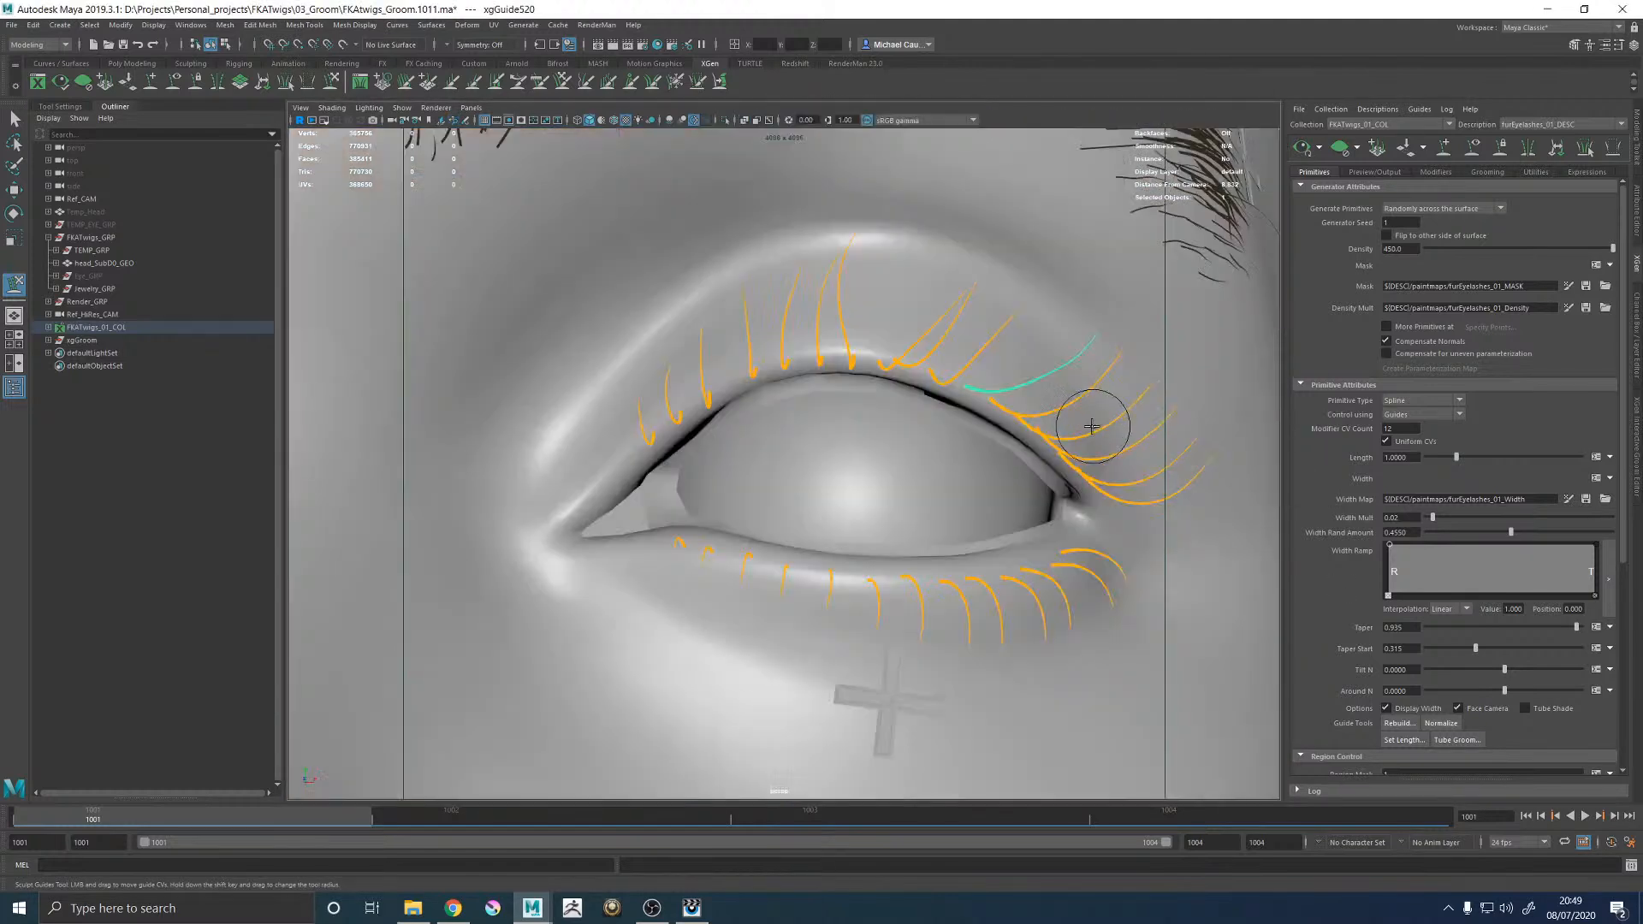
{"action": "left_click_drag", "start_coordinate": [1089, 433], "coordinate": [1031, 421], "text": "alt"}
{"action": "middle_click_drag", "start_coordinate": [1031, 421], "coordinate": [948, 432], "text": "alt"}
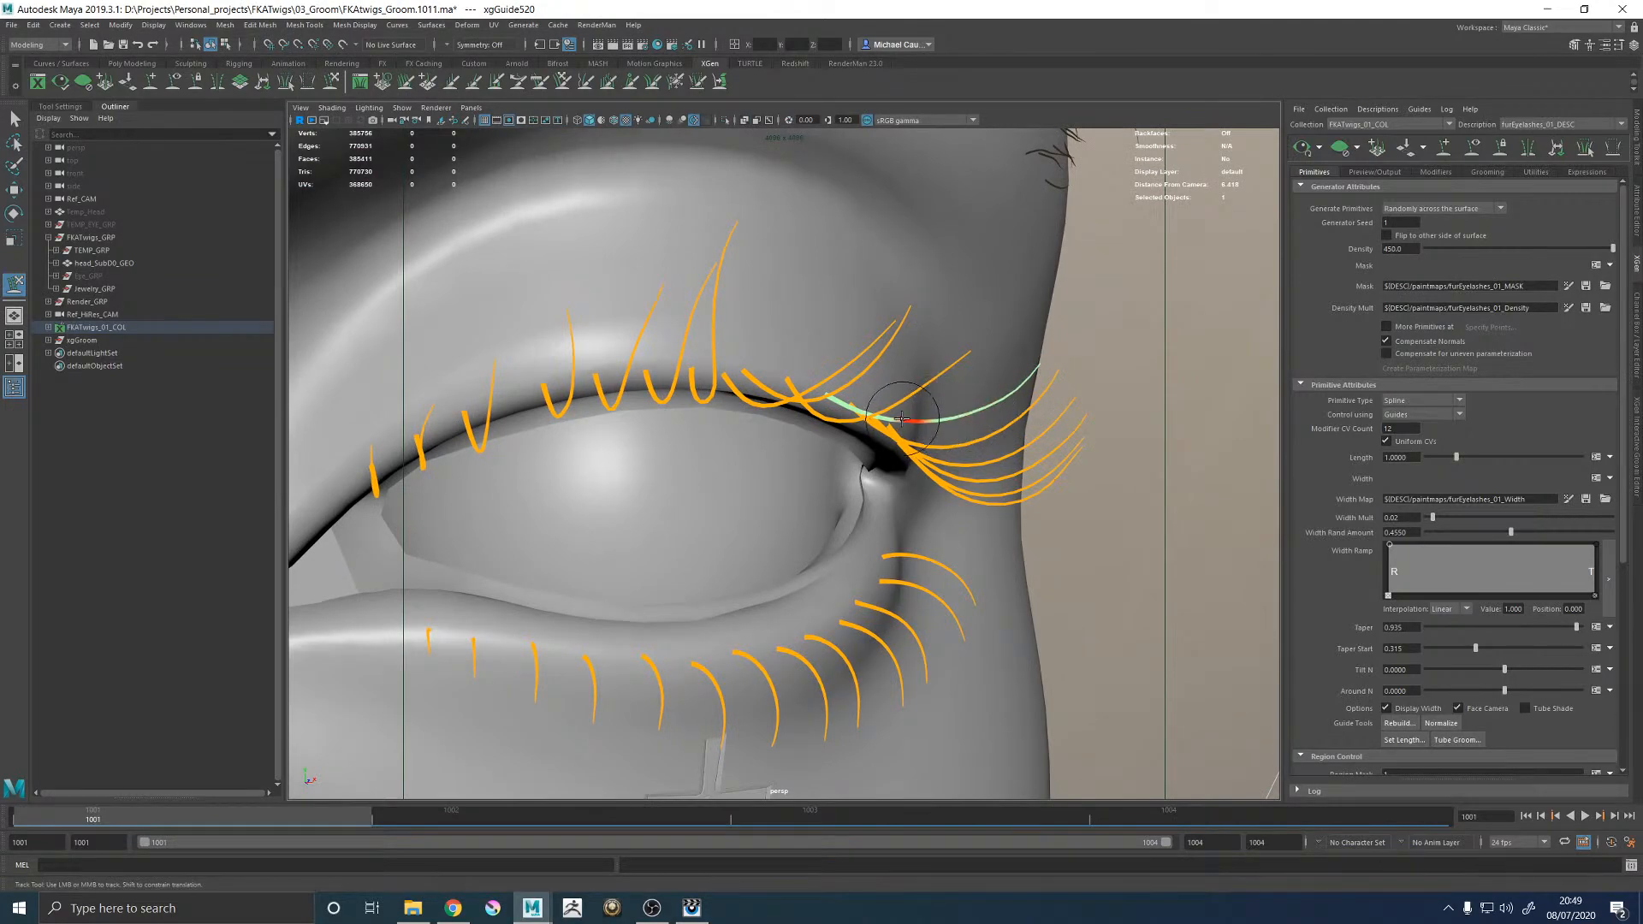
{"action": "left_click_drag", "start_coordinate": [961, 453], "coordinate": [892, 404], "text": "alt"}
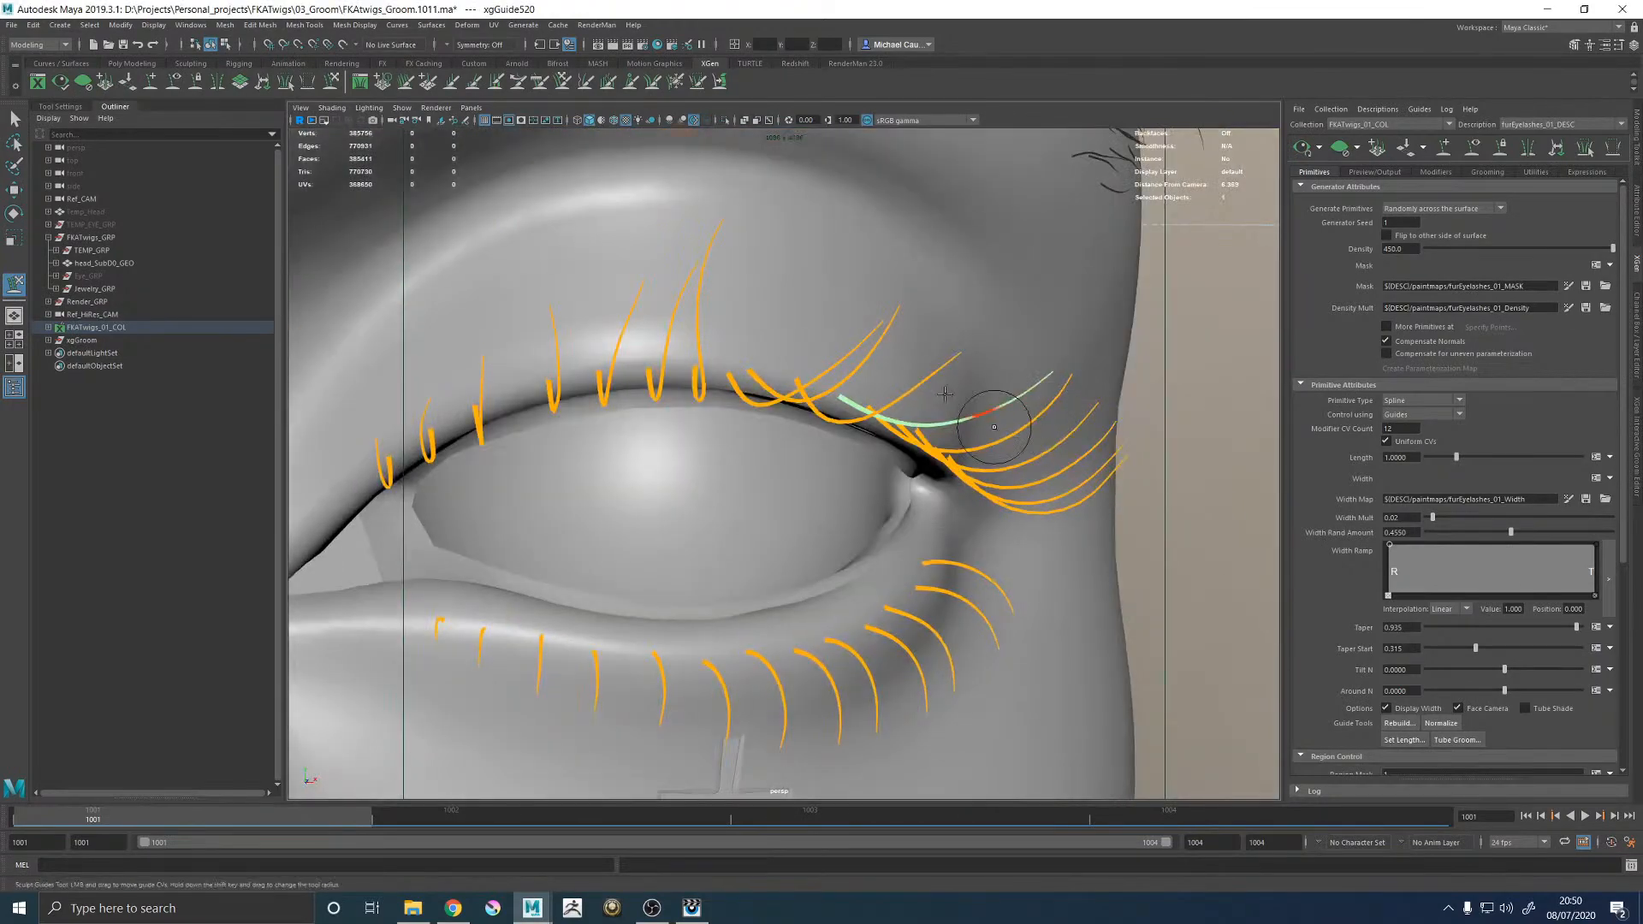
Refine the same guide's curve from side and front angles so it follows its neighbours and the reference photo.
{"action": "key", "text": "space"}
{"action": "key", "text": "space"}
{"action": "left_click_drag", "start_coordinate": [1051, 435], "coordinate": [808, 411], "text": "alt"}
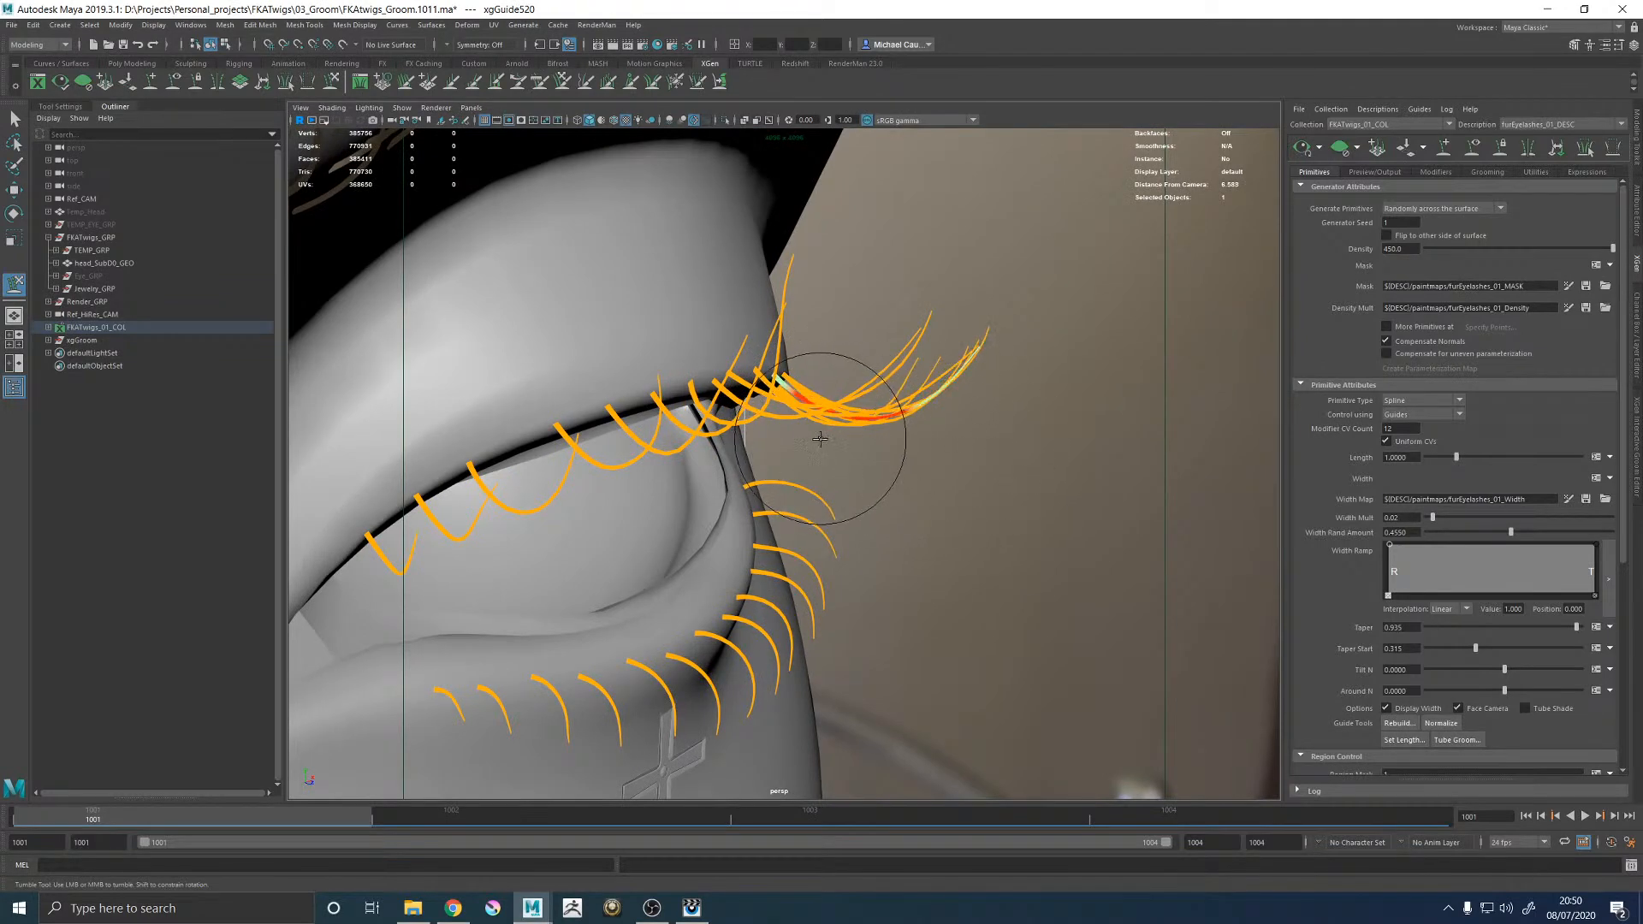
{"action": "mouse_move", "coordinate": [881, 380]}
{"action": "left_mouse_down", "text": "alt"}
{"action": "mouse_move", "coordinate": [990, 437]}
{"action": "mouse_move", "coordinate": [946, 437]}
{"action": "left_mouse_up", "text": "alt"}
{"action": "key", "text": "space"}
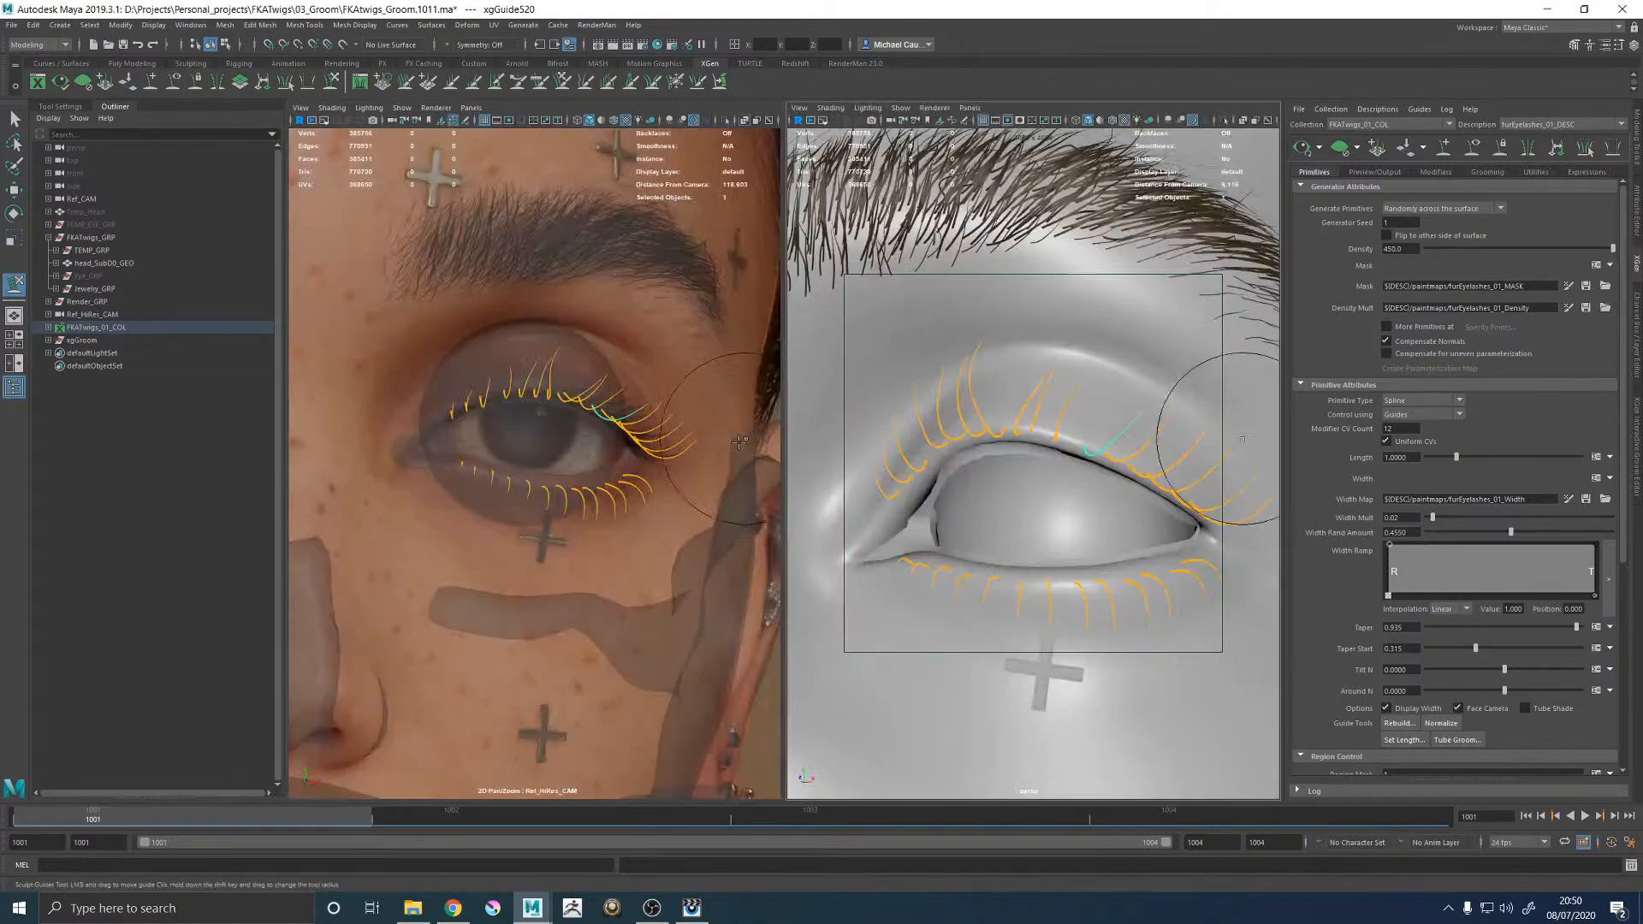
{"action": "key", "text": "space"}
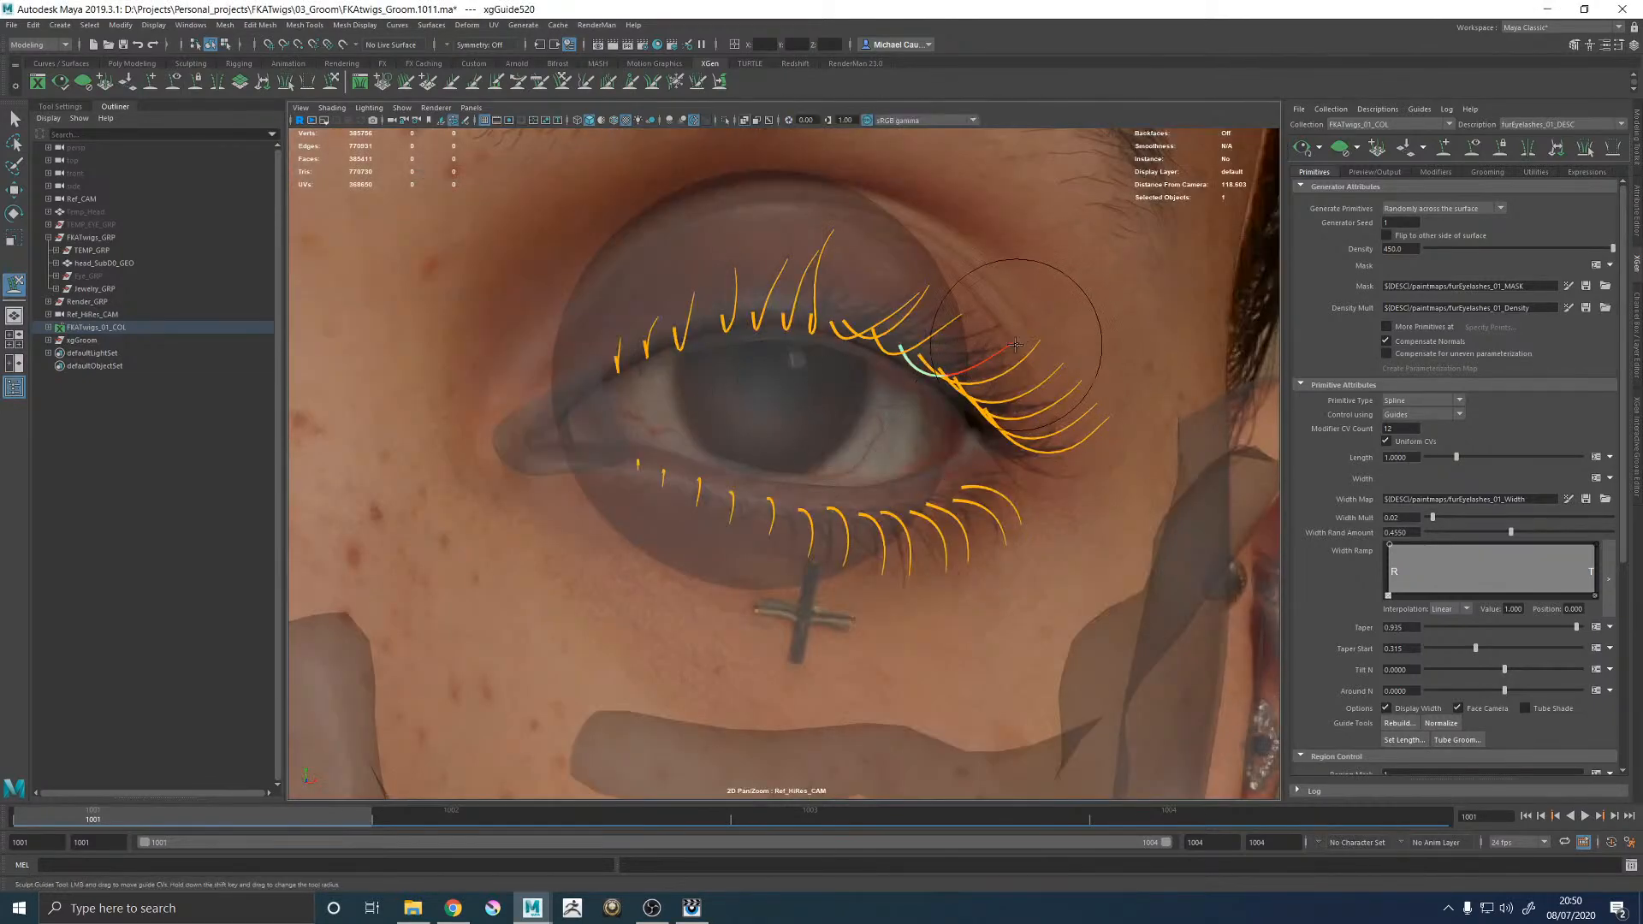
{"action": "key", "text": "space"}
{"action": "key", "text": "space"}
{"action": "left_click_drag", "start_coordinate": [1148, 385], "coordinate": [1044, 422], "text": "alt"}
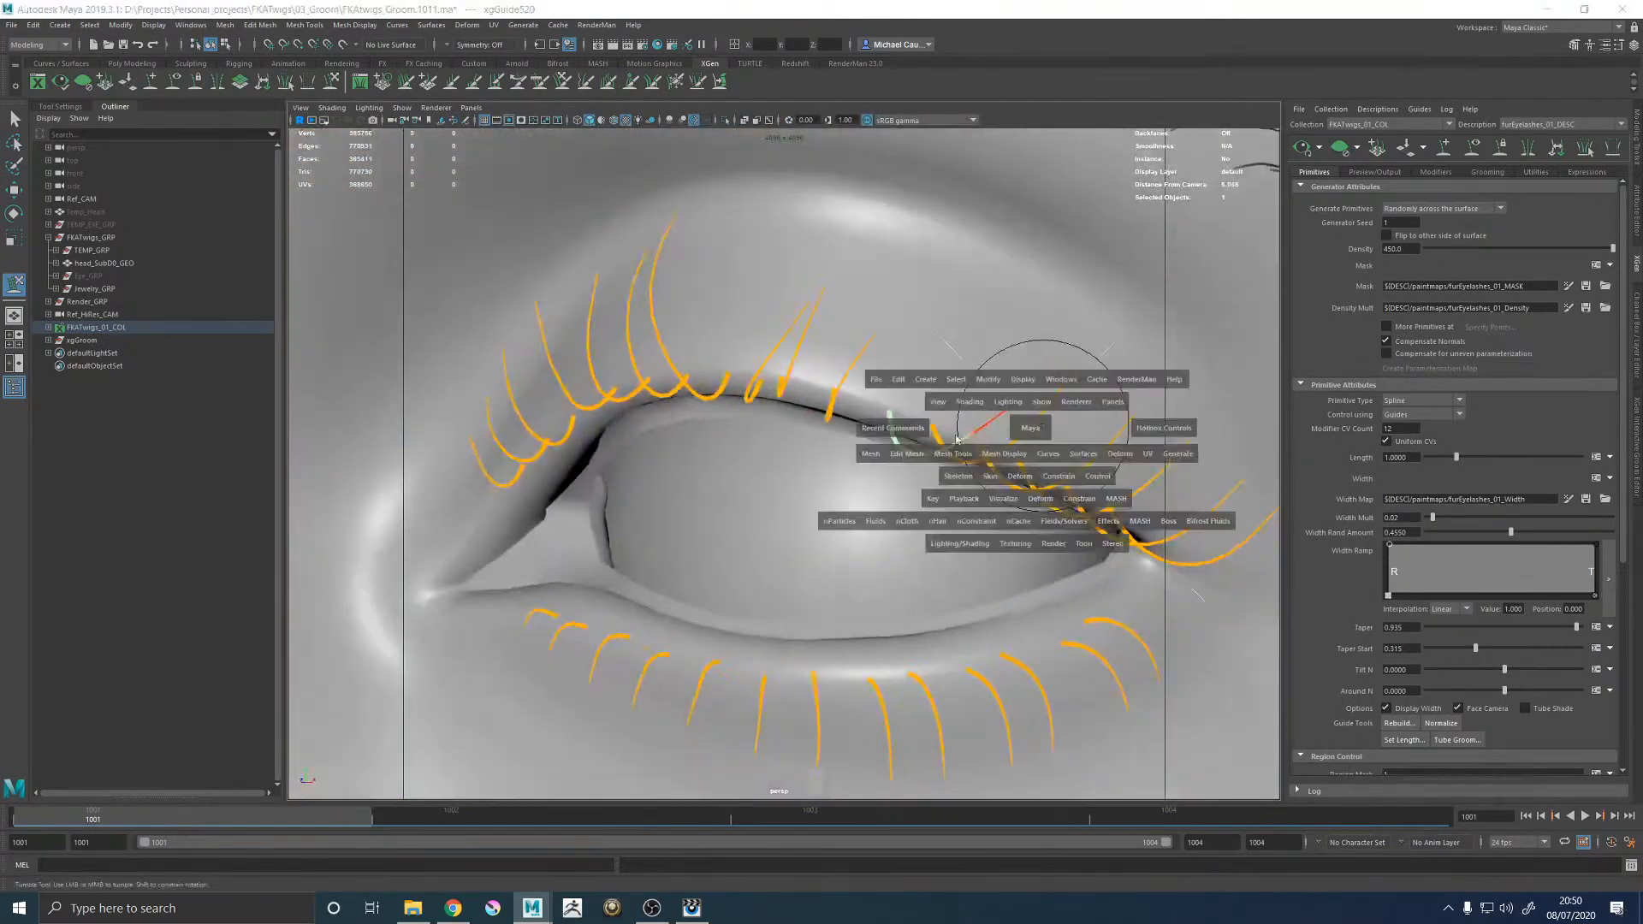
{"action": "key", "text": "space"}
{"action": "key", "text": "space"}
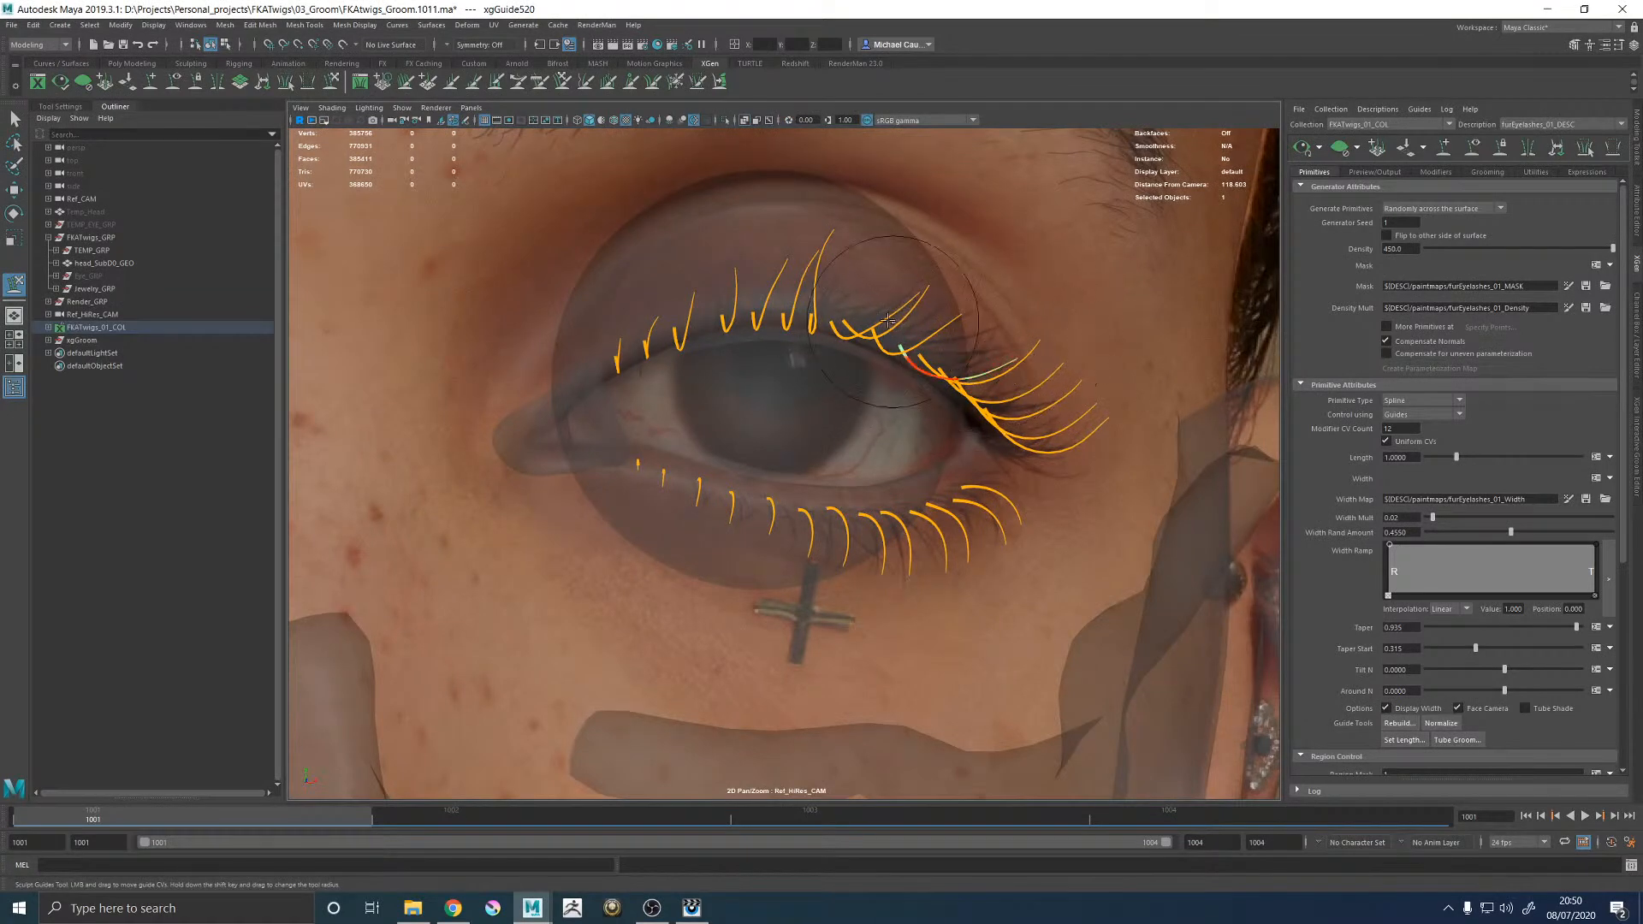
Add a new guide on the upper lash line at the outer eye corner, beyond the last existing guide.
{"action": "key", "text": "w"}
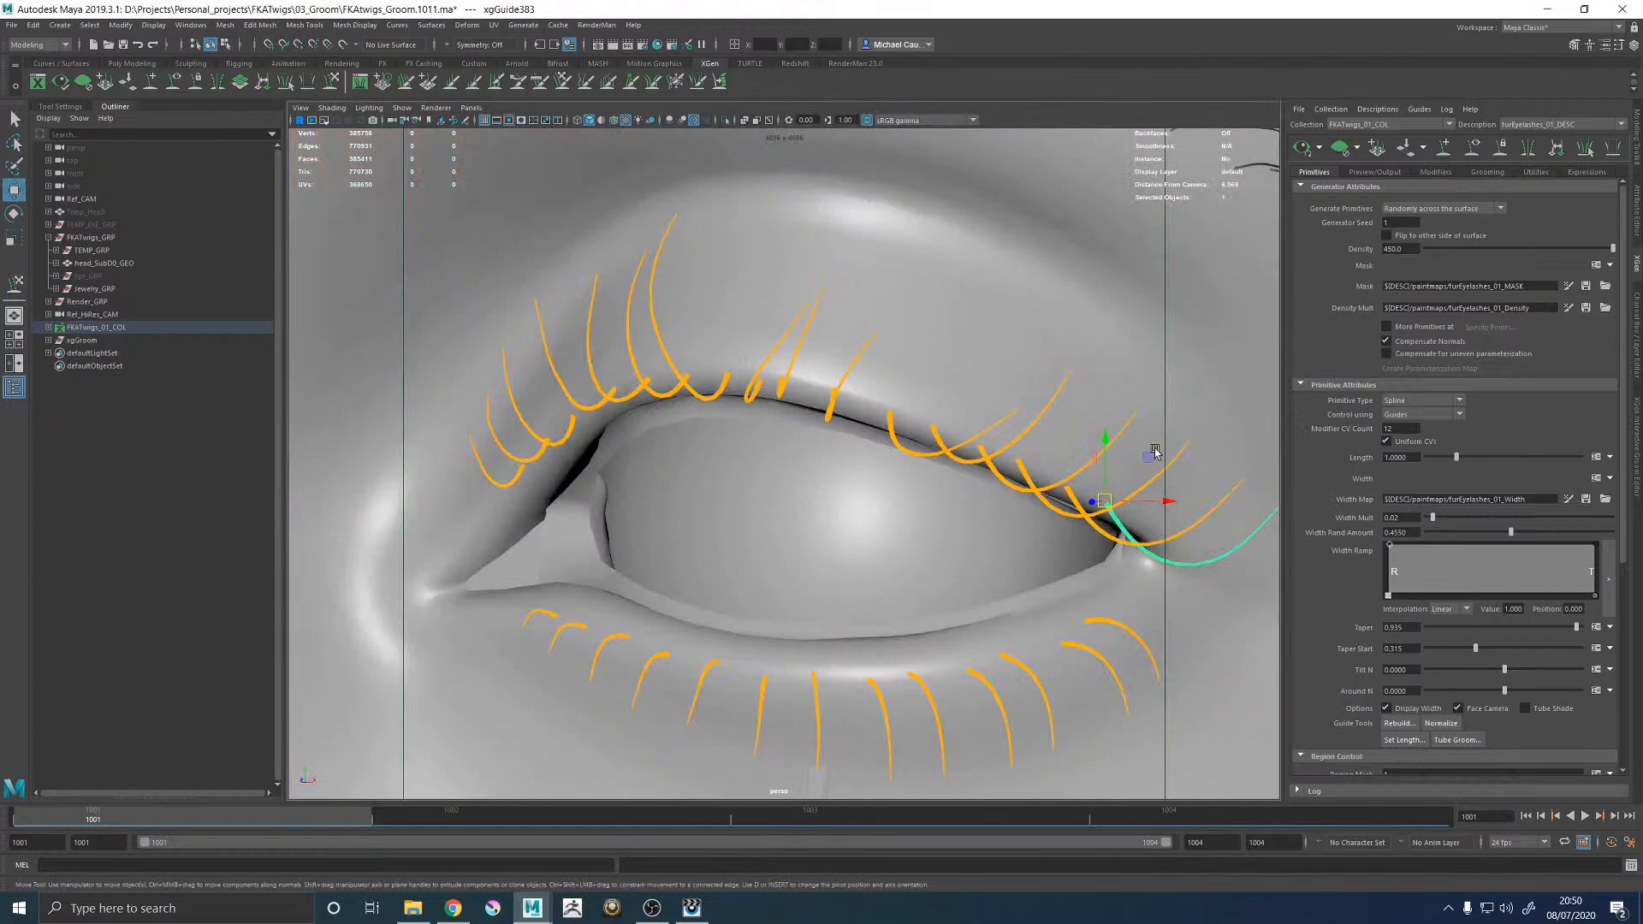
{"action": "left_click_drag", "start_coordinate": [1156, 459], "coordinate": [962, 457], "text": "alt"}
{"action": "left_click", "coordinate": [1444, 147]}
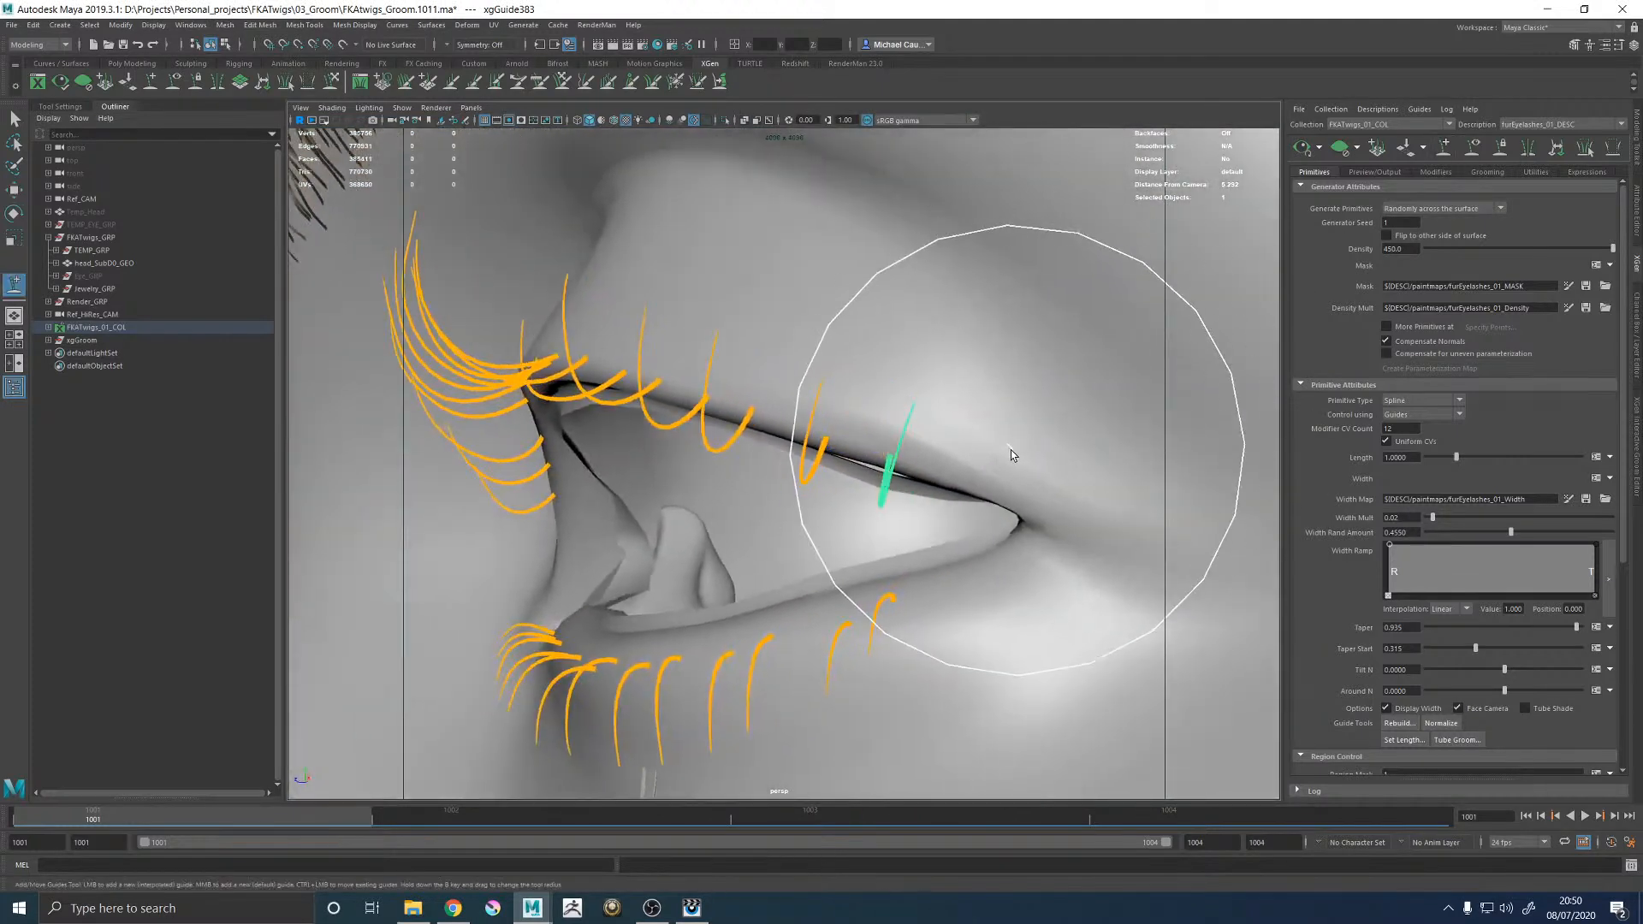
{"action": "left_click", "coordinate": [987, 481]}
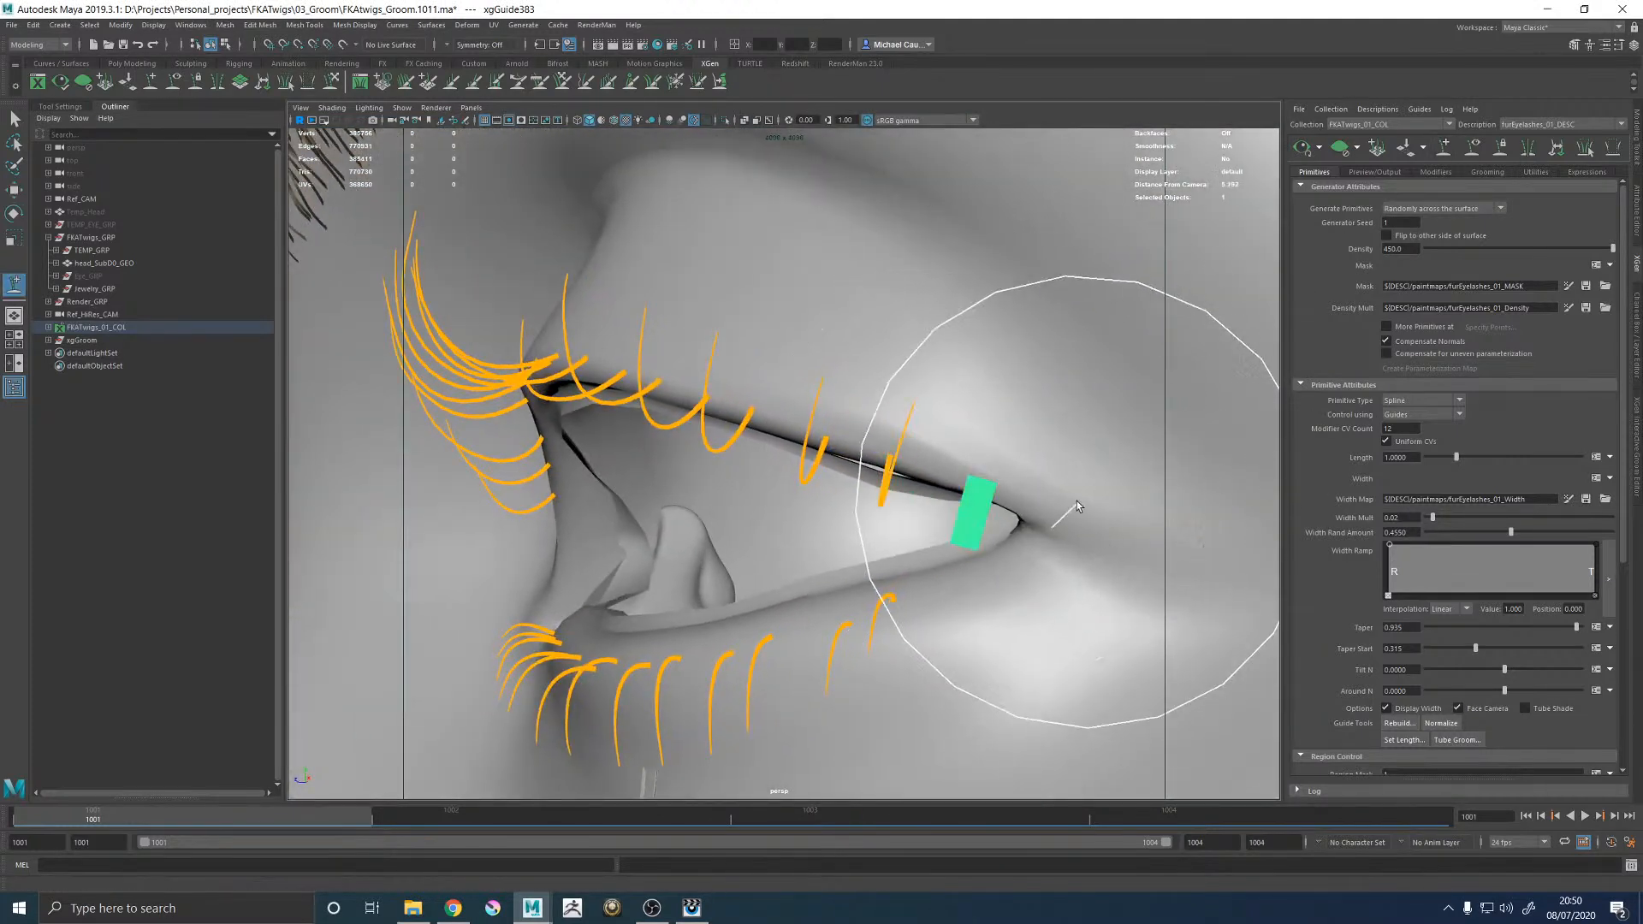
{"action": "right_click_drag", "start_coordinate": [1095, 472], "coordinate": [996, 454], "text": "alt"}
{"action": "left_click_drag", "start_coordinate": [995, 454], "coordinate": [1031, 456], "text": "alt"}
Copy the shape of the neighbouring upper-lash guide onto the new outer-corner guide.
{"action": "key", "text": "w"}
{"action": "left_click", "coordinate": [998, 435]}
{"action": "right_click_drag", "start_coordinate": [991, 432], "coordinate": [1056, 428]}
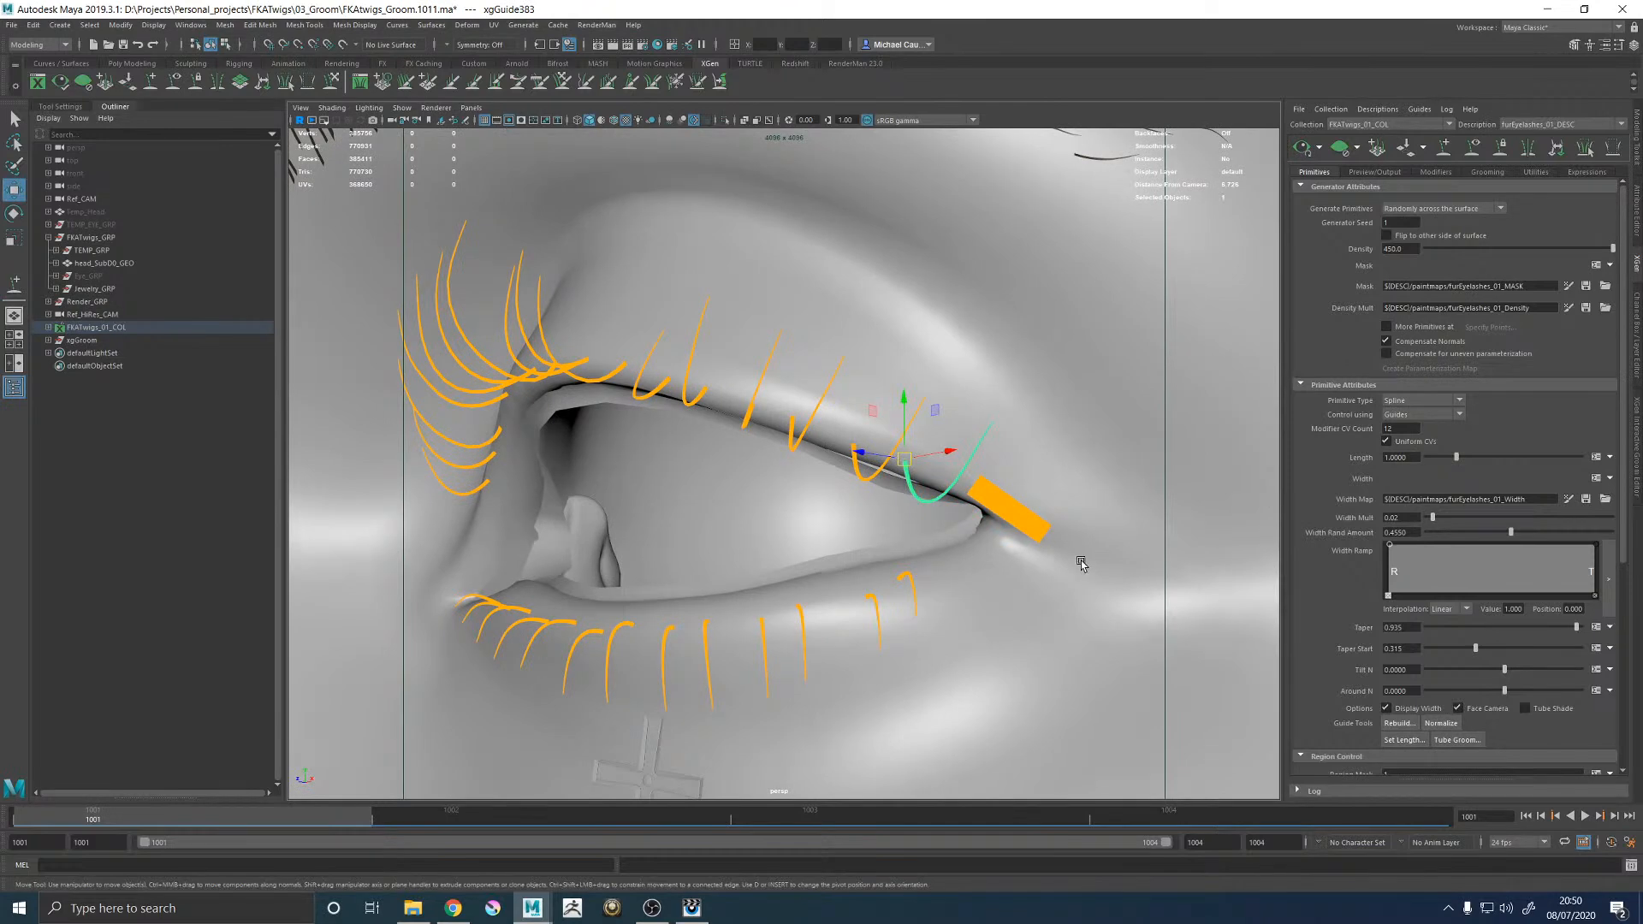
{"action": "left_click", "coordinate": [1020, 518]}
{"action": "right_click_drag", "start_coordinate": [1024, 522], "coordinate": [952, 524]}
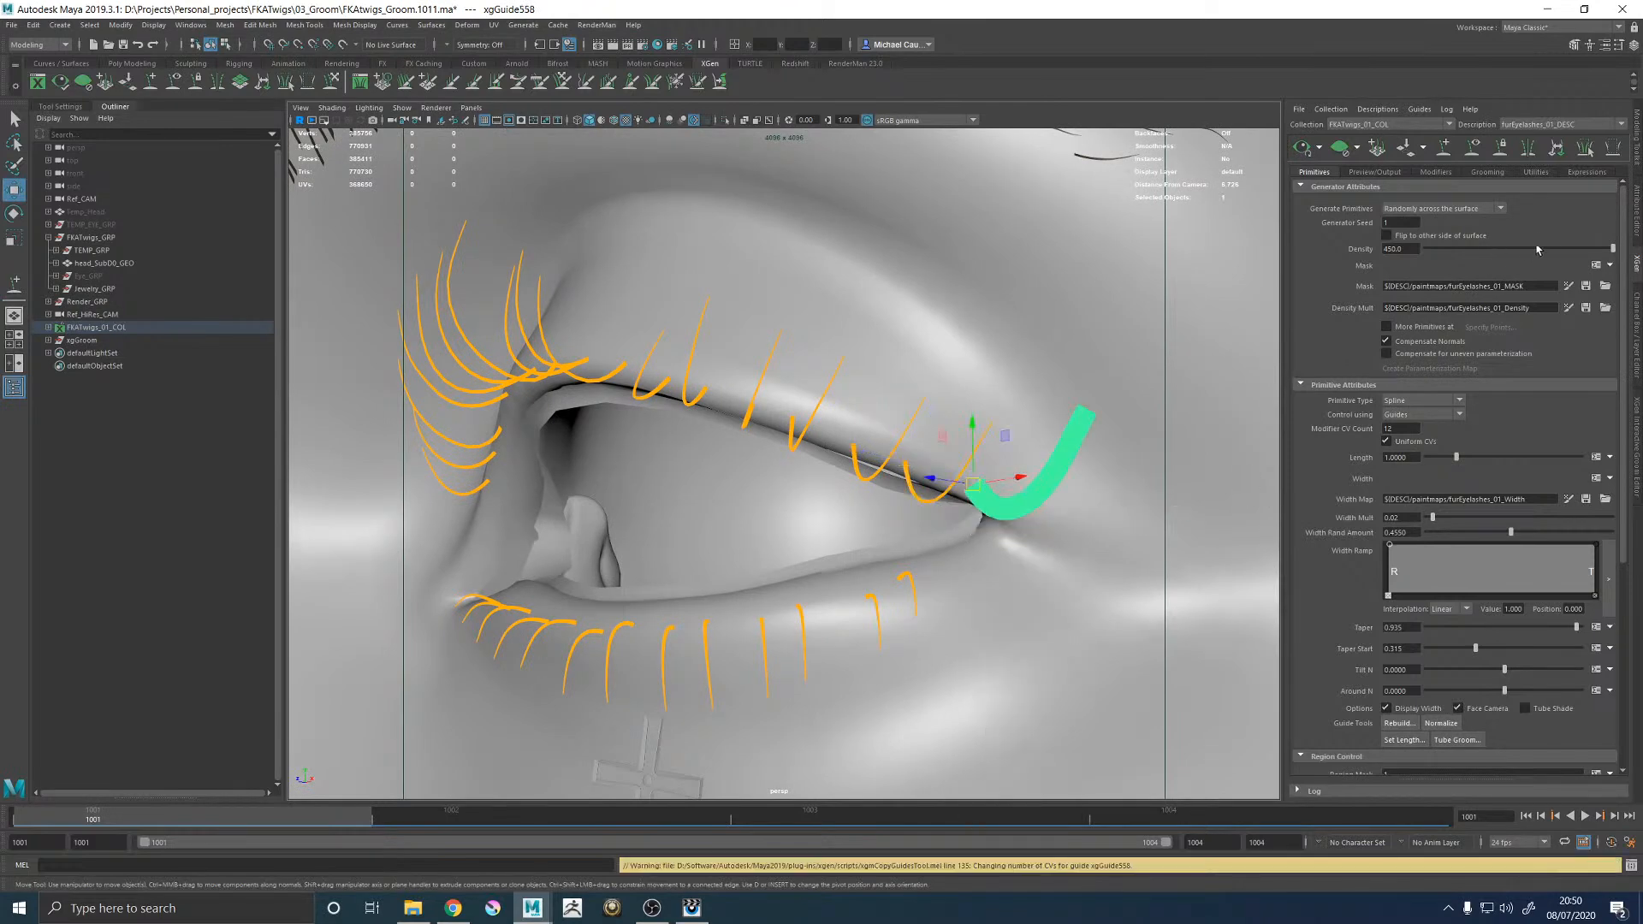
Add a new guide on the lower lash line at the outer eye corner.
{"action": "left_click", "coordinate": [1444, 148]}
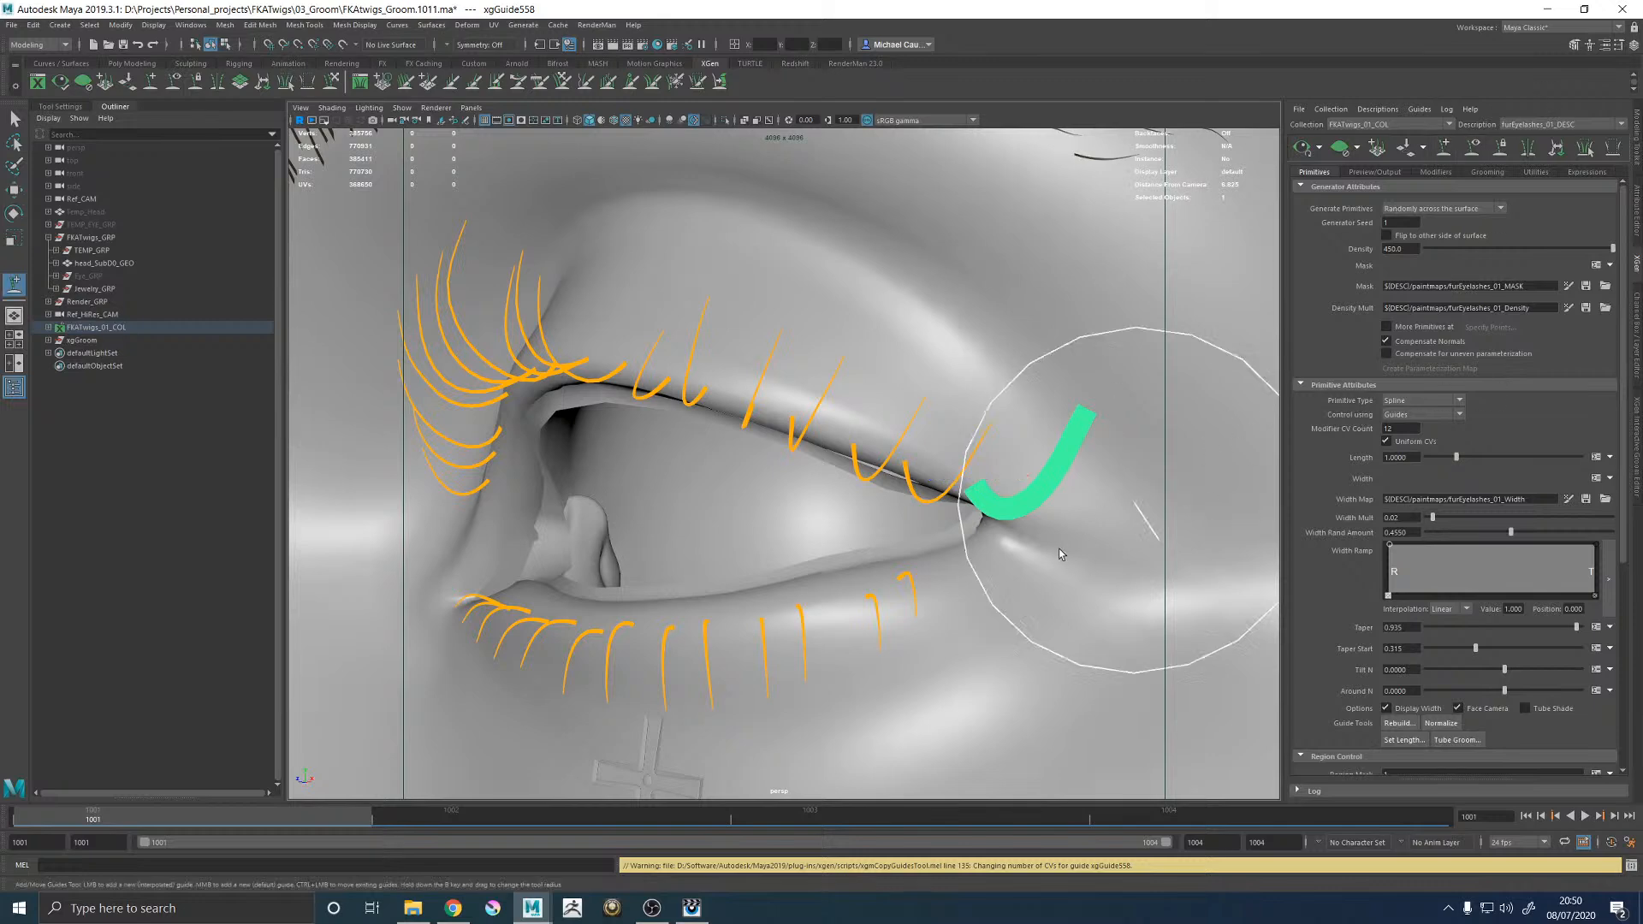
{"action": "left_click", "coordinate": [964, 578]}
{"action": "key", "text": "w"}
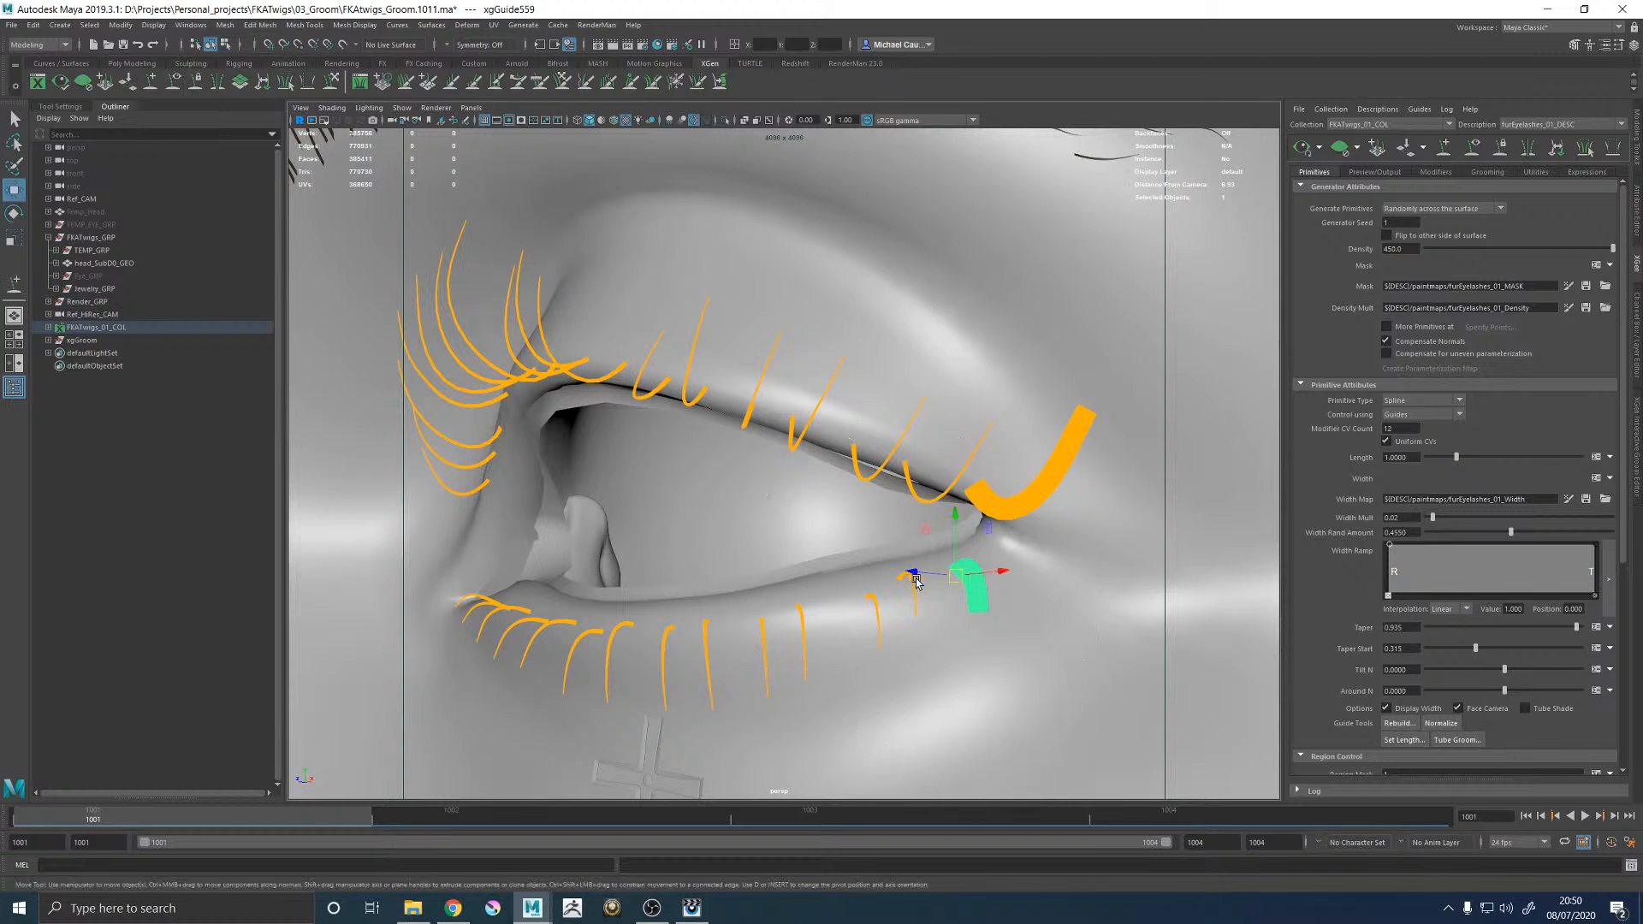
Set both new outer-corner guides to a taper of 0.8 and a width of 0.02.
{"action": "left_click", "coordinate": [1030, 483]}
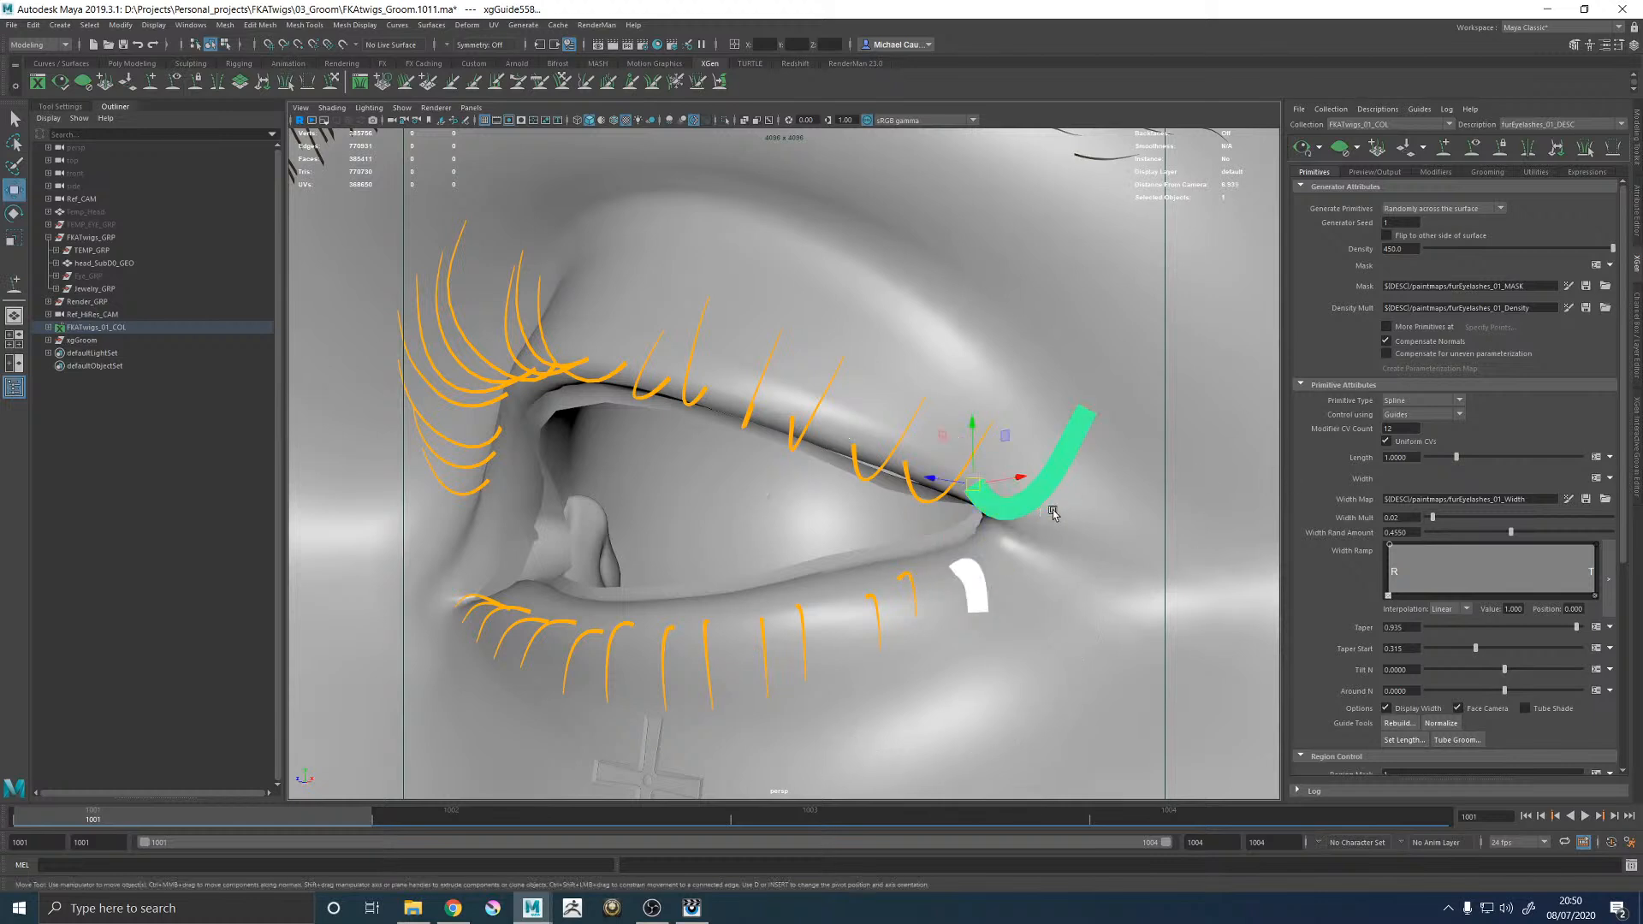
{"action": "left_click", "coordinate": [1637, 376]}
{"action": "scroll", "coordinate": [1557, 359], "scroll_direction": "down", "scroll_amount": 2}
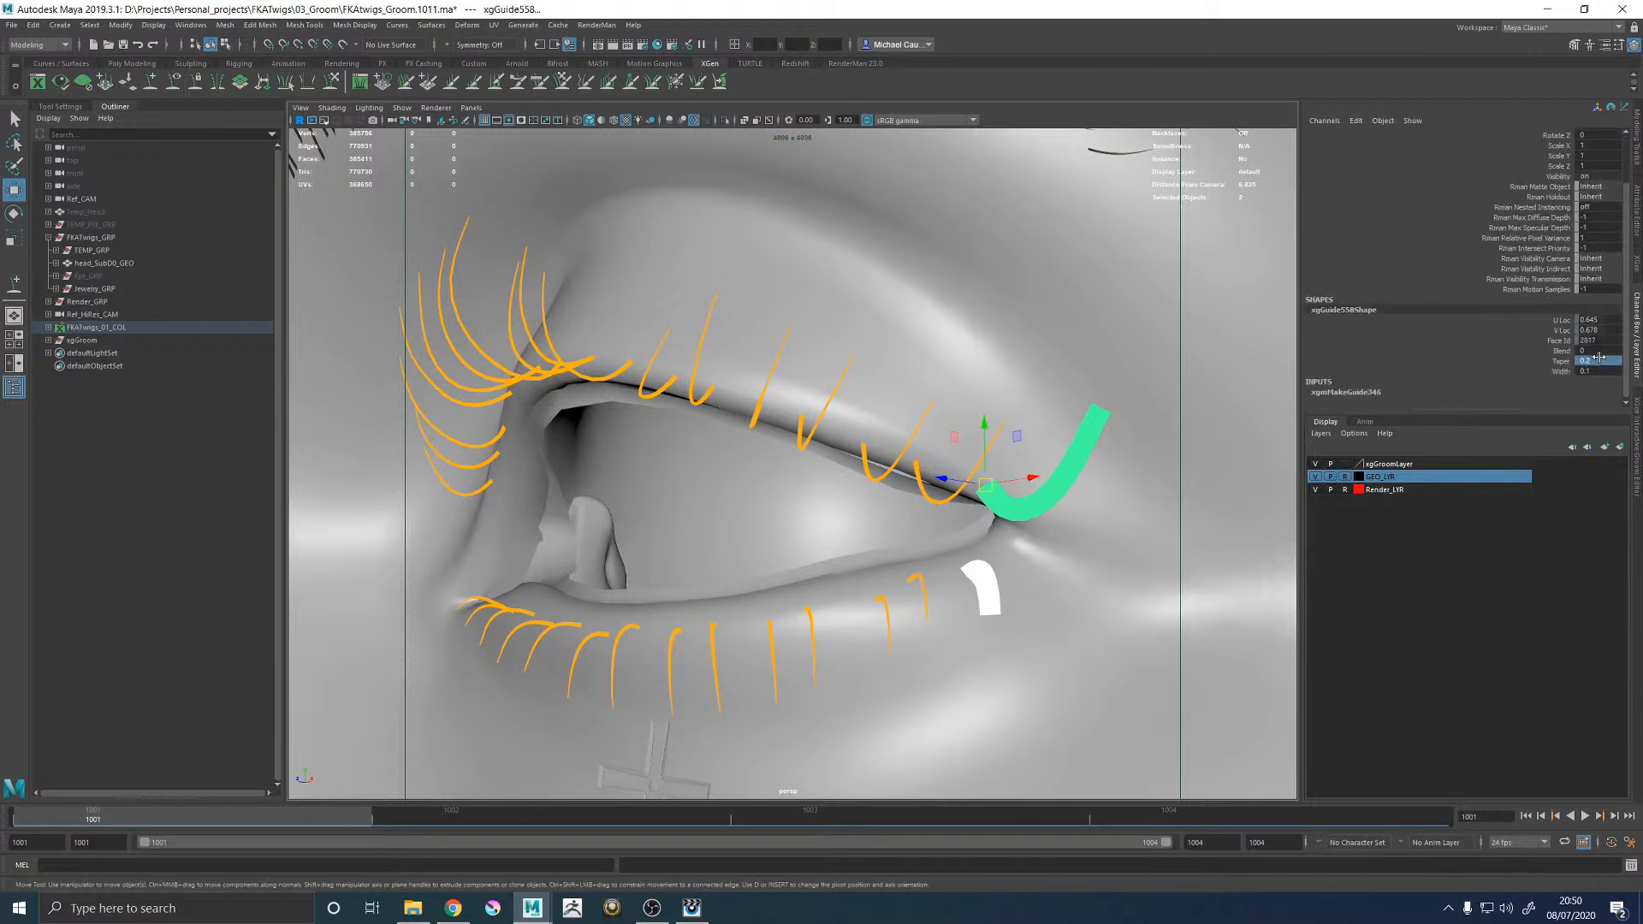
{"action": "key", "text": "Return"}
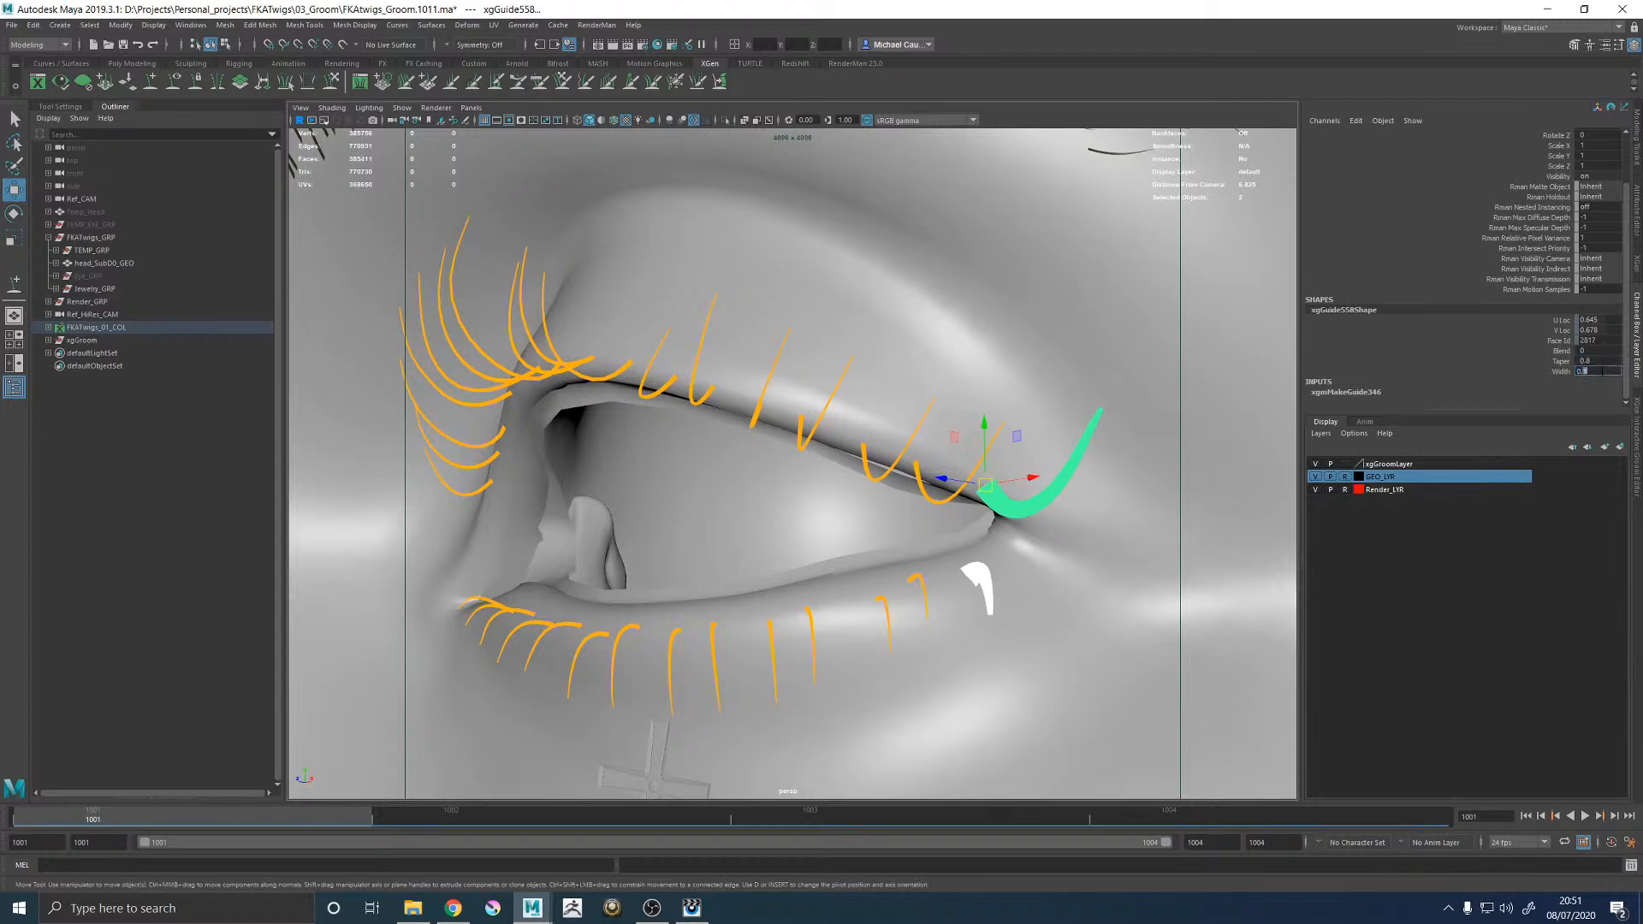
{"action": "type", "text": "02"}
{"action": "key", "text": "Return"}
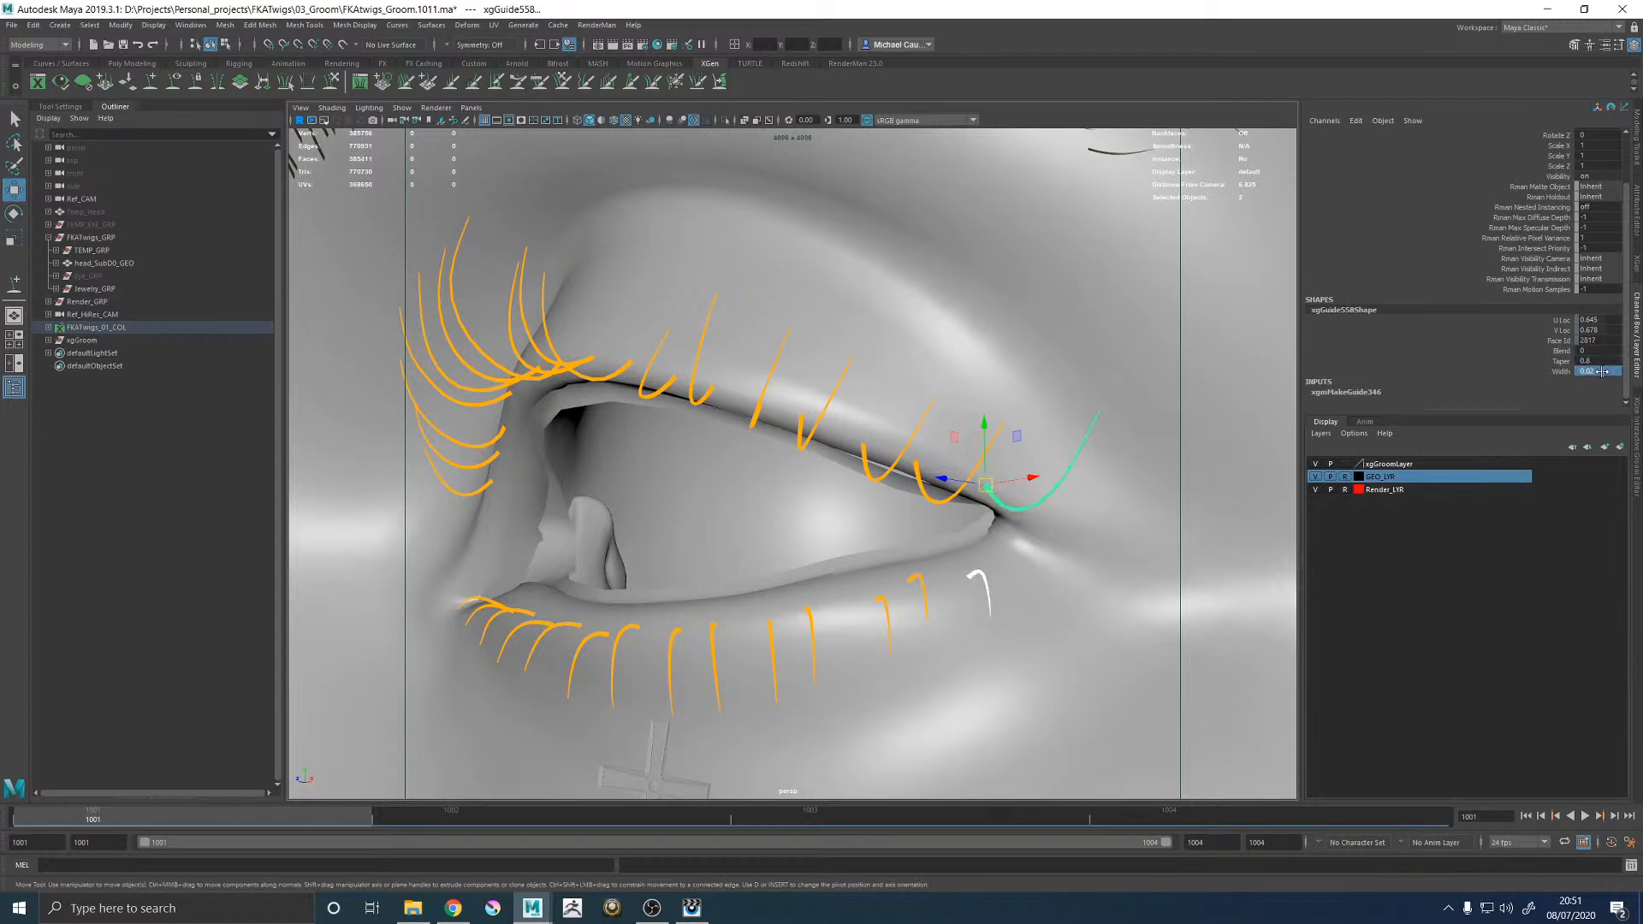
In the reference camera view, scale the new upper outer-corner guide to 0.956 and sculpt it lower to match the photo.
{"action": "key", "text": "space"}
{"action": "key", "text": "space"}
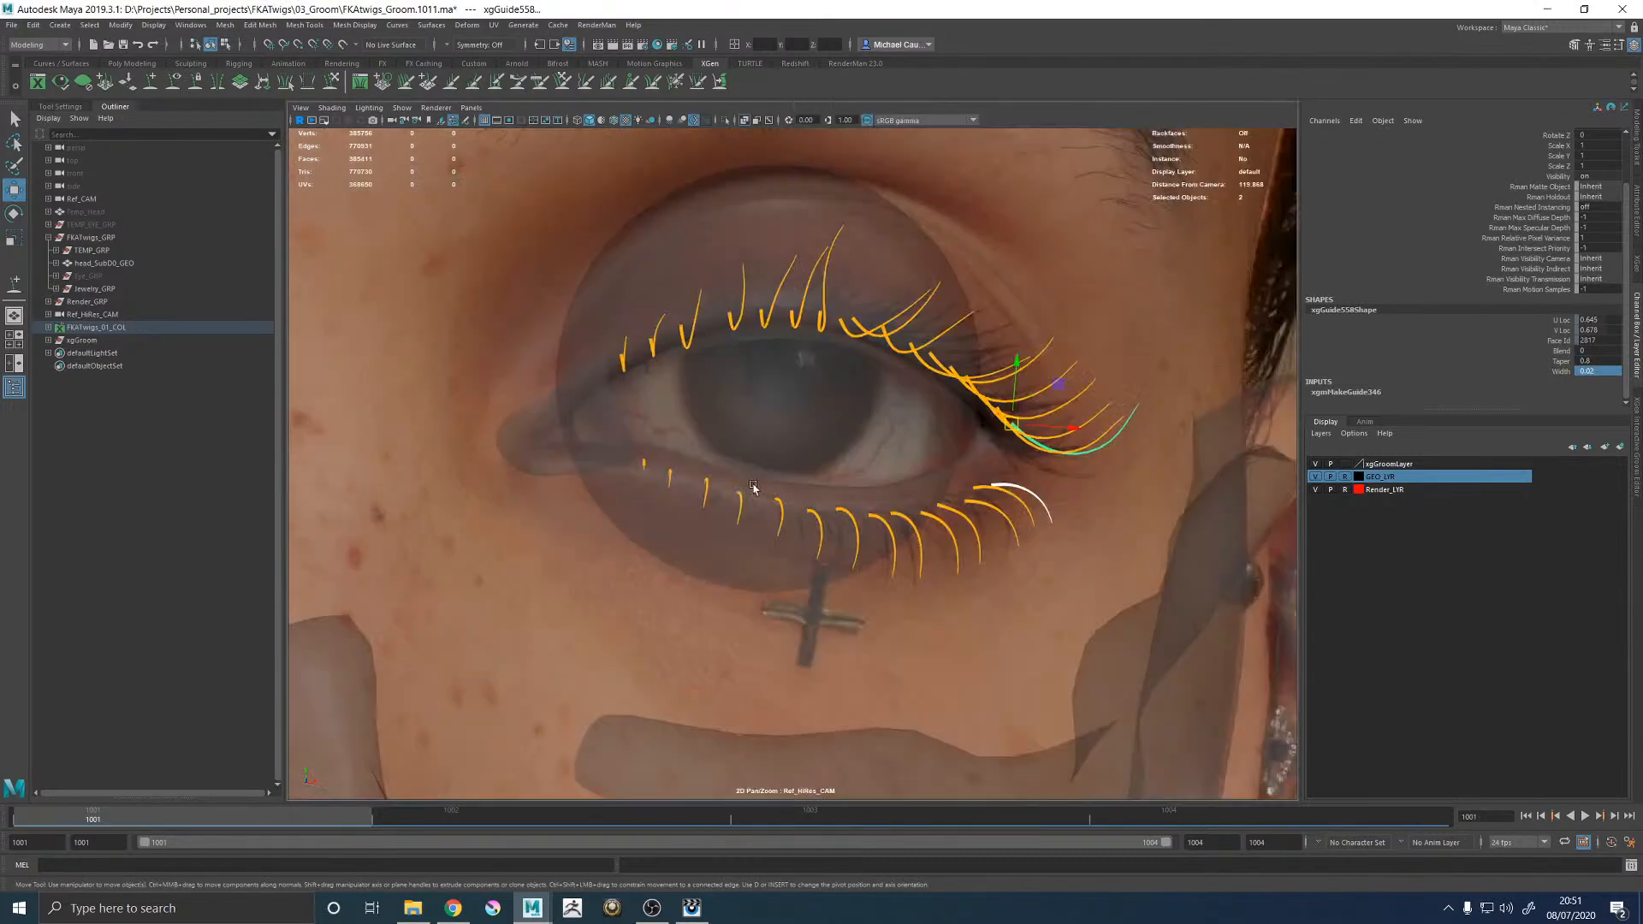
{"action": "key", "text": "r"}
{"action": "left_click_drag", "start_coordinate": [1014, 428], "coordinate": [1005, 430]}
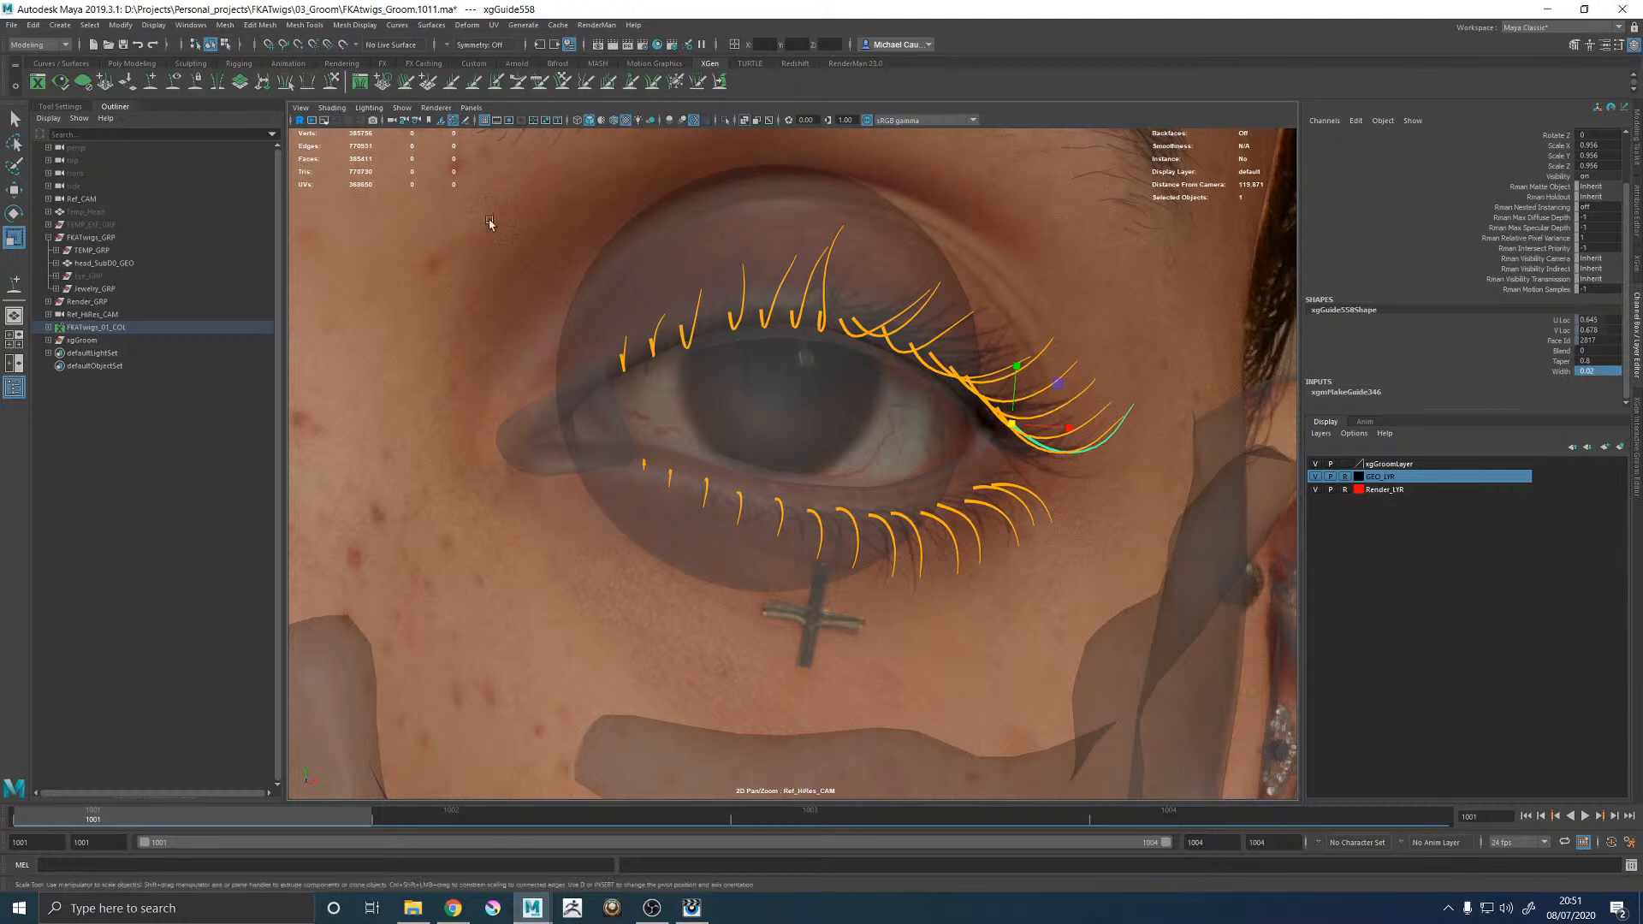
{"action": "left_click", "coordinate": [331, 83]}
{"action": "mouse_move", "coordinate": [1059, 455]}
{"action": "left_mouse_down"}
{"action": "mouse_move", "coordinate": [1037, 470]}
{"action": "mouse_move", "coordinate": [1113, 455]}
{"action": "left_mouse_up"}
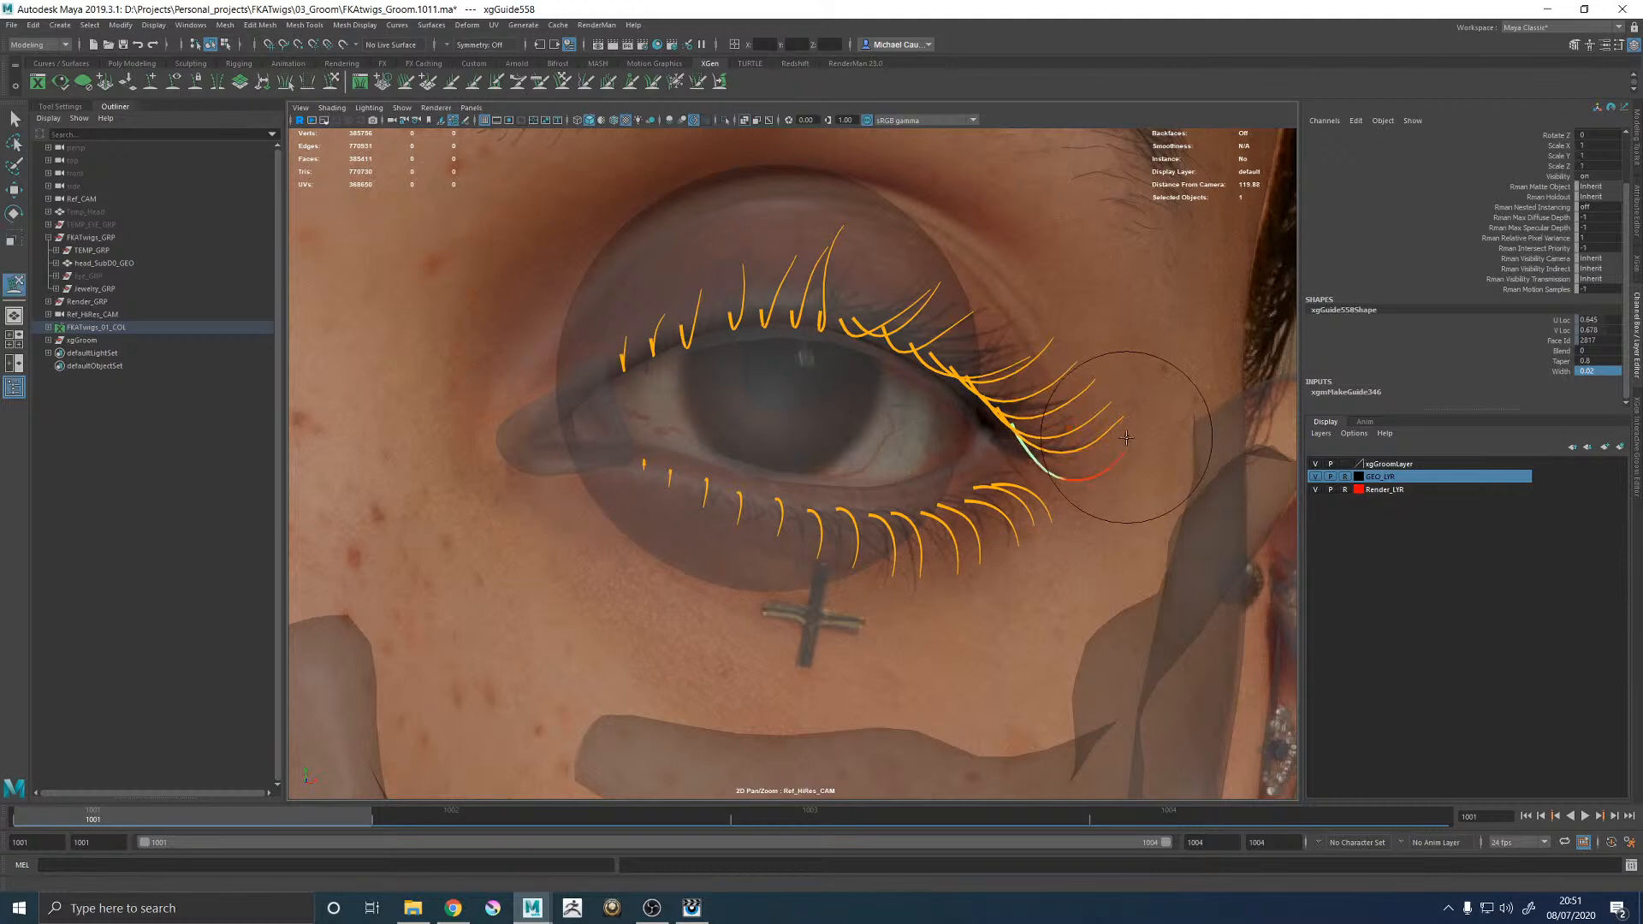
In the reference camera view, sculpt the upper-lash guides near the outer eye corner one by one to follow the photo.
{"action": "key", "text": "w"}
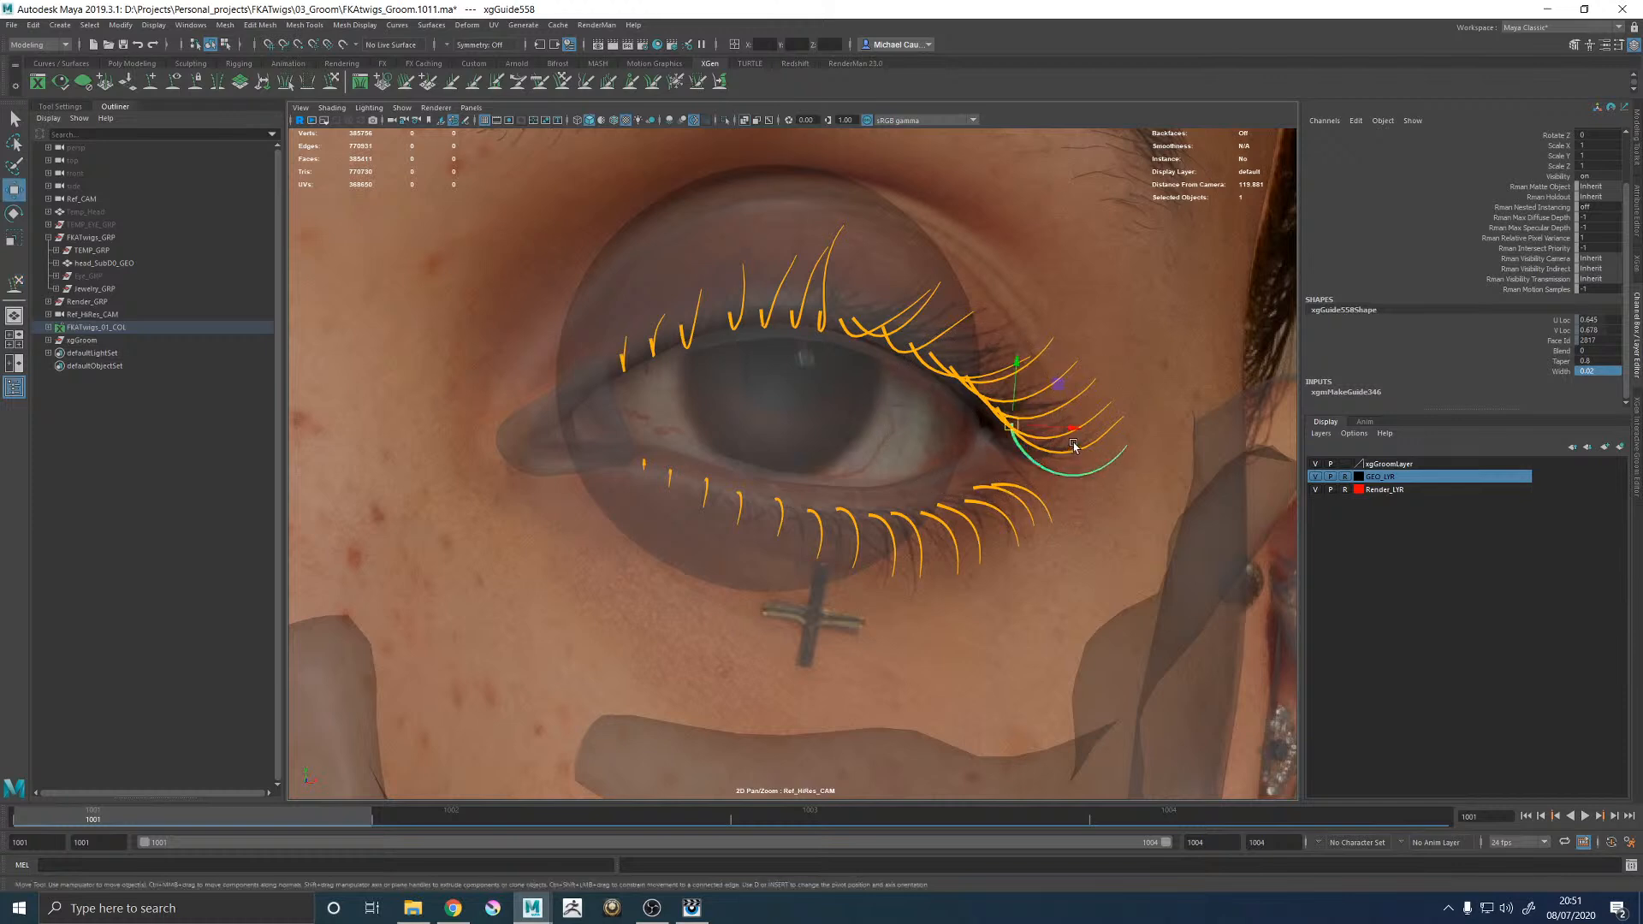
{"action": "key", "text": "y"}
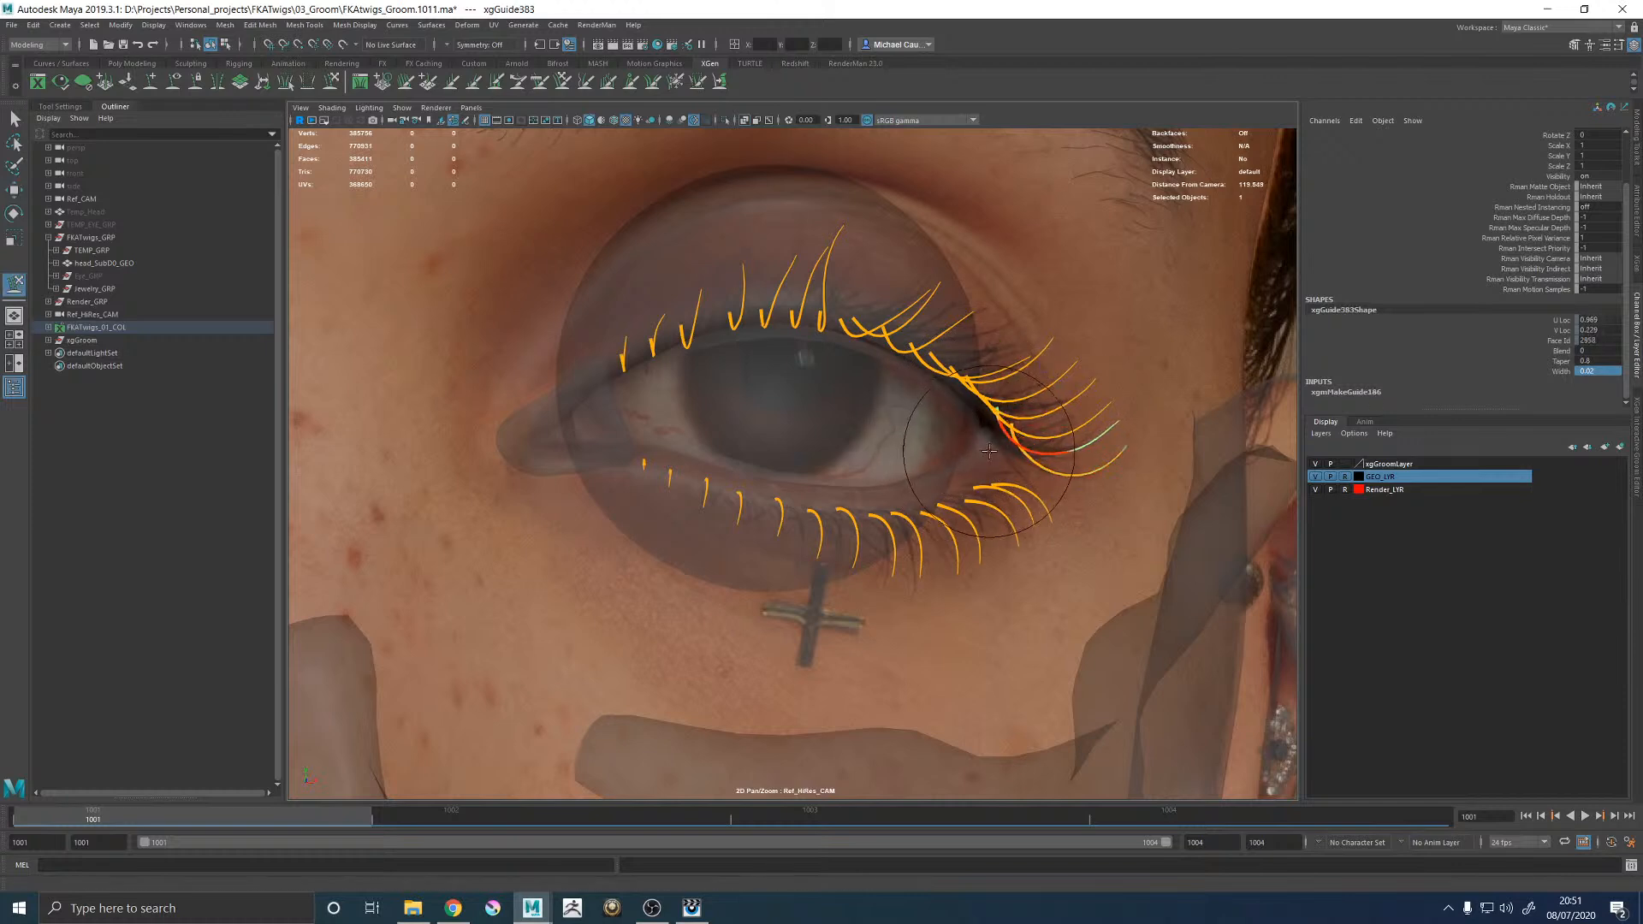
{"action": "key", "text": "w"}
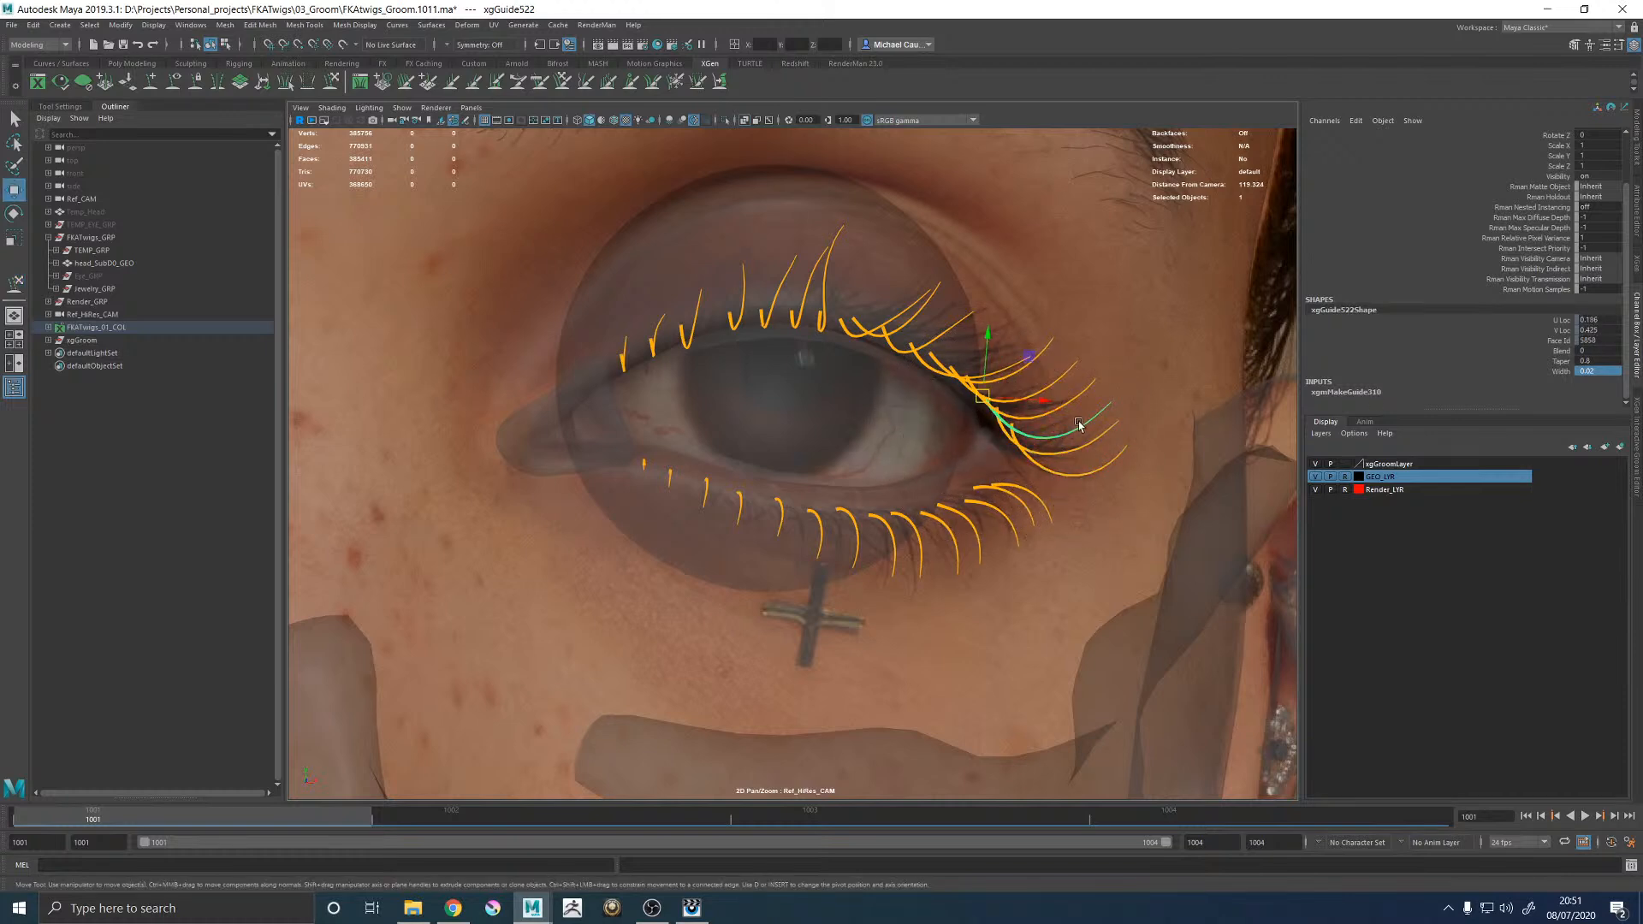
{"action": "key", "text": "y"}
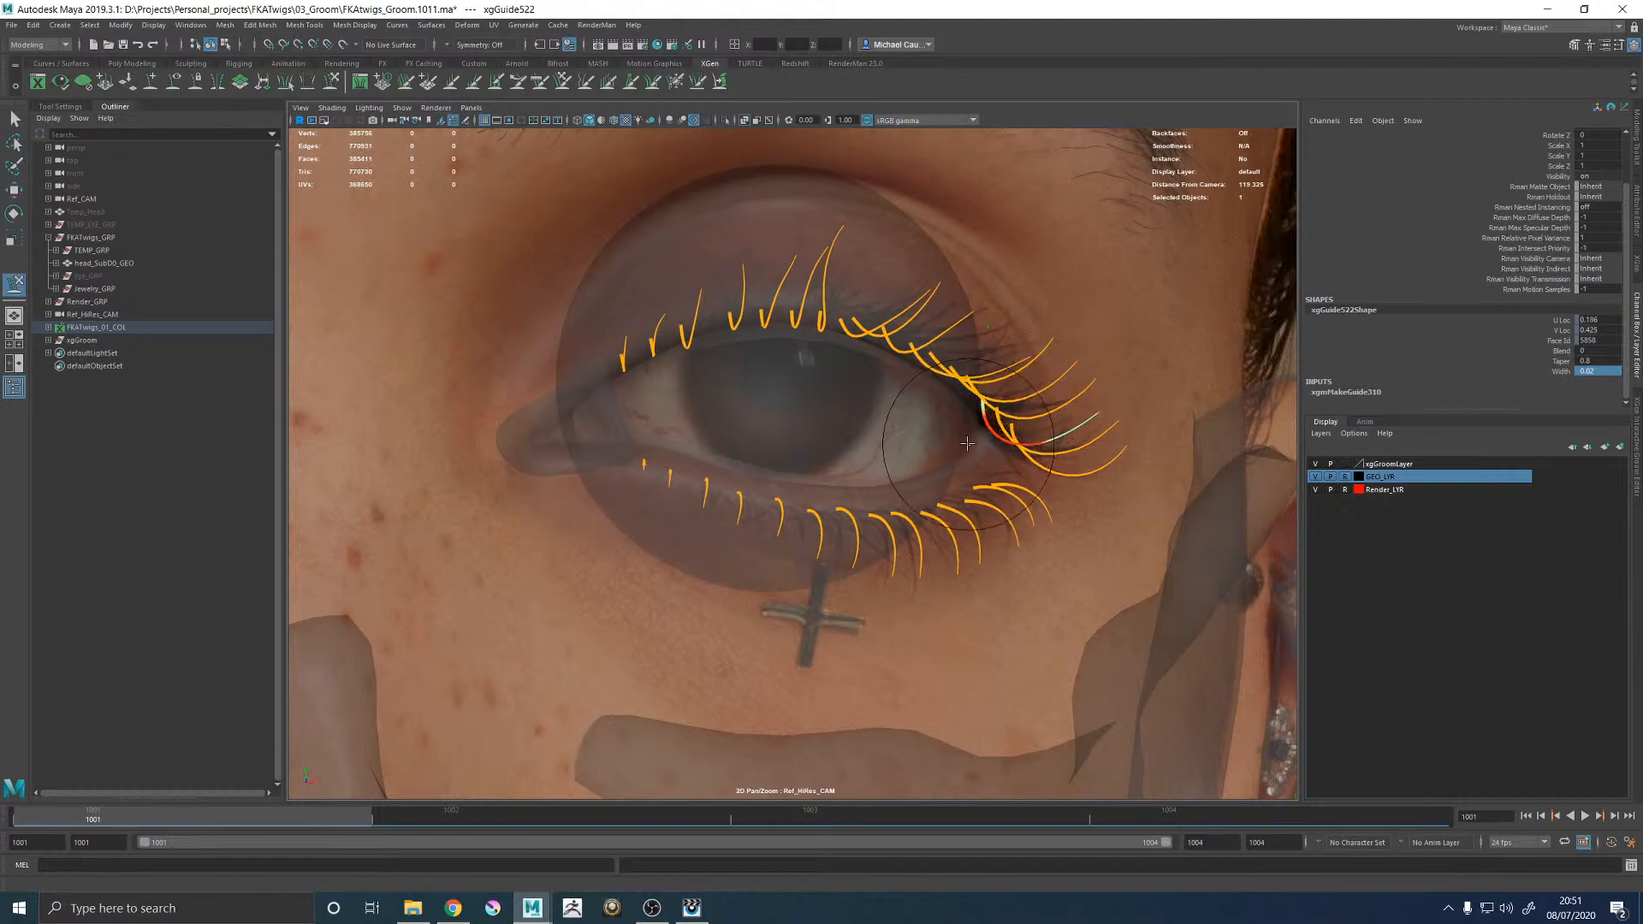
{"action": "left_click_drag", "start_coordinate": [1136, 377], "coordinate": [1132, 325]}
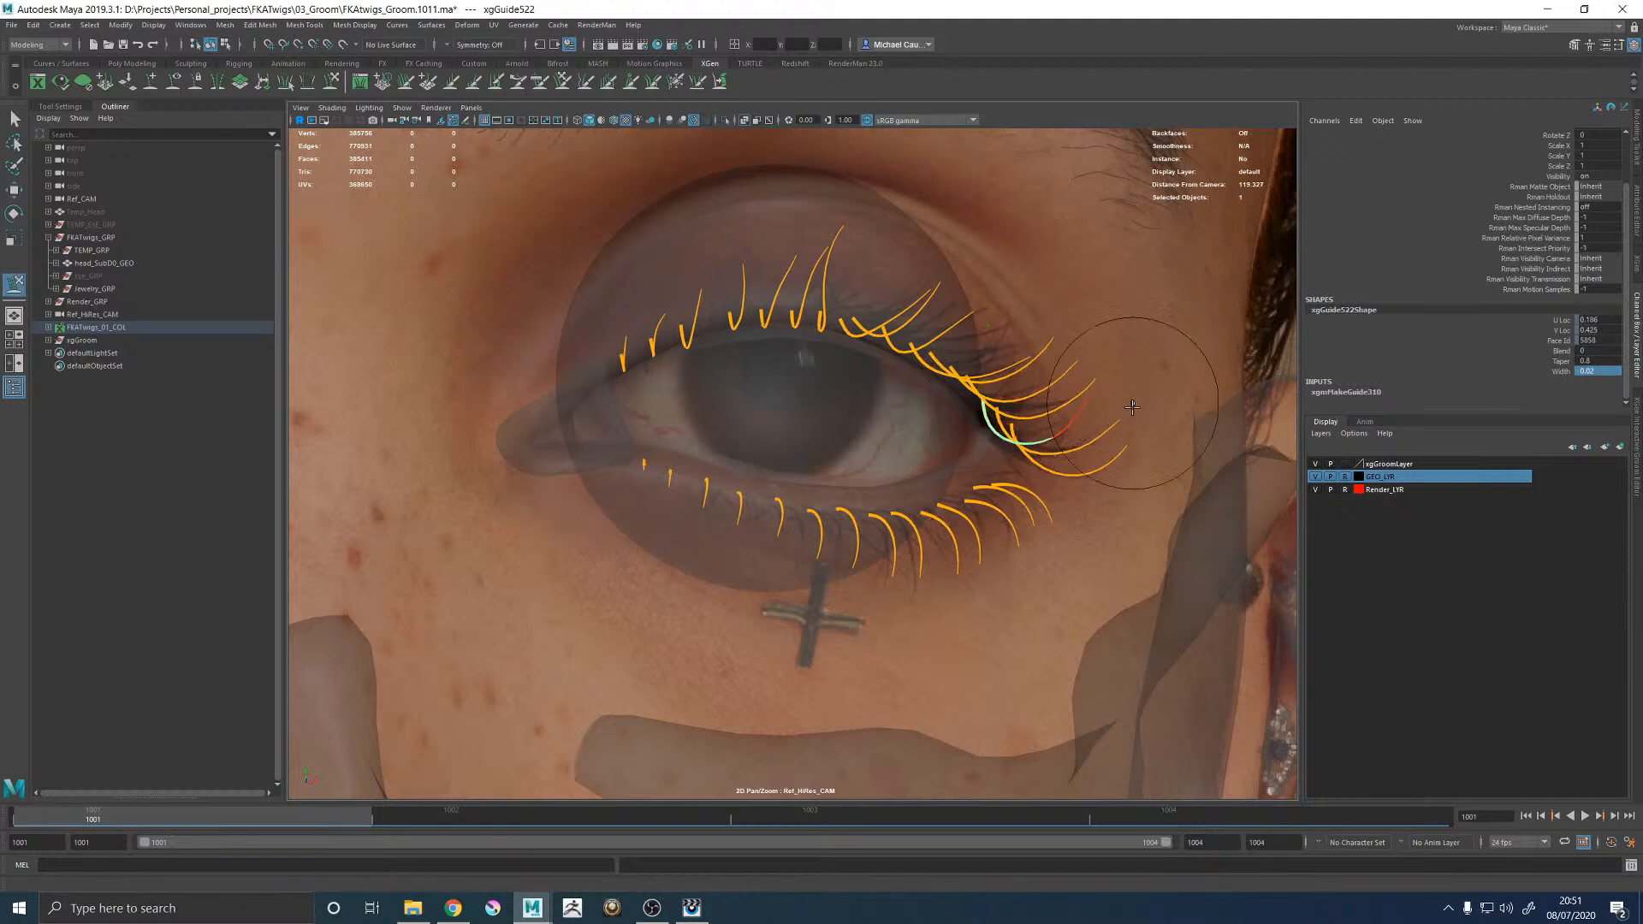
{"action": "key", "text": "w"}
{"action": "left_click", "coordinate": [1035, 416]}
{"action": "key", "text": "y"}
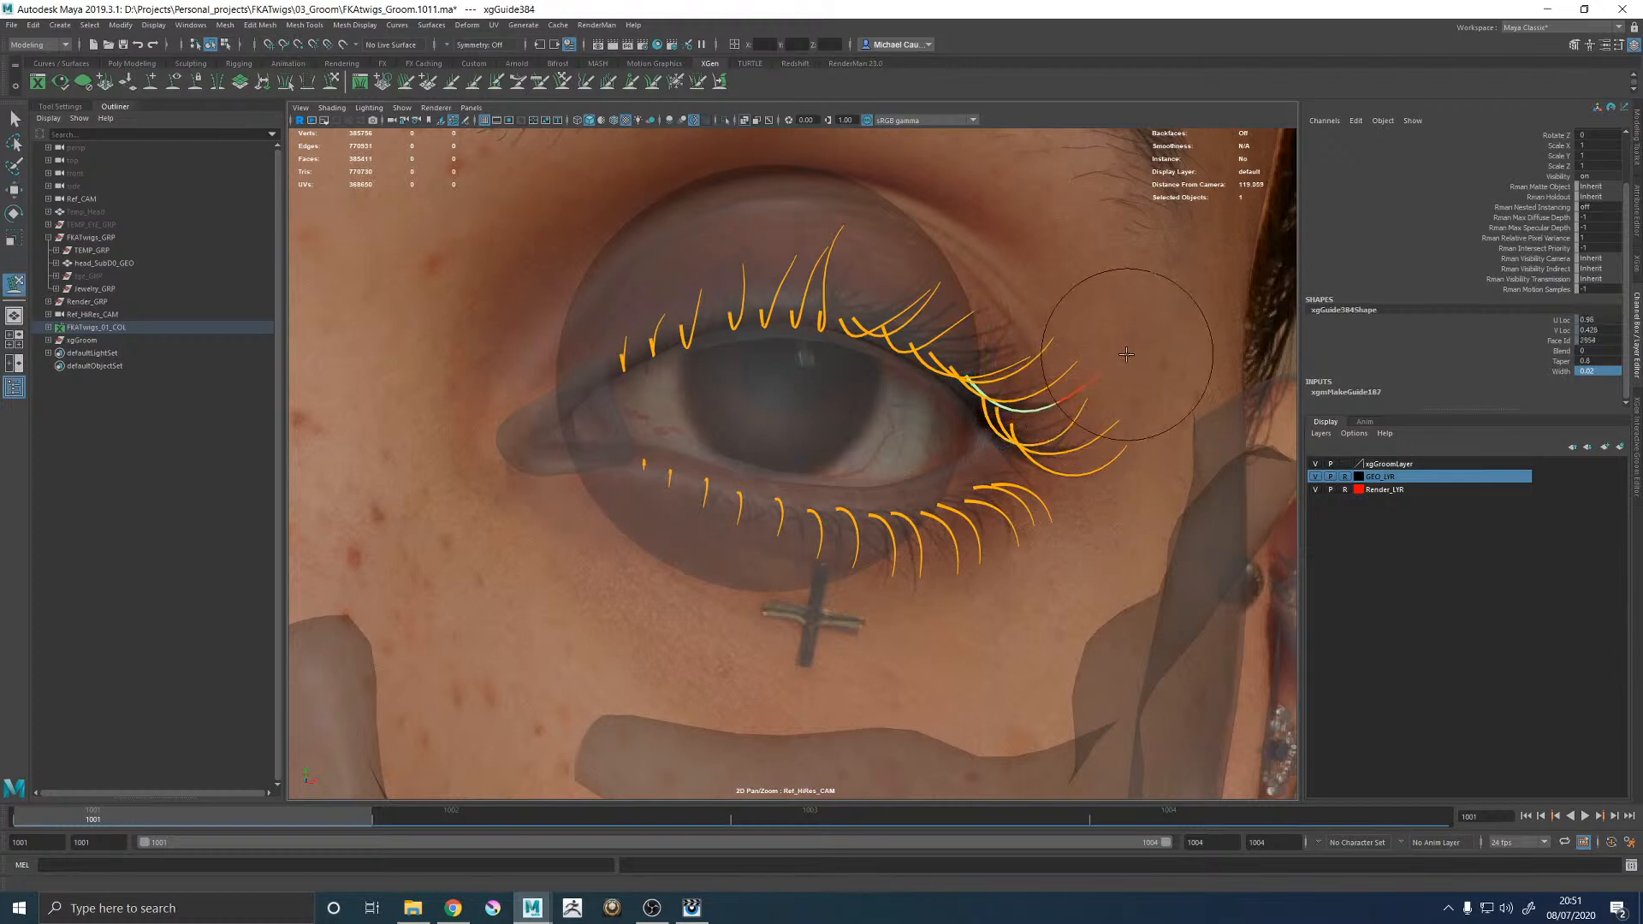
In the perspective view, sculpt the outer upper-lash guides so their curves fan out evenly with their neighbours.
{"action": "key", "text": "space"}
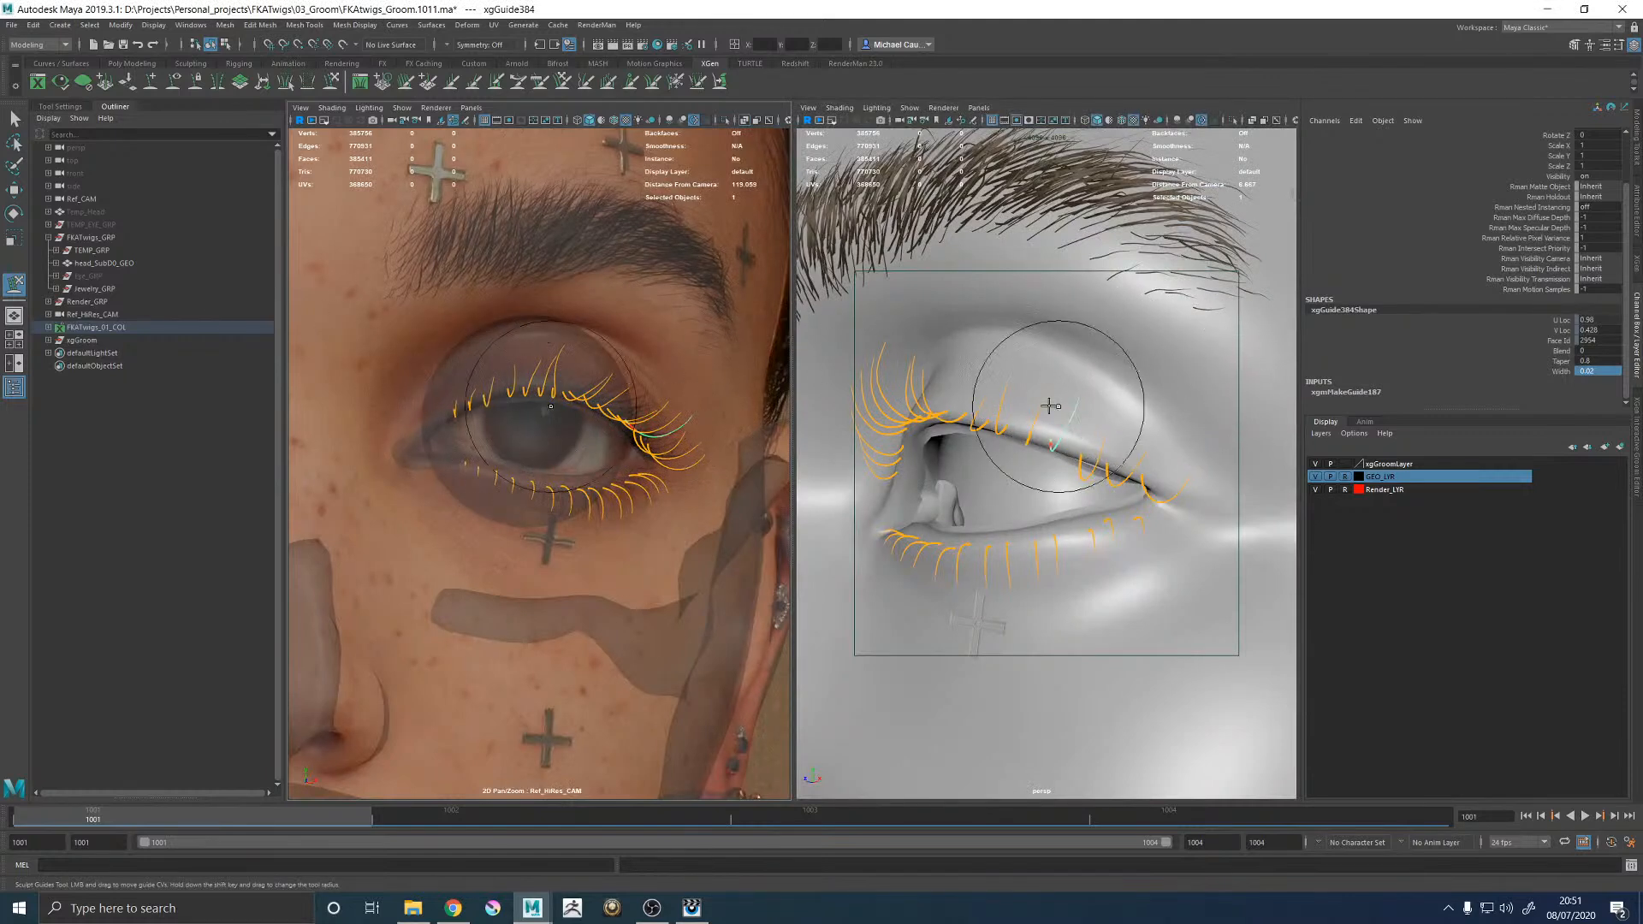
{"action": "key", "text": "space"}
{"action": "left_click_drag", "start_coordinate": [1083, 438], "coordinate": [955, 411], "text": "alt"}
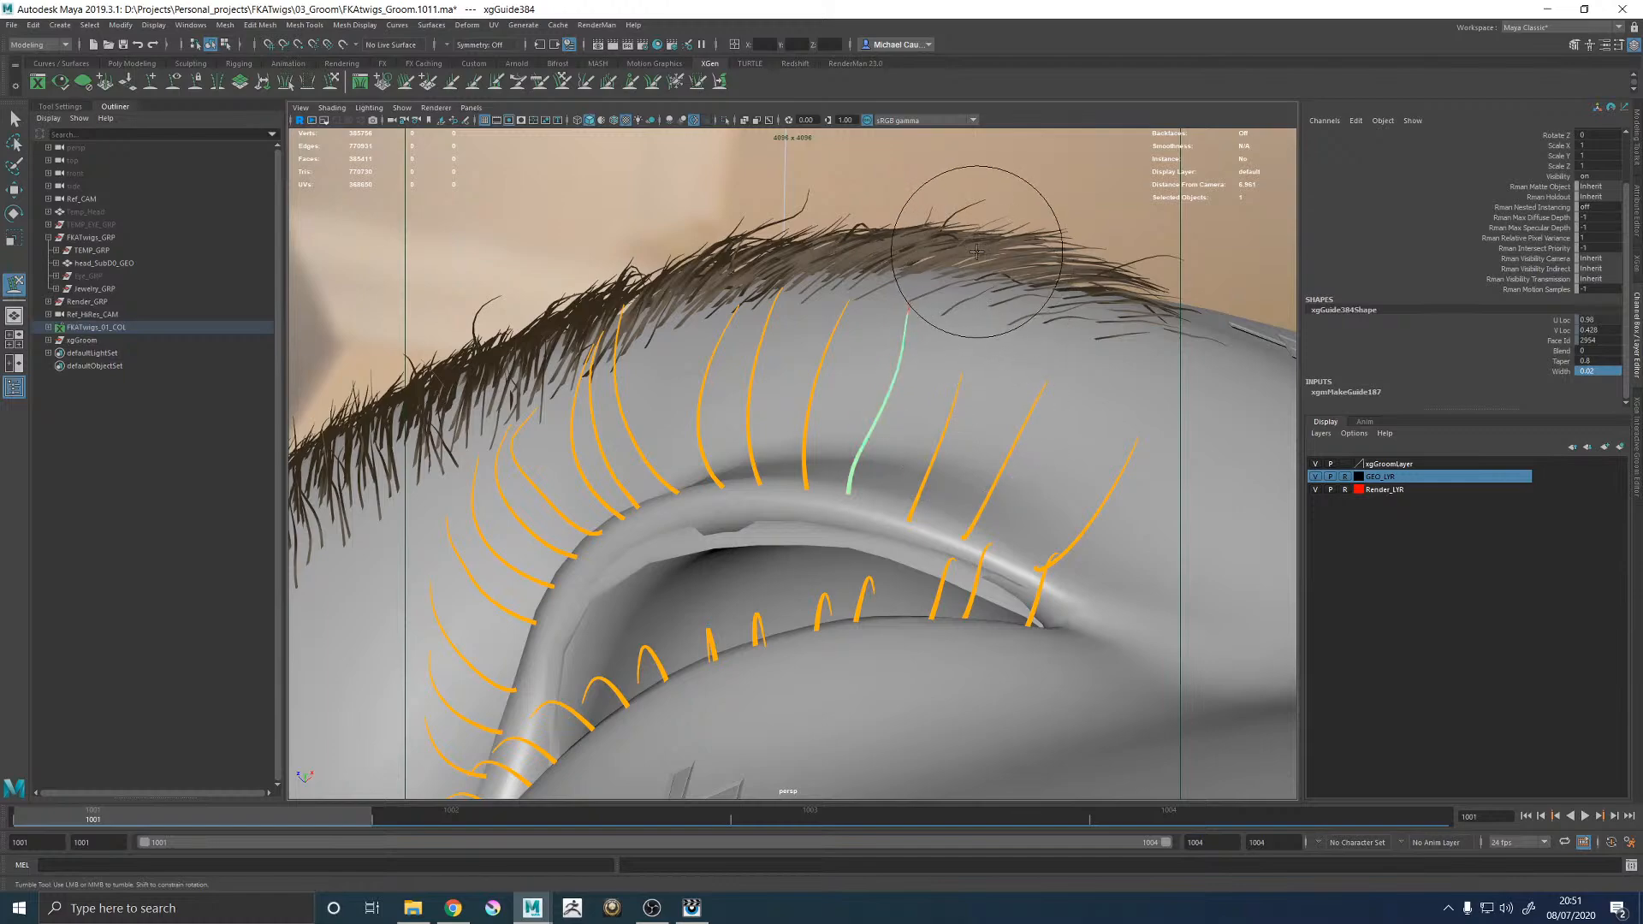
{"action": "mouse_move", "coordinate": [962, 332]}
{"action": "left_mouse_down", "text": "alt"}
{"action": "mouse_move", "coordinate": [979, 423]}
{"action": "mouse_move", "coordinate": [884, 496]}
{"action": "left_mouse_up", "text": "alt"}
{"action": "key", "text": "w"}
{"action": "left_click", "coordinate": [872, 512]}
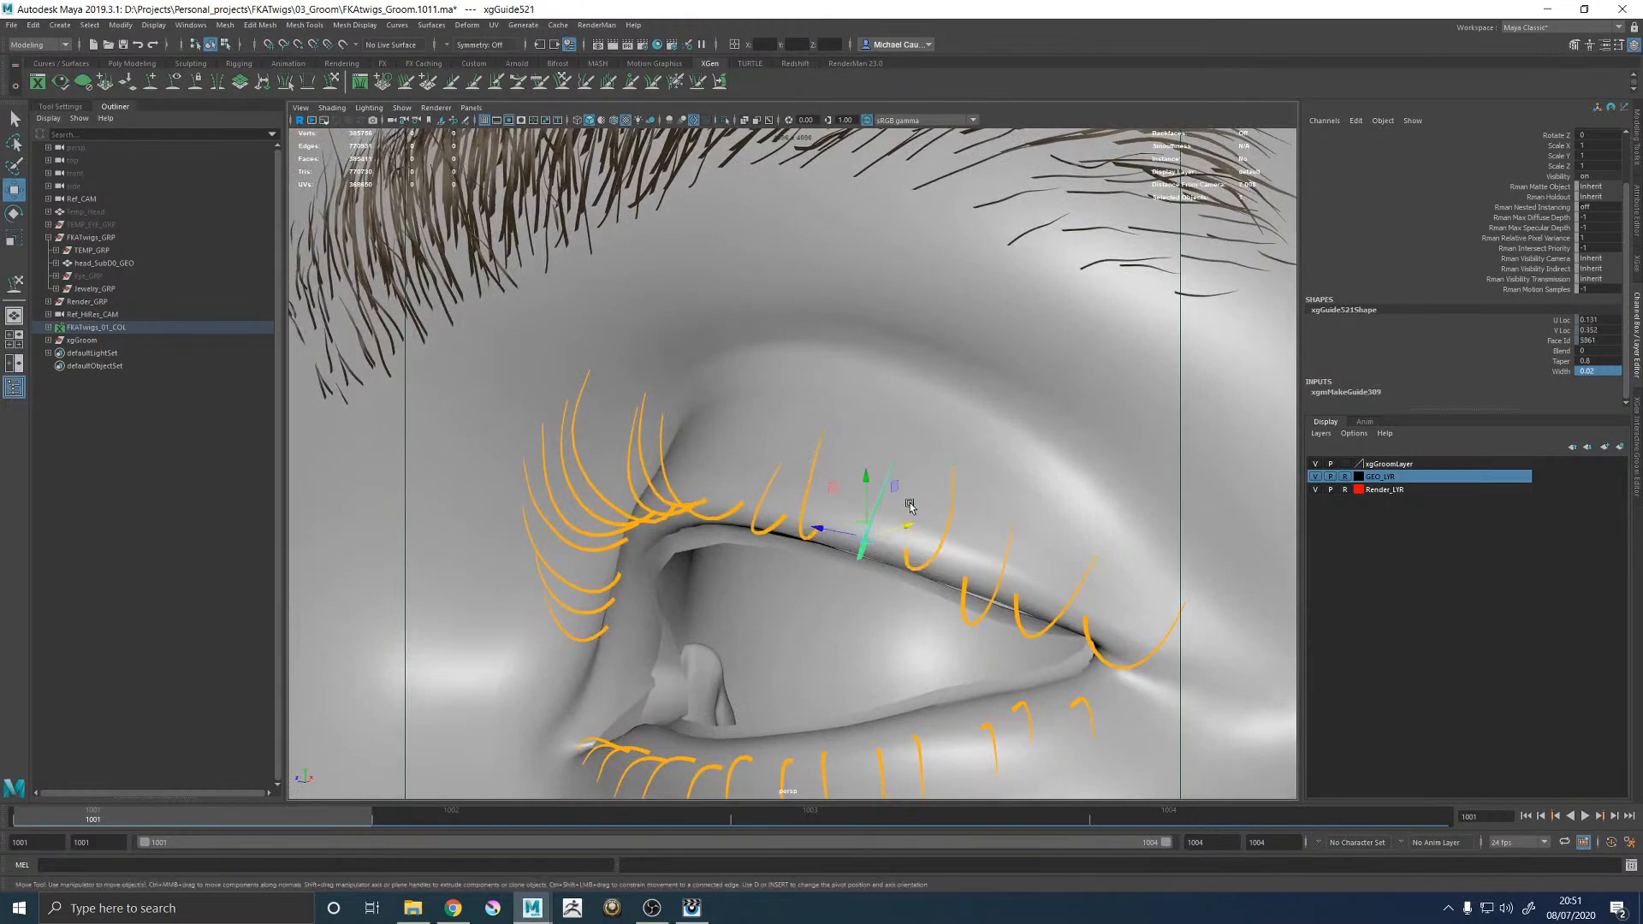
{"action": "middle_click_drag", "start_coordinate": [963, 519], "coordinate": [957, 500], "text": "alt"}
{"action": "left_click_drag", "start_coordinate": [958, 502], "coordinate": [940, 461], "text": "alt"}
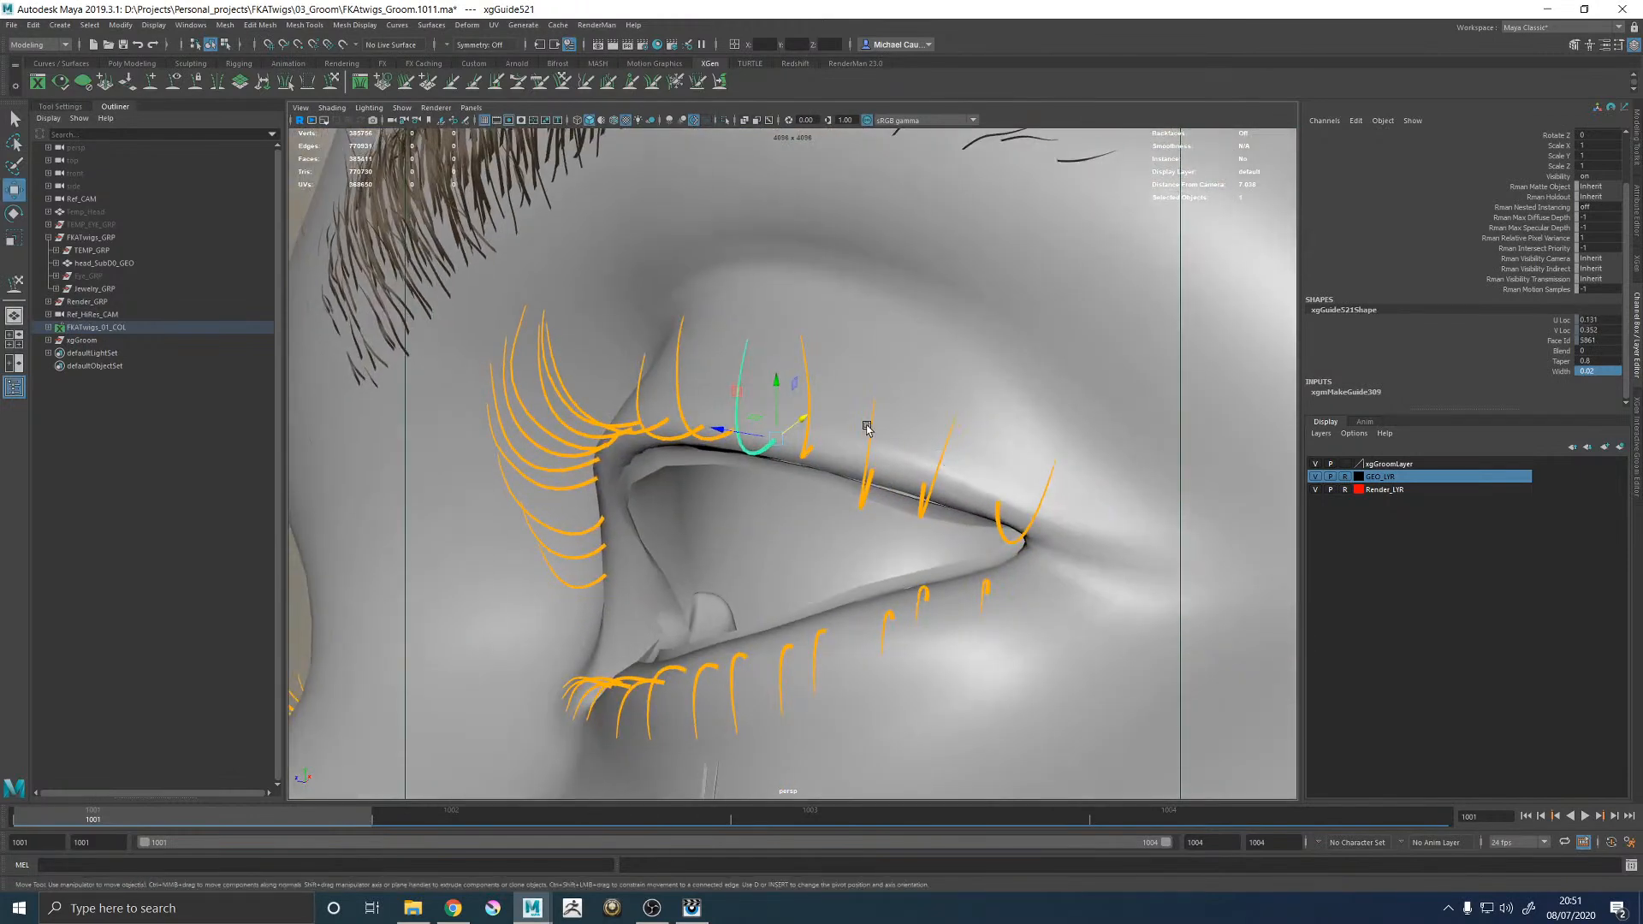
{"action": "key", "text": "y"}
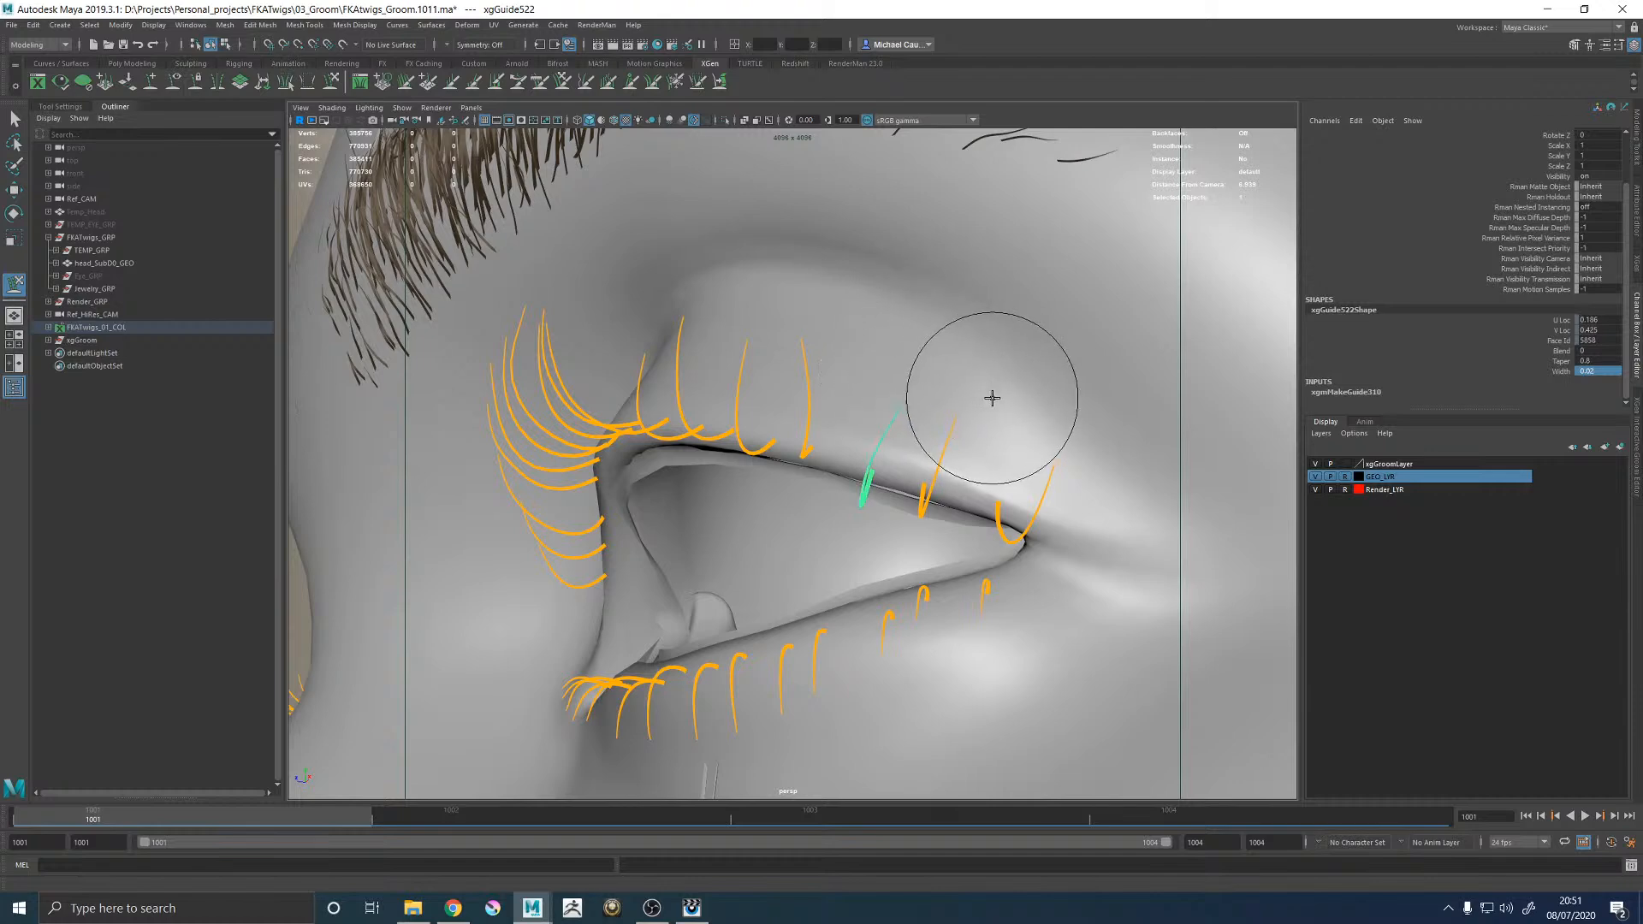
Refine the curve of the selected outer-corner upper-lash guide from below and check it against the whole lash line.
{"action": "middle_click_drag", "start_coordinate": [1012, 367], "coordinate": [906, 396], "text": "alt"}
{"action": "left_click_drag", "start_coordinate": [906, 396], "coordinate": [946, 356], "text": "alt"}
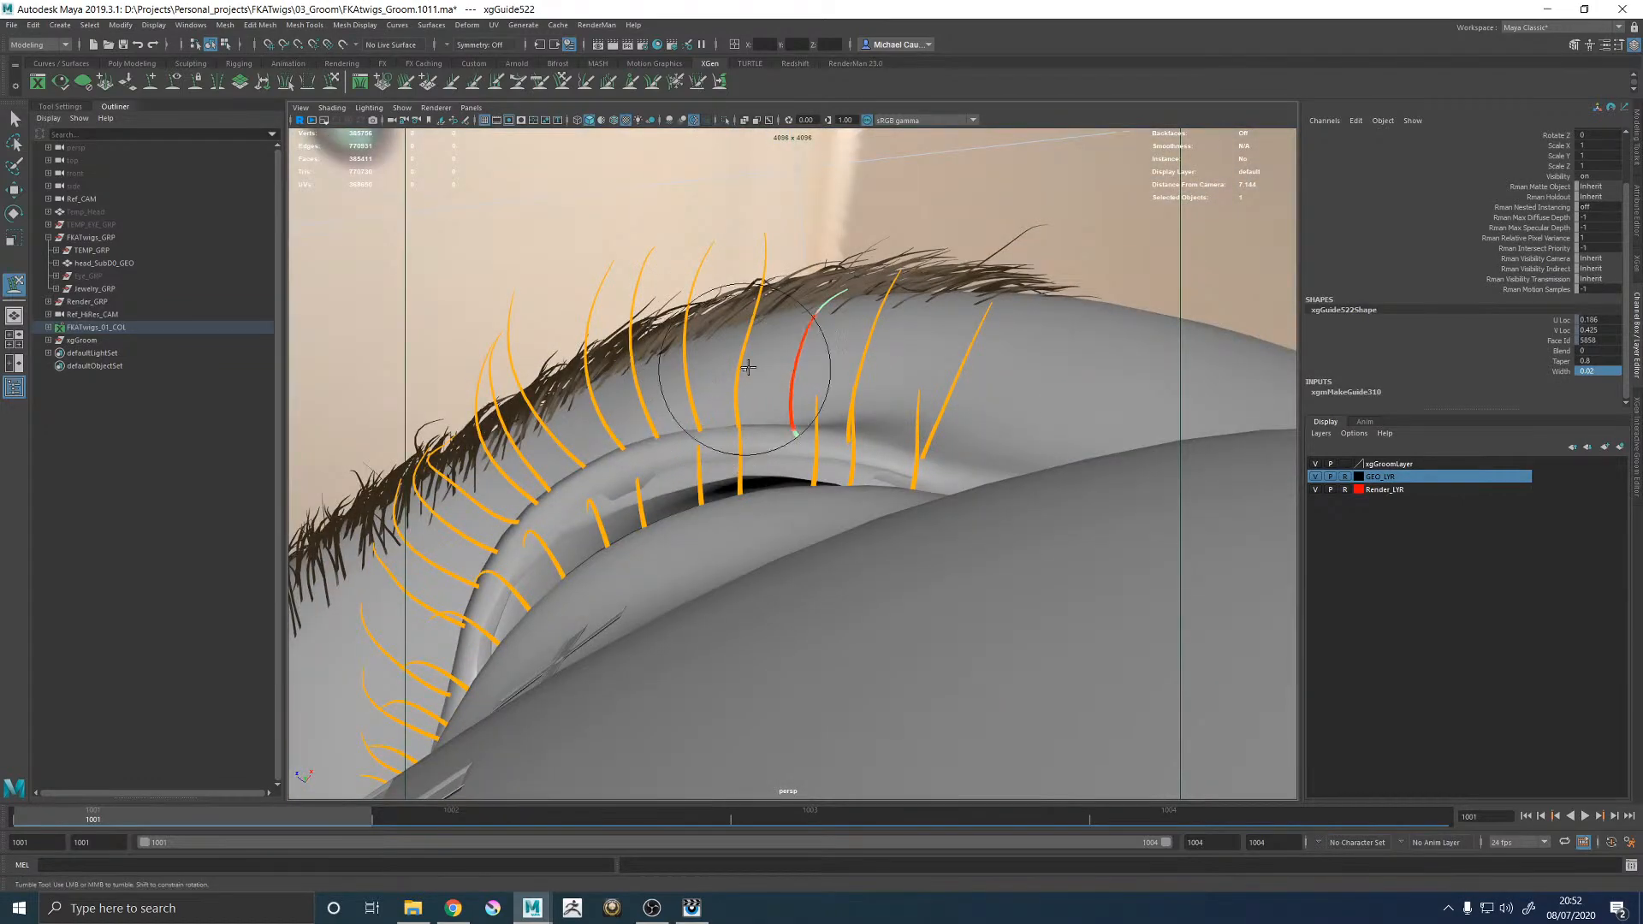
{"action": "left_click_drag", "start_coordinate": [867, 326], "coordinate": [902, 374], "text": "alt"}
{"action": "right_click_drag", "start_coordinate": [902, 374], "coordinate": [534, 282], "text": "alt"}
{"action": "left_click_drag", "start_coordinate": [757, 340], "coordinate": [864, 351], "text": "alt"}
{"action": "right_click_drag", "start_coordinate": [865, 351], "coordinate": [612, 293], "text": "alt"}
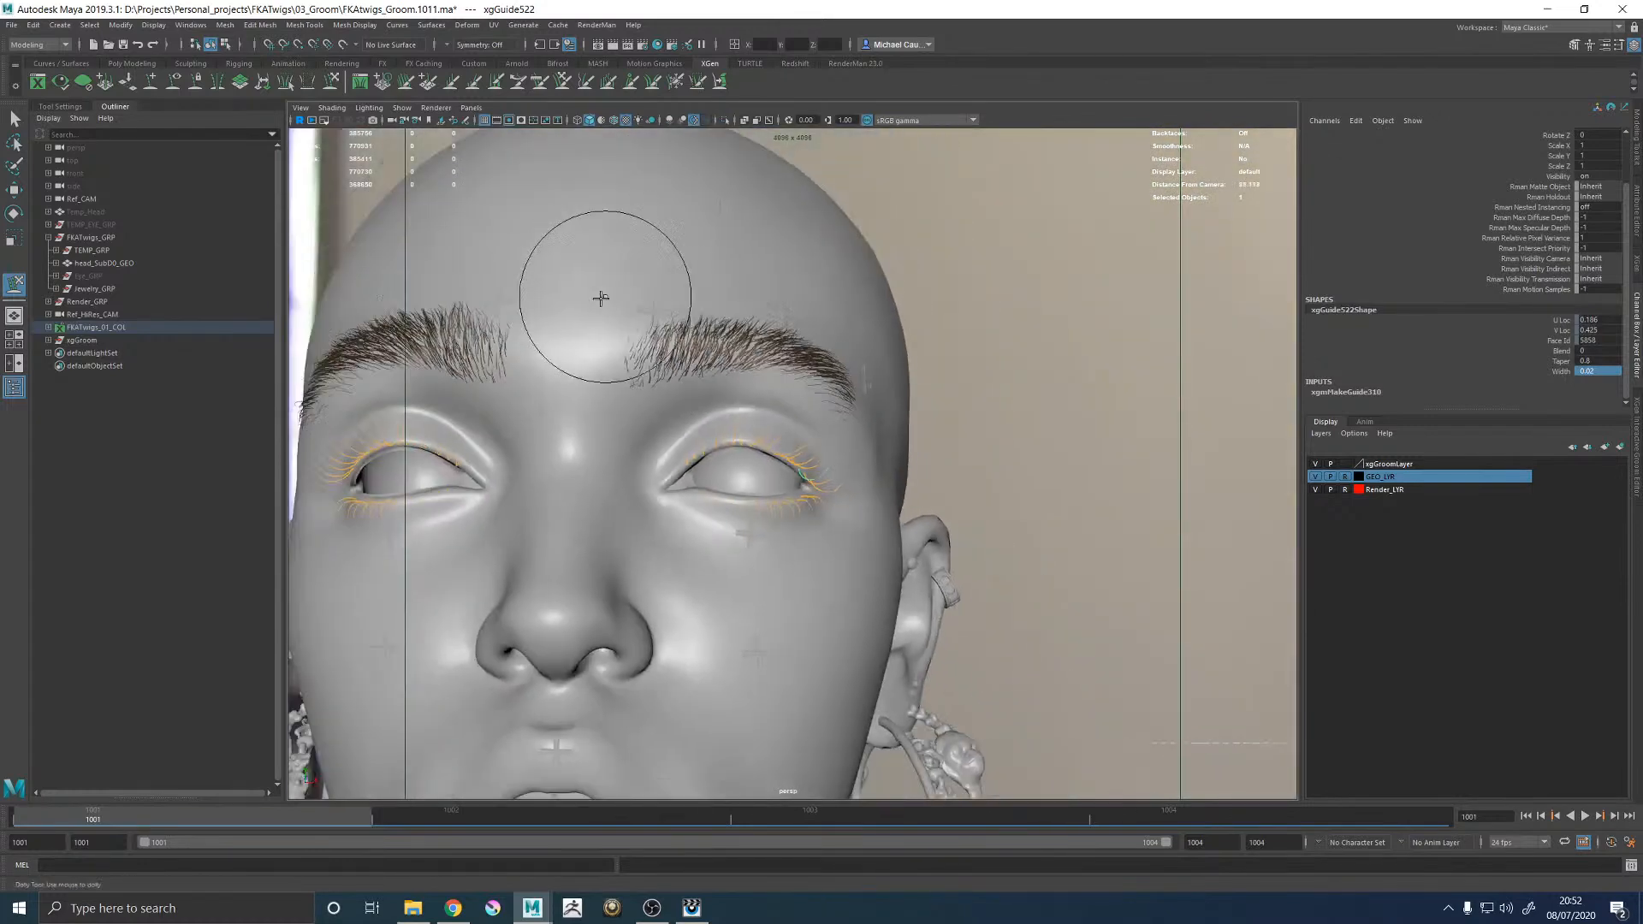
{"action": "left_click_drag", "start_coordinate": [757, 346], "coordinate": [785, 557], "text": "alt"}
{"action": "right_click_drag", "start_coordinate": [784, 557], "coordinate": [1044, 506], "text": "alt"}
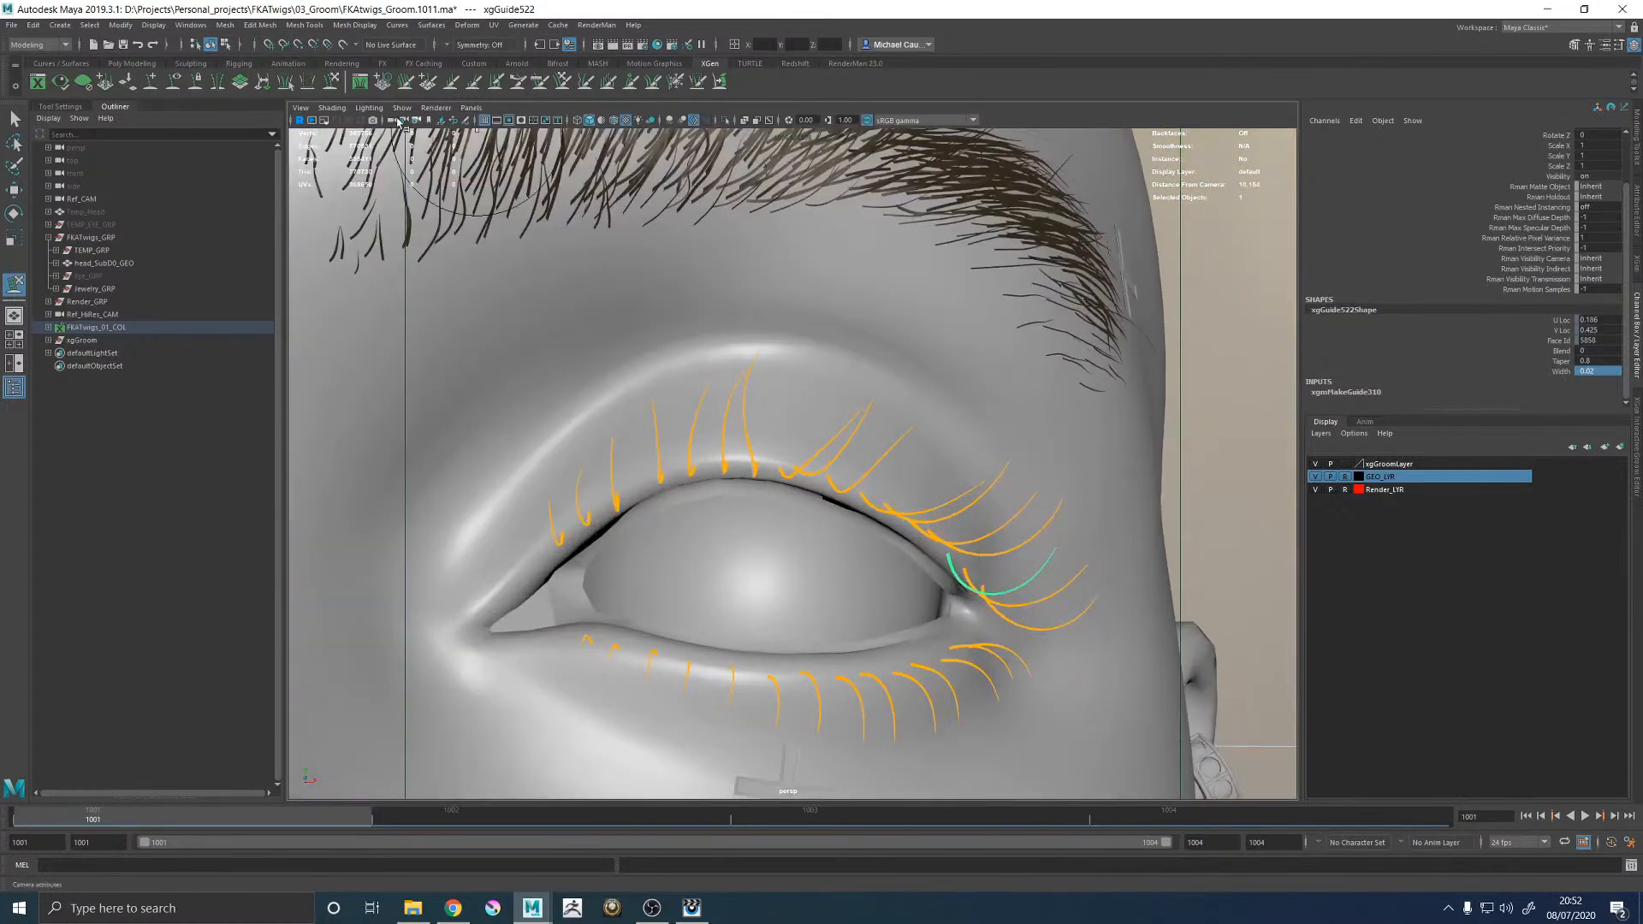
Add a new guide near the middle of the upper lash line and set its taper to 0.8 and width to 0.02.
{"action": "key", "text": "space"}
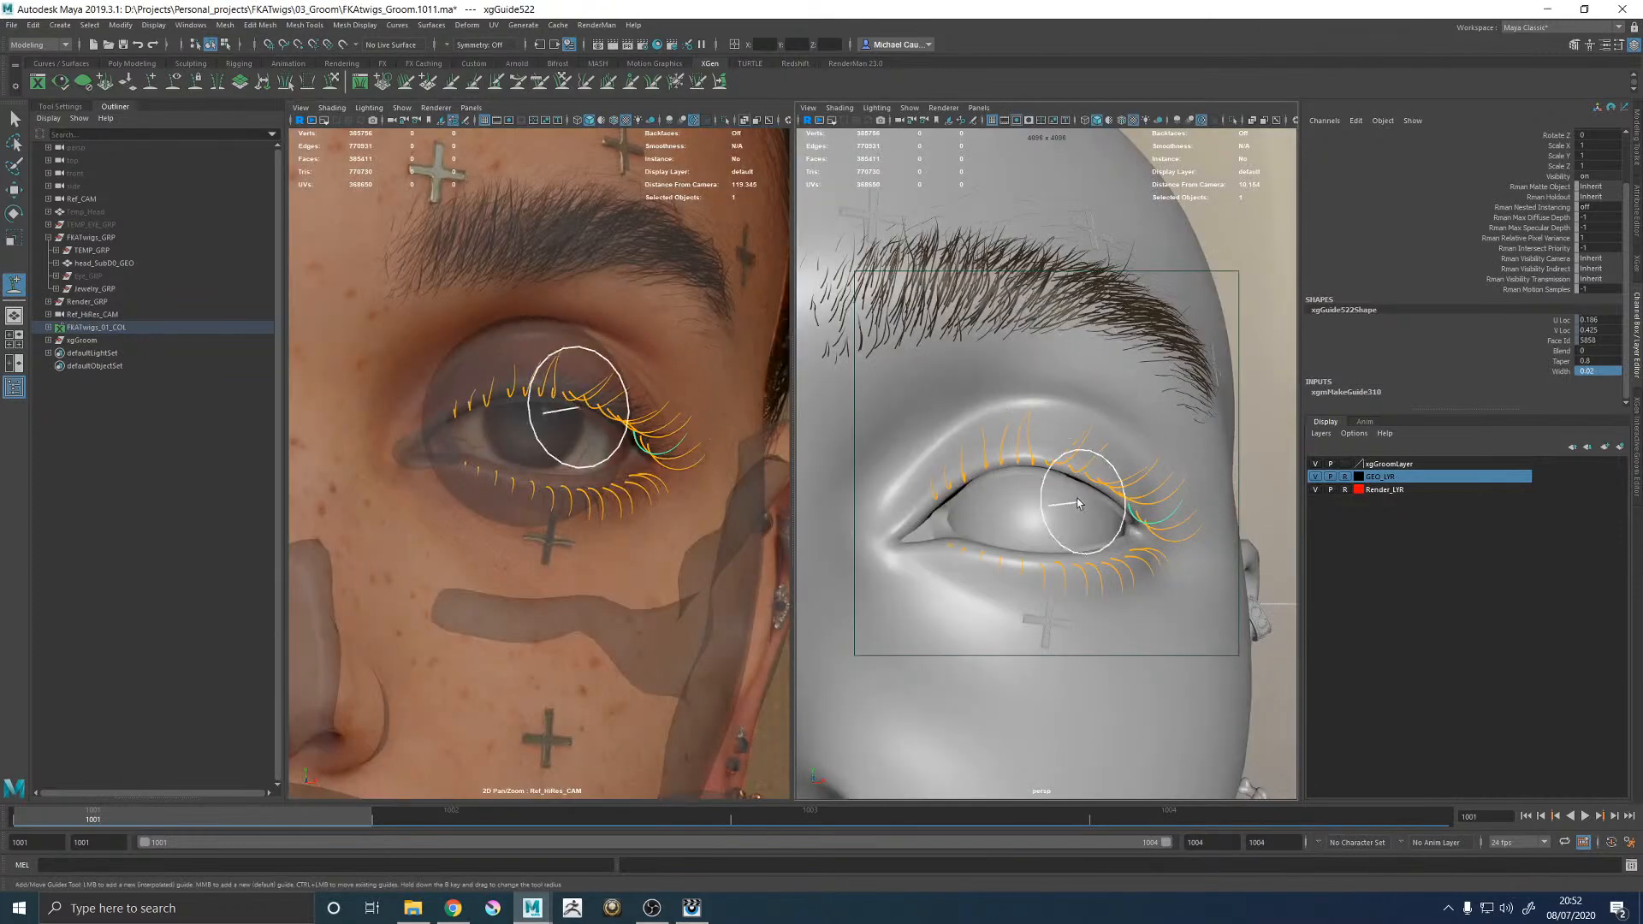
{"action": "left_click", "coordinate": [1042, 461]}
{"action": "key", "text": "space"}
{"action": "scroll", "coordinate": [749, 422], "scroll_direction": "up", "scroll_amount": 3}
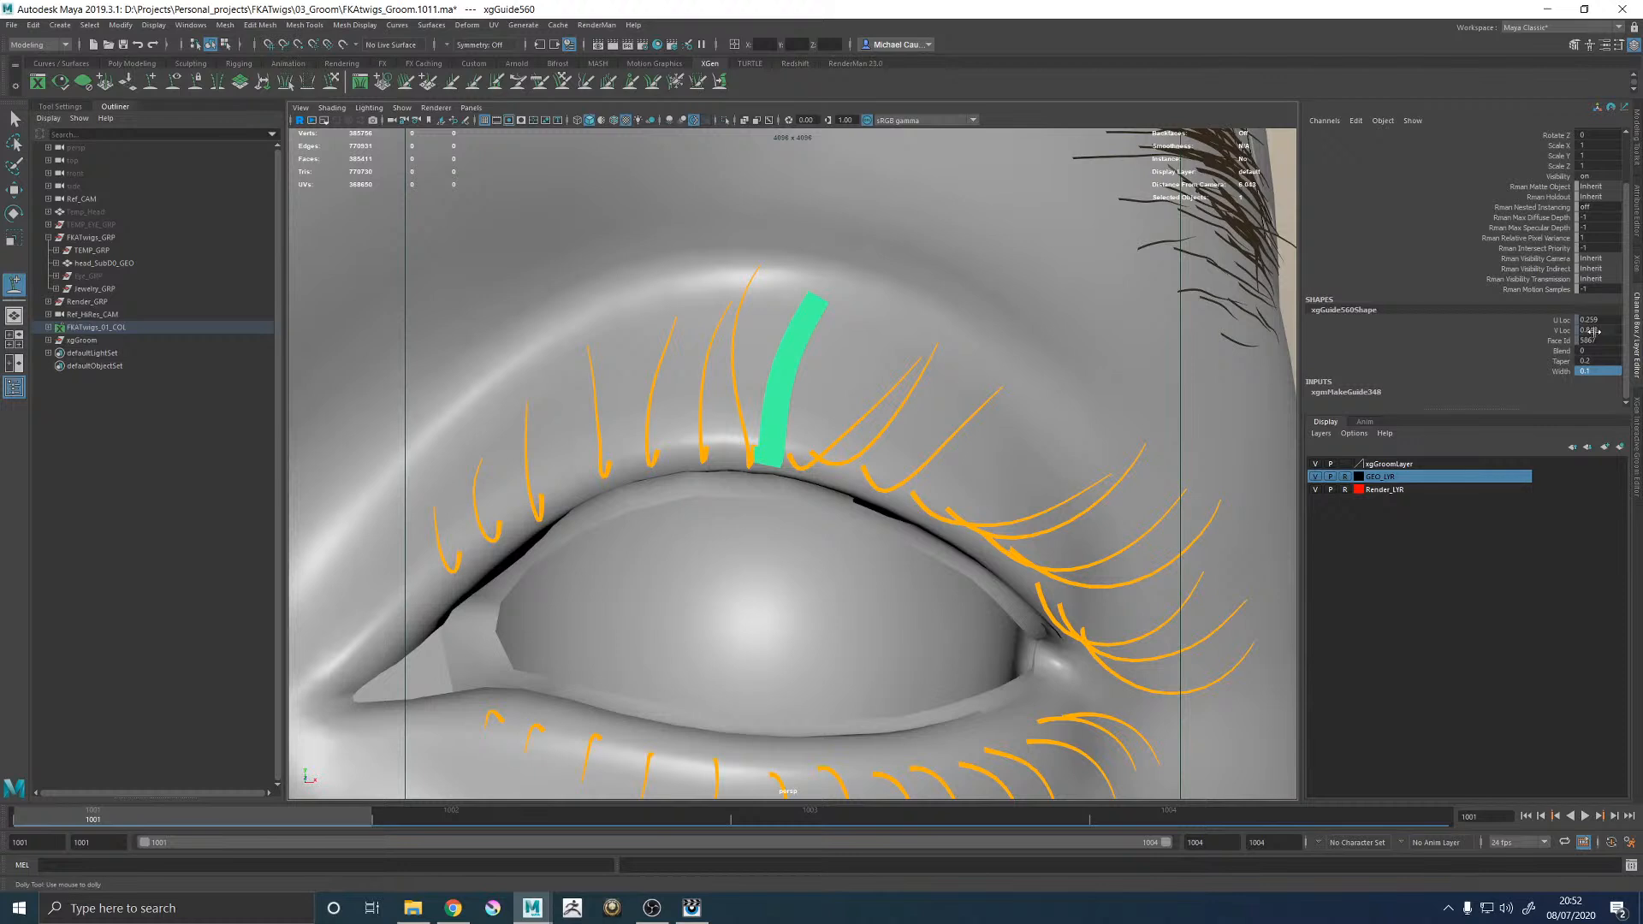
{"action": "left_click", "coordinate": [1599, 361]}
{"action": "left_click", "coordinate": [1598, 371]}
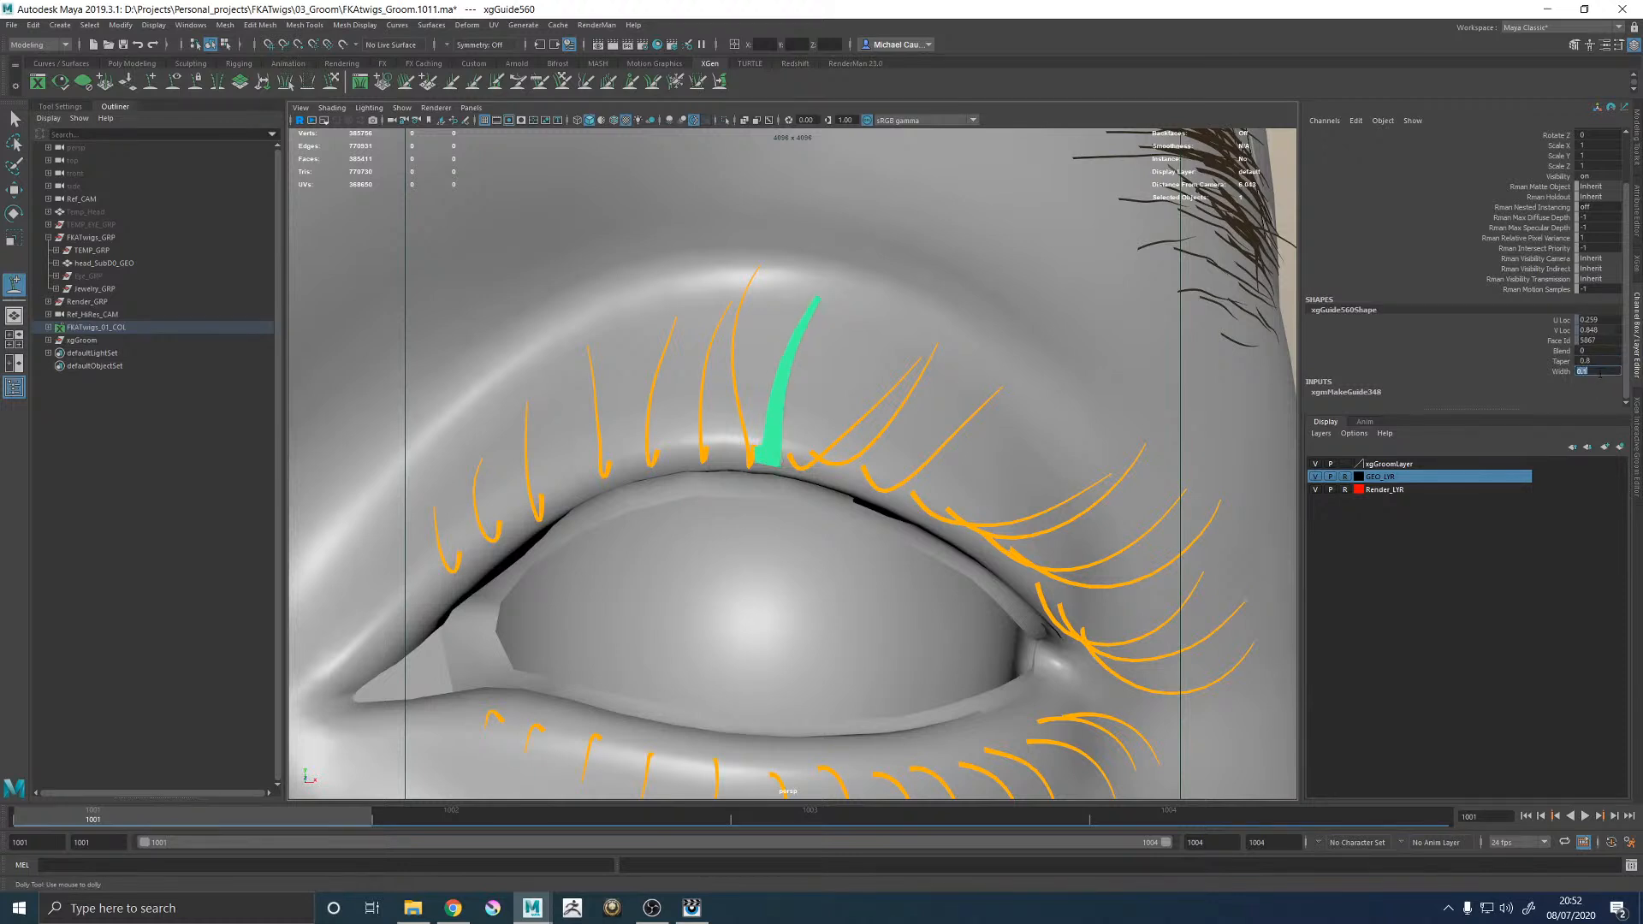
{"action": "type", "text": "0.02"}
{"action": "key", "text": "Return"}
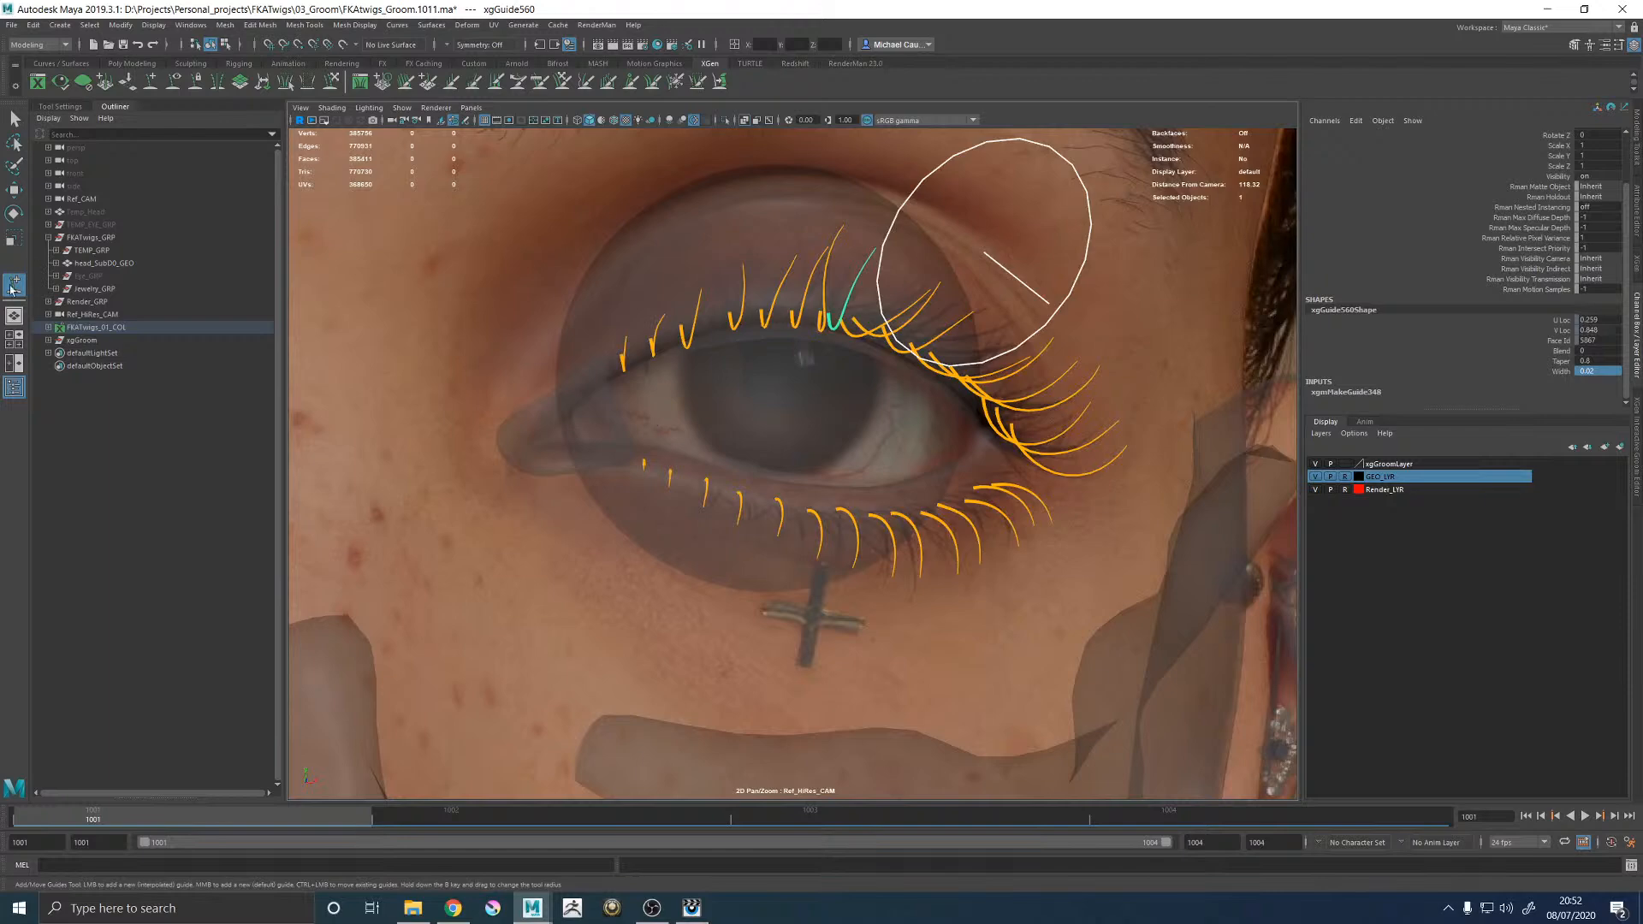
Sculpt the new middle upper-lash guide towards the outer corner in the reference camera view, then shape its curve from the side.
{"action": "left_click_drag", "start_coordinate": [870, 291], "coordinate": [942, 294]}
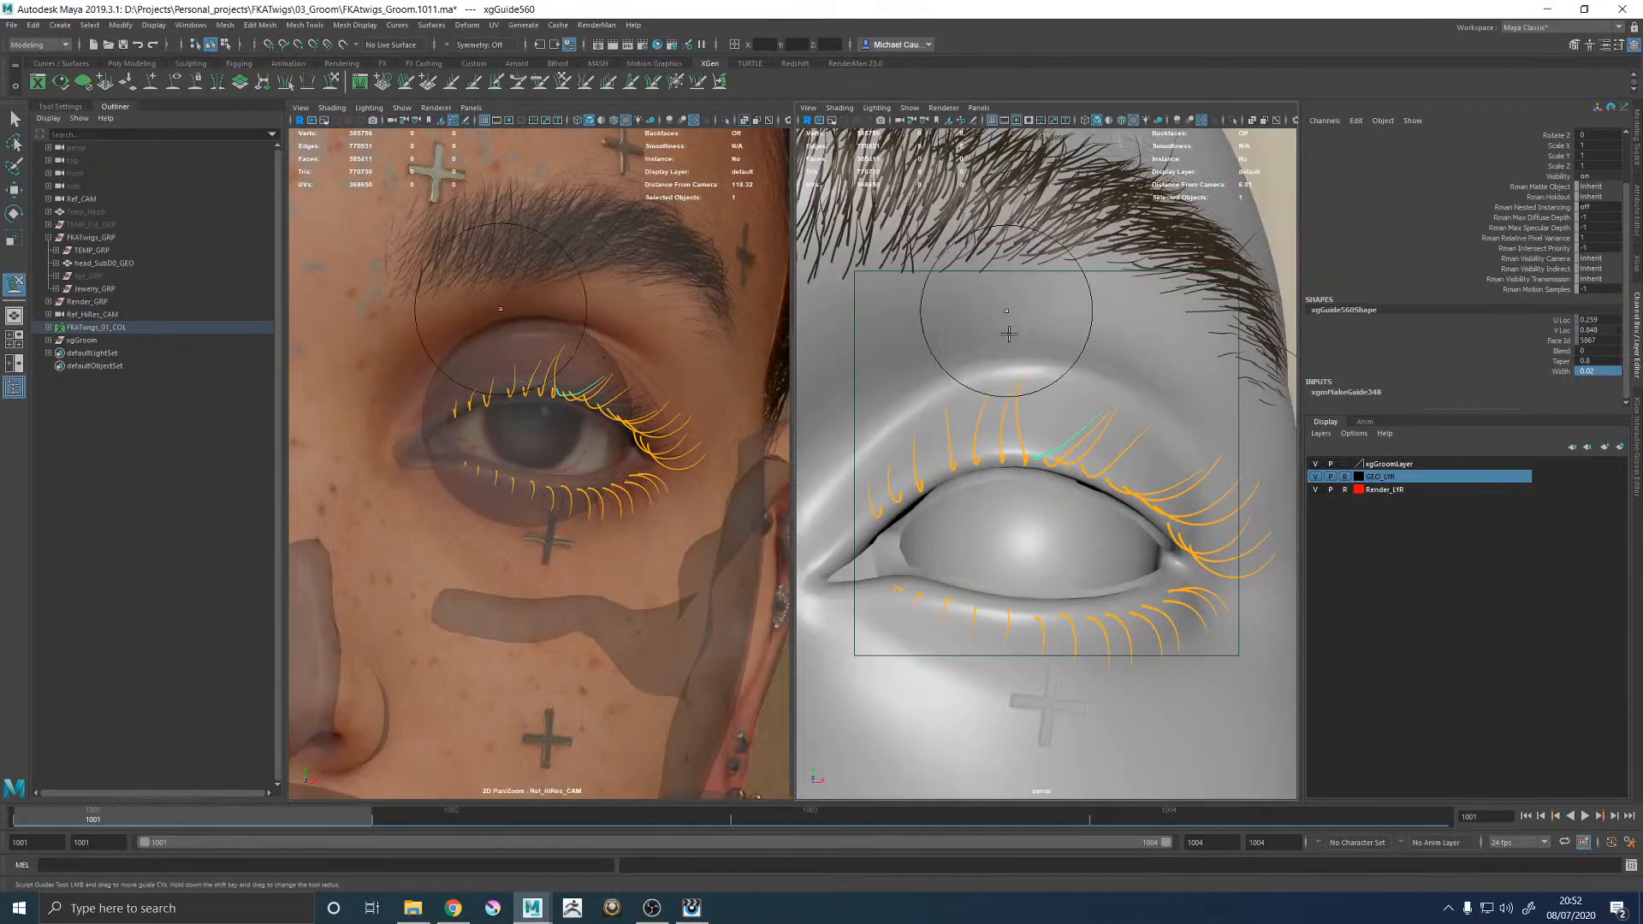
{"action": "scroll", "coordinate": [989, 348], "scroll_direction": "up", "scroll_amount": 3}
{"action": "left_click_drag", "start_coordinate": [989, 349], "coordinate": [1010, 590], "text": "alt"}
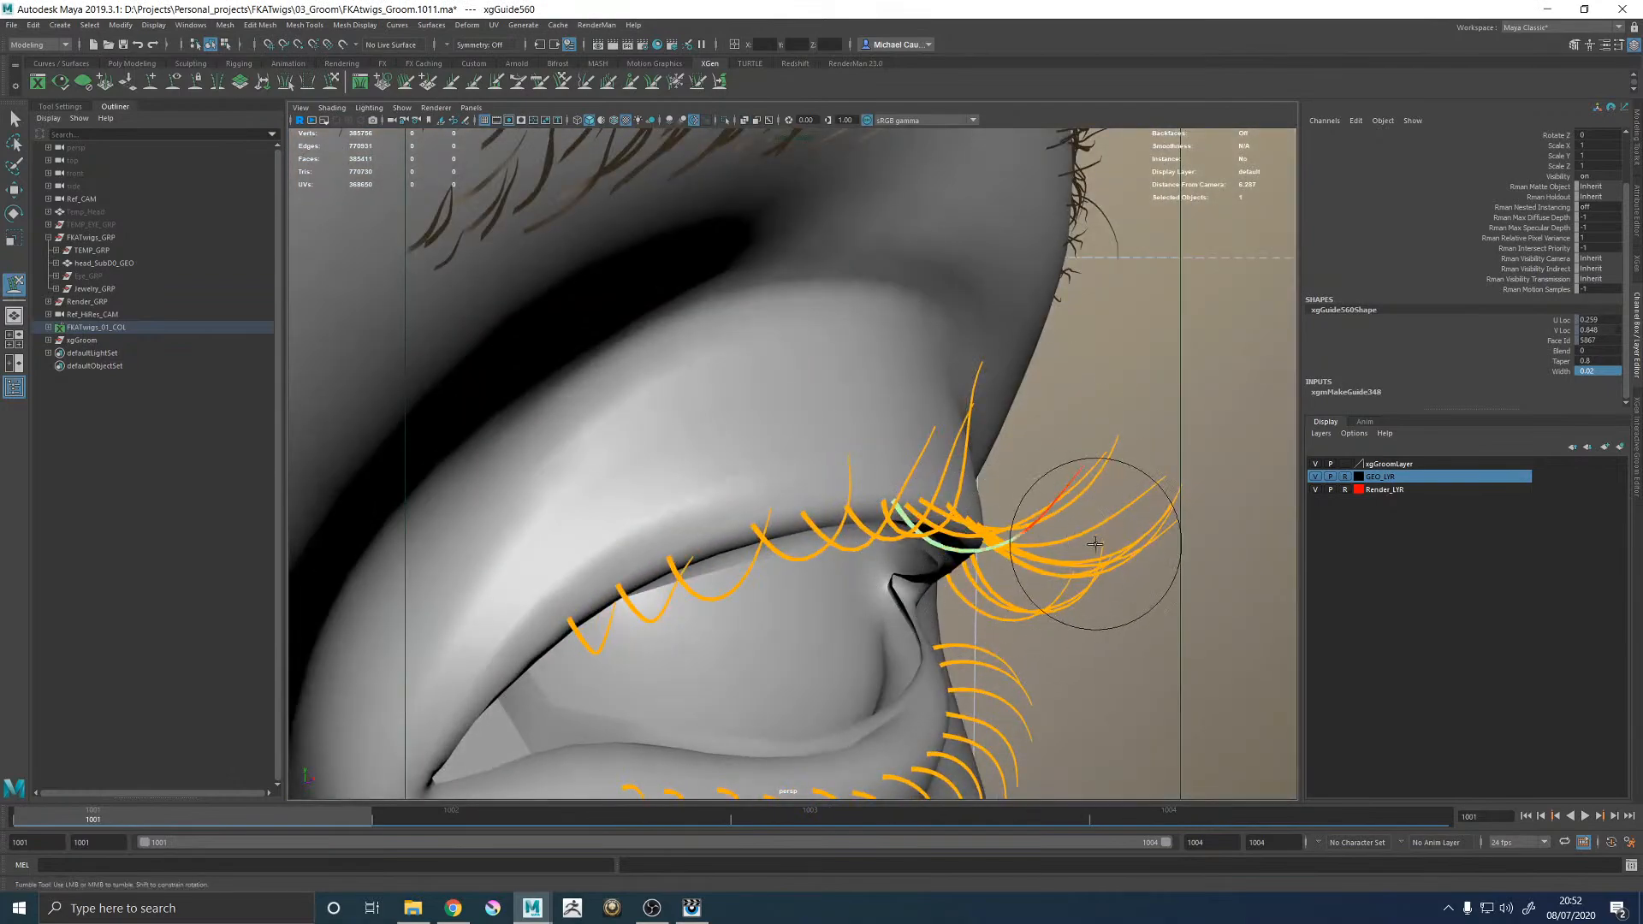
{"action": "left_click_drag", "start_coordinate": [1144, 476], "coordinate": [1043, 466], "text": "alt"}
{"action": "right_click_drag", "start_coordinate": [1067, 473], "coordinate": [648, 275], "text": "alt"}
{"action": "left_click_drag", "start_coordinate": [958, 408], "coordinate": [990, 440], "text": "alt"}
{"action": "right_click_drag", "start_coordinate": [990, 440], "coordinate": [788, 359], "text": "alt"}
{"action": "key", "text": "w"}
{"action": "left_click", "coordinate": [1021, 440]}
{"action": "right_click_drag", "start_coordinate": [1012, 433], "coordinate": [1249, 620], "text": "alt"}
{"action": "middle_click_drag", "start_coordinate": [910, 406], "coordinate": [876, 435], "text": "alt"}
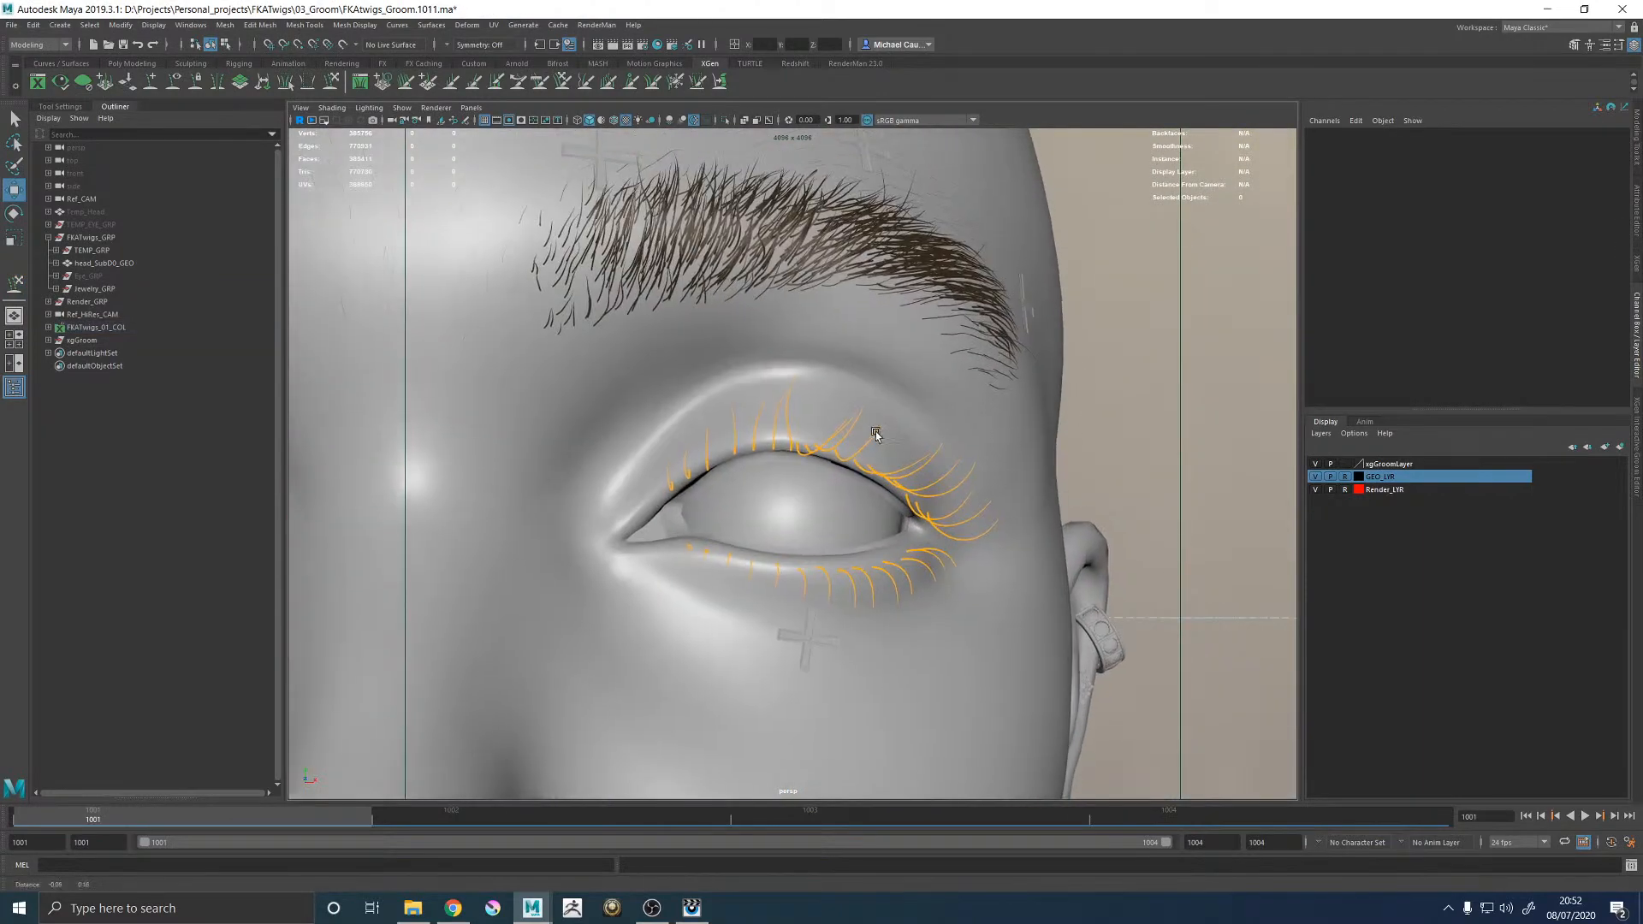
{"action": "scroll", "coordinate": [876, 436], "scroll_direction": "up", "scroll_amount": 5}
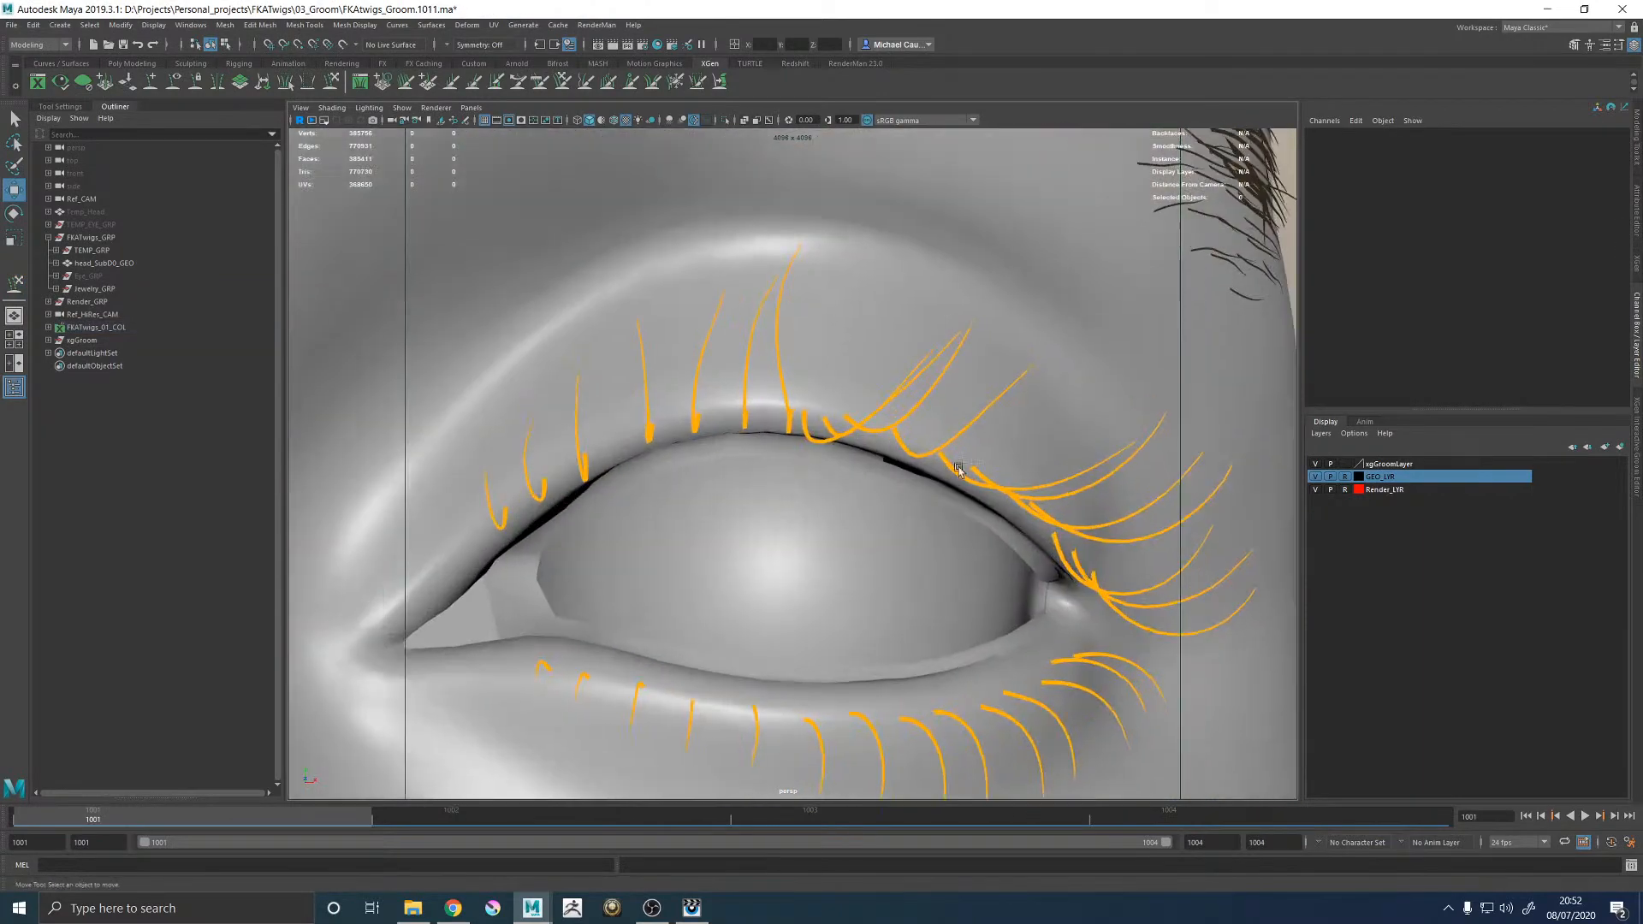
Sculpt the tip of the new middle upper-lash guide slightly upward and deselect it.
{"action": "left_click", "coordinate": [930, 356]}
{"action": "key", "text": "y"}
{"action": "left_click_drag", "start_coordinate": [943, 368], "coordinate": [918, 355], "text": "alt"}
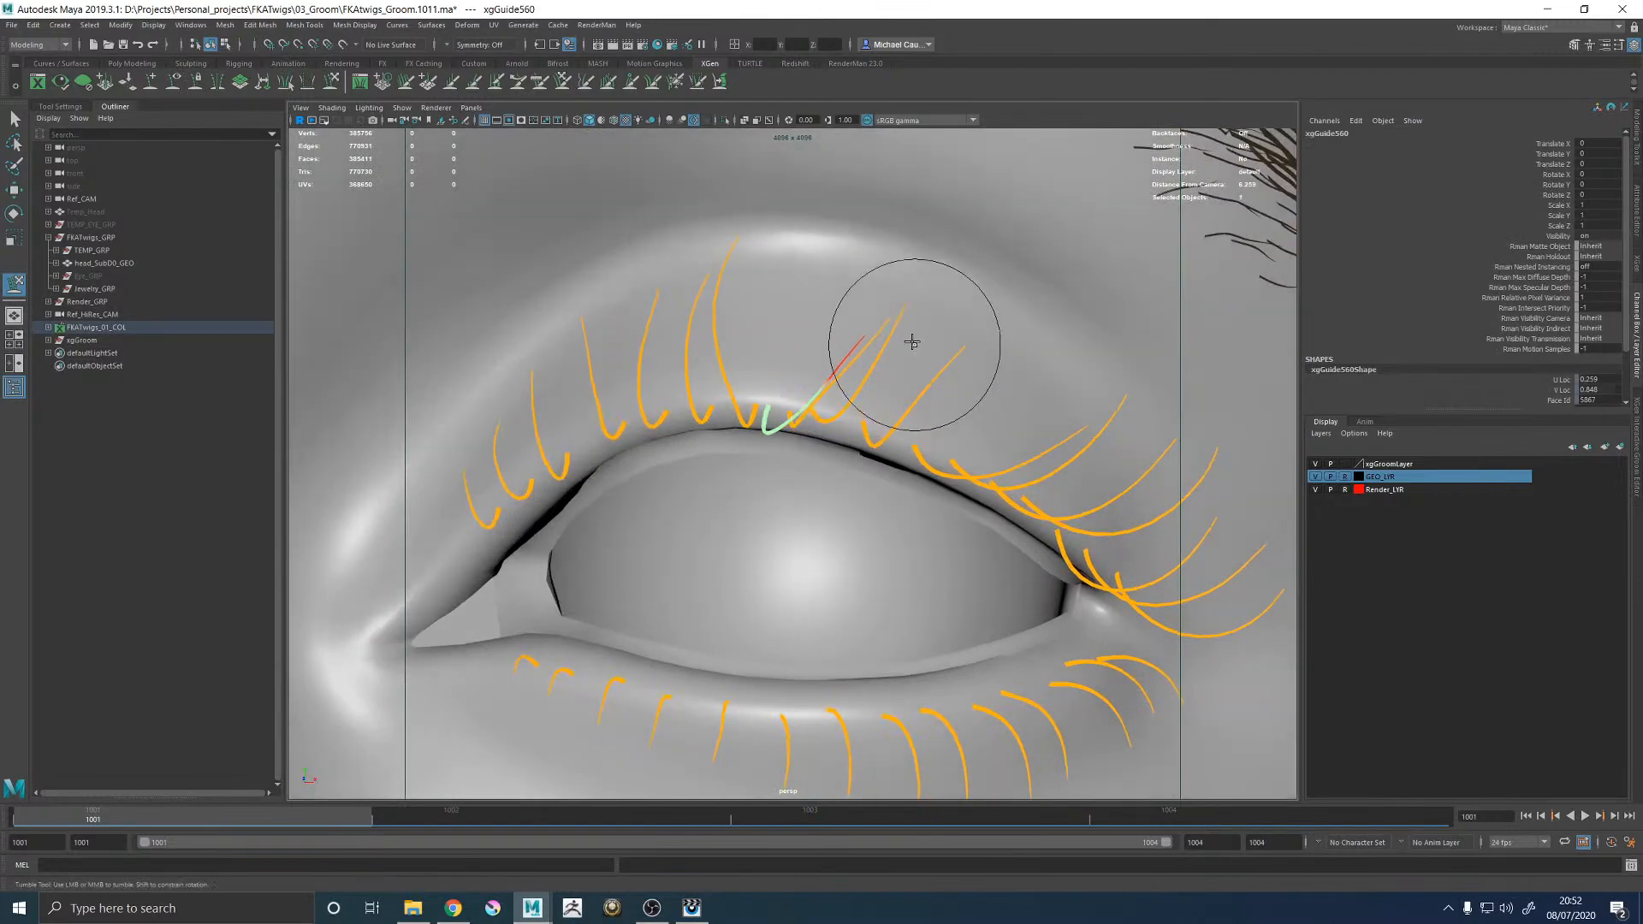
{"action": "left_click_drag", "start_coordinate": [864, 293], "coordinate": [850, 265]}
{"action": "mouse_move", "coordinate": [900, 349]}
{"action": "left_mouse_down", "text": "alt"}
{"action": "mouse_move", "coordinate": [942, 294]}
{"action": "mouse_move", "coordinate": [881, 367]}
{"action": "mouse_move", "coordinate": [880, 399]}
{"action": "mouse_move", "coordinate": [865, 395]}
{"action": "left_mouse_up", "text": "alt"}
{"action": "right_click_drag", "start_coordinate": [865, 395], "coordinate": [717, 293], "text": "alt"}
{"action": "left_click_drag", "start_coordinate": [766, 381], "coordinate": [893, 379], "text": "alt"}
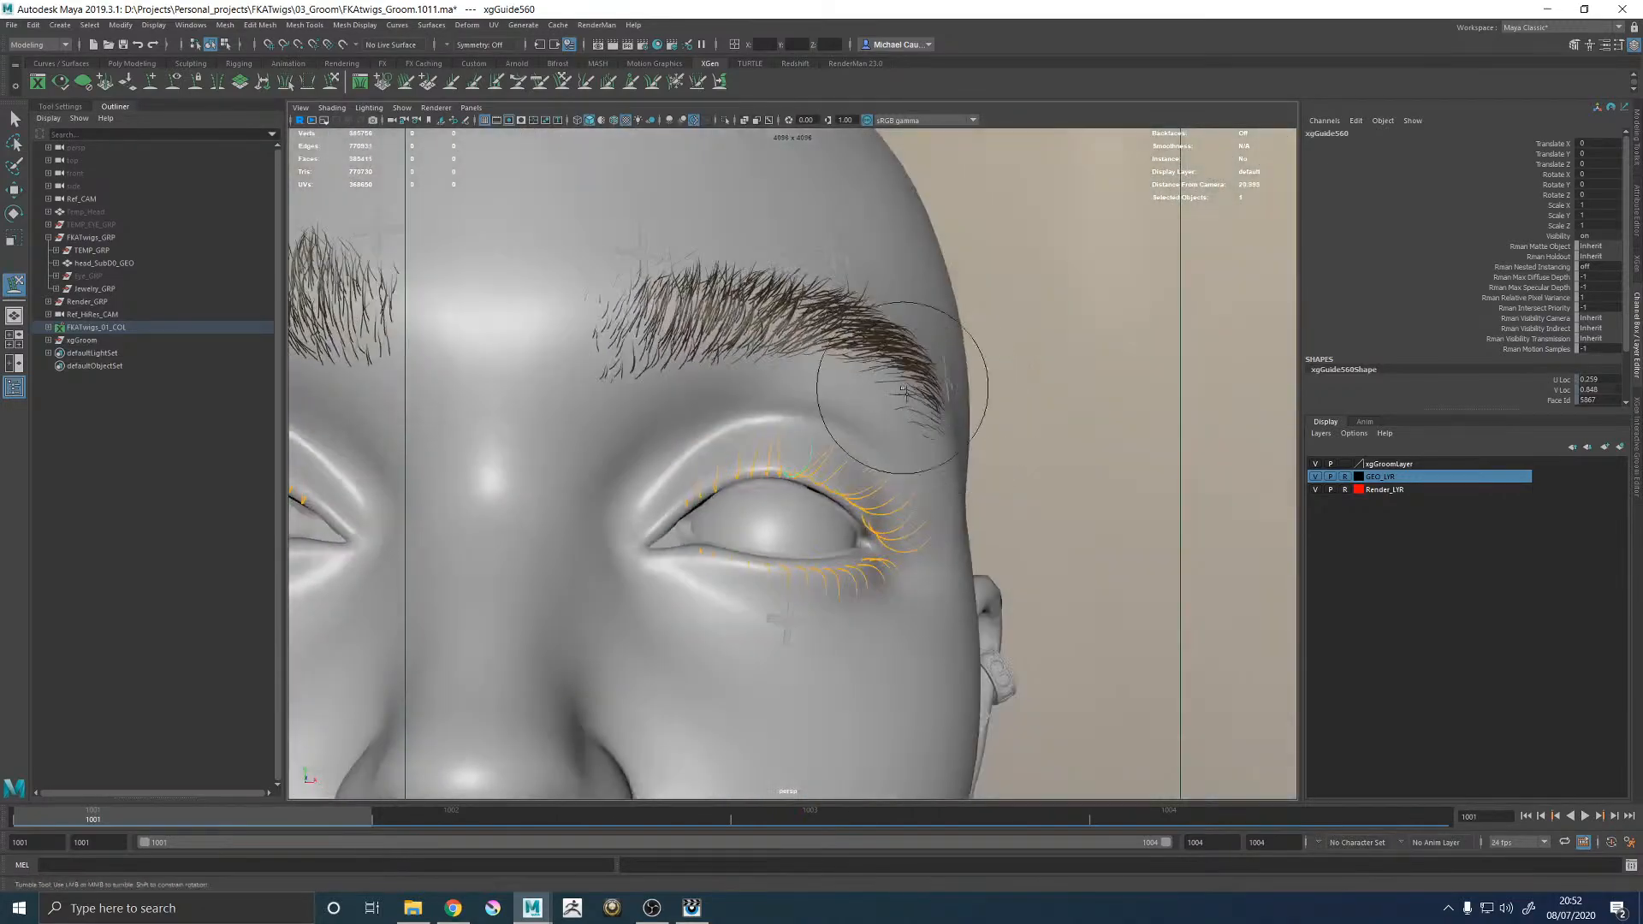
{"action": "right_click_drag", "start_coordinate": [893, 379], "coordinate": [803, 360], "text": "alt"}
{"action": "key", "text": "w"}
{"action": "left_click", "coordinate": [1067, 558]}
{"action": "key", "text": "alt"}
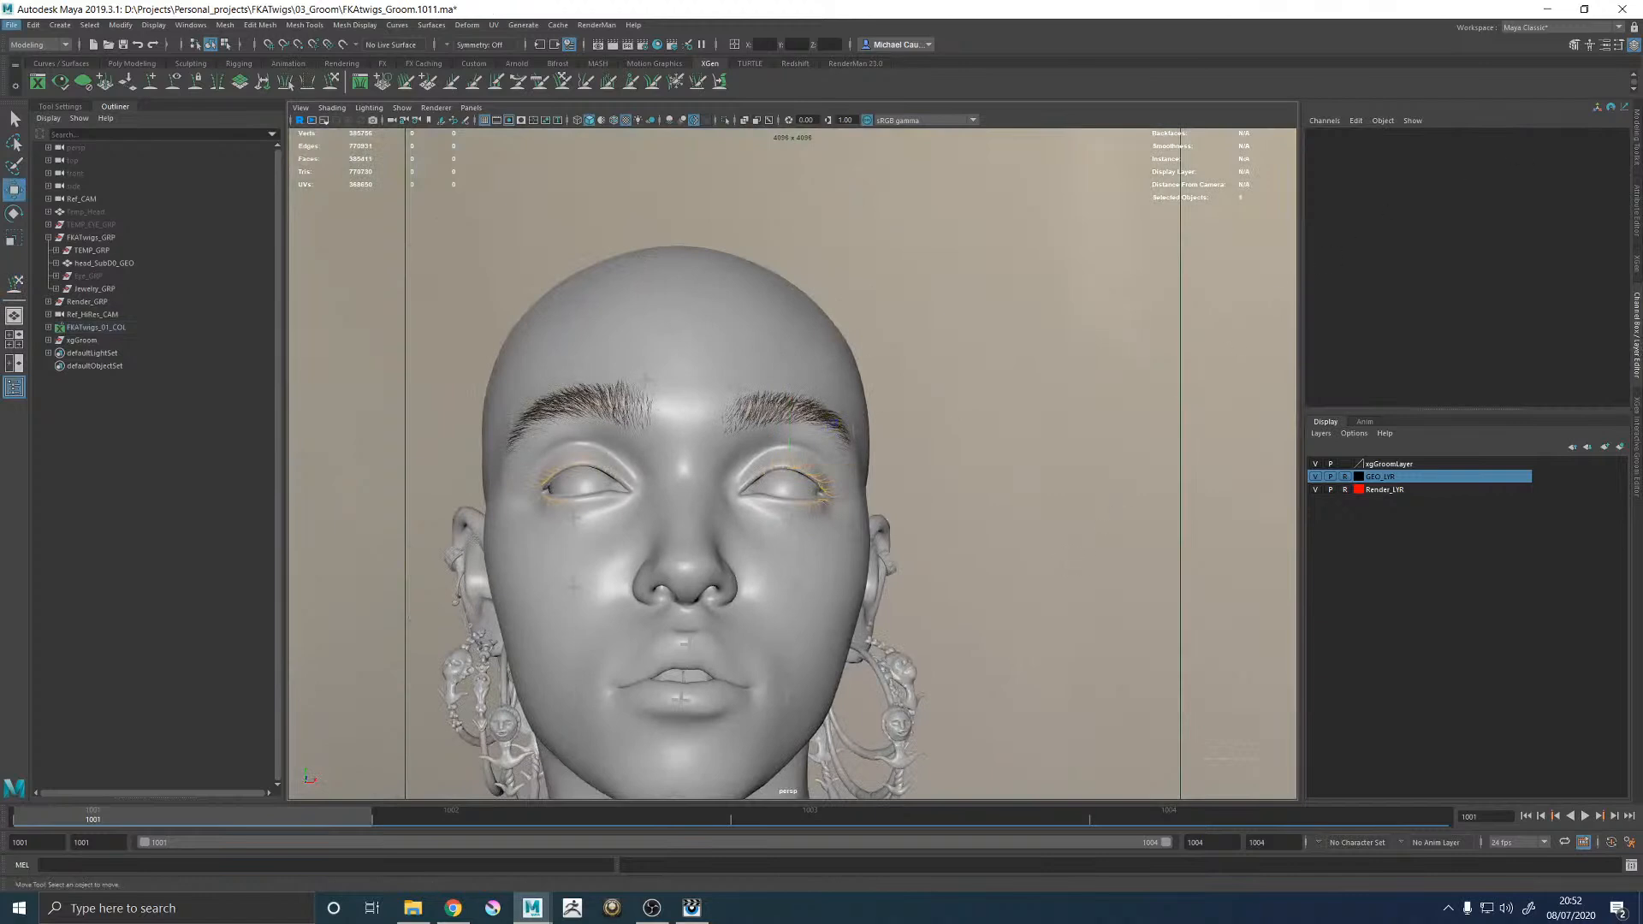
Generate the XGen preview of the eyelash description and inspect the upper and lower lashes for gaps and clumping.
{"action": "left_click", "coordinate": [1631, 263]}
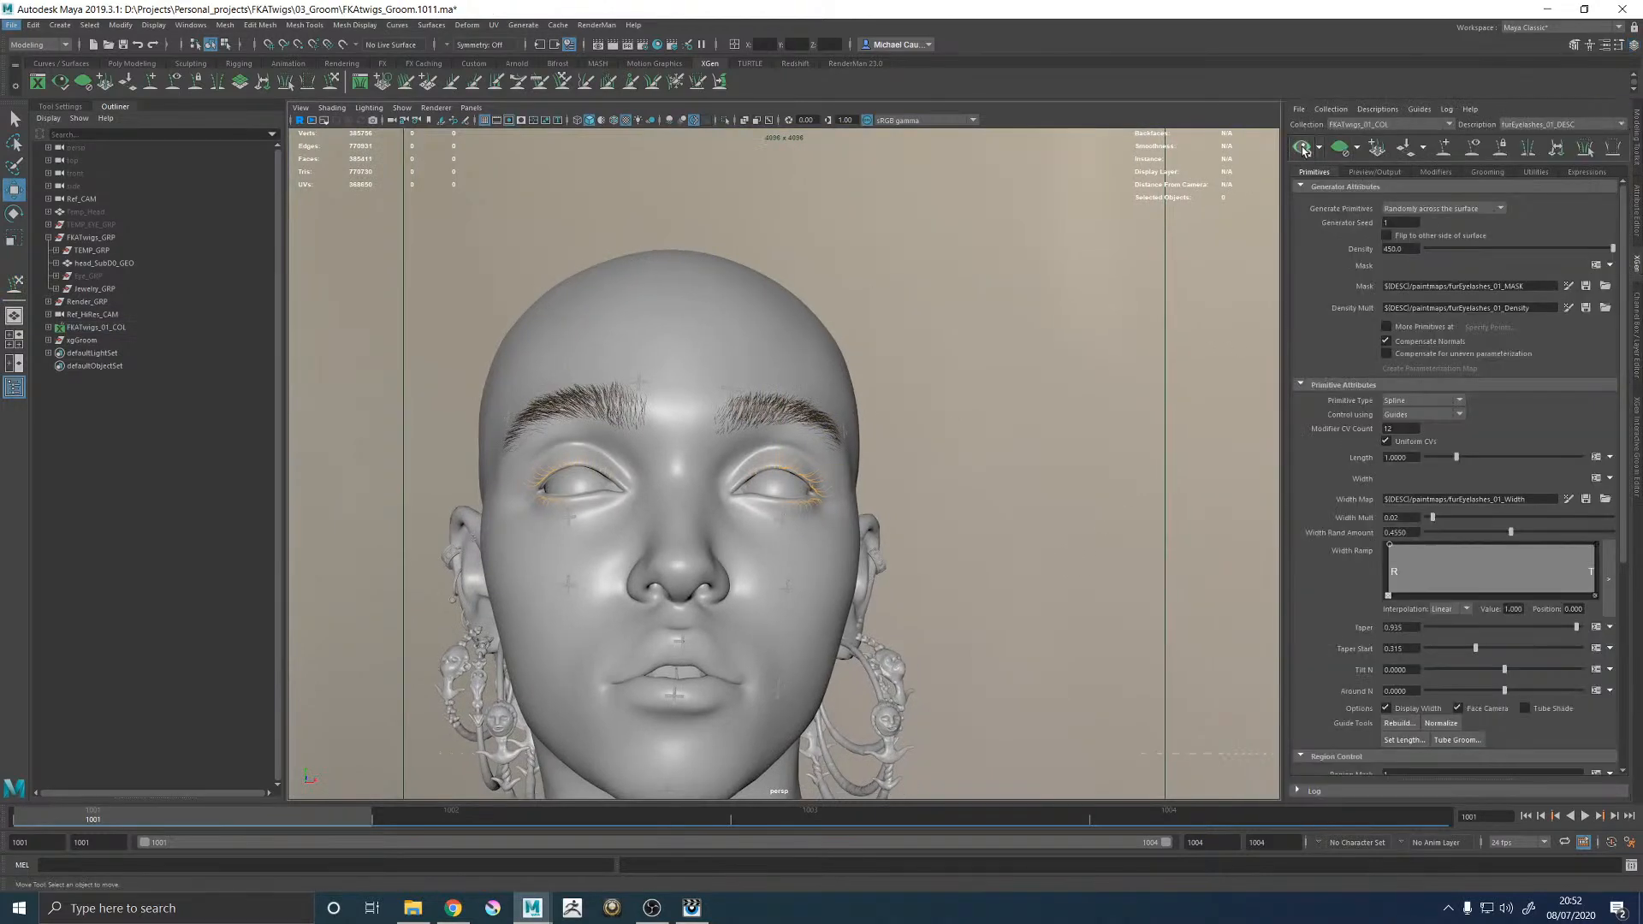
{"action": "scroll", "coordinate": [823, 482], "scroll_direction": "up", "scroll_amount": 12}
{"action": "left_click_drag", "start_coordinate": [850, 518], "coordinate": [837, 524], "text": "alt"}
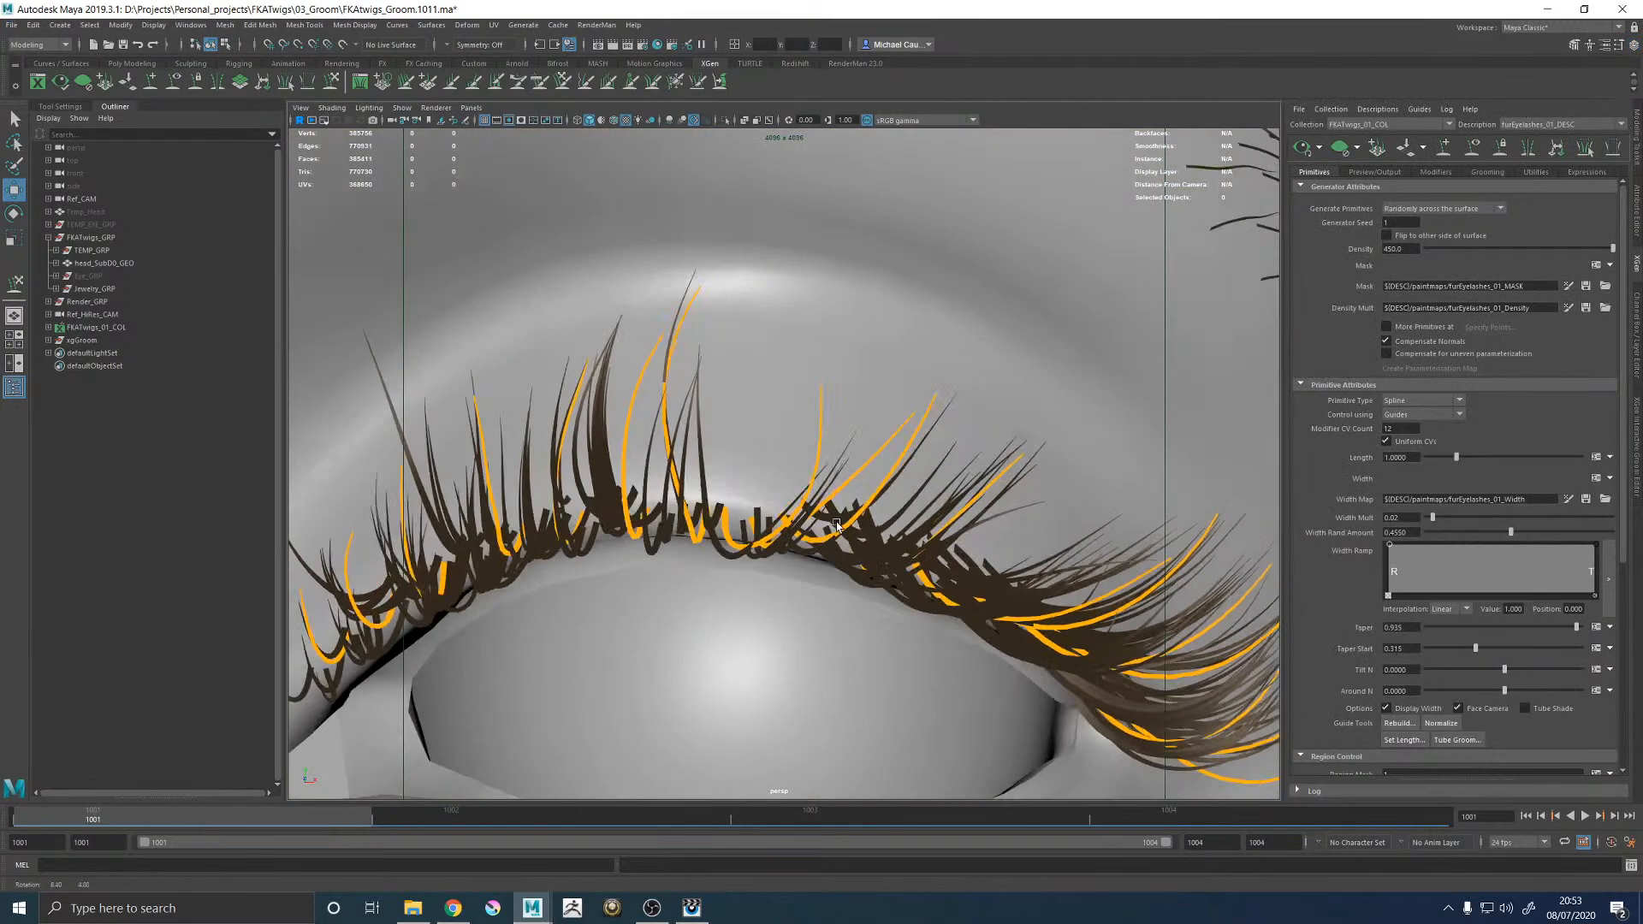
{"action": "right_click_drag", "start_coordinate": [837, 523], "coordinate": [679, 560], "text": "alt"}
{"action": "middle_click_drag", "start_coordinate": [827, 556], "coordinate": [839, 459], "text": "alt"}
{"action": "left_click_drag", "start_coordinate": [839, 459], "coordinate": [958, 403], "text": "alt"}
{"action": "scroll", "coordinate": [914, 381], "scroll_direction": "up", "scroll_amount": 5}
Add a new guide on the outer part of the upper lash line, in the gap between the existing guides.
{"action": "left_click", "coordinate": [1468, 151]}
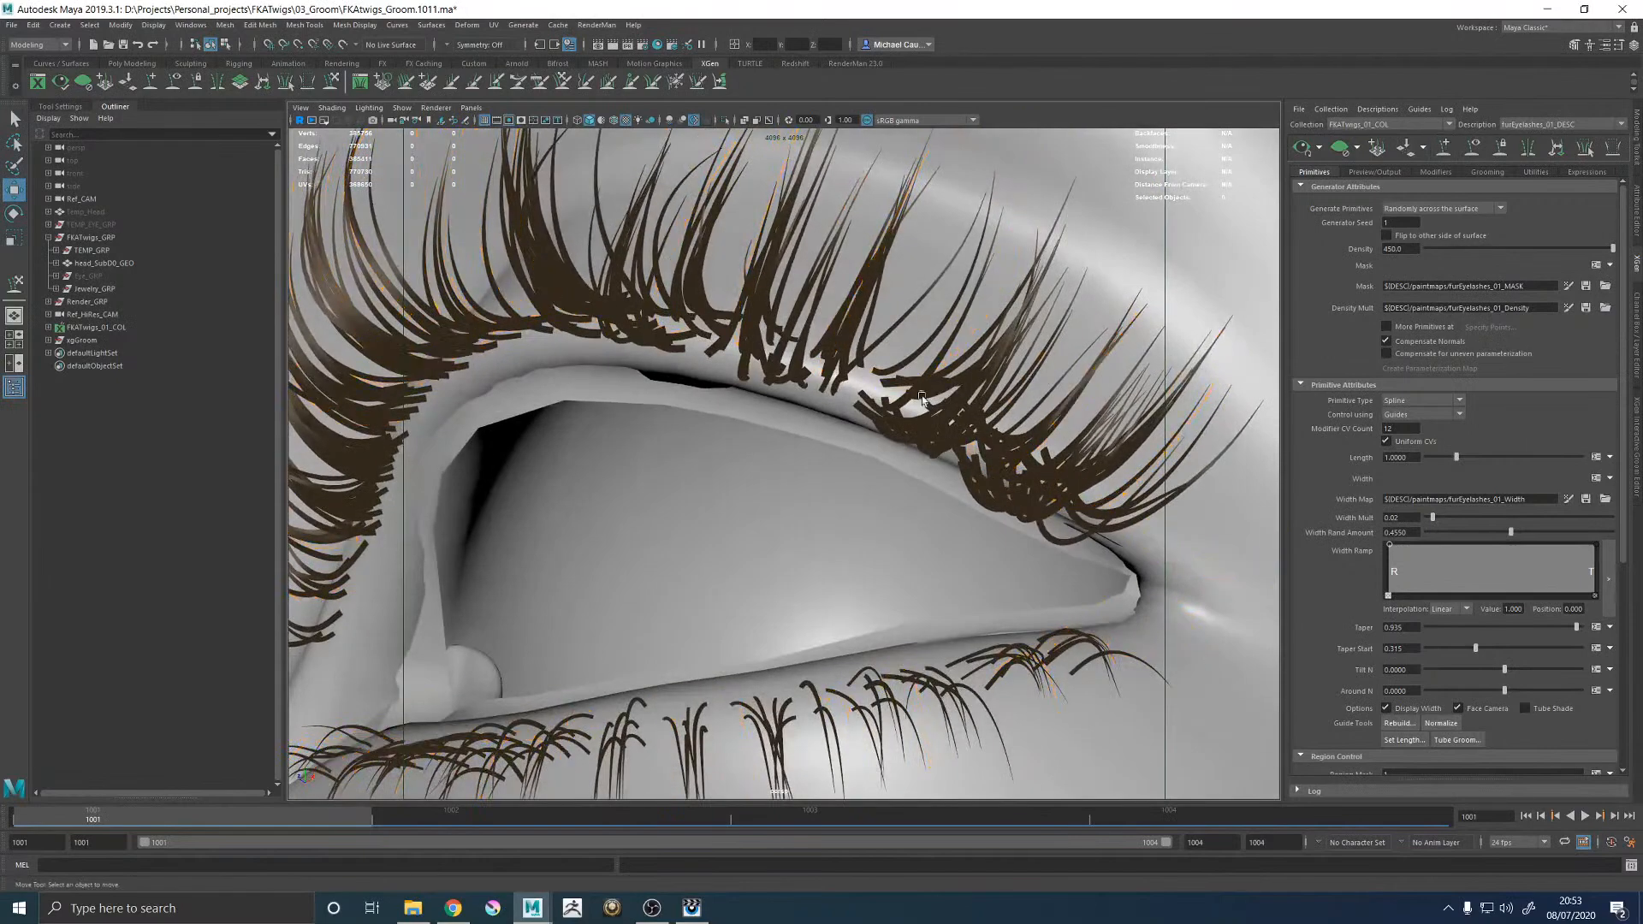
{"action": "left_click", "coordinate": [1452, 152]}
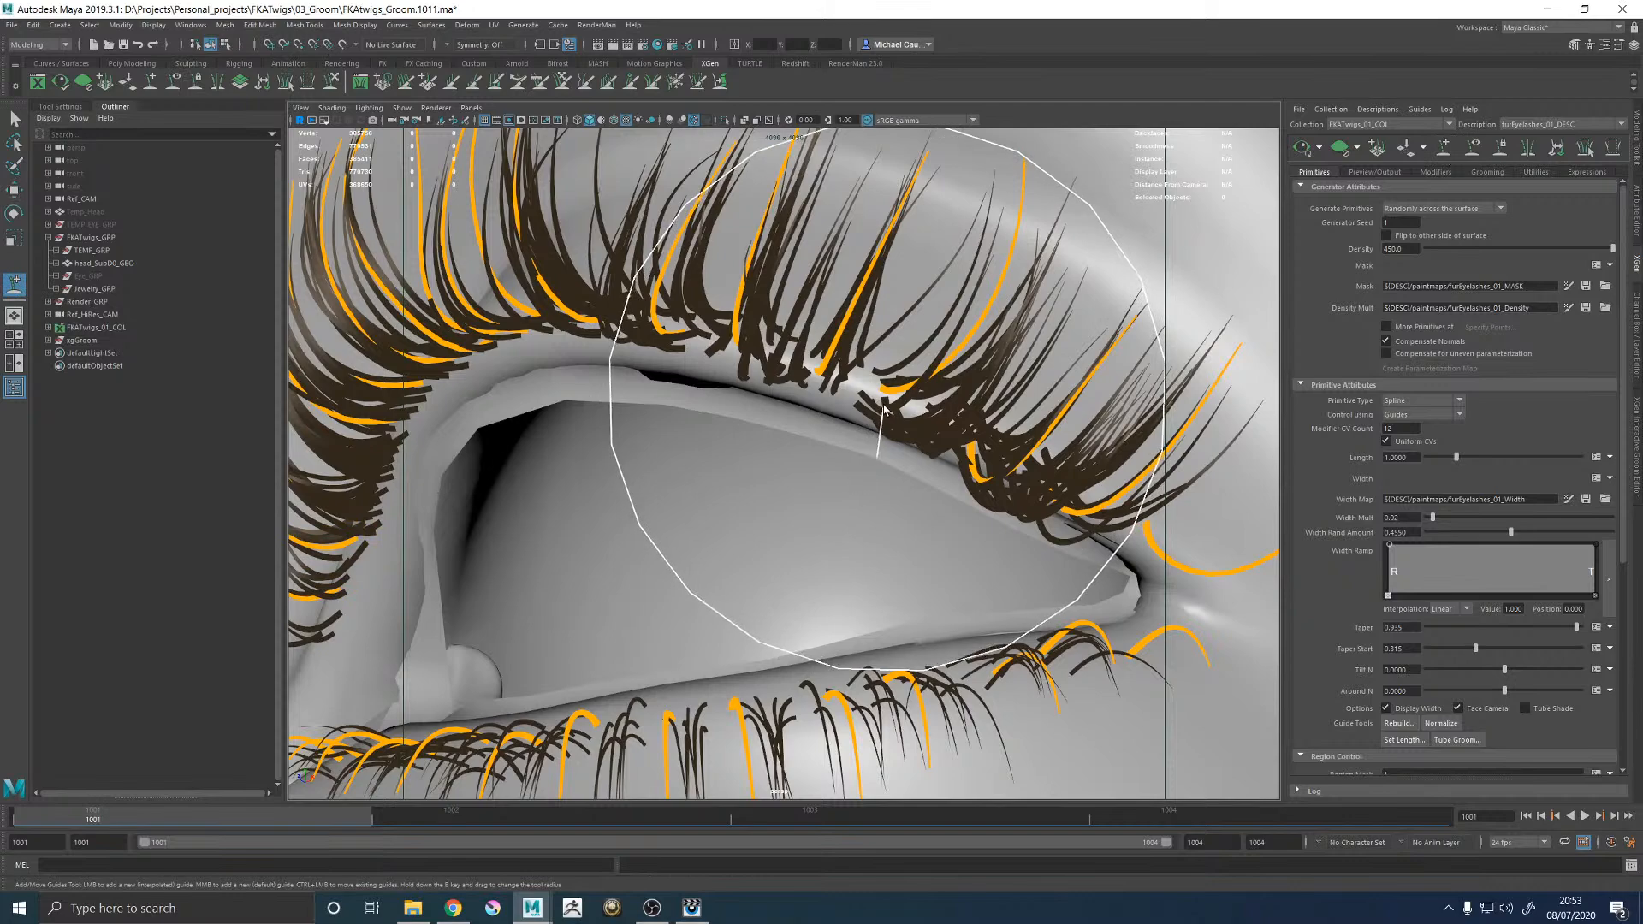
{"action": "left_click", "coordinate": [905, 419]}
{"action": "left_click_drag", "start_coordinate": [961, 414], "coordinate": [1143, 358], "text": "alt"}
{"action": "key", "text": "w"}
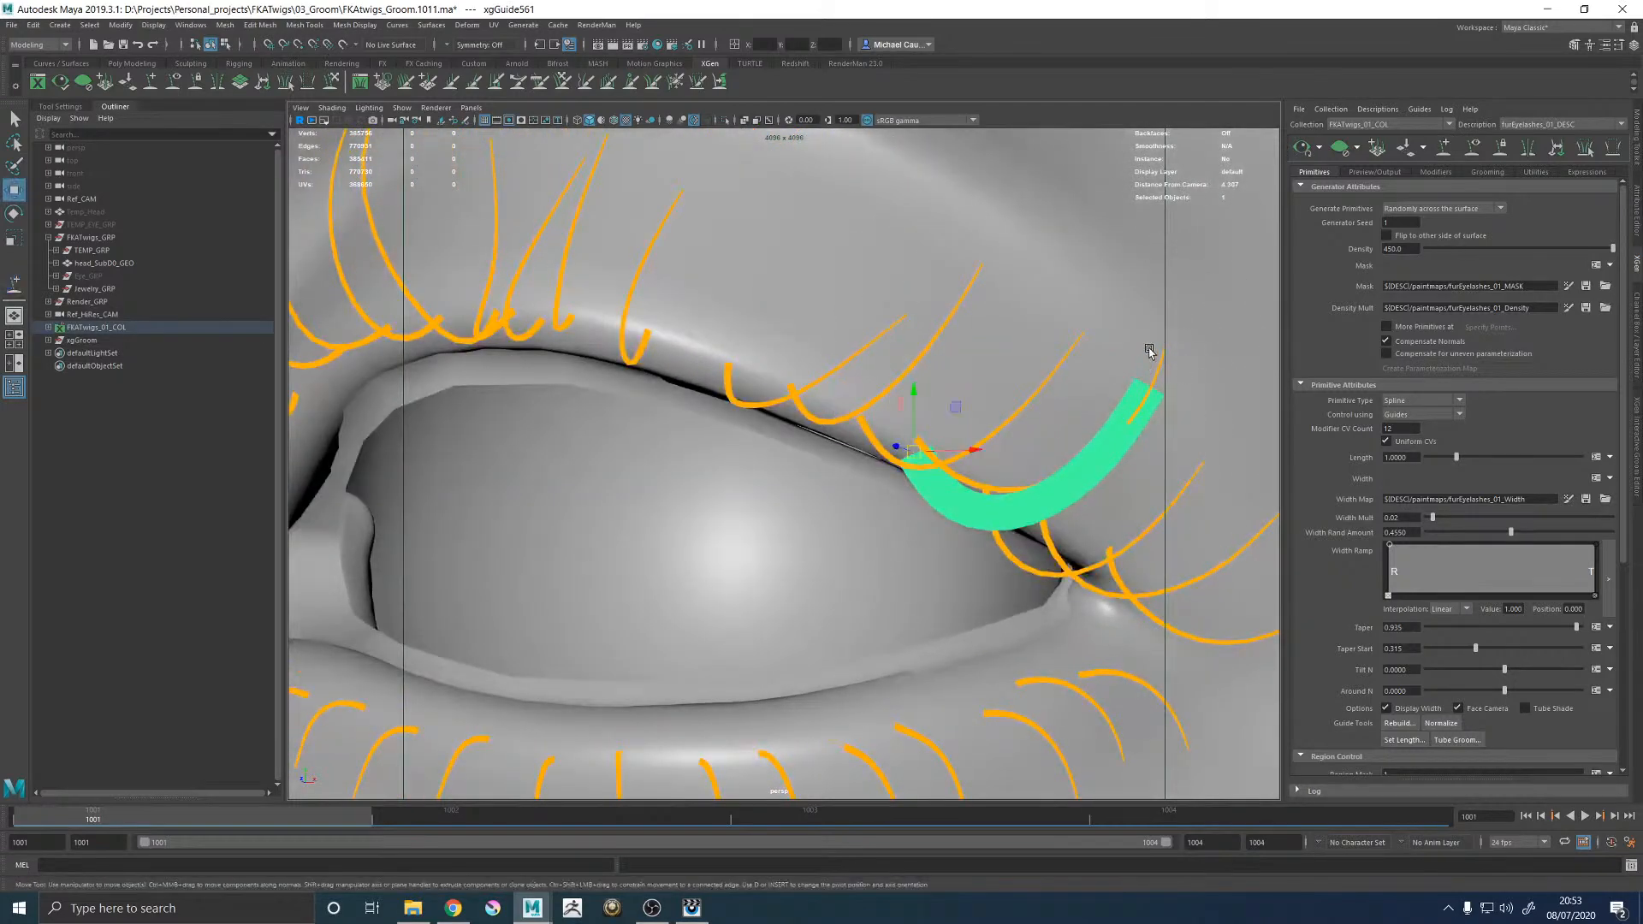
Match the new wide outer upper-lash guide to the thin neighbouring guide with the Target Guide utility.
{"action": "left_click", "coordinate": [1178, 368]}
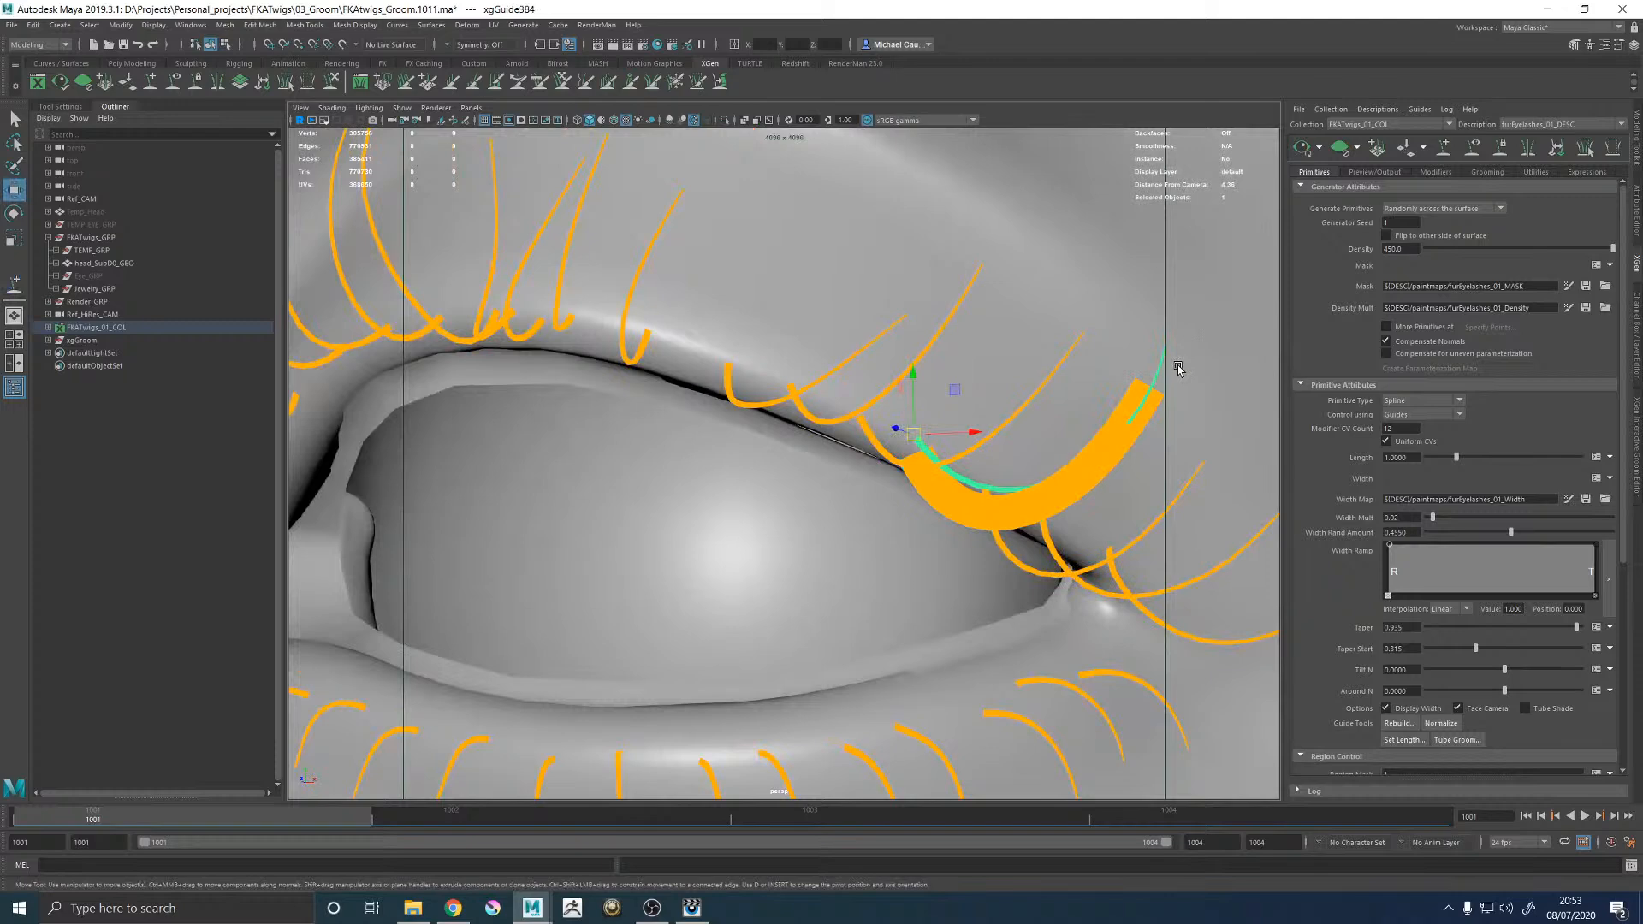
{"action": "left_click", "coordinate": [1489, 174]}
{"action": "left_click", "coordinate": [1440, 174]}
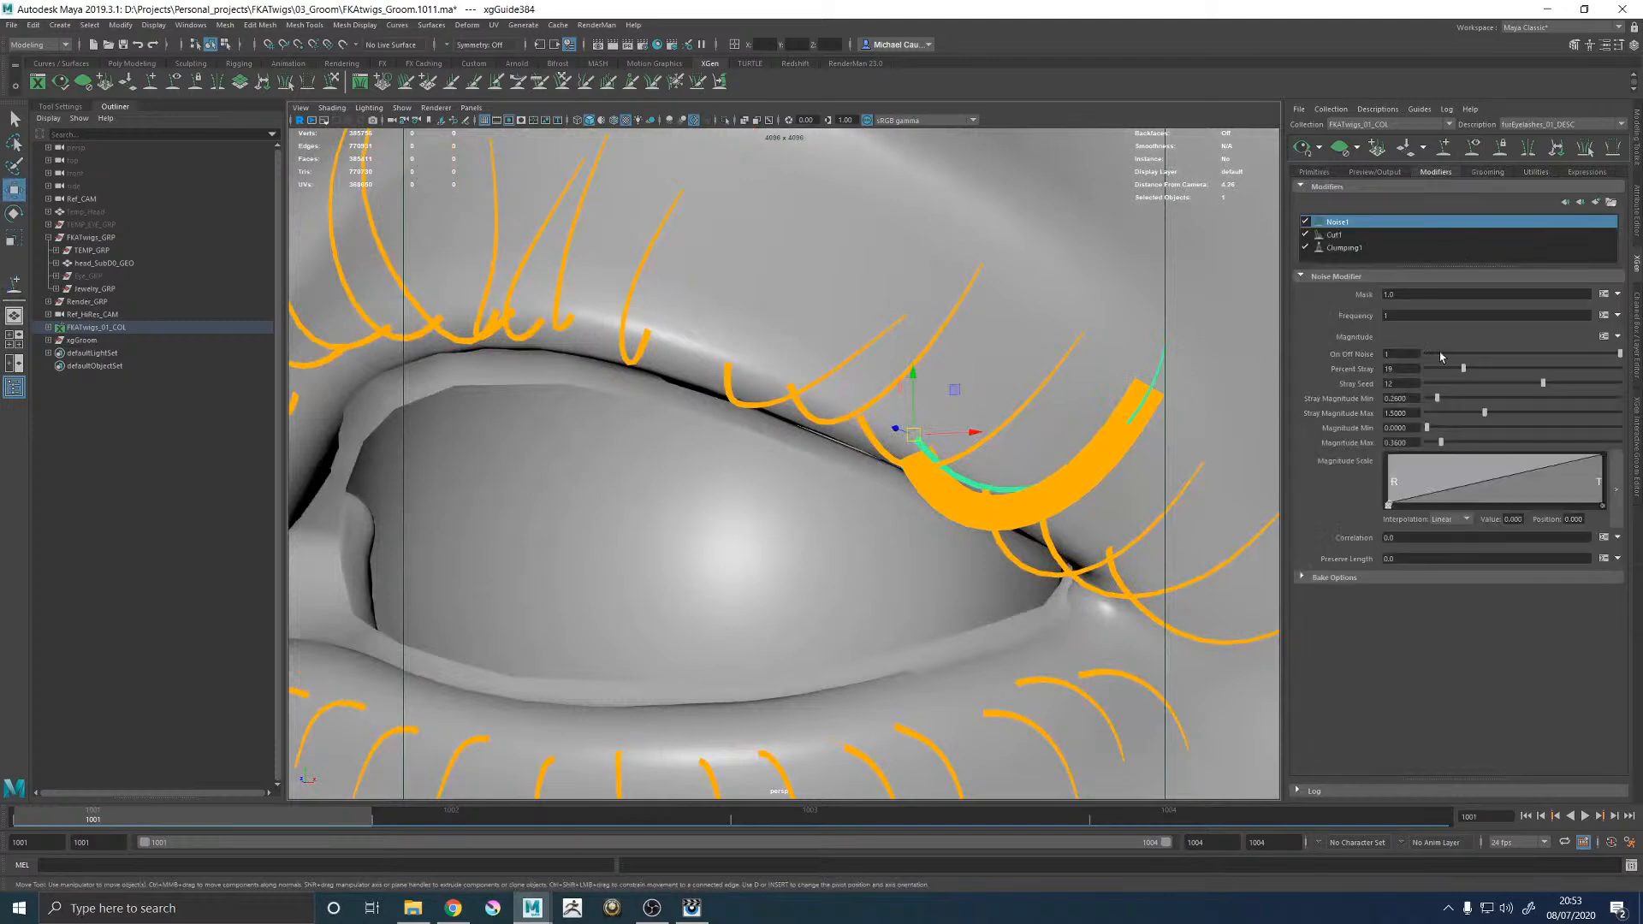
{"action": "left_click", "coordinate": [1535, 172]}
{"action": "left_click", "coordinate": [1459, 250]}
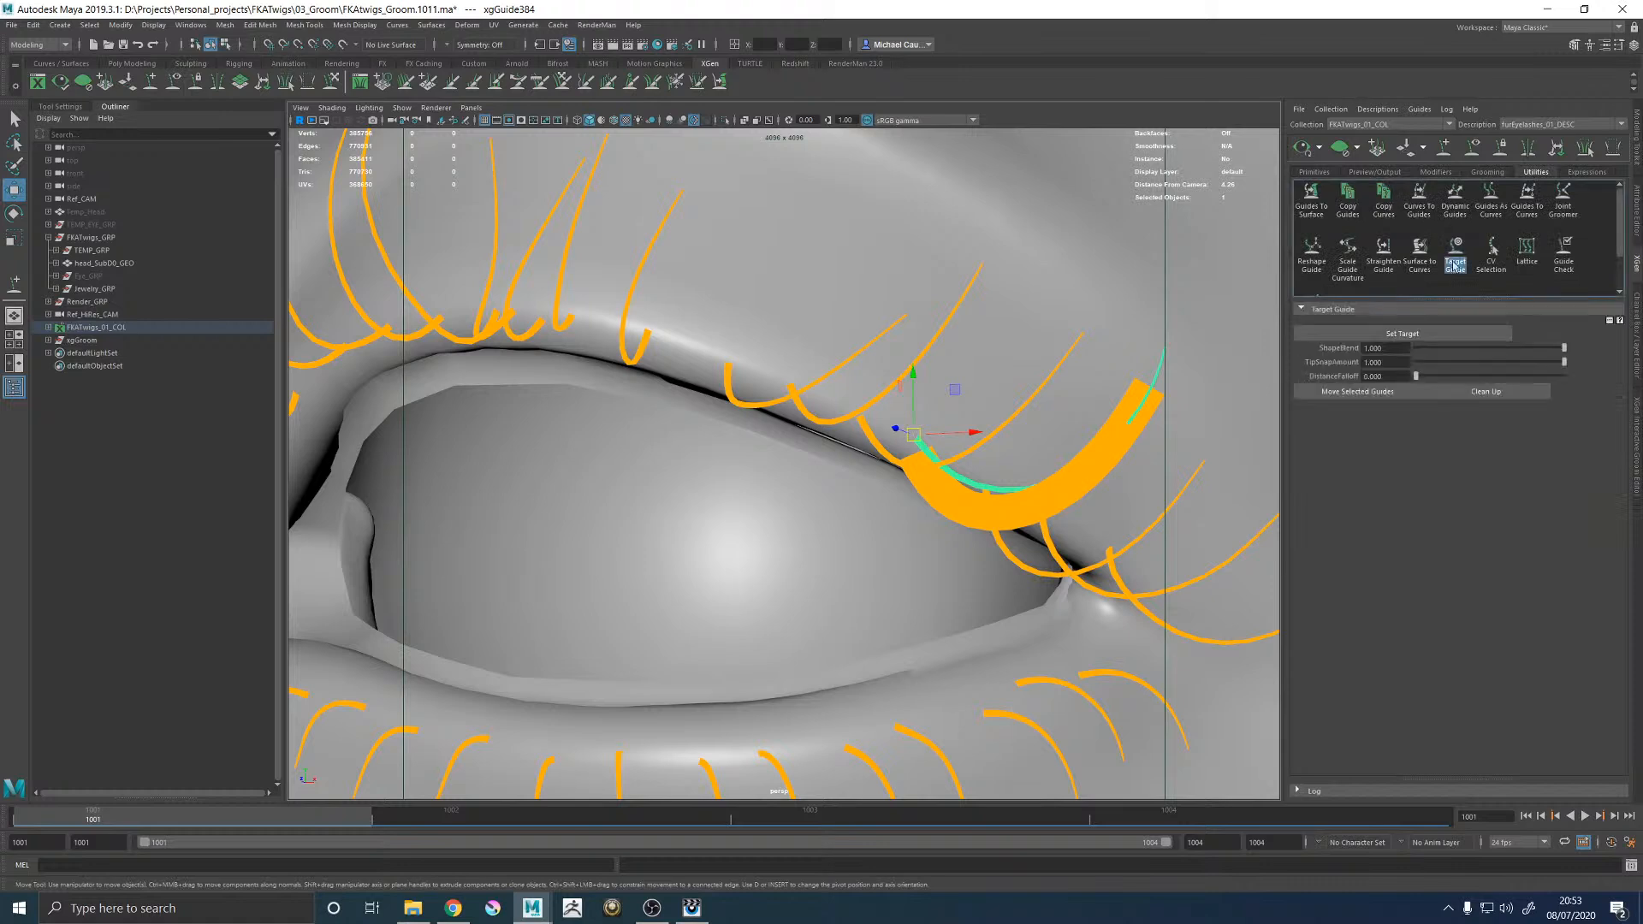
{"action": "left_click", "coordinate": [1131, 462]}
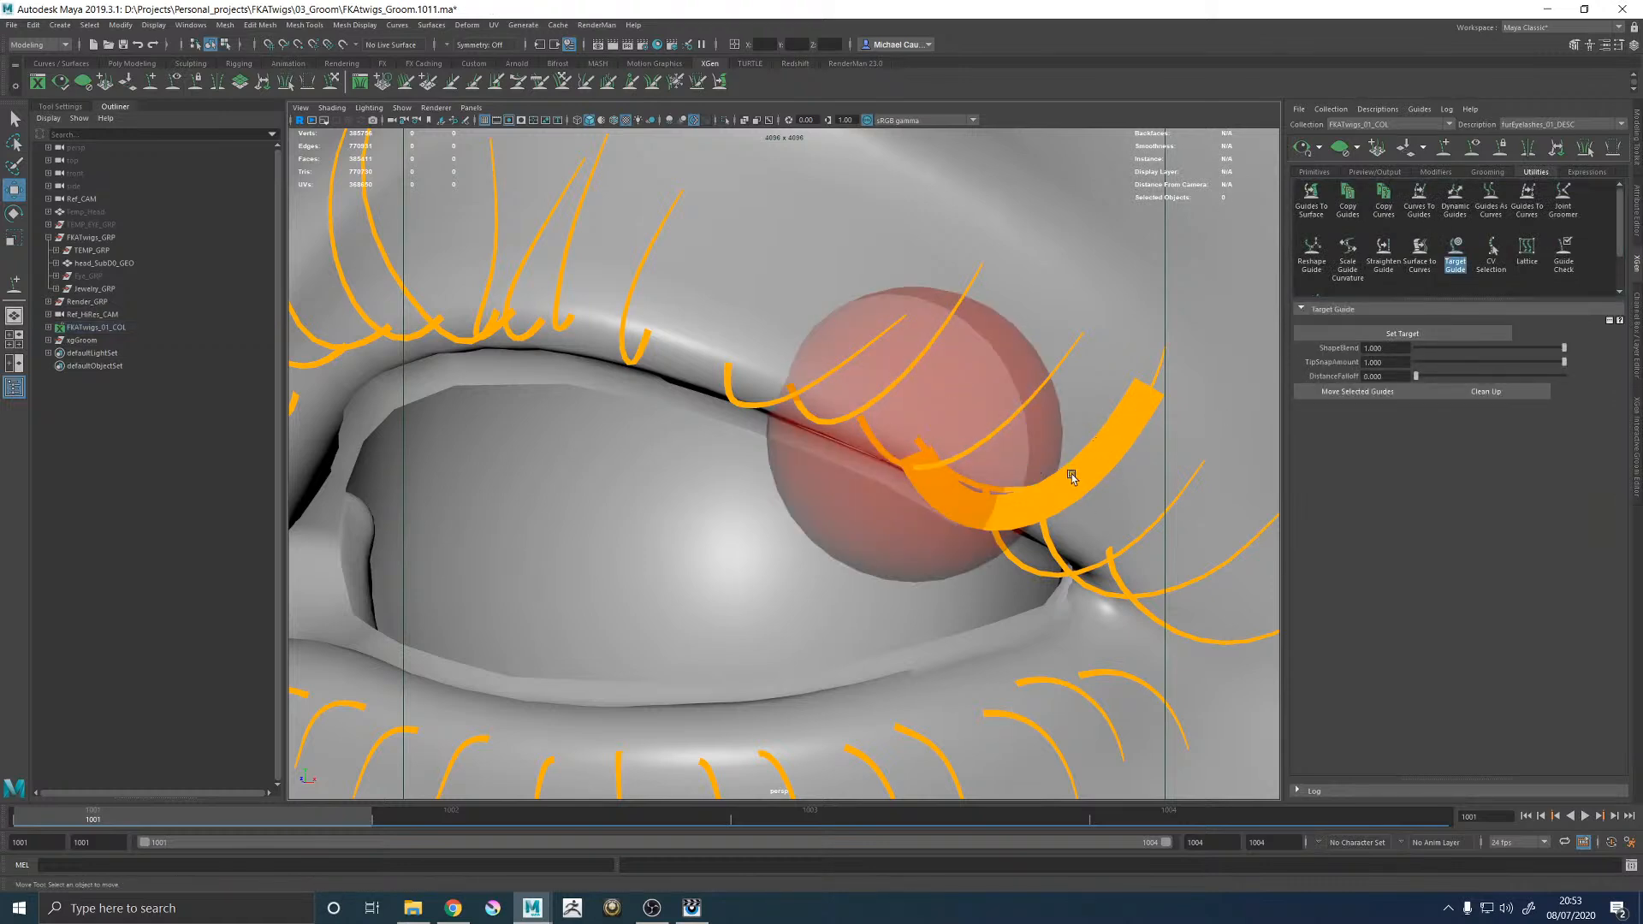
{"action": "left_click", "coordinate": [999, 498]}
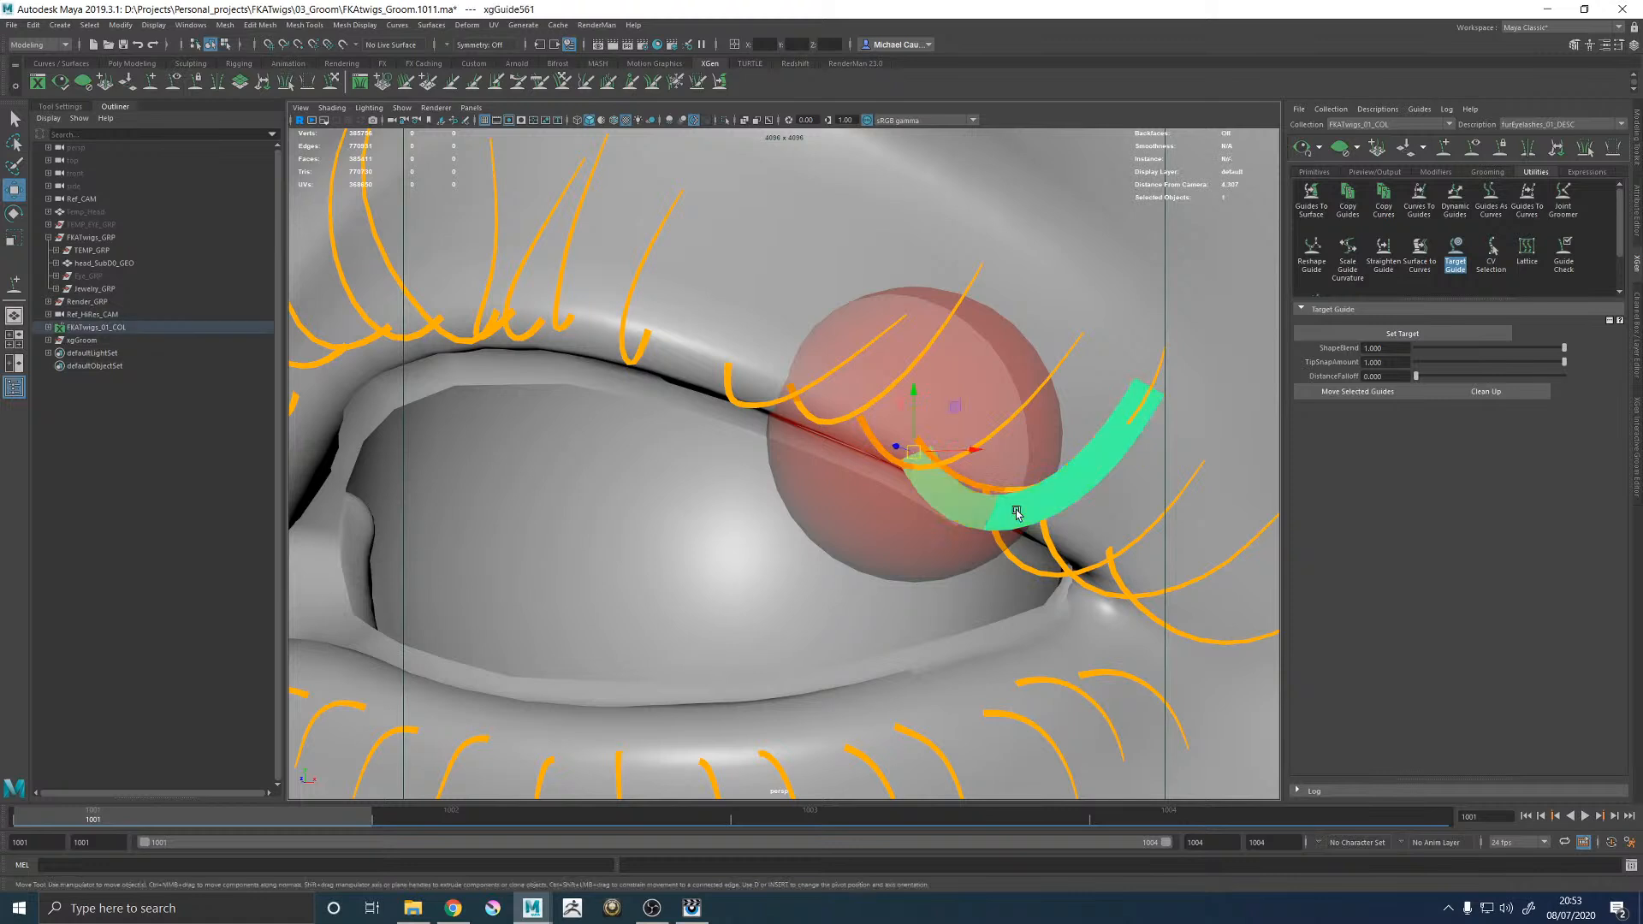
{"action": "left_click", "coordinate": [1360, 392]}
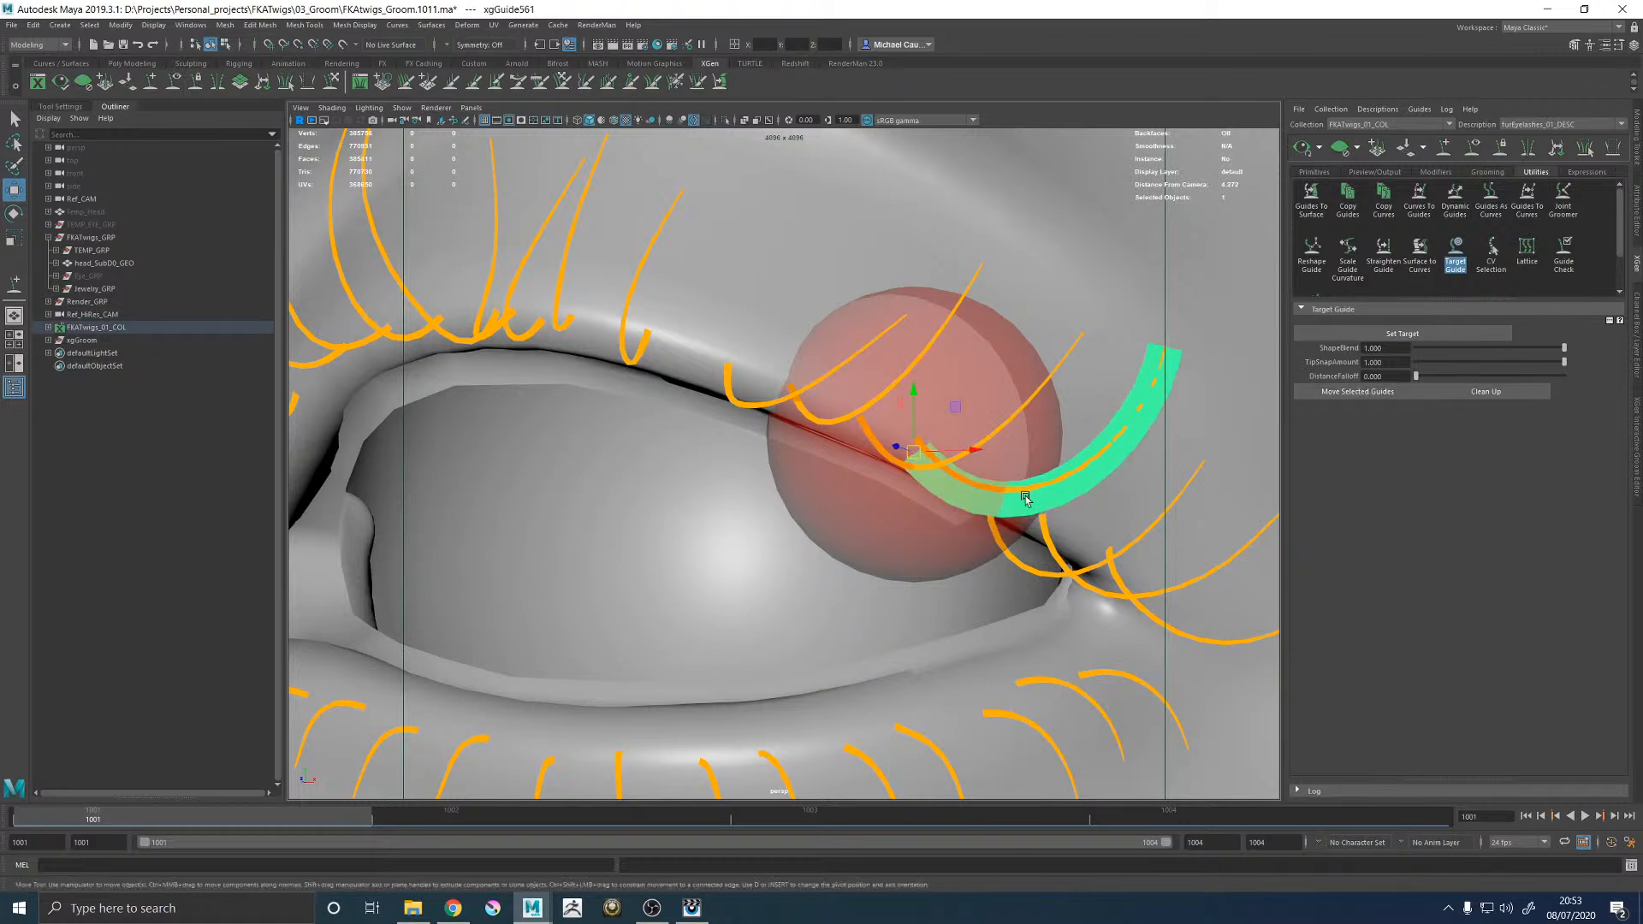
{"action": "left_click", "coordinate": [1445, 286]}
{"action": "left_click", "coordinate": [998, 440]}
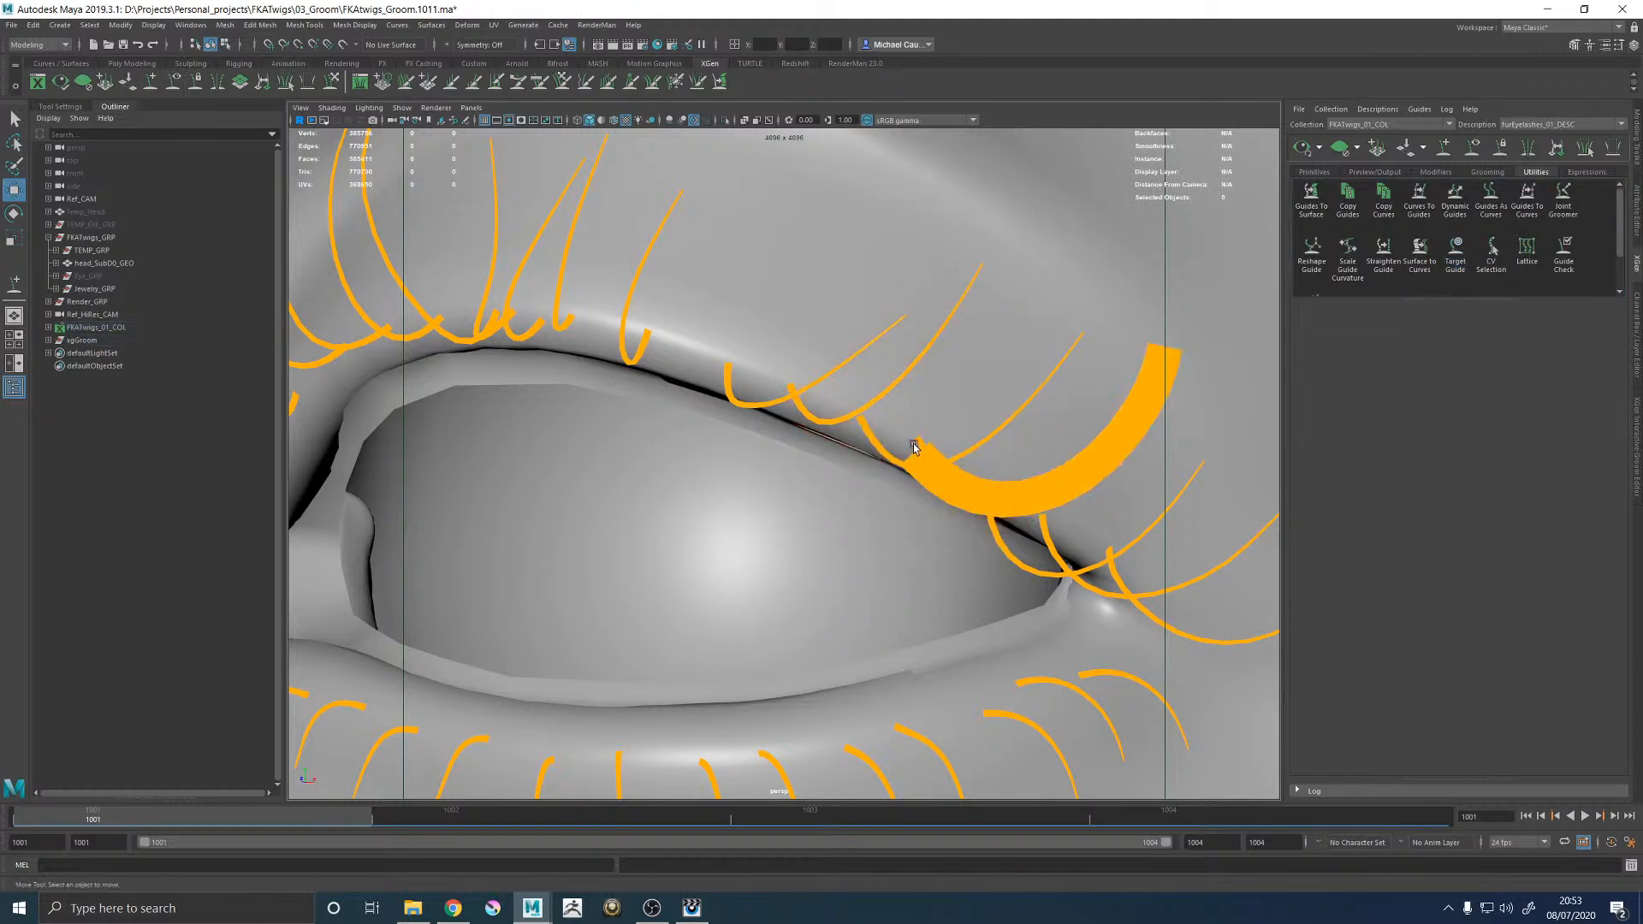
Delete the thin original guide that overlaps the new outer upper-lash guide.
{"action": "left_click_drag", "start_coordinate": [1024, 494], "coordinate": [906, 435], "text": "alt"}
{"action": "left_click", "coordinate": [882, 415]}
{"action": "key", "text": "Delete"}
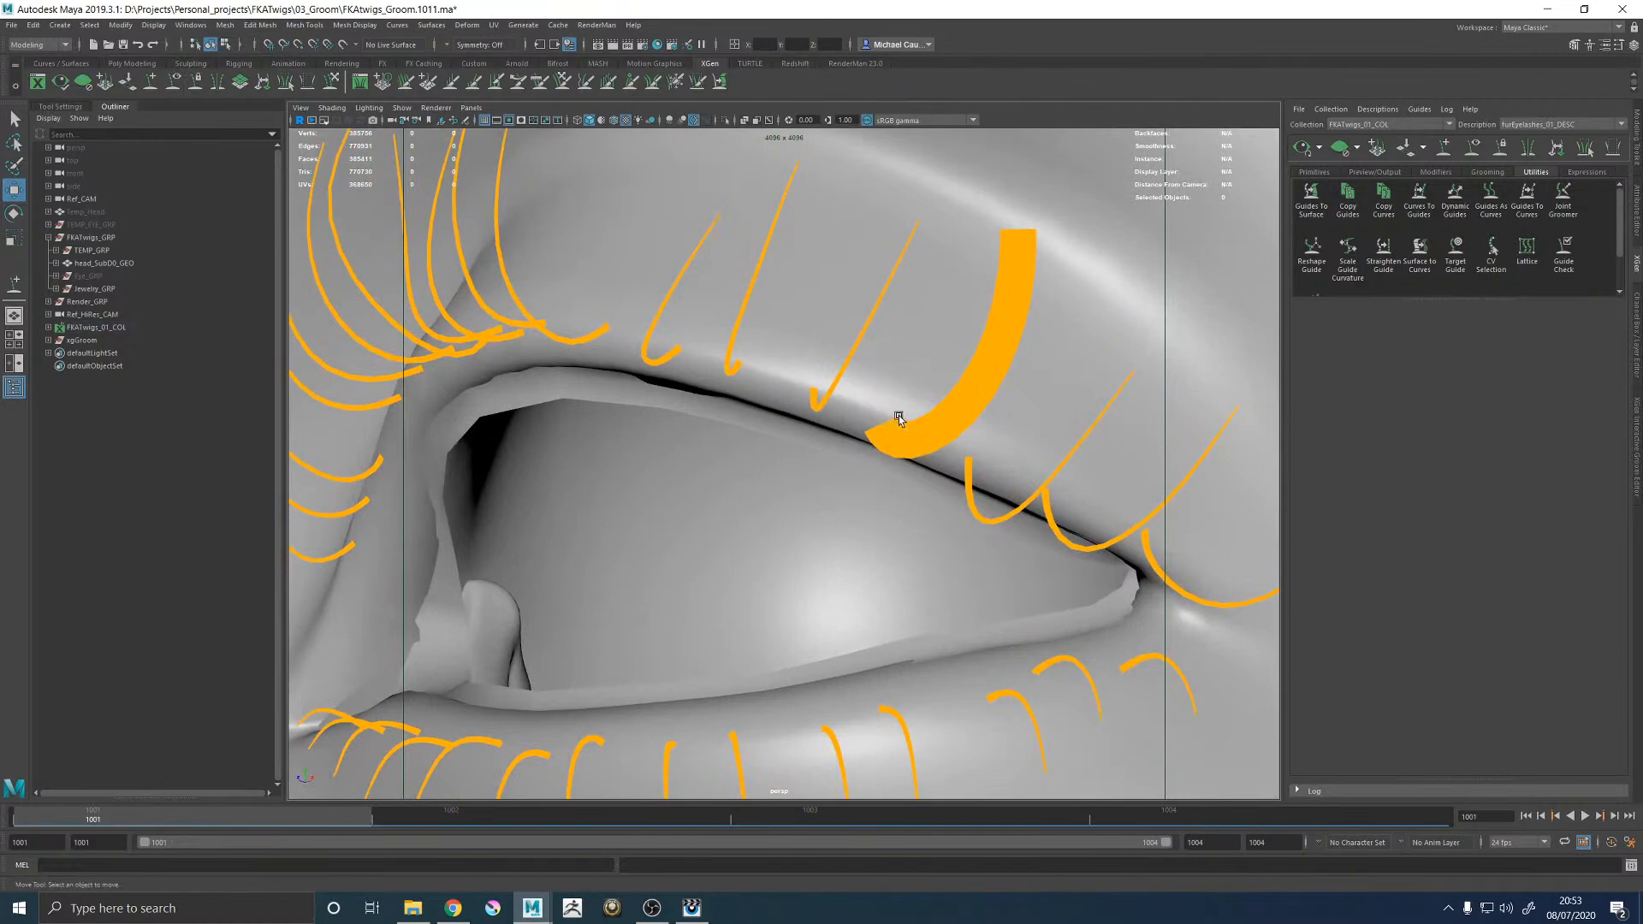
Select the new outer upper-lash guide and set its width to 0.02.
{"action": "right_click_drag", "start_coordinate": [1098, 437], "coordinate": [817, 406], "text": "alt"}
{"action": "left_click", "coordinate": [871, 402]}
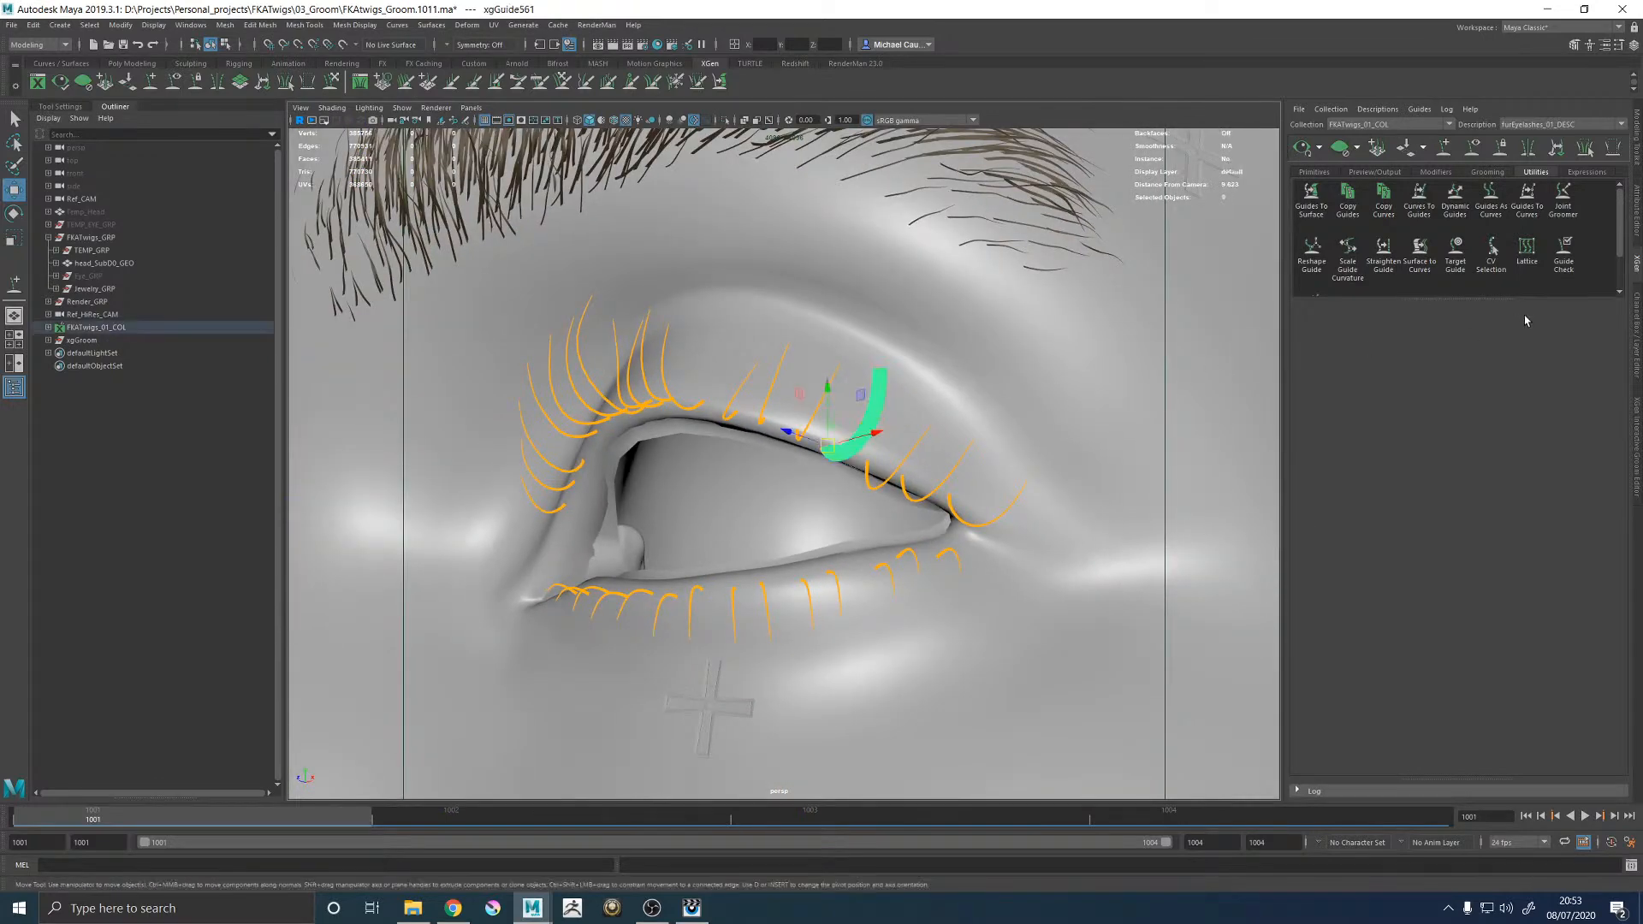
{"action": "left_click", "coordinate": [1634, 400]}
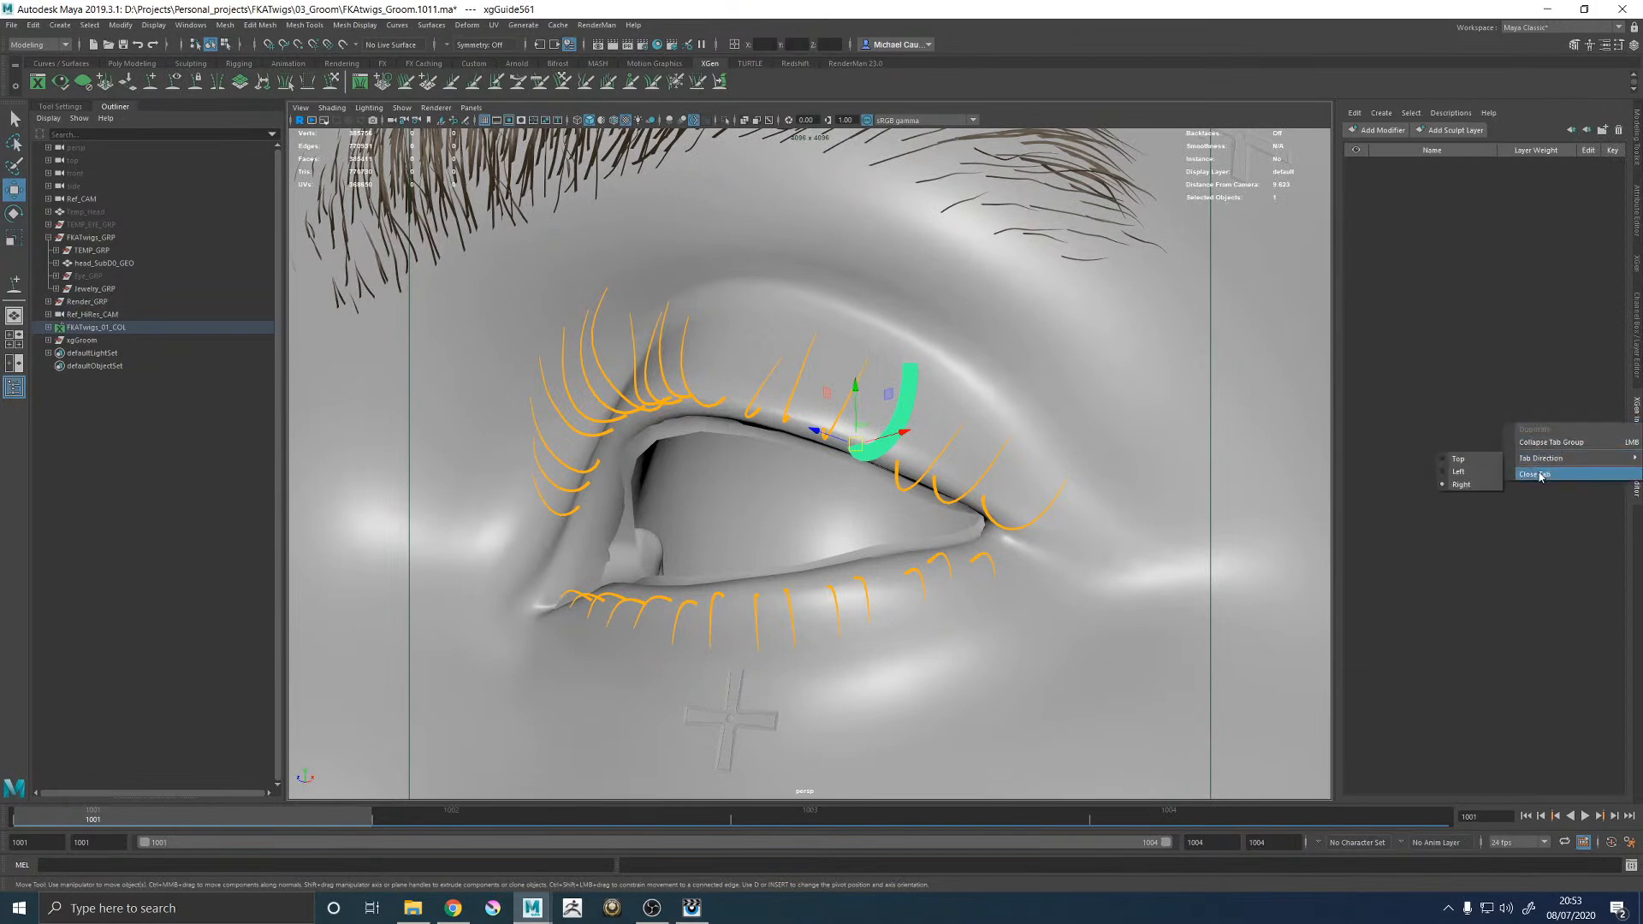
{"action": "left_click", "coordinate": [1635, 317]}
{"action": "left_click", "coordinate": [1637, 272]}
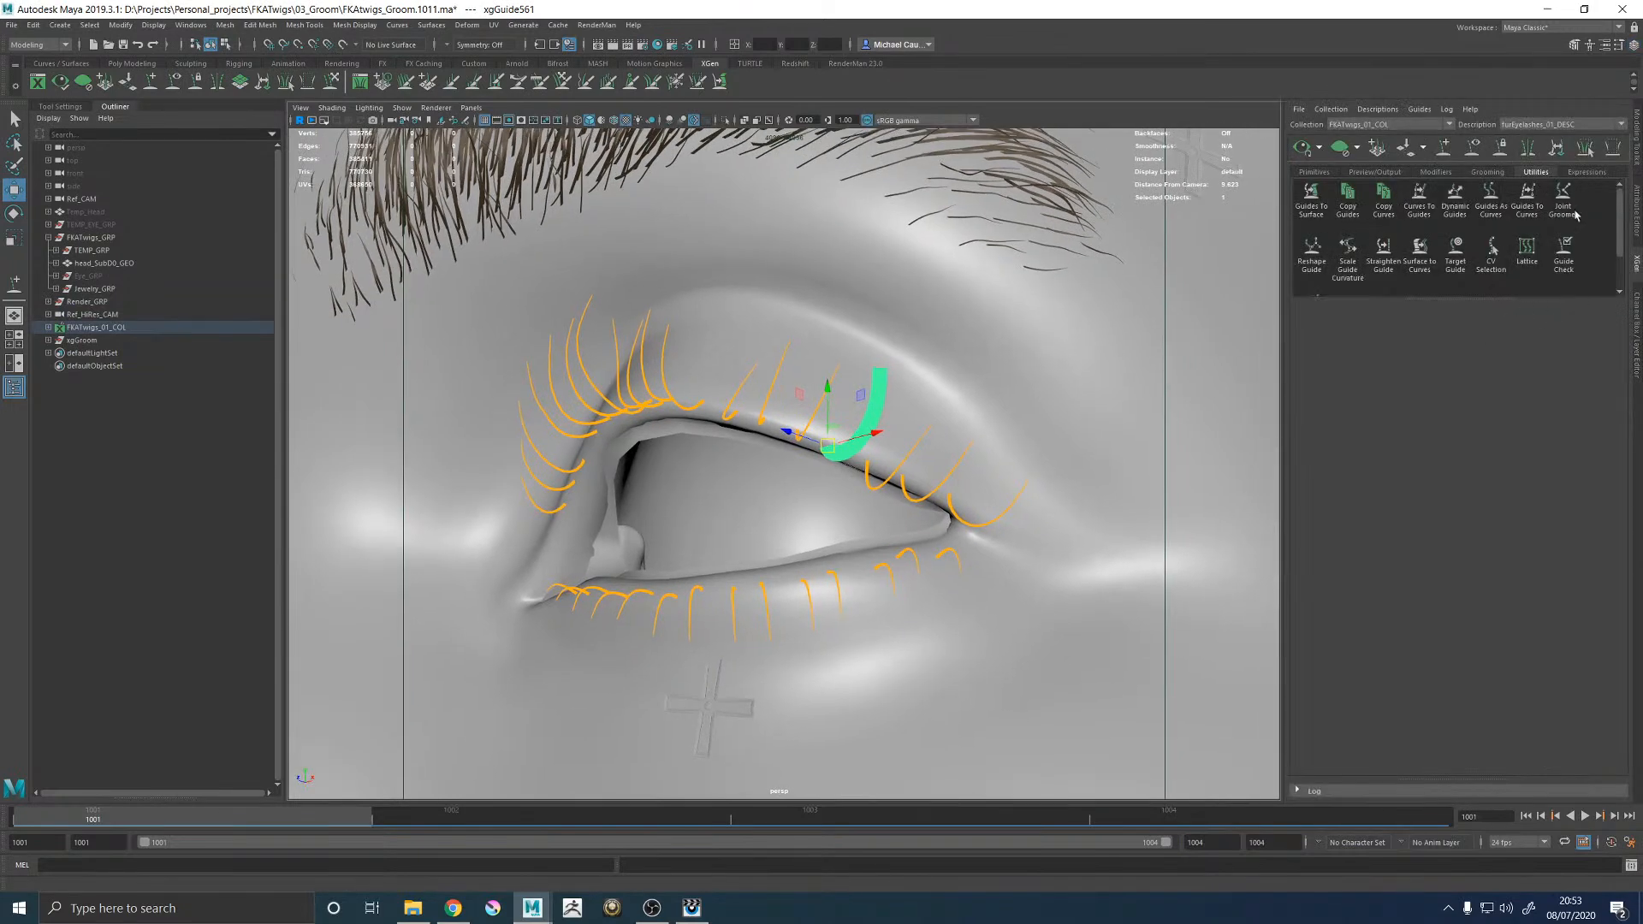
{"action": "left_click", "coordinate": [1635, 342]}
{"action": "scroll", "coordinate": [1571, 333], "scroll_direction": "down", "scroll_amount": 3}
{"action": "double_click", "coordinate": [1583, 360]}
{"action": "key", "text": "Return"}
{"action": "left_click", "coordinate": [1593, 372]}
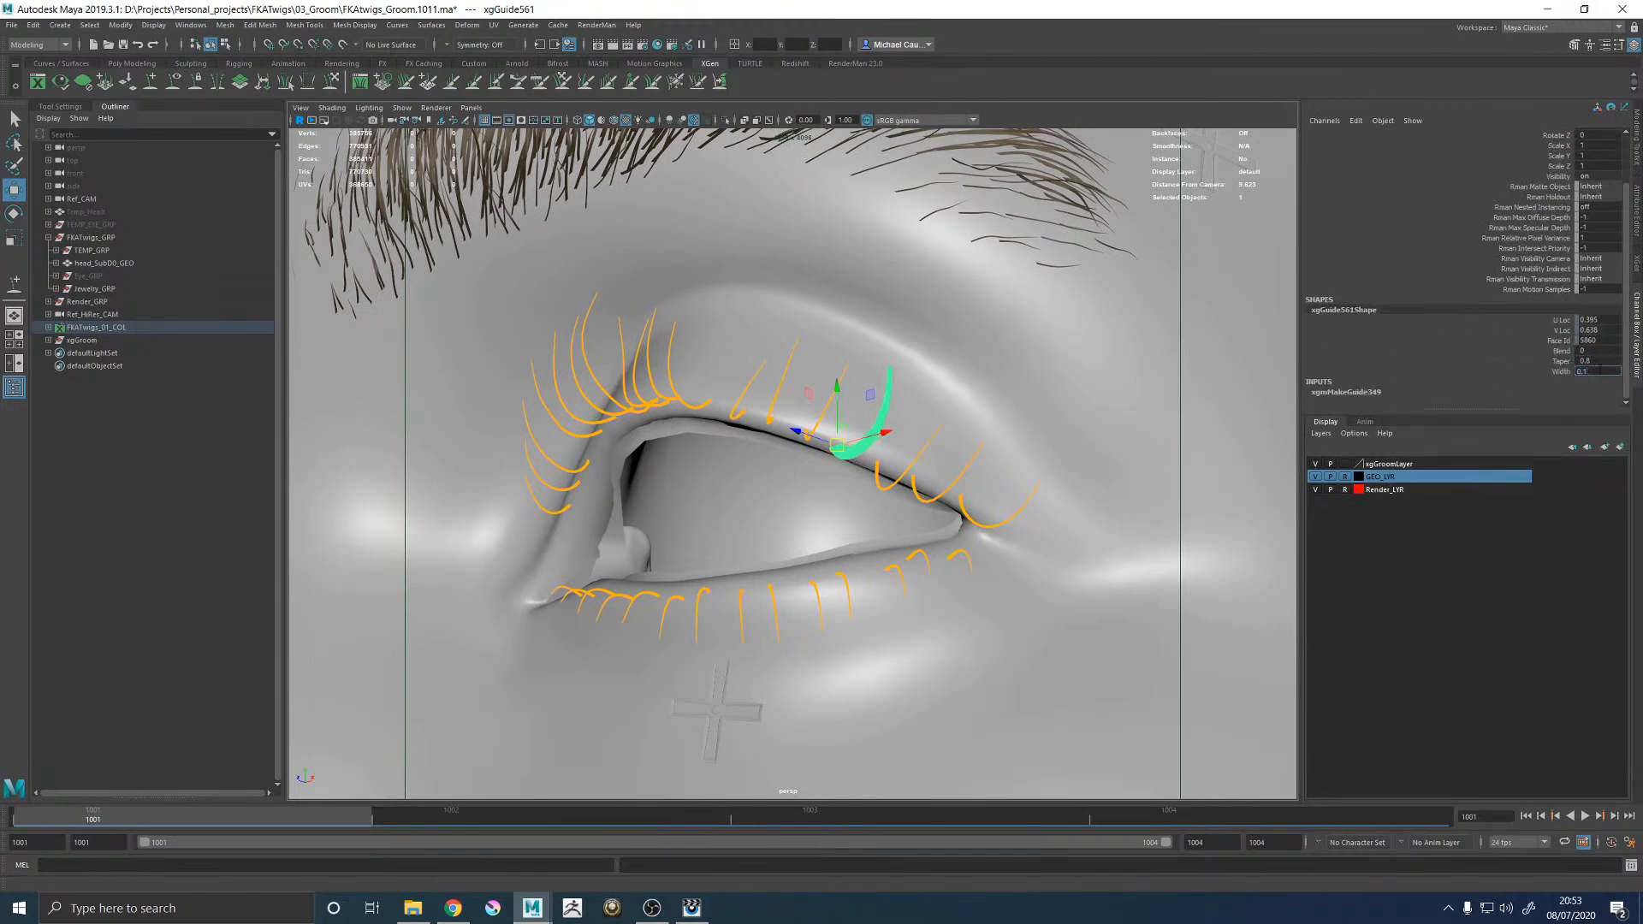
{"action": "key", "text": "Return"}
Compare the thinned guides with the reference photo in the Ref_HiRes_CAM view and return to the perspective view.
{"action": "scroll", "coordinate": [906, 308], "scroll_direction": "down", "scroll_amount": 8}
{"action": "key", "text": "space"}
{"action": "key", "text": "space"}
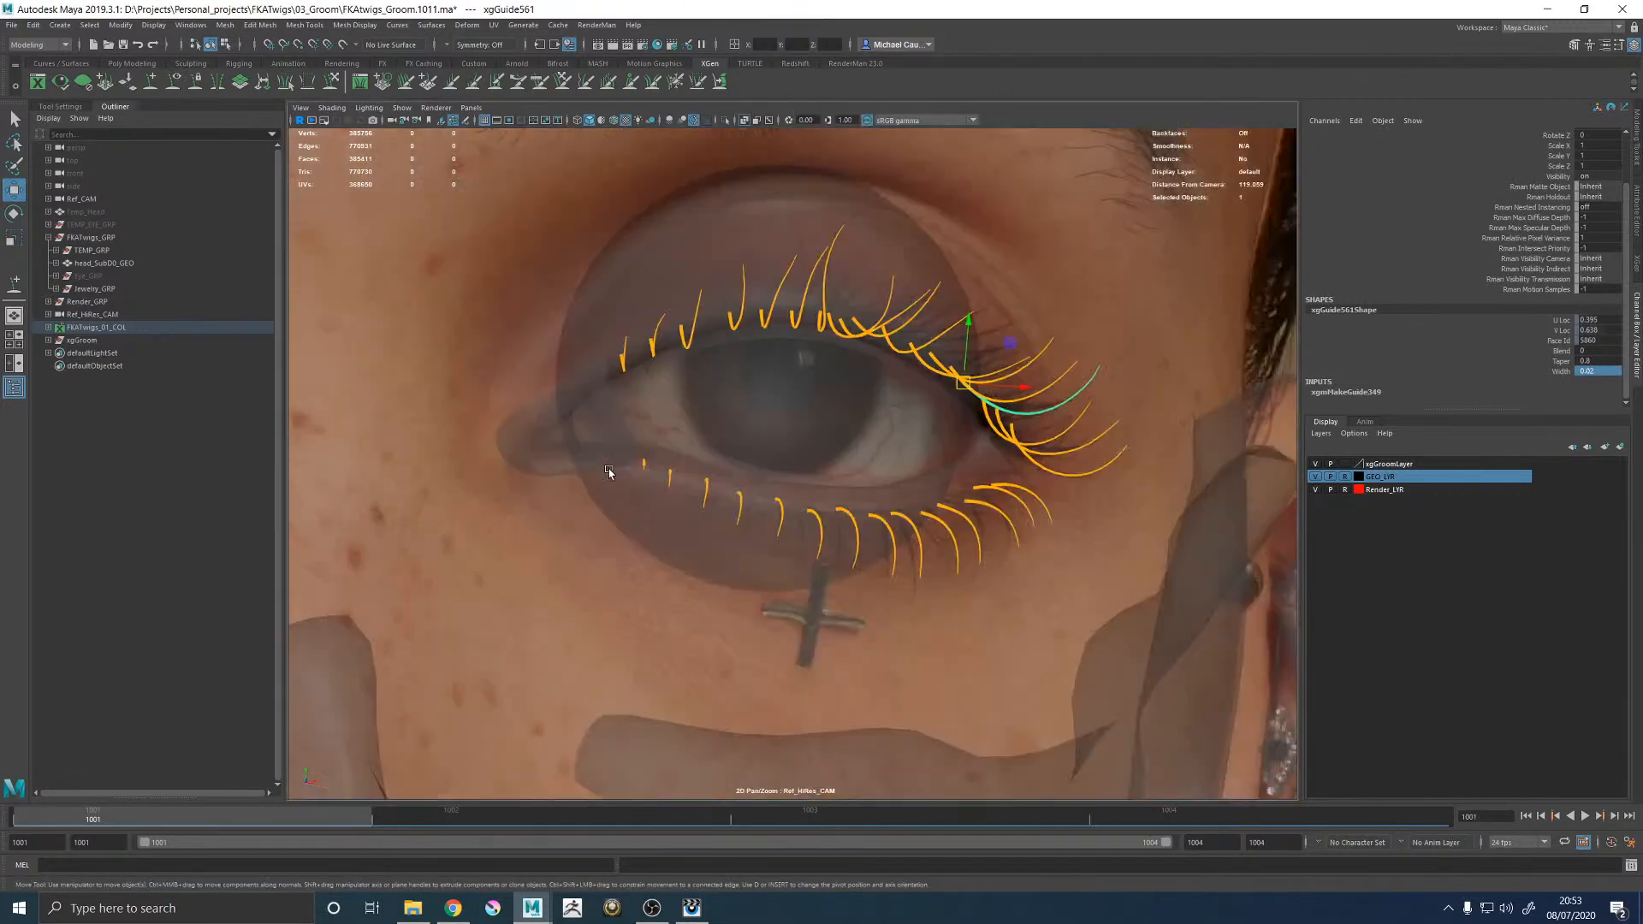
{"action": "key", "text": "space"}
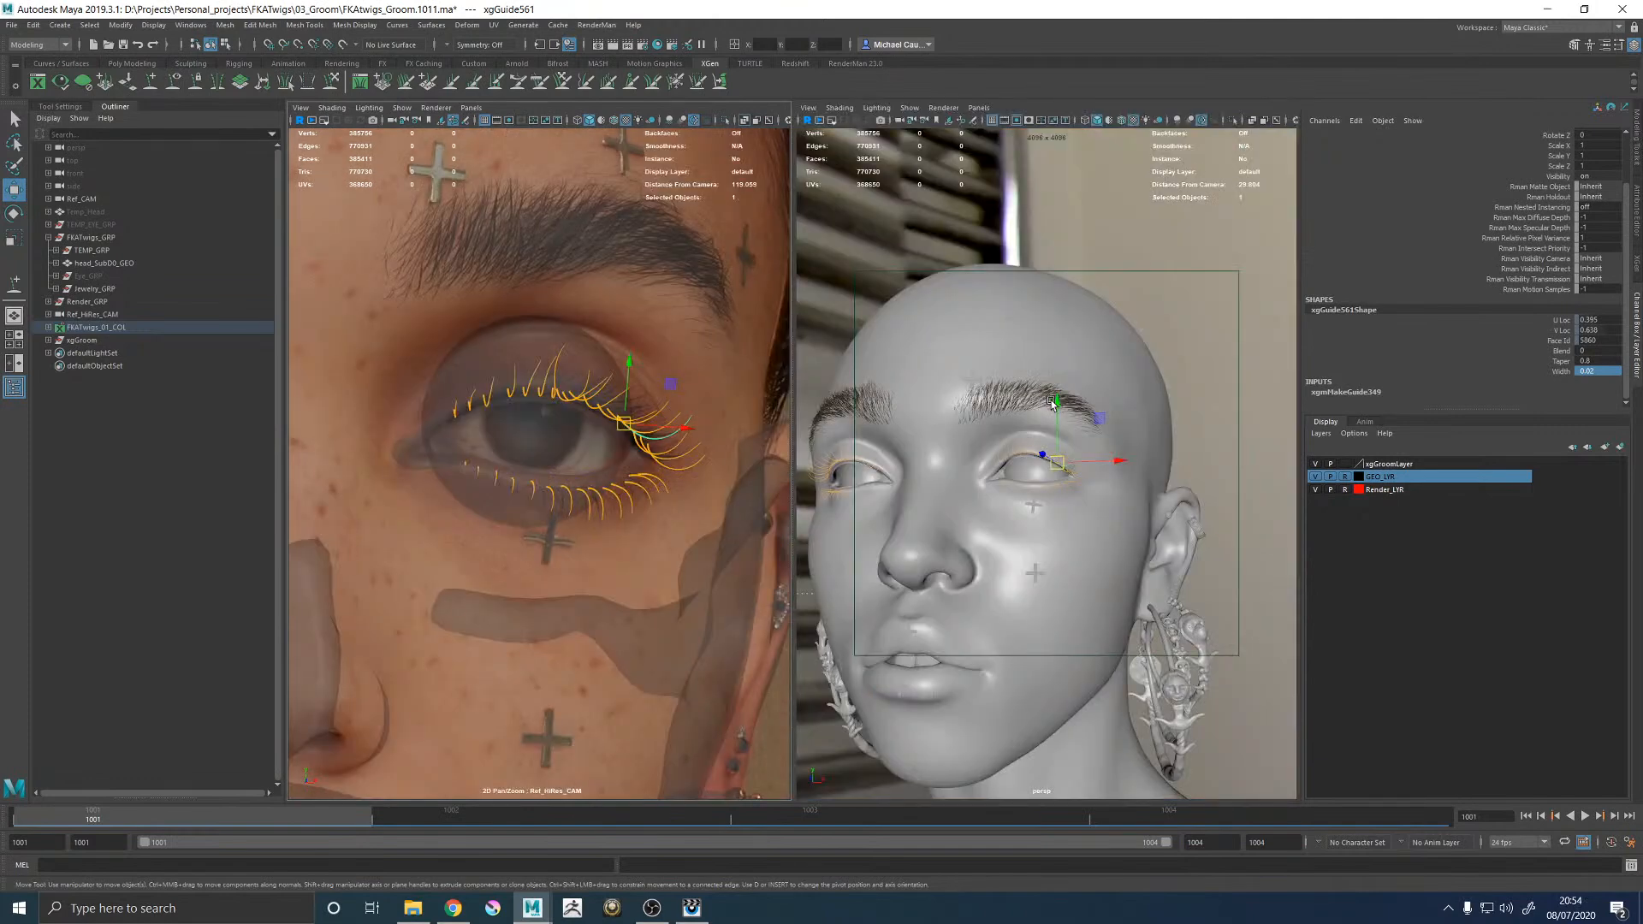
{"action": "key", "text": "space"}
Deselect the guide, generate the XGen preview of the eyelashes, and inspect the lashes up close and on the whole face.
{"action": "left_click", "coordinate": [1142, 434]}
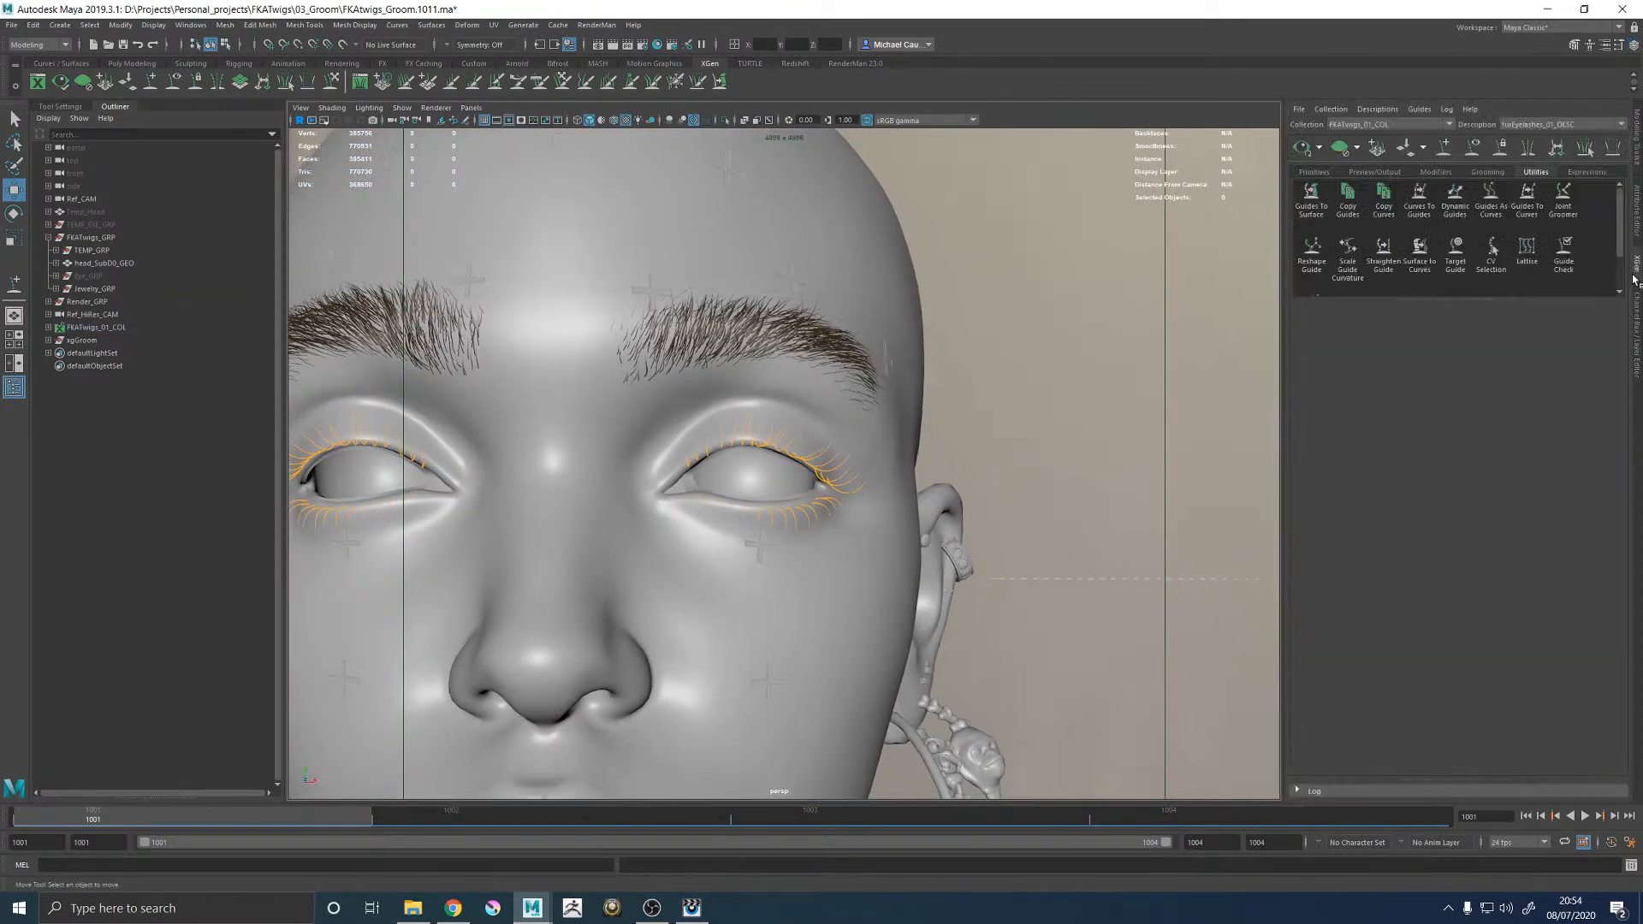
{"action": "right_click_drag", "start_coordinate": [813, 420], "coordinate": [979, 428], "text": "alt"}
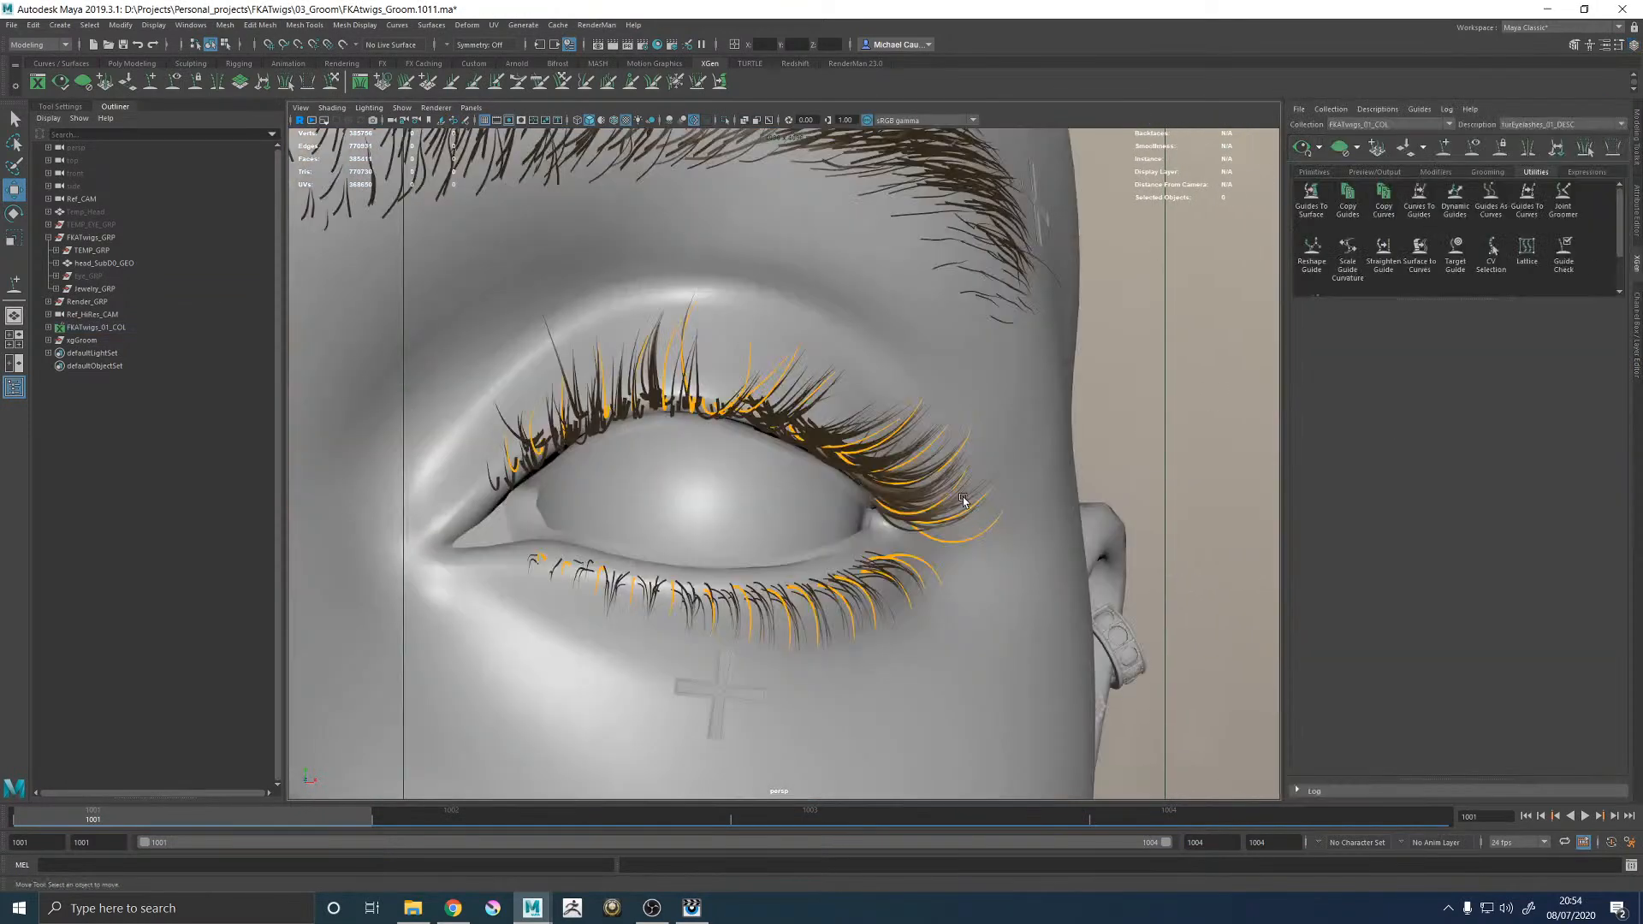
{"action": "left_click_drag", "start_coordinate": [979, 428], "coordinate": [886, 453], "text": "alt"}
{"action": "right_click_drag", "start_coordinate": [886, 453], "coordinate": [720, 472], "text": "alt"}
{"action": "mouse_move", "coordinate": [720, 472]}
{"action": "left_mouse_down", "text": "alt"}
{"action": "mouse_move", "coordinate": [844, 469]}
{"action": "mouse_move", "coordinate": [745, 465]}
{"action": "left_mouse_up", "text": "alt"}
{"action": "right_click_drag", "start_coordinate": [745, 466], "coordinate": [616, 465], "text": "alt"}
{"action": "middle_click_drag", "start_coordinate": [617, 443], "coordinate": [711, 426], "text": "alt"}
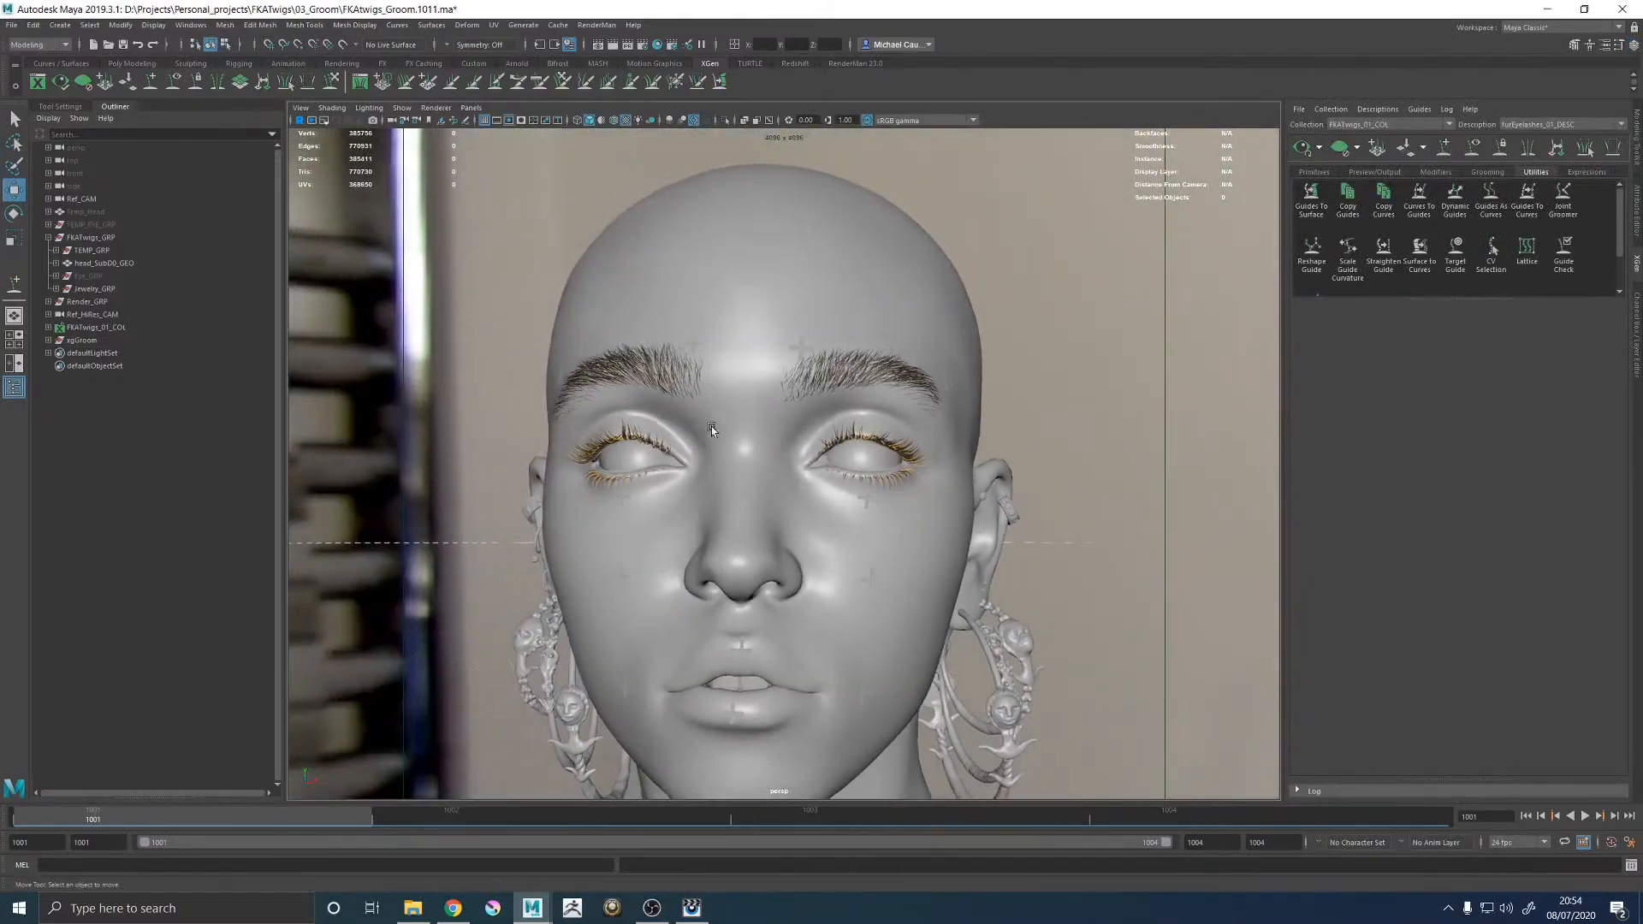
{"action": "right_click_drag", "start_coordinate": [711, 427], "coordinate": [1067, 489], "text": "alt"}
{"action": "middle_click_drag", "start_coordinate": [1049, 458], "coordinate": [953, 455], "text": "alt"}
{"action": "left_click", "coordinate": [1473, 152]}
{"action": "left_click", "coordinate": [1473, 152]}
{"action": "right_click_drag", "start_coordinate": [813, 329], "coordinate": [479, 304], "text": "alt"}
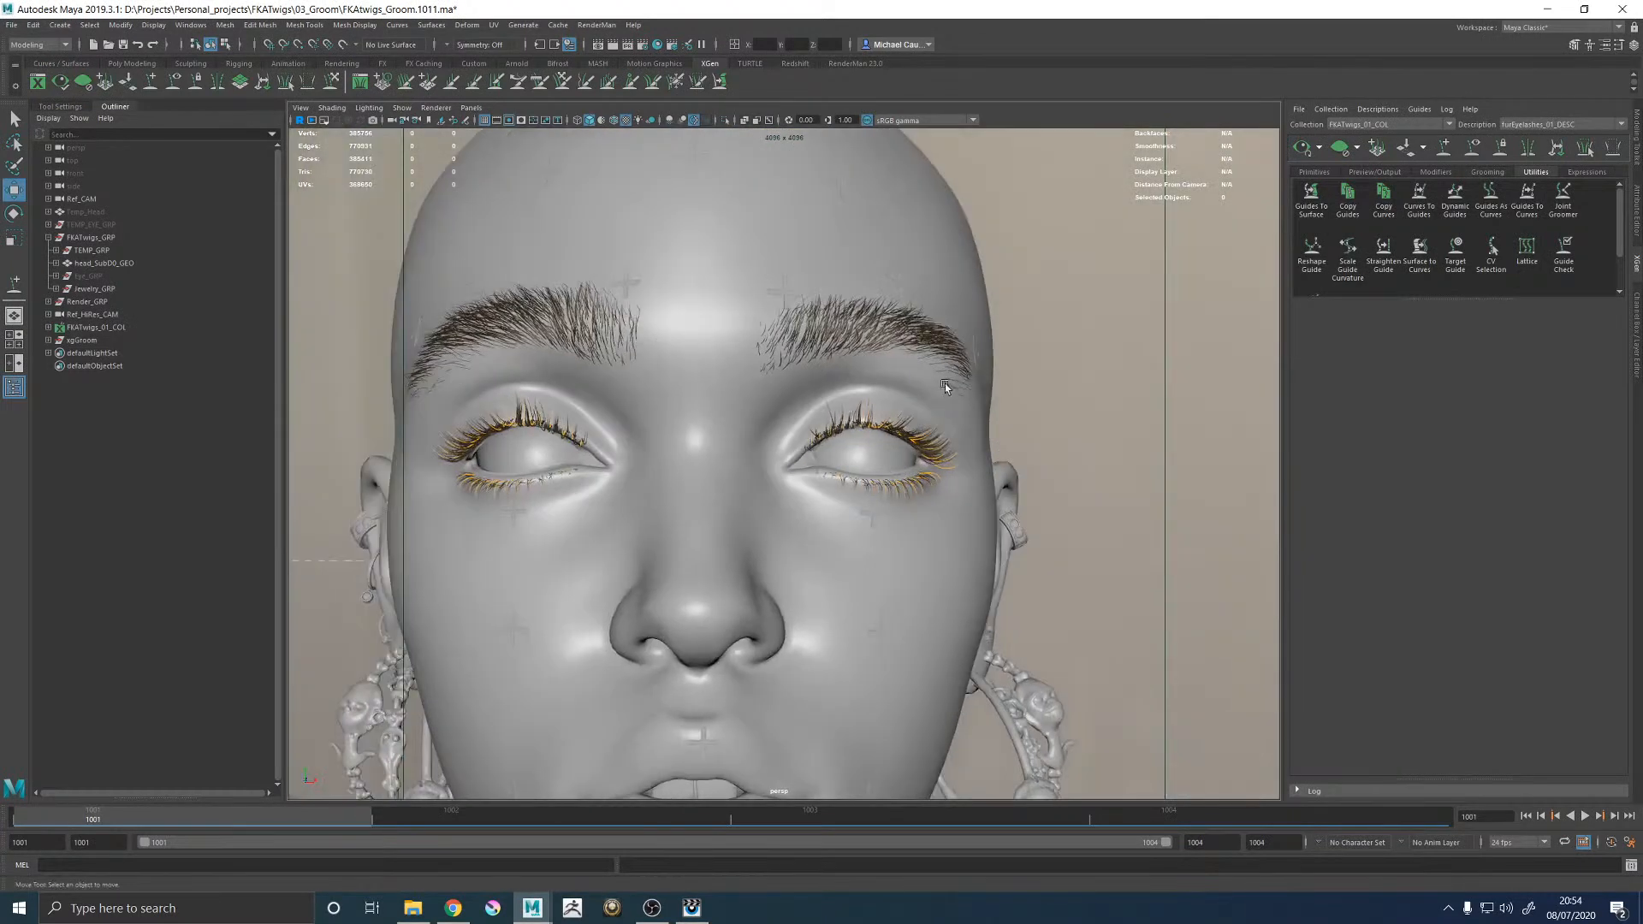
Select the lash guides of each eye, remove those of the opposite eye, and hide the guide display.
{"action": "left_click_drag", "start_coordinate": [785, 377], "coordinate": [970, 527]}
{"action": "left_click_drag", "start_coordinate": [366, 373], "coordinate": [646, 548]}
{"action": "key", "text": "Delete"}
{"action": "left_click_drag", "start_coordinate": [783, 385], "coordinate": [1079, 561]}
{"action": "key", "text": "Delete"}
{"action": "left_click_drag", "start_coordinate": [1061, 300], "coordinate": [1080, 332], "text": "alt"}
{"action": "left_click", "coordinate": [1472, 148]}
Examine the previewed lashes on the head from several distances and angles, and save the scene.
{"action": "scroll", "coordinate": [974, 387], "scroll_direction": "down", "scroll_amount": 5}
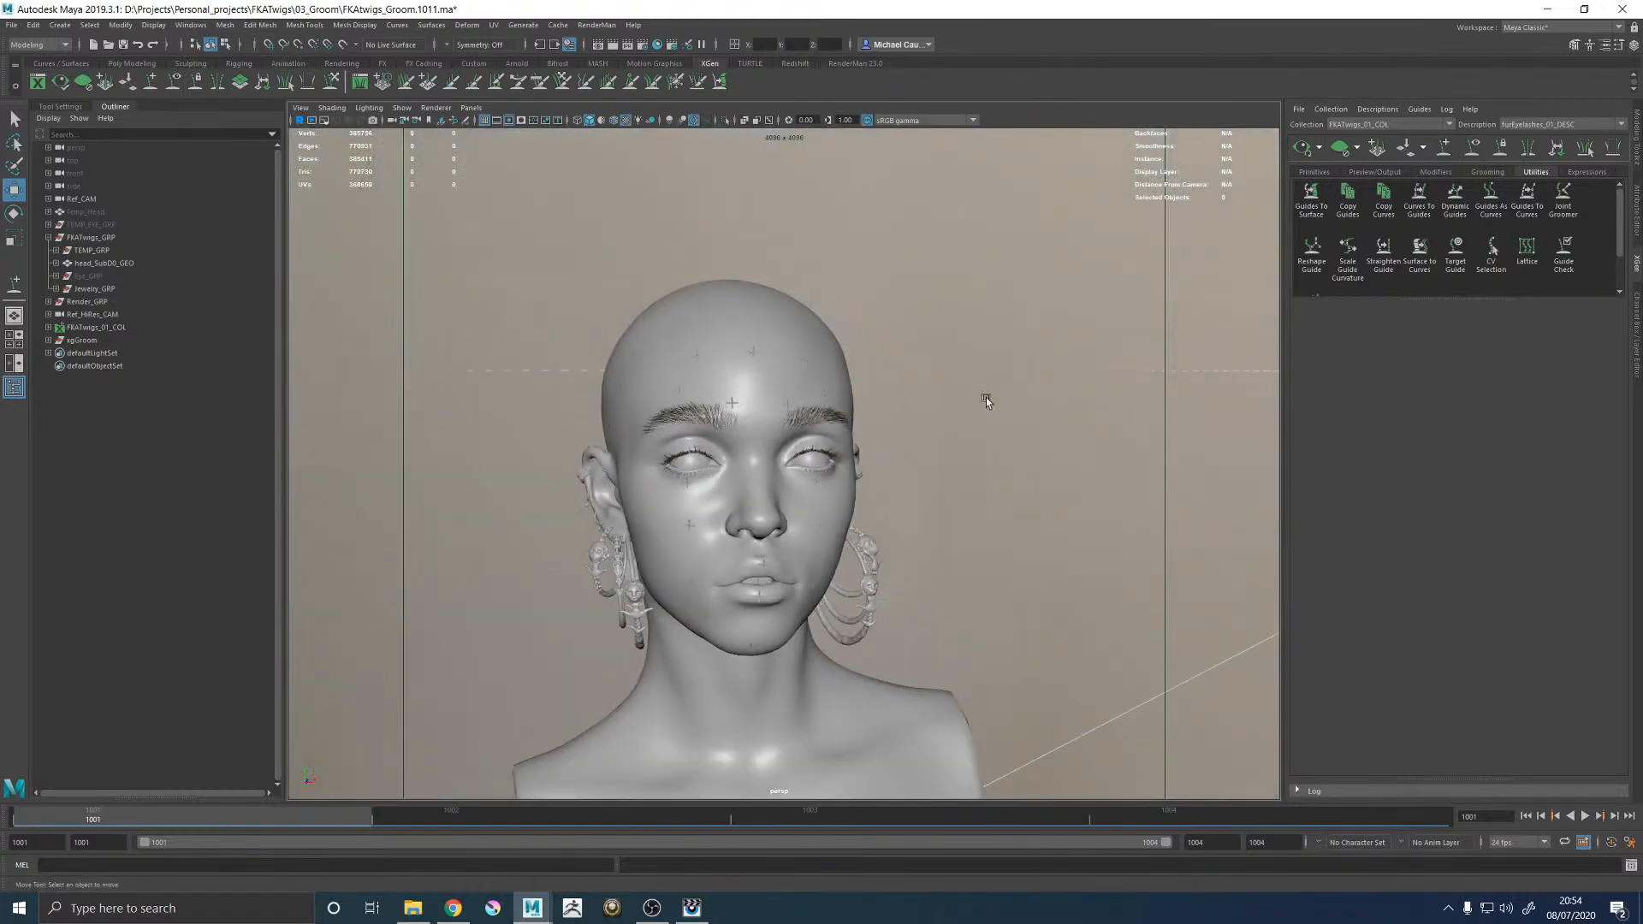
{"action": "left_click_drag", "start_coordinate": [974, 388], "coordinate": [964, 392], "text": "alt"}
{"action": "right_click_drag", "start_coordinate": [964, 392], "coordinate": [1306, 634], "text": "alt"}
{"action": "left_click_drag", "start_coordinate": [1306, 634], "coordinate": [1258, 620], "text": "alt"}
{"action": "right_click_drag", "start_coordinate": [1112, 548], "coordinate": [790, 436], "text": "alt"}
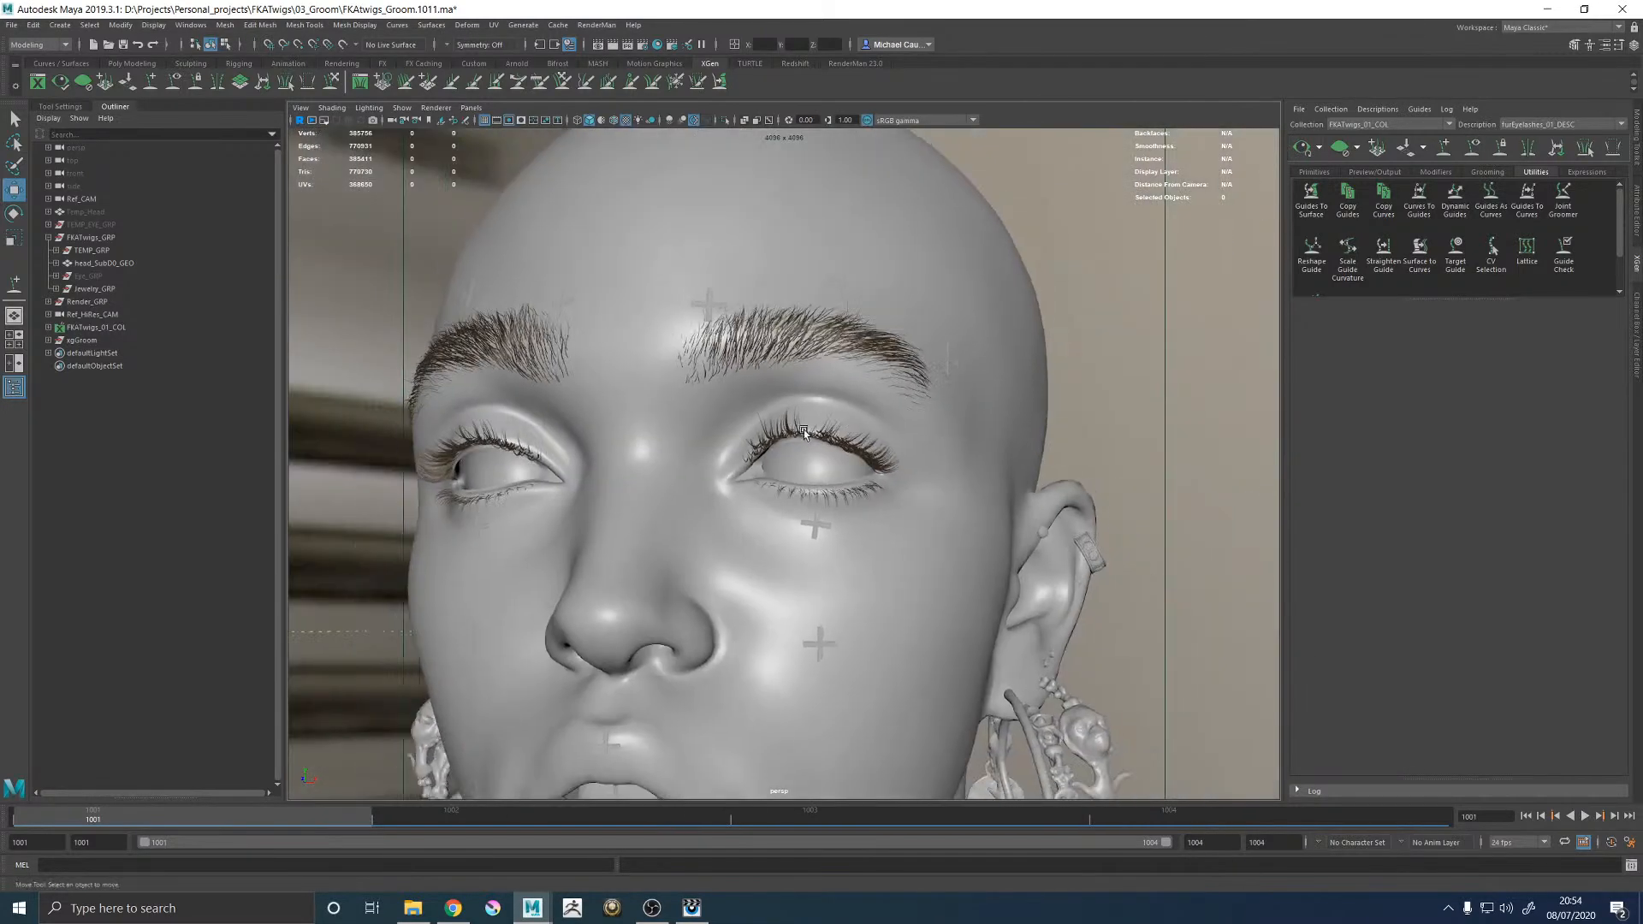
{"action": "left_click_drag", "start_coordinate": [790, 436], "coordinate": [1085, 440], "text": "alt"}
{"action": "key", "text": "q"}
{"action": "key", "text": "ctrl+s"}
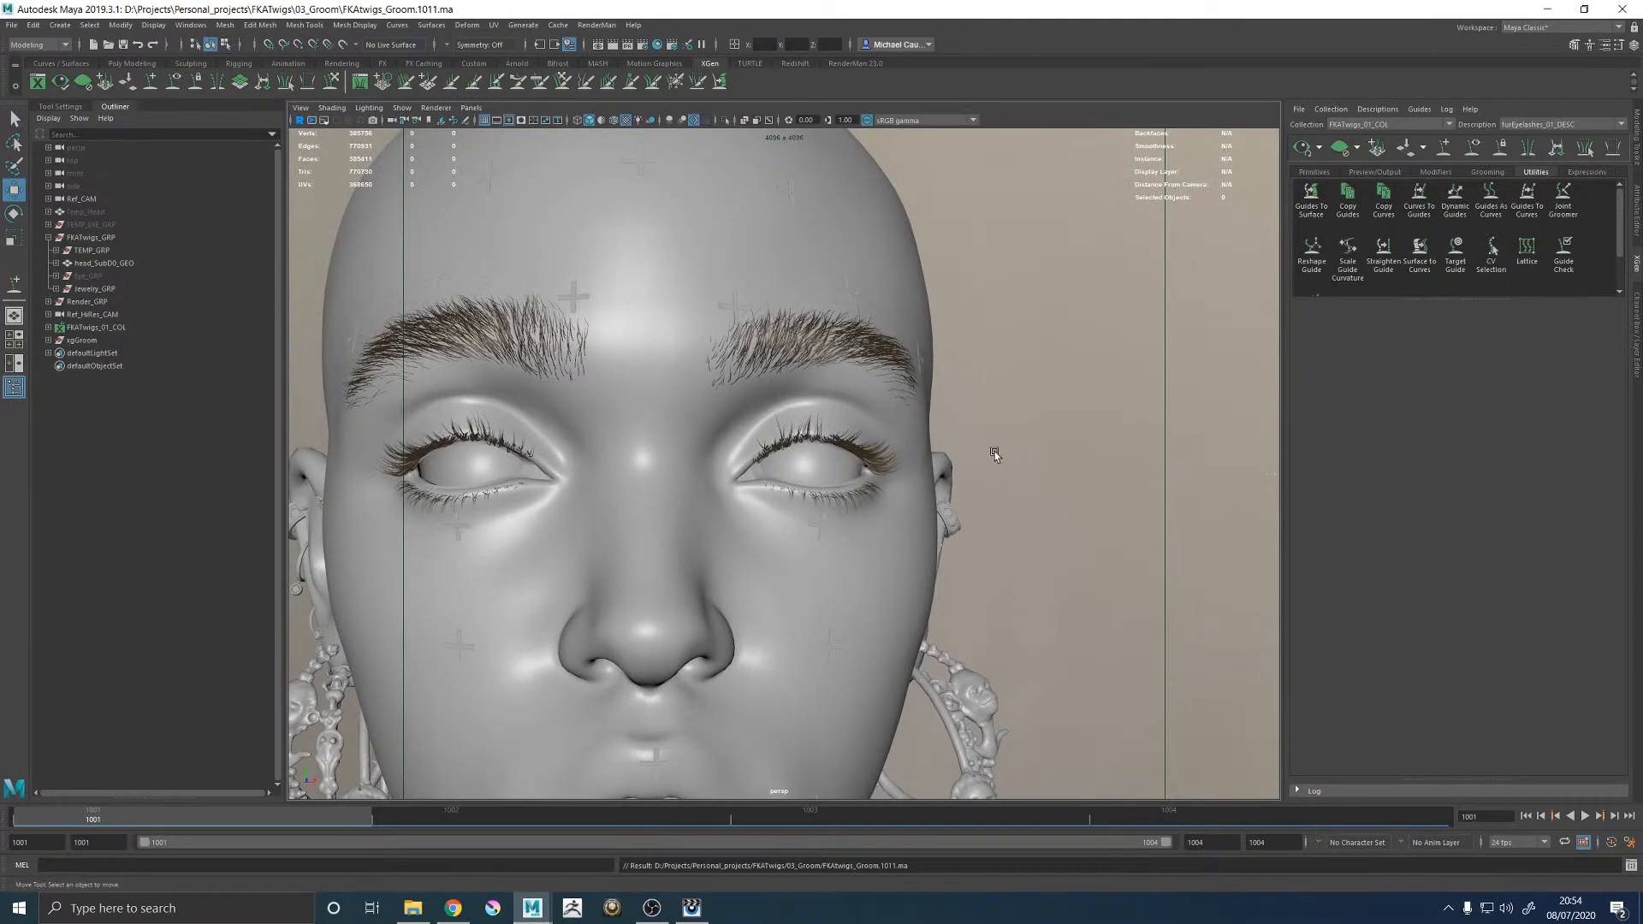
{"action": "key", "text": "w"}
Inspect the lashes up close, show Eye_GRP, and check the lashes again with the eye geometry present.
{"action": "left_click_drag", "start_coordinate": [995, 450], "coordinate": [922, 454], "text": "alt"}
{"action": "middle_click_drag", "start_coordinate": [922, 453], "coordinate": [847, 455], "text": "alt"}
{"action": "right_click_drag", "start_coordinate": [741, 535], "coordinate": [997, 569], "text": "alt"}
{"action": "left_click_drag", "start_coordinate": [838, 470], "coordinate": [465, 373], "text": "alt"}
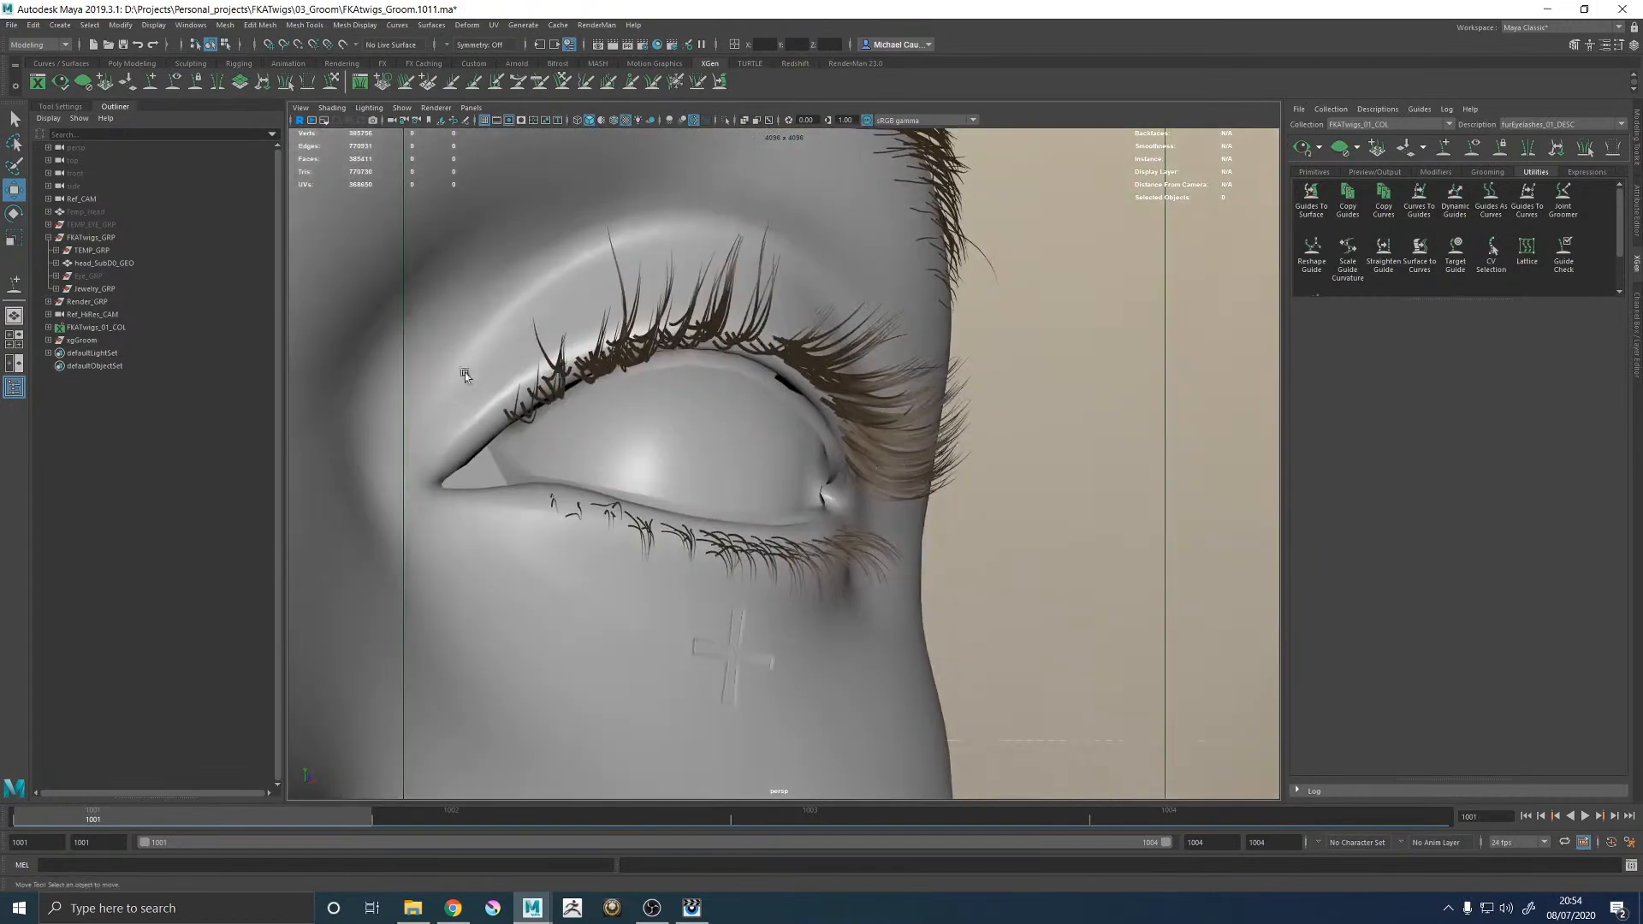
{"action": "left_click", "coordinate": [94, 276]}
{"action": "right_click_drag", "start_coordinate": [951, 430], "coordinate": [1117, 435], "text": "alt"}
{"action": "left_click", "coordinate": [1118, 437]}
{"action": "left_click_drag", "start_coordinate": [1118, 436], "coordinate": [841, 431], "text": "alt"}
{"action": "right_click_drag", "start_coordinate": [841, 431], "coordinate": [892, 459], "text": "alt"}
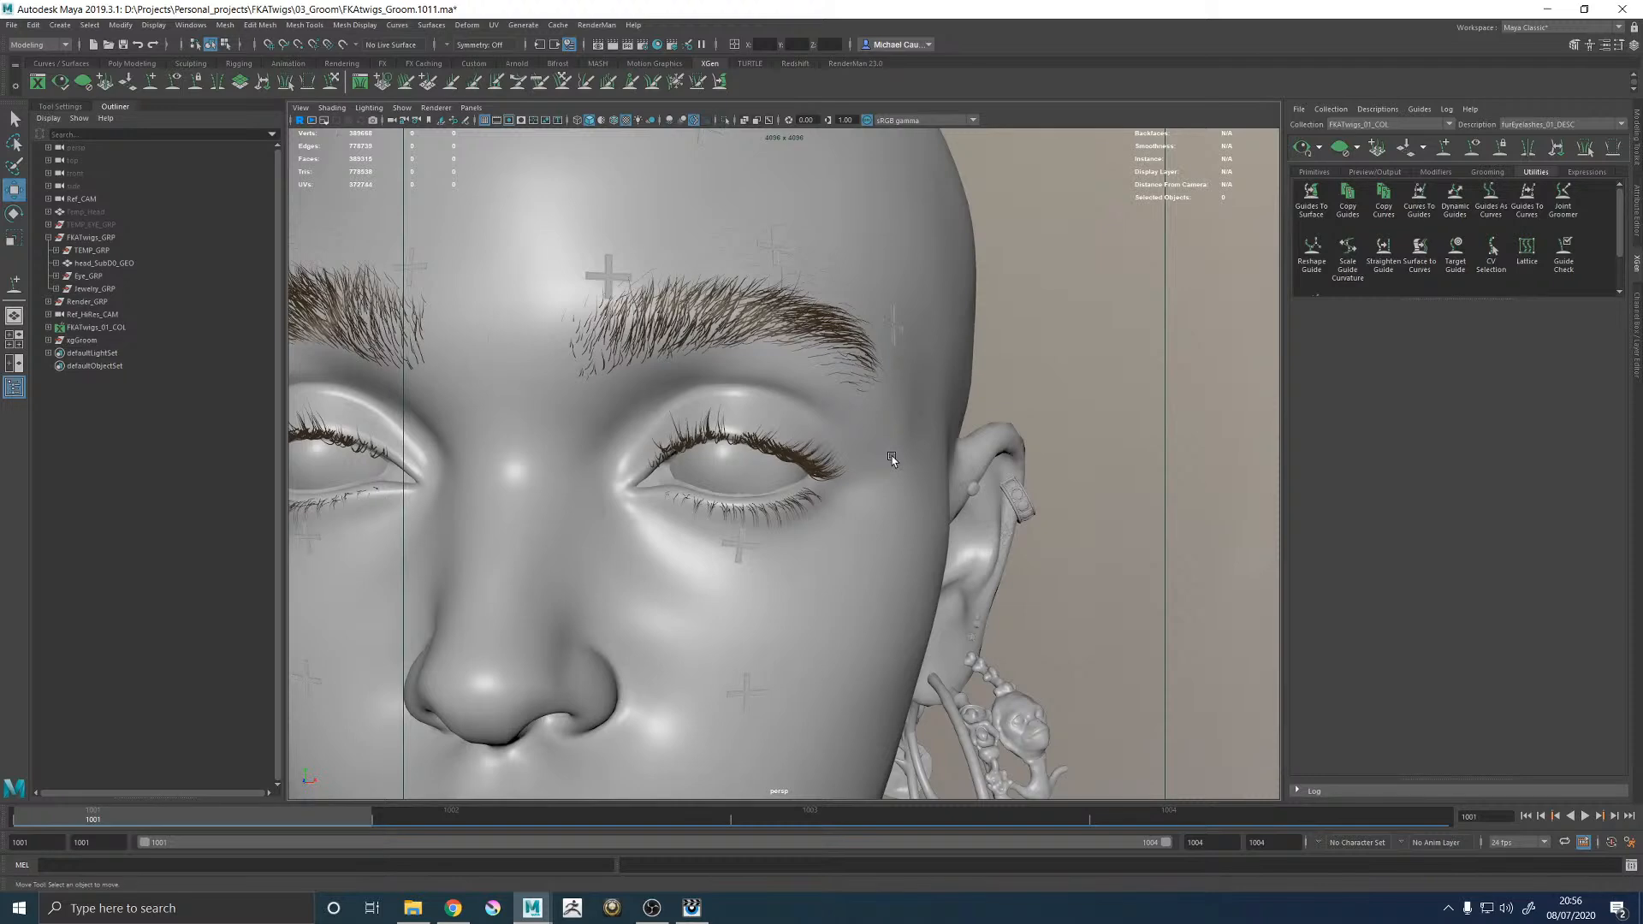
{"action": "left_click_drag", "start_coordinate": [950, 496], "coordinate": [764, 390], "text": "alt"}
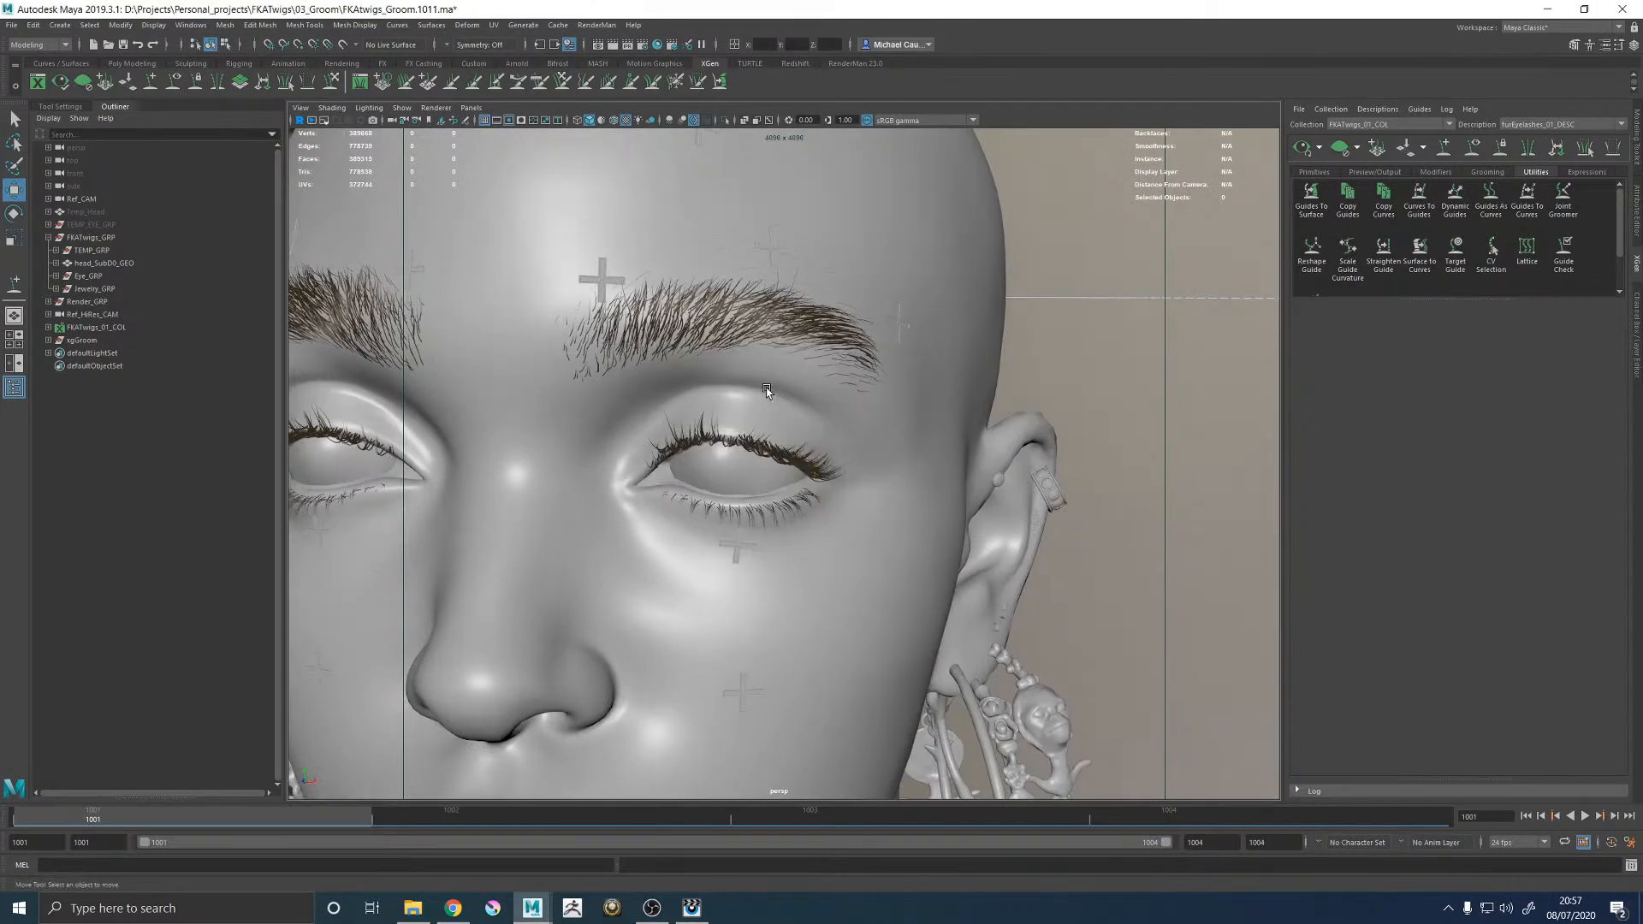
Switch to the Ref_HiRes_CAM view, hide Eye_GRP, and show the lash guides over the reference photo.
{"action": "key", "text": "space"}
{"action": "key", "text": "space"}
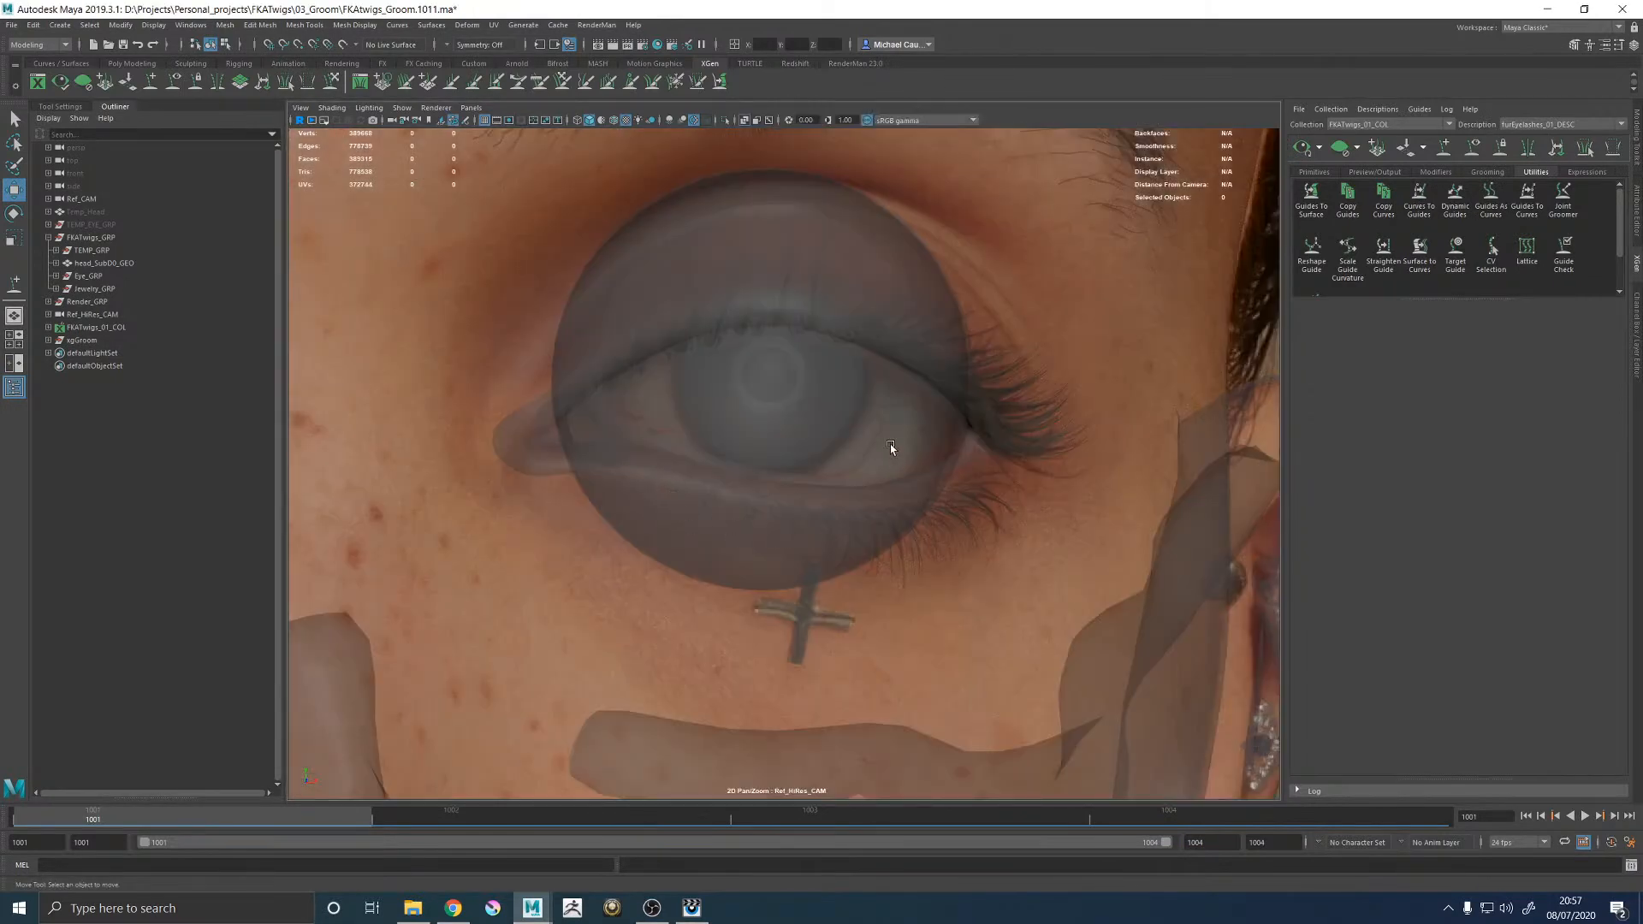
{"action": "left_click", "coordinate": [89, 274]}
{"action": "key", "text": "h"}
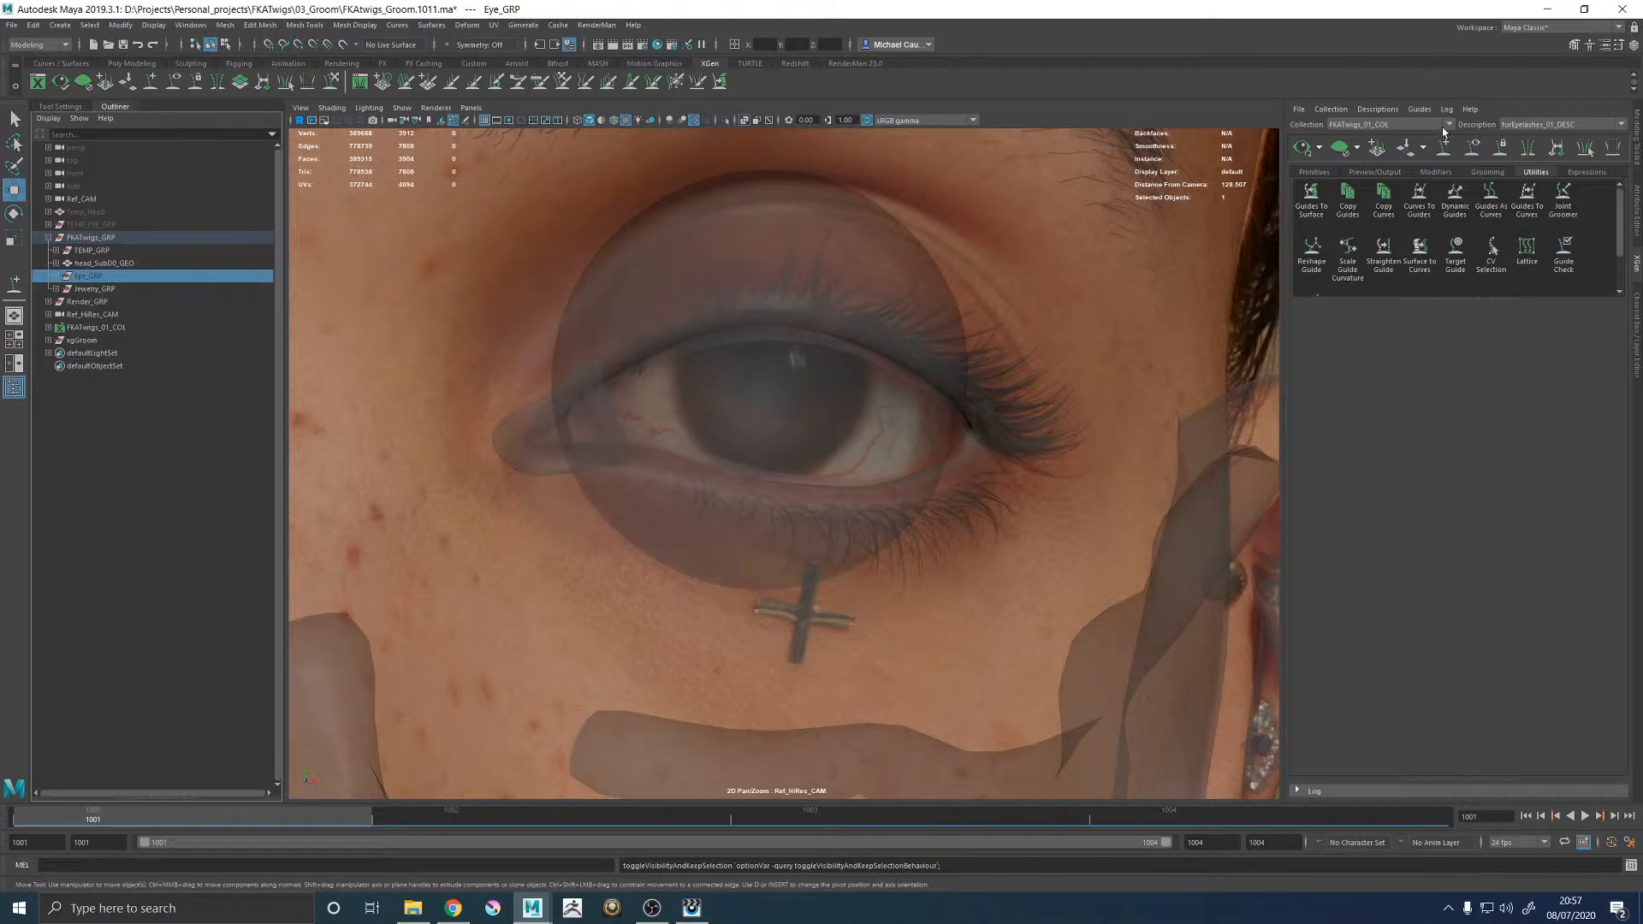
{"action": "left_click", "coordinate": [1472, 146]}
{"action": "left_click", "coordinate": [897, 546]}
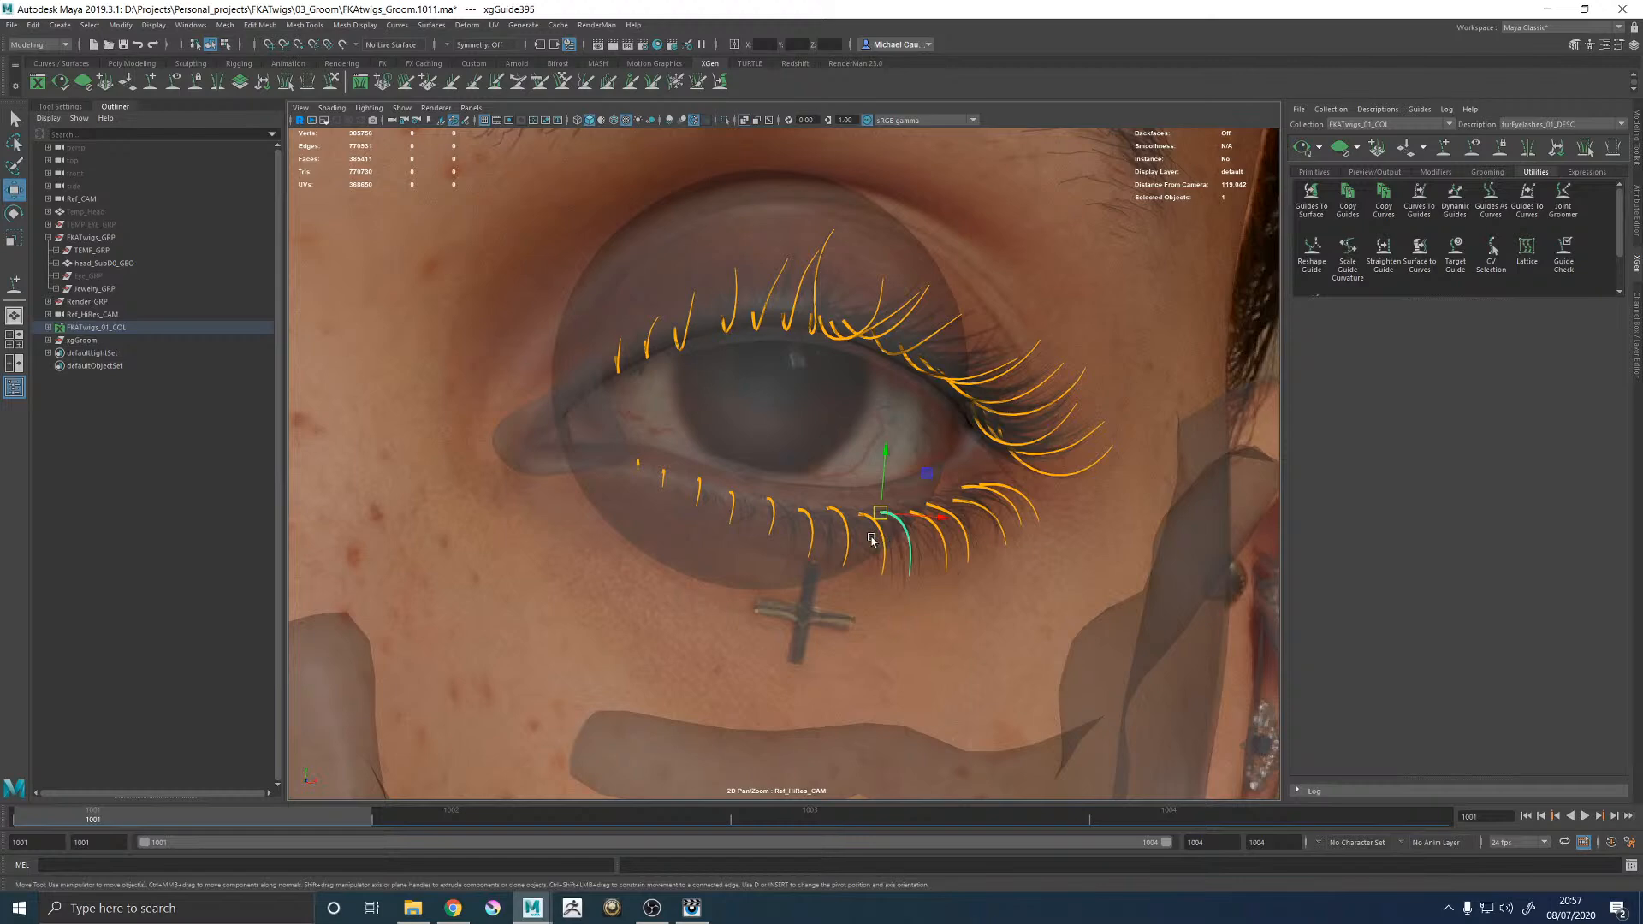
Show Eye_GRP again and hide the whole FKATwigs_GRP to leave the lash guides over the unobstructed reference photo.
{"action": "left_click", "coordinate": [102, 264]}
{"action": "left_click", "coordinate": [101, 275]}
{"action": "key", "text": "h"}
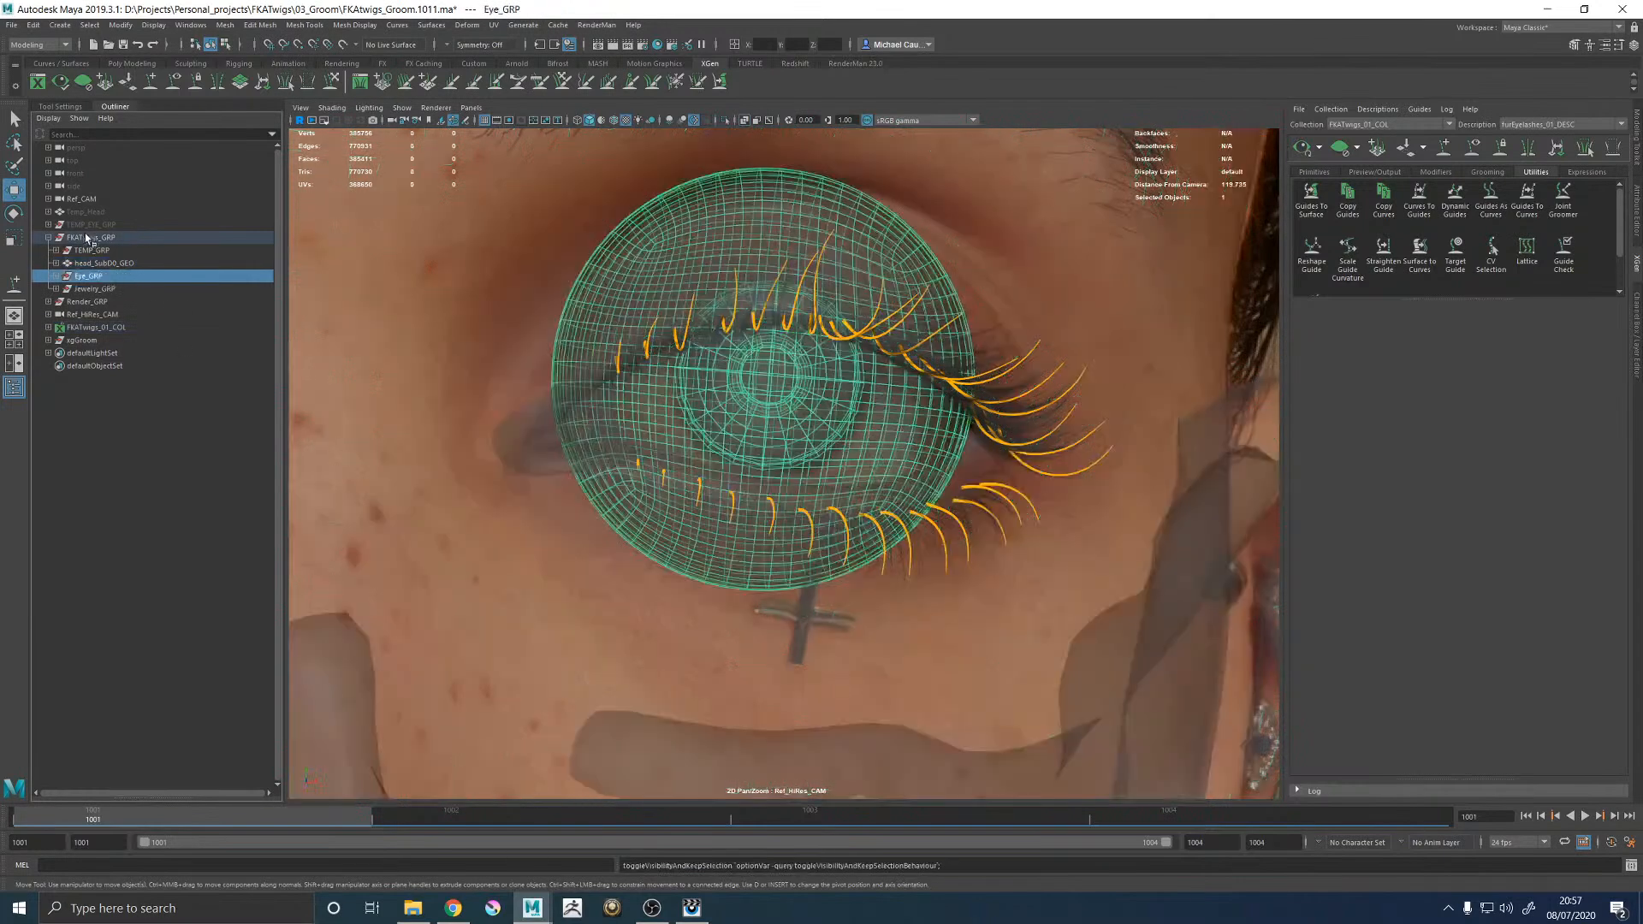
{"action": "left_click", "coordinate": [90, 237]}
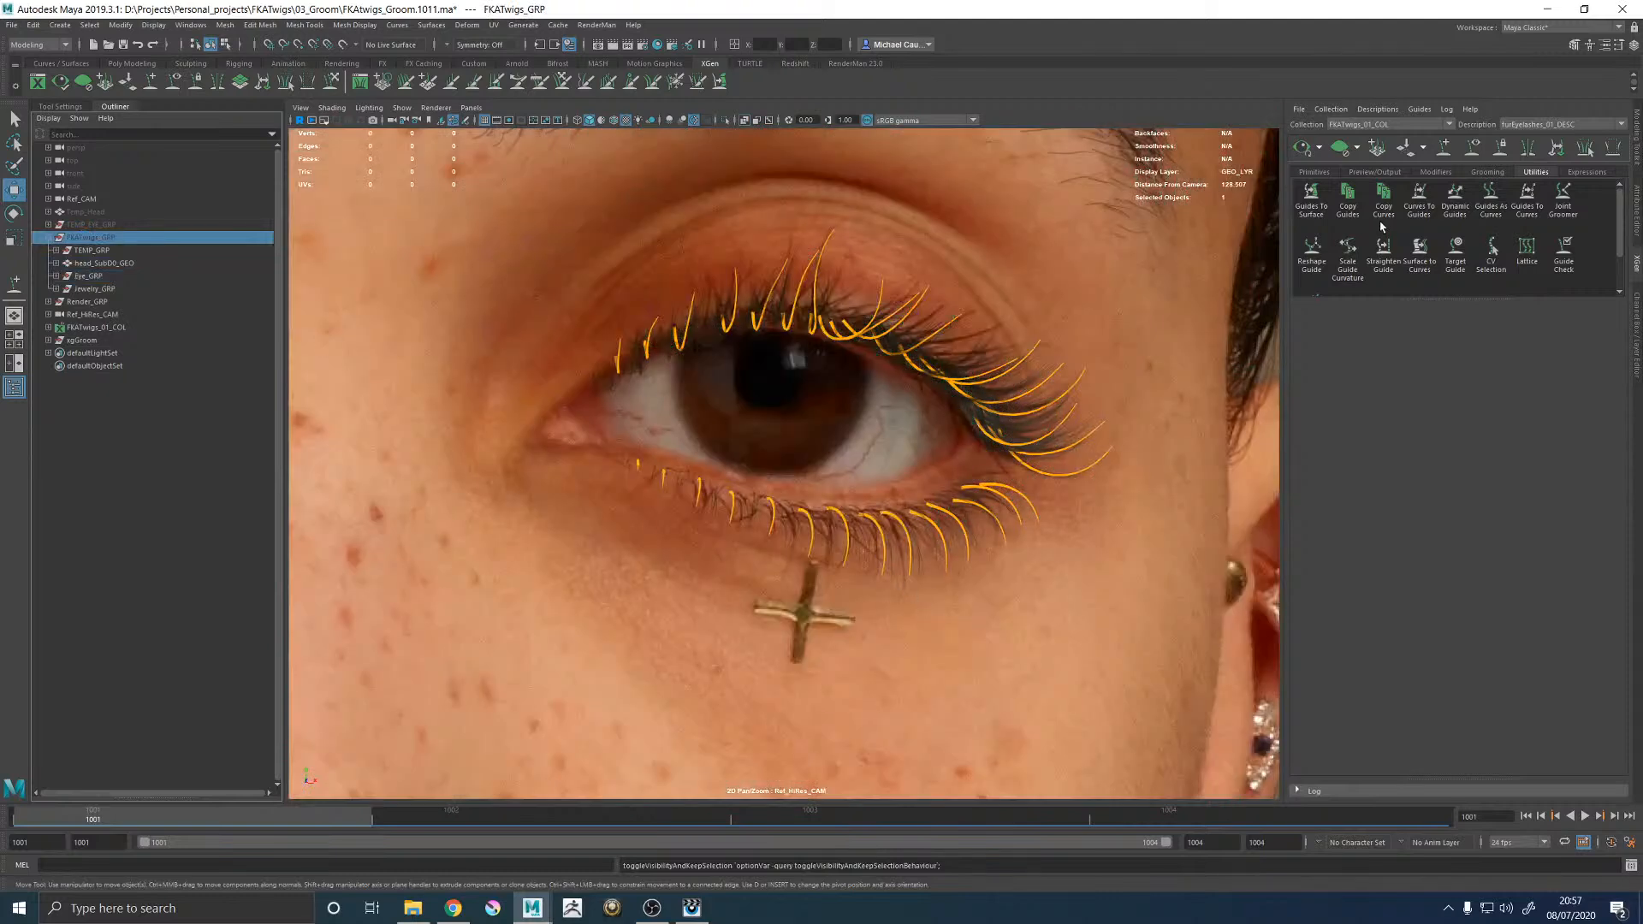
{"action": "left_click", "coordinate": [1340, 150]}
Activate the guide sculpting tool over the lower lashes and reduce its brush radius.
{"action": "left_click", "coordinate": [837, 547]}
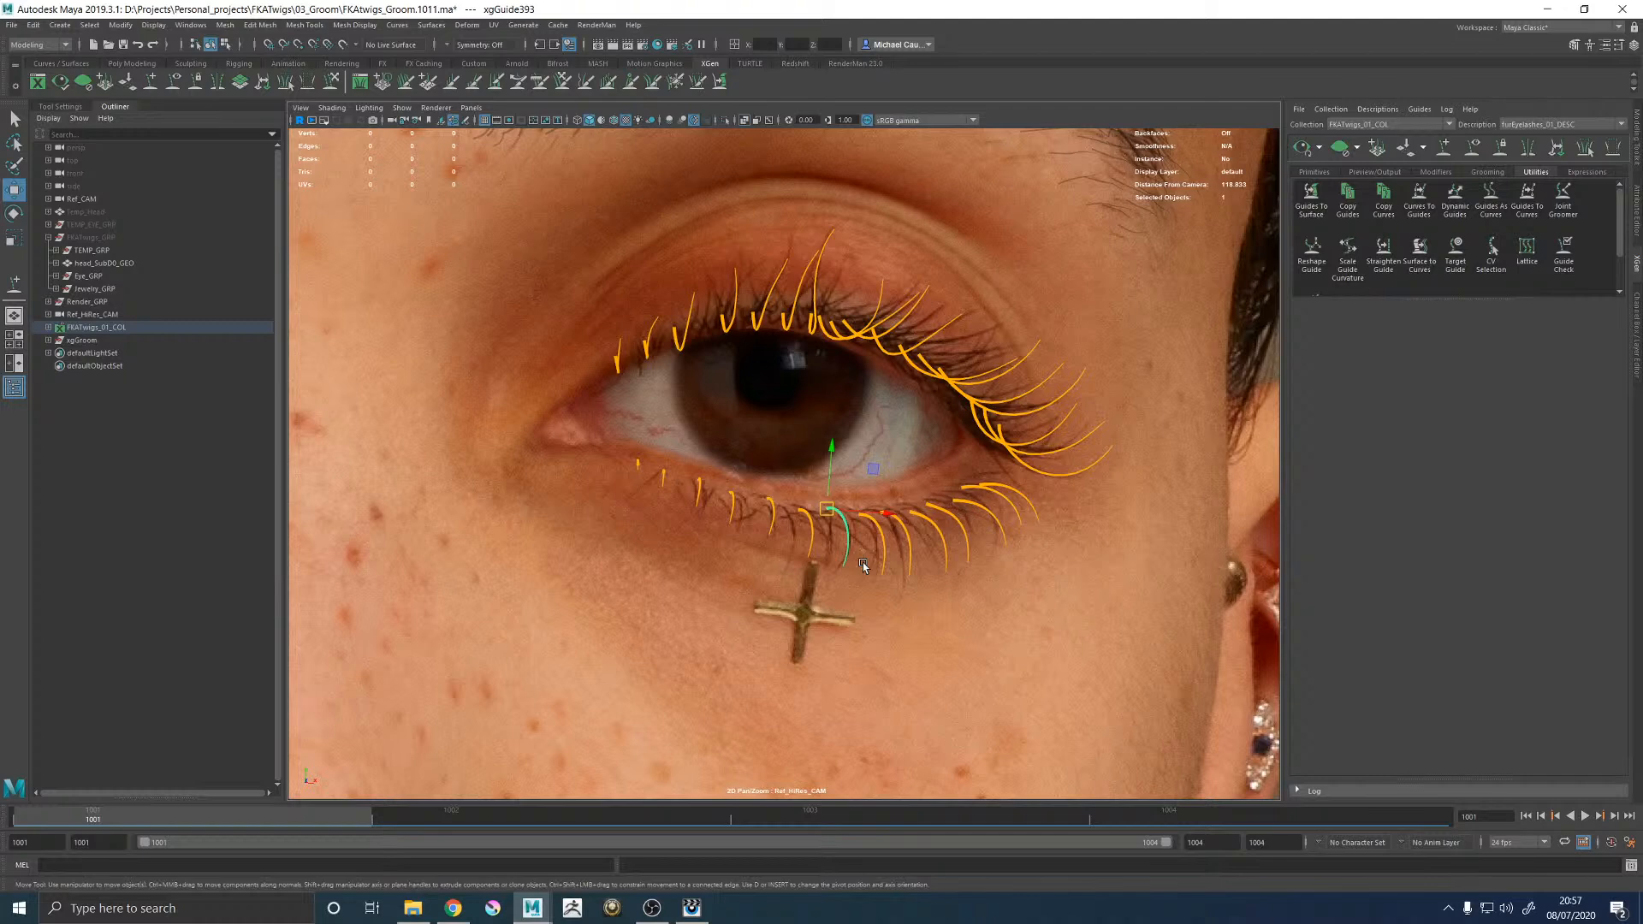
{"action": "left_click", "coordinate": [1223, 479]}
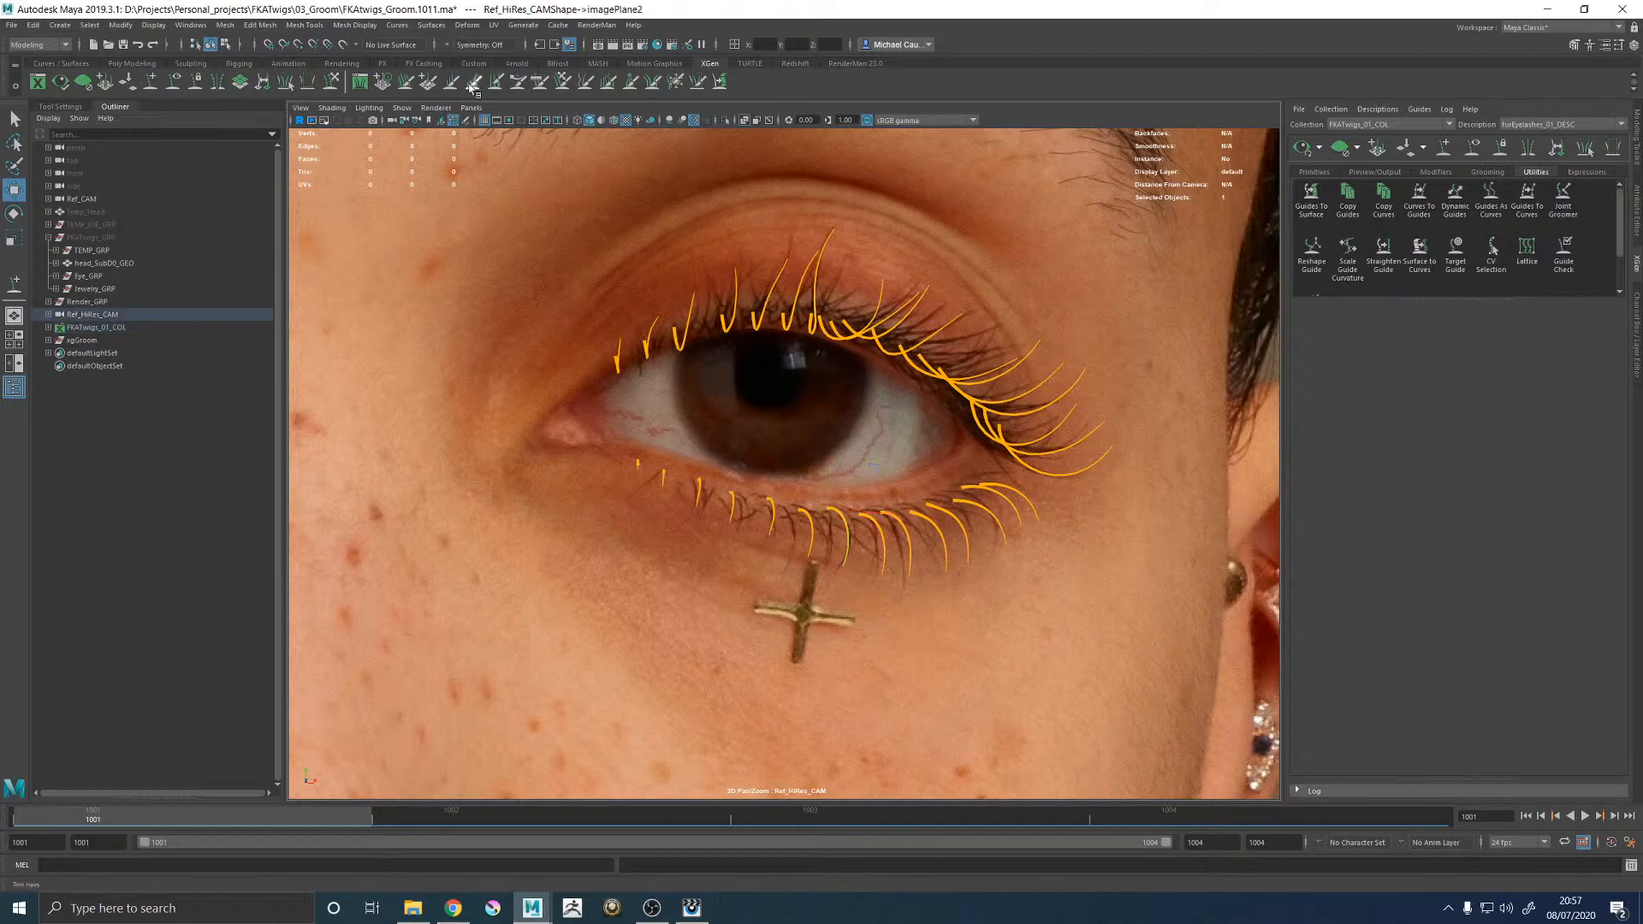
{"action": "key", "text": "y"}
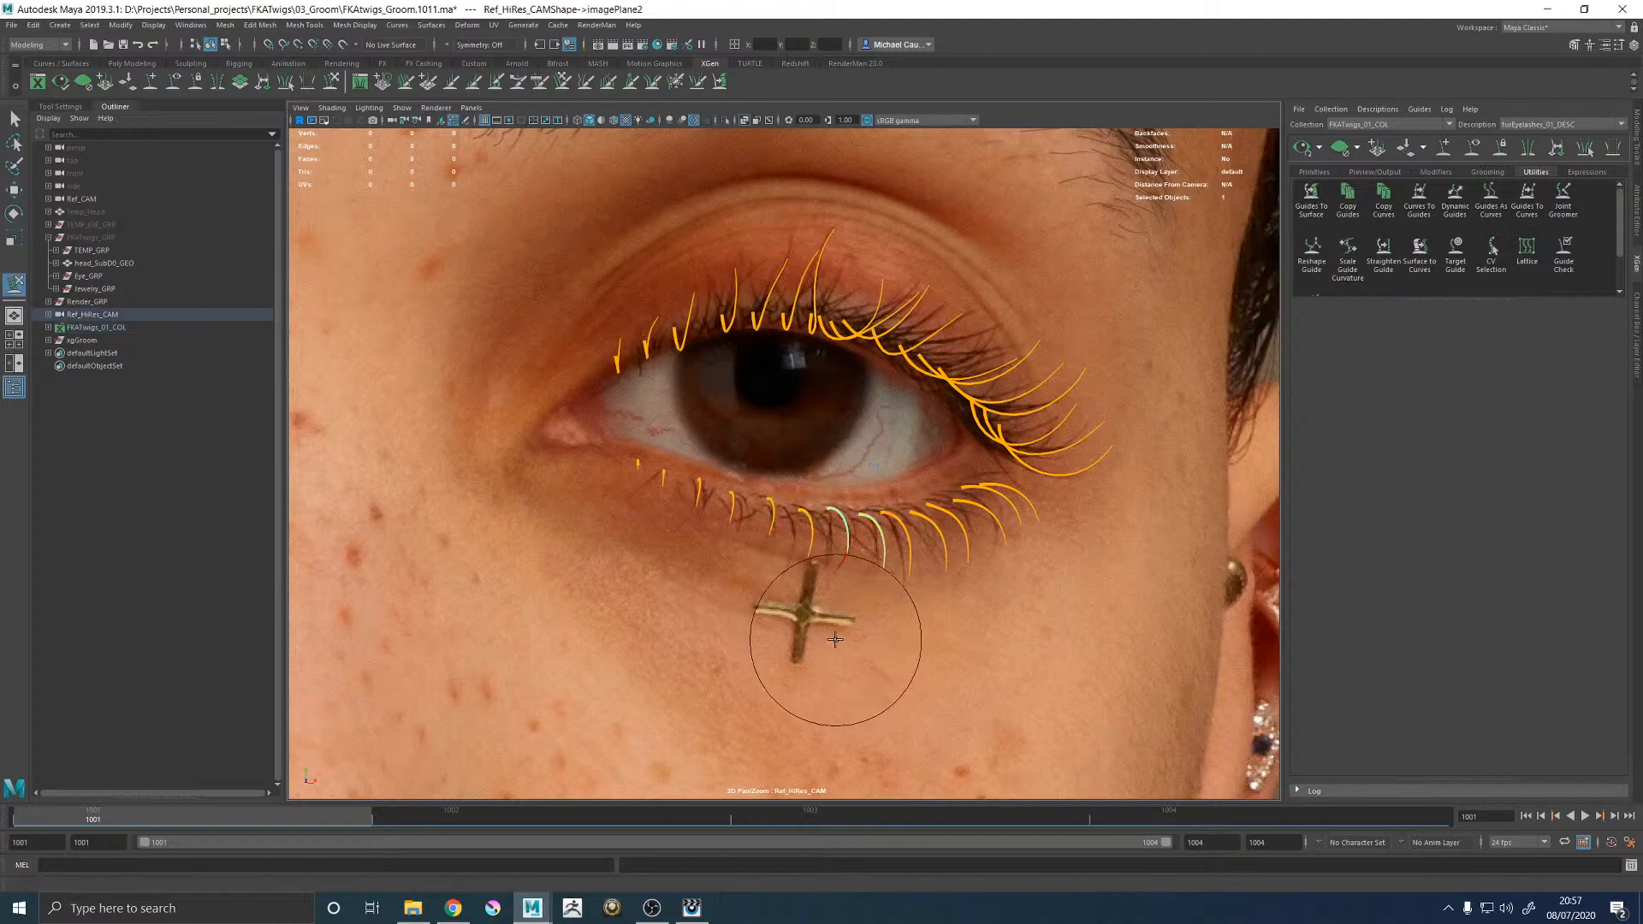
{"action": "left_click_drag", "start_coordinate": [782, 664], "coordinate": [570, 670]}
{"action": "left_click_drag", "start_coordinate": [960, 656], "coordinate": [413, 666]}
{"action": "left_click_drag", "start_coordinate": [999, 705], "coordinate": [391, 688]}
{"action": "left_click_drag", "start_coordinate": [795, 687], "coordinate": [206, 685], "text": "shift"}
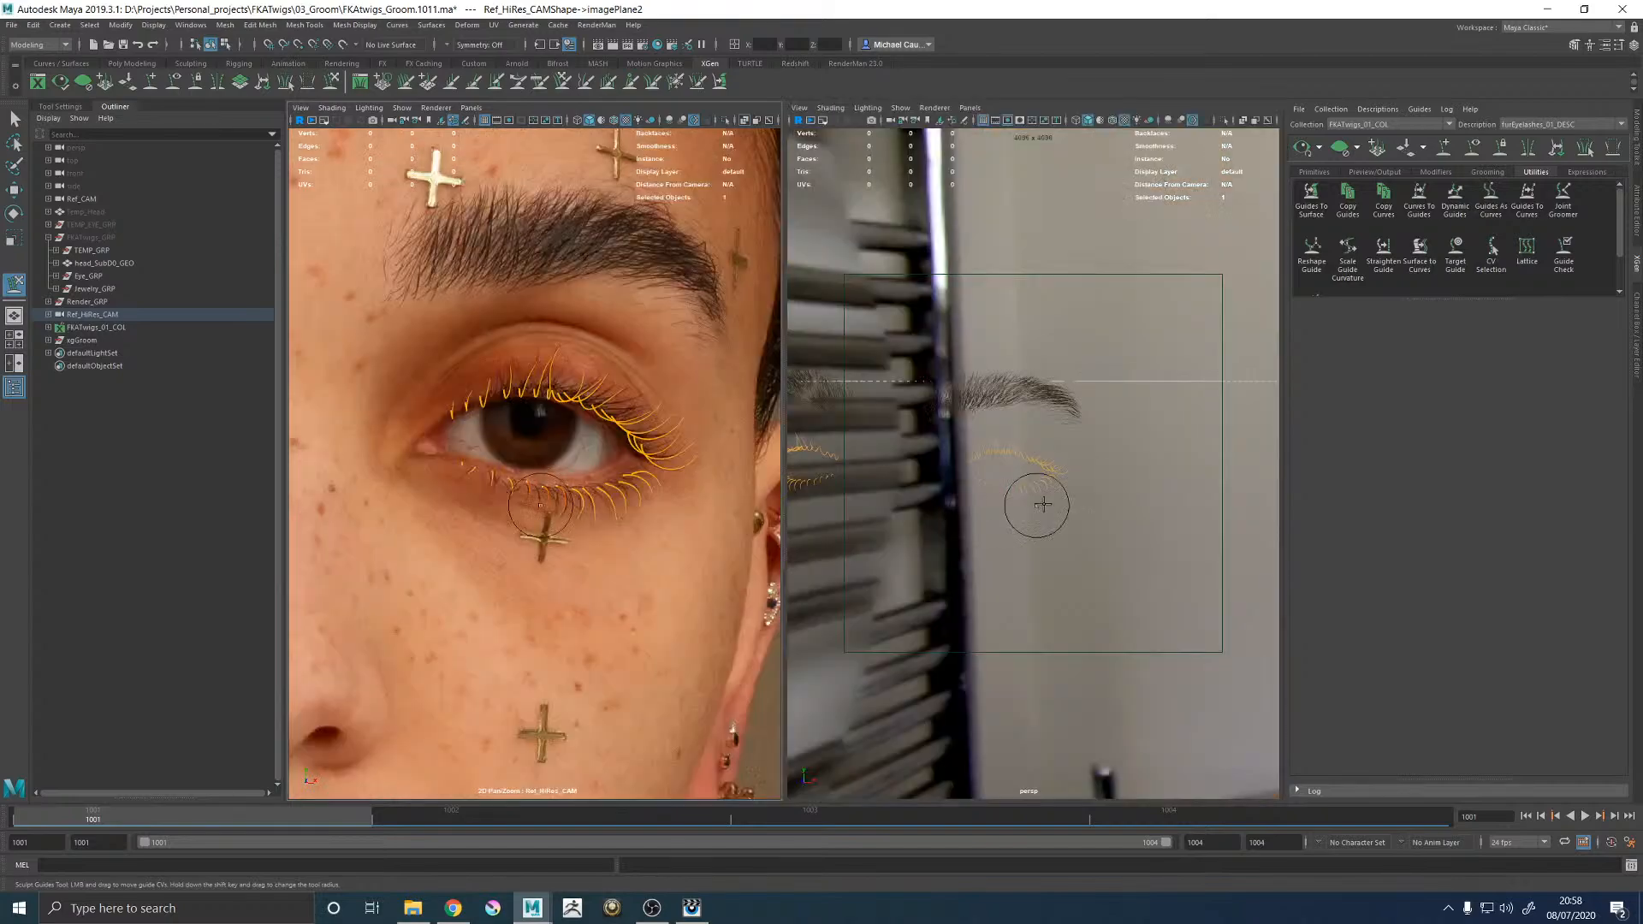
Inspect the lower lash guides from several perspective angles and compare them with the reference photo.
{"action": "key", "text": "space"}
{"action": "scroll", "coordinate": [1074, 563], "scroll_direction": "up", "scroll_amount": 4}
{"action": "middle_click_drag", "start_coordinate": [822, 505], "coordinate": [895, 422], "text": "alt"}
{"action": "scroll", "coordinate": [910, 479], "scroll_direction": "up", "scroll_amount": 5}
{"action": "left_click_drag", "start_coordinate": [917, 552], "coordinate": [935, 486], "text": "alt"}
{"action": "left_click", "coordinate": [788, 467]}
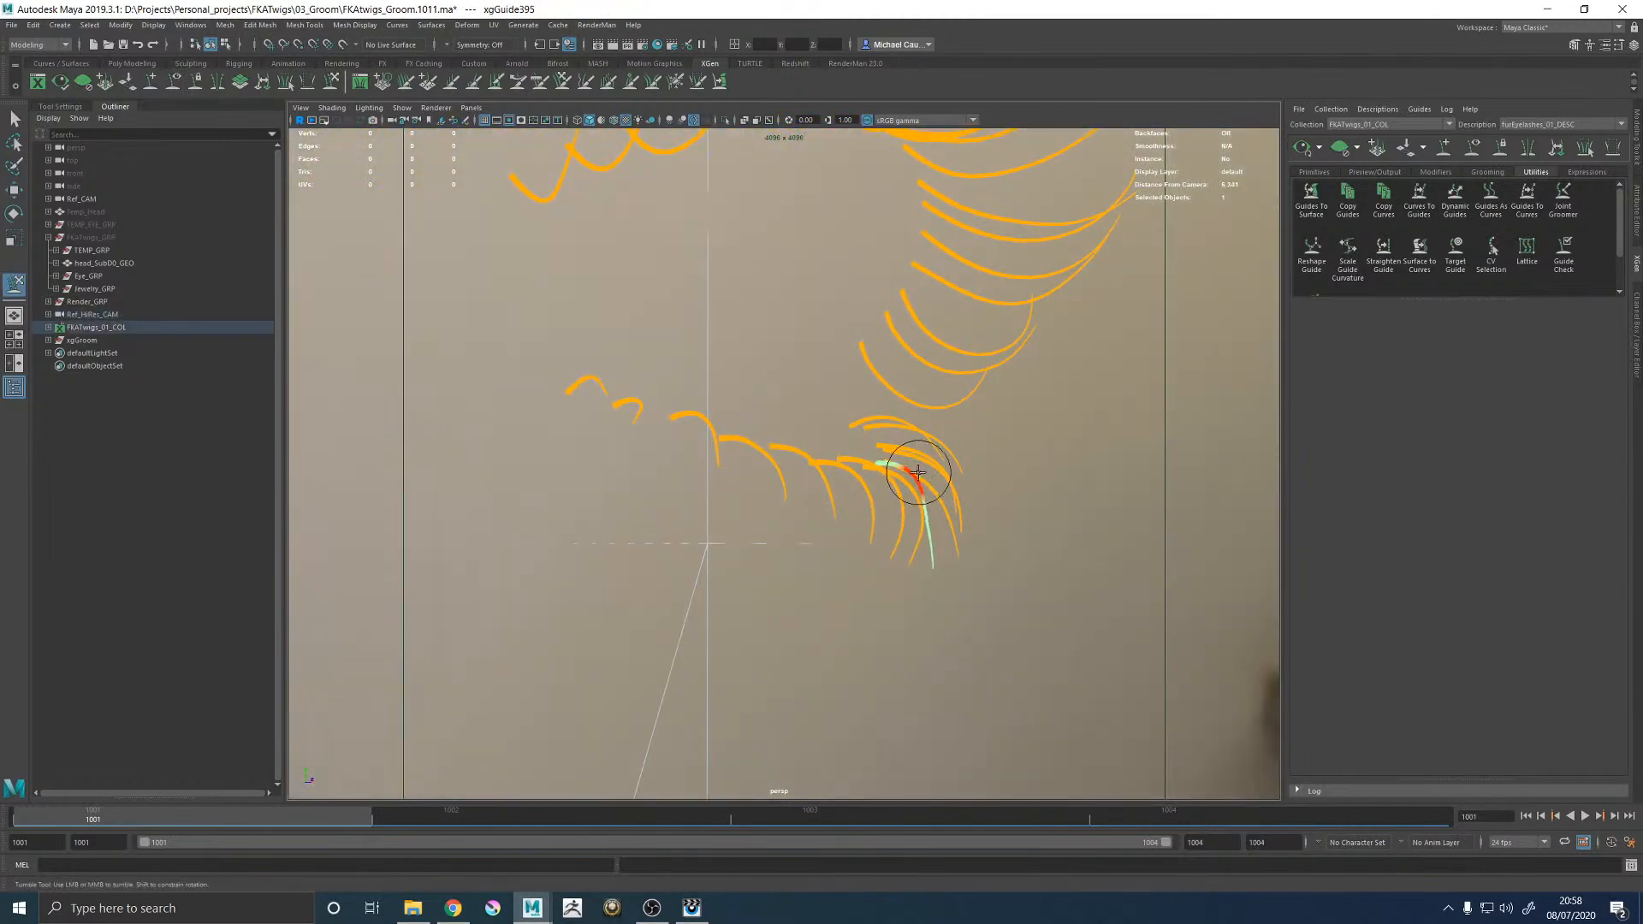
{"action": "left_click_drag", "start_coordinate": [997, 539], "coordinate": [886, 539], "text": "alt"}
{"action": "right_click_drag", "start_coordinate": [886, 539], "coordinate": [550, 403], "text": "alt"}
{"action": "middle_click_drag", "start_coordinate": [796, 434], "coordinate": [835, 450], "text": "alt"}
{"action": "right_click_drag", "start_coordinate": [836, 450], "coordinate": [976, 544], "text": "alt"}
{"action": "left_click_drag", "start_coordinate": [978, 562], "coordinate": [977, 554], "text": "alt"}
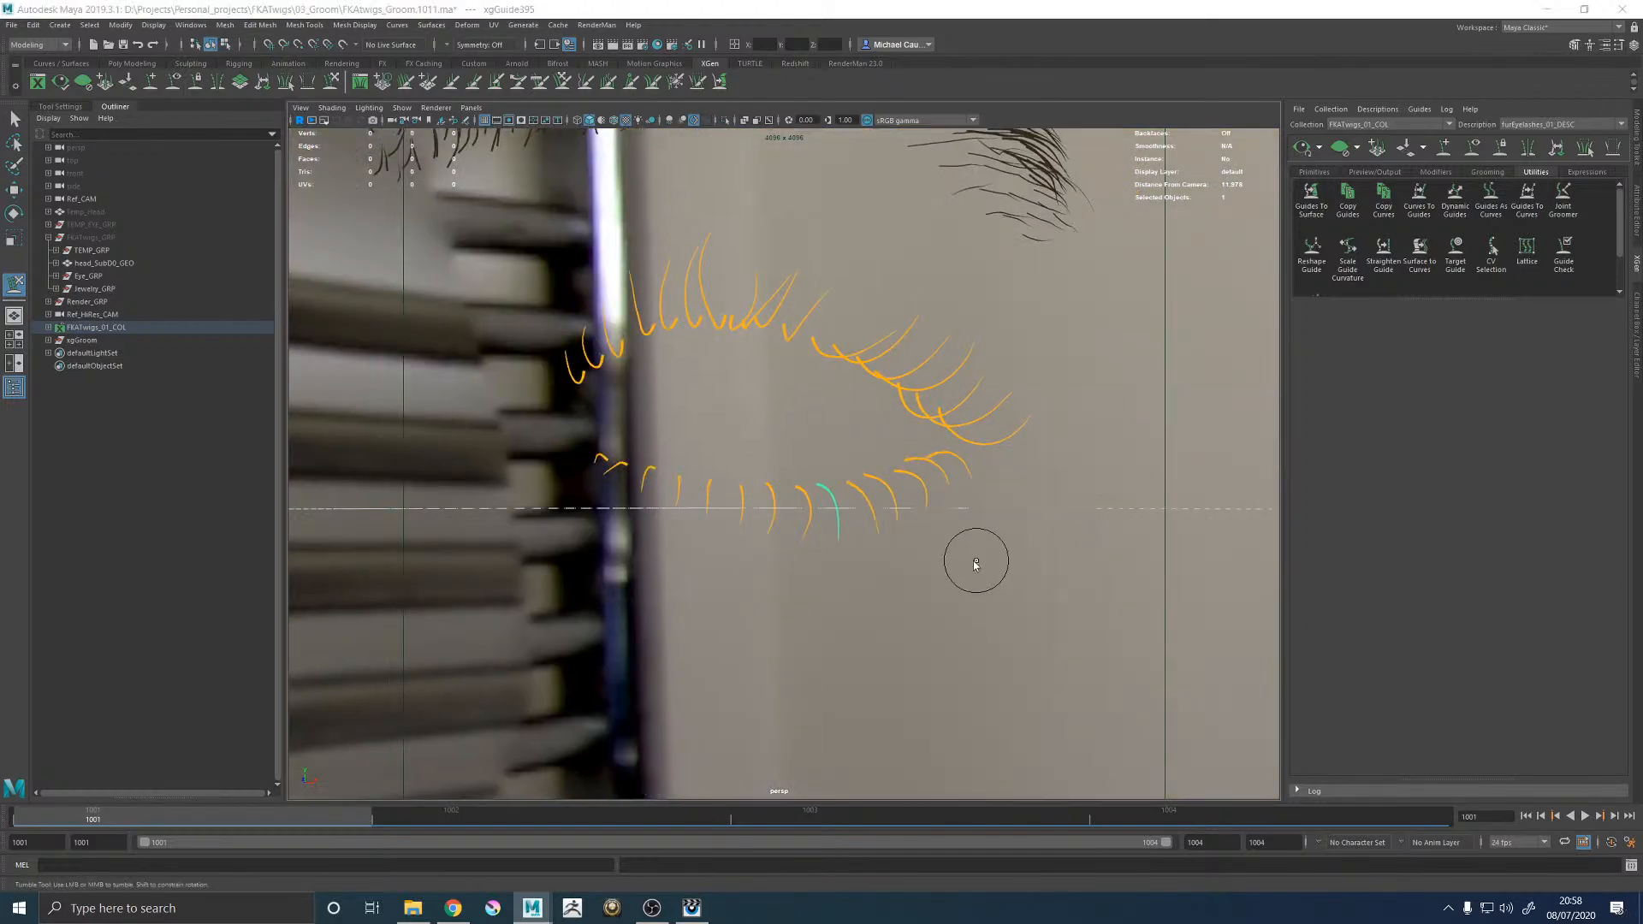
{"action": "key", "text": "space"}
{"action": "key", "text": "space"}
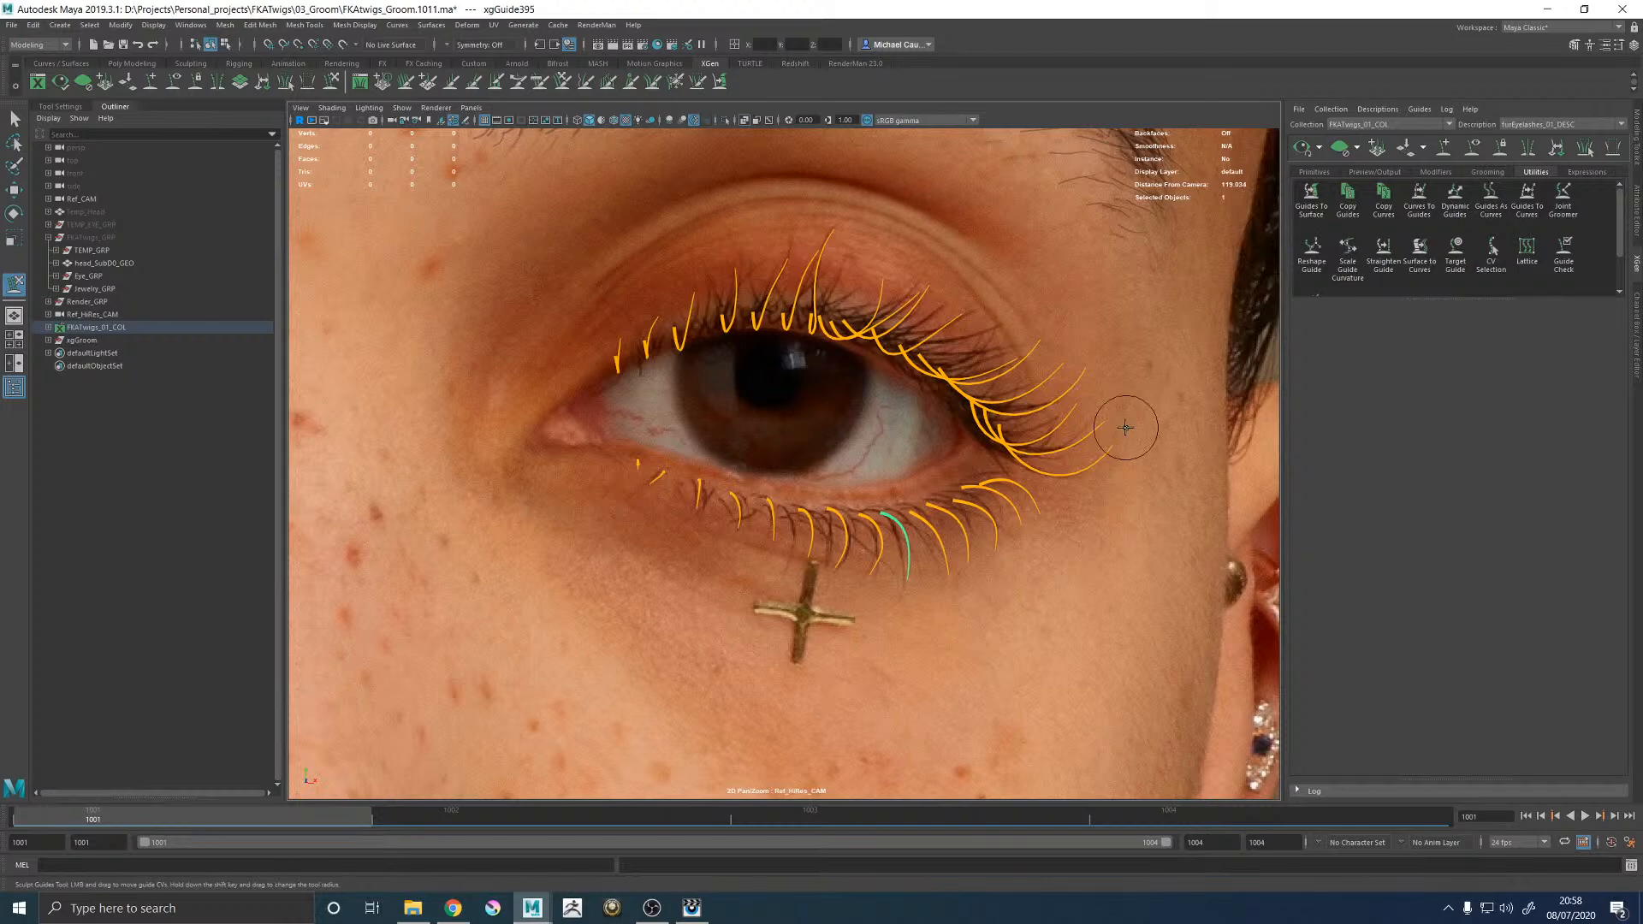
Unhide FKATwigs_GRP, clear the selection, and add a new guide in the middle of the lower lash line.
{"action": "left_click", "coordinate": [1443, 148]}
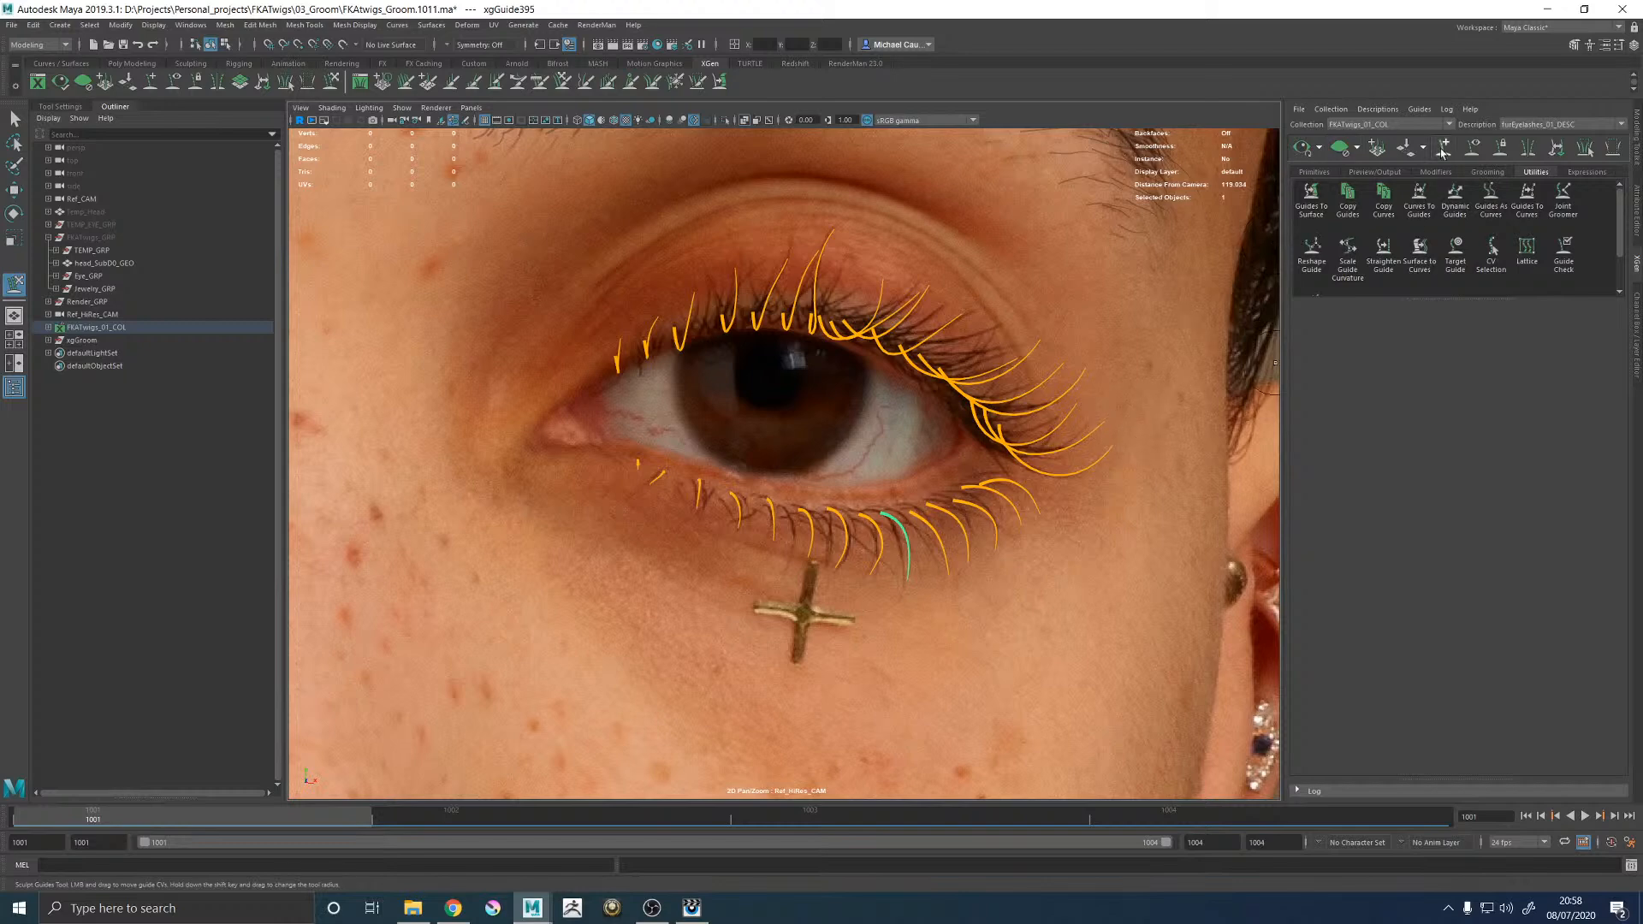
{"action": "left_click", "coordinate": [100, 239]}
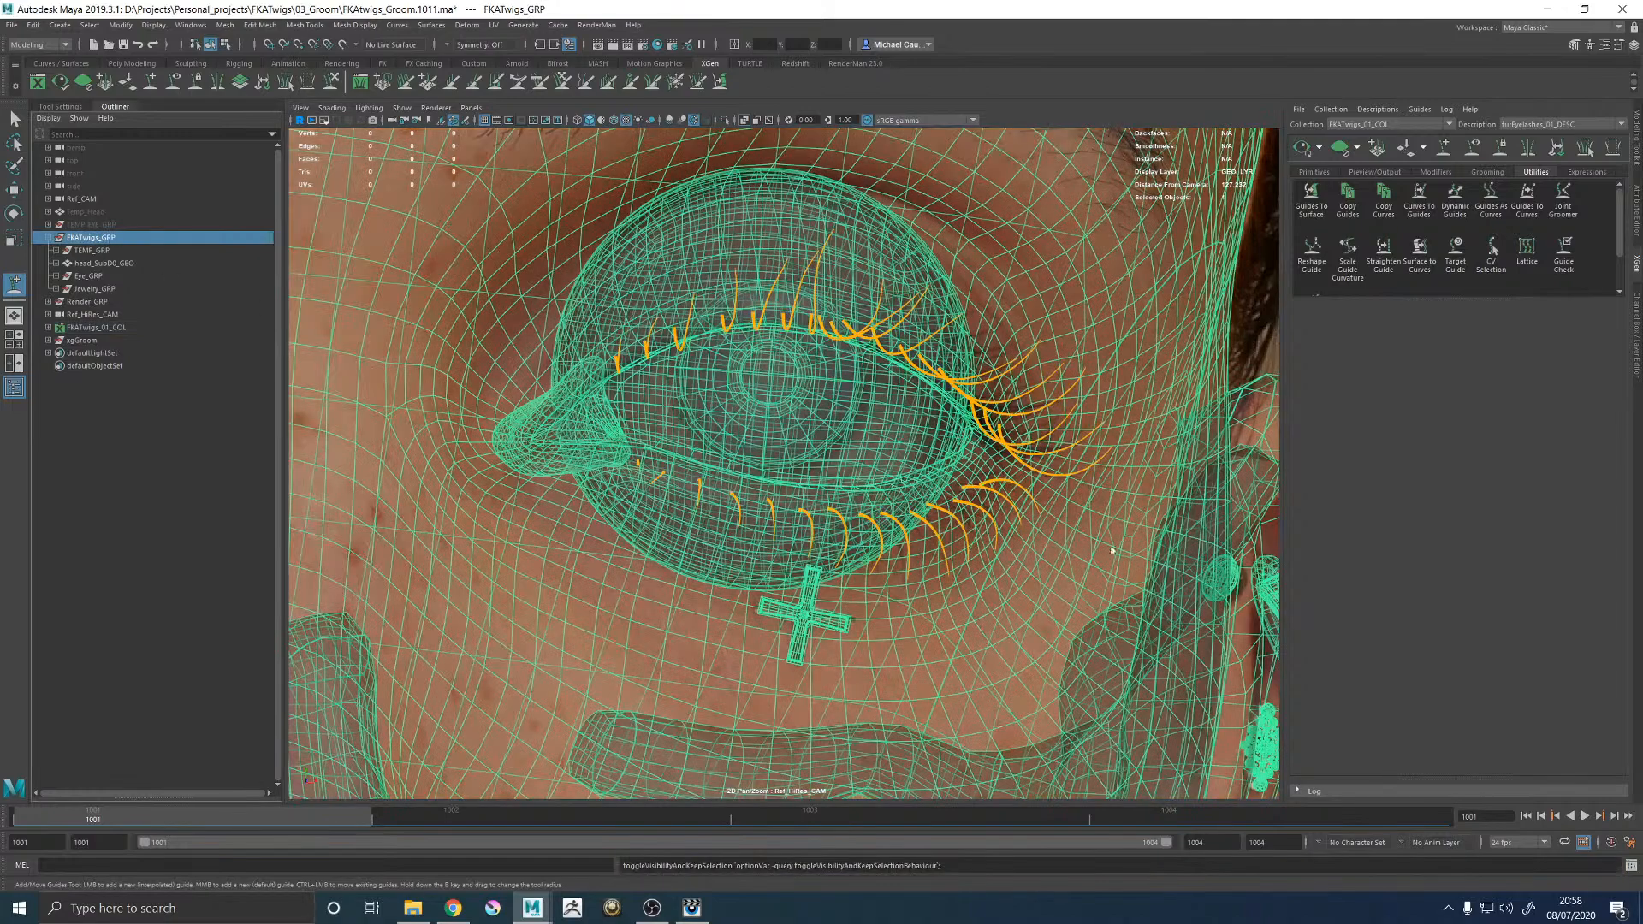
{"action": "key", "text": "w"}
{"action": "left_click", "coordinate": [1253, 351]}
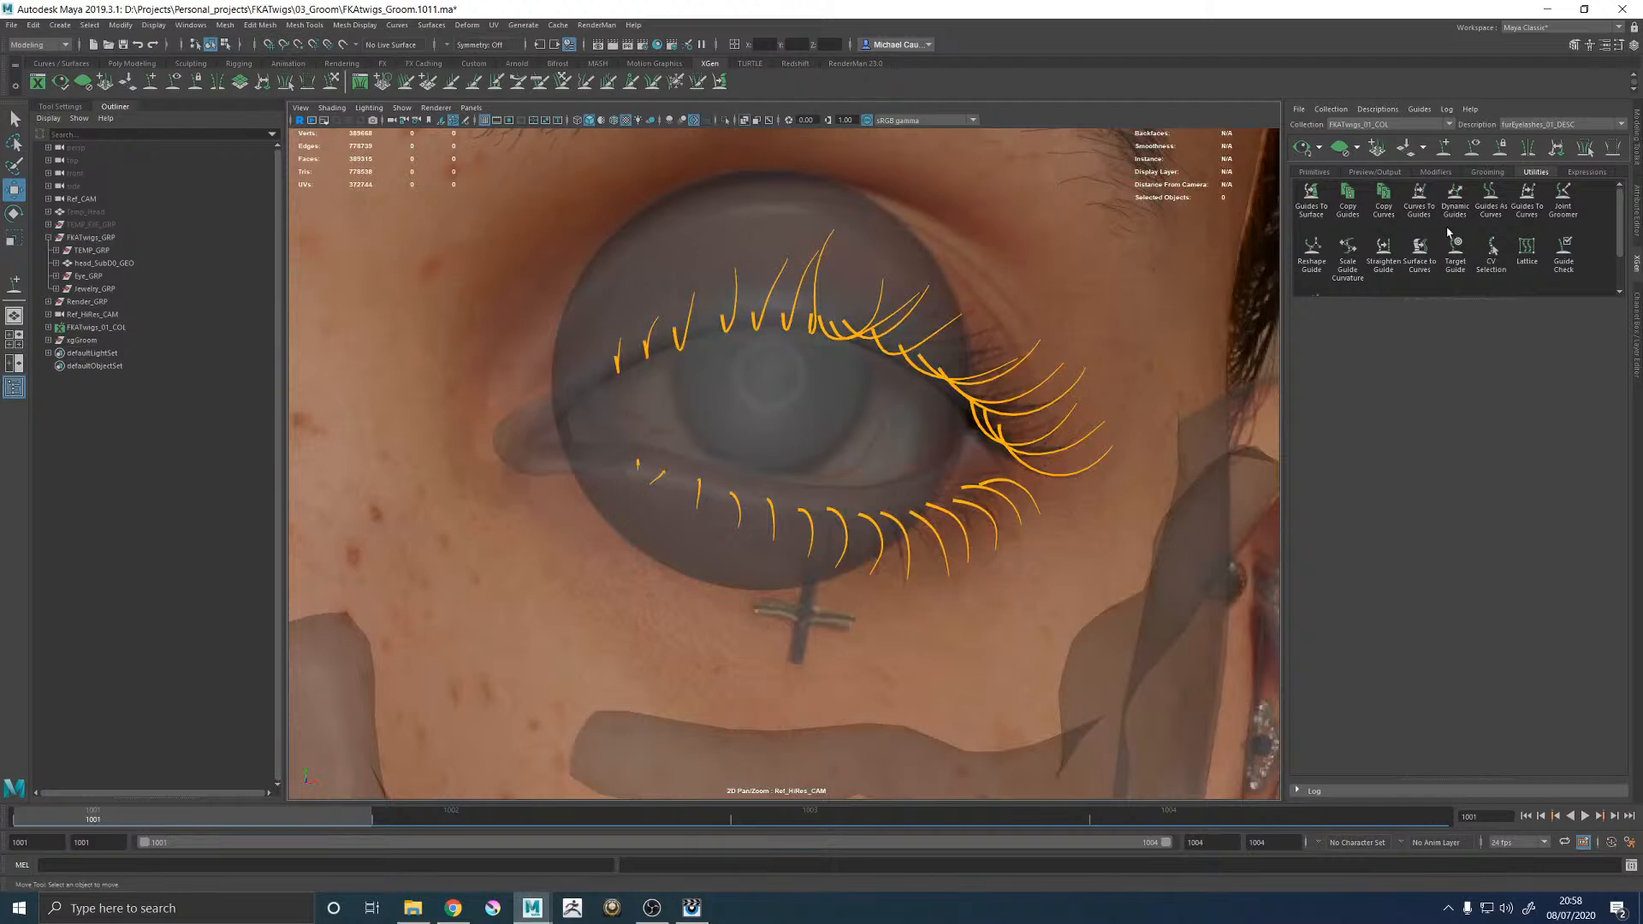
{"action": "left_click", "coordinate": [1448, 148]}
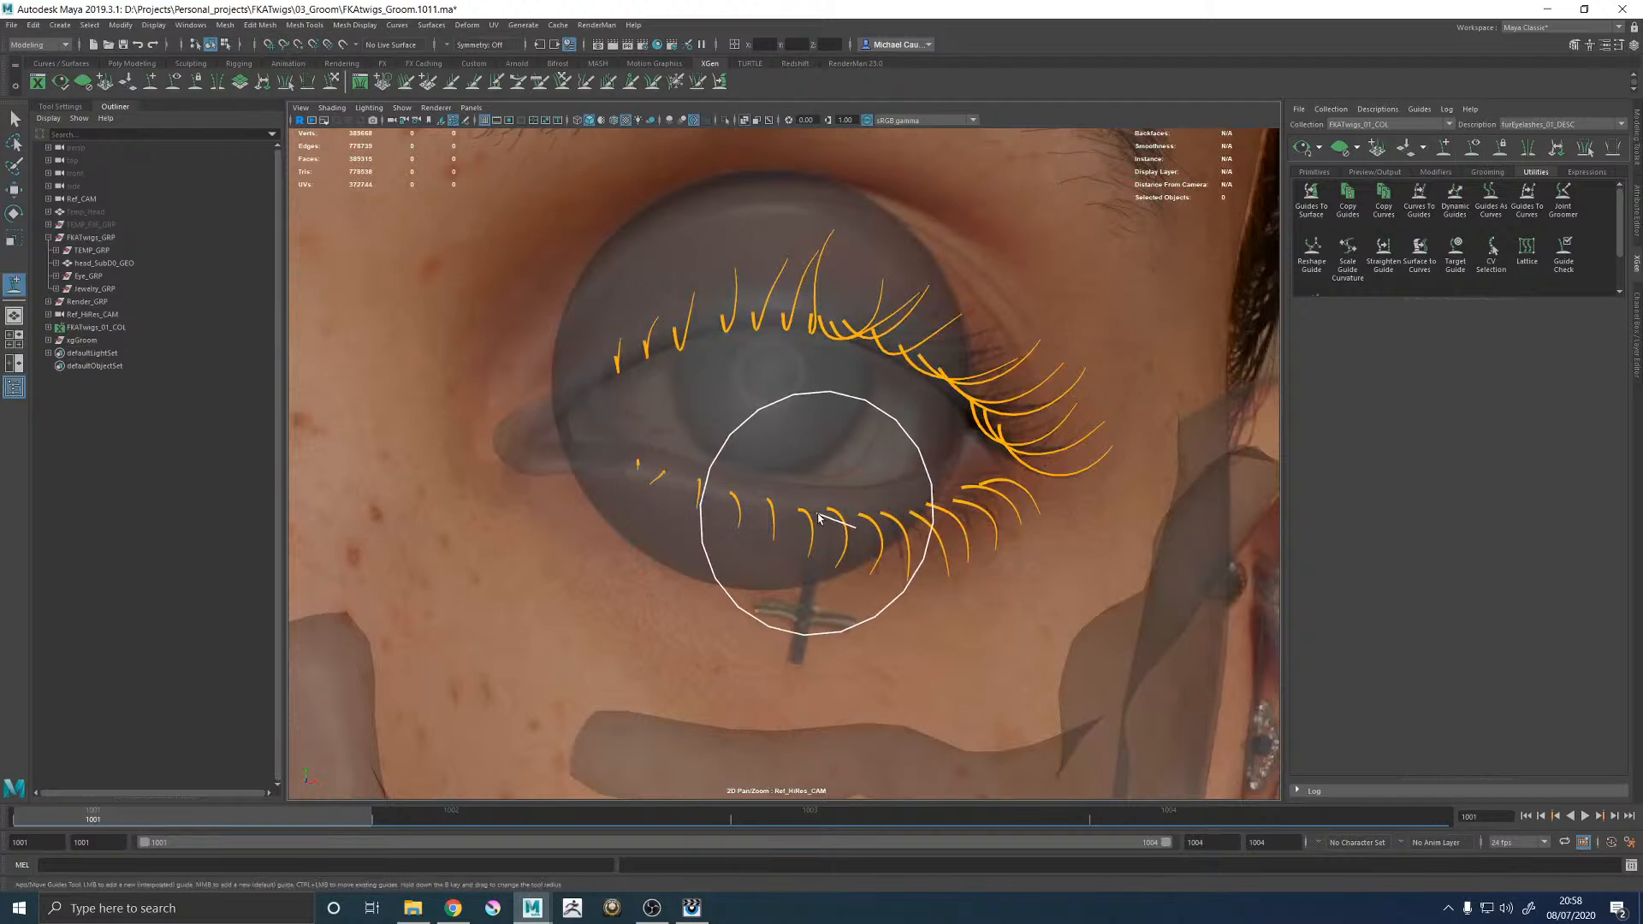
{"action": "left_click", "coordinate": [843, 532]}
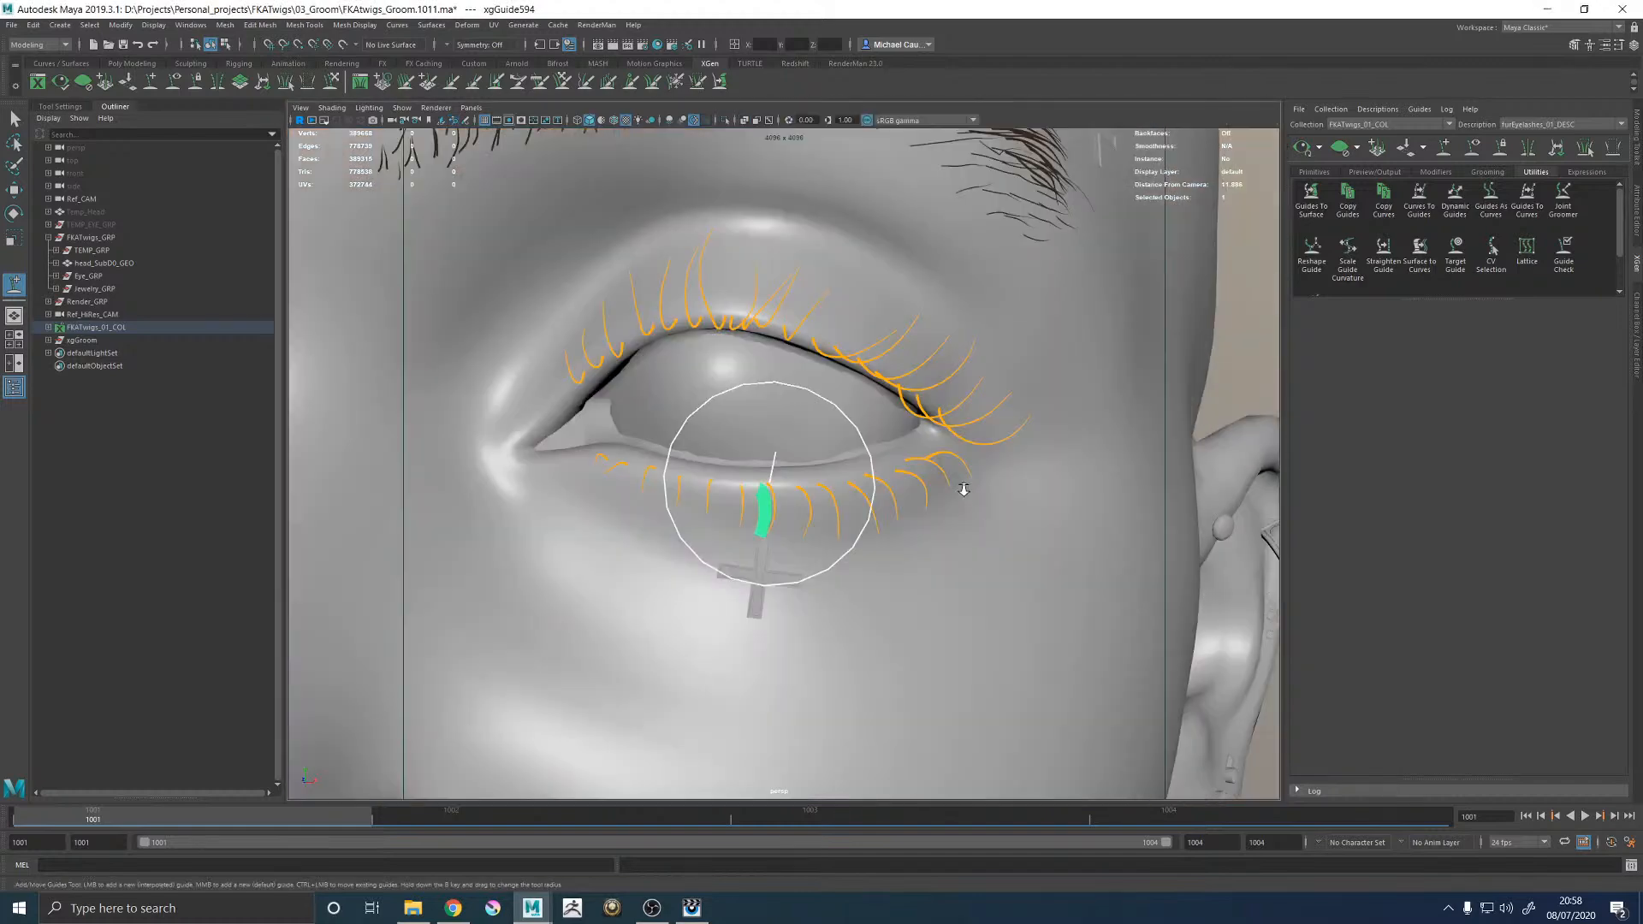
Set the new lower lash guide's Taper to 0.8 and Width to 0.02.
{"action": "scroll", "coordinate": [960, 480], "scroll_direction": "up", "scroll_amount": 5}
{"action": "left_click", "coordinate": [1636, 211]}
{"action": "left_click", "coordinate": [1636, 139]}
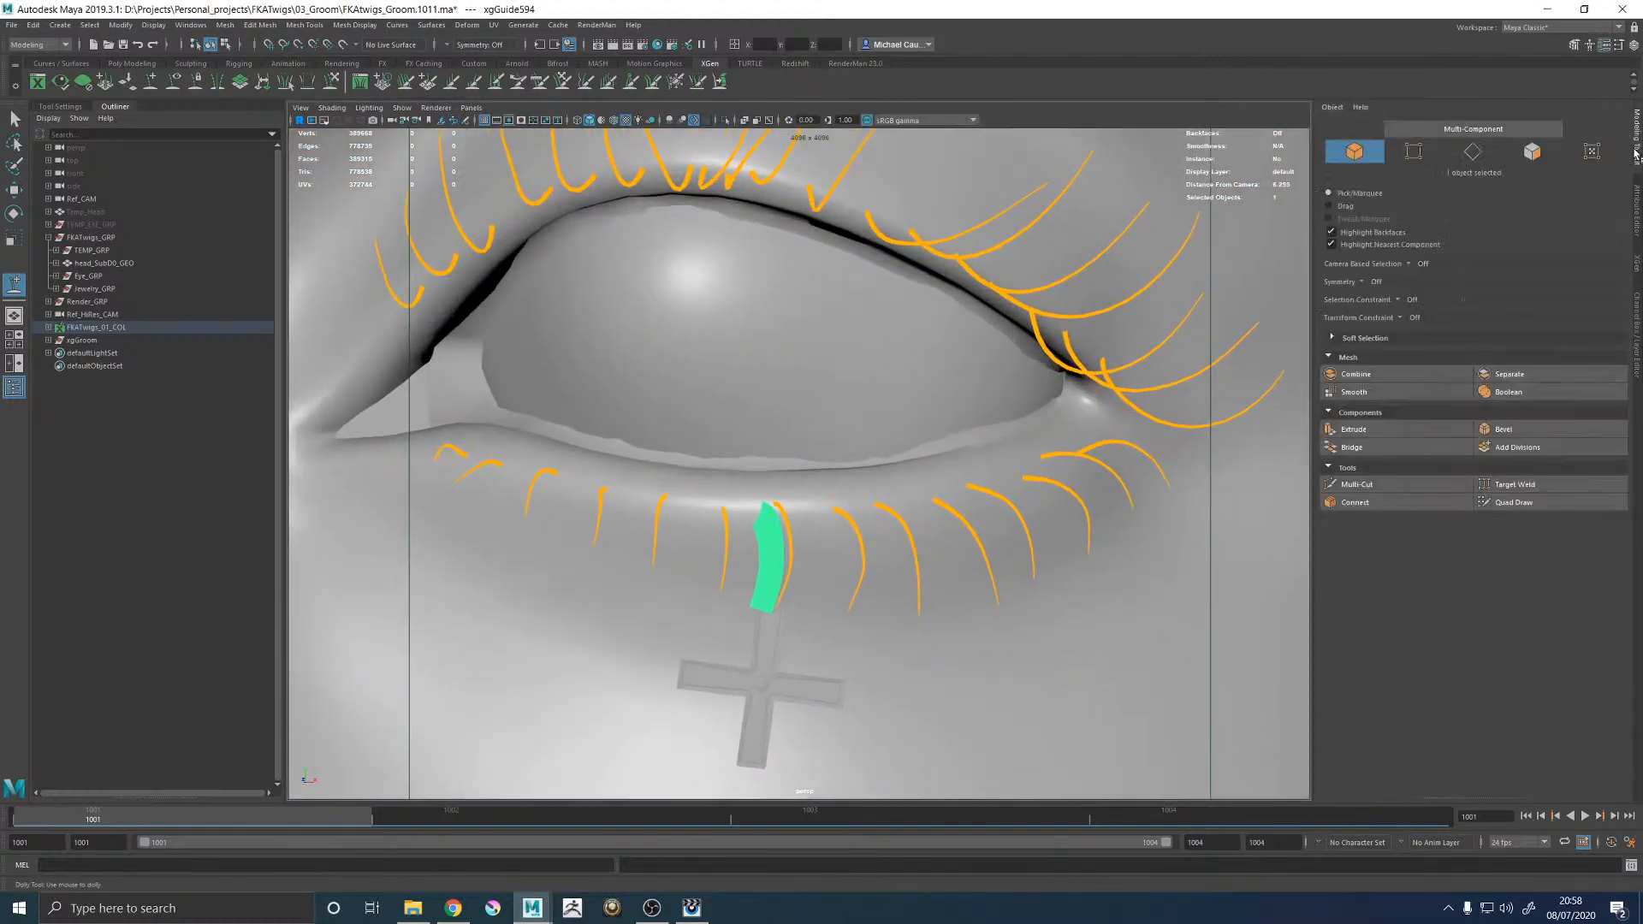
{"action": "left_click", "coordinate": [1636, 323]}
{"action": "scroll", "coordinate": [1486, 363], "scroll_direction": "down", "scroll_amount": 1}
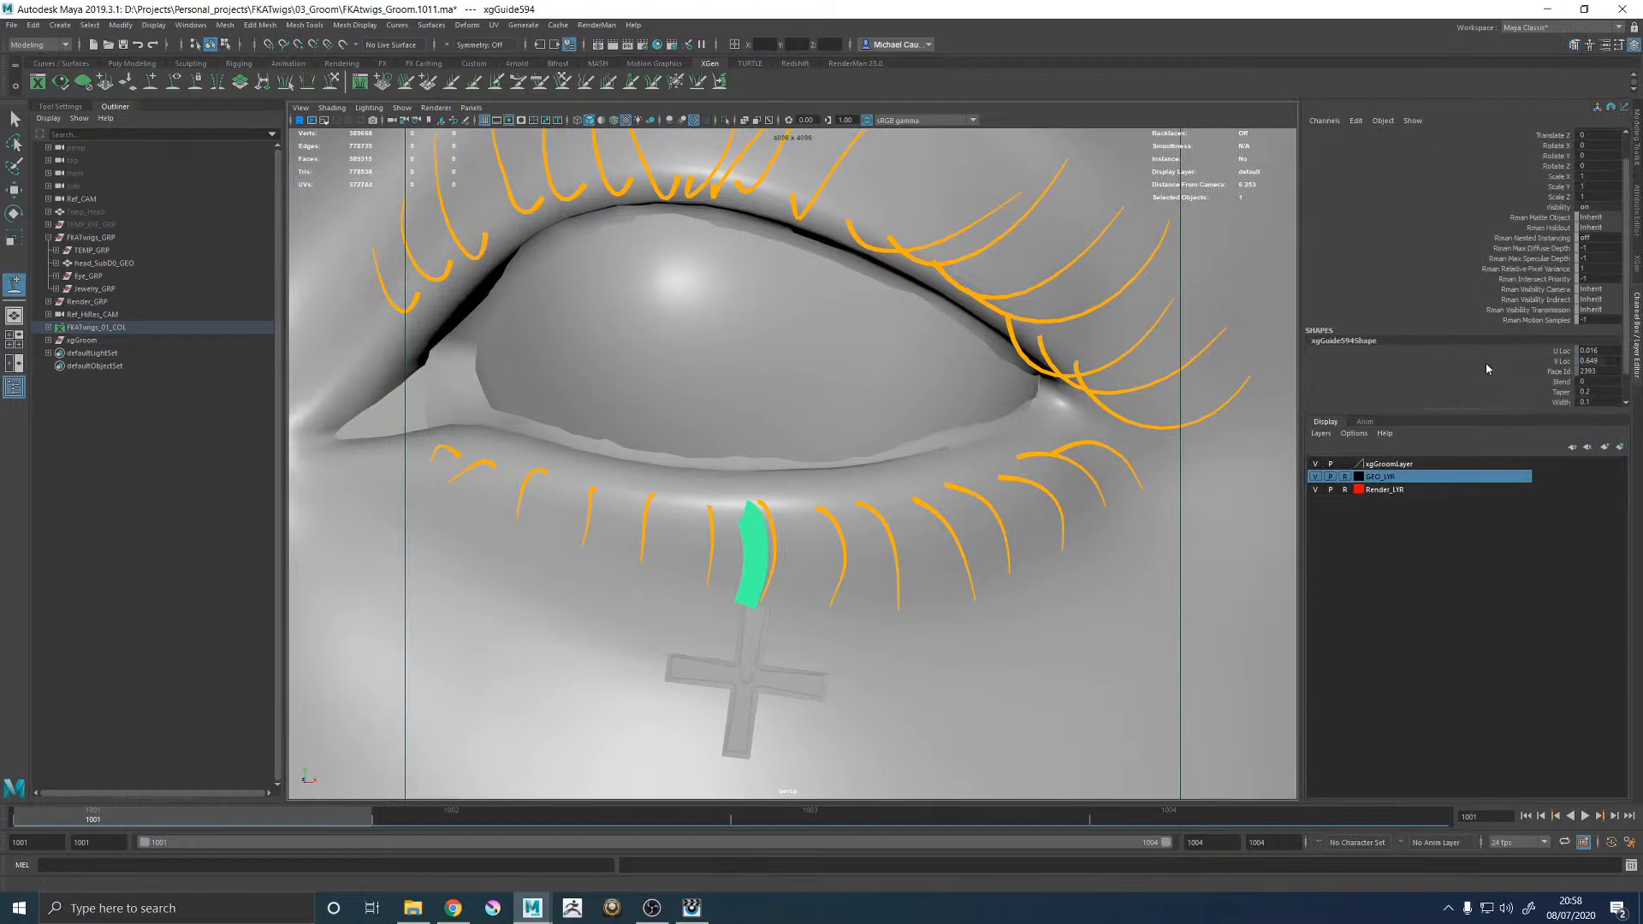
{"action": "double_click", "coordinate": [1584, 391]}
{"action": "type", "text": "0.8"}
{"action": "key", "text": "Tab"}
{"action": "type", "text": "0.02"}
{"action": "key", "text": "Return"}
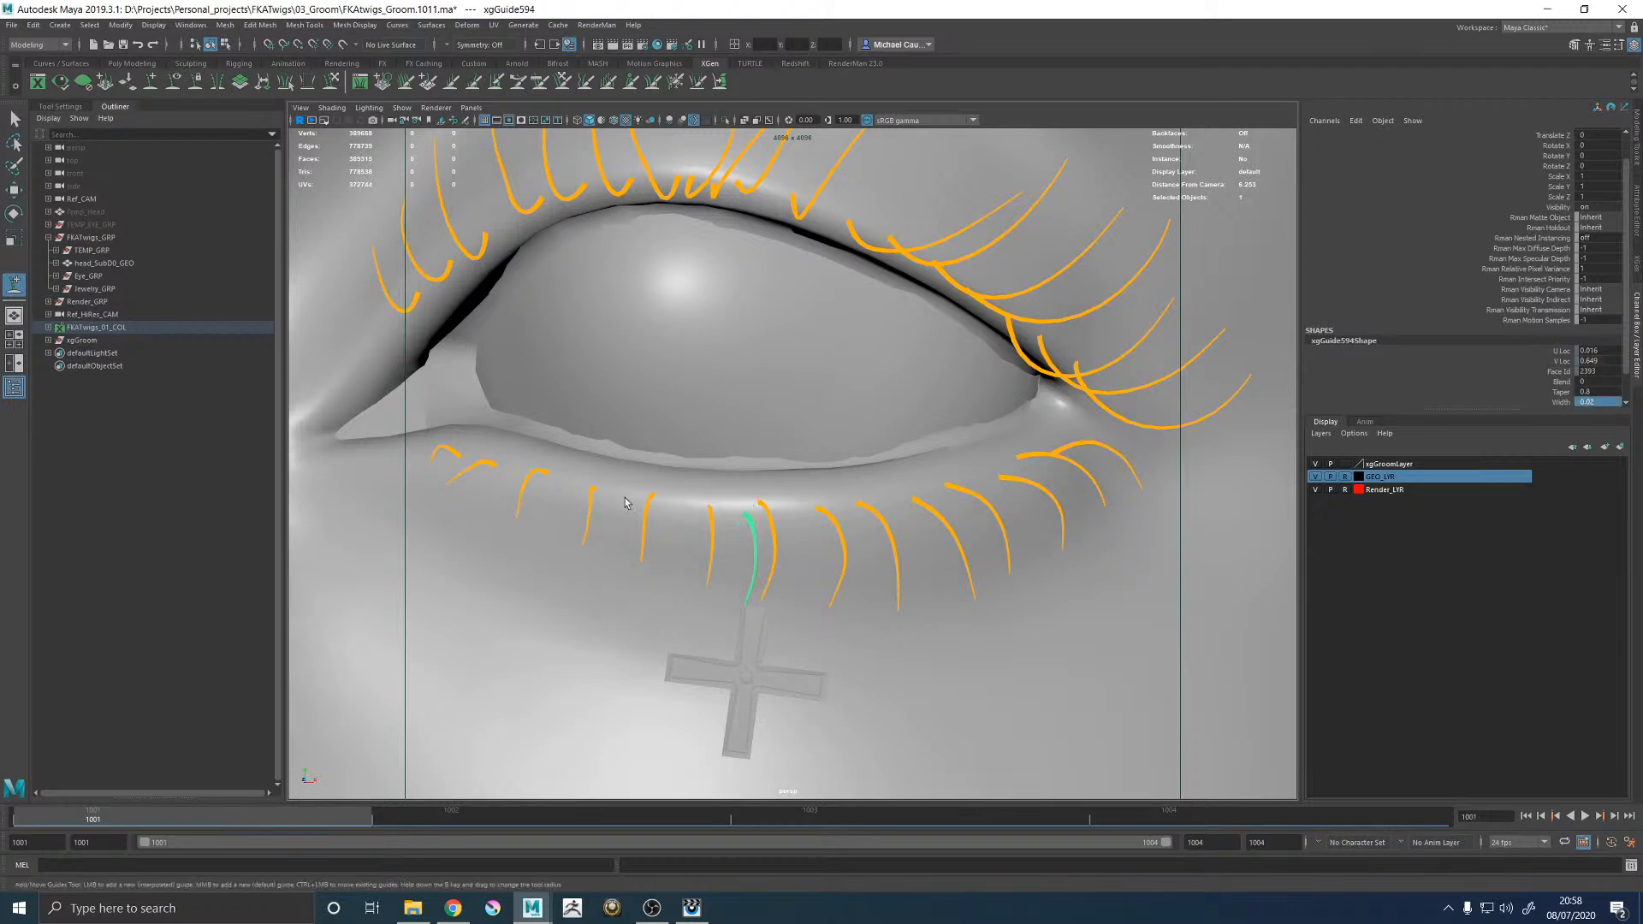
Sculpt the tip of the new lower lash guide against the reference photo and check its shape in perspective.
{"action": "key", "text": "space"}
{"action": "key", "text": "space"}
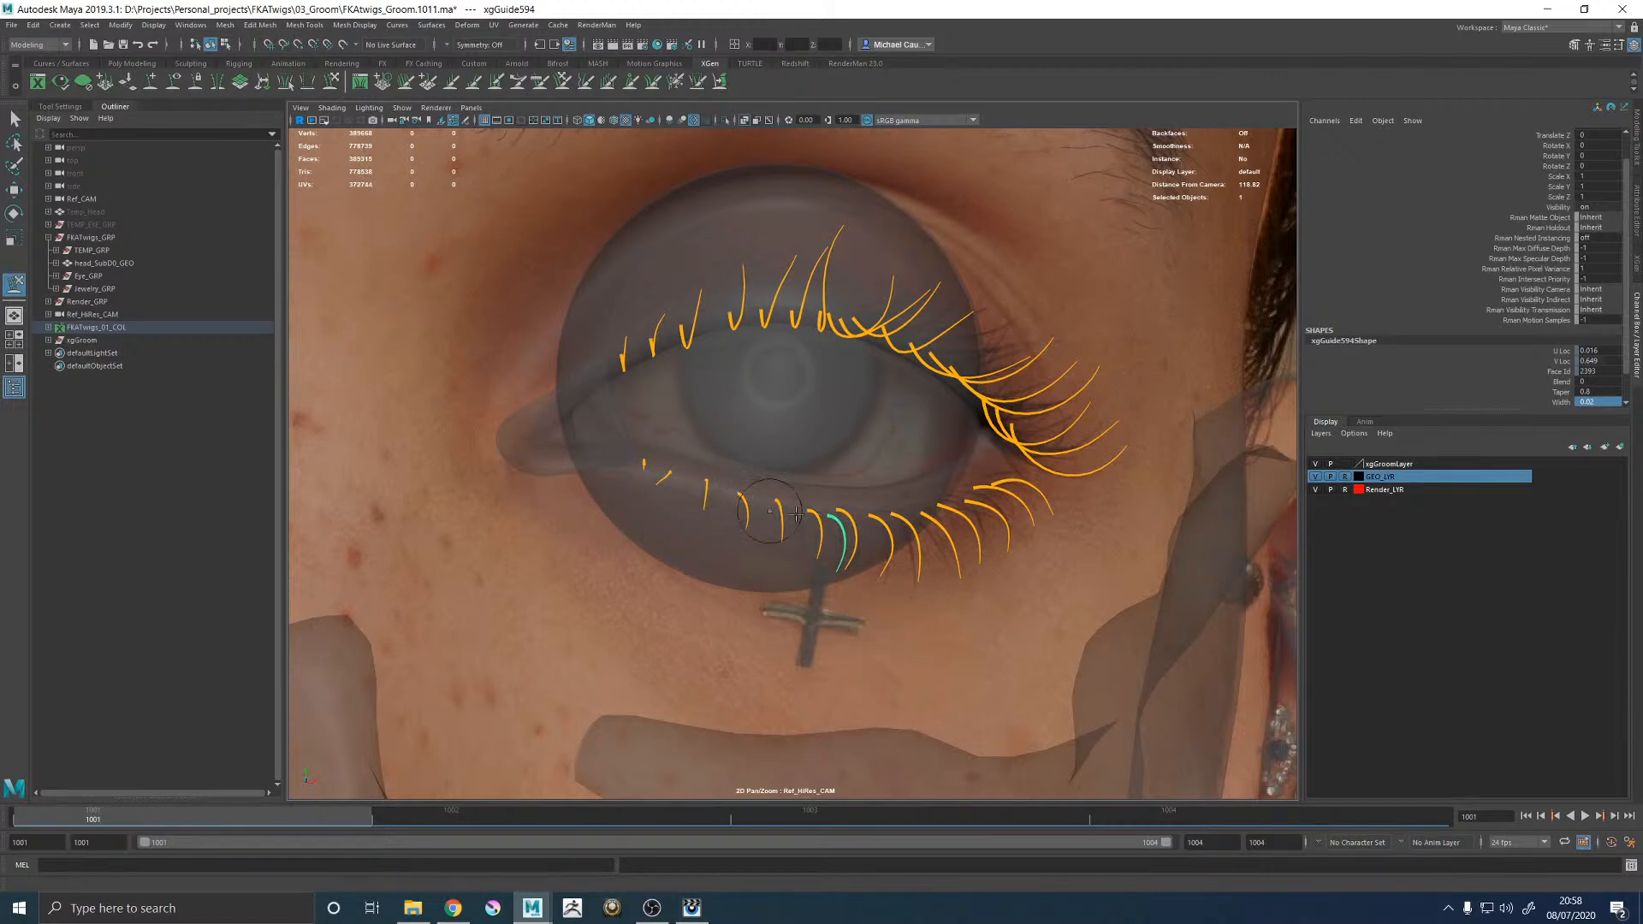
{"action": "left_click_drag", "start_coordinate": [837, 574], "coordinate": [832, 609]}
{"action": "key", "text": "space"}
{"action": "key", "text": "space"}
{"action": "mouse_move", "coordinate": [1038, 531]}
{"action": "left_mouse_down", "text": "alt"}
{"action": "mouse_move", "coordinate": [1071, 470]}
{"action": "mouse_move", "coordinate": [1130, 521]}
{"action": "mouse_move", "coordinate": [1052, 534]}
{"action": "left_mouse_up", "text": "alt"}
{"action": "right_click_drag", "start_coordinate": [1052, 535], "coordinate": [796, 428], "text": "alt"}
{"action": "left_click_drag", "start_coordinate": [871, 466], "coordinate": [967, 471], "text": "alt"}
{"action": "right_click_drag", "start_coordinate": [898, 462], "coordinate": [855, 475], "text": "alt"}
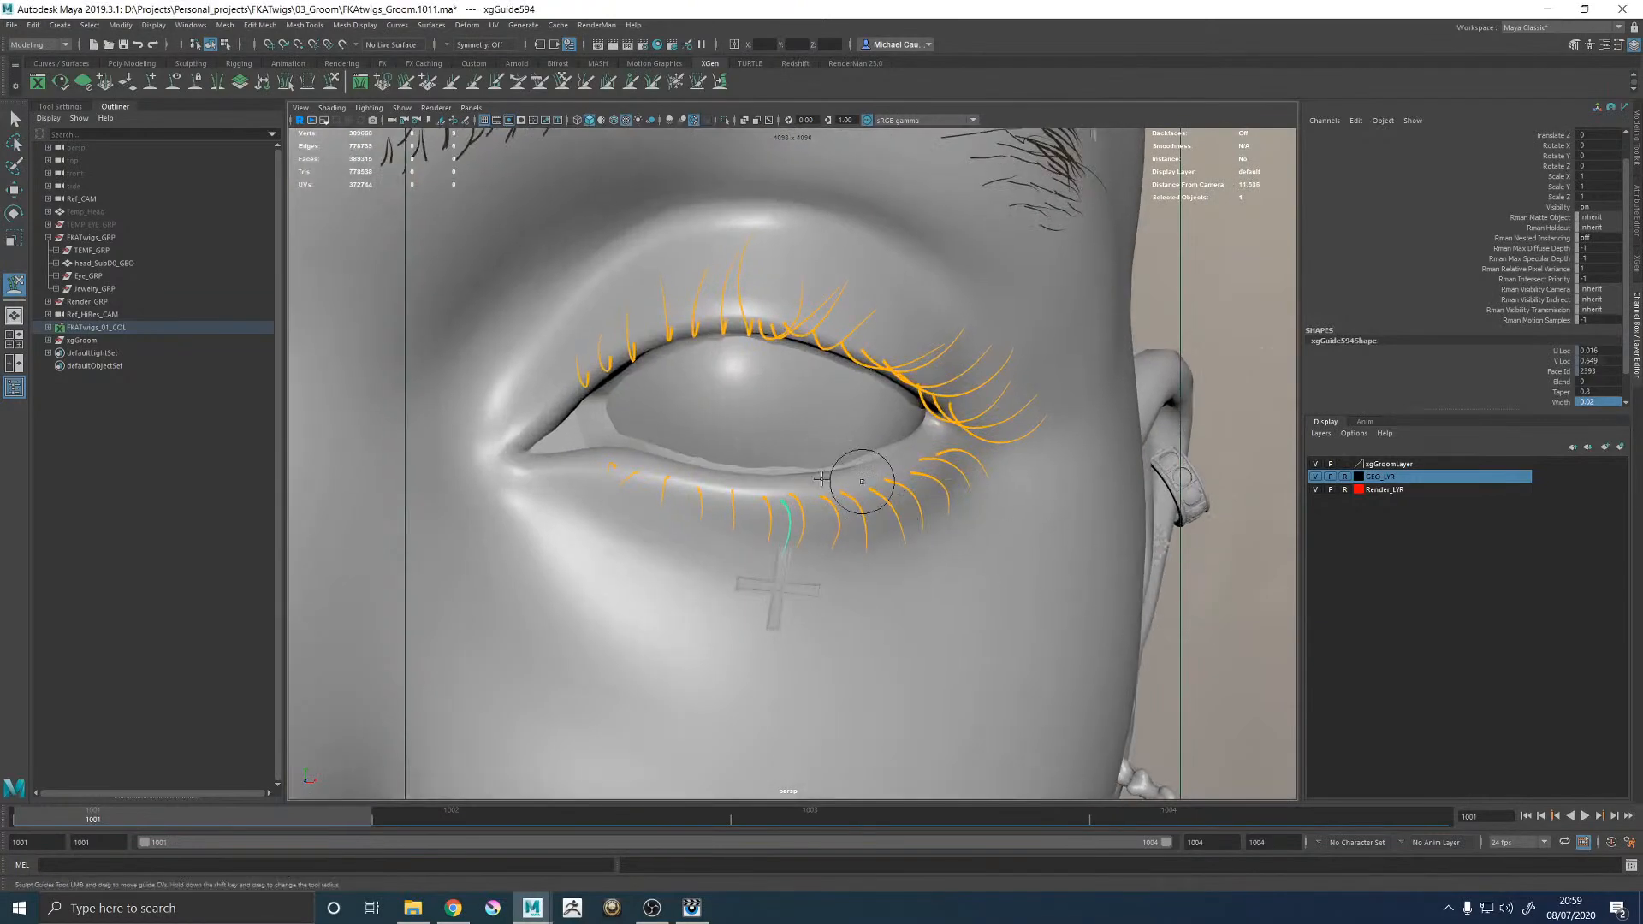
{"action": "key", "text": "space"}
{"action": "key", "text": "space"}
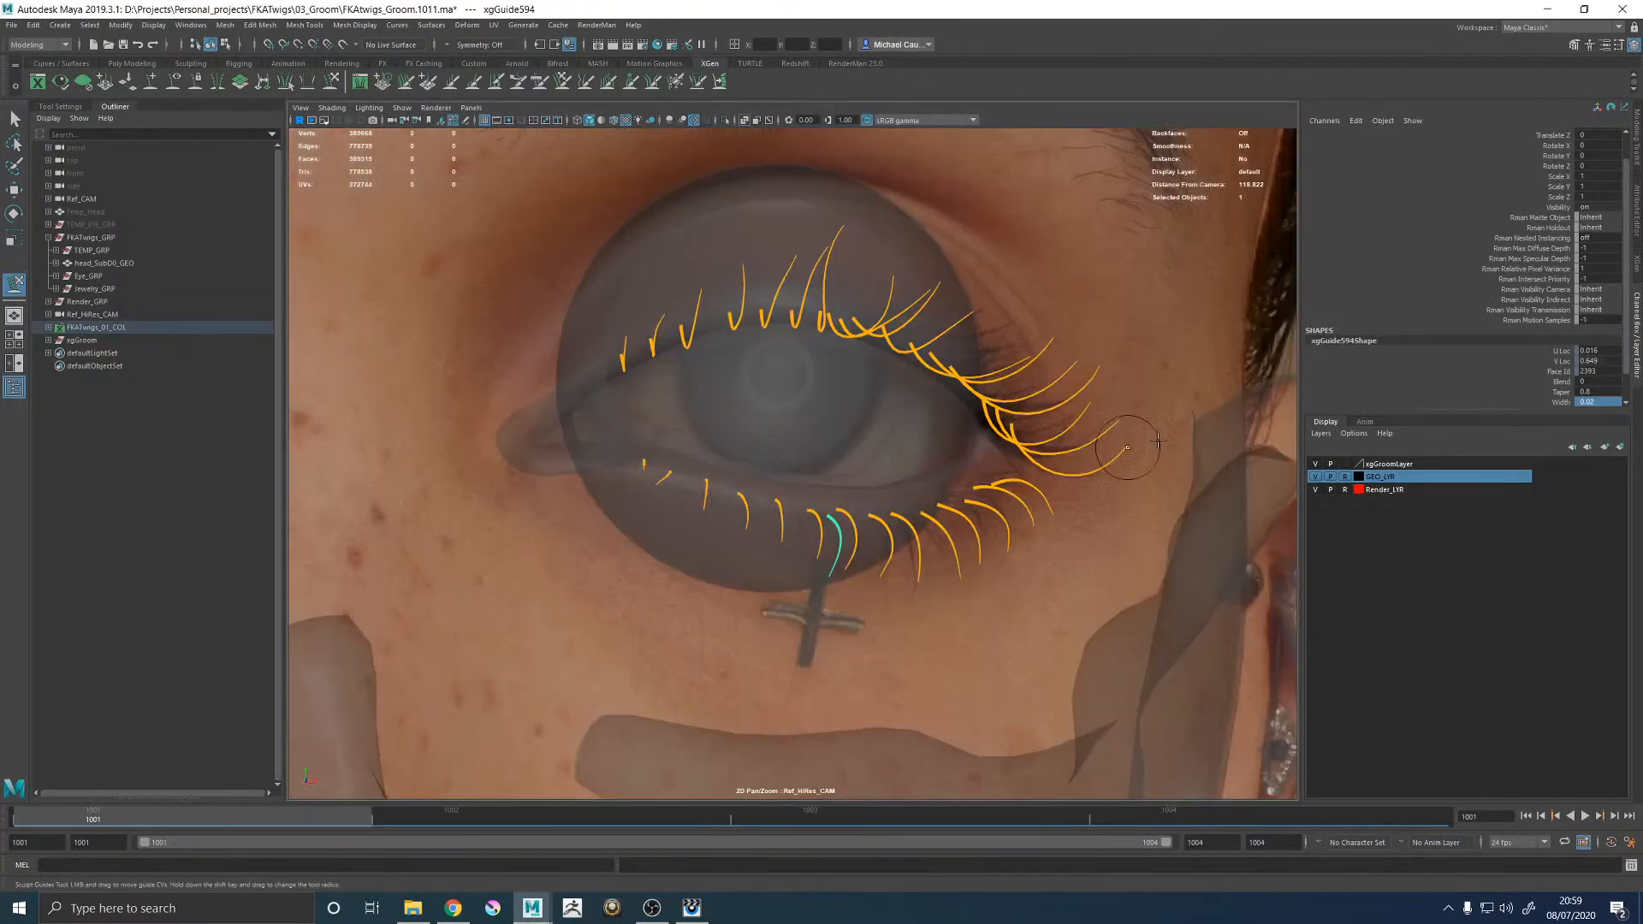
Return to the XGen settings, preview the generated eyelashes, and examine the upper and lower lashes around the eye.
{"action": "left_click", "coordinate": [1635, 269]}
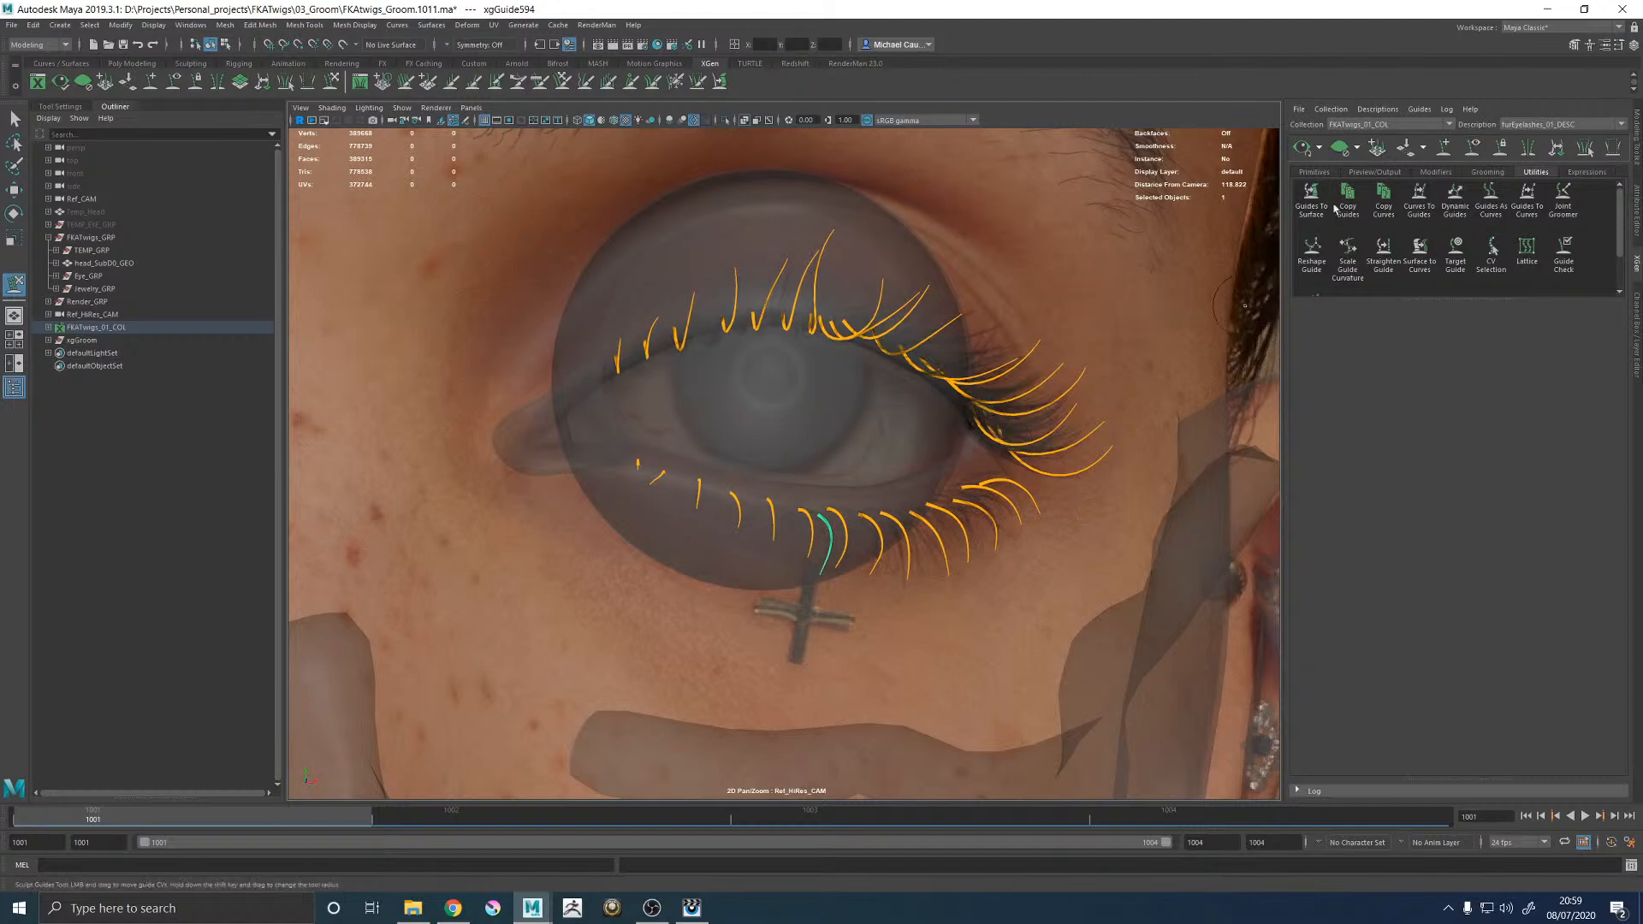
{"action": "key", "text": "space"}
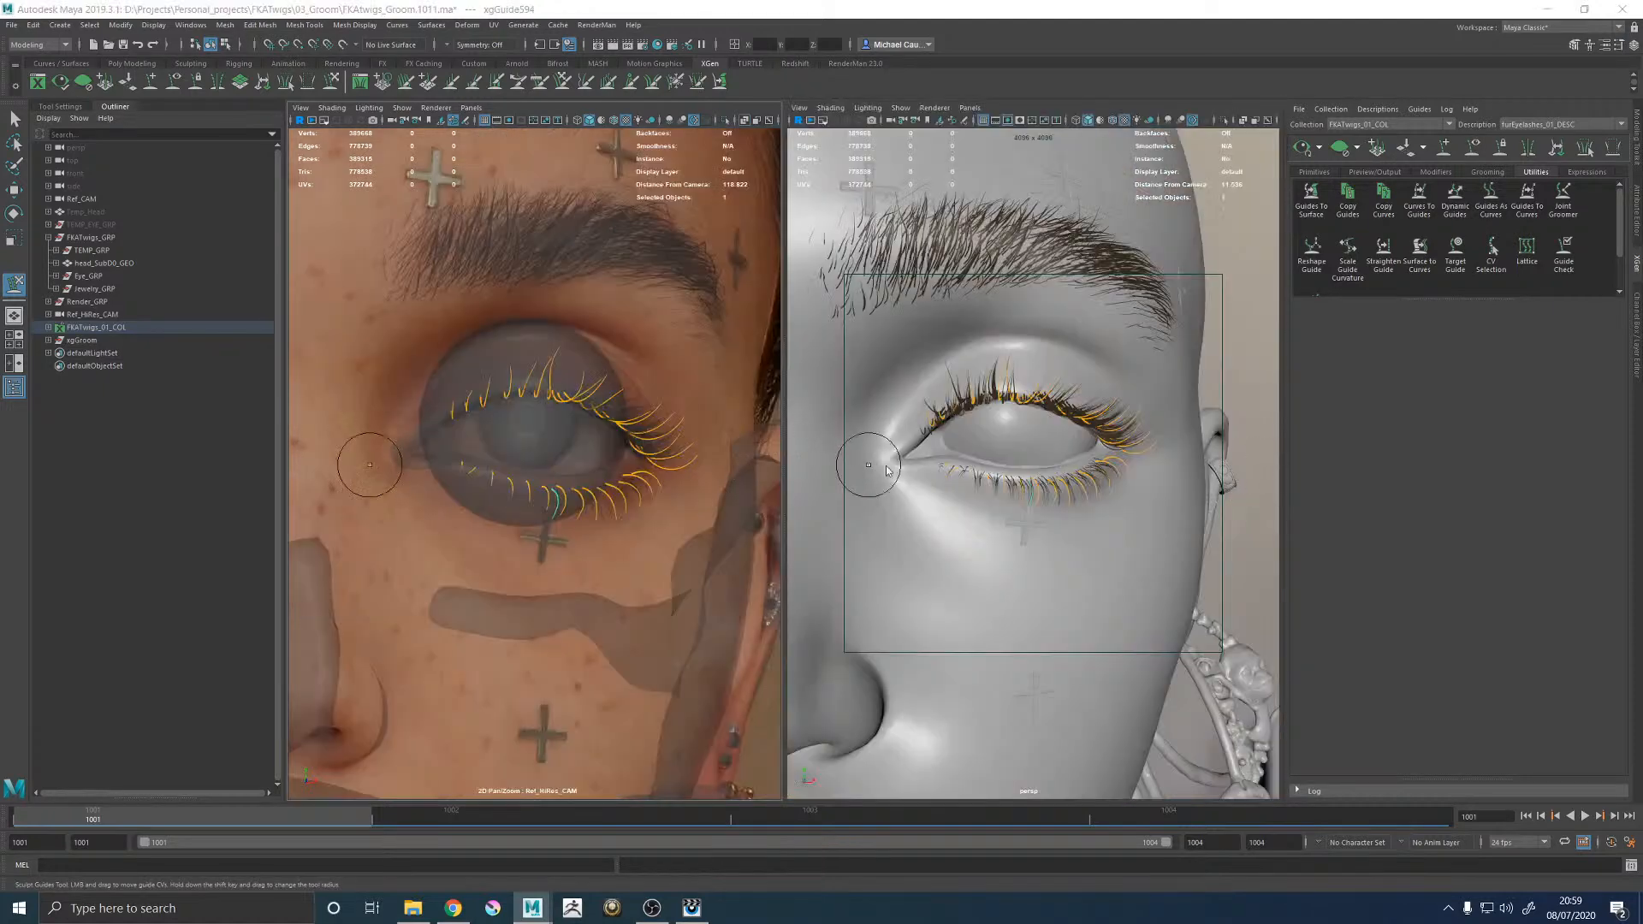
{"action": "key", "text": "space"}
{"action": "mouse_move", "coordinate": [1002, 488]}
{"action": "left_mouse_down", "text": "alt"}
{"action": "mouse_move", "coordinate": [999, 454]}
{"action": "mouse_move", "coordinate": [1031, 436]}
{"action": "left_mouse_up", "text": "alt"}
{"action": "key", "text": "w"}
{"action": "left_click", "coordinate": [1149, 402]}
{"action": "mouse_move", "coordinate": [1179, 368]}
{"action": "left_mouse_down", "text": "alt"}
{"action": "mouse_move", "coordinate": [1128, 402]}
{"action": "mouse_move", "coordinate": [1131, 370]}
{"action": "left_mouse_up", "text": "alt"}
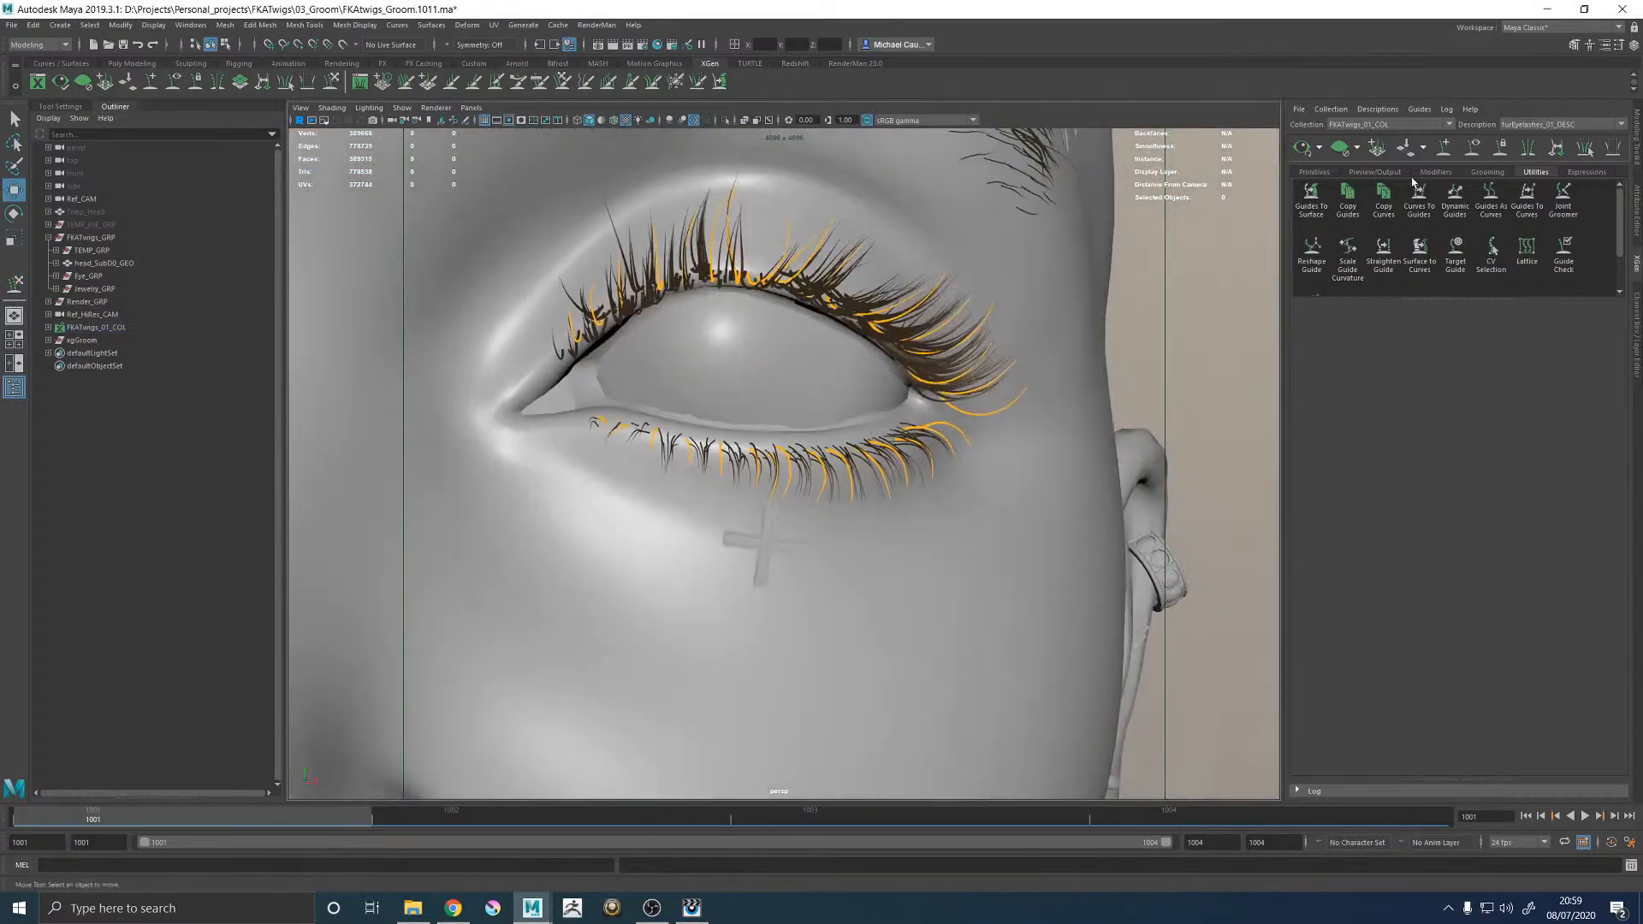
{"action": "left_click", "coordinate": [1631, 214]}
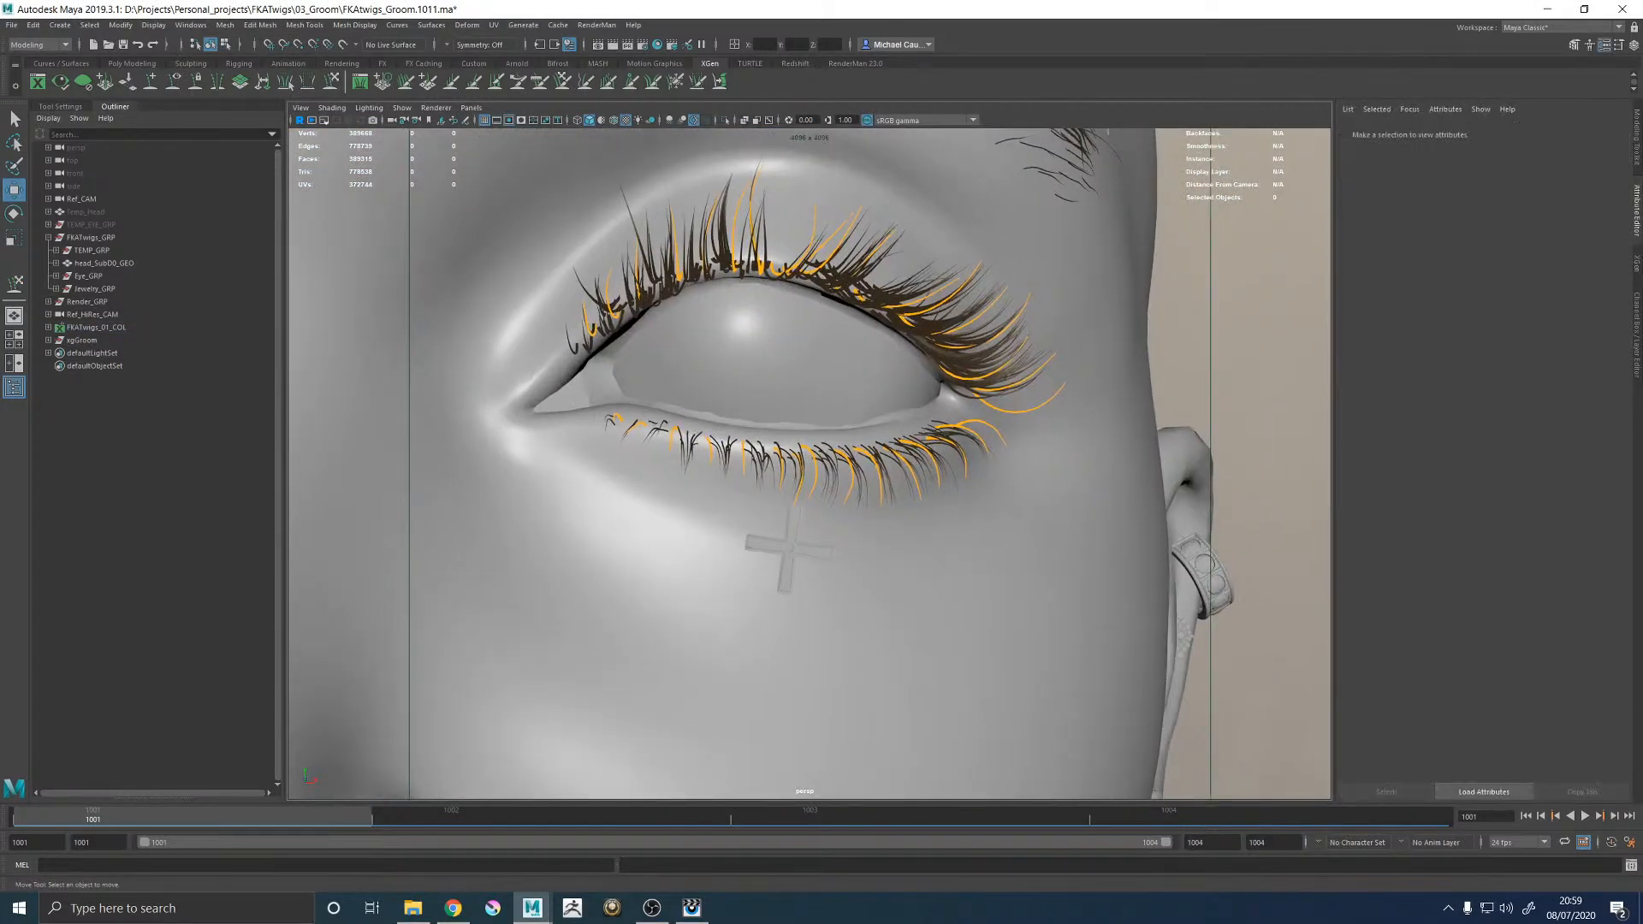
{"action": "left_click", "coordinate": [1635, 259]}
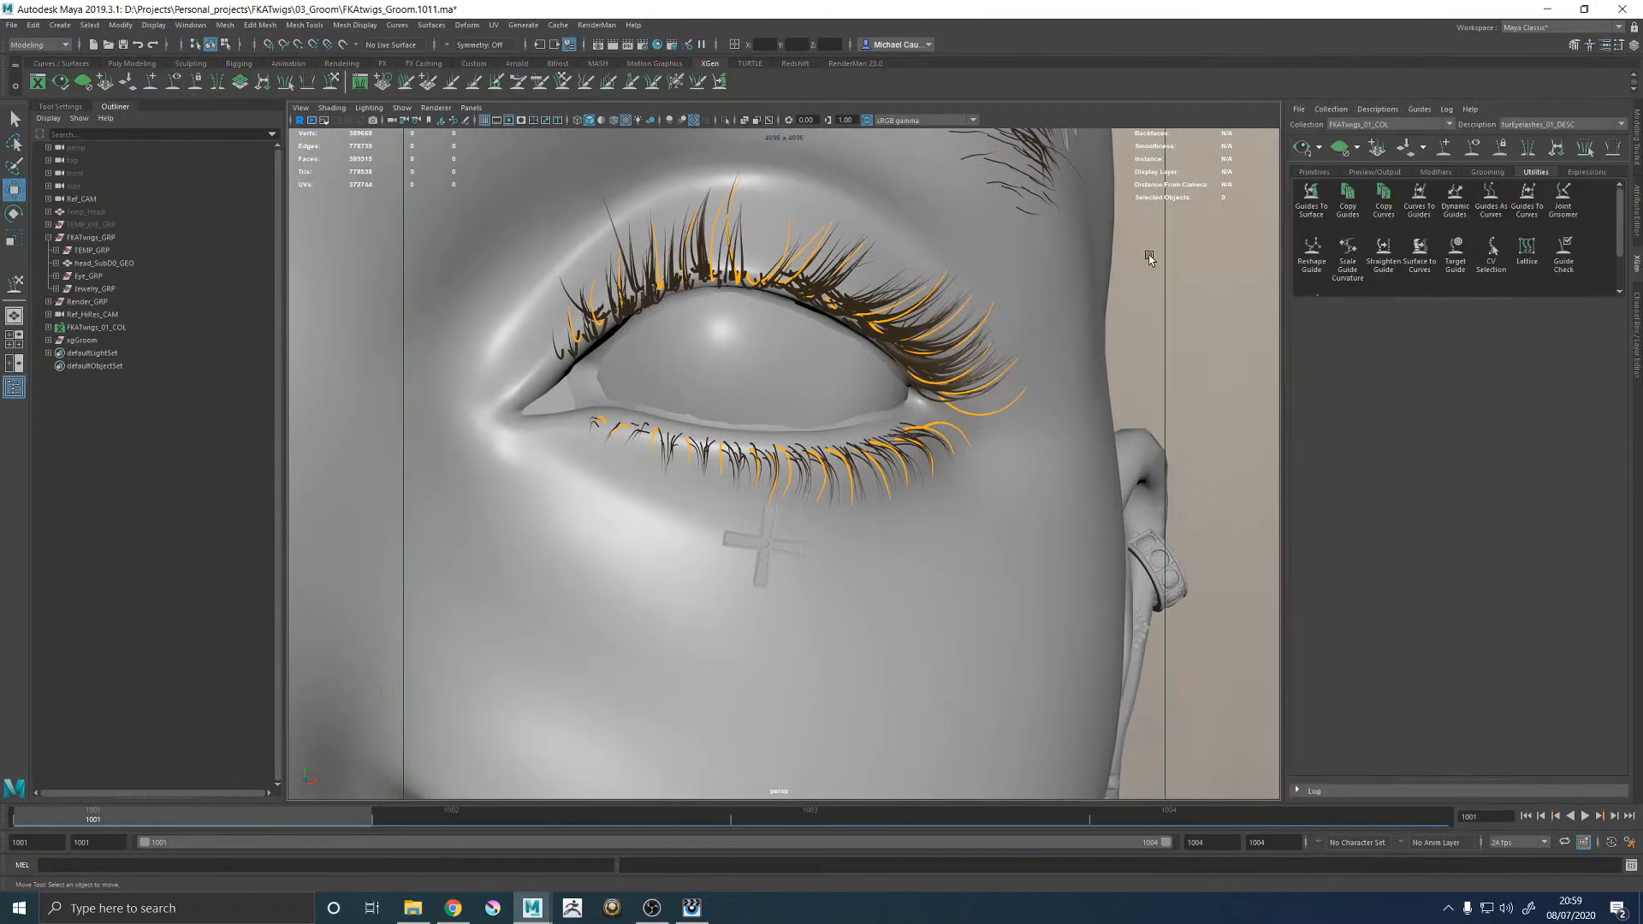
{"action": "mouse_move", "coordinate": [1112, 300]}
{"action": "left_mouse_down", "text": "alt"}
{"action": "mouse_move", "coordinate": [1099, 313]}
{"action": "mouse_move", "coordinate": [1111, 296]}
{"action": "left_mouse_up", "text": "alt"}
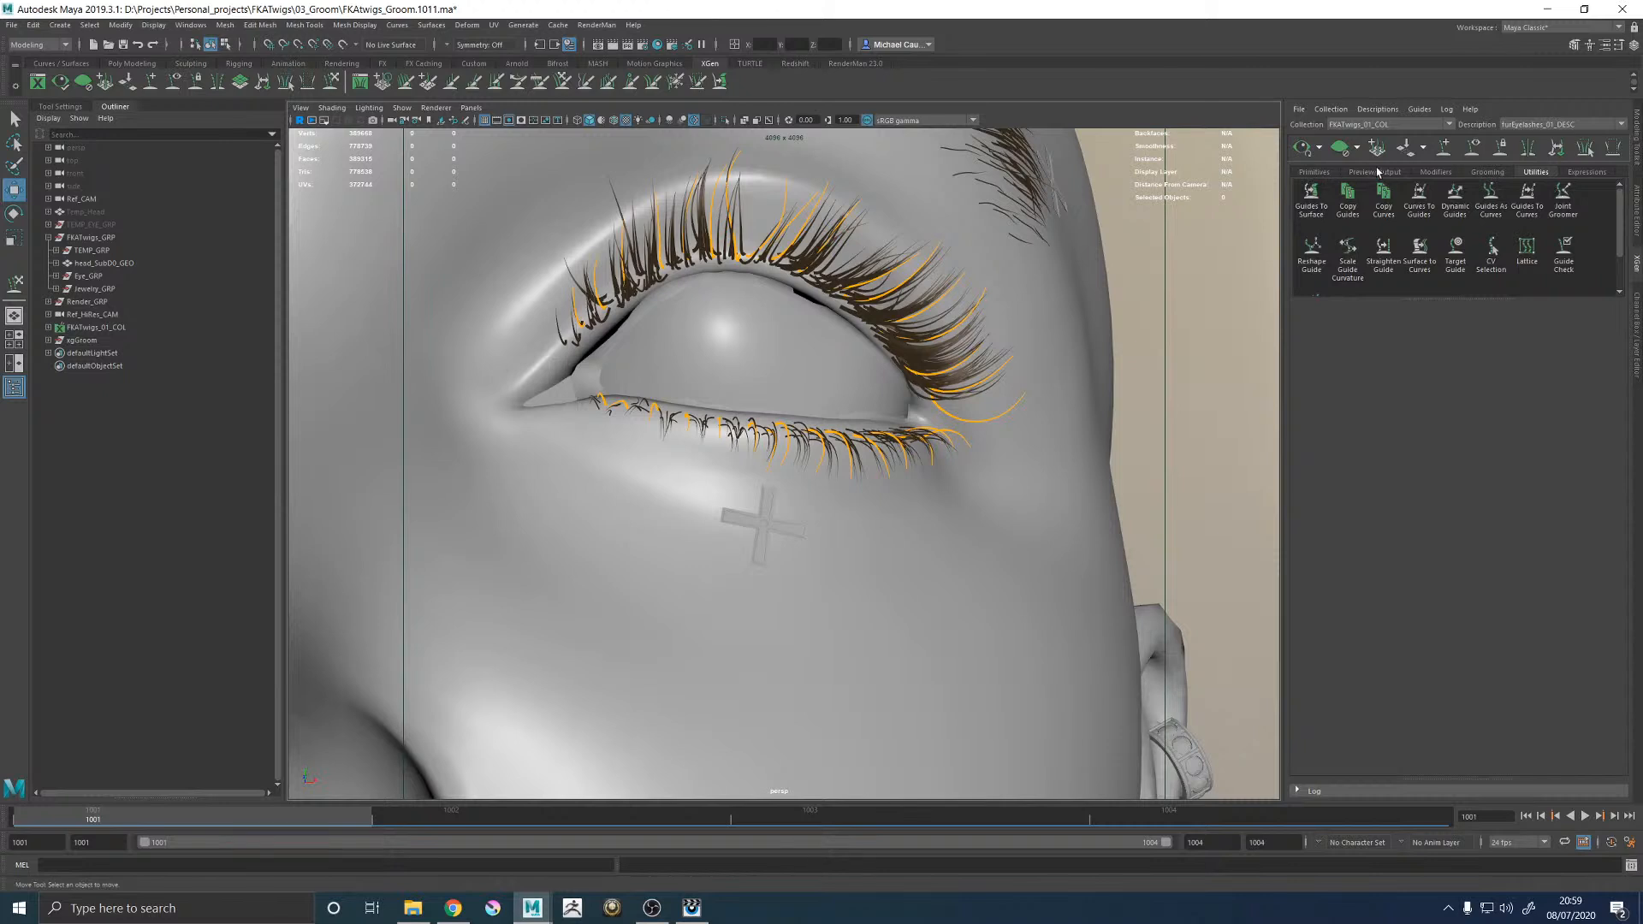
Open the eyelash description's Density Mult map for painting on the head and set the paint colour's value to 0.35.
{"action": "left_click", "coordinate": [1316, 174]}
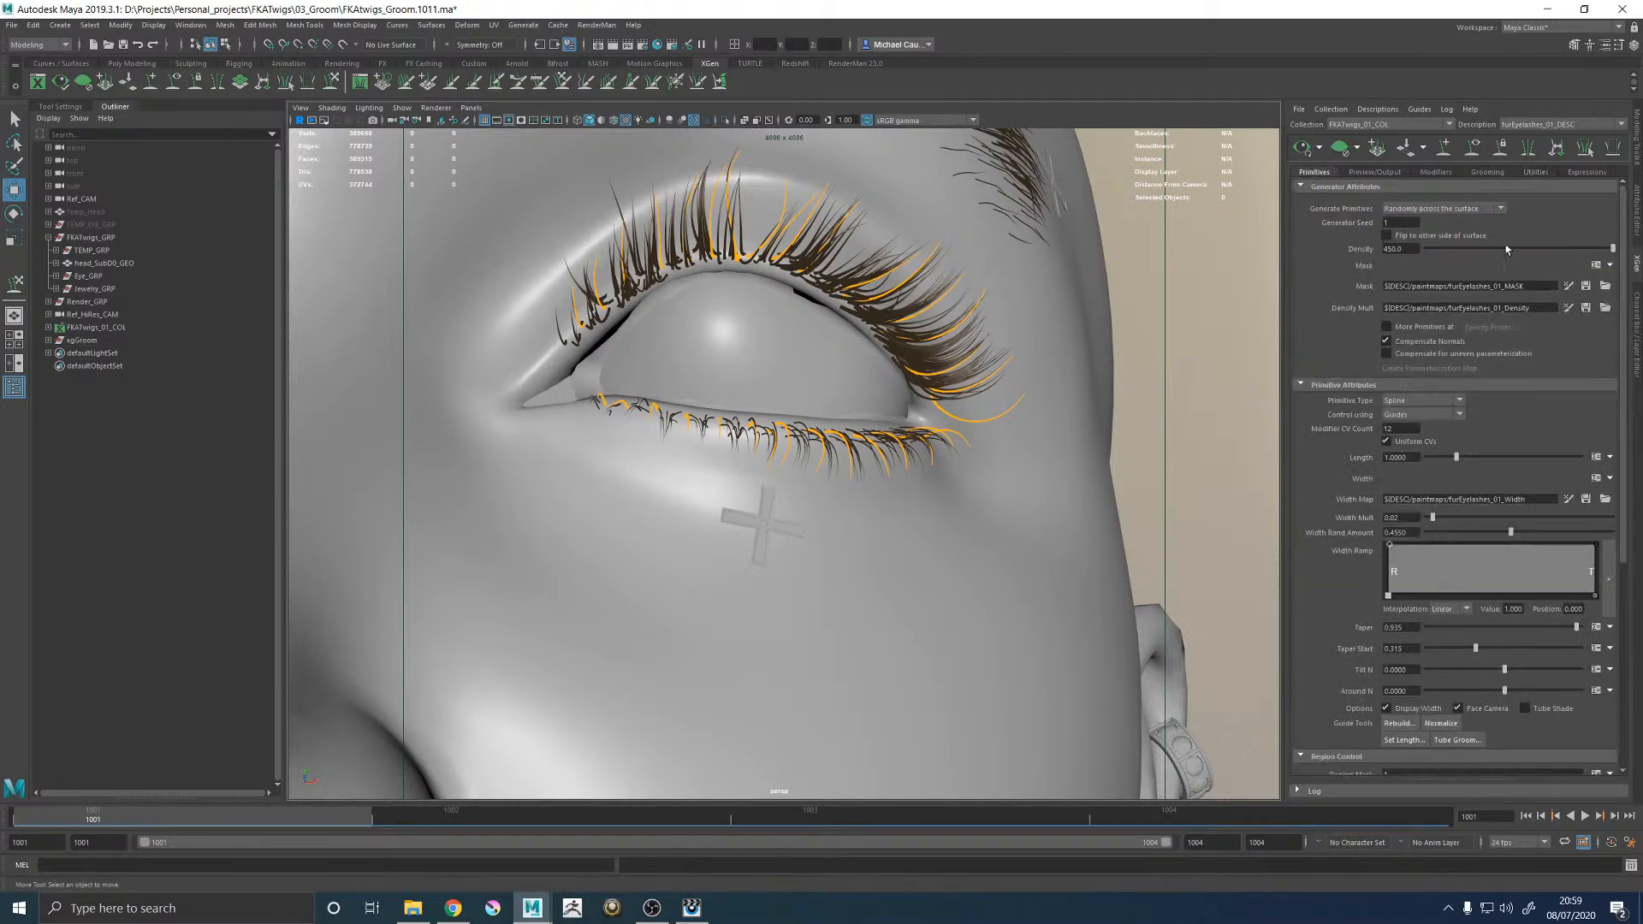
{"action": "left_click", "coordinate": [1568, 308]}
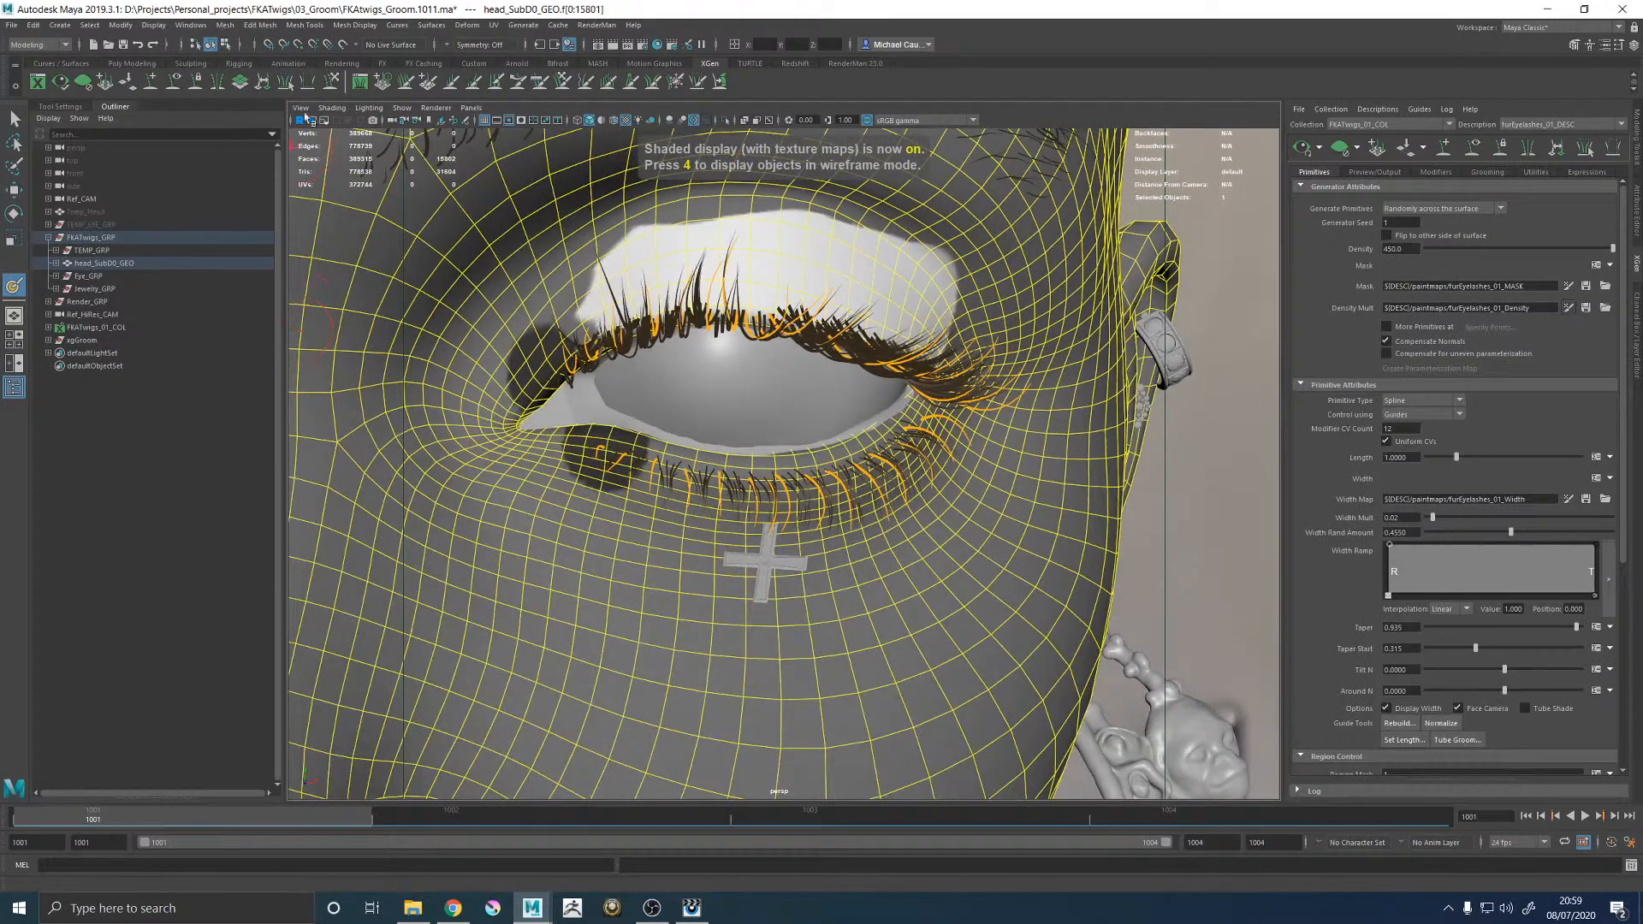
{"action": "left_click", "coordinate": [1617, 52]}
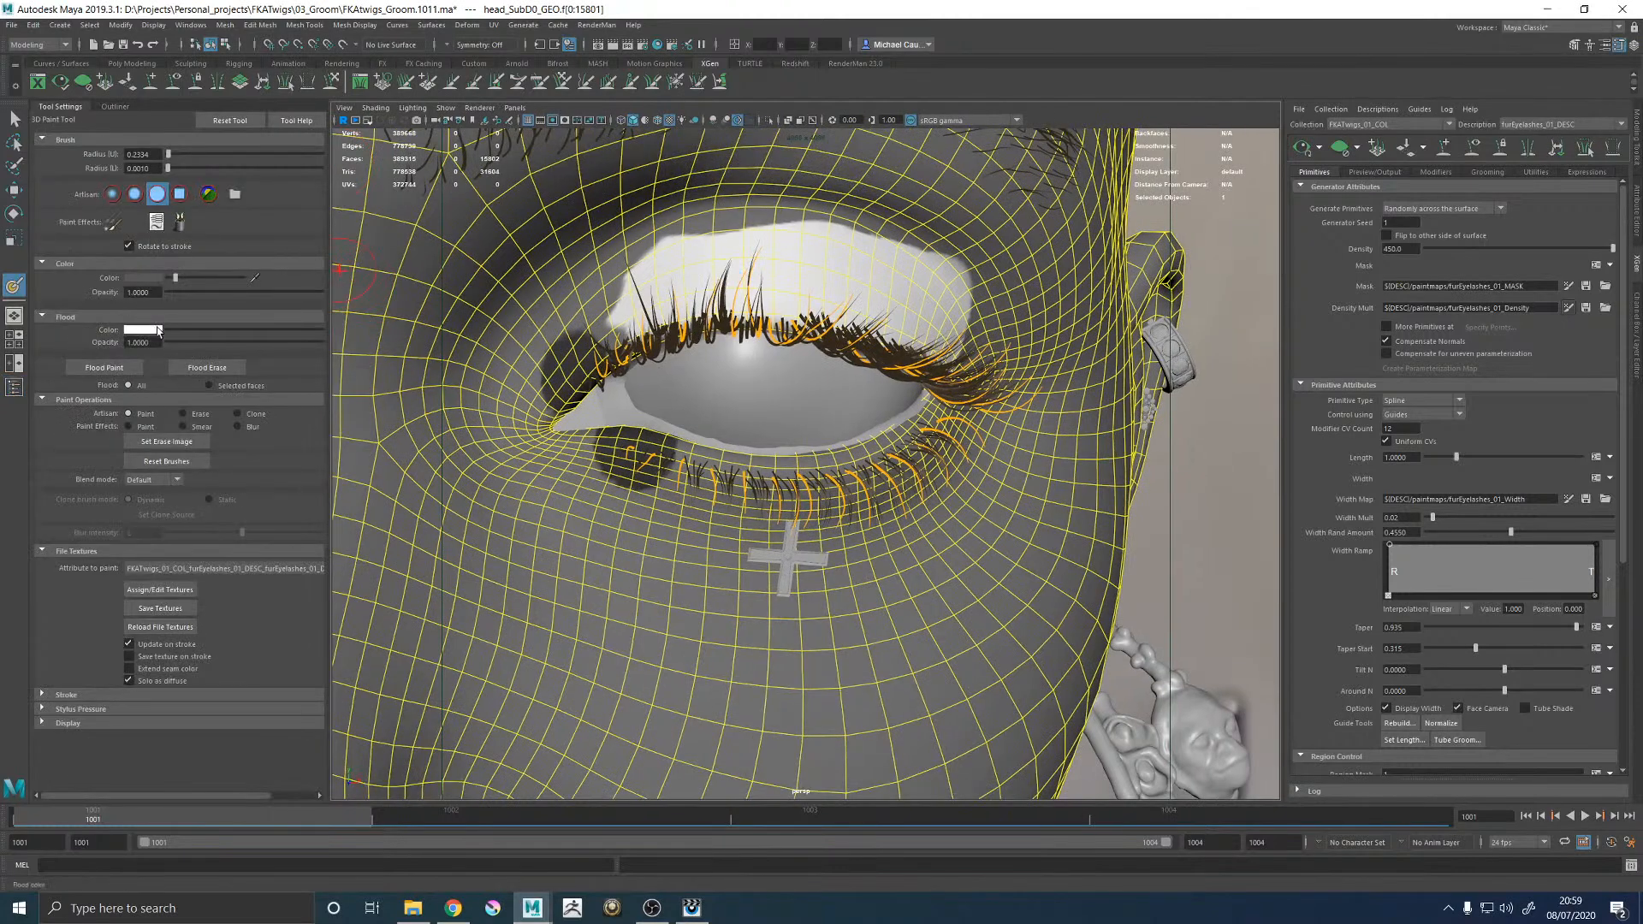
{"action": "left_click", "coordinate": [77, 710]}
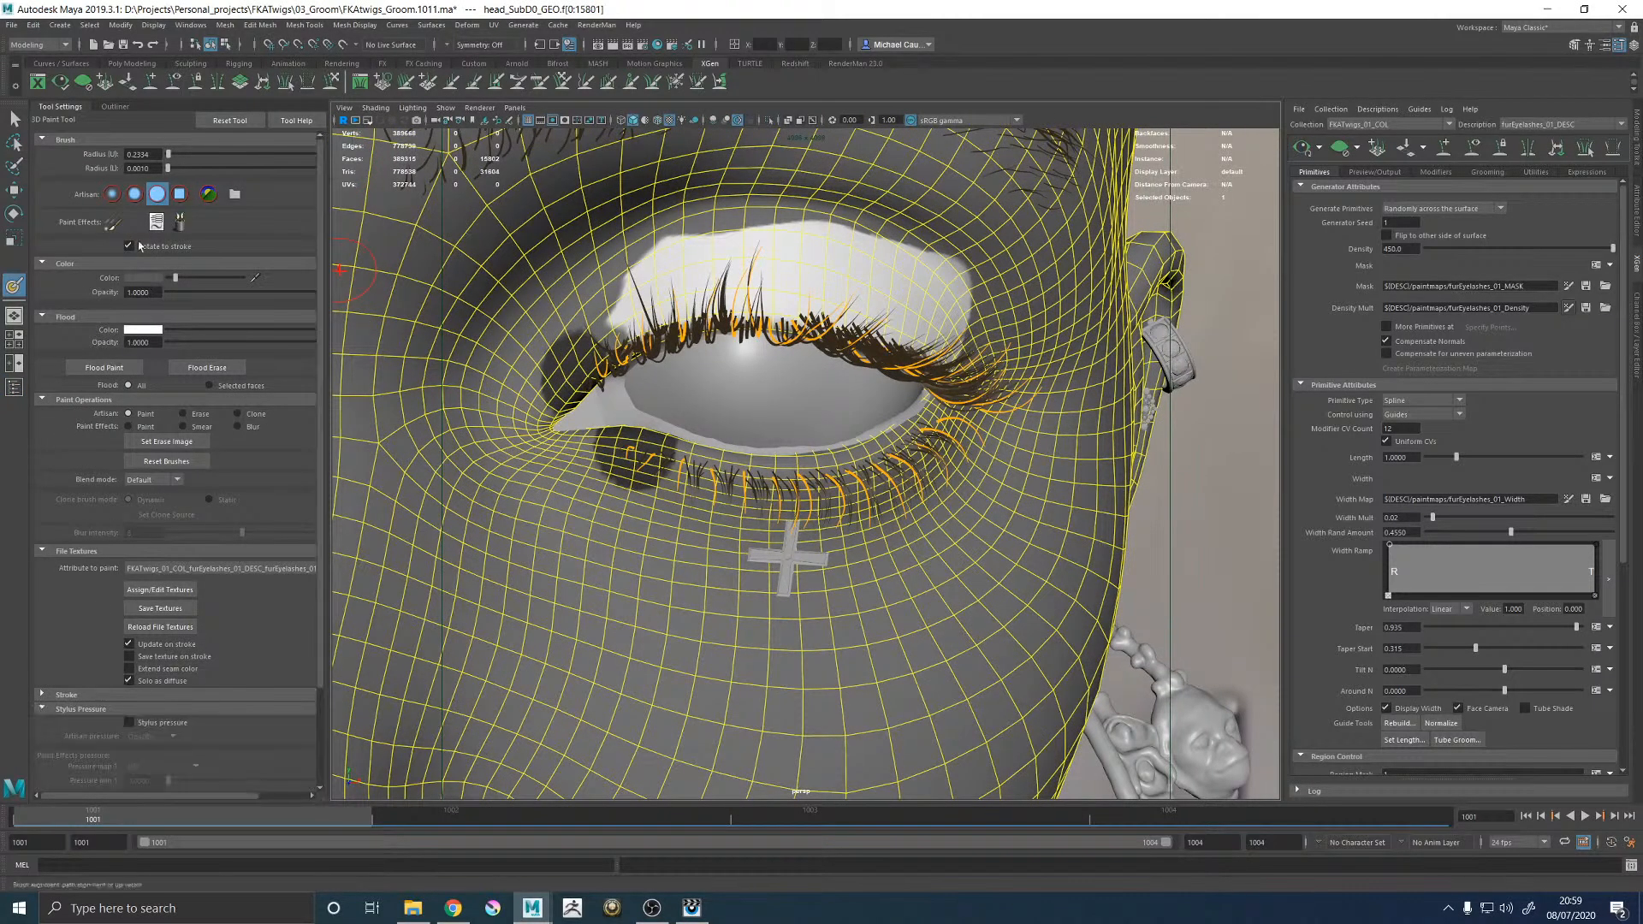
{"action": "left_click", "coordinate": [135, 279]}
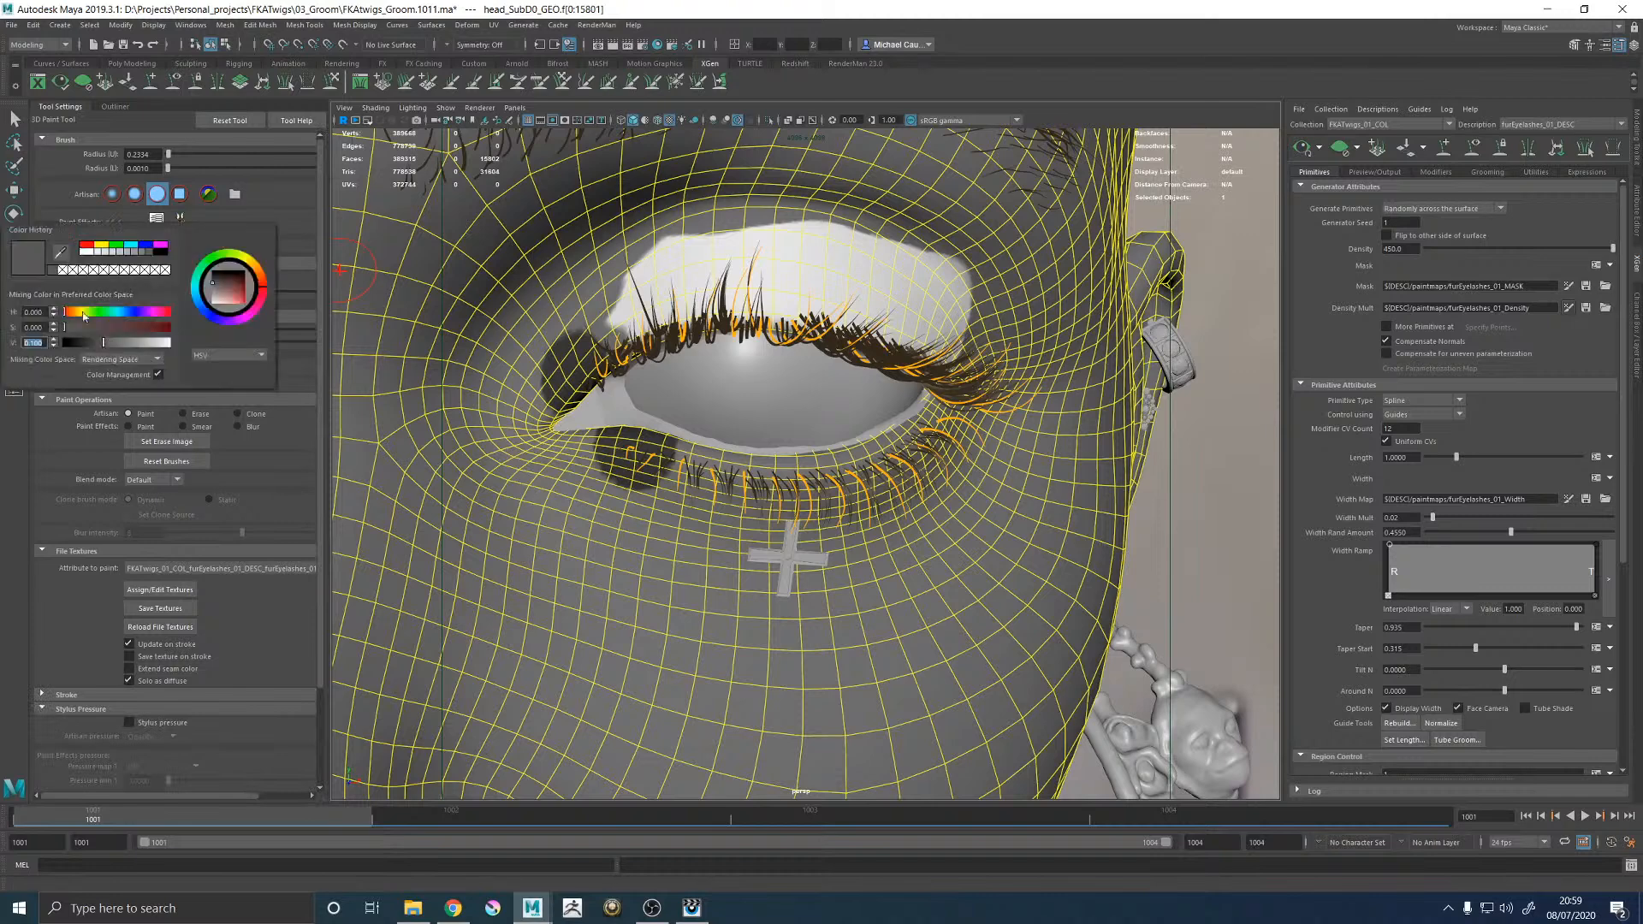
{"action": "left_click", "coordinate": [35, 343]}
{"action": "type", "text": "0.35"}
{"action": "key", "text": "Return"}
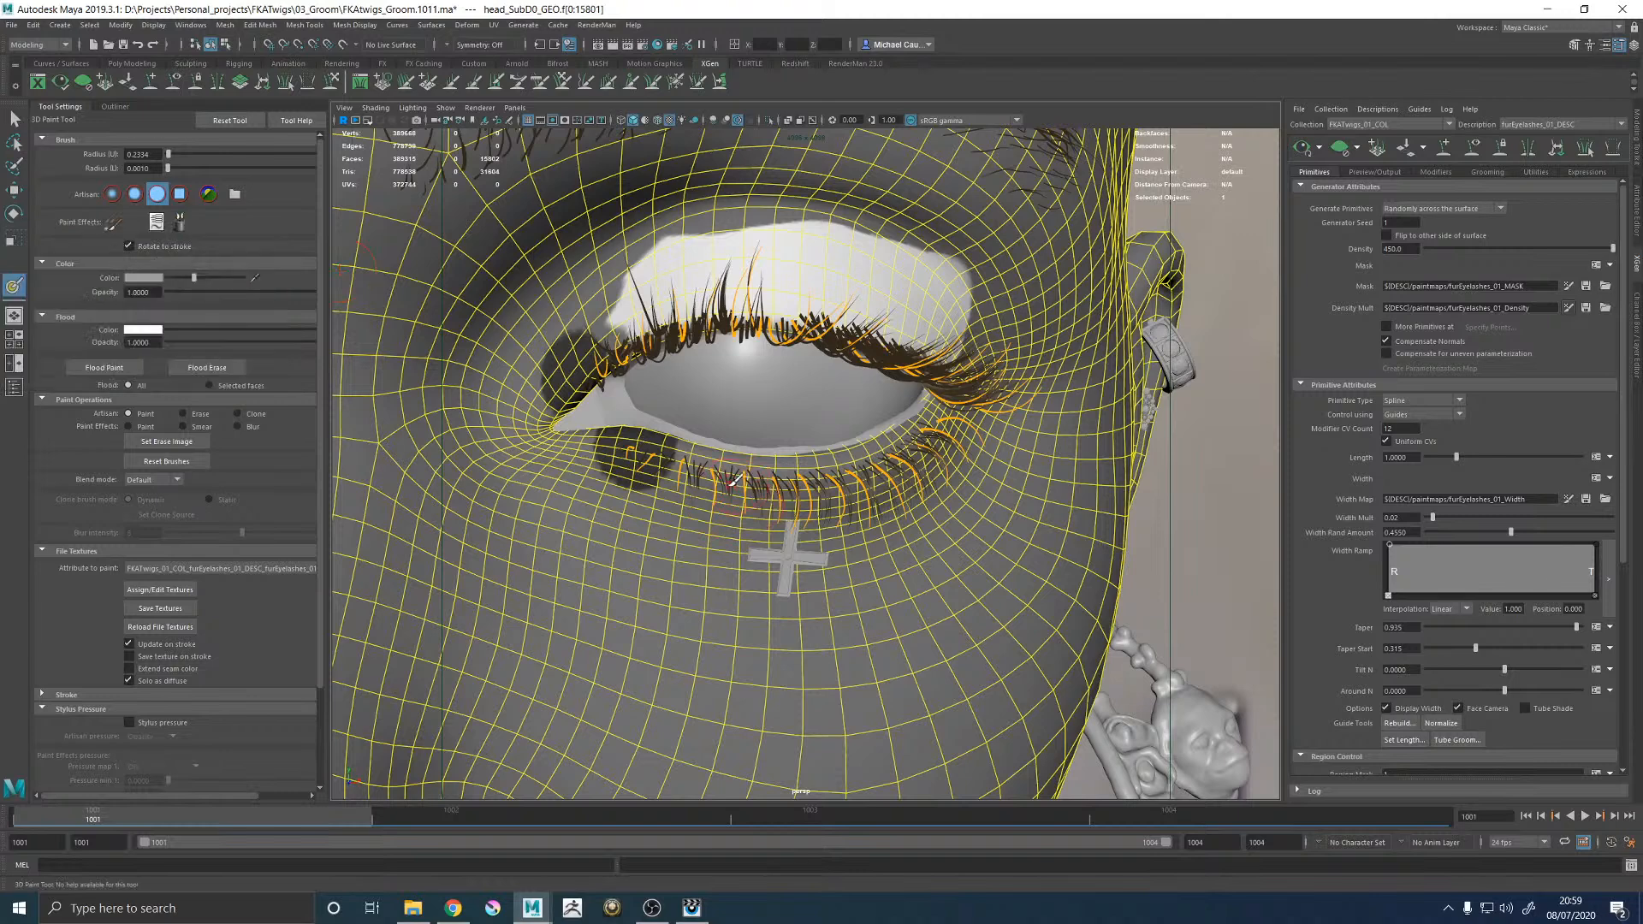
Paint the grey density value along the lower lash lines of both eyes and save the painted textures.
{"action": "mouse_move", "coordinate": [711, 462]}
{"action": "left_mouse_down"}
{"action": "mouse_move", "coordinate": [775, 469]}
{"action": "mouse_move", "coordinate": [949, 425]}
{"action": "mouse_move", "coordinate": [978, 454]}
{"action": "left_mouse_up"}
{"action": "right_click_drag", "start_coordinate": [978, 453], "coordinate": [685, 462], "text": "alt"}
{"action": "middle_click_drag", "start_coordinate": [530, 462], "coordinate": [916, 462], "text": "alt"}
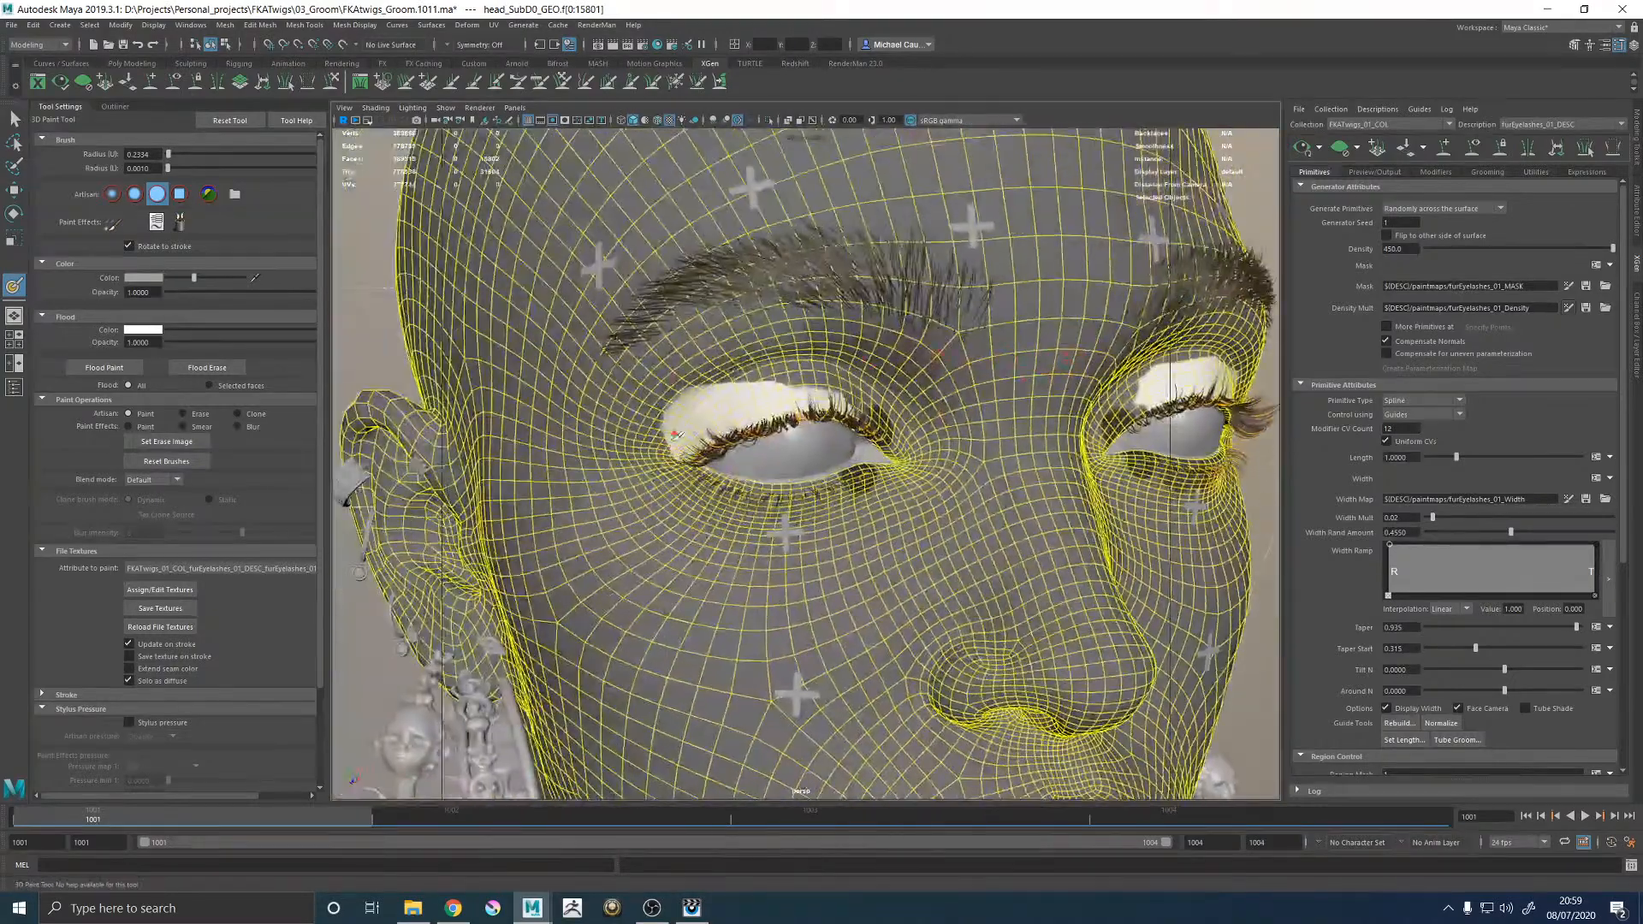
{"action": "right_click_drag", "start_coordinate": [342, 504], "coordinate": [552, 505], "text": "alt"}
{"action": "mouse_move", "coordinate": [531, 505]}
{"action": "left_mouse_down"}
{"action": "mouse_move", "coordinate": [517, 509]}
{"action": "mouse_move", "coordinate": [595, 541]}
{"action": "mouse_move", "coordinate": [703, 560]}
{"action": "mouse_move", "coordinate": [903, 539]}
{"action": "left_mouse_up"}
{"action": "left_click", "coordinate": [160, 607]}
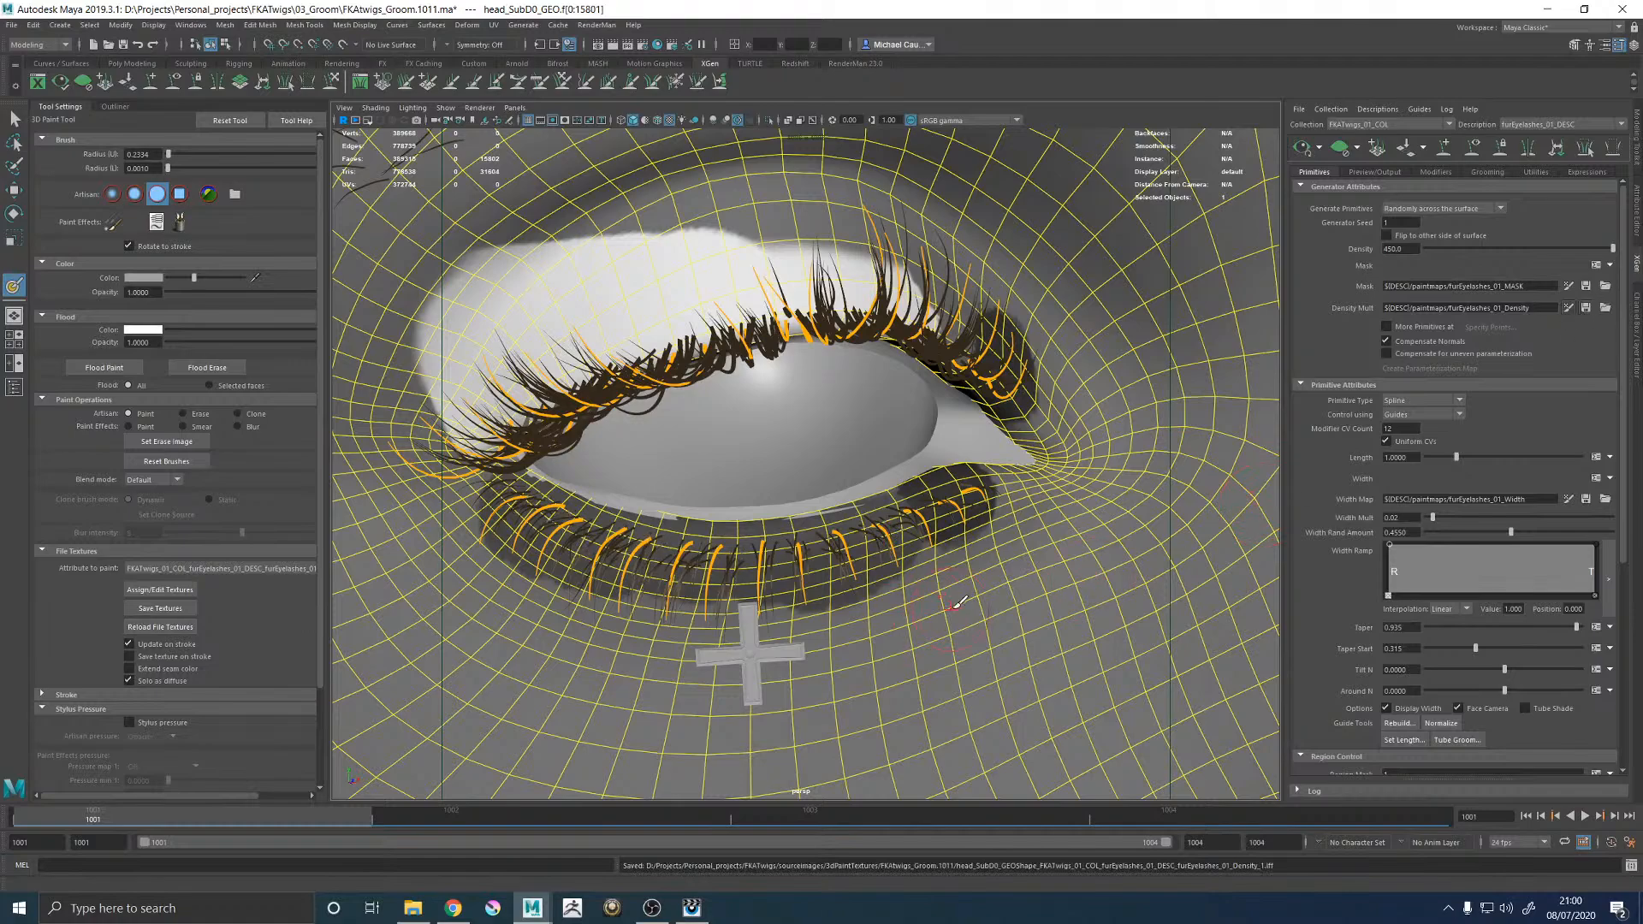
Darken the grey paint colour and repaint the density along the lower lash line of the character's left eye.
{"action": "right_click_drag", "start_coordinate": [951, 604], "coordinate": [714, 501], "text": "alt"}
{"action": "left_click_drag", "start_coordinate": [876, 540], "coordinate": [821, 523], "text": "alt"}
{"action": "middle_click_drag", "start_coordinate": [821, 524], "coordinate": [599, 509], "text": "alt"}
{"action": "right_click_drag", "start_coordinate": [599, 509], "coordinate": [946, 502], "text": "alt"}
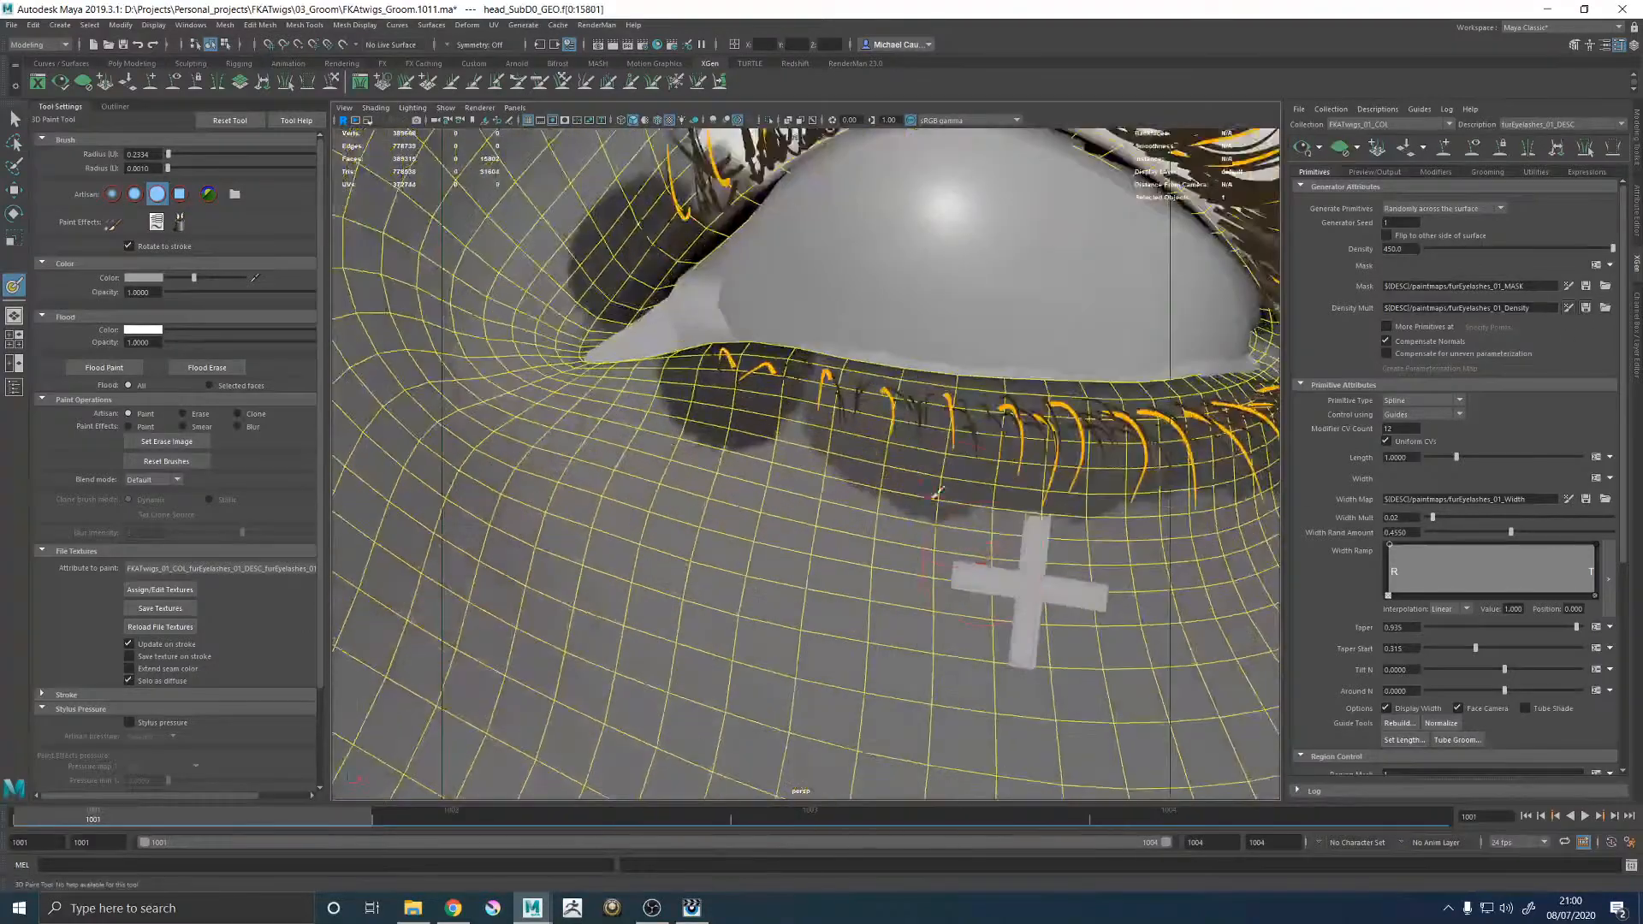
{"action": "middle_click_drag", "start_coordinate": [946, 503], "coordinate": [754, 550], "text": "alt"}
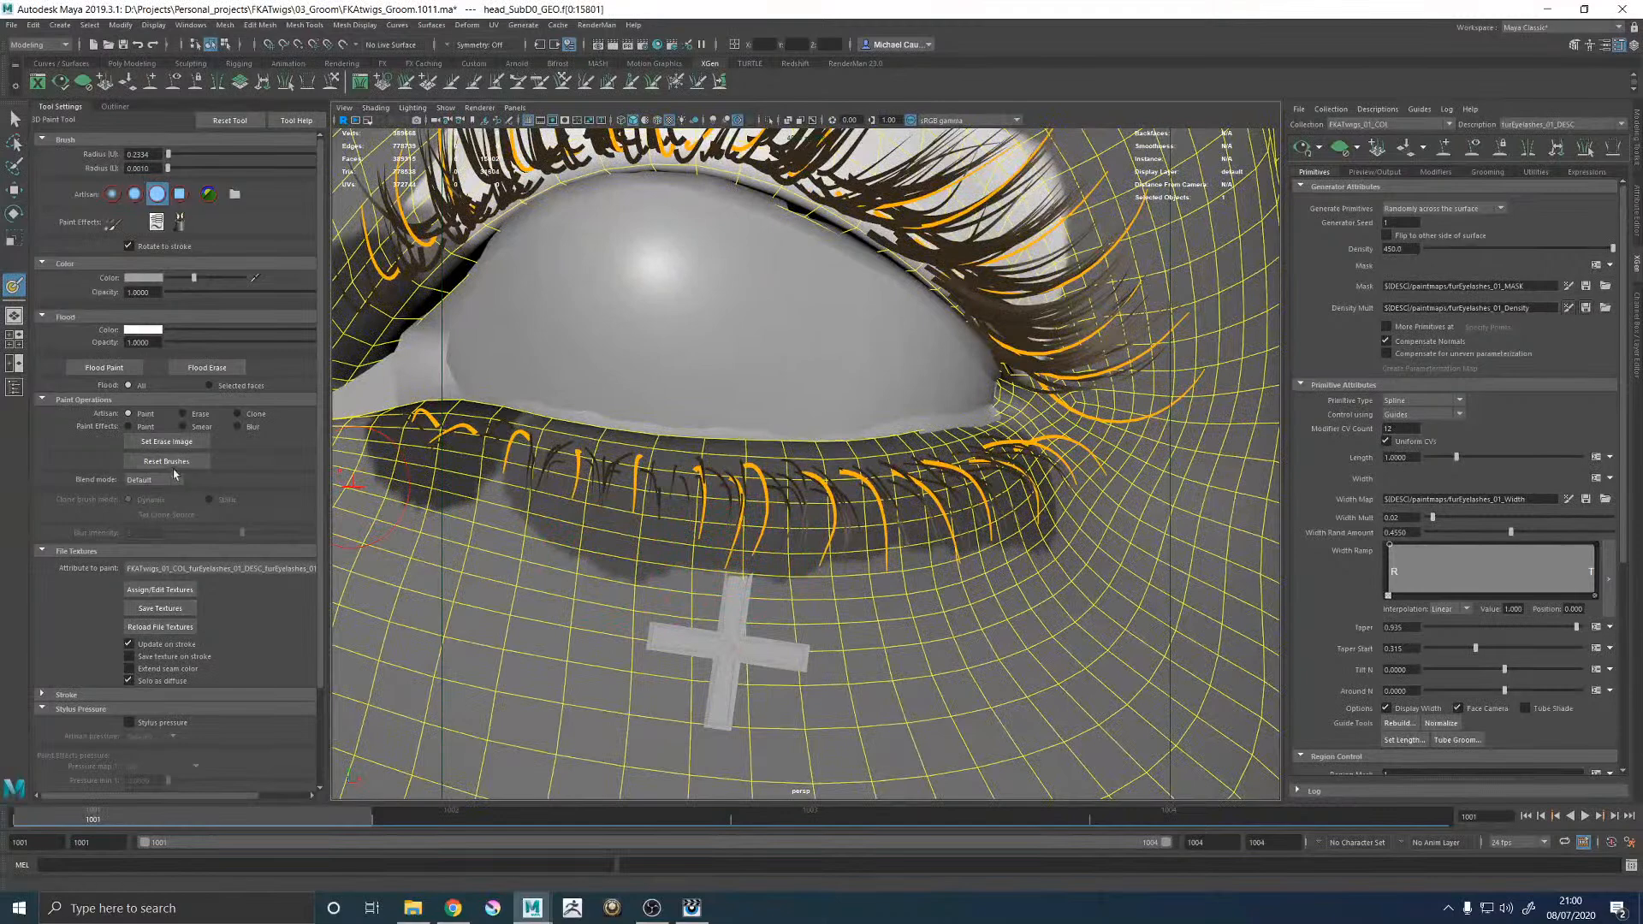
{"action": "left_click", "coordinate": [147, 277]}
{"action": "left_click", "coordinate": [49, 341]}
{"action": "key", "text": "BackSpace"}
{"action": "type", "text": "2"}
{"action": "key", "text": "Return"}
{"action": "mouse_move", "coordinate": [585, 467]}
{"action": "left_mouse_down"}
{"action": "mouse_move", "coordinate": [567, 447]}
{"action": "mouse_move", "coordinate": [662, 515]}
{"action": "mouse_move", "coordinate": [811, 496]}
{"action": "mouse_move", "coordinate": [888, 507]}
{"action": "mouse_move", "coordinate": [735, 522]}
{"action": "left_mouse_up"}
{"action": "middle_click_drag", "start_coordinate": [548, 574], "coordinate": [849, 459], "text": "alt"}
{"action": "mouse_move", "coordinate": [732, 476]}
{"action": "left_mouse_down"}
{"action": "mouse_move", "coordinate": [809, 455]}
{"action": "mouse_move", "coordinate": [864, 414]}
{"action": "left_mouse_up"}
Repaint the density along the lower lash line of the character's right eye with the same darker grey.
{"action": "left_click_drag", "start_coordinate": [804, 462], "coordinate": [945, 467], "text": "alt"}
{"action": "right_click_drag", "start_coordinate": [945, 466], "coordinate": [635, 415], "text": "alt"}
{"action": "left_click_drag", "start_coordinate": [635, 415], "coordinate": [873, 425], "text": "alt"}
{"action": "middle_click_drag", "start_coordinate": [719, 428], "coordinate": [984, 445], "text": "alt"}
{"action": "right_click_drag", "start_coordinate": [727, 462], "coordinate": [958, 505], "text": "alt"}
{"action": "middle_click_drag", "start_coordinate": [440, 541], "coordinate": [821, 473], "text": "alt"}
{"action": "mouse_move", "coordinate": [723, 444]}
{"action": "left_mouse_down"}
{"action": "mouse_move", "coordinate": [911, 441]}
{"action": "mouse_move", "coordinate": [1088, 496]}
{"action": "left_mouse_up"}
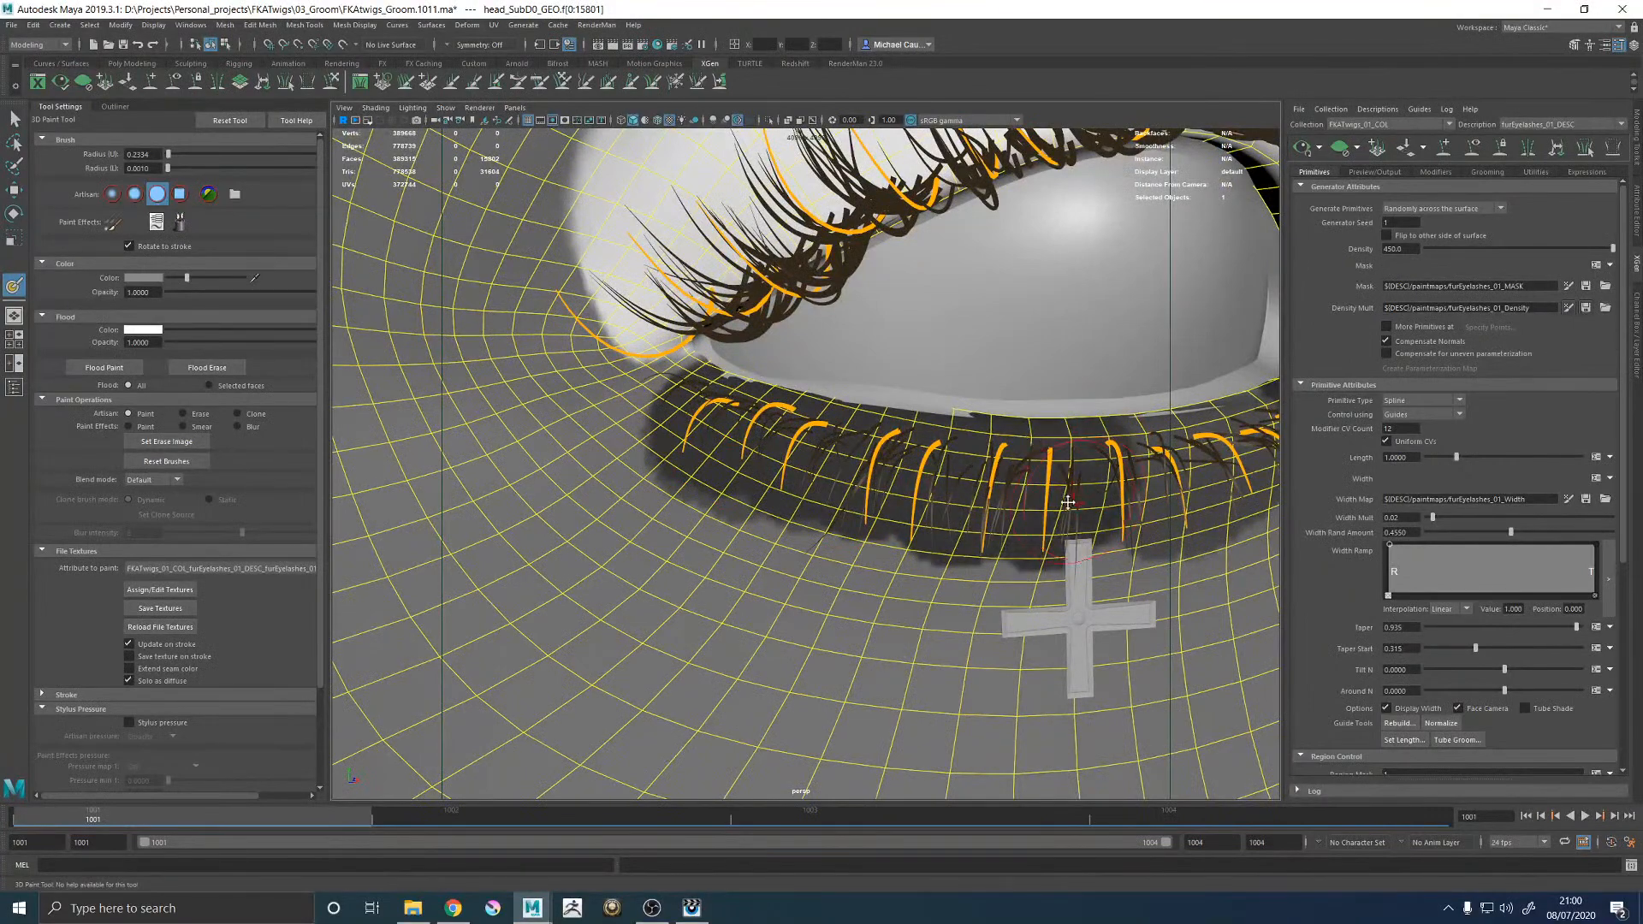
{"action": "middle_click_drag", "start_coordinate": [1089, 498], "coordinate": [472, 572], "text": "alt"}
{"action": "left_click_drag", "start_coordinate": [472, 572], "coordinate": [697, 548], "text": "alt"}
{"action": "mouse_move", "coordinate": [700, 547]}
{"action": "left_mouse_down"}
{"action": "mouse_move", "coordinate": [707, 528]}
{"action": "mouse_move", "coordinate": [871, 469]}
{"action": "left_mouse_up"}
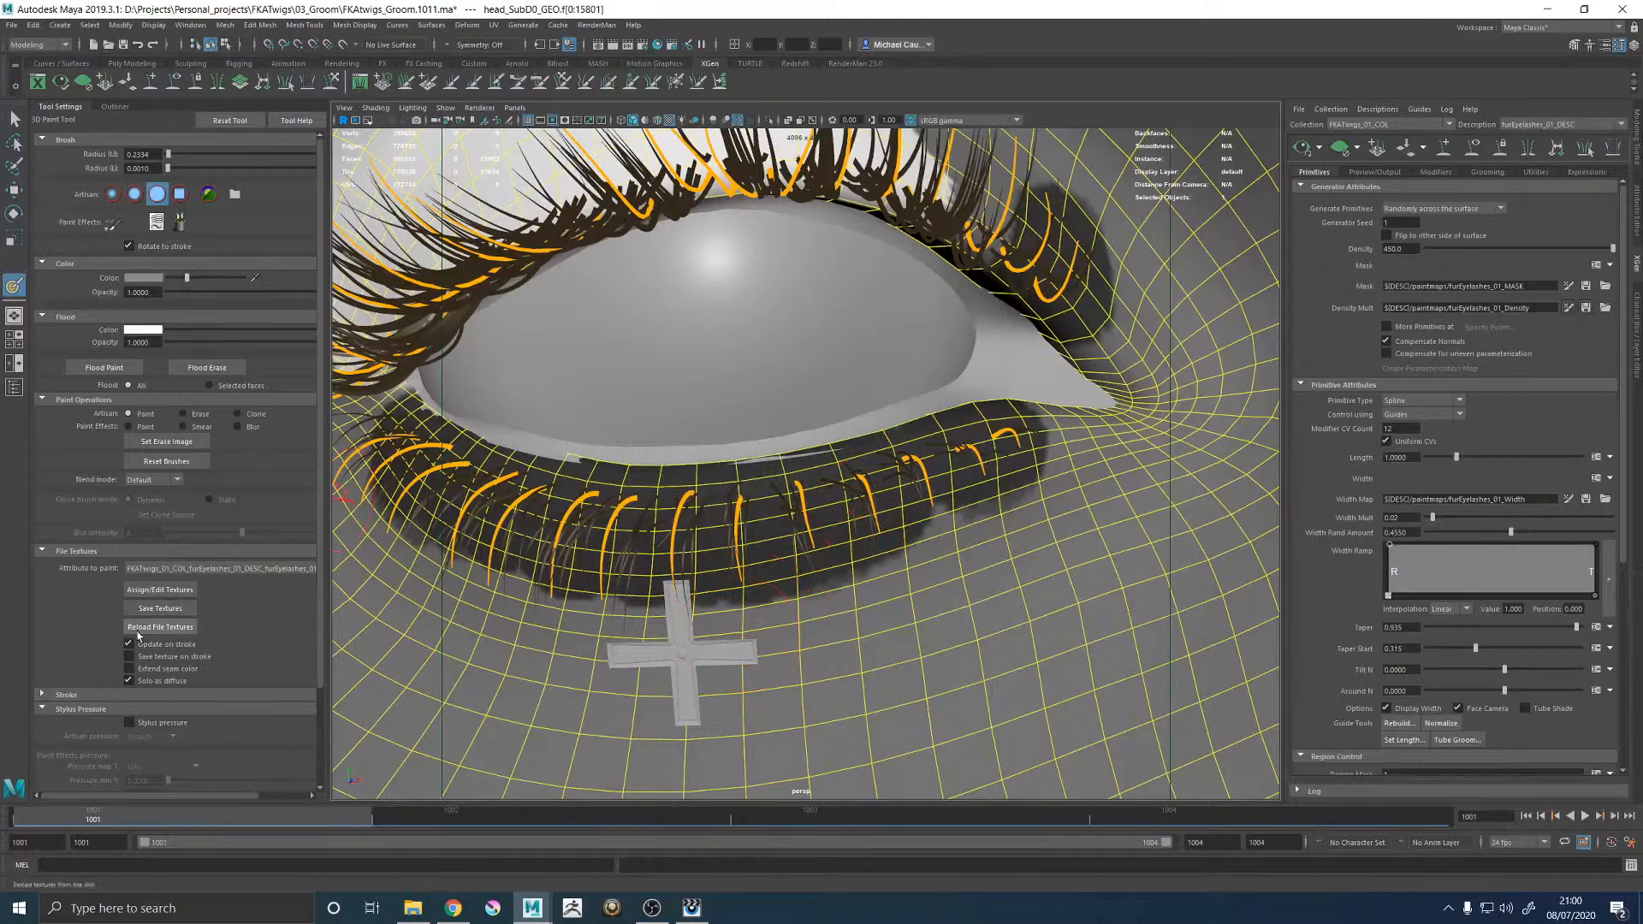
Save the painted textures, update the Density Mult map, and leave painting with the head deselected.
{"action": "left_click", "coordinate": [158, 609]}
{"action": "left_click", "coordinate": [1587, 308]}
{"action": "key", "text": "w"}
{"action": "right_click_drag", "start_coordinate": [1022, 466], "coordinate": [640, 523], "text": "alt"}
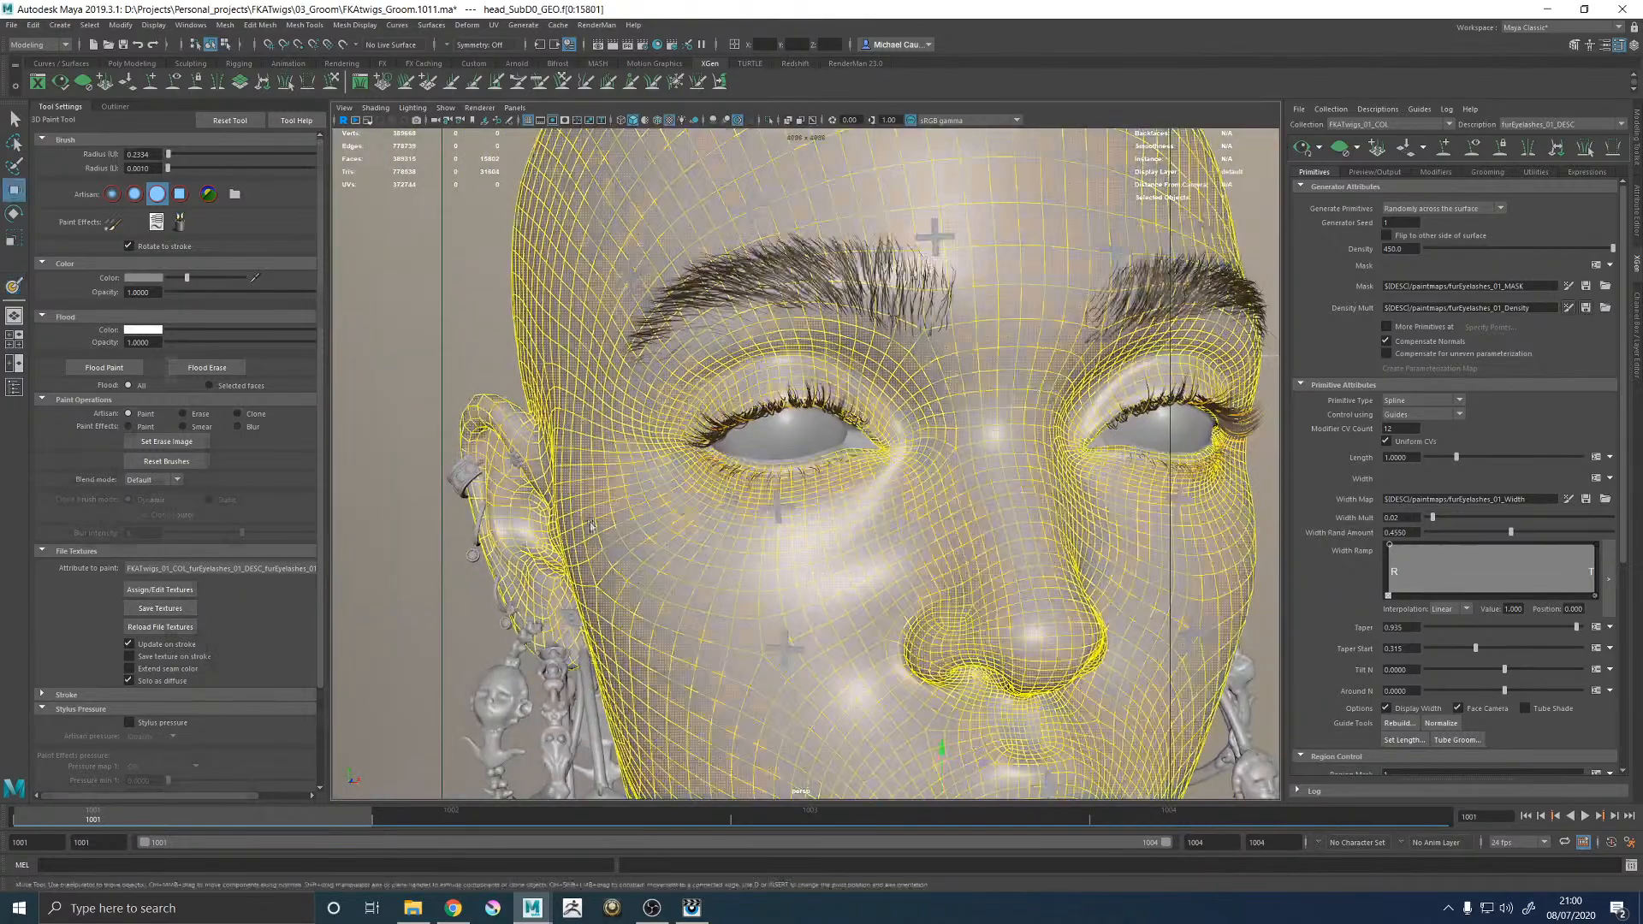
{"action": "left_click", "coordinate": [398, 291]}
Check the regenerated lashes up close and open the eyelash description's modifier stack.
{"action": "left_click_drag", "start_coordinate": [1027, 363], "coordinate": [1001, 349], "text": "alt"}
{"action": "middle_click_drag", "start_coordinate": [1001, 349], "coordinate": [781, 414], "text": "alt"}
{"action": "right_click_drag", "start_coordinate": [781, 414], "coordinate": [981, 519], "text": "alt"}
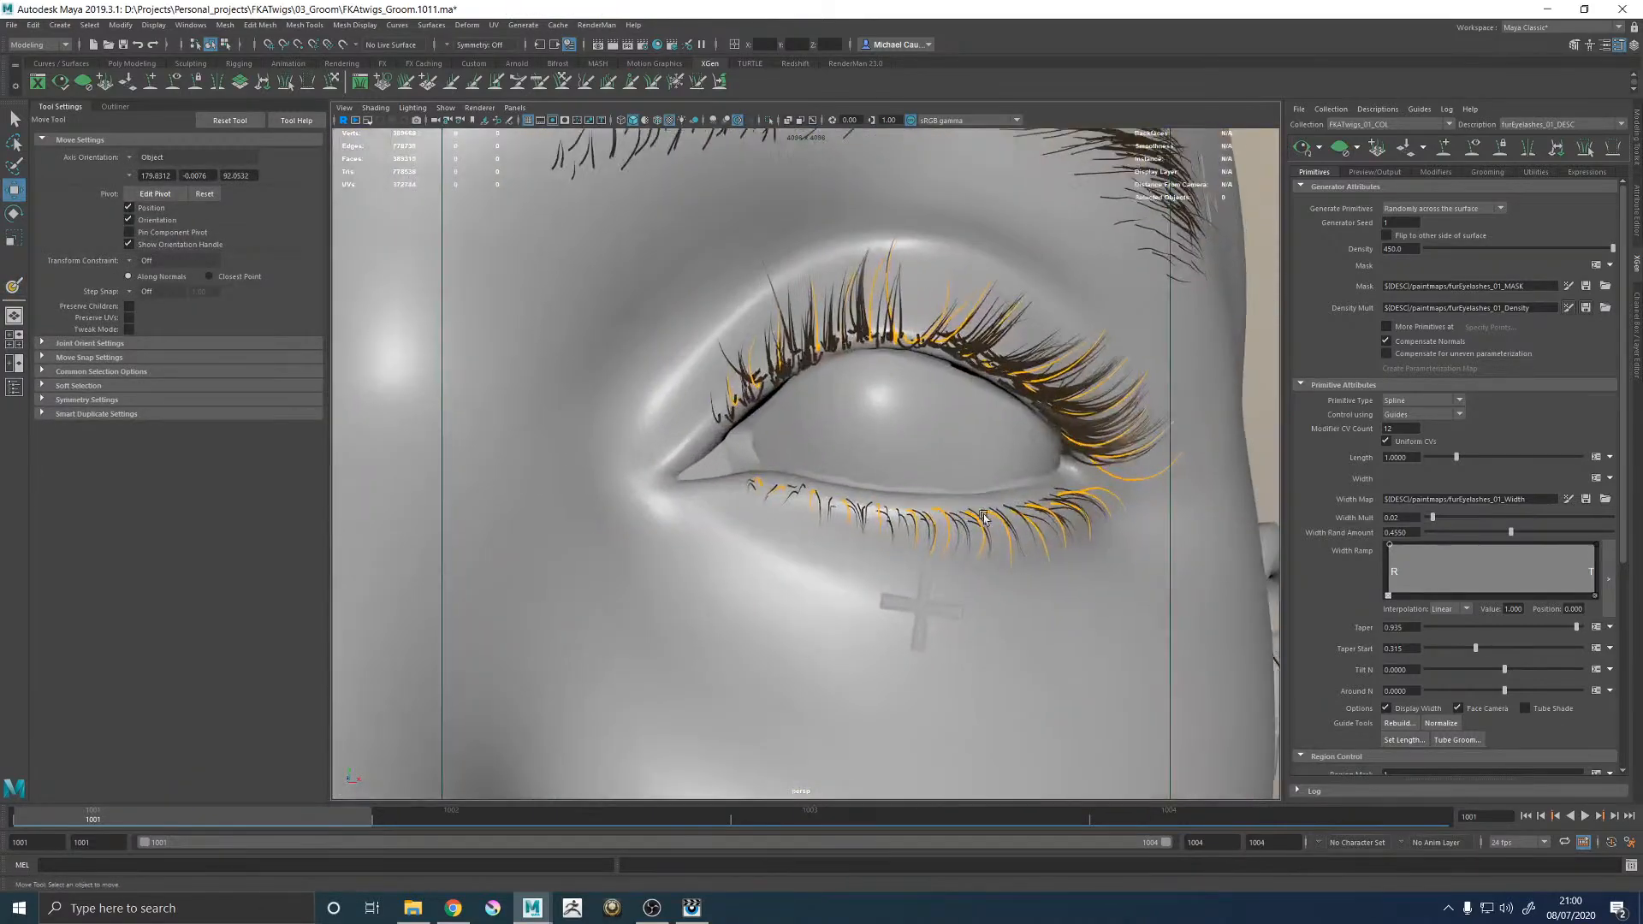
{"action": "middle_click_drag", "start_coordinate": [981, 519], "coordinate": [904, 467], "text": "alt"}
{"action": "left_click", "coordinate": [1436, 171]}
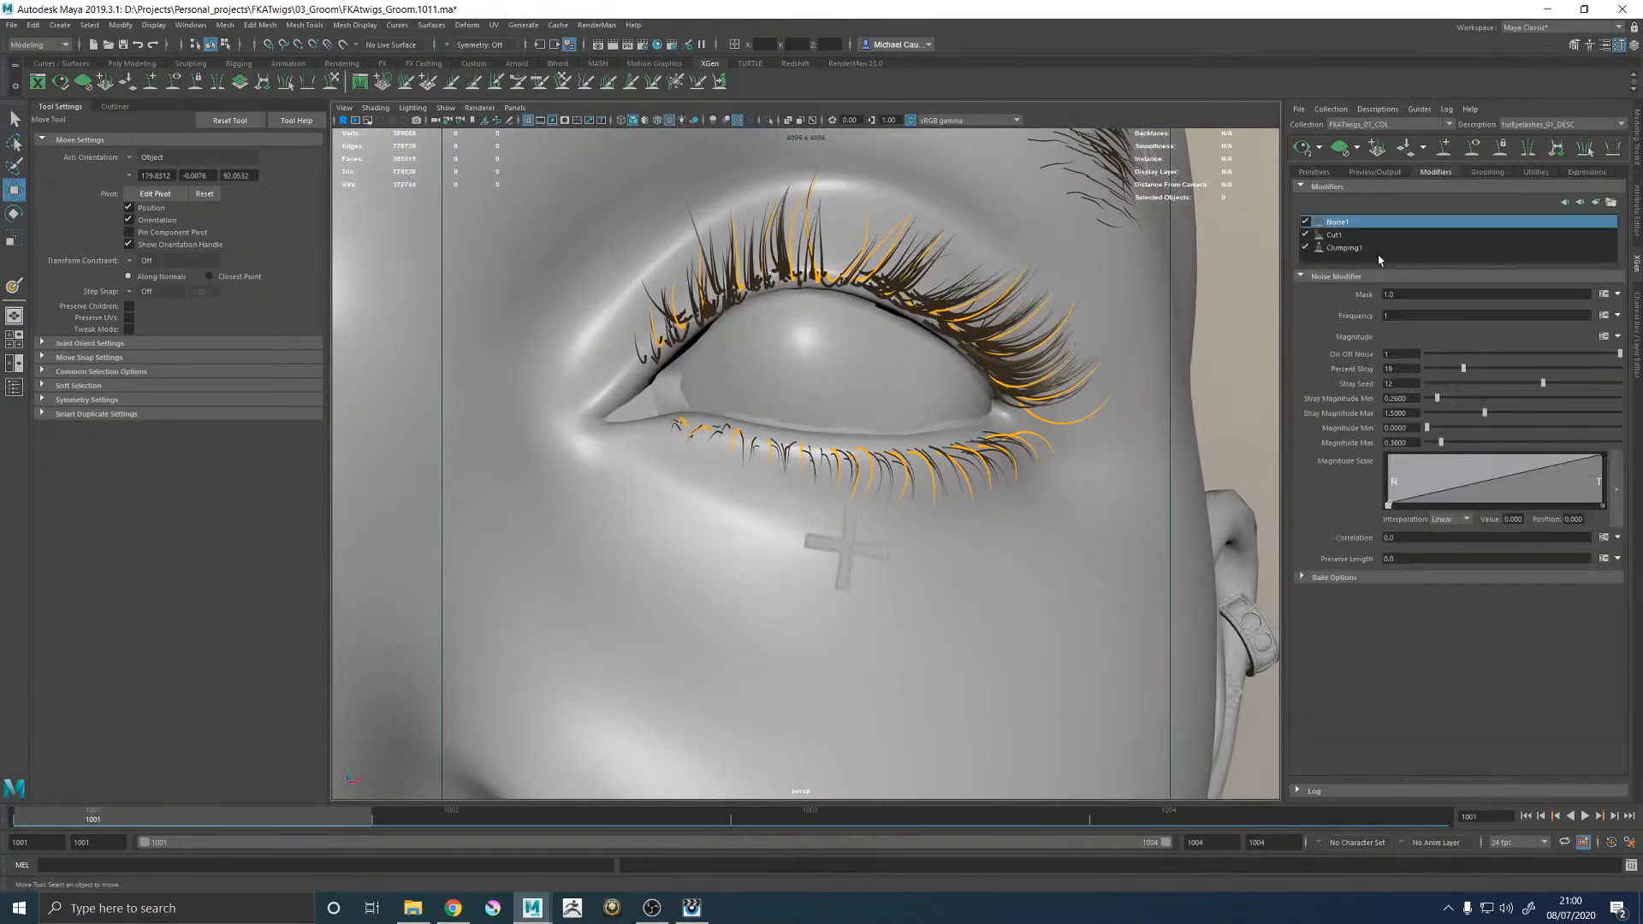
{"action": "left_click", "coordinate": [1363, 248]}
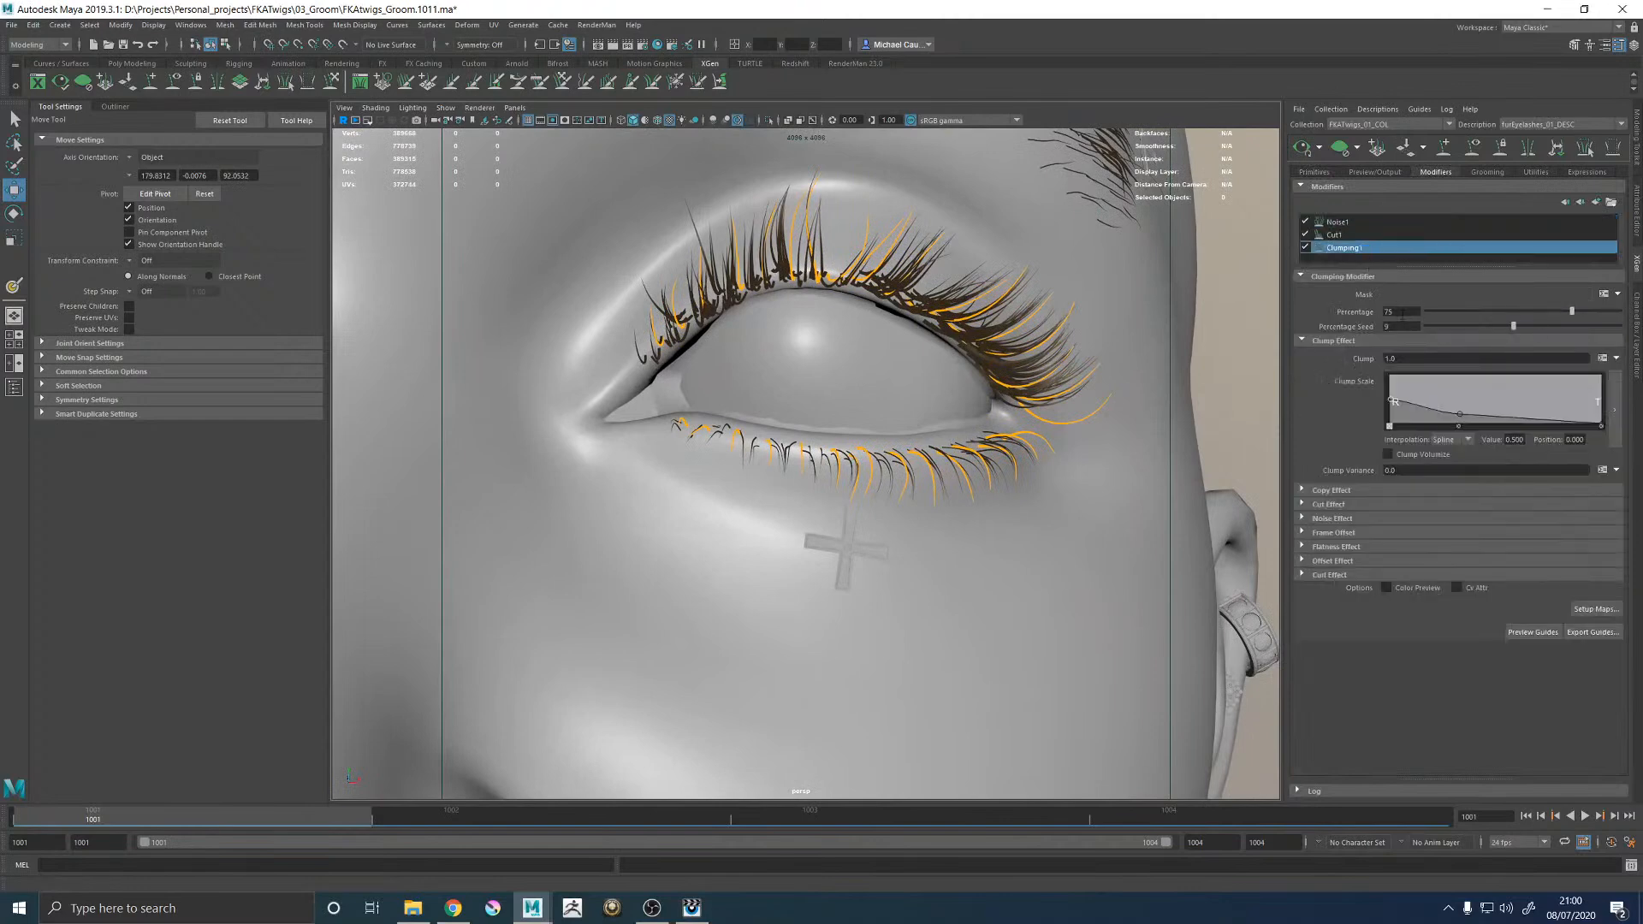
{"action": "left_click", "coordinate": [1603, 295]}
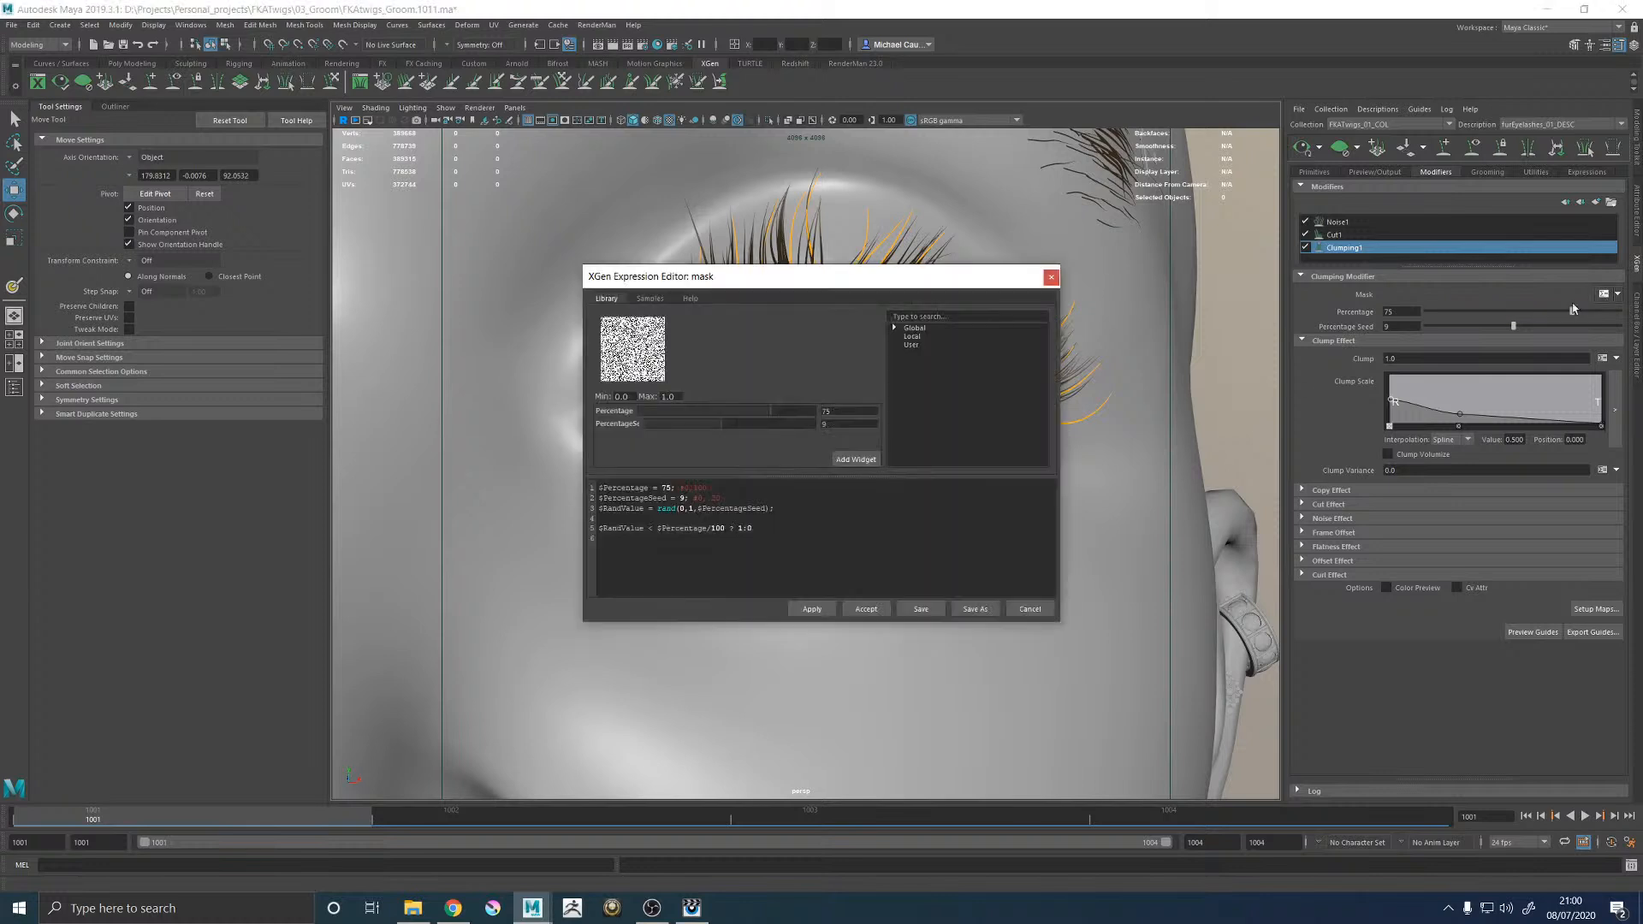
{"action": "left_click", "coordinate": [594, 489]}
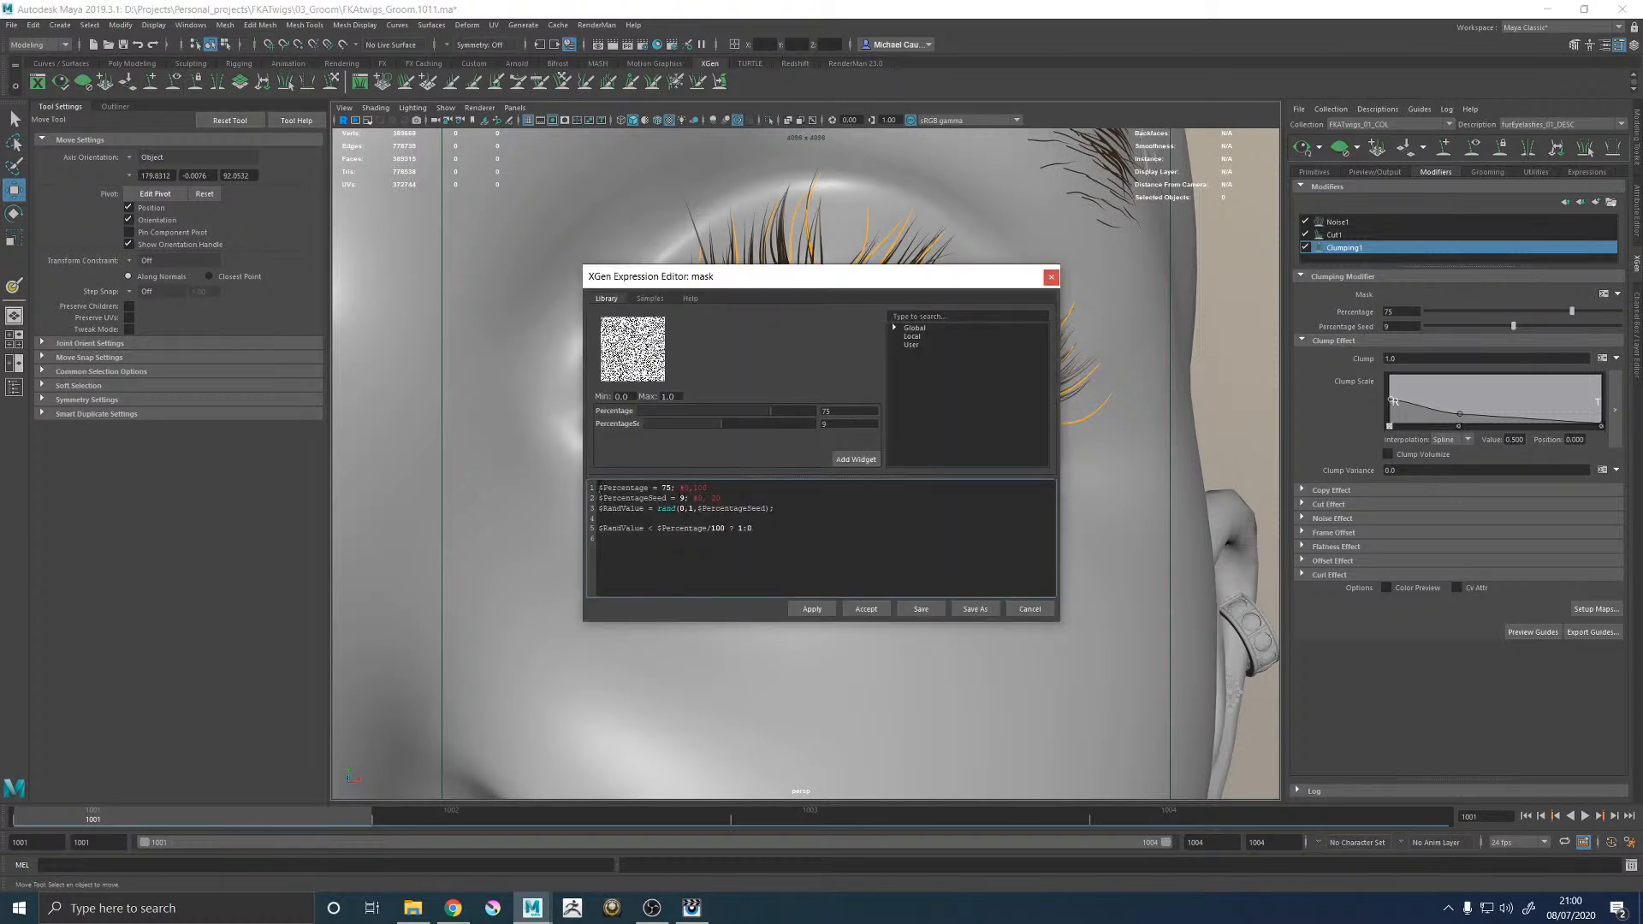
{"action": "key", "text": "Return"}
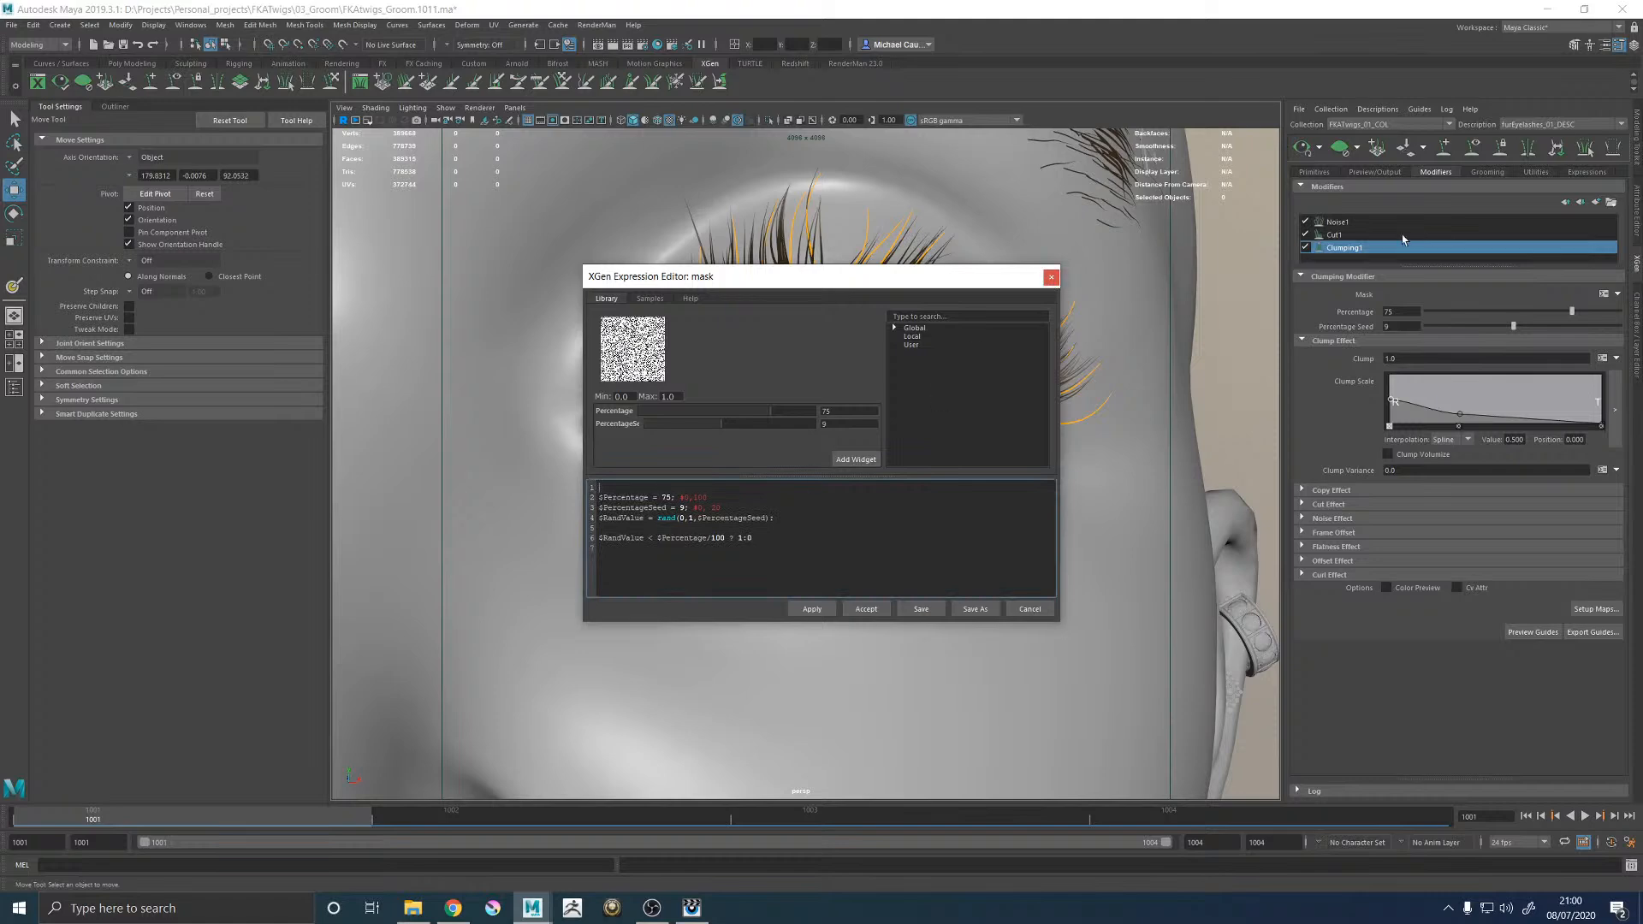
{"action": "left_click", "coordinate": [1050, 277]}
Copy the $Mask map line for furEyelashes_01_MASK from the eyelash description's primitive mask expression.
{"action": "left_click", "coordinate": [1318, 173]}
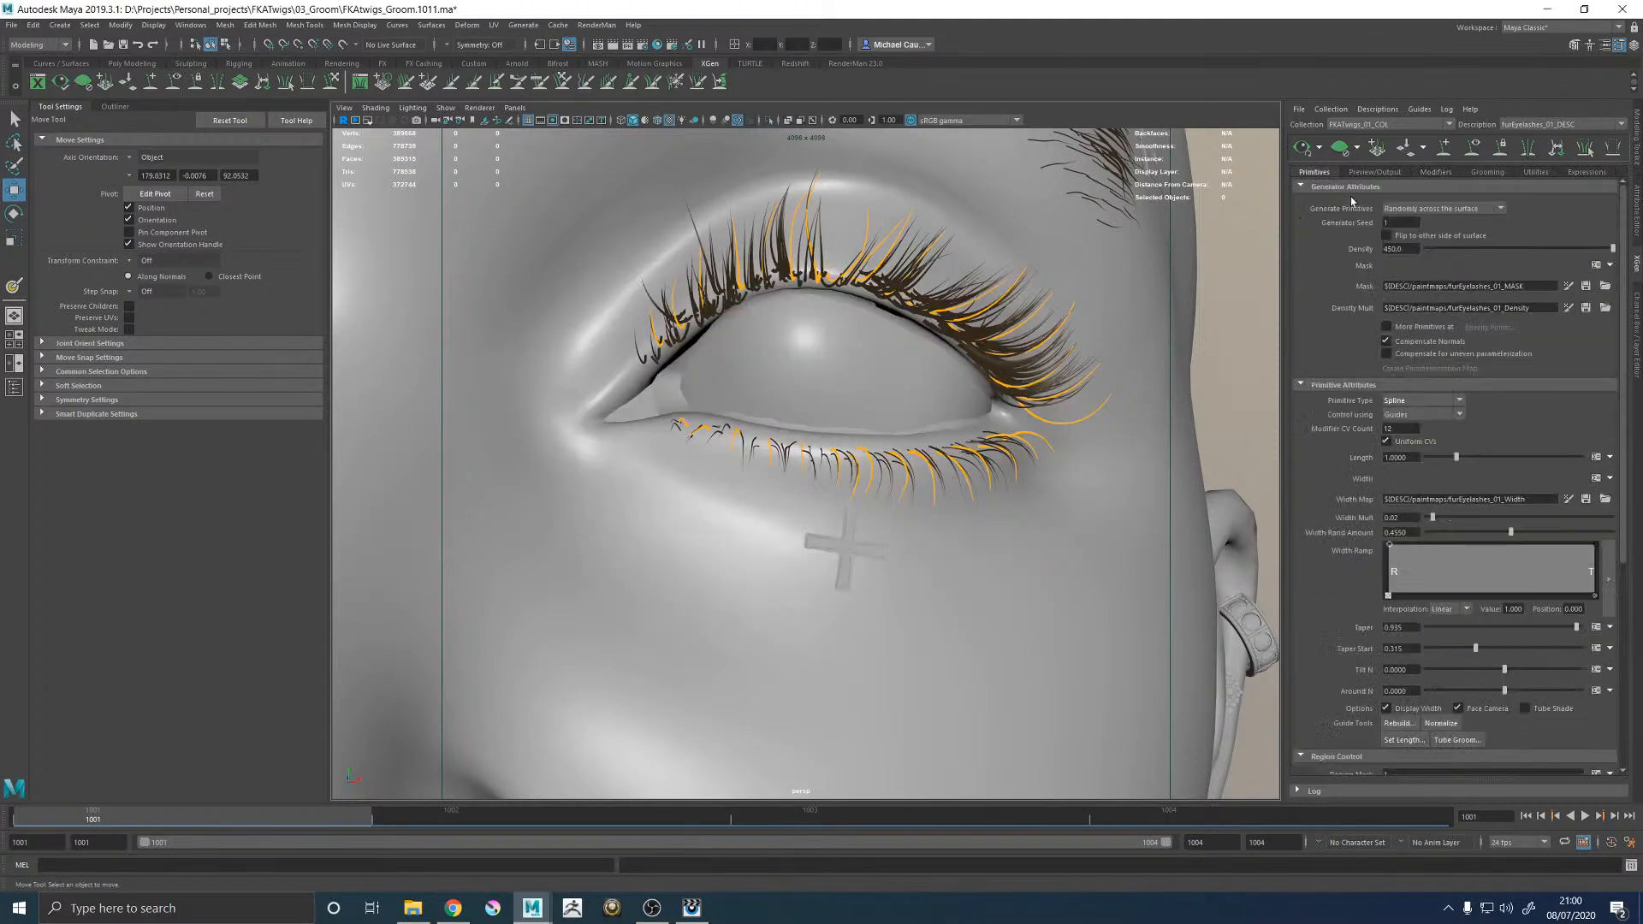
{"action": "left_click", "coordinate": [1596, 265]}
{"action": "left_click_drag", "start_coordinate": [901, 487], "coordinate": [562, 489]}
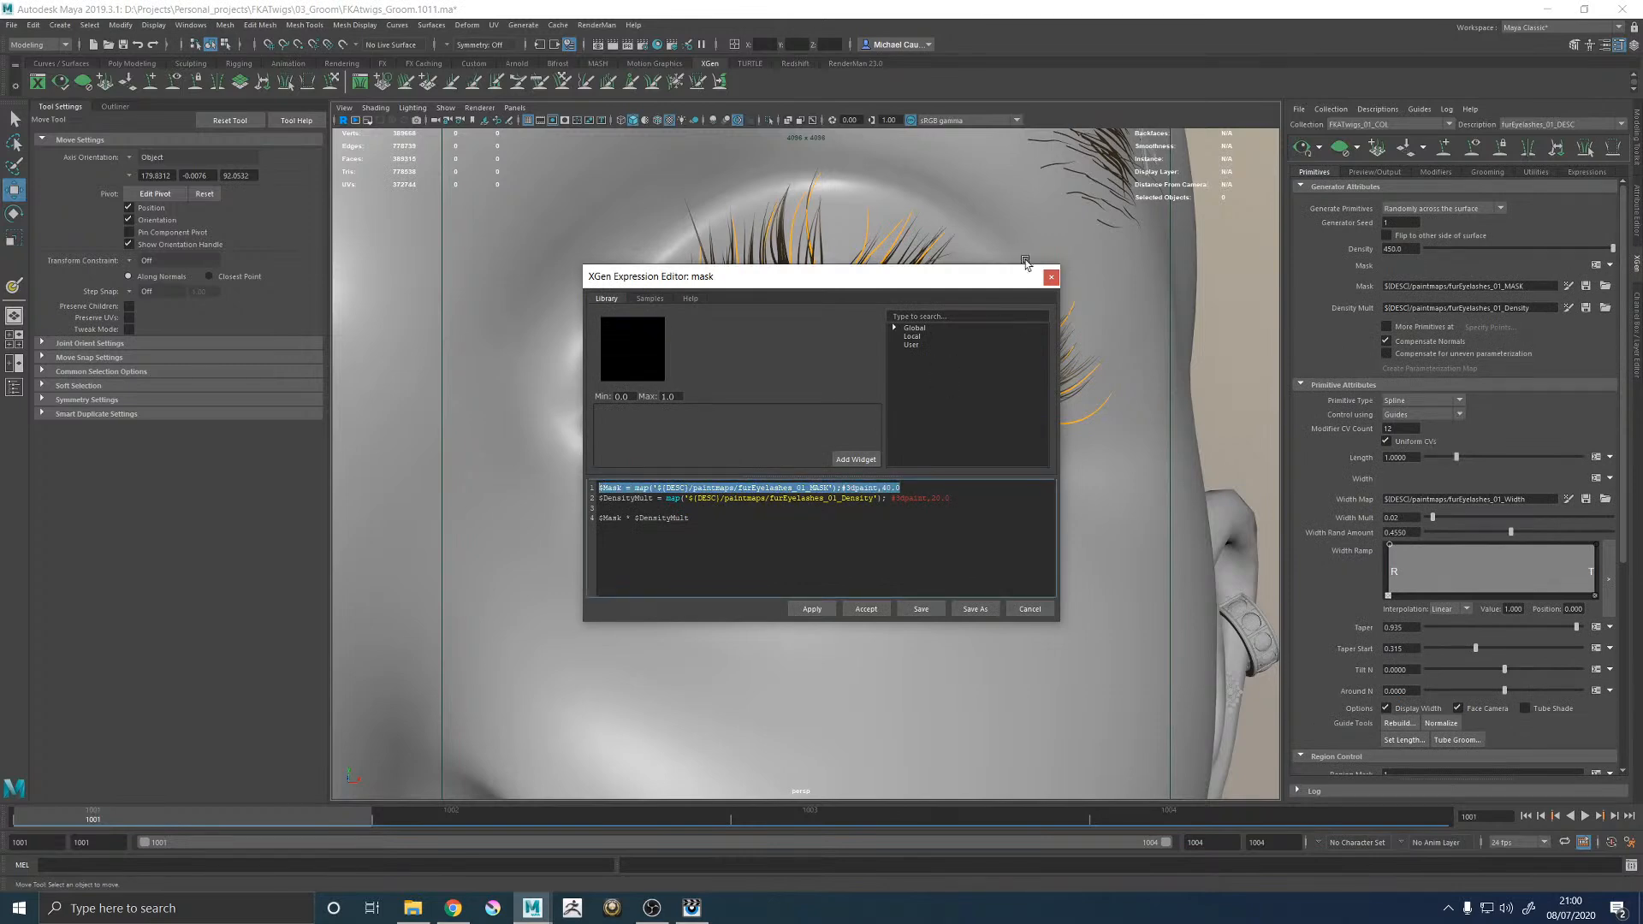
{"action": "left_click", "coordinate": [1050, 277]}
Insert the copied $Mask map line above the $Percentage line in the Clumping1 modifier's mask expression.
{"action": "left_click", "coordinate": [1438, 172]}
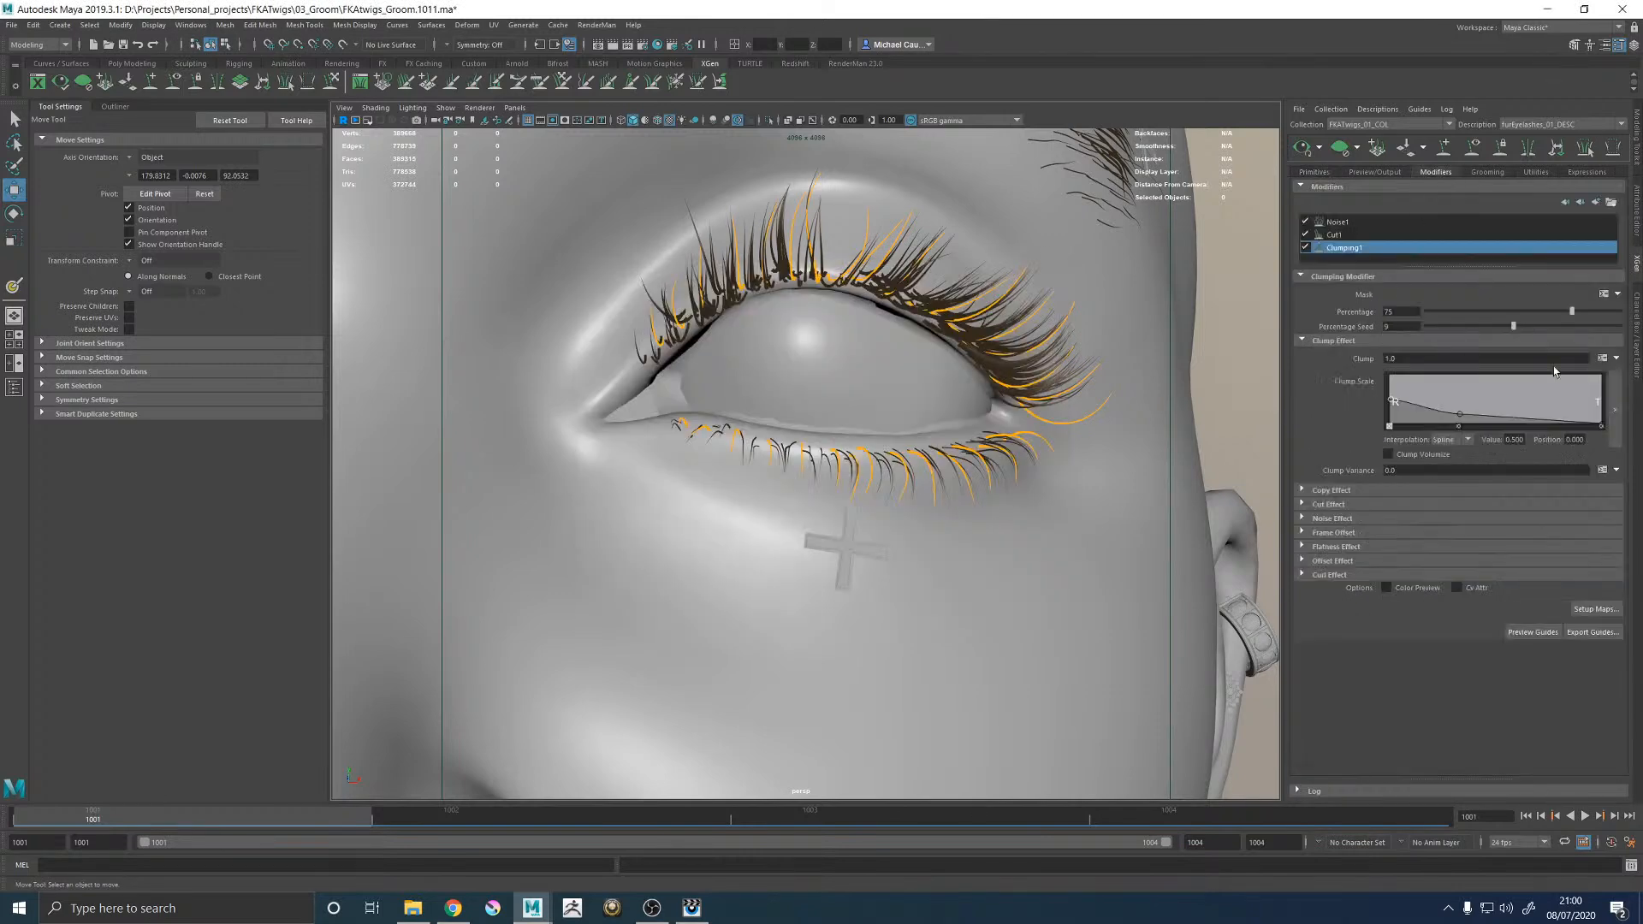
{"action": "left_click", "coordinate": [1604, 293]}
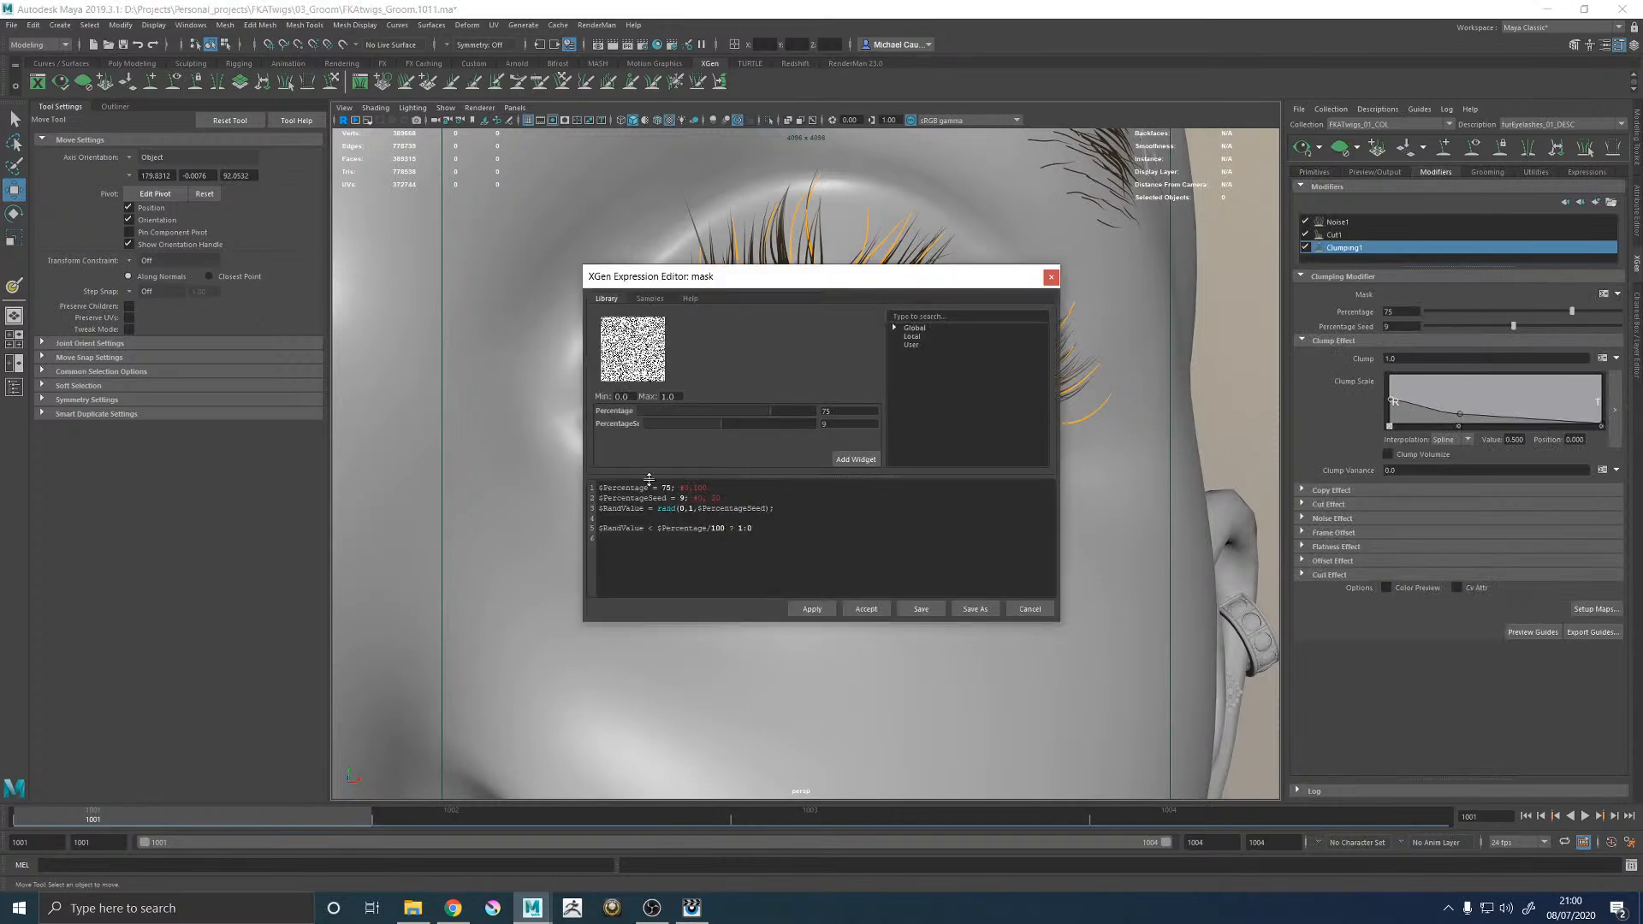
{"action": "left_click", "coordinate": [600, 488]}
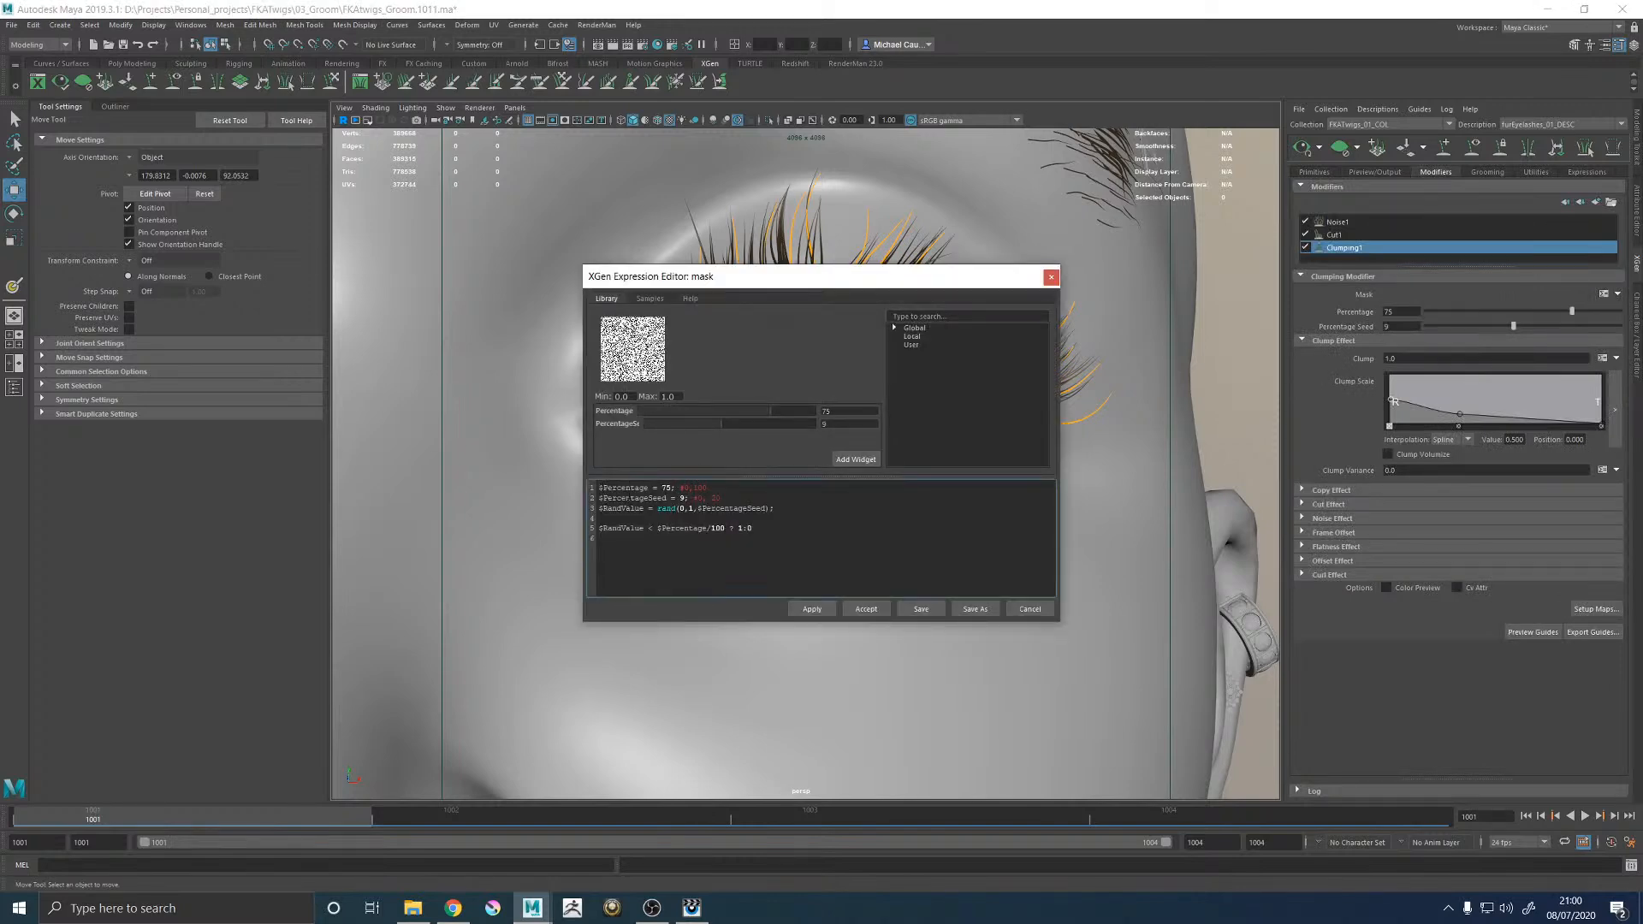
{"action": "key", "text": "Return"}
{"action": "type", "text": "$Mask = map('${DESC}/paintmaps/furEyelashes_01_MASK');#3dpaint,5.0"}
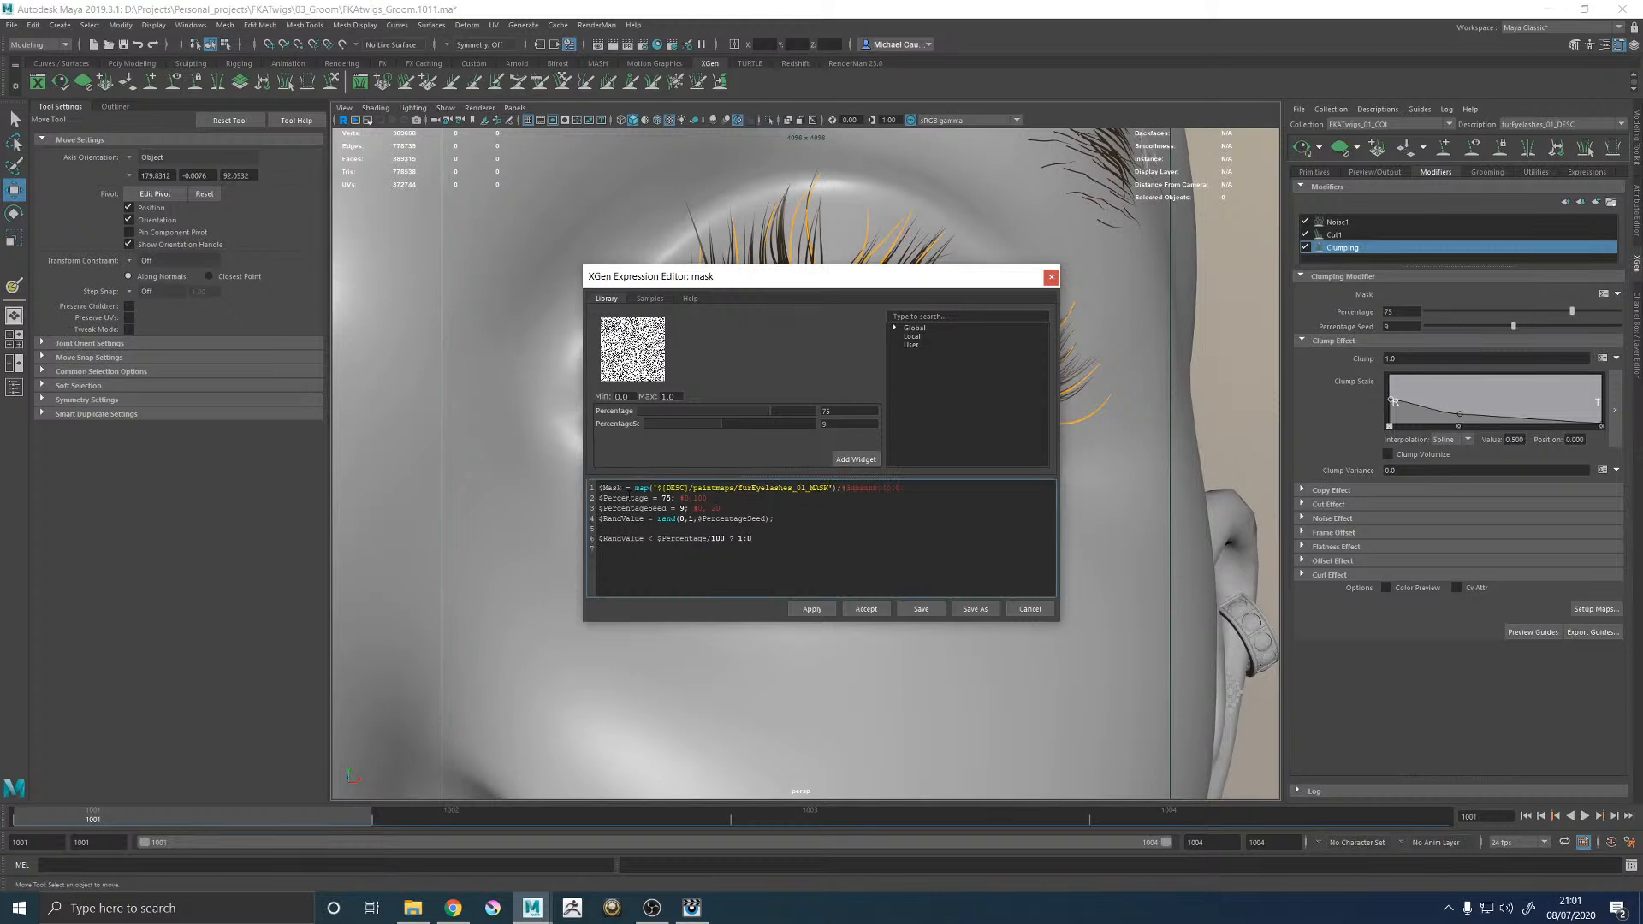
Rename the inserted variable to $C01Mask and its map to furEyelashes_01_C01_Mask, and accept the expression.
{"action": "double_click", "coordinate": [612, 488]}
{"action": "type", "text": "C"}
{"action": "key", "text": "BackSpace"}
{"action": "type", "text": "T01Mask"}
{"action": "left_click_drag", "start_coordinate": [838, 488], "coordinate": [824, 488]}
{"action": "type", "text": "C01"}
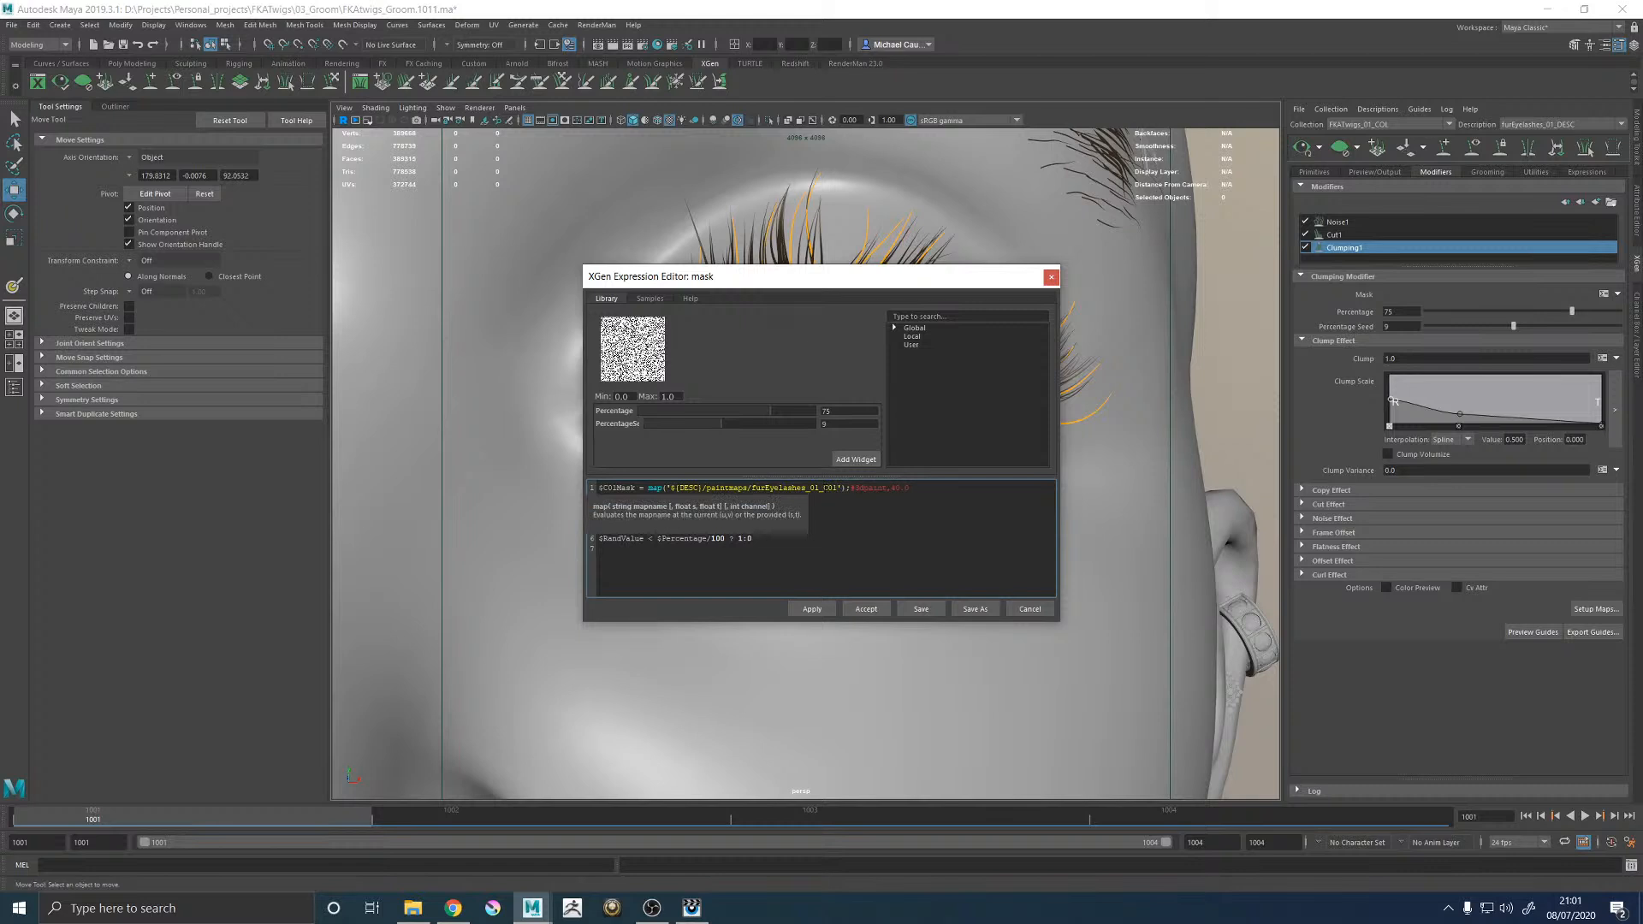
{"action": "type", "text": "_Mask"}
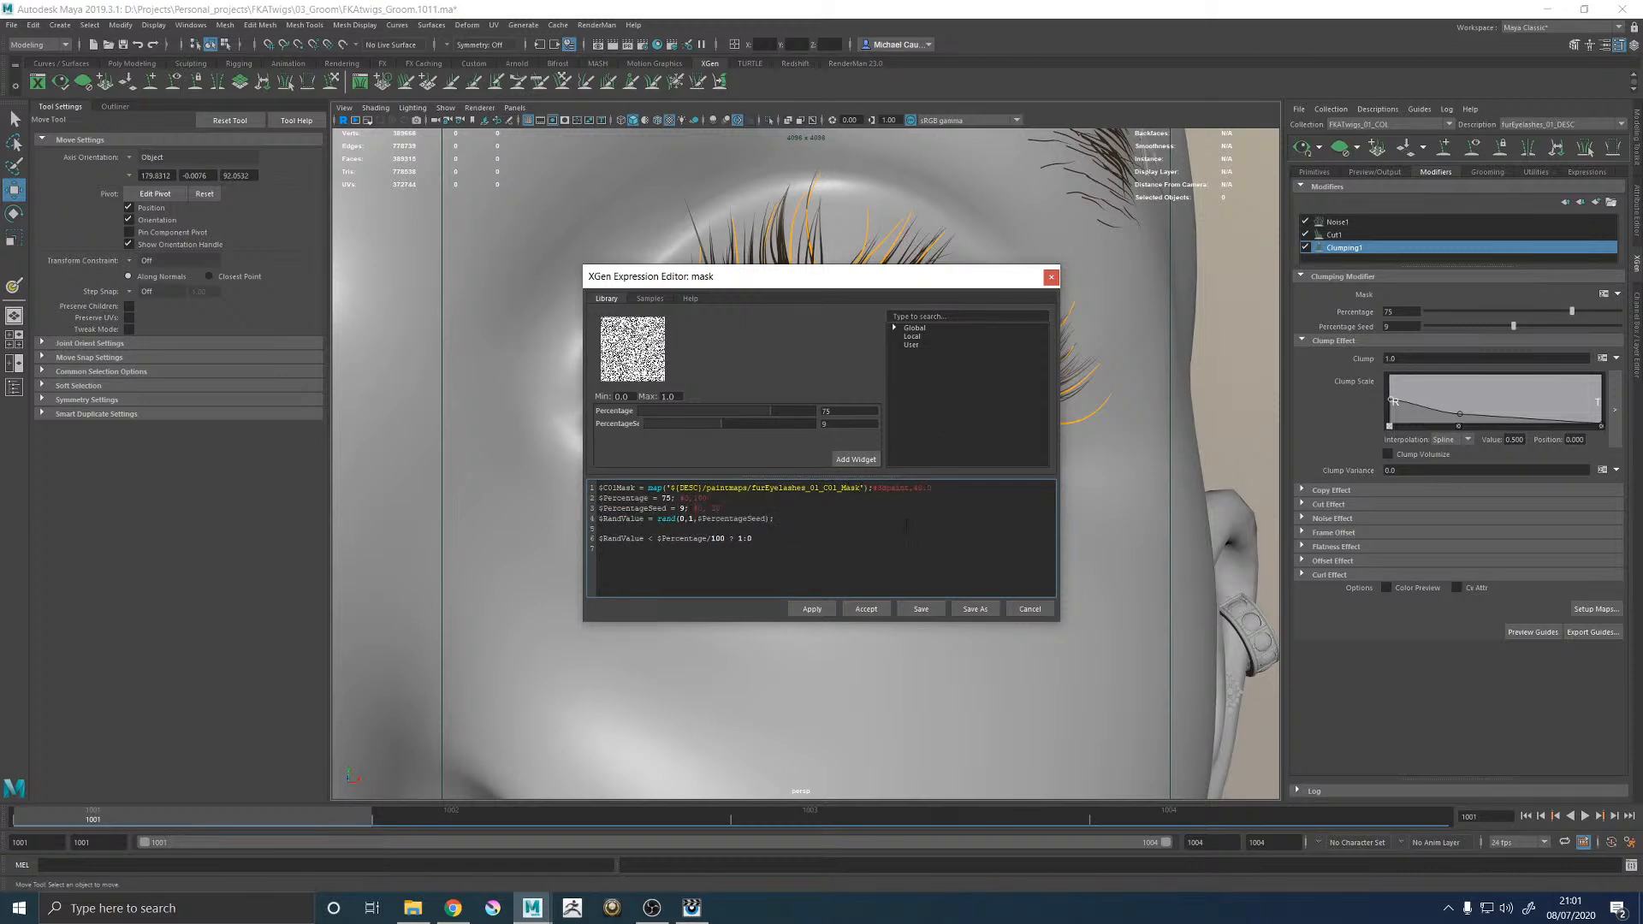
{"action": "left_click", "coordinate": [812, 609]}
{"action": "left_click", "coordinate": [866, 609]}
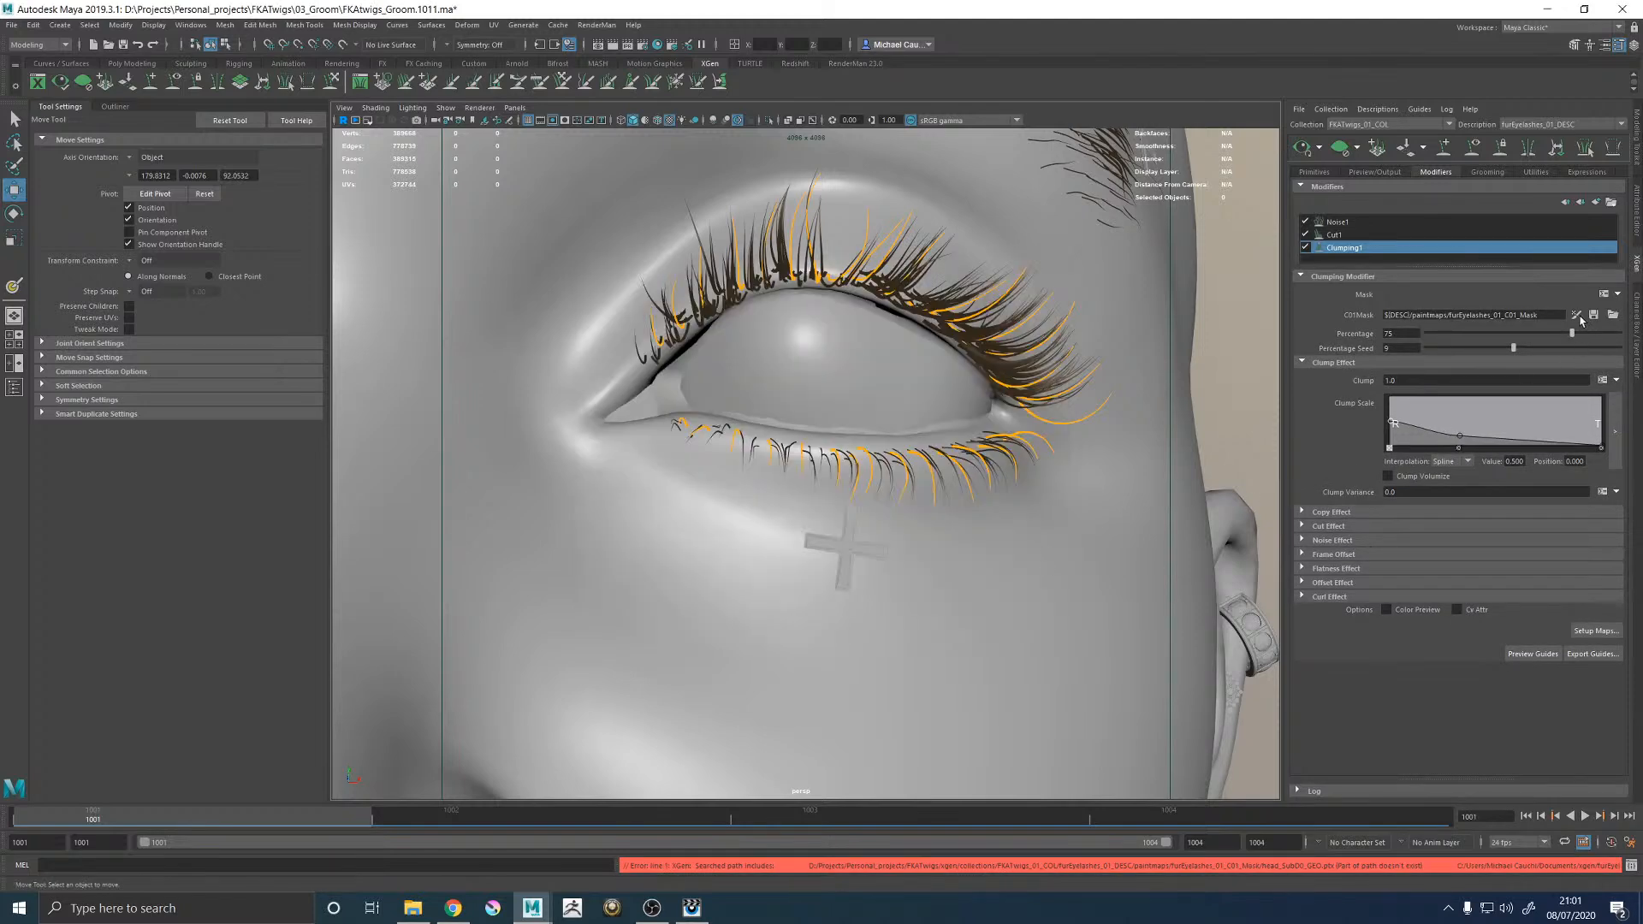
Start painting the C01Mask map and paint the lower lash line of the character's left eye black.
{"action": "left_click", "coordinate": [1576, 317]}
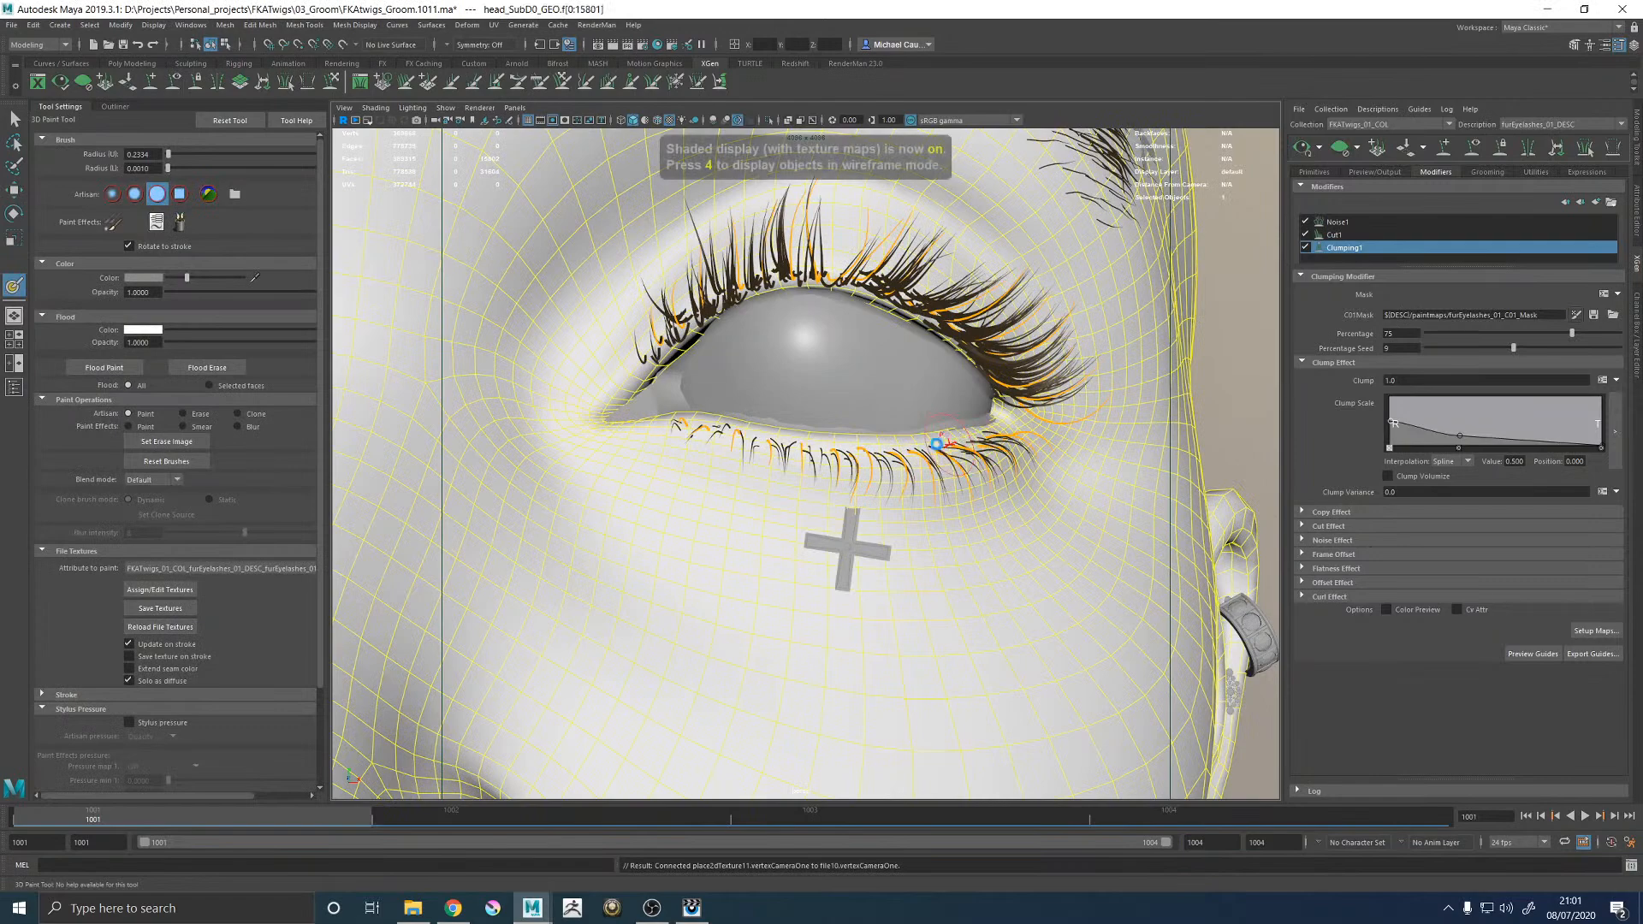
{"action": "left_click_drag", "start_coordinate": [866, 456], "coordinate": [826, 456], "text": "alt"}
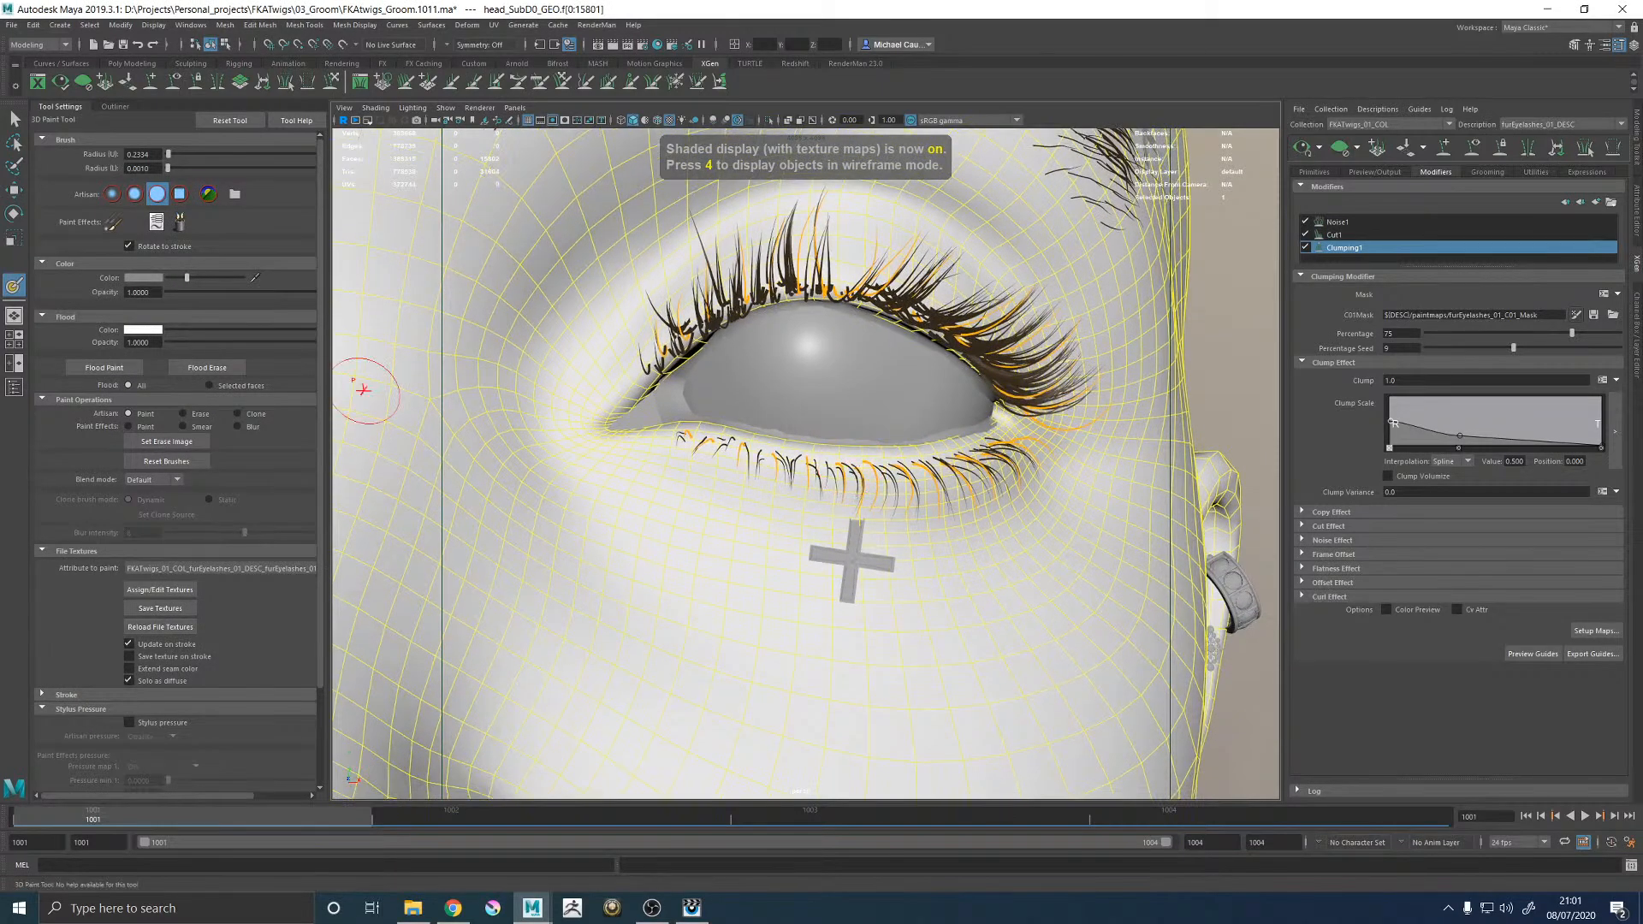
{"action": "left_click_drag", "start_coordinate": [185, 278], "coordinate": [166, 280]}
{"action": "mouse_move", "coordinate": [652, 438]}
{"action": "left_mouse_down"}
{"action": "mouse_move", "coordinate": [941, 475]}
{"action": "mouse_move", "coordinate": [1034, 455]}
{"action": "left_mouse_up"}
Paint the lower lash line of the character's right eye black and save the painted textures.
{"action": "right_click_drag", "start_coordinate": [1064, 454], "coordinate": [890, 462], "text": "alt"}
{"action": "middle_click_drag", "start_coordinate": [440, 464], "coordinate": [702, 467], "text": "alt"}
{"action": "left_click_drag", "start_coordinate": [660, 466], "coordinate": [789, 462], "text": "alt"}
{"action": "mouse_move", "coordinate": [877, 436]}
{"action": "left_mouse_down"}
{"action": "mouse_move", "coordinate": [625, 454]}
{"action": "mouse_move", "coordinate": [582, 441]}
{"action": "left_mouse_up"}
{"action": "left_click", "coordinate": [133, 609]}
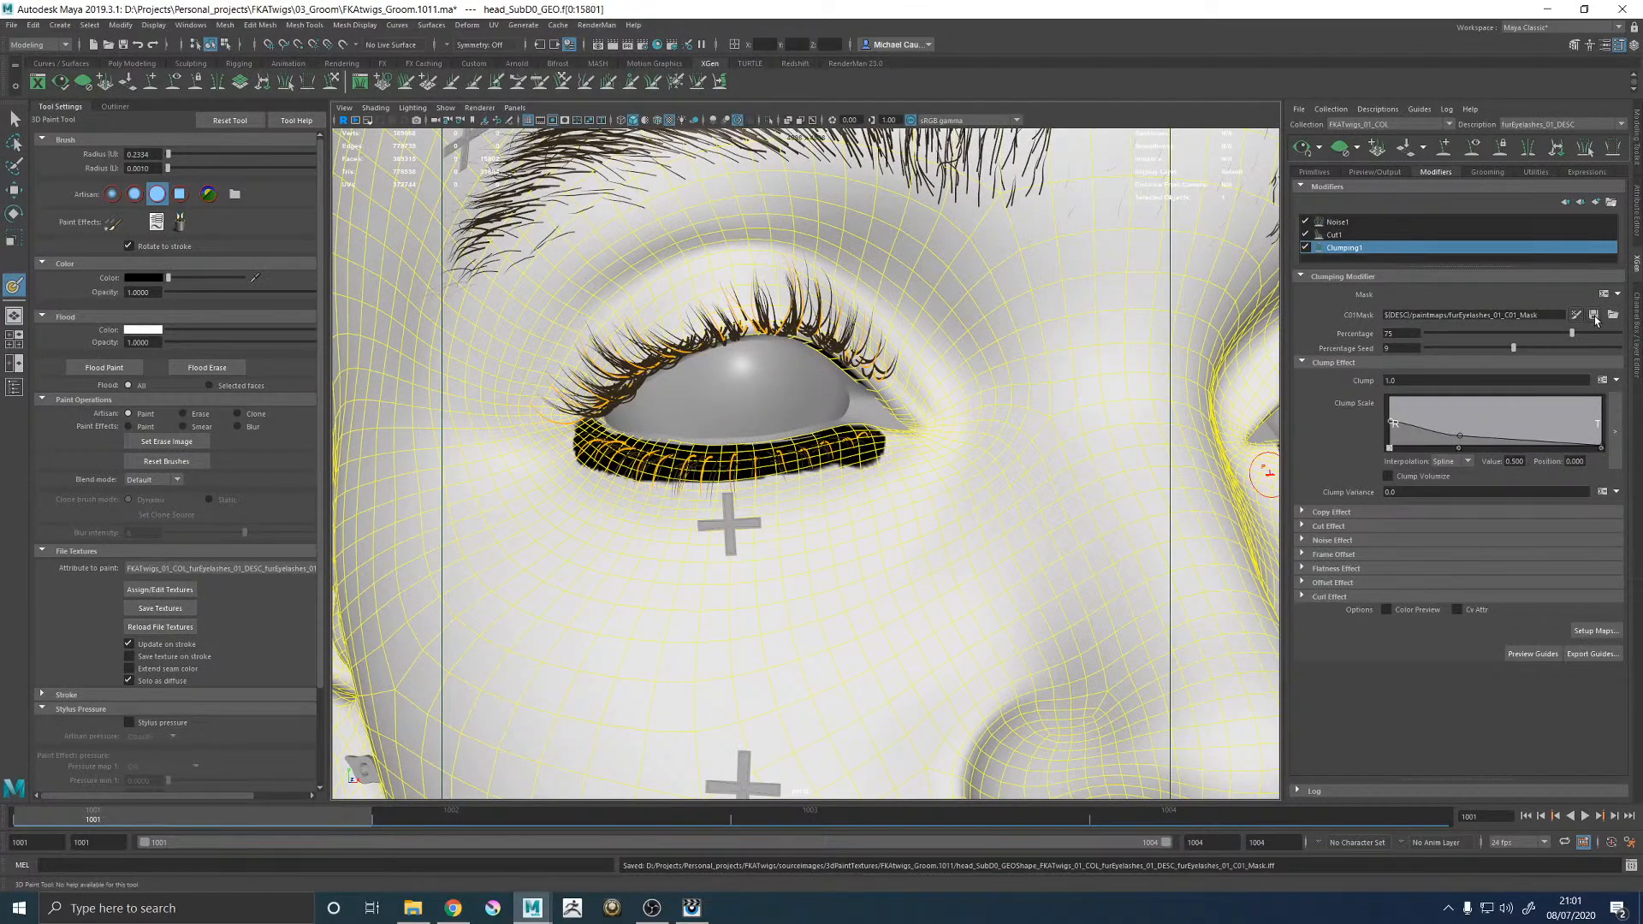
Change the last line of Clumping1's mask expression to $RandValue < $Percentage/100 ? $C01Mask:0 and accept it.
{"action": "left_click", "coordinate": [1604, 295]}
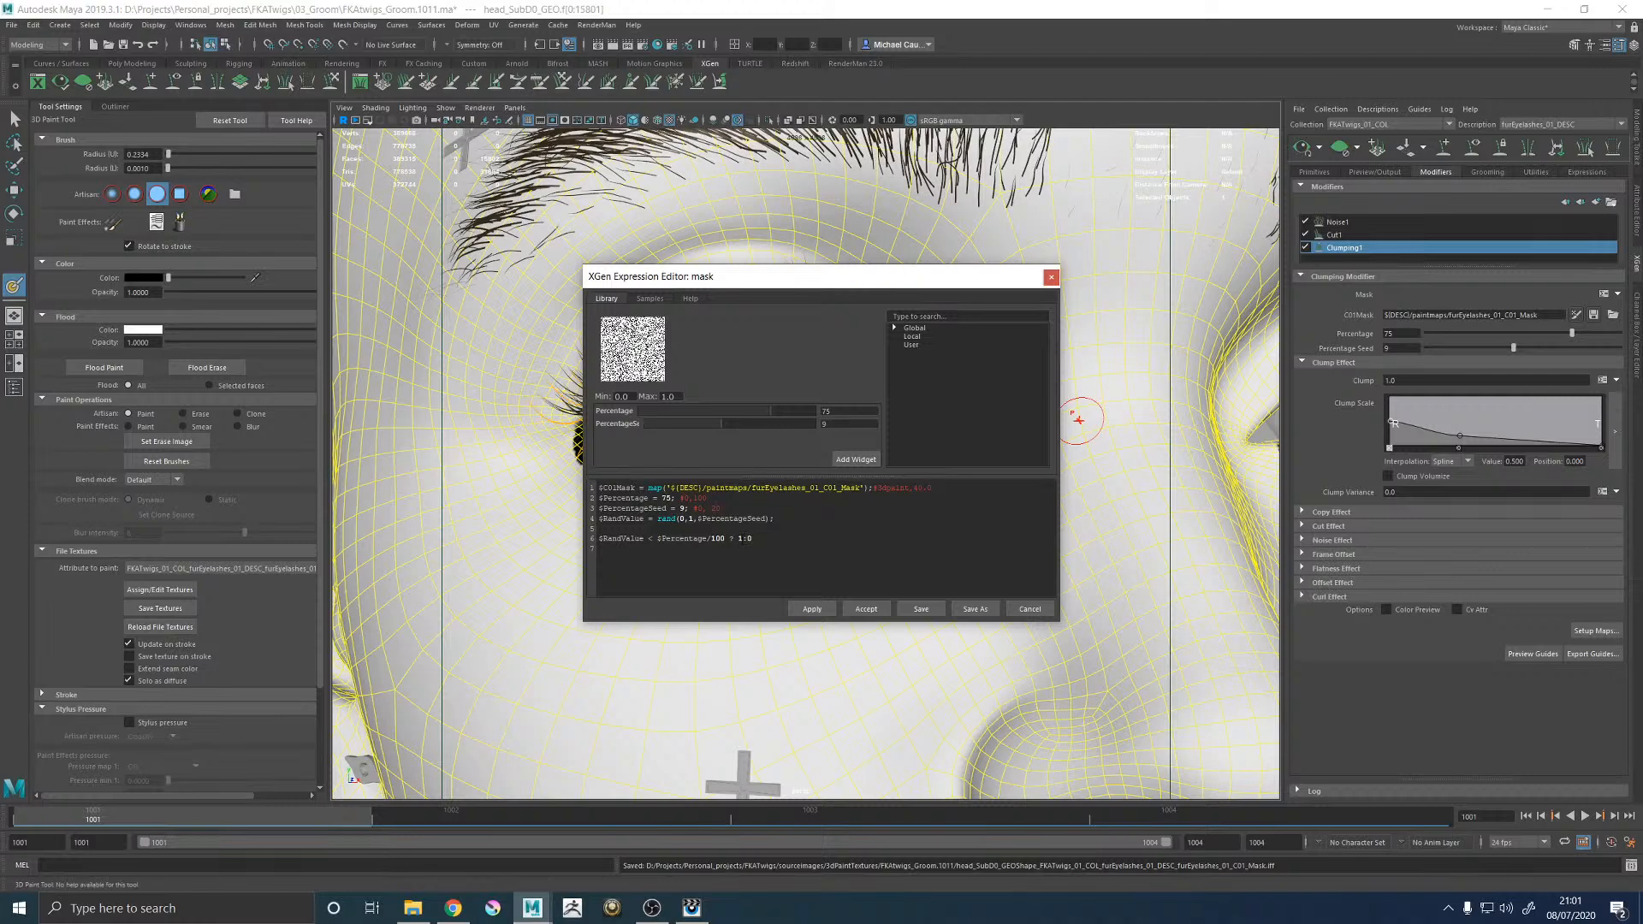
{"action": "left_click", "coordinate": [741, 538]}
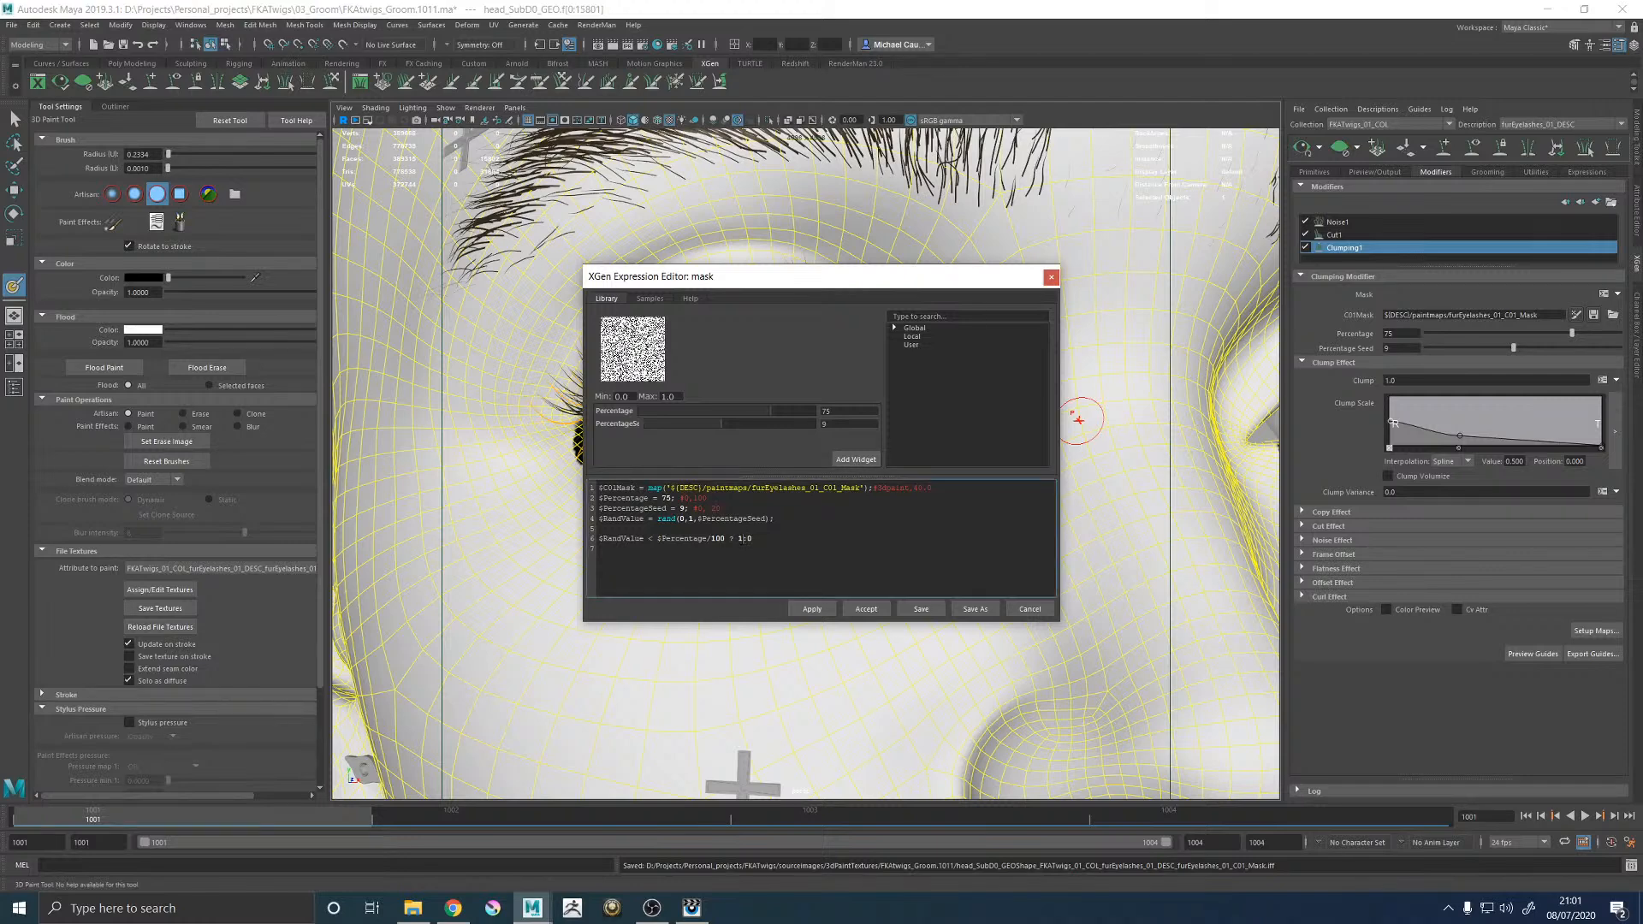
{"action": "type", "text": "$"}
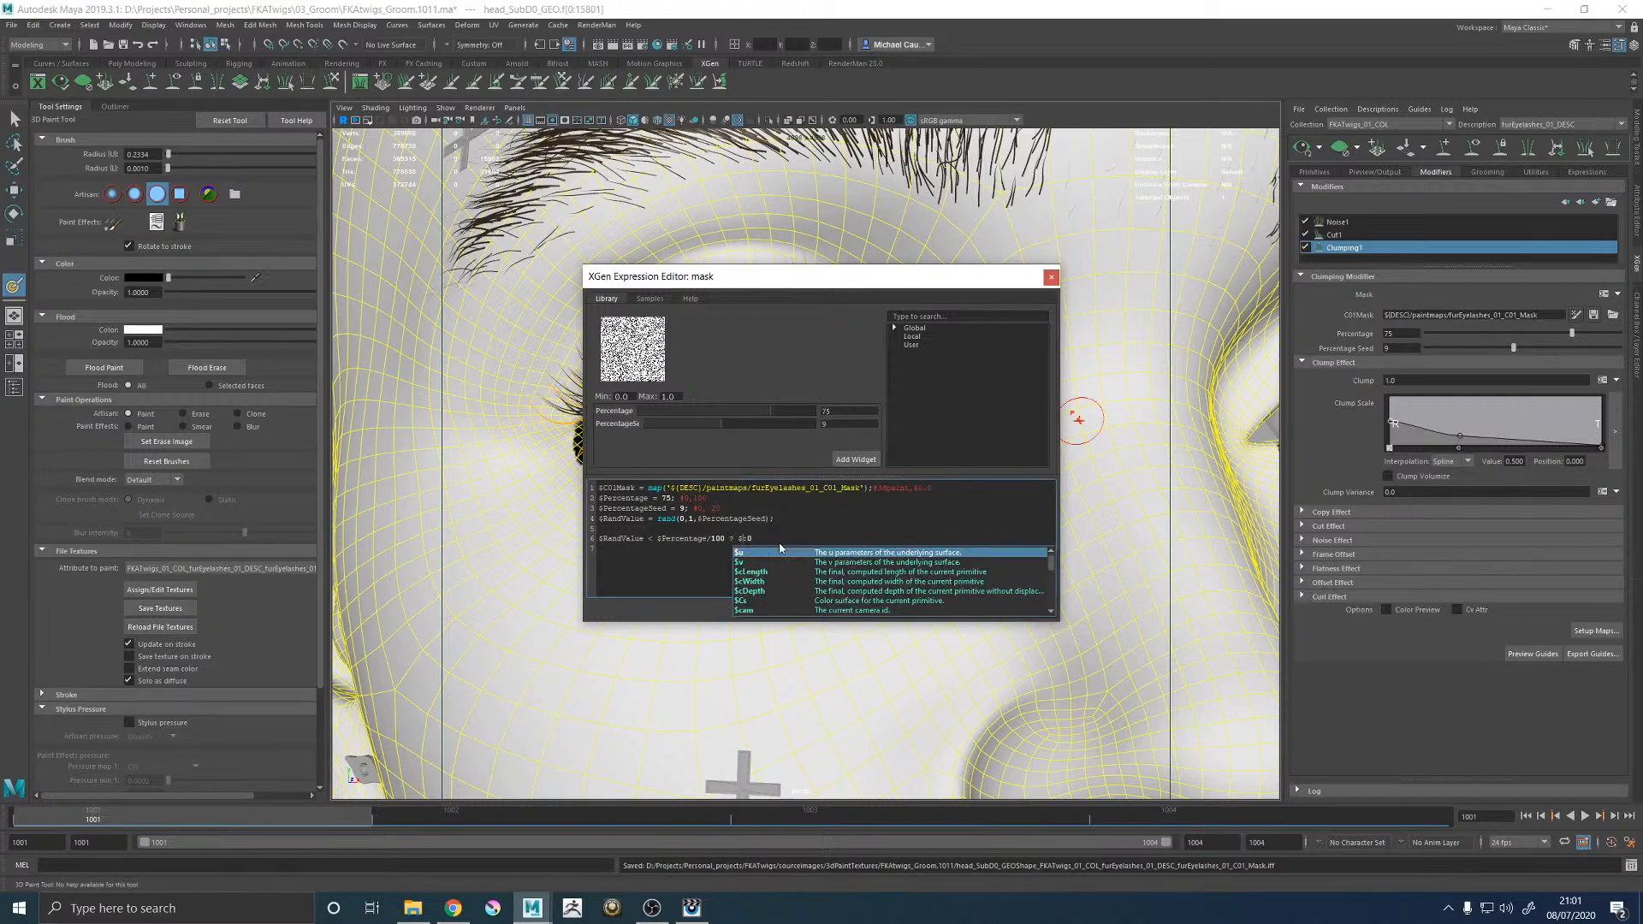
{"action": "type", "text": "C"}
{"action": "key", "text": "Down"}
{"action": "key", "text": "Return"}
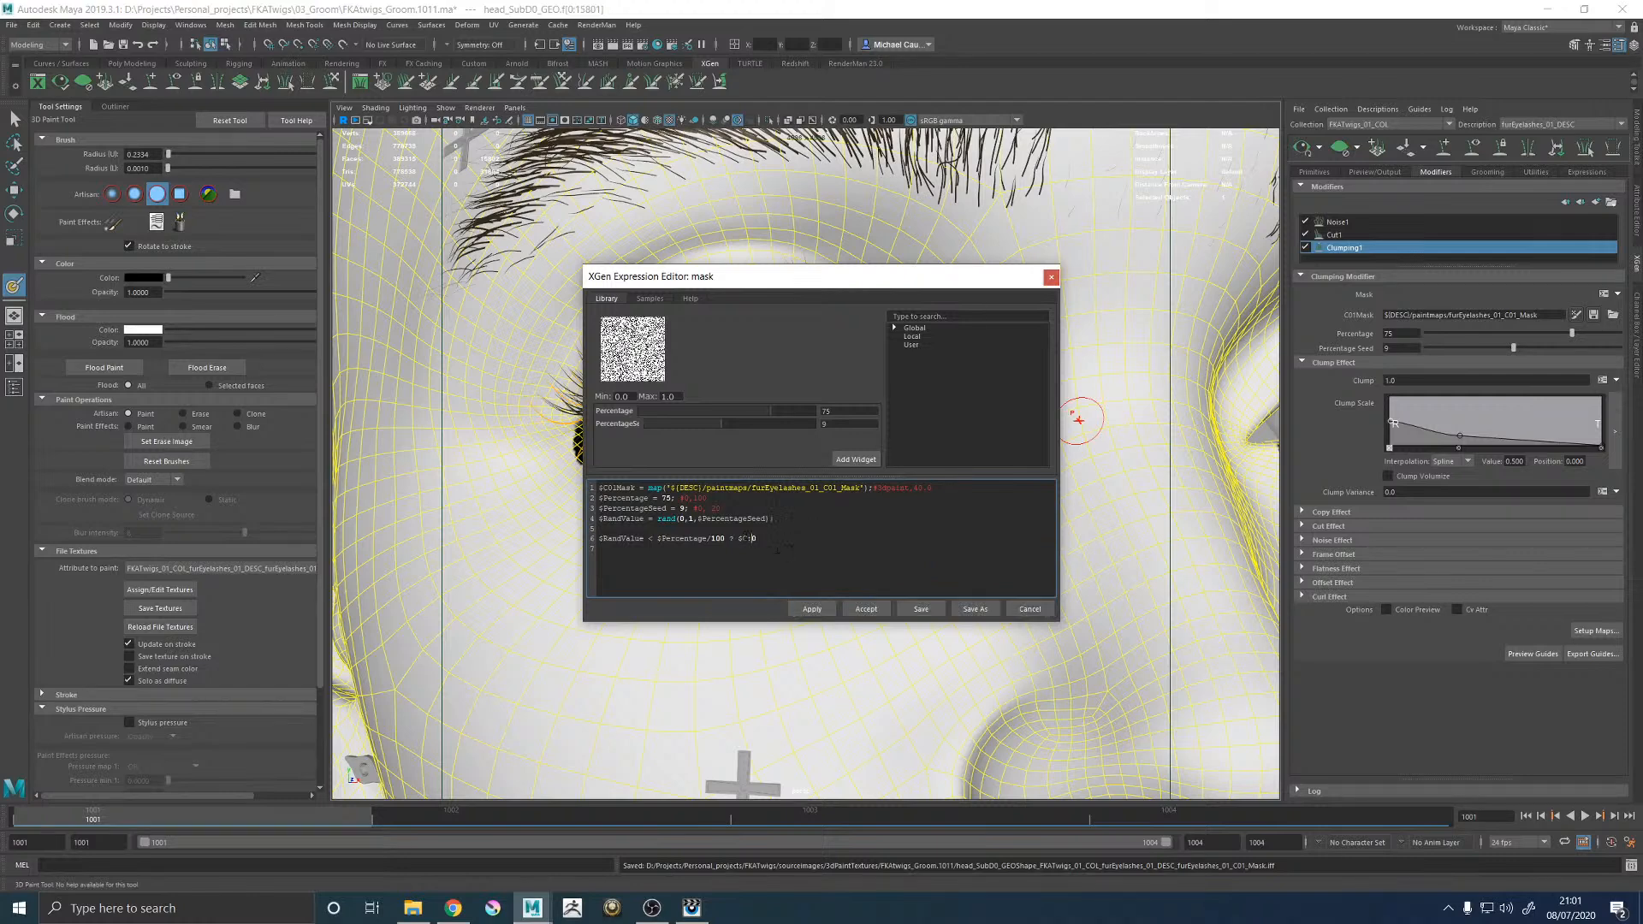
{"action": "key", "text": "BackSpace"}
{"action": "key", "text": "BackSpace"}
{"action": "type", "text": "$C"}
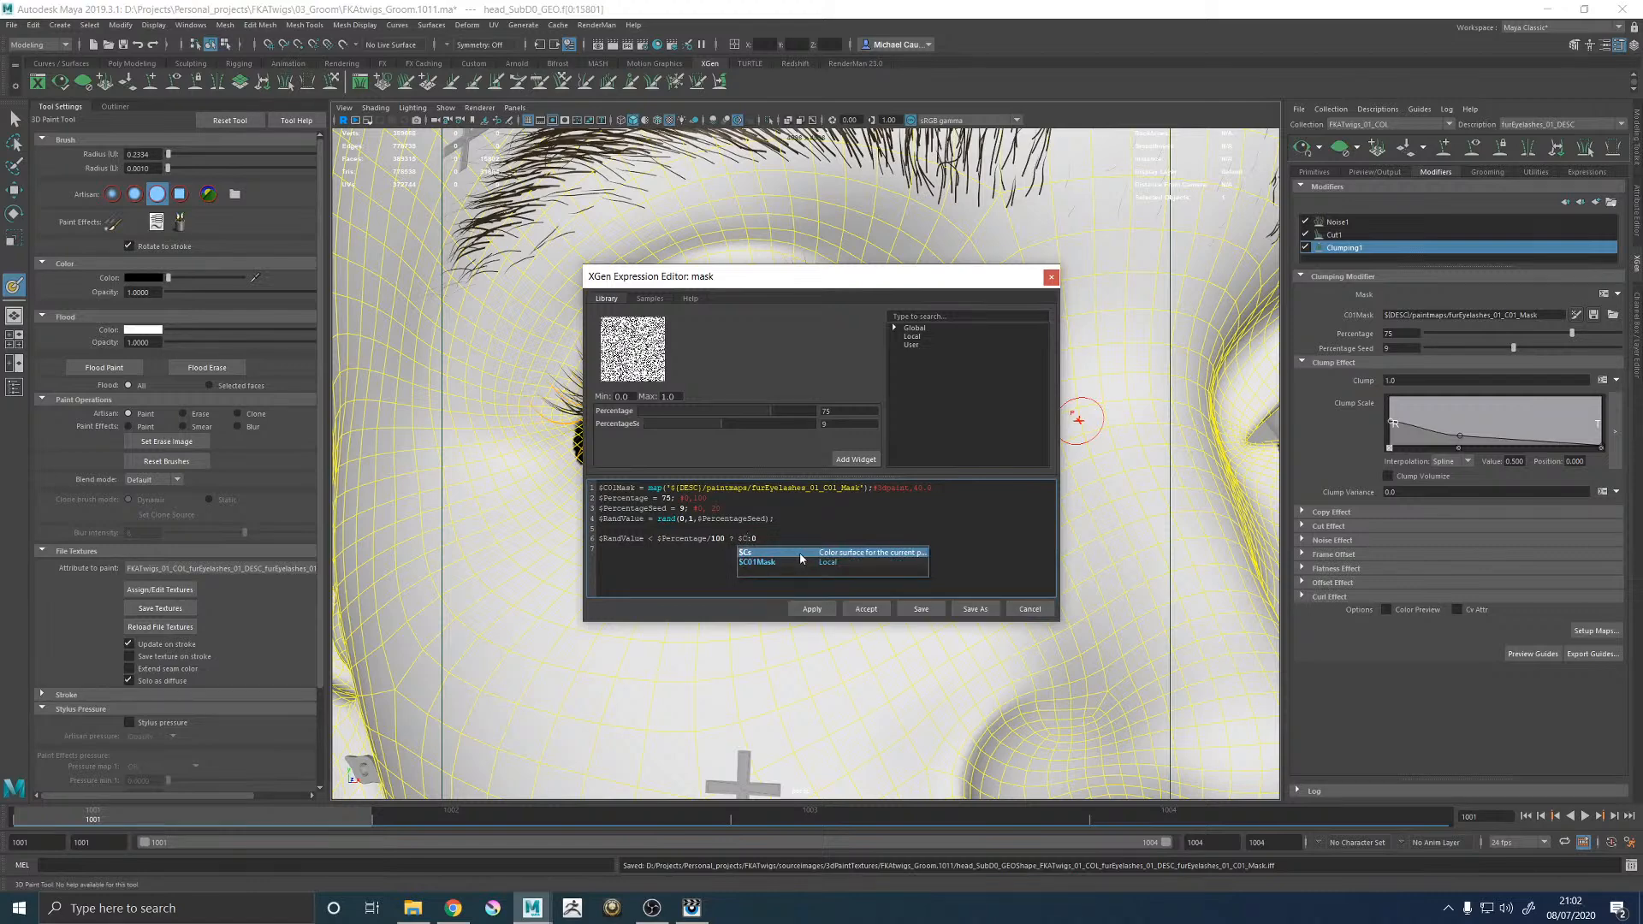
{"action": "left_click", "coordinate": [802, 560]}
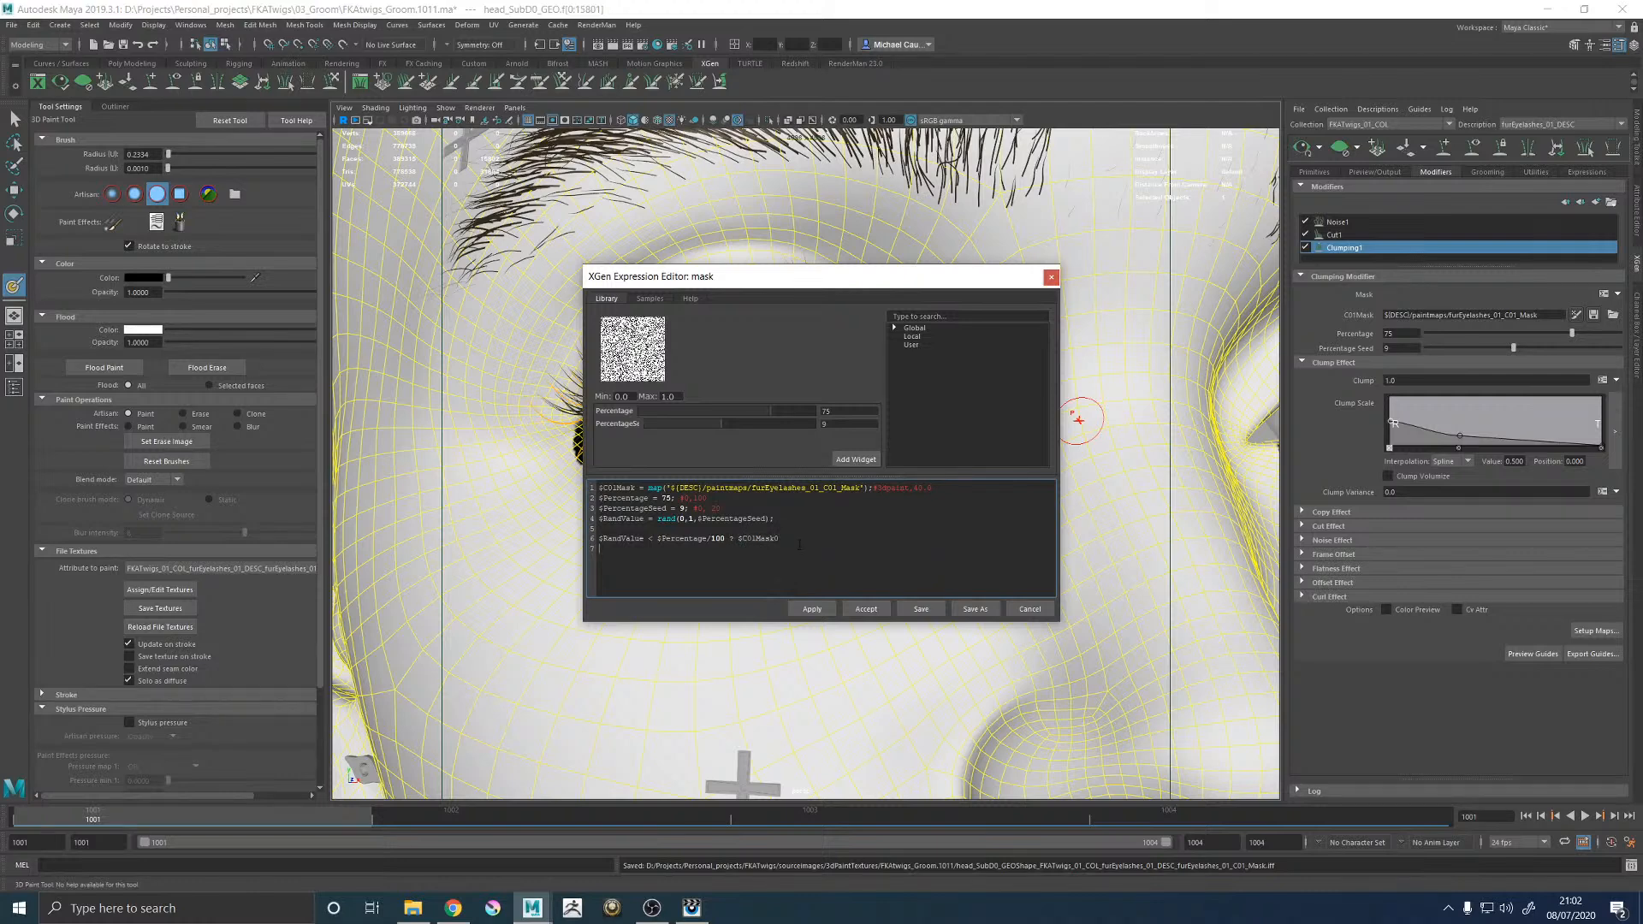
{"action": "key", "text": "BackSpace"}
{"action": "type", "text": ":0"}
{"action": "left_click", "coordinate": [811, 610]}
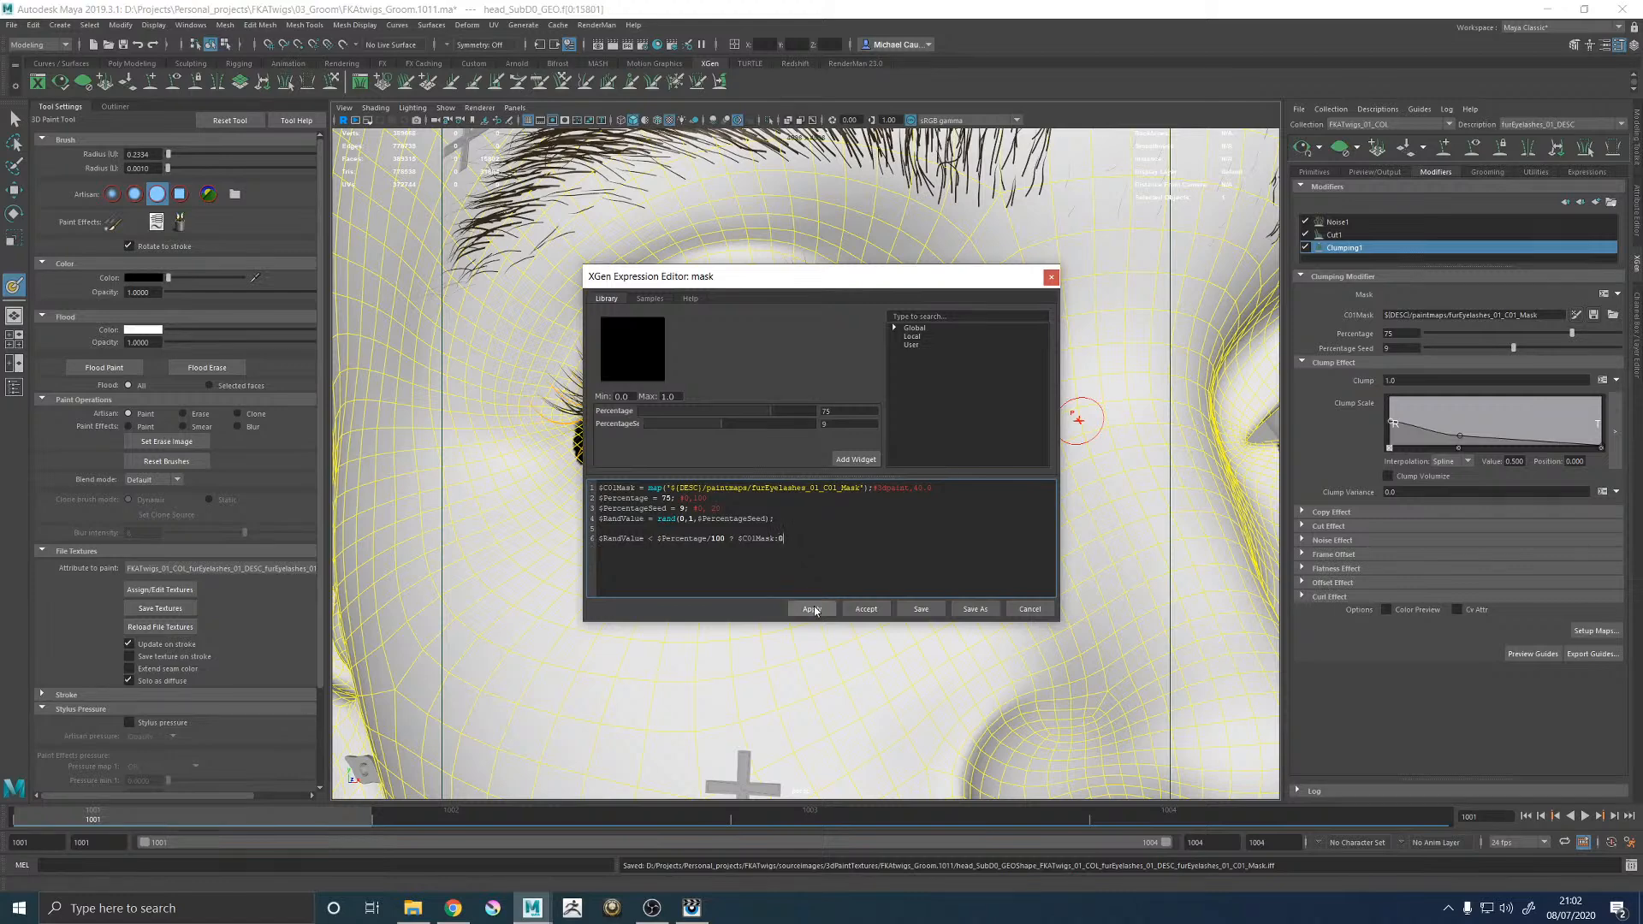
{"action": "left_click", "coordinate": [864, 610]}
Leave painting with the head deselected and examine how the lower lashes clump with the masked modifier.
{"action": "scroll", "coordinate": [851, 524], "scroll_direction": "down", "scroll_amount": 4}
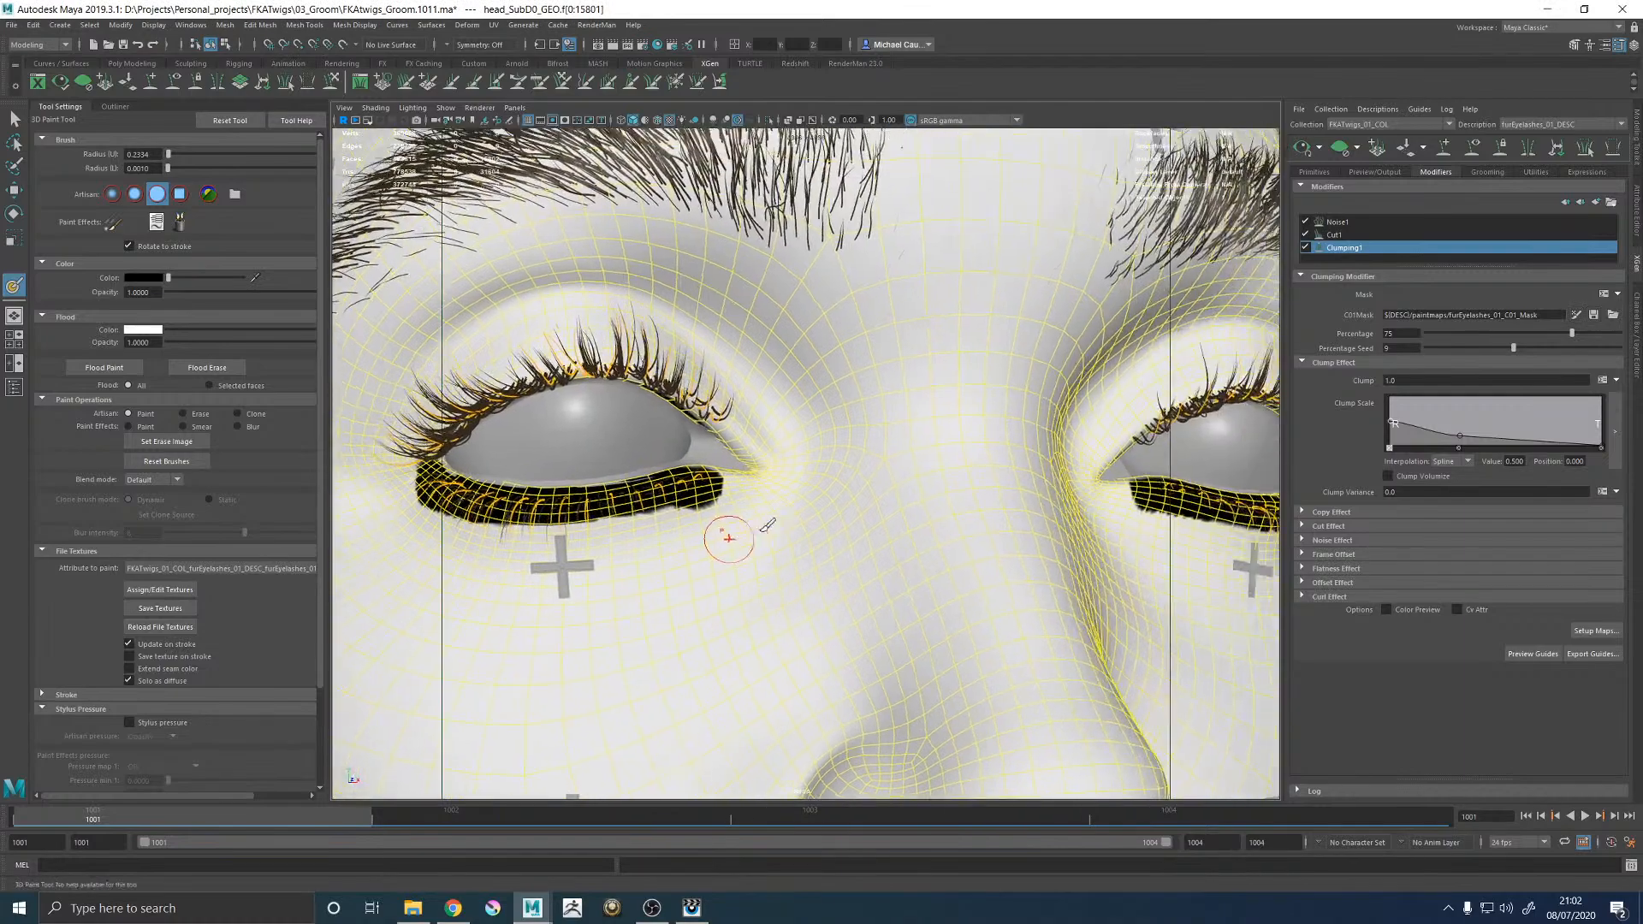
{"action": "middle_click_drag", "start_coordinate": [853, 515], "coordinate": [672, 523], "text": "alt"}
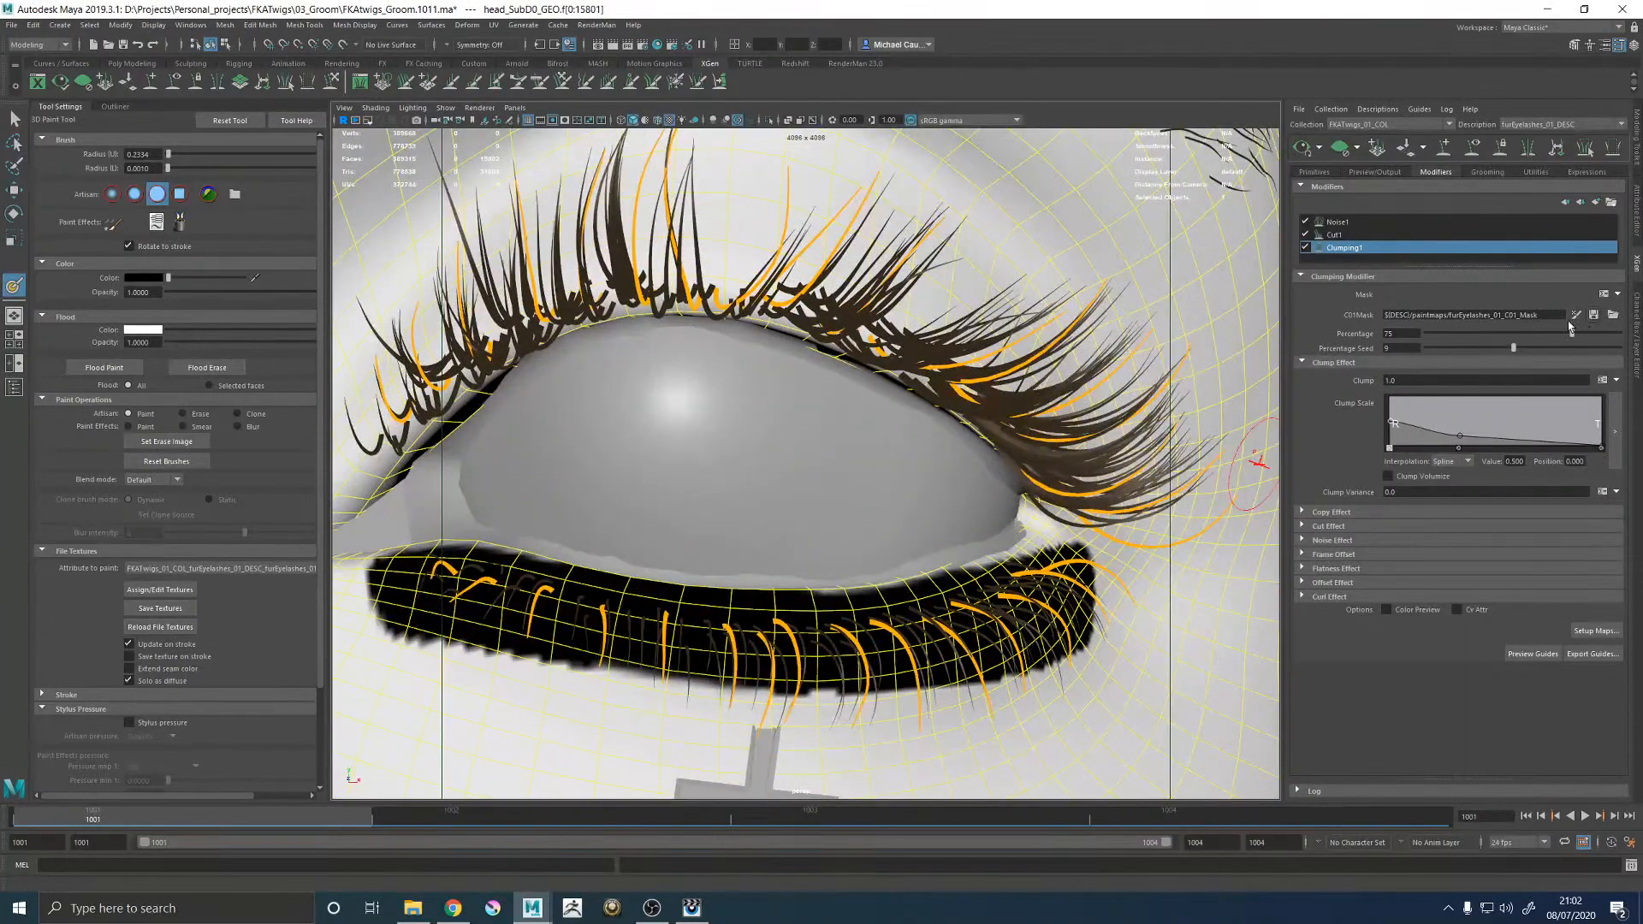
{"action": "scroll", "coordinate": [937, 454], "scroll_direction": "down", "scroll_amount": 5}
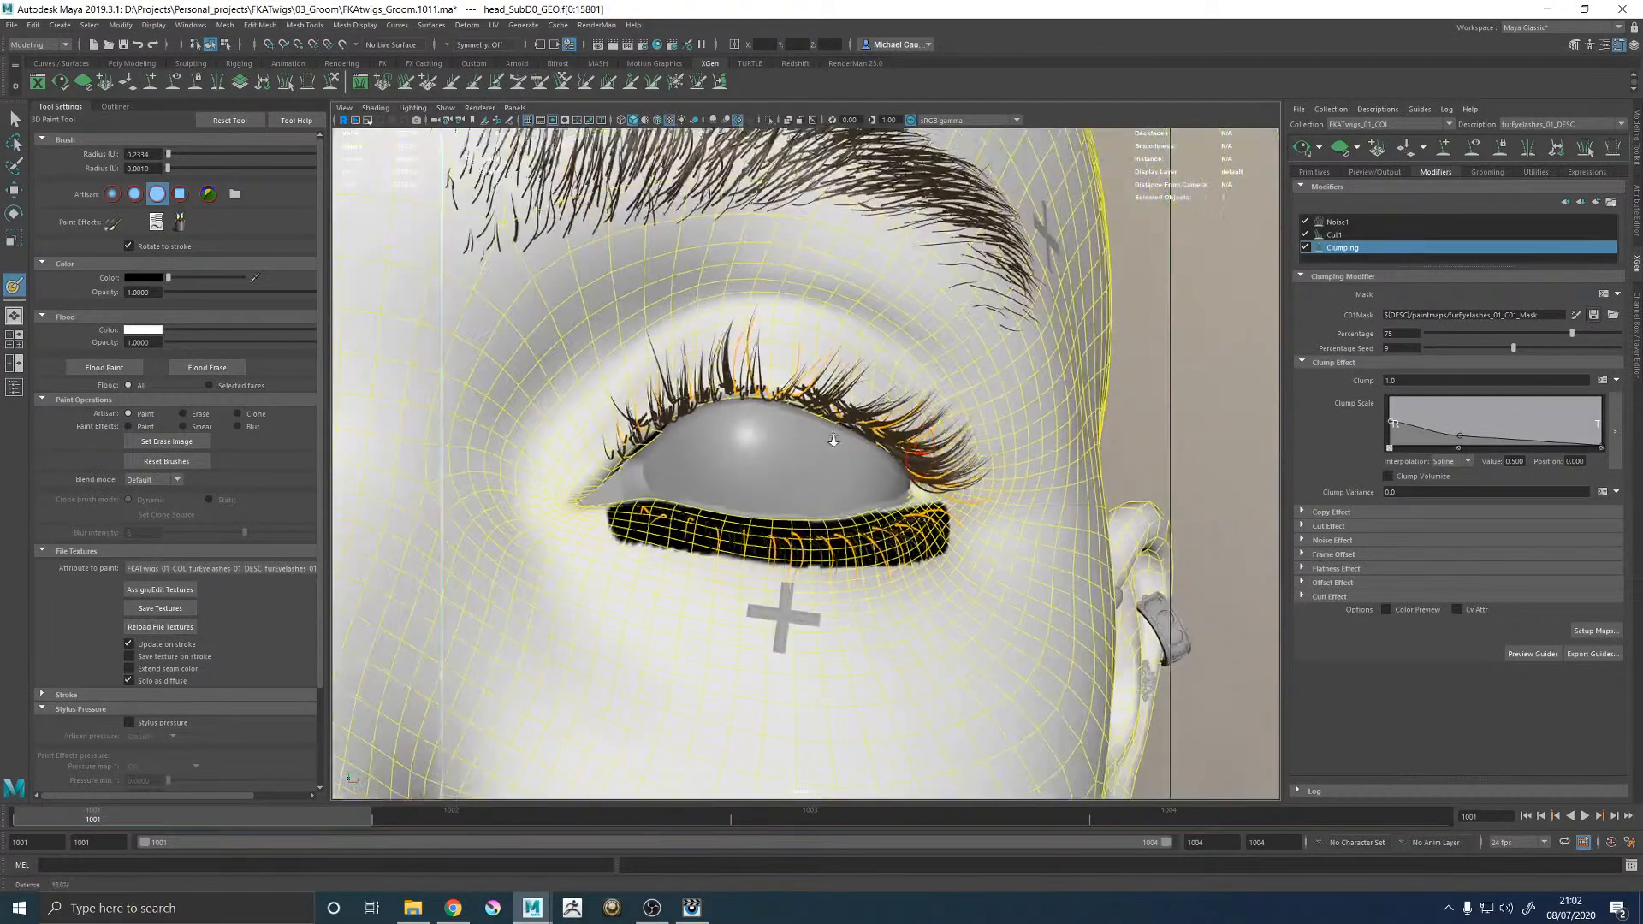
{"action": "key", "text": "w"}
{"action": "left_click", "coordinate": [1203, 388]}
{"action": "scroll", "coordinate": [985, 479], "scroll_direction": "down", "scroll_amount": 6}
{"action": "left_click_drag", "start_coordinate": [986, 479], "coordinate": [741, 458], "text": "alt"}
{"action": "scroll", "coordinate": [910, 495], "scroll_direction": "up", "scroll_amount": 7}
{"action": "scroll", "coordinate": [949, 507], "scroll_direction": "down", "scroll_amount": 6}
{"action": "scroll", "coordinate": [990, 576], "scroll_direction": "up", "scroll_amount": 9}
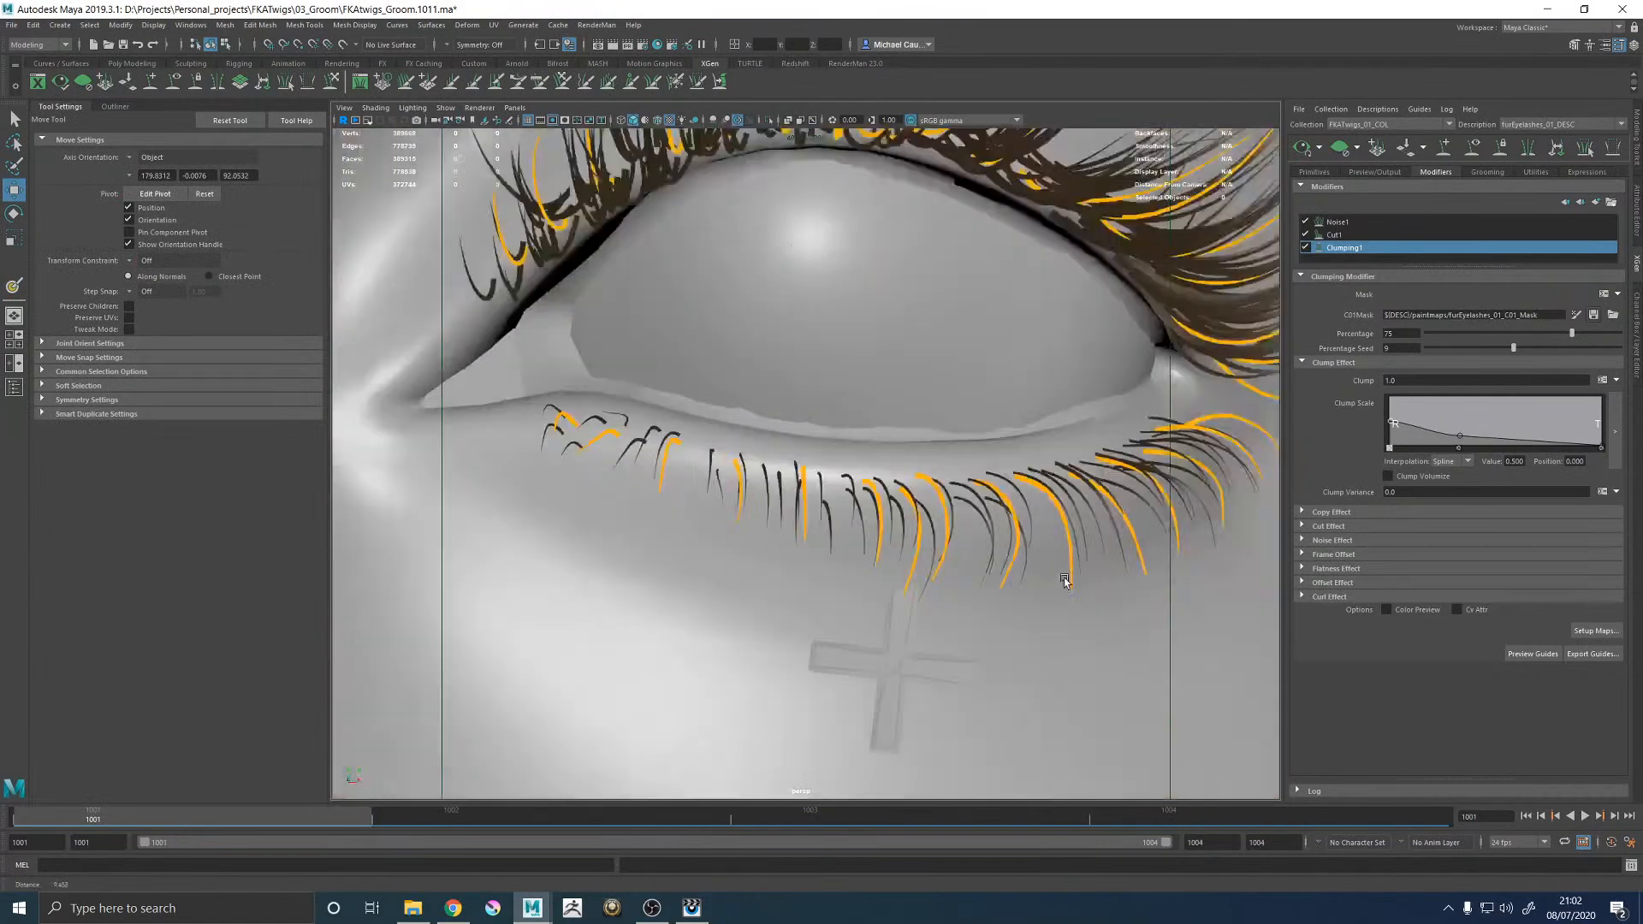
Resume painting the C01Mask map and paint the middle of the left eye's lower lash line white.
{"action": "left_click", "coordinate": [1576, 314]}
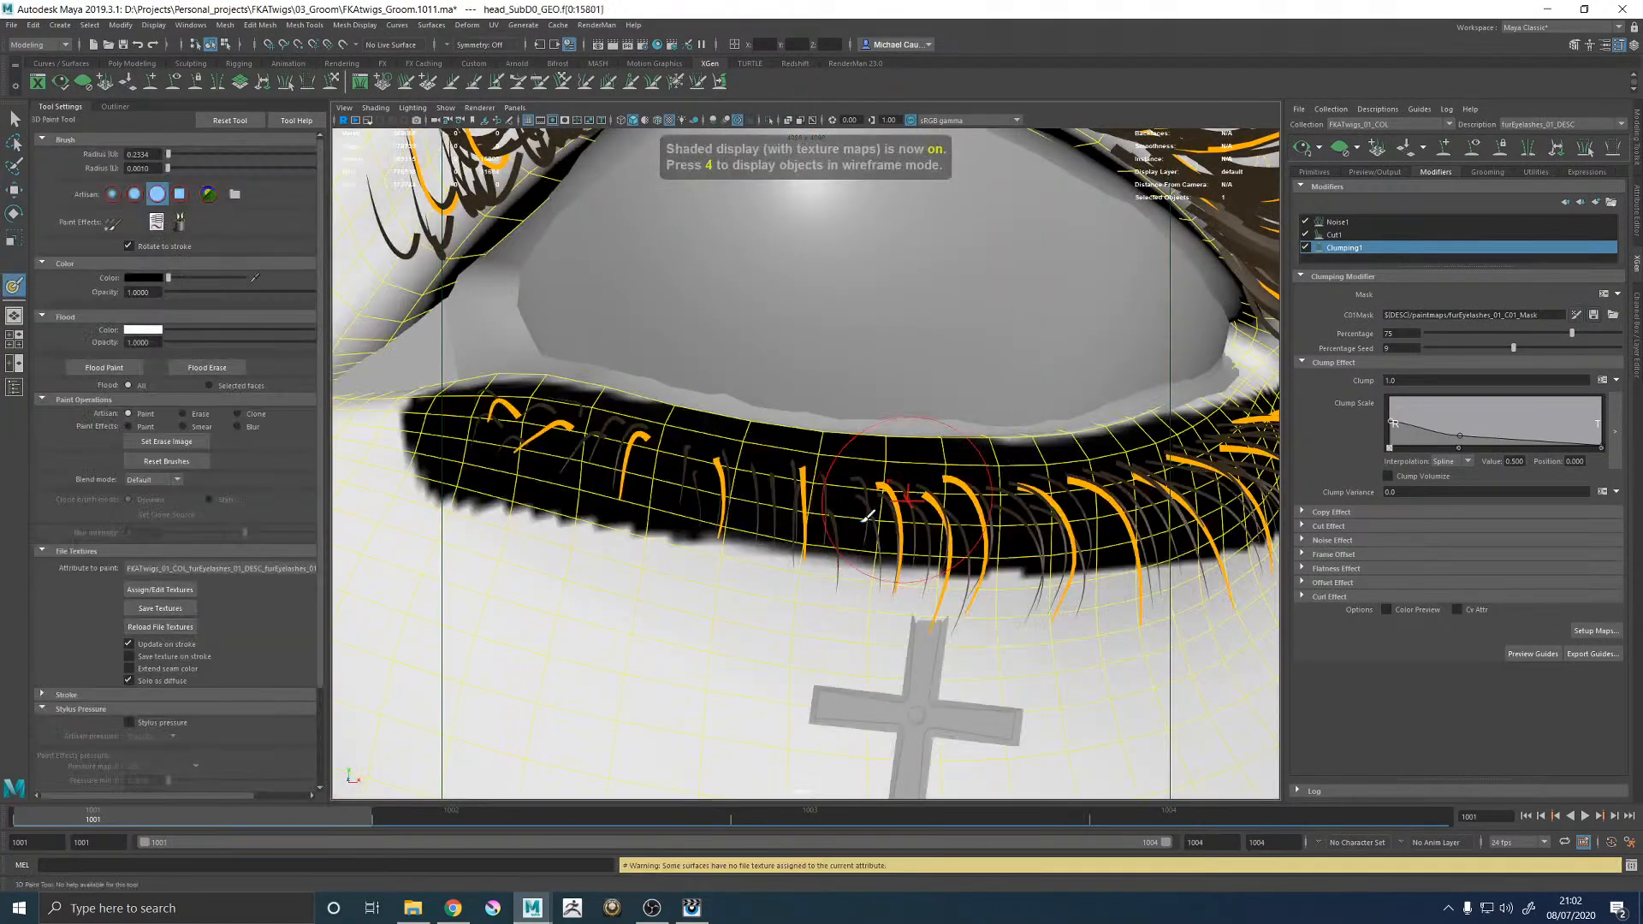
{"action": "left_click_drag", "start_coordinate": [169, 277], "coordinate": [462, 273]}
{"action": "left_click_drag", "start_coordinate": [907, 513], "coordinate": [1052, 514]}
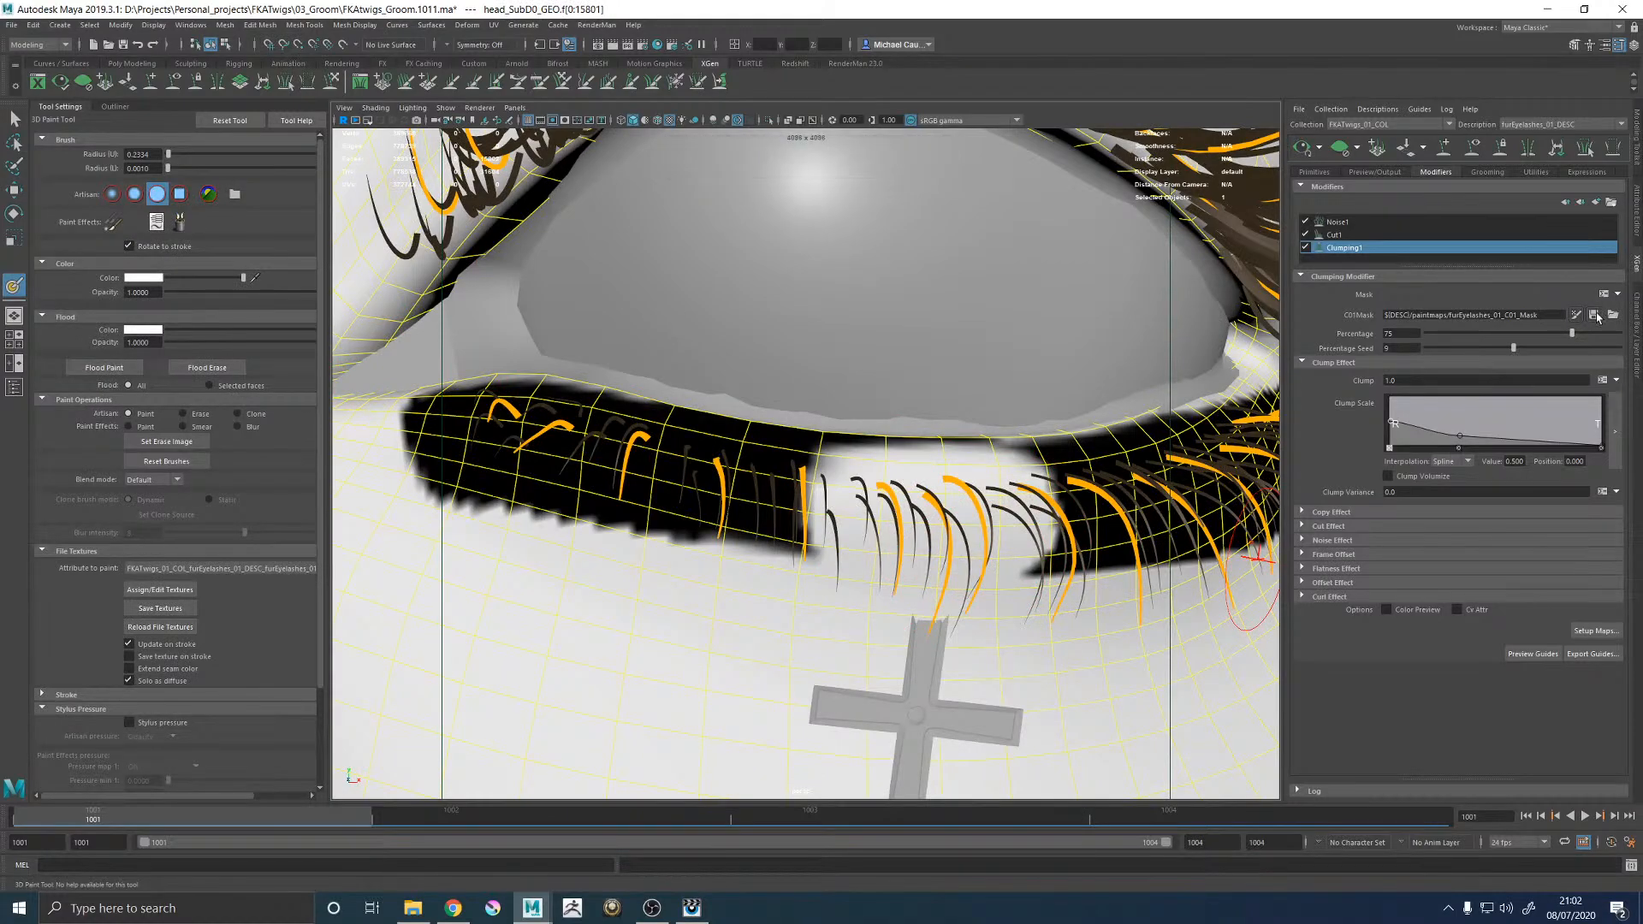
Paint the middle of the right eye's lower lash line white, save the textures and leave painting.
{"action": "right_click_drag", "start_coordinate": [886, 449], "coordinate": [783, 458], "text": "alt"}
{"action": "middle_click_drag", "start_coordinate": [783, 459], "coordinate": [1125, 443], "text": "alt"}
{"action": "right_click_drag", "start_coordinate": [1125, 443], "coordinate": [1211, 445], "text": "alt"}
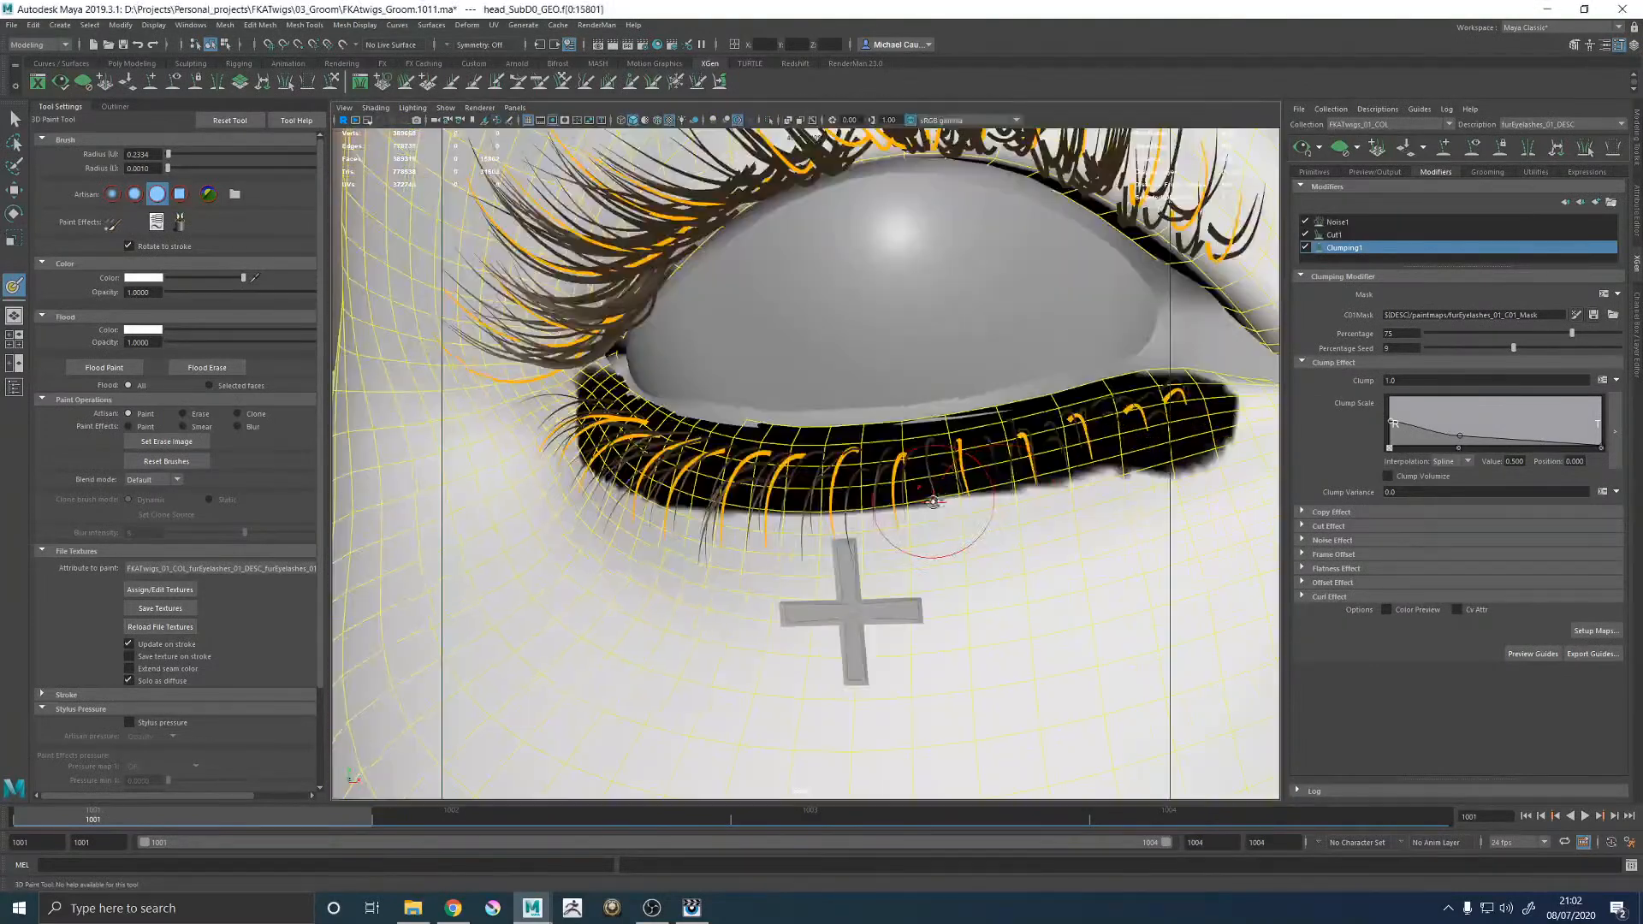
{"action": "left_click_drag", "start_coordinate": [994, 467], "coordinate": [975, 458]}
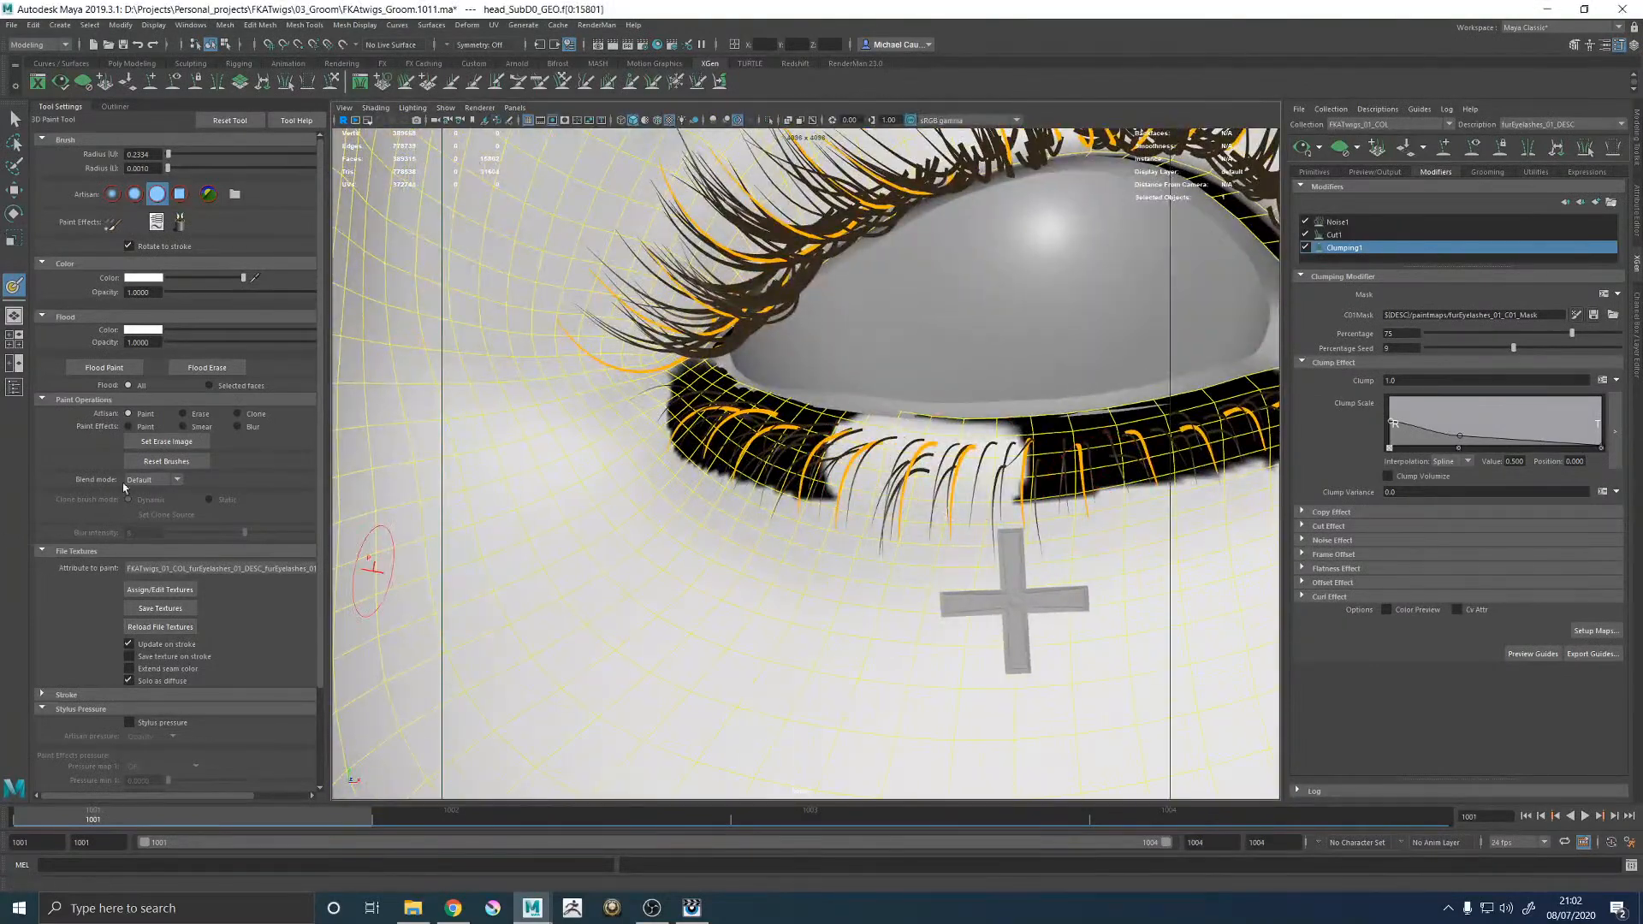
{"action": "left_click", "coordinate": [161, 609]}
{"action": "right_click_drag", "start_coordinate": [907, 505], "coordinate": [804, 491], "text": "alt"}
{"action": "key", "text": "w"}
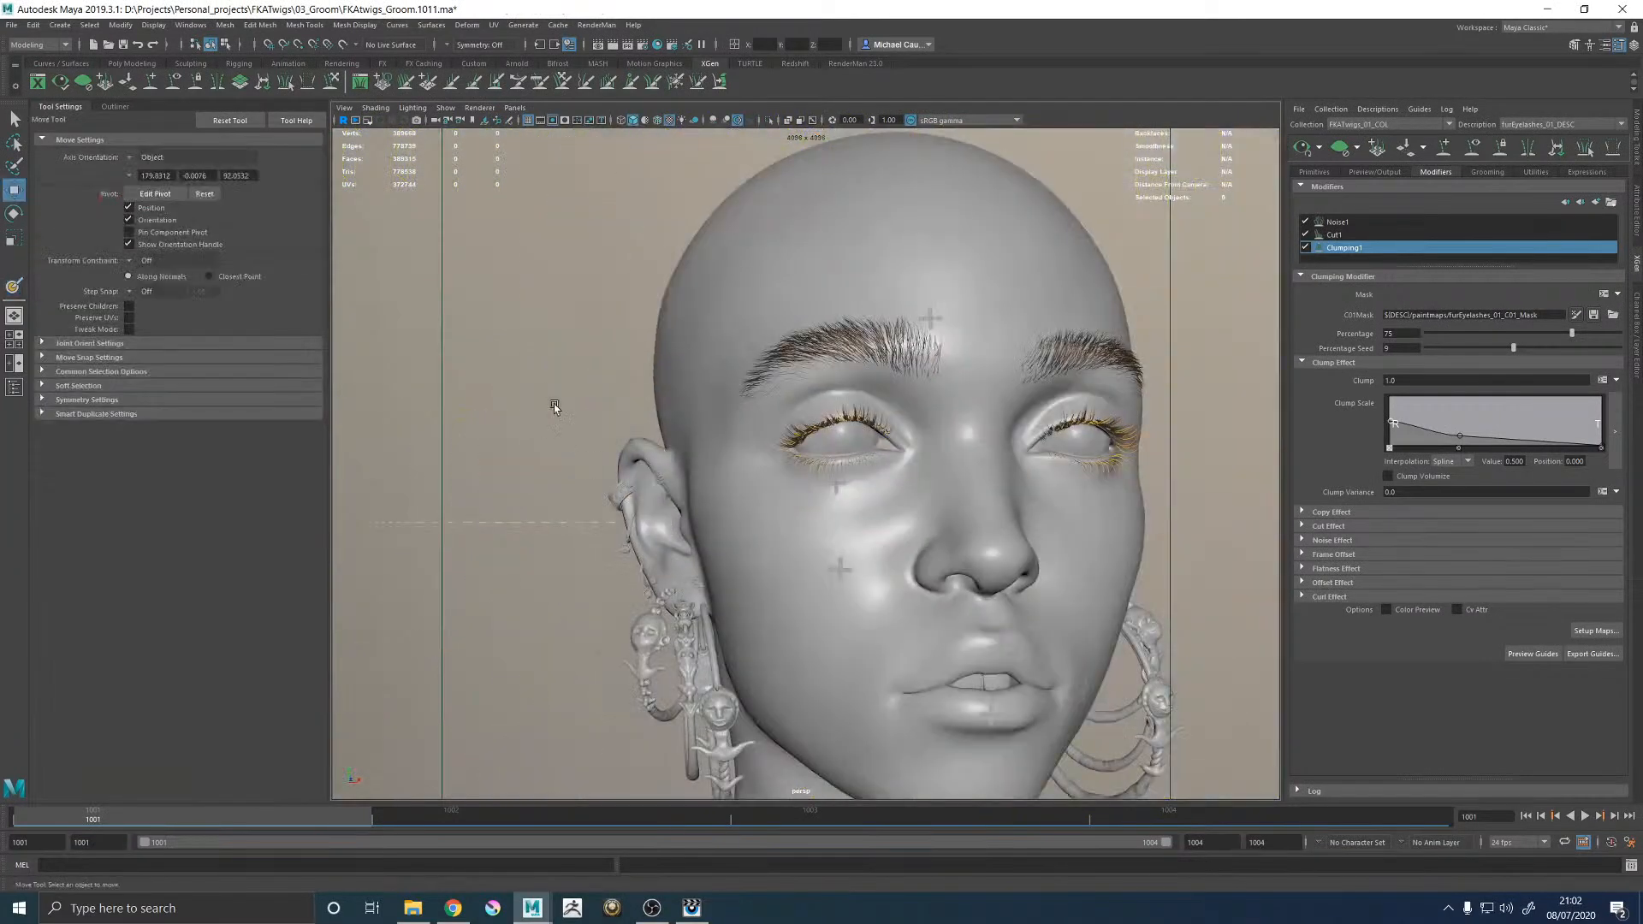
Inspect the lashes of both eyes from several angles and save the scene.
{"action": "right_click_drag", "start_coordinate": [866, 473], "coordinate": [840, 462], "text": "alt"}
{"action": "middle_click_drag", "start_coordinate": [840, 462], "coordinate": [672, 467], "text": "alt"}
{"action": "right_click_drag", "start_coordinate": [821, 488], "coordinate": [1091, 543], "text": "alt"}
{"action": "left_click_drag", "start_coordinate": [1091, 544], "coordinate": [928, 485], "text": "alt"}
{"action": "right_click_drag", "start_coordinate": [927, 484], "coordinate": [759, 520], "text": "alt"}
{"action": "left_click_drag", "start_coordinate": [759, 520], "coordinate": [1018, 503], "text": "alt"}
{"action": "right_click_drag", "start_coordinate": [1018, 503], "coordinate": [956, 488], "text": "alt"}
{"action": "key", "text": "ctrl+s"}
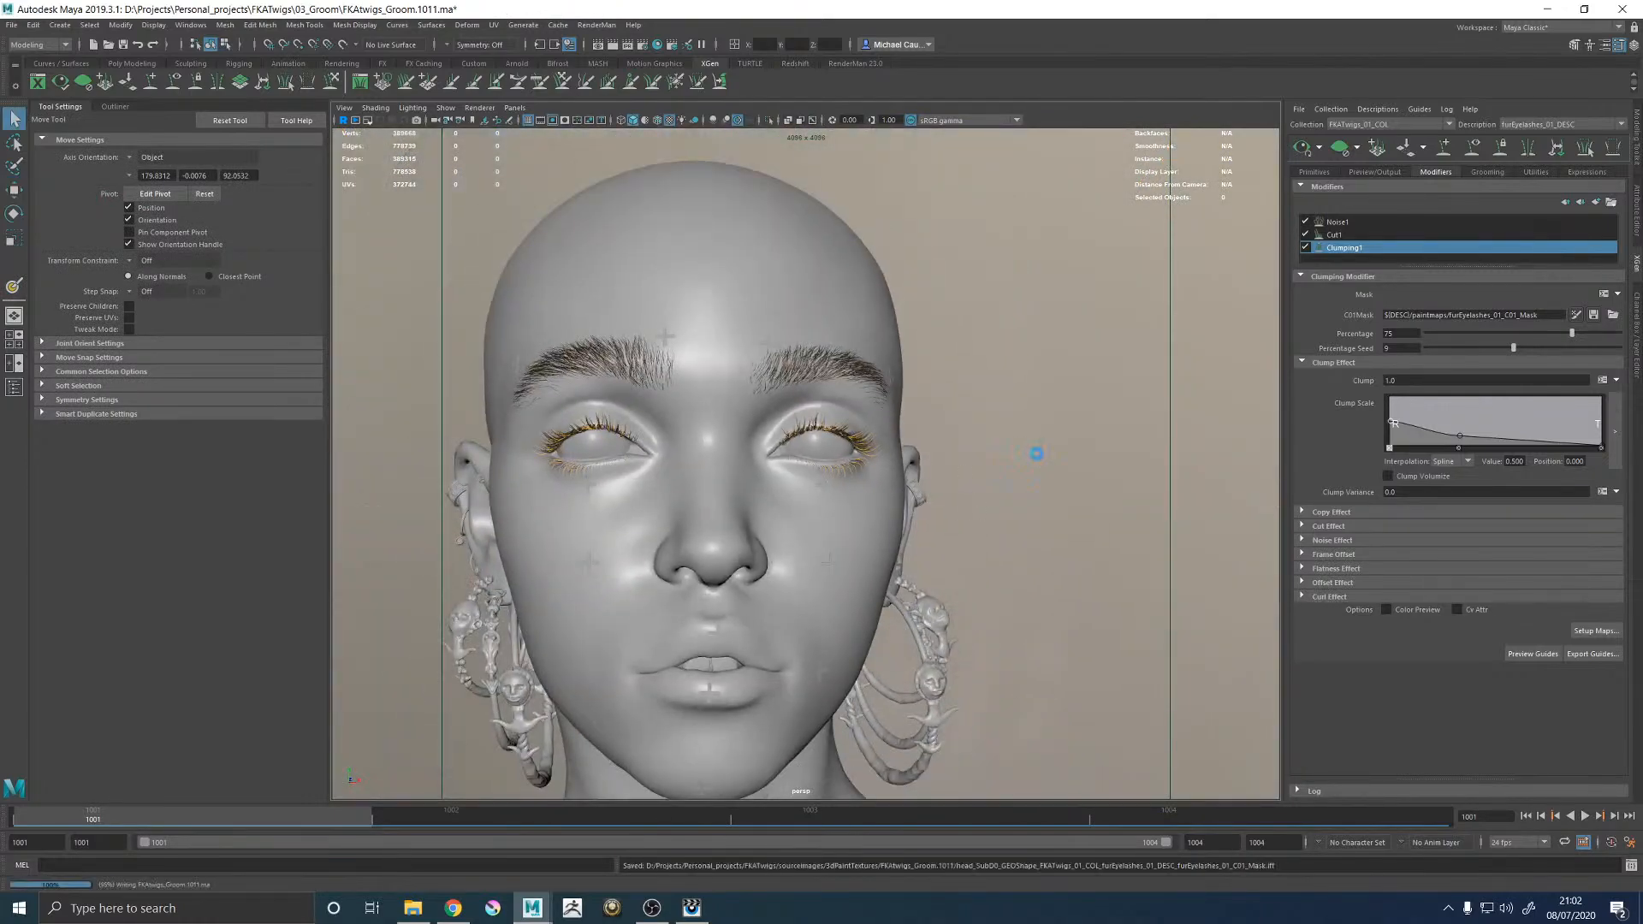
Hide the lash guides to inspect the left eye's lashes up close, and open the description's primitive attributes.
{"action": "left_click", "coordinate": [1474, 144]}
{"action": "right_click_drag", "start_coordinate": [716, 423], "coordinate": [998, 505], "text": "alt"}
{"action": "left_click_drag", "start_coordinate": [998, 506], "coordinate": [982, 507], "text": "alt"}
{"action": "right_click_drag", "start_coordinate": [1060, 505], "coordinate": [745, 542], "text": "alt"}
{"action": "left_click_drag", "start_coordinate": [745, 541], "coordinate": [624, 552], "text": "alt"}
{"action": "right_click_drag", "start_coordinate": [624, 552], "coordinate": [1152, 651], "text": "alt"}
{"action": "left_click_drag", "start_coordinate": [788, 522], "coordinate": [919, 502], "text": "alt"}
{"action": "right_click_drag", "start_coordinate": [919, 502], "coordinate": [985, 542], "text": "alt"}
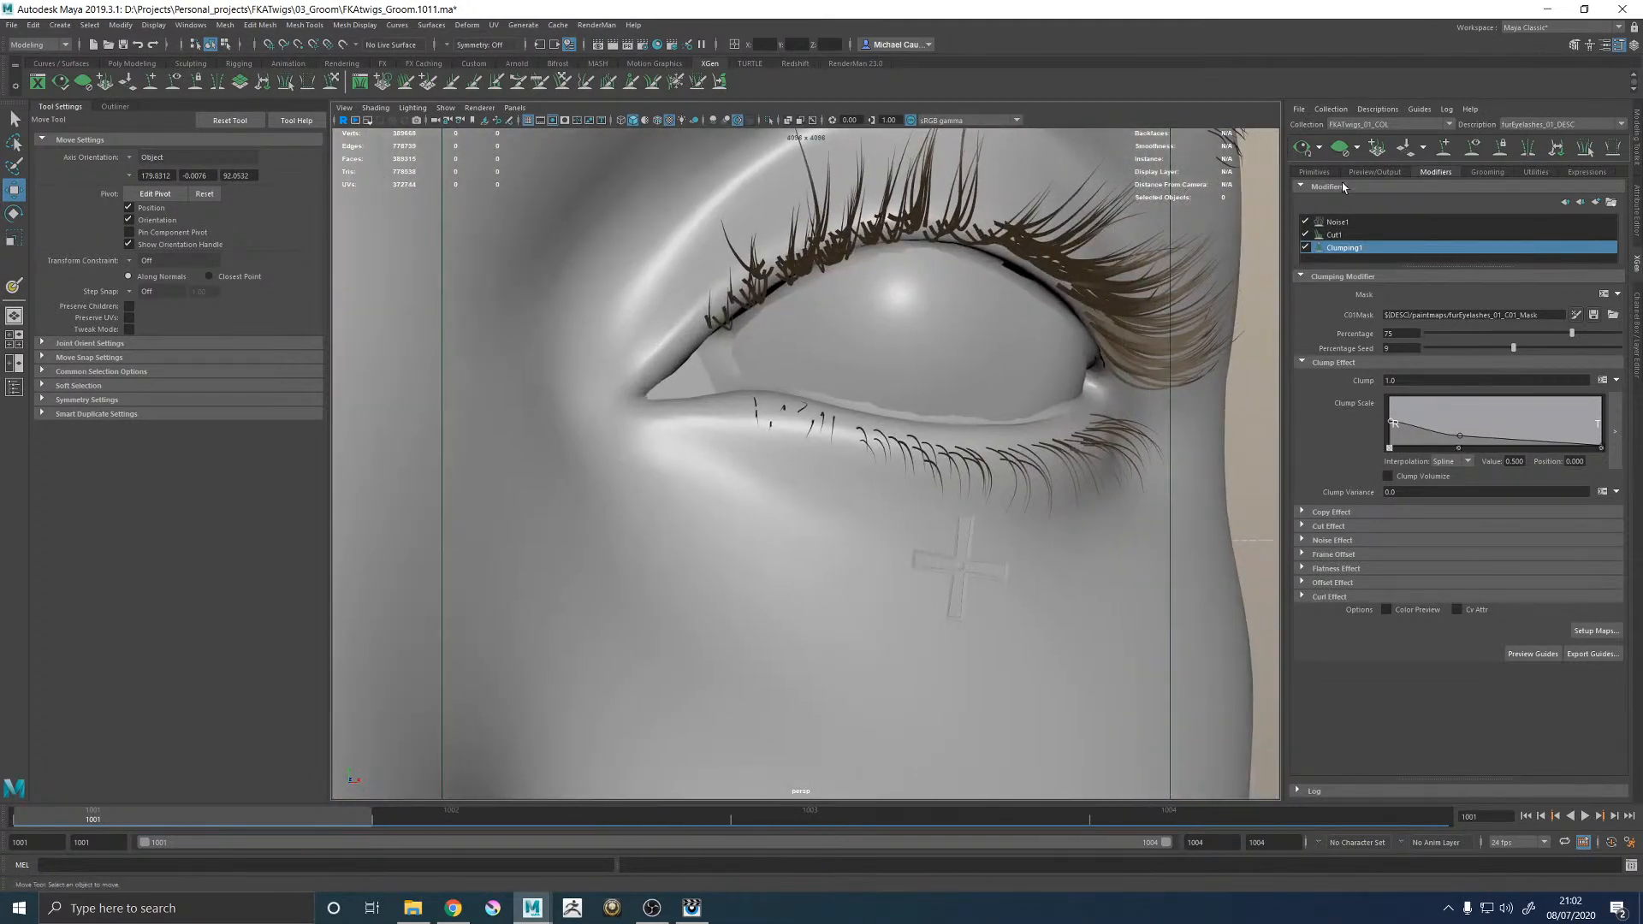
{"action": "left_click", "coordinate": [1314, 171]}
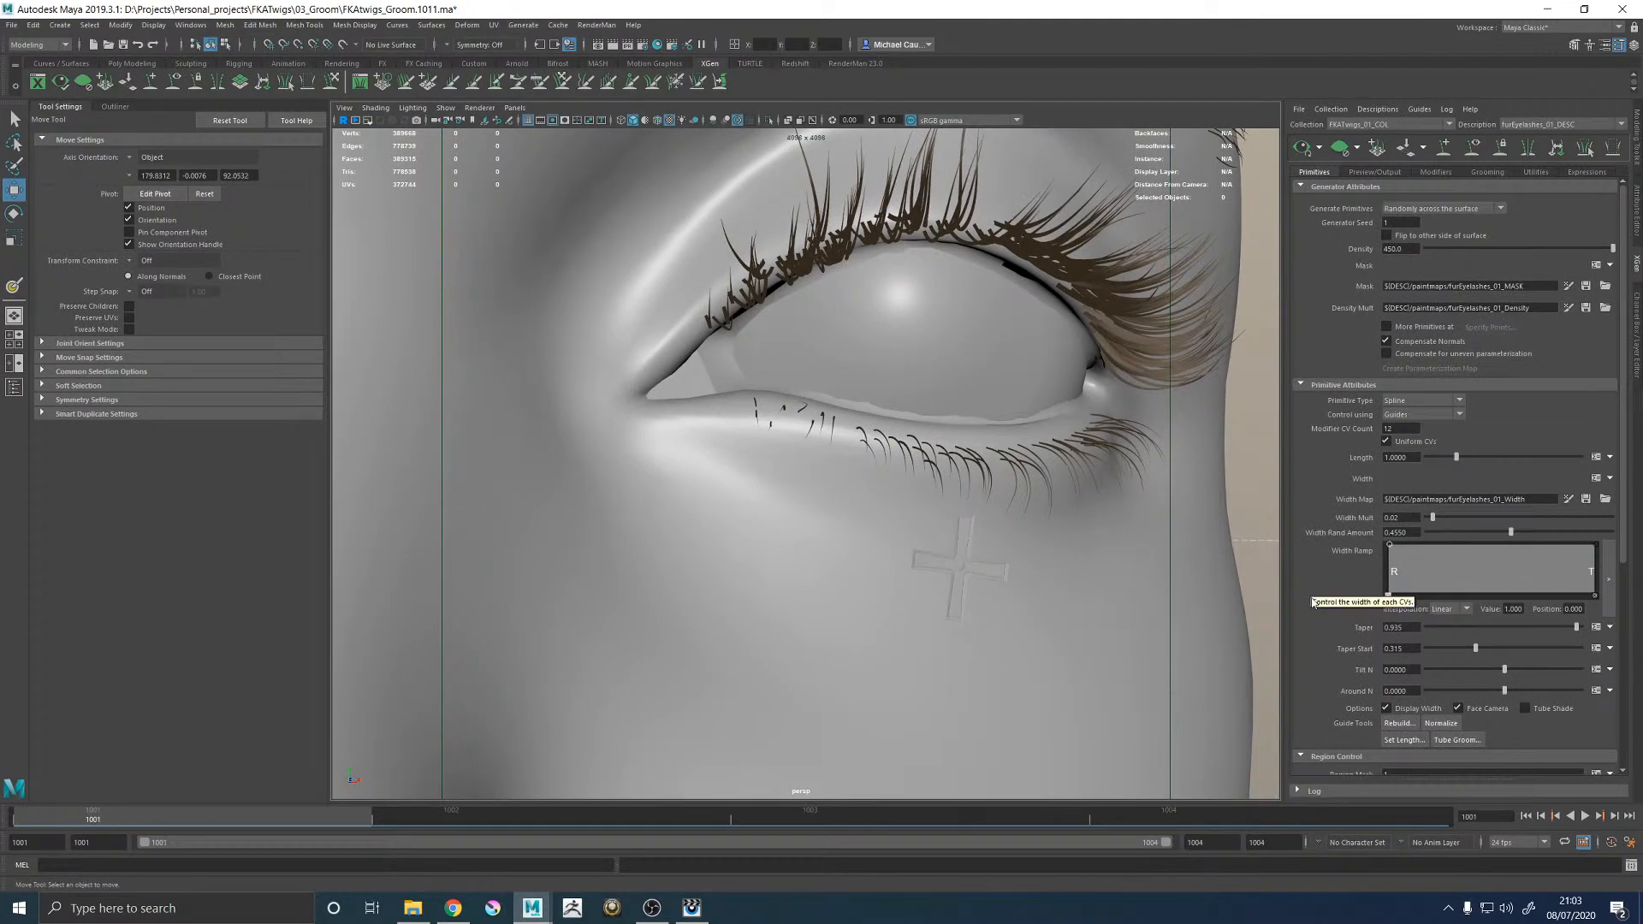
Try an Around N value of about 44 on the eyelash primitives, and reset it to 0.
{"action": "right_click_drag", "start_coordinate": [928, 522], "coordinate": [733, 493], "text": "alt"}
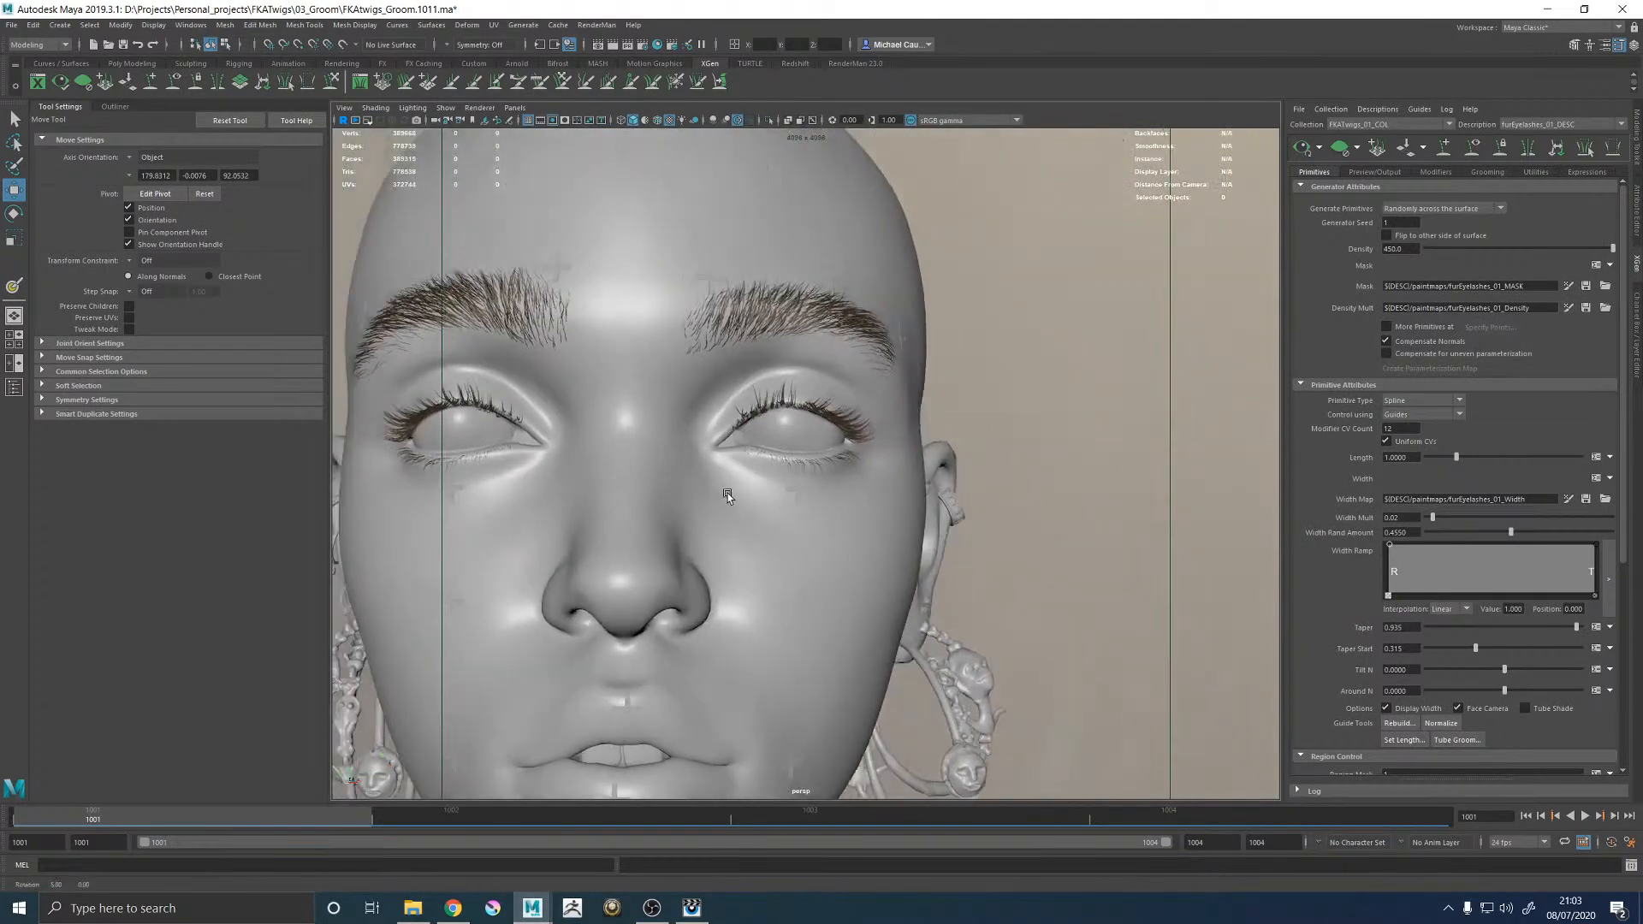
{"action": "left_click_drag", "start_coordinate": [732, 493], "coordinate": [744, 491], "text": "alt"}
{"action": "right_click_drag", "start_coordinate": [744, 491], "coordinate": [1026, 593], "text": "alt"}
{"action": "mouse_move", "coordinate": [1504, 692]}
{"action": "left_mouse_down"}
{"action": "mouse_move", "coordinate": [1521, 694]}
{"action": "mouse_move", "coordinate": [1479, 708]}
{"action": "mouse_move", "coordinate": [1523, 712]}
{"action": "left_mouse_up"}
{"action": "right_click_drag", "start_coordinate": [1018, 501], "coordinate": [873, 513], "text": "alt"}
{"action": "middle_click_drag", "start_coordinate": [872, 513], "coordinate": [914, 608], "text": "alt"}
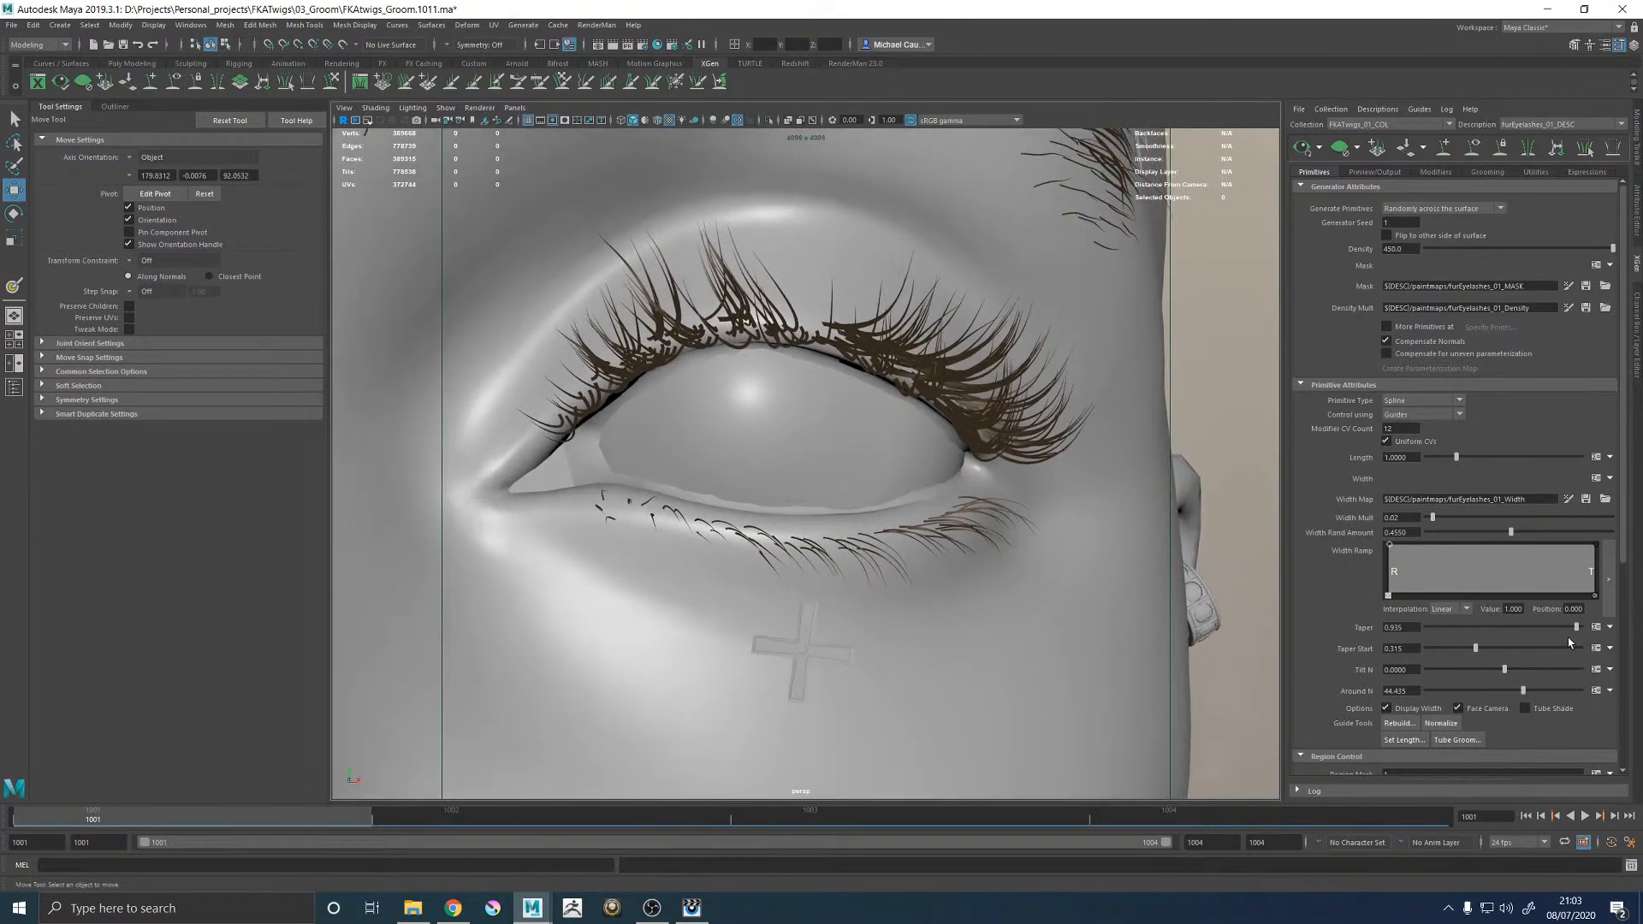
{"action": "left_click_drag", "start_coordinate": [1504, 690], "coordinate": [1352, 695]}
{"action": "type", "text": "0"}
{"action": "key", "text": "Return"}
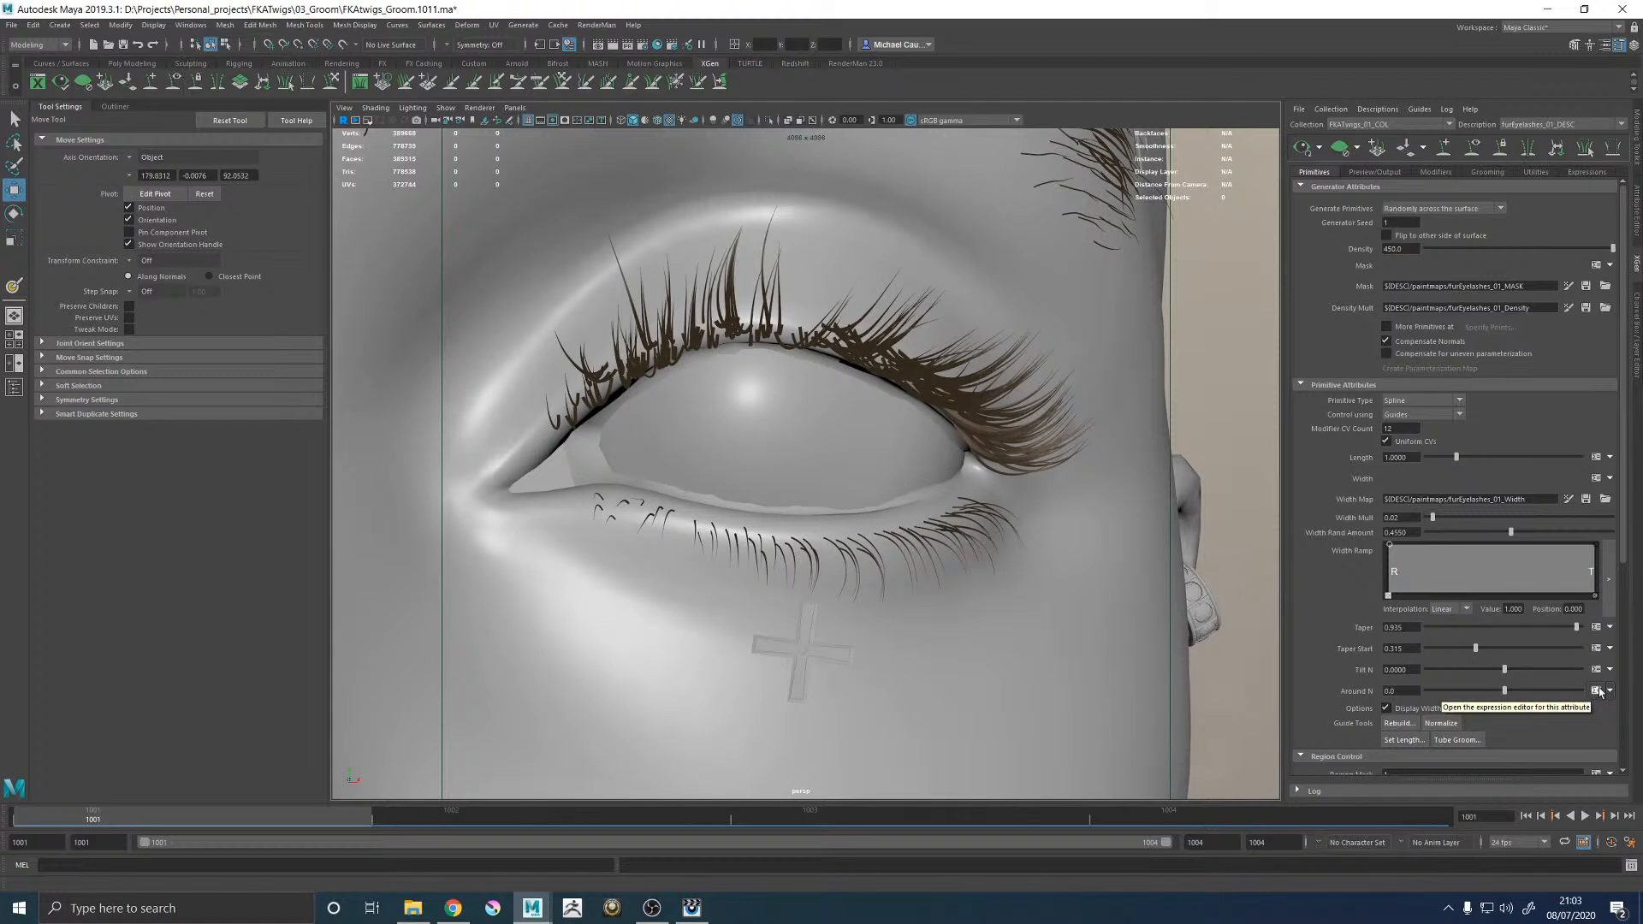
Load the saved PercentageEffected.se expression onto the lashes' Around N attribute.
{"action": "left_click", "coordinate": [1611, 691]}
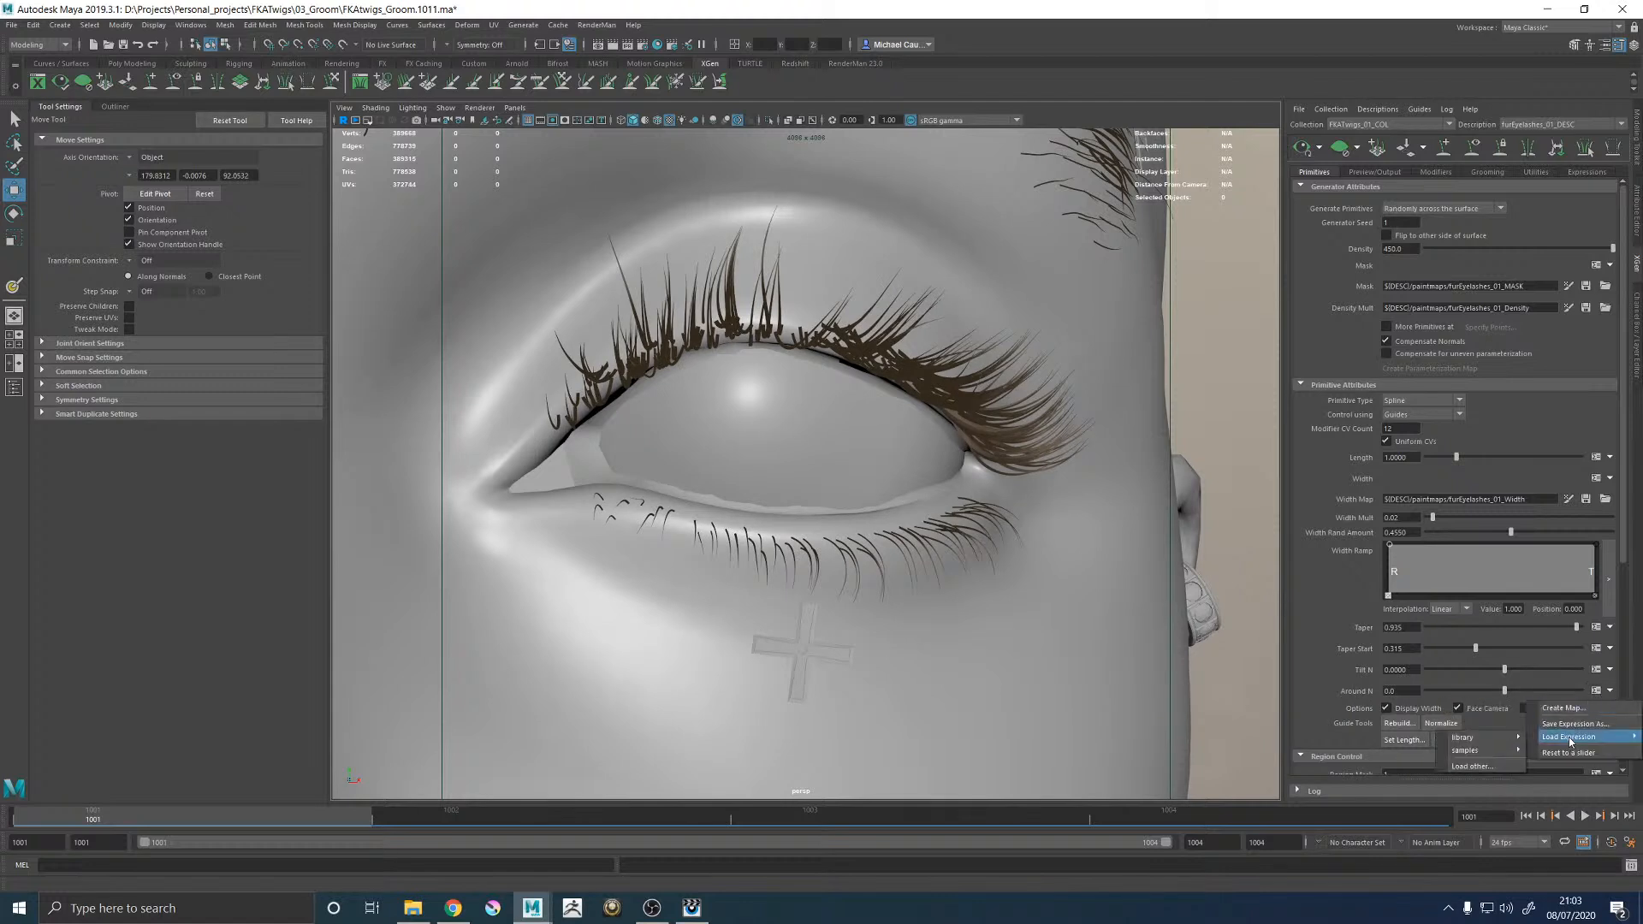
{"action": "mouse_move", "coordinate": [1568, 738]}
{"action": "left_click", "coordinate": [1472, 766]}
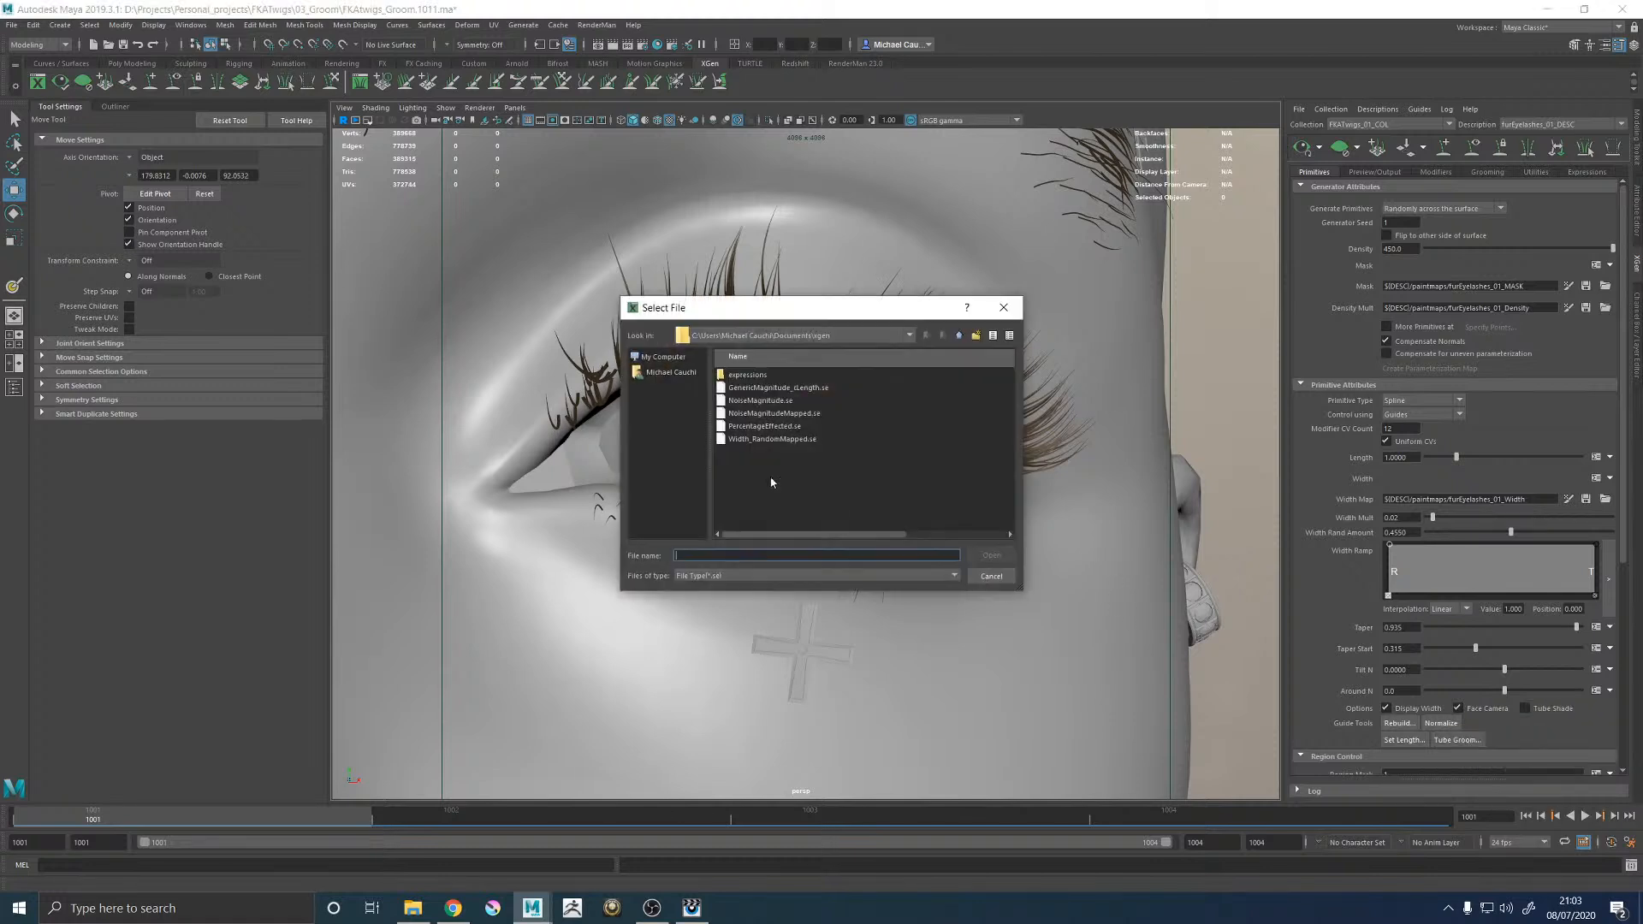
{"action": "double_click", "coordinate": [758, 439]}
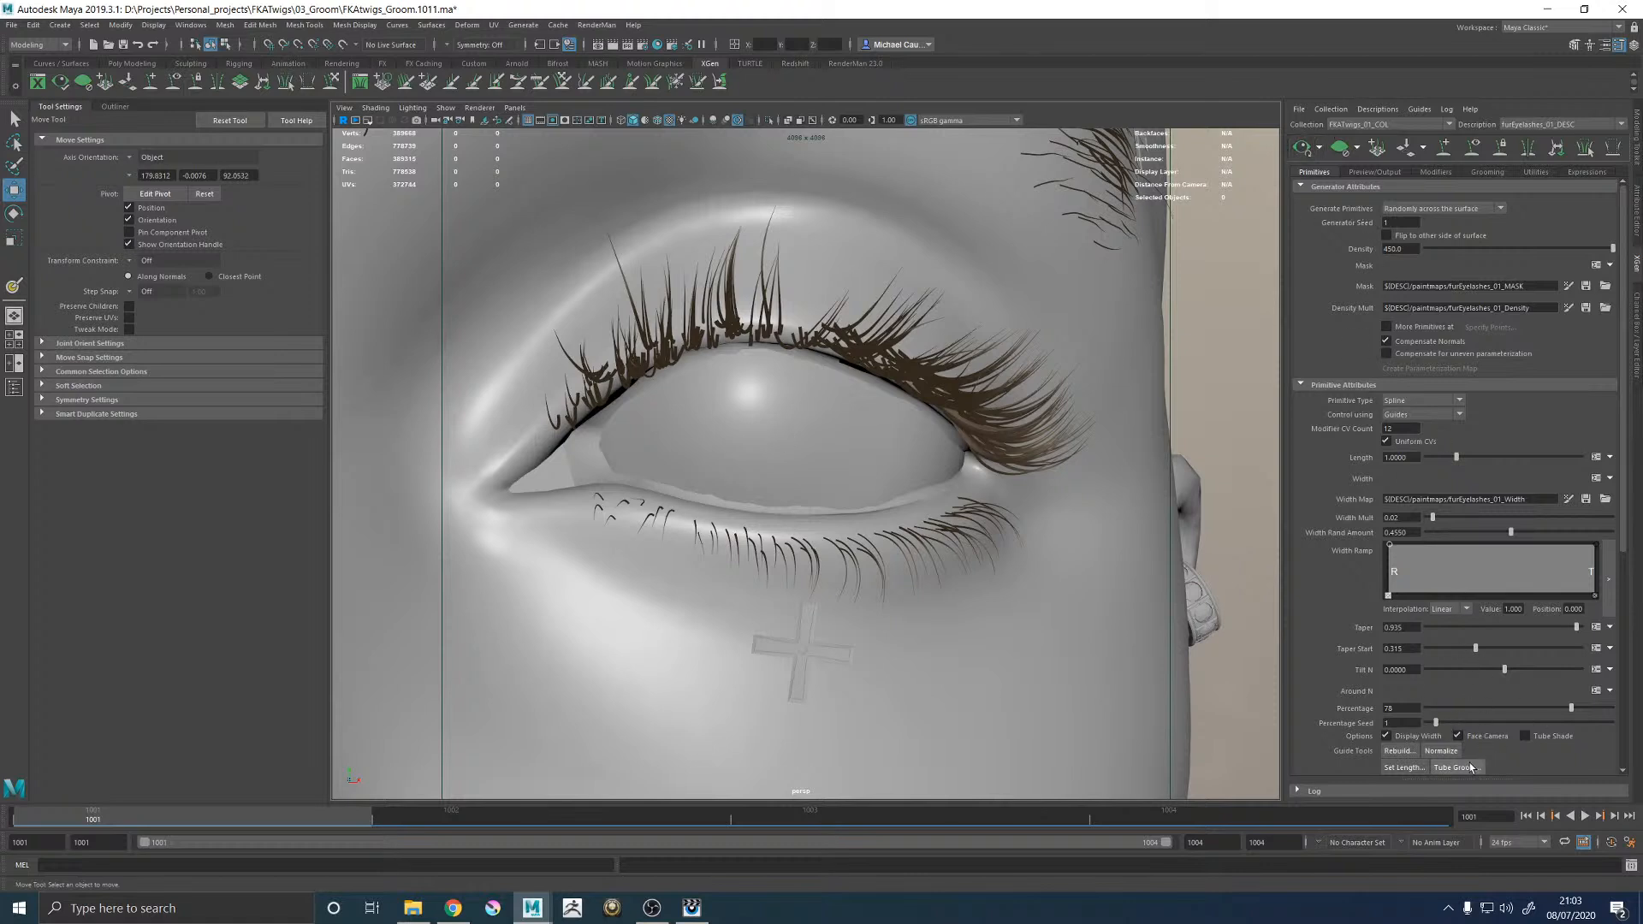
Open the Around N expression for editing and add the line "$RollAmount = 45; #0,90" above the final condition.
{"action": "left_click", "coordinate": [1595, 690]}
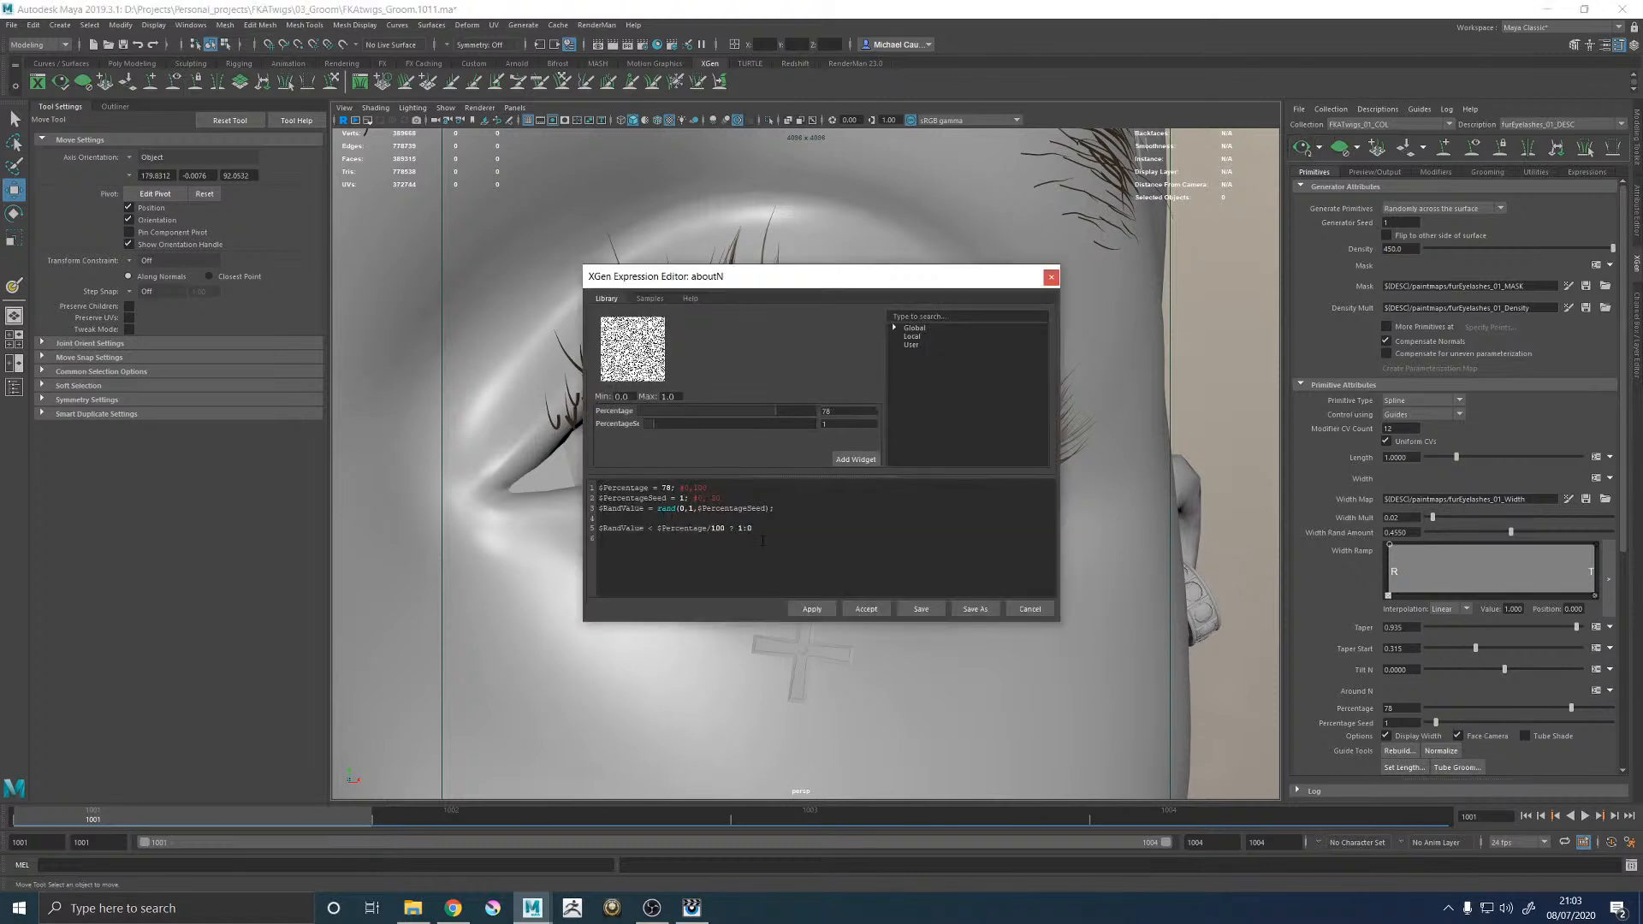
{"action": "left_click", "coordinate": [787, 507]}
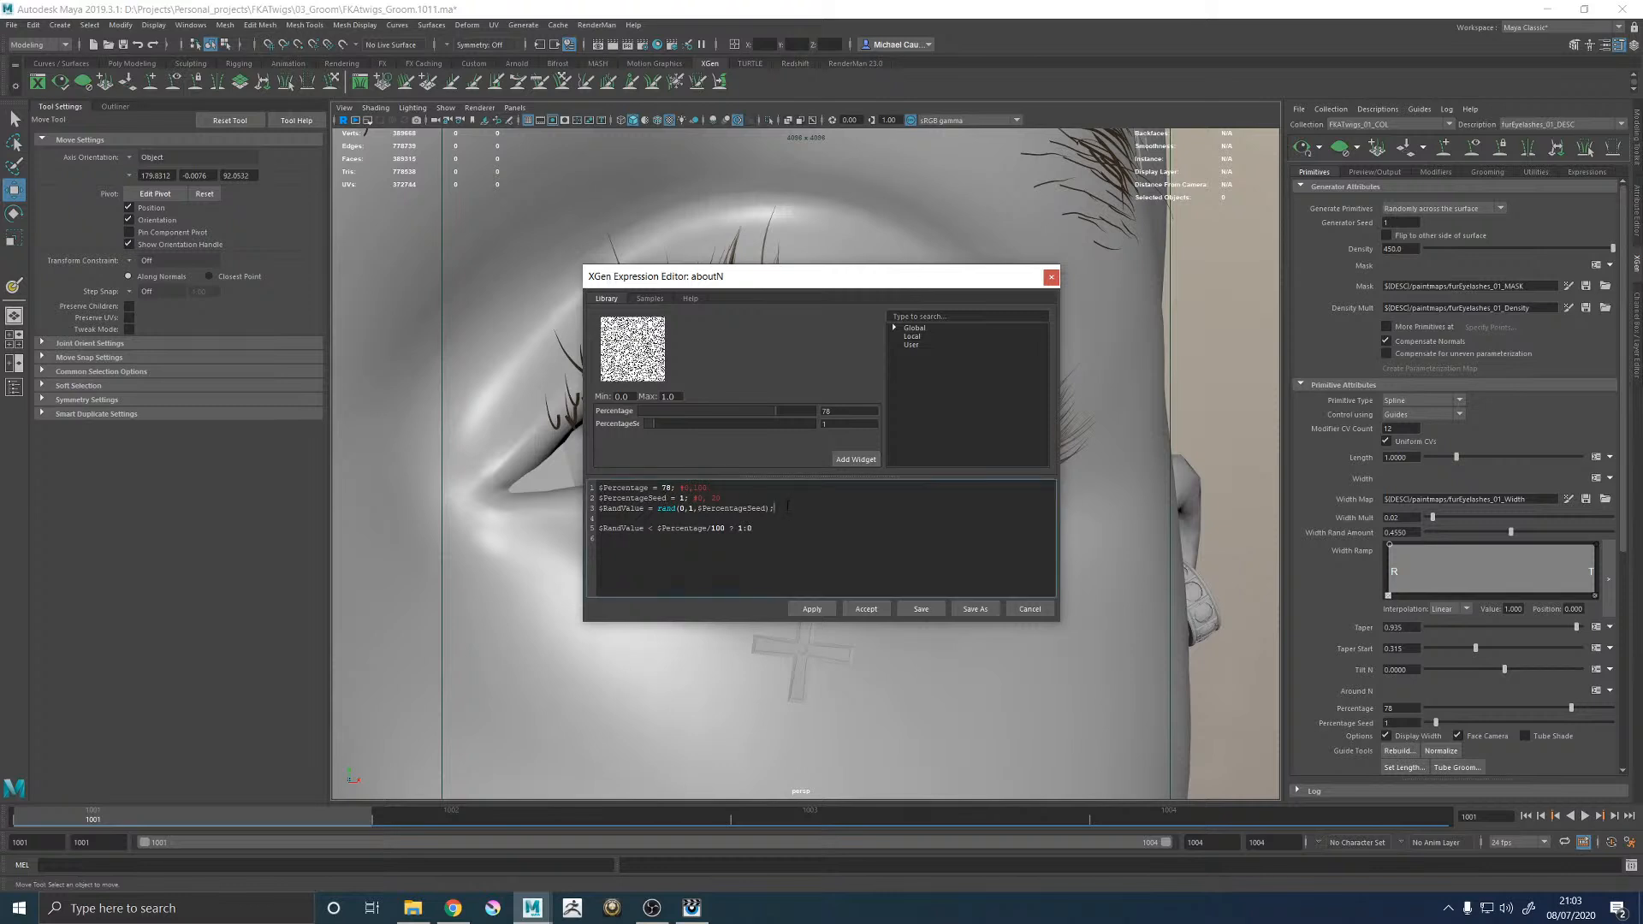
{"action": "key", "text": "Return"}
{"action": "key", "text": "Return"}
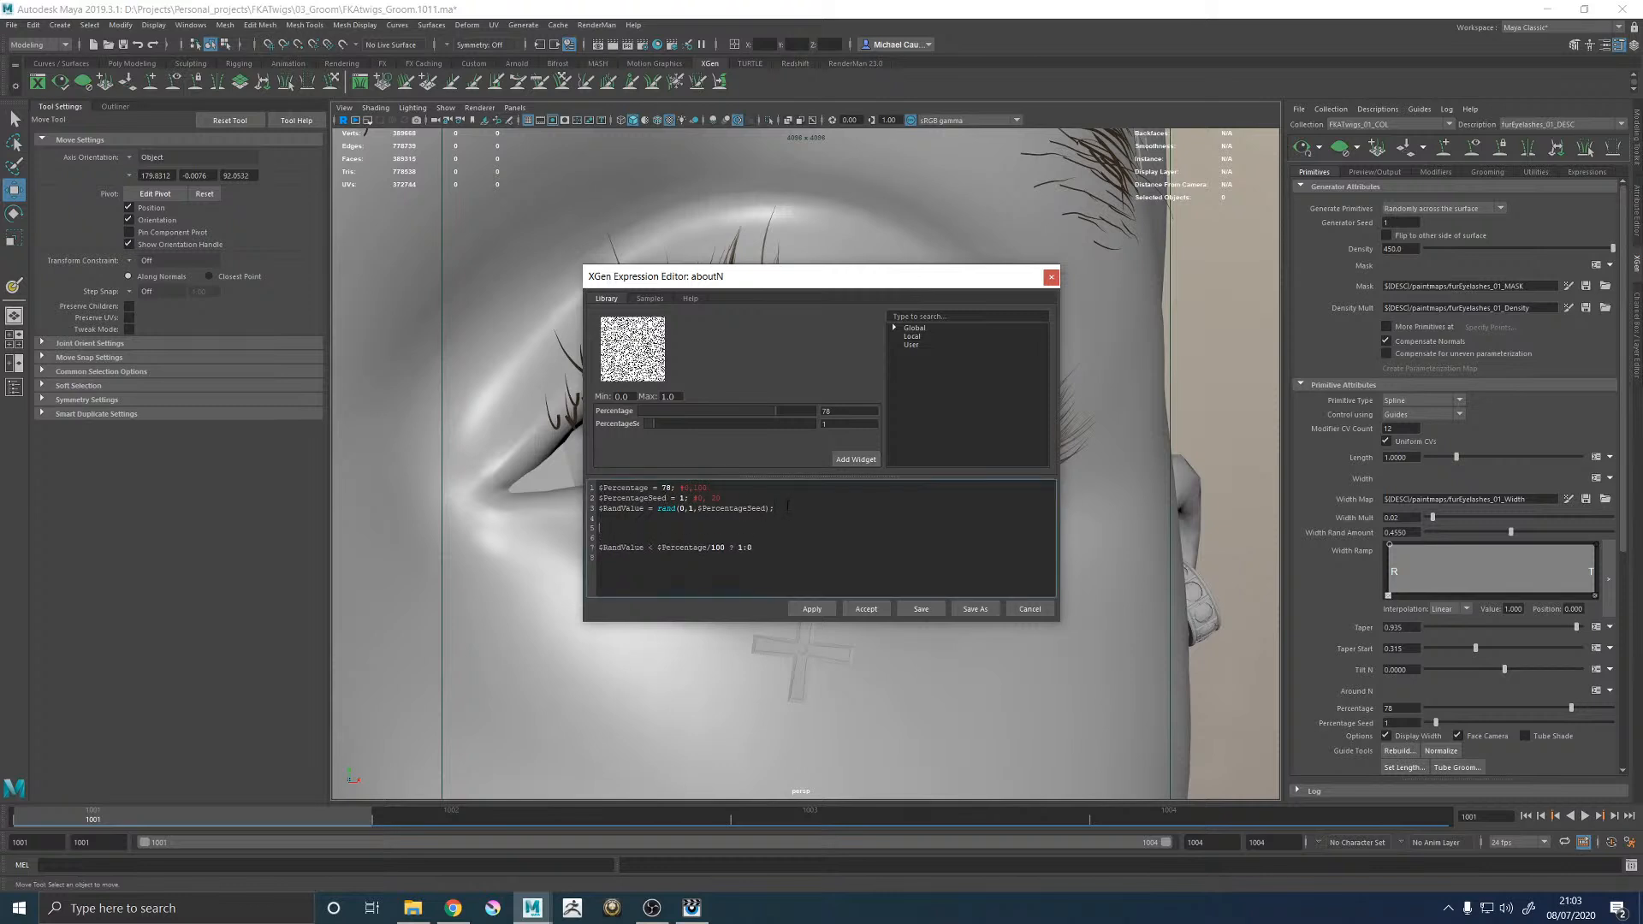
{"action": "type", "text": "$"}
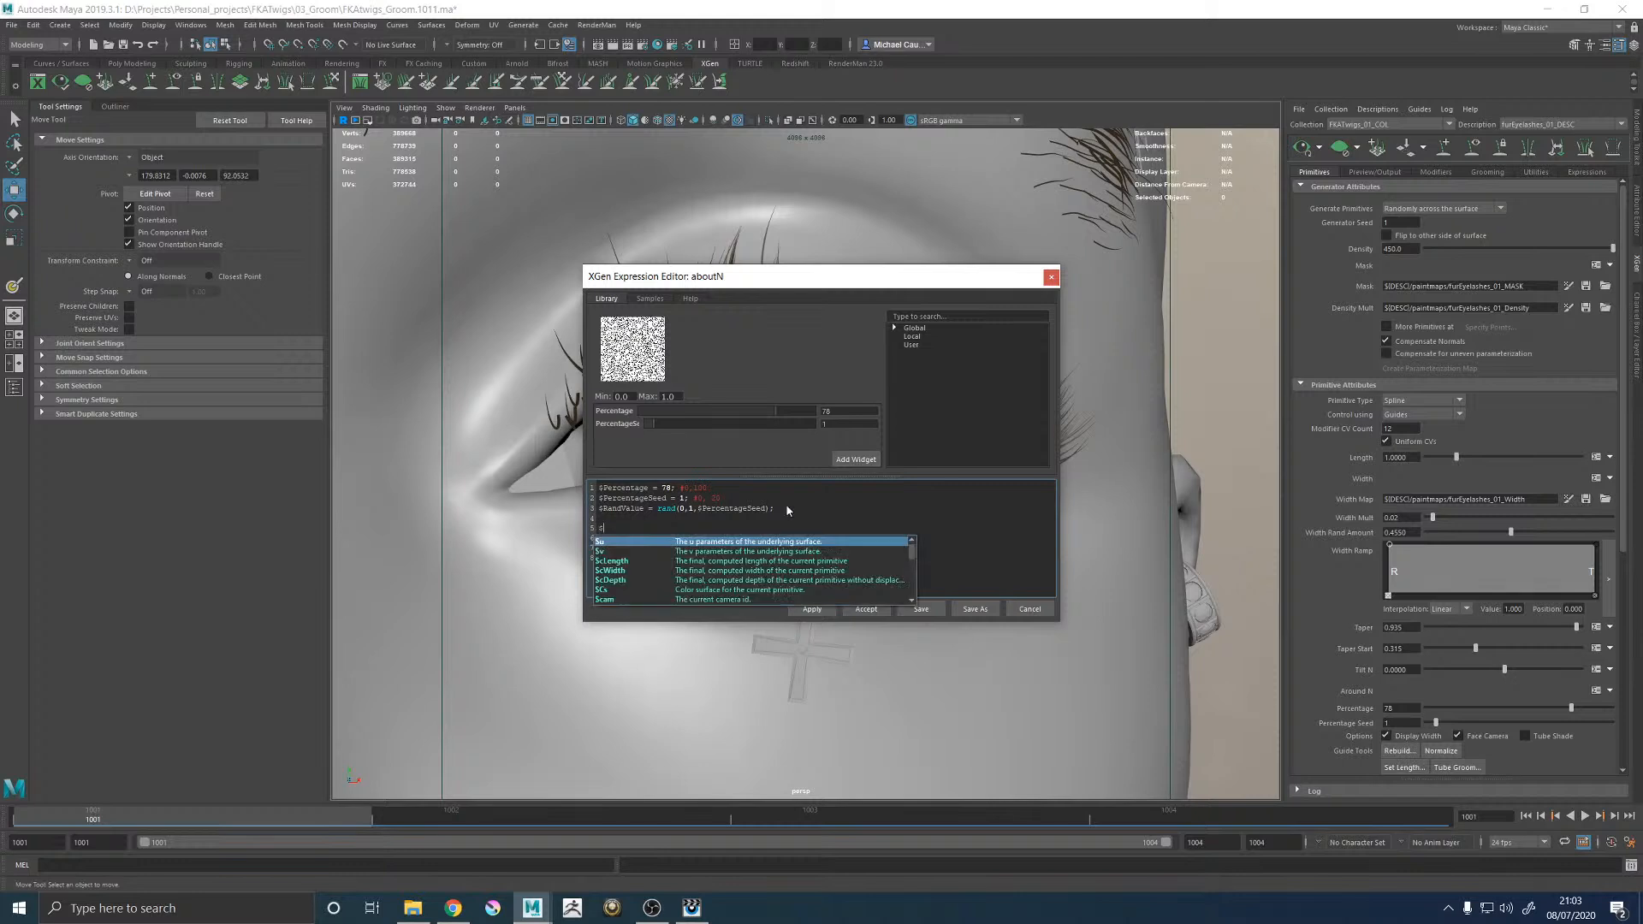
{"action": "type", "text": "RollAmount ="}
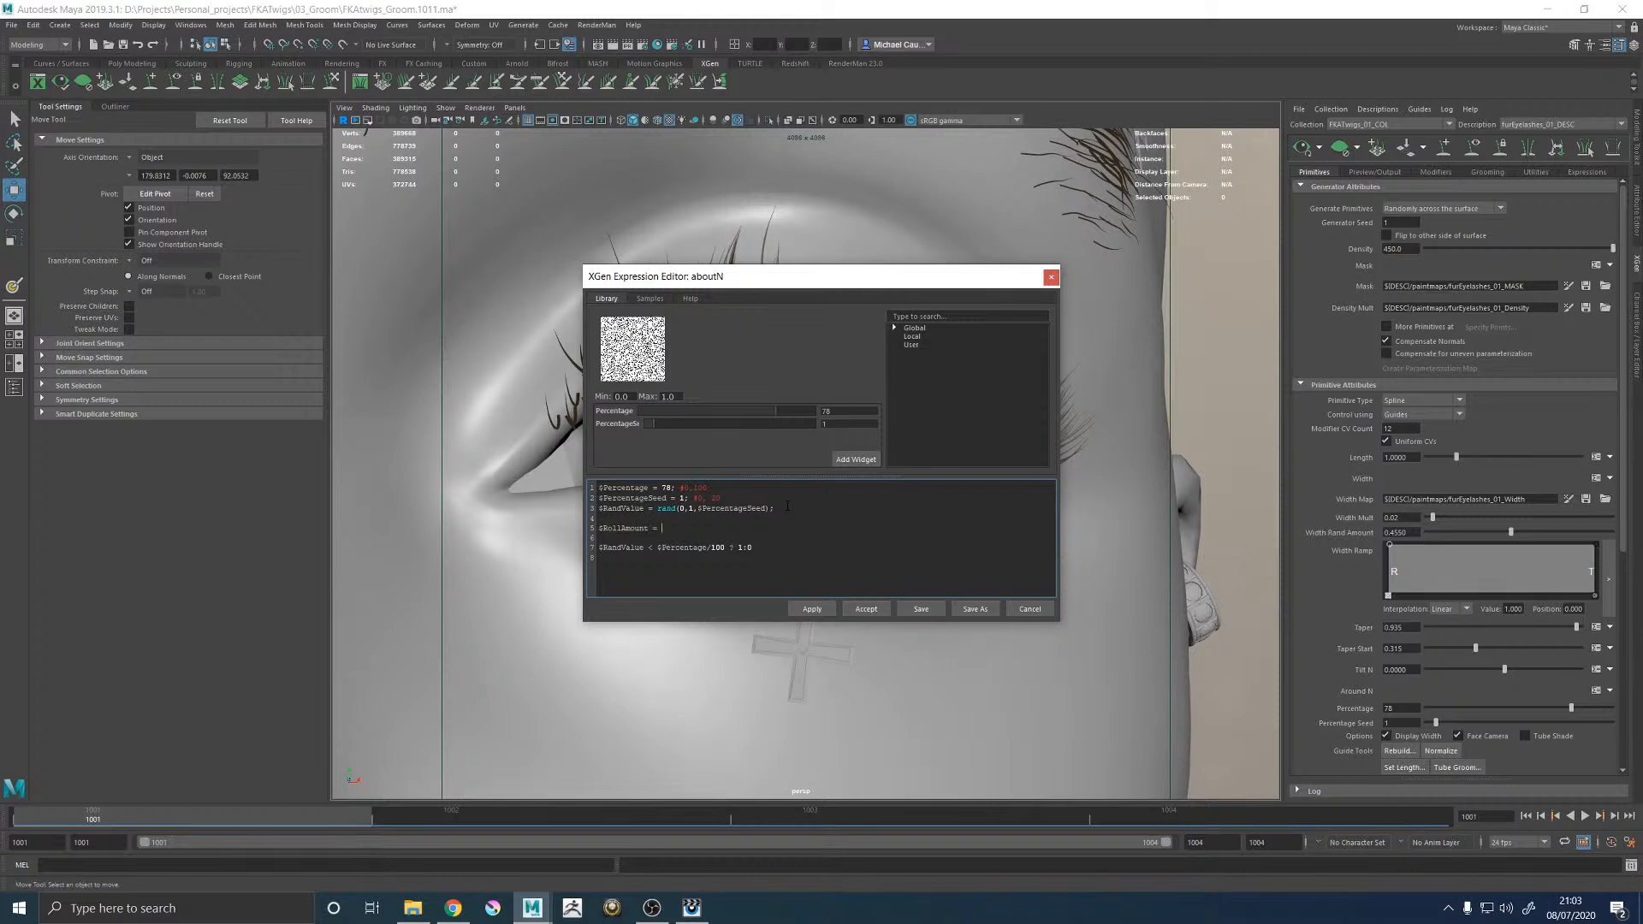
{"action": "type", "text": "45;"}
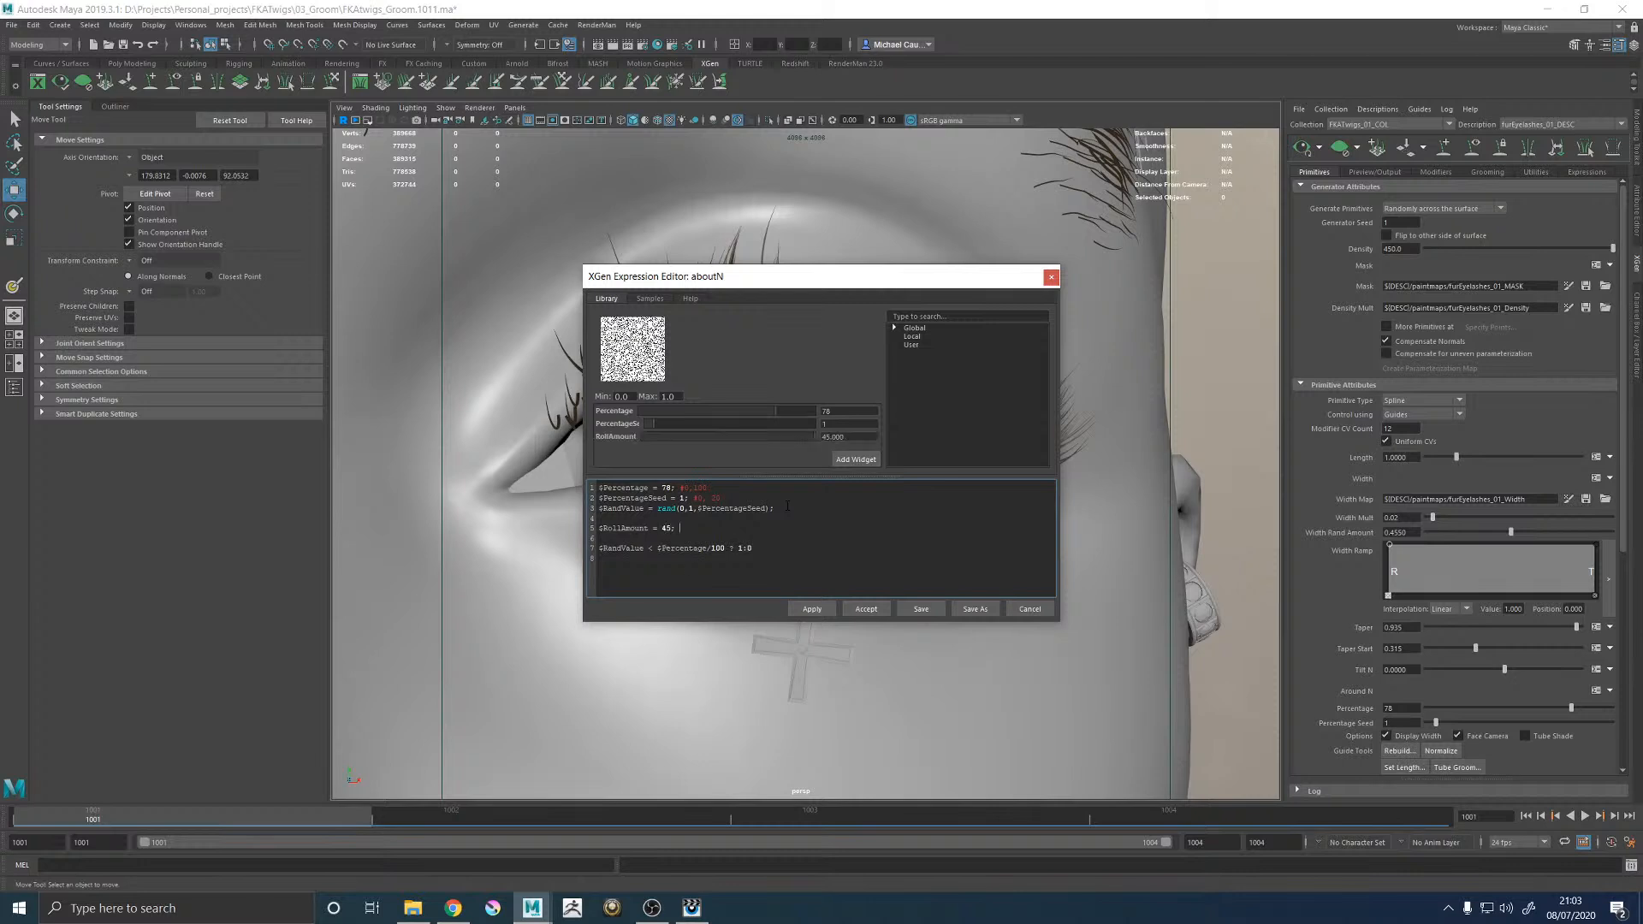
{"action": "type", "text": " #0,90"}
{"action": "key", "text": "Return"}
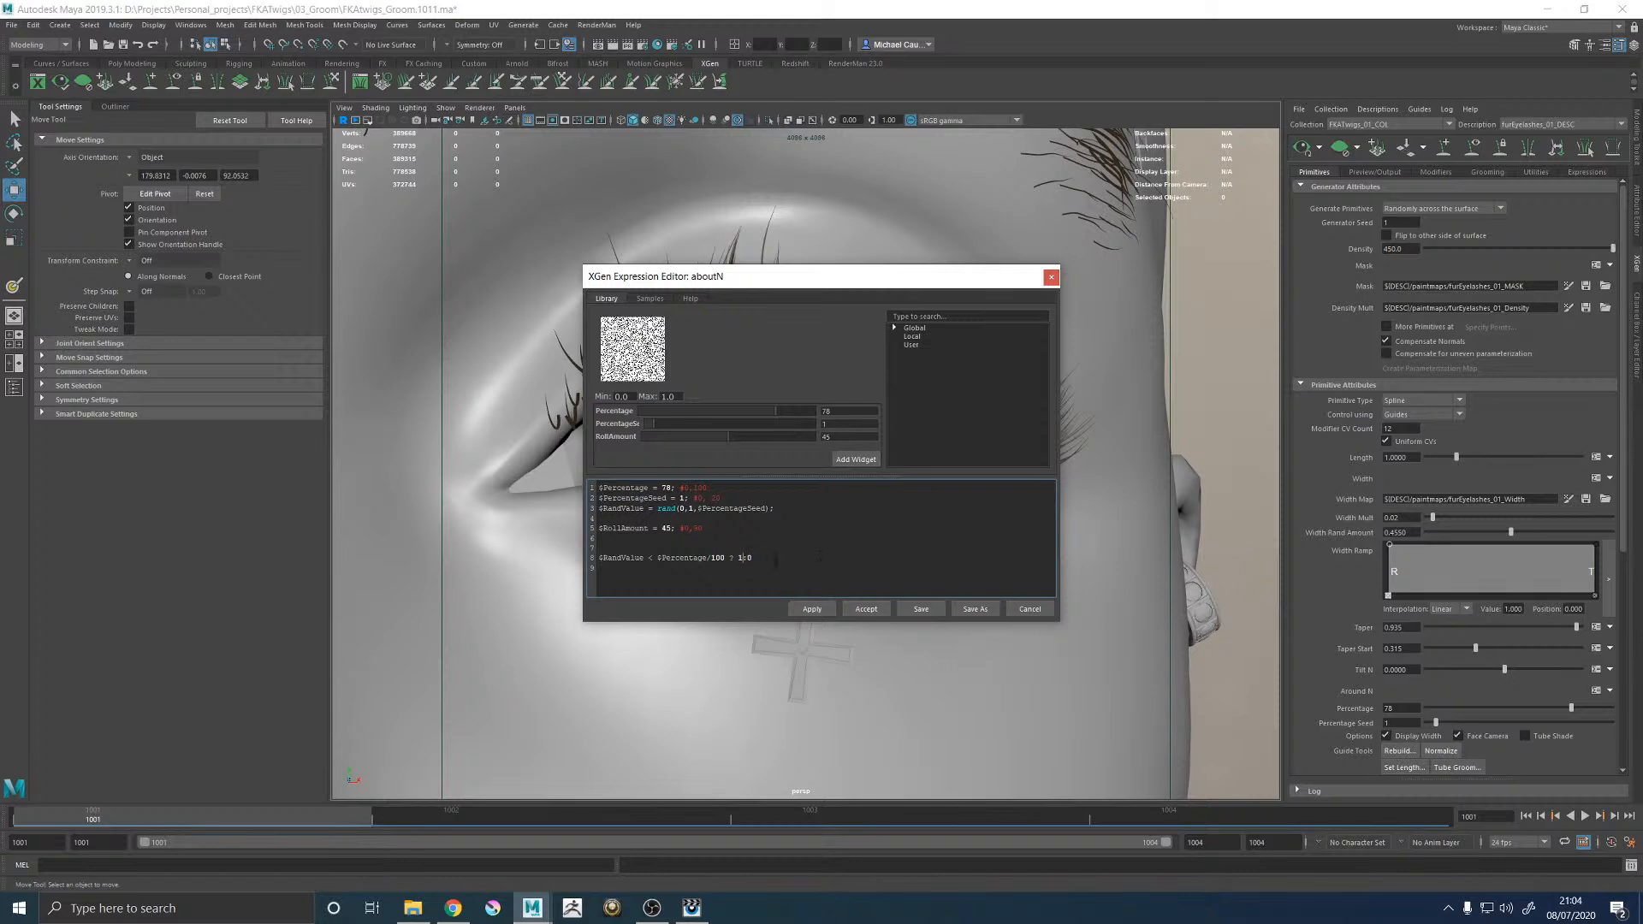
Remove the true result 1 from the condition in the expression's last line.
{"action": "key", "text": "BackSpace"}
{"action": "type", "text": "ra"}
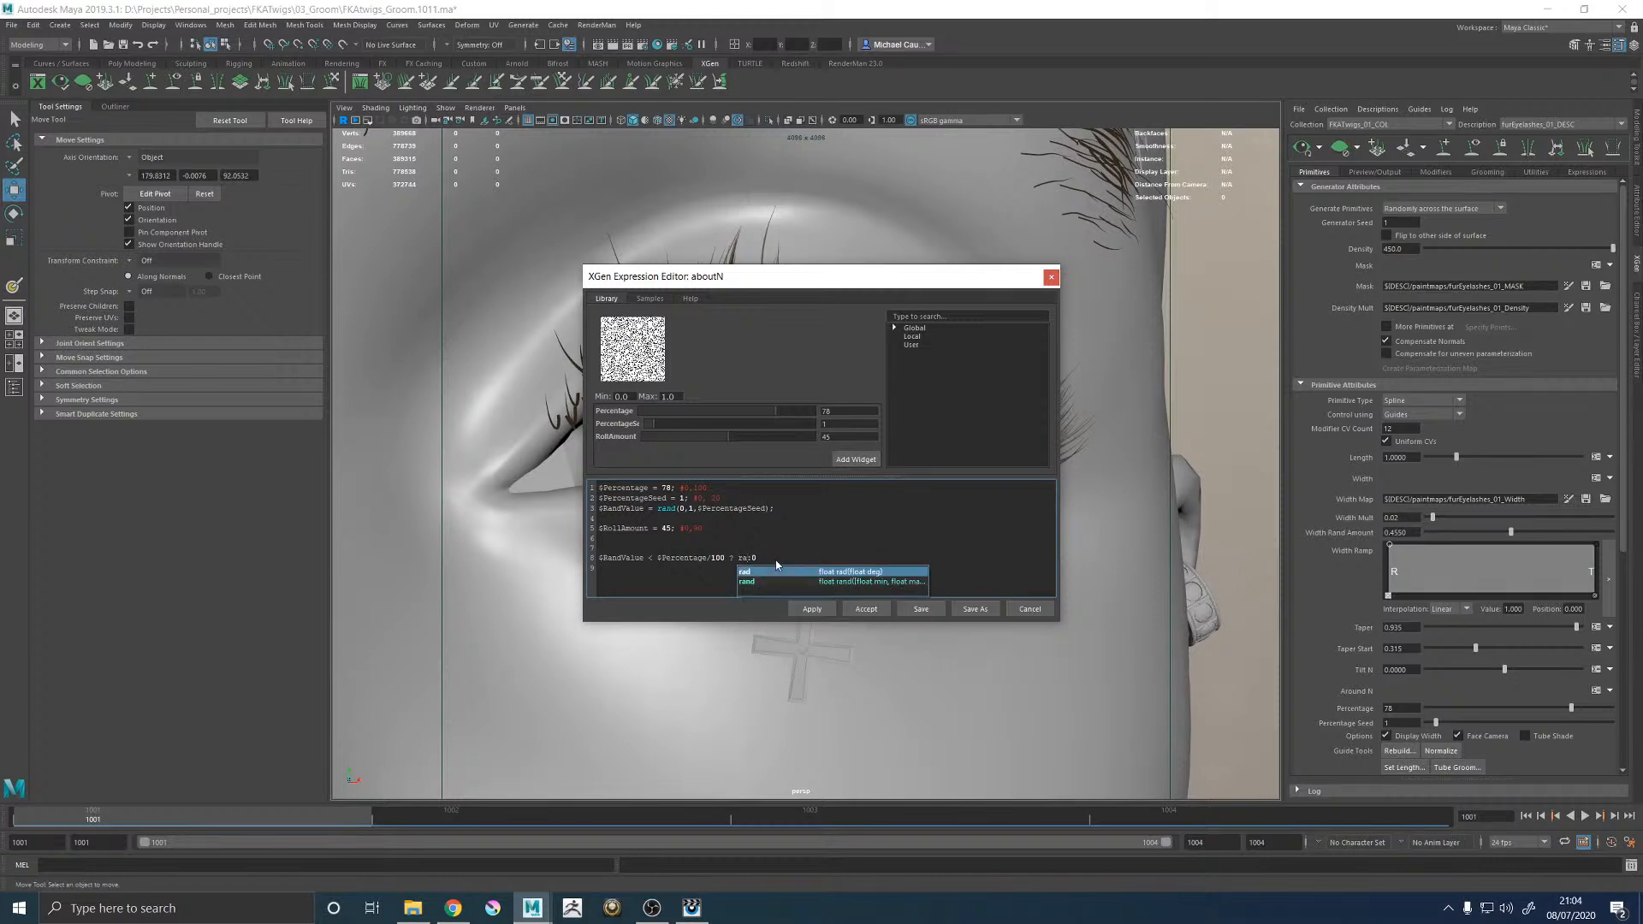
{"action": "type", "text": "nd"}
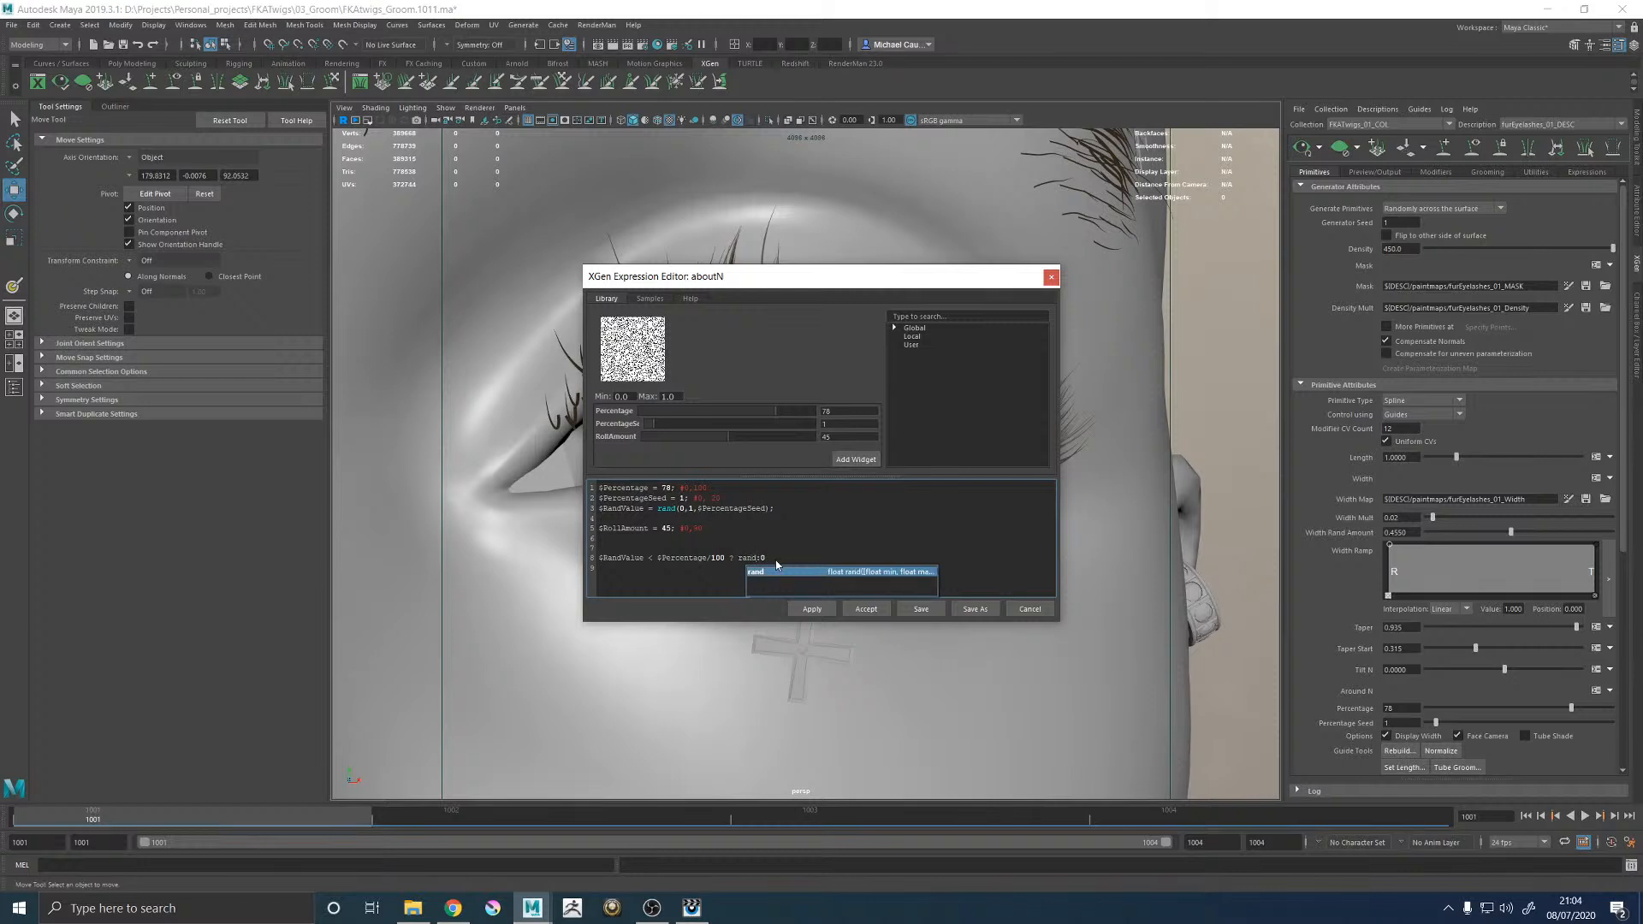
{"action": "key", "text": "BackSpace"}
{"action": "key", "text": "BackSpace"}
{"action": "key", "text": "BackSpace"}
{"action": "key", "text": "BackSpace"}
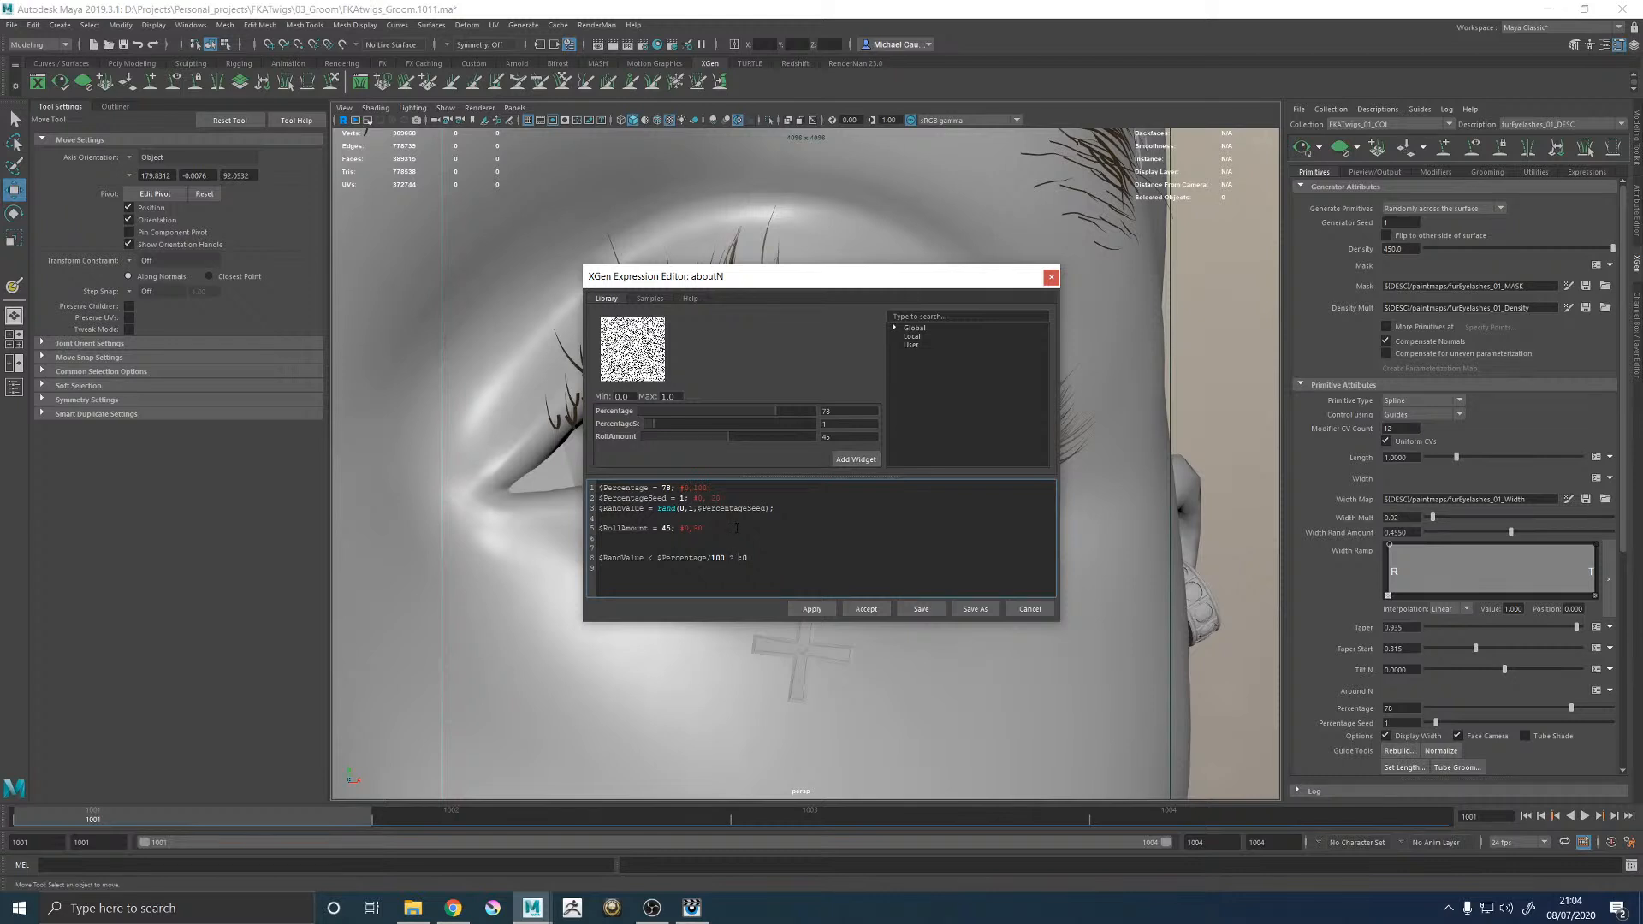
Make rand(-$RollAmount, $RollAmount) the condition's true result with 0 as the false result, and accept the expression.
{"action": "type", "text": "rand("}
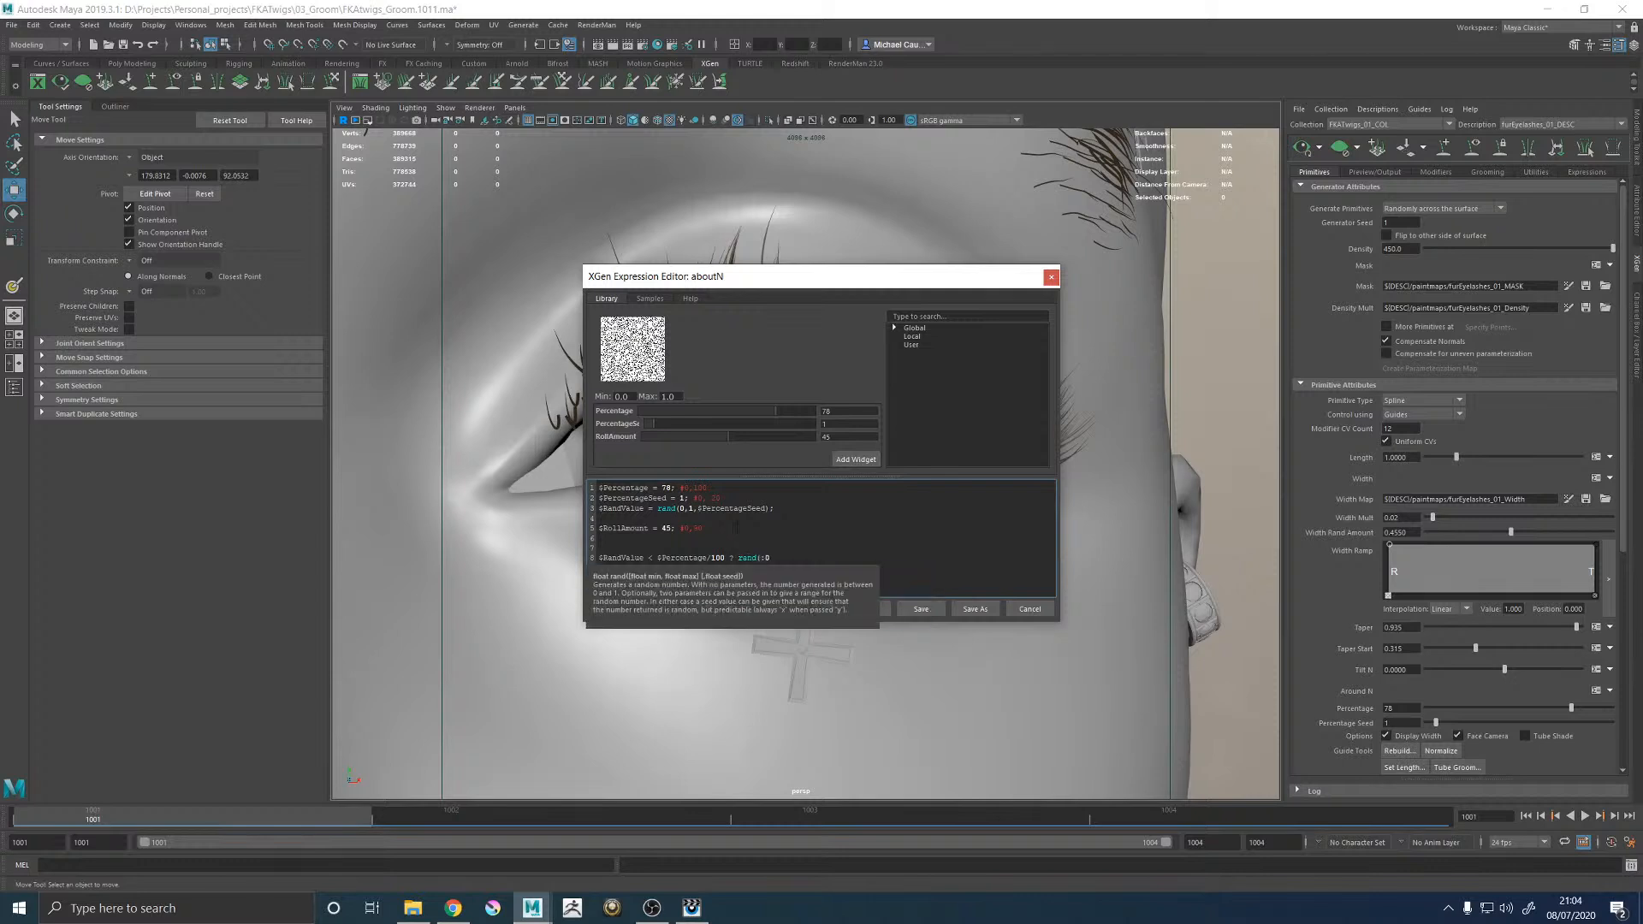
{"action": "type", "text": "-"}
{"action": "type", "text": "$R"}
{"action": "type", "text": "o"}
{"action": "key", "text": "Return"}
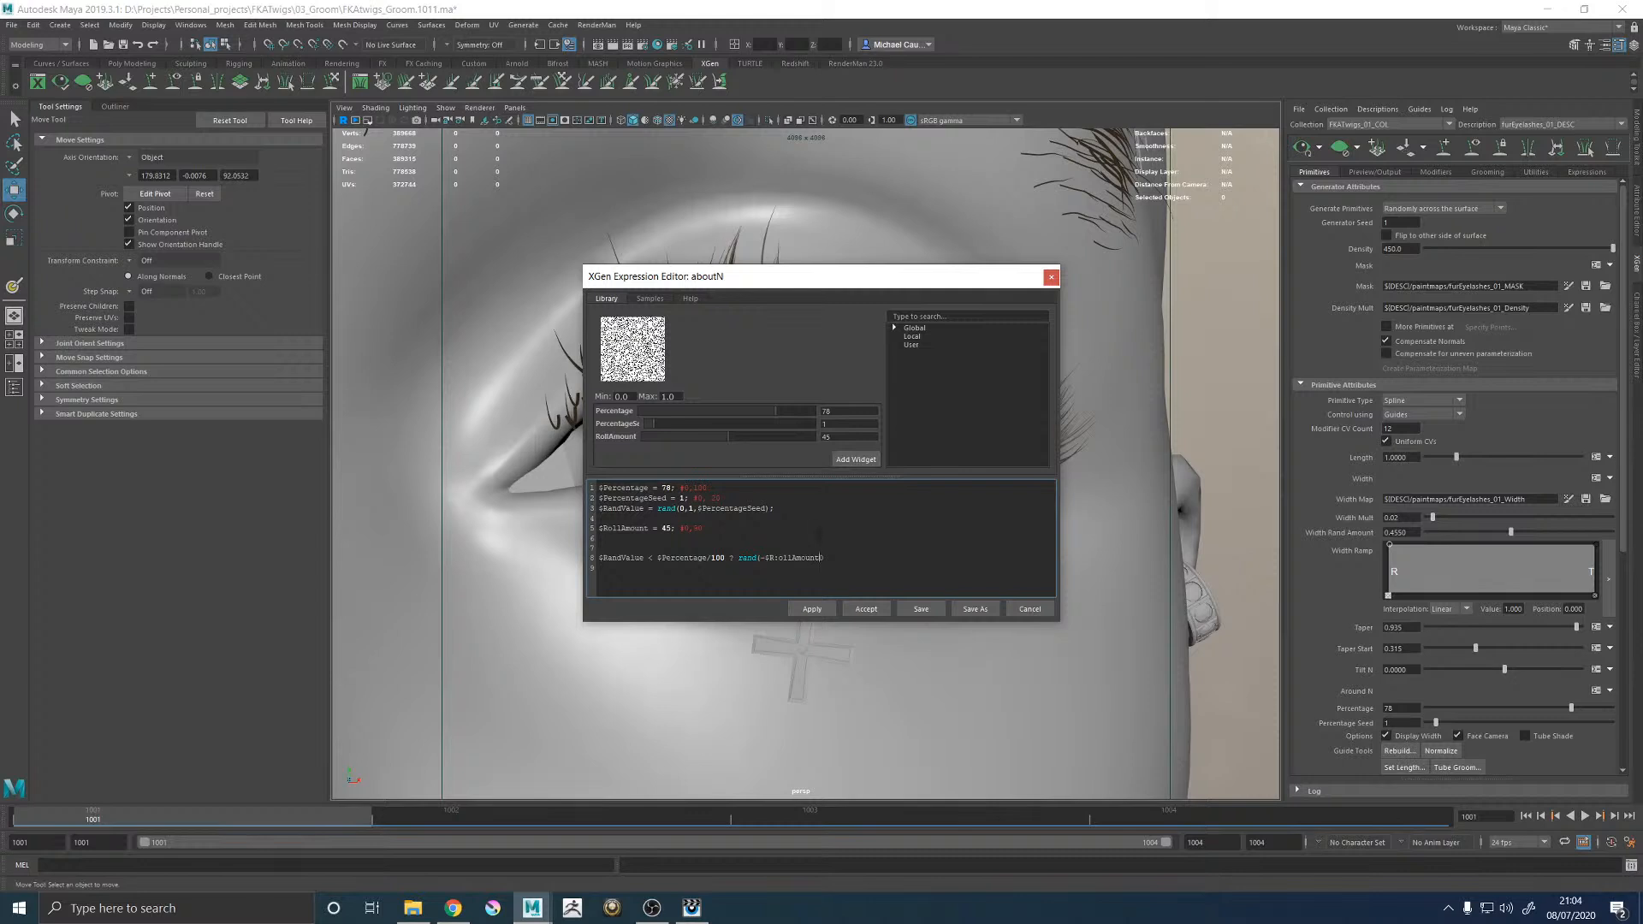
{"action": "left_click_drag", "start_coordinate": [853, 560], "coordinate": [766, 560]}
{"action": "key", "text": "BackSpace"}
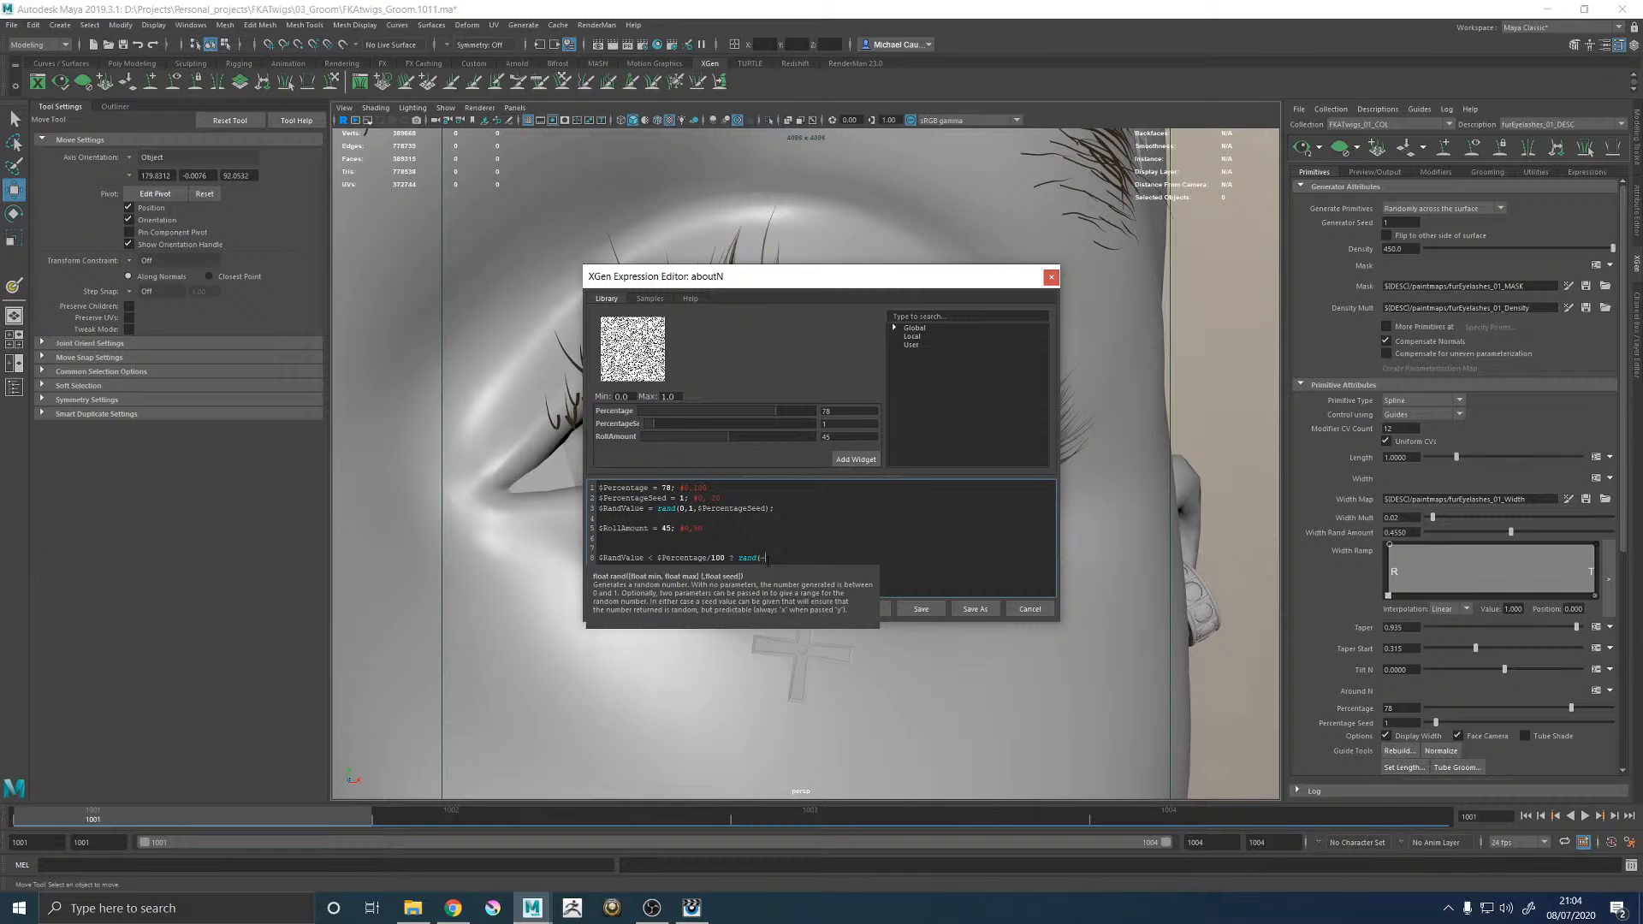
{"action": "type", "text": "$R"}
{"action": "key", "text": "Down"}
{"action": "key", "text": "Return"}
{"action": "type", "text": ", $Ro"}
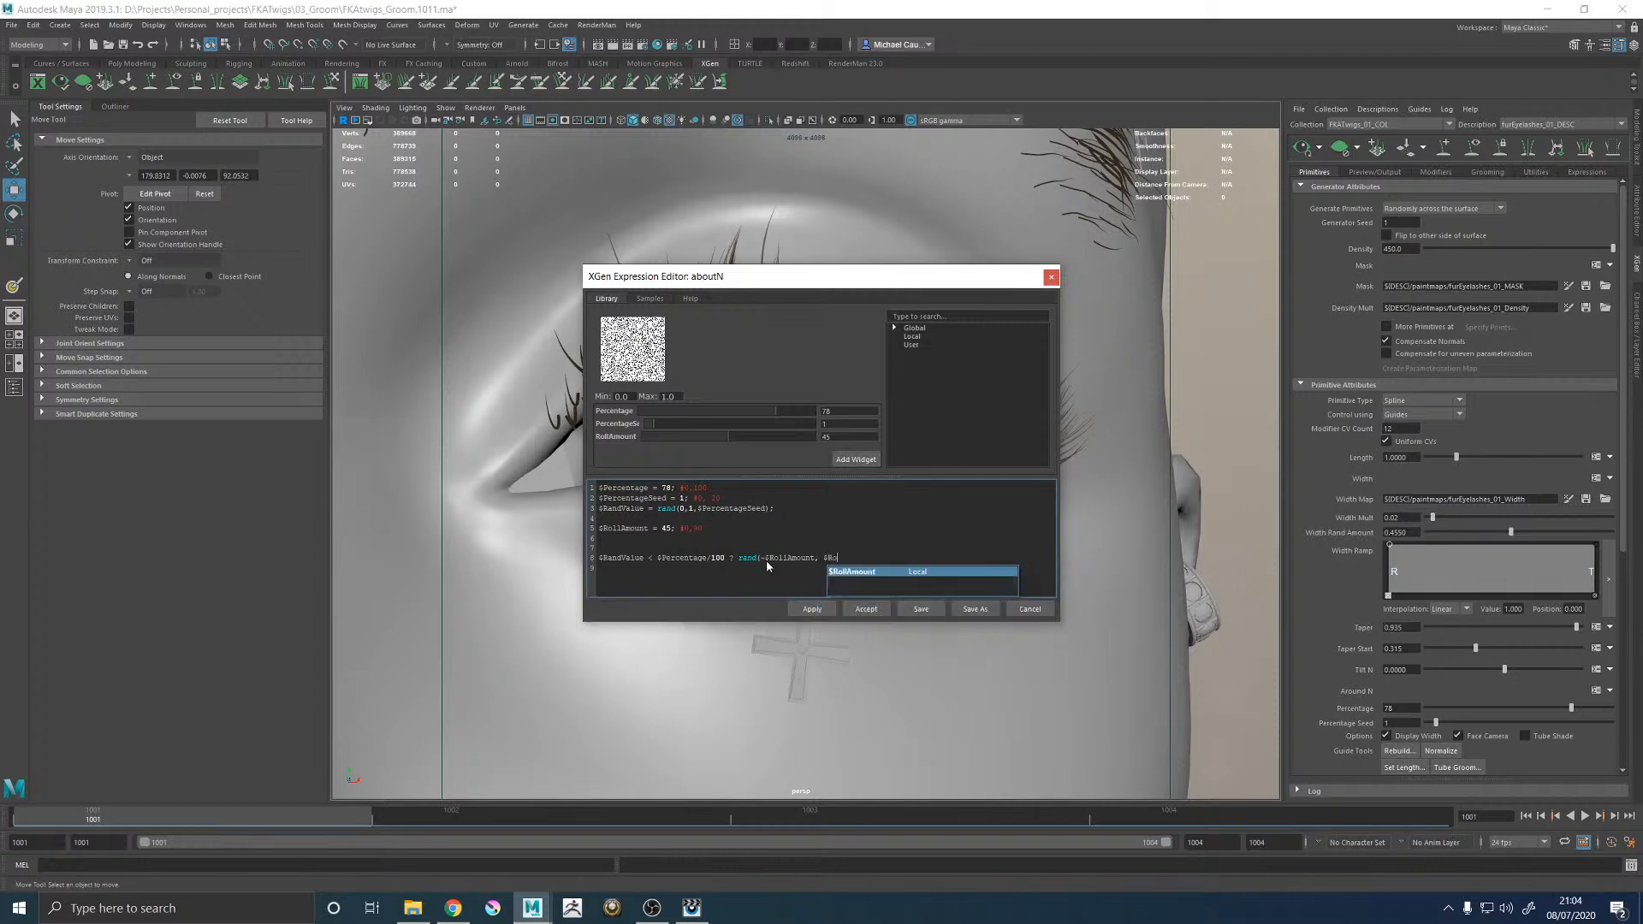
{"action": "key", "text": "Return"}
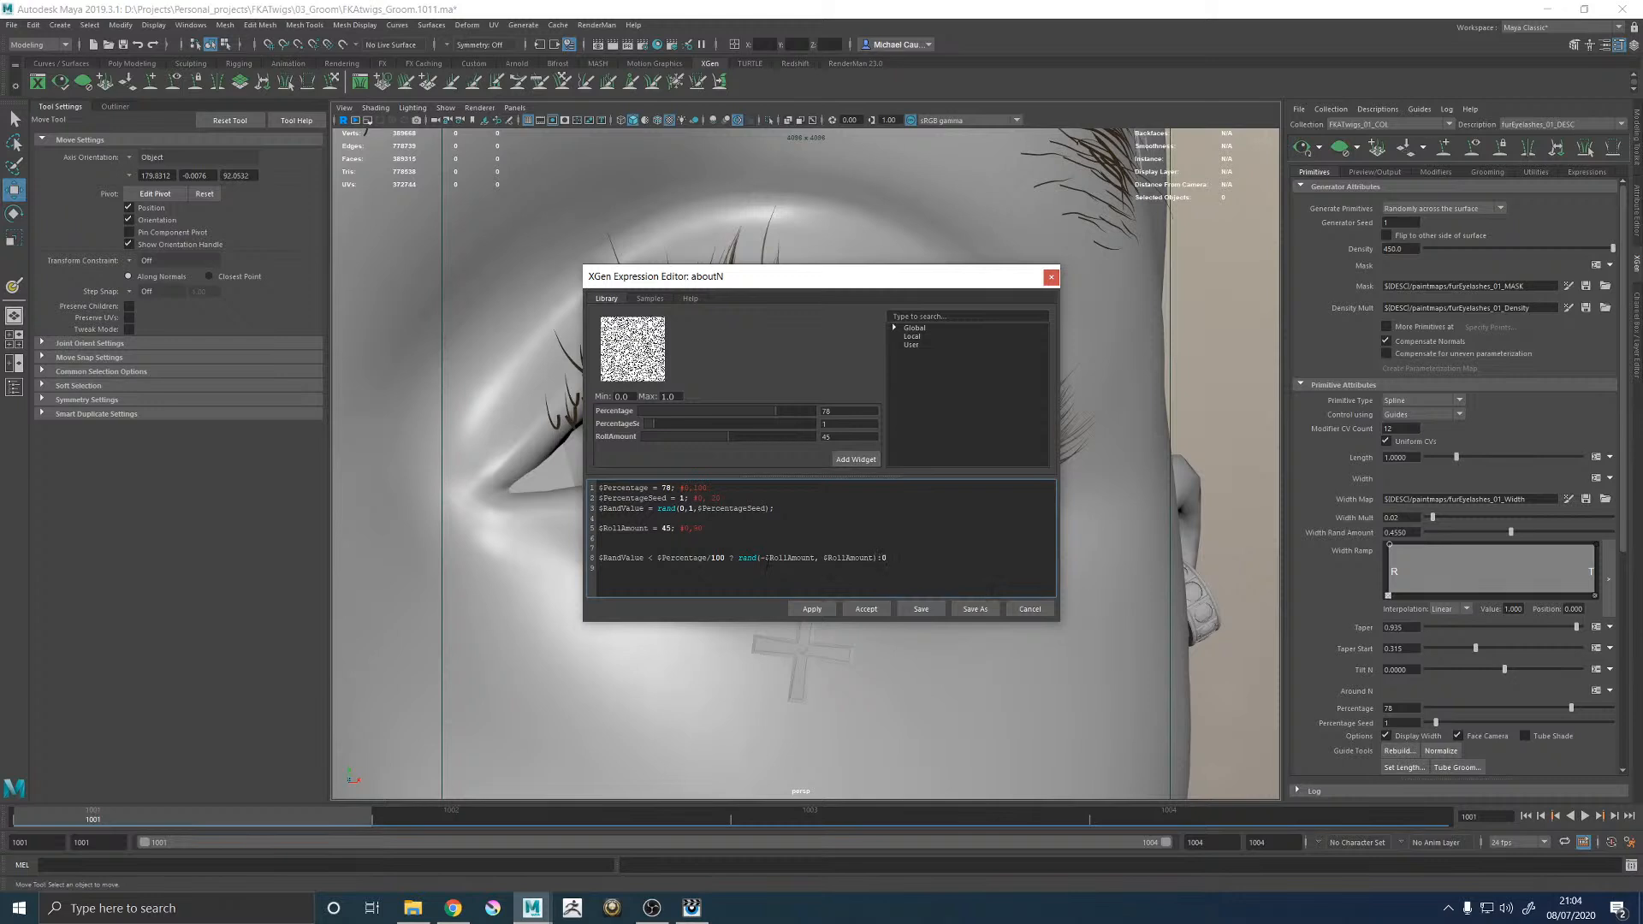
{"action": "left_click", "coordinate": [811, 608]}
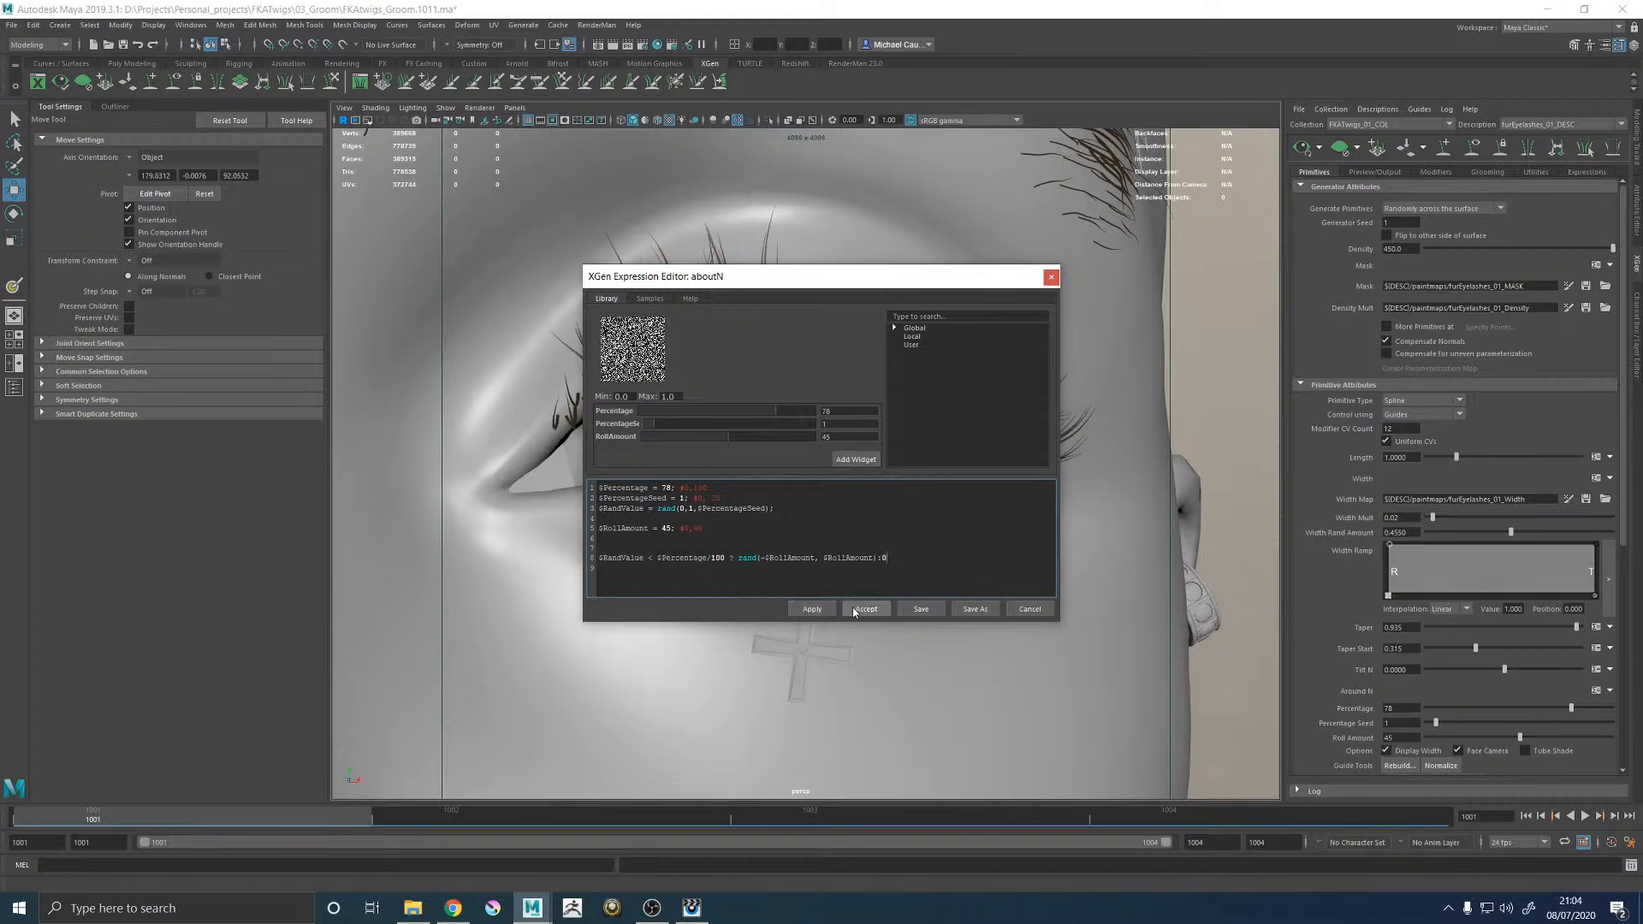
{"action": "left_click", "coordinate": [866, 609]}
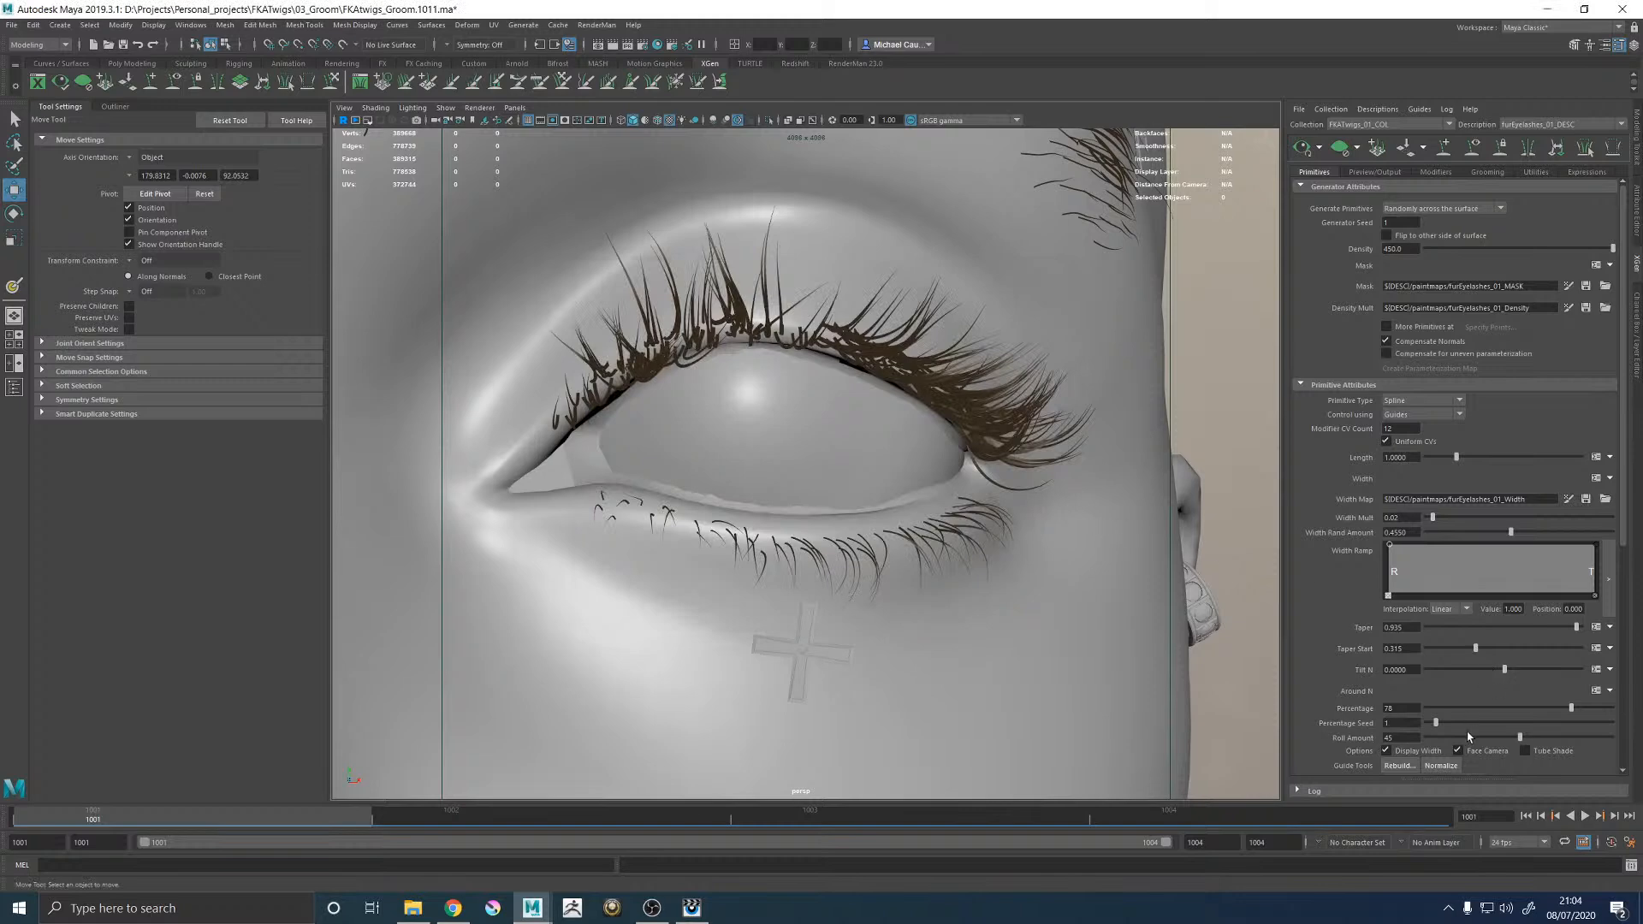
Test the Around N percentage at 100 and 15, the percentage seed at 7 and 20, and a roll amount of 45.
{"action": "left_click_drag", "start_coordinate": [1534, 709], "coordinate": [1641, 713]}
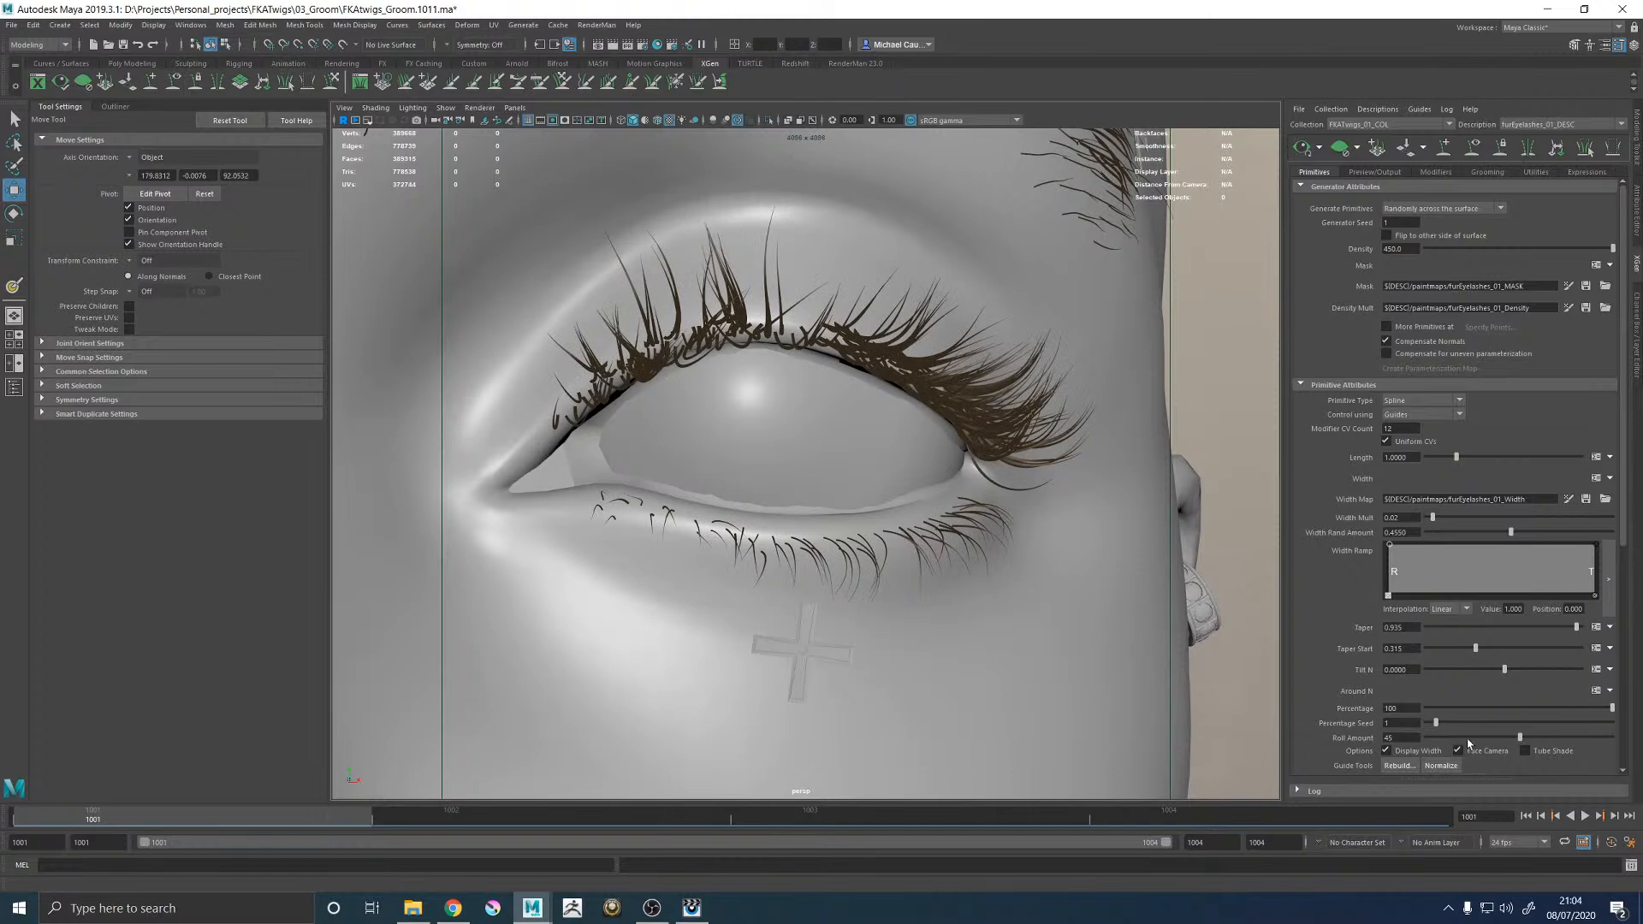
{"action": "left_click_drag", "start_coordinate": [1521, 737], "coordinate": [1460, 725]}
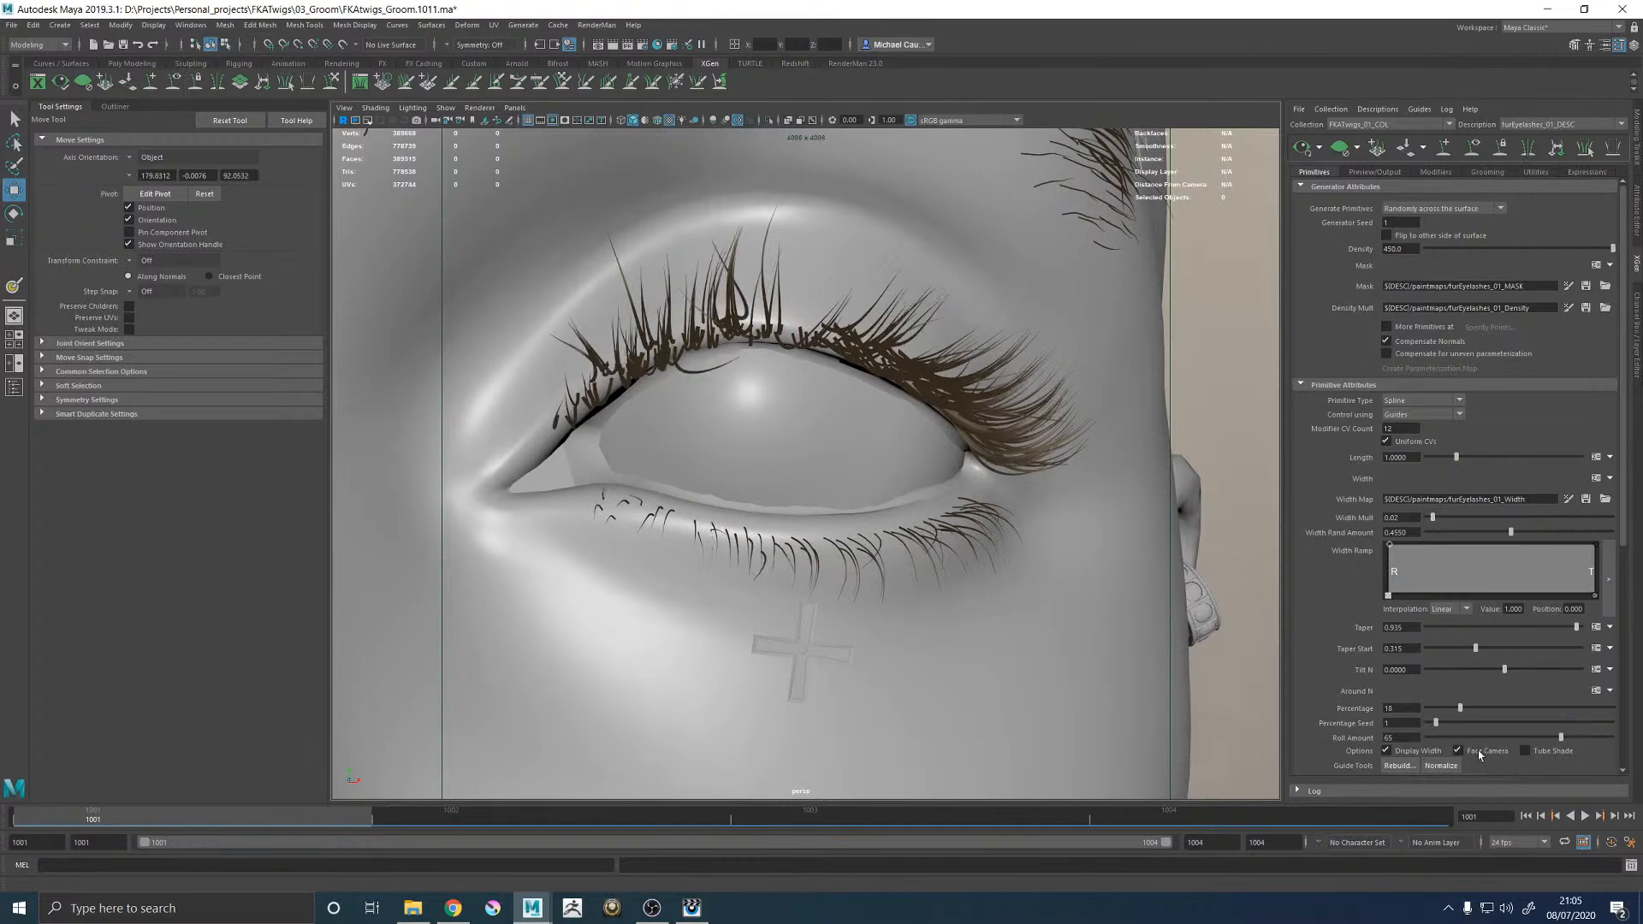
{"action": "left_click_drag", "start_coordinate": [1561, 738], "coordinate": [1491, 723]}
{"action": "mouse_move", "coordinate": [1075, 587]}
{"action": "right_mouse_down", "text": "alt"}
{"action": "mouse_move", "coordinate": [860, 535]}
{"action": "mouse_move", "coordinate": [1104, 591]}
{"action": "right_mouse_up", "text": "alt"}
{"action": "left_click_drag", "start_coordinate": [1453, 737], "coordinate": [1520, 737]}
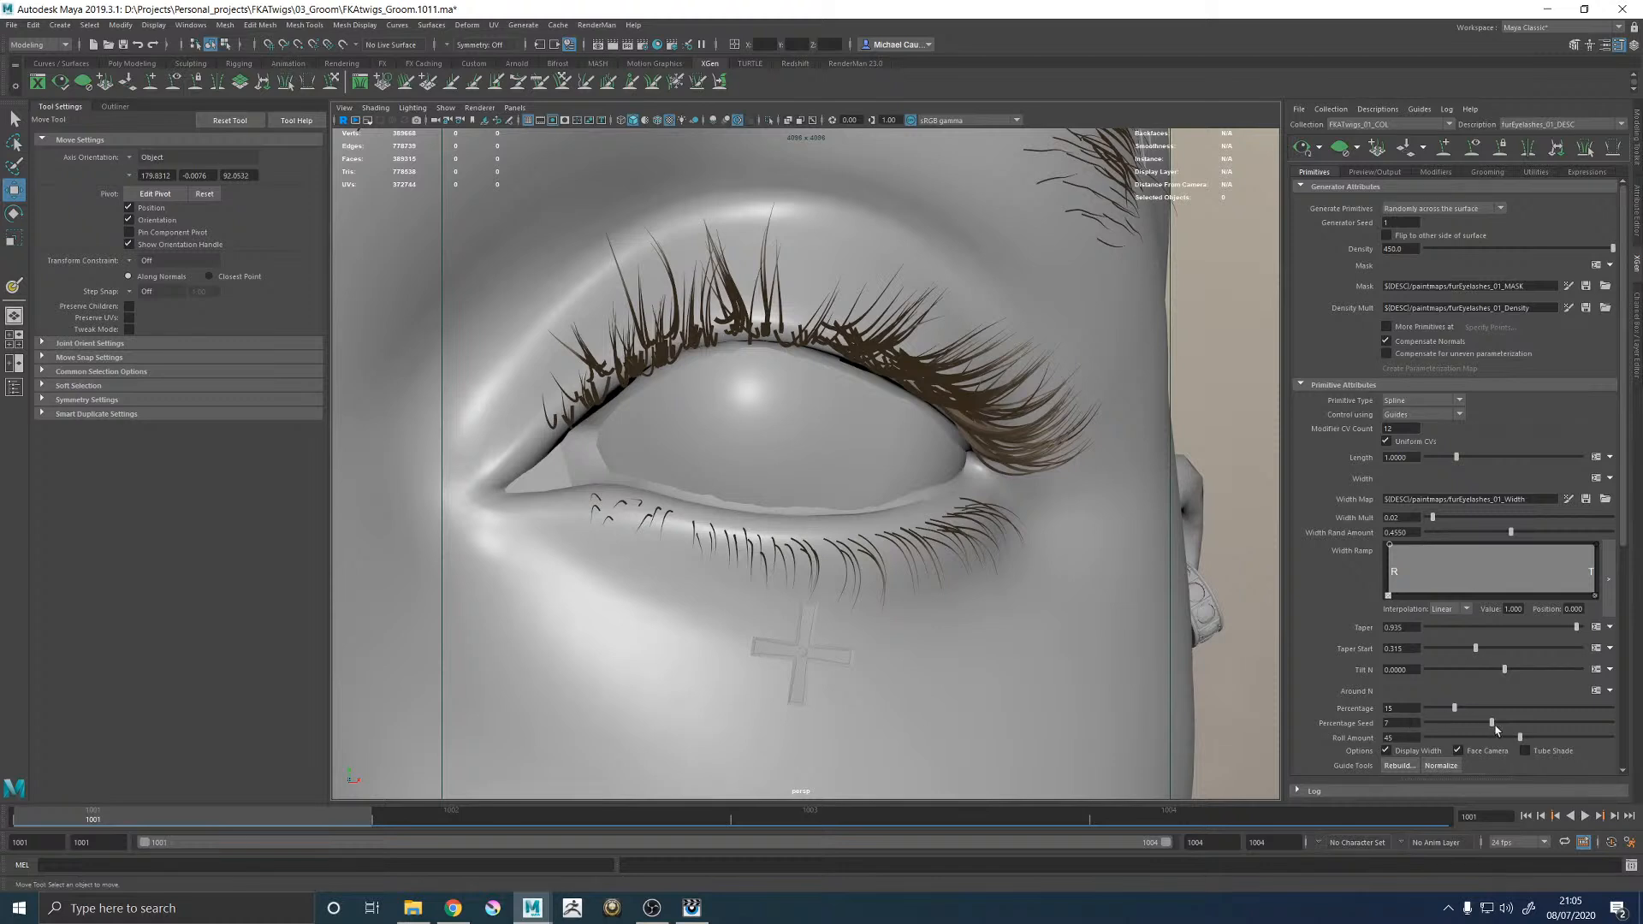
{"action": "left_click_drag", "start_coordinate": [1506, 725], "coordinate": [1614, 722]}
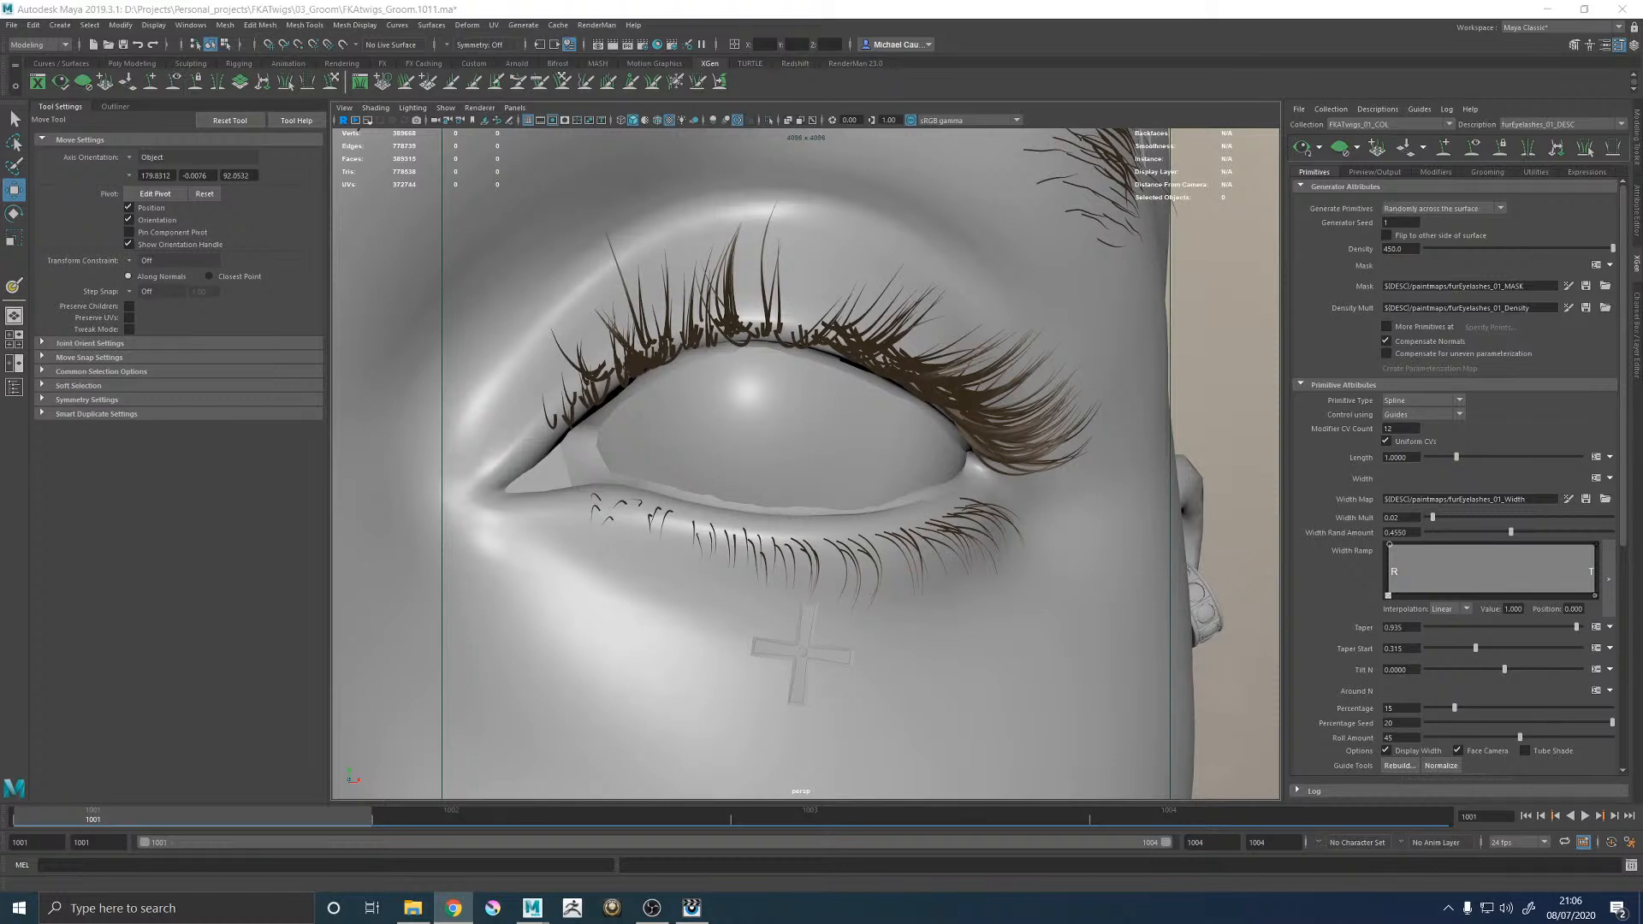
Try a roll amount of 68 with percentage seeds of 200 and 2000 on the lashes.
{"action": "left_click_drag", "start_coordinate": [888, 365], "coordinate": [958, 348], "text": "alt"}
{"action": "left_click_drag", "start_coordinate": [1530, 737], "coordinate": [1566, 741]}
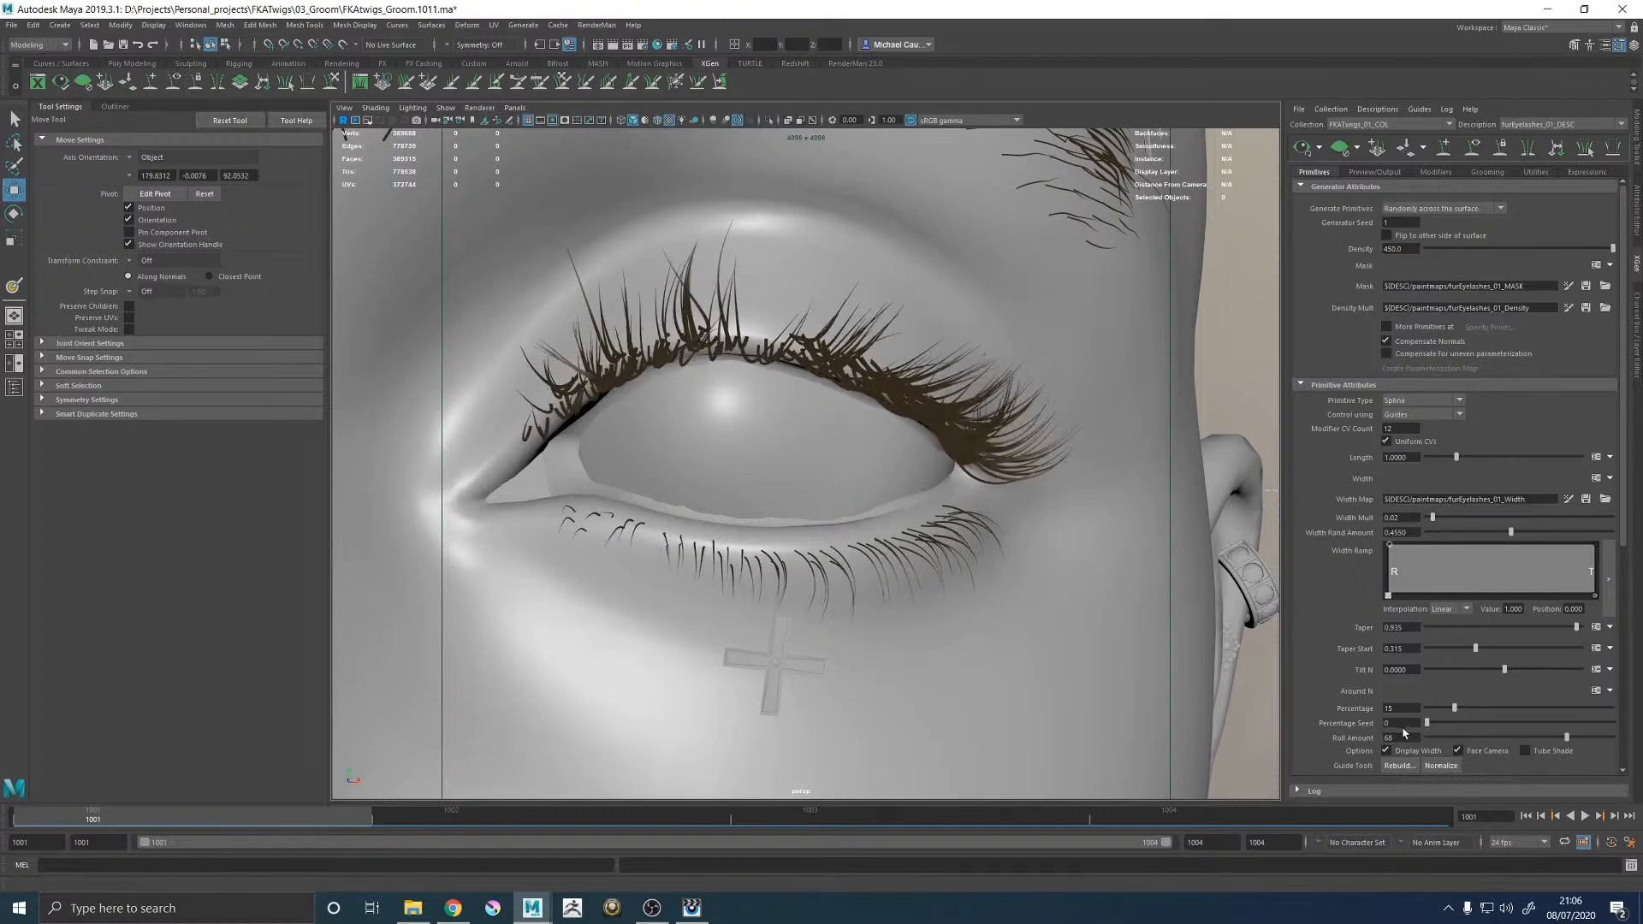
{"action": "left_click_drag", "start_coordinate": [1401, 723], "coordinate": [1341, 724]}
{"action": "type", "text": "200"}
{"action": "key", "text": "Return"}
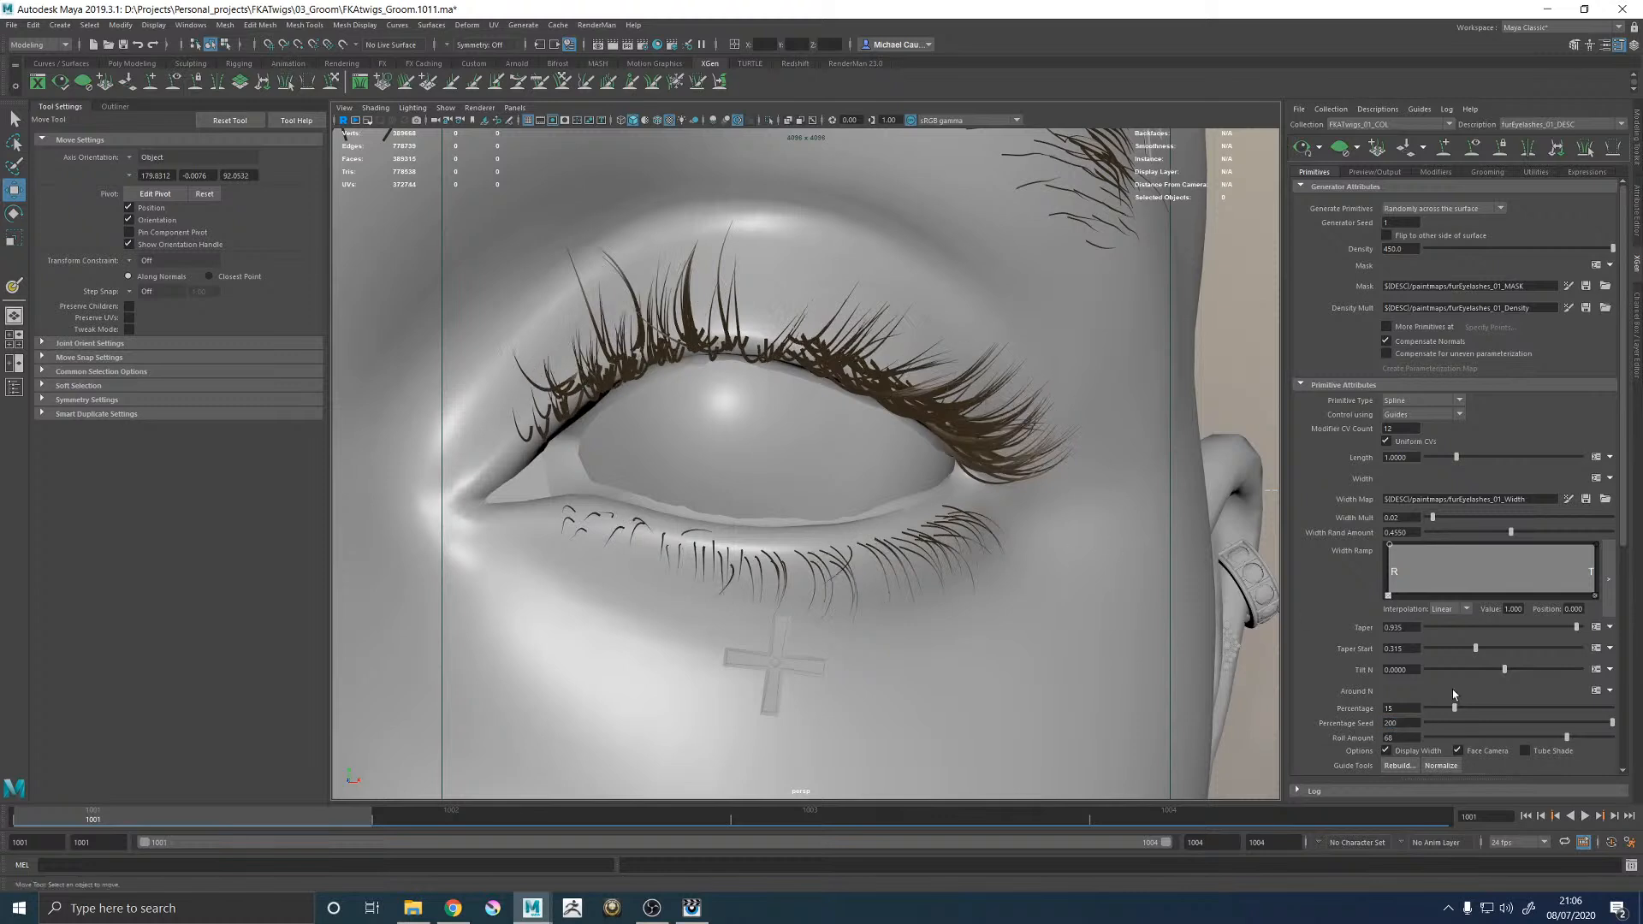
{"action": "double_click", "coordinate": [1404, 723]}
{"action": "type", "text": "2000"}
{"action": "key", "text": "Return"}
Try the extreme roll amount of 90 at 100 percent and check the lashes on both eyes.
{"action": "left_click_drag", "start_coordinate": [1524, 735], "coordinate": [1640, 739]}
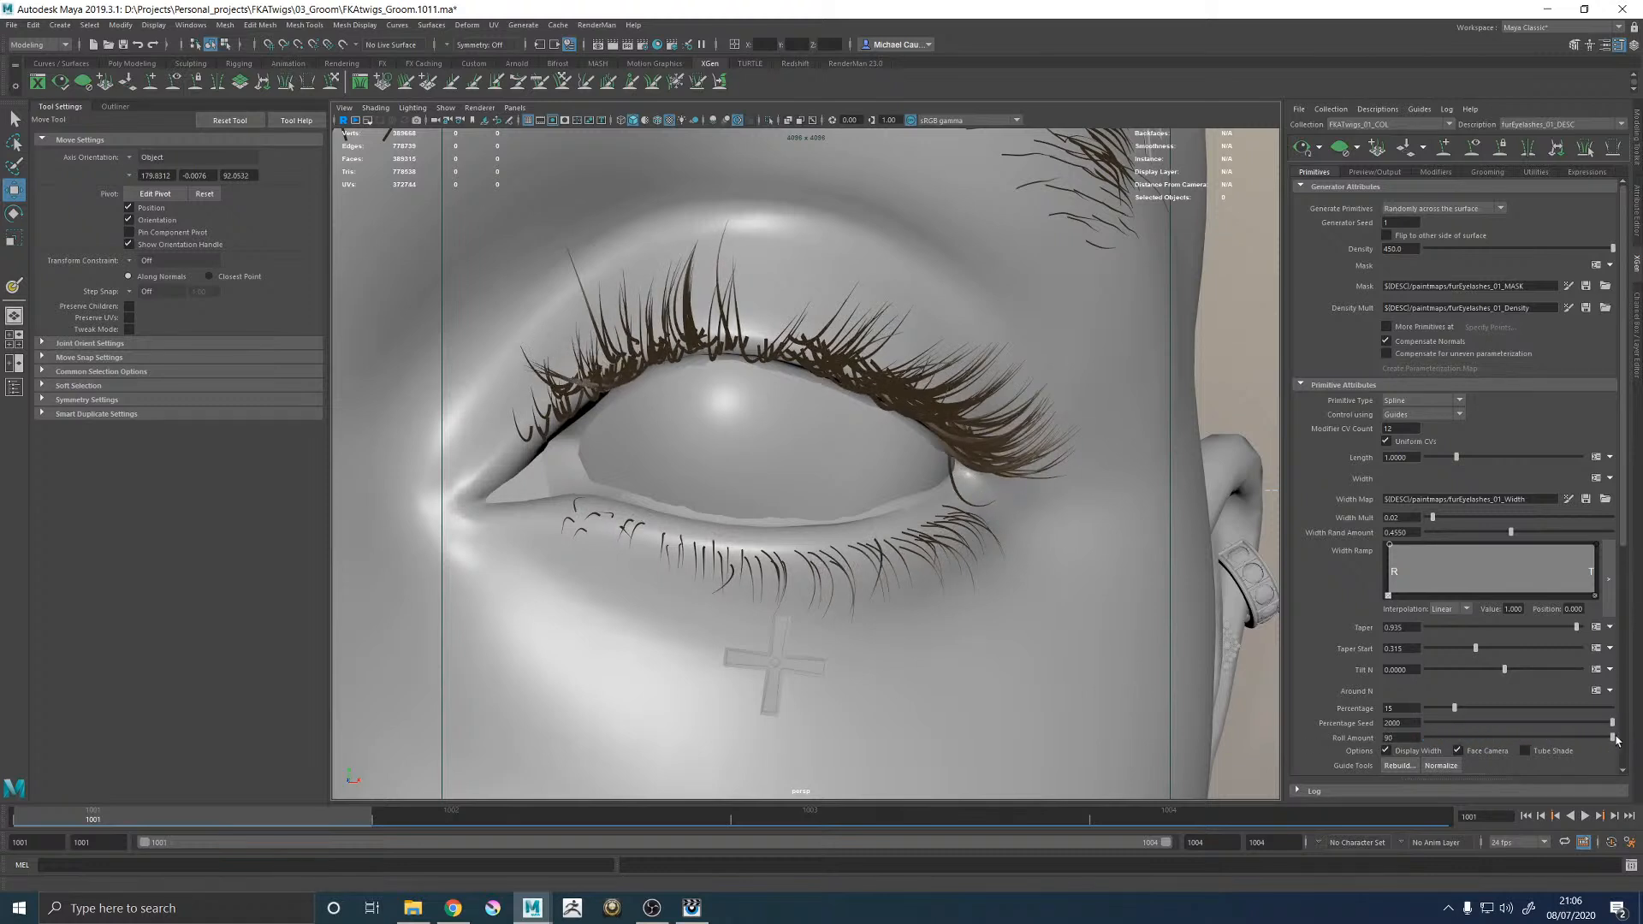
{"action": "left_click_drag", "start_coordinate": [1452, 714], "coordinate": [1613, 708]}
{"action": "scroll", "coordinate": [649, 380], "scroll_direction": "down", "scroll_amount": 10}
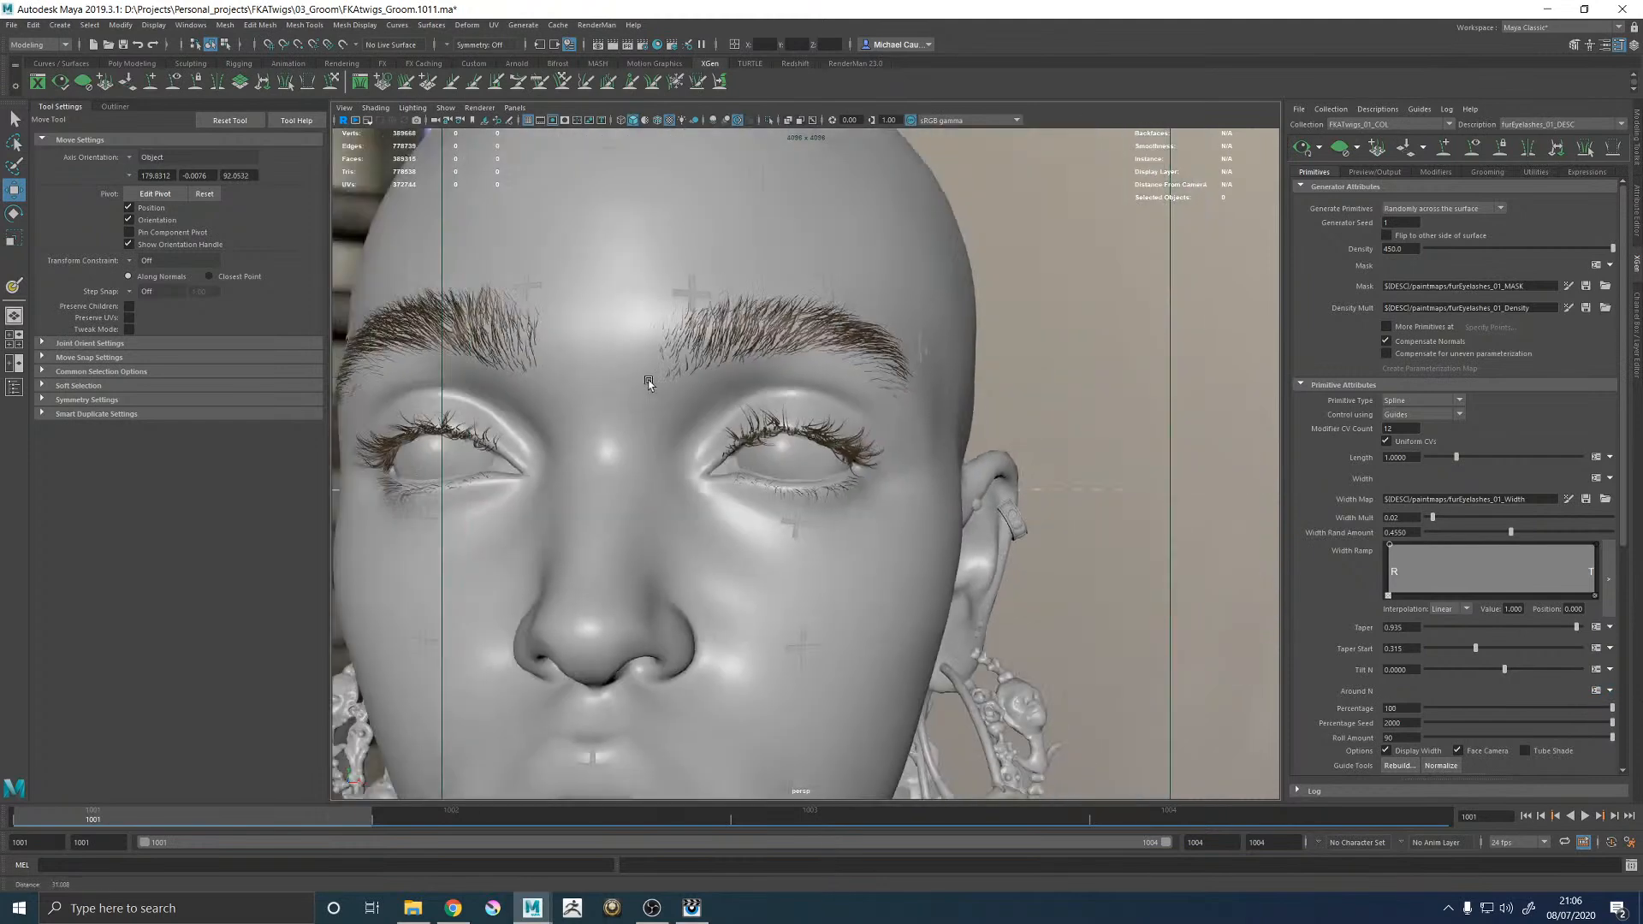
{"action": "scroll", "coordinate": [729, 379], "scroll_direction": "up", "scroll_amount": 8}
Set the Around N percentage to 20, percentage seed to 1 and roll amount to 53, and check the lashes from several angles.
{"action": "left_click_drag", "start_coordinate": [1478, 707], "coordinate": [1339, 730]}
{"action": "type", "text": "1"}
{"action": "key", "text": "Return"}
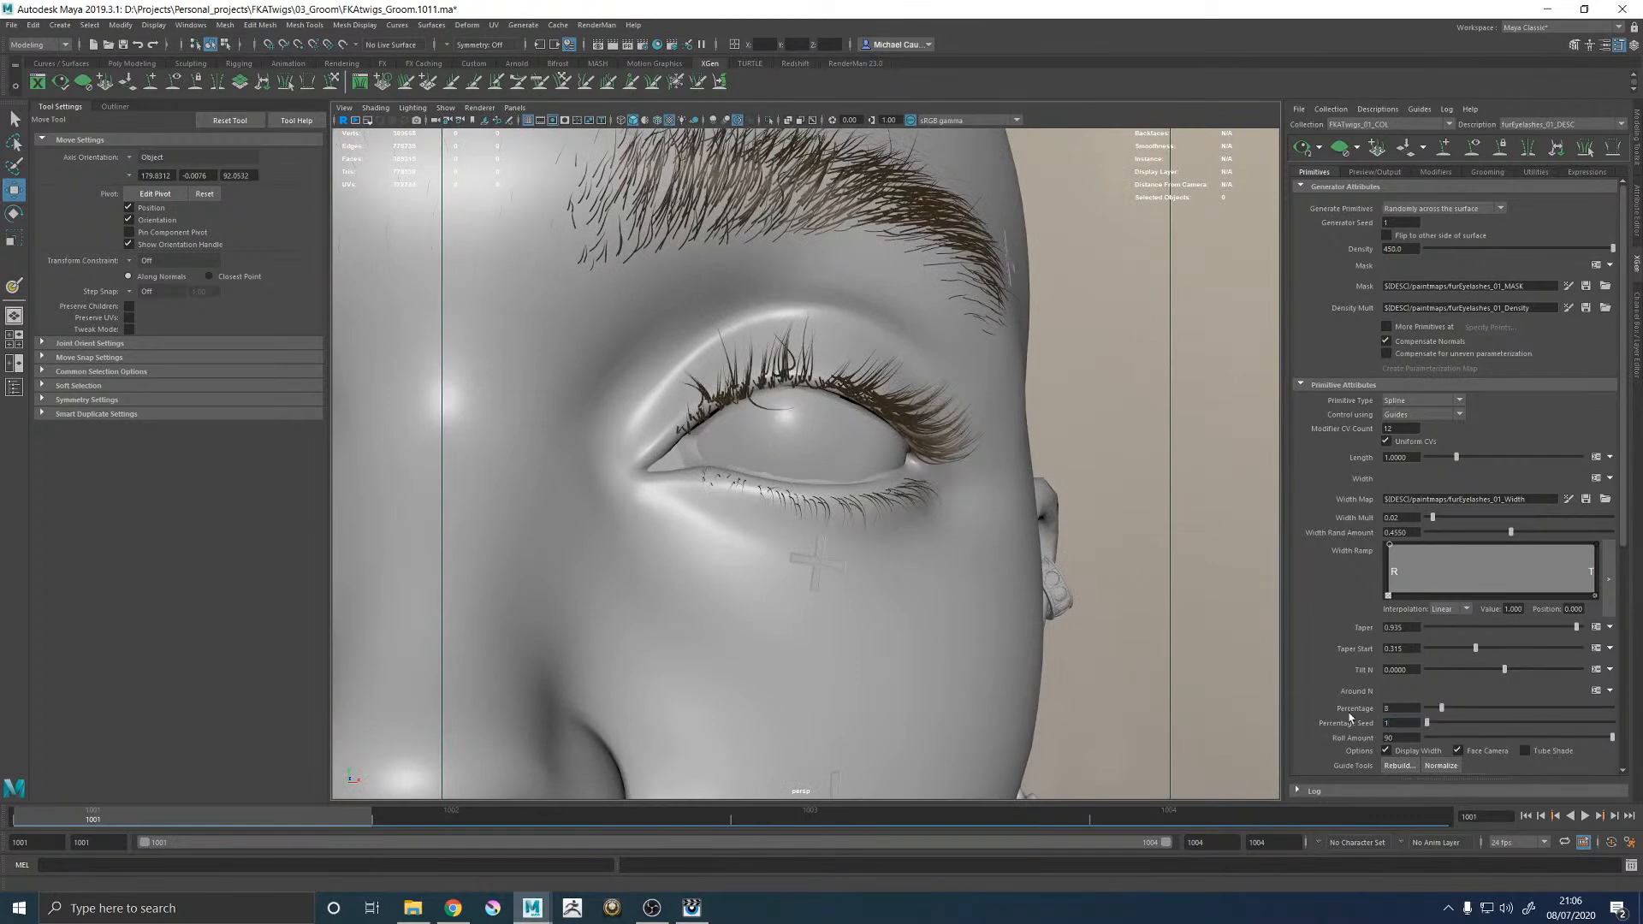
{"action": "left_click_drag", "start_coordinate": [1525, 738], "coordinate": [1463, 708]}
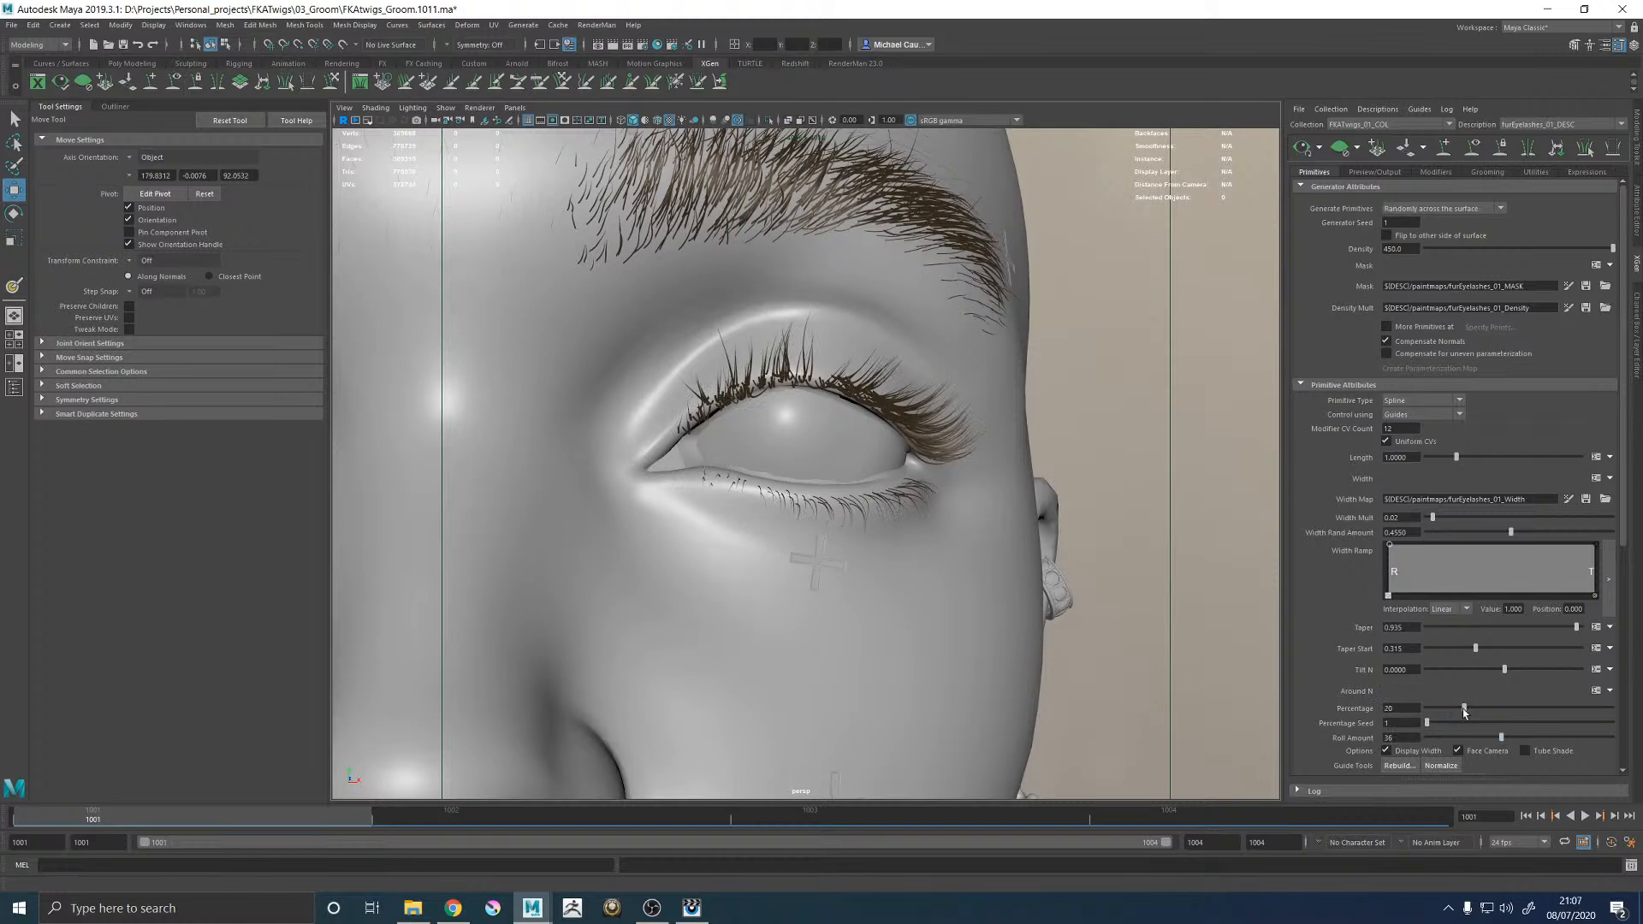
{"action": "left_click_drag", "start_coordinate": [1070, 513], "coordinate": [1000, 512], "text": "alt"}
{"action": "mouse_move", "coordinate": [1519, 738]}
{"action": "left_mouse_down"}
{"action": "mouse_move", "coordinate": [1603, 734]}
{"action": "mouse_move", "coordinate": [1533, 733]}
{"action": "left_mouse_up"}
{"action": "right_click_drag", "start_coordinate": [970, 516], "coordinate": [642, 516], "text": "alt"}
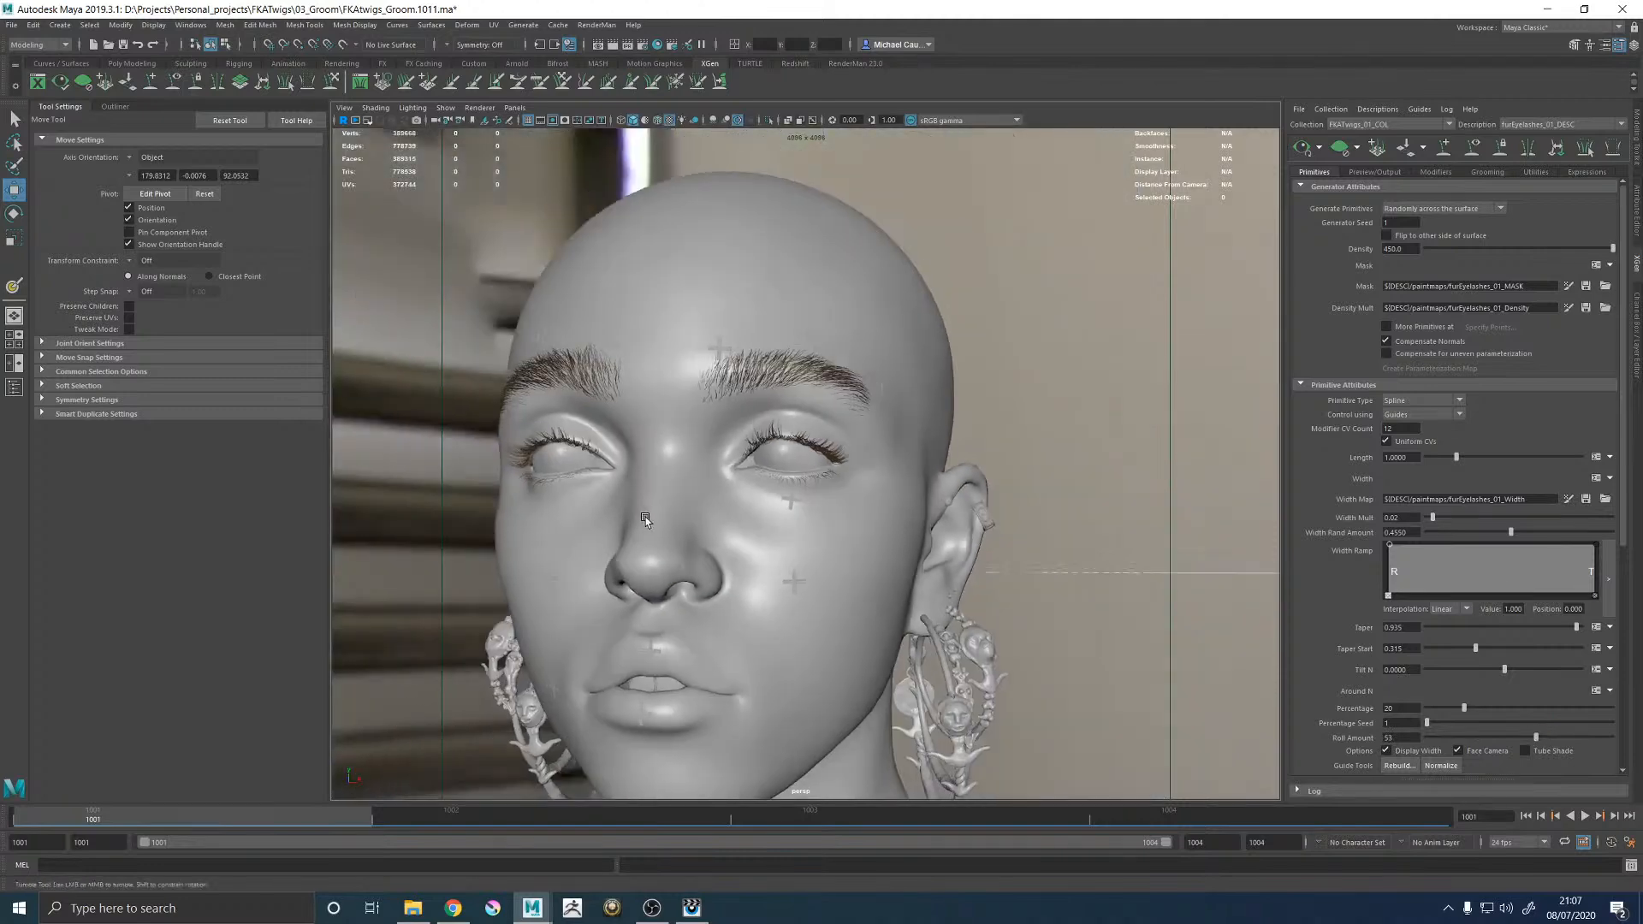
{"action": "left_click_drag", "start_coordinate": [642, 517], "coordinate": [711, 539], "text": "alt"}
{"action": "right_click_drag", "start_coordinate": [711, 539], "coordinate": [982, 588], "text": "alt"}
{"action": "left_click_drag", "start_coordinate": [846, 491], "coordinate": [1031, 491], "text": "alt"}
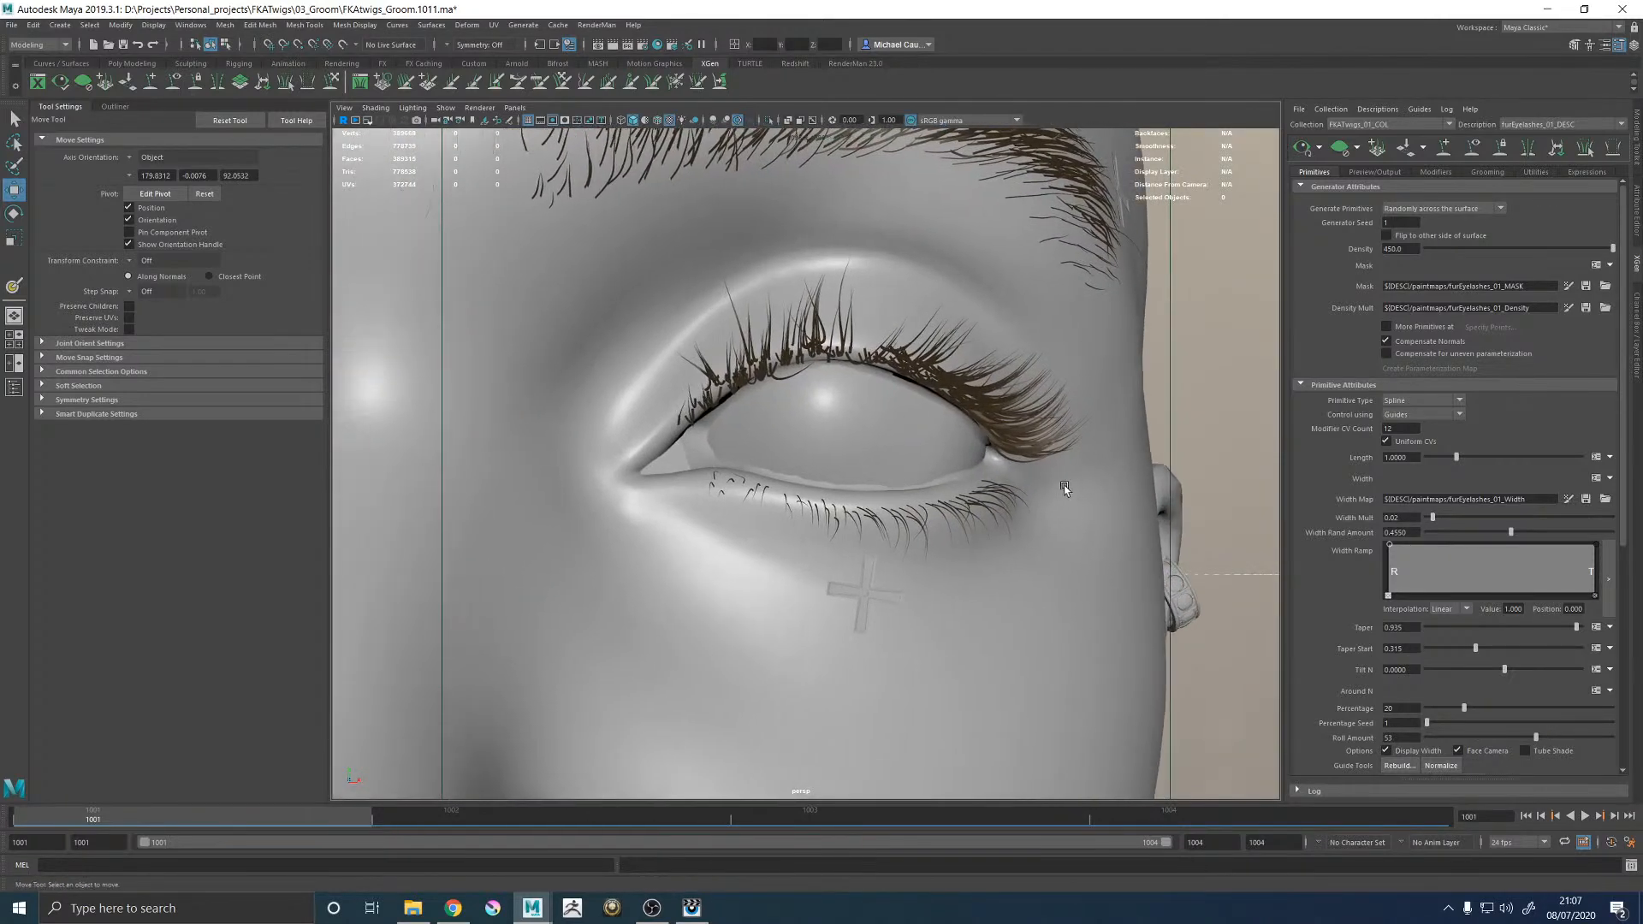
Try an Around N percentage of 18 on the lashes, return it to 20 and check the upper and lower lashes.
{"action": "right_click_drag", "start_coordinate": [1067, 487], "coordinate": [721, 484], "text": "alt"}
{"action": "left_click_drag", "start_coordinate": [721, 484], "coordinate": [706, 504], "text": "alt"}
{"action": "right_click_drag", "start_coordinate": [706, 505], "coordinate": [944, 556], "text": "alt"}
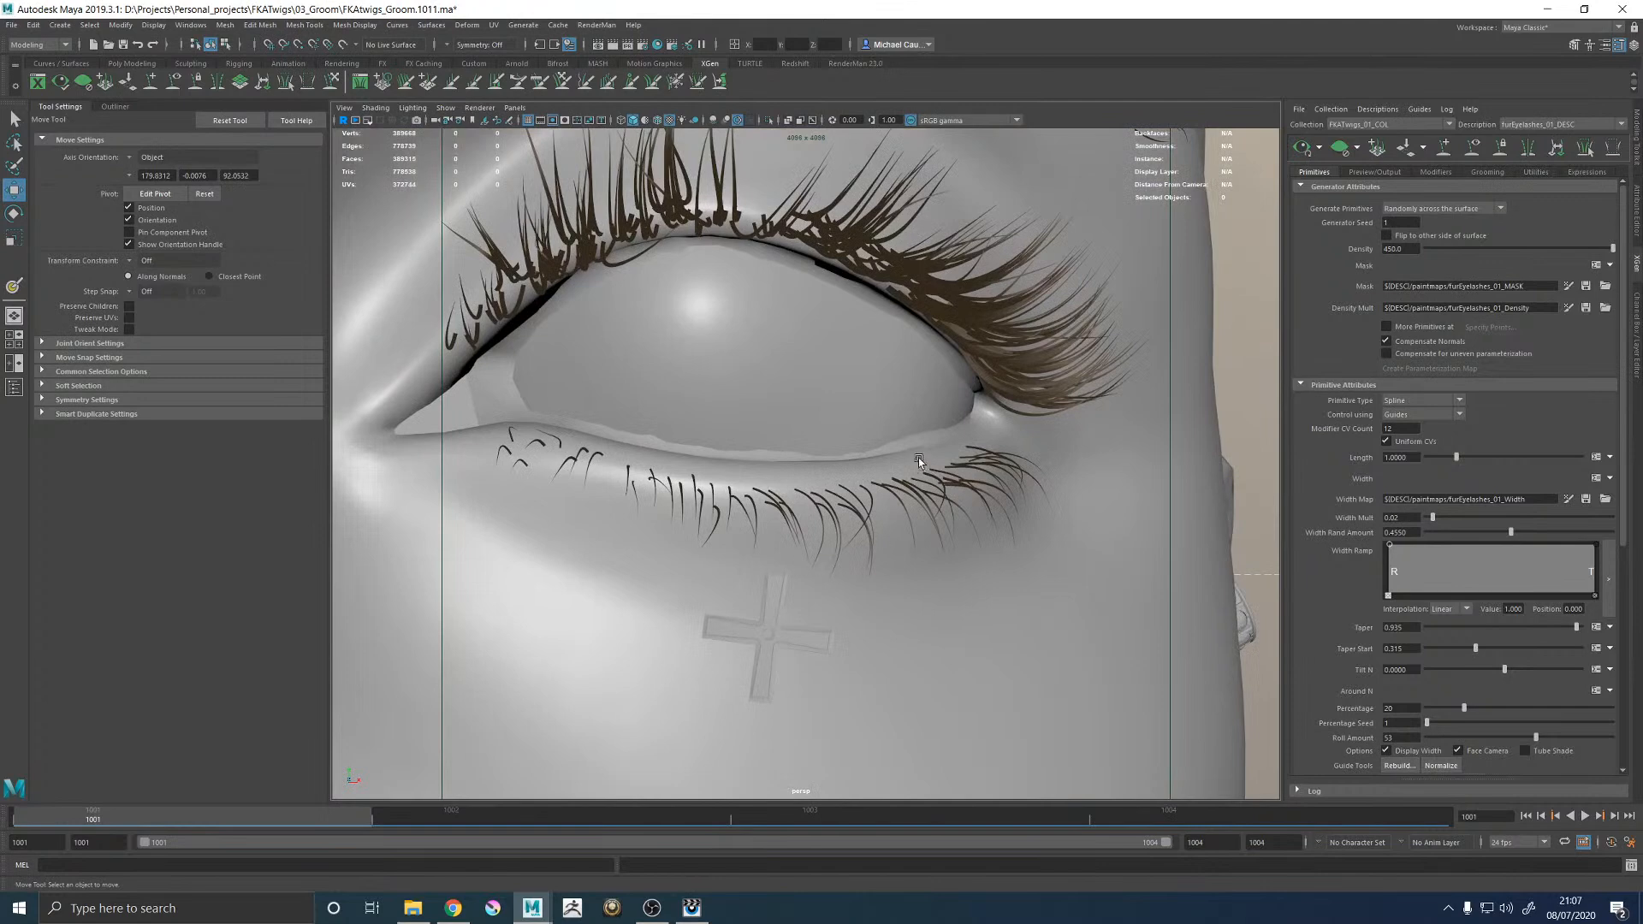
{"action": "mouse_move", "coordinate": [1462, 709]}
{"action": "left_mouse_down"}
{"action": "mouse_move", "coordinate": [1480, 709]}
{"action": "mouse_move", "coordinate": [1462, 707]}
{"action": "left_mouse_up"}
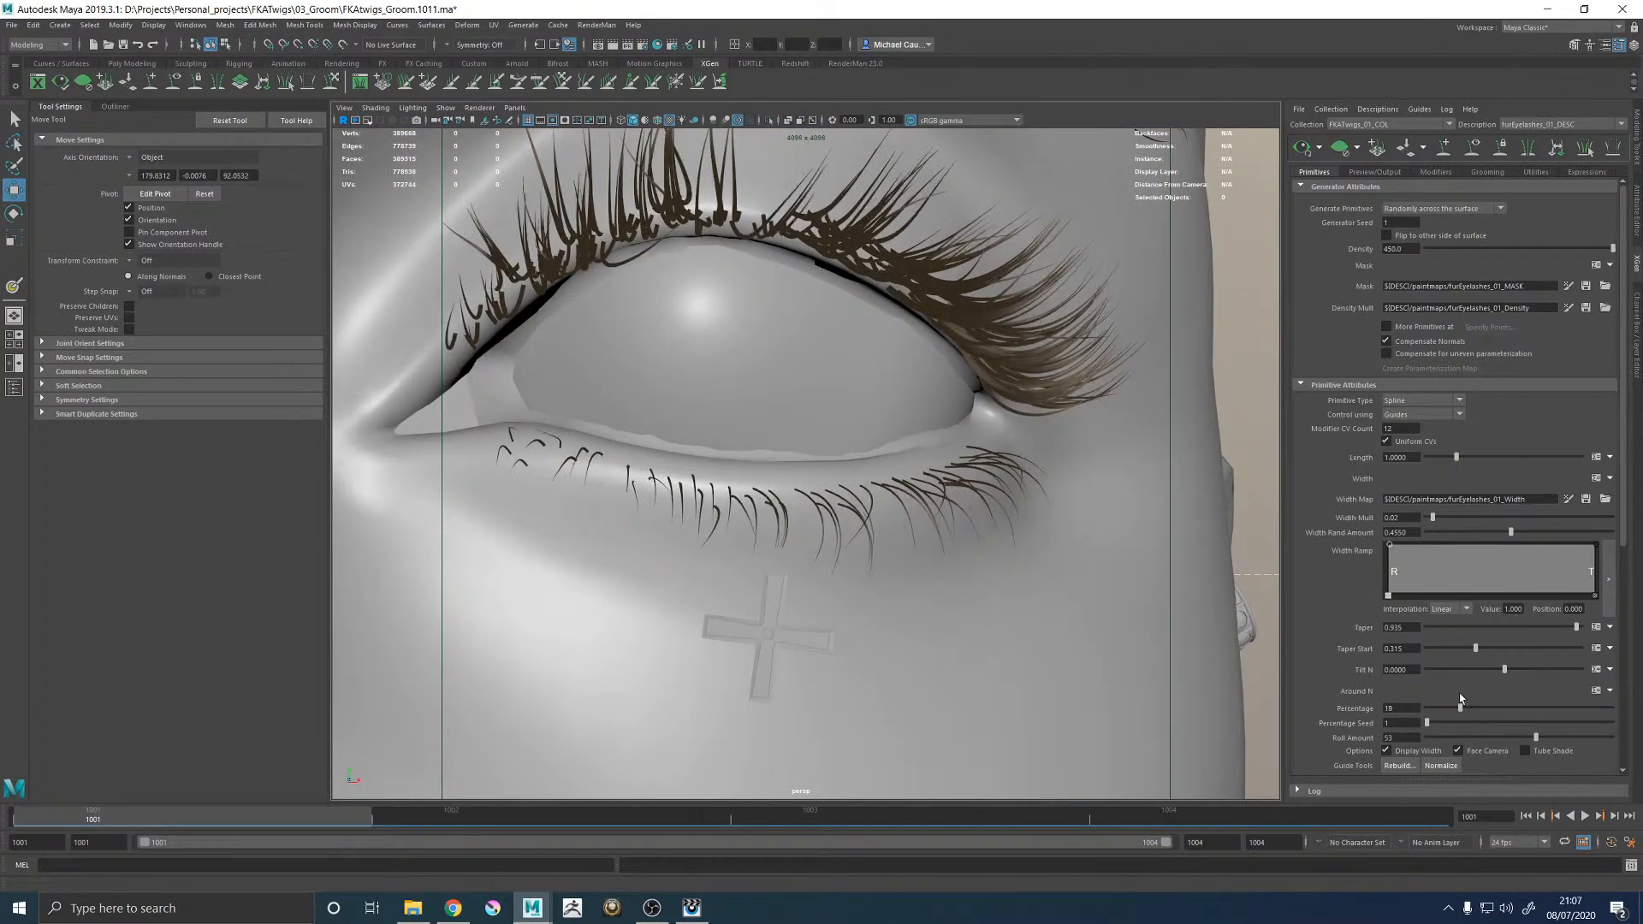
{"action": "left_click_drag", "start_coordinate": [1462, 696], "coordinate": [1463, 699]}
{"action": "left_click_drag", "start_coordinate": [503, 554], "coordinate": [553, 550], "text": "alt"}
{"action": "scroll", "coordinate": [551, 546], "scroll_direction": "down", "scroll_amount": 8}
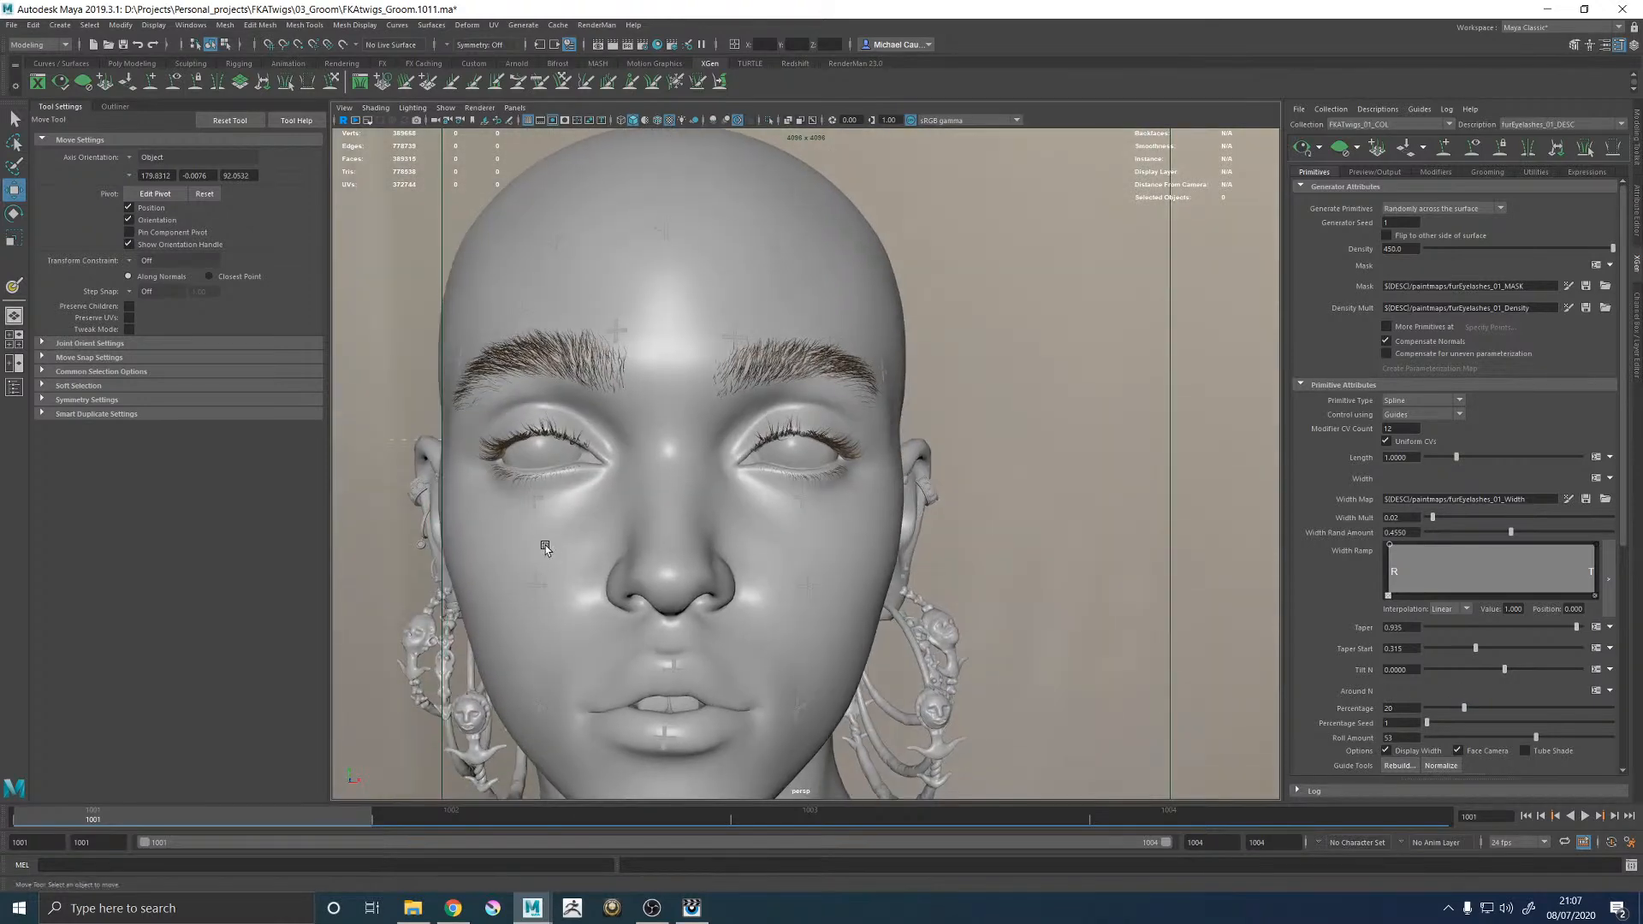
Set the Around N percentage seed to 516 and the percentage to 37, checking the lashes on both eyes.
{"action": "middle_click_drag", "start_coordinate": [552, 549], "coordinate": [735, 522], "text": "alt"}
{"action": "scroll", "coordinate": [653, 444], "scroll_direction": "up", "scroll_amount": 8}
{"action": "middle_click_drag", "start_coordinate": [653, 444], "coordinate": [760, 460], "text": "alt"}
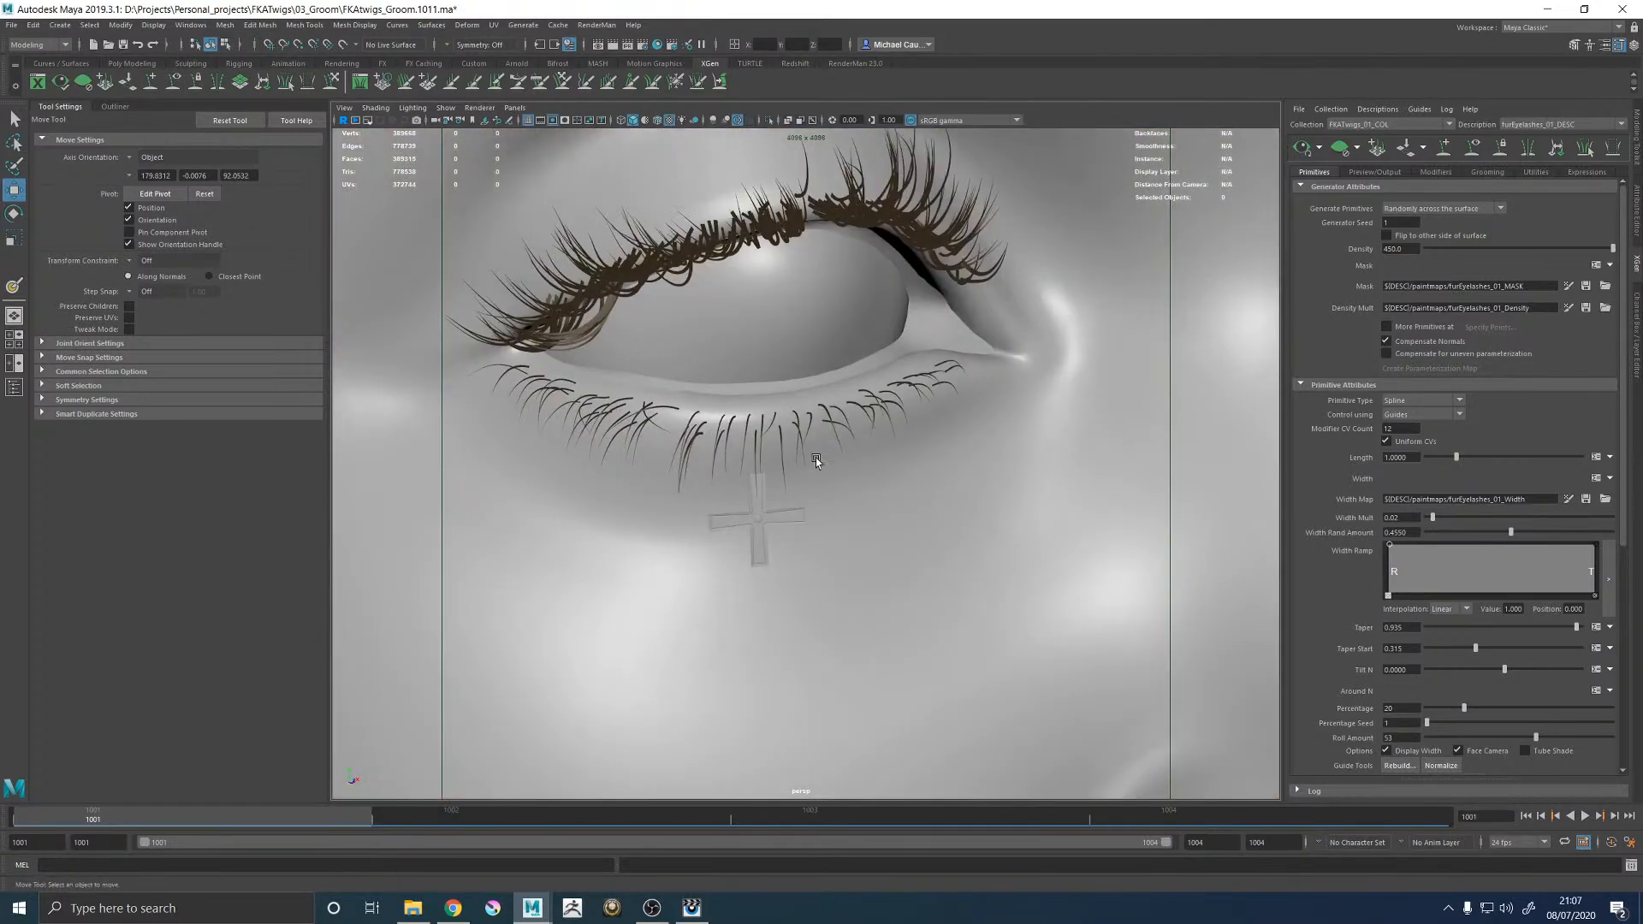
{"action": "left_click_drag", "start_coordinate": [1424, 723], "coordinate": [1473, 723]}
{"action": "scroll", "coordinate": [913, 401], "scroll_direction": "down", "scroll_amount": 8}
{"action": "middle_click_drag", "start_coordinate": [912, 400], "coordinate": [711, 415], "text": "alt"}
{"action": "right_click_drag", "start_coordinate": [710, 415], "coordinate": [984, 453], "text": "alt"}
{"action": "middle_click_drag", "start_coordinate": [1147, 467], "coordinate": [970, 486], "text": "alt"}
{"action": "right_click_drag", "start_coordinate": [970, 486], "coordinate": [764, 489], "text": "alt"}
{"action": "left_click_drag", "start_coordinate": [763, 489], "coordinate": [766, 484], "text": "alt"}
{"action": "middle_click_drag", "start_coordinate": [766, 485], "coordinate": [767, 527], "text": "alt"}
{"action": "right_click_drag", "start_coordinate": [767, 527], "coordinate": [975, 497], "text": "alt"}
{"action": "middle_click_drag", "start_coordinate": [616, 379], "coordinate": [1056, 361], "text": "alt"}
{"action": "left_click_drag", "start_coordinate": [803, 437], "coordinate": [813, 439], "text": "alt"}
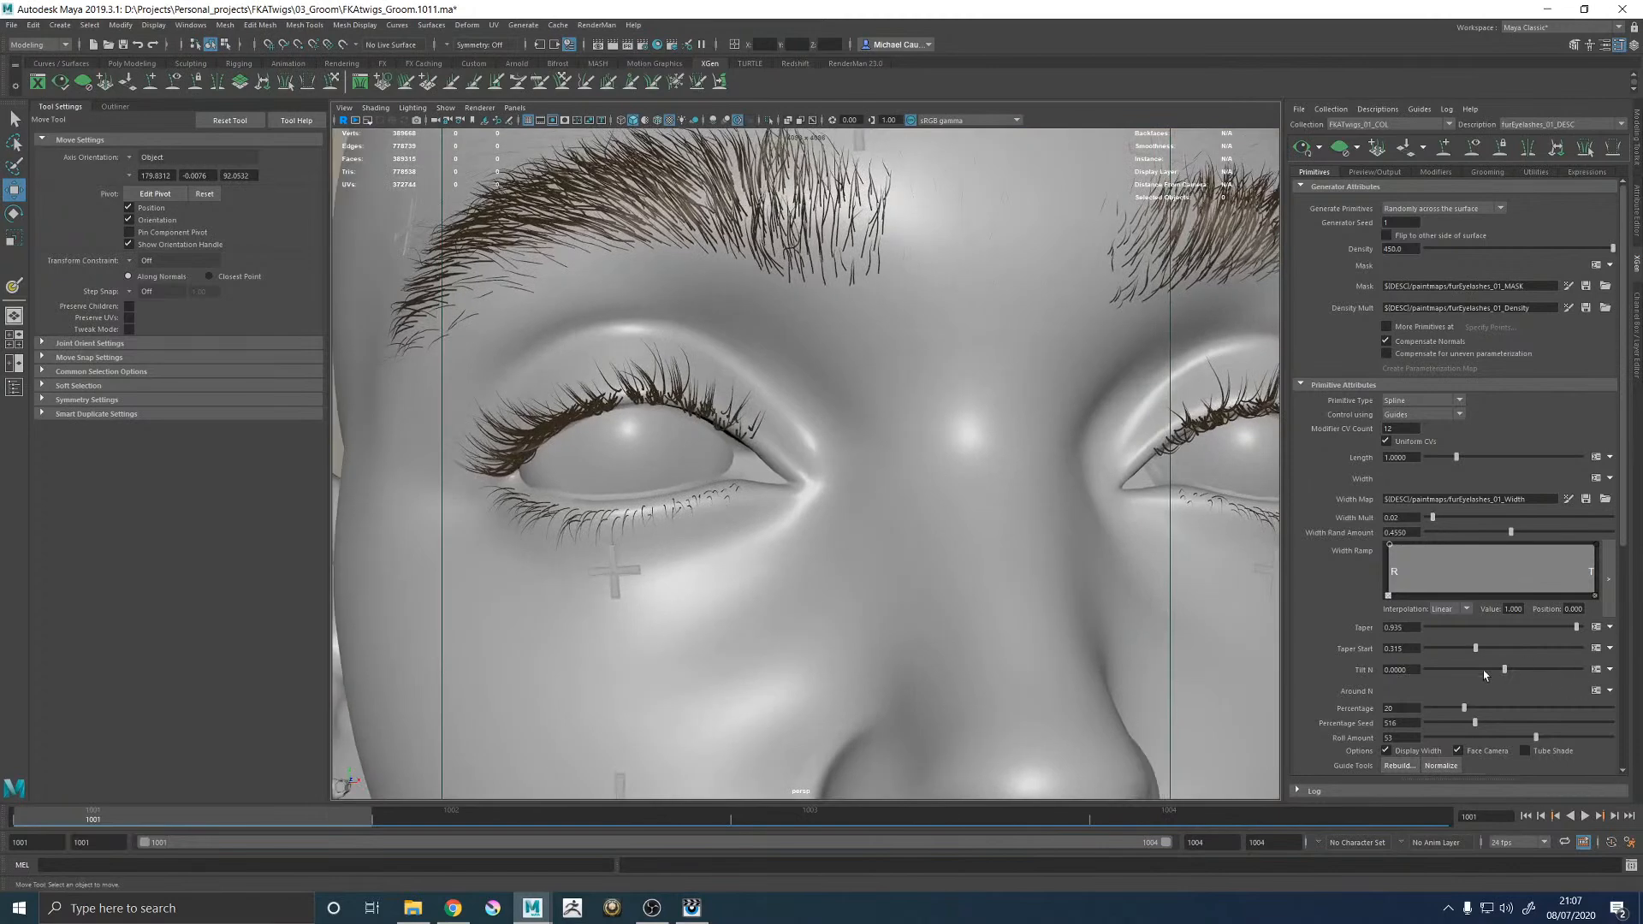
{"action": "left_click_drag", "start_coordinate": [1462, 708], "coordinate": [1496, 708]}
{"action": "left_click_drag", "start_coordinate": [843, 432], "coordinate": [683, 397], "text": "alt"}
Display the lash guides and sculpt the guide near the outer end of the upper lid with a Sculpt Guides brush size of 122.
{"action": "left_click", "coordinate": [1481, 147]}
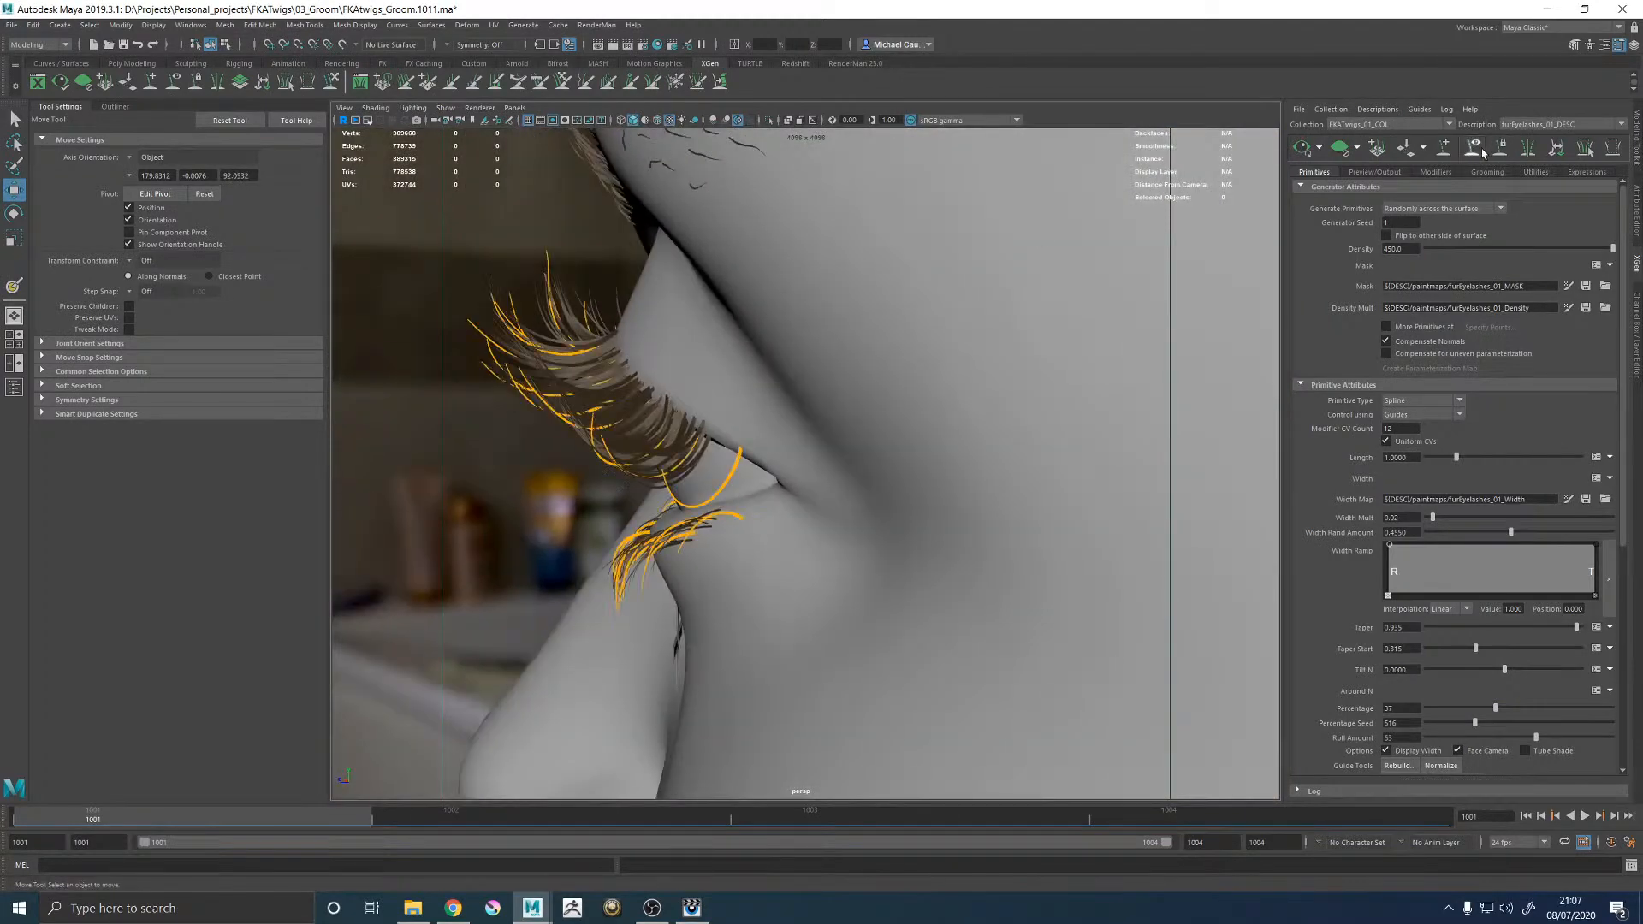
{"action": "left_click_drag", "start_coordinate": [890, 235], "coordinate": [990, 341], "text": "alt"}
{"action": "left_click", "coordinate": [1069, 390]}
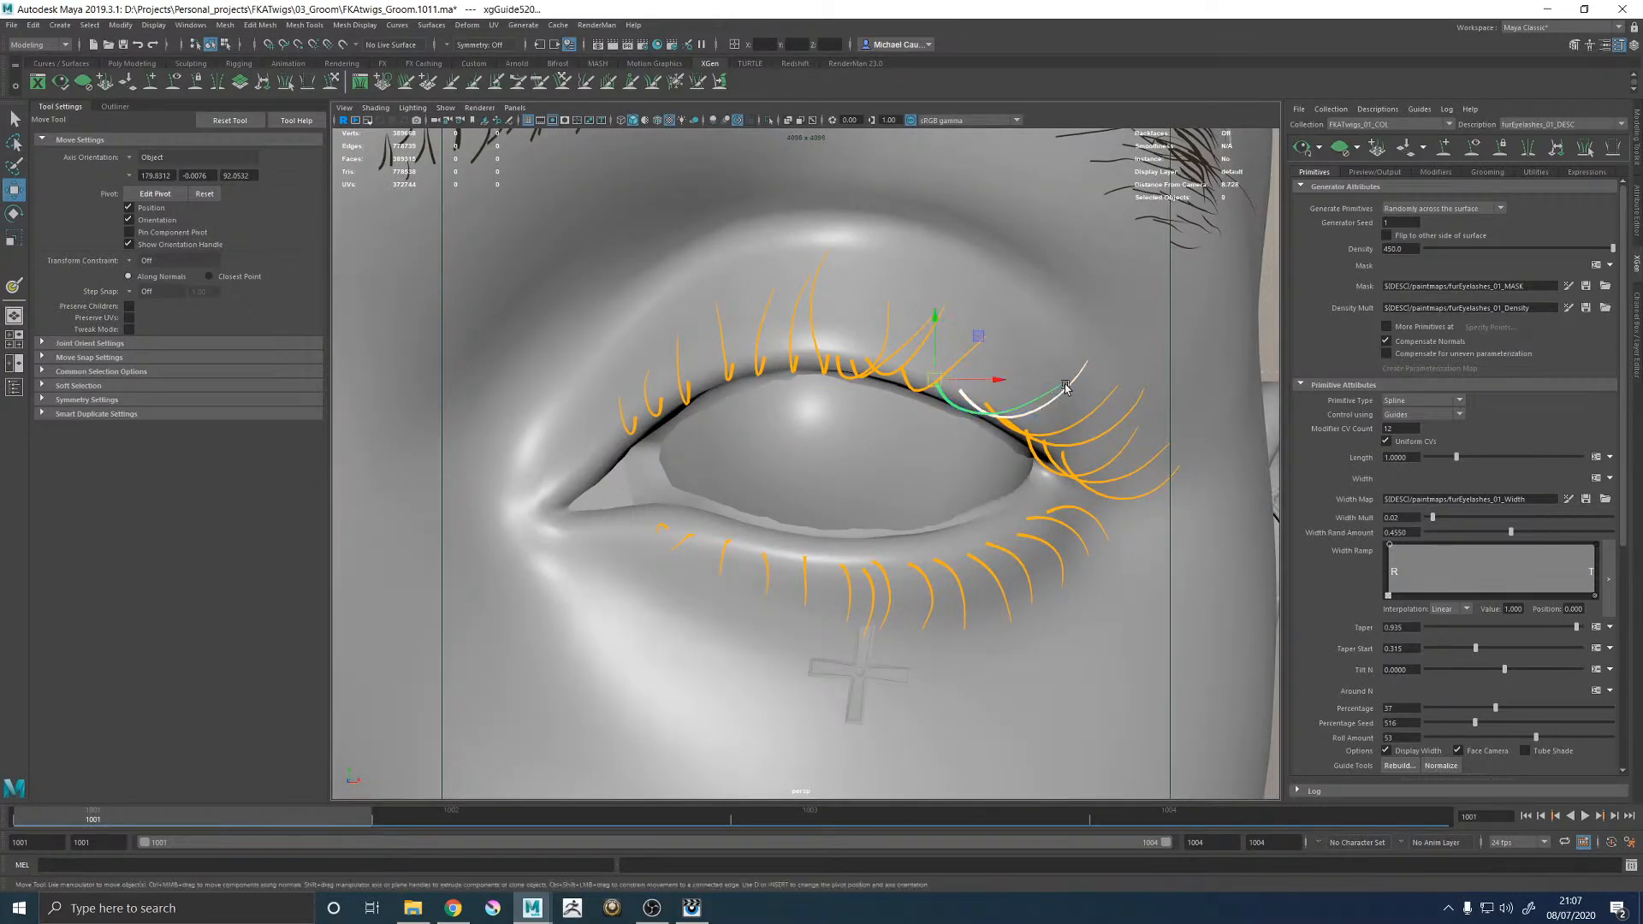
{"action": "left_click", "coordinate": [332, 81]}
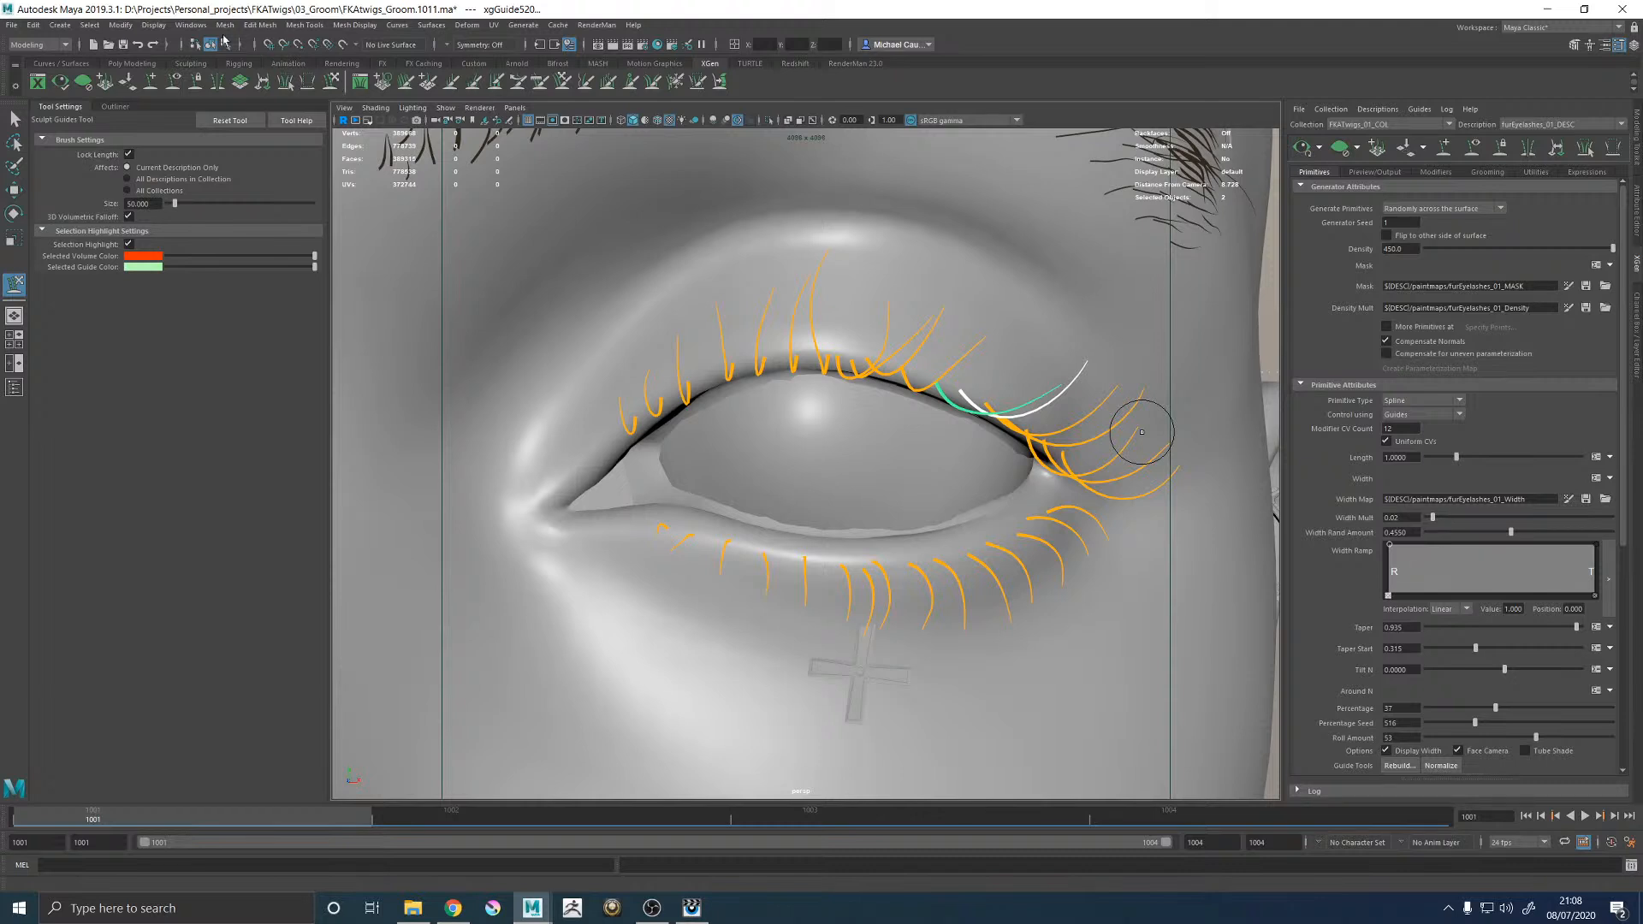
{"action": "left_click_drag", "start_coordinate": [997, 411], "coordinate": [822, 411], "text": "alt"}
{"action": "middle_click_drag", "start_coordinate": [822, 411], "coordinate": [884, 454], "text": "alt"}
{"action": "right_click_drag", "start_coordinate": [884, 455], "coordinate": [945, 475], "text": "alt"}
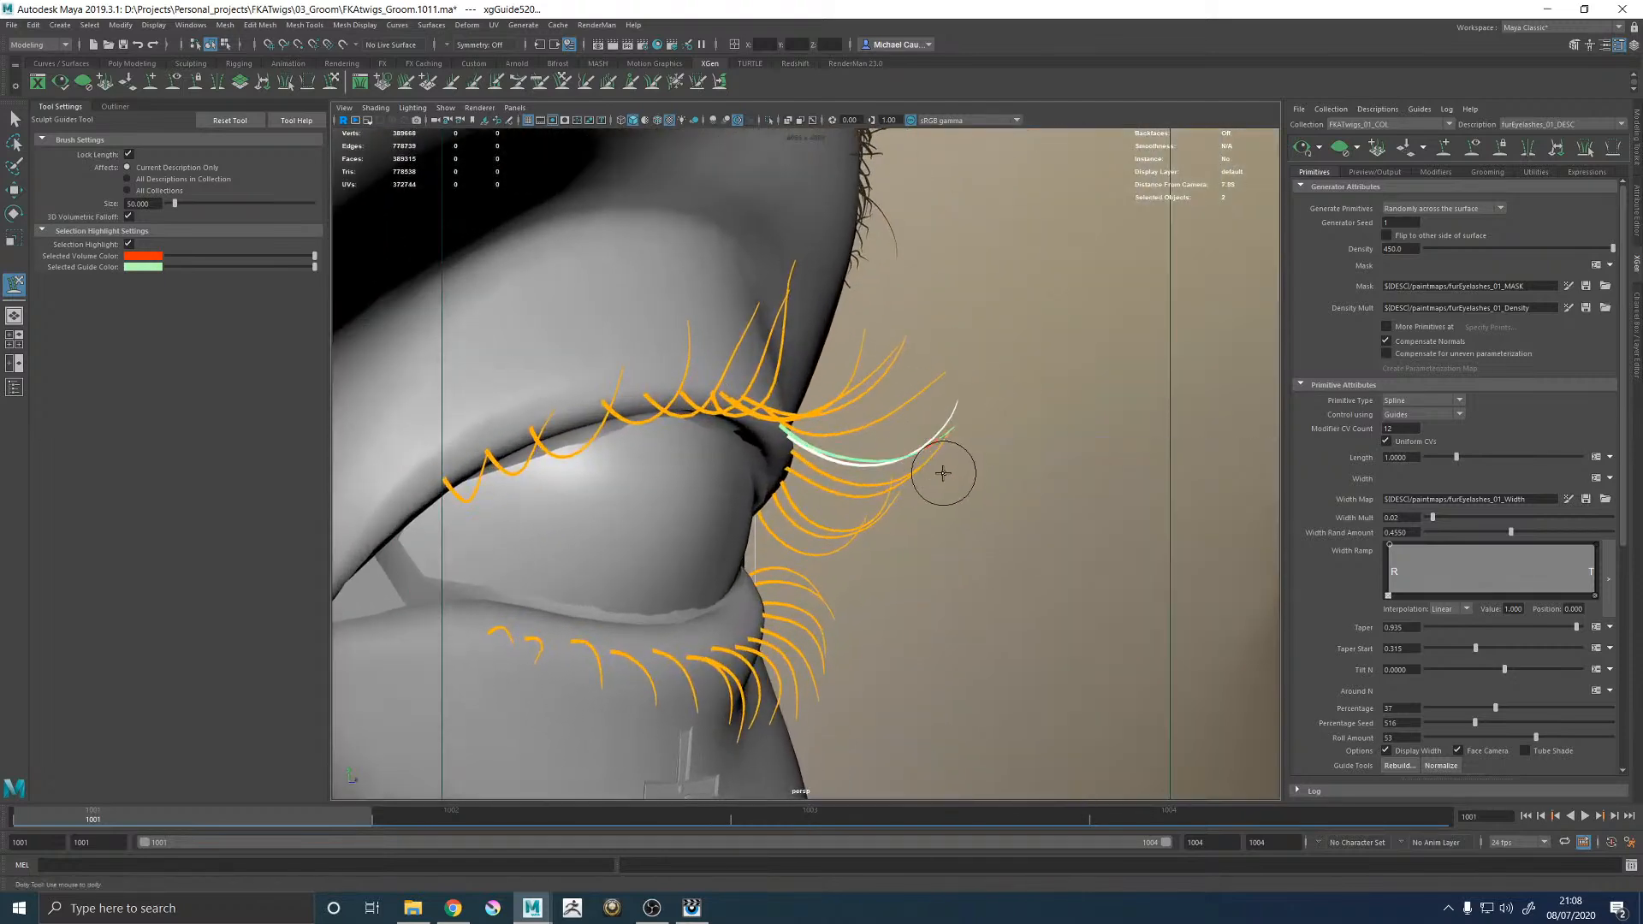
{"action": "key", "text": "b"}
{"action": "left_click_drag", "start_coordinate": [1058, 417], "coordinate": [1264, 472]}
{"action": "mouse_move", "coordinate": [997, 401]}
{"action": "left_mouse_down"}
{"action": "mouse_move", "coordinate": [982, 316]}
{"action": "mouse_move", "coordinate": [1004, 417]}
{"action": "mouse_move", "coordinate": [990, 366]}
{"action": "mouse_move", "coordinate": [906, 356]}
{"action": "mouse_move", "coordinate": [859, 453]}
{"action": "mouse_move", "coordinate": [952, 440]}
{"action": "left_mouse_up"}
Sculpt the neighbouring outer upper-lid guide with the Sculpt Guides brush and update the groom preview.
{"action": "key", "text": "w"}
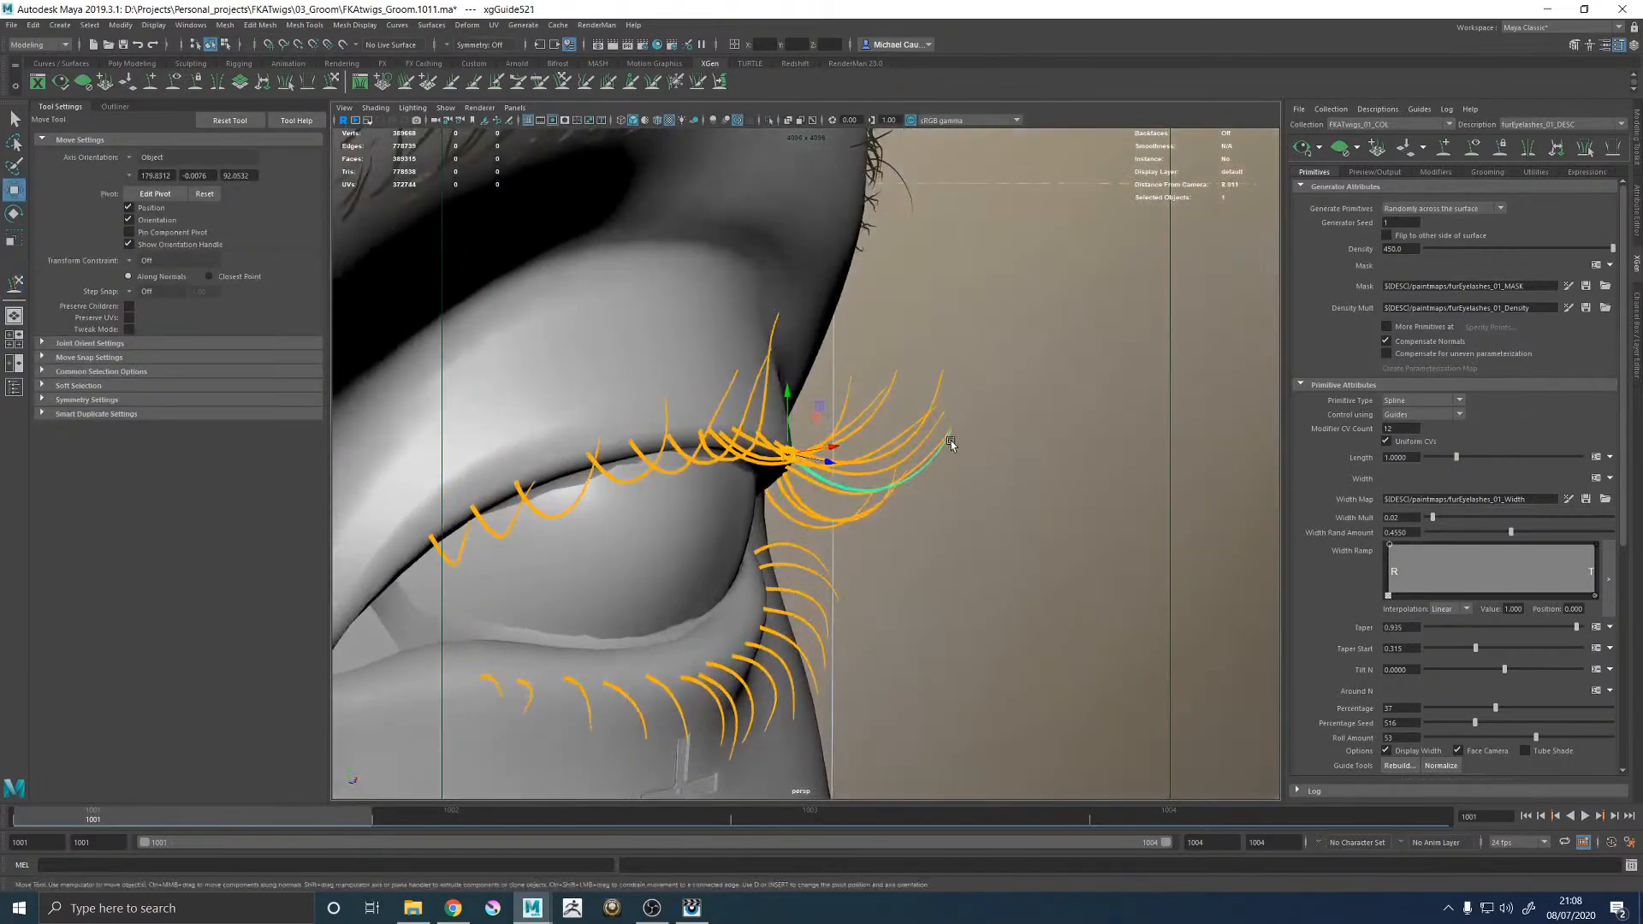
{"action": "key", "text": "y"}
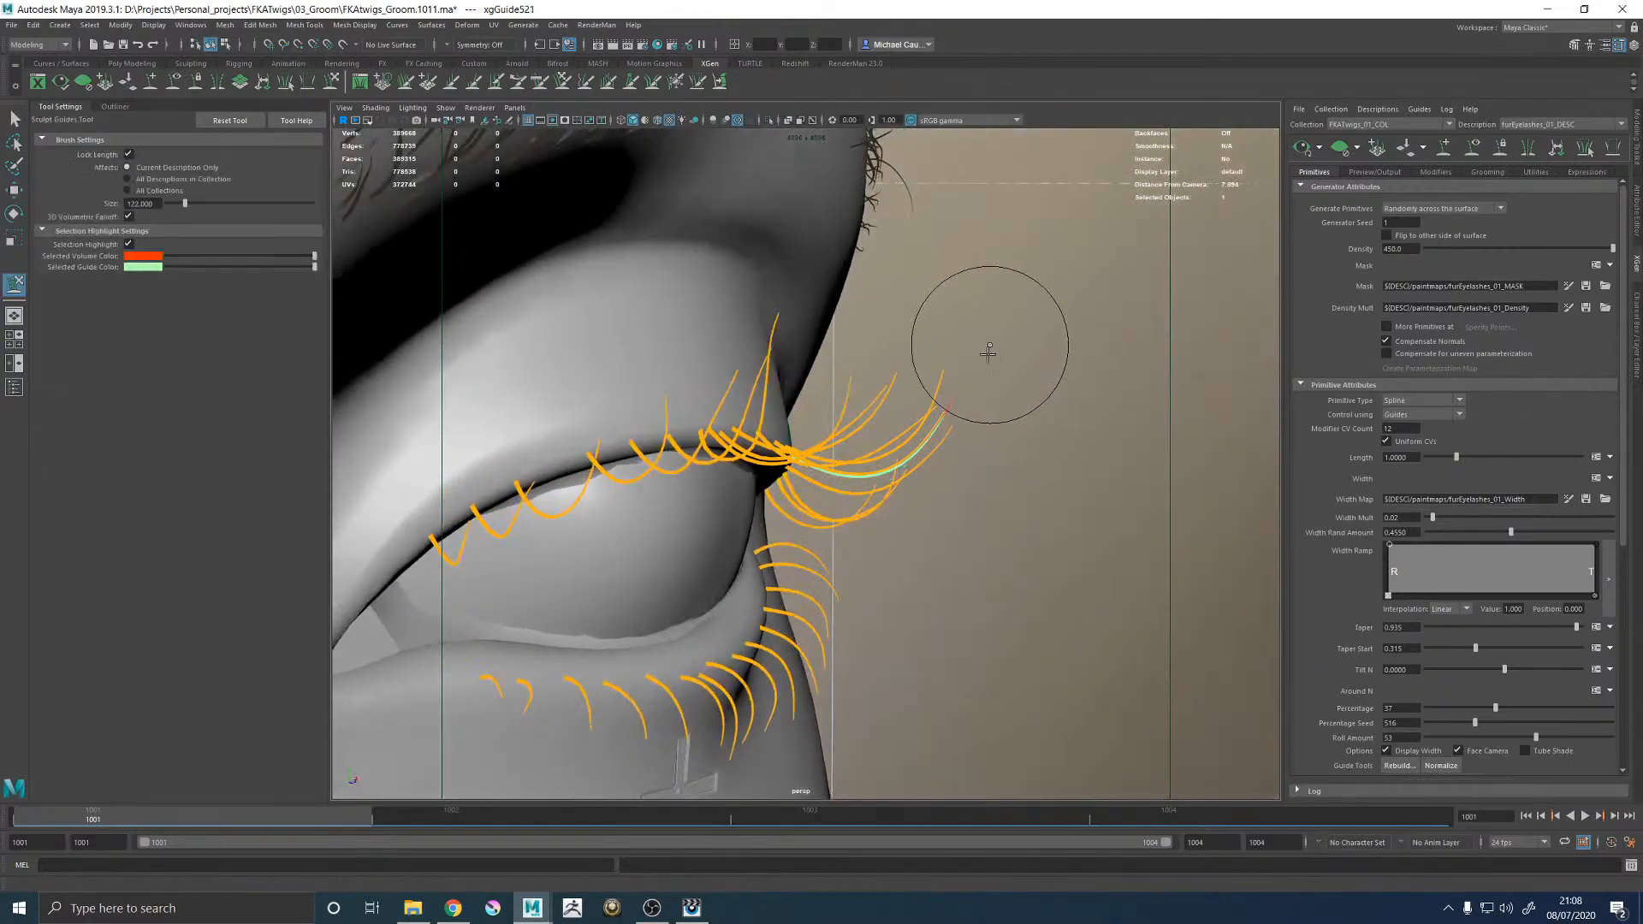
{"action": "left_click_drag", "start_coordinate": [990, 337], "coordinate": [807, 433], "text": "alt"}
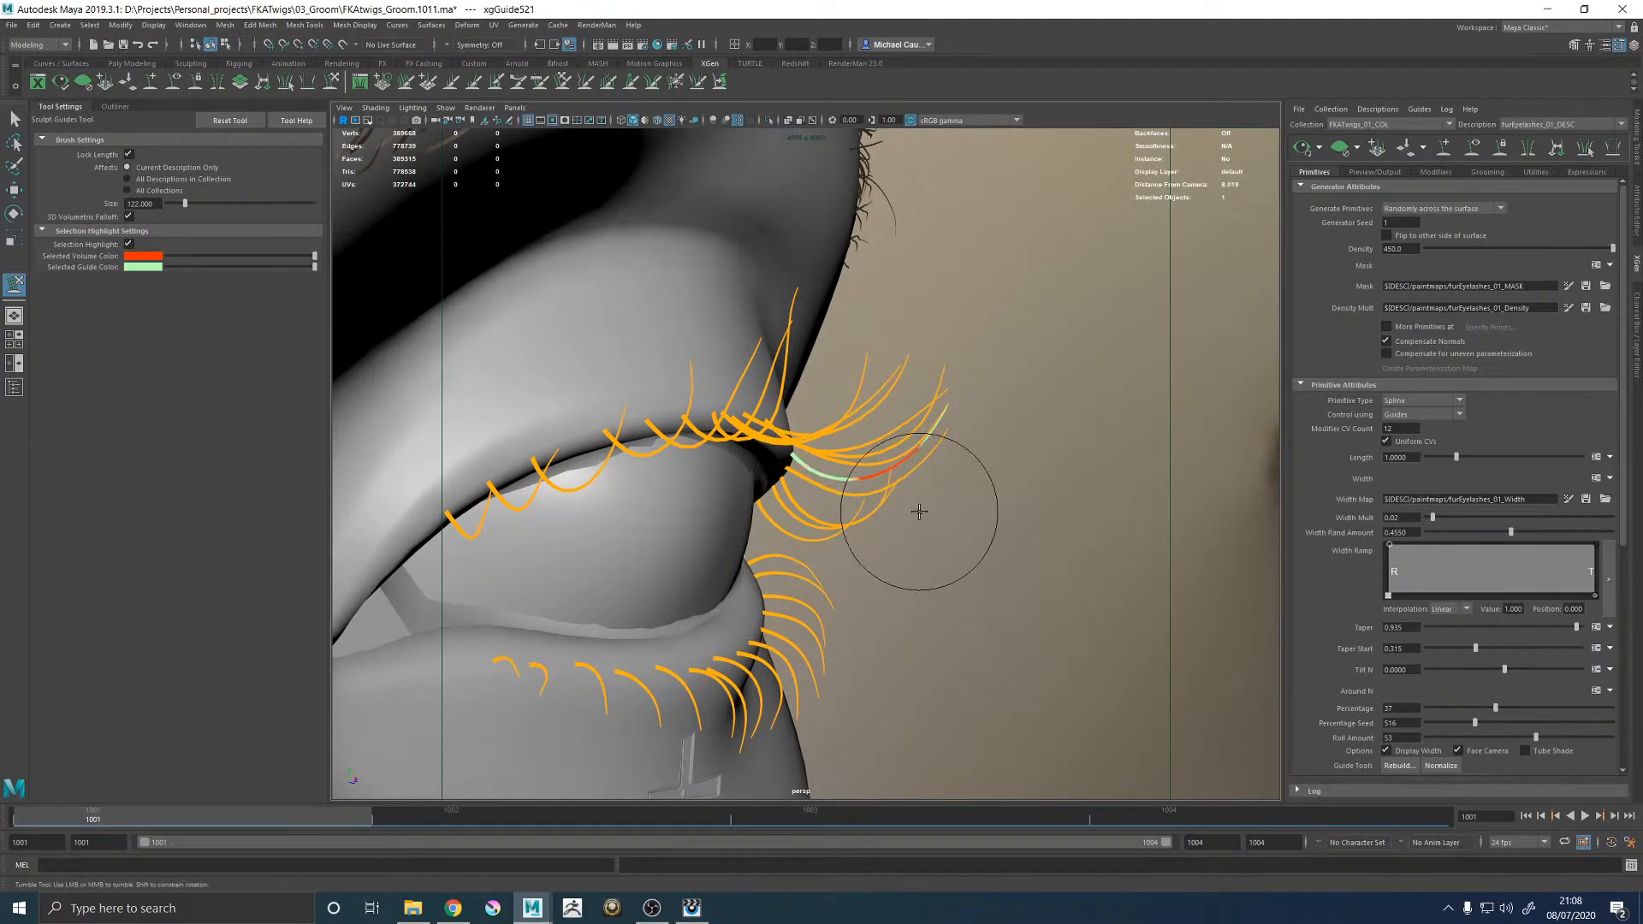
{"action": "mouse_move", "coordinate": [972, 484]}
{"action": "left_mouse_down", "text": "alt"}
{"action": "mouse_move", "coordinate": [824, 476]}
{"action": "mouse_move", "coordinate": [1010, 493]}
{"action": "left_mouse_up", "text": "alt"}
{"action": "right_click_drag", "start_coordinate": [927, 469], "coordinate": [660, 382], "text": "alt"}
{"action": "left_click_drag", "start_coordinate": [847, 440], "coordinate": [975, 487], "text": "alt"}
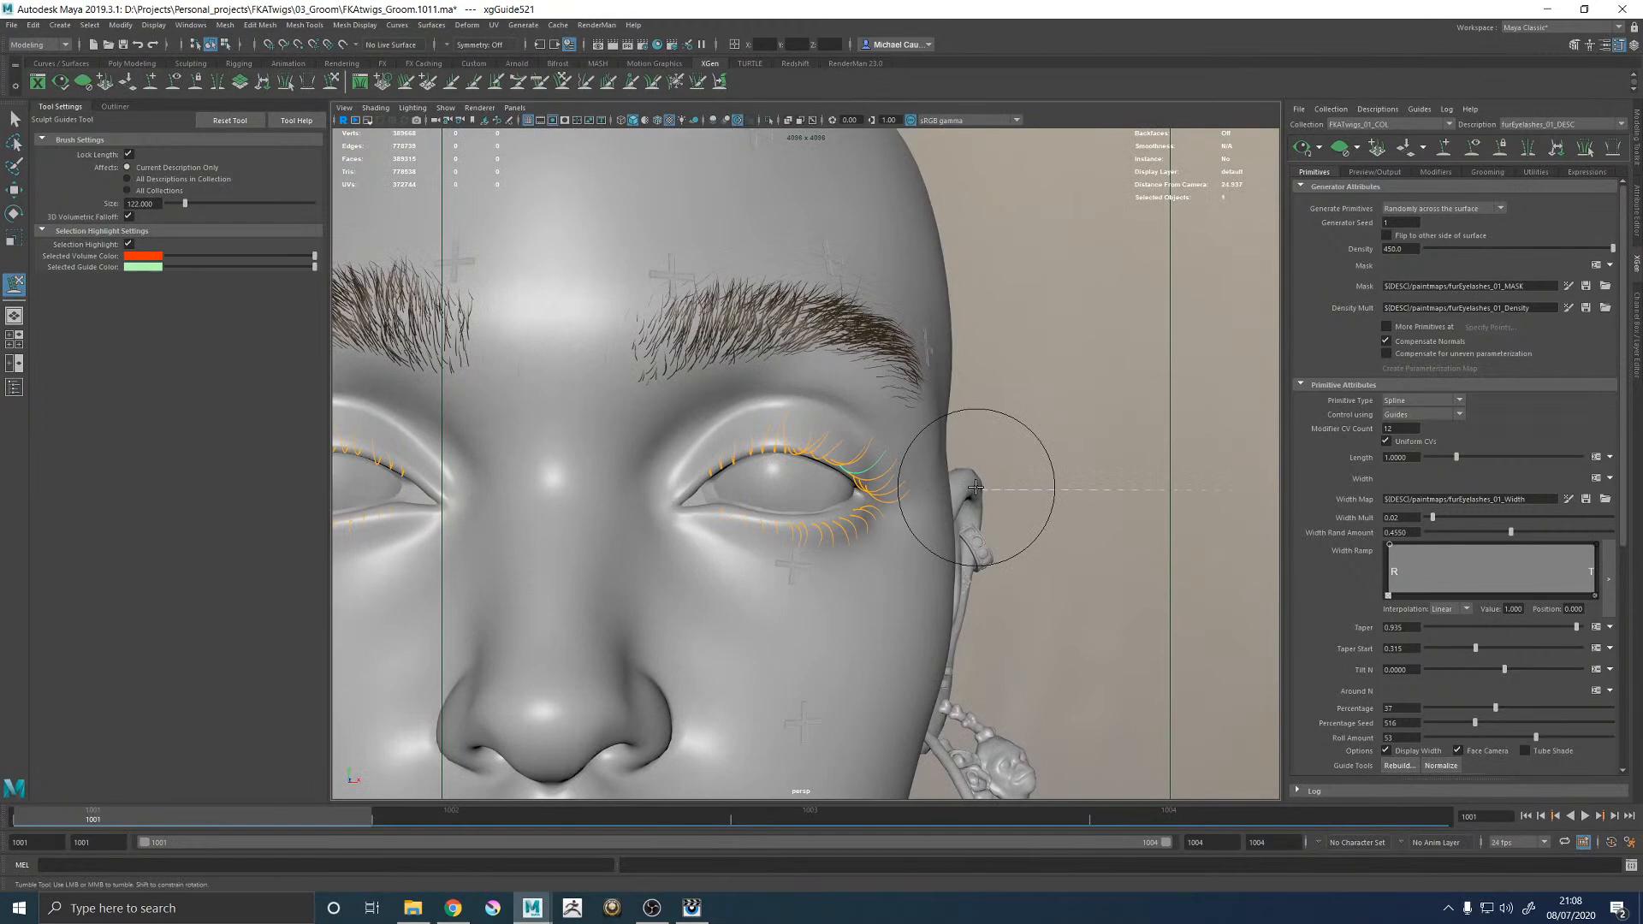
{"action": "key", "text": "w"}
{"action": "left_click", "coordinate": [1301, 148]}
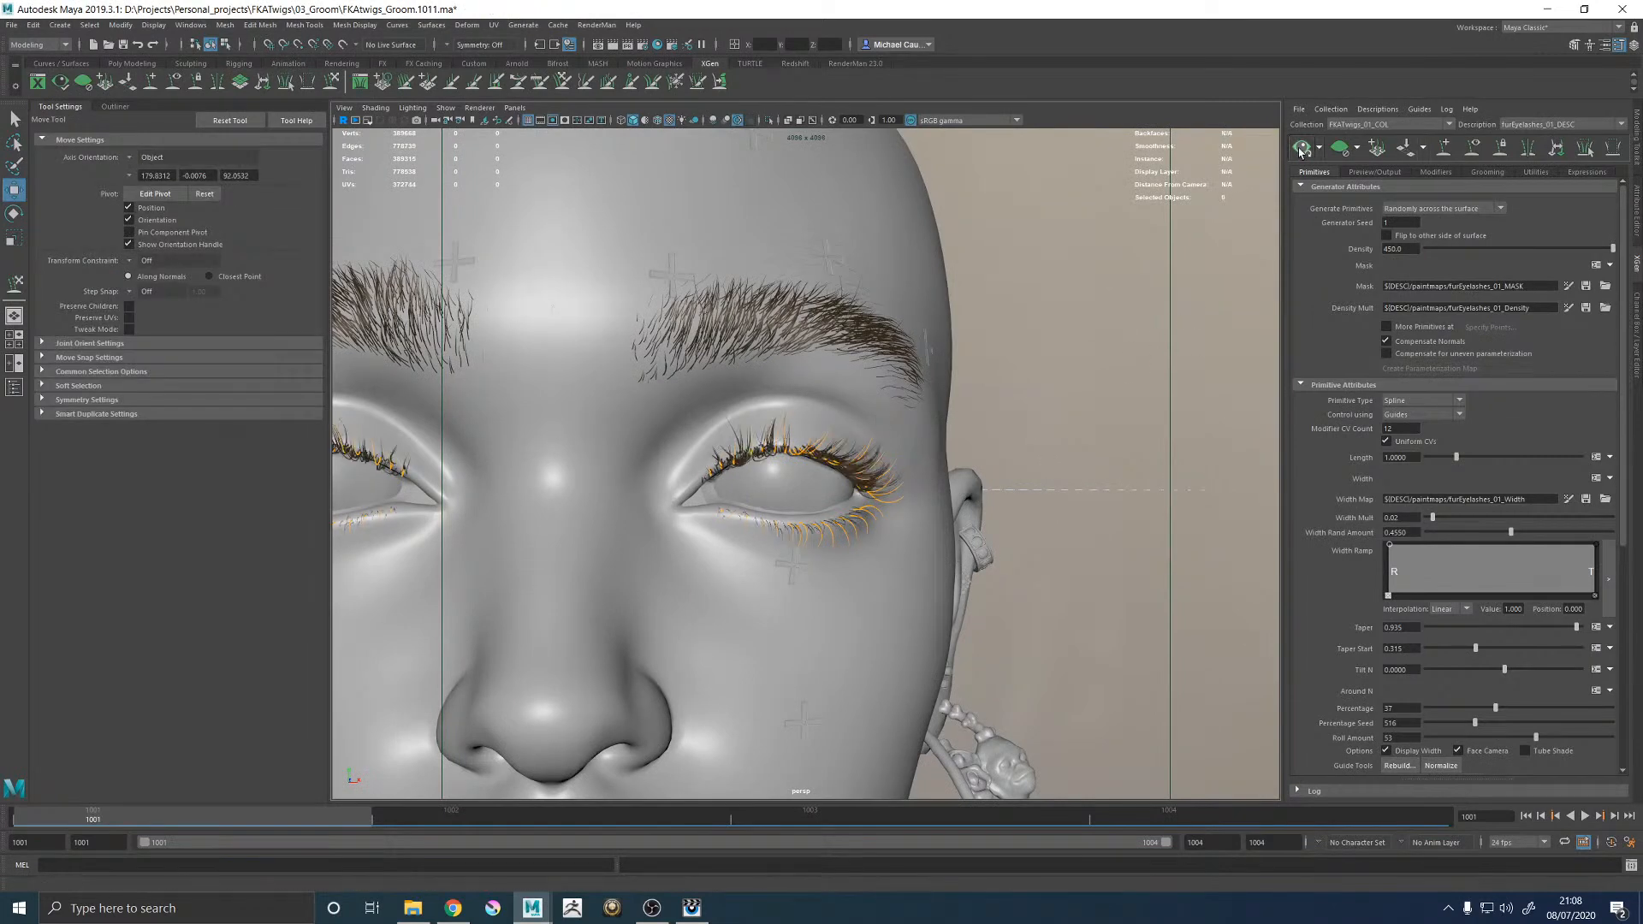
Examine the updated lashes on the whole head and close up around the eye.
{"action": "left_click_drag", "start_coordinate": [886, 410], "coordinate": [783, 423], "text": "alt"}
{"action": "left_click_drag", "start_coordinate": [534, 341], "coordinate": [834, 589]}
{"action": "left_click", "coordinate": [834, 588]}
{"action": "left_click_drag", "start_coordinate": [972, 339], "coordinate": [1248, 561]}
{"action": "left_click", "coordinate": [911, 486]}
{"action": "scroll", "coordinate": [905, 468], "scroll_direction": "down", "scroll_amount": 5}
{"action": "key", "text": "7"}
{"action": "left_click_drag", "start_coordinate": [1087, 505], "coordinate": [997, 500], "text": "alt"}
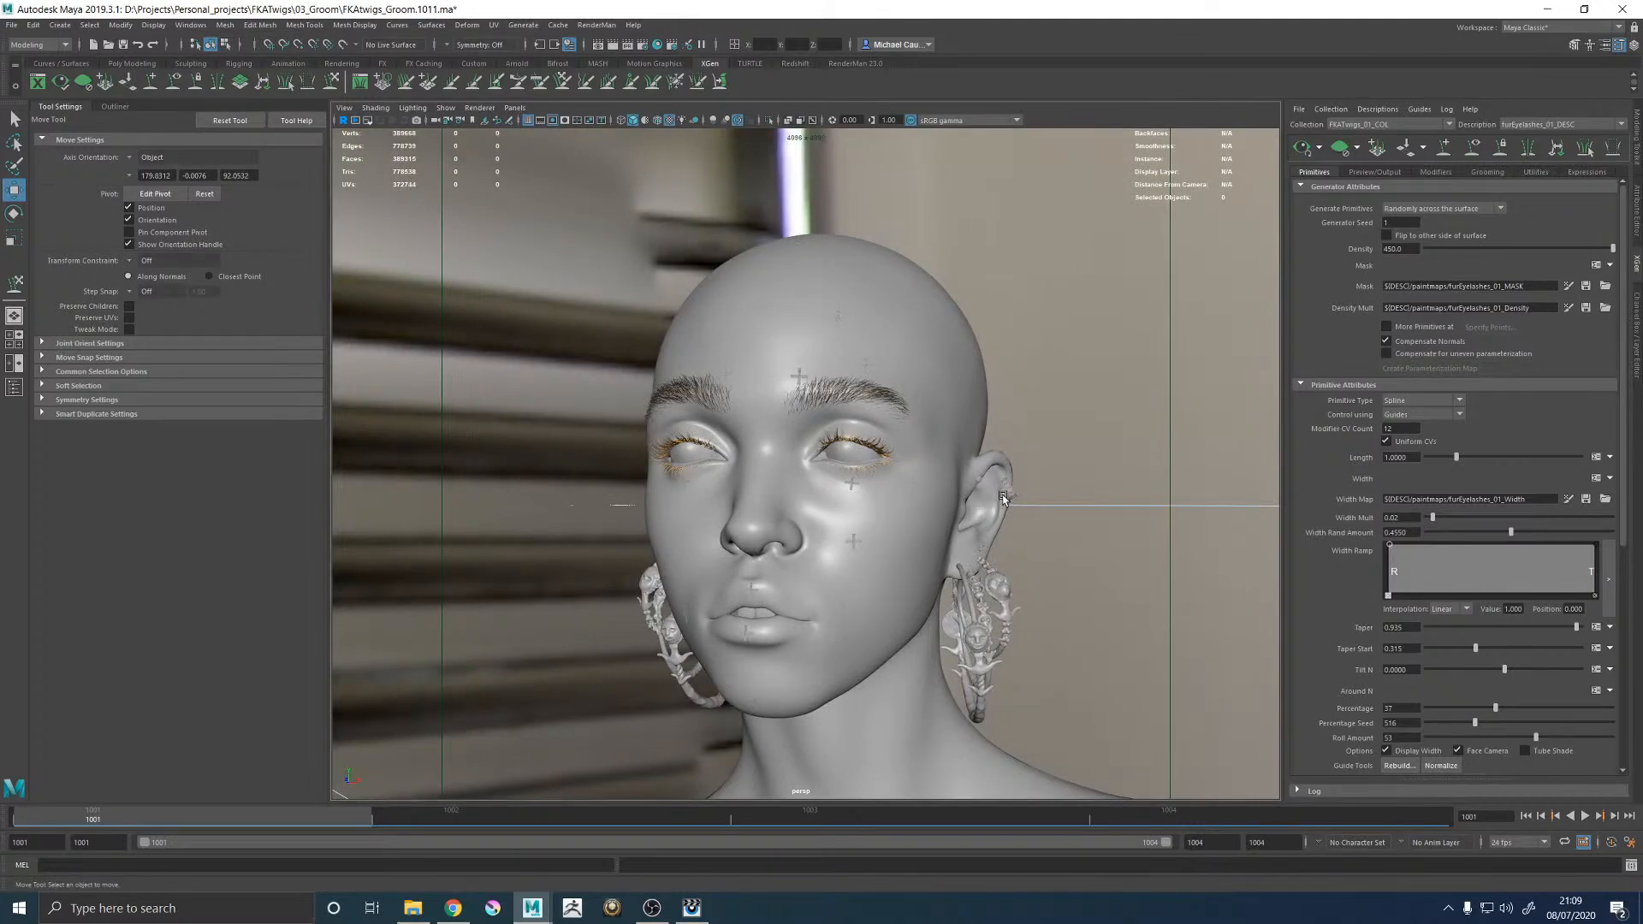
{"action": "left_click_drag", "start_coordinate": [937, 365], "coordinate": [1198, 300], "text": "alt"}
{"action": "left_click_drag", "start_coordinate": [892, 462], "coordinate": [847, 470], "text": "alt"}
{"action": "right_click_drag", "start_coordinate": [847, 479], "coordinate": [1020, 467], "text": "alt"}
{"action": "left_click_drag", "start_coordinate": [1020, 467], "coordinate": [1023, 469], "text": "alt"}
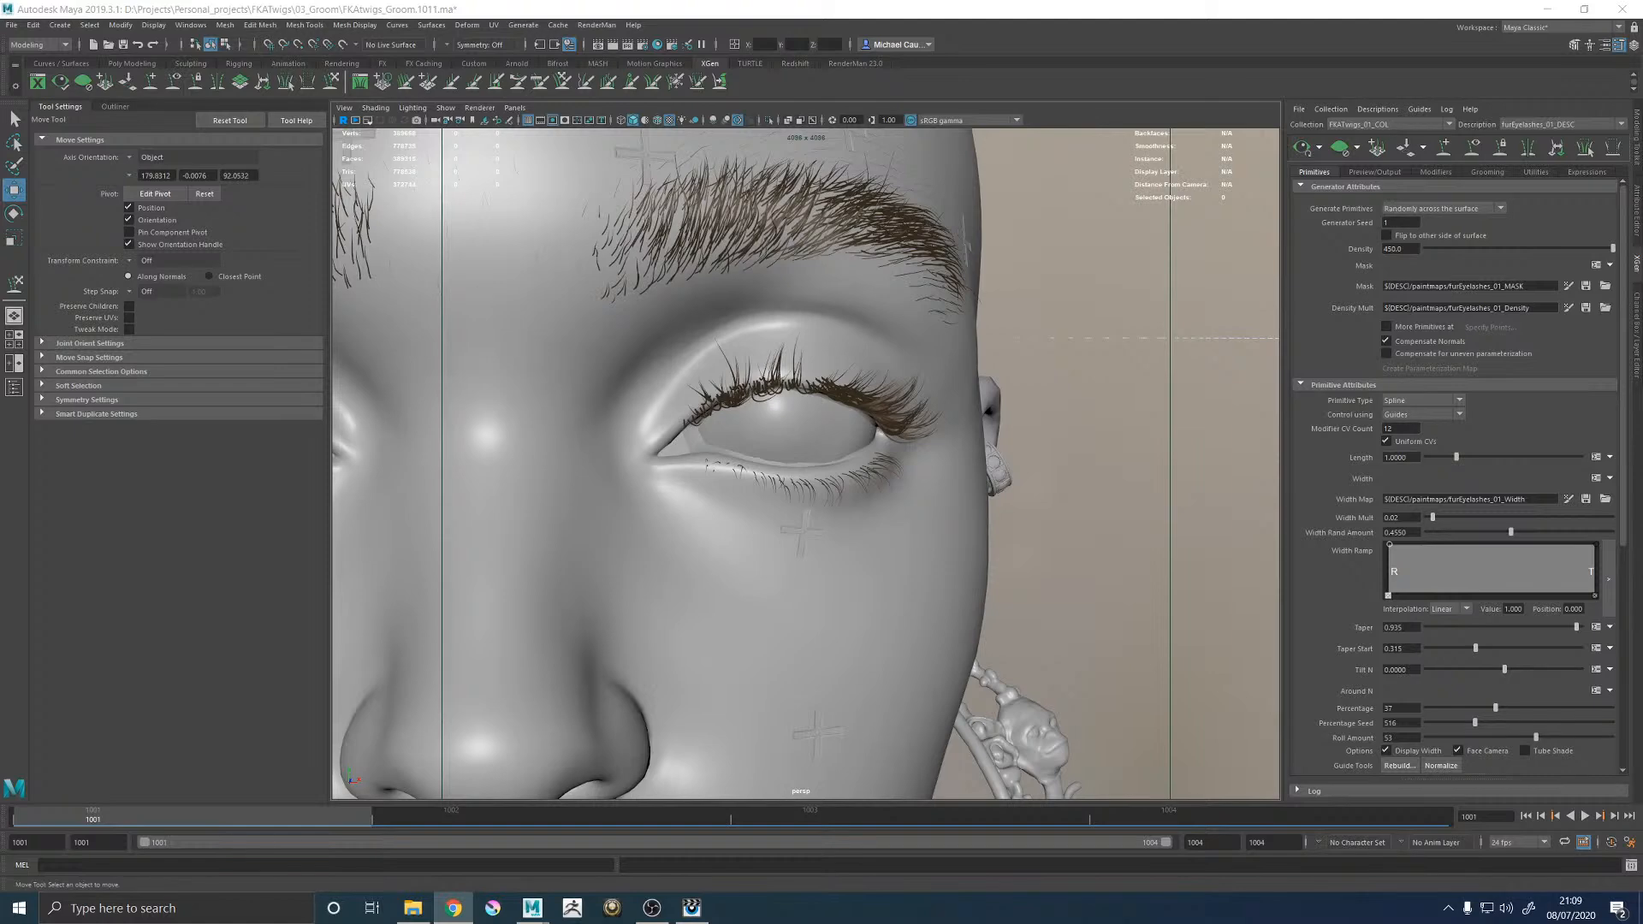
Compare the lashes of both eyes up close from several angles and in the full front view.
{"action": "right_click_drag", "start_coordinate": [1016, 414], "coordinate": [1044, 510], "text": "alt"}
{"action": "middle_click_drag", "start_coordinate": [513, 393], "coordinate": [741, 440], "text": "alt"}
{"action": "left_click_drag", "start_coordinate": [742, 439], "coordinate": [811, 463], "text": "alt"}
{"action": "right_click_drag", "start_coordinate": [812, 462], "coordinate": [1023, 510], "text": "alt"}
{"action": "left_click_drag", "start_coordinate": [1023, 510], "coordinate": [924, 513], "text": "alt"}
{"action": "middle_click_drag", "start_coordinate": [924, 514], "coordinate": [964, 491], "text": "alt"}
{"action": "right_click_drag", "start_coordinate": [965, 491], "coordinate": [869, 501], "text": "alt"}
{"action": "middle_click_drag", "start_coordinate": [870, 501], "coordinate": [590, 490], "text": "alt"}
{"action": "right_click_drag", "start_coordinate": [590, 489], "coordinate": [728, 480], "text": "alt"}
{"action": "left_click_drag", "start_coordinate": [727, 479], "coordinate": [693, 479], "text": "alt"}
{"action": "right_click_drag", "start_coordinate": [924, 496], "coordinate": [729, 500], "text": "alt"}
{"action": "left_click_drag", "start_coordinate": [729, 501], "coordinate": [756, 500], "text": "alt"}
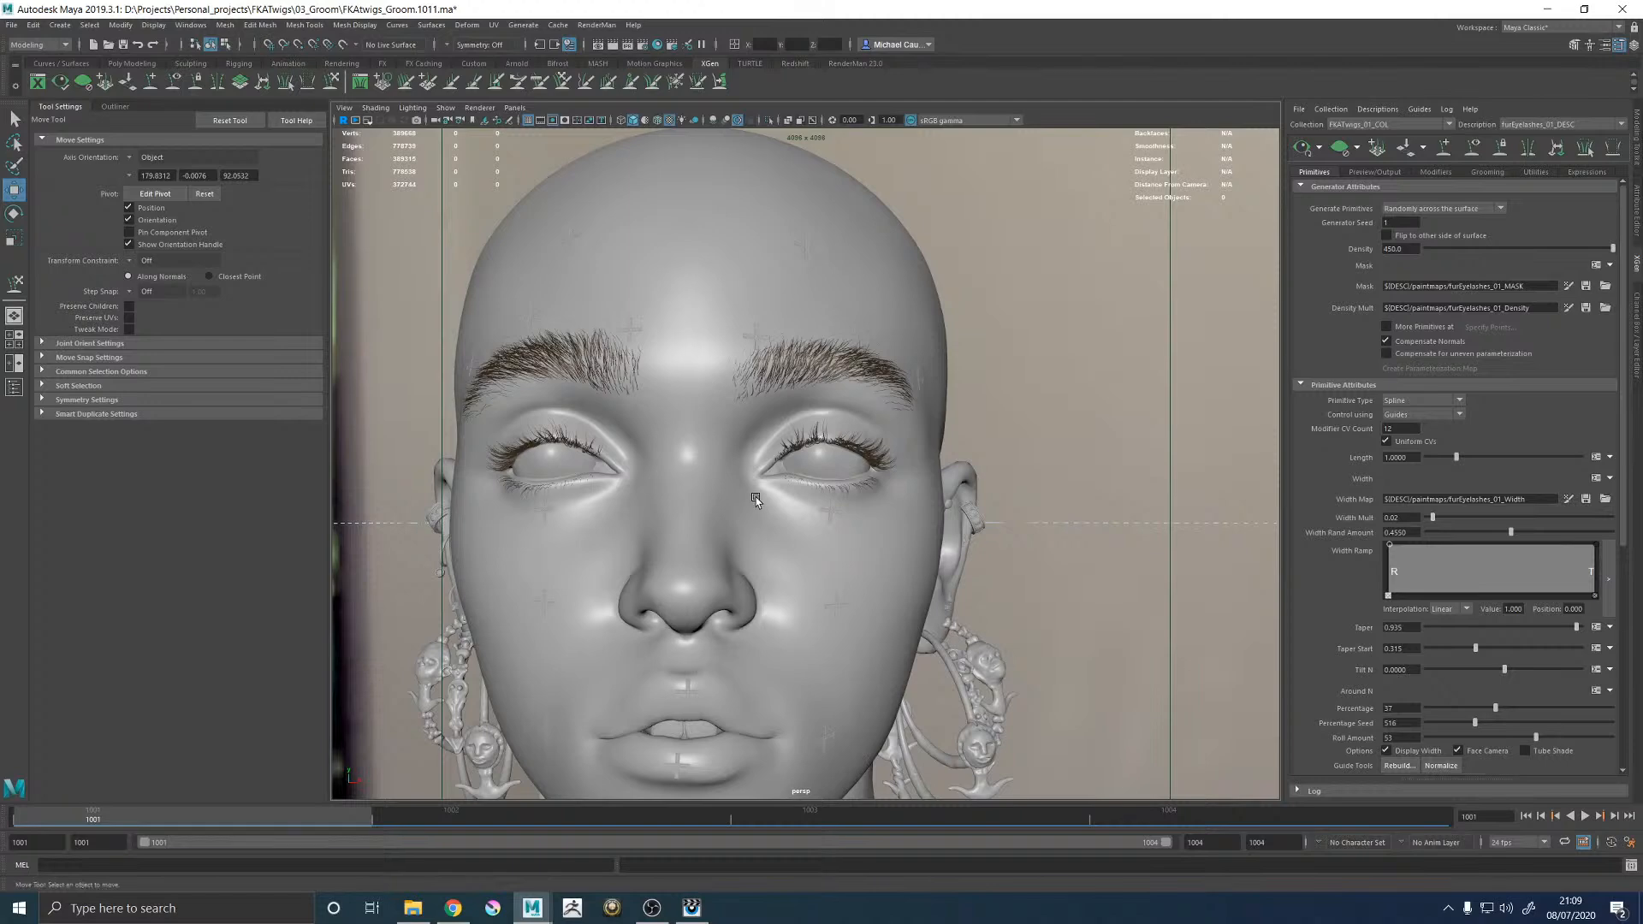
Check the outer lashes and the three-quarter view of the face, and save the scene.
{"action": "middle_click_drag", "start_coordinate": [863, 452], "coordinate": [813, 454], "text": "alt"}
{"action": "right_click_drag", "start_coordinate": [813, 454], "coordinate": [1049, 537], "text": "alt"}
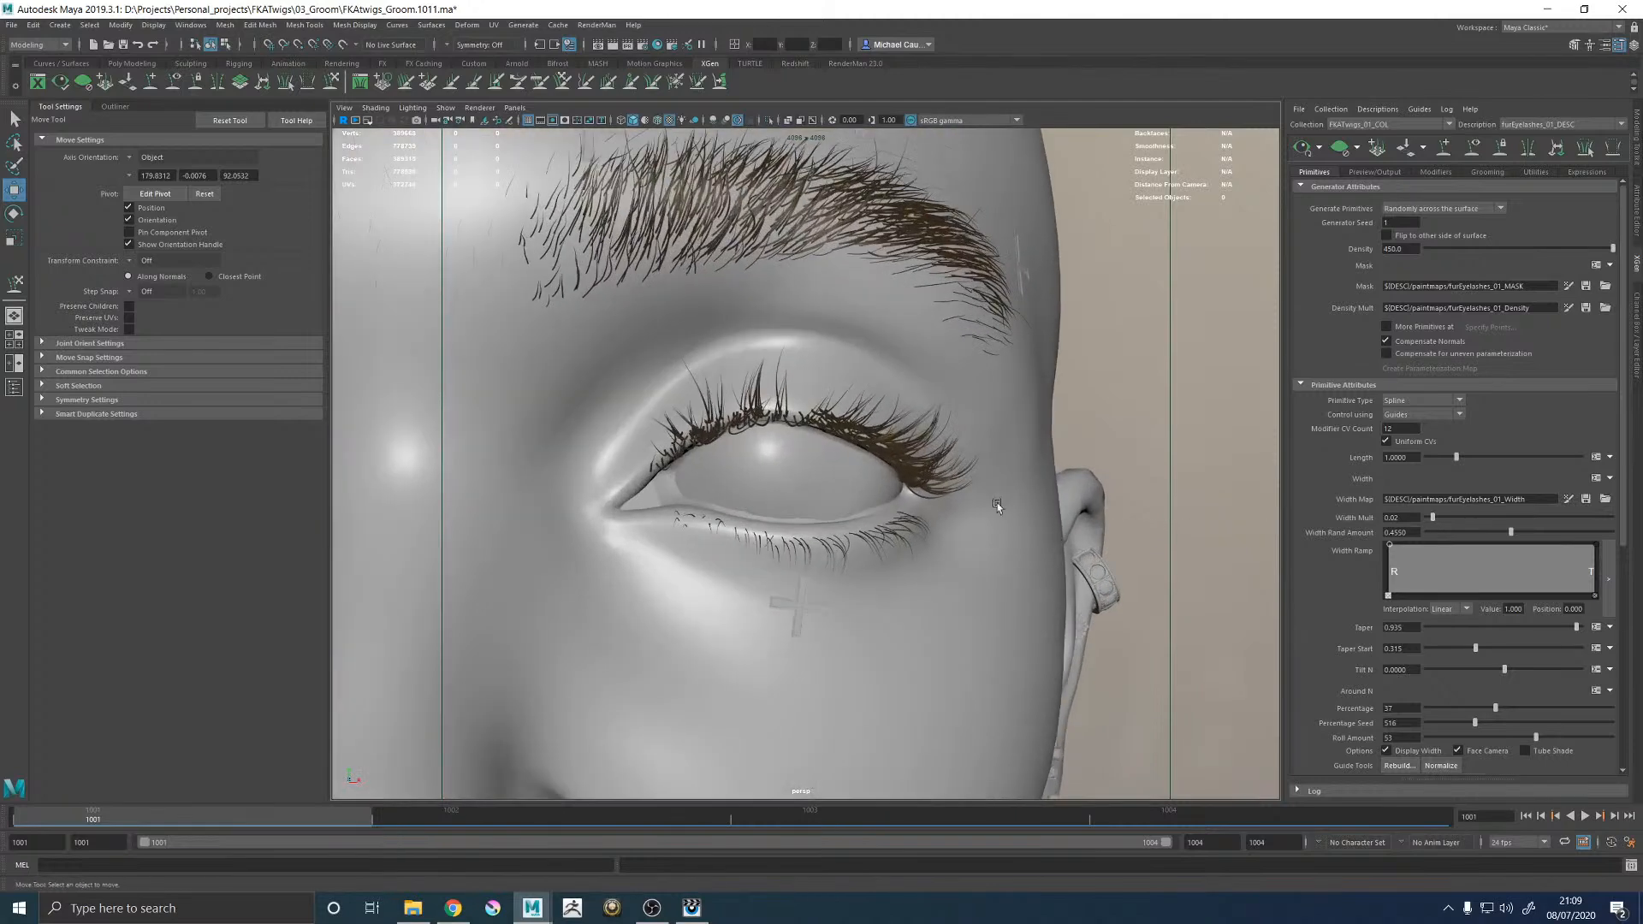
{"action": "middle_click_drag", "start_coordinate": [841, 371], "coordinate": [830, 486], "text": "alt"}
{"action": "left_click_drag", "start_coordinate": [1027, 492], "coordinate": [950, 490], "text": "alt"}
{"action": "right_click_drag", "start_coordinate": [950, 490], "coordinate": [453, 486], "text": "alt"}
{"action": "left_click_drag", "start_coordinate": [454, 486], "coordinate": [599, 464], "text": "alt"}
{"action": "right_click_drag", "start_coordinate": [599, 464], "coordinate": [1019, 548], "text": "alt"}
{"action": "left_click_drag", "start_coordinate": [992, 524], "coordinate": [1050, 523], "text": "alt"}
{"action": "right_click_drag", "start_coordinate": [1050, 523], "coordinate": [727, 520], "text": "alt"}
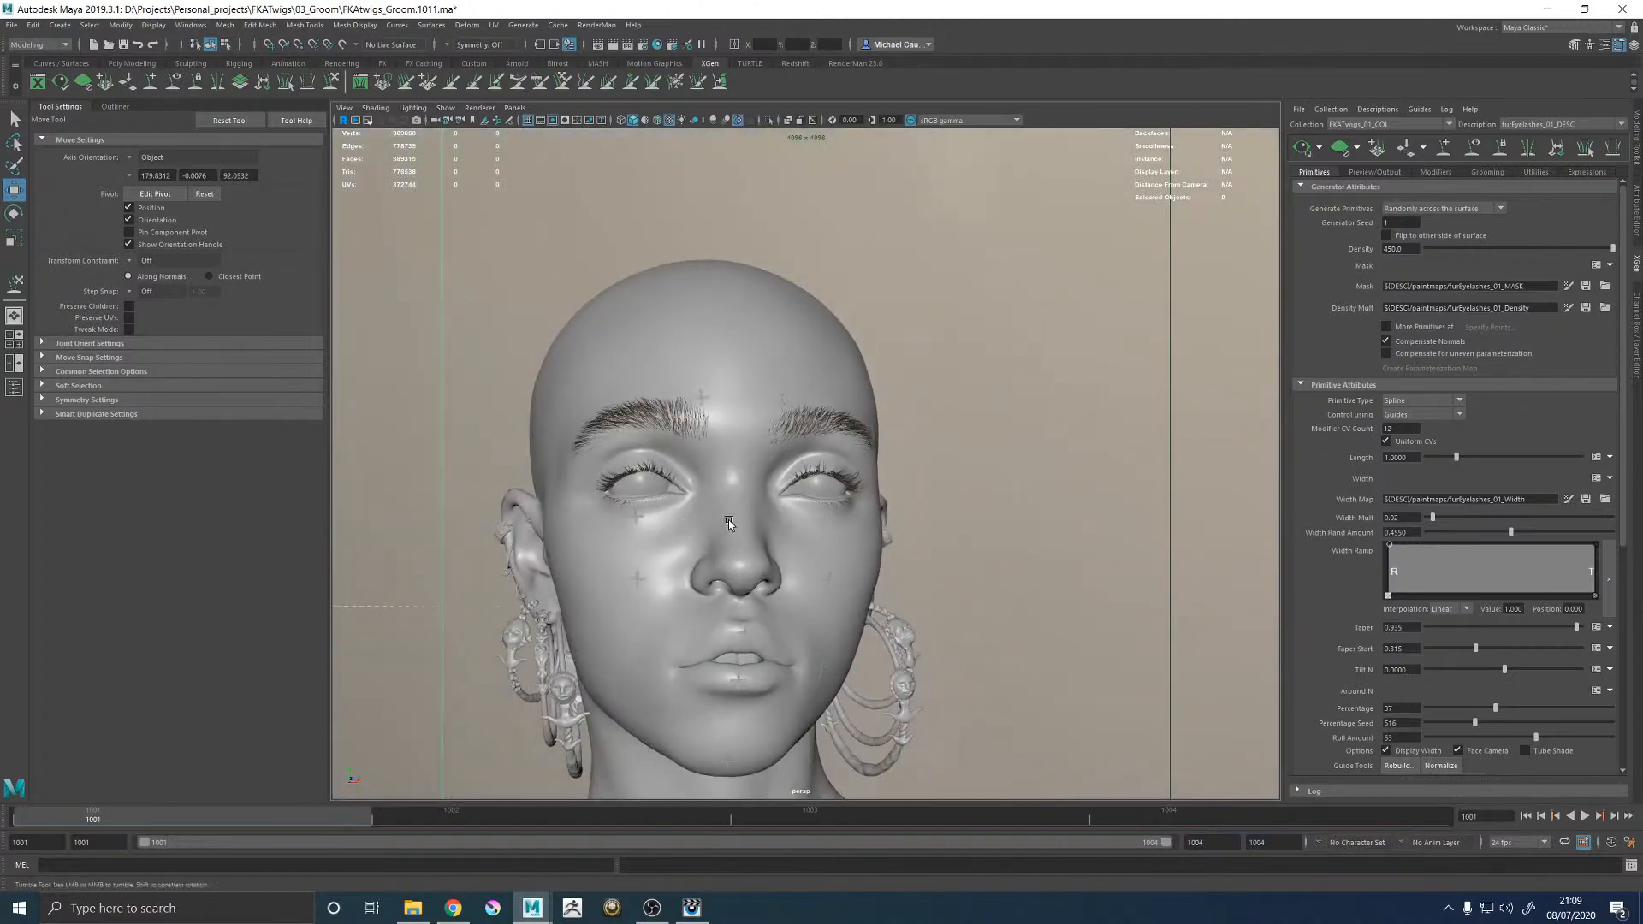
{"action": "left_click_drag", "start_coordinate": [727, 520], "coordinate": [722, 520], "text": "alt"}
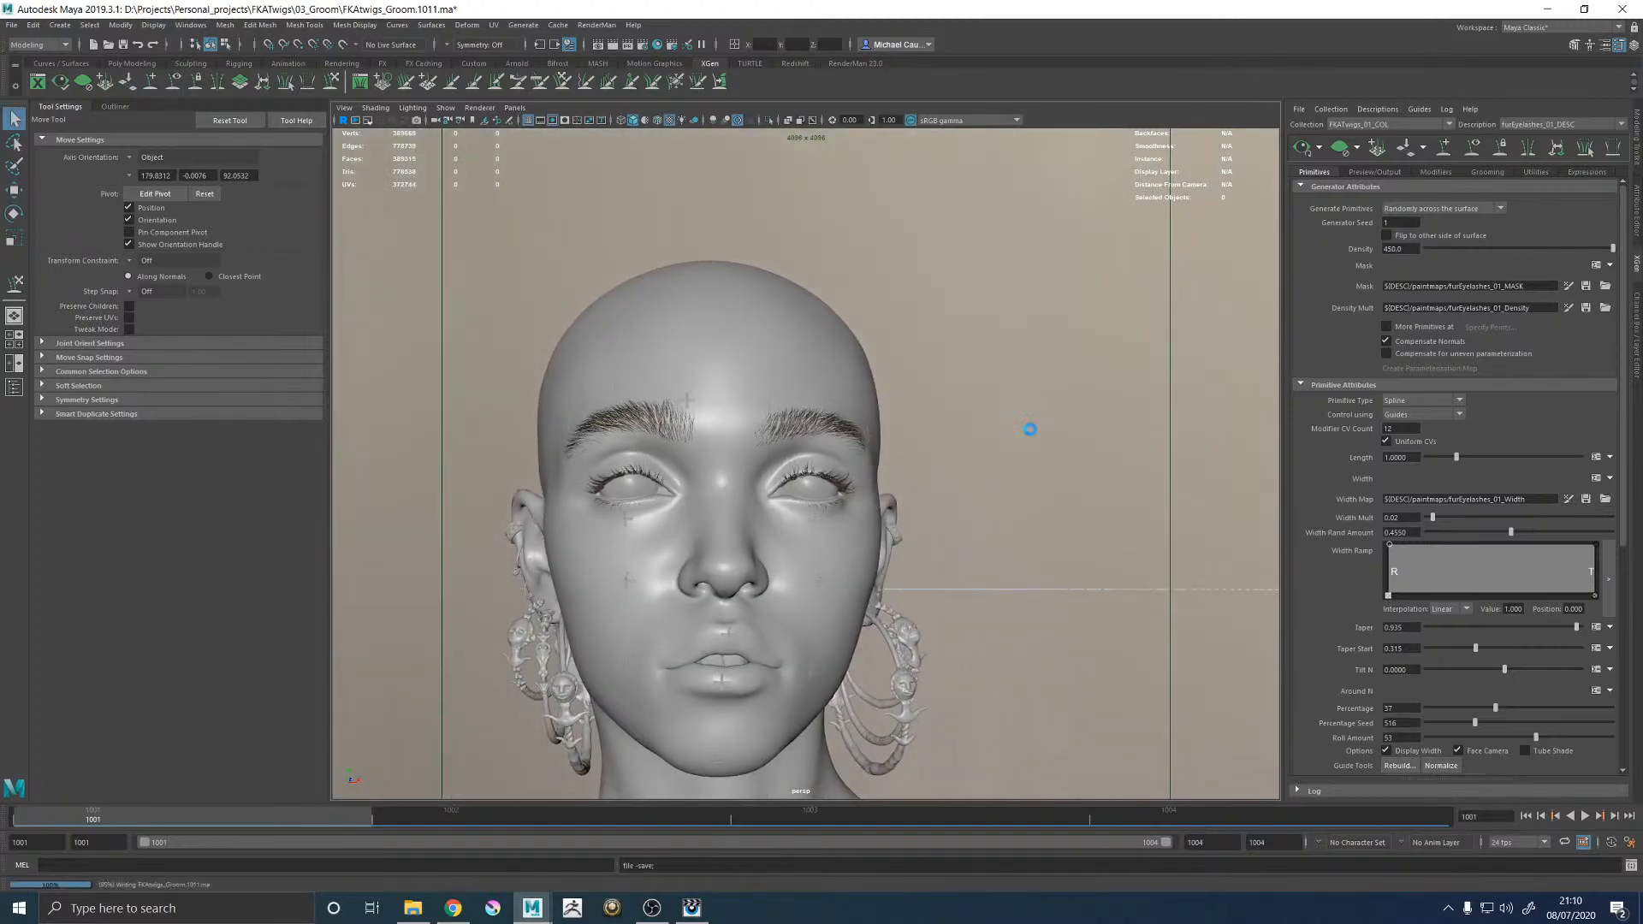
{"action": "key", "text": "ctrl+s"}
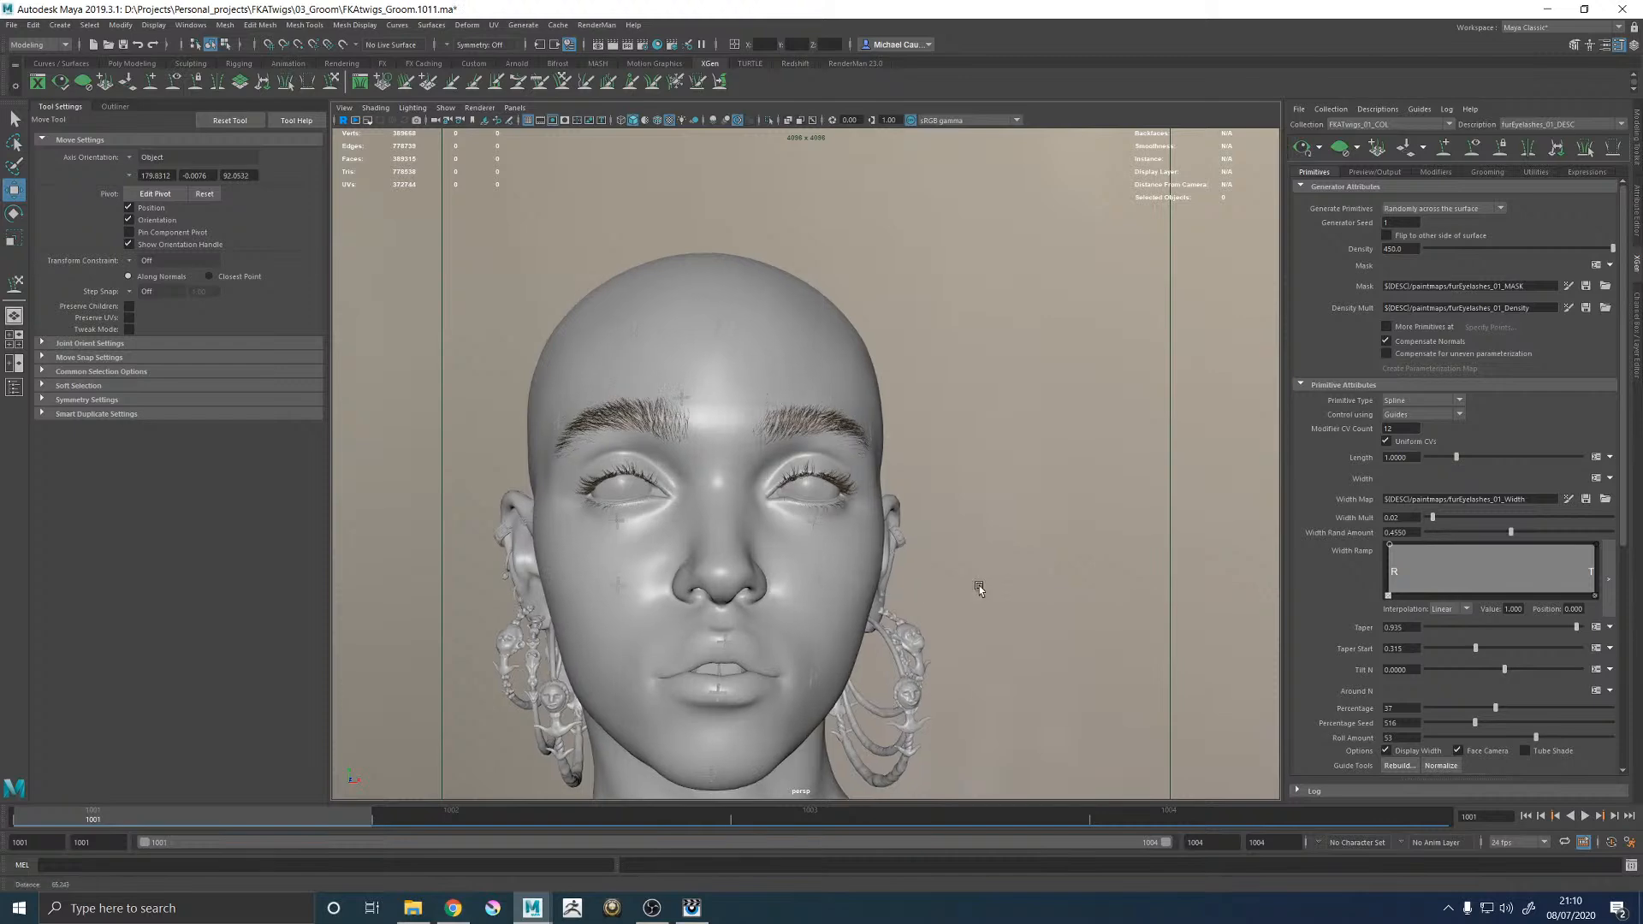
Try a Modifier CV Count of 18 for smoother lash splines and set it to 16.
{"action": "right_click_drag", "start_coordinate": [924, 572], "coordinate": [1309, 663], "text": "alt"}
{"action": "left_click_drag", "start_coordinate": [946, 499], "coordinate": [843, 391], "text": "alt"}
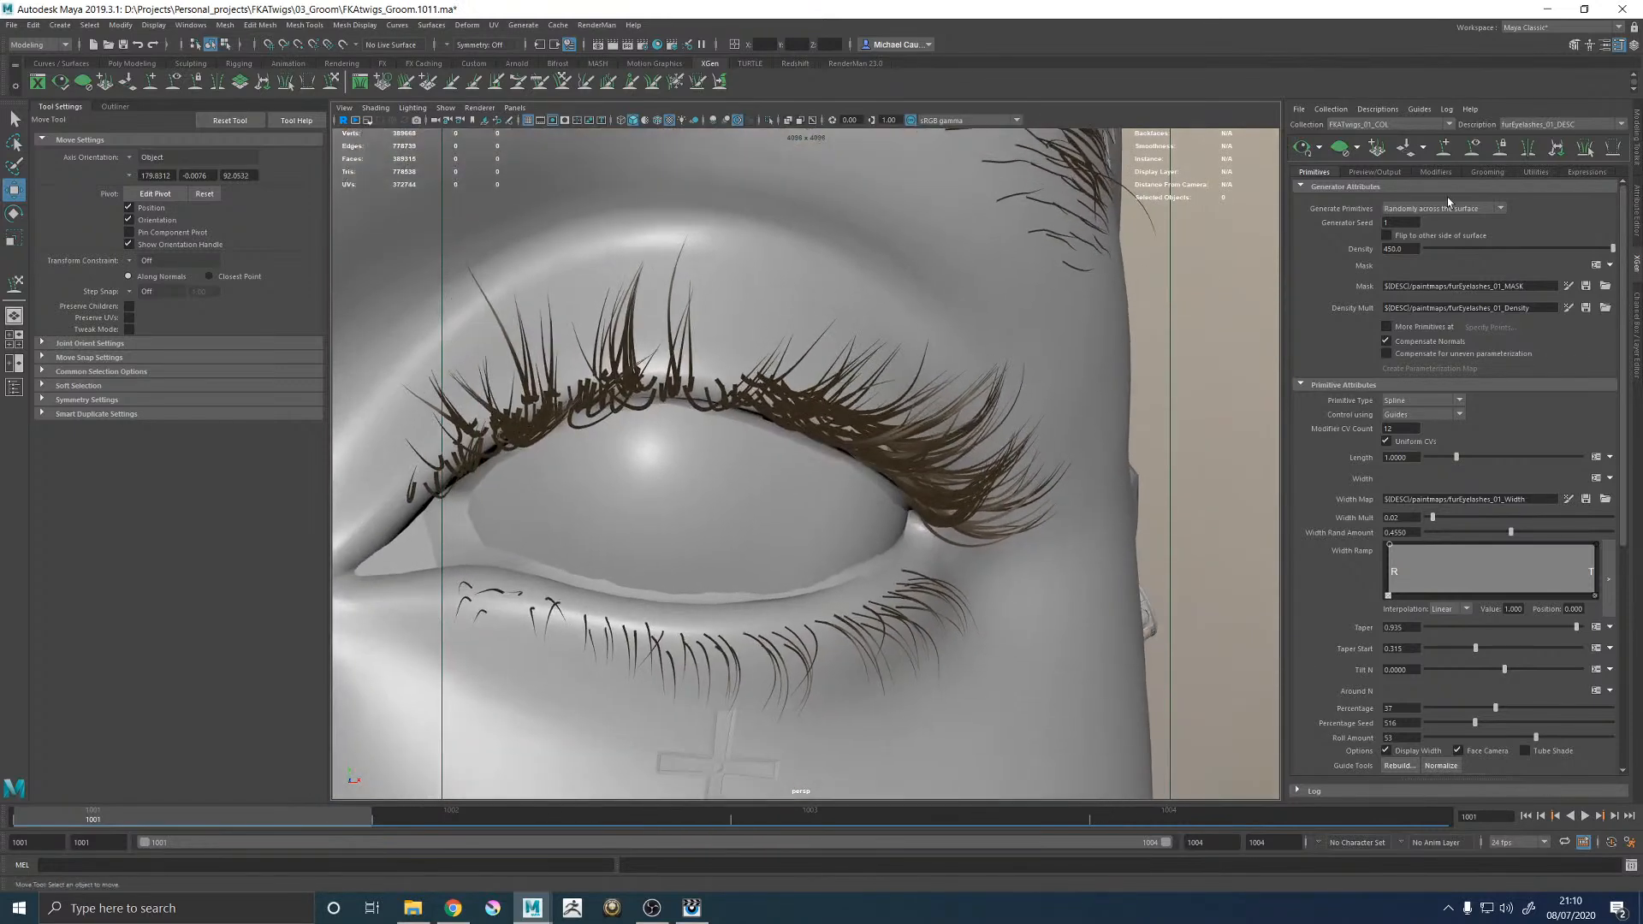
{"action": "double_click", "coordinate": [1390, 427]}
{"action": "type", "text": "18"}
{"action": "key", "text": "Return"}
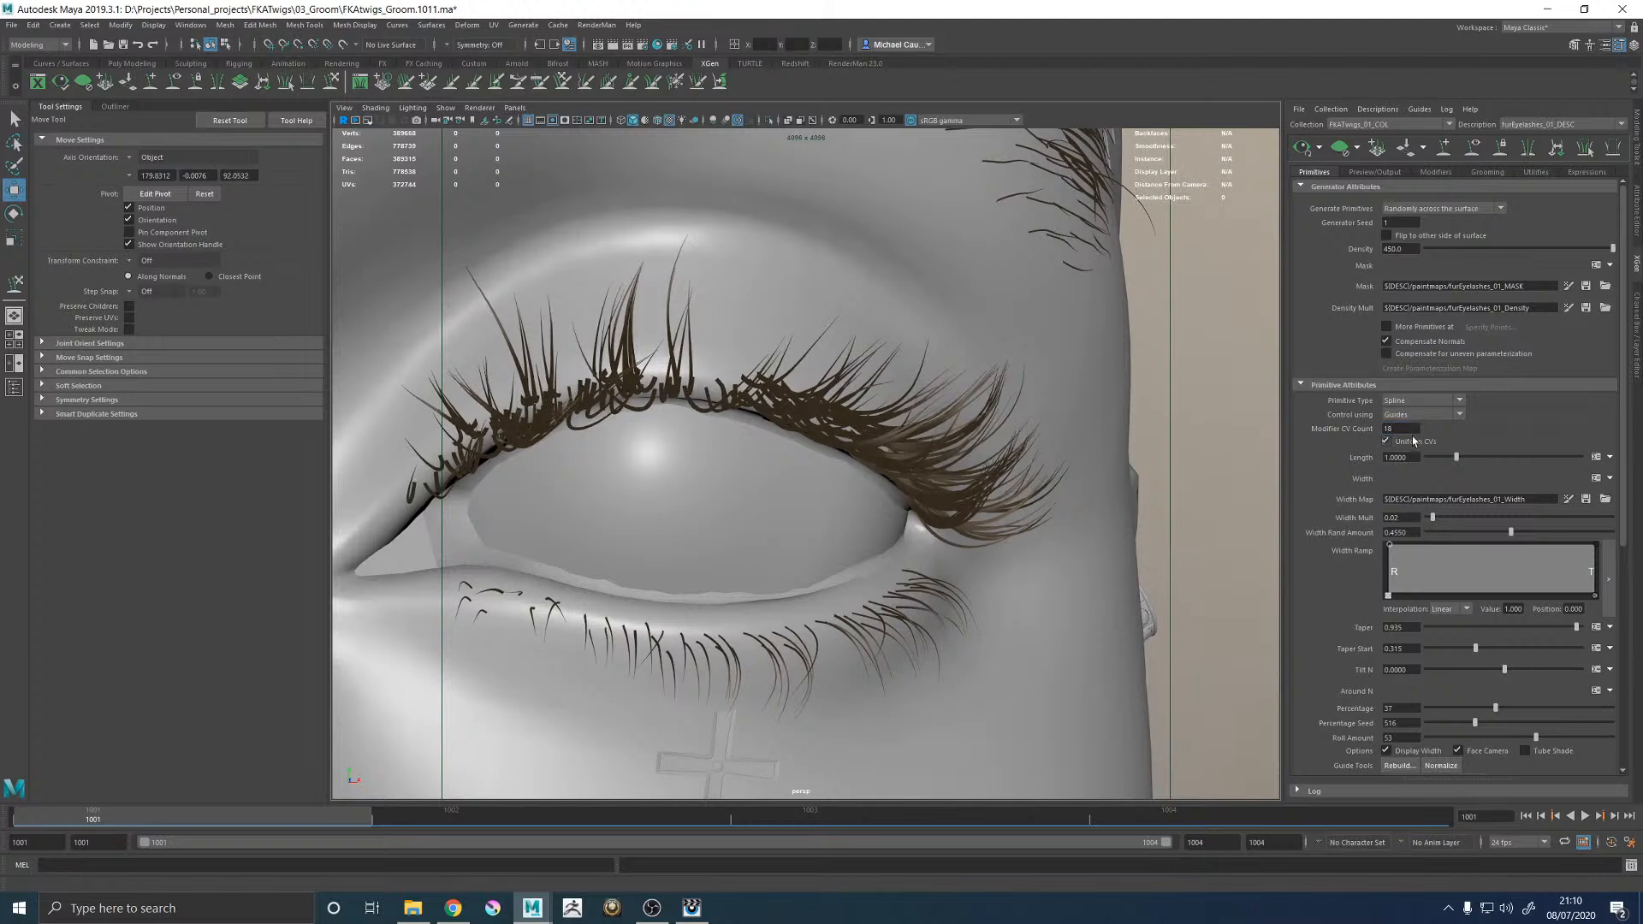
{"action": "type", "text": "16"}
{"action": "key", "text": "Return"}
{"action": "right_click_drag", "start_coordinate": [1234, 390], "coordinate": [1041, 420], "text": "alt"}
Test the lash length at 3.945 on the whole face and reset it to 1.
{"action": "left_click_drag", "start_coordinate": [1456, 457], "coordinate": [1549, 456]}
{"action": "right_click_drag", "start_coordinate": [1069, 454], "coordinate": [761, 461], "text": "alt"}
{"action": "left_click_drag", "start_coordinate": [762, 513], "coordinate": [990, 466], "text": "alt"}
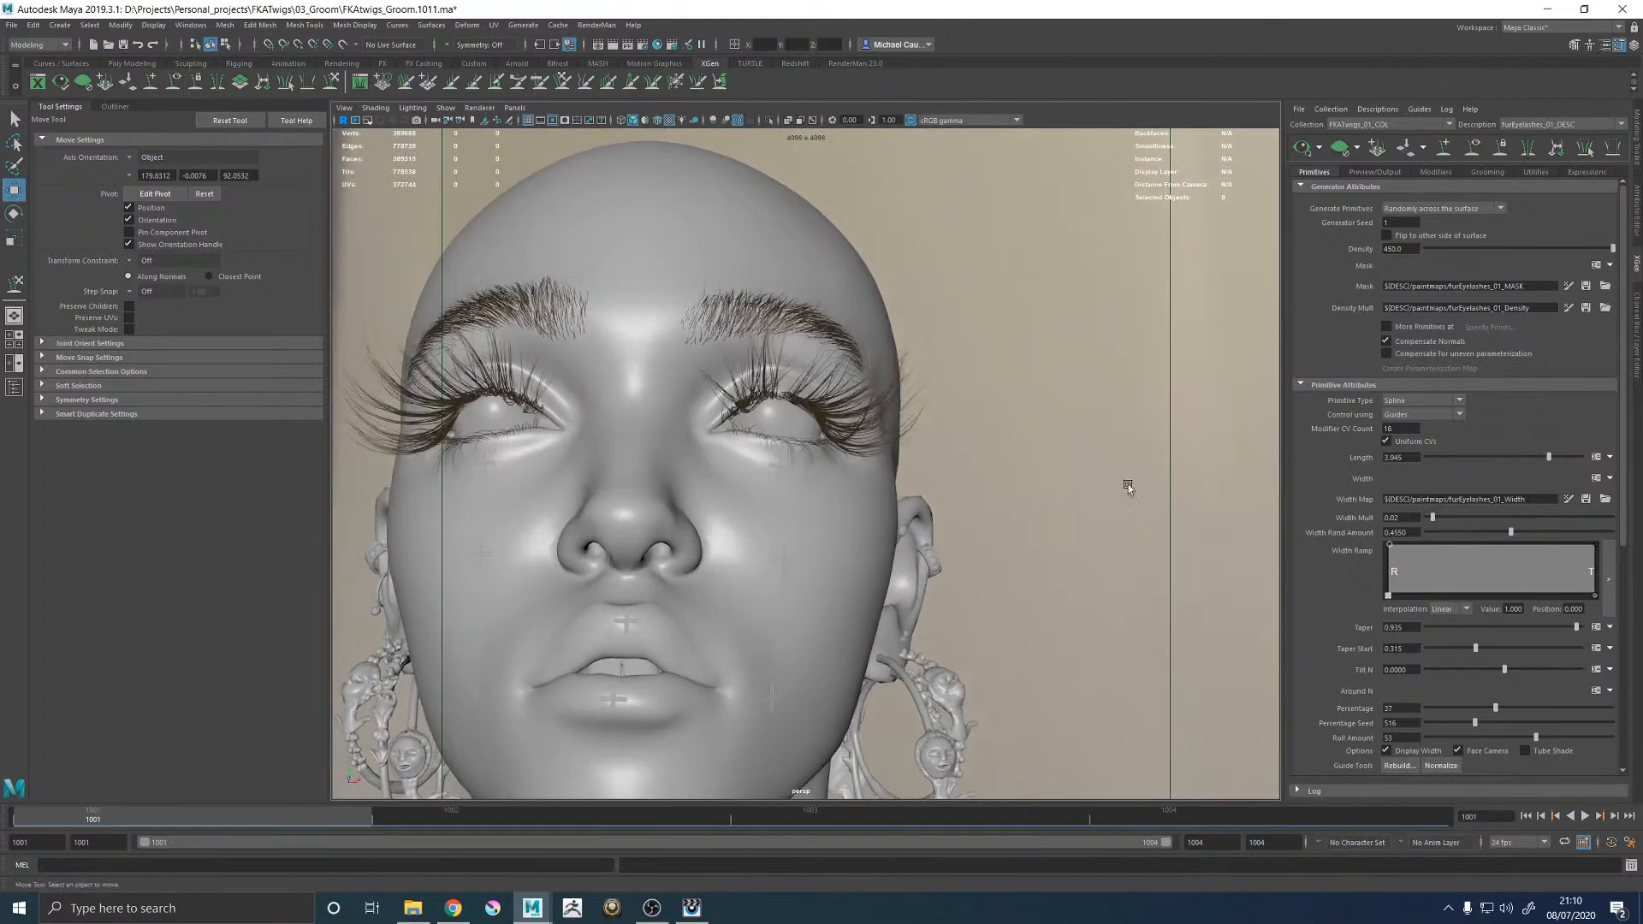
{"action": "left_click_drag", "start_coordinate": [1411, 458], "coordinate": [1358, 468]}
{"action": "type", "text": "1"}
{"action": "key", "text": "Return"}
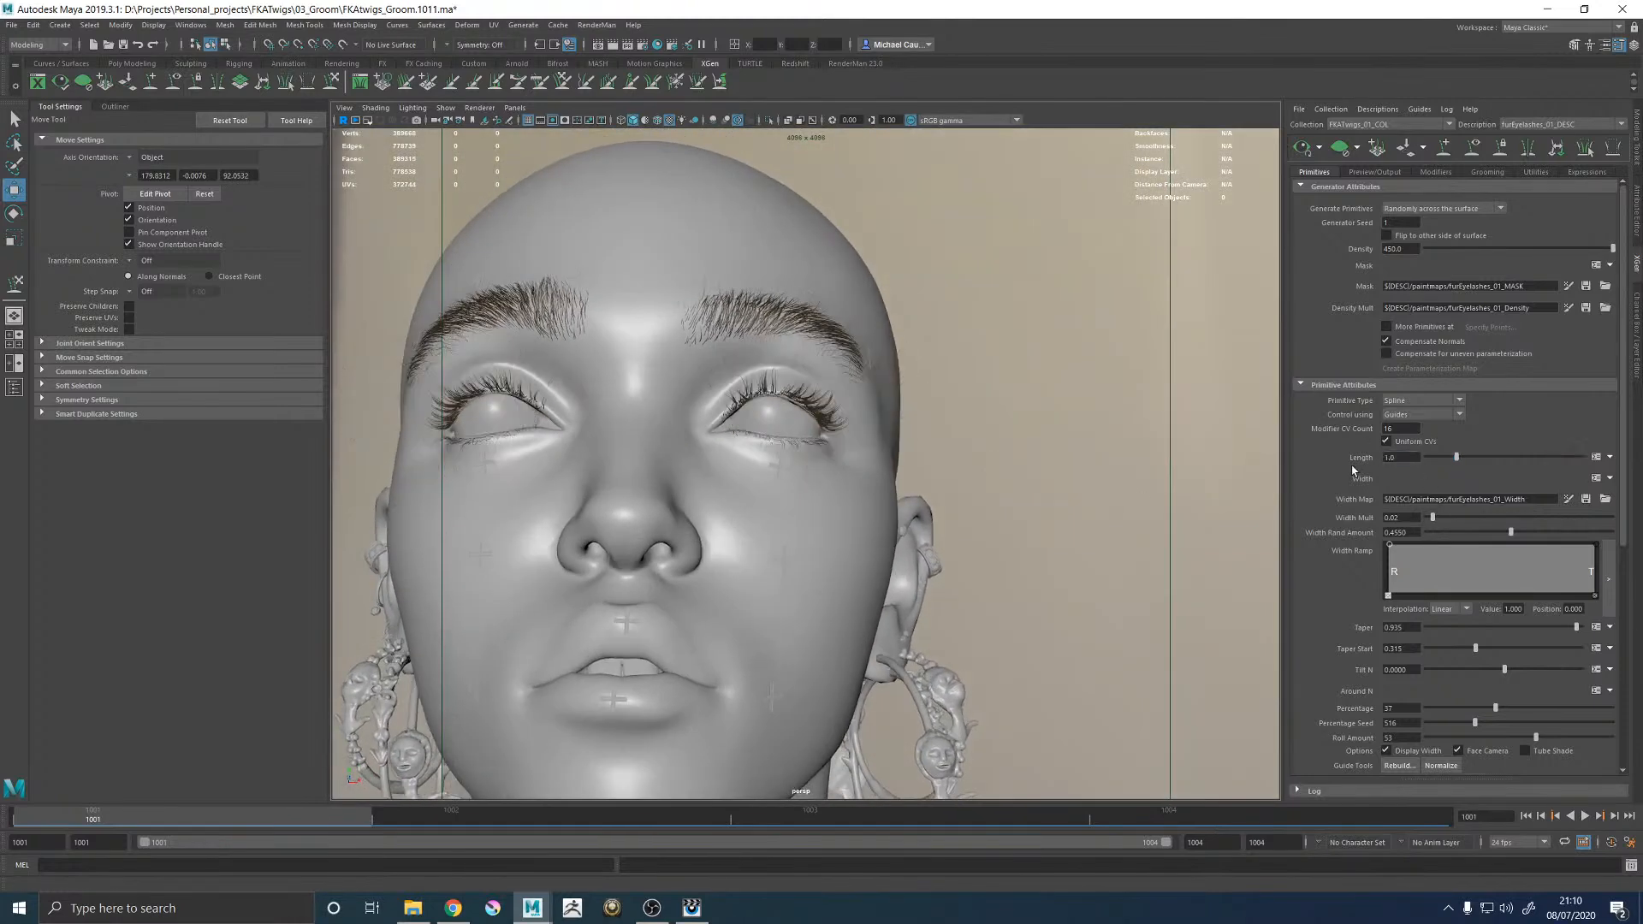
Check the lashes with the Around N percentage at 0, and set the percentage to 20.
{"action": "left_click_drag", "start_coordinate": [1496, 708], "coordinate": [1268, 712]}
{"action": "left_click_drag", "start_coordinate": [953, 465], "coordinate": [930, 511], "text": "alt"}
{"action": "right_click_drag", "start_coordinate": [645, 377], "coordinate": [777, 476], "text": "alt"}
{"action": "left_click_drag", "start_coordinate": [777, 476], "coordinate": [766, 484], "text": "alt"}
{"action": "right_click_drag", "start_coordinate": [767, 485], "coordinate": [722, 462], "text": "alt"}
{"action": "left_click_drag", "start_coordinate": [722, 462], "coordinate": [792, 481], "text": "alt"}
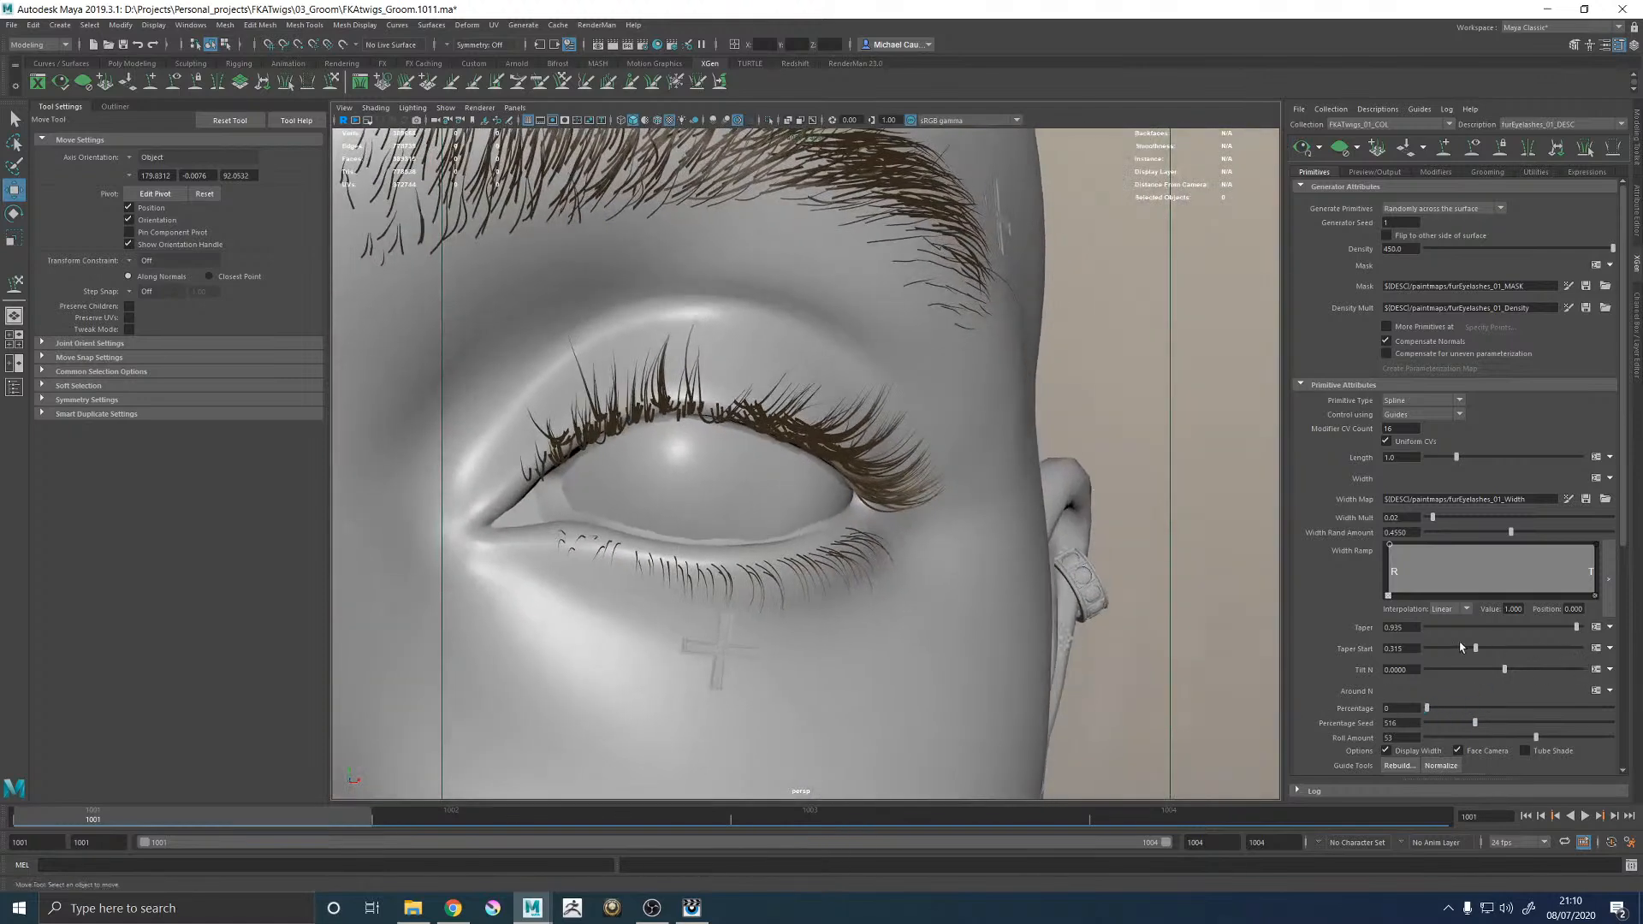
{"action": "left_click", "coordinate": [1405, 708]}
{"action": "type", "text": "20"}
{"action": "key", "text": "Return"}
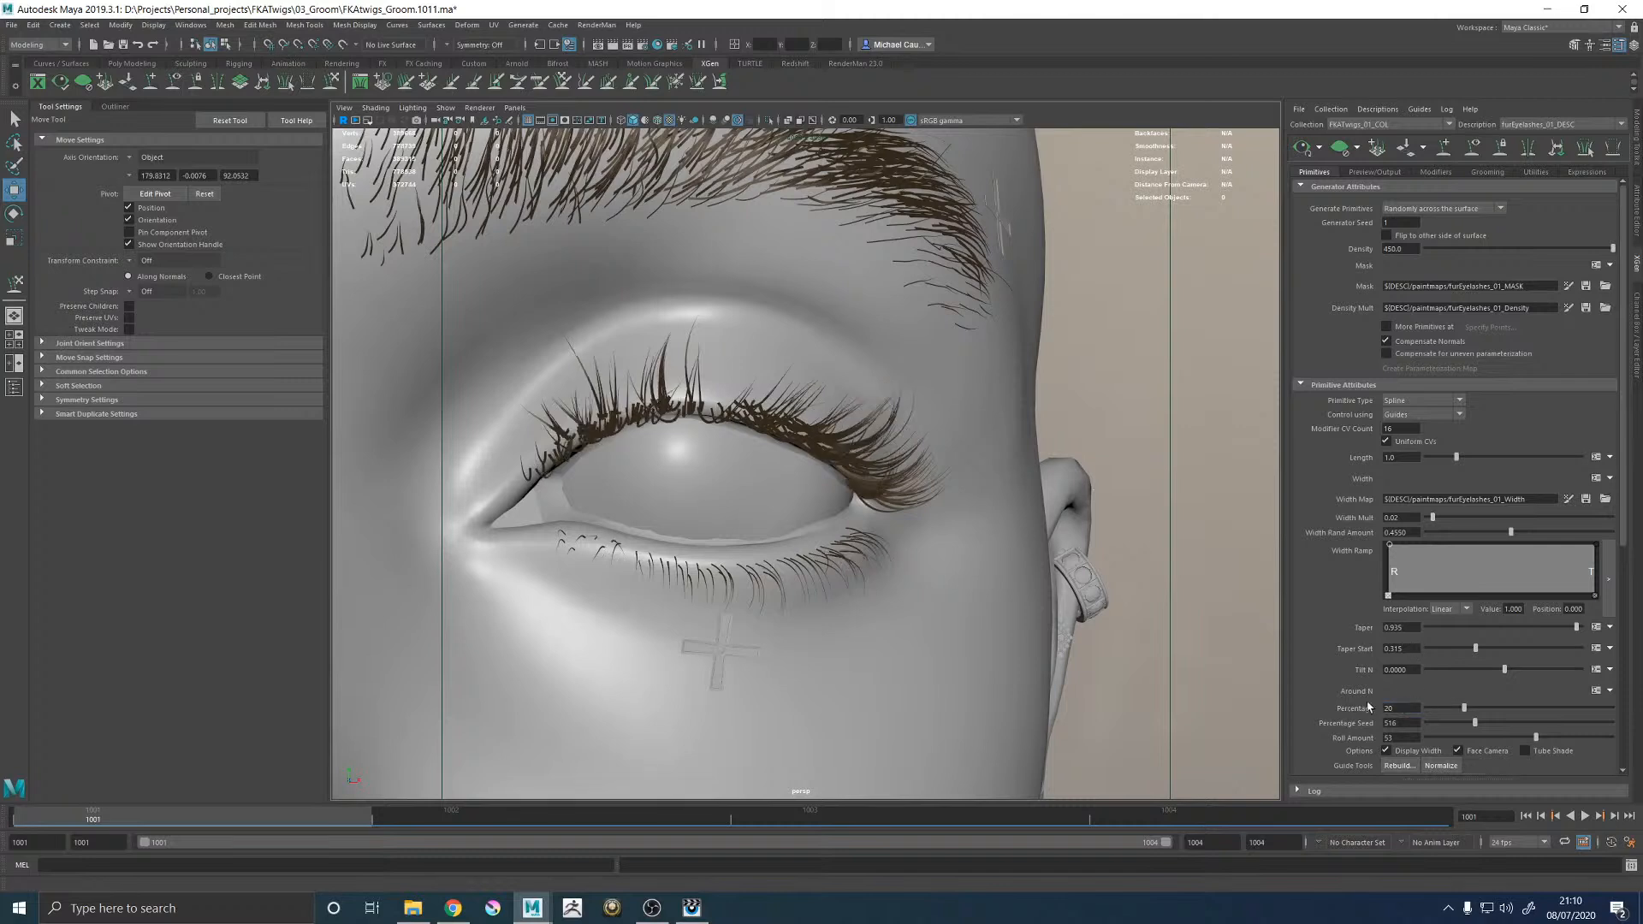
Display the lash guides, adjust an upper-lid guide with Sculpt Guides and update the groom preview.
{"action": "left_click", "coordinate": [1460, 145]}
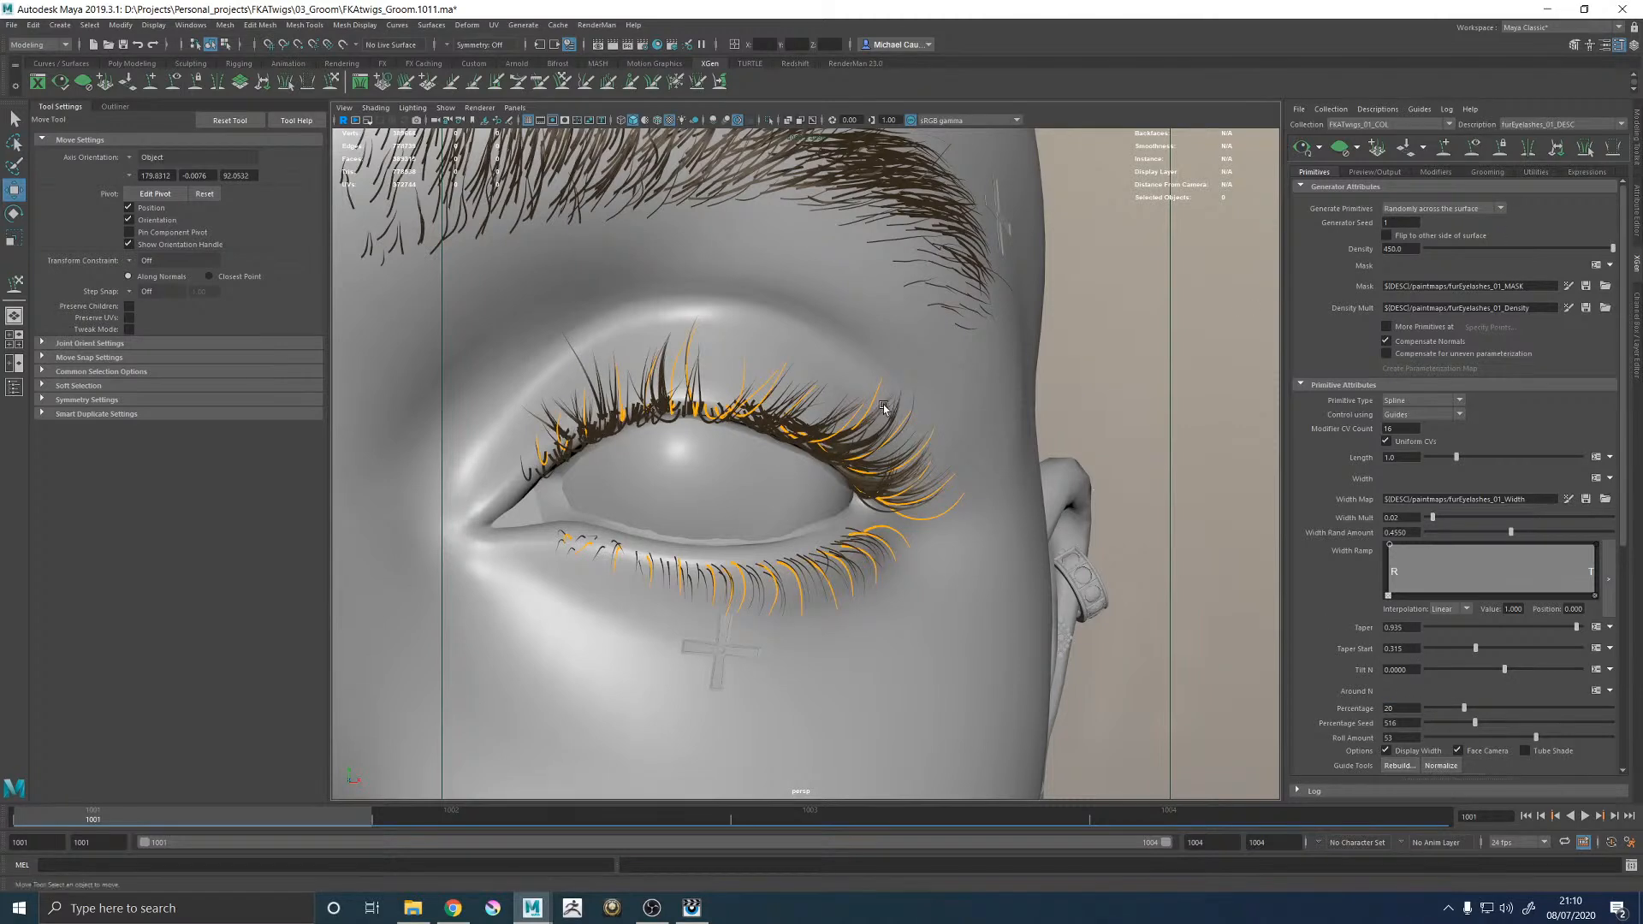
{"action": "left_click_drag", "start_coordinate": [866, 403], "coordinate": [774, 377], "text": "alt"}
{"action": "middle_click_drag", "start_coordinate": [775, 376], "coordinate": [821, 389], "text": "alt"}
{"action": "mouse_move", "coordinate": [741, 352]}
{"action": "left_mouse_down"}
{"action": "mouse_move", "coordinate": [770, 370]}
{"action": "mouse_move", "coordinate": [470, 374]}
{"action": "left_mouse_up"}
{"action": "middle_click_drag", "start_coordinate": [470, 373], "coordinate": [1189, 390], "text": "alt"}
{"action": "mouse_move", "coordinate": [1189, 389]}
{"action": "left_mouse_down", "text": "alt"}
{"action": "mouse_move", "coordinate": [1022, 367]}
{"action": "mouse_move", "coordinate": [1022, 328]}
{"action": "left_mouse_up", "text": "alt"}
{"action": "key", "text": "y"}
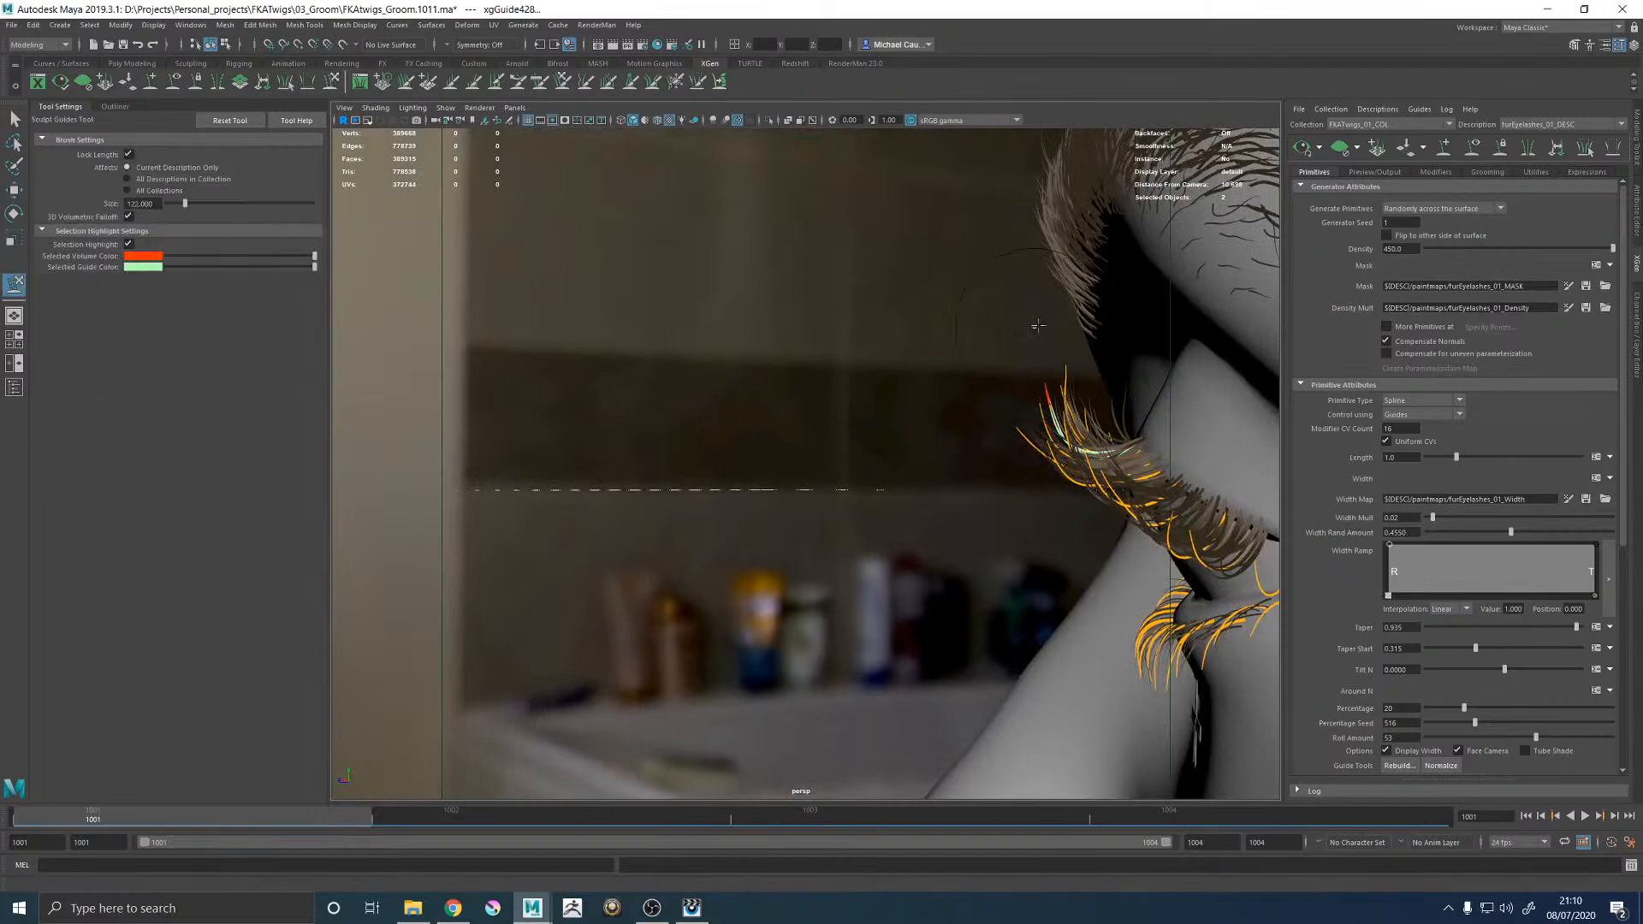
{"action": "left_click", "coordinate": [1301, 149]}
{"action": "left_click_drag", "start_coordinate": [873, 359], "coordinate": [1100, 356], "text": "alt"}
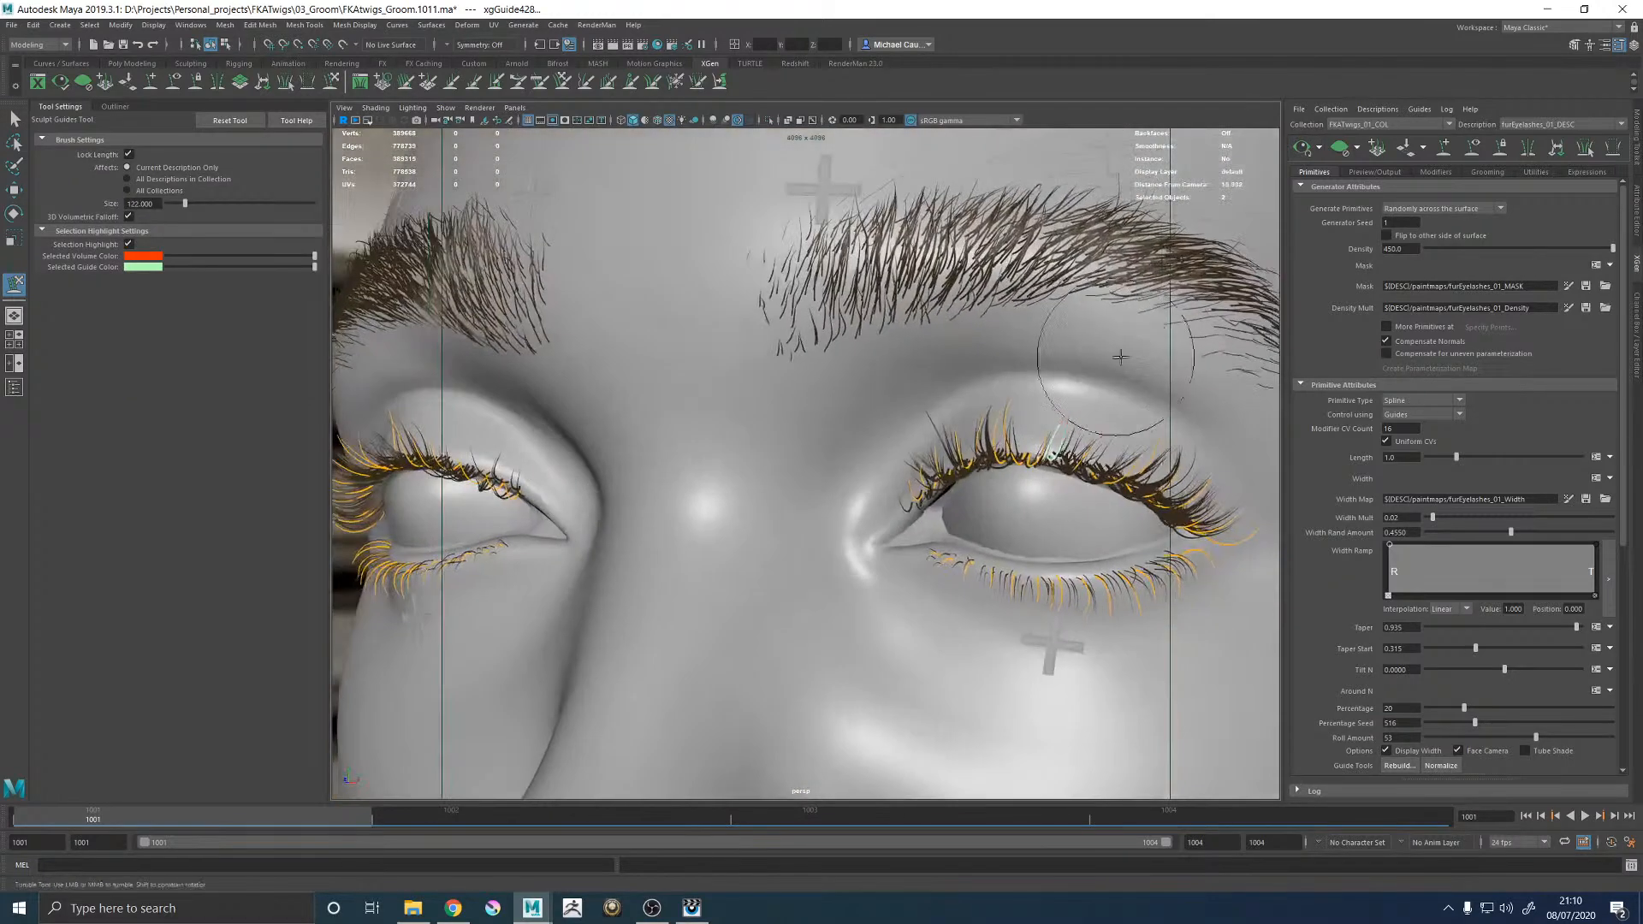
Hide the lash guides, check the whole face and save the scene.
{"action": "left_click", "coordinate": [1475, 150]}
{"action": "right_click_drag", "start_coordinate": [899, 447], "coordinate": [753, 451], "text": "alt"}
{"action": "left_click_drag", "start_coordinate": [753, 451], "coordinate": [807, 454], "text": "alt"}
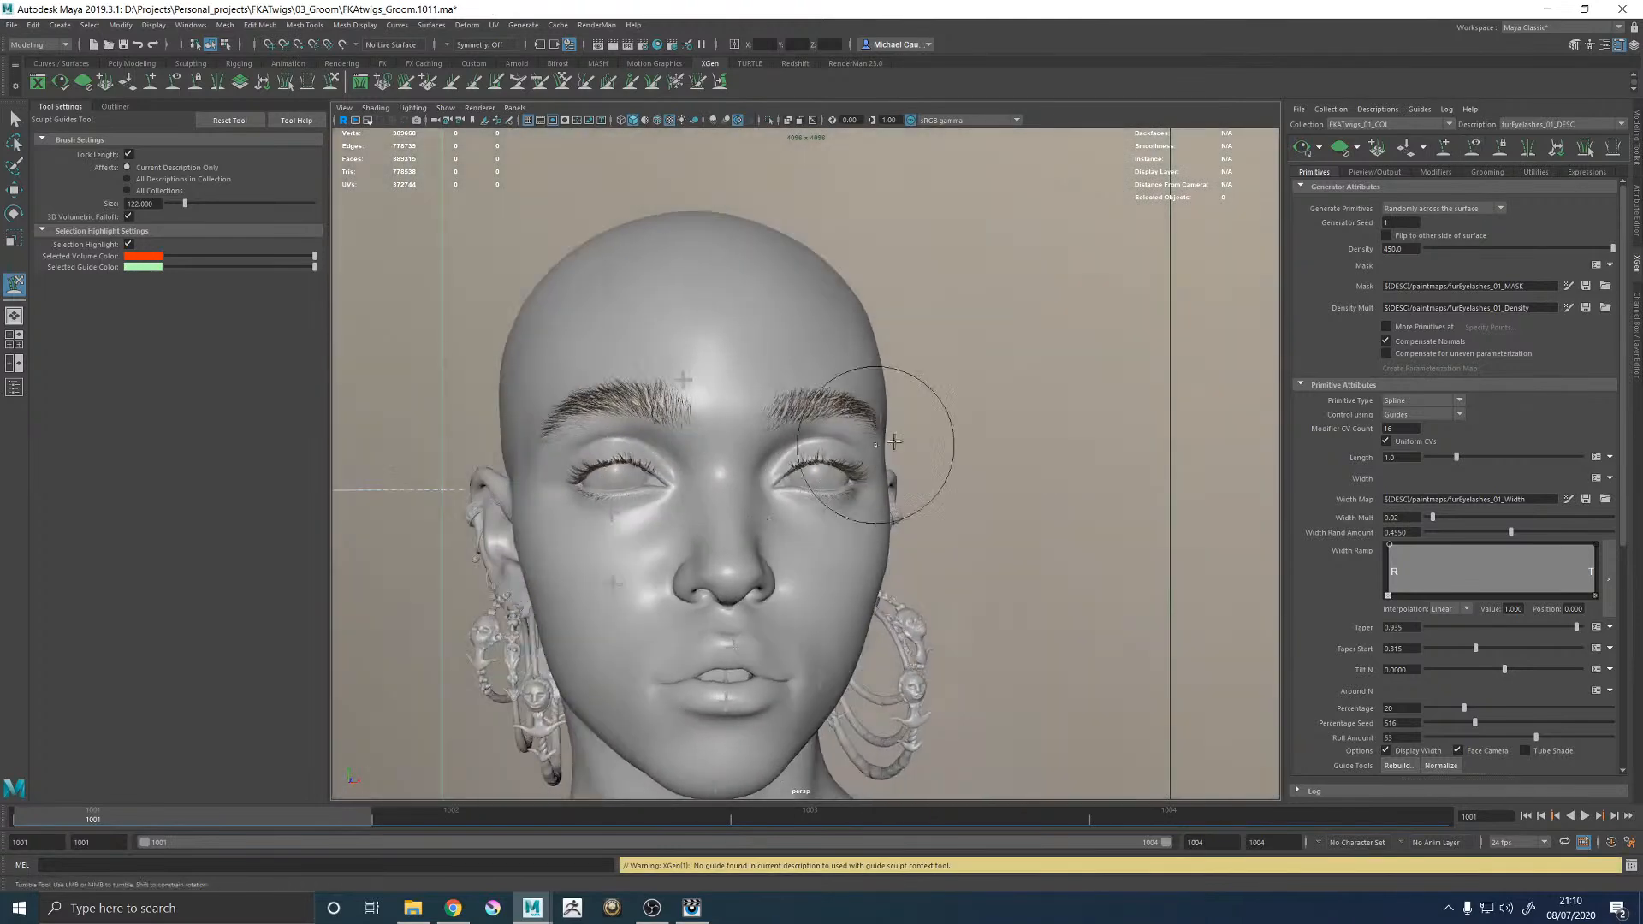
{"action": "key", "text": "w"}
{"action": "key", "text": "ctrl+s"}
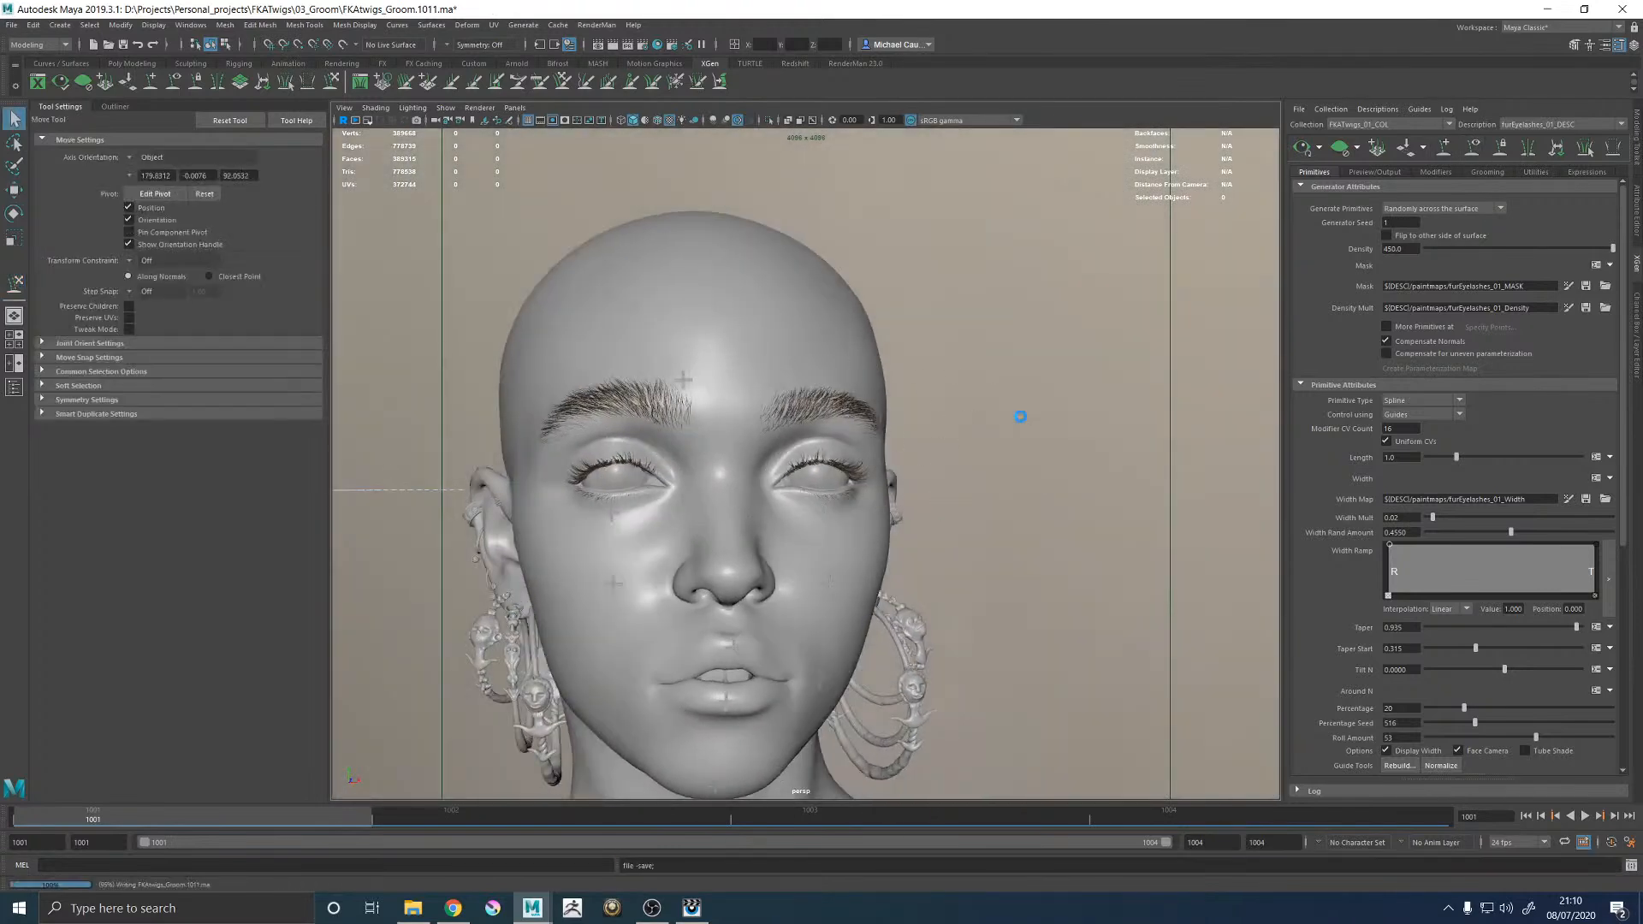
Split the view into two viewports and look through Render_CAM in the one showing the close-up reference camera.
{"action": "left_click_drag", "start_coordinate": [984, 414], "coordinate": [972, 437], "text": "alt"}
{"action": "left_click_drag", "start_coordinate": [890, 530], "coordinate": [885, 526], "text": "alt"}
{"action": "key", "text": "space"}
{"action": "left_click", "coordinate": [514, 108]}
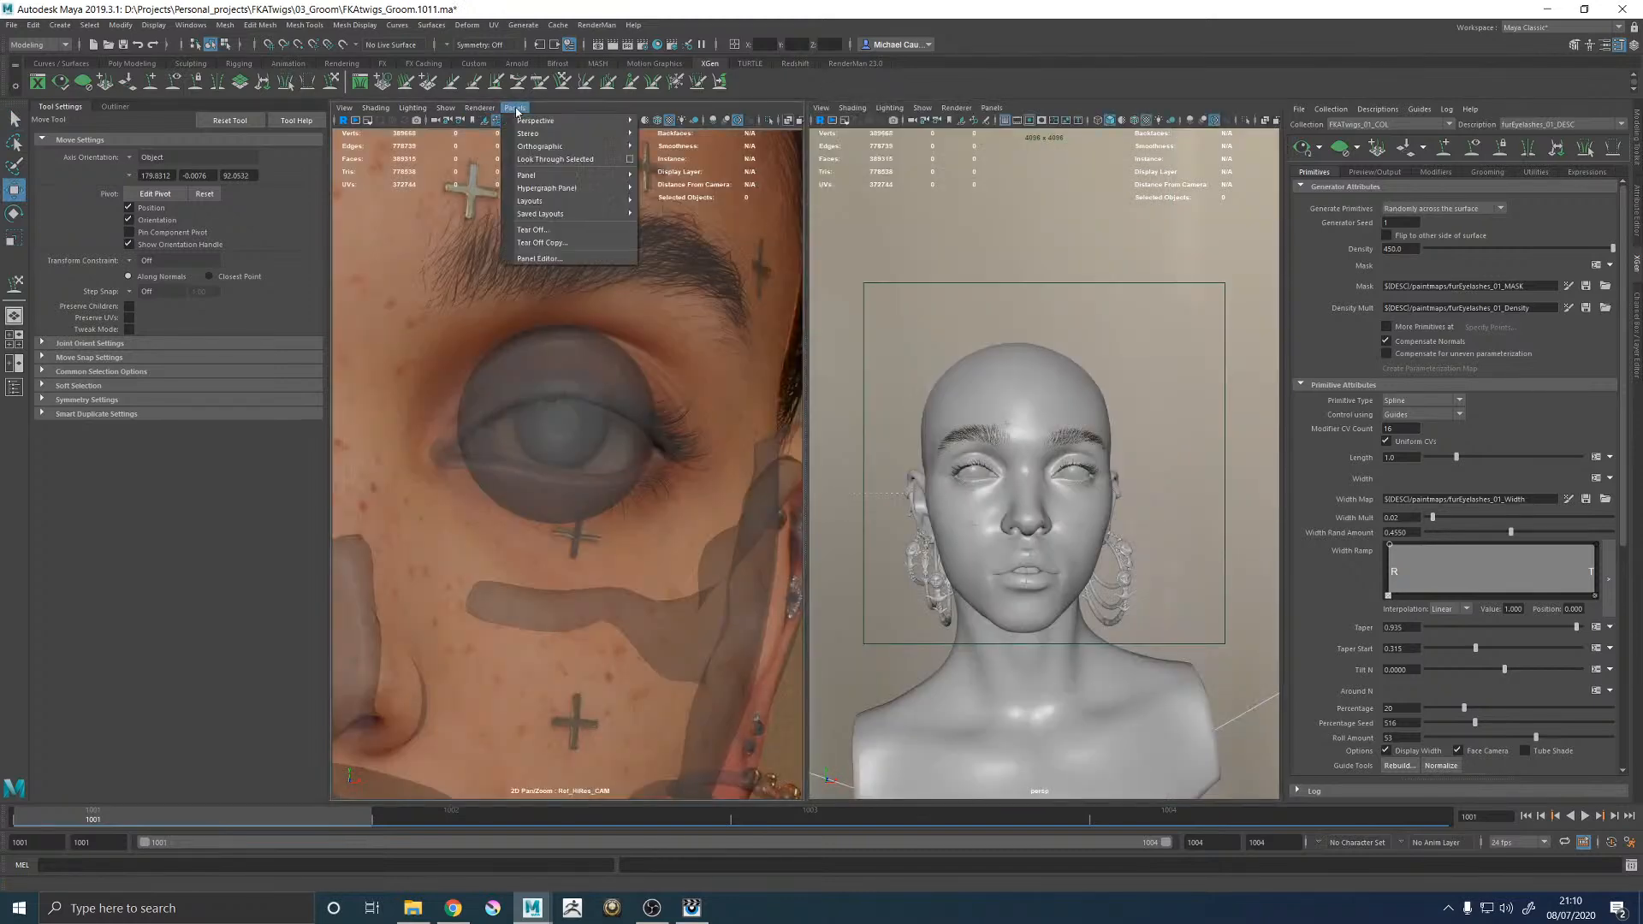
{"action": "mouse_move", "coordinate": [557, 121]}
{"action": "left_click", "coordinate": [675, 147]}
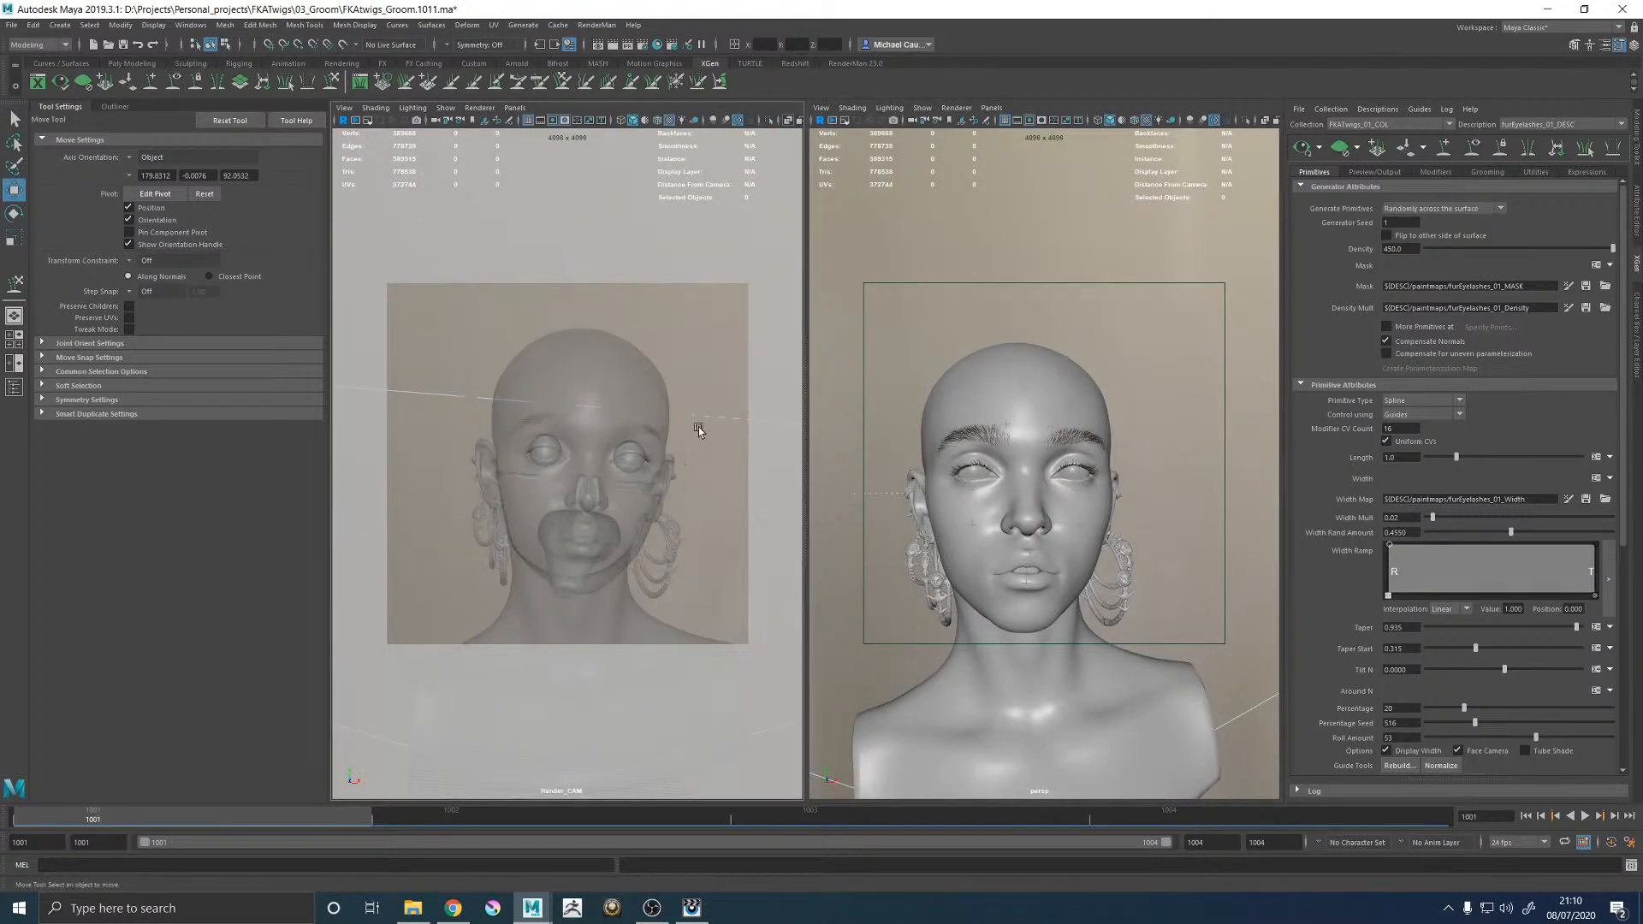
Set the render image size preset to 2k Square and save the scene.
{"action": "left_click", "coordinate": [642, 45]}
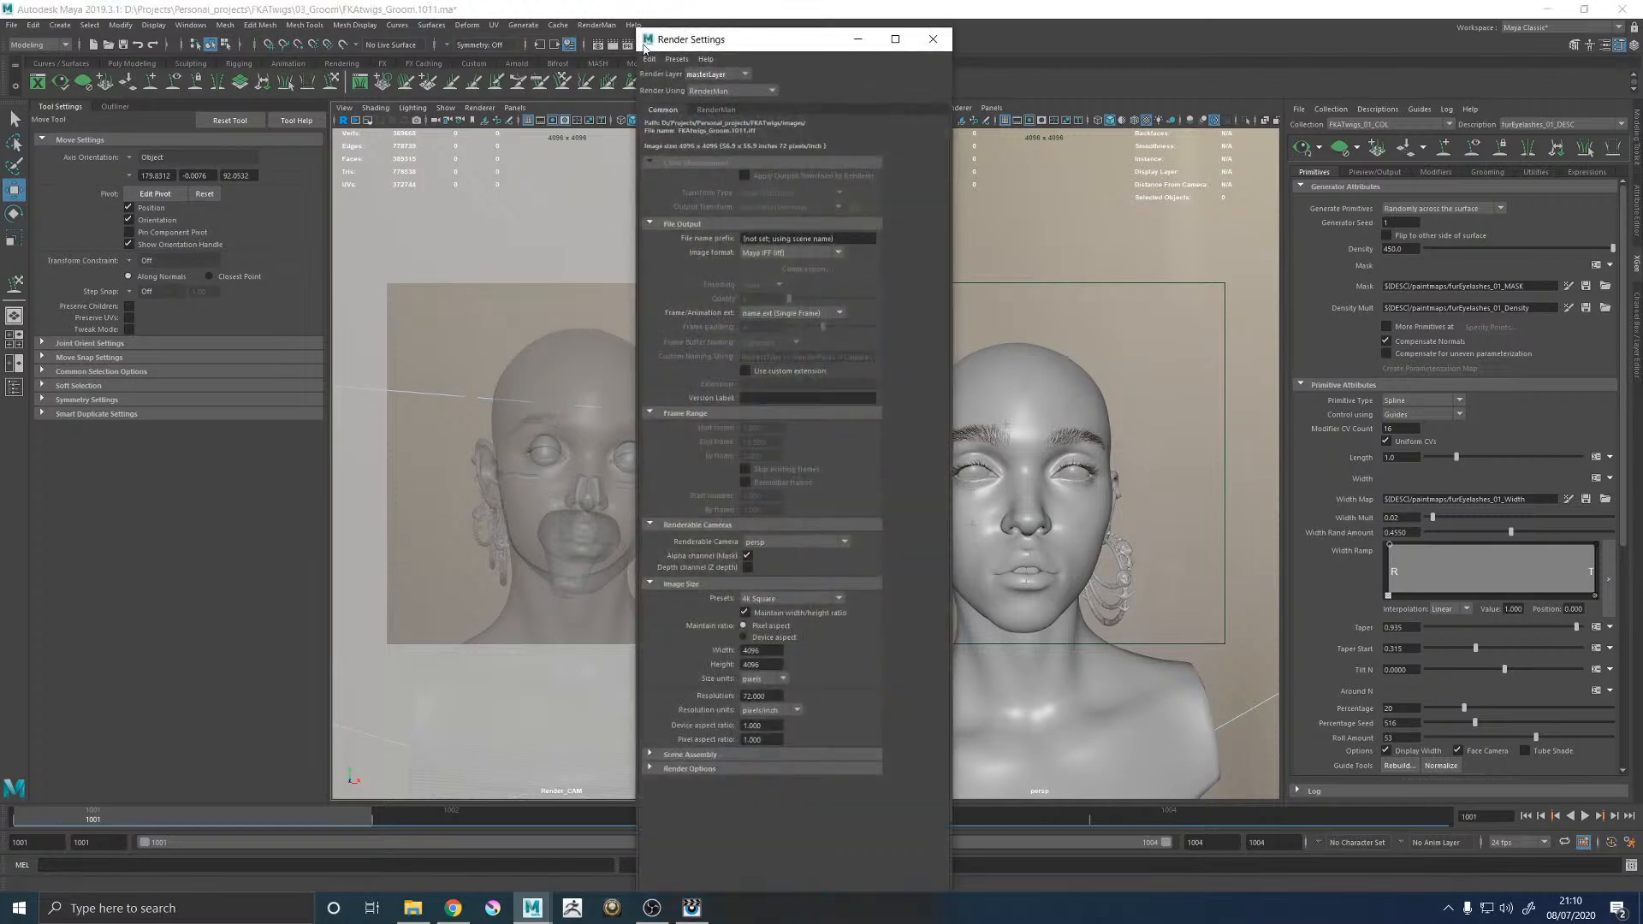
{"action": "left_click", "coordinate": [757, 599]}
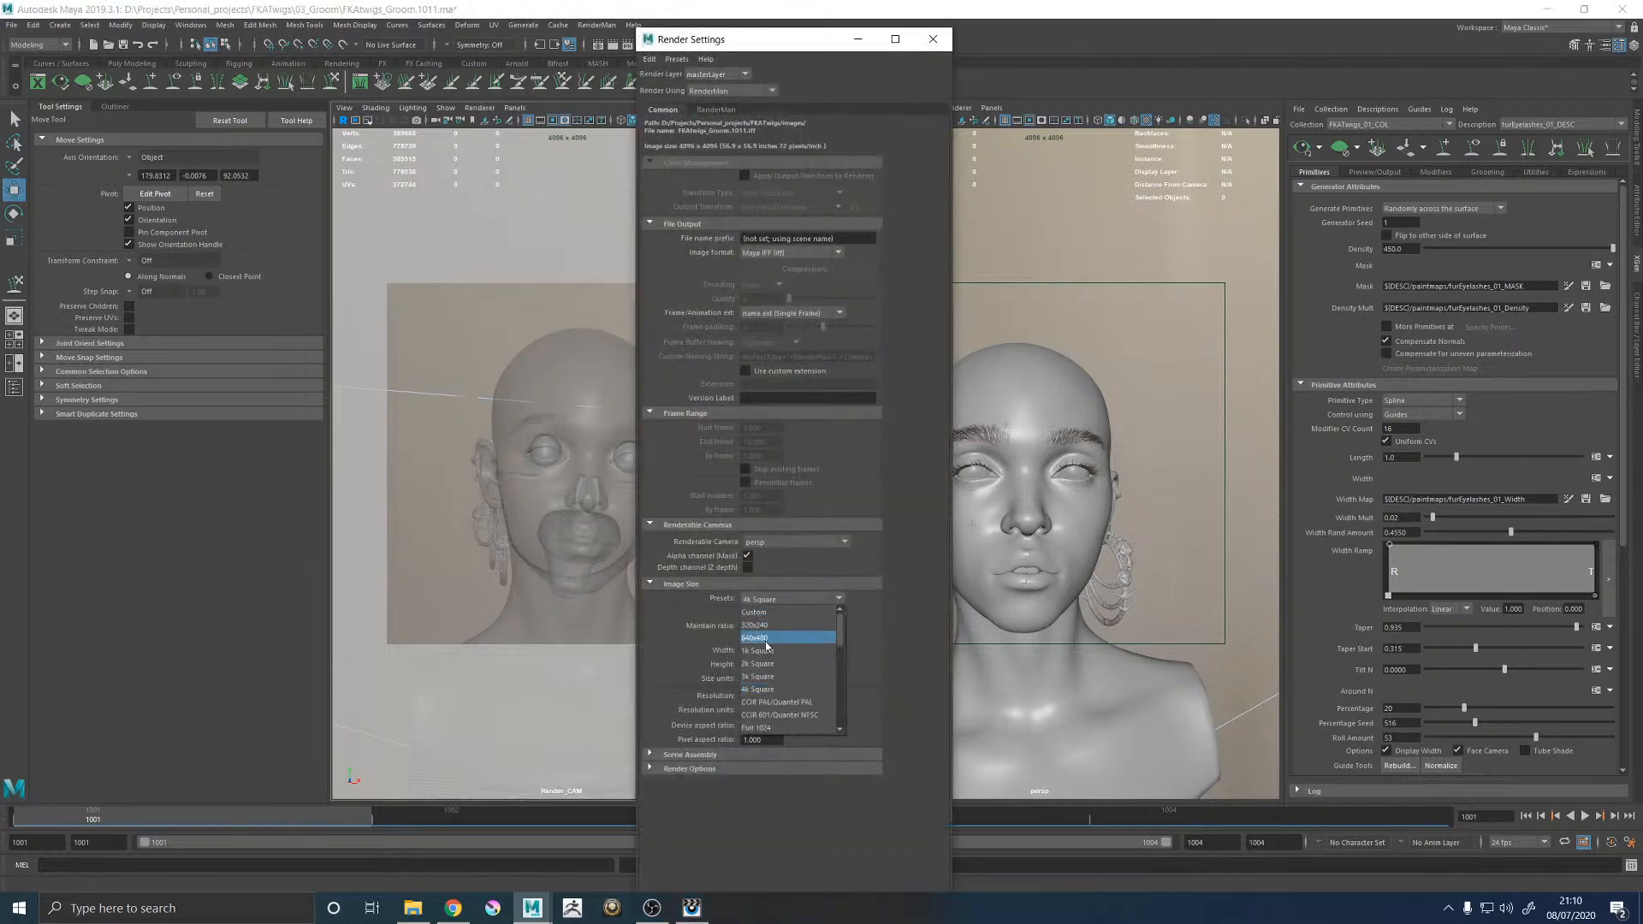
{"action": "left_click", "coordinate": [764, 664]}
{"action": "left_click", "coordinate": [933, 40]}
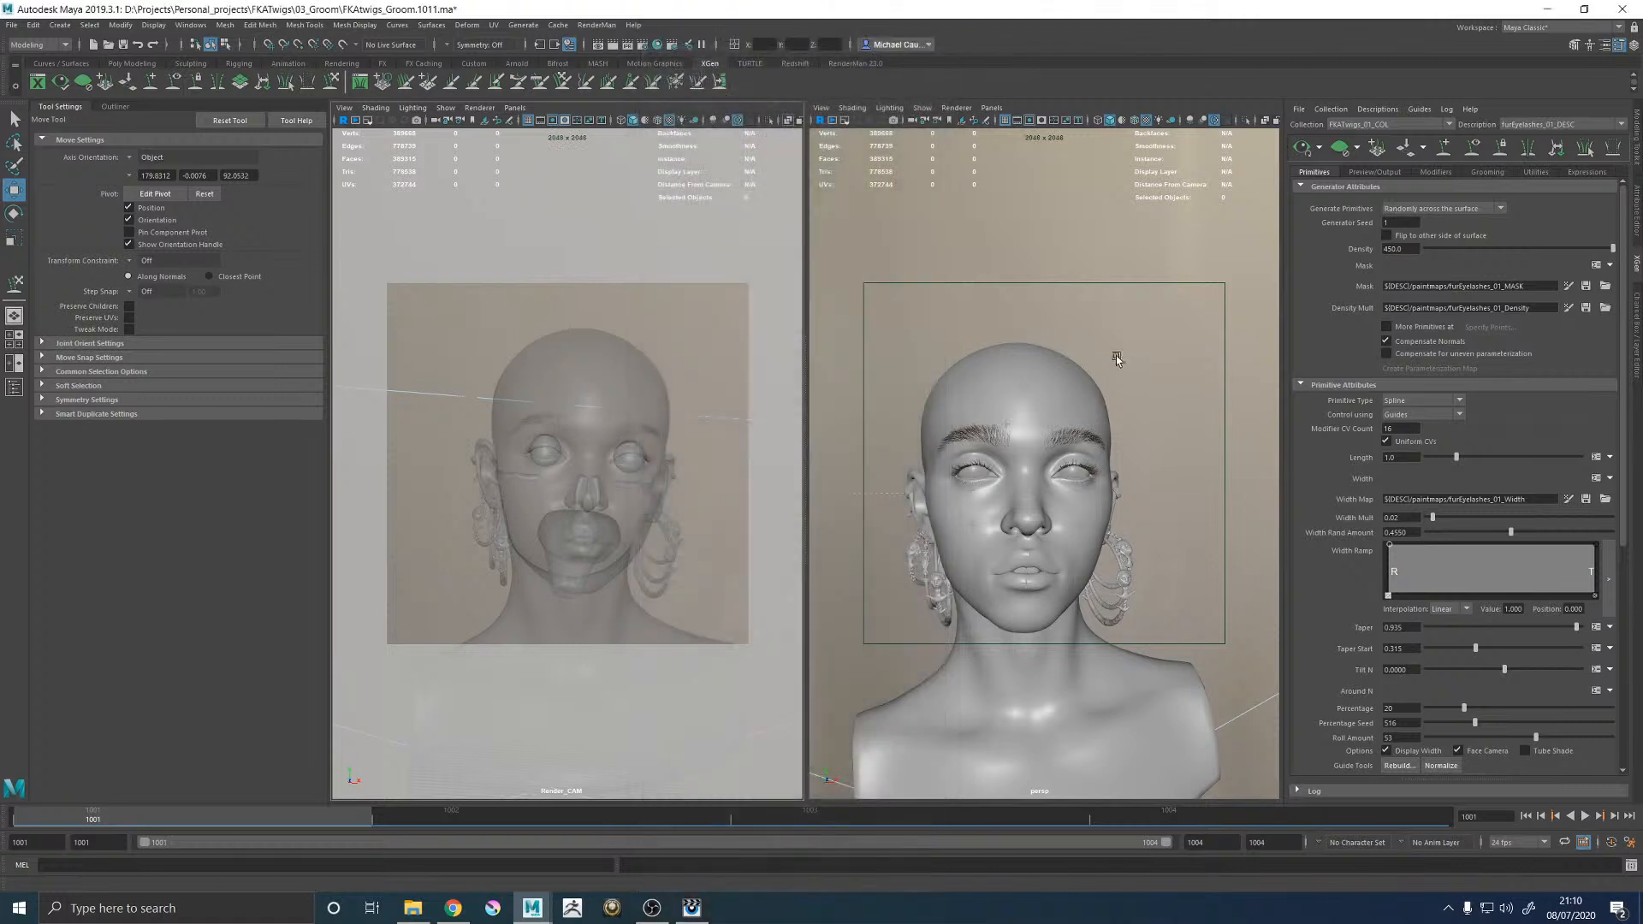
{"action": "key", "text": "ctrl+s"}
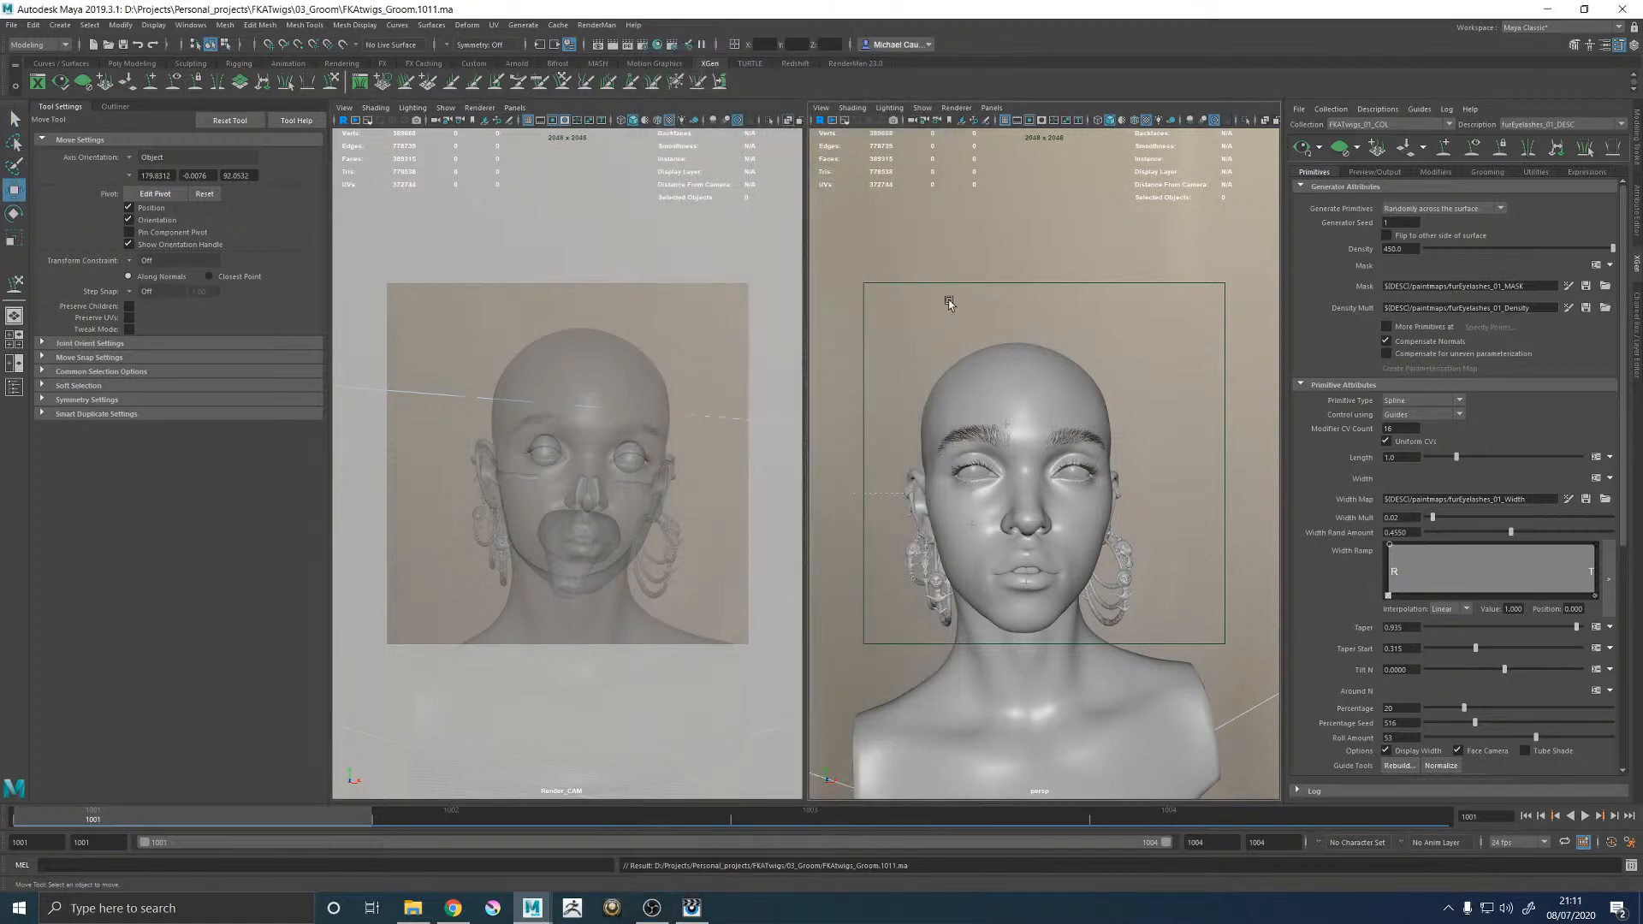
Maximize the Render_CAM view, start a render and display the FKAtwigs_Groom.1011 beauty render in the image viewer.
{"action": "key", "text": "space"}
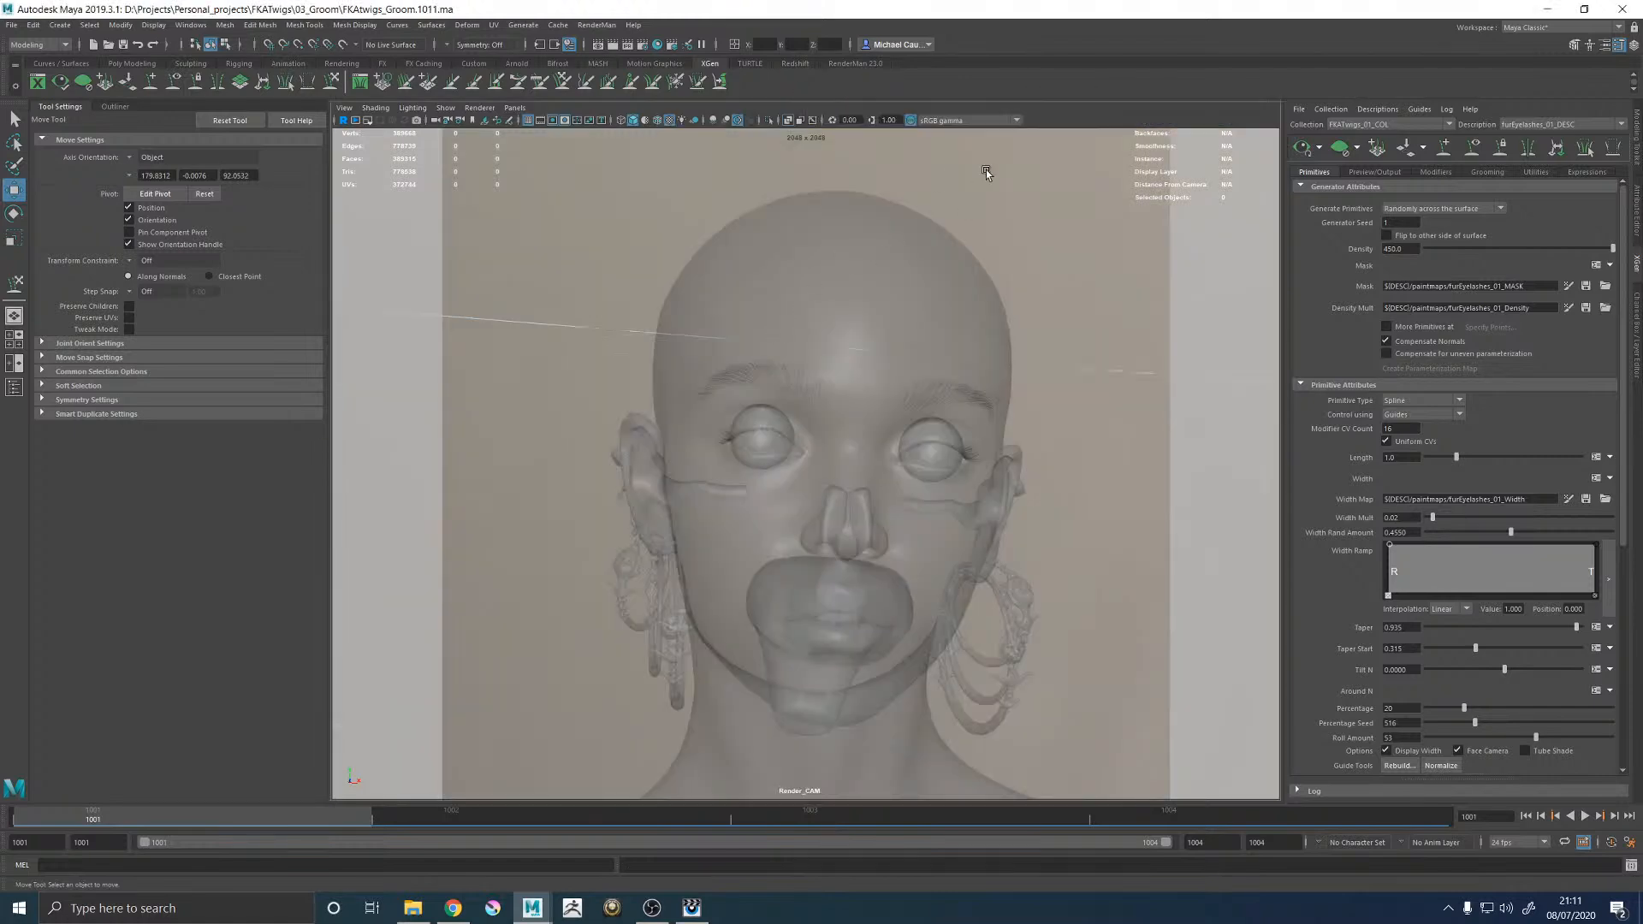
{"action": "left_click", "coordinate": [597, 25]}
{"action": "left_click", "coordinate": [616, 48]}
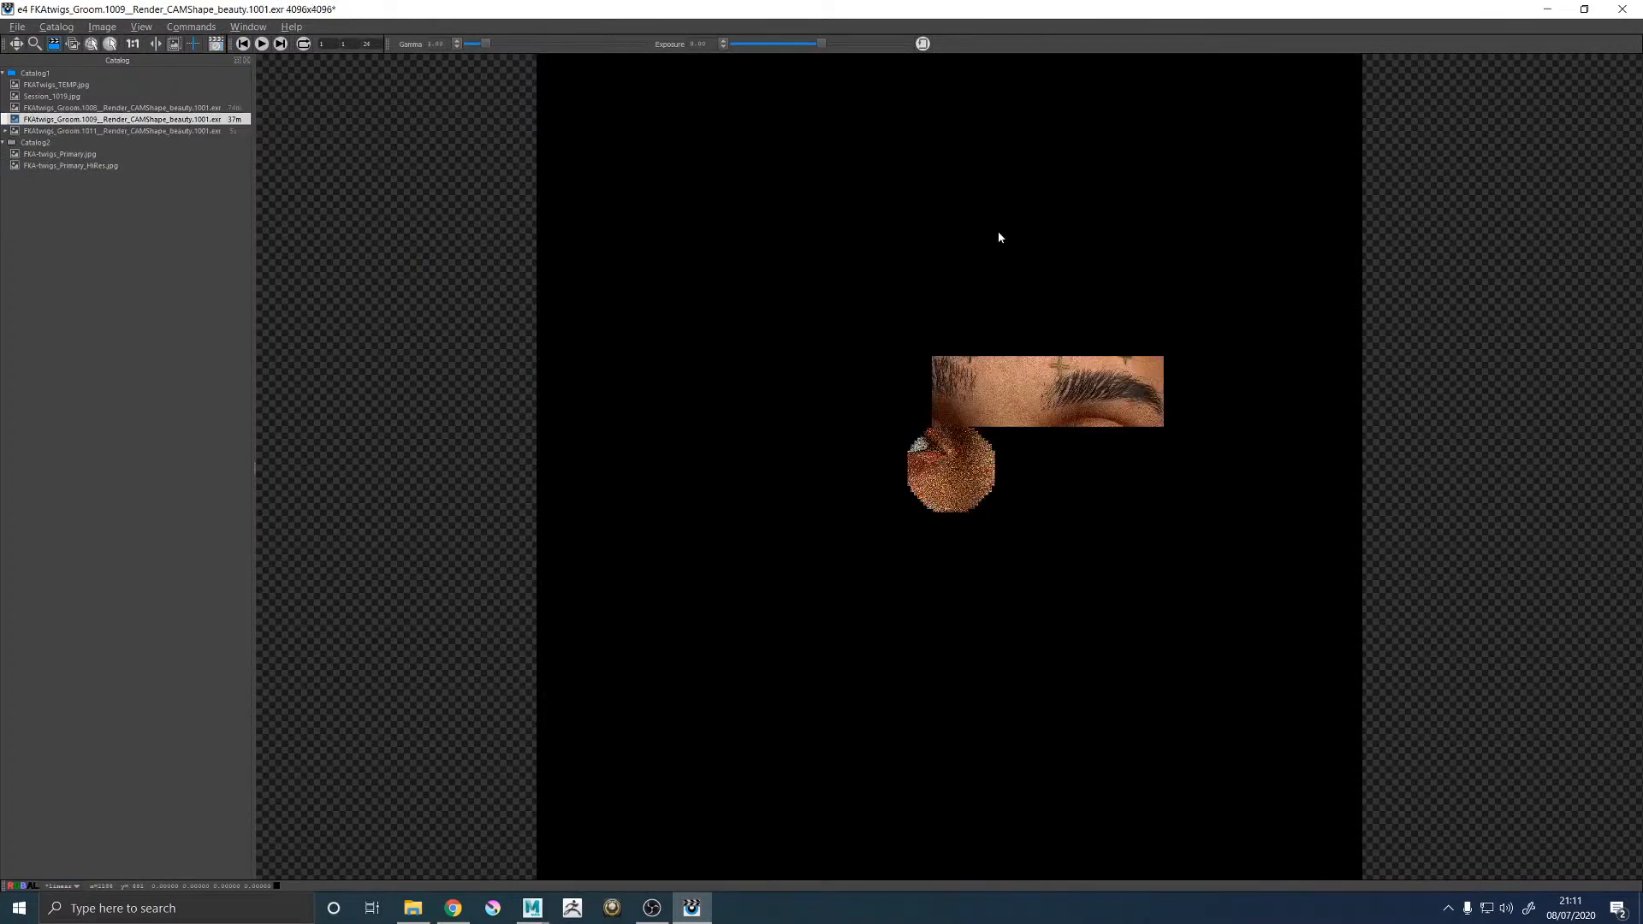
{"action": "key", "text": "Up"}
{"action": "key", "text": "Down"}
{"action": "key", "text": "Down"}
{"action": "key", "text": "Down"}
{"action": "key", "text": "Down"}
{"action": "key", "text": "Down"}
{"action": "key", "text": "Down"}
{"action": "key", "text": "Down"}
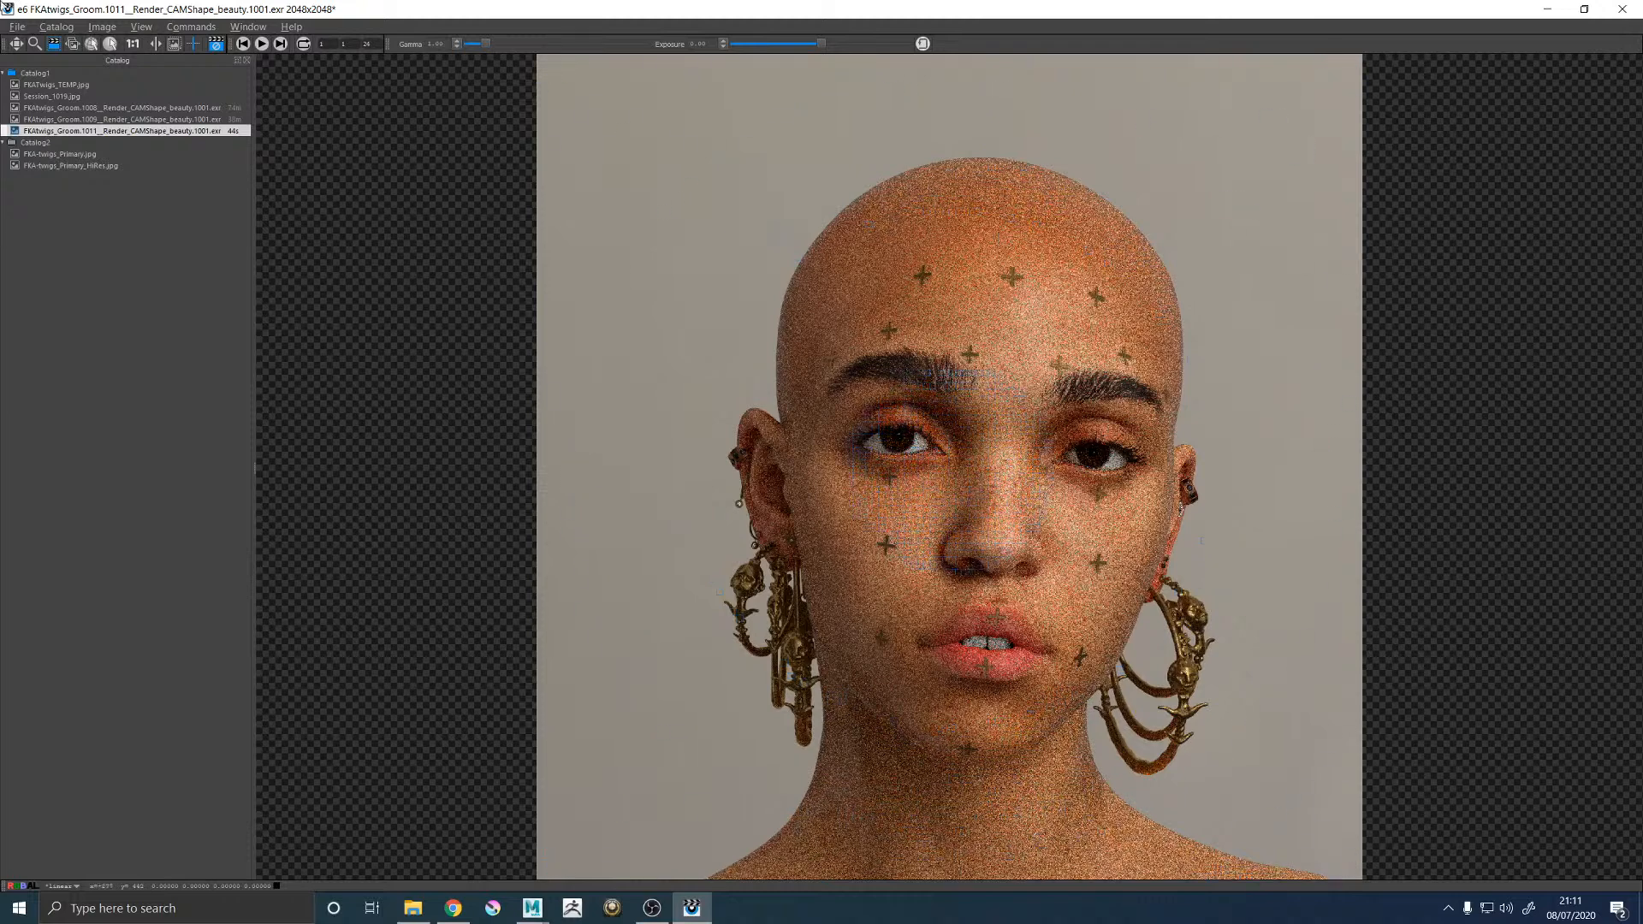
View the whole reference photo FKA-twigs_Primary.jpg in the image viewer.
{"action": "left_click", "coordinate": [68, 163]}
{"action": "left_click", "coordinate": [70, 156]}
{"action": "scroll", "coordinate": [750, 448], "scroll_direction": "down", "scroll_amount": 3}
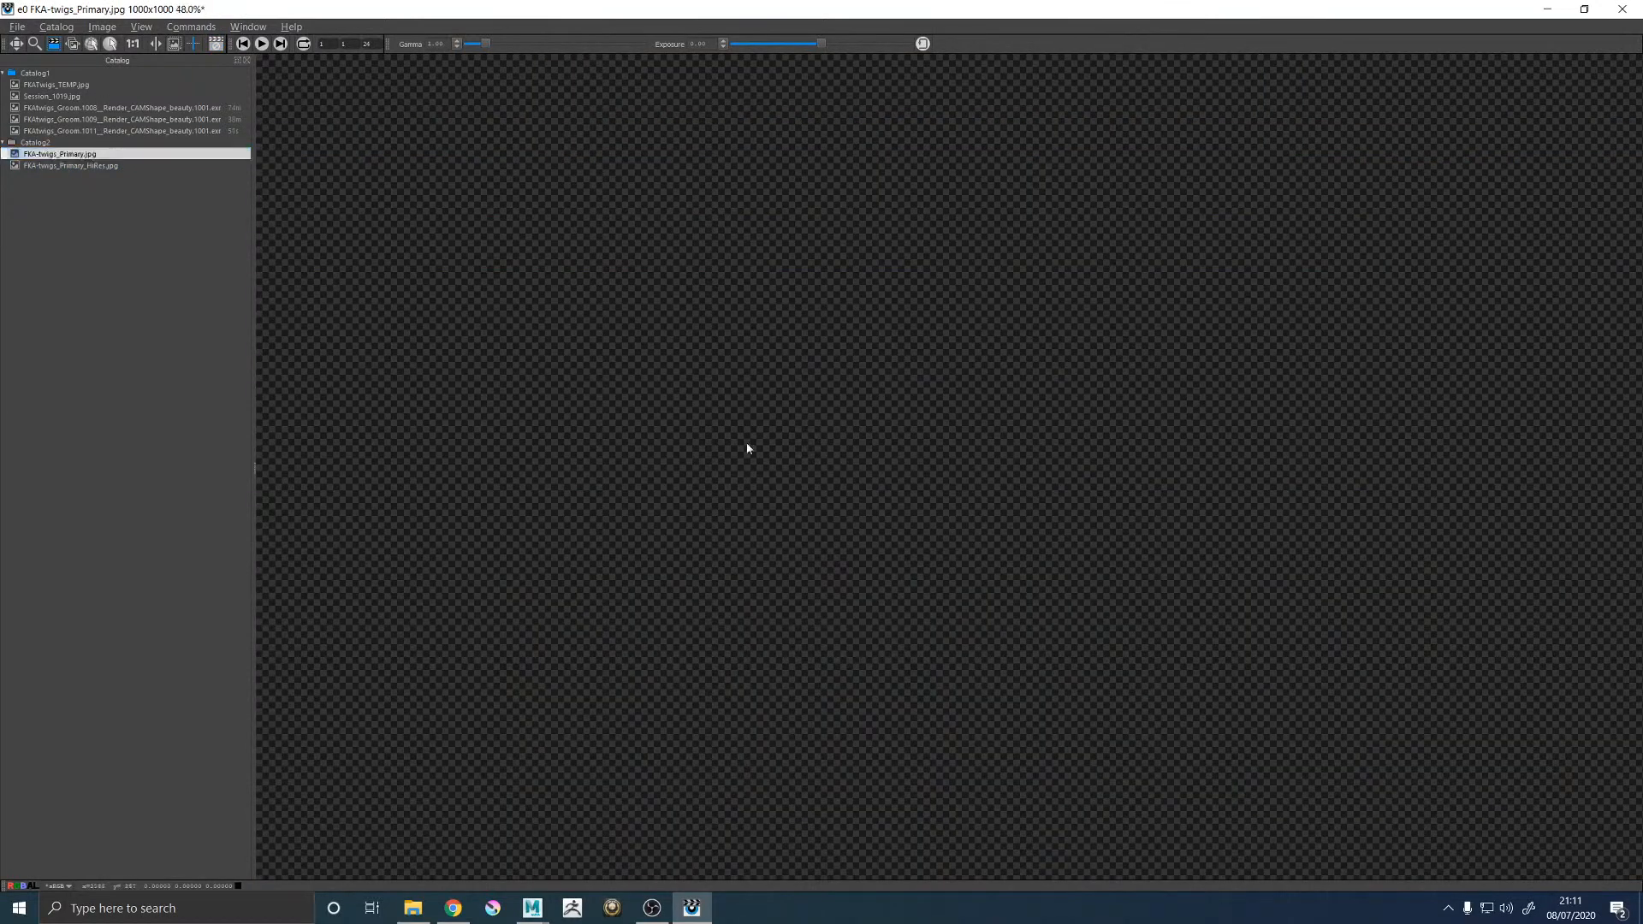
{"action": "key", "text": "space"}
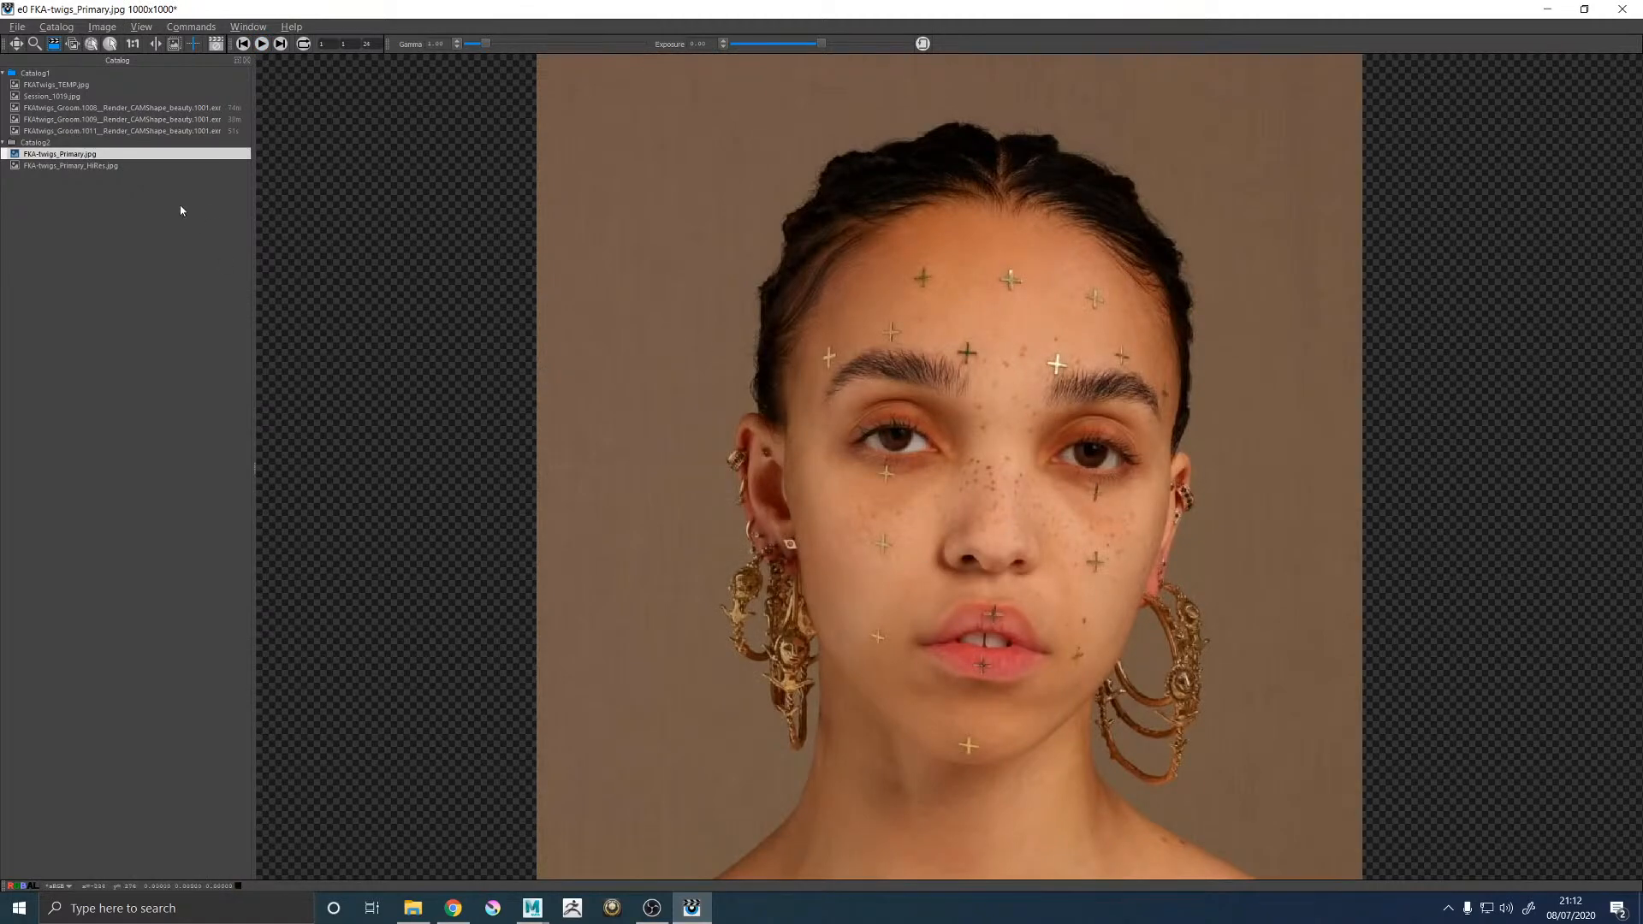
Return to the FKAtwigs_Groom.1011 render and limit rendering to a crop region around both eyes and eyebrows.
{"action": "left_click", "coordinate": [128, 130]}
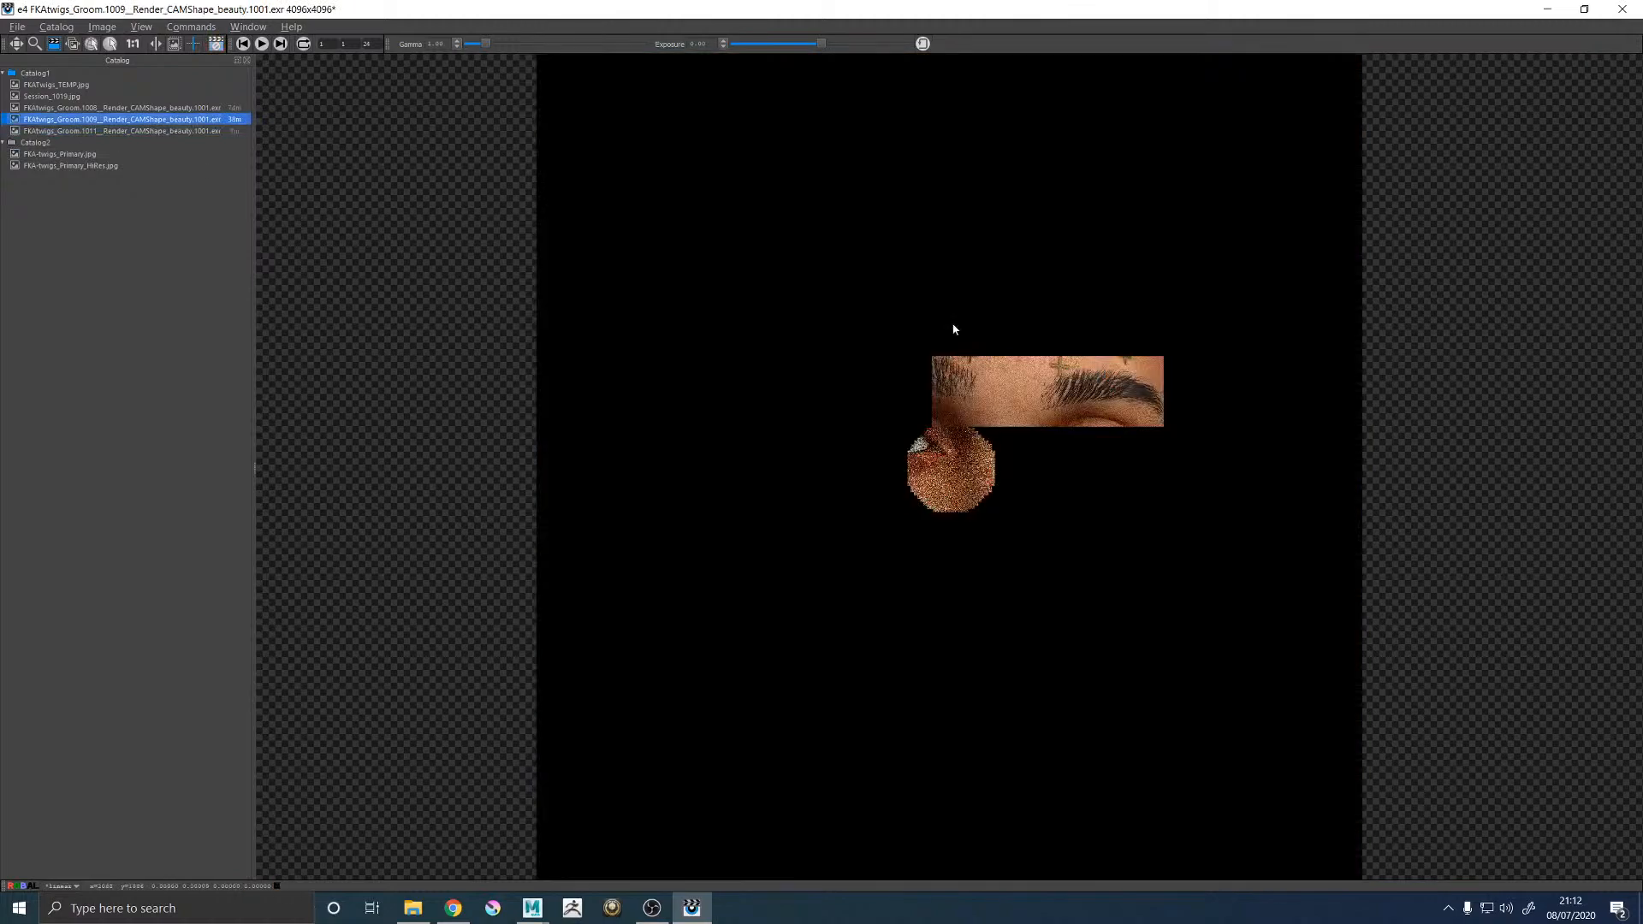
{"action": "scroll", "coordinate": [1174, 417], "scroll_direction": "up", "scroll_amount": 3}
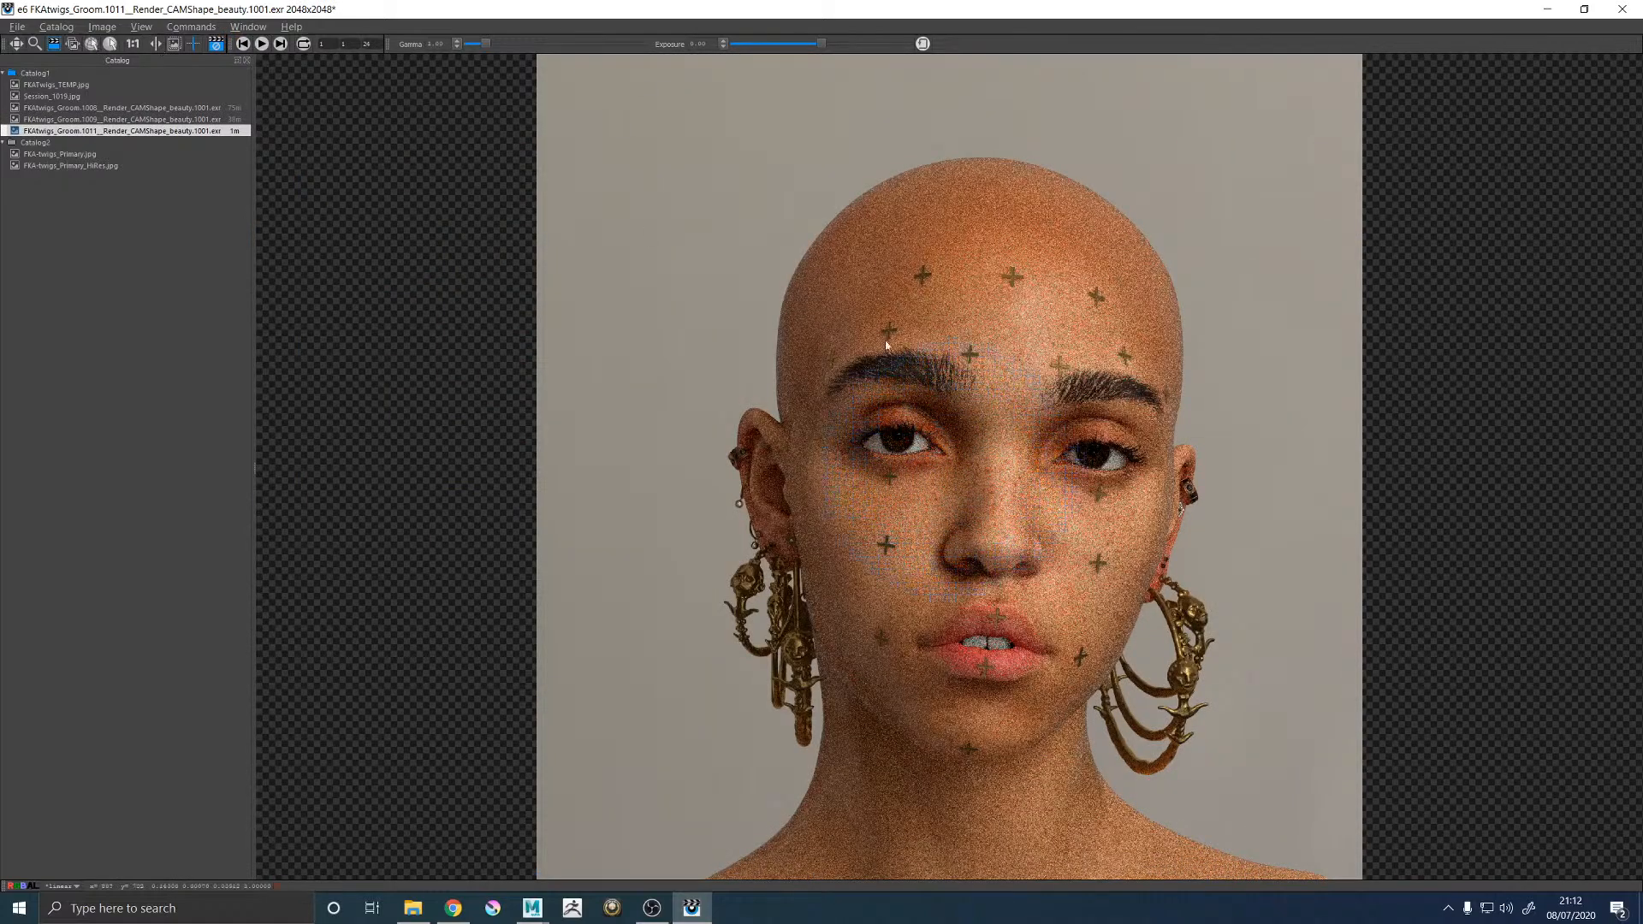
{"action": "left_click_drag", "start_coordinate": [804, 333], "coordinate": [1181, 509]}
{"action": "scroll", "coordinate": [1082, 468], "scroll_direction": "up", "scroll_amount": 5}
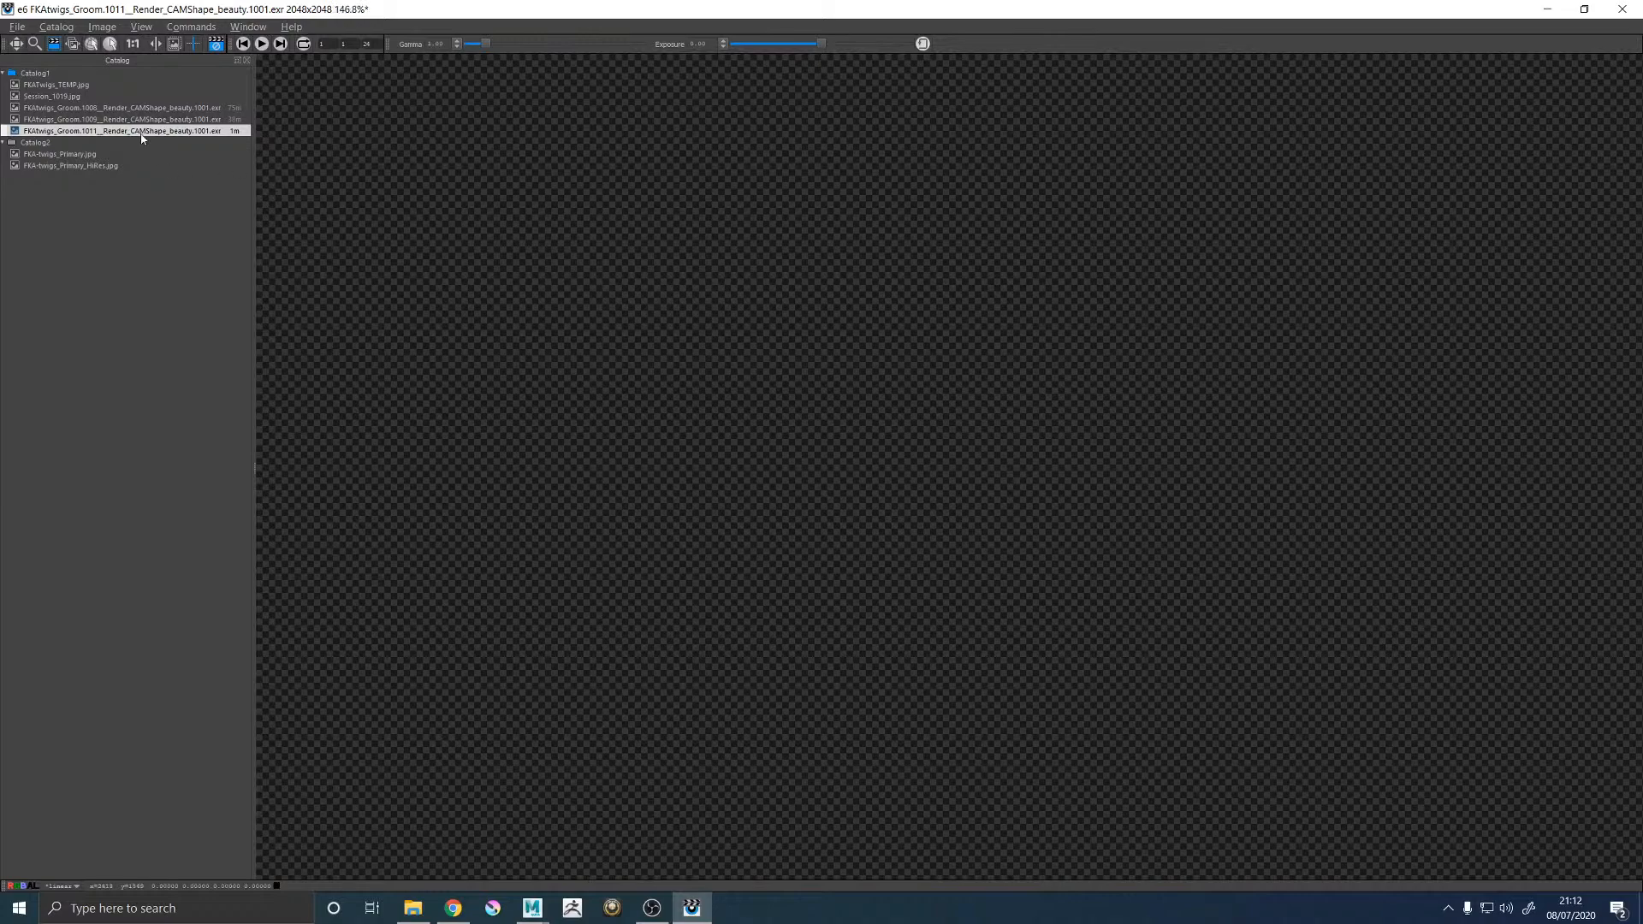
{"action": "left_click", "coordinate": [158, 132]}
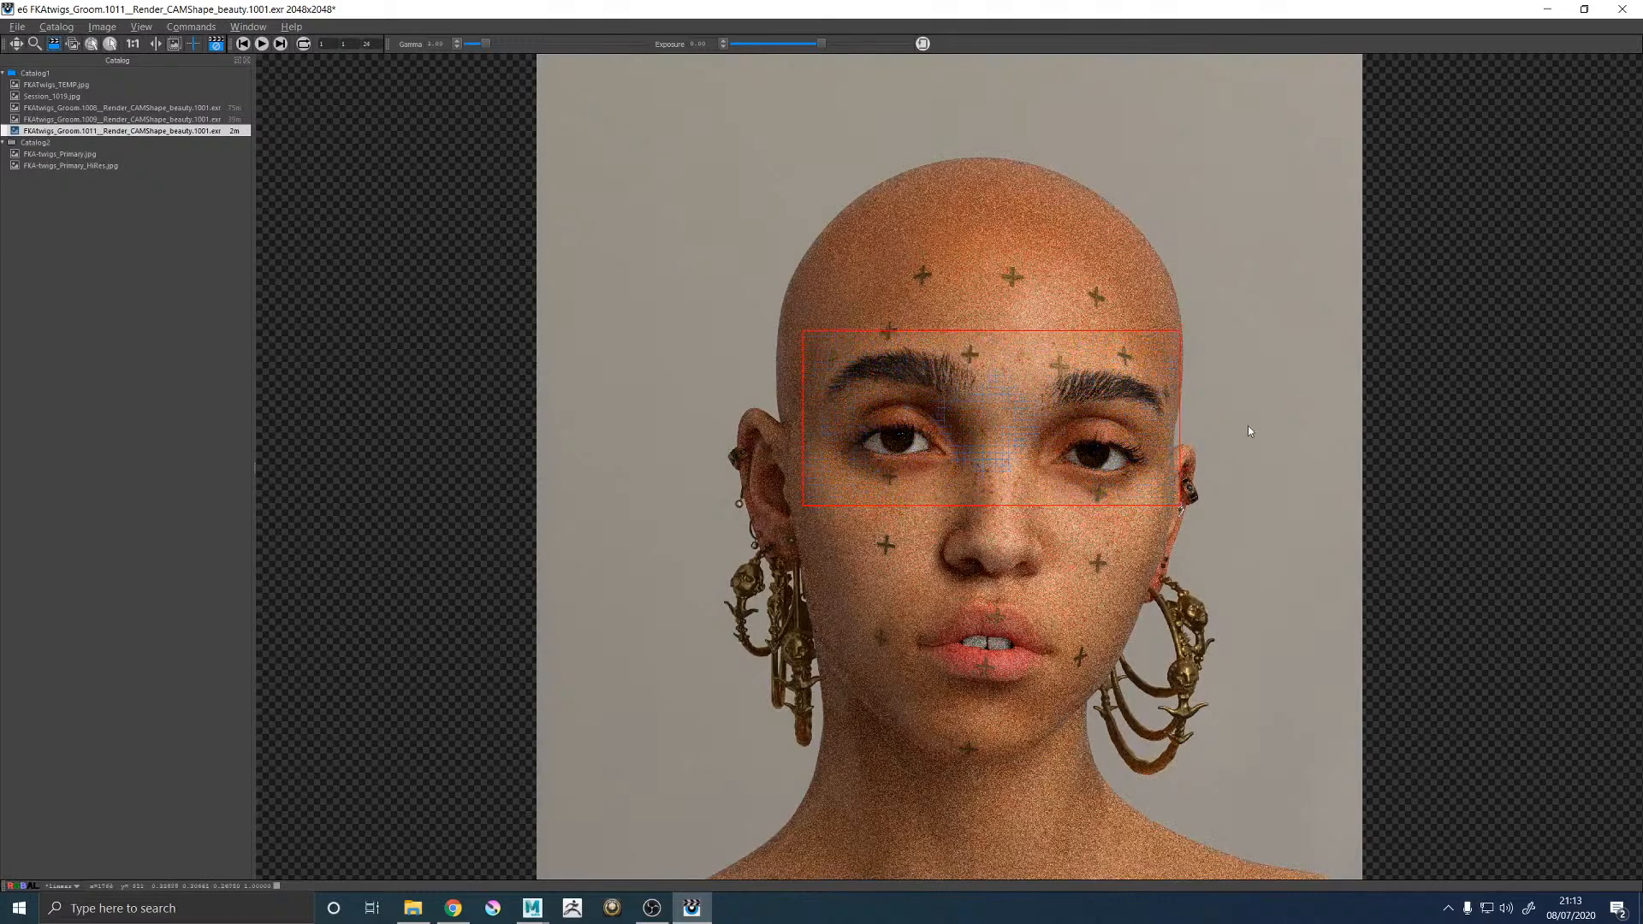
{"action": "right_click", "coordinate": [1249, 444]}
{"action": "left_click", "coordinate": [1246, 417]}
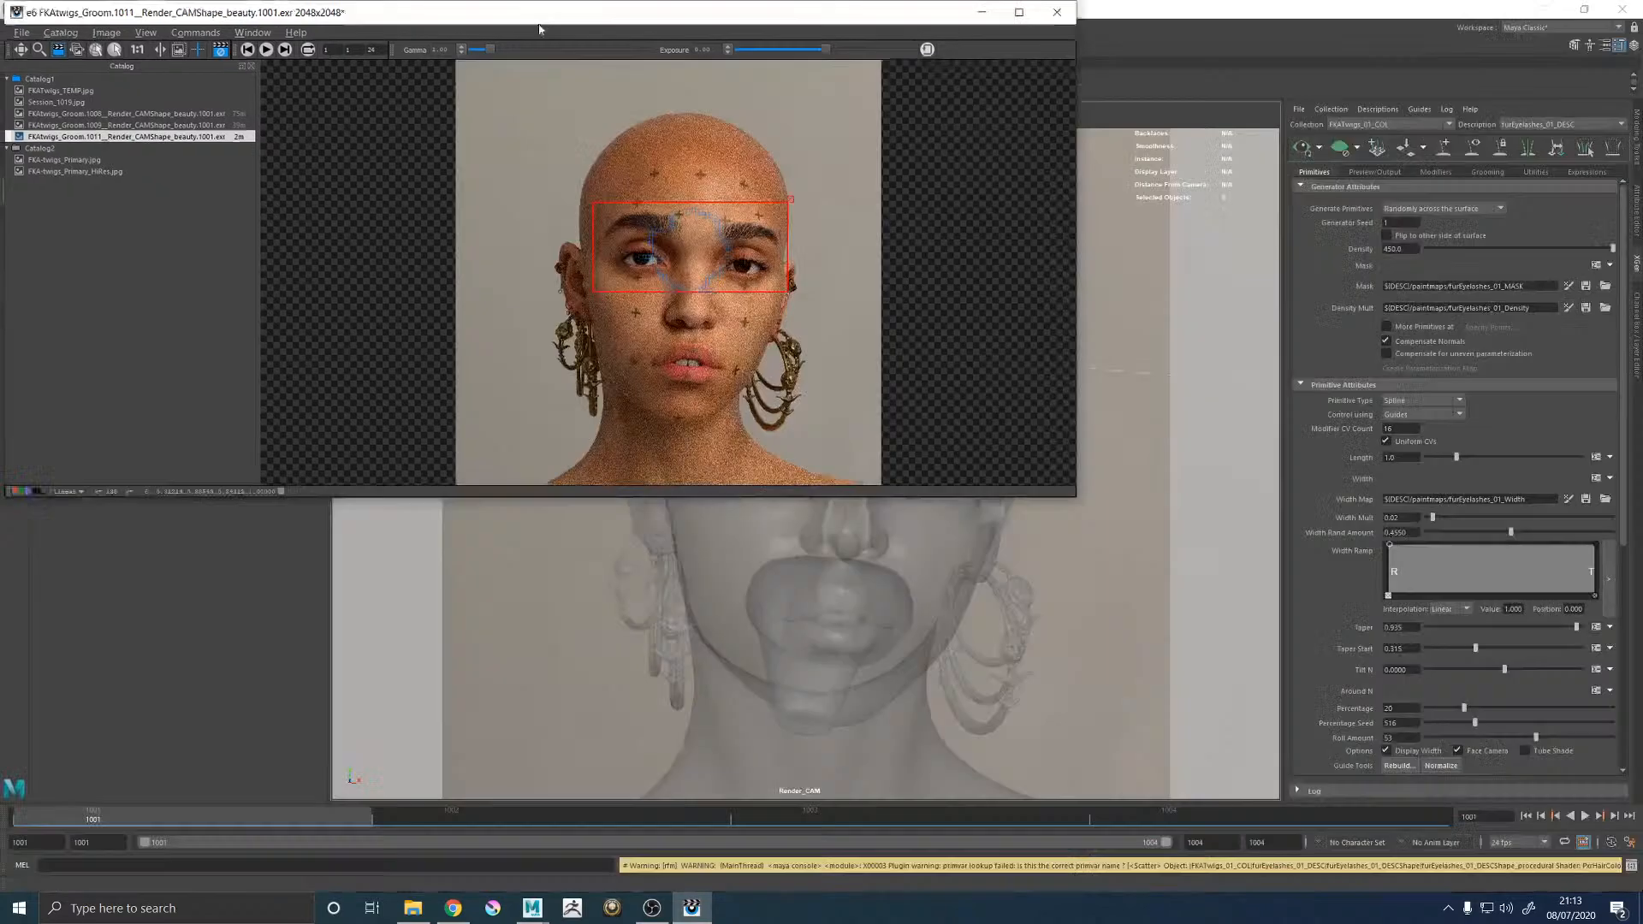
Examine the rendered eyelashes and eyebrows up close in the cropped region.
{"action": "scroll", "coordinate": [1030, 474], "scroll_direction": "up", "scroll_amount": 5}
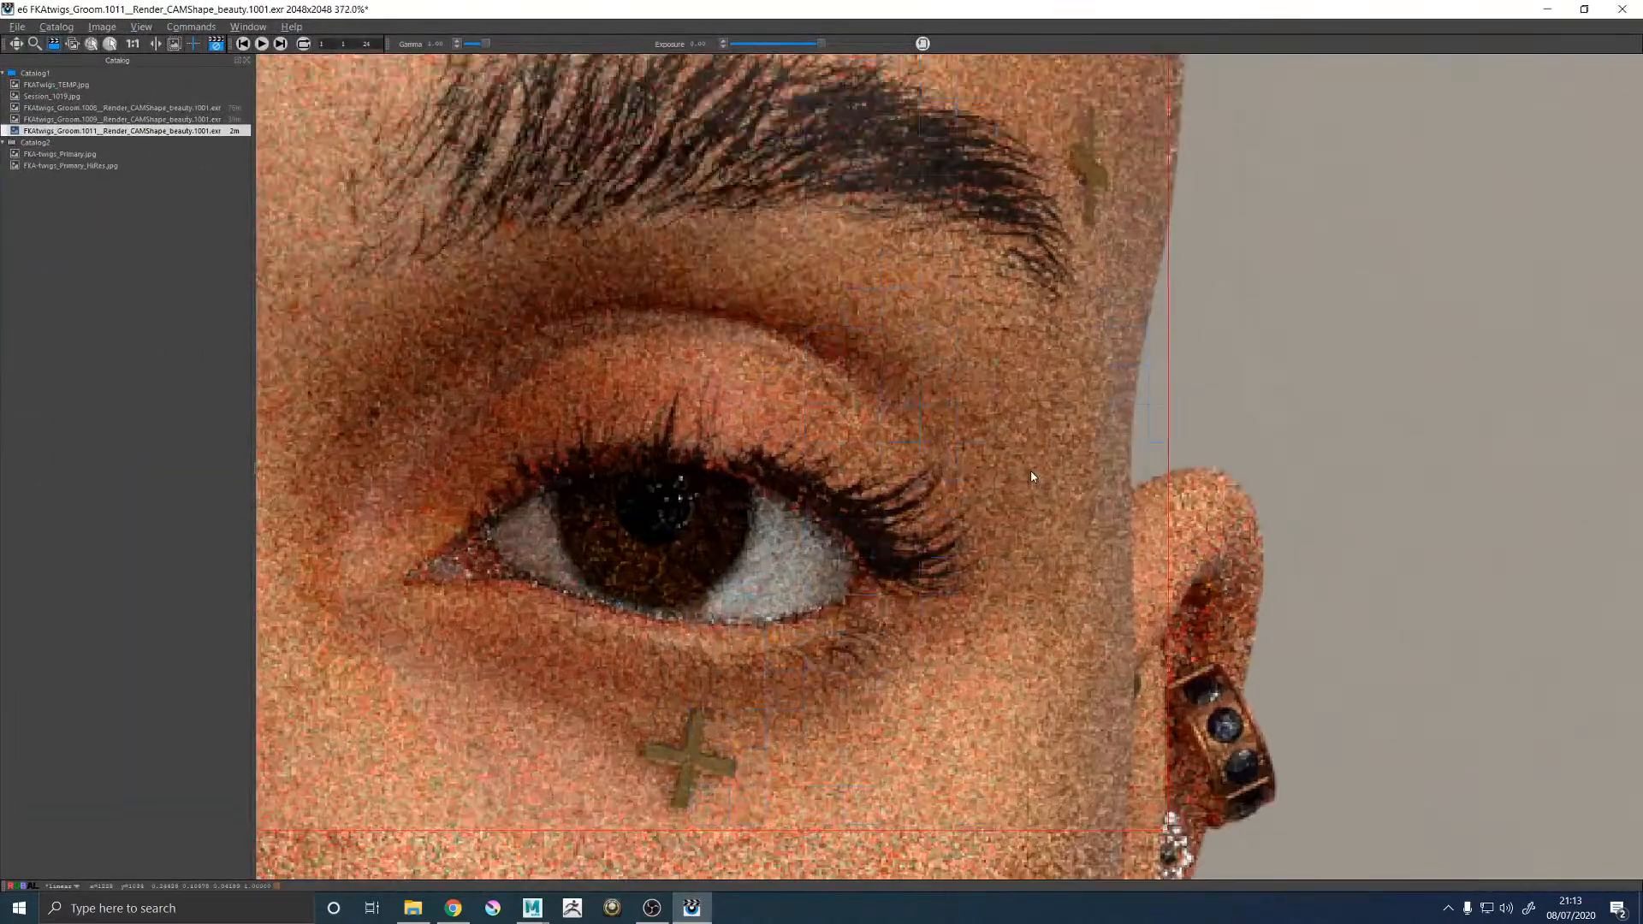
{"action": "scroll", "coordinate": [1031, 477], "scroll_direction": "down", "scroll_amount": 5}
{"action": "scroll", "coordinate": [931, 457], "scroll_direction": "up", "scroll_amount": 3}
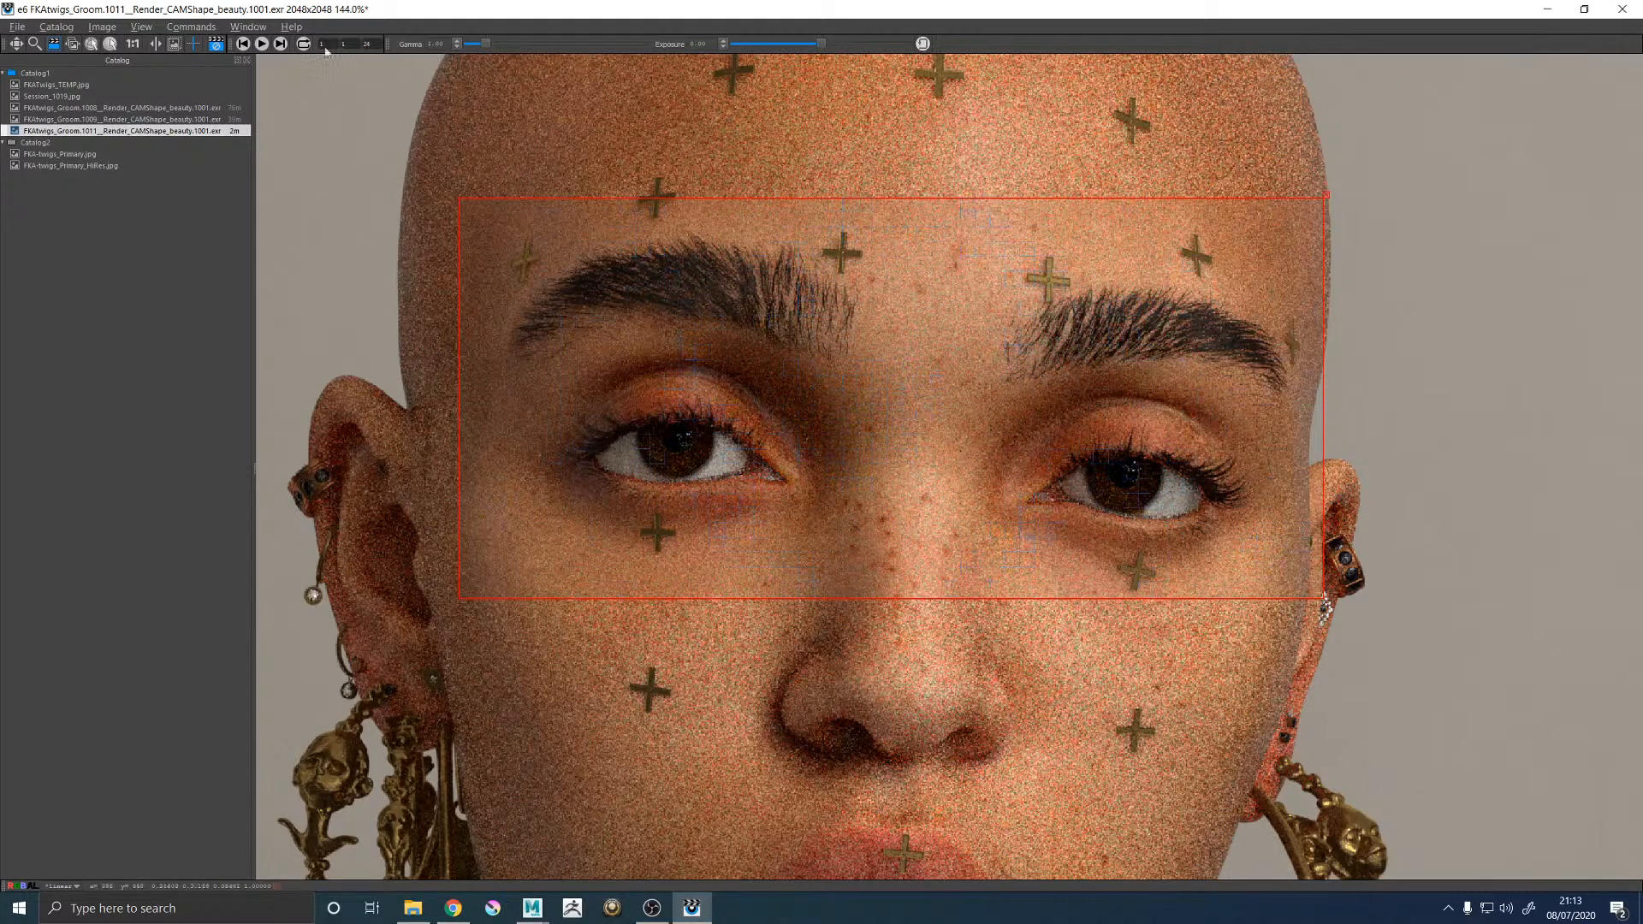
Compare the FKAtwigs_Groom.1011 render with Session_1019.jpg, the 1008 render and the reference photo FKA-twigs_Primary_HiRes.jpg.
{"action": "left_click", "coordinate": [51, 96]}
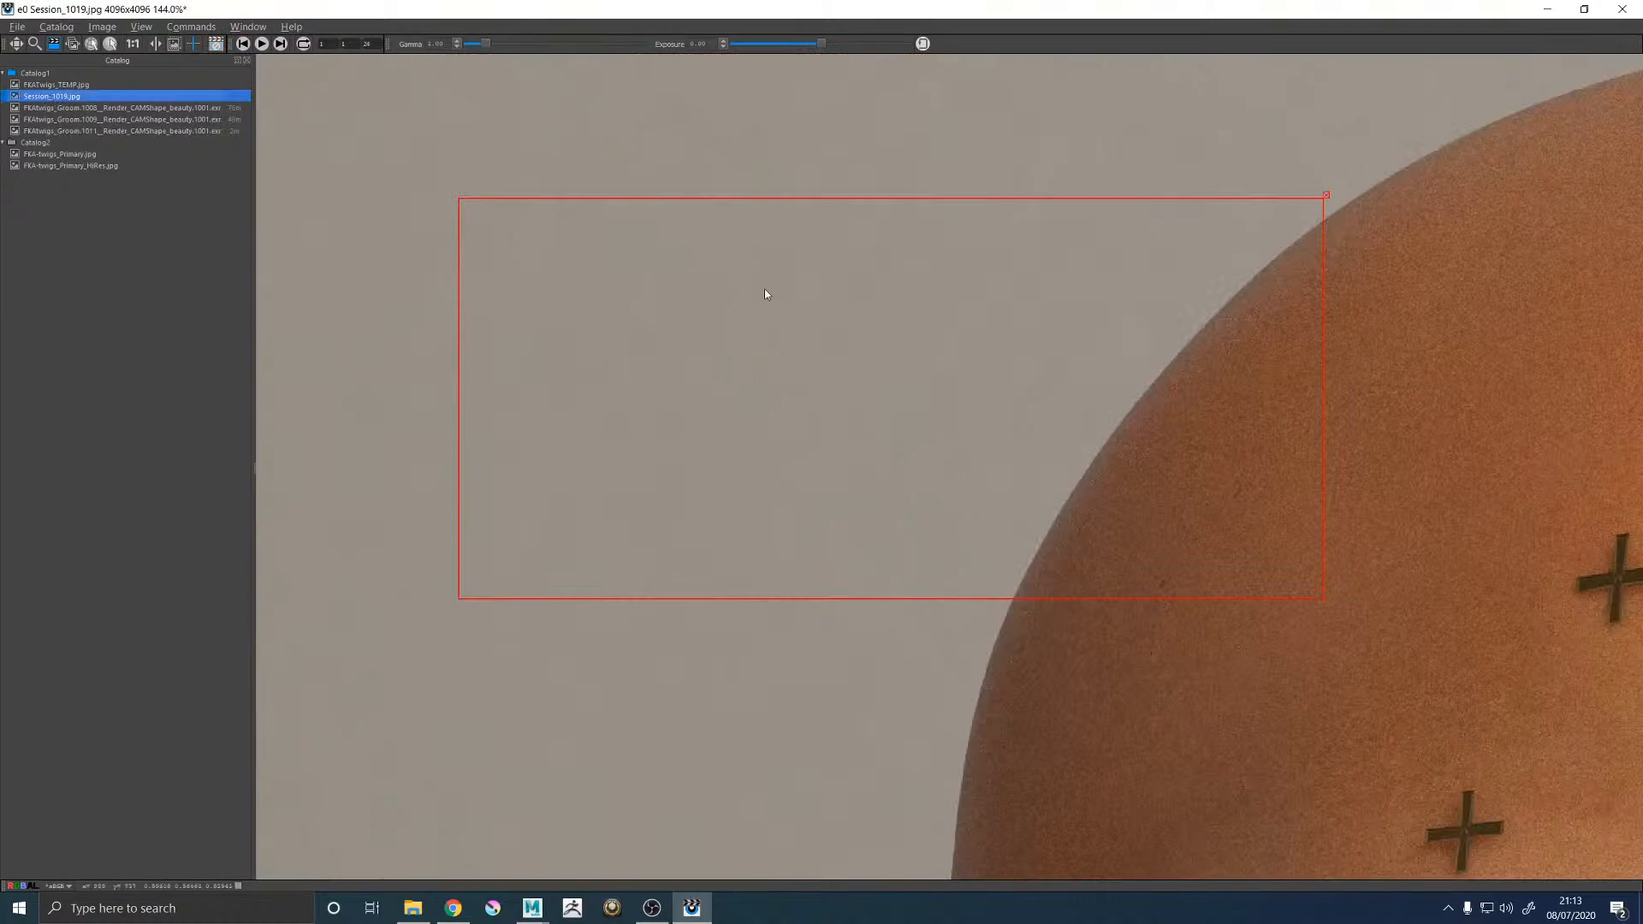
{"action": "key", "text": "f"}
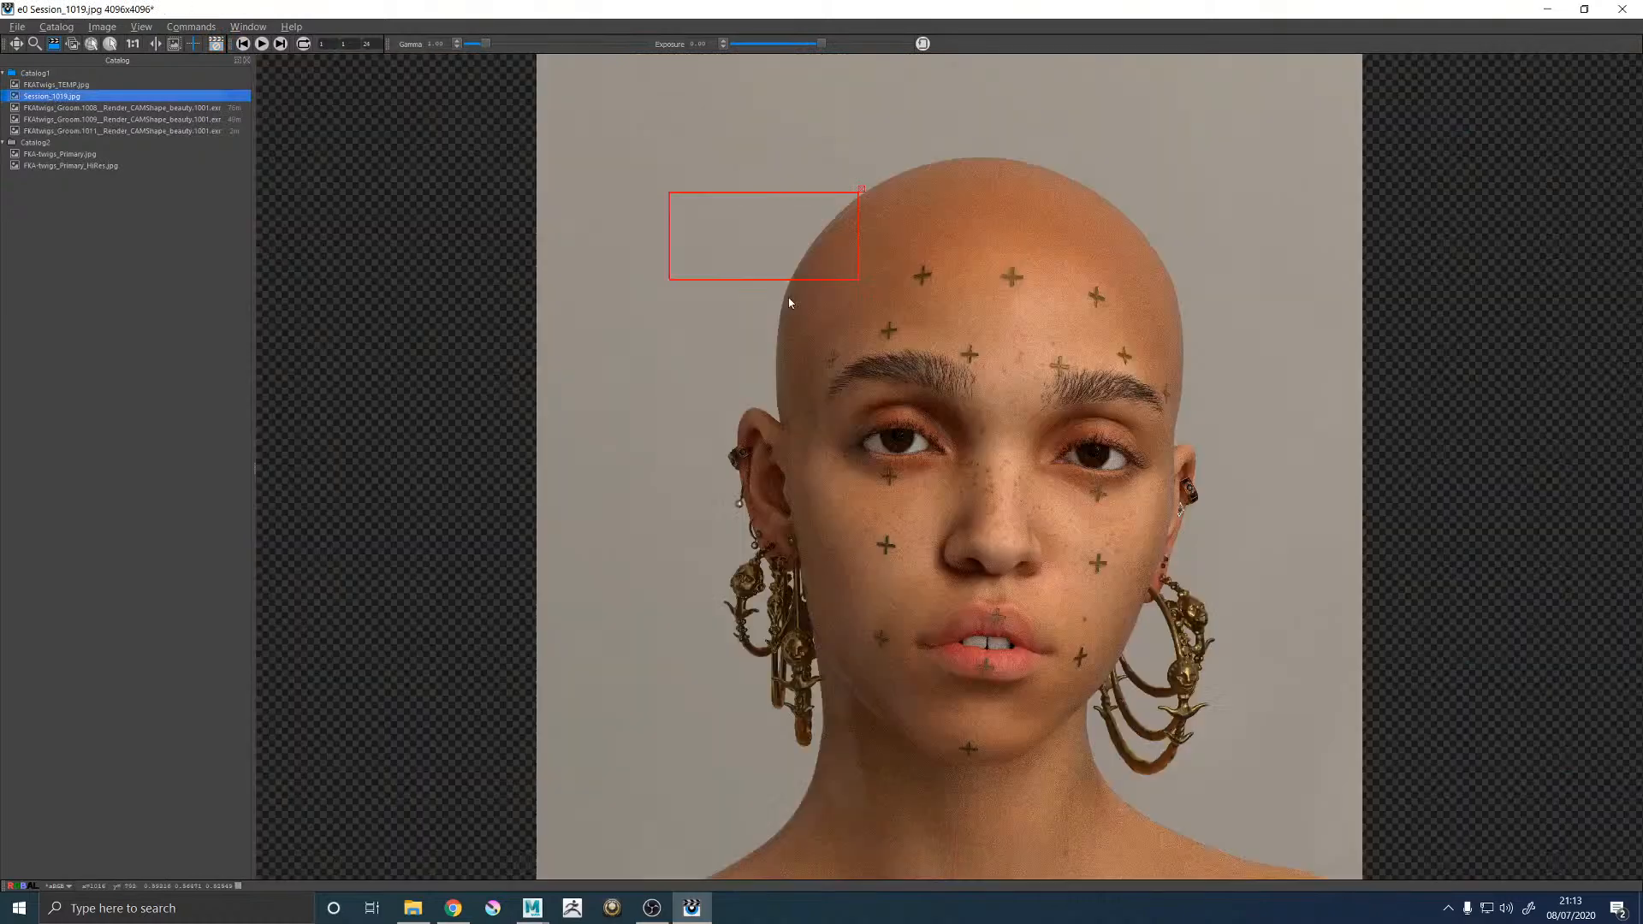
{"action": "left_click", "coordinate": [106, 133]}
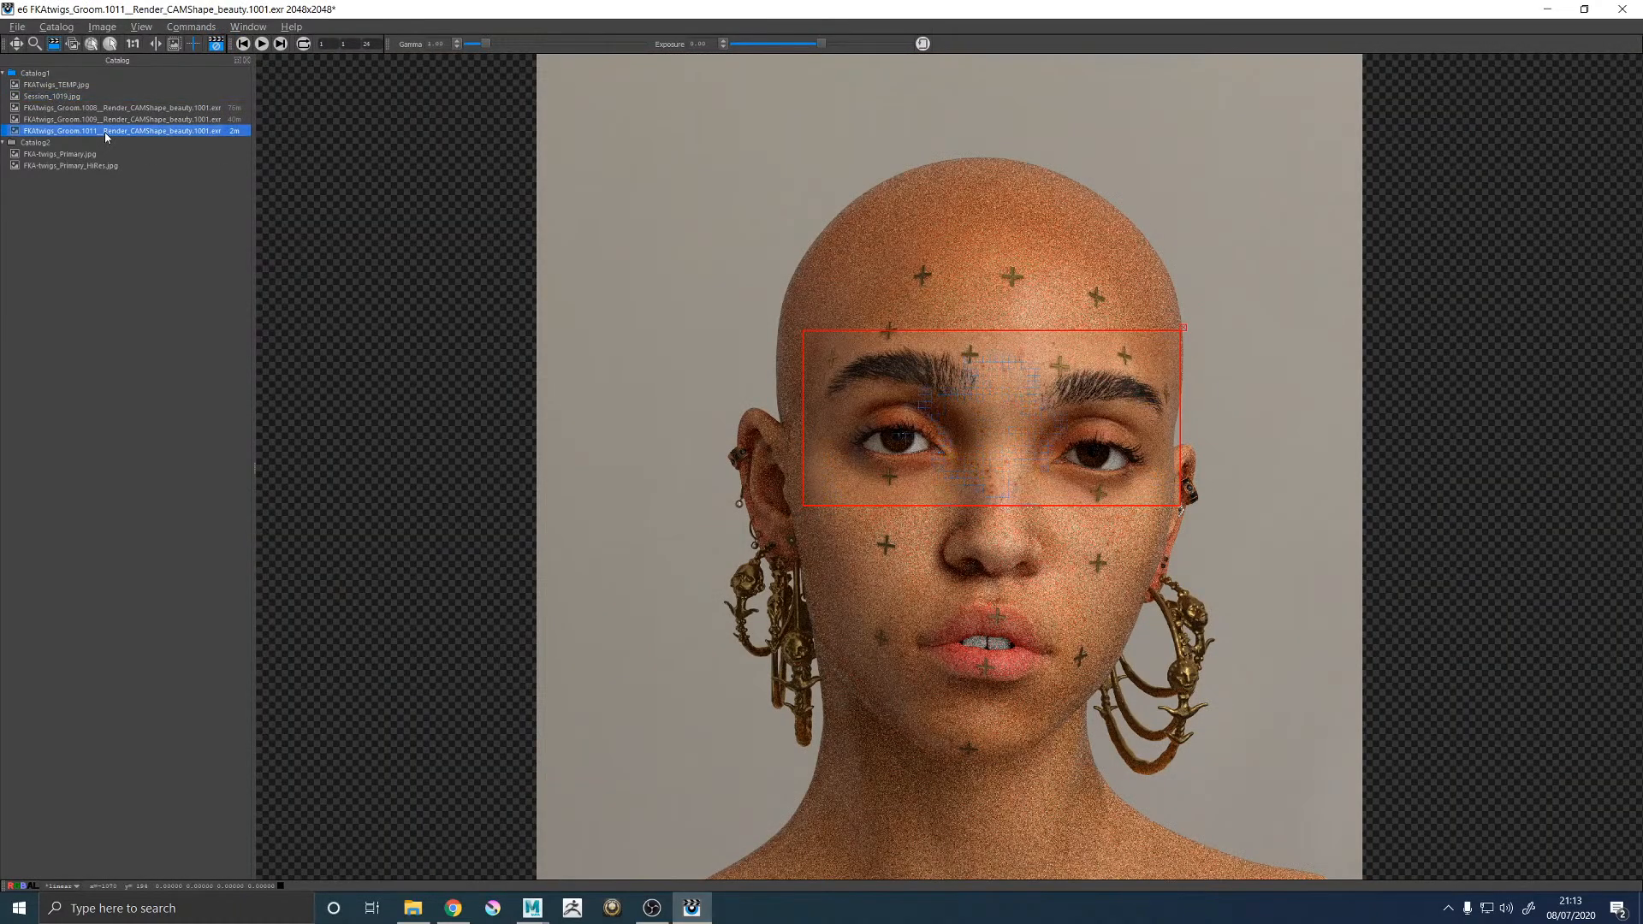
{"action": "left_click", "coordinate": [76, 109]}
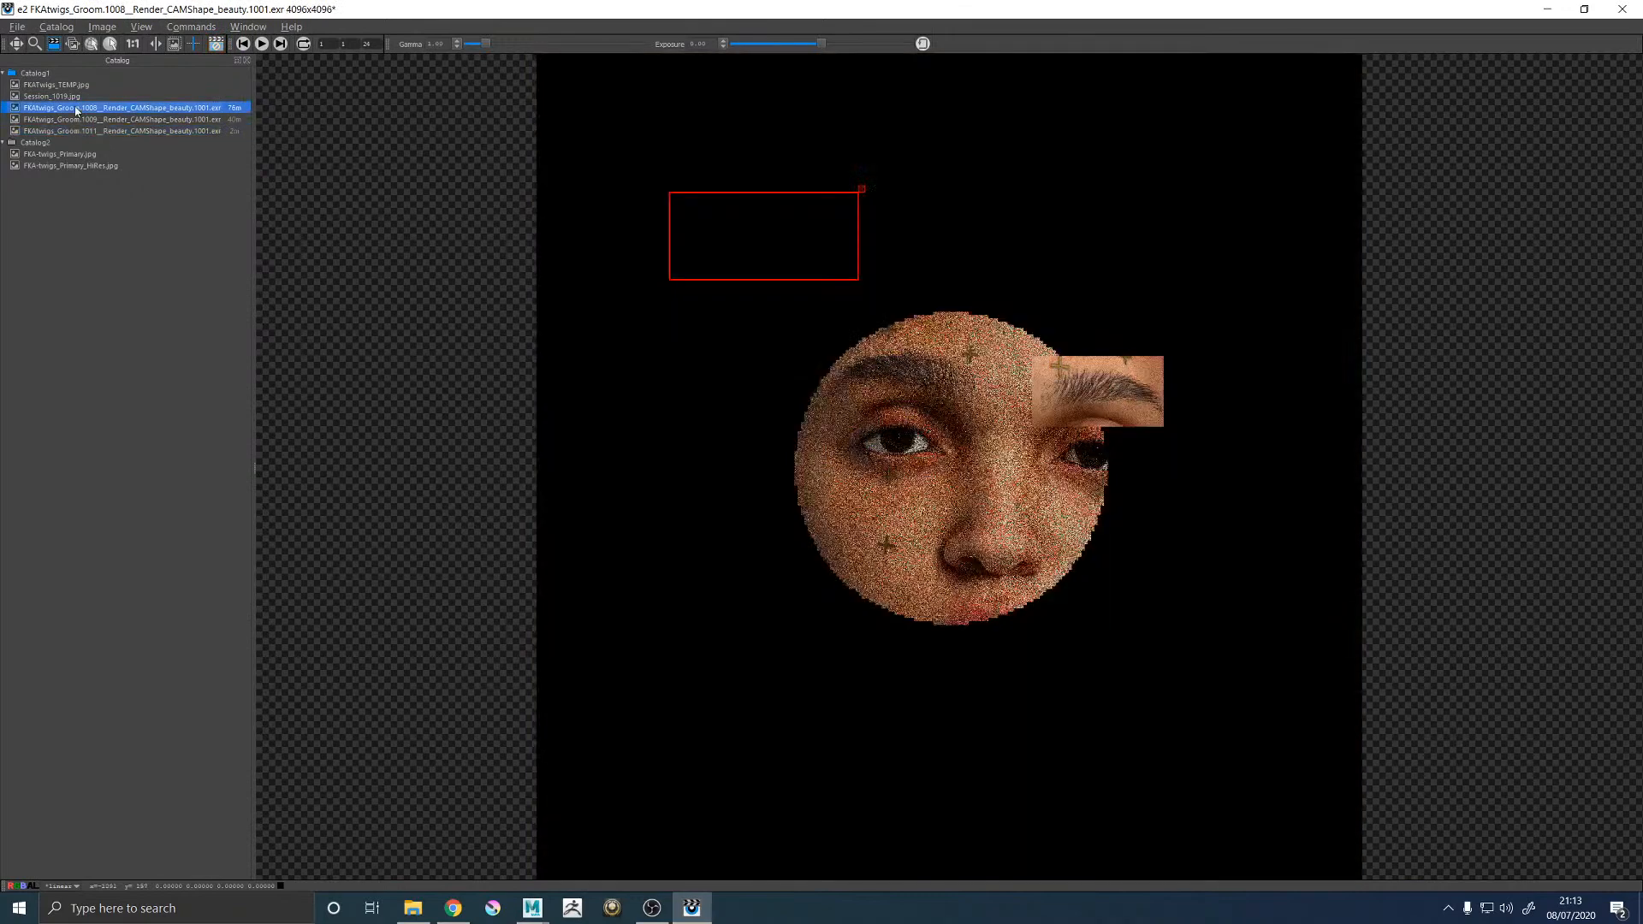
{"action": "left_click", "coordinate": [67, 96]}
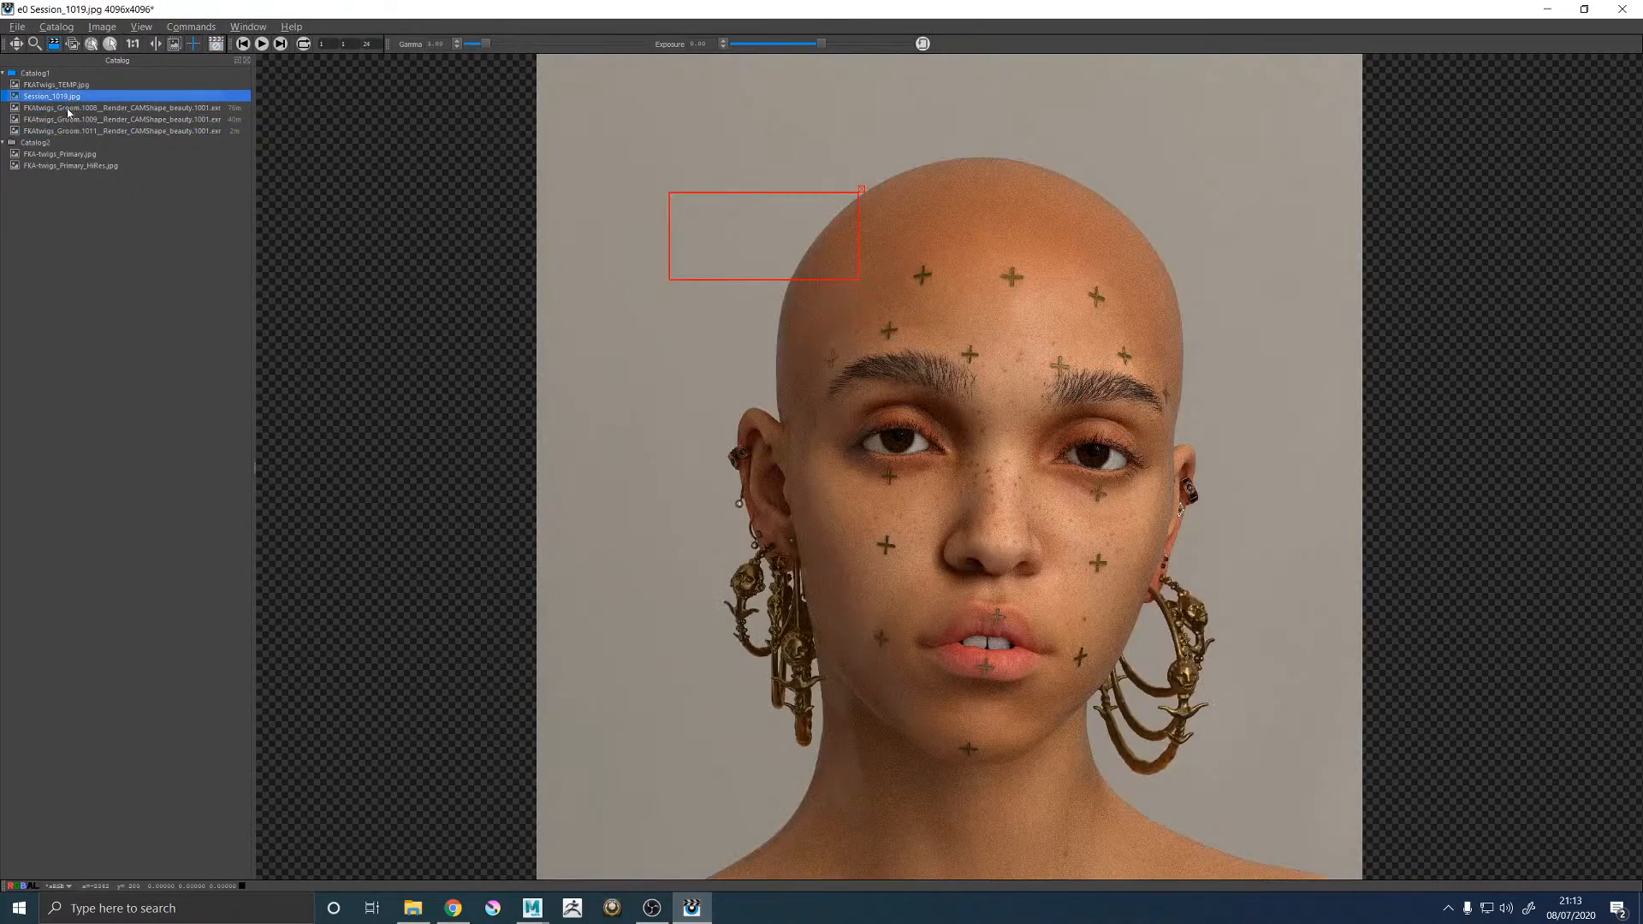
{"action": "left_click", "coordinate": [110, 133]}
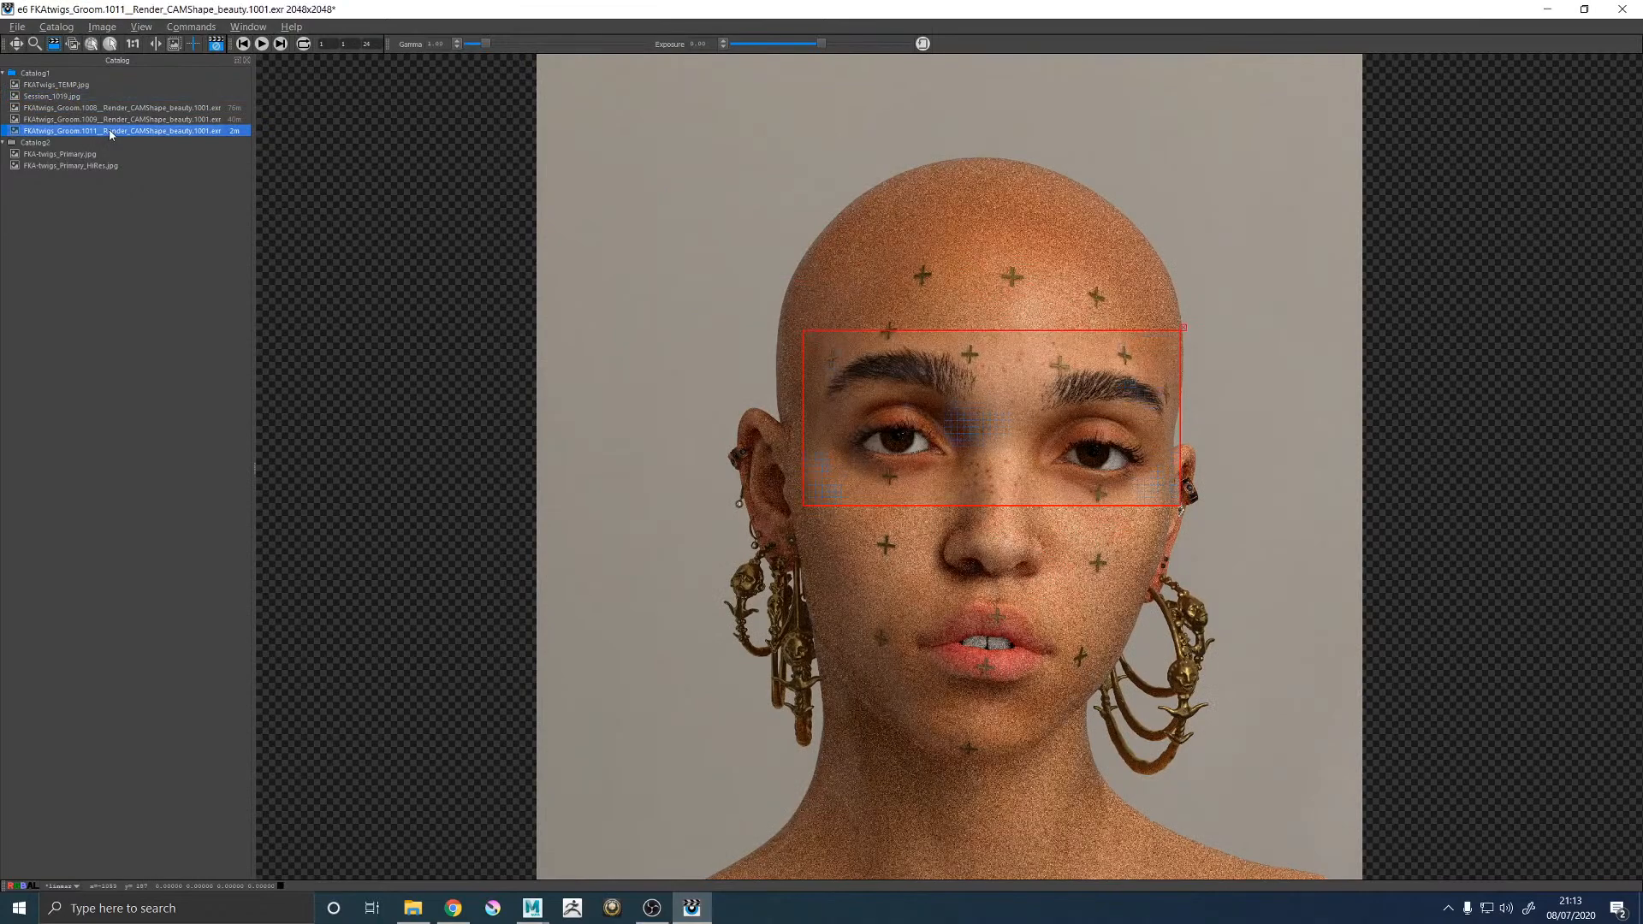
{"action": "left_click", "coordinate": [76, 97]}
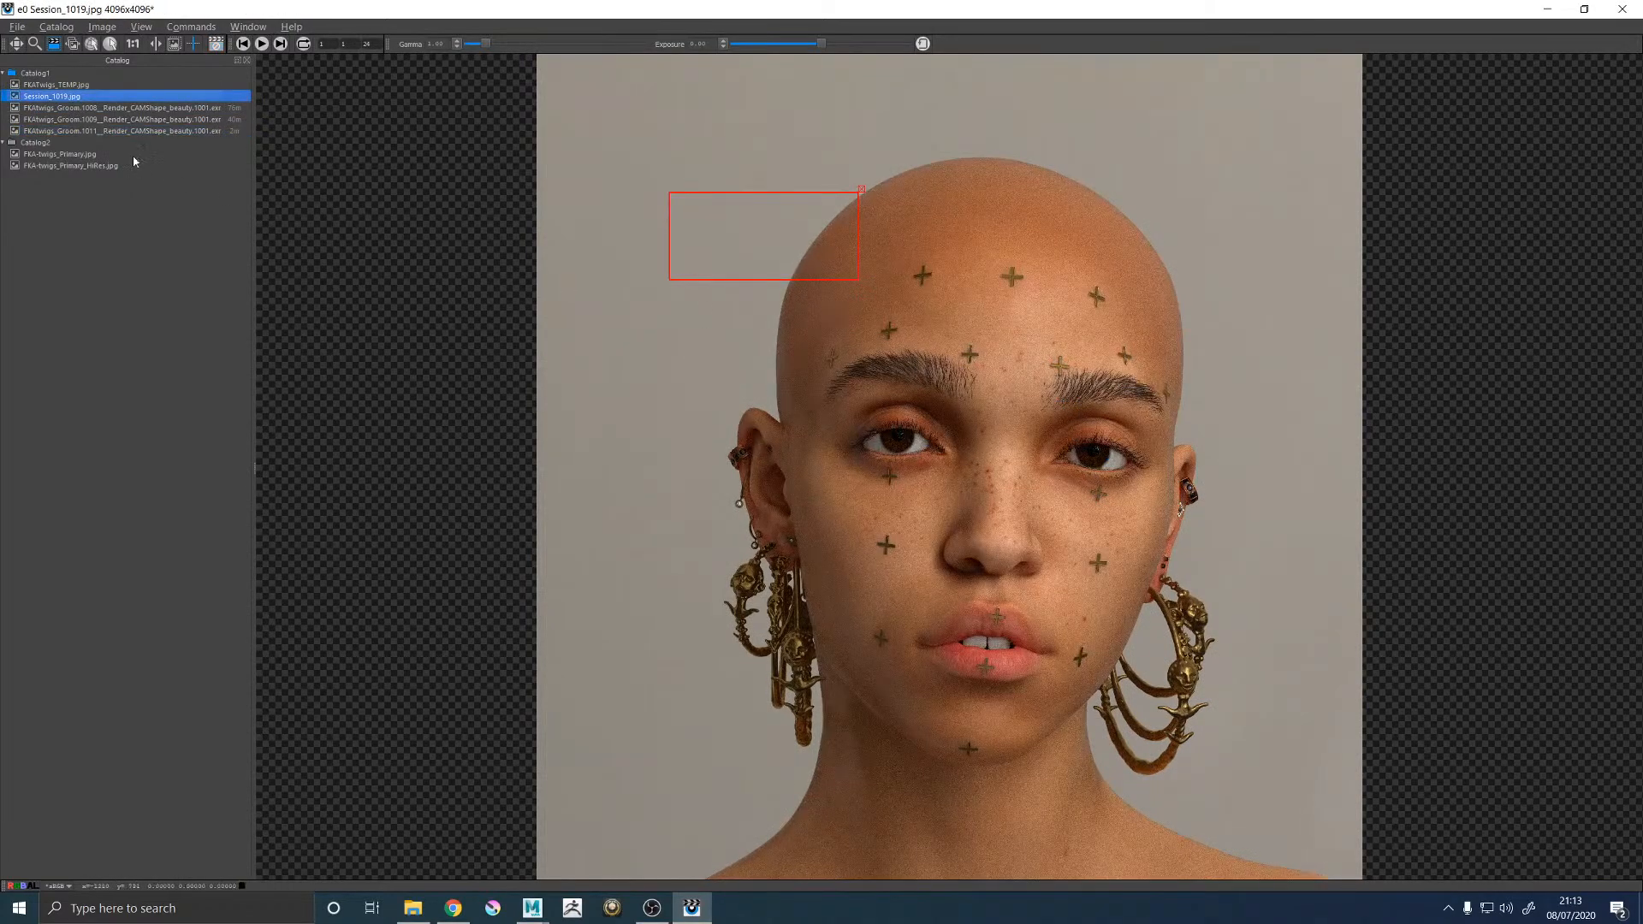
{"action": "left_click", "coordinate": [128, 131]}
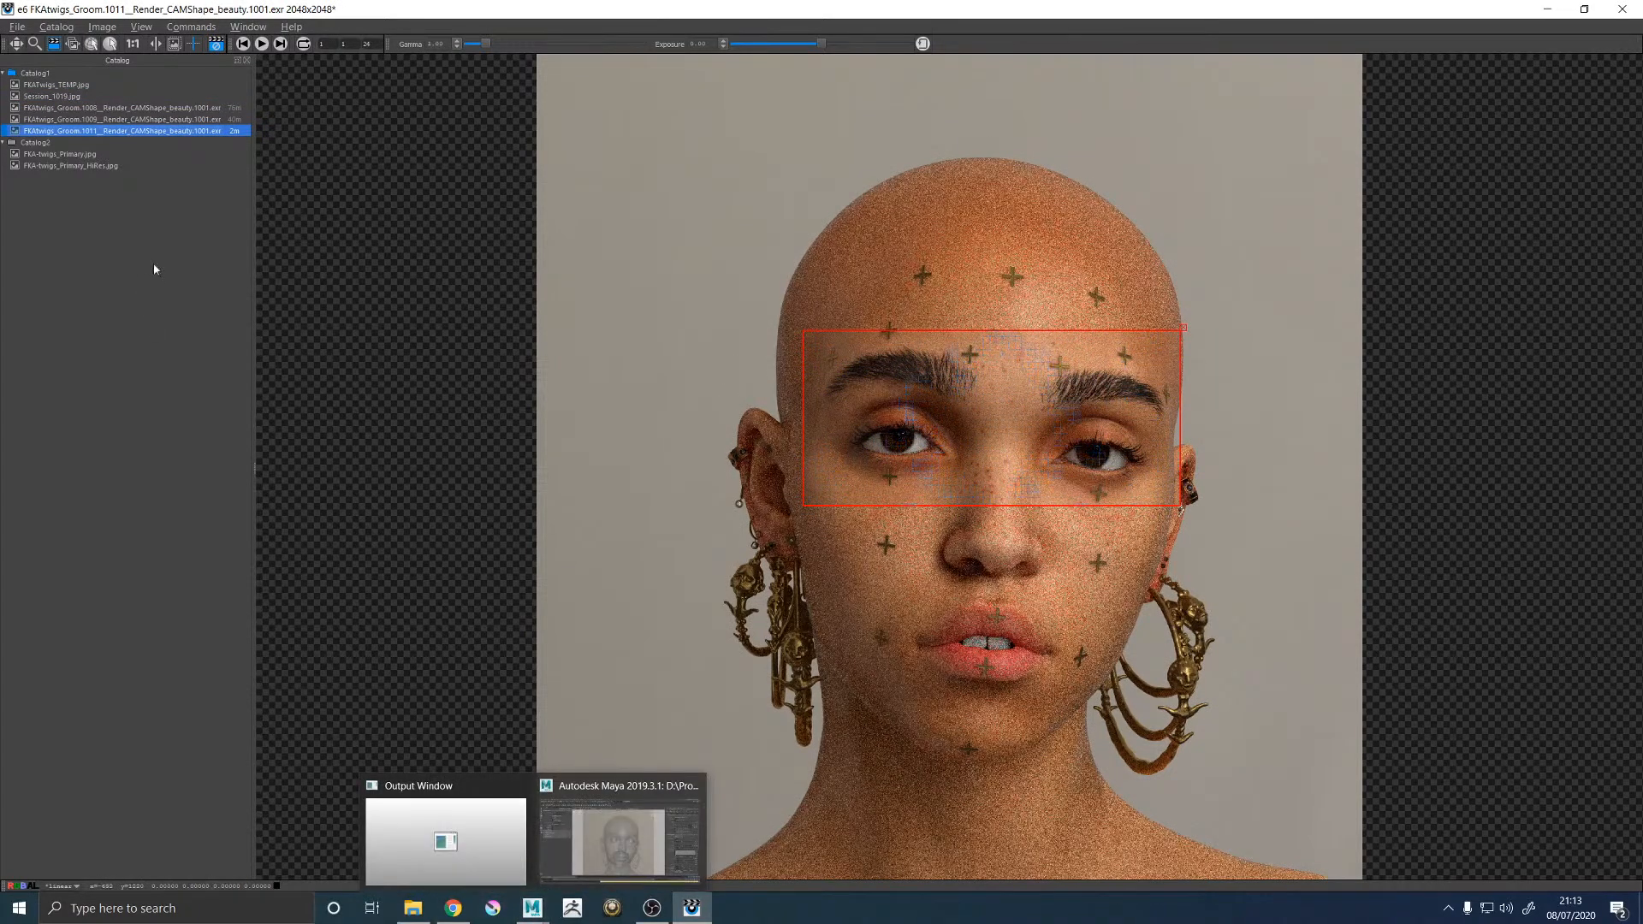
{"action": "left_click", "coordinate": [95, 166]}
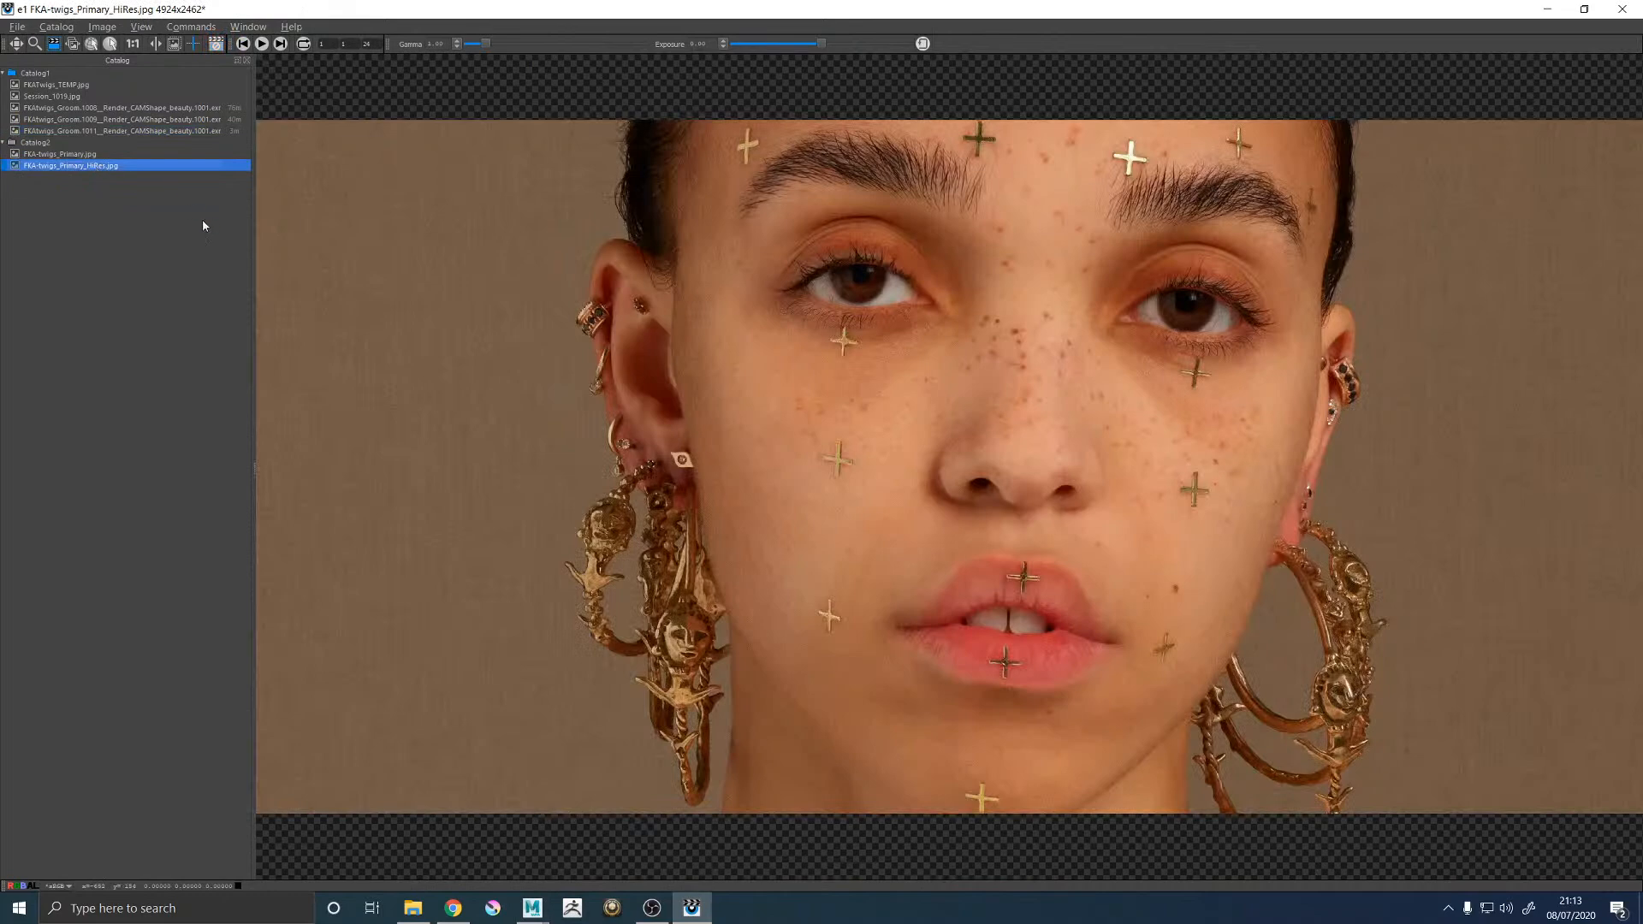
{"action": "left_click", "coordinate": [120, 131]}
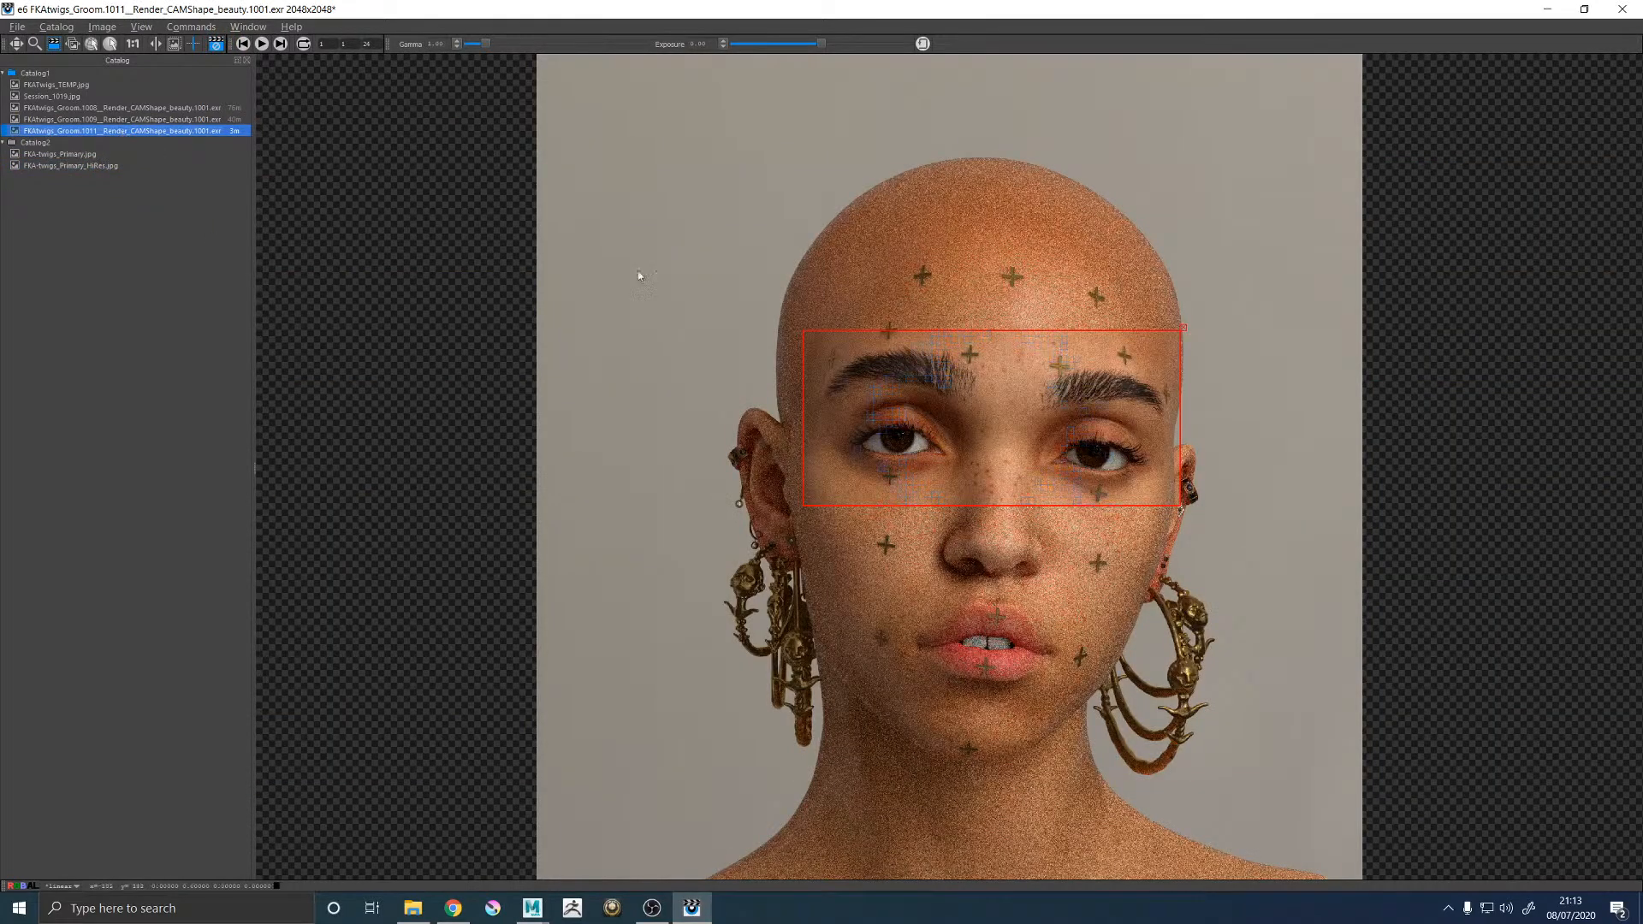
Switch to Maya, show the lash guides without the groom preview and reshape an outer upper-lid guide with Sculpt Guides.
{"action": "left_click", "coordinate": [532, 908]}
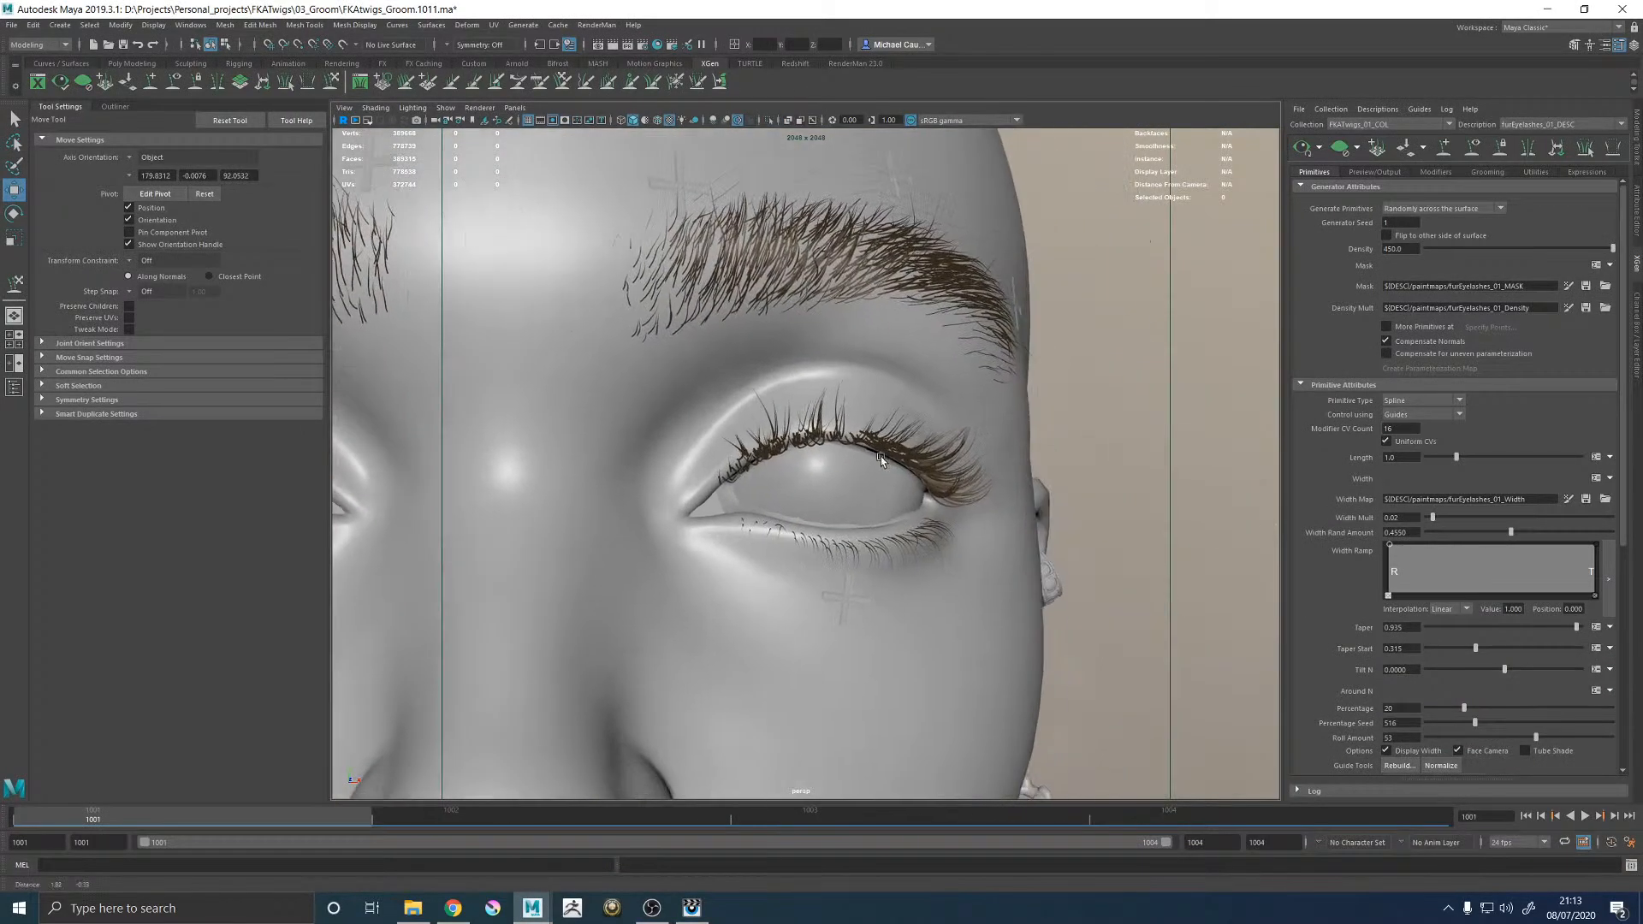
{"action": "scroll", "coordinate": [881, 460], "scroll_direction": "up", "scroll_amount": 5}
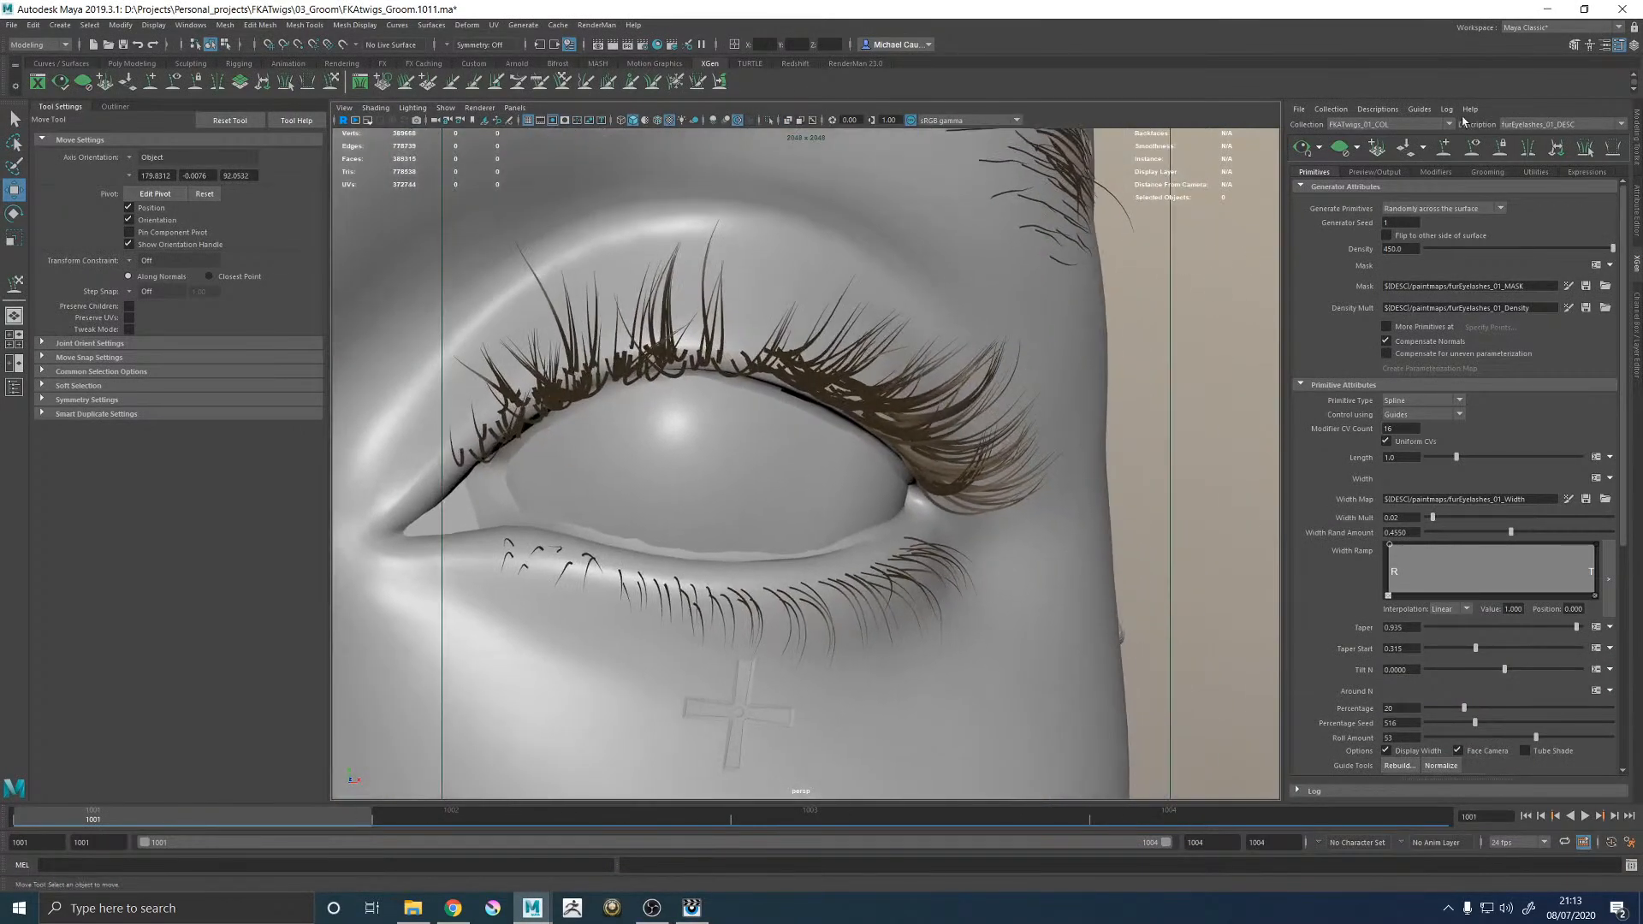
{"action": "left_click", "coordinate": [1339, 148]}
{"action": "left_click_drag", "start_coordinate": [724, 419], "coordinate": [741, 426], "text": "alt"}
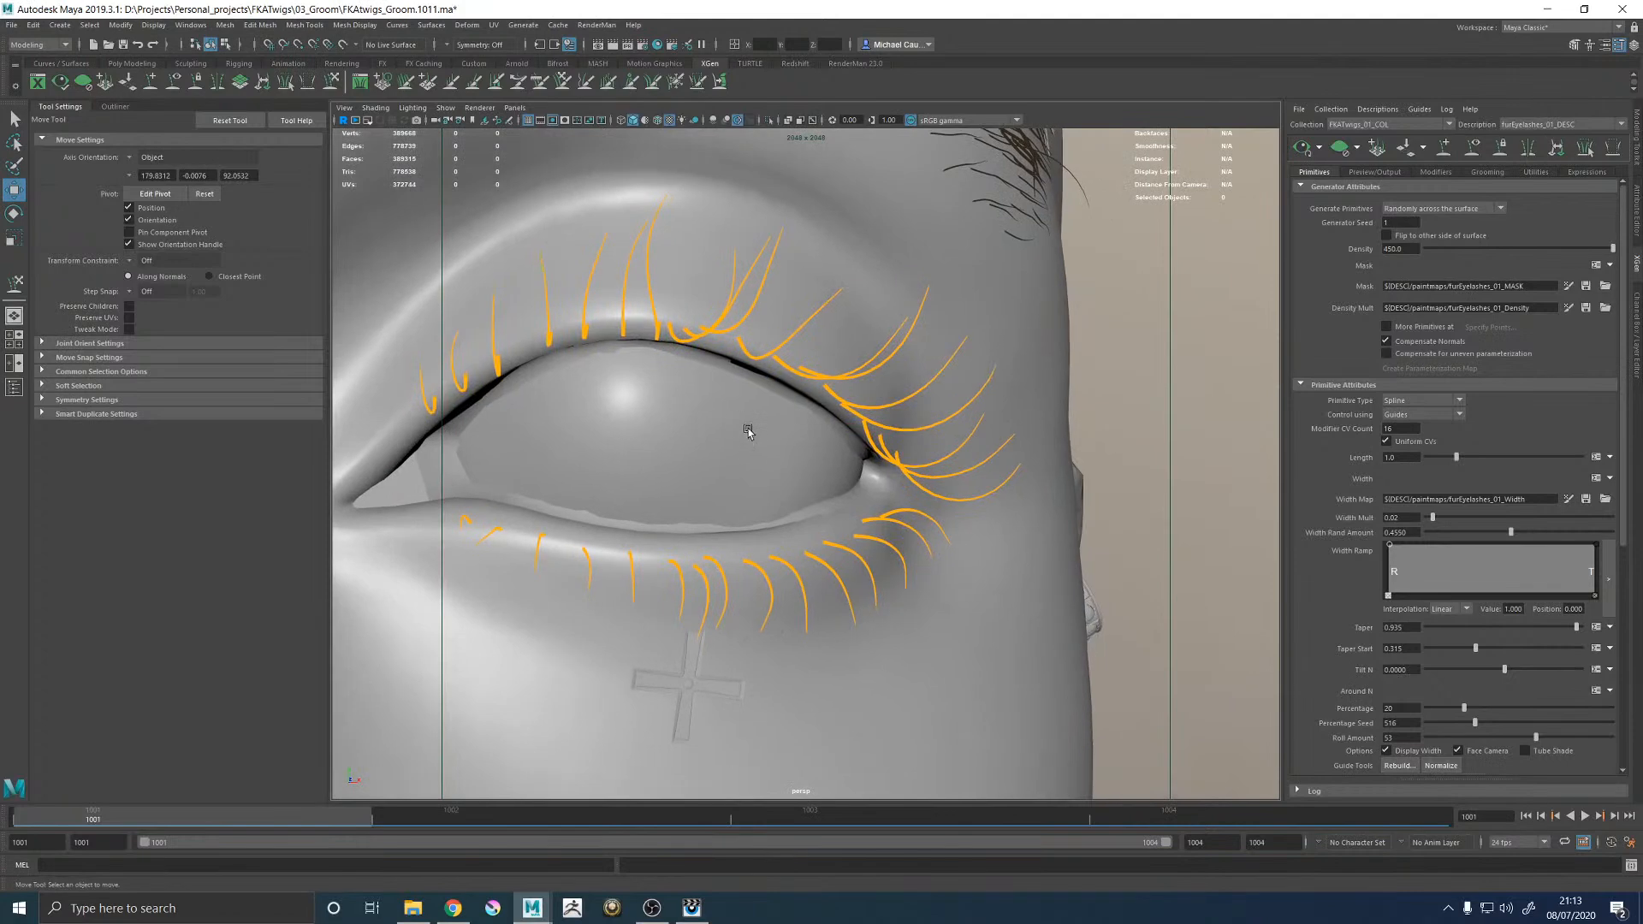
{"action": "right_click_drag", "start_coordinate": [741, 425], "coordinate": [801, 444], "text": "alt"}
{"action": "mouse_move", "coordinate": [801, 444]}
{"action": "left_mouse_down", "text": "alt"}
{"action": "mouse_move", "coordinate": [836, 446]}
{"action": "mouse_move", "coordinate": [740, 433]}
{"action": "mouse_move", "coordinate": [878, 492]}
{"action": "left_mouse_up", "text": "alt"}
{"action": "left_click", "coordinate": [716, 430]}
{"action": "left_click", "coordinate": [327, 82]}
{"action": "middle_click_drag", "start_coordinate": [878, 491], "coordinate": [907, 552], "text": "alt"}
{"action": "mouse_move", "coordinate": [629, 351]}
{"action": "left_mouse_down"}
{"action": "mouse_move", "coordinate": [626, 369]}
{"action": "mouse_move", "coordinate": [688, 376]}
{"action": "left_mouse_up"}
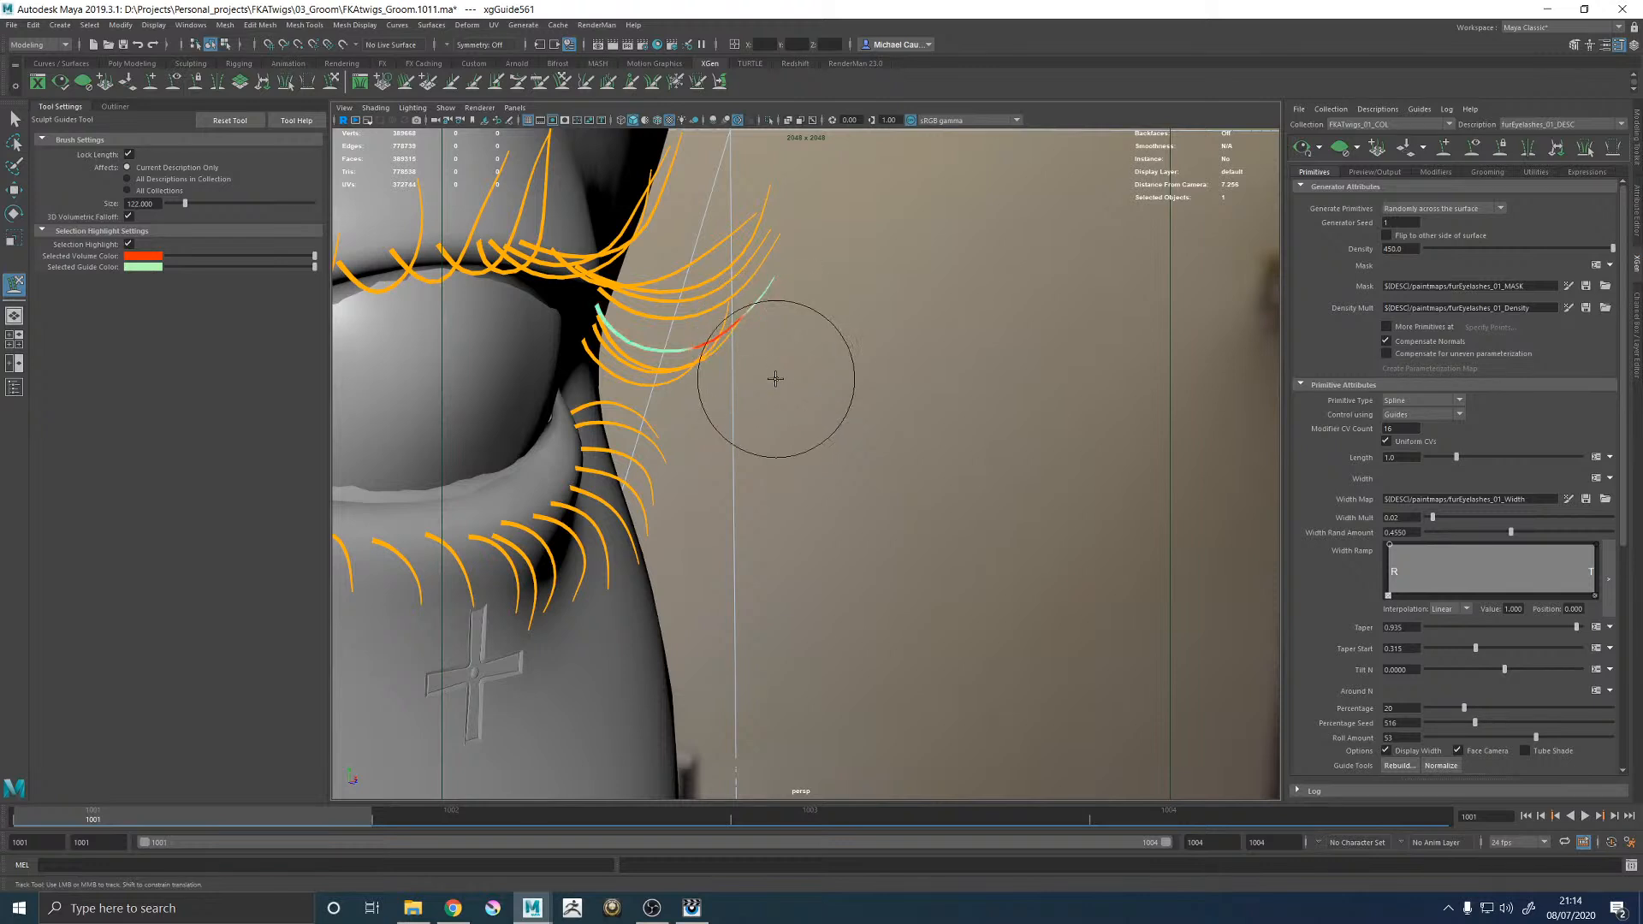
{"action": "left_click_drag", "start_coordinate": [774, 378], "coordinate": [858, 451], "text": "alt"}
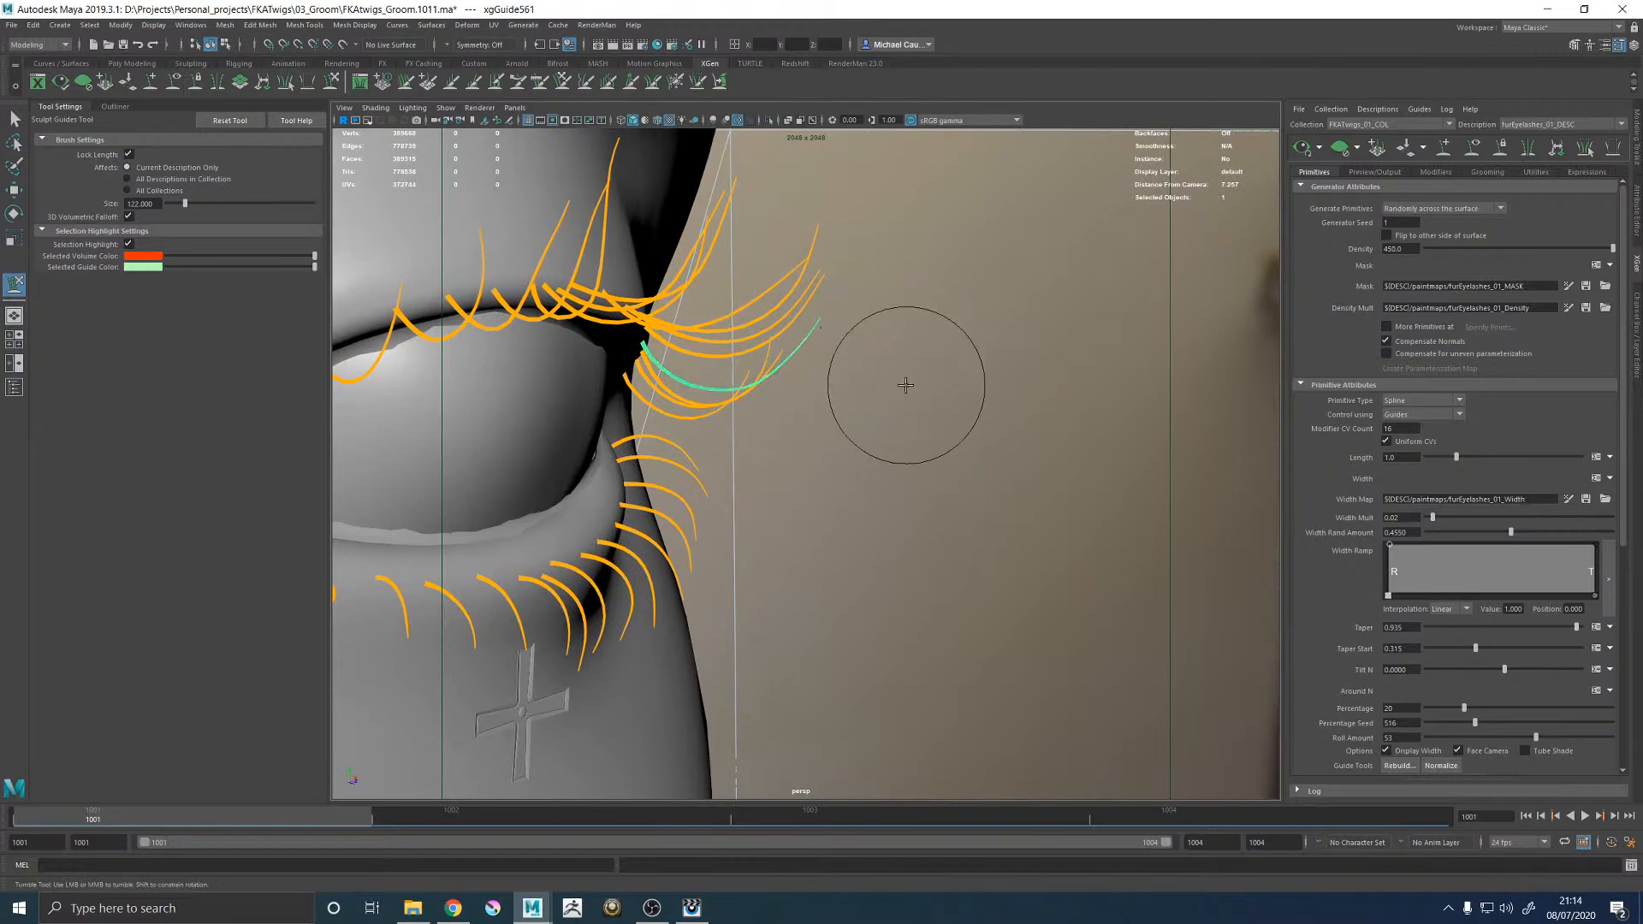
Select two more outer upper-lid lash guides and reshape each with Sculpt Guides to follow the neighbouring curves.
{"action": "key", "text": "w"}
{"action": "mouse_move", "coordinate": [942, 393]}
{"action": "left_mouse_down", "text": "alt"}
{"action": "mouse_move", "coordinate": [910, 392]}
{"action": "mouse_move", "coordinate": [950, 481]}
{"action": "mouse_move", "coordinate": [1014, 463]}
{"action": "mouse_move", "coordinate": [886, 509]}
{"action": "mouse_move", "coordinate": [812, 498]}
{"action": "mouse_move", "coordinate": [770, 576]}
{"action": "mouse_move", "coordinate": [821, 451]}
{"action": "mouse_move", "coordinate": [799, 466]}
{"action": "mouse_move", "coordinate": [833, 470]}
{"action": "mouse_move", "coordinate": [797, 435]}
{"action": "left_mouse_up", "text": "alt"}
{"action": "left_click", "coordinate": [799, 465]}
{"action": "left_click", "coordinate": [759, 451]}
{"action": "key", "text": "y"}
{"action": "middle_click_drag", "start_coordinate": [797, 434], "coordinate": [649, 419], "text": "alt"}
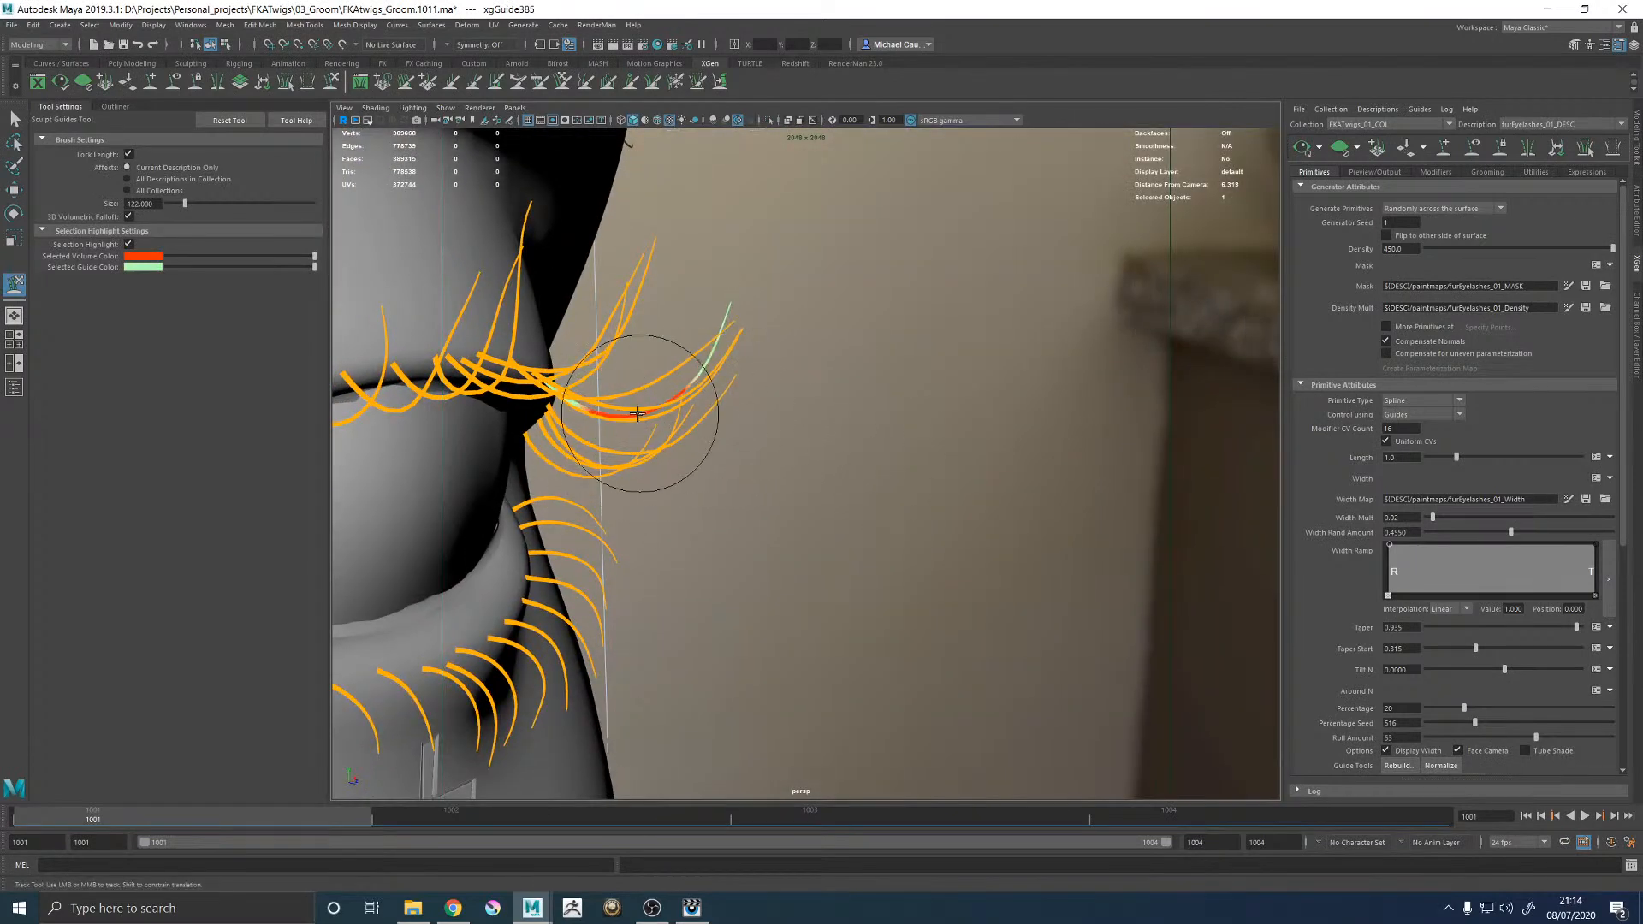
{"action": "mouse_move", "coordinate": [734, 358]}
{"action": "left_mouse_down", "text": "alt"}
{"action": "mouse_move", "coordinate": [880, 414]}
{"action": "mouse_move", "coordinate": [770, 433]}
{"action": "mouse_move", "coordinate": [752, 397]}
{"action": "mouse_move", "coordinate": [791, 385]}
{"action": "mouse_move", "coordinate": [895, 411]}
{"action": "mouse_move", "coordinate": [755, 374]}
{"action": "left_mouse_up", "text": "alt"}
{"action": "key", "text": "w"}
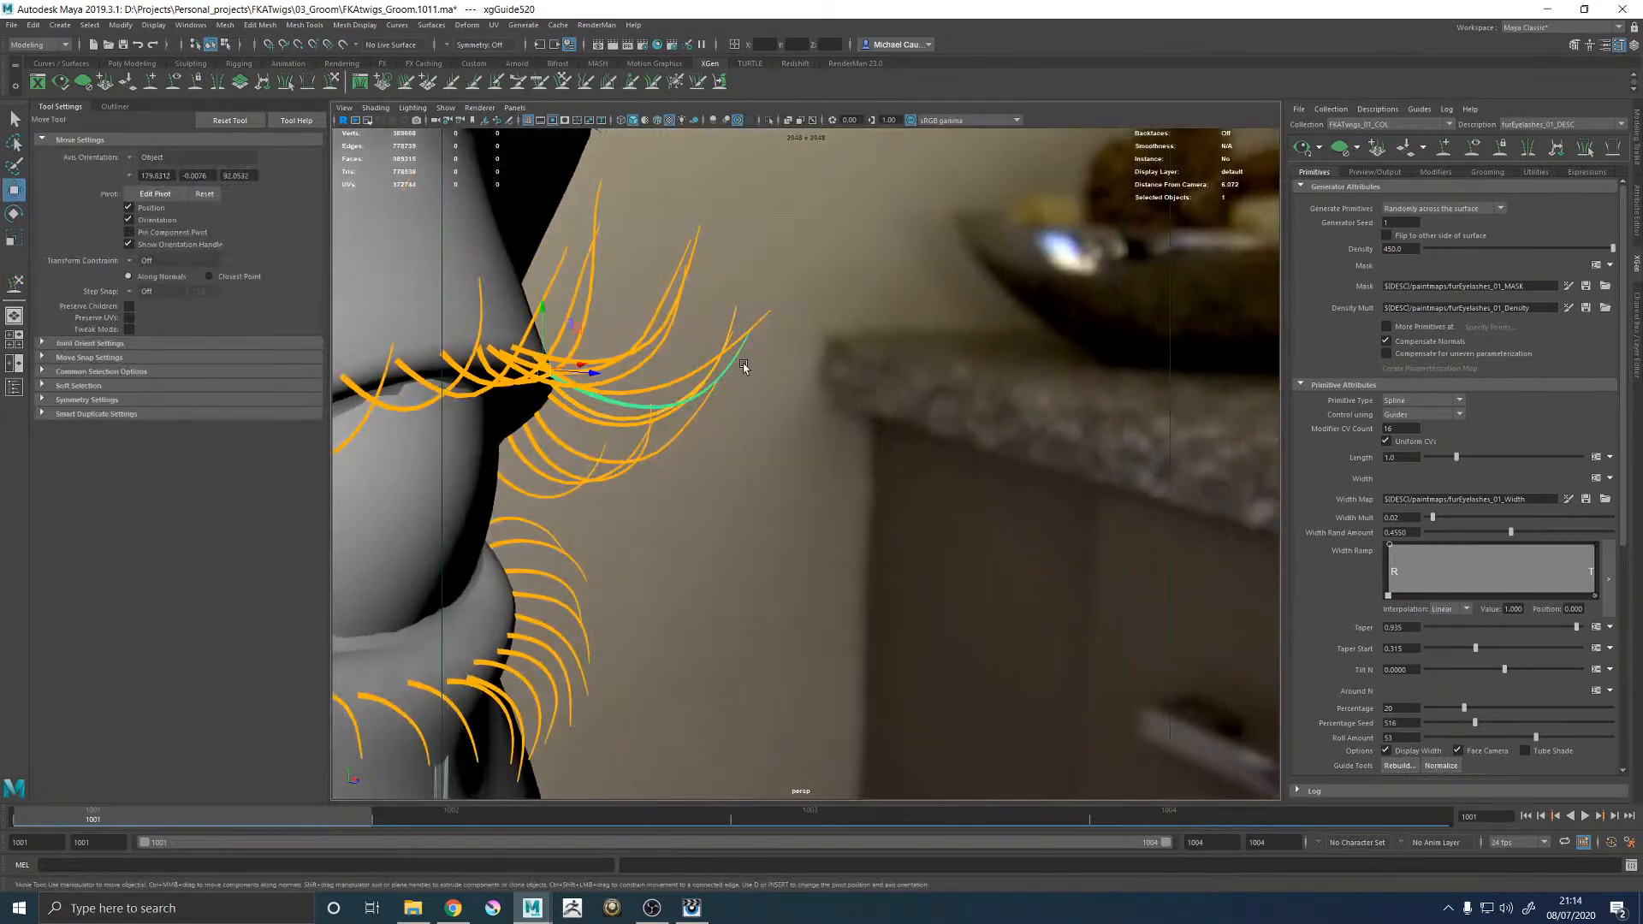
{"action": "key", "text": "y"}
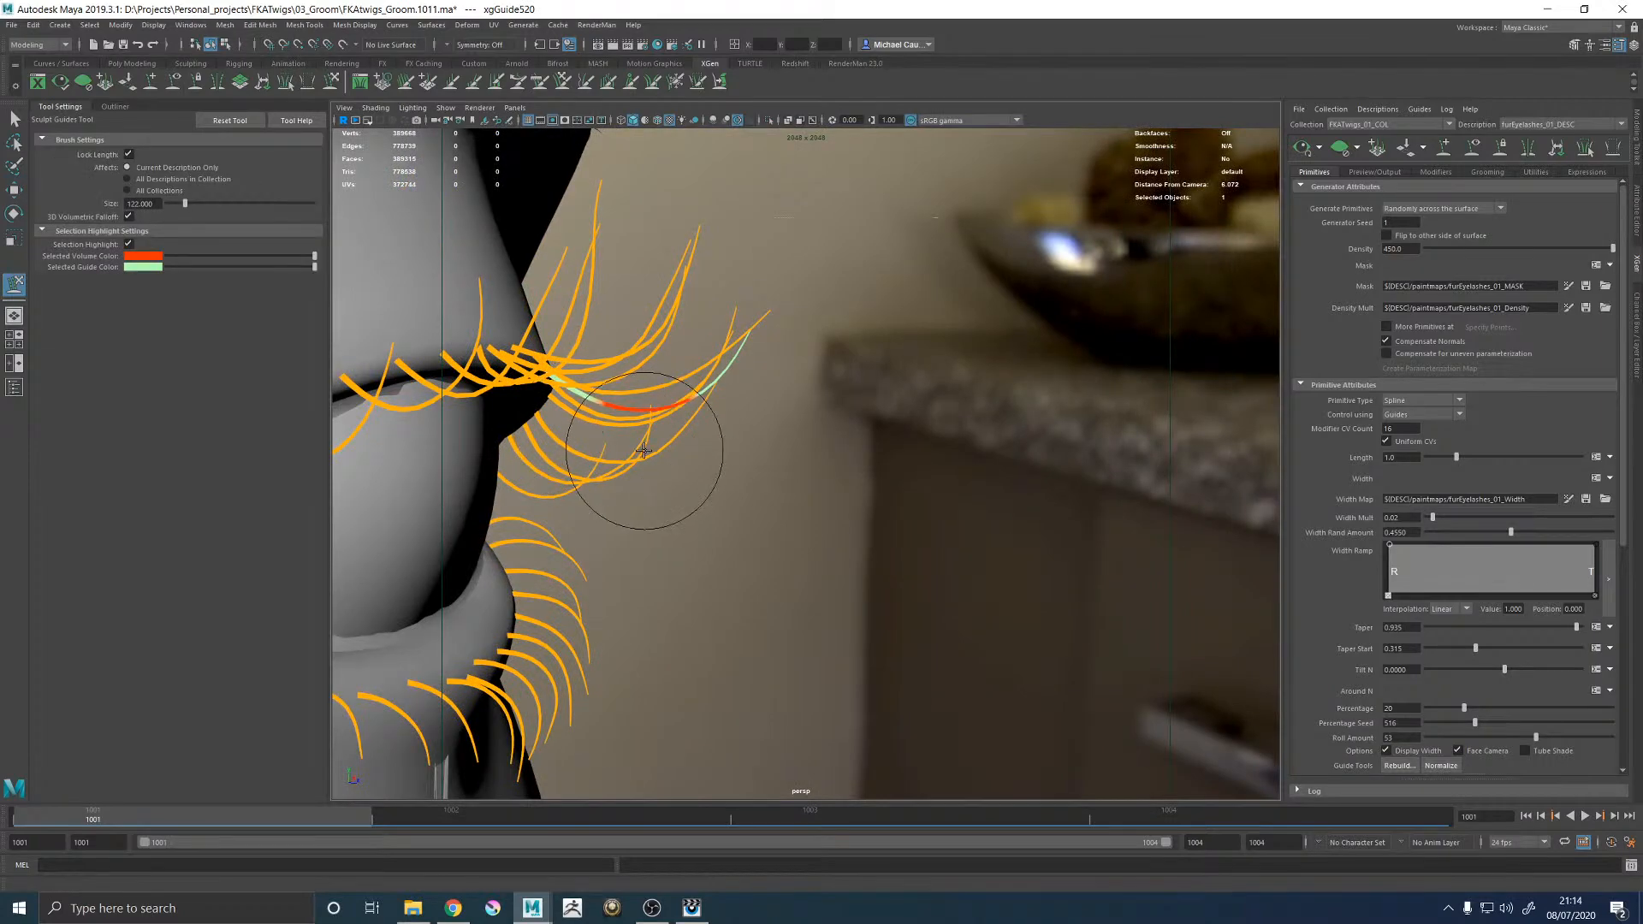
{"action": "mouse_move", "coordinate": [947, 477]}
{"action": "left_mouse_down", "text": "alt"}
{"action": "mouse_move", "coordinate": [826, 482]}
{"action": "mouse_move", "coordinate": [1181, 616]}
{"action": "mouse_move", "coordinate": [775, 368]}
{"action": "left_mouse_up", "text": "alt"}
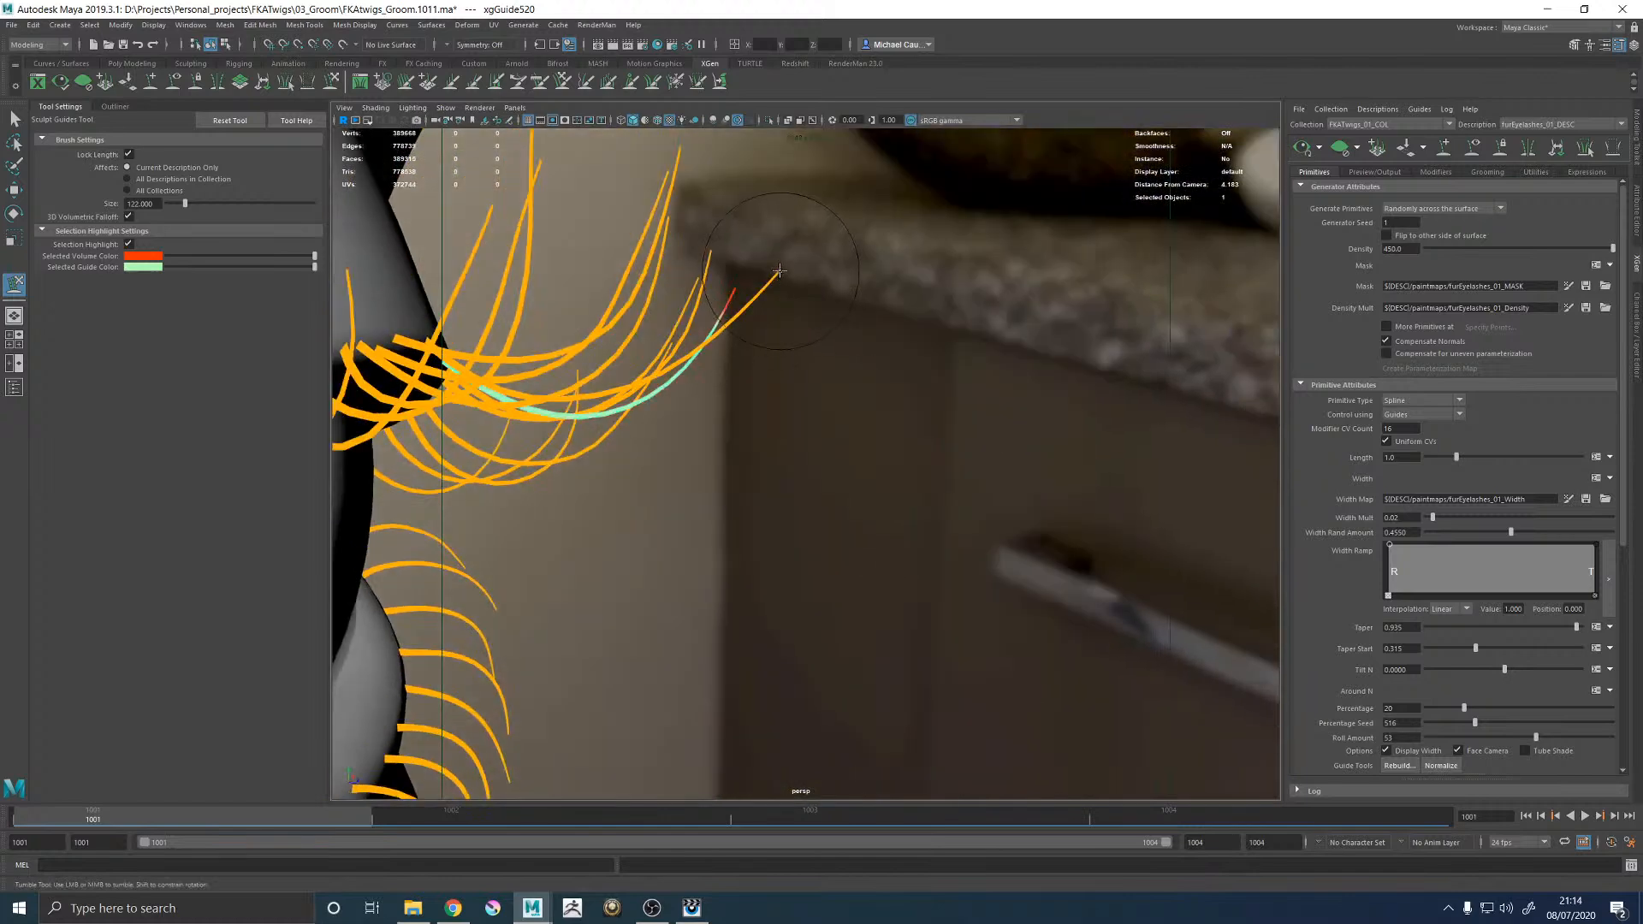
{"action": "key", "text": "w"}
{"action": "left_click", "coordinate": [885, 413]}
Check the lash guides on the whole face from the front and save the scene.
{"action": "scroll", "coordinate": [885, 413], "scroll_direction": "down", "scroll_amount": 3}
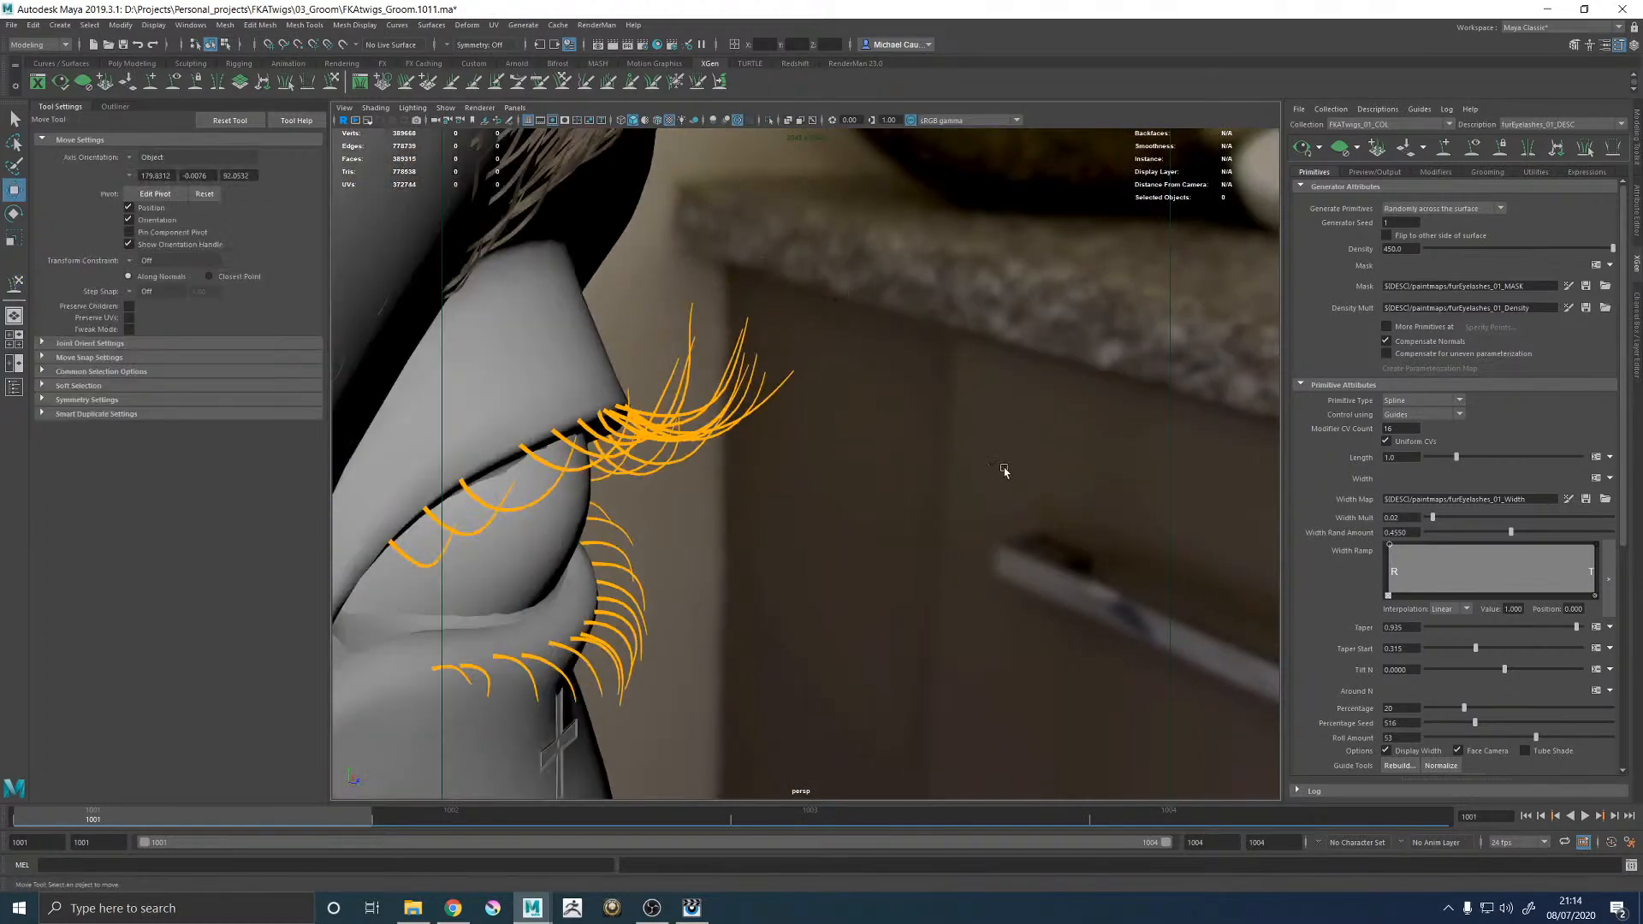
{"action": "left_click_drag", "start_coordinate": [1009, 477], "coordinate": [955, 462], "text": "alt"}
{"action": "scroll", "coordinate": [955, 462], "scroll_direction": "down", "scroll_amount": 1}
{"action": "scroll", "coordinate": [955, 462], "scroll_direction": "down", "scroll_amount": 5}
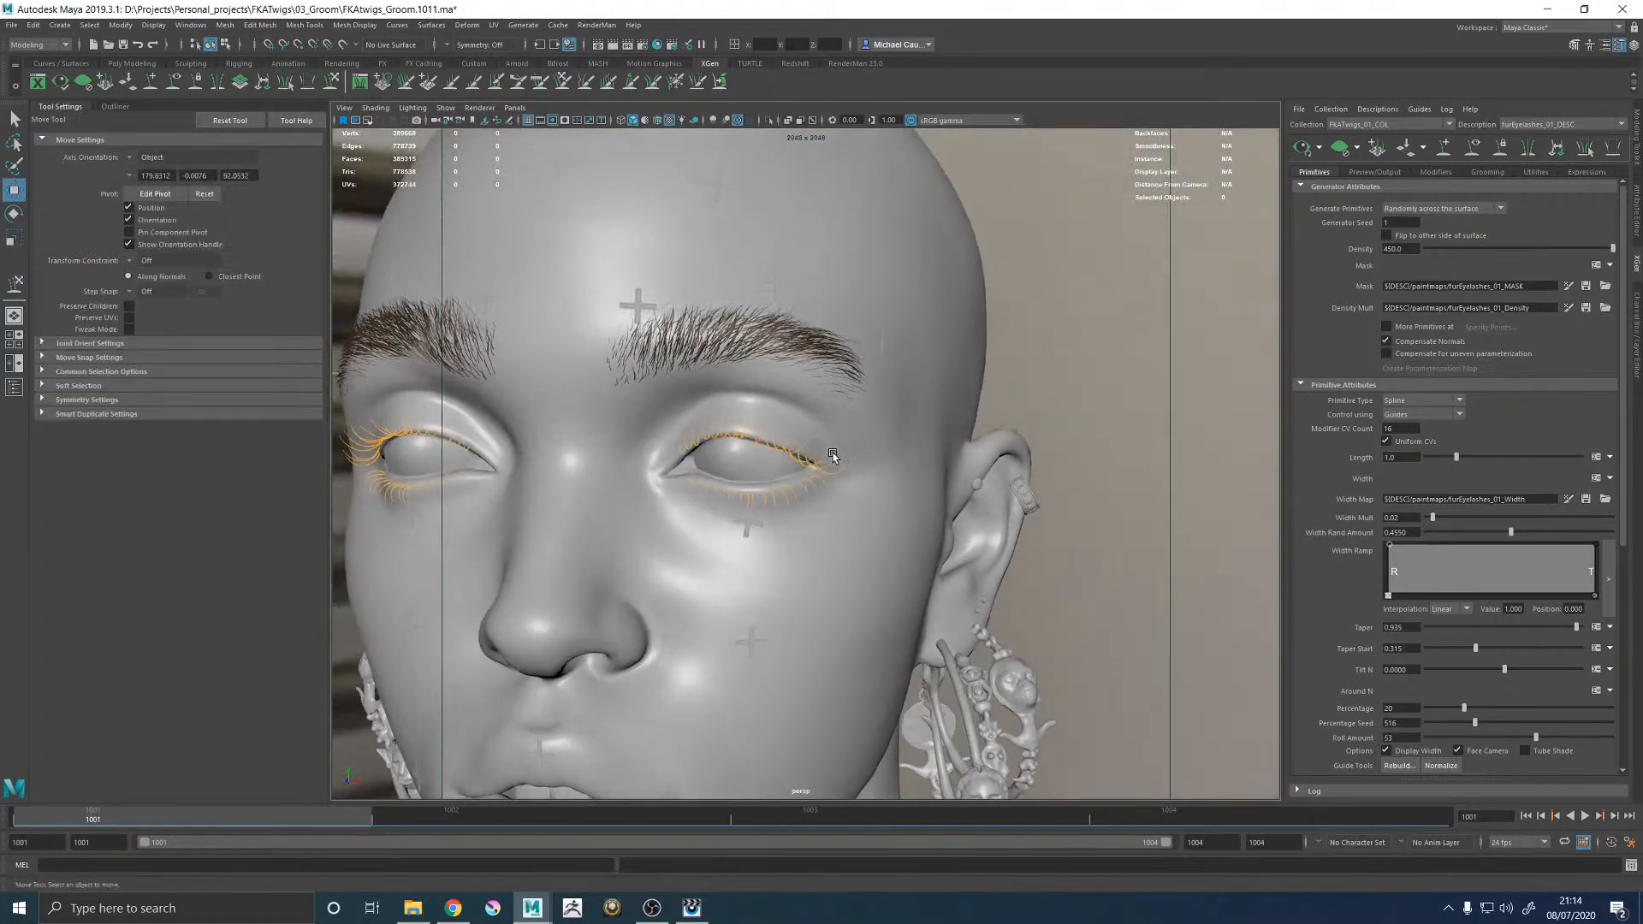
{"action": "key", "text": "ctrl+s"}
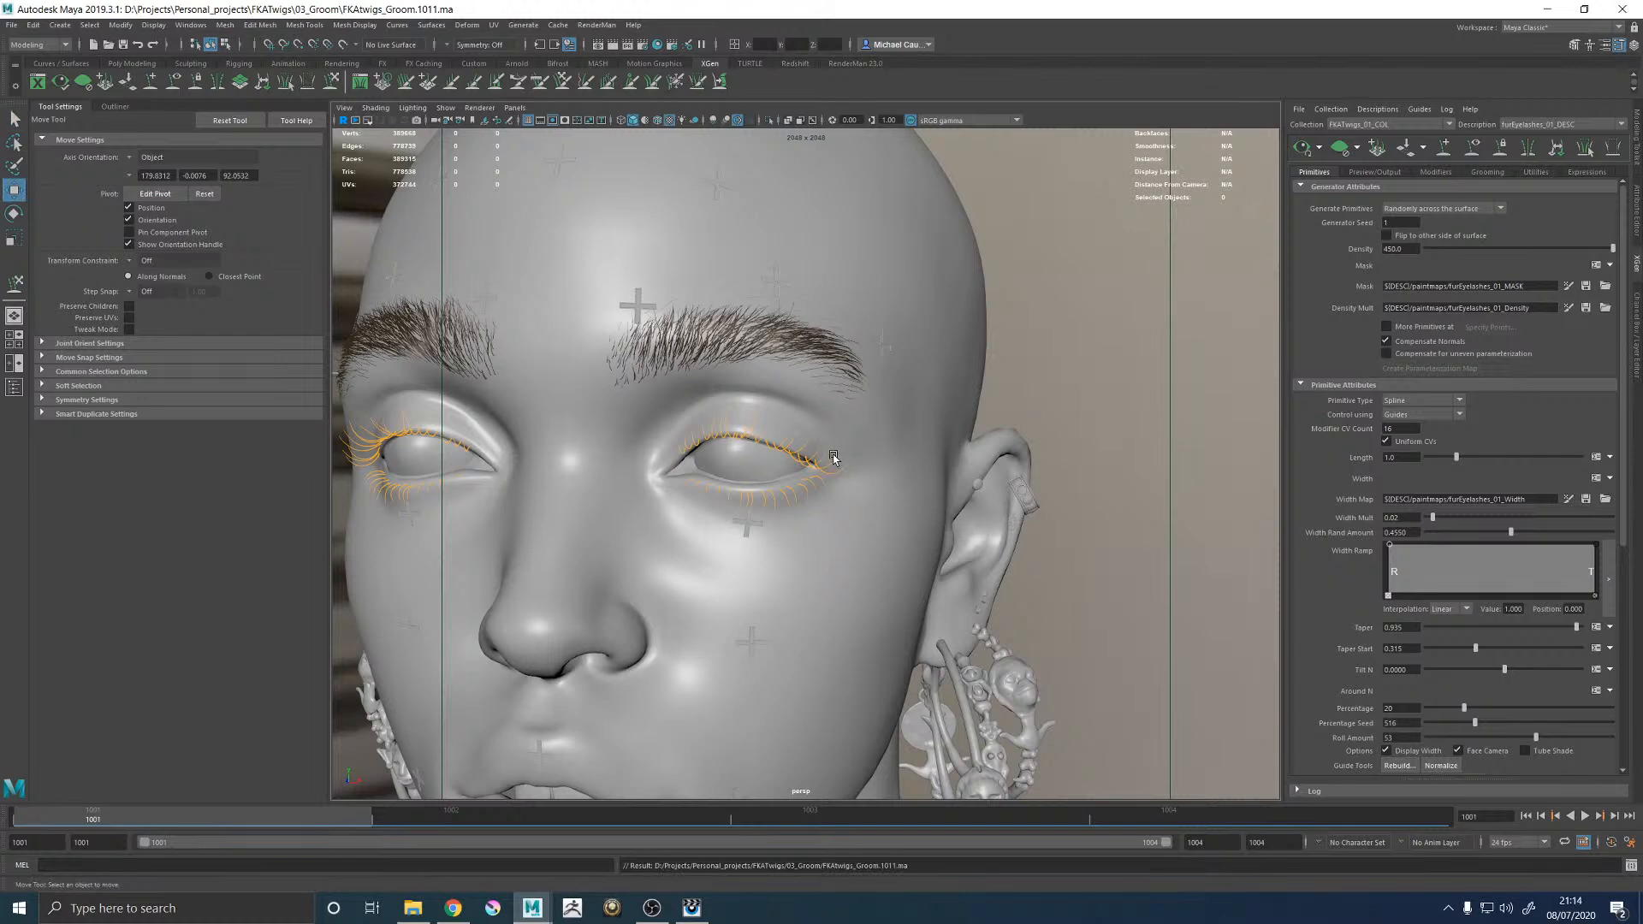
Update the XGen eyelash preview and examine the lashes at the outer corner of the upper lid.
{"action": "left_click_drag", "start_coordinate": [779, 471], "coordinate": [902, 480], "text": "alt"}
{"action": "right_click_drag", "start_coordinate": [902, 480], "coordinate": [678, 474], "text": "alt"}
{"action": "middle_click_drag", "start_coordinate": [678, 474], "coordinate": [737, 454], "text": "alt"}
{"action": "right_click_drag", "start_coordinate": [736, 453], "coordinate": [908, 511], "text": "alt"}
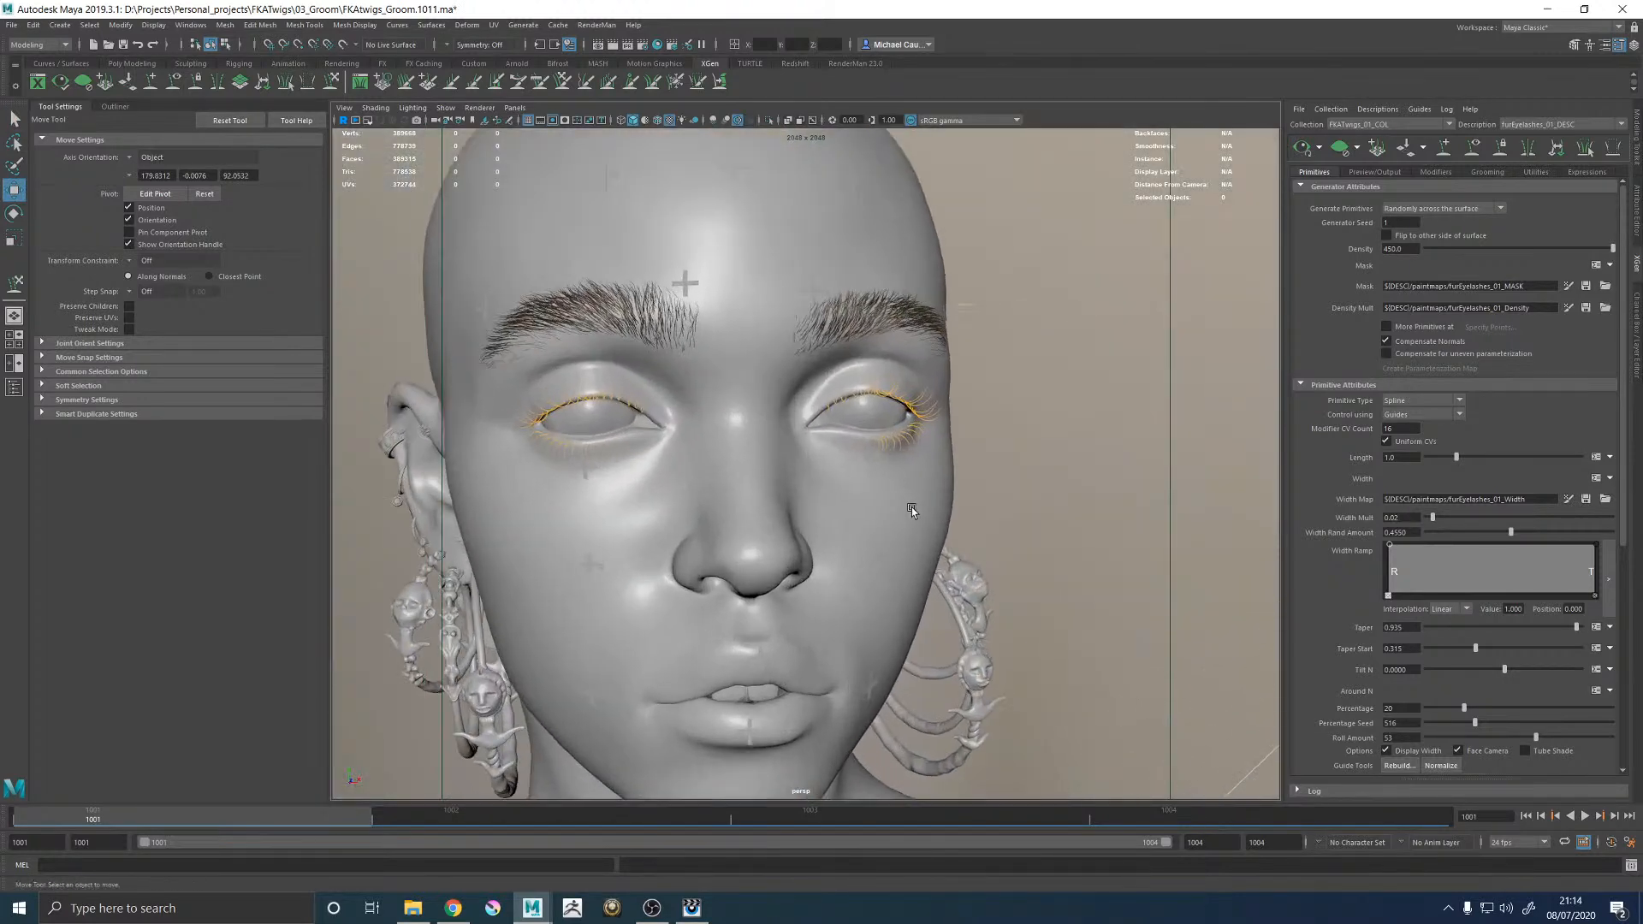
{"action": "left_click_drag", "start_coordinate": [905, 491], "coordinate": [996, 450], "text": "alt"}
{"action": "middle_click_drag", "start_coordinate": [996, 450], "coordinate": [864, 489], "text": "alt"}
{"action": "right_click_drag", "start_coordinate": [864, 490], "coordinate": [1215, 454], "text": "alt"}
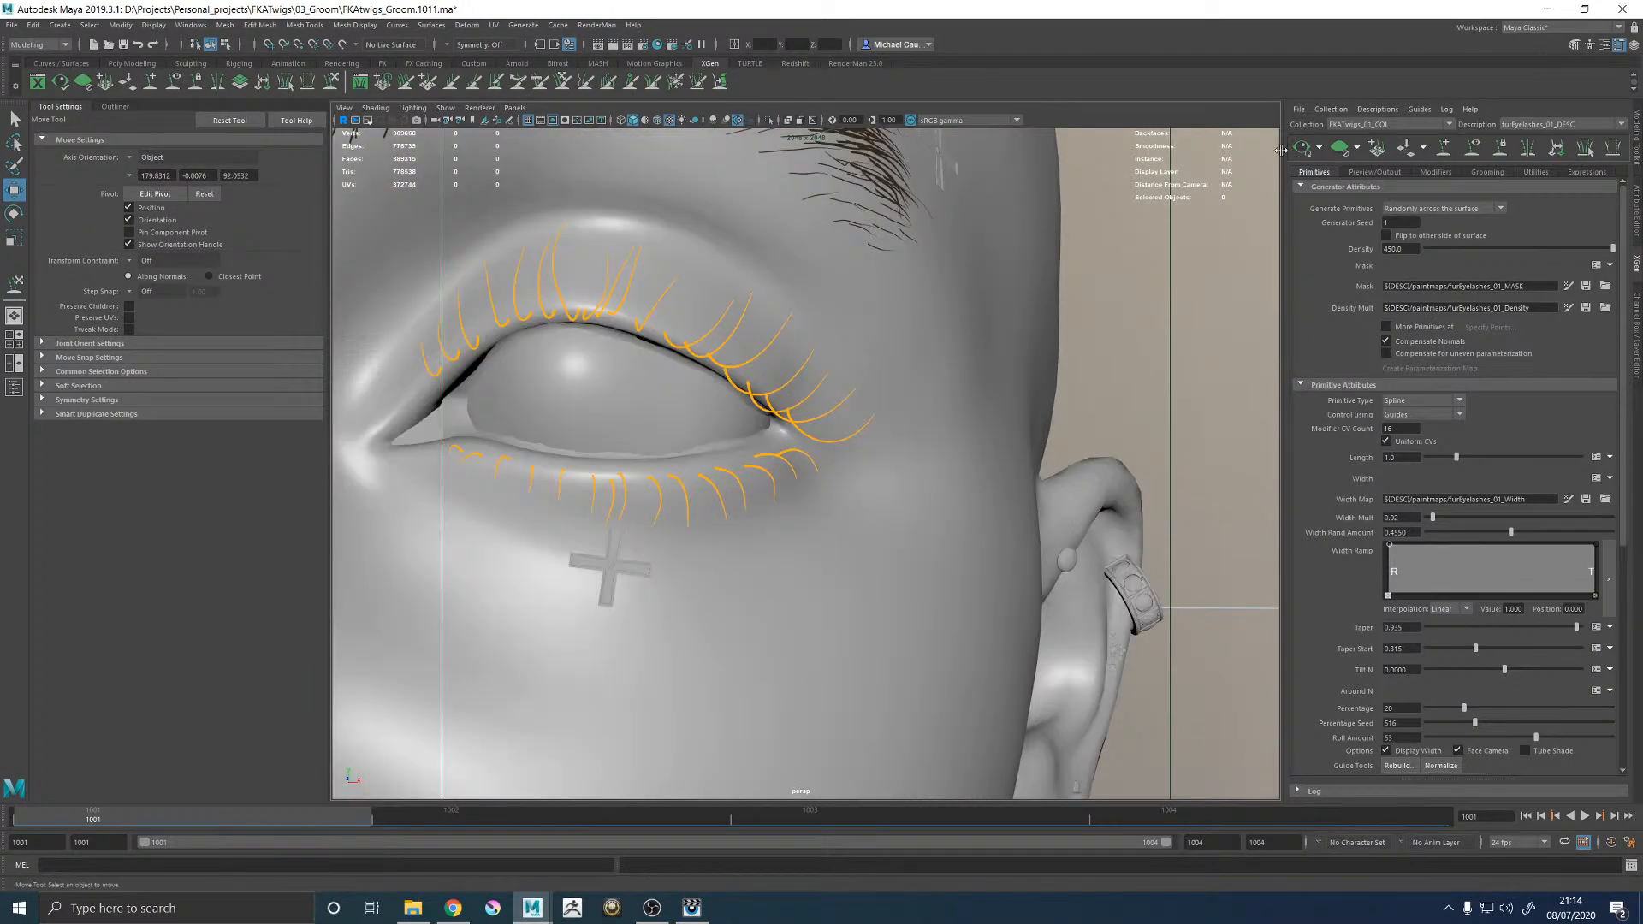
{"action": "left_click", "coordinate": [1301, 147]}
{"action": "left_click_drag", "start_coordinate": [901, 459], "coordinate": [877, 414], "text": "alt"}
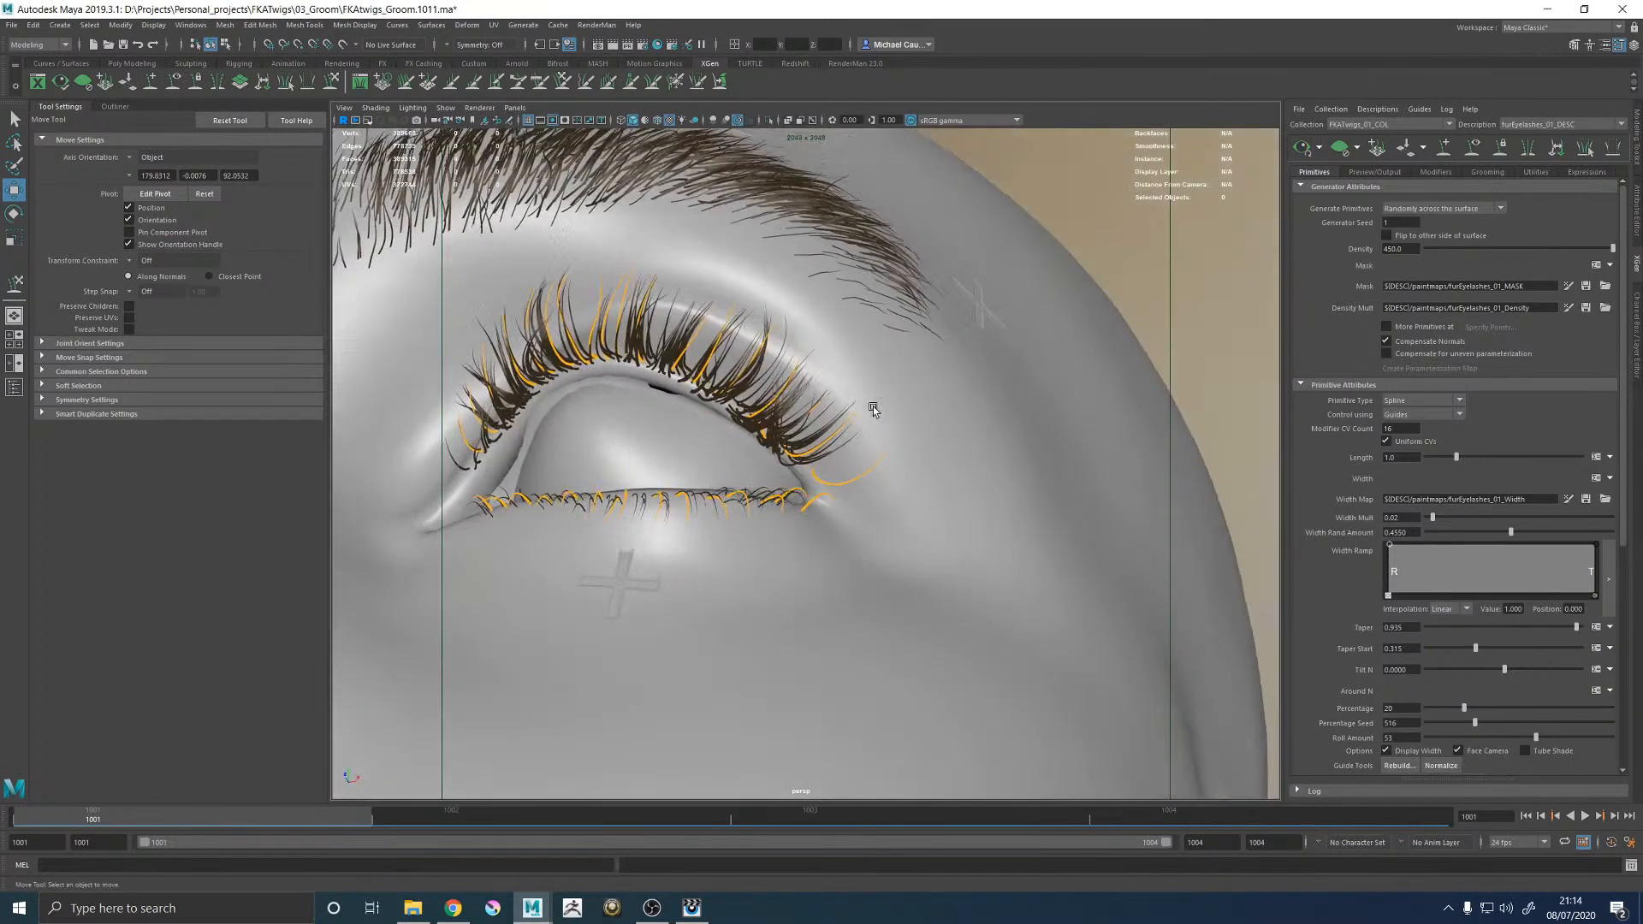
{"action": "right_click_drag", "start_coordinate": [876, 414], "coordinate": [1009, 499], "text": "alt"}
{"action": "middle_click_drag", "start_coordinate": [746, 403], "coordinate": [859, 424], "text": "alt"}
{"action": "mouse_move", "coordinate": [858, 424]}
{"action": "left_mouse_down", "text": "alt"}
{"action": "mouse_move", "coordinate": [853, 358]}
{"action": "mouse_move", "coordinate": [841, 411]}
{"action": "left_mouse_up", "text": "alt"}
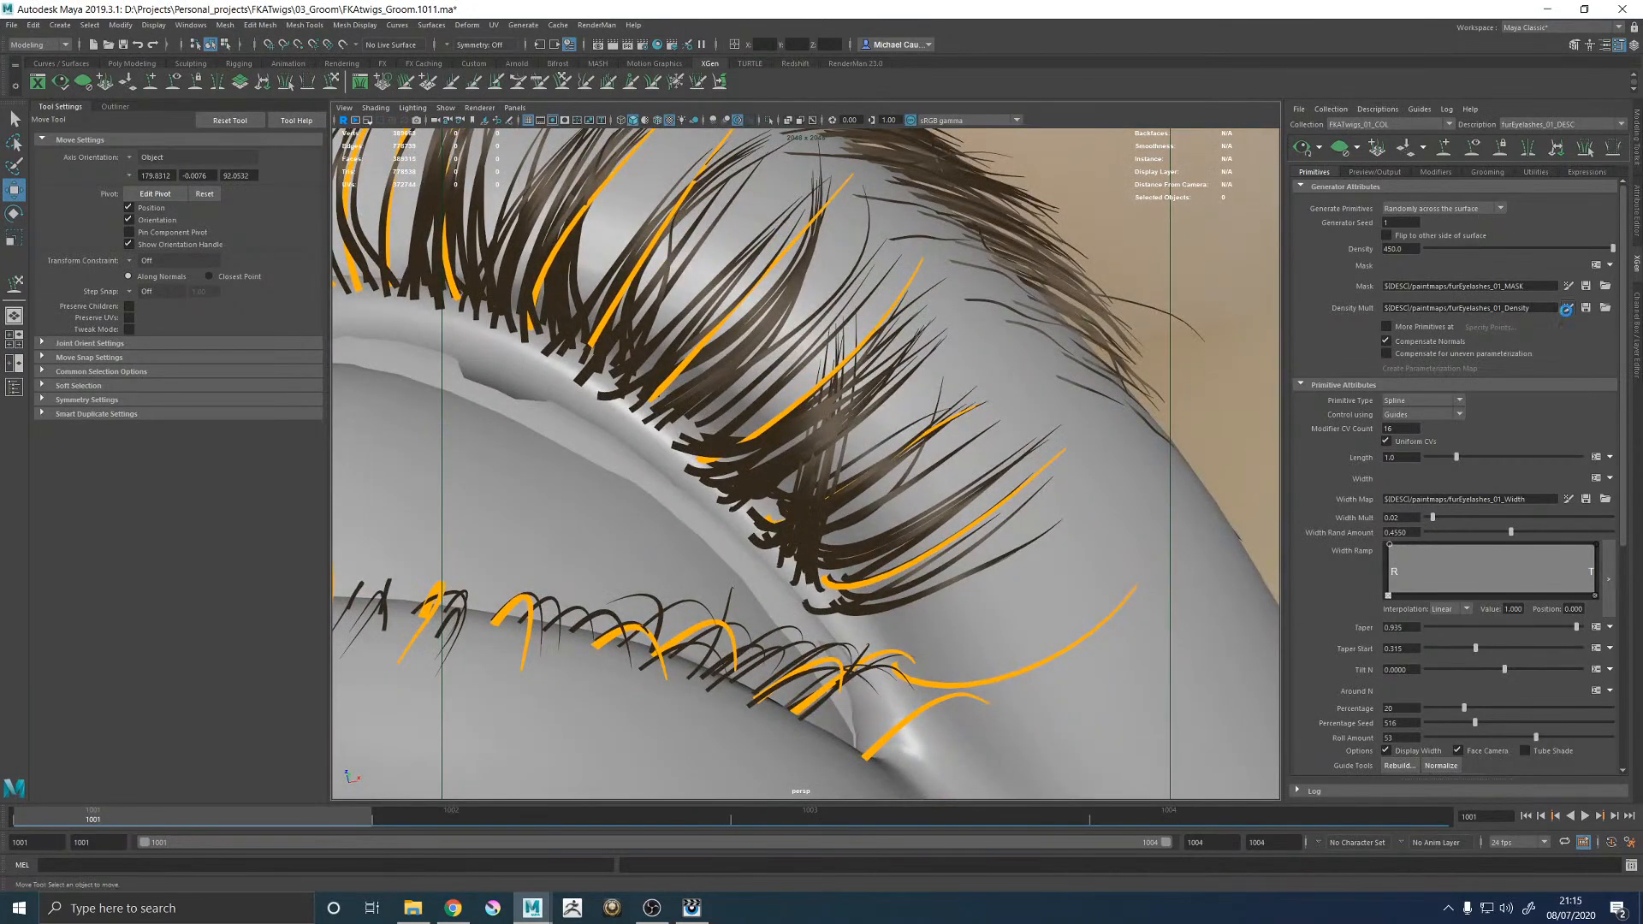
Paint the eyelash Density map along the outer upper-lid edge with a smaller brush and a colour value of 0.5.
{"action": "middle_click_drag", "start_coordinate": [660, 438], "coordinate": [702, 419], "text": "alt"}
{"action": "right_click_drag", "start_coordinate": [702, 419], "coordinate": [731, 436], "text": "alt"}
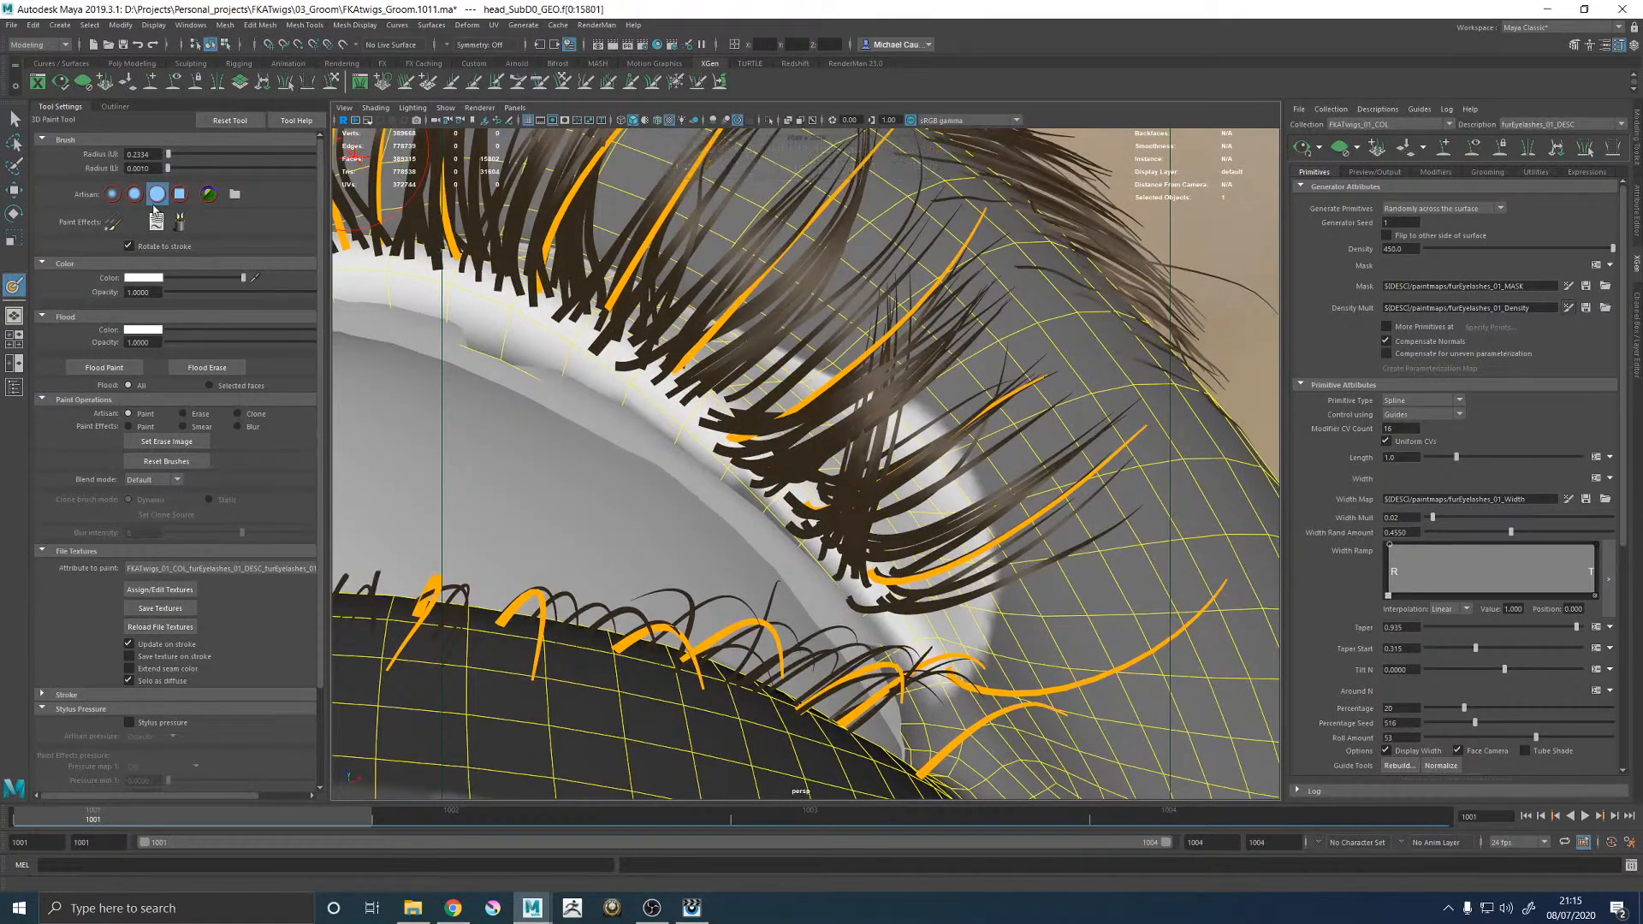
{"action": "left_click", "coordinate": [148, 278]}
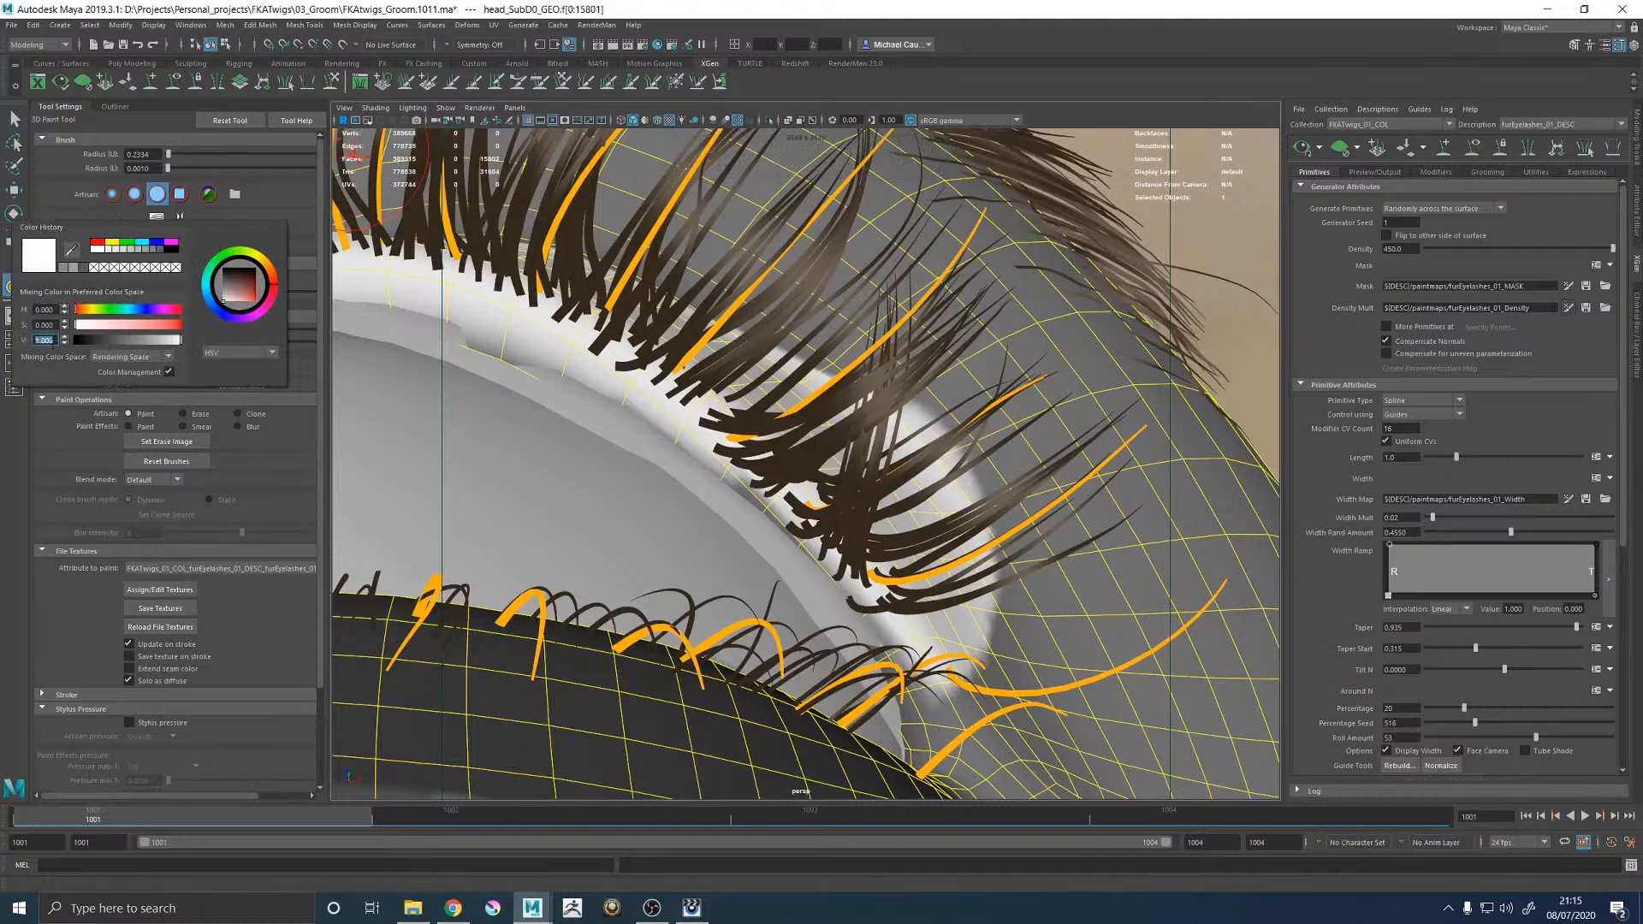
{"action": "type", "text": "0.5"}
{"action": "key", "text": "Return"}
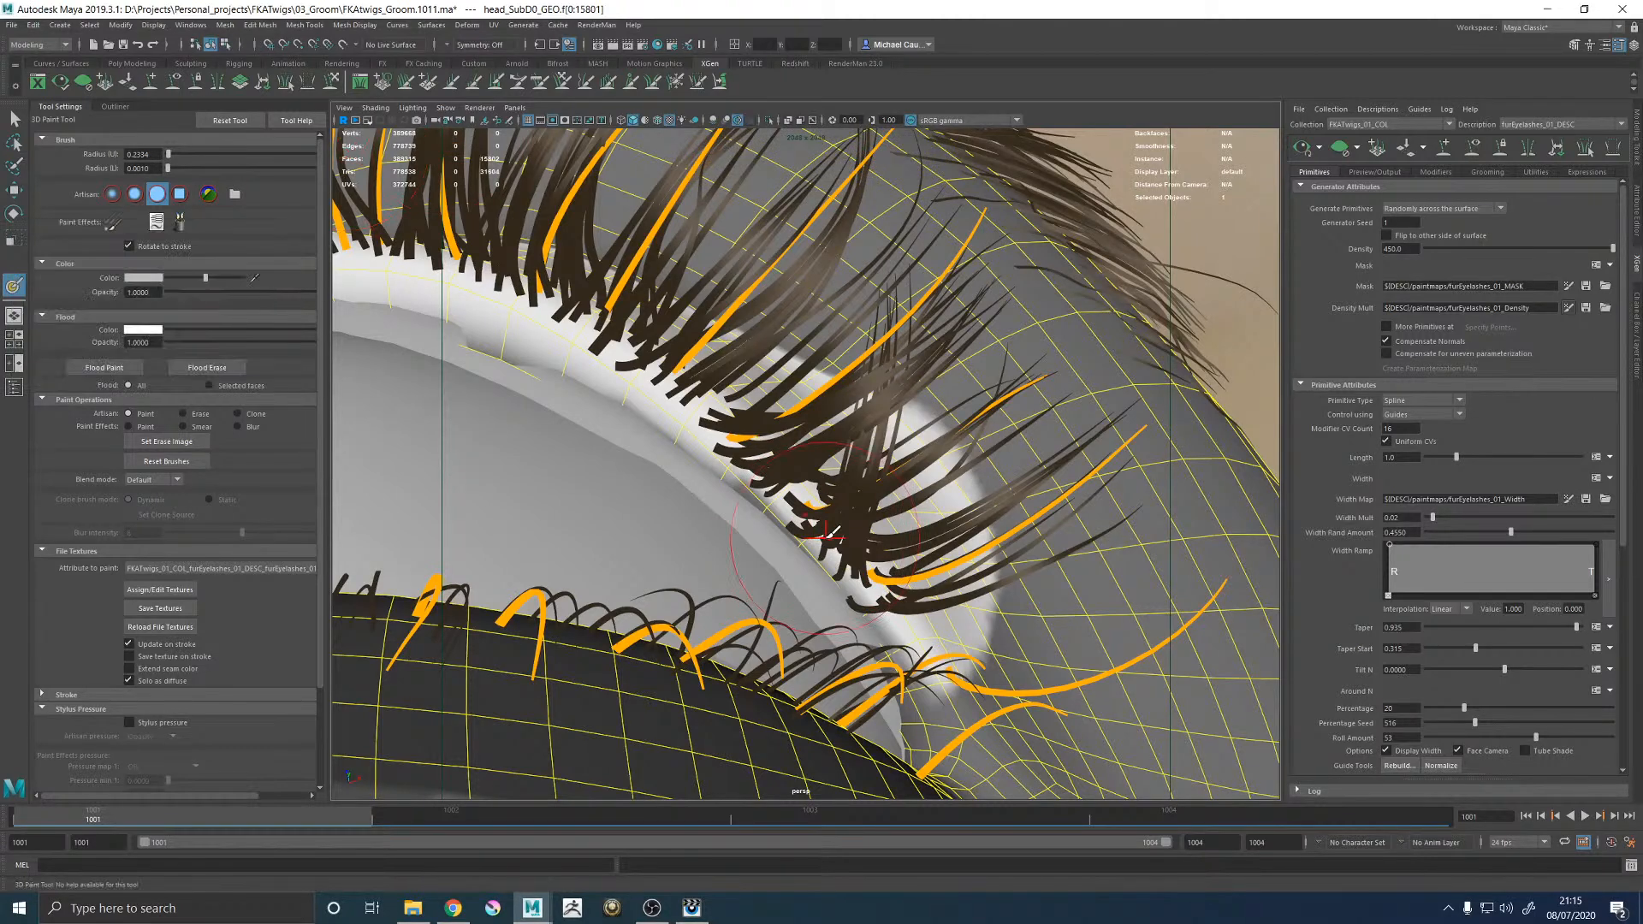
{"action": "key", "text": "b"}
{"action": "left_click_drag", "start_coordinate": [815, 454], "coordinate": [813, 455]}
{"action": "mouse_move", "coordinate": [714, 462]}
{"action": "left_mouse_down"}
{"action": "mouse_move", "coordinate": [874, 592]}
{"action": "mouse_move", "coordinate": [617, 386]}
{"action": "left_mouse_up"}
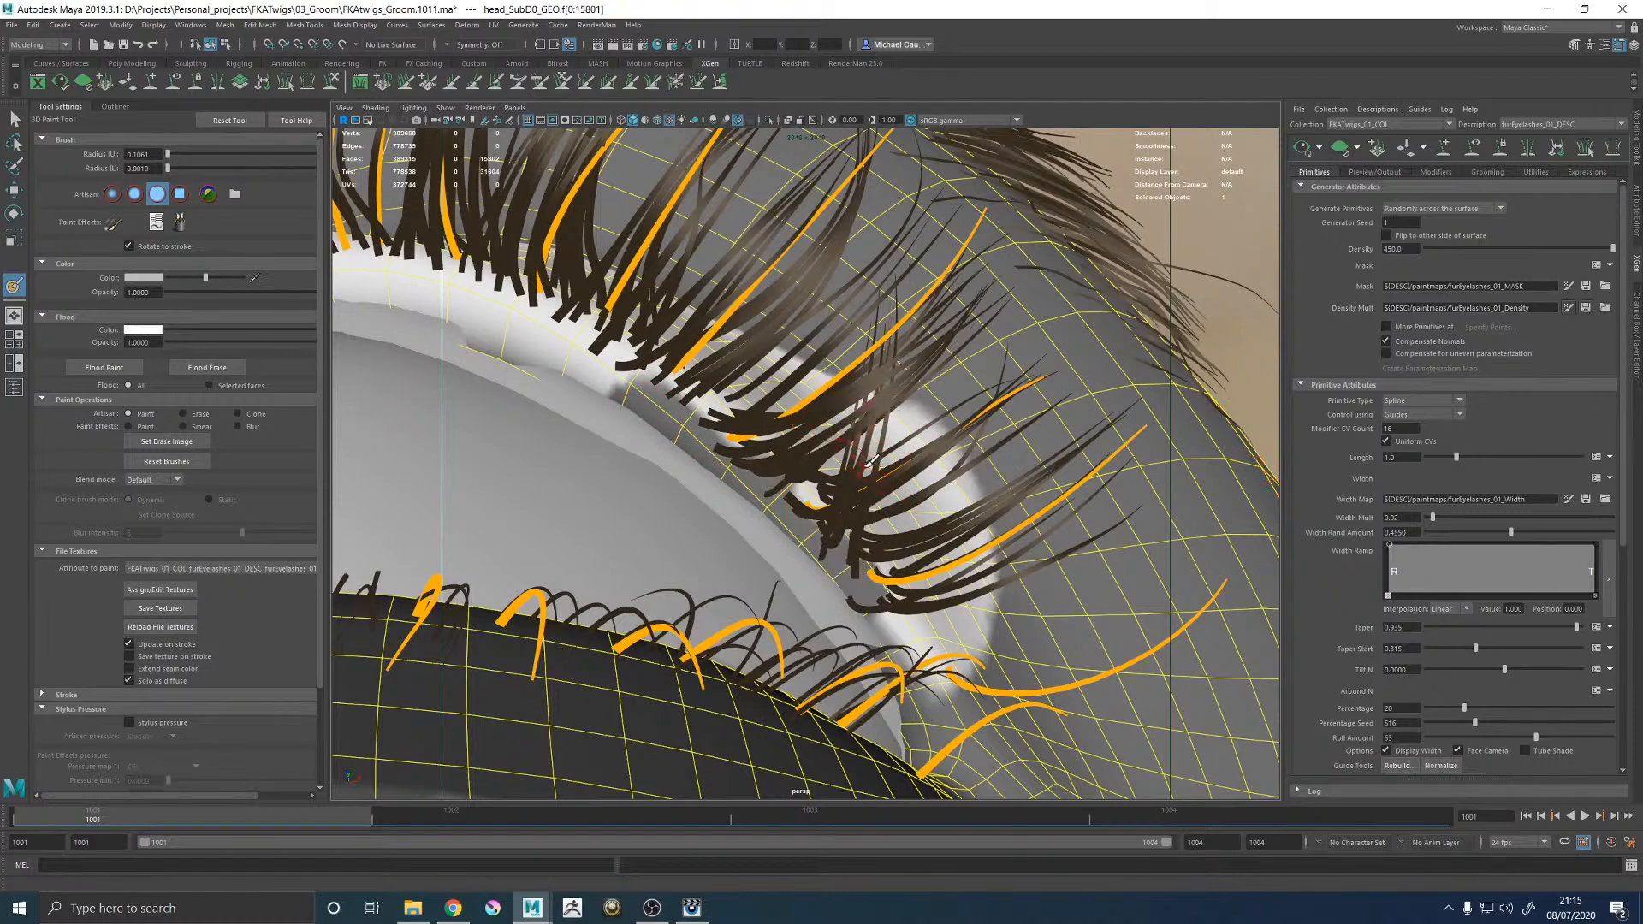
Examine the lash density at the outer upper-lid corners of both eyes.
{"action": "left_click_drag", "start_coordinate": [876, 459], "coordinate": [759, 418], "text": "alt"}
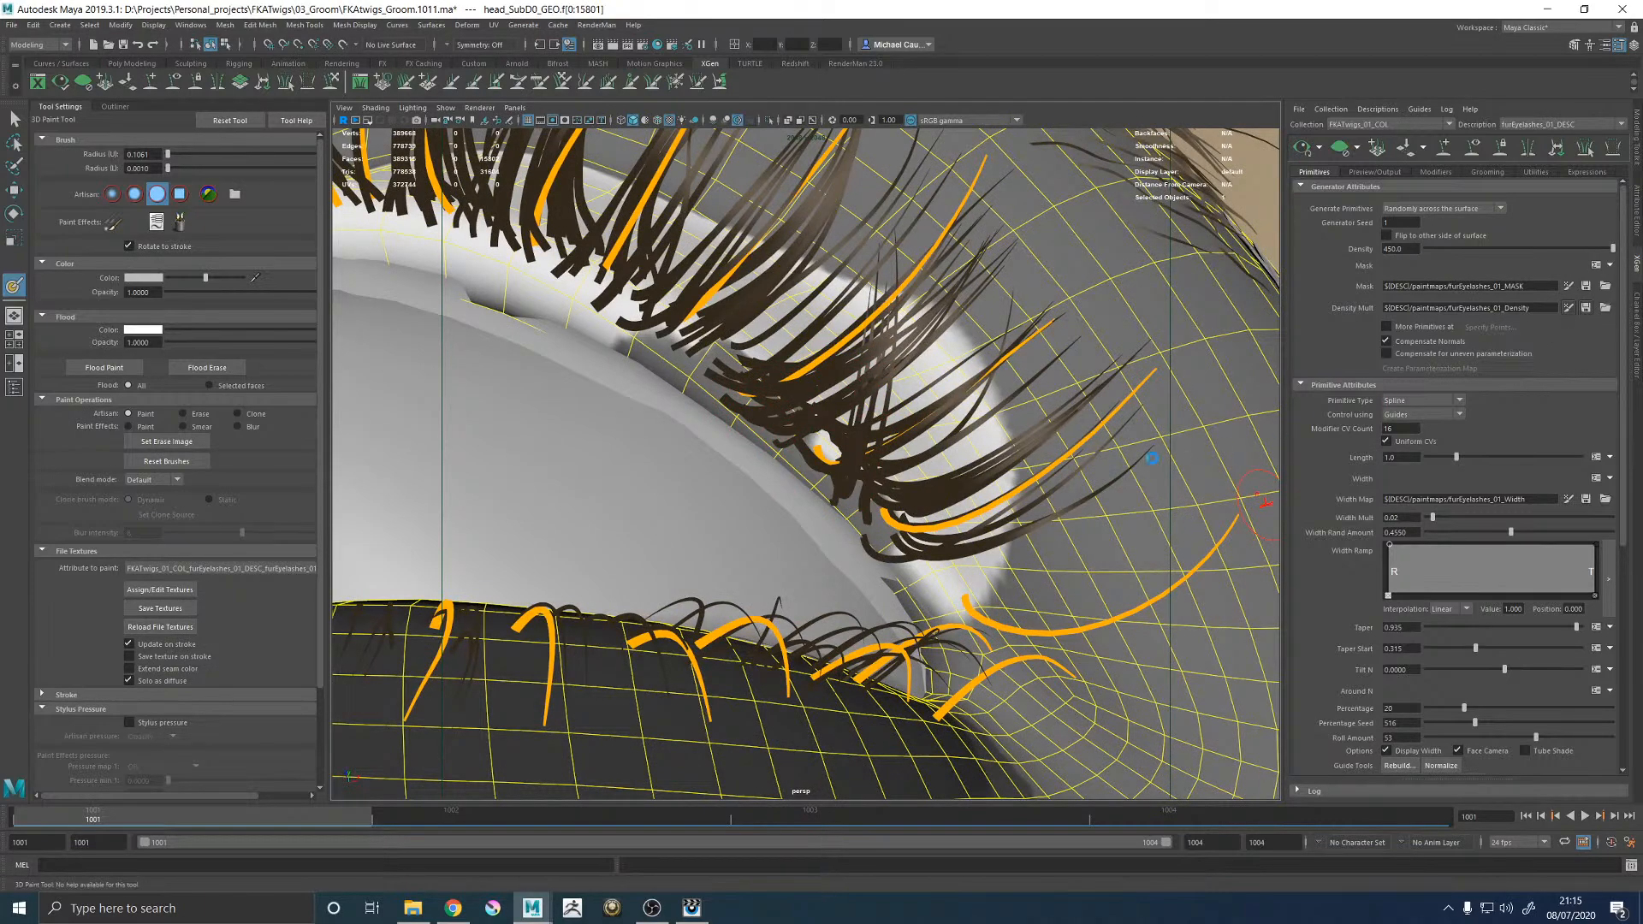
{"action": "right_click_drag", "start_coordinate": [1102, 446], "coordinate": [847, 424], "text": "alt"}
{"action": "right_click_drag", "start_coordinate": [633, 385], "coordinate": [752, 364], "text": "alt"}
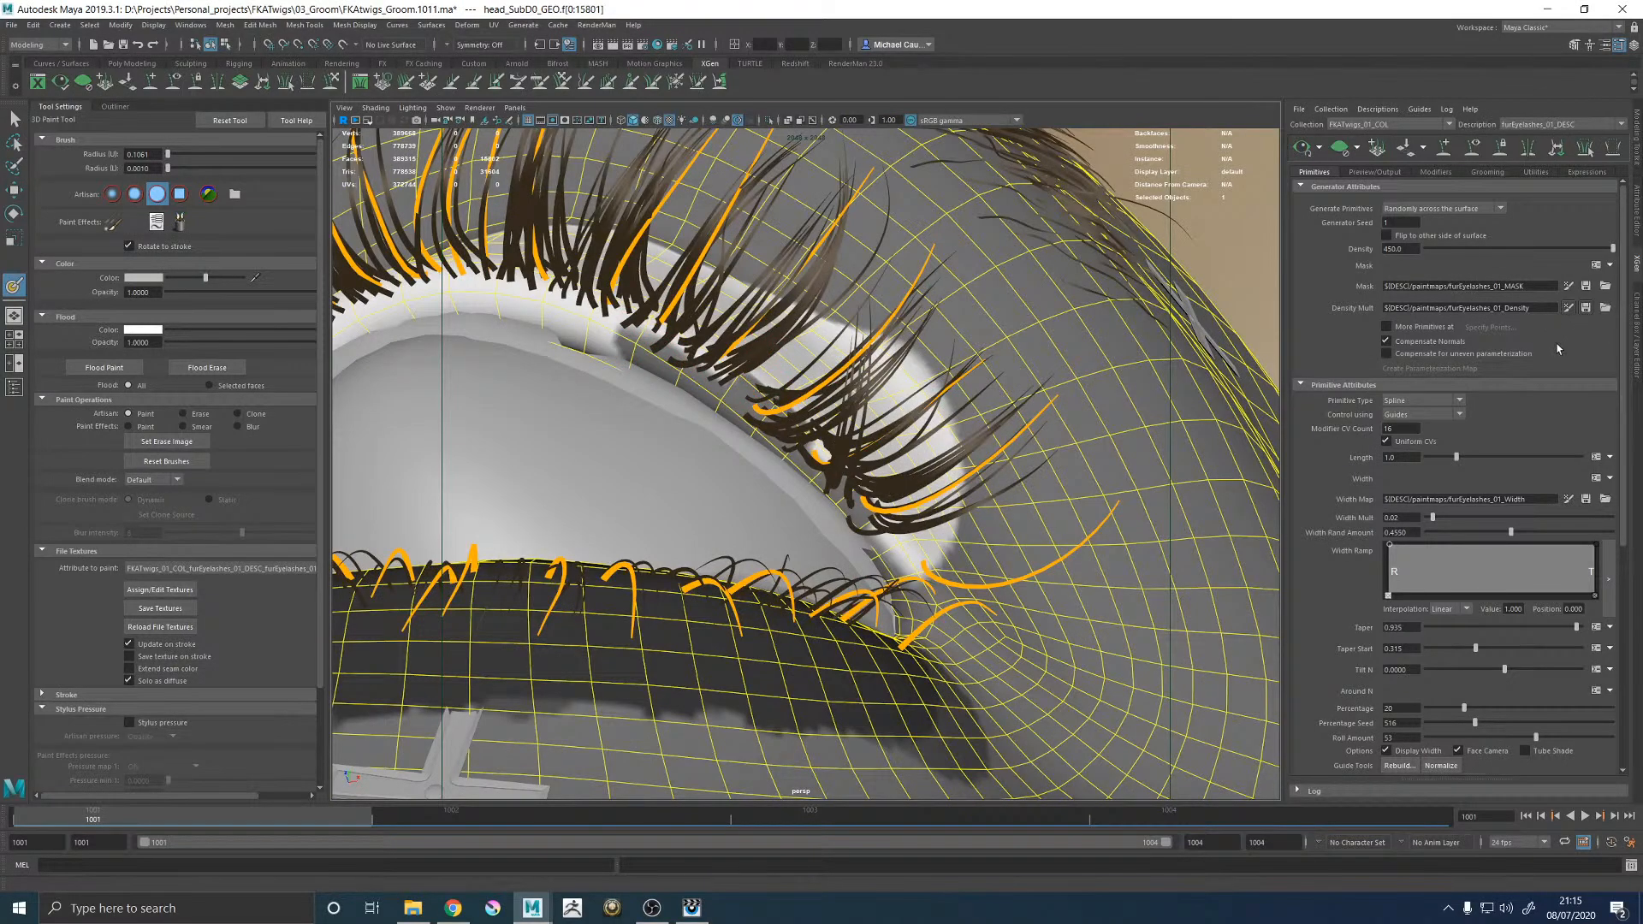
{"action": "left_click_drag", "start_coordinate": [1063, 415], "coordinate": [1138, 351], "text": "alt"}
{"action": "scroll", "coordinate": [1036, 394], "scroll_direction": "down", "scroll_amount": 5}
{"action": "right_click_drag", "start_coordinate": [919, 308], "coordinate": [993, 459], "text": "alt"}
{"action": "left_click_drag", "start_coordinate": [993, 459], "coordinate": [855, 381], "text": "alt"}
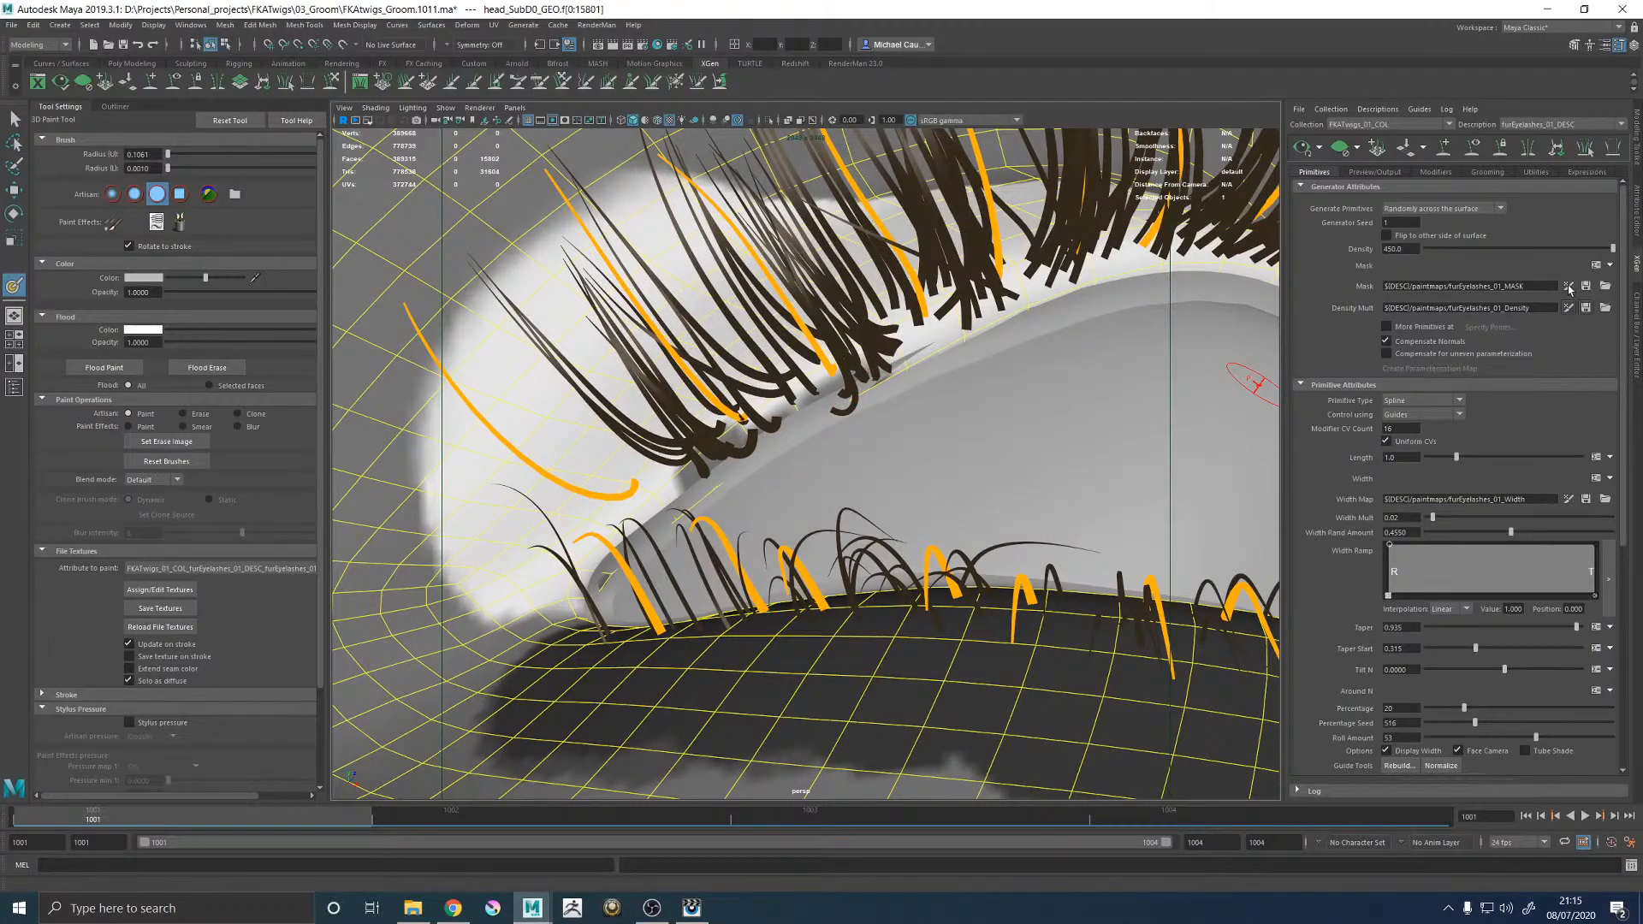
Paint black on the eyelash Mask map along the upper-lid edge near the outer corner and save the texture.
{"action": "left_click", "coordinate": [1570, 288]}
{"action": "key", "text": "6"}
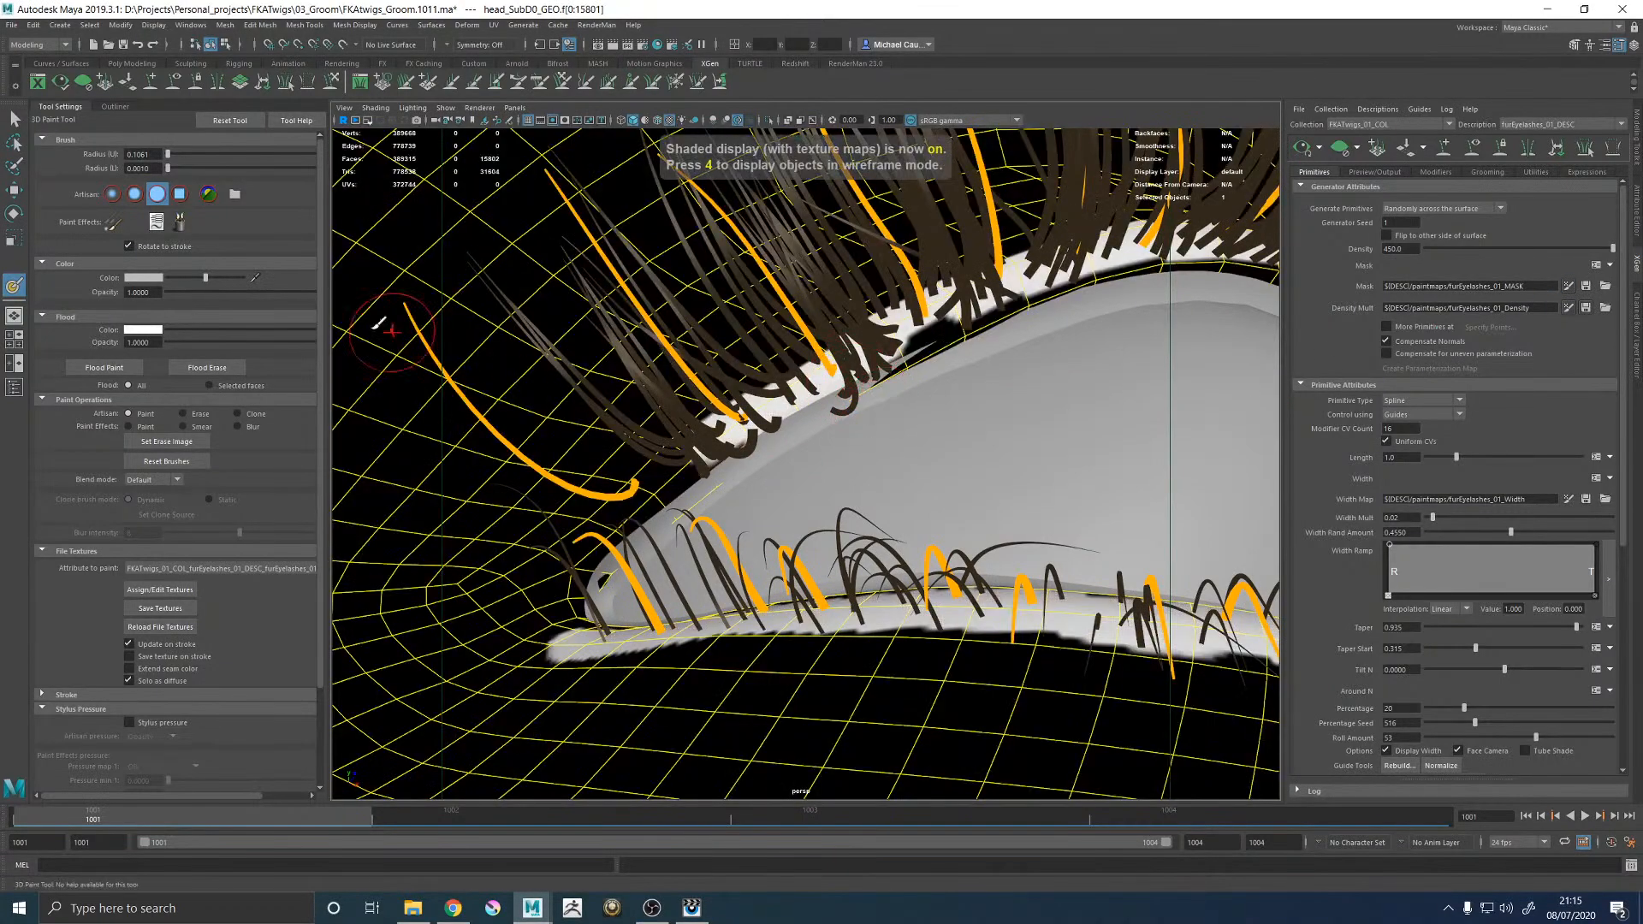
{"action": "left_click_drag", "start_coordinate": [183, 278], "coordinate": [169, 278]}
{"action": "left_click_drag", "start_coordinate": [528, 455], "coordinate": [535, 440]}
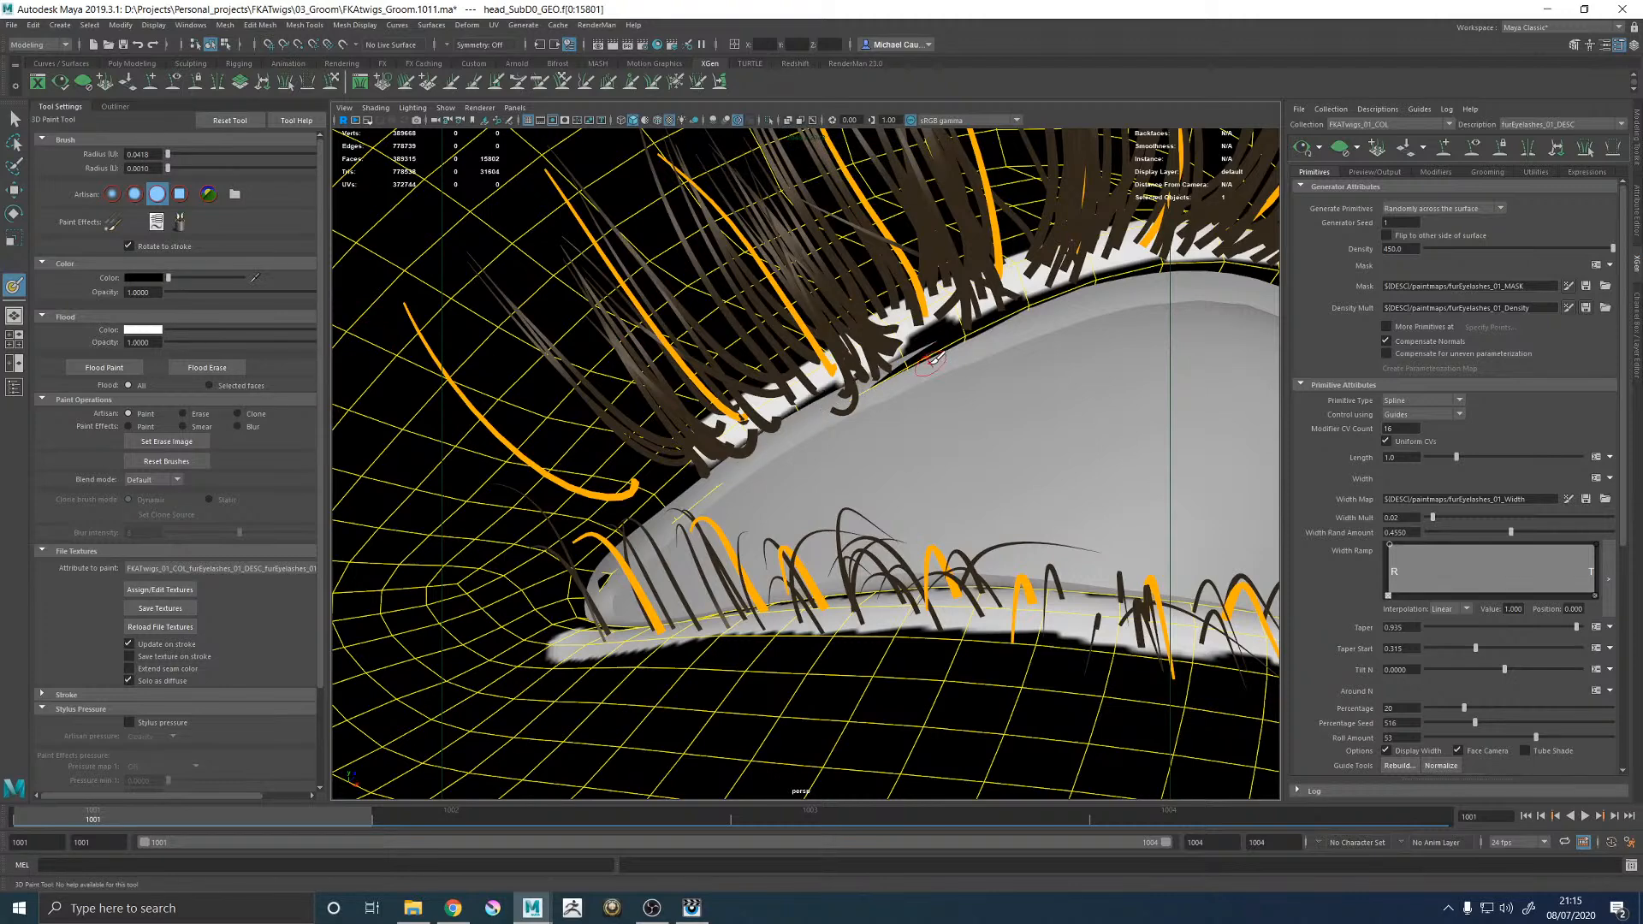
{"action": "left_click", "coordinate": [157, 608]}
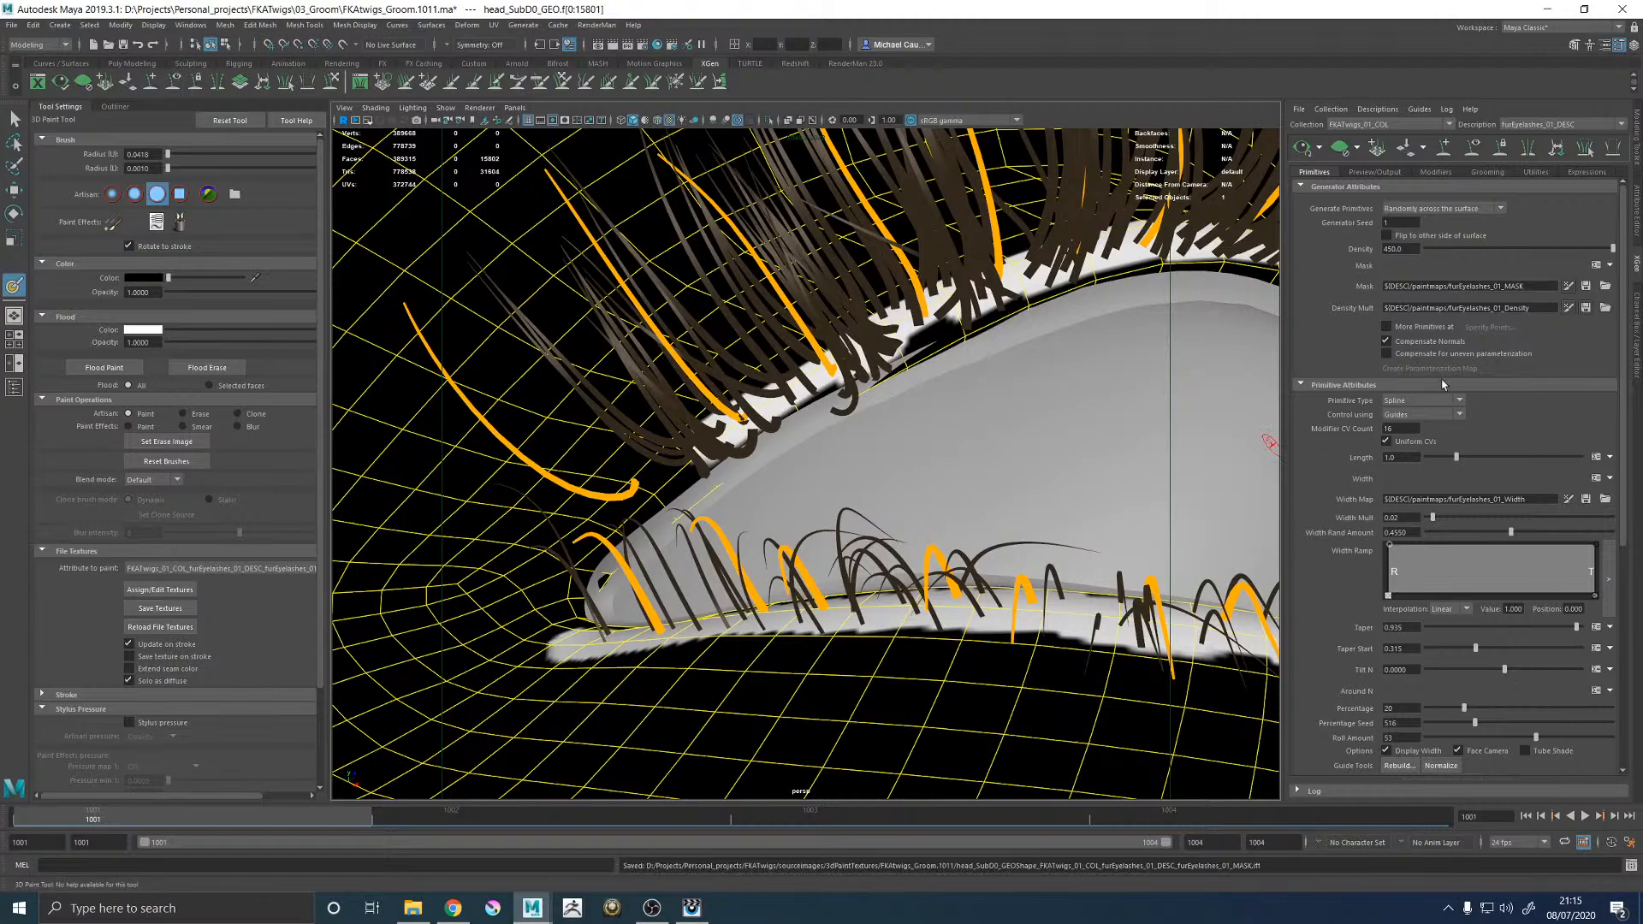
Reopen the eyelash Density map for painting with textures displayed in the viewport.
{"action": "left_click", "coordinate": [1568, 309]}
{"action": "key", "text": "6"}
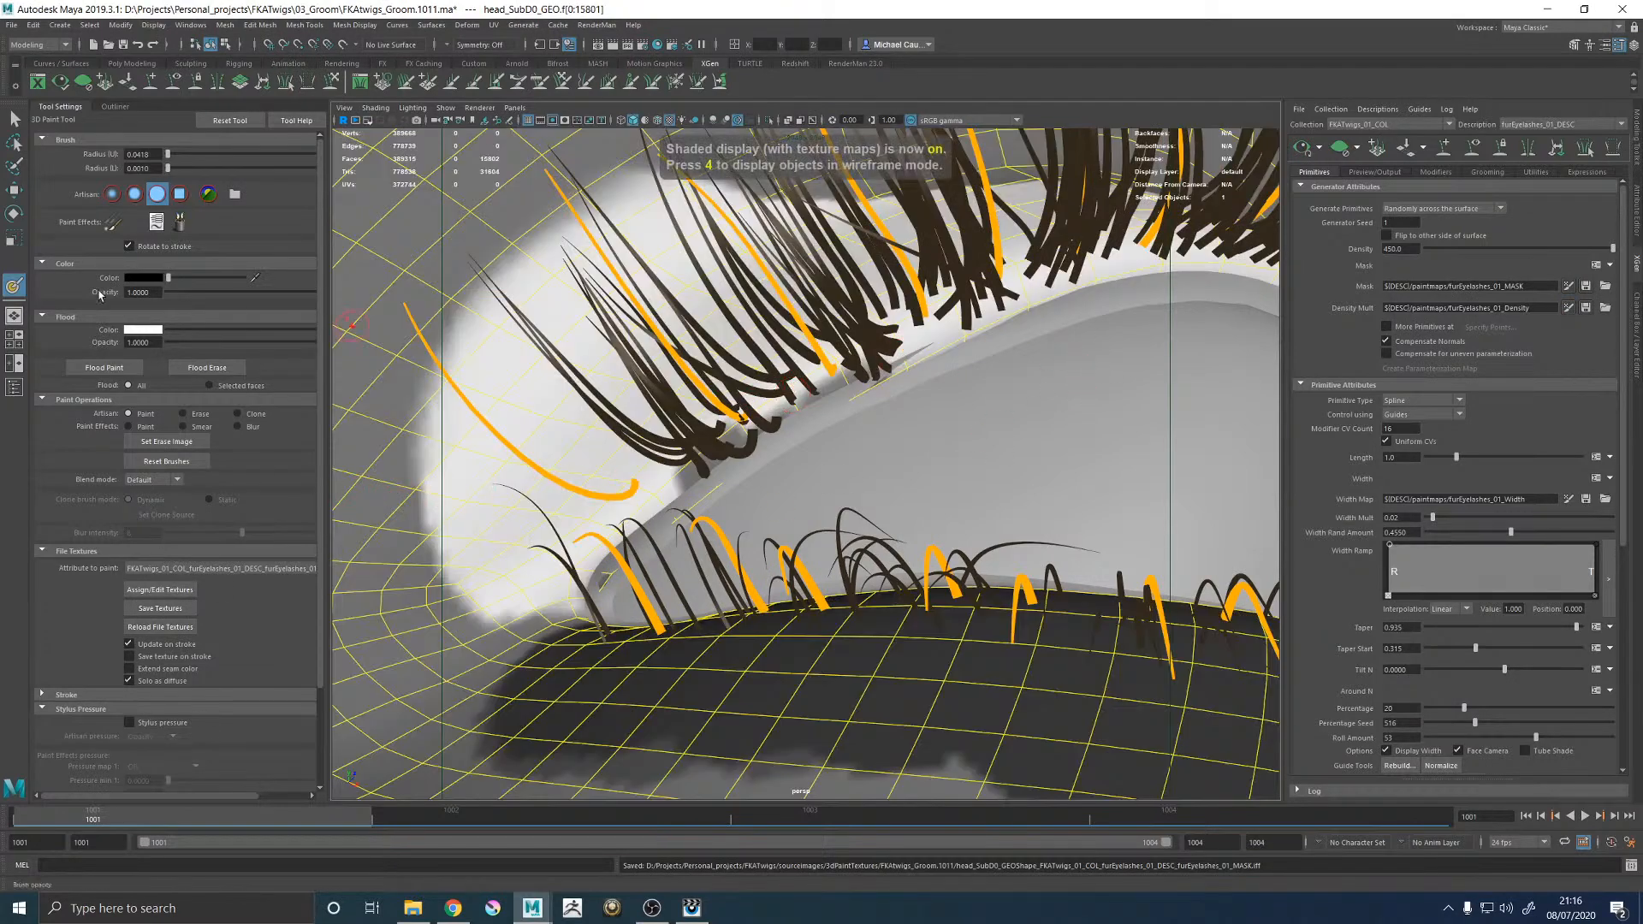
Paint the eyelash density map along the upper lid edge in light grey and save the textures.
{"action": "left_click", "coordinate": [154, 278]}
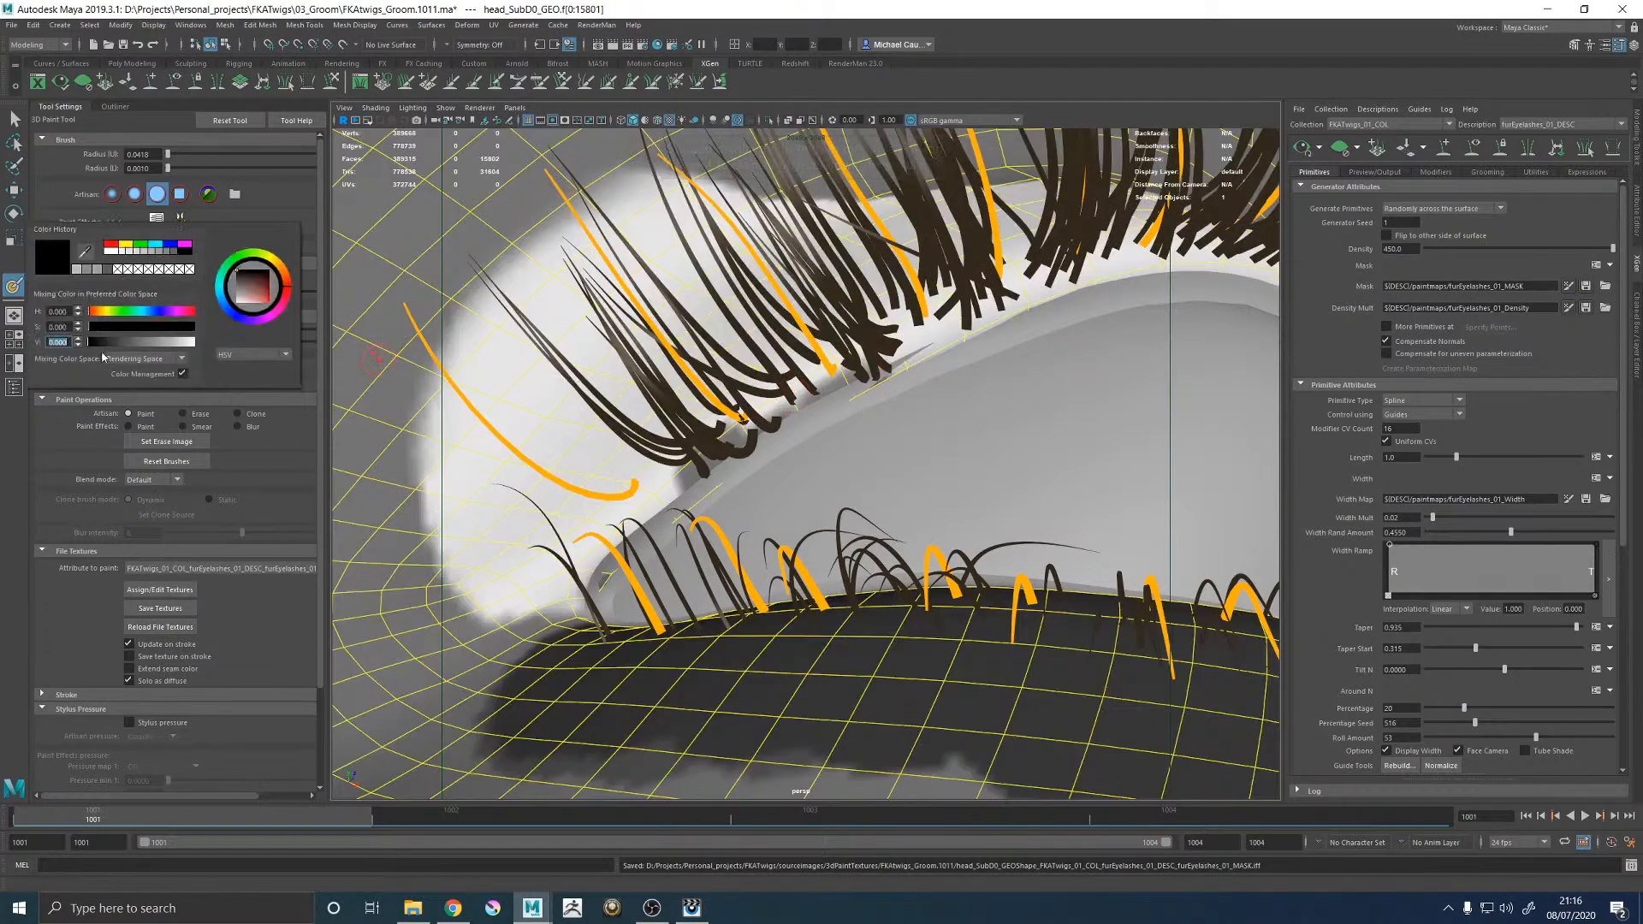
{"action": "key", "text": "Return"}
{"action": "mouse_move", "coordinate": [891, 373]}
{"action": "left_mouse_down"}
{"action": "mouse_move", "coordinate": [825, 388]}
{"action": "mouse_move", "coordinate": [967, 353]}
{"action": "left_mouse_up"}
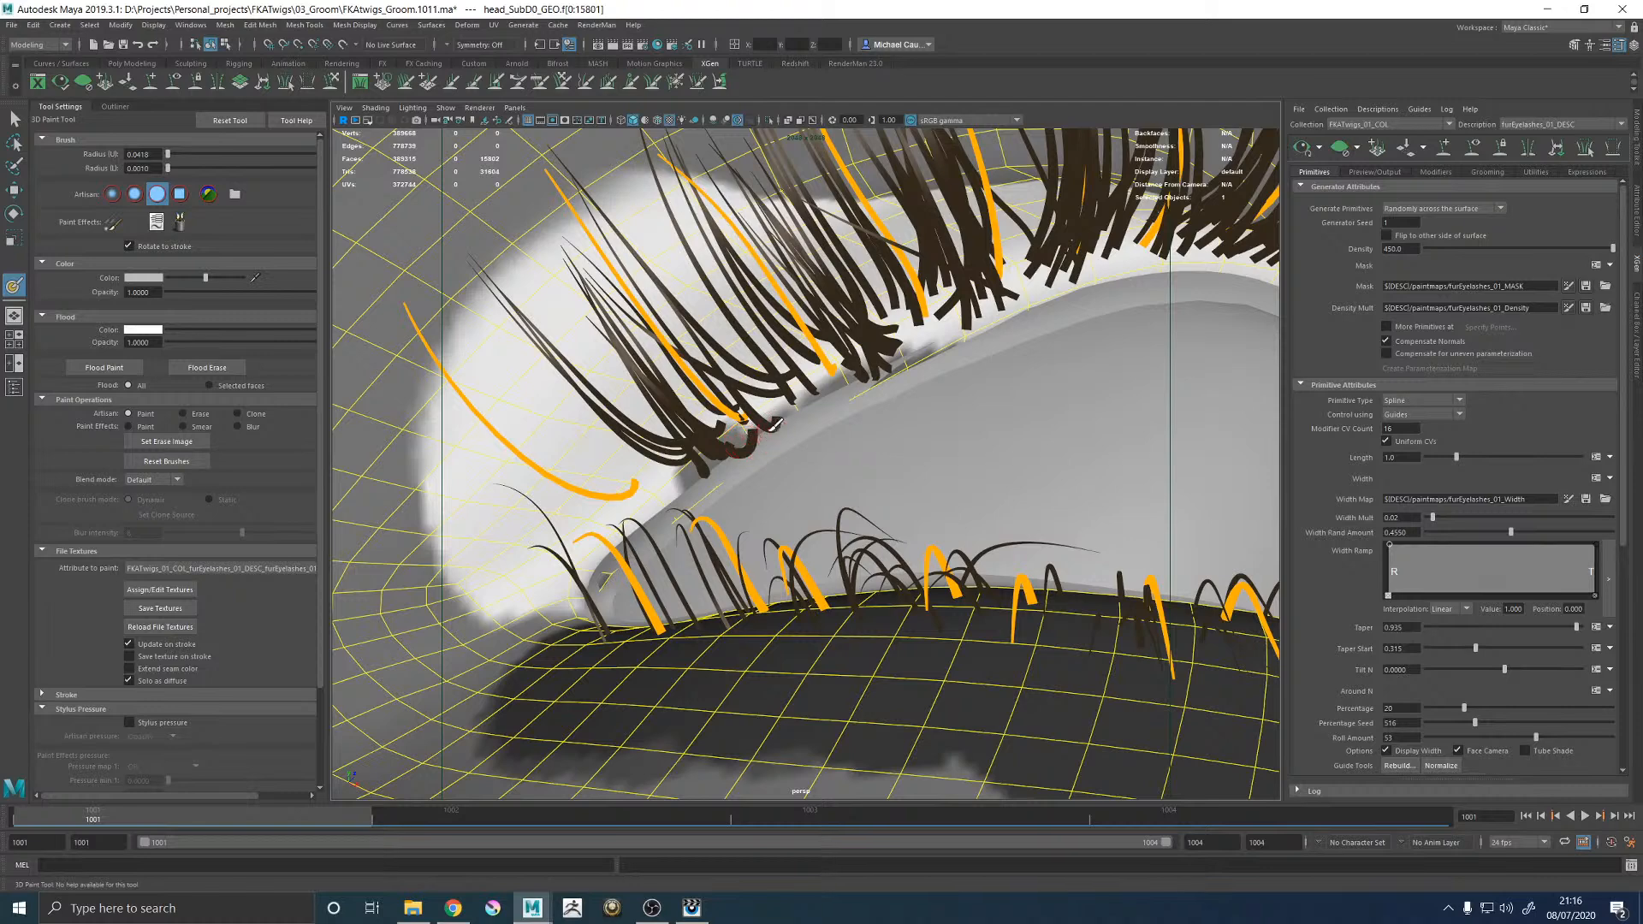
{"action": "left_click", "coordinate": [163, 611]}
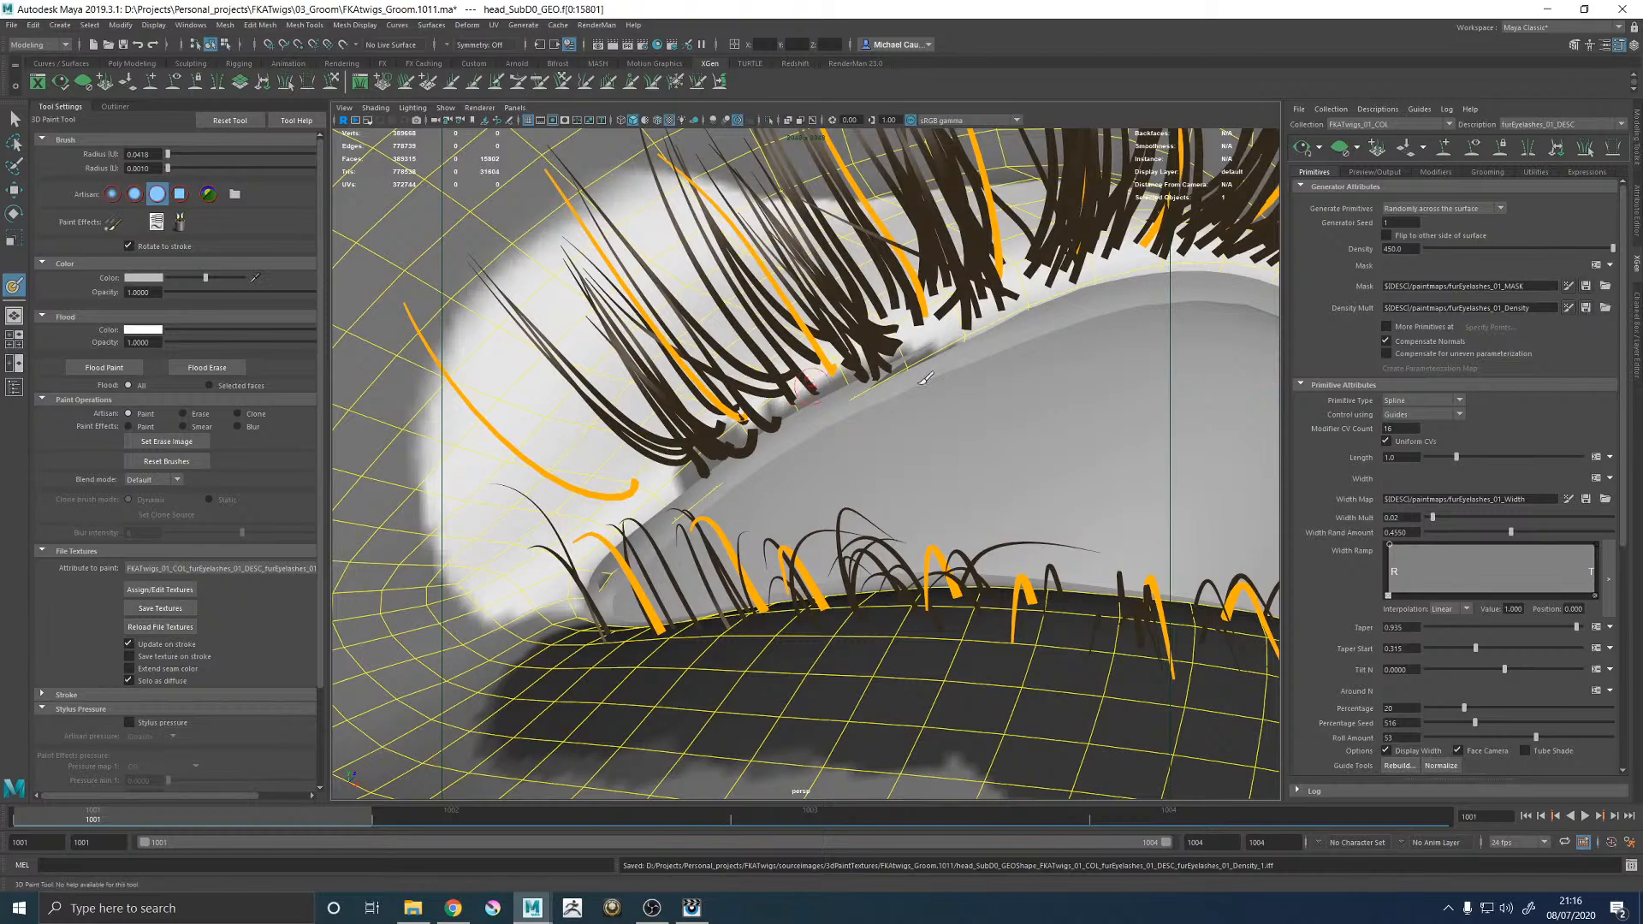
Delete the eyelash guides on the head's right eye and replace them by mirroring the left eye's guides across.
{"action": "right_click_drag", "start_coordinate": [892, 378], "coordinate": [399, 369], "text": "alt"}
{"action": "mouse_move", "coordinate": [680, 356]}
{"action": "left_mouse_down", "text": "alt"}
{"action": "mouse_move", "coordinate": [643, 392]}
{"action": "mouse_move", "coordinate": [599, 382]}
{"action": "left_mouse_up", "text": "alt"}
{"action": "key", "text": "w"}
{"action": "left_click", "coordinate": [513, 315]}
{"action": "right_click_drag", "start_coordinate": [1069, 376], "coordinate": [891, 385], "text": "alt"}
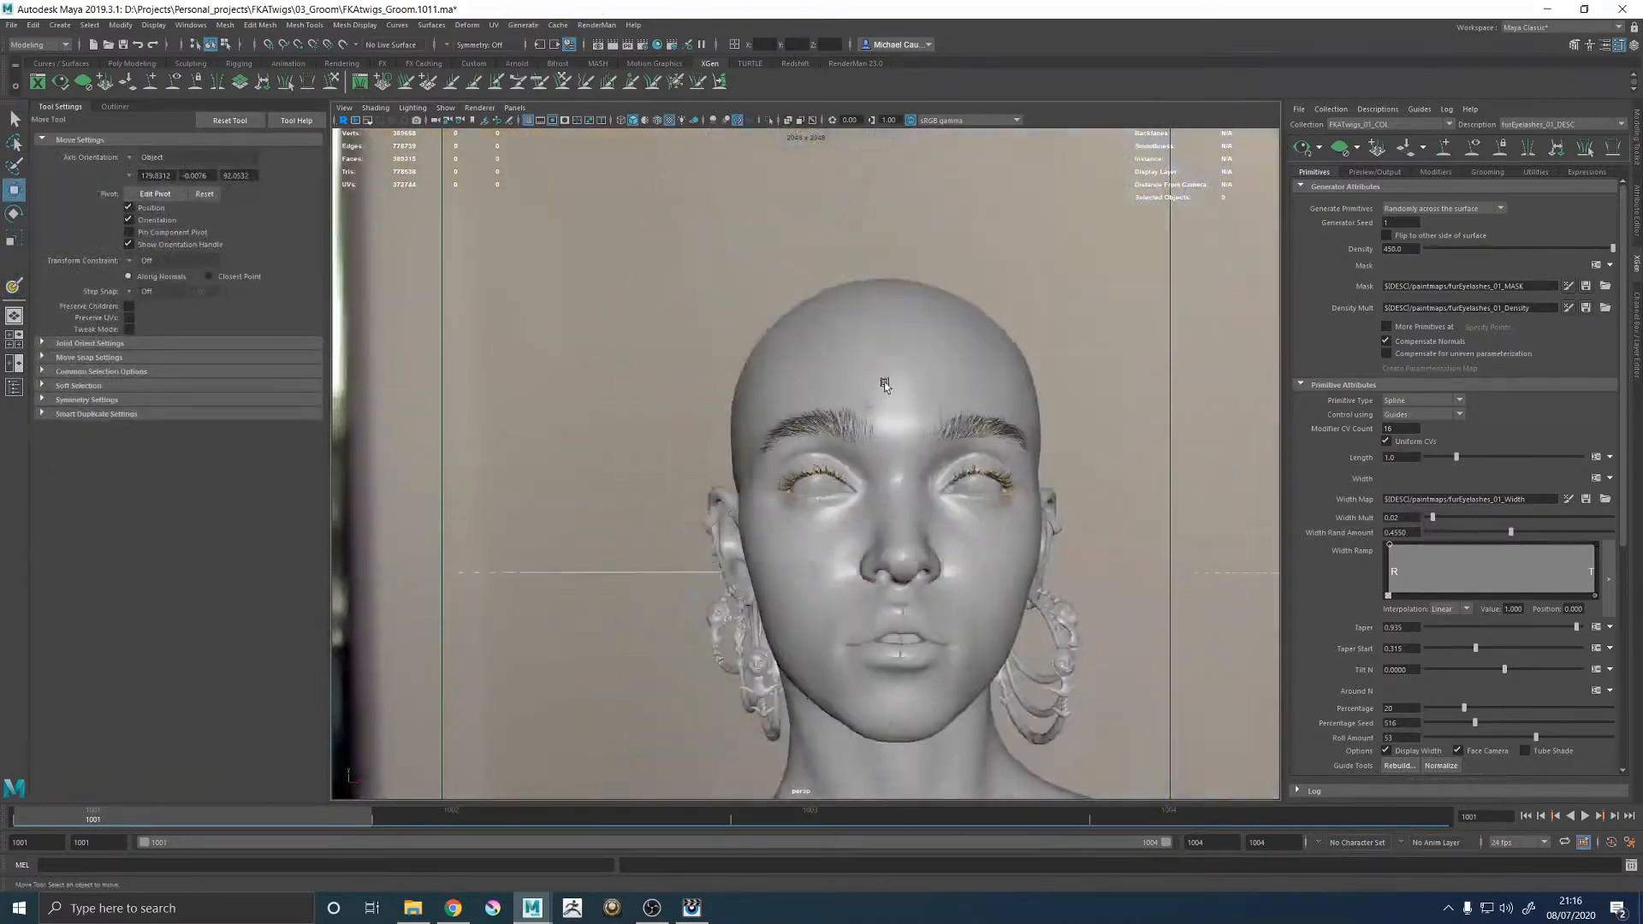
{"action": "left_click_drag", "start_coordinate": [890, 385], "coordinate": [726, 428], "text": "alt"}
{"action": "mouse_move", "coordinate": [726, 428]}
{"action": "right_mouse_down", "text": "alt"}
{"action": "mouse_move", "coordinate": [912, 393]}
{"action": "mouse_move", "coordinate": [736, 404]}
{"action": "right_mouse_up", "text": "alt"}
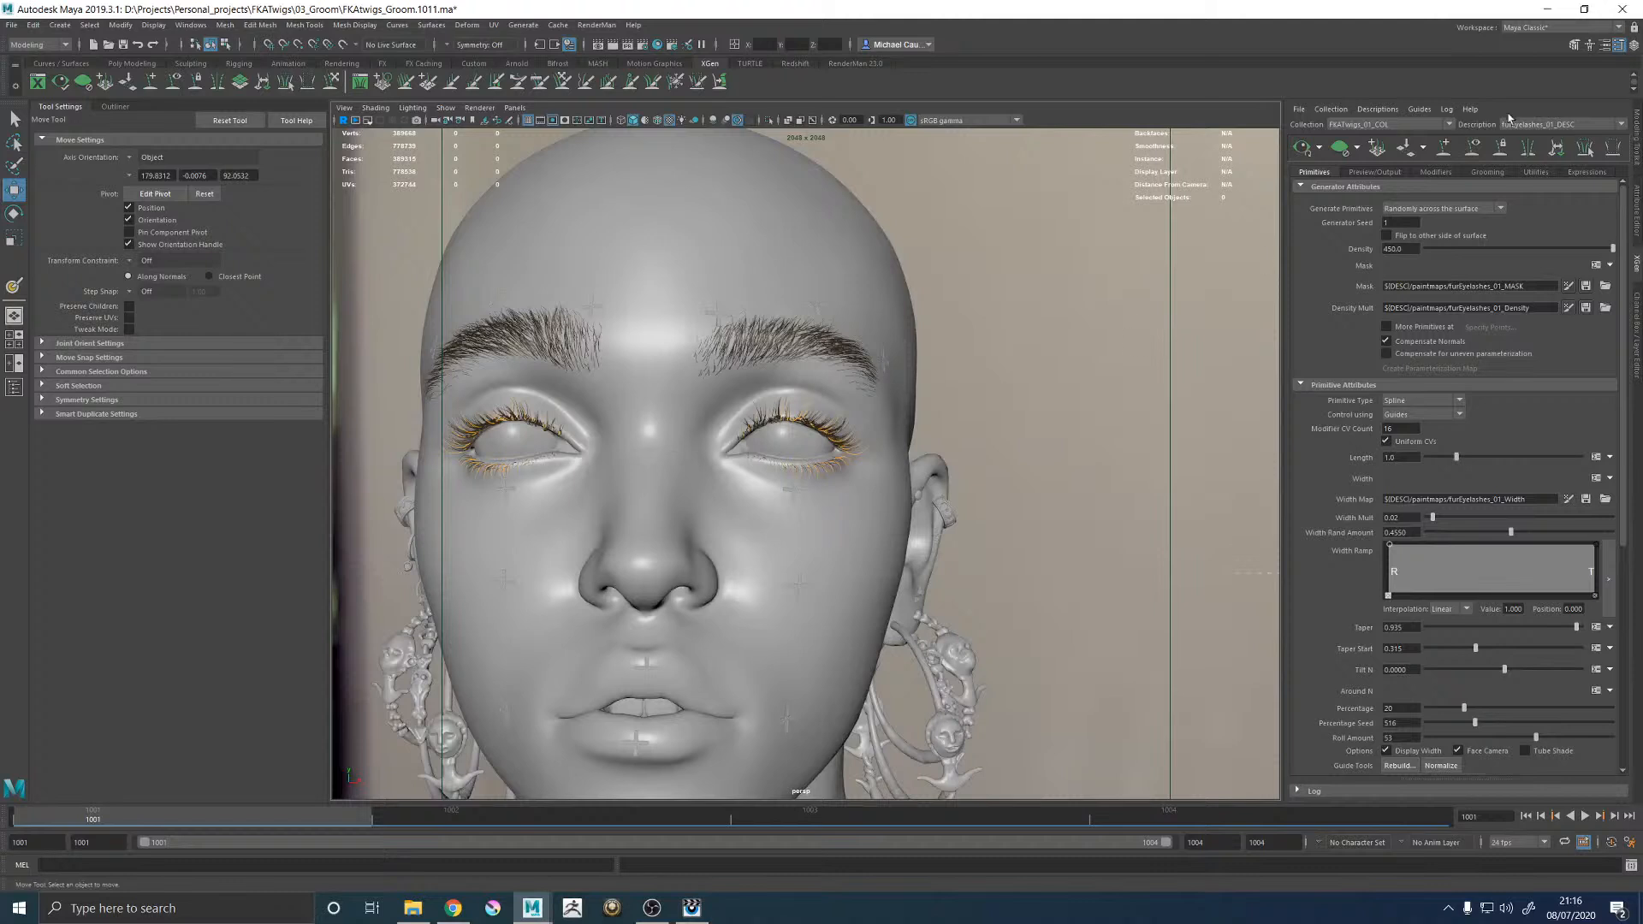
{"action": "middle_click_drag", "start_coordinate": [547, 326], "coordinate": [659, 348], "text": "alt"}
{"action": "left_click_drag", "start_coordinate": [497, 376], "coordinate": [677, 543]}
{"action": "left_click_drag", "start_coordinate": [821, 389], "coordinate": [984, 509]}
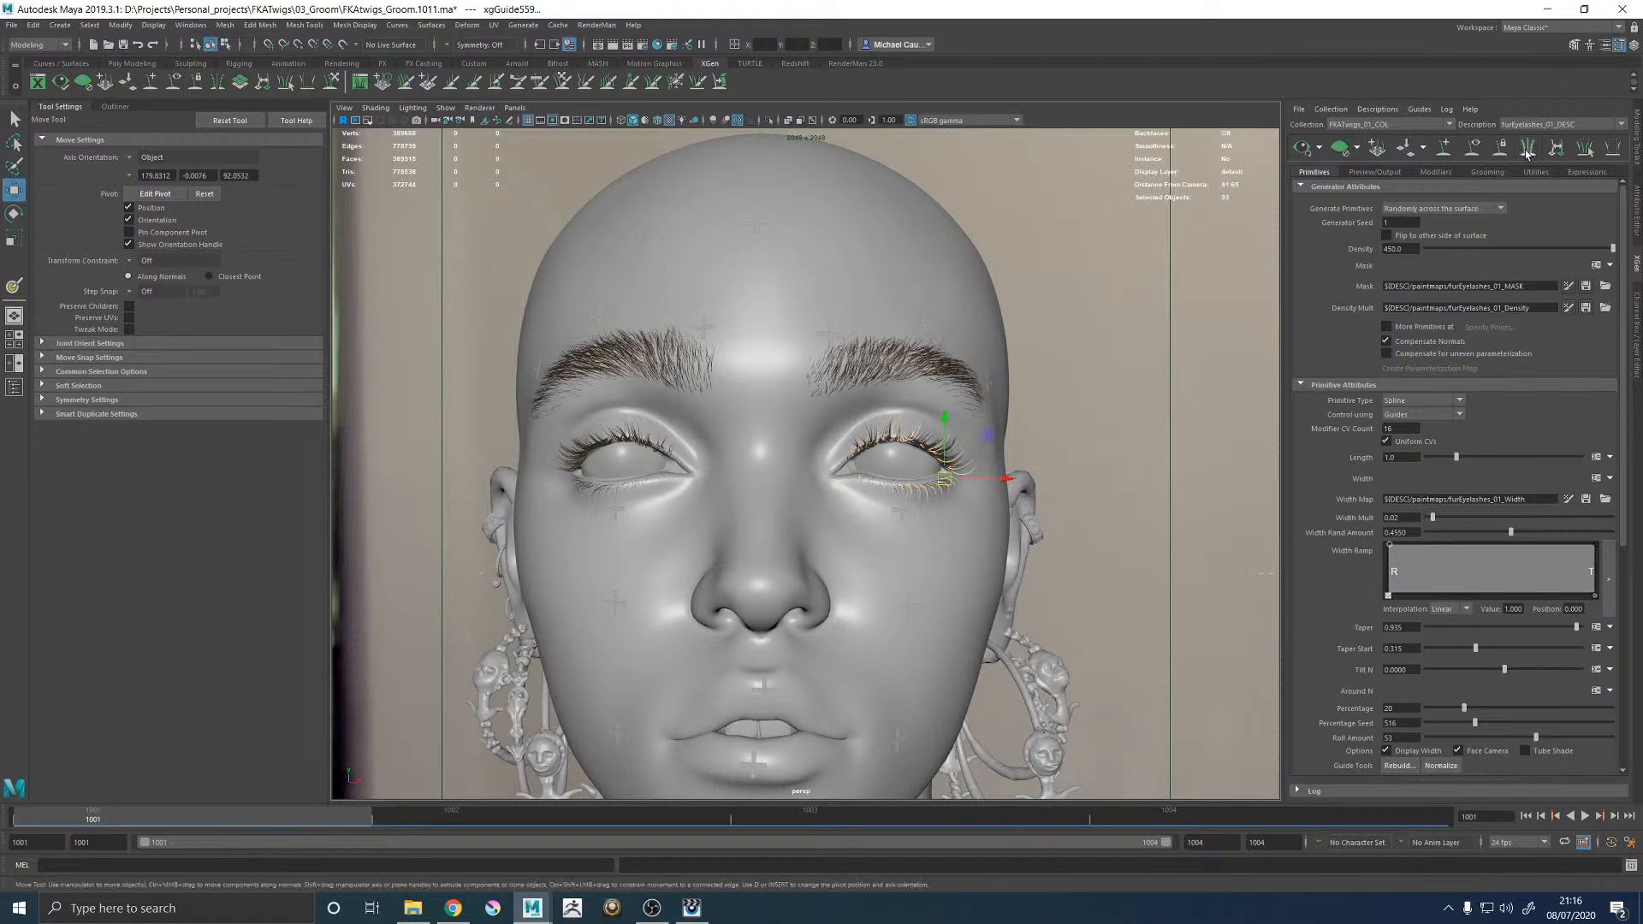
{"action": "left_click", "coordinate": [1134, 385]}
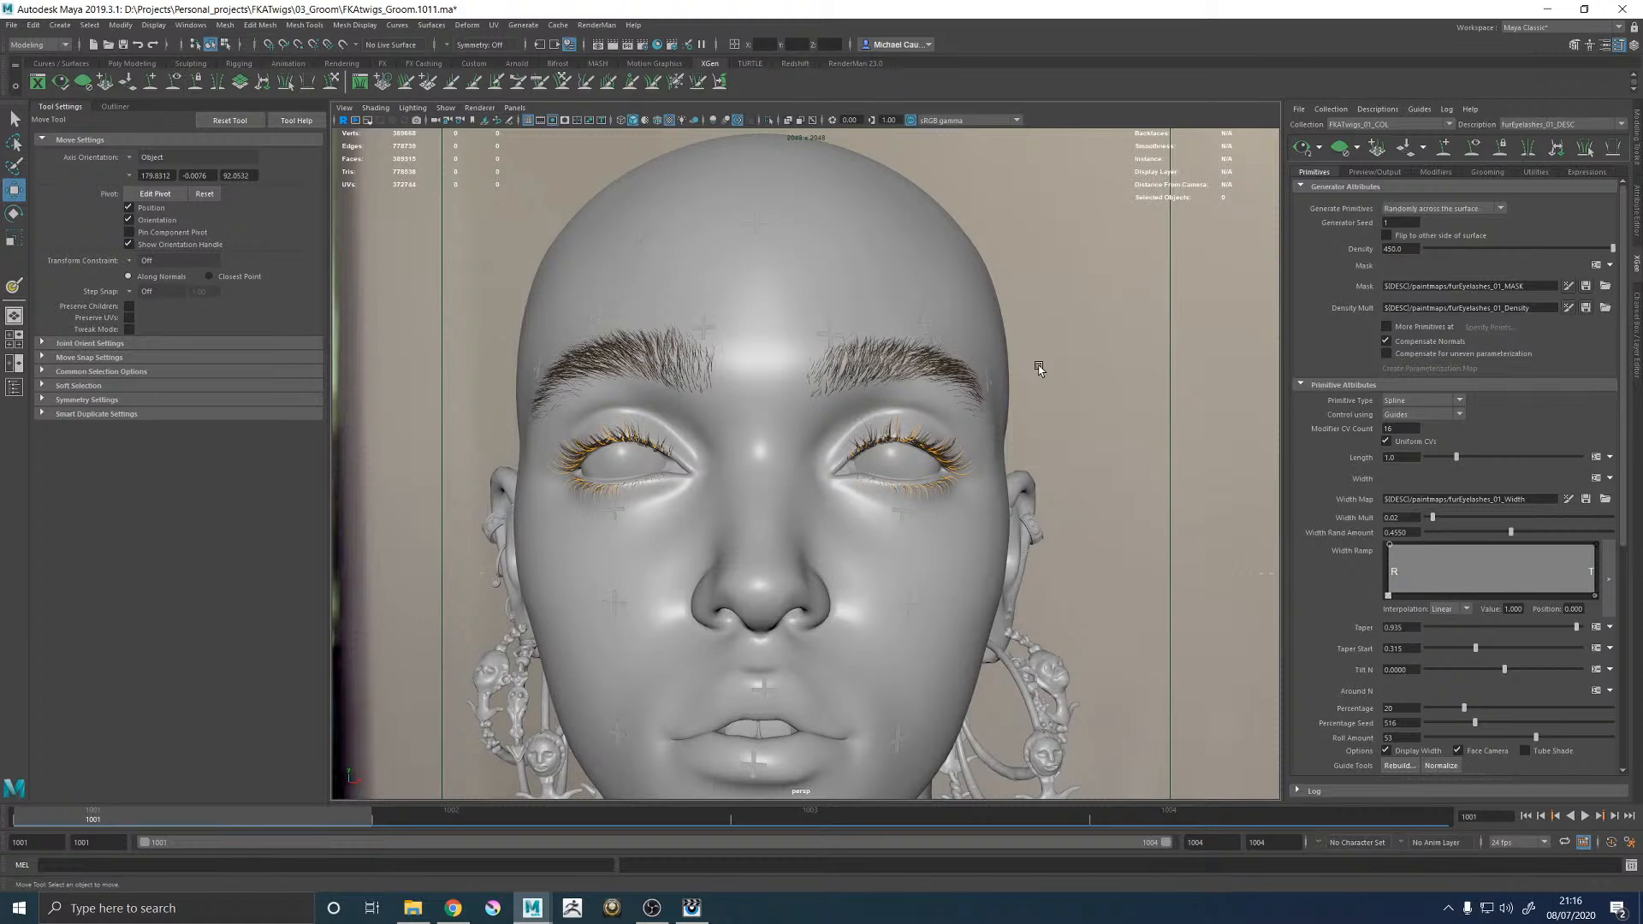
Hide the eyelash guides and save the scene.
{"action": "left_click", "coordinate": [1473, 143]}
{"action": "left_click_drag", "start_coordinate": [804, 545], "coordinate": [839, 542], "text": "alt"}
{"action": "right_click_drag", "start_coordinate": [839, 543], "coordinate": [689, 549], "text": "alt"}
{"action": "left_click_drag", "start_coordinate": [849, 544], "coordinate": [810, 523], "text": "alt"}
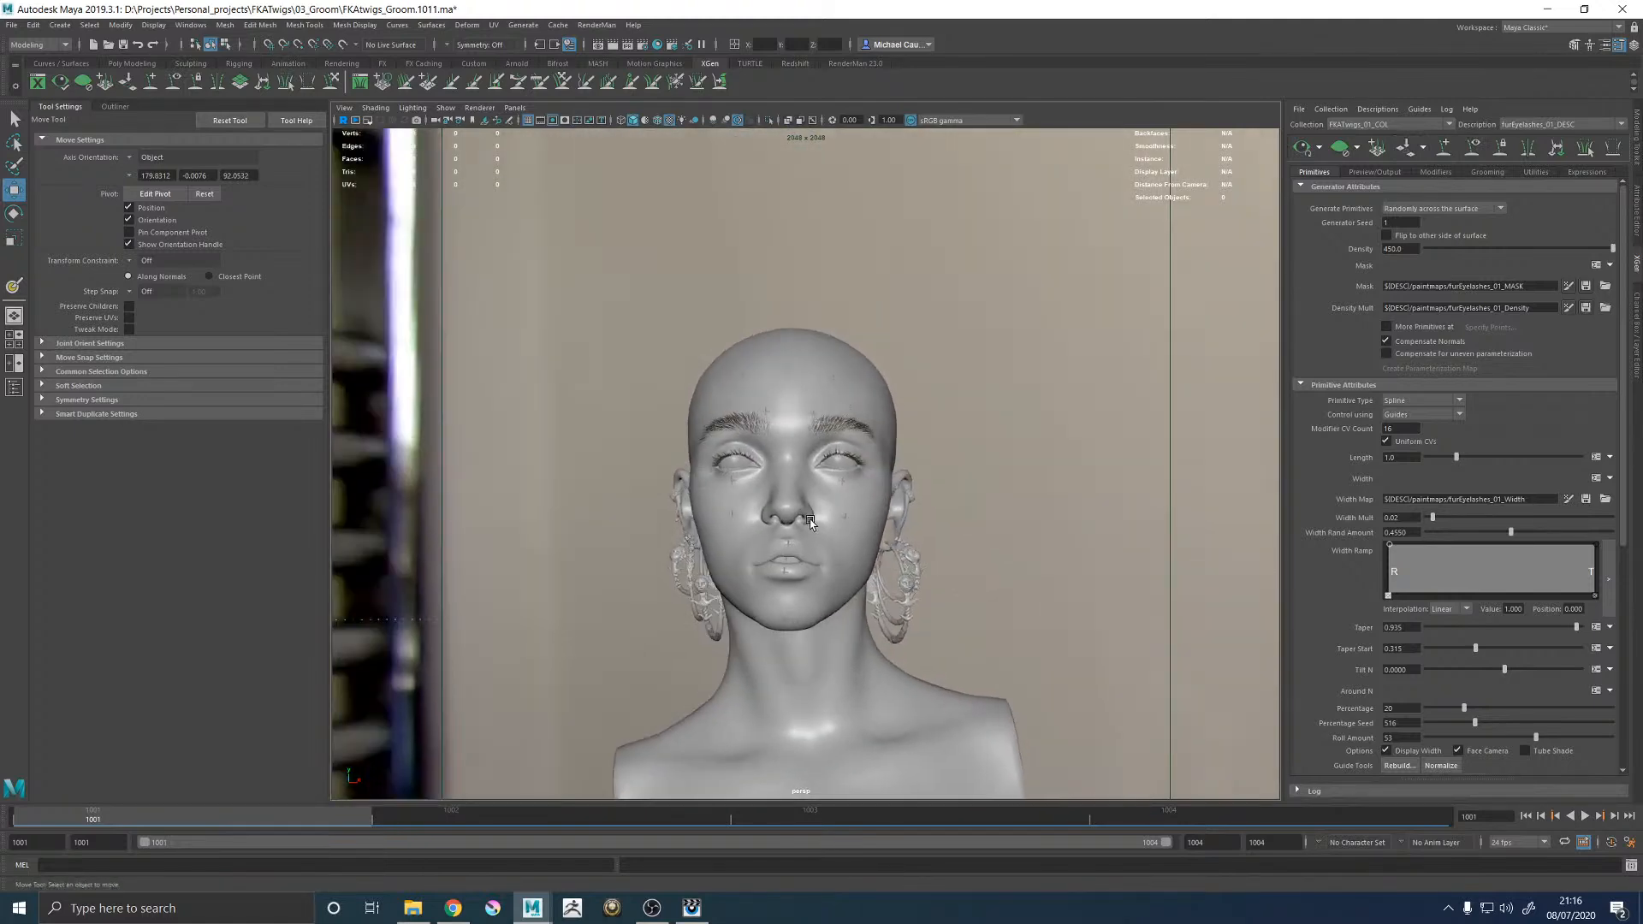
{"action": "key", "text": "ctrl+s"}
Examine the lashes and eyebrow up close from several angles, and show the Render_CAM view full size.
{"action": "left_click_drag", "start_coordinate": [745, 460], "coordinate": [701, 466], "text": "alt"}
{"action": "right_click_drag", "start_coordinate": [736, 496], "coordinate": [1173, 561], "text": "alt"}
{"action": "left_click_drag", "start_coordinate": [1173, 561], "coordinate": [1086, 582], "text": "alt"}
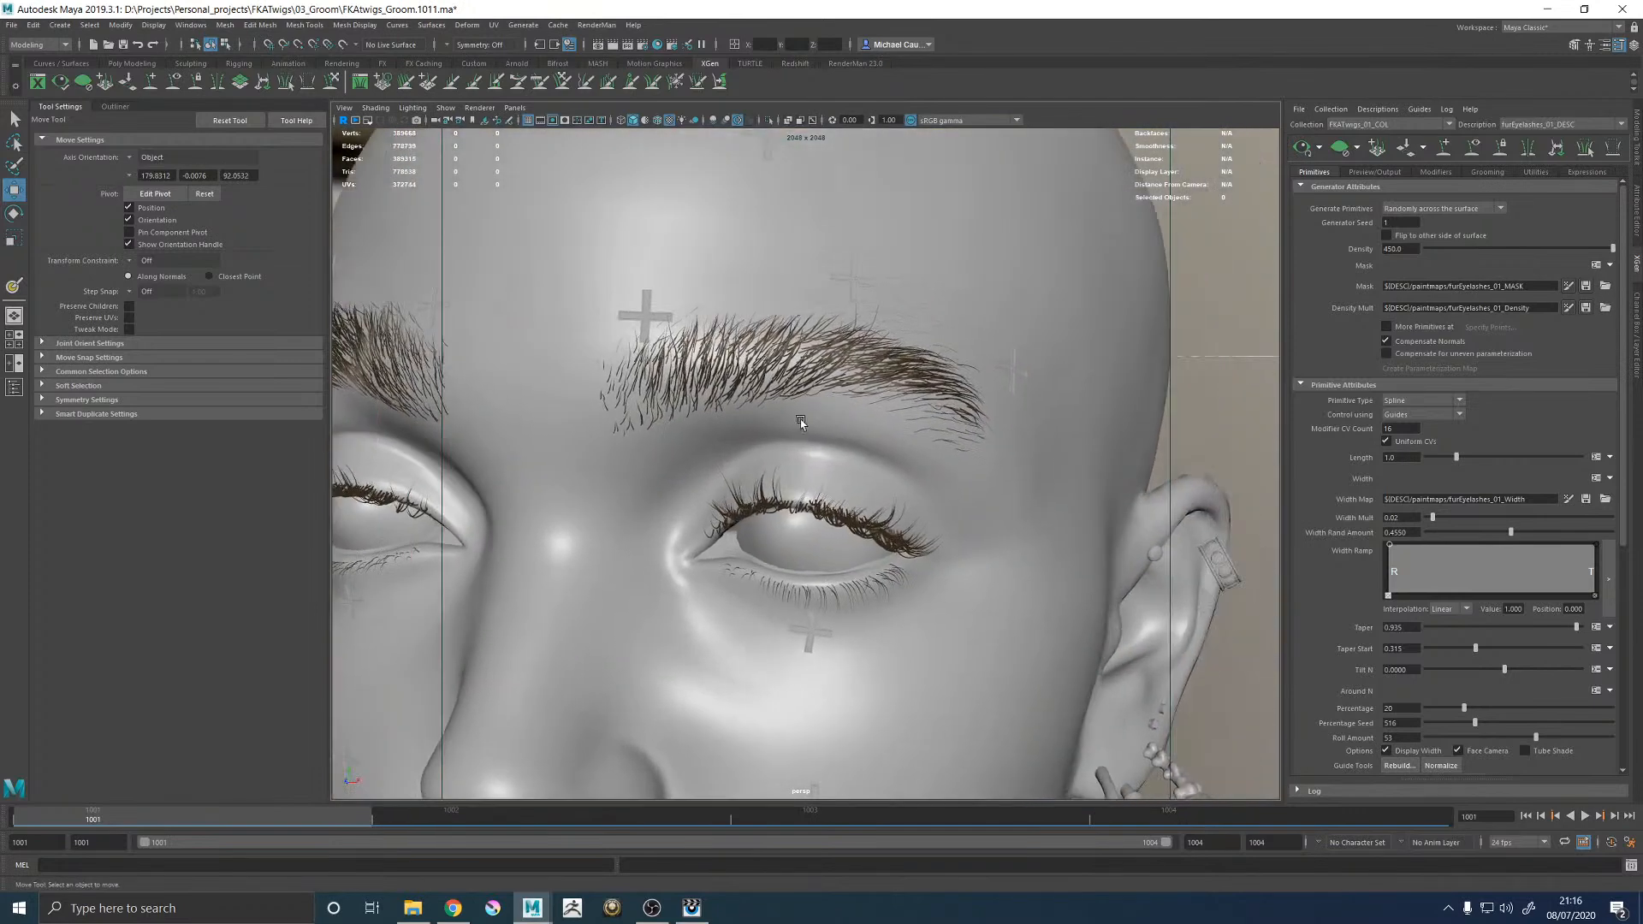
{"action": "right_click_drag", "start_coordinate": [796, 462], "coordinate": [944, 445], "text": "alt"}
{"action": "scroll", "coordinate": [959, 440], "scroll_direction": "down", "scroll_amount": 2}
{"action": "key", "text": "space"}
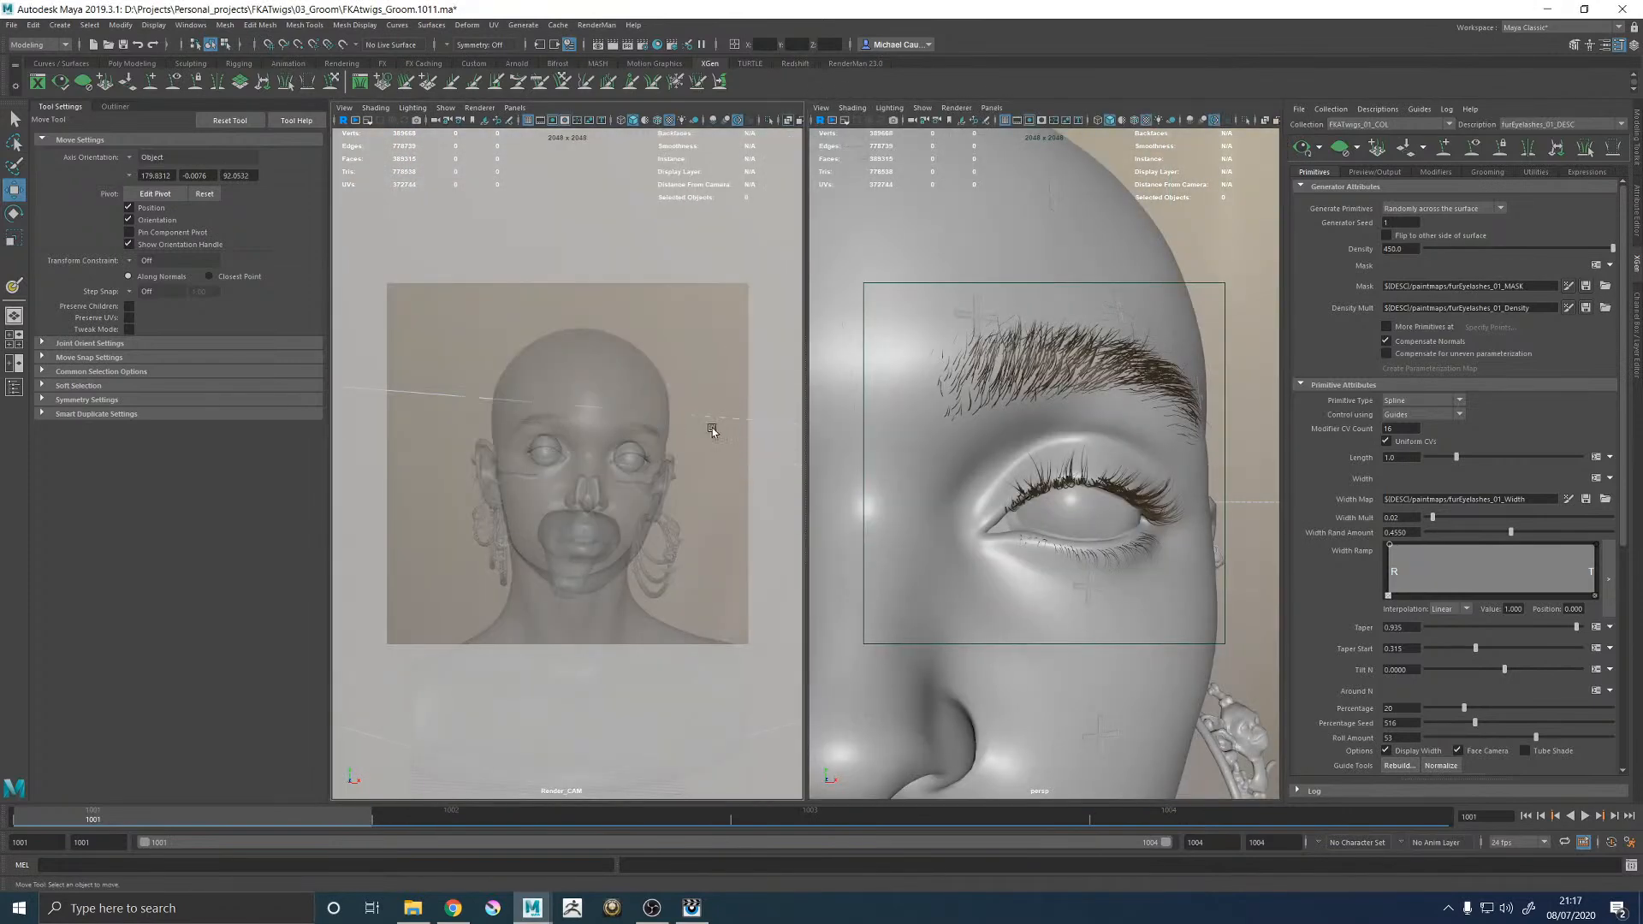
{"action": "key", "text": "space"}
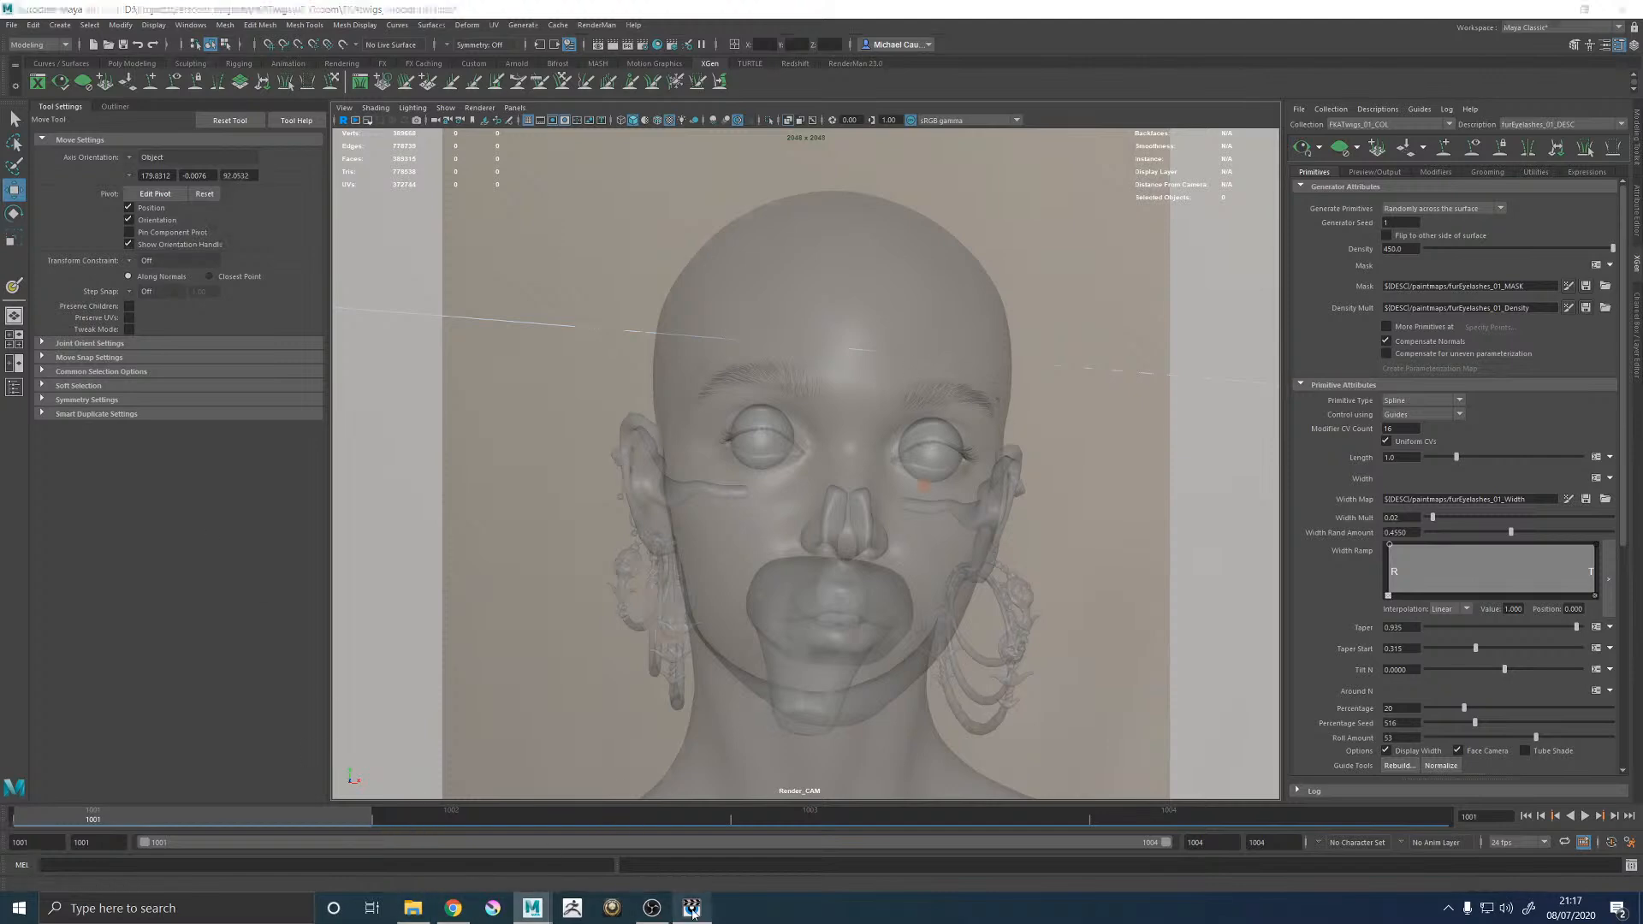
Switch to the image viewer and compare the Groom.1011 render with the FKA-twigs_Primary and HiRes reference photos.
{"action": "left_click", "coordinate": [691, 907]}
{"action": "left_click", "coordinate": [100, 166]}
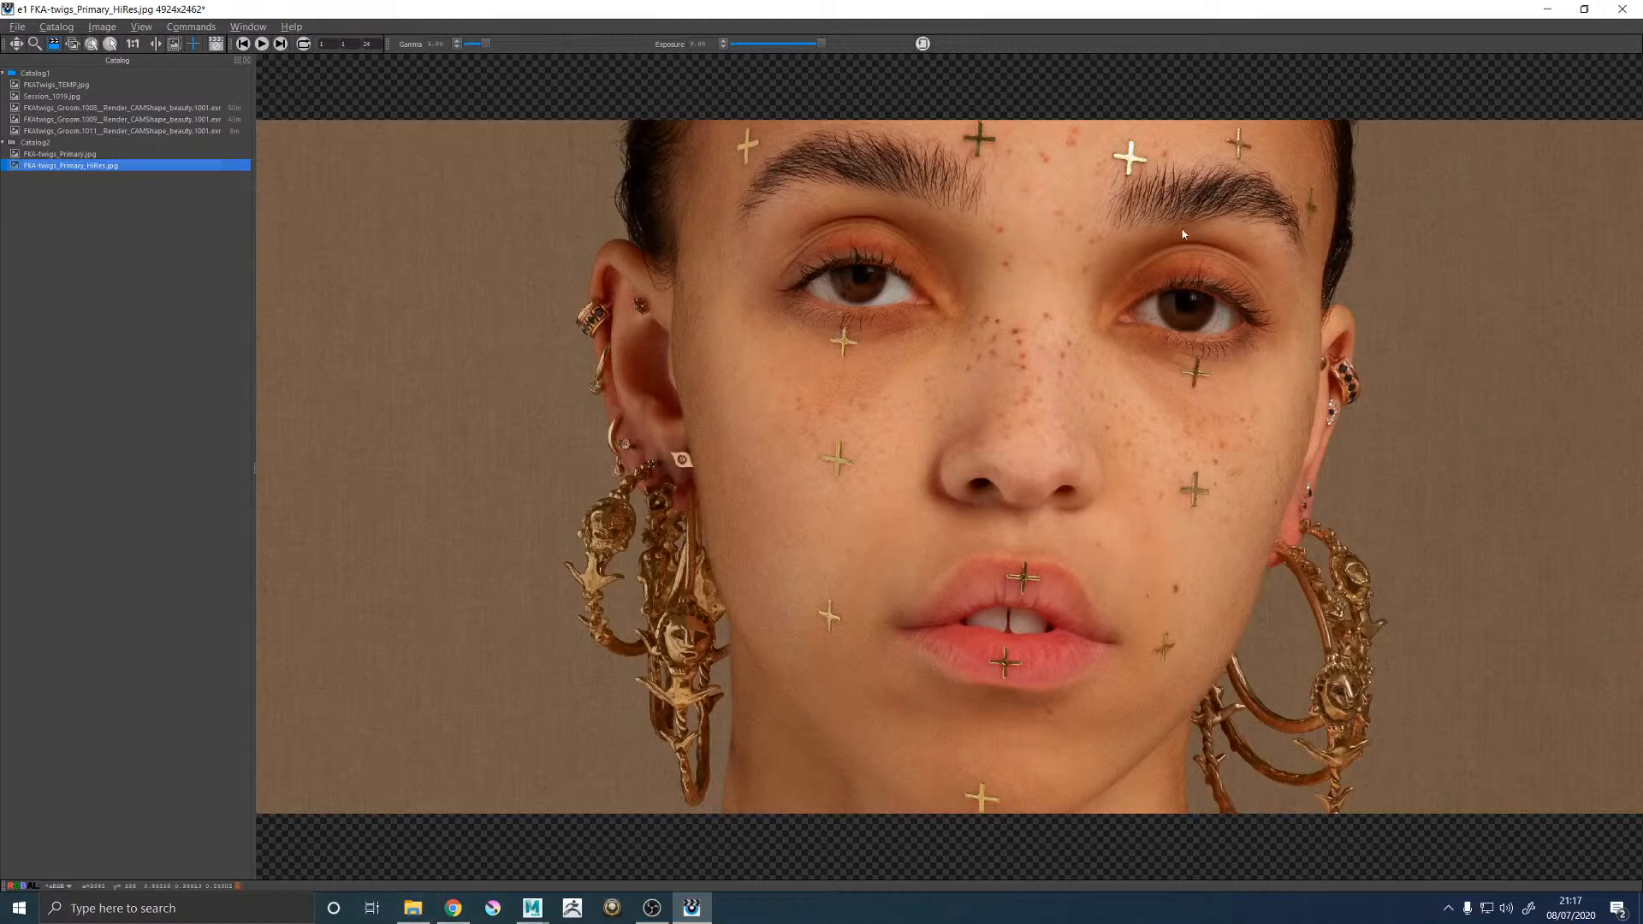
{"action": "key", "text": "Up"}
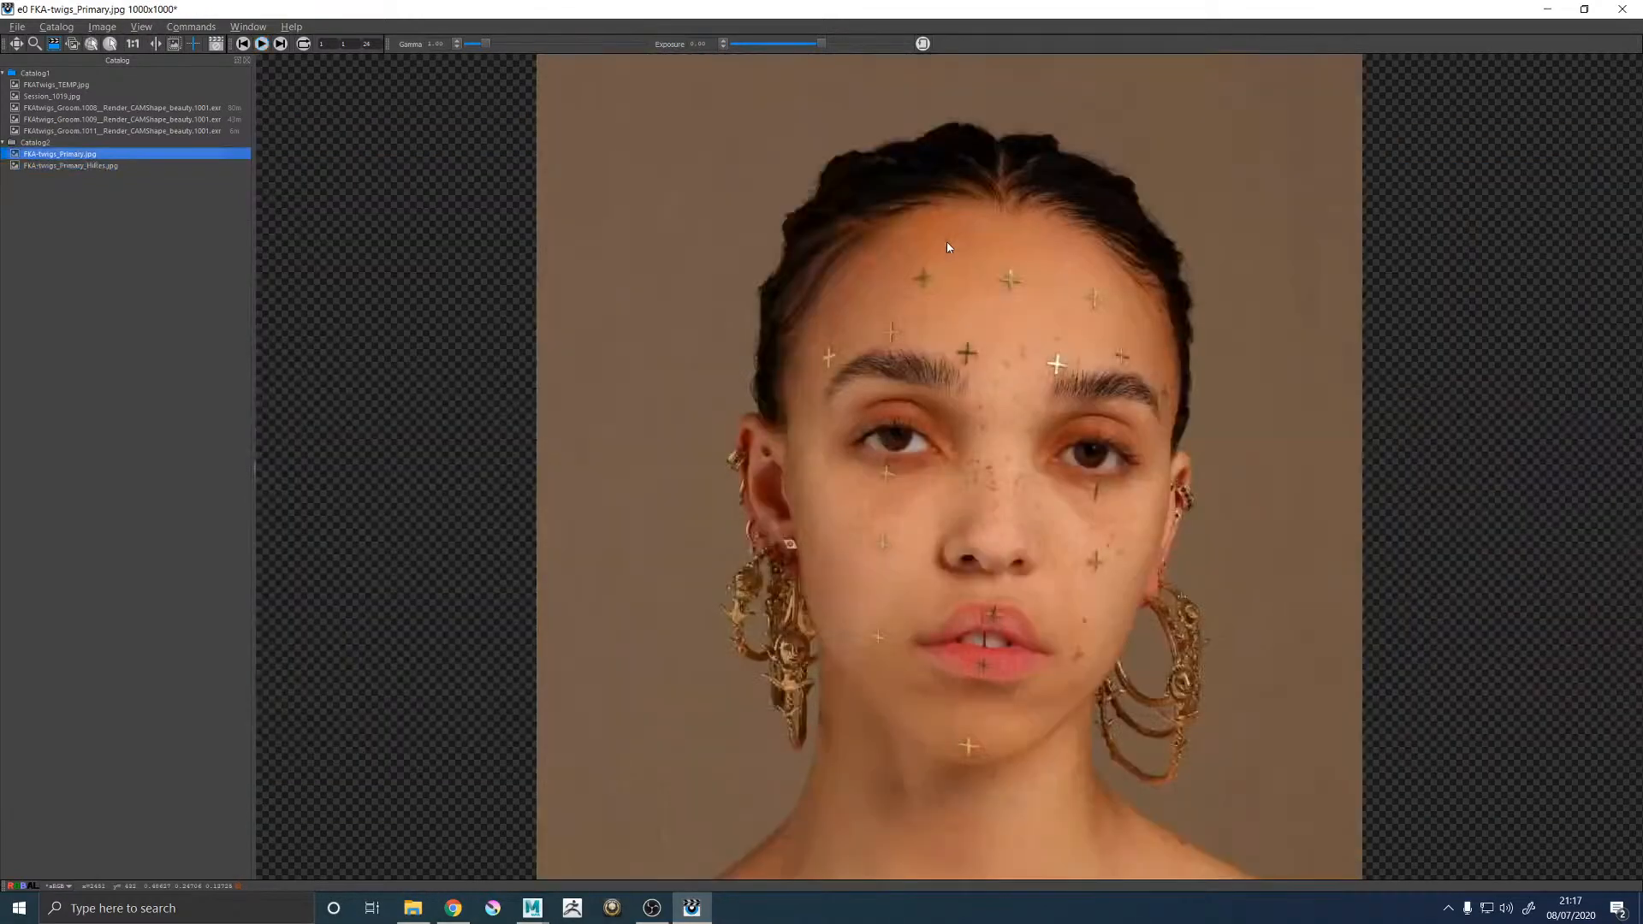
{"action": "left_click", "coordinate": [69, 132]}
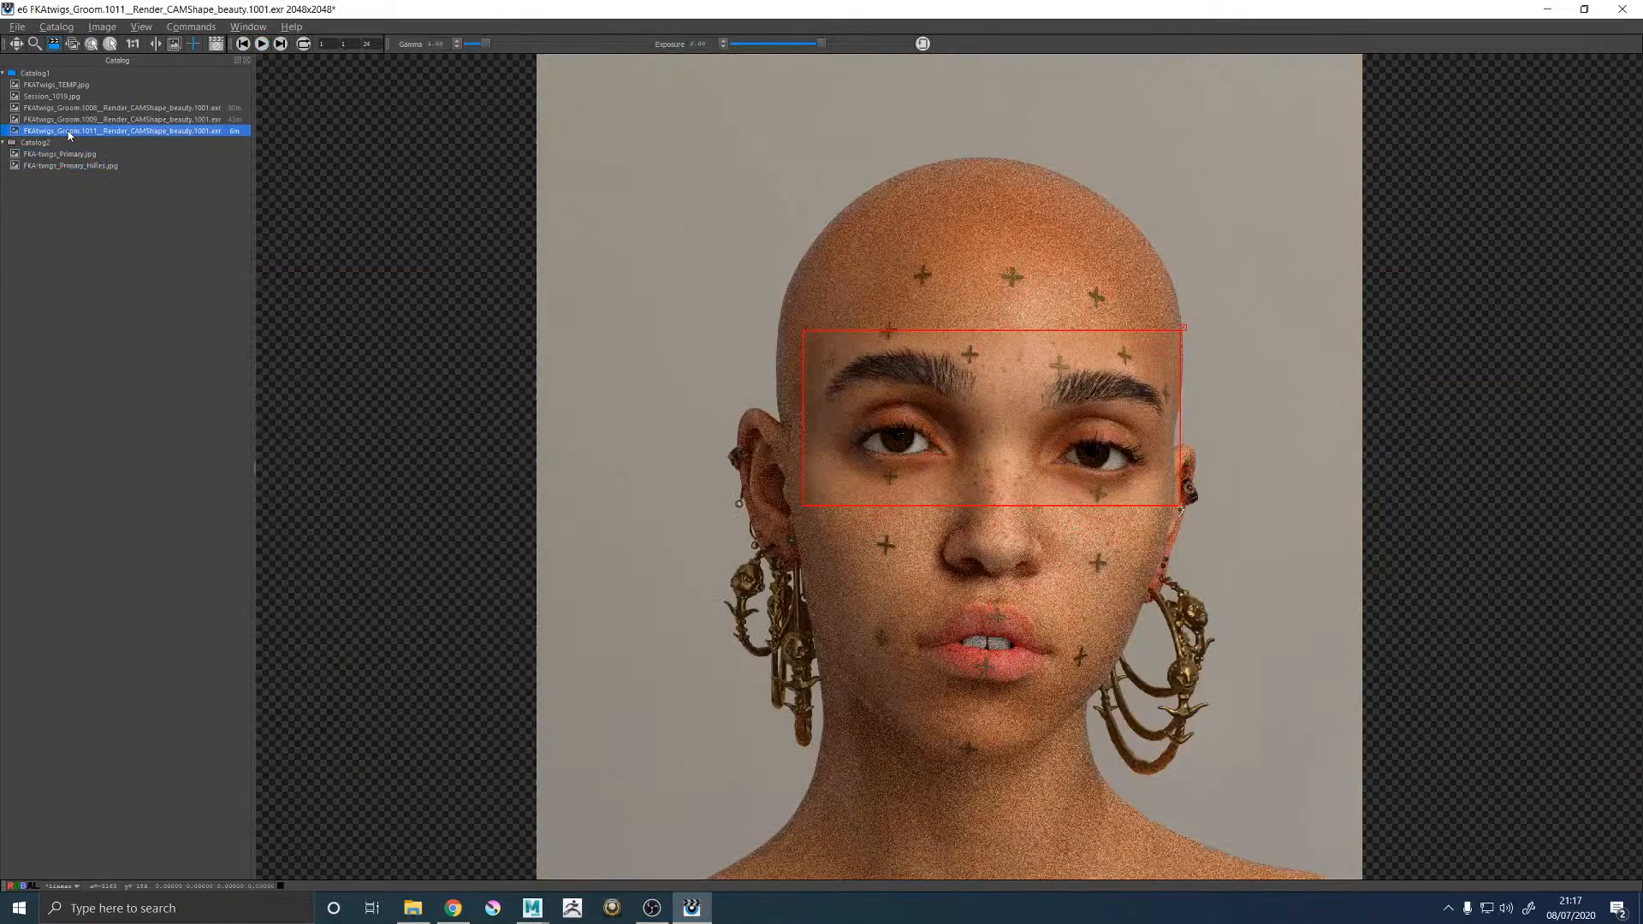
{"action": "left_click", "coordinate": [83, 167]}
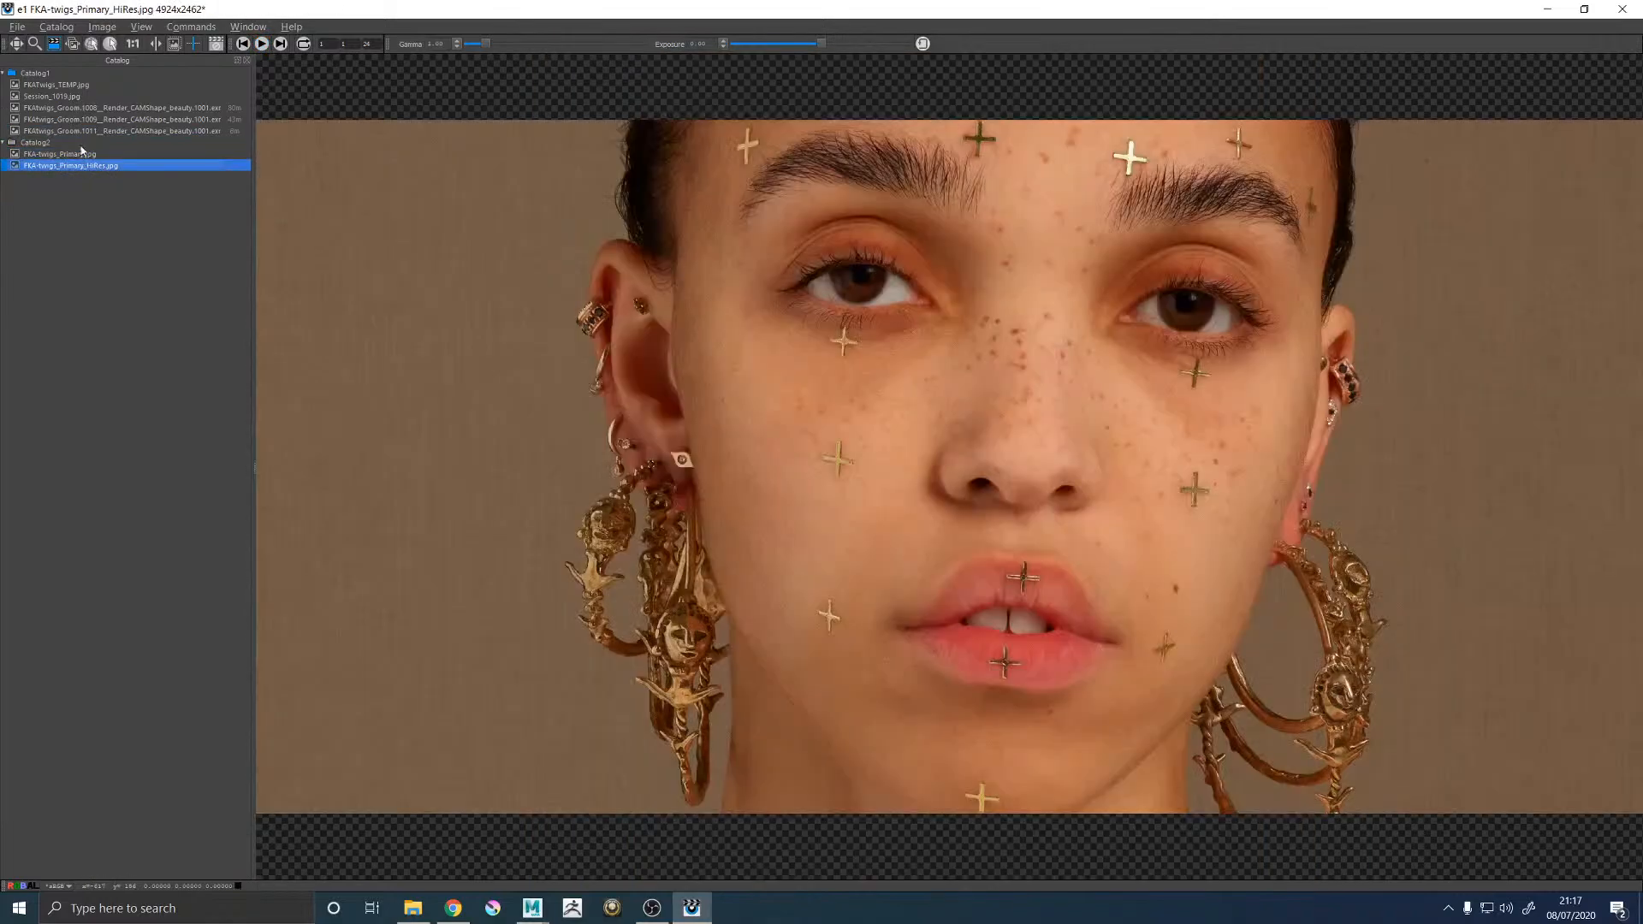
{"action": "left_click", "coordinate": [75, 156]}
{"action": "left_click", "coordinate": [92, 133]}
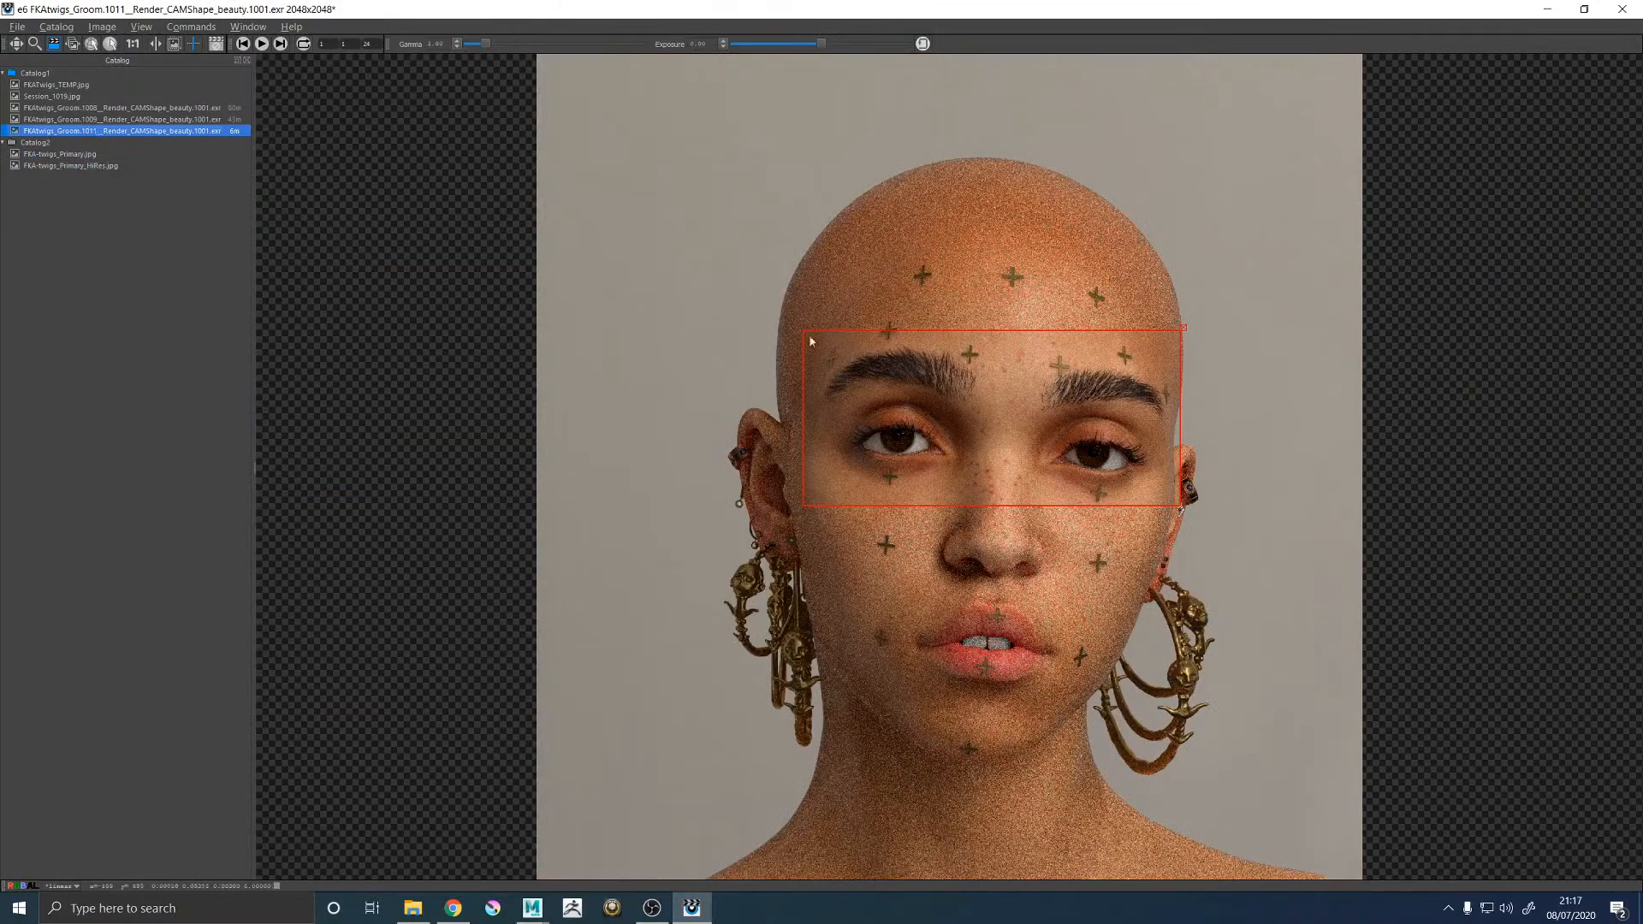
{"action": "left_click", "coordinate": [65, 156]}
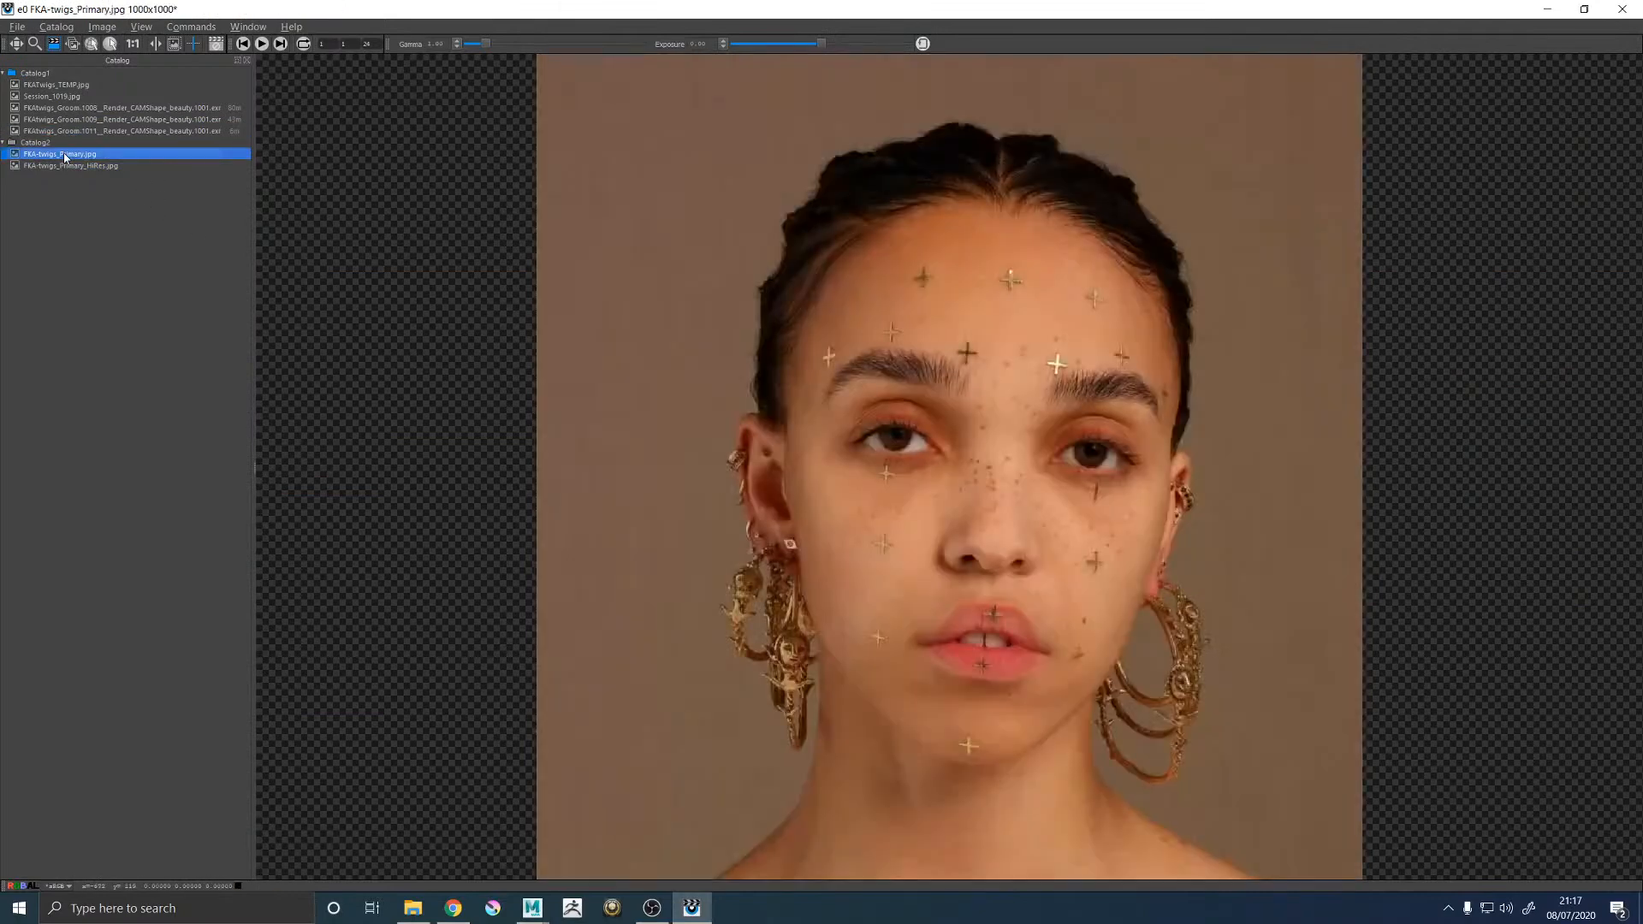
{"action": "left_click", "coordinate": [91, 133]}
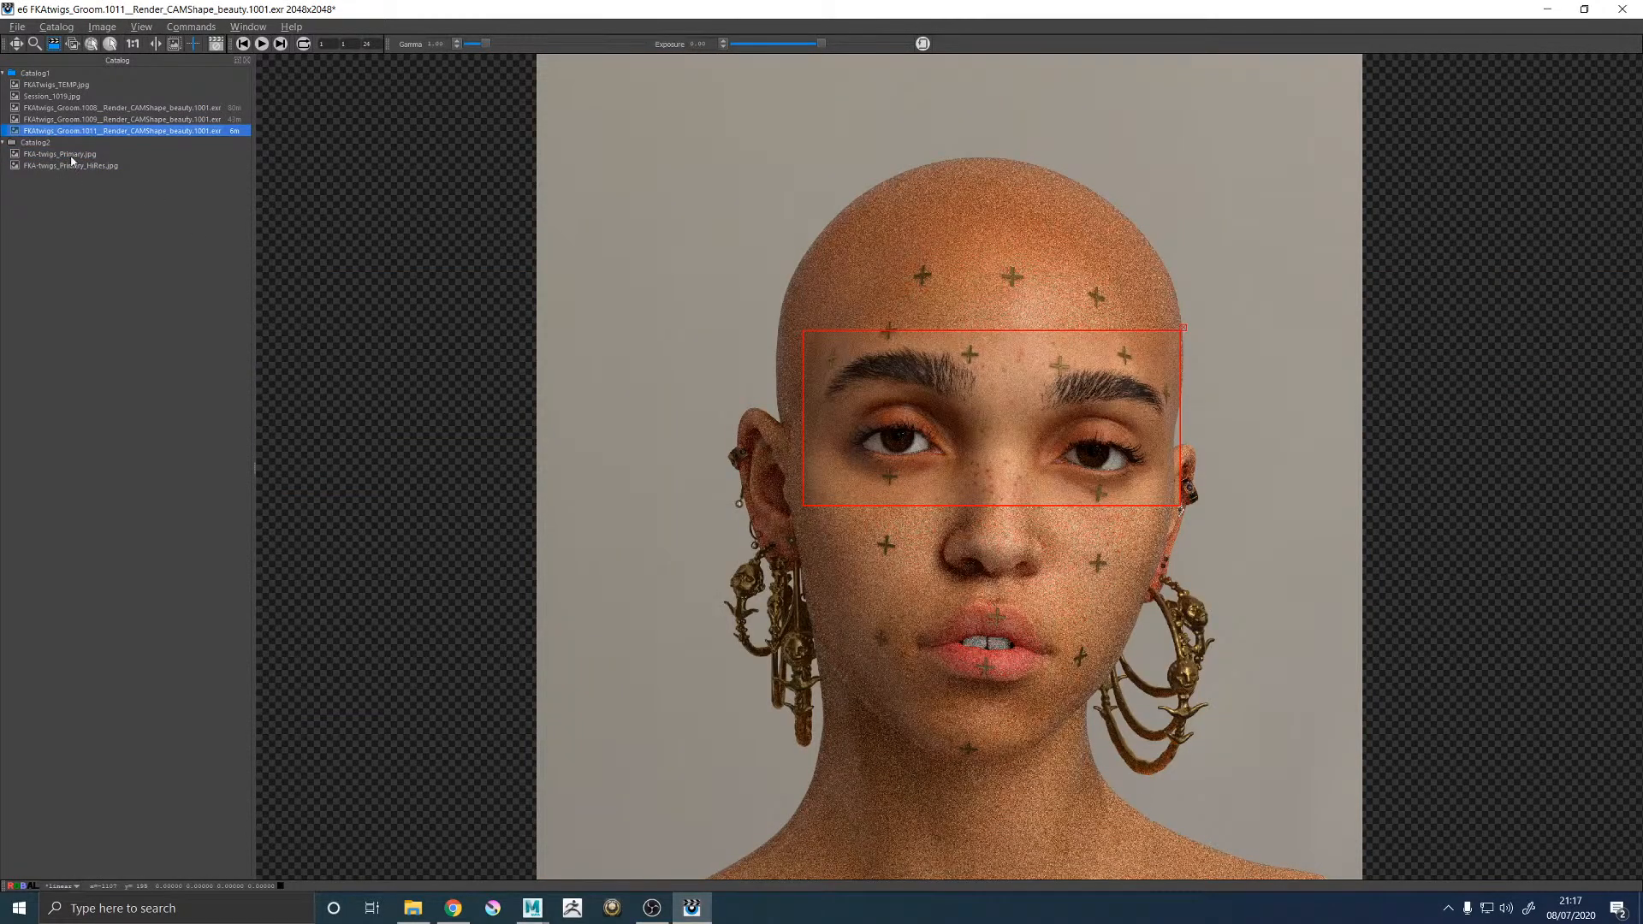
{"action": "left_click", "coordinate": [76, 155]}
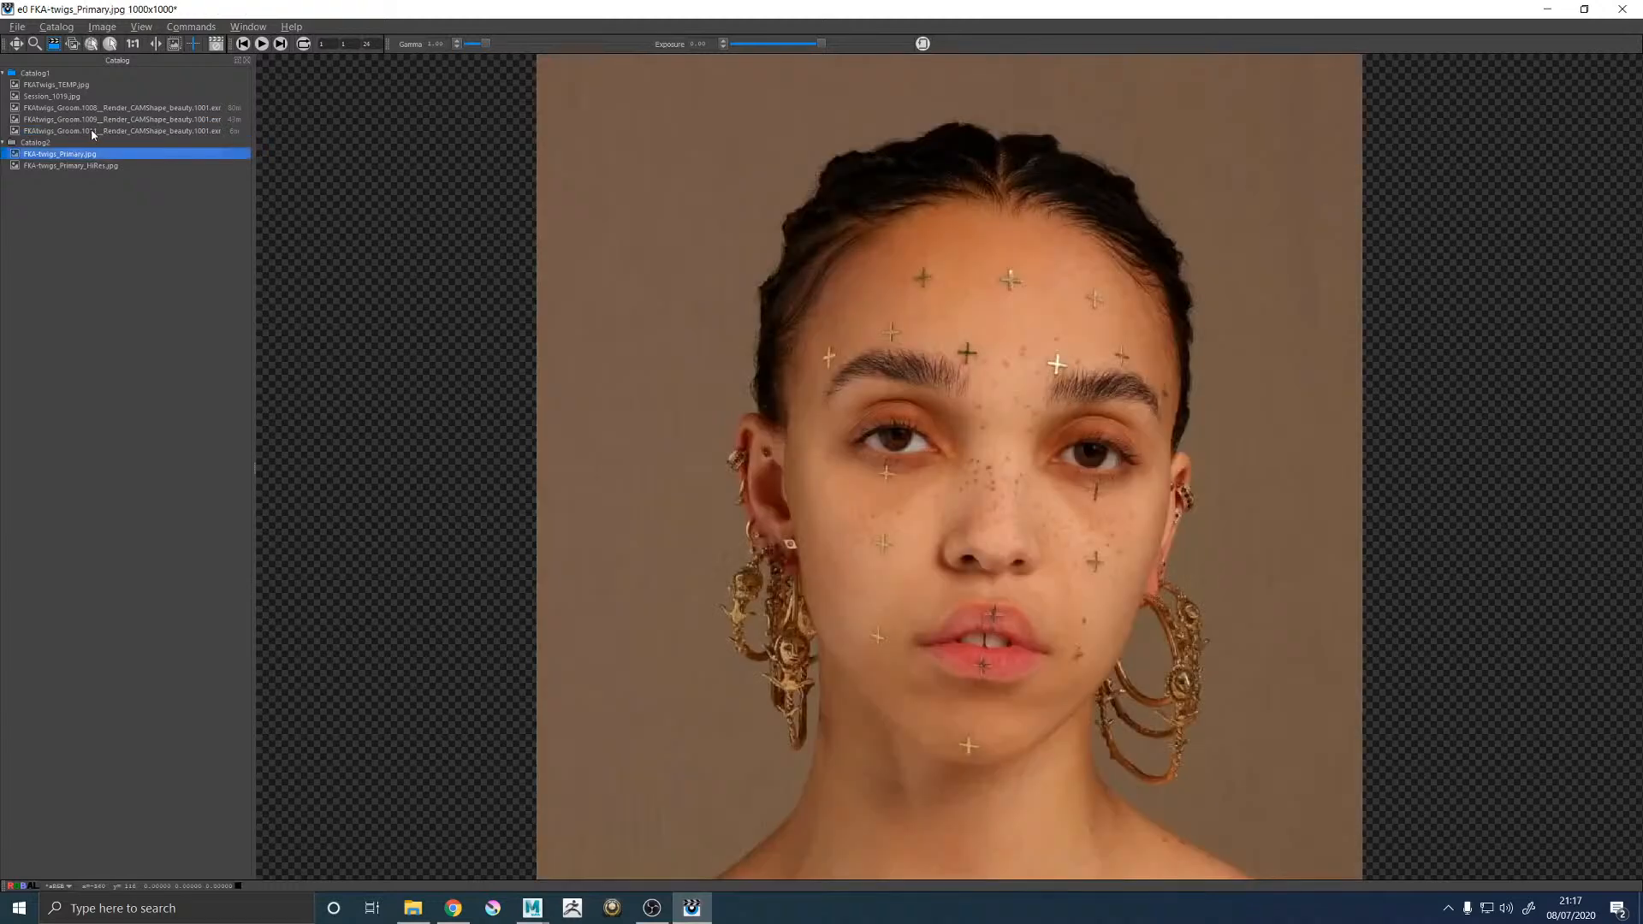
{"action": "left_click", "coordinate": [93, 133]}
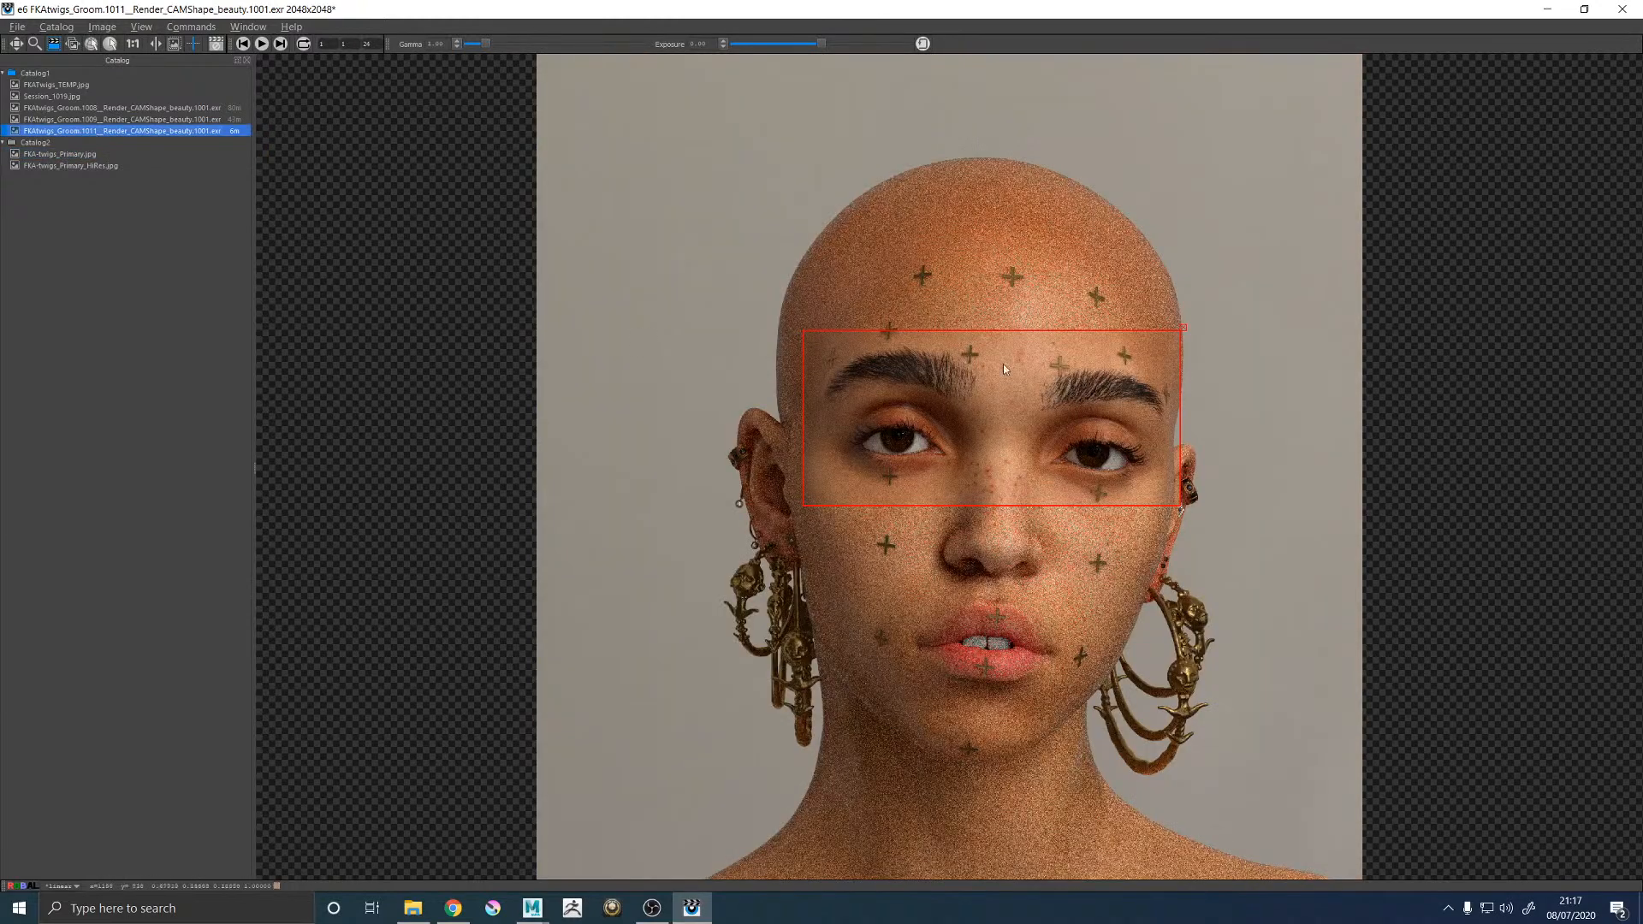
{"action": "left_click", "coordinate": [92, 155]}
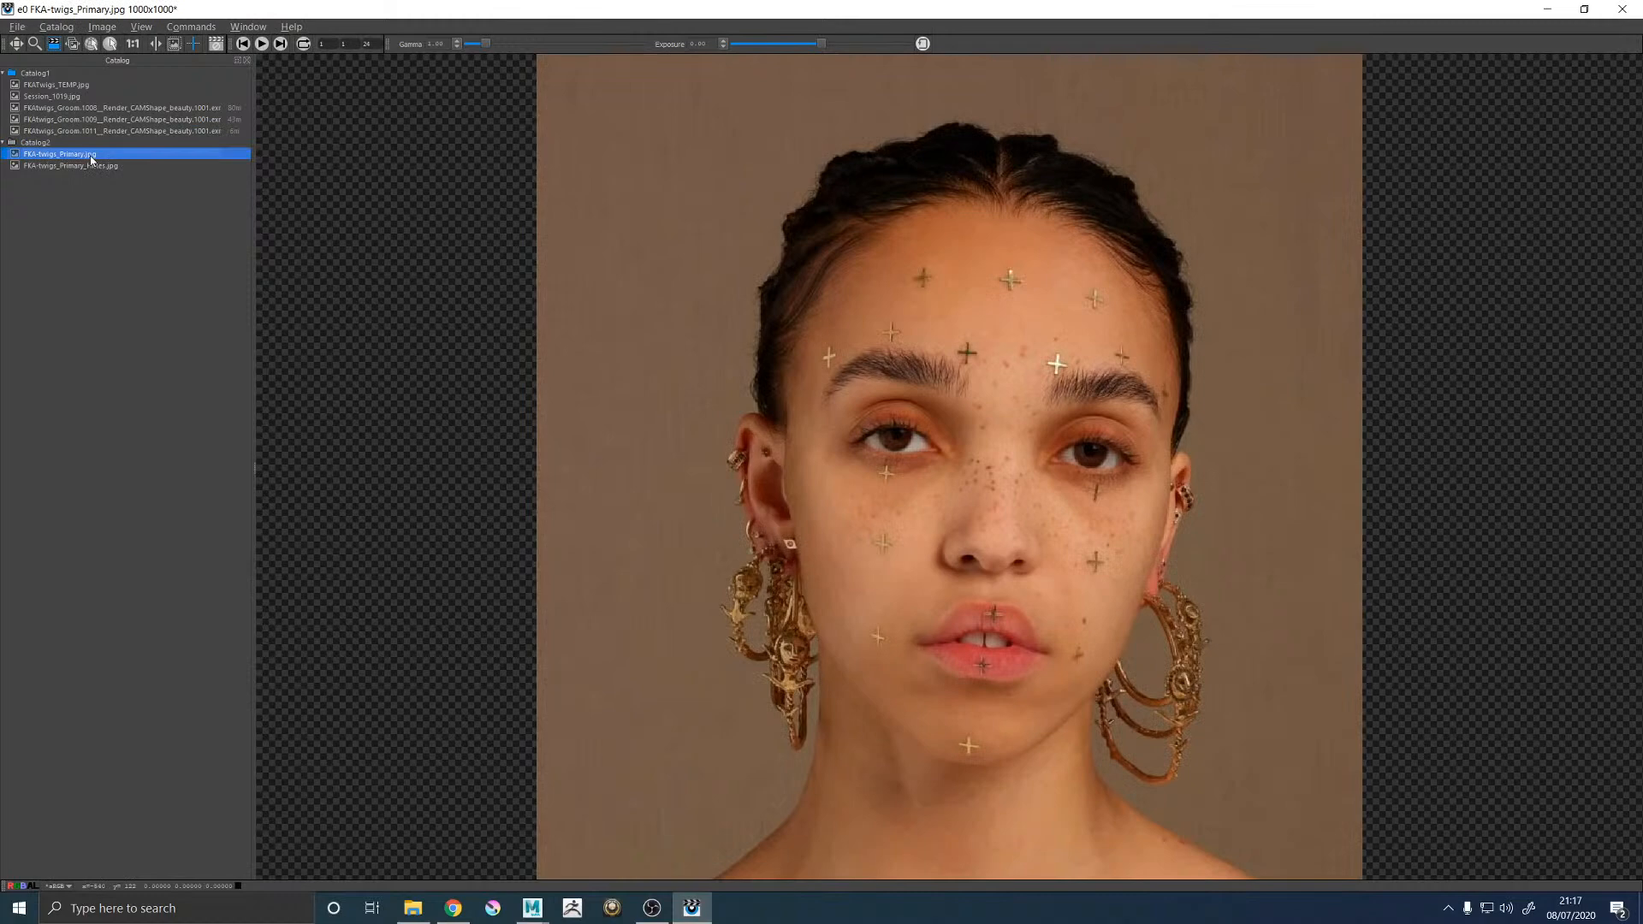
{"action": "left_click", "coordinate": [92, 132]}
Move FKA-twigs_Primary.jpg directly below the Groom.1011 render in Catalog1 and flip repeatedly between the two to compare them.
{"action": "left_click_drag", "start_coordinate": [78, 155], "coordinate": [71, 135]}
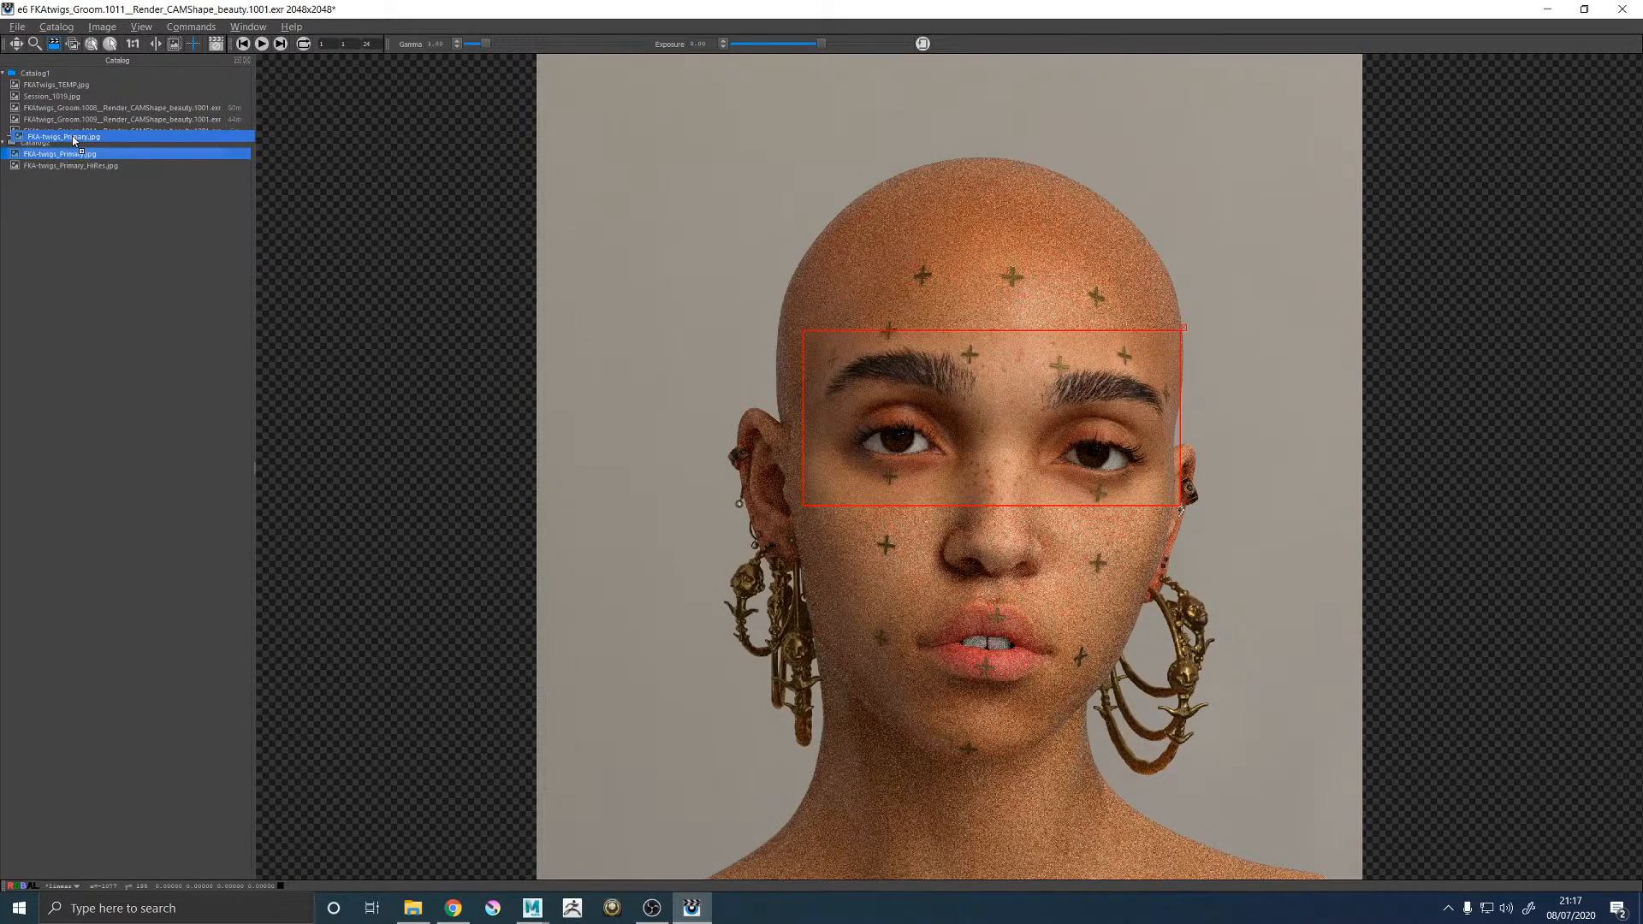
{"action": "left_click", "coordinate": [86, 132]}
{"action": "key", "text": "Down"}
{"action": "key", "text": "Up"}
{"action": "key", "text": "Down"}
{"action": "key", "text": "Up"}
{"action": "key", "text": "Down"}
{"action": "key", "text": "Up"}
{"action": "key", "text": "Down"}
{"action": "key", "text": "Up"}
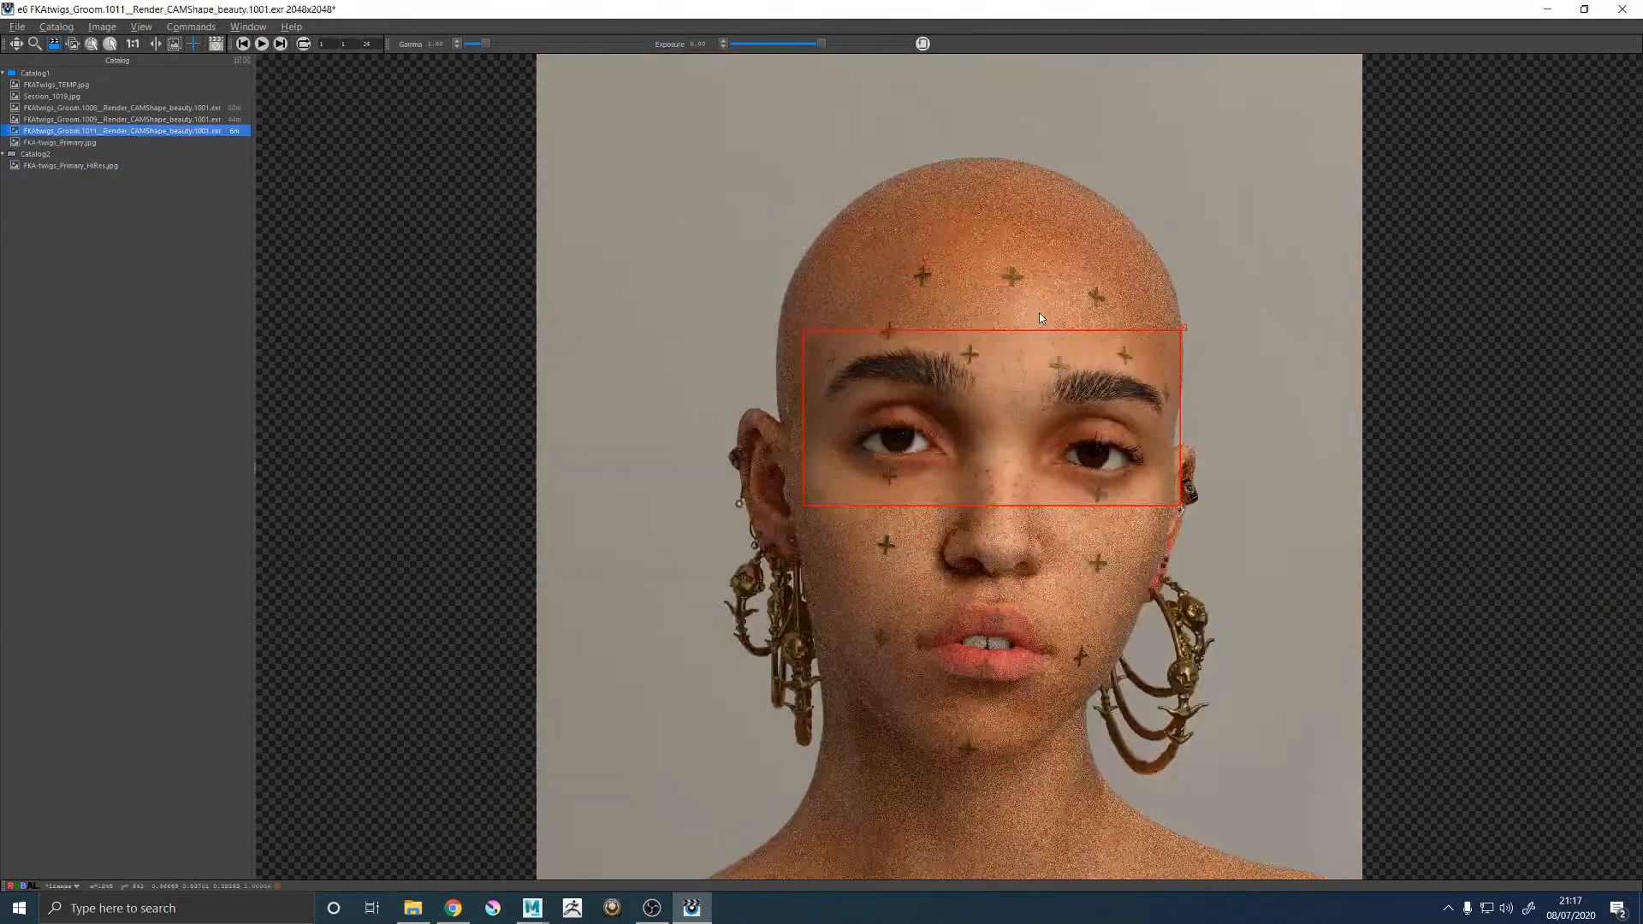
{"action": "key", "text": "Down"}
{"action": "key", "text": "Up"}
{"action": "key", "text": "Down"}
{"action": "key", "text": "Up"}
{"action": "key", "text": "Down"}
{"action": "key", "text": "Up"}
{"action": "key", "text": "Down"}
{"action": "key", "text": "Up"}
{"action": "key", "text": "Down"}
{"action": "key", "text": "Up"}
{"action": "key", "text": "Down"}
{"action": "key", "text": "Up"}
{"action": "key", "text": "Down"}
{"action": "key", "text": "Up"}
{"action": "key", "text": "Down"}
{"action": "key", "text": "Up"}
{"action": "key", "text": "Down"}
{"action": "key", "text": "Up"}
{"action": "key", "text": "Down"}
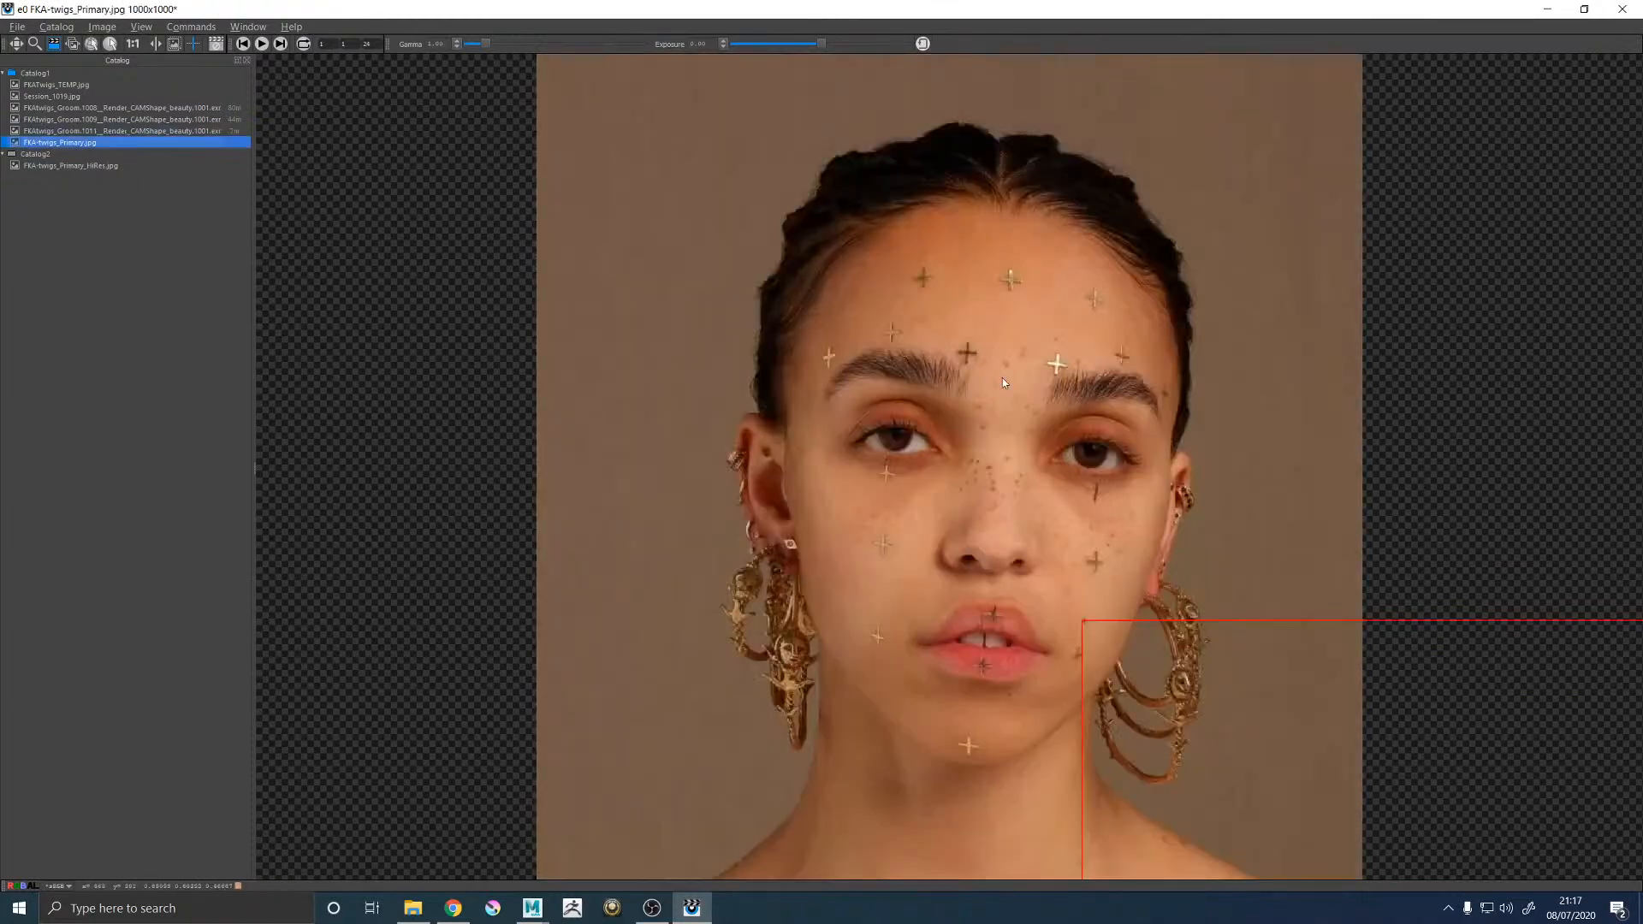
Switch back to Maya and frame the head's right eyebrow up close in the perspective view.
{"action": "left_click", "coordinate": [455, 907]}
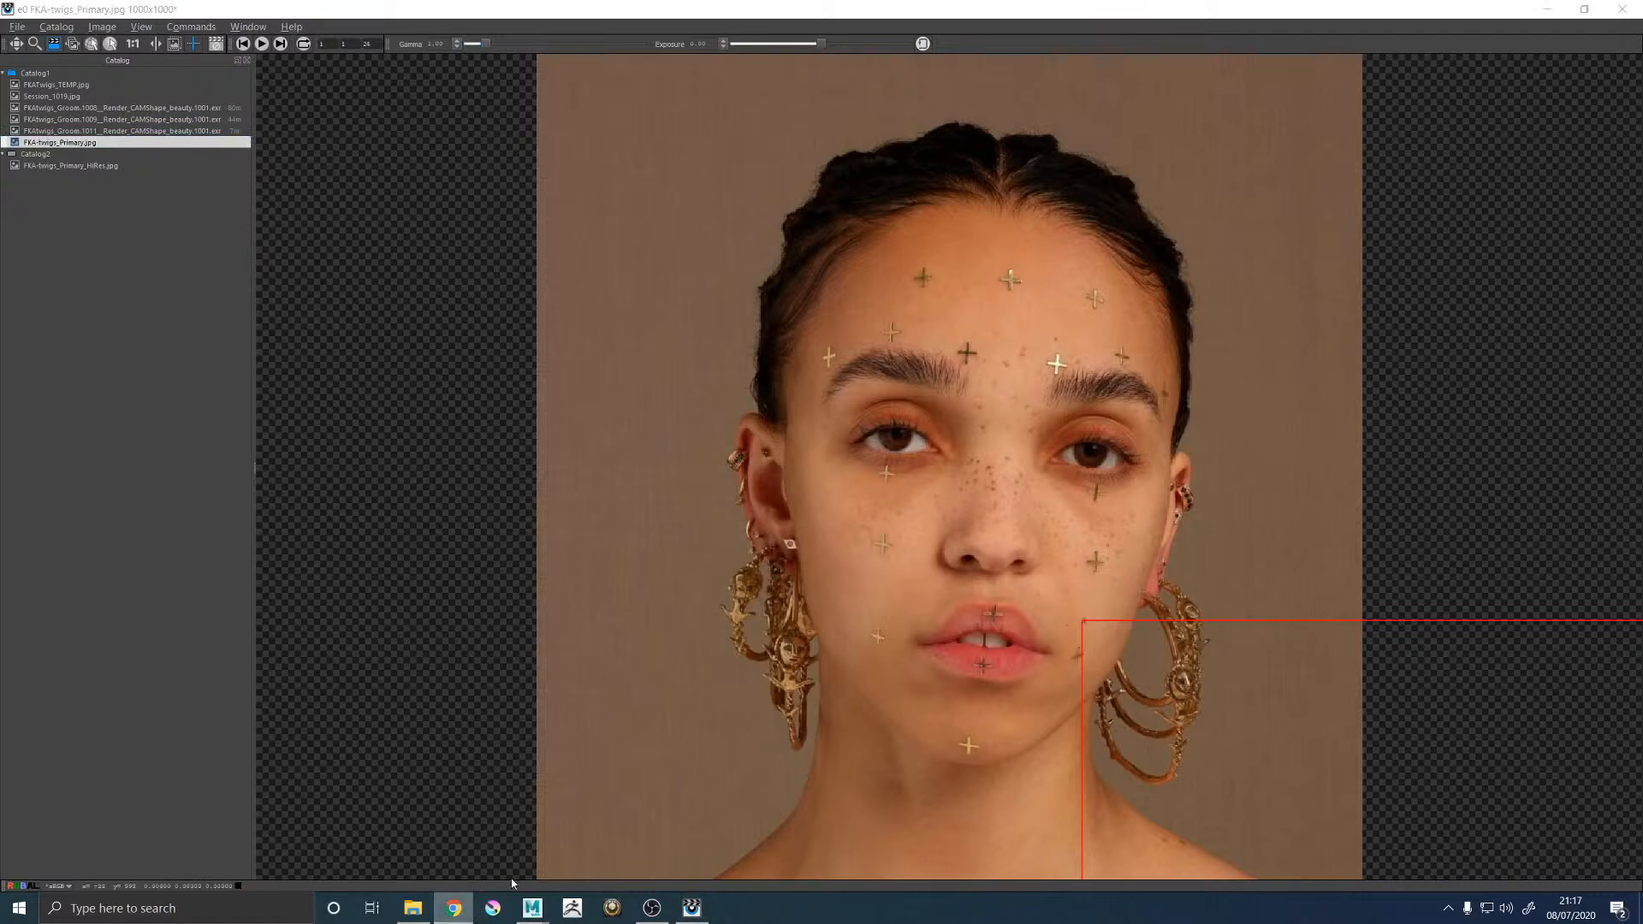
{"action": "mouse_move", "coordinate": [532, 907]}
{"action": "left_click", "coordinate": [607, 842]}
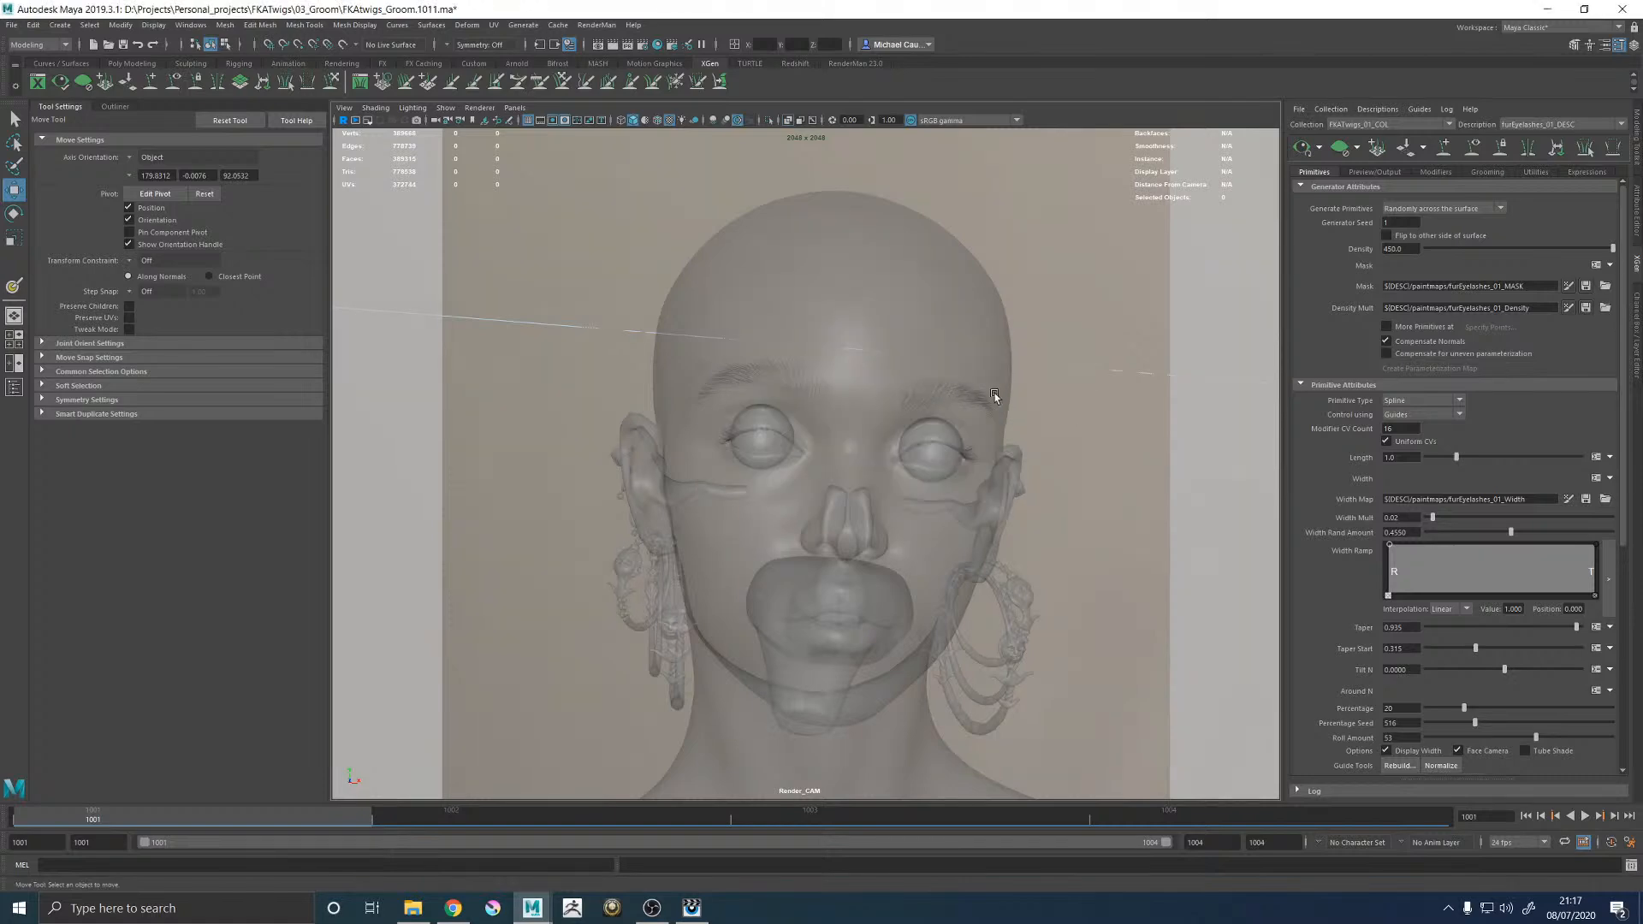
{"action": "key", "text": "space"}
{"action": "key", "text": "space"}
{"action": "middle_click_drag", "start_coordinate": [971, 396], "coordinate": [1111, 465], "text": "alt"}
{"action": "right_click_drag", "start_coordinate": [1112, 466], "coordinate": [859, 444], "text": "alt"}
{"action": "middle_click_drag", "start_coordinate": [858, 444], "coordinate": [941, 479], "text": "alt"}
{"action": "right_click_drag", "start_coordinate": [942, 479], "coordinate": [971, 519], "text": "alt"}
{"action": "left_click_drag", "start_coordinate": [971, 520], "coordinate": [975, 539], "text": "alt"}
{"action": "middle_click_drag", "start_coordinate": [975, 539], "coordinate": [939, 476], "text": "alt"}
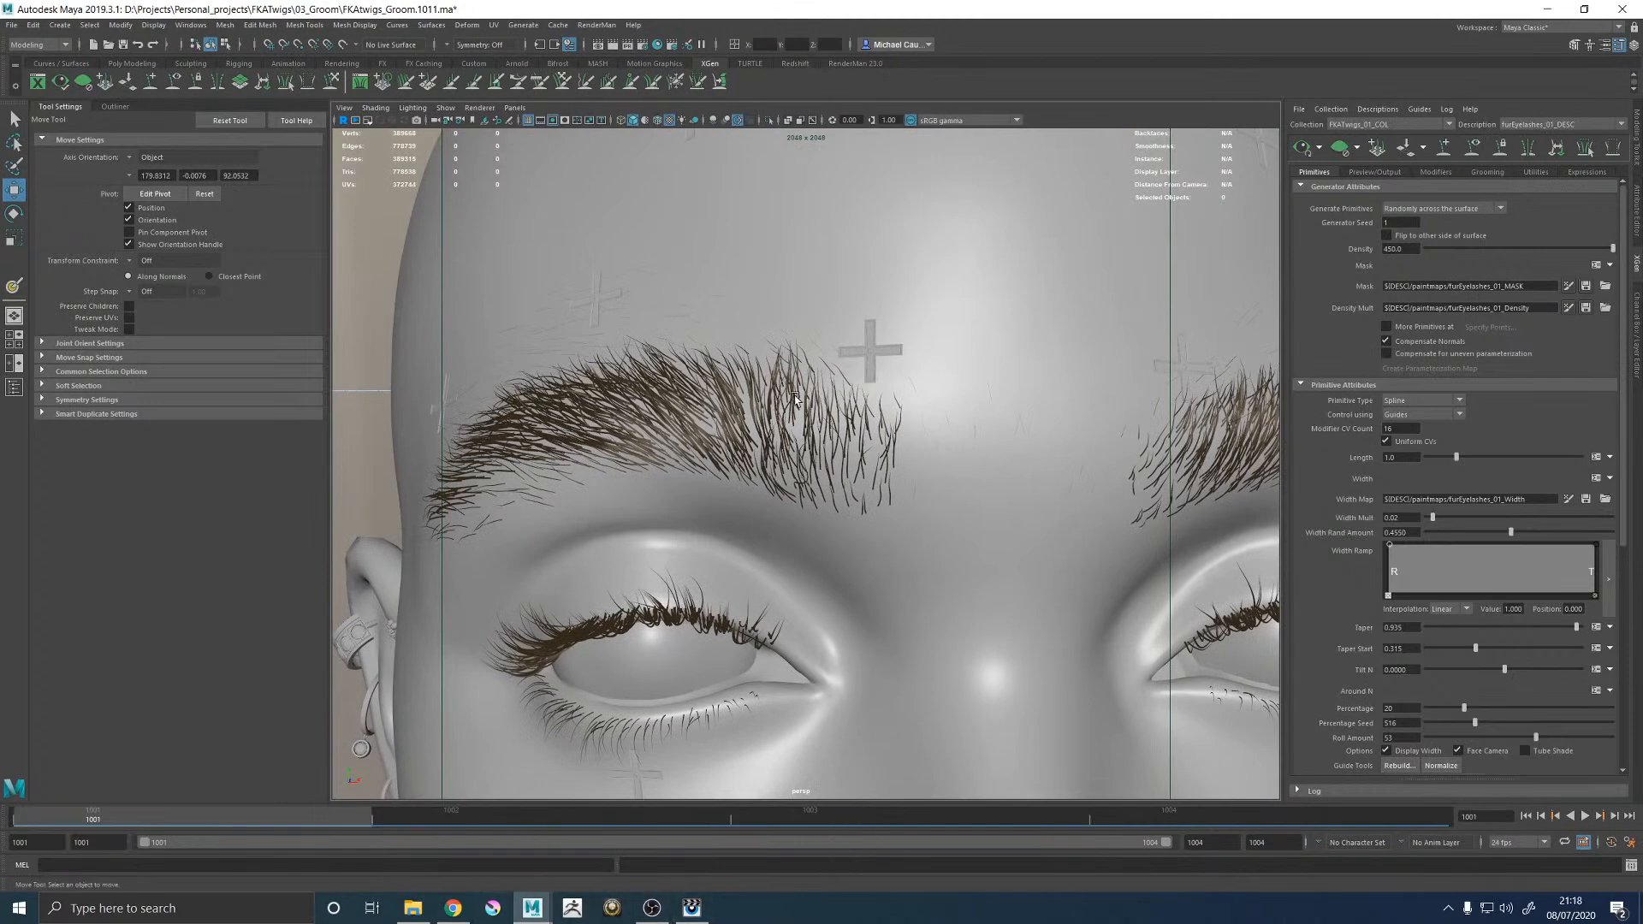
{"action": "left_click", "coordinate": [1519, 126]}
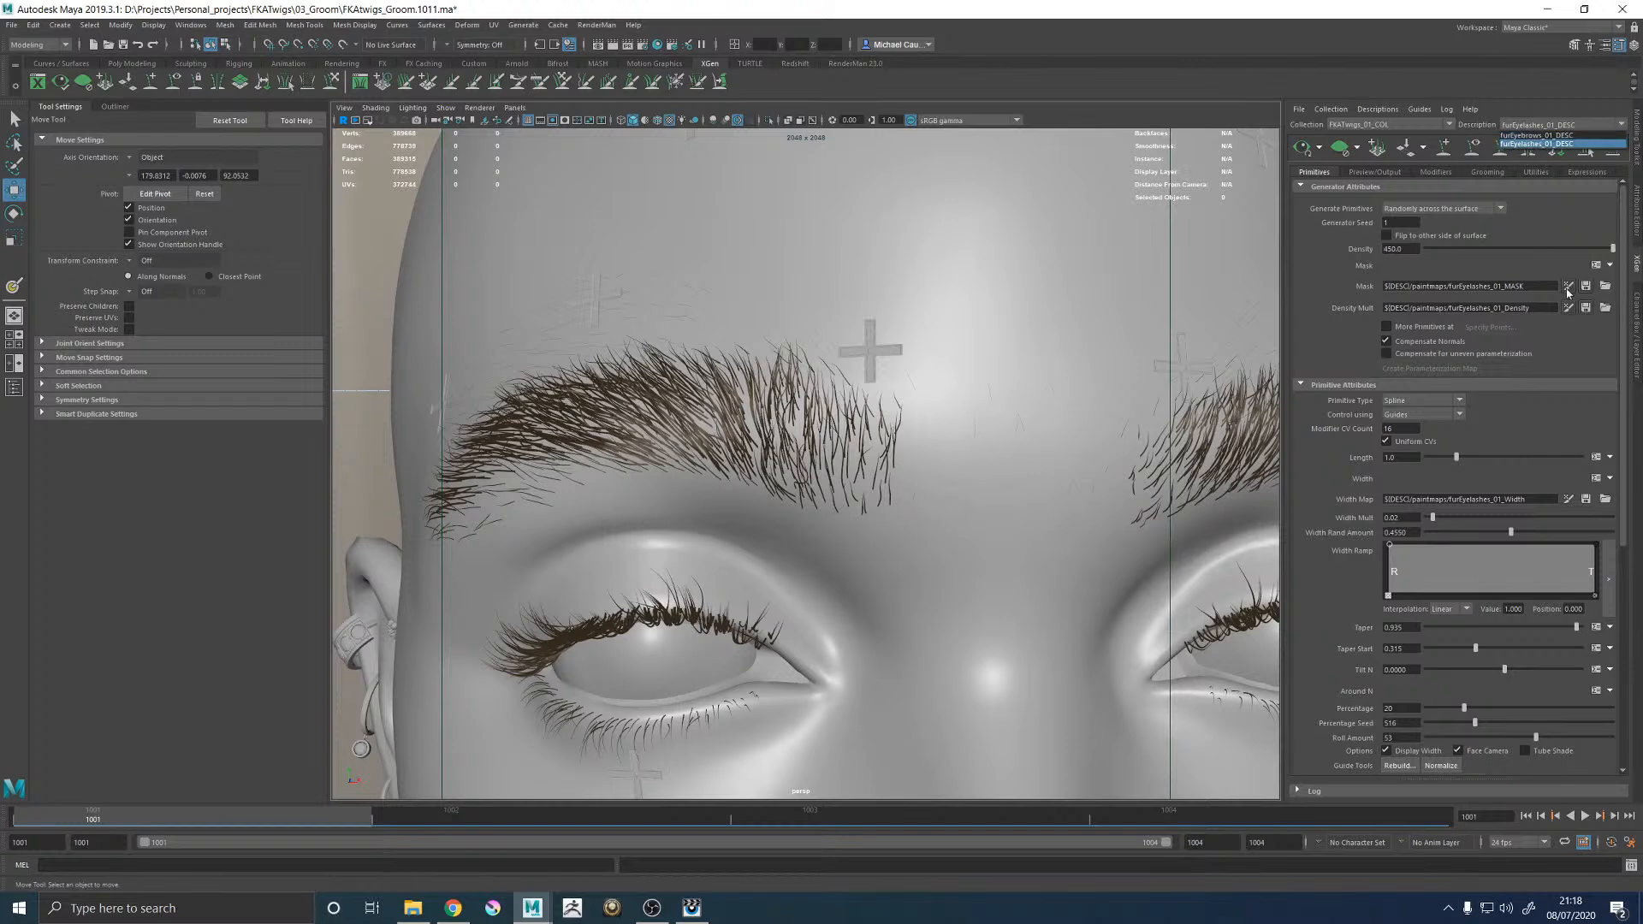
{"action": "left_click", "coordinate": [1568, 307]}
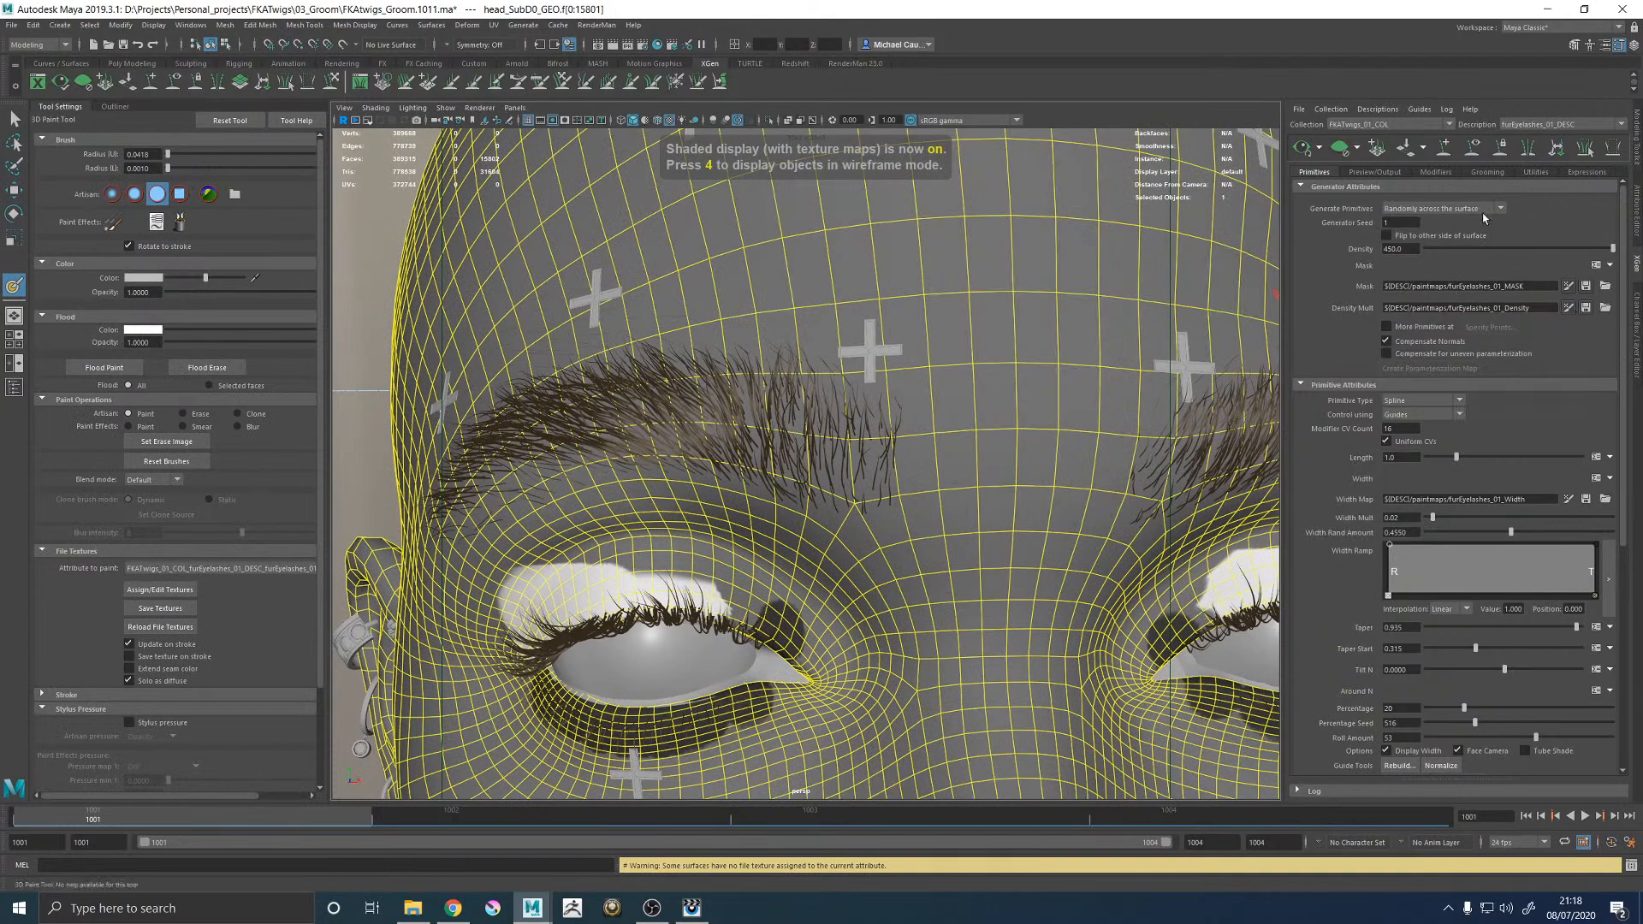
{"action": "key", "text": "w"}
{"action": "left_click", "coordinate": [1055, 291]}
Switch the XGen description to furEyebrows_01_DESC and open its density map for painting.
{"action": "left_click", "coordinate": [1537, 125]}
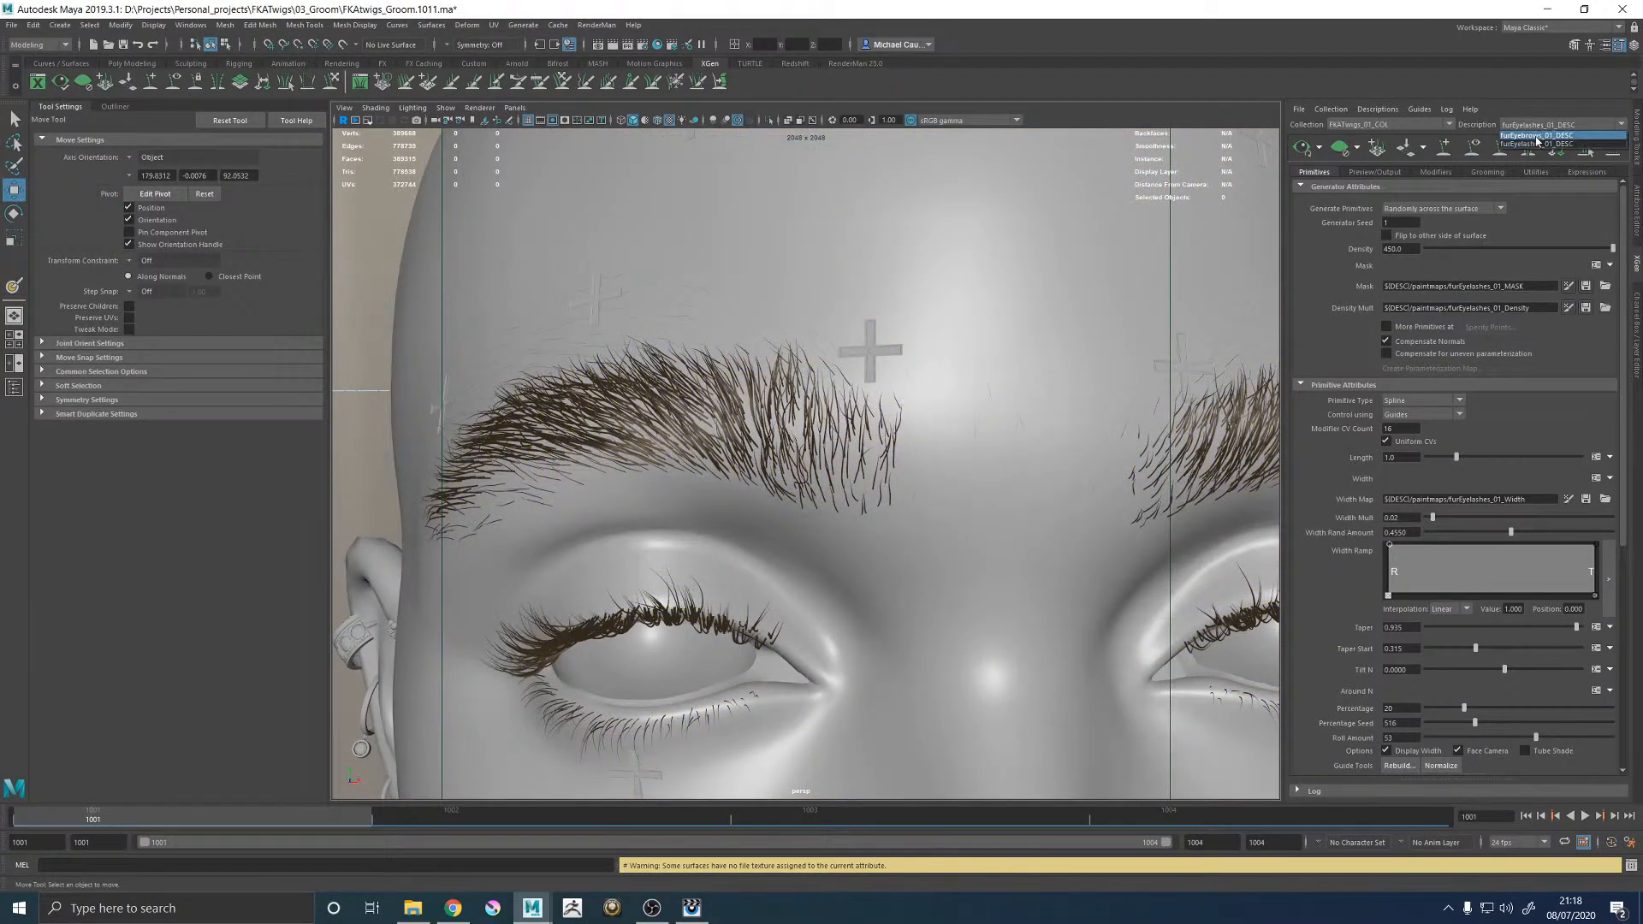
{"action": "left_click", "coordinate": [1537, 134]}
{"action": "left_click", "coordinate": [1569, 308]}
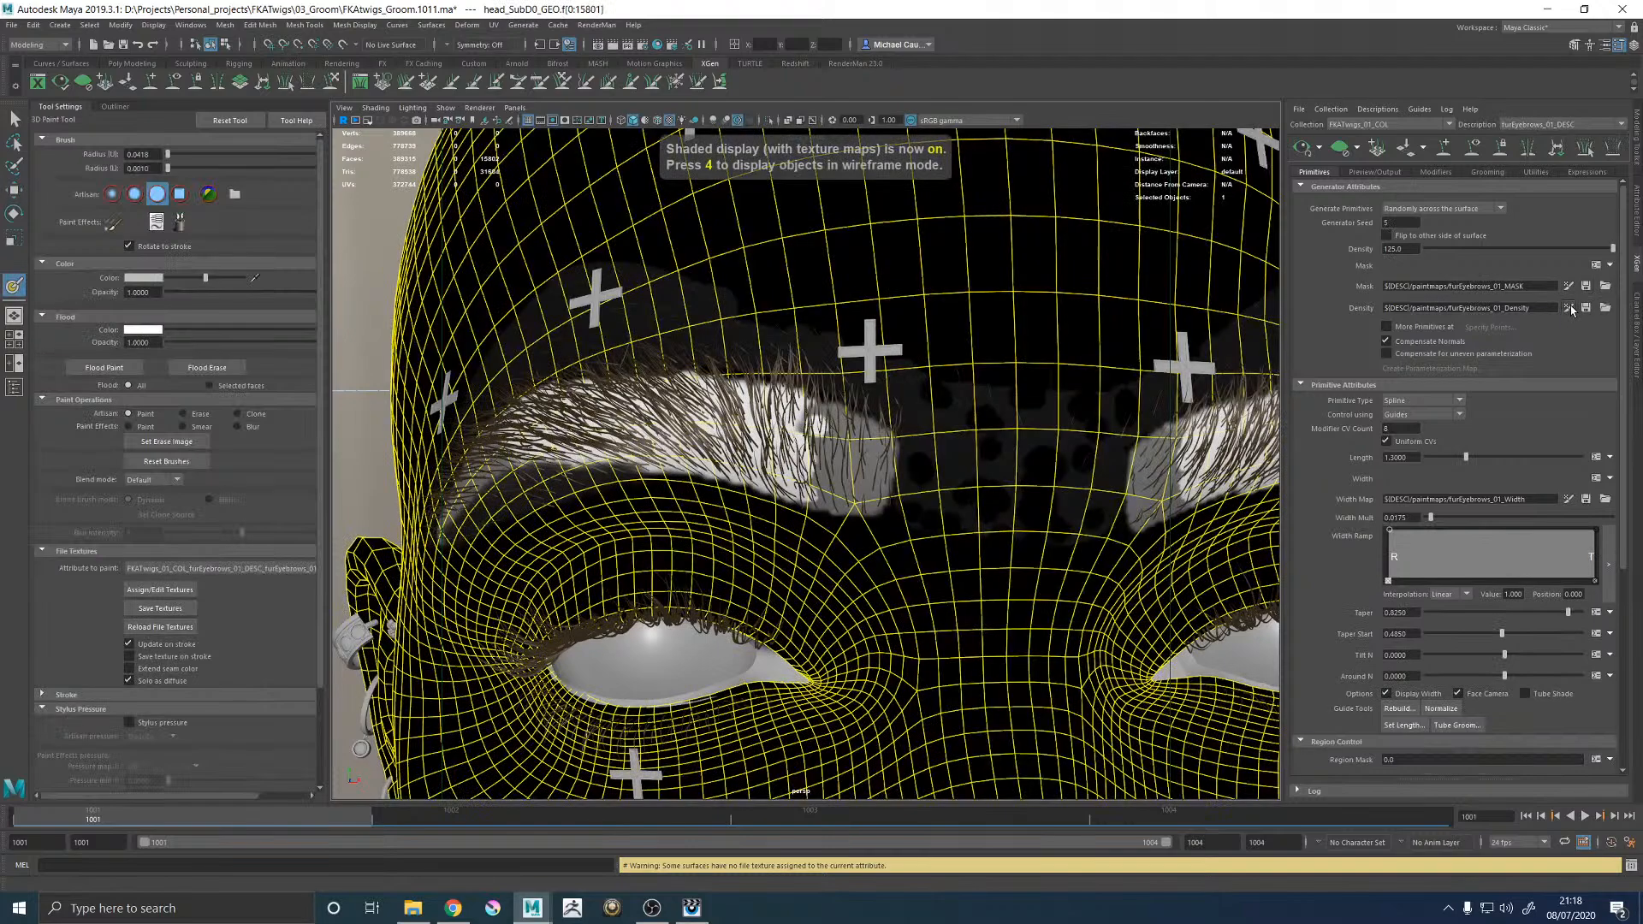
Set the paint color value to 0.3 and darken the inner end of the head's right eyebrow in the density map.
{"action": "left_click", "coordinate": [144, 278]}
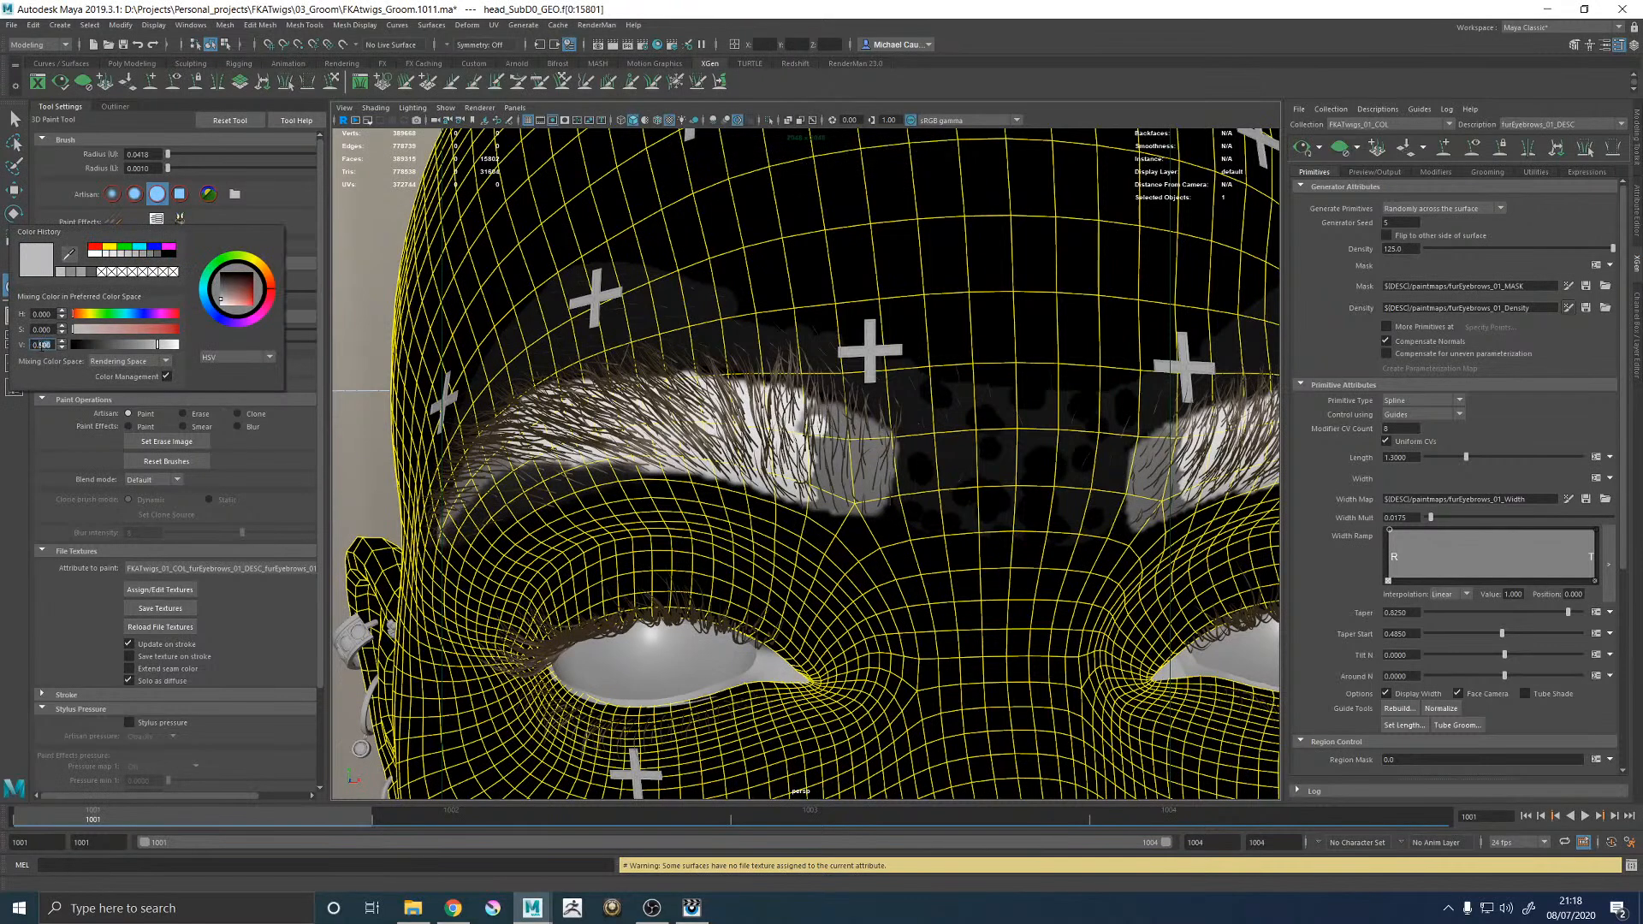
{"action": "type", "text": "0.3"}
{"action": "key", "text": "Return"}
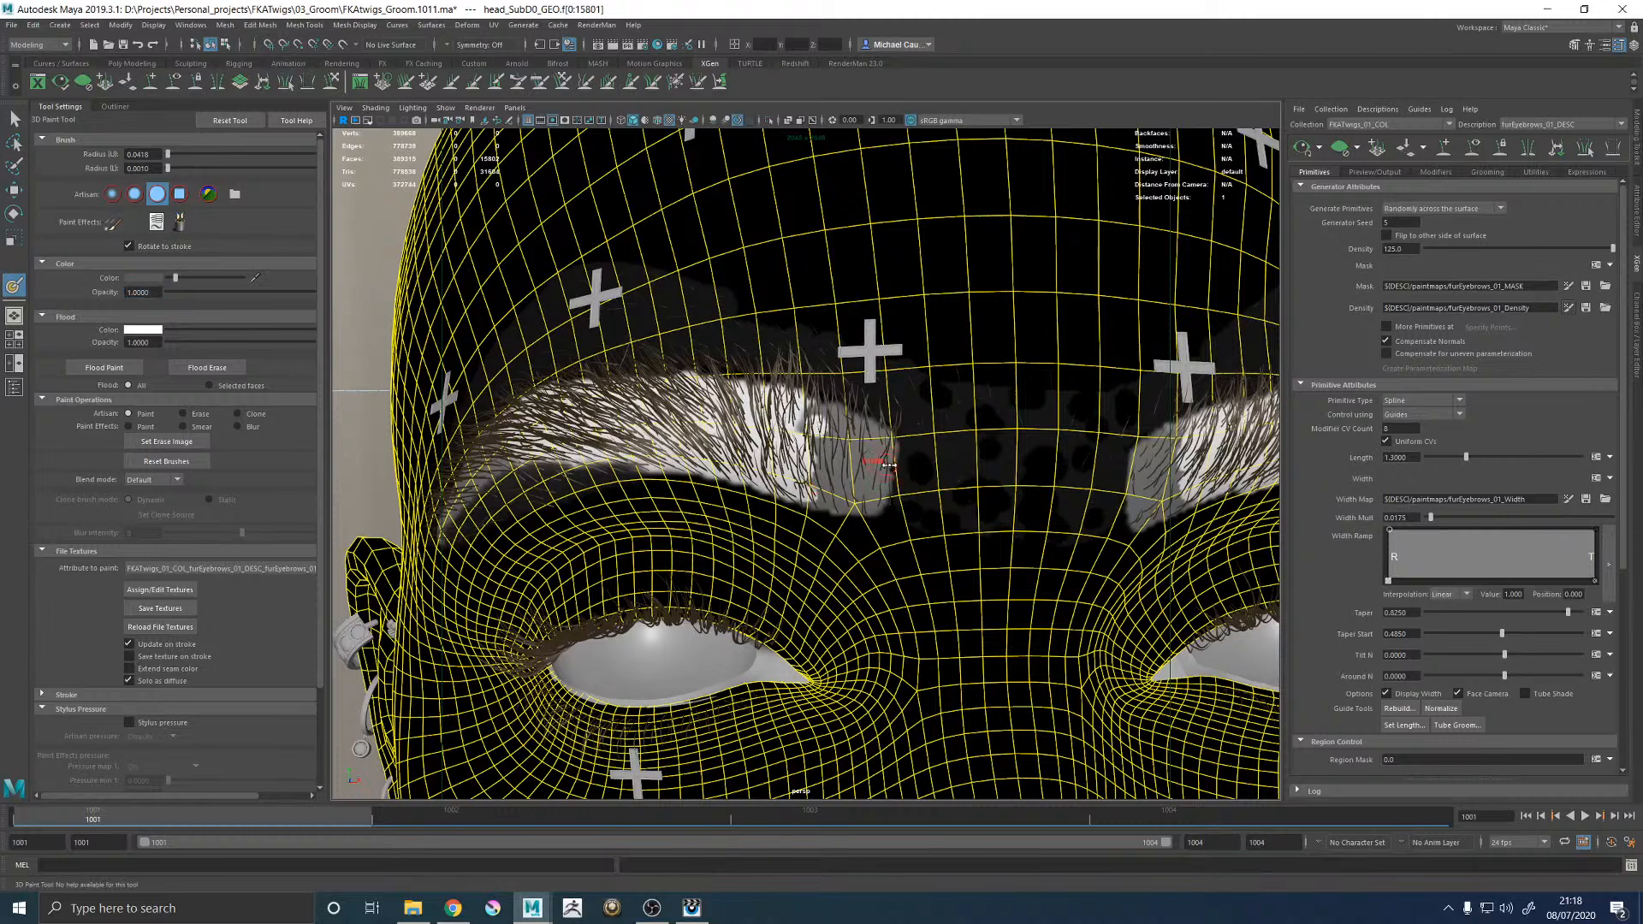
{"action": "mouse_move", "coordinate": [892, 452]}
{"action": "left_mouse_down"}
{"action": "mouse_move", "coordinate": [894, 423]}
{"action": "mouse_move", "coordinate": [881, 496]}
{"action": "mouse_move", "coordinate": [891, 416]}
{"action": "mouse_move", "coordinate": [879, 477]}
{"action": "left_mouse_up"}
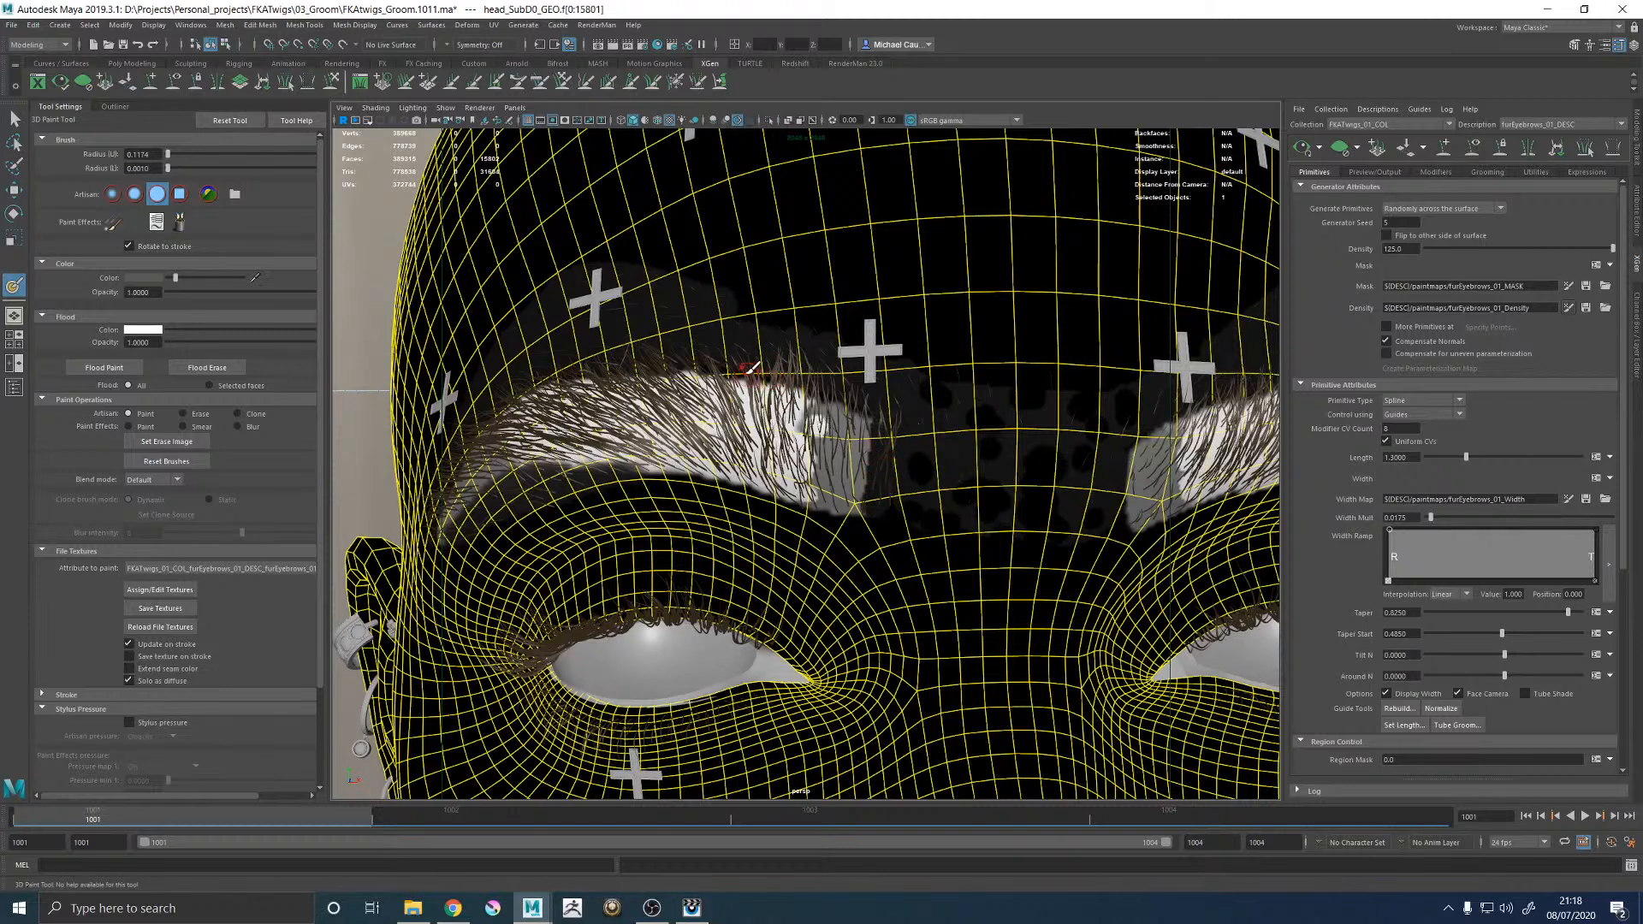
Compare the eyebrows in the Groom.1011 render with FKA-twigs_Primary.jpg in the image viewer.
{"action": "left_click", "coordinate": [691, 907]}
{"action": "left_click", "coordinate": [981, 453]}
{"action": "key", "text": "Up"}
{"action": "key", "text": "Down"}
{"action": "key", "text": "Up"}
{"action": "key", "text": "Down"}
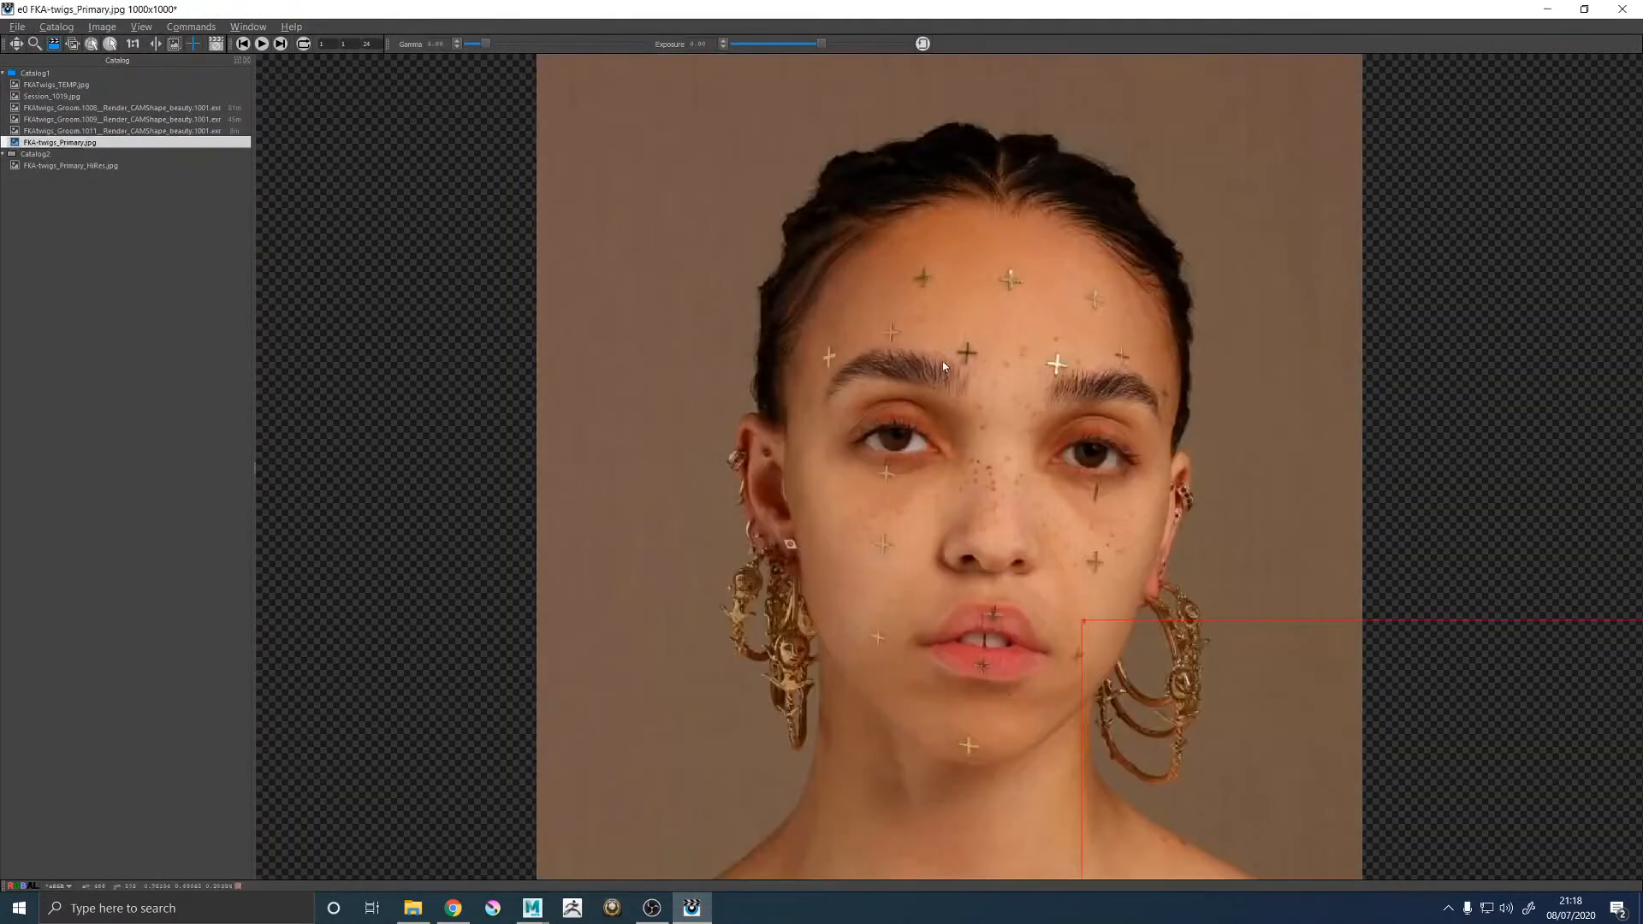
Check the inner ends of the eyebrows in the reference photo once more against the Groom.1011 render.
{"action": "key", "text": "Up"}
{"action": "key", "text": "Down"}
{"action": "key", "text": "Up"}
{"action": "key", "text": "Down"}
{"action": "key", "text": "Up"}
{"action": "key", "text": "Down"}
Switch back to Maya, paint the upper inner edge of the head's right eyebrow white in the density map, and save the texture.
{"action": "mouse_move", "coordinate": [532, 908]}
{"action": "left_click", "coordinate": [631, 844]}
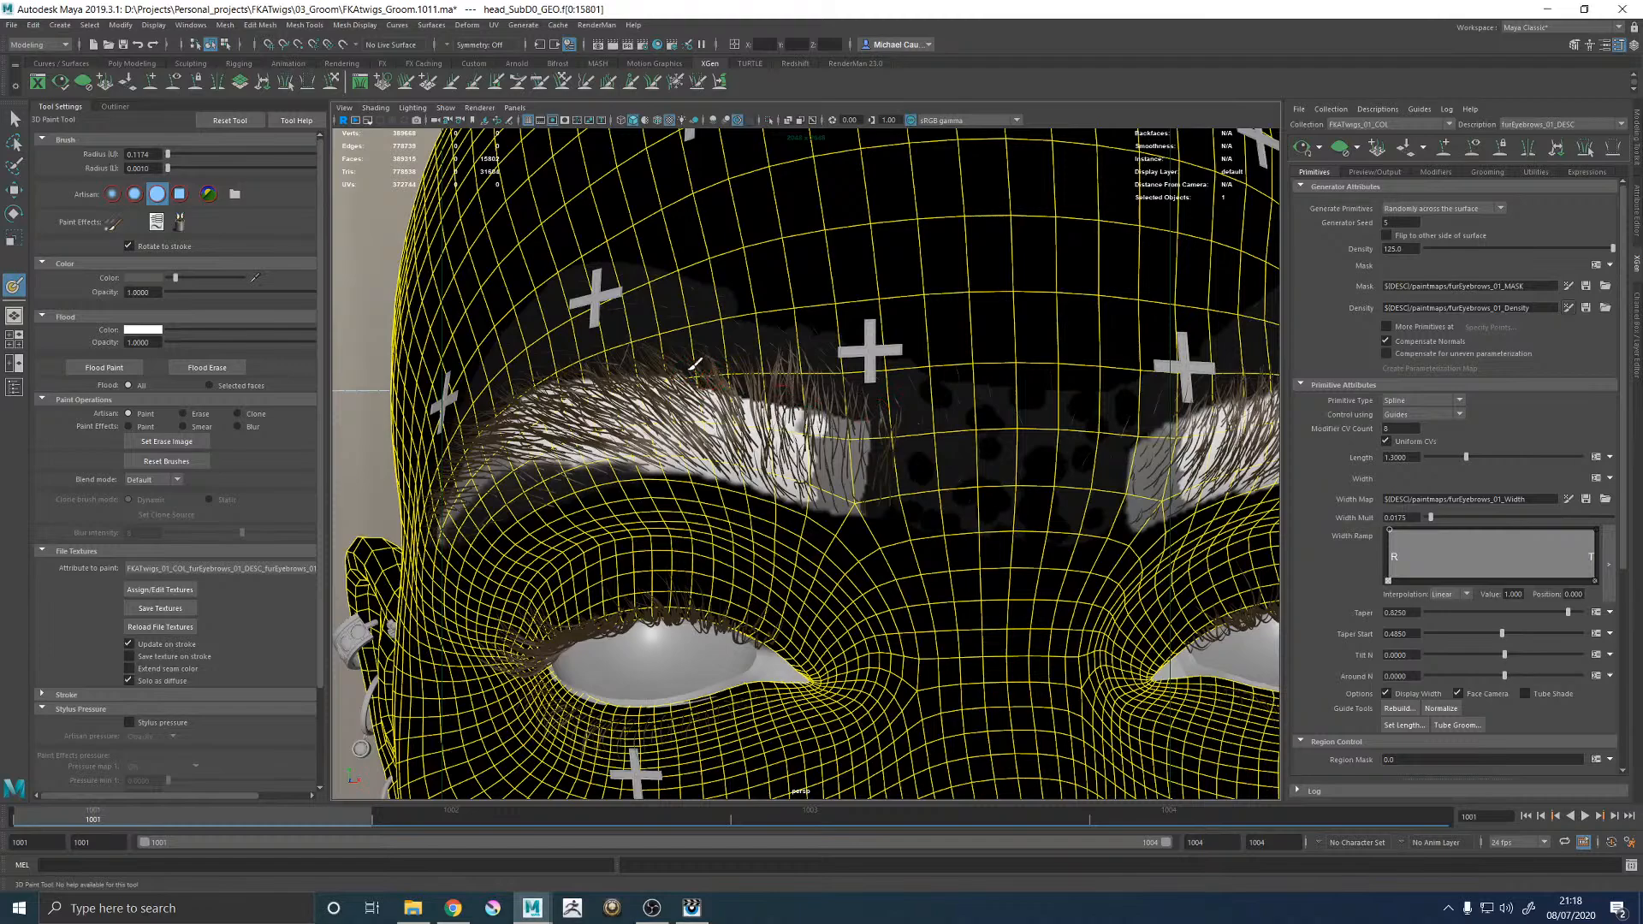
{"action": "left_click_drag", "start_coordinate": [702, 330], "coordinate": [754, 356], "text": "alt"}
{"action": "left_click_drag", "start_coordinate": [176, 277], "coordinate": [243, 277]}
{"action": "mouse_move", "coordinate": [689, 367]}
{"action": "left_mouse_down"}
{"action": "mouse_move", "coordinate": [823, 375]}
{"action": "mouse_move", "coordinate": [813, 393]}
{"action": "mouse_move", "coordinate": [858, 416]}
{"action": "left_mouse_up"}
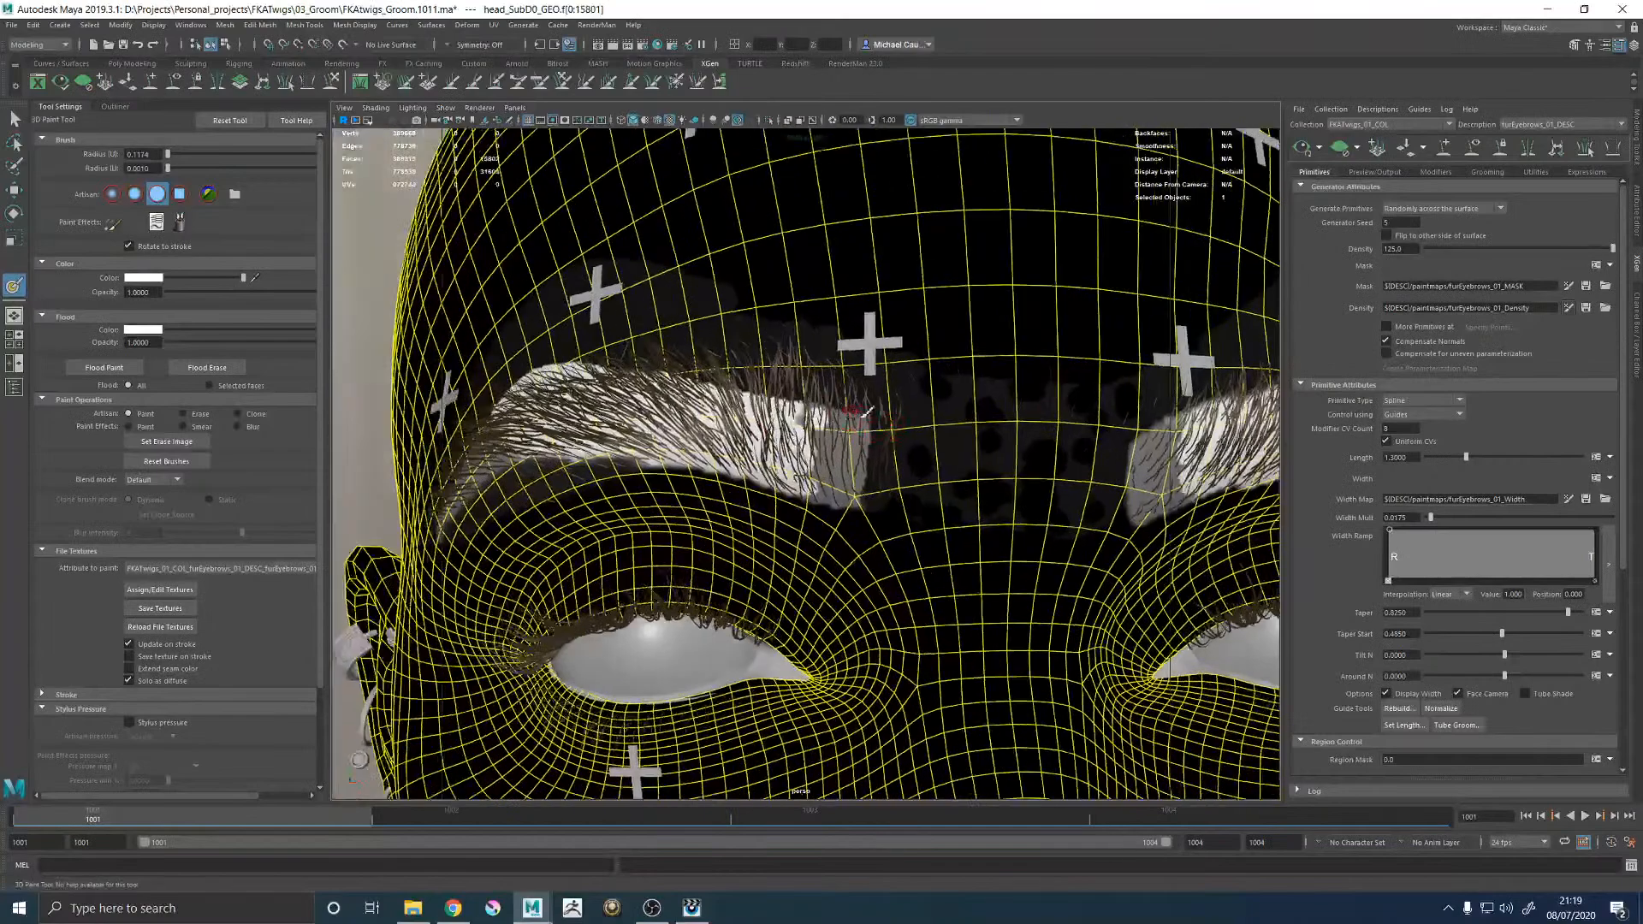
{"action": "left_click", "coordinate": [160, 608]}
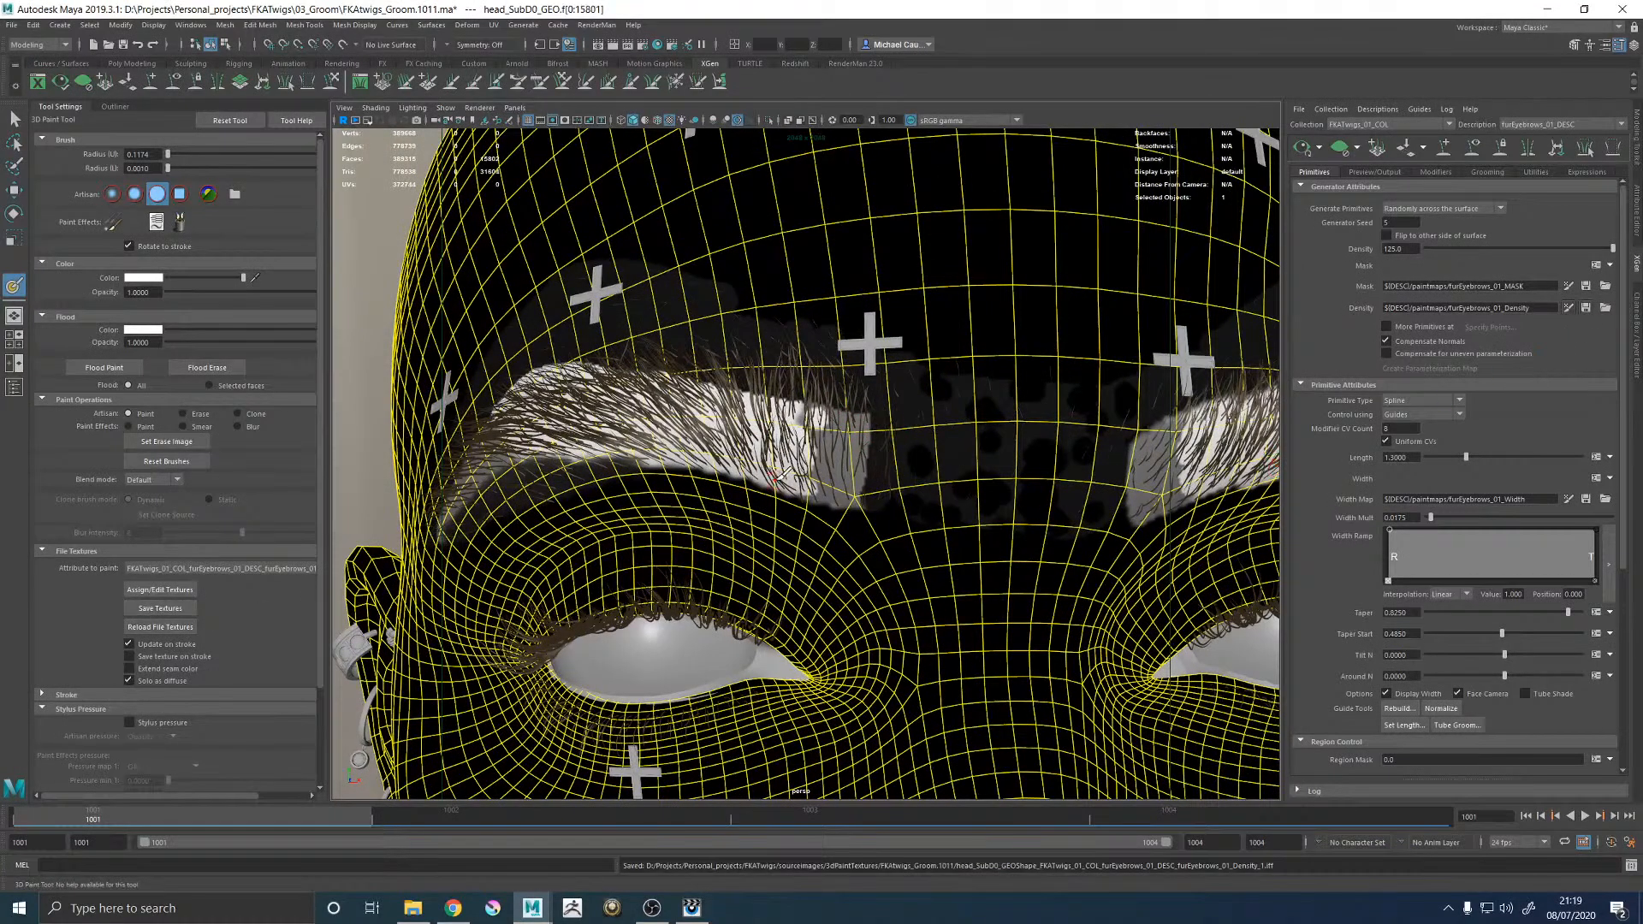
Inspect both eyebrows' painted density on the head, and compare the Groom.1011 render with FKA-twigs_Primary.jpg in the image viewer.
{"action": "left_click_drag", "start_coordinate": [774, 458], "coordinate": [924, 477], "text": "alt"}
{"action": "scroll", "coordinate": [924, 476], "scroll_direction": "up", "scroll_amount": 5}
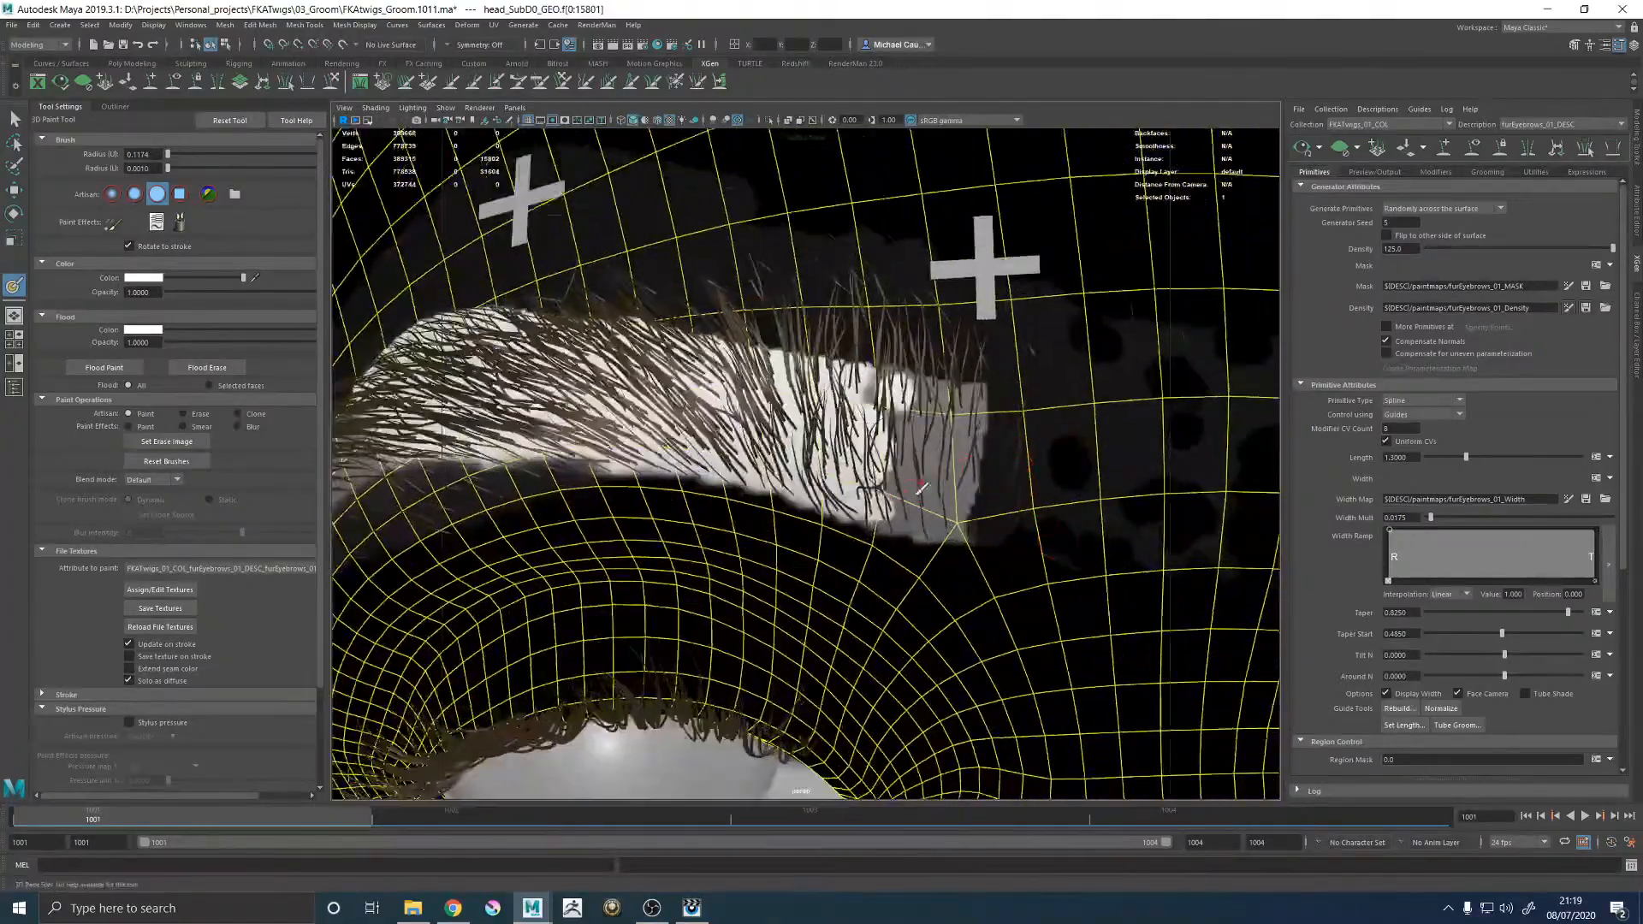
{"action": "scroll", "coordinate": [903, 532], "scroll_direction": "down", "scroll_amount": 5}
{"action": "left_click_drag", "start_coordinate": [903, 532], "coordinate": [990, 548], "text": "alt"}
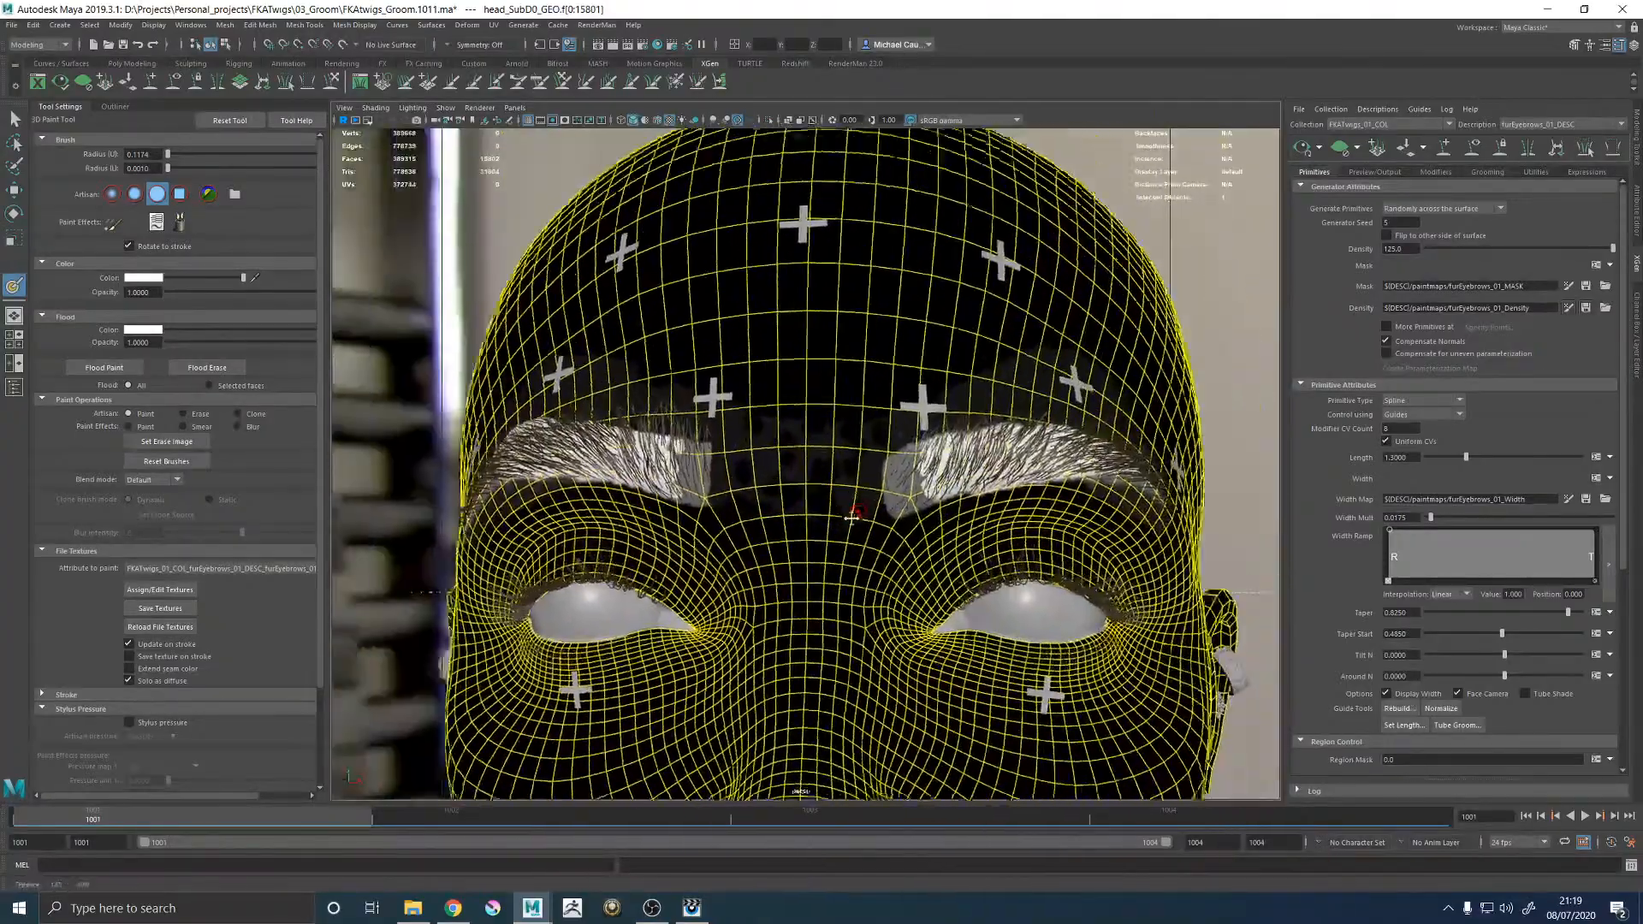
{"action": "scroll", "coordinate": [990, 548], "scroll_direction": "up", "scroll_amount": 5}
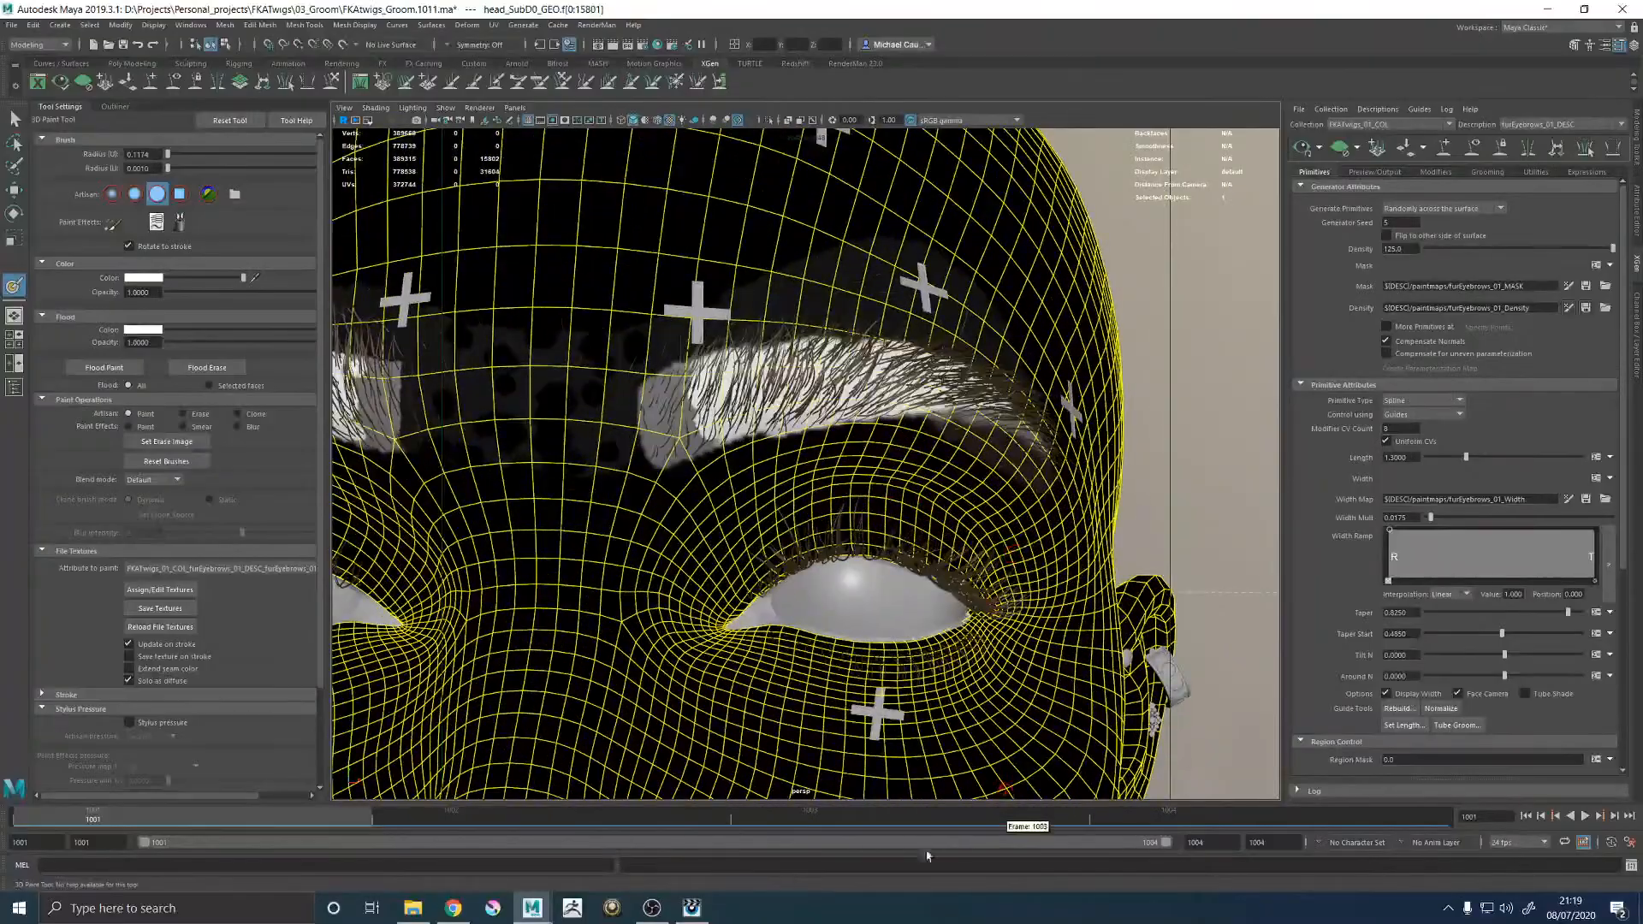
{"action": "key", "text": "alt+Tab"}
{"action": "key", "text": "Up"}
{"action": "key", "text": "Down"}
{"action": "key", "text": "Up"}
{"action": "key", "text": "Down"}
{"action": "key", "text": "Up"}
{"action": "key", "text": "Down"}
{"action": "key", "text": "Up"}
{"action": "key", "text": "Down"}
{"action": "key", "text": "Up"}
{"action": "key", "text": "Down"}
{"action": "key", "text": "Up"}
{"action": "key", "text": "Down"}
{"action": "key", "text": "Up"}
{"action": "key", "text": "Down"}
{"action": "key", "text": "Up"}
{"action": "key", "text": "Down"}
{"action": "key", "text": "Up"}
{"action": "key", "text": "Down"}
{"action": "key", "text": "Up"}
{"action": "key", "text": "Down"}
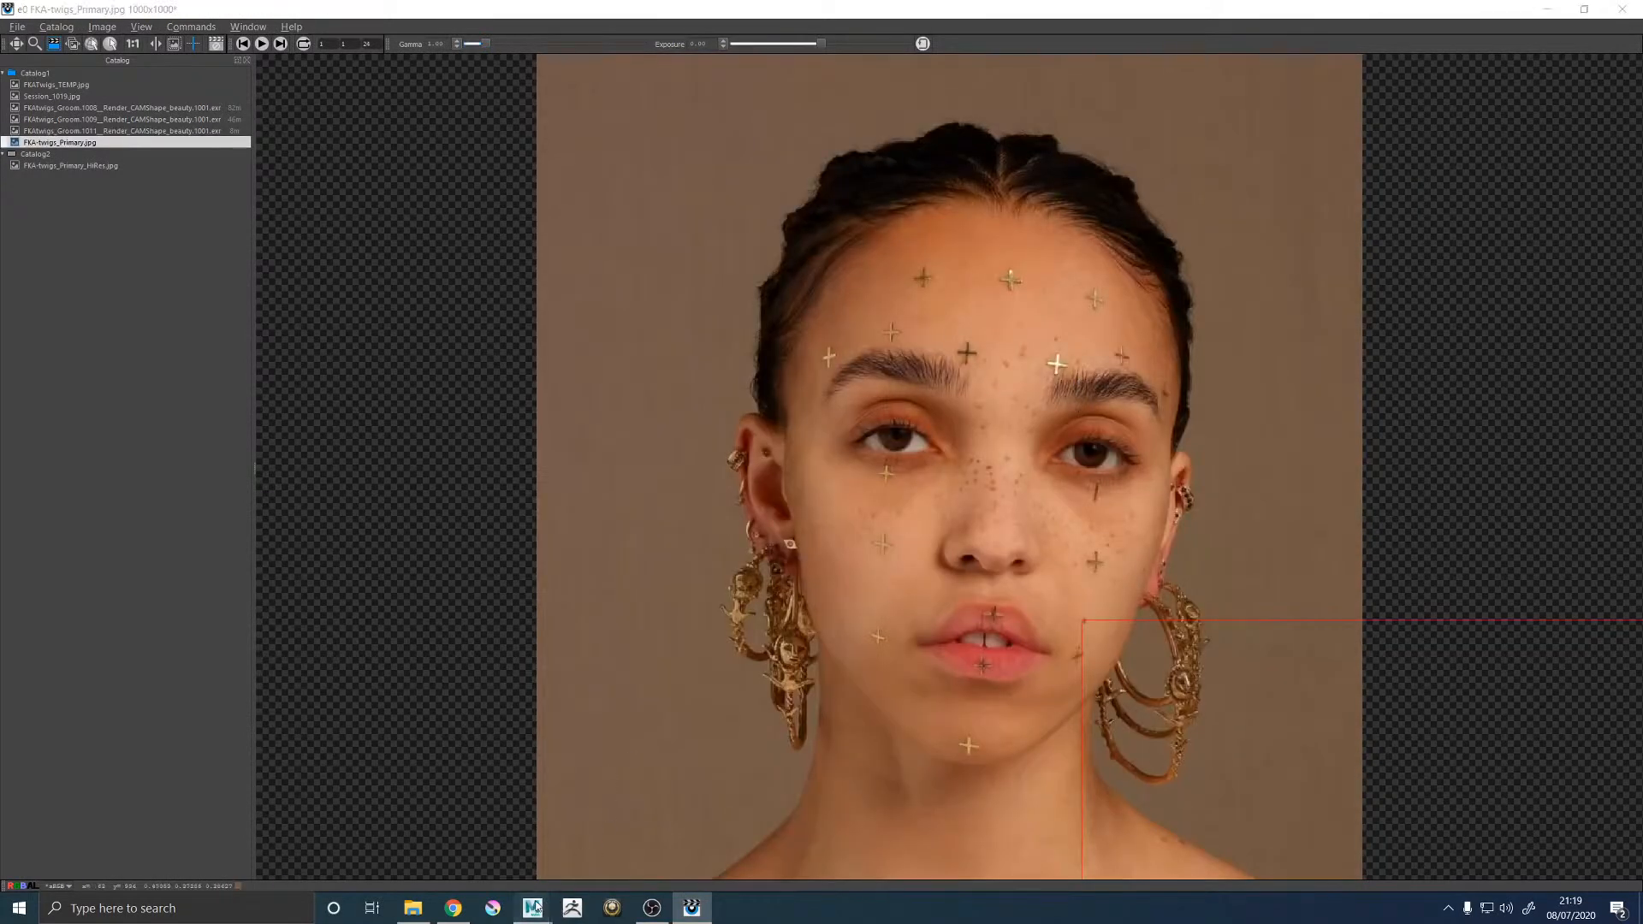
Switch back to Maya and paint white along the upper edge of the head's left eyebrow in the density map.
{"action": "left_click", "coordinate": [533, 907]}
{"action": "middle_click_drag", "start_coordinate": [913, 458], "coordinate": [944, 496], "text": "alt"}
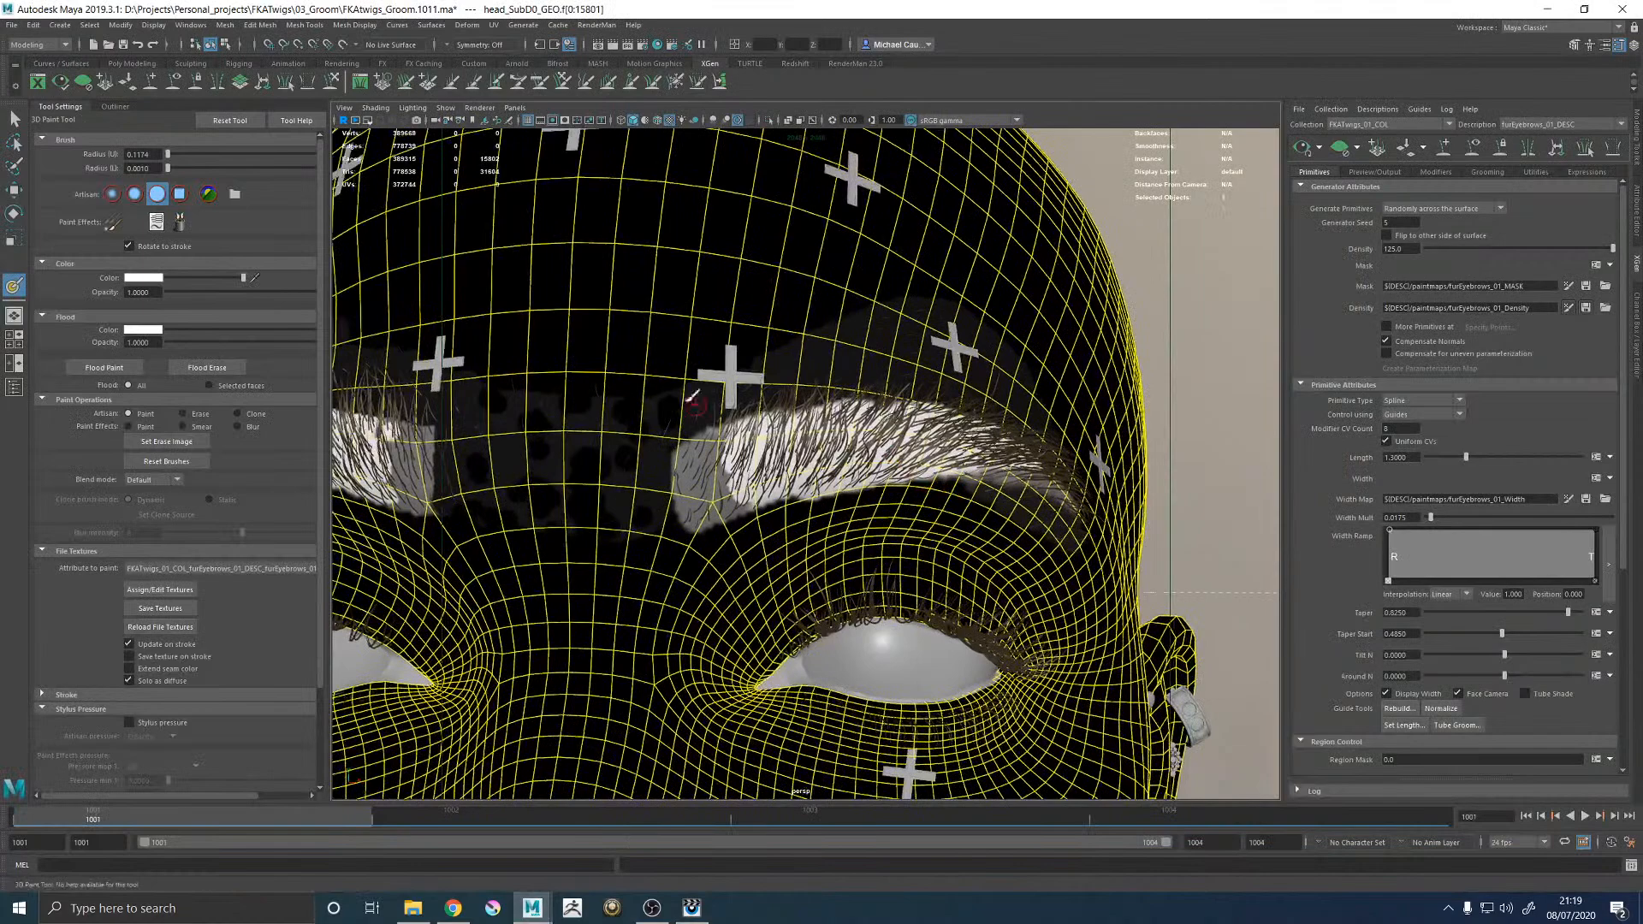
{"action": "left_click", "coordinate": [146, 284]}
{"action": "scroll", "coordinate": [846, 409], "scroll_direction": "up", "scroll_amount": 4}
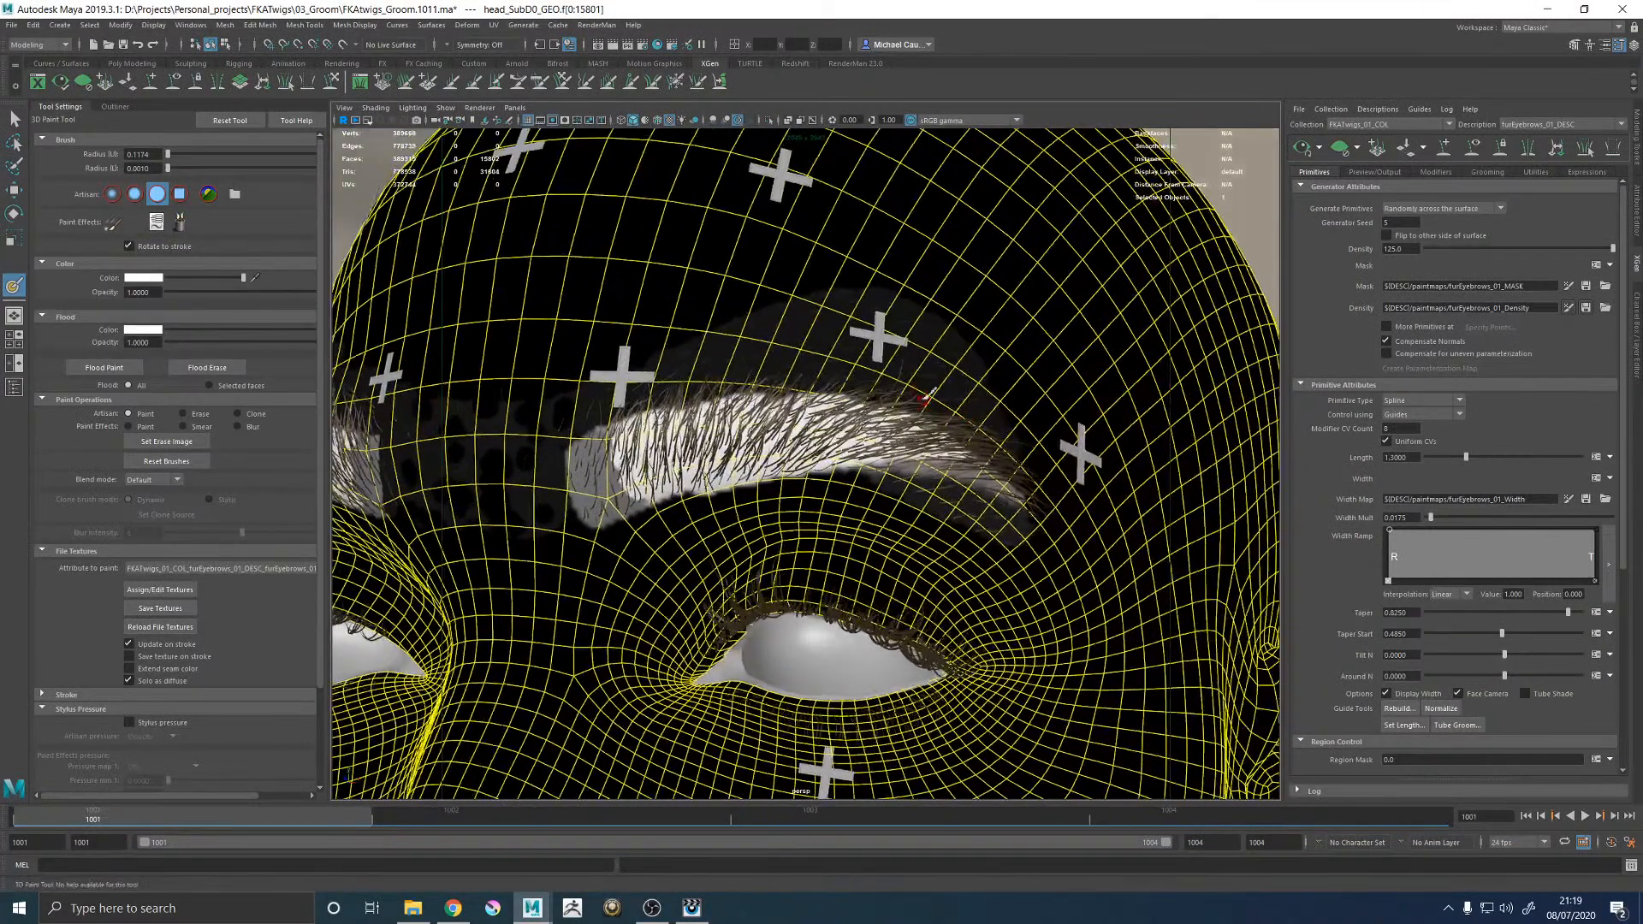
{"action": "mouse_move", "coordinate": [834, 418]}
{"action": "left_mouse_down"}
{"action": "mouse_move", "coordinate": [914, 425]}
{"action": "mouse_move", "coordinate": [937, 447]}
{"action": "left_mouse_up"}
{"action": "mouse_move", "coordinate": [851, 414]}
{"action": "left_mouse_down"}
{"action": "mouse_move", "coordinate": [804, 418]}
{"action": "mouse_move", "coordinate": [885, 406]}
{"action": "left_mouse_up"}
Set the paint color value to 0.1, paint around the inner end of the head's left eyebrow, and save the density texture.
{"action": "left_click_drag", "start_coordinate": [186, 279], "coordinate": [159, 278]}
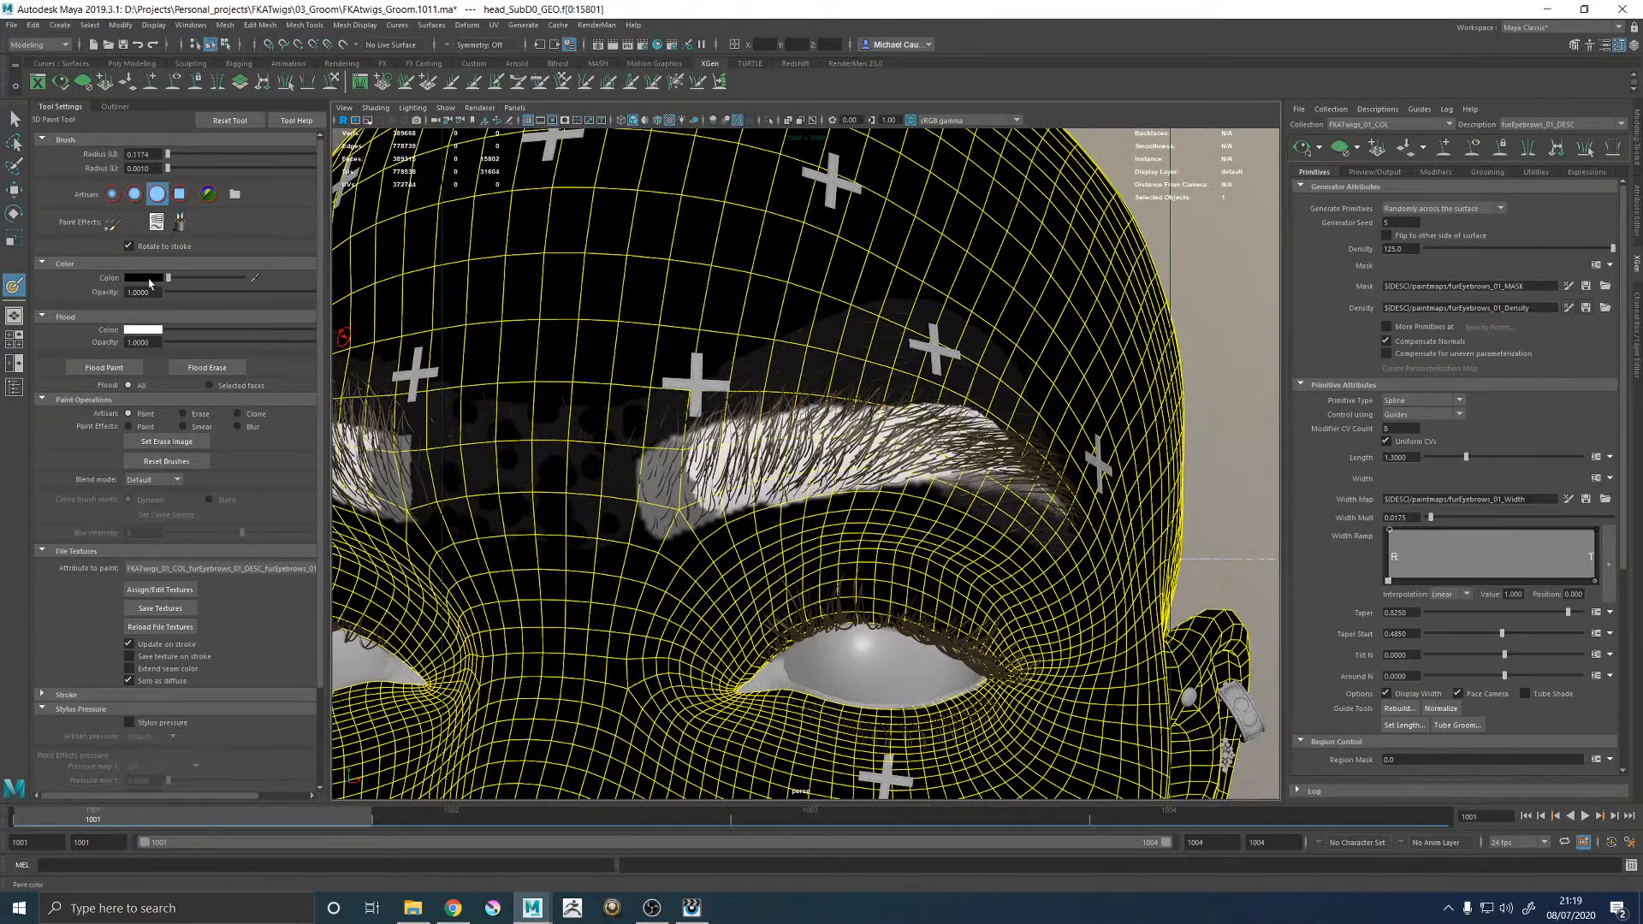
{"action": "left_click", "coordinate": [148, 279]}
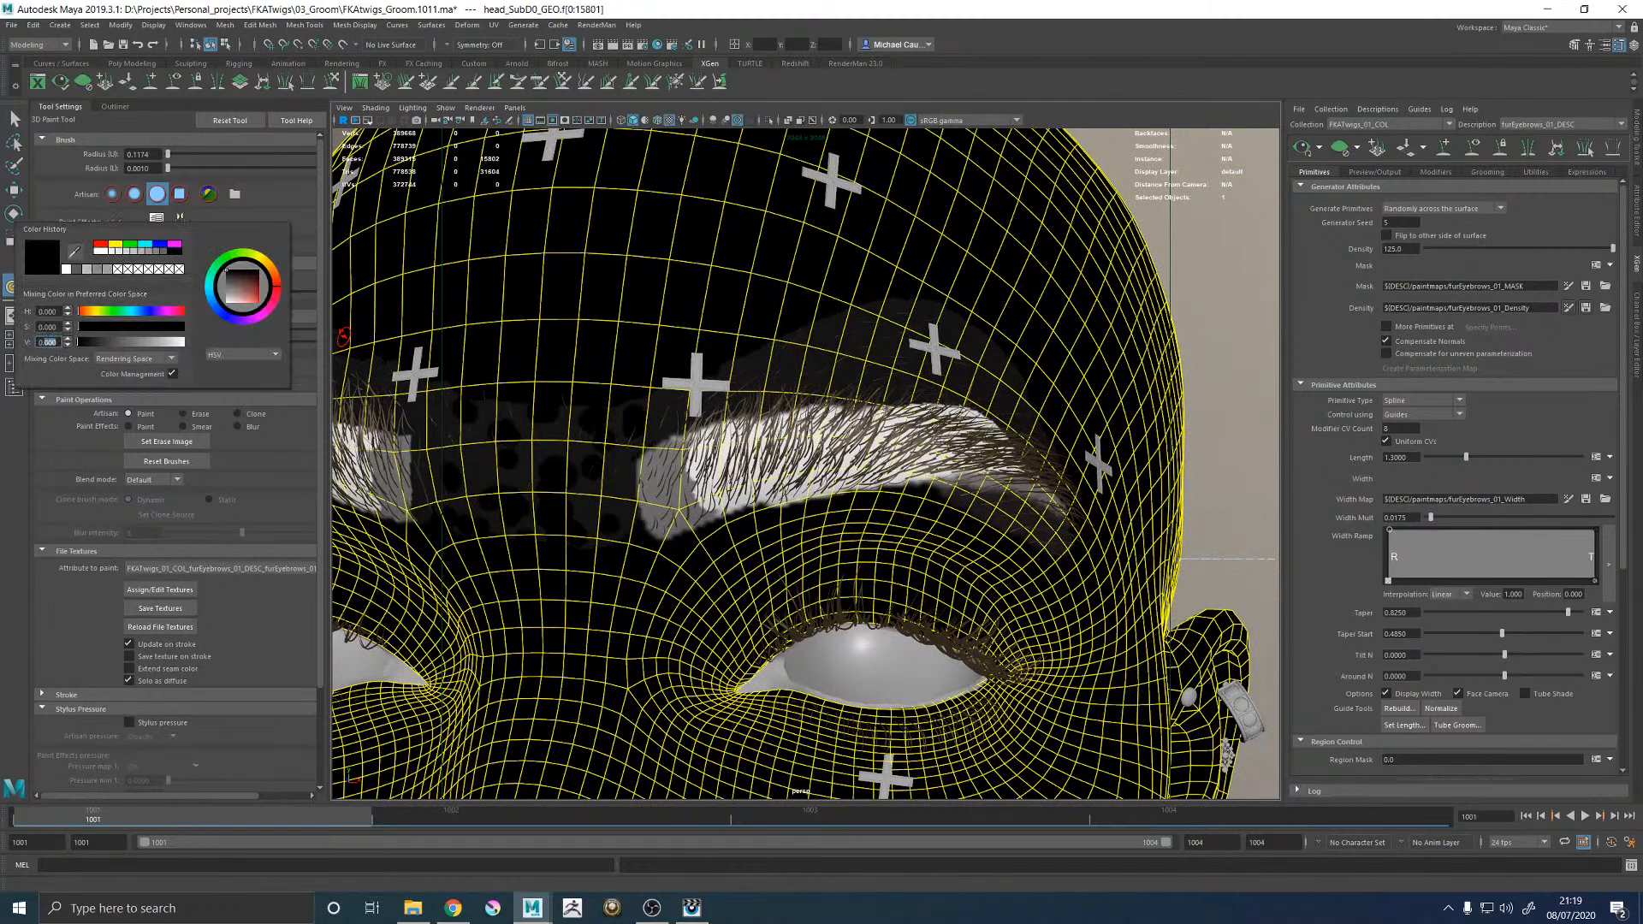
{"action": "type", "text": "0.1"}
{"action": "key", "text": "Return"}
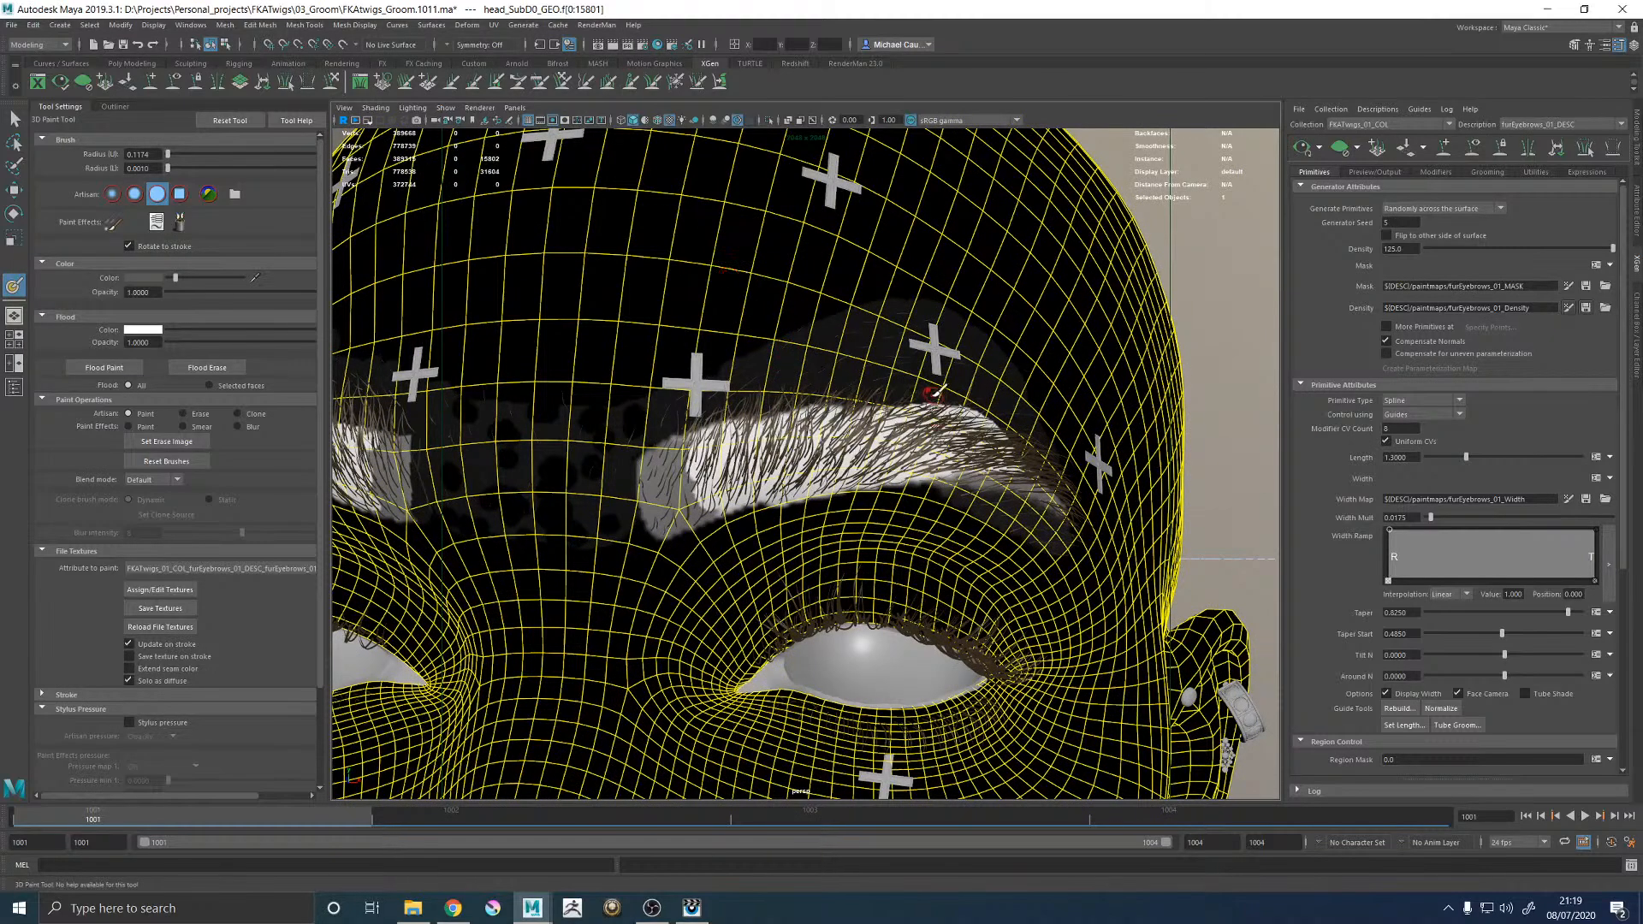
{"action": "mouse_move", "coordinate": [872, 370]}
{"action": "left_mouse_down", "text": "alt"}
{"action": "mouse_move", "coordinate": [894, 380]}
{"action": "mouse_move", "coordinate": [802, 357]}
{"action": "mouse_move", "coordinate": [890, 343]}
{"action": "left_mouse_up", "text": "alt"}
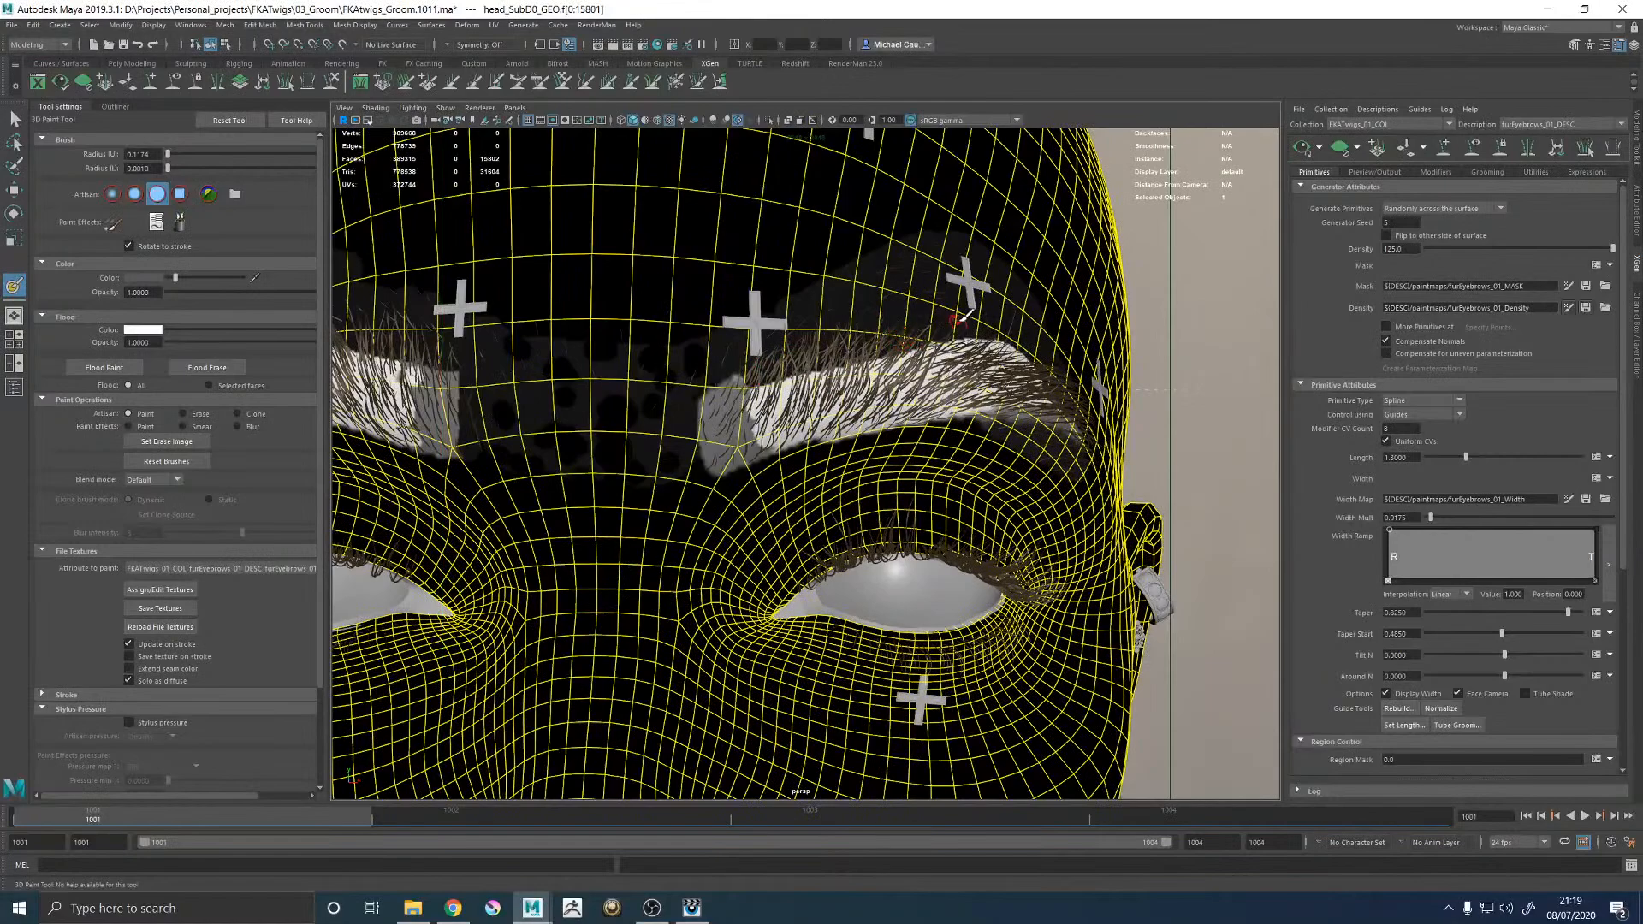
{"action": "left_click_drag", "start_coordinate": [741, 371], "coordinate": [698, 382]}
{"action": "left_click_drag", "start_coordinate": [874, 375], "coordinate": [837, 353], "text": "alt"}
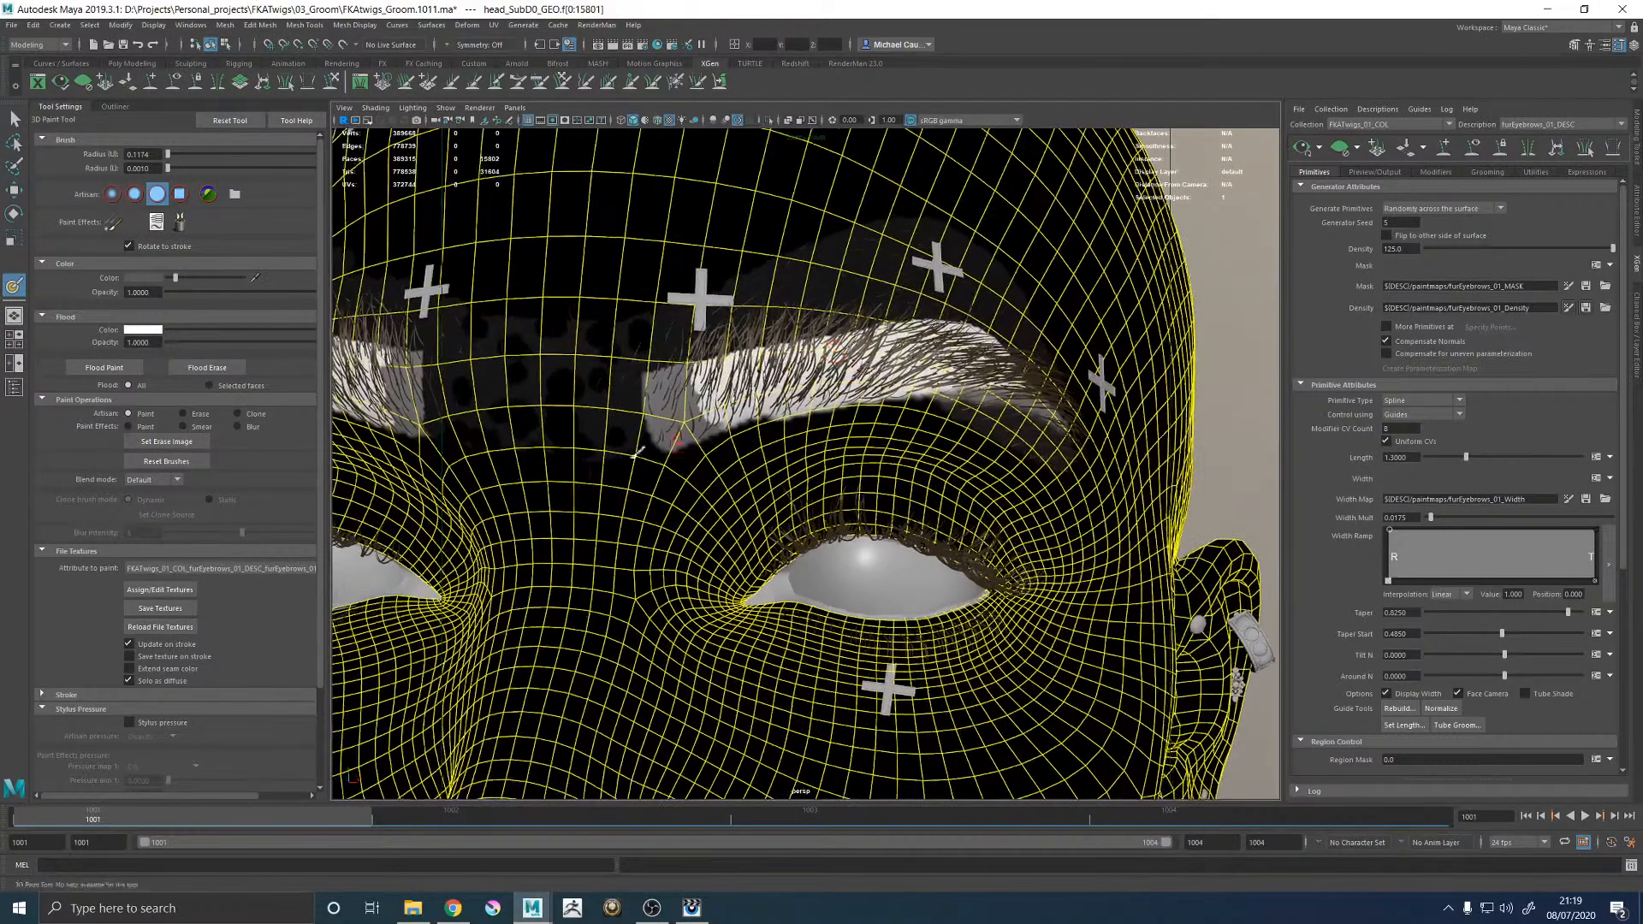
{"action": "left_click", "coordinate": [161, 608]}
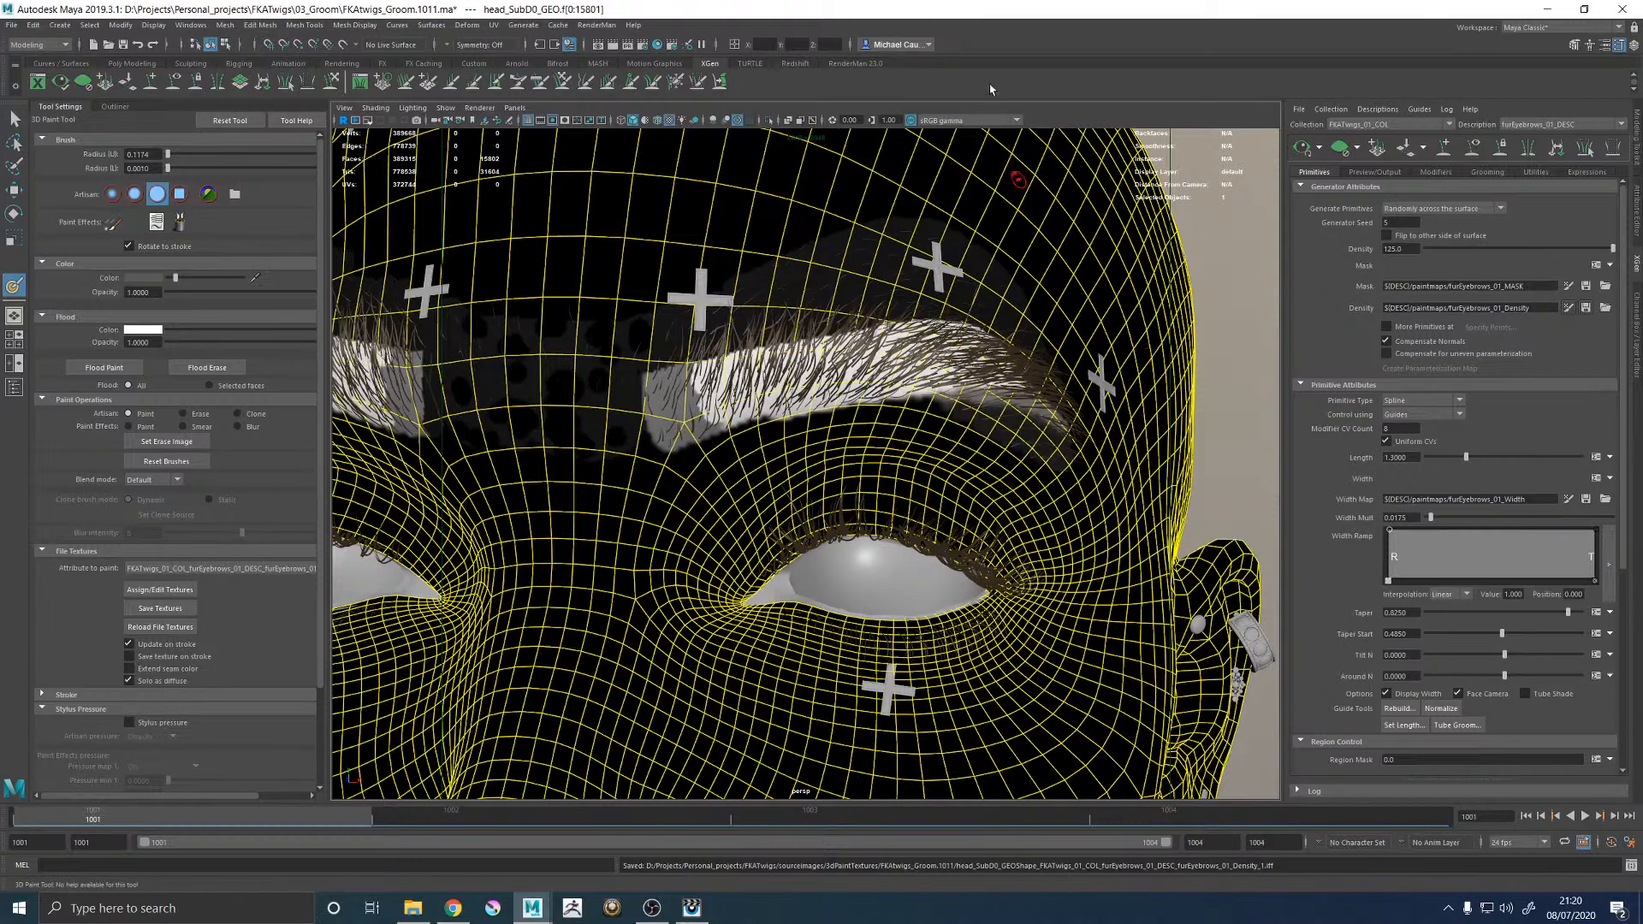
{"action": "left_click", "coordinate": [167, 610]}
Leave the paint tool and examine both eyebrow grooms on the shaded head, up close and from the front.
{"action": "key", "text": "f"}
{"action": "key", "text": "w"}
{"action": "left_click_drag", "start_coordinate": [1024, 429], "coordinate": [1030, 430], "text": "alt"}
{"action": "right_click_drag", "start_coordinate": [660, 392], "coordinate": [660, 326], "text": "alt"}
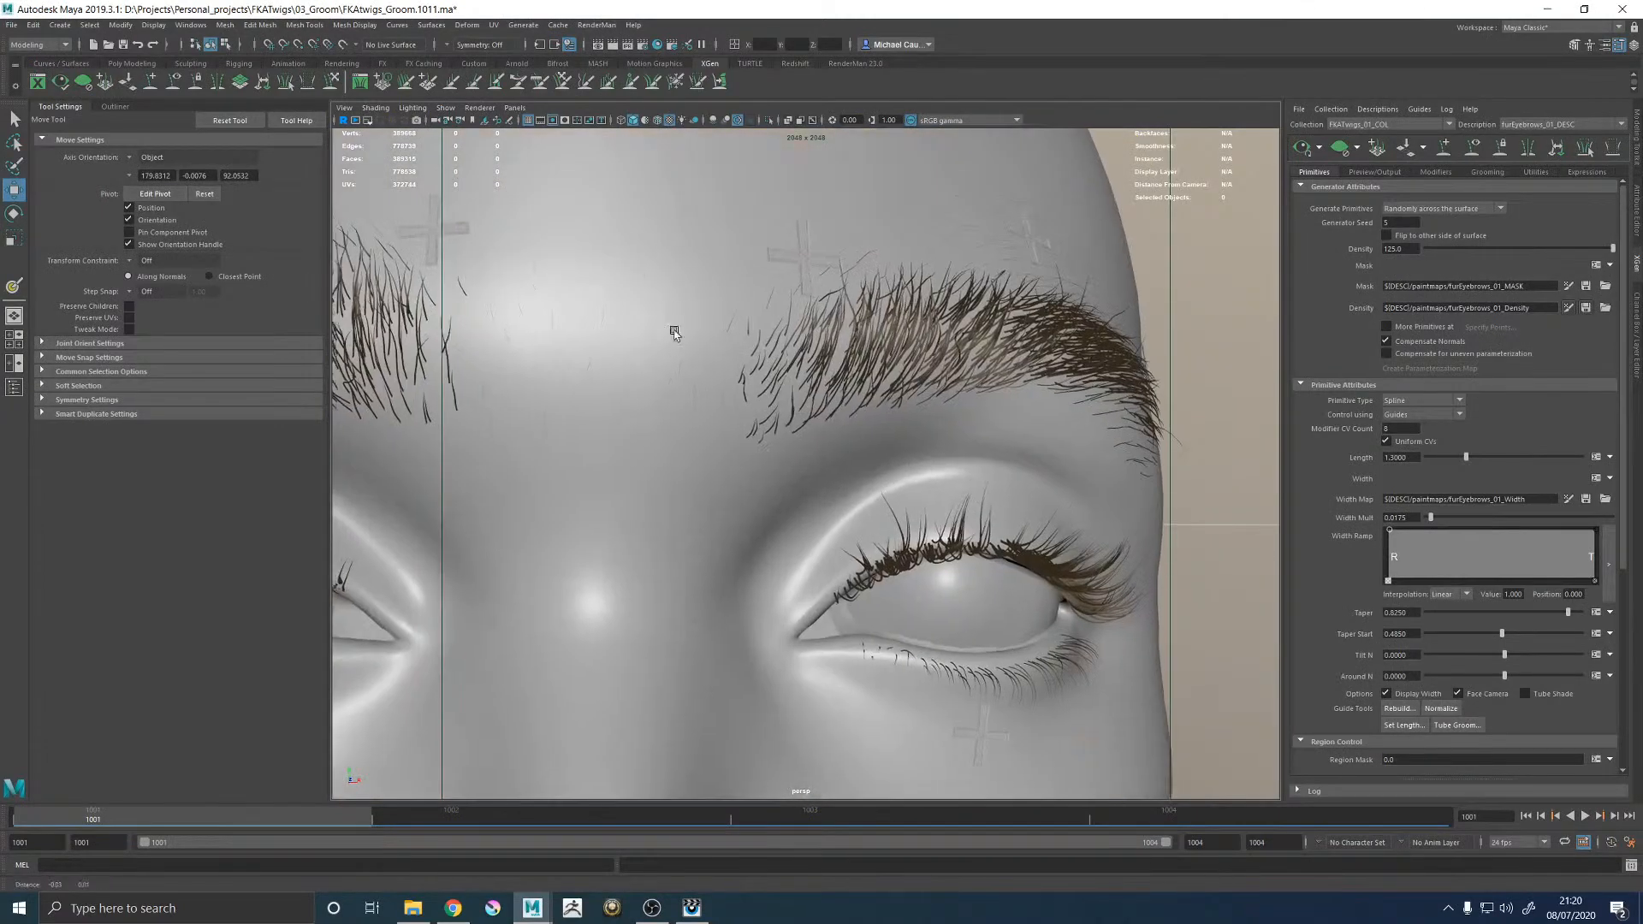
{"action": "middle_click_drag", "start_coordinate": [659, 326], "coordinate": [982, 427], "text": "alt"}
{"action": "middle_click_drag", "start_coordinate": [736, 404], "coordinate": [753, 421], "text": "alt"}
{"action": "mouse_move", "coordinate": [753, 421]}
{"action": "right_mouse_down", "text": "alt"}
{"action": "mouse_move", "coordinate": [769, 432]}
{"action": "mouse_move", "coordinate": [741, 434]}
{"action": "right_mouse_up", "text": "alt"}
{"action": "left_click_drag", "start_coordinate": [867, 445], "coordinate": [858, 444], "text": "alt"}
{"action": "right_click_drag", "start_coordinate": [858, 444], "coordinate": [745, 432], "text": "alt"}
{"action": "left_click_drag", "start_coordinate": [743, 431], "coordinate": [779, 428], "text": "alt"}
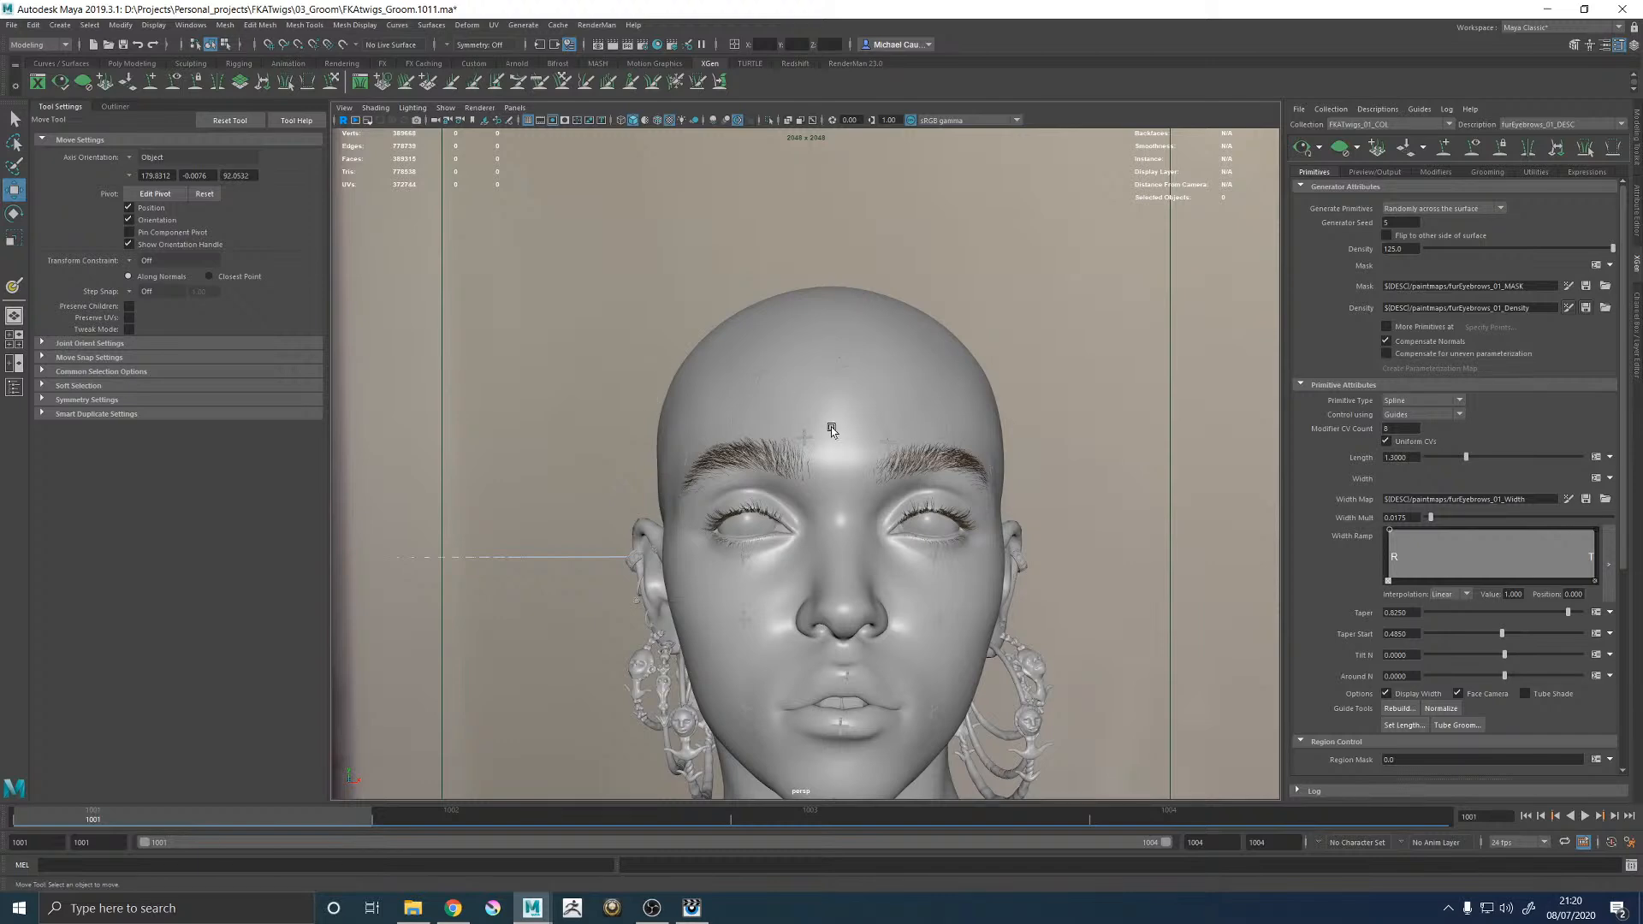
{"action": "scroll", "coordinate": [828, 430], "scroll_direction": "up", "scroll_amount": 10}
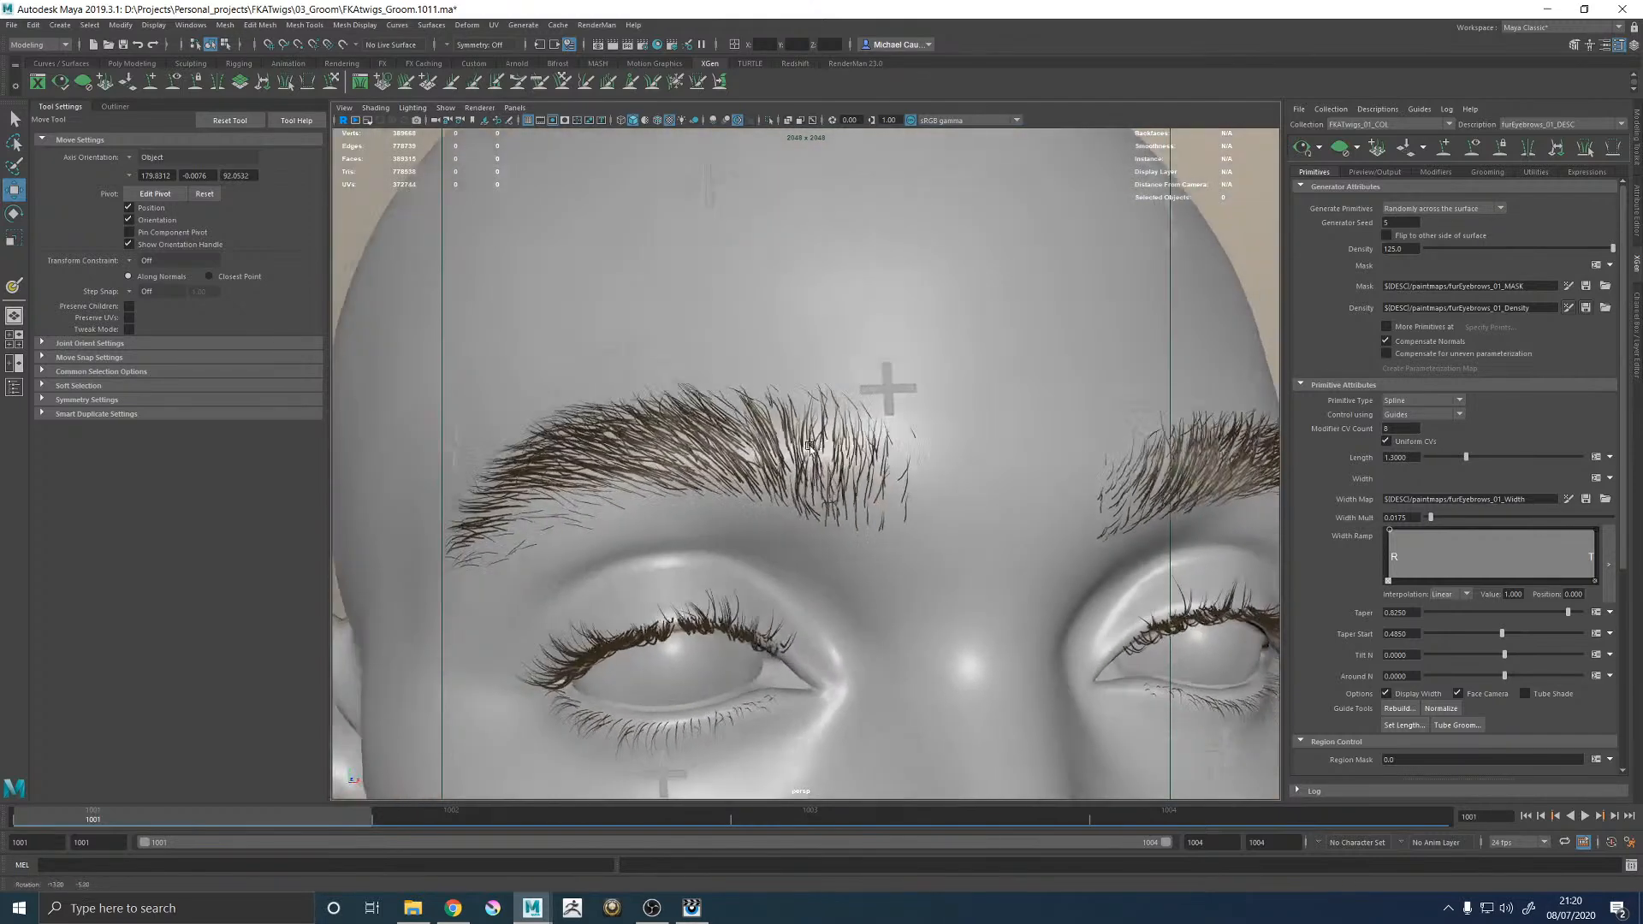
{"action": "mouse_move", "coordinate": [809, 445]}
{"action": "left_mouse_down", "text": "alt"}
{"action": "mouse_move", "coordinate": [941, 440]}
{"action": "mouse_move", "coordinate": [806, 446]}
{"action": "left_mouse_up", "text": "alt"}
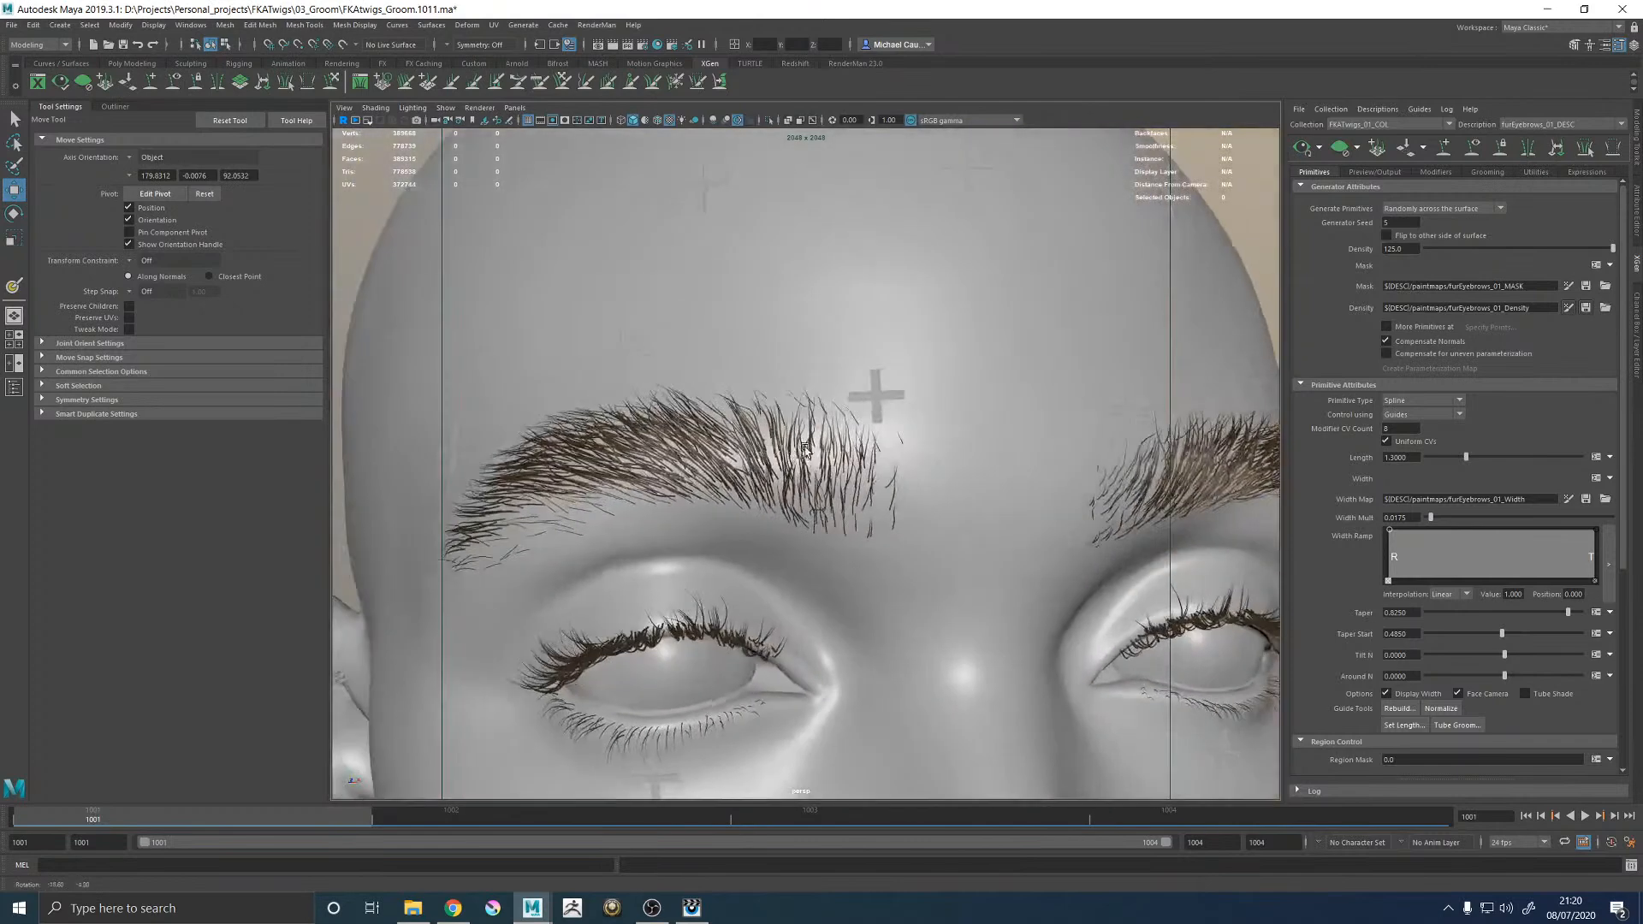
{"action": "right_click_drag", "start_coordinate": [806, 449], "coordinate": [522, 427], "text": "alt"}
{"action": "middle_click_drag", "start_coordinate": [800, 448], "coordinate": [766, 378], "text": "alt"}
{"action": "mouse_move", "coordinate": [846, 409]}
{"action": "left_mouse_down", "text": "alt"}
{"action": "mouse_move", "coordinate": [814, 411]}
{"action": "mouse_move", "coordinate": [841, 405]}
{"action": "left_mouse_up", "text": "alt"}
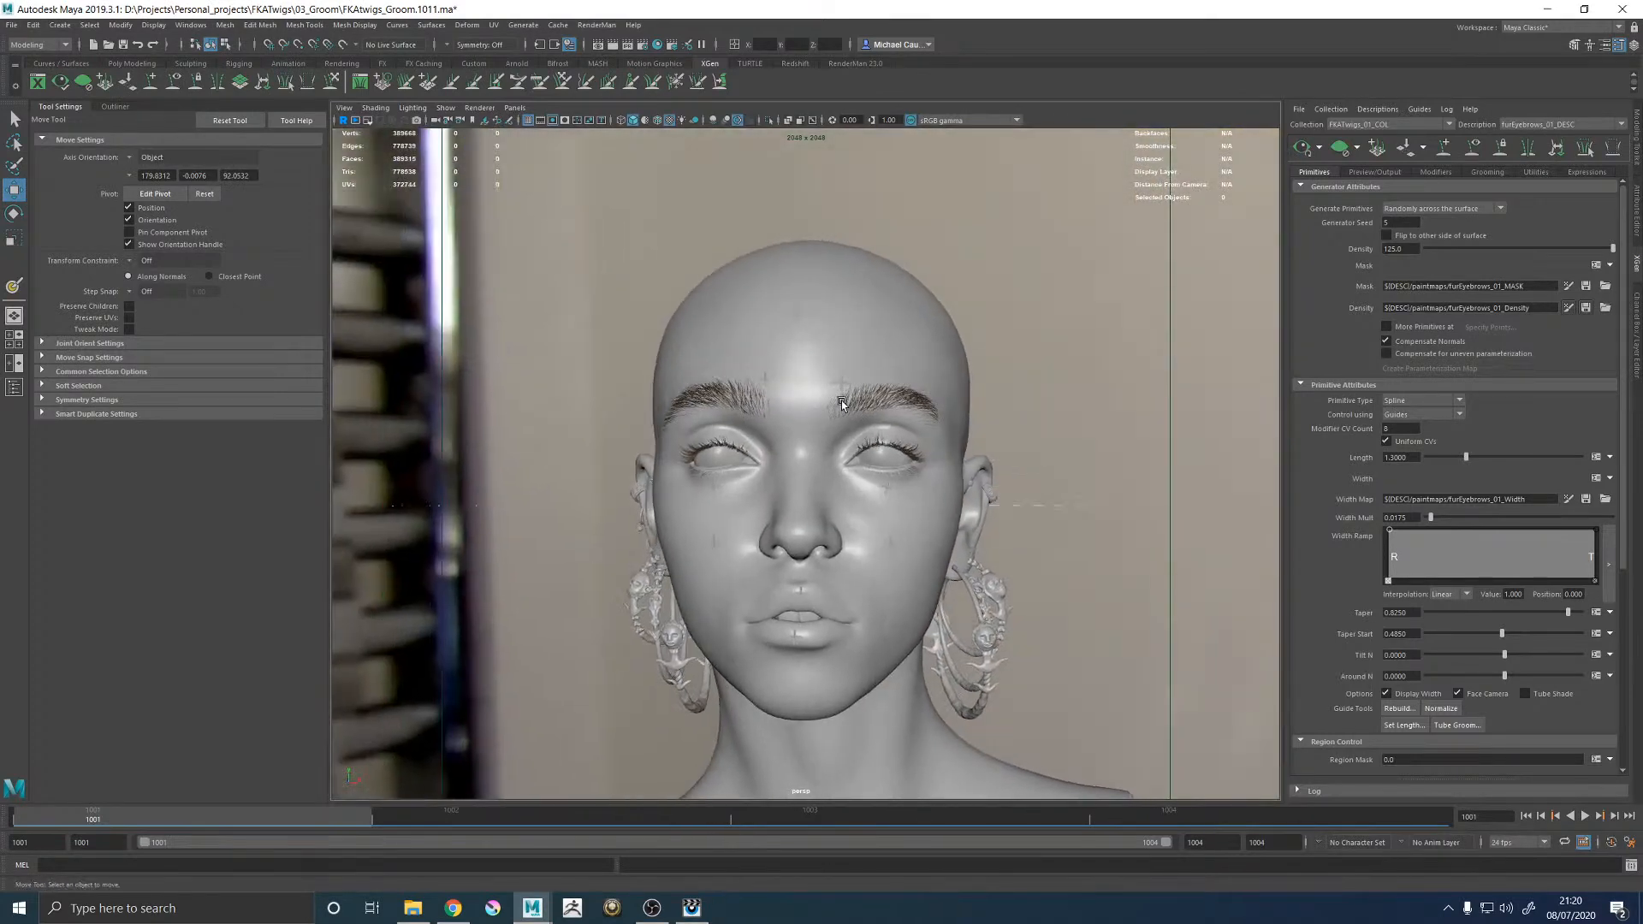
Save the current scene and save it again as the new version FKAtwigs_Groom.1012.ma.
{"action": "key", "text": "space"}
{"action": "key", "text": "space"}
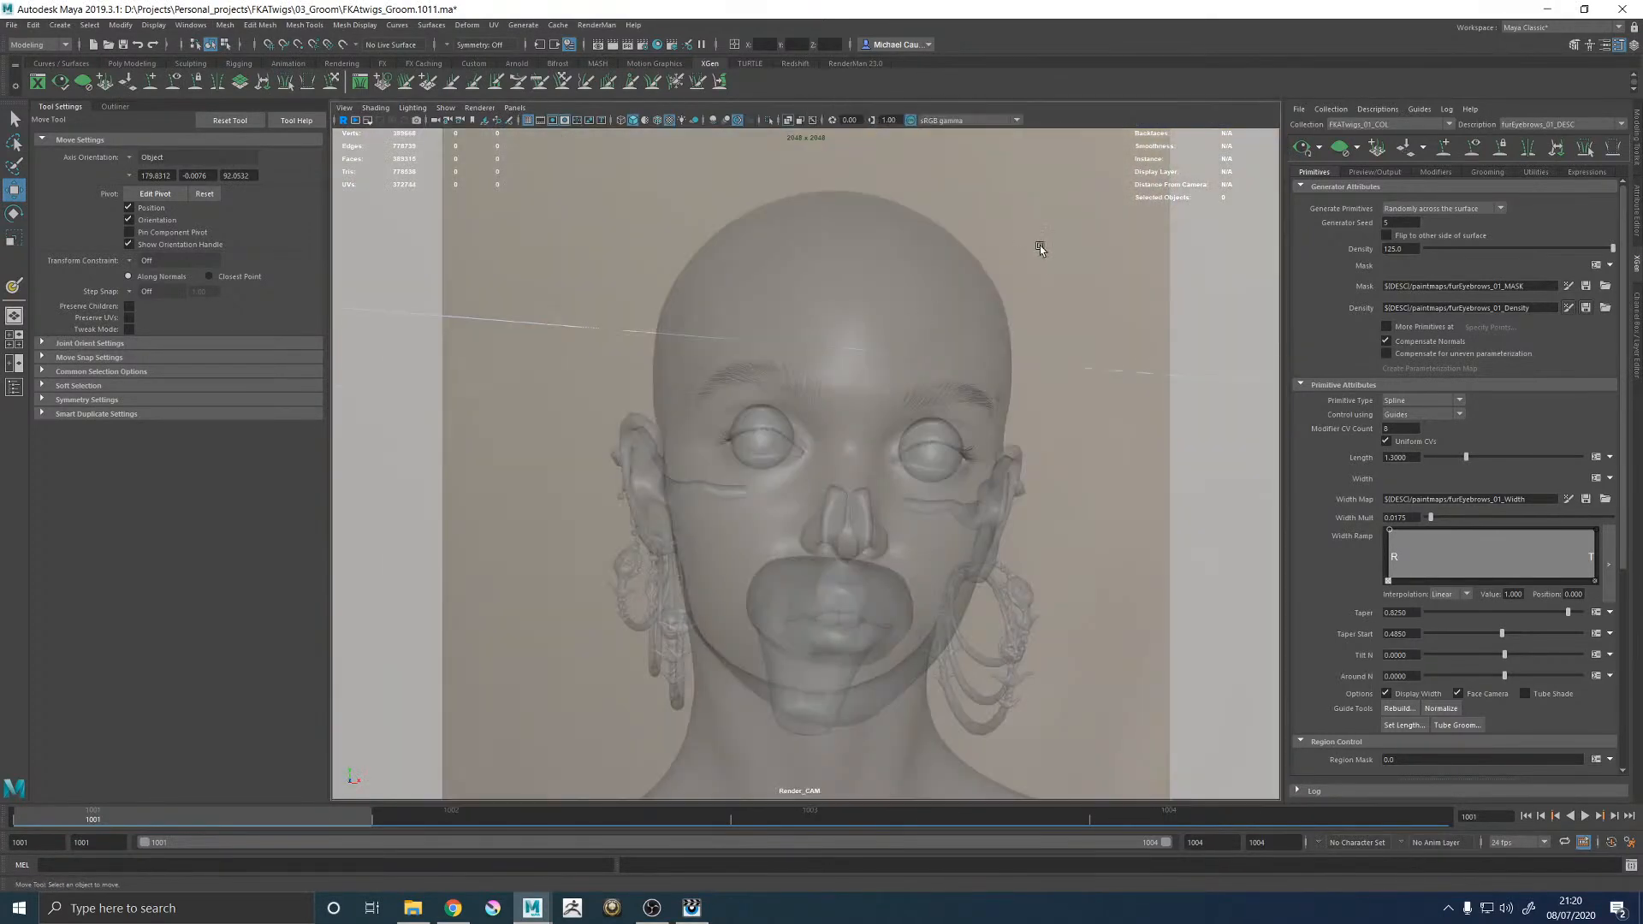
{"action": "key", "text": "q"}
{"action": "key", "text": "ctrl+s"}
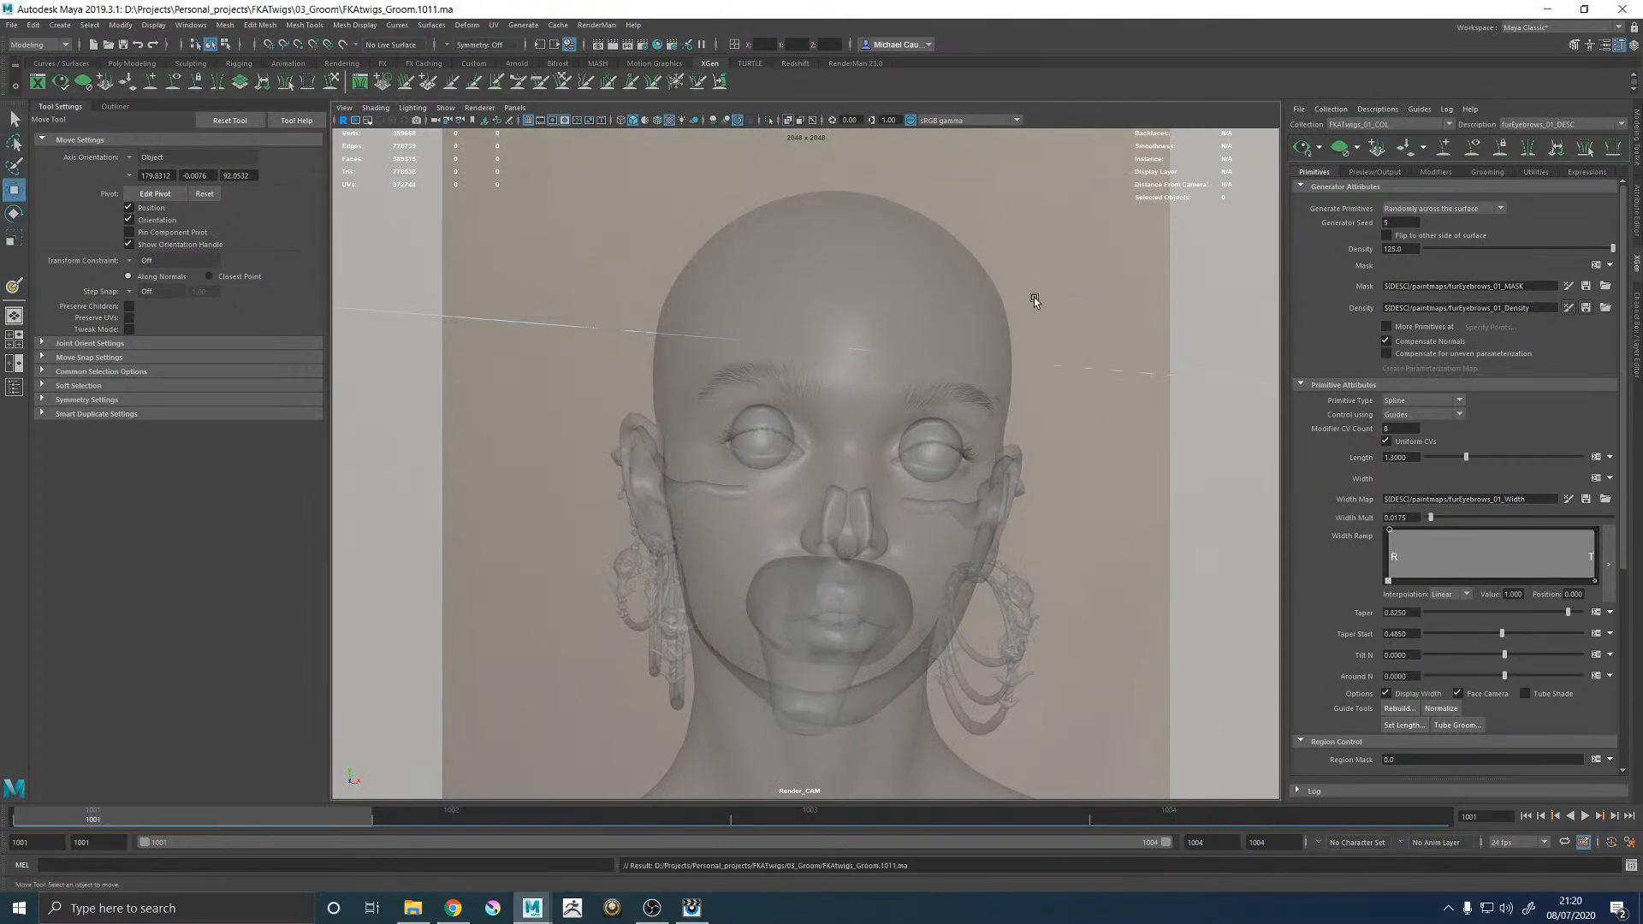
{"action": "key", "text": "space"}
{"action": "key", "text": "space"}
{"action": "key", "text": "w"}
{"action": "key", "text": "q"}
{"action": "key", "text": "ctrl+s"}
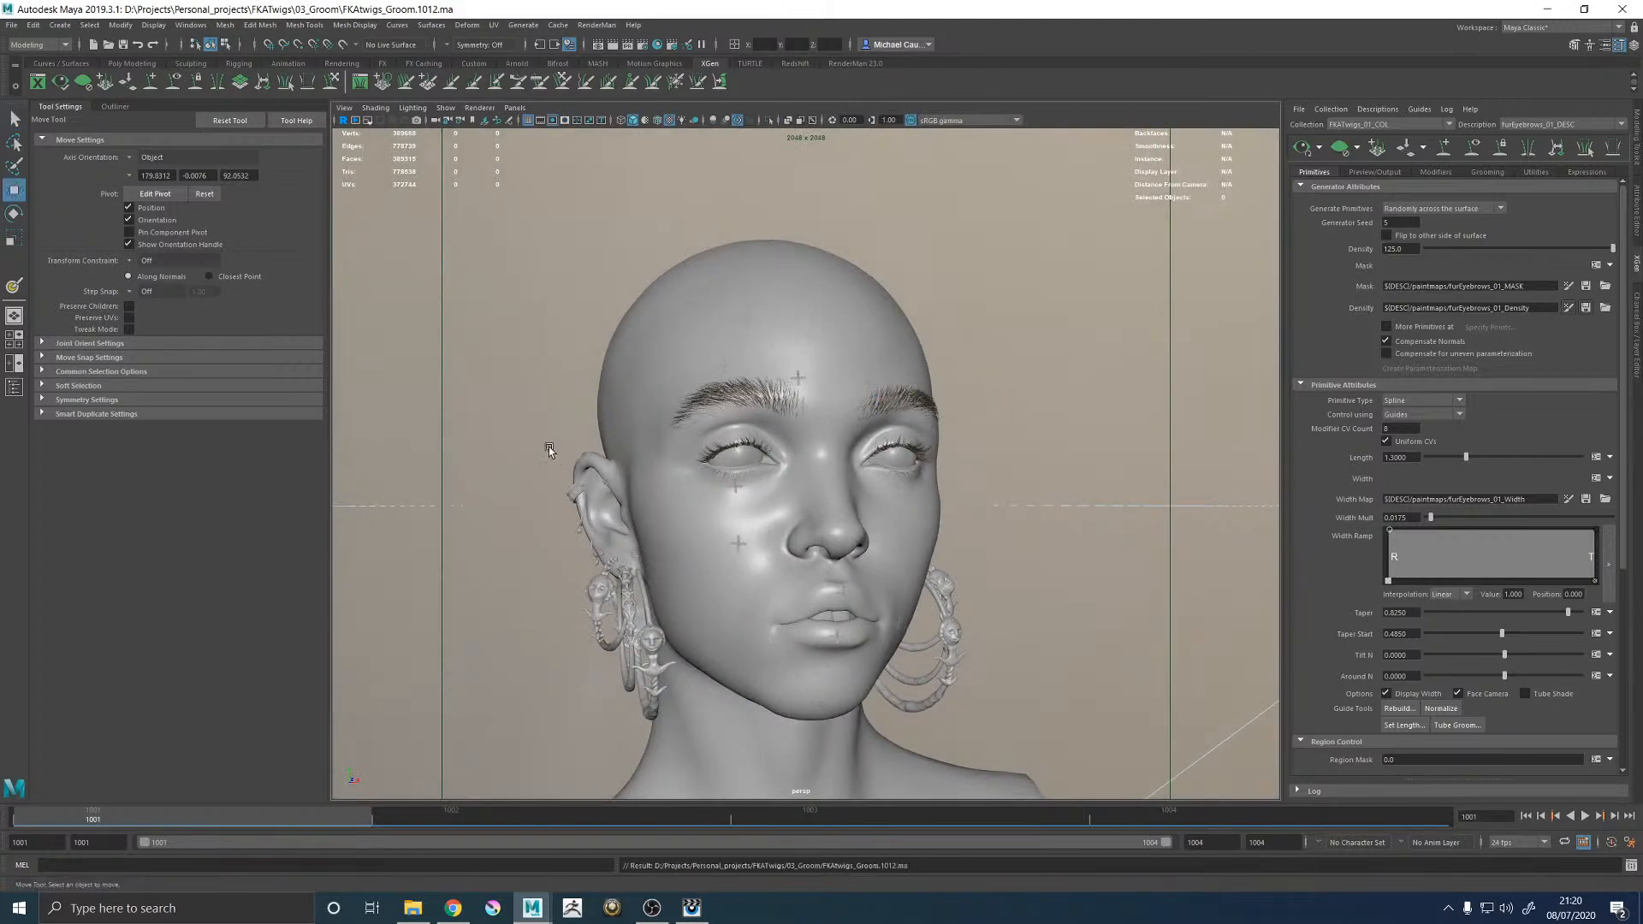
Switch the viewport to Render_CAM and start a RenderMan render of the Groom.1012 scene.
{"action": "key", "text": "space"}
{"action": "key", "text": "space"}
{"action": "key", "text": "w"}
{"action": "left_click", "coordinate": [595, 25]}
{"action": "left_click", "coordinate": [593, 48]}
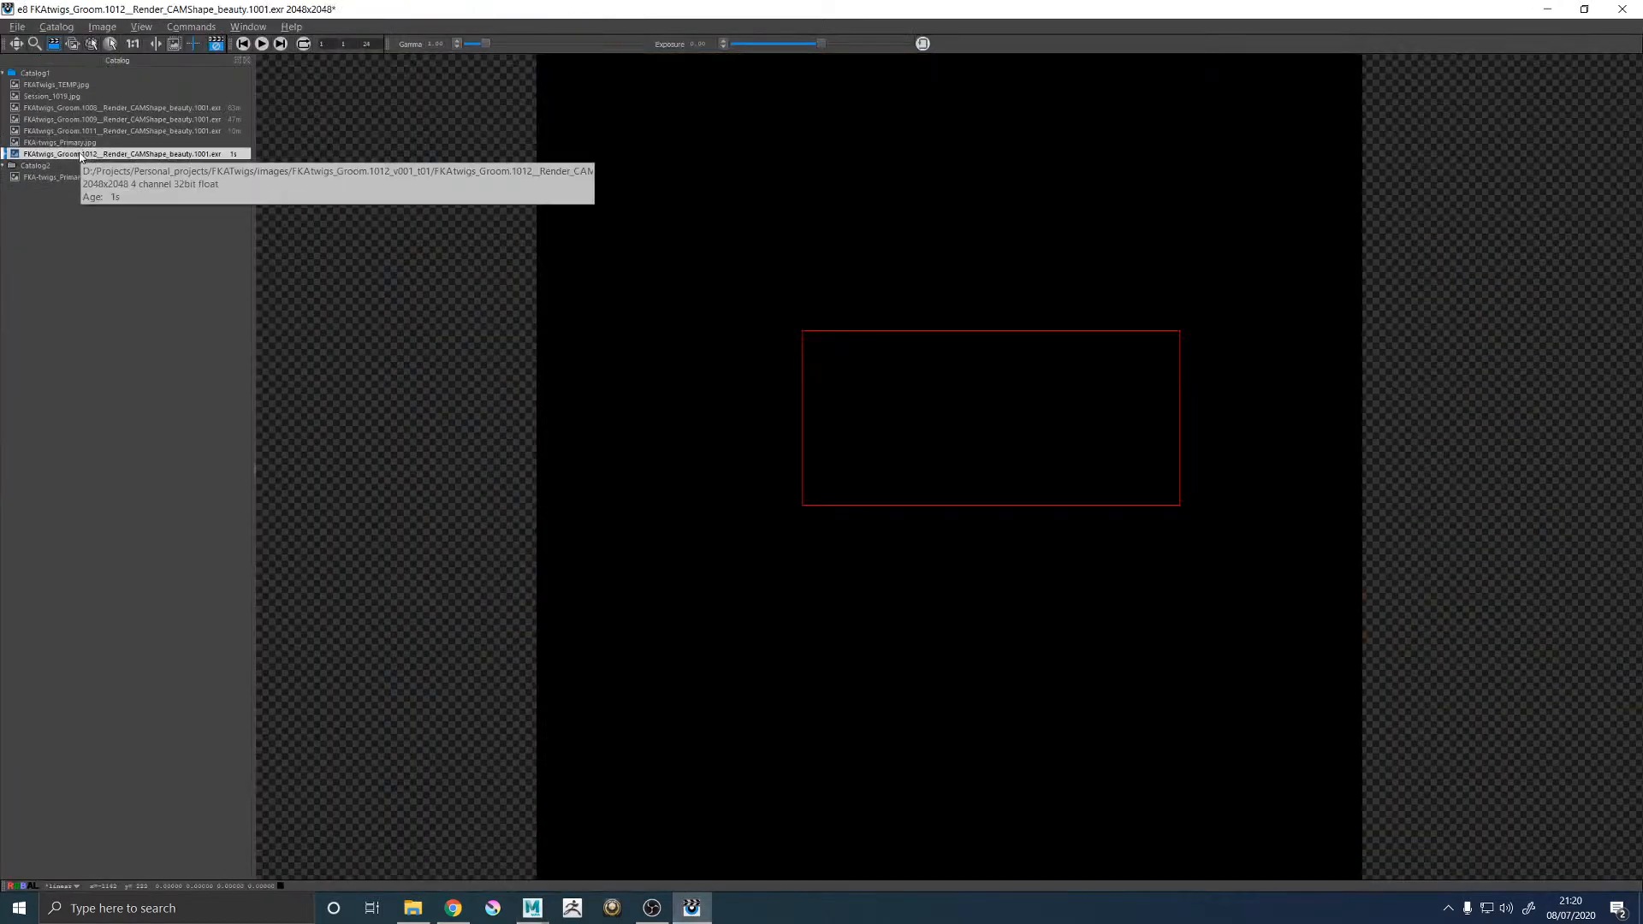
Compare the eyebrows in the Groom.1012 render with FKA-twigs_Primary.jpg in the image viewer.
{"action": "key", "text": "Delete"}
{"action": "key", "text": "Down"}
{"action": "key", "text": "Up"}
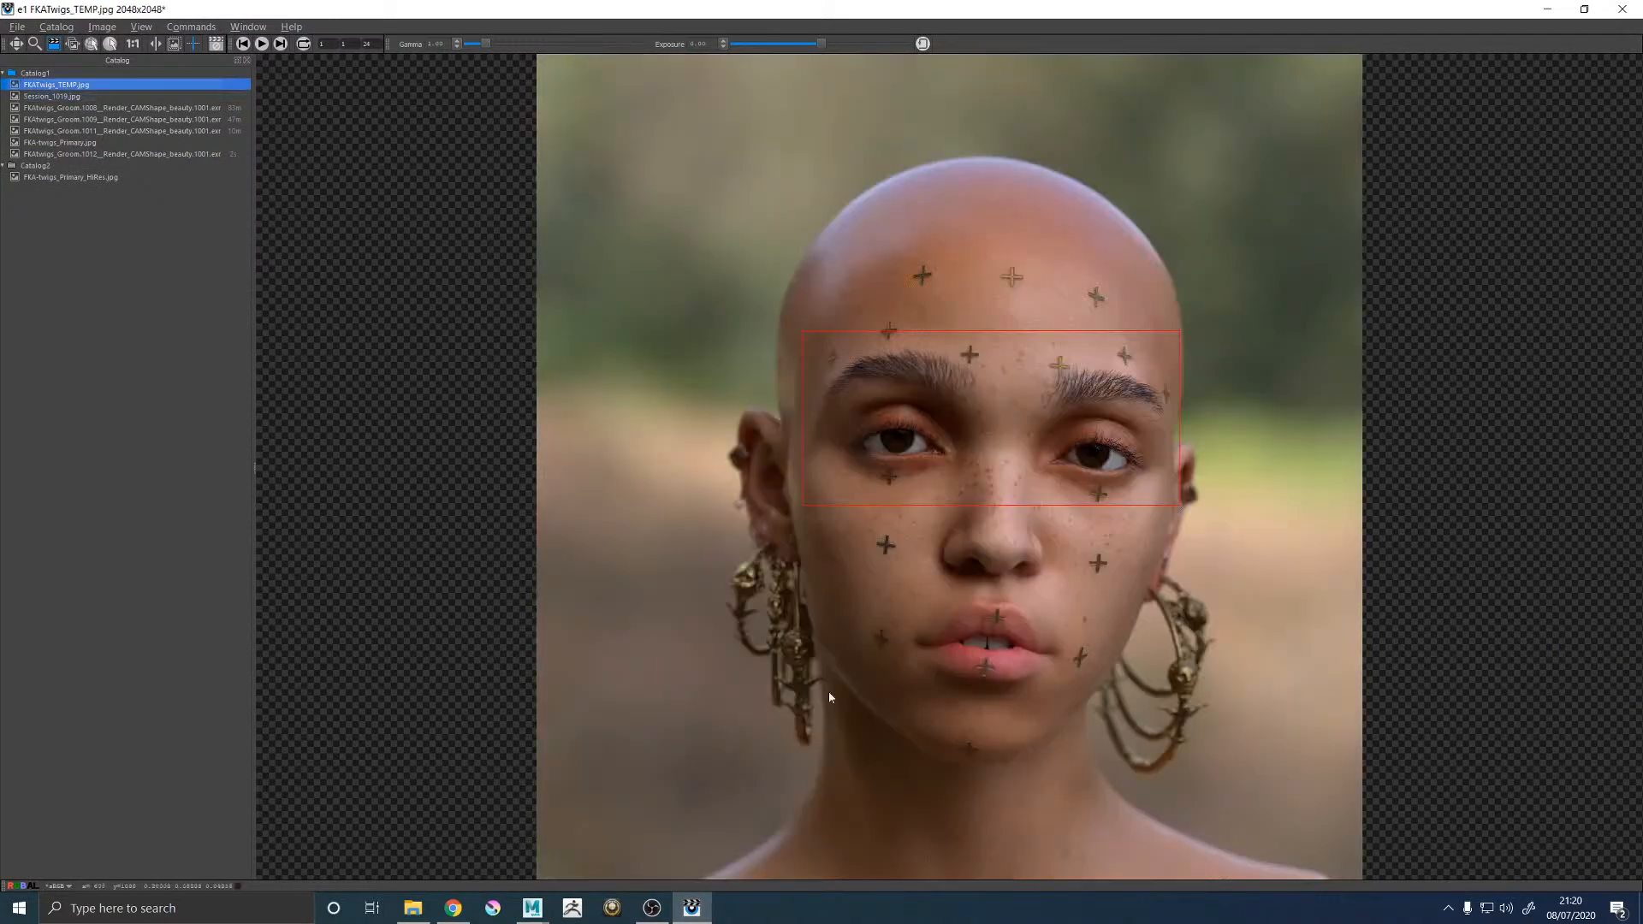
{"action": "key", "text": "Down"}
{"action": "key", "text": "Down"}
{"action": "key", "text": "Down"}
{"action": "key", "text": "Down"}
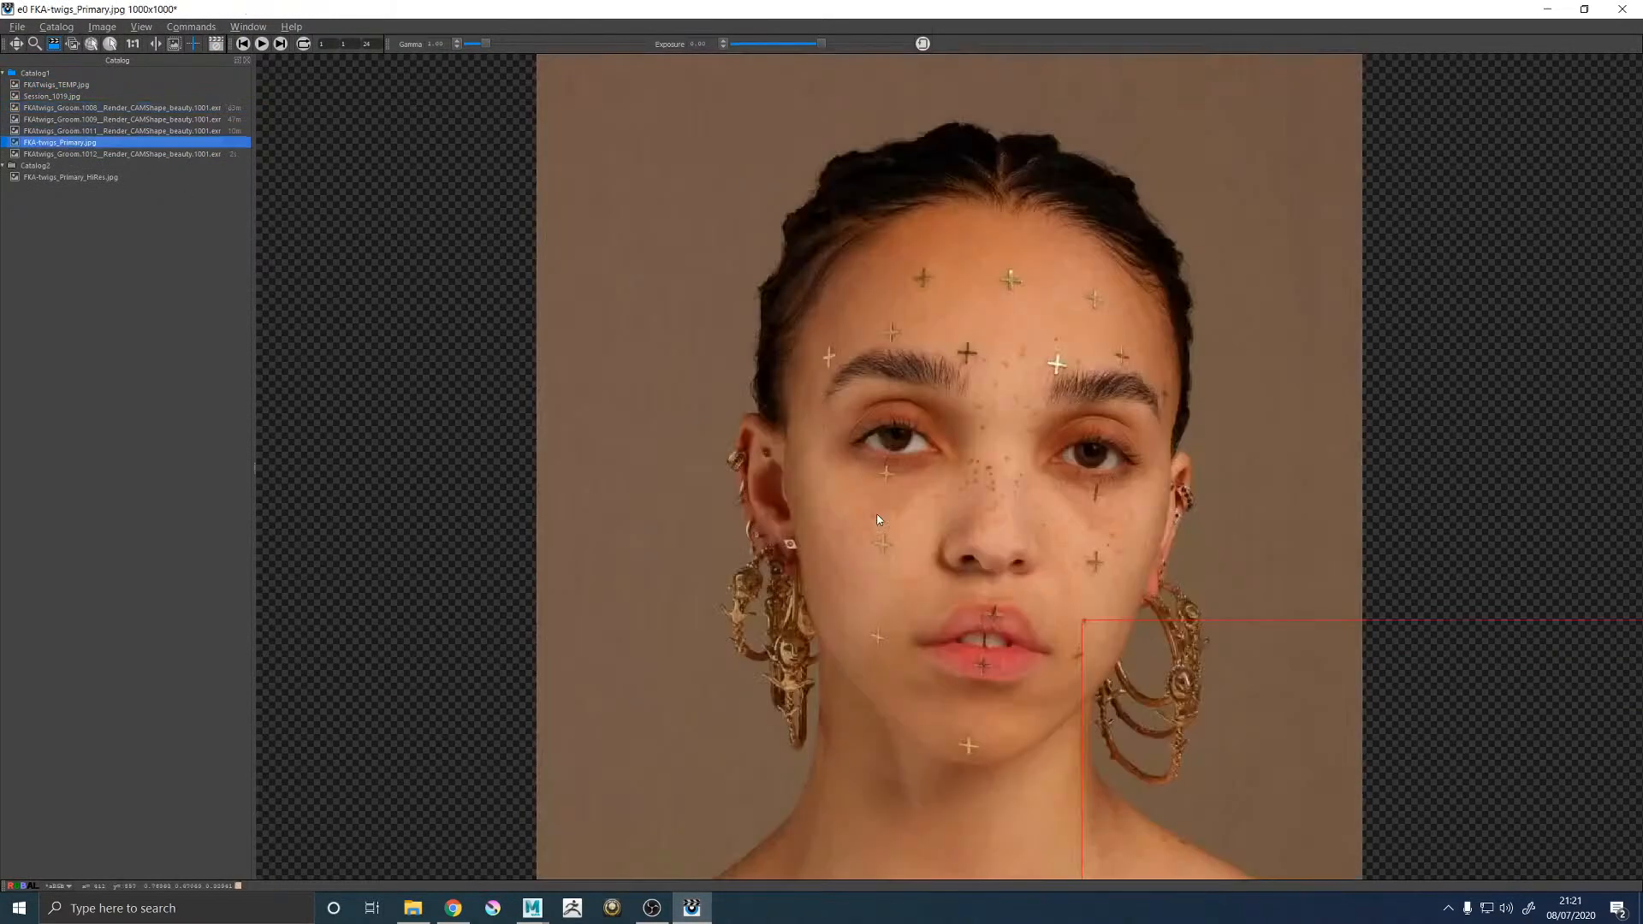
{"action": "key", "text": "Down"}
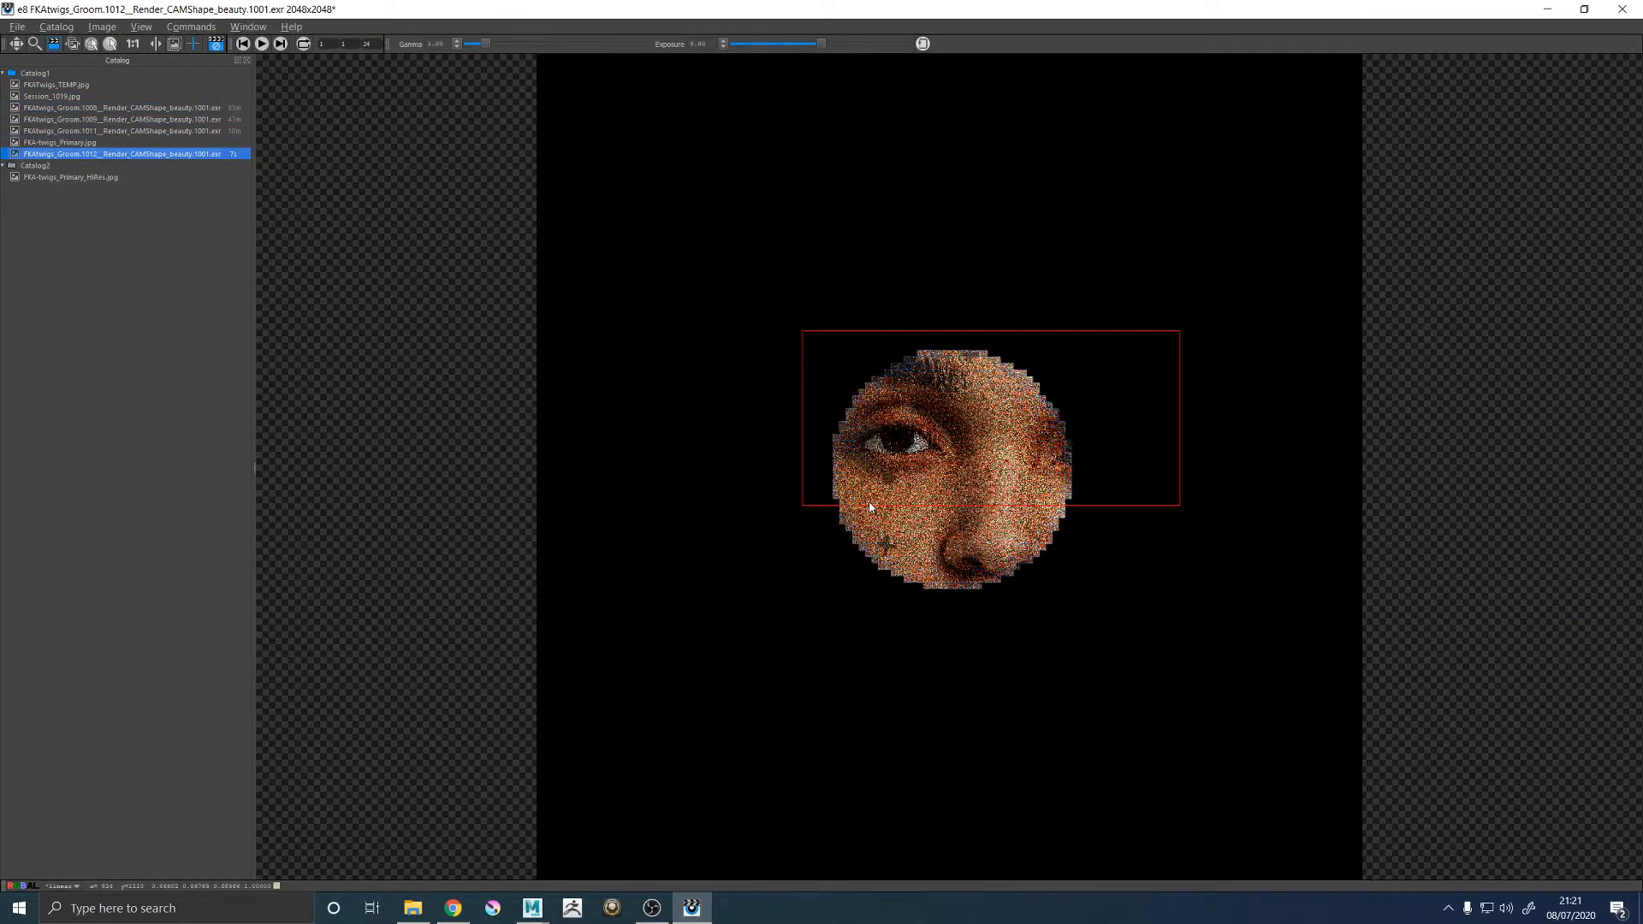
{"action": "key", "text": "Up"}
{"action": "key", "text": "Down"}
{"action": "key", "text": "Up"}
{"action": "key", "text": "Up"}
{"action": "key", "text": "Down"}
{"action": "key", "text": "Down"}
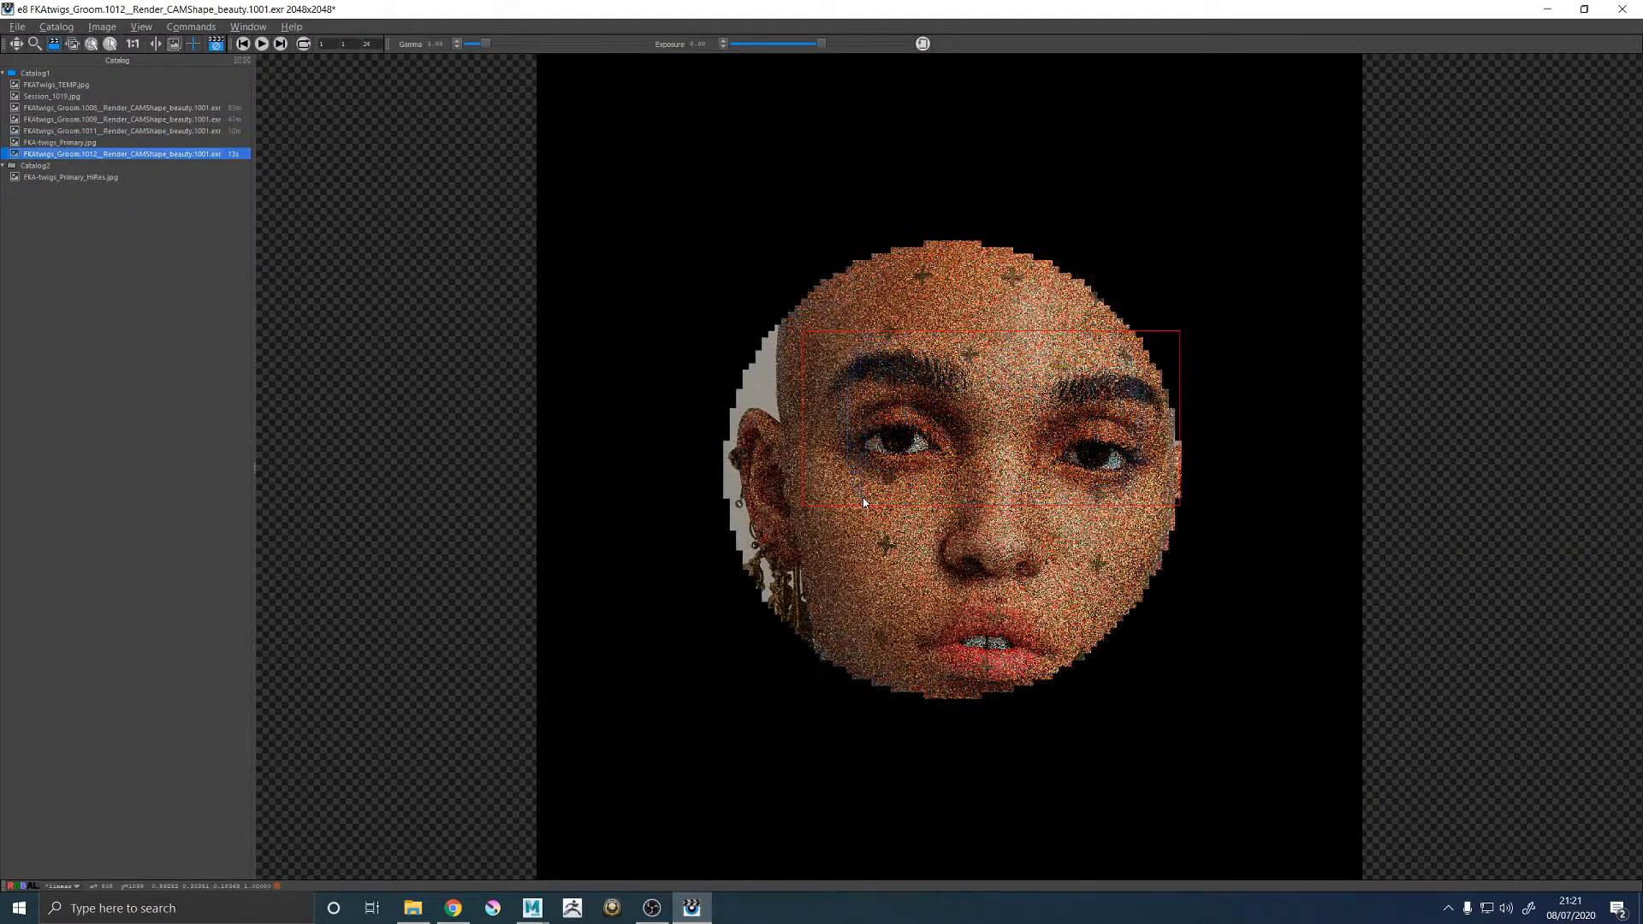
{"action": "key", "text": "Up"}
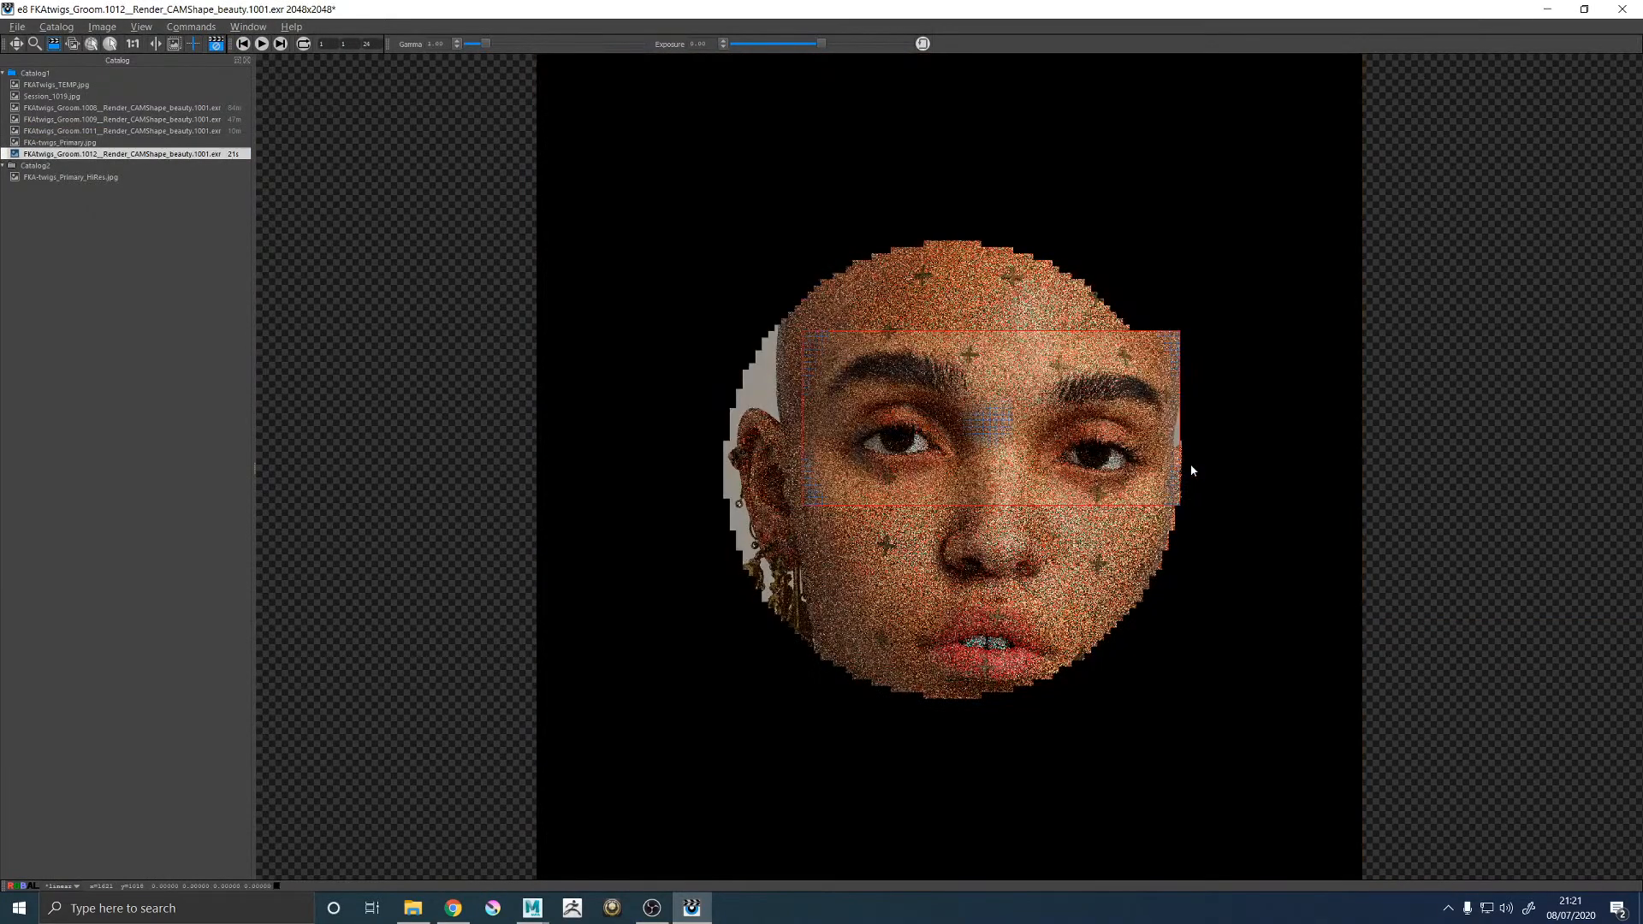
{"action": "key", "text": "Down"}
{"action": "key", "text": "Up"}
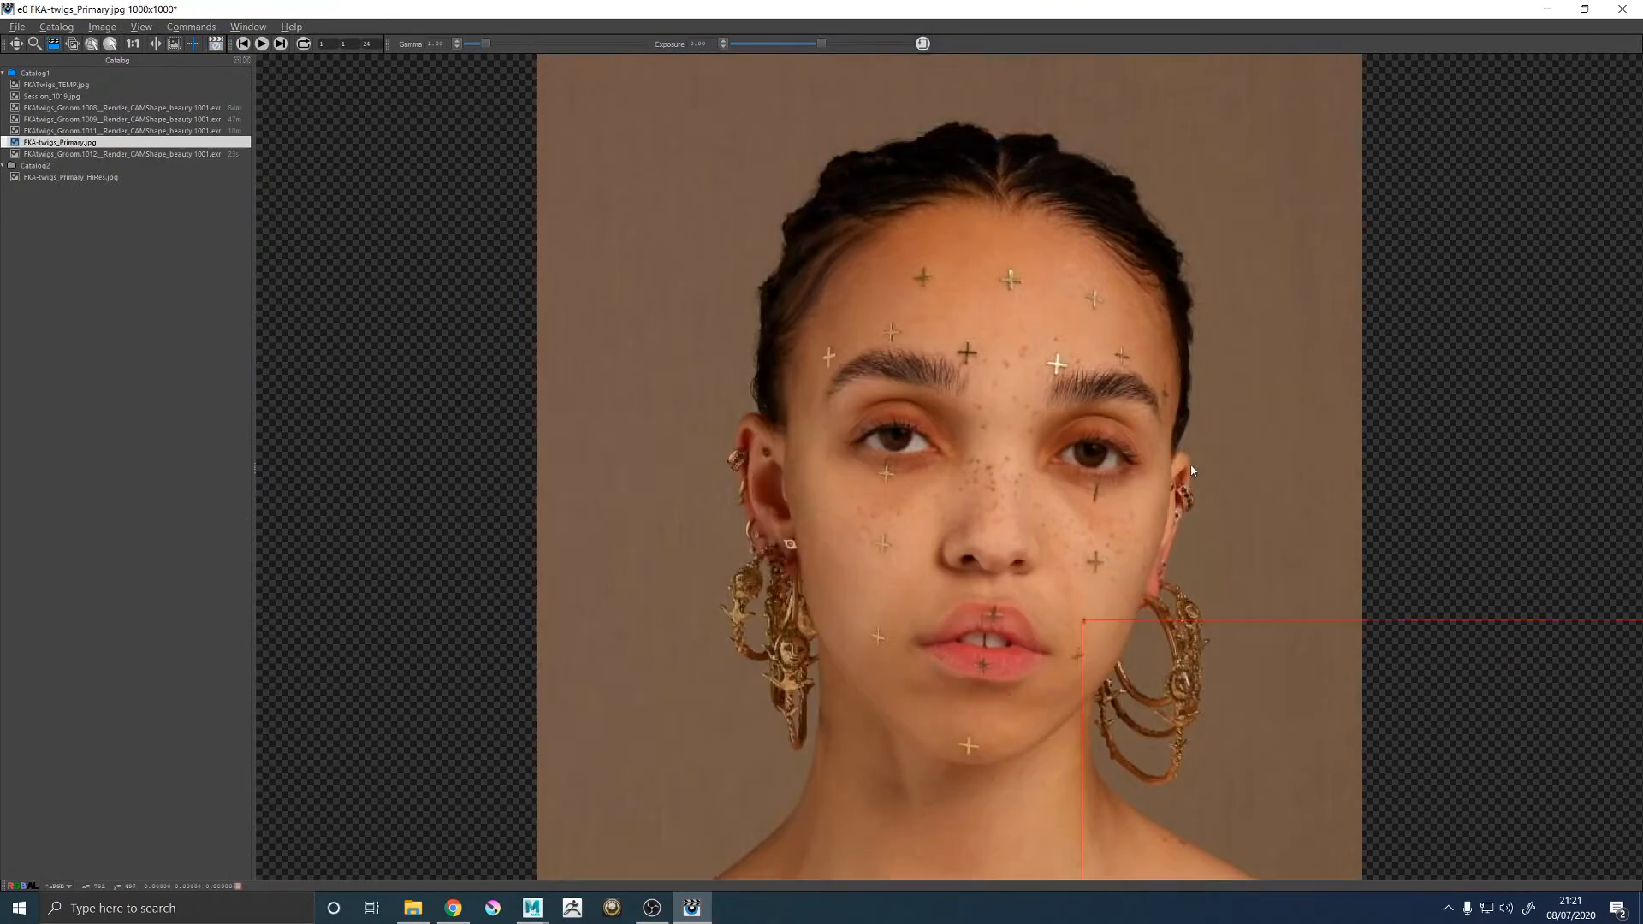
Examine the Groom.1012 eyebrows up close and at full frame, checking their shape and density against the reference photo.
{"action": "middle_click_drag", "start_coordinate": [1189, 463], "coordinate": [608, 310]}
{"action": "key", "text": "Down"}
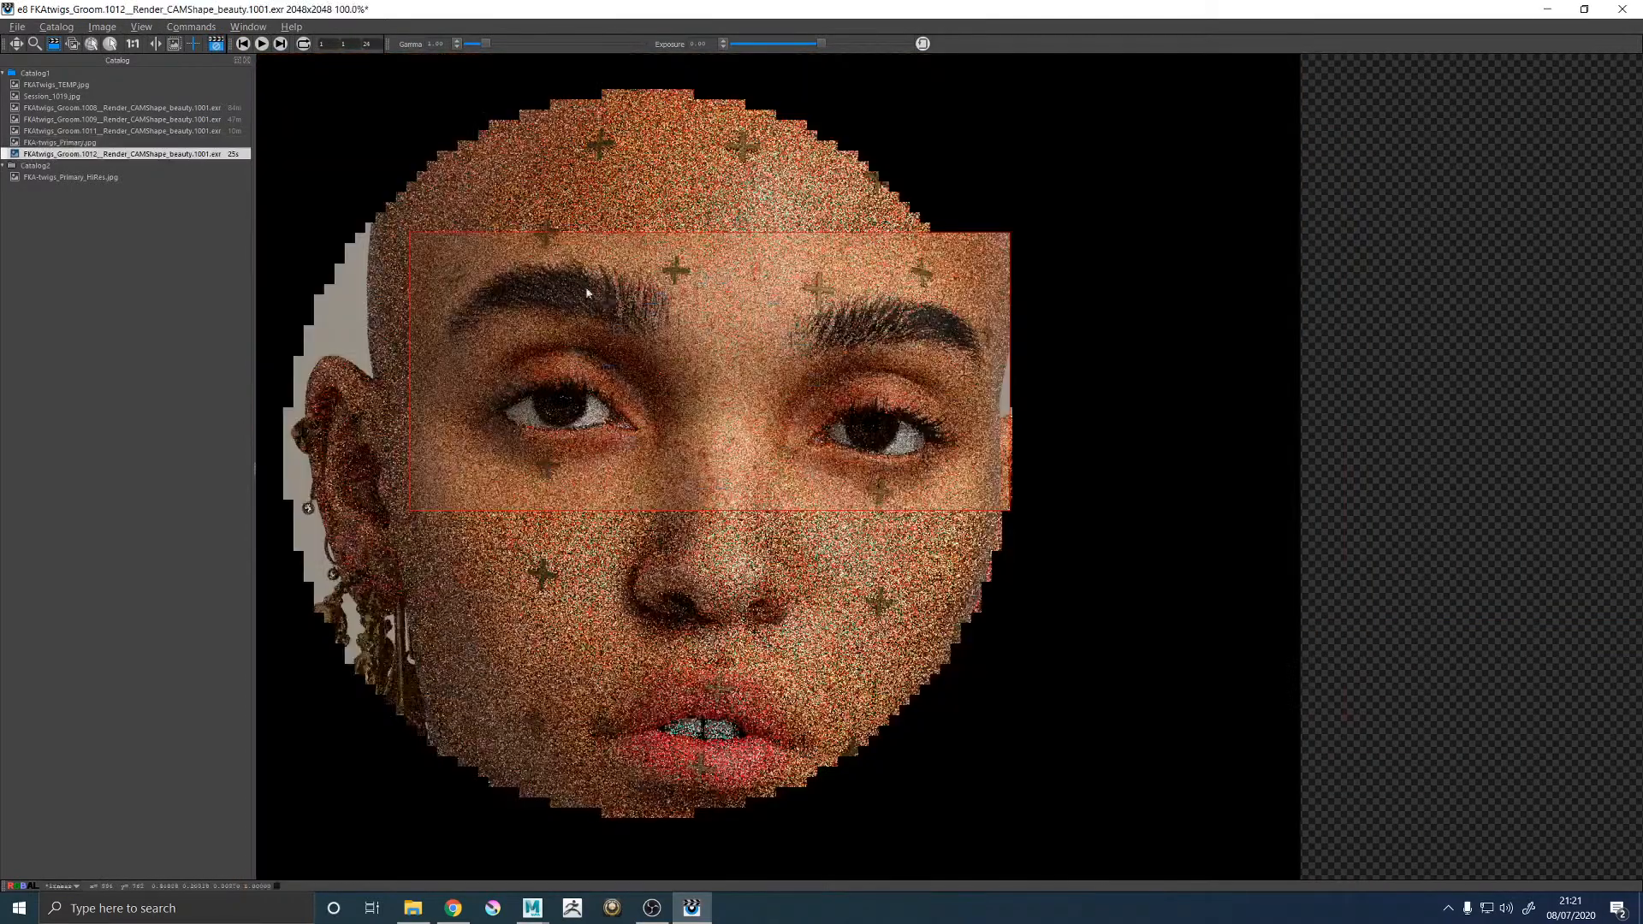
{"action": "scroll", "coordinate": [933, 298], "scroll_direction": "up", "scroll_amount": 6}
{"action": "scroll", "coordinate": [934, 303], "scroll_direction": "down", "scroll_amount": 12}
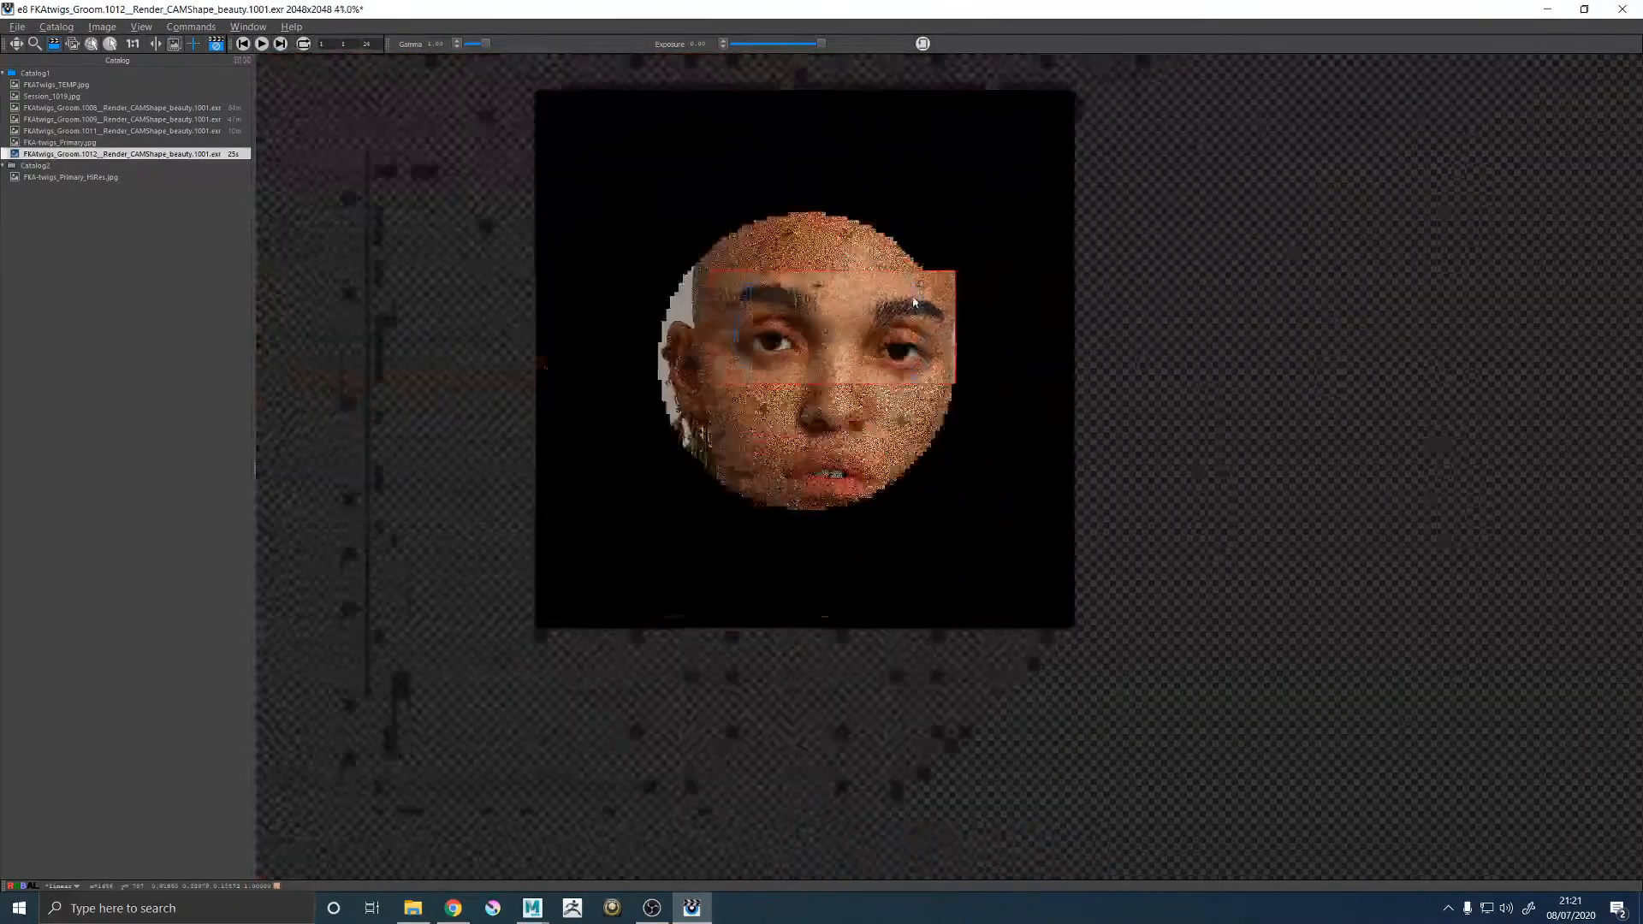
{"action": "key", "text": "f"}
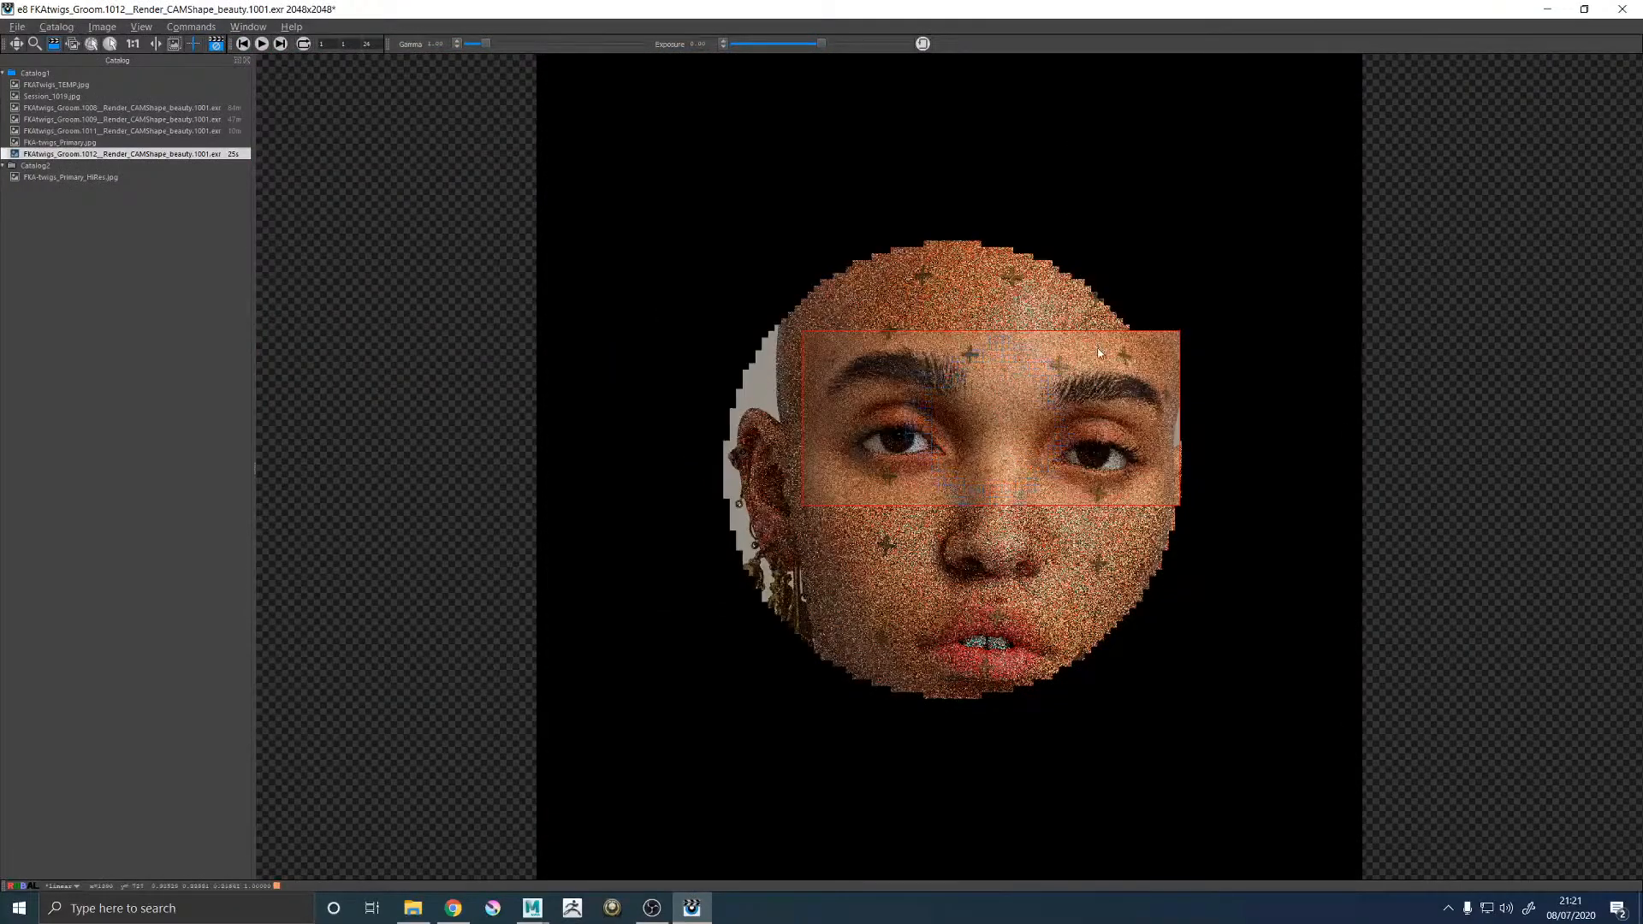
{"action": "key", "text": "f"}
{"action": "key", "text": "f"}
{"action": "key", "text": "Up"}
{"action": "key", "text": "Down"}
{"action": "key", "text": "Up"}
{"action": "key", "text": "Down"}
{"action": "key", "text": "Up"}
{"action": "key", "text": "Down"}
{"action": "key", "text": "Up"}
{"action": "key", "text": "Up"}
{"action": "key", "text": "Down"}
{"action": "key", "text": "Down"}
Move the Groom.1012 render directly below the Groom.1011 render in the catalog and compare the eyebrows with 1011 and the reference photo.
{"action": "left_click_drag", "start_coordinate": [106, 156], "coordinate": [105, 137]}
{"action": "left_click", "coordinate": [82, 133]}
{"action": "key", "text": "Down"}
{"action": "key", "text": "Up"}
{"action": "key", "text": "Down"}
{"action": "key", "text": "Up"}
{"action": "key", "text": "Down"}
{"action": "key", "text": "Up"}
{"action": "key", "text": "Down"}
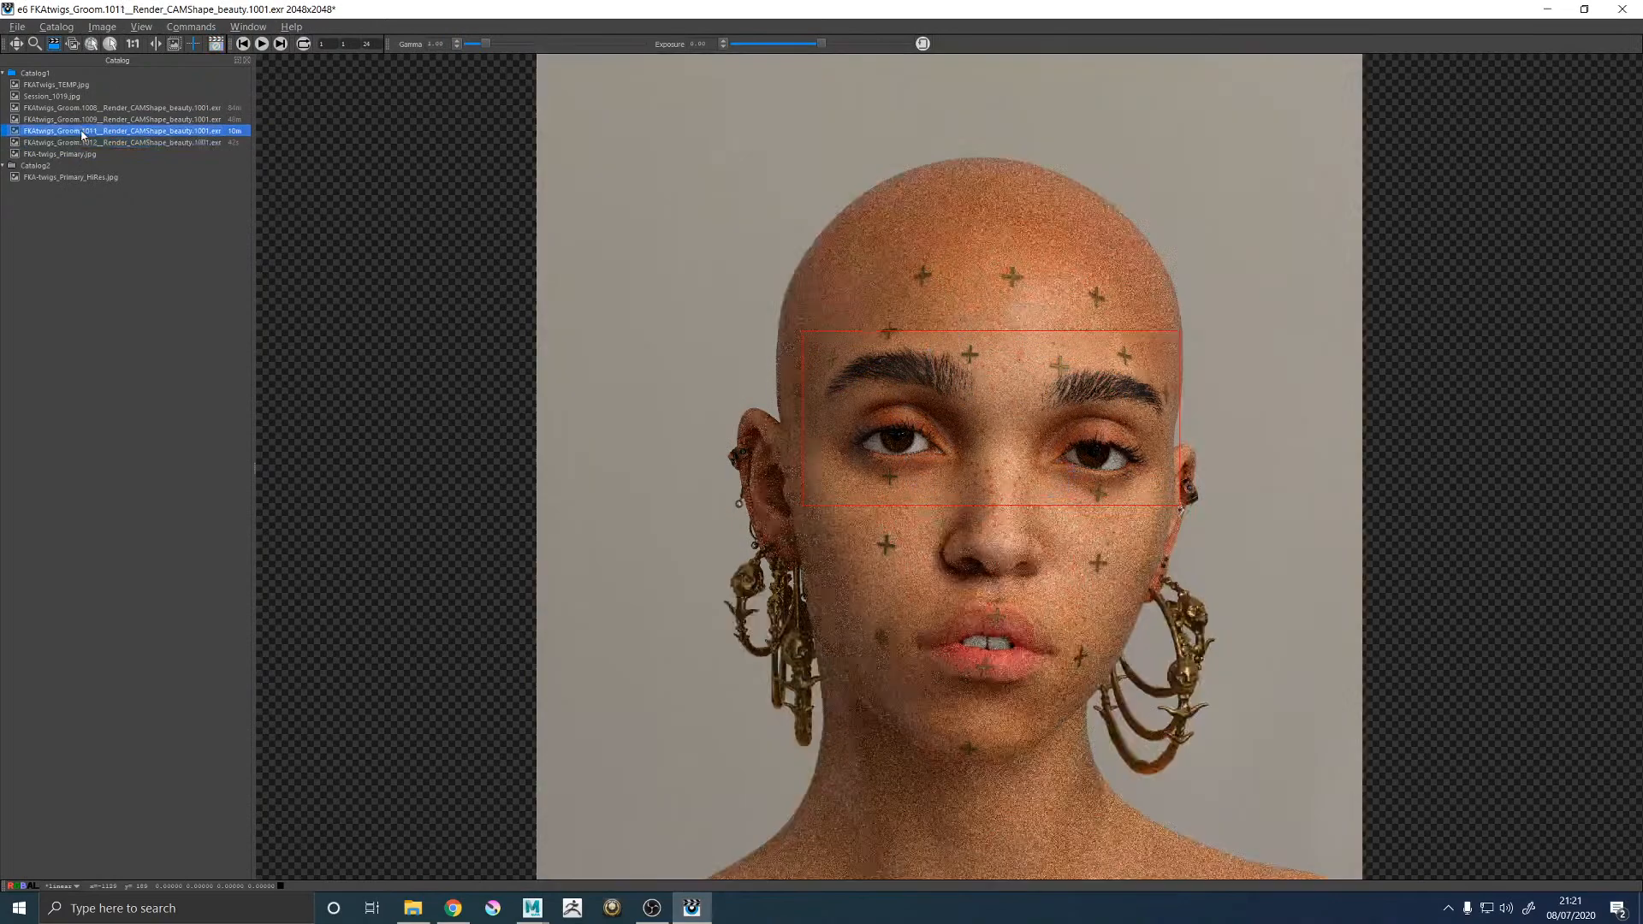
{"action": "key", "text": "Up"}
{"action": "key", "text": "Down"}
{"action": "key", "text": "Down"}
{"action": "key", "text": "Up"}
{"action": "key", "text": "Down"}
{"action": "key", "text": "Up"}
{"action": "key", "text": "Down"}
{"action": "key", "text": "Up"}
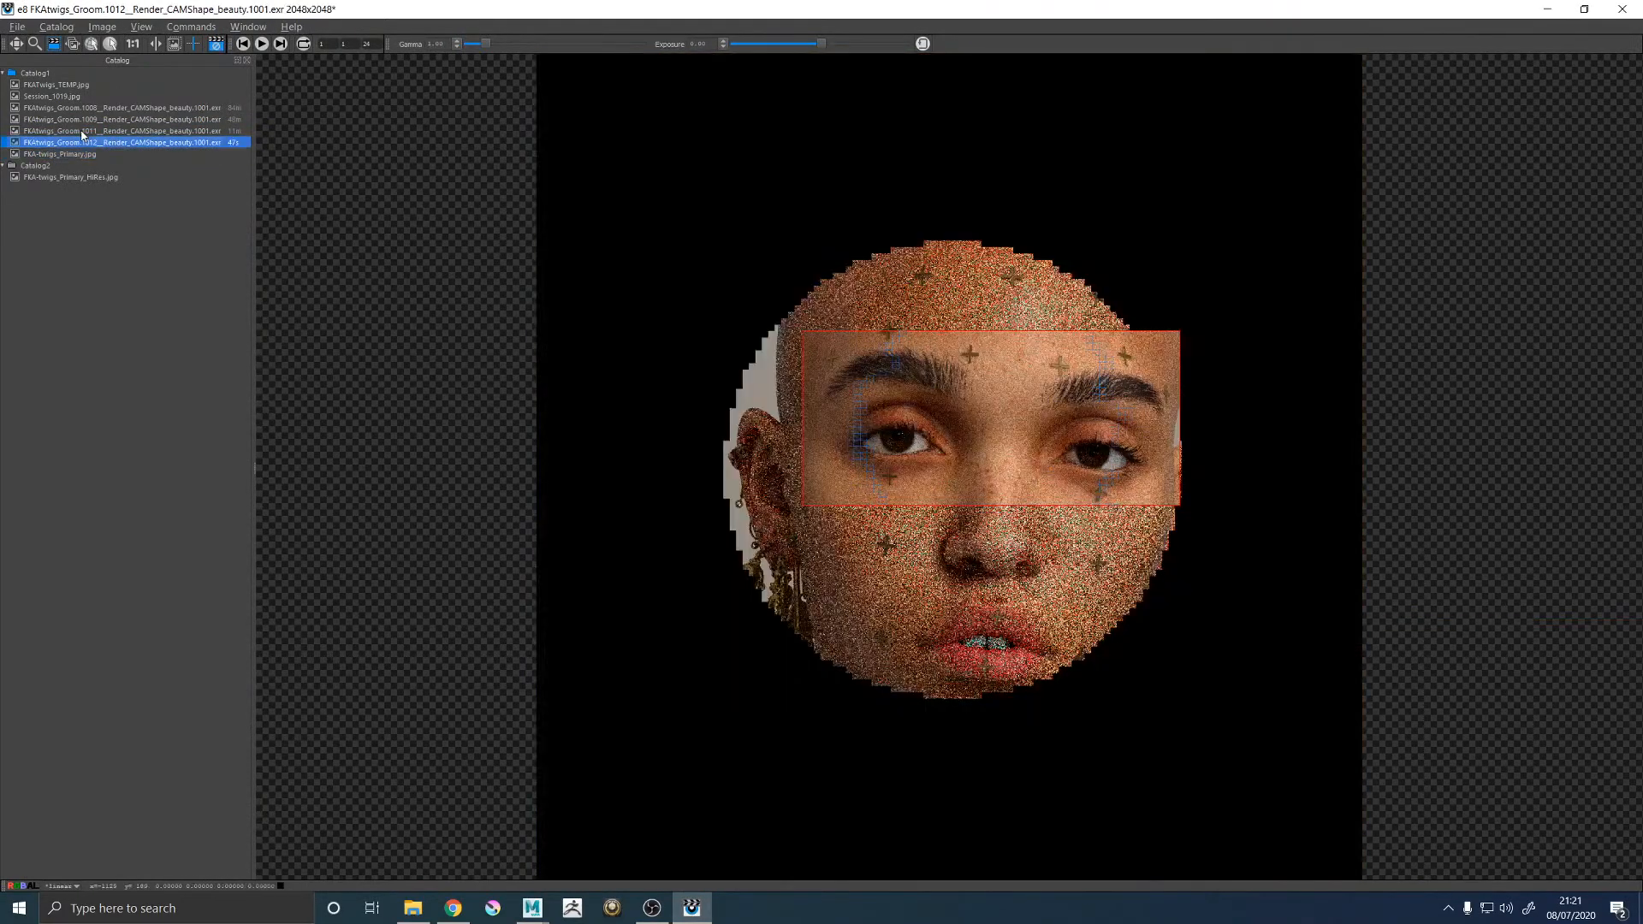
Compare the eyebrow shape and density in the Groom.1012 render with FKA-twigs_Primary.jpg by alternating between the two images.
{"action": "key", "text": "Down"}
{"action": "key", "text": "Up"}
{"action": "key", "text": "Down"}
{"action": "key", "text": "Up"}
{"action": "key", "text": "Down"}
{"action": "key", "text": "Up"}
{"action": "key", "text": "Down"}
{"action": "key", "text": "Up"}
{"action": "key", "text": "Down"}
{"action": "key", "text": "Up"}
{"action": "key", "text": "Down"}
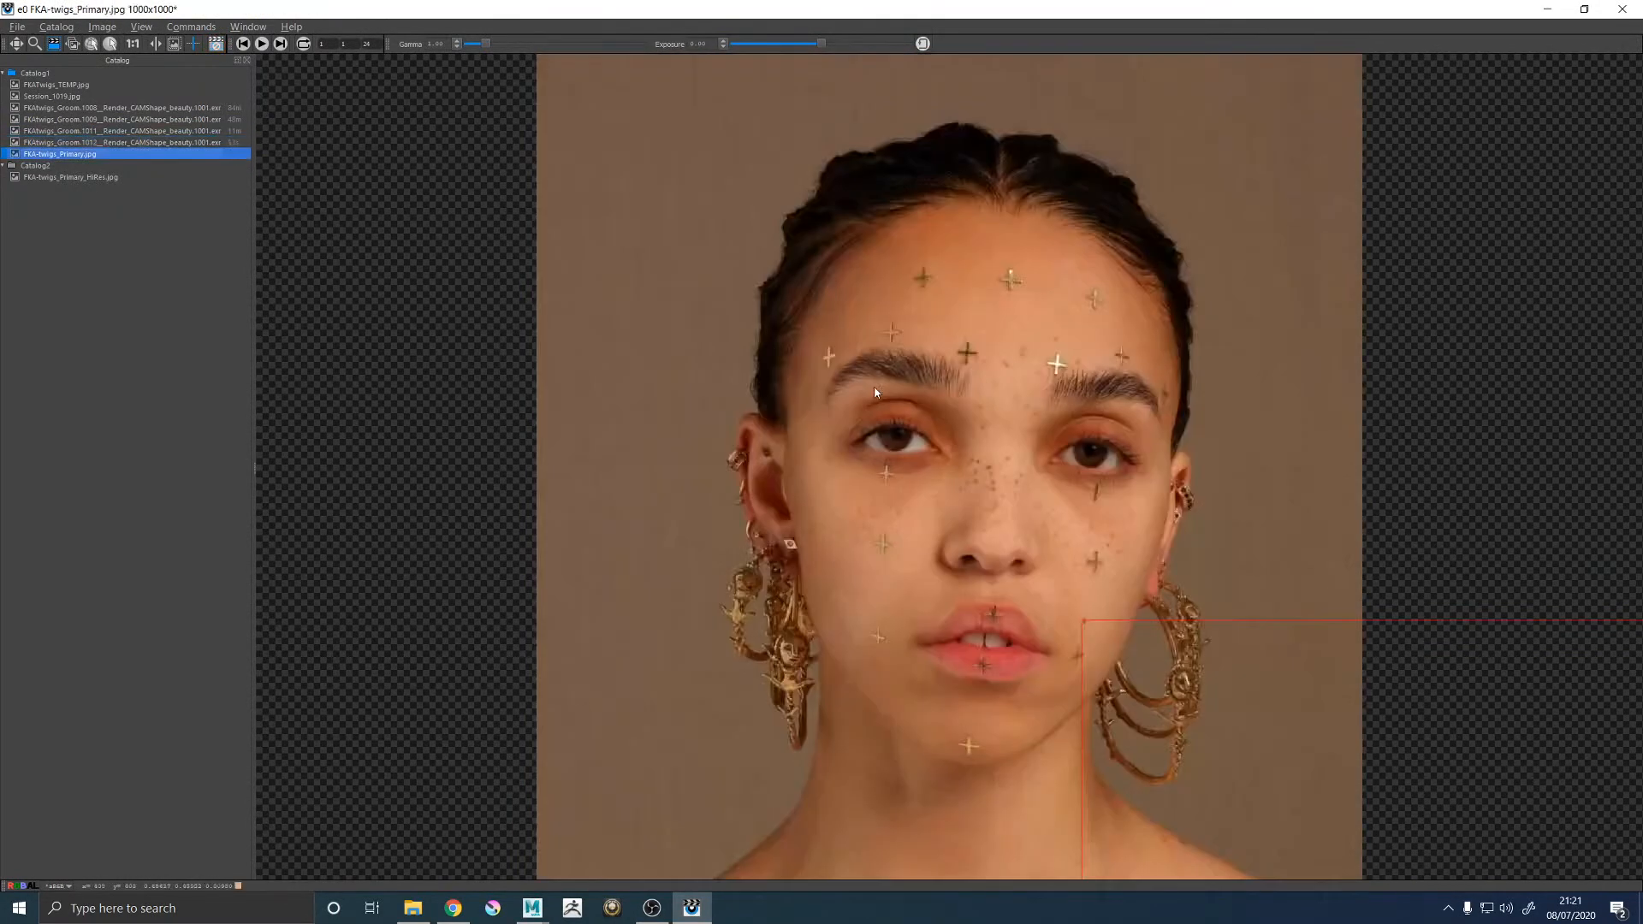
{"action": "key", "text": "Up"}
{"action": "key", "text": "Down"}
{"action": "key", "text": "Up"}
{"action": "key", "text": "Down"}
{"action": "key", "text": "Up"}
{"action": "key", "text": "Down"}
{"action": "key", "text": "Up"}
{"action": "key", "text": "Down"}
{"action": "key", "text": "Up"}
{"action": "key", "text": "Down"}
{"action": "key", "text": "Up"}
{"action": "key", "text": "Down"}
{"action": "key", "text": "Up"}
{"action": "key", "text": "Down"}
{"action": "key", "text": "Up"}
{"action": "key", "text": "Down"}
{"action": "key", "text": "Up"}
{"action": "key", "text": "Down"}
{"action": "key", "text": "Up"}
{"action": "key", "text": "Down"}
{"action": "key", "text": "Up"}
{"action": "key", "text": "Down"}
{"action": "key", "text": "Up"}
{"action": "key", "text": "Down"}
{"action": "key", "text": "Up"}
{"action": "key", "text": "Down"}
{"action": "key", "text": "Up"}
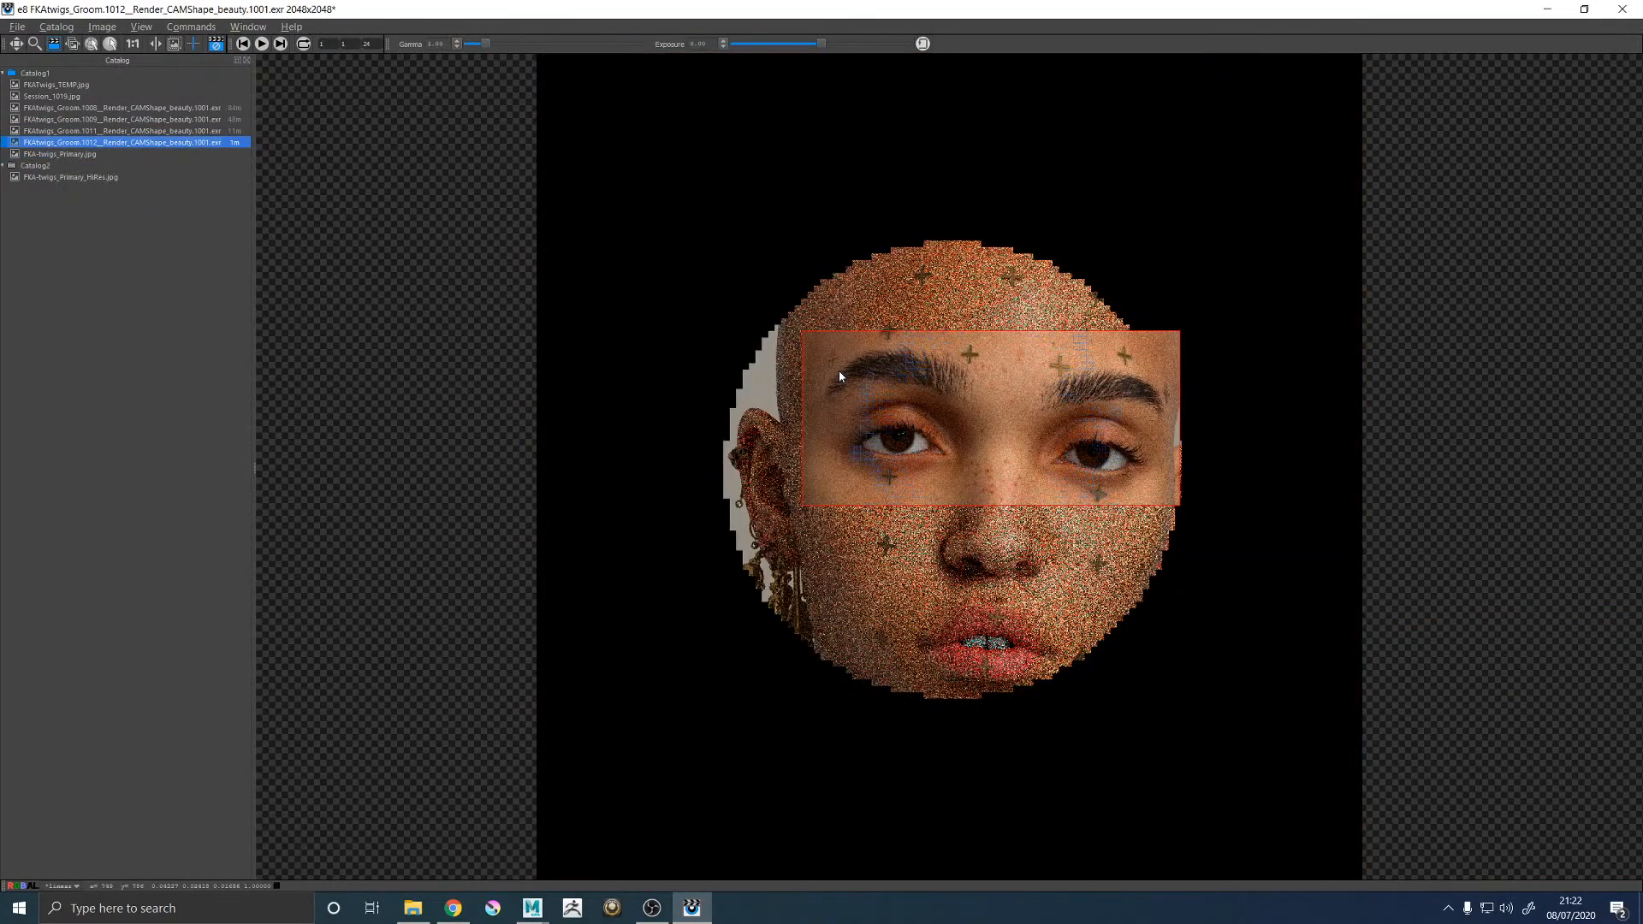
{"action": "key", "text": "Down"}
{"action": "key", "text": "Up"}
{"action": "key", "text": "Down"}
{"action": "key", "text": "Up"}
{"action": "key", "text": "Down"}
{"action": "key", "text": "Up"}
{"action": "key", "text": "Down"}
{"action": "key", "text": "Up"}
{"action": "key", "text": "Down"}
{"action": "key", "text": "Up"}
{"action": "key", "text": "Down"}
{"action": "key", "text": "Up"}
{"action": "key", "text": "Down"}
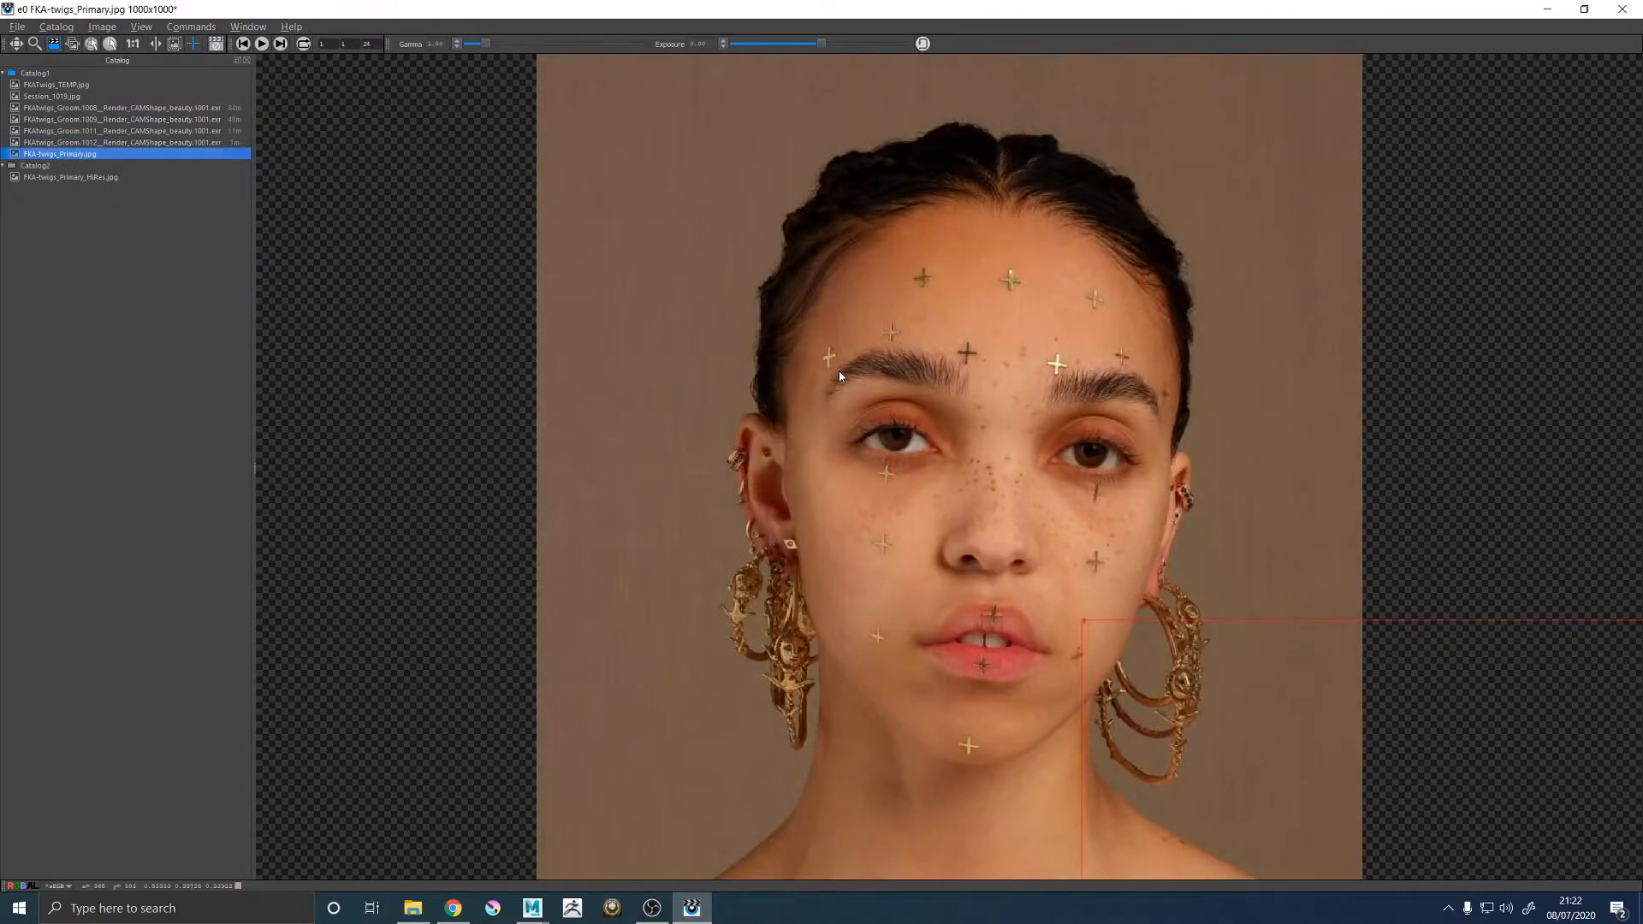
{"action": "key", "text": "Up"}
{"action": "key", "text": "Down"}
{"action": "key", "text": "Up"}
{"action": "key", "text": "Down"}
{"action": "key", "text": "Up"}
{"action": "key", "text": "Down"}
{"action": "key", "text": "Up"}
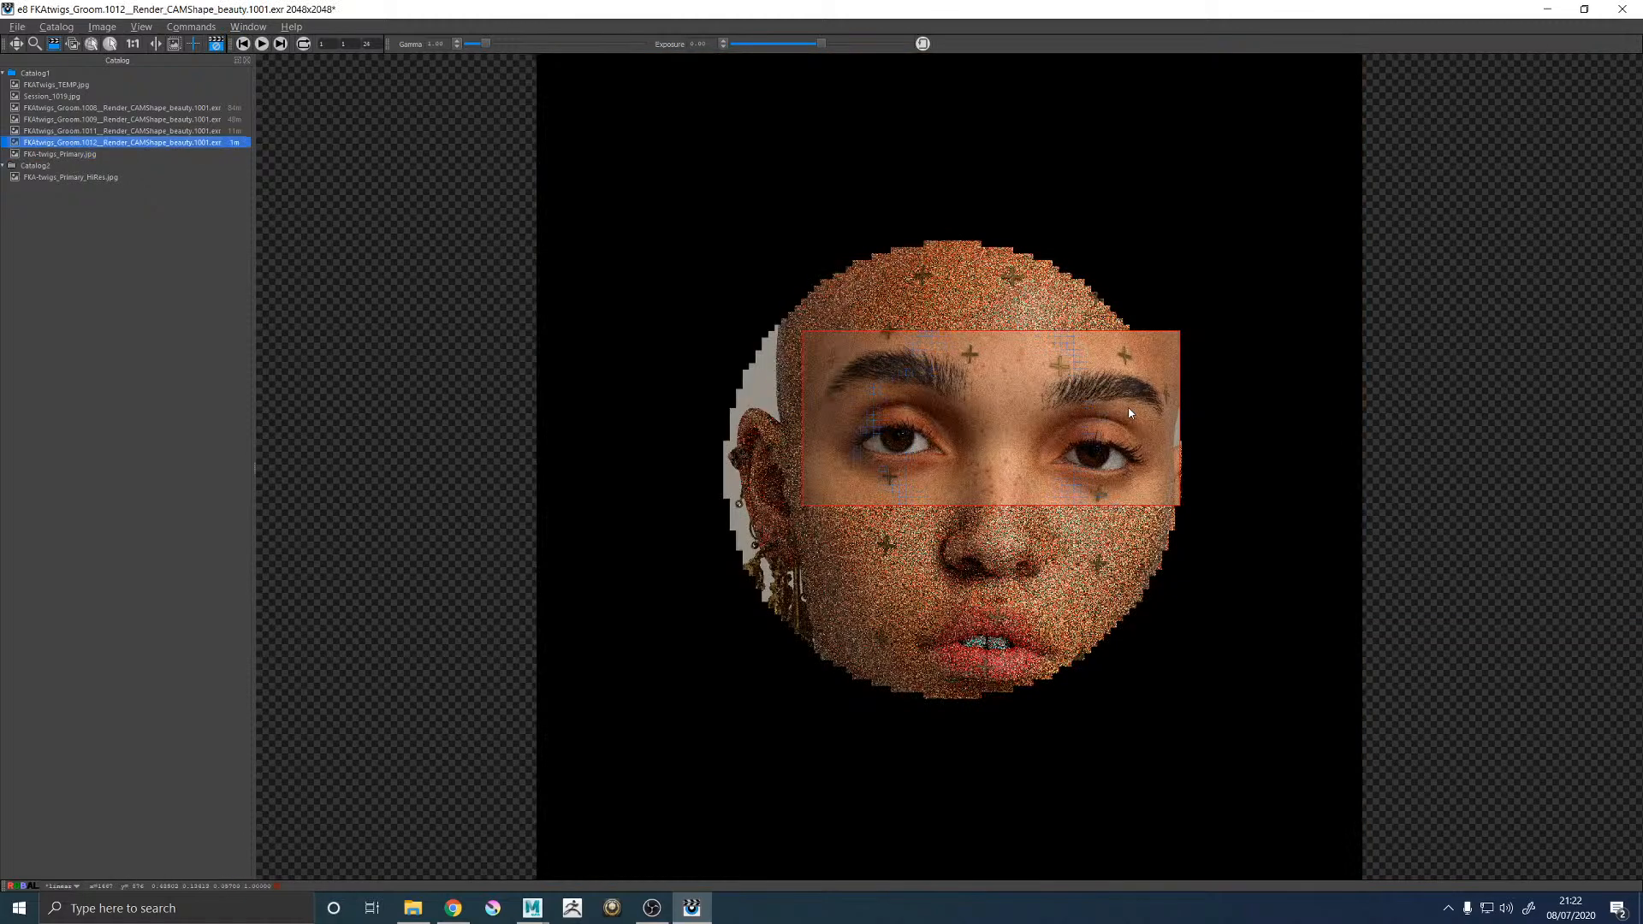
{"action": "key", "text": "Down"}
{"action": "key", "text": "Up"}
{"action": "key", "text": "Up"}
{"action": "key", "text": "Down"}
{"action": "key", "text": "Down"}
{"action": "key", "text": "Up"}
{"action": "key", "text": "Down"}
{"action": "key", "text": "Up"}
{"action": "key", "text": "Down"}
{"action": "key", "text": "Up"}
{"action": "key", "text": "Down"}
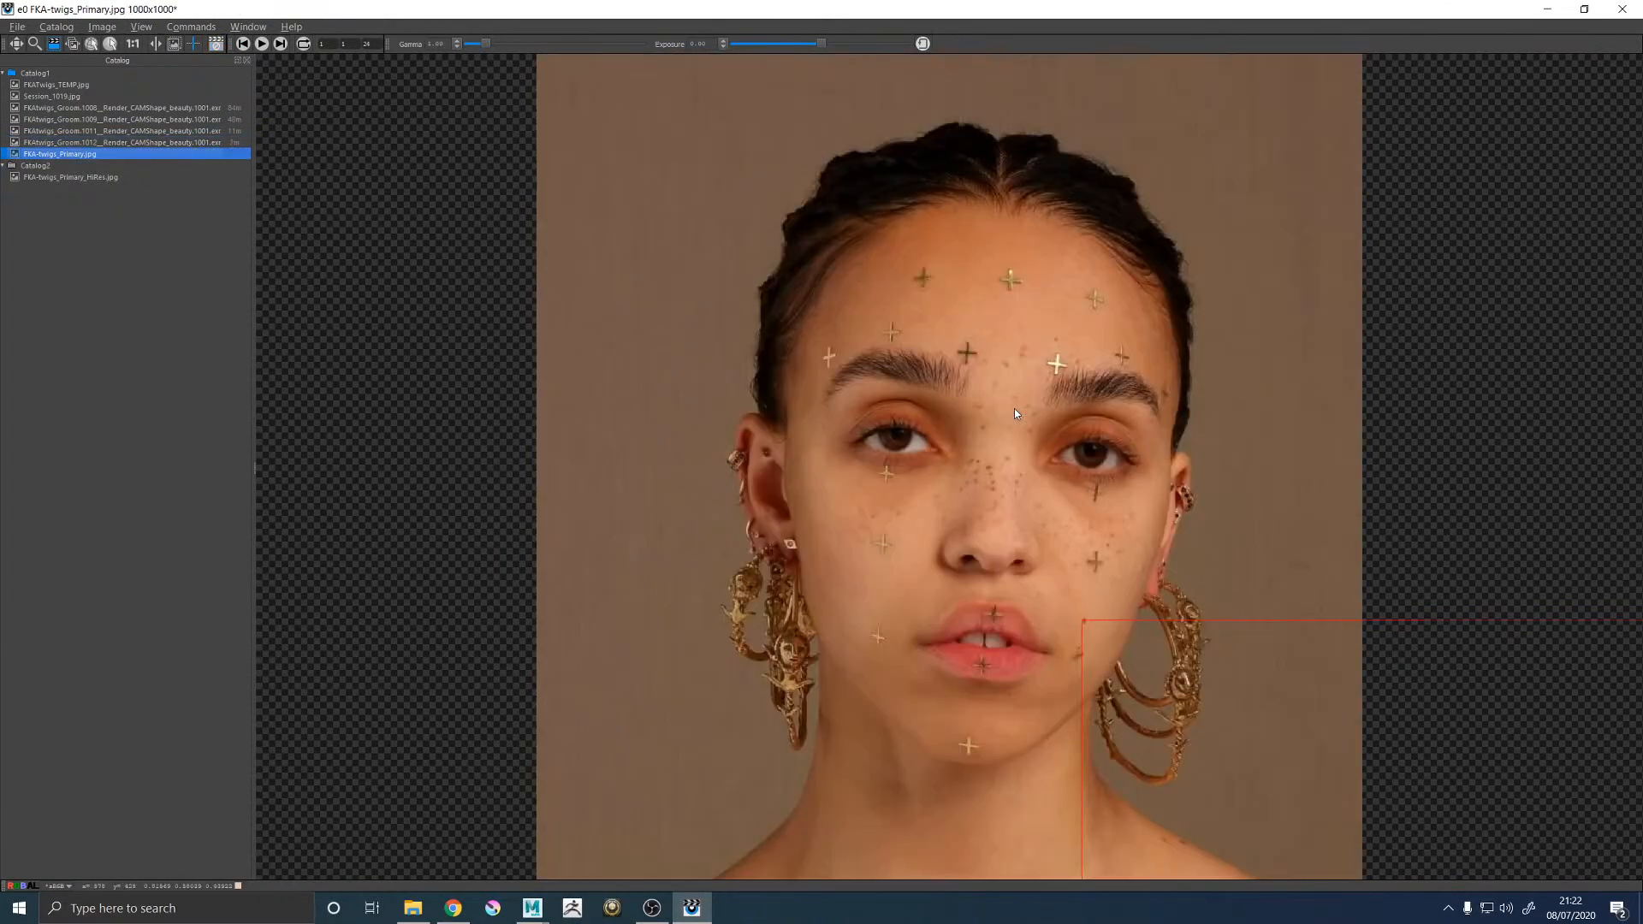
{"action": "key", "text": "Up"}
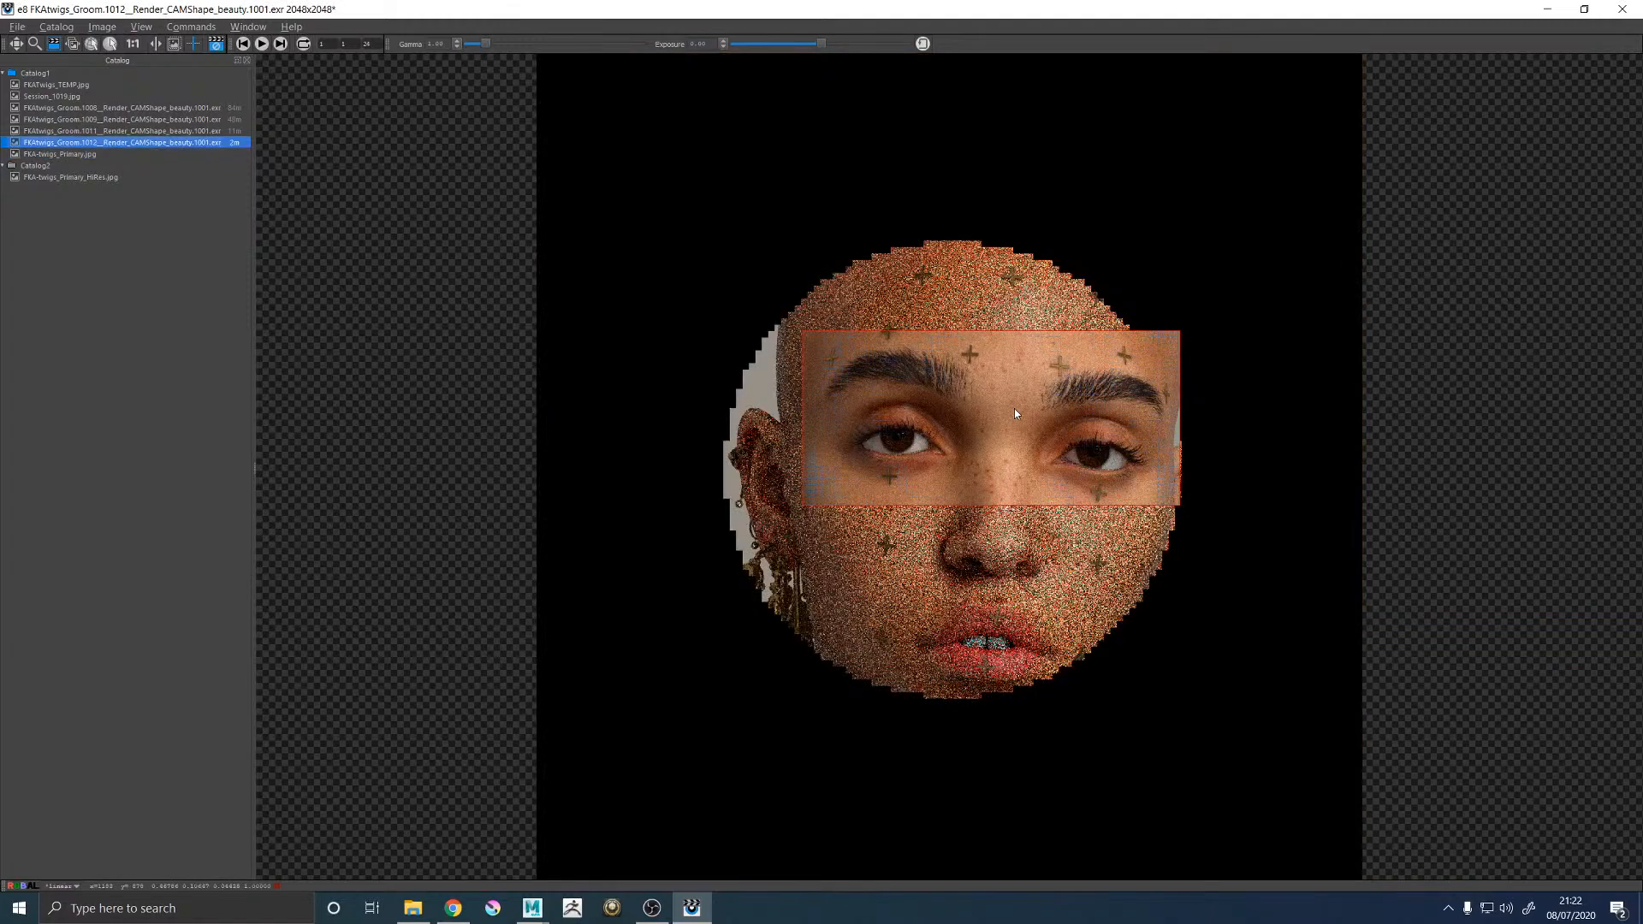
Compare the eyebrows in the Groom.1011 and Groom.1012 renders with each other and with the reference photo.
{"action": "key", "text": "Up"}
{"action": "key", "text": "Down"}
{"action": "key", "text": "Down"}
{"action": "key", "text": "Up"}
{"action": "key", "text": "Up"}
{"action": "key", "text": "Down"}
{"action": "key", "text": "Up"}
{"action": "key", "text": "Down"}
{"action": "key", "text": "Up"}
{"action": "key", "text": "Up"}
{"action": "key", "text": "Down"}
{"action": "key", "text": "Down"}
{"action": "key", "text": "Up"}
{"action": "key", "text": "Down"}
{"action": "key", "text": "Up"}
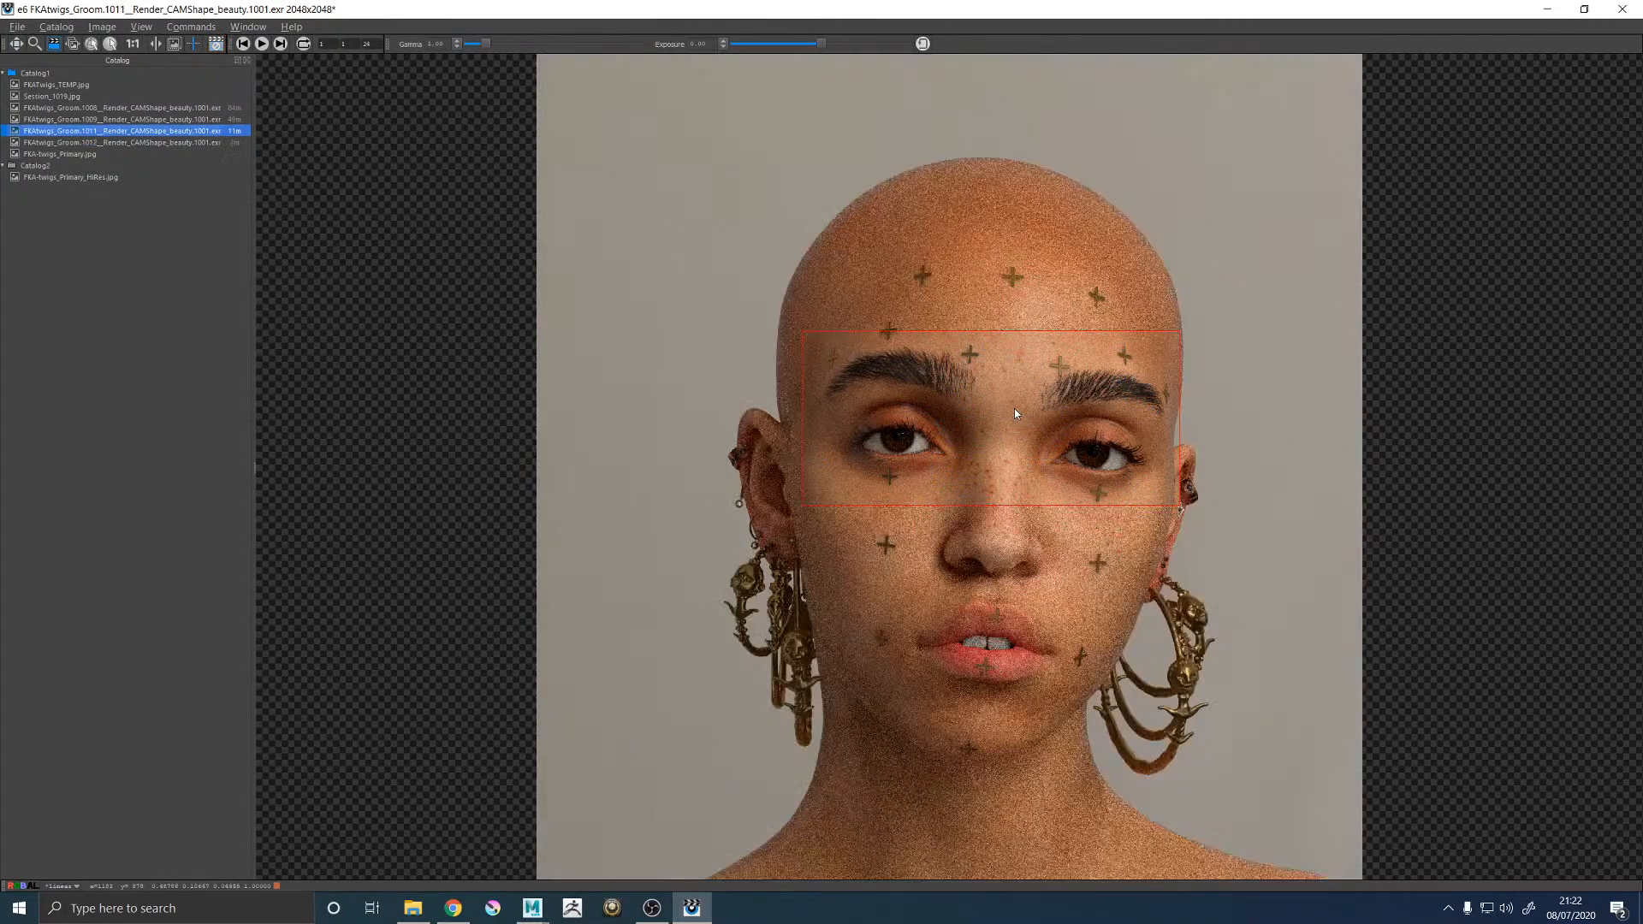
{"action": "key", "text": "Down"}
{"action": "key", "text": "Up"}
{"action": "key", "text": "Down"}
{"action": "key", "text": "Up"}
{"action": "key", "text": "Down"}
{"action": "key", "text": "Up"}
{"action": "key", "text": "Down"}
{"action": "key", "text": "Up"}
{"action": "key", "text": "Down"}
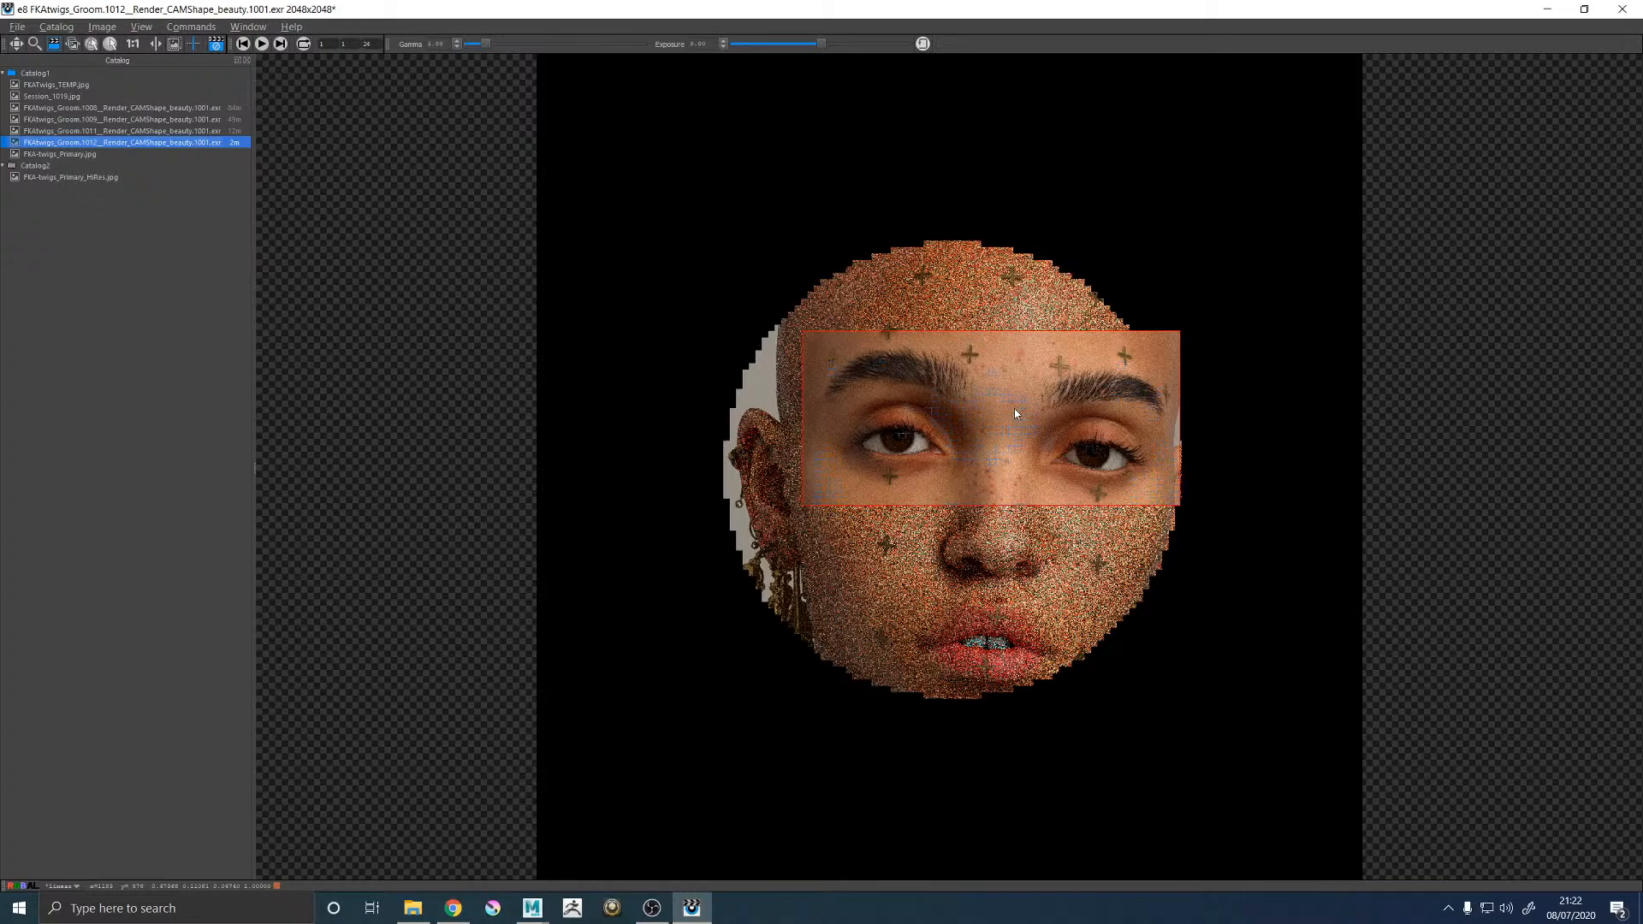
{"action": "key", "text": "Up"}
{"action": "key", "text": "Down"}
Check the brows and eye area of the Groom.1012 render once more against FKA-twigs_Primary.jpg as the cropped region refines.
{"action": "key", "text": "Down"}
{"action": "key", "text": "Up"}
{"action": "key", "text": "Down"}
{"action": "key", "text": "Up"}
{"action": "key", "text": "Down"}
{"action": "key", "text": "Up"}
{"action": "key", "text": "Down"}
{"action": "key", "text": "Up"}
{"action": "key", "text": "Down"}
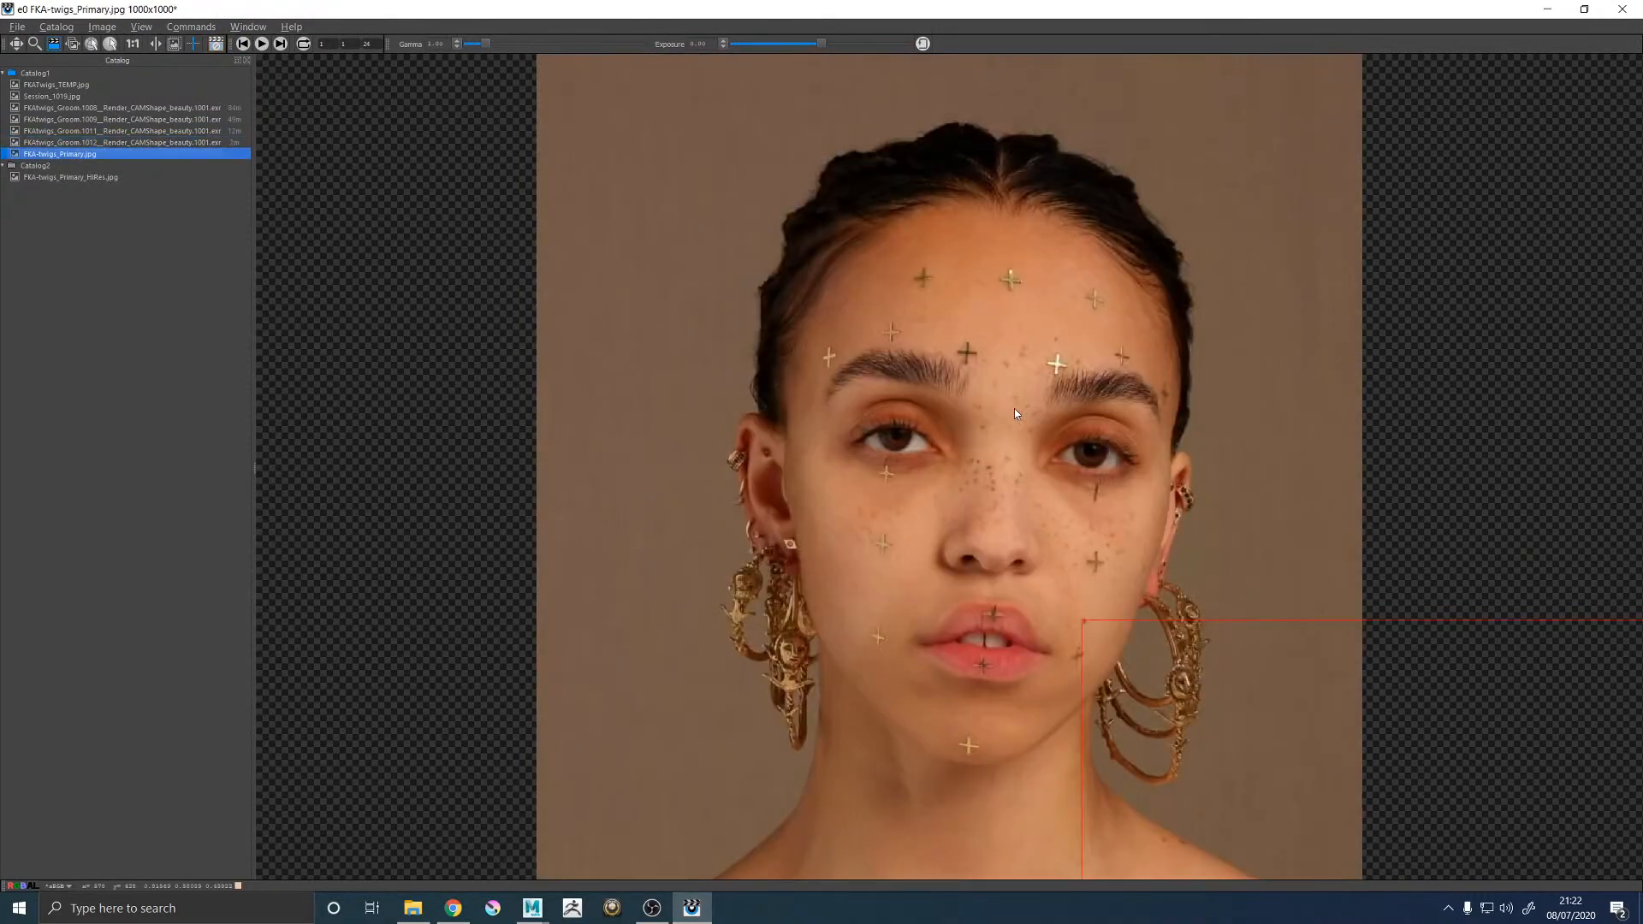
{"action": "key", "text": "Up"}
{"action": "key", "text": "Down"}
{"action": "key", "text": "Up"}
{"action": "key", "text": "Down"}
{"action": "key", "text": "Up"}
{"action": "key", "text": "Down"}
{"action": "key", "text": "Up"}
{"action": "key", "text": "Down"}
{"action": "key", "text": "Up"}
{"action": "key", "text": "Down"}
{"action": "key", "text": "Up"}
{"action": "key", "text": "Down"}
{"action": "key", "text": "Up"}
{"action": "key", "text": "Down"}
{"action": "key", "text": "Up"}
{"action": "key", "text": "Down"}
{"action": "key", "text": "Up"}
{"action": "key", "text": "Down"}
{"action": "key", "text": "Up"}
{"action": "key", "text": "Down"}
{"action": "key", "text": "Up"}
{"action": "key", "text": "Down"}
{"action": "key", "text": "Up"}
{"action": "key", "text": "Down"}
{"action": "key", "text": "Up"}
{"action": "key", "text": "Down"}
{"action": "key", "text": "Up"}
{"action": "key", "text": "Down"}
{"action": "key", "text": "Up"}
{"action": "key", "text": "Down"}
{"action": "key", "text": "Up"}
{"action": "key", "text": "Down"}
{"action": "key", "text": "Up"}
{"action": "key", "text": "Down"}
{"action": "key", "text": "Up"}
{"action": "key", "text": "Down"}
{"action": "key", "text": "Up"}
{"action": "key", "text": "Down"}
{"action": "key", "text": "Up"}
{"action": "key", "text": "Down"}
{"action": "key", "text": "Up"}
{"action": "key", "text": "Down"}
{"action": "key", "text": "Up"}
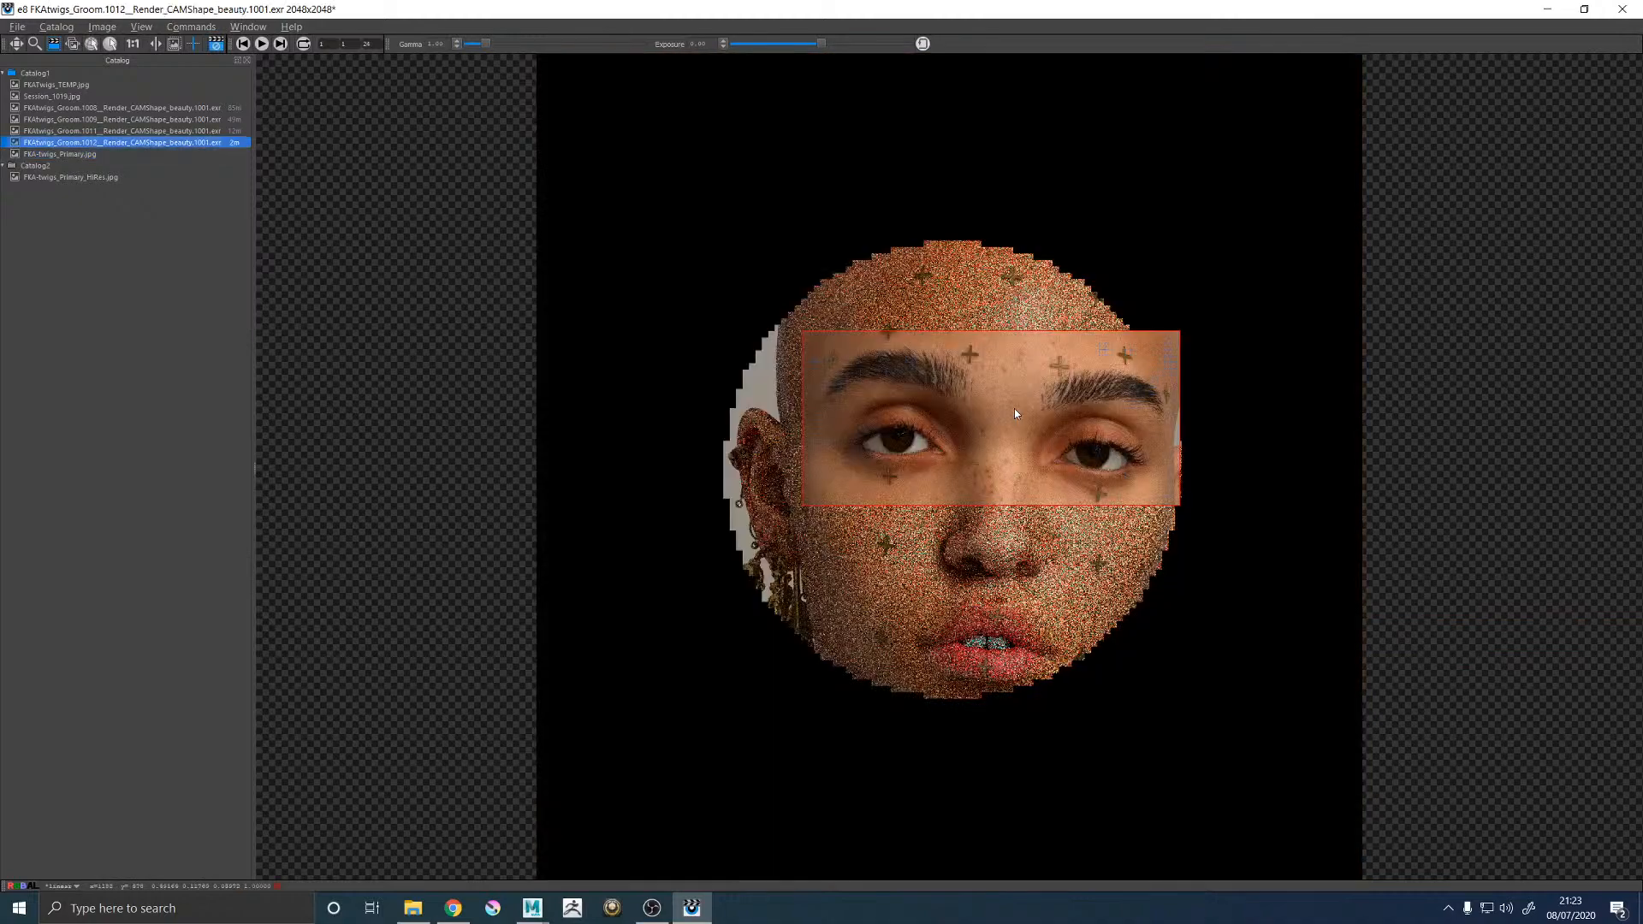
{"action": "key", "text": "Down"}
{"action": "key", "text": "Up"}
{"action": "key", "text": "Down"}
{"action": "key", "text": "Up"}
{"action": "key", "text": "Down"}
{"action": "key", "text": "Up"}
{"action": "key", "text": "Down"}
{"action": "key", "text": "Up"}
{"action": "key", "text": "Down"}
{"action": "key", "text": "Up"}
{"action": "key", "text": "Down"}
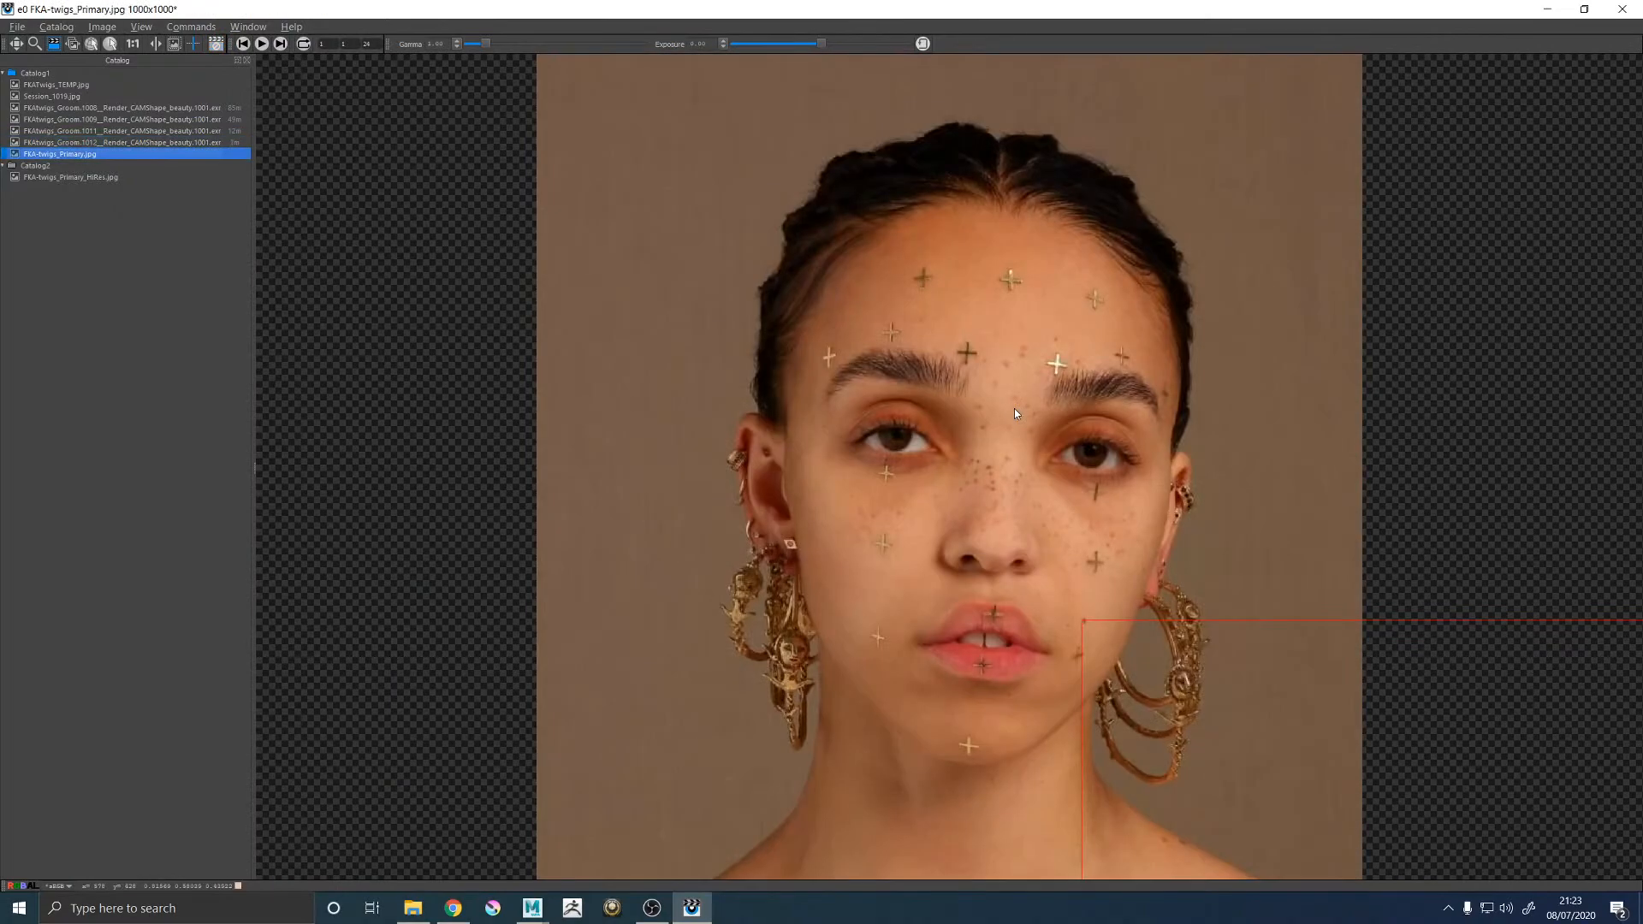
Alternate between the Groom.1012 render and FKA-twigs_Primary.jpg to compare the brow outline, hair density and eye area.
{"action": "key", "text": "Up"}
{"action": "key", "text": "Down"}
{"action": "key", "text": "Up"}
{"action": "key", "text": "Down"}
{"action": "key", "text": "Up"}
{"action": "key", "text": "Down"}
{"action": "key", "text": "Up"}
{"action": "key", "text": "Down"}
{"action": "key", "text": "Up"}
{"action": "key", "text": "Down"}
{"action": "key", "text": "Up"}
{"action": "key", "text": "Down"}
{"action": "key", "text": "Up"}
{"action": "key", "text": "Down"}
{"action": "key", "text": "Up"}
{"action": "key", "text": "Down"}
{"action": "key", "text": "Up"}
{"action": "key", "text": "Down"}
{"action": "key", "text": "Up"}
{"action": "key", "text": "Down"}
{"action": "key", "text": "Up"}
{"action": "key", "text": "Down"}
{"action": "key", "text": "Up"}
{"action": "key", "text": "Down"}
{"action": "key", "text": "Up"}
{"action": "key", "text": "Down"}
{"action": "key", "text": "Up"}
{"action": "key", "text": "Down"}
{"action": "key", "text": "Up"}
{"action": "key", "text": "Down"}
{"action": "key", "text": "Up"}
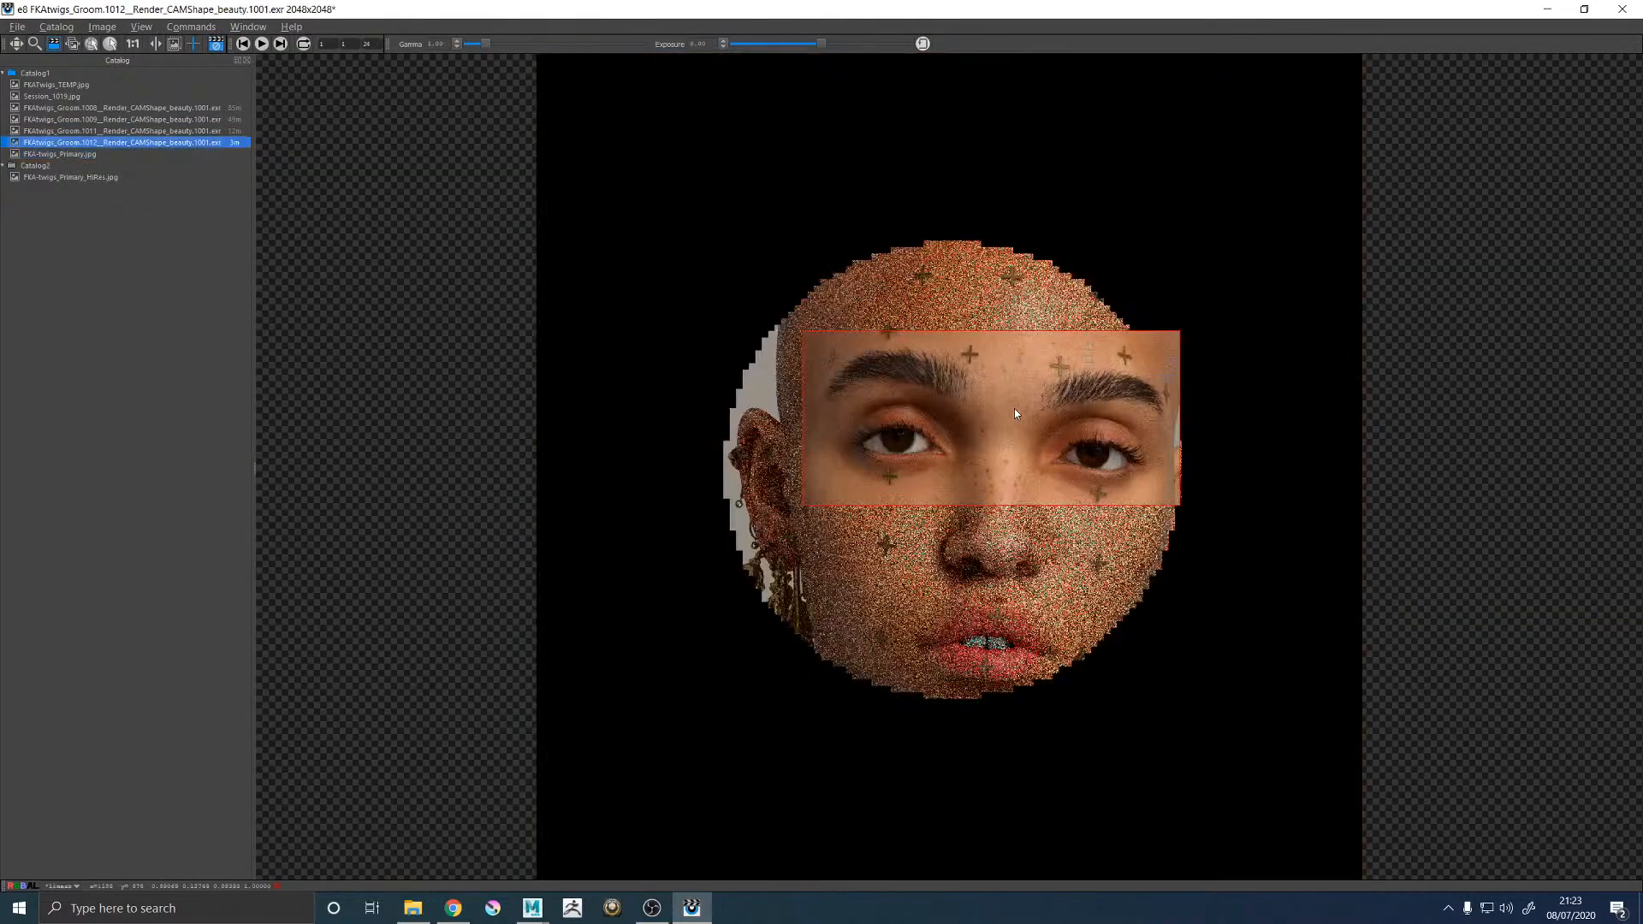
{"action": "key", "text": "Down"}
{"action": "key", "text": "Up"}
{"action": "key", "text": "Down"}
{"action": "key", "text": "Up"}
{"action": "key", "text": "Down"}
{"action": "key", "text": "Up"}
{"action": "key", "text": "Down"}
{"action": "key", "text": "Up"}
{"action": "key", "text": "Down"}
{"action": "key", "text": "Up"}
{"action": "key", "text": "Down"}
{"action": "key", "text": "Up"}
{"action": "key", "text": "Down"}
{"action": "key", "text": "Up"}
{"action": "key", "text": "Down"}
{"action": "key", "text": "Up"}
{"action": "key", "text": "Down"}
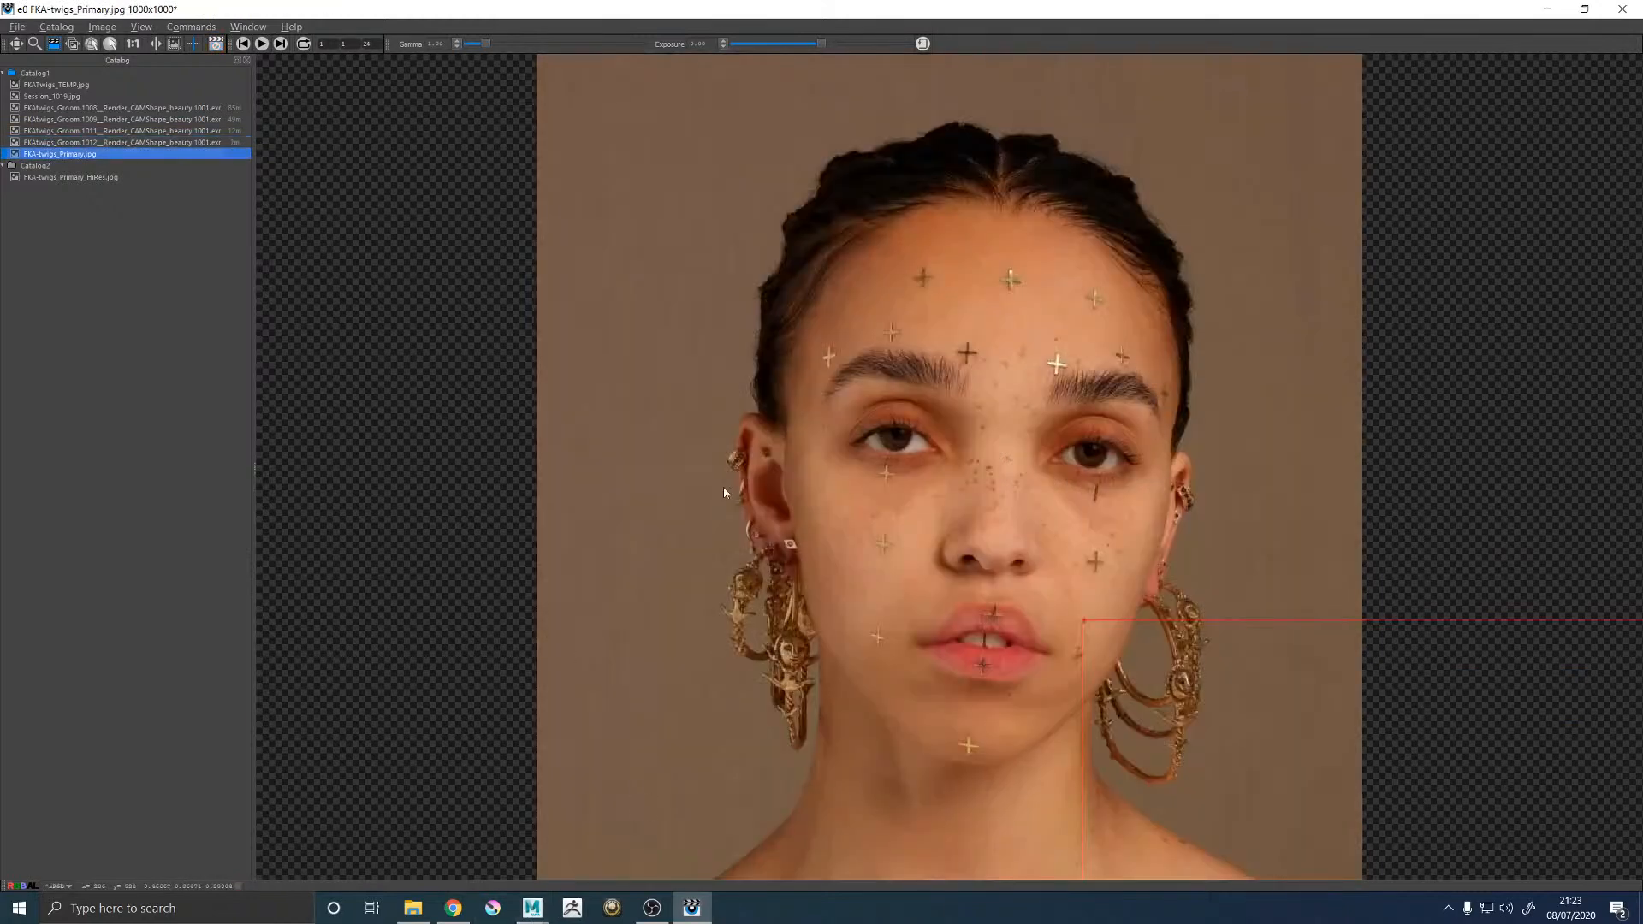
{"action": "key", "text": "Up"}
{"action": "key", "text": "Down"}
{"action": "key", "text": "Up"}
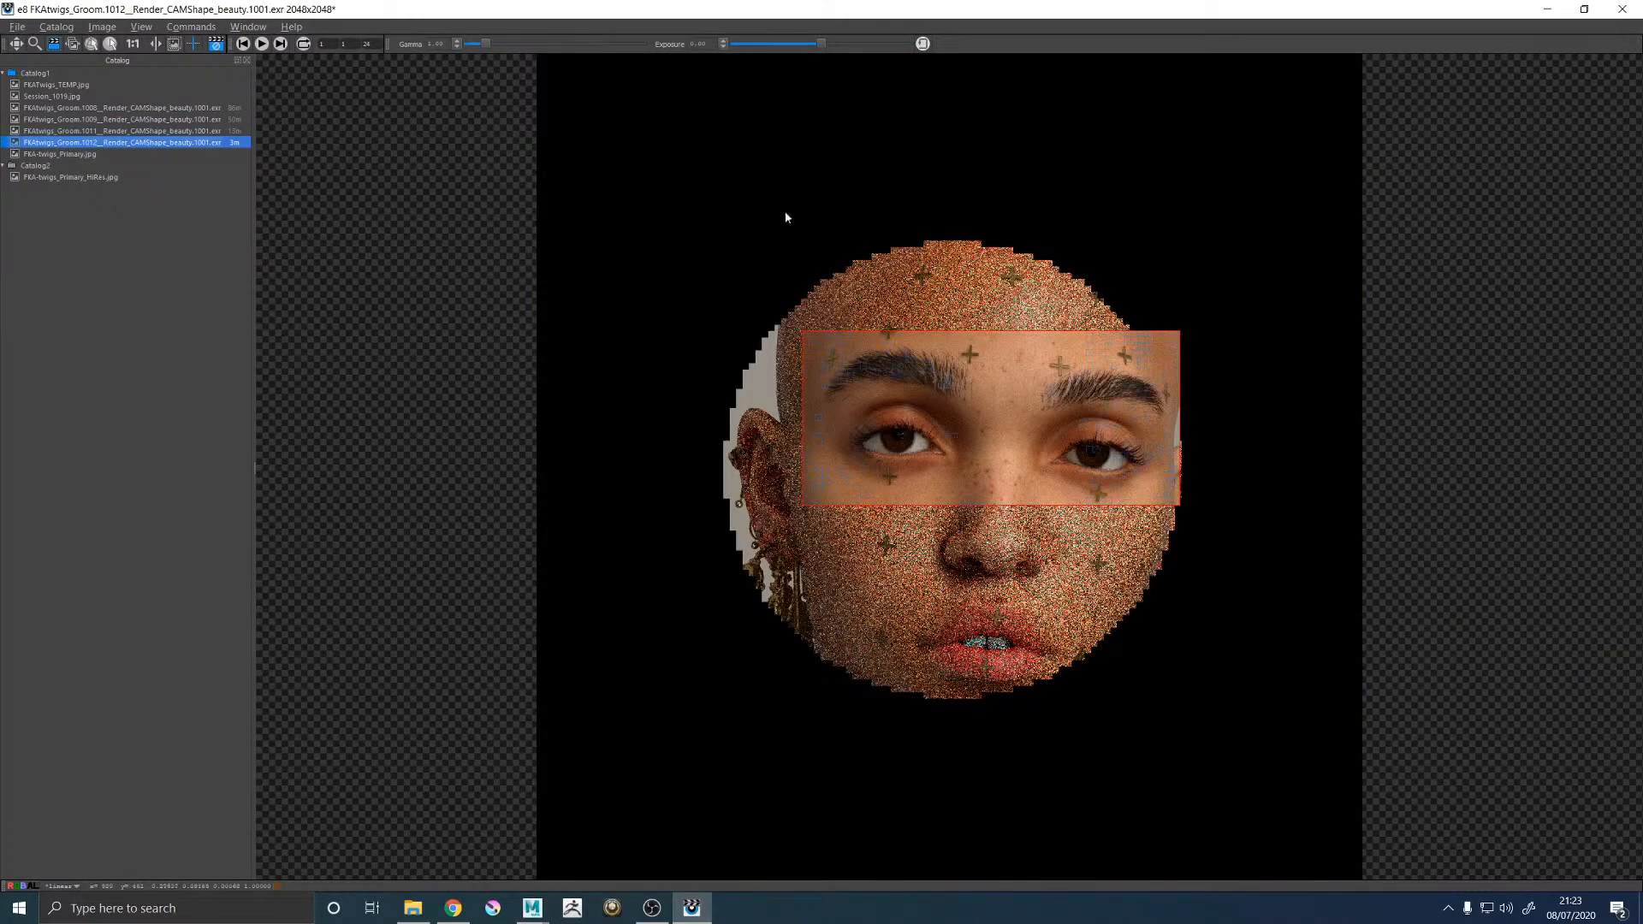
Switch to Maya and examine the hairs of the character's right eyebrow up close in the perspective view.
{"action": "mouse_move", "coordinate": [533, 908]}
{"action": "left_click", "coordinate": [599, 852]}
{"action": "key", "text": "space"}
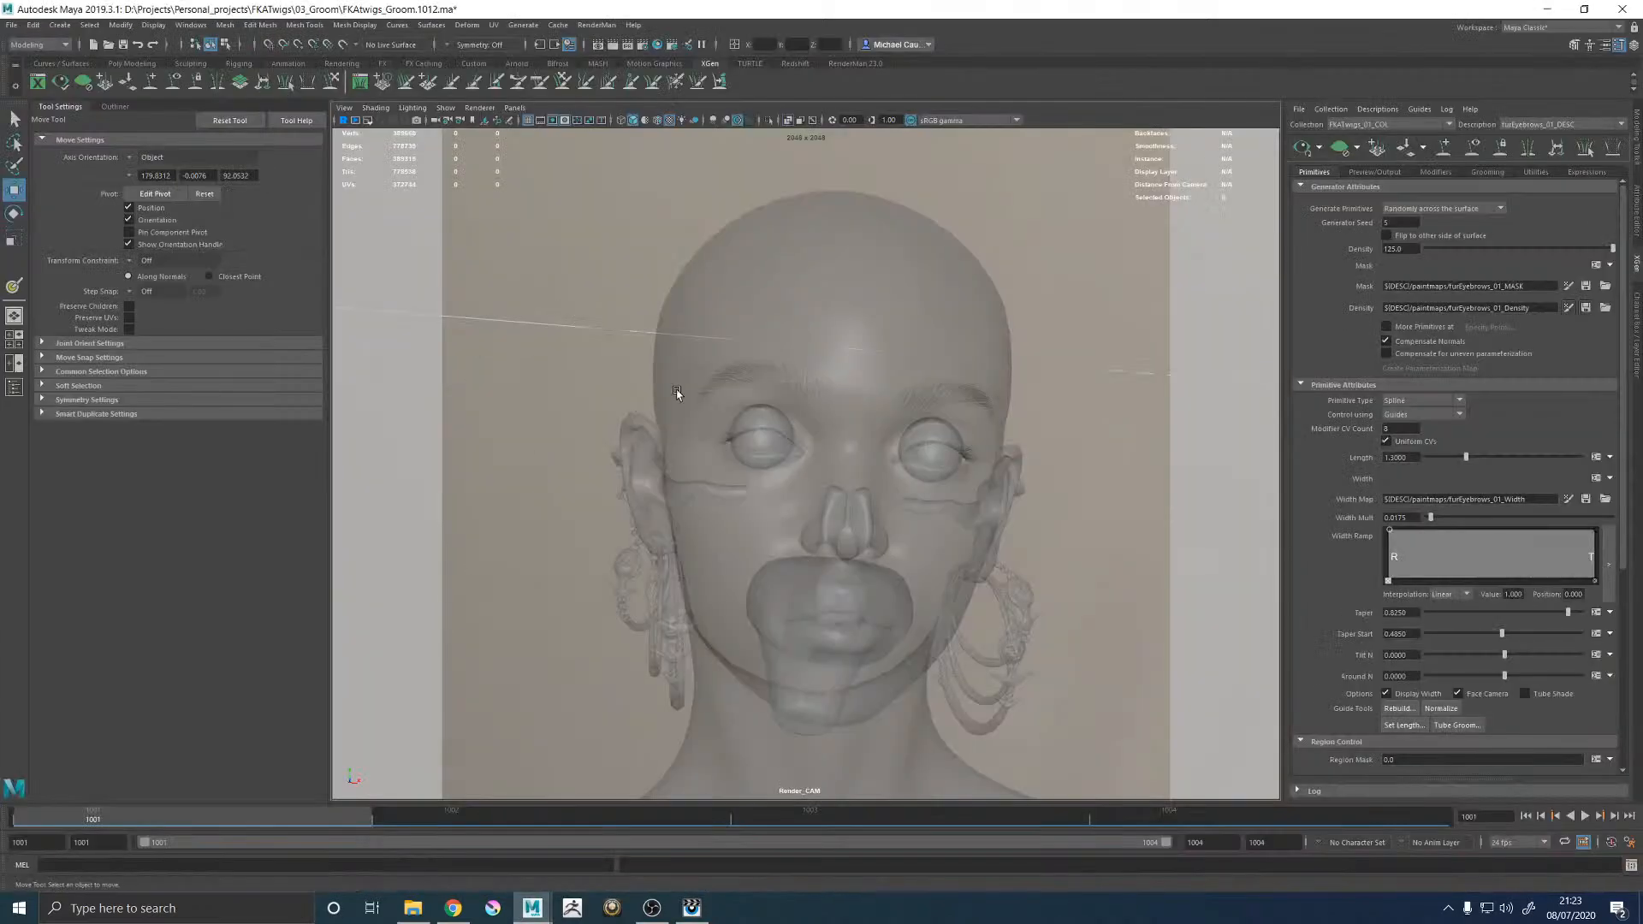
{"action": "key", "text": "space"}
{"action": "middle_click_drag", "start_coordinate": [755, 351], "coordinate": [833, 400], "text": "alt"}
{"action": "right_click_drag", "start_coordinate": [833, 399], "coordinate": [1010, 441], "text": "alt"}
{"action": "left_click_drag", "start_coordinate": [1010, 441], "coordinate": [832, 470], "text": "alt"}
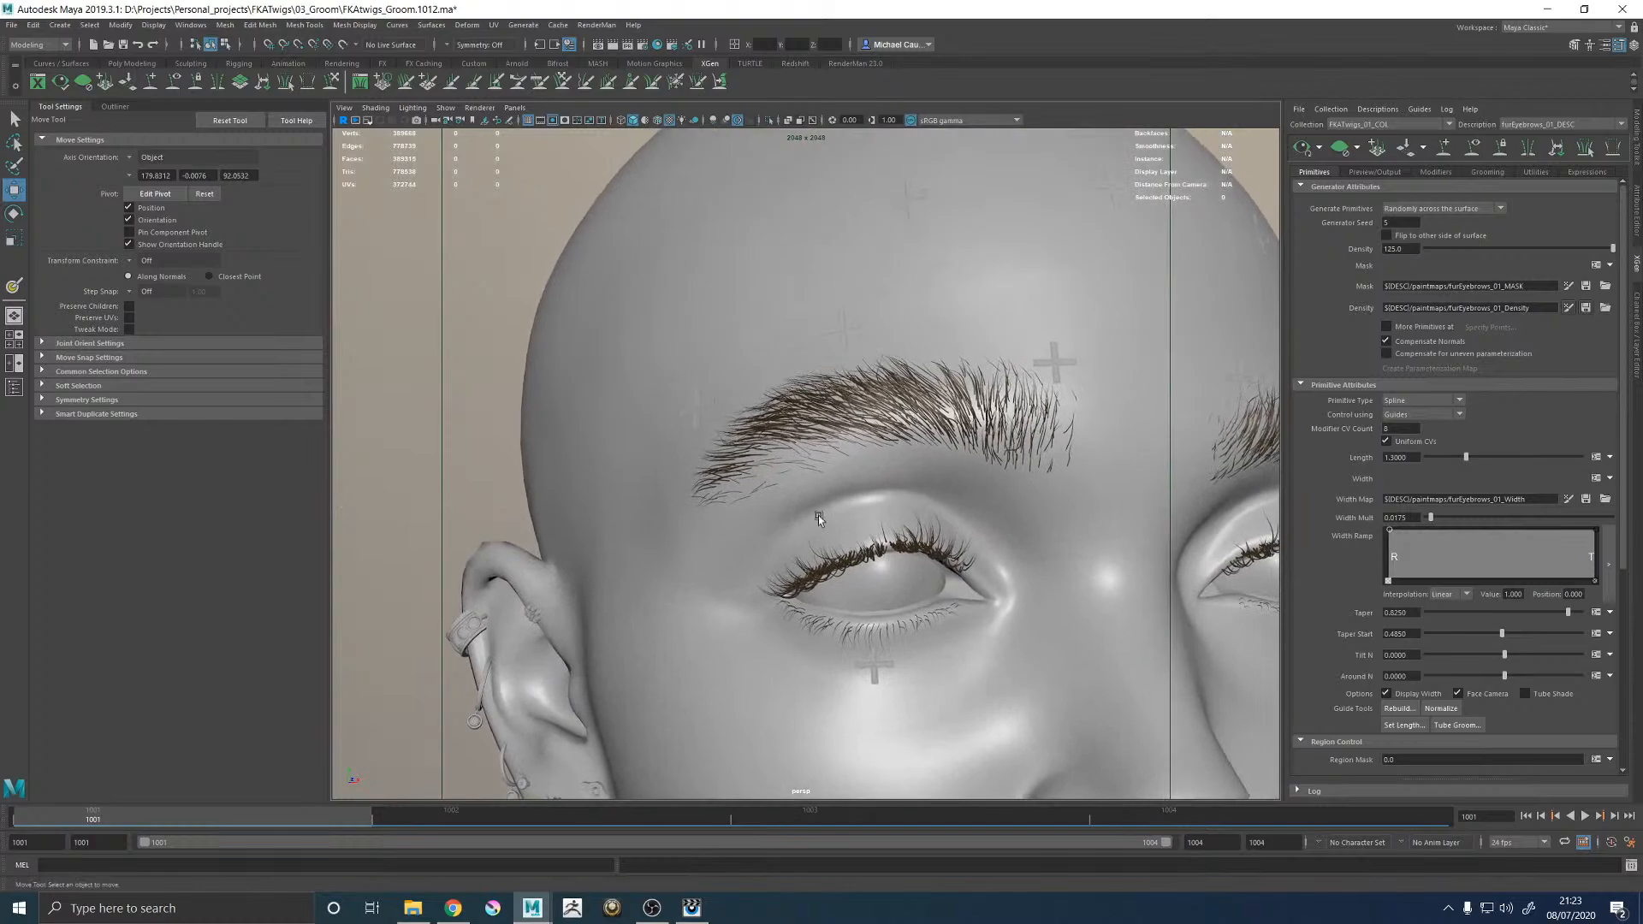
{"action": "key", "text": "space"}
Return to the render viewer and recheck the right eyebrow in the Groom.1012 render against FKA-twigs_Primary.jpg.
{"action": "left_click", "coordinate": [691, 907]}
{"action": "left_click", "coordinate": [869, 461]}
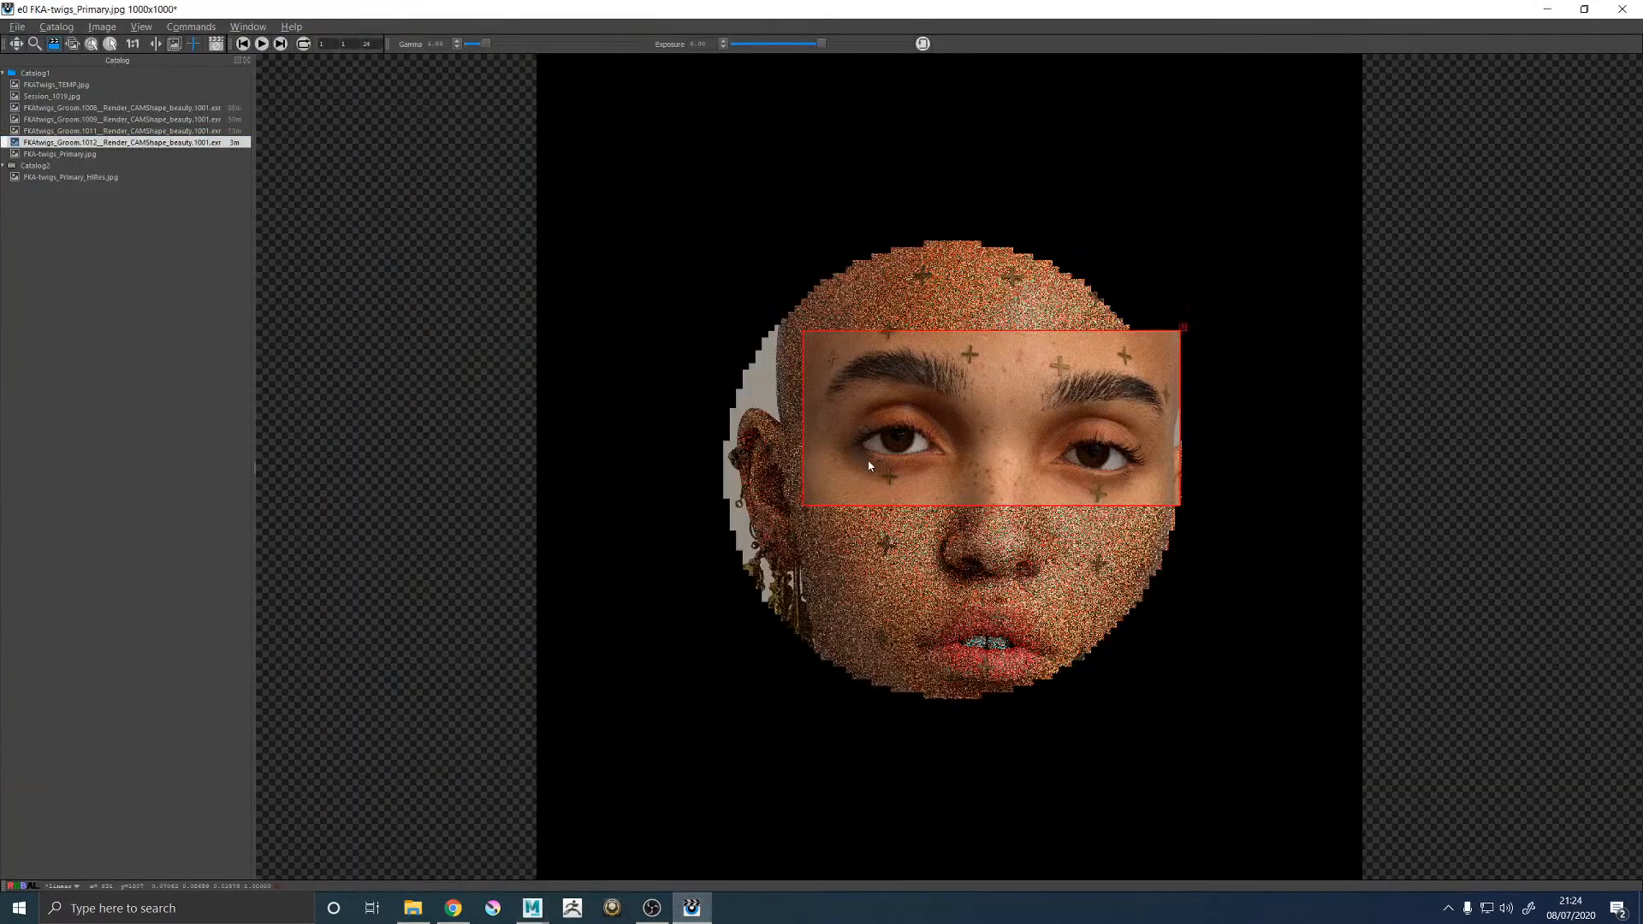
{"action": "key", "text": "Down"}
{"action": "key", "text": "Up"}
{"action": "key", "text": "Down"}
{"action": "key", "text": "Up"}
{"action": "key", "text": "Down"}
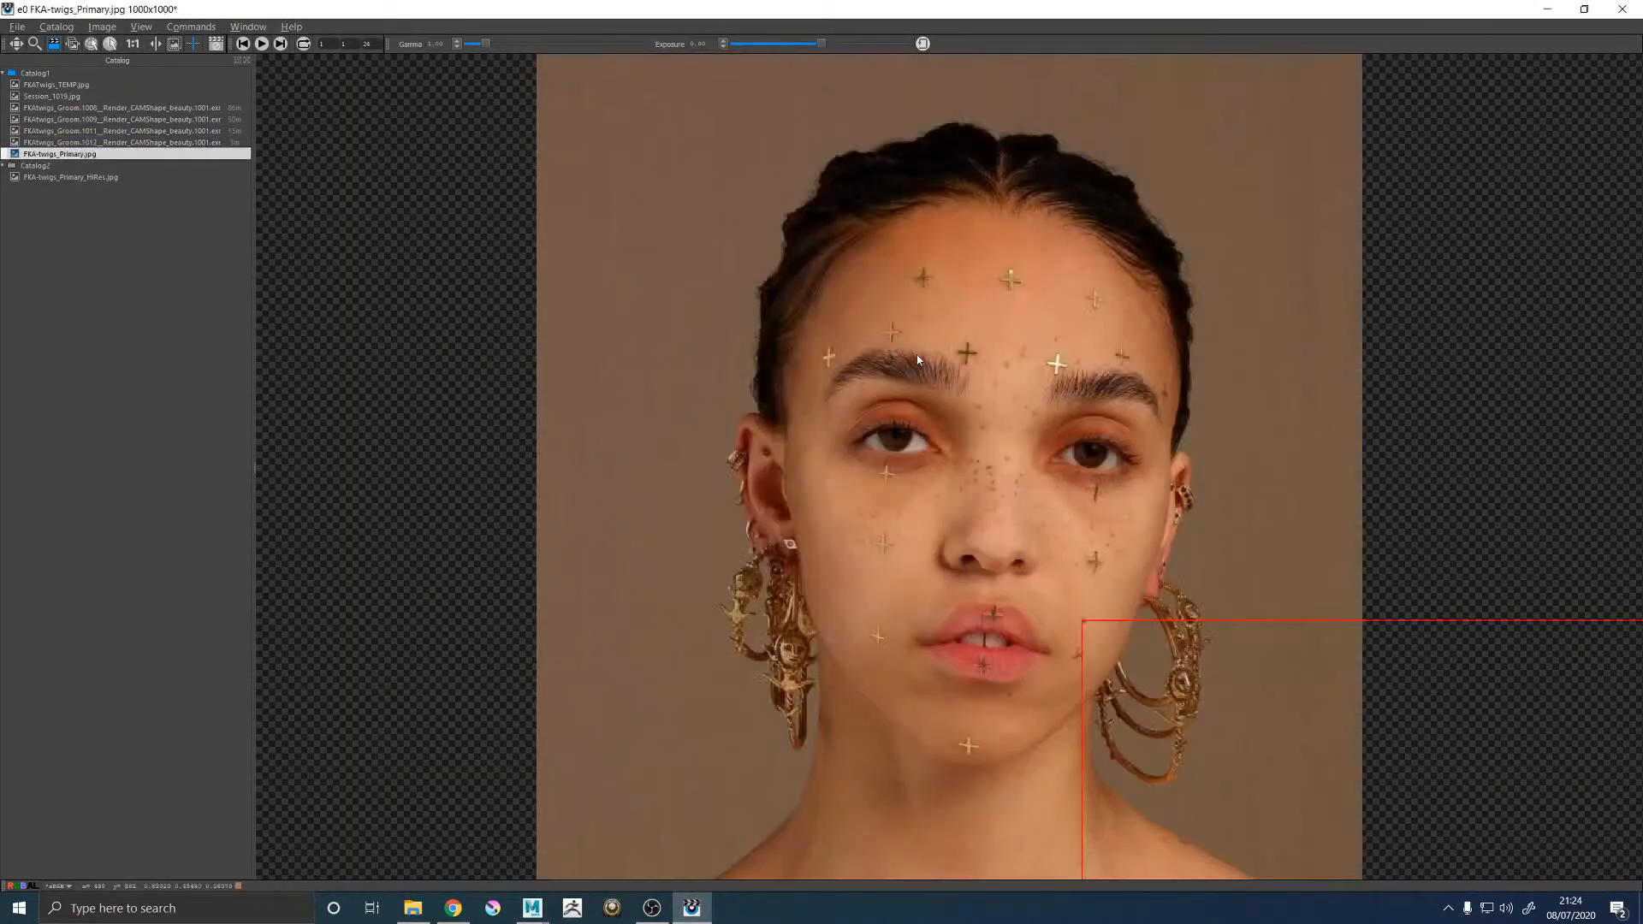
Switch back to Maya and open the furEyebrows_01 density map for painting over the right eyebrow.
{"action": "mouse_move", "coordinate": [532, 907]}
{"action": "left_click", "coordinate": [616, 826]}
{"action": "scroll", "coordinate": [1059, 403], "scroll_direction": "up", "scroll_amount": 5}
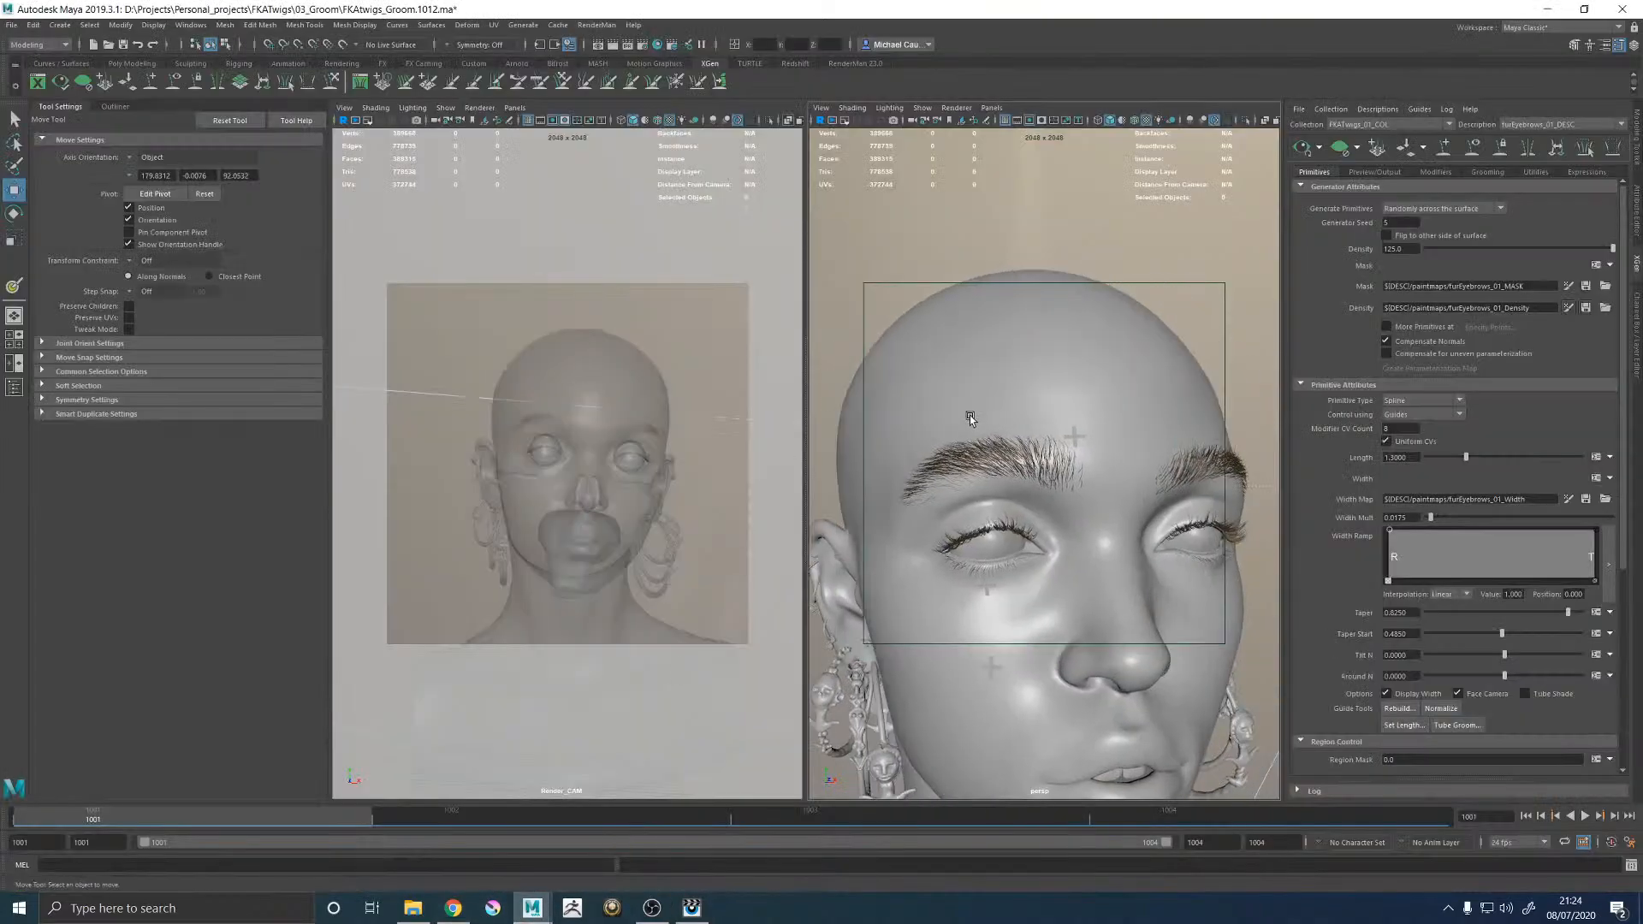
{"action": "key", "text": "space"}
{"action": "middle_click_drag", "start_coordinate": [942, 409], "coordinate": [997, 415], "text": "alt"}
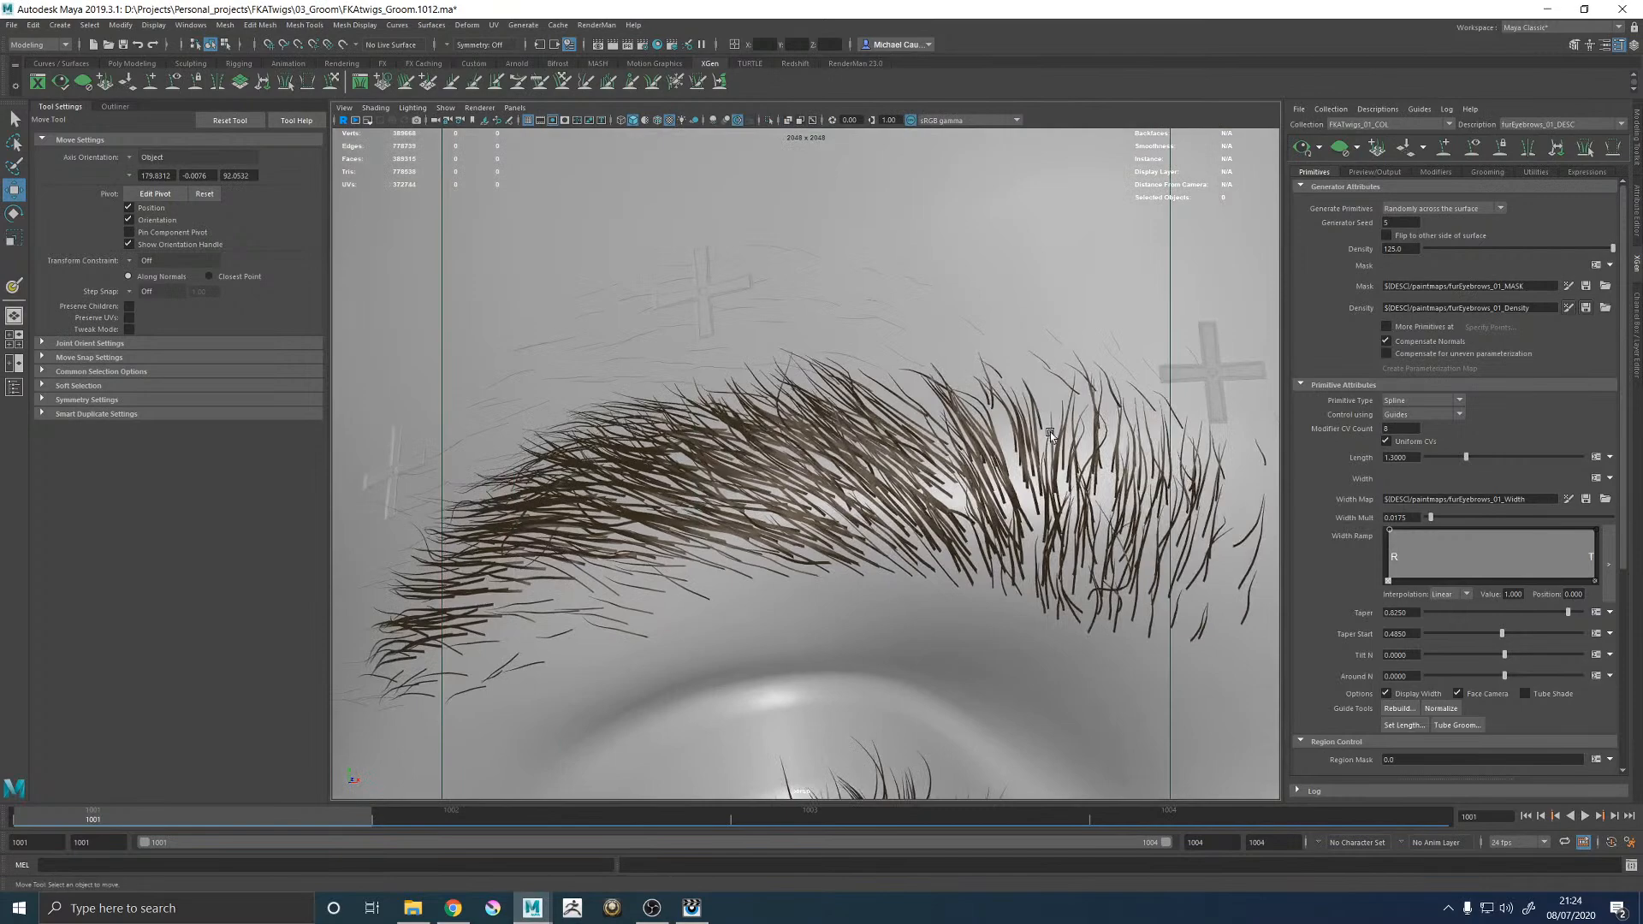
{"action": "scroll", "coordinate": [997, 415], "scroll_direction": "down", "scroll_amount": 1}
{"action": "left_click", "coordinate": [1569, 310]}
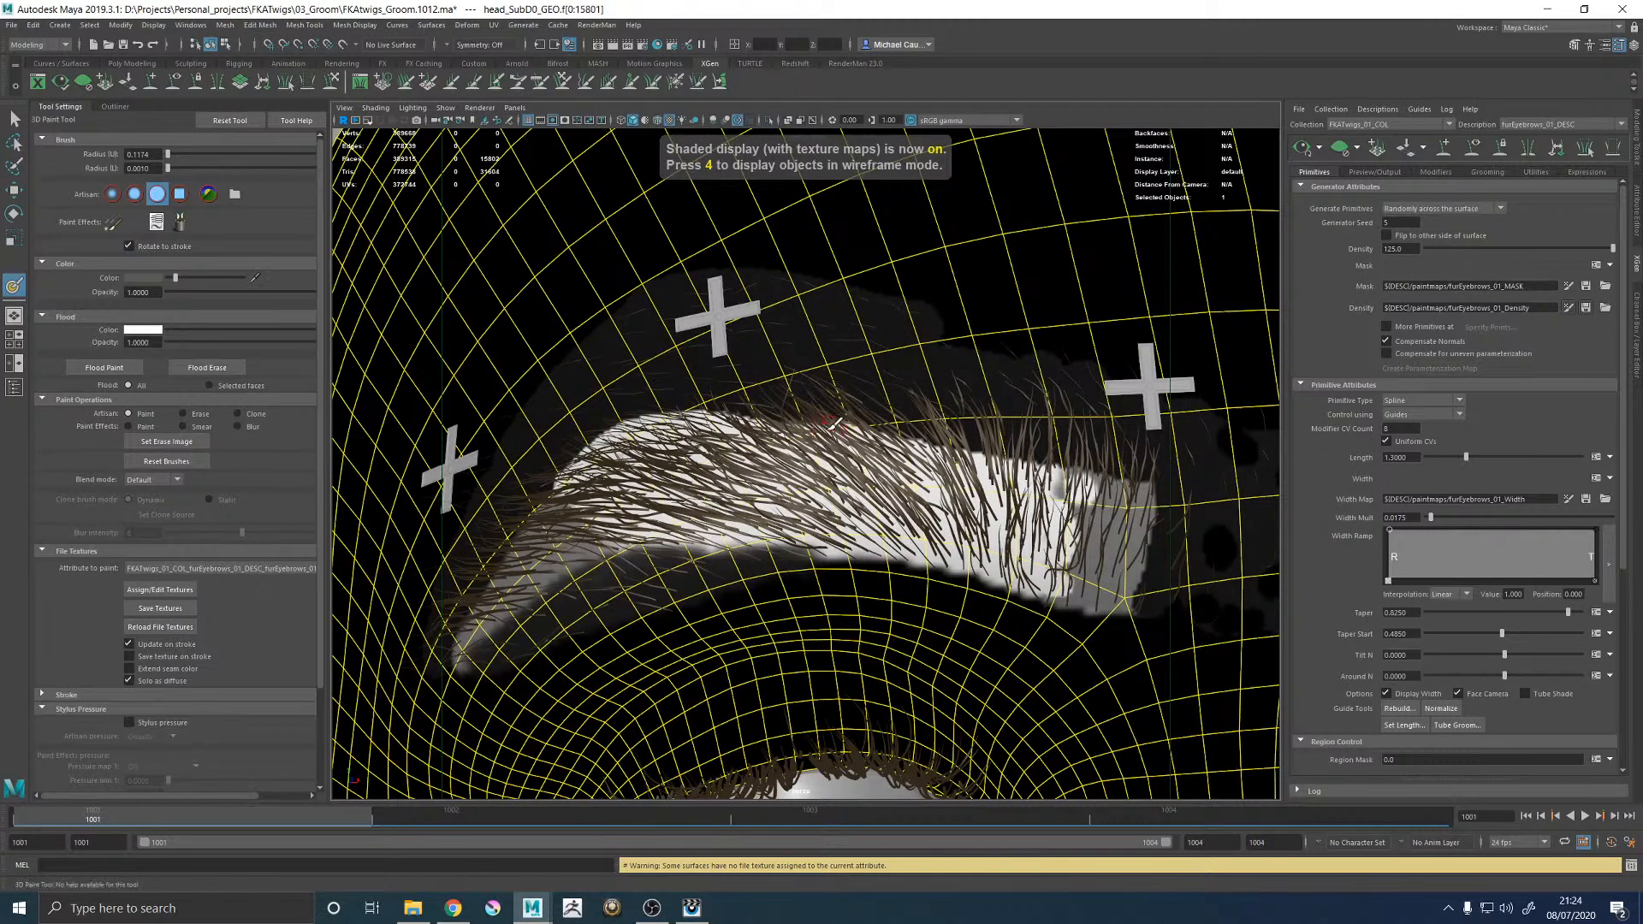
Paint dark grey along the upper edge of the right eyebrow's middle section in the density map and save the texture.
{"action": "left_click_drag", "start_coordinate": [799, 420], "coordinate": [860, 425]}
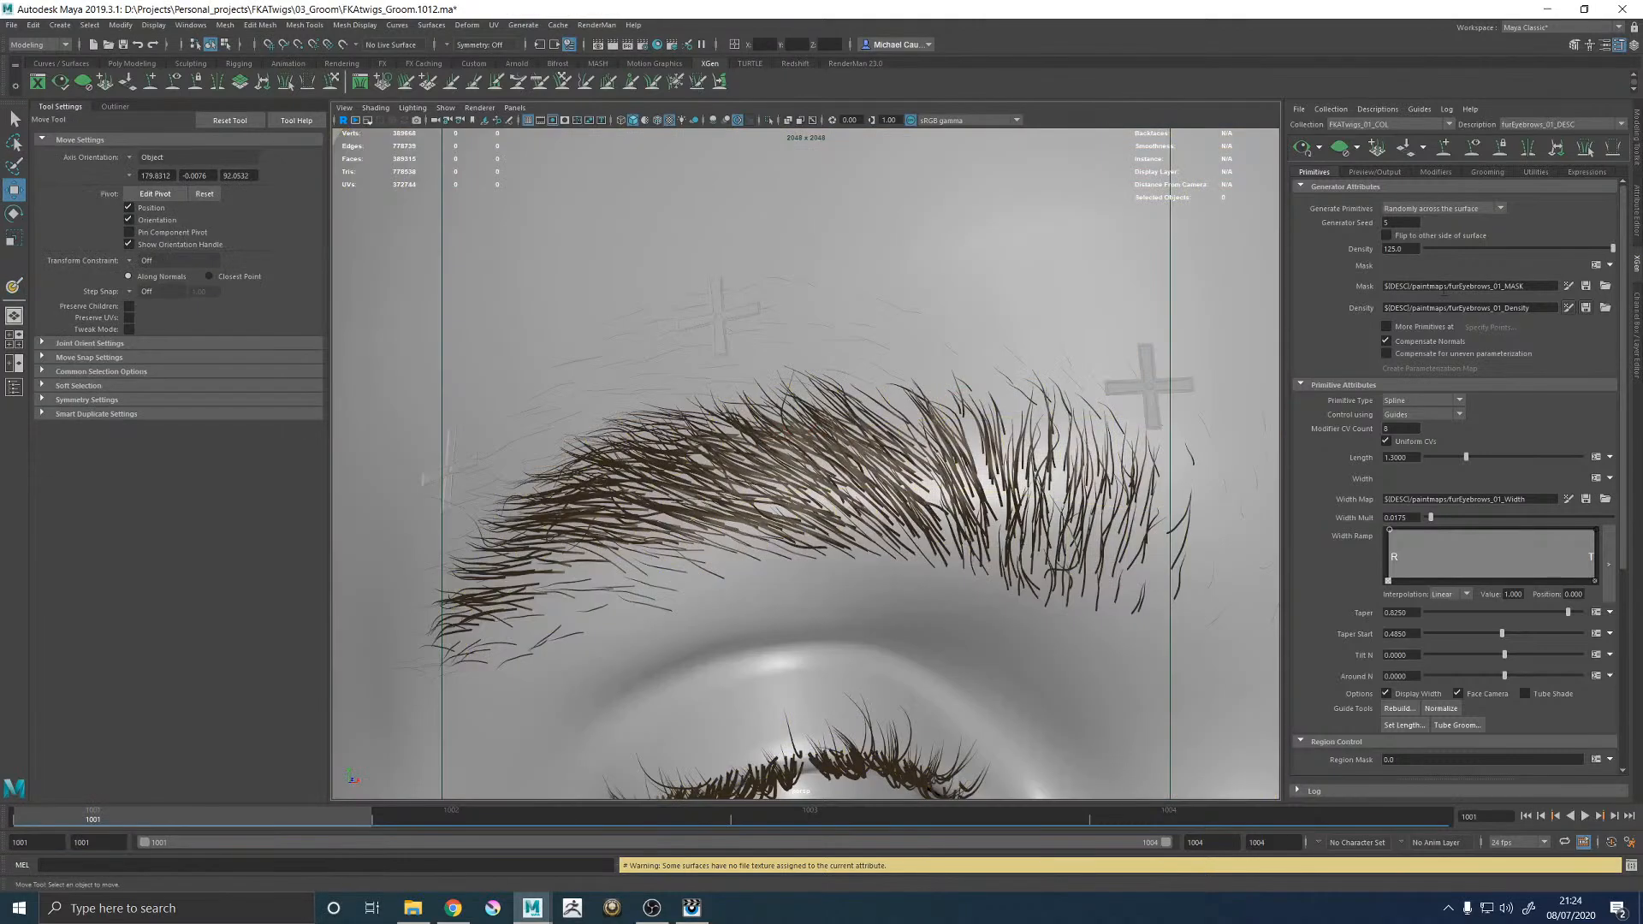
{"action": "left_click", "coordinate": [1570, 308]}
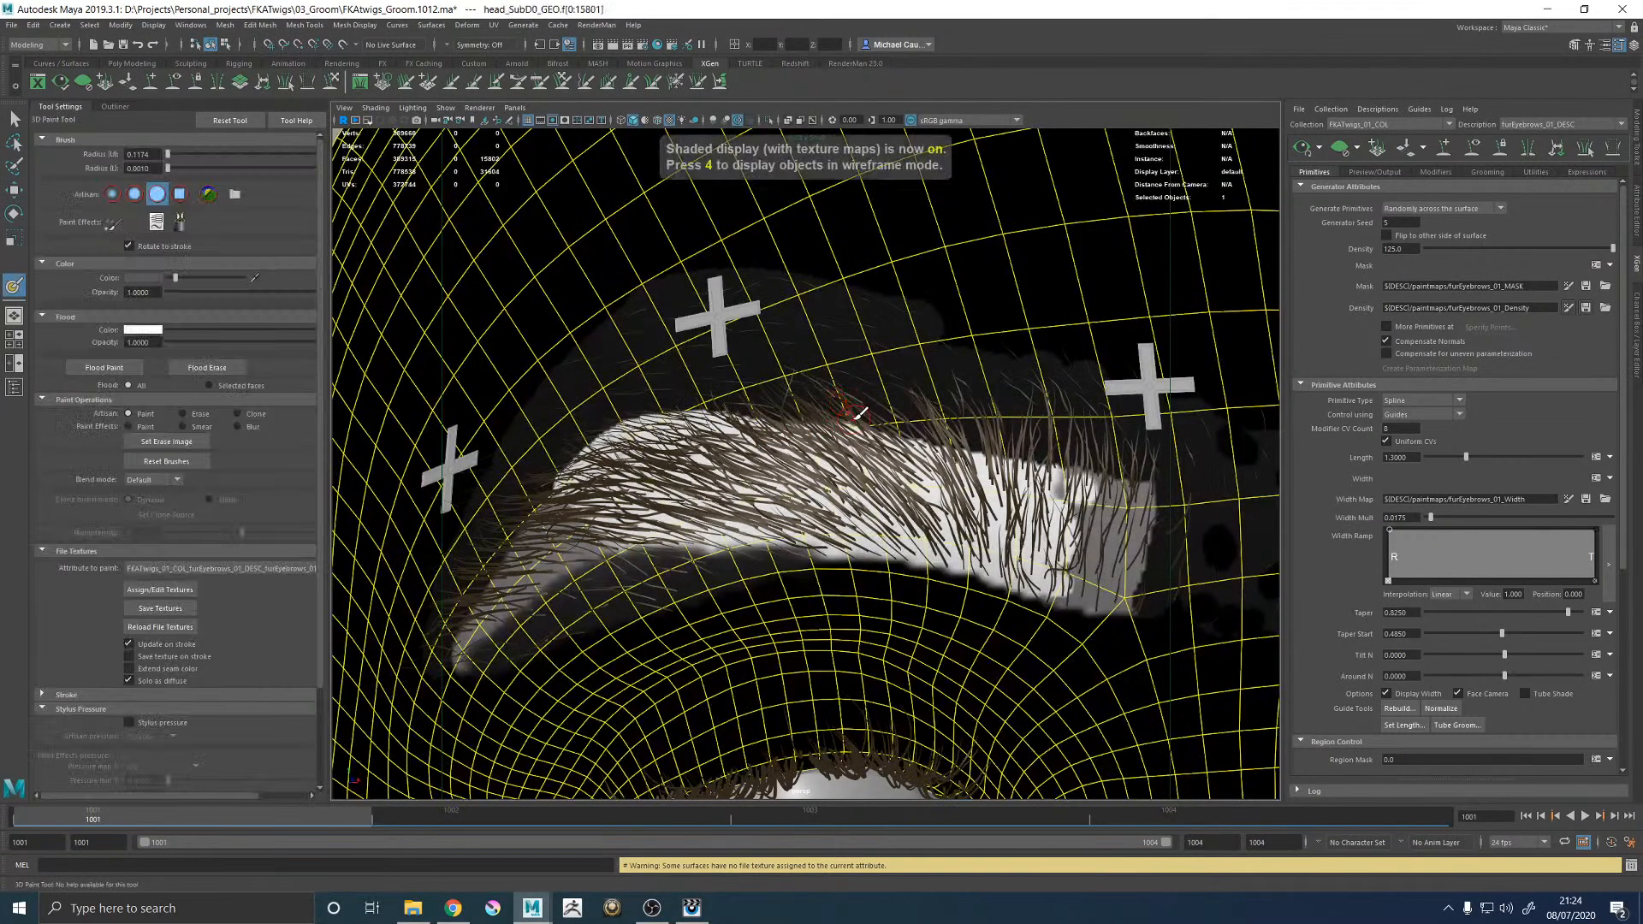
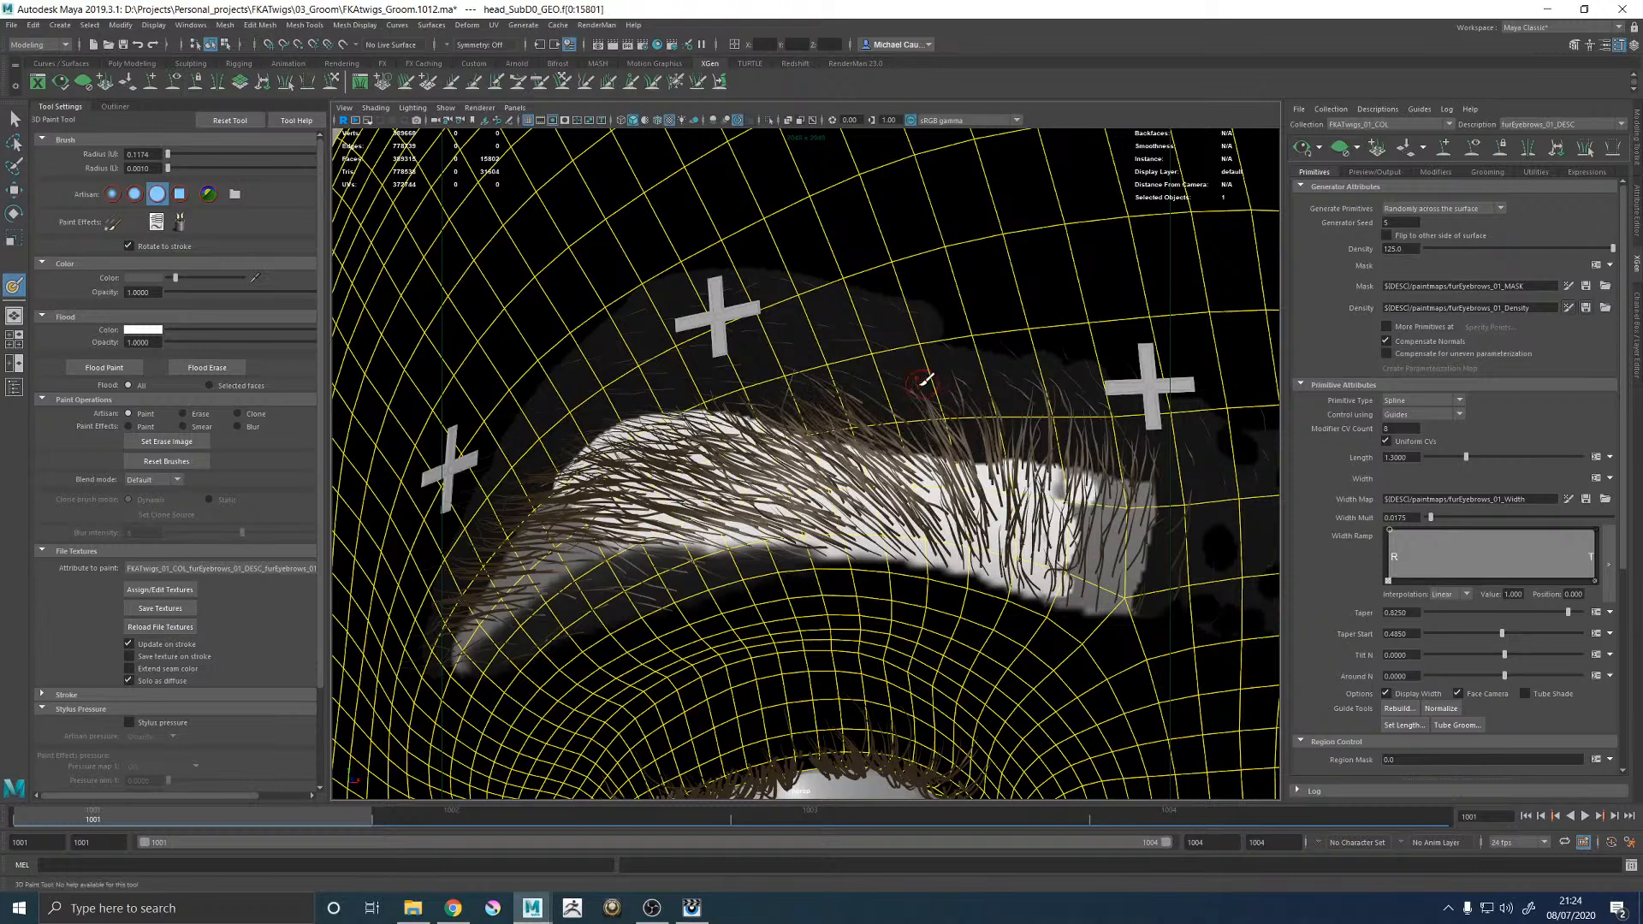
{"action": "left_click", "coordinate": [169, 609]}
Set the paint colour to white for touching up the right eyebrow's density map and save the texture.
{"action": "middle_click_drag", "start_coordinate": [952, 338], "coordinate": [868, 341], "text": "alt"}
{"action": "left_click_drag", "start_coordinate": [754, 370], "coordinate": [773, 382], "text": "alt"}
{"action": "right_click_drag", "start_coordinate": [768, 397], "coordinate": [826, 437], "text": "alt"}
{"action": "left_click_drag", "start_coordinate": [173, 278], "coordinate": [244, 279]}
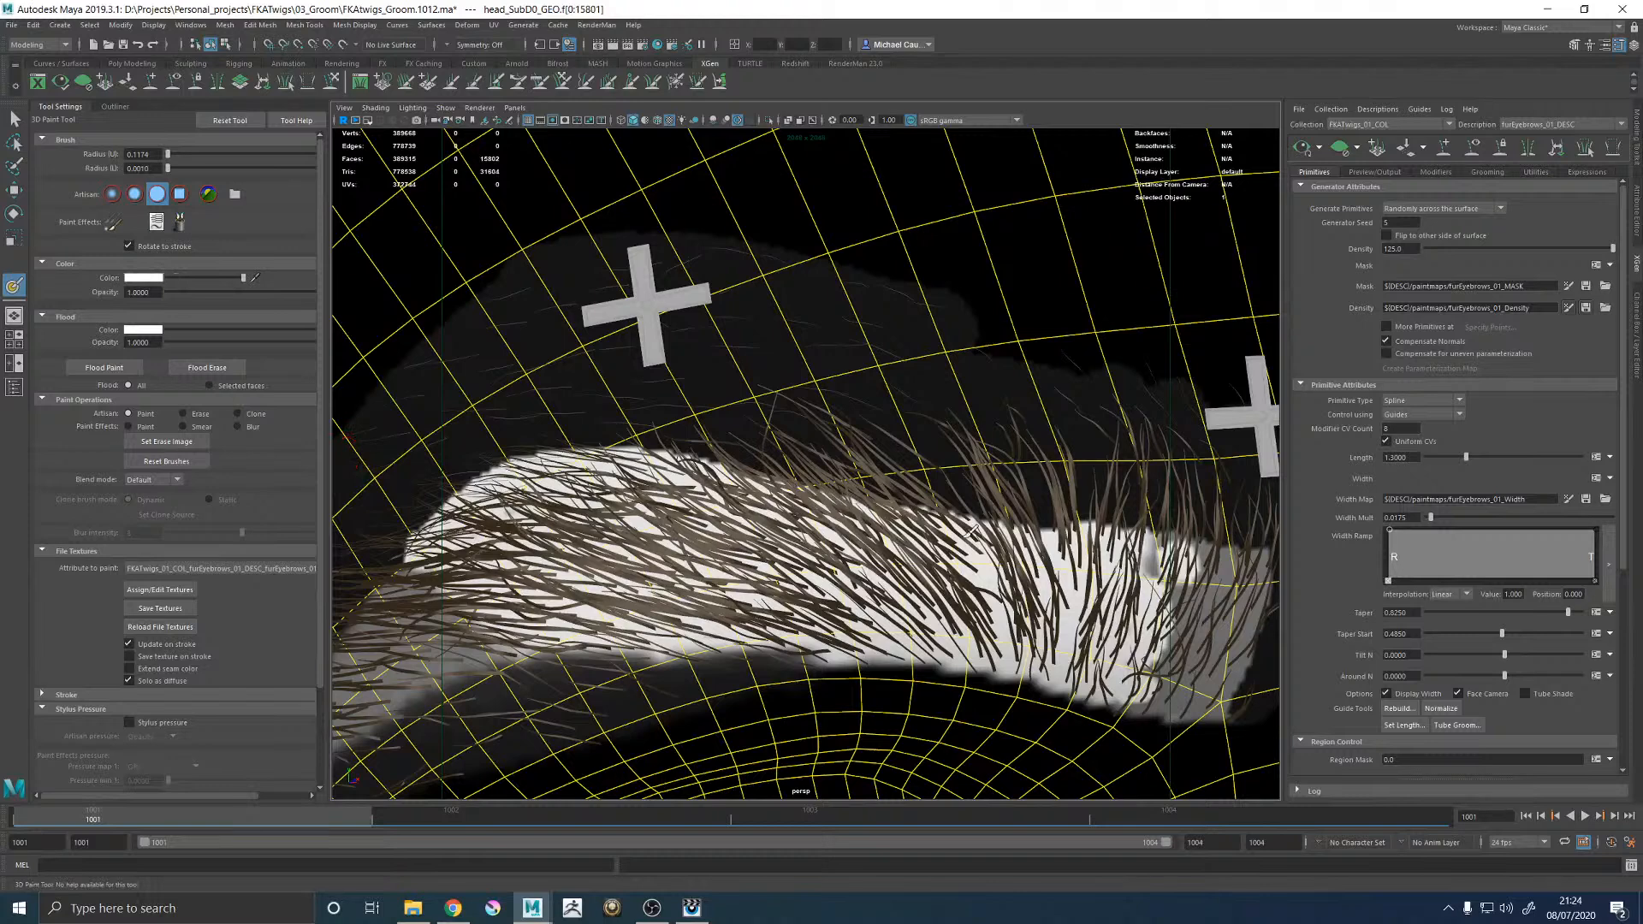
{"action": "left_click", "coordinate": [160, 609]}
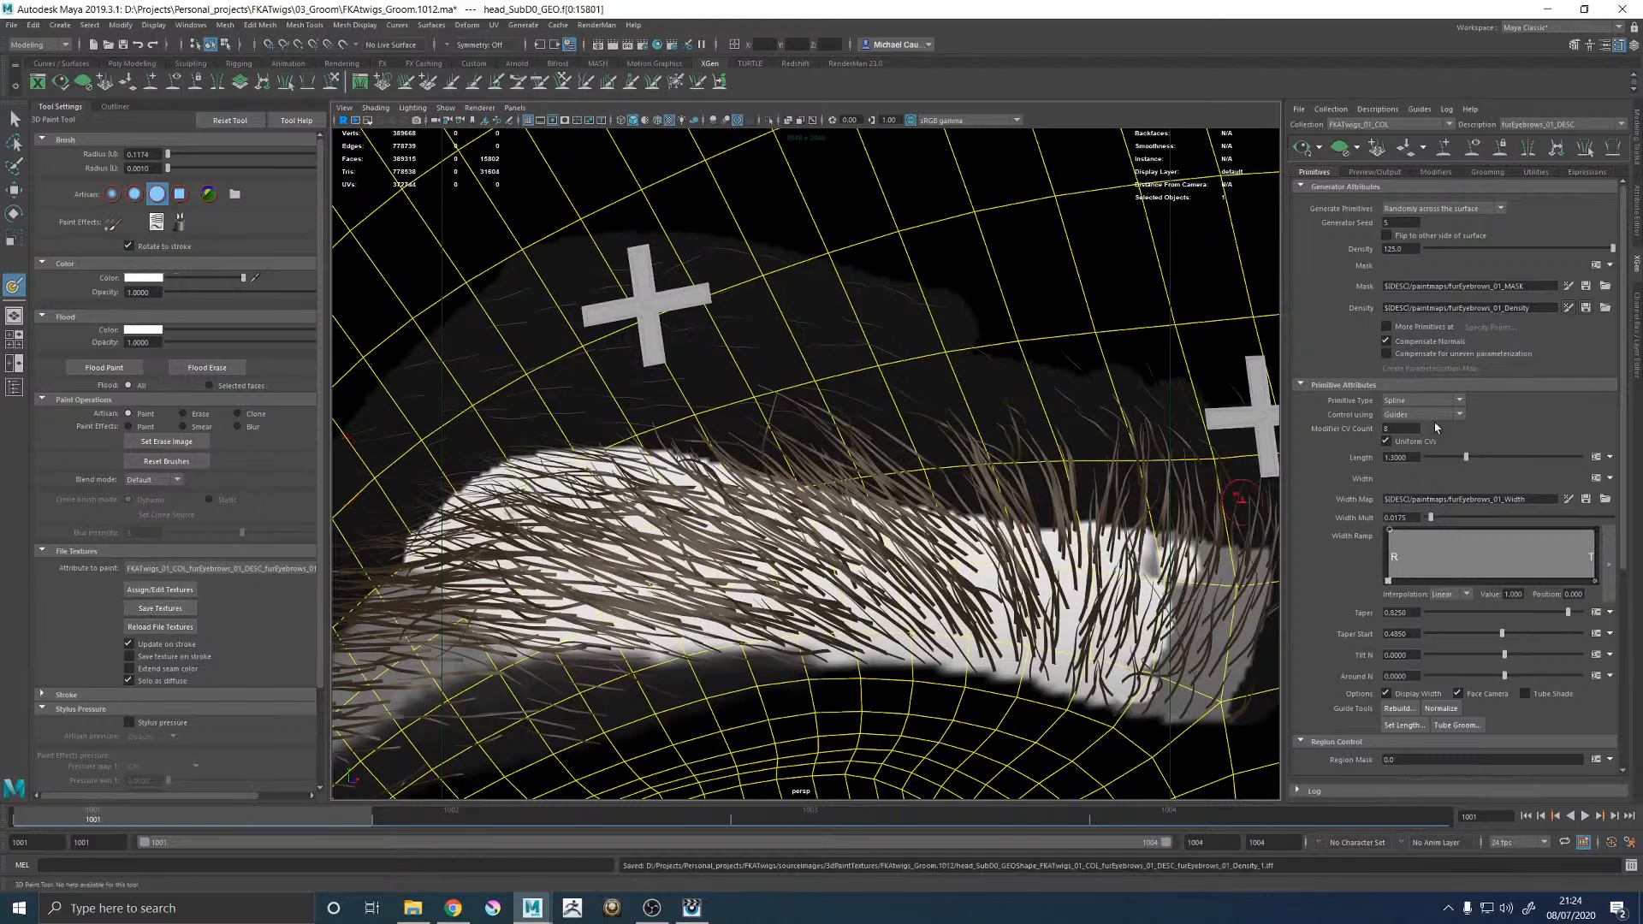
Set the paint colour value to 0.1, trim the upper edge of the left eyebrow's arch, and save the density map.
{"action": "scroll", "coordinate": [929, 396], "scroll_direction": "down", "scroll_amount": 10}
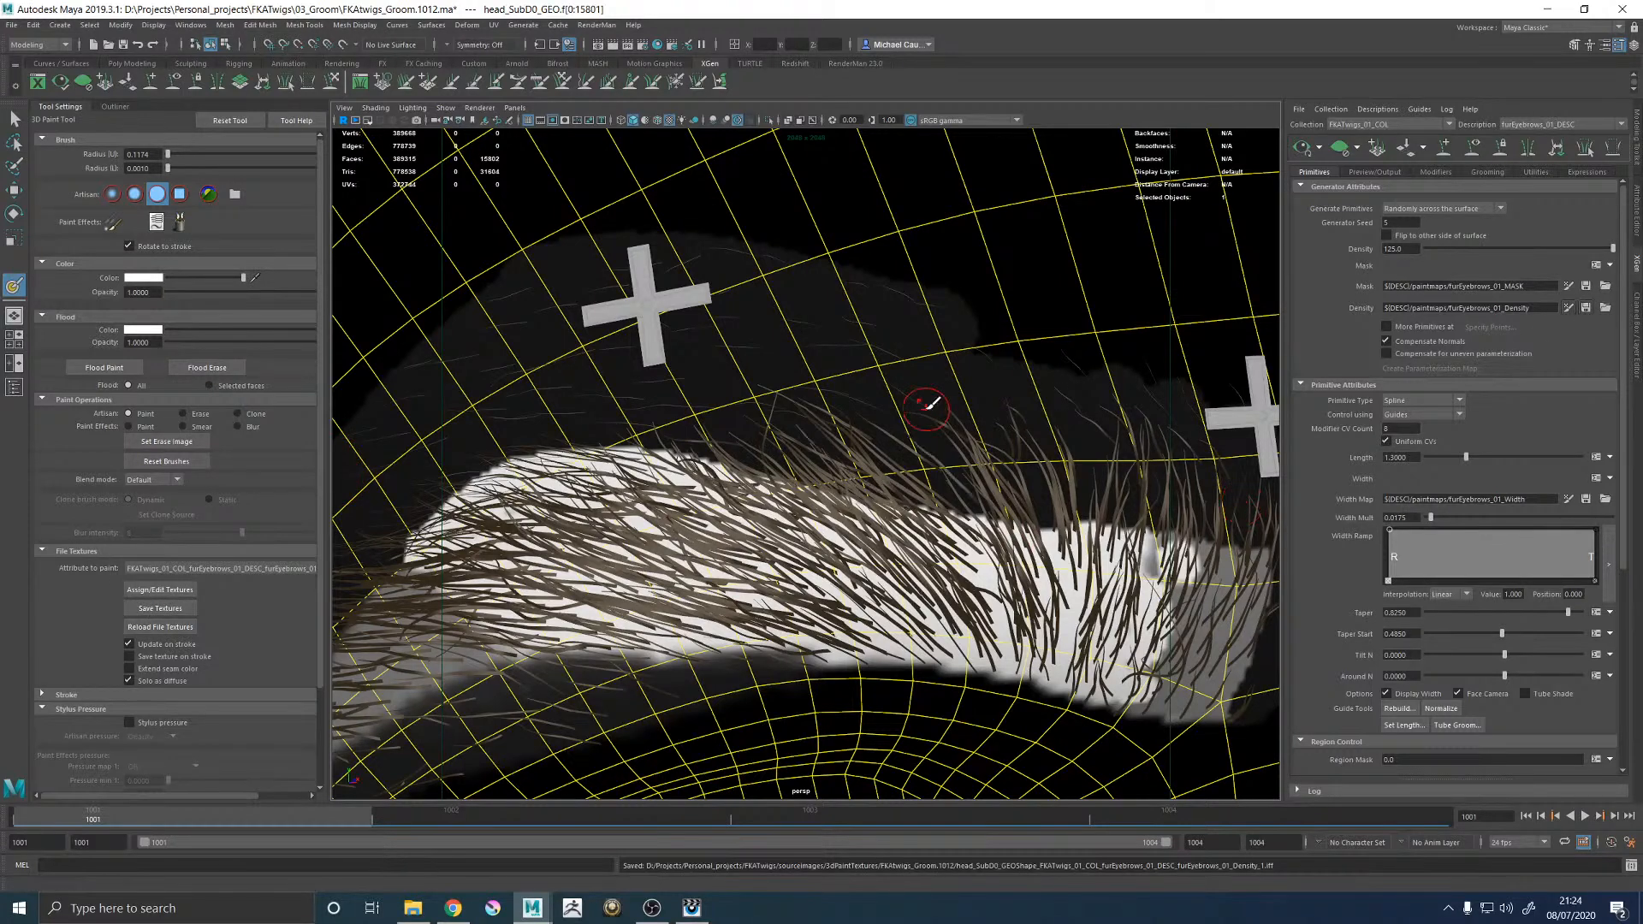
{"action": "scroll", "coordinate": [923, 462], "scroll_direction": "up", "scroll_amount": 10}
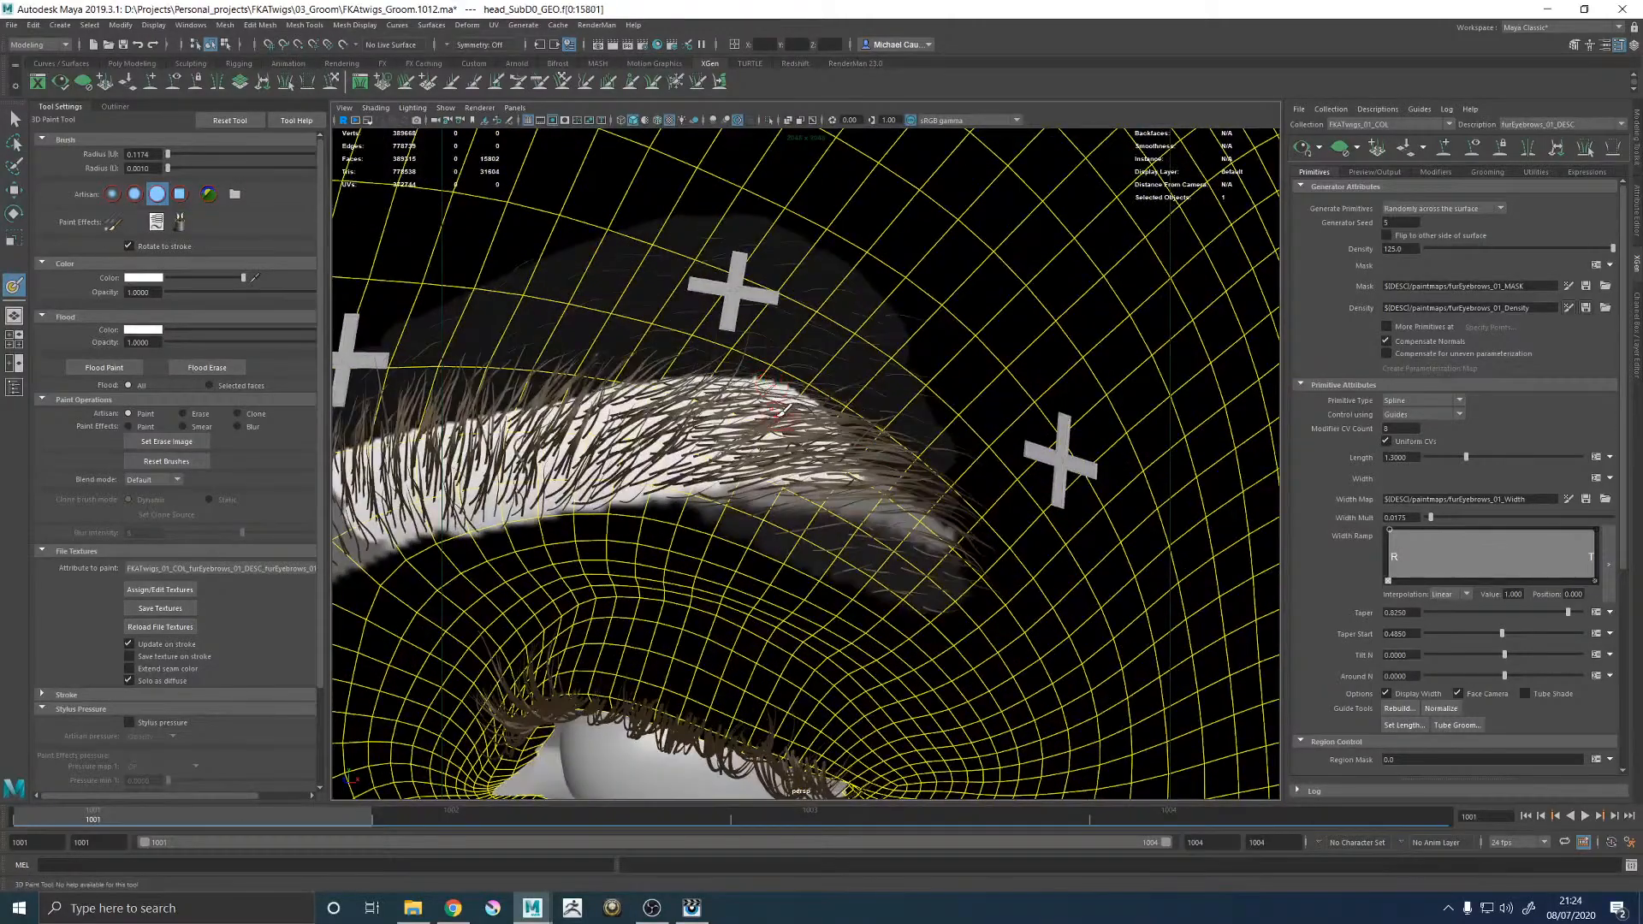
{"action": "left_click", "coordinate": [143, 278]}
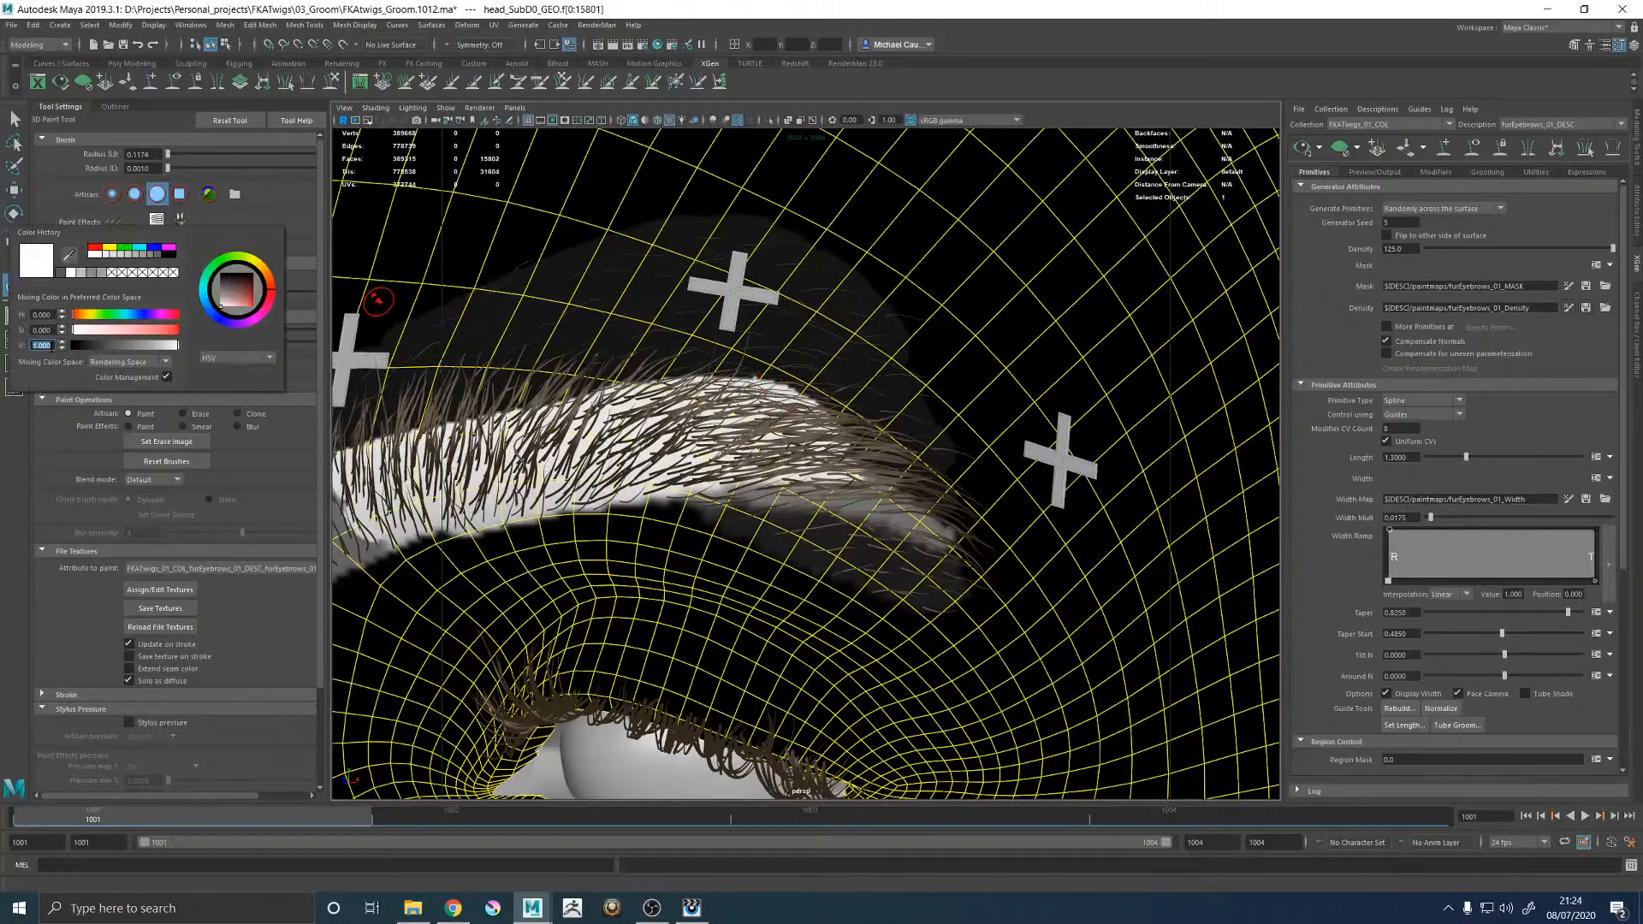
{"action": "type", "text": "0.1"}
{"action": "key", "text": "Return"}
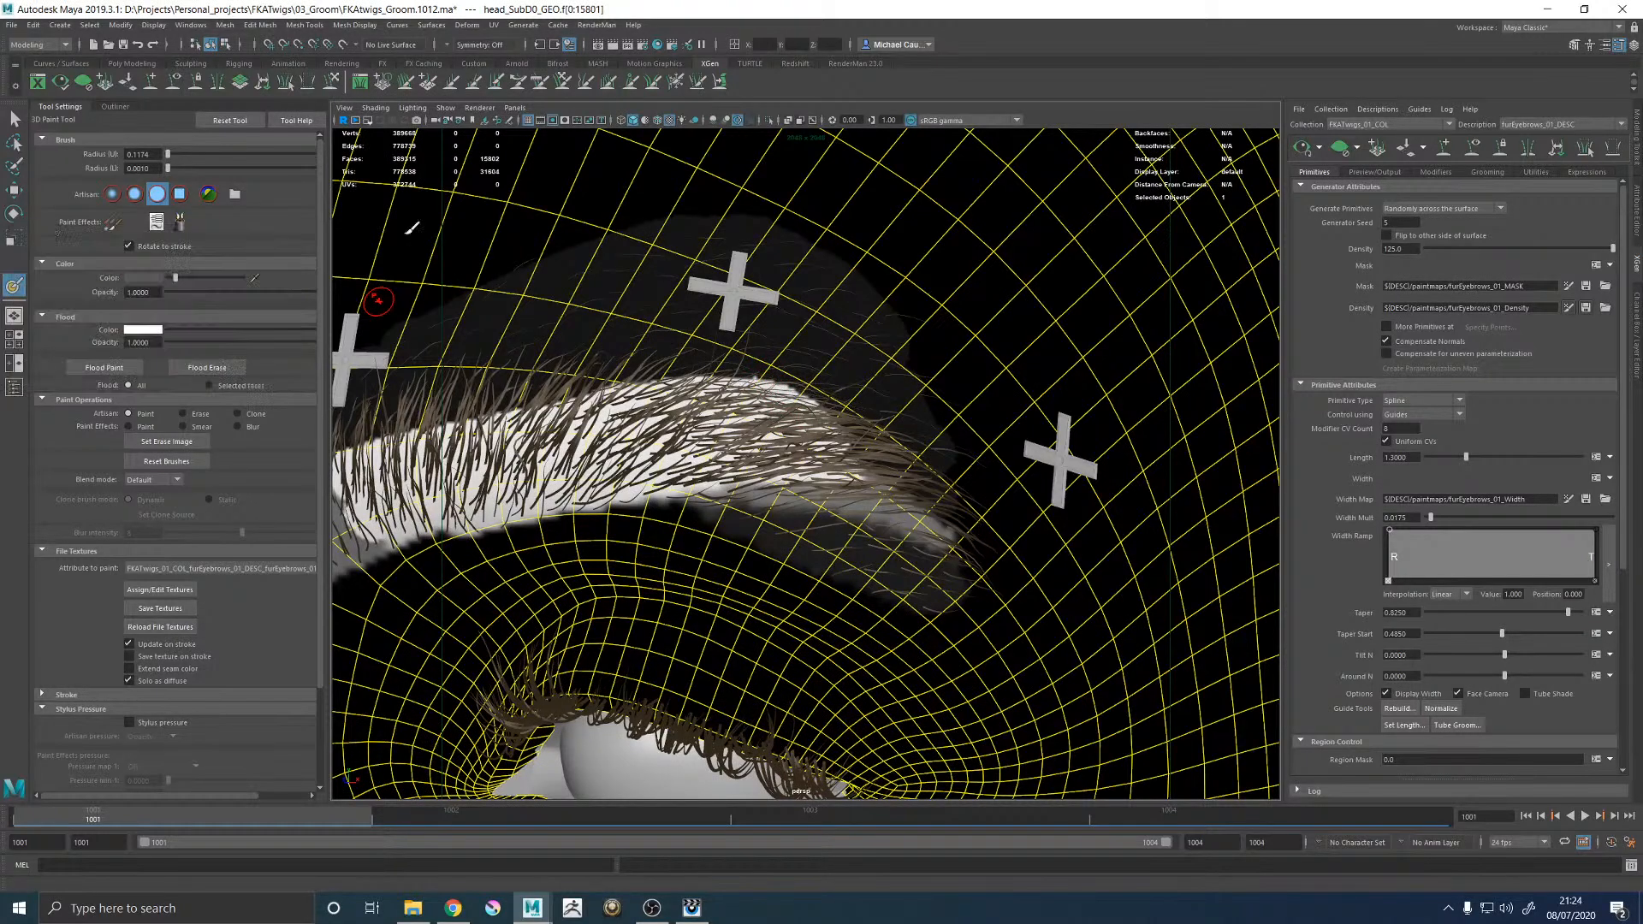
{"action": "mouse_move", "coordinate": [795, 411]}
{"action": "left_mouse_down"}
{"action": "mouse_move", "coordinate": [858, 444]}
{"action": "mouse_move", "coordinate": [727, 364]}
{"action": "left_mouse_up"}
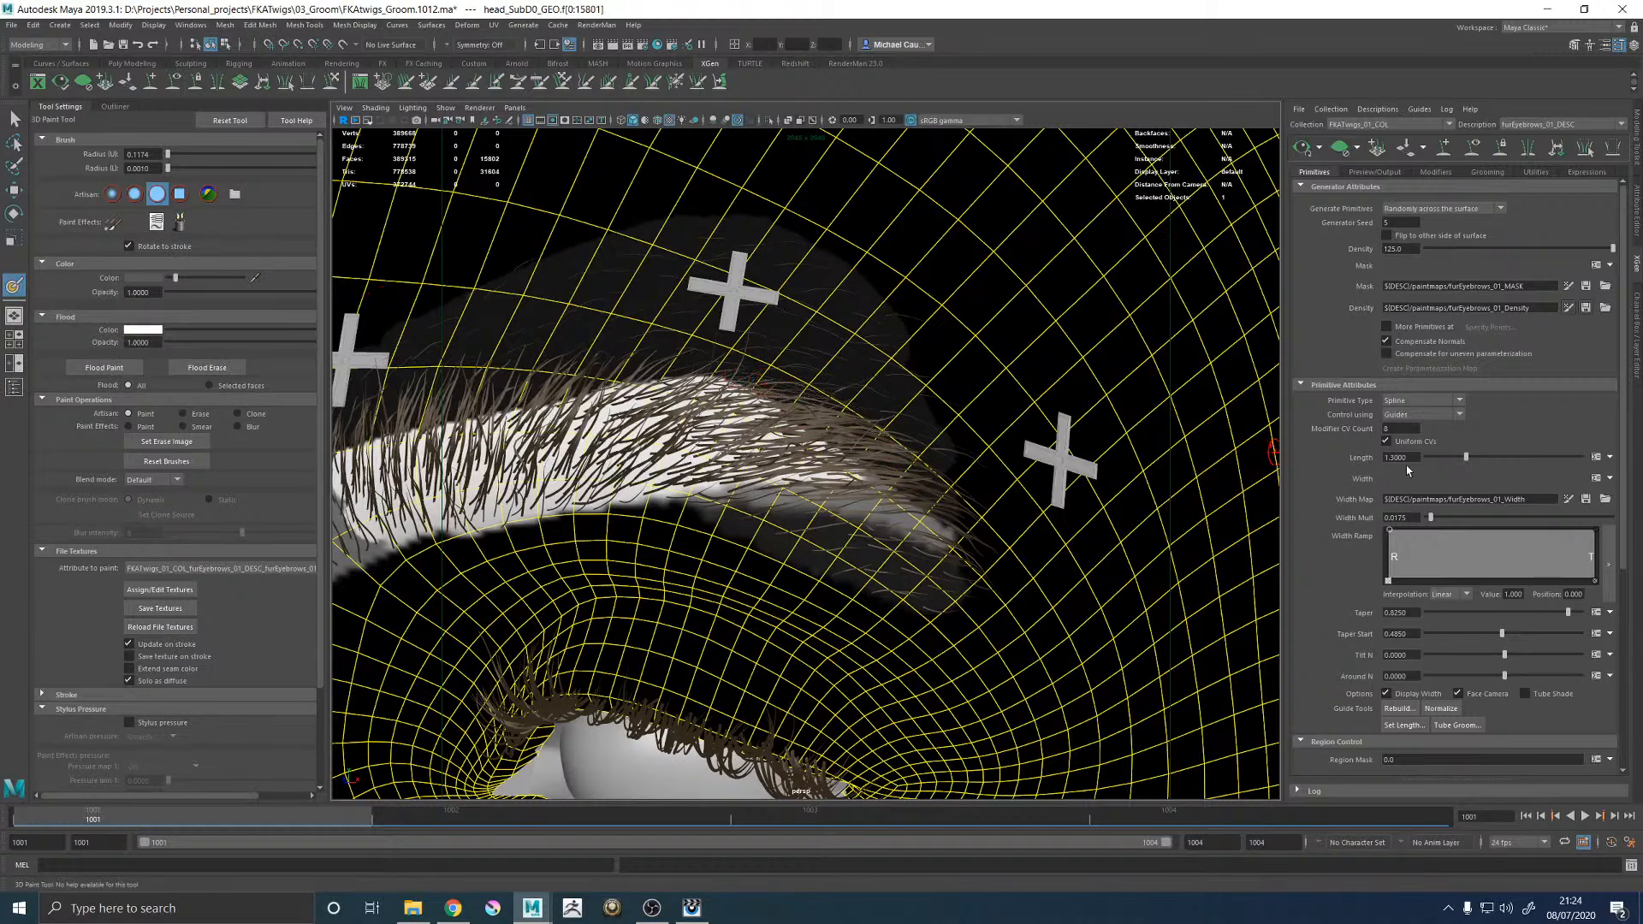
{"action": "left_click", "coordinate": [1586, 310]}
{"action": "left_click_drag", "start_coordinate": [773, 377], "coordinate": [964, 369], "text": "alt"}
Switch to the render viewer and compare the left eyebrow's arch in the Groom.1012 render with the reference photo.
{"action": "left_click", "coordinate": [691, 906]}
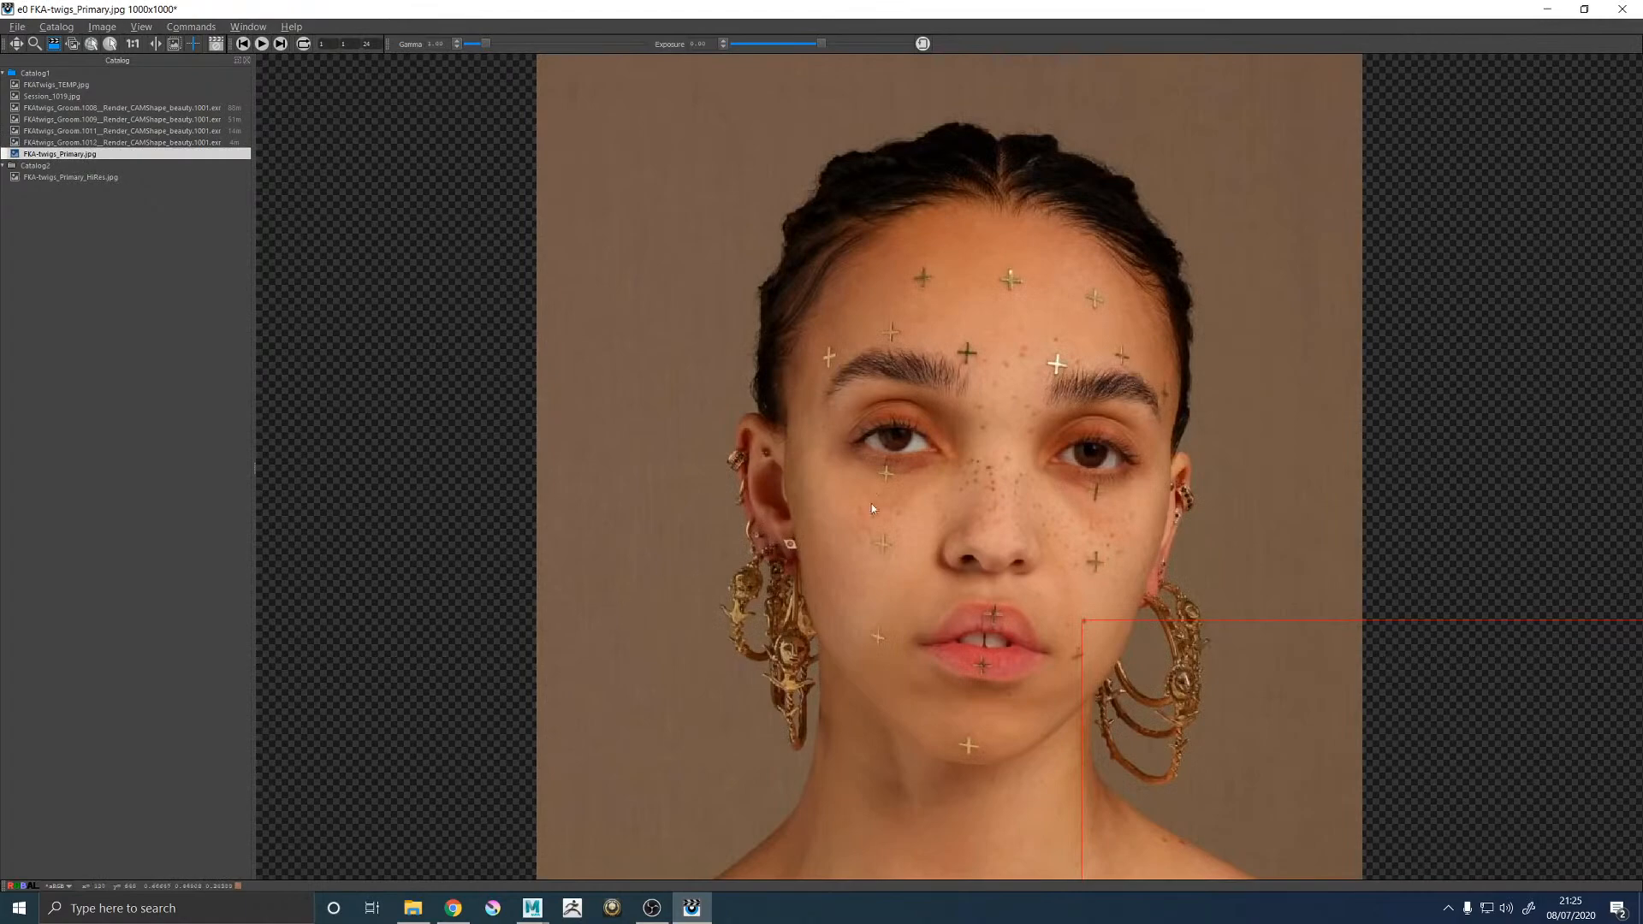
{"action": "key", "text": "Up"}
{"action": "key", "text": "Down"}
{"action": "key", "text": "Up"}
{"action": "key", "text": "Down"}
{"action": "key", "text": "Up"}
{"action": "key", "text": "Down"}
{"action": "key", "text": "Up"}
{"action": "key", "text": "Down"}
{"action": "key", "text": "Up"}
{"action": "key", "text": "Down"}
Back in Maya, paint white along the upper edge of the left eyebrow's arch in the density map and save the texture.
{"action": "mouse_move", "coordinate": [532, 907]}
{"action": "left_click", "coordinate": [616, 834]}
{"action": "left_click_drag", "start_coordinate": [790, 539], "coordinate": [781, 505], "text": "alt"}
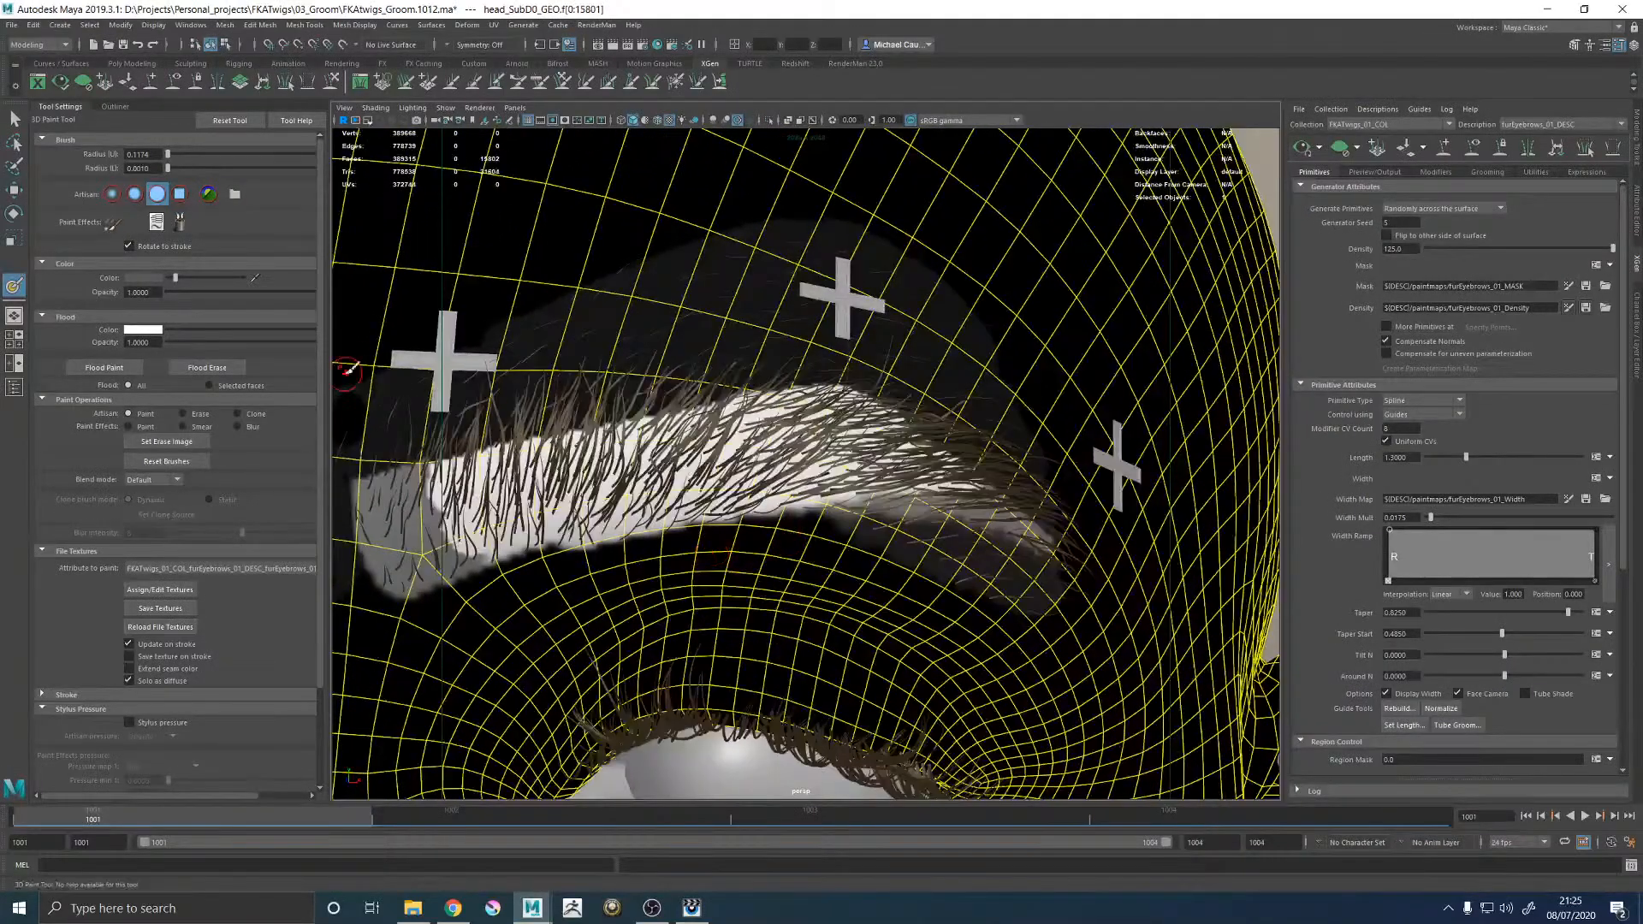
{"action": "left_click_drag", "start_coordinate": [176, 278], "coordinate": [248, 280]}
{"action": "mouse_move", "coordinate": [735, 408]}
{"action": "left_mouse_down"}
{"action": "mouse_move", "coordinate": [871, 375]}
{"action": "mouse_move", "coordinate": [932, 426]}
{"action": "mouse_move", "coordinate": [770, 383]}
{"action": "mouse_move", "coordinate": [657, 435]}
{"action": "left_mouse_up"}
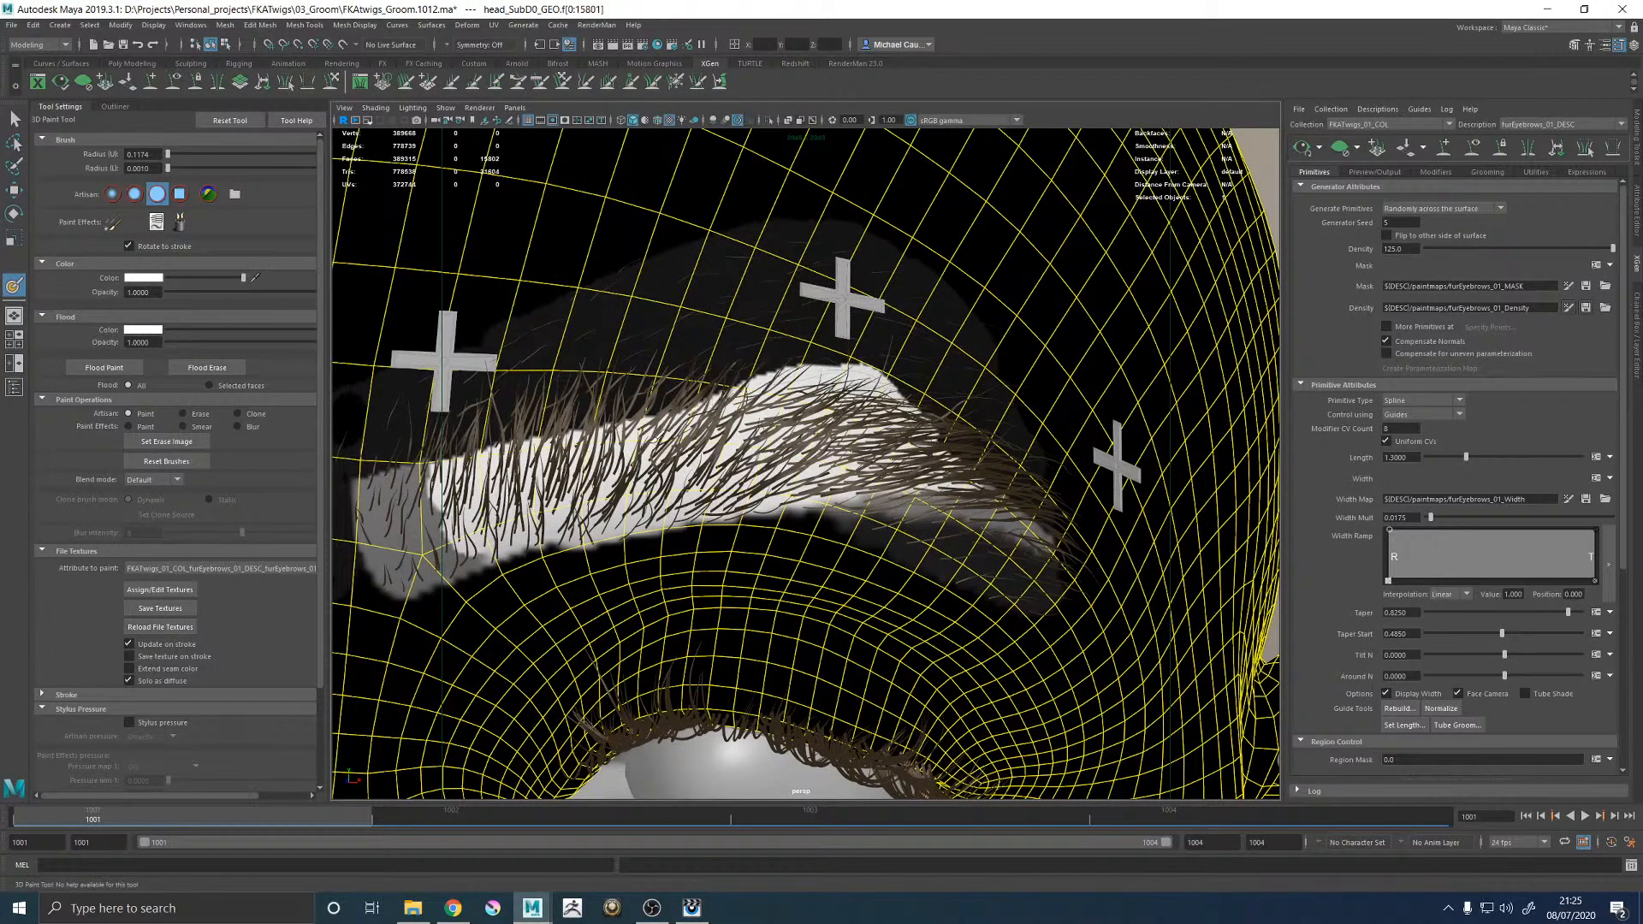
{"action": "left_click", "coordinate": [159, 609]}
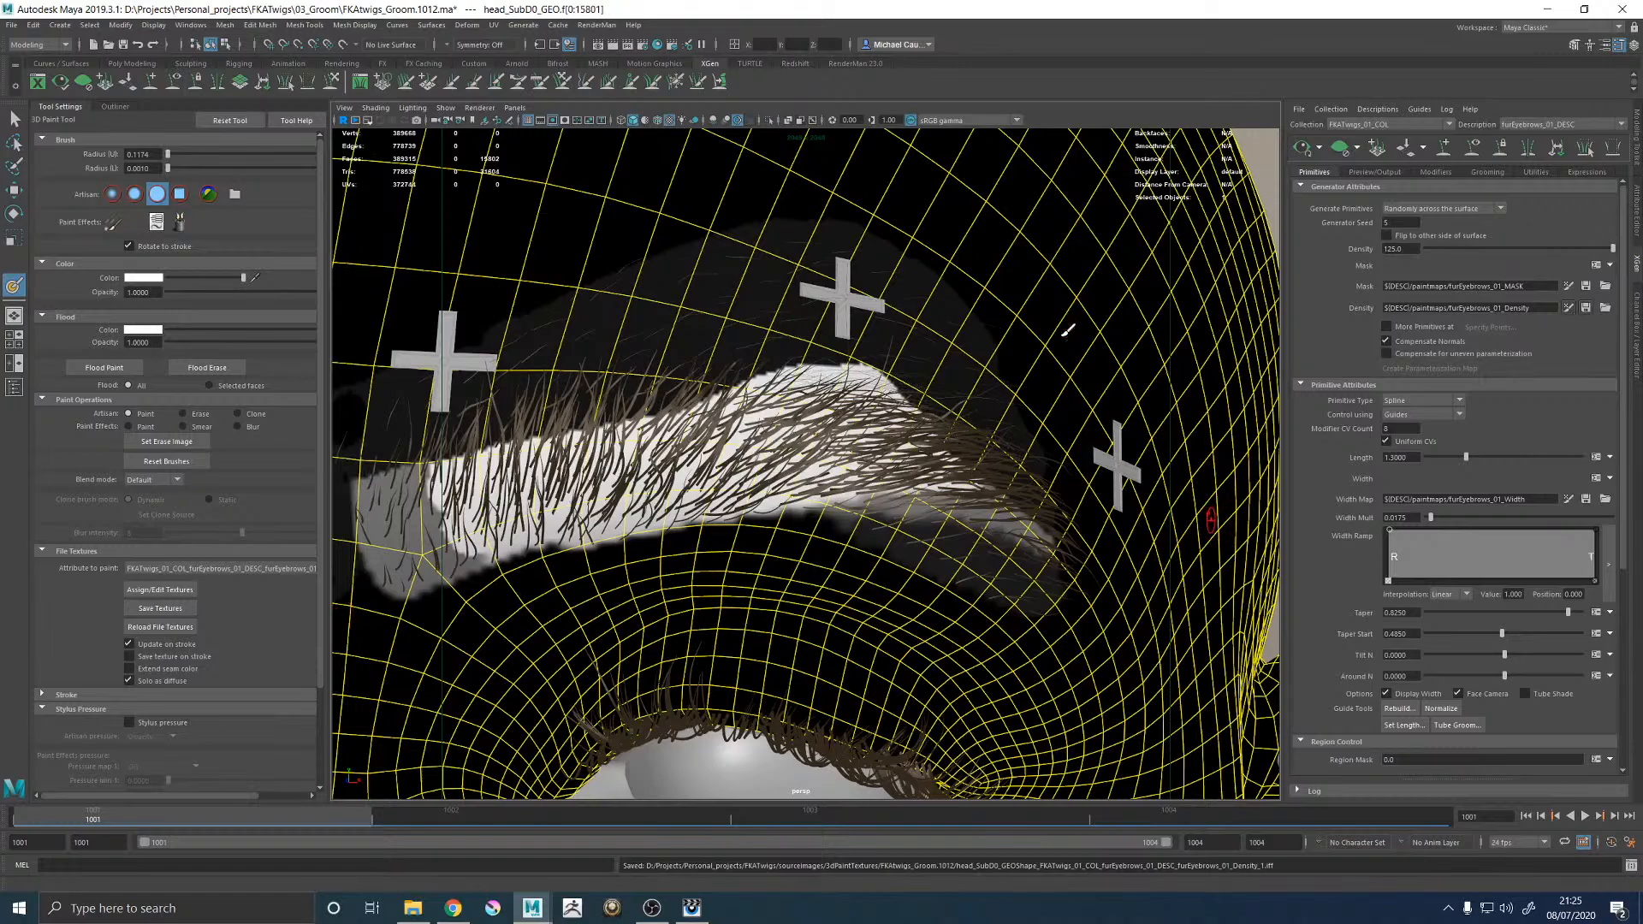
Trim the white bump on the left eyebrow's arch with dark grey in the density map and save the texture.
{"action": "scroll", "coordinate": [1010, 342], "scroll_direction": "up", "scroll_amount": 8}
{"action": "right_click_drag", "start_coordinate": [1046, 390], "coordinate": [955, 413], "text": "alt"}
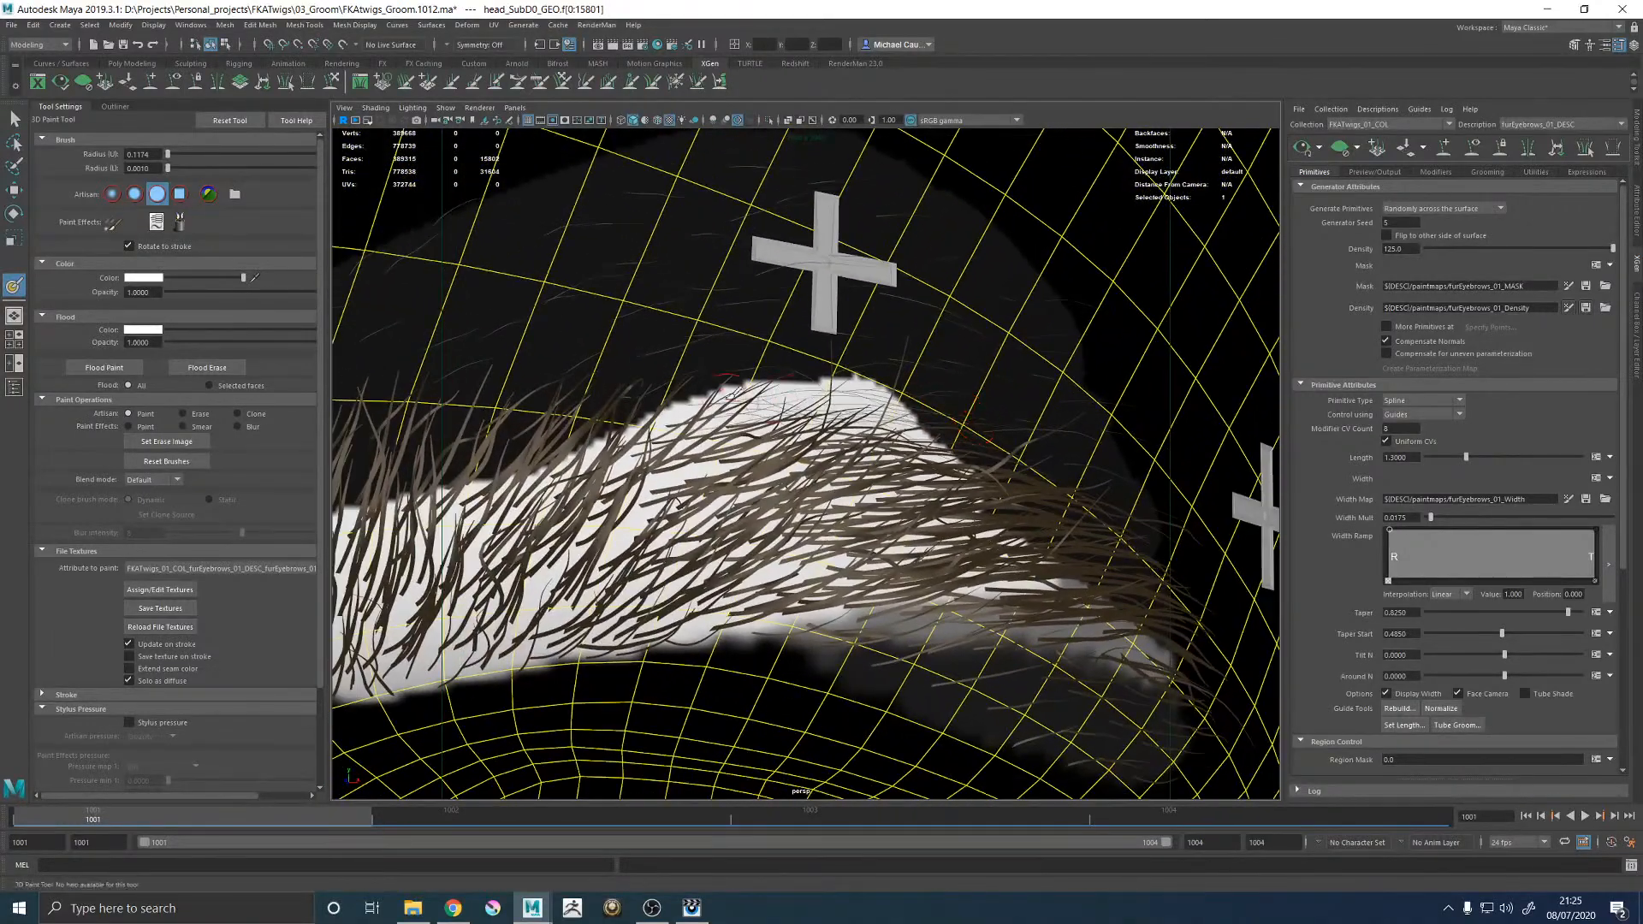
{"action": "left_click", "coordinate": [144, 279]}
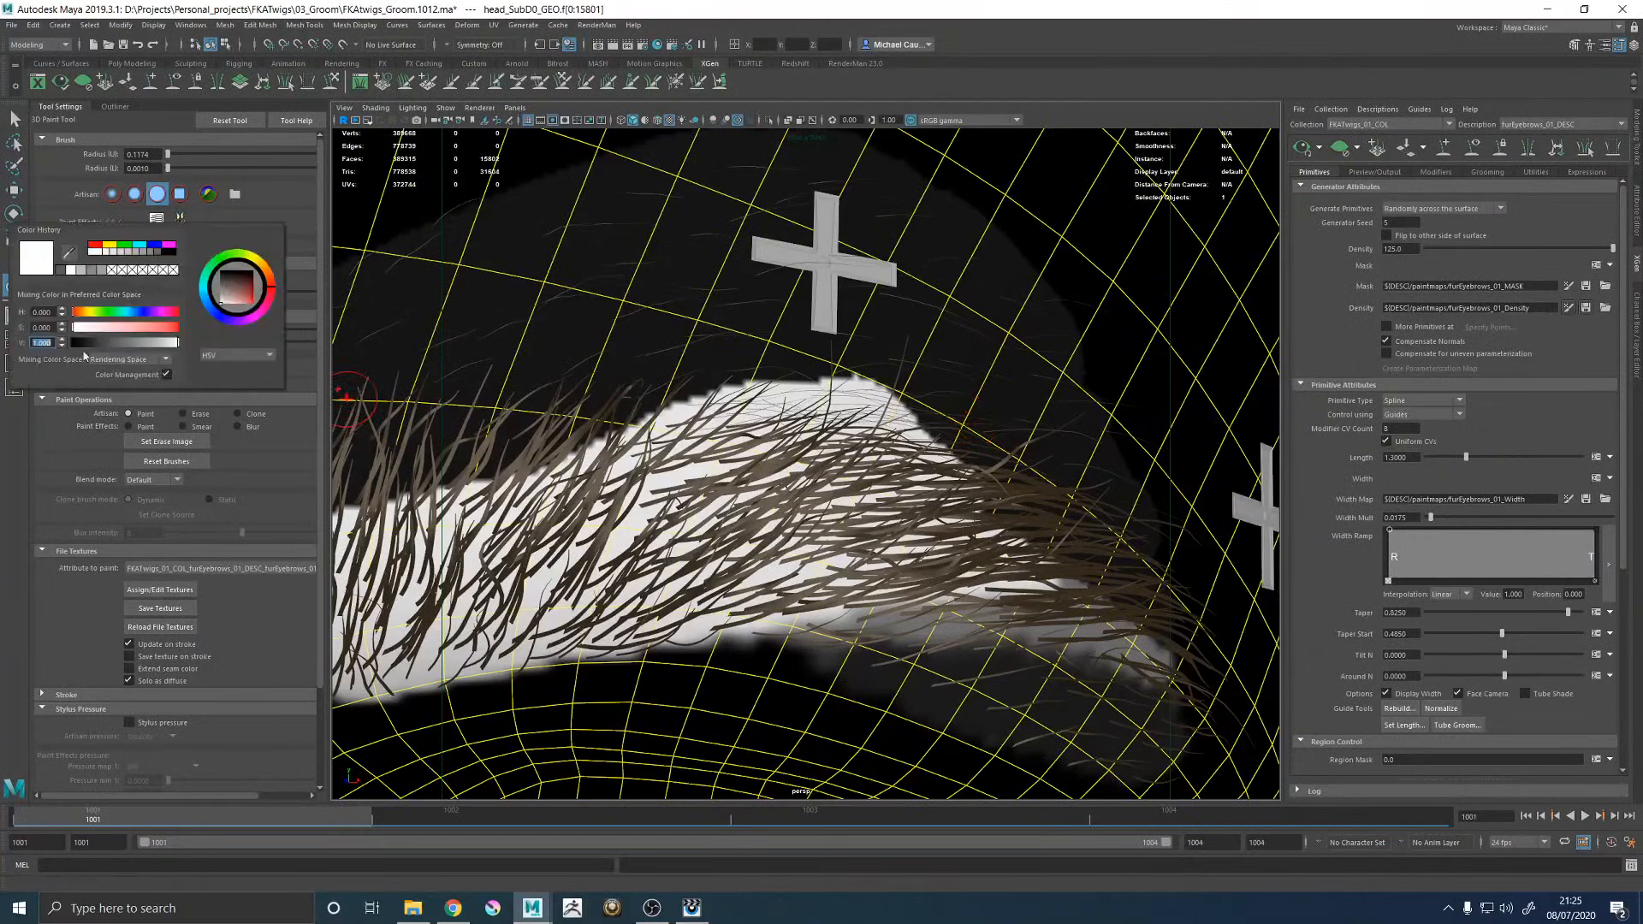
{"action": "key", "text": "Return"}
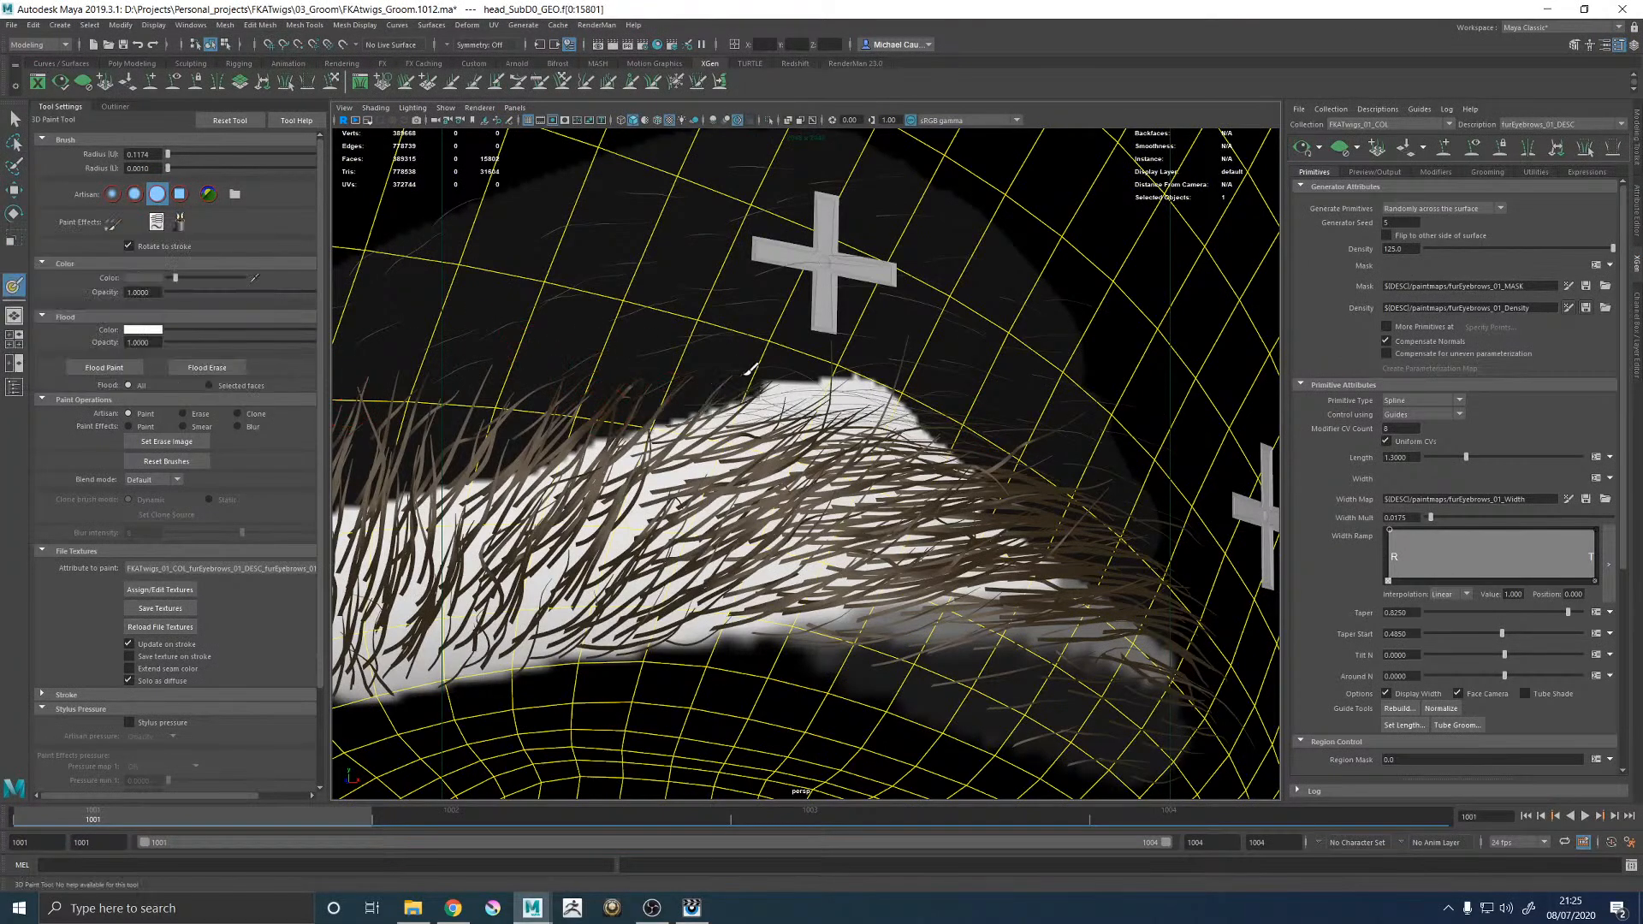
{"action": "left_click", "coordinate": [160, 608]}
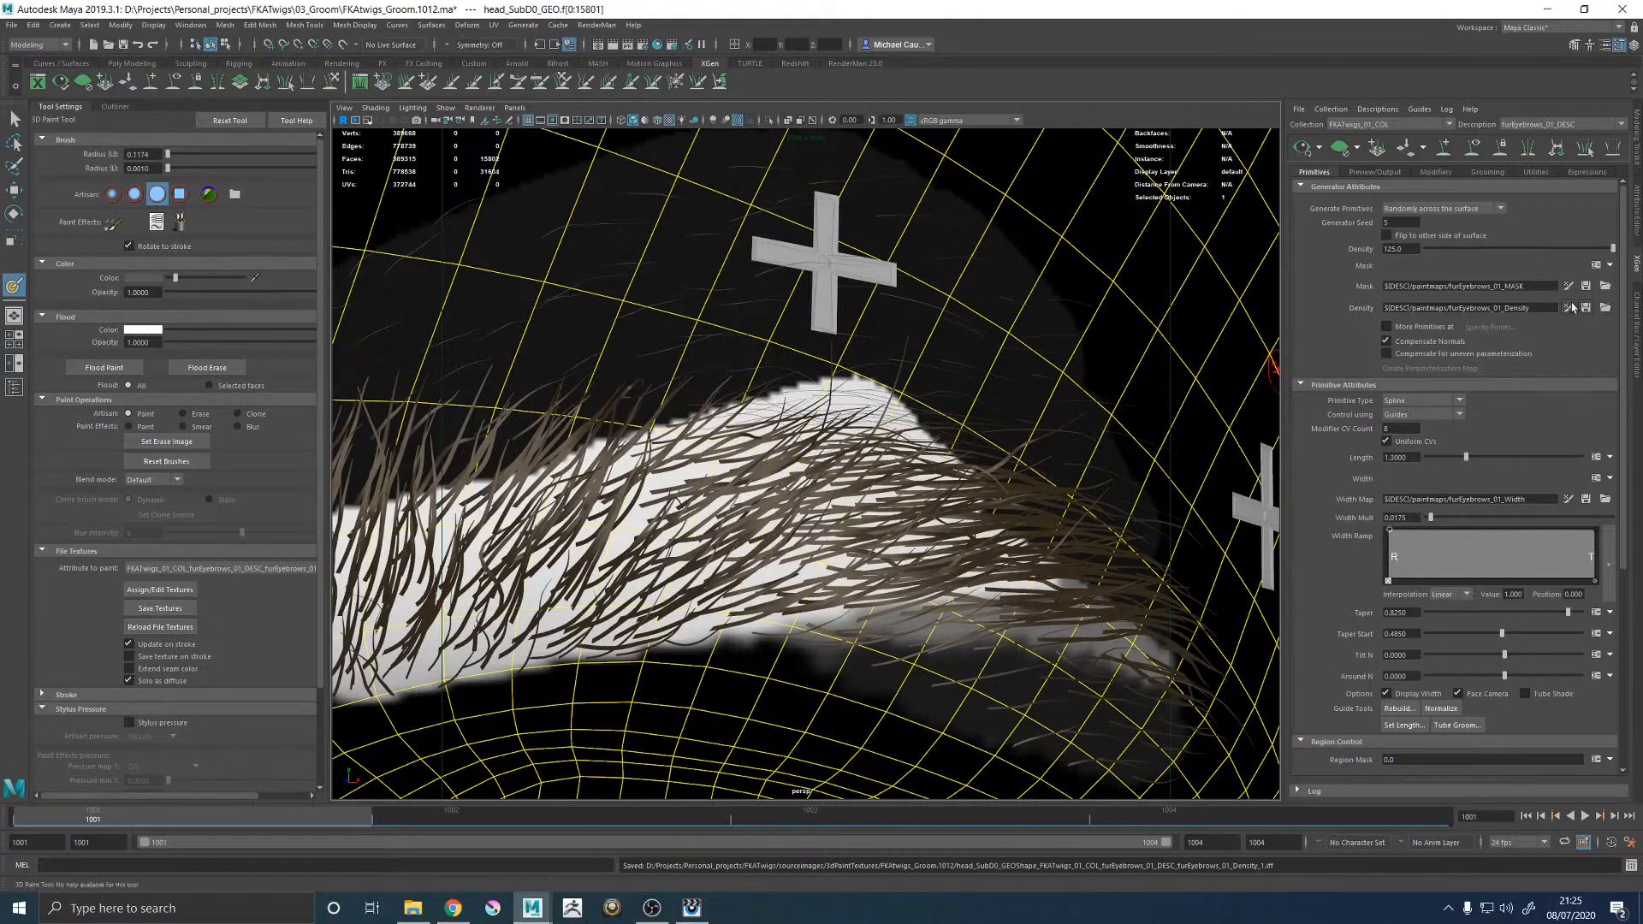
Open another furEyebrows_01 paint map and extend its white area over the upper edge of the left eyebrow's arch.
{"action": "left_click_drag", "start_coordinate": [1026, 409], "coordinate": [965, 414], "text": "alt"}
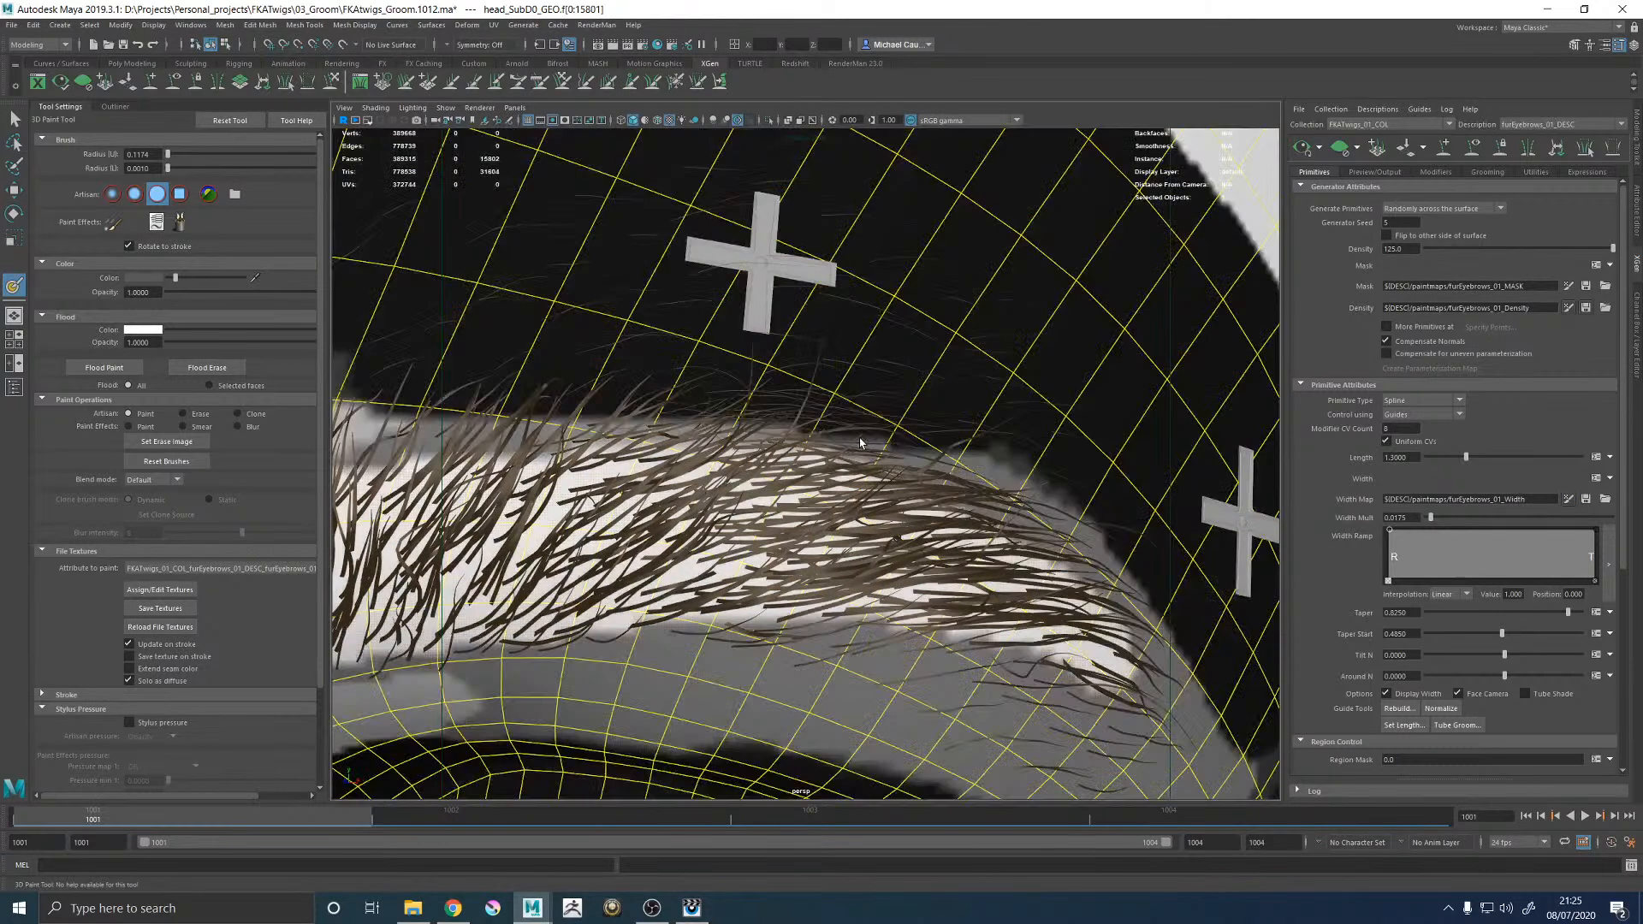
{"action": "key", "text": "6"}
{"action": "middle_click_drag", "start_coordinate": [722, 414], "coordinate": [780, 433], "text": "alt"}
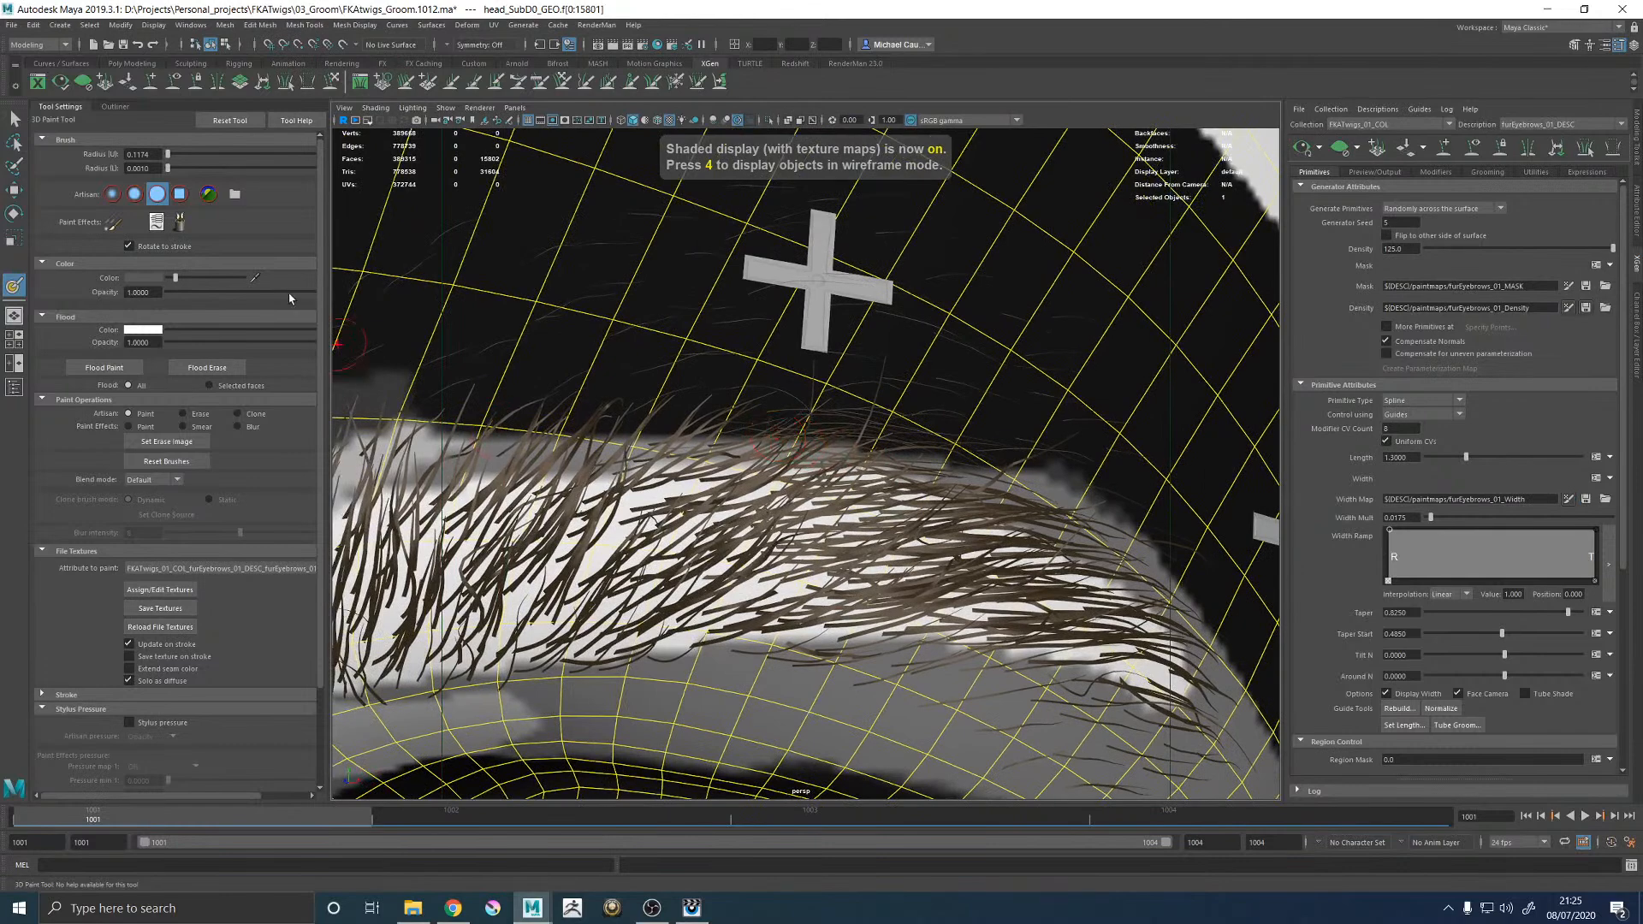
{"action": "left_click_drag", "start_coordinate": [176, 277], "coordinate": [243, 277]}
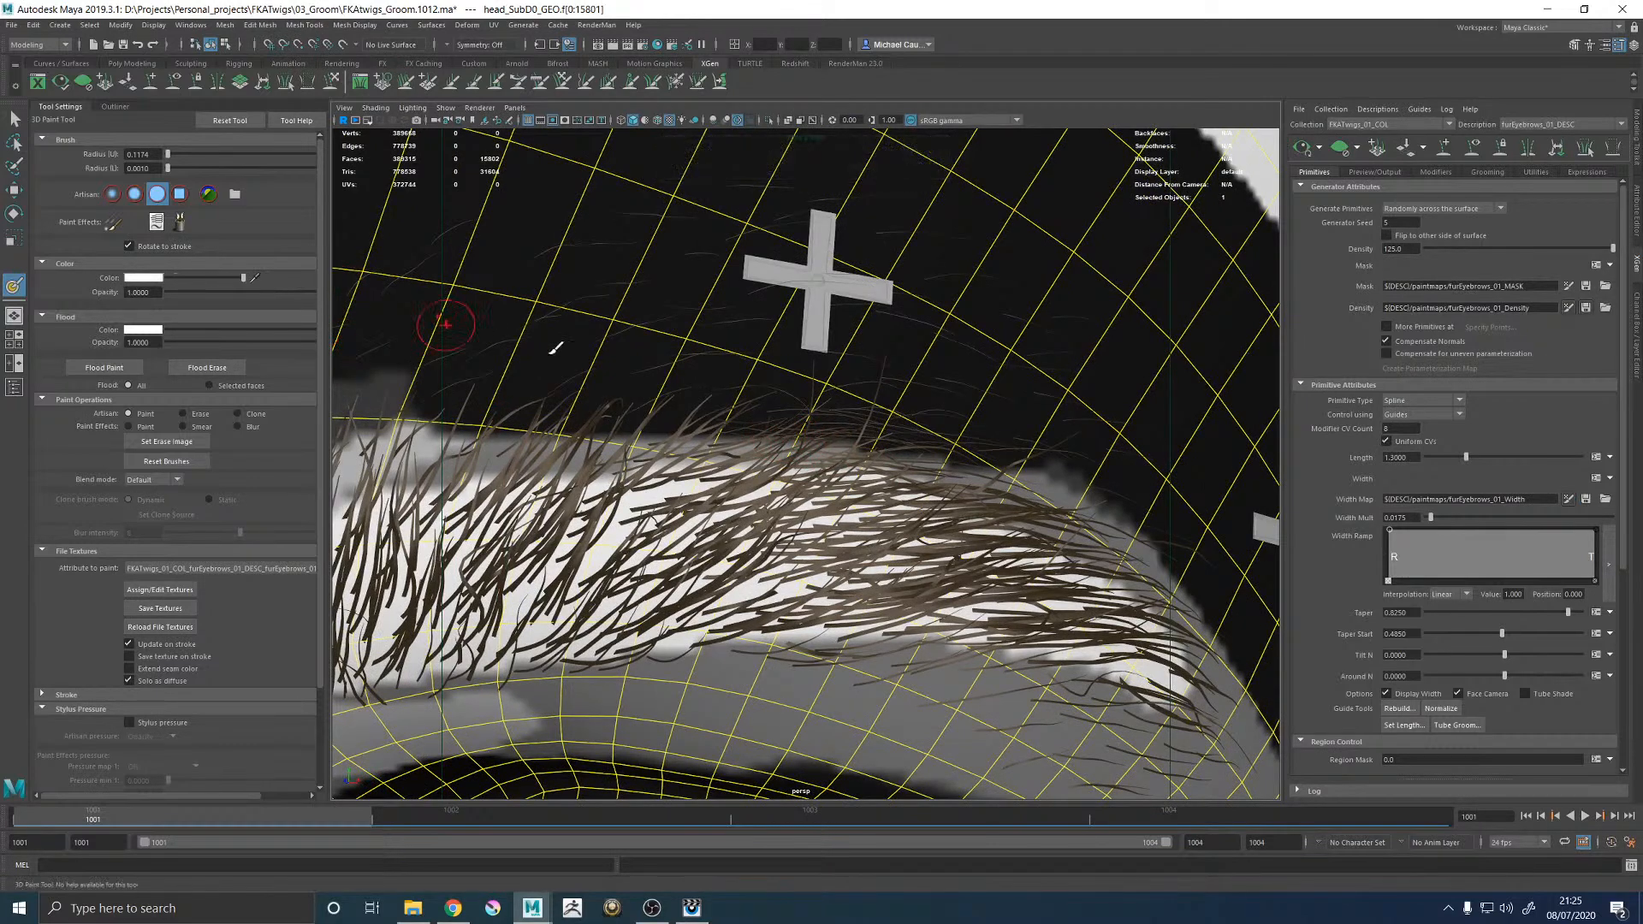
{"action": "mouse_move", "coordinate": [734, 465]}
{"action": "left_mouse_down"}
{"action": "mouse_move", "coordinate": [804, 436]}
{"action": "mouse_move", "coordinate": [860, 440]}
{"action": "mouse_move", "coordinate": [920, 479]}
{"action": "mouse_move", "coordinate": [869, 432]}
{"action": "mouse_move", "coordinate": [727, 449]}
{"action": "mouse_move", "coordinate": [697, 485]}
{"action": "left_mouse_up"}
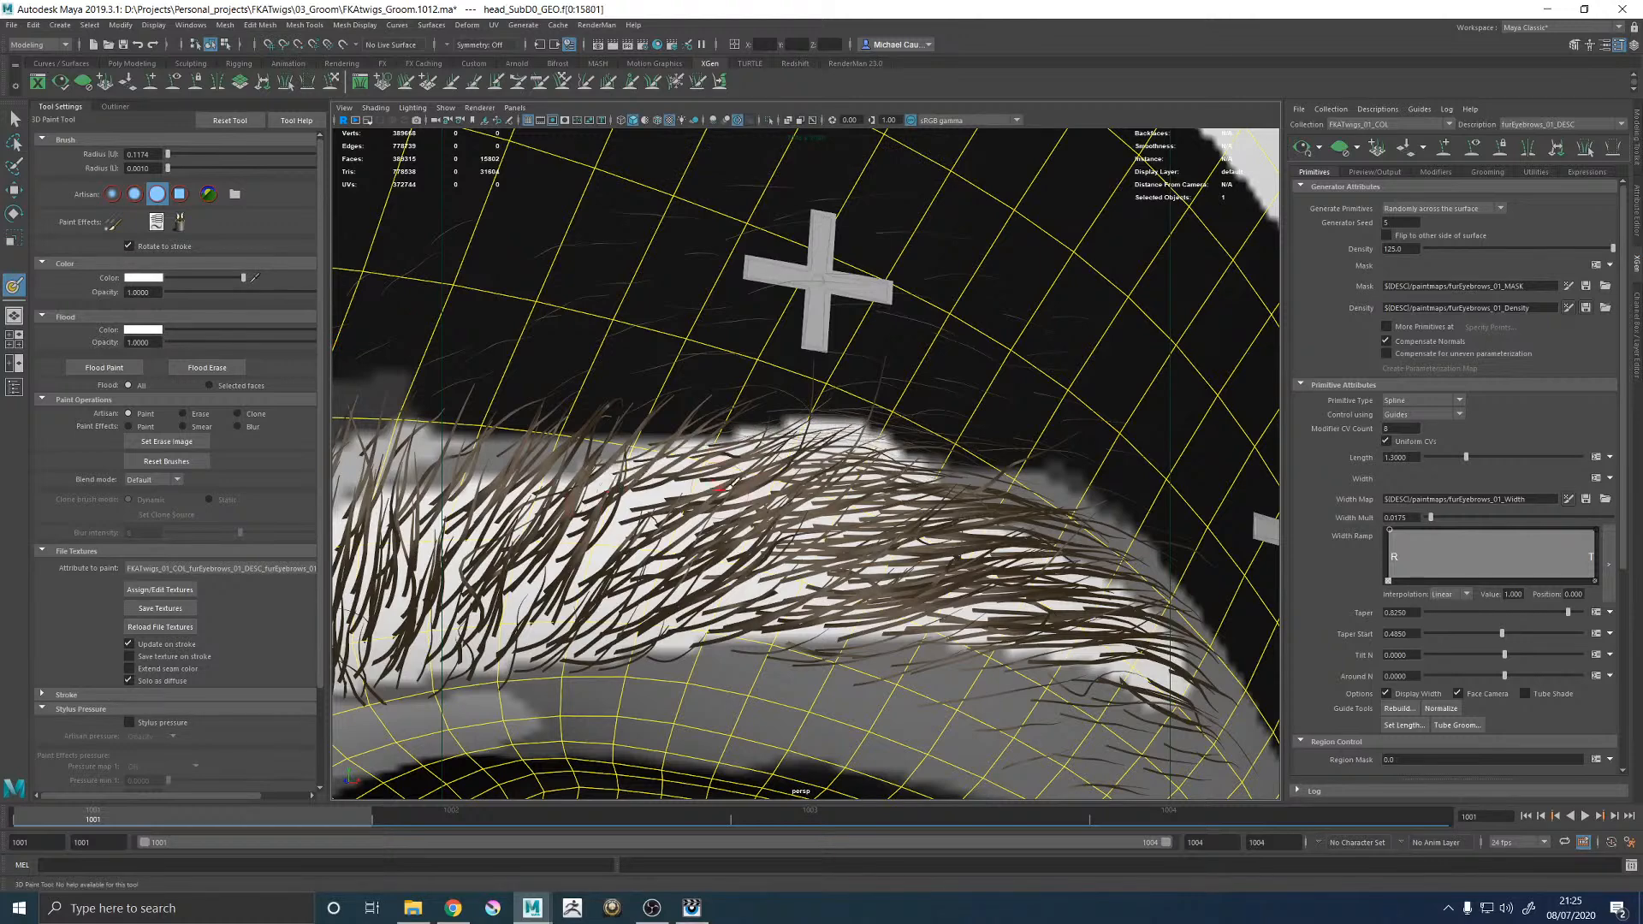
Paint mid grey over the right eyebrow's inner end in the width map, save the texture and leave the paint tool.
{"action": "scroll", "coordinate": [984, 514], "scroll_direction": "down", "scroll_amount": 10}
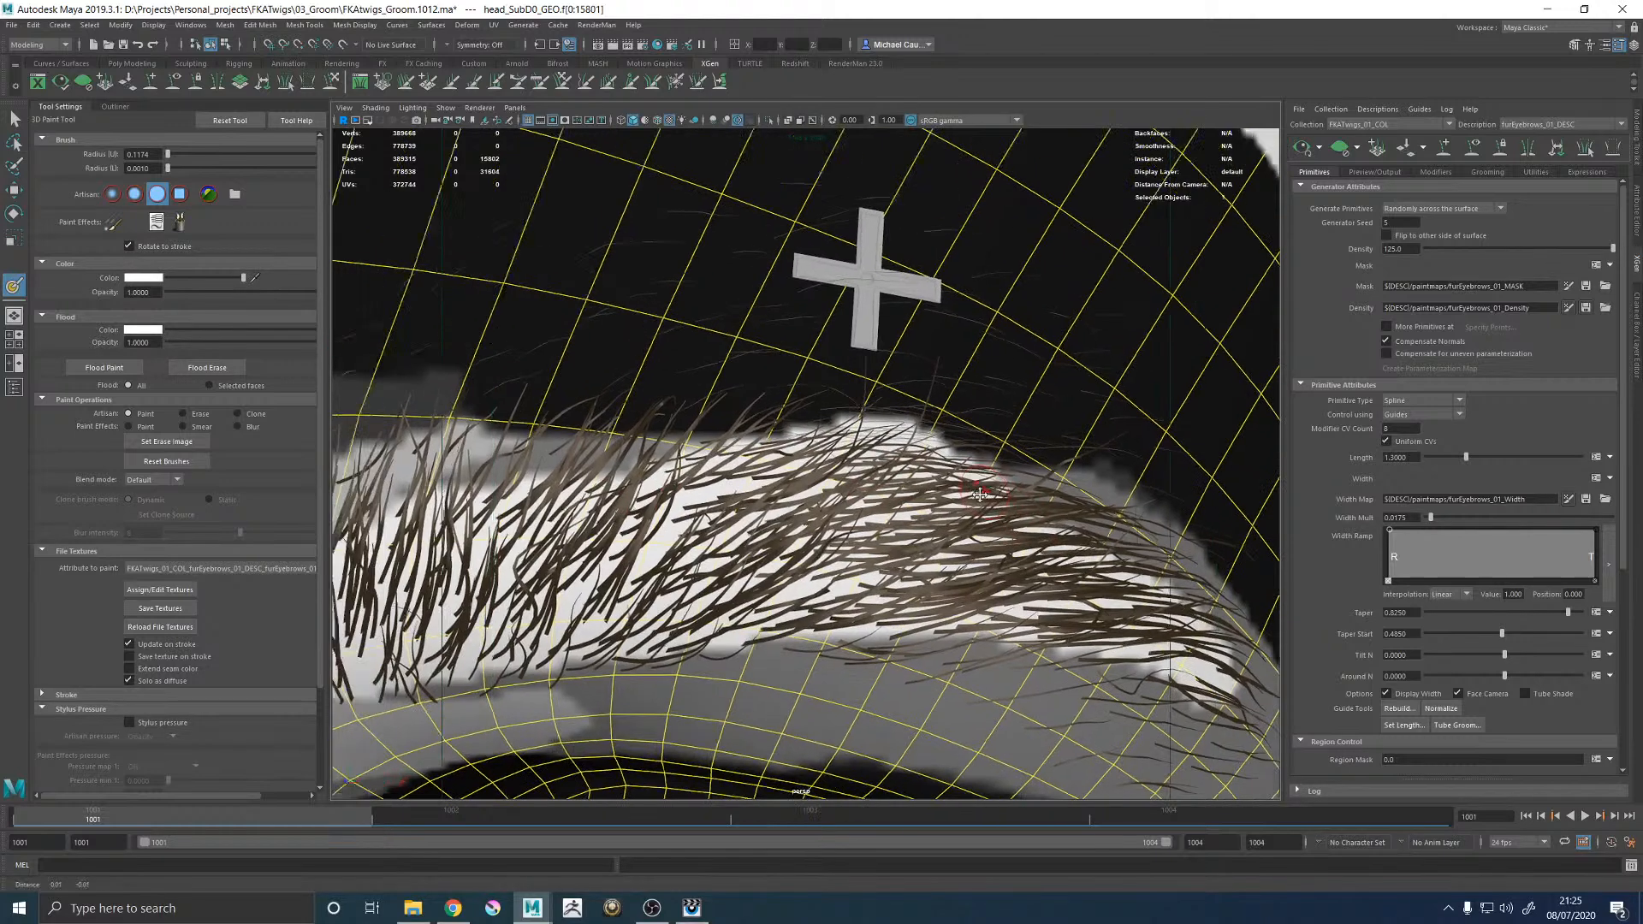
{"action": "left_click_drag", "start_coordinate": [984, 515], "coordinate": [745, 454], "text": "alt"}
{"action": "scroll", "coordinate": [743, 451], "scroll_direction": "up", "scroll_amount": 5}
{"action": "scroll", "coordinate": [744, 450], "scroll_direction": "up", "scroll_amount": 6}
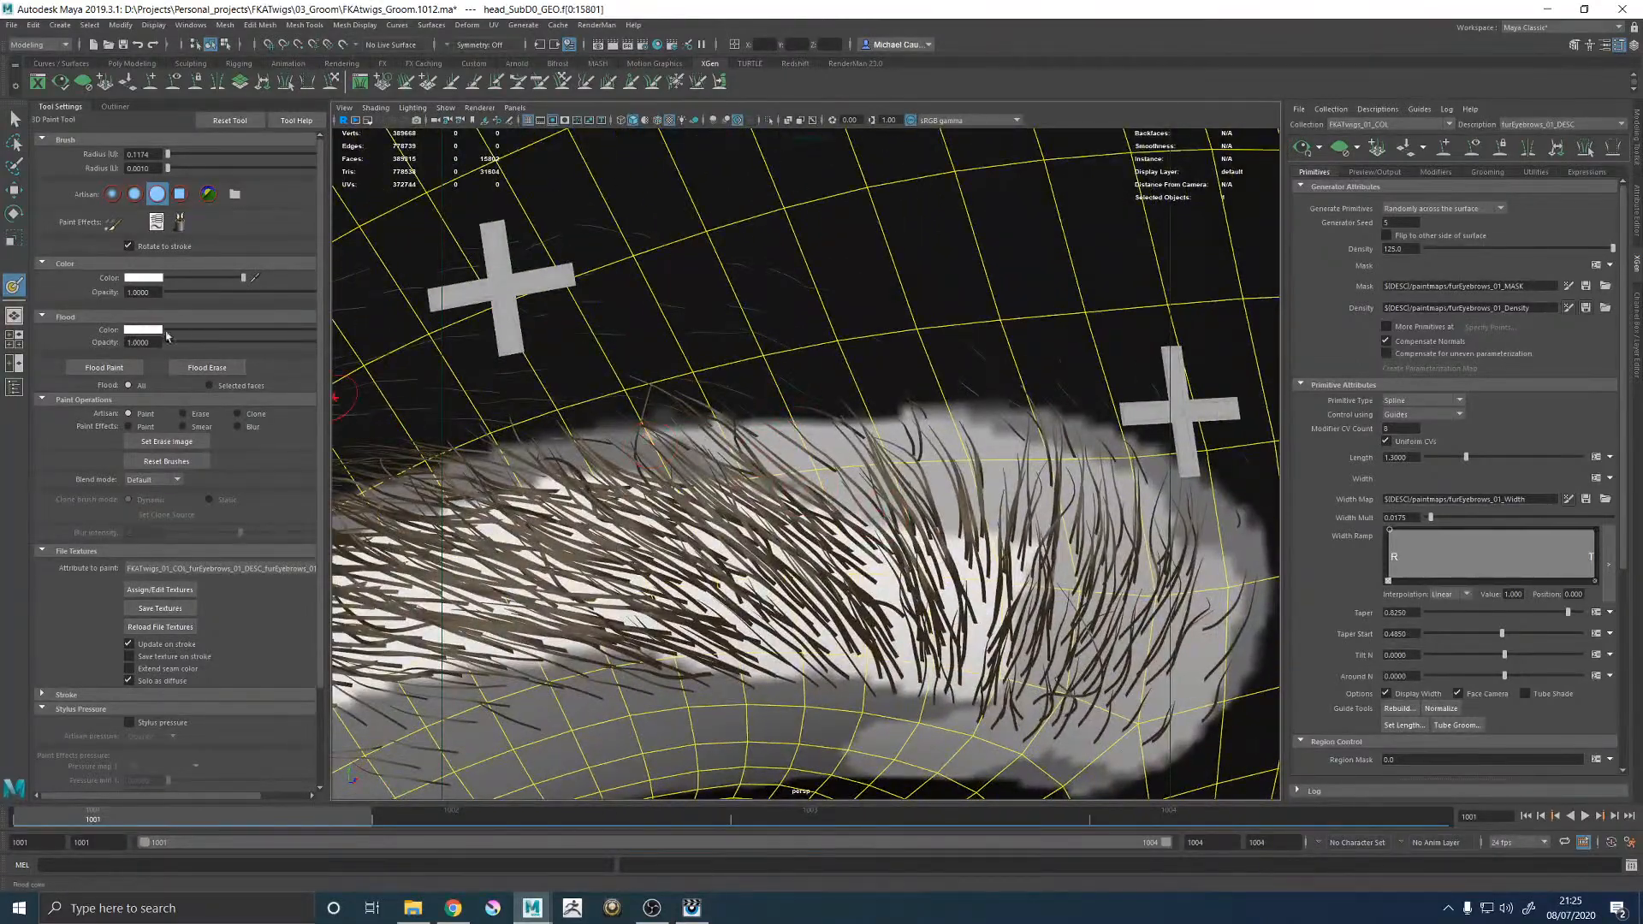
{"action": "left_click", "coordinate": [143, 278]}
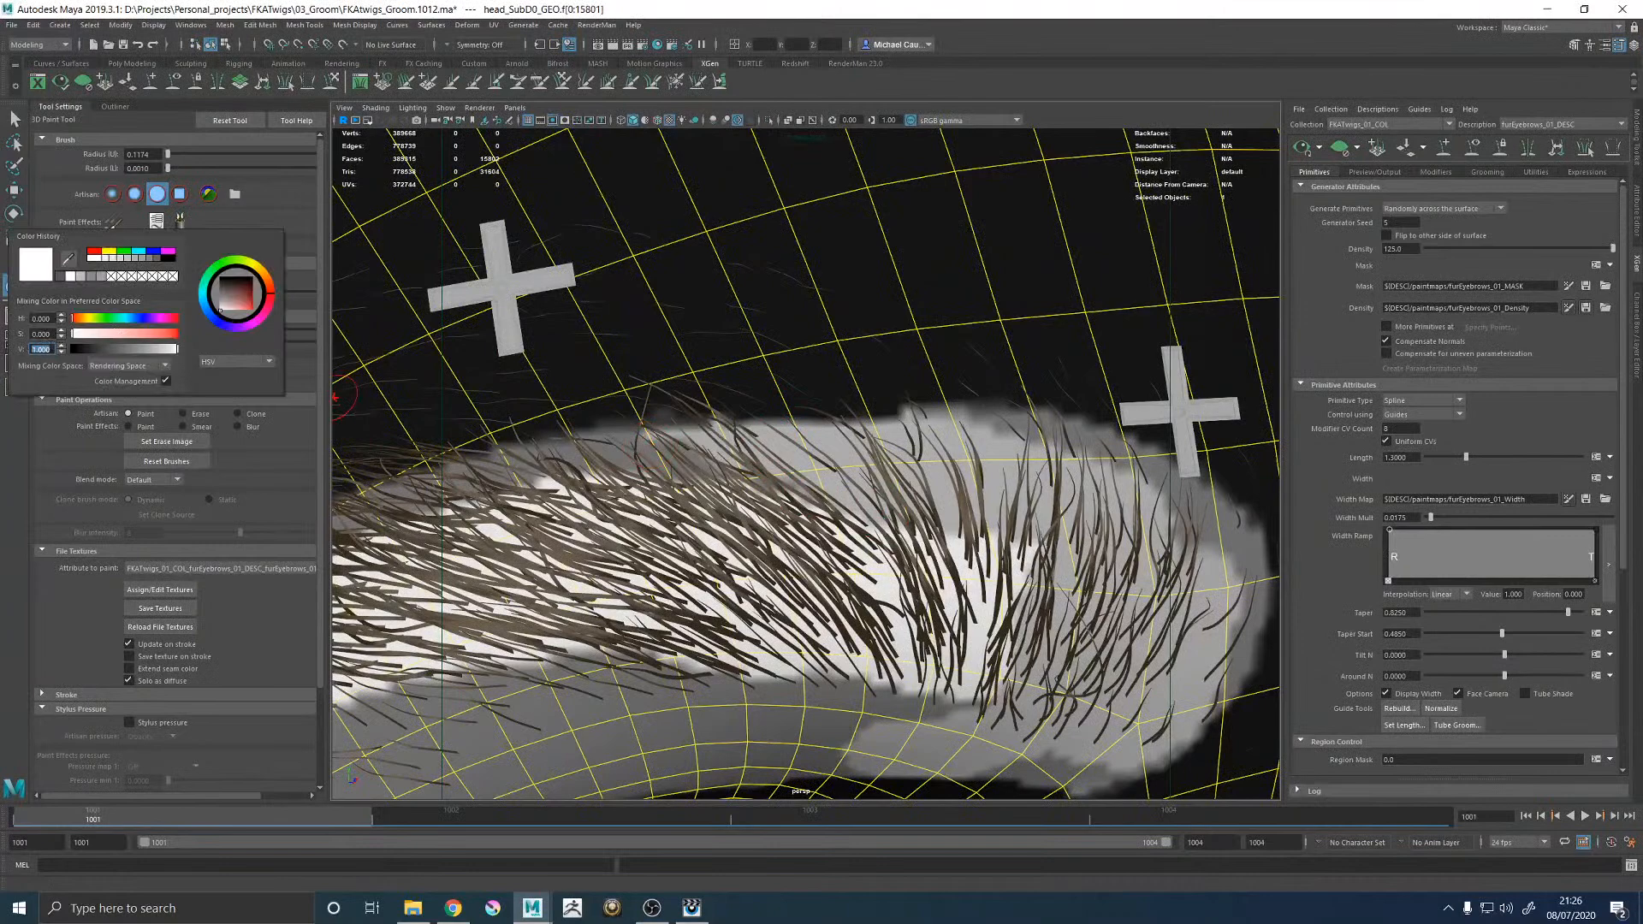
{"action": "key", "text": "Return"}
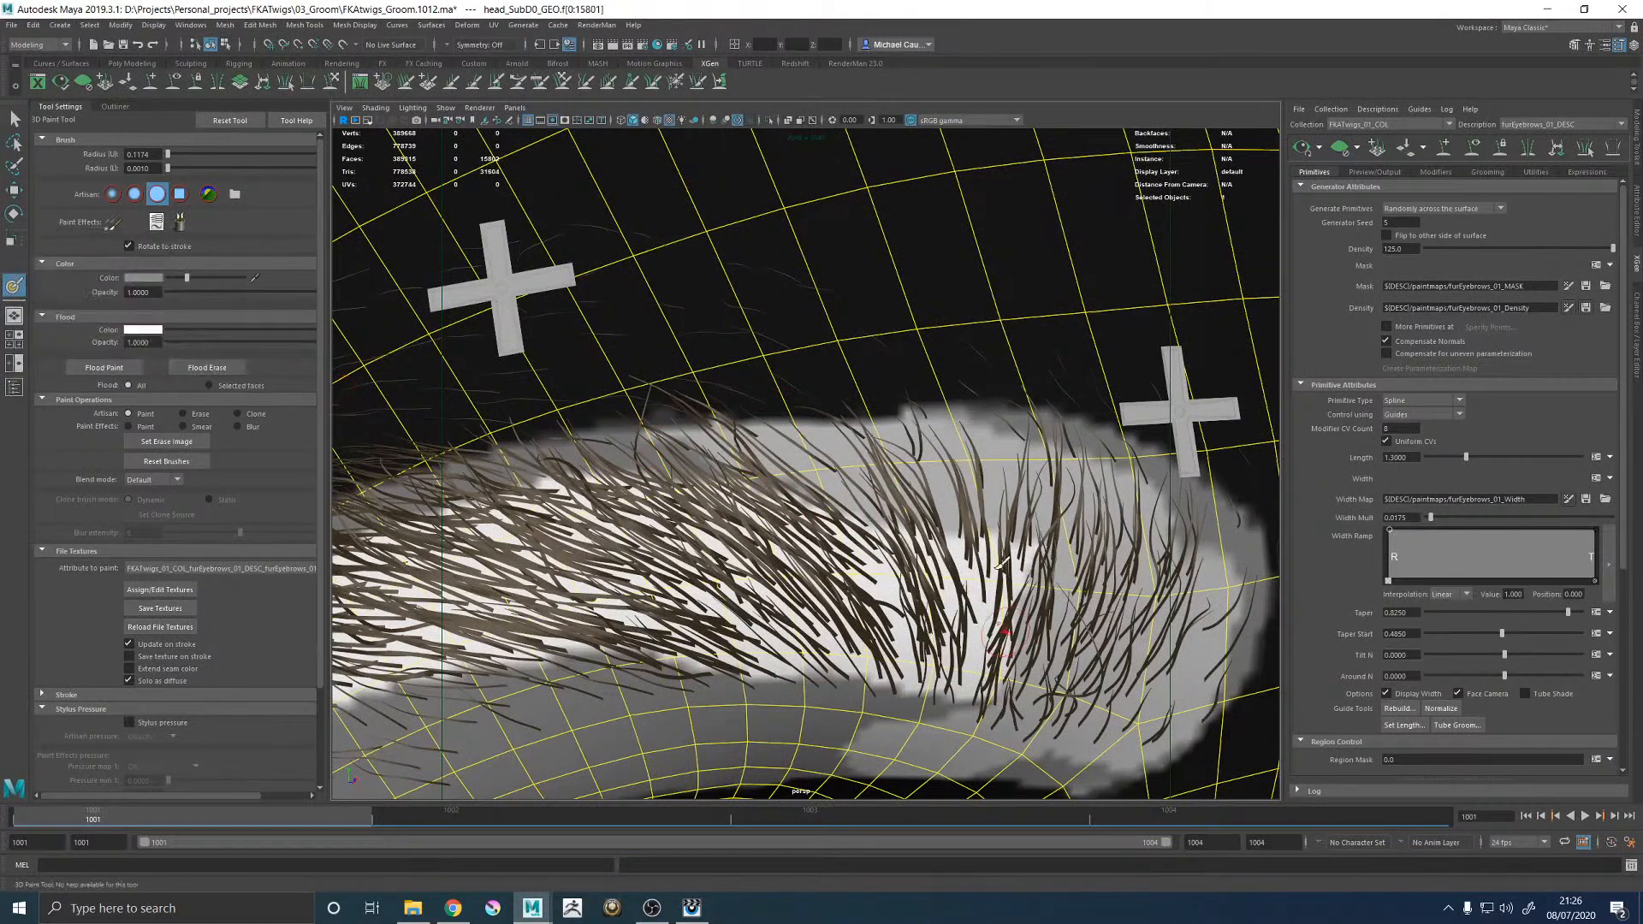
{"action": "mouse_move", "coordinate": [841, 441]}
{"action": "left_mouse_down"}
{"action": "mouse_move", "coordinate": [884, 460]}
{"action": "mouse_move", "coordinate": [932, 447]}
{"action": "left_mouse_up"}
{"action": "mouse_move", "coordinate": [1074, 427]}
{"action": "middle_mouse_down", "text": "alt"}
{"action": "mouse_move", "coordinate": [950, 375]}
{"action": "mouse_move", "coordinate": [780, 359]}
{"action": "mouse_move", "coordinate": [712, 332]}
{"action": "middle_mouse_up", "text": "alt"}
{"action": "mouse_move", "coordinate": [852, 486]}
{"action": "left_mouse_down"}
{"action": "mouse_move", "coordinate": [850, 583]}
{"action": "mouse_move", "coordinate": [864, 454]}
{"action": "mouse_move", "coordinate": [888, 586]}
{"action": "mouse_move", "coordinate": [881, 453]}
{"action": "mouse_move", "coordinate": [855, 587]}
{"action": "mouse_move", "coordinate": [813, 645]}
{"action": "mouse_move", "coordinate": [862, 553]}
{"action": "left_mouse_up"}
{"action": "left_click_drag", "start_coordinate": [801, 641], "coordinate": [832, 596]}
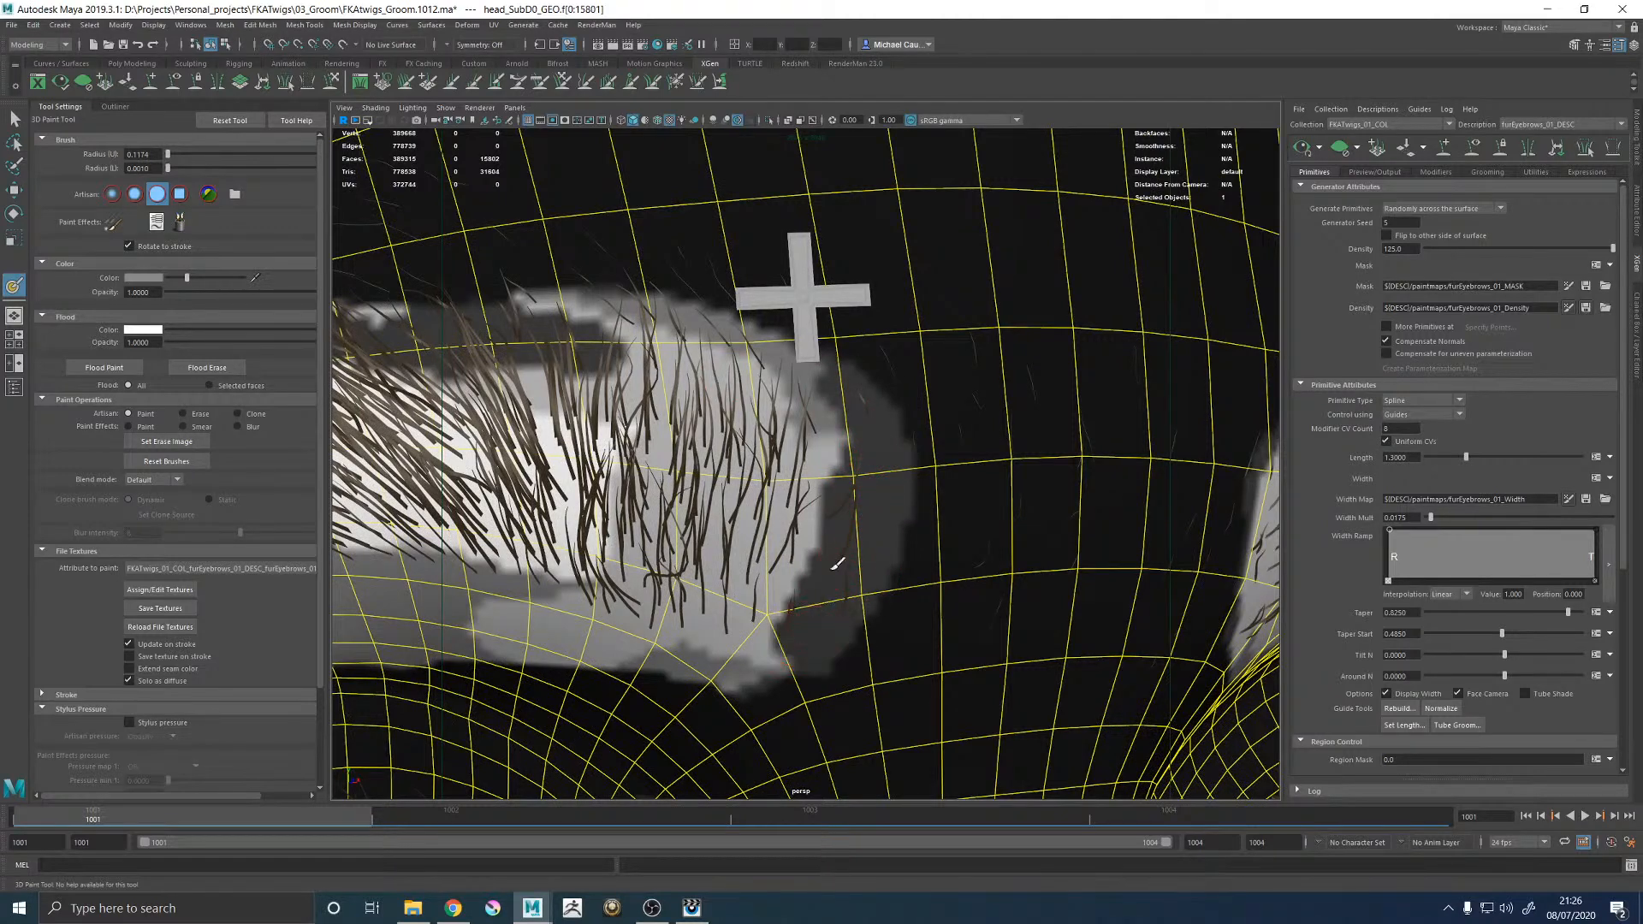
{"action": "left_click", "coordinate": [160, 608]}
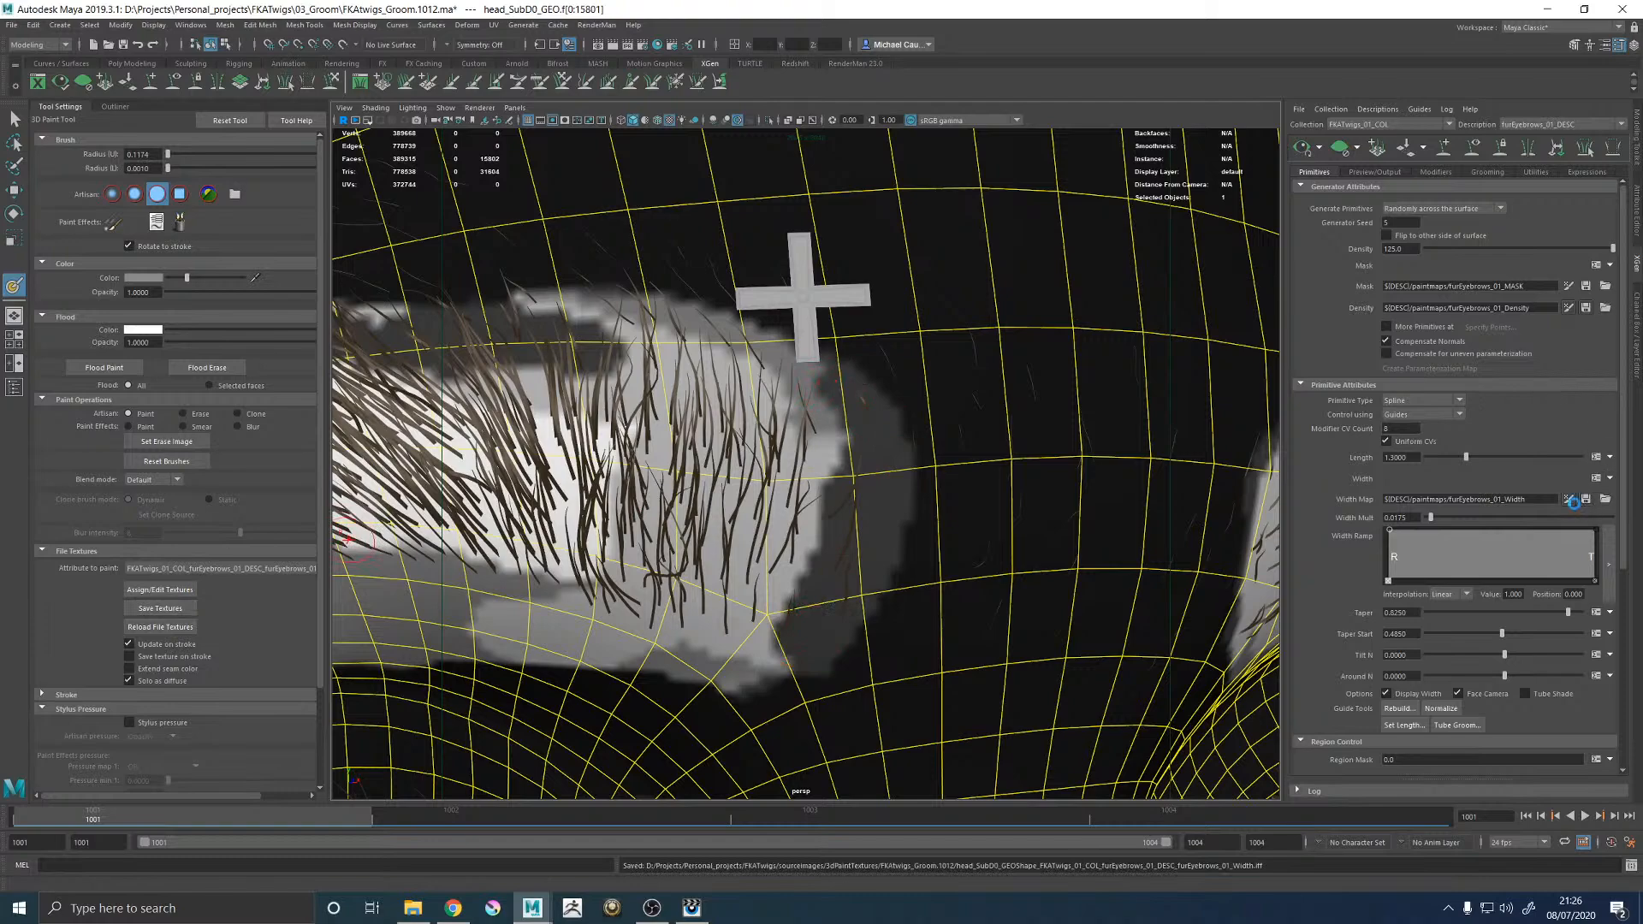
{"action": "right_click_drag", "start_coordinate": [1085, 428], "coordinate": [895, 459], "text": "alt"}
{"action": "key", "text": "w"}
{"action": "left_click", "coordinate": [1118, 319]}
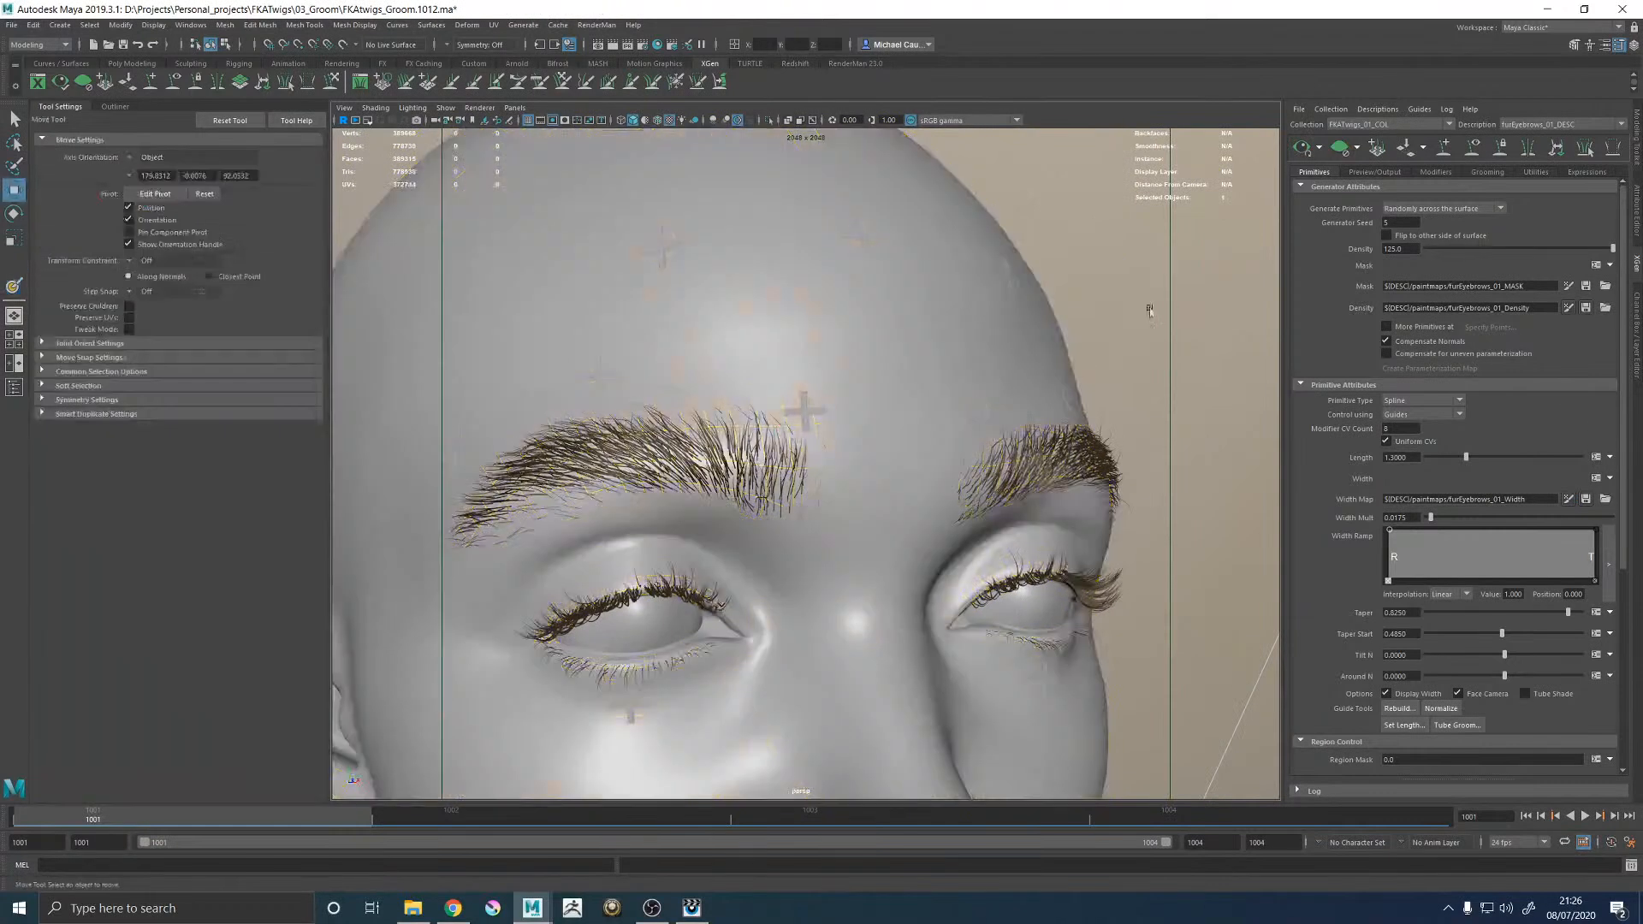
Open the furEyebrows_01 density map and paint grey of value 0.56 over the outer half of the left eyebrow.
{"action": "right_click_drag", "start_coordinate": [1184, 299], "coordinate": [1075, 368], "text": "alt"}
{"action": "left_click_drag", "start_coordinate": [1074, 367], "coordinate": [1047, 419], "text": "alt"}
{"action": "right_click_drag", "start_coordinate": [1047, 418], "coordinate": [983, 524], "text": "alt"}
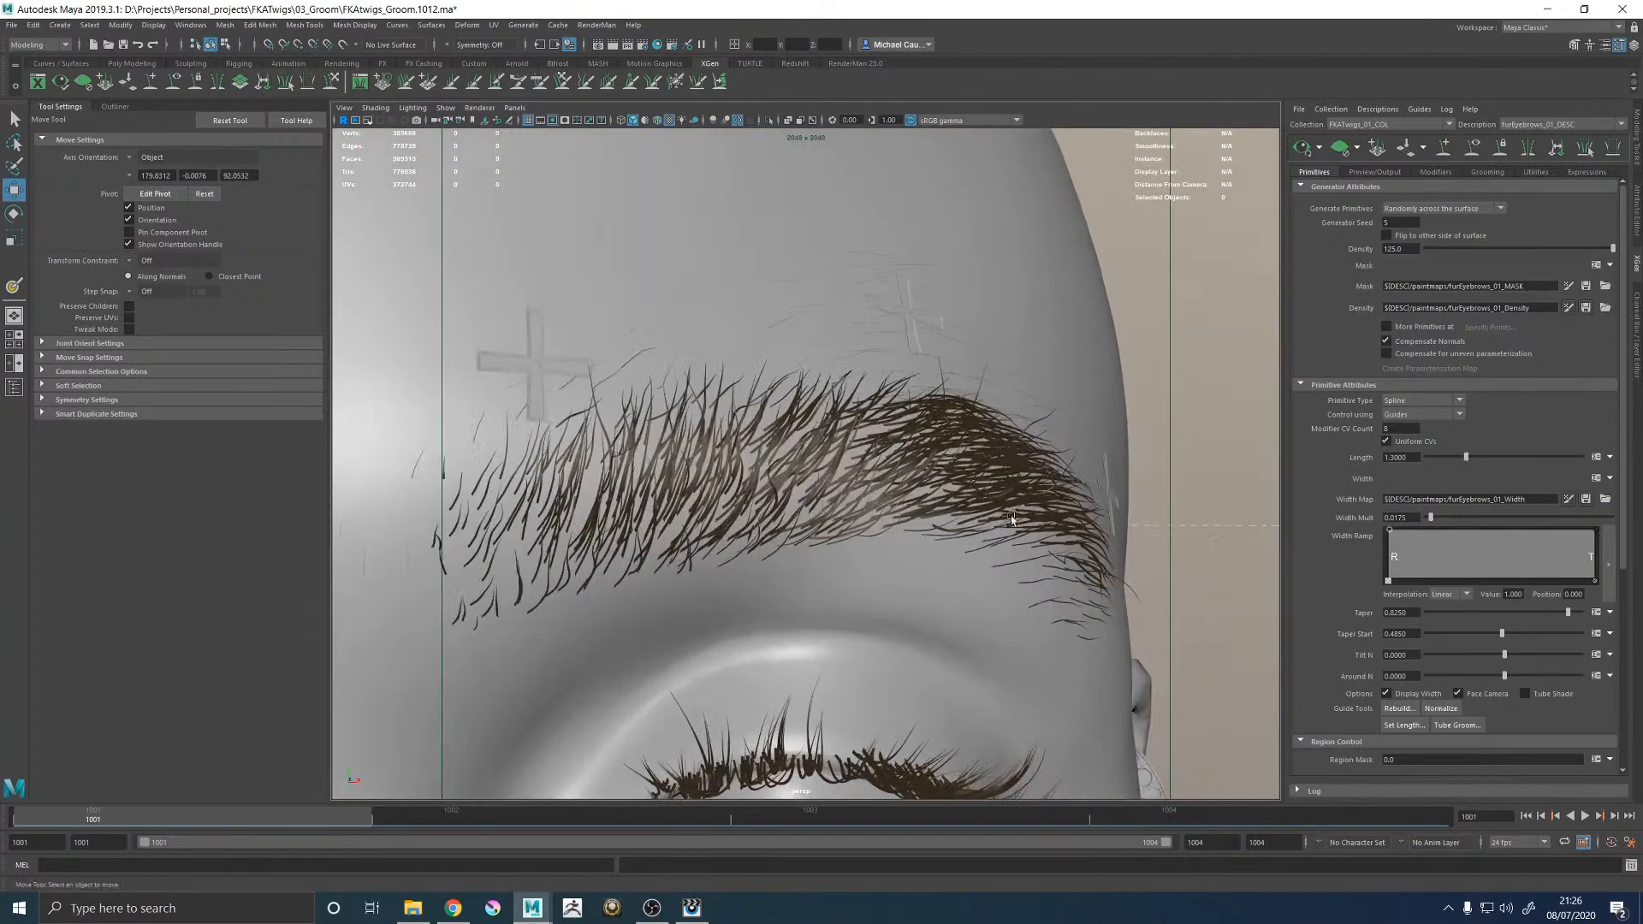
{"action": "left_click", "coordinate": [1567, 307]}
{"action": "mouse_move", "coordinate": [1018, 392]}
{"action": "left_mouse_down", "text": "alt"}
{"action": "mouse_move", "coordinate": [733, 440]}
{"action": "mouse_move", "coordinate": [943, 445]}
{"action": "mouse_move", "coordinate": [982, 428]}
{"action": "left_mouse_up", "text": "alt"}
{"action": "middle_click_drag", "start_coordinate": [1067, 375], "coordinate": [1016, 389], "text": "alt"}
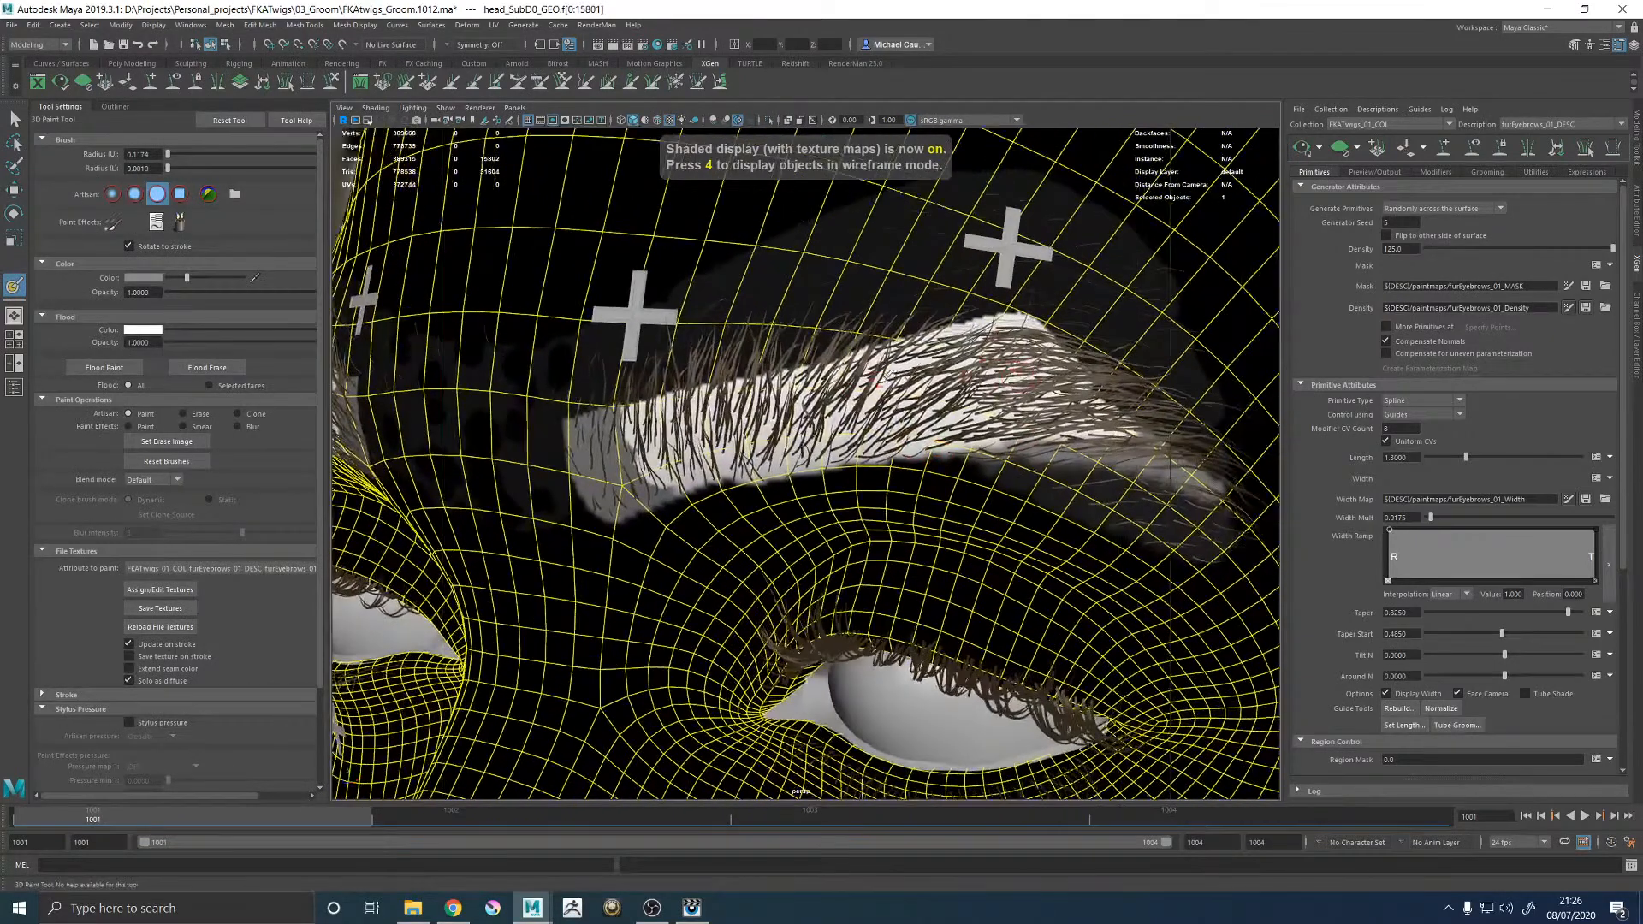
{"action": "left_click", "coordinate": [137, 278]}
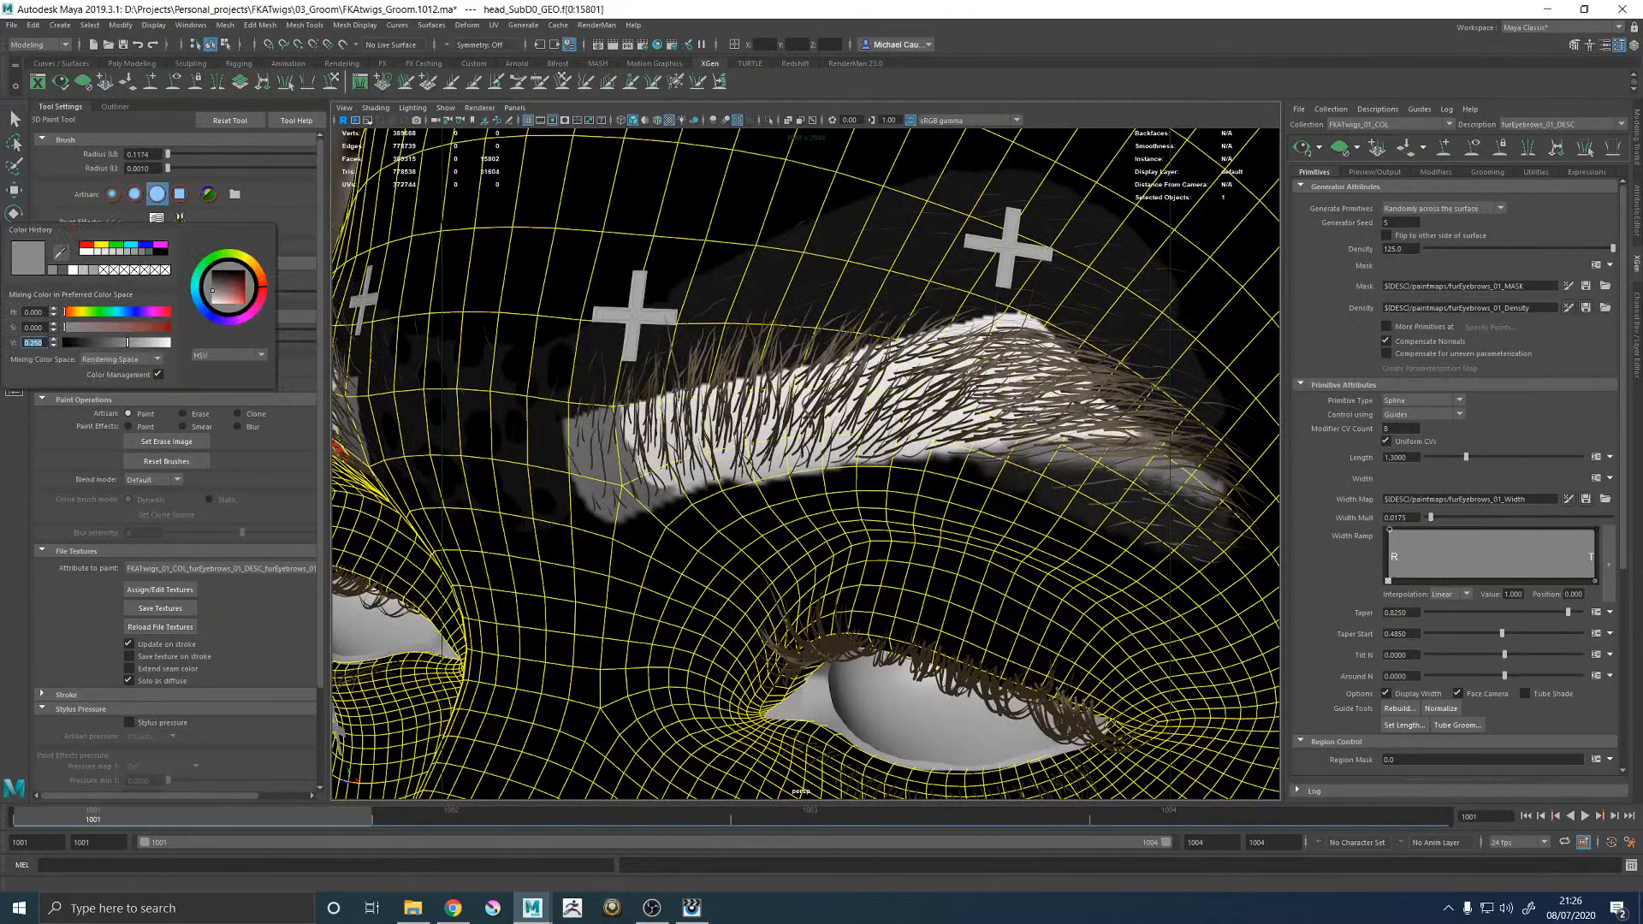
{"action": "left_click", "coordinate": [31, 342]}
{"action": "type", "text": "0.56"}
{"action": "key", "text": "Return"}
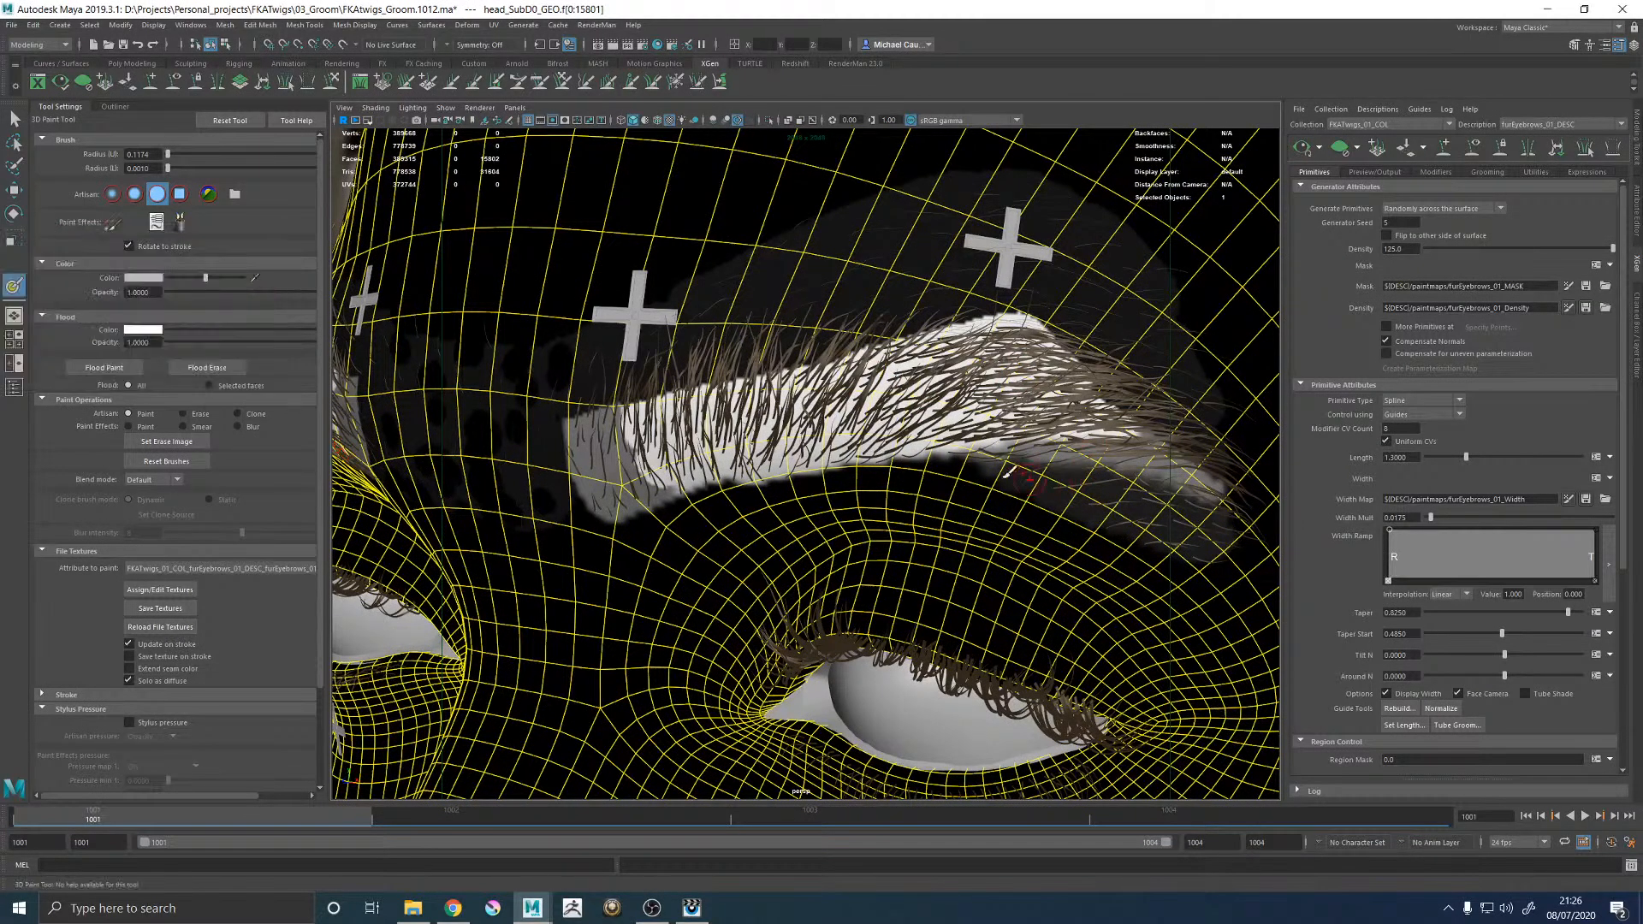
{"action": "mouse_move", "coordinate": [893, 434]}
{"action": "left_mouse_down"}
{"action": "mouse_move", "coordinate": [941, 347]}
{"action": "mouse_move", "coordinate": [1013, 325]}
{"action": "mouse_move", "coordinate": [1121, 407]}
{"action": "mouse_move", "coordinate": [907, 440]}
{"action": "mouse_move", "coordinate": [1131, 430]}
{"action": "mouse_move", "coordinate": [1014, 381]}
{"action": "mouse_move", "coordinate": [924, 398]}
{"action": "left_mouse_up"}
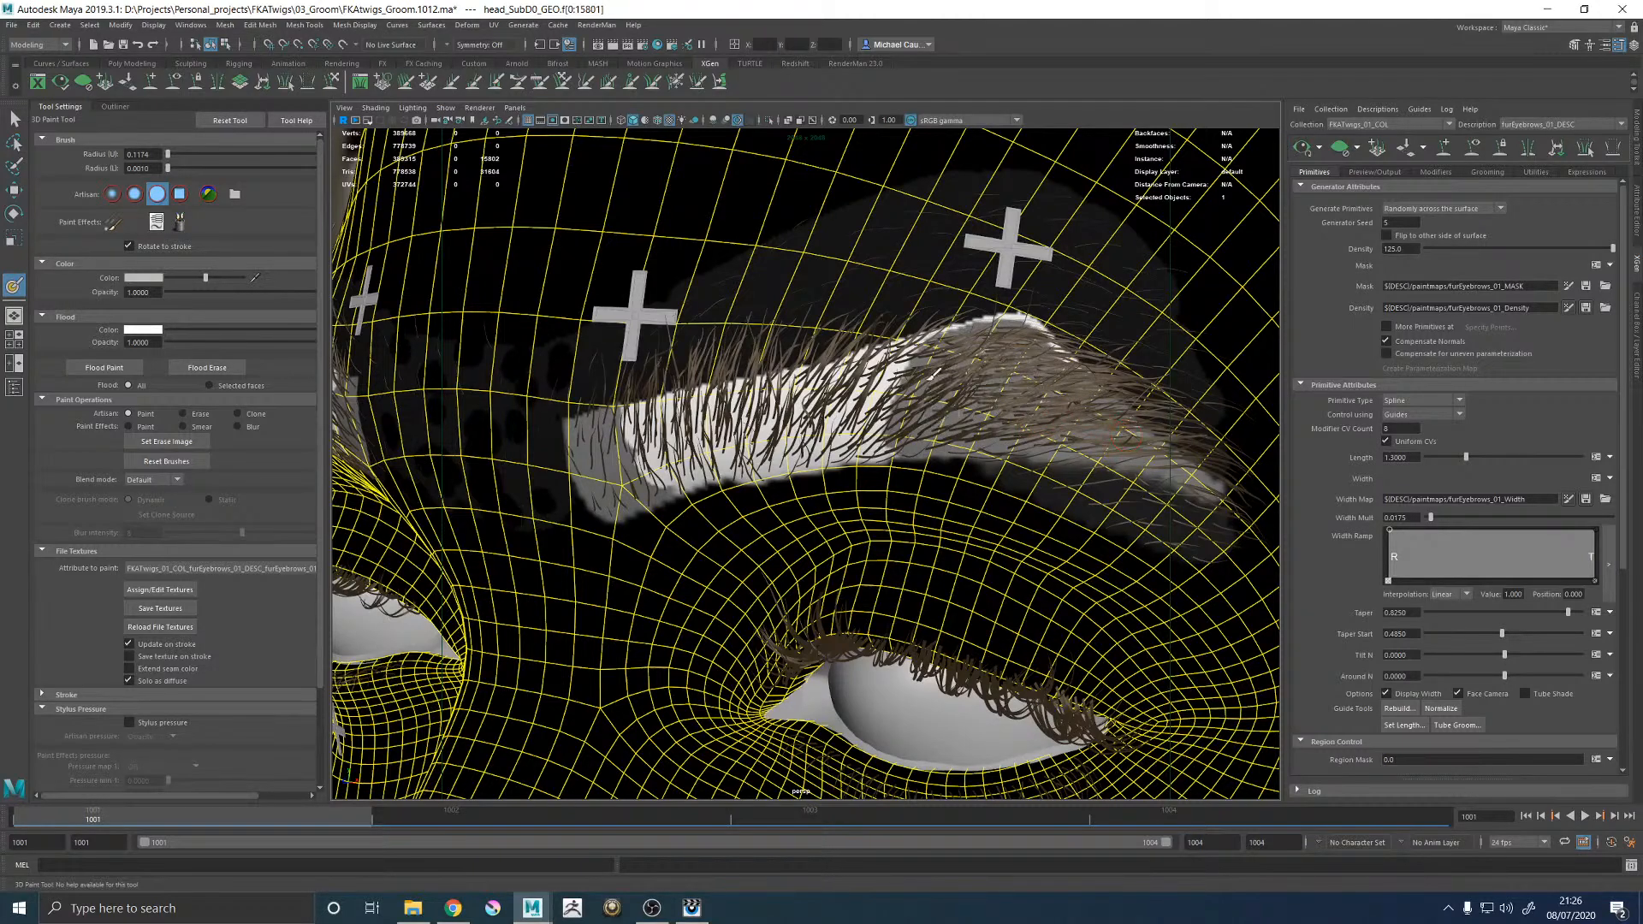
{"action": "mouse_move", "coordinate": [953, 337]}
{"action": "left_mouse_down"}
{"action": "mouse_move", "coordinate": [998, 321]}
{"action": "mouse_move", "coordinate": [1084, 378]}
{"action": "left_mouse_up"}
Paint the same grey over the outer half of the right eyebrow in the density map and save the texture.
{"action": "left_click_drag", "start_coordinate": [961, 390], "coordinate": [1052, 373], "text": "alt"}
{"action": "right_click_drag", "start_coordinate": [1052, 373], "coordinate": [760, 354], "text": "alt"}
{"action": "left_click_drag", "start_coordinate": [759, 354], "coordinate": [815, 373], "text": "alt"}
{"action": "middle_click_drag", "start_coordinate": [816, 372], "coordinate": [991, 406], "text": "alt"}
{"action": "right_click_drag", "start_coordinate": [991, 405], "coordinate": [945, 531], "text": "alt"}
{"action": "mouse_move", "coordinate": [817, 438]}
{"action": "left_mouse_down"}
{"action": "mouse_move", "coordinate": [731, 358]}
{"action": "mouse_move", "coordinate": [684, 368]}
{"action": "mouse_move", "coordinate": [726, 427]}
{"action": "mouse_move", "coordinate": [804, 430]}
{"action": "mouse_move", "coordinate": [856, 398]}
{"action": "mouse_move", "coordinate": [800, 475]}
{"action": "mouse_move", "coordinate": [873, 496]}
{"action": "mouse_move", "coordinate": [881, 522]}
{"action": "mouse_move", "coordinate": [959, 503]}
{"action": "mouse_move", "coordinate": [886, 423]}
{"action": "mouse_move", "coordinate": [890, 462]}
{"action": "left_mouse_up"}
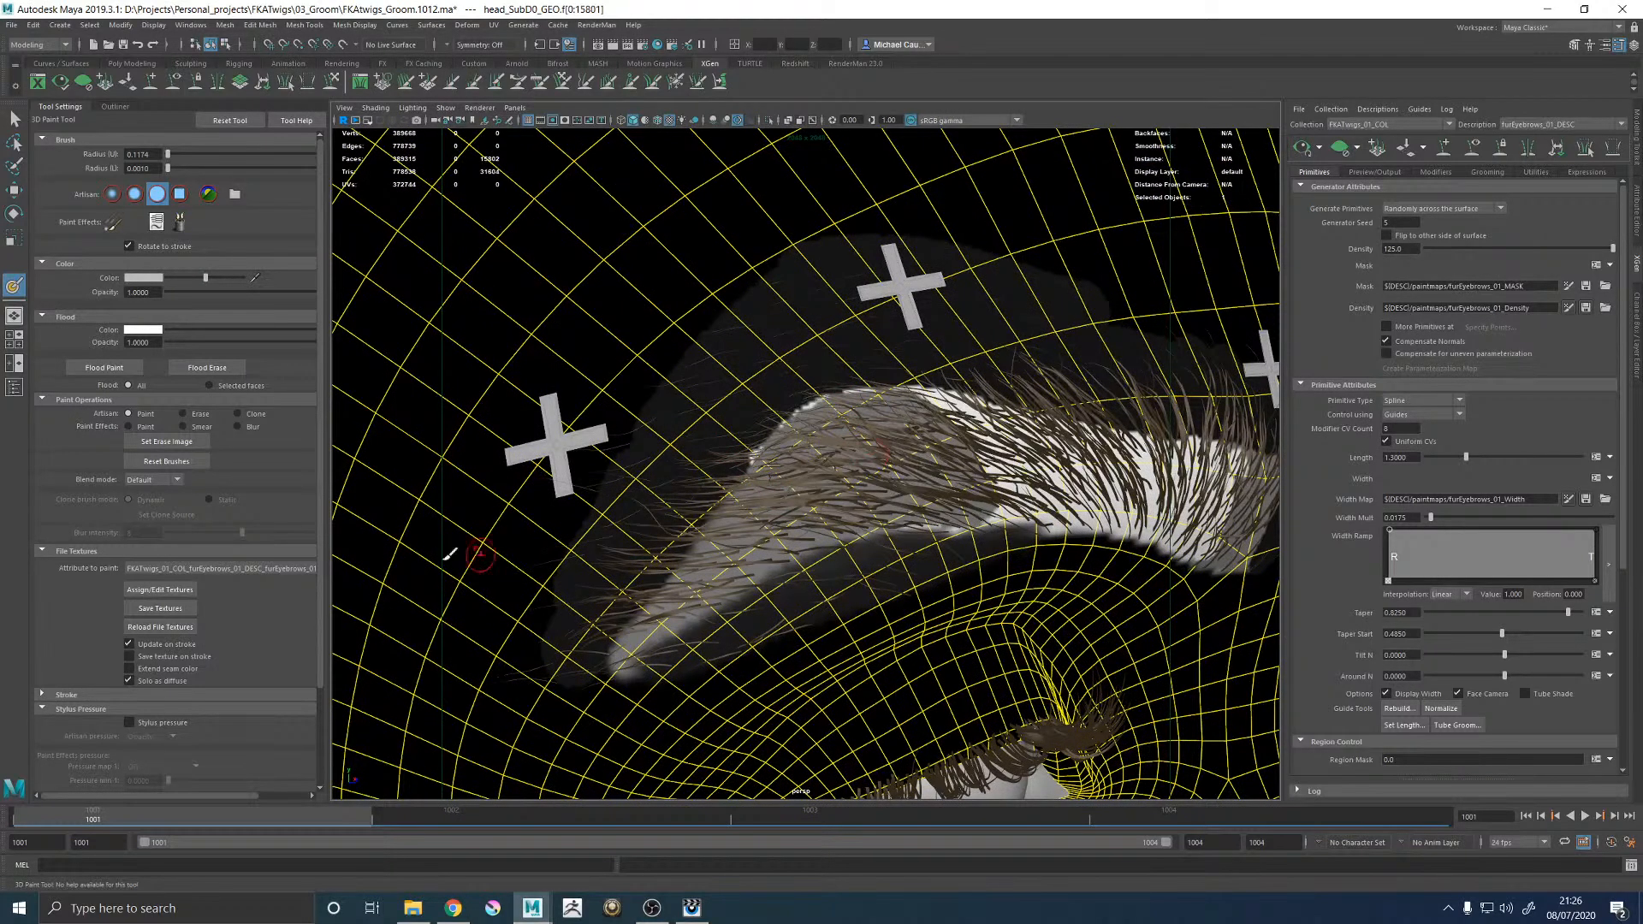
{"action": "left_click", "coordinate": [182, 609]}
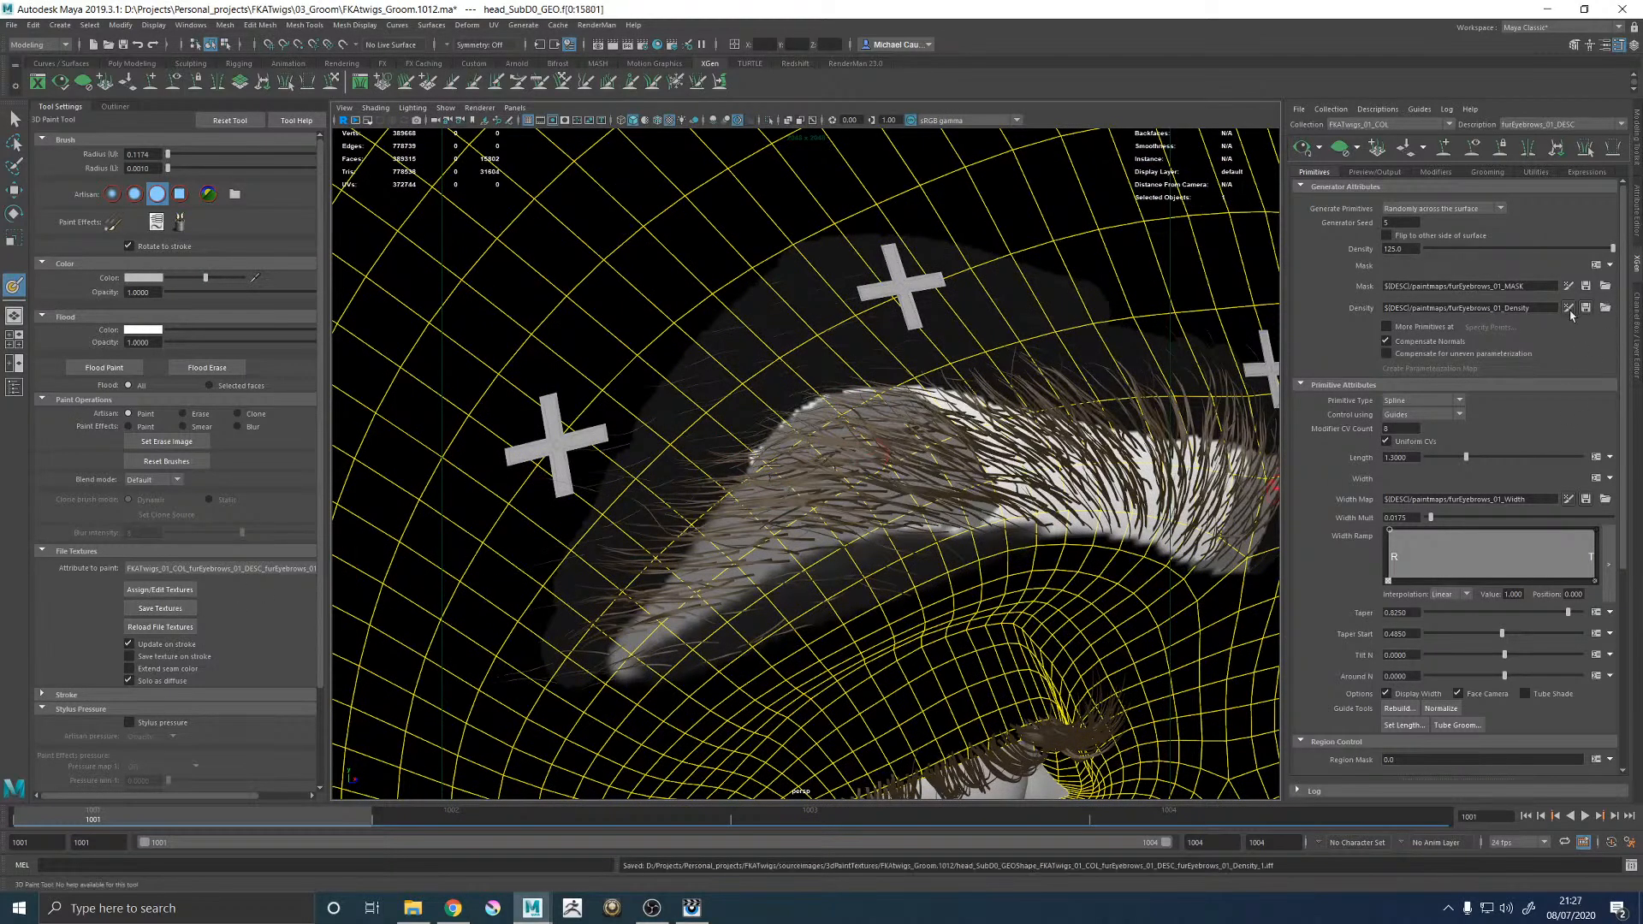
Leave the paint tool, deselect the head and save the scene.
{"action": "right_click_drag", "start_coordinate": [1049, 539], "coordinate": [741, 438], "text": "alt"}
{"action": "mouse_move", "coordinate": [741, 439]}
{"action": "left_mouse_down", "text": "alt"}
{"action": "mouse_move", "coordinate": [641, 462]}
{"action": "mouse_move", "coordinate": [565, 453]}
{"action": "left_mouse_up", "text": "alt"}
{"action": "key", "text": "w"}
{"action": "left_click", "coordinate": [1156, 411]}
{"action": "left_click_drag", "start_coordinate": [1156, 412], "coordinate": [1109, 441], "text": "alt"}
{"action": "key", "text": "ctrl+s"}
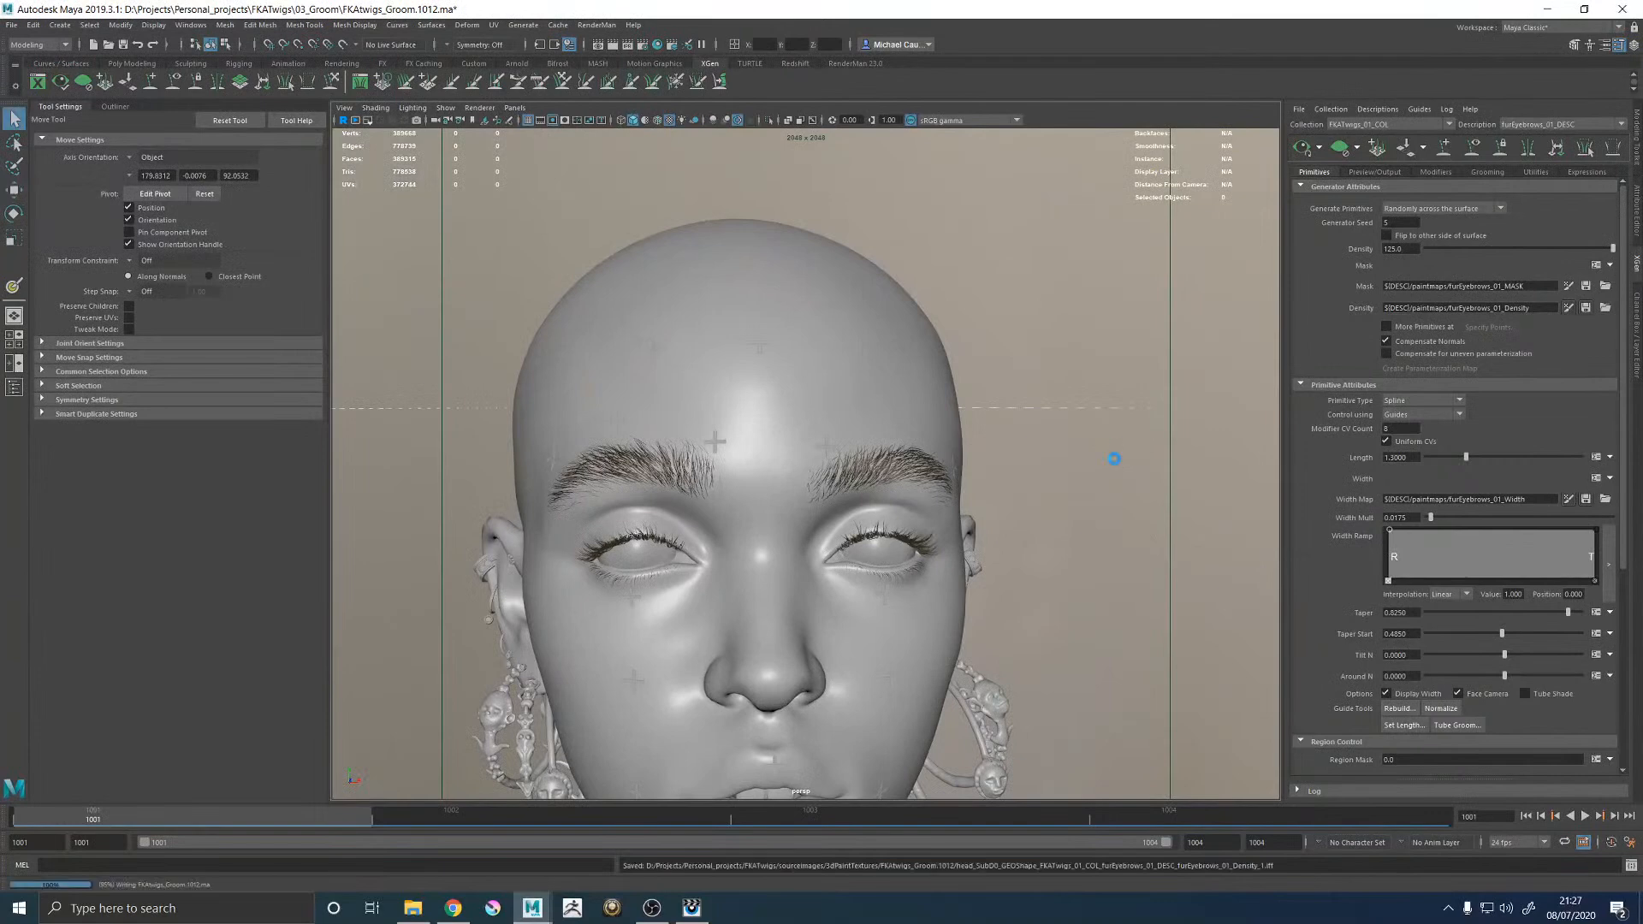
Extend the white area toward the left eyebrow's inner end in the density map and save the texture.
{"action": "right_click_drag", "start_coordinate": [1070, 500], "coordinate": [946, 488], "text": "alt"}
{"action": "right_click_drag", "start_coordinate": [582, 479], "coordinate": [819, 523], "text": "alt"}
{"action": "middle_click_drag", "start_coordinate": [820, 523], "coordinate": [776, 468], "text": "alt"}
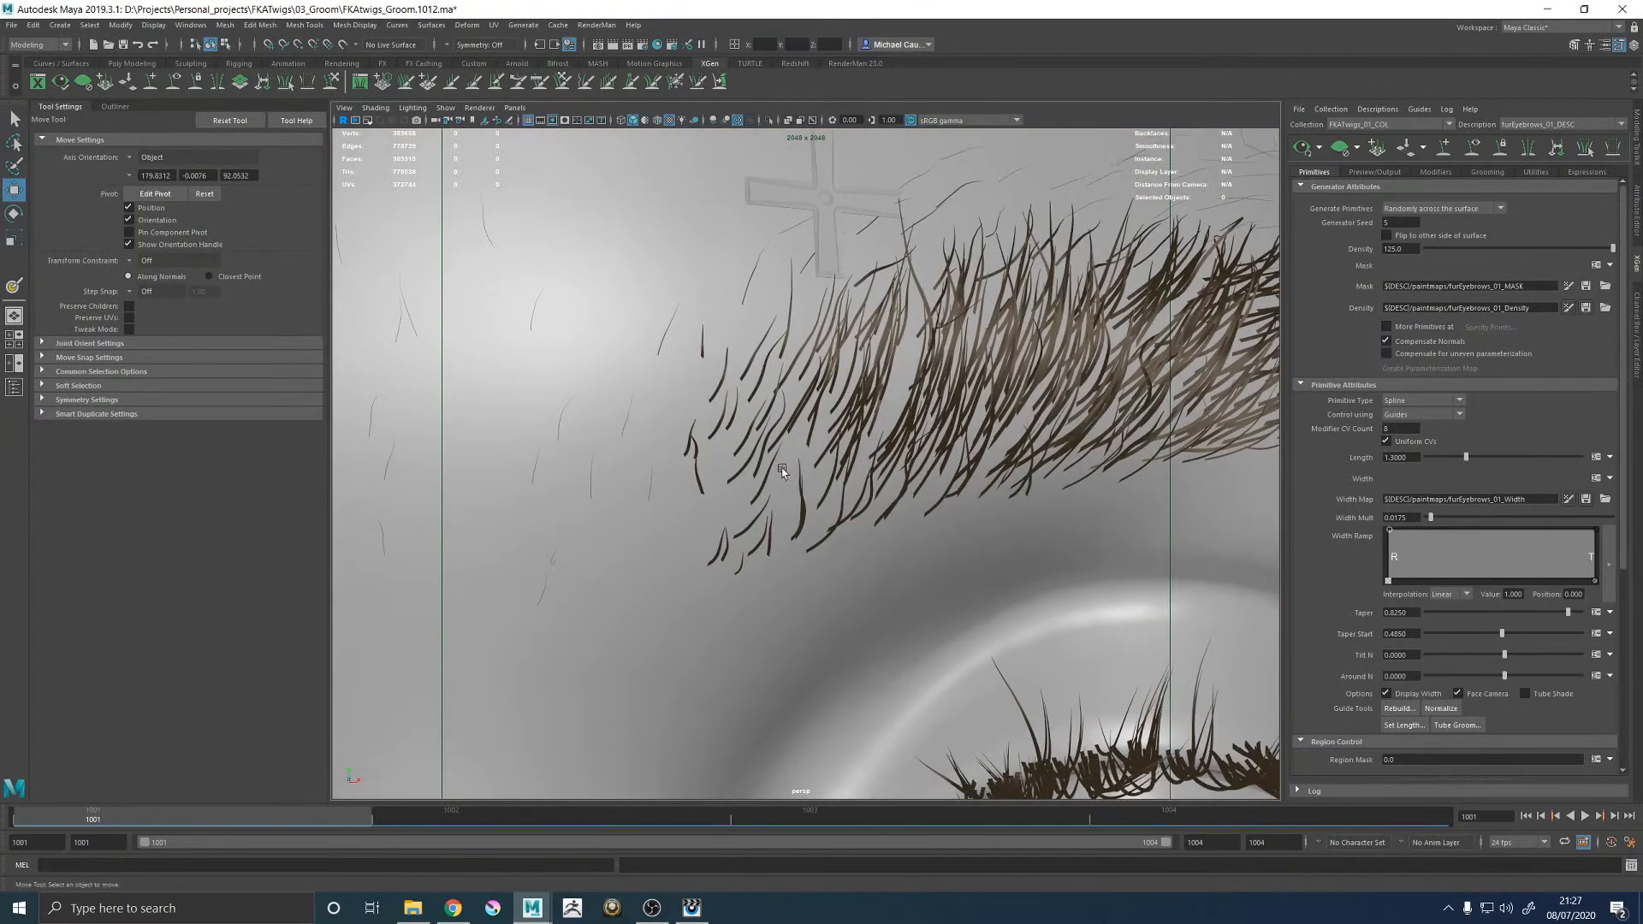
{"action": "left_click", "coordinate": [1568, 307]}
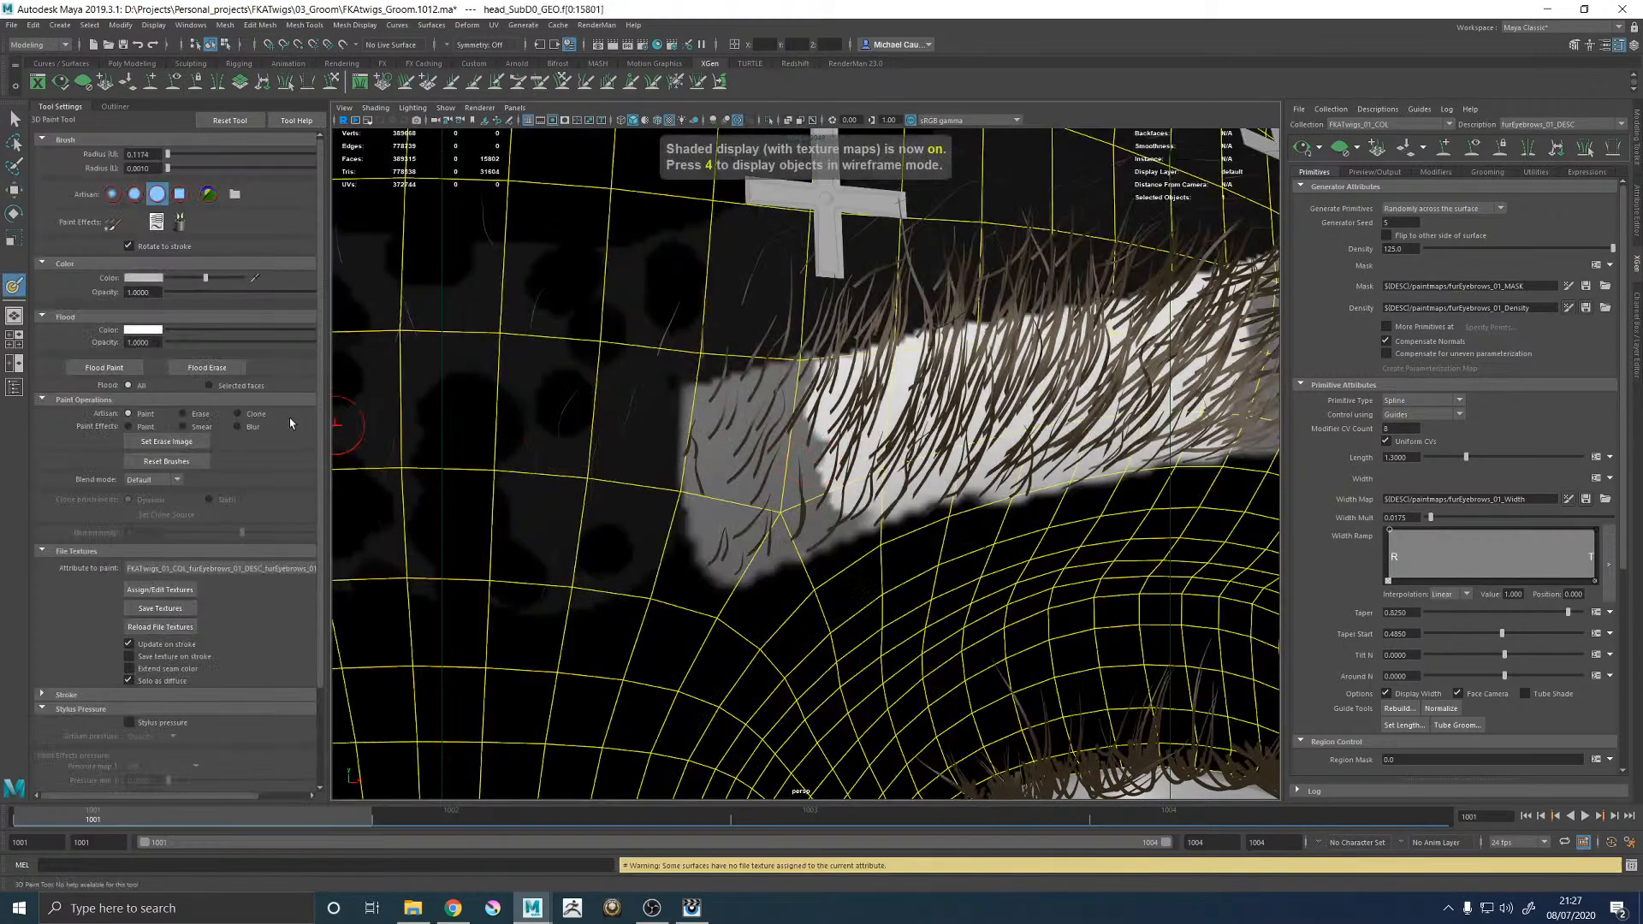
{"action": "left_click_drag", "start_coordinate": [205, 277], "coordinate": [243, 278]}
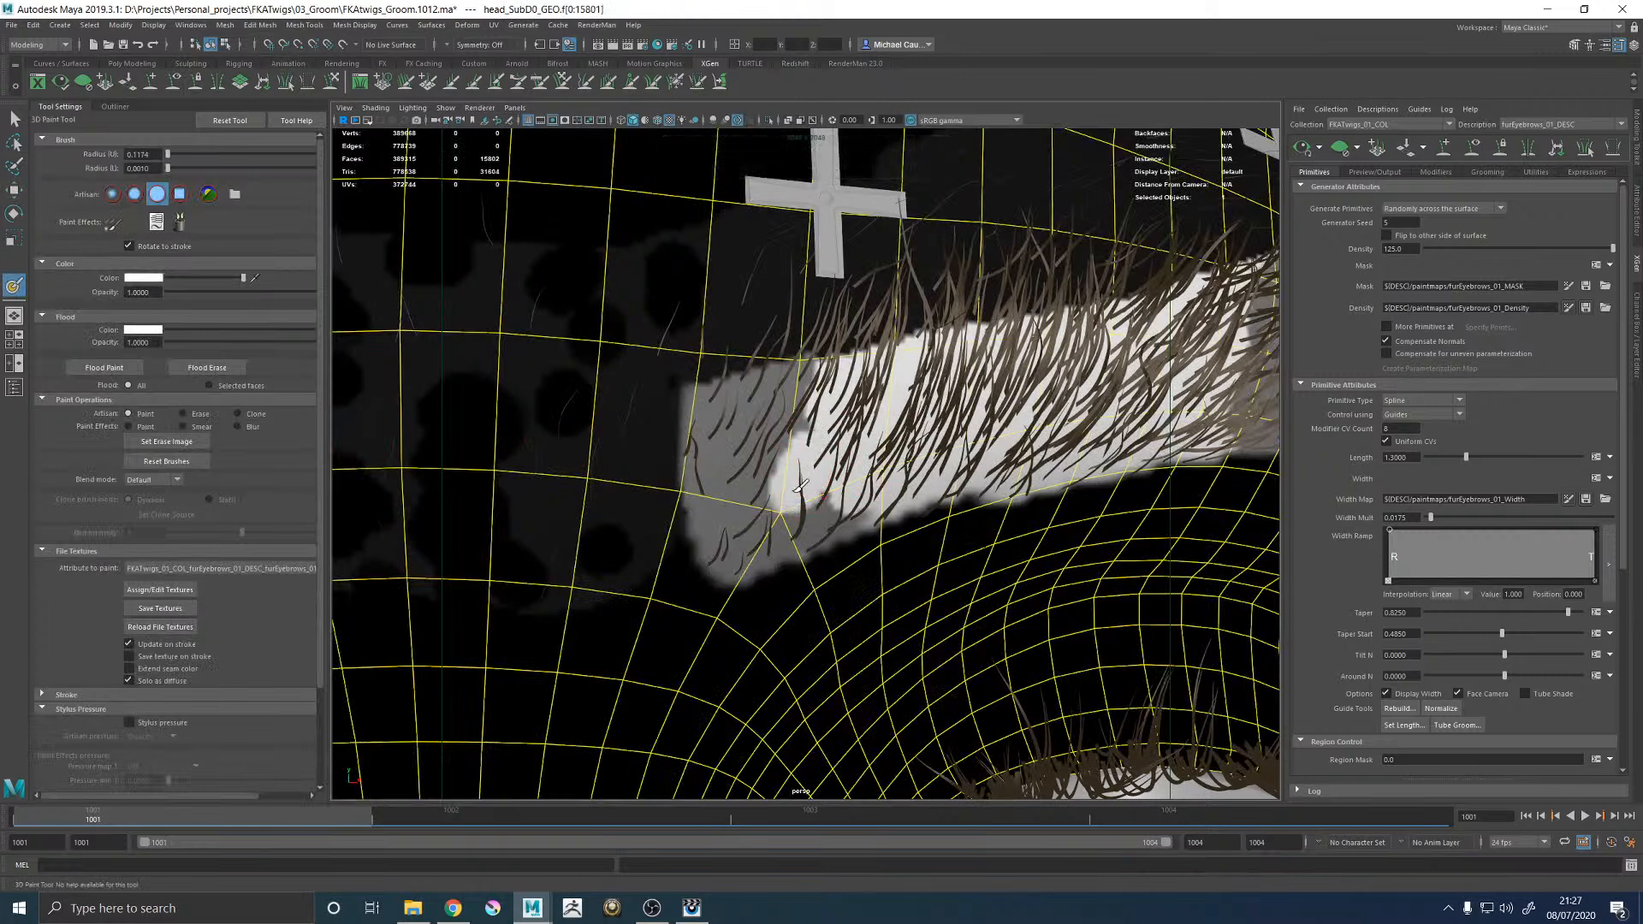
{"action": "left_click", "coordinate": [171, 613]}
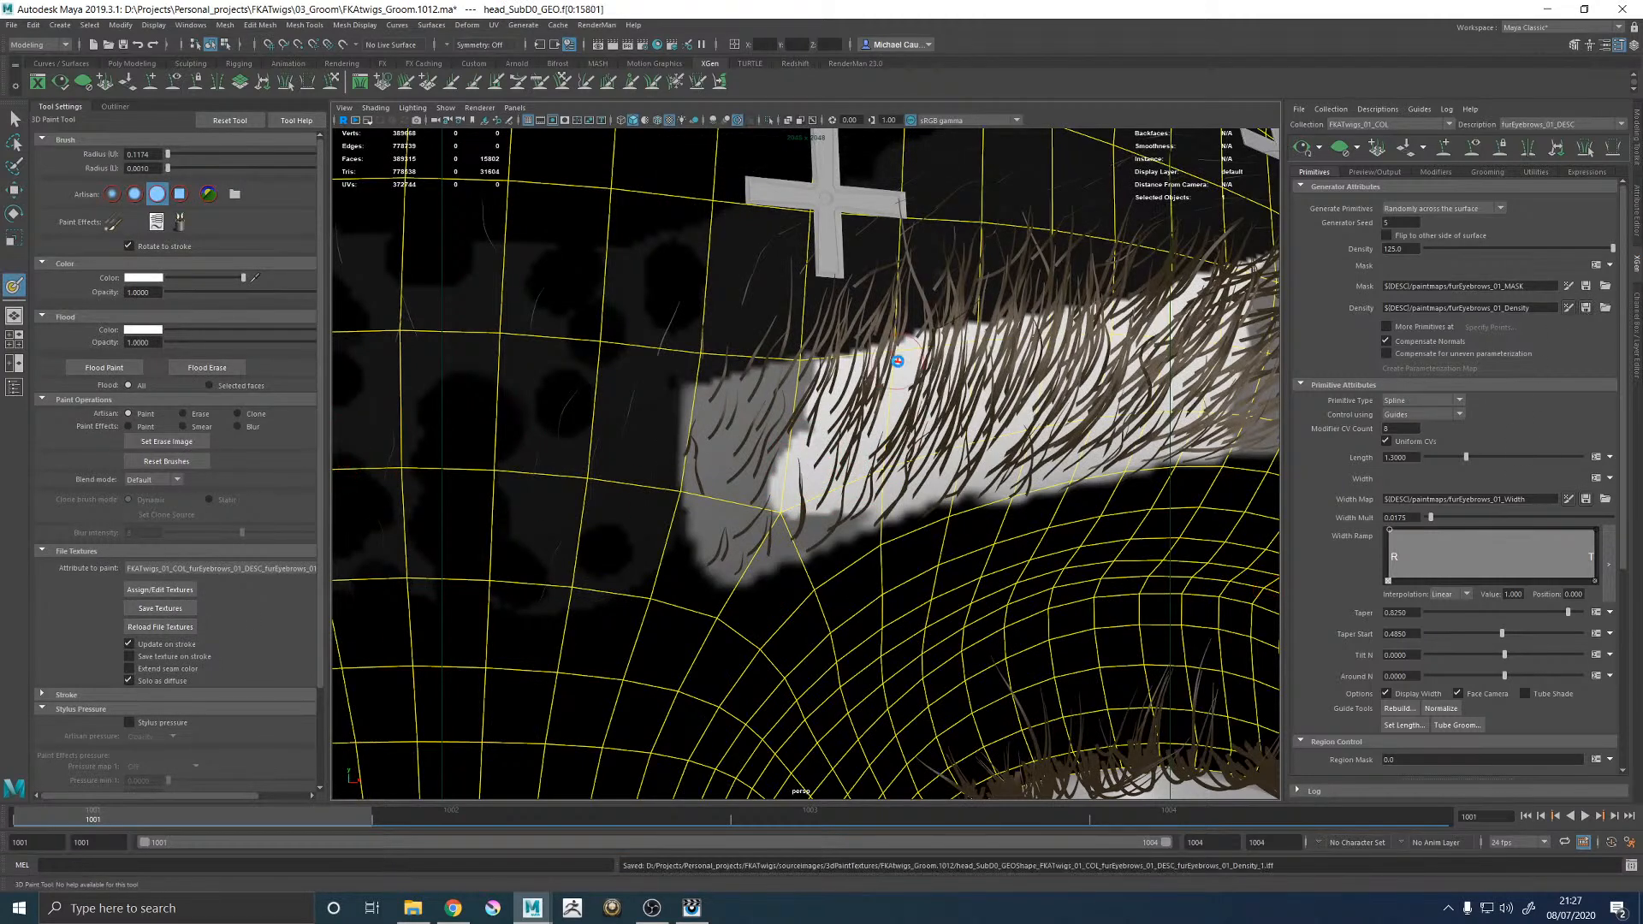
Exit texture painting with the head deselected and save the groom scene.
{"action": "right_click_drag", "start_coordinate": [1003, 406], "coordinate": [770, 419], "text": "alt"}
{"action": "key", "text": "w"}
{"action": "left_click", "coordinate": [1078, 382]}
{"action": "right_click_drag", "start_coordinate": [1078, 382], "coordinate": [1001, 429], "text": "alt"}
{"action": "key", "text": "ctrl+s"}
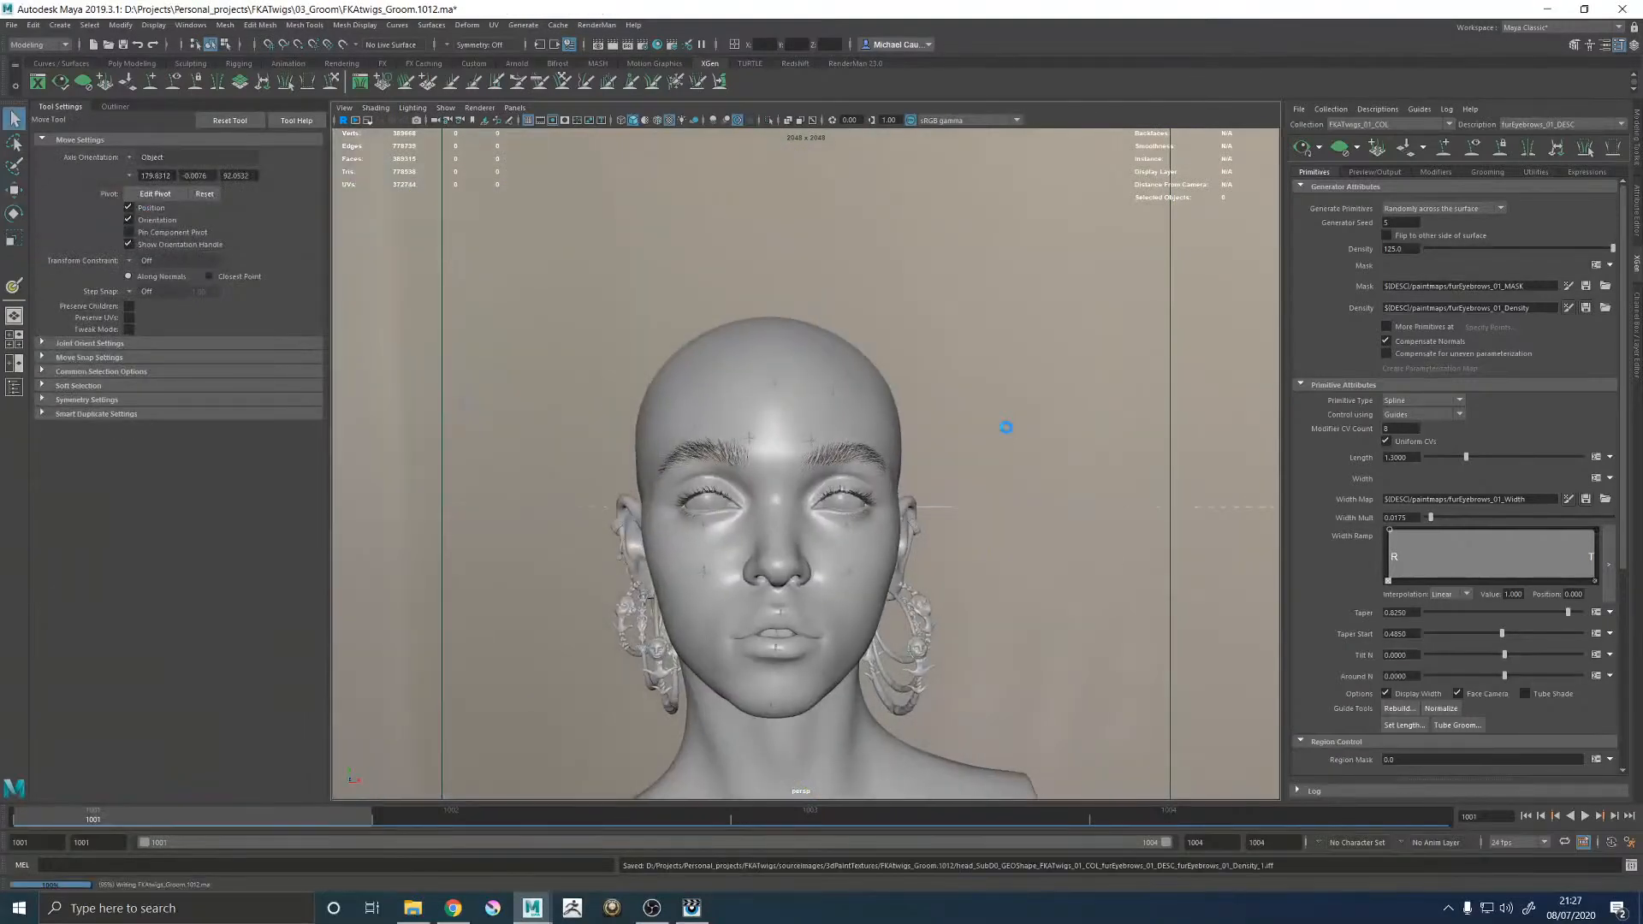
Start an IPR render through Render_CAM and switch to the render viewer.
{"action": "key", "text": "space"}
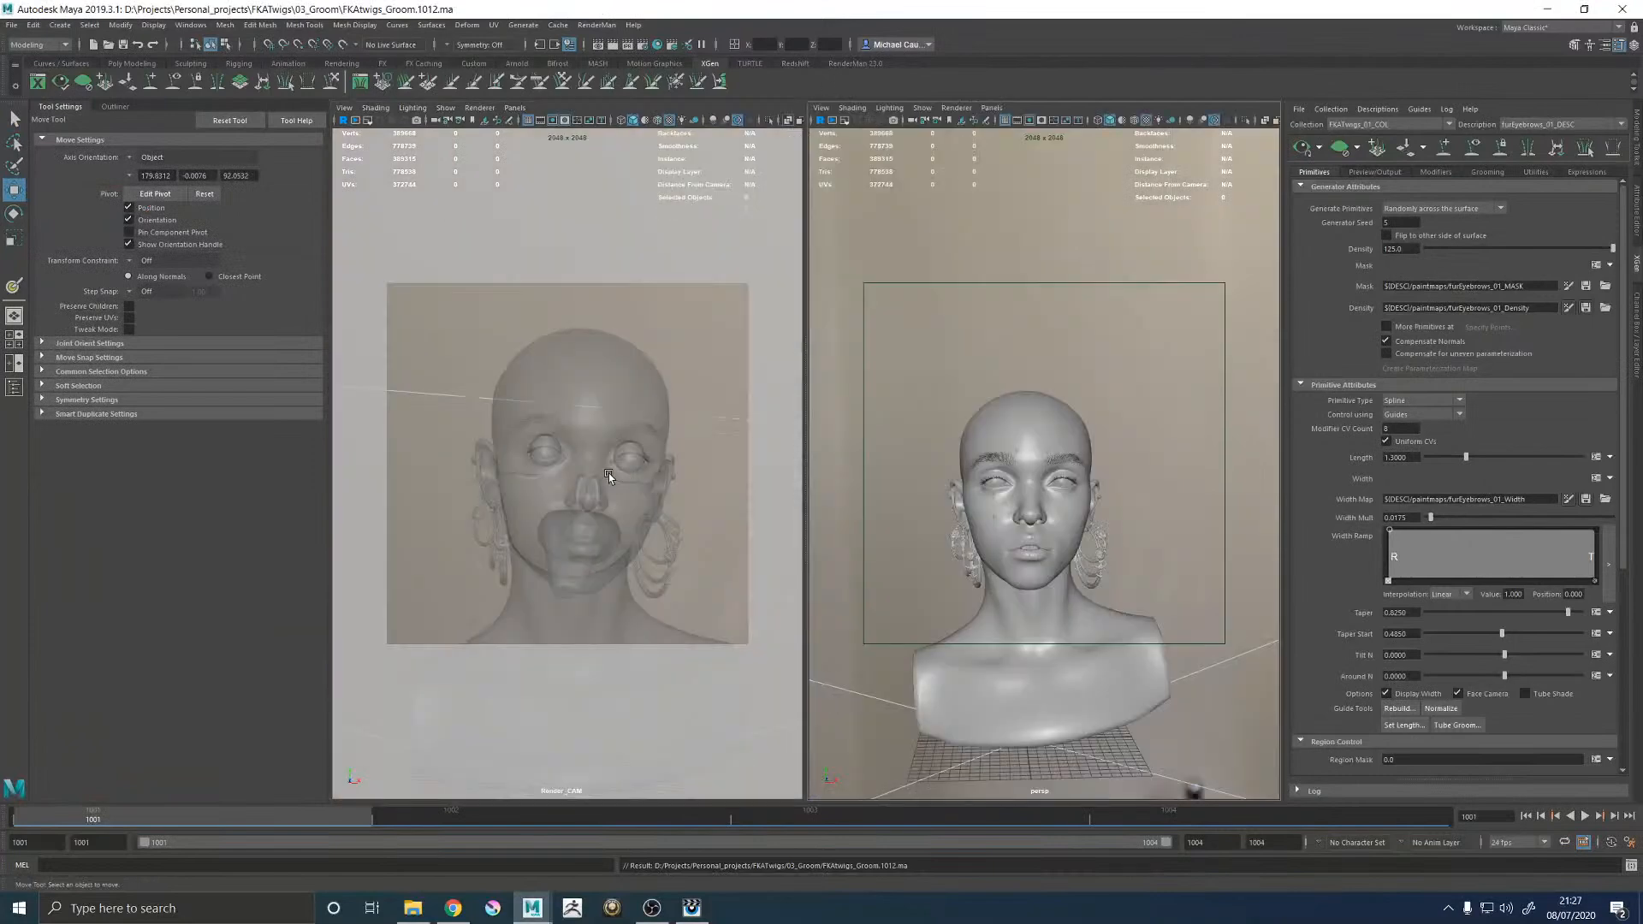
{"action": "key", "text": "space"}
{"action": "left_click", "coordinate": [599, 24]}
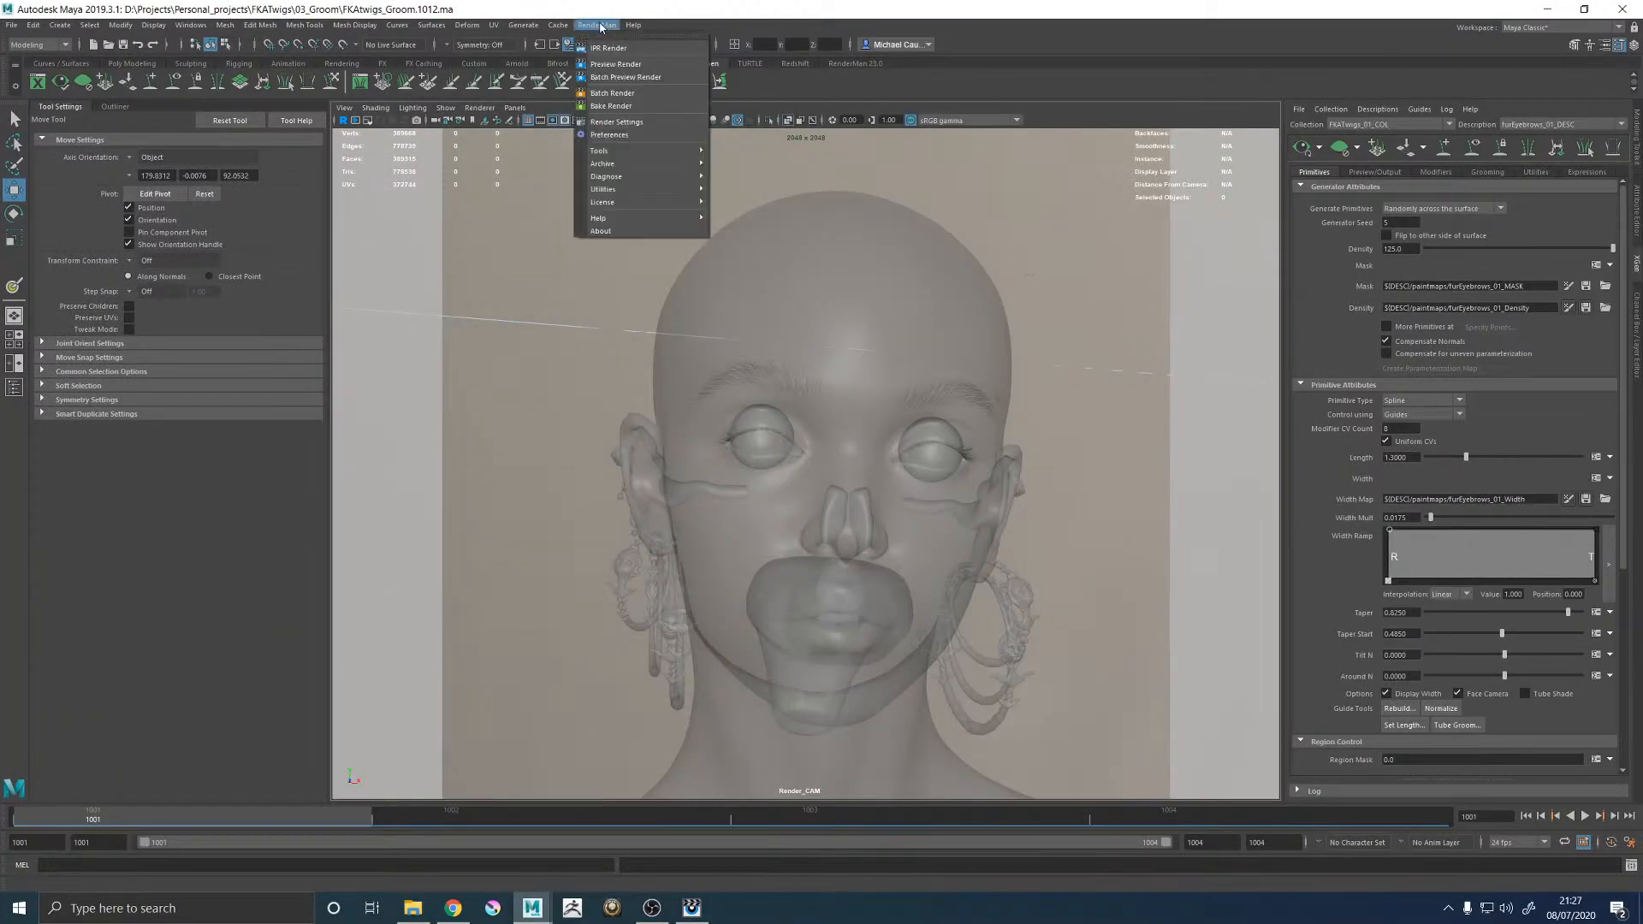
{"action": "left_click", "coordinate": [614, 49]}
{"action": "left_click", "coordinate": [691, 907]}
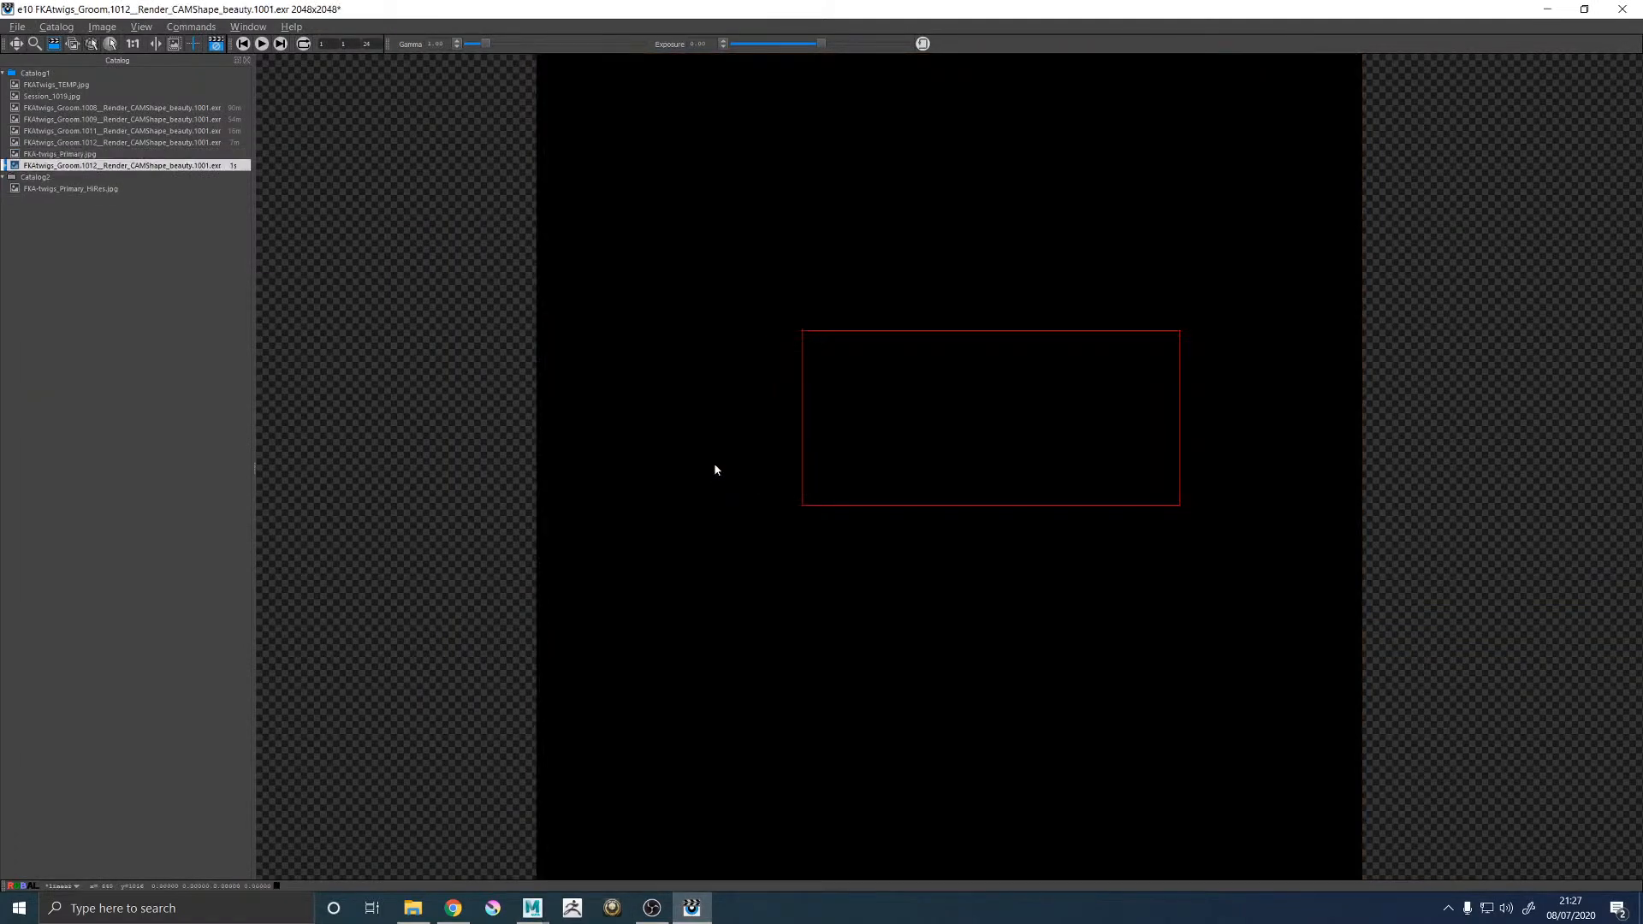
Place the new Groom.1012 beauty render above FKA-twigs_Primary.jpg in the catalog and delete its id render.
{"action": "left_click_drag", "start_coordinate": [130, 168], "coordinate": [152, 147]}
{"action": "left_click", "coordinate": [42, 156]}
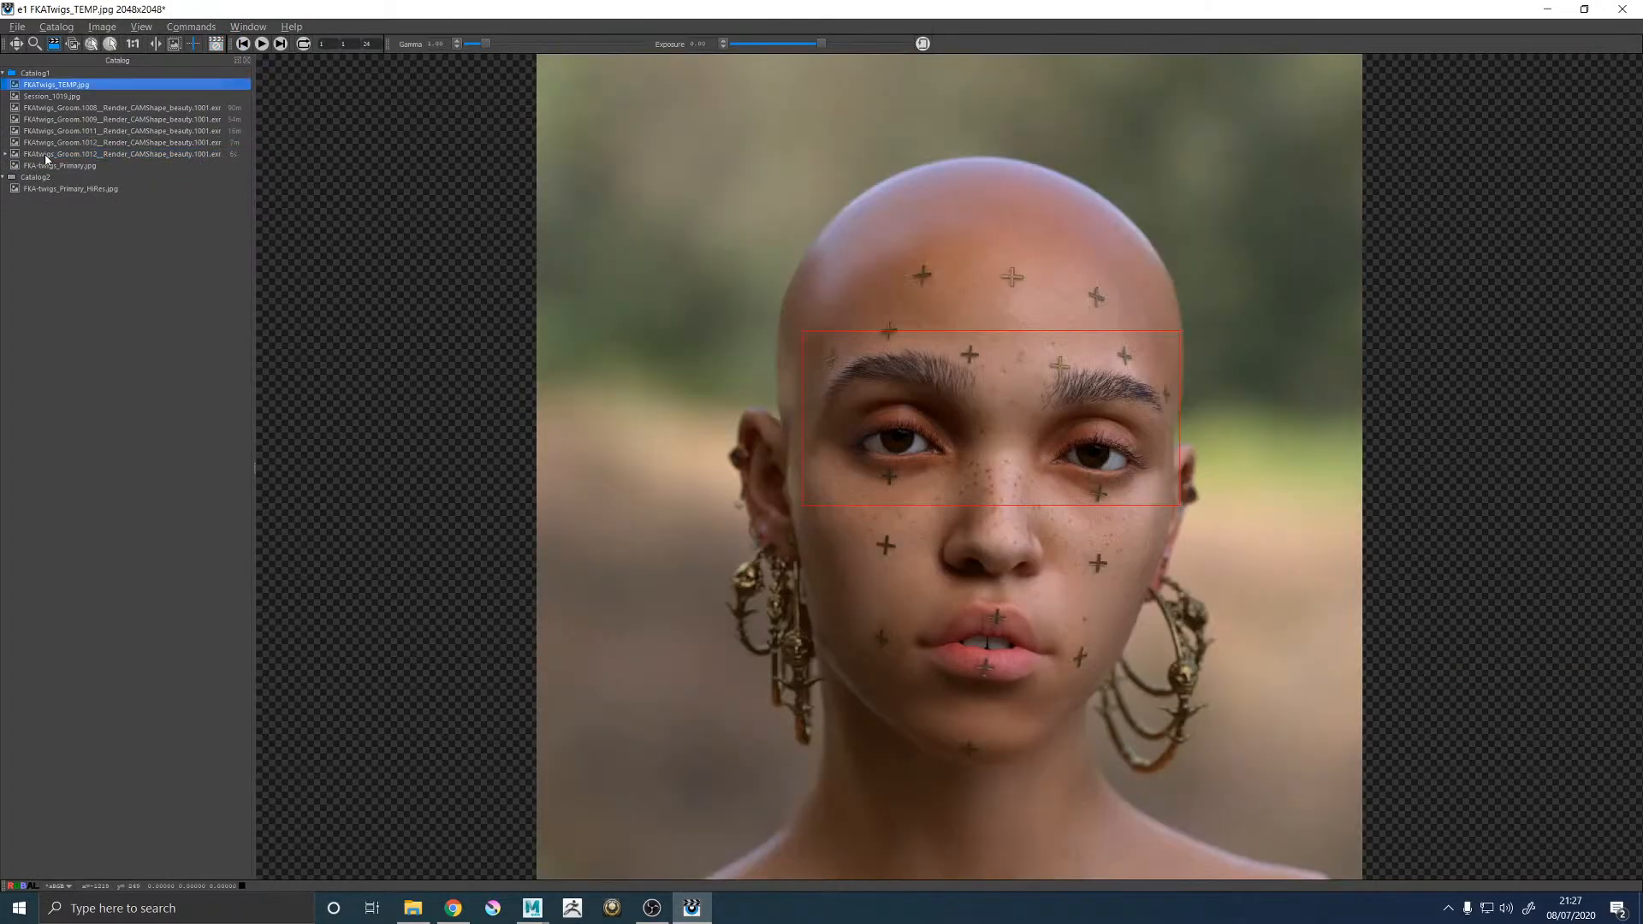
{"action": "left_click", "coordinate": [43, 154]}
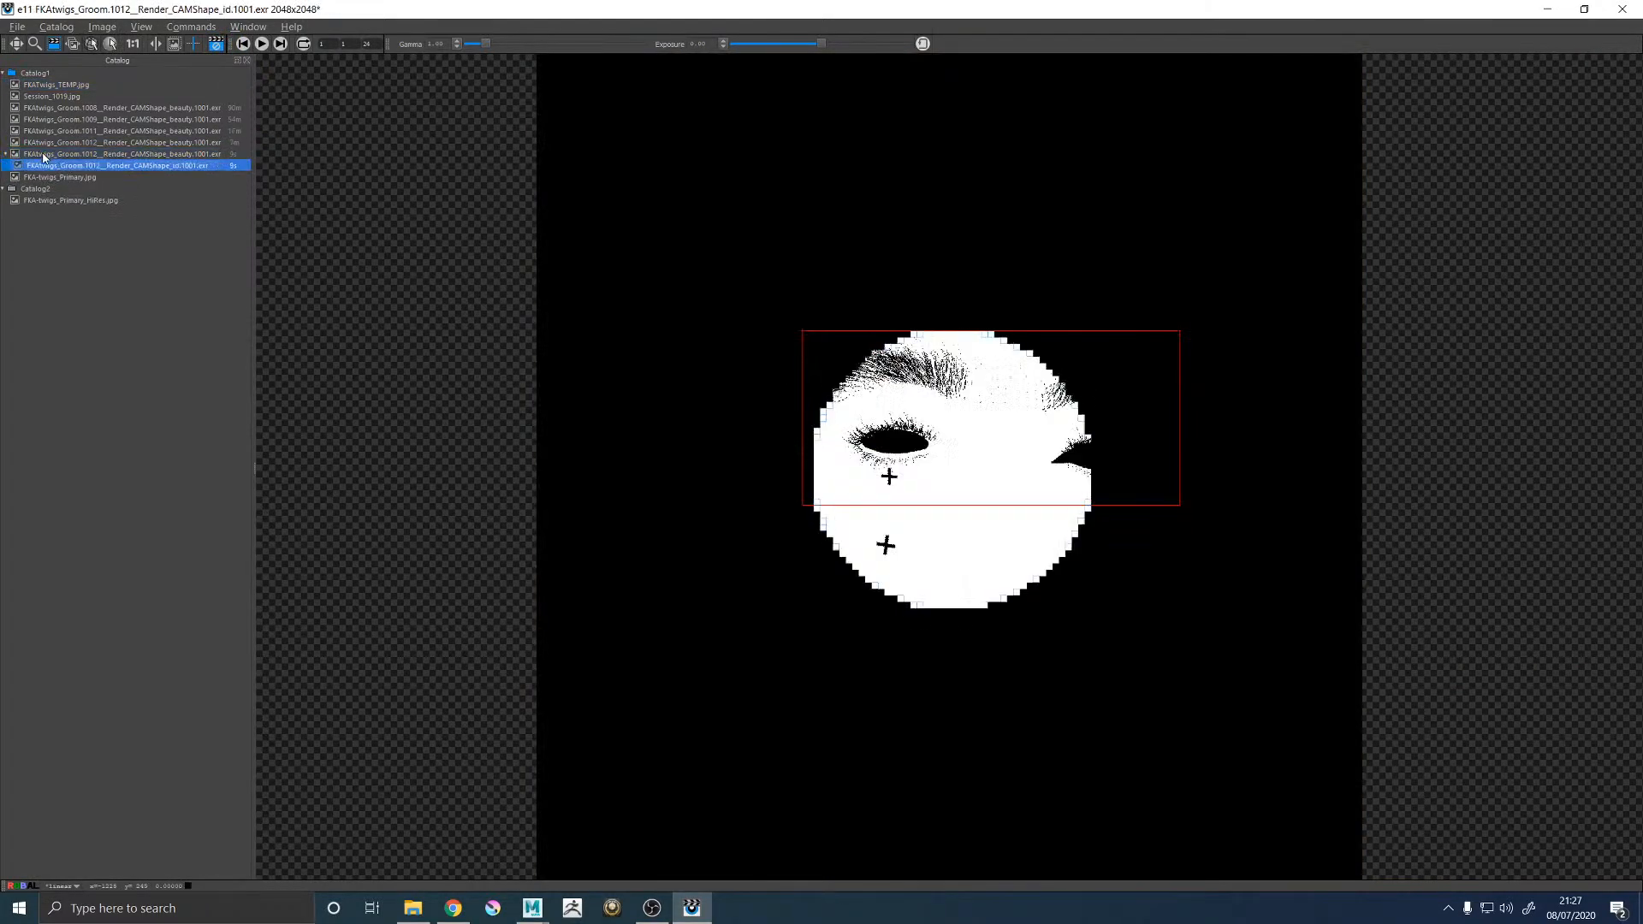
{"action": "key", "text": "Delete"}
{"action": "left_click", "coordinate": [43, 156]}
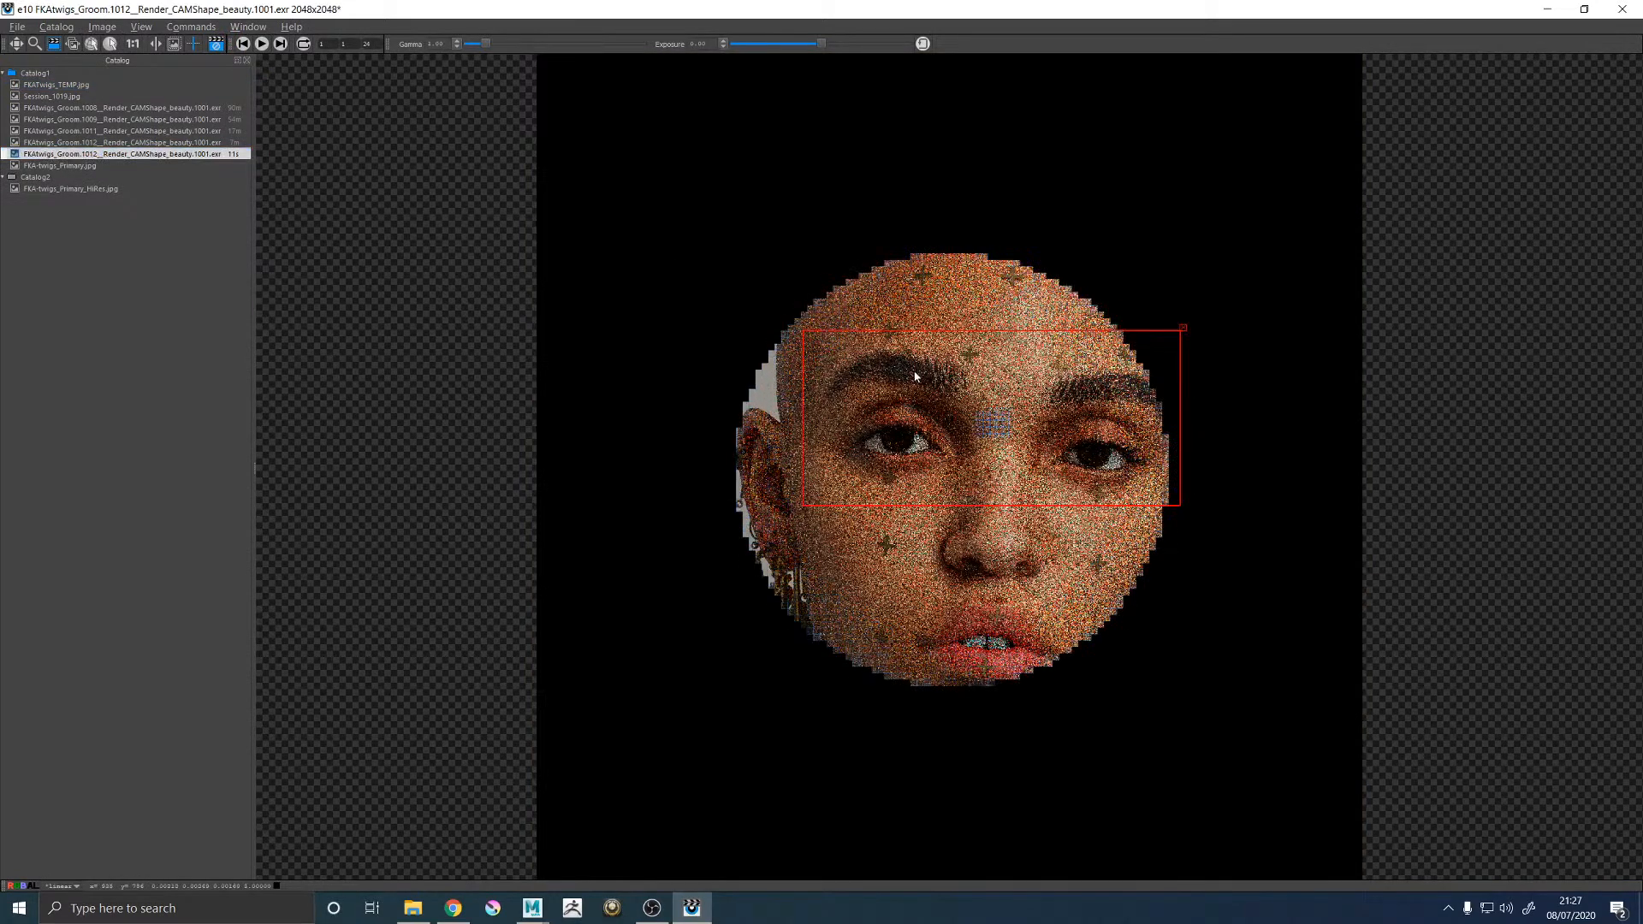
Compare the eyebrows in the new Groom.1012 render with the previous render and the FKA-twigs_Primary.jpg reference photo.
{"action": "key", "text": "Up"}
{"action": "key", "text": "Down"}
{"action": "key", "text": "Up"}
{"action": "key", "text": "Down"}
{"action": "key", "text": "Up"}
{"action": "key", "text": "Down"}
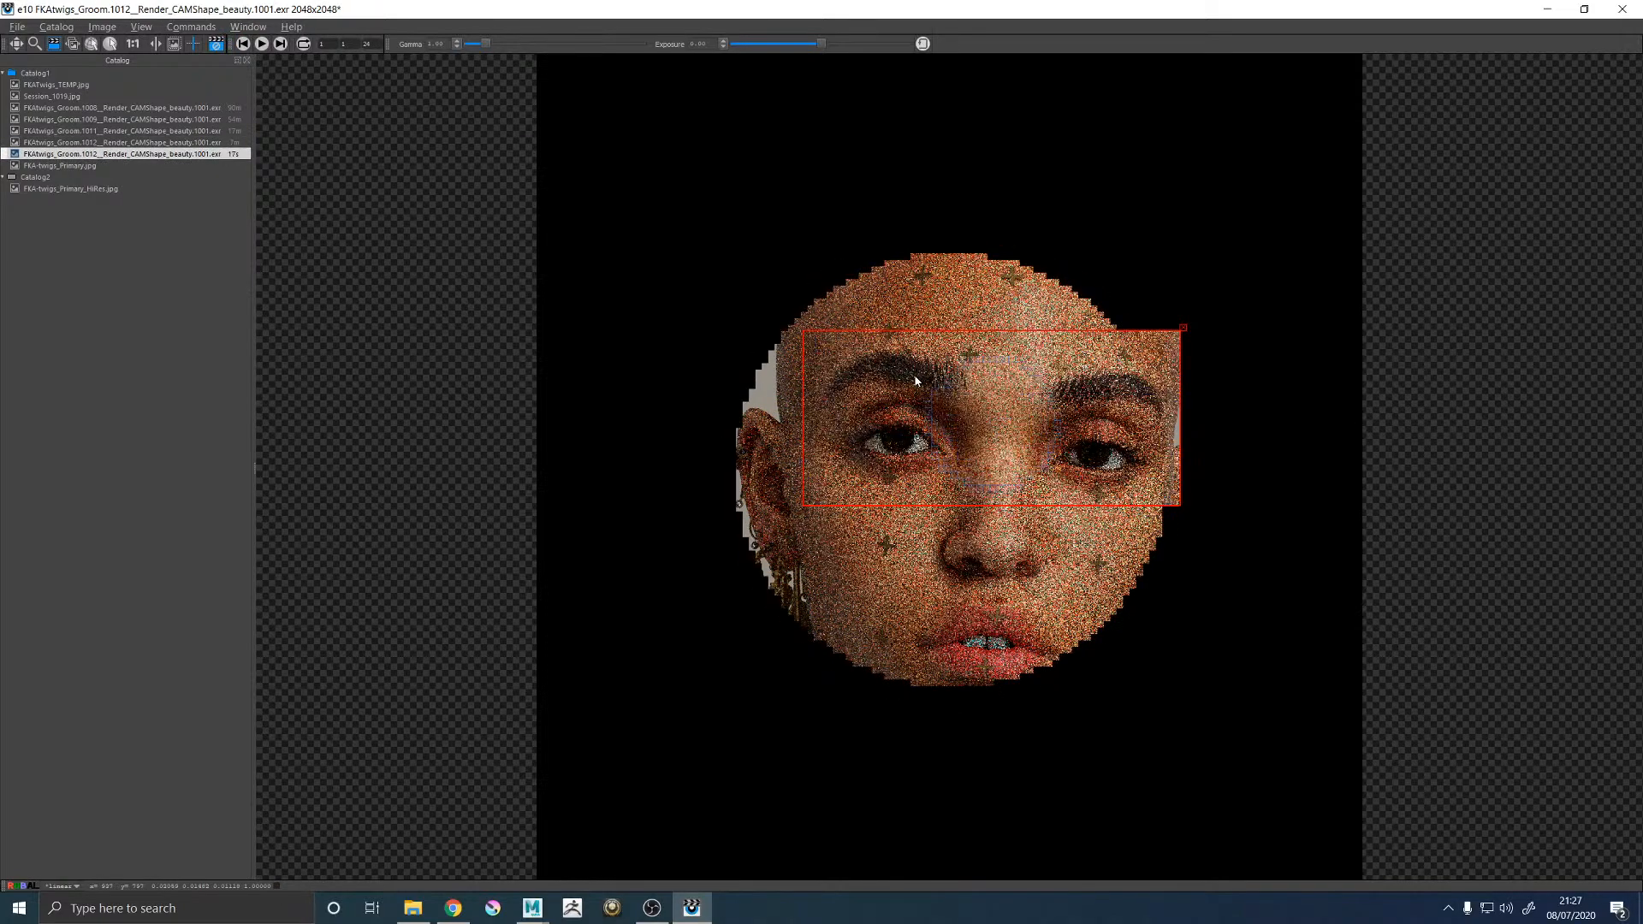
{"action": "key", "text": "Up"}
{"action": "key", "text": "Down"}
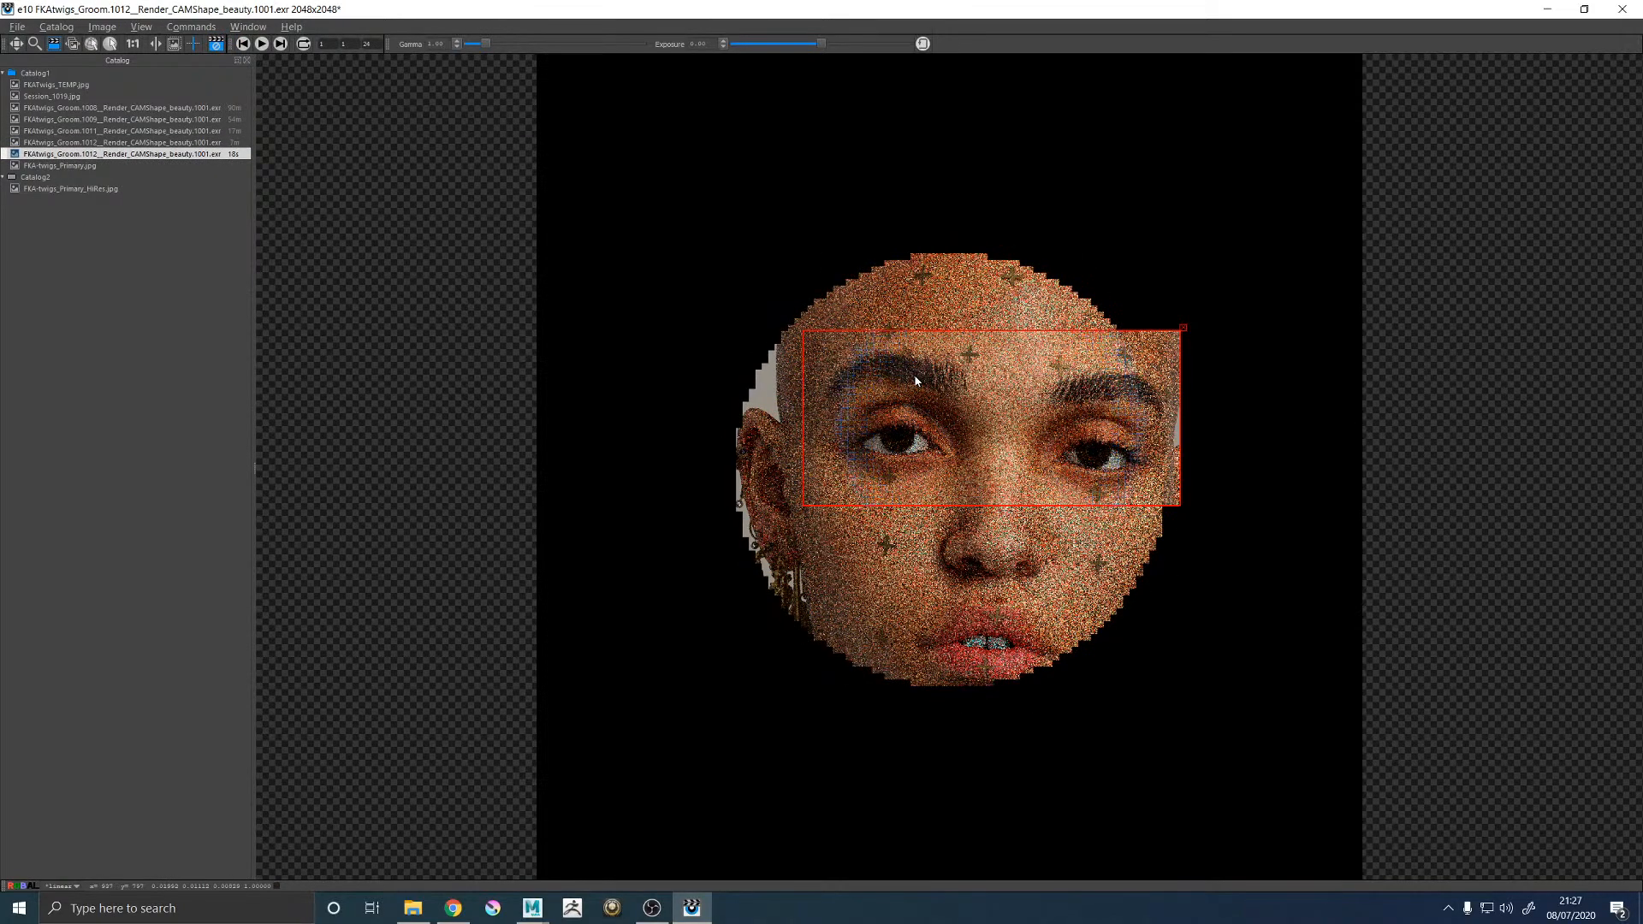
{"action": "key", "text": "Down"}
{"action": "key", "text": "Up"}
{"action": "key", "text": "Down"}
{"action": "key", "text": "Up"}
{"action": "key", "text": "Down"}
{"action": "key", "text": "Up"}
{"action": "key", "text": "Down"}
{"action": "key", "text": "Up"}
{"action": "key", "text": "Down"}
{"action": "key", "text": "Up"}
{"action": "key", "text": "Up"}
{"action": "key", "text": "Down"}
{"action": "key", "text": "Down"}
{"action": "key", "text": "Up"}
{"action": "key", "text": "Up"}
{"action": "key", "text": "Down"}
{"action": "key", "text": "Up"}
{"action": "key", "text": "Down"}
{"action": "key", "text": "Up"}
{"action": "key", "text": "Down"}
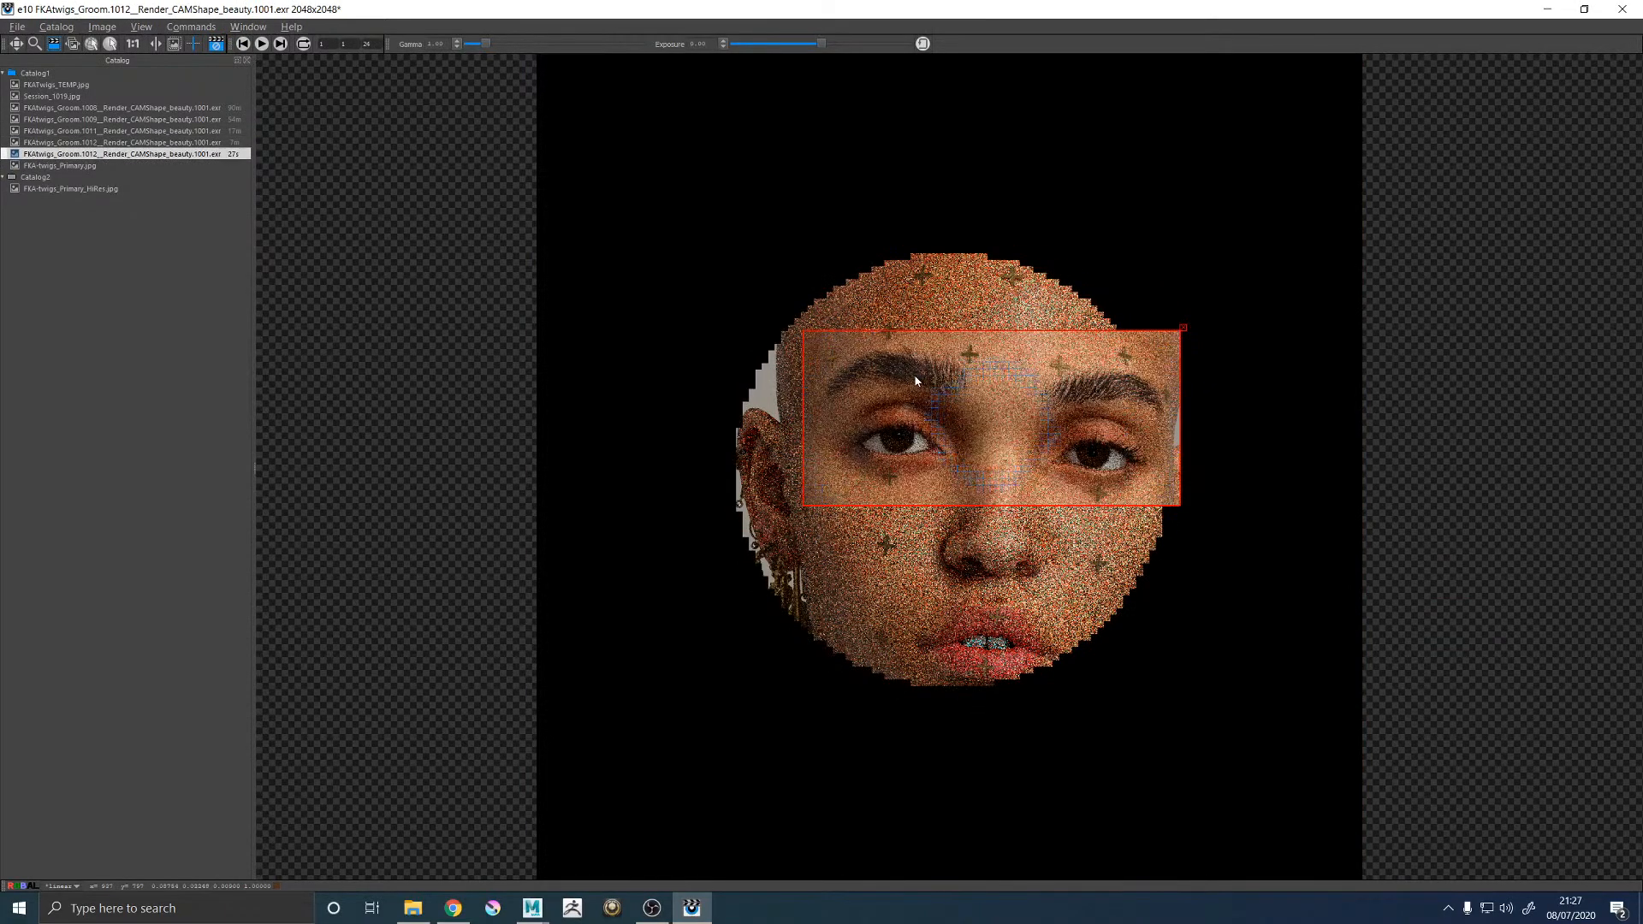
Alternate between the refining Groom.1012 render and FKA-twigs_Primary.jpg to check eyebrow shape, density and inner ends.
{"action": "key", "text": "Down"}
{"action": "key", "text": "Up"}
{"action": "key", "text": "Down"}
{"action": "key", "text": "Up"}
{"action": "key", "text": "Down"}
{"action": "key", "text": "Up"}
{"action": "key", "text": "Down"}
{"action": "key", "text": "Up"}
{"action": "key", "text": "Down"}
{"action": "key", "text": "Up"}
{"action": "key", "text": "Down"}
{"action": "key", "text": "Up"}
{"action": "key", "text": "Down"}
{"action": "key", "text": "Up"}
{"action": "key", "text": "Down"}
{"action": "key", "text": "Up"}
{"action": "key", "text": "Down"}
{"action": "key", "text": "Up"}
{"action": "key", "text": "Down"}
{"action": "key", "text": "Up"}
{"action": "key", "text": "Down"}
{"action": "key", "text": "Up"}
{"action": "key", "text": "Down"}
{"action": "key", "text": "Up"}
{"action": "key", "text": "Down"}
{"action": "key", "text": "Up"}
{"action": "key", "text": "Down"}
{"action": "key", "text": "Up"}
{"action": "key", "text": "Down"}
{"action": "key", "text": "Up"}
{"action": "key", "text": "Down"}
{"action": "key", "text": "Up"}
{"action": "key", "text": "Down"}
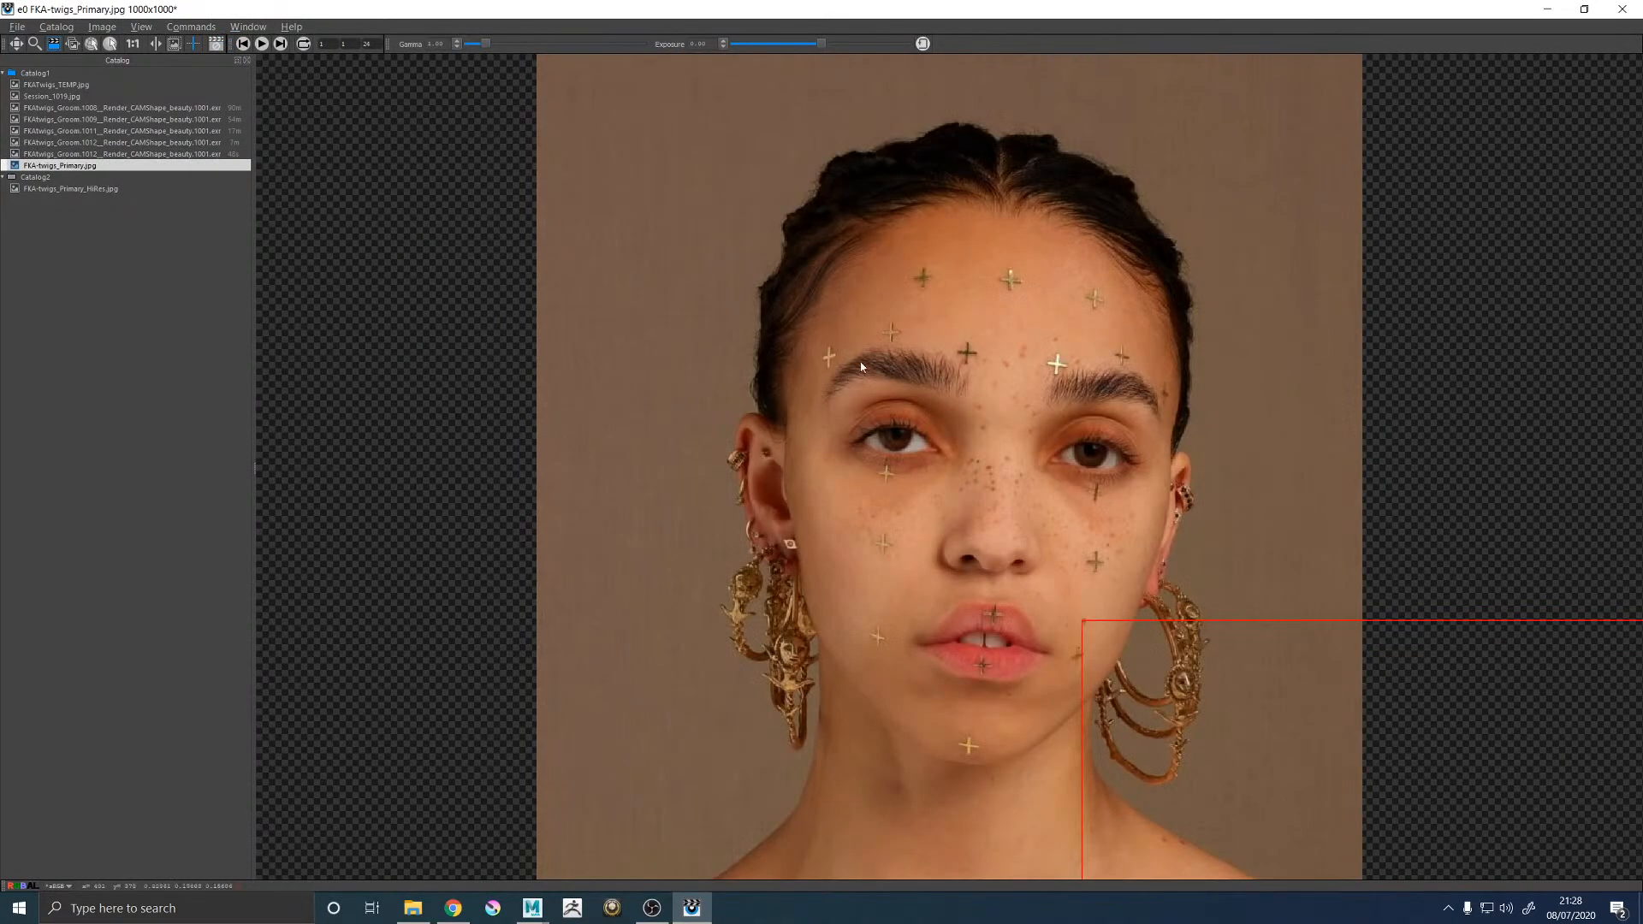
{"action": "key", "text": "Up"}
{"action": "key", "text": "Down"}
{"action": "key", "text": "Up"}
{"action": "key", "text": "Down"}
{"action": "key", "text": "Up"}
{"action": "key", "text": "Down"}
{"action": "key", "text": "Up"}
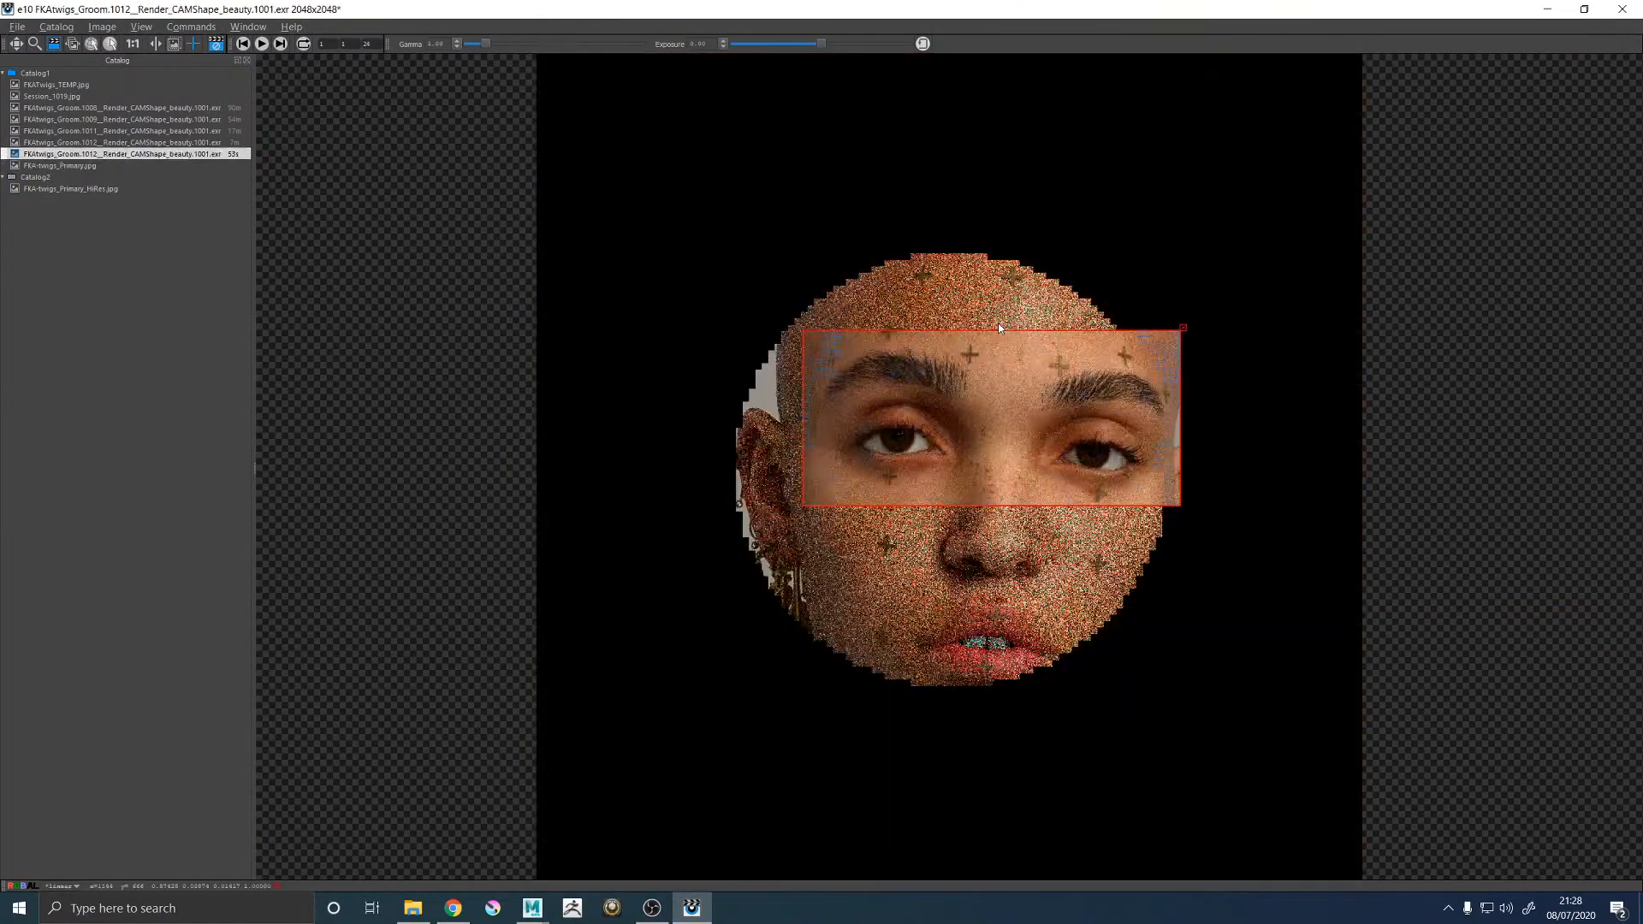
{"action": "key", "text": "Down"}
{"action": "key", "text": "Up"}
{"action": "key", "text": "Down"}
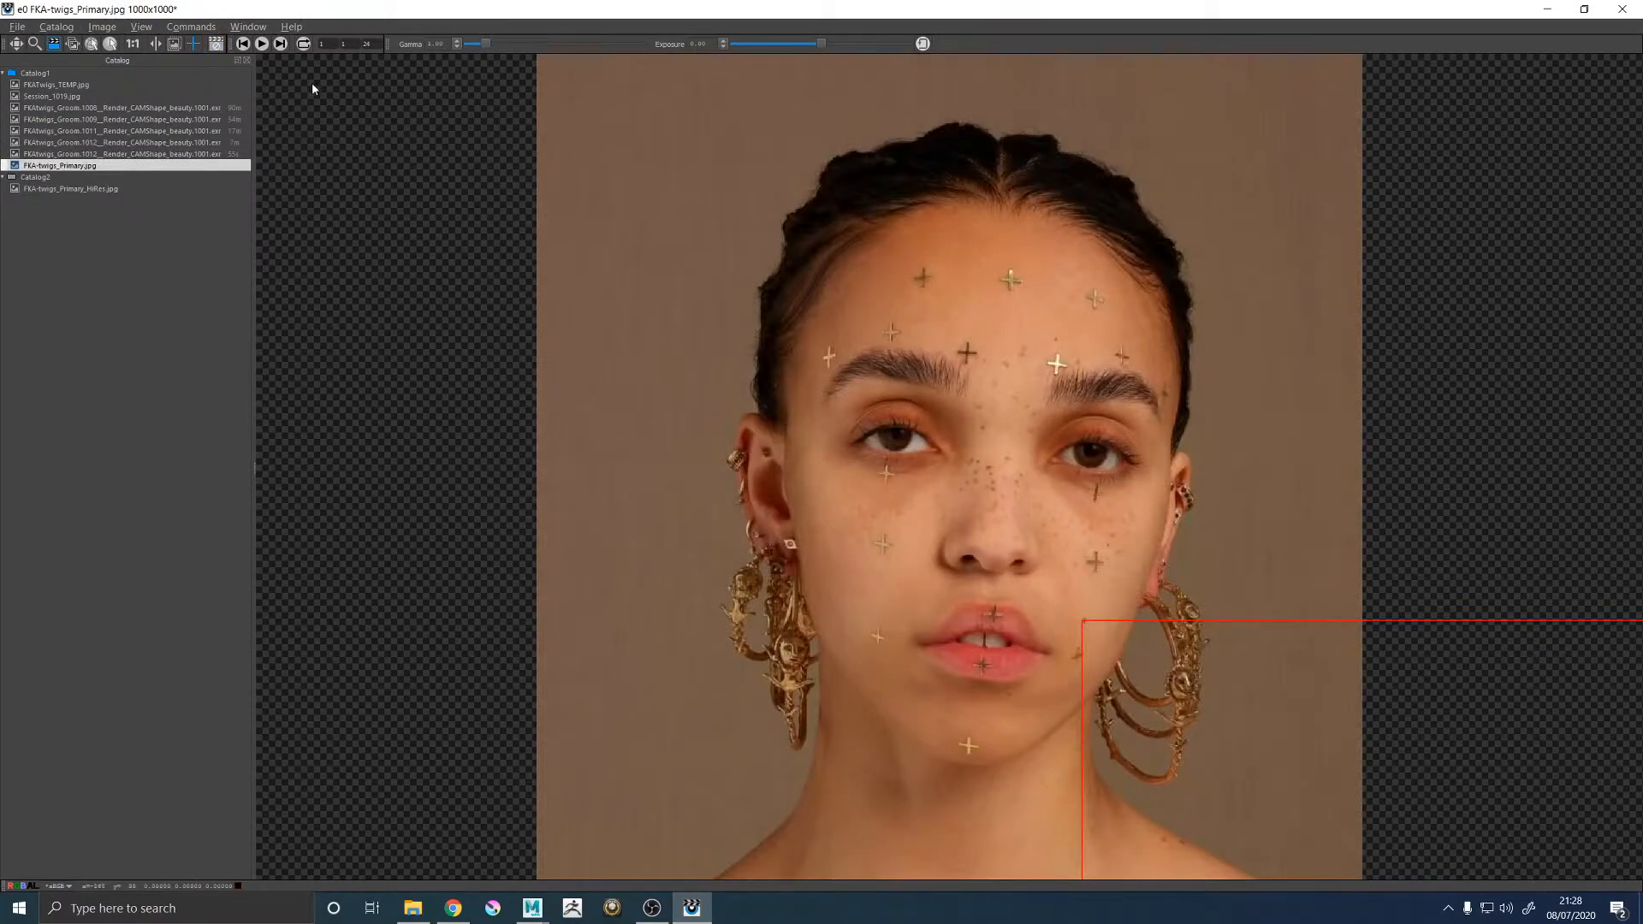
{"action": "key", "text": "Up"}
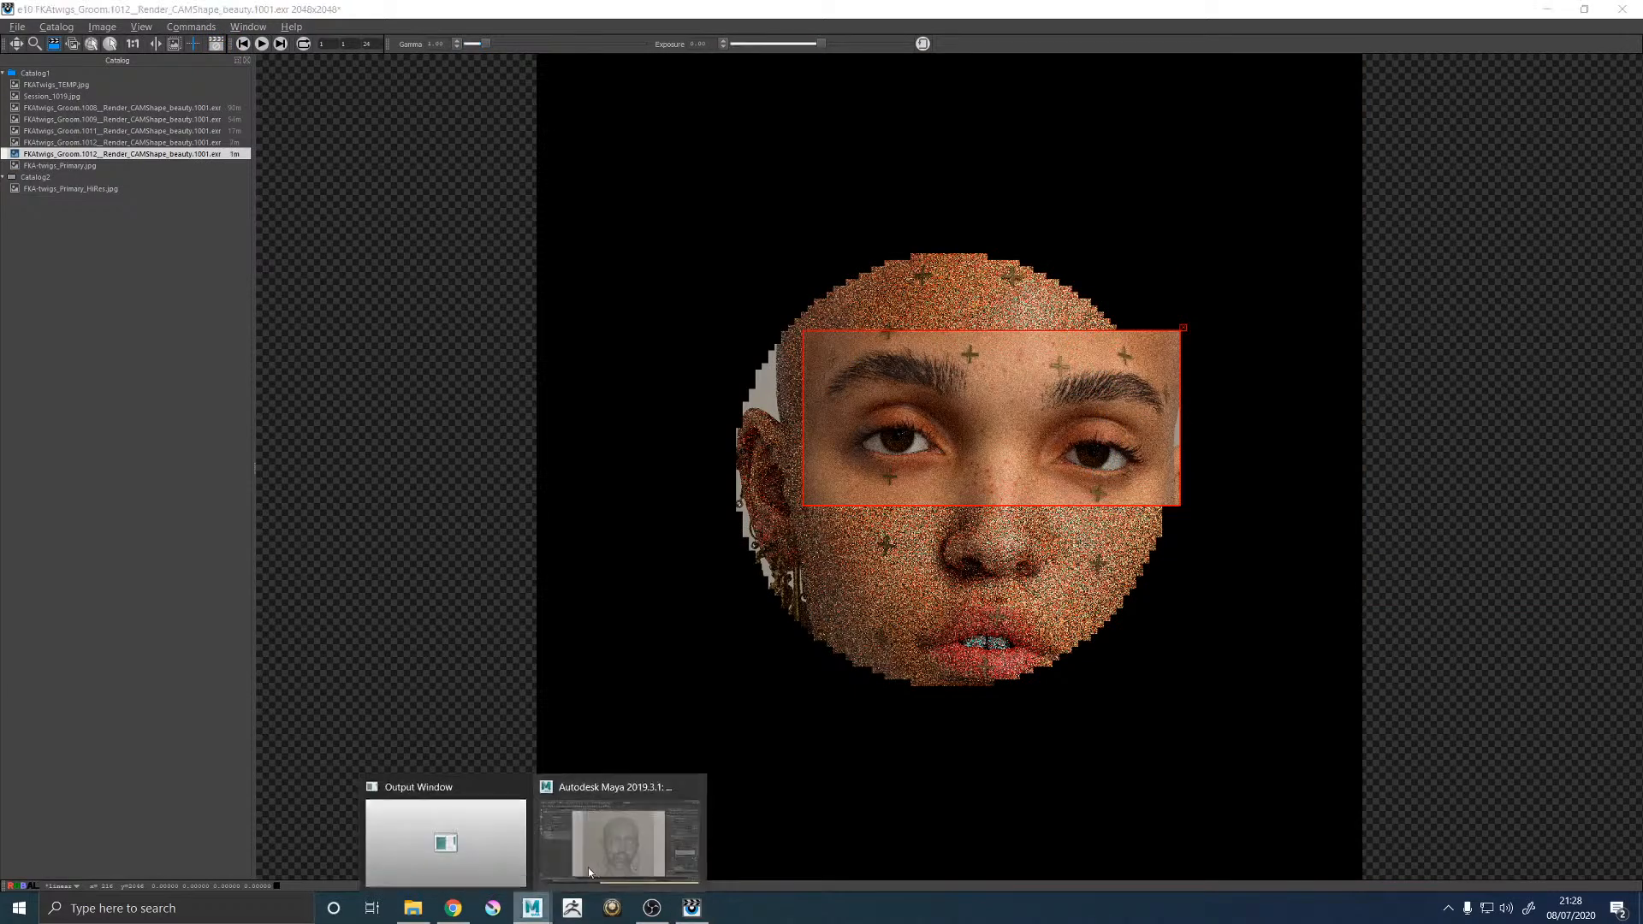
In Maya, repaint the outer part of the character's right eyebrow on the density map with a brush value of 0.5 and save the texture.
{"action": "left_click", "coordinate": [619, 834]}
{"action": "key", "text": "space"}
{"action": "key", "text": "space"}
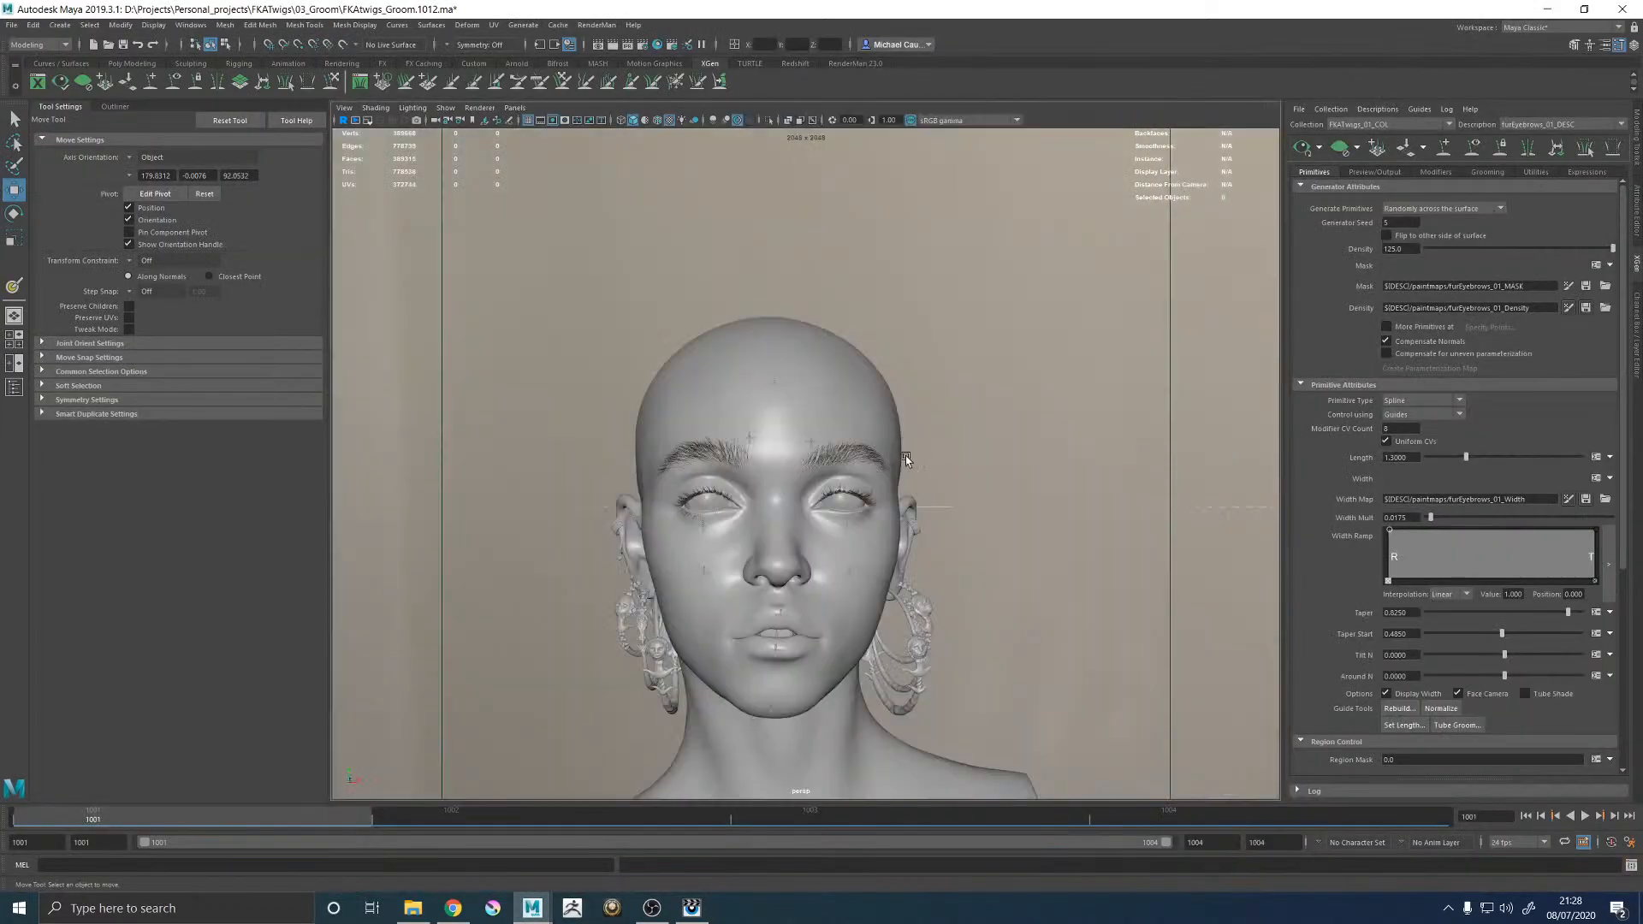
{"action": "scroll", "coordinate": [748, 422], "scroll_direction": "up", "scroll_amount": 5}
{"action": "middle_click_drag", "start_coordinate": [748, 421], "coordinate": [920, 411], "text": "alt"}
{"action": "left_click", "coordinate": [1568, 308]}
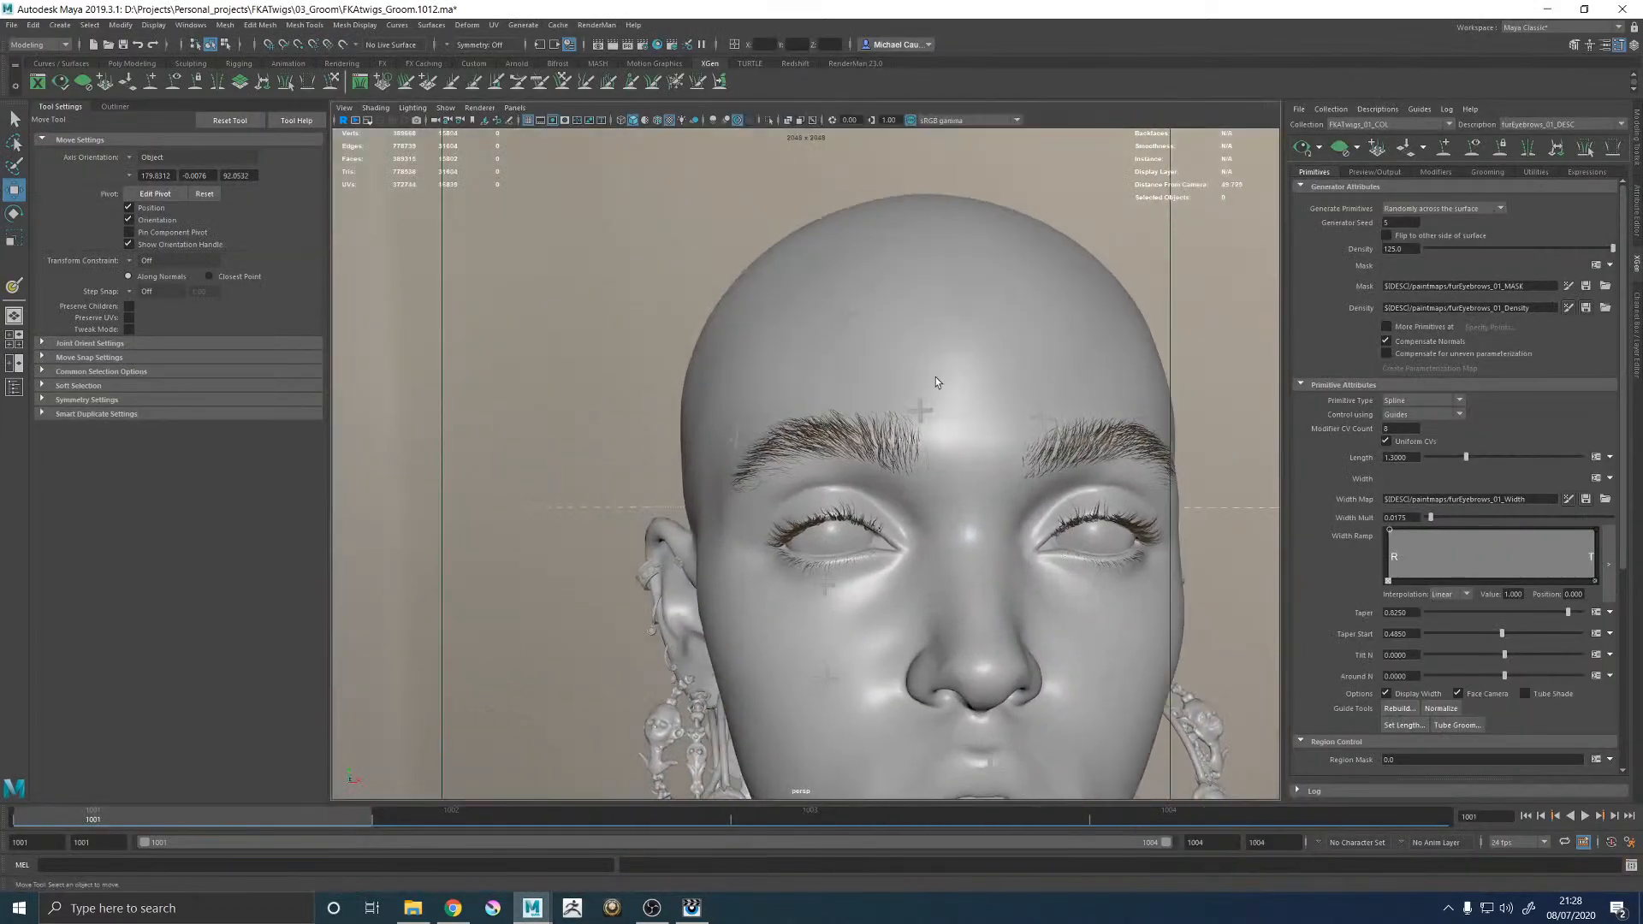
{"action": "scroll", "coordinate": [971, 395], "scroll_direction": "up", "scroll_amount": 5}
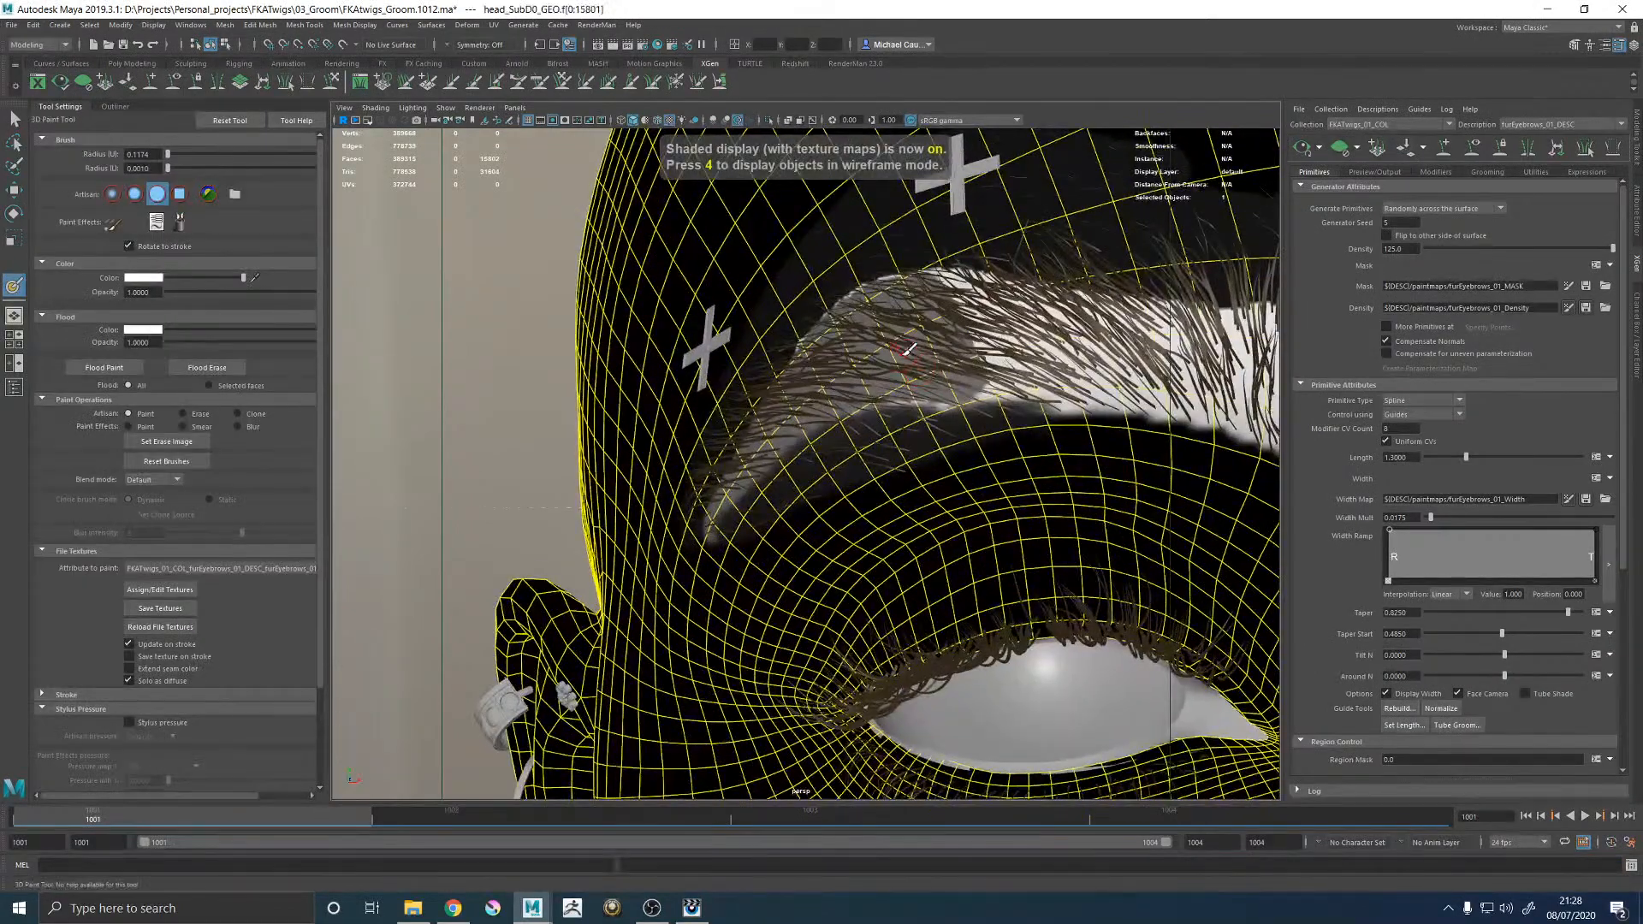
{"action": "left_click", "coordinate": [146, 279]}
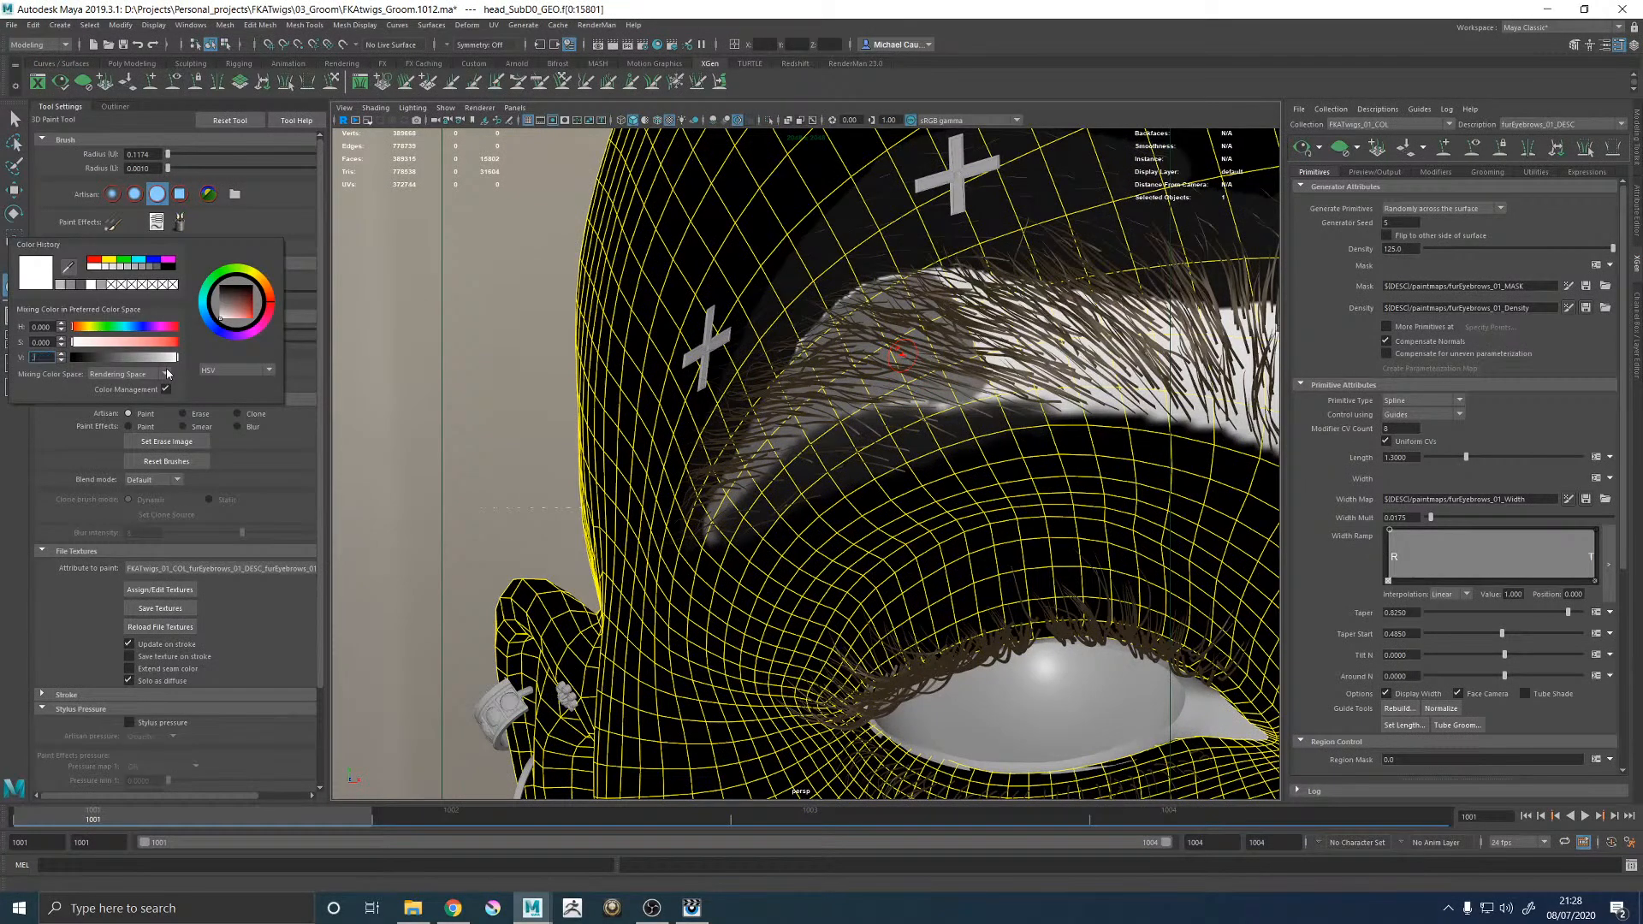
{"action": "type", "text": ".5"}
{"action": "key", "text": "Return"}
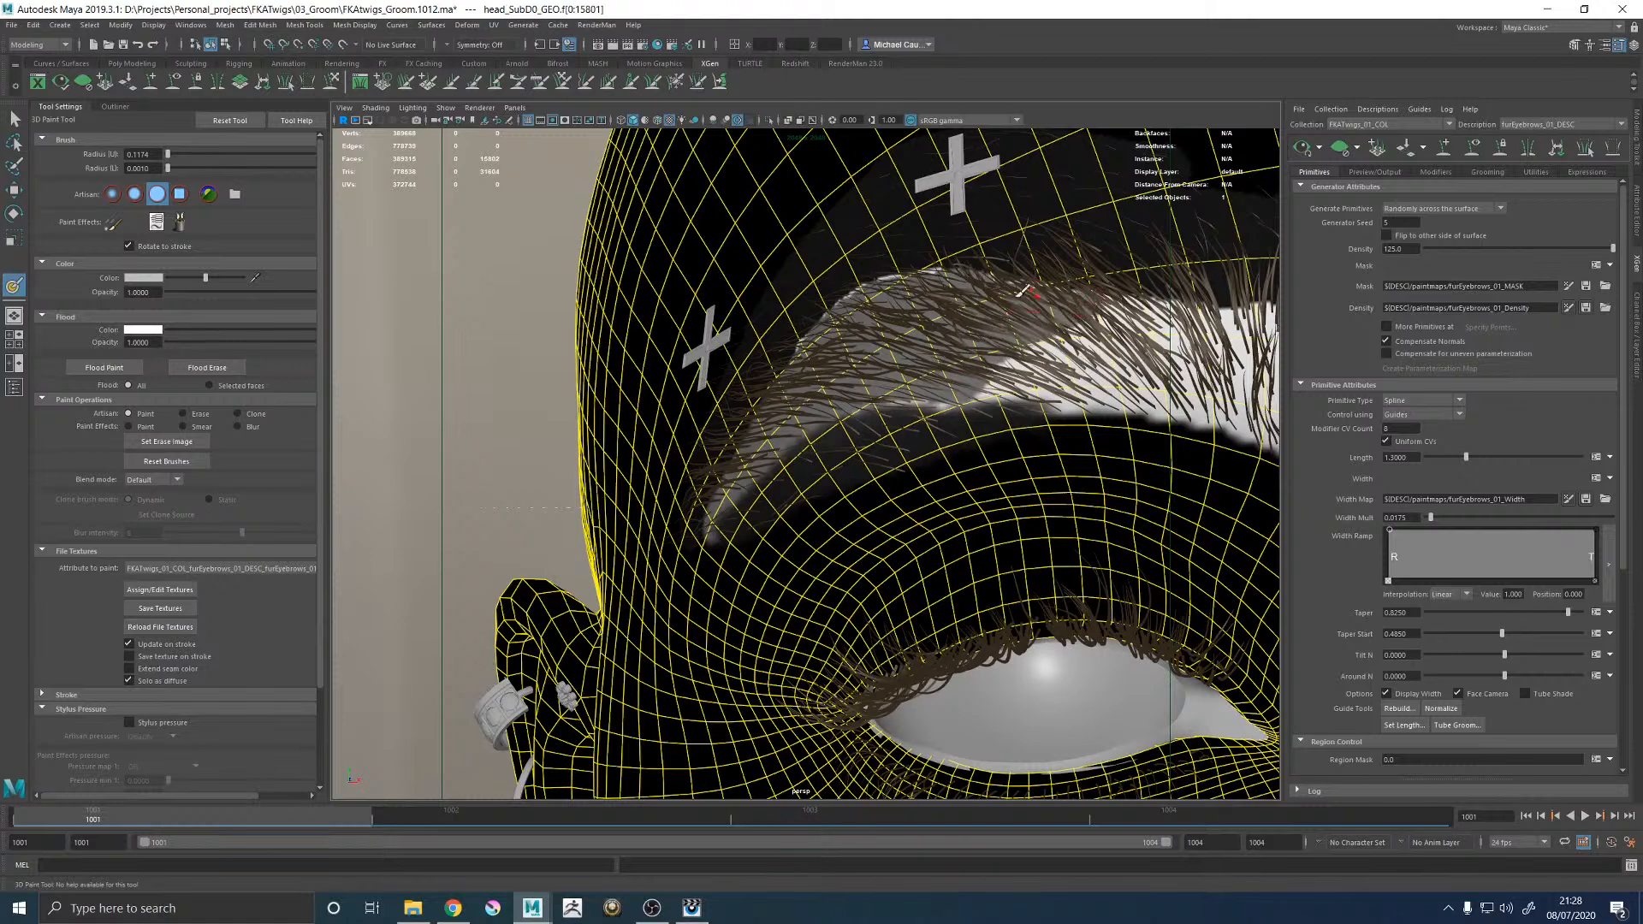
{"action": "left_click", "coordinate": [160, 607]}
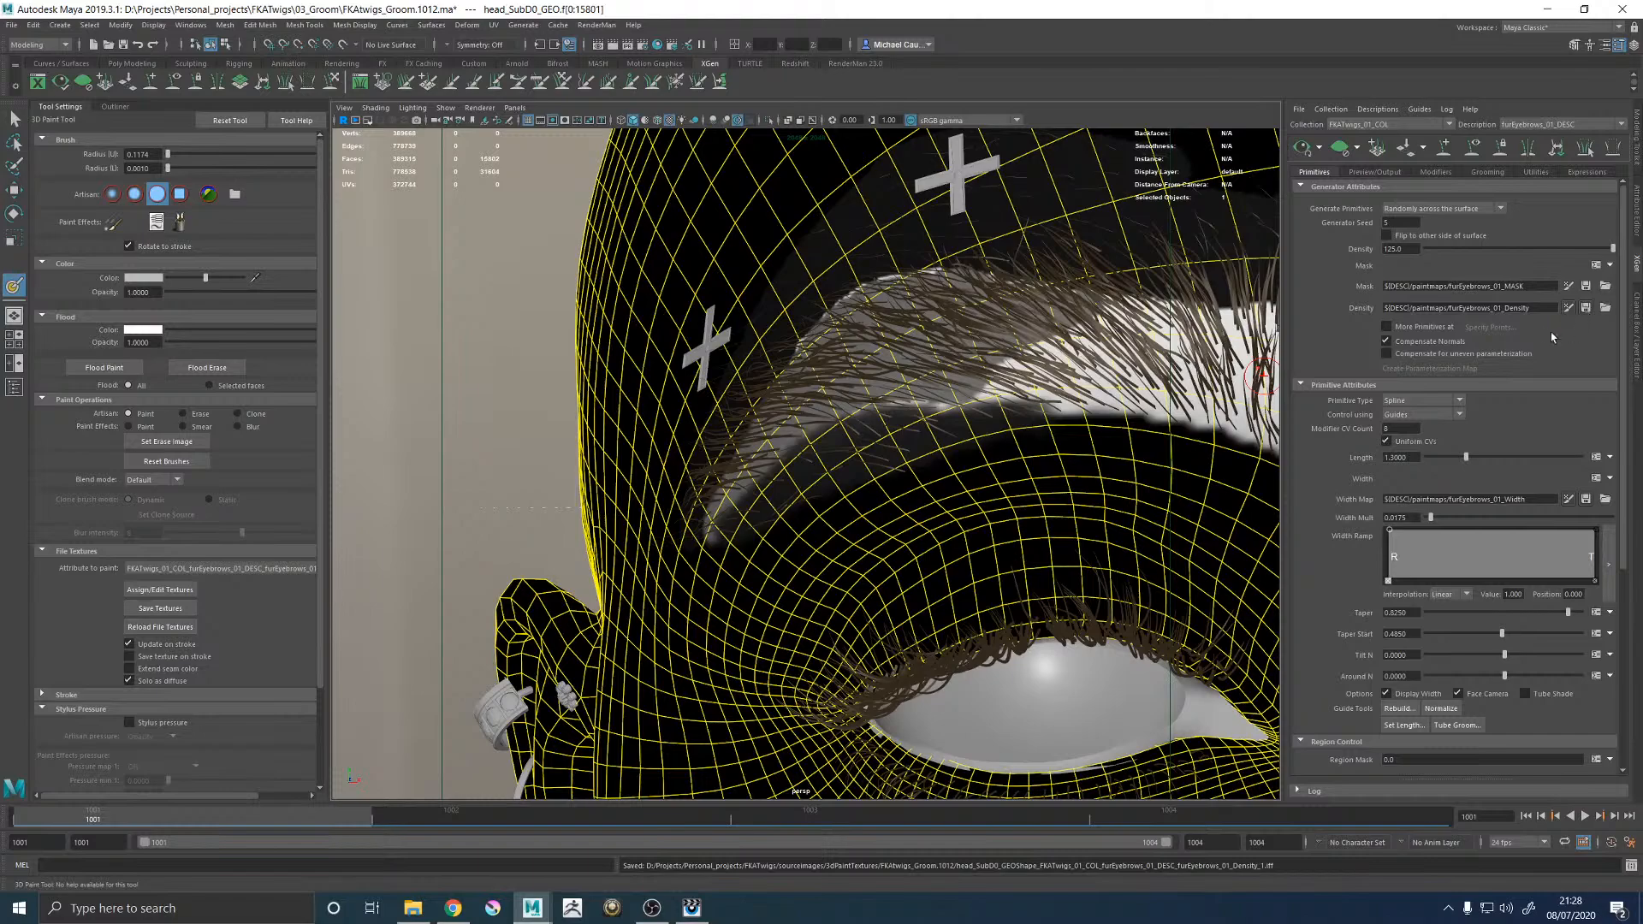
Show the eyebrow guides and rotate a group of guides near the inner end of the character's left eyebrow.
{"action": "scroll", "coordinate": [1262, 400], "scroll_direction": "down", "scroll_amount": 6}
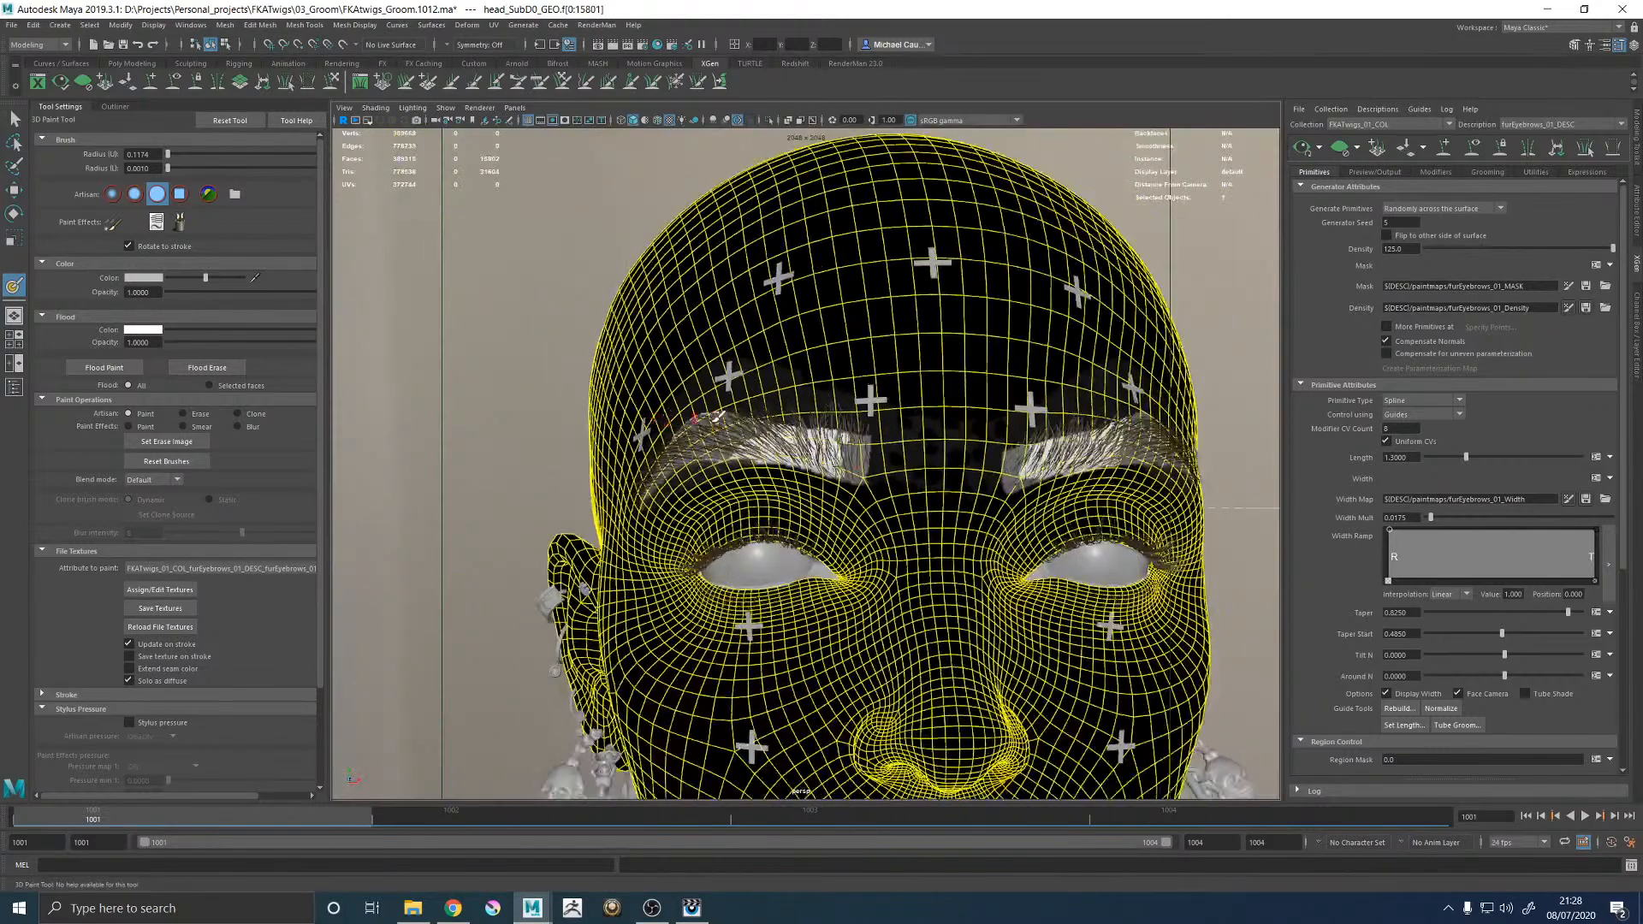
{"action": "key", "text": "w"}
{"action": "left_click_drag", "start_coordinate": [743, 421], "coordinate": [944, 496], "text": "alt"}
{"action": "scroll", "coordinate": [891, 467], "scroll_direction": "up", "scroll_amount": 5}
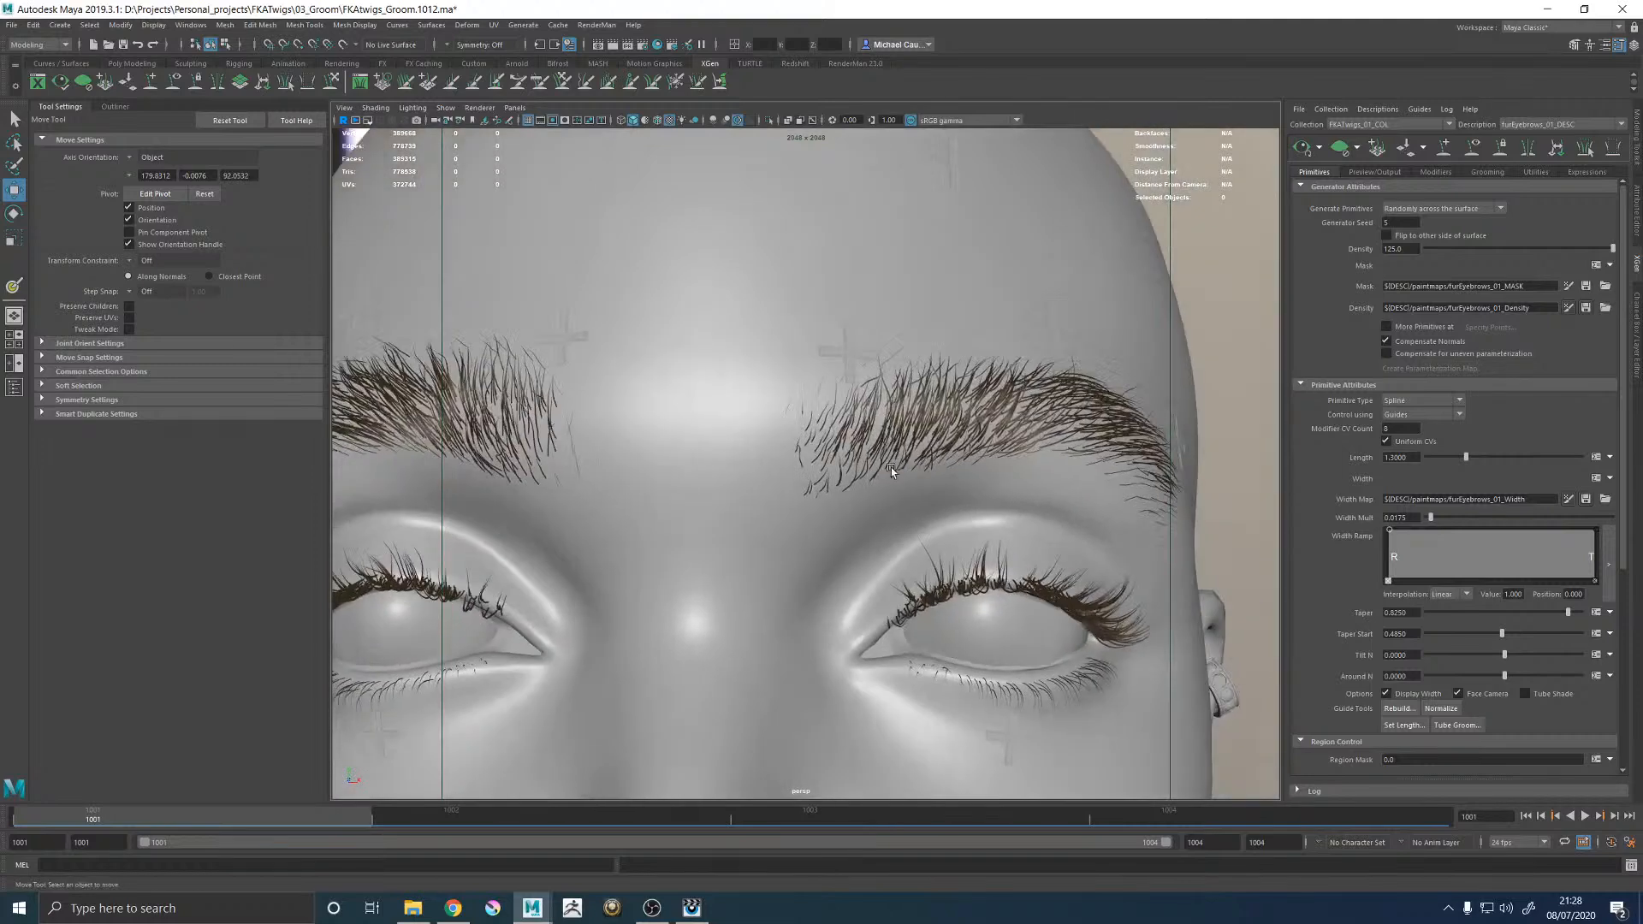
{"action": "left_click", "coordinate": [1470, 148]}
{"action": "scroll", "coordinate": [857, 430], "scroll_direction": "up", "scroll_amount": 5}
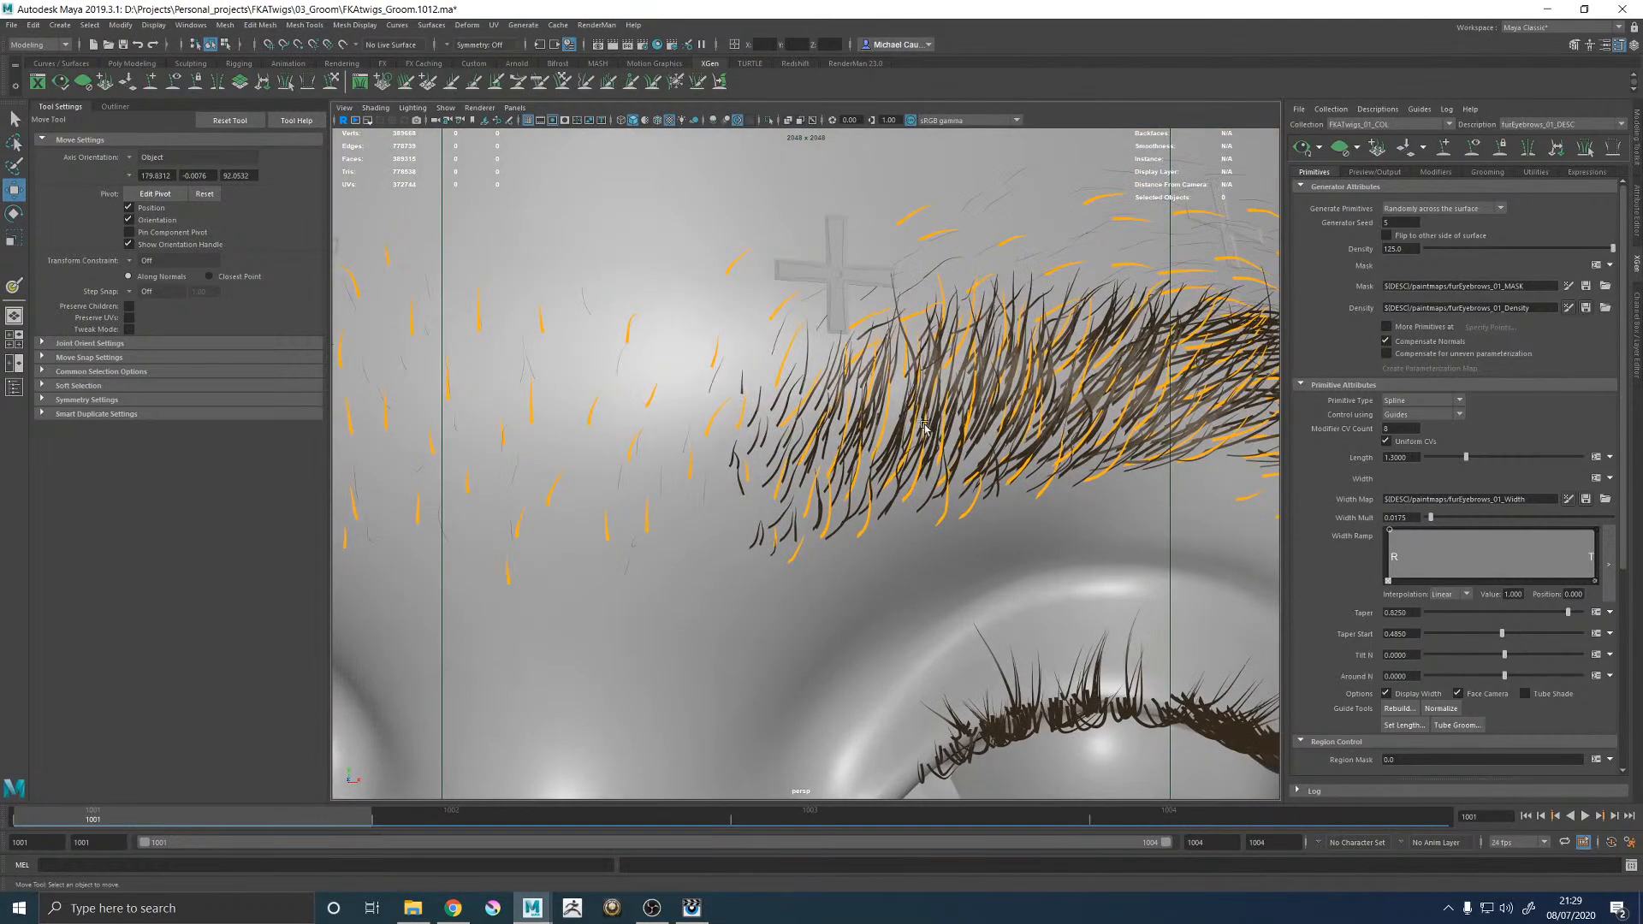
{"action": "left_click", "coordinate": [894, 463]}
{"action": "key", "text": "e"}
{"action": "left_click_drag", "start_coordinate": [873, 404], "coordinate": [755, 389], "text": "alt"}
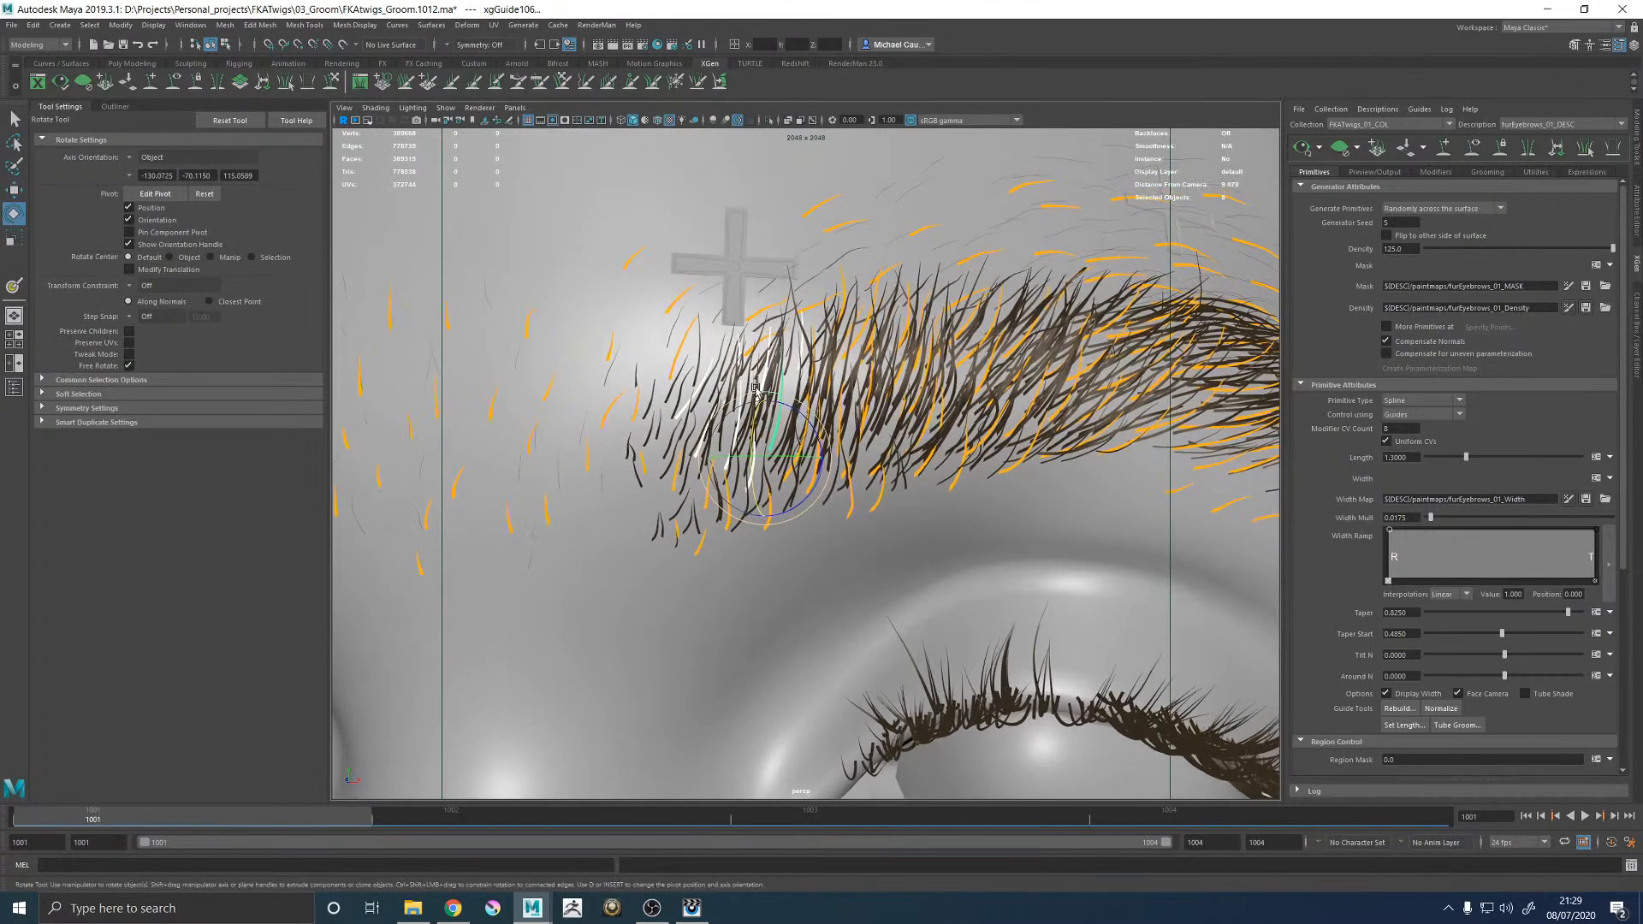
Adjust the rotation of individual guides in the upper inner part of the character's left eyebrow.
{"action": "key", "text": "w"}
{"action": "left_click", "coordinate": [811, 375]}
{"action": "key", "text": "e"}
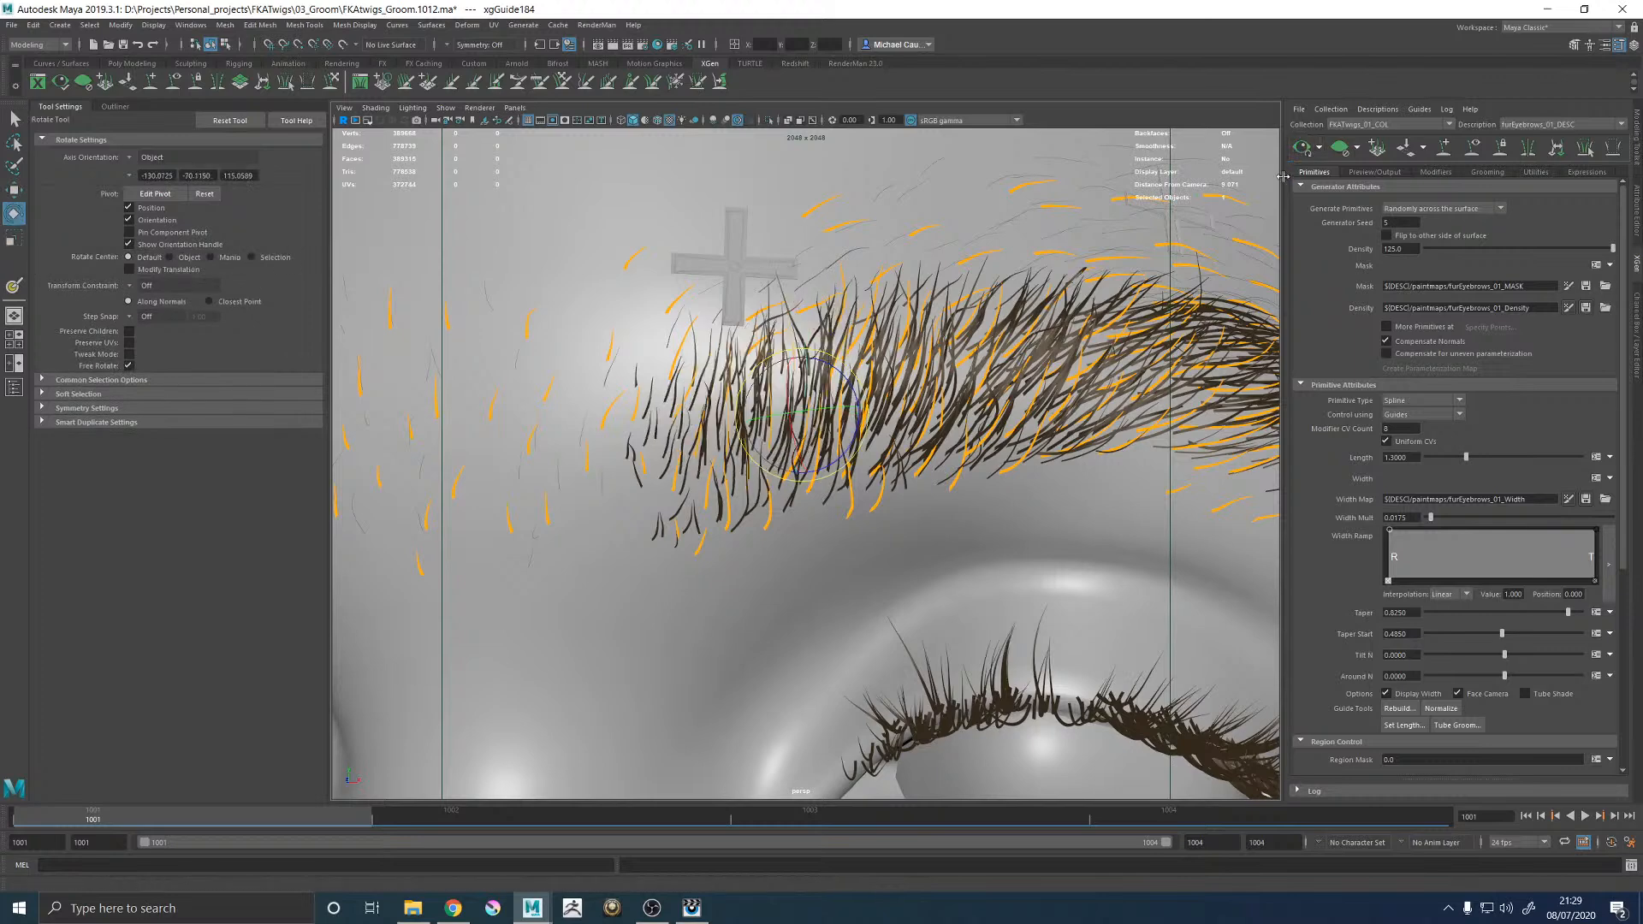
{"action": "middle_click_drag", "start_coordinate": [742, 365], "coordinate": [836, 382], "text": "alt"}
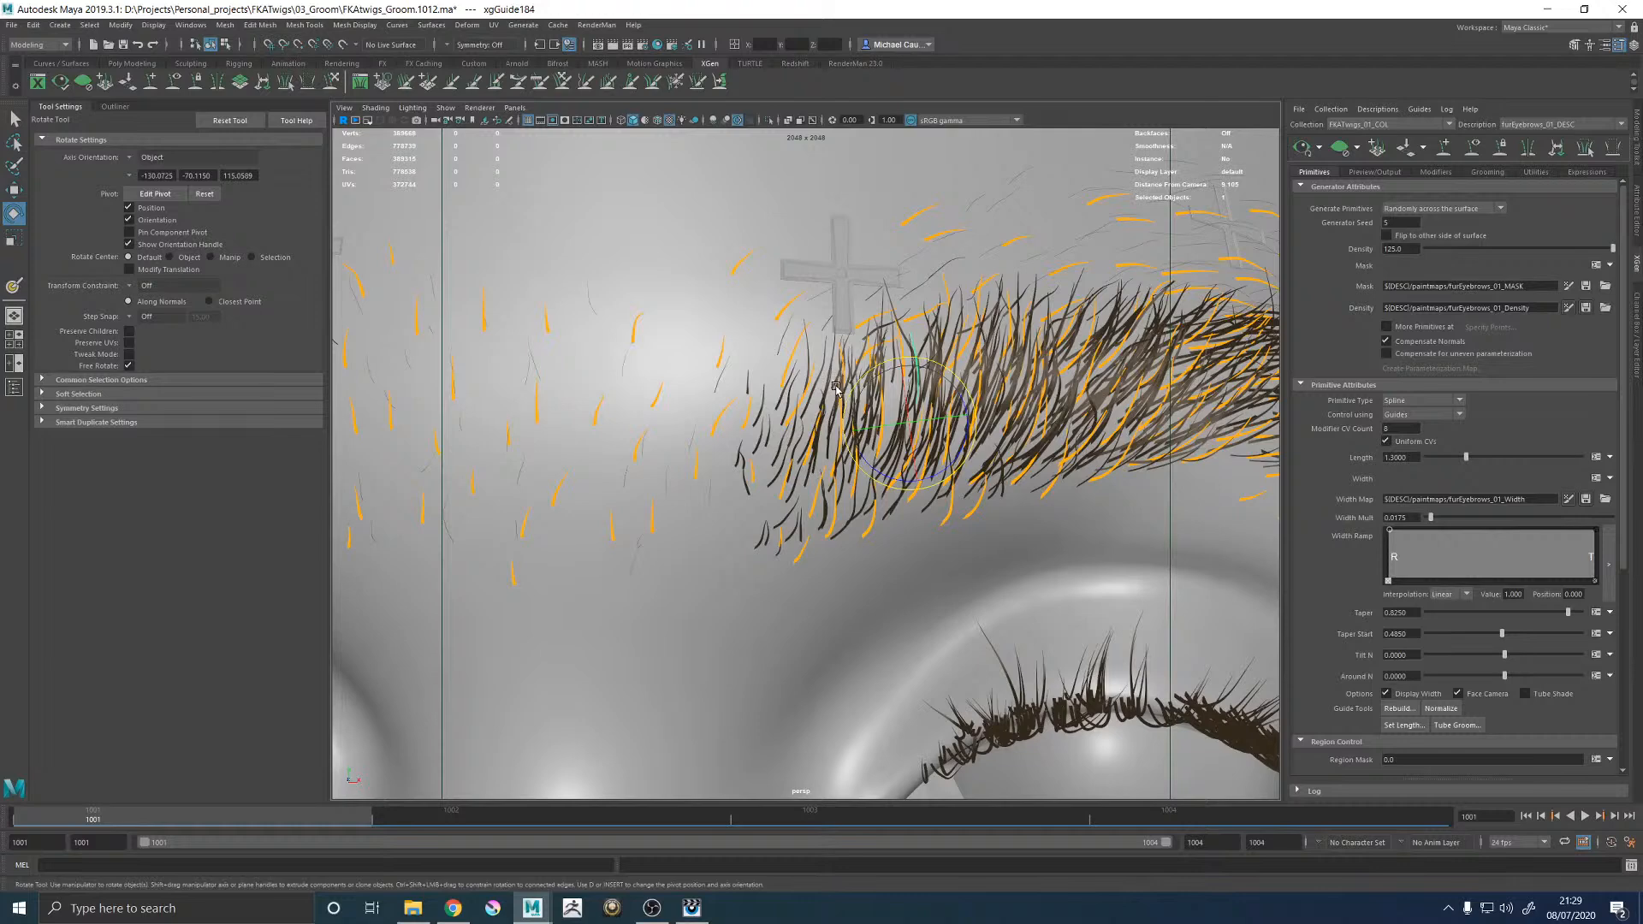
{"action": "key", "text": "q"}
{"action": "left_click", "coordinate": [843, 382]}
{"action": "key", "text": "e"}
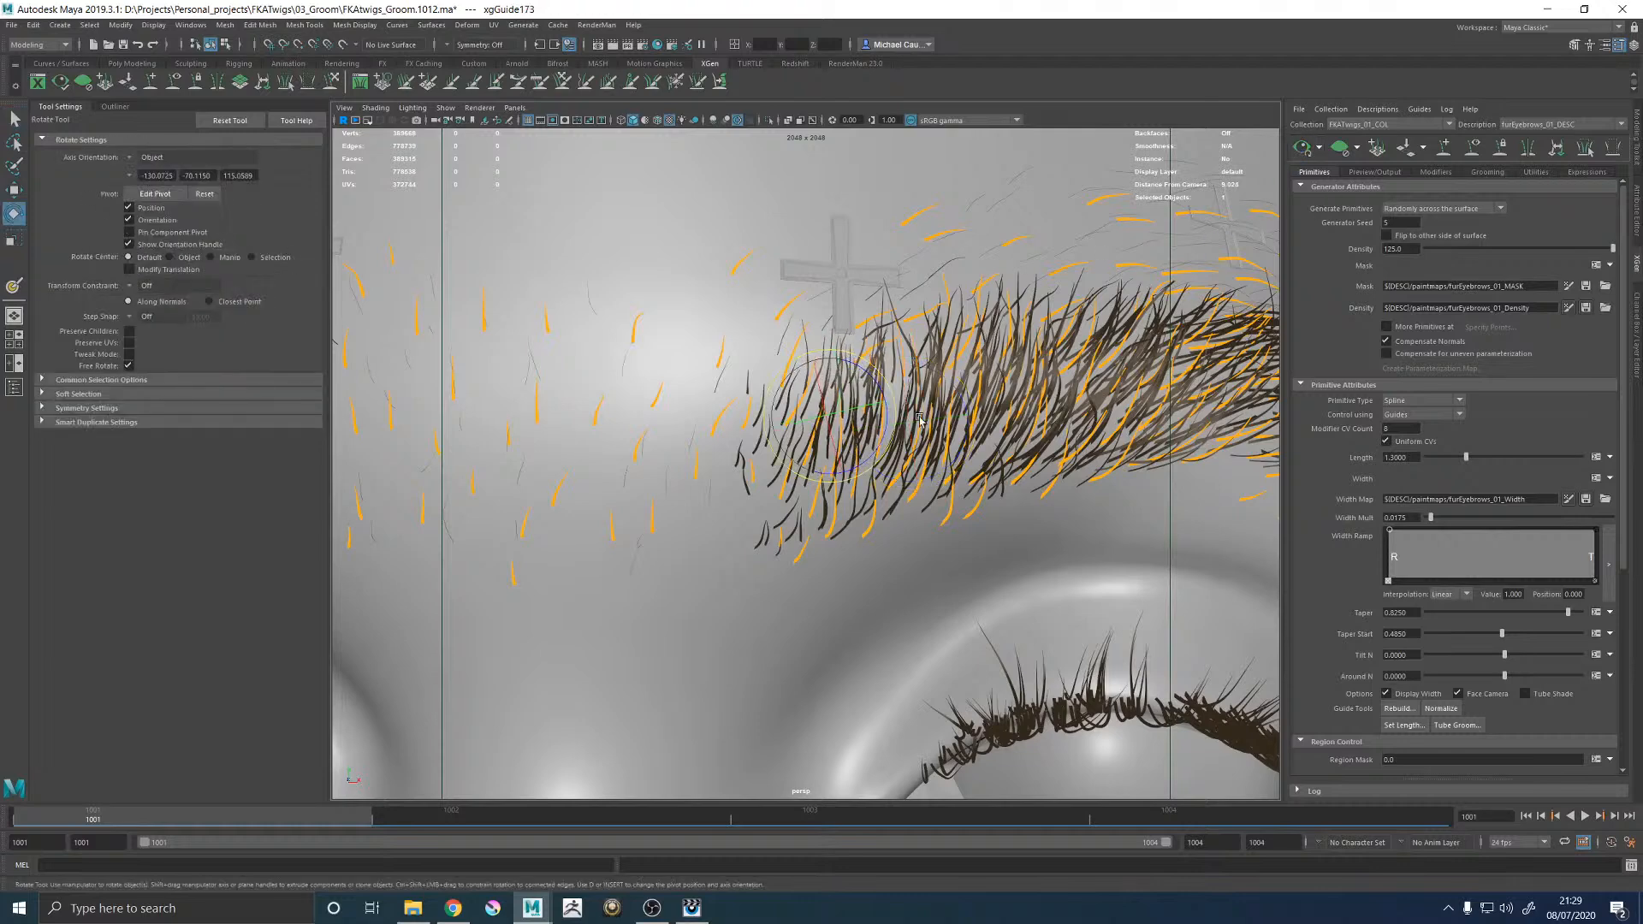
Switch to the render viewer and compare the eyebrow hair direction in the Groom.1012 render with FKA-twigs_Primary.jpg.
{"action": "left_click", "coordinate": [691, 907]}
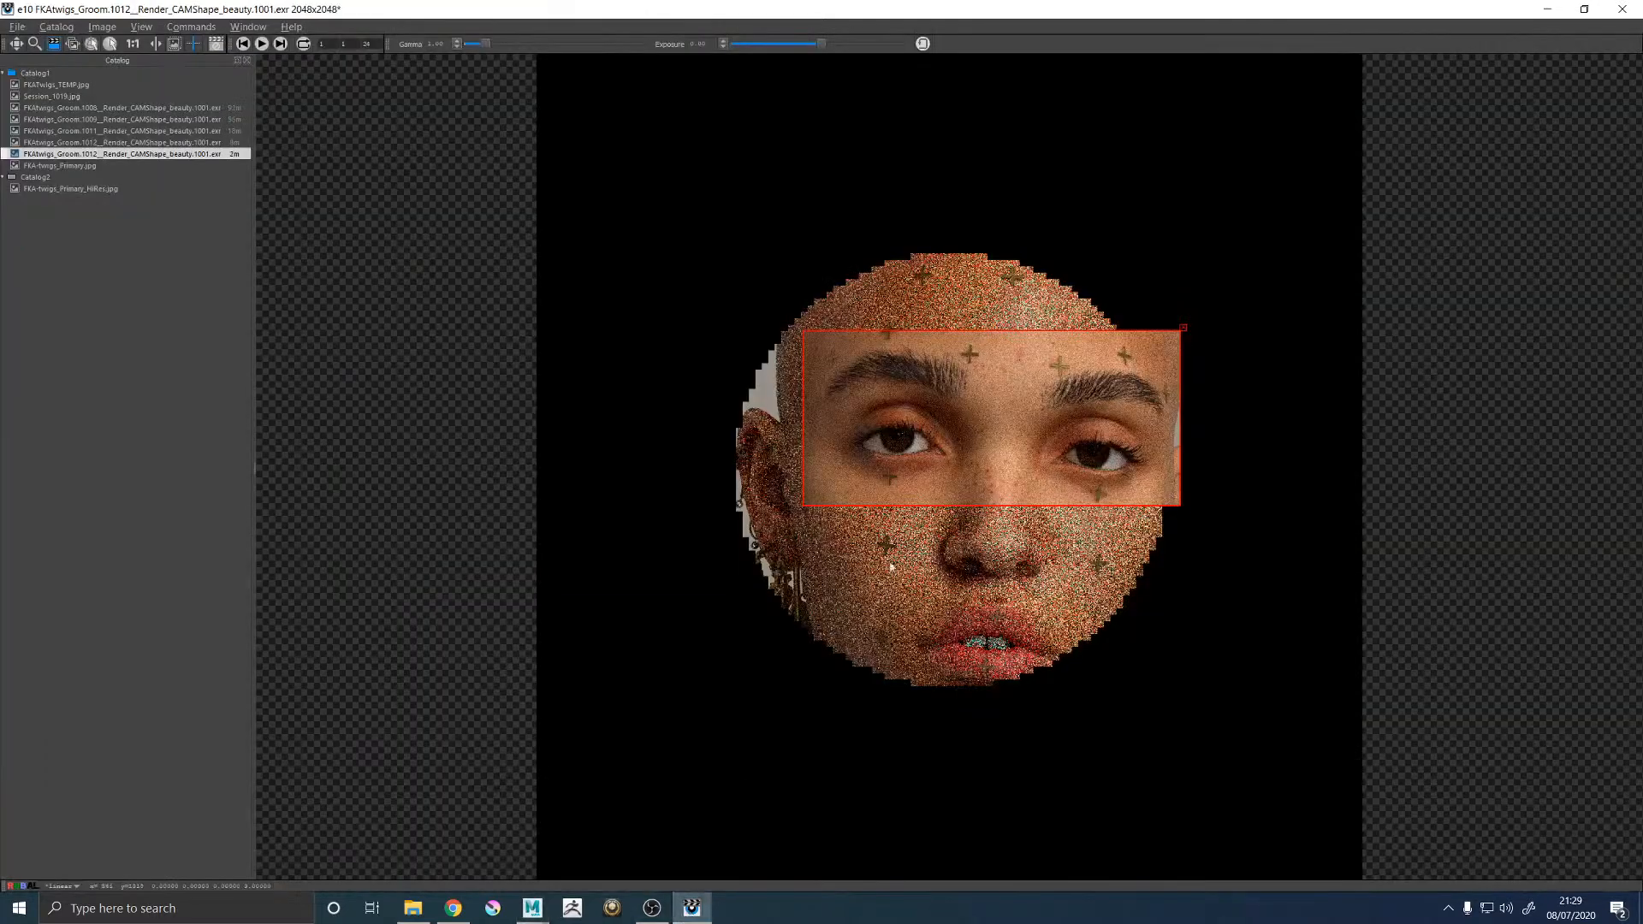
{"action": "key", "text": "Down"}
{"action": "key", "text": "Up"}
{"action": "key", "text": "Down"}
Return to Maya, select the cluster of guides at the inner end of the character's left eyebrow and rotate them together.
{"action": "mouse_move", "coordinate": [532, 907]}
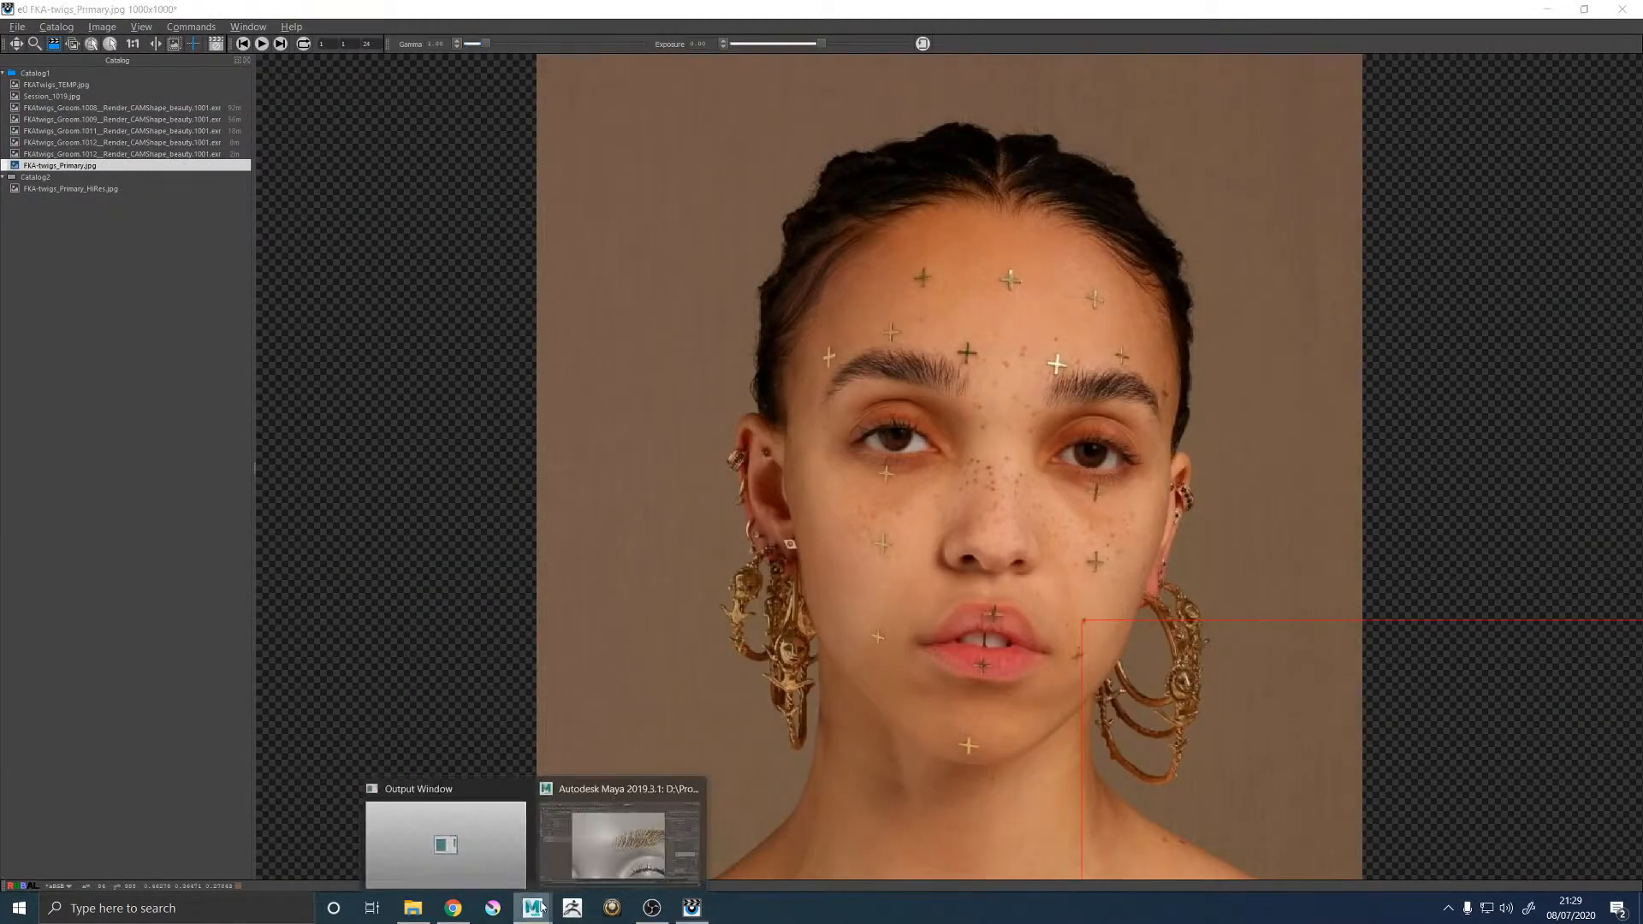
{"action": "left_click", "coordinate": [659, 813]}
{"action": "middle_click_drag", "start_coordinate": [913, 670], "coordinate": [998, 653], "text": "alt"}
{"action": "right_click_drag", "start_coordinate": [998, 653], "coordinate": [1026, 632], "text": "alt"}
{"action": "middle_click_drag", "start_coordinate": [1027, 632], "coordinate": [872, 595], "text": "alt"}
{"action": "left_click_drag", "start_coordinate": [872, 594], "coordinate": [825, 515], "text": "alt"}
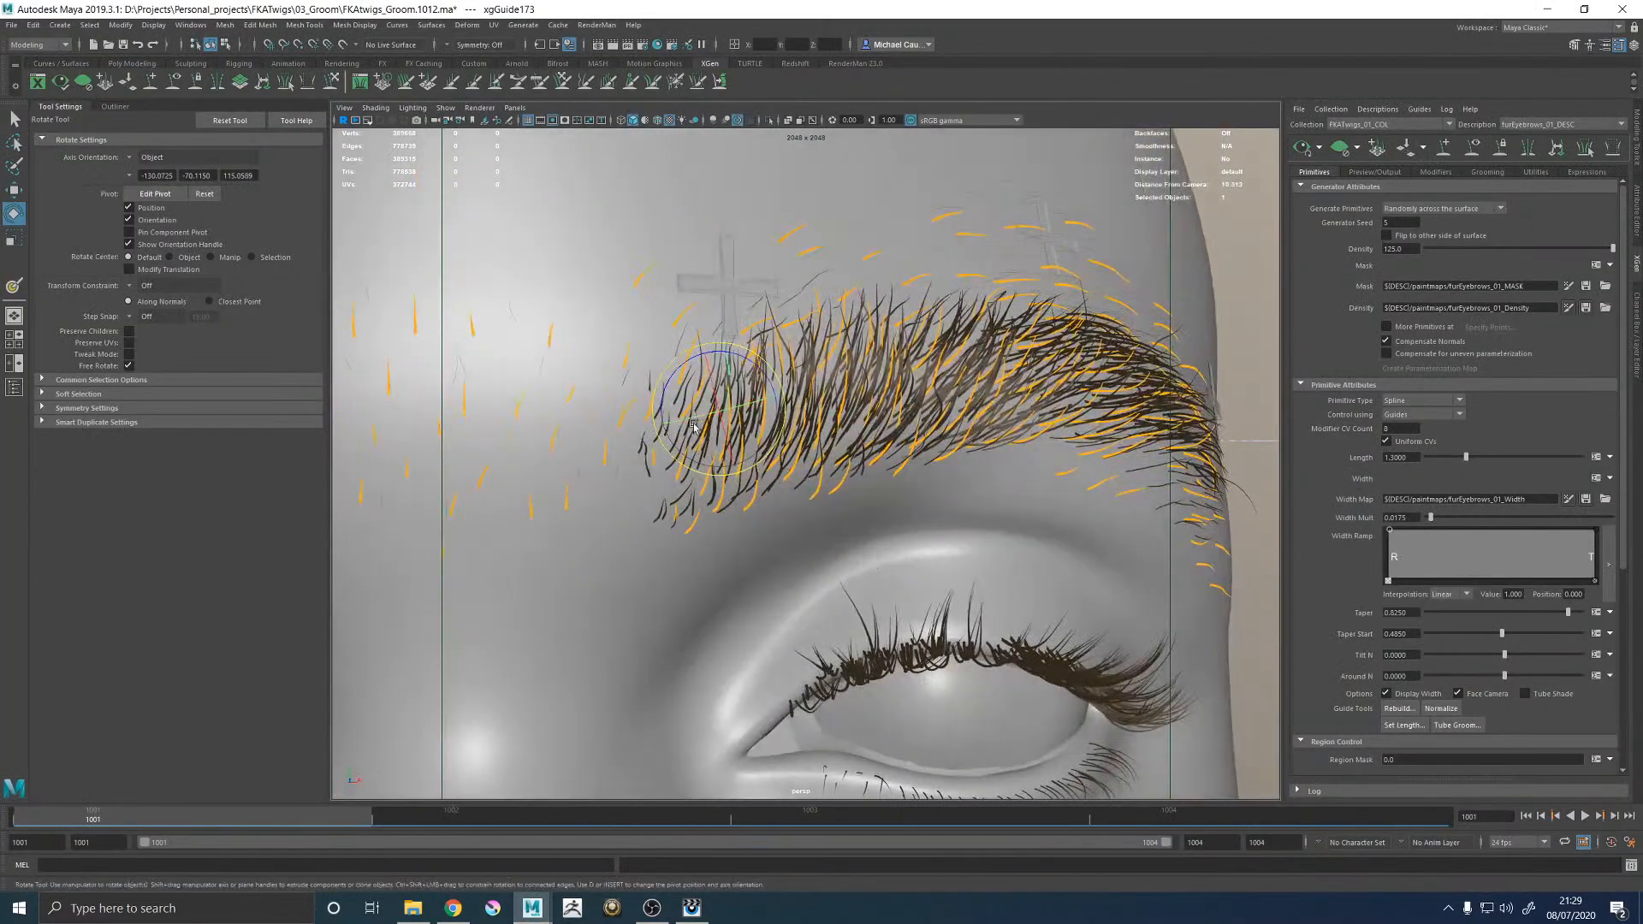
{"action": "key", "text": "q"}
{"action": "left_click_drag", "start_coordinate": [676, 342], "coordinate": [759, 366]}
{"action": "key", "text": "e"}
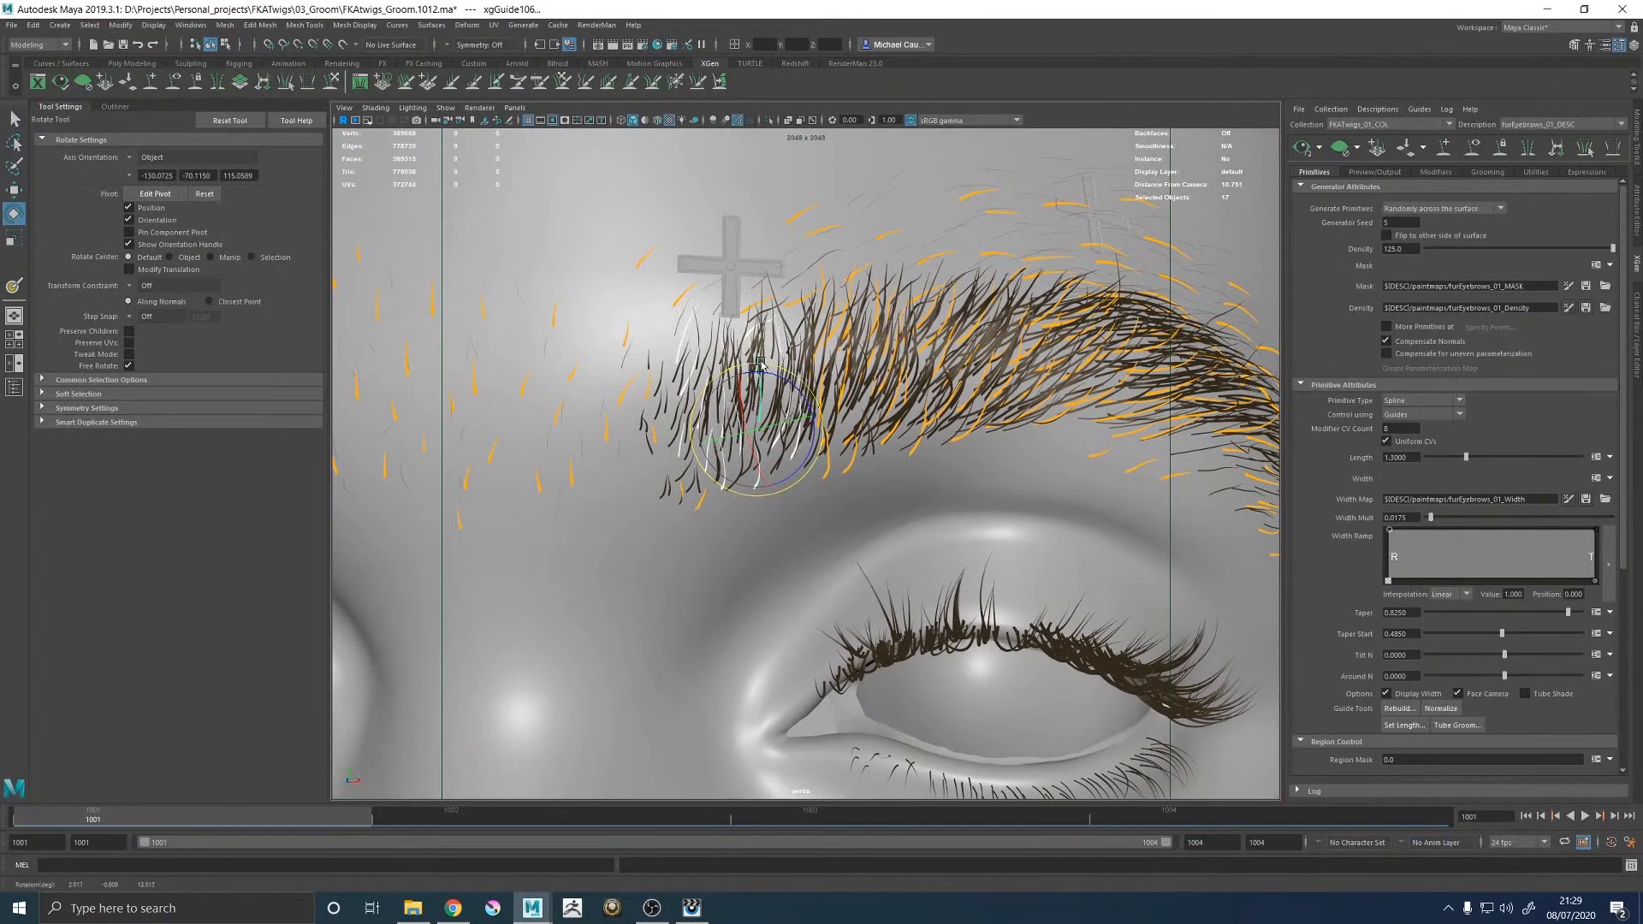
Deselect the guides, update the XGen eyebrow preview and hide the guides.
{"action": "right_click_drag", "start_coordinate": [759, 365], "coordinate": [627, 322], "text": "alt"}
{"action": "left_click_drag", "start_coordinate": [627, 323], "coordinate": [837, 391], "text": "alt"}
{"action": "key", "text": "w"}
{"action": "left_click", "coordinate": [1207, 345]}
{"action": "left_click", "coordinate": [1303, 147]}
{"action": "left_click", "coordinate": [1473, 151]}
Check both eyebrows from the front and save the Groom.1012 scene.
{"action": "left_click_drag", "start_coordinate": [1085, 407], "coordinate": [958, 385], "text": "alt"}
{"action": "right_click_drag", "start_coordinate": [958, 385], "coordinate": [800, 355], "text": "alt"}
{"action": "left_click_drag", "start_coordinate": [972, 403], "coordinate": [980, 432], "text": "alt"}
{"action": "right_click_drag", "start_coordinate": [980, 432], "coordinate": [1092, 440], "text": "alt"}
{"action": "key", "text": "q"}
{"action": "key", "text": "ctrl+s"}
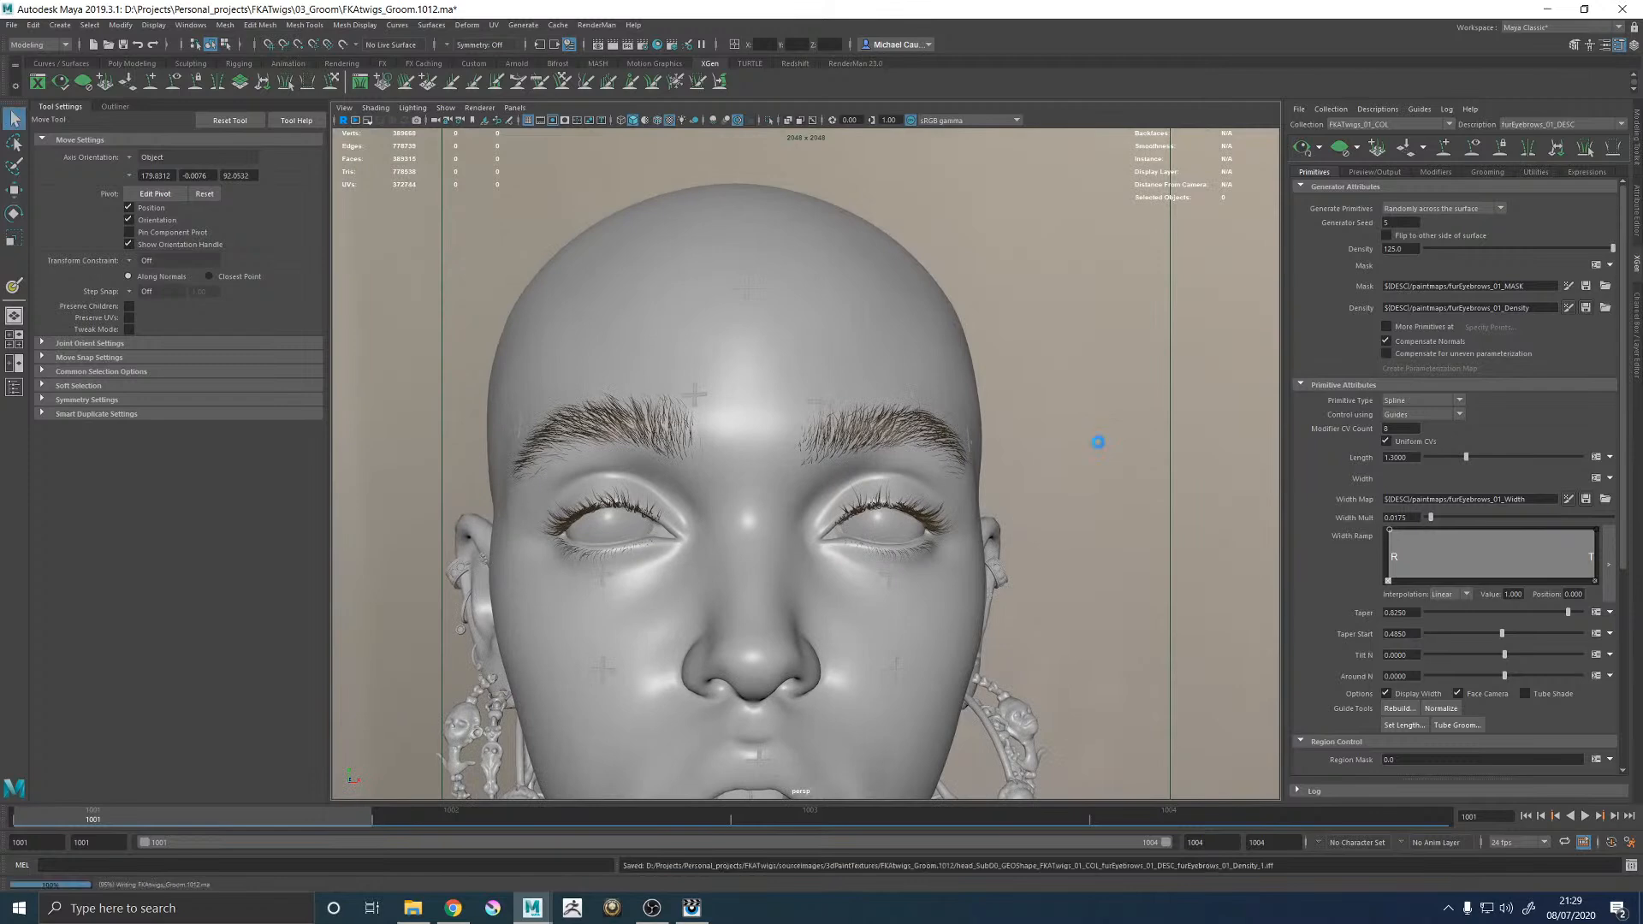
{"action": "key", "text": "w"}
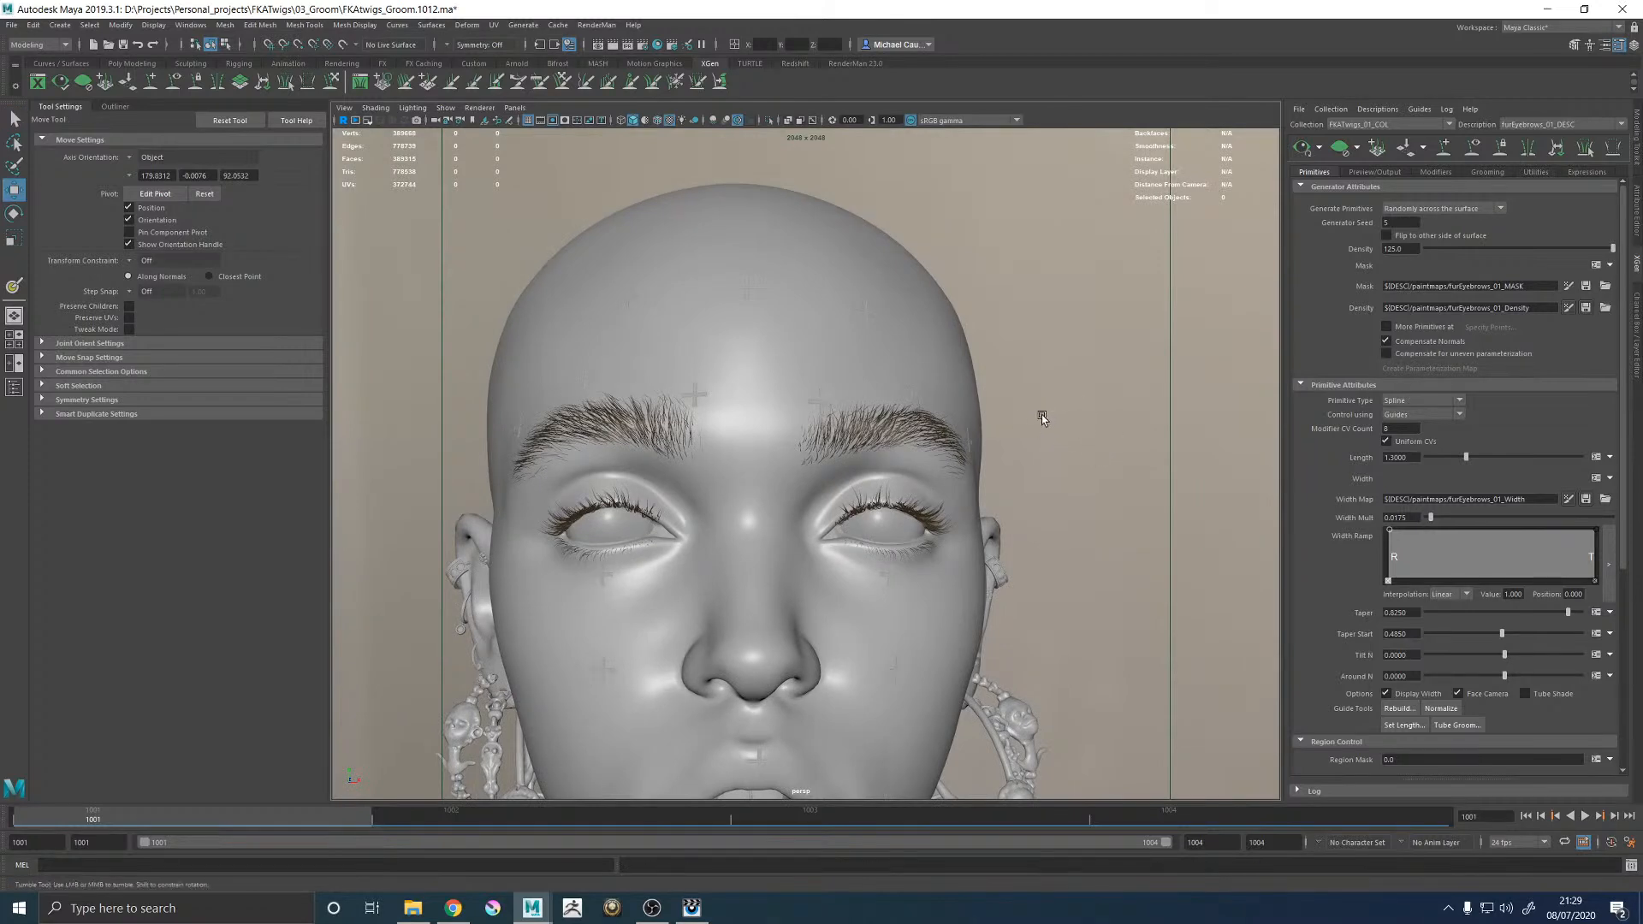
{"action": "right_click_drag", "start_coordinate": [1042, 403], "coordinate": [805, 419], "text": "alt"}
{"action": "left_click_drag", "start_coordinate": [806, 419], "coordinate": [864, 415], "text": "alt"}
{"action": "key", "text": "q"}
{"action": "key", "text": "ctrl+s"}
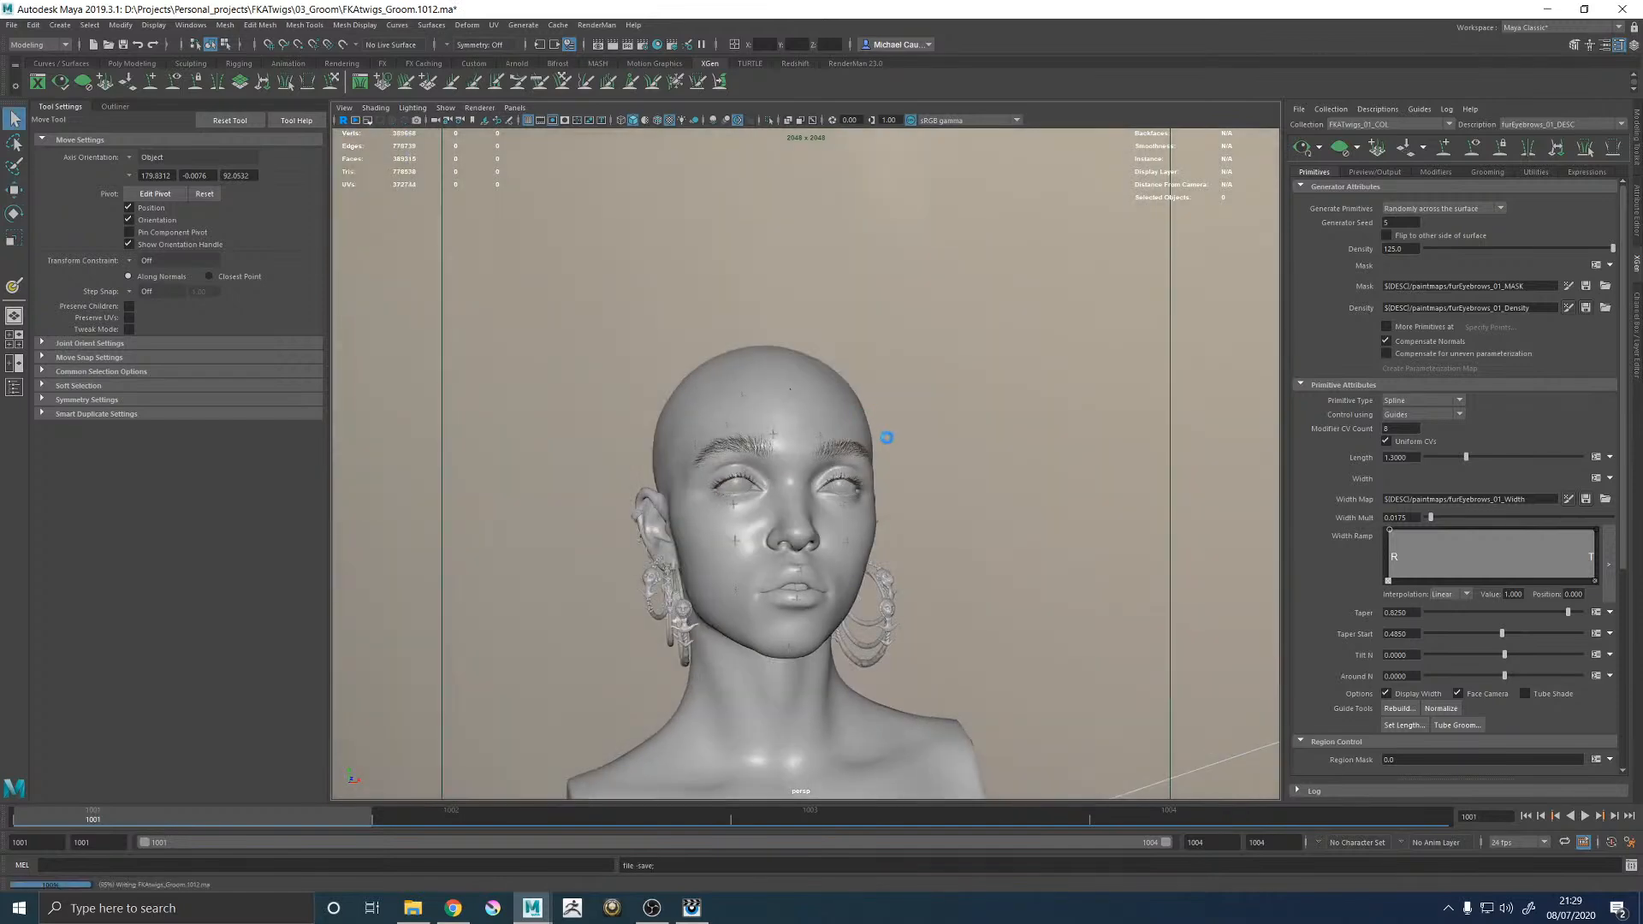
Start an IPR render of the updated groom through Render_CAM and switch to the render viewer.
{"action": "key", "text": "w"}
{"action": "left_click_drag", "start_coordinate": [1004, 435], "coordinate": [864, 442], "text": "alt"}
{"action": "key", "text": "space"}
{"action": "key", "text": "space"}
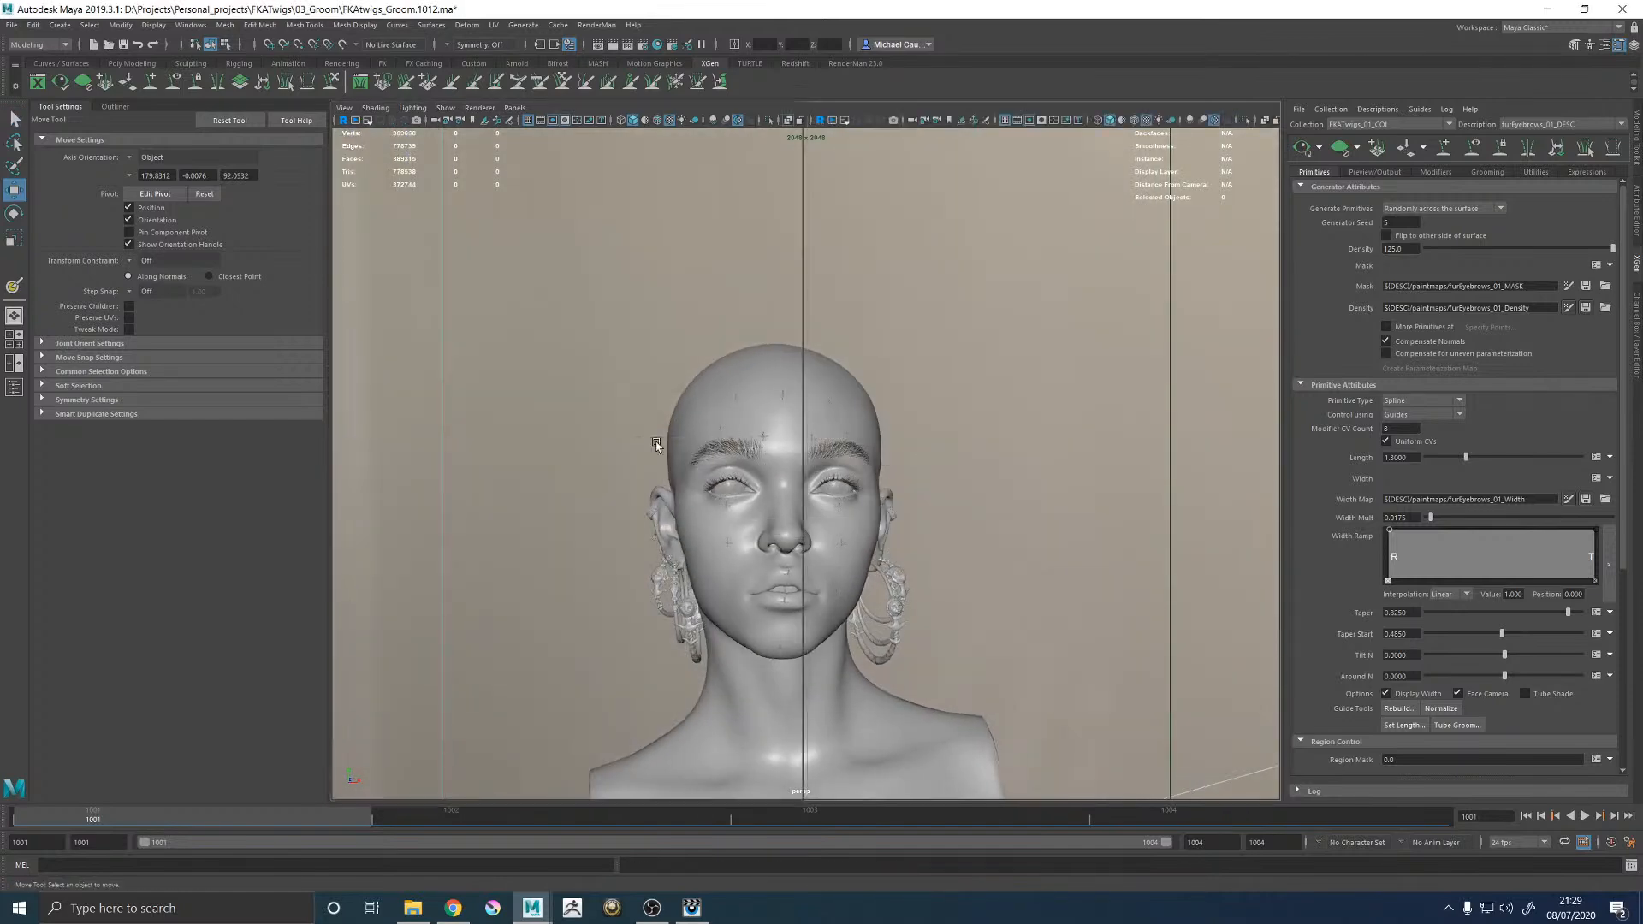
{"action": "left_click", "coordinate": [597, 25]}
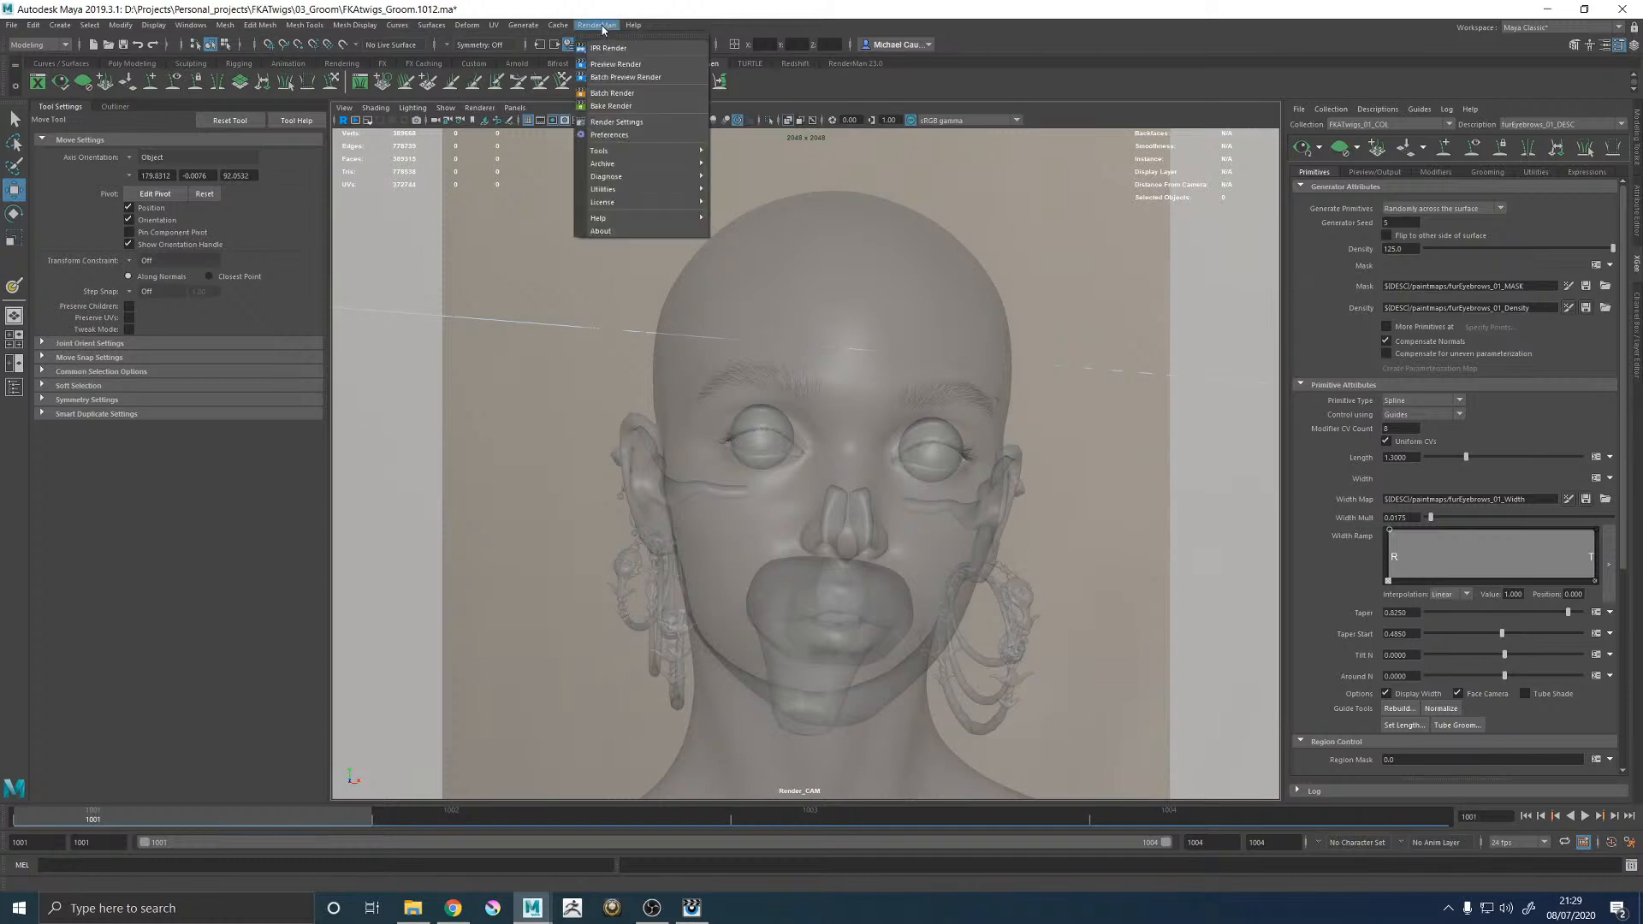
{"action": "left_click", "coordinate": [691, 907]}
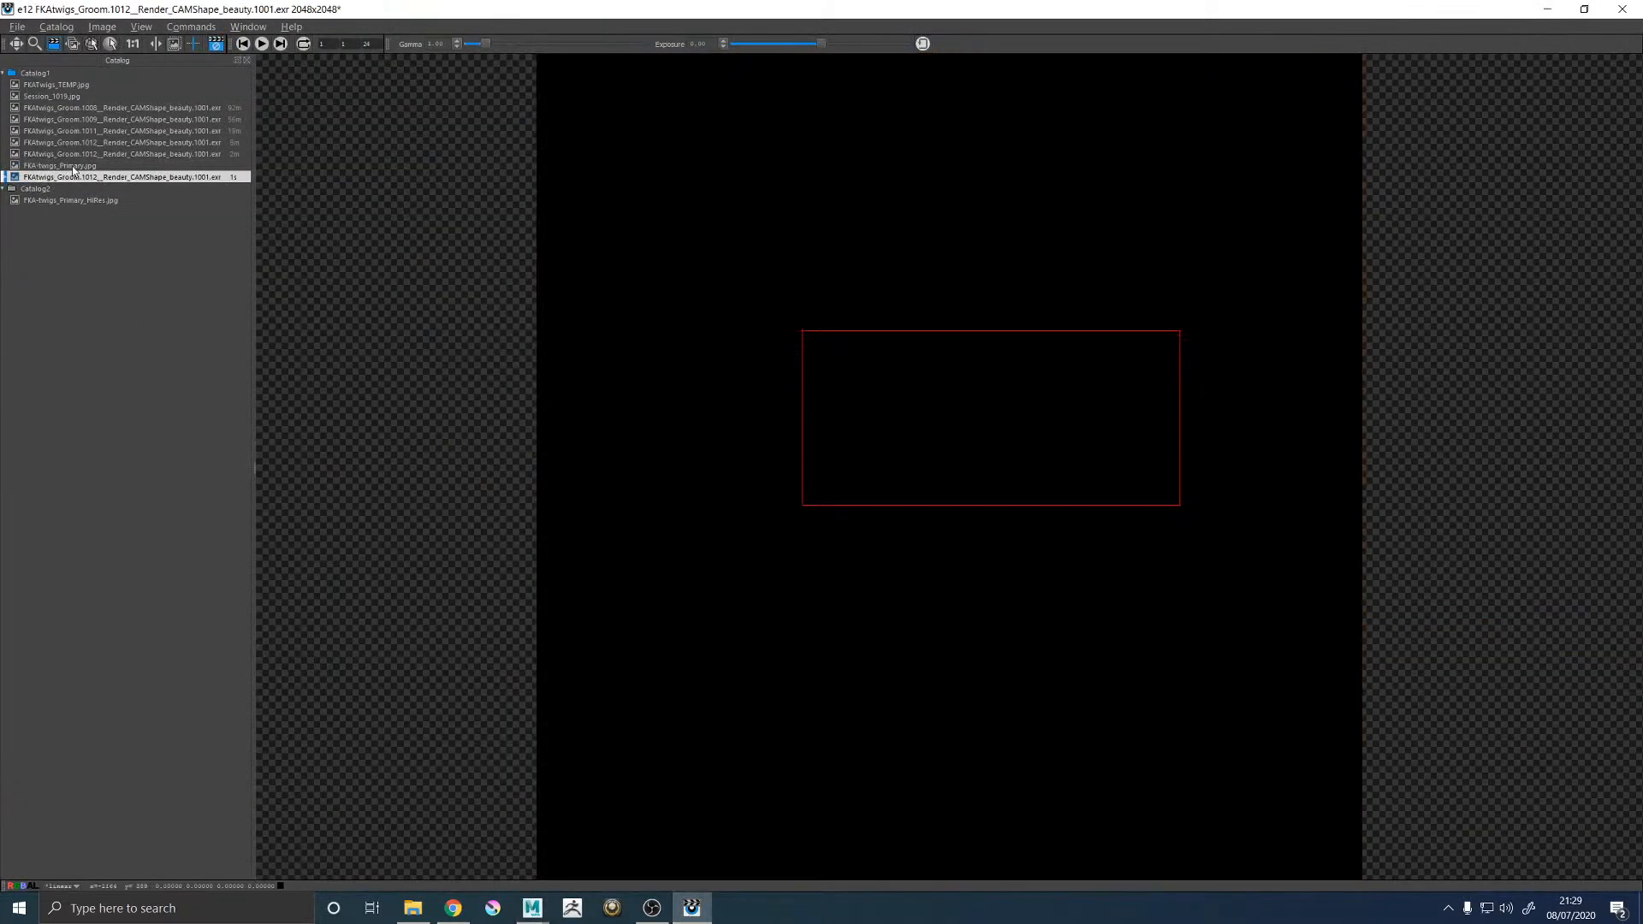
Place the newest Groom.1012 beauty render above FKA-twigs_Primary.jpg in the catalog, delete the extra entry and display the beauty render.
{"action": "mouse_move", "coordinate": [60, 167]}
{"action": "left_mouse_down"}
{"action": "mouse_move", "coordinate": [88, 190]}
{"action": "mouse_move", "coordinate": [95, 166]}
{"action": "mouse_move", "coordinate": [59, 163]}
{"action": "left_mouse_up"}
{"action": "left_click", "coordinate": [60, 164]}
{"action": "key", "text": "Down"}
{"action": "left_click", "coordinate": [61, 166]}
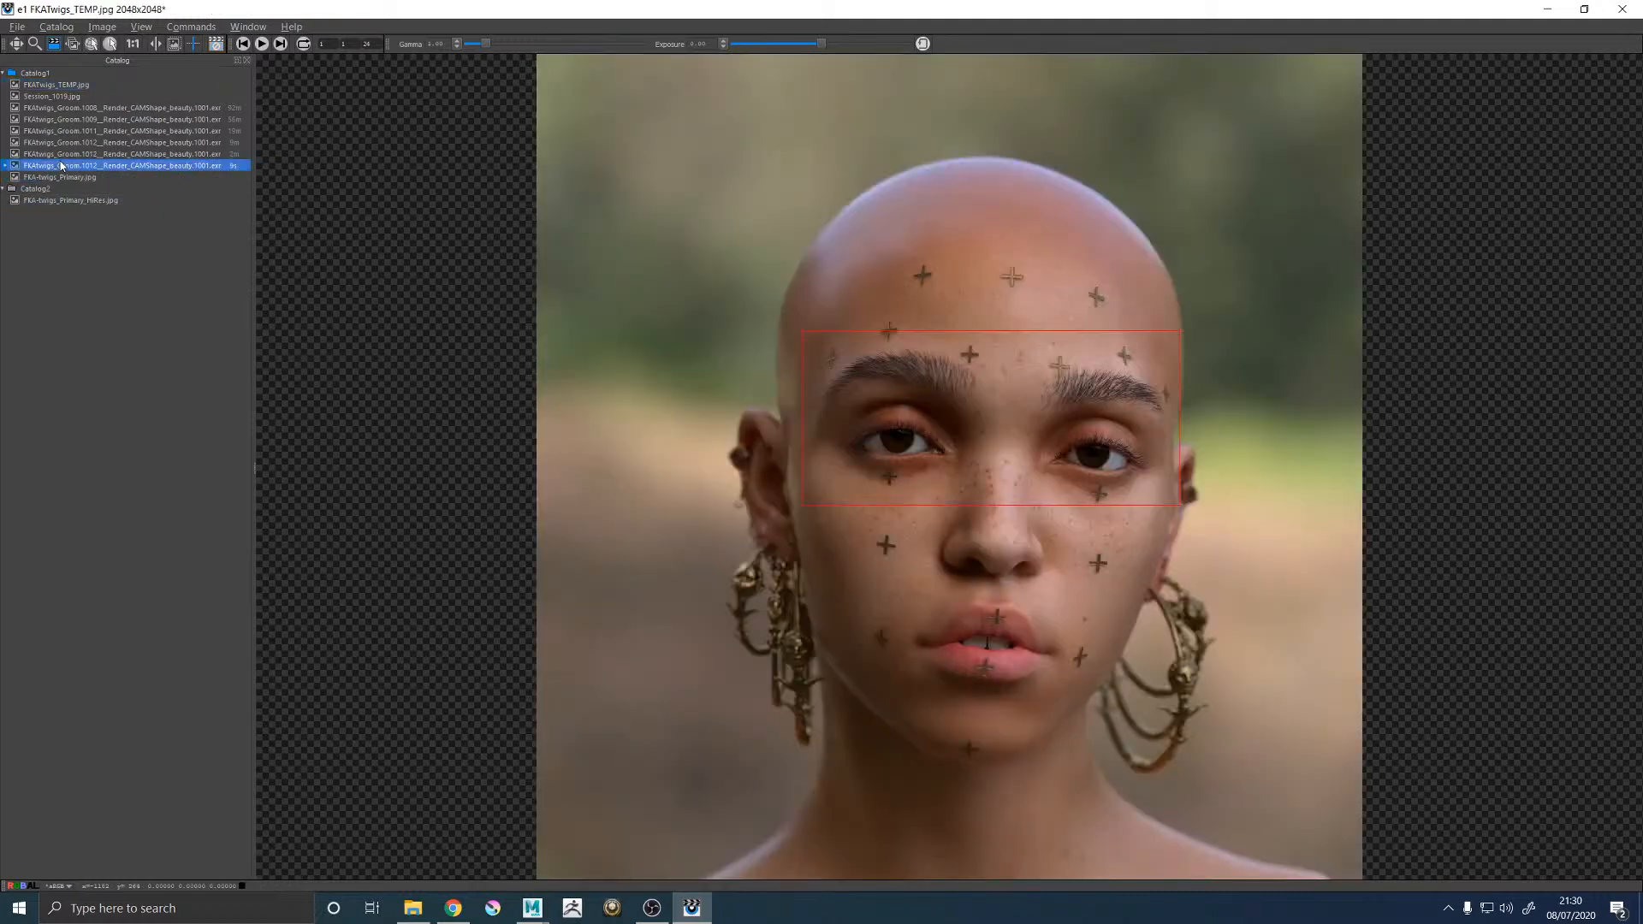
{"action": "key", "text": "Delete"}
{"action": "left_click", "coordinate": [68, 167]}
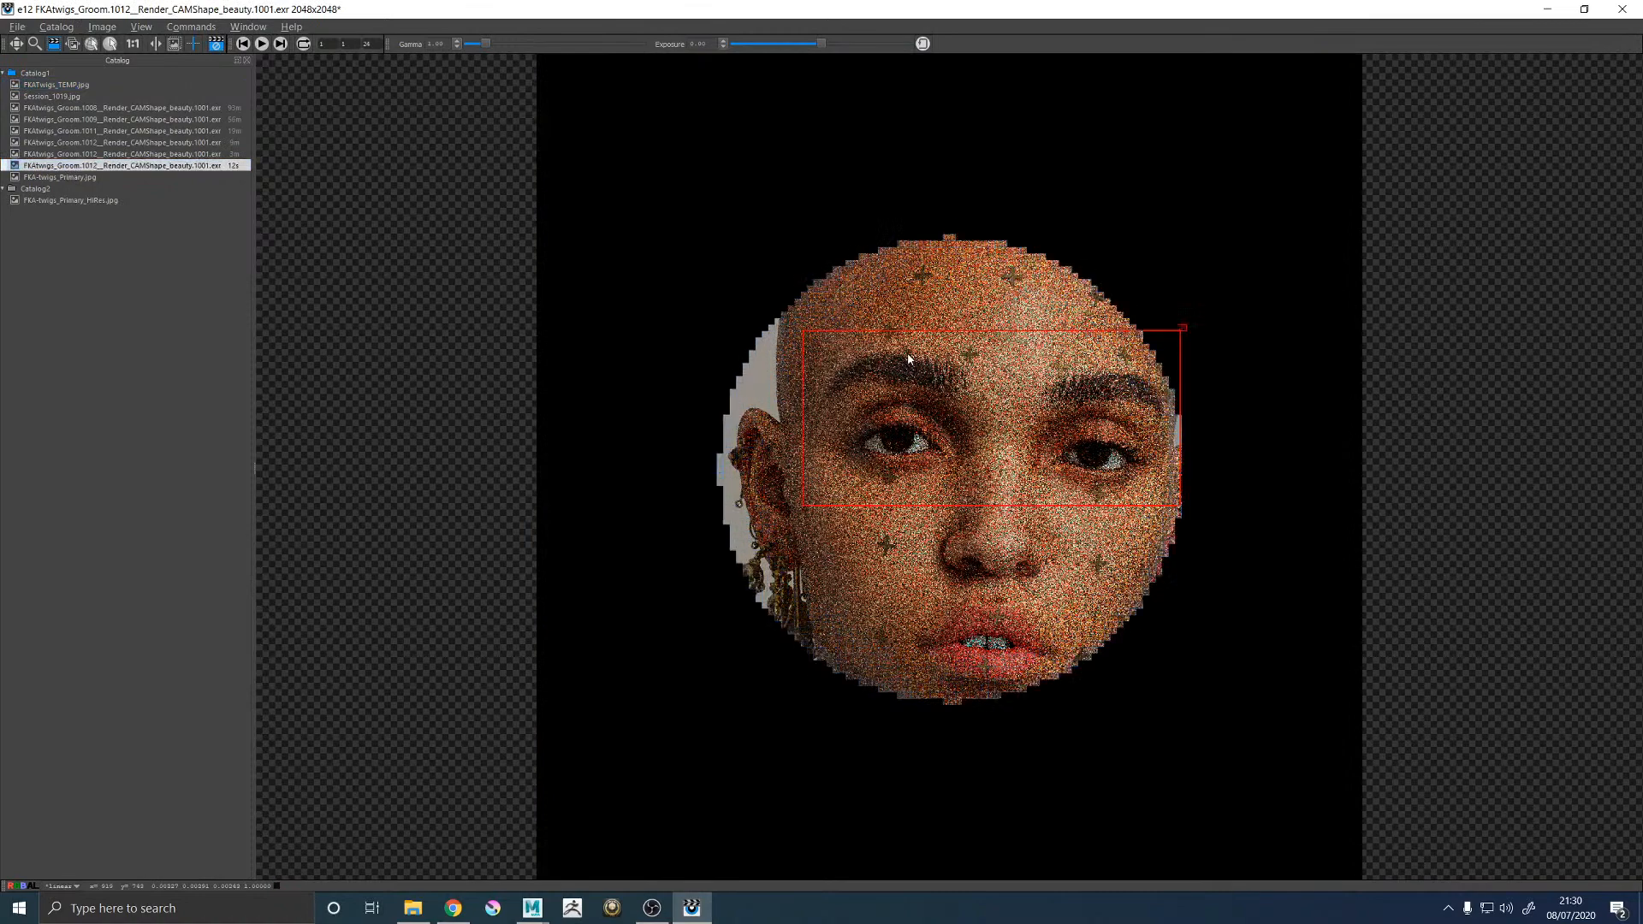
Alternate between the newest Groom.1012 render and FKA-twigs_Primary.jpg to examine eyebrow direction, density and lash shape.
{"action": "key", "text": "Down"}
{"action": "key", "text": "Up"}
{"action": "key", "text": "Down"}
{"action": "key", "text": "Up"}
{"action": "key", "text": "Down"}
{"action": "key", "text": "Up"}
{"action": "key", "text": "Down"}
{"action": "key", "text": "Up"}
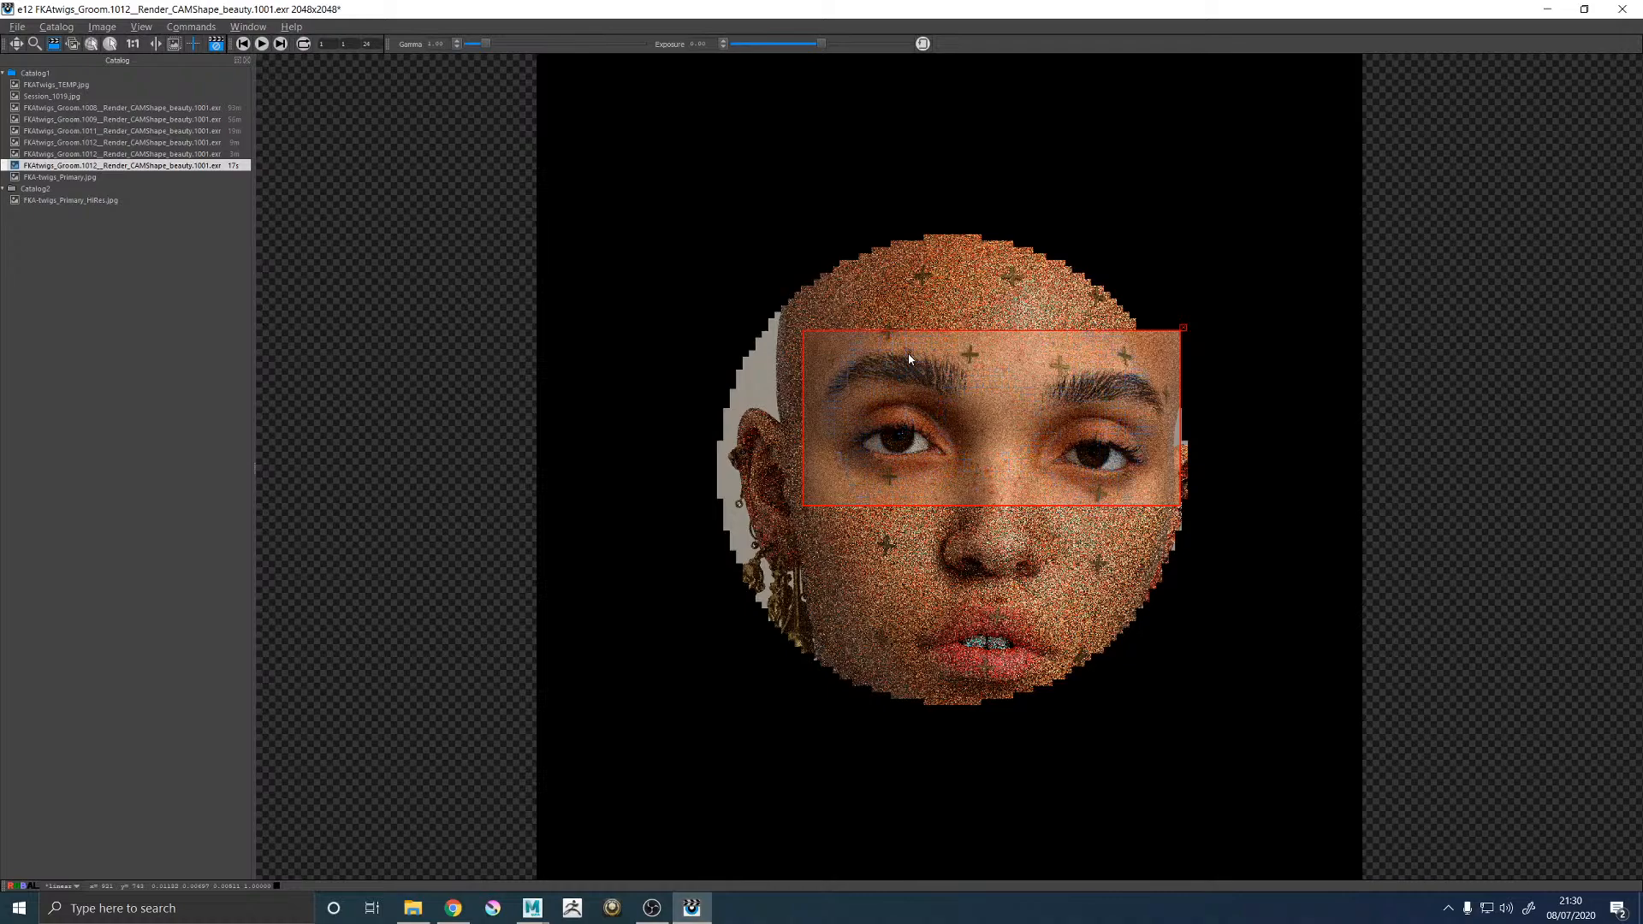
{"action": "key", "text": "Down"}
{"action": "key", "text": "Up"}
{"action": "key", "text": "Down"}
{"action": "key", "text": "Up"}
{"action": "key", "text": "Down"}
{"action": "key", "text": "Up"}
{"action": "key", "text": "Down"}
{"action": "key", "text": "Up"}
{"action": "key", "text": "Down"}
{"action": "key", "text": "Up"}
{"action": "key", "text": "Down"}
{"action": "key", "text": "Up"}
{"action": "key", "text": "Down"}
{"action": "key", "text": "Up"}
{"action": "key", "text": "Down"}
{"action": "key", "text": "Up"}
{"action": "key", "text": "Down"}
{"action": "key", "text": "Up"}
{"action": "key", "text": "Down"}
{"action": "key", "text": "Up"}
{"action": "key", "text": "Down"}
{"action": "key", "text": "Up"}
{"action": "key", "text": "Down"}
{"action": "key", "text": "Up"}
{"action": "key", "text": "Down"}
{"action": "key", "text": "Up"}
{"action": "key", "text": "Down"}
{"action": "key", "text": "Up"}
{"action": "key", "text": "Down"}
{"action": "key", "text": "Up"}
{"action": "key", "text": "Down"}
{"action": "key", "text": "Up"}
{"action": "key", "text": "Down"}
{"action": "key", "text": "Up"}
{"action": "key", "text": "Down"}
{"action": "key", "text": "Up"}
{"action": "key", "text": "Down"}
{"action": "key", "text": "Up"}
{"action": "key", "text": "Down"}
{"action": "key", "text": "Up"}
{"action": "key", "text": "Down"}
{"action": "key", "text": "Up"}
{"action": "key", "text": "Down"}
{"action": "key", "text": "Up"}
{"action": "key", "text": "Down"}
{"action": "key", "text": "Up"}
{"action": "key", "text": "Down"}
{"action": "key", "text": "Up"}
{"action": "key", "text": "Down"}
{"action": "key", "text": "Up"}
{"action": "key", "text": "Down"}
{"action": "key", "text": "Up"}
{"action": "key", "text": "Down"}
{"action": "key", "text": "Up"}
{"action": "key", "text": "Down"}
{"action": "key", "text": "Up"}
{"action": "key", "text": "Down"}
{"action": "key", "text": "Up"}
{"action": "key", "text": "Down"}
{"action": "key", "text": "Up"}
{"action": "key", "text": "Down"}
{"action": "key", "text": "Up"}
{"action": "key", "text": "Down"}
{"action": "key", "text": "Up"}
{"action": "key", "text": "Down"}
{"action": "key", "text": "Up"}
{"action": "key", "text": "Down"}
{"action": "key", "text": "Up"}
{"action": "key", "text": "Down"}
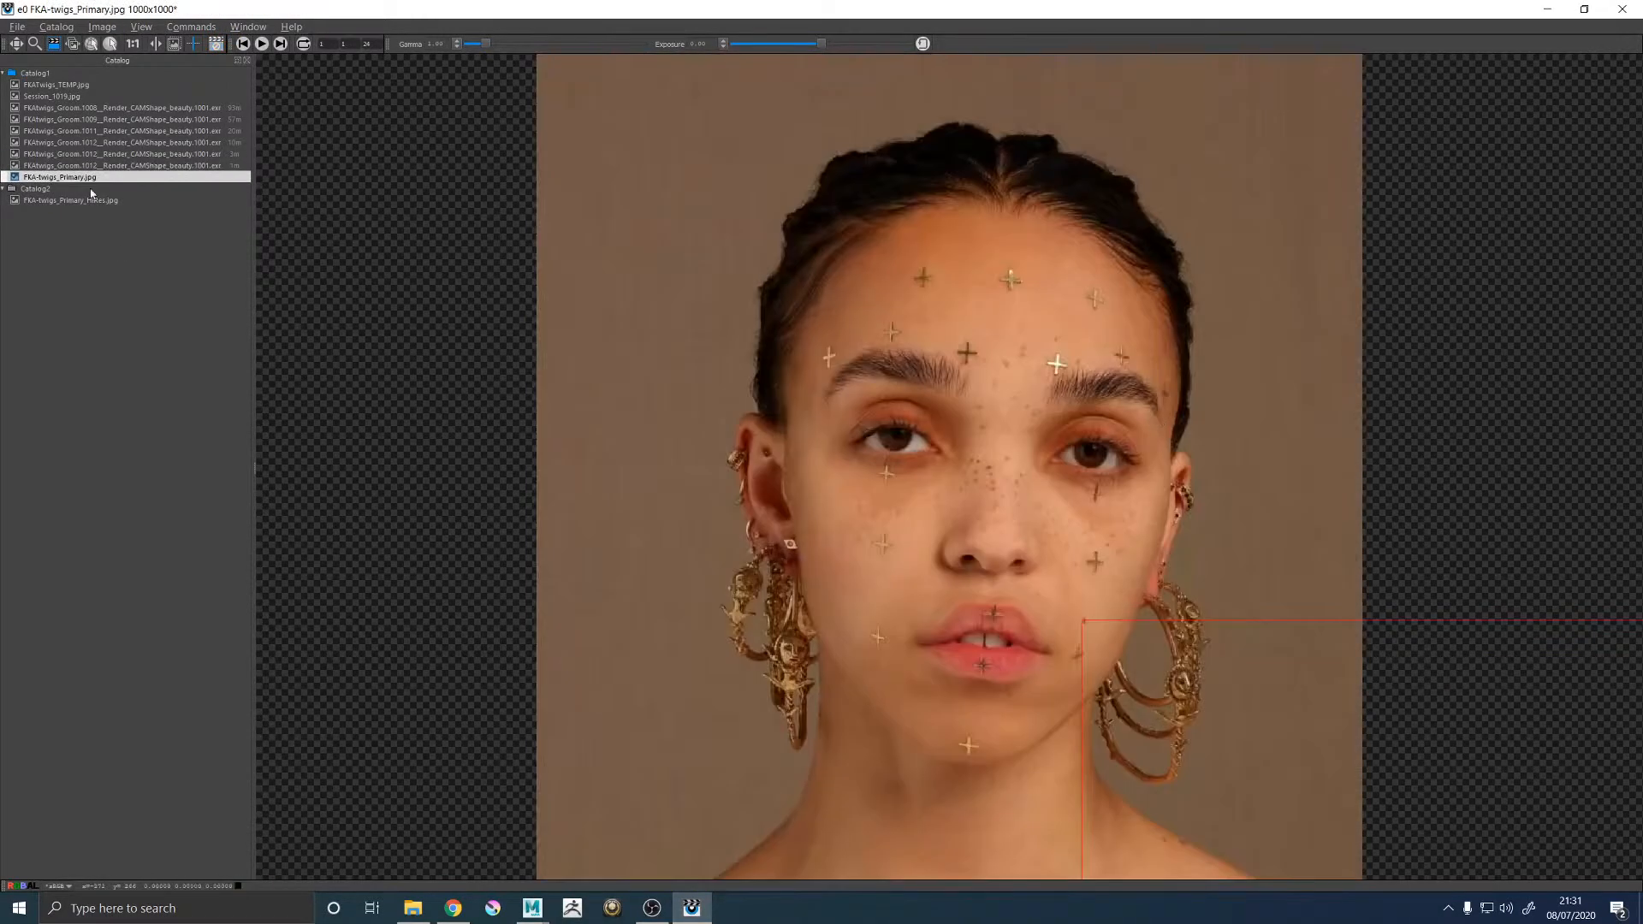
Move FKA-twigs_Primary_HiRes.jpg into Catalog1 directly below the newest Groom.1012 render and display it.
{"action": "left_click_drag", "start_coordinate": [71, 205], "coordinate": [86, 171]}
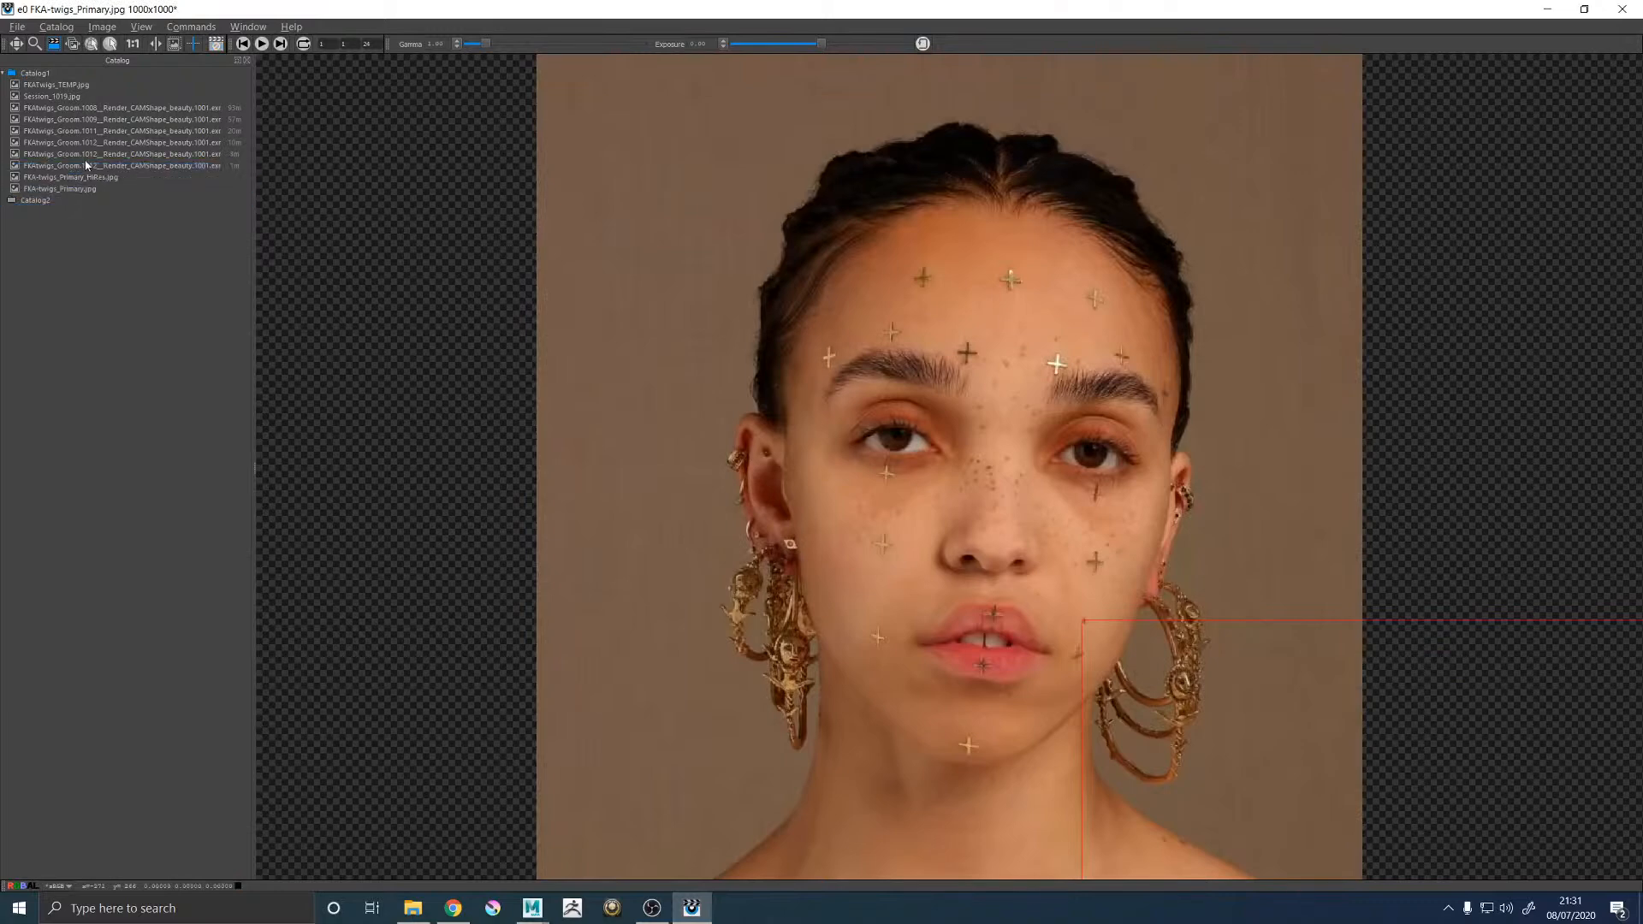
{"action": "key", "text": "Up"}
{"action": "key", "text": "Down"}
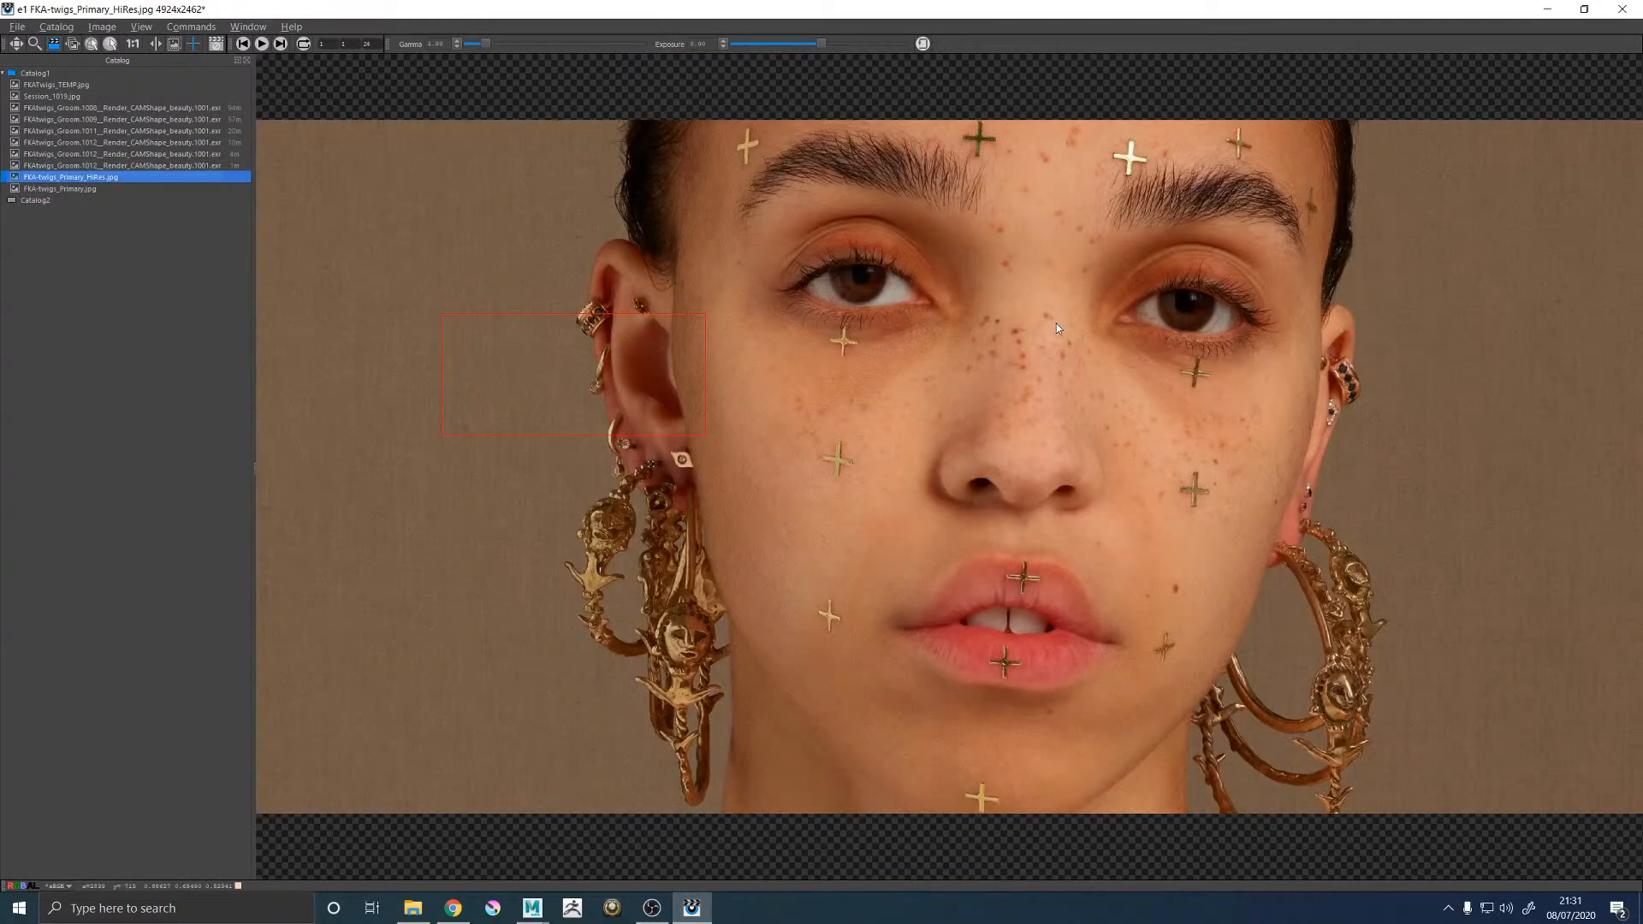
Fit the high-resolution reference in view and compare its eyebrows and lashes with the newest Groom.1012 render.
{"action": "scroll", "coordinate": [1056, 328], "scroll_direction": "up", "scroll_amount": 1}
{"action": "scroll", "coordinate": [1027, 368], "scroll_direction": "down", "scroll_amount": 5}
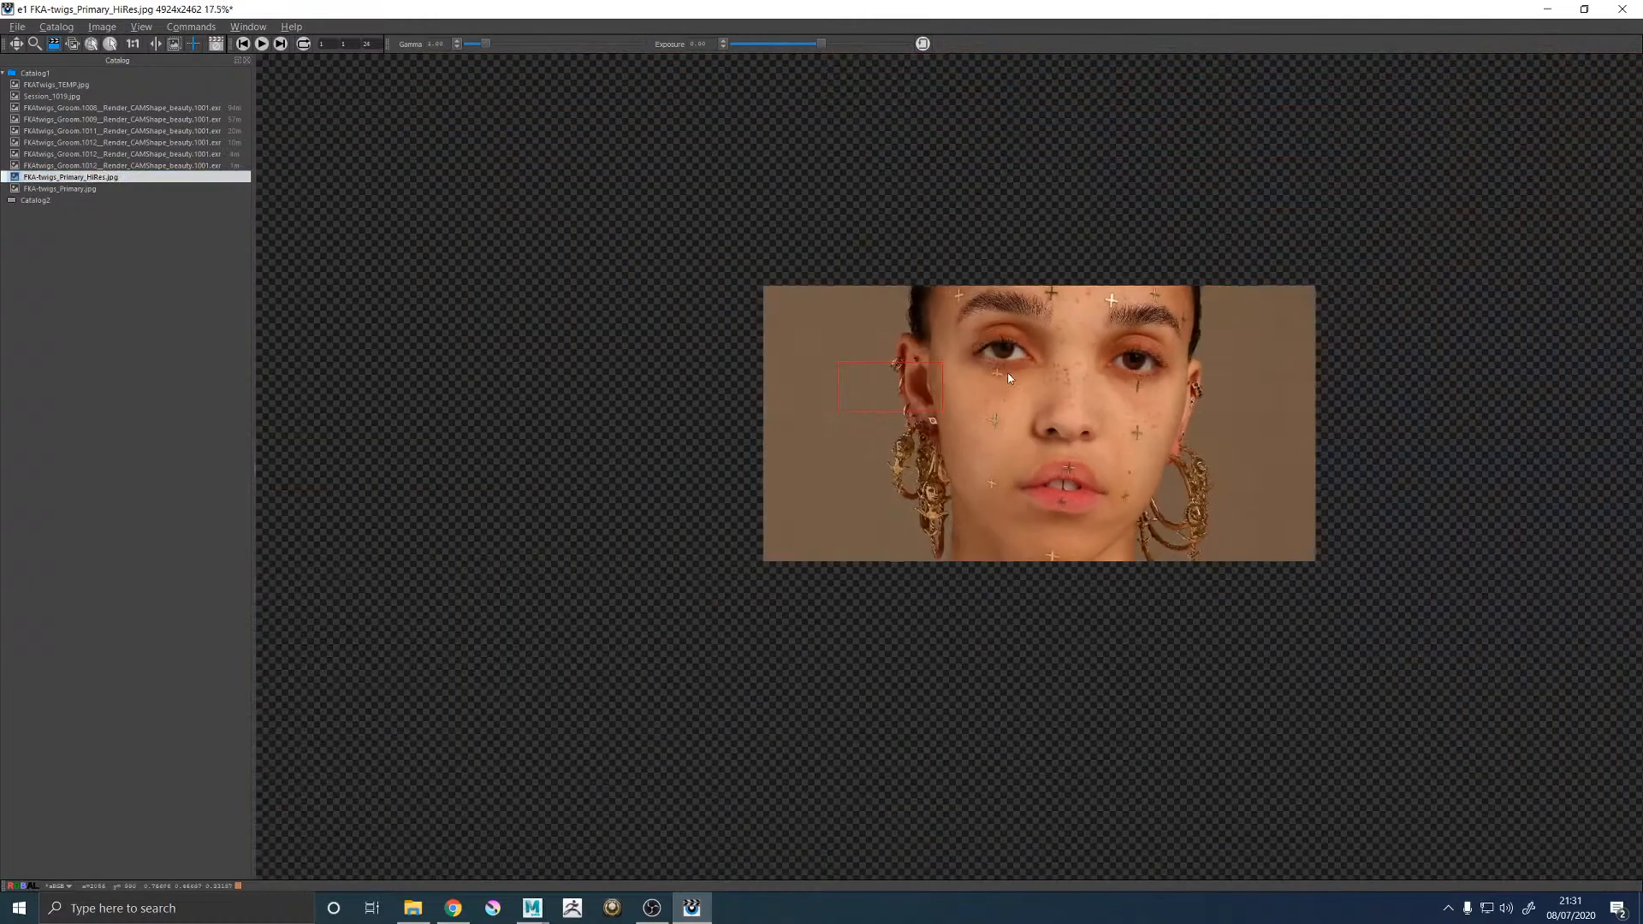
{"action": "scroll", "coordinate": [1081, 381], "scroll_direction": "up", "scroll_amount": 2}
{"action": "right_click", "coordinate": [1087, 385]}
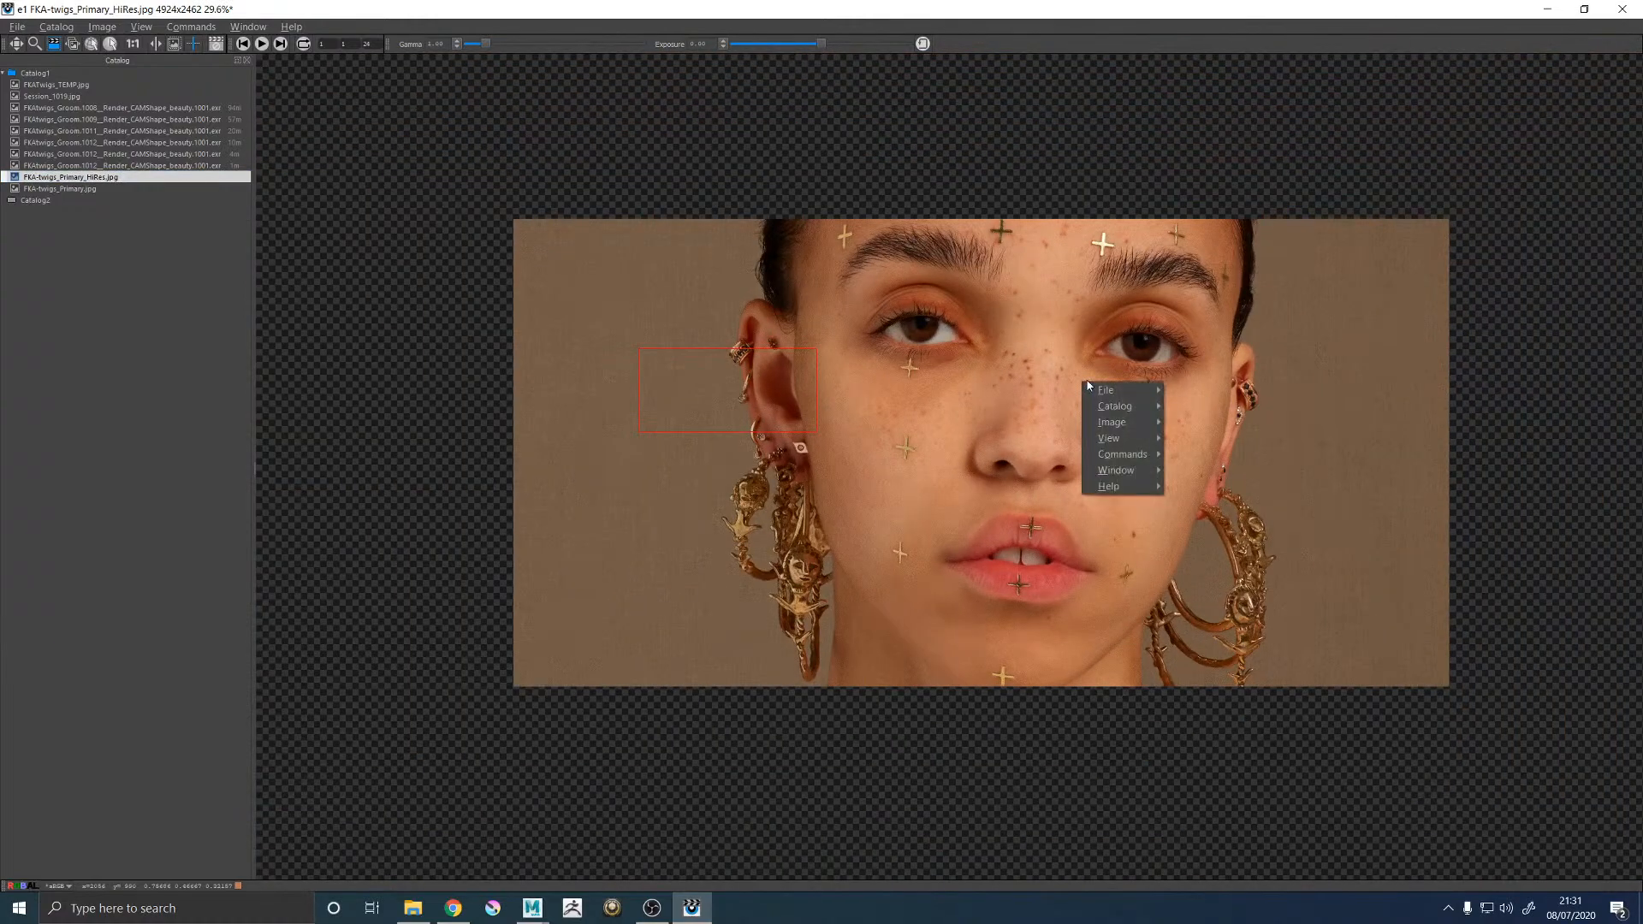
{"action": "left_click", "coordinate": [1116, 297]}
{"action": "key", "text": "Up"}
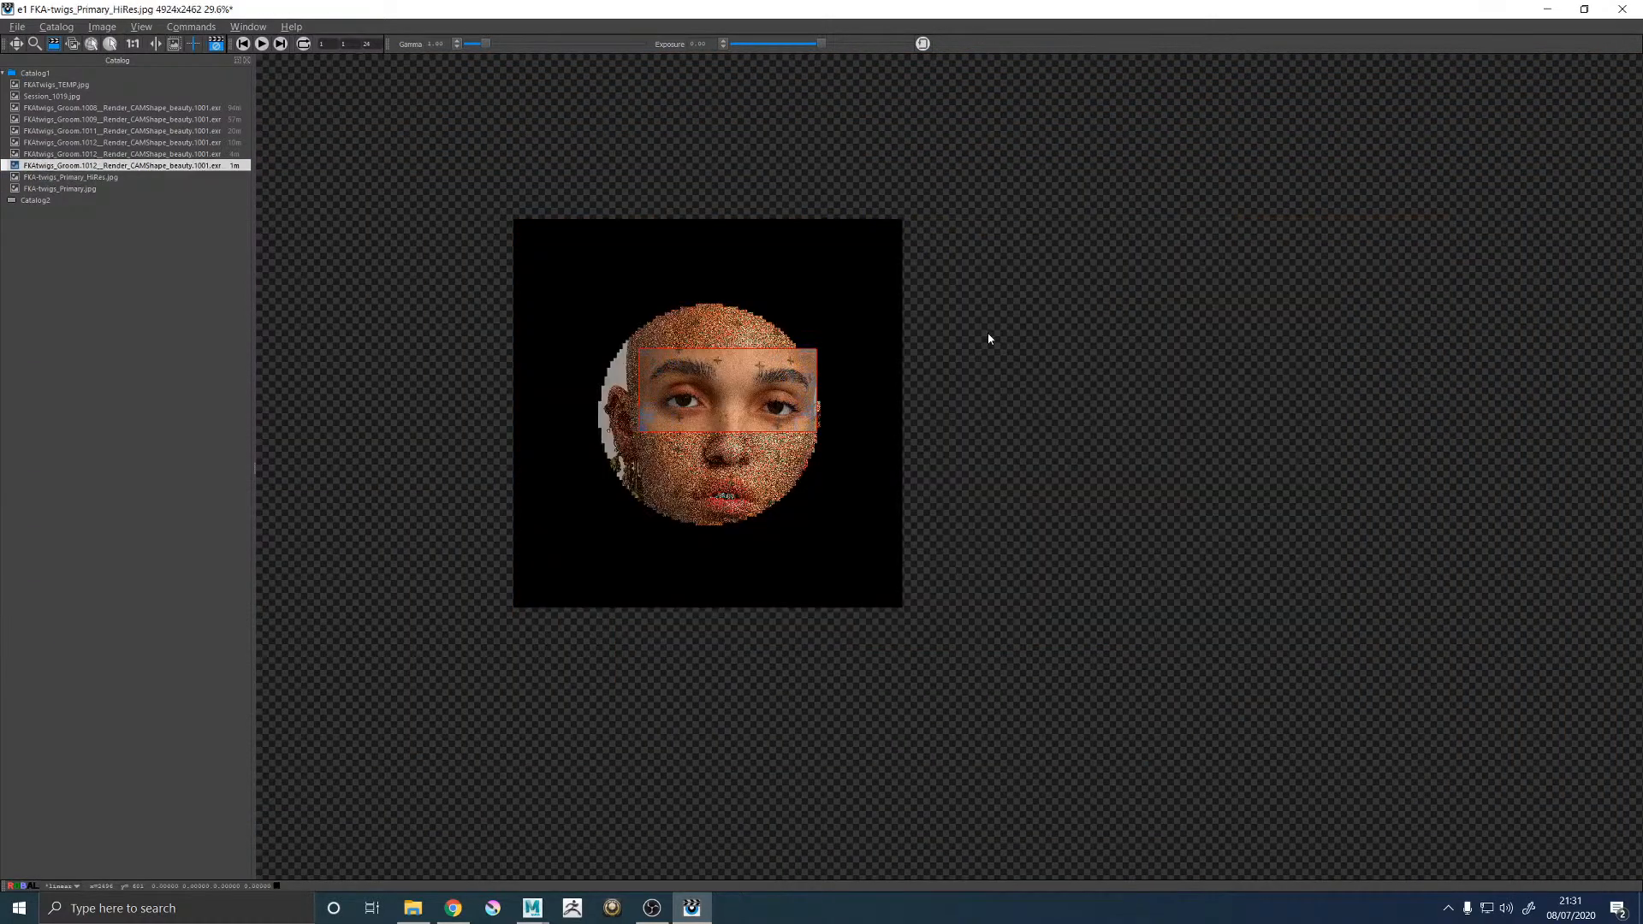
{"action": "key", "text": "Down"}
{"action": "key", "text": "Up"}
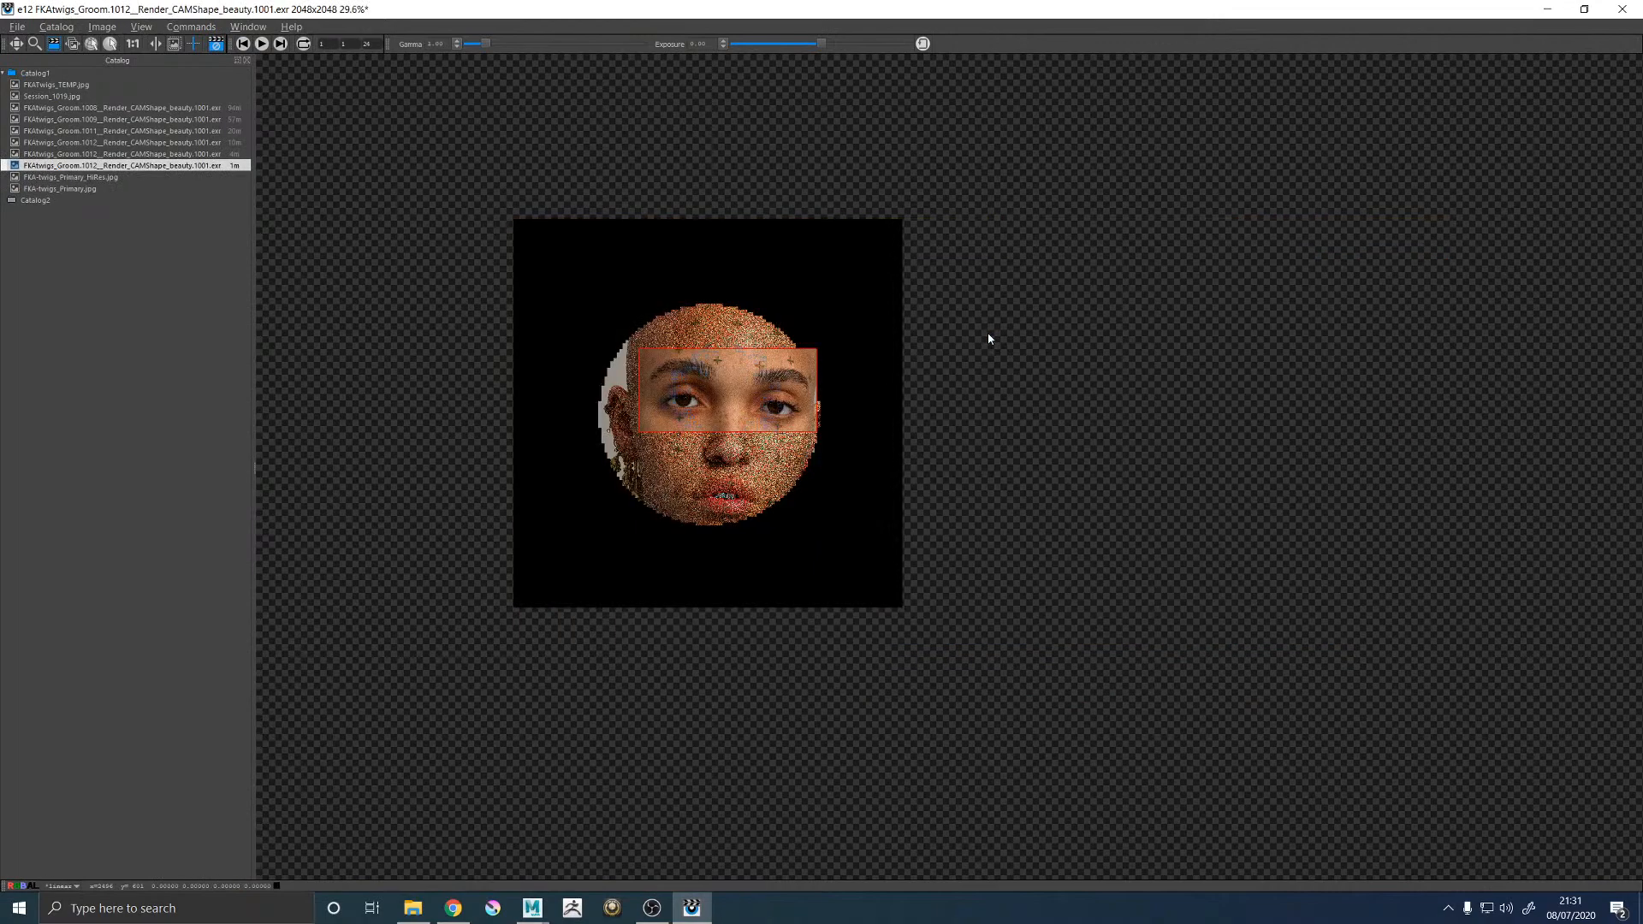
{"action": "key", "text": "Down"}
{"action": "key", "text": "Up"}
{"action": "key", "text": "Down"}
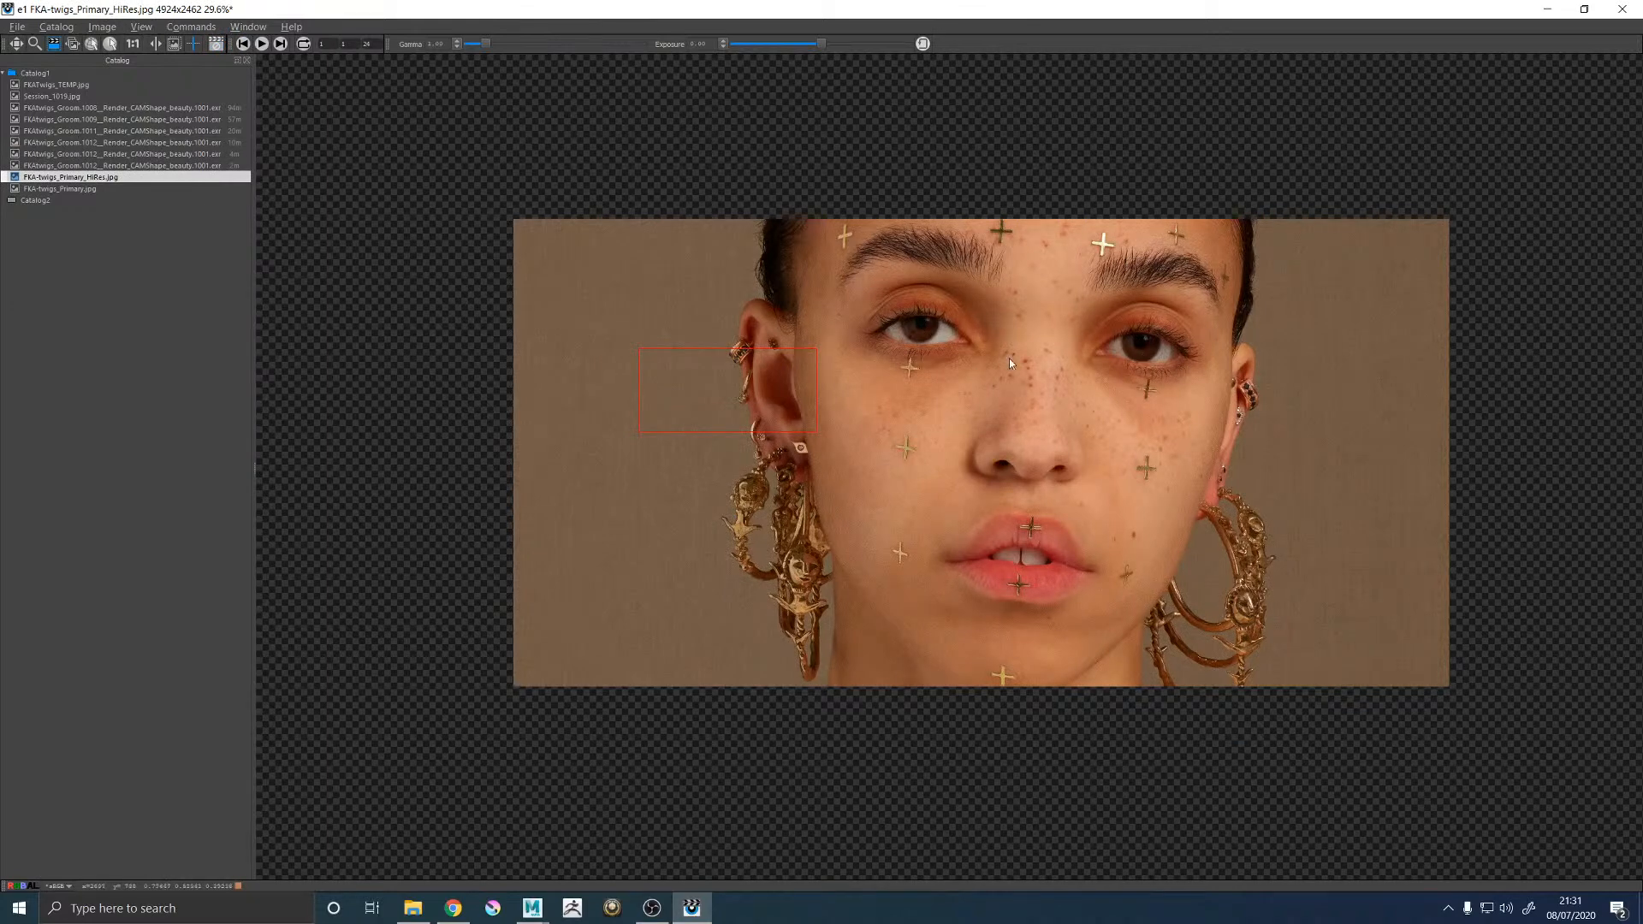
Examine the eyebrows, eyelids and skin between the eyes in FKA-twigs_Primary_HiRes.jpg.
{"action": "scroll", "coordinate": [1052, 343], "scroll_direction": "up", "scroll_amount": 5}
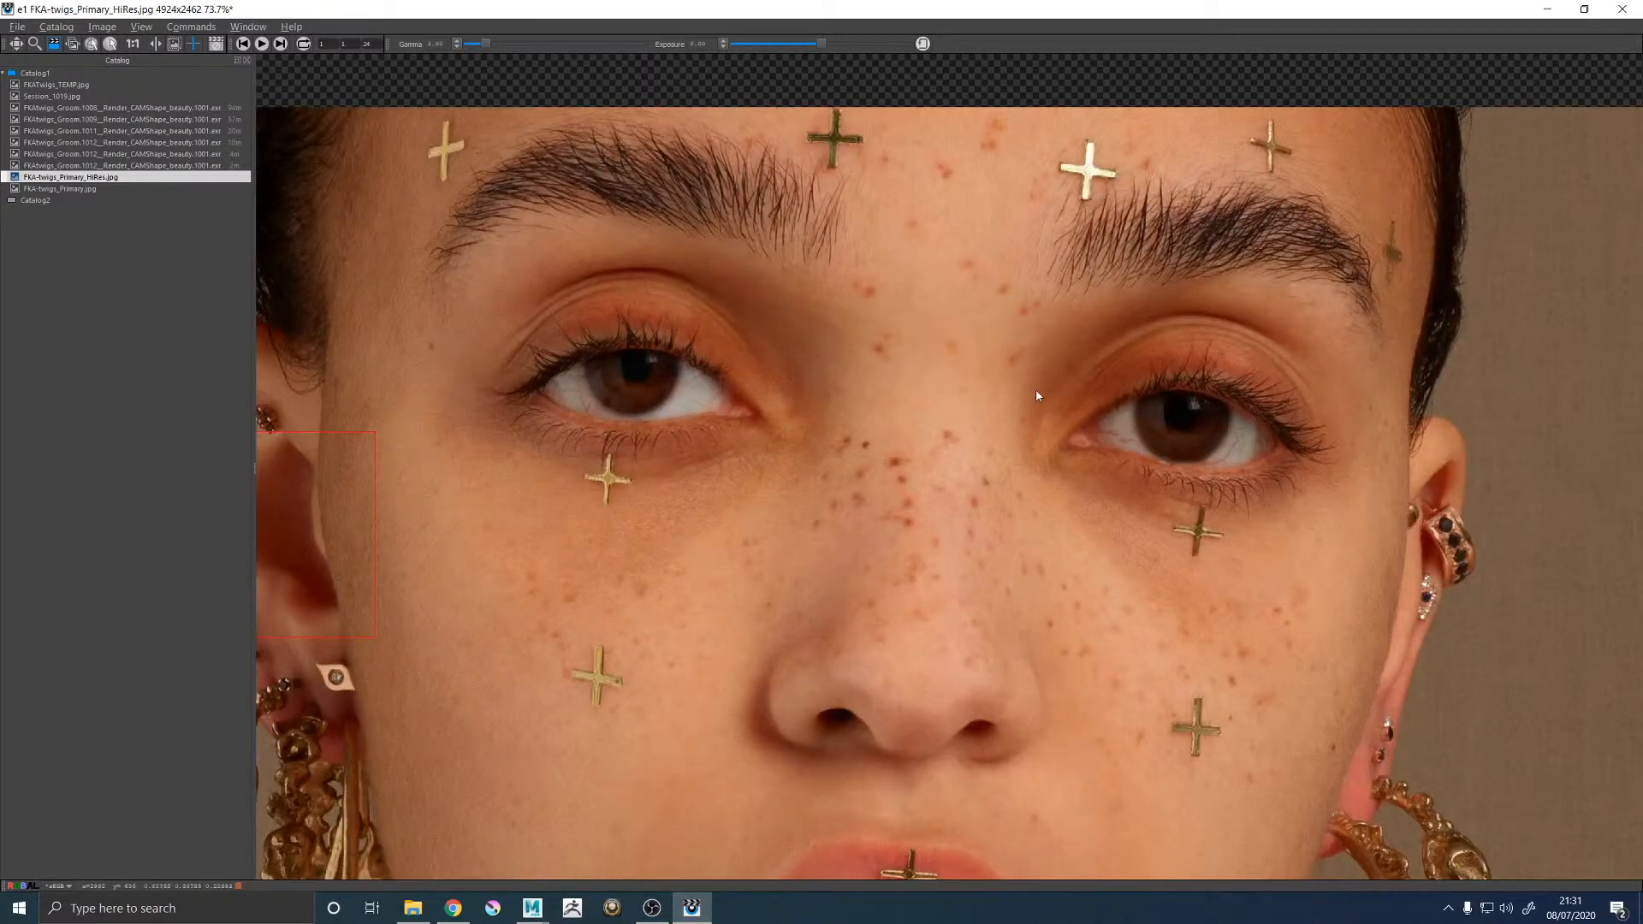
{"action": "middle_click_drag", "start_coordinate": [1031, 394], "coordinate": [1042, 372]}
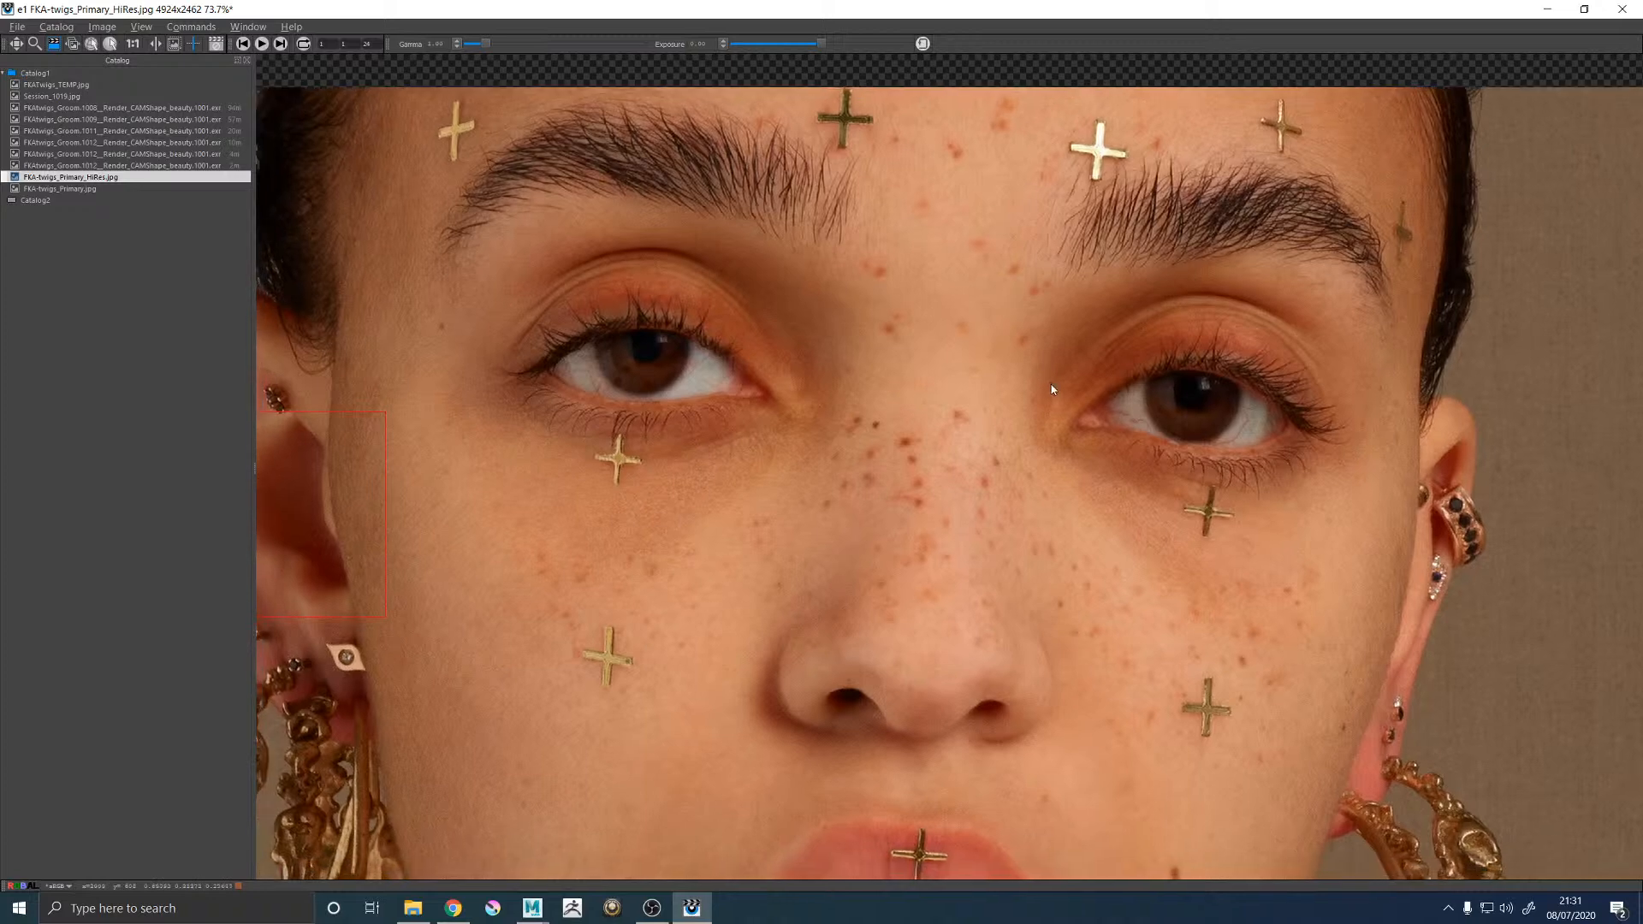
{"action": "scroll", "coordinate": [1053, 392], "scroll_direction": "down", "scroll_amount": 6}
{"action": "scroll", "coordinate": [1123, 407], "scroll_direction": "up", "scroll_amount": 4}
{"action": "scroll", "coordinate": [1123, 402], "scroll_direction": "up", "scroll_amount": 1}
{"action": "right_click", "coordinate": [1124, 402]}
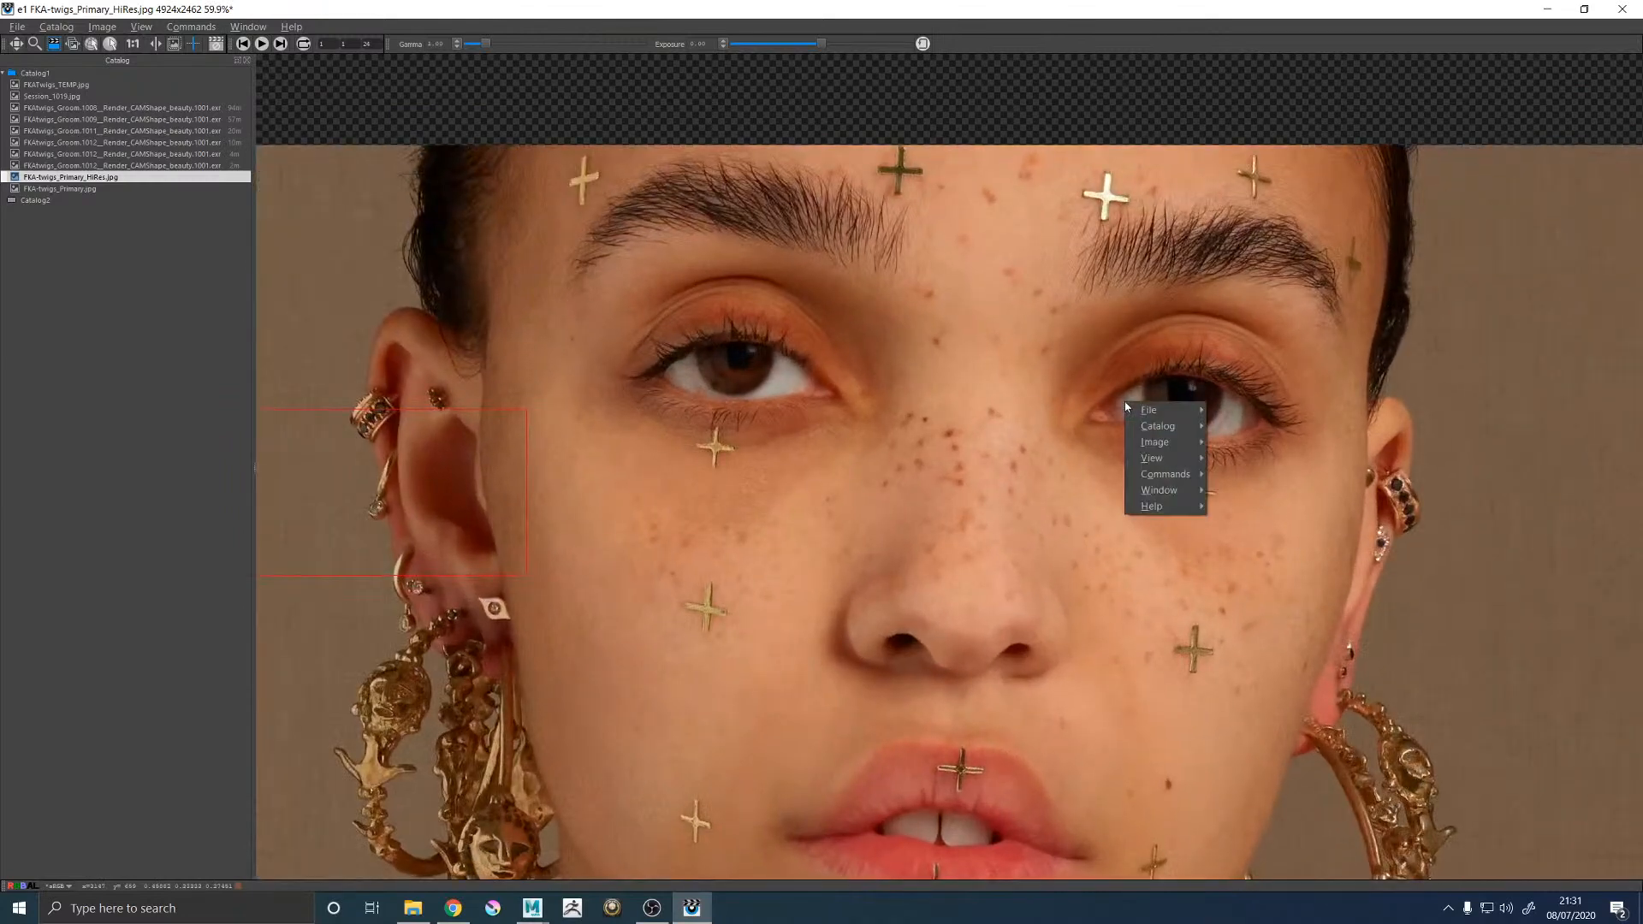
{"action": "left_click", "coordinate": [1467, 374]}
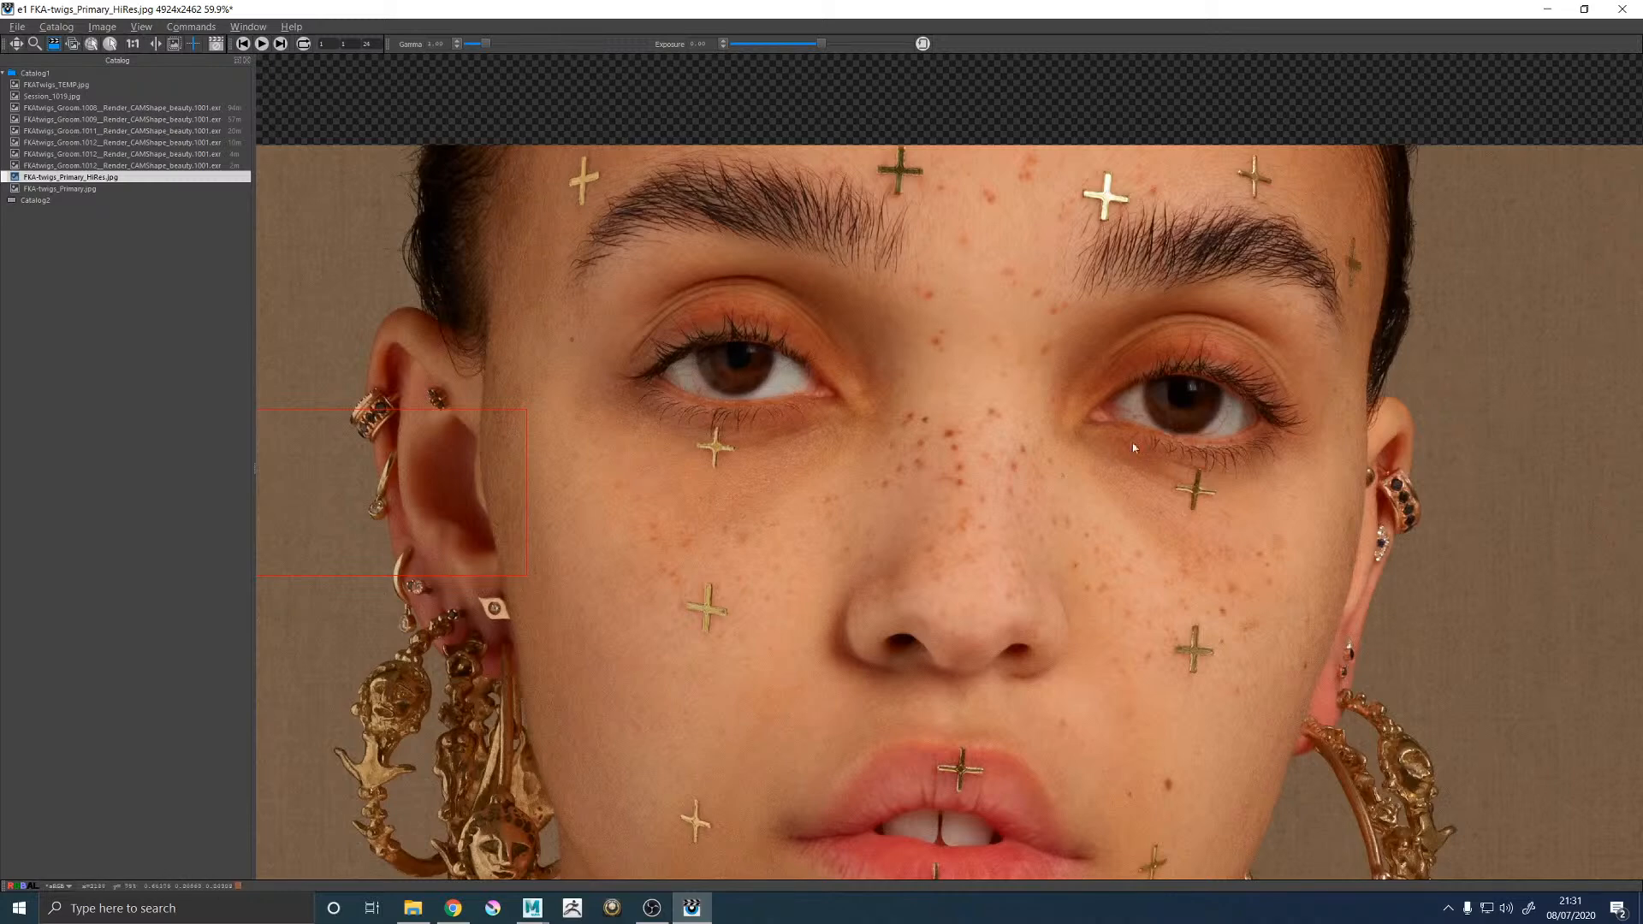
{"action": "scroll", "coordinate": [1120, 448], "scroll_direction": "down", "scroll_amount": 15}
{"action": "right_click_drag", "start_coordinate": [785, 459], "coordinate": [1192, 455], "text": "alt"}
{"action": "middle_click_drag", "start_coordinate": [827, 408], "coordinate": [884, 439], "text": "alt"}
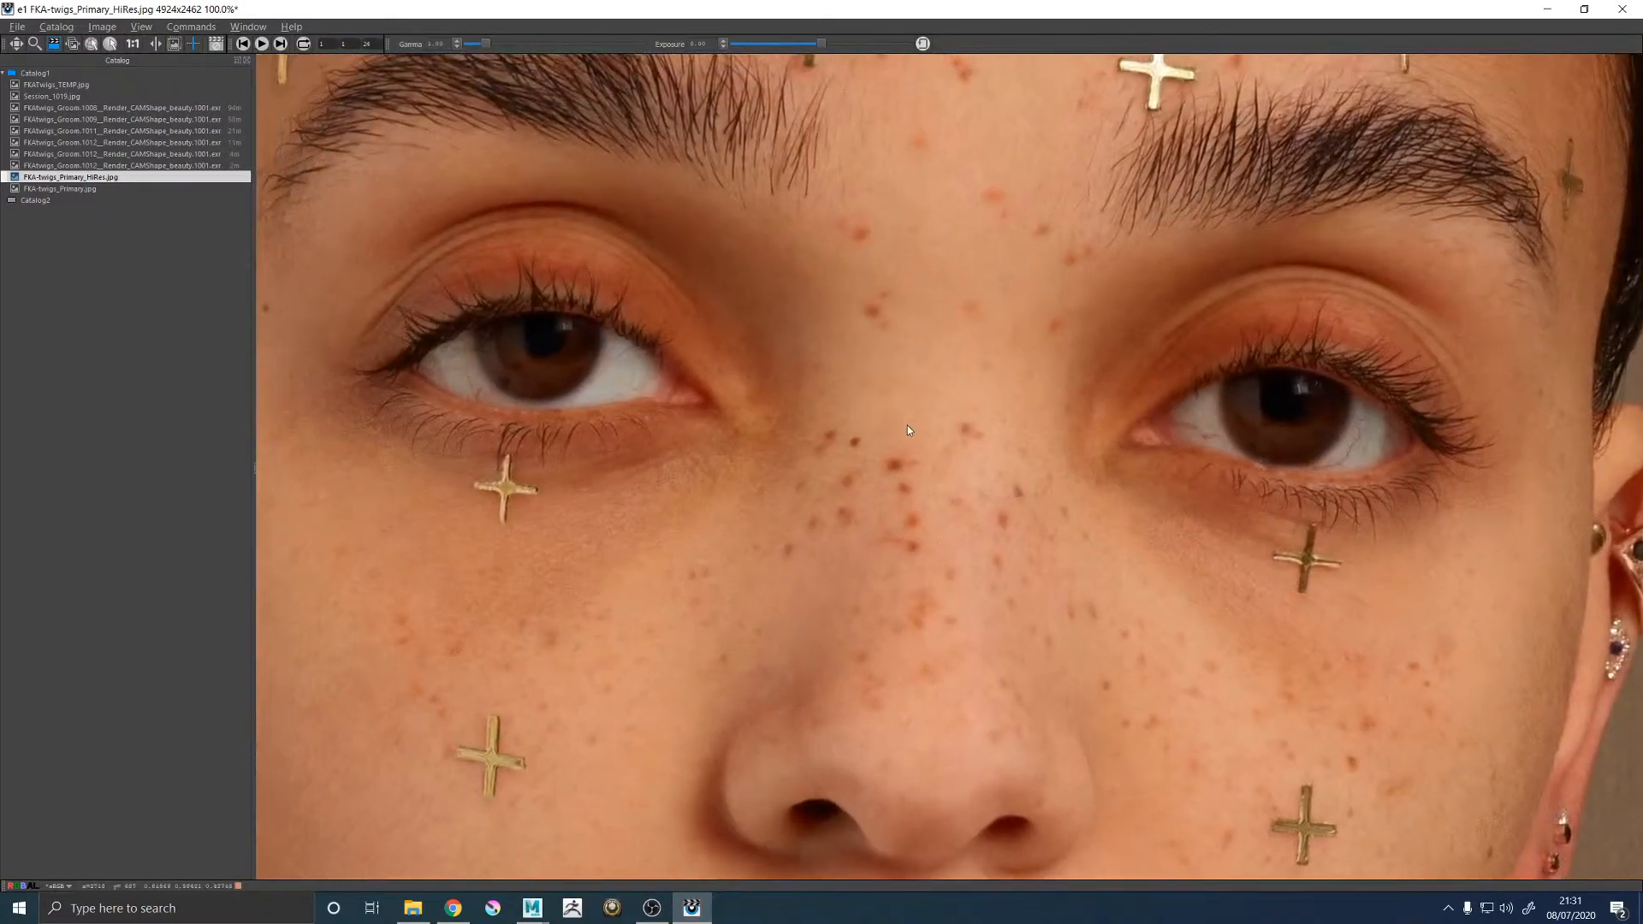
{"action": "right_click_drag", "start_coordinate": [1045, 421], "coordinate": [978, 413], "text": "alt"}
{"action": "left_click", "coordinate": [977, 412]}
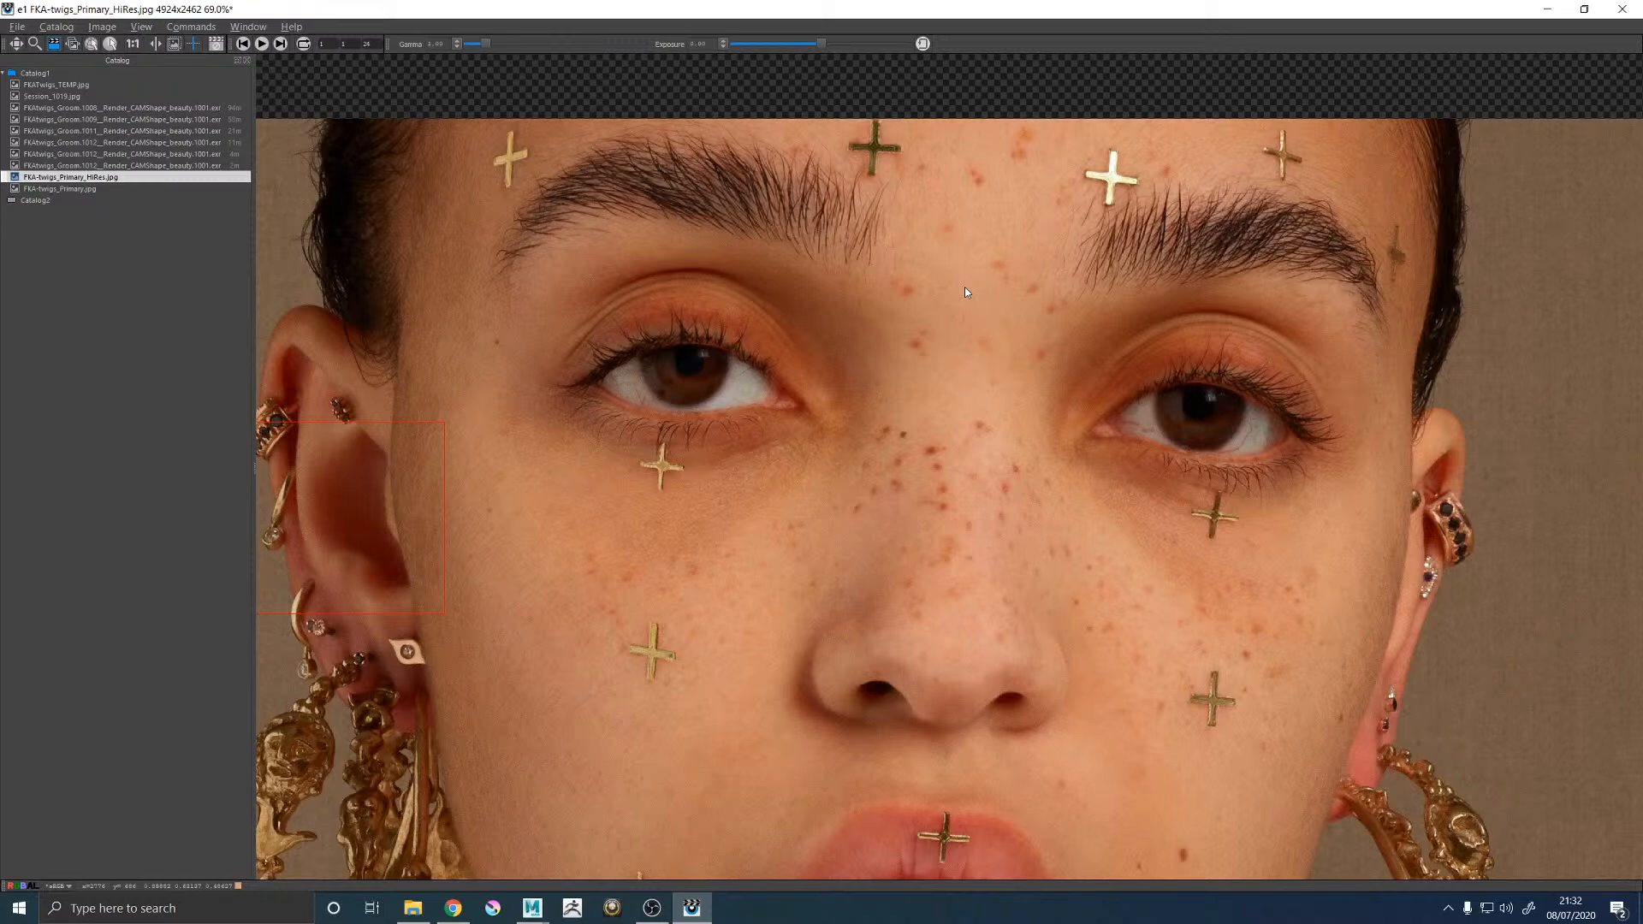
Inspect the upper and lower lashes of both eyes in extreme close-up on the high-resolution reference.
{"action": "right_click_drag", "start_coordinate": [614, 354], "coordinate": [833, 399], "text": "alt"}
{"action": "left_click", "coordinate": [1027, 274]}
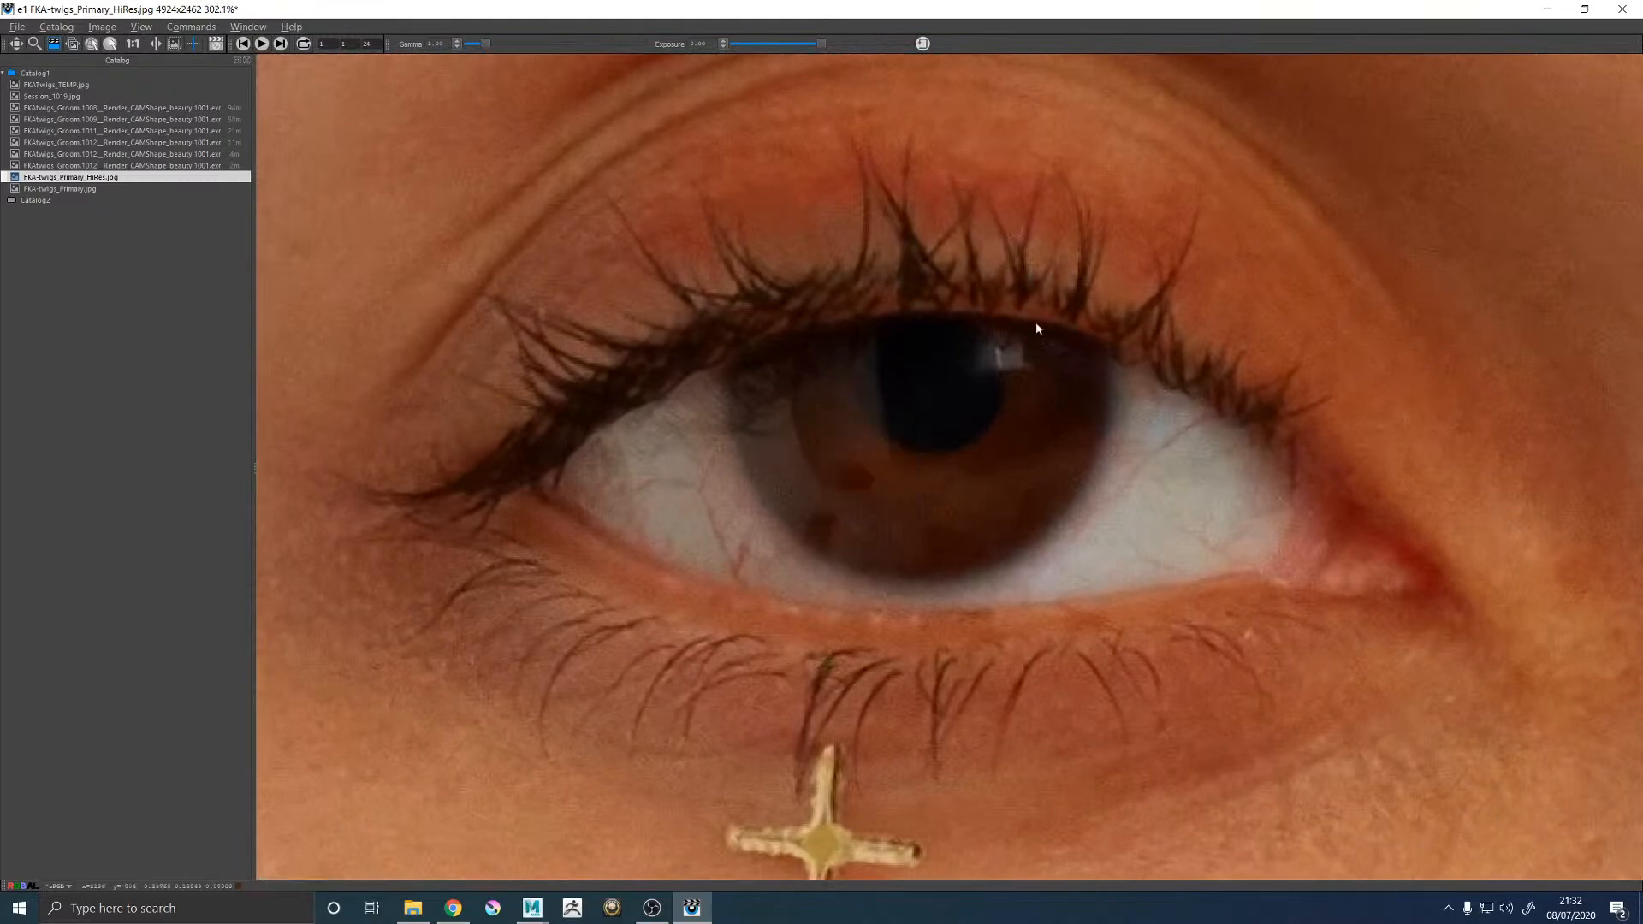
{"action": "right_click_drag", "start_coordinate": [1059, 387], "coordinate": [1061, 408], "text": "alt"}
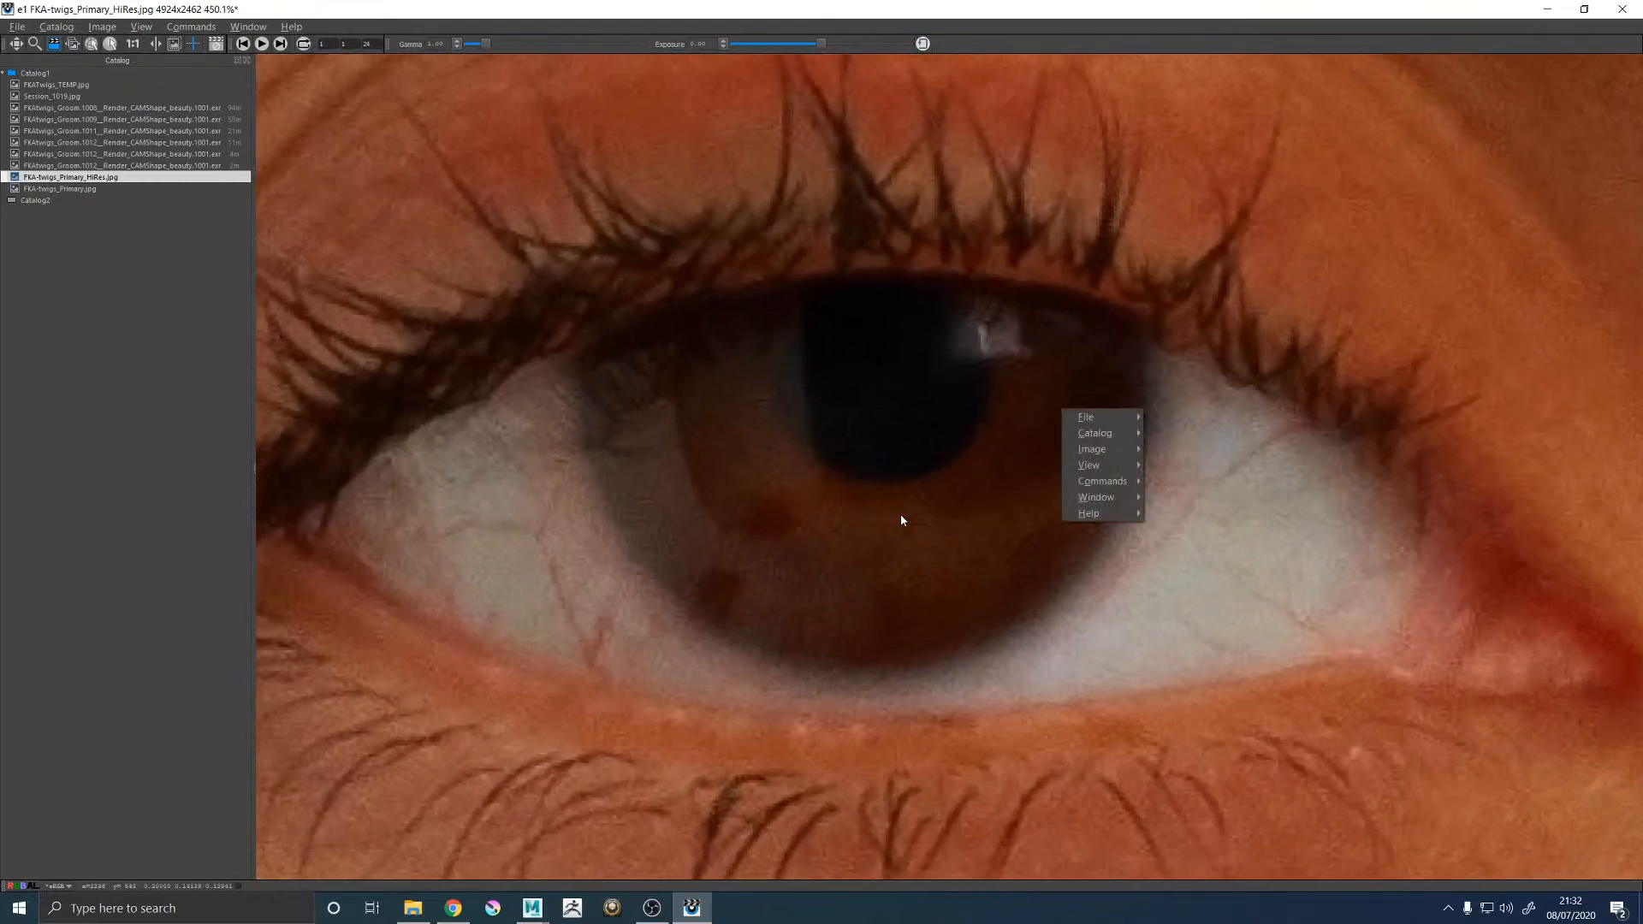
{"action": "left_click", "coordinate": [967, 456]}
{"action": "middle_click_drag", "start_coordinate": [1514, 436], "coordinate": [428, 411], "text": "alt"}
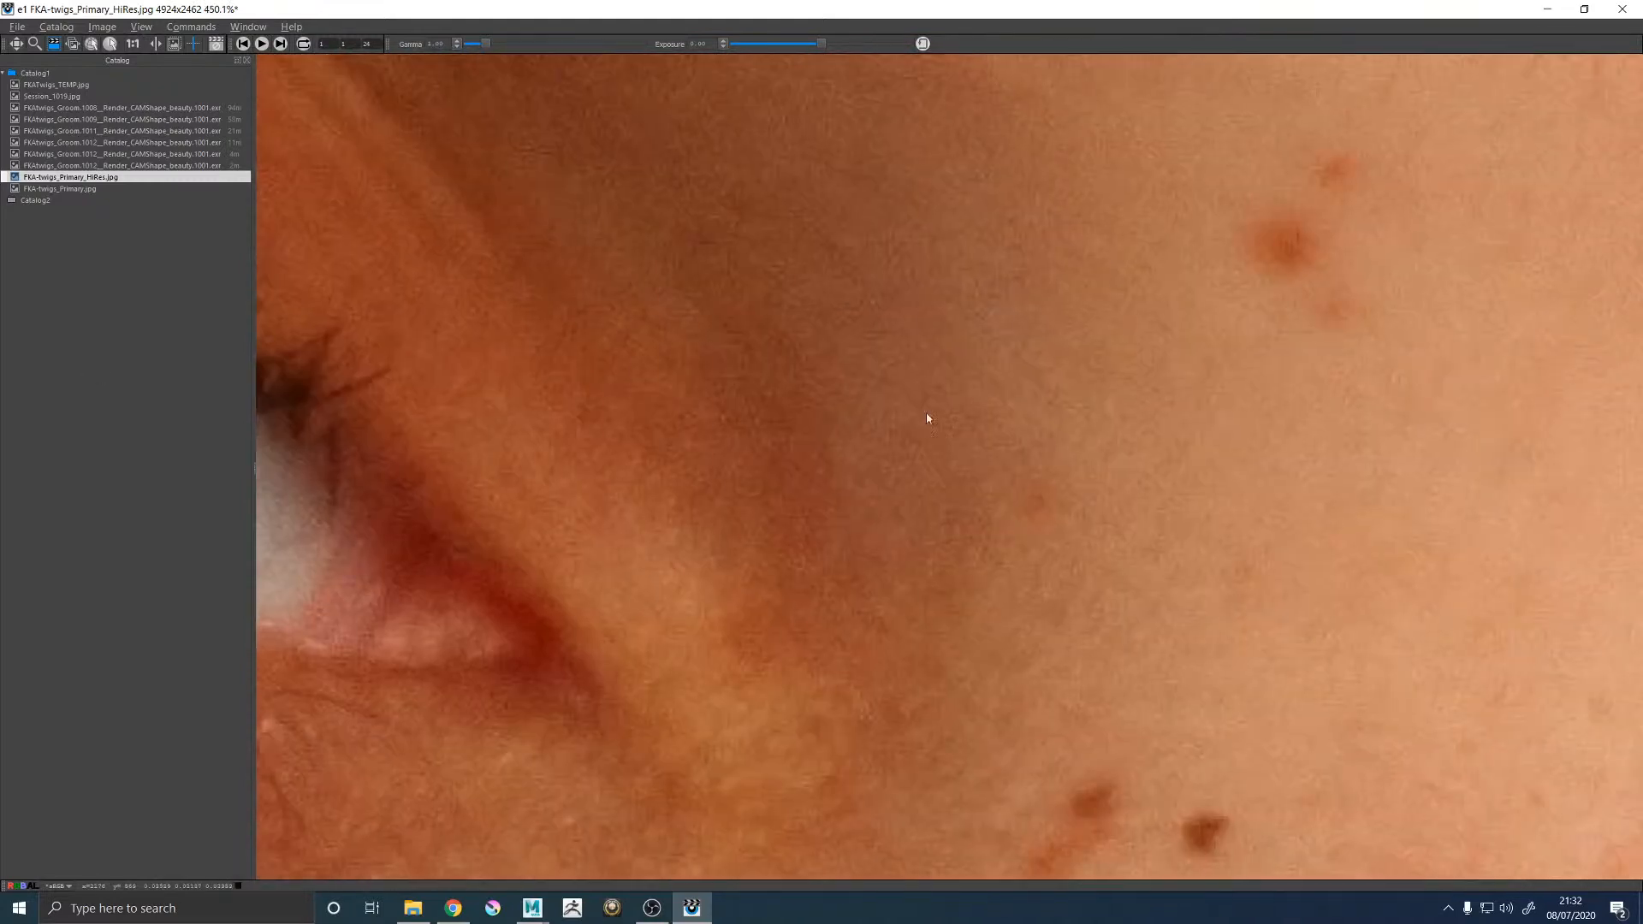
{"action": "middle_click_drag", "start_coordinate": [1489, 505], "coordinate": [530, 368], "text": "alt"}
{"action": "middle_click_drag", "start_coordinate": [1497, 539], "coordinate": [616, 432], "text": "alt"}
{"action": "middle_click_drag", "start_coordinate": [1430, 553], "coordinate": [1012, 505], "text": "alt"}
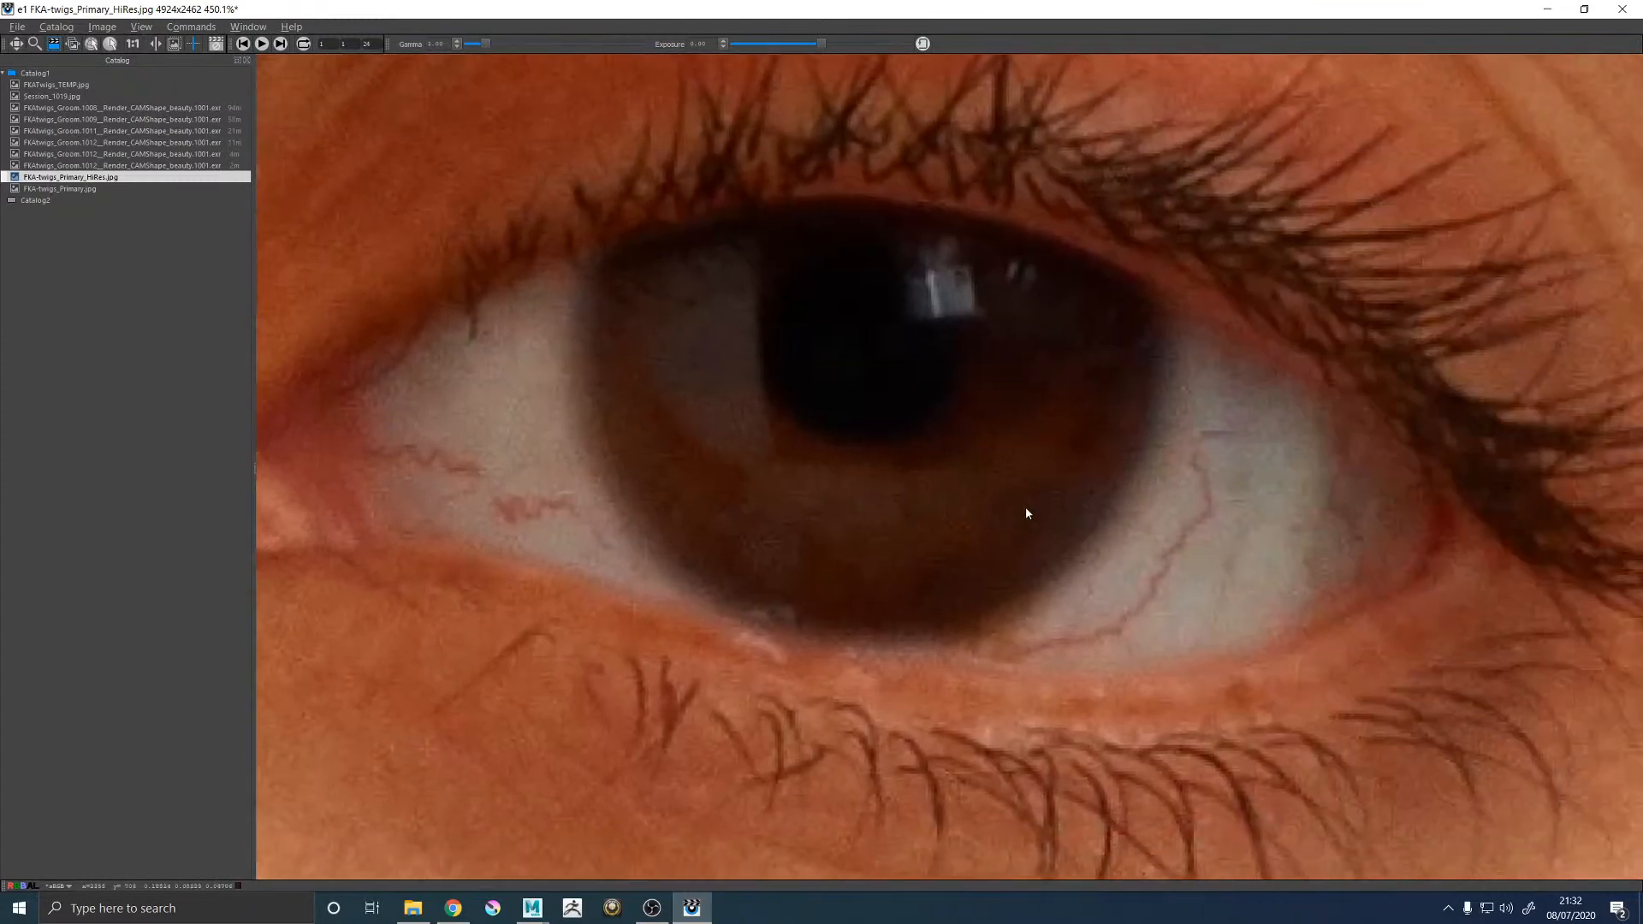
Study the lower lash roots and lid rim of the second eye, and return to the whole face.
{"action": "scroll", "coordinate": [1109, 503], "scroll_direction": "down", "scroll_amount": 2}
{"action": "right_click", "coordinate": [1095, 495]}
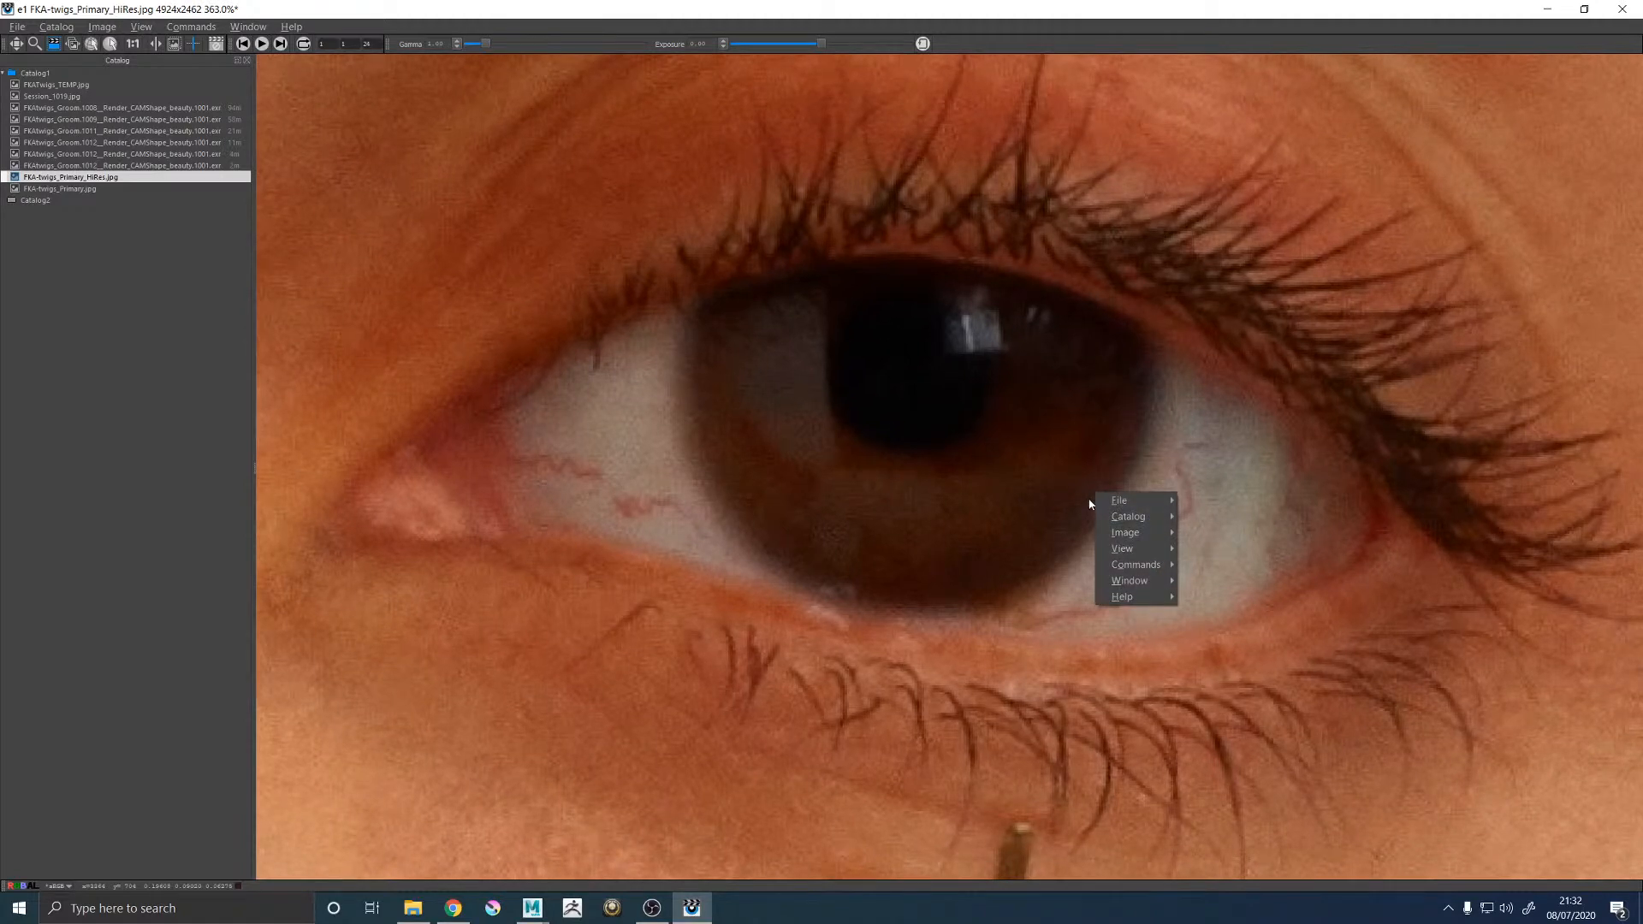
{"action": "left_click", "coordinate": [1090, 504]}
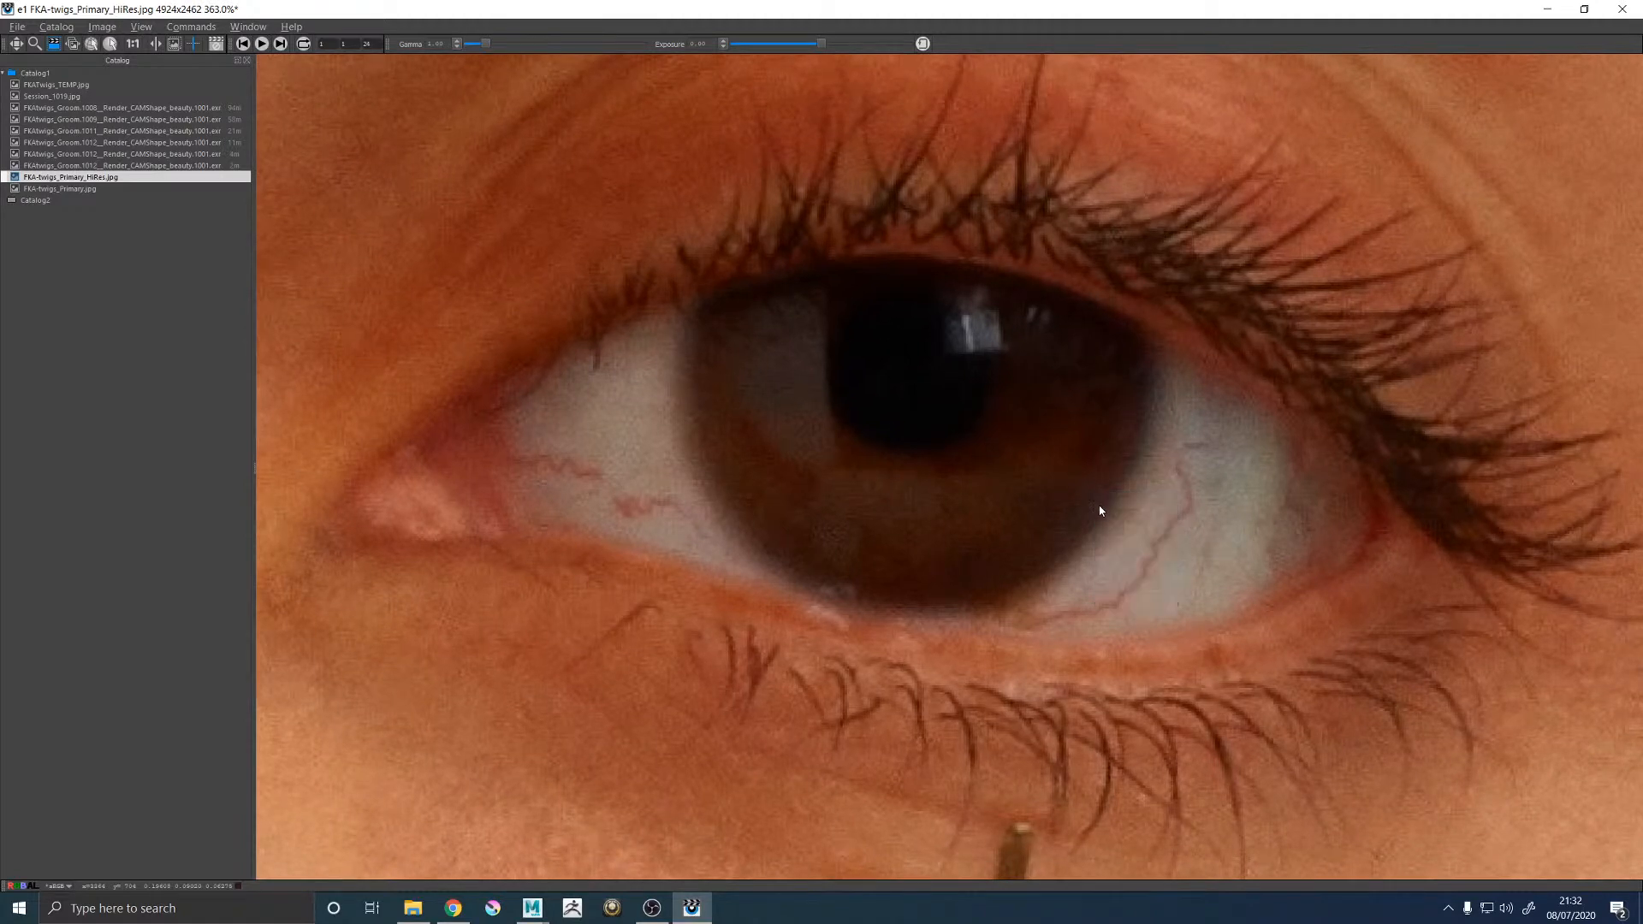
{"action": "scroll", "coordinate": [1100, 511], "scroll_direction": "up", "scroll_amount": 2}
{"action": "right_click", "coordinate": [1083, 529]}
{"action": "left_click", "coordinate": [1019, 614]}
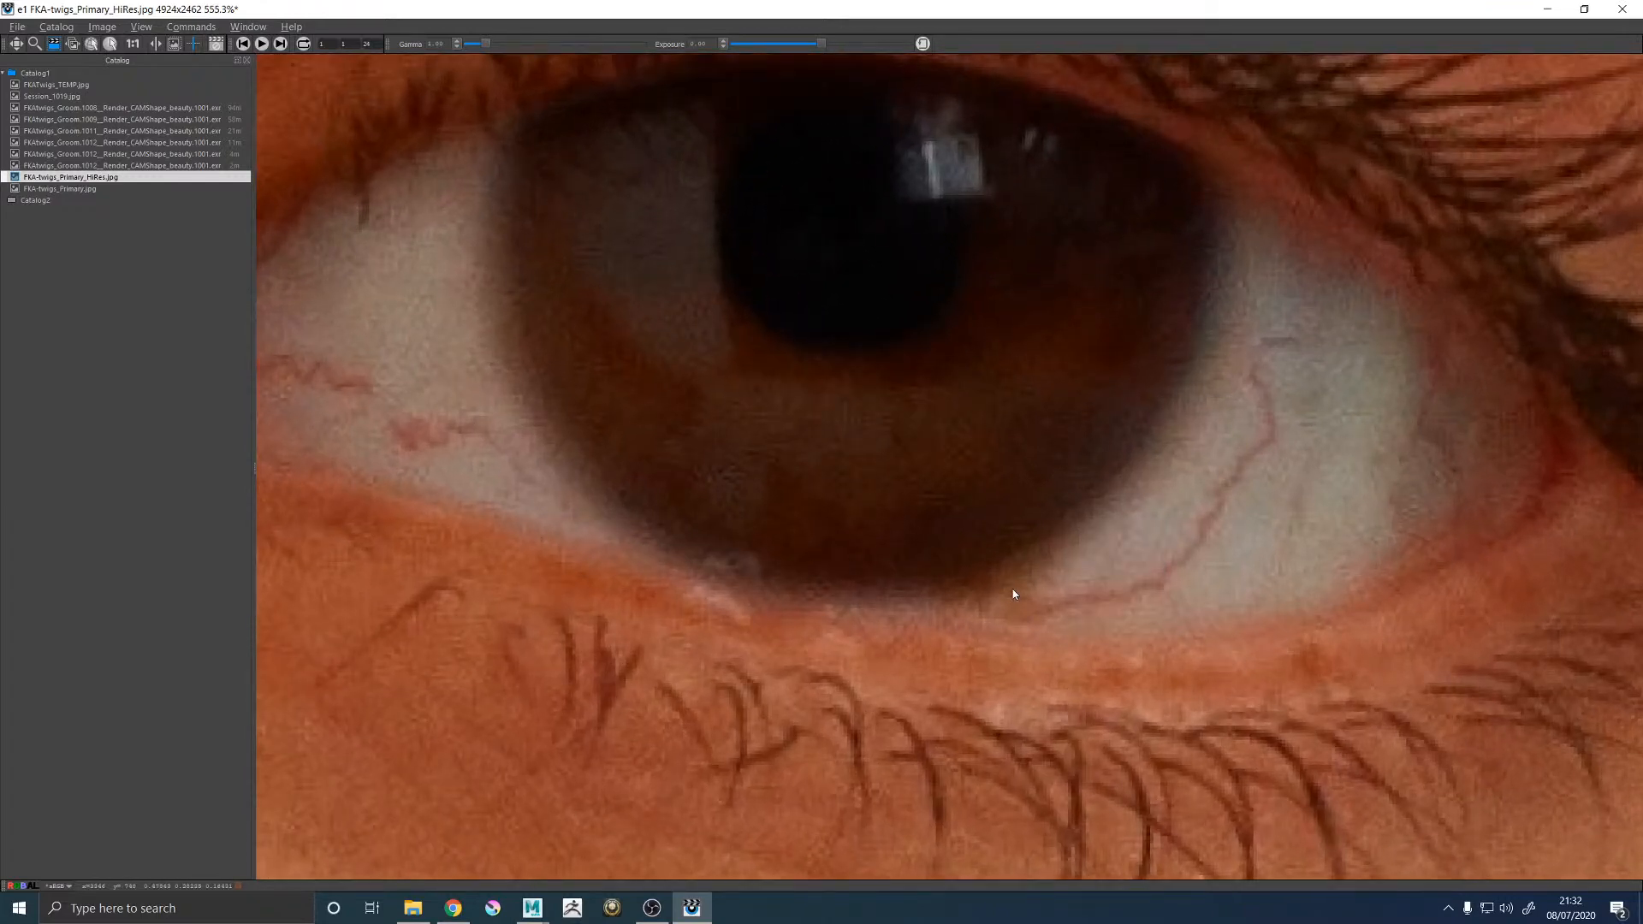
{"action": "scroll", "coordinate": [1024, 581], "scroll_direction": "down", "scroll_amount": 8}
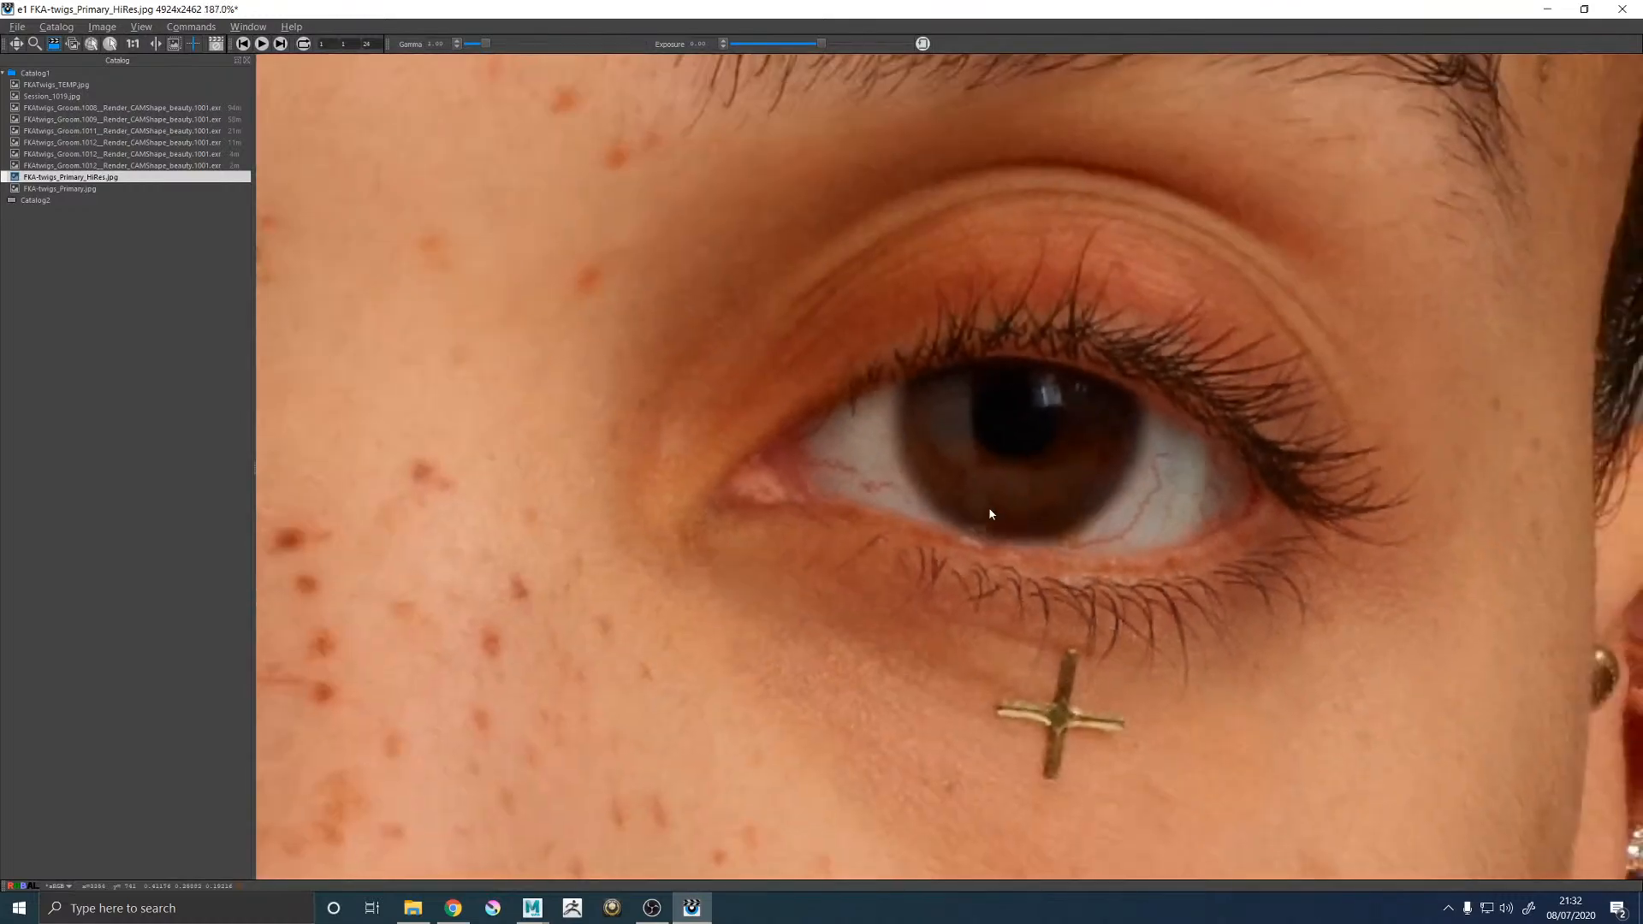
{"action": "scroll", "coordinate": [990, 510], "scroll_direction": "up", "scroll_amount": 1}
{"action": "scroll", "coordinate": [1014, 513], "scroll_direction": "up", "scroll_amount": 4}
{"action": "right_click", "coordinate": [1045, 515]}
{"action": "left_click", "coordinate": [1056, 521]}
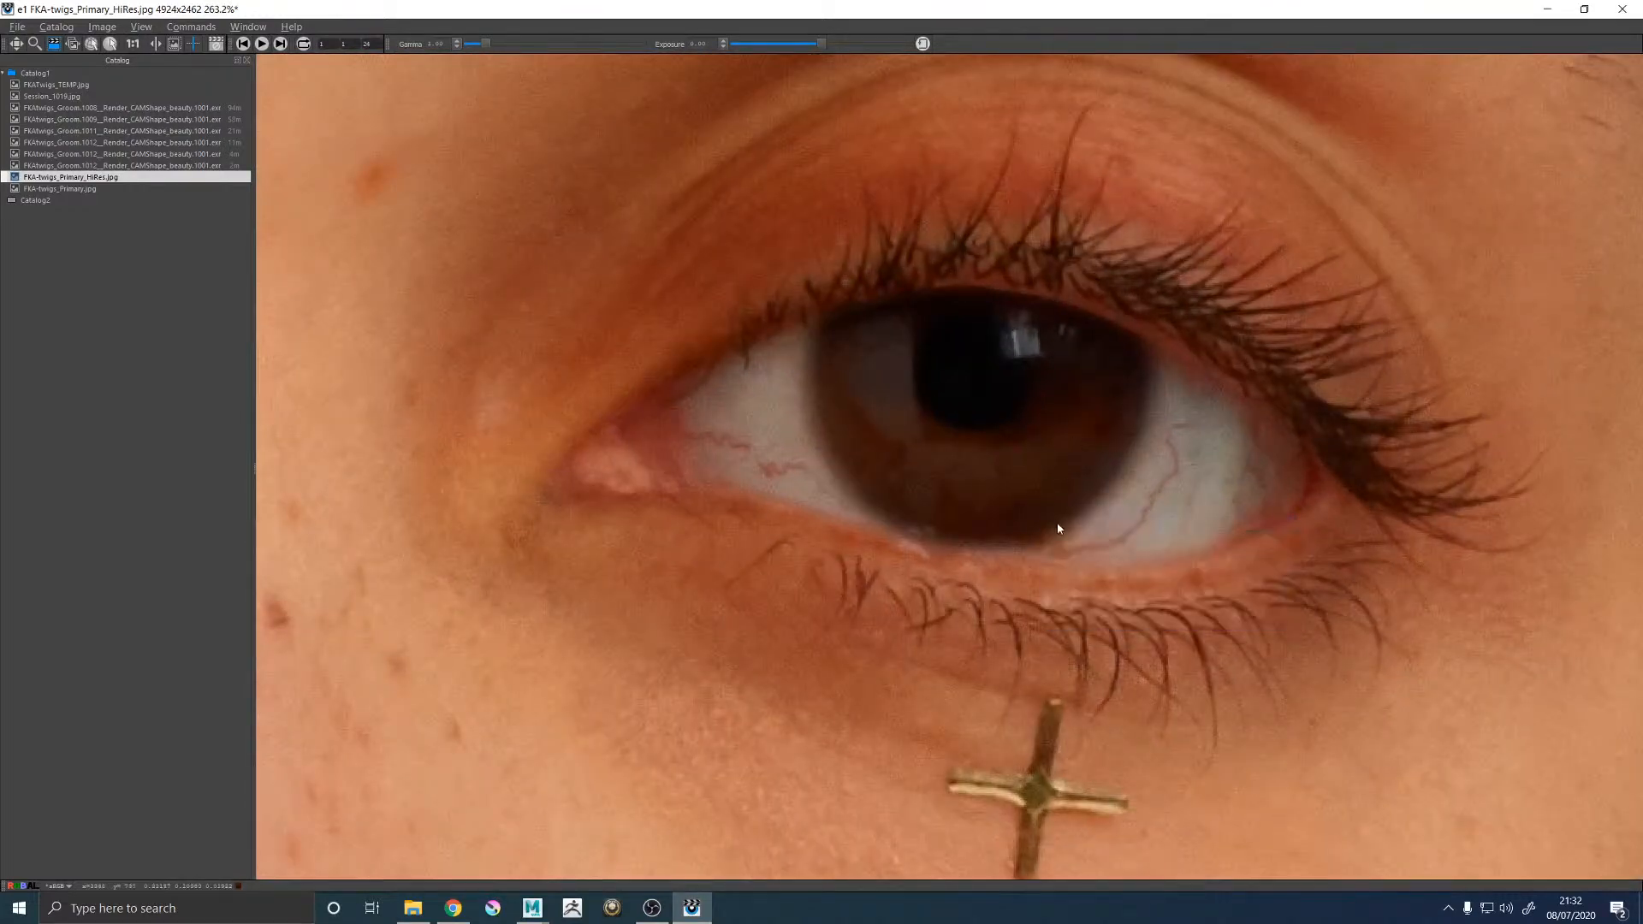
{"action": "scroll", "coordinate": [1061, 526], "scroll_direction": "up", "scroll_amount": 4}
{"action": "right_click", "coordinate": [1085, 505]}
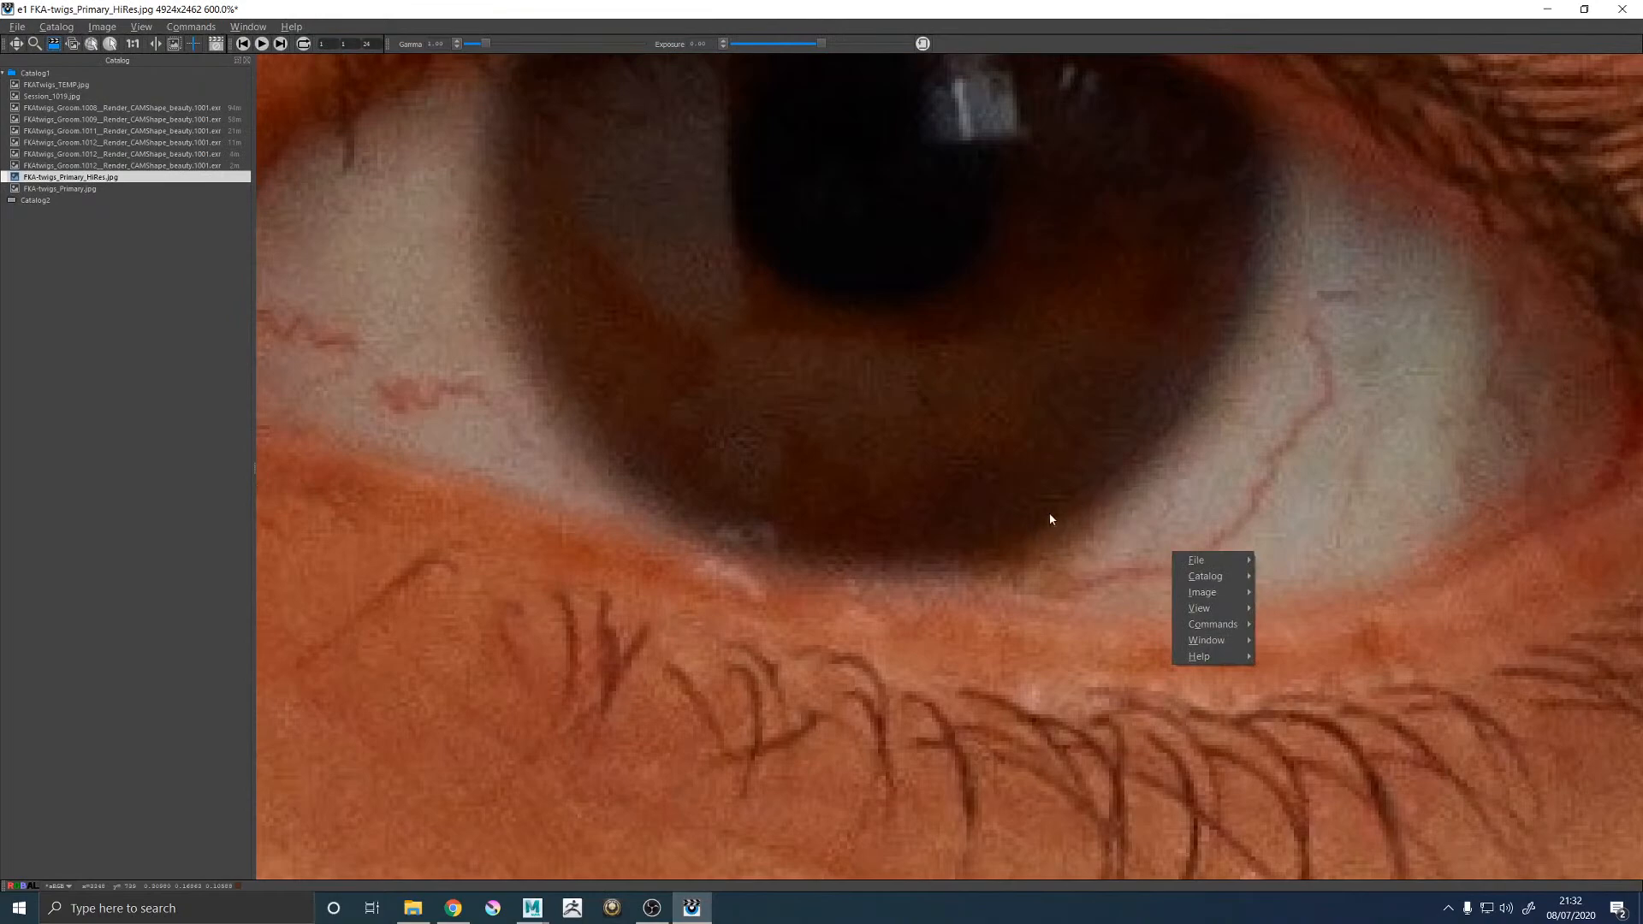
{"action": "left_click", "coordinate": [1085, 436]}
{"action": "scroll", "coordinate": [1085, 437], "scroll_direction": "down", "scroll_amount": 14}
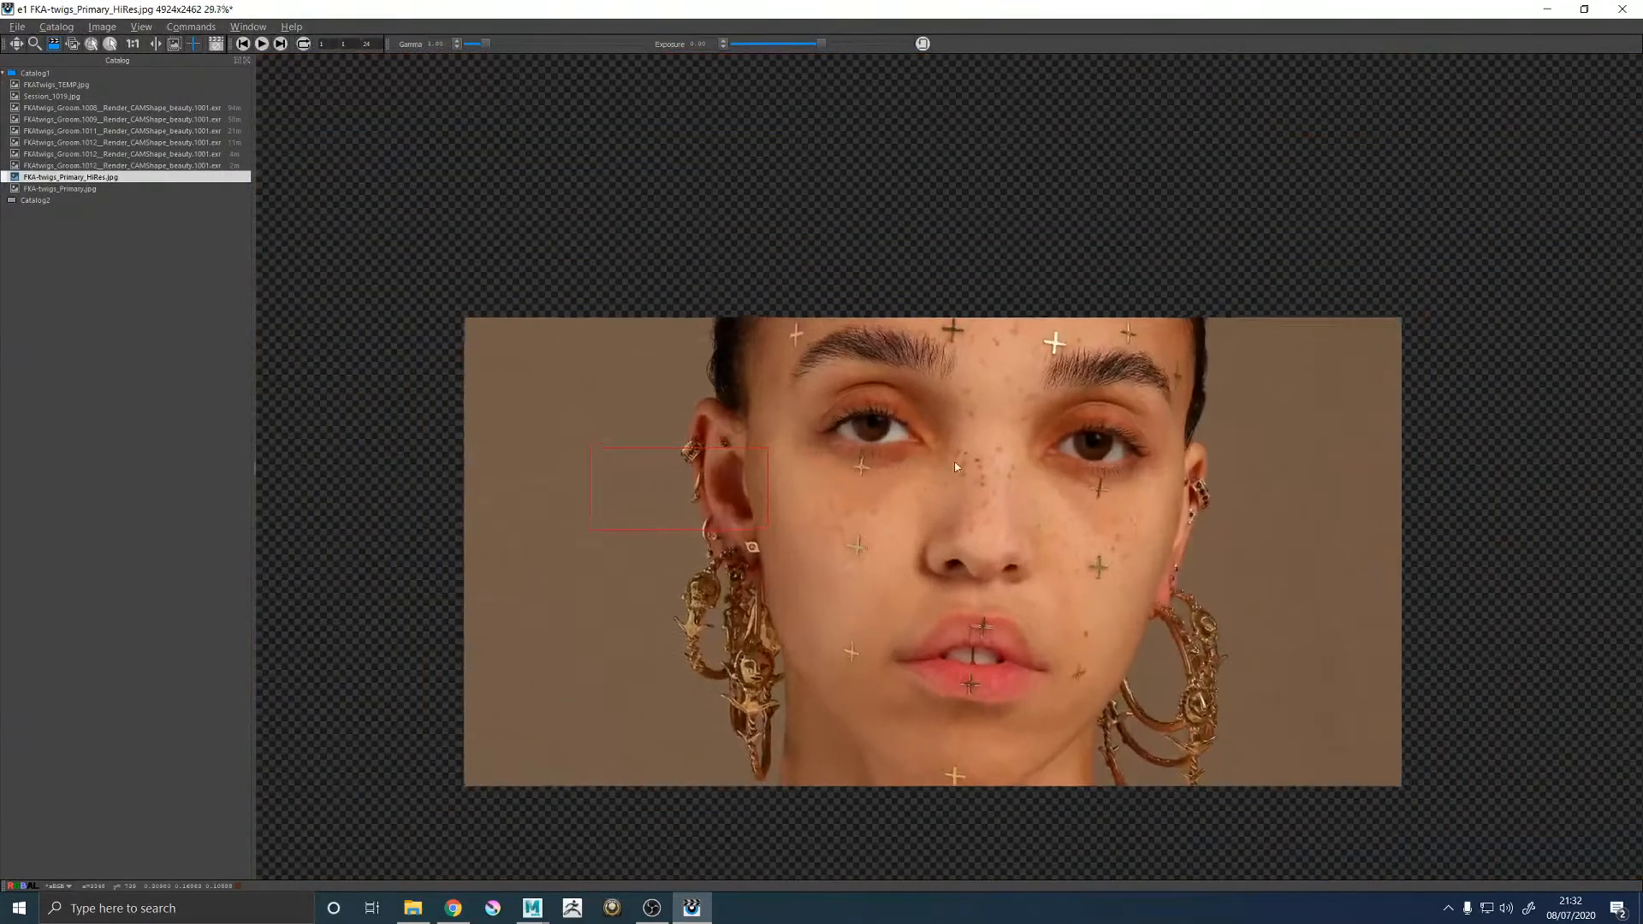
{"action": "scroll", "coordinate": [956, 467], "scroll_direction": "up", "scroll_amount": 2}
{"action": "right_click", "coordinate": [1018, 464]}
{"action": "left_click", "coordinate": [1044, 433]}
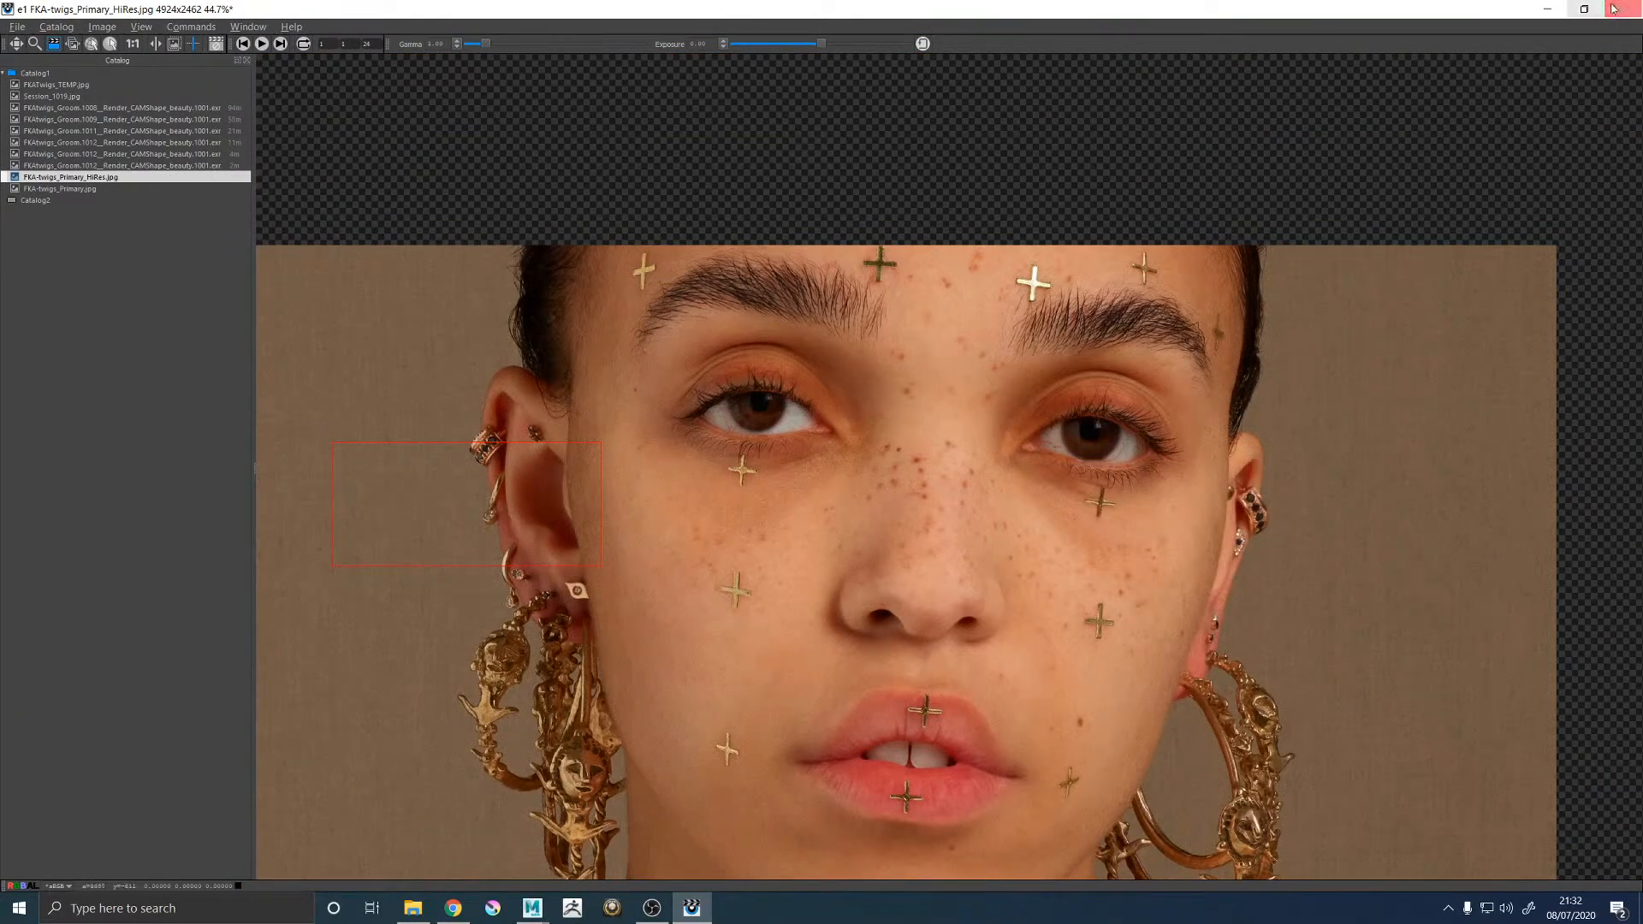
Display the newest Groom.1012 beauty render and examine its rendered eyebrow and eyelash region.
{"action": "left_click", "coordinate": [72, 165]}
{"action": "middle_click_drag", "start_coordinate": [592, 464], "coordinate": [879, 320]}
{"action": "scroll", "coordinate": [731, 392], "scroll_direction": "up", "scroll_amount": 1}
{"action": "scroll", "coordinate": [731, 392], "scroll_direction": "up", "scroll_amount": 4}
{"action": "scroll", "coordinate": [799, 381], "scroll_direction": "up", "scroll_amount": 1}
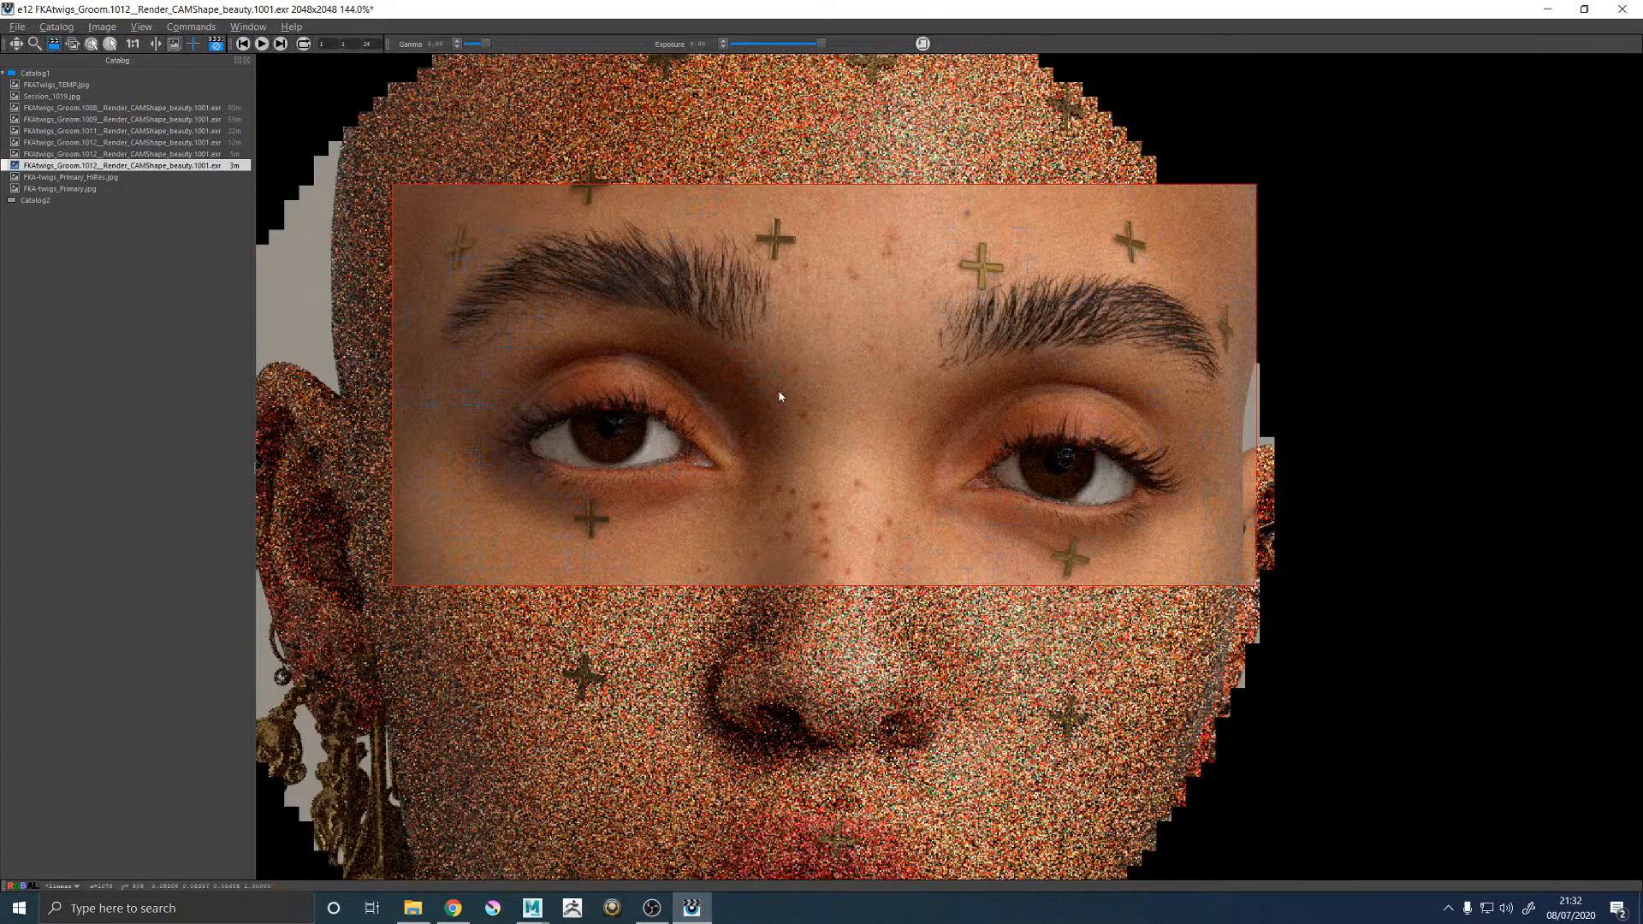
{"action": "scroll", "coordinate": [767, 394], "scroll_direction": "down", "scroll_amount": 2}
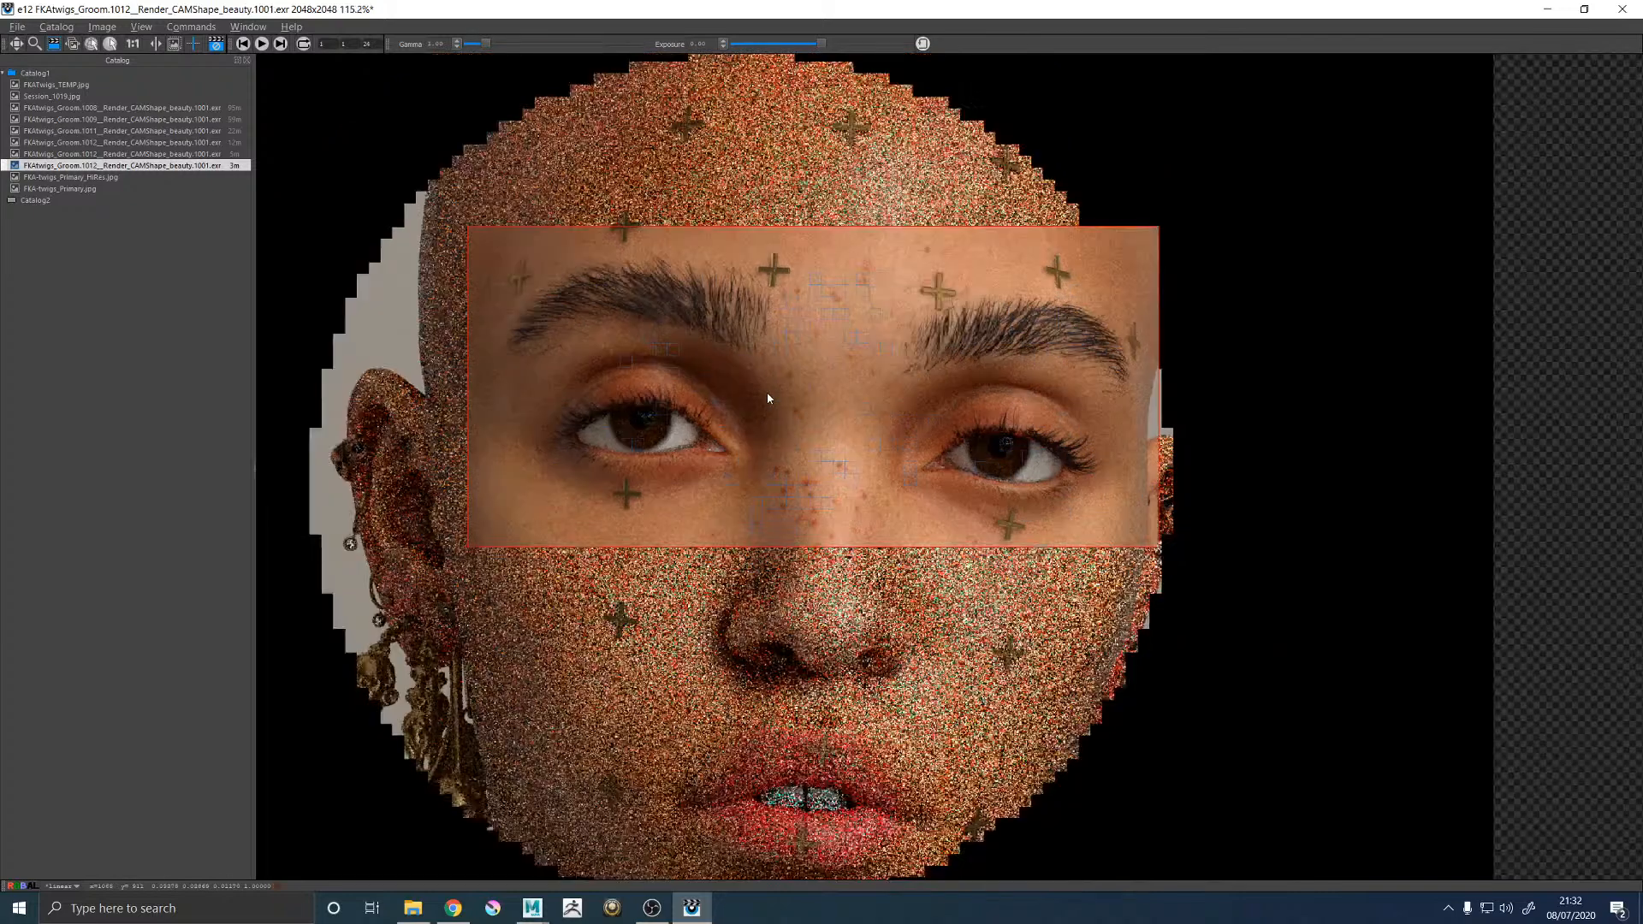
{"action": "scroll", "coordinate": [767, 394], "scroll_direction": "up", "scroll_amount": 1}
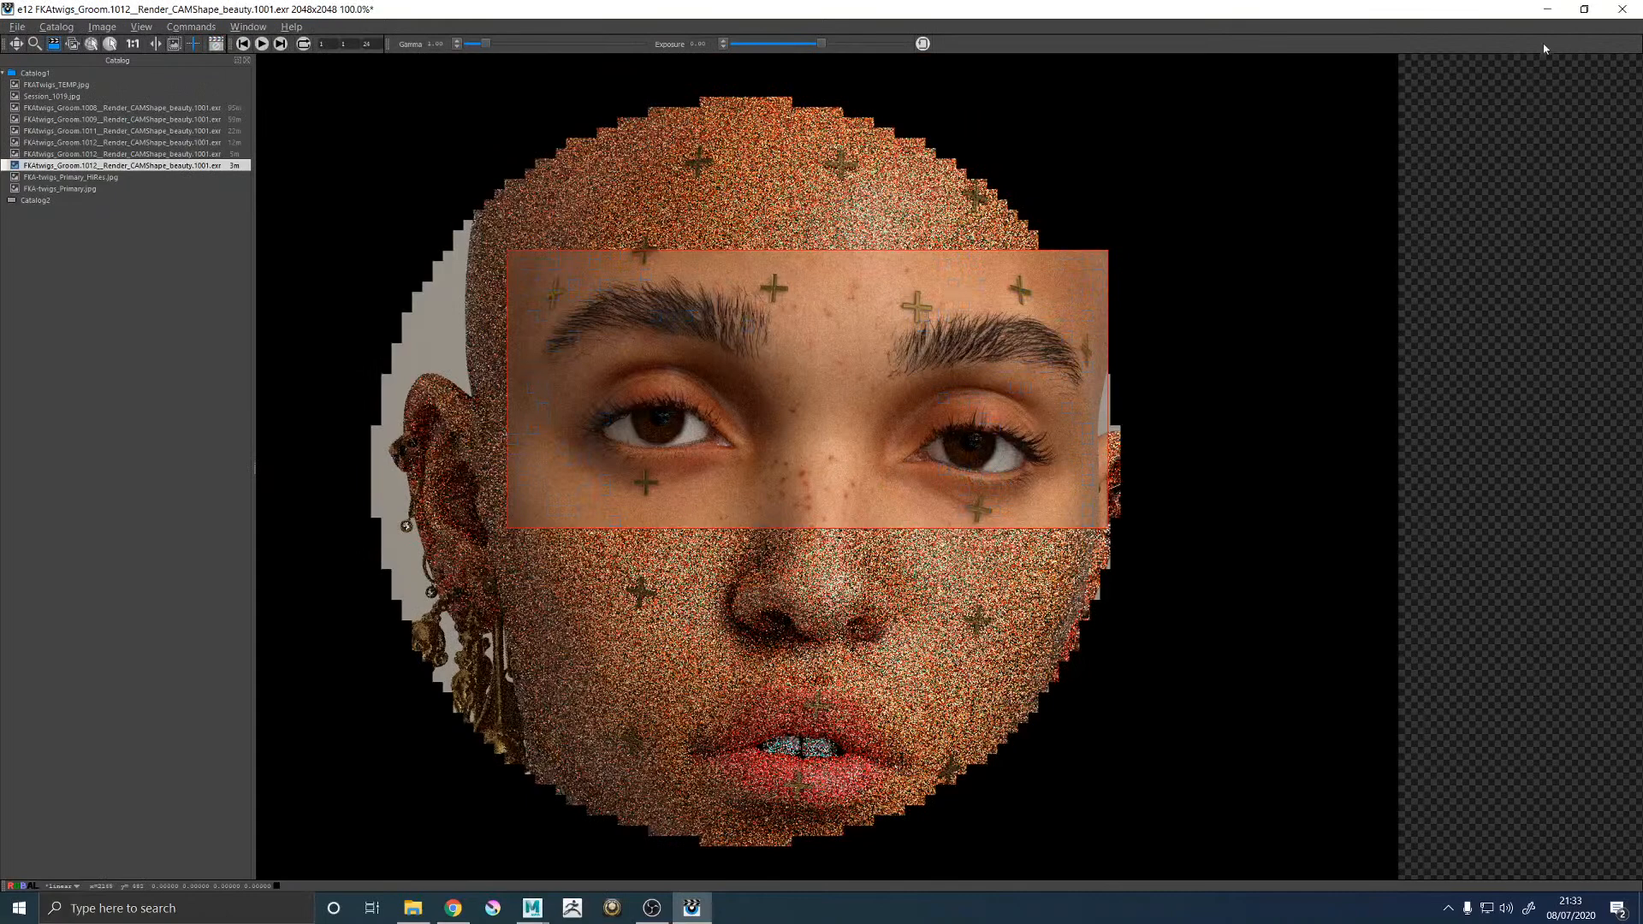
Switch to Maya, show the head in the perspective view and save the Groom.1012 scene.
{"action": "left_click", "coordinate": [1546, 12]}
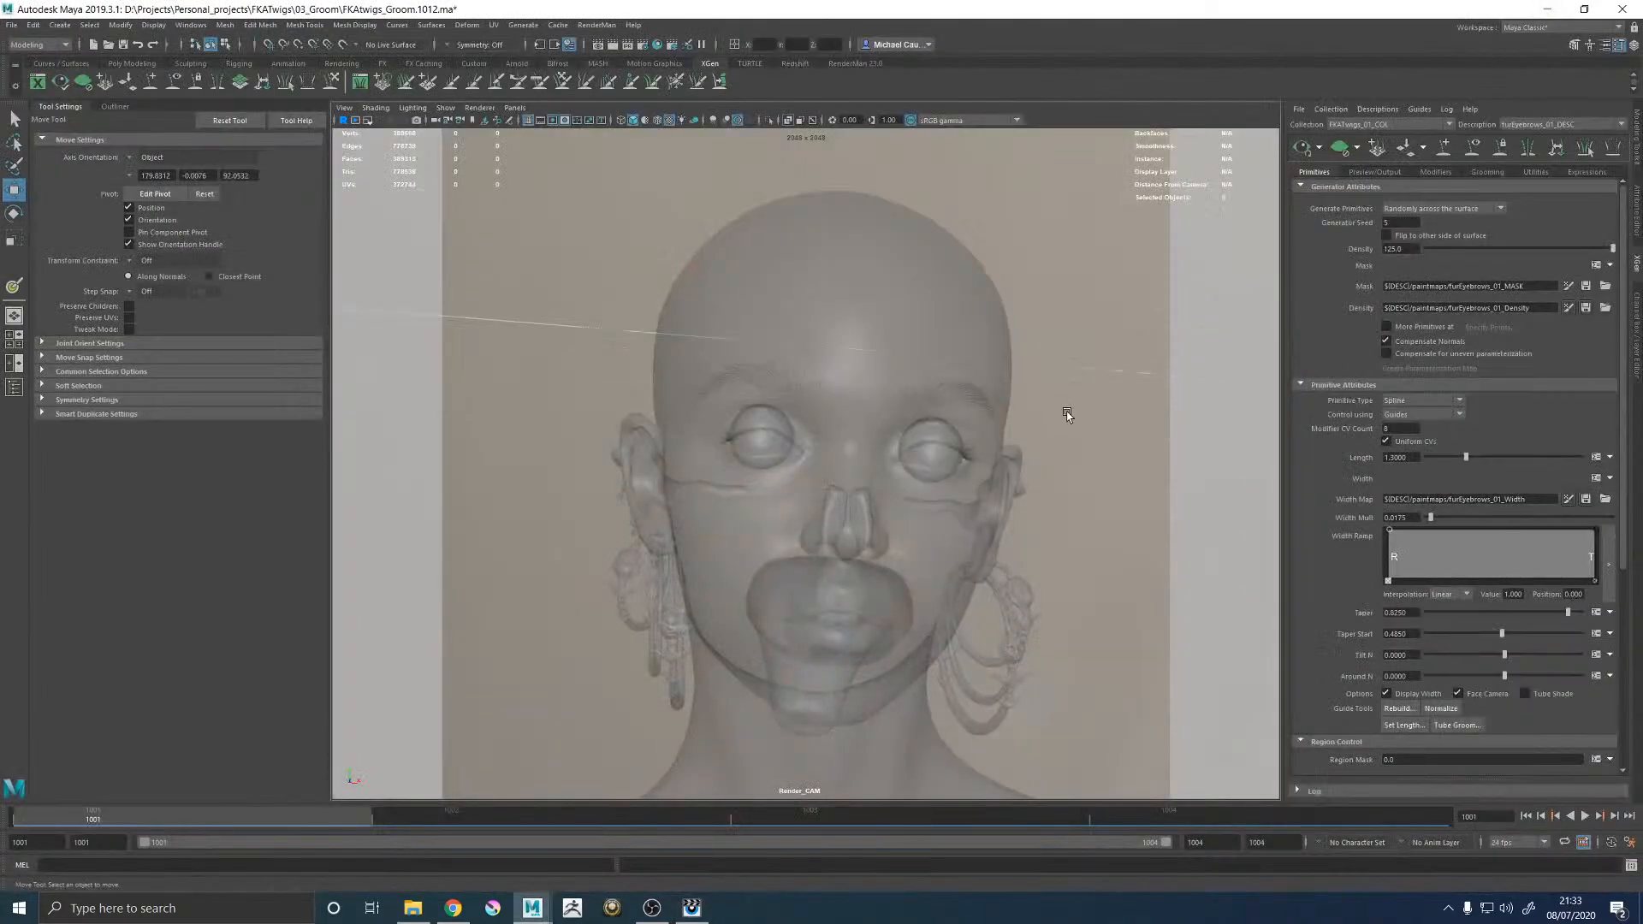
{"action": "key", "text": "space"}
{"action": "key", "text": "space"}
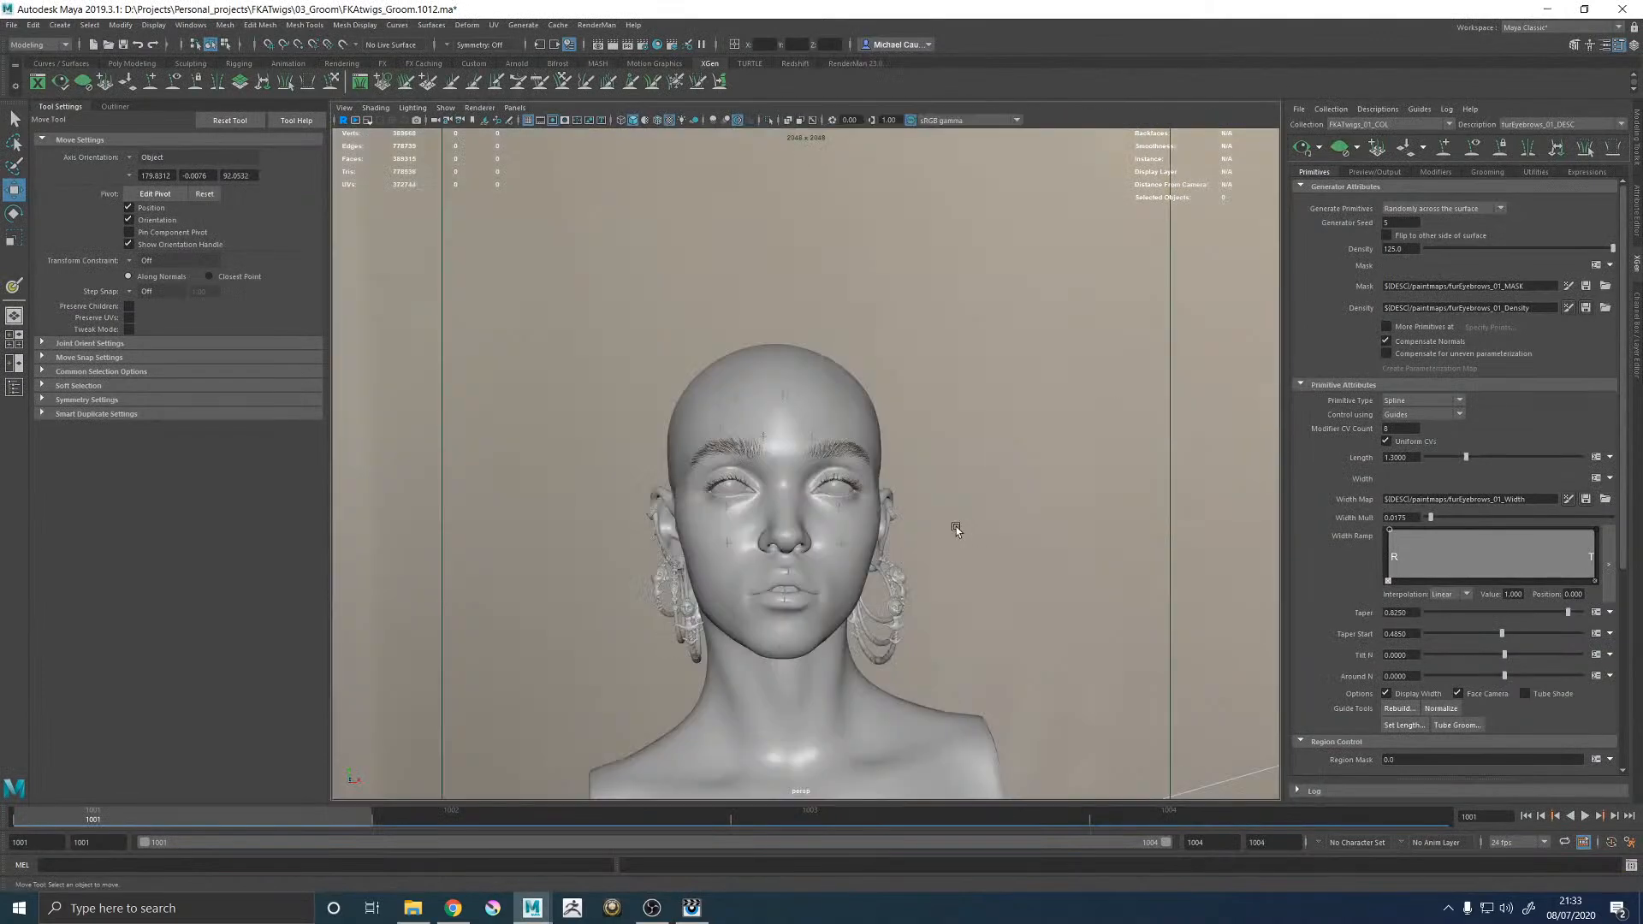
{"action": "right_click_drag", "start_coordinate": [799, 517], "coordinate": [778, 671], "text": "alt"}
{"action": "middle_click_drag", "start_coordinate": [778, 672], "coordinate": [792, 406], "text": "alt"}
{"action": "left_click_drag", "start_coordinate": [791, 407], "coordinate": [1069, 441], "text": "alt"}
{"action": "right_click_drag", "start_coordinate": [1069, 441], "coordinate": [1008, 424], "text": "alt"}
{"action": "key", "text": "q"}
{"action": "key", "text": "ctrl+s"}
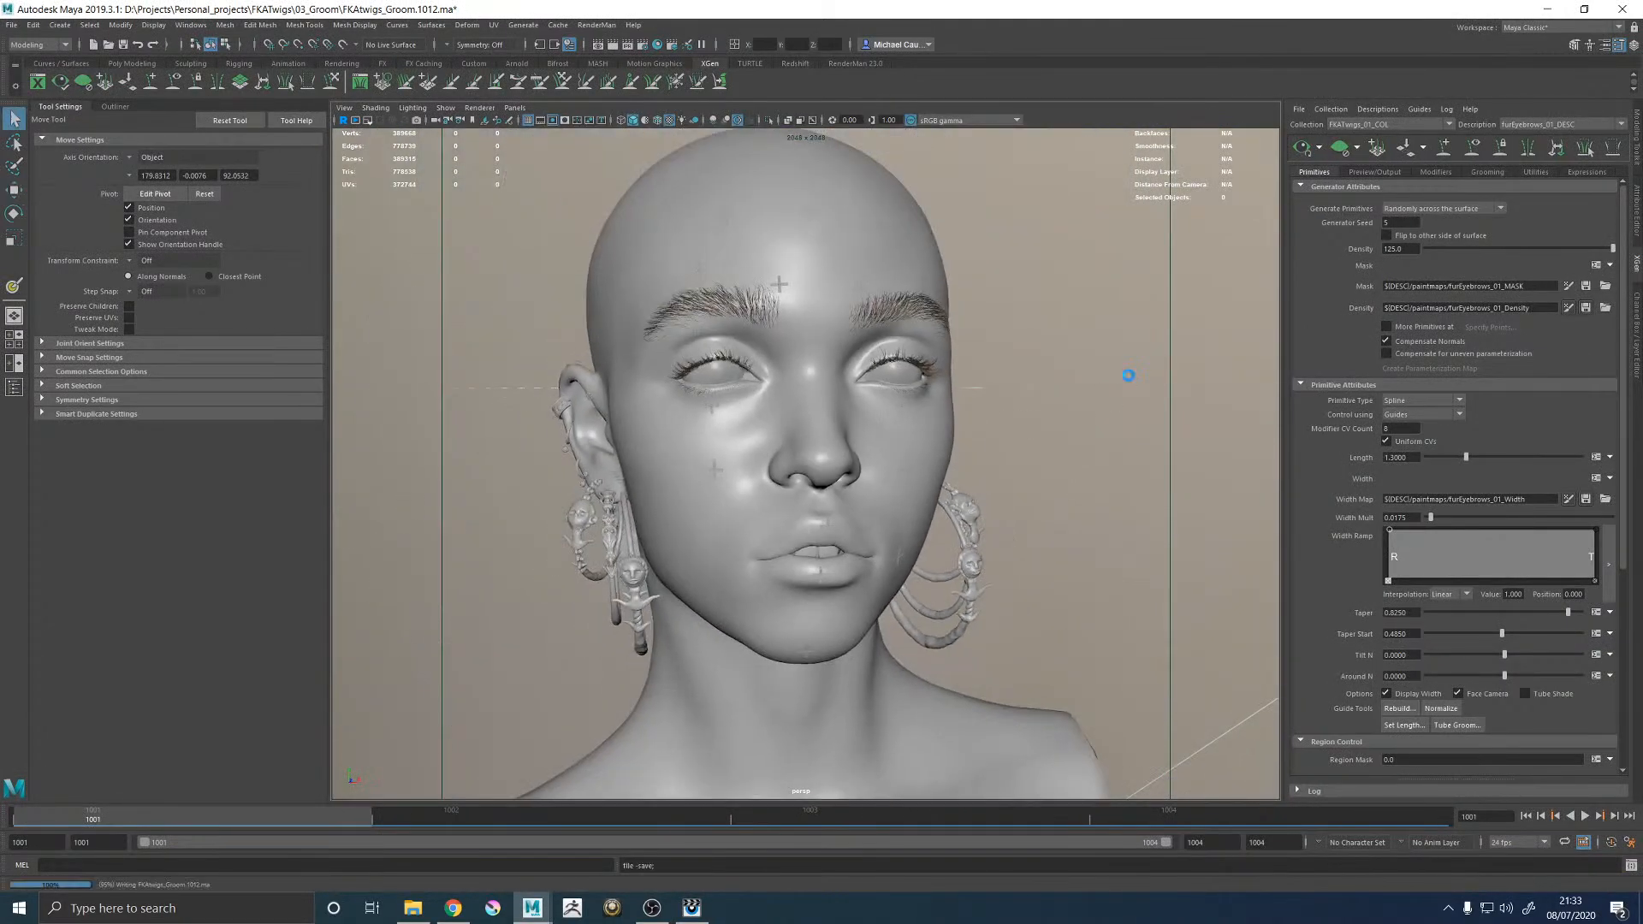
{"action": "left_click_drag", "start_coordinate": [1119, 382], "coordinate": [1064, 377], "text": "alt"}
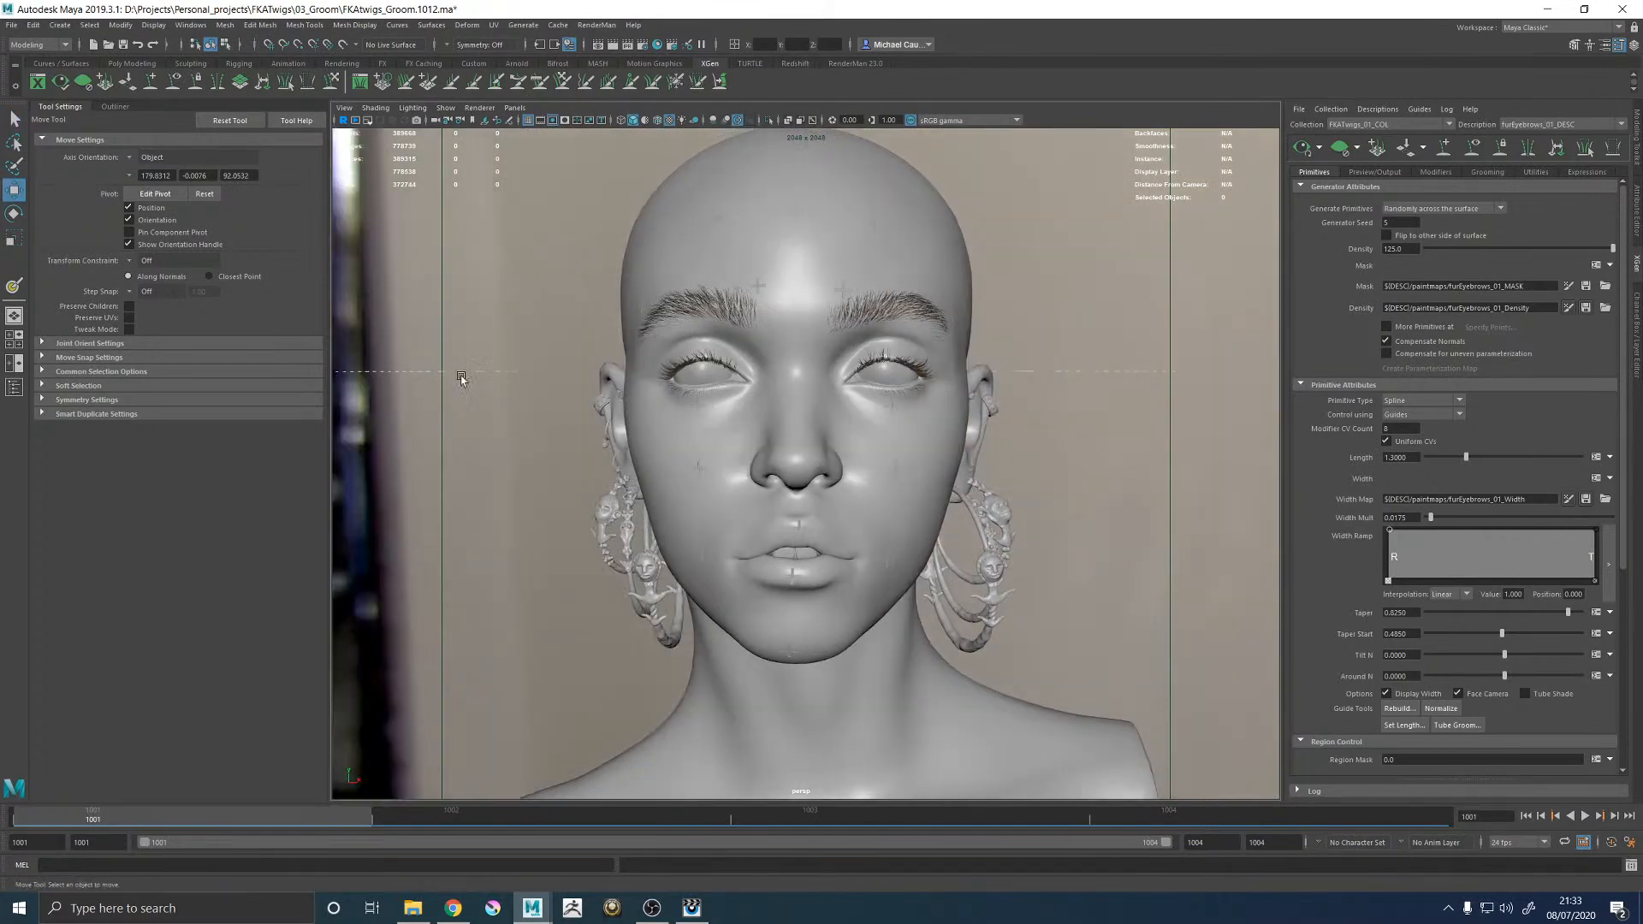
Create the XGen description furPeachFuzz_01_DESC on head_SubD0_GEO in FKATwigs_01_COL, using groomable splines scattered randomly across the surface.
{"action": "left_click", "coordinate": [13, 387]}
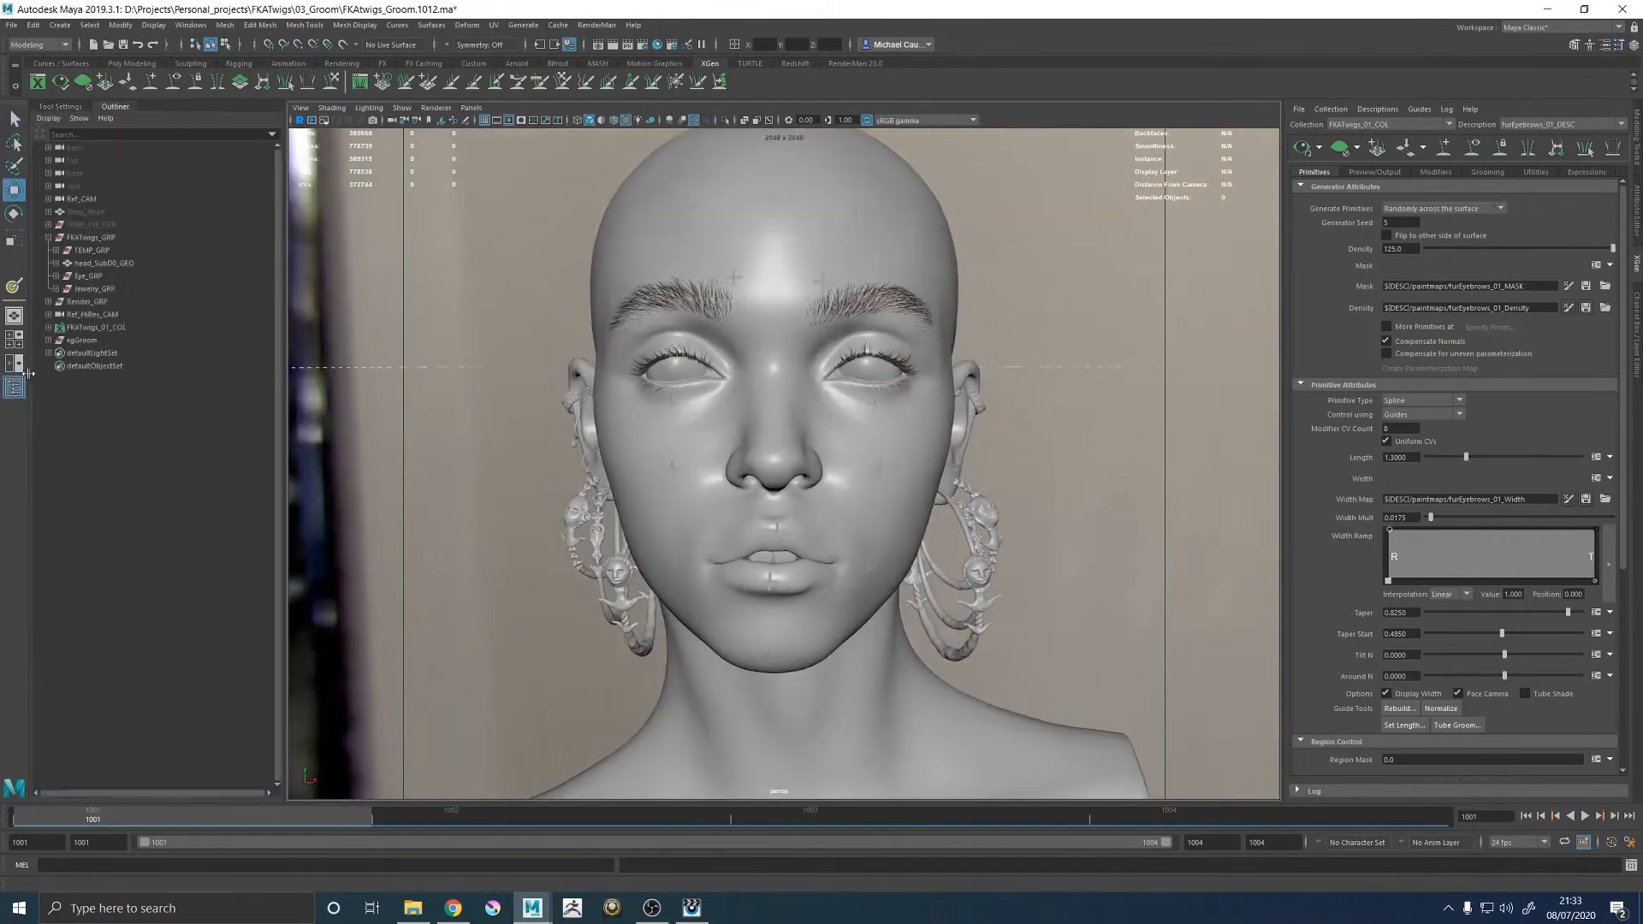
{"action": "left_click", "coordinate": [69, 263]}
{"action": "left_click", "coordinate": [1376, 109]}
{"action": "left_click", "coordinate": [1390, 127]}
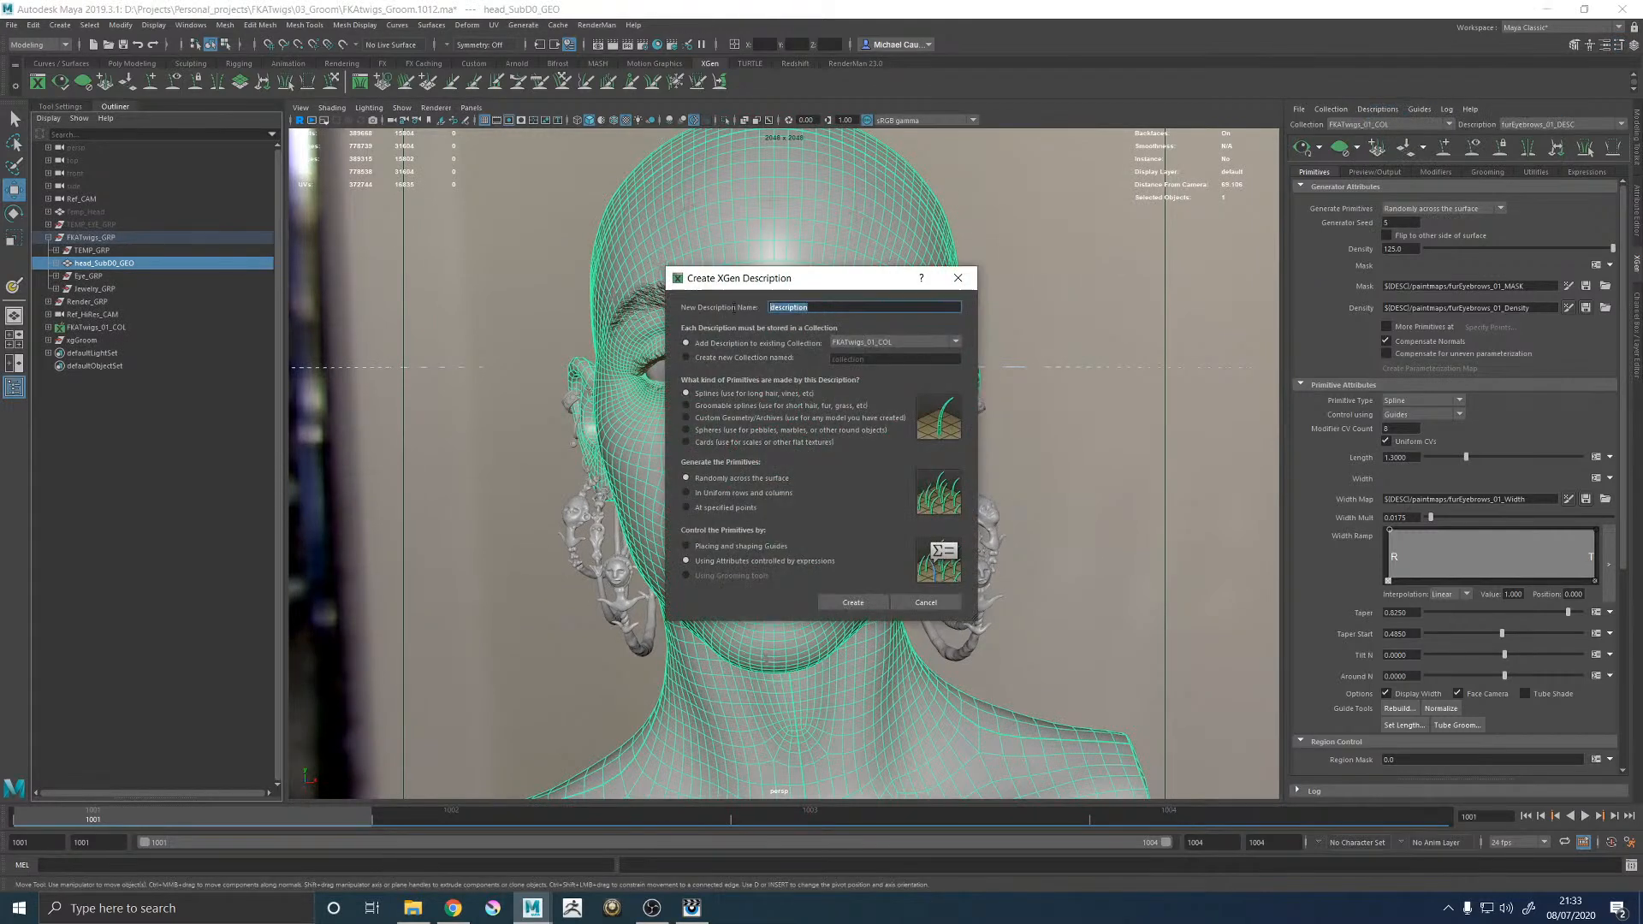
{"action": "type", "text": "furPeachFuzz_01_DESC"}
{"action": "left_click", "coordinate": [729, 405]}
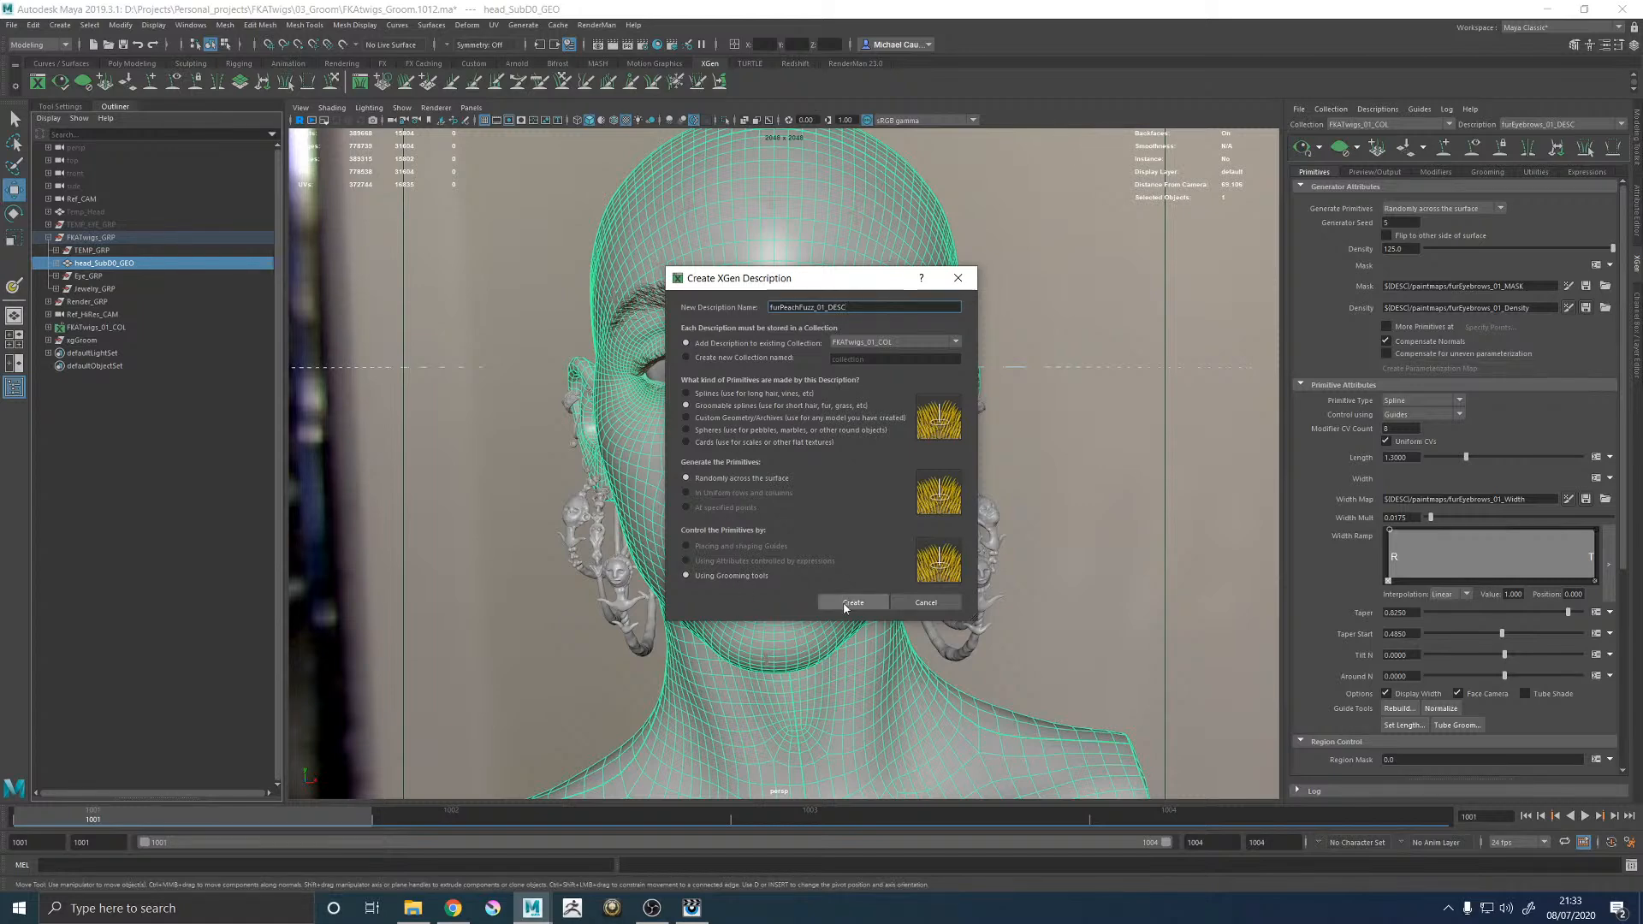
{"action": "key", "text": "Return"}
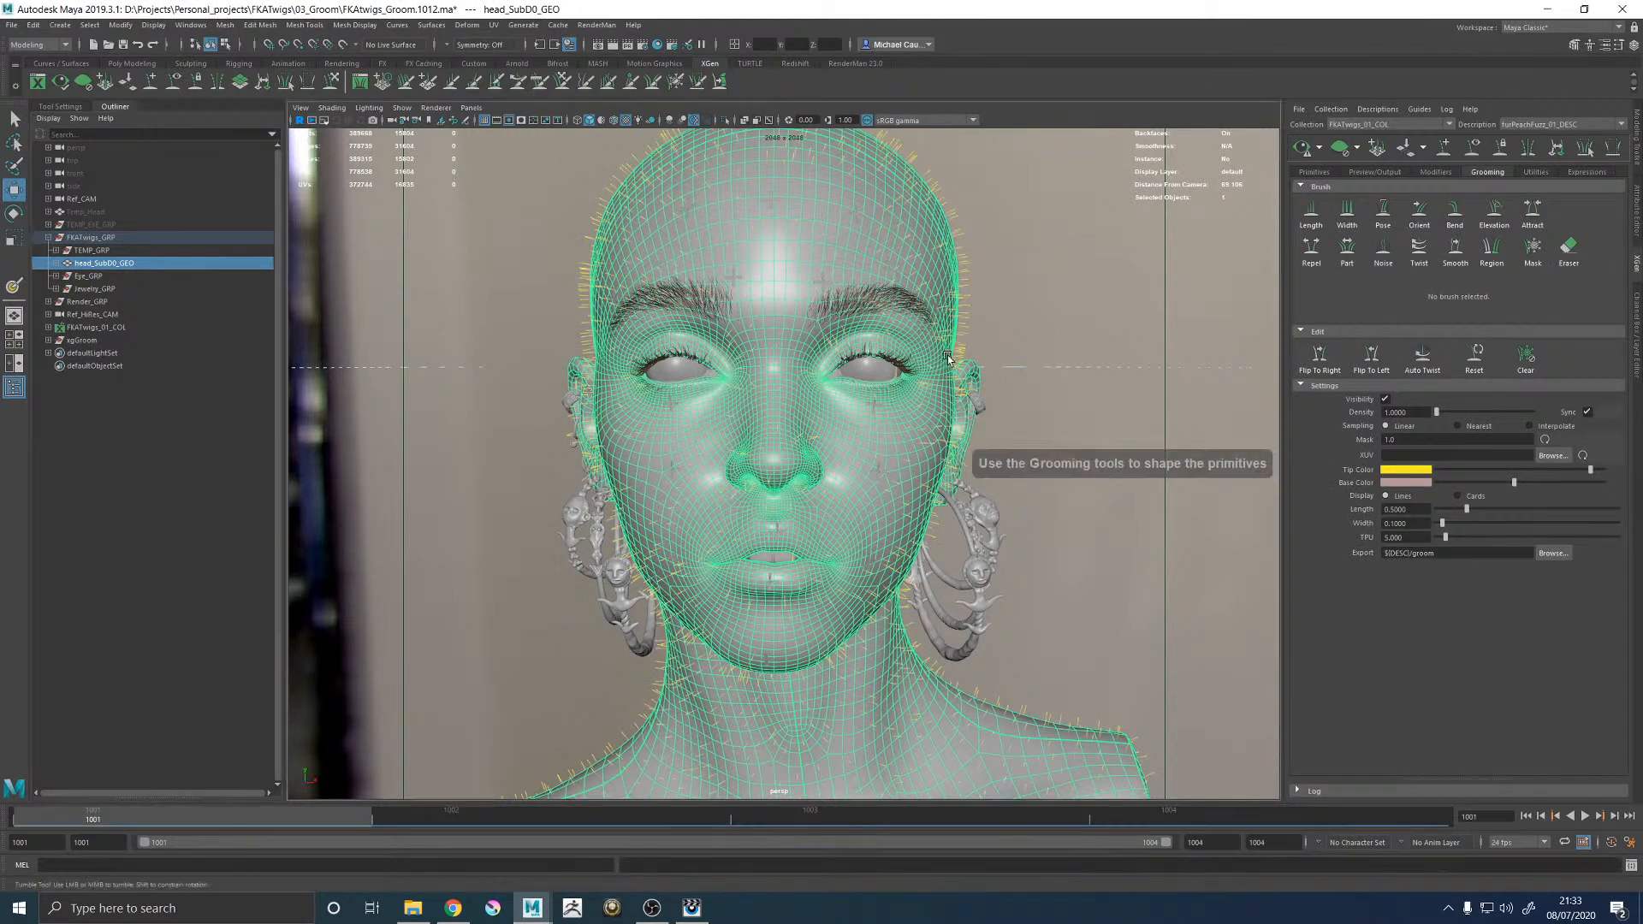
Turn off density Sync for the peach fuzz groom and set its grooming density to 10.
{"action": "left_click_drag", "start_coordinate": [946, 358], "coordinate": [1053, 368], "text": "alt"}
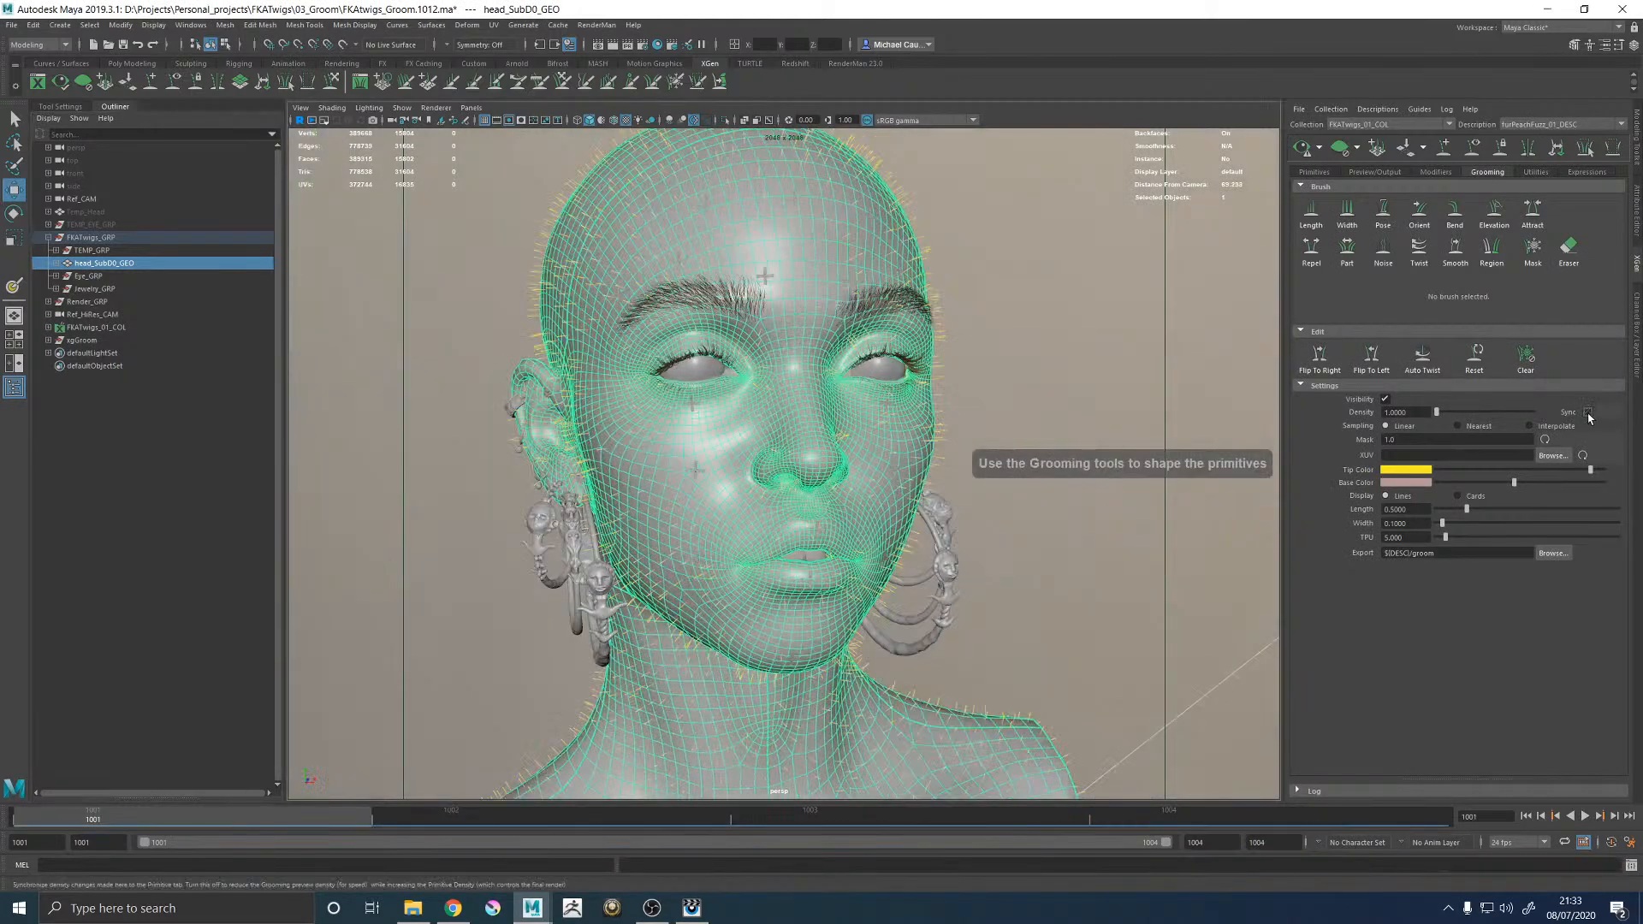
{"action": "left_click_drag", "start_coordinate": [1416, 414], "coordinate": [1345, 414]}
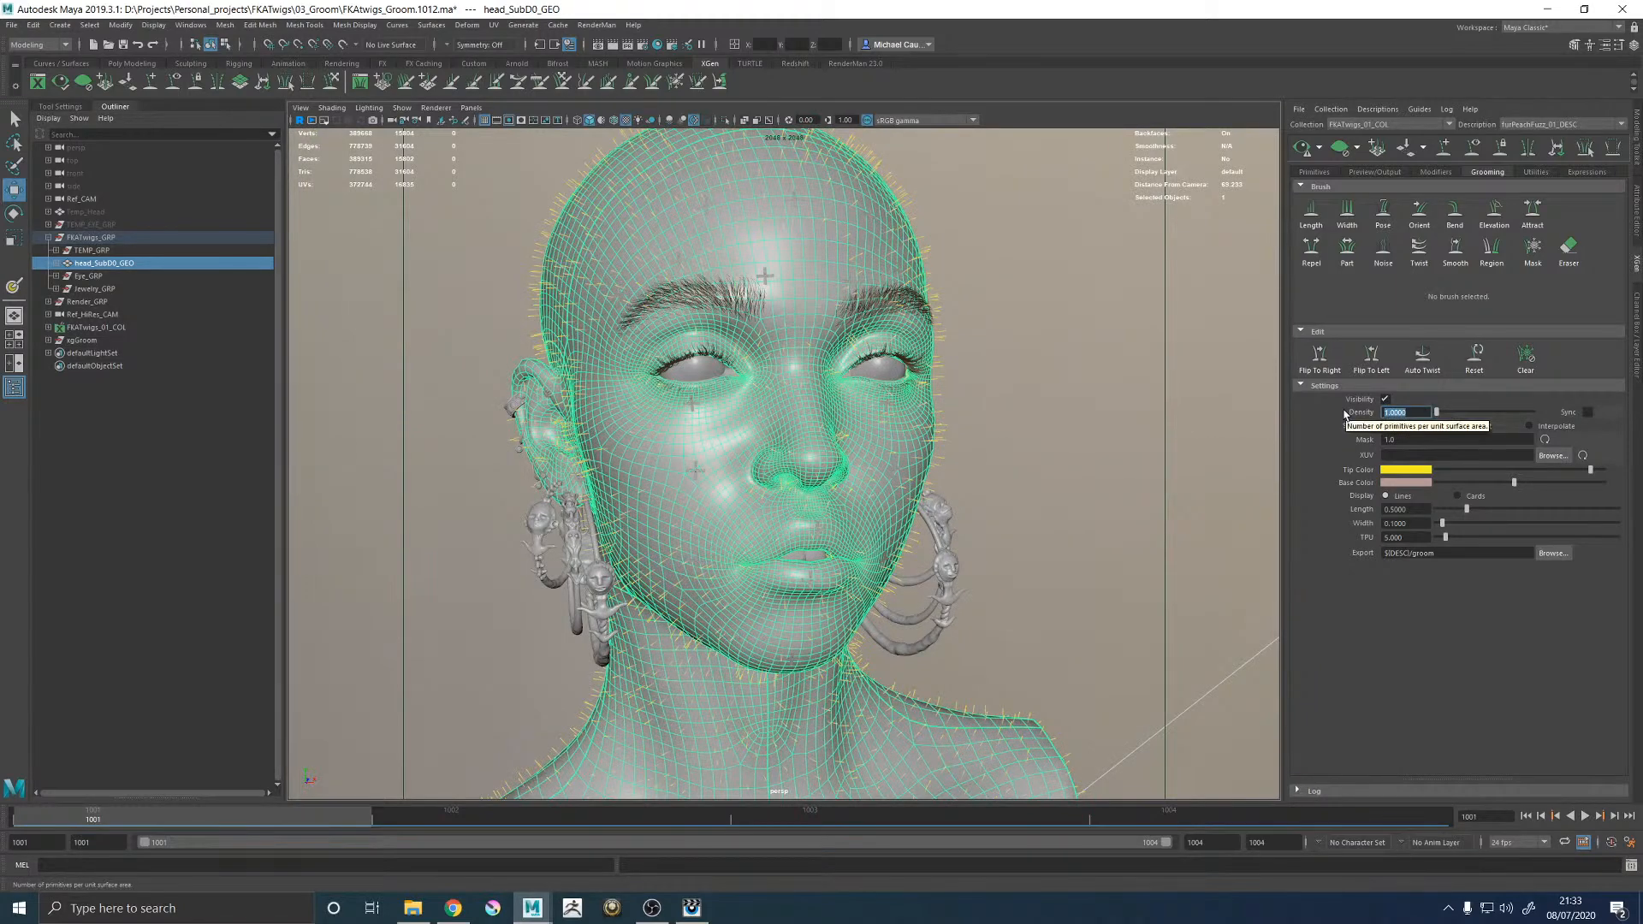
{"action": "type", "text": "10"}
{"action": "key", "text": "Return"}
Increase the peach fuzz grooming density to 25 after checking hair coverage around the eyes and nose.
{"action": "left_click_drag", "start_coordinate": [997, 373], "coordinate": [885, 378], "text": "alt"}
{"action": "right_click_drag", "start_coordinate": [891, 402], "coordinate": [1009, 441], "text": "alt"}
{"action": "middle_click_drag", "start_coordinate": [911, 357], "coordinate": [929, 445], "text": "alt"}
{"action": "left_click_drag", "start_coordinate": [857, 418], "coordinate": [935, 420], "text": "alt"}
{"action": "double_click", "coordinate": [1399, 412]}
{"action": "type", "text": "25"}
{"action": "key", "text": "Return"}
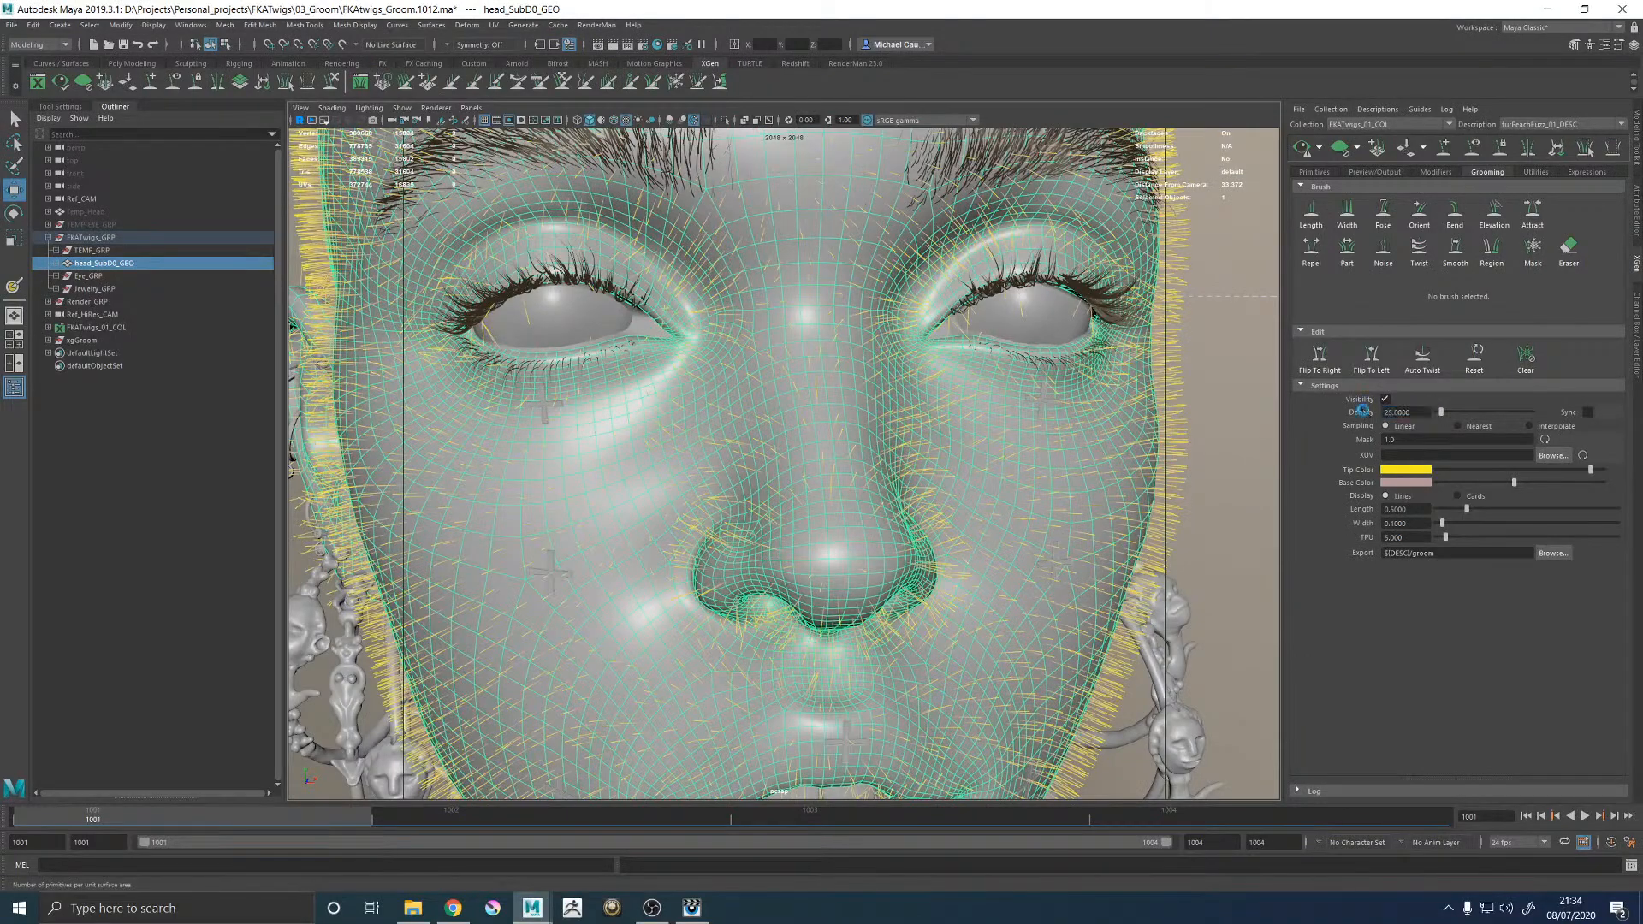
Generate the XGen preview of the peach fuzz primitives on the face and open their primitive attributes.
{"action": "right_click_drag", "start_coordinate": [1028, 409], "coordinate": [684, 399], "text": "alt"}
{"action": "mouse_move", "coordinate": [674, 399]}
{"action": "left_mouse_down", "text": "alt"}
{"action": "mouse_move", "coordinate": [811, 394]}
{"action": "mouse_move", "coordinate": [659, 396]}
{"action": "left_mouse_up", "text": "alt"}
{"action": "right_click_drag", "start_coordinate": [659, 396], "coordinate": [1027, 385], "text": "alt"}
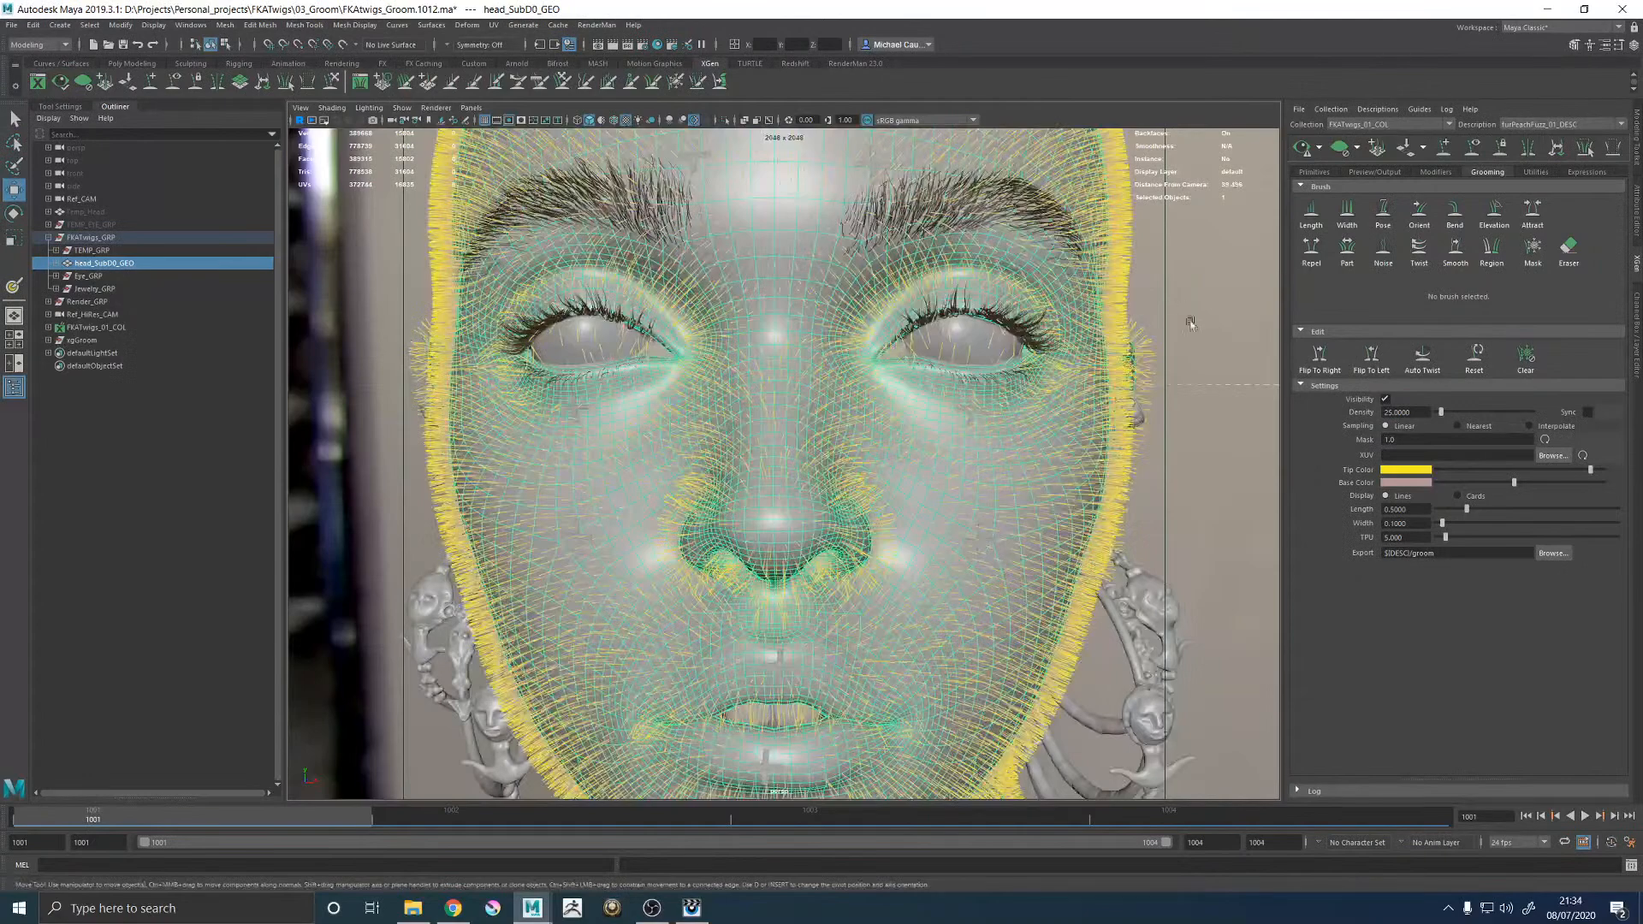
{"action": "left_click", "coordinate": [1303, 152]}
{"action": "scroll", "coordinate": [1008, 392], "scroll_direction": "up", "scroll_amount": 5}
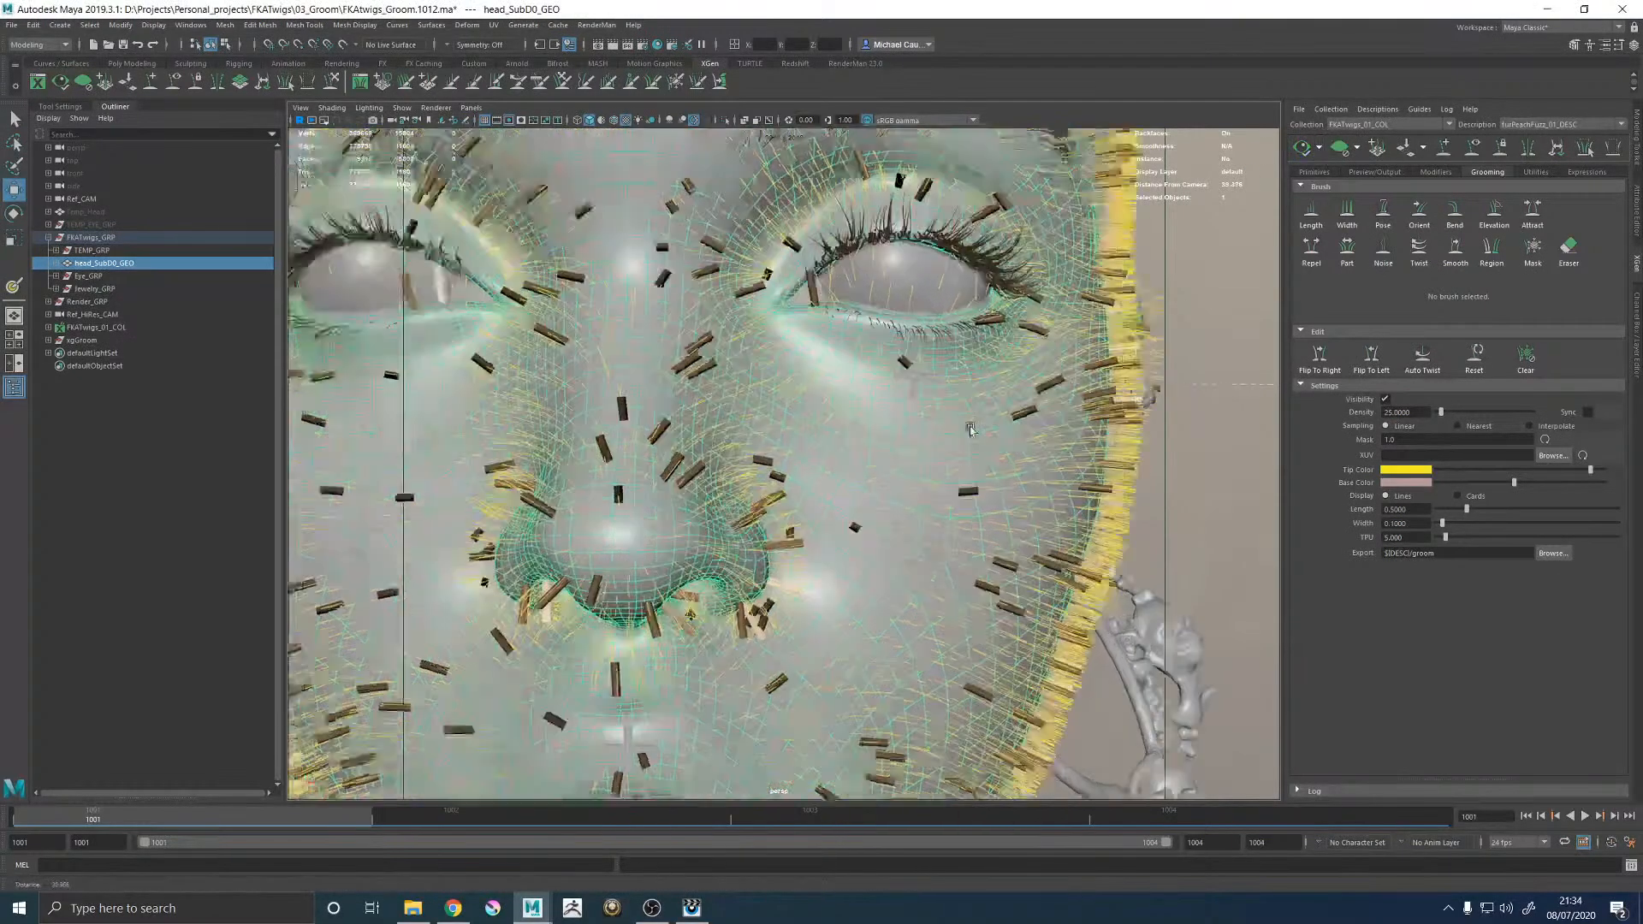
{"action": "left_click", "coordinate": [1315, 172]}
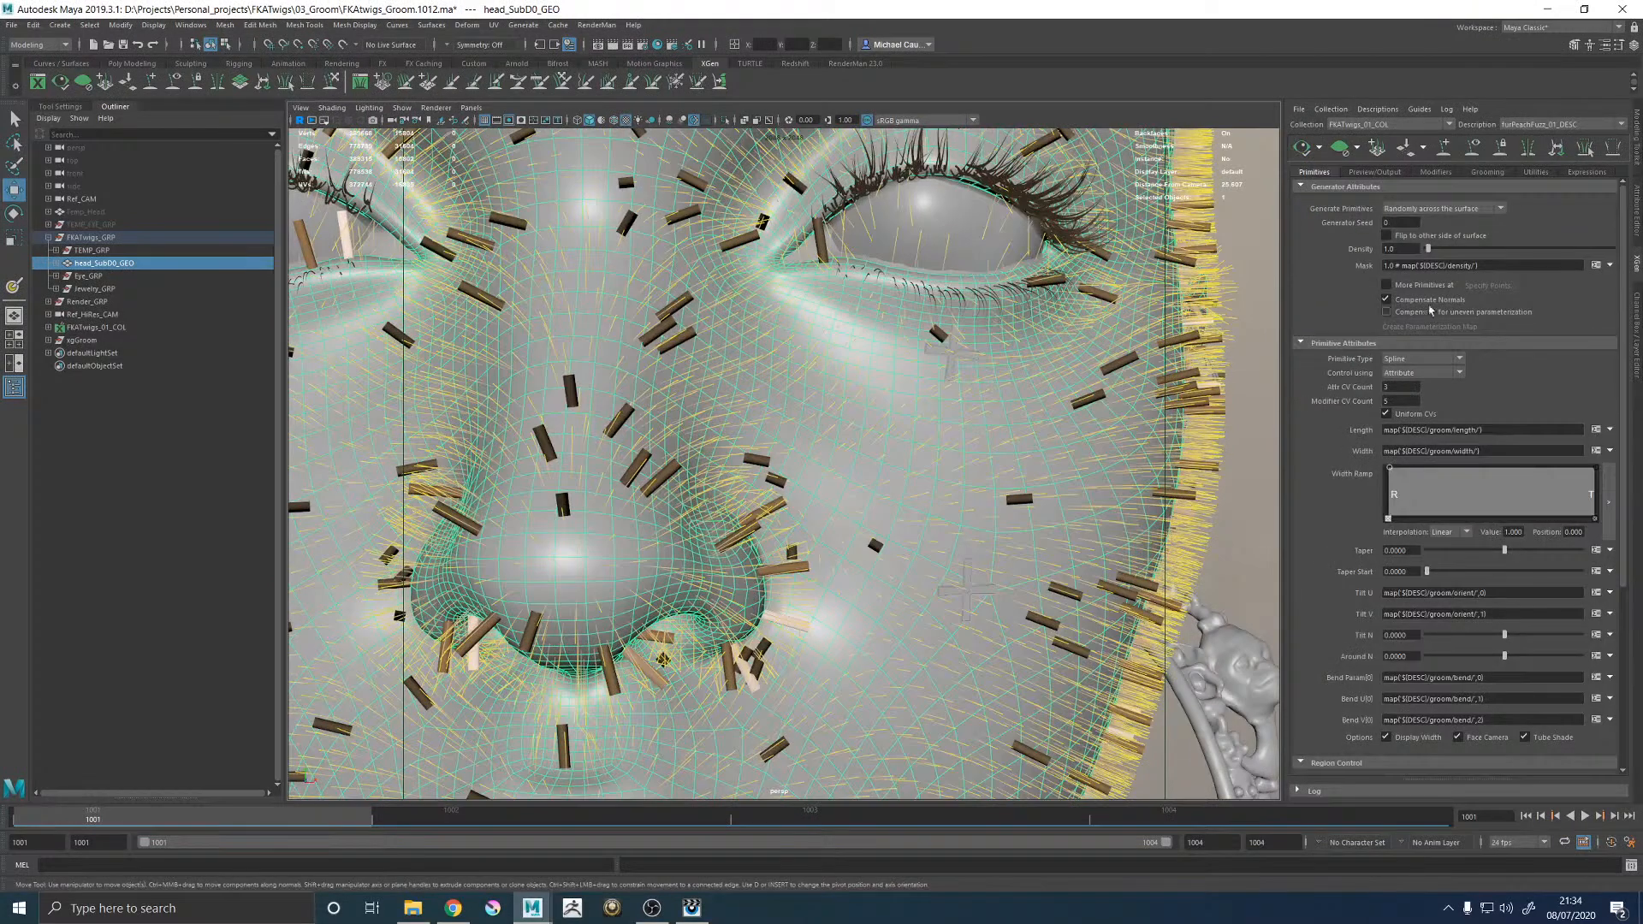
Turn off Tube Shade in the peach fuzz description's primitive options.
{"action": "left_click", "coordinate": [1374, 172]}
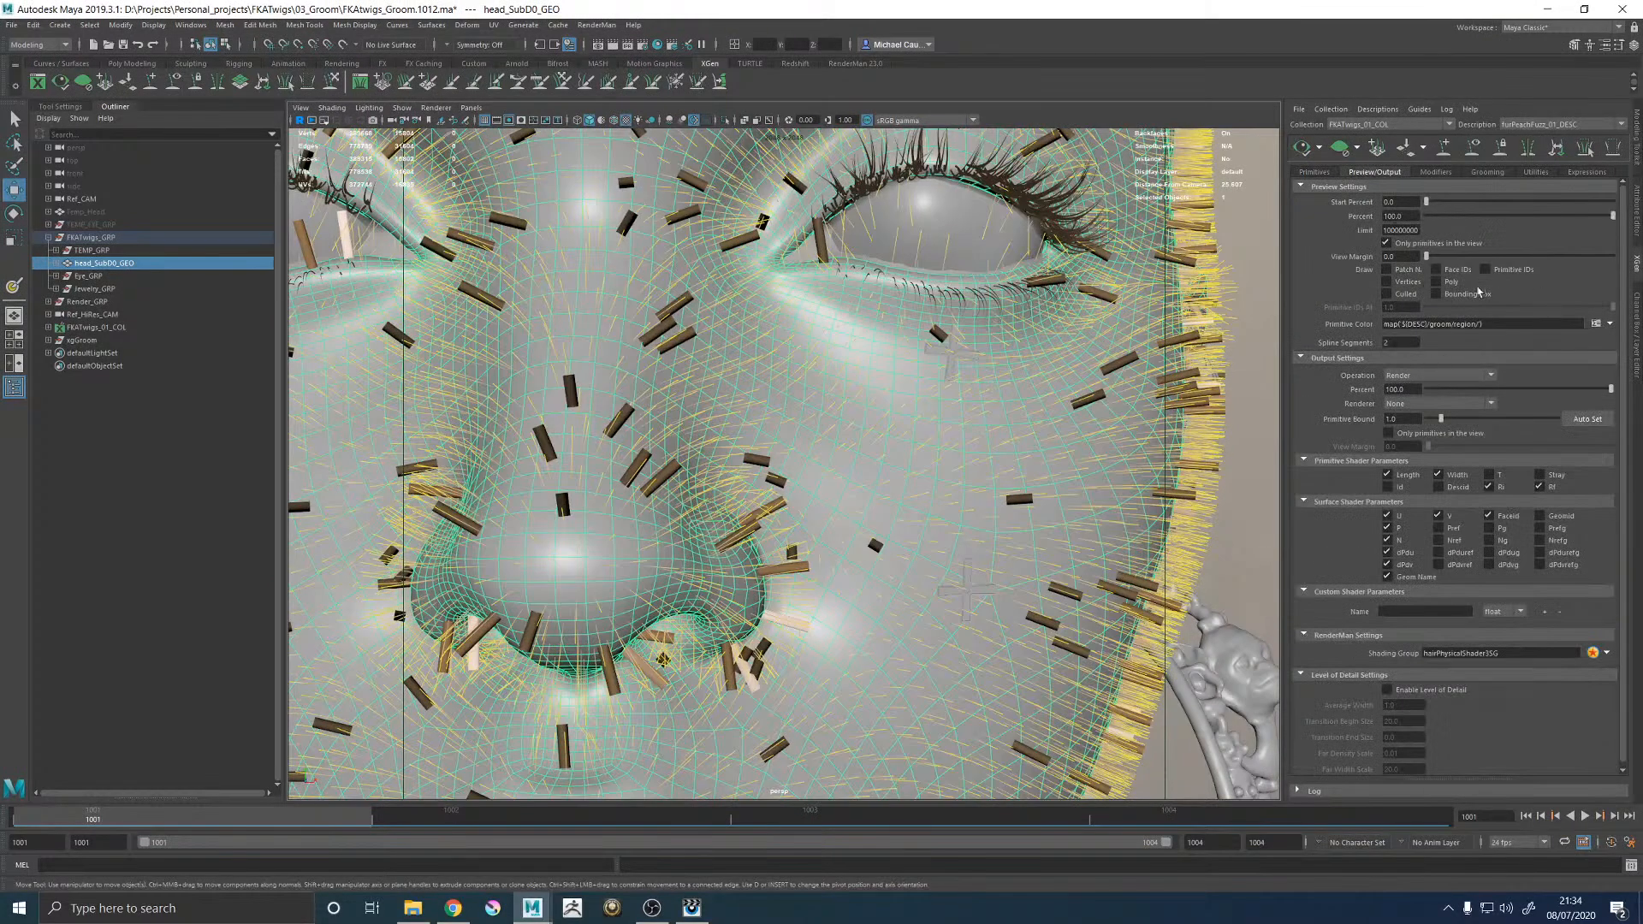
{"action": "left_click", "coordinate": [1314, 172]}
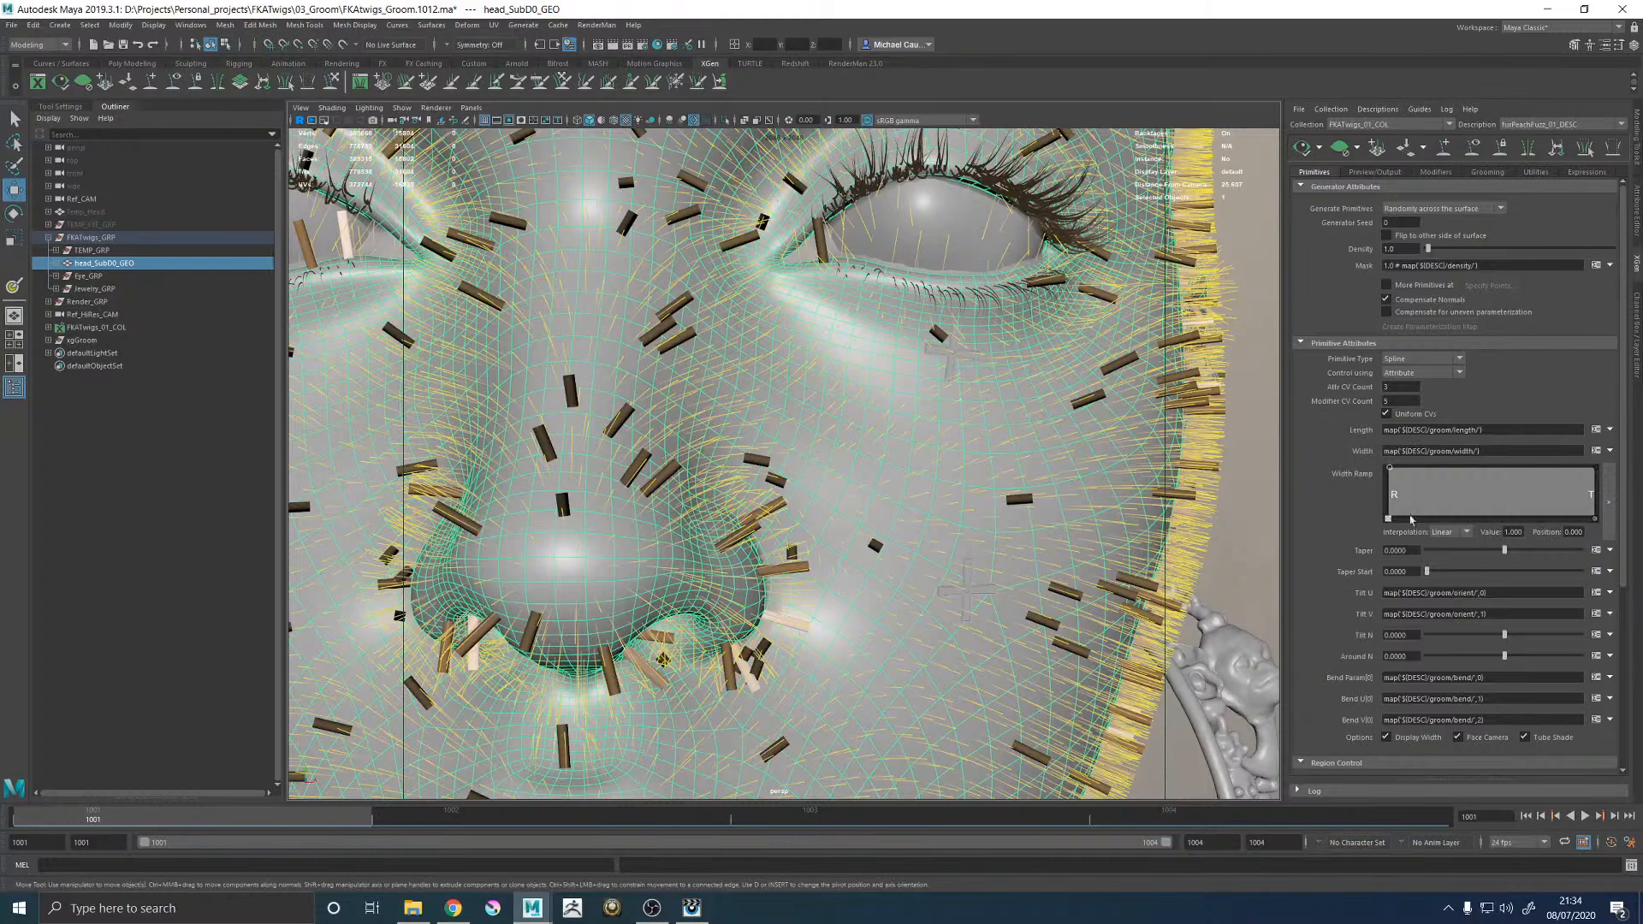
{"action": "left_click", "coordinate": [1524, 736]}
{"action": "scroll", "coordinate": [862, 329], "scroll_direction": "down", "scroll_amount": 3}
{"action": "scroll", "coordinate": [862, 329], "scroll_direction": "down", "scroll_amount": 3}
Disable the preview restriction to only primitives in the view and save the scene as version FKAtwigs_Groom.1013.ma.
{"action": "left_click", "coordinate": [1375, 172]}
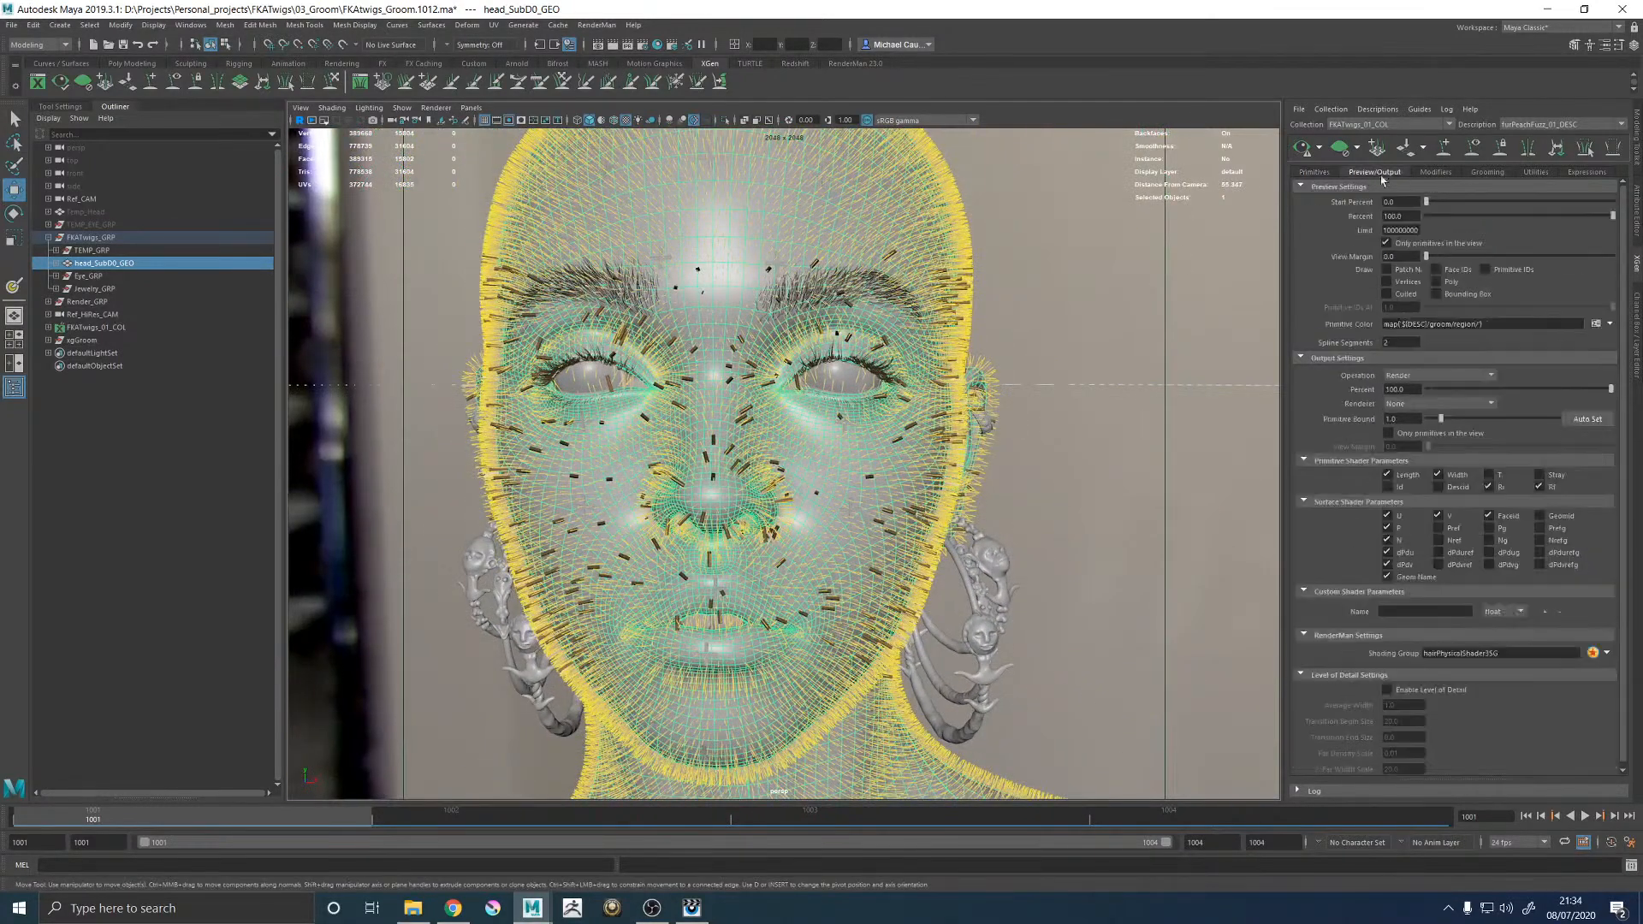
{"action": "left_click", "coordinate": [1386, 243]}
{"action": "left_click_drag", "start_coordinate": [984, 339], "coordinate": [947, 341], "text": "alt"}
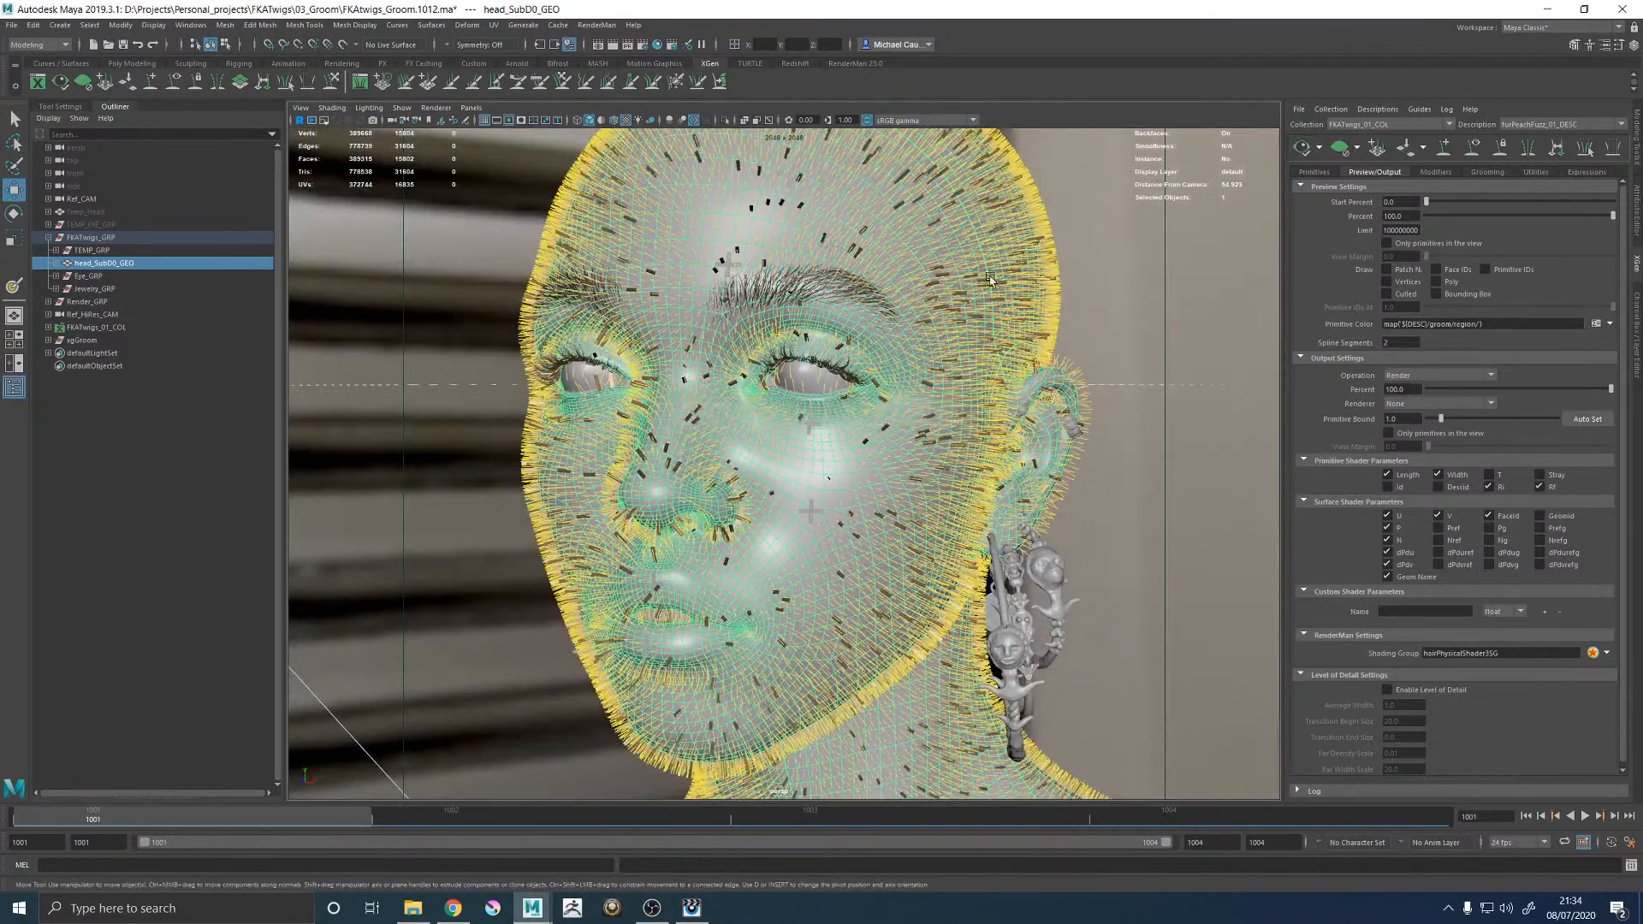
{"action": "left_click_drag", "start_coordinate": [963, 280], "coordinate": [1056, 280], "text": "alt"}
{"action": "scroll", "coordinate": [1056, 280], "scroll_direction": "down", "scroll_amount": 5}
{"action": "key", "text": "ctrl+s"}
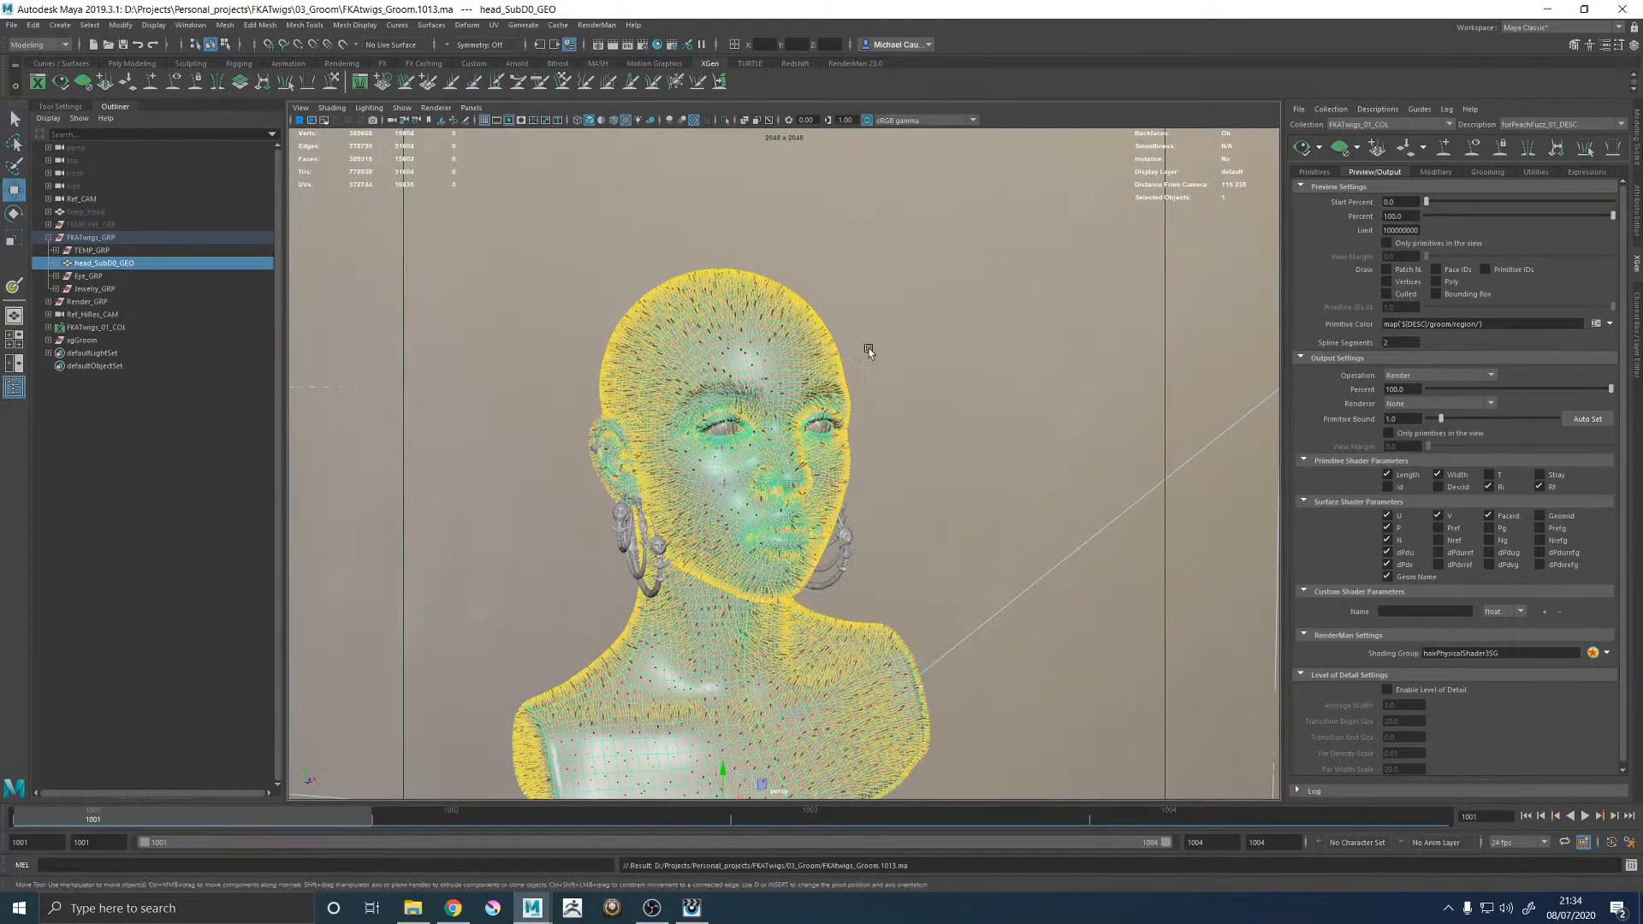
Set the peach fuzz primitive density to 20 and update the XGen preview to check coverage on the cheek and nose.
{"action": "key", "text": "w"}
{"action": "scroll", "coordinate": [828, 443], "scroll_direction": "up", "scroll_amount": 3}
{"action": "scroll", "coordinate": [828, 444], "scroll_direction": "up", "scroll_amount": 5}
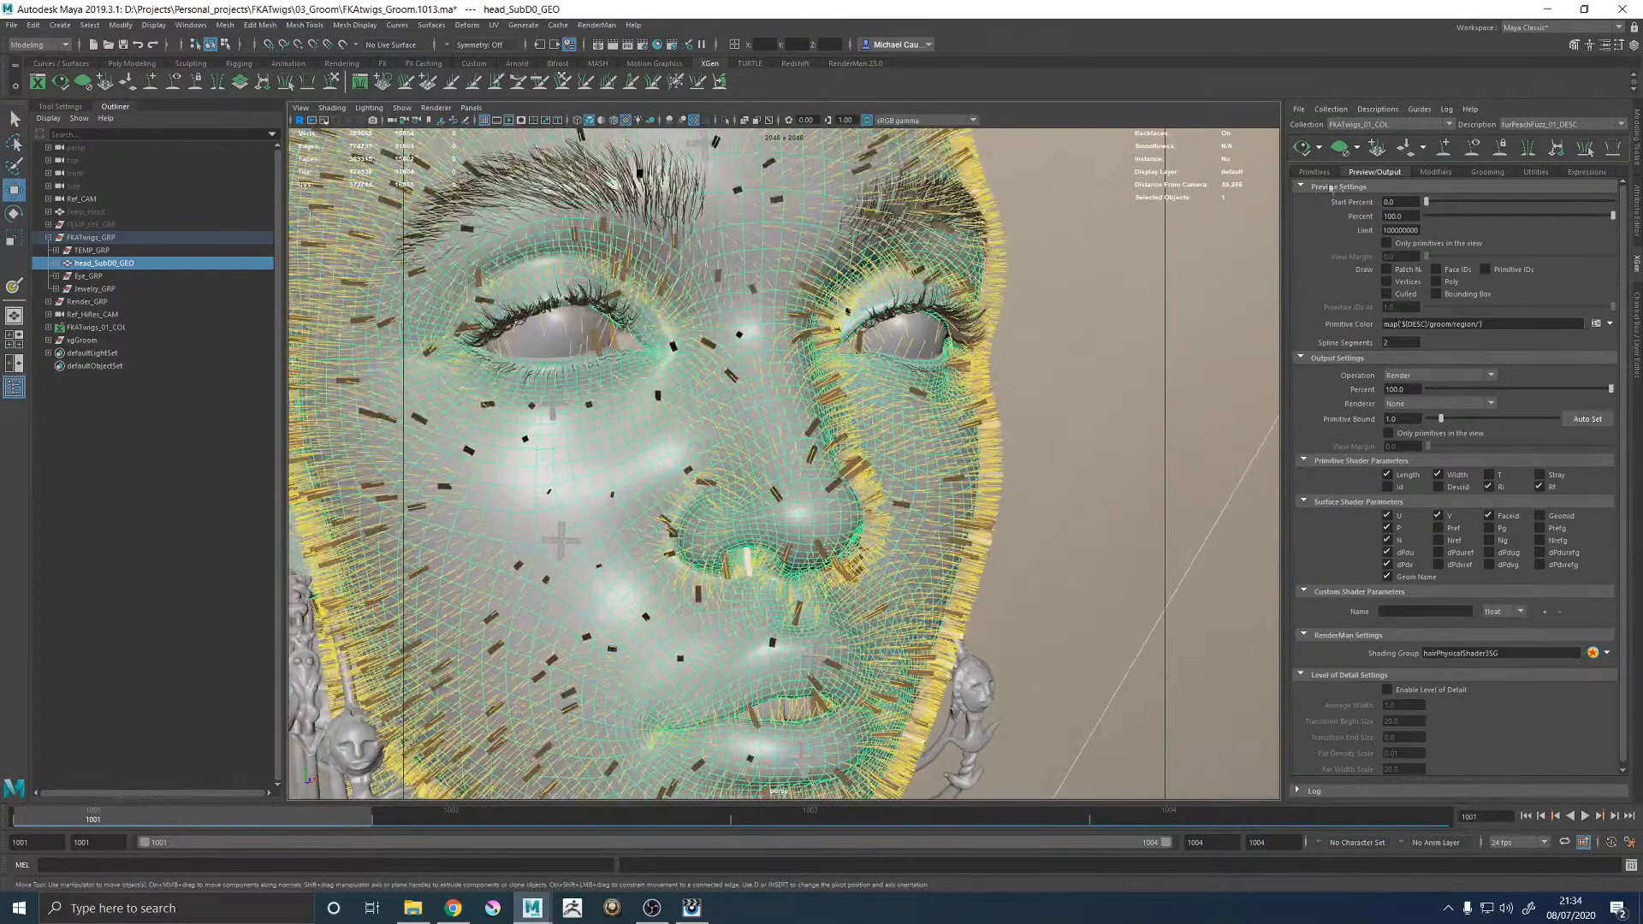
{"action": "left_click", "coordinate": [1316, 172]}
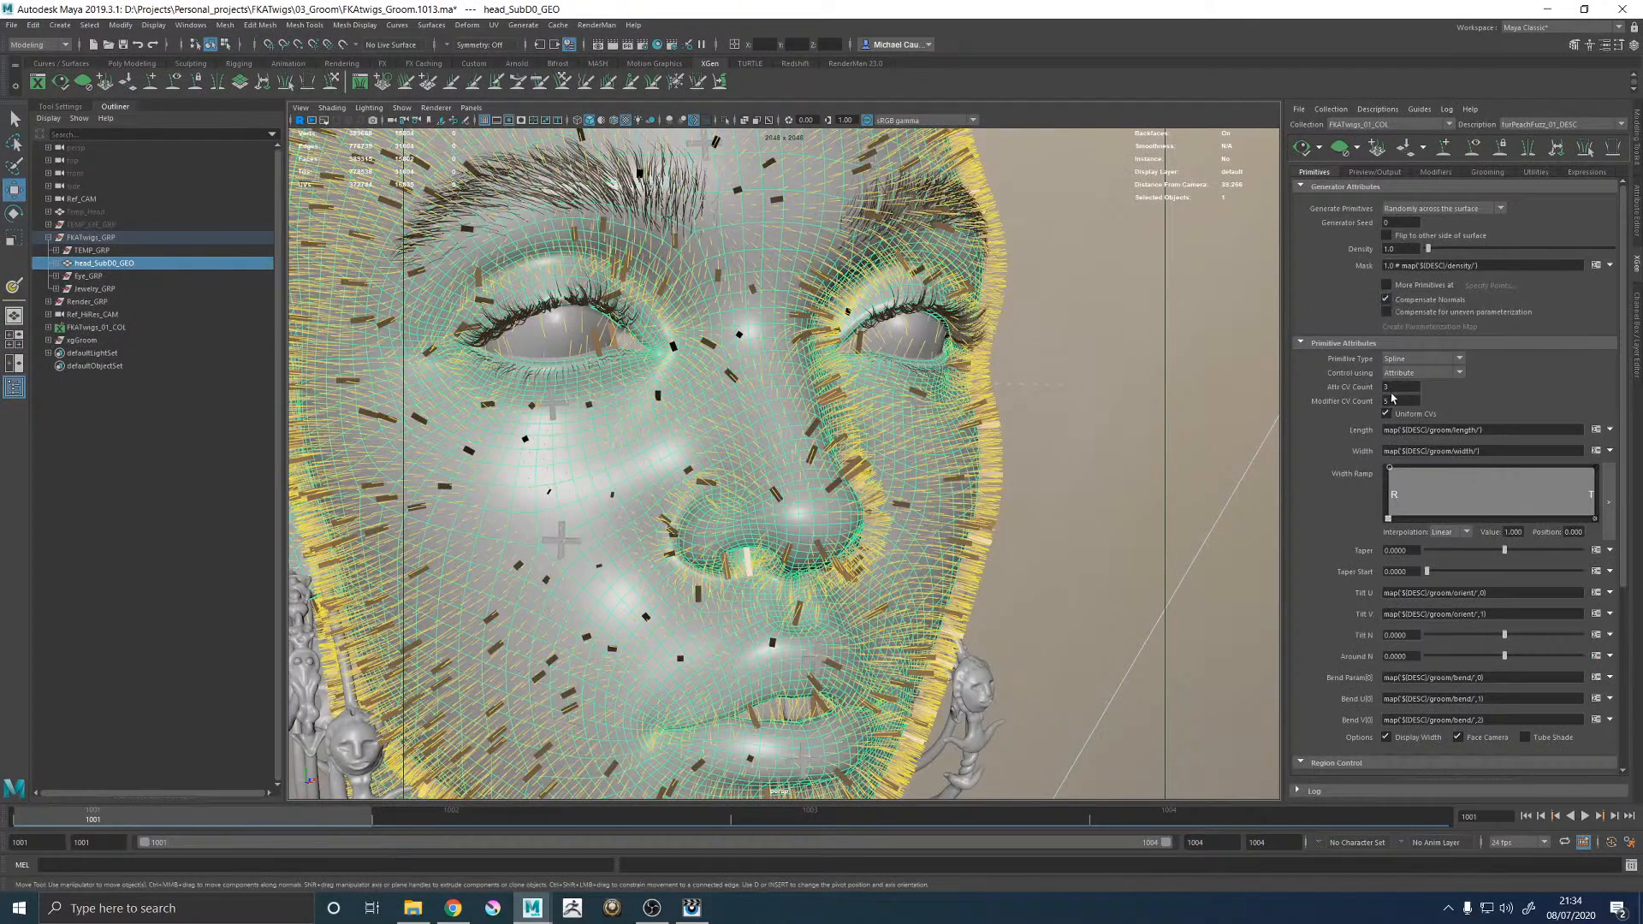
{"action": "double_click", "coordinate": [1388, 248]}
{"action": "key", "text": "Return"}
{"action": "left_click", "coordinate": [1319, 148]}
{"action": "left_click", "coordinate": [1322, 168]}
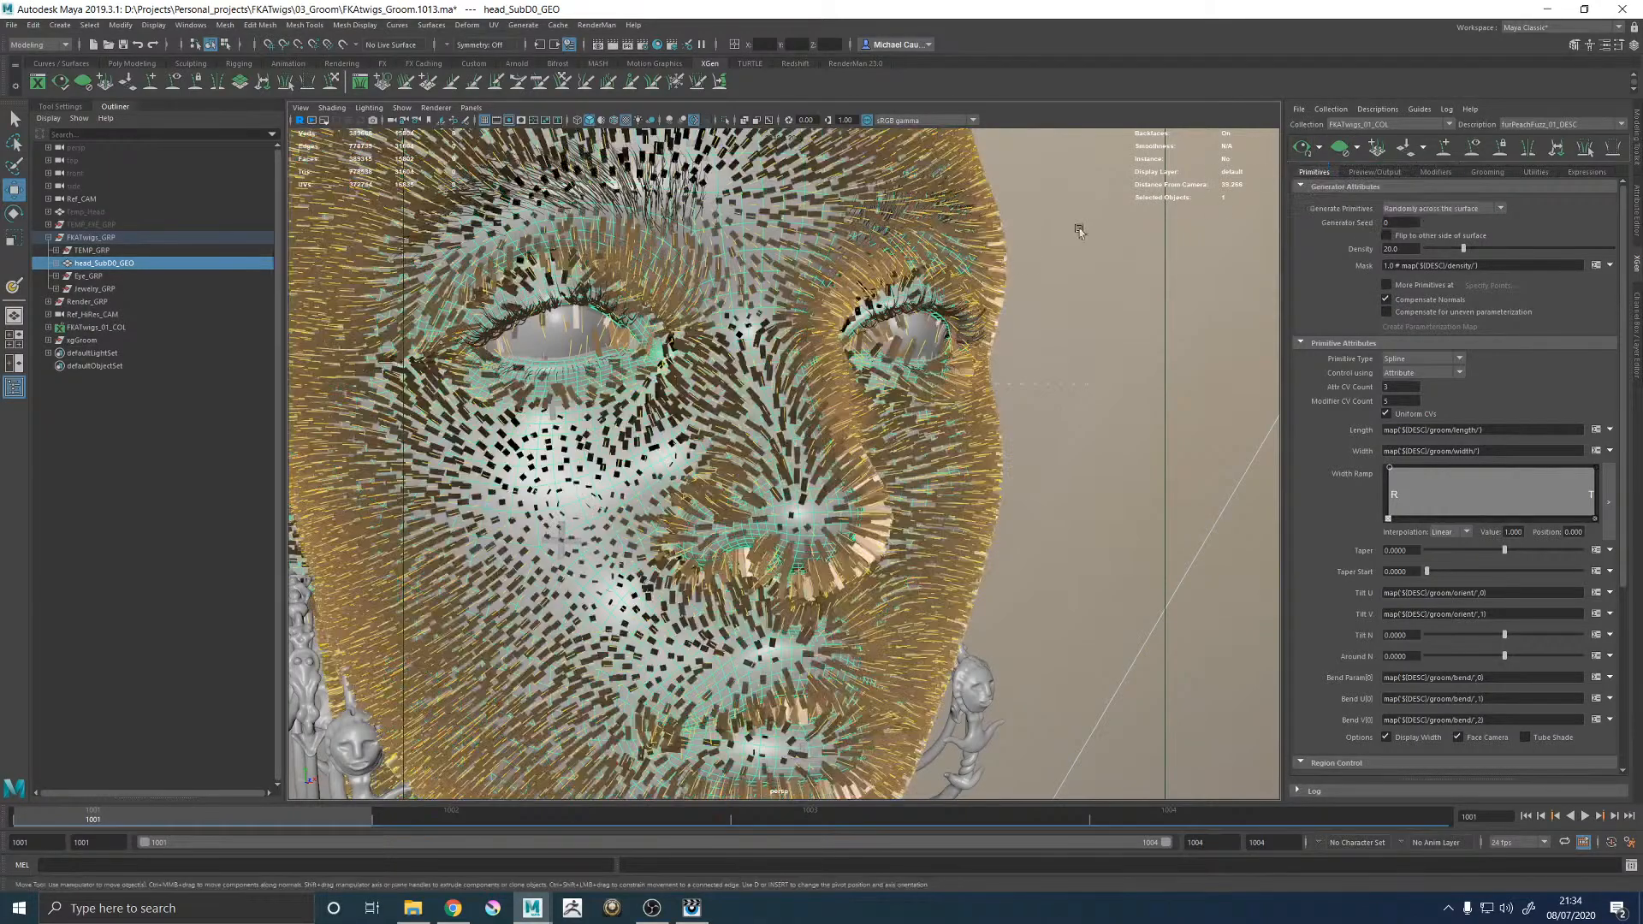
{"action": "right_click_drag", "start_coordinate": [1075, 311], "coordinate": [727, 334], "text": "alt"}
{"action": "left_click_drag", "start_coordinate": [728, 334], "coordinate": [581, 351], "text": "alt"}
{"action": "right_click_drag", "start_coordinate": [650, 367], "coordinate": [1168, 450], "text": "alt"}
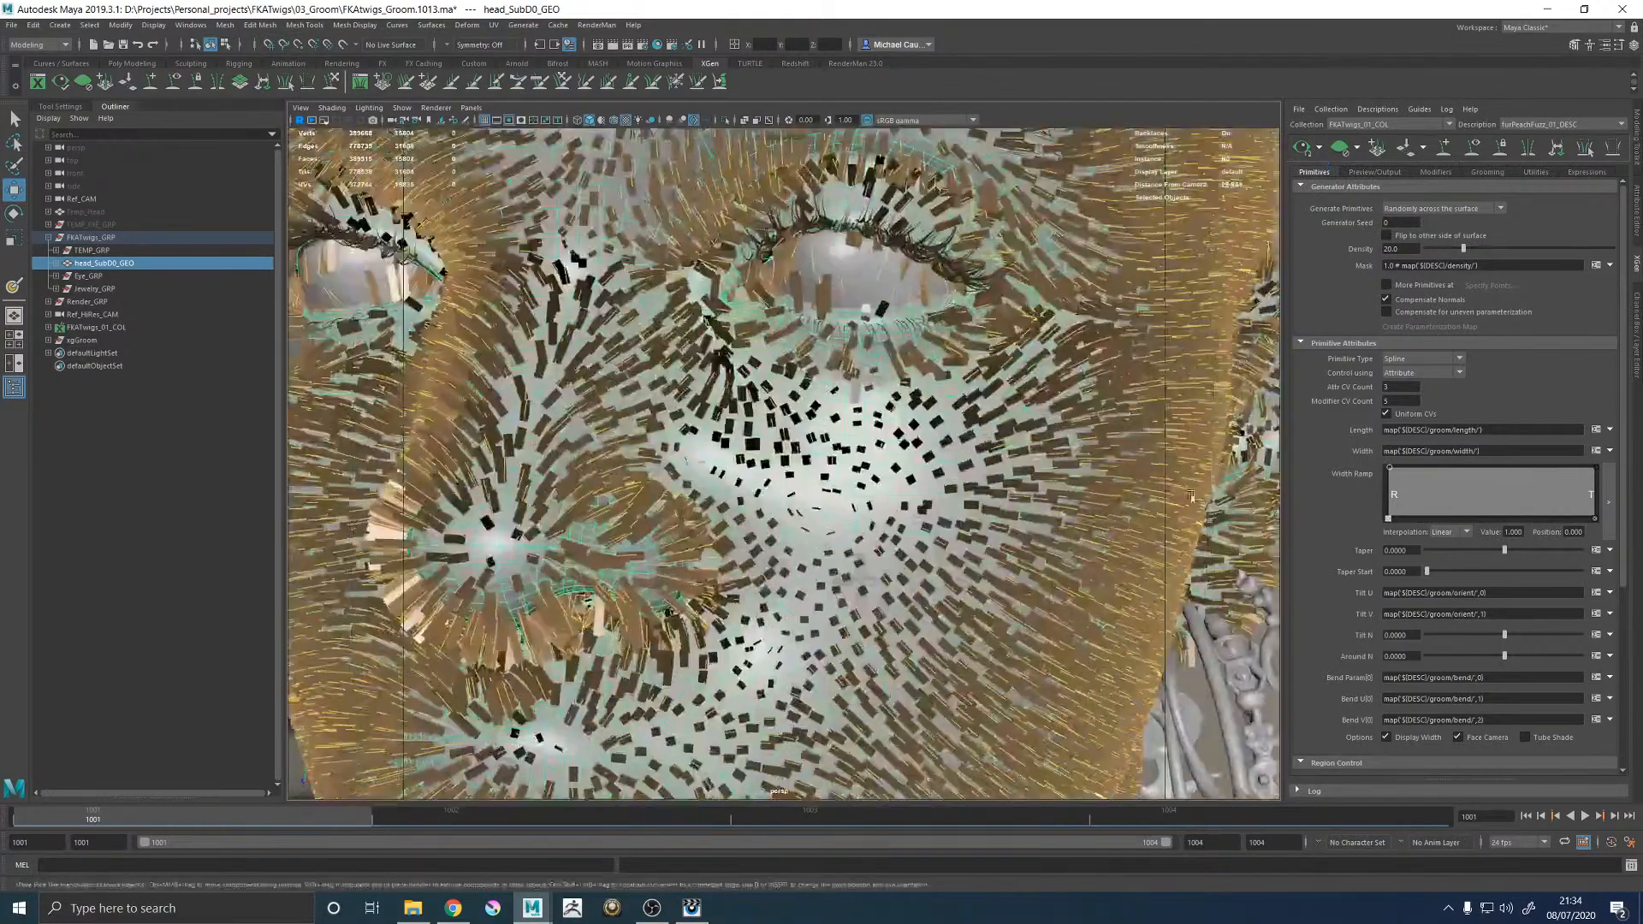
Increase the peach fuzz primitive density to 40 and inspect the hairs on the cheek up close.
{"action": "left_click_drag", "start_coordinate": [1403, 248], "coordinate": [1363, 244]}
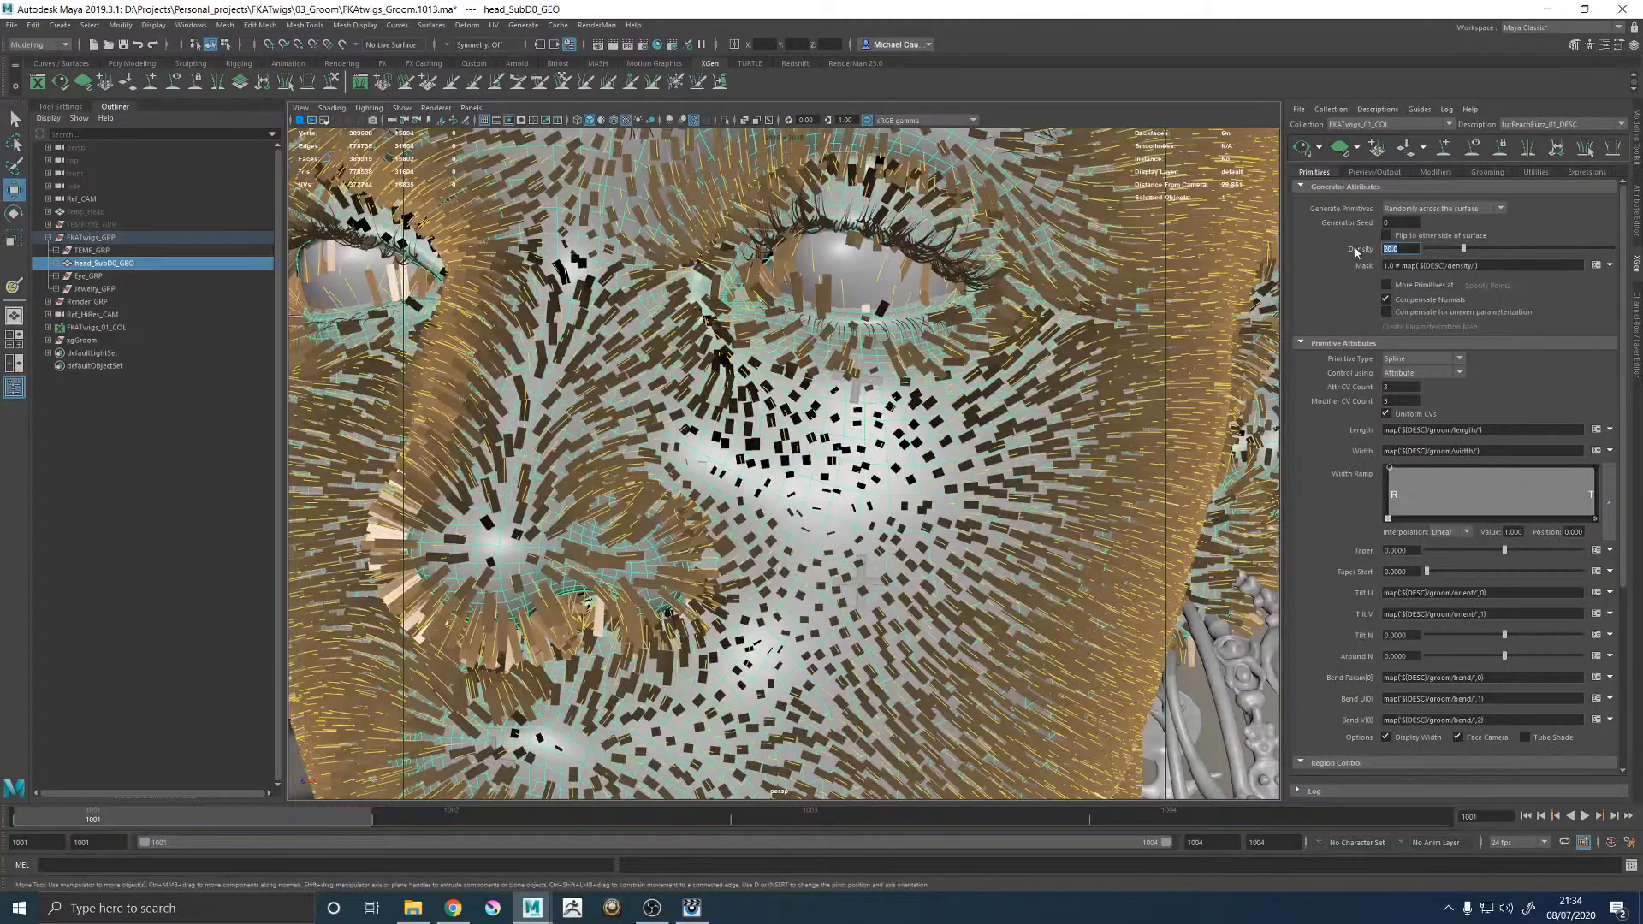
{"action": "type", "text": "40"}
{"action": "key", "text": "Return"}
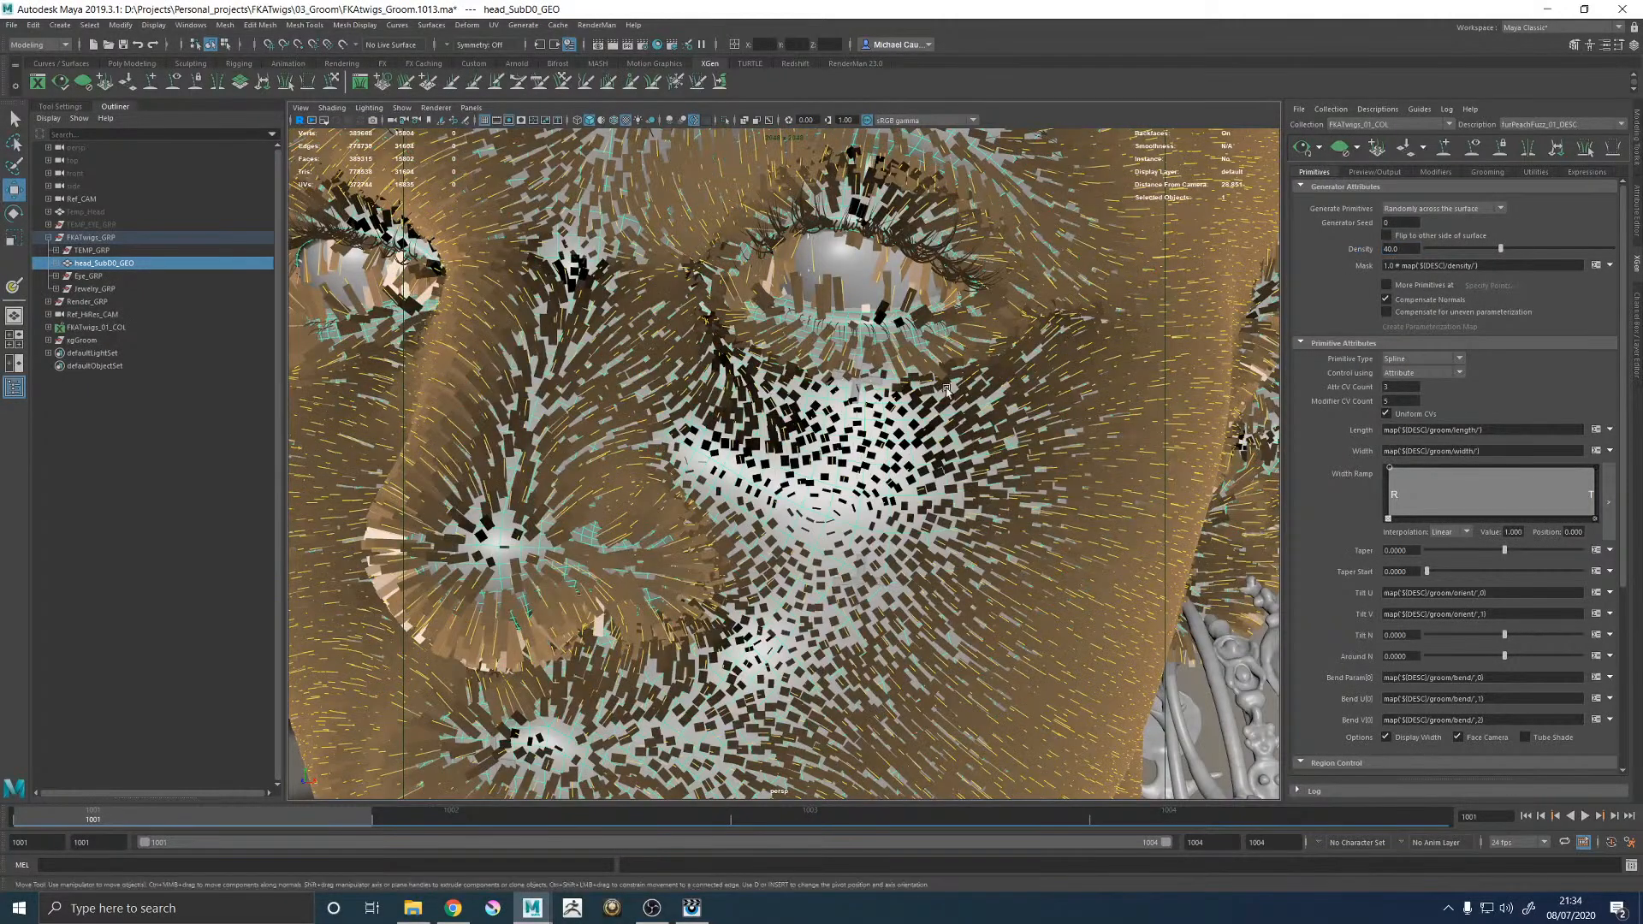
{"action": "right_click_drag", "start_coordinate": [666, 387], "coordinate": [445, 364], "text": "alt"}
{"action": "left_click_drag", "start_coordinate": [599, 385], "coordinate": [650, 359], "text": "alt"}
{"action": "right_click_drag", "start_coordinate": [651, 368], "coordinate": [1138, 471], "text": "alt"}
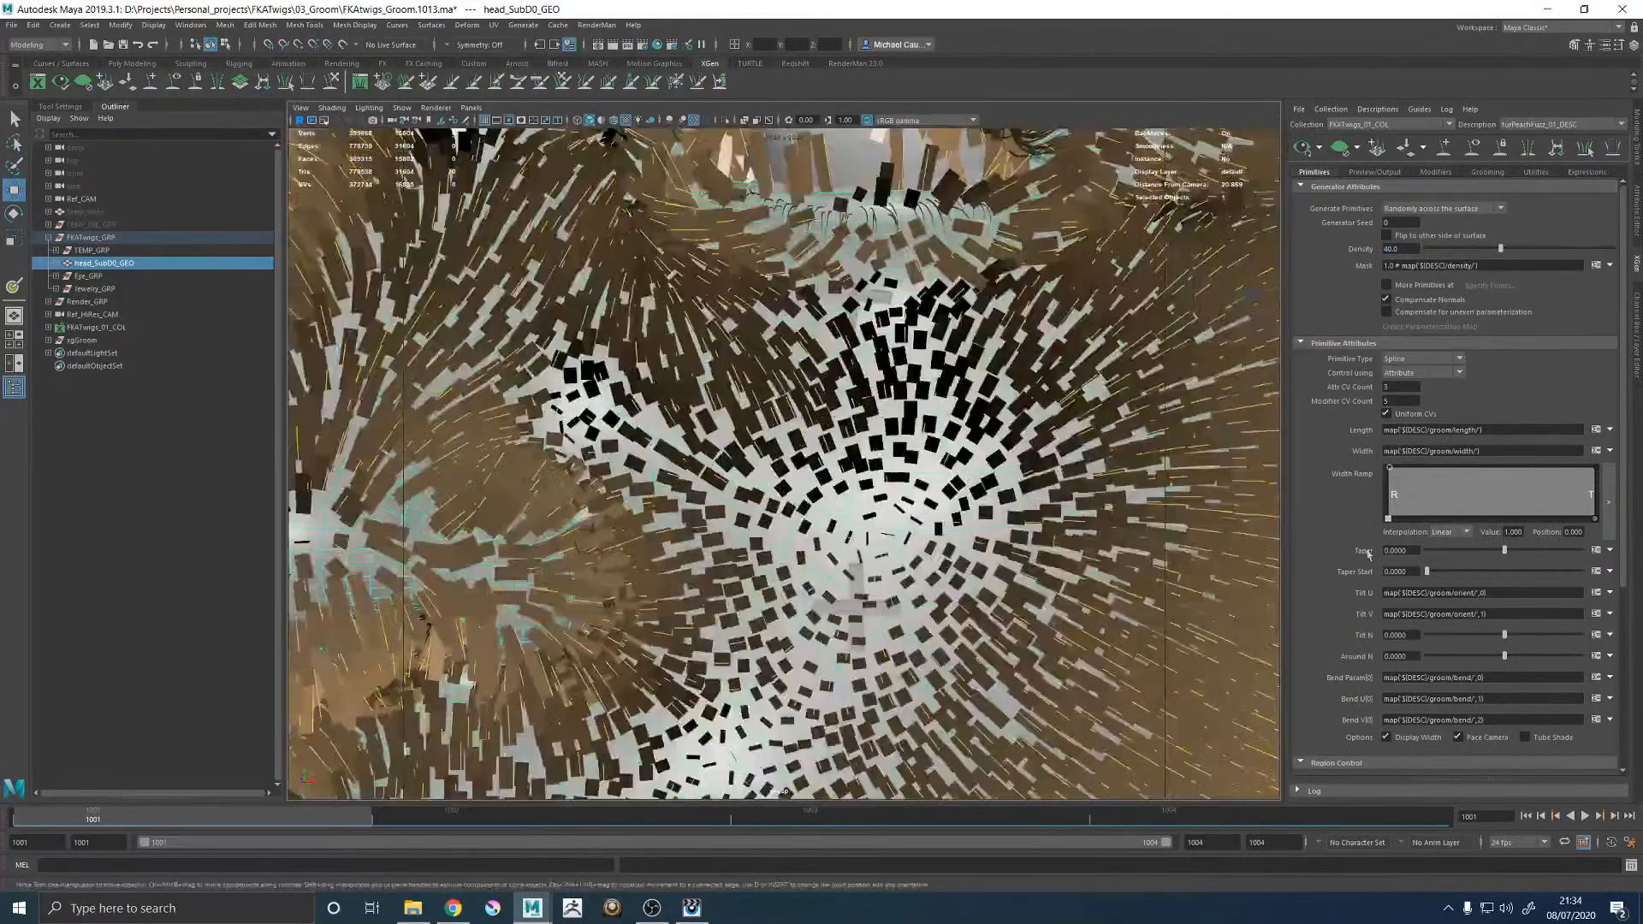
Reset the peach fuzz width map to a slider, remove the negative range from its expression, and set the width to 0.005.
{"action": "left_click", "coordinate": [1614, 454]}
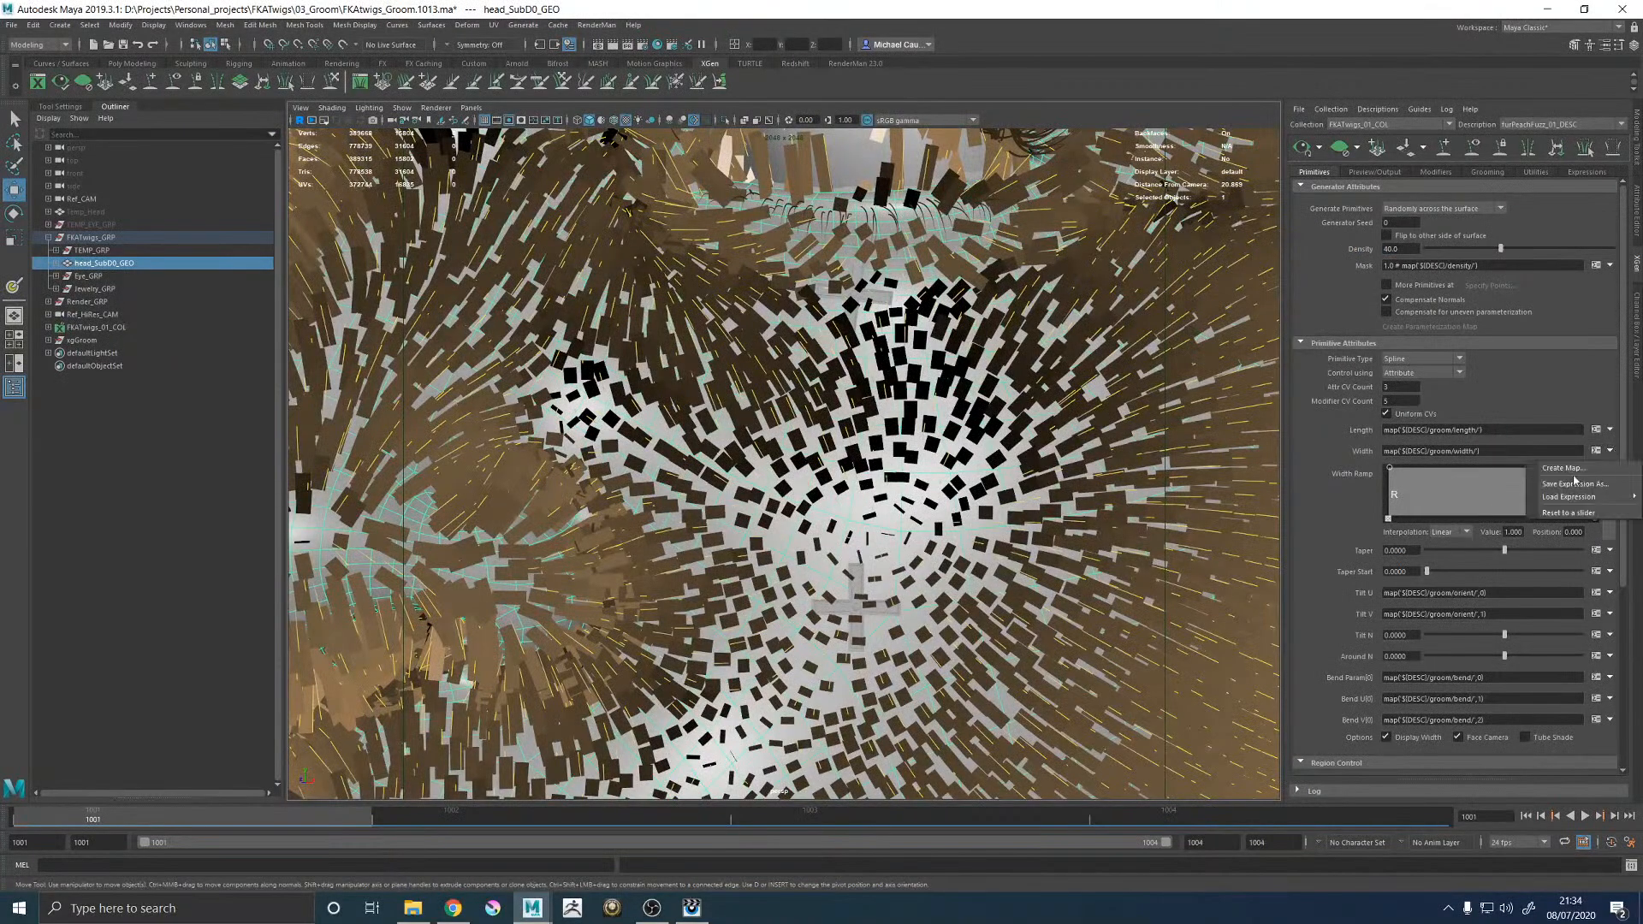
{"action": "left_click", "coordinate": [1572, 509]}
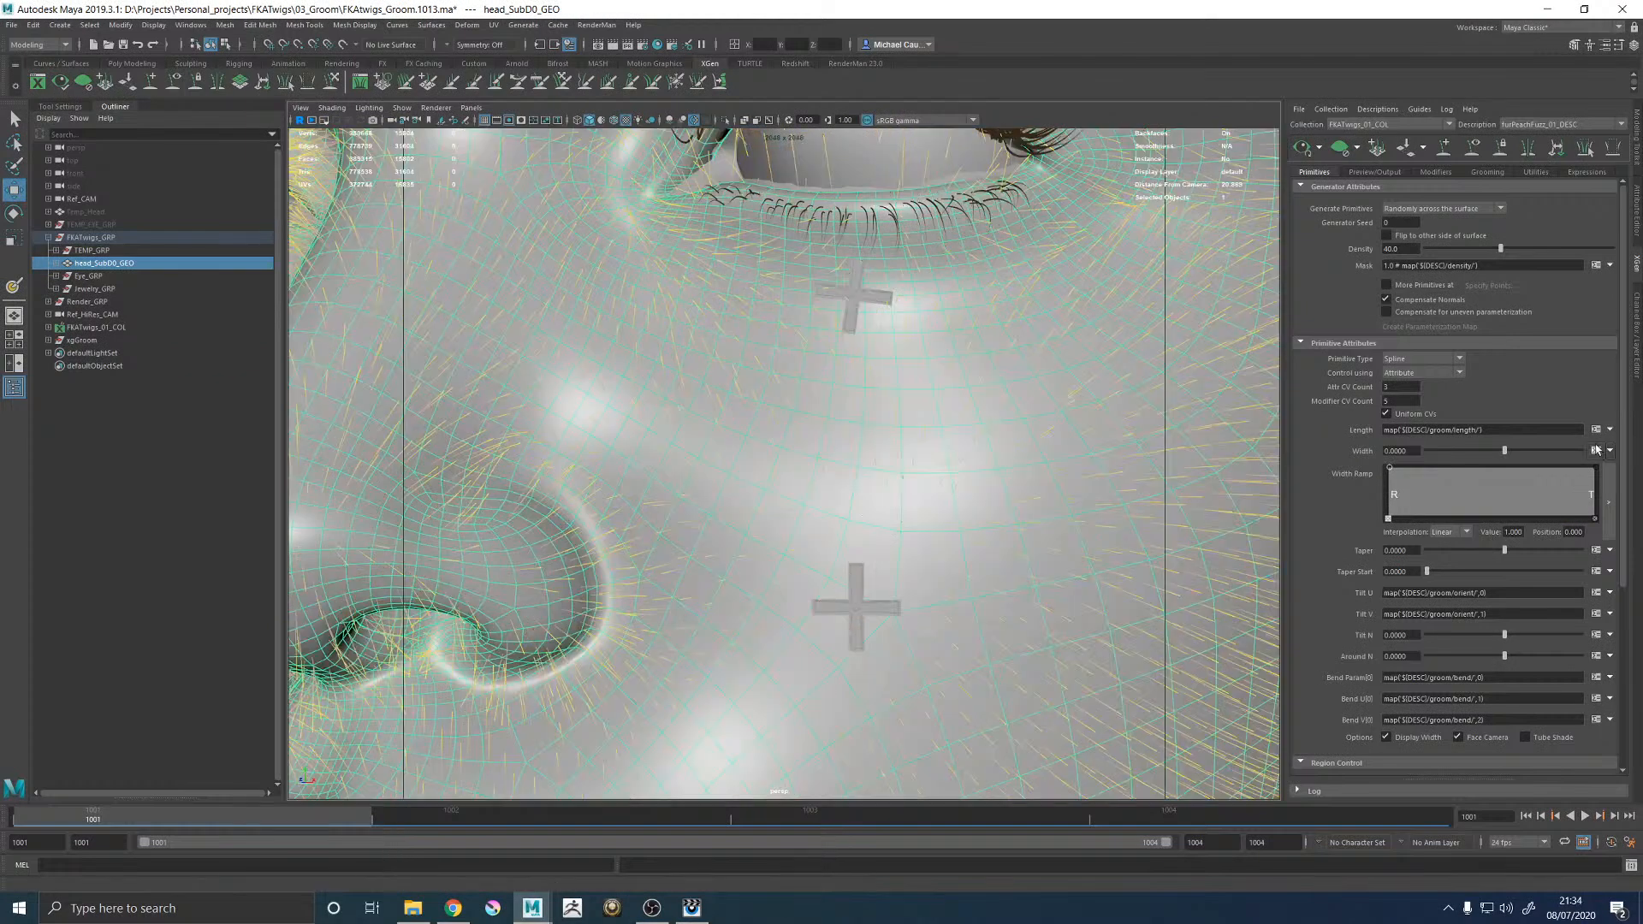
{"action": "left_click", "coordinate": [1596, 452]}
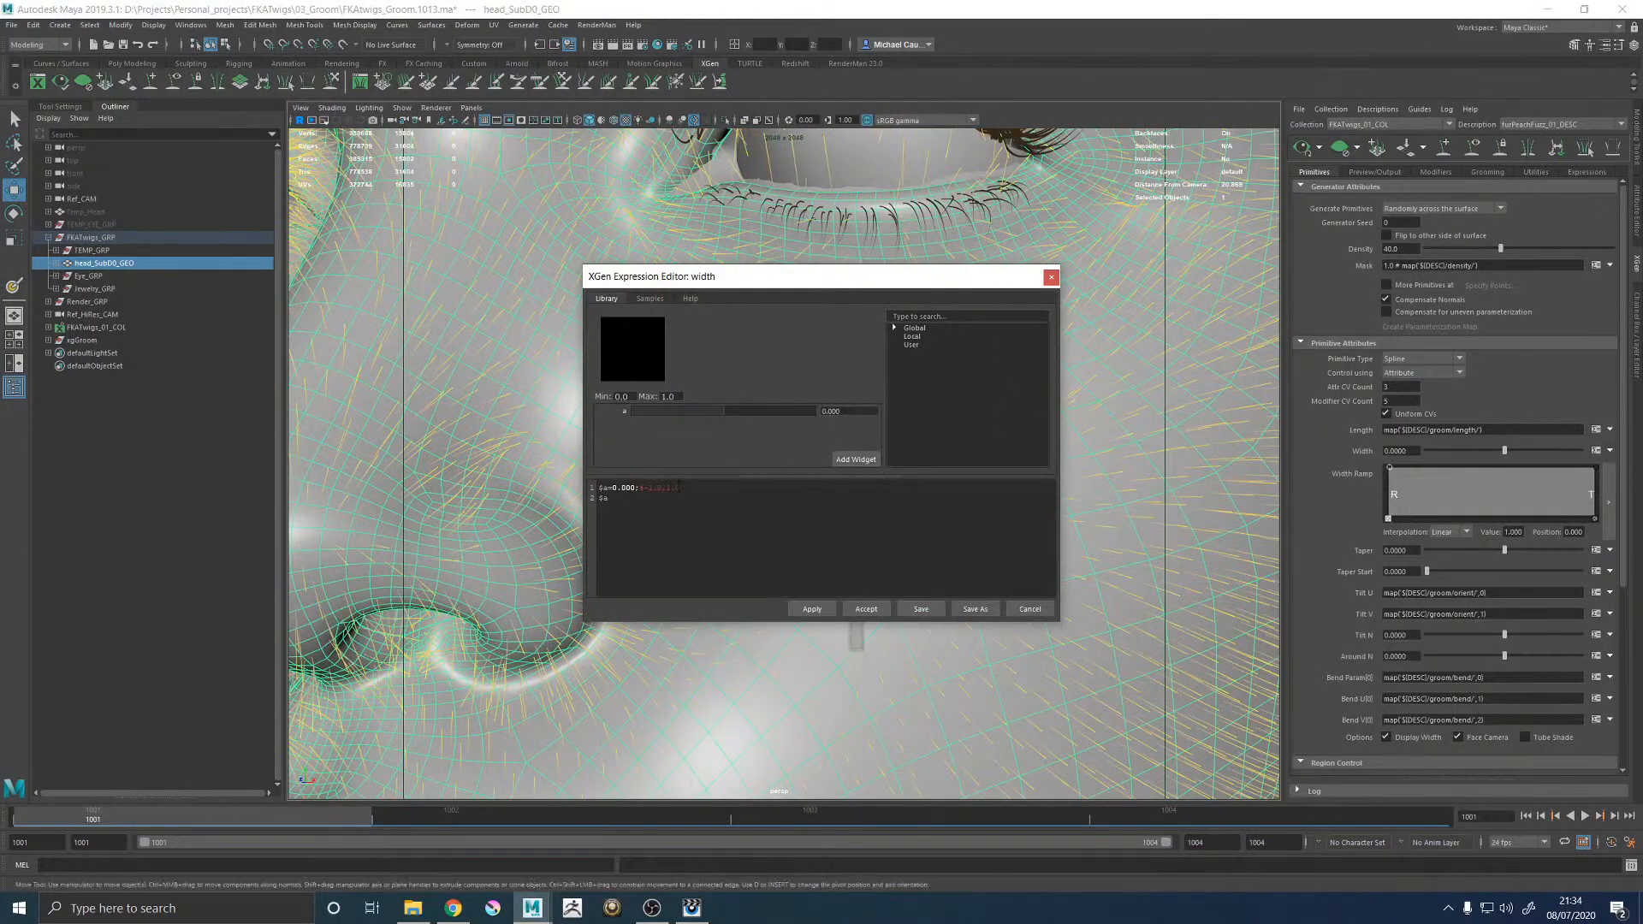
{"action": "left_click_drag", "start_coordinate": [662, 488], "coordinate": [643, 488]}
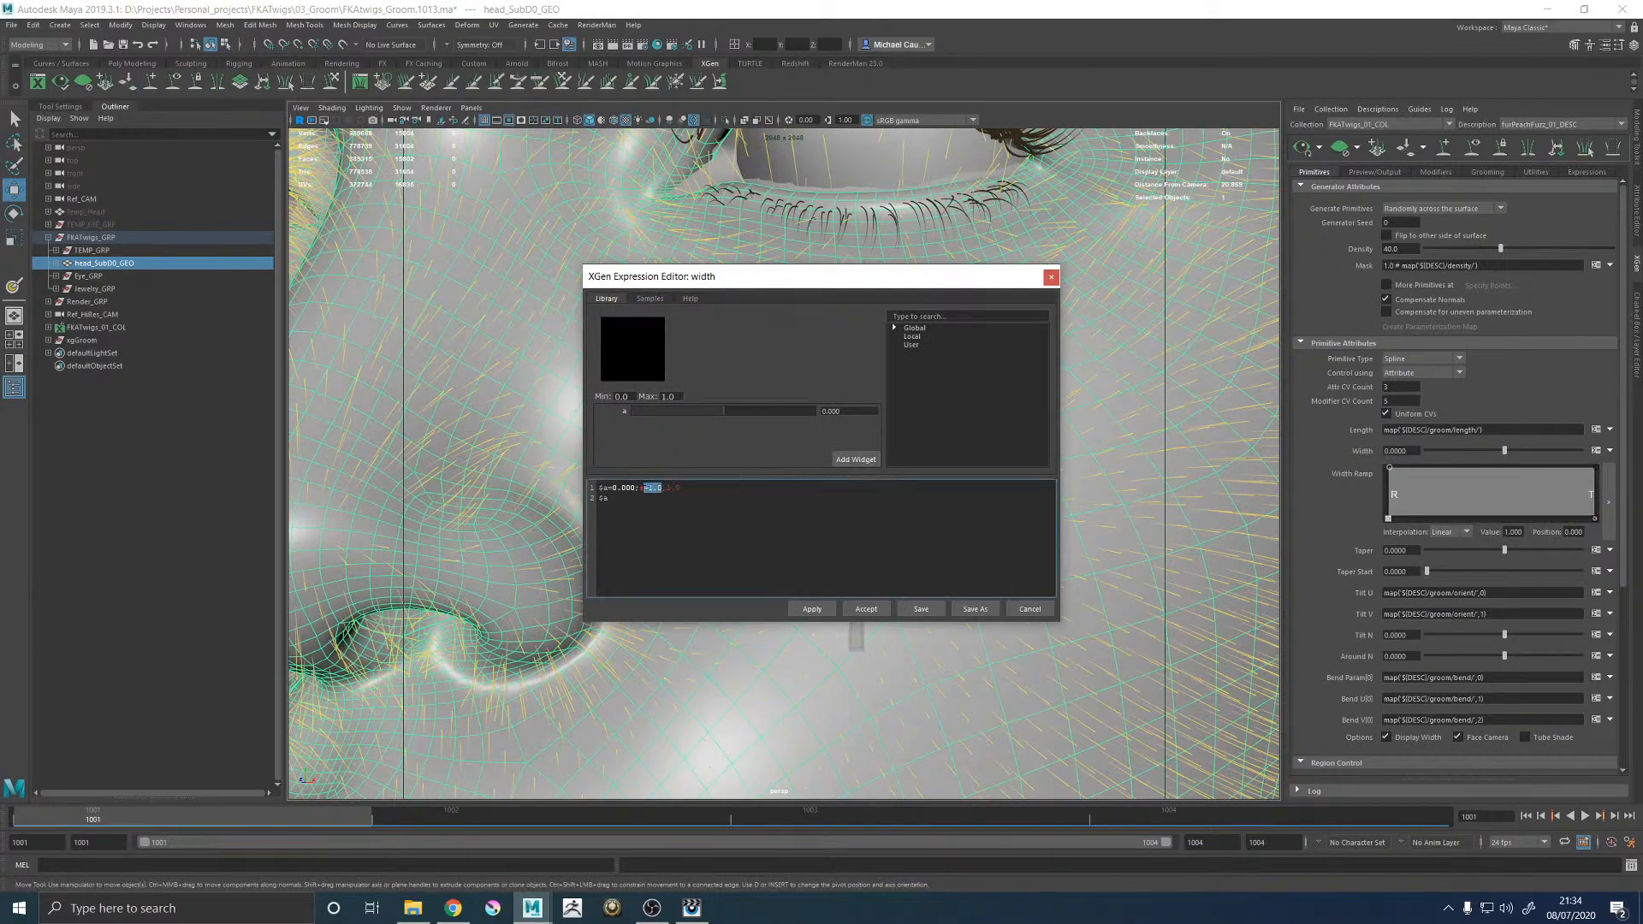
{"action": "type", "text": "0"}
{"action": "key", "text": "BackSpace"}
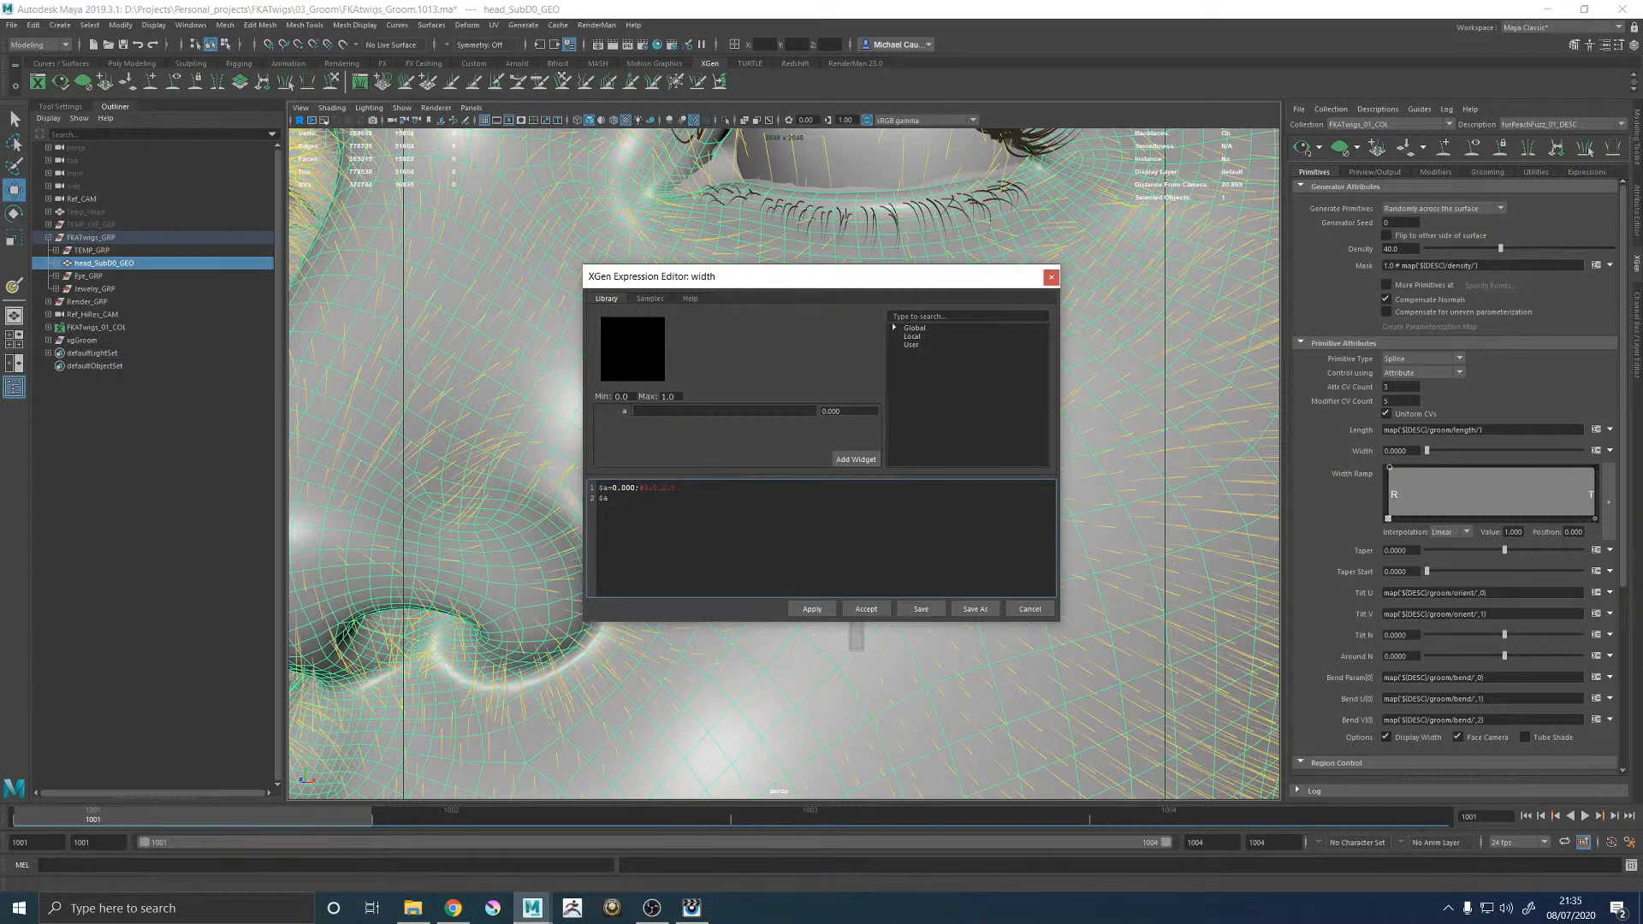
{"action": "mouse_move", "coordinate": [1426, 451]}
{"action": "left_mouse_down"}
{"action": "mouse_move", "coordinate": [1443, 454]}
{"action": "mouse_move", "coordinate": [1427, 454]}
{"action": "left_mouse_up"}
{"action": "left_click", "coordinate": [1051, 278]}
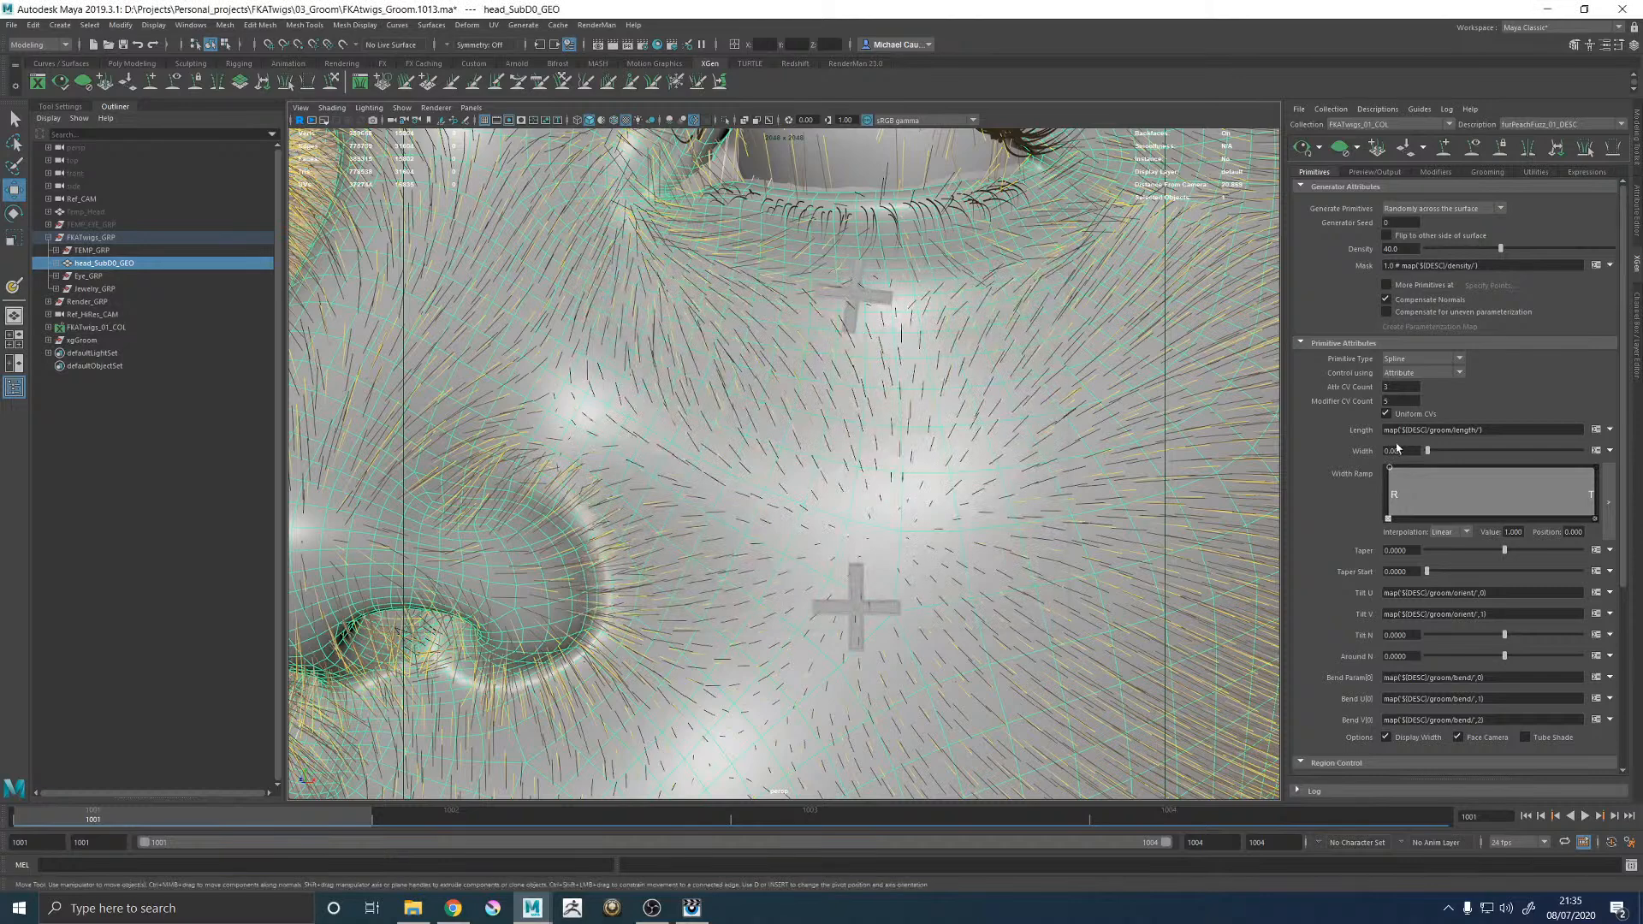
Edit the slider range in the peach fuzz width expression, apply it, and check the hair thickness across the face.
{"action": "left_click", "coordinate": [1596, 451]}
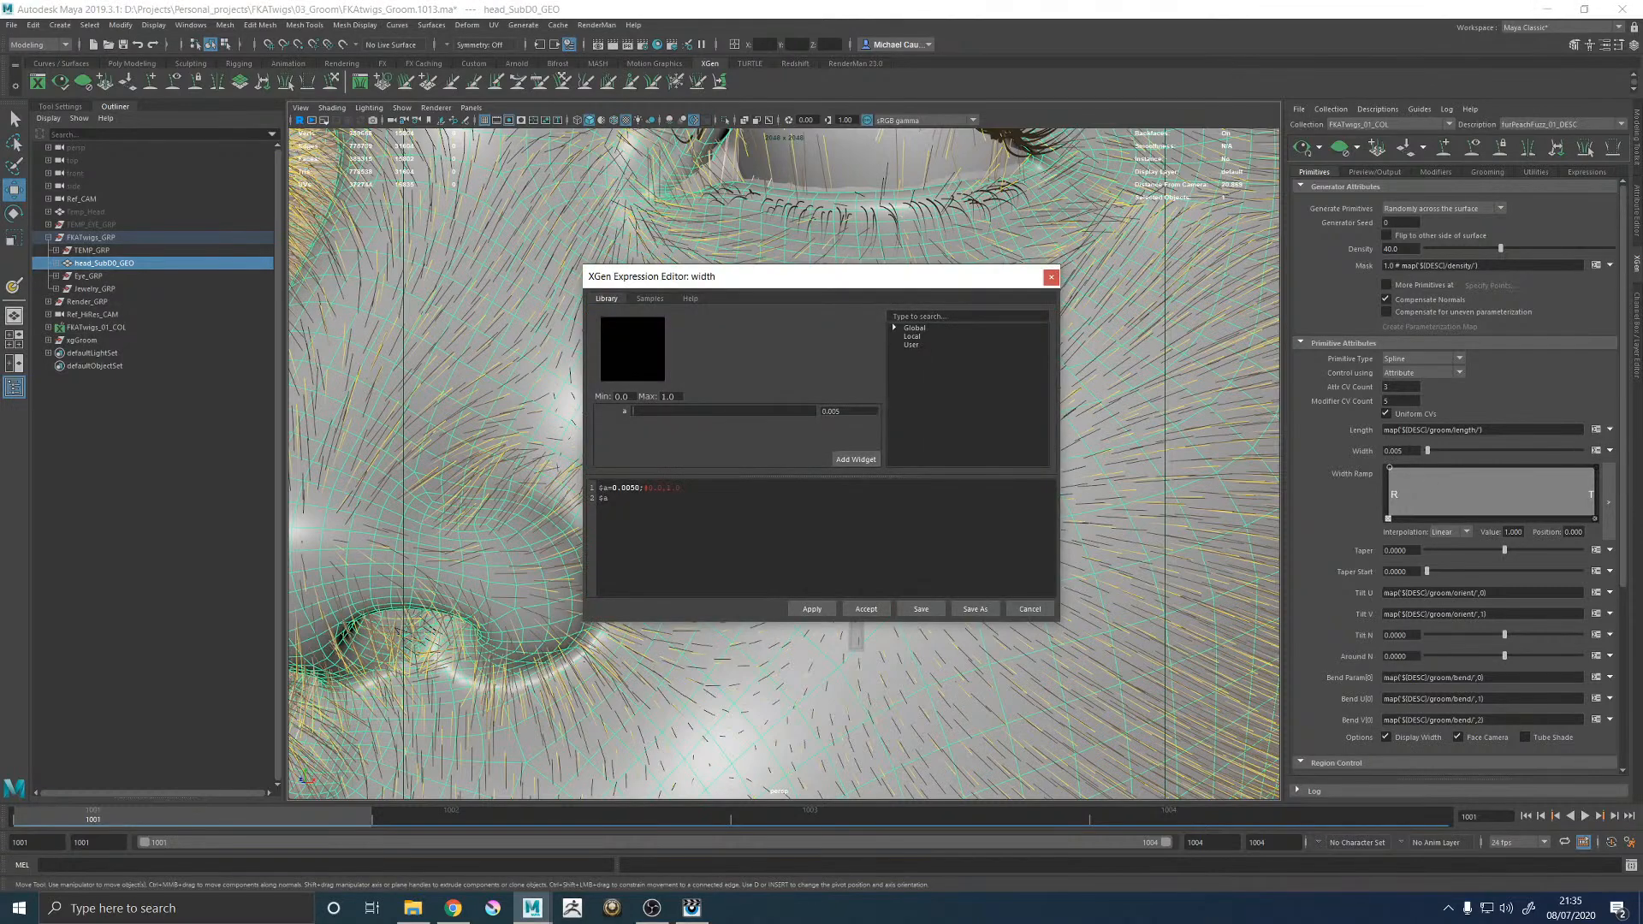
{"action": "left_click", "coordinate": [669, 488]}
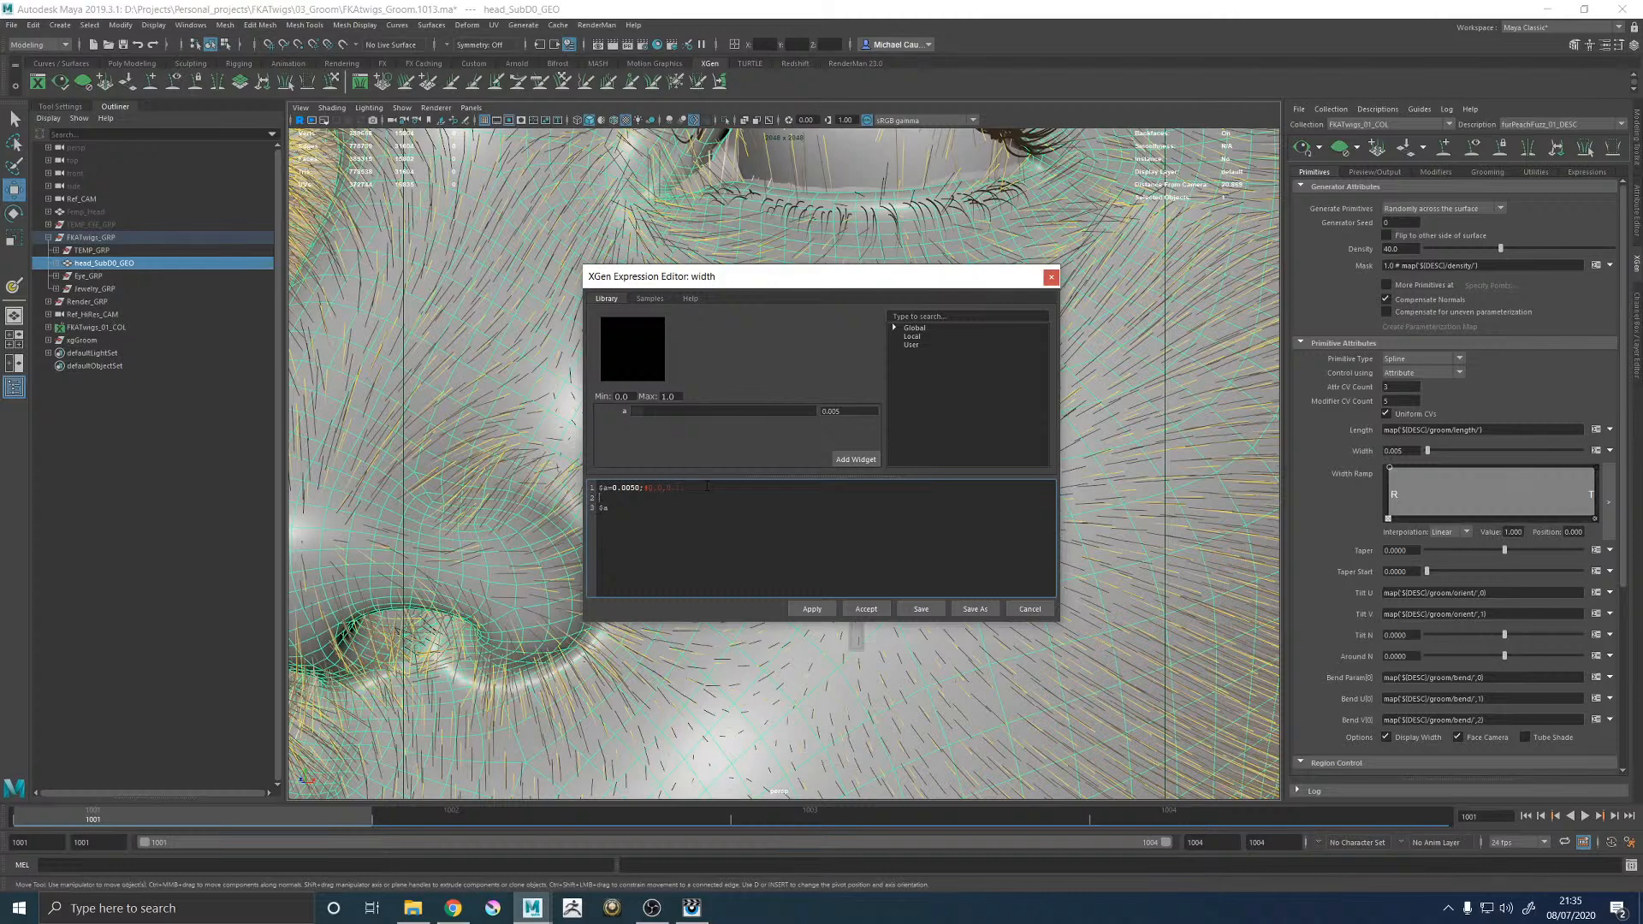
{"action": "left_click", "coordinate": [801, 611]}
{"action": "left_click", "coordinate": [1052, 277]}
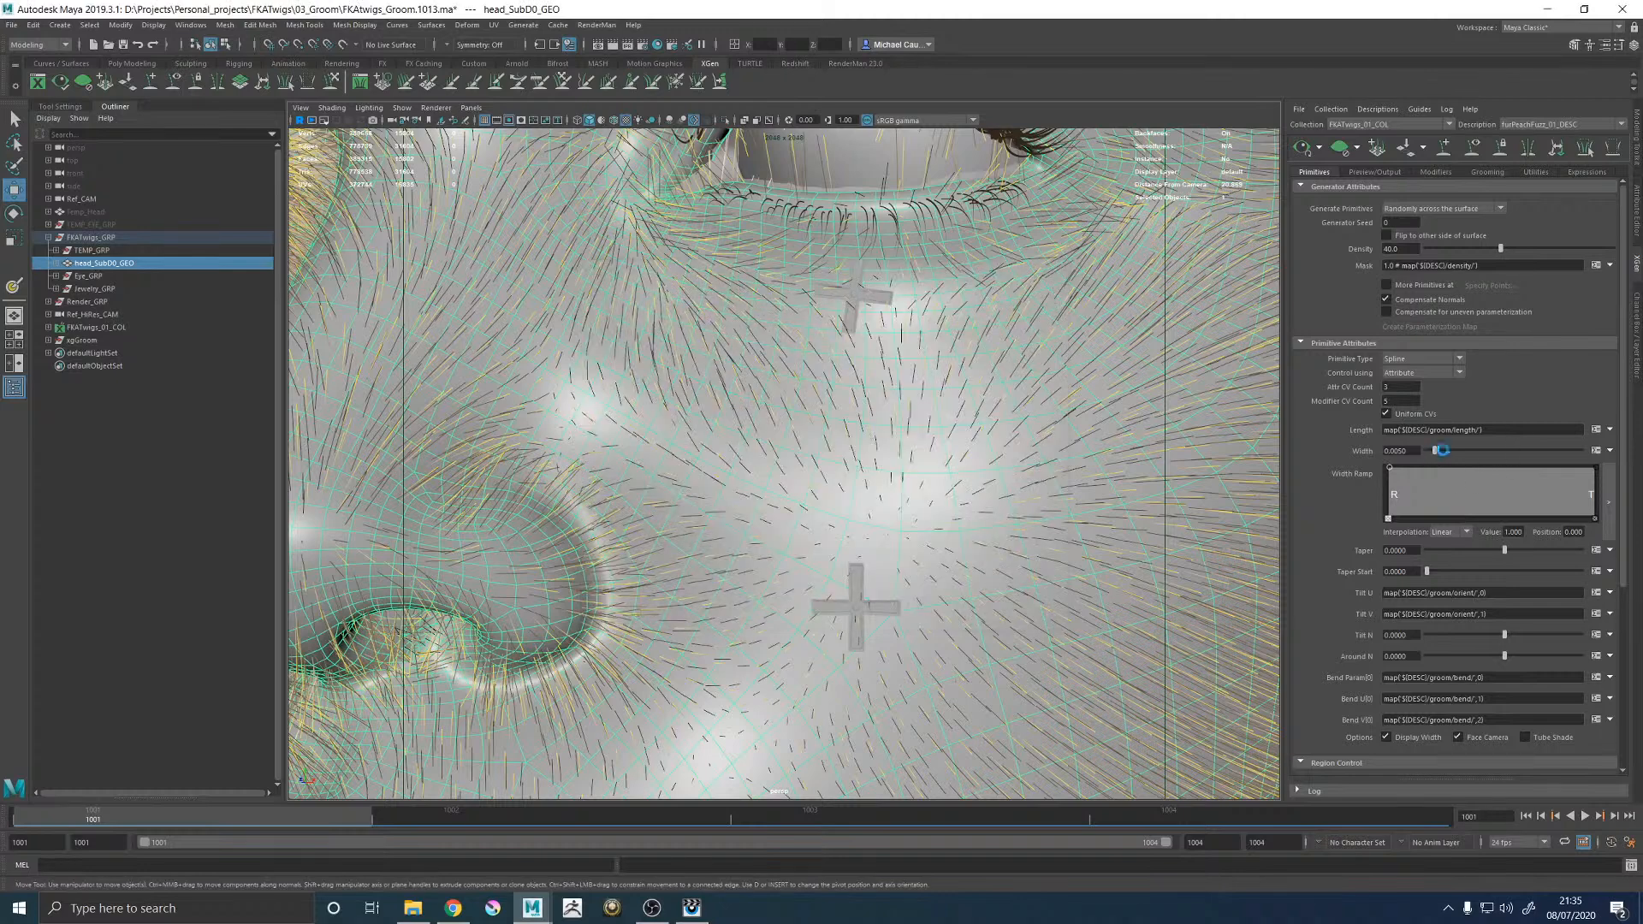
{"action": "left_click_drag", "start_coordinate": [1039, 379], "coordinate": [1108, 389], "text": "alt"}
{"action": "scroll", "coordinate": [1108, 389], "scroll_direction": "down", "scroll_amount": 3}
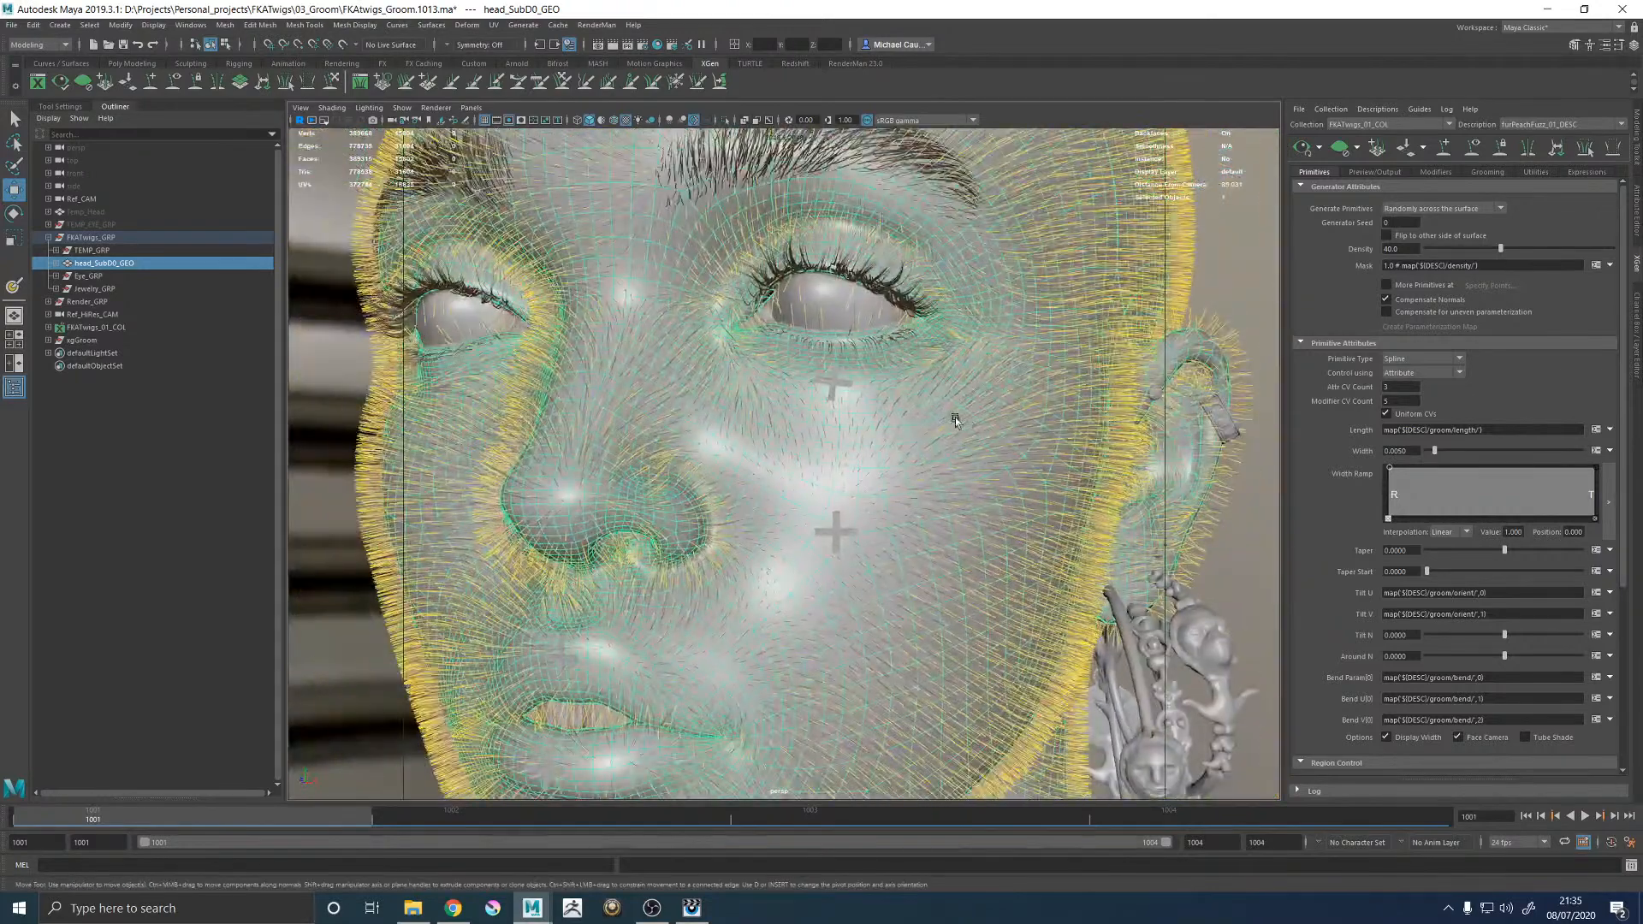
Revise the range comment in the width expression again and set the peach fuzz width to 0.0025.
{"action": "left_click", "coordinate": [1596, 452]}
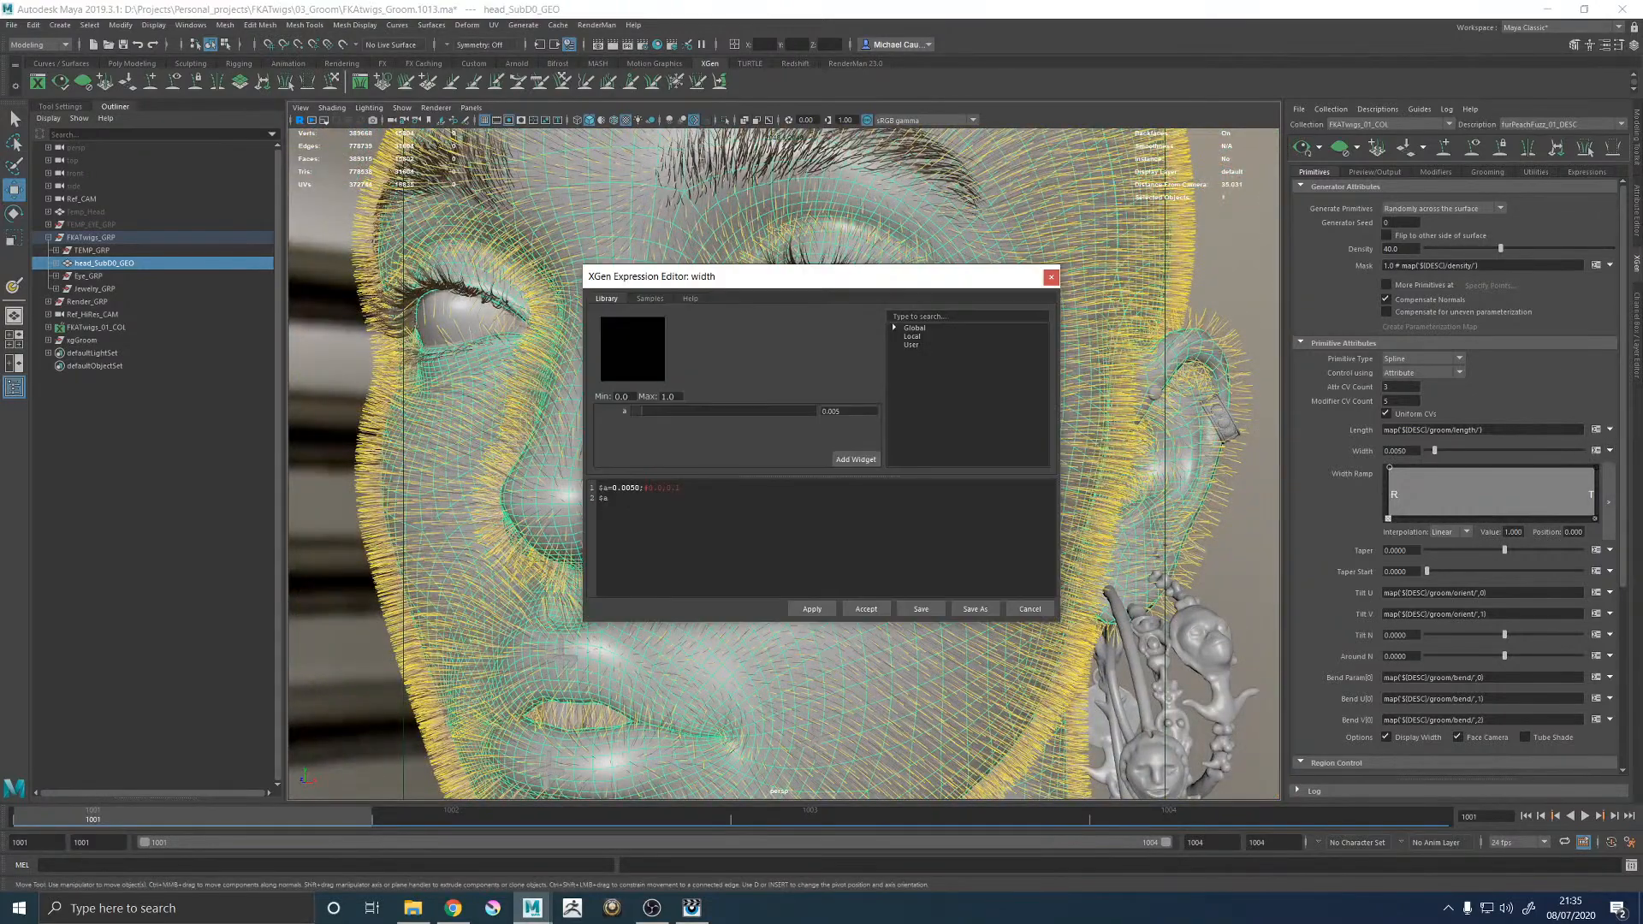
{"action": "left_click", "coordinate": [681, 488]}
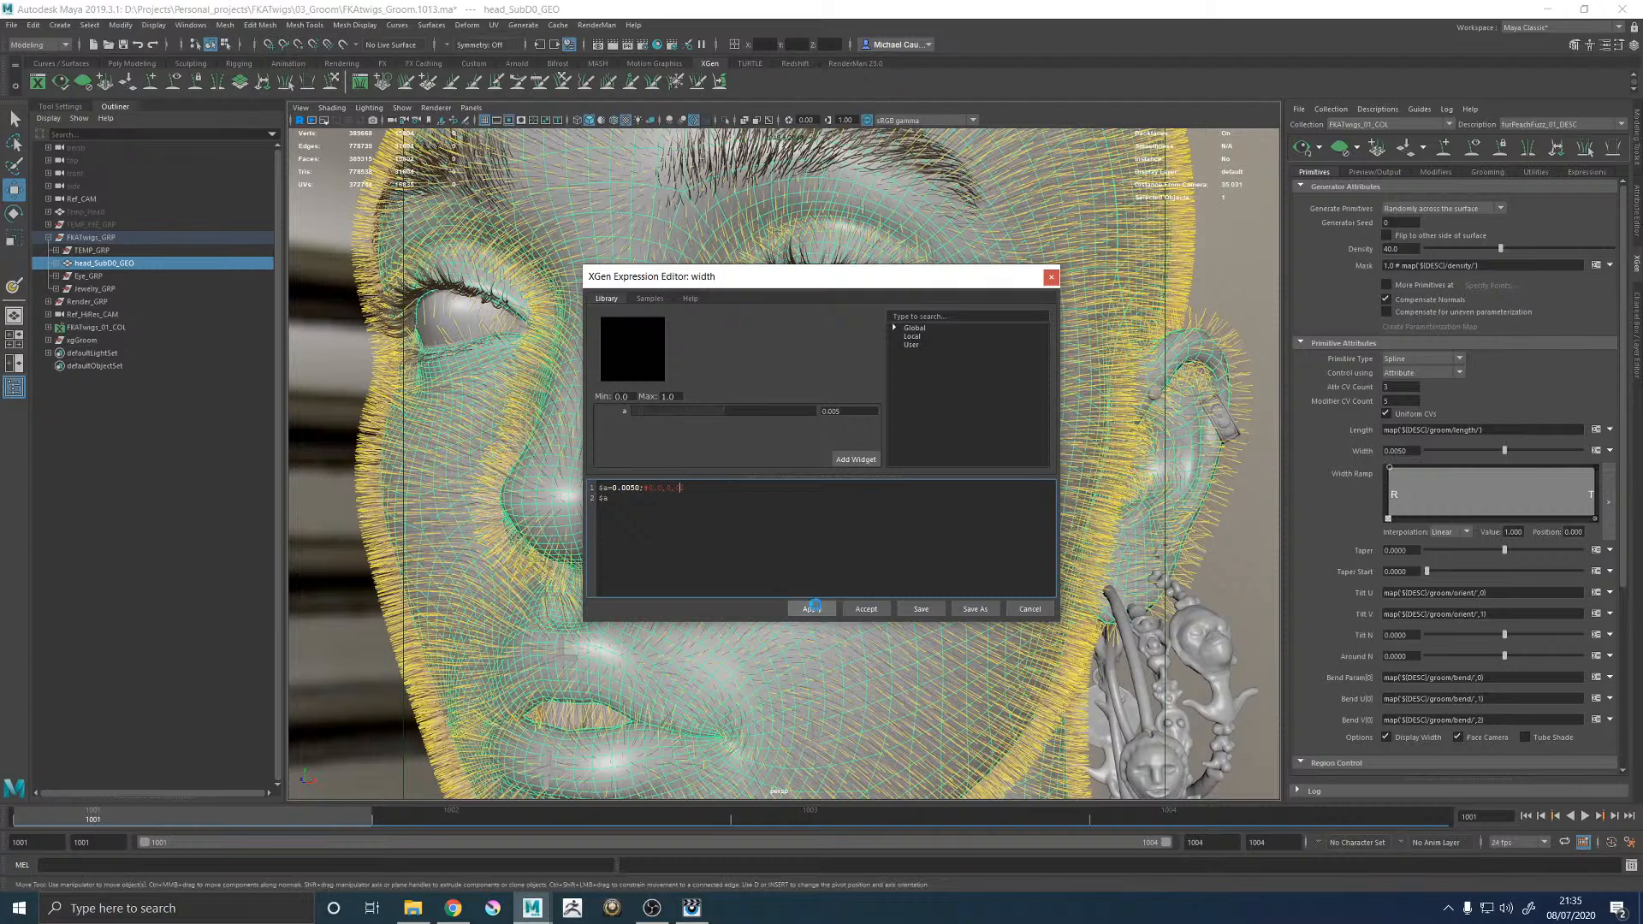
{"action": "left_click", "coordinate": [866, 610]}
{"action": "right_click_drag", "start_coordinate": [856, 543], "coordinate": [1435, 458], "text": "alt"}
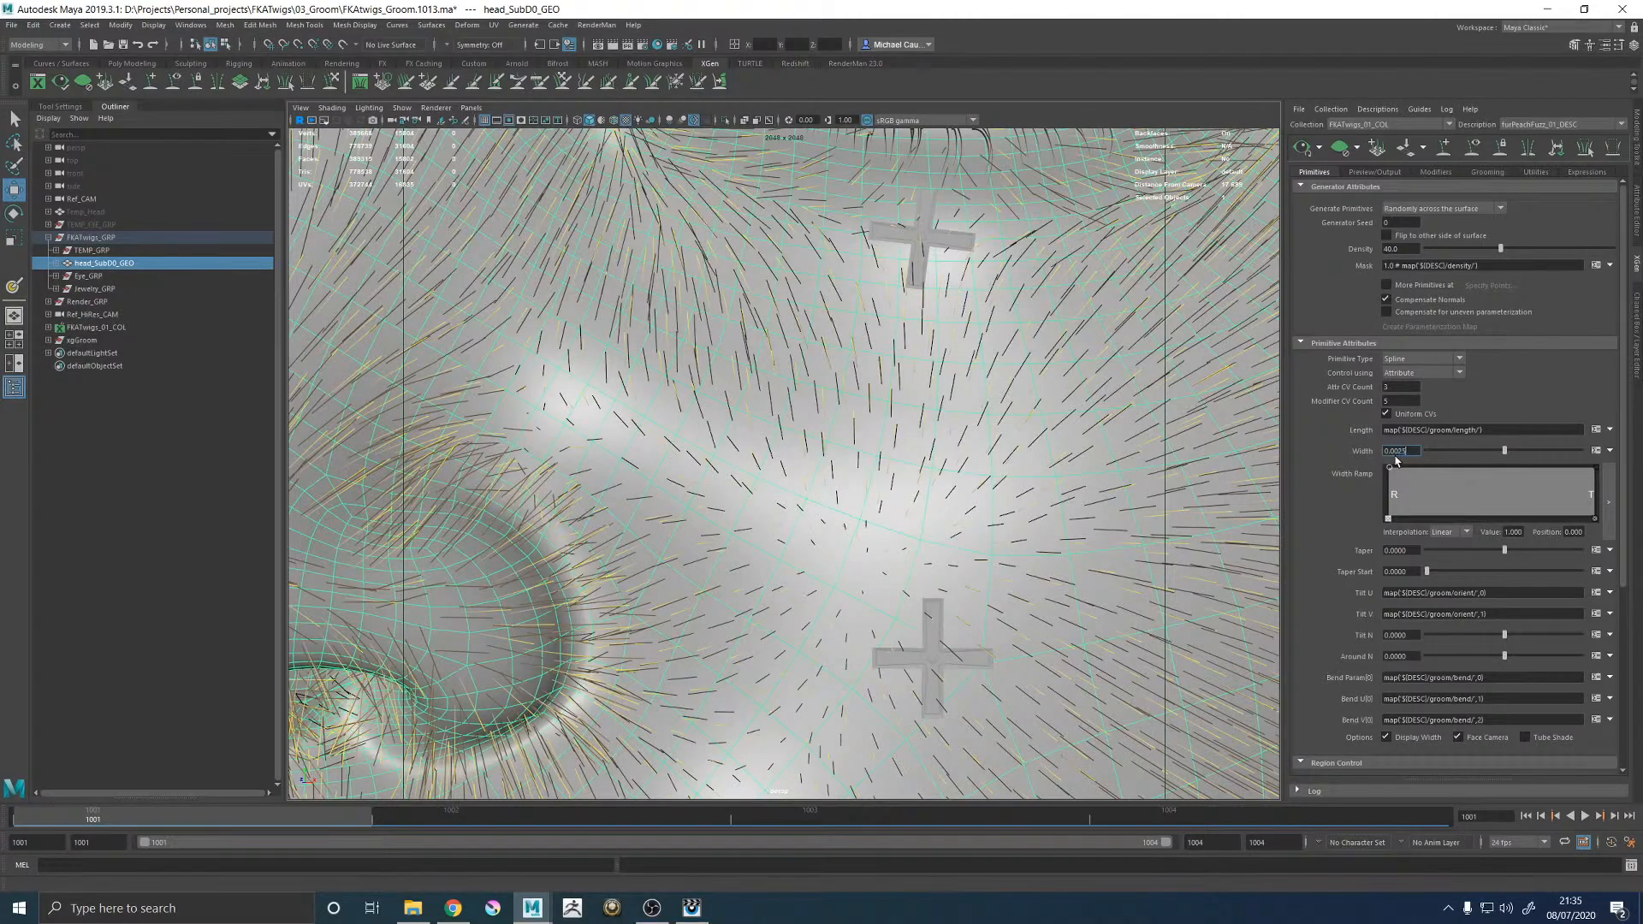
{"action": "key", "text": "Return"}
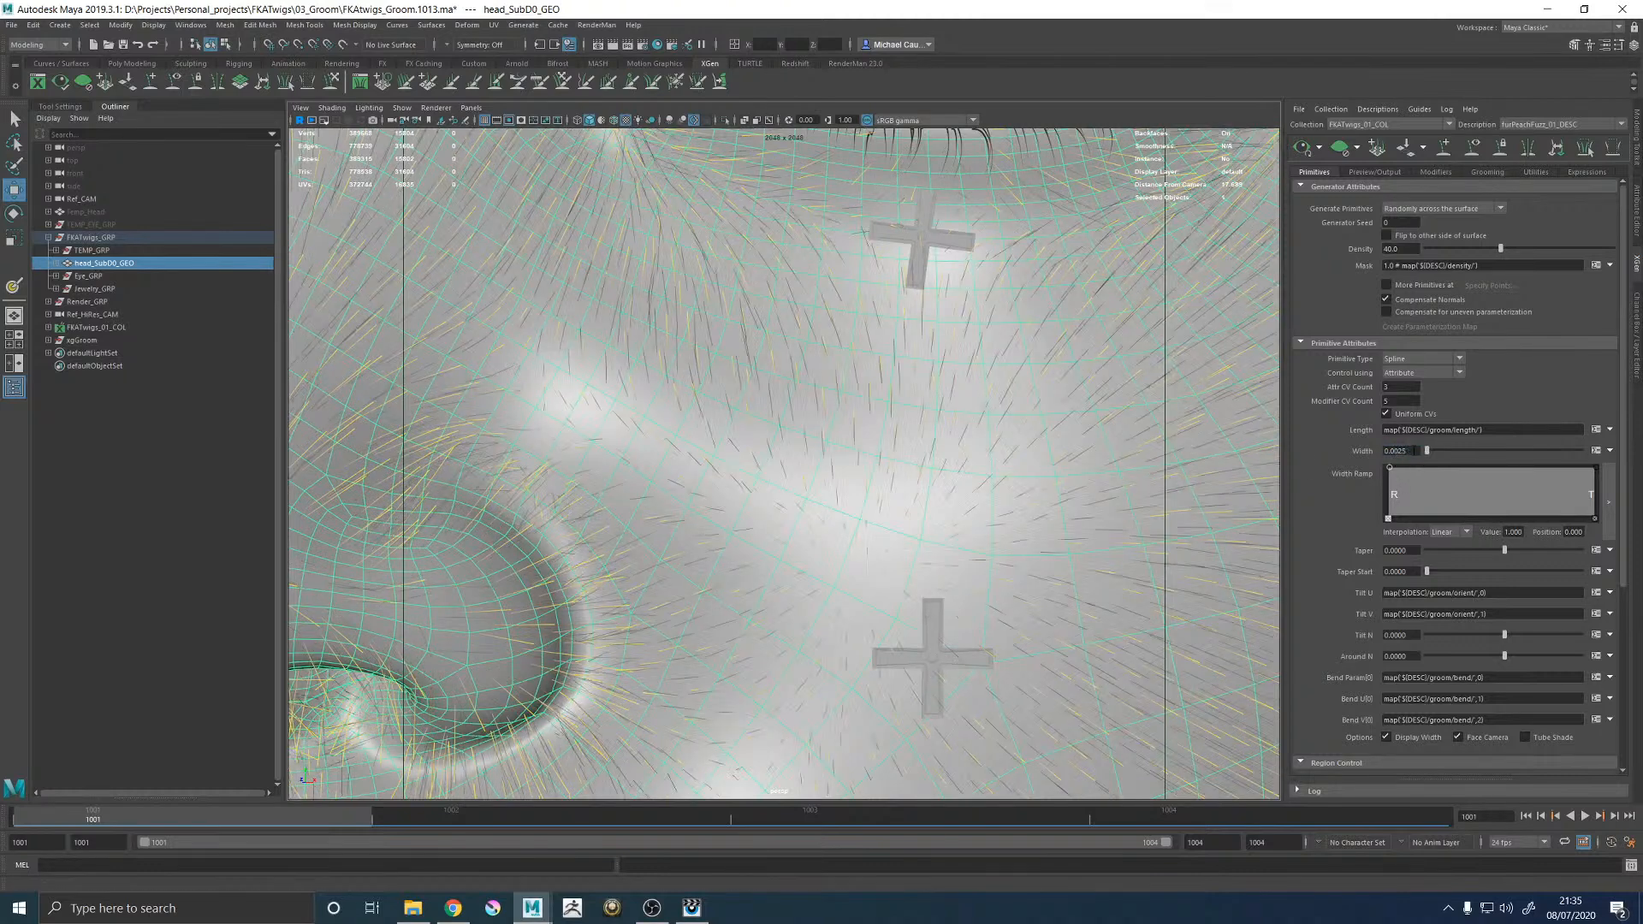
{"action": "key", "text": "f"}
{"action": "scroll", "coordinate": [657, 404], "scroll_direction": "up", "scroll_amount": 5}
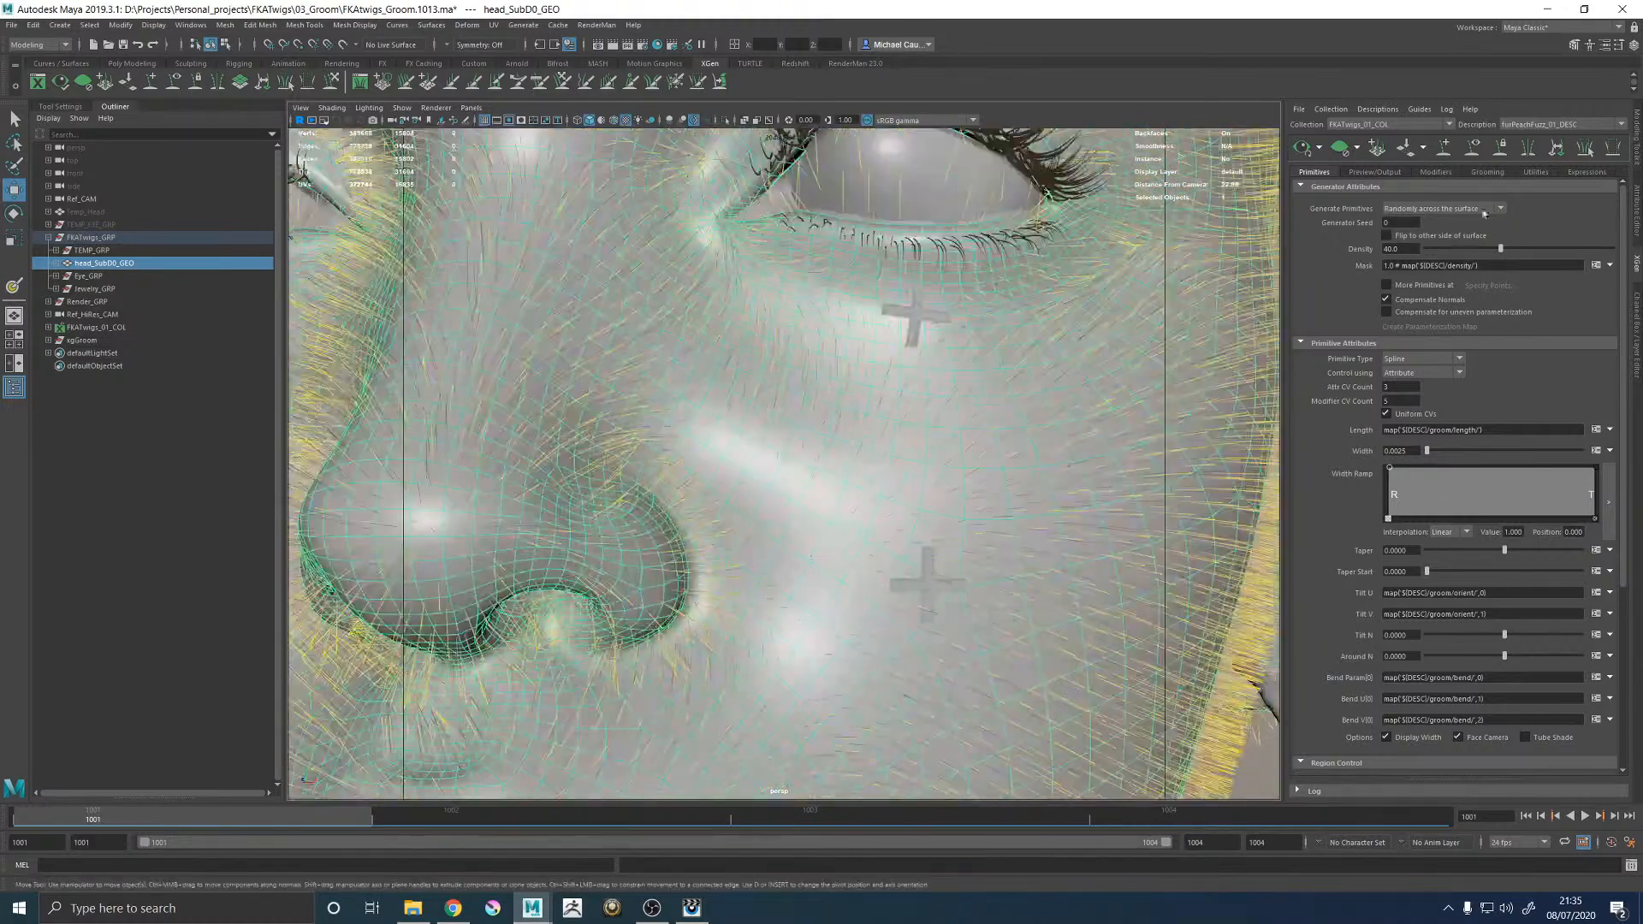
Hide the peach fuzz groom guides and inspect the generated hairs on the cheek without them.
{"action": "left_click", "coordinate": [1434, 172]}
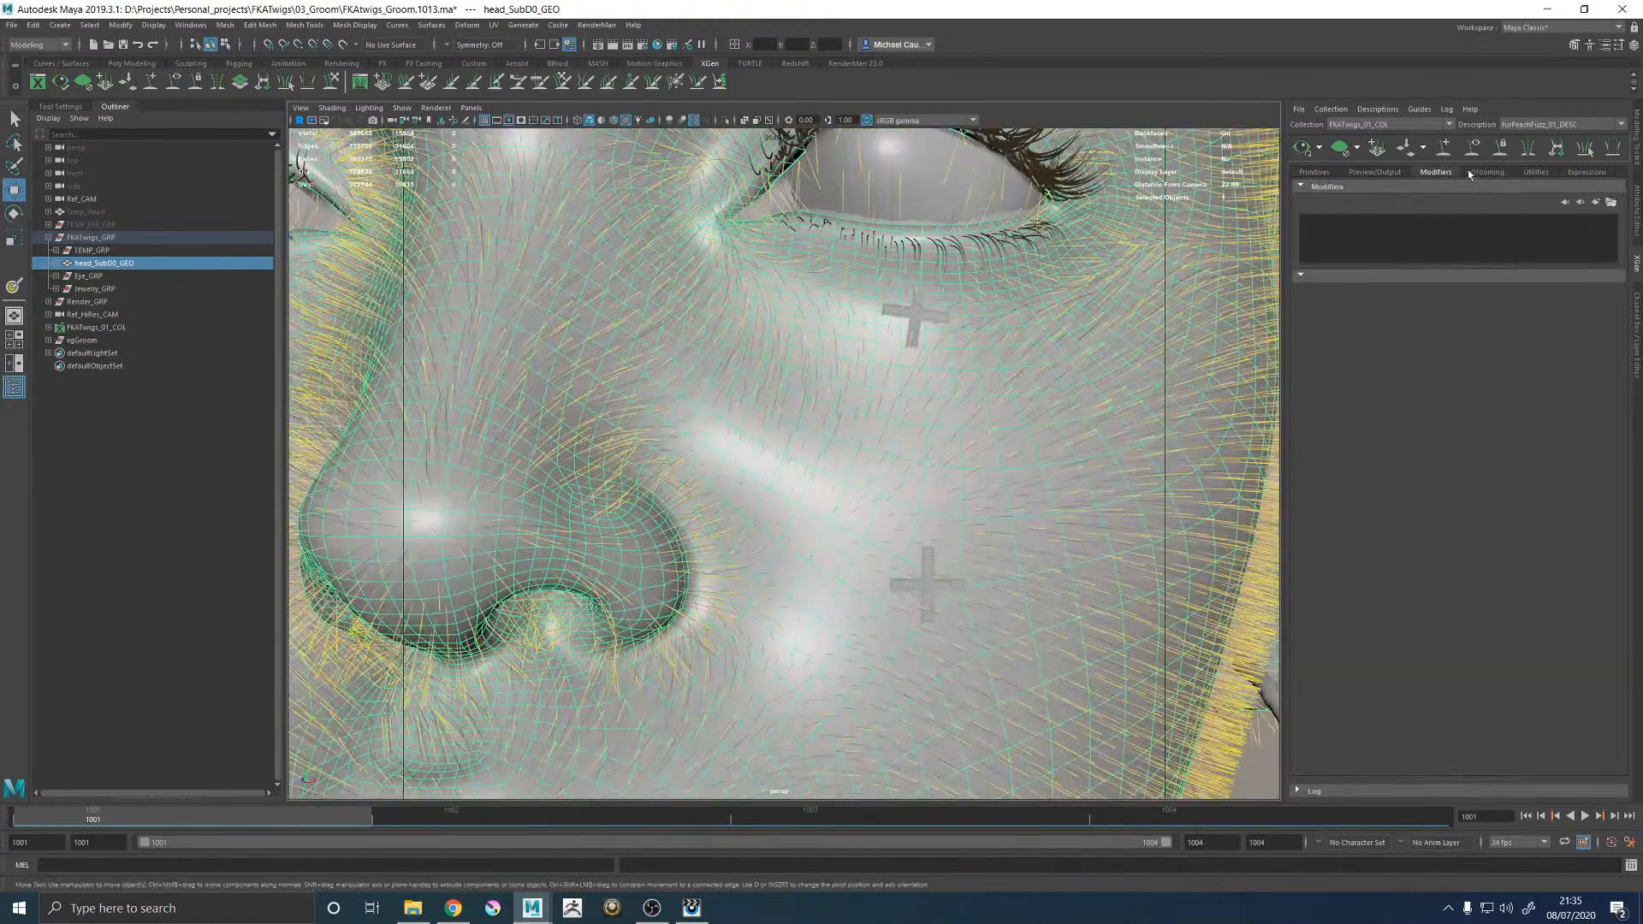
{"action": "left_click", "coordinate": [1465, 172]}
{"action": "left_click", "coordinate": [1384, 401]}
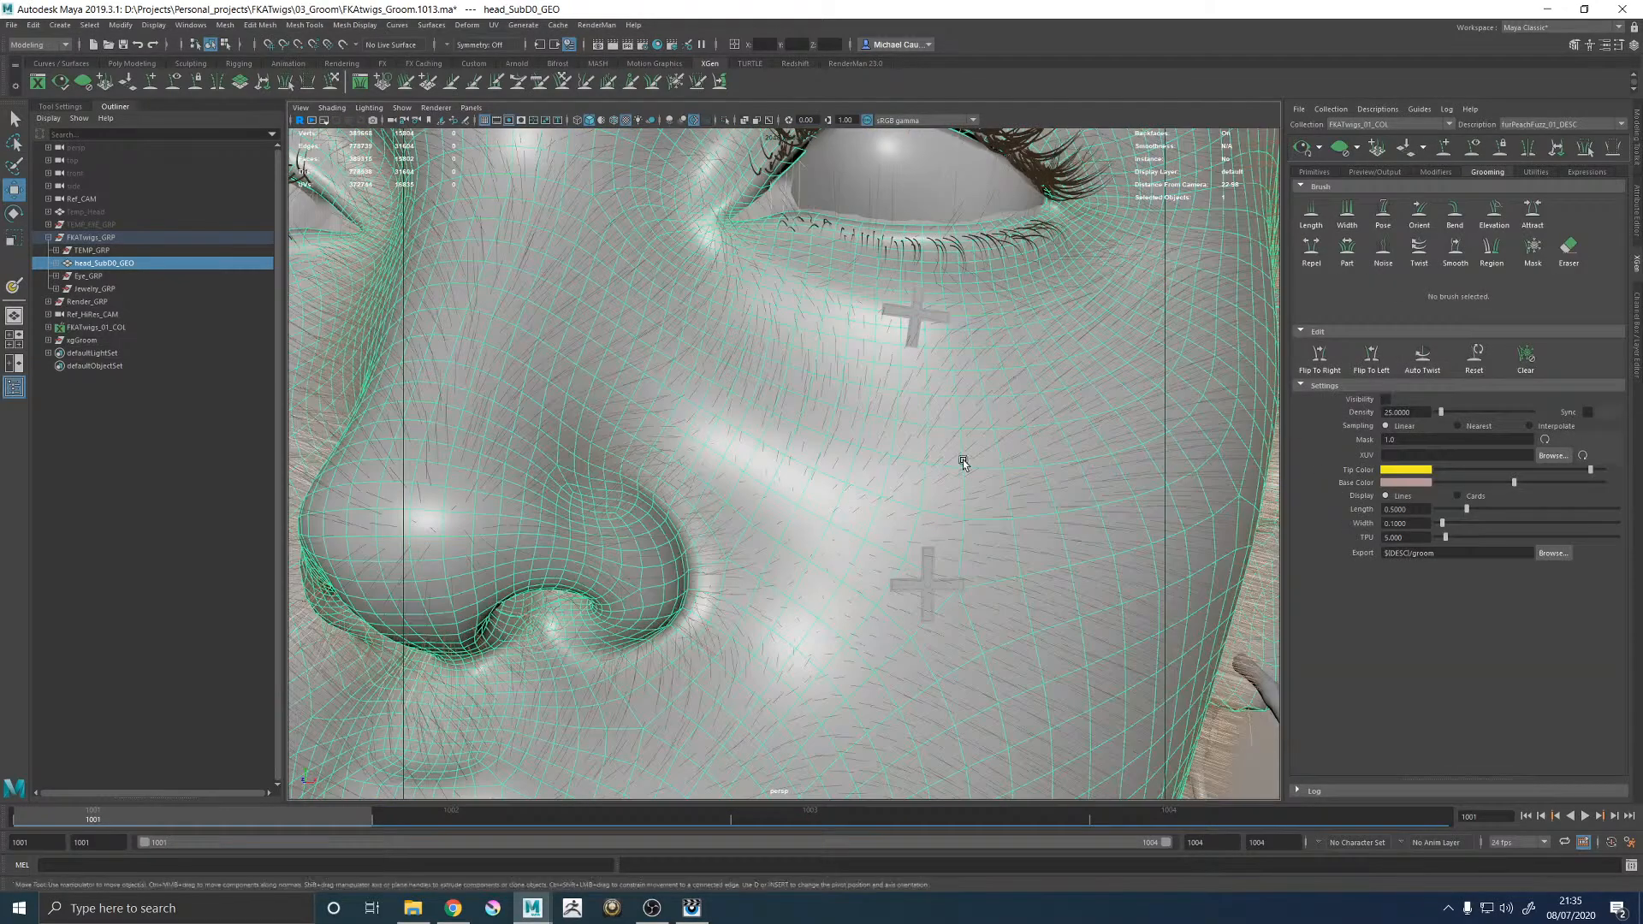
{"action": "left_click_drag", "start_coordinate": [961, 459], "coordinate": [1034, 459], "text": "alt"}
{"action": "scroll", "coordinate": [1035, 458], "scroll_direction": "down", "scroll_amount": 5}
{"action": "scroll", "coordinate": [1052, 585], "scroll_direction": "up", "scroll_amount": 8}
{"action": "left_click_drag", "start_coordinate": [1053, 585], "coordinate": [1038, 563], "text": "alt"}
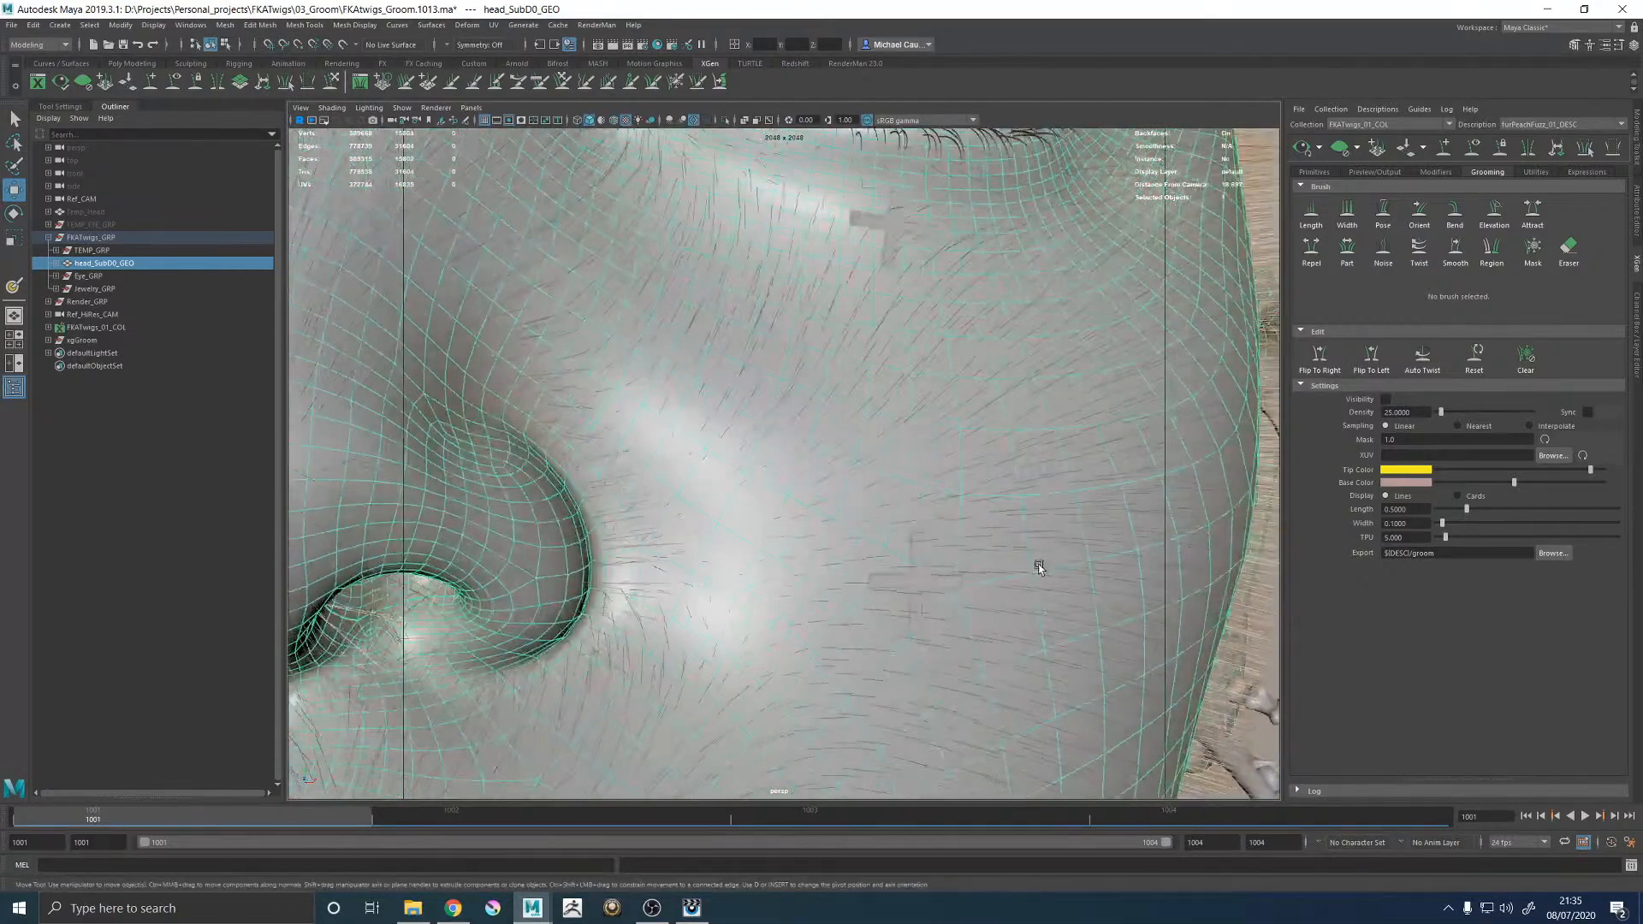
Set the peach fuzz Taper to about 0.66 and check the hair tips up close.
{"action": "left_click", "coordinate": [1338, 172]}
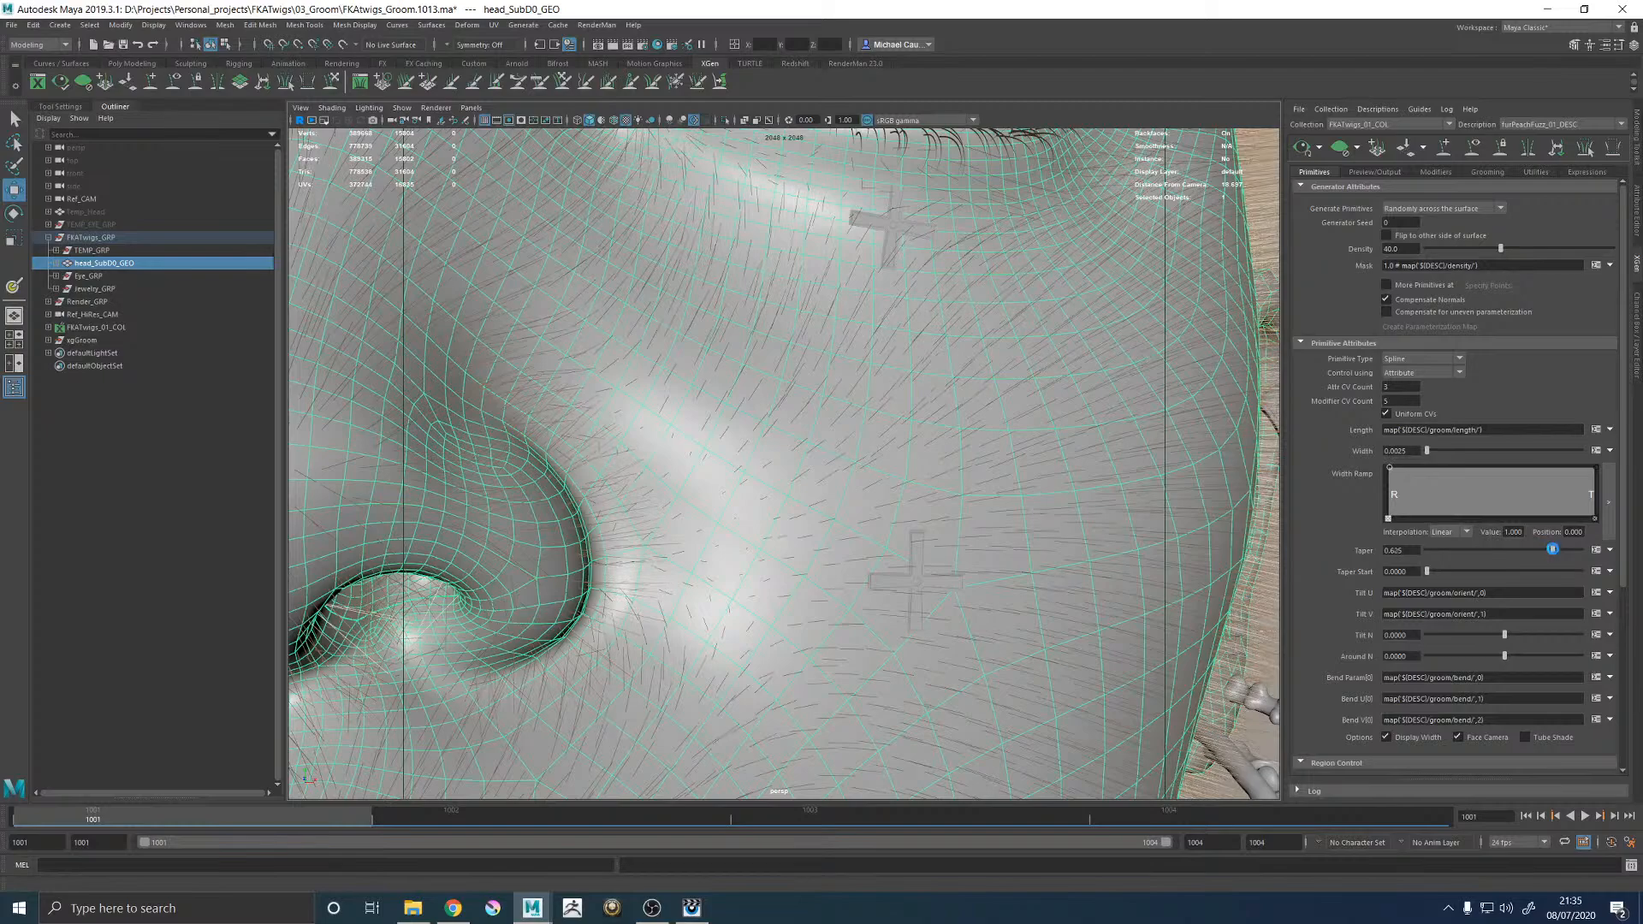
{"action": "scroll", "coordinate": [752, 471], "scroll_direction": "down", "scroll_amount": 5}
{"action": "mouse_move", "coordinate": [752, 471]}
{"action": "left_mouse_down", "text": "alt"}
{"action": "mouse_move", "coordinate": [763, 406]}
{"action": "mouse_move", "coordinate": [750, 462]}
{"action": "left_mouse_up", "text": "alt"}
{"action": "scroll", "coordinate": [750, 462], "scroll_direction": "up", "scroll_amount": 5}
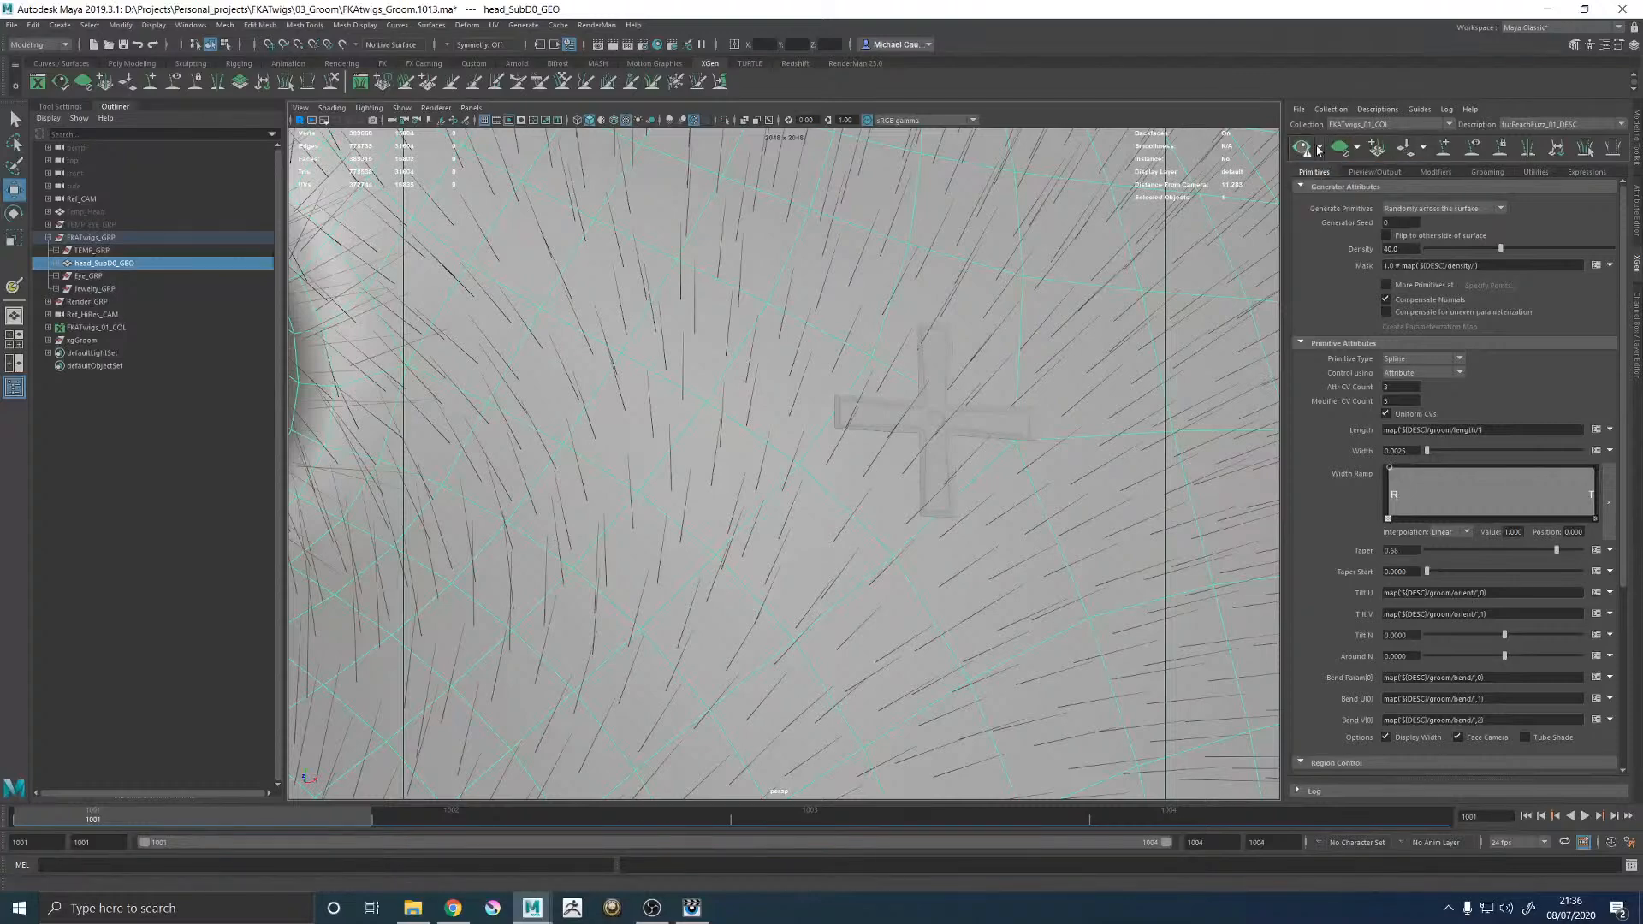
Clear the XGen preview and make the peach fuzz groom guides visible again in the grooming settings.
{"action": "left_click", "coordinate": [1341, 148]}
{"action": "left_click", "coordinate": [1480, 172]}
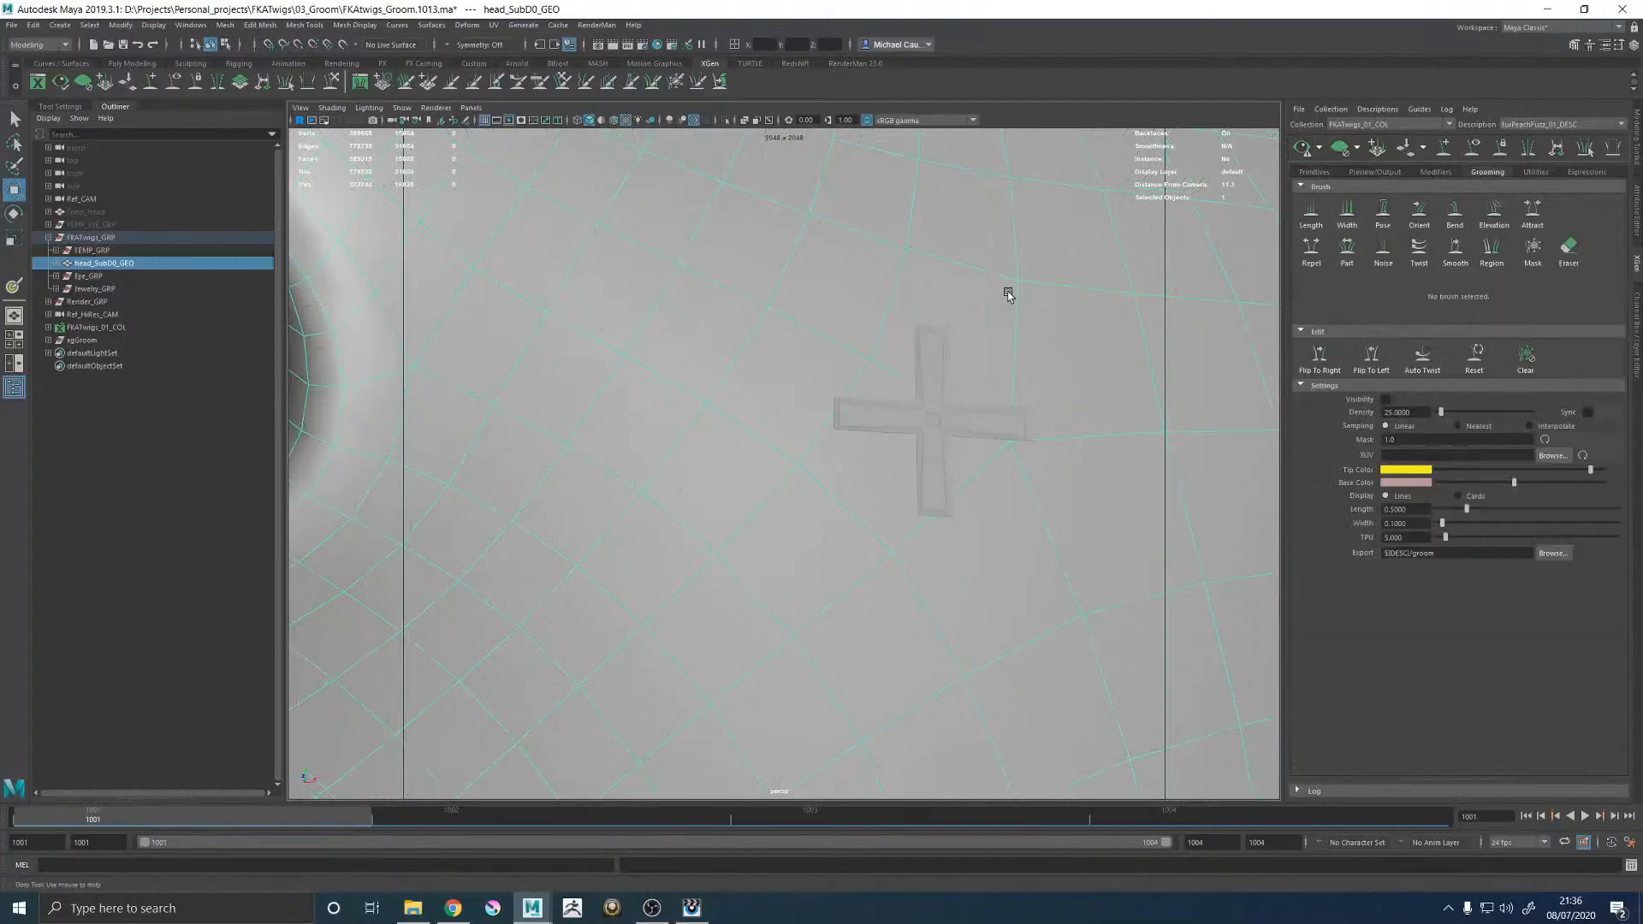
{"action": "scroll", "coordinate": [1045, 293], "scroll_direction": "down", "scroll_amount": 5}
{"action": "left_click", "coordinate": [1385, 399]}
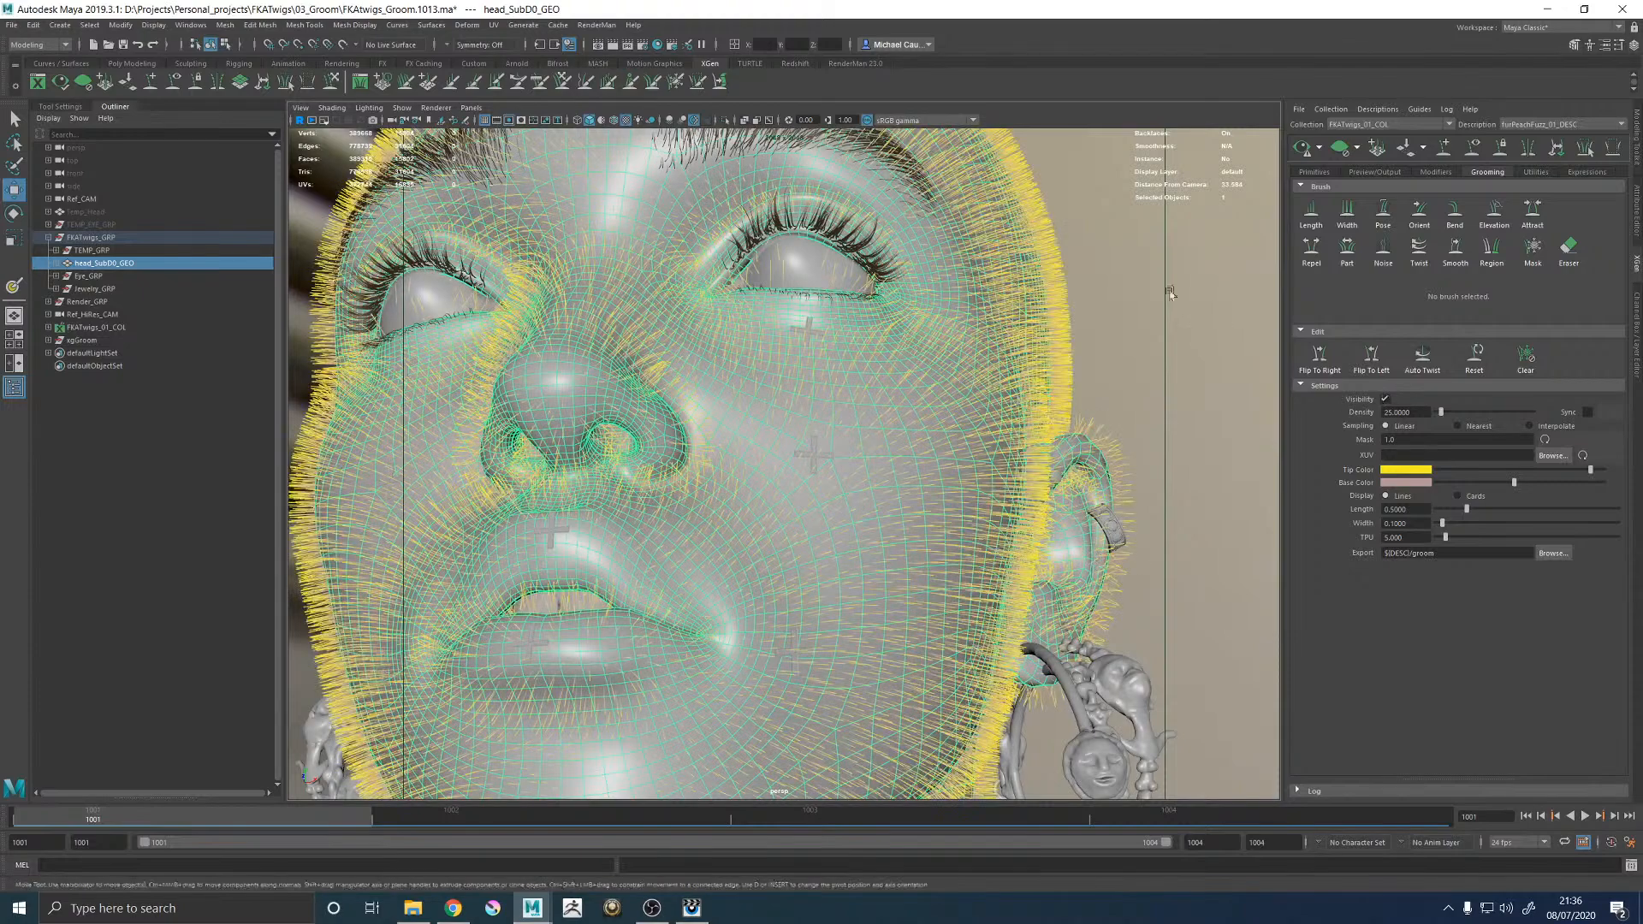
{"action": "key", "text": "f"}
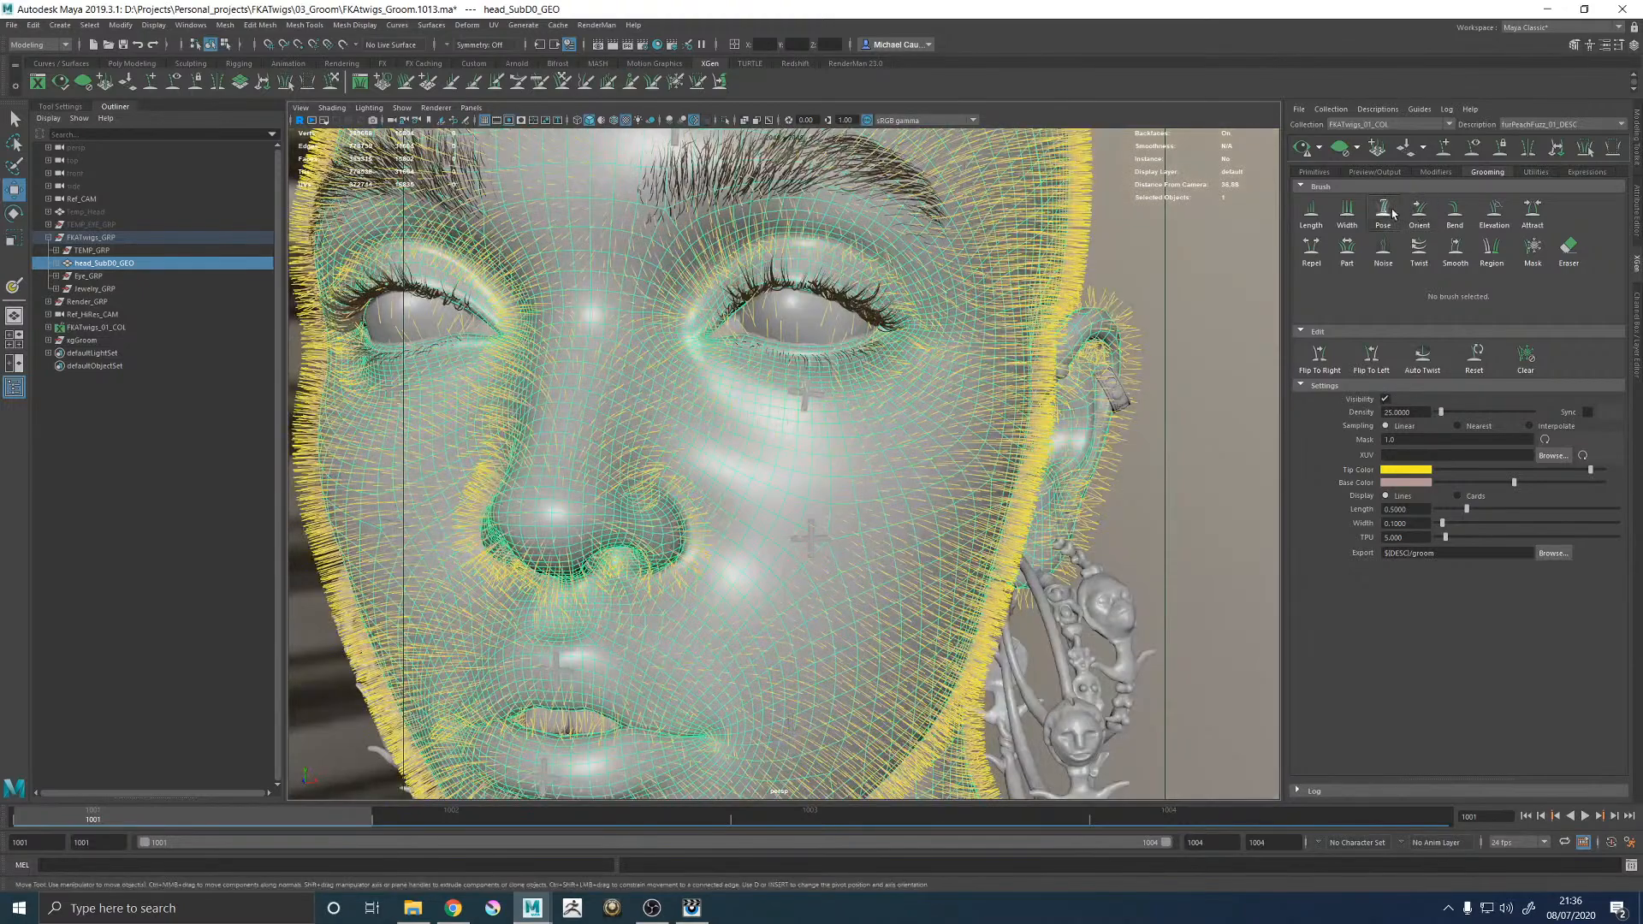
Choose the Pose brush for the peach fuzz guides and try mirroring the groom with Flip To Left and Flip To Right.
{"action": "left_click", "coordinate": [1392, 213]}
{"action": "middle_click_drag", "start_coordinate": [1018, 394], "coordinate": [1013, 325], "text": "alt"}
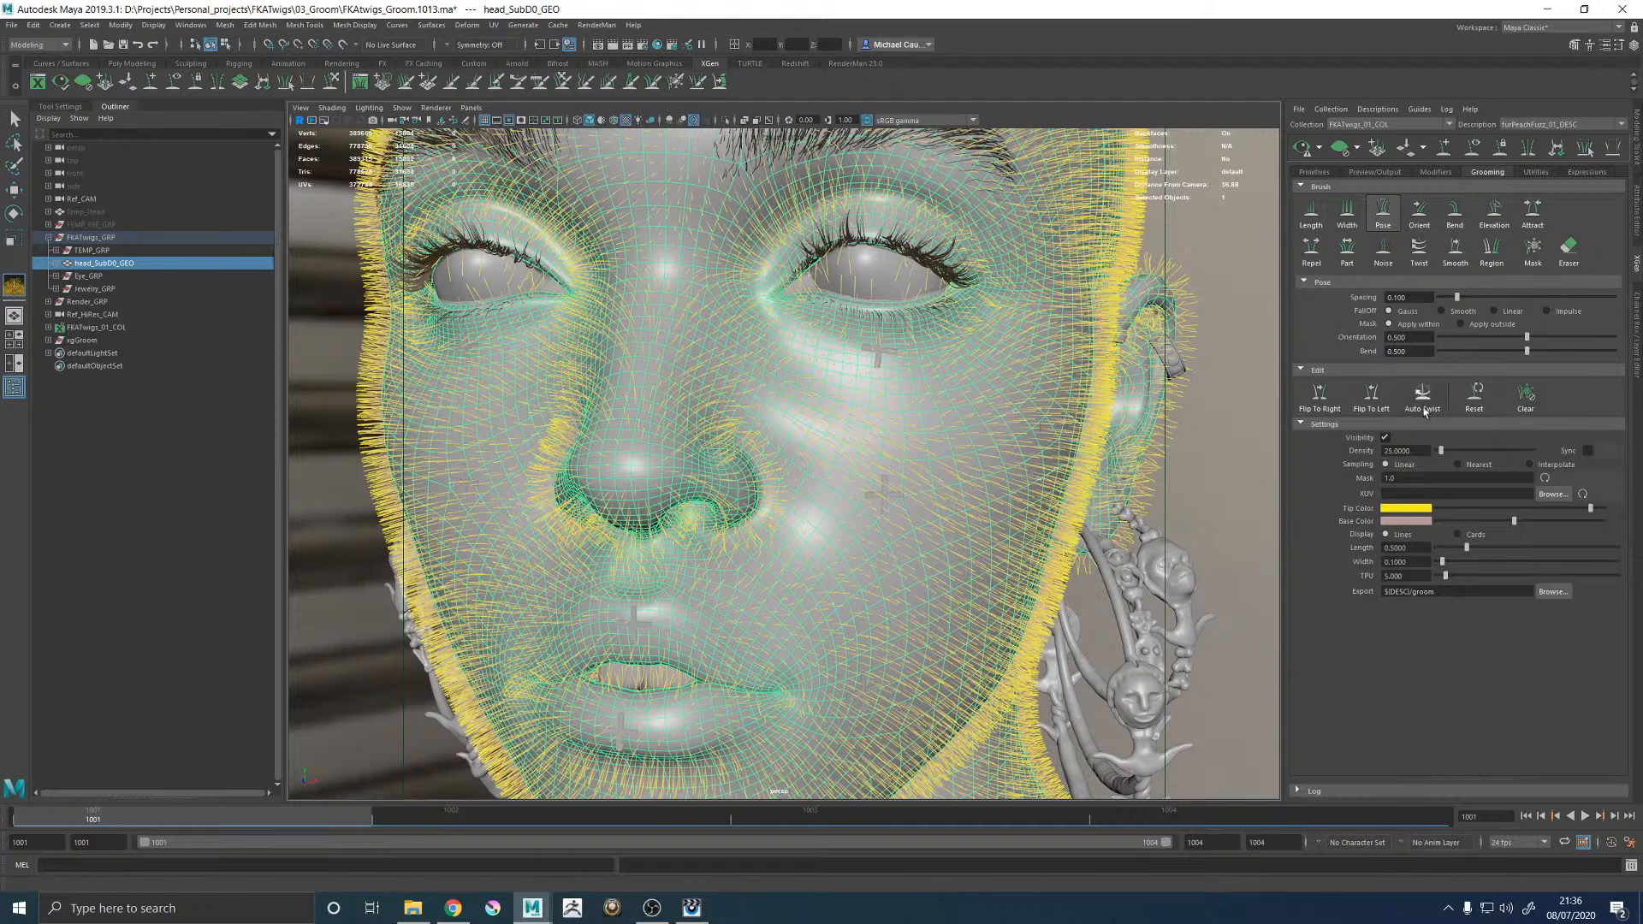
{"action": "left_click", "coordinate": [1372, 405]}
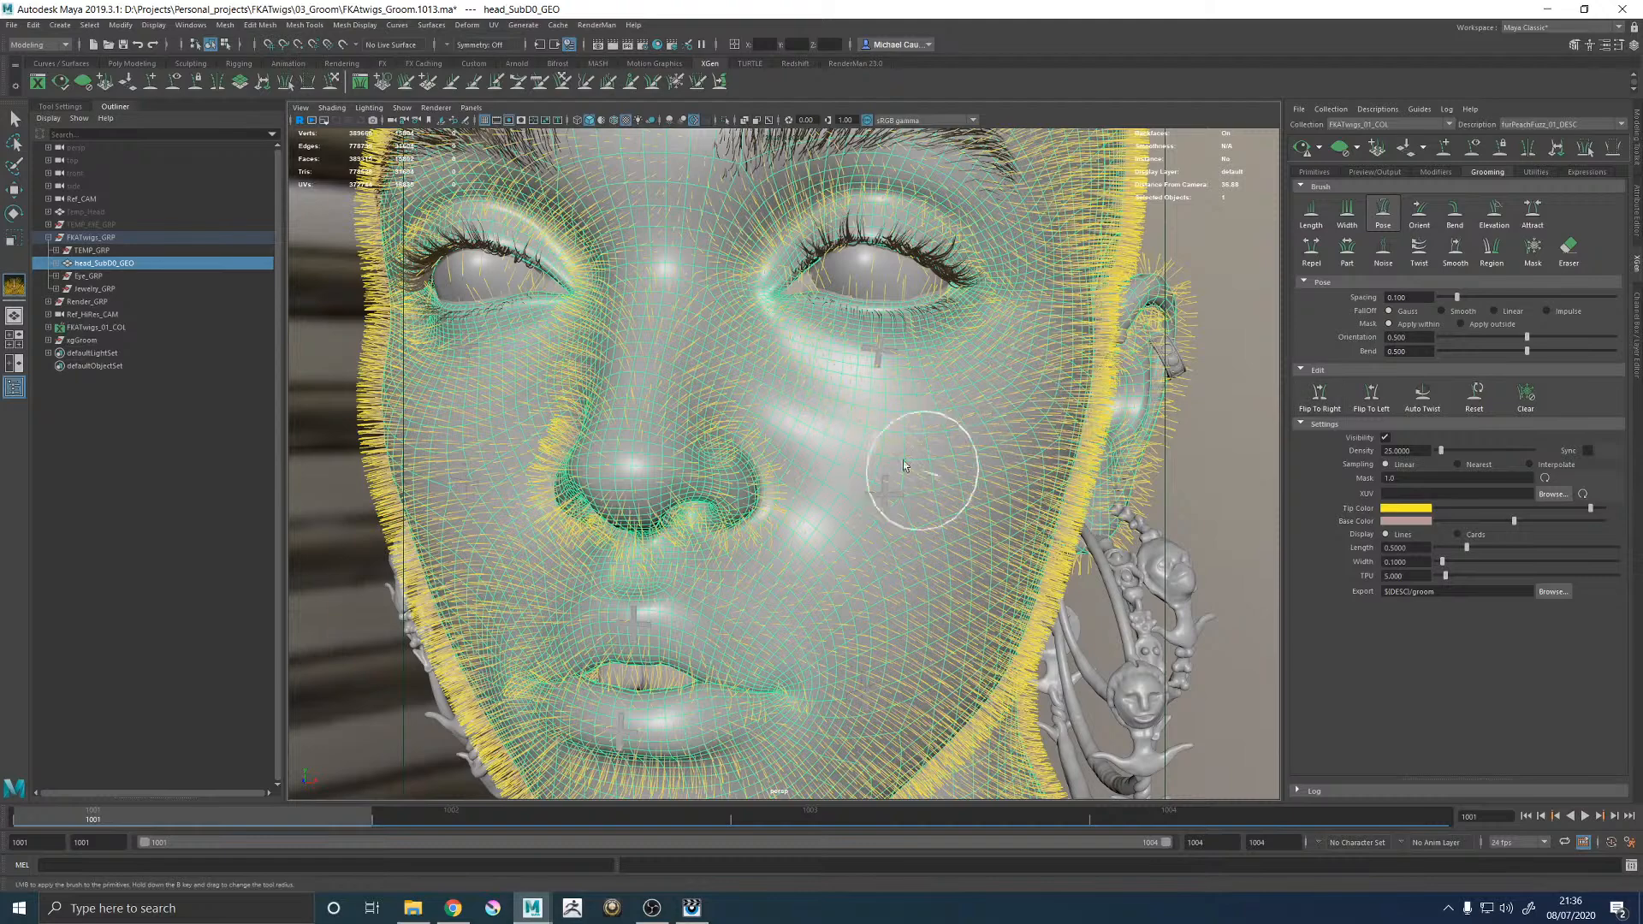
{"action": "left_click", "coordinate": [1321, 397]}
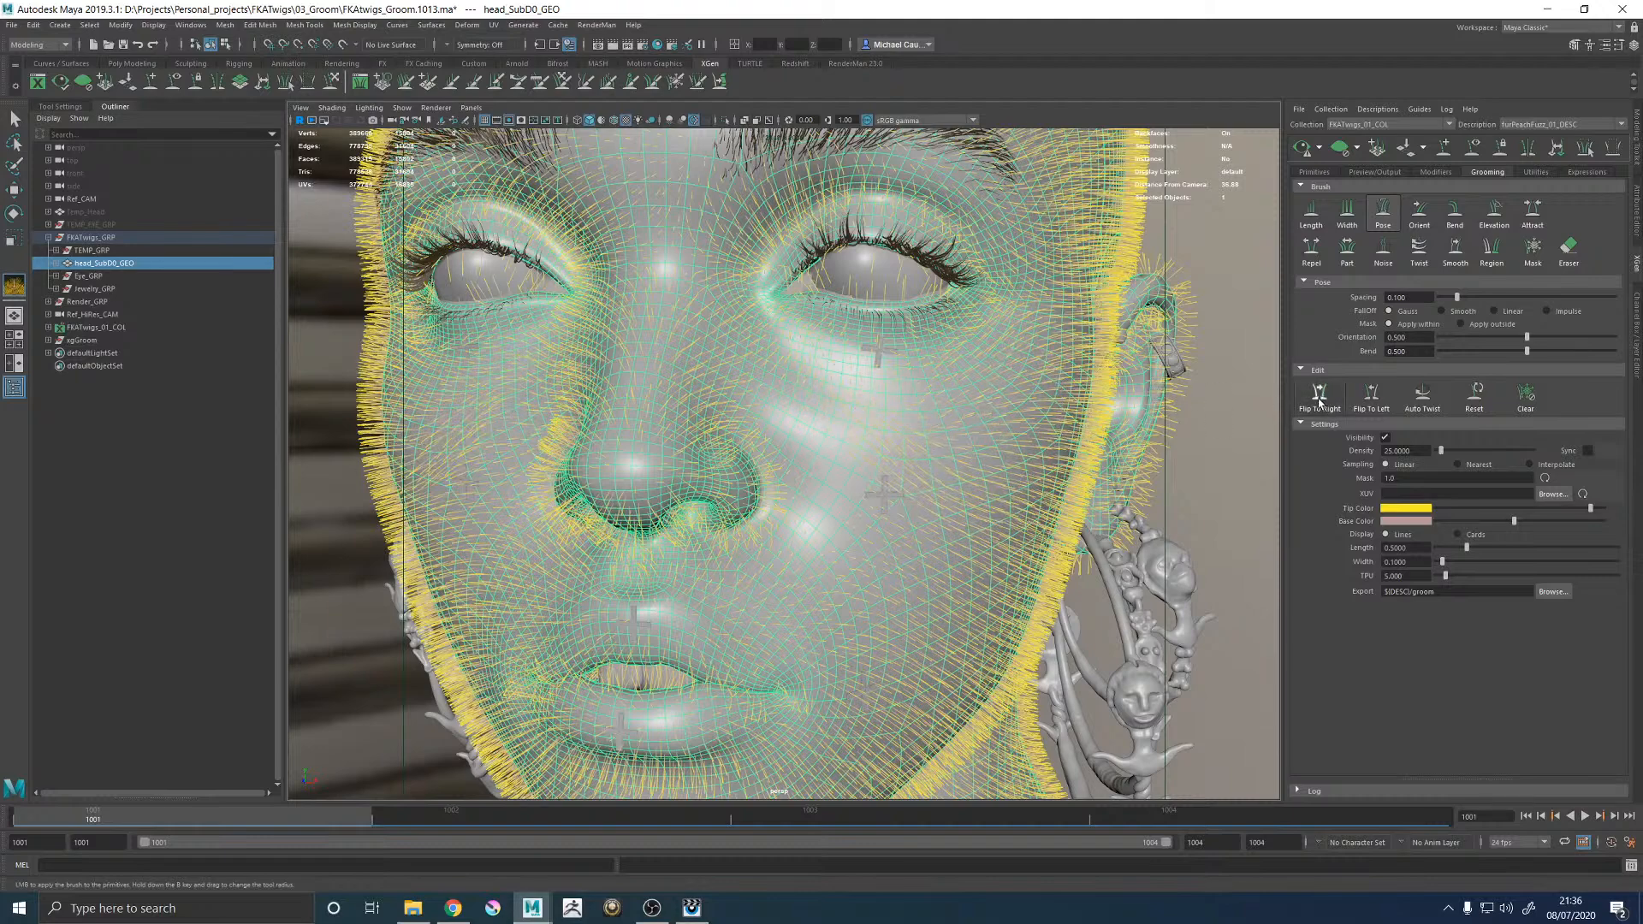
Enlarge the Pose brush and comb the peach fuzz guides back across the cheek and the temple.
{"action": "left_click_drag", "start_coordinate": [843, 468], "coordinate": [957, 551], "text": "alt"}
{"action": "key", "text": "b"}
{"action": "mouse_move", "coordinate": [956, 458]}
{"action": "left_mouse_down", "text": "alt"}
{"action": "mouse_move", "coordinate": [865, 462]}
{"action": "mouse_move", "coordinate": [865, 495]}
{"action": "mouse_move", "coordinate": [814, 539]}
{"action": "left_mouse_up", "text": "alt"}
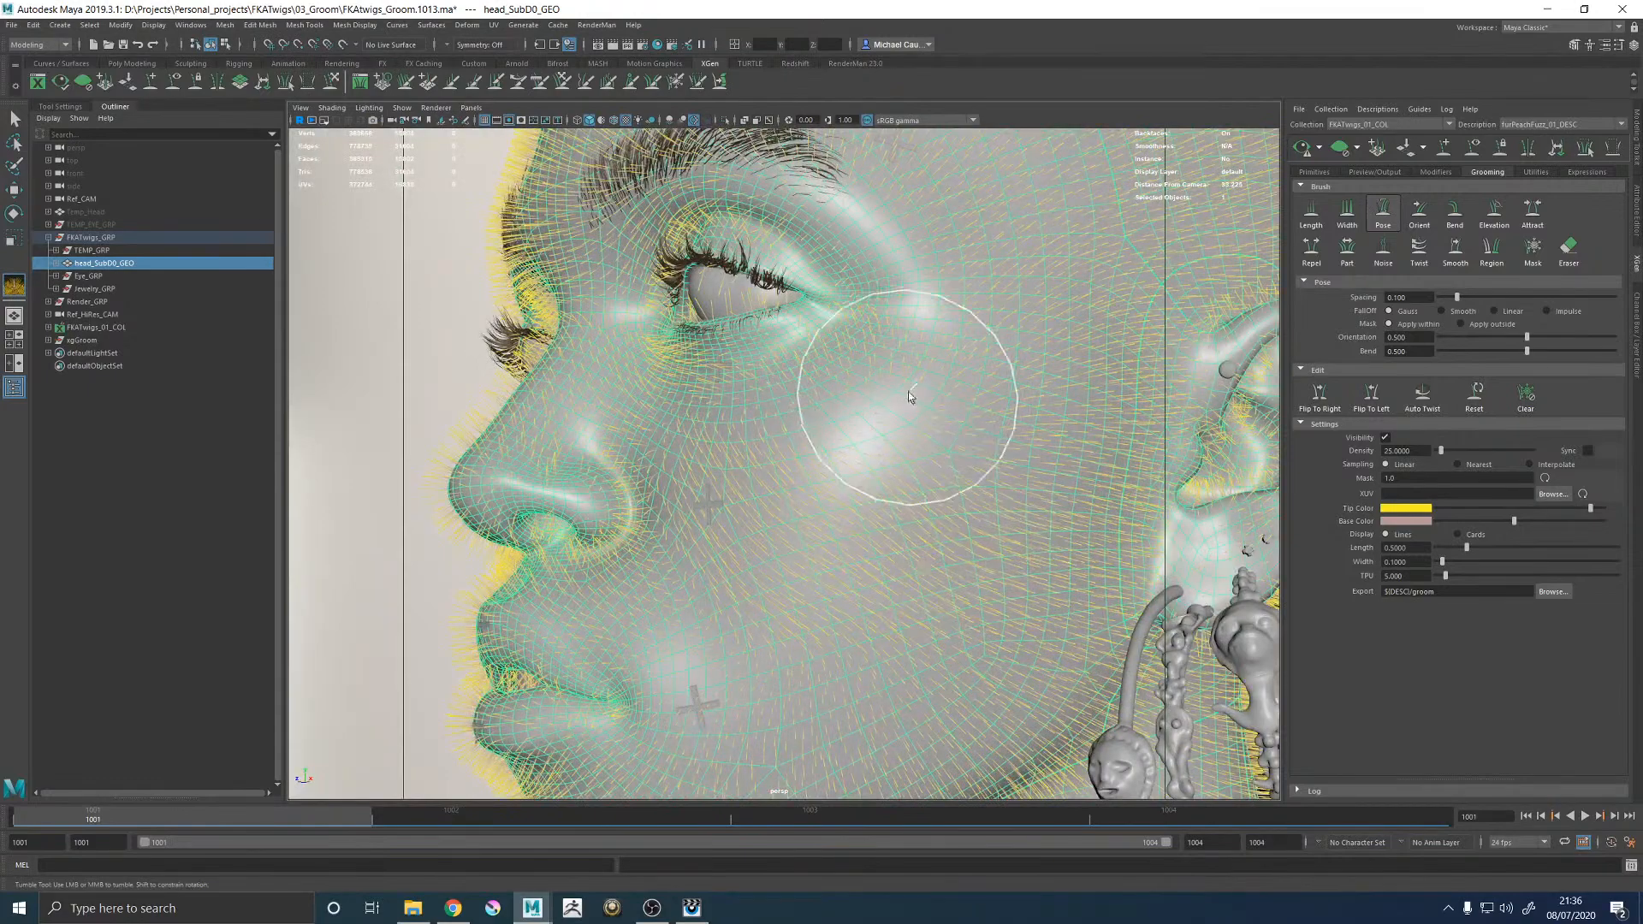
{"action": "left_click_drag", "start_coordinate": [1001, 398], "coordinate": [988, 414], "text": "alt"}
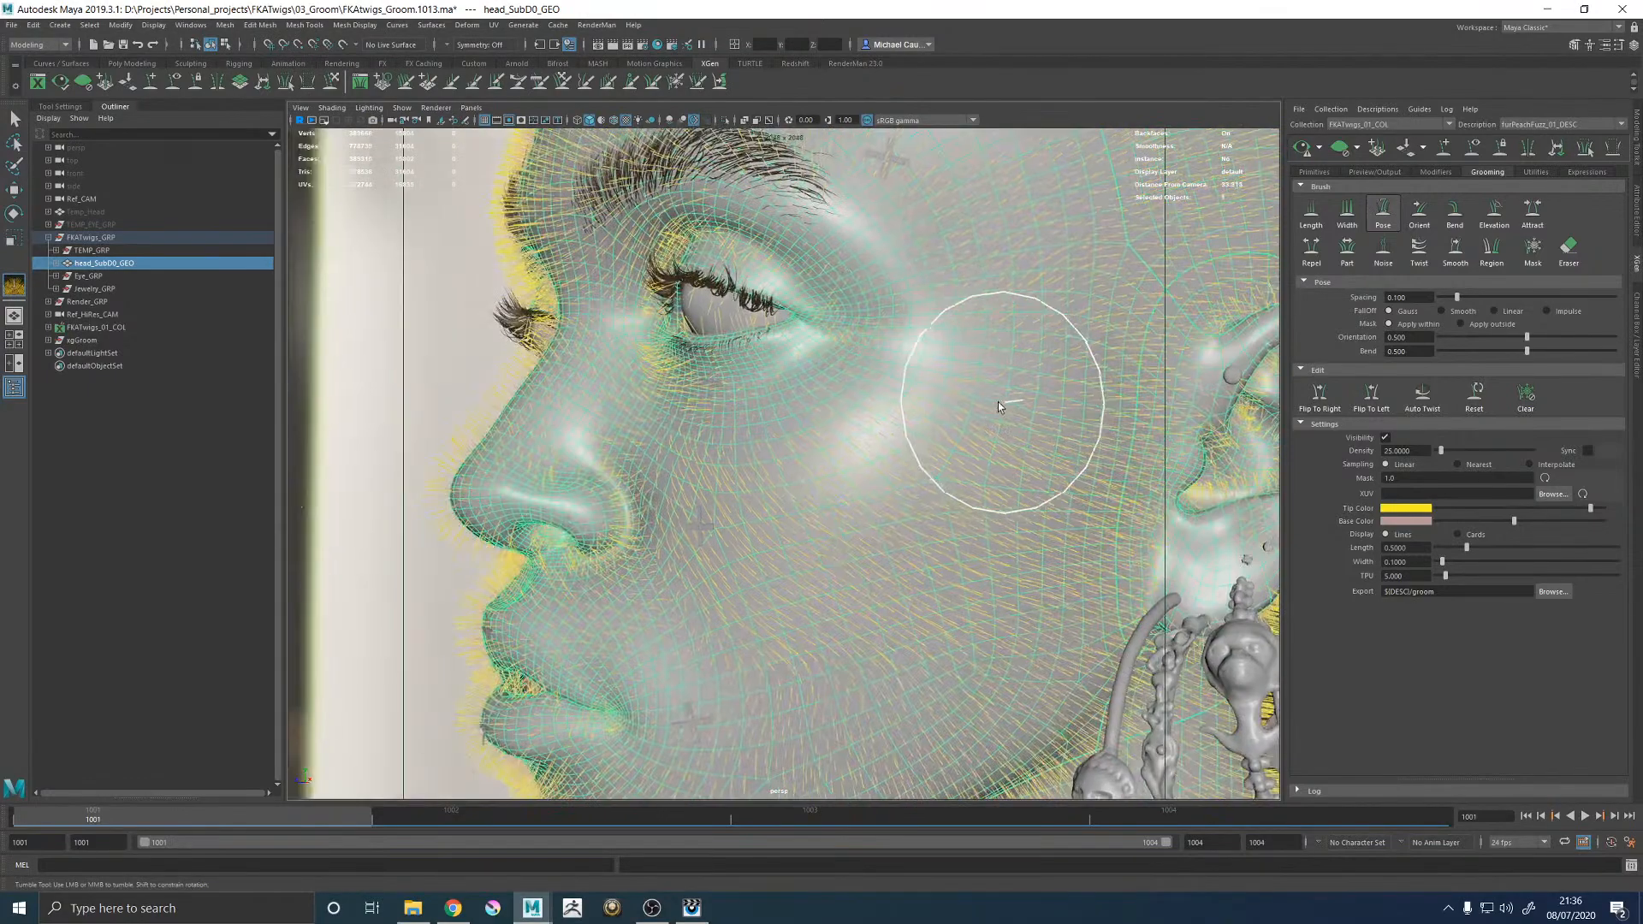
{"action": "mouse_move", "coordinate": [984, 369]}
{"action": "middle_mouse_down", "text": "alt"}
{"action": "mouse_move", "coordinate": [981, 386]}
{"action": "mouse_move", "coordinate": [898, 376]}
{"action": "middle_mouse_up", "text": "alt"}
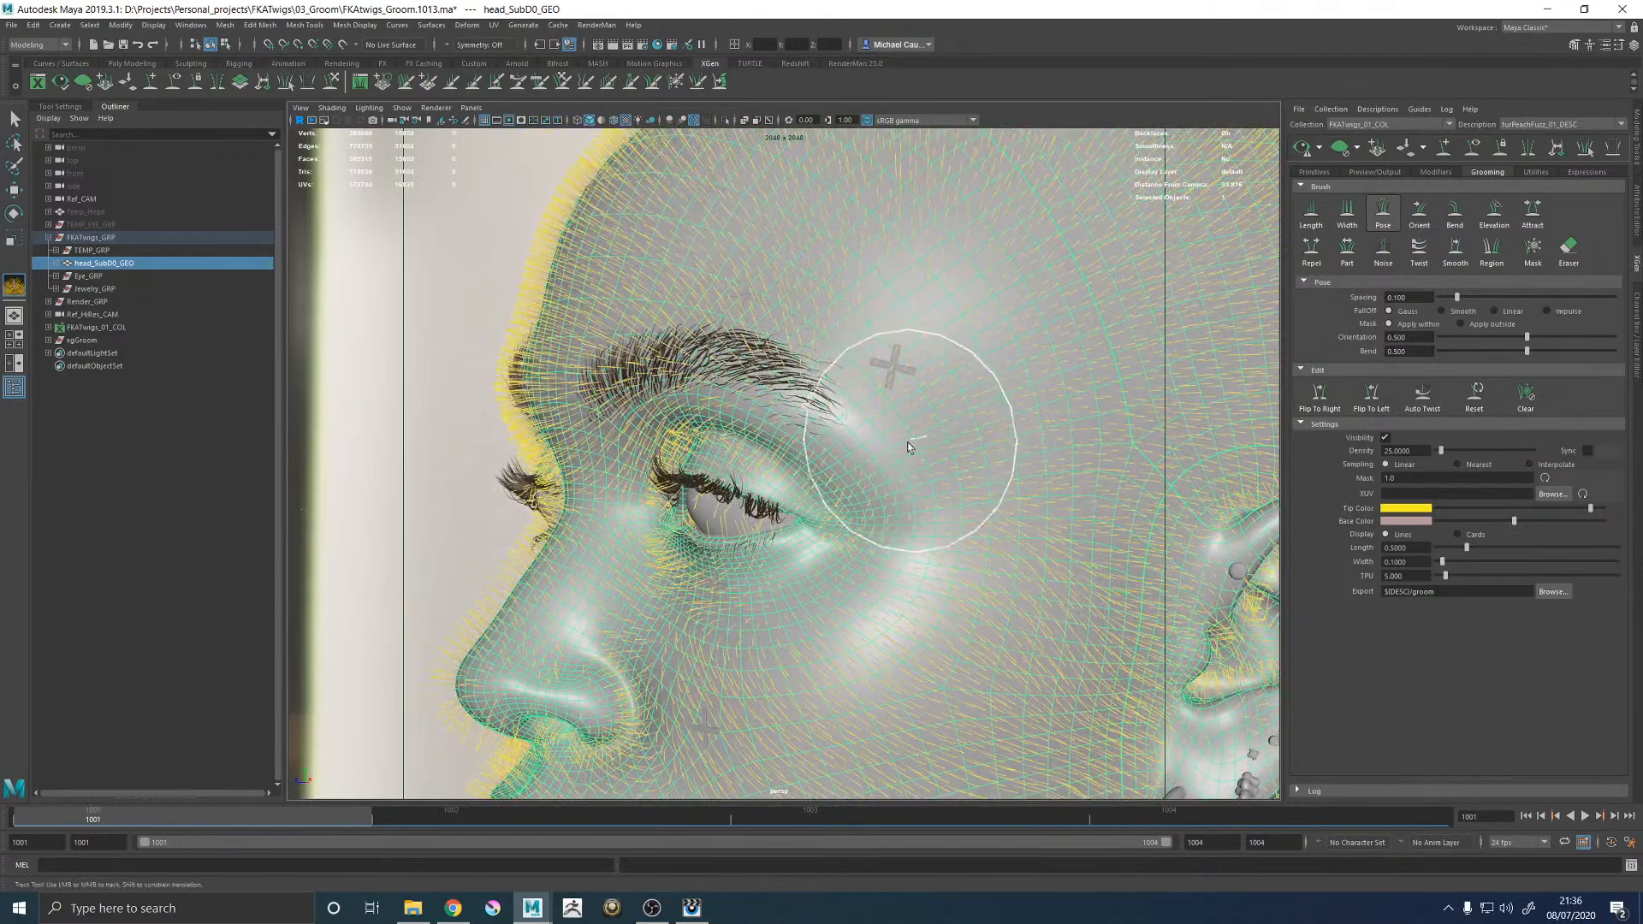
{"action": "left_click_drag", "start_coordinate": [814, 374], "coordinate": [770, 367], "text": "alt"}
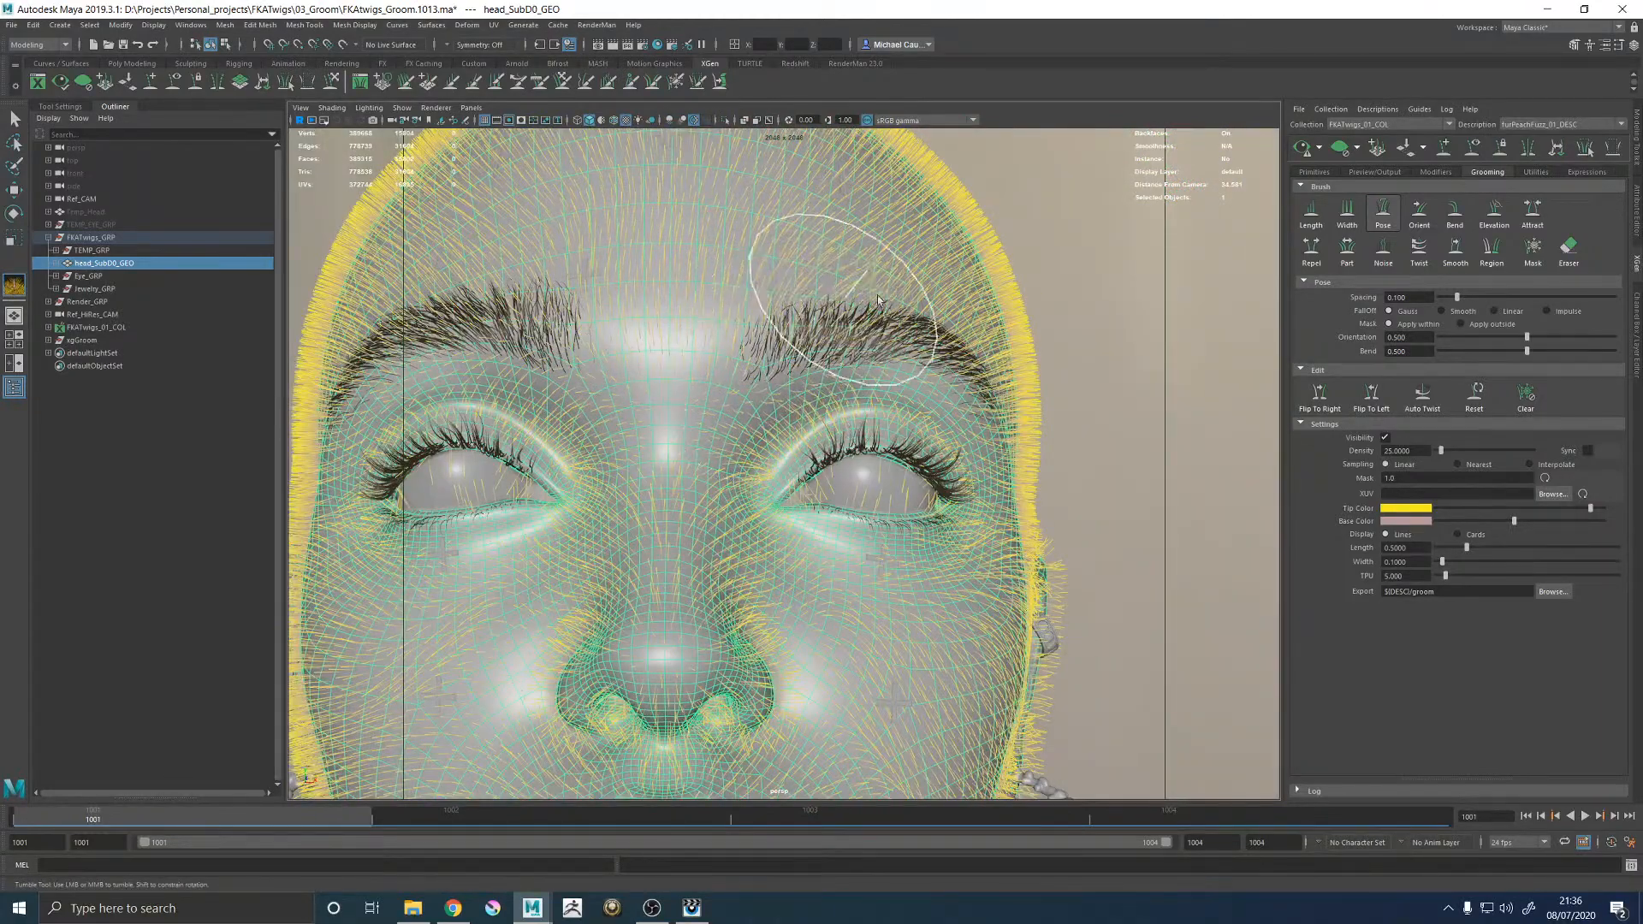
Comb the guides above the eyebrow, sweeping them over the forehead and temple toward the side of the head.
{"action": "left_click_drag", "start_coordinate": [935, 323], "coordinate": [844, 433], "text": "alt"}
{"action": "mouse_move", "coordinate": [880, 235]}
{"action": "left_mouse_down", "text": "alt"}
{"action": "mouse_move", "coordinate": [946, 348]}
{"action": "mouse_move", "coordinate": [898, 348]}
{"action": "left_mouse_up", "text": "alt"}
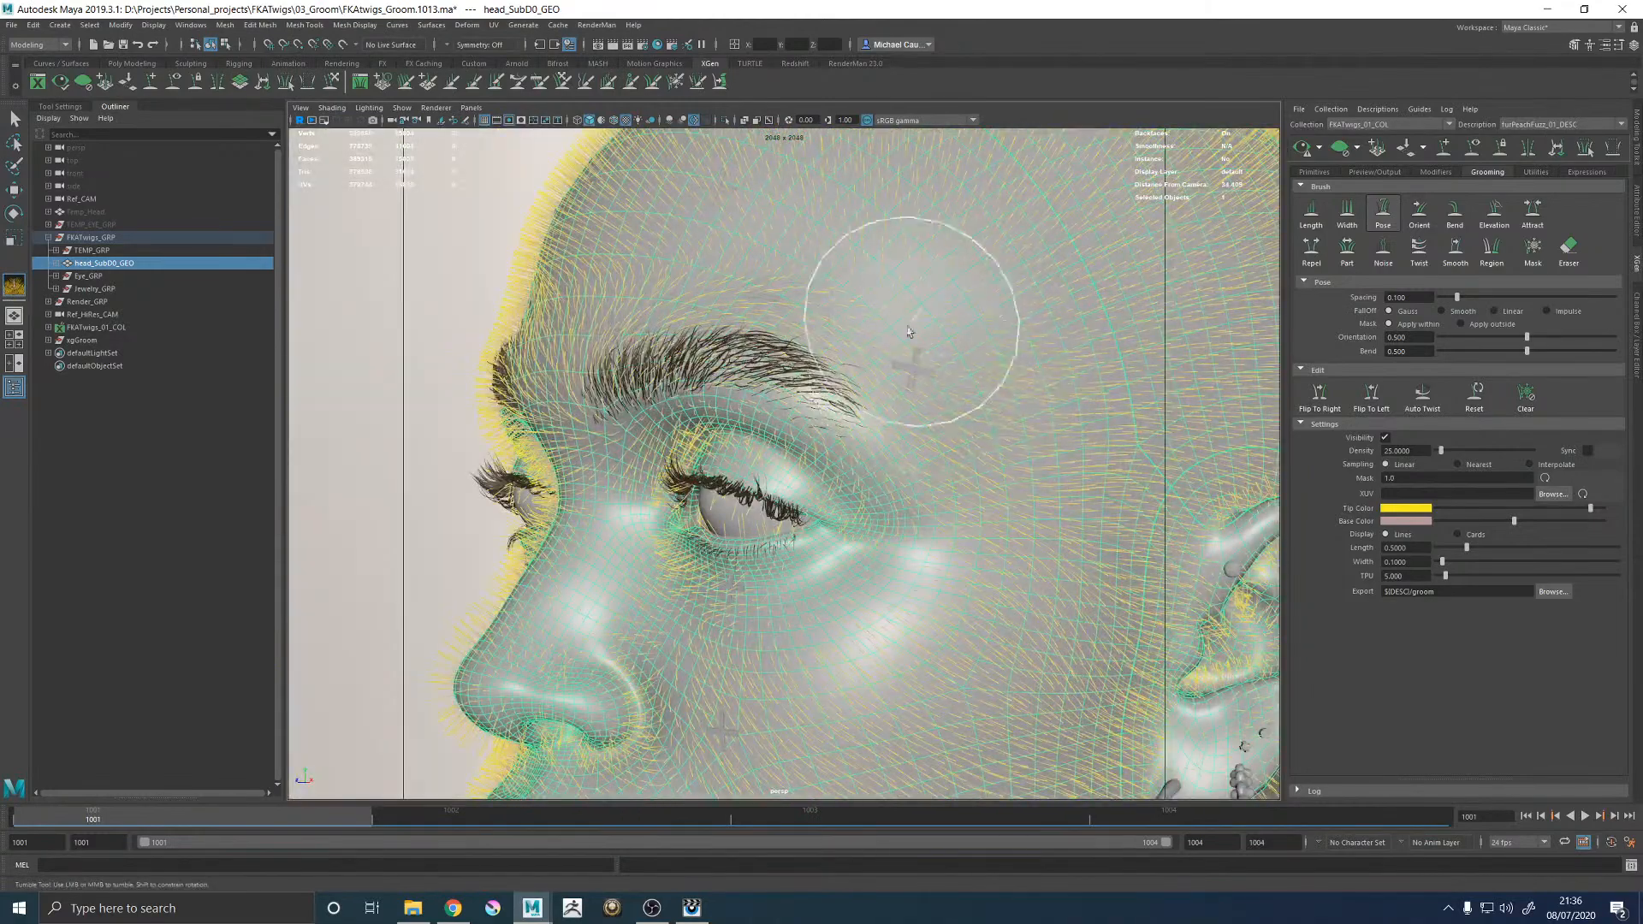
{"action": "middle_click_drag", "start_coordinate": [1104, 356], "coordinate": [990, 405], "text": "alt"}
{"action": "right_click_drag", "start_coordinate": [990, 405], "coordinate": [855, 404], "text": "alt"}
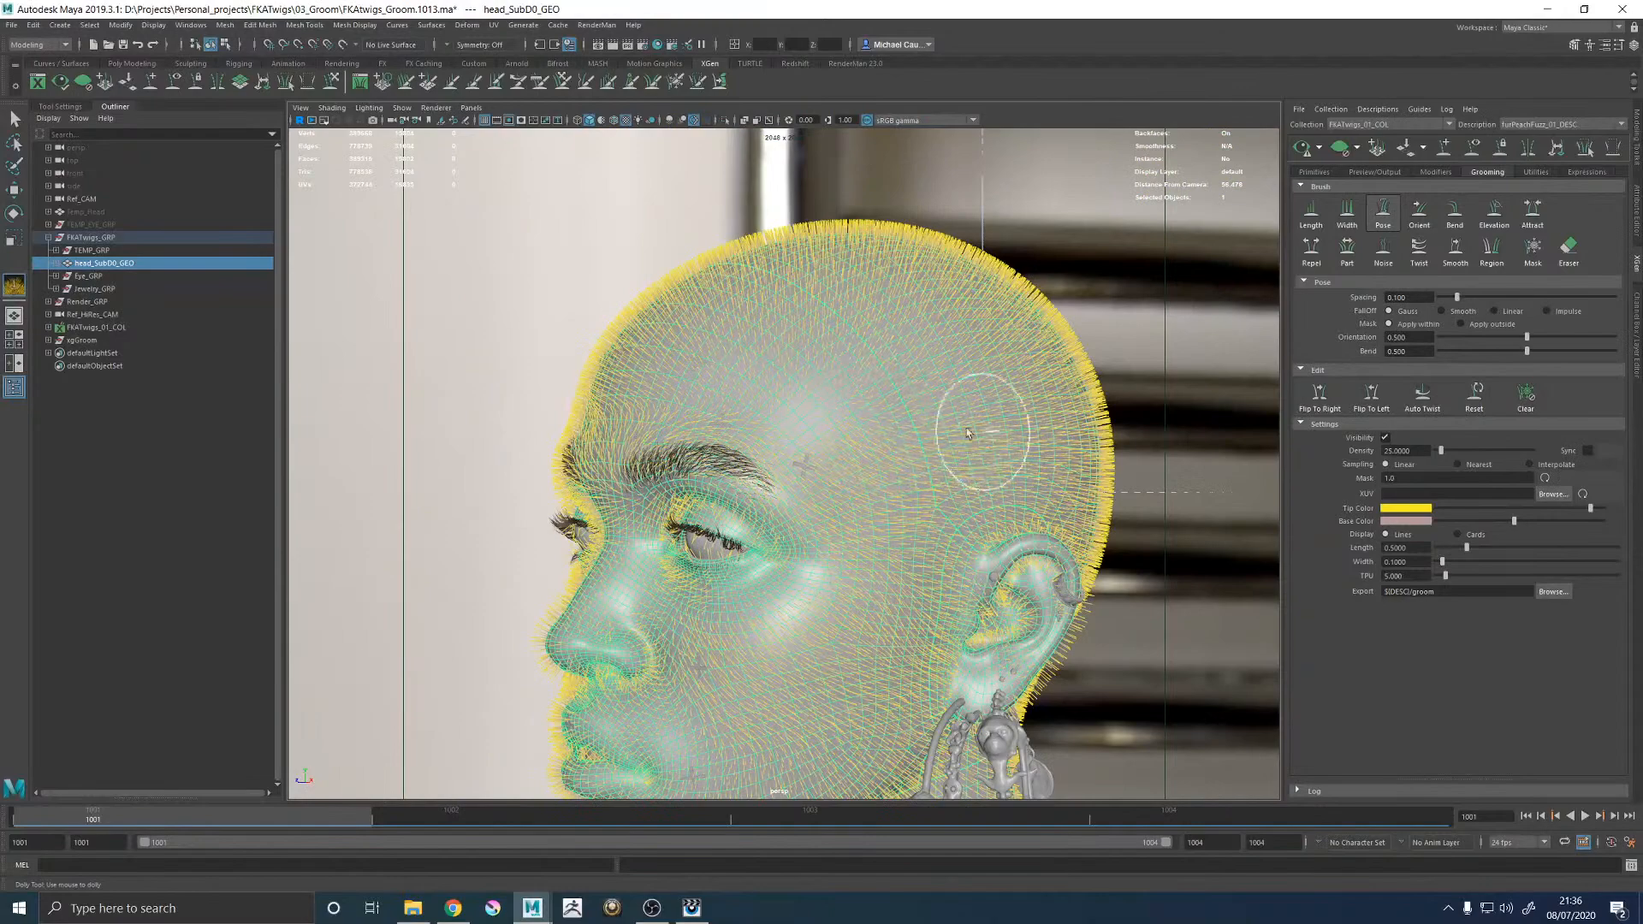
{"action": "left_click_drag", "start_coordinate": [1004, 435], "coordinate": [930, 438], "text": "alt"}
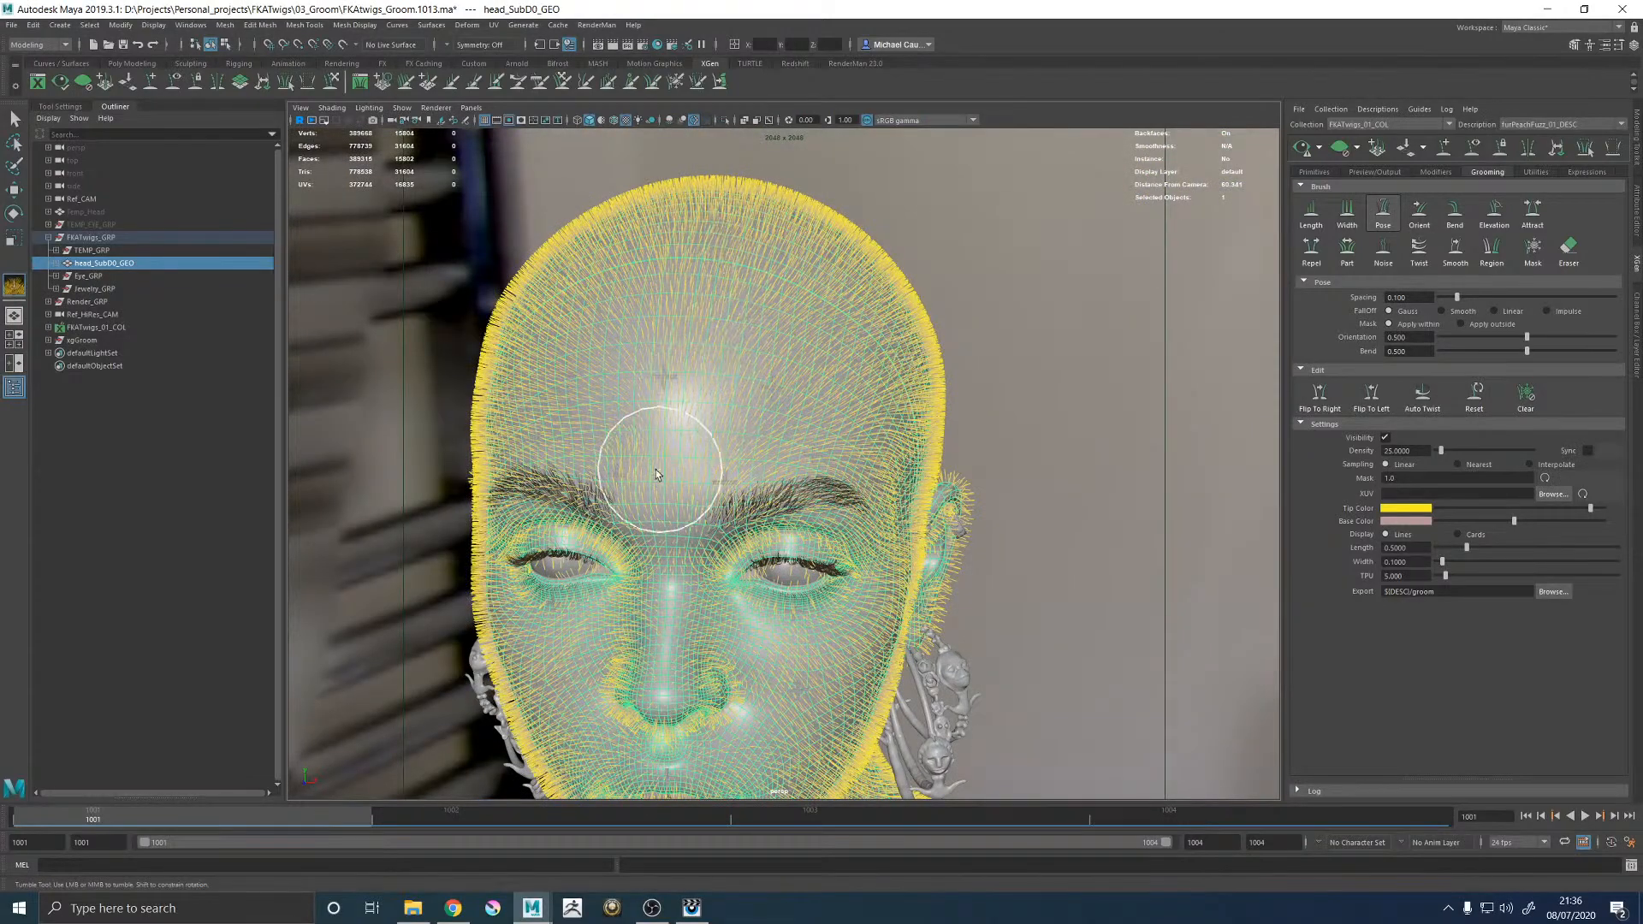
Enlarge the Pose brush further and comb the guides back over the forehead and scalp.
{"action": "mouse_move", "coordinate": [855, 272]}
{"action": "left_mouse_down", "text": "alt"}
{"action": "mouse_move", "coordinate": [825, 377]}
{"action": "mouse_move", "coordinate": [810, 373]}
{"action": "mouse_move", "coordinate": [868, 358]}
{"action": "mouse_move", "coordinate": [768, 312]}
{"action": "left_mouse_up", "text": "alt"}
{"action": "key", "text": "b"}
{"action": "key", "text": "b"}
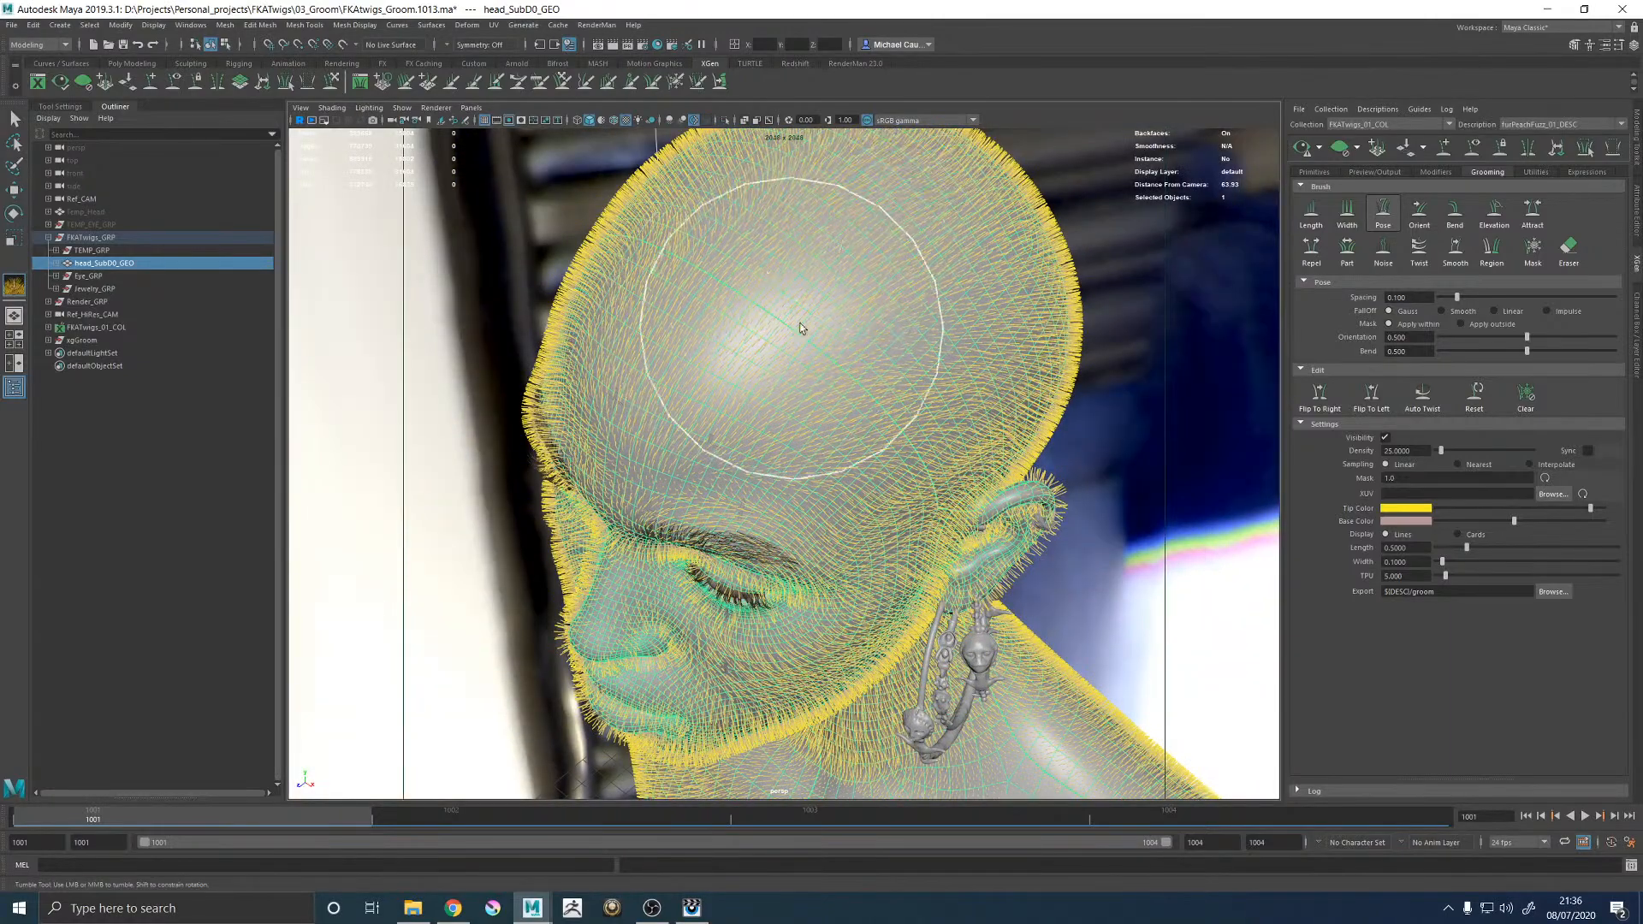
{"action": "mouse_move", "coordinate": [849, 423]}
{"action": "left_mouse_down", "text": "alt"}
{"action": "mouse_move", "coordinate": [821, 368]}
{"action": "mouse_move", "coordinate": [844, 348]}
{"action": "mouse_move", "coordinate": [909, 355]}
{"action": "left_mouse_up", "text": "alt"}
{"action": "middle_click_drag", "start_coordinate": [981, 413], "coordinate": [897, 360], "text": "alt"}
{"action": "middle_click_drag", "start_coordinate": [898, 458], "coordinate": [948, 342], "text": "alt"}
Comb the guides along the jaw, lower cheek and nose, and mirror the groom with Flip To Right.
{"action": "left_click_drag", "start_coordinate": [912, 480], "coordinate": [1037, 445], "text": "alt"}
{"action": "middle_click_drag", "start_coordinate": [856, 591], "coordinate": [891, 494], "text": "alt"}
{"action": "right_click_drag", "start_coordinate": [891, 494], "coordinate": [941, 479], "text": "alt"}
{"action": "left_click_drag", "start_coordinate": [982, 447], "coordinate": [906, 419], "text": "alt"}
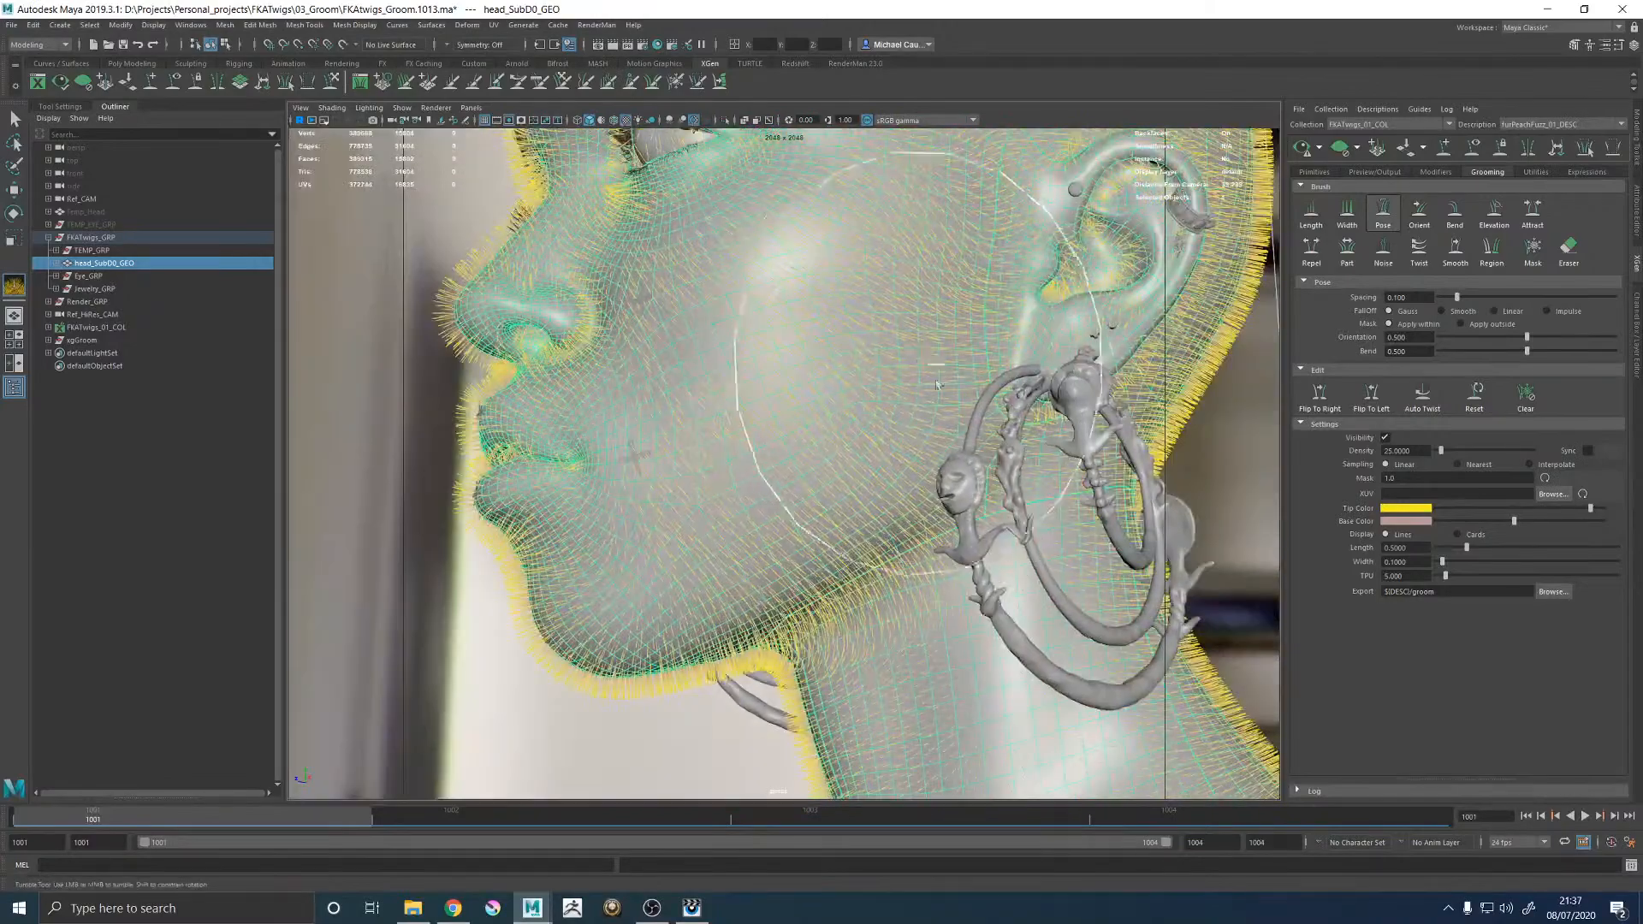
{"action": "left_click_drag", "start_coordinate": [807, 457], "coordinate": [895, 445], "text": "alt"}
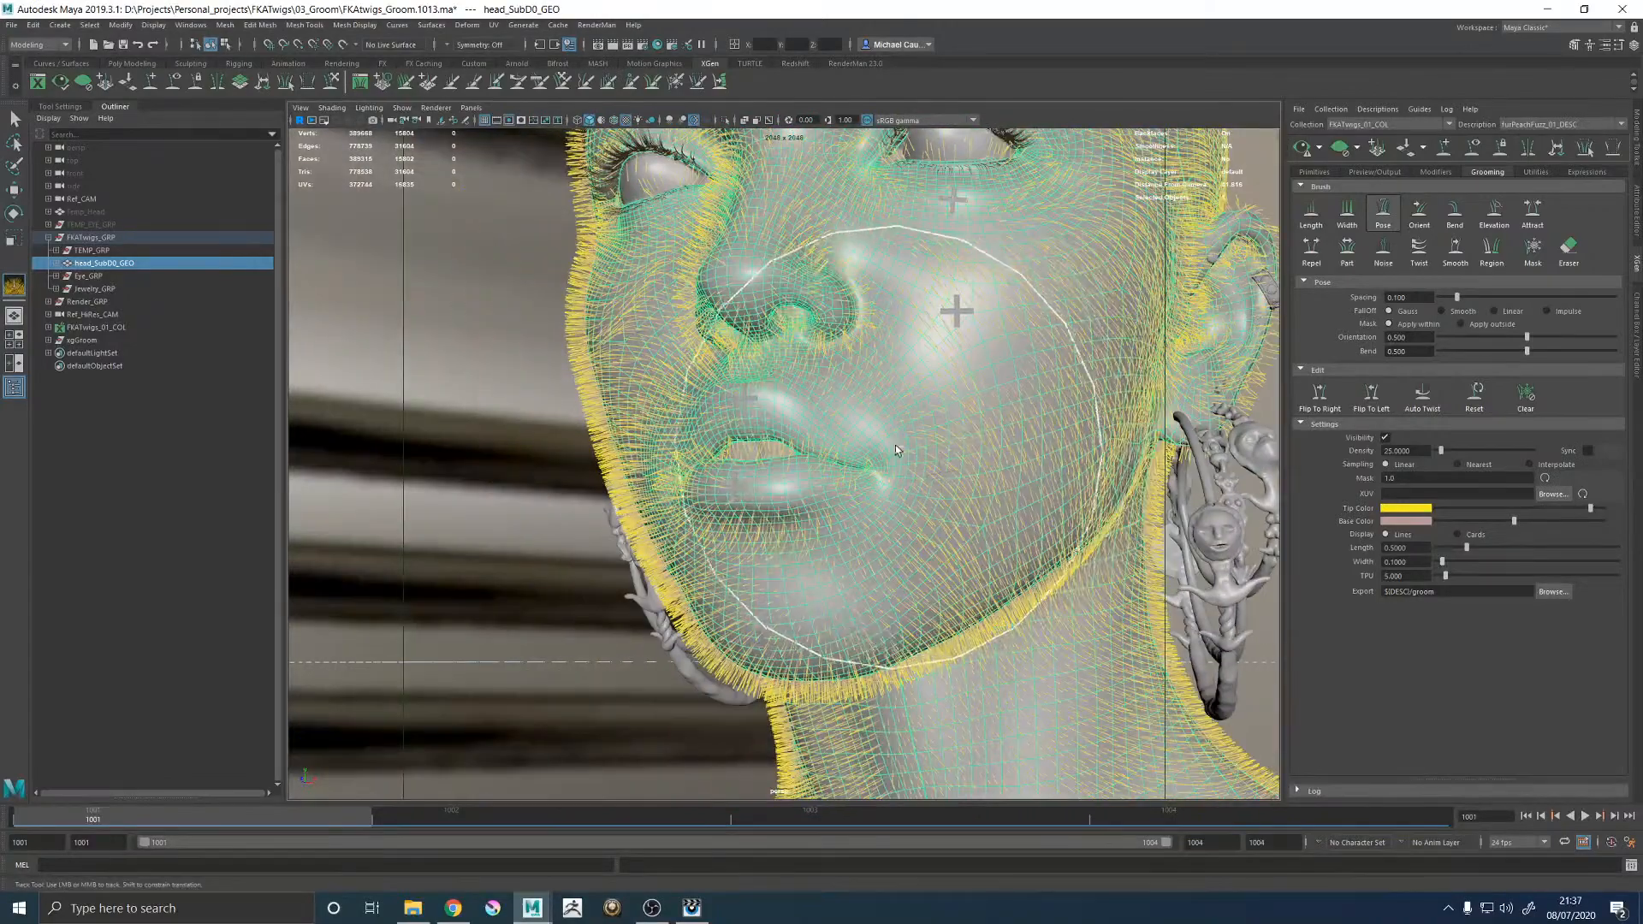
{"action": "left_click_drag", "start_coordinate": [848, 340], "coordinate": [859, 396], "text": "alt"}
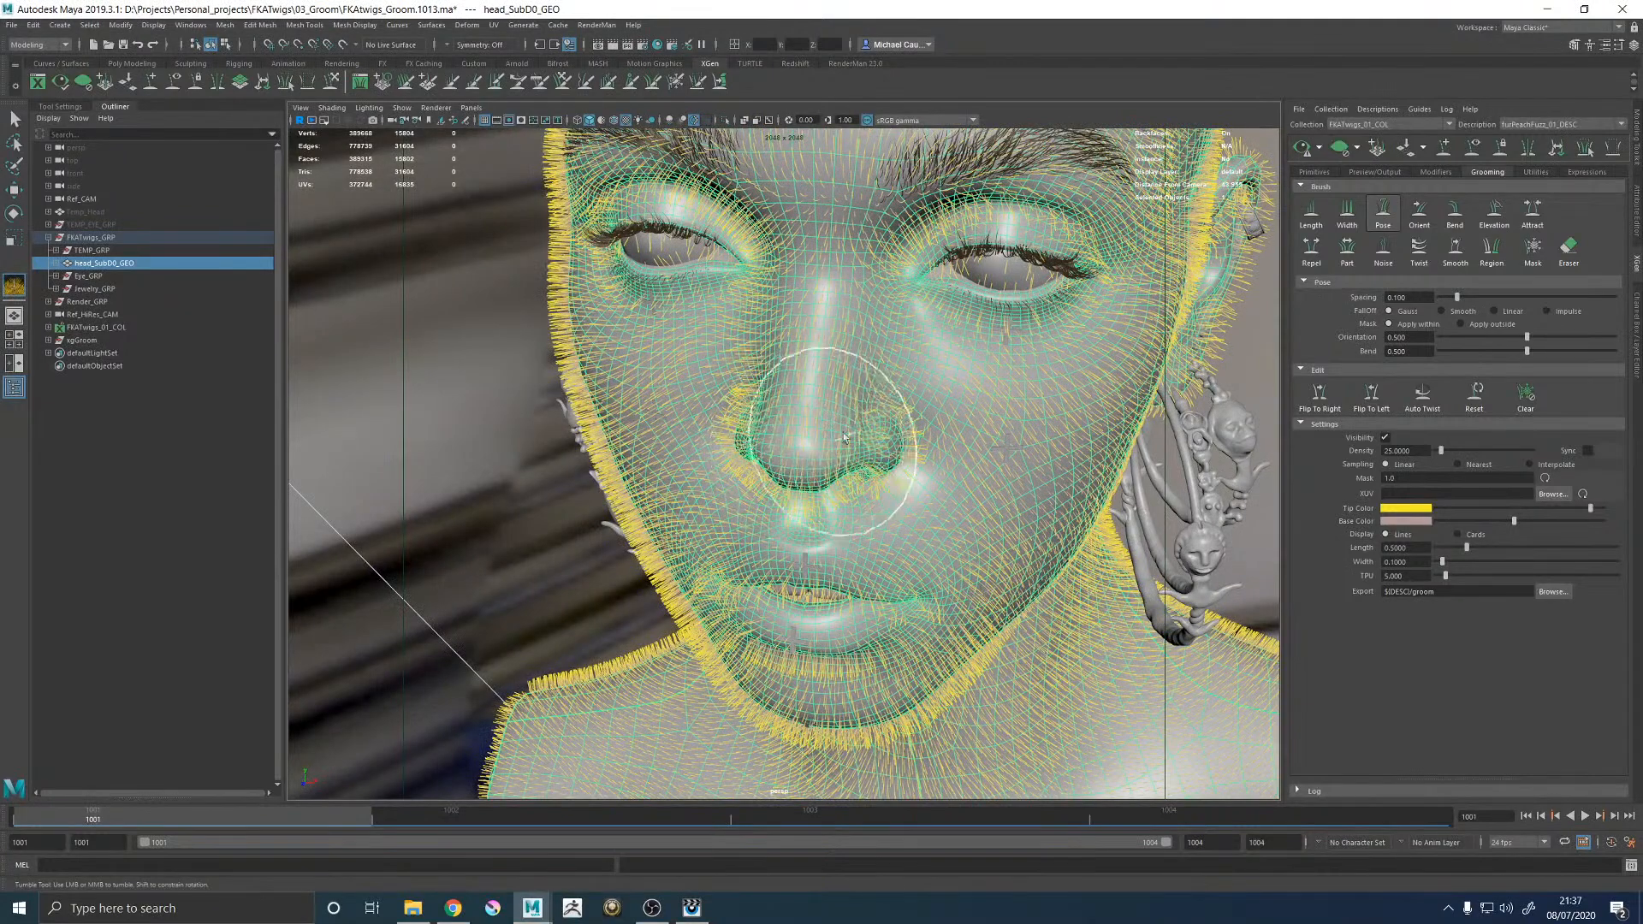
{"action": "mouse_move", "coordinate": [885, 473]}
{"action": "left_mouse_down", "text": "alt"}
{"action": "mouse_move", "coordinate": [899, 397]}
{"action": "mouse_move", "coordinate": [843, 398]}
{"action": "mouse_move", "coordinate": [847, 372]}
{"action": "mouse_move", "coordinate": [857, 447]}
{"action": "left_mouse_up", "text": "alt"}
{"action": "left_click", "coordinate": [1323, 398]}
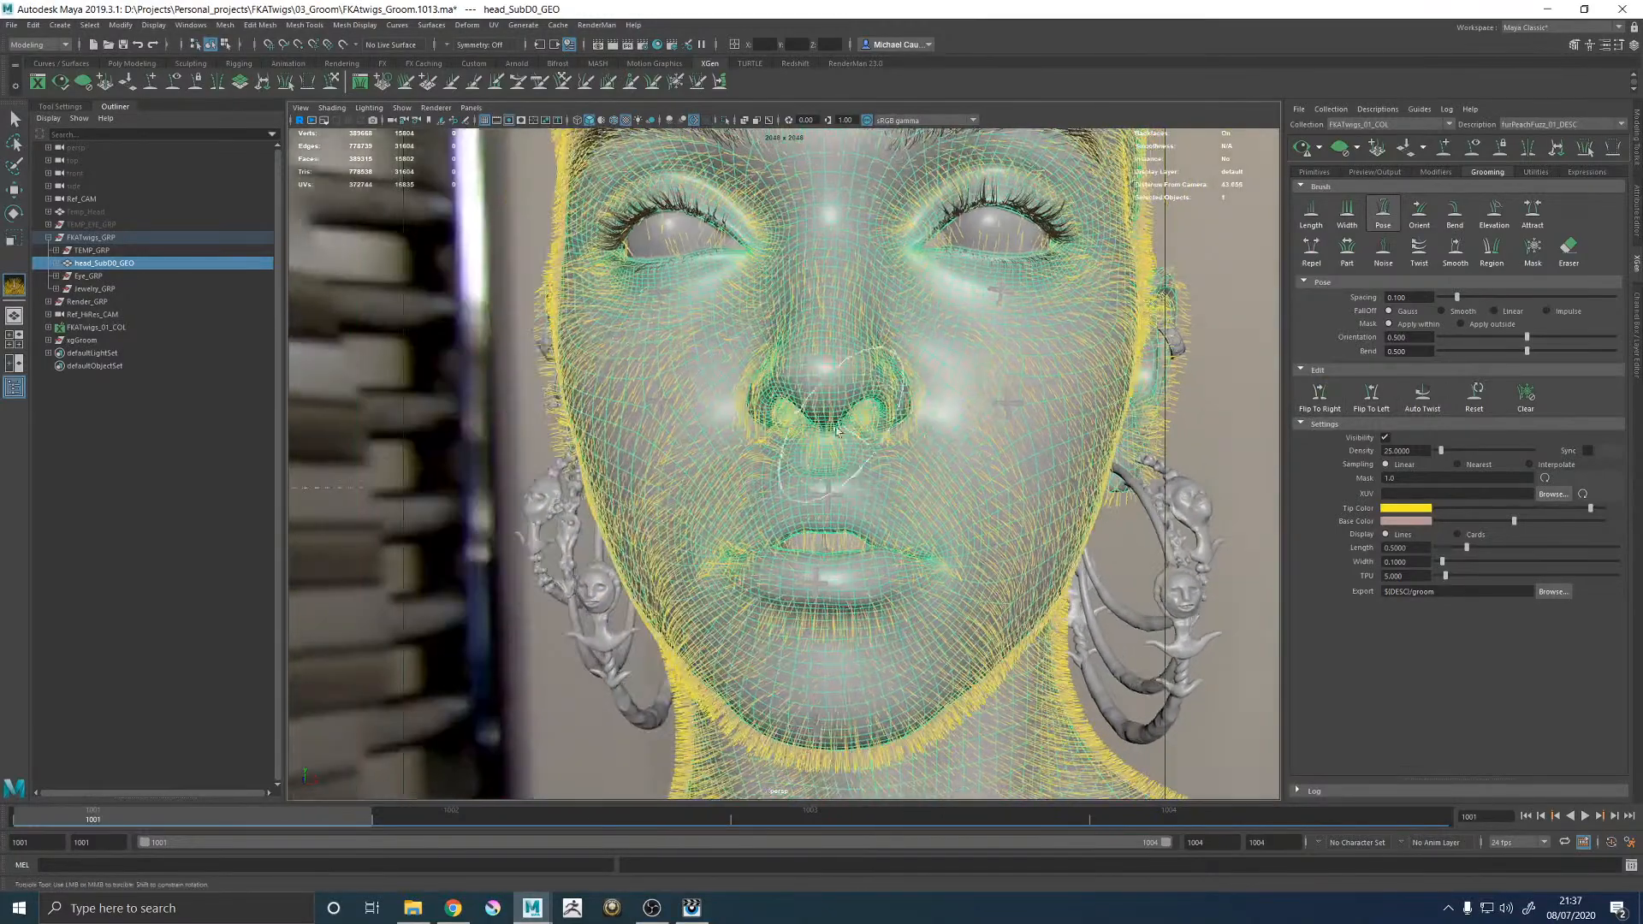
Deselect the head to hide its wireframe and take up the Pose brush again at the mouth.
{"action": "right_click_drag", "start_coordinate": [858, 447], "coordinate": [886, 469], "text": "alt"}
{"action": "left_click_drag", "start_coordinate": [879, 458], "coordinate": [858, 456]}
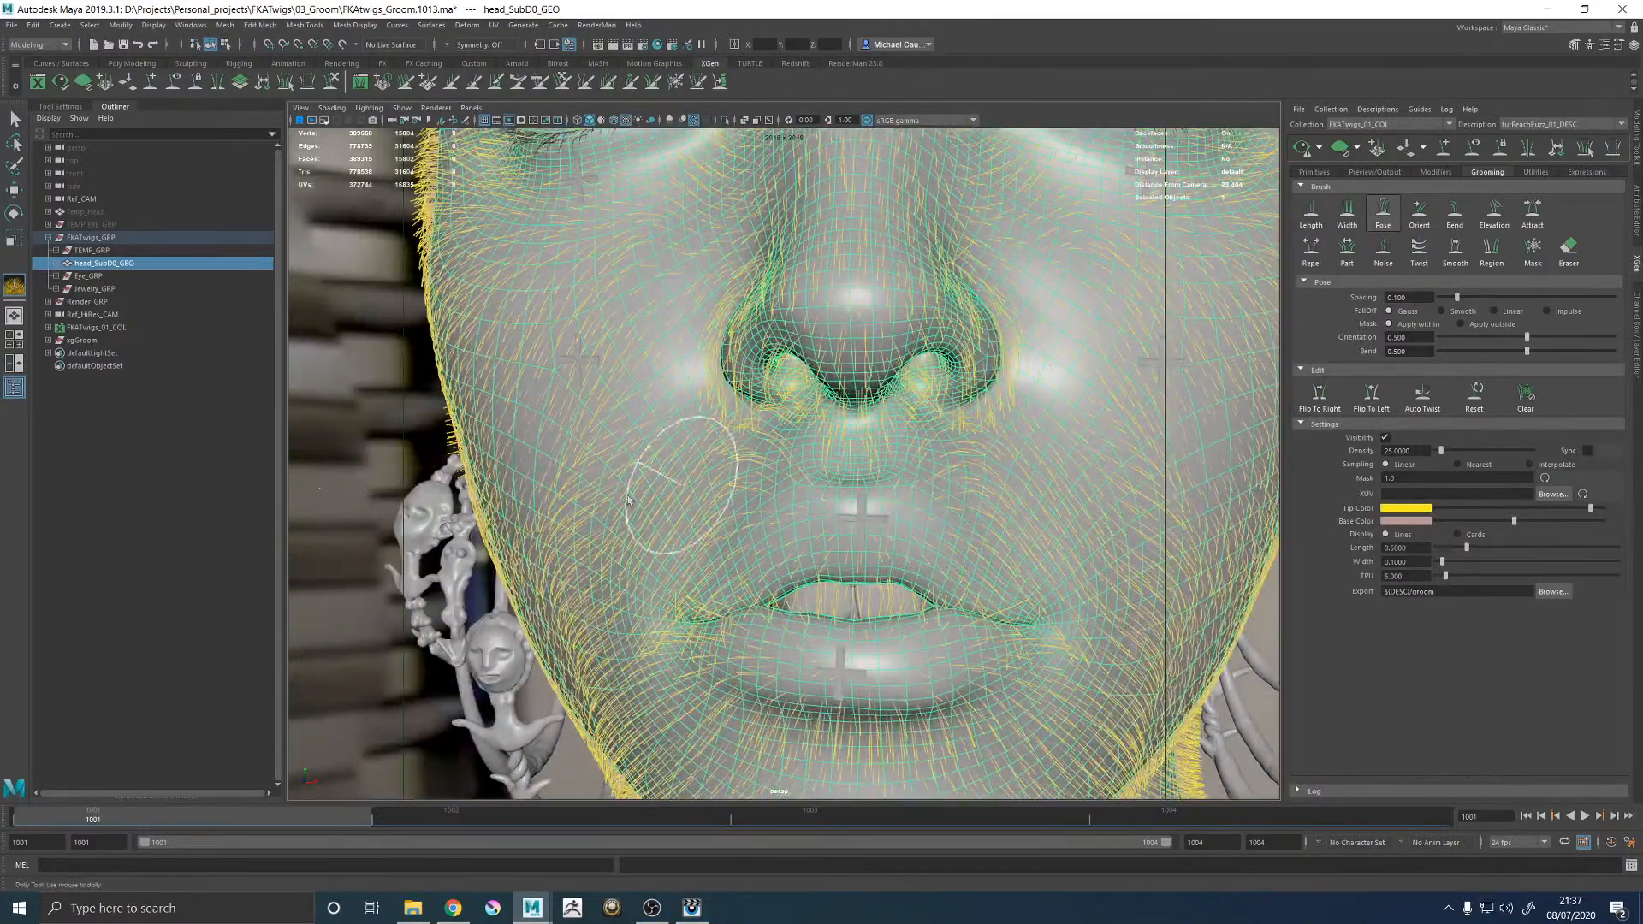
{"action": "key", "text": "q"}
{"action": "left_click", "coordinate": [384, 481]}
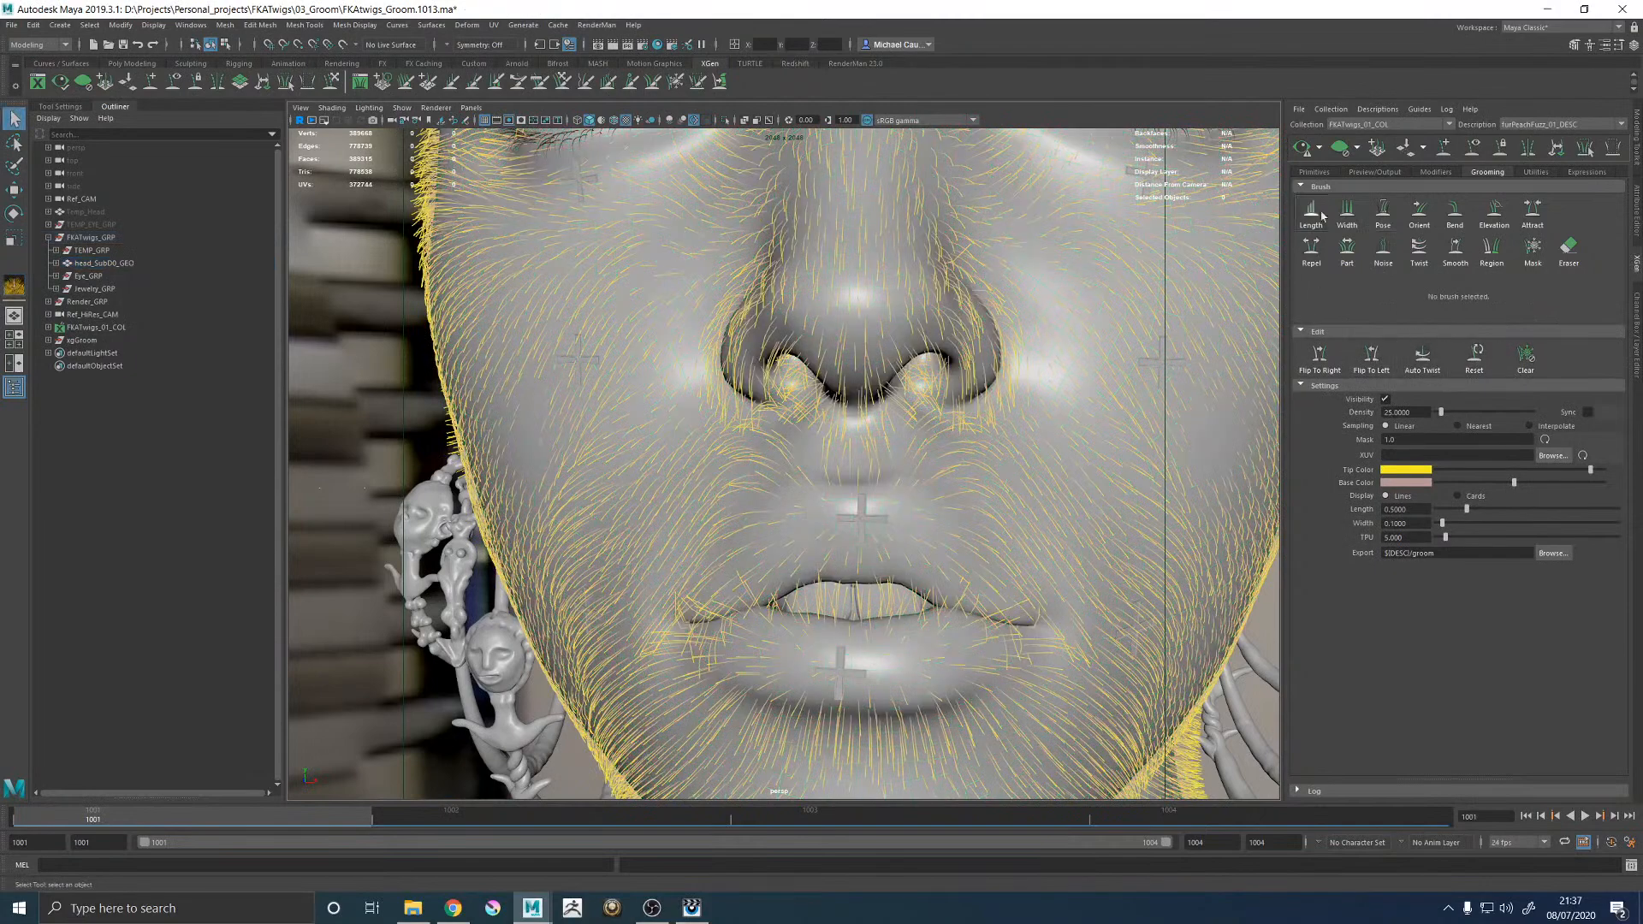
{"action": "left_click", "coordinate": [1383, 213]}
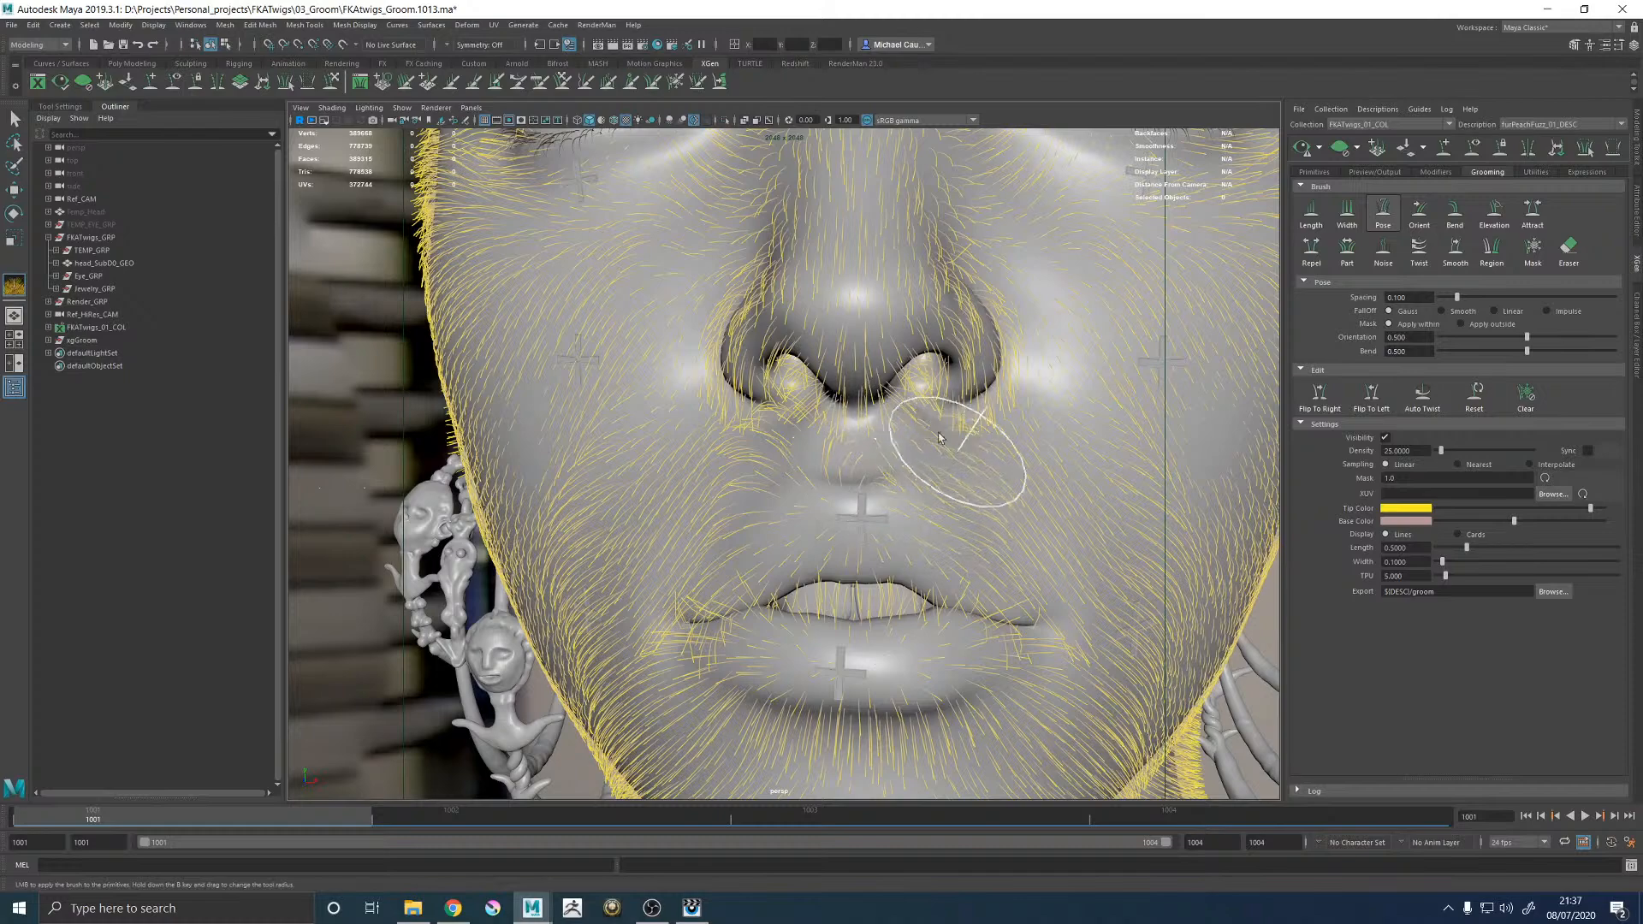
Comb the guides on the upper lip below the nose and mirror them with Flip To Right.
{"action": "left_click_drag", "start_coordinate": [897, 423], "coordinate": [893, 282], "text": "alt"}
{"action": "middle_click_drag", "start_coordinate": [890, 201], "coordinate": [885, 327], "text": "alt"}
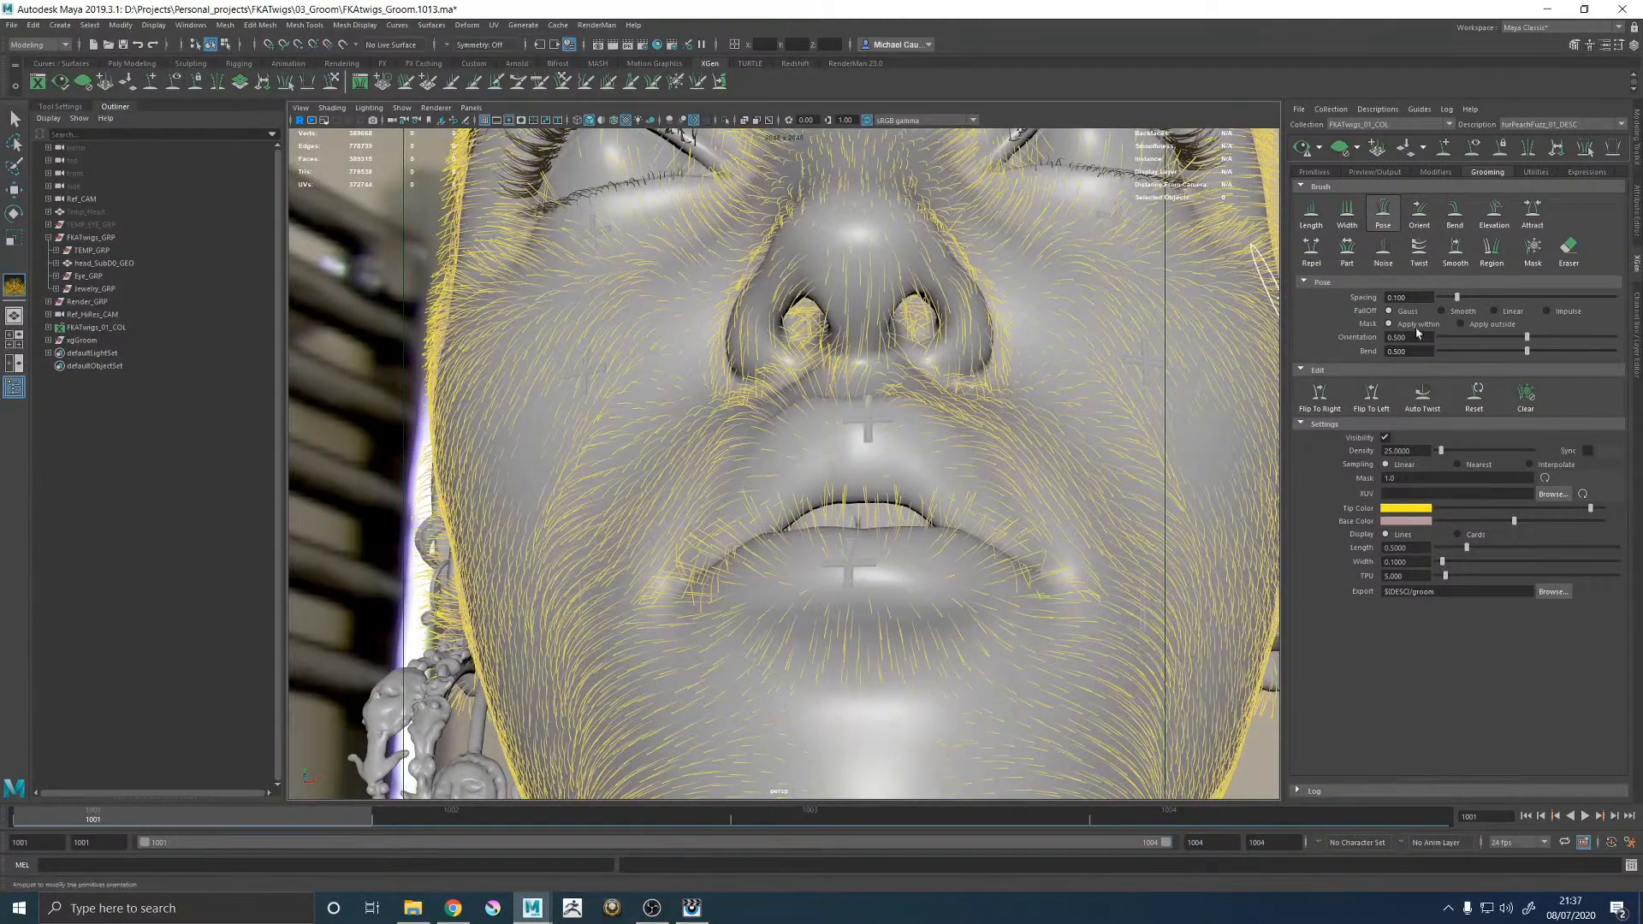
{"action": "left_click", "coordinate": [1309, 400]}
Resize the Pose brush and comb the guides on the chin and beneath the lower lip.
{"action": "right_click_drag", "start_coordinate": [1061, 460], "coordinate": [864, 470], "text": "alt"}
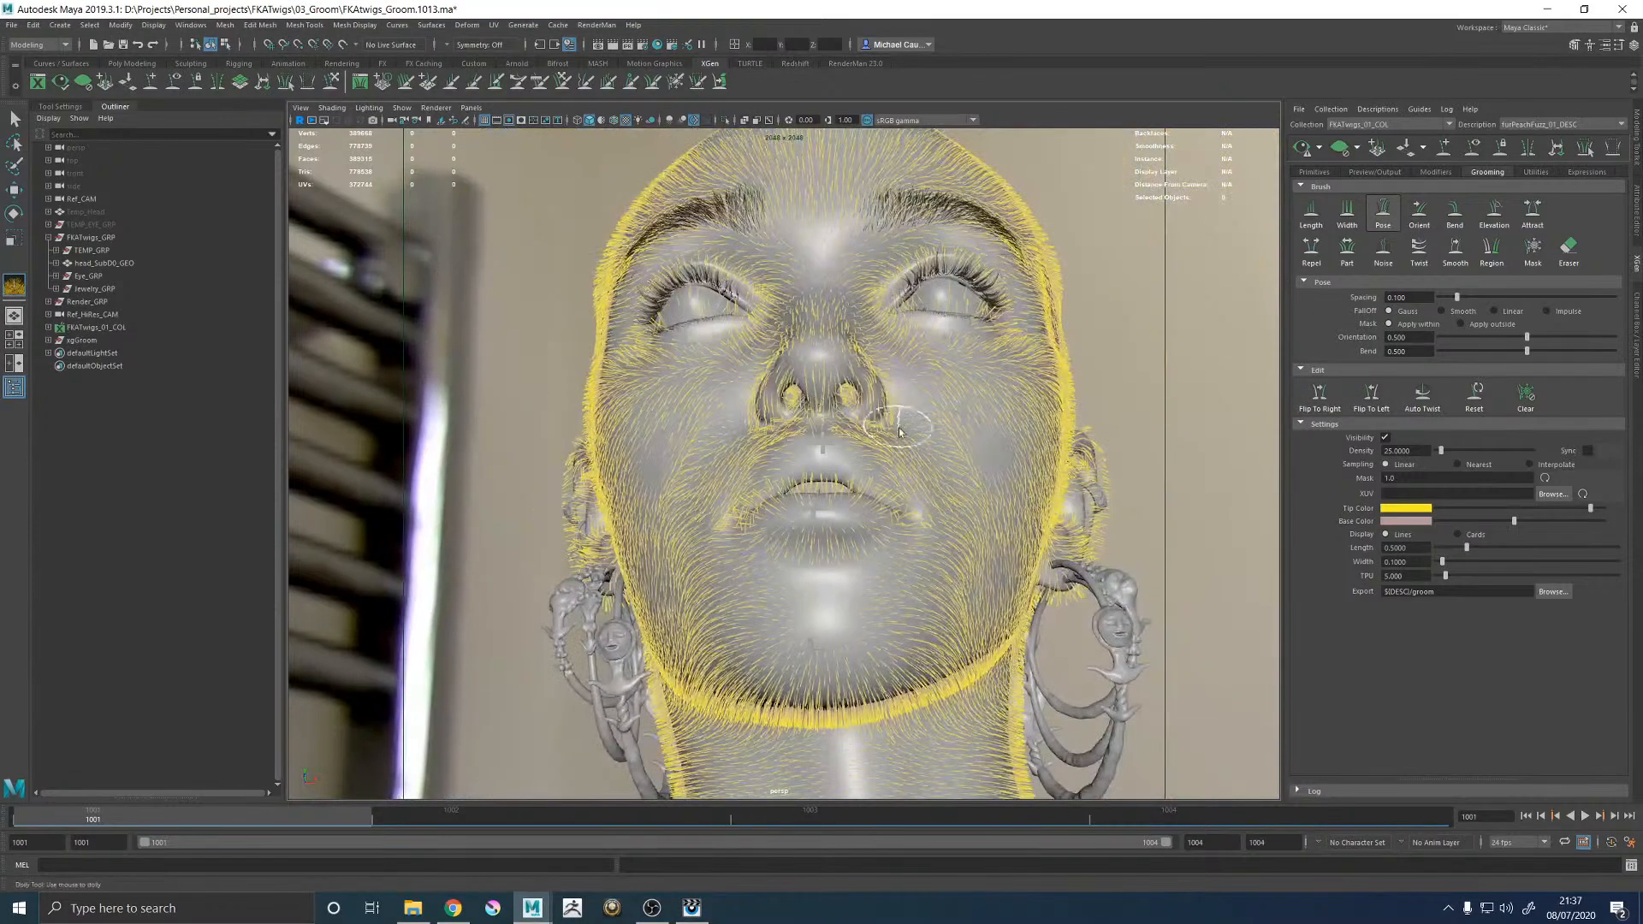
{"action": "middle_click_drag", "start_coordinate": [886, 437], "coordinate": [898, 359], "text": "alt"}
{"action": "right_click_drag", "start_coordinate": [770, 466], "coordinate": [906, 498], "text": "alt"}
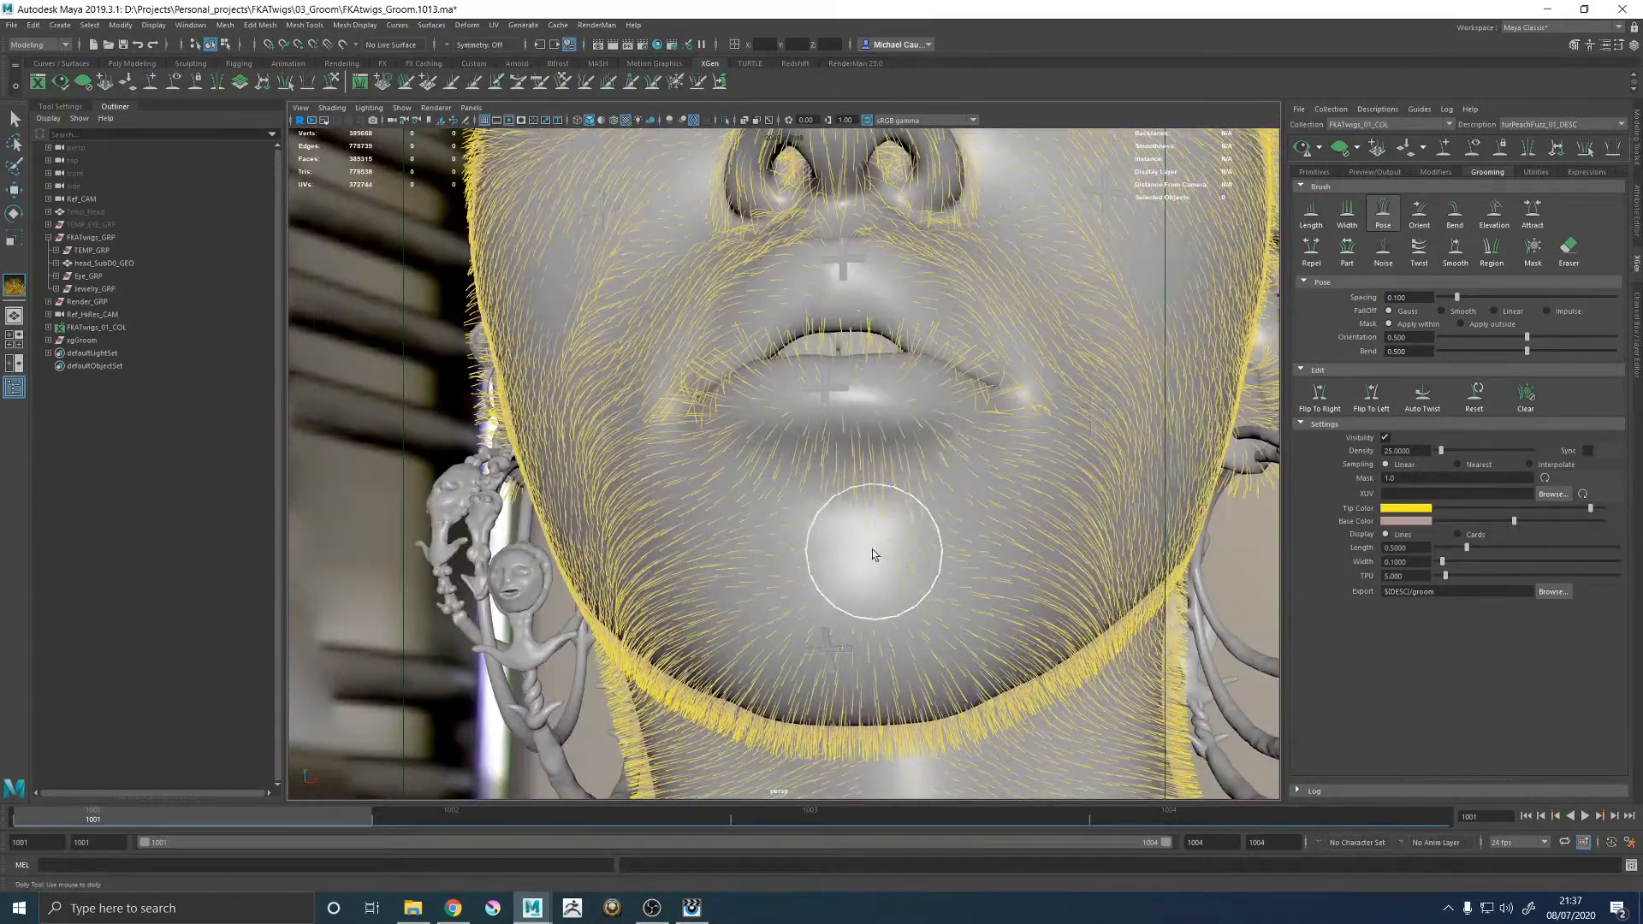
{"action": "key", "text": "b"}
{"action": "left_click_drag", "start_coordinate": [900, 527], "coordinate": [941, 530]}
{"action": "left_click_drag", "start_coordinate": [908, 467], "coordinate": [977, 543]}
{"action": "left_click_drag", "start_coordinate": [969, 446], "coordinate": [1004, 546]}
{"action": "middle_click_drag", "start_coordinate": [980, 511], "coordinate": [981, 500], "text": "alt"}
{"action": "left_click_drag", "start_coordinate": [981, 500], "coordinate": [927, 475], "text": "alt"}
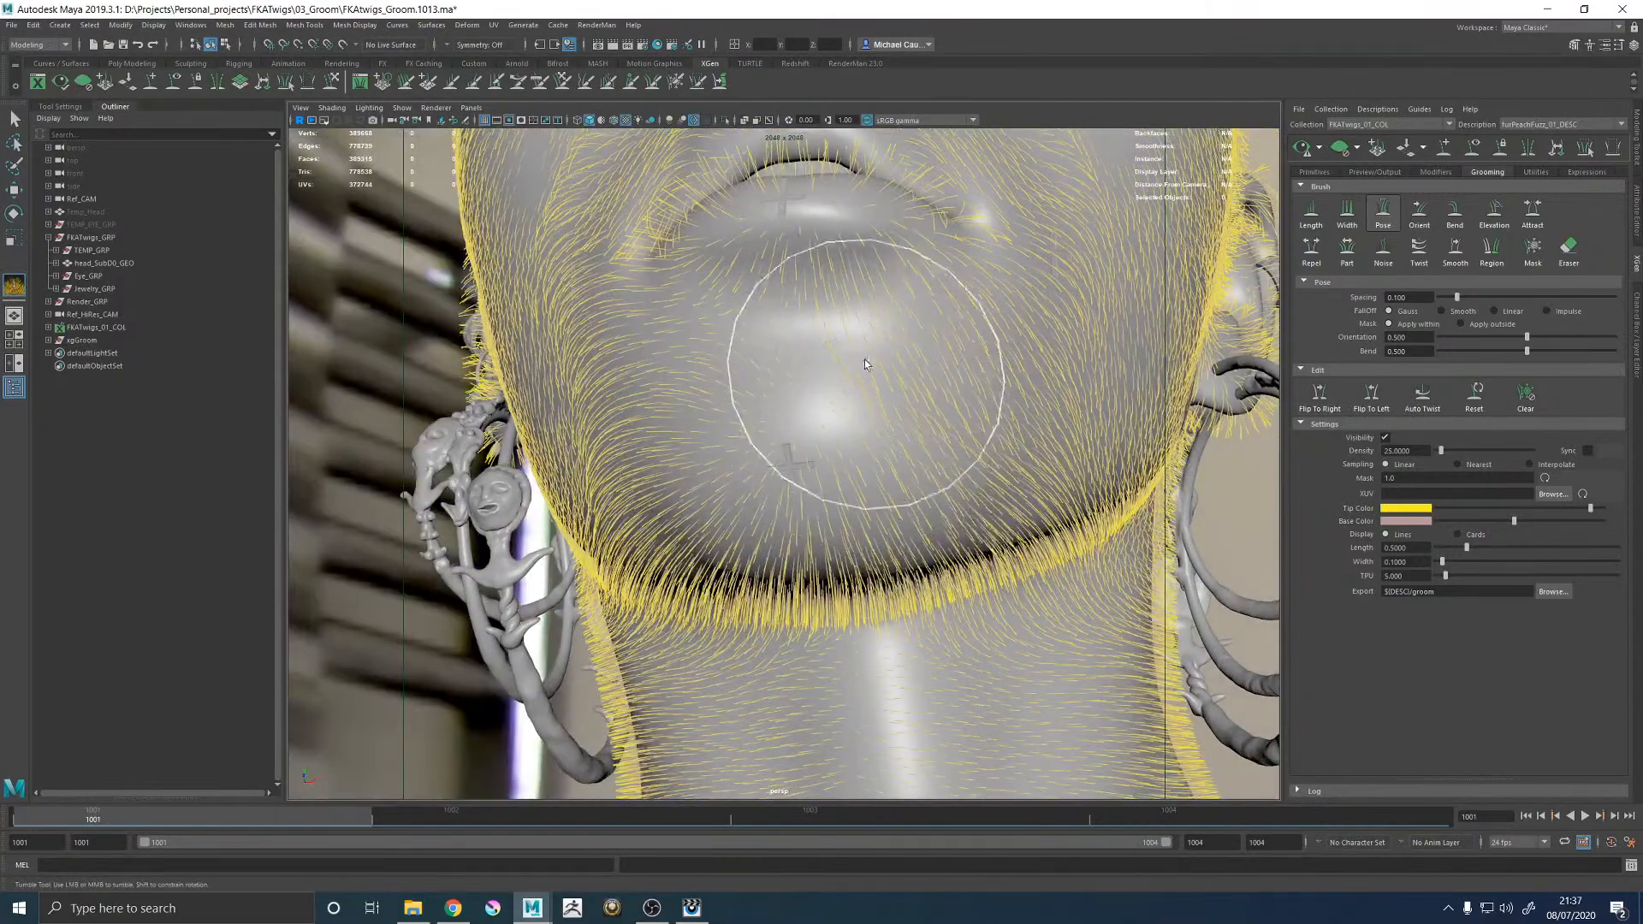
Comb the guides on the underside of the chin and jaw toward the neck.
{"action": "left_click_drag", "start_coordinate": [995, 545], "coordinate": [917, 366], "text": "alt"}
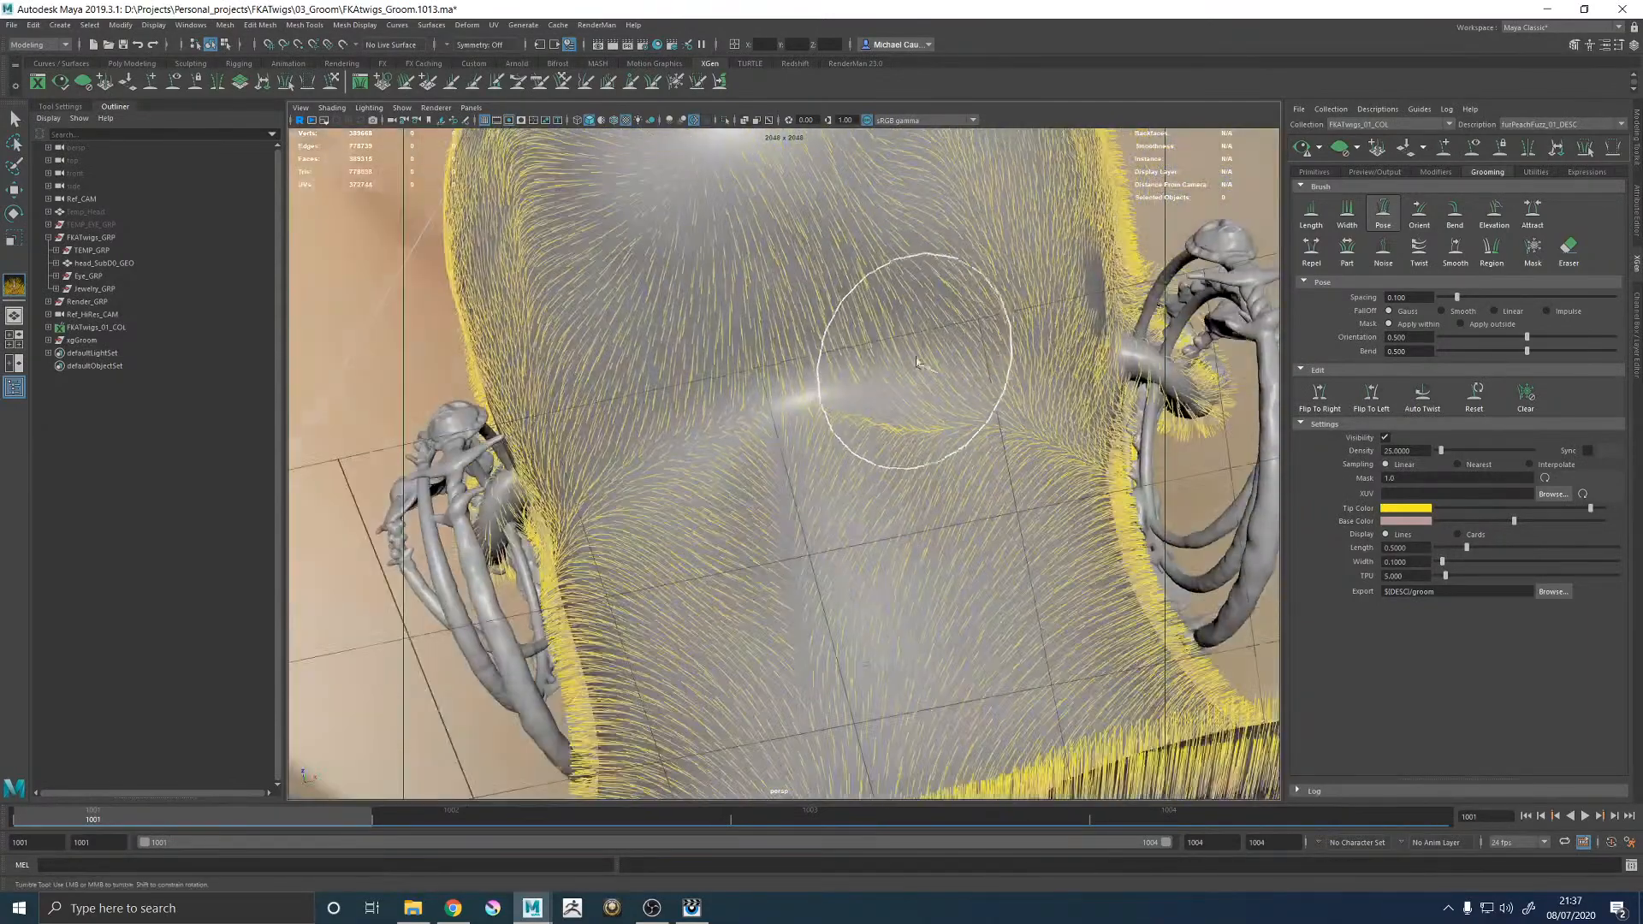
{"action": "middle_click_drag", "start_coordinate": [918, 366], "coordinate": [851, 364], "text": "alt"}
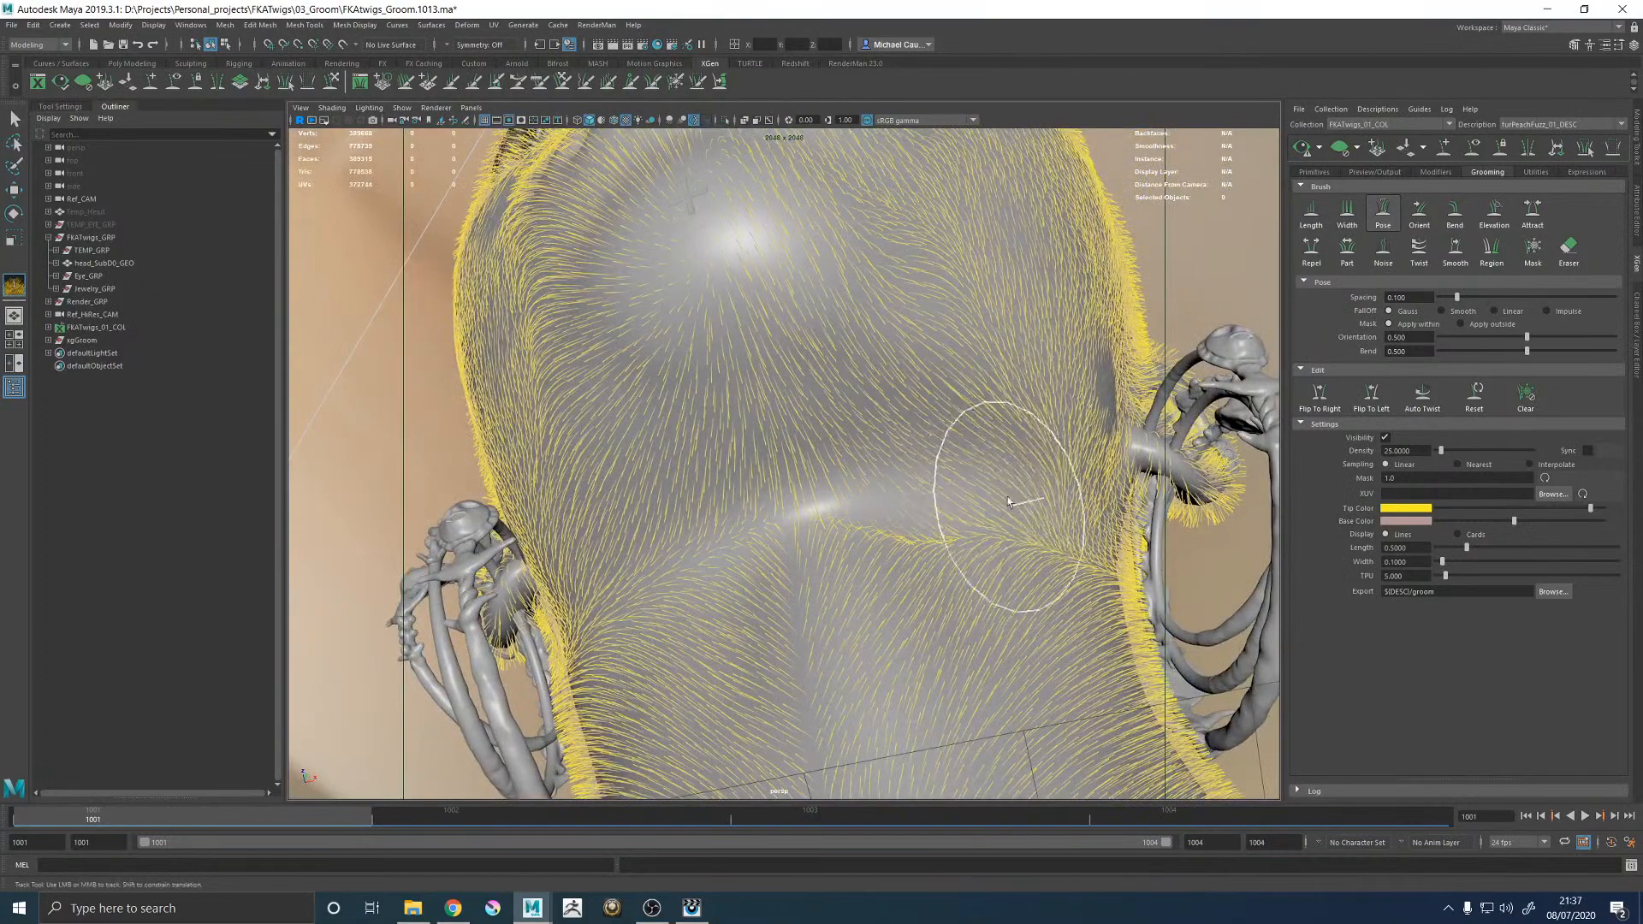
{"action": "middle_click_drag", "start_coordinate": [1019, 512], "coordinate": [1011, 344], "text": "alt"}
{"action": "mouse_move", "coordinate": [870, 440]}
{"action": "left_mouse_down", "text": "alt"}
{"action": "mouse_move", "coordinate": [907, 569]}
{"action": "mouse_move", "coordinate": [801, 406]}
{"action": "left_mouse_up", "text": "alt"}
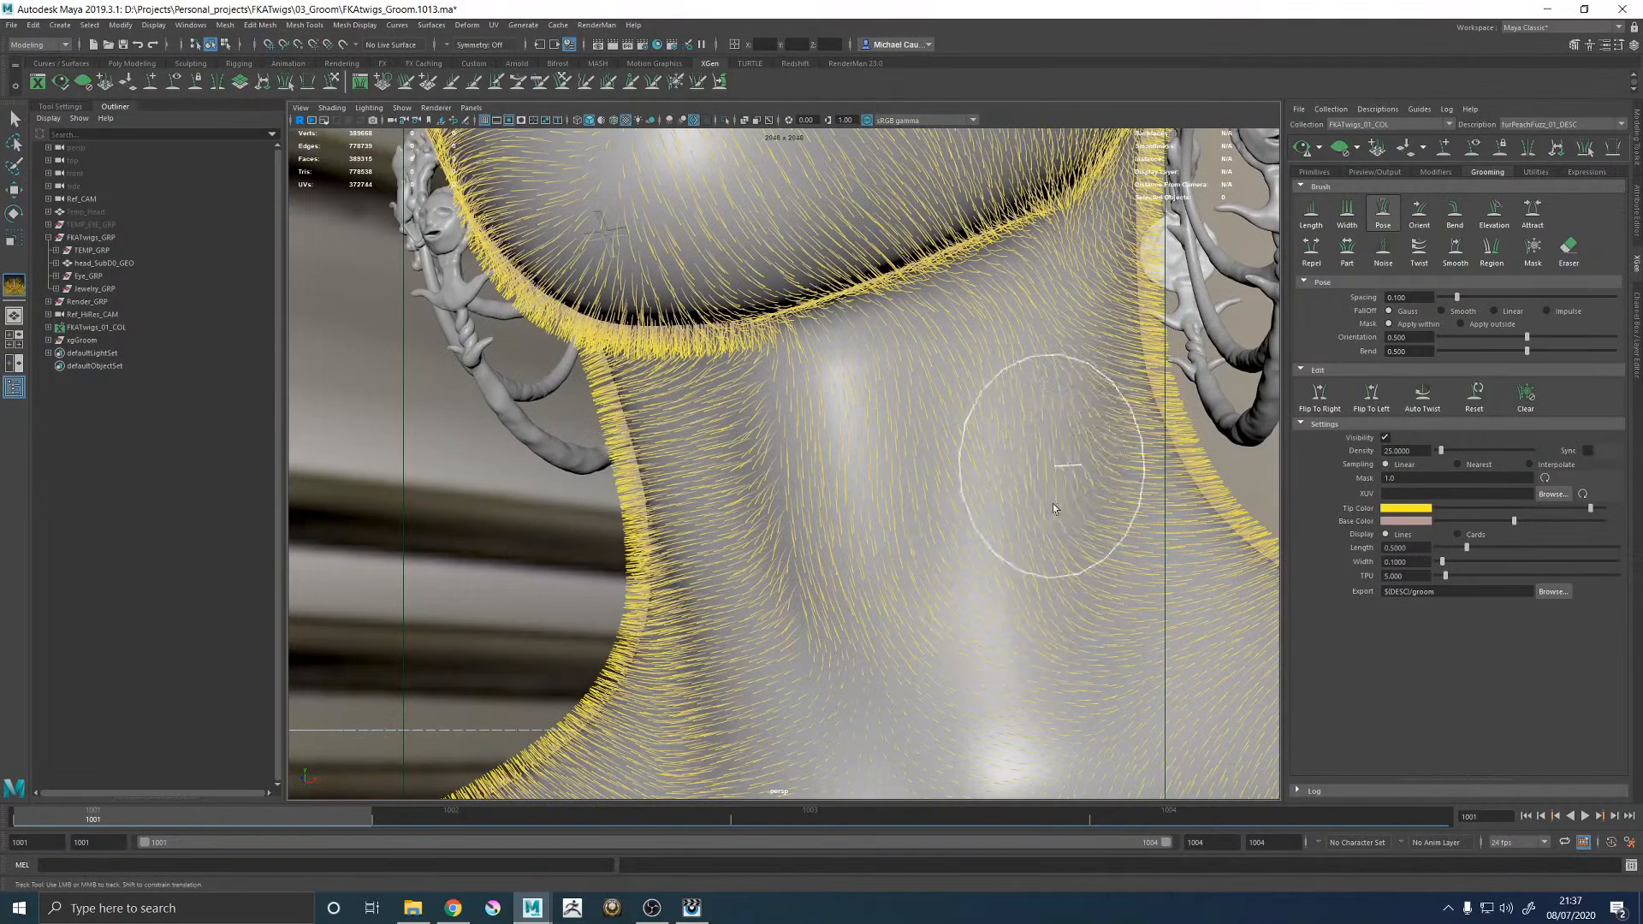
Comb the guides down the side of the neck, over the collarbone and onto the shoulder.
{"action": "right_click_drag", "start_coordinate": [1060, 393], "coordinate": [858, 395], "text": "alt"}
{"action": "left_click_drag", "start_coordinate": [858, 395], "coordinate": [939, 479], "text": "alt"}
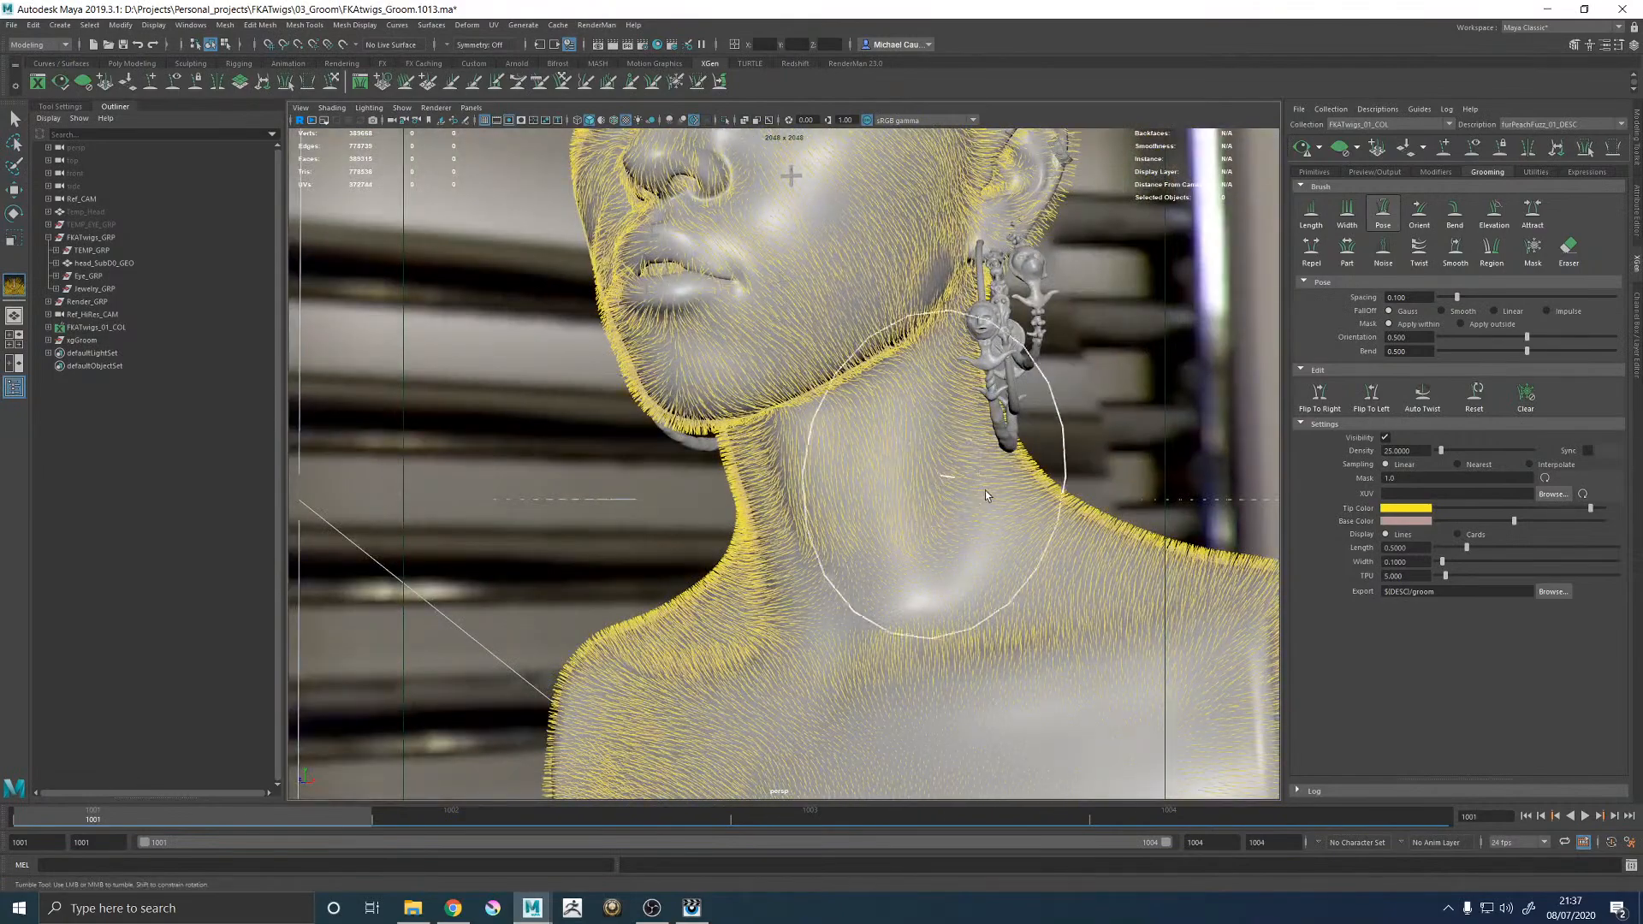
{"action": "middle_click_drag", "start_coordinate": [1069, 617], "coordinate": [1028, 379], "text": "alt"}
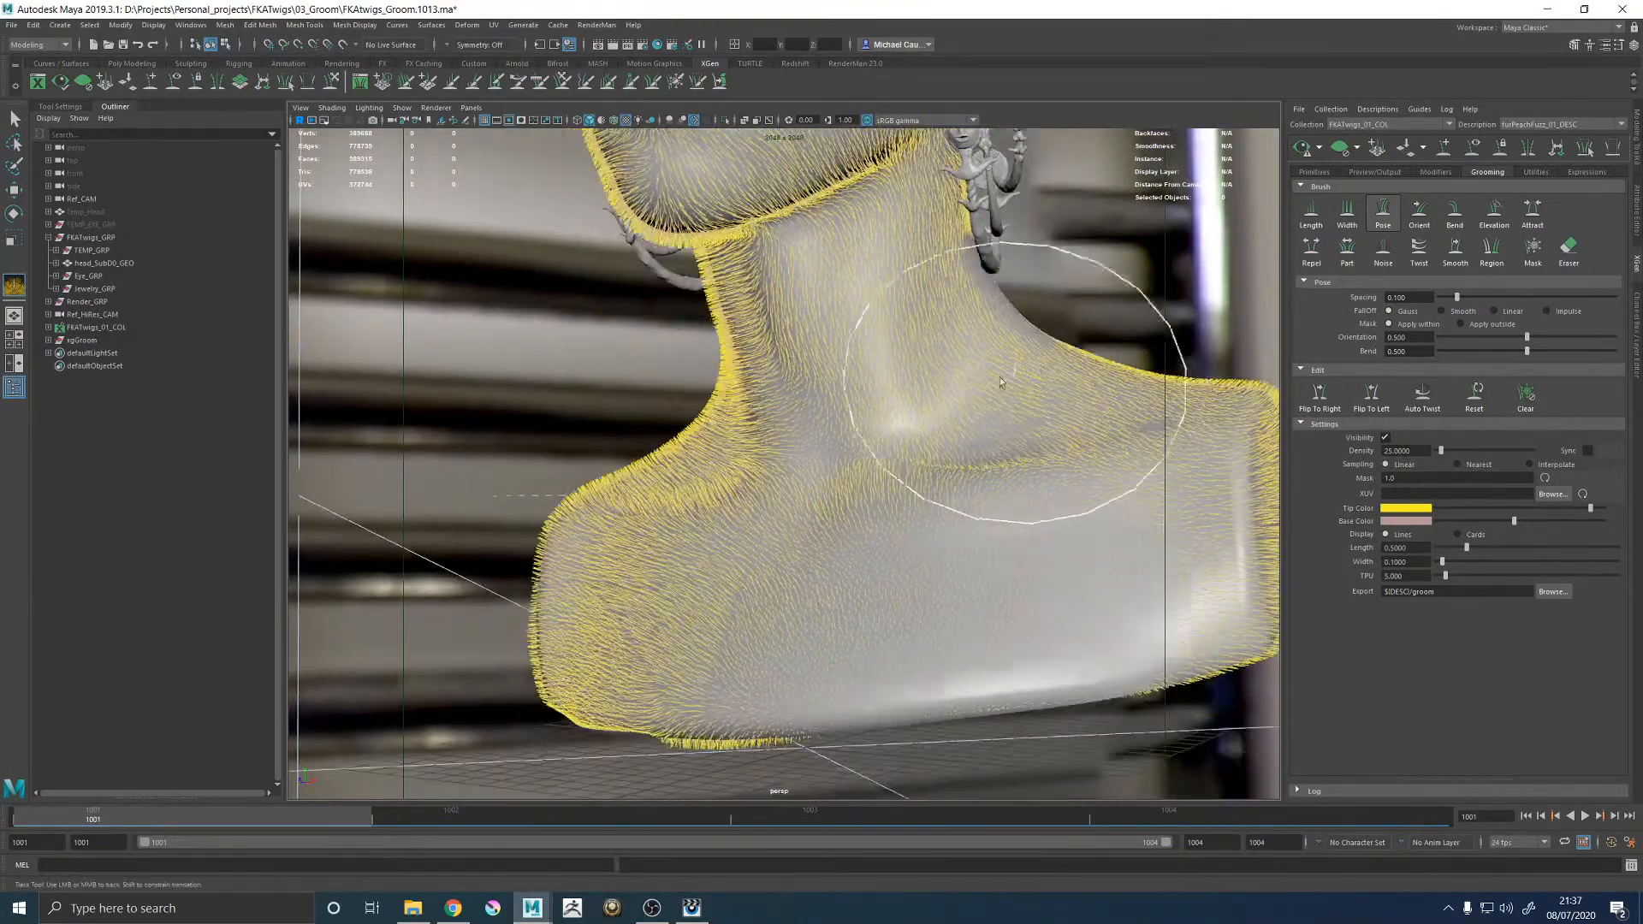
{"action": "left_click_drag", "start_coordinate": [1028, 378], "coordinate": [851, 516], "text": "alt"}
{"action": "left_click_drag", "start_coordinate": [1220, 561], "coordinate": [1030, 527], "text": "alt"}
{"action": "middle_click_drag", "start_coordinate": [1084, 749], "coordinate": [1014, 468], "text": "alt"}
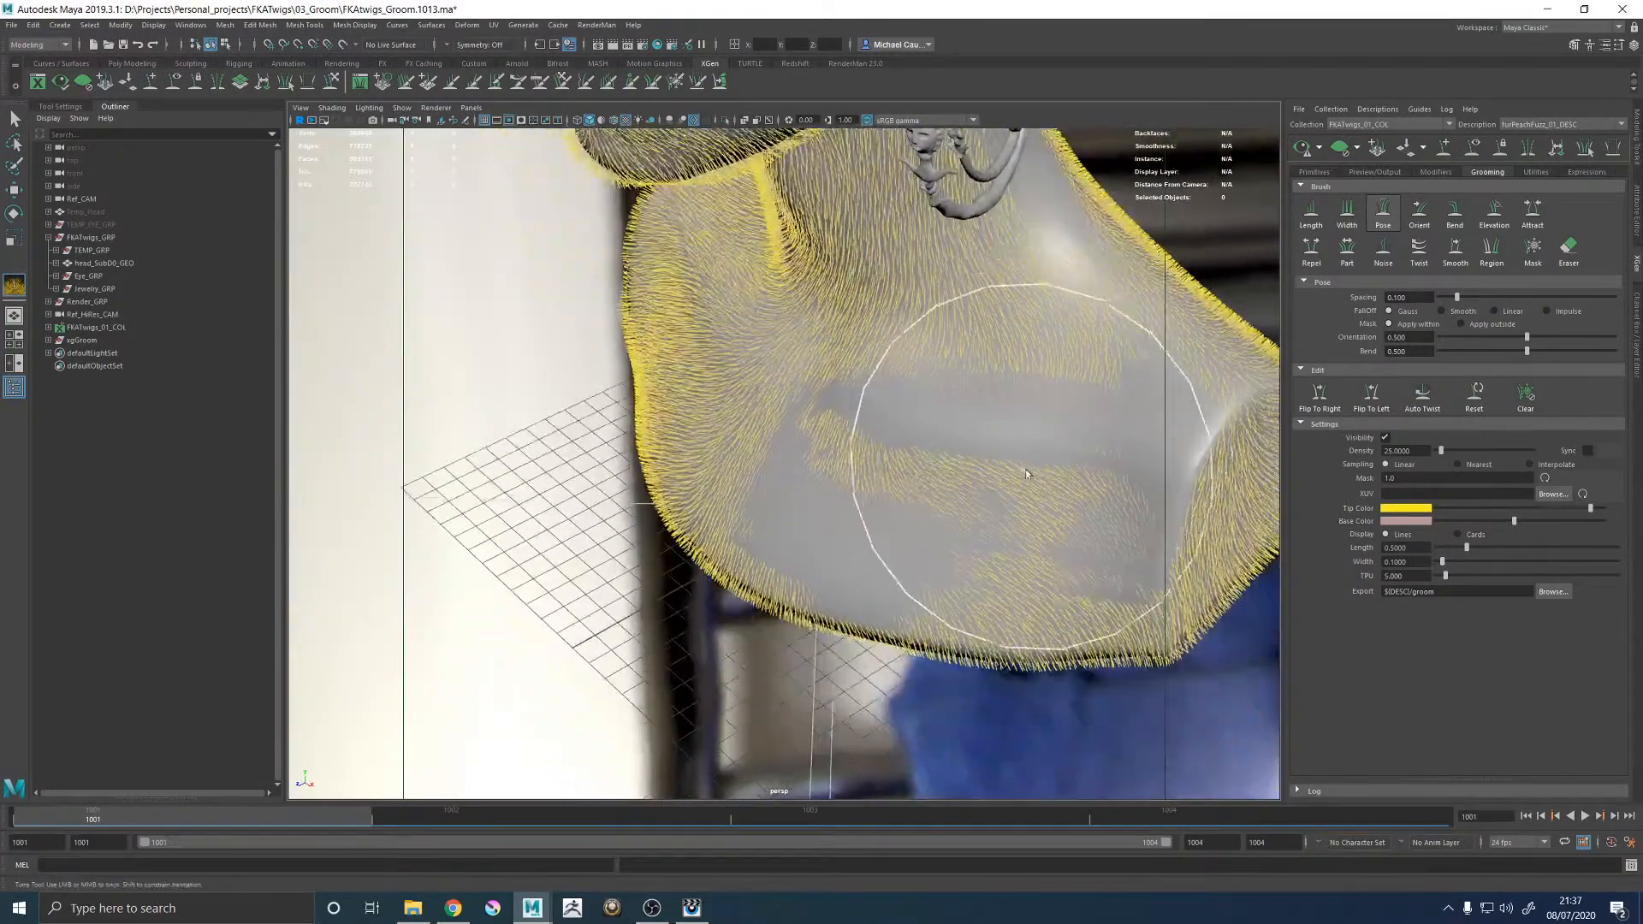
Comb the remaining guides across the shoulder, upper back and neck with long Pose brush strokes.
{"action": "left_click_drag", "start_coordinate": [1014, 467], "coordinate": [1064, 421], "text": "alt"}
{"action": "mouse_move", "coordinate": [1118, 469]}
{"action": "left_mouse_down", "text": "alt"}
{"action": "mouse_move", "coordinate": [1037, 495]}
{"action": "mouse_move", "coordinate": [911, 445]}
{"action": "left_mouse_up", "text": "alt"}
{"action": "middle_click_drag", "start_coordinate": [911, 445], "coordinate": [936, 532], "text": "alt"}
{"action": "mouse_move", "coordinate": [874, 251]}
{"action": "left_mouse_down"}
{"action": "mouse_move", "coordinate": [909, 432]}
{"action": "mouse_move", "coordinate": [963, 546]}
{"action": "left_mouse_up"}
{"action": "right_click_drag", "start_coordinate": [963, 546], "coordinate": [801, 486], "text": "alt"}
{"action": "mouse_move", "coordinate": [800, 486]}
{"action": "left_mouse_down", "text": "alt"}
{"action": "mouse_move", "coordinate": [740, 402]}
{"action": "mouse_move", "coordinate": [770, 522]}
{"action": "left_mouse_up", "text": "alt"}
{"action": "mouse_move", "coordinate": [766, 445]}
{"action": "left_mouse_down"}
{"action": "mouse_move", "coordinate": [544, 557]}
{"action": "mouse_move", "coordinate": [847, 518]}
{"action": "left_mouse_up"}
{"action": "mouse_move", "coordinate": [914, 432]}
{"action": "left_mouse_down"}
{"action": "mouse_move", "coordinate": [899, 492]}
{"action": "mouse_move", "coordinate": [842, 529]}
{"action": "left_mouse_up"}
{"action": "middle_click_drag", "start_coordinate": [861, 426], "coordinate": [858, 642], "text": "alt"}
{"action": "mouse_move", "coordinate": [858, 352]}
{"action": "left_mouse_down", "text": "alt"}
{"action": "mouse_move", "coordinate": [827, 434]}
{"action": "mouse_move", "coordinate": [824, 274]}
{"action": "mouse_move", "coordinate": [855, 311]}
{"action": "mouse_move", "coordinate": [826, 516]}
{"action": "left_mouse_up", "text": "alt"}
{"action": "mouse_move", "coordinate": [759, 353]}
{"action": "left_mouse_down"}
{"action": "mouse_move", "coordinate": [759, 444]}
{"action": "mouse_move", "coordinate": [804, 370]}
{"action": "mouse_move", "coordinate": [821, 419]}
{"action": "left_mouse_up"}
{"action": "right_click_drag", "start_coordinate": [821, 420], "coordinate": [888, 423], "text": "alt"}
{"action": "left_click_drag", "start_coordinate": [818, 547], "coordinate": [950, 488], "text": "alt"}
{"action": "middle_click_drag", "start_coordinate": [717, 542], "coordinate": [857, 536], "text": "alt"}
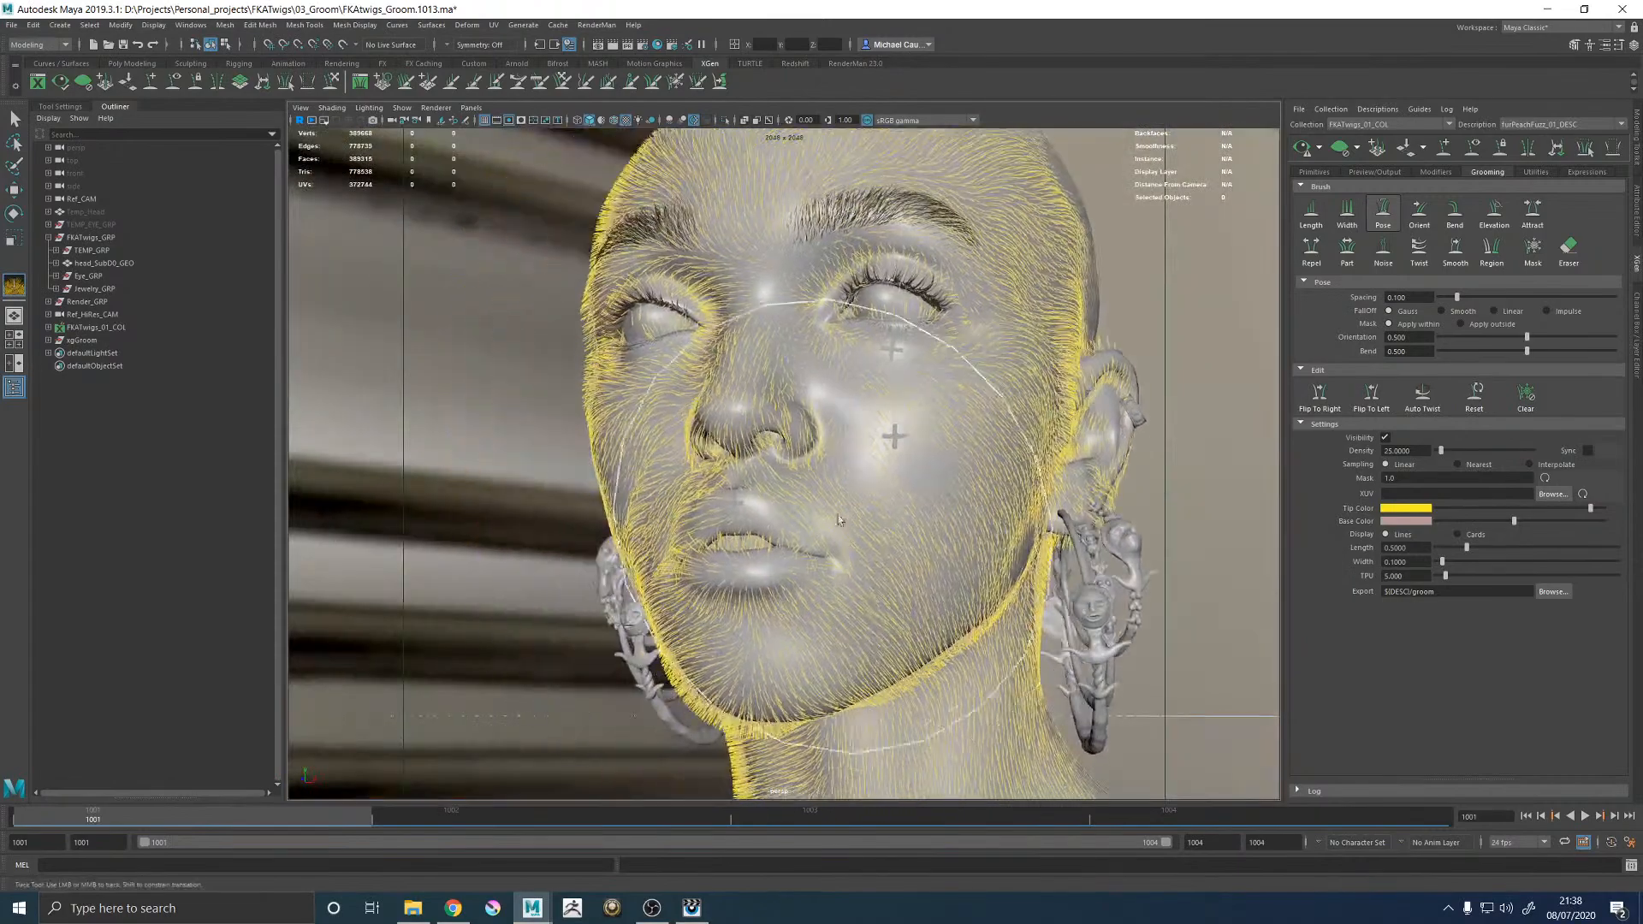
Shrink the Pose brush and comb the guides on the cheek beside the nose and under the eye.
{"action": "right_click_drag", "start_coordinate": [857, 535], "coordinate": [970, 465], "text": "alt"}
{"action": "middle_click_drag", "start_coordinate": [885, 368], "coordinate": [873, 465], "text": "alt"}
{"action": "key", "text": "b"}
{"action": "left_click_drag", "start_coordinate": [881, 432], "coordinate": [825, 416]}
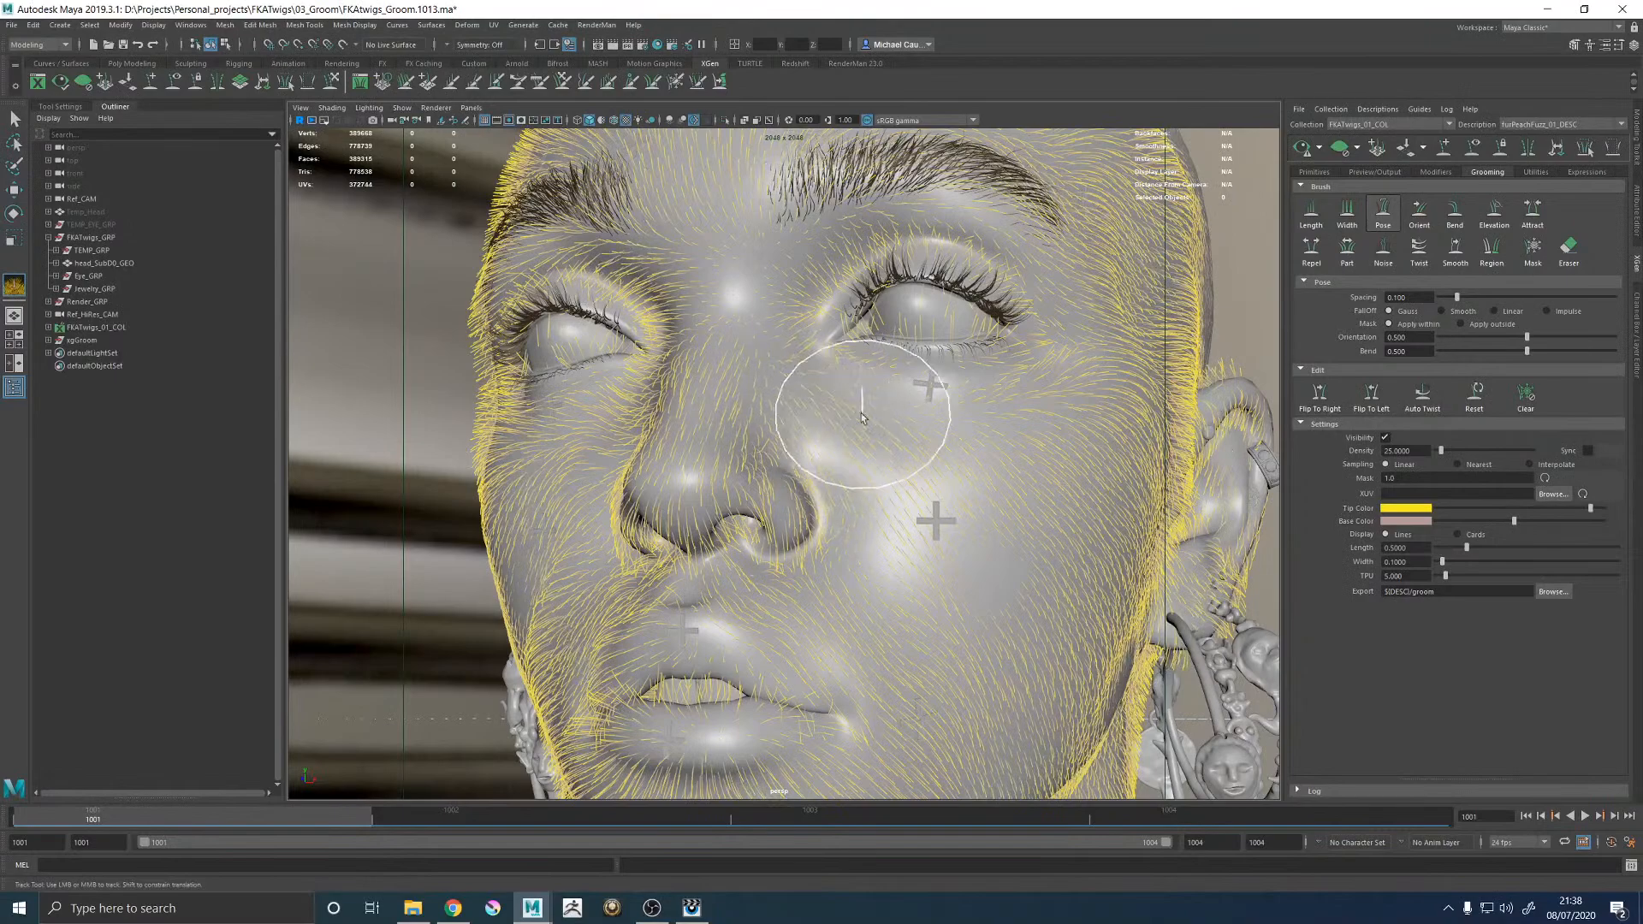
{"action": "right_click_drag", "start_coordinate": [864, 418], "coordinate": [967, 359], "text": "alt"}
{"action": "middle_click_drag", "start_coordinate": [967, 359], "coordinate": [936, 513], "text": "alt"}
Resize the Pose brush and comb the guides between the nose bridge and inner eye corner up toward the eyebrow.
{"action": "left_click_drag", "start_coordinate": [804, 410], "coordinate": [900, 364], "text": "alt"}
{"action": "middle_click_drag", "start_coordinate": [949, 299], "coordinate": [697, 344], "text": "alt"}
{"action": "key", "text": "b"}
{"action": "left_click_drag", "start_coordinate": [717, 474], "coordinate": [684, 455]}
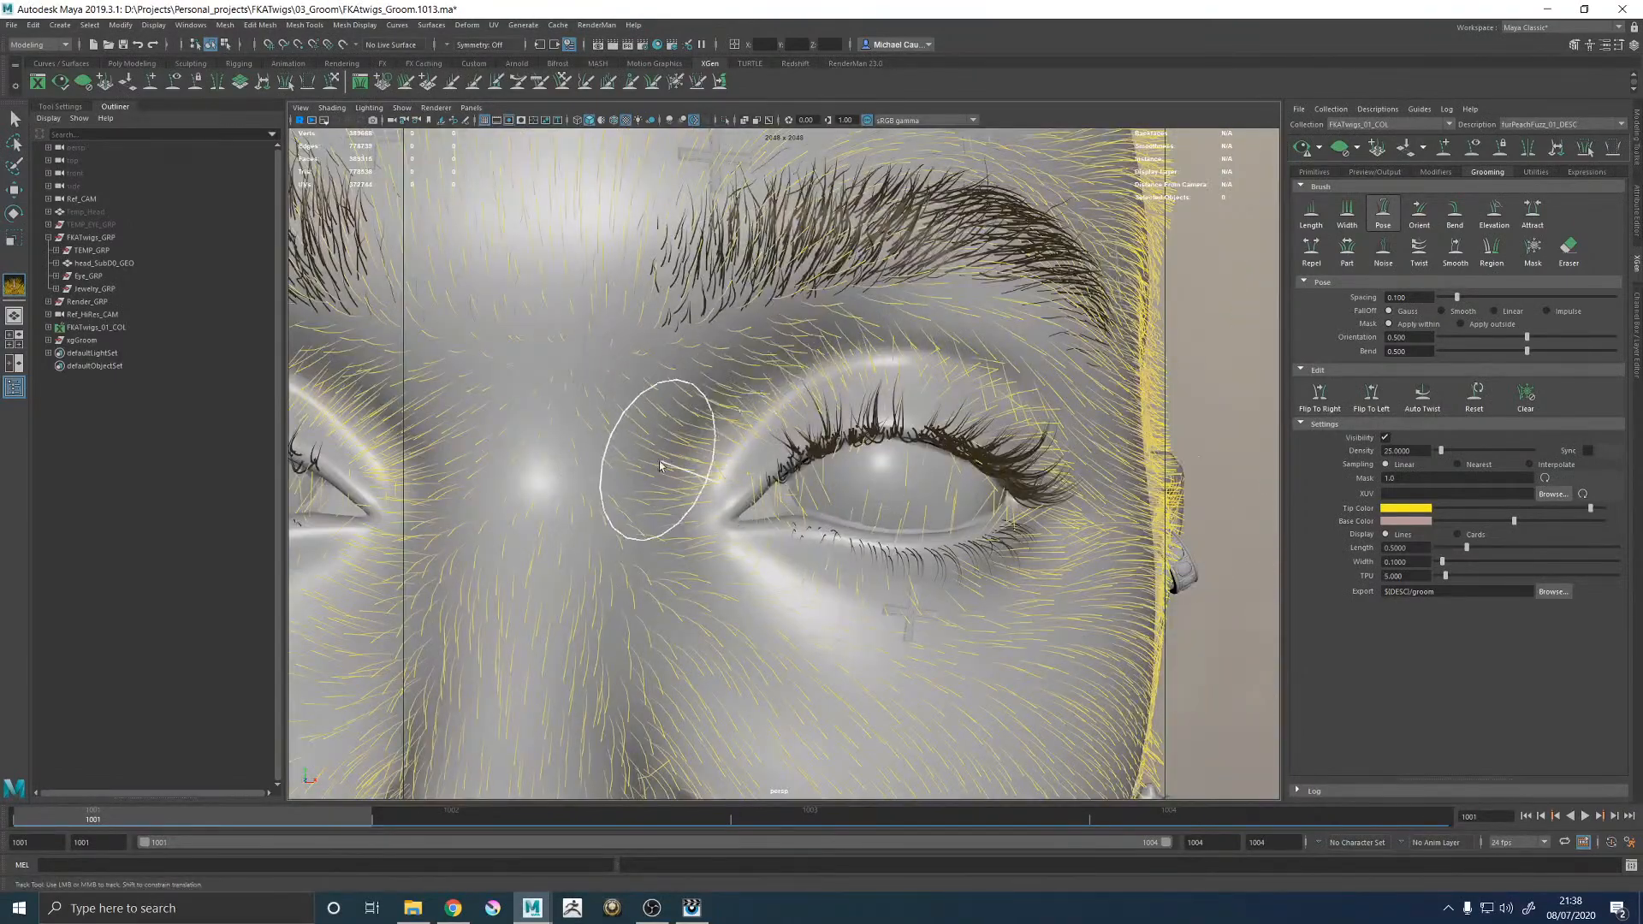
{"action": "mouse_move", "coordinate": [612, 404]}
{"action": "left_mouse_down"}
{"action": "mouse_move", "coordinate": [717, 327]}
{"action": "mouse_move", "coordinate": [657, 301]}
{"action": "mouse_move", "coordinate": [632, 244]}
{"action": "left_mouse_up"}
{"action": "left_click_drag", "start_coordinate": [589, 420], "coordinate": [597, 347]}
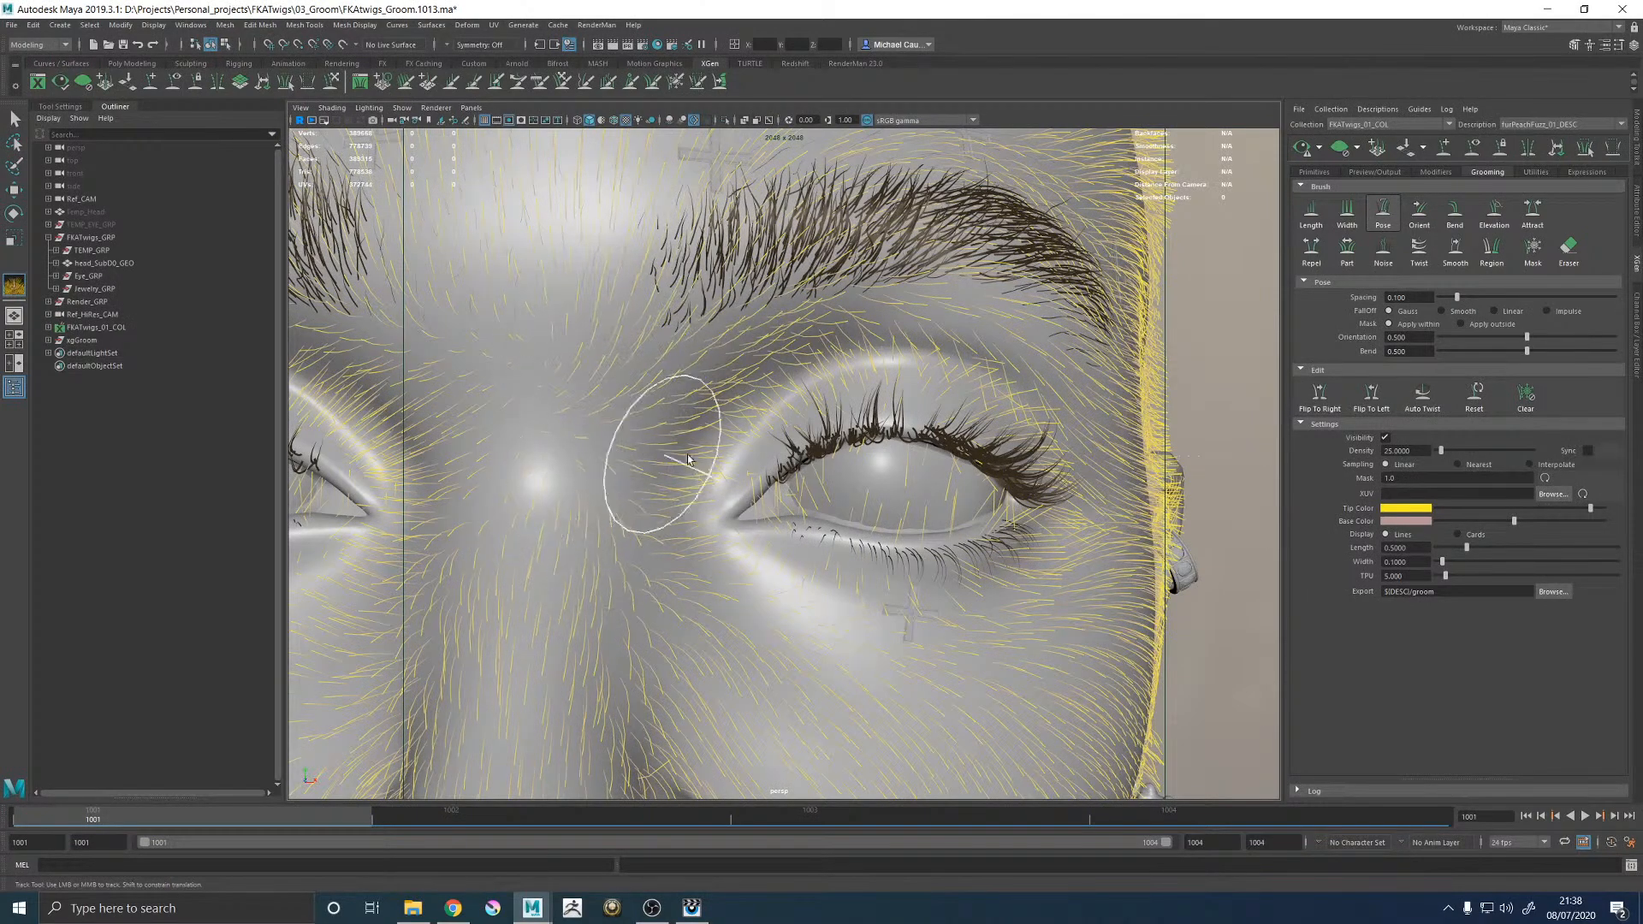
Comb the guides over the upper eyelid and below the eyebrow toward the temple, and mirror the groom with Flip To Right.
{"action": "left_click_drag", "start_coordinate": [767, 433], "coordinate": [885, 306]}
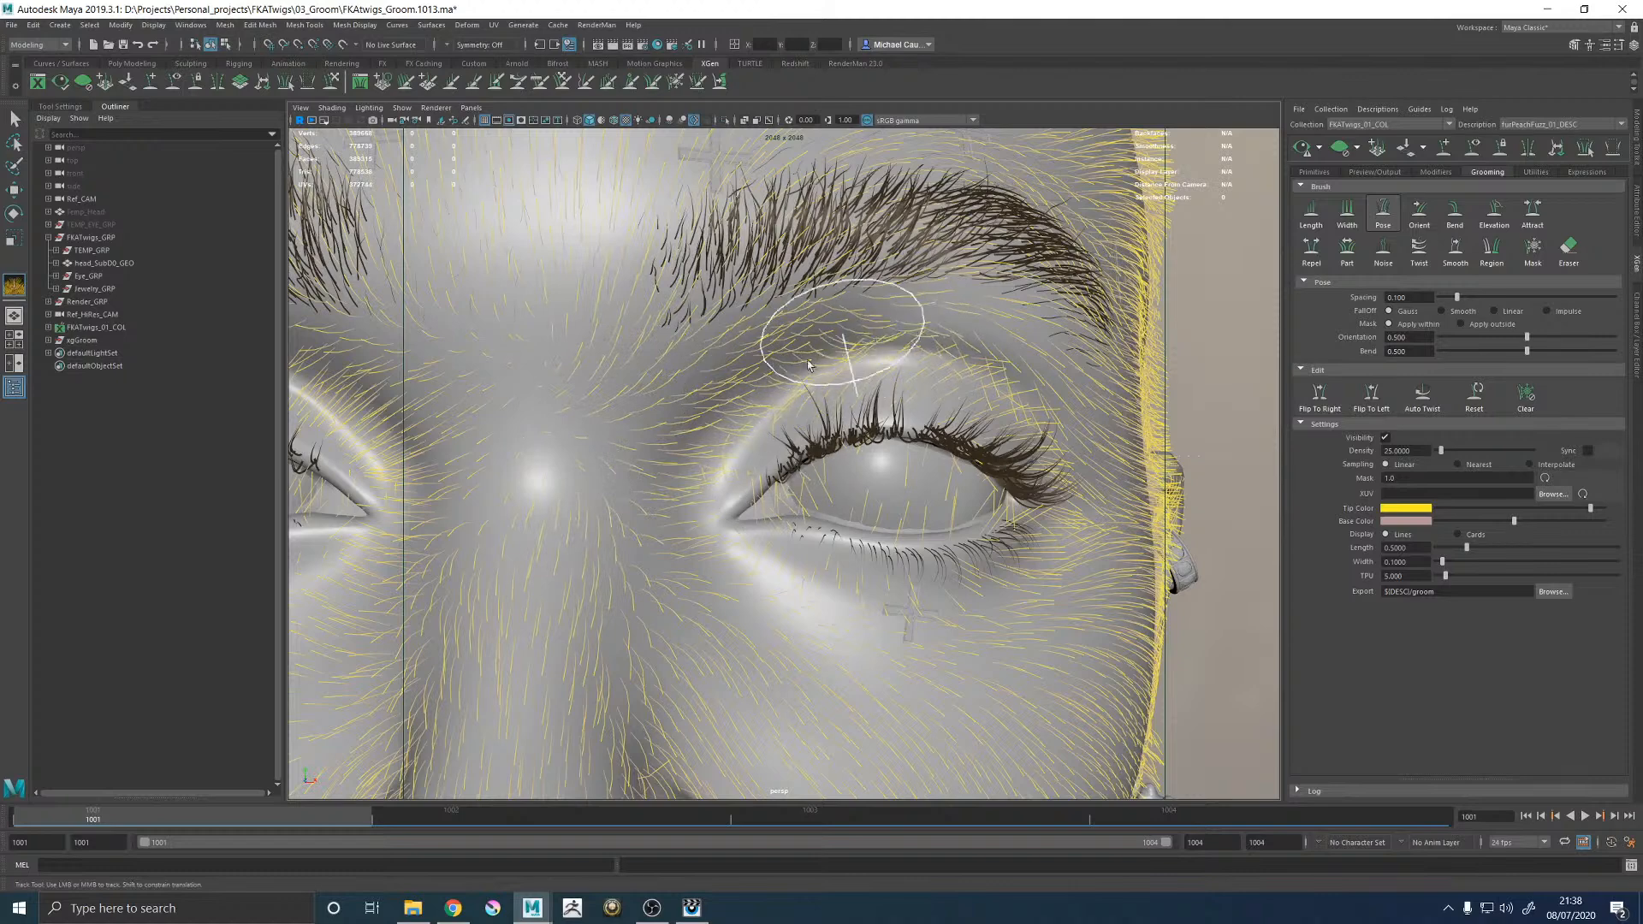
{"action": "mouse_move", "coordinate": [766, 386]}
{"action": "left_mouse_down"}
{"action": "mouse_move", "coordinate": [935, 310]}
{"action": "mouse_move", "coordinate": [1055, 333]}
{"action": "left_mouse_up"}
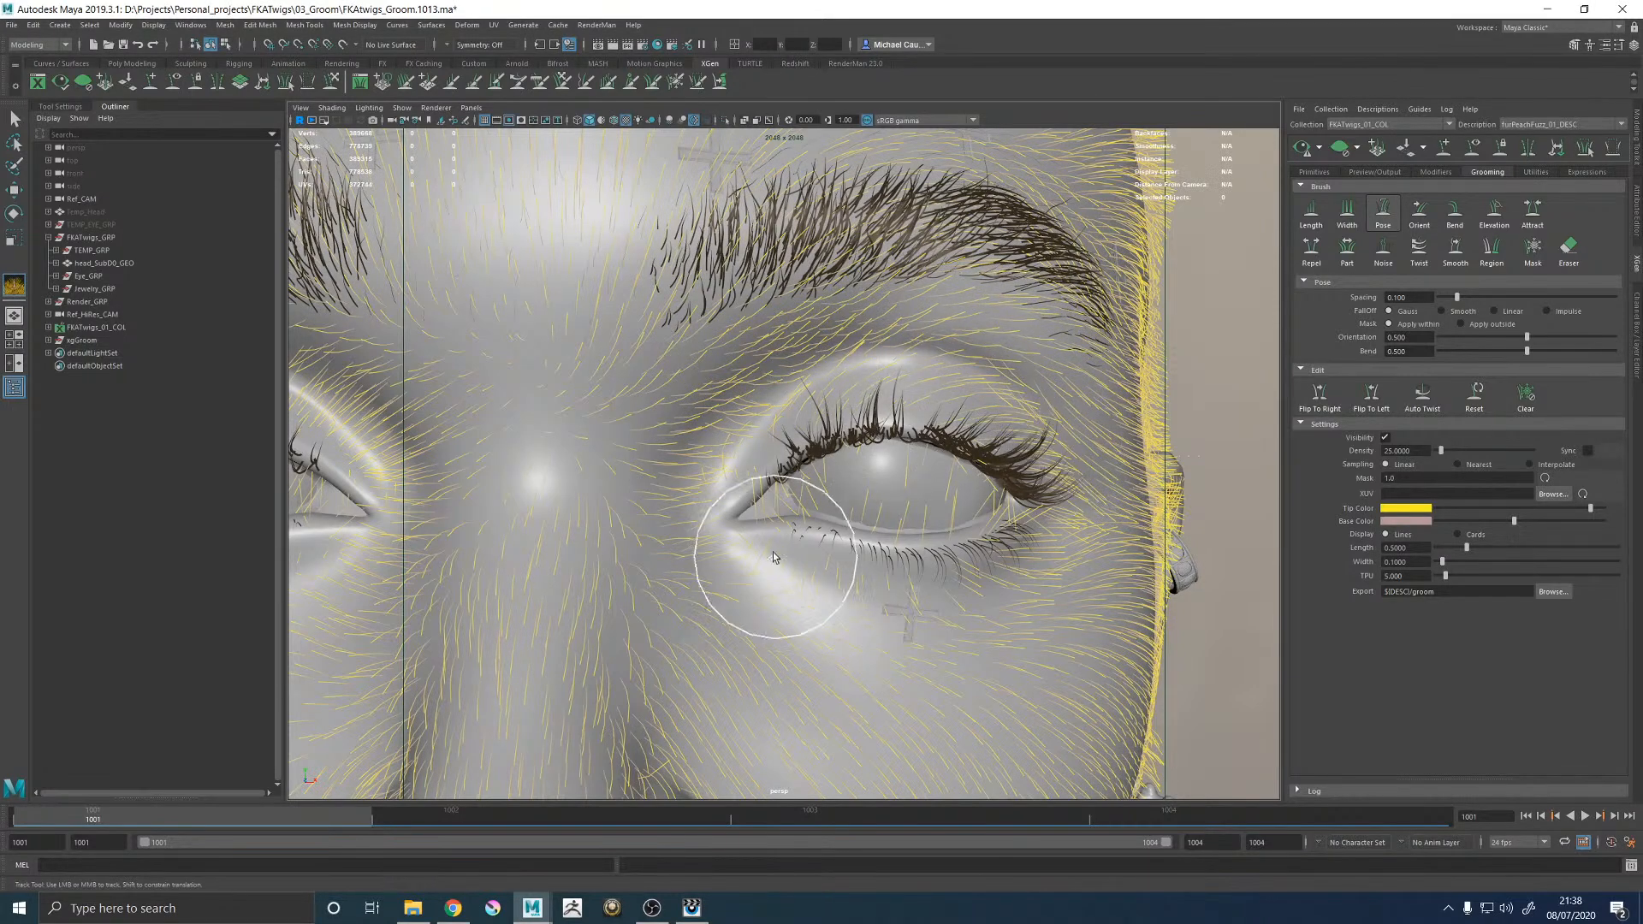
{"action": "left_click_drag", "start_coordinate": [935, 551], "coordinate": [661, 366], "text": "alt"}
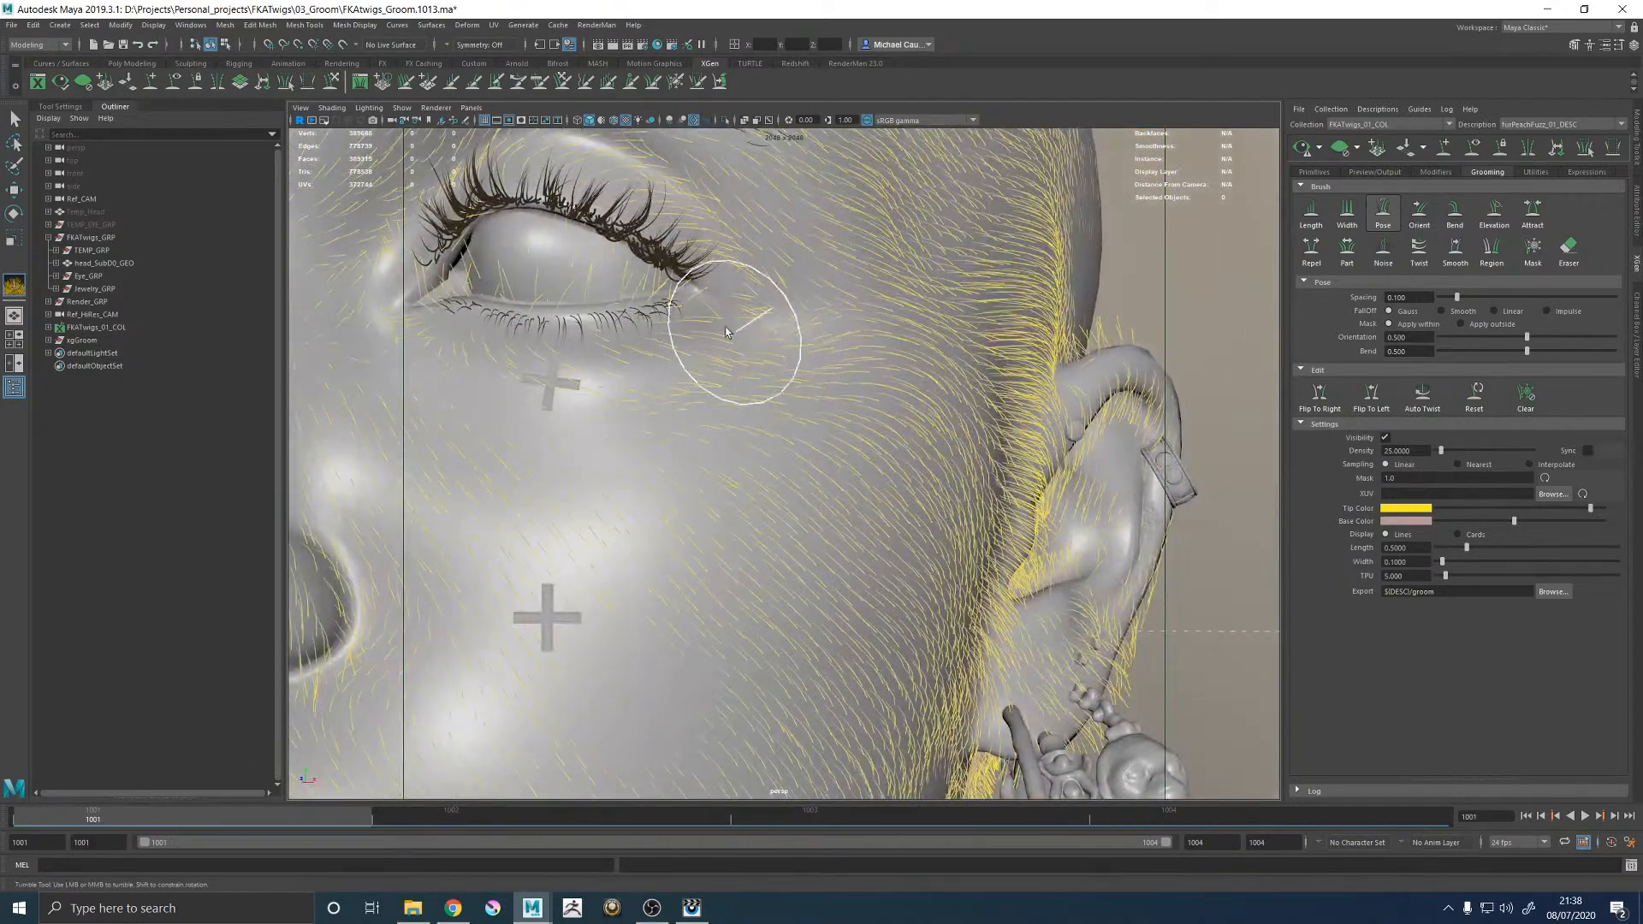
{"action": "middle_click_drag", "start_coordinate": [861, 422], "coordinate": [849, 426], "text": "alt"}
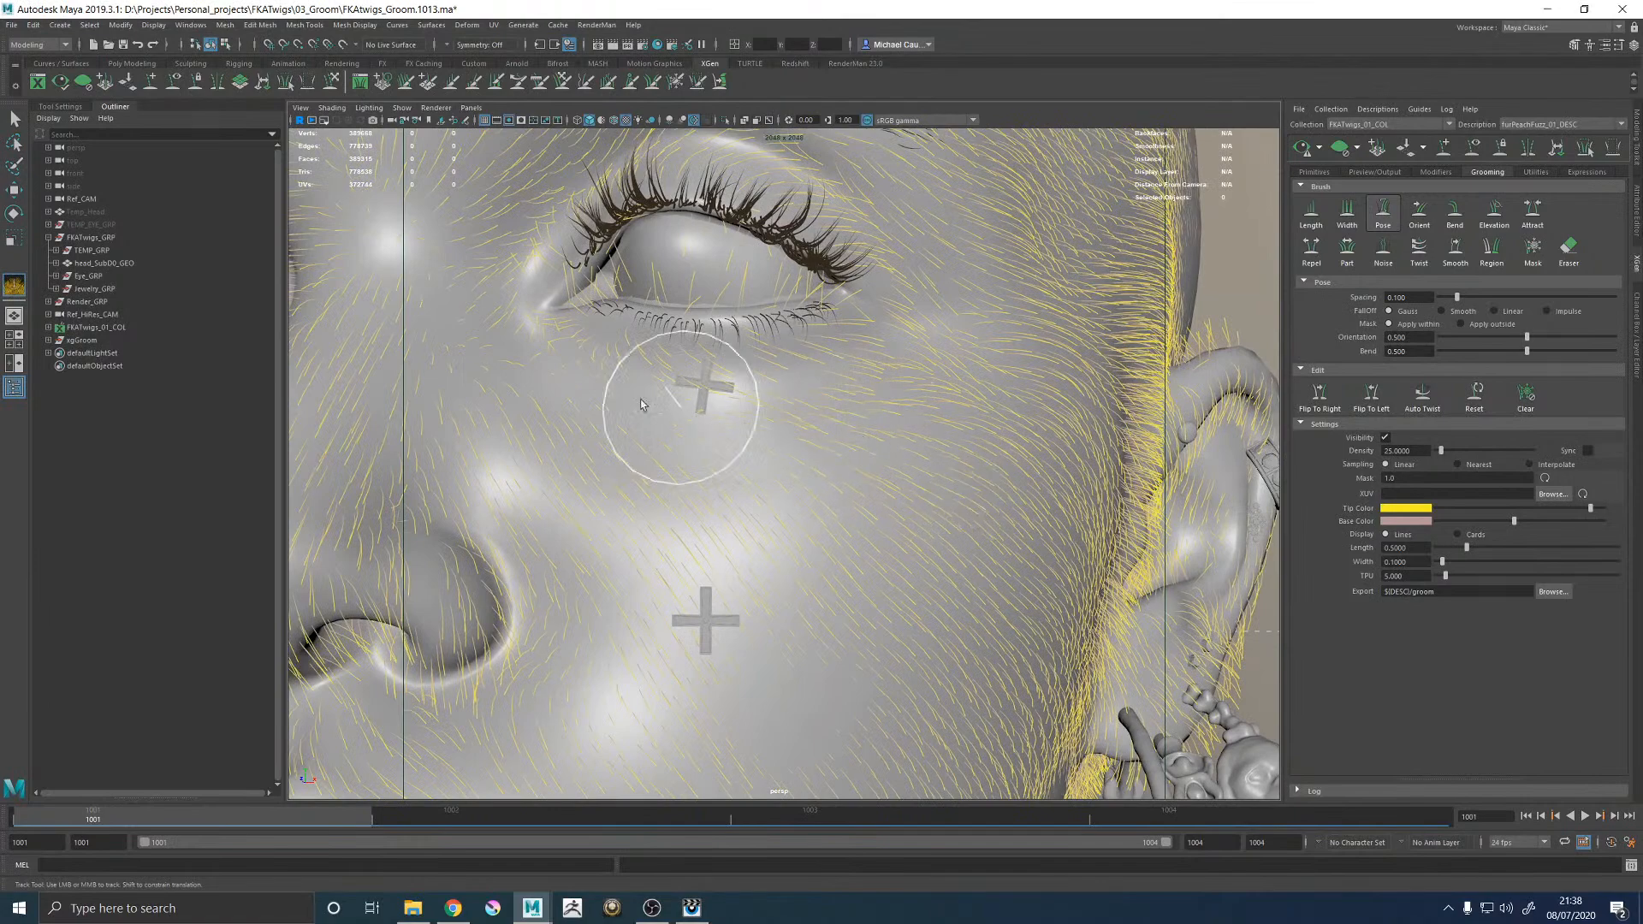
{"action": "scroll", "coordinate": [989, 535], "scroll_direction": "down", "scroll_amount": 5}
{"action": "left_click", "coordinate": [1322, 400]}
Switch to the Elevation brush, set its goal angle to 10 and enlarge it to cover most of the face.
{"action": "right_click_drag", "start_coordinate": [945, 463], "coordinate": [736, 428], "text": "alt"}
{"action": "mouse_move", "coordinate": [887, 419]}
{"action": "right_mouse_down", "text": "alt"}
{"action": "mouse_move", "coordinate": [917, 469]}
{"action": "mouse_move", "coordinate": [952, 480]}
{"action": "right_mouse_up", "text": "alt"}
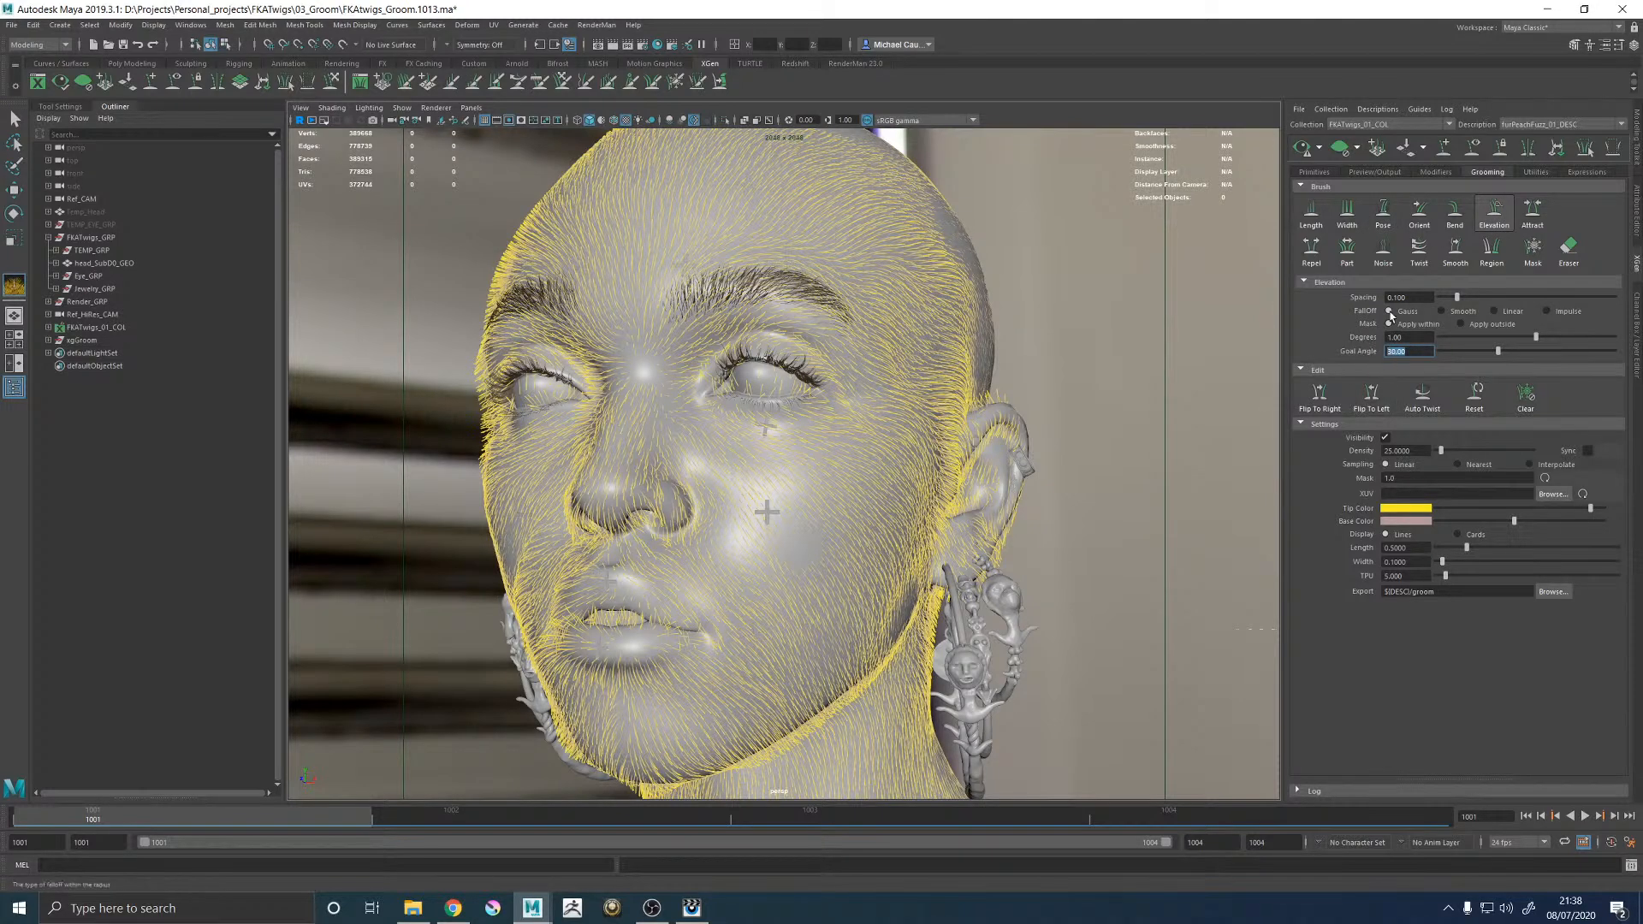
{"action": "middle_click_drag", "start_coordinate": [898, 393], "coordinate": [895, 368], "text": "alt"}
{"action": "right_click_drag", "start_coordinate": [877, 449], "coordinate": [950, 458], "text": "alt"}
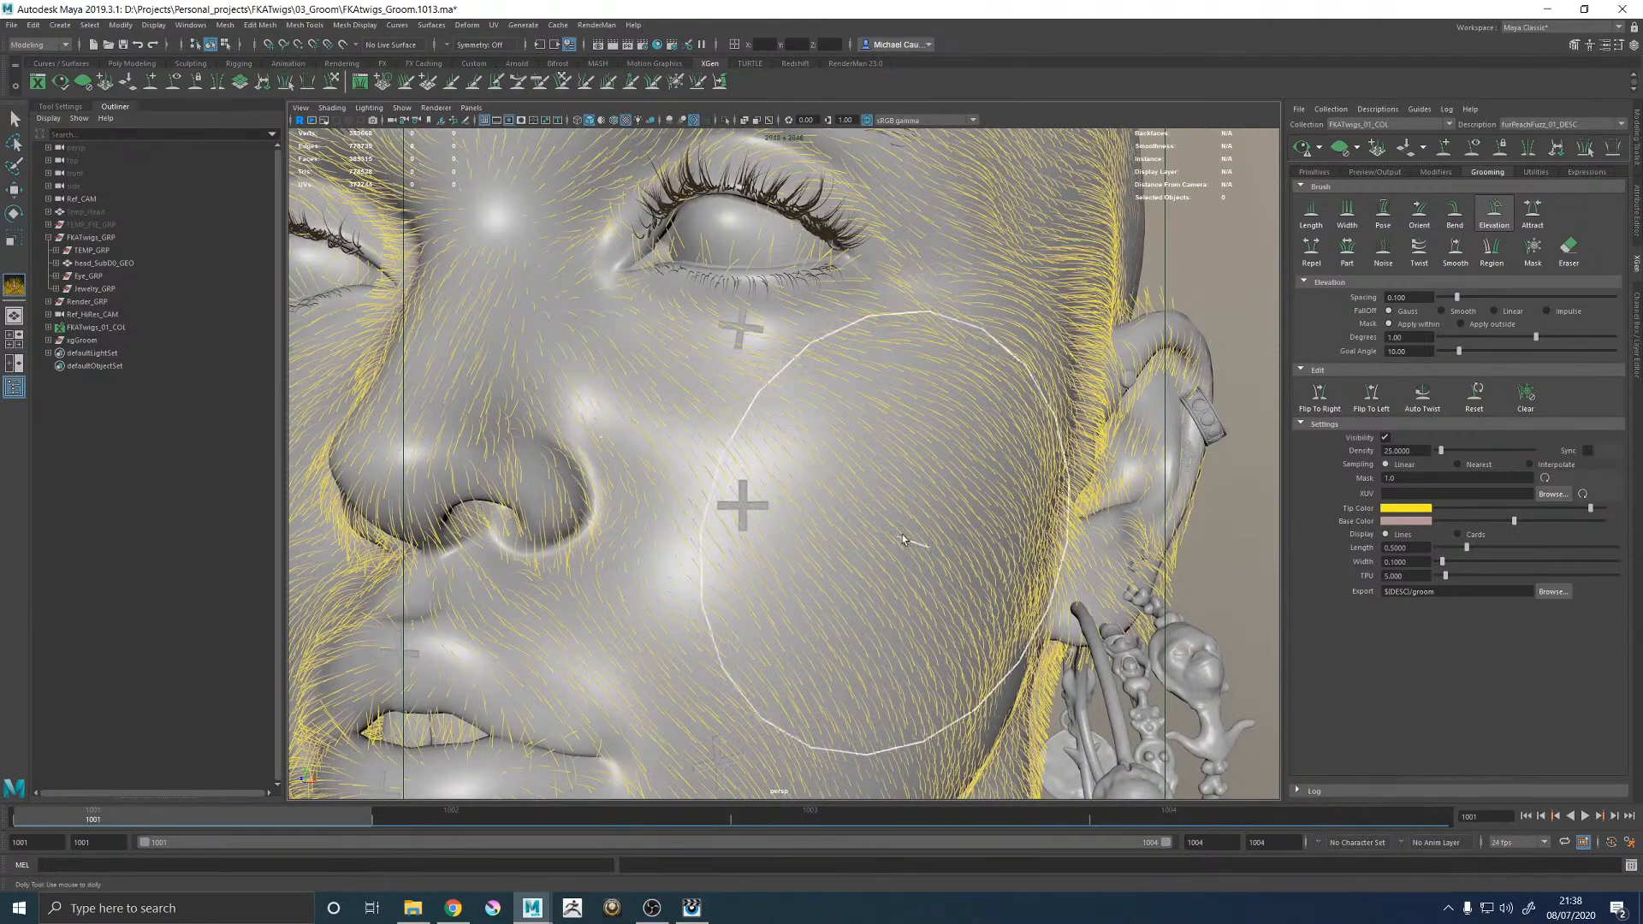
{"action": "right_click_drag", "start_coordinate": [875, 544], "coordinate": [723, 476], "text": "alt"}
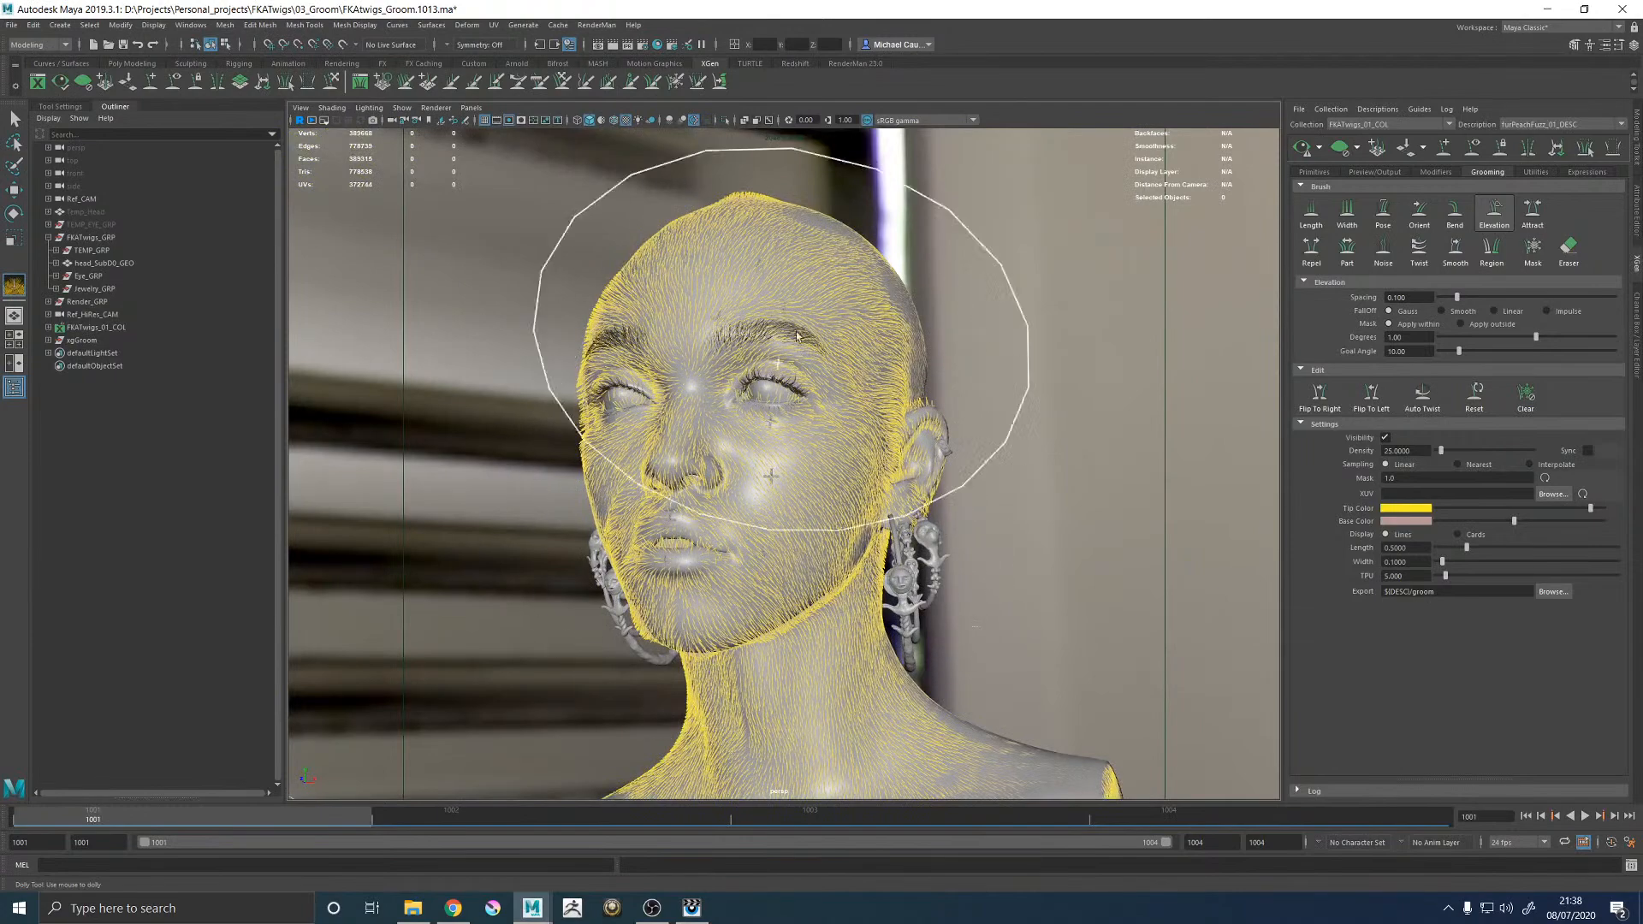
Work the large Elevation brush around the side and back of the head, the neck and the shoulder.
{"action": "mouse_move", "coordinate": [918, 333]}
{"action": "left_mouse_down", "text": "alt"}
{"action": "mouse_move", "coordinate": [858, 345]}
{"action": "mouse_move", "coordinate": [916, 276]}
{"action": "left_mouse_up", "text": "alt"}
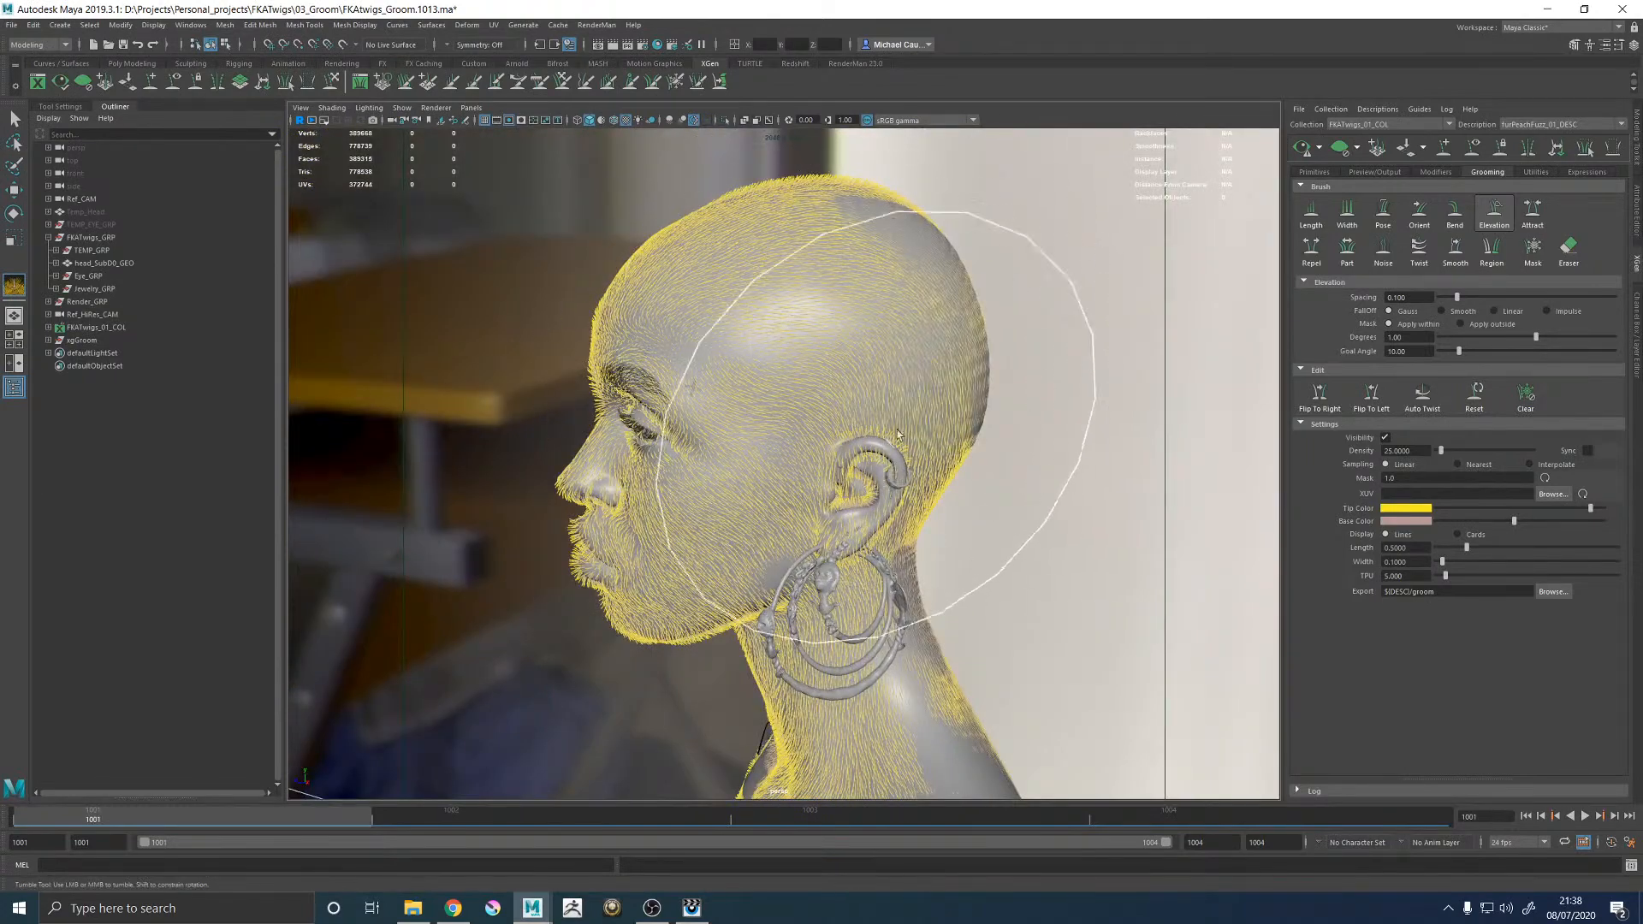
{"action": "left_click_drag", "start_coordinate": [909, 337], "coordinate": [862, 273], "text": "alt"}
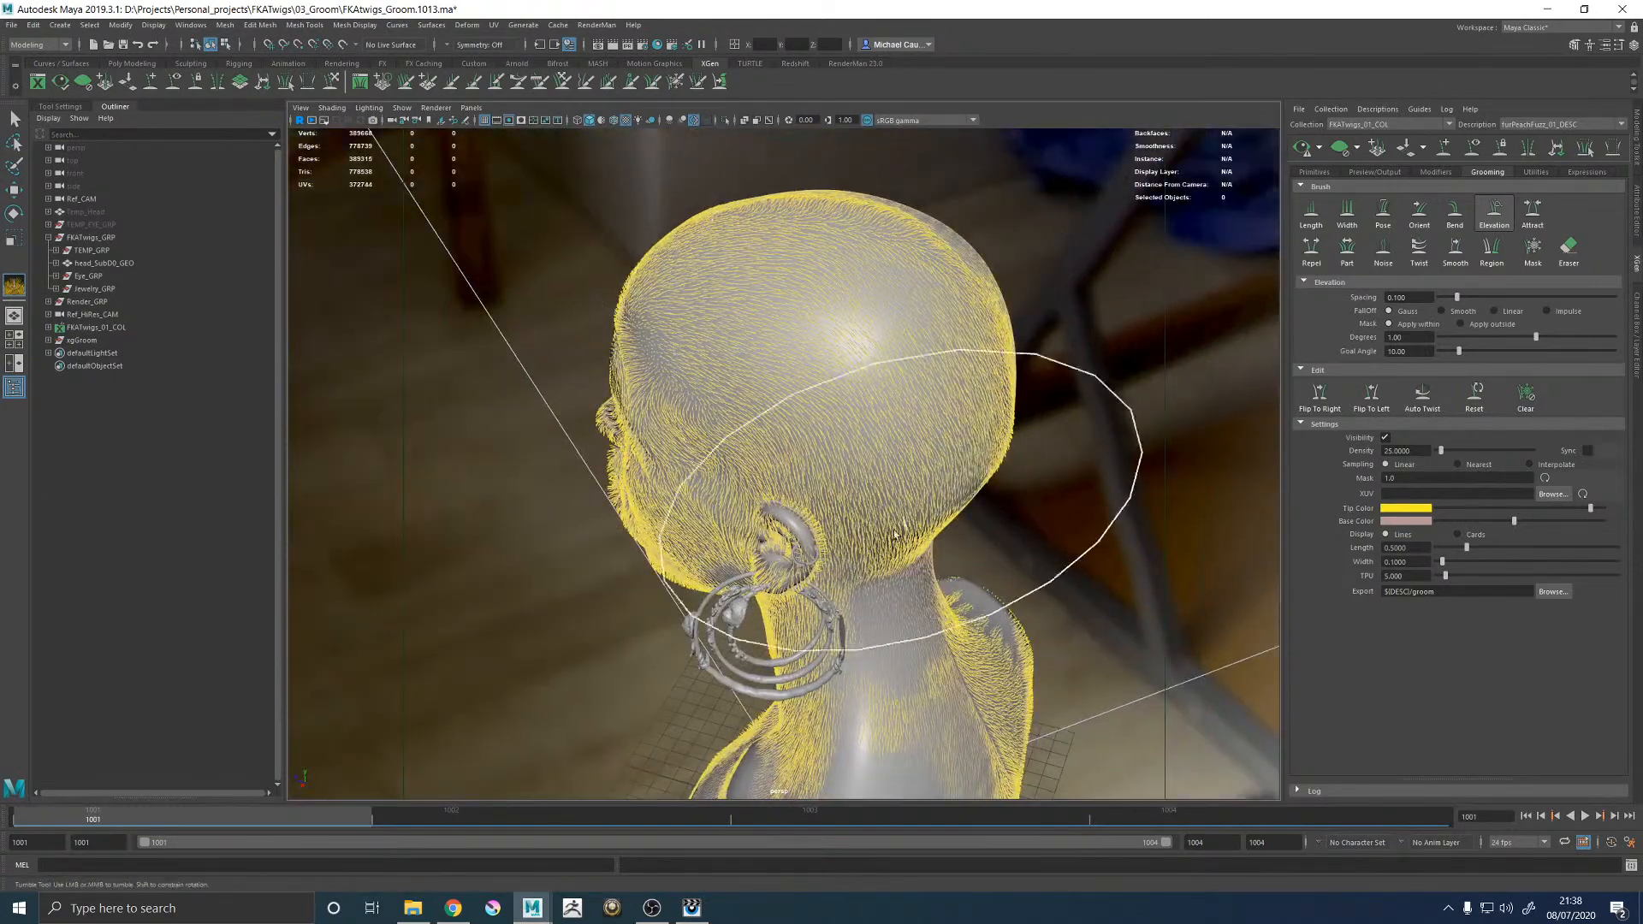
{"action": "middle_click_drag", "start_coordinate": [904, 548], "coordinate": [891, 295], "text": "alt"}
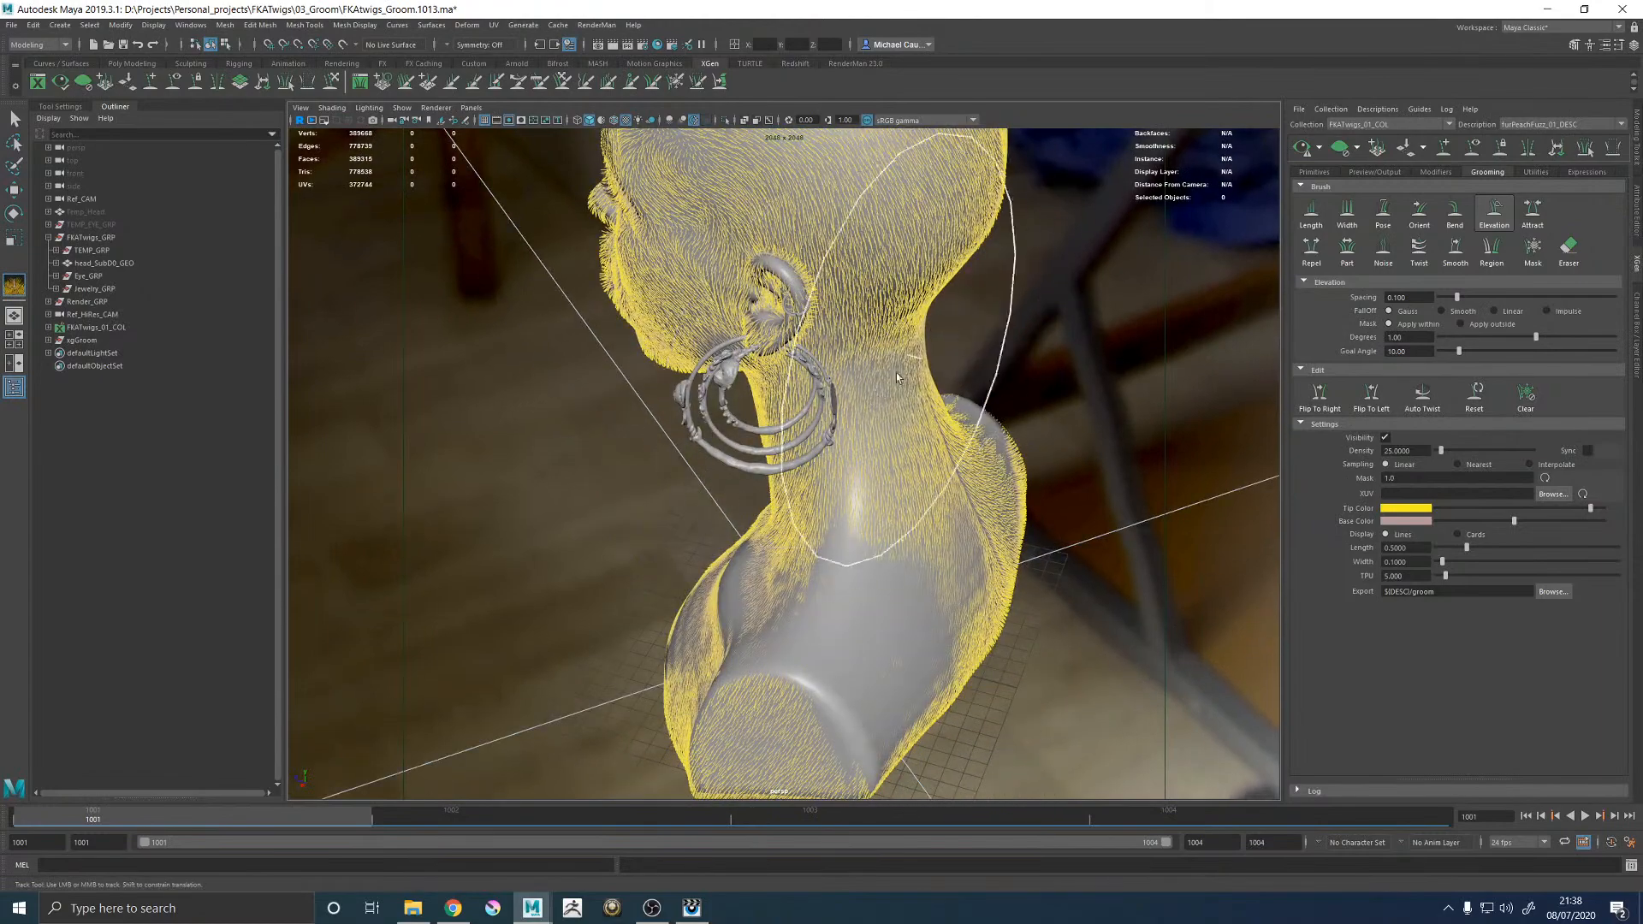
{"action": "left_click_drag", "start_coordinate": [935, 631], "coordinate": [841, 579], "text": "alt"}
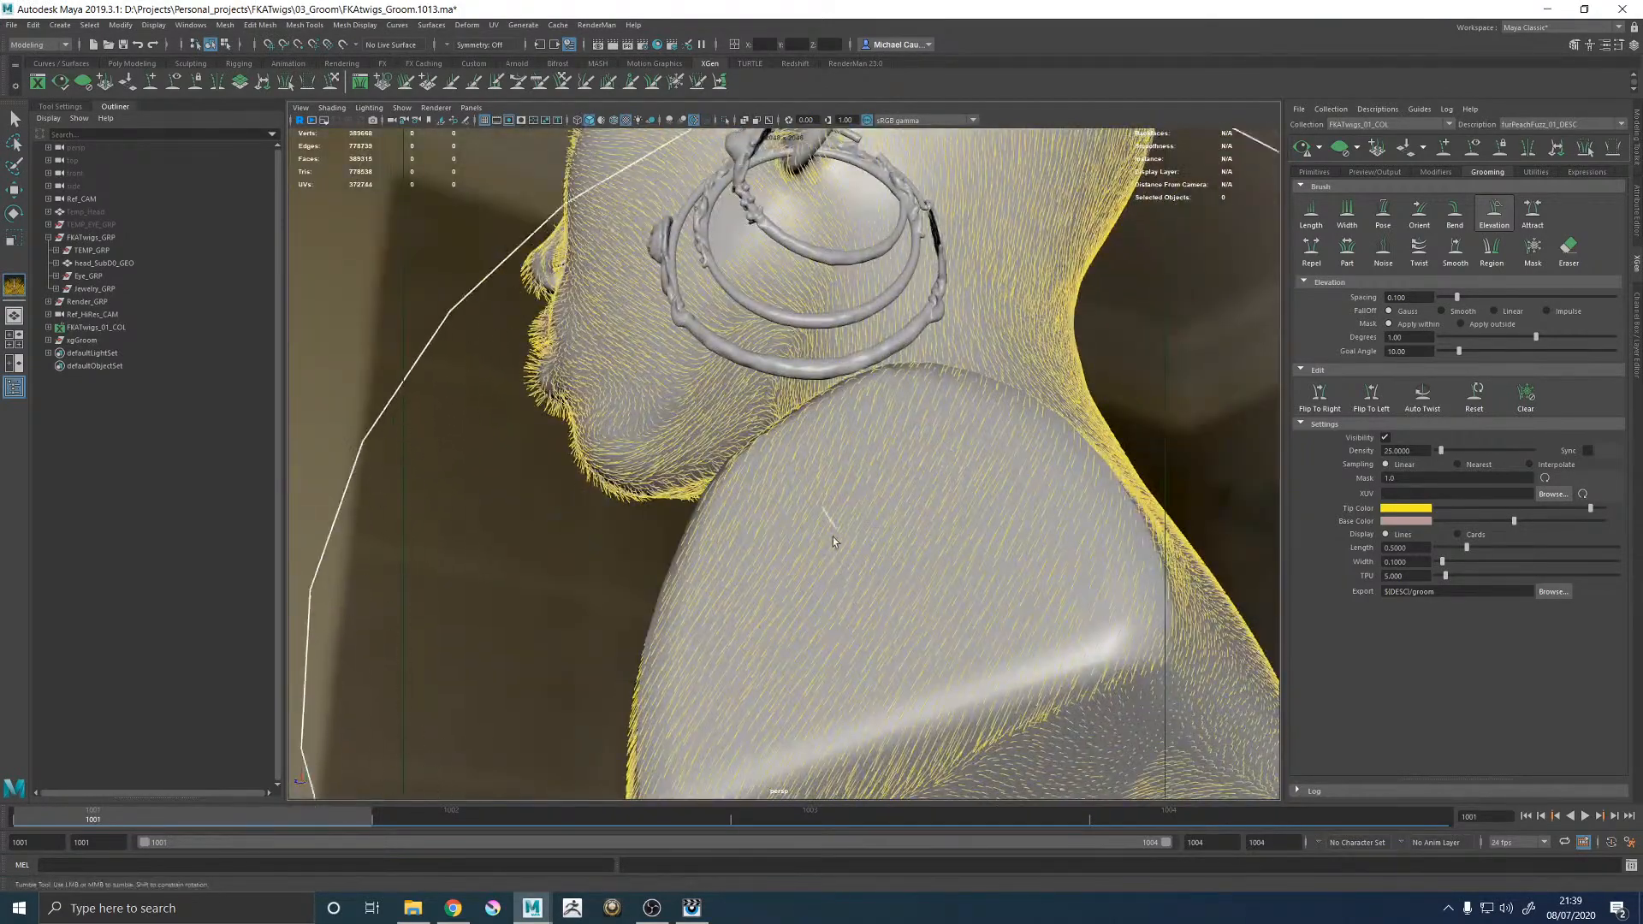
{"action": "left_click_drag", "start_coordinate": [844, 517], "coordinate": [1001, 568], "text": "alt"}
{"action": "right_click_drag", "start_coordinate": [1001, 568], "coordinate": [690, 630], "text": "alt"}
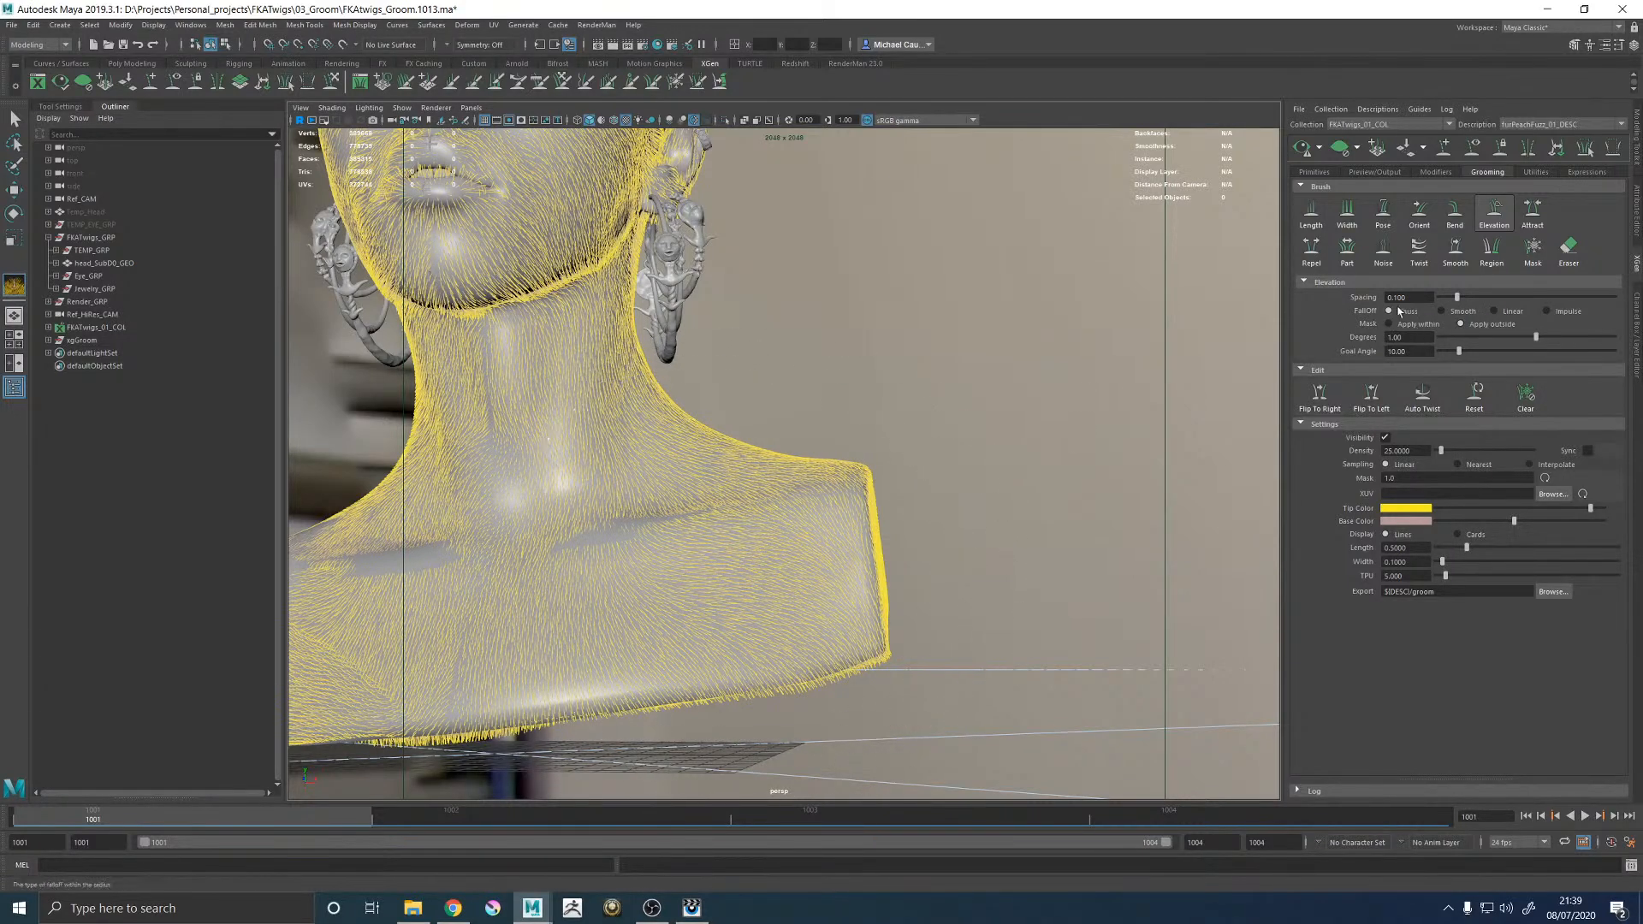
Set the Elevation brush to -1 degrees with the mask applied within, and brush the guides on the face and head.
{"action": "middle_click_drag", "start_coordinate": [820, 404], "coordinate": [992, 505], "text": "alt"}
{"action": "middle_click_drag", "start_coordinate": [869, 552], "coordinate": [916, 431], "text": "alt"}
{"action": "left_click_drag", "start_coordinate": [865, 446], "coordinate": [779, 353], "text": "alt"}
{"action": "left_click_drag", "start_coordinate": [823, 406], "coordinate": [860, 438], "text": "alt"}
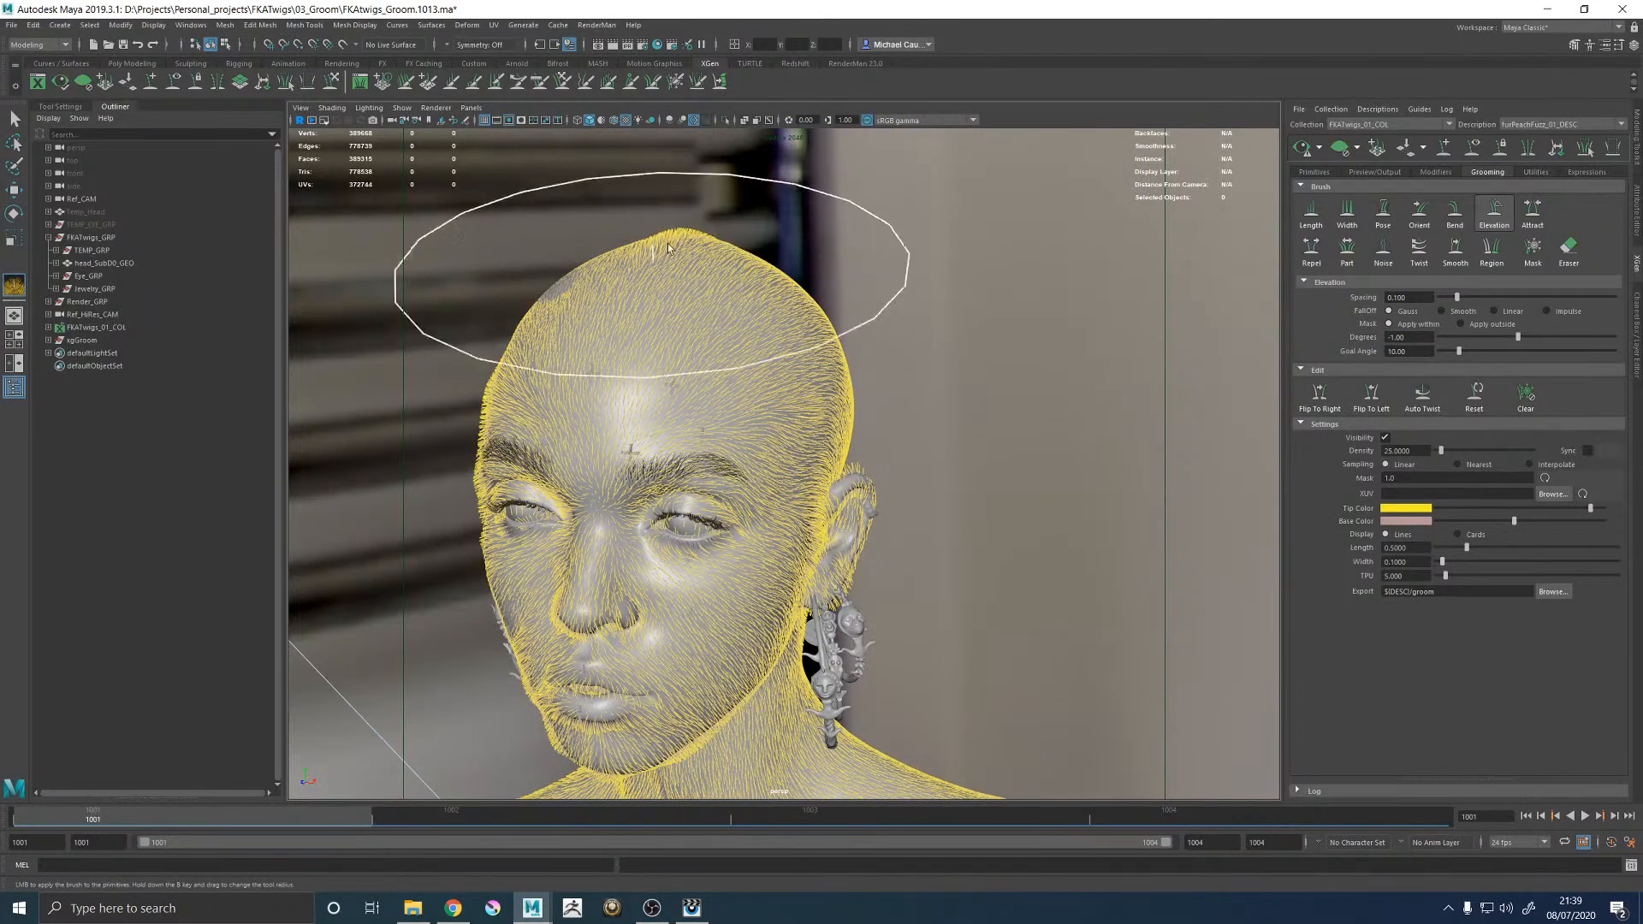
Flatten the guides over the head, neck and back with the Elevation brush at -10 degrees, and mirror them with Flip To Right.
{"action": "mouse_move", "coordinate": [700, 269]}
{"action": "left_mouse_down", "text": "alt"}
{"action": "mouse_move", "coordinate": [742, 397]}
{"action": "mouse_move", "coordinate": [664, 368]}
{"action": "left_mouse_up", "text": "alt"}
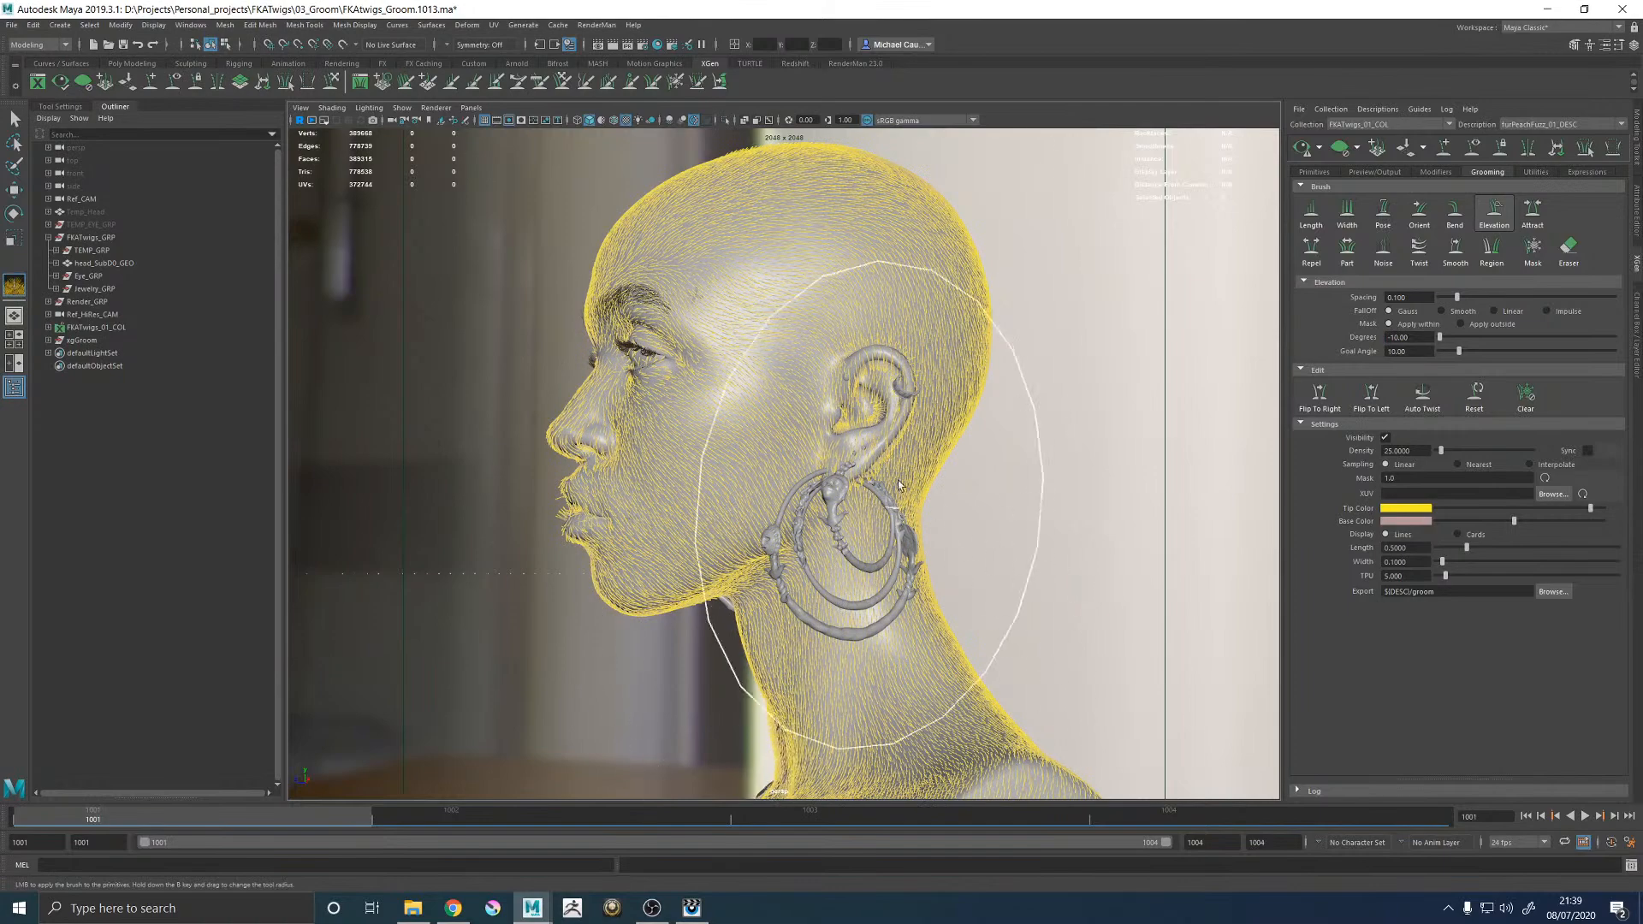
{"action": "left_click_drag", "start_coordinate": [865, 282], "coordinate": [738, 448], "text": "alt"}
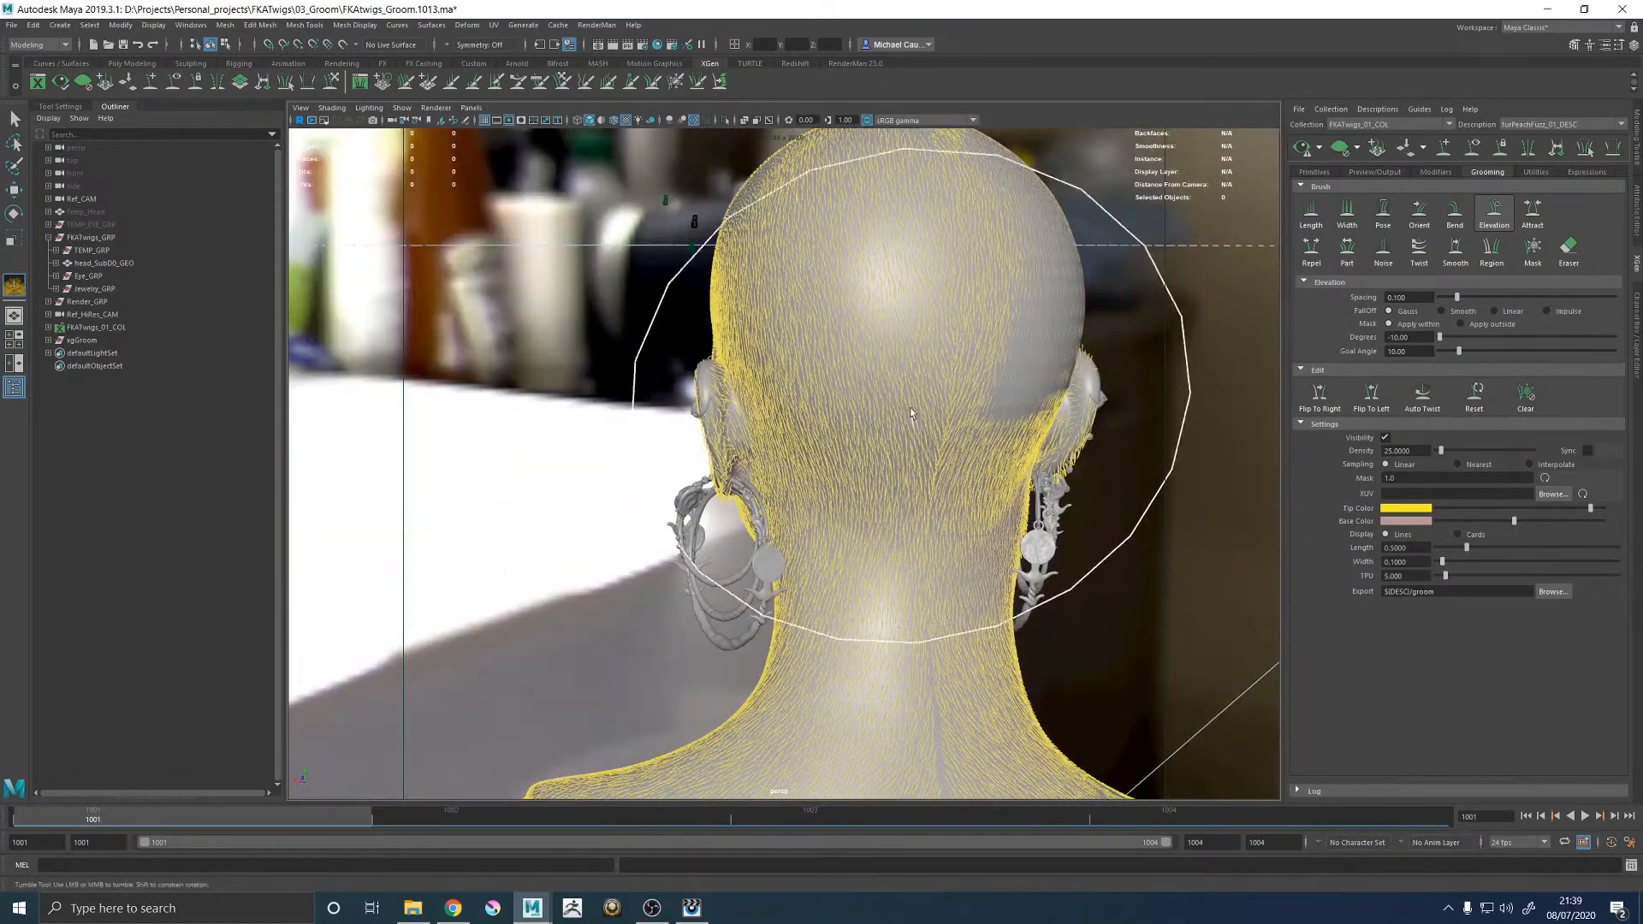
{"action": "middle_click_drag", "start_coordinate": [825, 669], "coordinate": [914, 355], "text": "alt"}
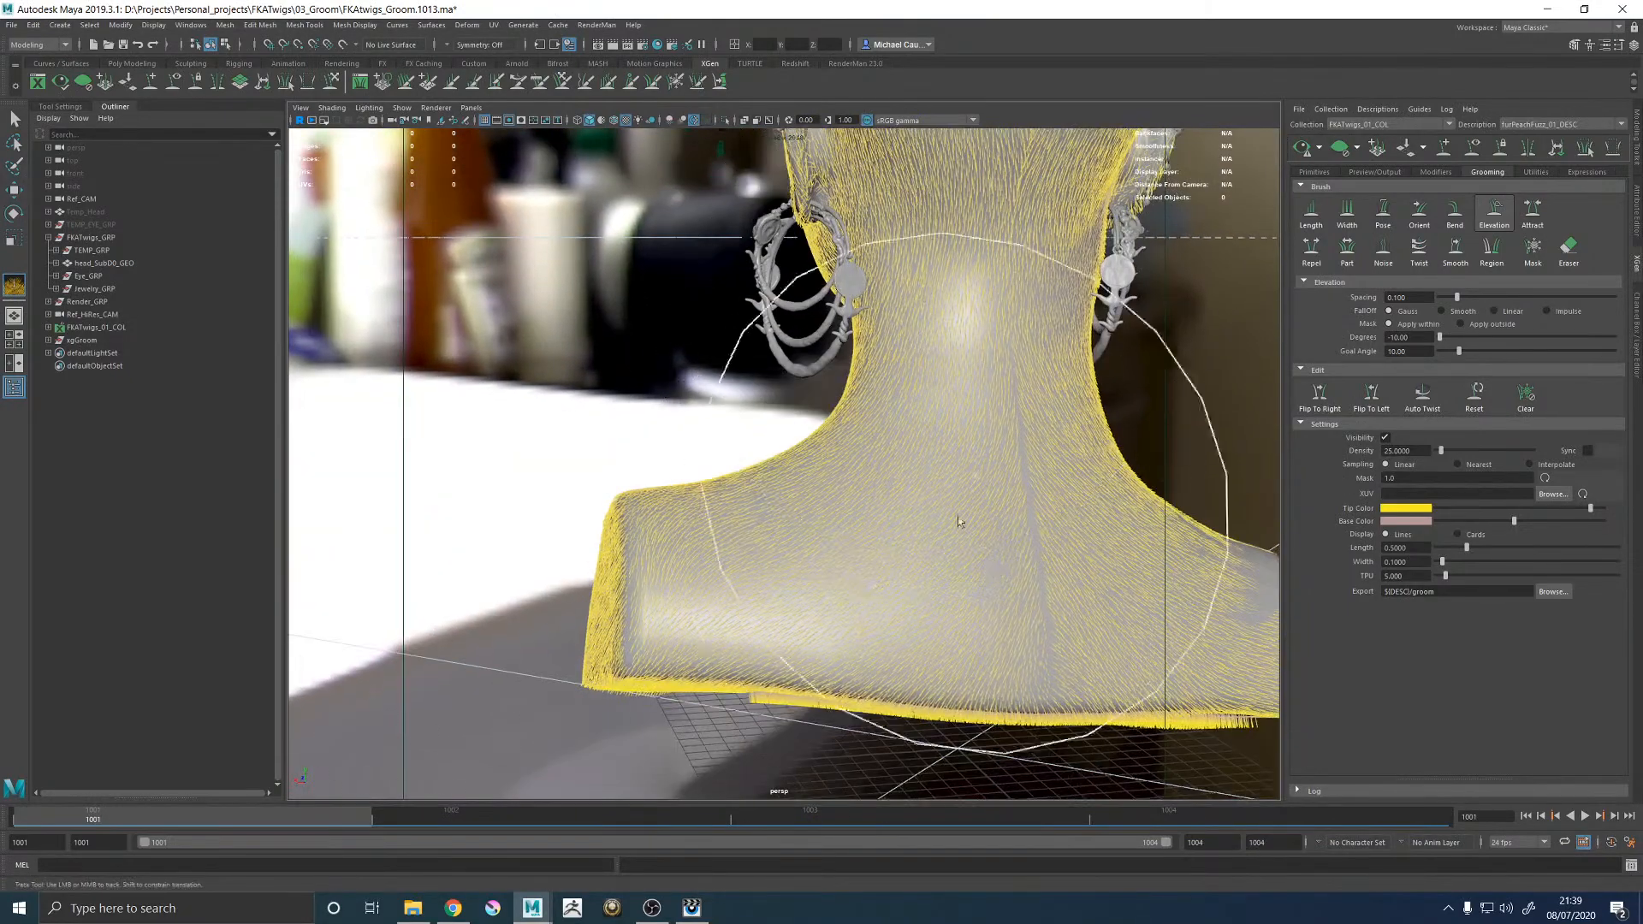
{"action": "mouse_move", "coordinate": [682, 644]}
{"action": "left_mouse_down", "text": "alt"}
{"action": "mouse_move", "coordinate": [795, 285]}
{"action": "mouse_move", "coordinate": [839, 283]}
{"action": "mouse_move", "coordinate": [822, 402]}
{"action": "mouse_move", "coordinate": [967, 379]}
{"action": "mouse_move", "coordinate": [909, 370]}
{"action": "mouse_move", "coordinate": [1009, 346]}
{"action": "left_mouse_up", "text": "alt"}
{"action": "left_click", "coordinate": [1322, 399]}
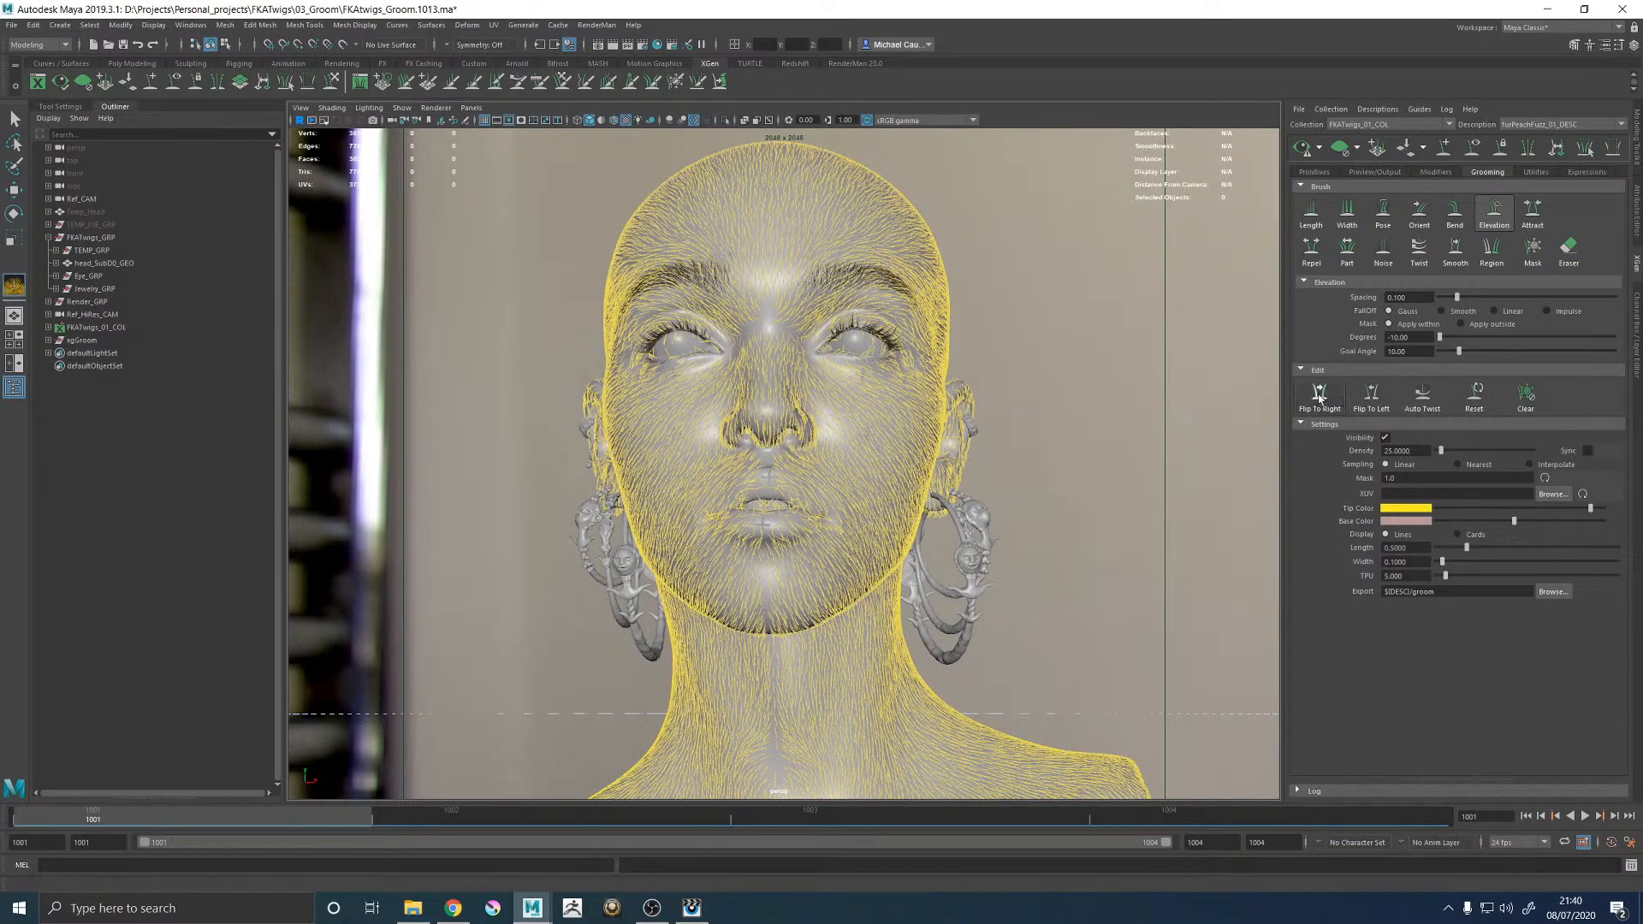
Check the mirrored guides on the face and neck, and switch to a smaller Pose brush.
{"action": "left_click_drag", "start_coordinate": [787, 591], "coordinate": [799, 708], "text": "alt"}
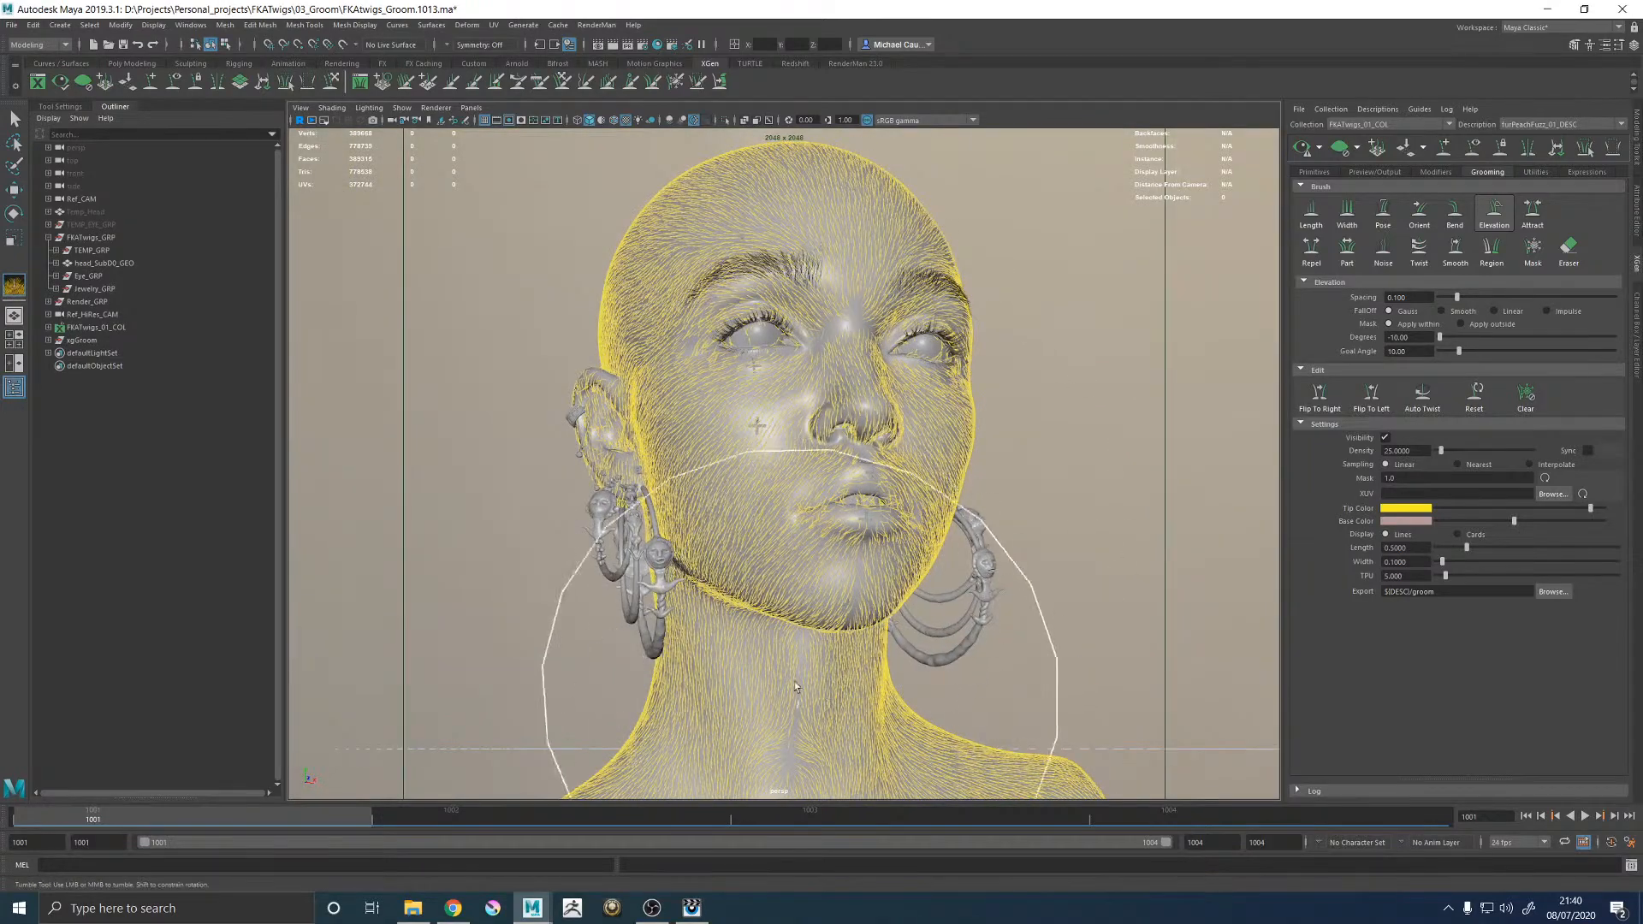
{"action": "left_click_drag", "start_coordinate": [648, 689], "coordinate": [792, 628], "text": "alt"}
{"action": "middle_click_drag", "start_coordinate": [792, 628], "coordinate": [920, 380], "text": "alt"}
{"action": "mouse_move", "coordinate": [768, 485]}
{"action": "left_mouse_down", "text": "alt"}
{"action": "mouse_move", "coordinate": [744, 282]}
{"action": "mouse_move", "coordinate": [896, 424]}
{"action": "mouse_move", "coordinate": [693, 458]}
{"action": "mouse_move", "coordinate": [903, 454]}
{"action": "mouse_move", "coordinate": [866, 429]}
{"action": "left_mouse_up", "text": "alt"}
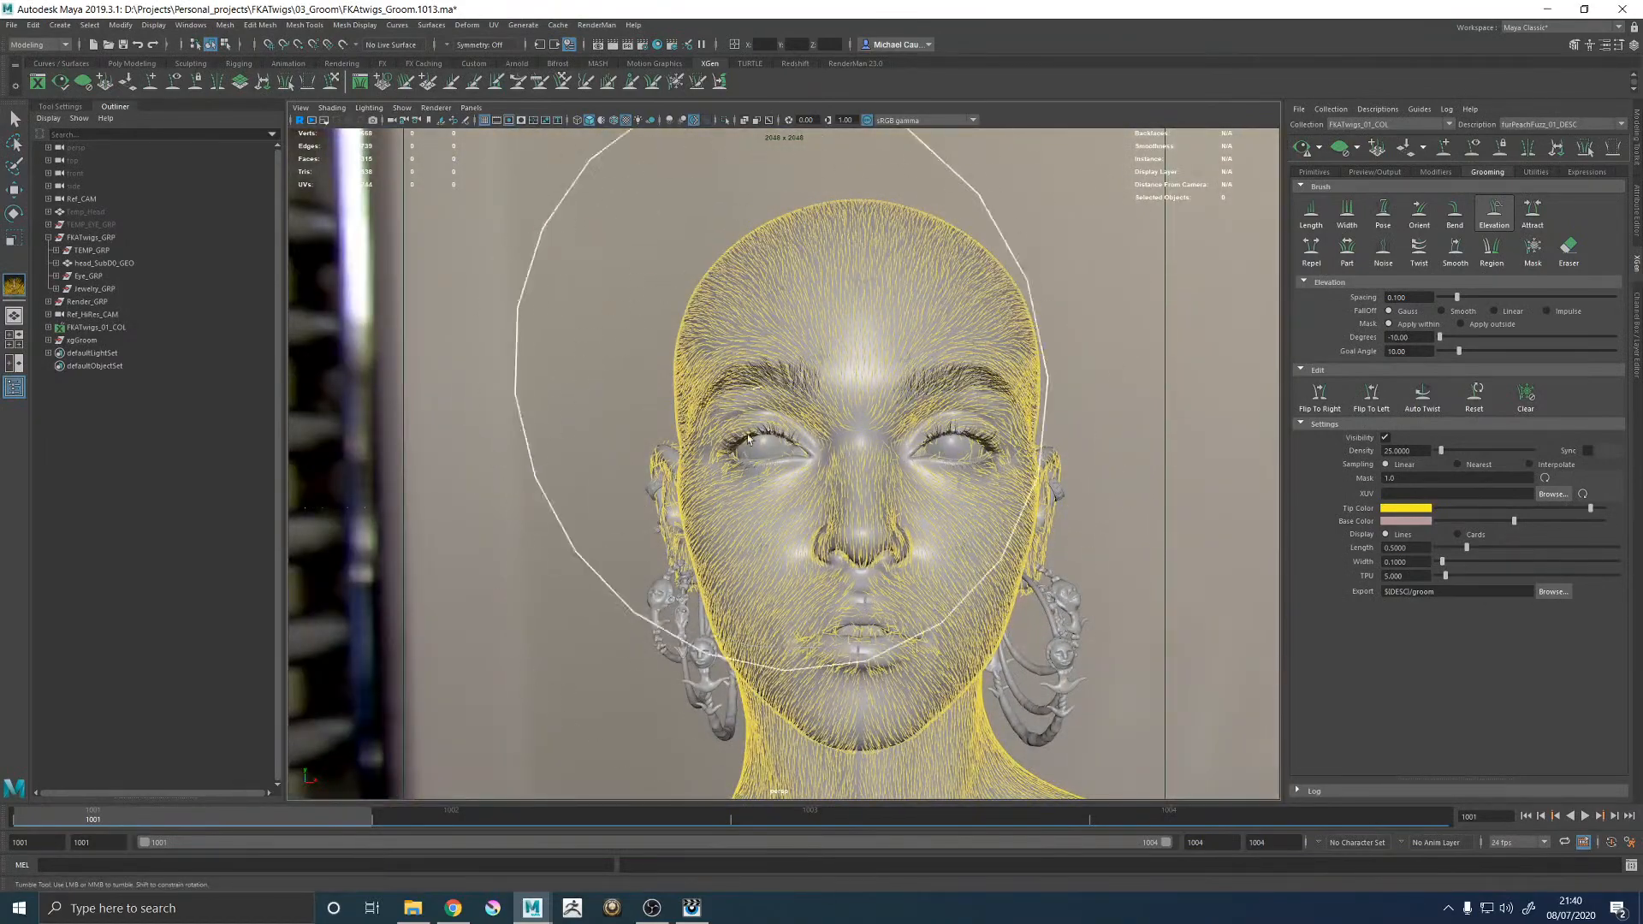
{"action": "middle_click_drag", "start_coordinate": [868, 640], "coordinate": [799, 502], "text": "alt"}
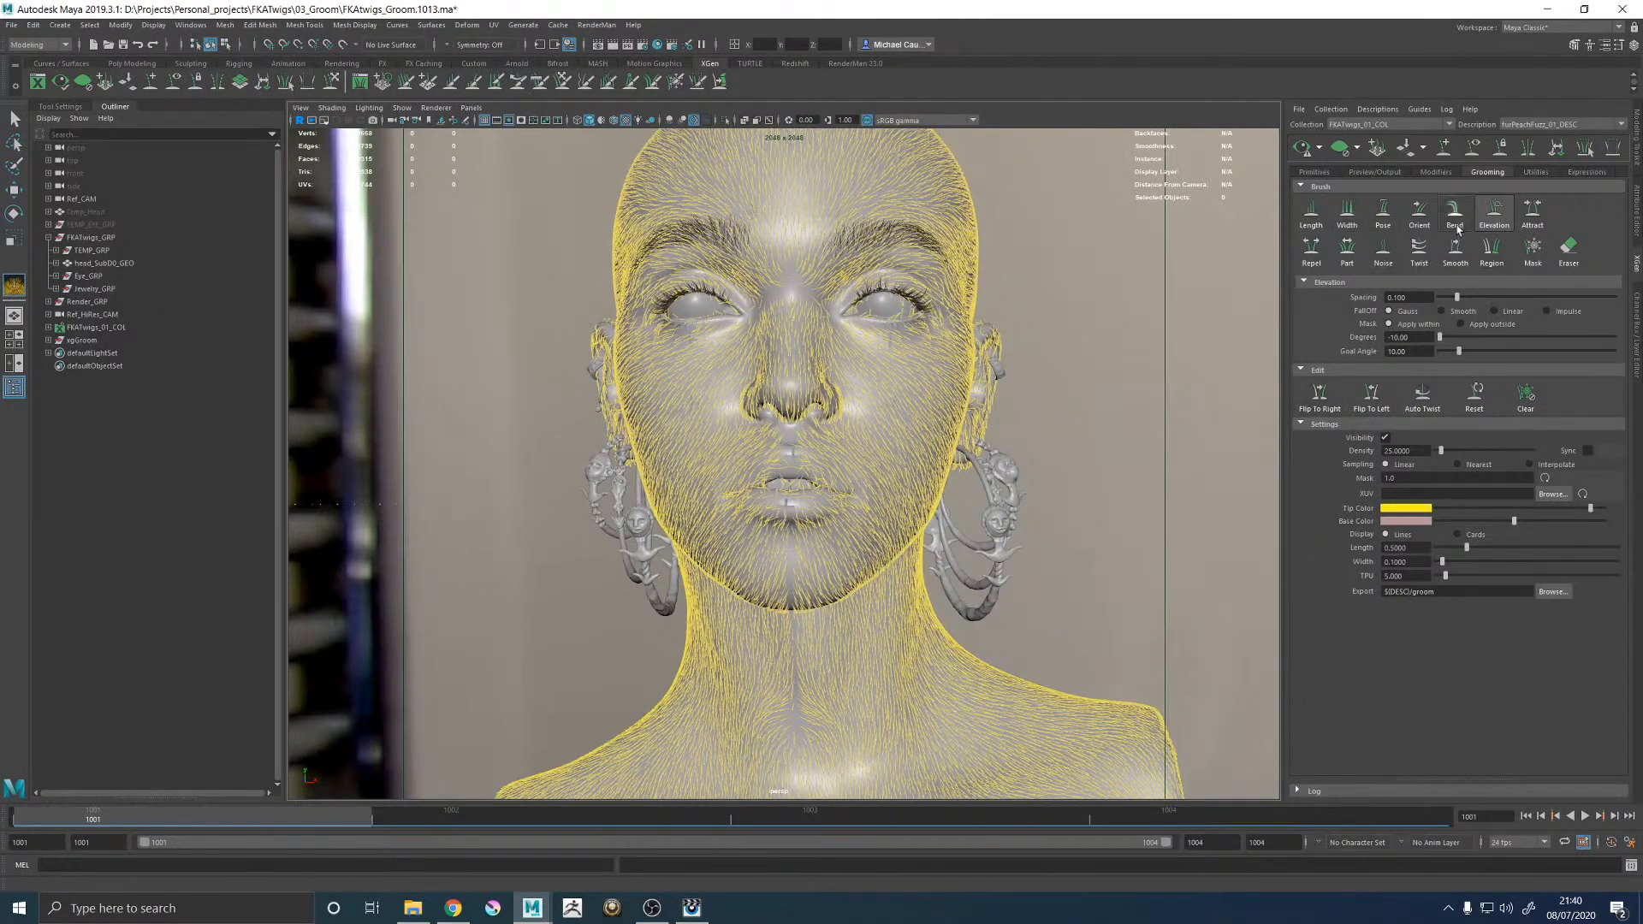
{"action": "left_click", "coordinate": [1383, 212]}
{"action": "scroll", "coordinate": [783, 392], "scroll_direction": "up", "scroll_amount": 6}
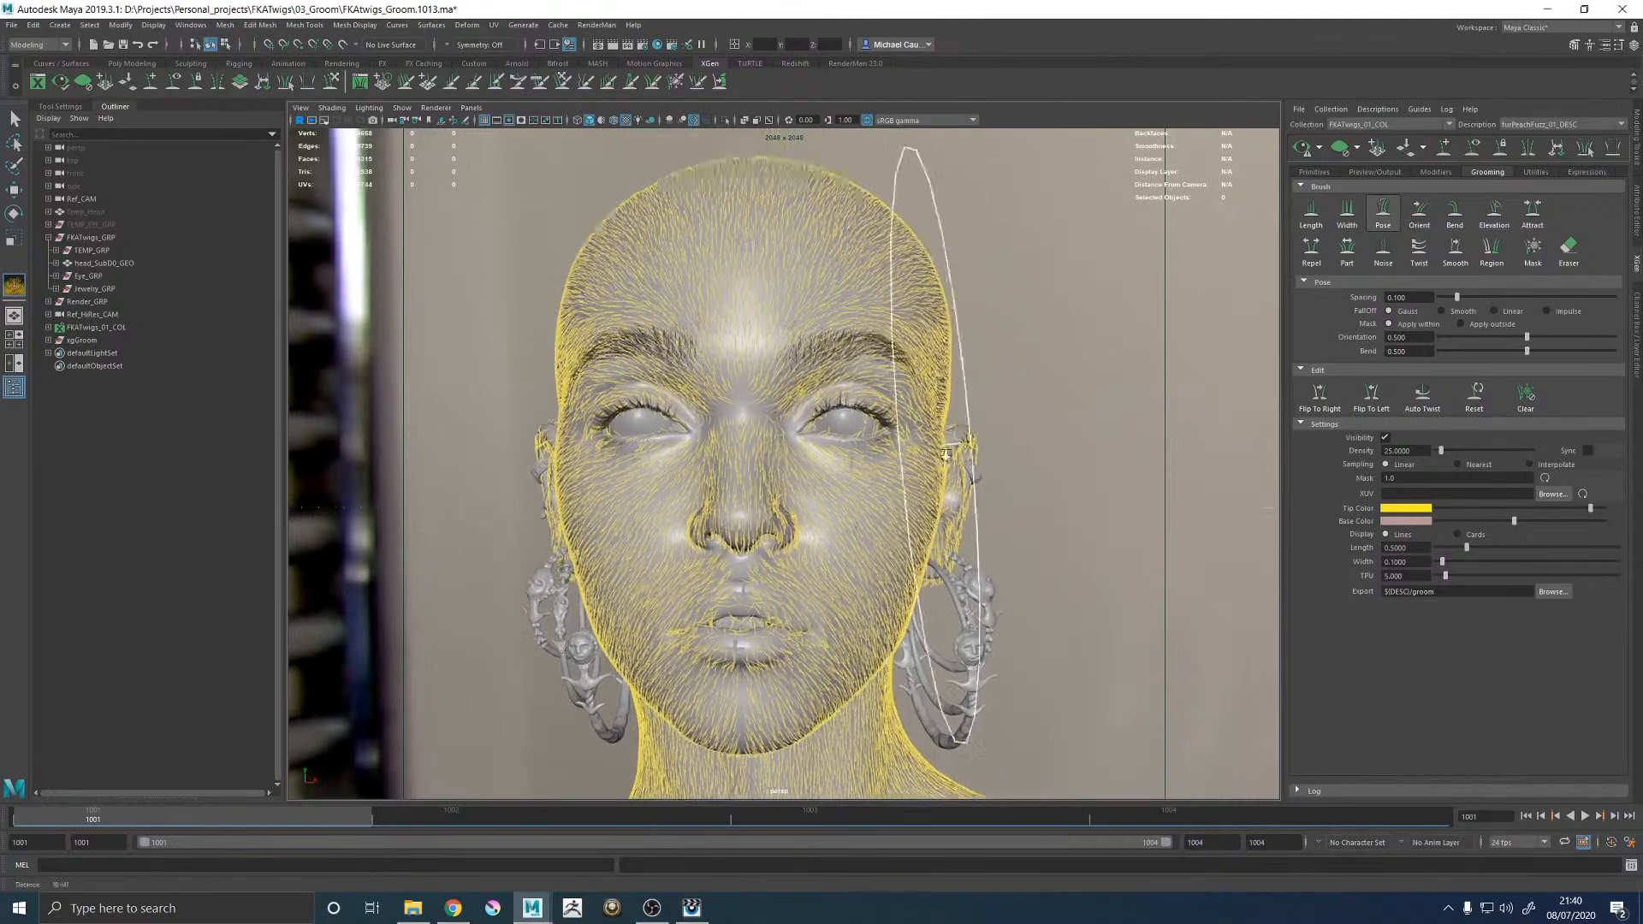
{"action": "key", "text": "b"}
{"action": "mouse_move", "coordinate": [801, 364]}
{"action": "left_mouse_down"}
{"action": "mouse_move", "coordinate": [660, 338]}
{"action": "mouse_move", "coordinate": [766, 387]}
{"action": "left_mouse_up"}
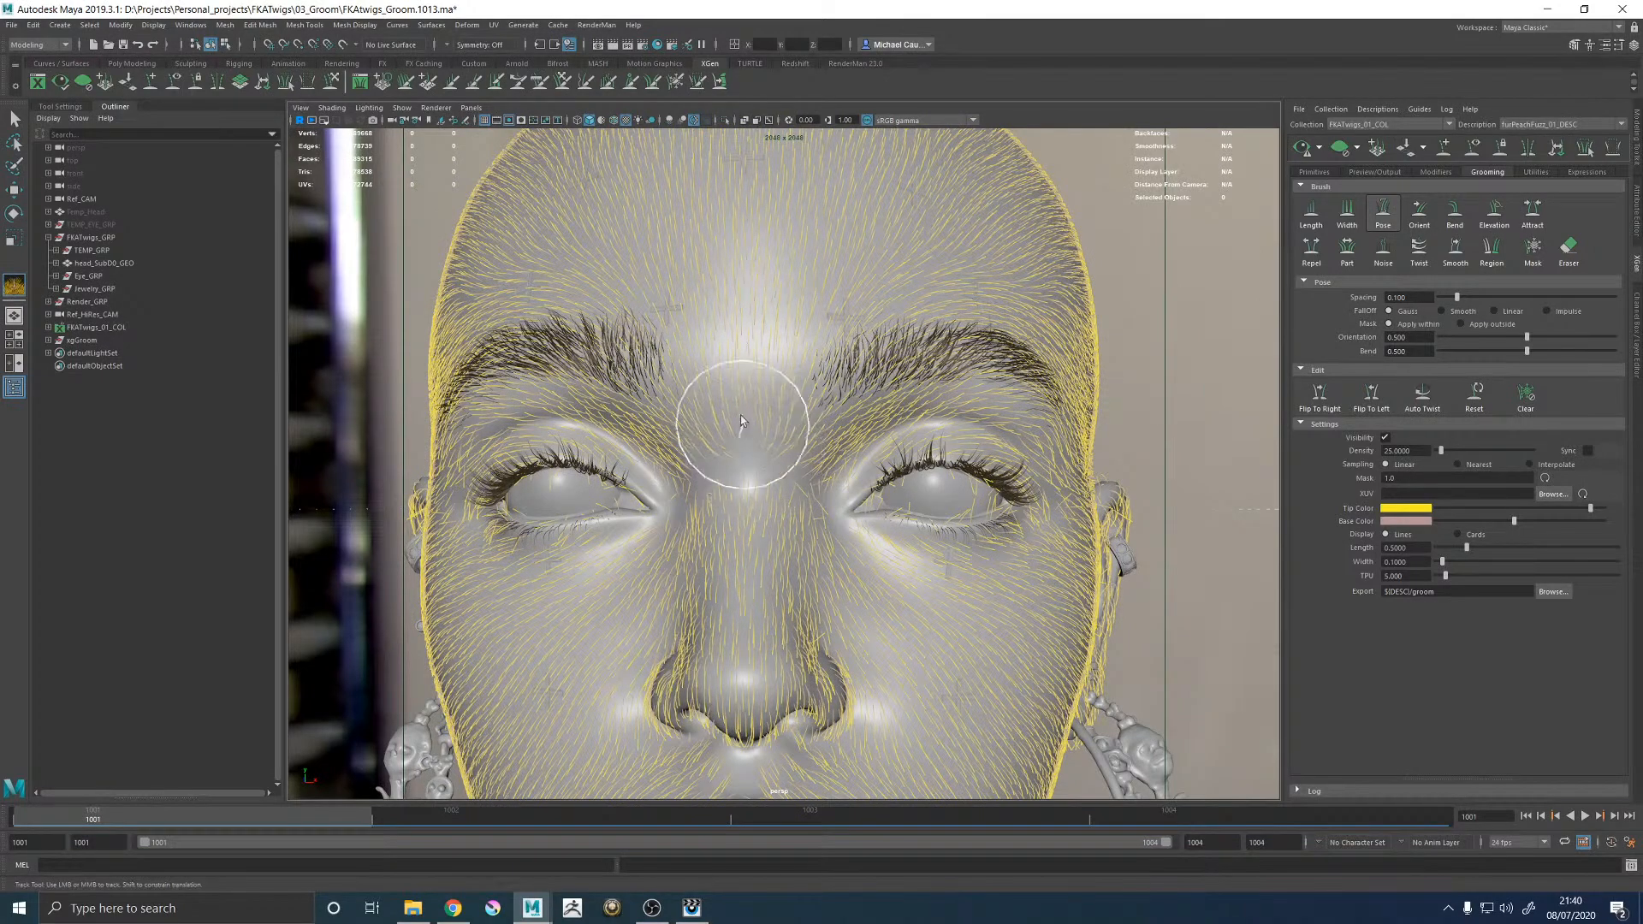
Comb the guides down the side of the nose and around the nostril with the Pose brush.
{"action": "middle_click_drag", "start_coordinate": [769, 612], "coordinate": [774, 393], "text": "alt"}
{"action": "left_click_drag", "start_coordinate": [773, 393], "coordinate": [746, 428], "text": "alt"}
{"action": "left_click_drag", "start_coordinate": [624, 459], "coordinate": [702, 427], "text": "alt"}
{"action": "middle_click_drag", "start_coordinate": [735, 530], "coordinate": [824, 367], "text": "alt"}
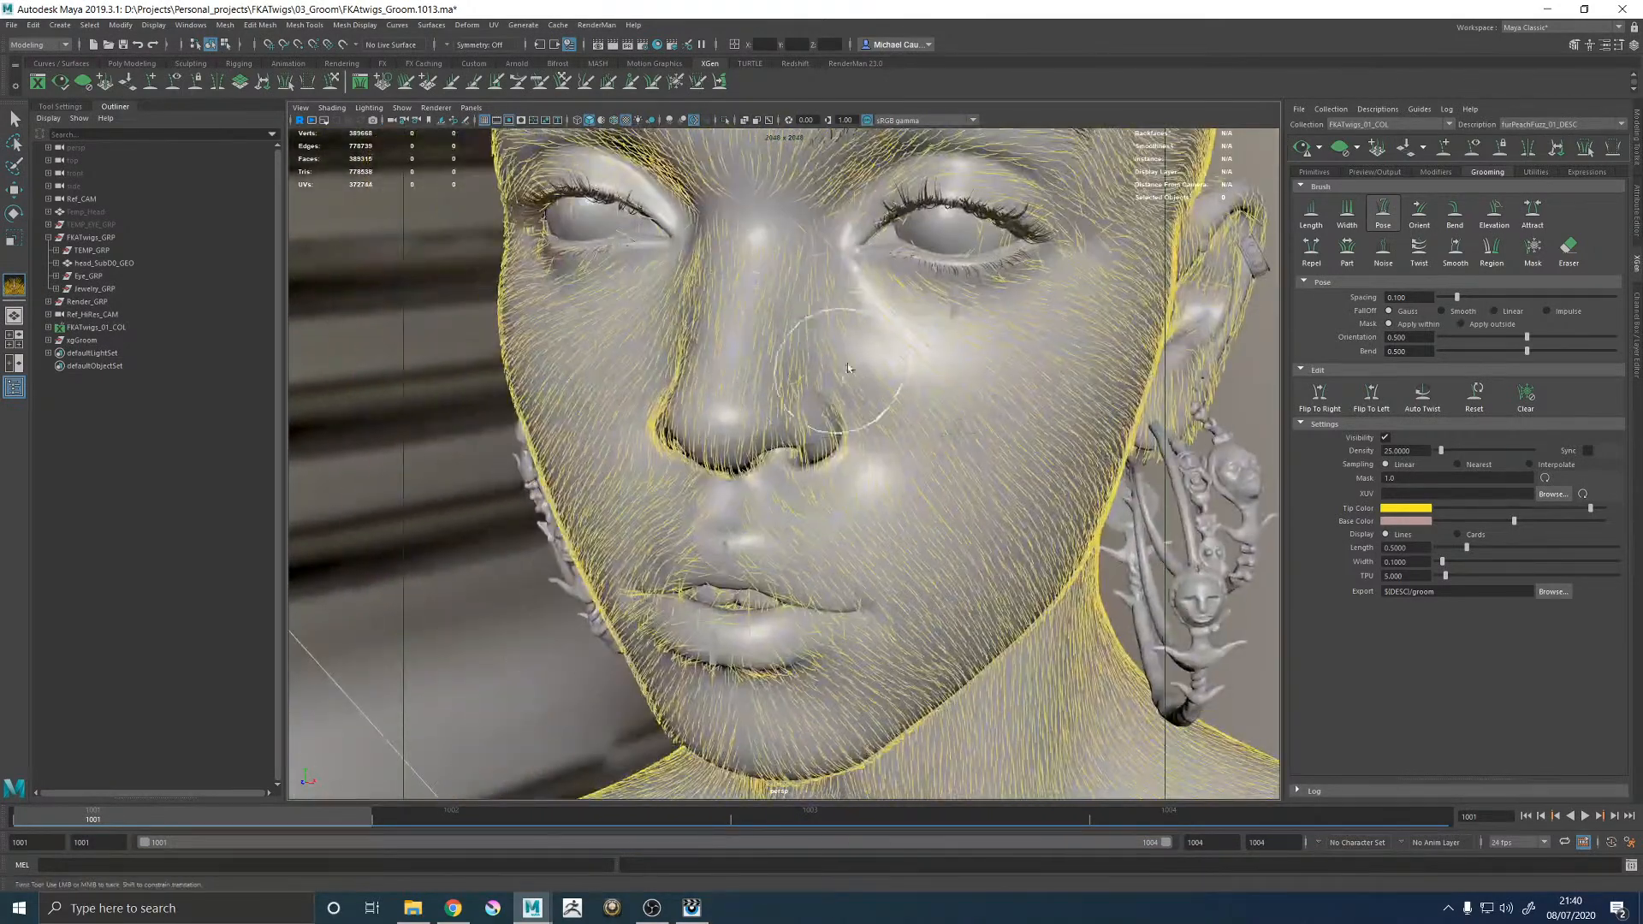
{"action": "left_click_drag", "start_coordinate": [809, 291], "coordinate": [820, 285]}
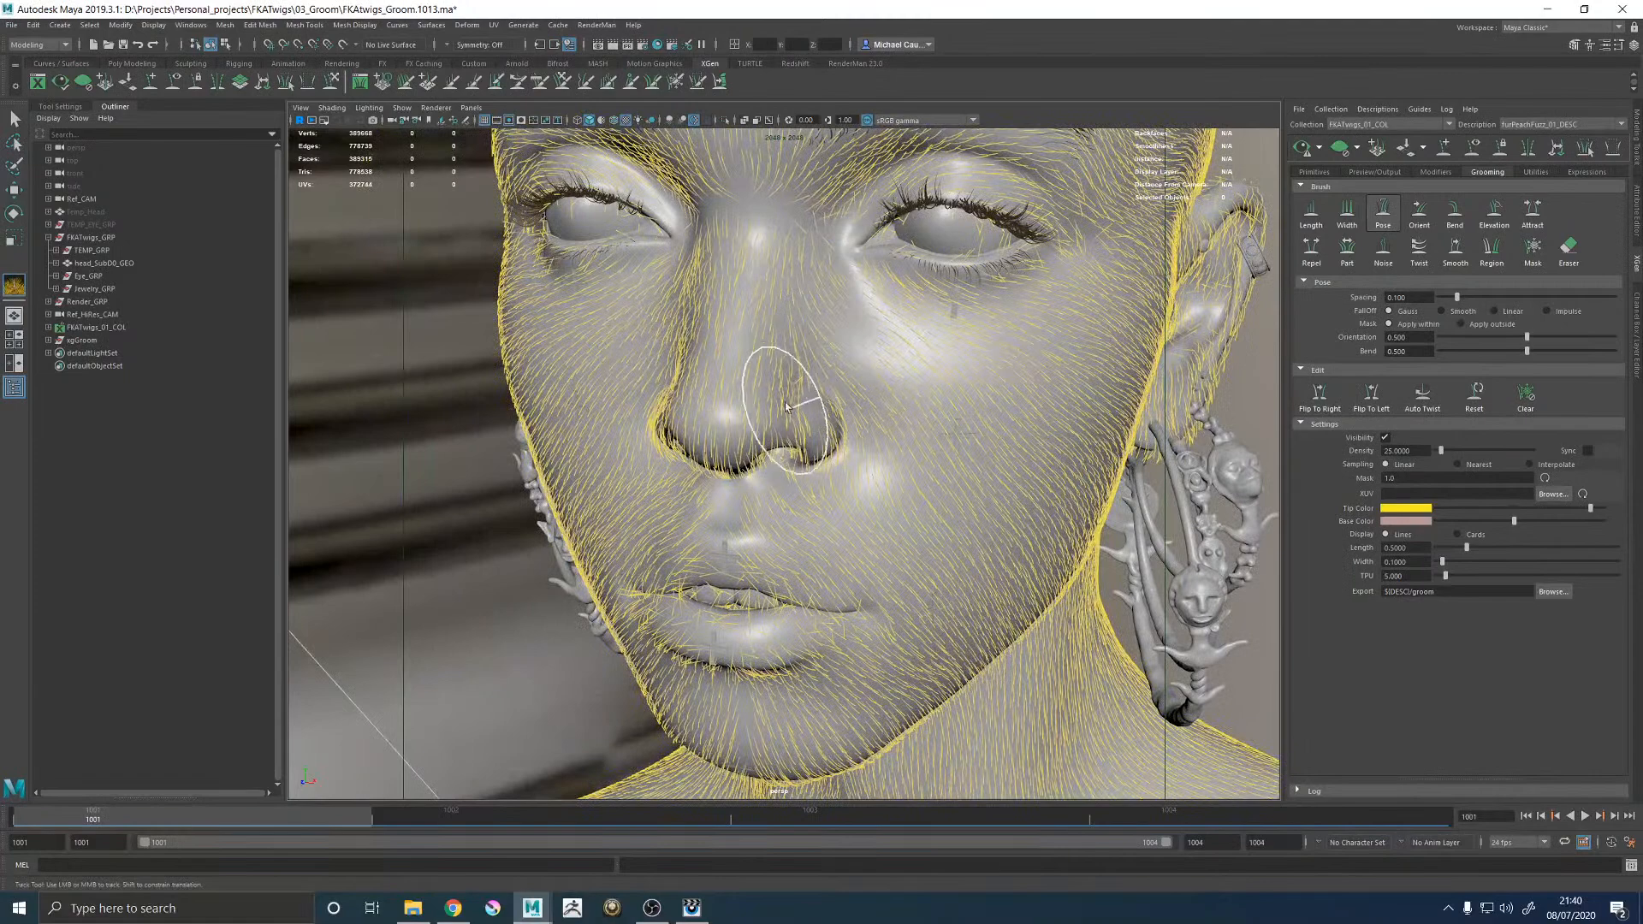
{"action": "mouse_move", "coordinate": [774, 373]}
{"action": "left_mouse_down"}
{"action": "mouse_move", "coordinate": [808, 408]}
{"action": "mouse_move", "coordinate": [802, 459]}
{"action": "left_mouse_up"}
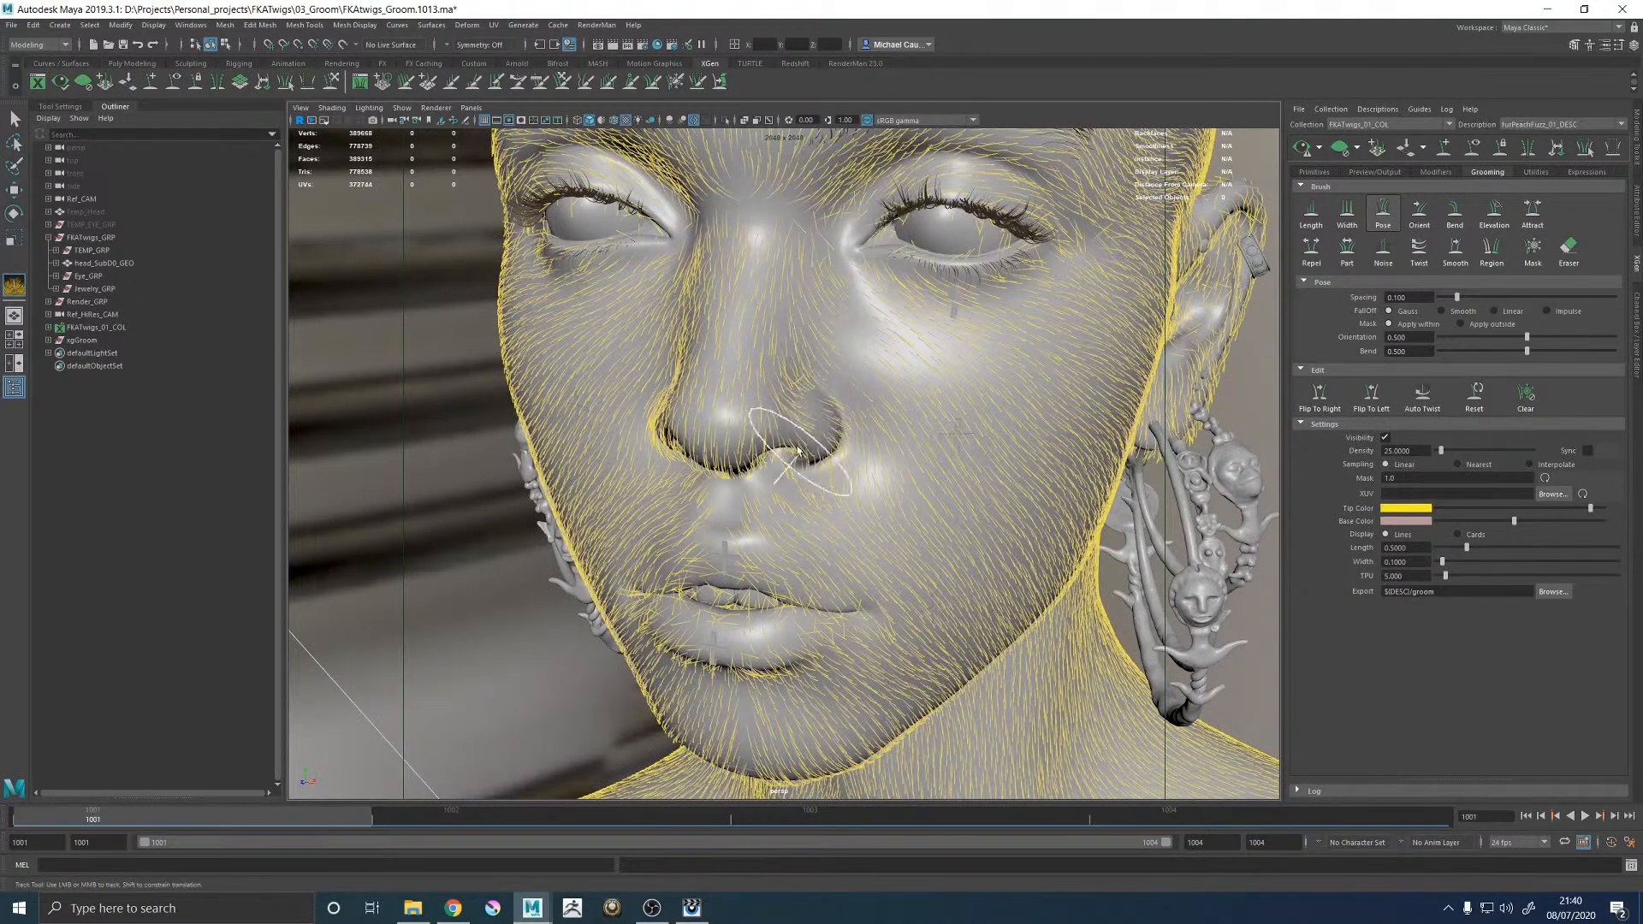
Enlarge the Pose brush and comb the guides below the jaw and along the side of the neck.
{"action": "left_click_drag", "start_coordinate": [761, 391], "coordinate": [811, 218], "text": "alt"}
{"action": "middle_click_drag", "start_coordinate": [811, 218], "coordinate": [773, 389], "text": "alt"}
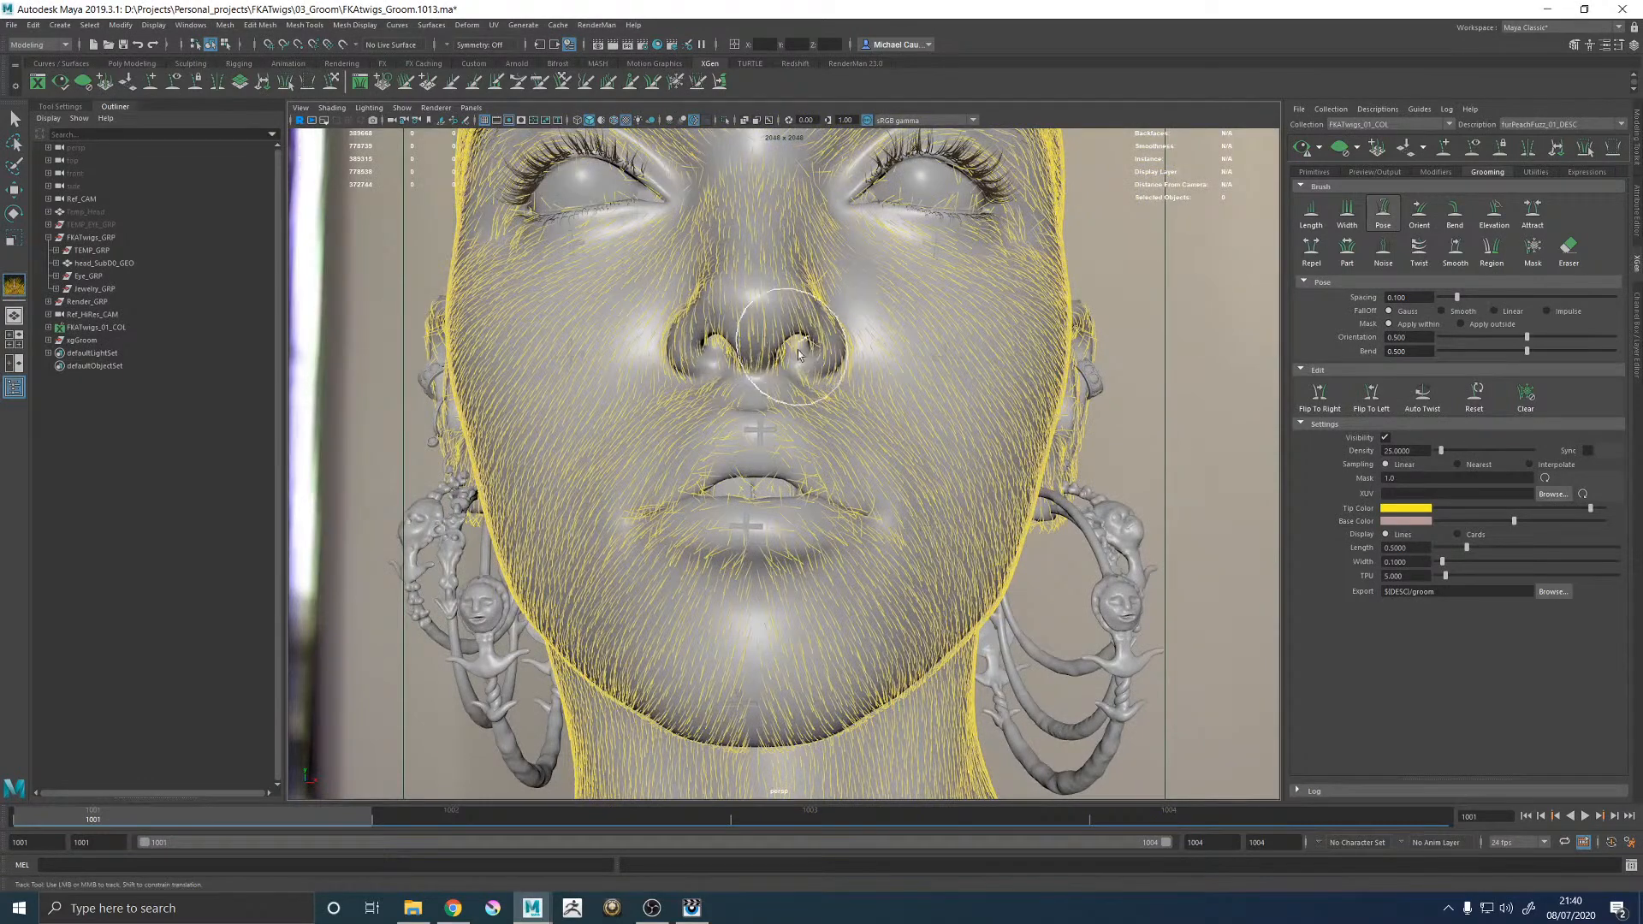
{"action": "left_click_drag", "start_coordinate": [806, 389], "coordinate": [766, 537], "text": "alt"}
{"action": "middle_click_drag", "start_coordinate": [761, 546], "coordinate": [764, 449], "text": "alt"}
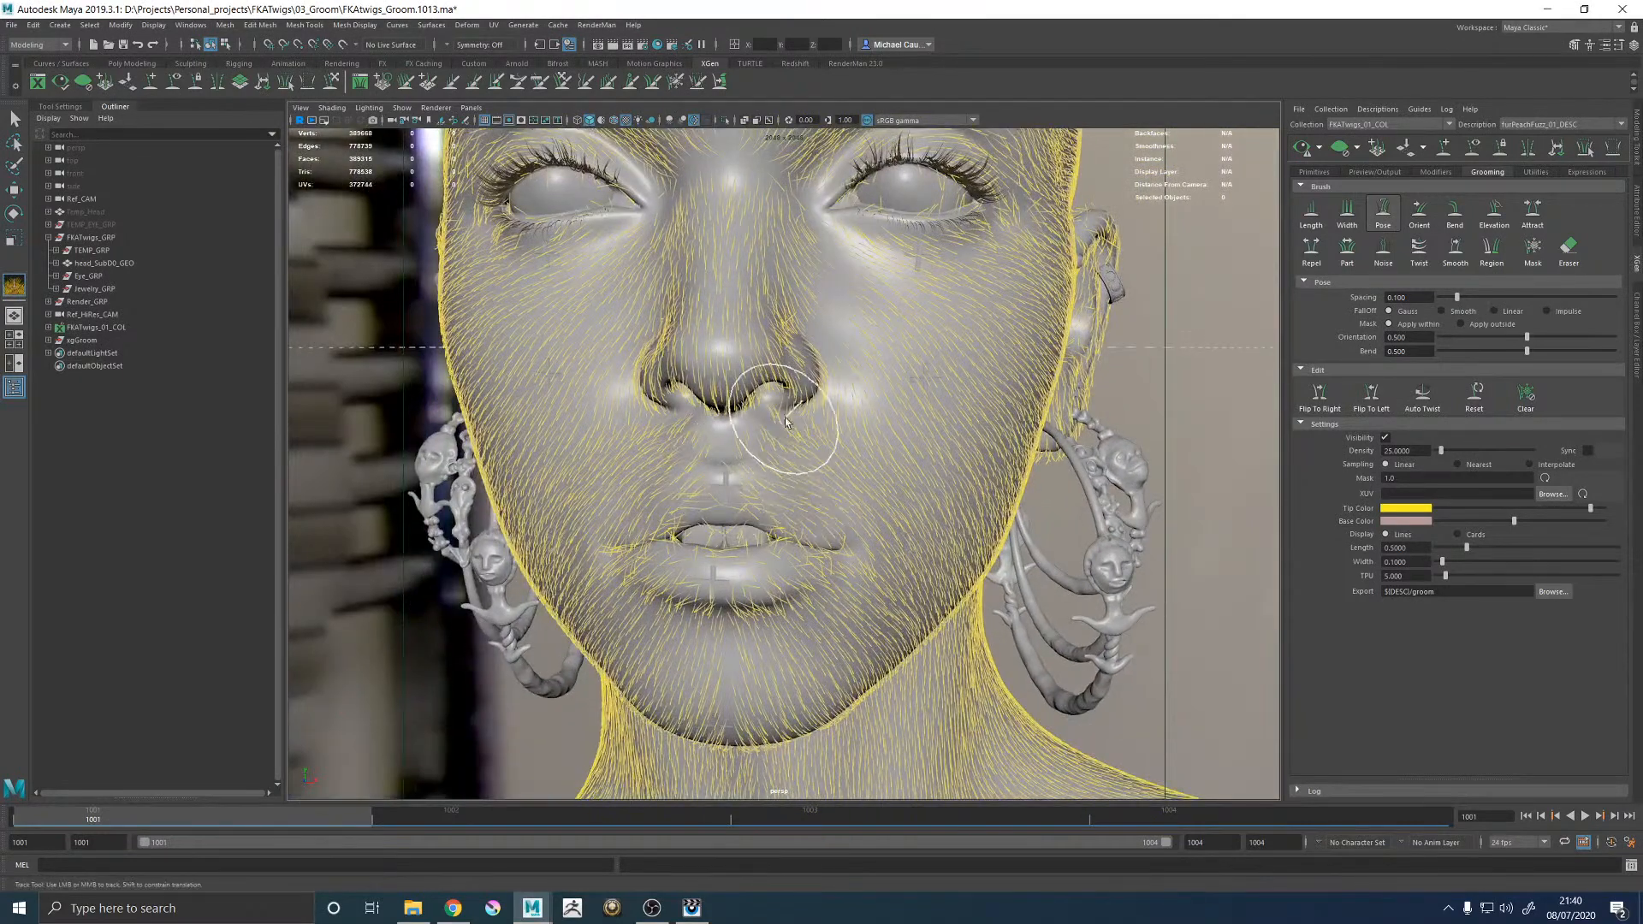
{"action": "left_click_drag", "start_coordinate": [875, 500], "coordinate": [794, 482], "text": "alt"}
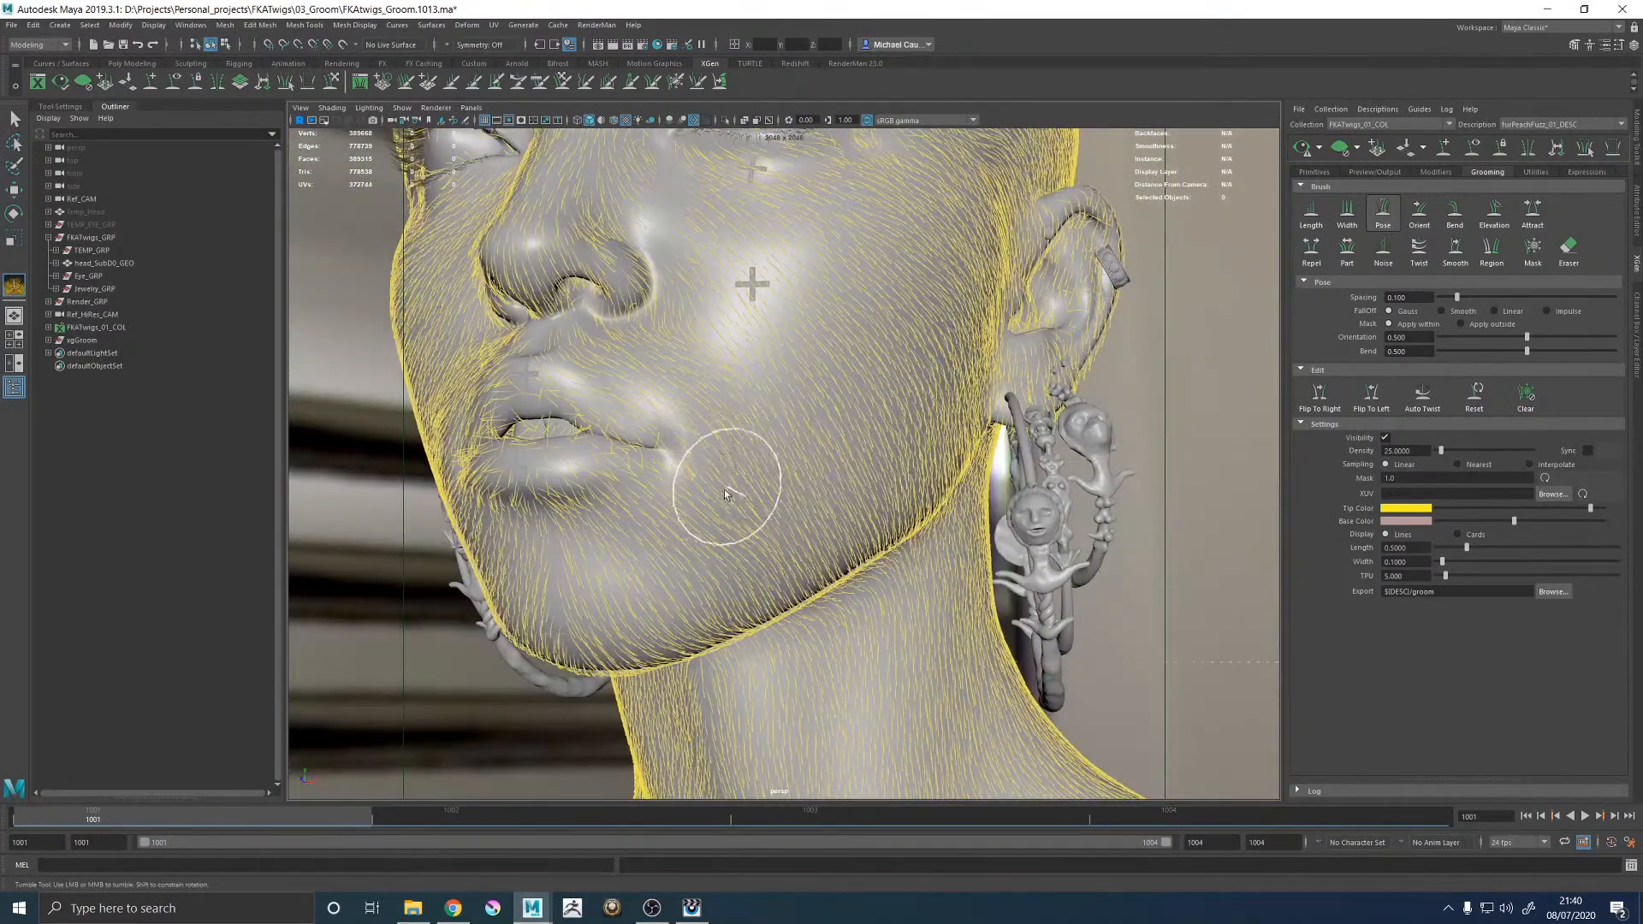
{"action": "middle_click_drag", "start_coordinate": [717, 510], "coordinate": [864, 425], "text": "alt"}
{"action": "key", "text": "b"}
{"action": "mouse_move", "coordinate": [788, 448]}
{"action": "left_mouse_down"}
{"action": "mouse_move", "coordinate": [810, 424]}
{"action": "mouse_move", "coordinate": [760, 465]}
{"action": "mouse_move", "coordinate": [959, 433]}
{"action": "mouse_move", "coordinate": [945, 503]}
{"action": "mouse_move", "coordinate": [975, 449]}
{"action": "left_mouse_up"}
{"action": "left_click_drag", "start_coordinate": [857, 341], "coordinate": [930, 436]}
{"action": "left_click_drag", "start_coordinate": [1003, 366], "coordinate": [968, 416]}
{"action": "middle_click_drag", "start_coordinate": [917, 411], "coordinate": [899, 359], "text": "alt"}
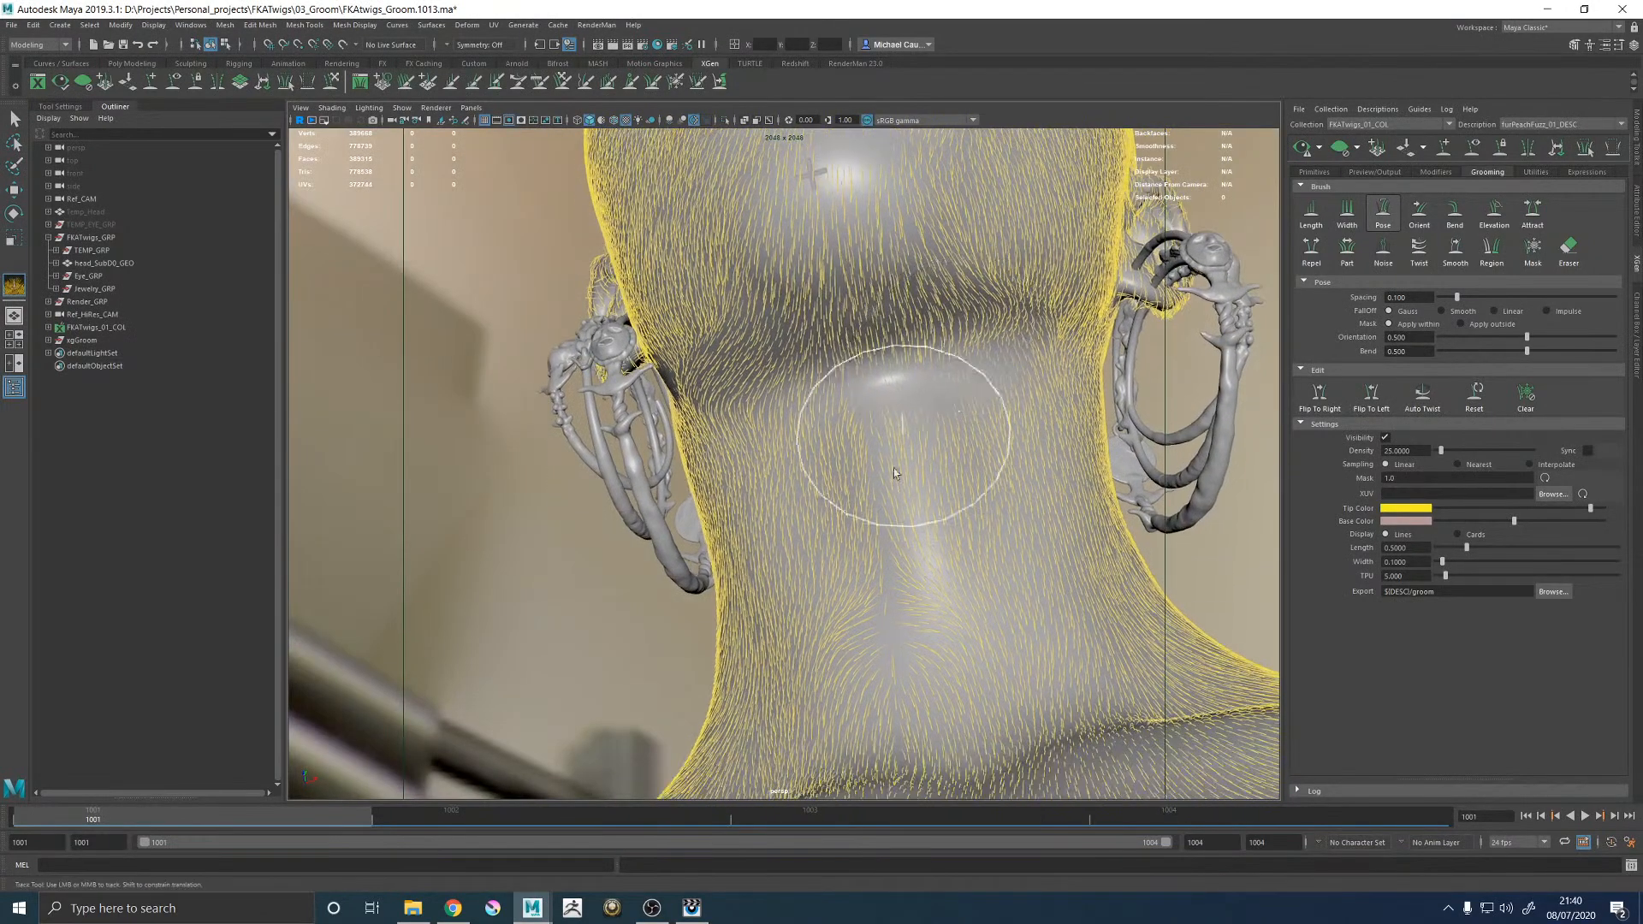
{"action": "left_click_drag", "start_coordinate": [942, 553], "coordinate": [897, 435], "text": "alt"}
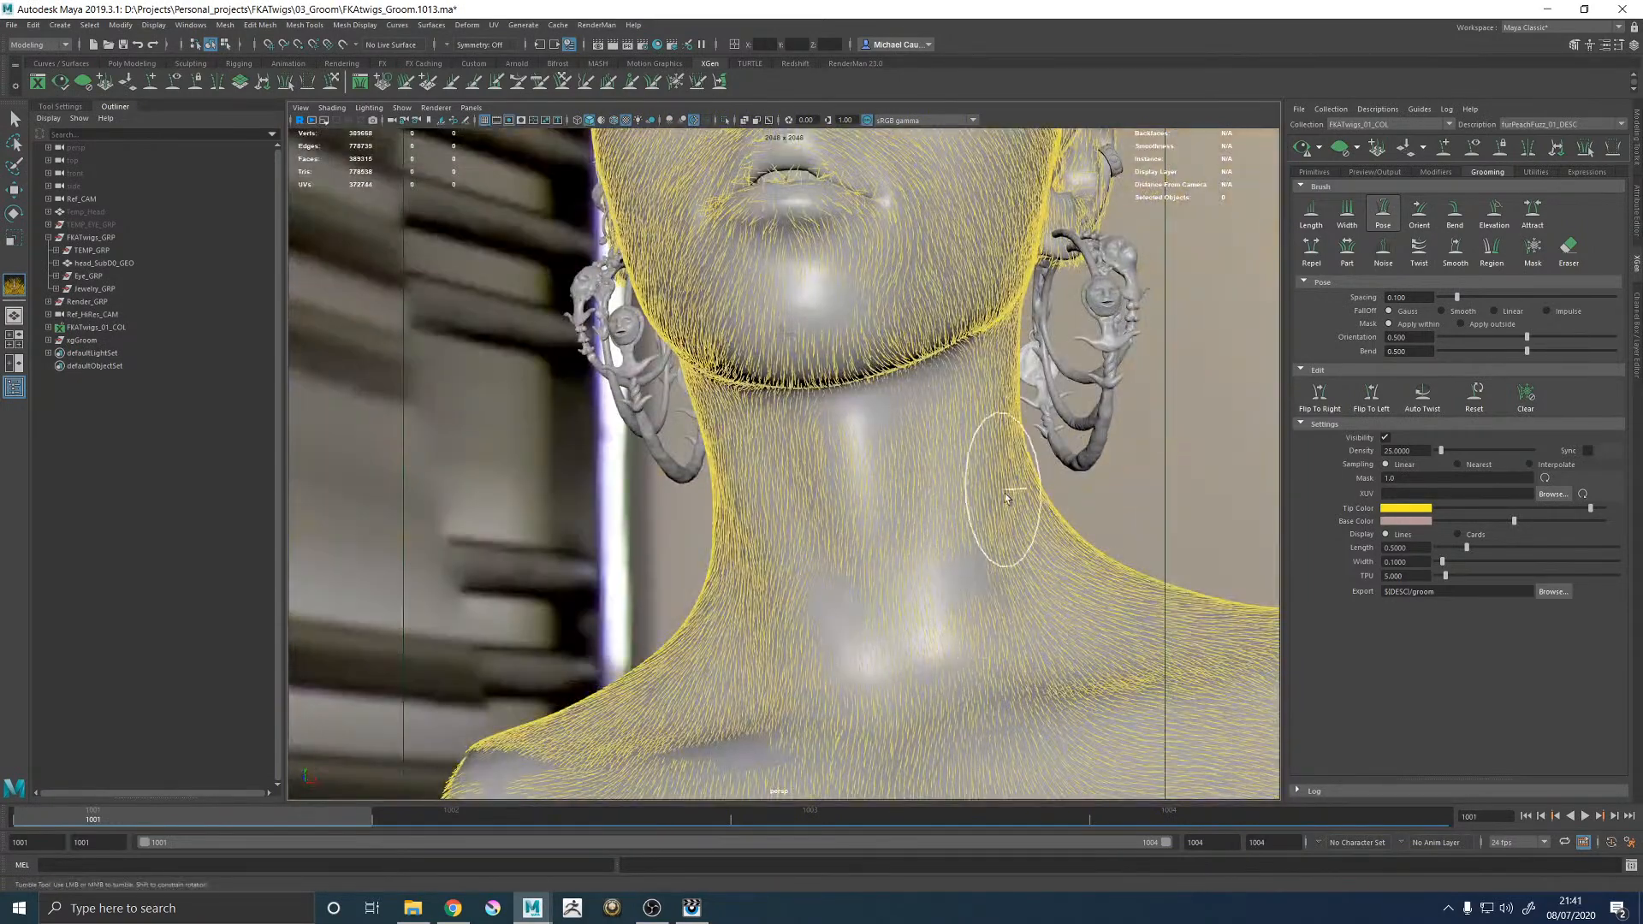
Comb the guides under the eye and between the nose bridge and inner eye corner up toward the eyebrow.
{"action": "middle_click_drag", "start_coordinate": [866, 398], "coordinate": [808, 629], "text": "alt"}
{"action": "left_click_drag", "start_coordinate": [1006, 488], "coordinate": [805, 469], "text": "alt"}
{"action": "middle_click_drag", "start_coordinate": [893, 469], "coordinate": [1009, 521], "text": "alt"}
{"action": "right_click_drag", "start_coordinate": [941, 530], "coordinate": [1049, 554], "text": "alt"}
{"action": "mouse_move", "coordinate": [942, 376]}
{"action": "left_mouse_down"}
{"action": "mouse_move", "coordinate": [908, 368]}
{"action": "mouse_move", "coordinate": [929, 363]}
{"action": "mouse_move", "coordinate": [998, 415]}
{"action": "left_mouse_up"}
{"action": "left_click_drag", "start_coordinate": [895, 319], "coordinate": [946, 326]}
{"action": "mouse_move", "coordinate": [845, 257]}
{"action": "left_mouse_down"}
{"action": "mouse_move", "coordinate": [946, 331]}
{"action": "mouse_move", "coordinate": [936, 415]}
{"action": "left_mouse_up"}
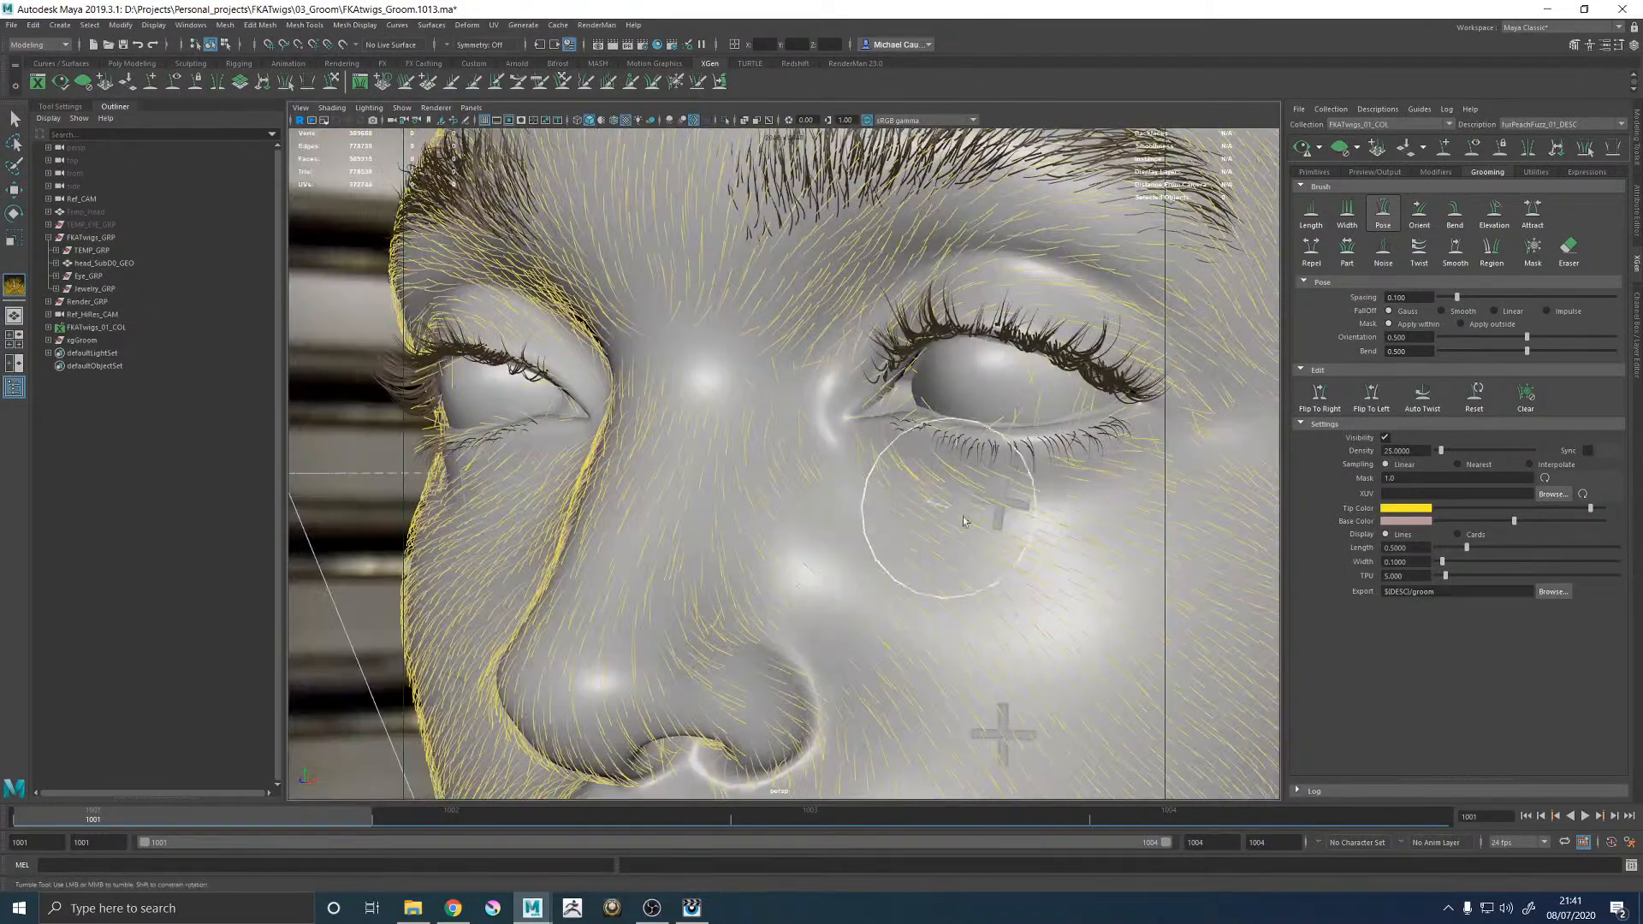
{"action": "left_click_drag", "start_coordinate": [767, 381], "coordinate": [839, 264]}
{"action": "left_click_drag", "start_coordinate": [686, 357], "coordinate": [748, 282]}
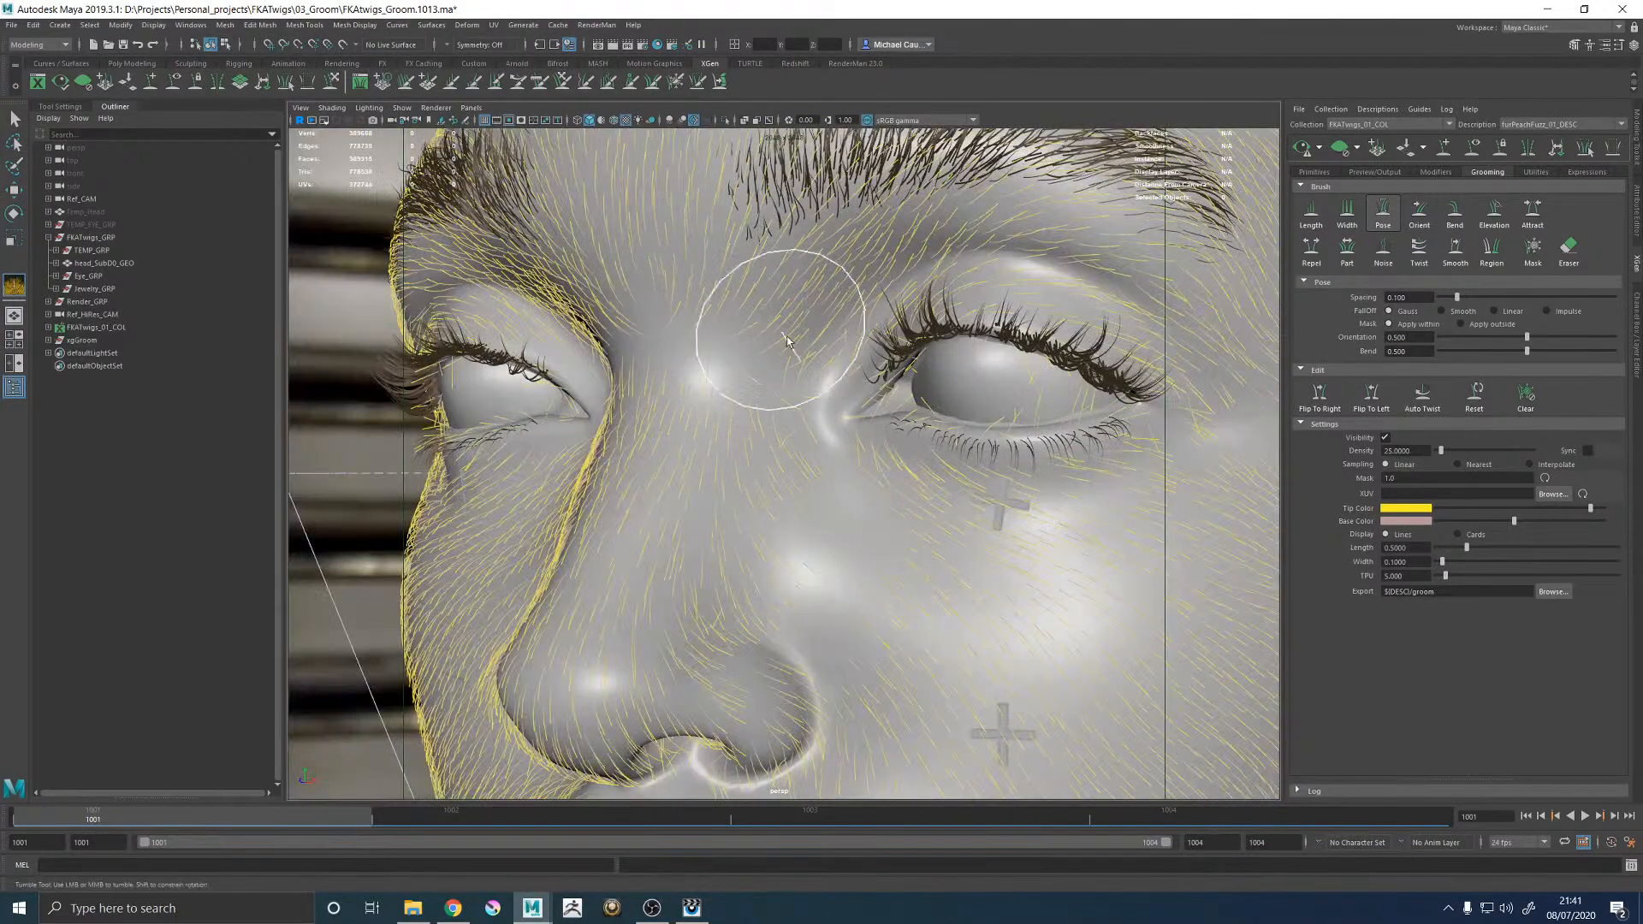
Examine the direction and evenness of the peach fuzz guides over the eyes, cheeks, chin, throat and neck.
{"action": "middle_click_drag", "start_coordinate": [779, 261], "coordinate": [825, 518], "text": "alt"}
{"action": "right_click_drag", "start_coordinate": [839, 518], "coordinate": [690, 385], "text": "alt"}
{"action": "left_click_drag", "start_coordinate": [776, 374], "coordinate": [836, 374], "text": "alt"}
{"action": "right_click_drag", "start_coordinate": [836, 374], "coordinate": [847, 443], "text": "alt"}
{"action": "middle_click_drag", "start_coordinate": [847, 443], "coordinate": [685, 263], "text": "alt"}
{"action": "left_click_drag", "start_coordinate": [967, 462], "coordinate": [831, 475], "text": "alt"}
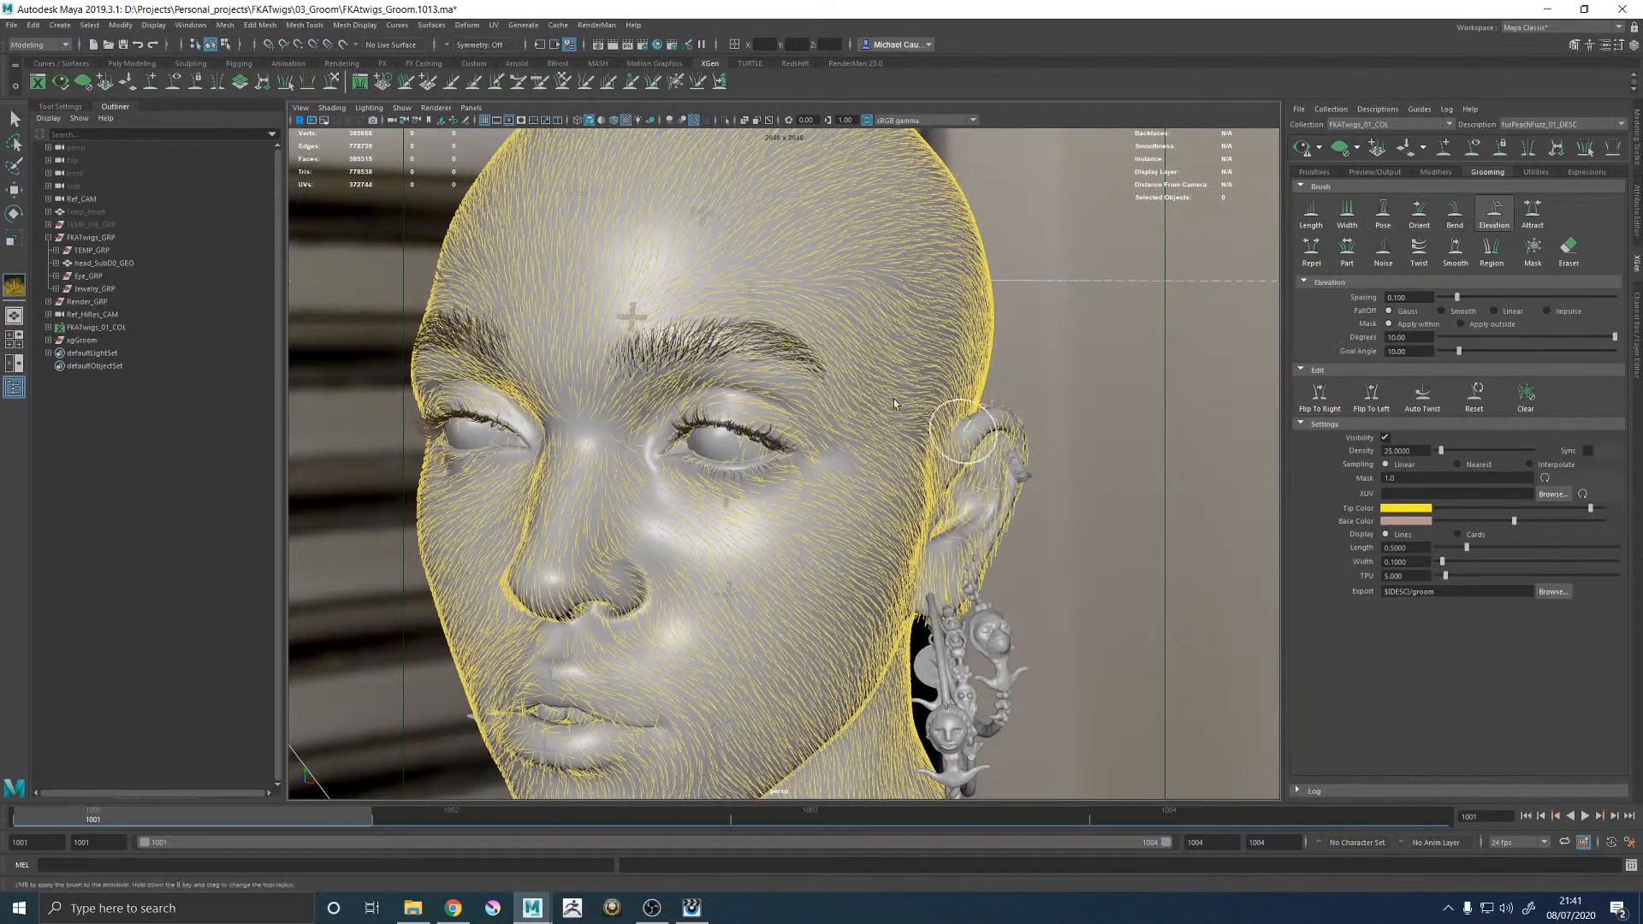
{"action": "middle_click_drag", "start_coordinate": [794, 486], "coordinate": [717, 359], "text": "alt"}
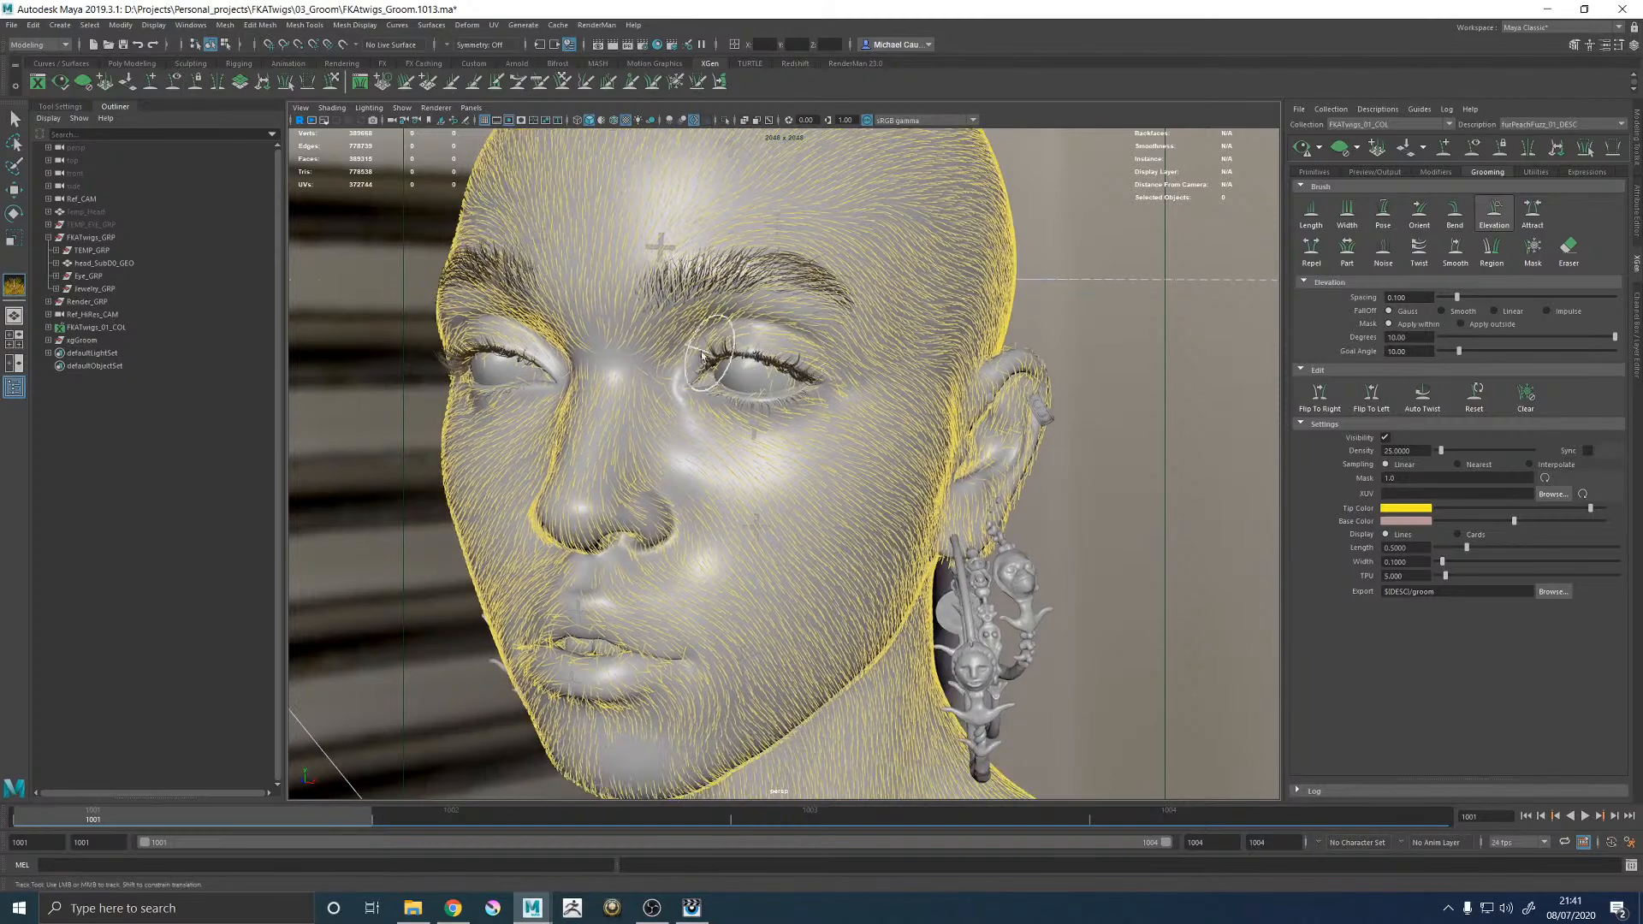
{"action": "left_click_drag", "start_coordinate": [718, 459], "coordinate": [684, 576], "text": "alt"}
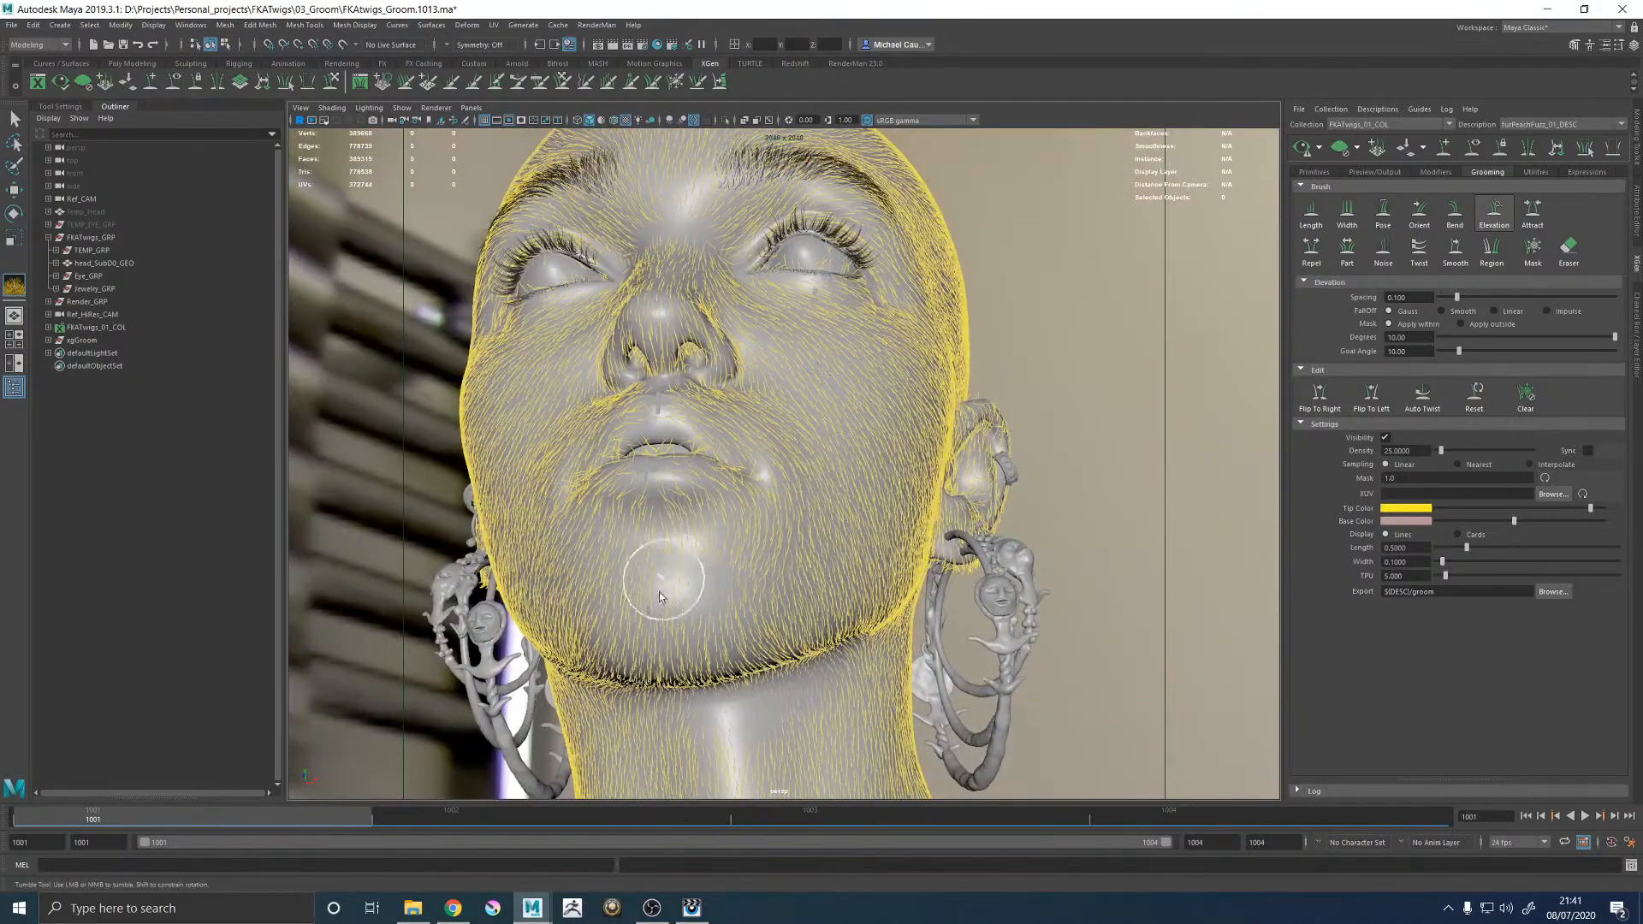
{"action": "middle_click_drag", "start_coordinate": [700, 501], "coordinate": [774, 402], "text": "alt"}
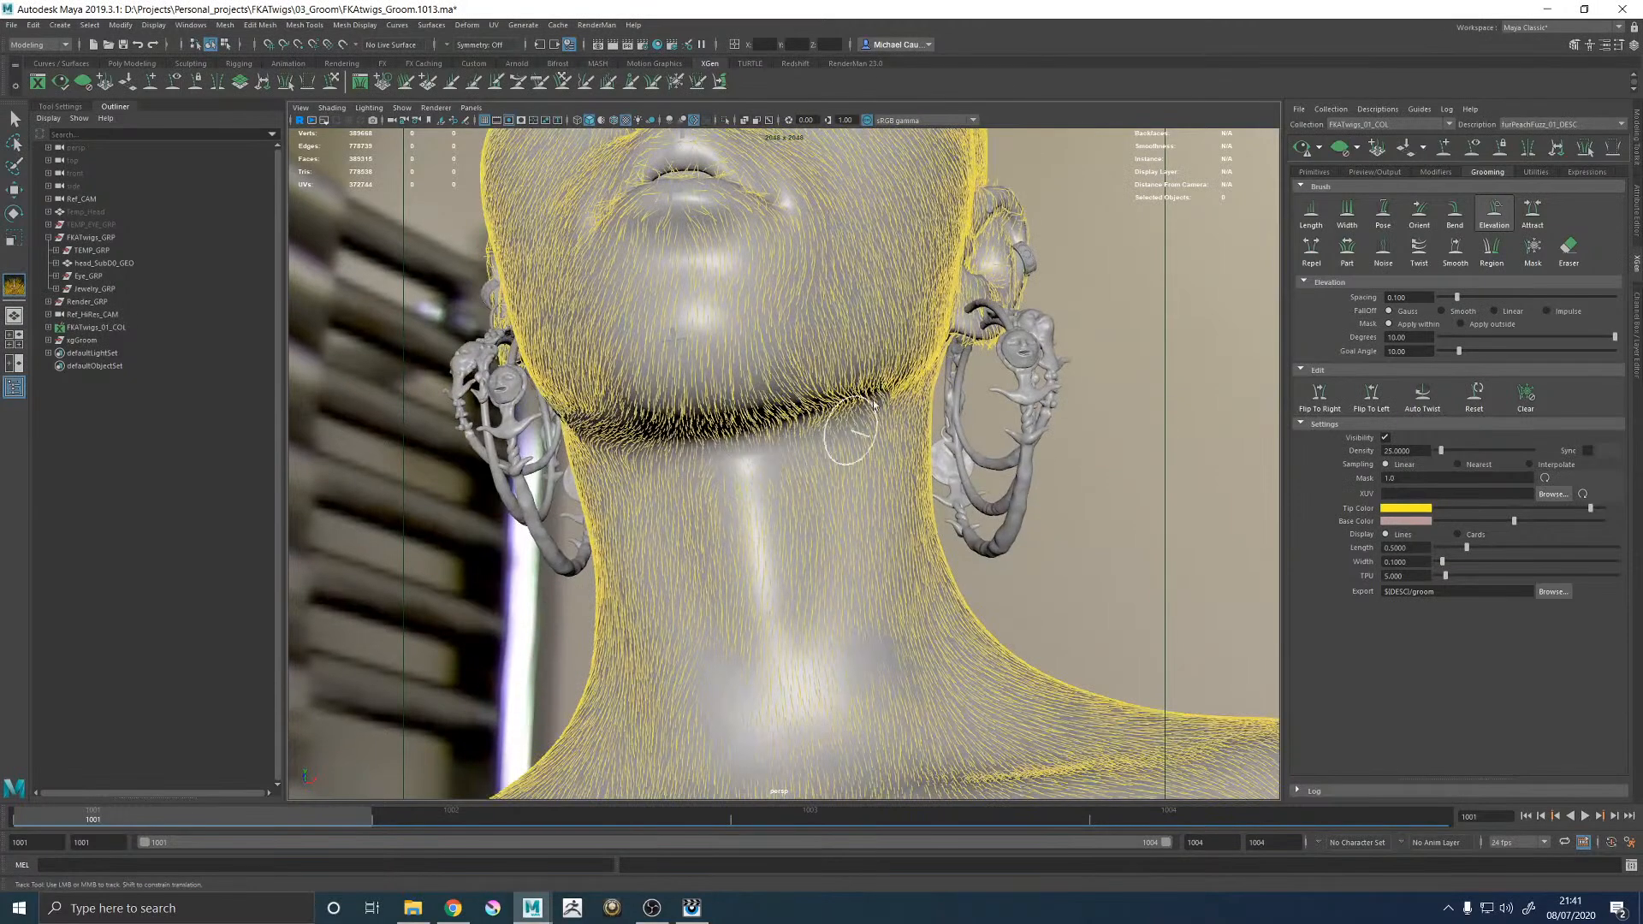
{"action": "middle_click_drag", "start_coordinate": [823, 374], "coordinate": [836, 348], "text": "alt"}
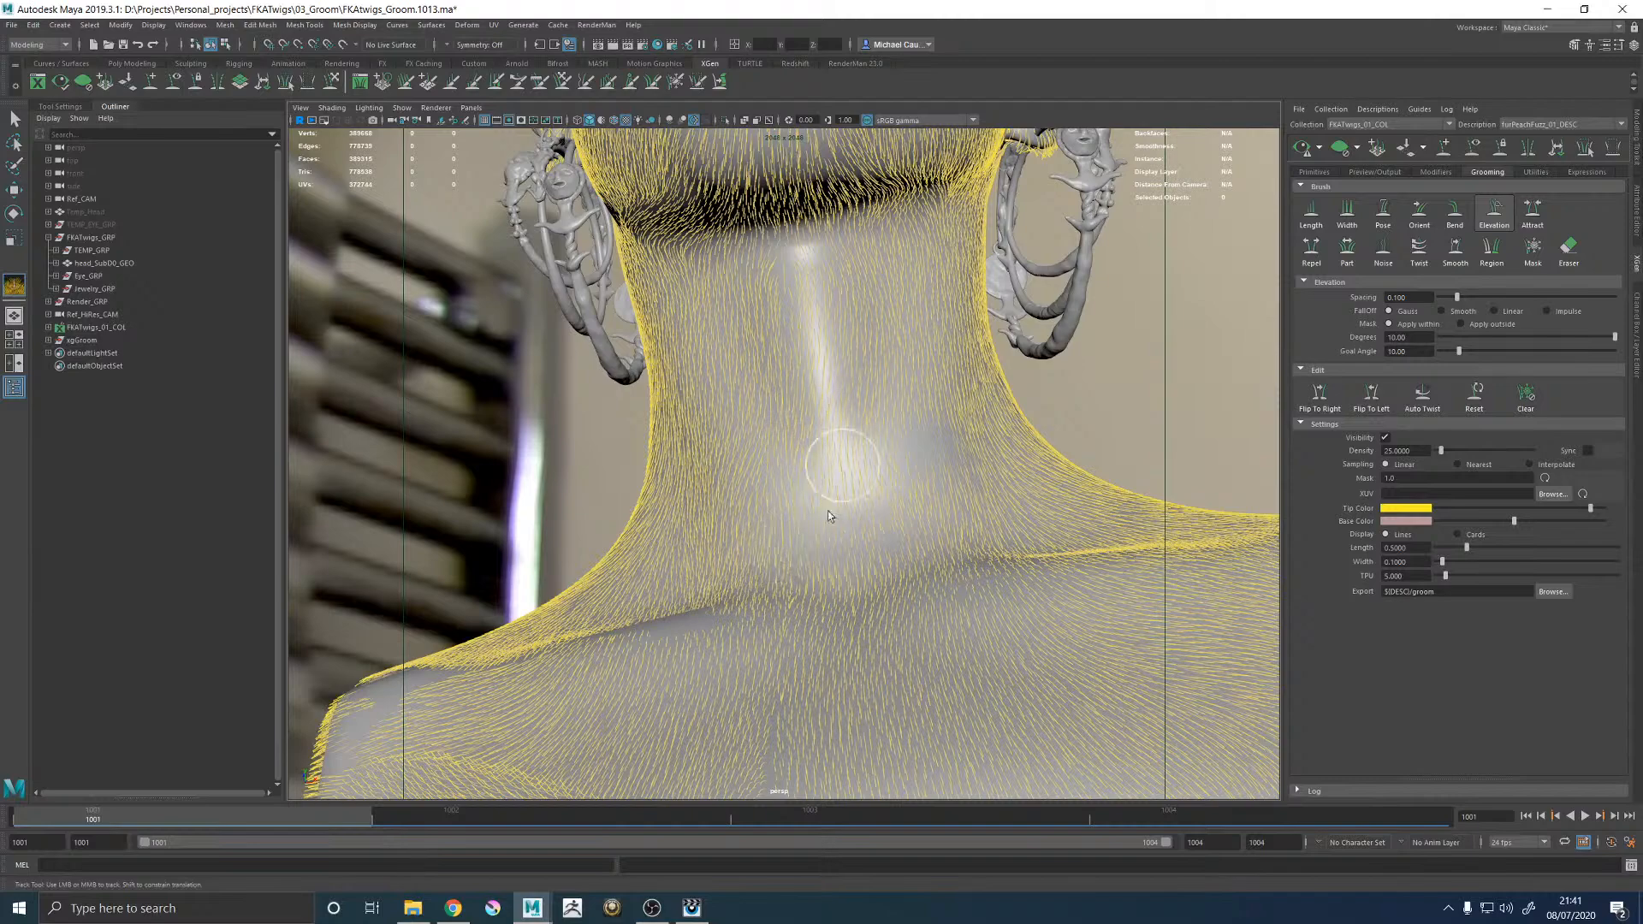
{"action": "middle_click_drag", "start_coordinate": [929, 537], "coordinate": [1188, 577], "text": "alt"}
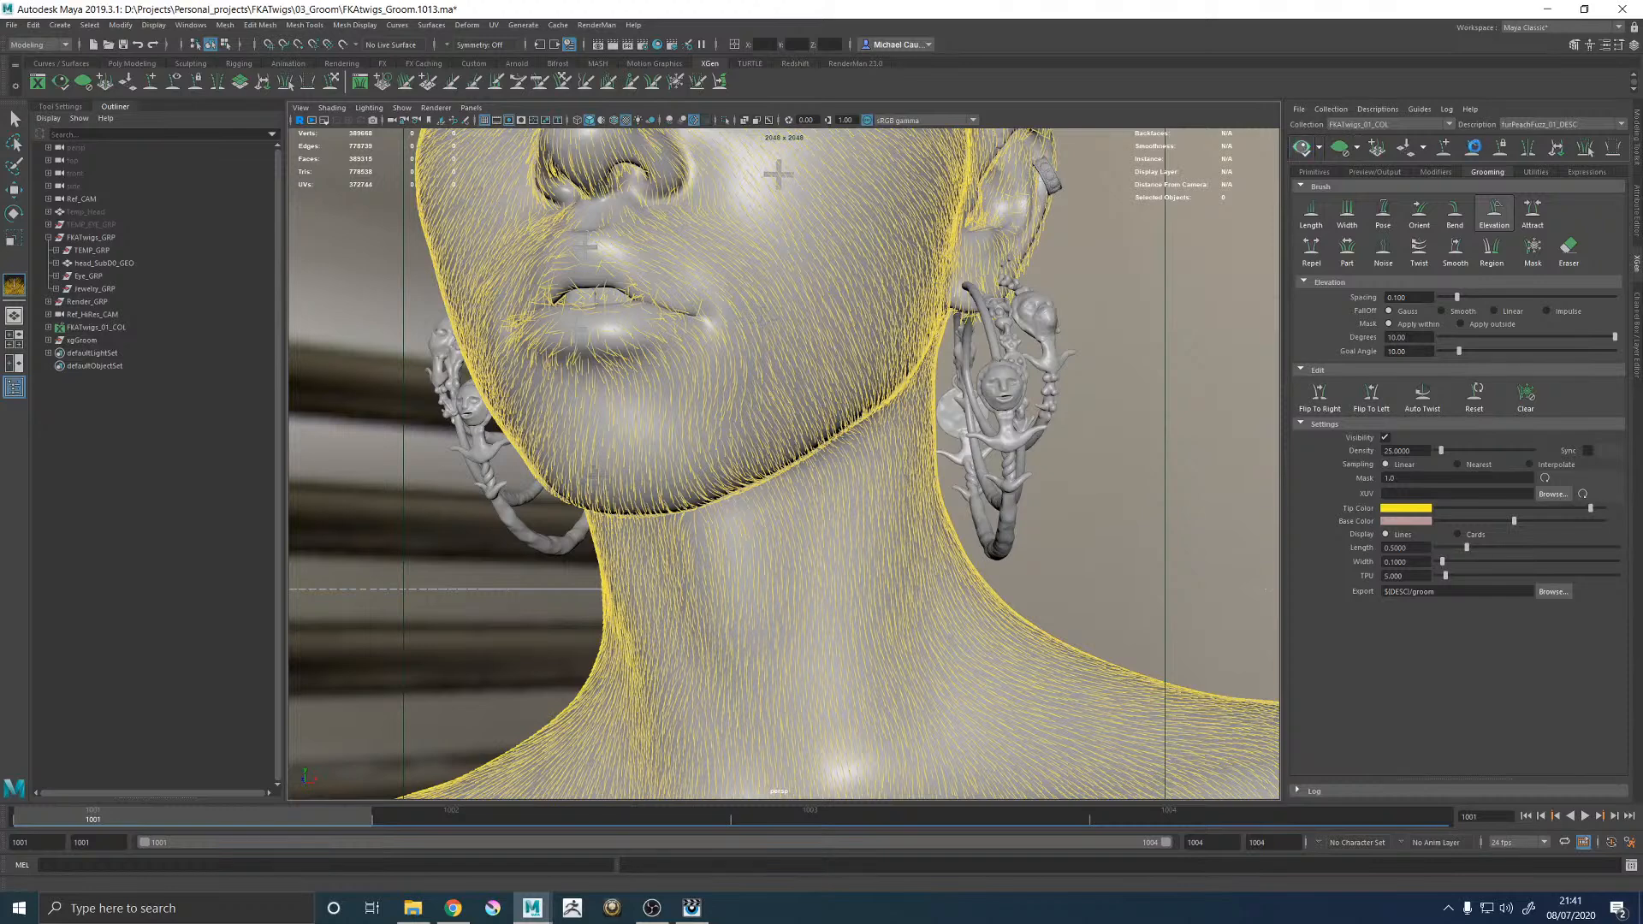
{"action": "left_click_drag", "start_coordinate": [1031, 276], "coordinate": [1078, 278], "text": "alt"}
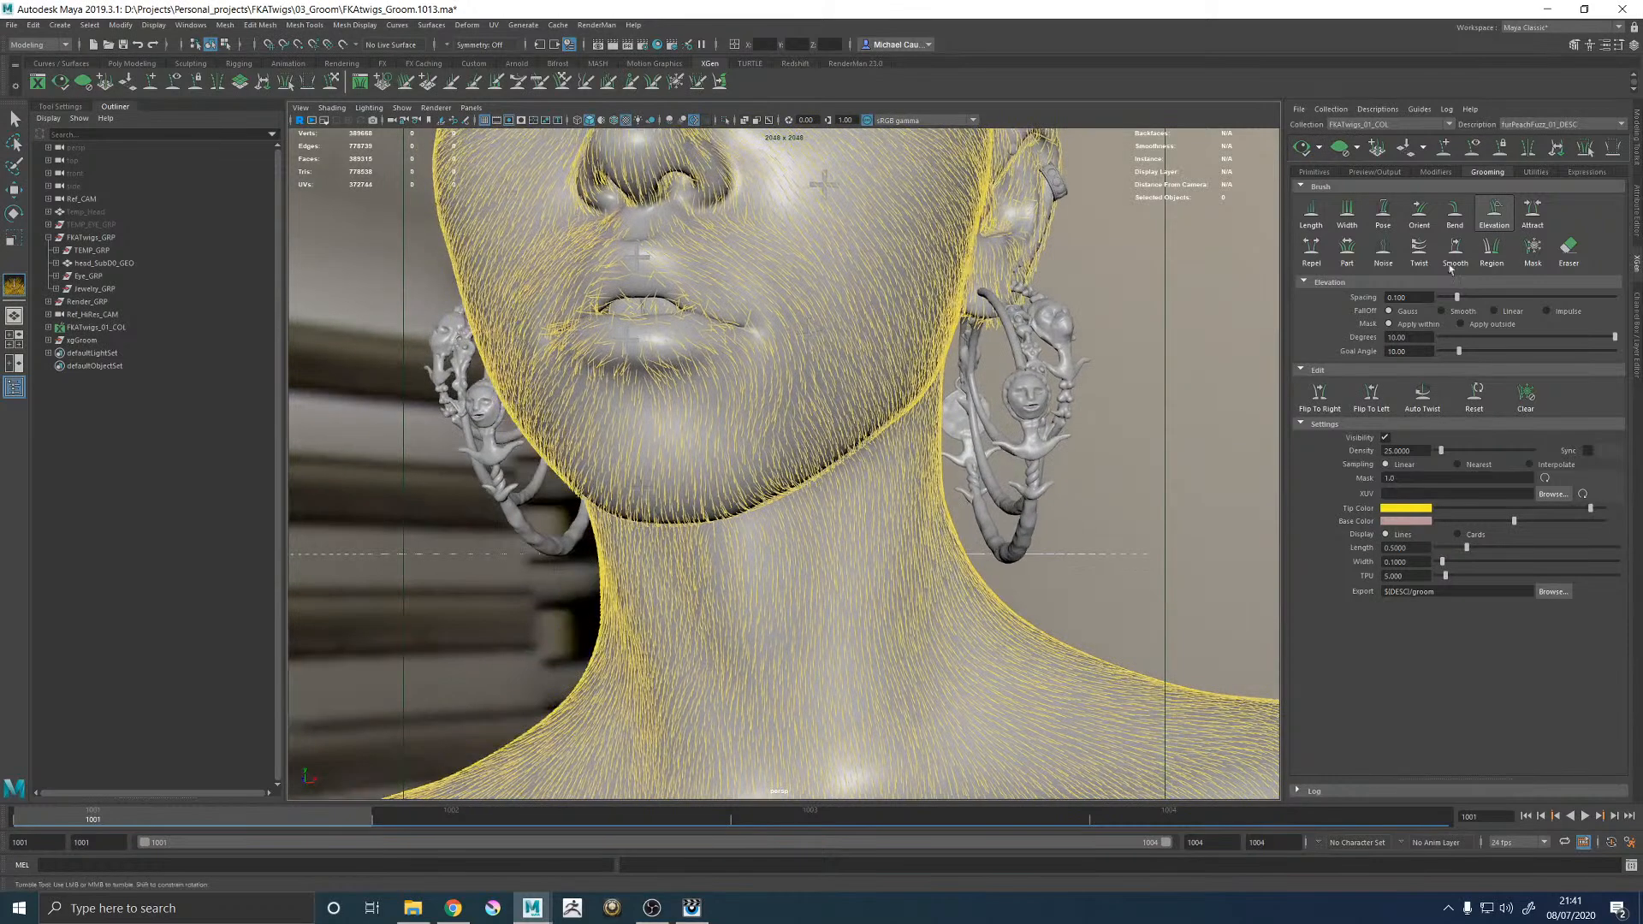
Hide the groom guides so the generated fuzz on the face can be seen.
{"action": "left_click", "coordinate": [1385, 437]}
{"action": "middle_click_drag", "start_coordinate": [864, 205], "coordinate": [852, 556], "text": "alt"}
{"action": "right_click_drag", "start_coordinate": [753, 504], "coordinate": [852, 514], "text": "alt"}
{"action": "middle_click_drag", "start_coordinate": [851, 513], "coordinate": [899, 453], "text": "alt"}
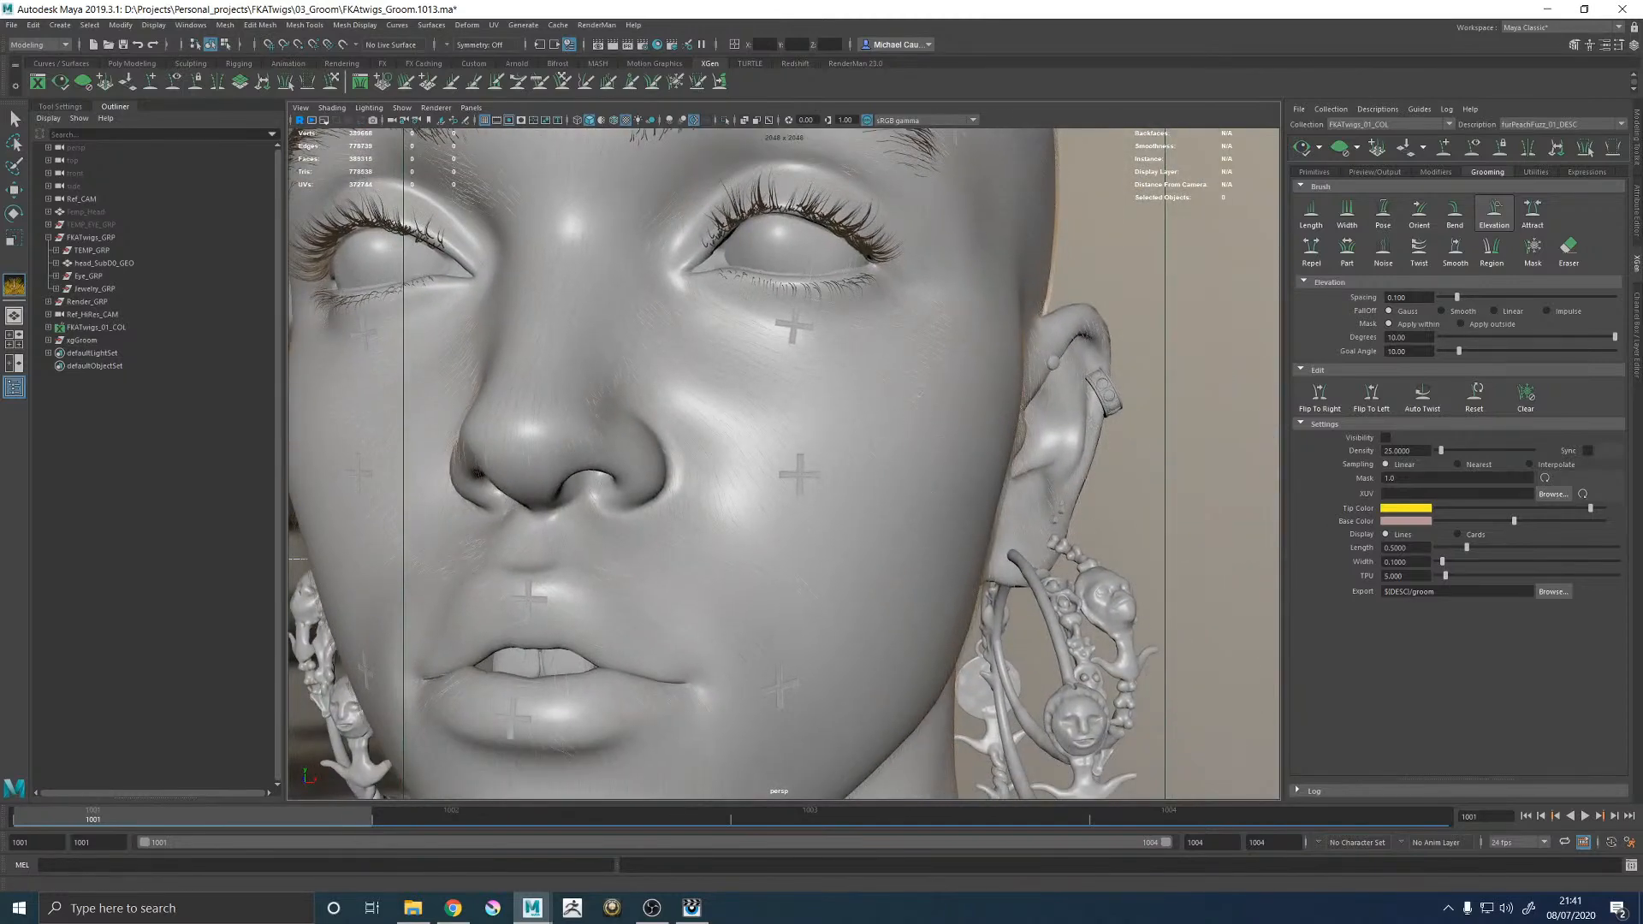
Switch to Chrome and move its window off to the other display.
{"action": "left_click", "coordinate": [453, 907]}
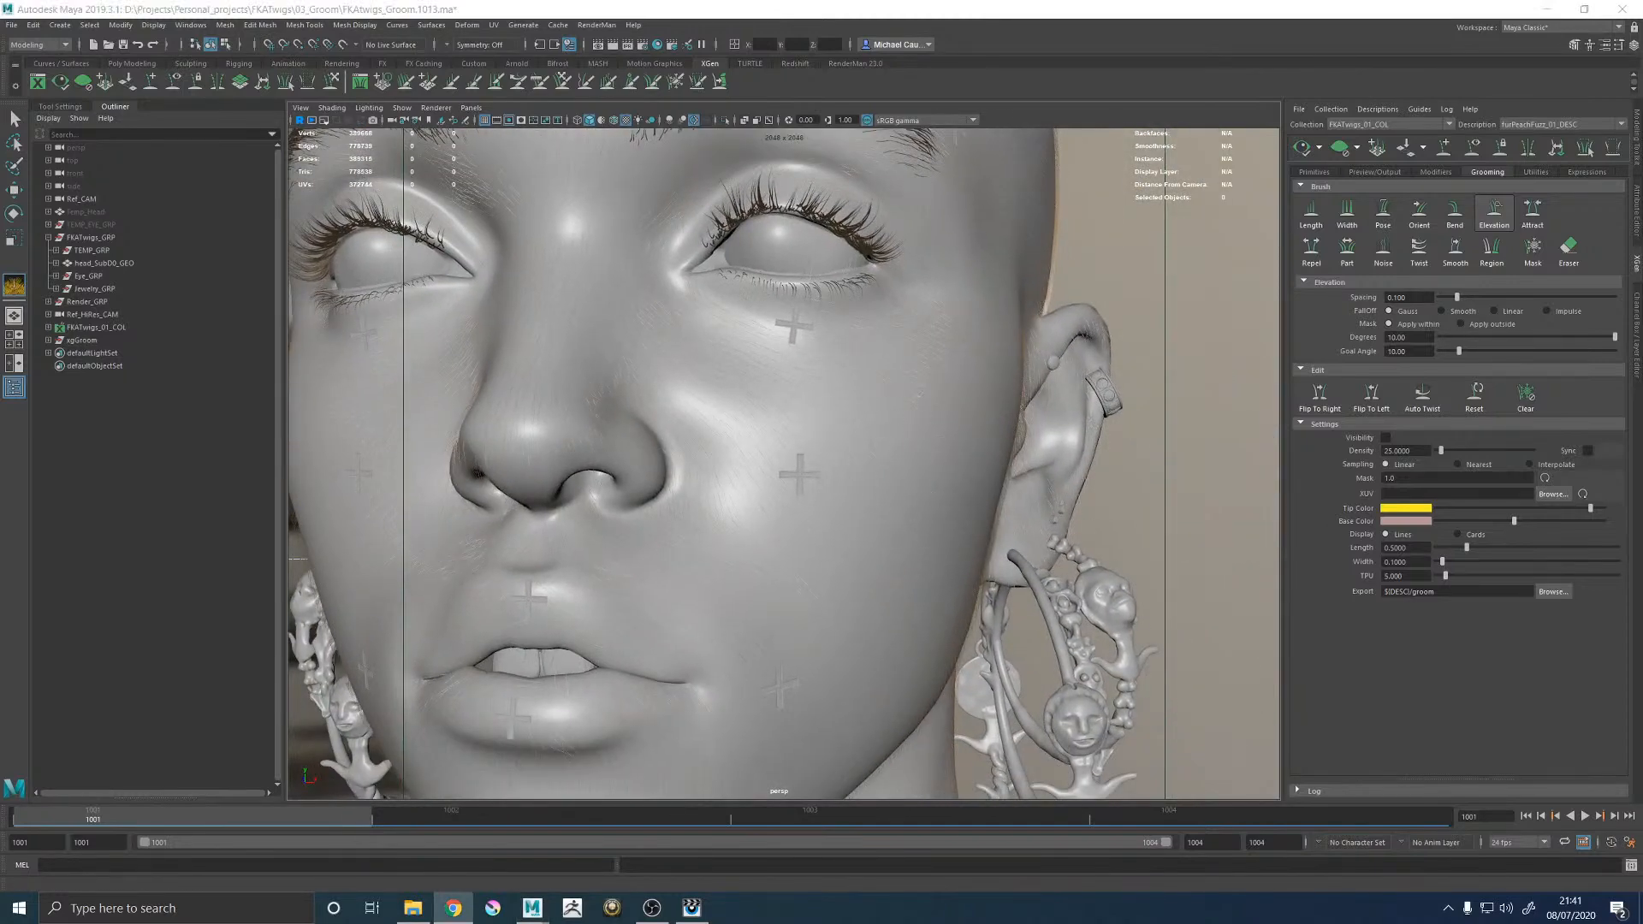
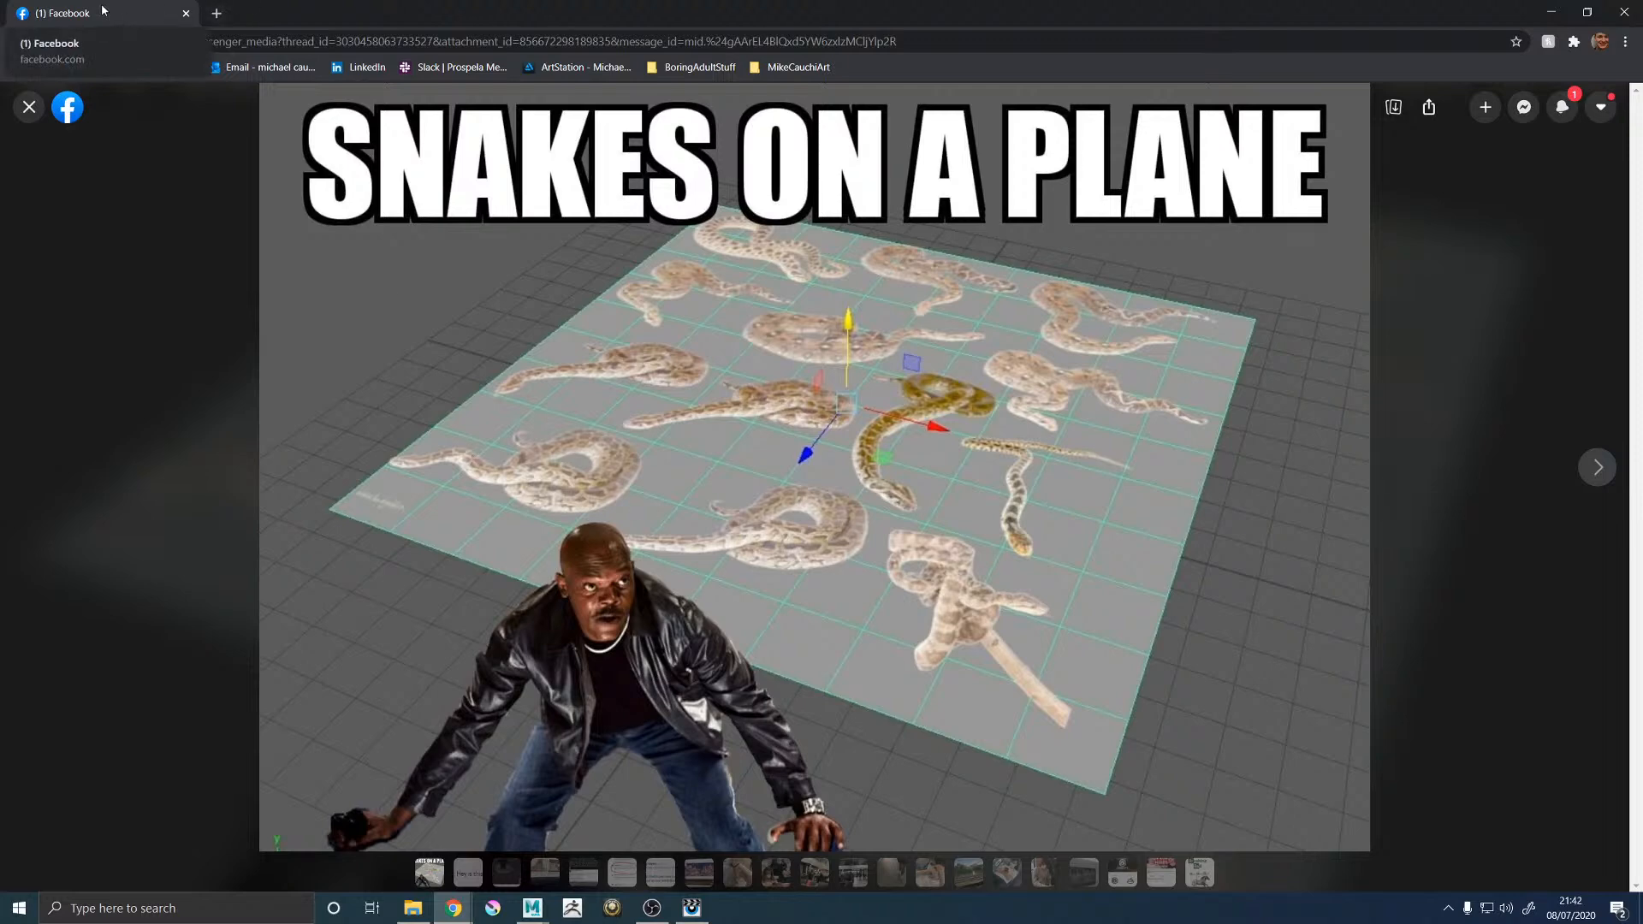
{"action": "left_click_drag", "start_coordinate": [102, 12], "coordinate": [1642, 428]}
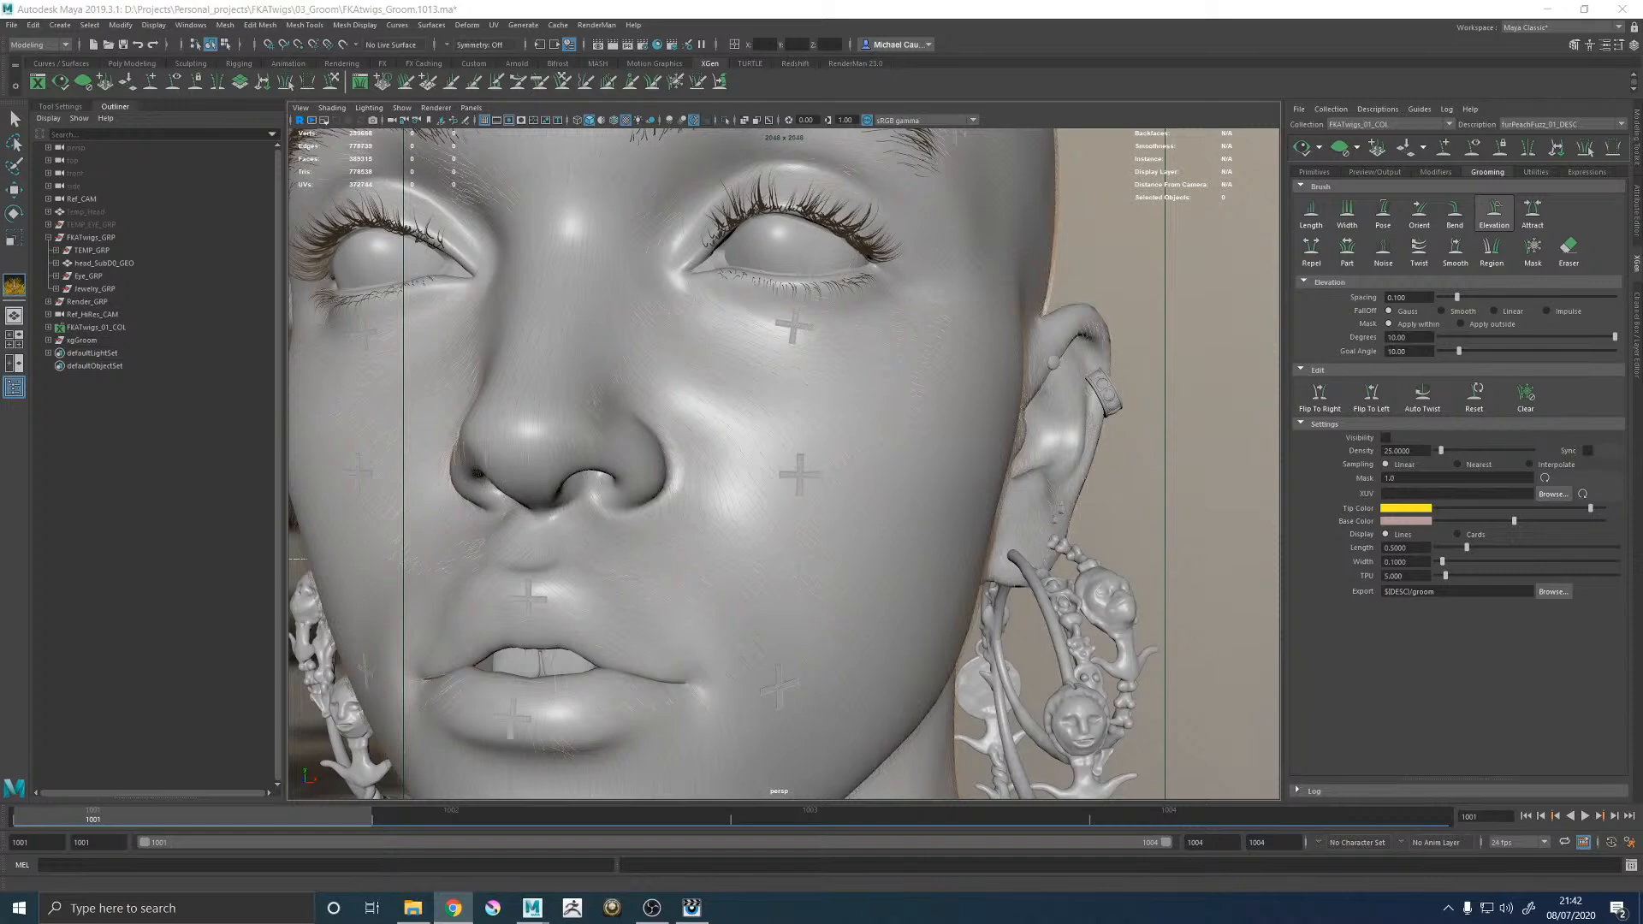
Examine the generated peach fuzz on the cheek, ear, nose and eyes, and up close around the lips.
{"action": "left_click_drag", "start_coordinate": [717, 489], "coordinate": [660, 479], "text": "alt"}
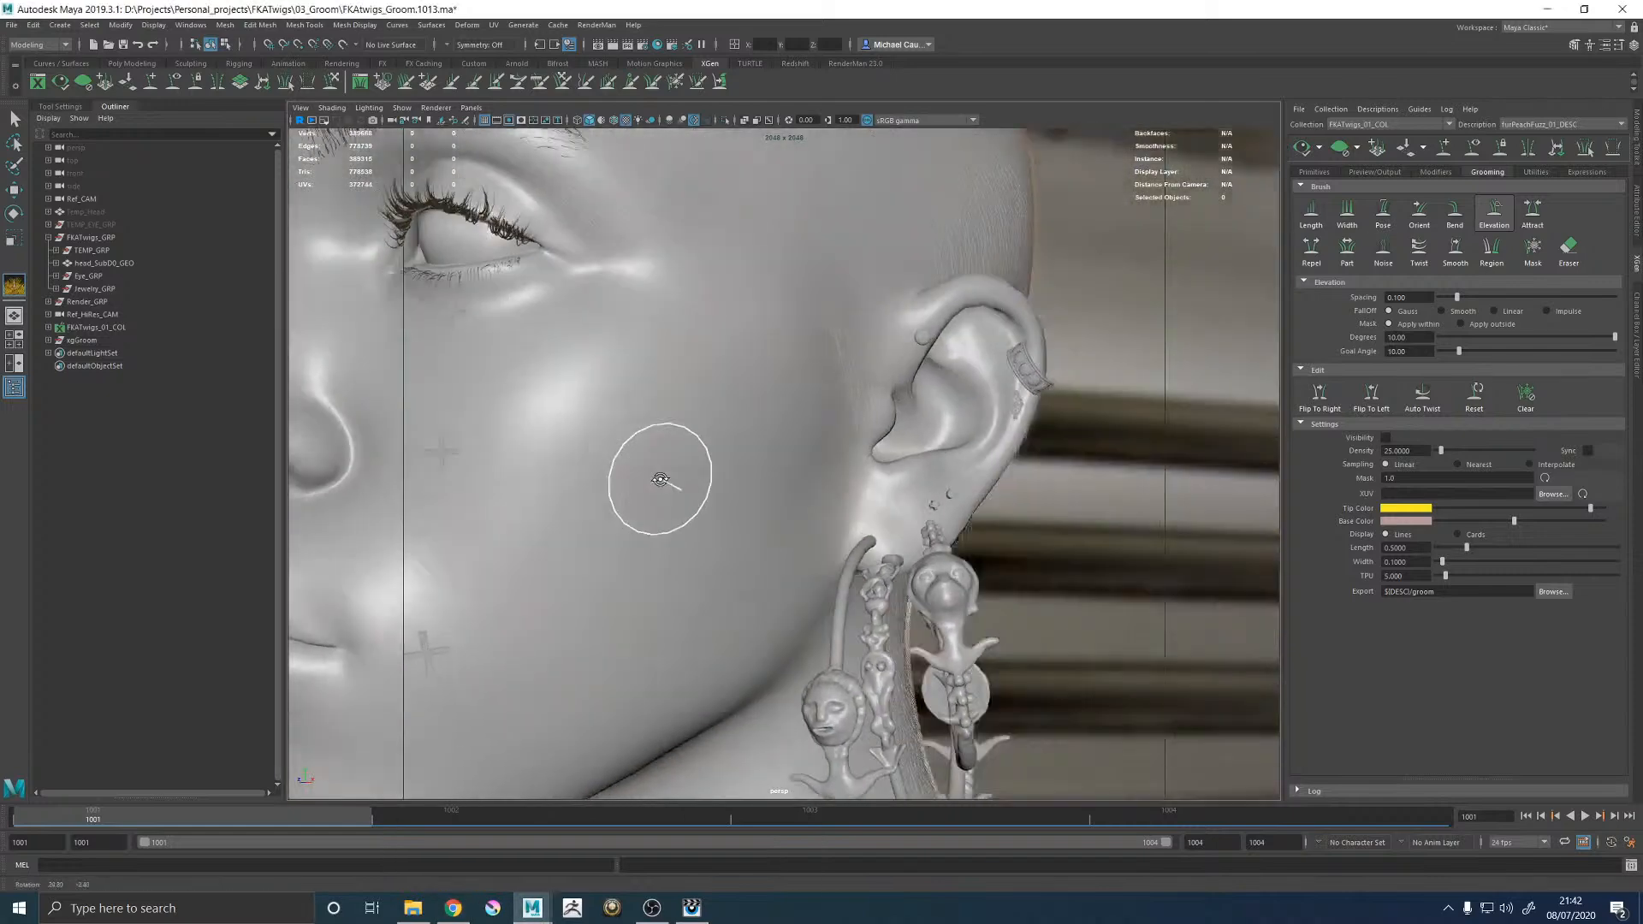
{"action": "middle_click_drag", "start_coordinate": [659, 479], "coordinate": [924, 415], "text": "alt"}
{"action": "right_click_drag", "start_coordinate": [924, 415], "coordinate": [1028, 470], "text": "alt"}
{"action": "middle_click_drag", "start_coordinate": [1028, 470], "coordinate": [715, 528], "text": "alt"}
{"action": "right_click_drag", "start_coordinate": [957, 483], "coordinate": [760, 488], "text": "alt"}
{"action": "left_click_drag", "start_coordinate": [746, 487], "coordinate": [873, 486], "text": "alt"}
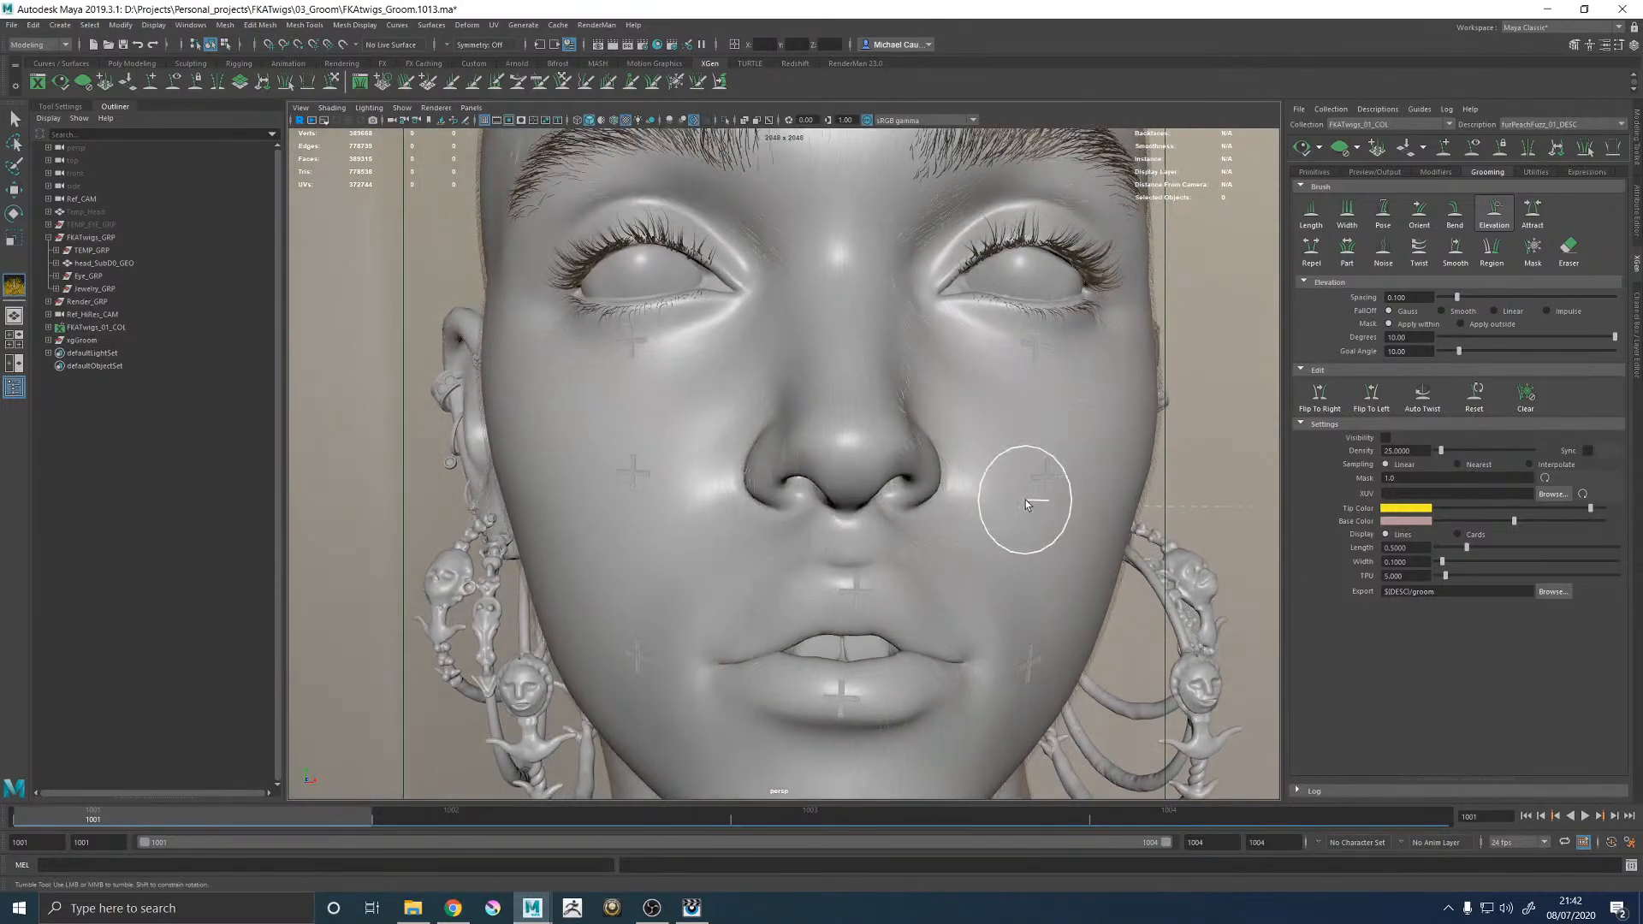
{"action": "right_click_drag", "start_coordinate": [1026, 503], "coordinate": [800, 489], "text": "alt"}
{"action": "left_click_drag", "start_coordinate": [880, 470], "coordinate": [813, 487], "text": "alt"}
{"action": "right_click_drag", "start_coordinate": [807, 488], "coordinate": [1029, 538], "text": "alt"}
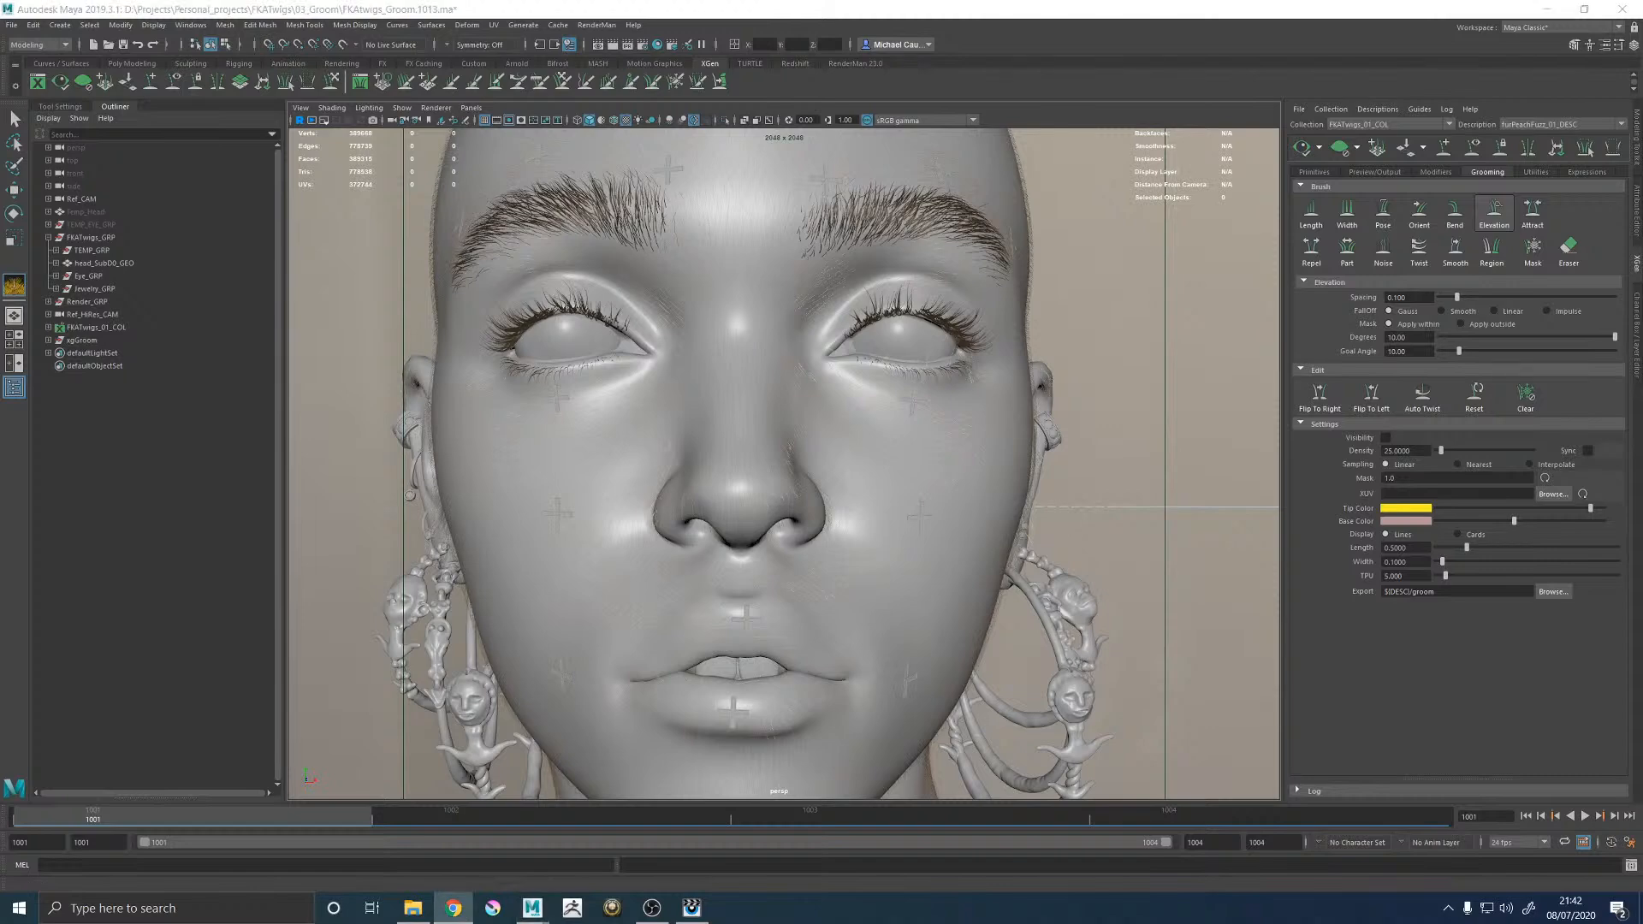
{"action": "left_click_drag", "start_coordinate": [1052, 356], "coordinate": [927, 387], "text": "alt"}
{"action": "middle_click_drag", "start_coordinate": [854, 517], "coordinate": [875, 260], "text": "alt"}
{"action": "right_click_drag", "start_coordinate": [937, 274], "coordinate": [1099, 350], "text": "alt"}
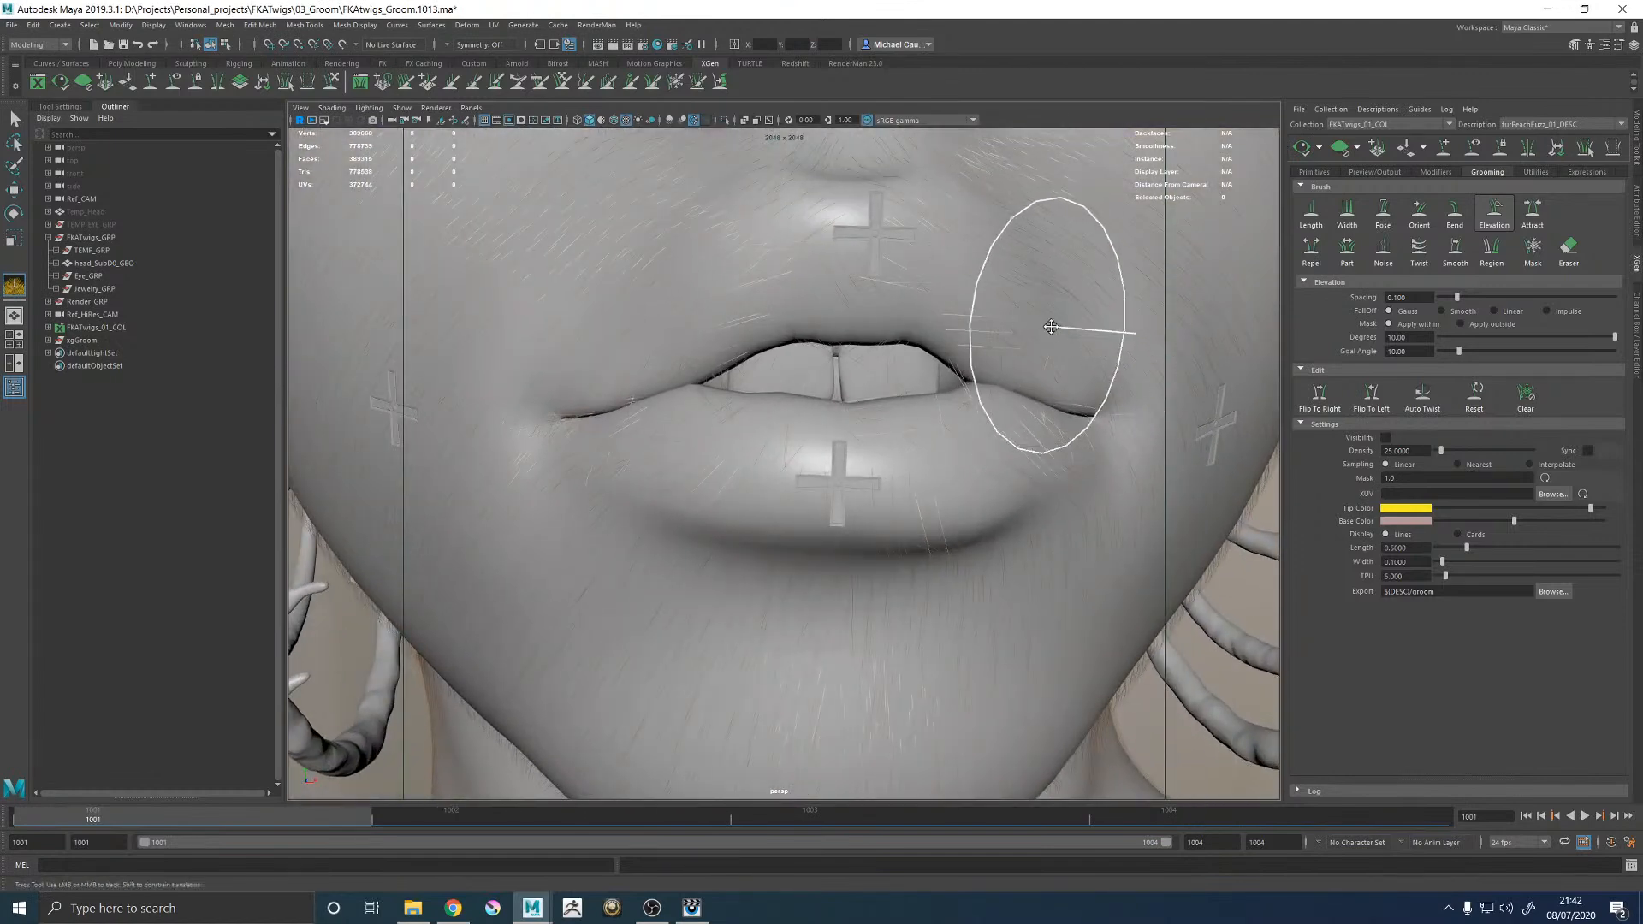
{"action": "middle_click_drag", "start_coordinate": [1099, 349], "coordinate": [1077, 375], "text": "alt"}
Start a new map for the primitives' Mask attribute and name it furPeachFuzz_01_MASK.
{"action": "left_click", "coordinate": [1313, 172]}
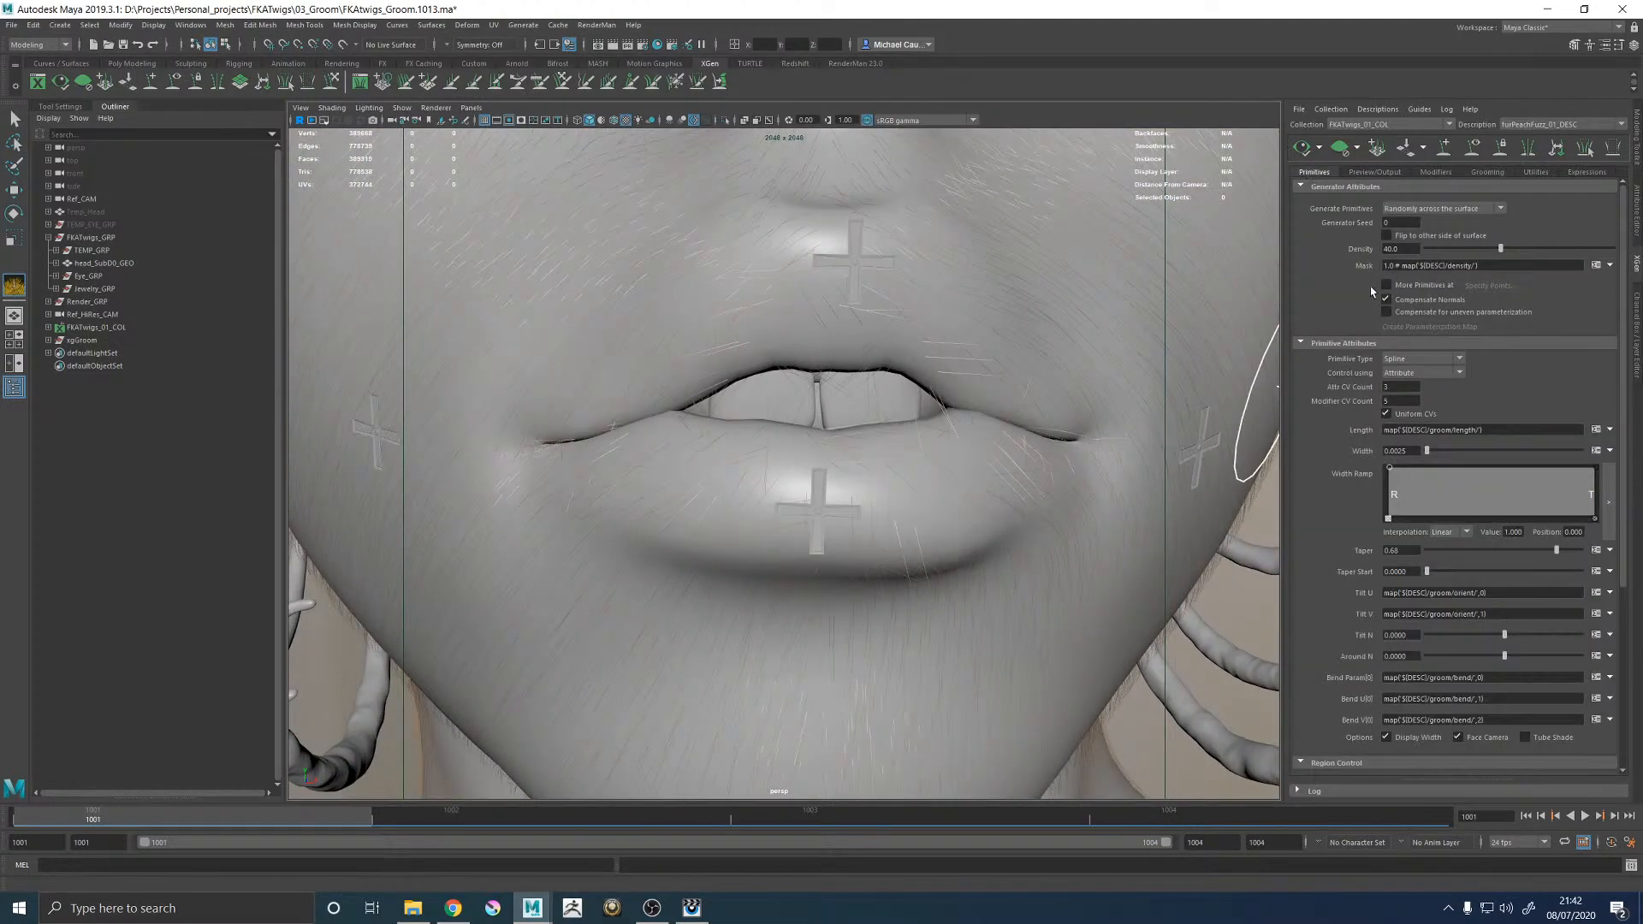
{"action": "left_click", "coordinate": [1610, 266]}
{"action": "left_click", "coordinate": [1577, 283]}
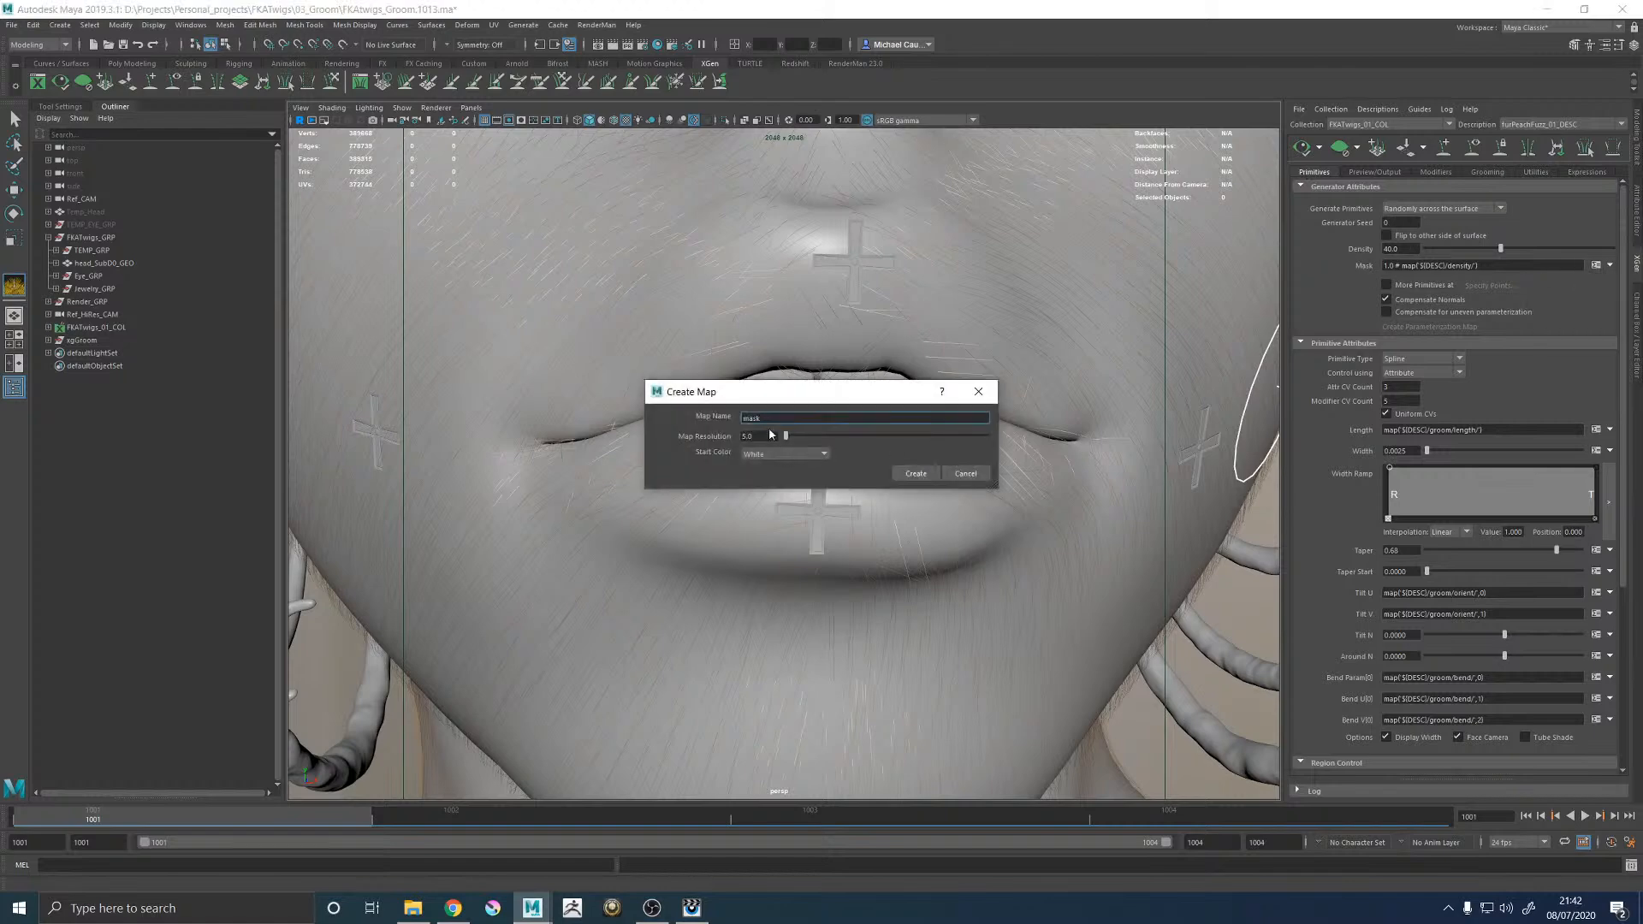
{"action": "type", "text": "ful"}
{"action": "type", "text": "PeachFuzz_01_"}
{"action": "type", "text": "MASK"}
{"action": "key", "text": "Tab"}
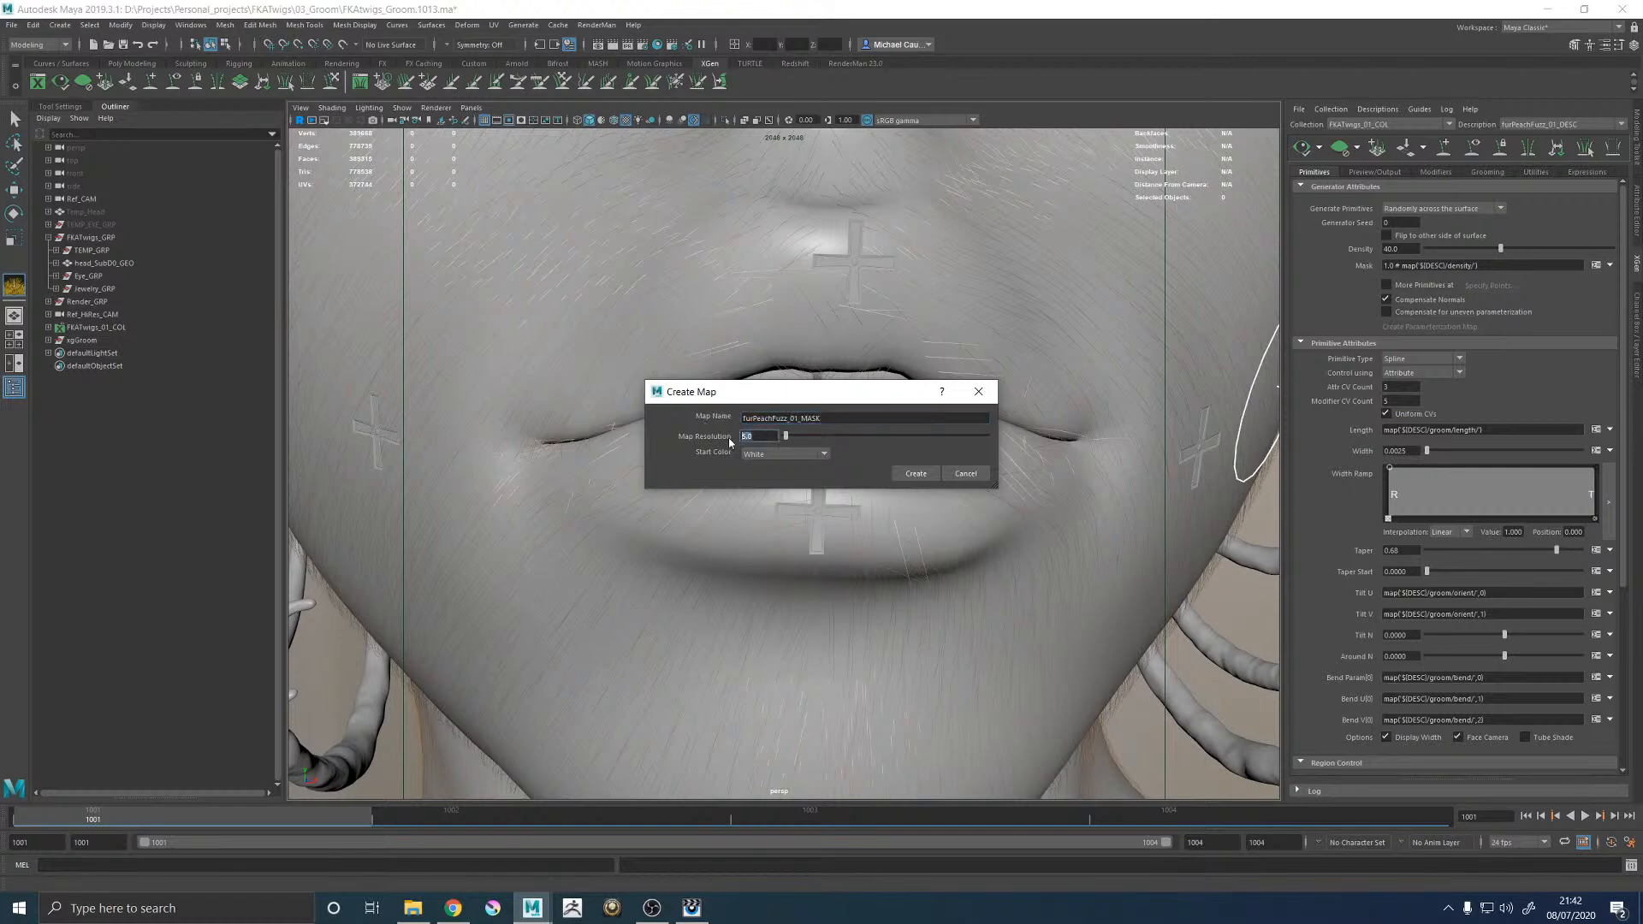
Set the map resolution to 20 and the start color to black, and create the mask map.
{"action": "type", "text": "20"}
{"action": "key", "text": "Return"}
{"action": "left_click", "coordinate": [774, 453]}
{"action": "left_click", "coordinate": [755, 483]}
{"action": "left_click", "coordinate": [915, 473]}
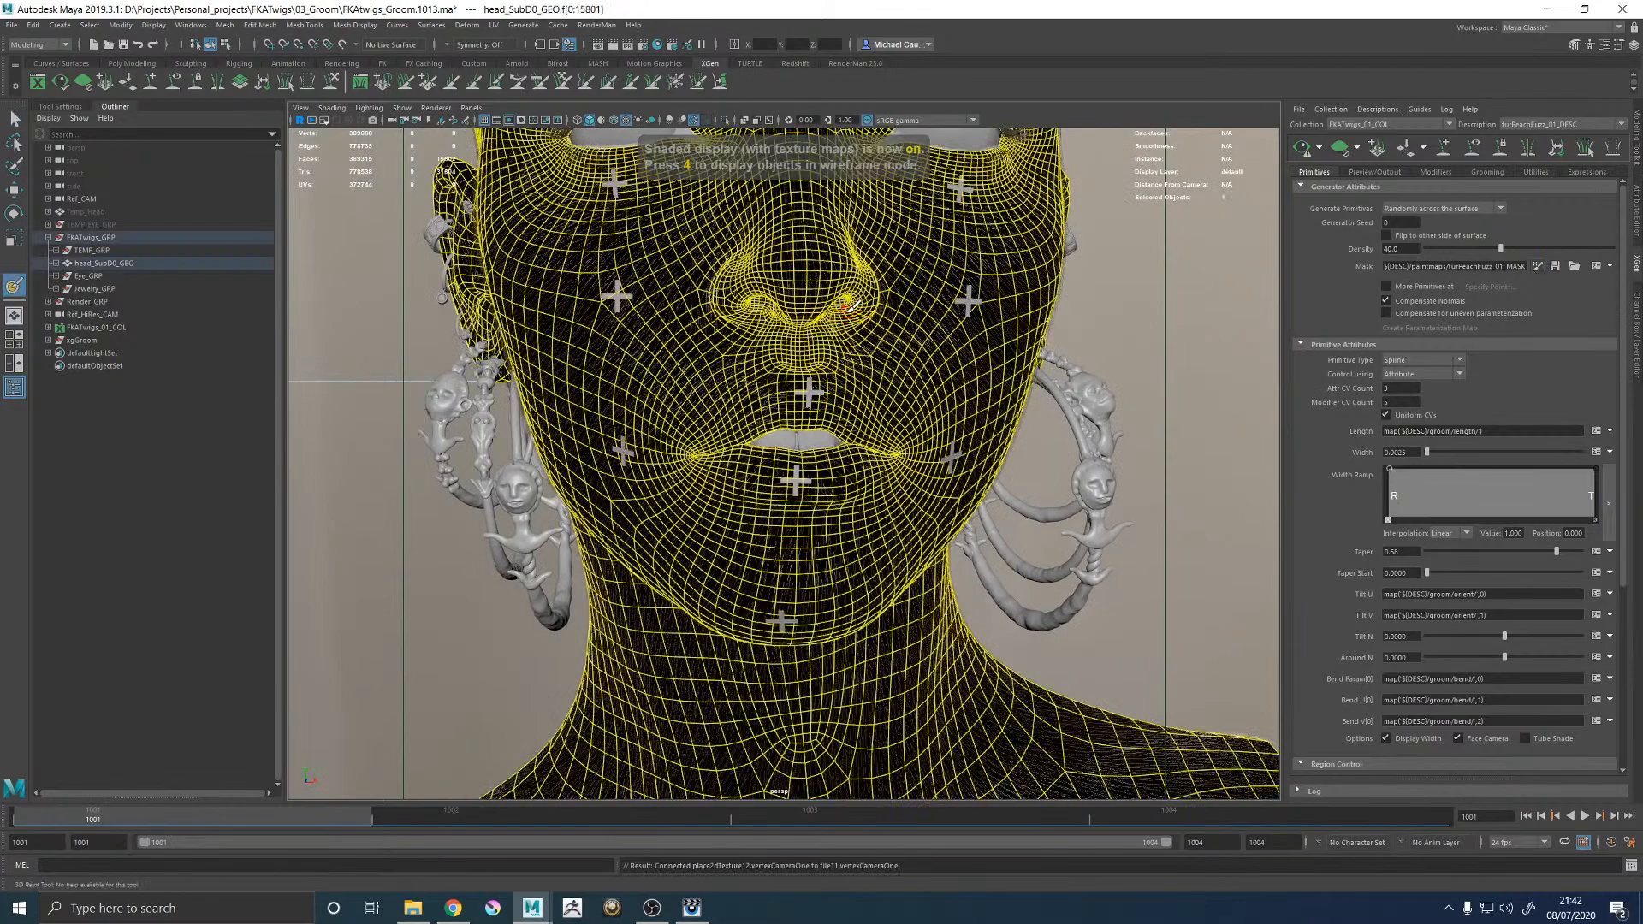
Show the 3D Paint Tool settings and set the paint color to white.
{"action": "left_click_drag", "start_coordinate": [865, 380], "coordinate": [785, 374], "text": "alt"}
{"action": "left_click", "coordinate": [15, 120]}
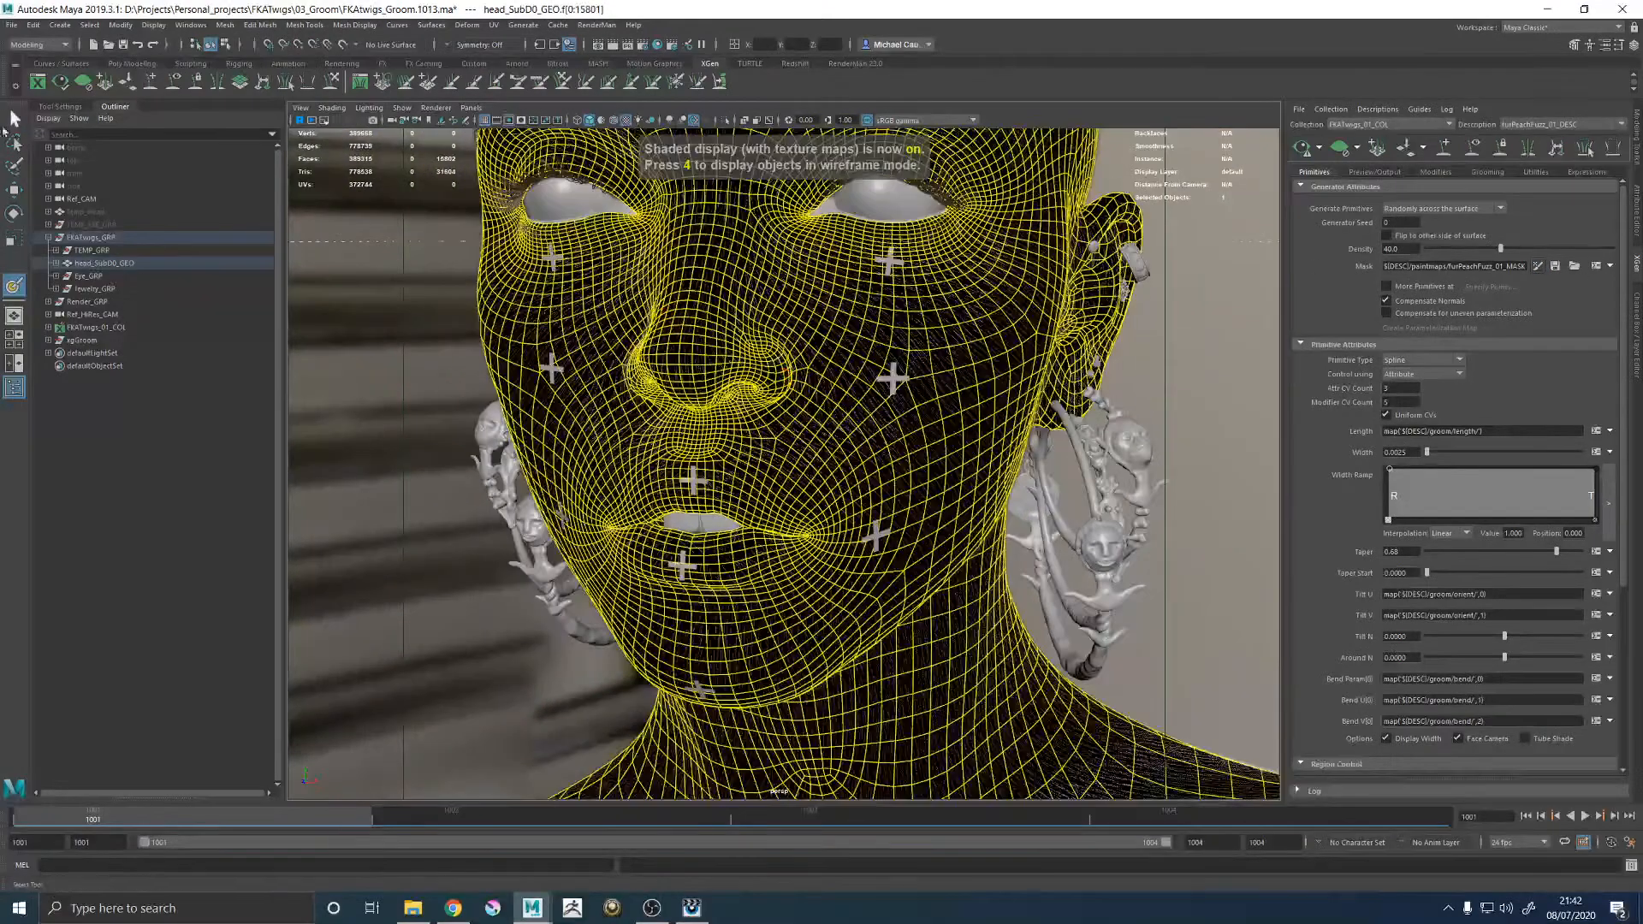
{"action": "left_click", "coordinate": [1620, 45]}
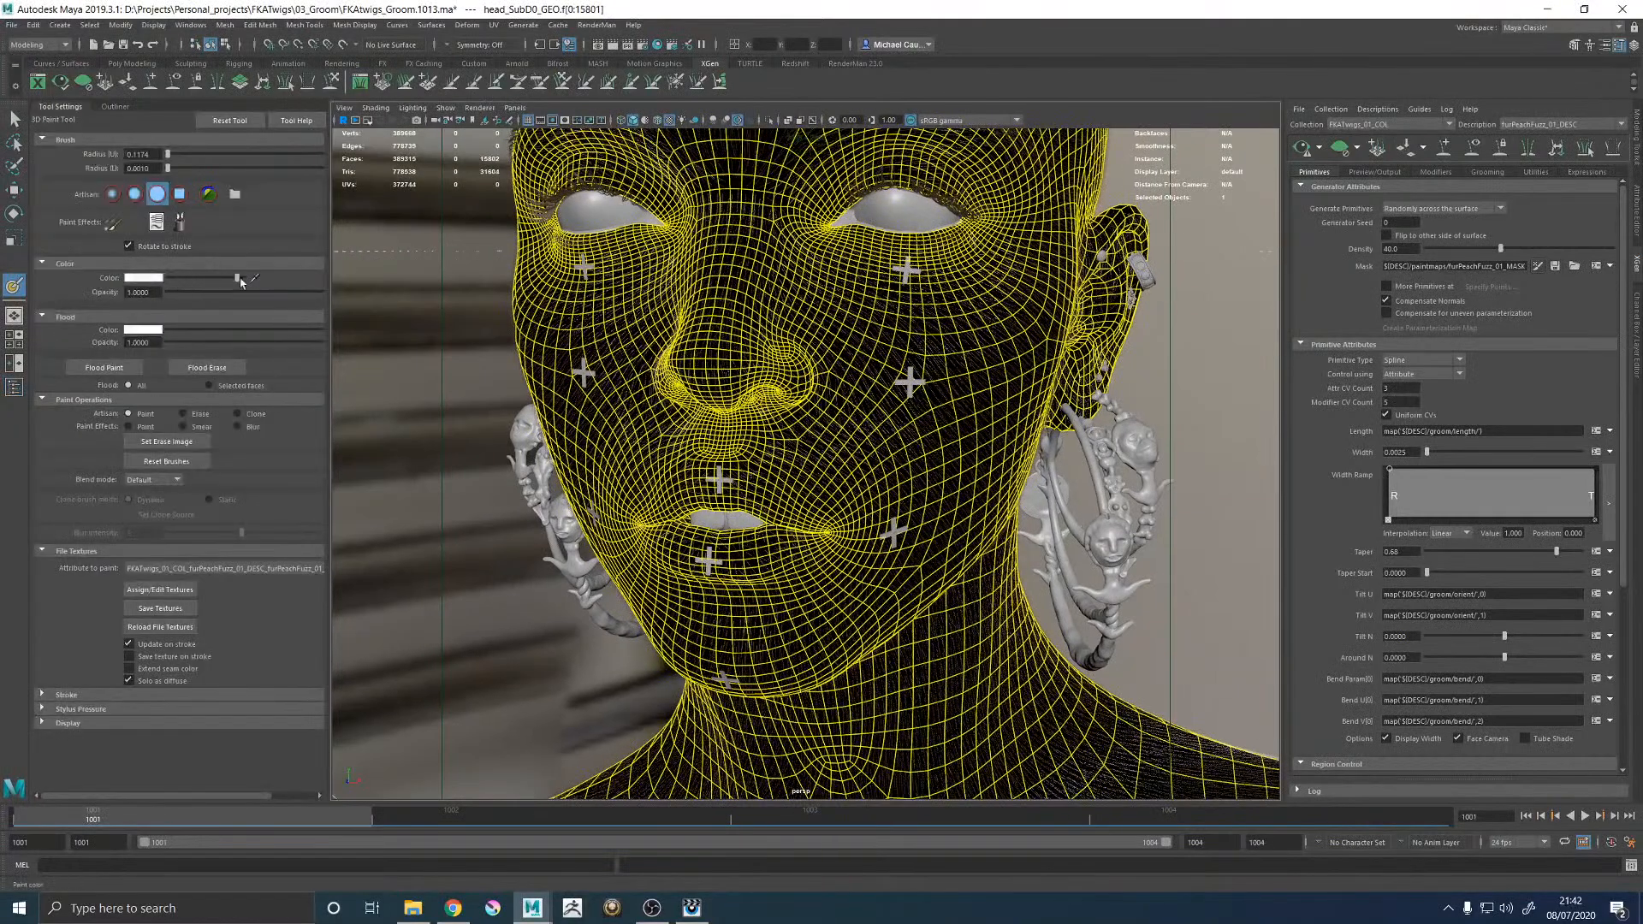
Paint the mask white over the nose with the 3D Paint Tool.
{"action": "middle_click_drag", "start_coordinate": [842, 281], "coordinate": [852, 368], "text": "alt"}
{"action": "right_click_drag", "start_coordinate": [852, 368], "coordinate": [965, 405], "text": "alt"}
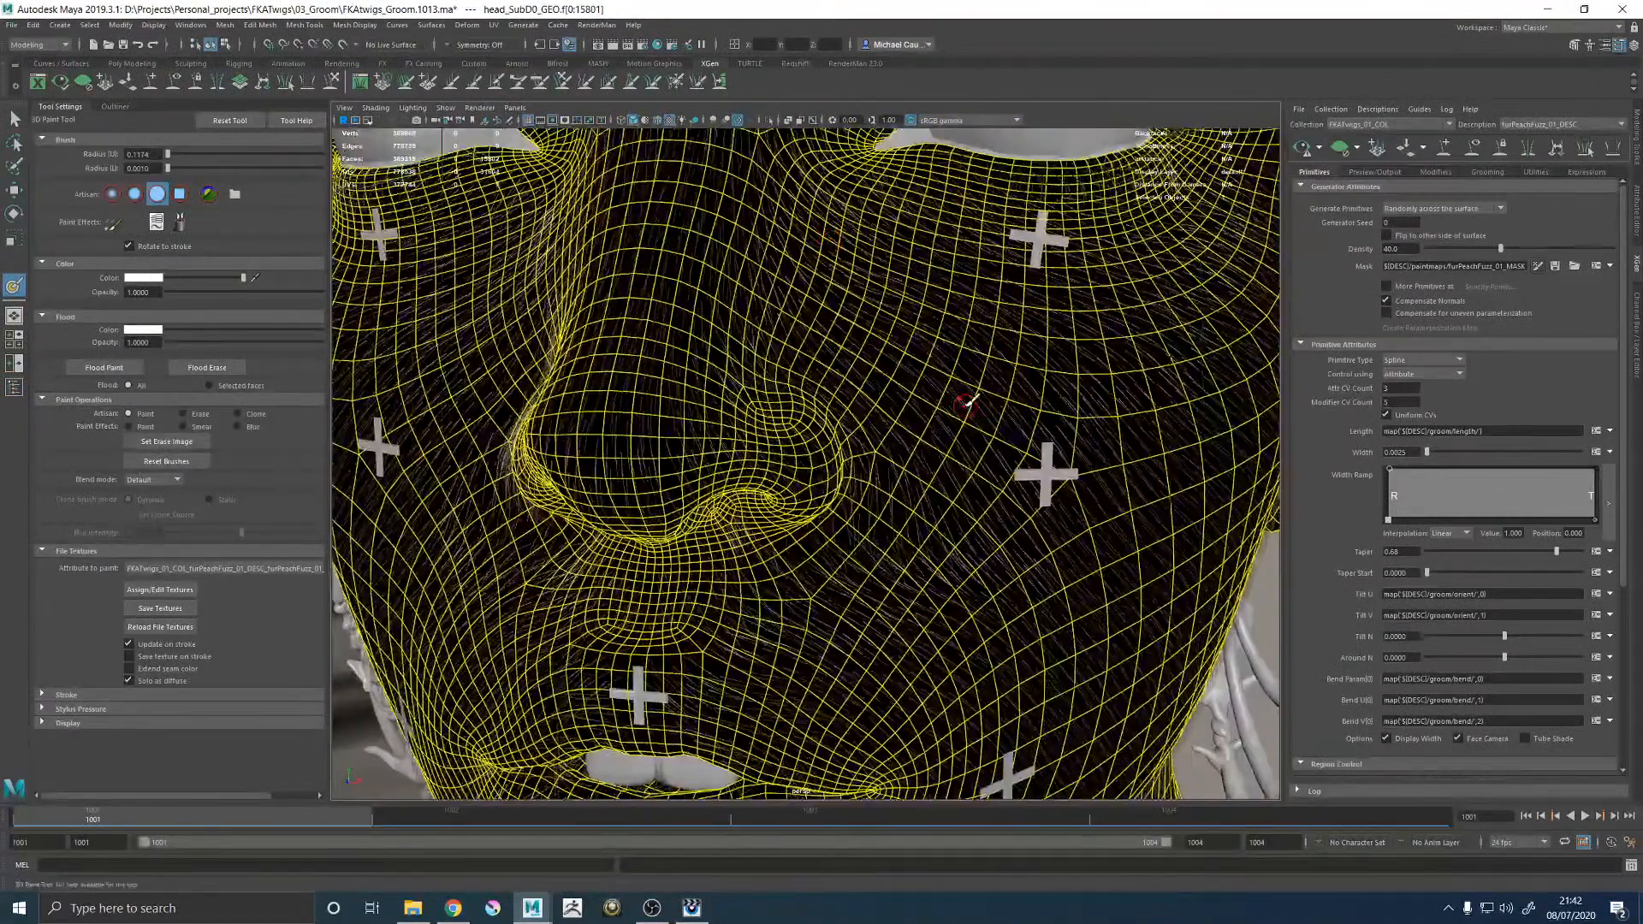
{"action": "right_click_drag", "start_coordinate": [907, 326], "coordinate": [880, 442], "text": "alt"}
{"action": "right_click_drag", "start_coordinate": [770, 452], "coordinate": [813, 338], "text": "alt"}
{"action": "mouse_move", "coordinate": [711, 357]}
{"action": "left_mouse_down"}
{"action": "mouse_move", "coordinate": [684, 308]}
{"action": "mouse_move", "coordinate": [667, 385]}
{"action": "mouse_move", "coordinate": [766, 359]}
{"action": "mouse_move", "coordinate": [854, 411]}
{"action": "left_mouse_up"}
{"action": "left_click_drag", "start_coordinate": [855, 445], "coordinate": [854, 368], "text": "alt"}
{"action": "middle_click_drag", "start_coordinate": [854, 368], "coordinate": [825, 641], "text": "alt"}
{"action": "mouse_move", "coordinate": [741, 230]}
{"action": "left_mouse_down"}
{"action": "mouse_move", "coordinate": [753, 242]}
{"action": "mouse_move", "coordinate": [765, 227]}
{"action": "mouse_move", "coordinate": [861, 321]}
{"action": "mouse_move", "coordinate": [984, 316]}
{"action": "mouse_move", "coordinate": [856, 318]}
{"action": "mouse_move", "coordinate": [783, 283]}
{"action": "mouse_move", "coordinate": [851, 195]}
{"action": "mouse_move", "coordinate": [884, 216]}
{"action": "left_mouse_up"}
{"action": "left_click_drag", "start_coordinate": [934, 267], "coordinate": [890, 183]}
Extend the white mask over the sides of the nose and up the bridge to between the eyebrows.
{"action": "left_click_drag", "start_coordinate": [894, 201], "coordinate": [984, 343], "text": "alt"}
{"action": "middle_click_drag", "start_coordinate": [1018, 633], "coordinate": [829, 411], "text": "alt"}
{"action": "mouse_move", "coordinate": [825, 414]}
{"action": "left_mouse_down"}
{"action": "mouse_move", "coordinate": [809, 372]}
{"action": "mouse_move", "coordinate": [960, 353]}
{"action": "mouse_move", "coordinate": [792, 355]}
{"action": "left_mouse_up"}
{"action": "middle_click_drag", "start_coordinate": [651, 300], "coordinate": [740, 501], "text": "alt"}
{"action": "mouse_move", "coordinate": [723, 488]}
{"action": "left_mouse_down"}
{"action": "mouse_move", "coordinate": [676, 454]}
{"action": "mouse_move", "coordinate": [766, 359]}
{"action": "mouse_move", "coordinate": [786, 479]}
{"action": "mouse_move", "coordinate": [858, 460]}
{"action": "left_mouse_up"}
{"action": "mouse_move", "coordinate": [638, 445]}
{"action": "left_mouse_down"}
{"action": "mouse_move", "coordinate": [710, 423]}
{"action": "mouse_move", "coordinate": [795, 492]}
{"action": "mouse_move", "coordinate": [789, 597]}
{"action": "mouse_move", "coordinate": [774, 603]}
{"action": "mouse_move", "coordinate": [705, 444]}
{"action": "mouse_move", "coordinate": [674, 511]}
{"action": "left_mouse_up"}
{"action": "left_click_drag", "start_coordinate": [674, 510], "coordinate": [952, 512], "text": "alt"}
{"action": "left_click_drag", "start_coordinate": [961, 434], "coordinate": [982, 533]}
{"action": "left_click_drag", "start_coordinate": [1016, 442], "coordinate": [1028, 428]}
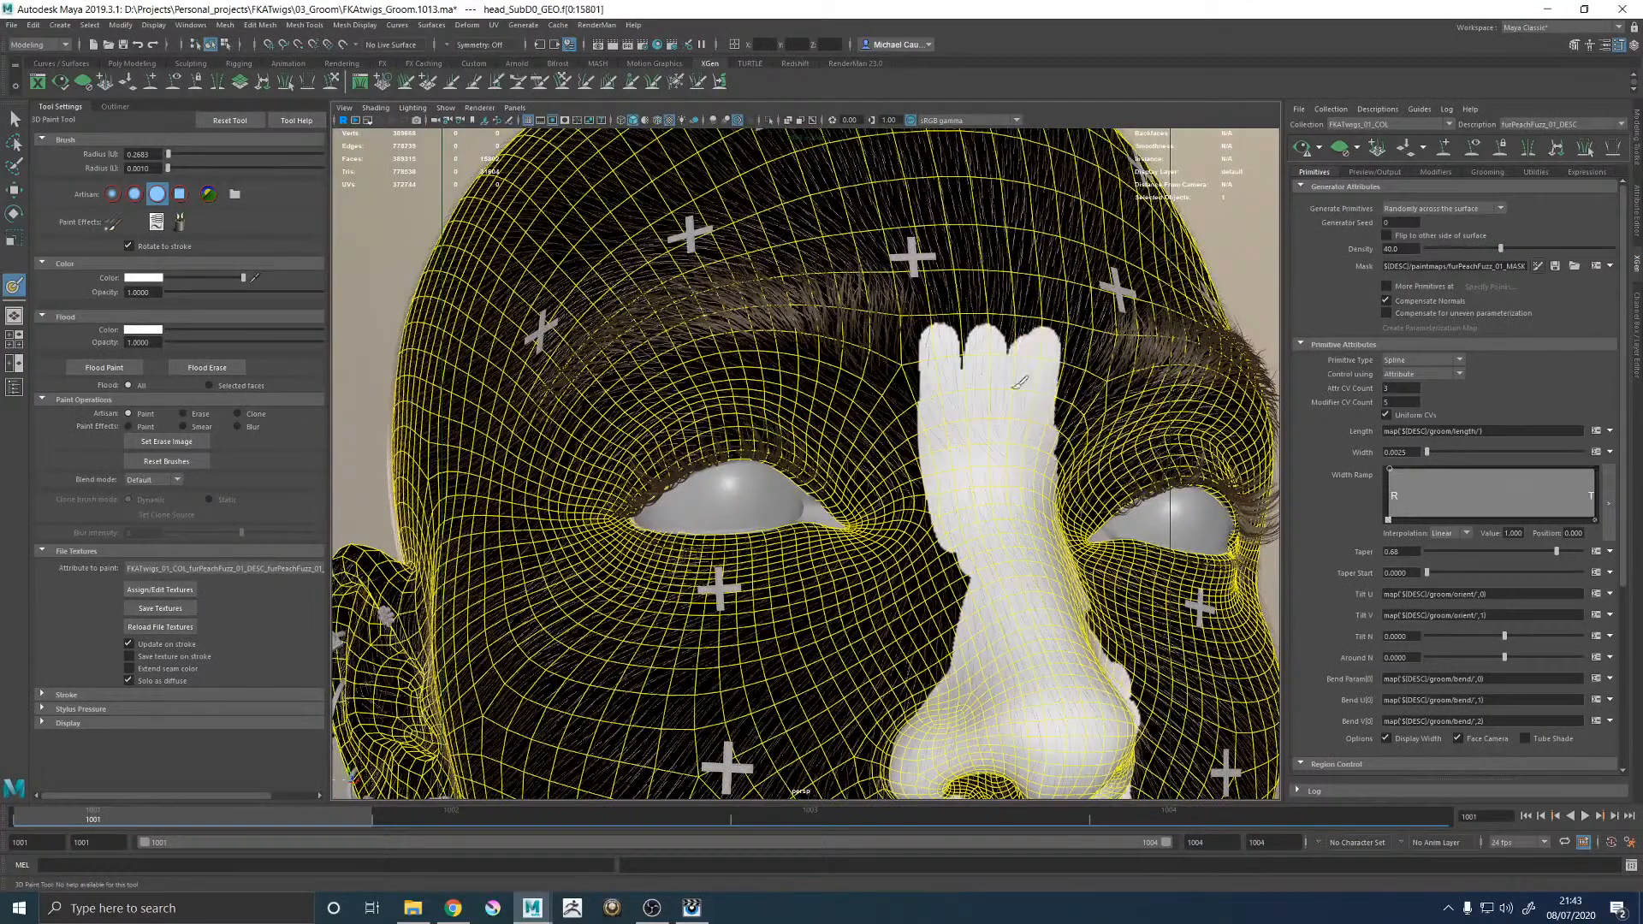
Paint the mask white between the eyebrows and up over the middle of the forehead with a larger brush.
{"action": "left_click_drag", "start_coordinate": [918, 344], "coordinate": [809, 295]}
{"action": "left_click_drag", "start_coordinate": [813, 300], "coordinate": [897, 319], "text": "alt"}
{"action": "mouse_move", "coordinate": [922, 332]}
{"action": "left_mouse_down"}
{"action": "mouse_move", "coordinate": [900, 310]}
{"action": "mouse_move", "coordinate": [842, 302]}
{"action": "left_mouse_up"}
{"action": "mouse_move", "coordinate": [876, 236]}
{"action": "left_mouse_down"}
{"action": "mouse_move", "coordinate": [931, 198]}
{"action": "mouse_move", "coordinate": [1045, 337]}
{"action": "mouse_move", "coordinate": [1076, 350]}
{"action": "left_mouse_up"}
{"action": "left_click_drag", "start_coordinate": [1048, 363], "coordinate": [796, 435], "text": "alt"}
{"action": "middle_click_drag", "start_coordinate": [839, 406], "coordinate": [862, 329], "text": "alt"}
{"action": "mouse_move", "coordinate": [837, 483]}
{"action": "left_mouse_down"}
{"action": "mouse_move", "coordinate": [890, 310]}
{"action": "mouse_move", "coordinate": [723, 214]}
{"action": "left_mouse_up"}
{"action": "middle_click_drag", "start_coordinate": [1004, 319], "coordinate": [903, 453], "text": "alt"}
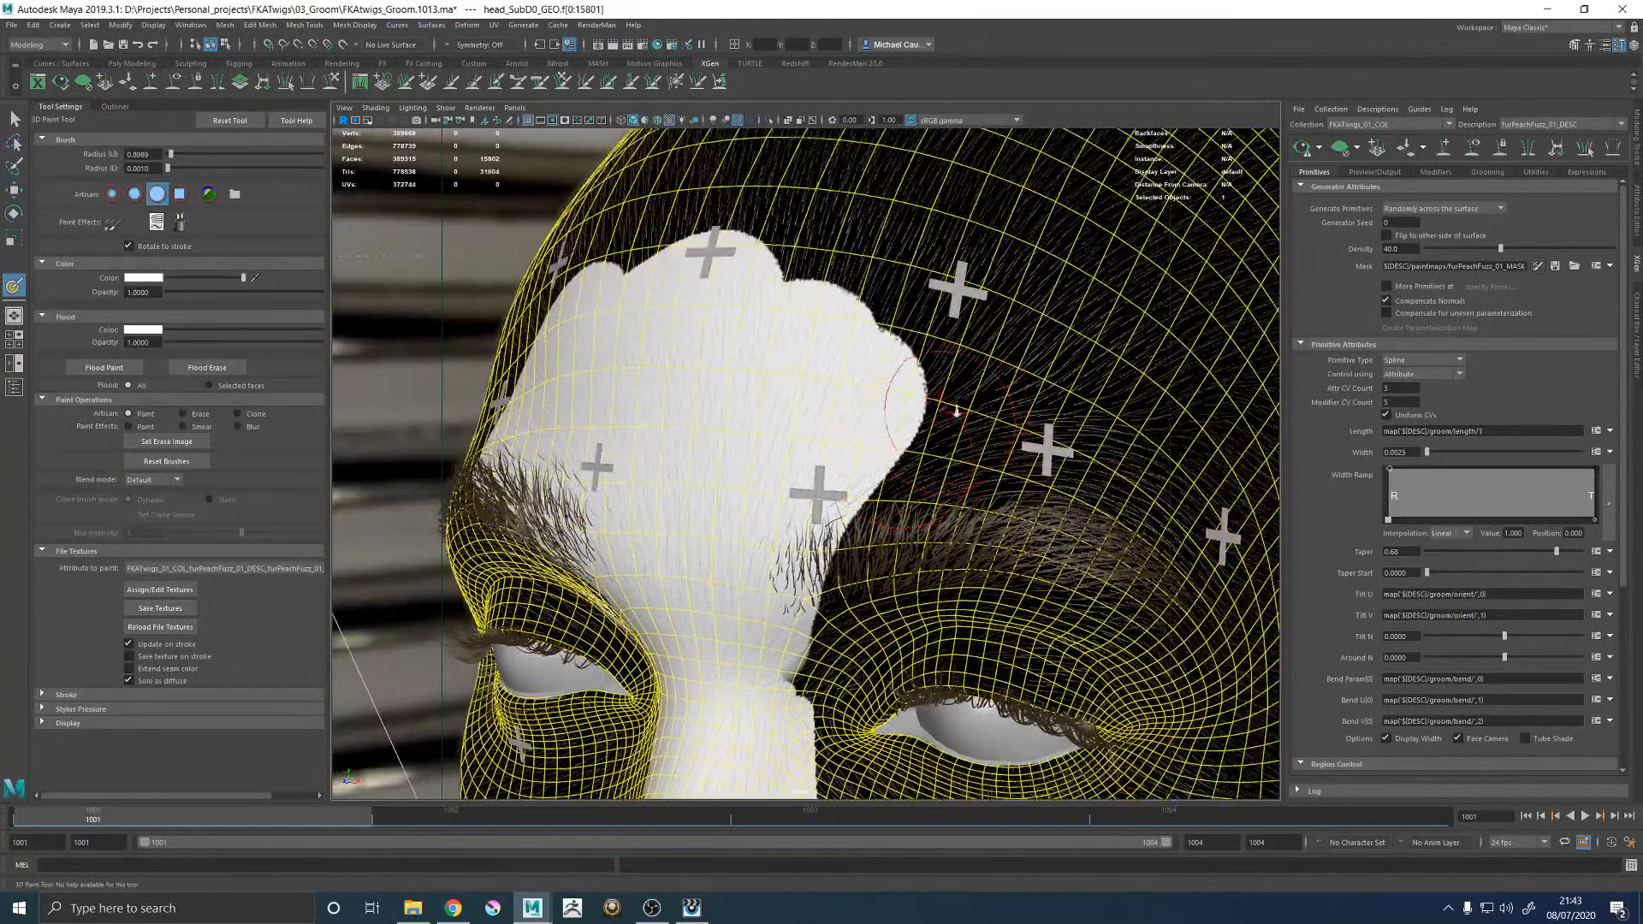
Paint the rest of the forehead white, carrying the mask over both eyebrows toward the temples.
{"action": "right_click_drag", "start_coordinate": [957, 412], "coordinate": [777, 335], "text": "alt"}
{"action": "mouse_move", "coordinate": [758, 347]}
{"action": "left_mouse_down"}
{"action": "mouse_move", "coordinate": [806, 296]}
{"action": "mouse_move", "coordinate": [934, 419]}
{"action": "left_mouse_up"}
{"action": "mouse_move", "coordinate": [925, 310]}
{"action": "left_mouse_down"}
{"action": "mouse_move", "coordinate": [908, 396]}
{"action": "mouse_move", "coordinate": [837, 413]}
{"action": "mouse_move", "coordinate": [753, 347]}
{"action": "mouse_move", "coordinate": [745, 466]}
{"action": "mouse_move", "coordinate": [871, 377]}
{"action": "left_mouse_up"}
{"action": "mouse_move", "coordinate": [847, 440]}
{"action": "left_mouse_down"}
{"action": "mouse_move", "coordinate": [826, 474]}
{"action": "mouse_move", "coordinate": [898, 479]}
{"action": "left_mouse_up"}
{"action": "left_click_drag", "start_coordinate": [946, 432], "coordinate": [791, 385], "text": "alt"}
{"action": "mouse_move", "coordinate": [791, 385]}
{"action": "left_mouse_down"}
{"action": "mouse_move", "coordinate": [744, 412]}
{"action": "mouse_move", "coordinate": [858, 402]}
{"action": "left_mouse_up"}
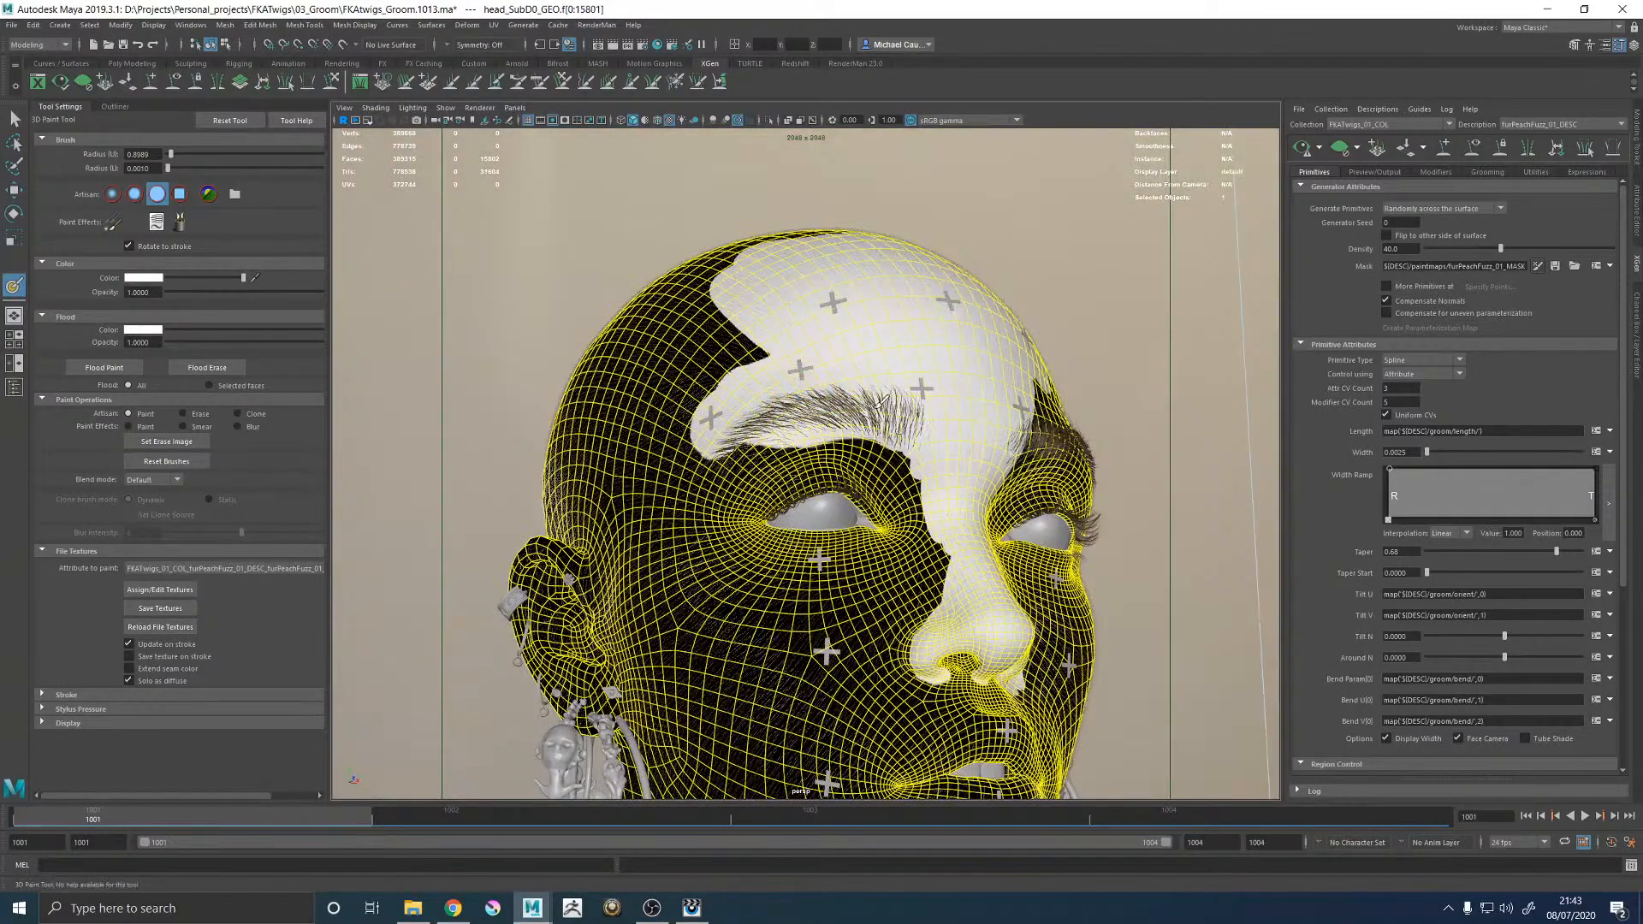
{"action": "mouse_move", "coordinate": [725, 405]}
{"action": "left_mouse_down"}
{"action": "mouse_move", "coordinate": [685, 453]}
{"action": "mouse_move", "coordinate": [646, 359]}
{"action": "mouse_move", "coordinate": [733, 360]}
{"action": "mouse_move", "coordinate": [709, 317]}
{"action": "mouse_move", "coordinate": [850, 225]}
{"action": "mouse_move", "coordinate": [763, 396]}
{"action": "left_mouse_up"}
{"action": "mouse_move", "coordinate": [760, 389]}
{"action": "left_mouse_down"}
{"action": "mouse_move", "coordinate": [980, 303]}
{"action": "mouse_move", "coordinate": [1006, 354]}
{"action": "left_mouse_up"}
Paint the mask white on the head's left temple and on the cheek below the left eye.
{"action": "mouse_move", "coordinate": [992, 465]}
{"action": "left_mouse_down", "text": "alt"}
{"action": "mouse_move", "coordinate": [916, 417]}
{"action": "mouse_move", "coordinate": [686, 387]}
{"action": "left_mouse_up", "text": "alt"}
{"action": "mouse_move", "coordinate": [855, 295]}
{"action": "left_mouse_down"}
{"action": "mouse_move", "coordinate": [881, 512]}
{"action": "mouse_move", "coordinate": [837, 364]}
{"action": "mouse_move", "coordinate": [723, 553]}
{"action": "mouse_move", "coordinate": [682, 500]}
{"action": "mouse_move", "coordinate": [764, 455]}
{"action": "mouse_move", "coordinate": [773, 475]}
{"action": "mouse_move", "coordinate": [795, 385]}
{"action": "mouse_move", "coordinate": [847, 398]}
{"action": "mouse_move", "coordinate": [885, 509]}
{"action": "mouse_move", "coordinate": [997, 395]}
{"action": "mouse_move", "coordinate": [950, 343]}
{"action": "mouse_move", "coordinate": [1002, 291]}
{"action": "mouse_move", "coordinate": [1027, 321]}
{"action": "mouse_move", "coordinate": [1009, 257]}
{"action": "left_mouse_up"}
{"action": "left_click_drag", "start_coordinate": [933, 257], "coordinate": [999, 215], "text": "alt"}
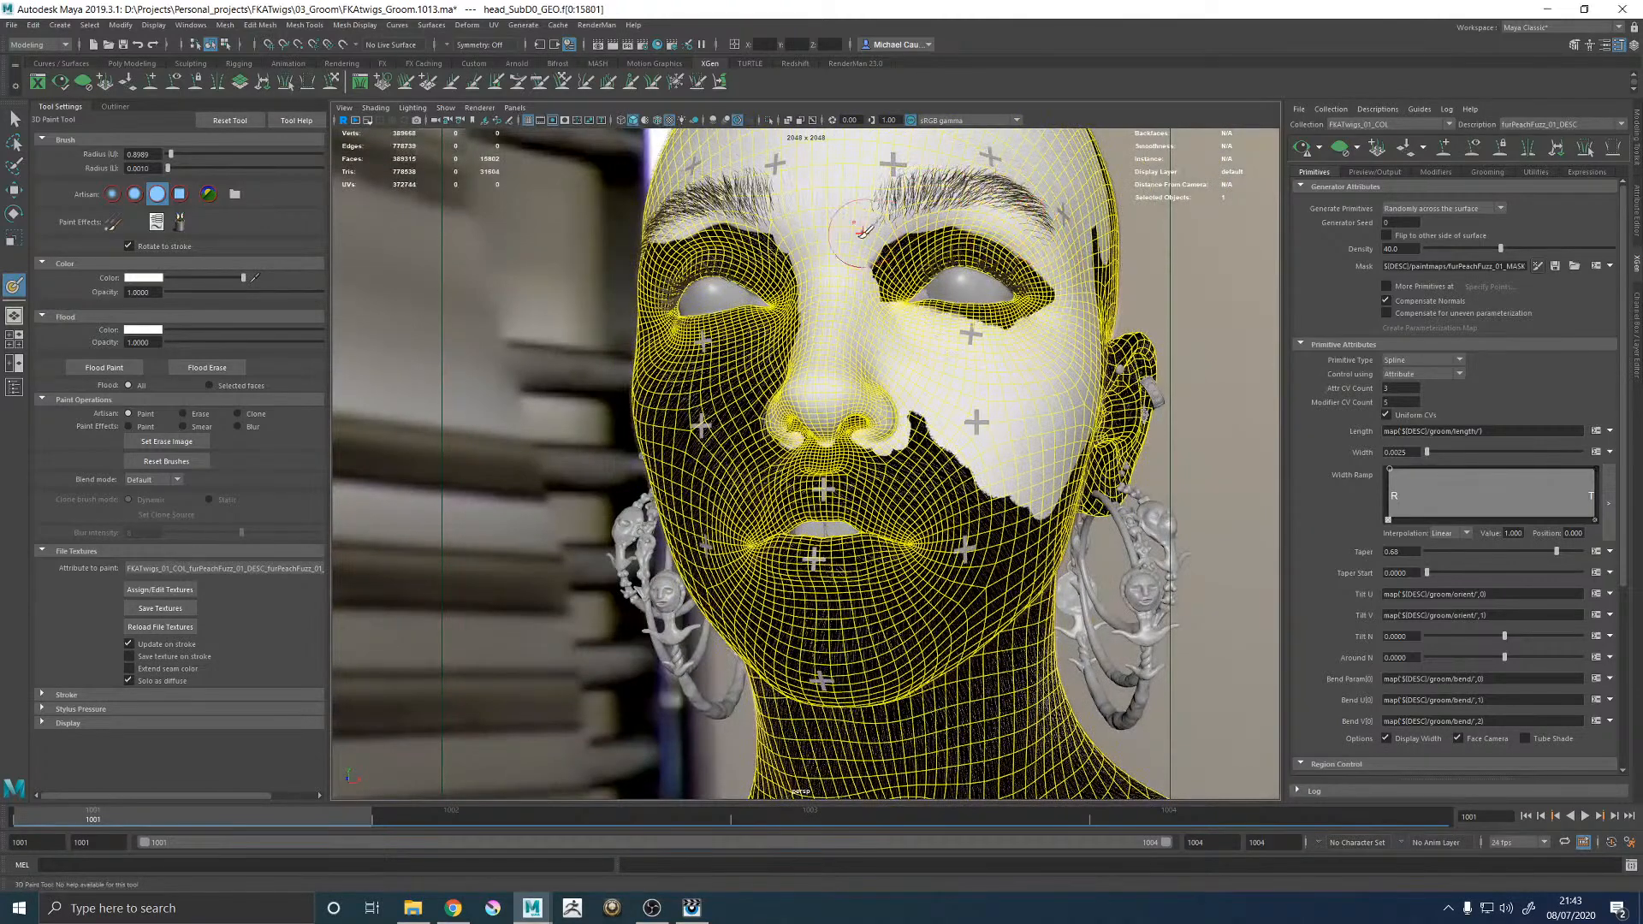
Paint the mask white over the head's right temple, around the right eye and down the right cheek.
{"action": "left_click_drag", "start_coordinate": [975, 189], "coordinate": [903, 206], "text": "alt"}
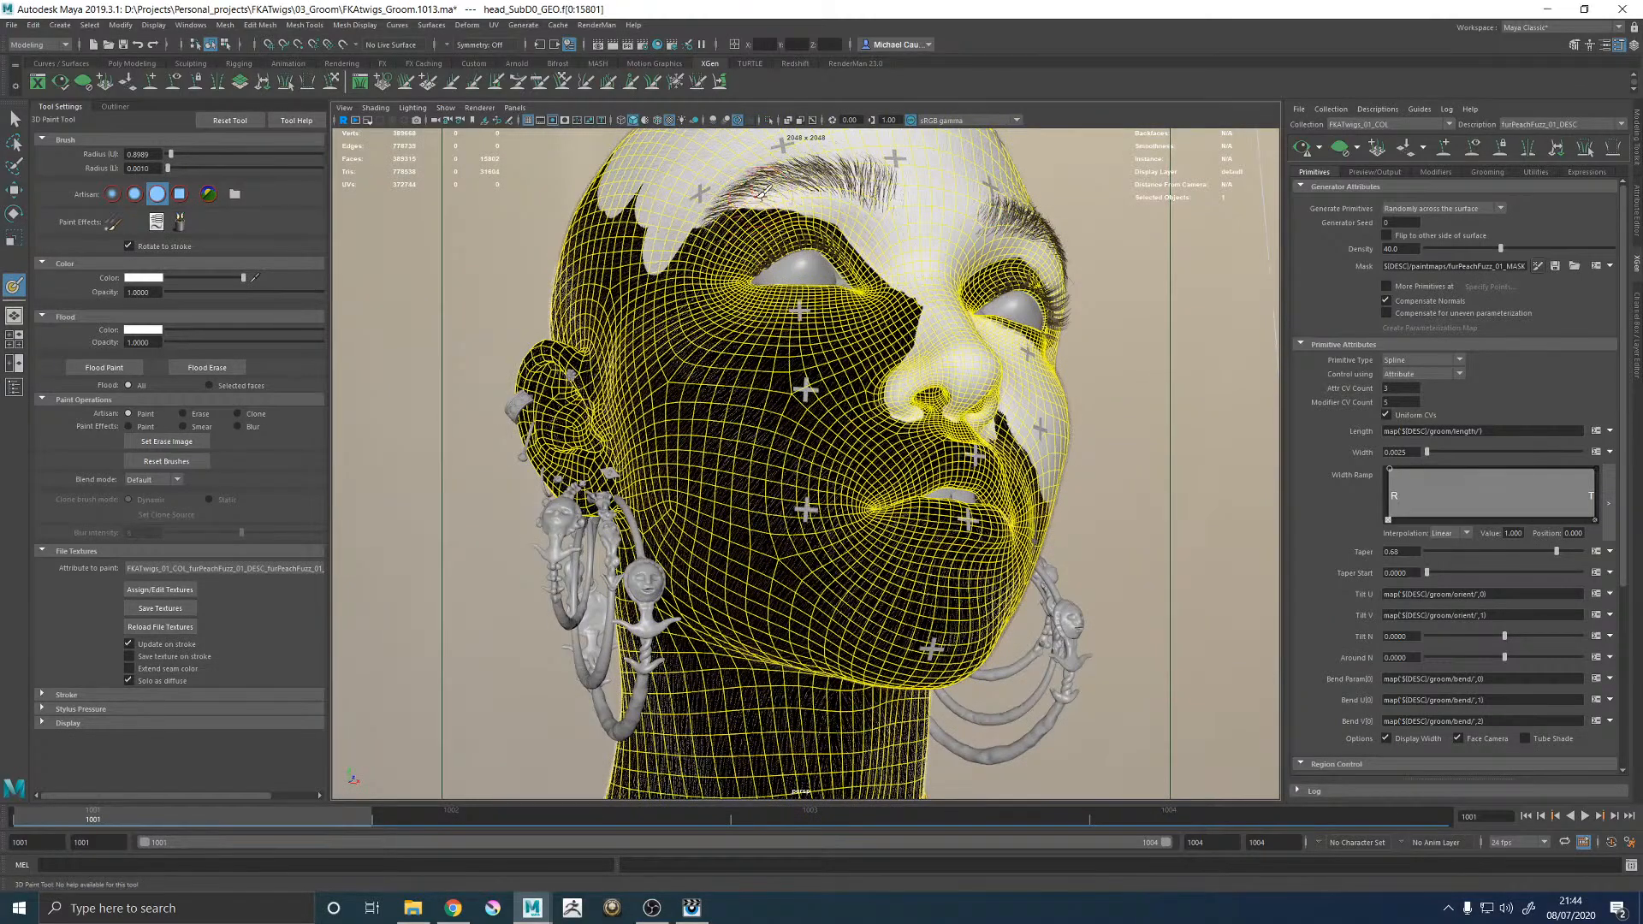
{"action": "left_click_drag", "start_coordinate": [765, 195], "coordinate": [703, 224]}
{"action": "mouse_move", "coordinate": [800, 183]}
{"action": "left_mouse_down", "text": "alt"}
{"action": "mouse_move", "coordinate": [768, 283]}
{"action": "mouse_move", "coordinate": [702, 309]}
{"action": "mouse_move", "coordinate": [671, 245]}
{"action": "left_mouse_up", "text": "alt"}
{"action": "middle_click_drag", "start_coordinate": [671, 251], "coordinate": [742, 398], "text": "alt"}
{"action": "mouse_move", "coordinate": [731, 383]}
{"action": "left_mouse_down"}
{"action": "mouse_move", "coordinate": [670, 373]}
{"action": "mouse_move", "coordinate": [733, 430]}
{"action": "left_mouse_up"}
{"action": "middle_click_drag", "start_coordinate": [746, 429], "coordinate": [735, 305], "text": "alt"}
{"action": "mouse_move", "coordinate": [698, 387]}
{"action": "left_mouse_down"}
{"action": "mouse_move", "coordinate": [720, 471]}
{"action": "mouse_move", "coordinate": [769, 417]}
{"action": "mouse_move", "coordinate": [855, 409]}
{"action": "mouse_move", "coordinate": [836, 351]}
{"action": "left_mouse_up"}
{"action": "middle_click_drag", "start_coordinate": [904, 402], "coordinate": [813, 352], "text": "alt"}
{"action": "right_click_drag", "start_coordinate": [813, 352], "coordinate": [879, 366], "text": "alt"}
{"action": "mouse_move", "coordinate": [899, 368]}
{"action": "left_mouse_down", "text": "alt"}
{"action": "mouse_move", "coordinate": [865, 367]}
{"action": "mouse_move", "coordinate": [847, 338]}
{"action": "mouse_move", "coordinate": [970, 305]}
{"action": "mouse_move", "coordinate": [977, 255]}
{"action": "left_mouse_up", "text": "alt"}
{"action": "mouse_move", "coordinate": [951, 315]}
{"action": "left_mouse_down"}
{"action": "mouse_move", "coordinate": [958, 342]}
{"action": "mouse_move", "coordinate": [925, 378]}
{"action": "mouse_move", "coordinate": [907, 452]}
{"action": "mouse_move", "coordinate": [847, 492]}
{"action": "mouse_move", "coordinate": [727, 299]}
{"action": "mouse_move", "coordinate": [732, 381]}
{"action": "mouse_move", "coordinate": [843, 445]}
{"action": "mouse_move", "coordinate": [783, 492]}
{"action": "mouse_move", "coordinate": [619, 356]}
{"action": "mouse_move", "coordinate": [591, 462]}
{"action": "left_mouse_up"}
Shrink the brush and paint the mask white where the top of the right ear meets the temple.
{"action": "scroll", "coordinate": [660, 393], "scroll_direction": "down", "scroll_amount": 4}
{"action": "scroll", "coordinate": [609, 366], "scroll_direction": "up", "scroll_amount": 5}
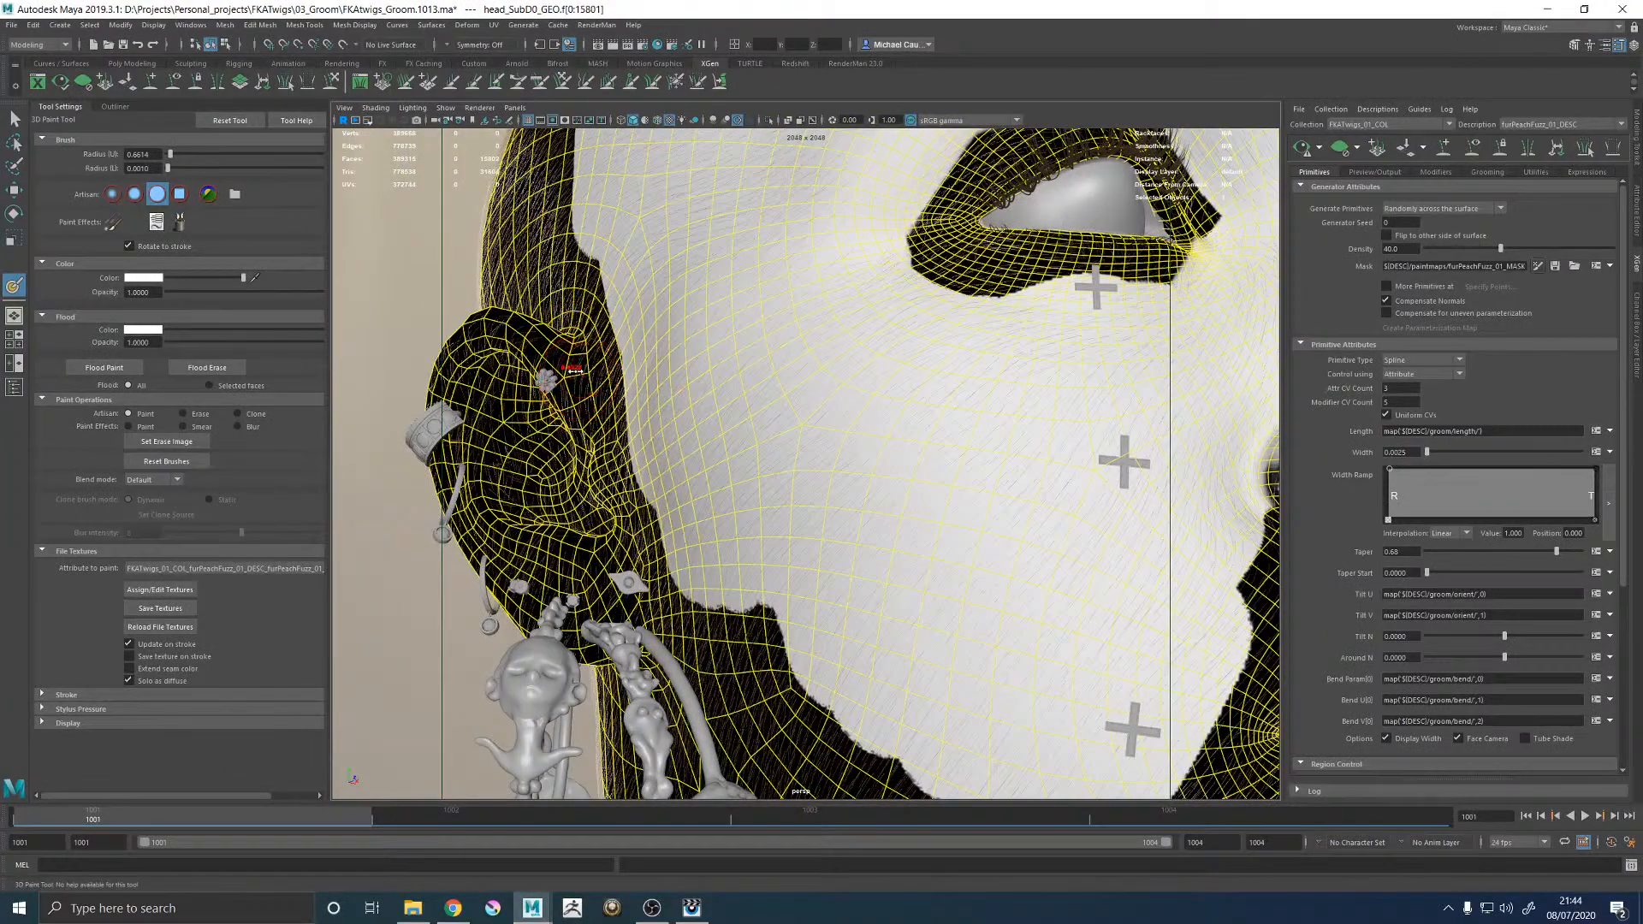
{"action": "left_click_drag", "start_coordinate": [537, 344], "coordinate": [614, 343]}
{"action": "left_click_drag", "start_coordinate": [603, 329], "coordinate": [676, 344], "text": "alt"}
{"action": "mouse_move", "coordinate": [659, 376]}
{"action": "left_mouse_down"}
{"action": "mouse_move", "coordinate": [685, 351]}
{"action": "mouse_move", "coordinate": [684, 385]}
{"action": "left_mouse_up"}
{"action": "mouse_move", "coordinate": [646, 381]}
{"action": "left_mouse_down"}
{"action": "mouse_move", "coordinate": [695, 376]}
{"action": "mouse_move", "coordinate": [686, 395]}
{"action": "left_mouse_up"}
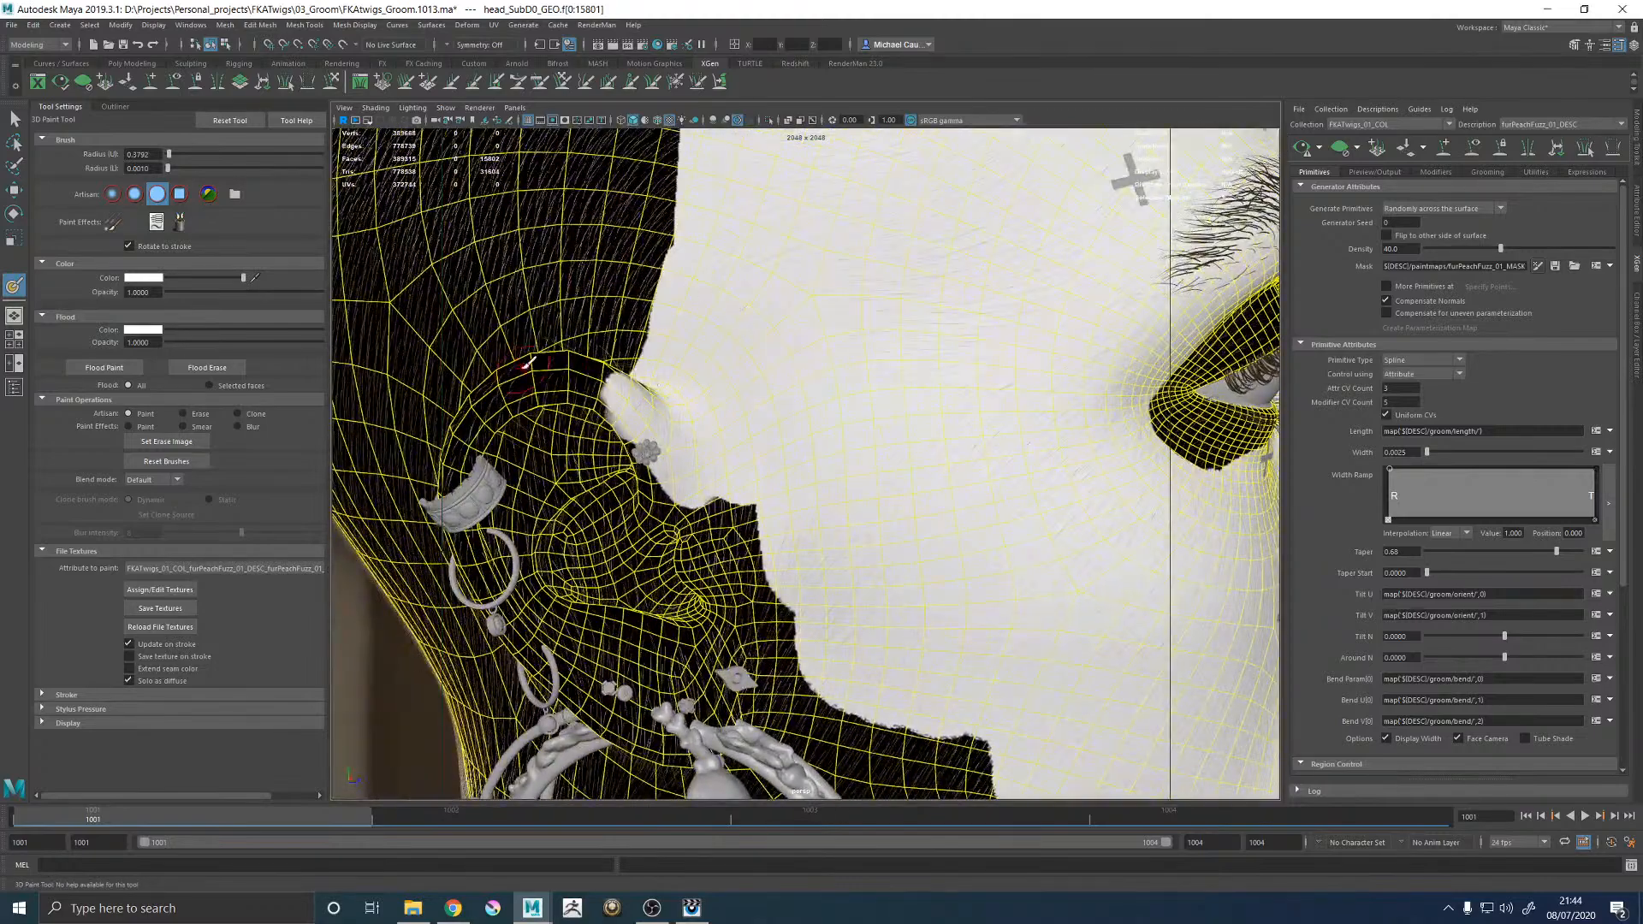
Paint the mask white along the right ear's outer rim, lobe and front edge, leaving the inner ear black.
{"action": "left_click_drag", "start_coordinate": [534, 360], "coordinate": [609, 366]}
{"action": "middle_click_drag", "start_coordinate": [500, 382], "coordinate": [667, 300], "text": "alt"}
{"action": "mouse_move", "coordinate": [668, 299]}
{"action": "left_mouse_down", "text": "alt"}
{"action": "mouse_move", "coordinate": [731, 290]}
{"action": "mouse_move", "coordinate": [738, 479]}
{"action": "mouse_move", "coordinate": [770, 543]}
{"action": "mouse_move", "coordinate": [862, 620]}
{"action": "mouse_move", "coordinate": [738, 578]}
{"action": "mouse_move", "coordinate": [785, 552]}
{"action": "mouse_move", "coordinate": [859, 592]}
{"action": "left_mouse_up", "text": "alt"}
{"action": "left_click_drag", "start_coordinate": [859, 592], "coordinate": [795, 601], "text": "alt"}
{"action": "mouse_move", "coordinate": [800, 601]}
{"action": "left_mouse_down"}
{"action": "mouse_move", "coordinate": [834, 577]}
{"action": "mouse_move", "coordinate": [847, 531]}
{"action": "mouse_move", "coordinate": [812, 443]}
{"action": "left_mouse_up"}
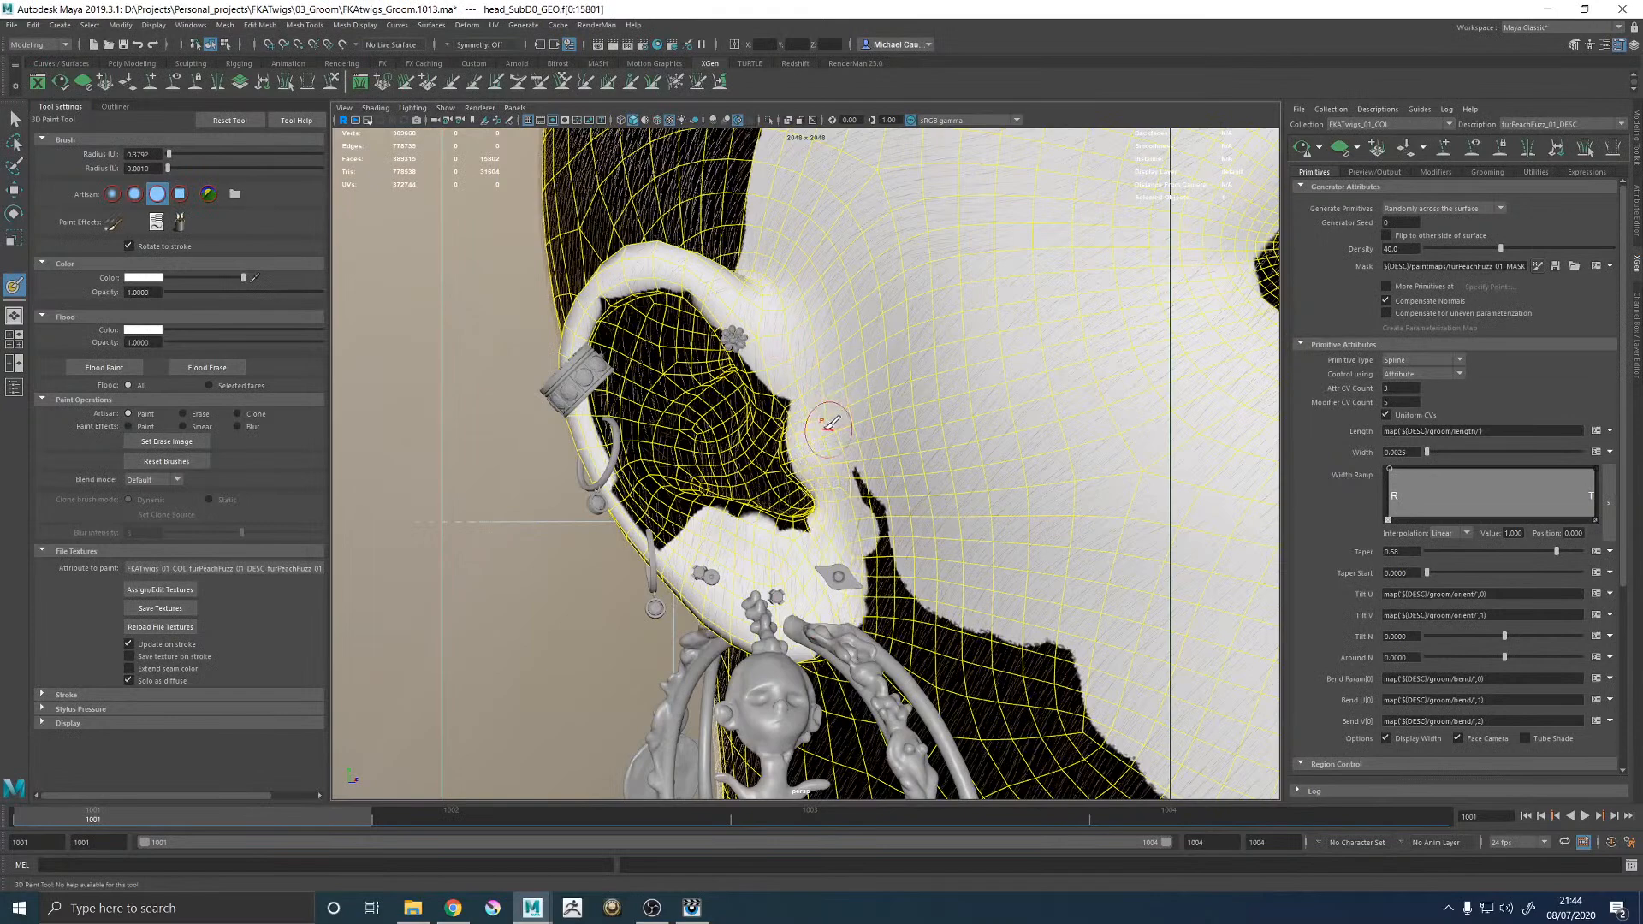
Fill the black gap between the right ear, cheek and jaw with white.
{"action": "middle_click_drag", "start_coordinate": [828, 421], "coordinate": [904, 406], "text": "alt"}
{"action": "left_click_drag", "start_coordinate": [685, 464], "coordinate": [798, 545]}
{"action": "mouse_move", "coordinate": [961, 550]}
{"action": "middle_mouse_down", "text": "alt"}
{"action": "mouse_move", "coordinate": [949, 495]}
{"action": "mouse_move", "coordinate": [896, 426]}
{"action": "middle_mouse_up", "text": "alt"}
{"action": "mouse_move", "coordinate": [946, 477]}
{"action": "left_mouse_down"}
{"action": "mouse_move", "coordinate": [903, 338]}
{"action": "mouse_move", "coordinate": [884, 377]}
{"action": "left_mouse_up"}
{"action": "left_click_drag", "start_coordinate": [903, 525], "coordinate": [1012, 544]}
Enlarge the brush and paint the mask white along the jaw and down the side of the neck.
{"action": "mouse_move", "coordinate": [1012, 544]}
{"action": "right_mouse_down", "text": "alt"}
{"action": "mouse_move", "coordinate": [943, 435]}
{"action": "mouse_move", "coordinate": [912, 473]}
{"action": "right_mouse_up", "text": "alt"}
{"action": "key", "text": "b"}
{"action": "left_click_drag", "start_coordinate": [912, 479], "coordinate": [936, 476]}
{"action": "mouse_move", "coordinate": [910, 572]}
{"action": "left_mouse_down"}
{"action": "mouse_move", "coordinate": [897, 466]}
{"action": "mouse_move", "coordinate": [1002, 518]}
{"action": "mouse_move", "coordinate": [946, 513]}
{"action": "mouse_move", "coordinate": [917, 433]}
{"action": "left_mouse_up"}
{"action": "right_click_drag", "start_coordinate": [789, 468], "coordinate": [737, 445], "text": "alt"}
{"action": "mouse_move", "coordinate": [737, 445]}
{"action": "left_mouse_down", "text": "alt"}
{"action": "mouse_move", "coordinate": [795, 496]}
{"action": "mouse_move", "coordinate": [690, 479]}
{"action": "mouse_move", "coordinate": [655, 445]}
{"action": "left_mouse_up", "text": "alt"}
{"action": "mouse_move", "coordinate": [633, 479]}
{"action": "left_mouse_down", "text": "alt"}
{"action": "mouse_move", "coordinate": [750, 490]}
{"action": "mouse_move", "coordinate": [685, 479]}
{"action": "left_mouse_up", "text": "alt"}
{"action": "mouse_move", "coordinate": [642, 420]}
{"action": "left_mouse_down"}
{"action": "mouse_move", "coordinate": [650, 556]}
{"action": "mouse_move", "coordinate": [735, 599]}
{"action": "mouse_move", "coordinate": [764, 584]}
{"action": "mouse_move", "coordinate": [612, 557]}
{"action": "left_mouse_up"}
{"action": "mouse_move", "coordinate": [741, 547]}
{"action": "left_mouse_down"}
{"action": "mouse_move", "coordinate": [821, 599]}
{"action": "mouse_move", "coordinate": [830, 577]}
{"action": "left_mouse_up"}
{"action": "left_click_drag", "start_coordinate": [888, 554], "coordinate": [751, 556], "text": "alt"}
Paint the mask white under the chin and across the front of the neck and chest.
{"action": "left_click_drag", "start_coordinate": [877, 472], "coordinate": [1006, 486]}
{"action": "middle_click_drag", "start_coordinate": [809, 668], "coordinate": [833, 489], "text": "alt"}
{"action": "mouse_move", "coordinate": [832, 494]}
{"action": "left_mouse_down", "text": "alt"}
{"action": "mouse_move", "coordinate": [770, 496]}
{"action": "mouse_move", "coordinate": [745, 599]}
{"action": "mouse_move", "coordinate": [723, 589]}
{"action": "left_mouse_up", "text": "alt"}
{"action": "left_click_drag", "start_coordinate": [801, 628], "coordinate": [845, 590]}
{"action": "left_click_drag", "start_coordinate": [800, 520], "coordinate": [881, 509], "text": "alt"}
{"action": "mouse_move", "coordinate": [764, 591]}
{"action": "left_mouse_down"}
{"action": "mouse_move", "coordinate": [755, 546]}
{"action": "mouse_move", "coordinate": [704, 517]}
{"action": "mouse_move", "coordinate": [800, 520]}
{"action": "left_mouse_up"}
{"action": "left_click_drag", "start_coordinate": [705, 517], "coordinate": [681, 462]}
{"action": "mouse_move", "coordinate": [753, 460]}
{"action": "left_mouse_down", "text": "alt"}
{"action": "mouse_move", "coordinate": [824, 435]}
{"action": "mouse_move", "coordinate": [872, 443]}
{"action": "left_mouse_up", "text": "alt"}
{"action": "mouse_move", "coordinate": [770, 435]}
{"action": "left_mouse_down"}
{"action": "mouse_move", "coordinate": [783, 541]}
{"action": "mouse_move", "coordinate": [679, 469]}
{"action": "mouse_move", "coordinate": [643, 513]}
{"action": "left_mouse_up"}
Paint the mask white over the shoulders.
{"action": "mouse_move", "coordinate": [655, 464]}
{"action": "left_mouse_down", "text": "alt"}
{"action": "mouse_move", "coordinate": [772, 530]}
{"action": "mouse_move", "coordinate": [792, 591]}
{"action": "left_mouse_up", "text": "alt"}
{"action": "middle_click_drag", "start_coordinate": [791, 591], "coordinate": [753, 412], "text": "alt"}
{"action": "mouse_move", "coordinate": [803, 564]}
{"action": "left_mouse_down"}
{"action": "mouse_move", "coordinate": [907, 515]}
{"action": "mouse_move", "coordinate": [892, 401]}
{"action": "mouse_move", "coordinate": [851, 440]}
{"action": "mouse_move", "coordinate": [724, 462]}
{"action": "mouse_move", "coordinate": [907, 419]}
{"action": "left_mouse_up"}
{"action": "left_click_drag", "start_coordinate": [931, 415], "coordinate": [915, 445]}
{"action": "mouse_move", "coordinate": [741, 471]}
{"action": "left_mouse_down"}
{"action": "mouse_move", "coordinate": [817, 453]}
{"action": "mouse_move", "coordinate": [817, 407]}
{"action": "mouse_move", "coordinate": [706, 421]}
{"action": "left_mouse_up"}
{"action": "left_click_drag", "start_coordinate": [804, 434], "coordinate": [756, 302], "text": "alt"}
{"action": "middle_click_drag", "start_coordinate": [755, 302], "coordinate": [746, 457], "text": "alt"}
{"action": "mouse_move", "coordinate": [737, 444]}
{"action": "left_mouse_down"}
{"action": "mouse_move", "coordinate": [749, 395]}
{"action": "mouse_move", "coordinate": [794, 422]}
{"action": "mouse_move", "coordinate": [805, 343]}
{"action": "left_mouse_up"}
Paint the mask white over the back of the neck and the upper back.
{"action": "mouse_move", "coordinate": [804, 377]}
{"action": "left_mouse_down", "text": "alt"}
{"action": "mouse_move", "coordinate": [788, 418]}
{"action": "mouse_move", "coordinate": [701, 462]}
{"action": "left_mouse_up", "text": "alt"}
{"action": "mouse_move", "coordinate": [734, 385]}
{"action": "left_mouse_down"}
{"action": "mouse_move", "coordinate": [813, 363]}
{"action": "mouse_move", "coordinate": [837, 466]}
{"action": "left_mouse_up"}
{"action": "mouse_move", "coordinate": [990, 412]}
{"action": "left_mouse_down", "text": "alt"}
{"action": "mouse_move", "coordinate": [1022, 544]}
{"action": "mouse_move", "coordinate": [883, 539]}
{"action": "left_mouse_up", "text": "alt"}
{"action": "mouse_move", "coordinate": [742, 646]}
{"action": "left_mouse_down"}
{"action": "mouse_move", "coordinate": [749, 702]}
{"action": "mouse_move", "coordinate": [881, 611]}
{"action": "left_mouse_up"}
{"action": "left_click_drag", "start_coordinate": [776, 679], "coordinate": [935, 558]}
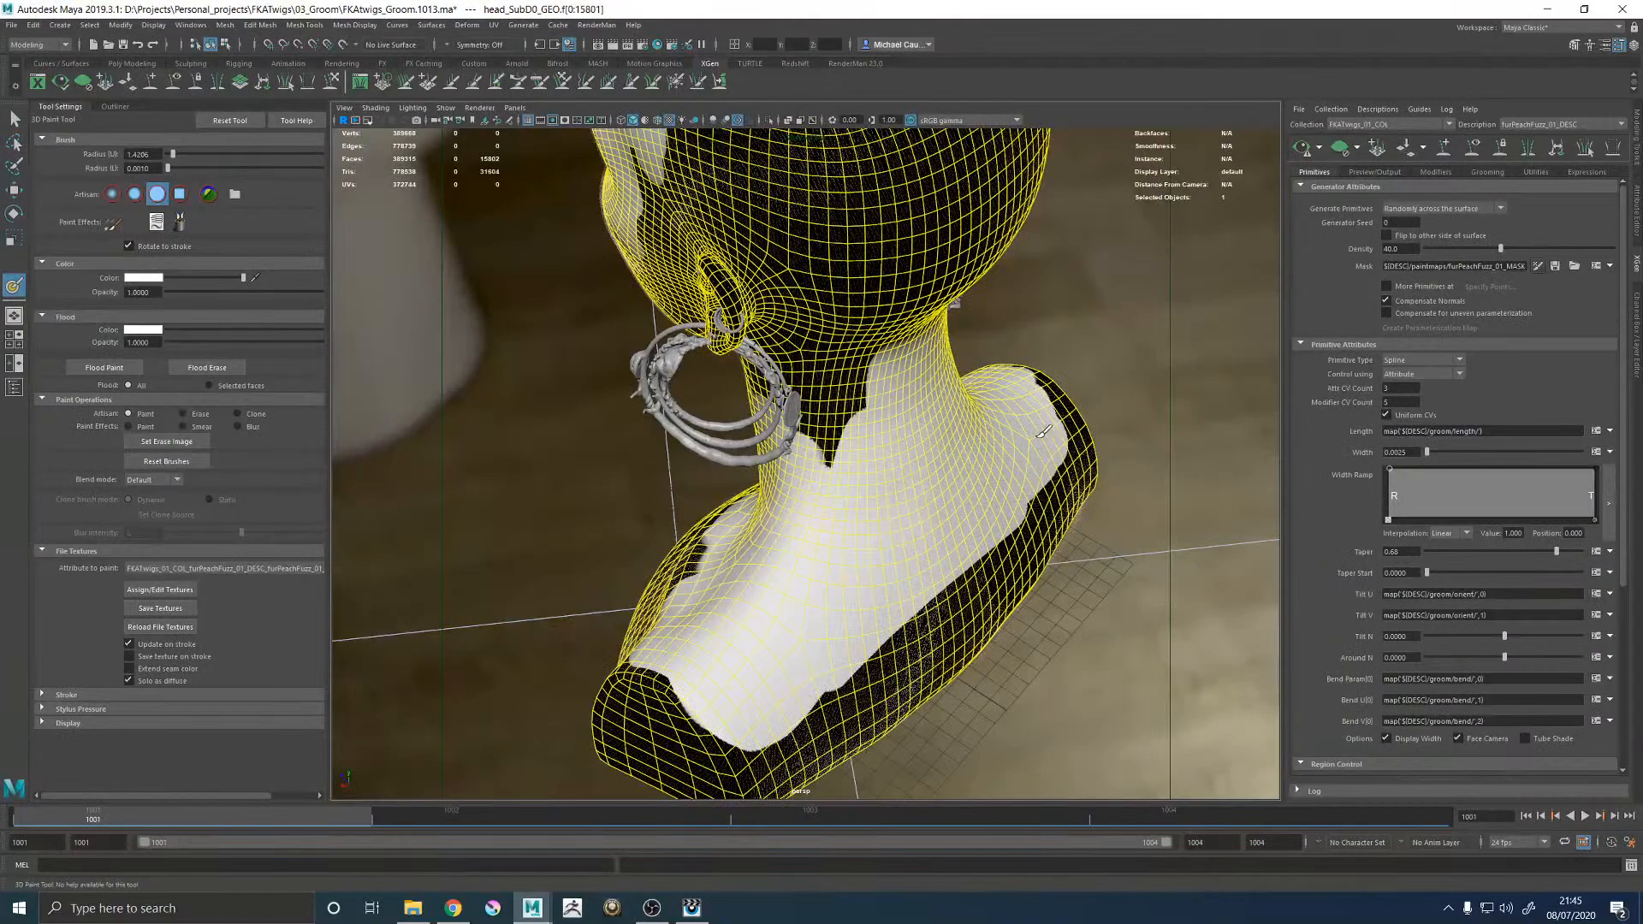
Fill the remaining black areas on the left side of the neck and around the chin with white.
{"action": "middle_click_drag", "start_coordinate": [1040, 434], "coordinate": [1066, 532], "text": "alt"}
{"action": "right_click_drag", "start_coordinate": [821, 479], "coordinate": [906, 462], "text": "alt"}
{"action": "left_click_drag", "start_coordinate": [906, 462], "coordinate": [935, 425], "text": "alt"}
{"action": "middle_click_drag", "start_coordinate": [935, 425], "coordinate": [866, 583], "text": "alt"}
{"action": "mouse_move", "coordinate": [858, 466]}
{"action": "left_mouse_down"}
{"action": "mouse_move", "coordinate": [882, 436]}
{"action": "mouse_move", "coordinate": [791, 347]}
{"action": "mouse_move", "coordinate": [723, 454]}
{"action": "mouse_move", "coordinate": [654, 458]}
{"action": "left_mouse_up"}
{"action": "mouse_move", "coordinate": [654, 457]}
{"action": "left_mouse_down", "text": "alt"}
{"action": "mouse_move", "coordinate": [727, 449]}
{"action": "mouse_move", "coordinate": [787, 411]}
{"action": "left_mouse_up", "text": "alt"}
{"action": "left_click_drag", "start_coordinate": [741, 416], "coordinate": [821, 484]}
Paint the lower left cheek white between the mouth and the jaw line.
{"action": "mouse_move", "coordinate": [886, 410]}
{"action": "left_mouse_down", "text": "alt"}
{"action": "mouse_move", "coordinate": [821, 462]}
{"action": "mouse_move", "coordinate": [847, 428]}
{"action": "mouse_move", "coordinate": [780, 451]}
{"action": "mouse_move", "coordinate": [771, 411]}
{"action": "mouse_move", "coordinate": [779, 479]}
{"action": "mouse_move", "coordinate": [878, 453]}
{"action": "mouse_move", "coordinate": [805, 425]}
{"action": "left_mouse_up", "text": "alt"}
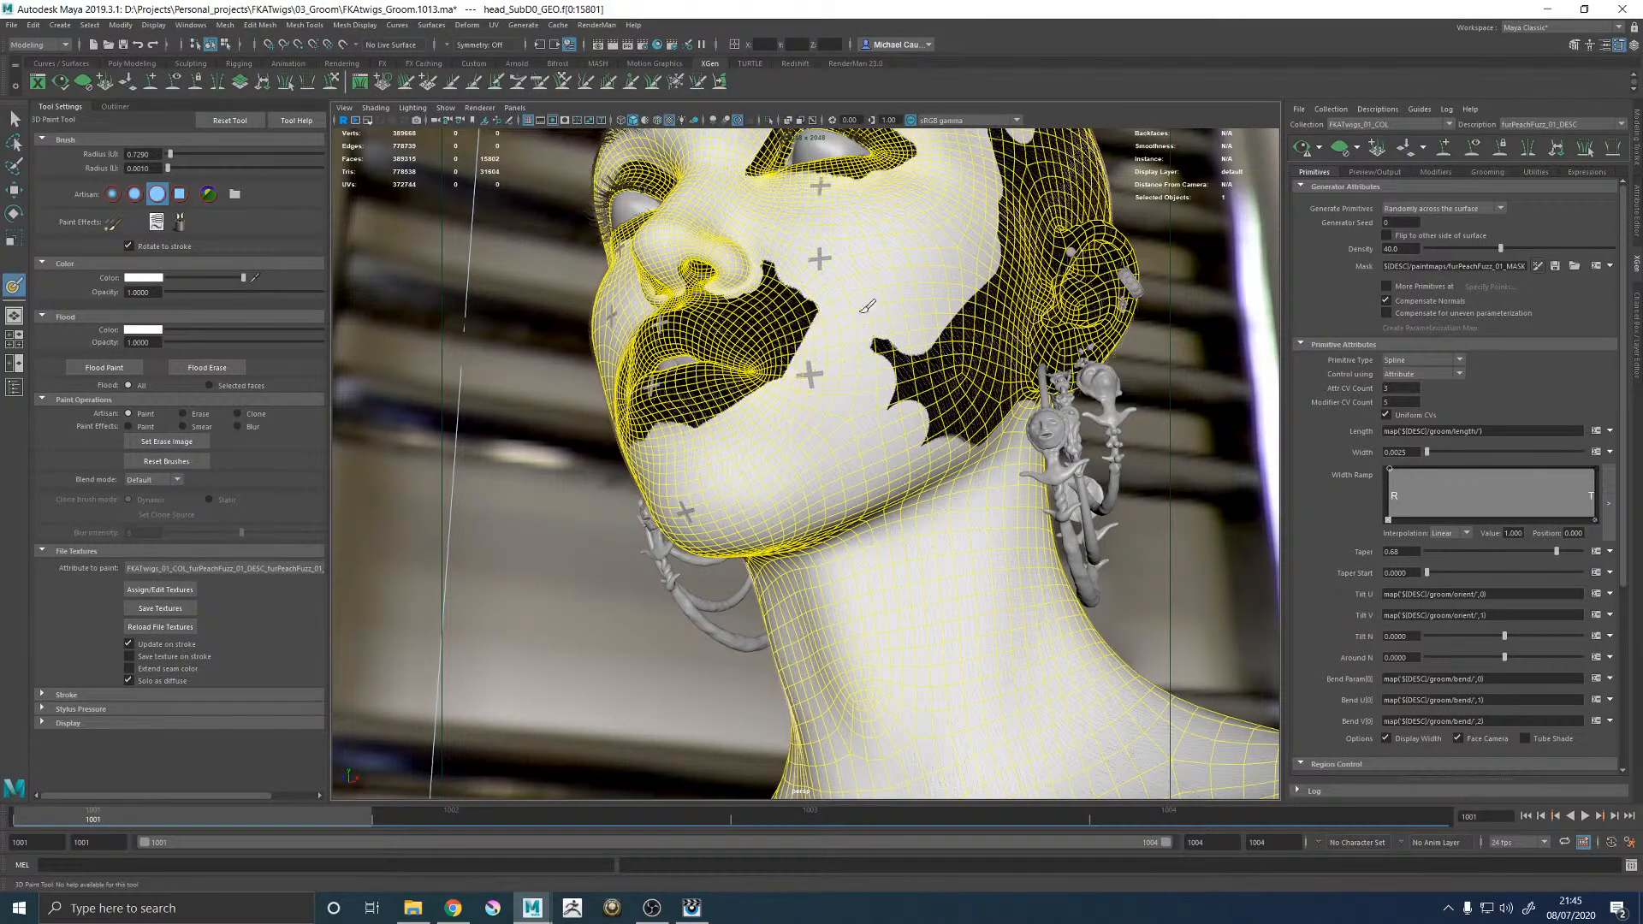
{"action": "left_click_drag", "start_coordinate": [850, 332], "coordinate": [926, 347]}
{"action": "left_click_drag", "start_coordinate": [926, 441], "coordinate": [817, 526], "text": "alt"}
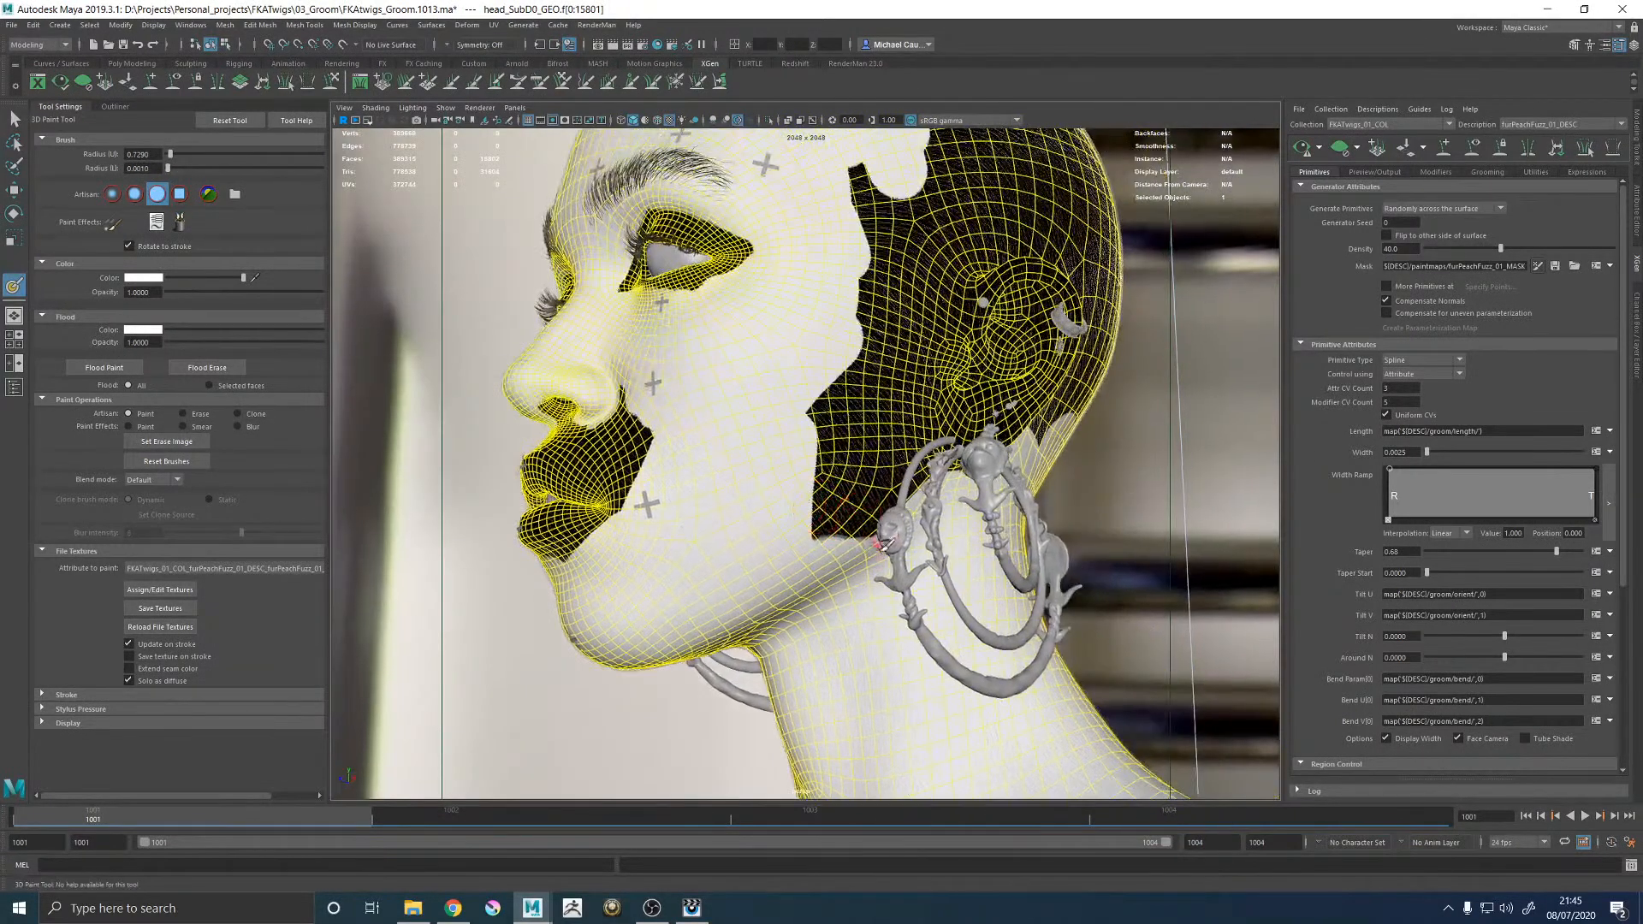
Shrink the brush and paint the mask white around the left half of the lips, from the nostrils to below the lower lip.
{"action": "left_click_drag", "start_coordinate": [784, 457], "coordinate": [860, 470], "text": "alt"}
{"action": "right_click_drag", "start_coordinate": [860, 471], "coordinate": [883, 402], "text": "alt"}
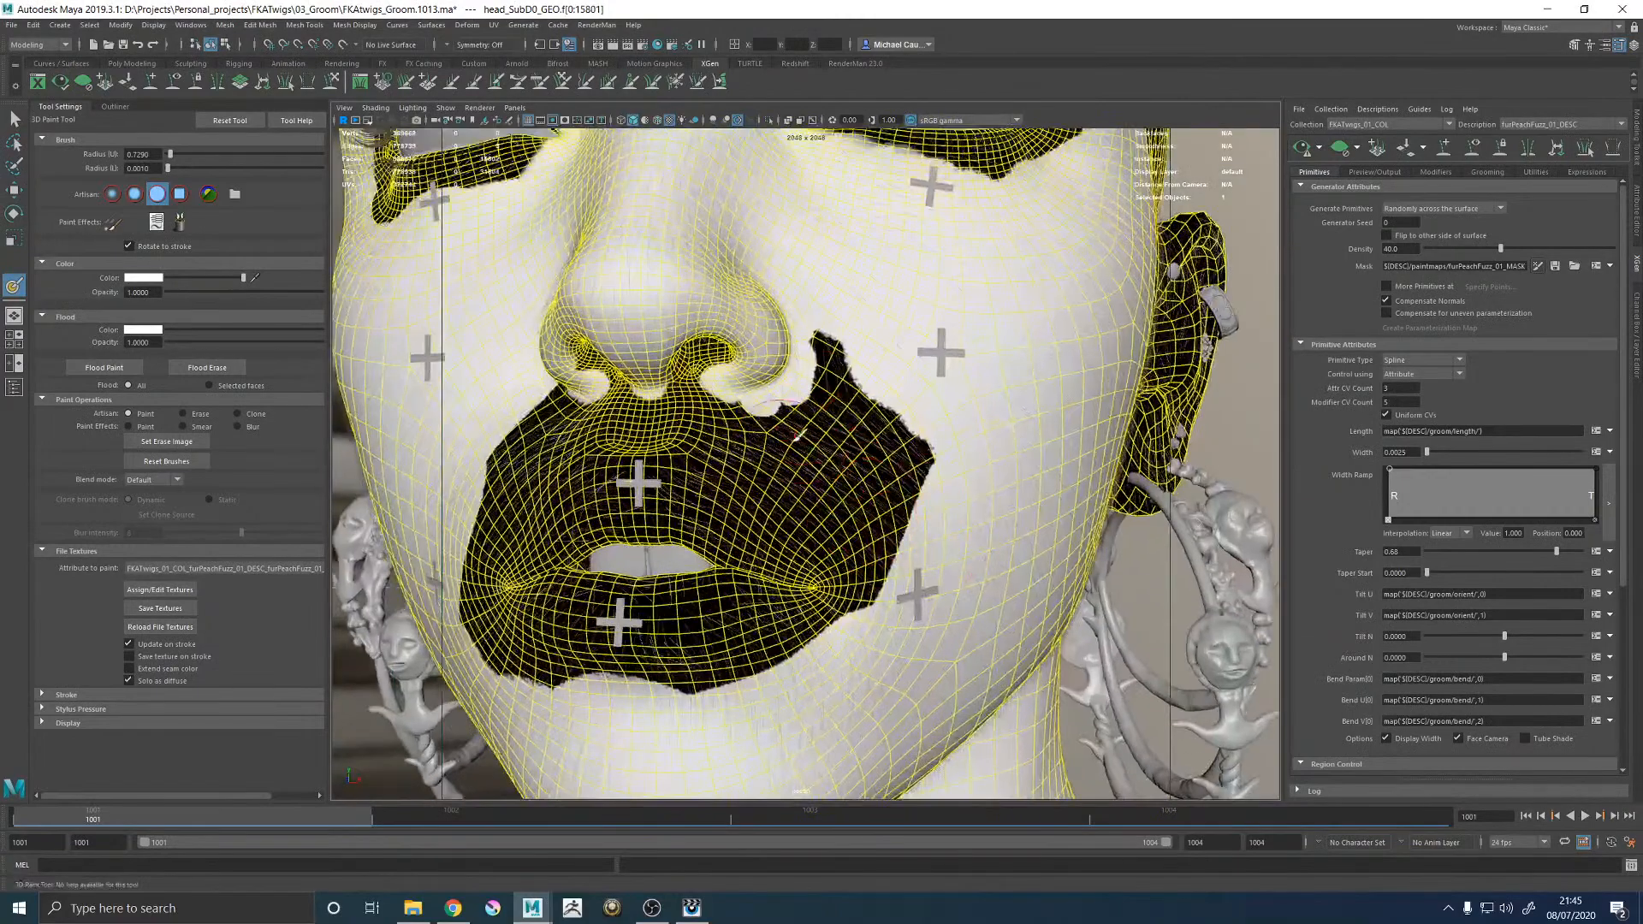
{"action": "mouse_move", "coordinate": [684, 402]}
{"action": "left_mouse_down"}
{"action": "mouse_move", "coordinate": [779, 479]}
{"action": "mouse_move", "coordinate": [734, 437]}
{"action": "left_mouse_up"}
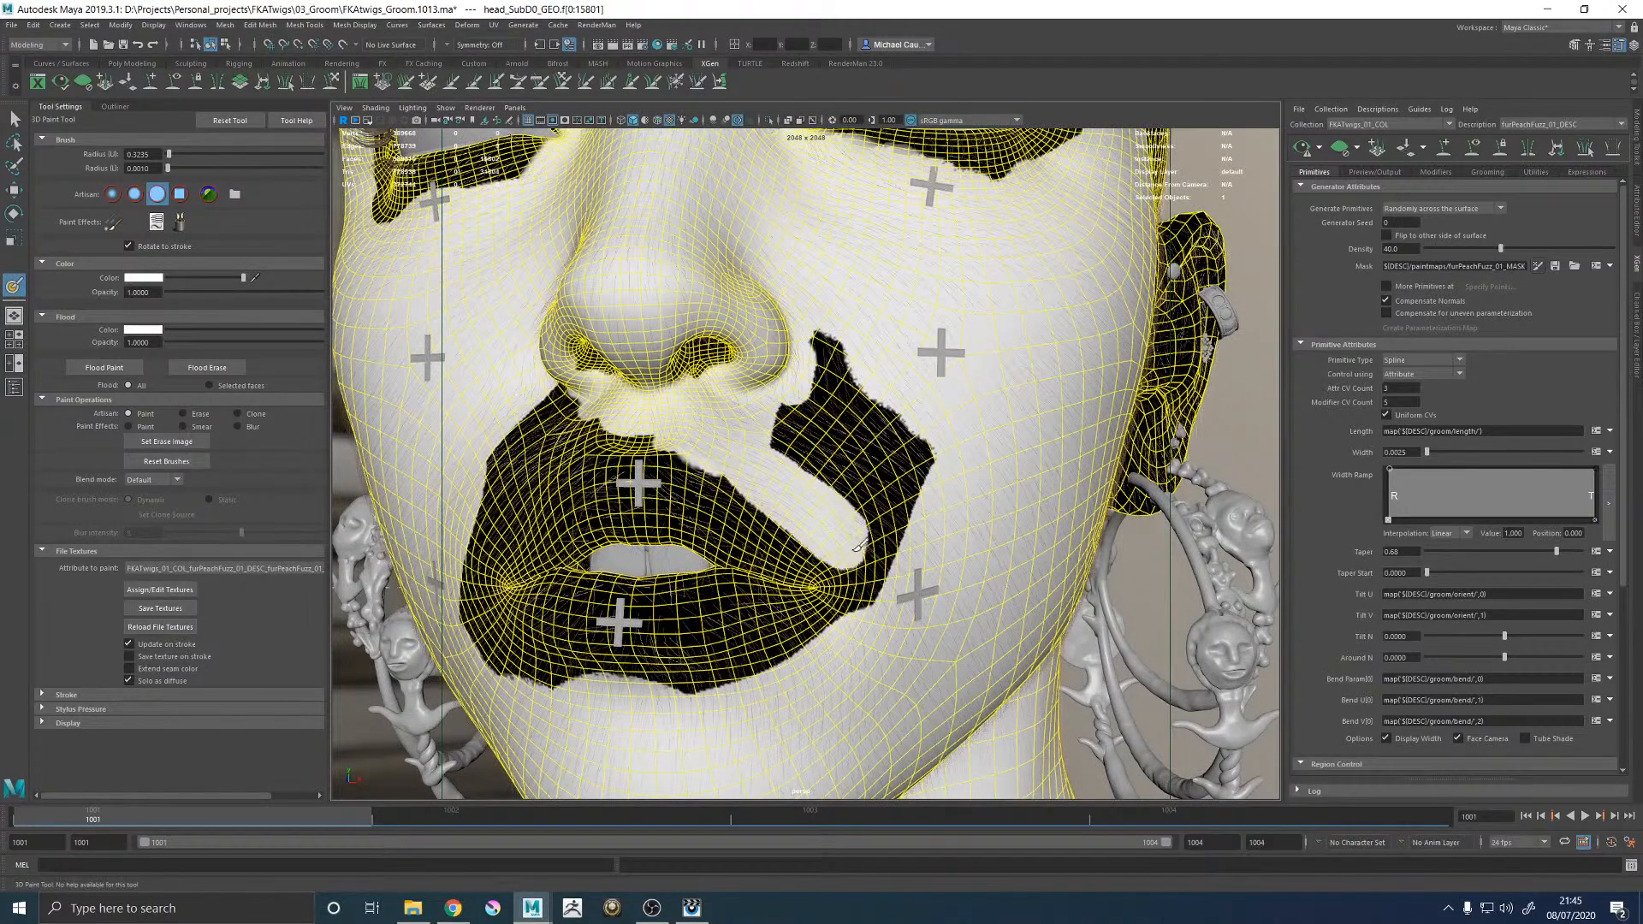
{"action": "left_click_drag", "start_coordinate": [694, 682], "coordinate": [741, 654]}
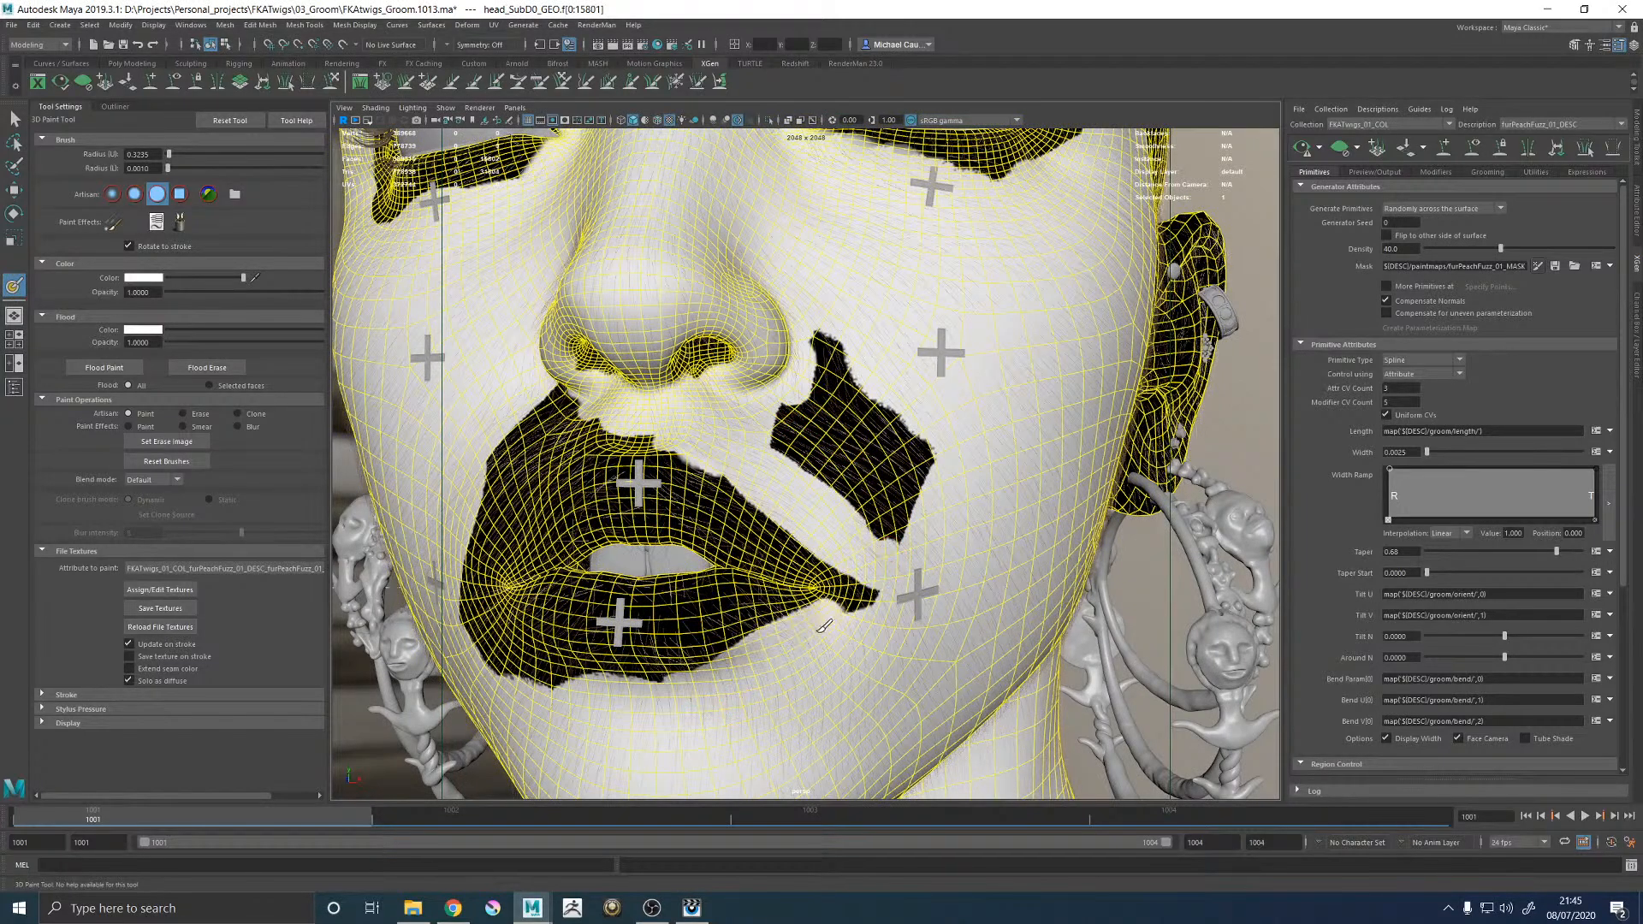
{"action": "left_click_drag", "start_coordinate": [889, 542], "coordinate": [809, 380]}
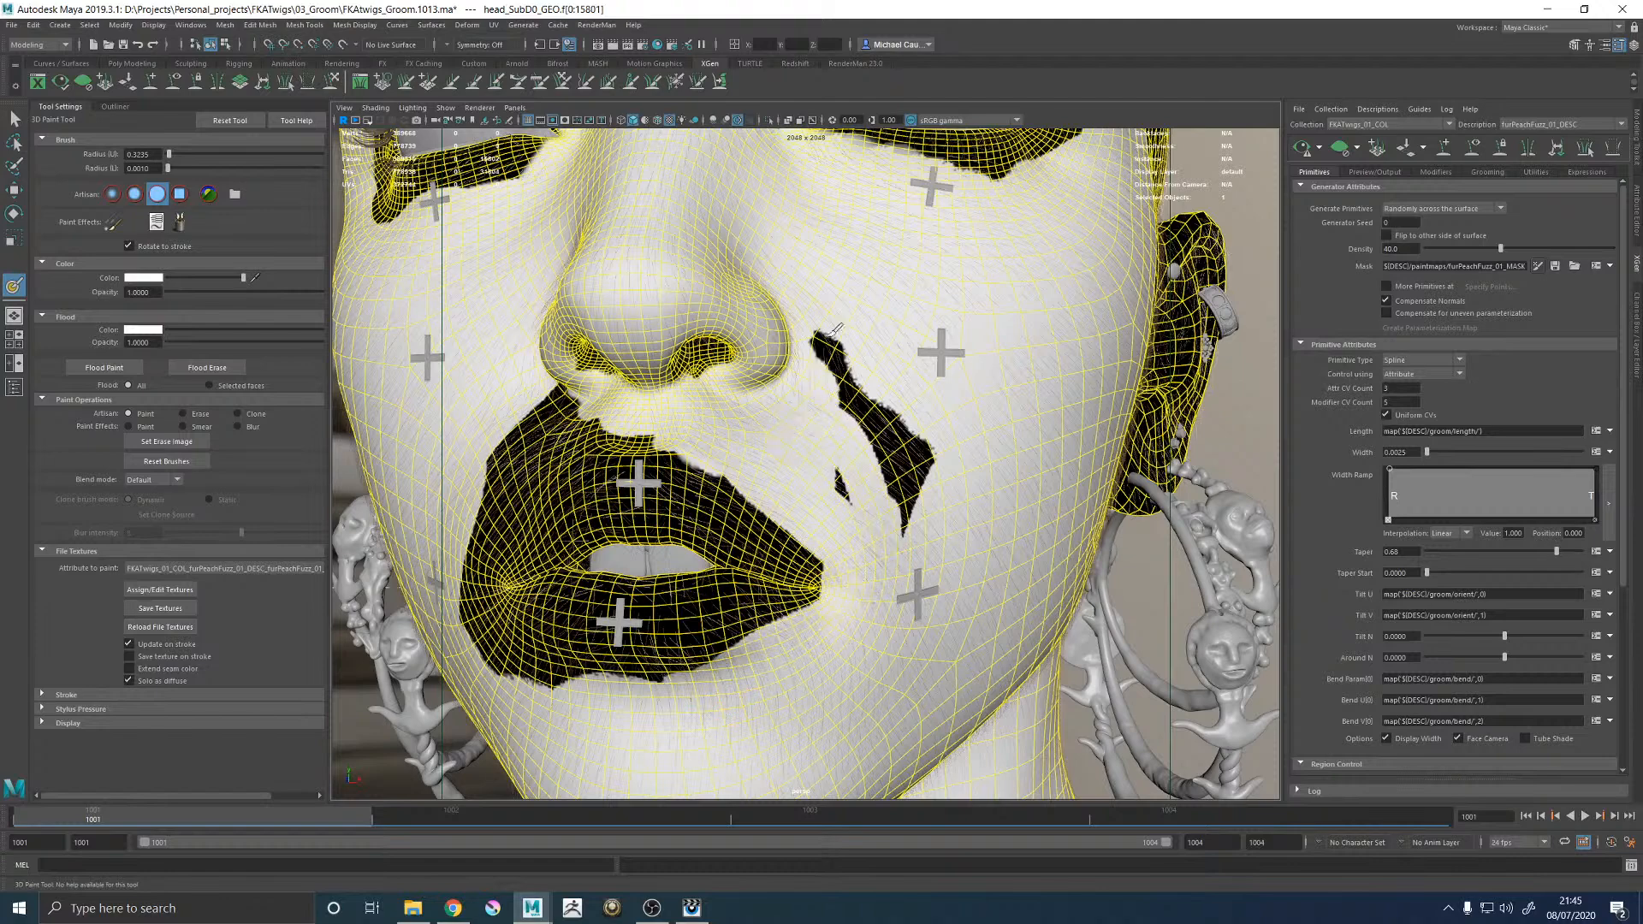
{"action": "left_click_drag", "start_coordinate": [855, 467], "coordinate": [912, 473]}
{"action": "left_click_drag", "start_coordinate": [869, 449], "coordinate": [924, 402], "text": "alt"}
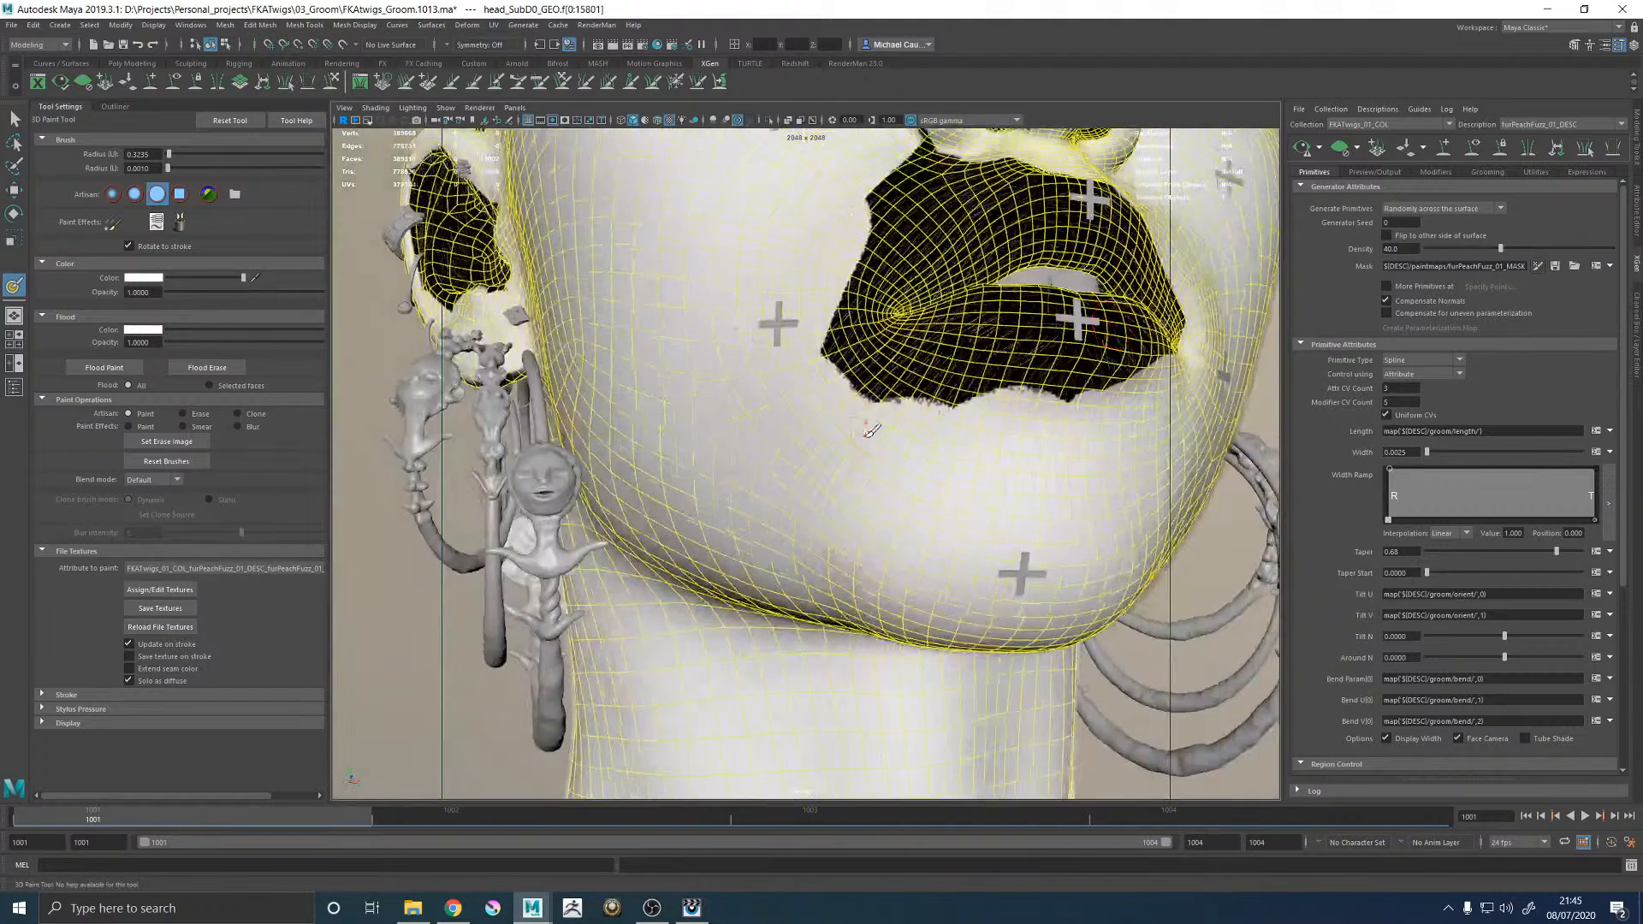
Paint the peach fuzz mask white on the skin around the mouth and between the nose and upper lip.
{"action": "mouse_move", "coordinate": [1095, 379]}
{"action": "left_mouse_down"}
{"action": "mouse_move", "coordinate": [899, 389]}
{"action": "mouse_move", "coordinate": [940, 392]}
{"action": "left_mouse_up"}
{"action": "mouse_move", "coordinate": [853, 343]}
{"action": "left_mouse_down"}
{"action": "mouse_move", "coordinate": [886, 236]}
{"action": "mouse_move", "coordinate": [962, 174]}
{"action": "mouse_move", "coordinate": [972, 274]}
{"action": "left_mouse_up"}
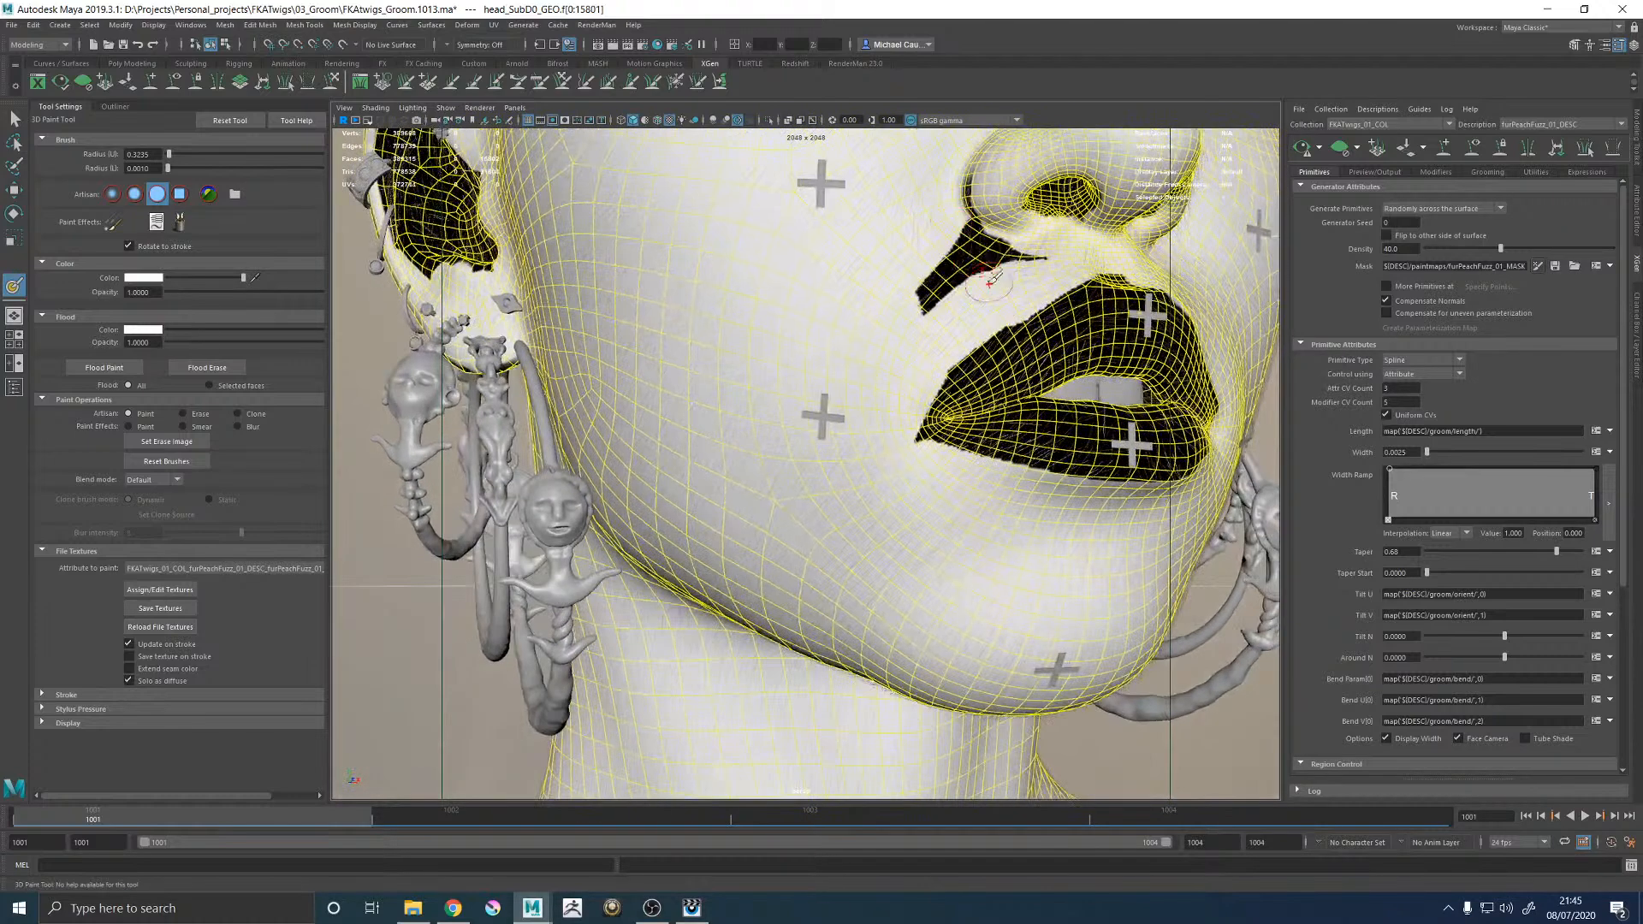
Paint the mask white over the nose bridge and the skin around one eye, leaving the eyelids black.
{"action": "left_click_drag", "start_coordinate": [975, 169], "coordinate": [787, 436], "text": "alt"}
{"action": "scroll", "coordinate": [724, 472], "scroll_direction": "down", "scroll_amount": 3}
{"action": "scroll", "coordinate": [952, 488], "scroll_direction": "up", "scroll_amount": 5}
{"action": "mouse_move", "coordinate": [687, 422]}
{"action": "left_mouse_down"}
{"action": "mouse_move", "coordinate": [843, 424]}
{"action": "mouse_move", "coordinate": [991, 373]}
{"action": "left_mouse_up"}
{"action": "left_click_drag", "start_coordinate": [958, 239], "coordinate": [1025, 330], "text": "alt"}
{"action": "left_click_drag", "start_coordinate": [1178, 283], "coordinate": [1038, 219]}
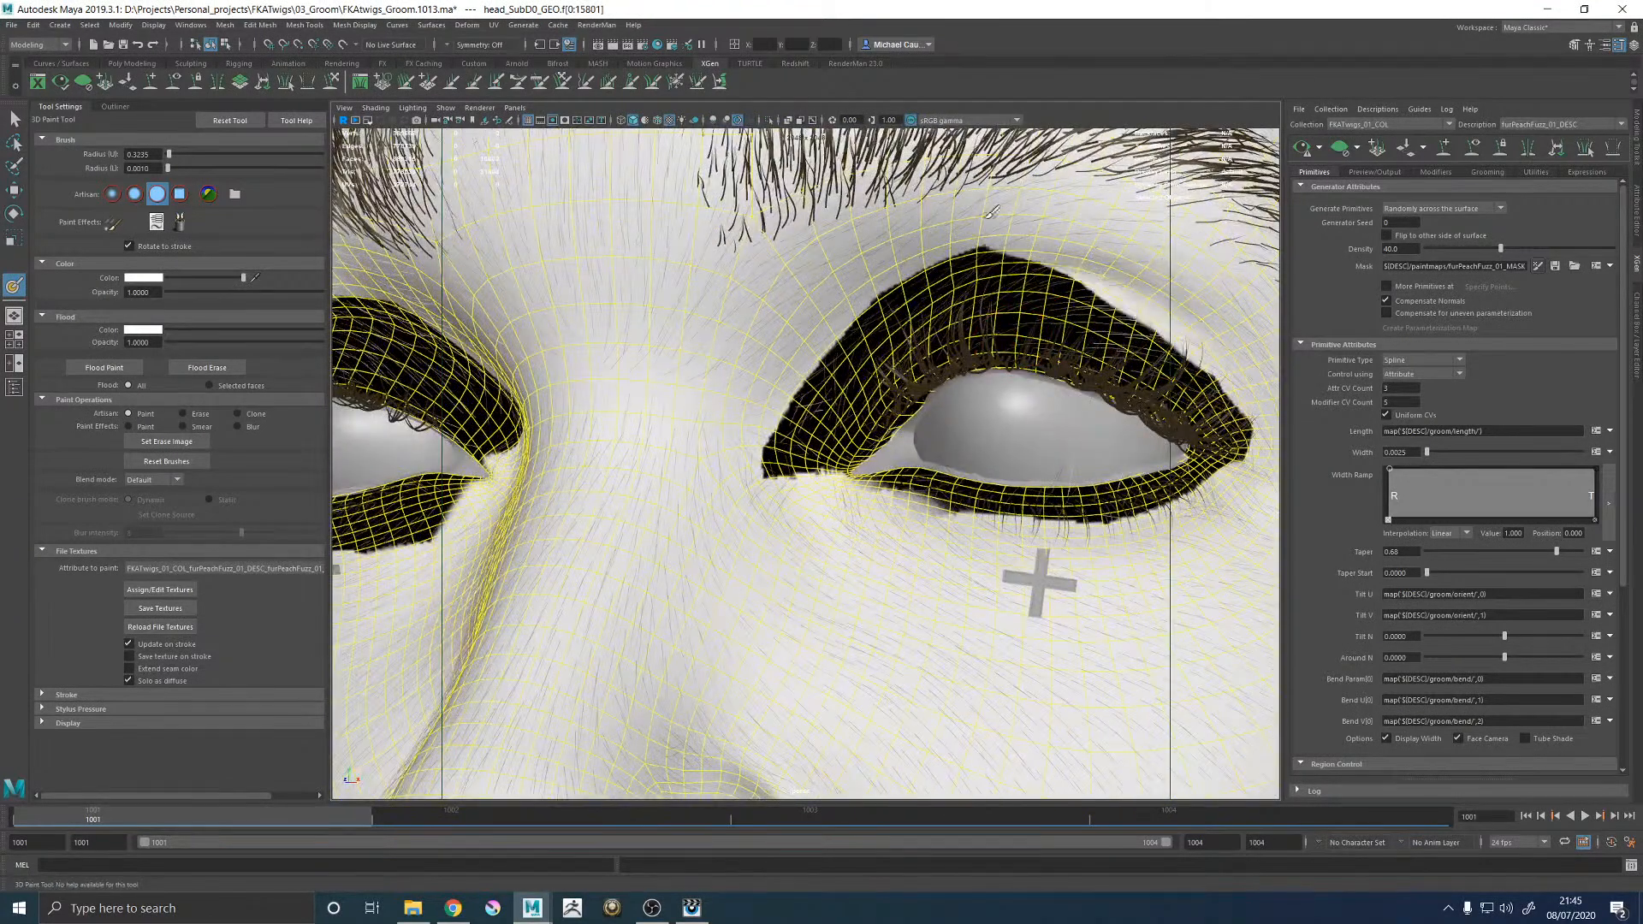
{"action": "mouse_move", "coordinate": [764, 470]}
{"action": "left_mouse_down"}
{"action": "mouse_move", "coordinate": [817, 359]}
{"action": "mouse_move", "coordinate": [961, 249]}
{"action": "mouse_move", "coordinate": [983, 353]}
{"action": "mouse_move", "coordinate": [1044, 316]}
{"action": "left_mouse_up"}
{"action": "mouse_move", "coordinate": [723, 242]}
{"action": "left_mouse_down"}
{"action": "mouse_move", "coordinate": [909, 319]}
{"action": "mouse_move", "coordinate": [971, 416]}
{"action": "left_mouse_up"}
Paint the mask white around the other eye, covering the skin below the lower lashes and outside the lids.
{"action": "left_click_drag", "start_coordinate": [894, 377], "coordinate": [954, 565], "text": "alt"}
{"action": "middle_click_drag", "start_coordinate": [957, 591], "coordinate": [1011, 461], "text": "alt"}
{"action": "mouse_move", "coordinate": [1011, 461]}
{"action": "left_mouse_down"}
{"action": "mouse_move", "coordinate": [862, 470]}
{"action": "mouse_move", "coordinate": [881, 458]}
{"action": "mouse_move", "coordinate": [685, 449]}
{"action": "mouse_move", "coordinate": [657, 403]}
{"action": "mouse_move", "coordinate": [789, 442]}
{"action": "left_mouse_up"}
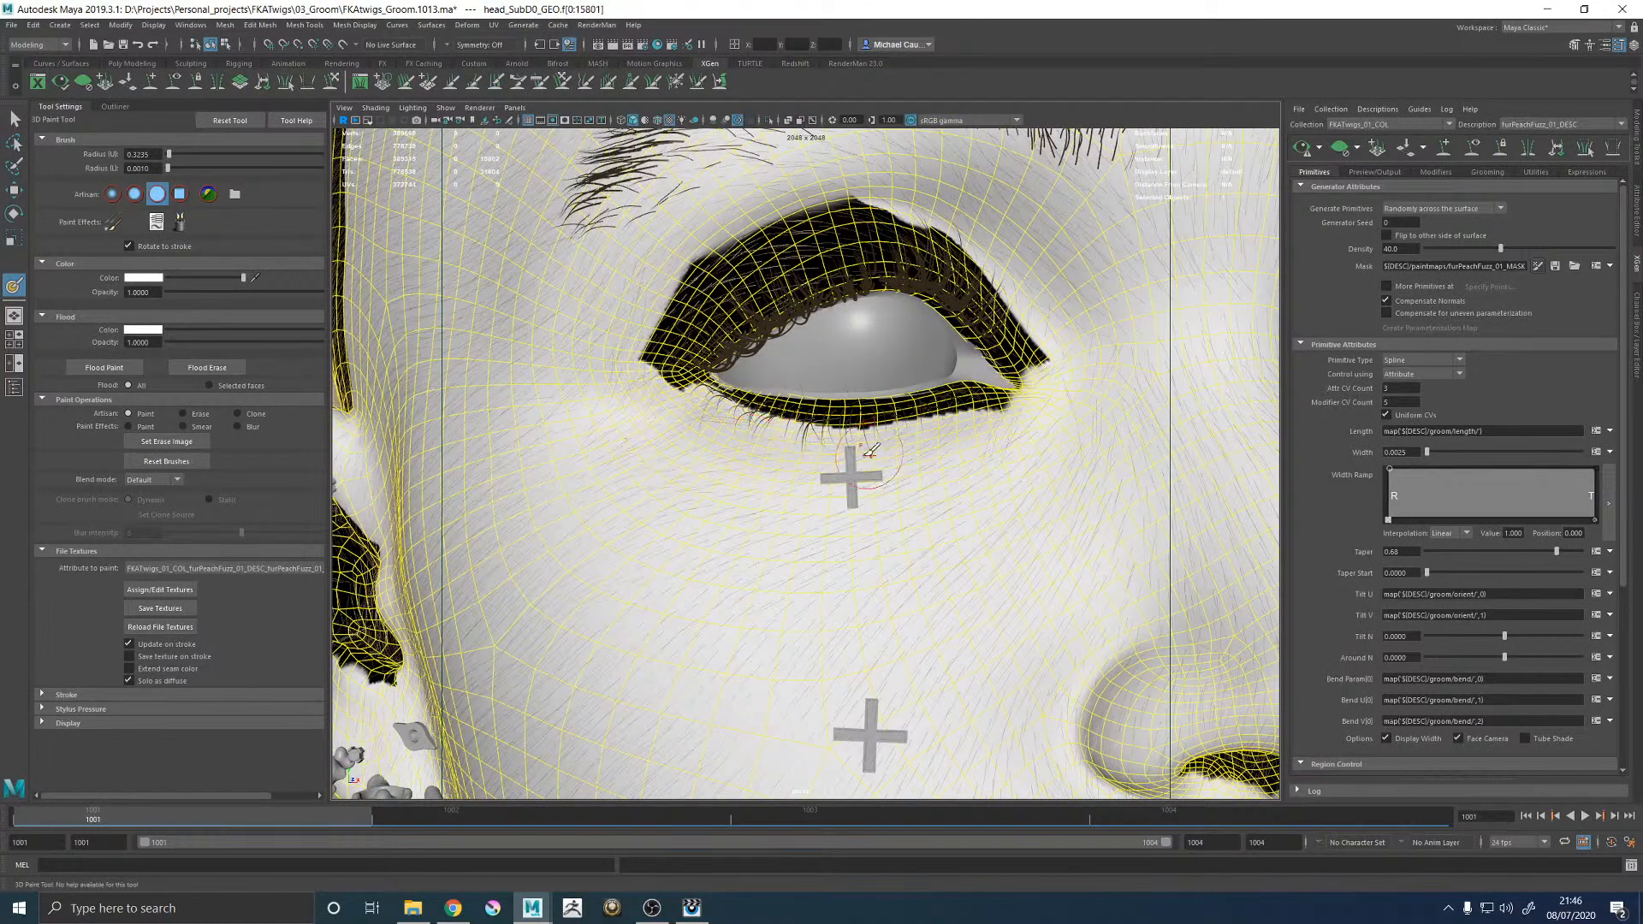
{"action": "mouse_move", "coordinate": [633, 336]}
{"action": "left_mouse_down"}
{"action": "mouse_move", "coordinate": [749, 214]}
{"action": "mouse_move", "coordinate": [821, 197]}
{"action": "mouse_move", "coordinate": [886, 409]}
{"action": "left_mouse_up"}
Try a mask stroke at the inner corner of the eye and undo it.
{"action": "right_click_drag", "start_coordinate": [881, 414], "coordinate": [1024, 364], "text": "alt"}
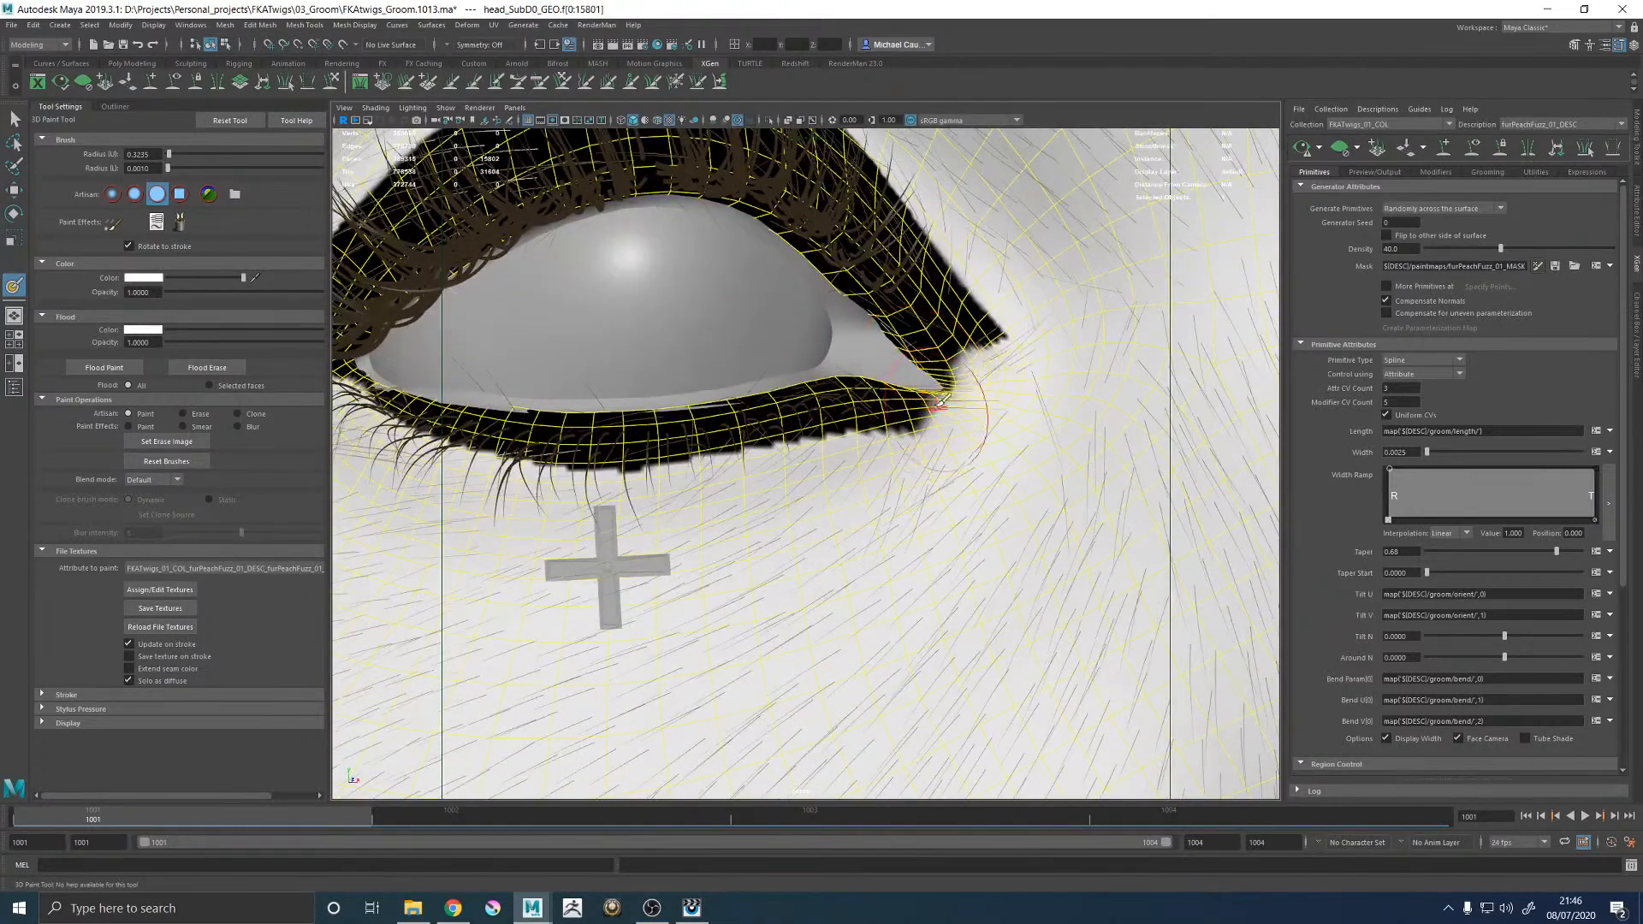
{"action": "mouse_move", "coordinate": [926, 386]}
{"action": "left_mouse_down"}
{"action": "mouse_move", "coordinate": [975, 393]}
{"action": "mouse_move", "coordinate": [941, 415]}
{"action": "mouse_move", "coordinate": [963, 375]}
{"action": "left_mouse_up"}
{"action": "key", "text": "ctrl+z"}
Reduce the brush radius to 0.1715 and refine the mask along the upper eyelid.
{"action": "right_click_drag", "start_coordinate": [1027, 379], "coordinate": [770, 360], "text": "alt"}
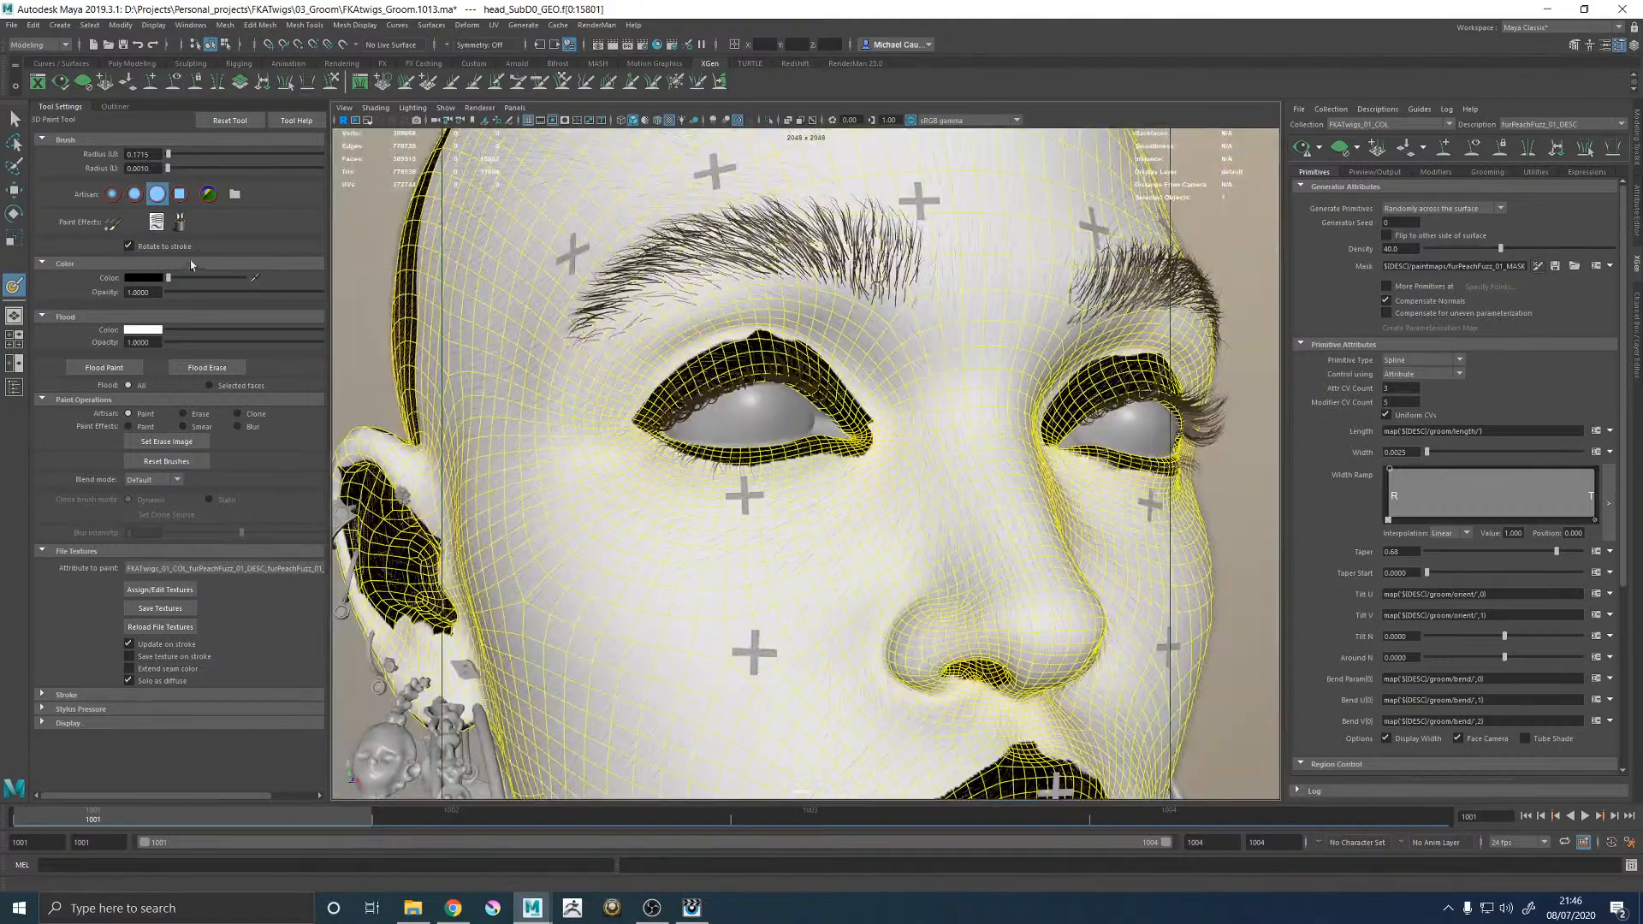
{"action": "middle_click_drag", "start_coordinate": [990, 395], "coordinate": [911, 416], "text": "alt"}
{"action": "right_click_drag", "start_coordinate": [791, 398], "coordinate": [902, 400], "text": "alt"}
{"action": "mouse_move", "coordinate": [629, 287]}
{"action": "left_mouse_down"}
{"action": "mouse_move", "coordinate": [701, 293]}
{"action": "mouse_move", "coordinate": [552, 351]}
{"action": "mouse_move", "coordinate": [733, 224]}
{"action": "left_mouse_up"}
{"action": "left_click_drag", "start_coordinate": [557, 305], "coordinate": [808, 240]}
Clean up the mask along the upper lip's edge with white, from the cupid's bow to the mouth corner.
{"action": "right_click_drag", "start_coordinate": [1067, 372], "coordinate": [864, 385], "text": "alt"}
{"action": "middle_click_drag", "start_coordinate": [924, 505], "coordinate": [920, 433], "text": "alt"}
{"action": "right_click_drag", "start_coordinate": [920, 433], "coordinate": [755, 431], "text": "alt"}
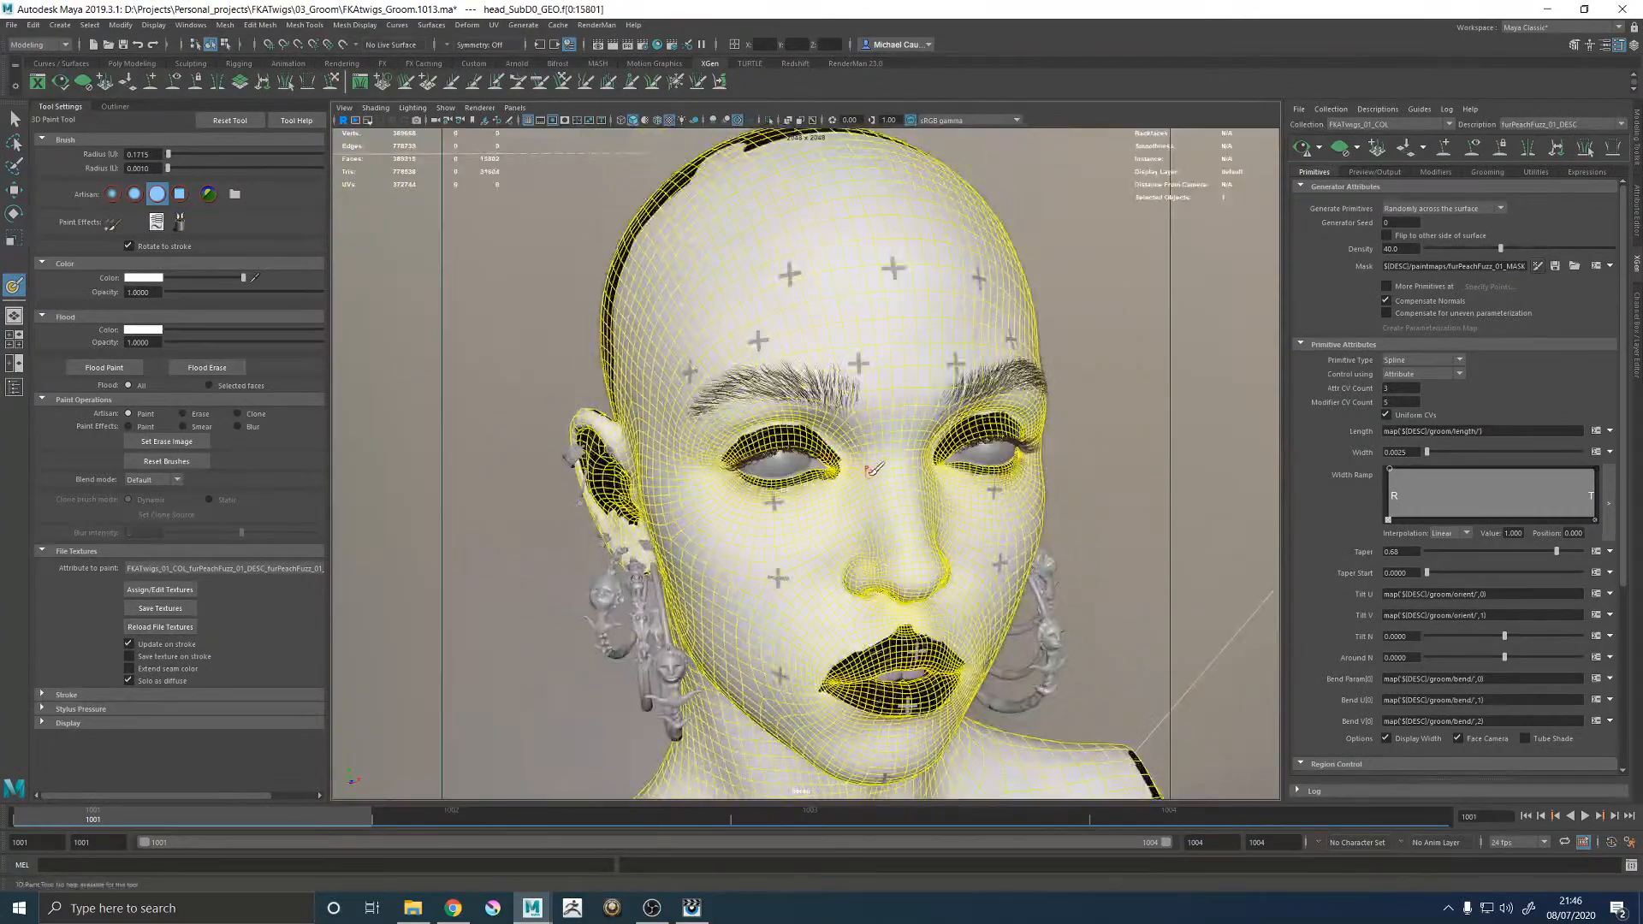
{"action": "middle_click_drag", "start_coordinate": [873, 467], "coordinate": [847, 382], "text": "alt"}
{"action": "left_click_drag", "start_coordinate": [972, 445], "coordinate": [900, 407], "text": "alt"}
{"action": "middle_click_drag", "start_coordinate": [900, 407], "coordinate": [878, 374], "text": "alt"}
{"action": "right_click_drag", "start_coordinate": [924, 513], "coordinate": [1061, 529], "text": "alt"}
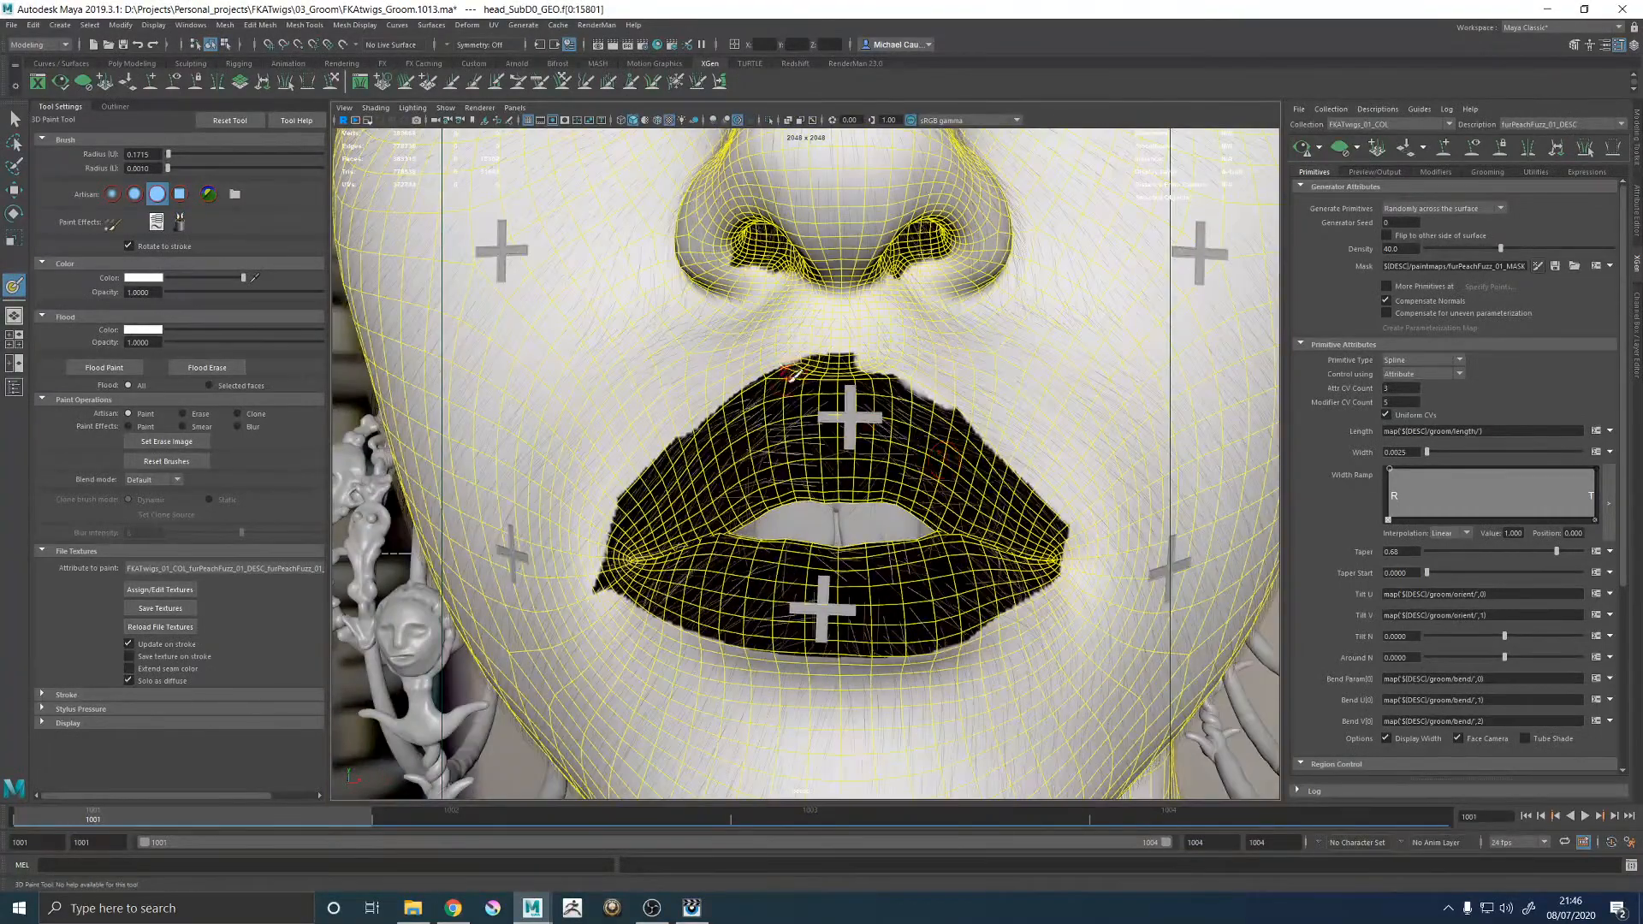
{"action": "left_click_drag", "start_coordinate": [789, 351], "coordinate": [913, 370]}
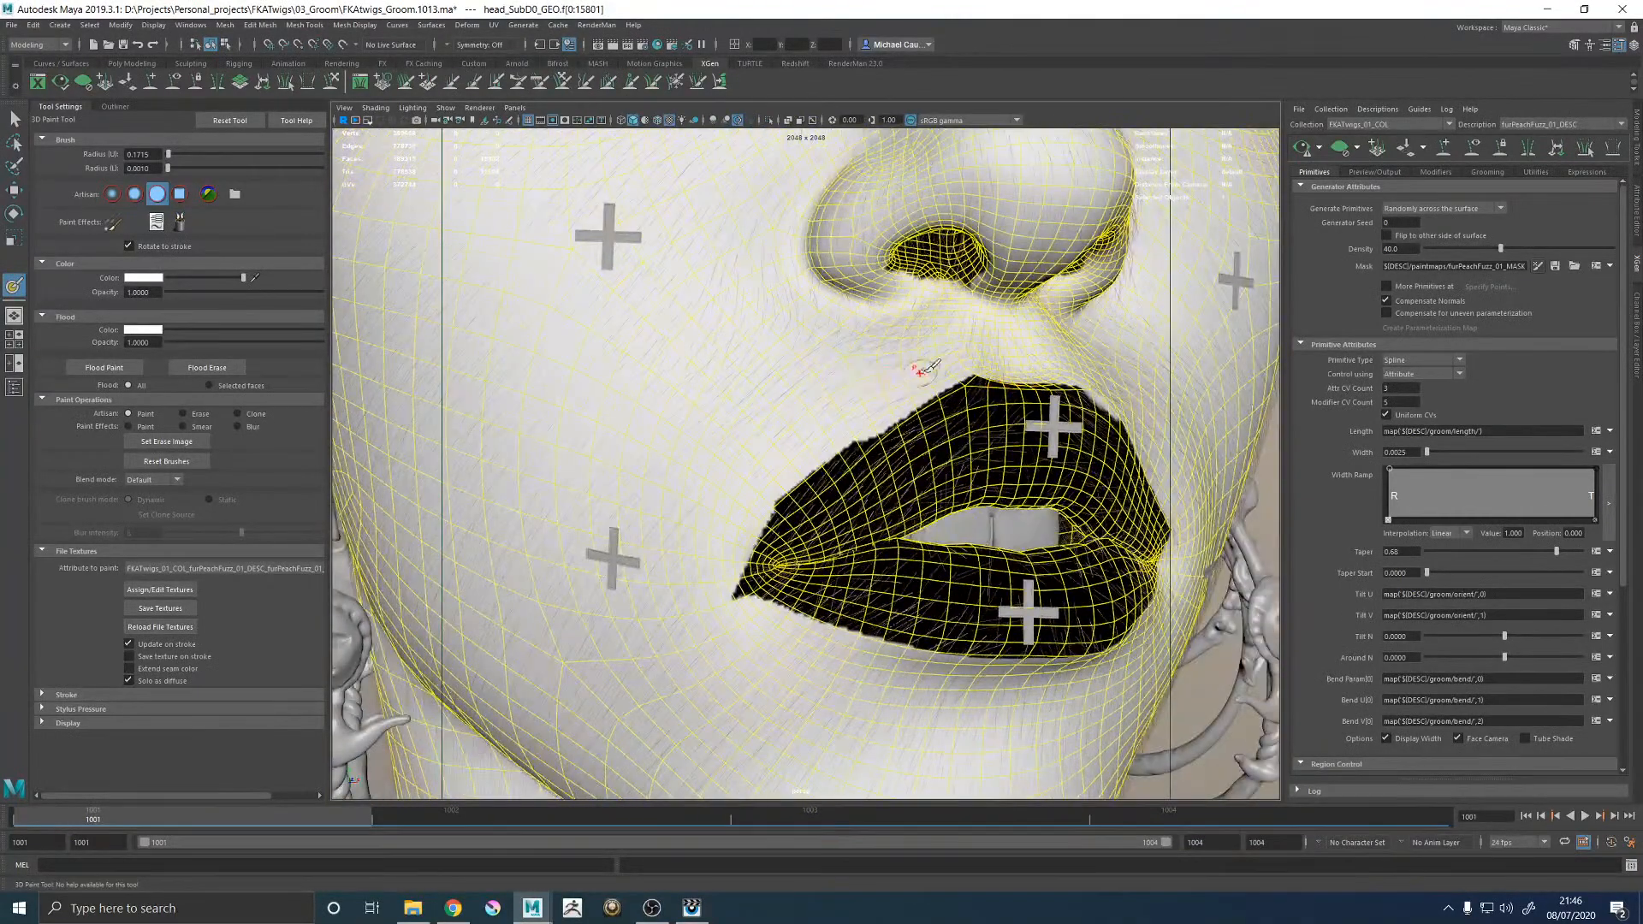
{"action": "left_click_drag", "start_coordinate": [748, 511], "coordinate": [901, 409]}
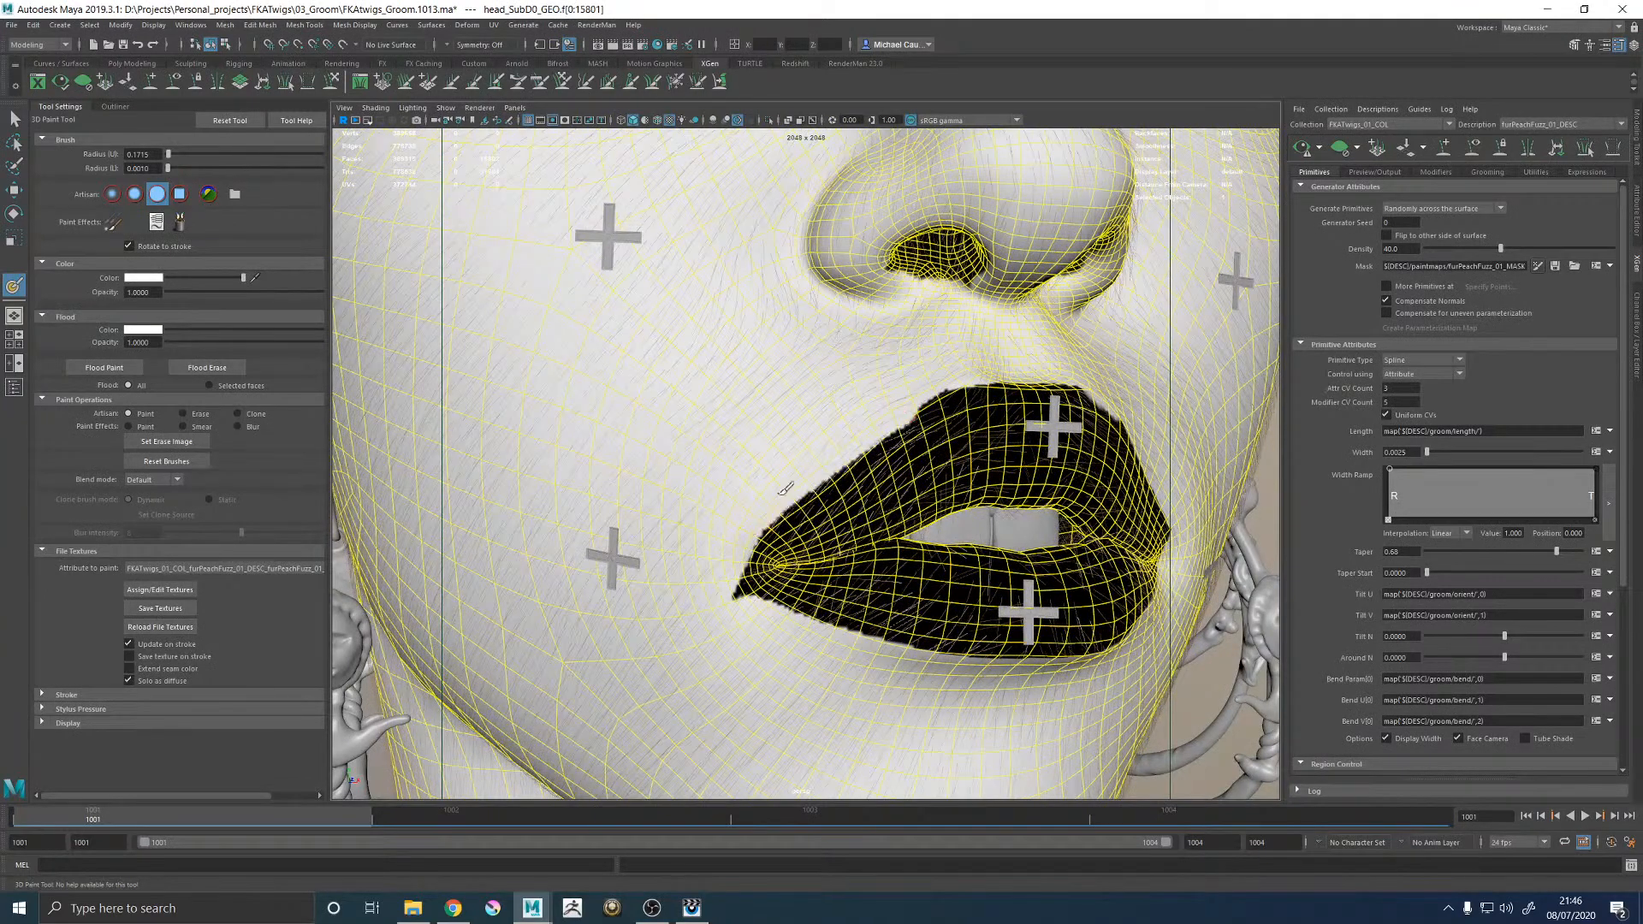
Paint the mask white over the temple and cheek in front of the ear, enlarging the brush radius to 1.6446.
{"action": "right_click_drag", "start_coordinate": [894, 578], "coordinate": [775, 564], "text": "alt"}
{"action": "middle_click_drag", "start_coordinate": [843, 620], "coordinate": [789, 355], "text": "alt"}
{"action": "left_click_drag", "start_coordinate": [916, 430], "coordinate": [834, 175], "text": "alt"}
{"action": "left_click_drag", "start_coordinate": [849, 335], "coordinate": [715, 458], "text": "alt"}
{"action": "middle_click_drag", "start_coordinate": [839, 257], "coordinate": [728, 505], "text": "alt"}
{"action": "right_click_drag", "start_coordinate": [667, 326], "coordinate": [701, 312], "text": "alt"}
{"action": "left_click_drag", "start_coordinate": [684, 289], "coordinate": [671, 187]}
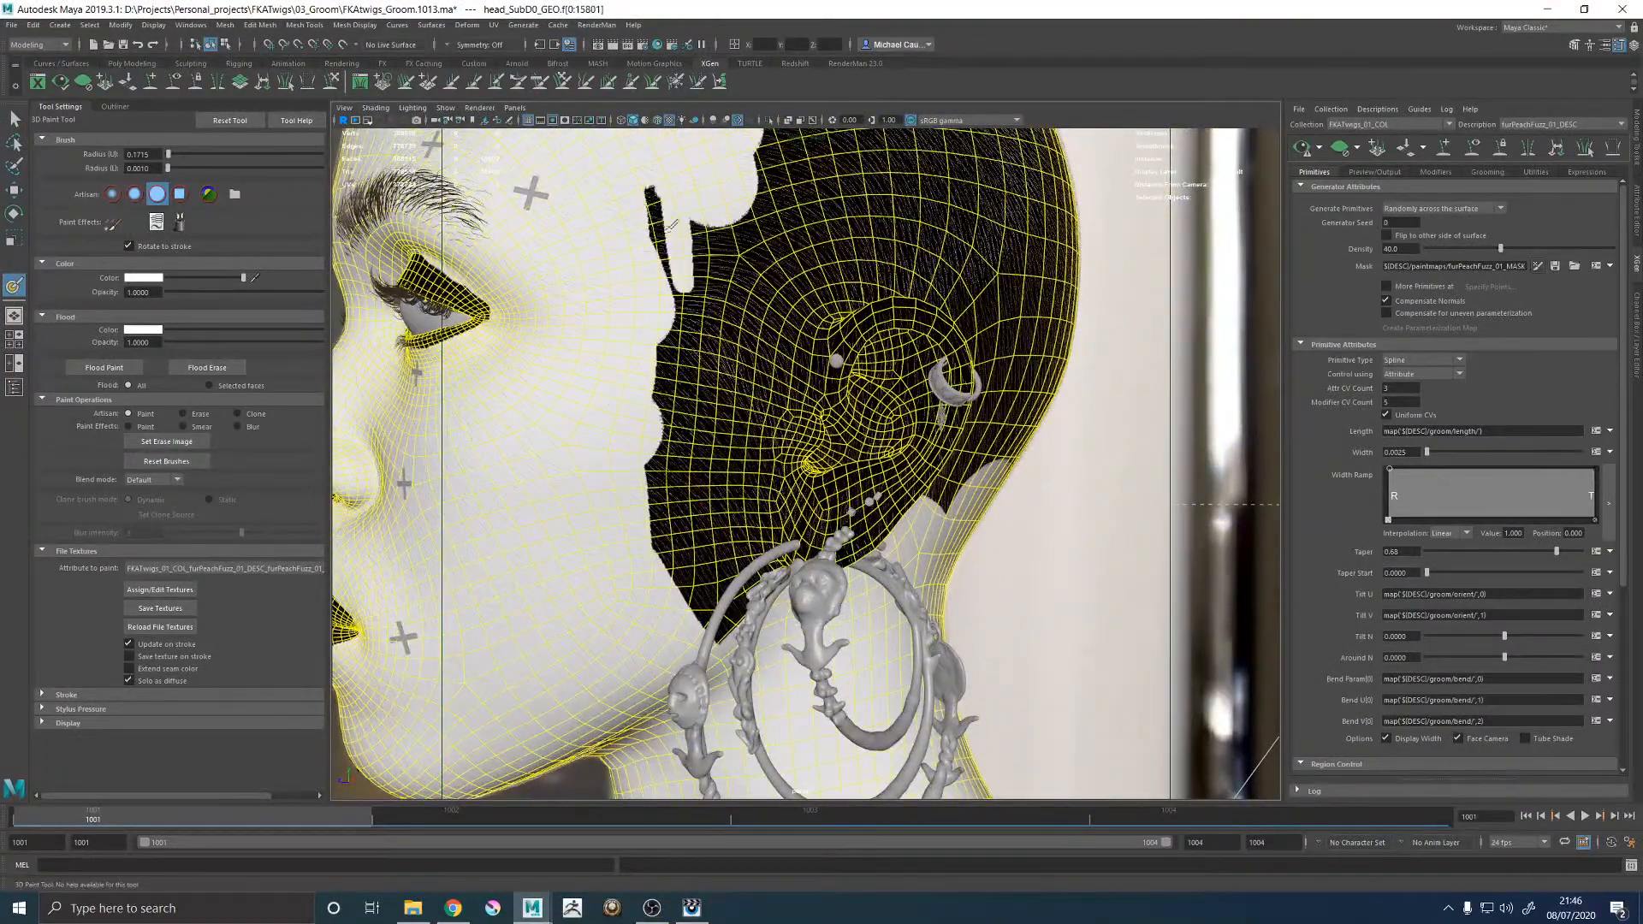
{"action": "mouse_move", "coordinate": [665, 265]}
{"action": "left_mouse_down"}
{"action": "mouse_move", "coordinate": [703, 278]}
{"action": "mouse_move", "coordinate": [707, 264]}
{"action": "mouse_move", "coordinate": [692, 609]}
{"action": "left_mouse_up"}
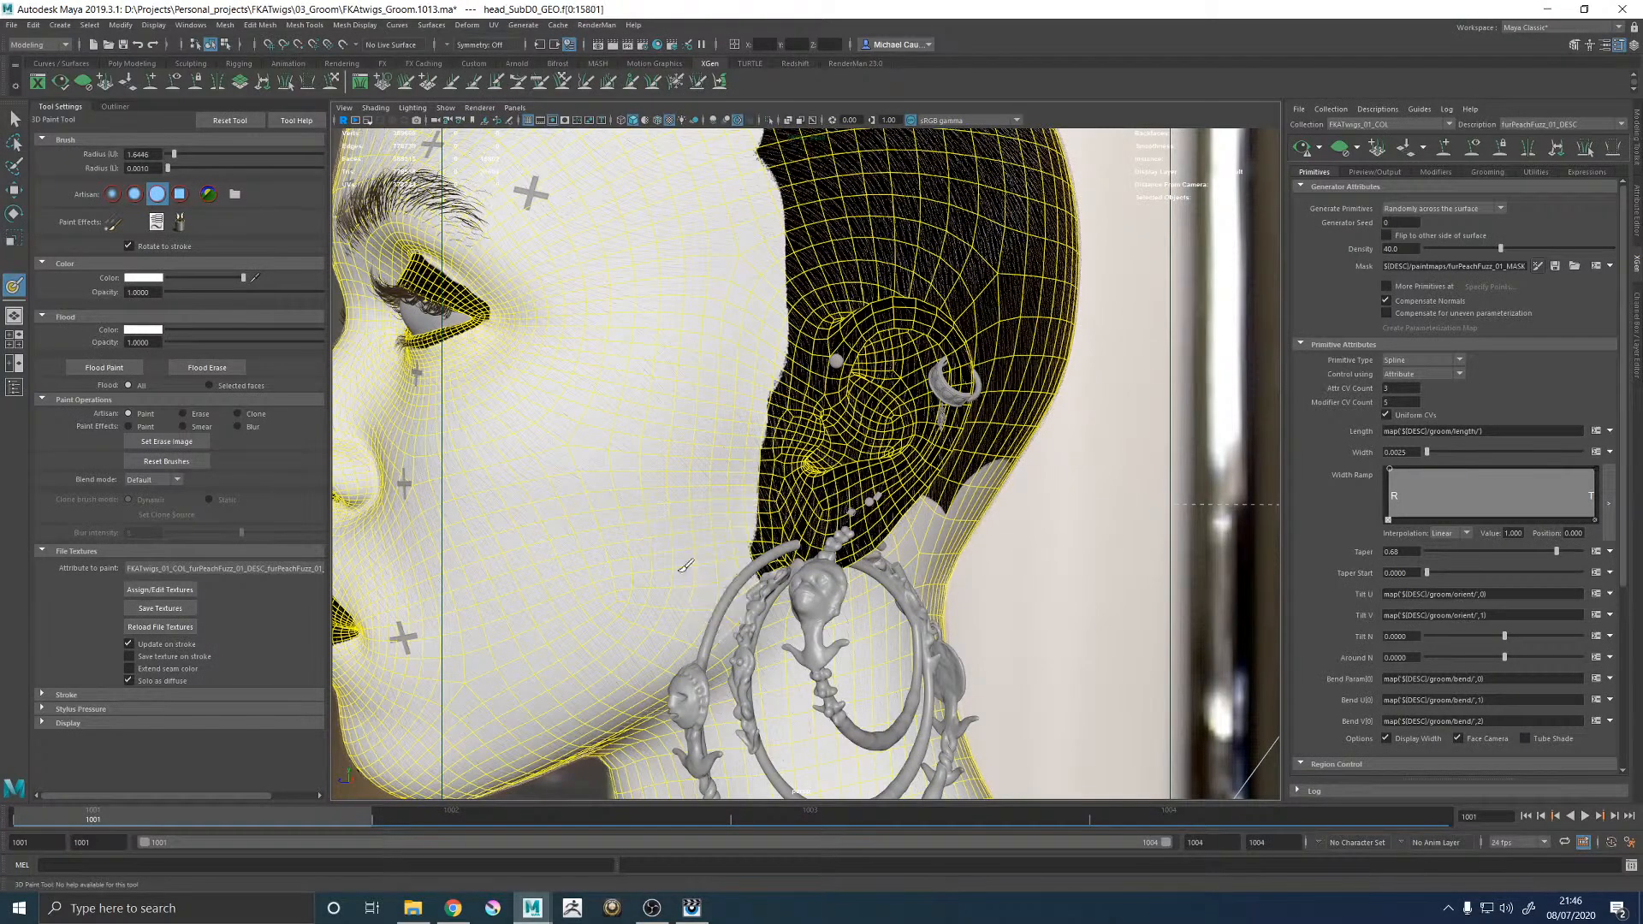
Paint the mask white over the jaw edge and earlobe around the earring.
{"action": "scroll", "coordinate": [753, 492], "scroll_direction": "up", "scroll_amount": 4}
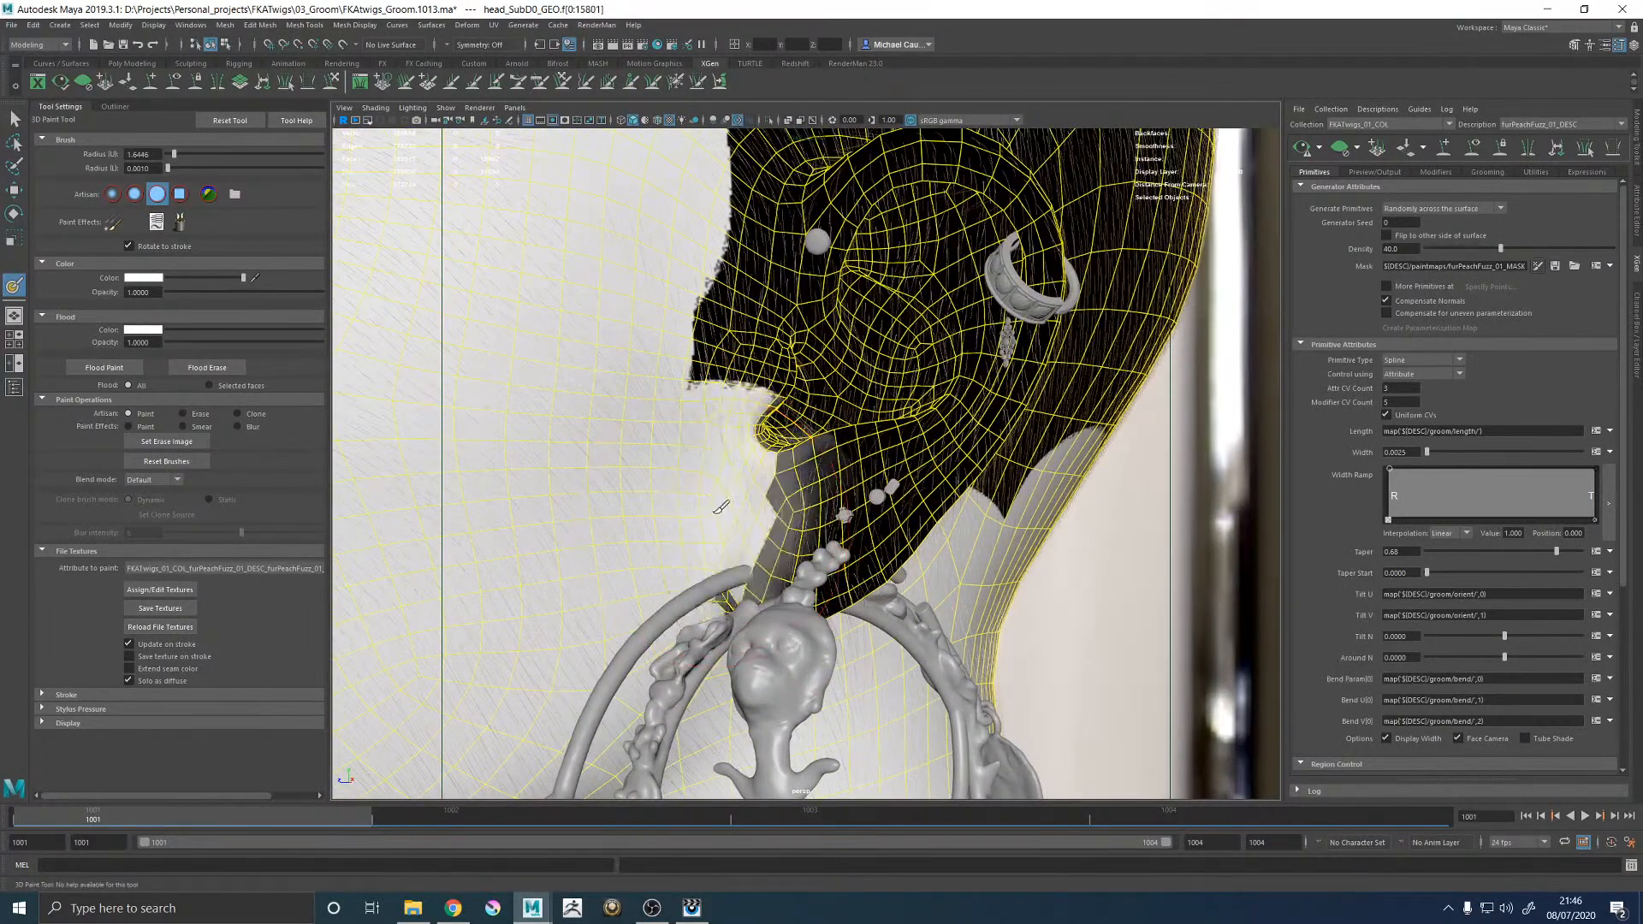
{"action": "mouse_move", "coordinate": [726, 513]}
{"action": "left_mouse_down"}
{"action": "mouse_move", "coordinate": [706, 523]}
{"action": "mouse_move", "coordinate": [866, 565]}
{"action": "mouse_move", "coordinate": [788, 521]}
{"action": "mouse_move", "coordinate": [697, 504]}
{"action": "left_mouse_up"}
{"action": "mouse_move", "coordinate": [578, 490]}
{"action": "left_mouse_down"}
{"action": "mouse_move", "coordinate": [600, 548]}
{"action": "mouse_move", "coordinate": [656, 506]}
{"action": "mouse_move", "coordinate": [644, 307]}
{"action": "mouse_move", "coordinate": [741, 285]}
{"action": "mouse_move", "coordinate": [812, 342]}
{"action": "left_mouse_up"}
{"action": "mouse_move", "coordinate": [770, 402]}
{"action": "left_mouse_down", "text": "alt"}
{"action": "mouse_move", "coordinate": [715, 406]}
{"action": "mouse_move", "coordinate": [836, 399]}
{"action": "left_mouse_up", "text": "alt"}
{"action": "mouse_move", "coordinate": [572, 292]}
{"action": "left_mouse_down"}
{"action": "mouse_move", "coordinate": [583, 267]}
{"action": "mouse_move", "coordinate": [736, 236]}
{"action": "mouse_move", "coordinate": [860, 338]}
{"action": "mouse_move", "coordinate": [873, 406]}
{"action": "left_mouse_up"}
Resize the brush and paint the mask white along the ear's outer rim and the adjoining scalp, leaving the inner ear black.
{"action": "left_click_drag", "start_coordinate": [812, 346], "coordinate": [894, 320], "text": "alt"}
{"action": "mouse_move", "coordinate": [719, 302]}
{"action": "left_mouse_down"}
{"action": "mouse_move", "coordinate": [658, 458]}
{"action": "mouse_move", "coordinate": [625, 409]}
{"action": "left_mouse_up"}
{"action": "key", "text": "b"}
{"action": "mouse_move", "coordinate": [755, 345]}
{"action": "left_mouse_down"}
{"action": "mouse_move", "coordinate": [814, 293]}
{"action": "mouse_move", "coordinate": [917, 312]}
{"action": "mouse_move", "coordinate": [965, 366]}
{"action": "left_mouse_up"}
{"action": "left_click_drag", "start_coordinate": [879, 306], "coordinate": [950, 369]}
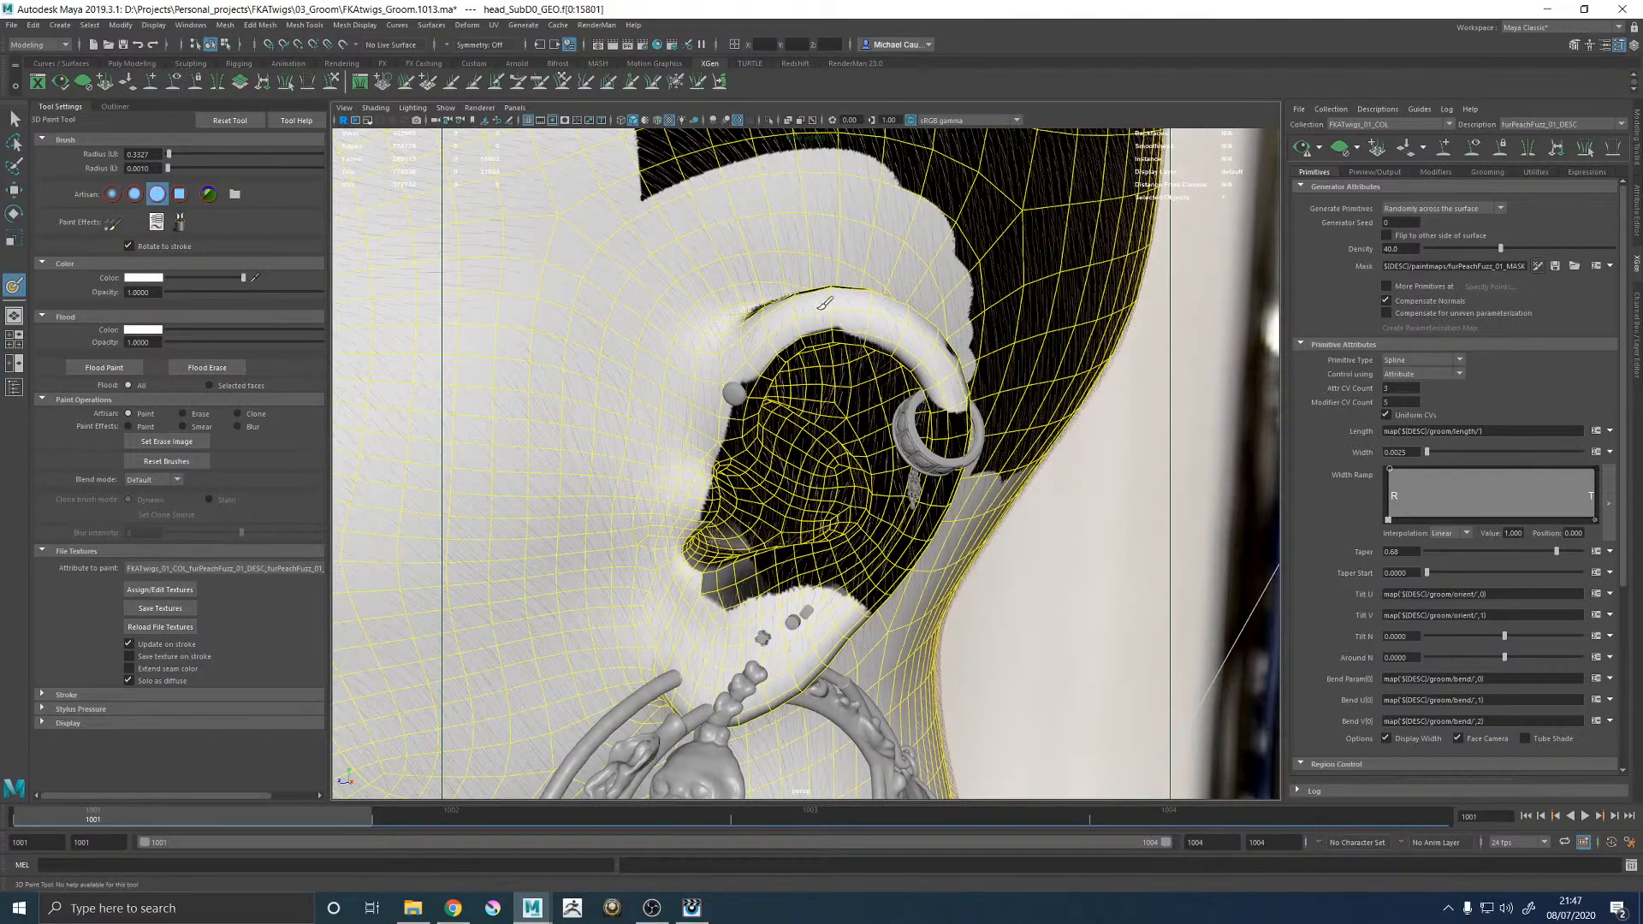
{"action": "mouse_move", "coordinate": [869, 317]}
{"action": "left_mouse_down", "text": "alt"}
{"action": "mouse_move", "coordinate": [993, 400]}
{"action": "mouse_move", "coordinate": [894, 329]}
{"action": "left_mouse_up", "text": "alt"}
{"action": "mouse_move", "coordinate": [800, 243]}
{"action": "left_mouse_down"}
{"action": "mouse_move", "coordinate": [808, 365]}
{"action": "mouse_move", "coordinate": [778, 468]}
{"action": "mouse_move", "coordinate": [642, 380]}
{"action": "mouse_move", "coordinate": [612, 319]}
{"action": "mouse_move", "coordinate": [649, 346]}
{"action": "mouse_move", "coordinate": [682, 427]}
{"action": "mouse_move", "coordinate": [869, 348]}
{"action": "mouse_move", "coordinate": [907, 363]}
{"action": "left_mouse_up"}
{"action": "left_click_drag", "start_coordinate": [767, 542], "coordinate": [955, 486]}
Extend the white mask above the earlobe up to the lower edge of the inner ear.
{"action": "left_click_drag", "start_coordinate": [996, 435], "coordinate": [795, 406], "text": "alt"}
{"action": "right_click_drag", "start_coordinate": [822, 411], "coordinate": [950, 460], "text": "alt"}
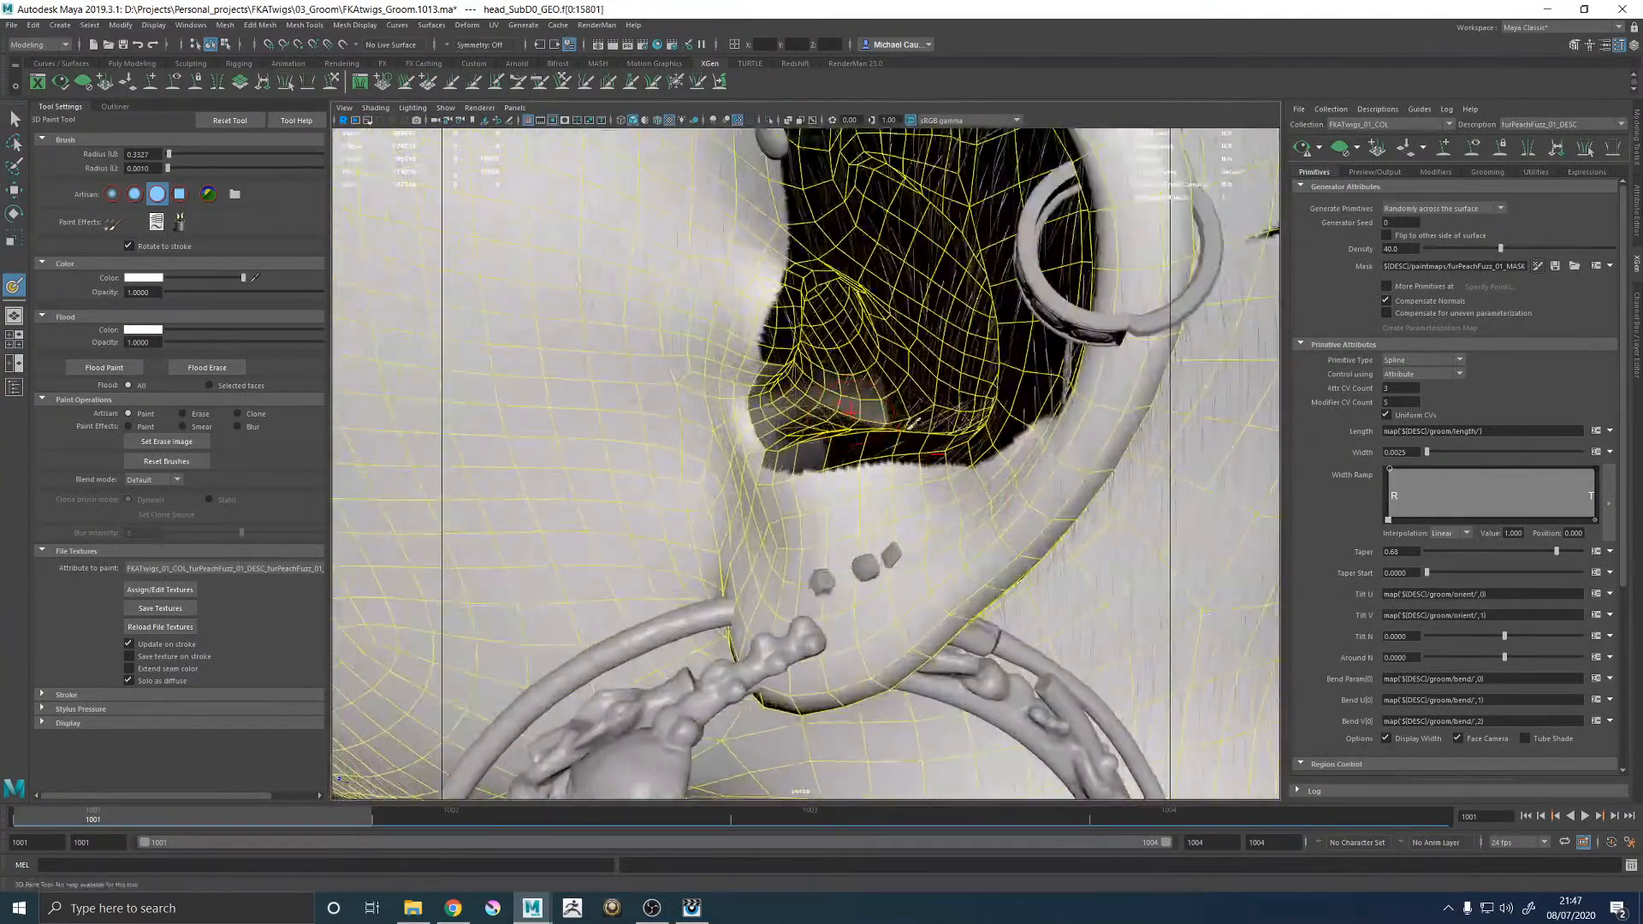
{"action": "left_click_drag", "start_coordinate": [835, 379], "coordinate": [842, 421], "text": "alt"}
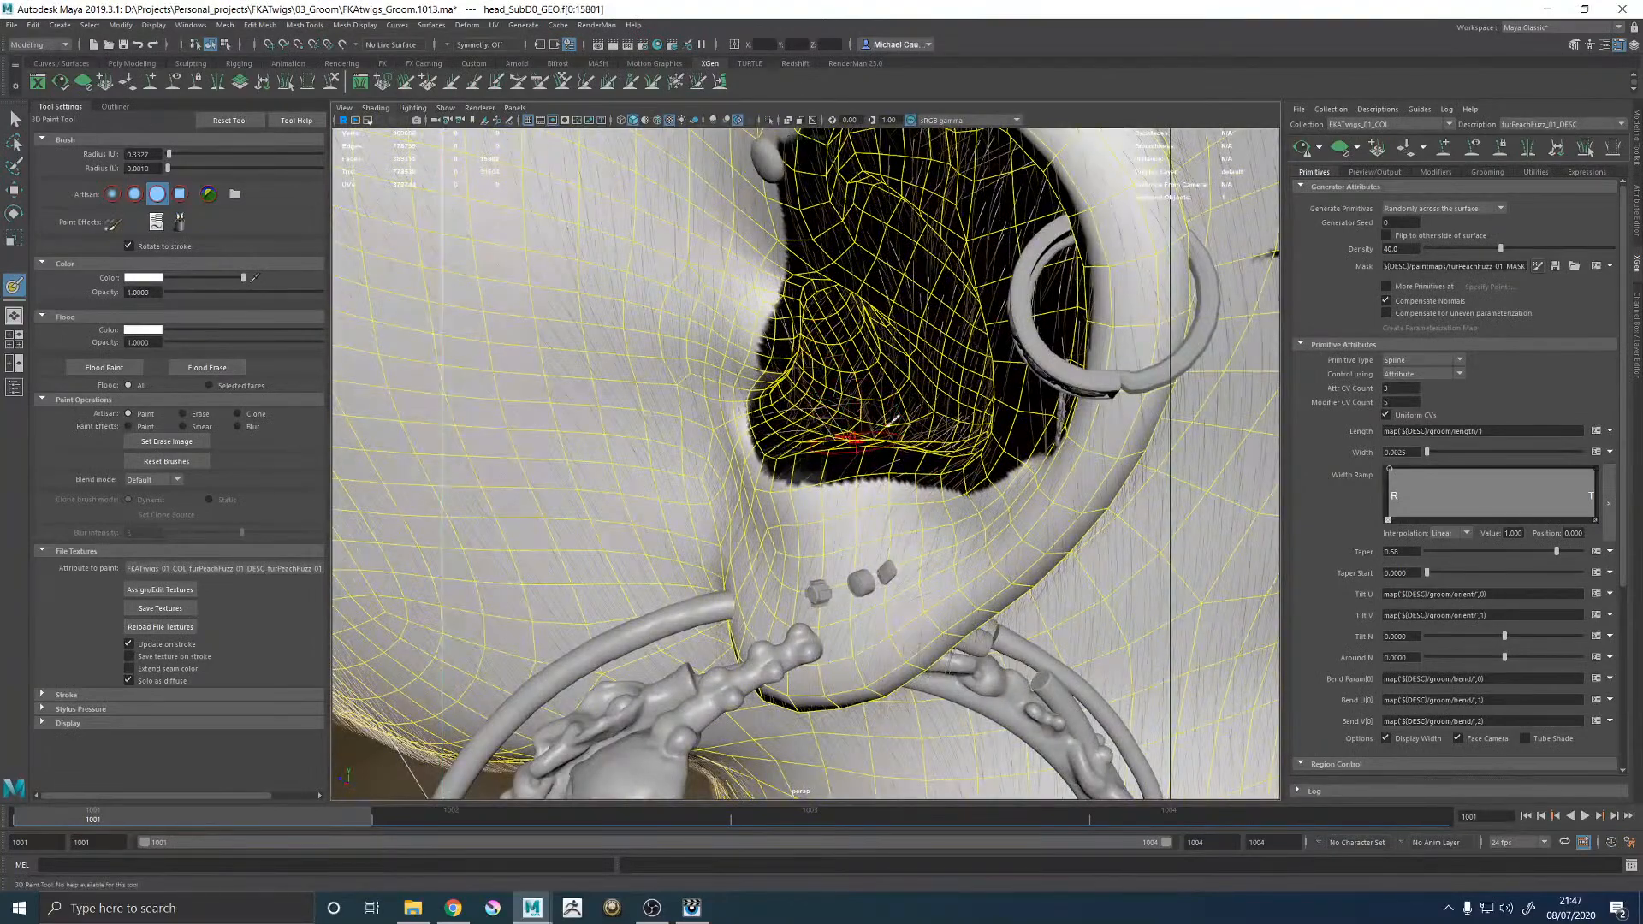
{"action": "right_click_drag", "start_coordinate": [870, 435], "coordinate": [743, 344], "text": "alt"}
Paint the mask white on the skin behind the ear on the opposite side of the head.
{"action": "left_click_drag", "start_coordinate": [907, 342], "coordinate": [727, 462], "text": "alt"}
{"action": "mouse_move", "coordinate": [832, 242]}
{"action": "left_mouse_down", "text": "alt"}
{"action": "mouse_move", "coordinate": [817, 462]}
{"action": "mouse_move", "coordinate": [911, 393]}
{"action": "left_mouse_up", "text": "alt"}
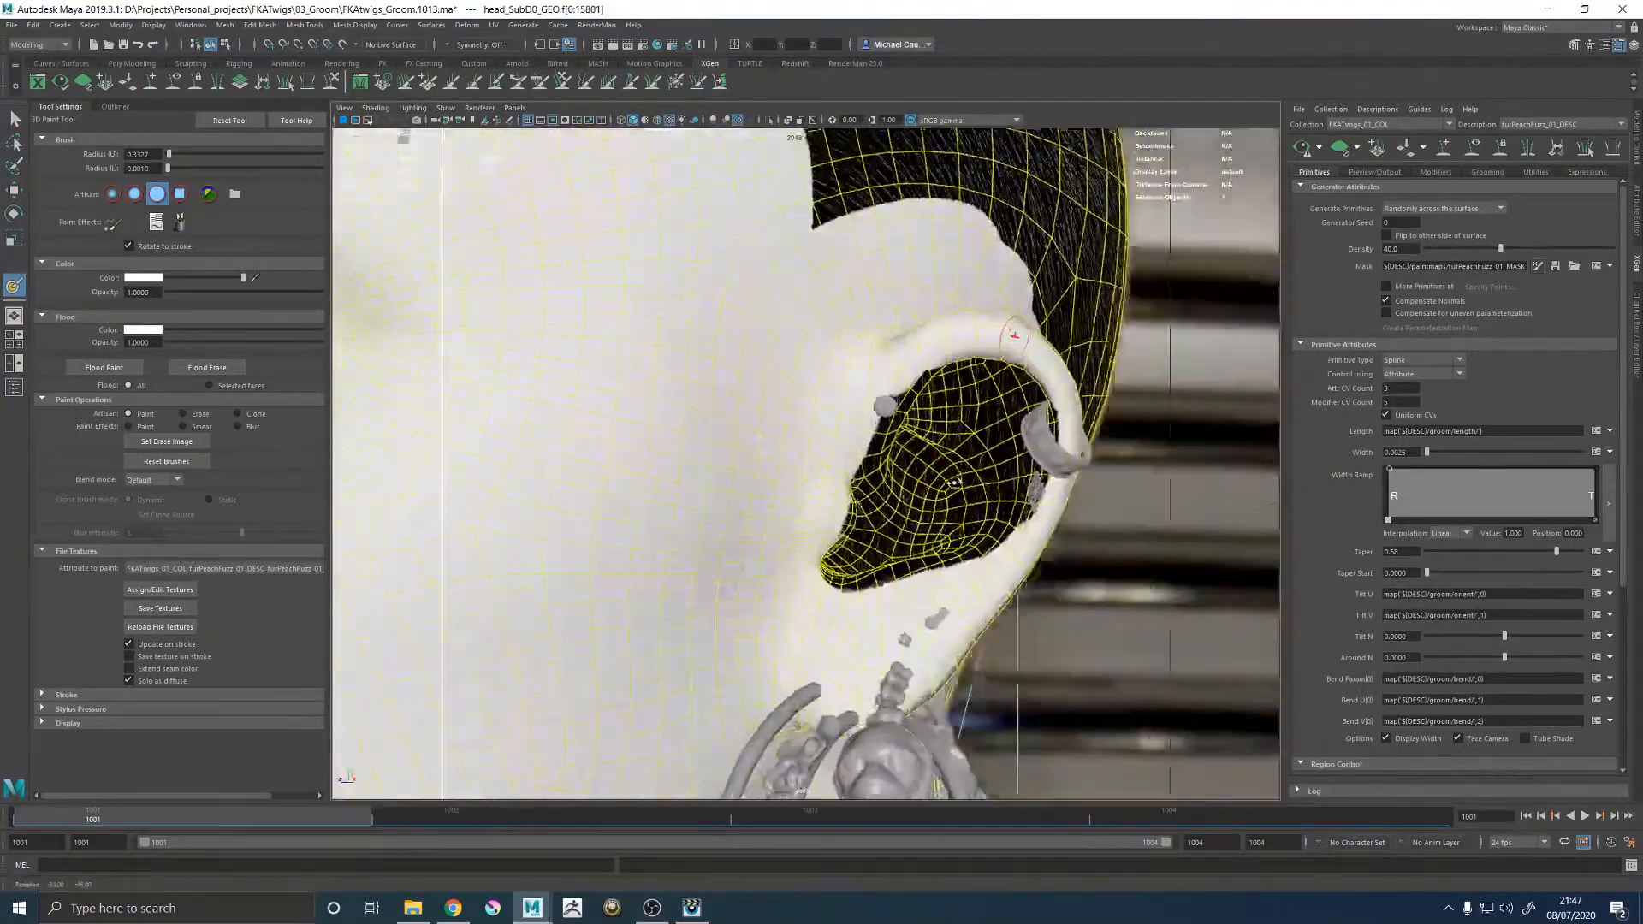
{"action": "right_click_drag", "start_coordinate": [911, 380], "coordinate": [651, 376], "text": "alt"}
{"action": "left_click_drag", "start_coordinate": [599, 381], "coordinate": [1040, 419], "text": "alt"}
{"action": "right_click_drag", "start_coordinate": [753, 467], "coordinate": [911, 470], "text": "alt"}
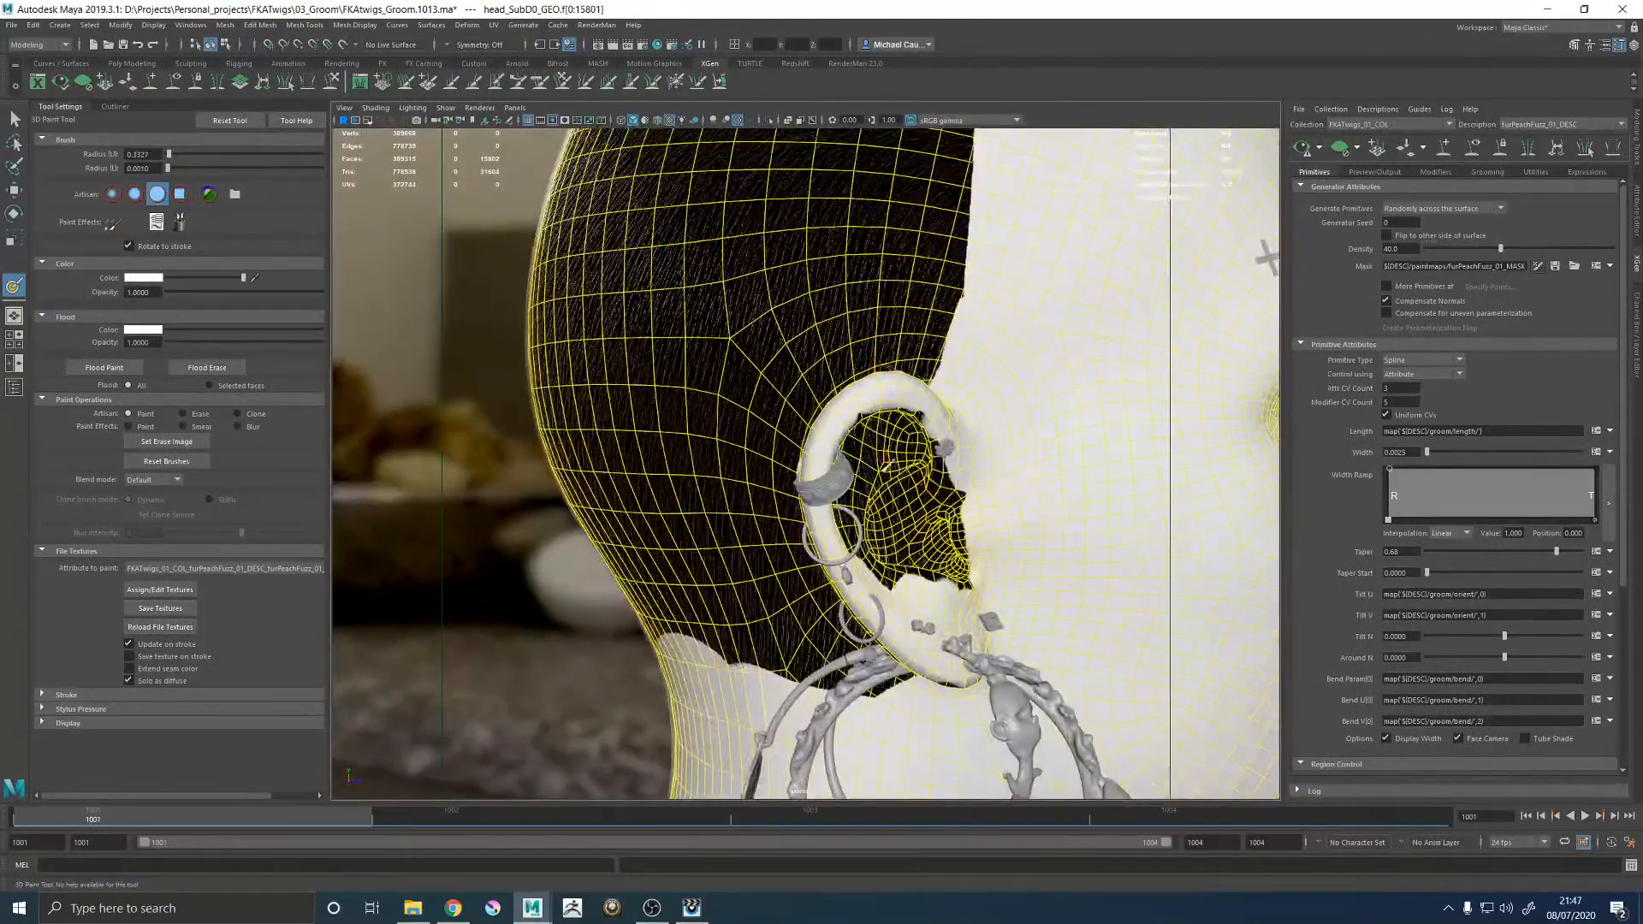
{"action": "middle_click_drag", "start_coordinate": [911, 470], "coordinate": [859, 393], "text": "alt"}
{"action": "left_click_drag", "start_coordinate": [859, 407], "coordinate": [920, 475], "text": "alt"}
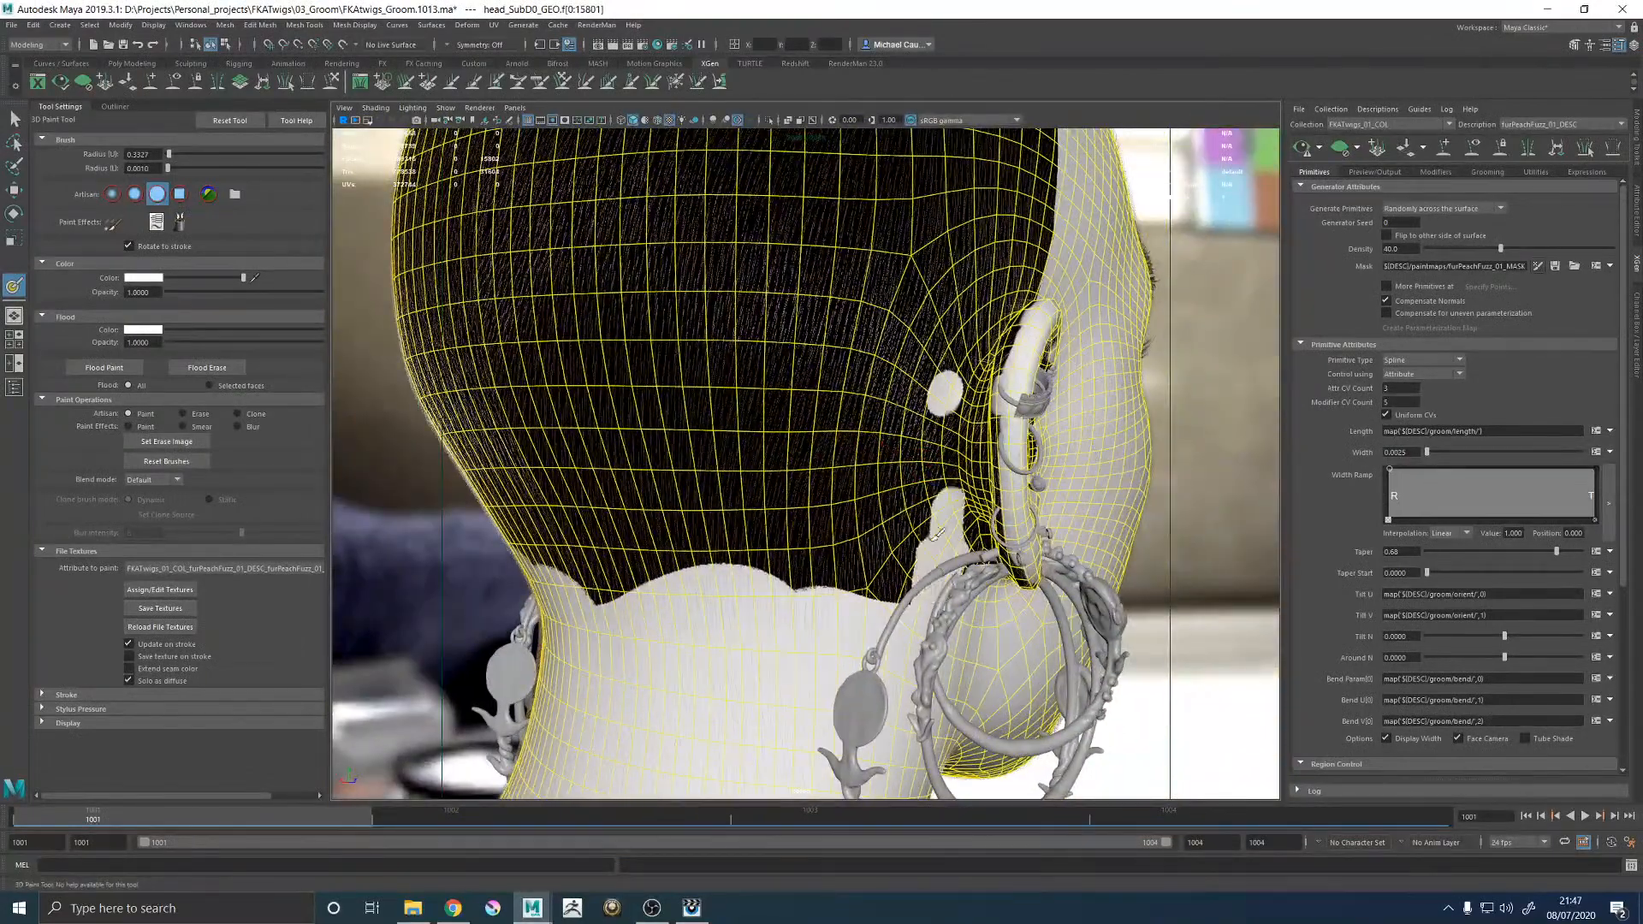
{"action": "left_click_drag", "start_coordinate": [994, 306], "coordinate": [1001, 360], "text": "alt"}
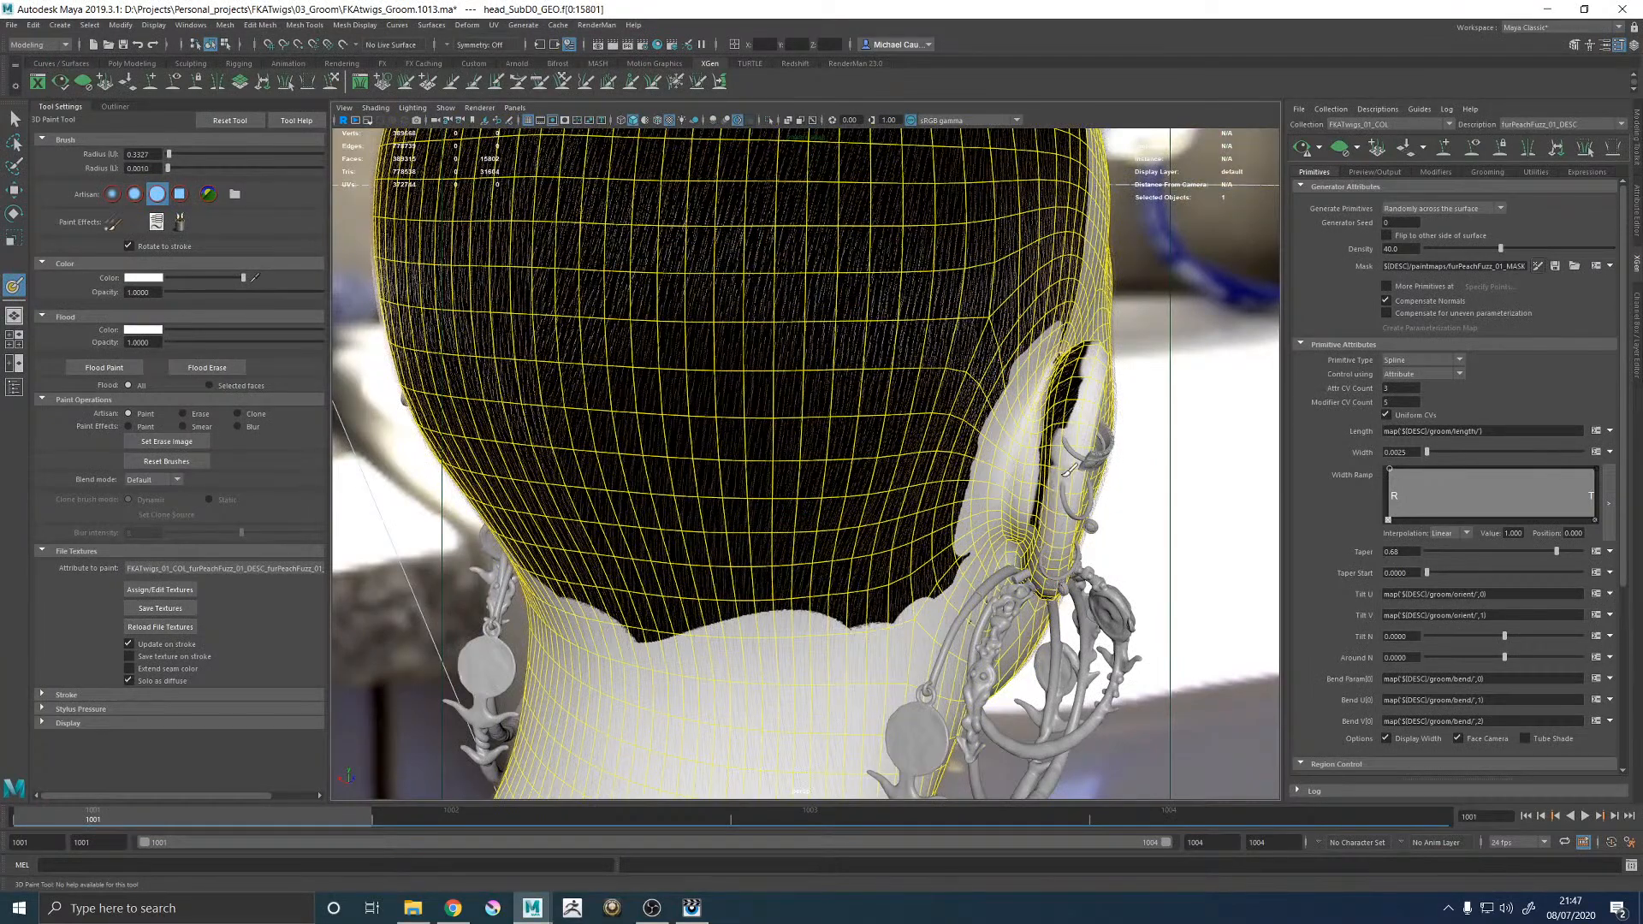
Save the painted textures of the peach fuzz mask.
{"action": "left_click_drag", "start_coordinate": [1067, 368], "coordinate": [634, 594], "text": "alt"}
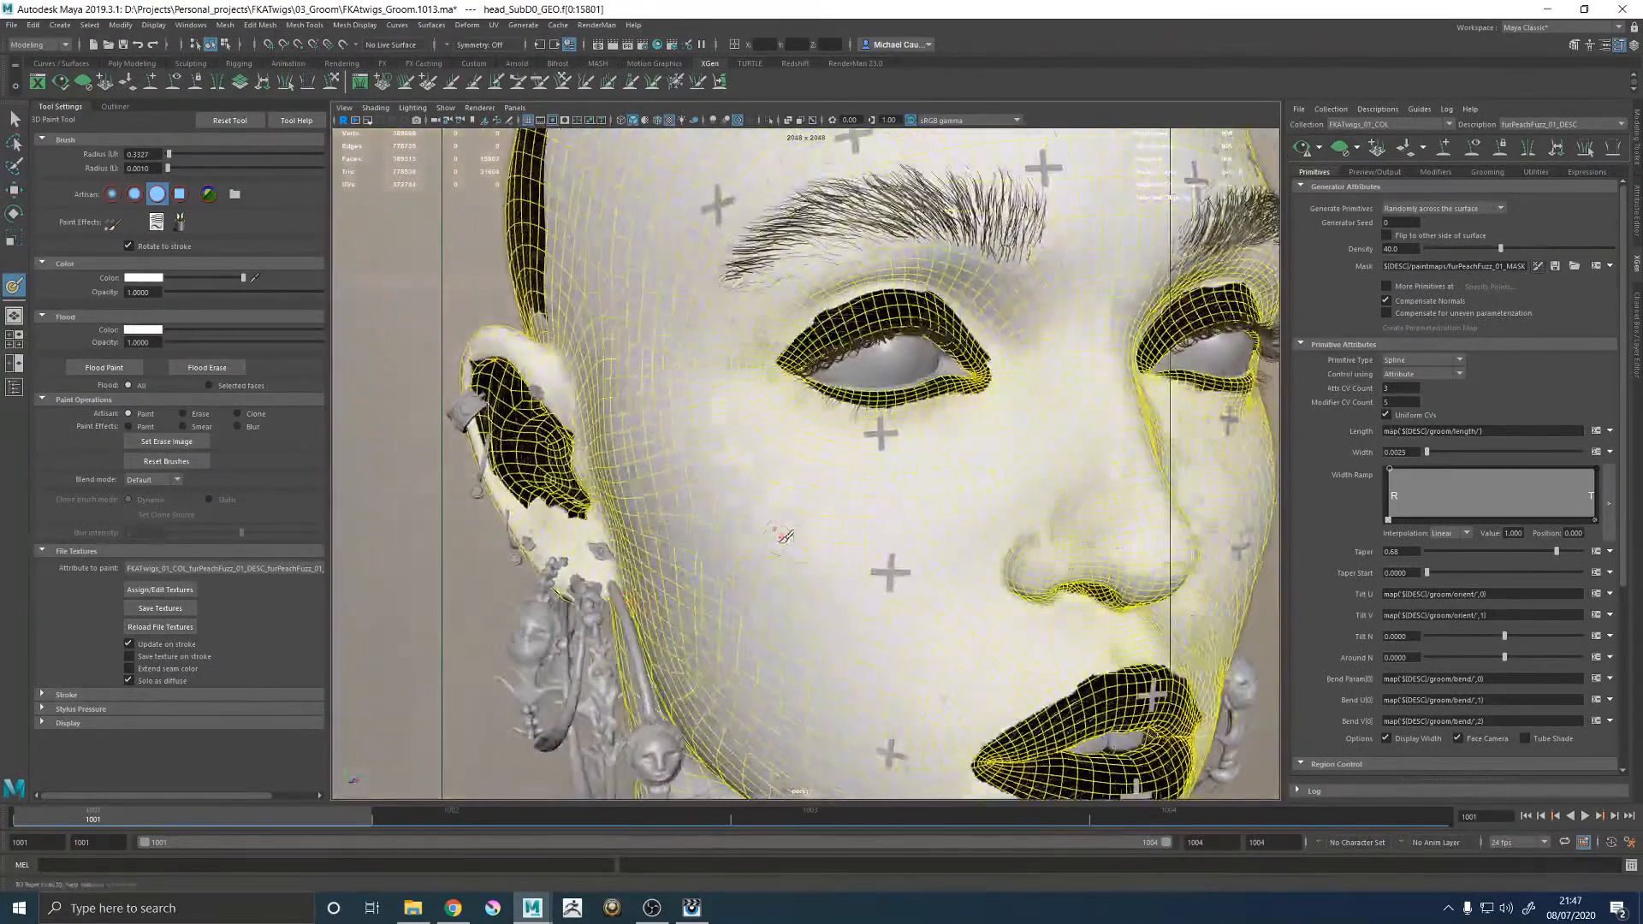
{"action": "right_click_drag", "start_coordinate": [634, 594], "coordinate": [642, 426], "text": "alt"}
{"action": "mouse_move", "coordinate": [1078, 432]}
{"action": "left_mouse_down", "text": "alt"}
{"action": "mouse_move", "coordinate": [975, 435]}
{"action": "mouse_move", "coordinate": [994, 455]}
{"action": "left_mouse_up", "text": "alt"}
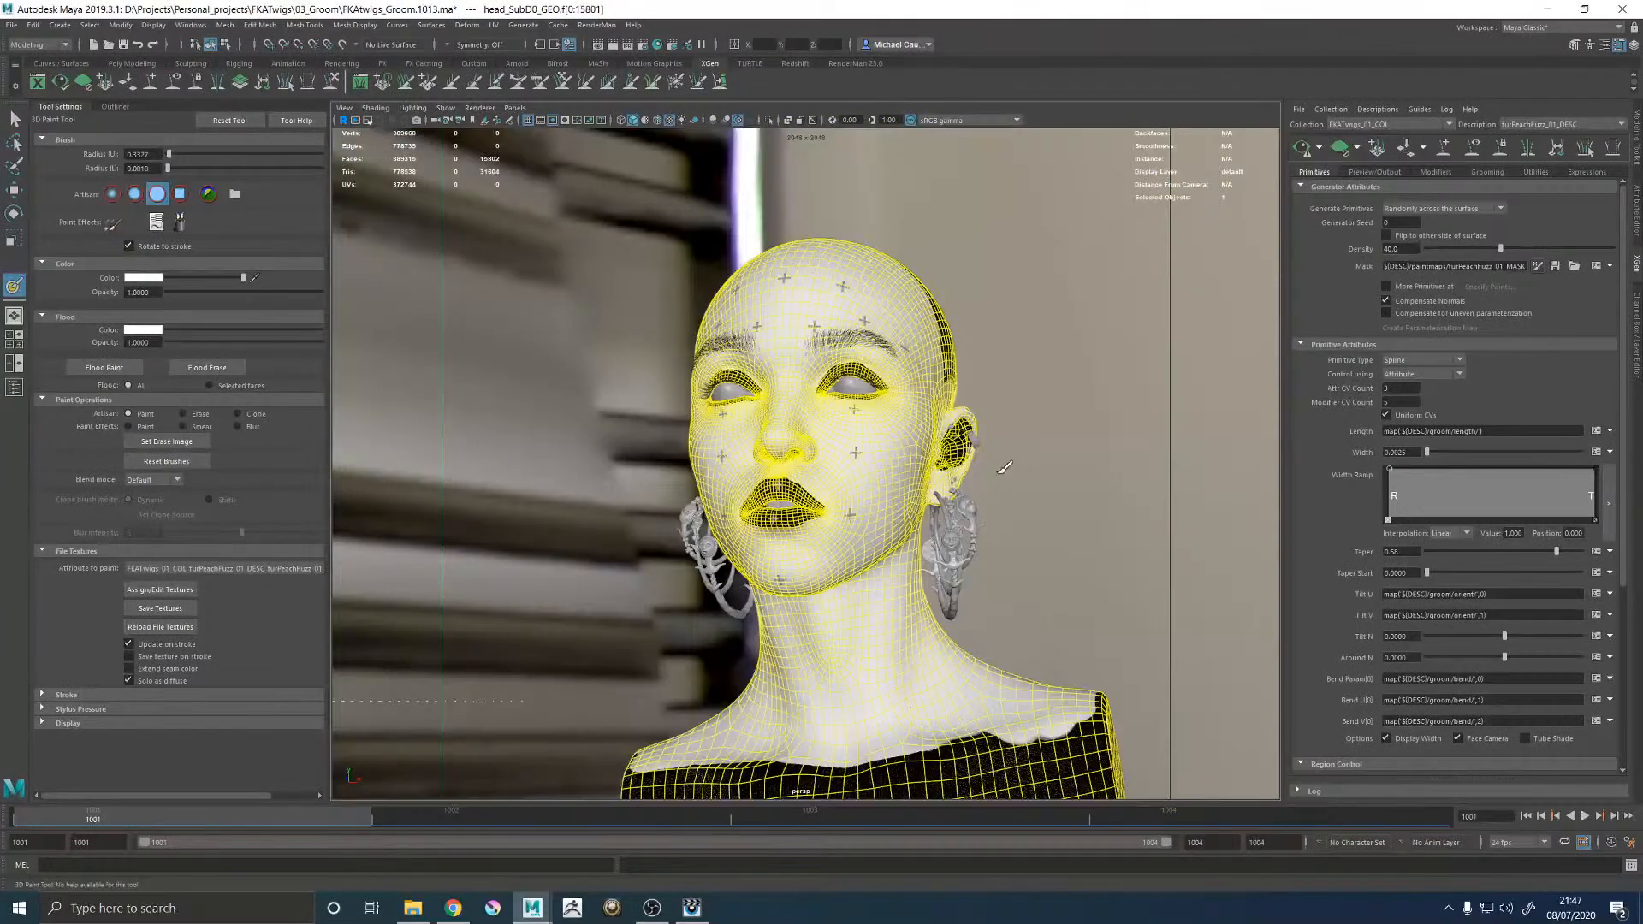
{"action": "left_click", "coordinate": [165, 613]}
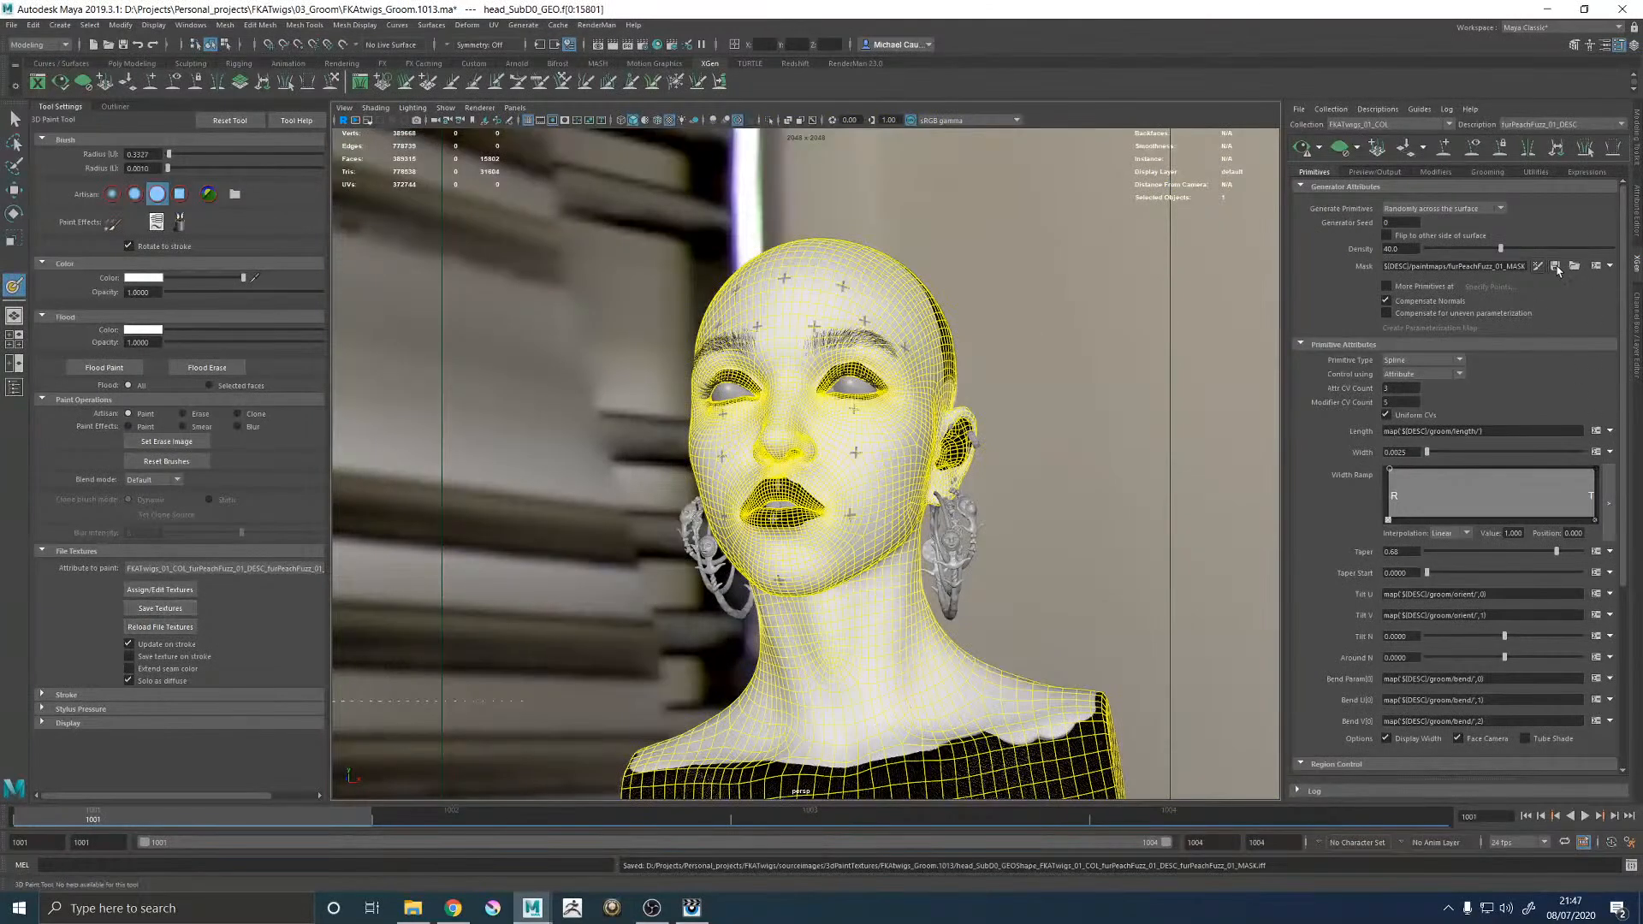
Leave mask painting for the Move tool and deselect the head.
{"action": "left_click_drag", "start_coordinate": [1088, 341], "coordinate": [1131, 353], "text": "alt"}
{"action": "right_click_drag", "start_coordinate": [1131, 353], "coordinate": [1150, 381], "text": "alt"}
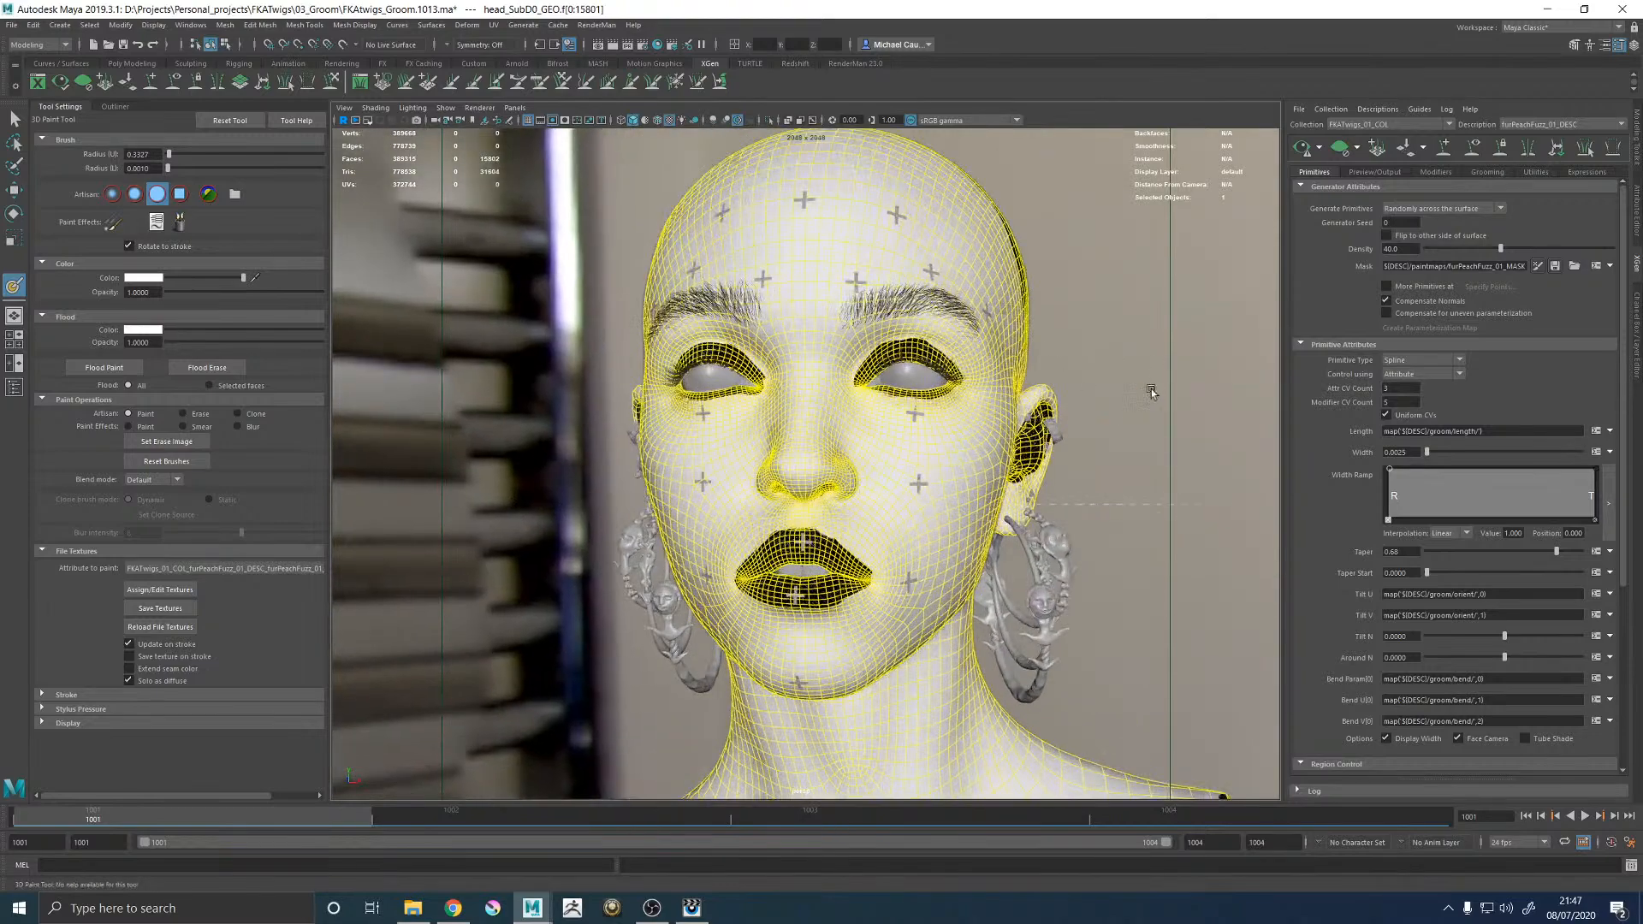
{"action": "key", "text": "w"}
{"action": "left_click", "coordinate": [1150, 381]}
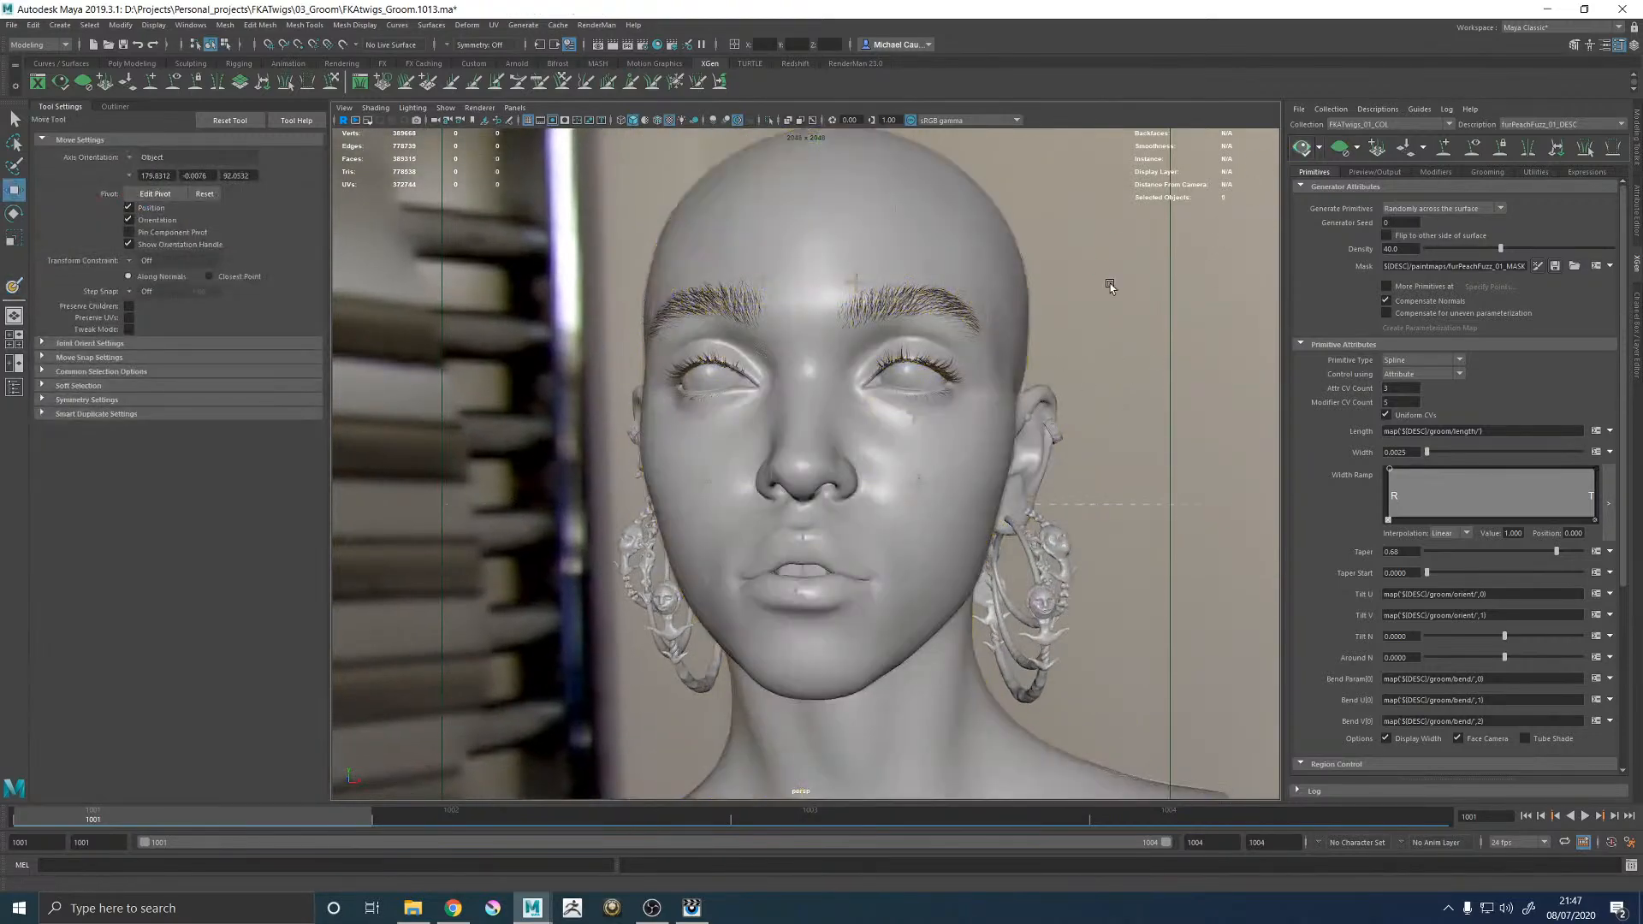
Examine the peach fuzz on the face around the eyes, nose and cheeks.
{"action": "left_click_drag", "start_coordinate": [1145, 298], "coordinate": [1143, 343], "text": "alt"}
{"action": "right_click_drag", "start_coordinate": [1142, 343], "coordinate": [1183, 416], "text": "alt"}
{"action": "middle_click_drag", "start_coordinate": [1183, 418], "coordinate": [1071, 362], "text": "alt"}
{"action": "right_click_drag", "start_coordinate": [1071, 362], "coordinate": [907, 428], "text": "alt"}
{"action": "left_click_drag", "start_coordinate": [907, 428], "coordinate": [866, 445], "text": "alt"}
{"action": "right_click_drag", "start_coordinate": [866, 445], "coordinate": [905, 346], "text": "alt"}
{"action": "middle_click_drag", "start_coordinate": [905, 346], "coordinate": [929, 429], "text": "alt"}
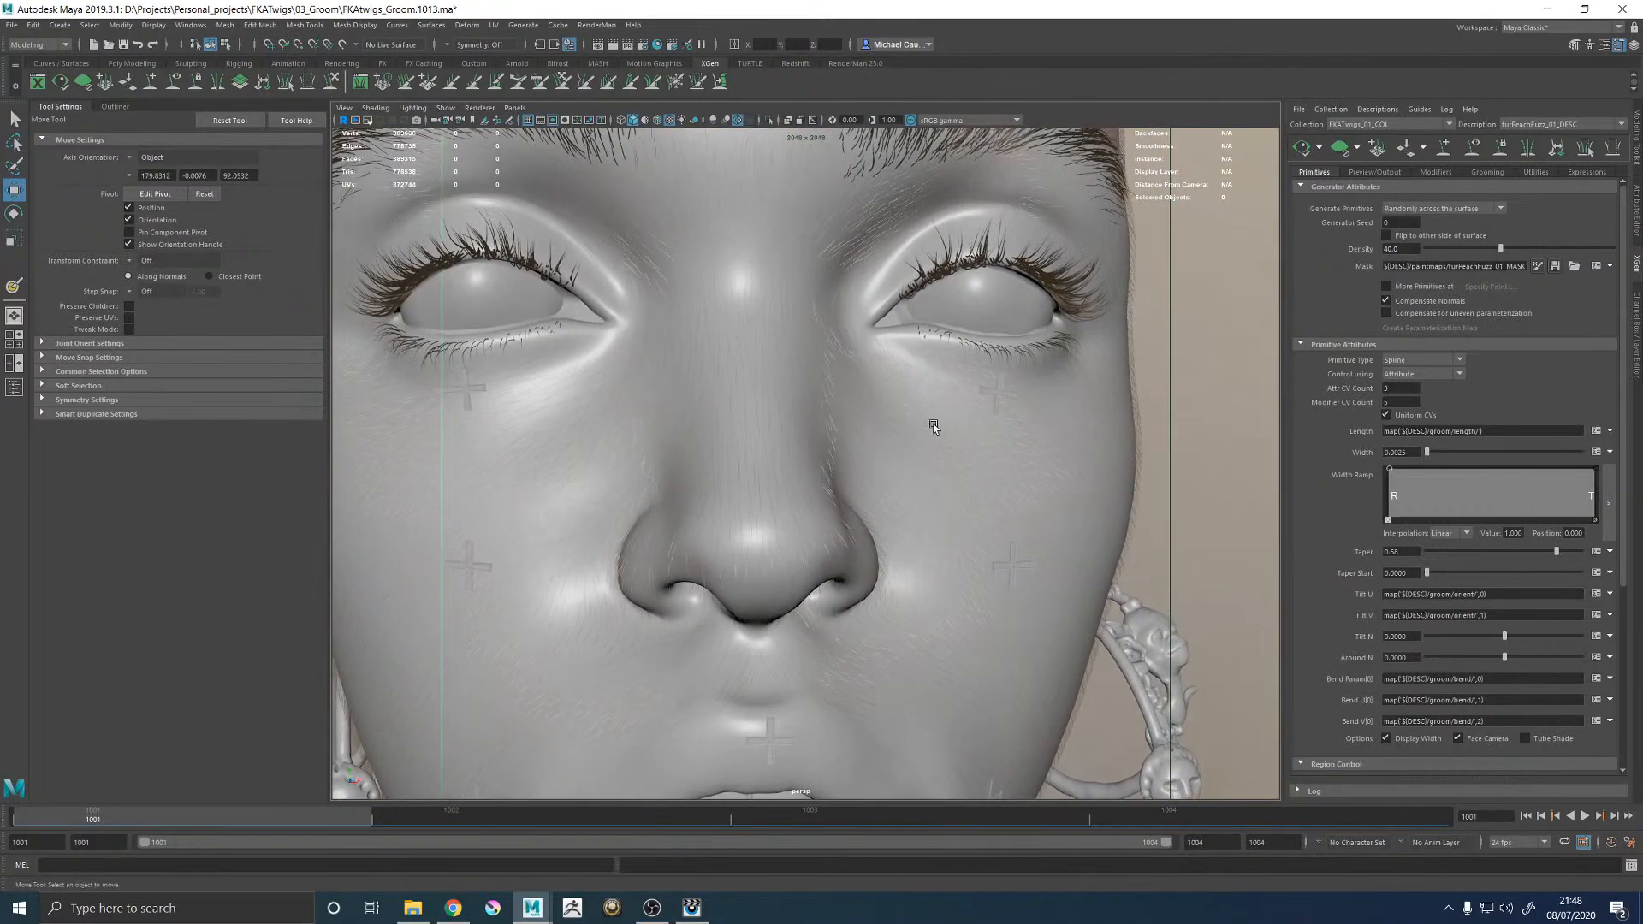
{"action": "left_click_drag", "start_coordinate": [929, 429], "coordinate": [900, 422], "text": "alt"}
{"action": "middle_click_drag", "start_coordinate": [823, 306], "coordinate": [851, 327], "text": "alt"}
Set the peach fuzz density to 60, check its coverage on the face and save the scene.
{"action": "right_click_drag", "start_coordinate": [1030, 515], "coordinate": [1054, 483], "text": "alt"}
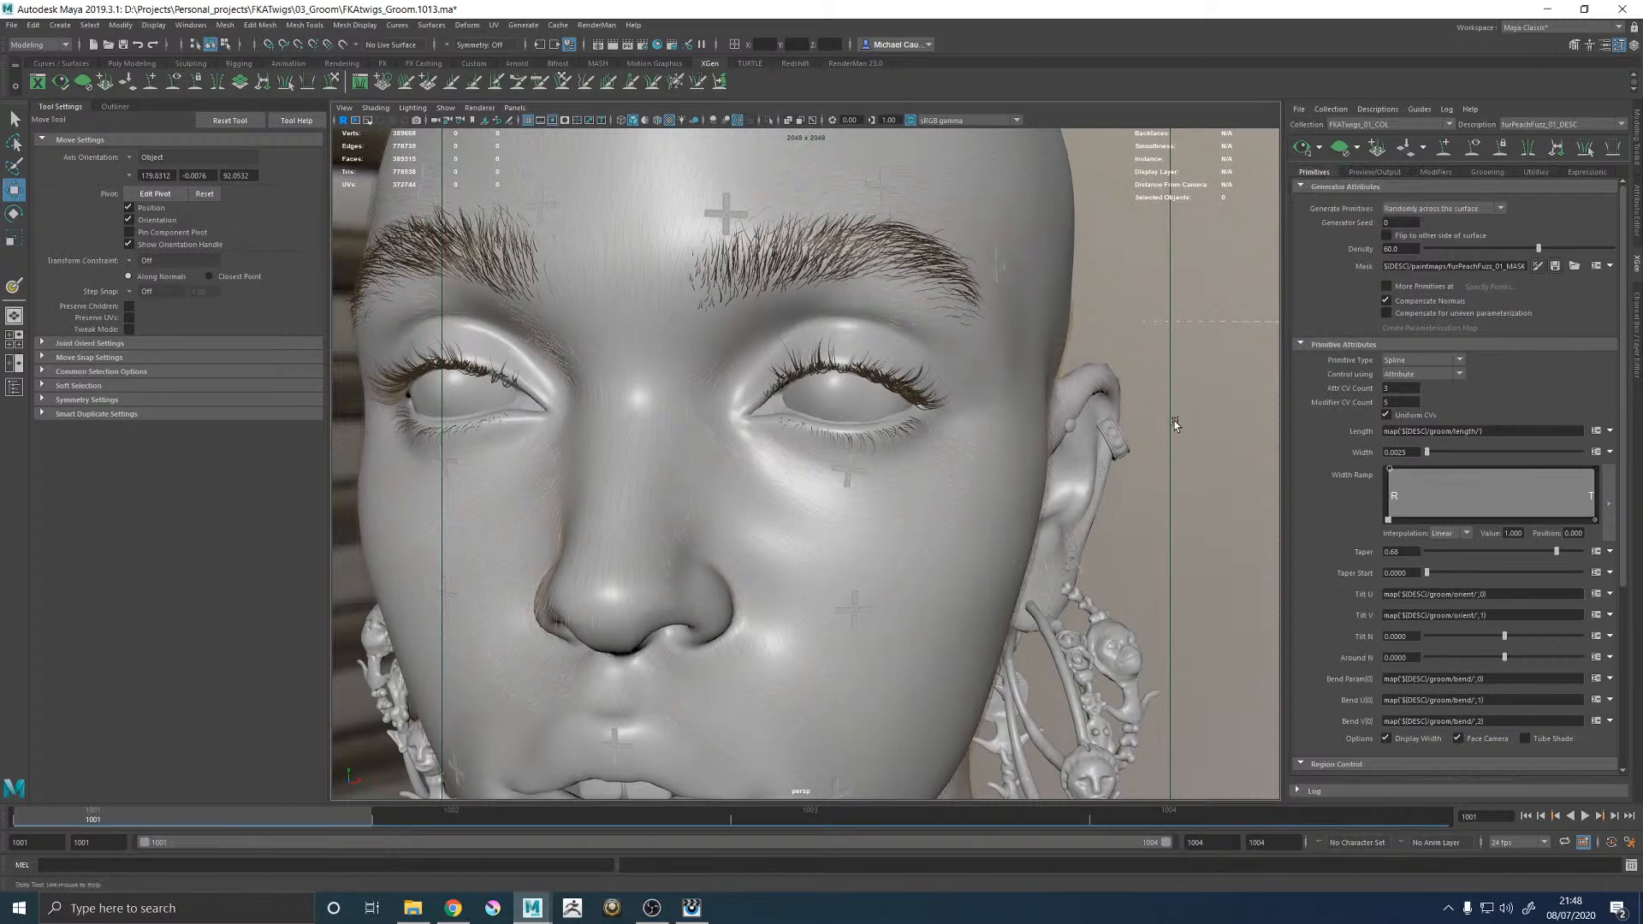
{"action": "right_click_drag", "start_coordinate": [1179, 425], "coordinate": [977, 392], "text": "alt"}
{"action": "middle_click_drag", "start_coordinate": [977, 392], "coordinate": [984, 342], "text": "alt"}
{"action": "right_click_drag", "start_coordinate": [984, 342], "coordinate": [1116, 433], "text": "alt"}
{"action": "left_click_drag", "start_coordinate": [985, 411], "coordinate": [1060, 391], "text": "alt"}
{"action": "right_click_drag", "start_coordinate": [1117, 393], "coordinate": [958, 394], "text": "alt"}
{"action": "mouse_move", "coordinate": [958, 394]}
{"action": "left_mouse_down", "text": "alt"}
{"action": "mouse_move", "coordinate": [1013, 396]}
{"action": "mouse_move", "coordinate": [960, 394]}
{"action": "left_mouse_up", "text": "alt"}
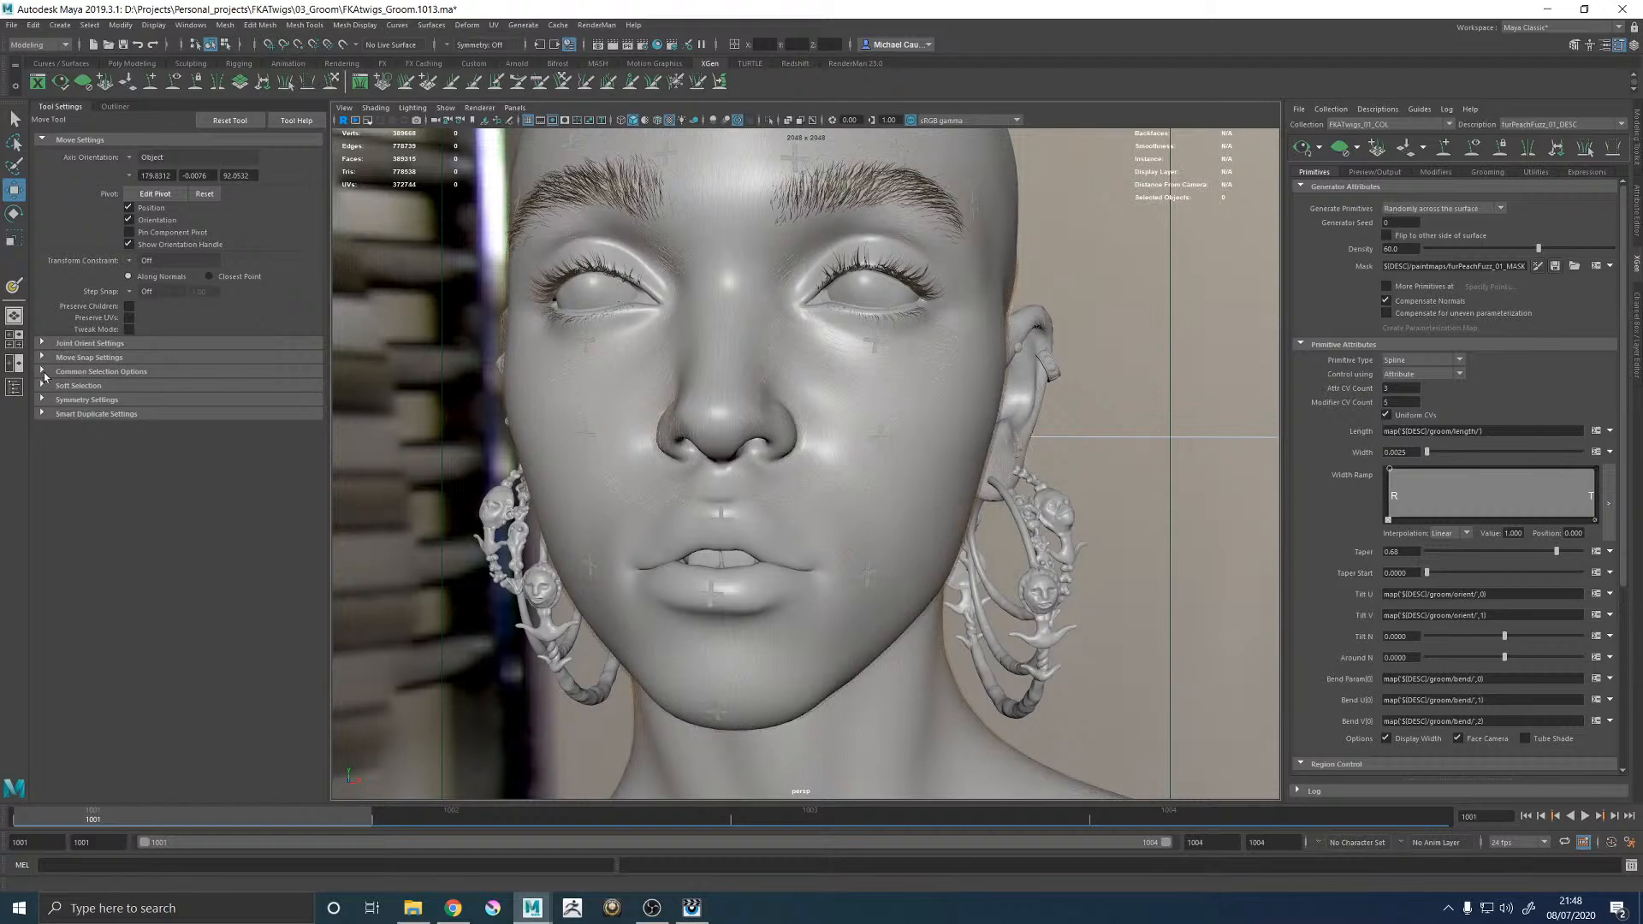
{"action": "key", "text": "ctrl+s"}
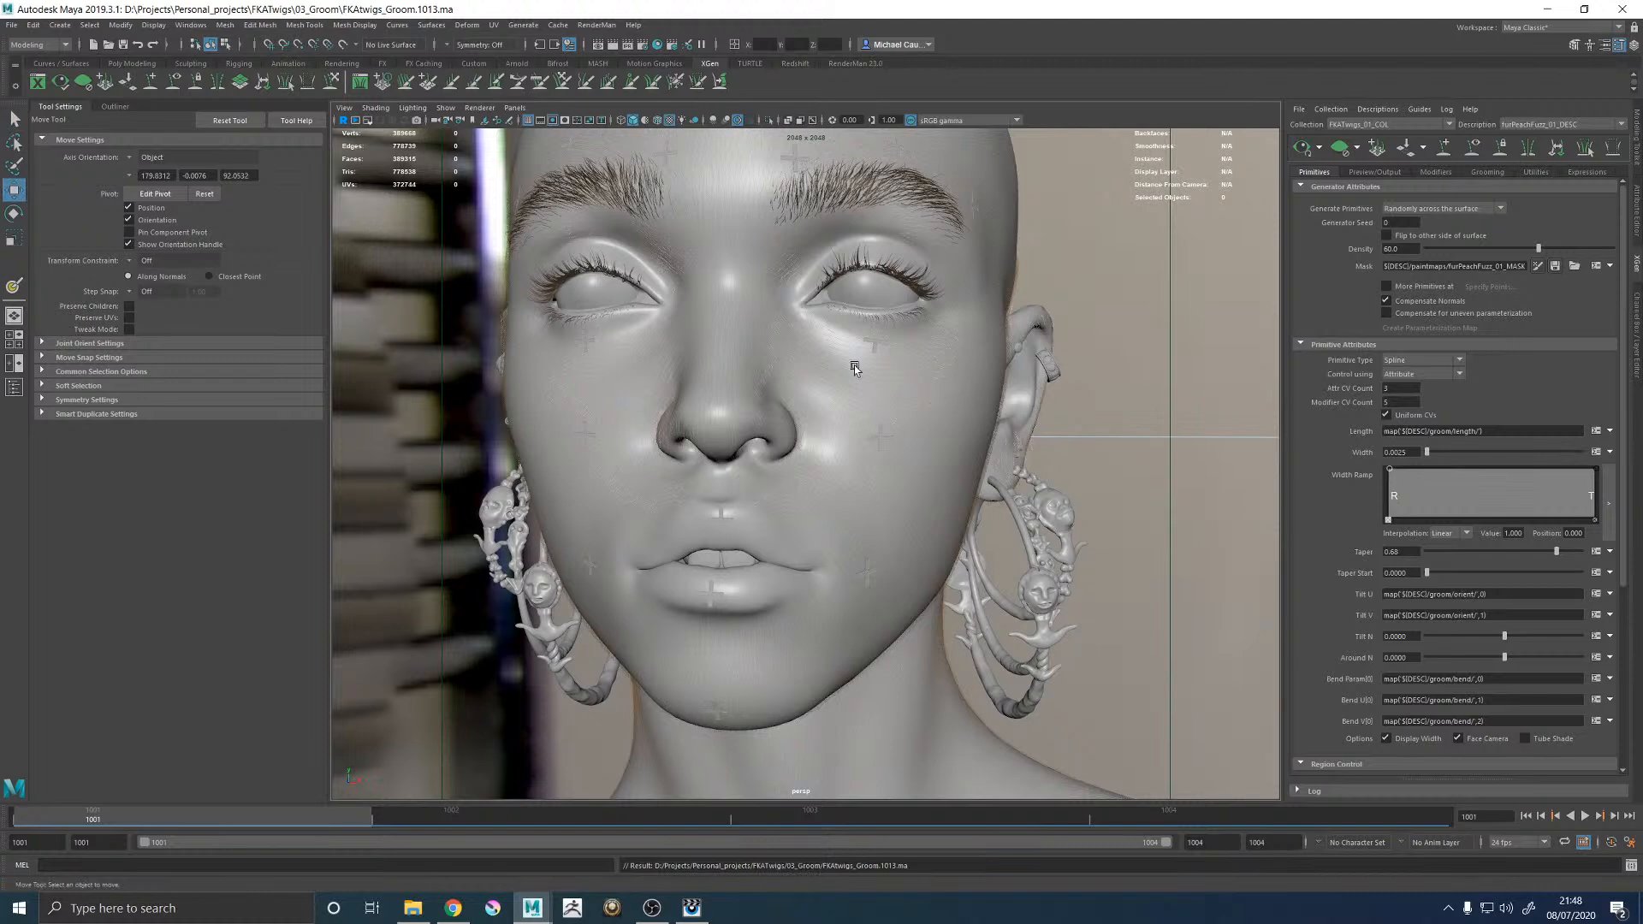
Select furPeachFuzz_01_DESC within the FKATwigs_01_COL collection and assign an existing material to it.
{"action": "left_click", "coordinate": [15, 390]}
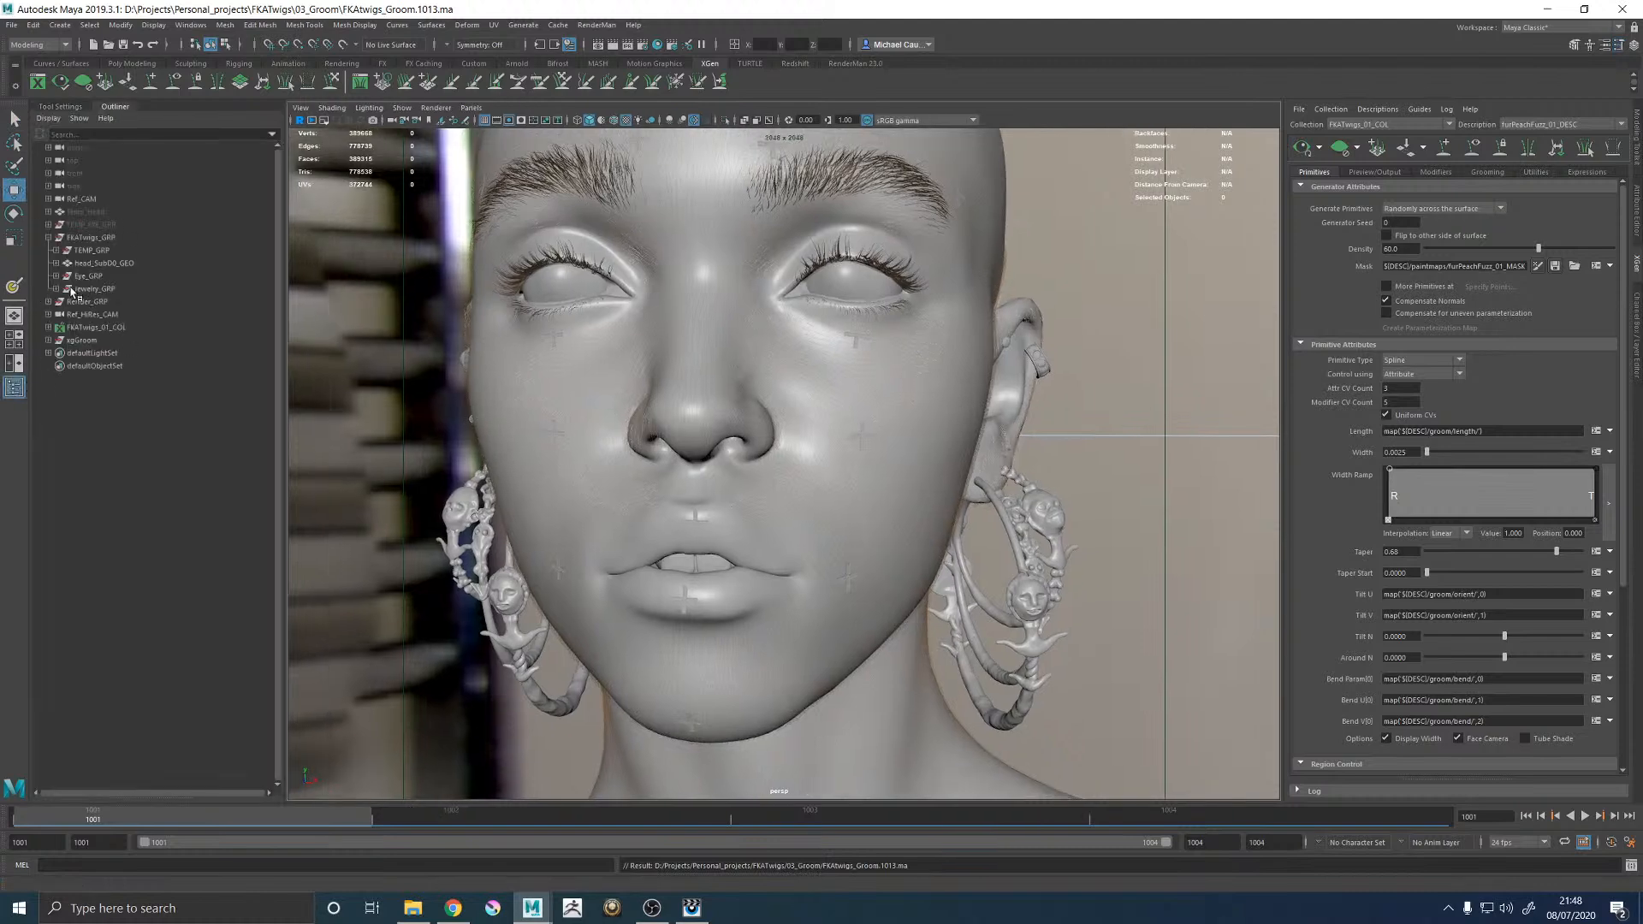
{"action": "left_click", "coordinate": [48, 327]}
{"action": "left_click", "coordinate": [110, 366]}
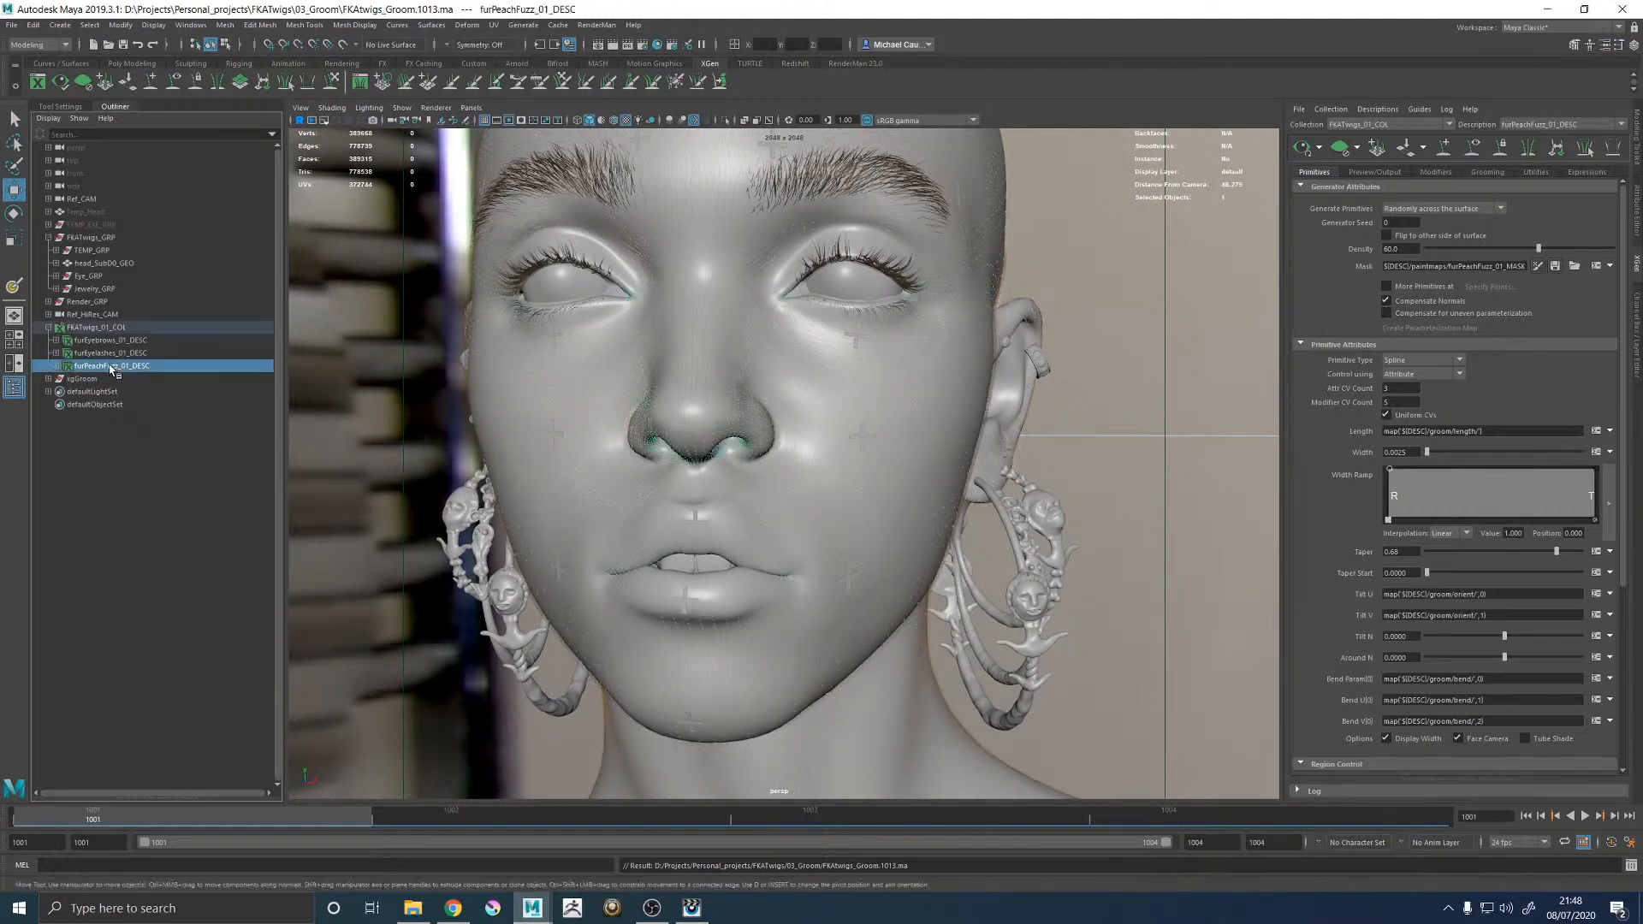
{"action": "right_click", "coordinate": [1102, 254]}
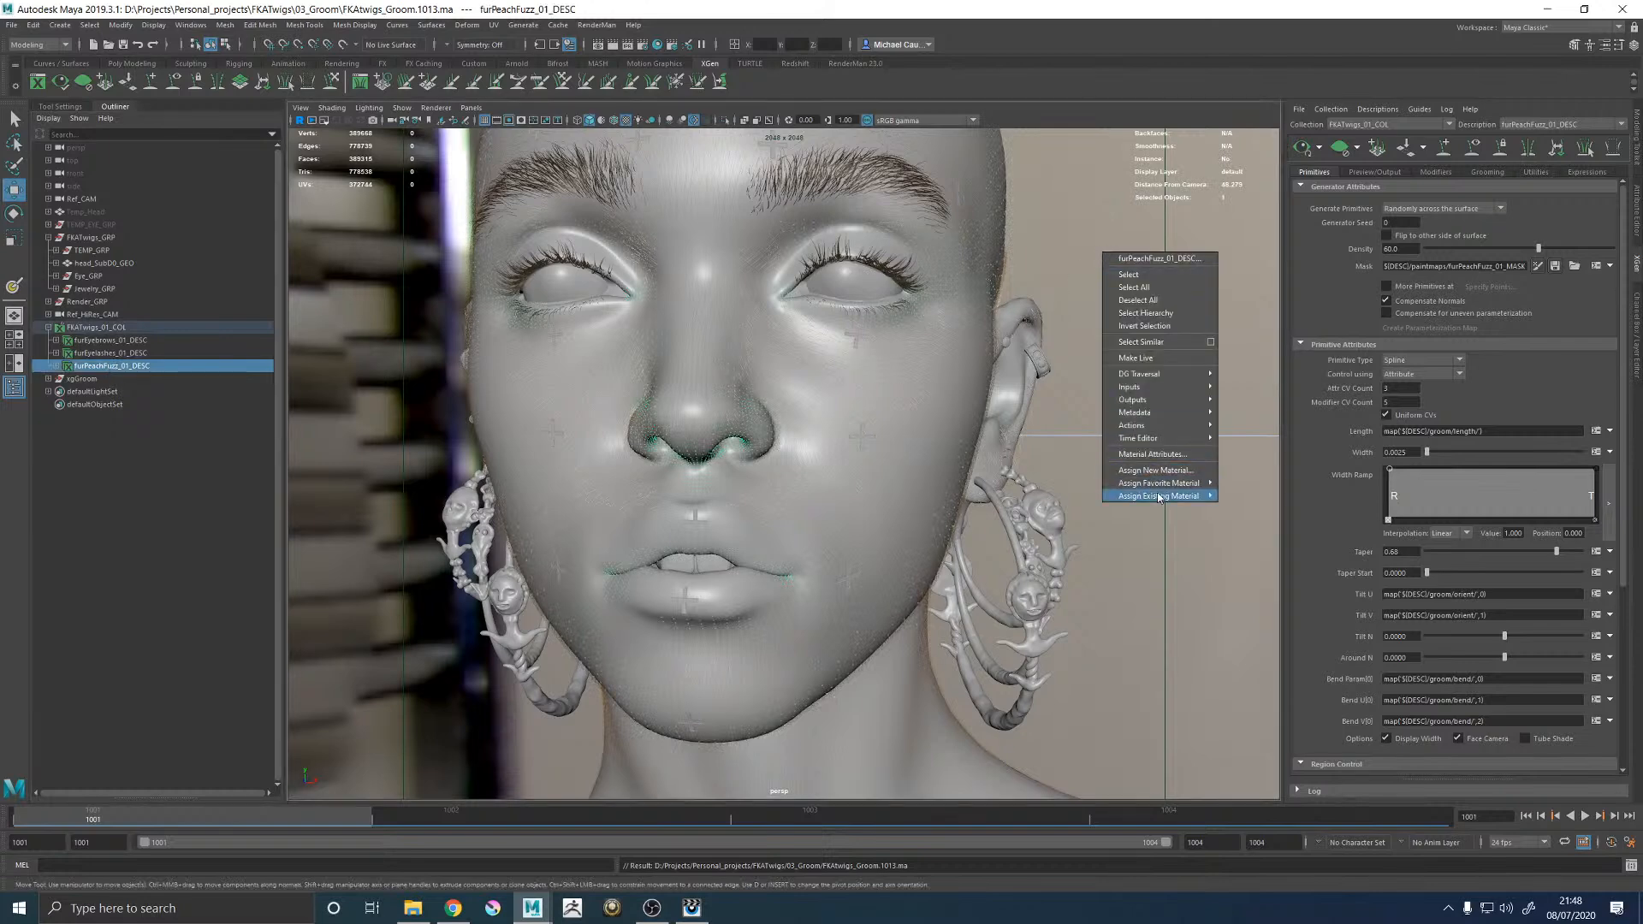
{"action": "mouse_move", "coordinate": [1160, 498]}
{"action": "left_click", "coordinate": [1285, 382]}
Switch the view to Render_CAM and start a RenderMan IPR render.
{"action": "left_click_drag", "start_coordinate": [1098, 390], "coordinate": [1125, 392], "text": "alt"}
{"action": "key", "text": "space"}
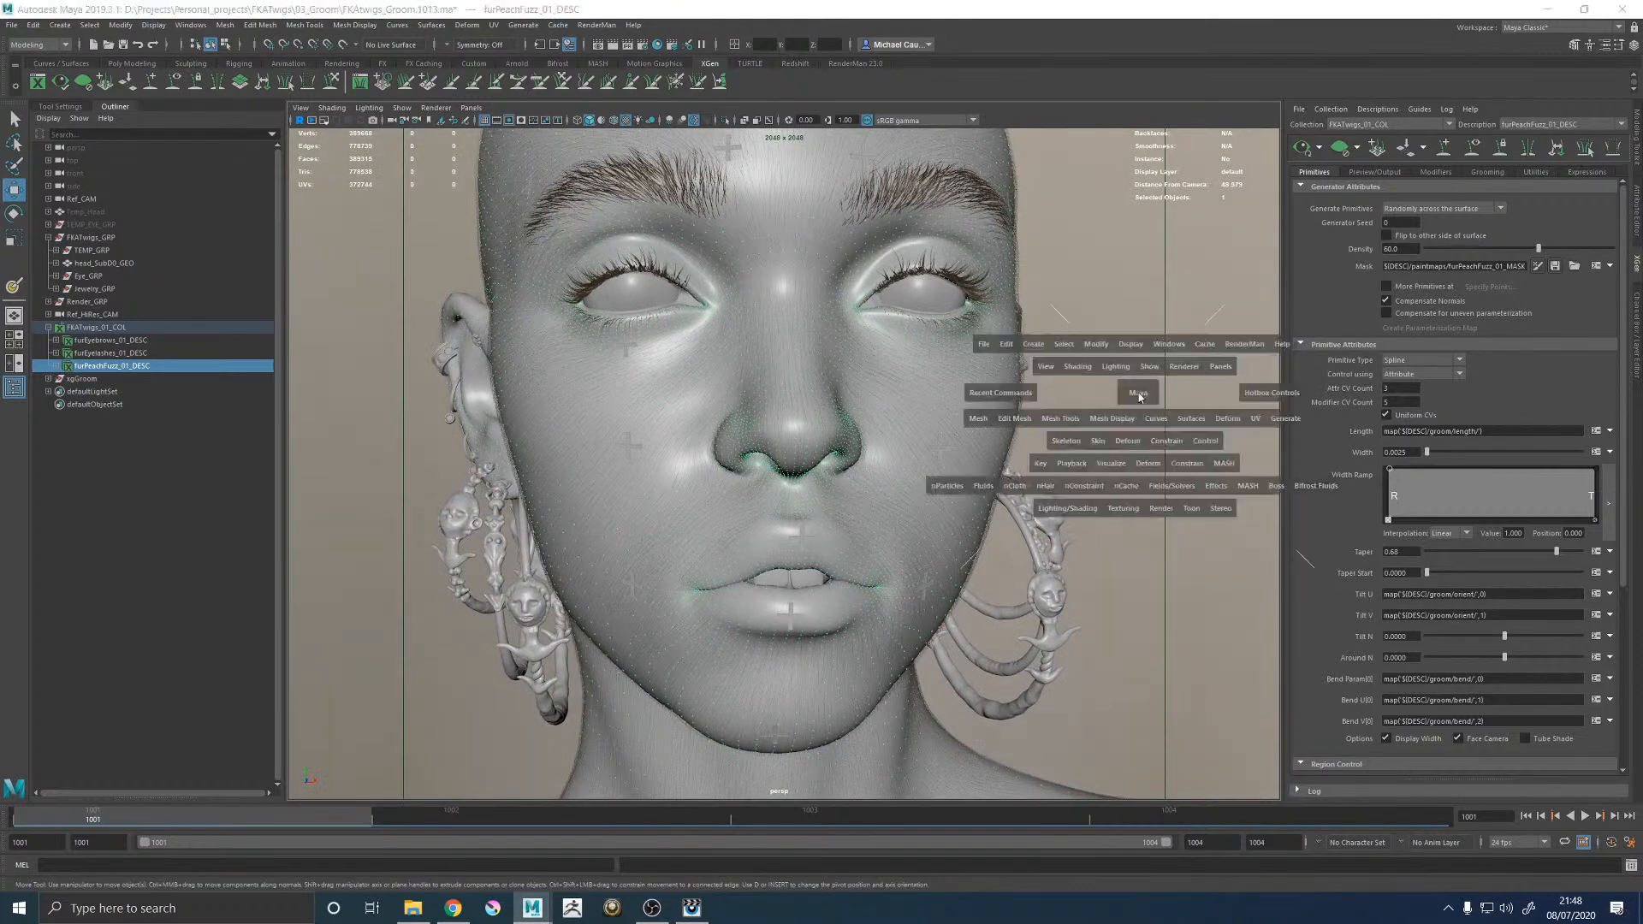
{"action": "key", "text": "space"}
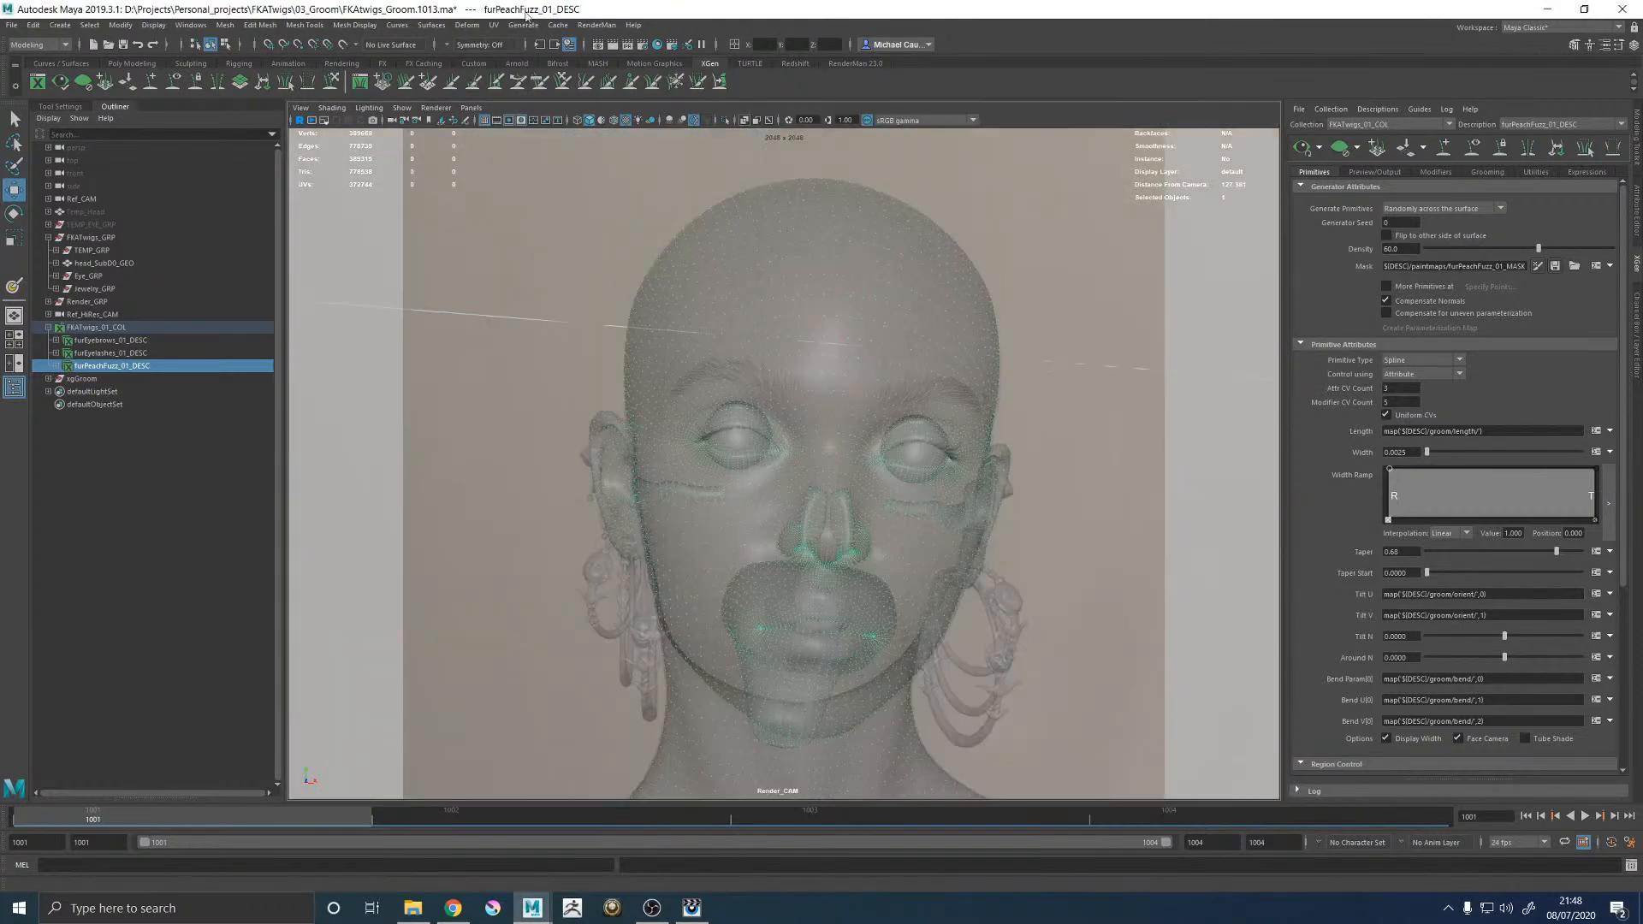
{"action": "left_click", "coordinate": [596, 24]}
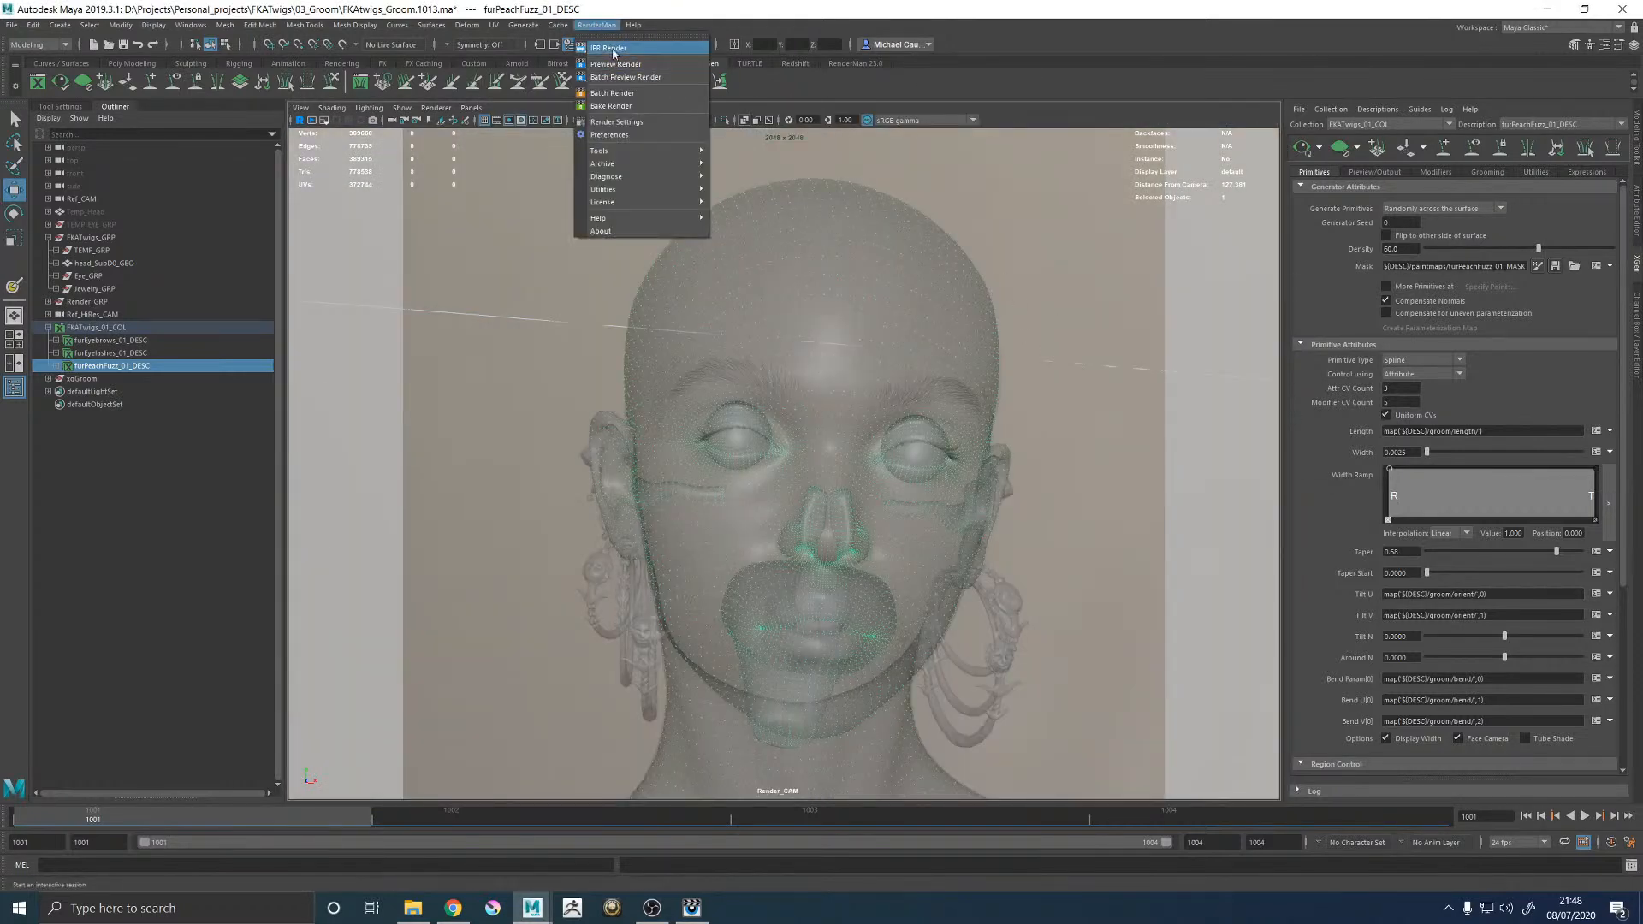
{"action": "left_click", "coordinate": [613, 50]}
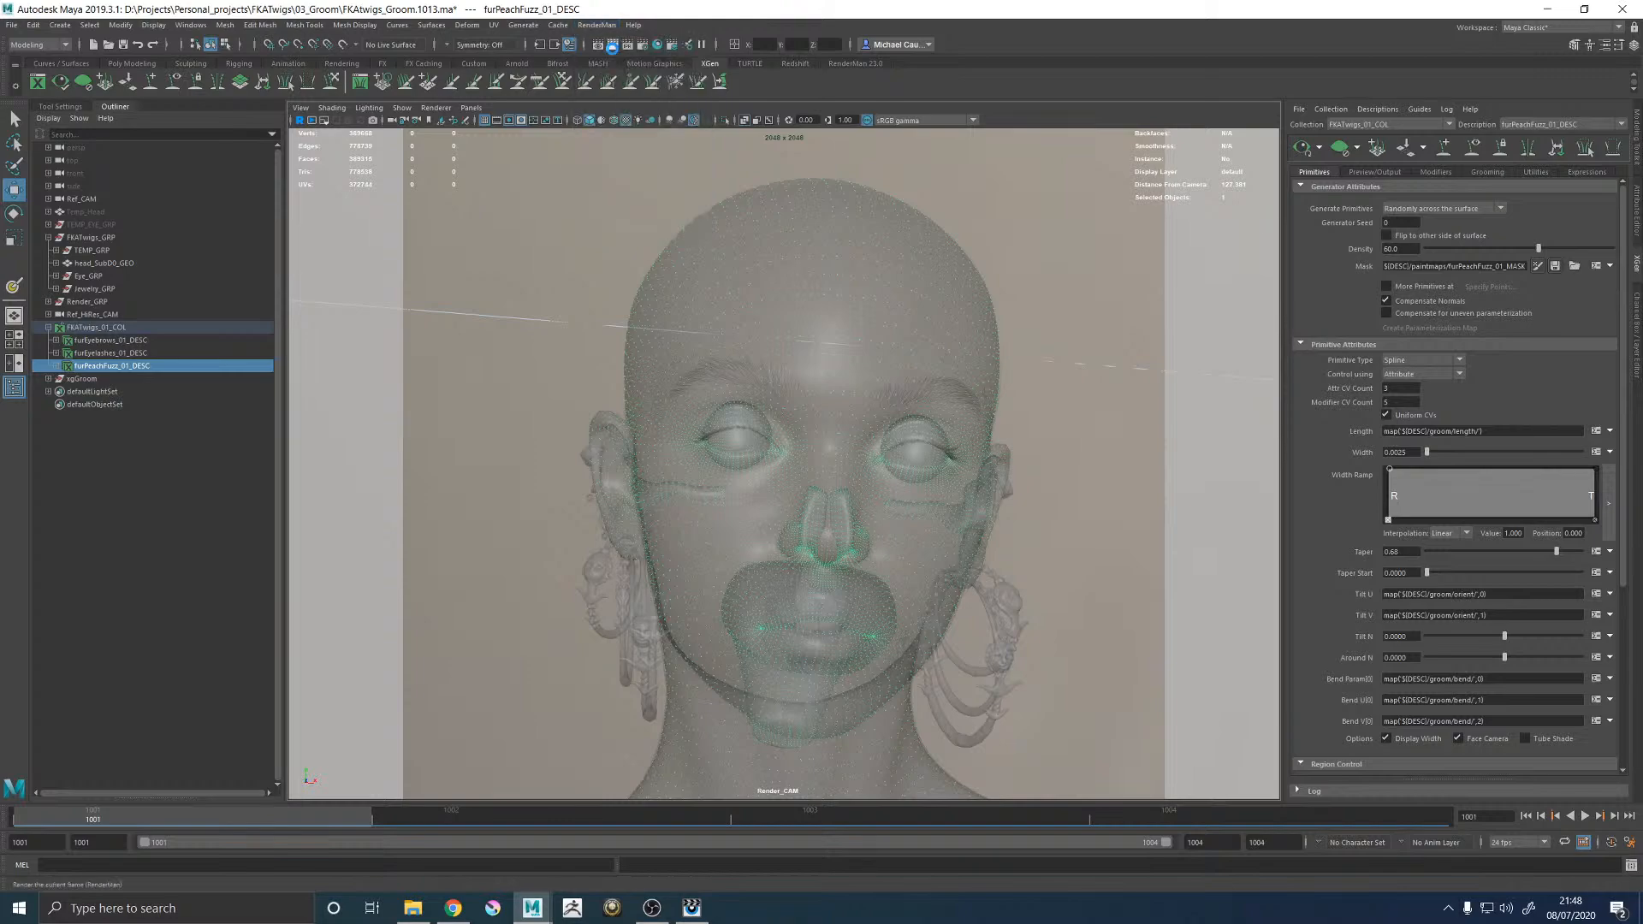
Switch to the RenderMan image viewer and move FKA-twigs_Primary.jpg and FKA-twigs_Primary_HiRes.jpg into Catalog2.
{"action": "left_click", "coordinate": [704, 915]}
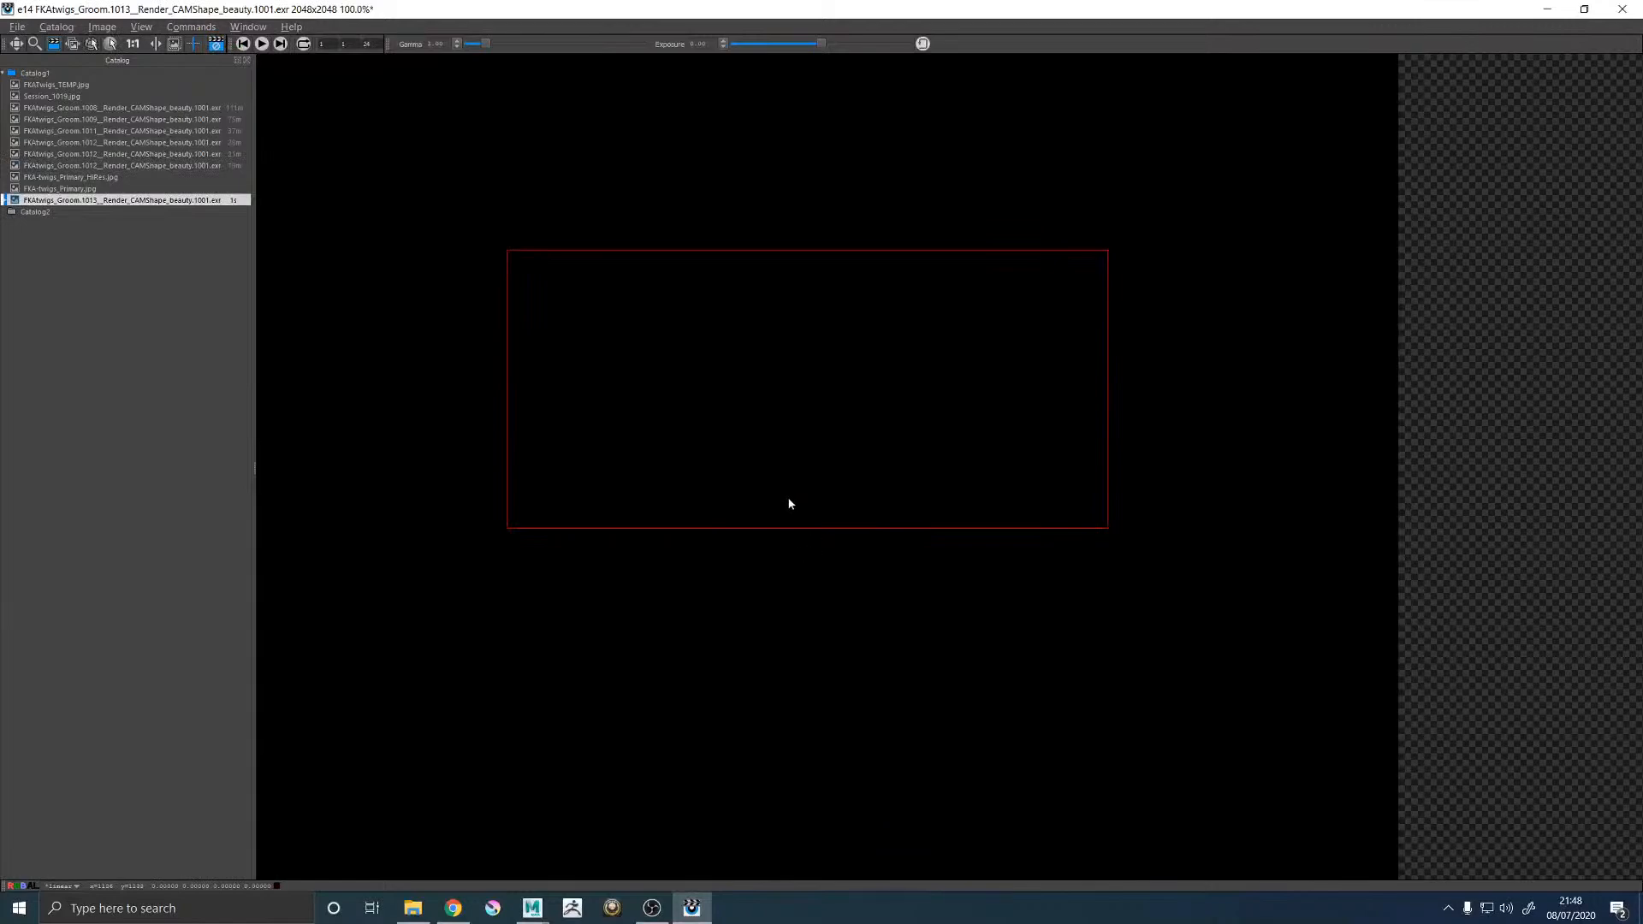
{"action": "key", "text": "Delete"}
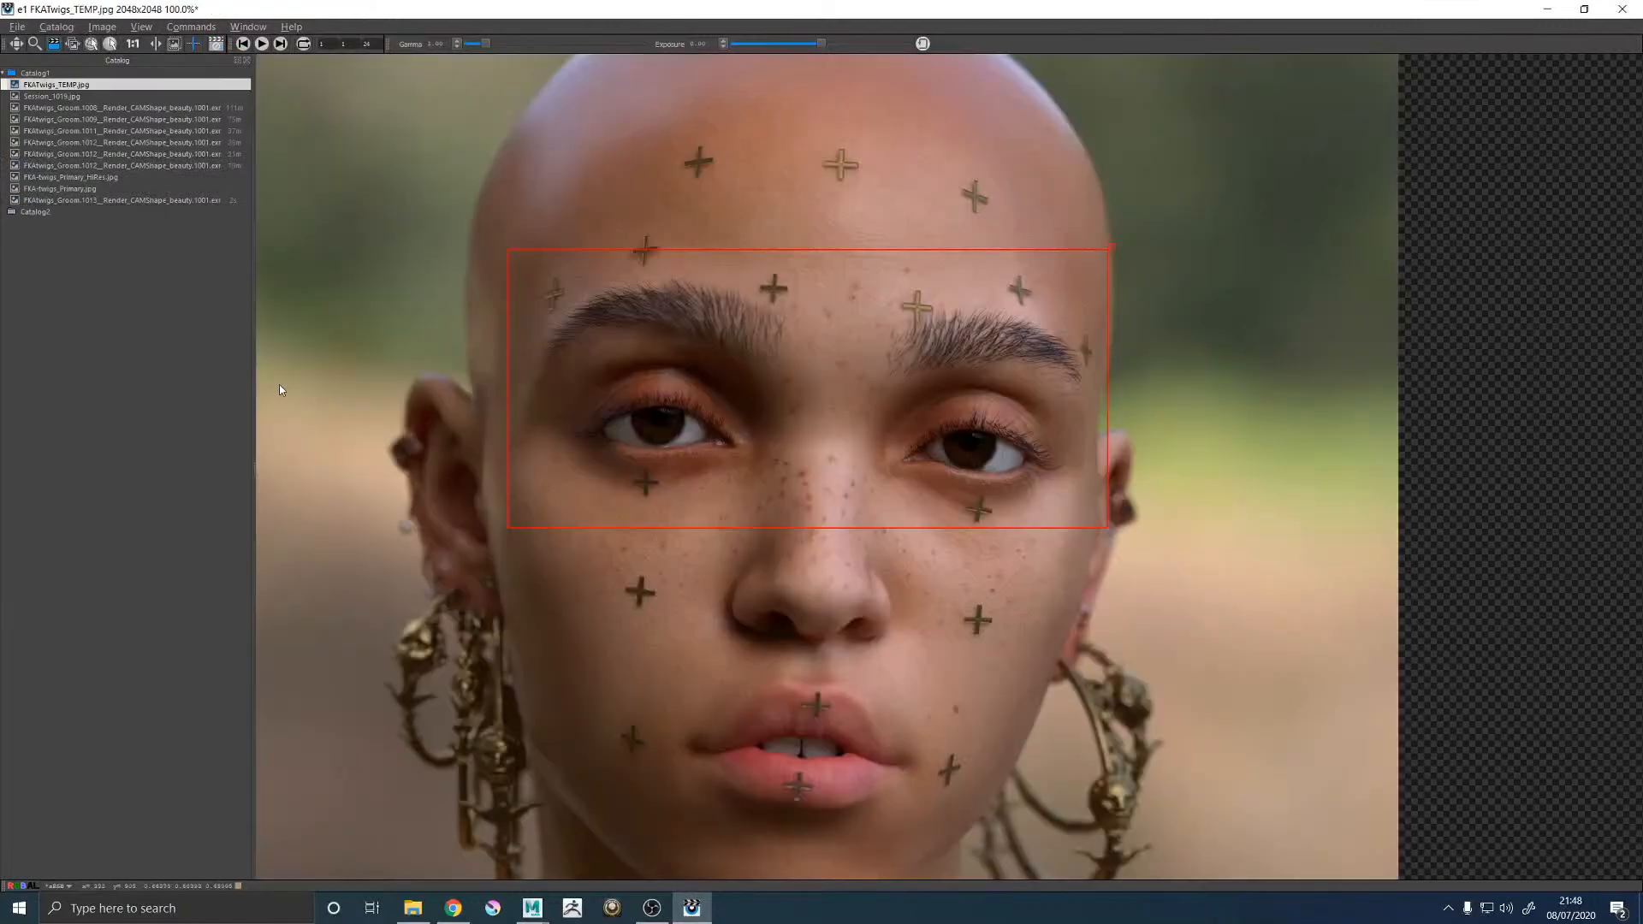
{"action": "left_click", "coordinate": [88, 201]}
{"action": "left_click_drag", "start_coordinate": [81, 190], "coordinate": [51, 215]}
{"action": "left_click", "coordinate": [72, 189]}
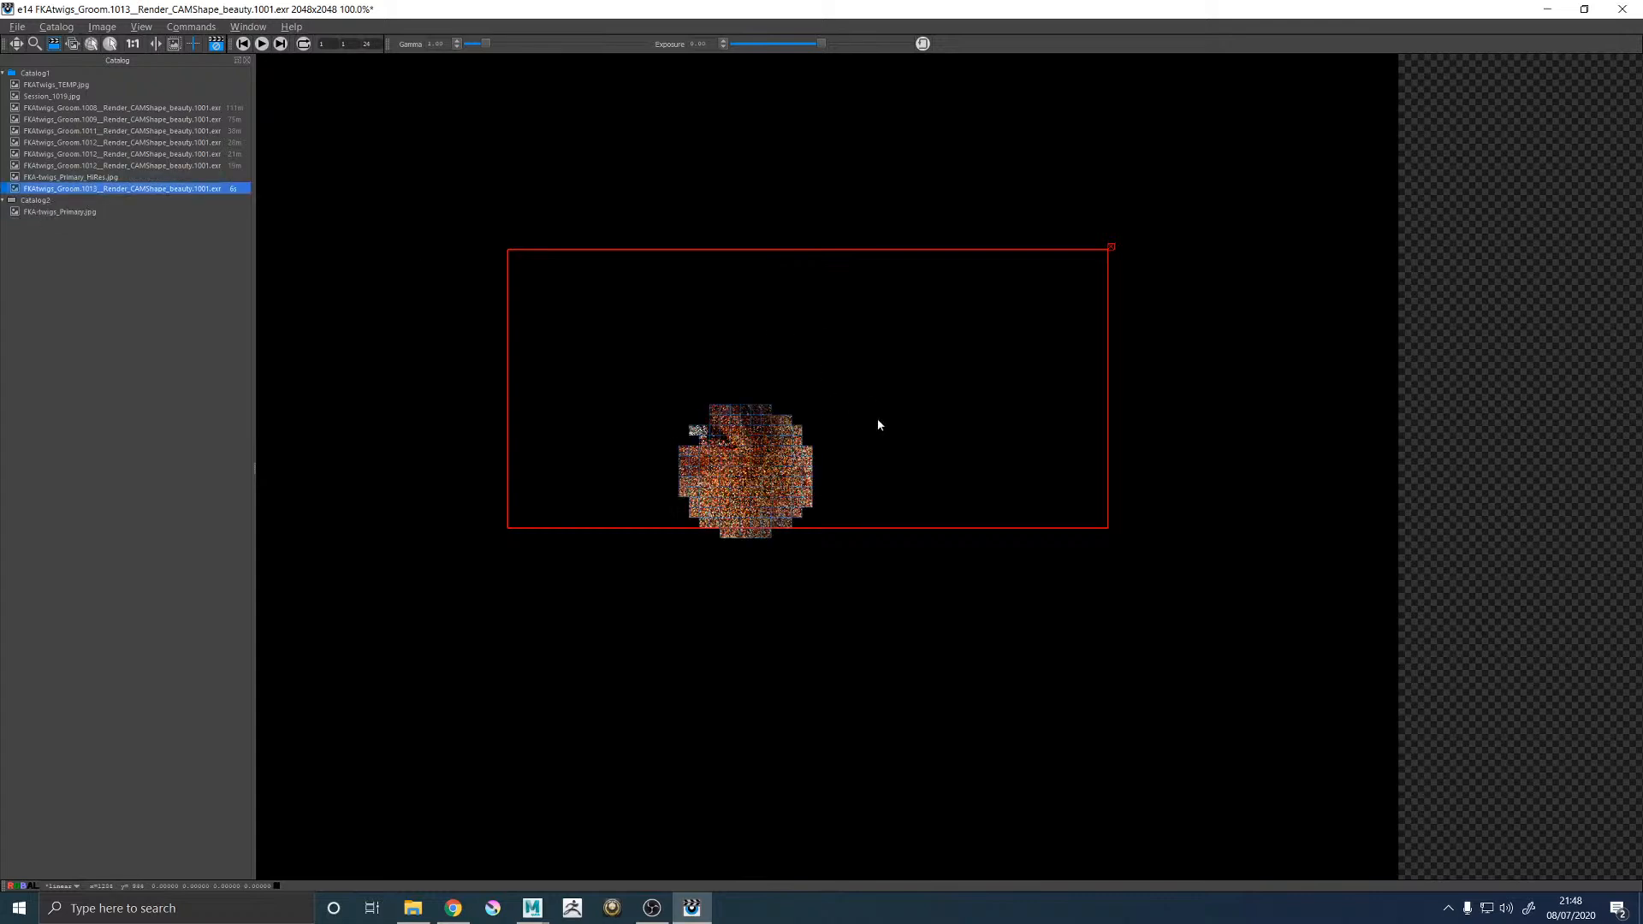
{"action": "left_click_drag", "start_coordinate": [78, 177], "coordinate": [69, 203]}
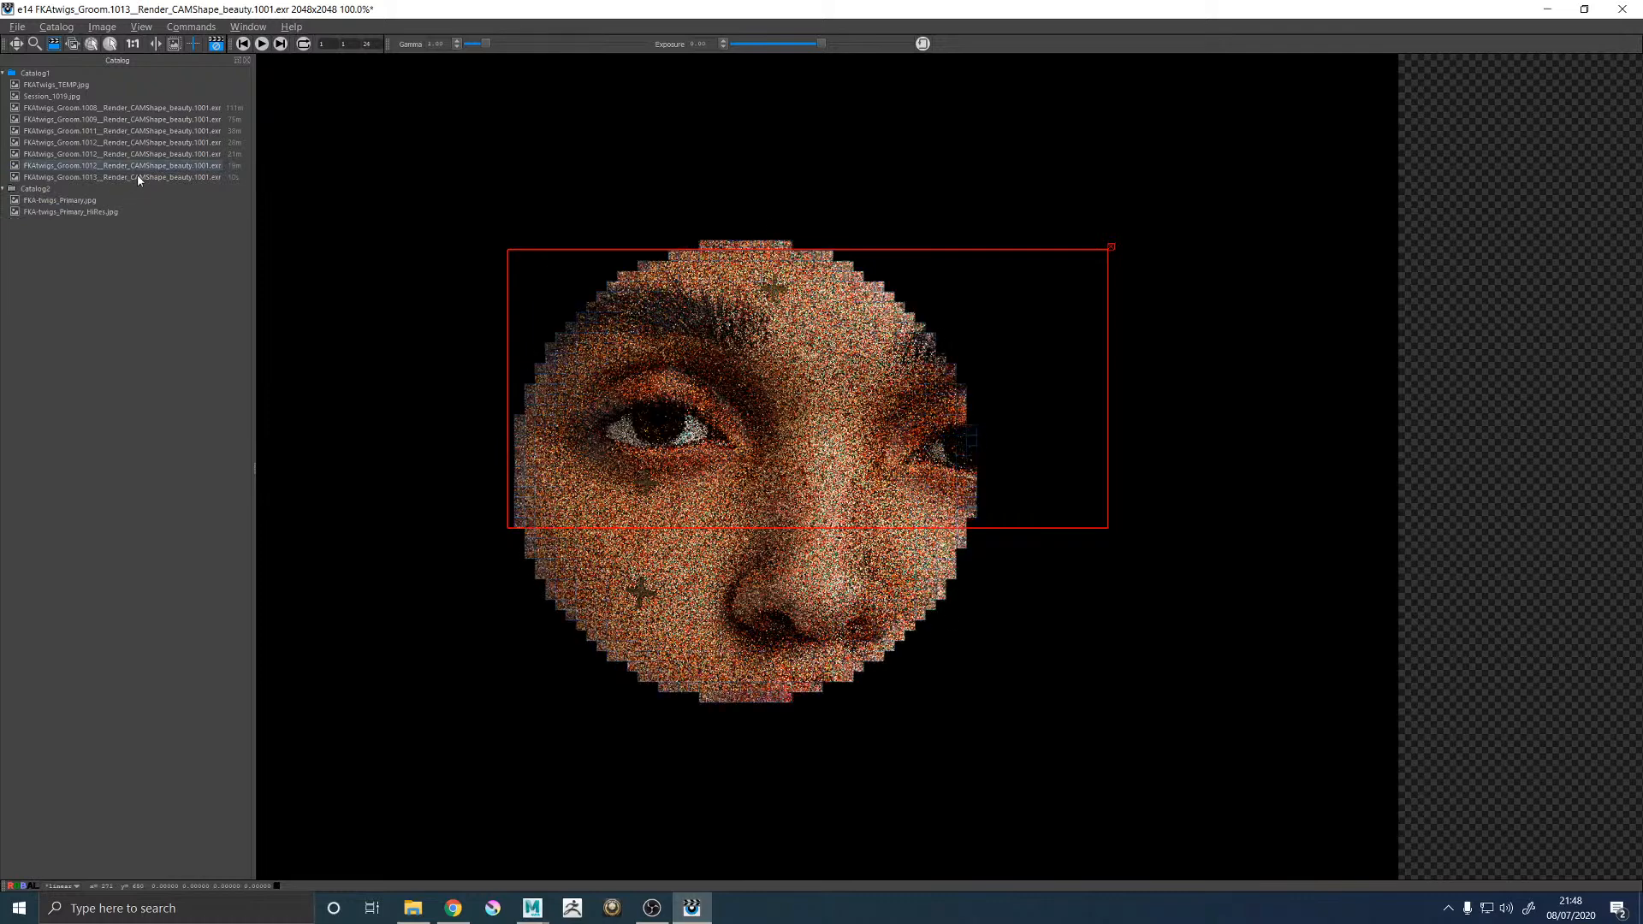
Display the running FKAtwigs_Groom.1013 beauty render and remove its crop region so the full frame renders.
{"action": "left_click", "coordinate": [140, 178]}
{"action": "left_click", "coordinate": [1110, 248]}
{"action": "scroll", "coordinate": [1051, 437], "scroll_direction": "down", "scroll_amount": 5}
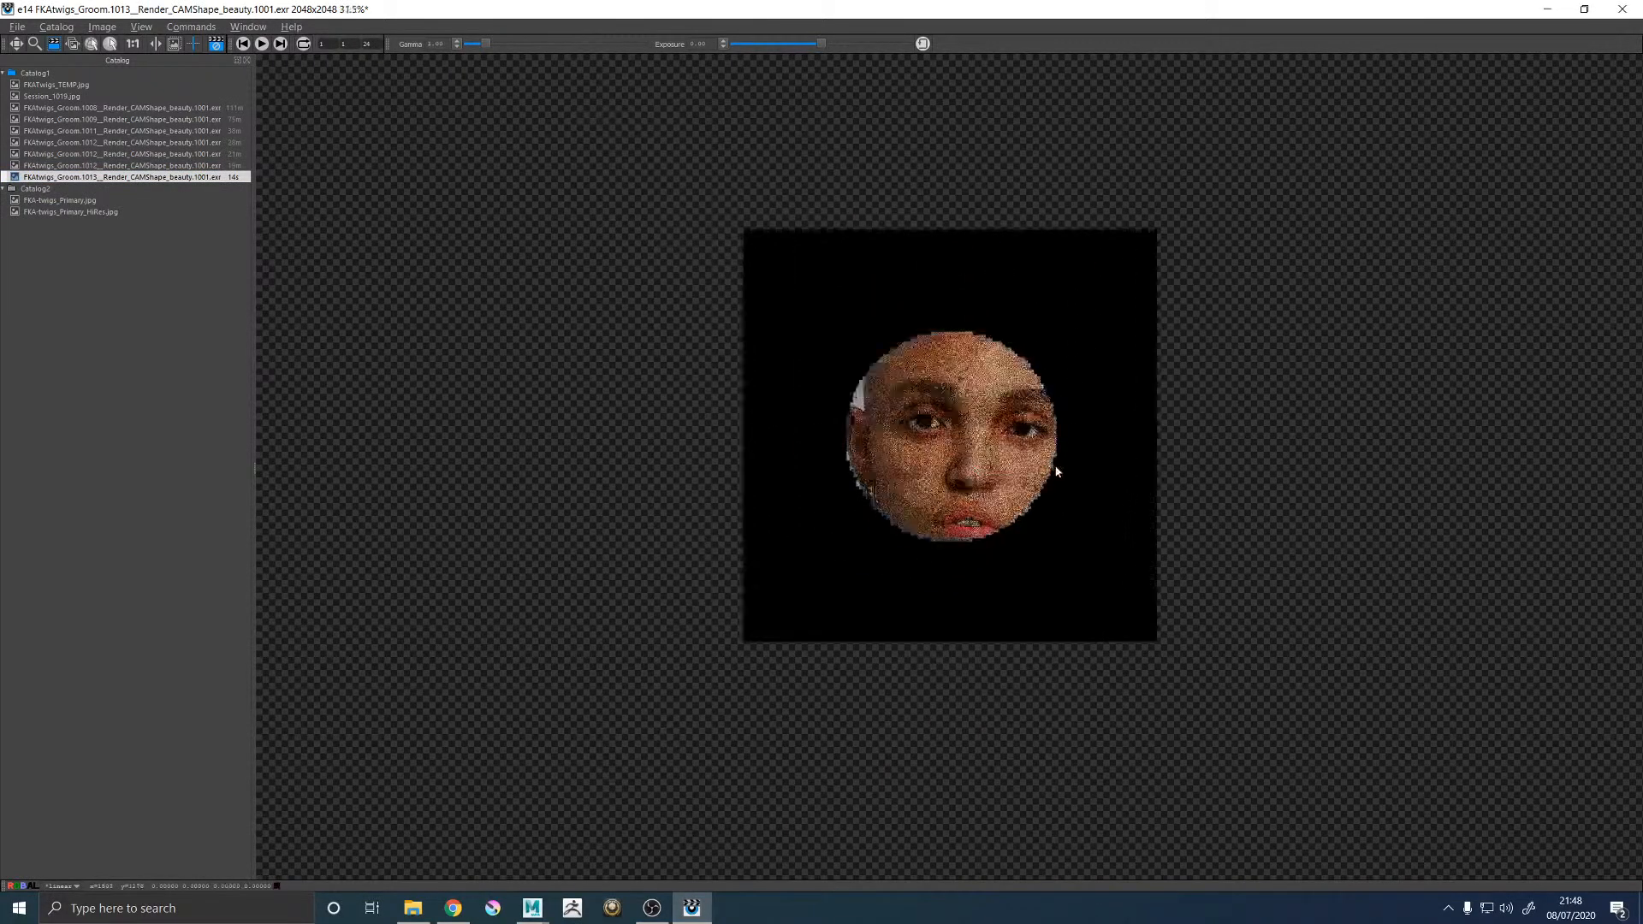
{"action": "scroll", "coordinate": [1054, 462], "scroll_direction": "up", "scroll_amount": 5}
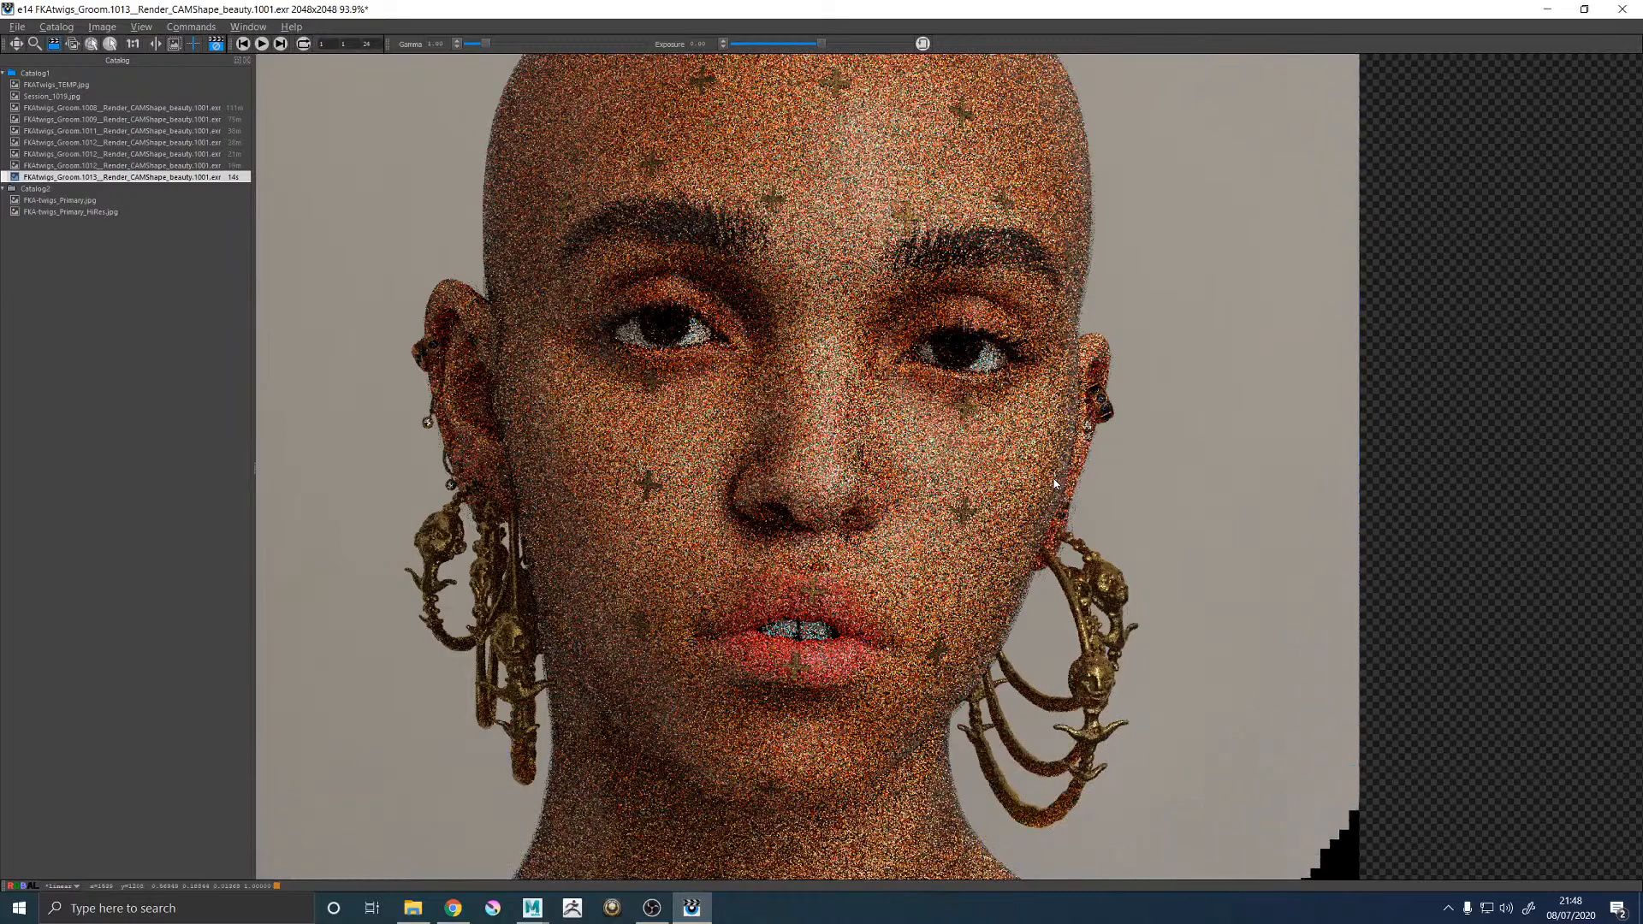
{"action": "scroll", "coordinate": [1086, 460], "scroll_direction": "up", "scroll_amount": 3}
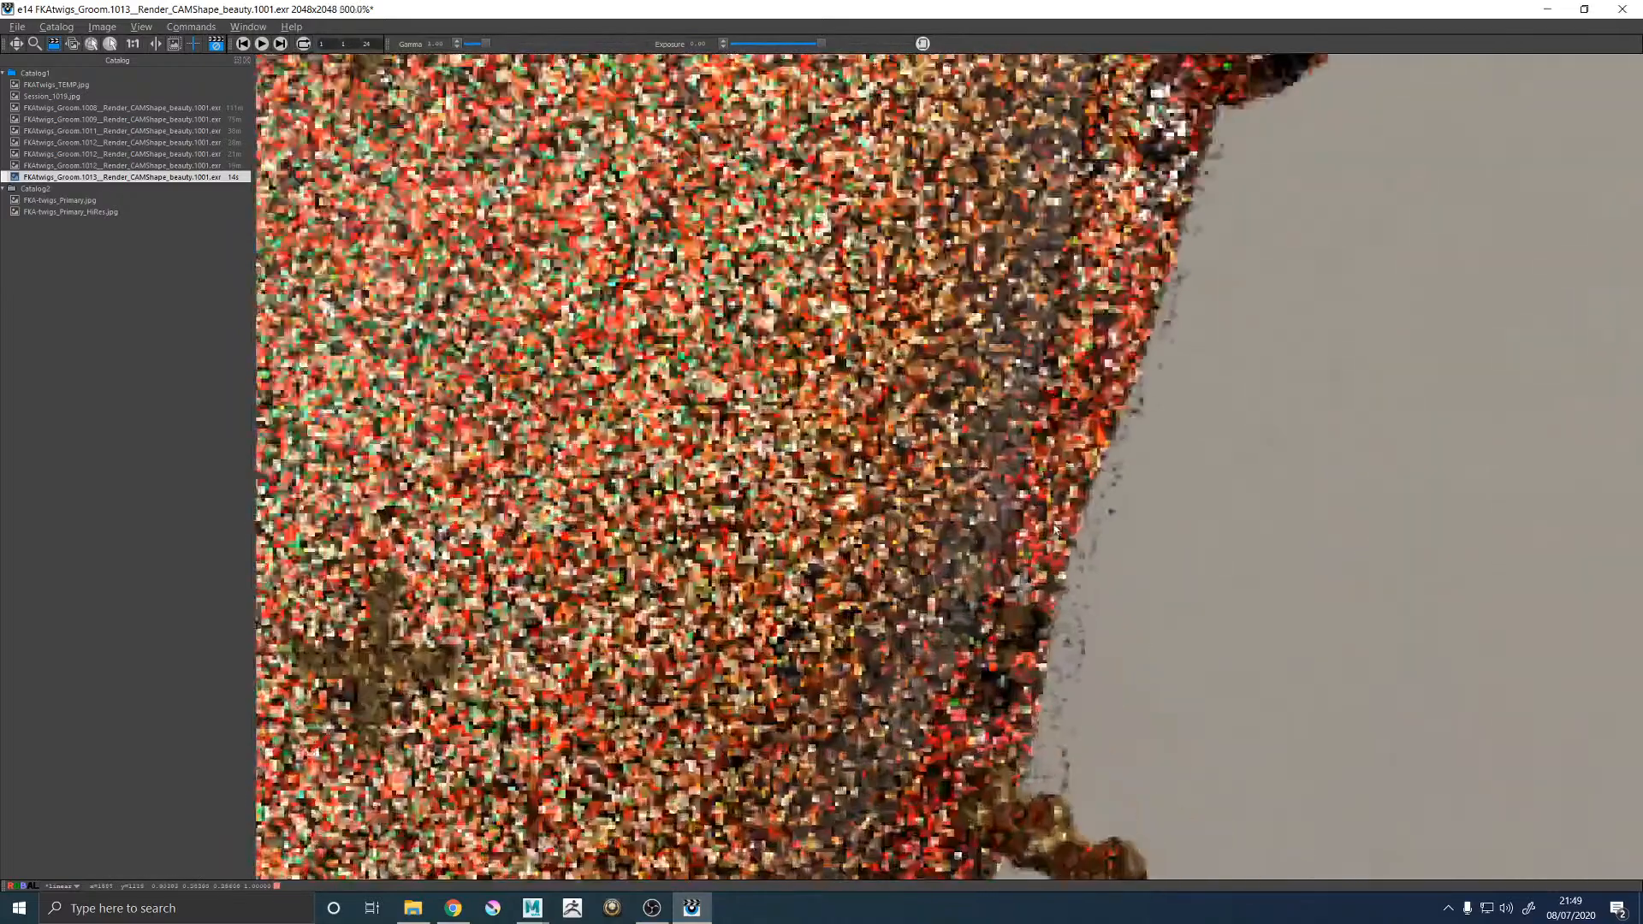
{"action": "scroll", "coordinate": [1086, 488], "scroll_direction": "down", "scroll_amount": 3}
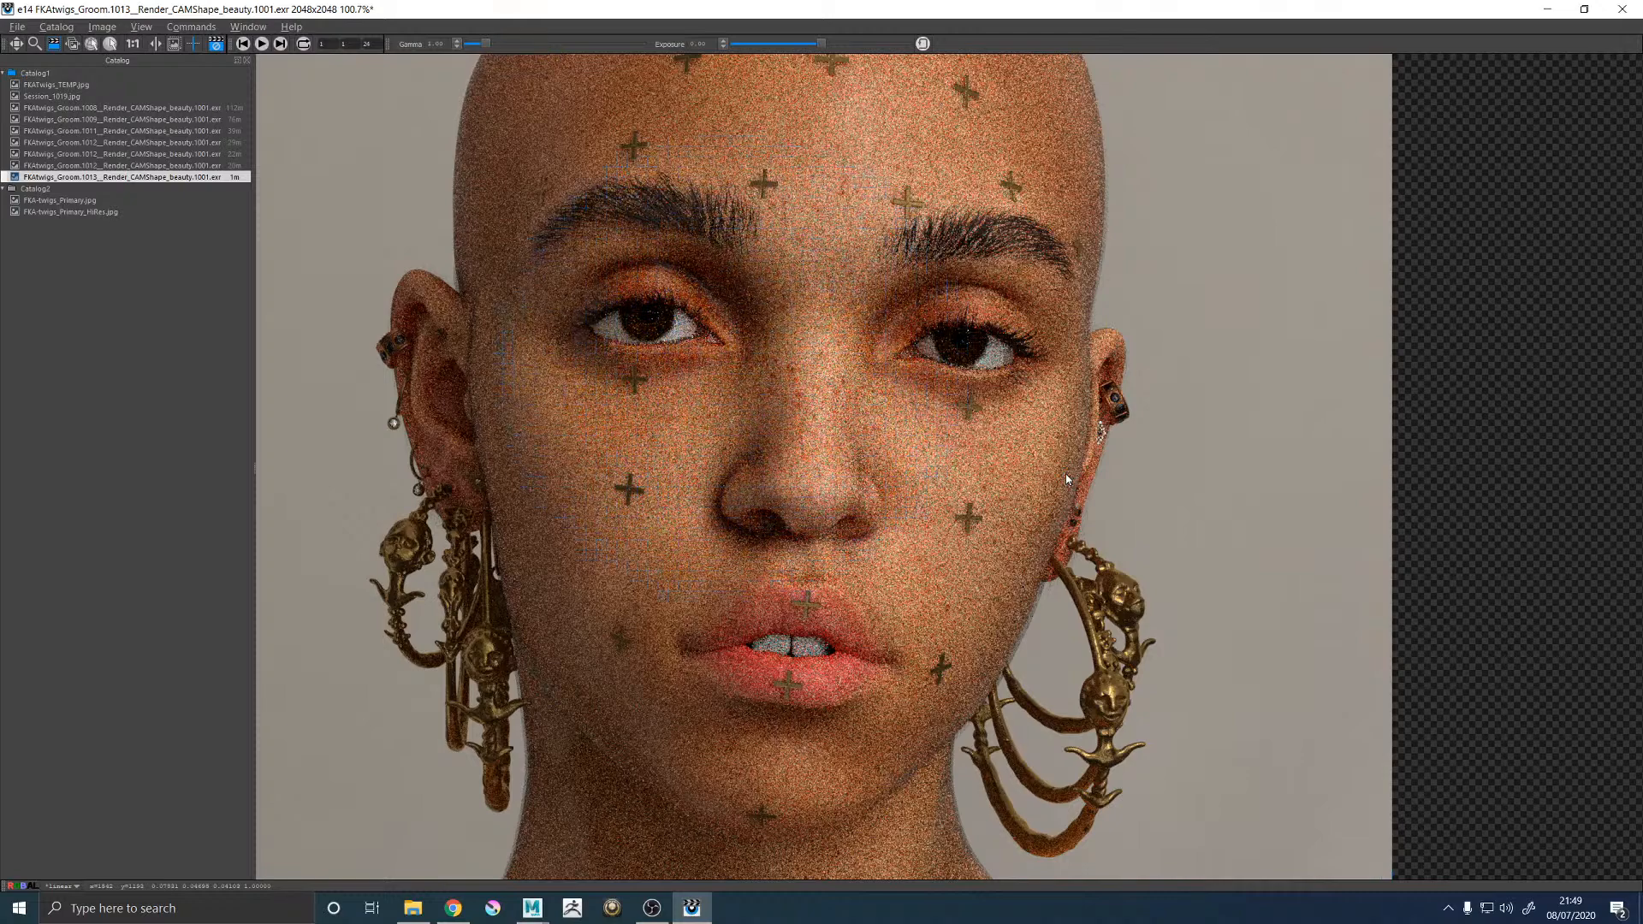
{"action": "scroll", "coordinate": [1075, 510], "scroll_direction": "up", "scroll_amount": 3}
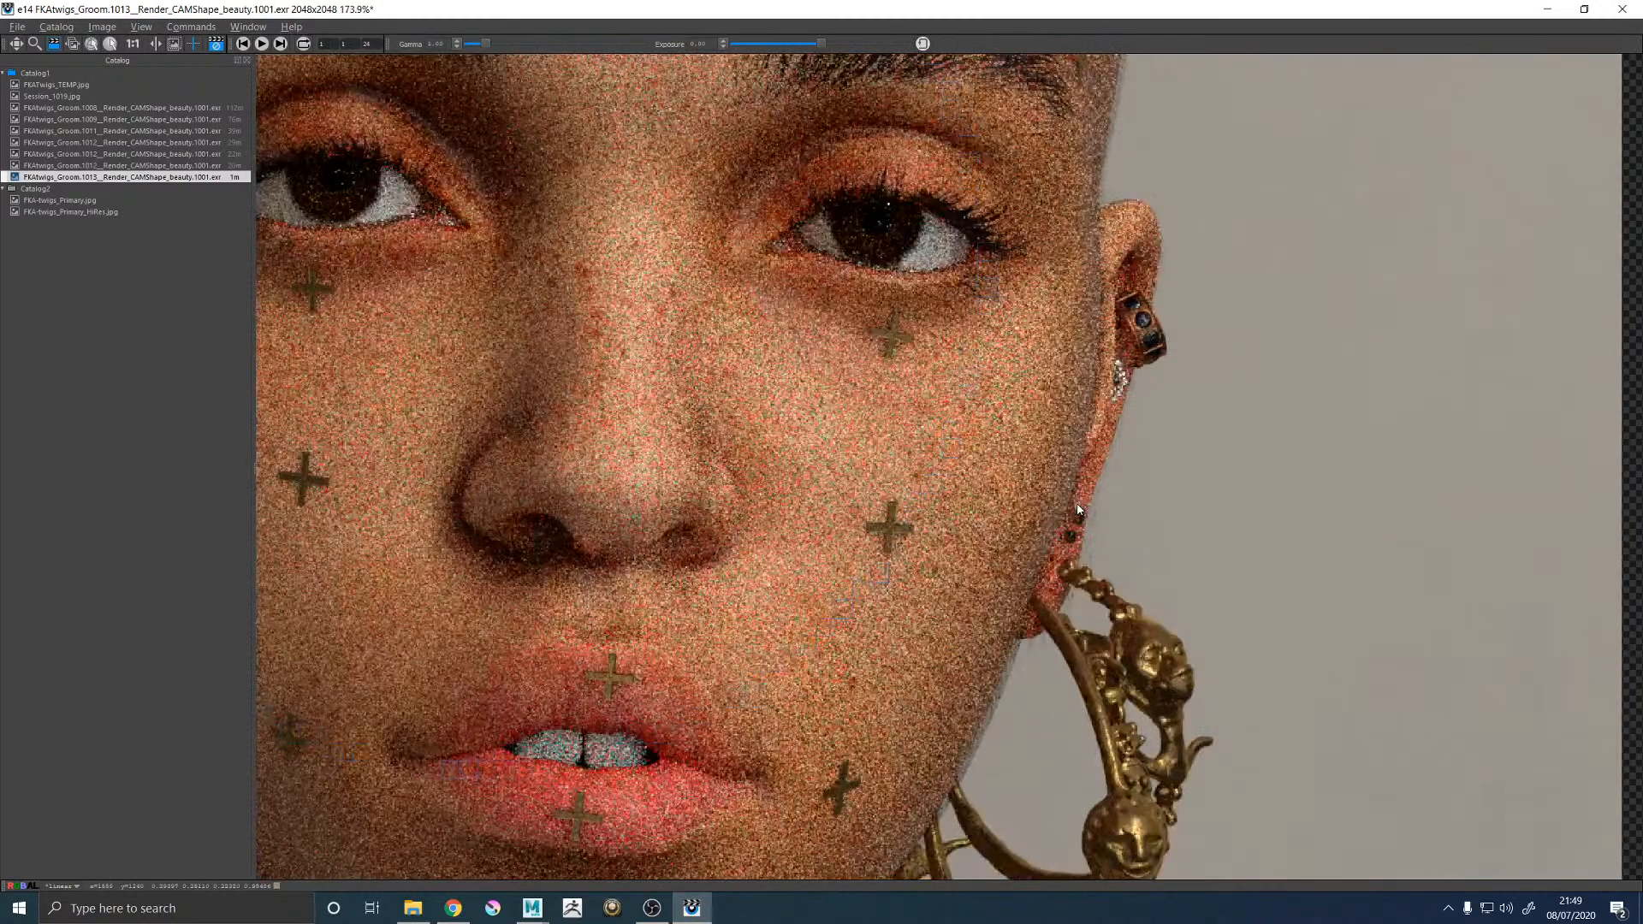
{"action": "scroll", "coordinate": [992, 460], "scroll_direction": "down", "scroll_amount": 2}
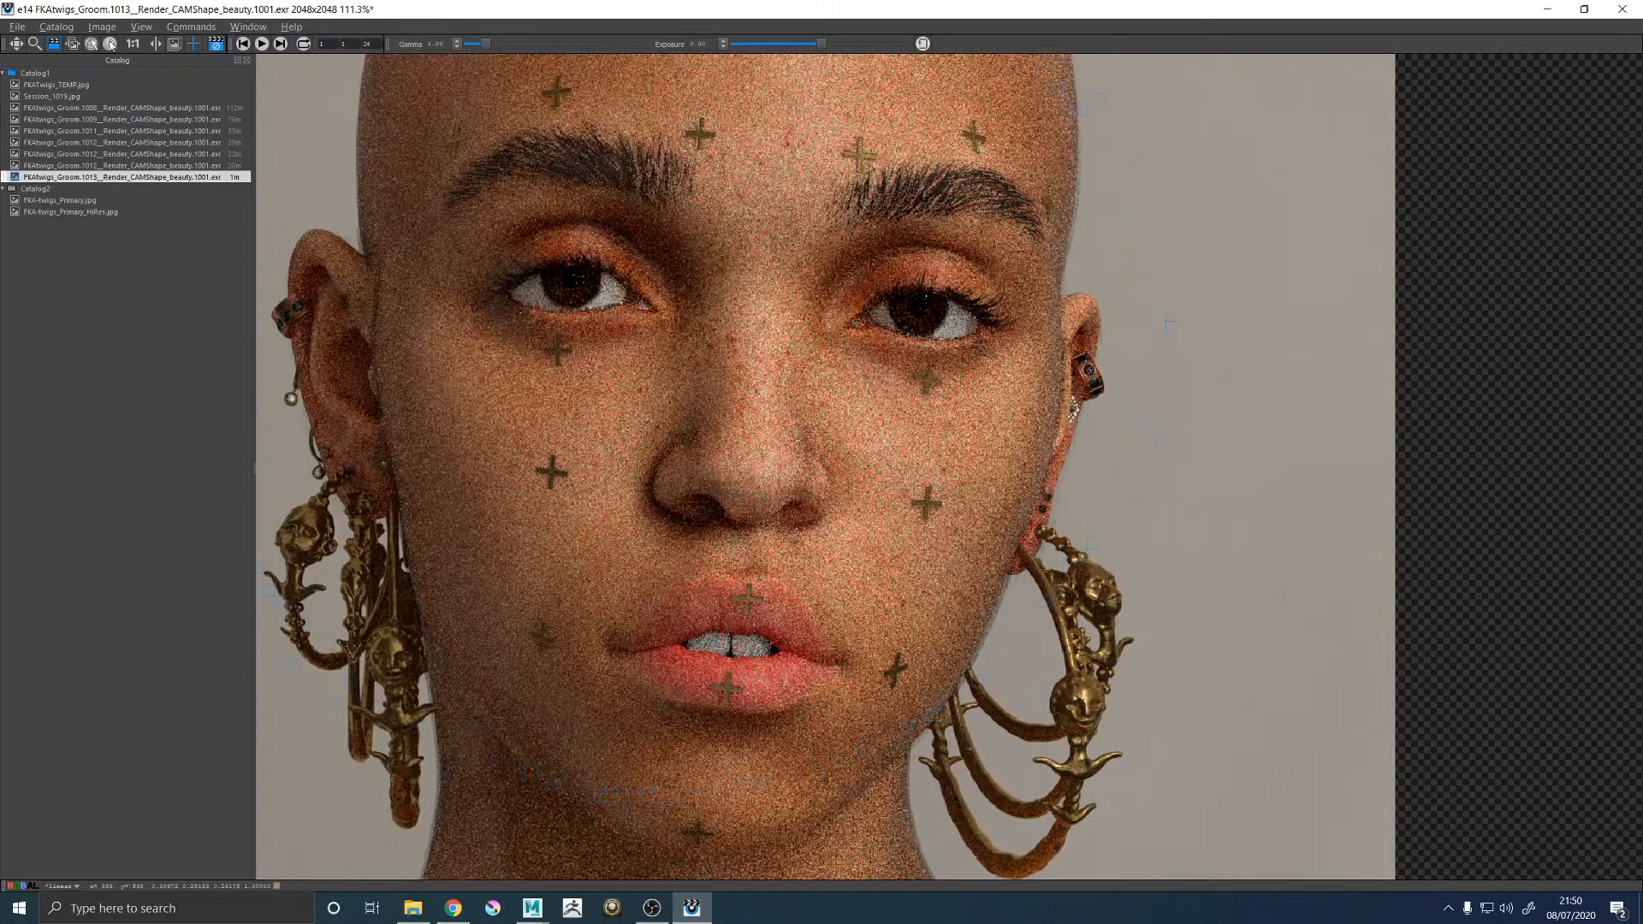
Restrict the render to a crop region around the cheek and jaw beside the earring.
{"action": "left_click_drag", "start_coordinate": [900, 400], "coordinate": [1073, 668]}
{"action": "scroll", "coordinate": [1034, 588], "scroll_direction": "up", "scroll_amount": 3}
{"action": "scroll", "coordinate": [1054, 572], "scroll_direction": "down", "scroll_amount": 1}
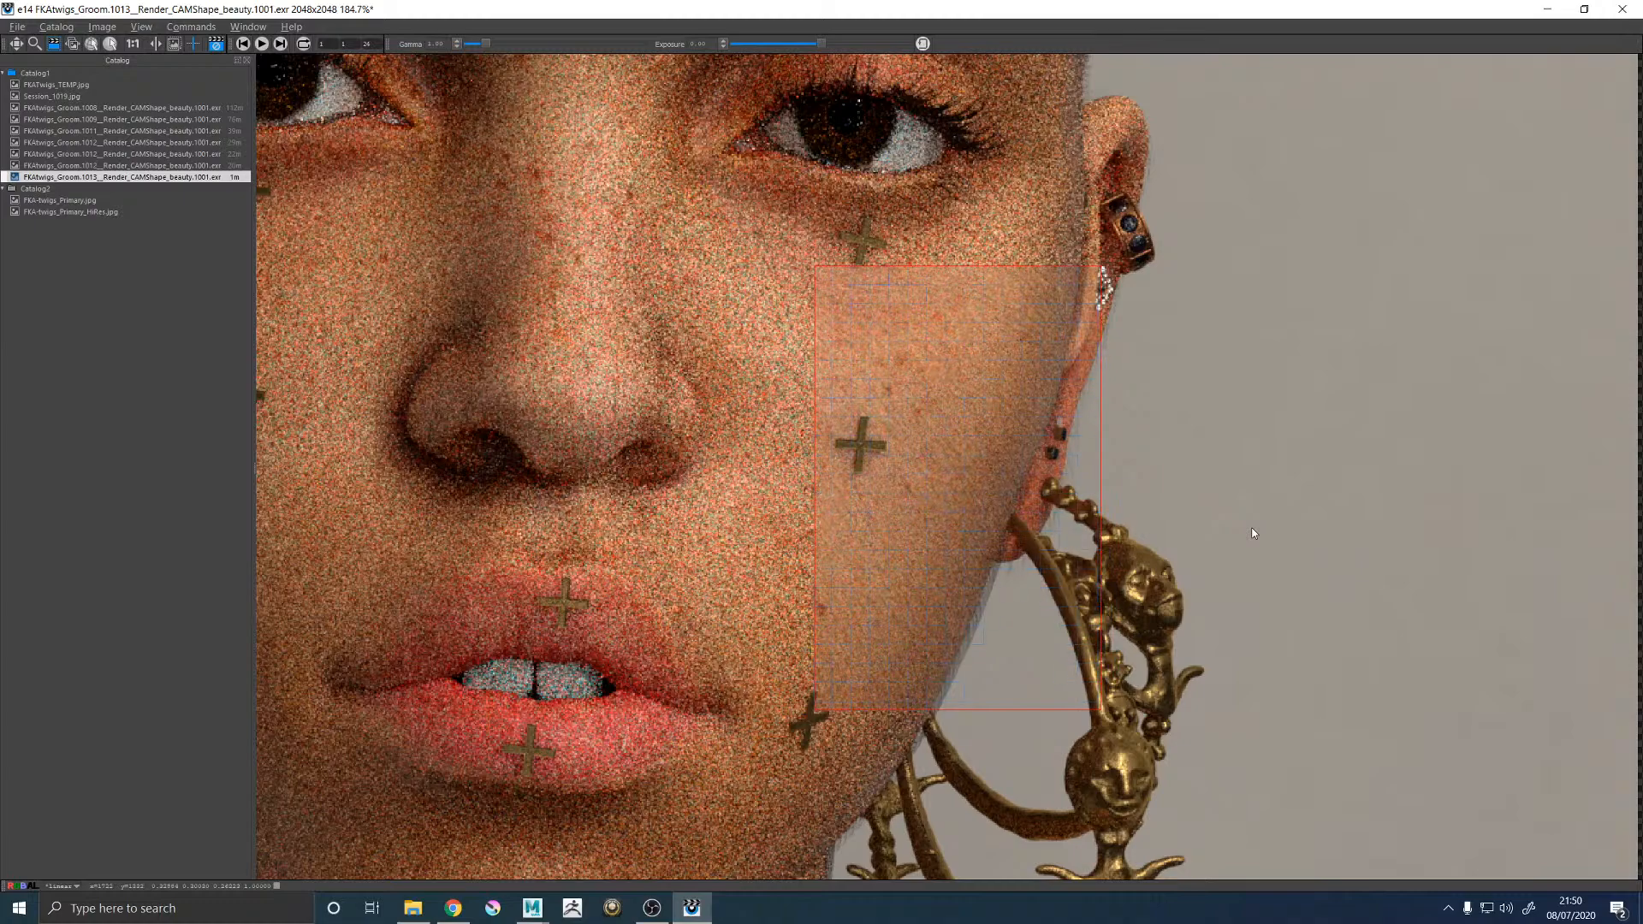
Examine the rendered peach fuzz on the cheek and along the jaw silhouette inside the crop region.
{"action": "scroll", "coordinate": [1115, 516], "scroll_direction": "down", "scroll_amount": 7}
{"action": "scroll", "coordinate": [1102, 505], "scroll_direction": "up", "scroll_amount": 8}
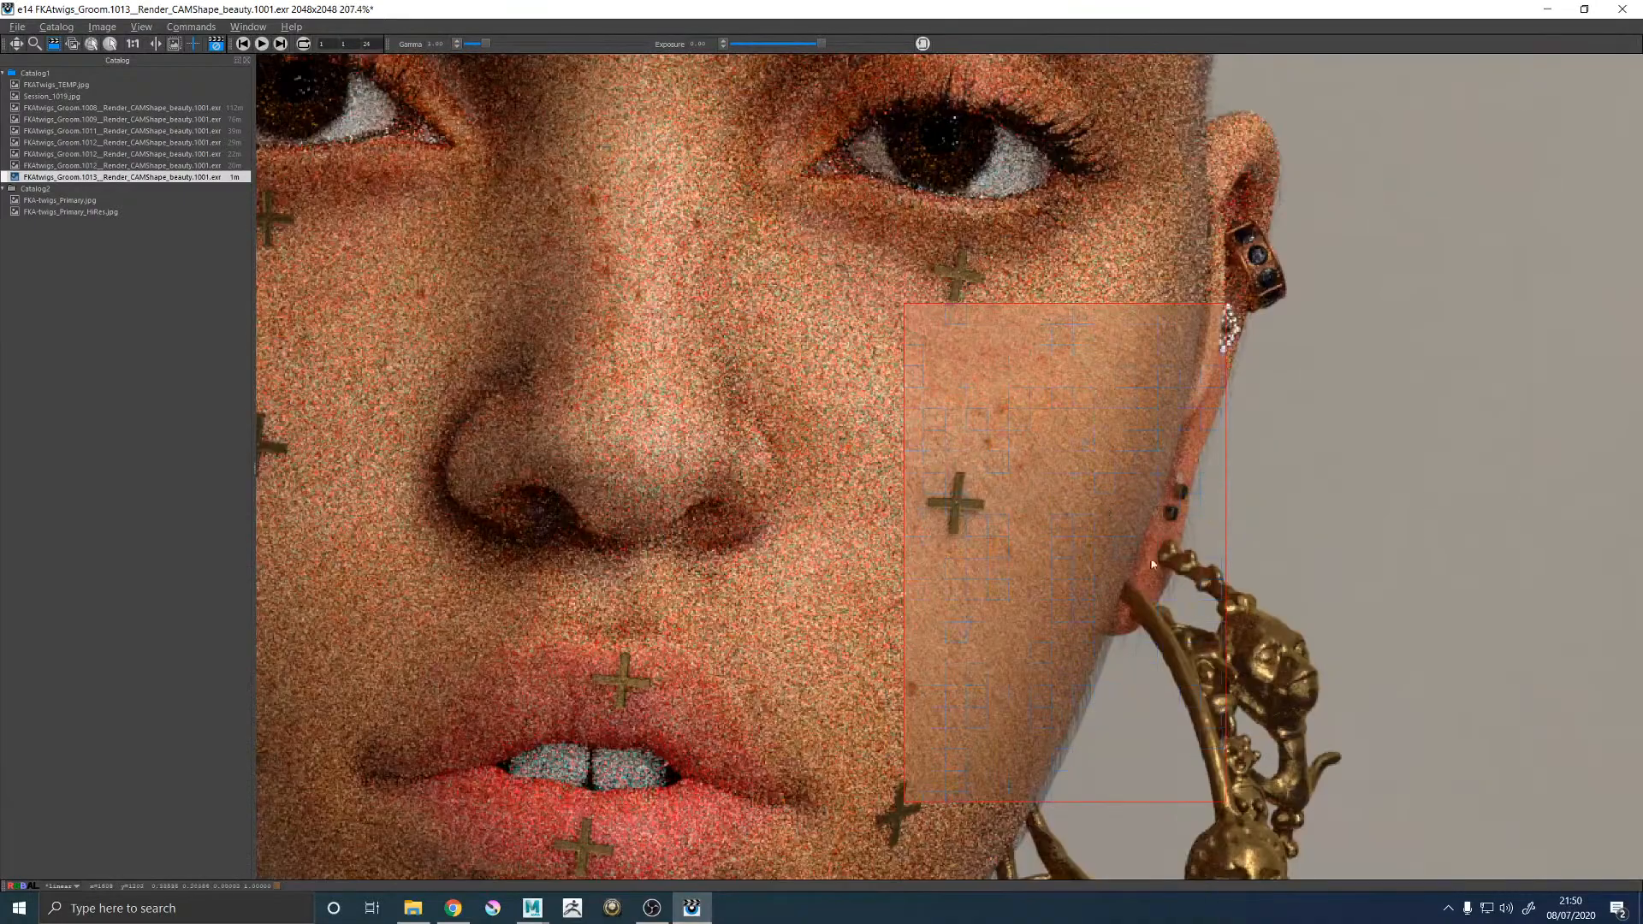
{"action": "scroll", "coordinate": [1152, 563], "scroll_direction": "up", "scroll_amount": 3}
{"action": "scroll", "coordinate": [1152, 563], "scroll_direction": "down", "scroll_amount": 5}
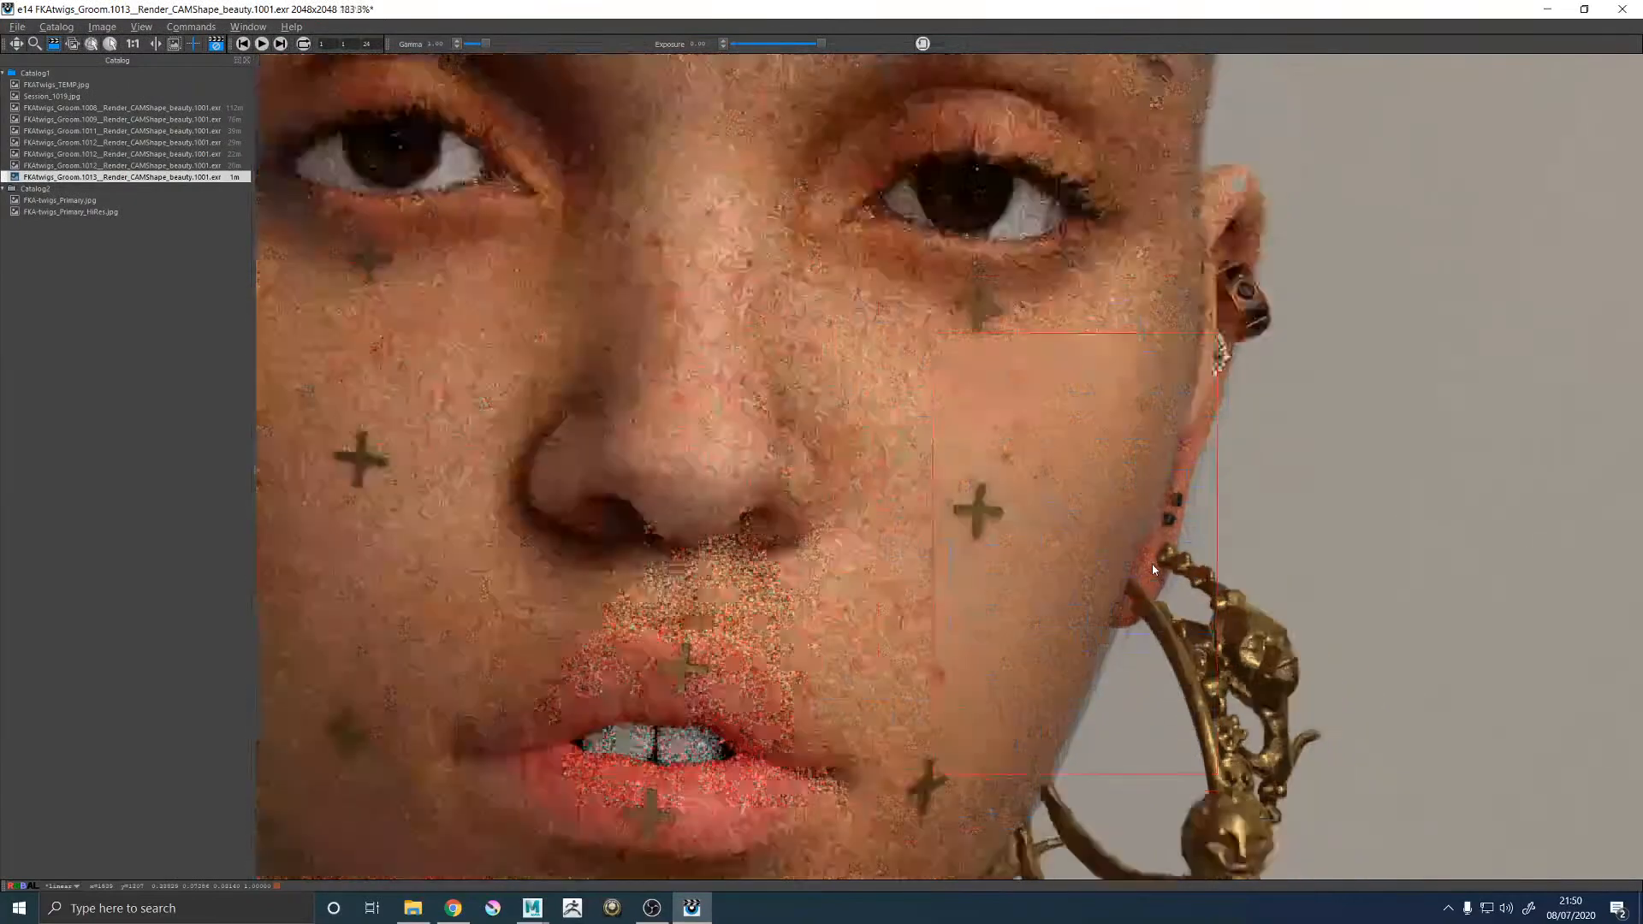
{"action": "scroll", "coordinate": [1153, 569], "scroll_direction": "up", "scroll_amount": 3}
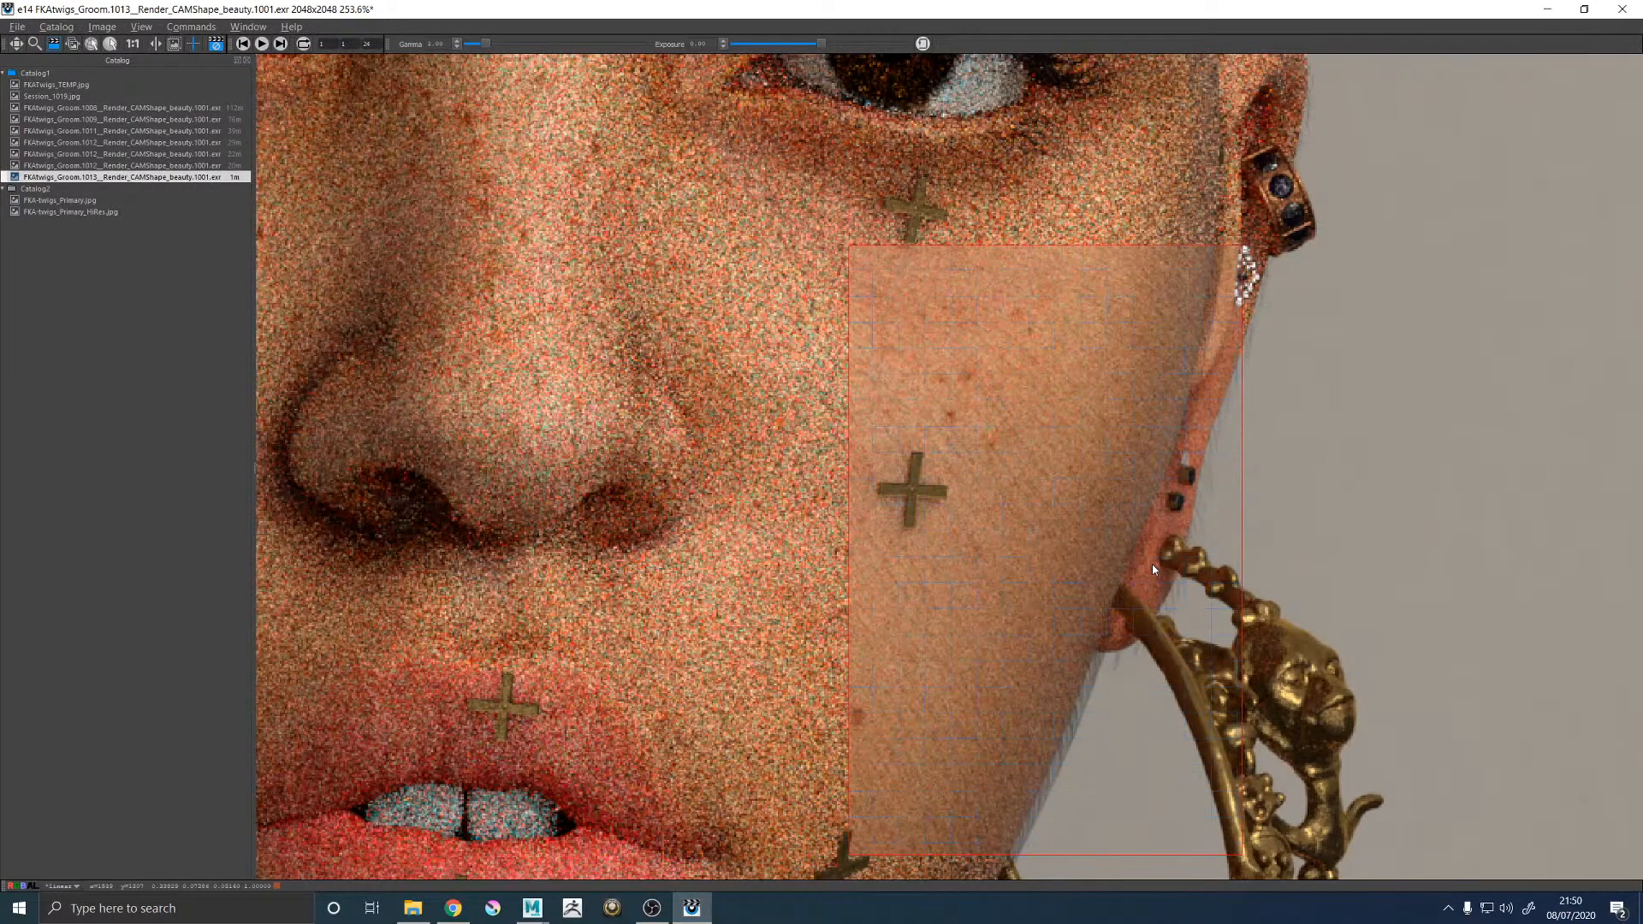
{"action": "scroll", "coordinate": [1151, 563], "scroll_direction": "down", "scroll_amount": 3}
{"action": "scroll", "coordinate": [1111, 531], "scroll_direction": "up", "scroll_amount": 3}
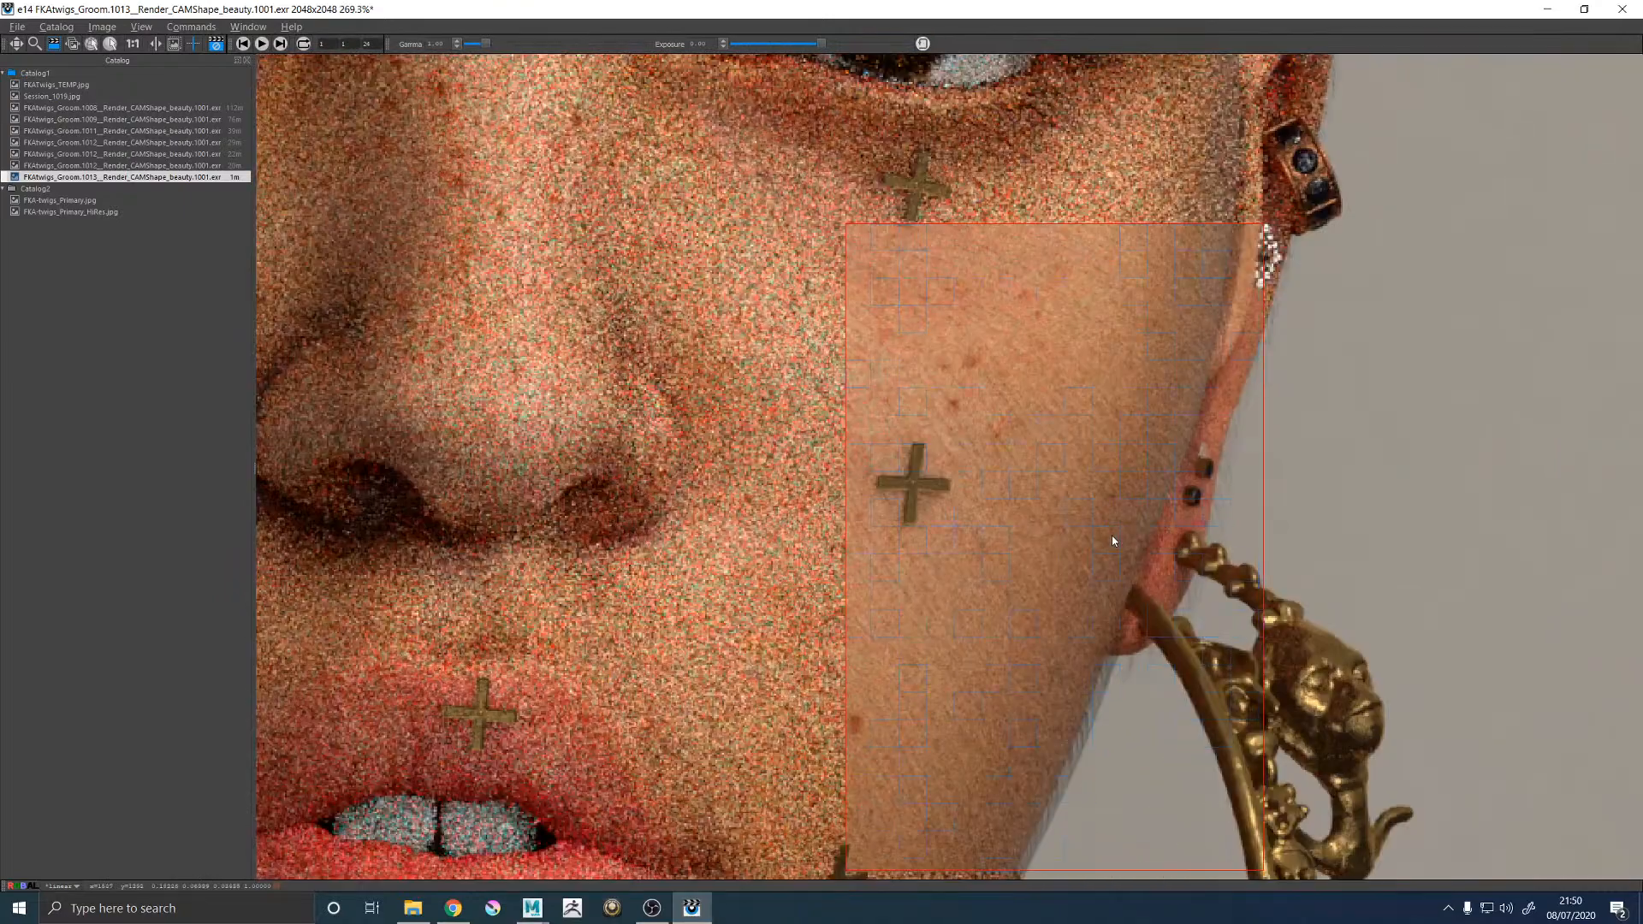
{"action": "scroll", "coordinate": [1113, 539], "scroll_direction": "down", "scroll_amount": 3}
{"action": "scroll", "coordinate": [1124, 575], "scroll_direction": "up", "scroll_amount": 3}
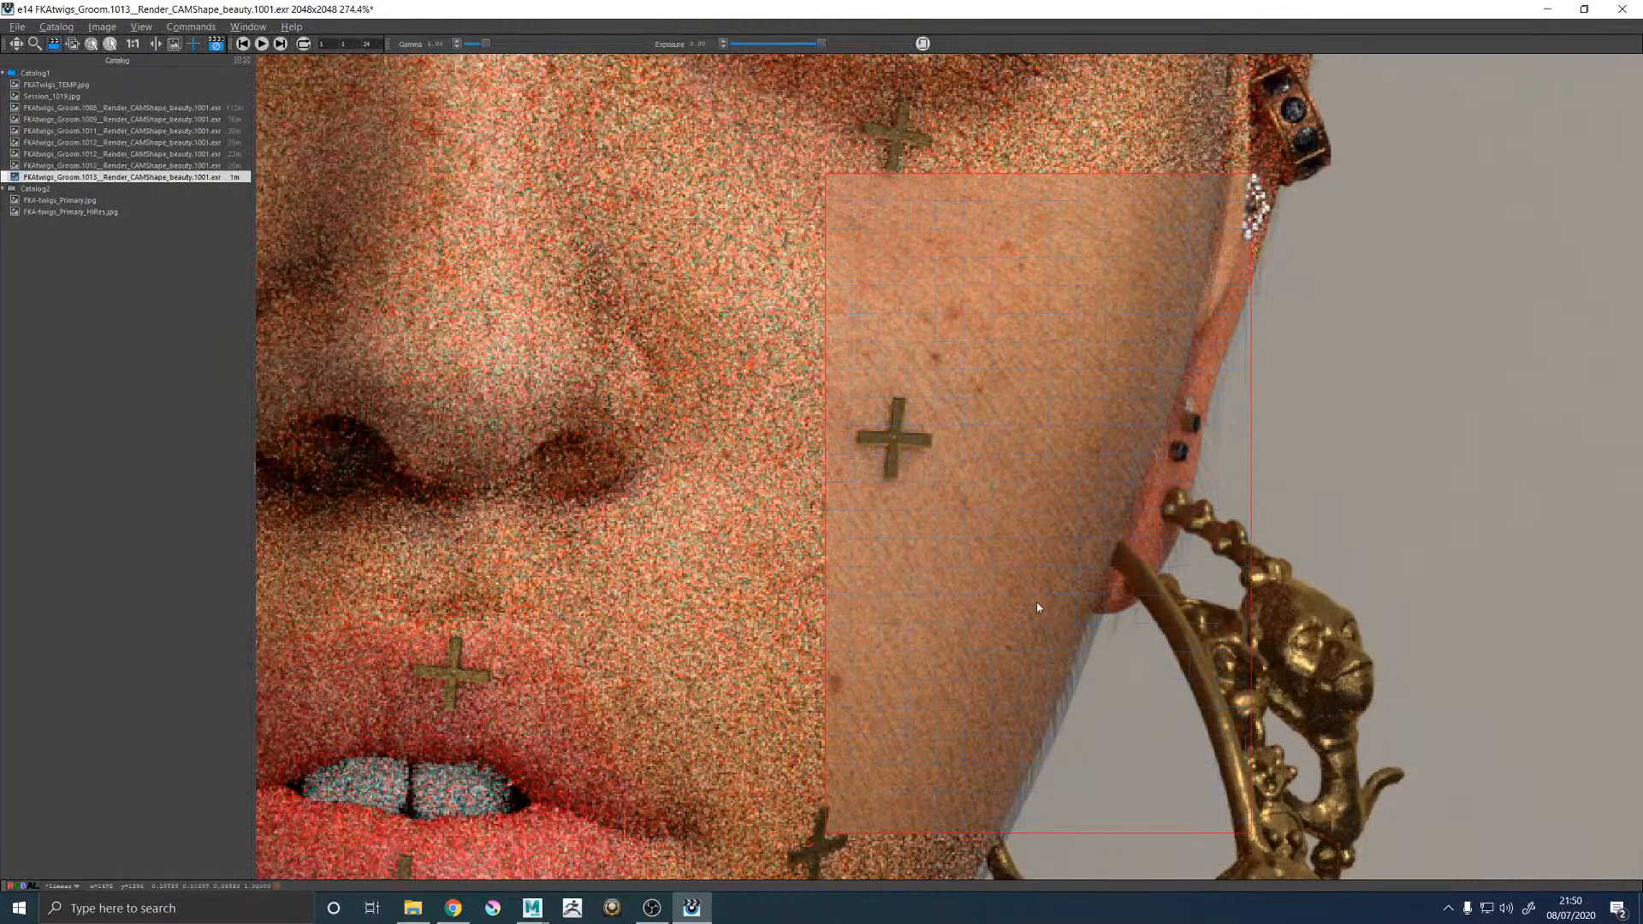
{"action": "scroll", "coordinate": [1040, 608], "scroll_direction": "down", "scroll_amount": 2}
{"action": "scroll", "coordinate": [1127, 582], "scroll_direction": "down", "scroll_amount": 2}
{"action": "scroll", "coordinate": [1104, 566], "scroll_direction": "up", "scroll_amount": 4}
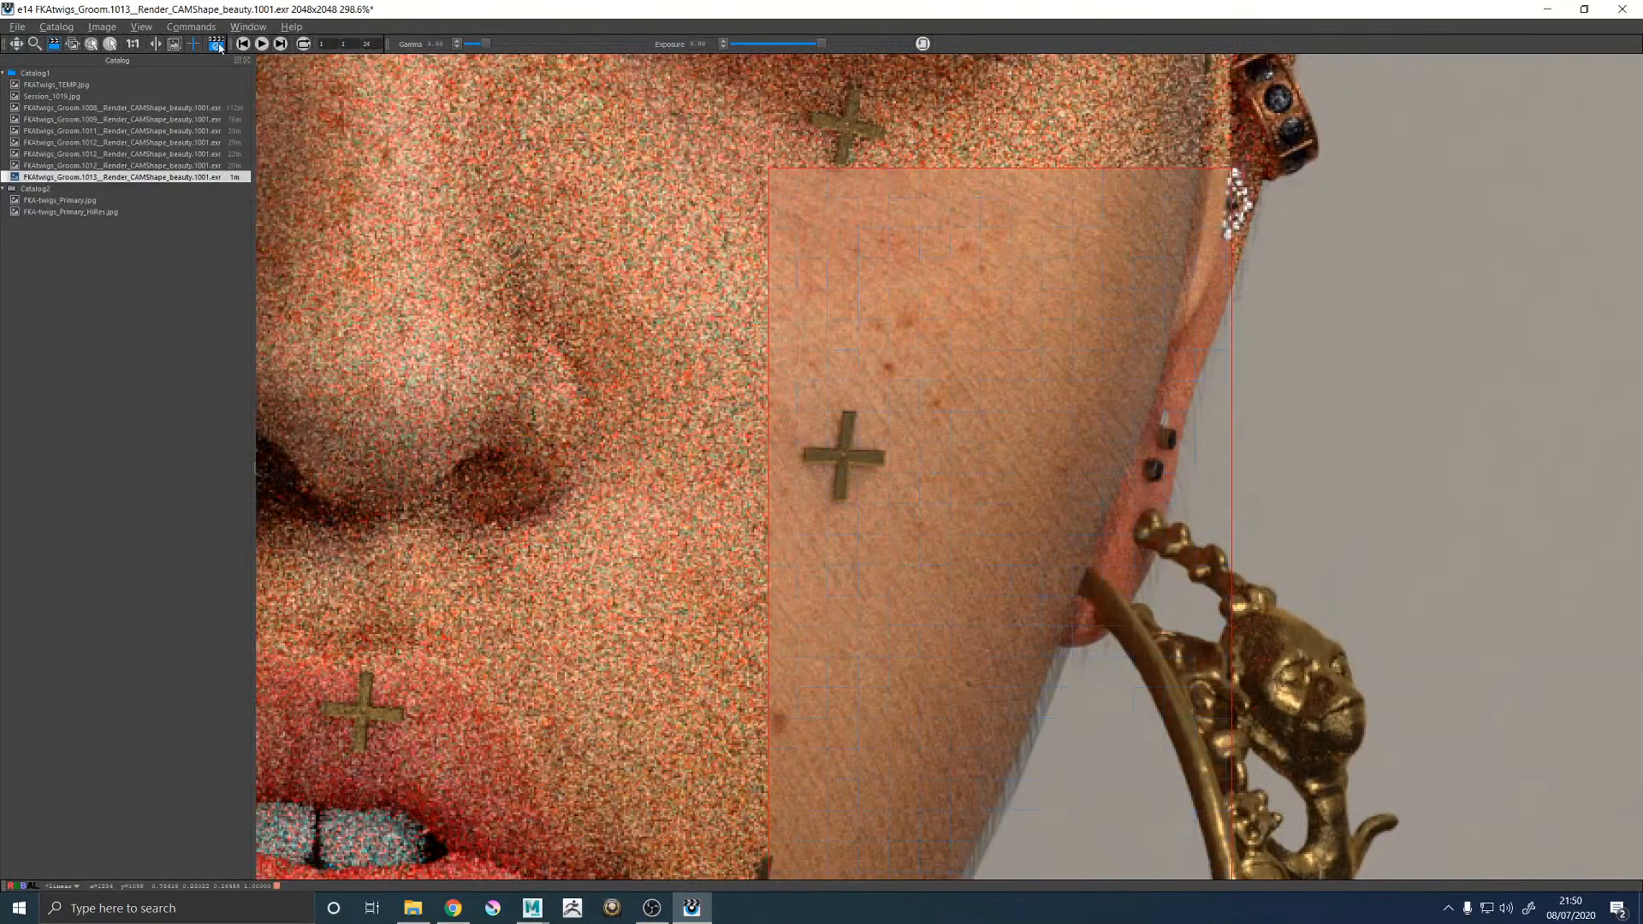
{"action": "scroll", "coordinate": [955, 394], "scroll_direction": "down", "scroll_amount": 1}
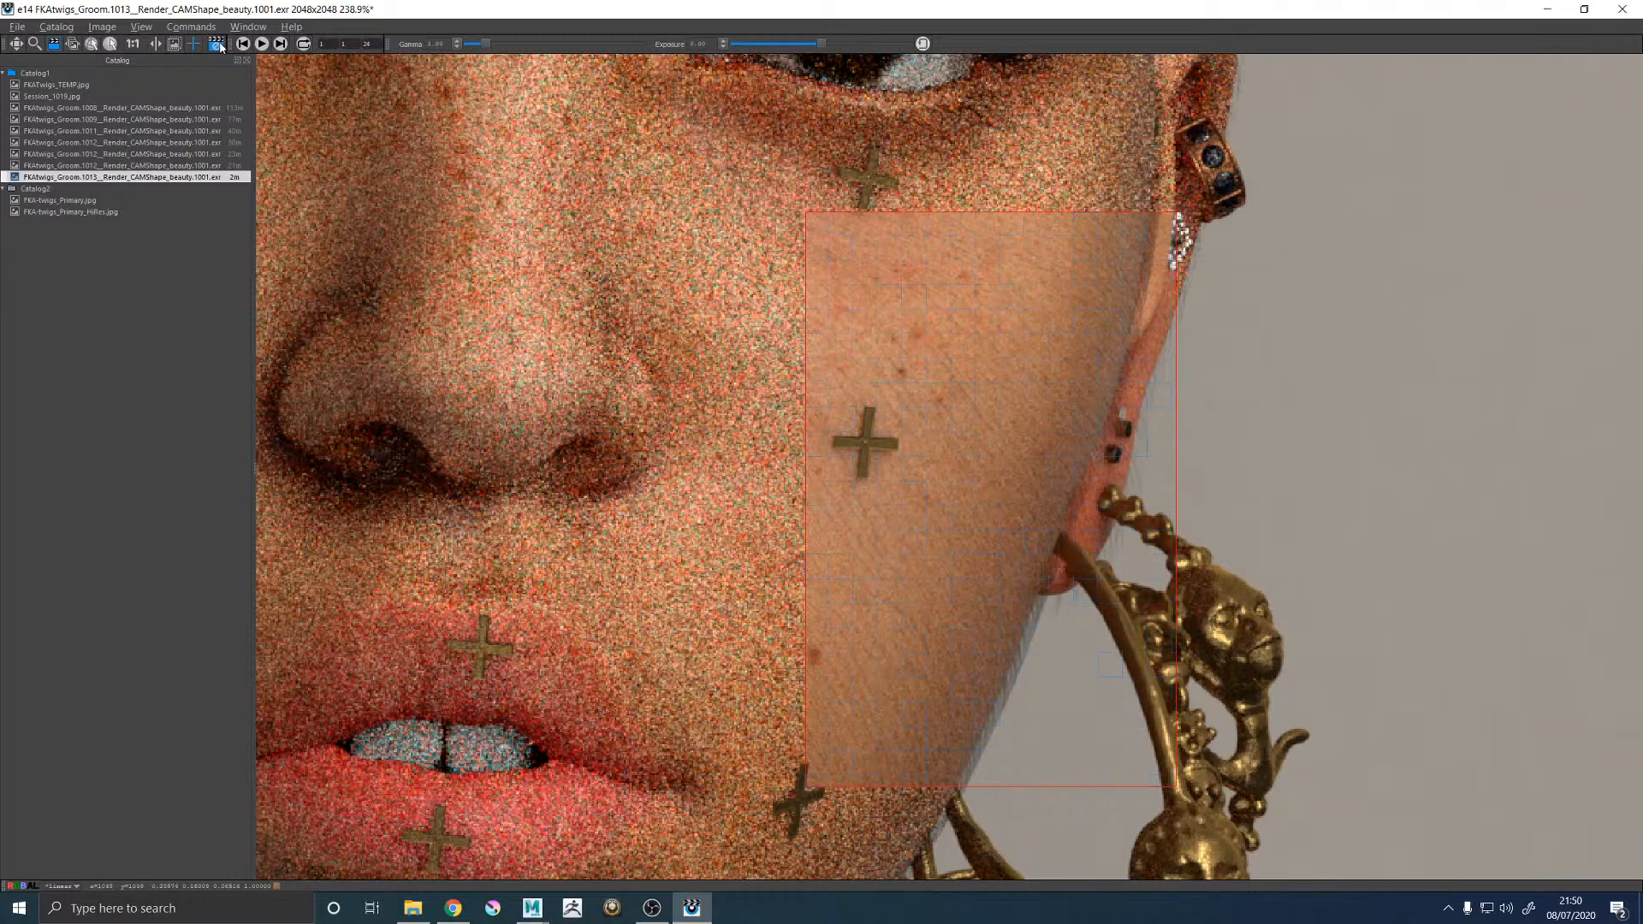
Switch back to Maya's perspective view and set the peach fuzz Elevation brush's goal angle to 2.
{"action": "left_click", "coordinate": [1545, 10]}
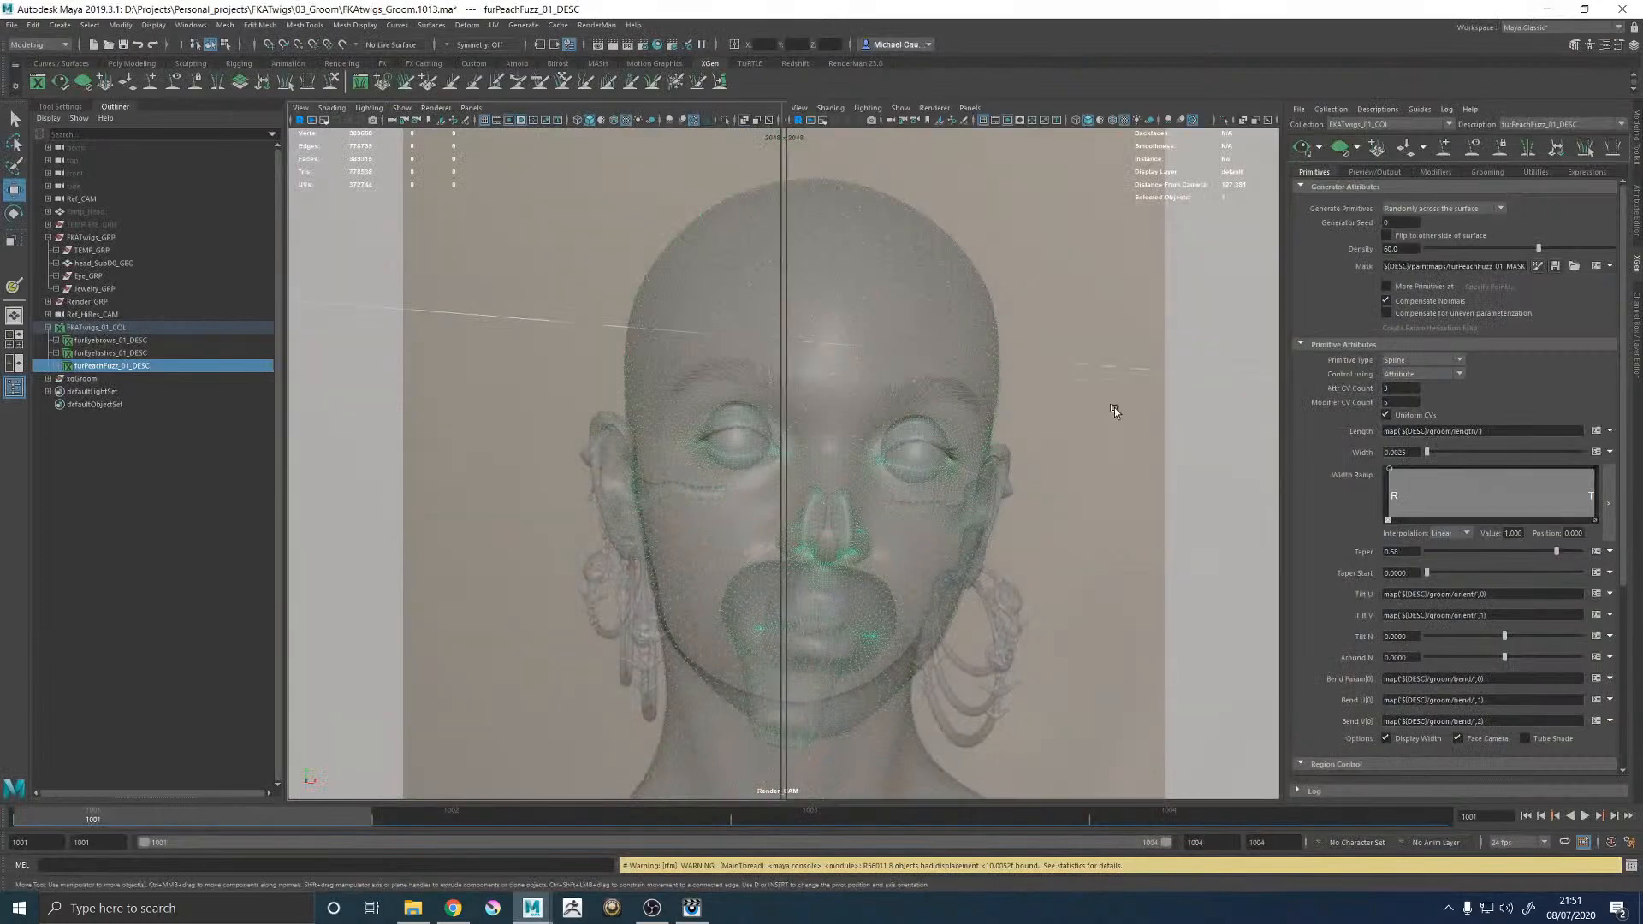
{"action": "key", "text": "space"}
{"action": "key", "text": "space"}
{"action": "right_click_drag", "start_coordinate": [950, 404], "coordinate": [1051, 450], "text": "alt"}
{"action": "left_click_drag", "start_coordinate": [1051, 450], "coordinate": [1083, 434], "text": "alt"}
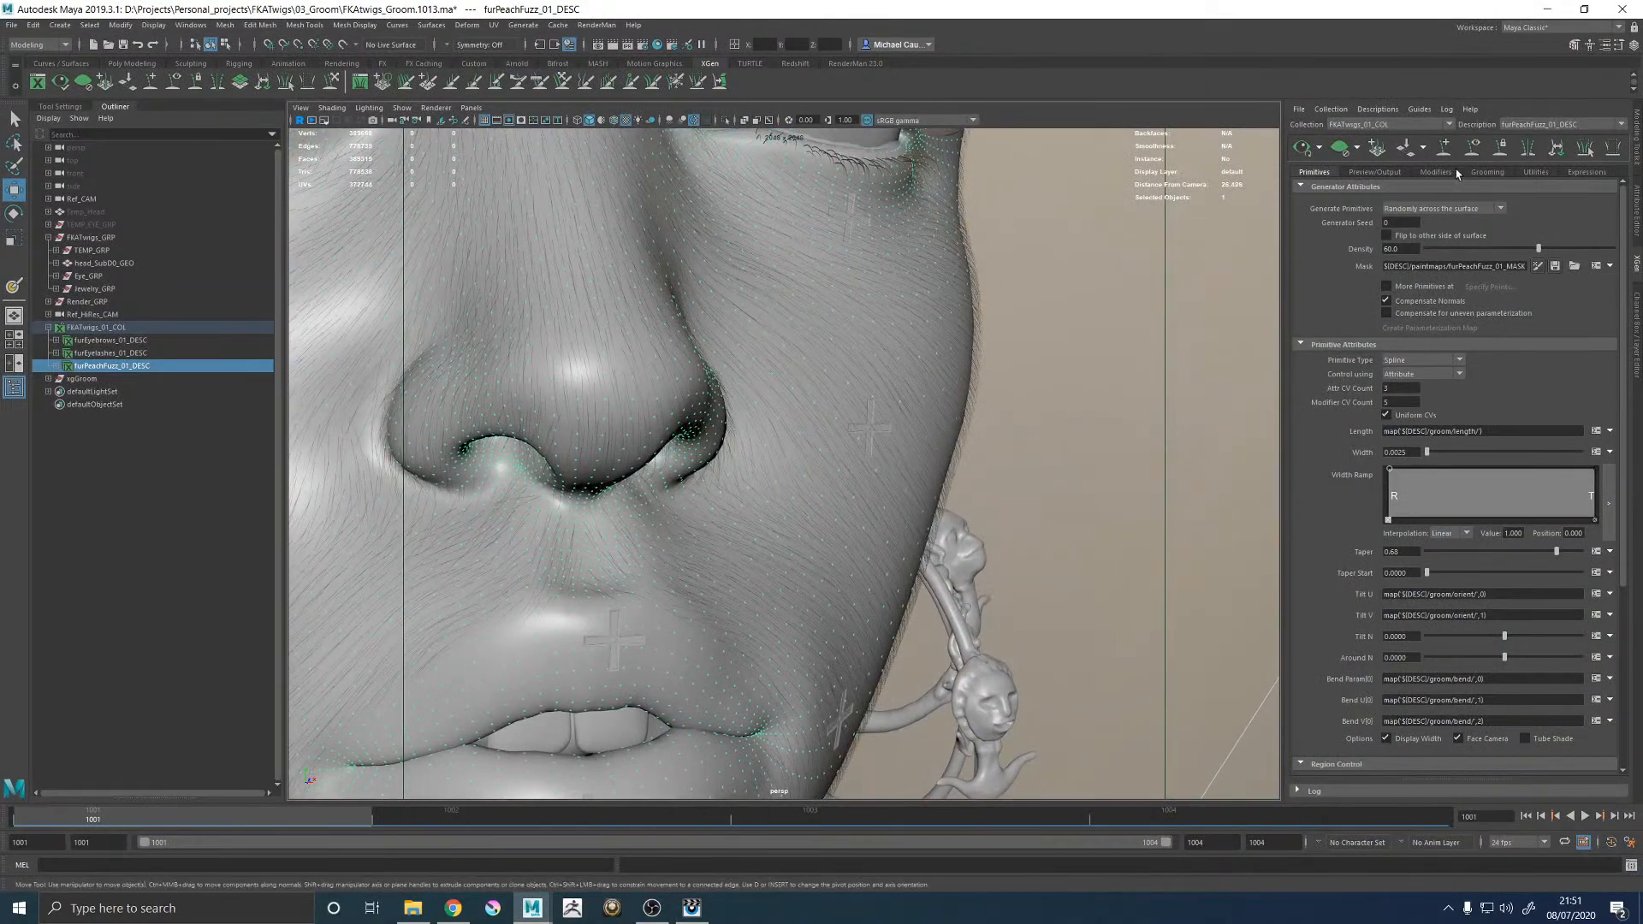
{"action": "left_click", "coordinate": [1436, 172]}
{"action": "left_click", "coordinate": [1485, 172]}
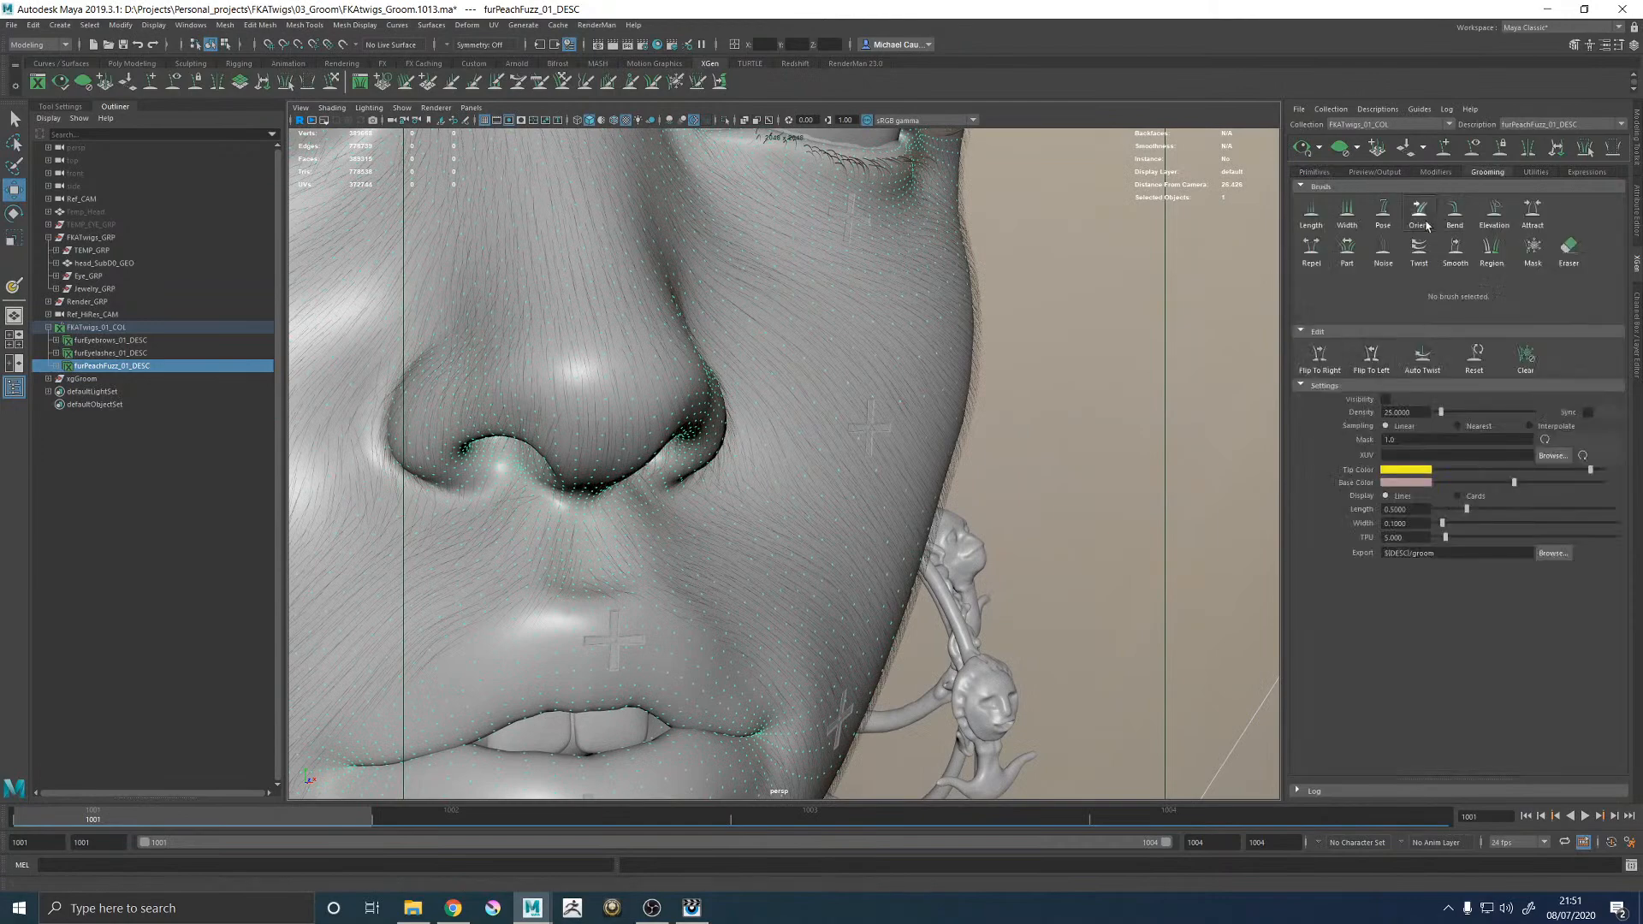
{"action": "left_click", "coordinate": [1501, 215]}
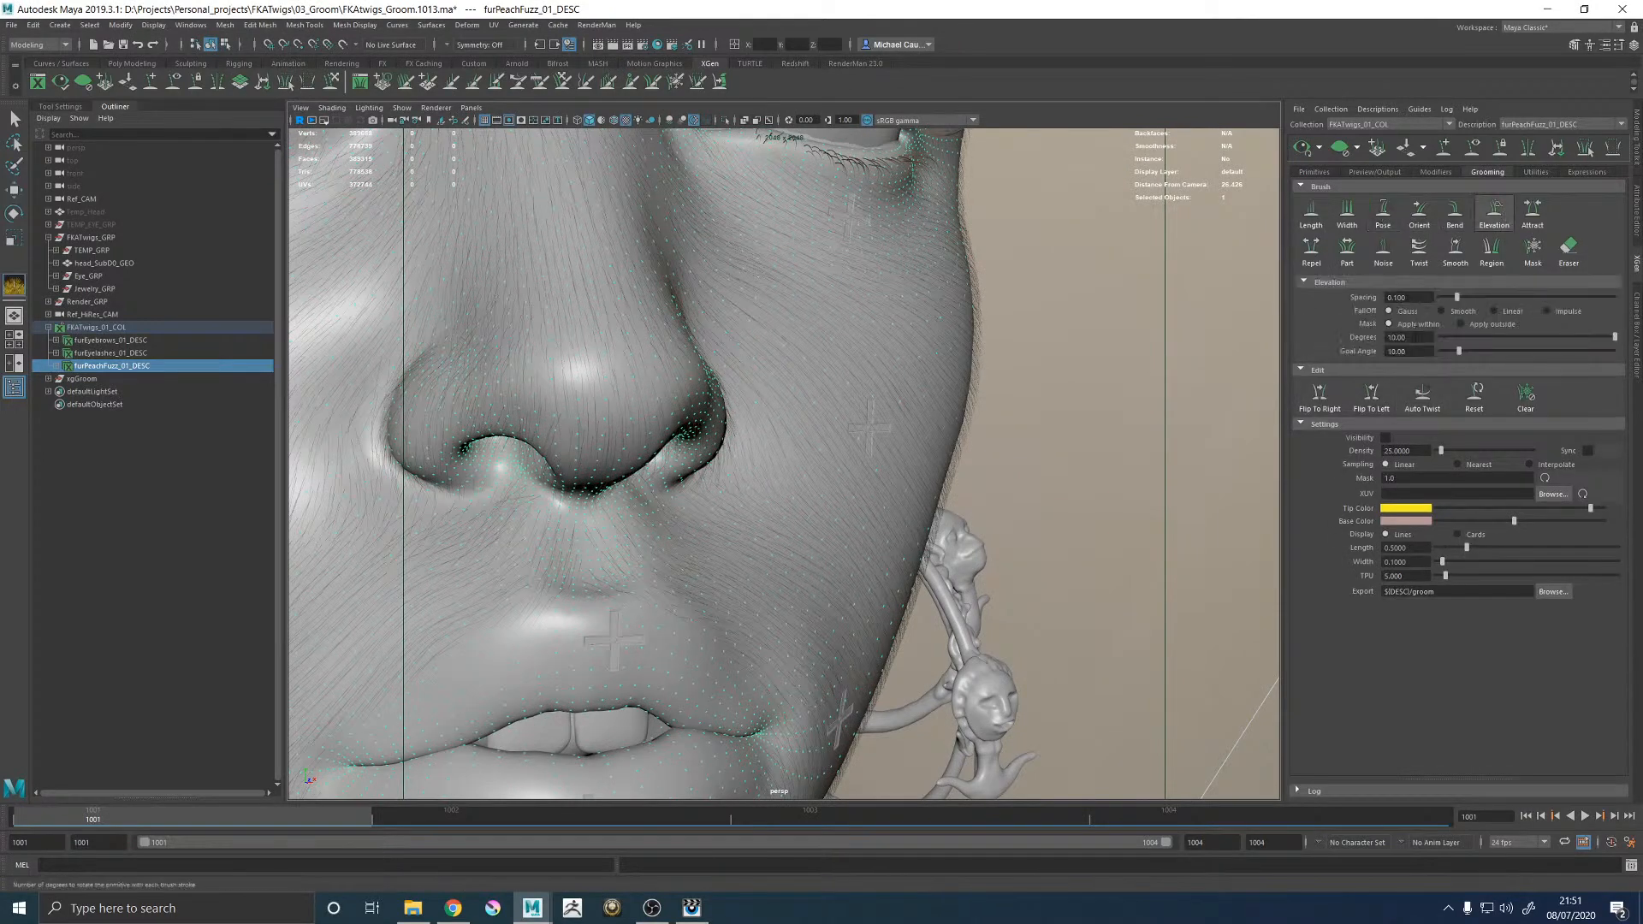
{"action": "double_click", "coordinate": [1403, 350]}
{"action": "type", "text": "2"}
{"action": "key", "text": "Return"}
Make the peach fuzz groom guides visible on the head and reactivate the Elevation brush.
{"action": "left_click_drag", "start_coordinate": [1103, 402], "coordinate": [980, 402], "text": "alt"}
{"action": "right_click_drag", "start_coordinate": [829, 450], "coordinate": [842, 383]}
{"action": "left_click", "coordinate": [1340, 148]}
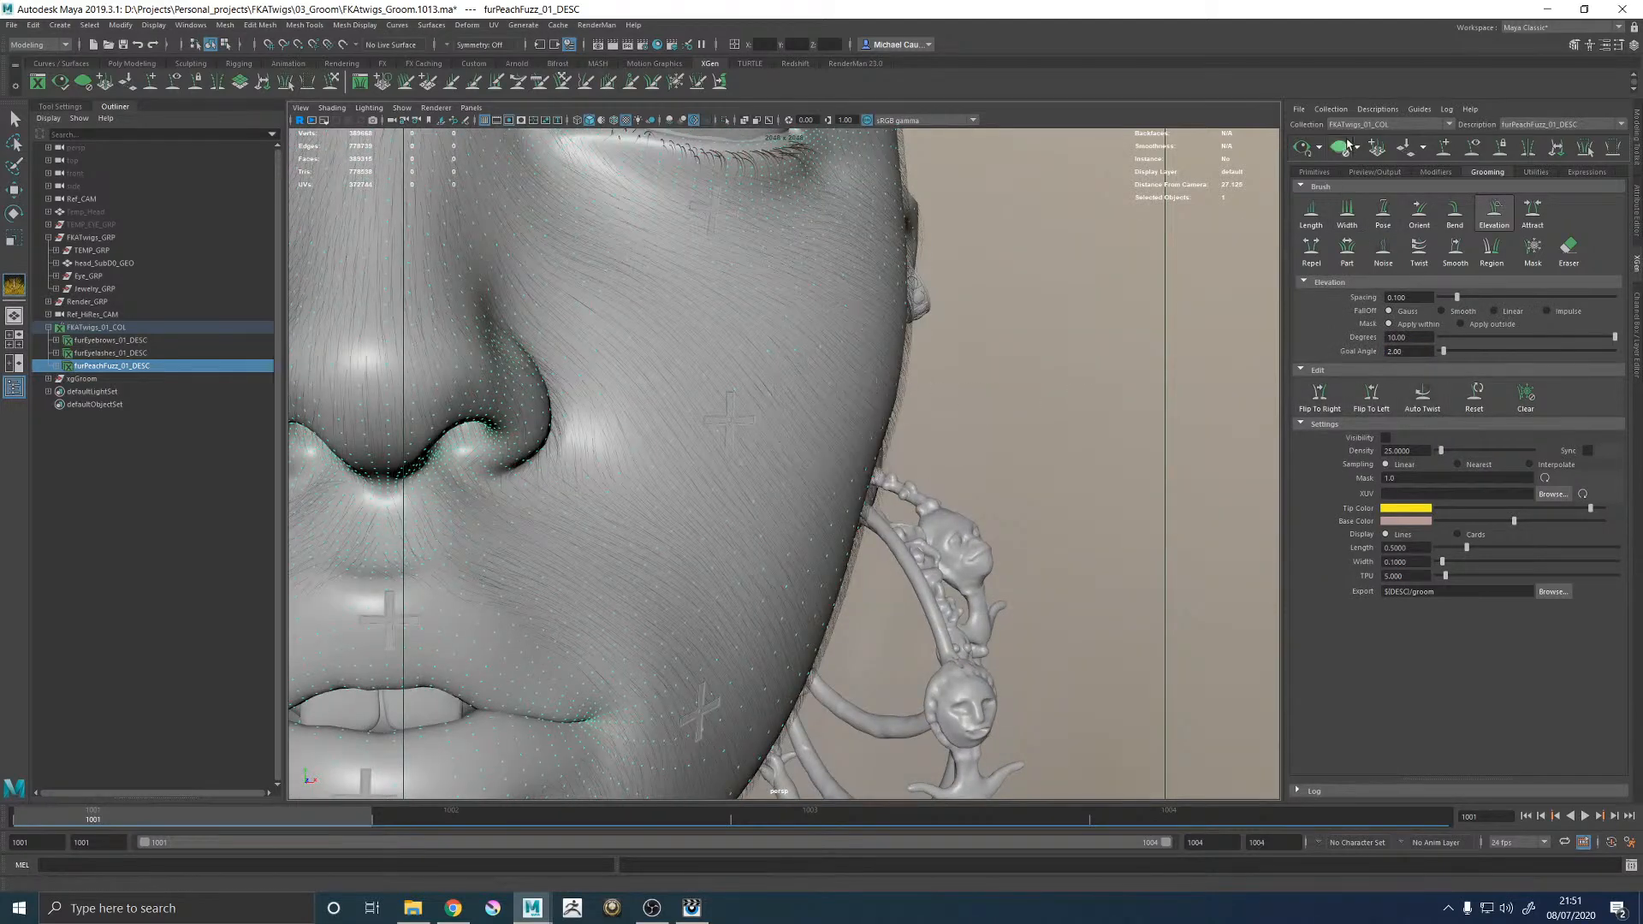
{"action": "left_click", "coordinate": [1385, 437]}
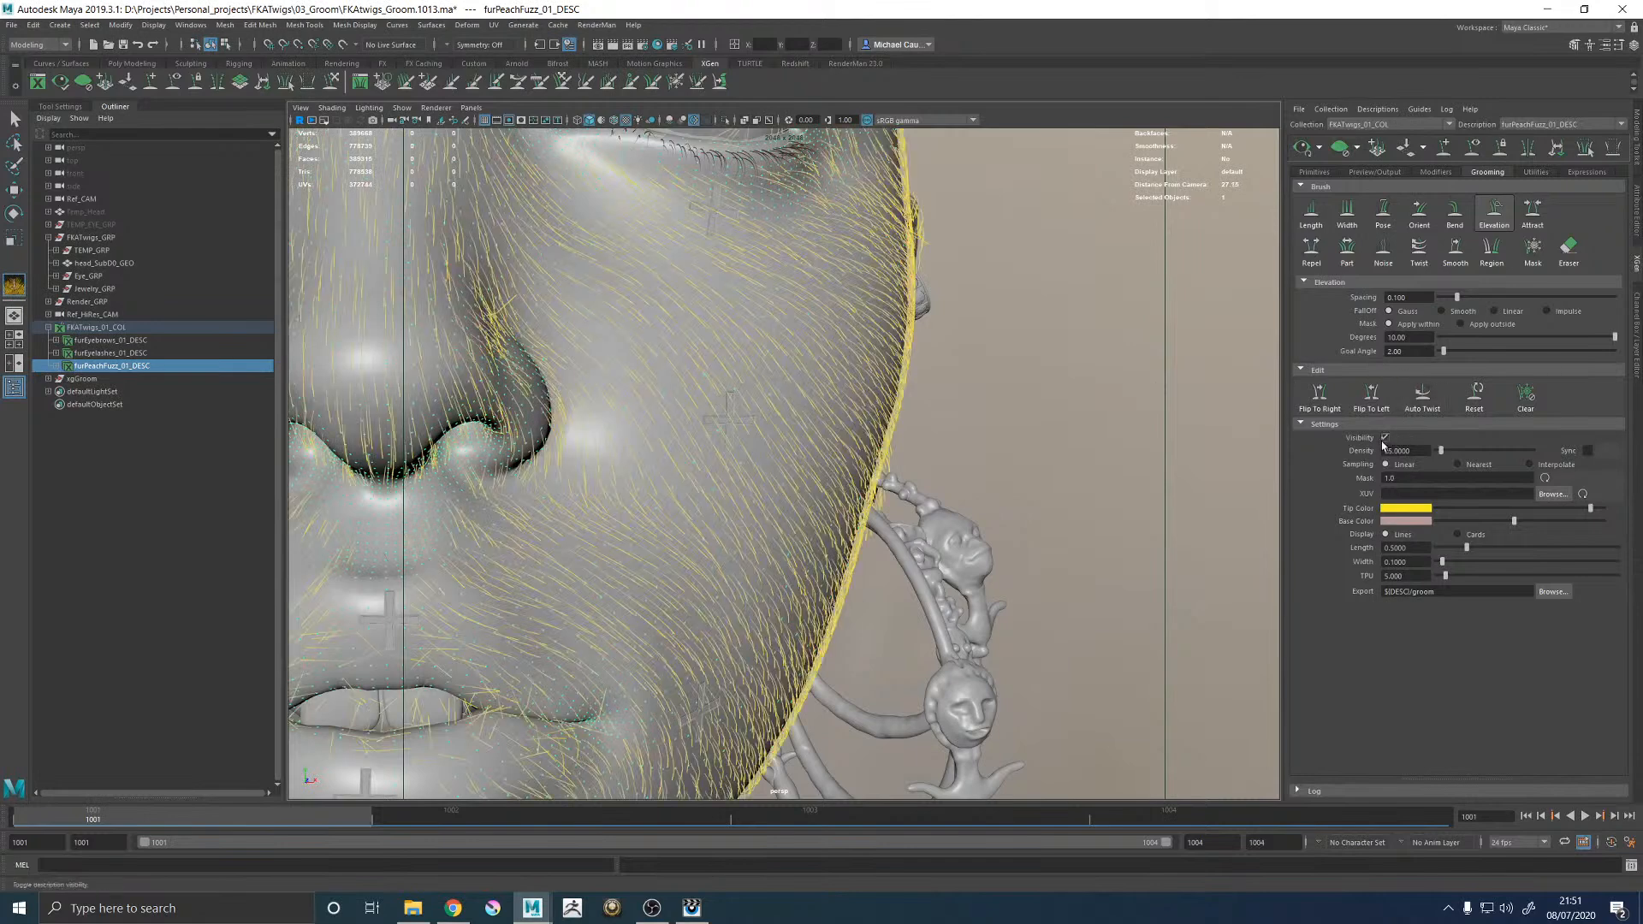
{"action": "right_click", "coordinate": [803, 402]}
{"action": "key", "text": "w"}
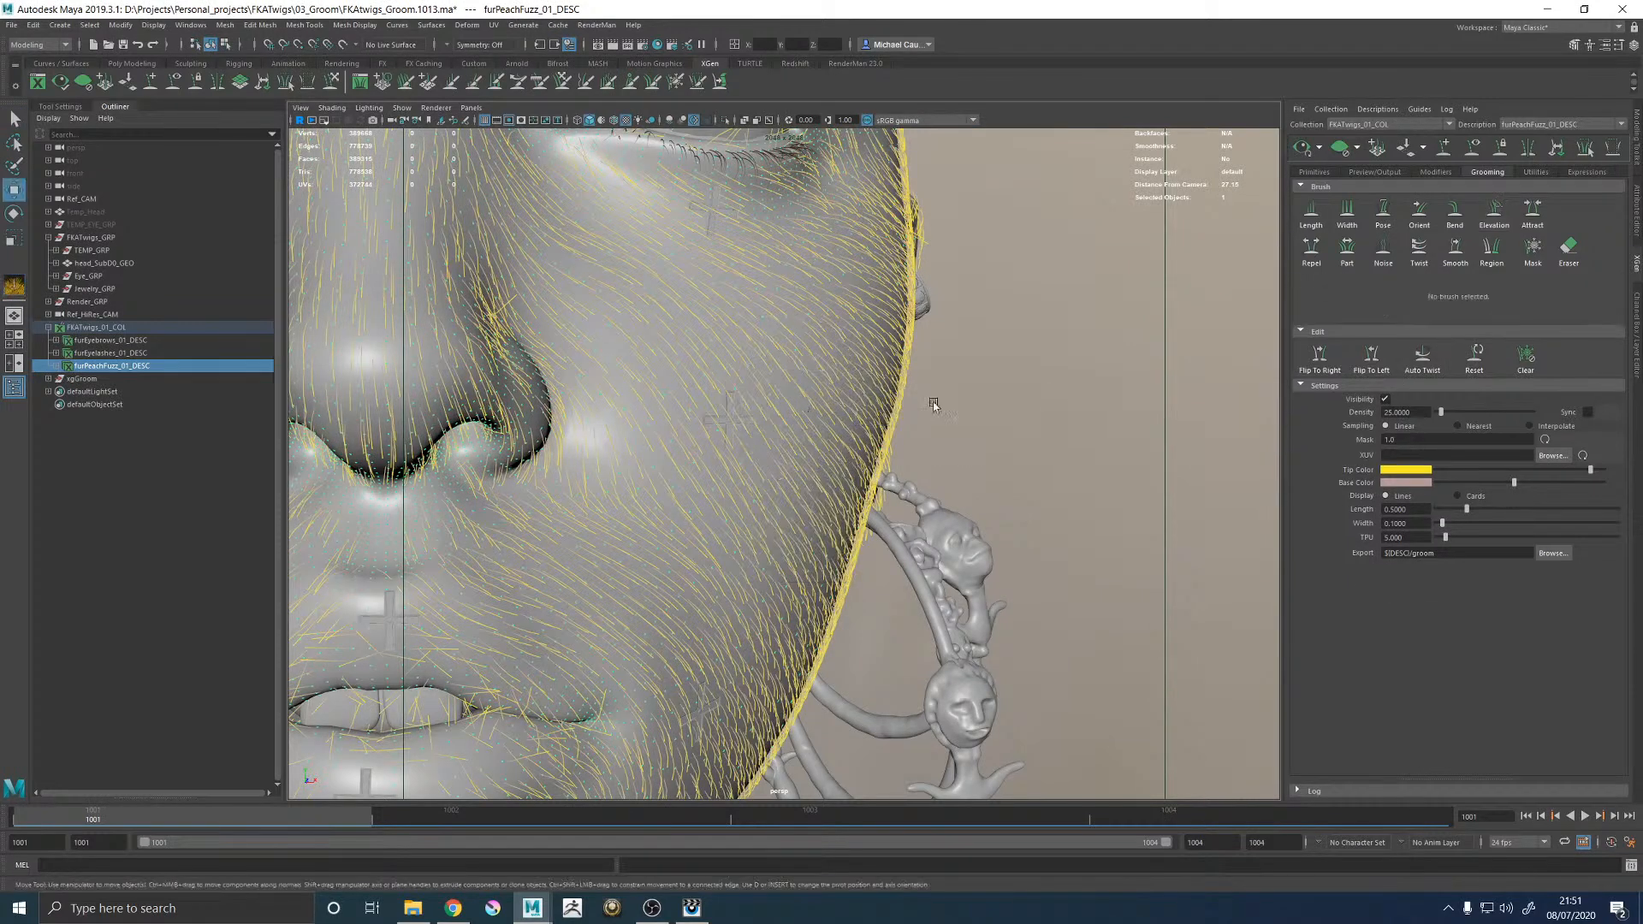
{"action": "left_click", "coordinate": [1493, 211]}
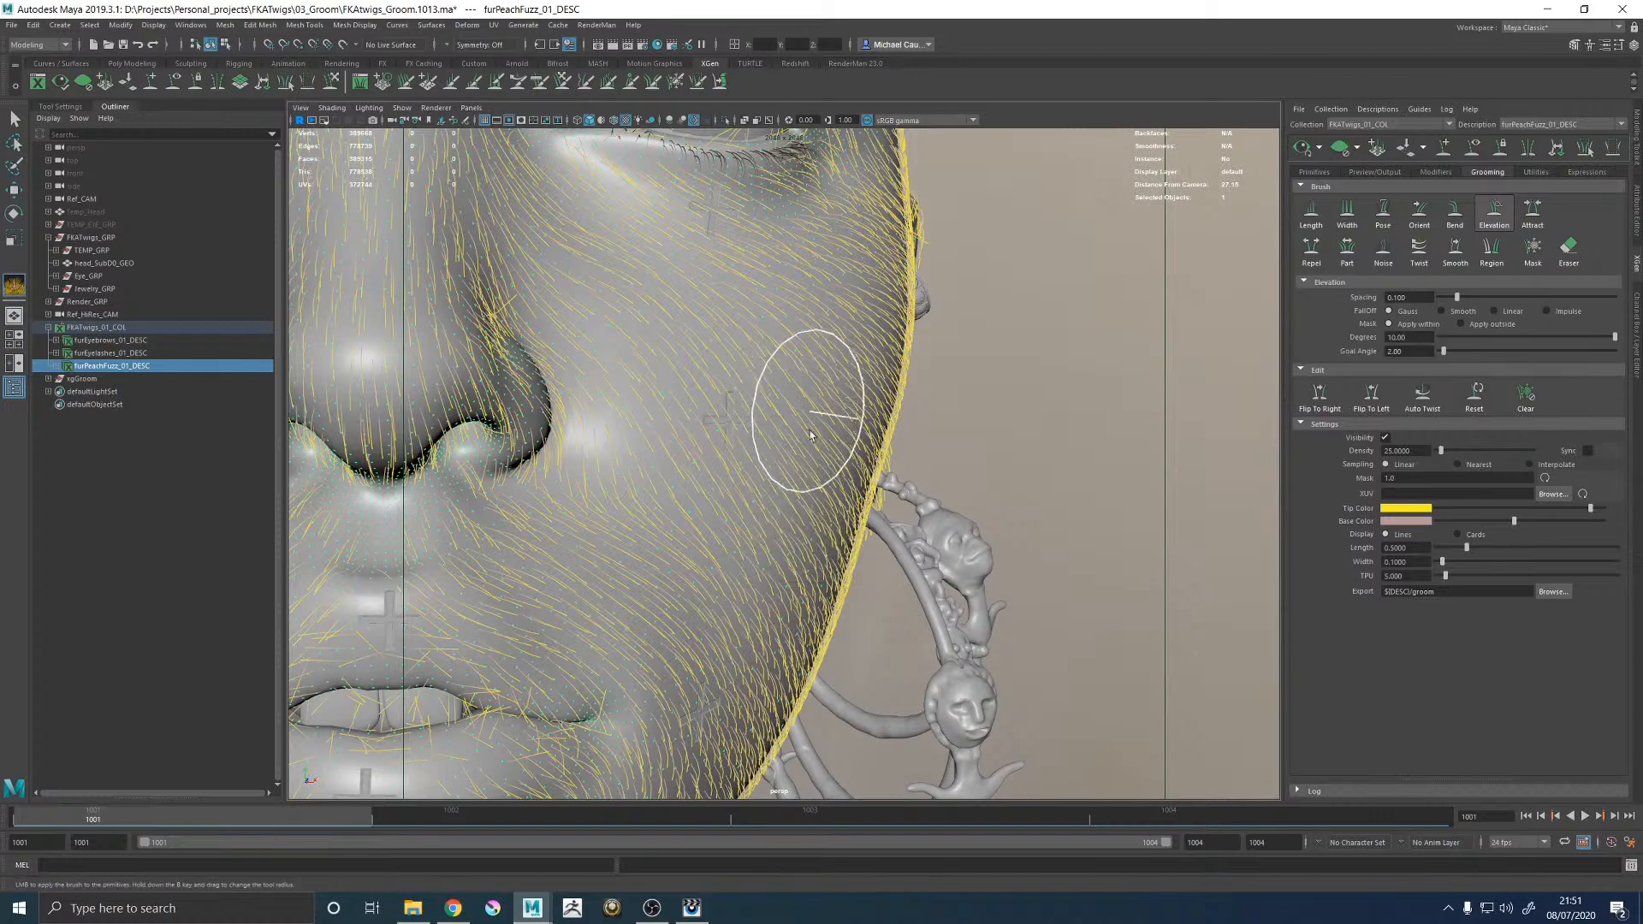
{"action": "left_click_drag", "start_coordinate": [905, 409], "coordinate": [859, 412], "text": "alt"}
Set the Elevation brush's degrees to -10 so that strokes lower the peach fuzz toward the skin.
{"action": "left_click", "coordinate": [1386, 337]}
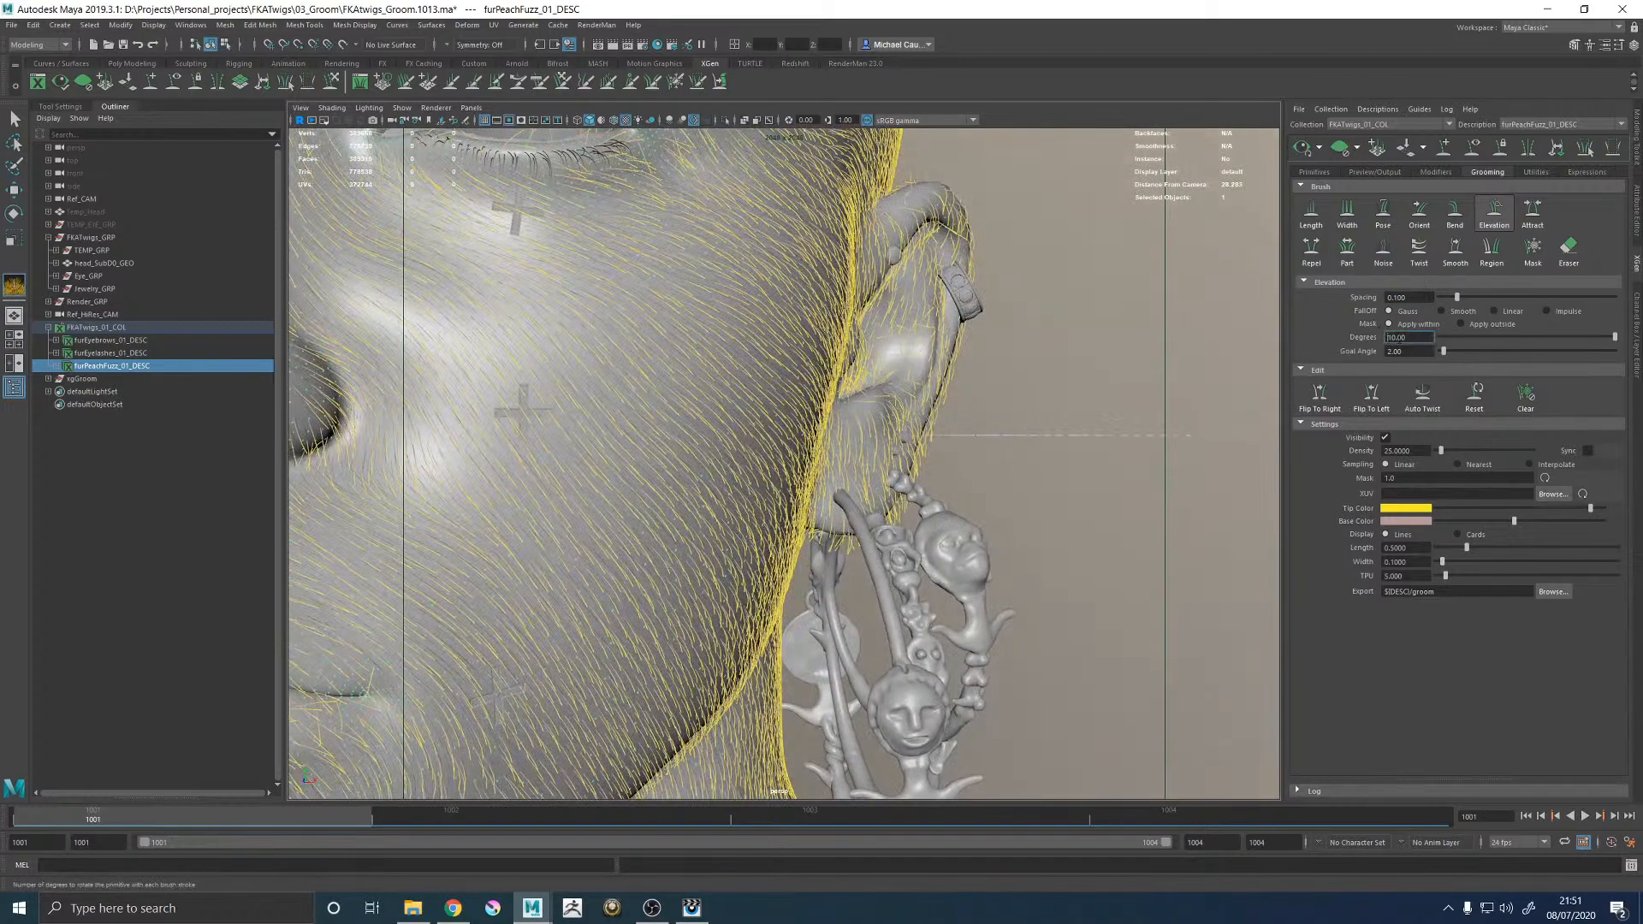
{"action": "type", "text": "-"}
{"action": "key", "text": "Return"}
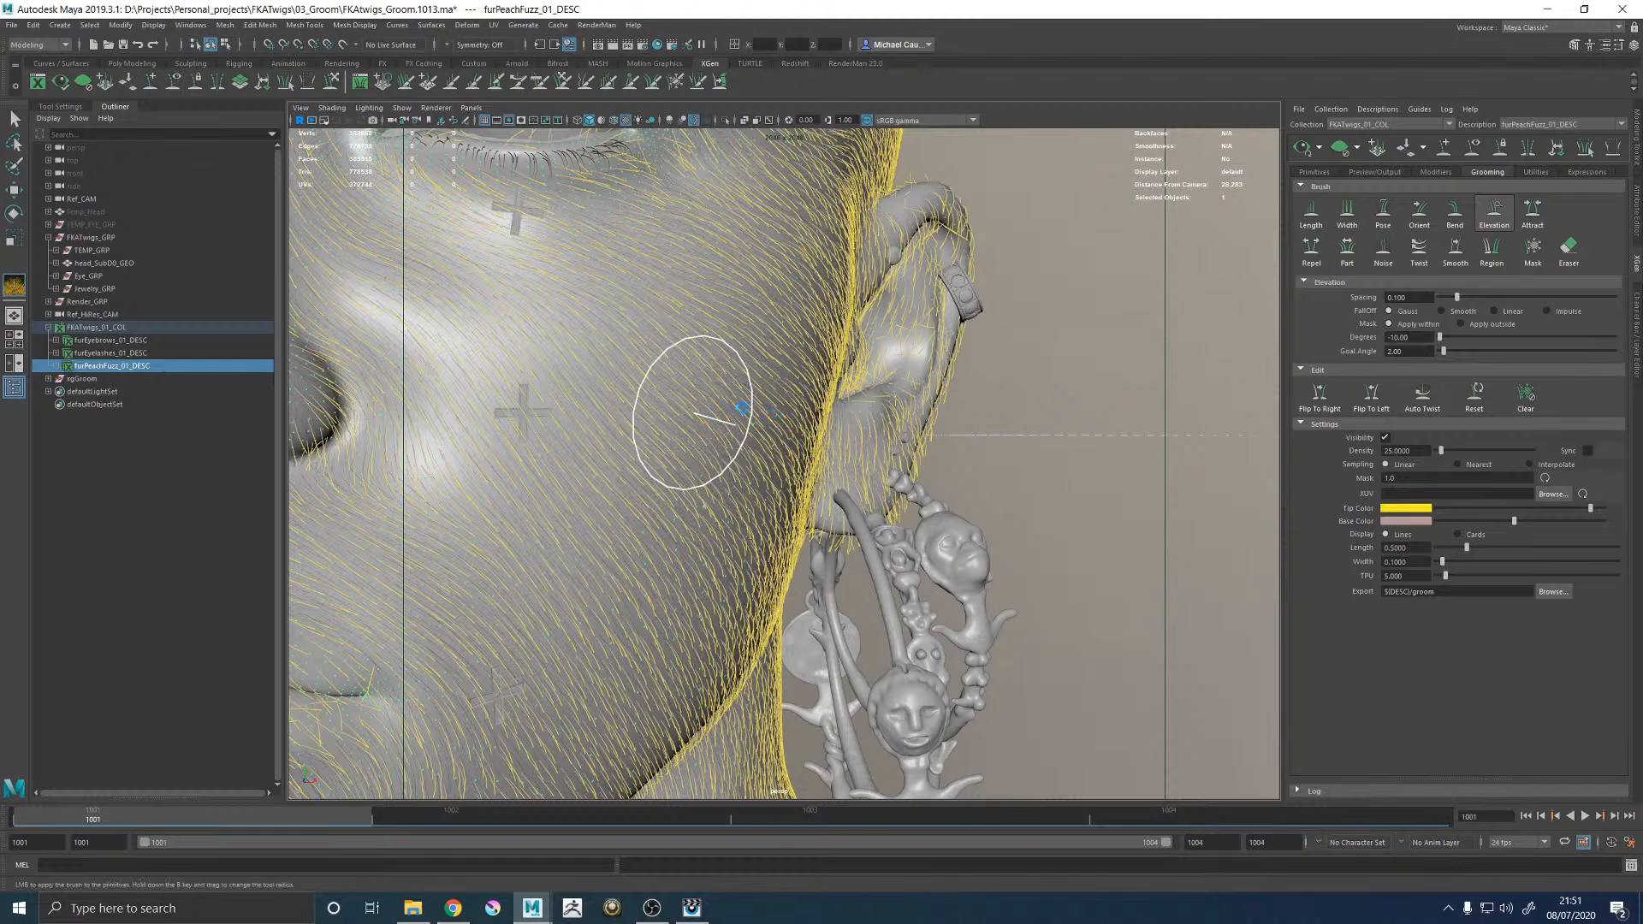
{"action": "left_click_drag", "start_coordinate": [749, 411], "coordinate": [975, 409], "text": "alt"}
{"action": "left_click_drag", "start_coordinate": [844, 403], "coordinate": [624, 393], "text": "alt"}
{"action": "left_click", "coordinate": [1341, 155]}
{"action": "left_click", "coordinate": [1318, 149]}
{"action": "left_click", "coordinate": [1309, 170]}
{"action": "left_click_drag", "start_coordinate": [932, 459], "coordinate": [727, 469], "text": "alt"}
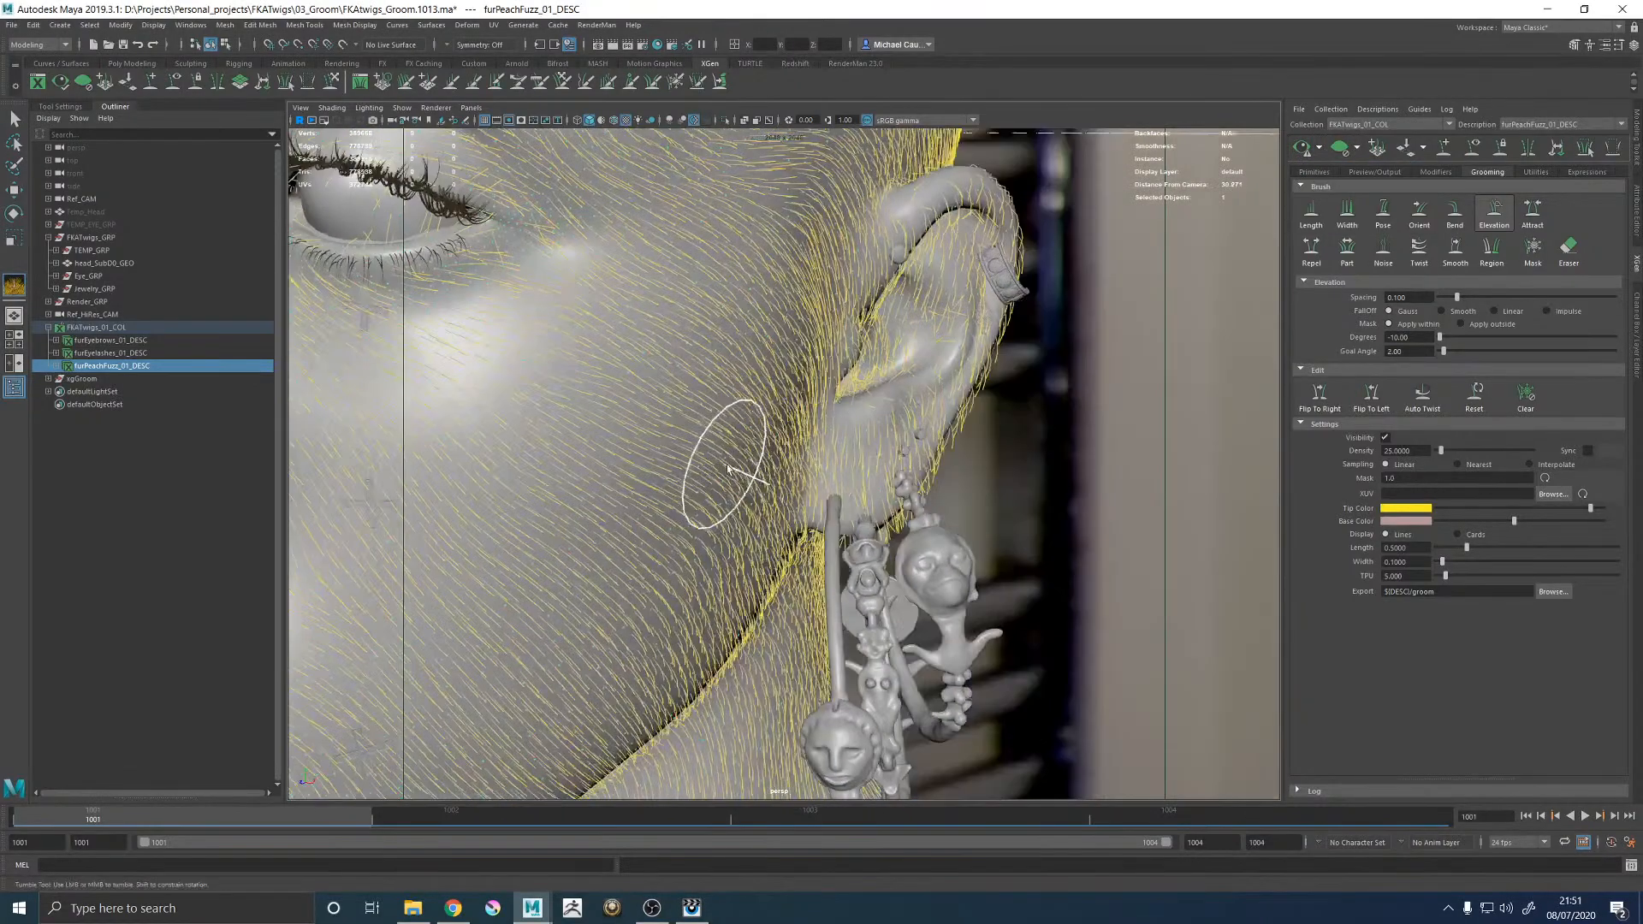
{"action": "right_click_drag", "start_coordinate": [726, 469], "coordinate": [659, 440], "text": "alt"}
{"action": "middle_click_drag", "start_coordinate": [660, 439], "coordinate": [733, 436], "text": "alt"}
Enlarge the Elevation brush and work it over the peach fuzz on the face, scalp and neck.
{"action": "mouse_move", "coordinate": [733, 436]}
{"action": "left_mouse_down"}
{"action": "mouse_move", "coordinate": [753, 437]}
{"action": "mouse_move", "coordinate": [798, 352]}
{"action": "mouse_move", "coordinate": [772, 517]}
{"action": "mouse_move", "coordinate": [1050, 209]}
{"action": "left_mouse_up"}
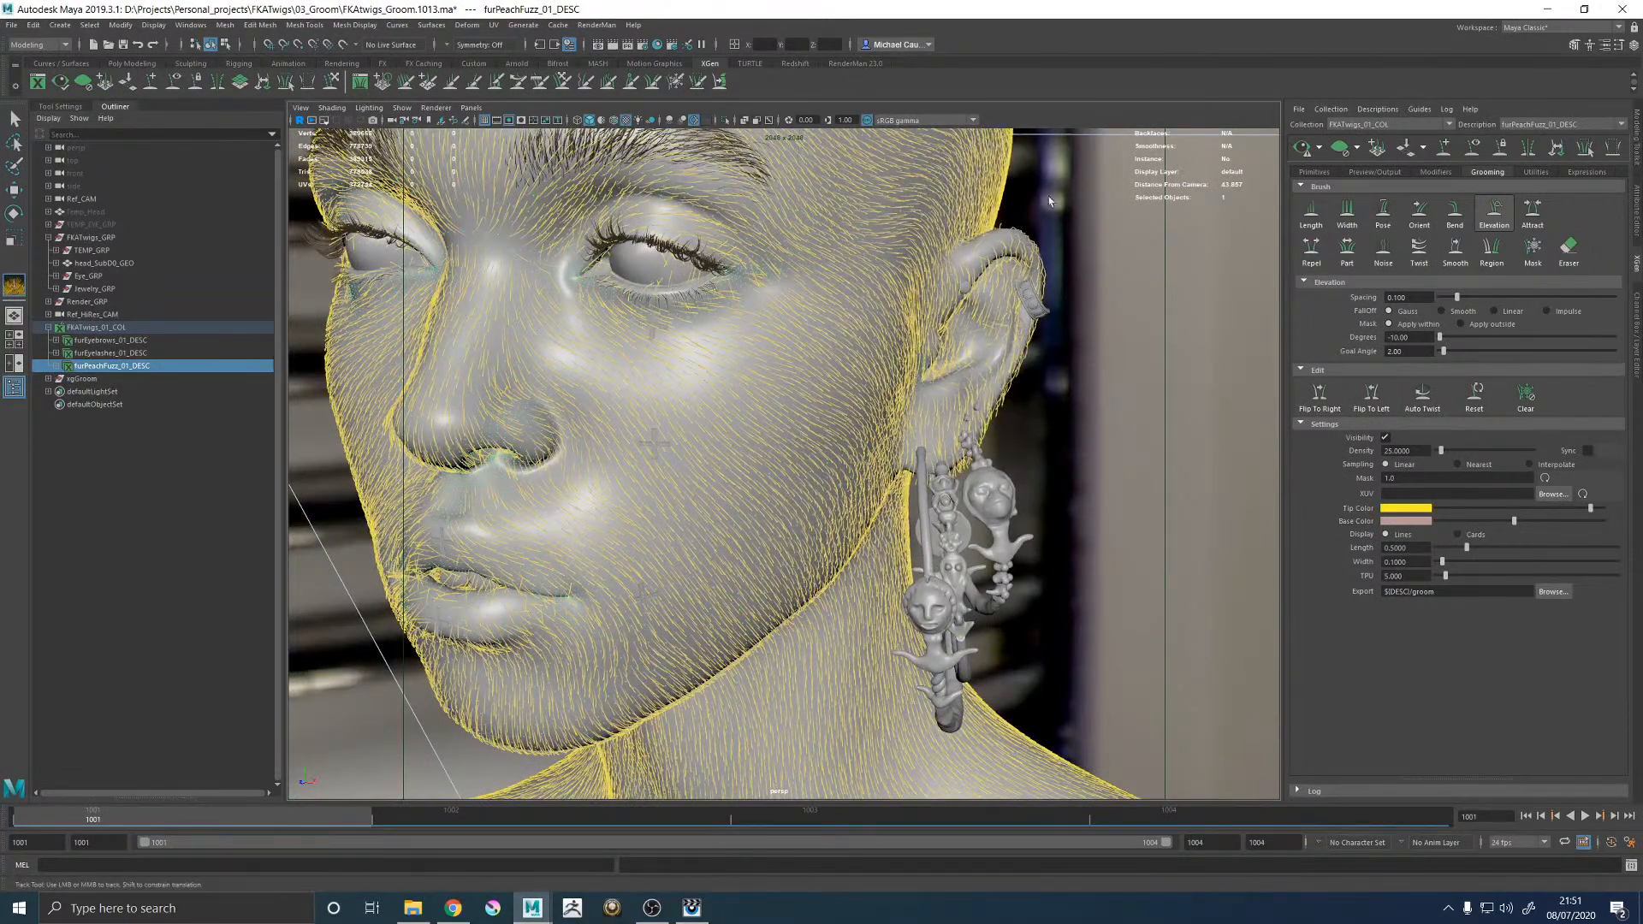
{"action": "left_click_drag", "start_coordinate": [728, 411], "coordinate": [877, 279], "text": "alt"}
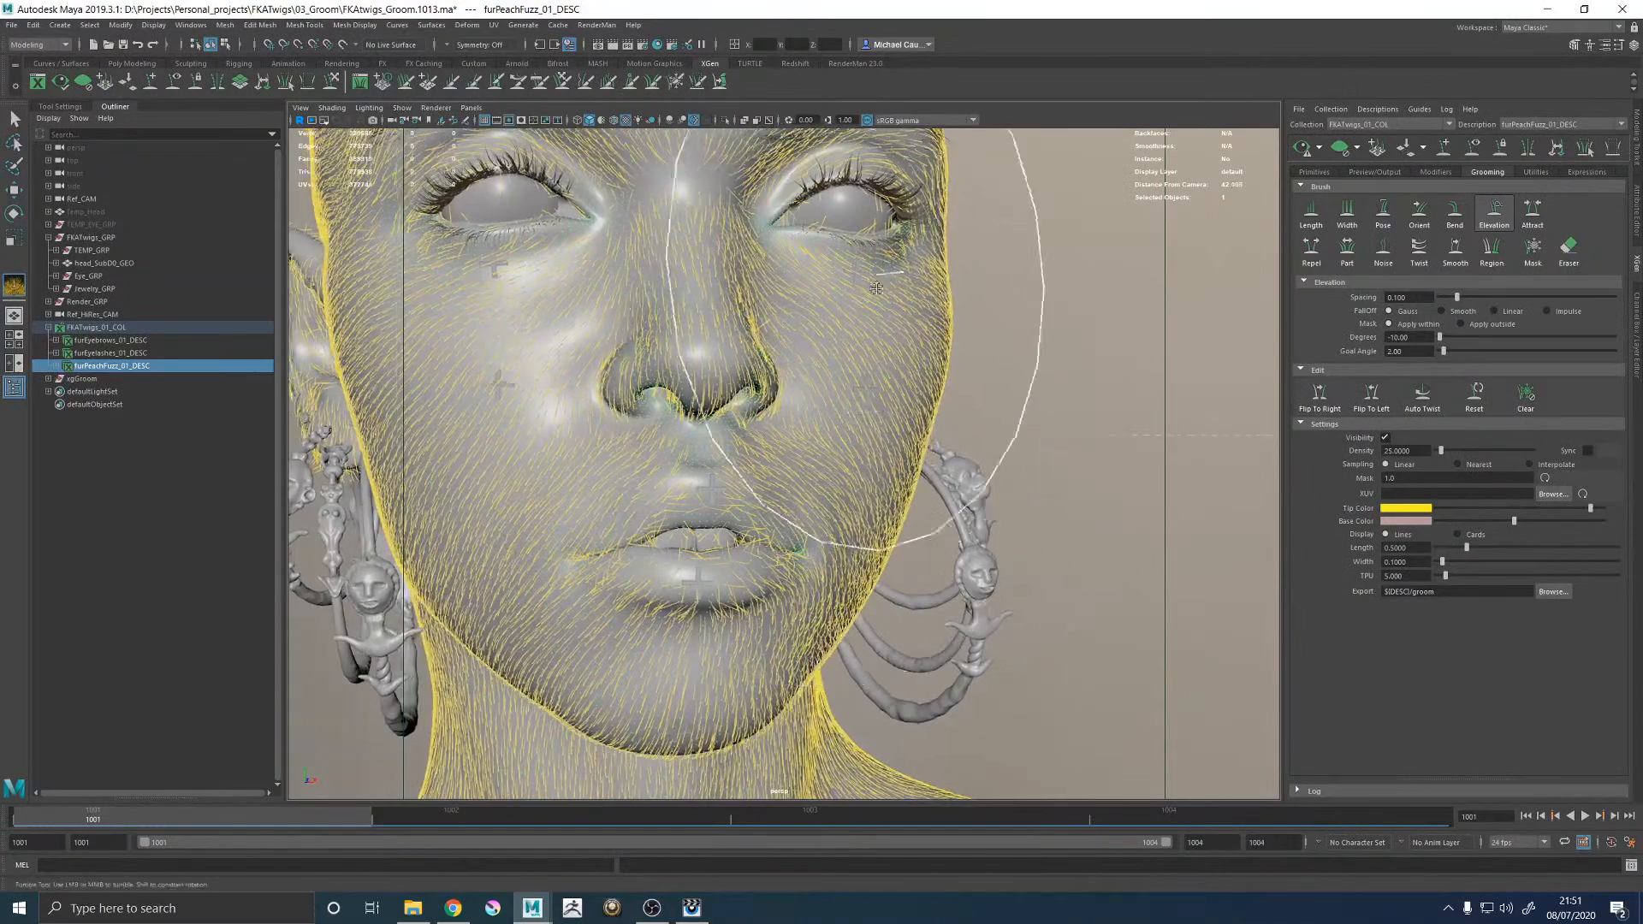
{"action": "middle_click_drag", "start_coordinate": [877, 278], "coordinate": [830, 578], "text": "alt"}
{"action": "left_click_drag", "start_coordinate": [817, 231], "coordinate": [676, 248], "text": "alt"}
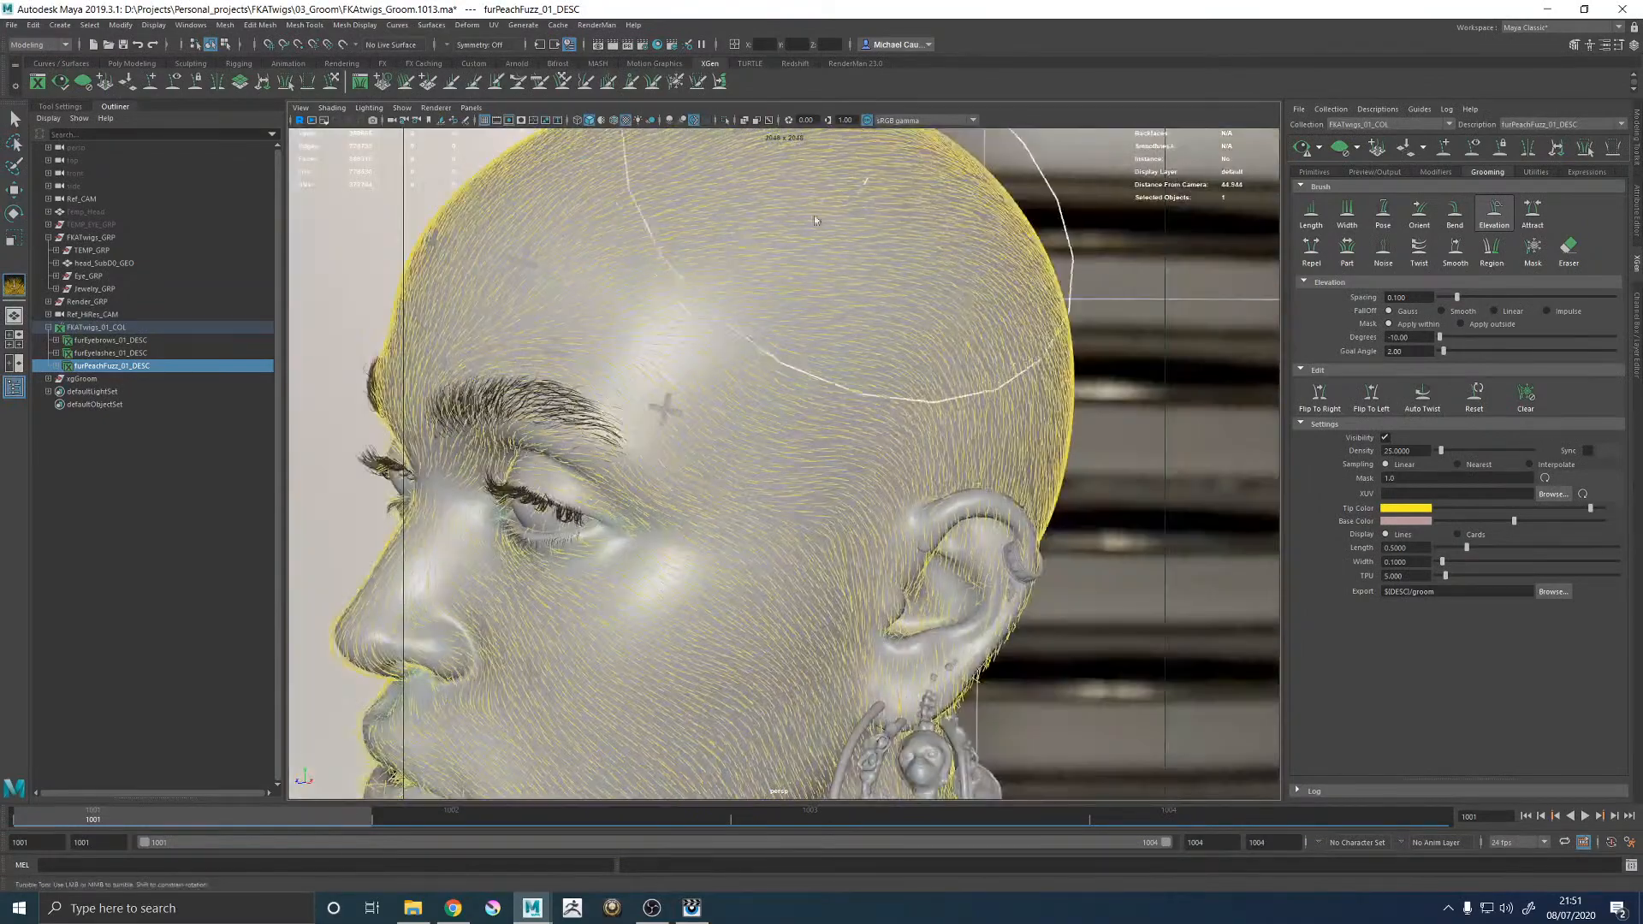
{"action": "right_click_drag", "start_coordinate": [984, 415], "coordinate": [774, 505], "text": "alt"}
{"action": "mouse_move", "coordinate": [608, 706]}
{"action": "left_mouse_down", "text": "alt"}
{"action": "mouse_move", "coordinate": [724, 634]}
{"action": "mouse_move", "coordinate": [708, 566]}
{"action": "left_mouse_up", "text": "alt"}
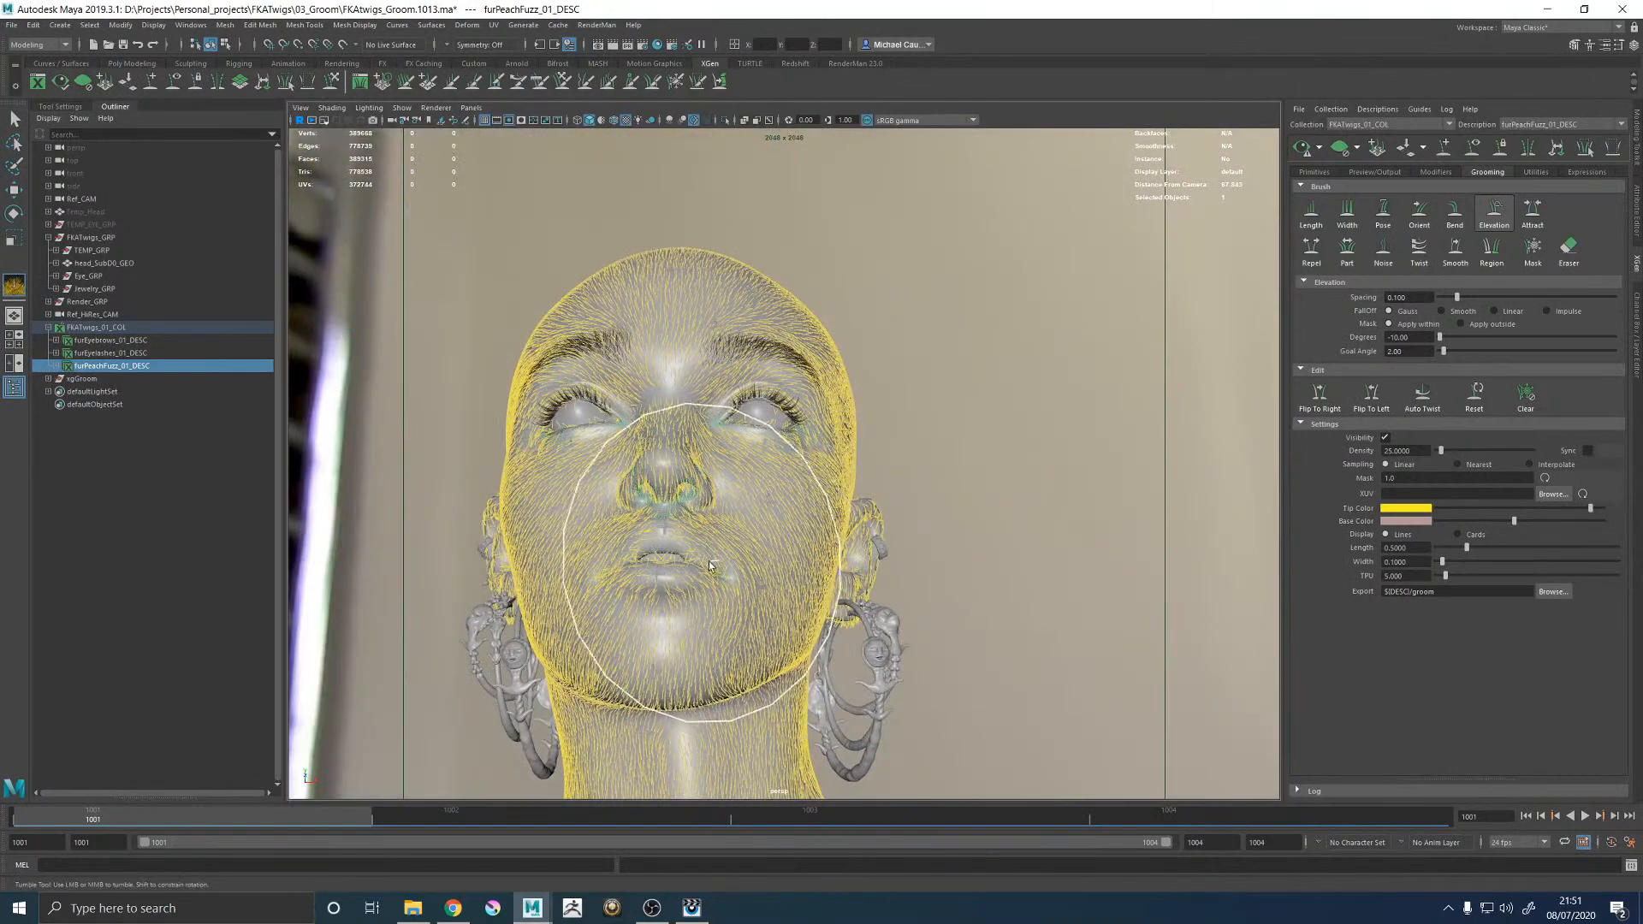
{"action": "right_click_drag", "start_coordinate": [708, 565], "coordinate": [719, 659], "text": "alt"}
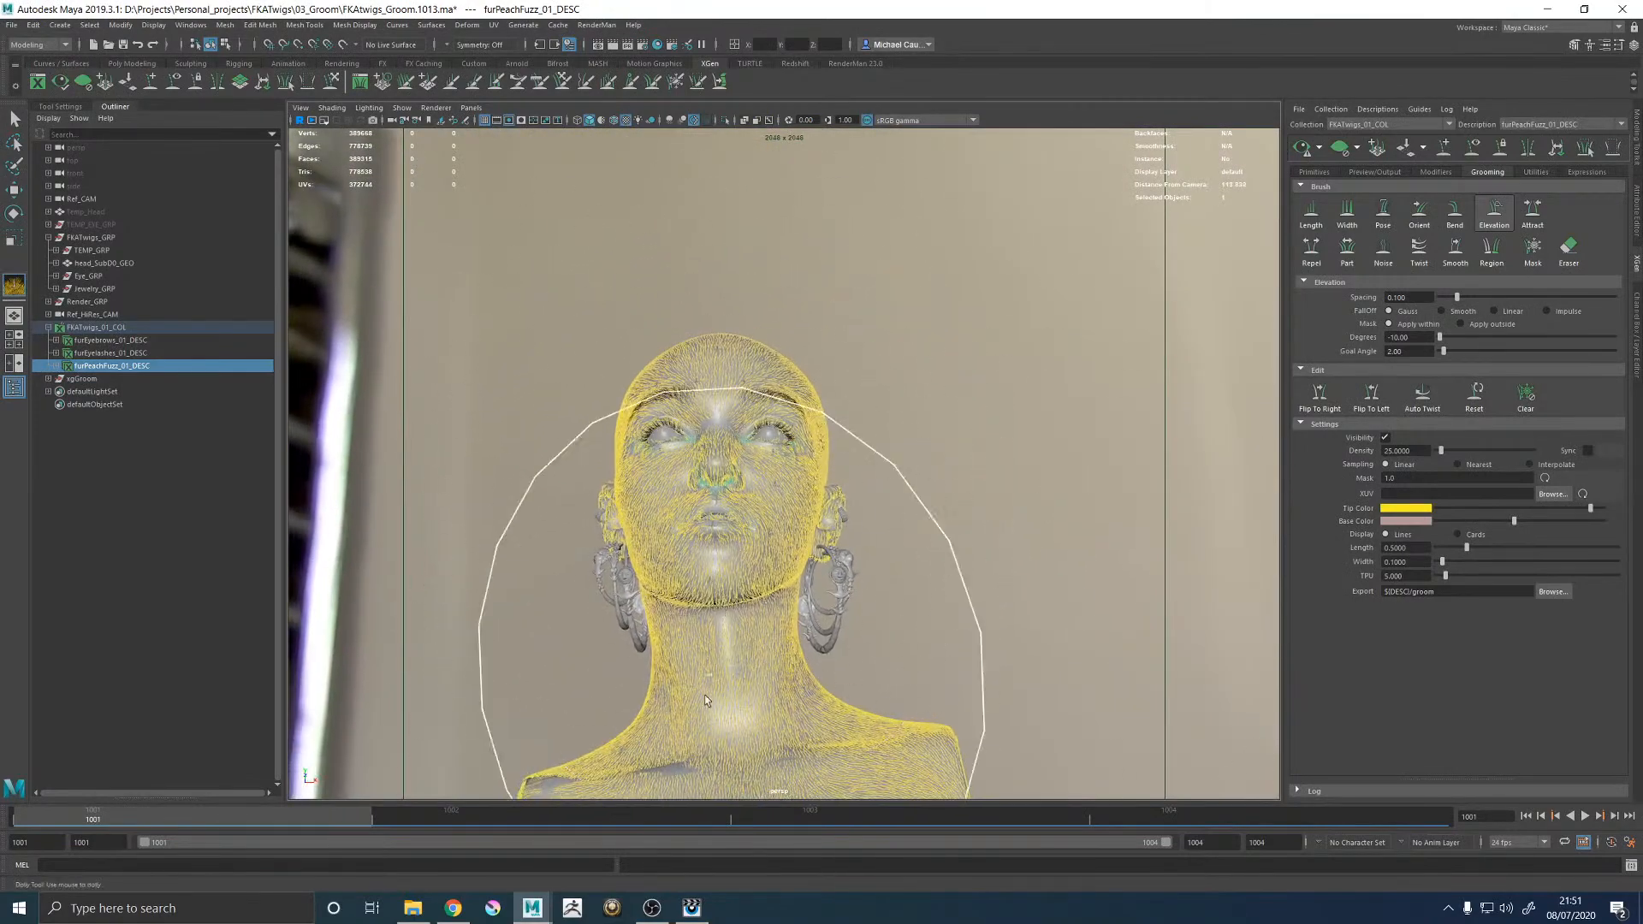
{"action": "left_click_drag", "start_coordinate": [719, 659], "coordinate": [580, 590], "text": "alt"}
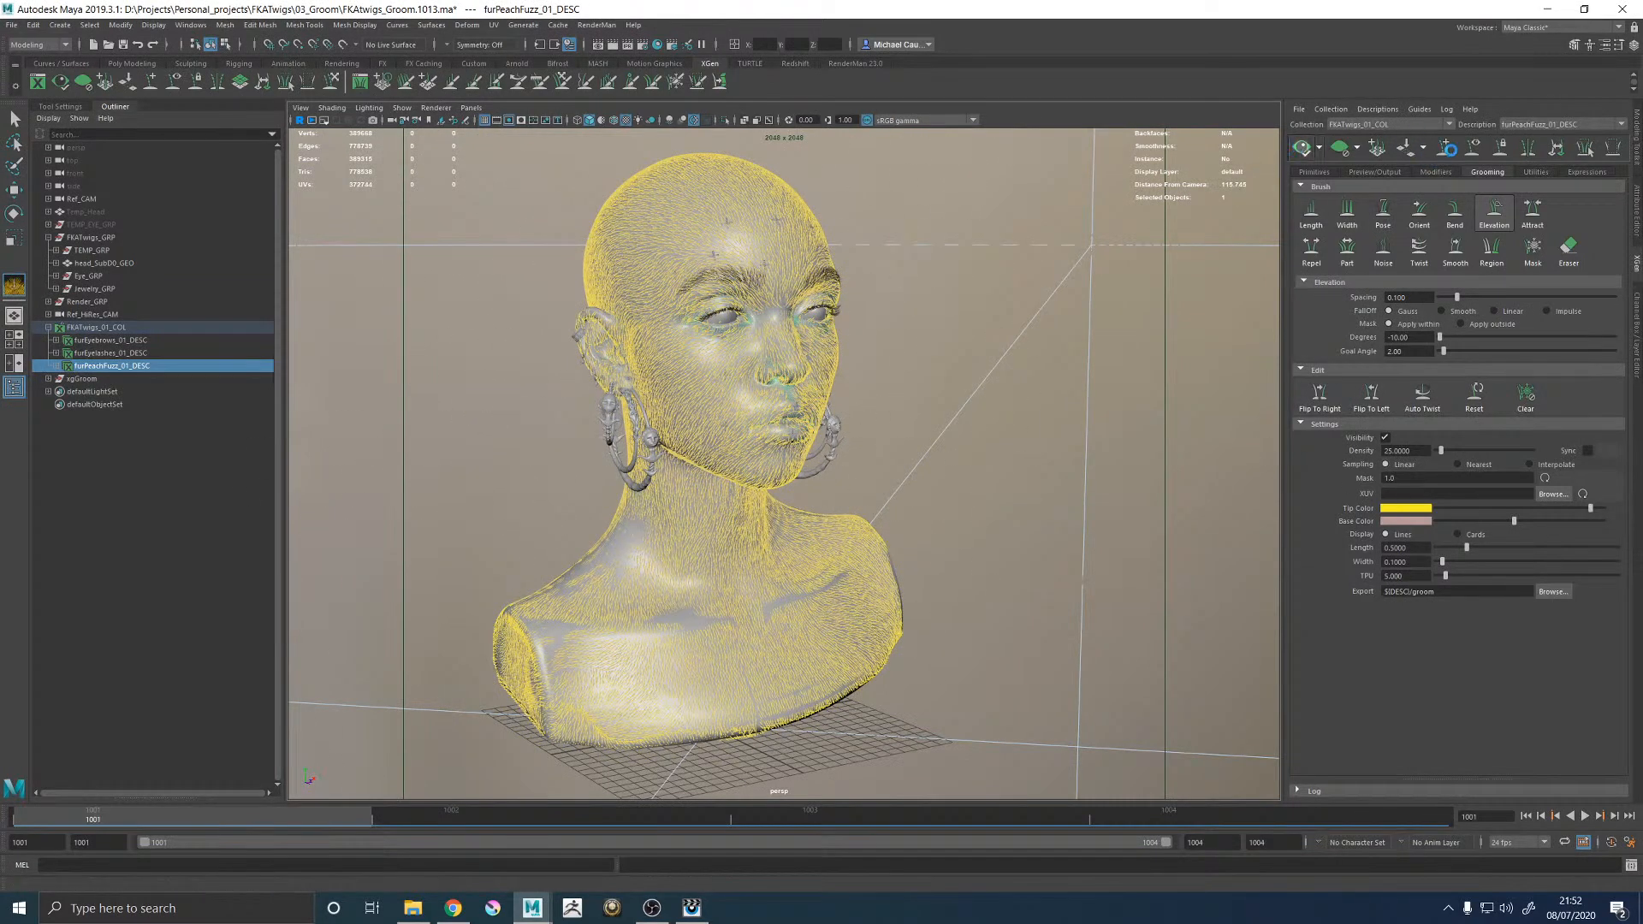
Hide the peach fuzz groom guides, leave the grooming brush and save the scene.
{"action": "left_click", "coordinate": [1383, 438]}
{"action": "left_click_drag", "start_coordinate": [1061, 395], "coordinate": [920, 366], "text": "alt"}
{"action": "key", "text": "q"}
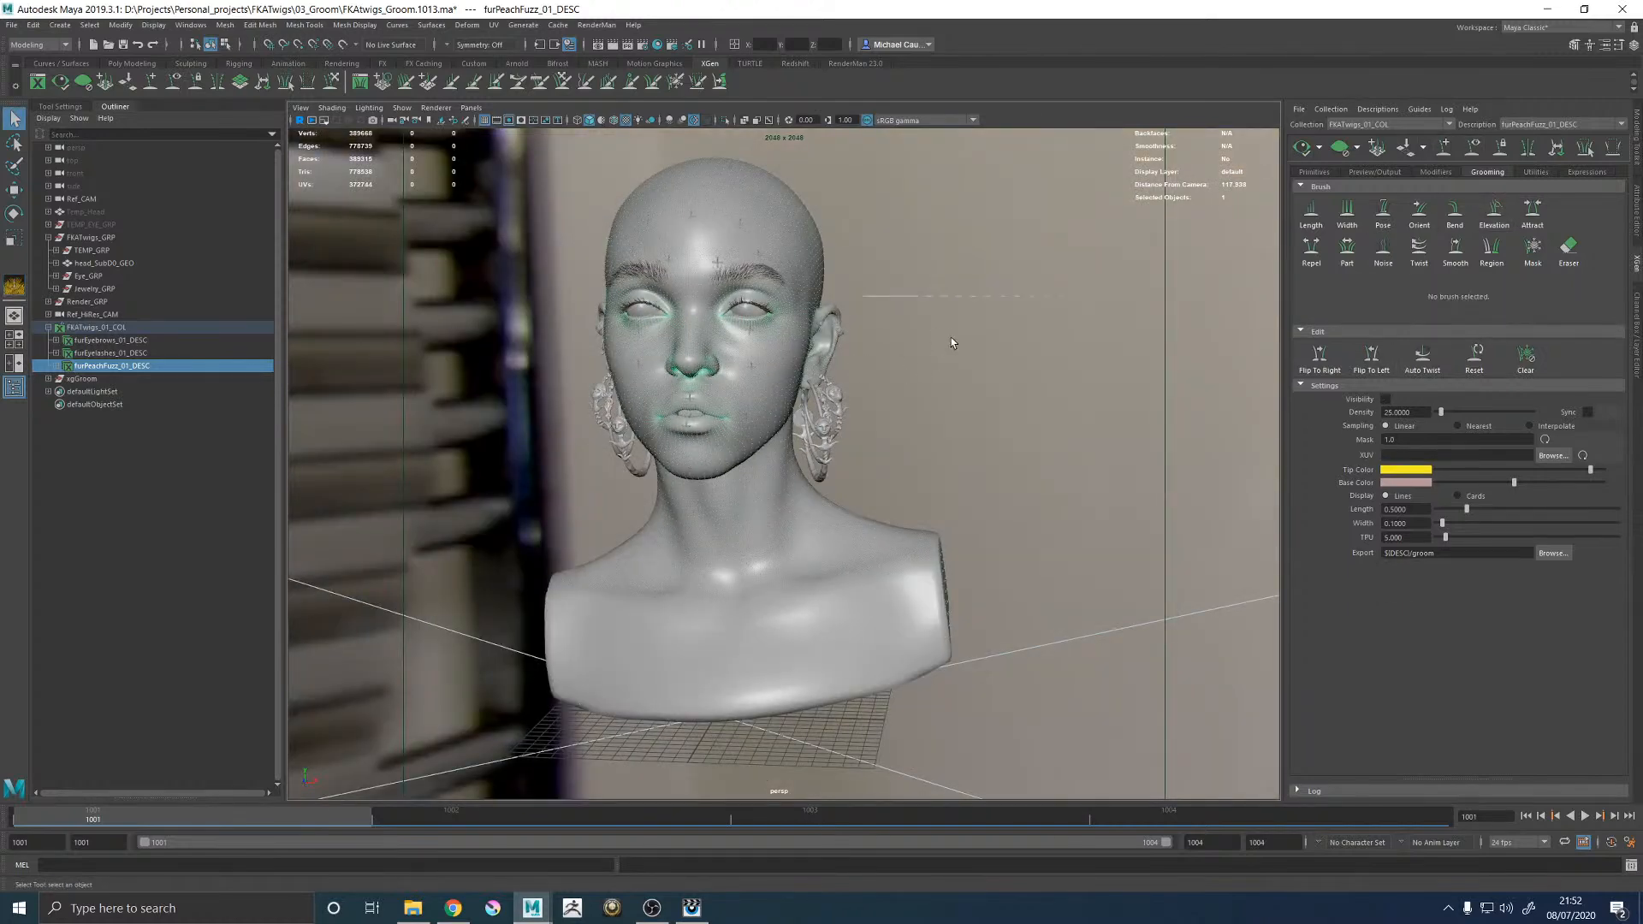
{"action": "left_click", "coordinate": [951, 339]}
{"action": "middle_click_drag", "start_coordinate": [915, 315], "coordinate": [948, 432], "text": "alt"}
{"action": "right_click_drag", "start_coordinate": [948, 432], "coordinate": [1006, 556], "text": "alt"}
{"action": "middle_click_drag", "start_coordinate": [1007, 556], "coordinate": [928, 393], "text": "alt"}
{"action": "left_click_drag", "start_coordinate": [856, 412], "coordinate": [991, 408], "text": "alt"}
{"action": "key", "text": "ctrl+s"}
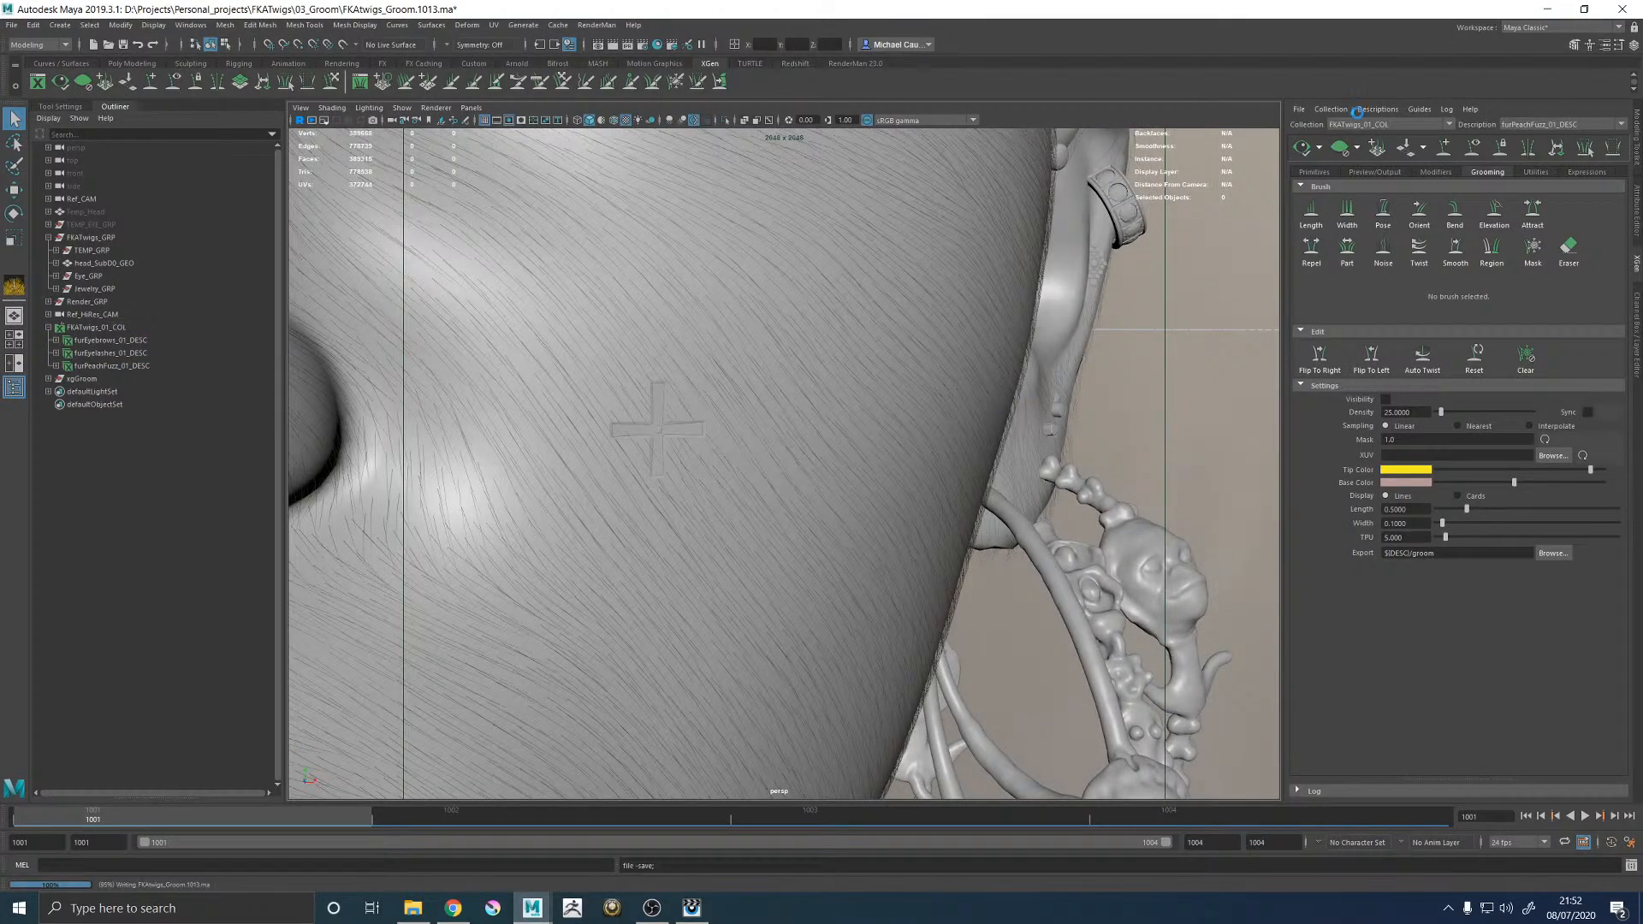
Switch XGen to the furEyelashes_01_DESC description and copy the whole Around N expression from its primitive attributes.
{"action": "left_click", "coordinate": [1541, 125]}
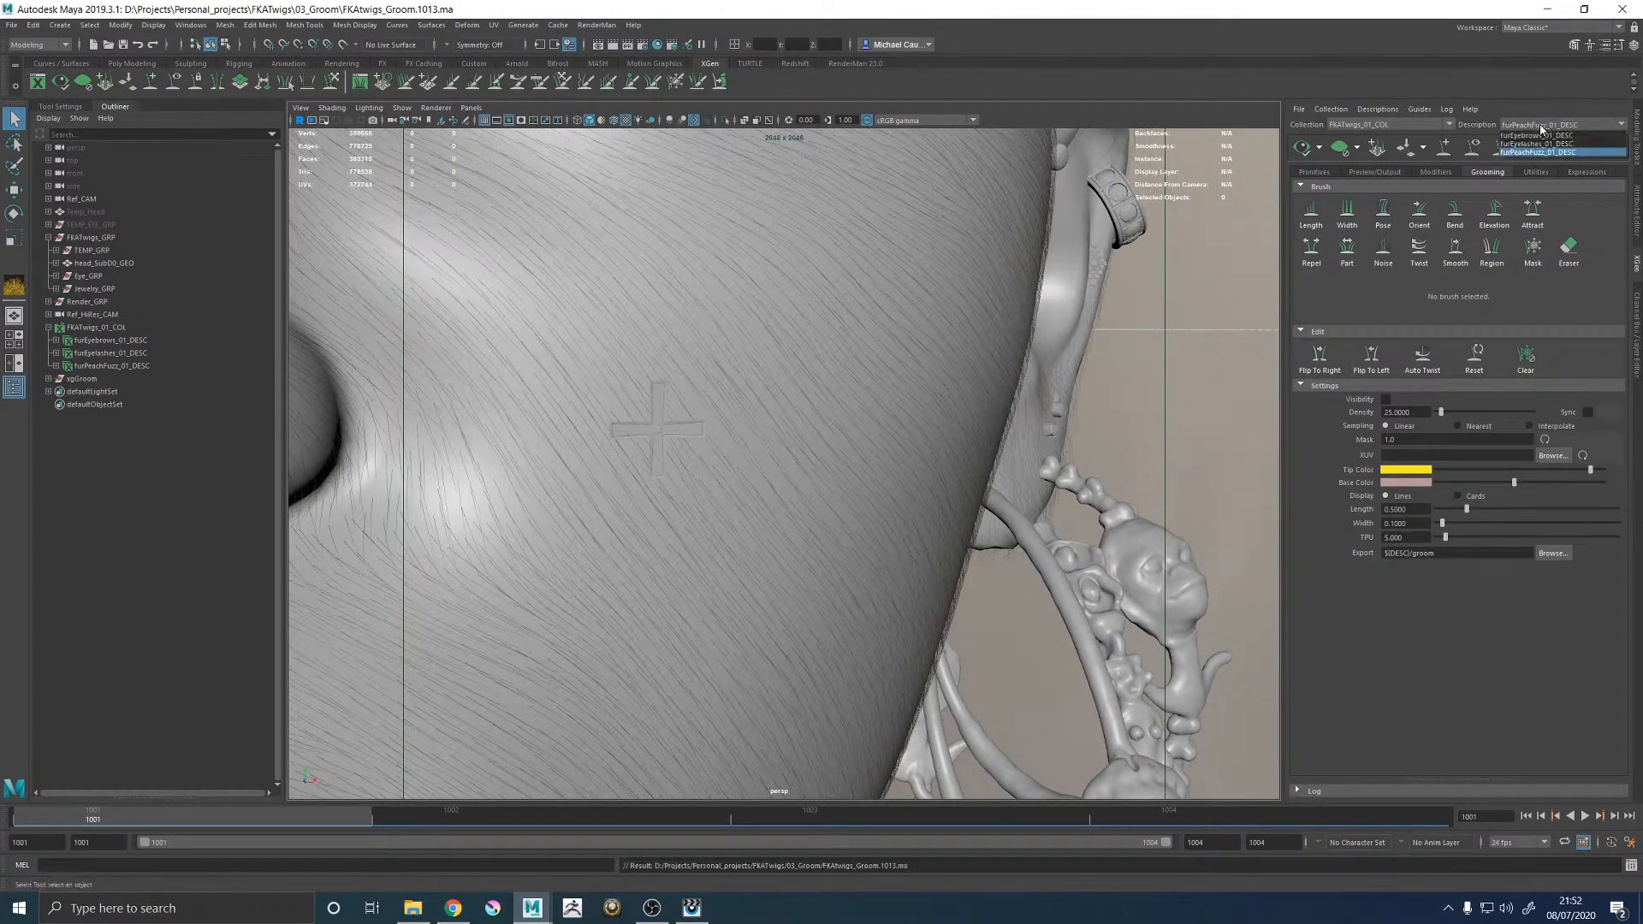
{"action": "left_click", "coordinate": [1537, 143]}
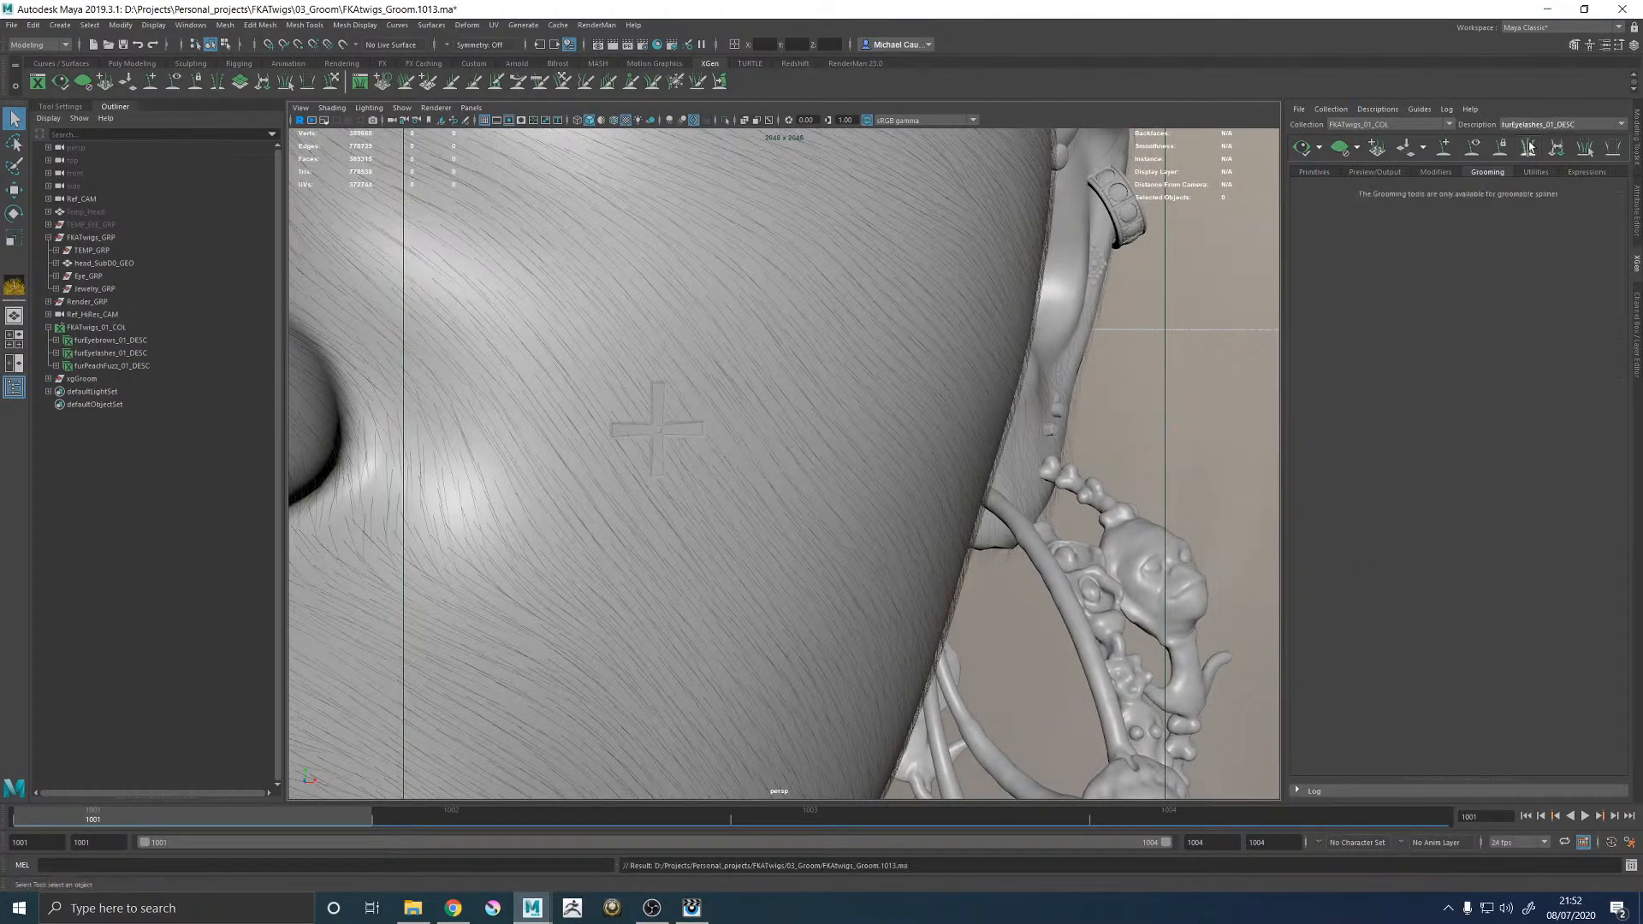
{"action": "left_click", "coordinate": [1322, 172]}
{"action": "left_click", "coordinate": [1596, 690]}
{"action": "left_click", "coordinate": [795, 541]}
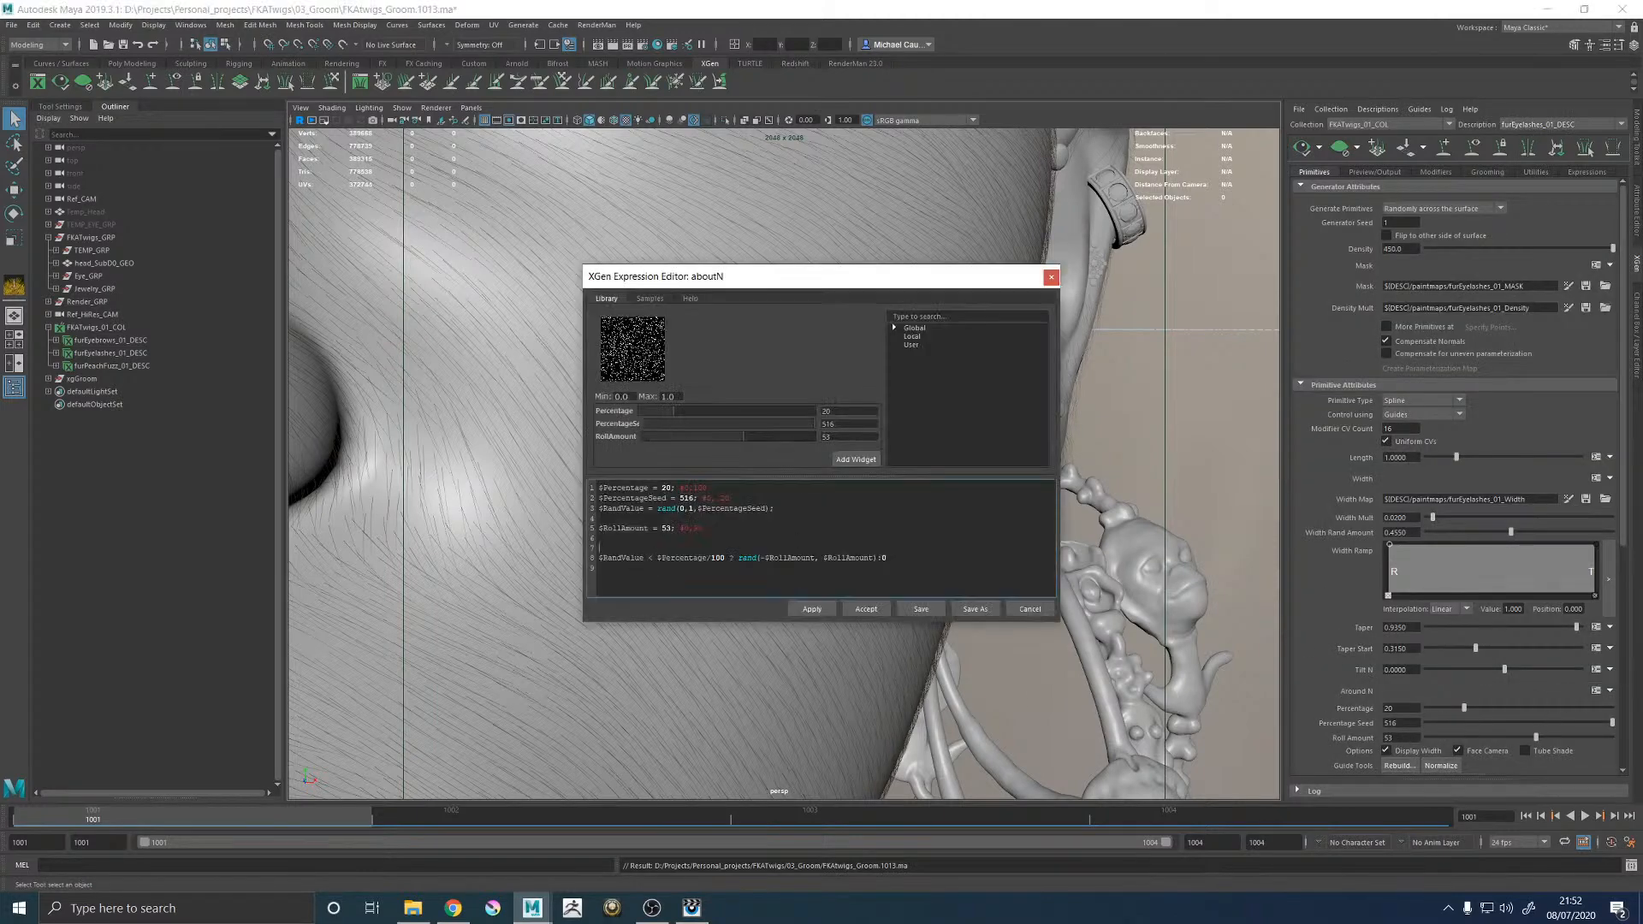
{"action": "key", "text": "ctrl+a"}
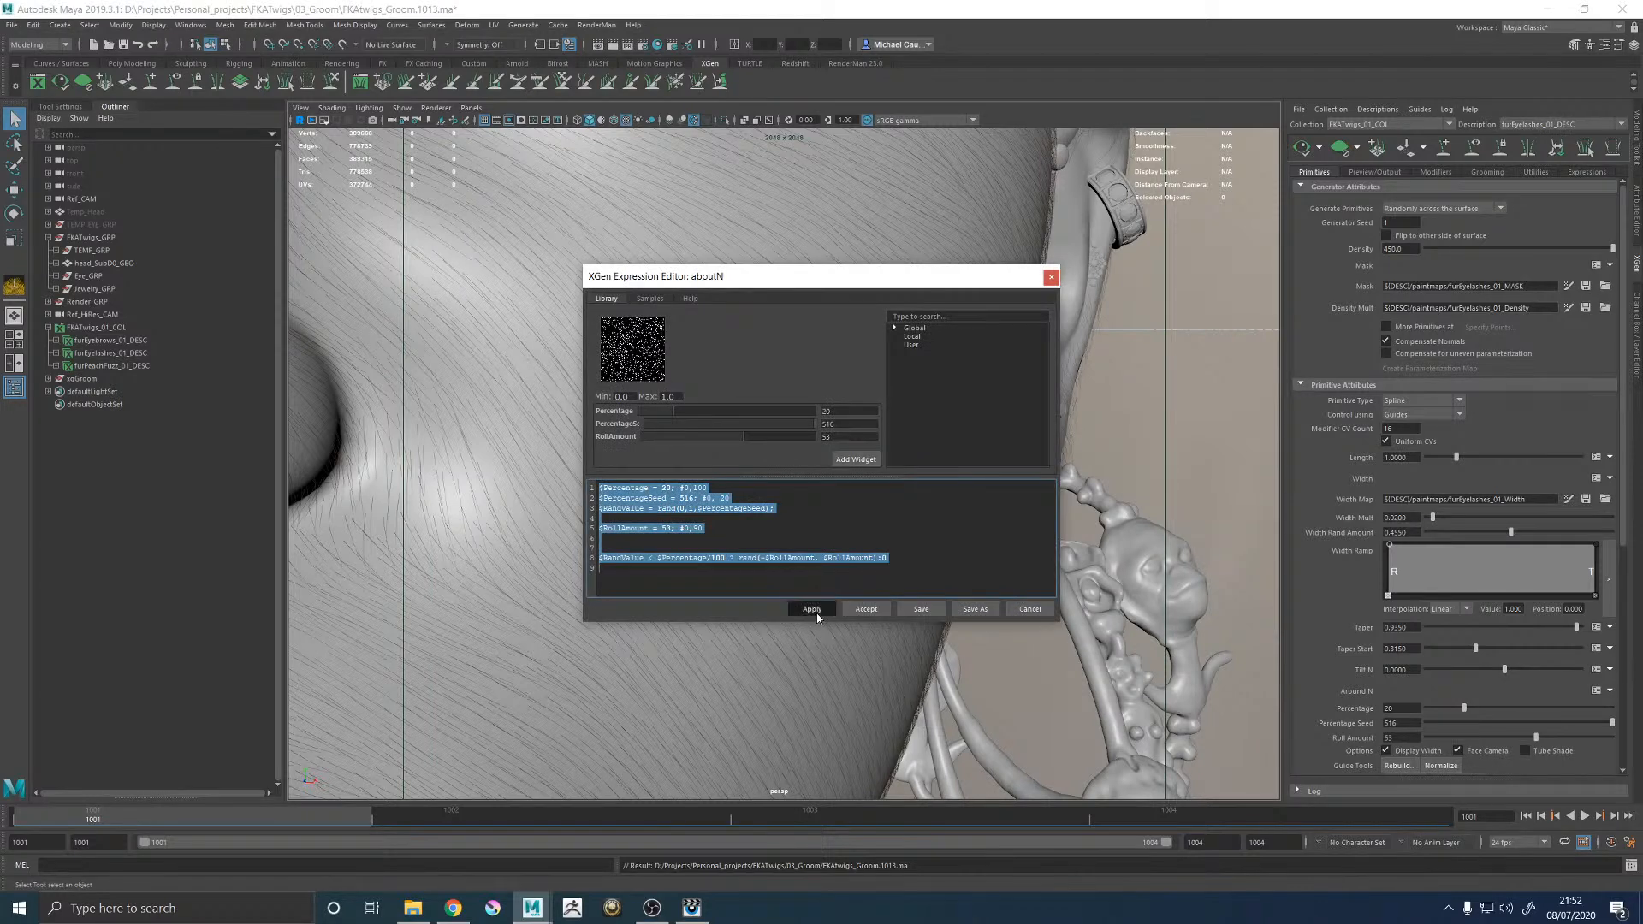
{"action": "left_click", "coordinate": [866, 608]}
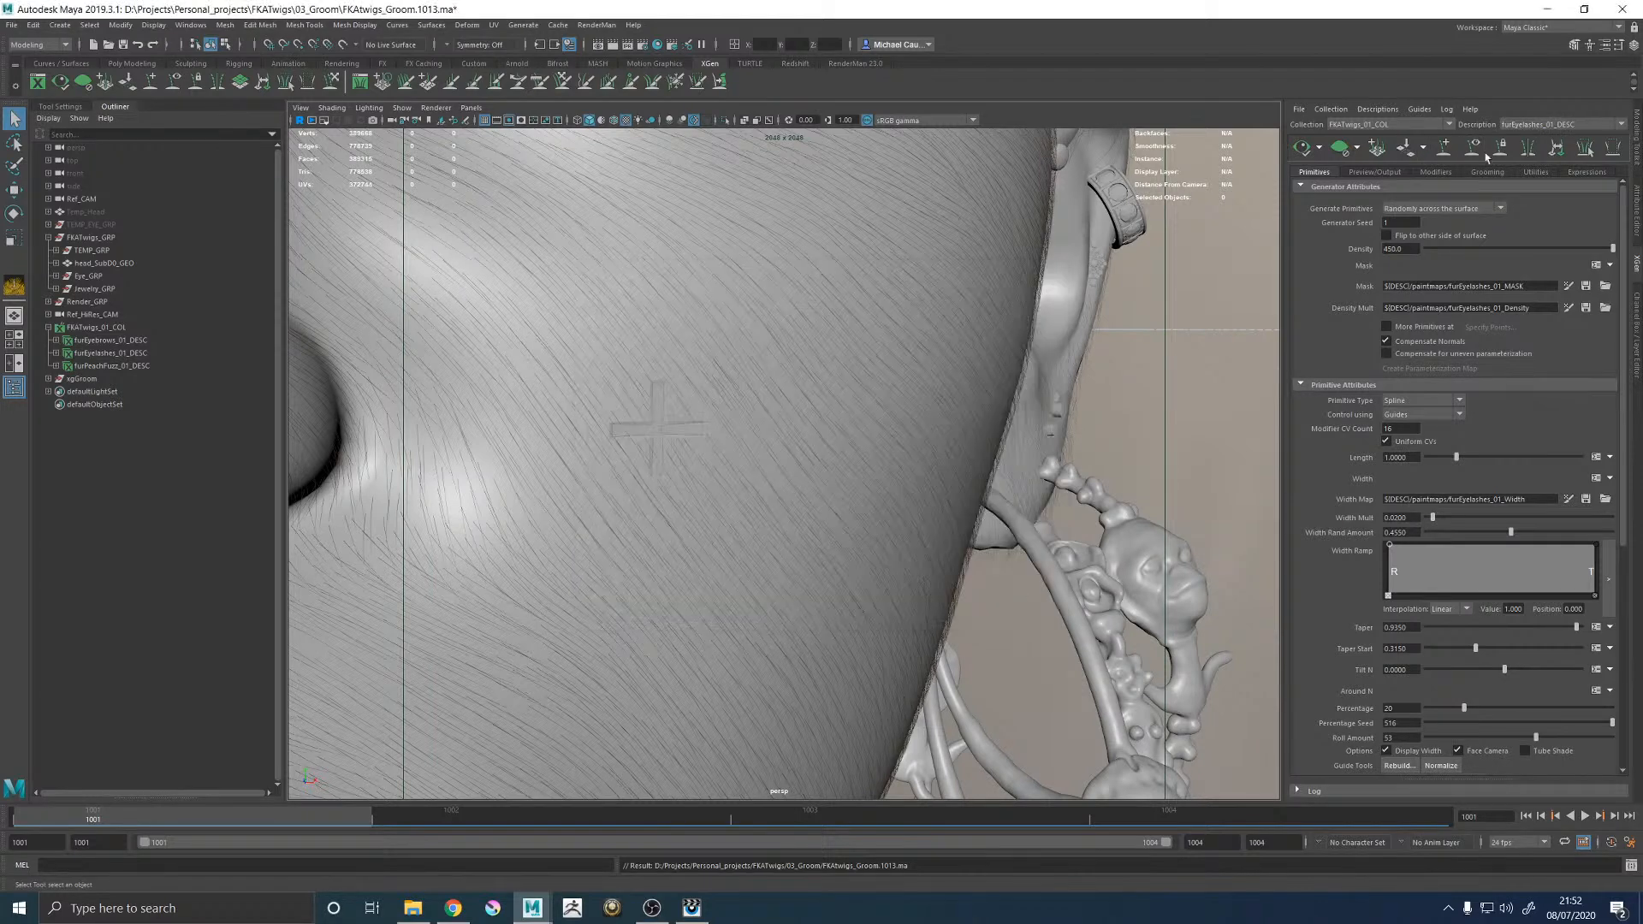
Switch back to furPeachFuzz_01_DESC, paste the copied expression into Around N, accept it and update the hair preview.
{"action": "left_click", "coordinate": [1565, 129]}
{"action": "left_click", "coordinate": [1540, 152]}
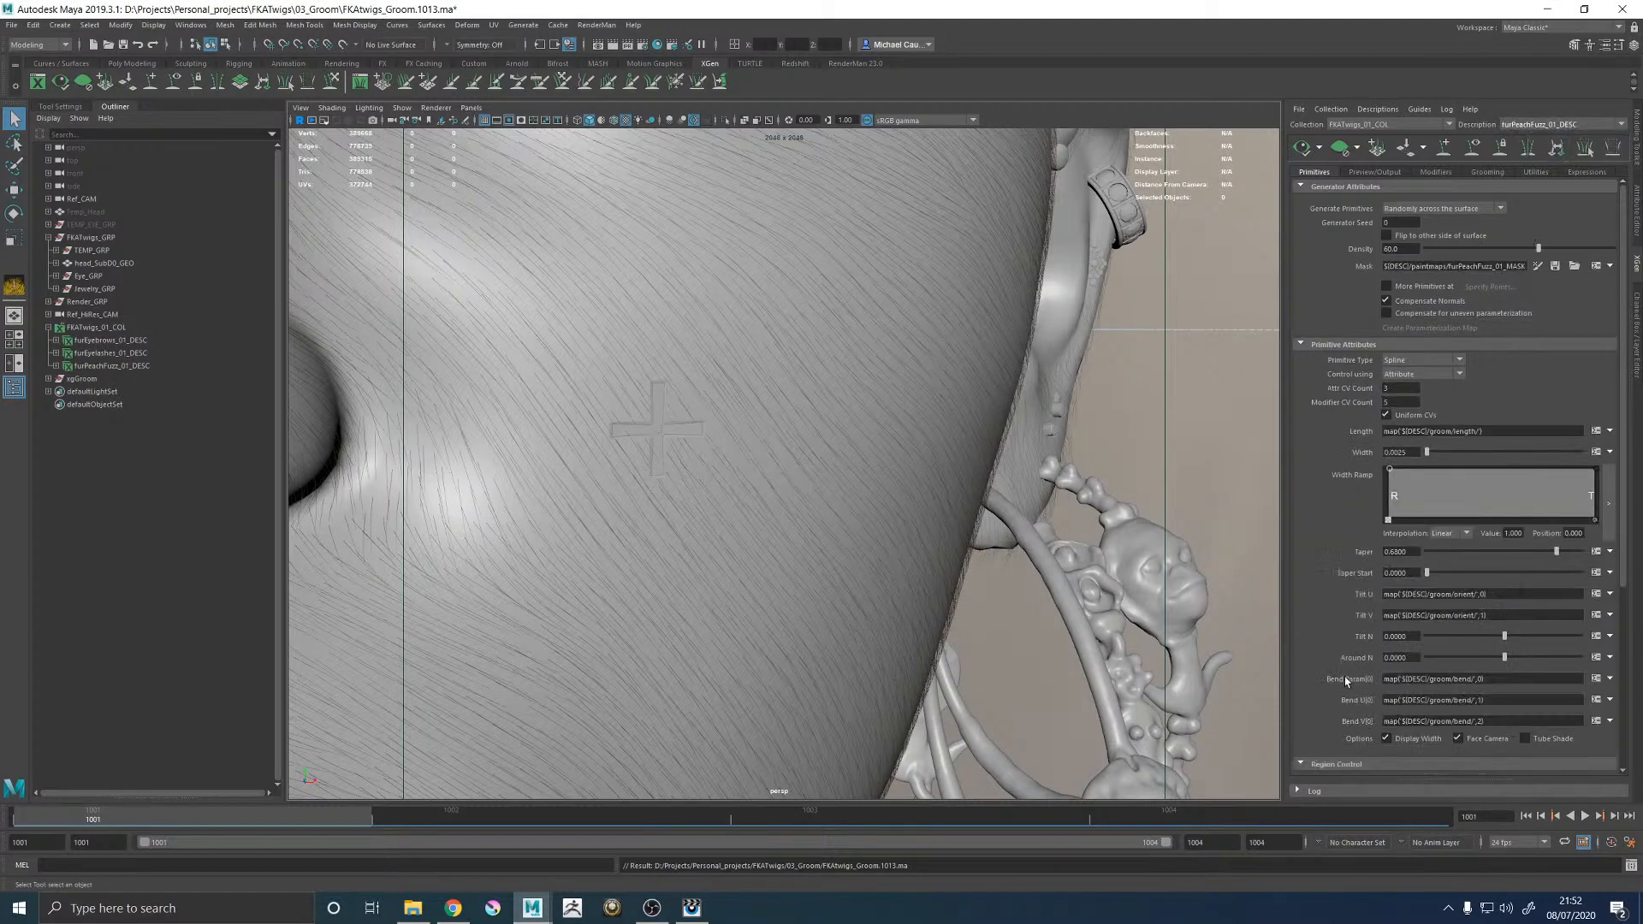
{"action": "left_click", "coordinate": [1596, 658]}
{"action": "left_click", "coordinate": [857, 526]}
{"action": "key", "text": "ctrl+a"}
{"action": "type", "text": "$Percentage = 20; #0,100 $PercentageSeed = 516; #0, 20 $RandValue = rand(0,1,$PercentageSeed);  $RollAmount = 53; #0,90   $RandValue < $Percentage/100 ? rand(-$RollAmount, $RollAmount):0"}
{"action": "left_click", "coordinate": [808, 609]}
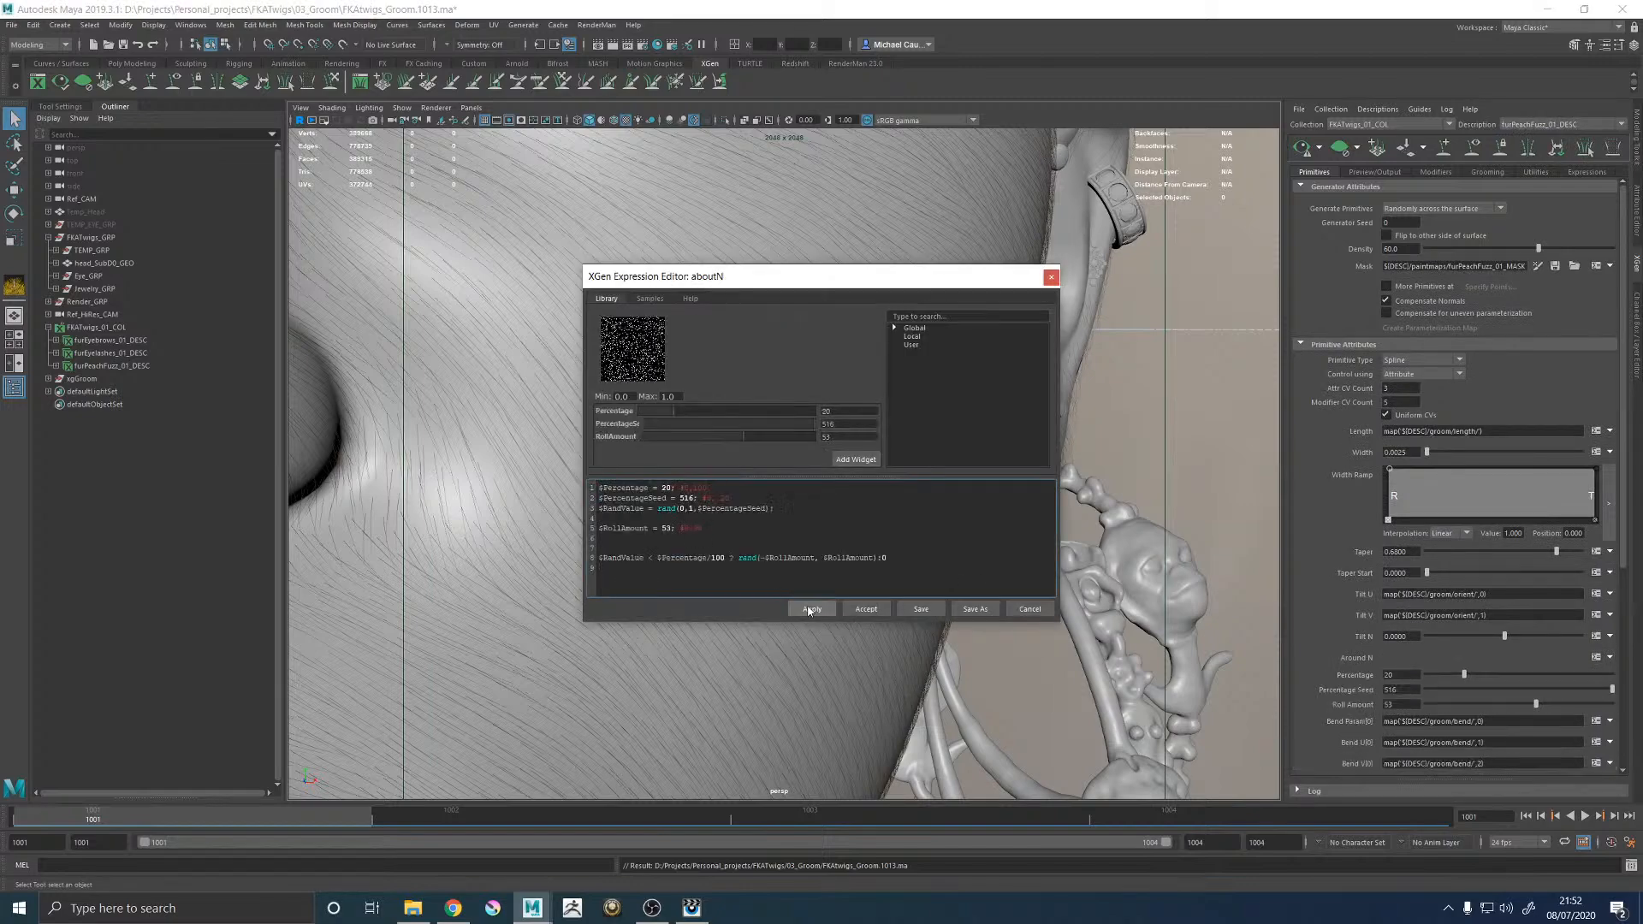
{"action": "left_click", "coordinate": [865, 609]}
{"action": "left_click", "coordinate": [1306, 159]}
Adjust the peach fuzz's Around N controls to a Percentage of 97 and a Roll Amount of 14.
{"action": "left_click_drag", "start_coordinate": [978, 414], "coordinate": [1041, 414], "text": "alt"}
{"action": "left_click_drag", "start_coordinate": [1483, 675], "coordinate": [1463, 706]}
{"action": "left_click_drag", "start_coordinate": [1068, 558], "coordinate": [1032, 552], "text": "alt"}
{"action": "right_click_drag", "start_coordinate": [1098, 544], "coordinate": [1019, 620], "text": "alt"}
{"action": "middle_click_drag", "start_coordinate": [799, 466], "coordinate": [936, 510], "text": "alt"}
{"action": "left_click_drag", "start_coordinate": [935, 510], "coordinate": [958, 513], "text": "alt"}
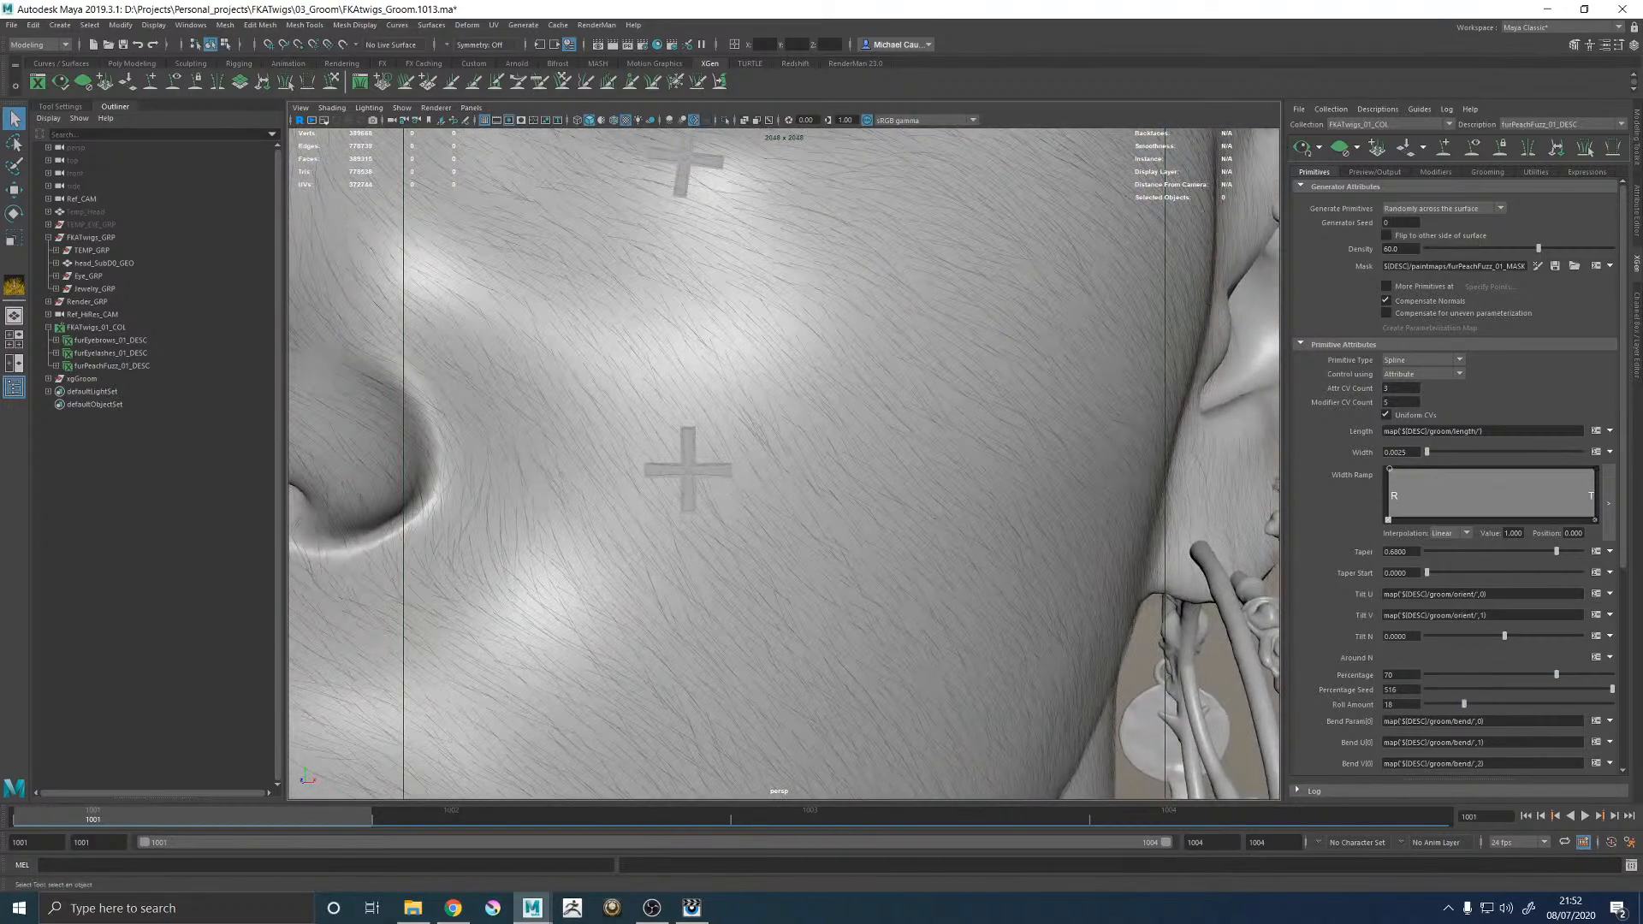
{"action": "left_click", "coordinate": [1605, 675]}
{"action": "right_click_drag", "start_coordinate": [1030, 521], "coordinate": [802, 515], "text": "alt"}
{"action": "left_click_drag", "start_coordinate": [802, 516], "coordinate": [909, 512], "text": "alt"}
{"action": "right_click_drag", "start_coordinate": [909, 512], "coordinate": [1172, 599], "text": "alt"}
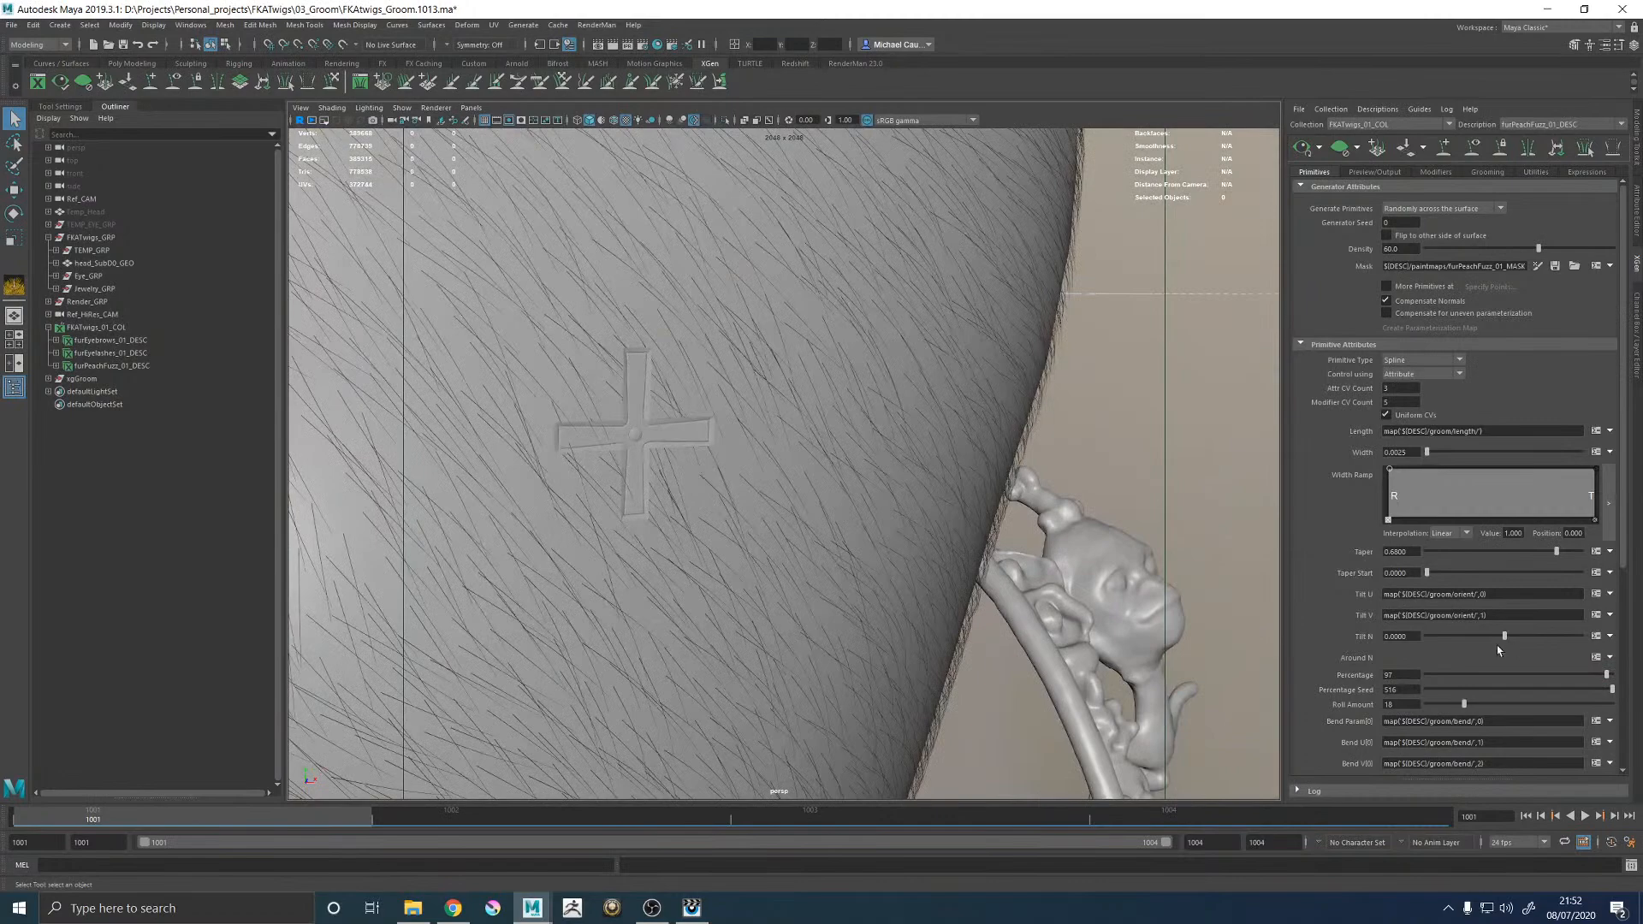
{"action": "right_click_drag", "start_coordinate": [1071, 568], "coordinate": [759, 505], "text": "alt"}
{"action": "middle_click_drag", "start_coordinate": [759, 505], "coordinate": [900, 575], "text": "alt"}
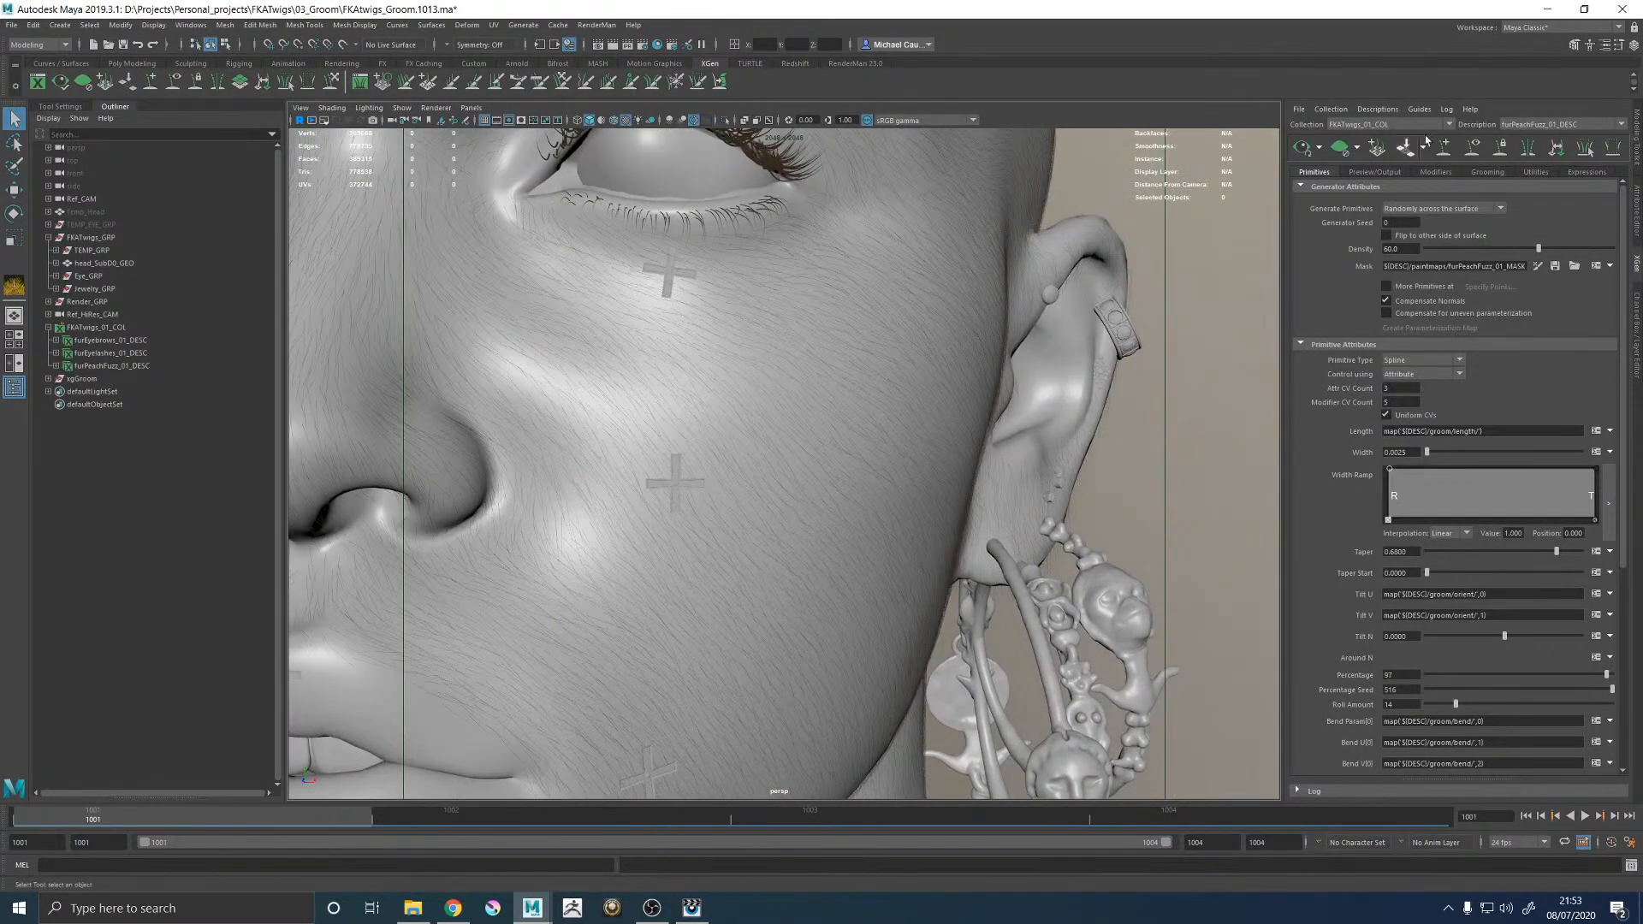
Add a Noise modifier to the peach fuzz description.
{"action": "left_click", "coordinate": [1471, 172]}
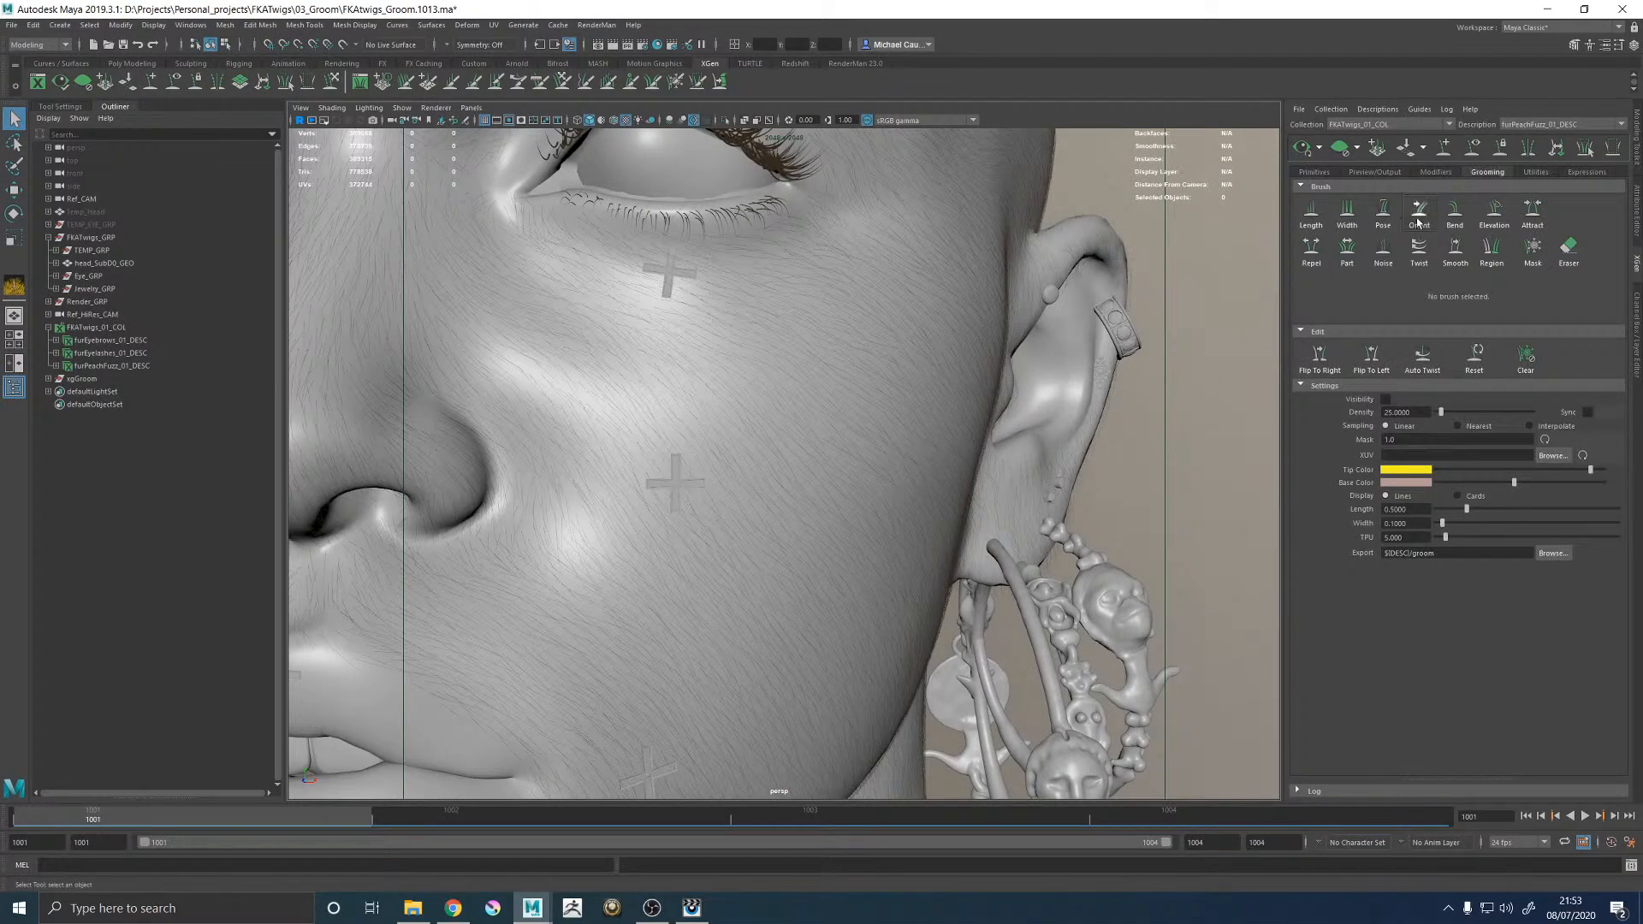
{"action": "left_click", "coordinate": [1429, 172]}
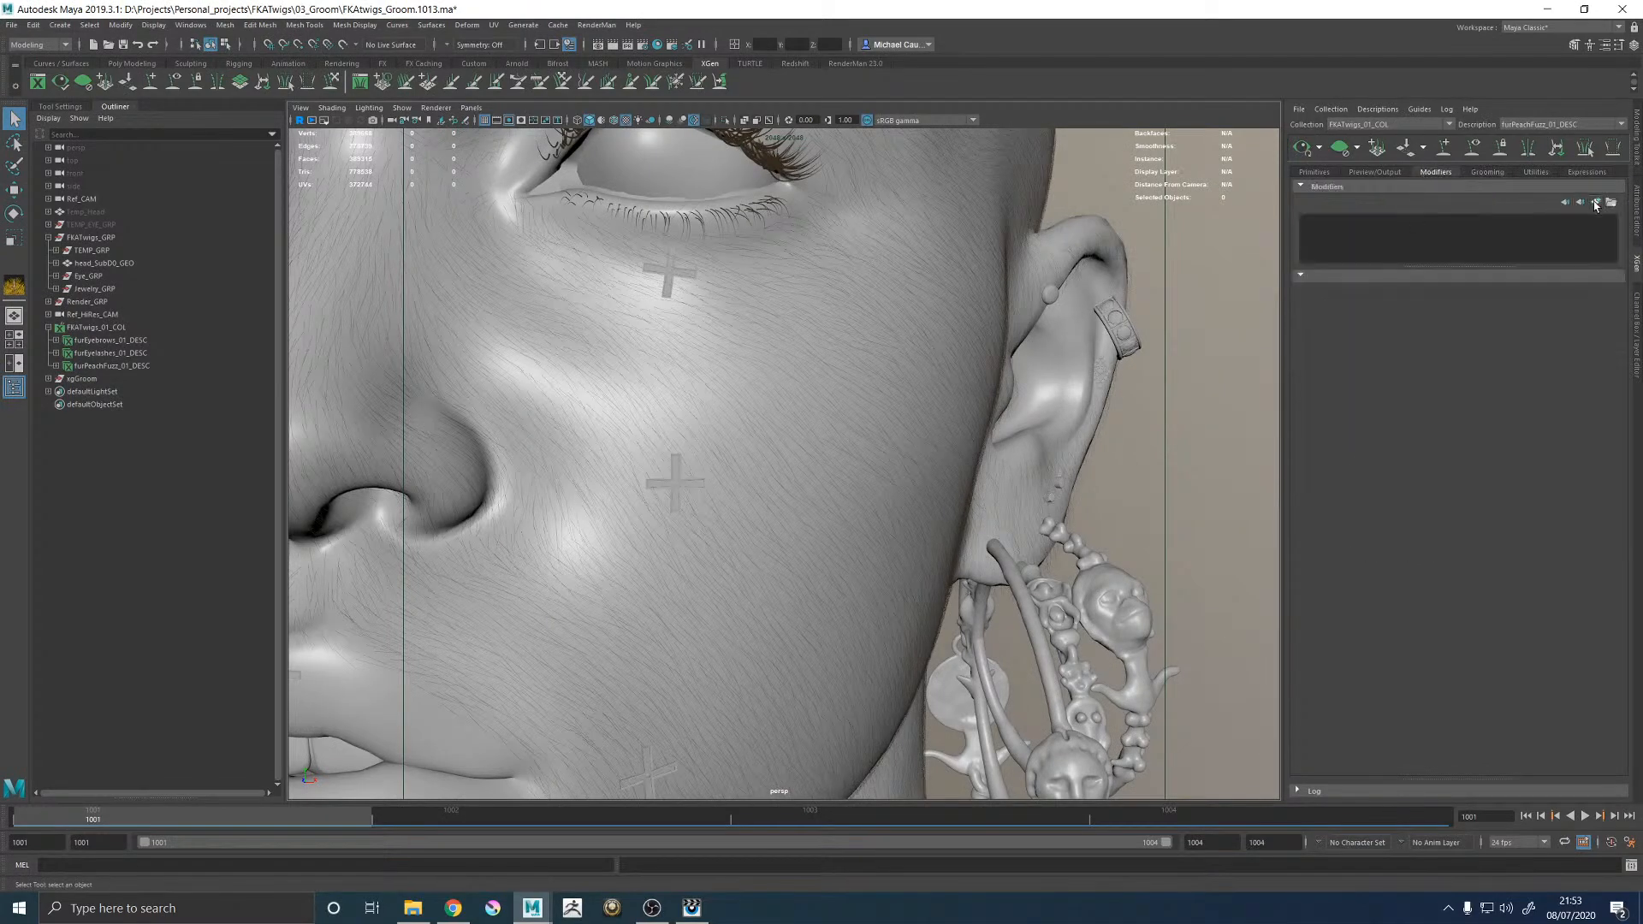
{"action": "left_click", "coordinate": [1595, 204]}
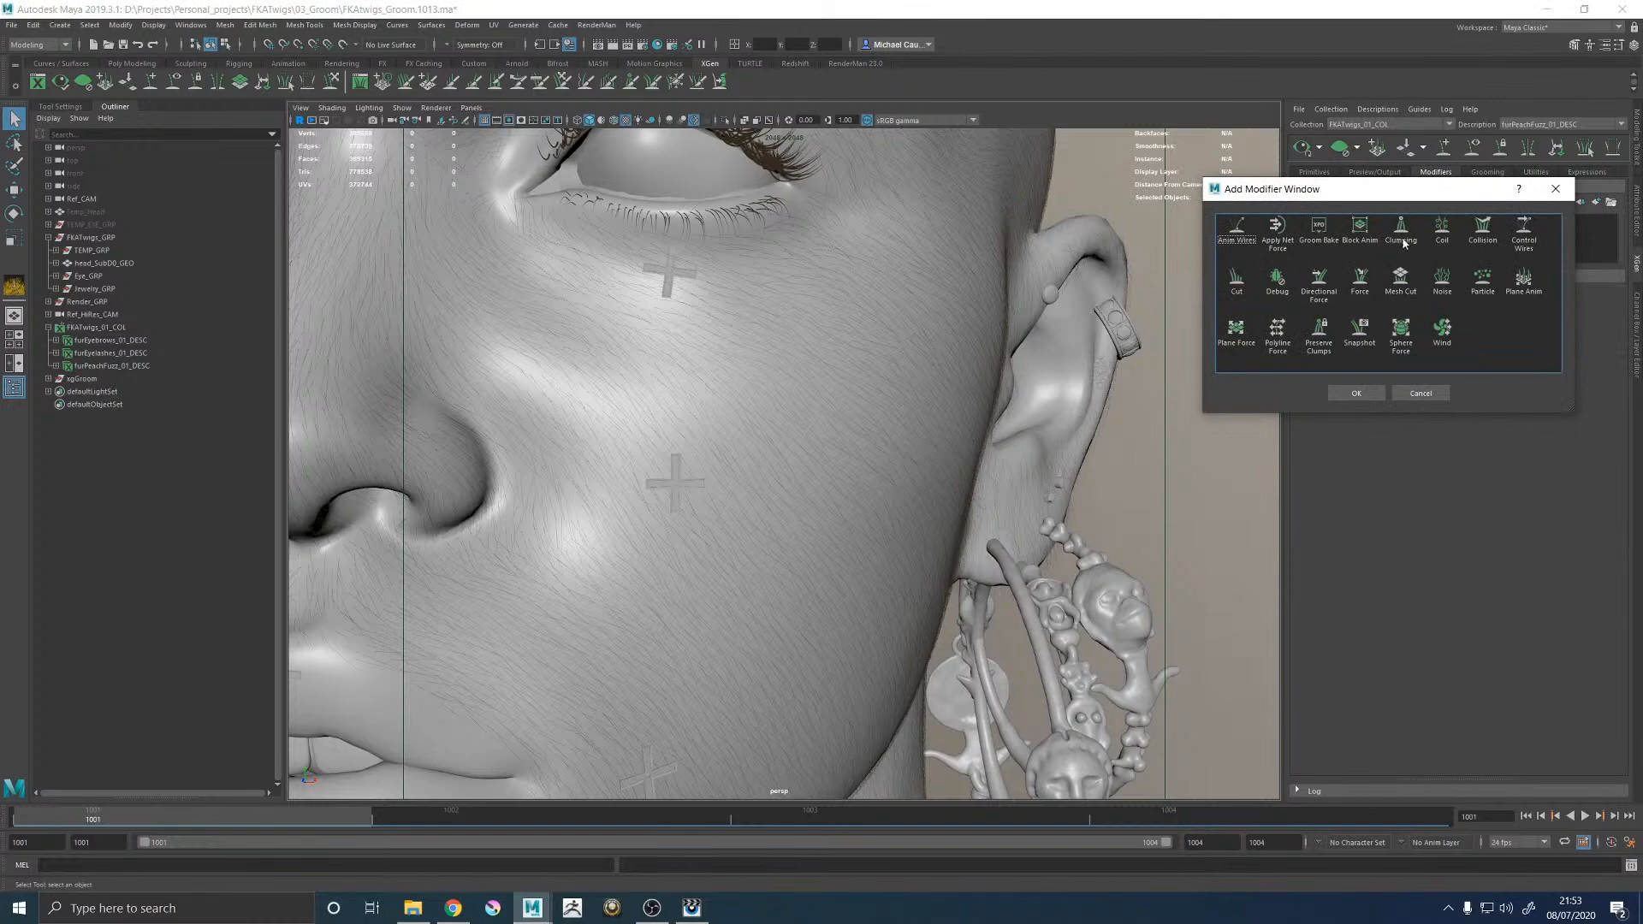
{"action": "left_click", "coordinate": [1444, 288]}
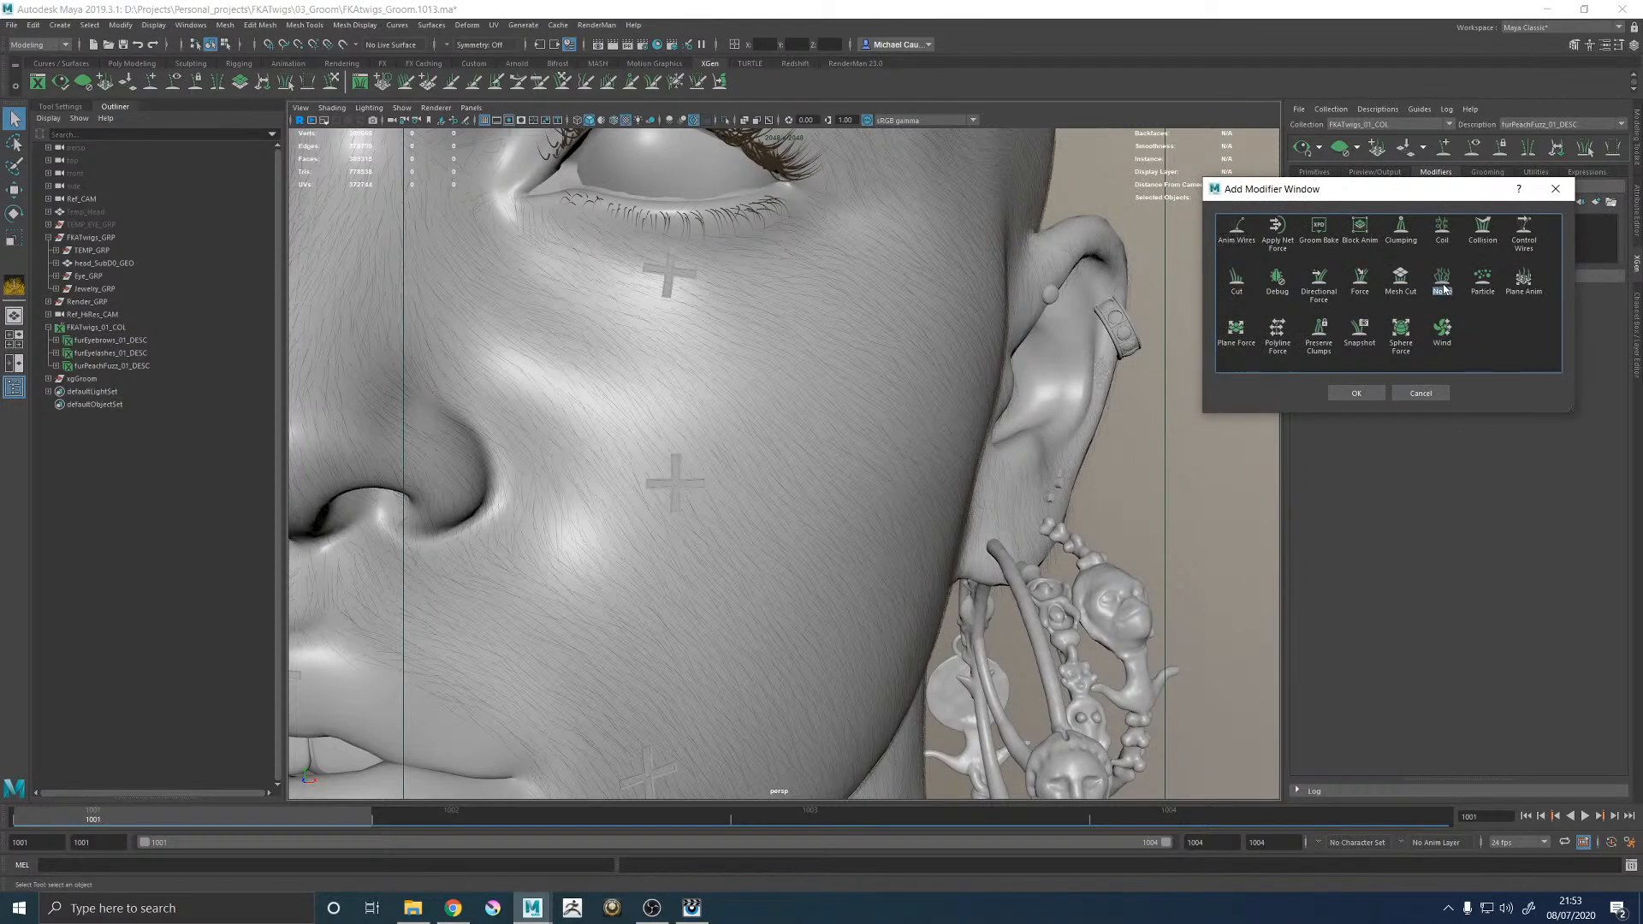
{"action": "left_click", "coordinate": [1376, 392]}
Set the Noise modifier's Magnitude to the expression rand(0,0.5) and check the hairs on the cheek.
{"action": "right_click_drag", "start_coordinate": [837, 405], "coordinate": [997, 451], "text": "alt"}
{"action": "left_click_drag", "start_coordinate": [997, 451], "coordinate": [1018, 421], "text": "alt"}
{"action": "right_click_drag", "start_coordinate": [1018, 421], "coordinate": [1019, 513], "text": "alt"}
{"action": "left_click_drag", "start_coordinate": [1414, 336], "coordinate": [1345, 338]}
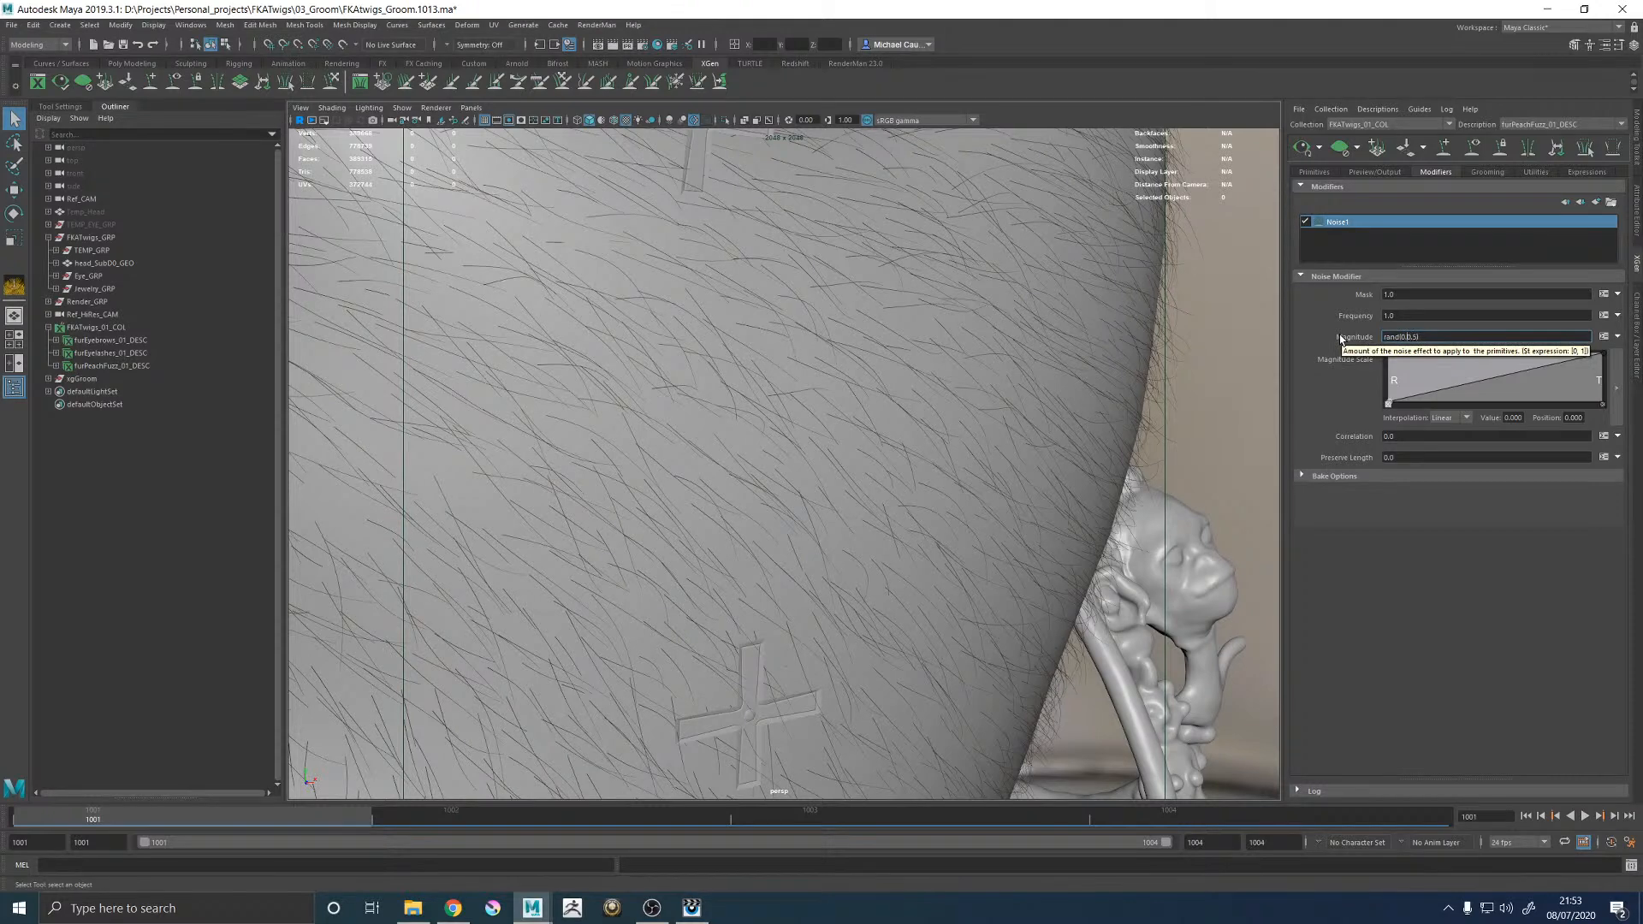
{"action": "key", "text": "Return"}
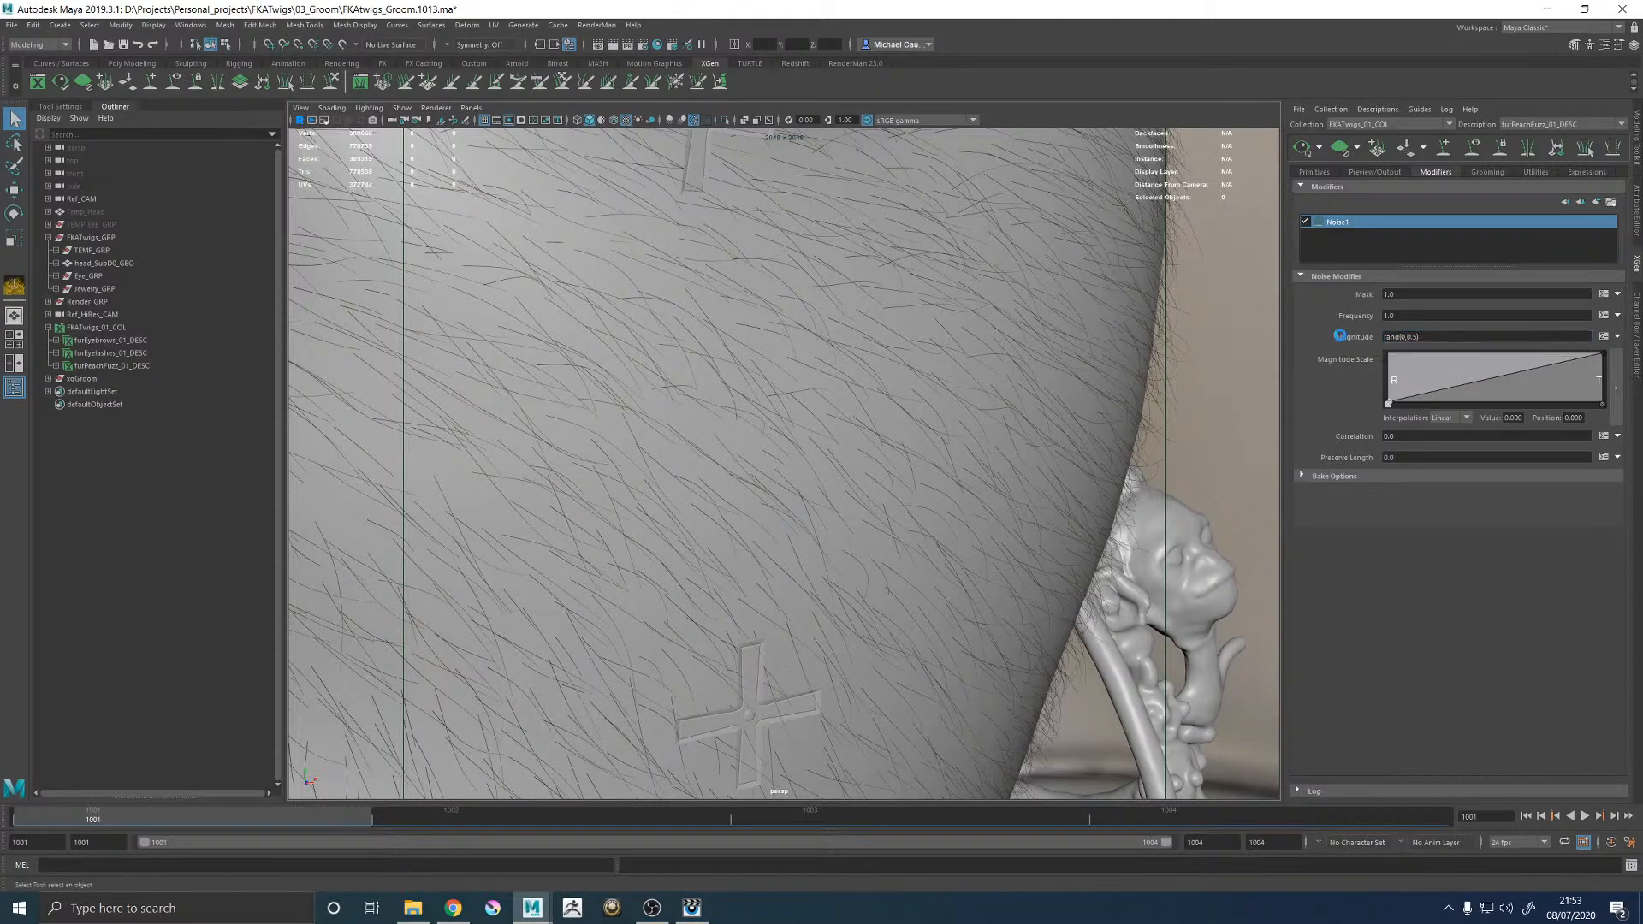
{"action": "right_click_drag", "start_coordinate": [1020, 399], "coordinate": [956, 401], "text": "alt"}
{"action": "mouse_move", "coordinate": [955, 401]}
{"action": "left_mouse_down", "text": "alt"}
{"action": "mouse_move", "coordinate": [885, 403]}
{"action": "mouse_move", "coordinate": [939, 404]}
{"action": "left_mouse_up", "text": "alt"}
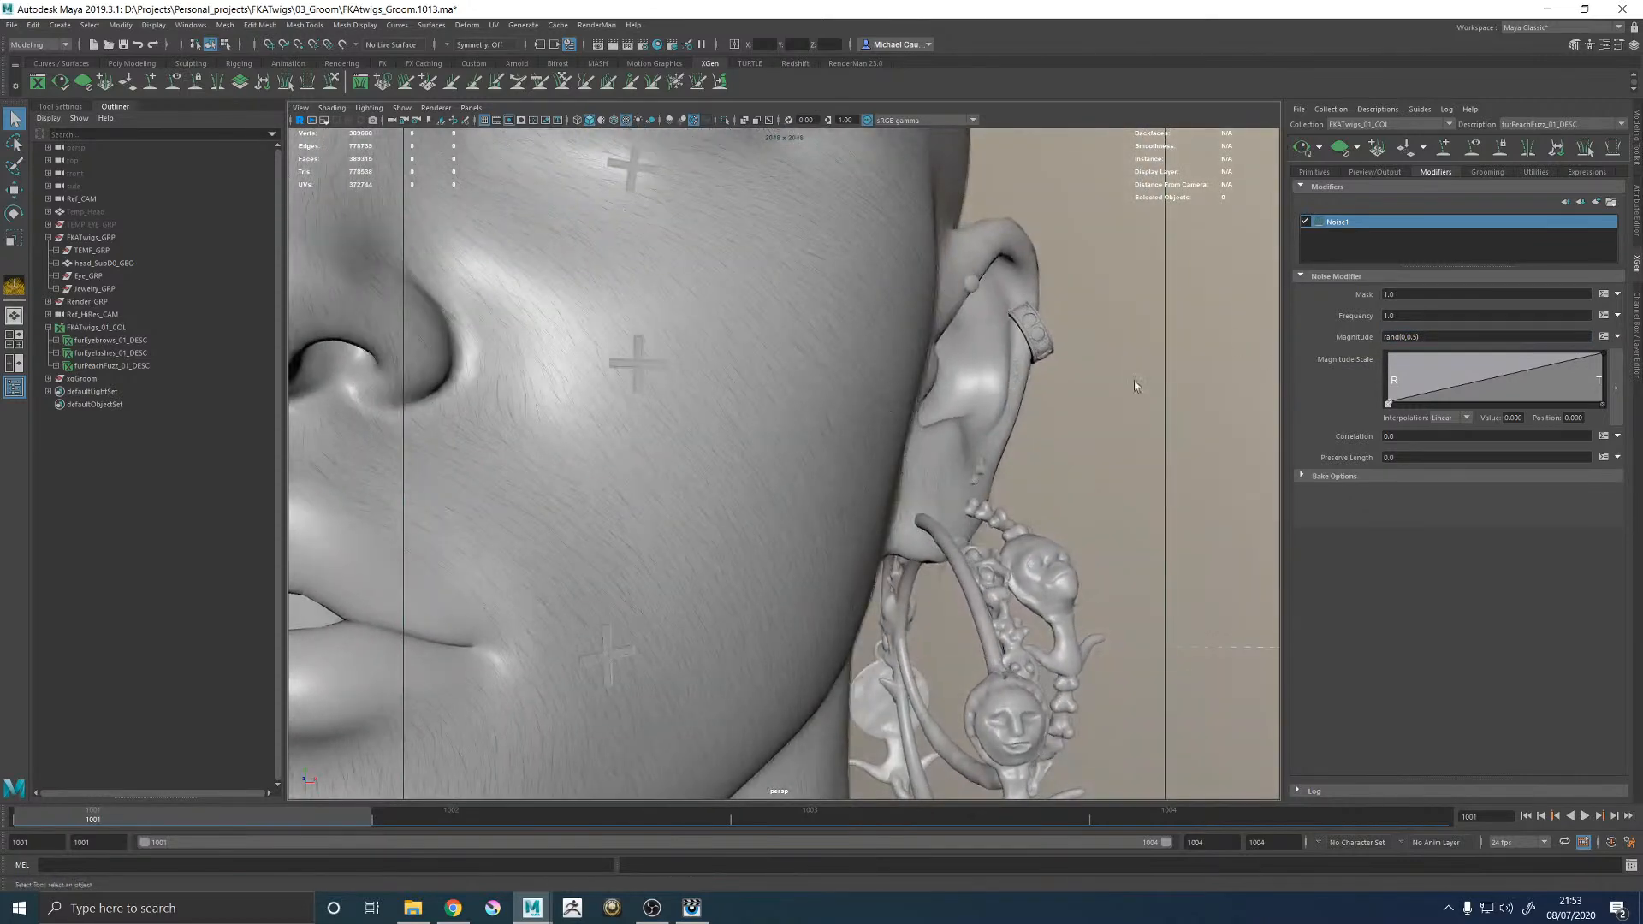
Set the Noise modifier's Frequency to 5 and check the hairs up close.
{"action": "left_click_drag", "start_coordinate": [1398, 316], "coordinate": [1339, 321]}
{"action": "type", "text": "5"}
{"action": "key", "text": "Return"}
{"action": "scroll", "coordinate": [1027, 462], "scroll_direction": "up", "scroll_amount": 5}
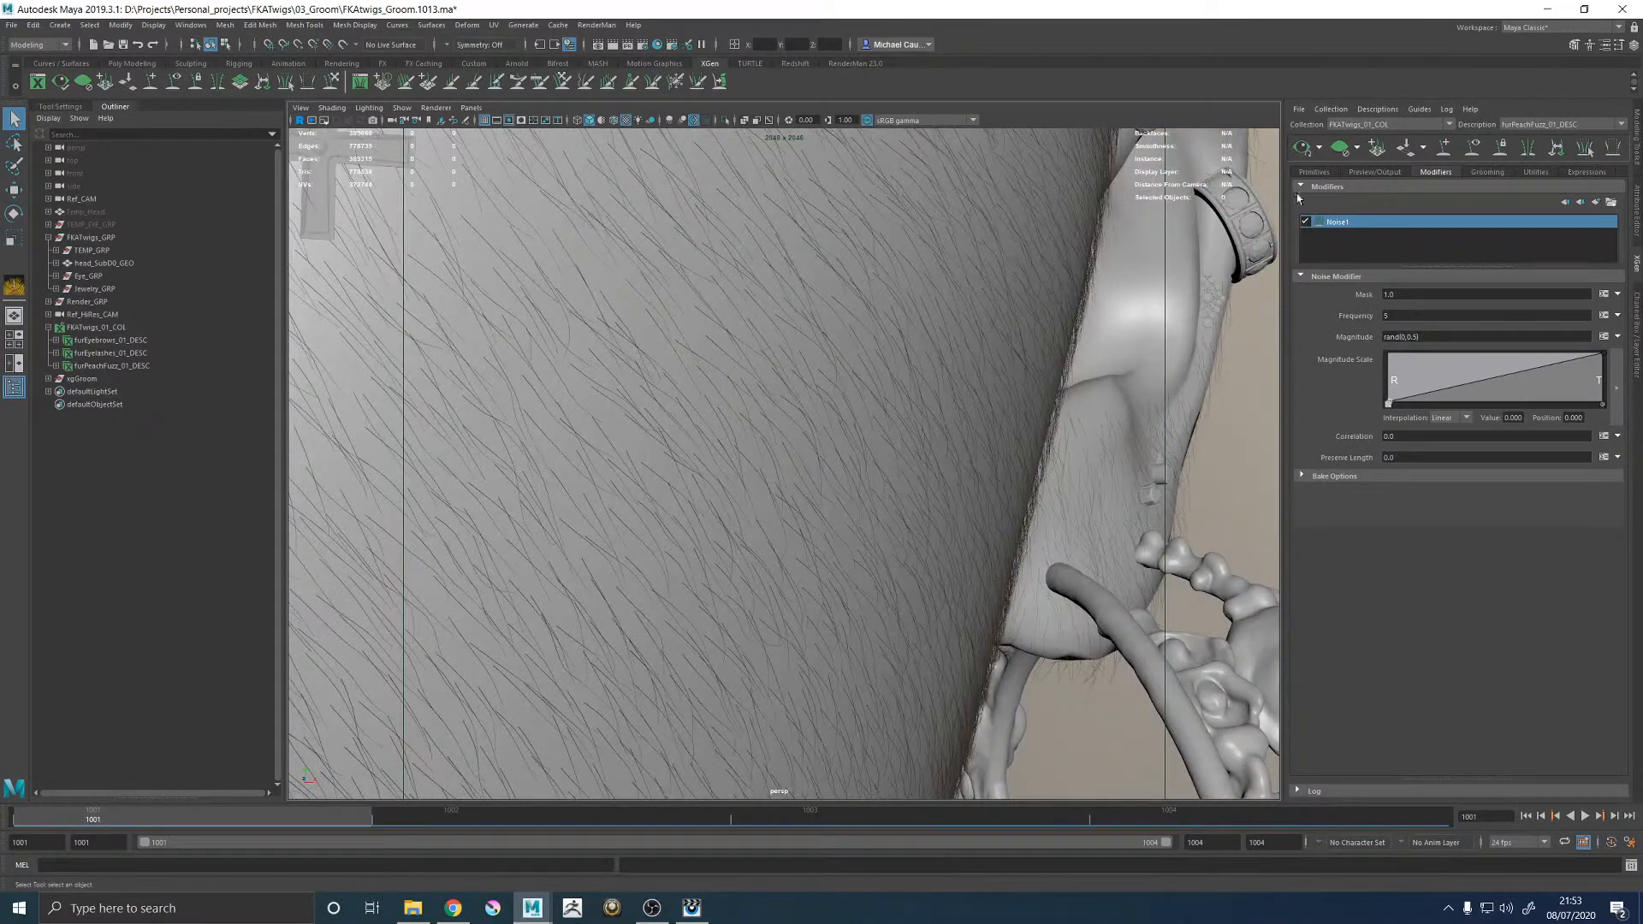
Set the peach fuzz's Modifier CV Count to 8 and inspect the hairs on the cheek and face.
{"action": "left_click", "coordinate": [1314, 172]}
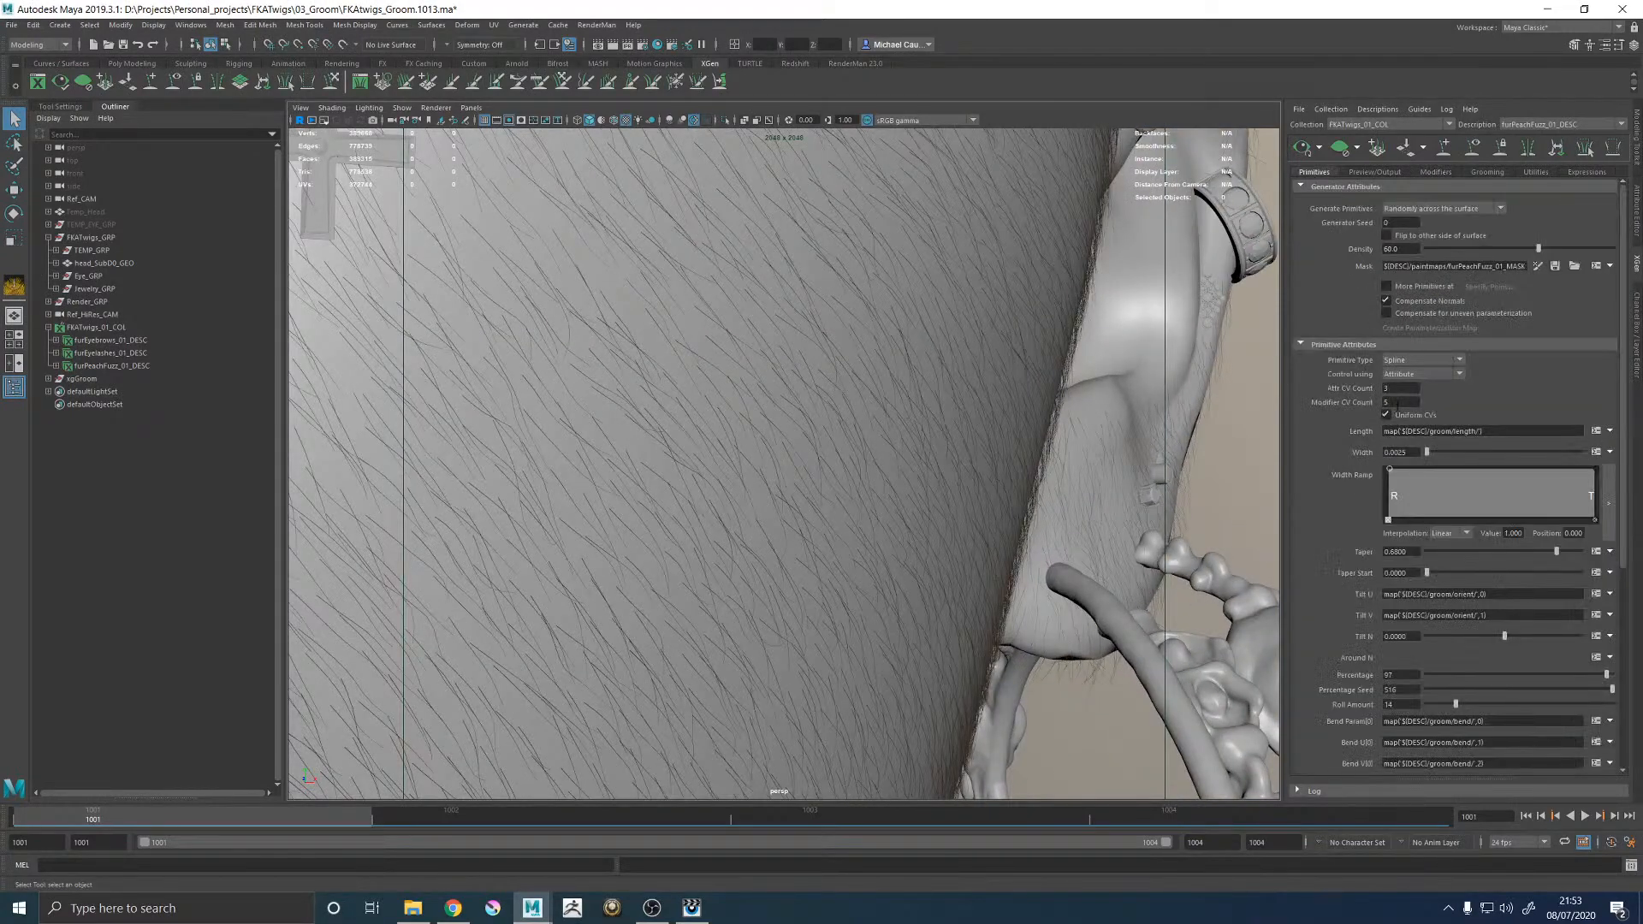
{"action": "left_click_drag", "start_coordinate": [1412, 402], "coordinate": [1362, 410]}
{"action": "left_click_drag", "start_coordinate": [1044, 487], "coordinate": [780, 456], "text": "alt"}
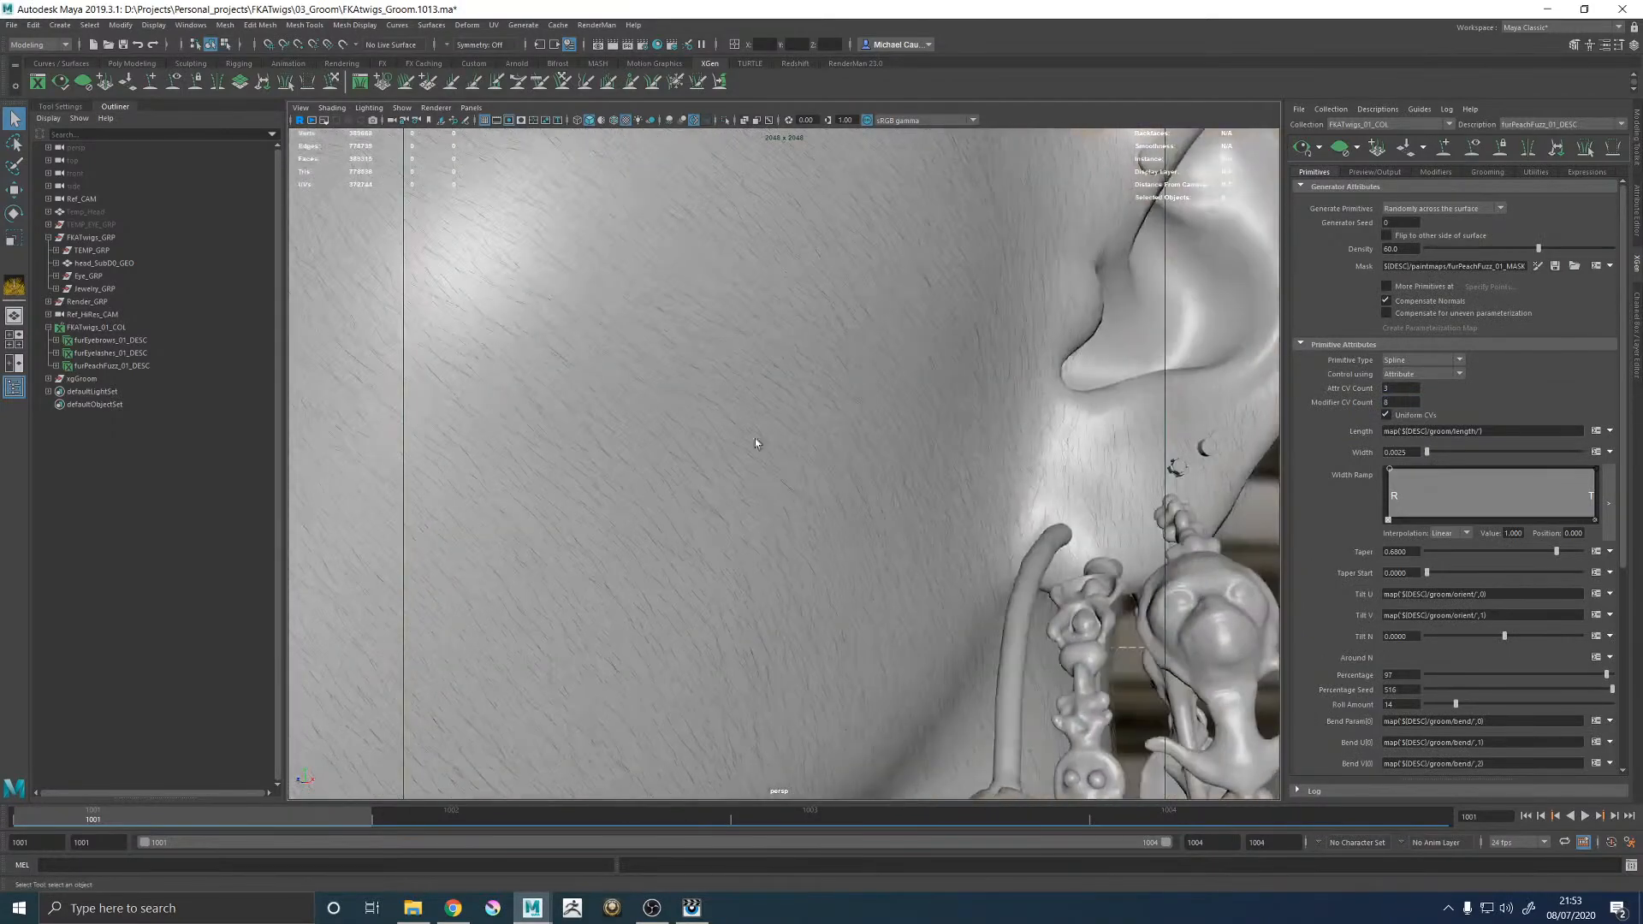
{"action": "middle_click_drag", "start_coordinate": [781, 456], "coordinate": [1006, 560], "text": "alt"}
{"action": "right_click_drag", "start_coordinate": [1006, 559], "coordinate": [780, 528], "text": "alt"}
{"action": "left_click_drag", "start_coordinate": [780, 527], "coordinate": [855, 547], "text": "alt"}
{"action": "middle_click_drag", "start_coordinate": [856, 546], "coordinate": [834, 483], "text": "alt"}
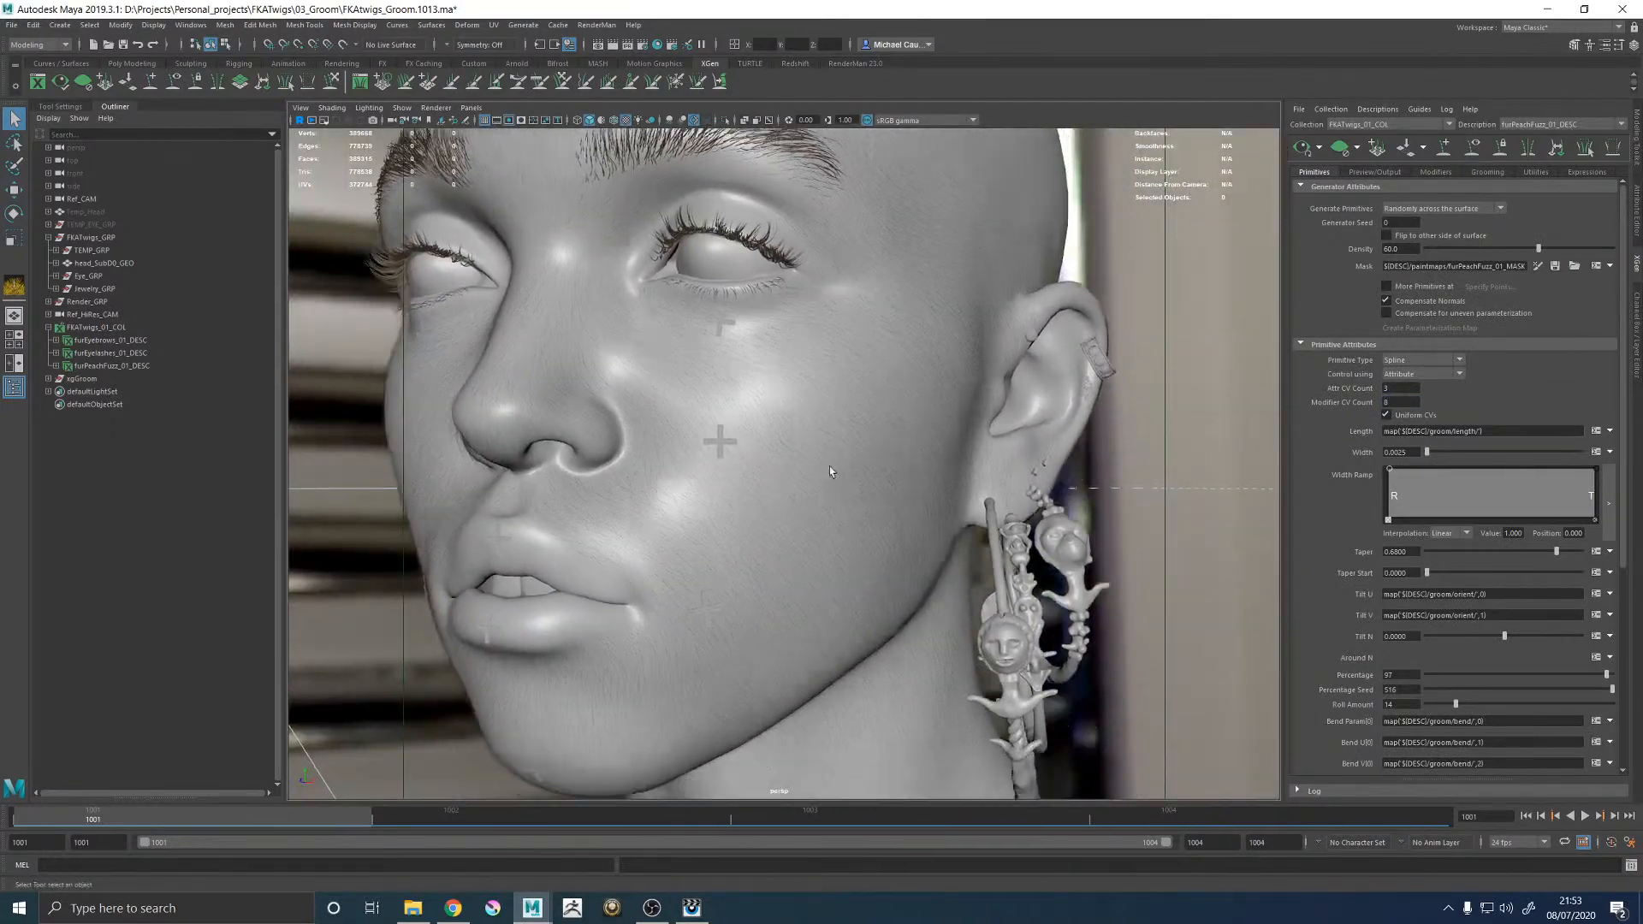
{"action": "right_click_drag", "start_coordinate": [833, 480], "coordinate": [1073, 587], "text": "alt"}
{"action": "right_click_drag", "start_coordinate": [1025, 522], "coordinate": [968, 505], "text": "alt"}
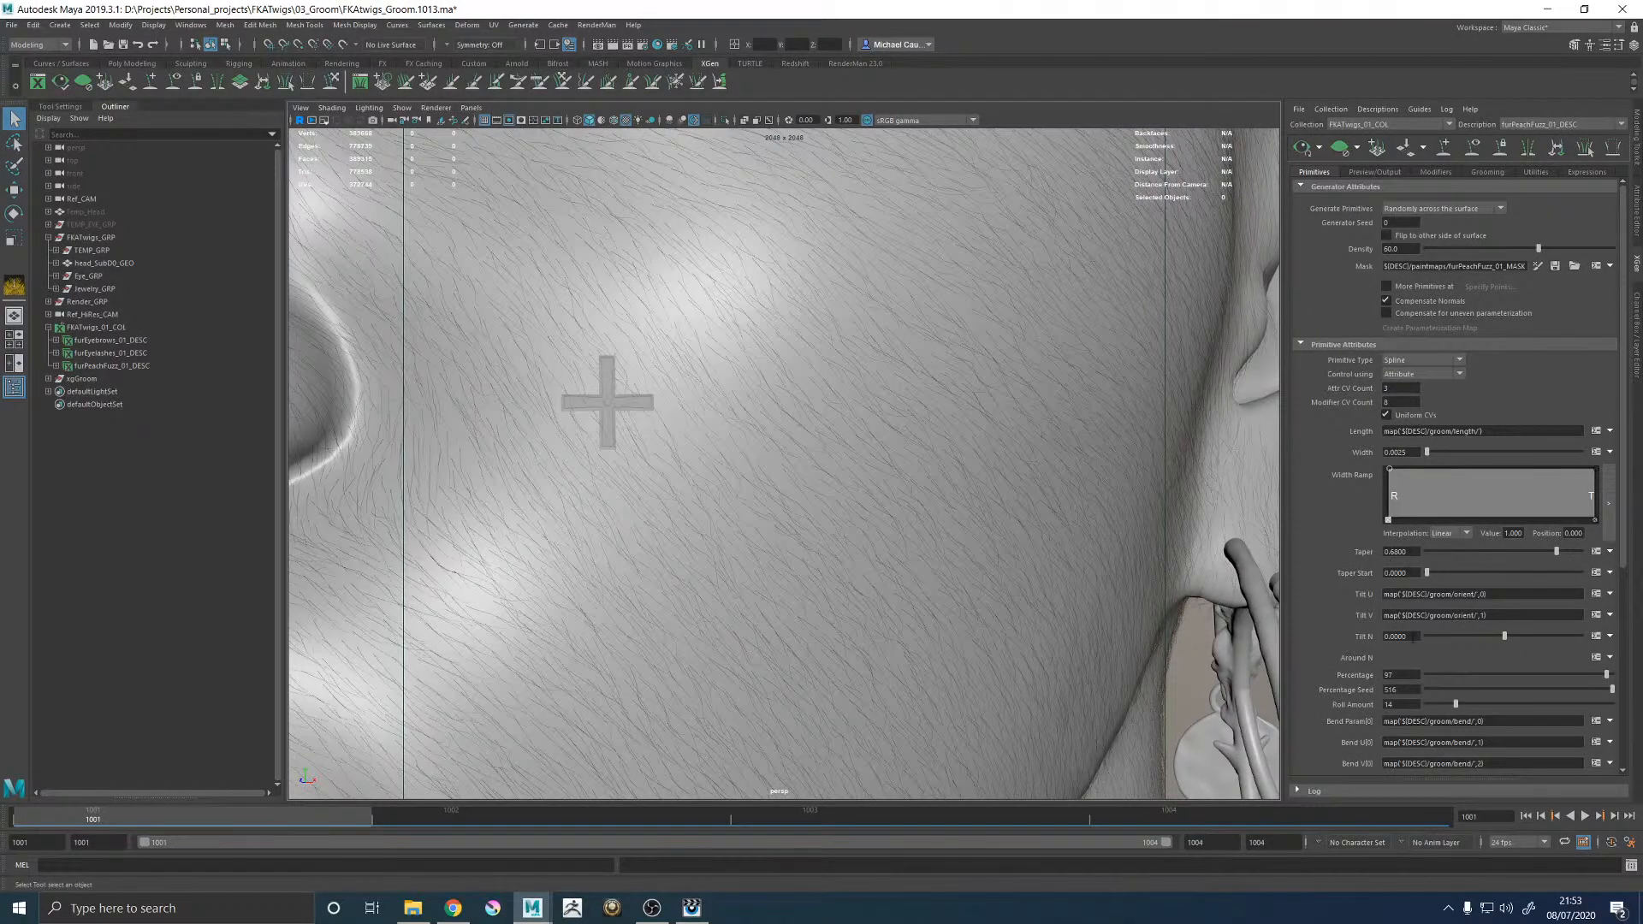
Set the peach fuzz's Around N Percentage to 70 and its Percentage Seed to 49.
{"action": "left_click", "coordinate": [1575, 675]}
{"action": "left_click_drag", "start_coordinate": [1575, 675], "coordinate": [1555, 675]}
{"action": "left_click", "coordinate": [1483, 689]}
Edit the peach fuzz's Around N expression so that $PercentageSeed equals 10, and close the expression editor.
{"action": "left_click", "coordinate": [1595, 657]}
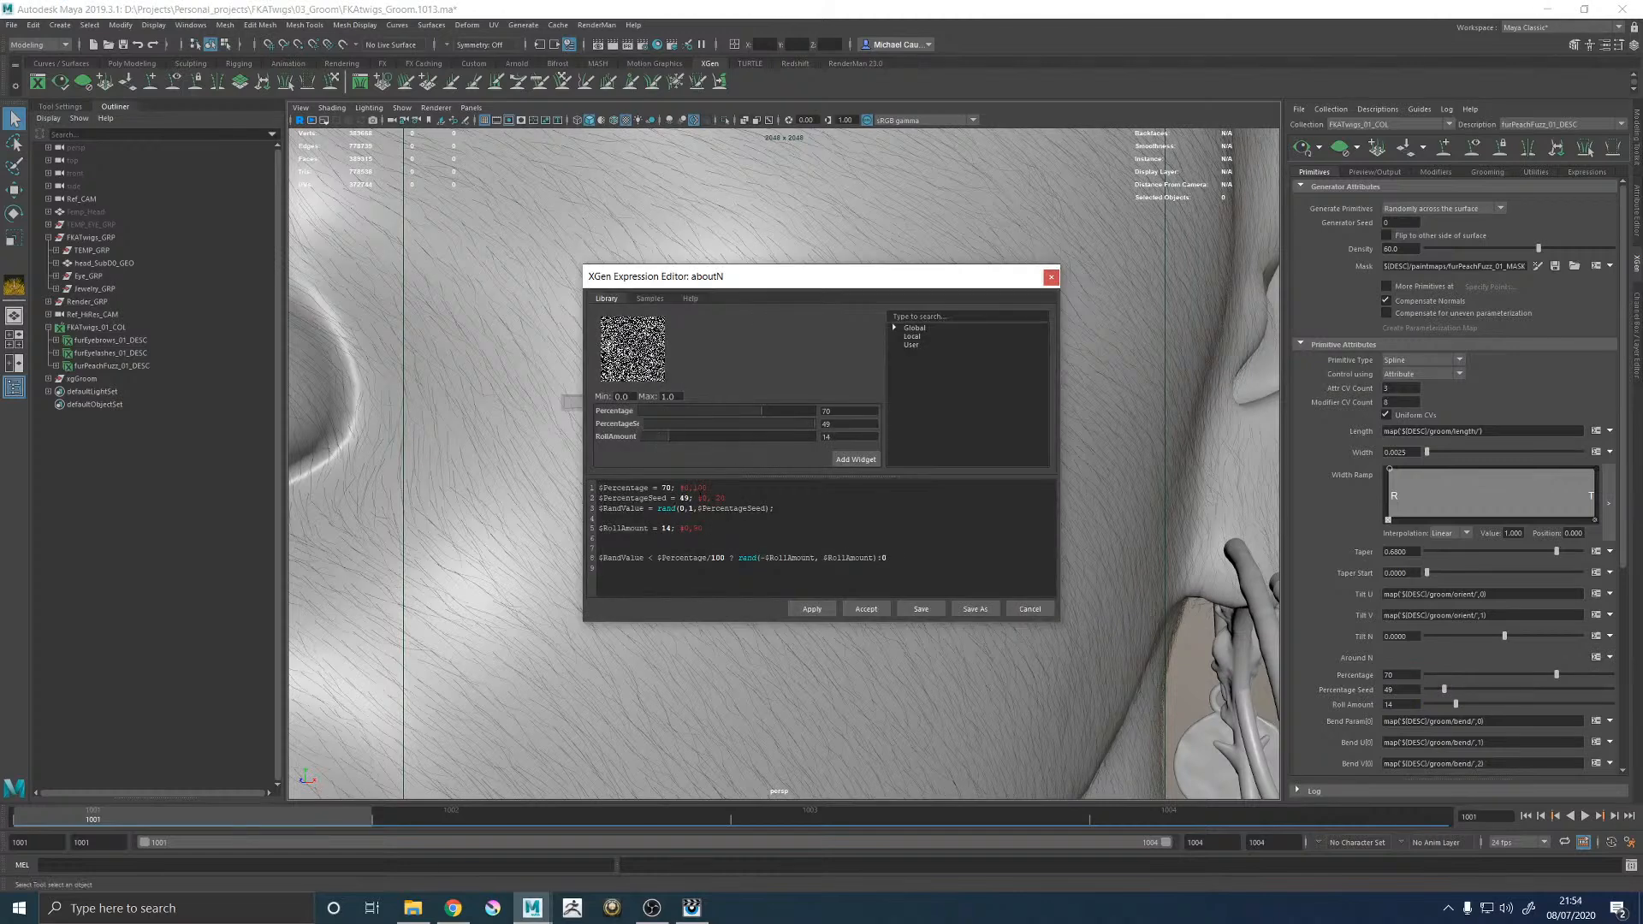
{"action": "double_click", "coordinate": [685, 498]}
{"action": "type", "text": "10"}
{"action": "key", "text": "Return"}
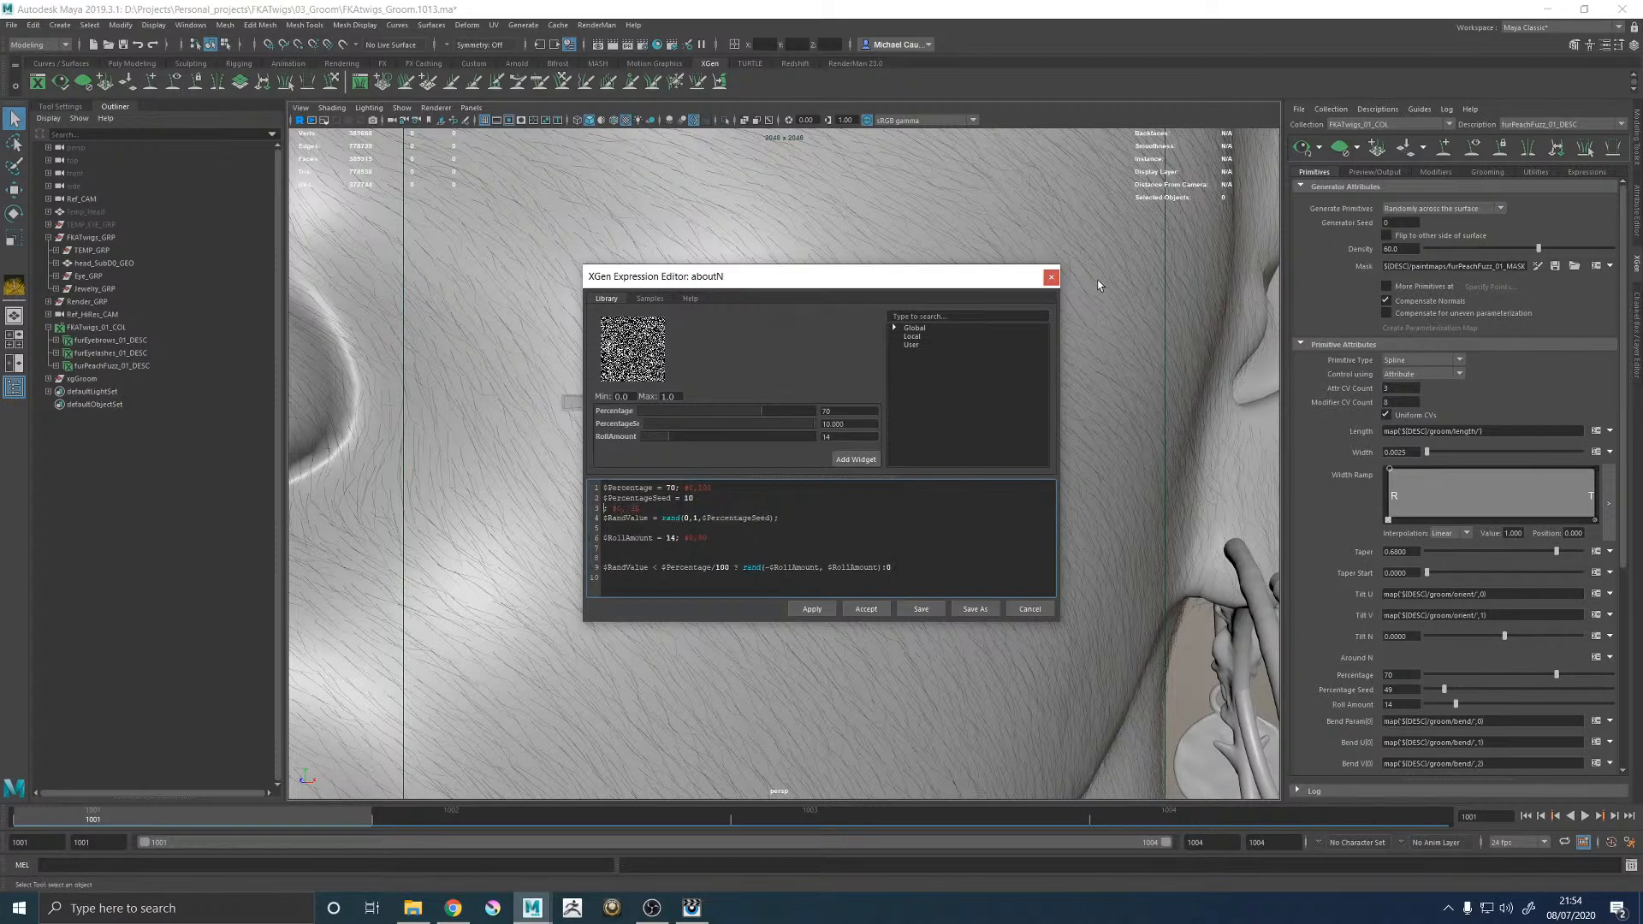
{"action": "key", "text": "BackSpace"}
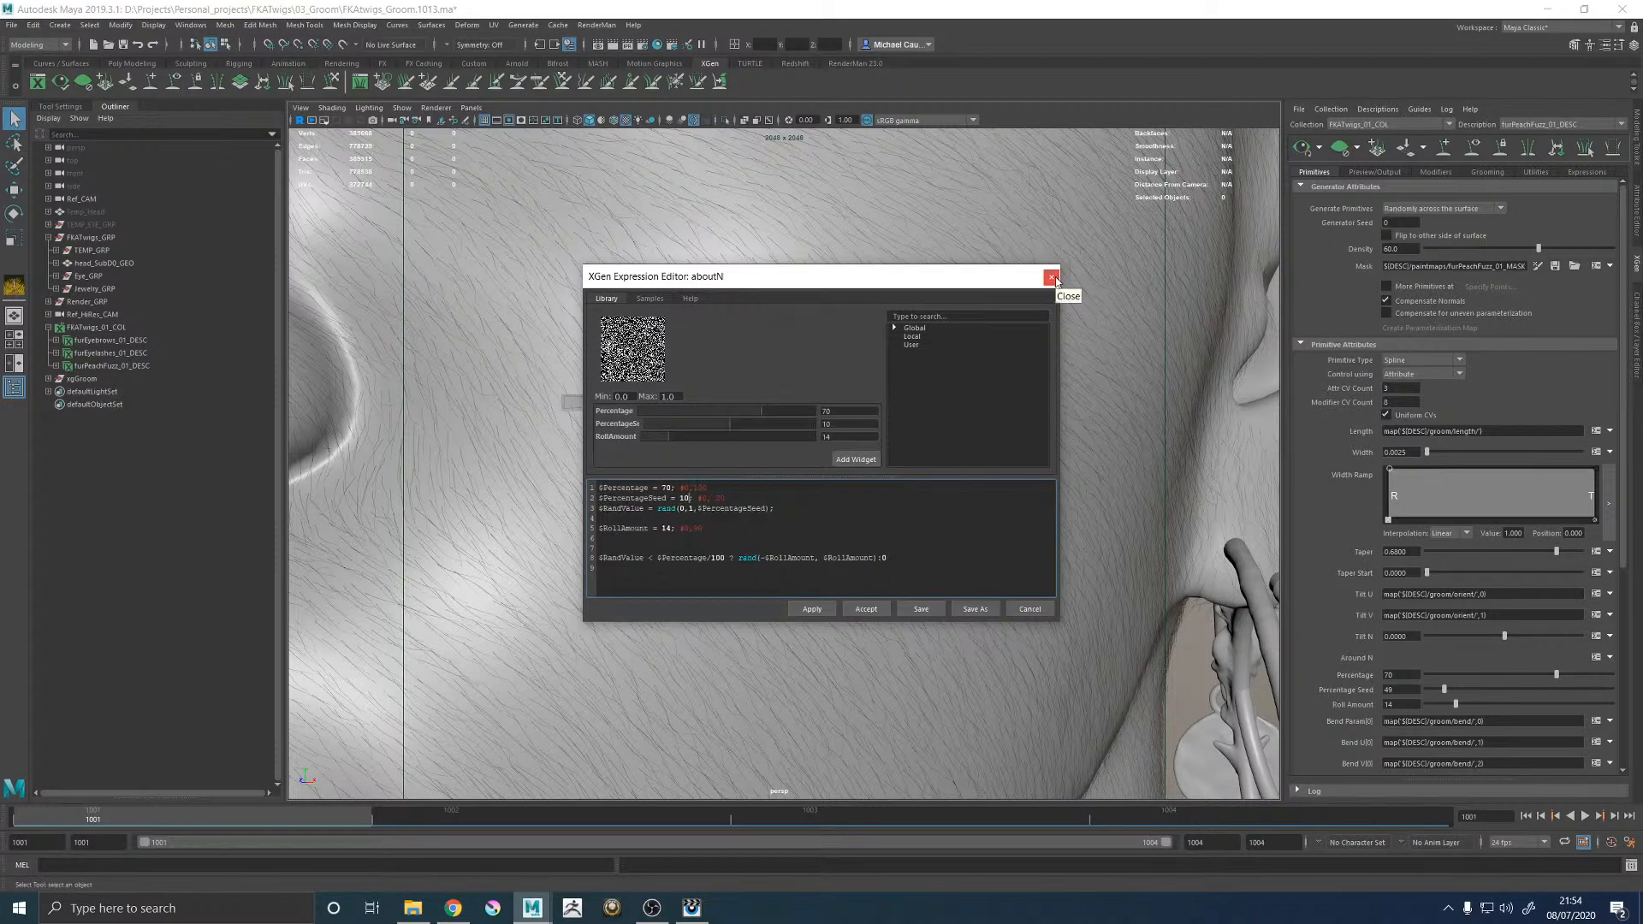
{"action": "left_click", "coordinate": [1052, 277]}
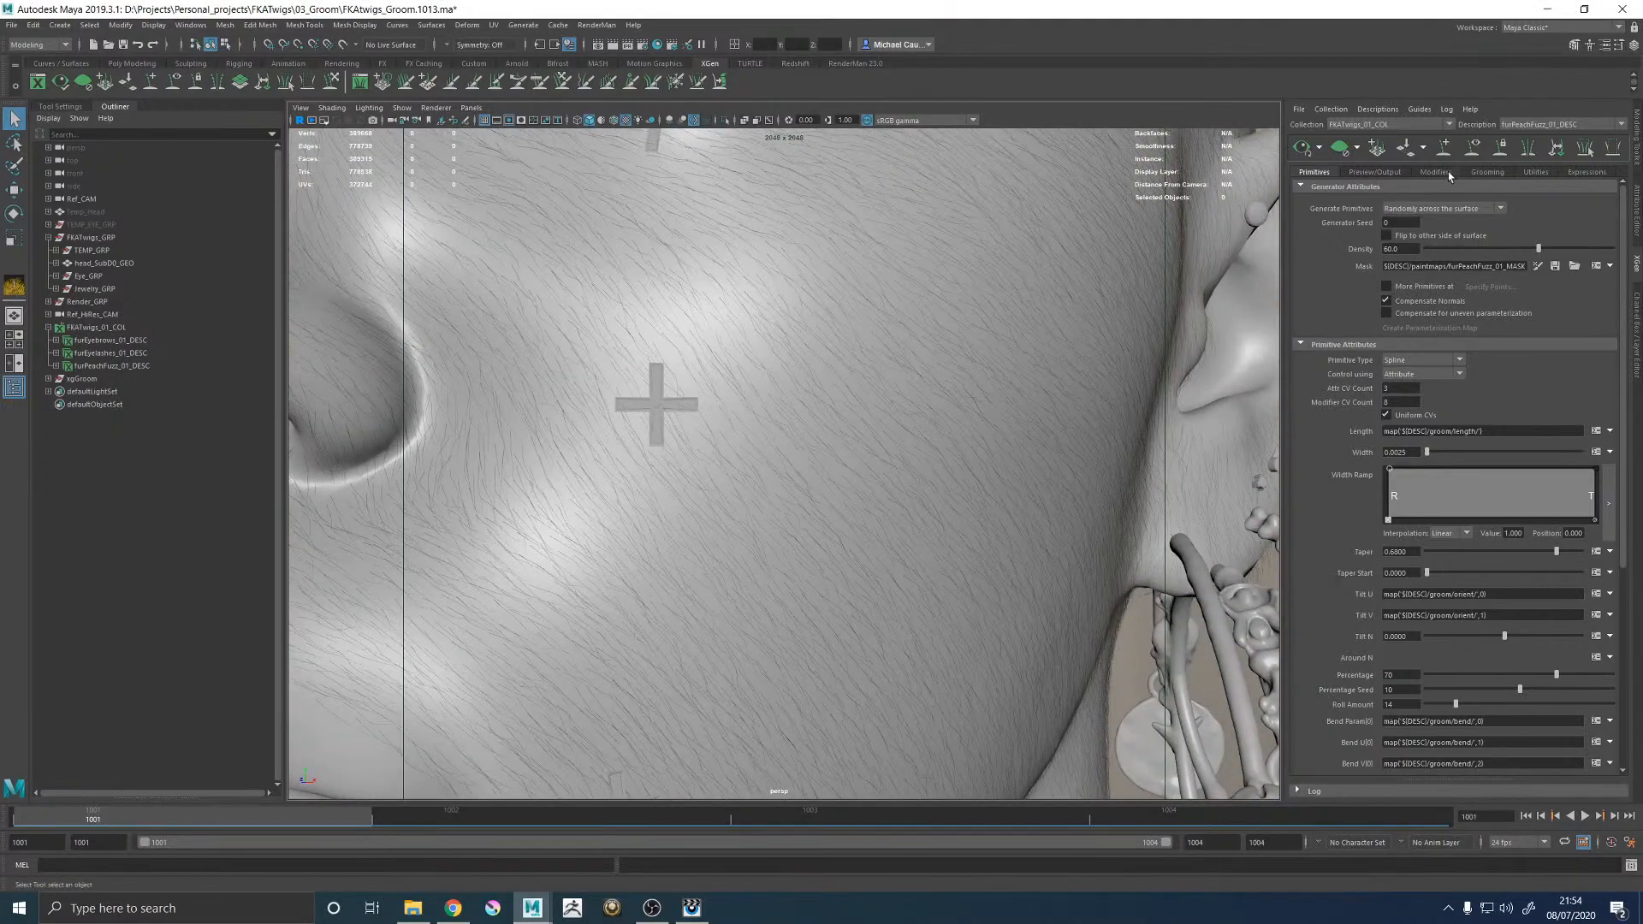
Add a Cut modifier to the peach fuzz and reorder it below the Noise modifier in the stack.
{"action": "left_click", "coordinate": [1446, 174]}
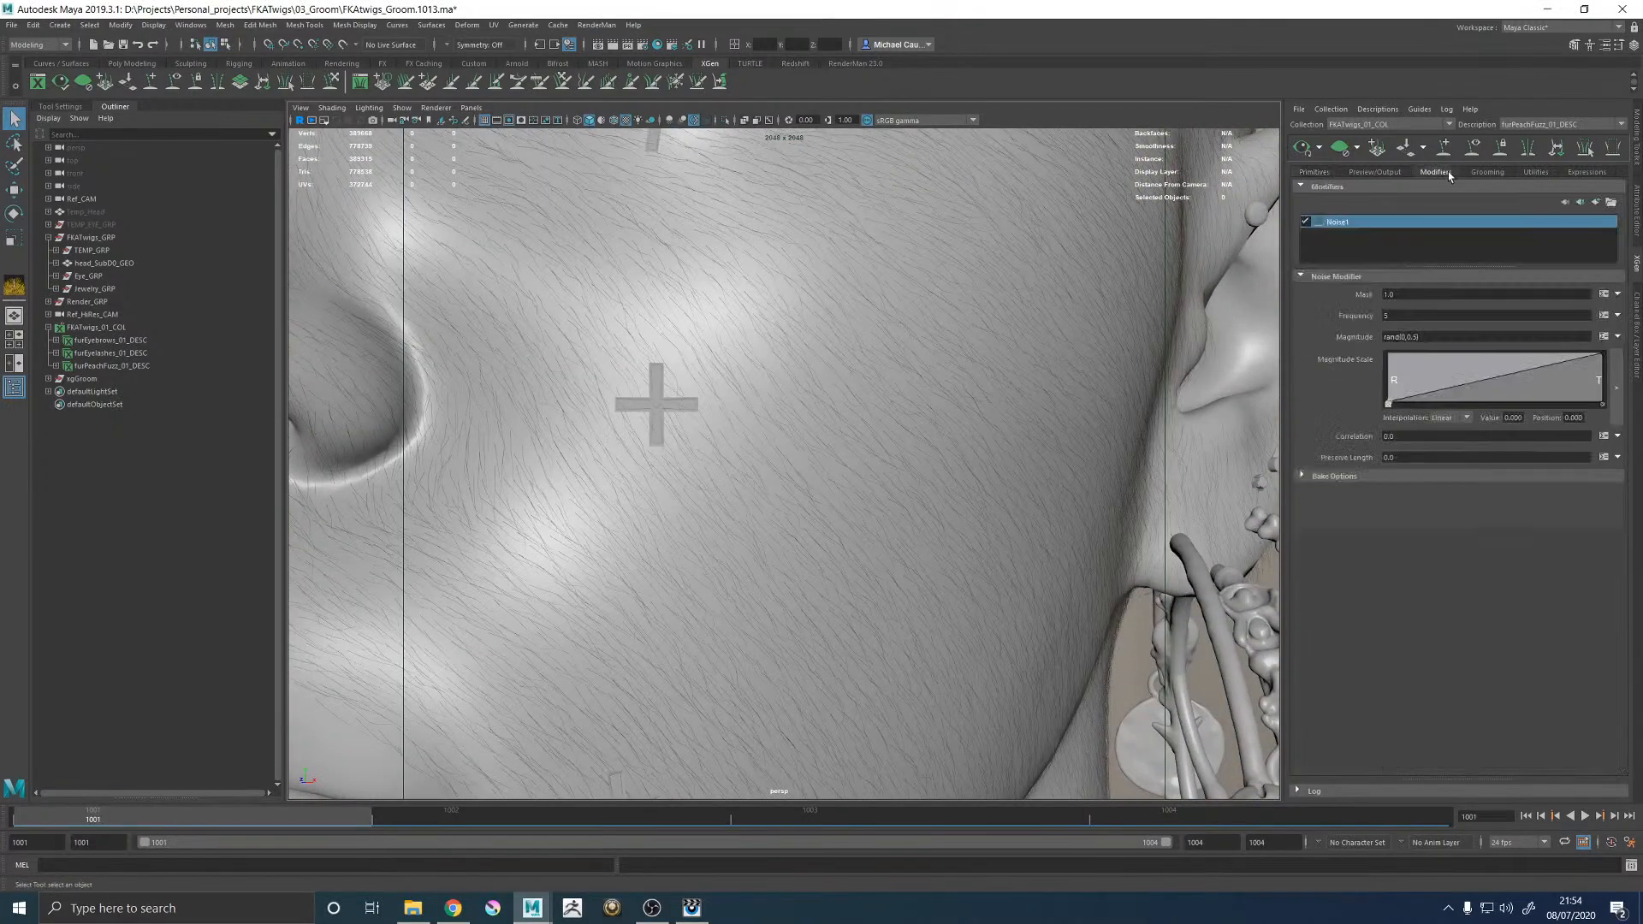
{"action": "left_click", "coordinate": [1581, 202]}
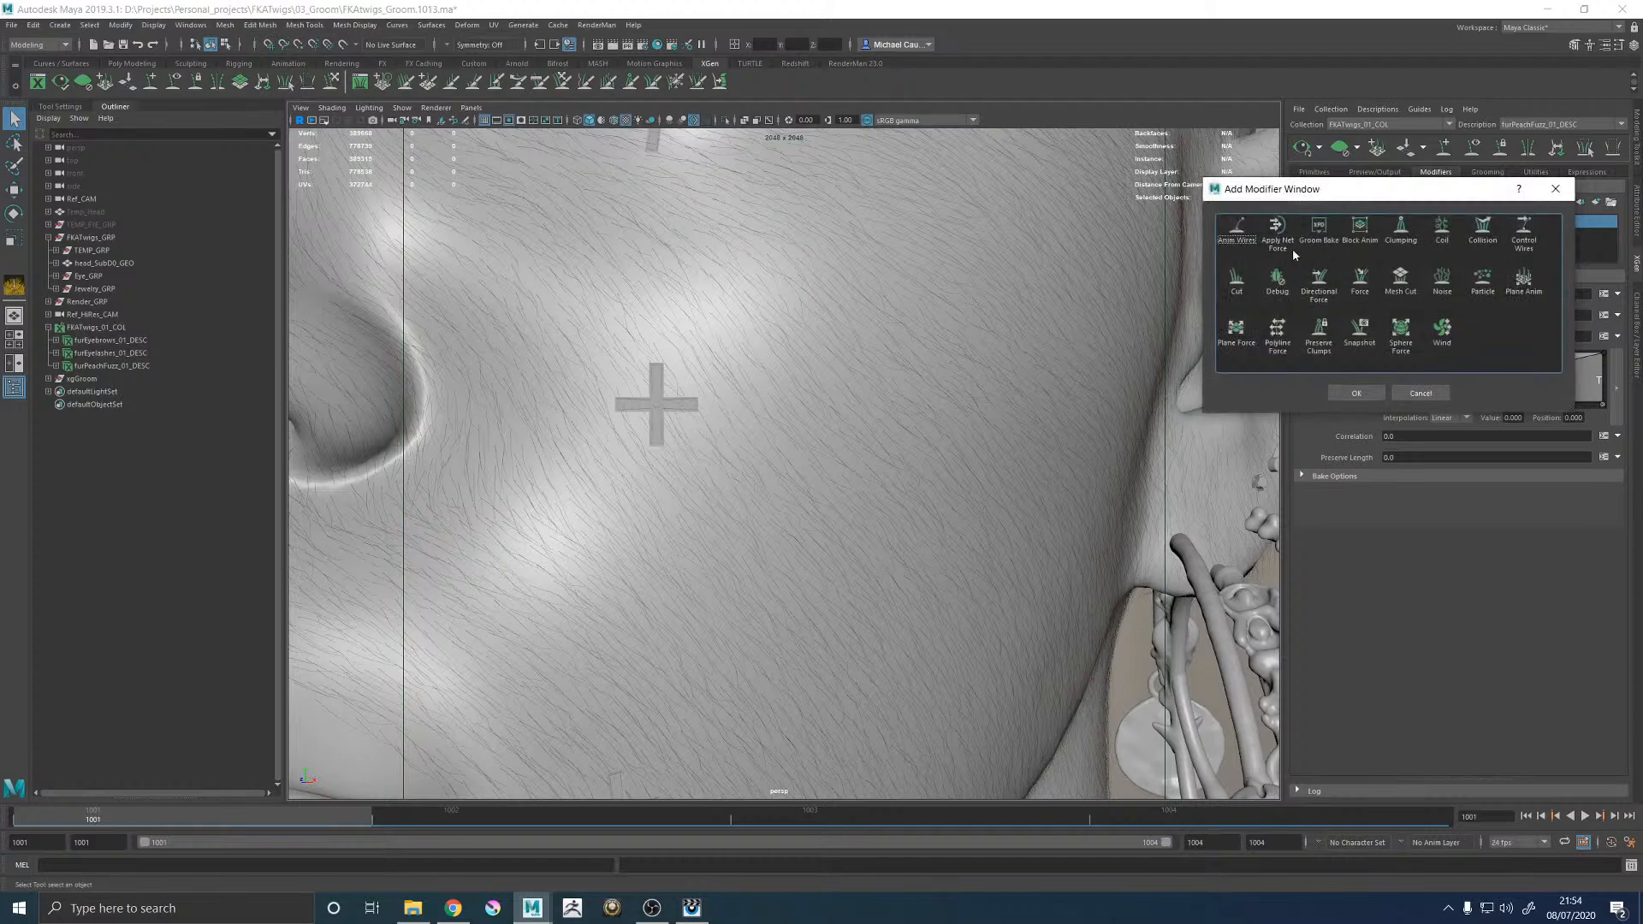
{"action": "left_click", "coordinate": [1235, 285]}
{"action": "left_click", "coordinate": [1357, 395]}
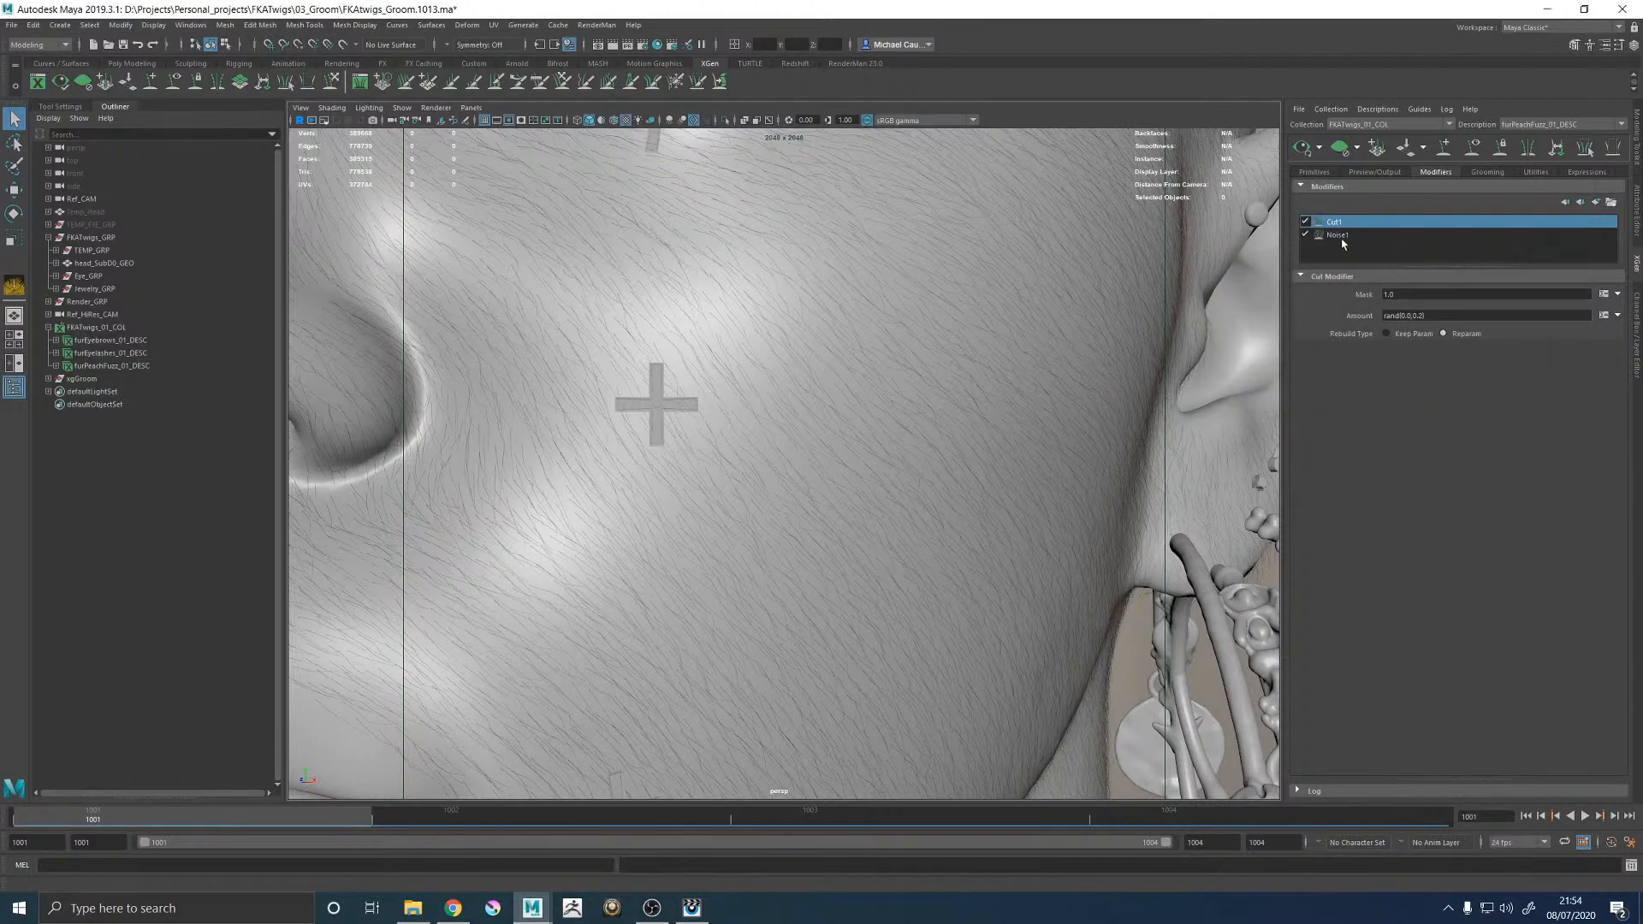
{"action": "left_click", "coordinate": [1580, 203]}
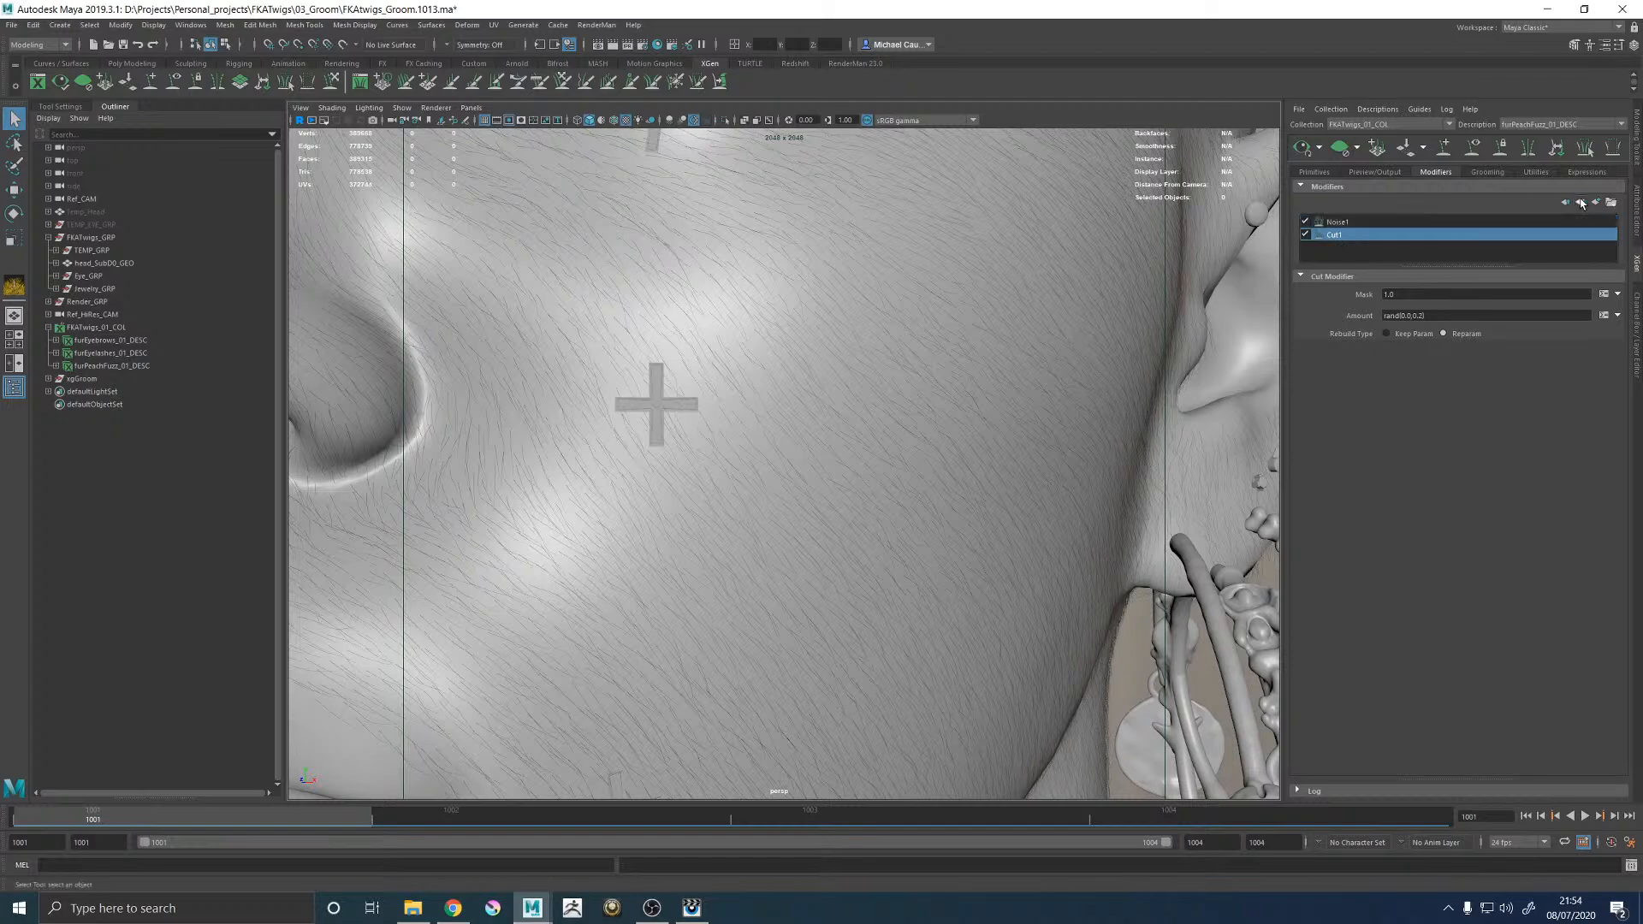
Set the Cut modifier's Amount to rand(0.0,0.6) * $cLength and check the hair lengths on the cheek.
{"action": "left_click", "coordinate": [1425, 316]}
{"action": "key", "text": "BackSpace"}
{"action": "type", "text": "6"}
{"action": "key", "text": "Return"}
{"action": "scroll", "coordinate": [799, 326], "scroll_direction": "down", "scroll_amount": 6}
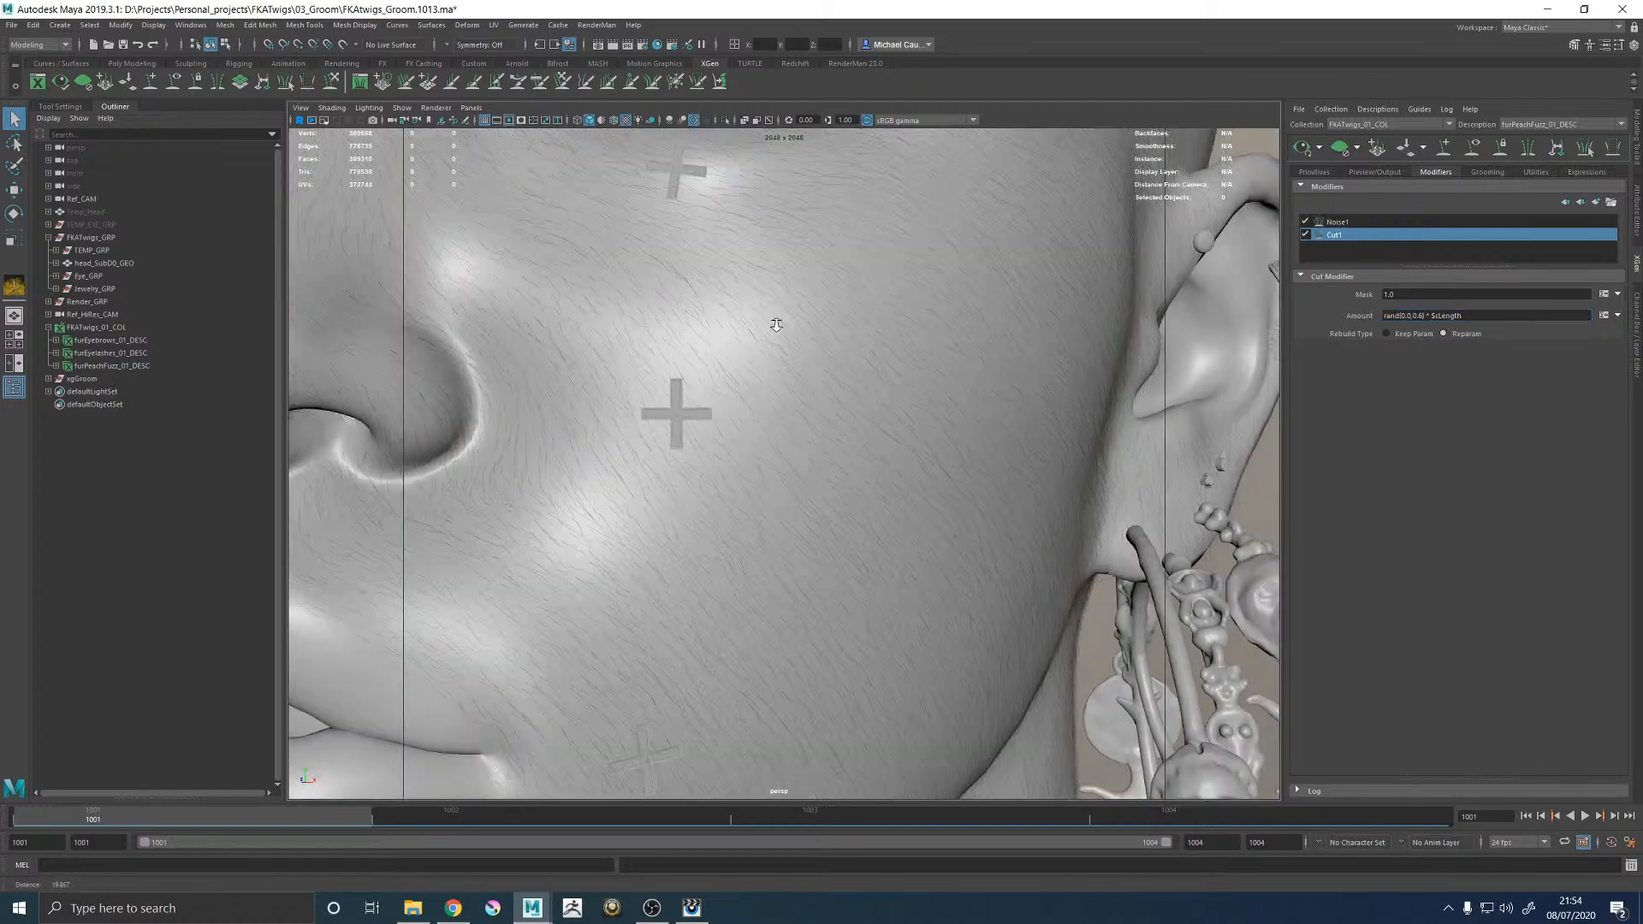
{"action": "middle_click_drag", "start_coordinate": [866, 345], "coordinate": [740, 292], "text": "alt"}
{"action": "right_click_drag", "start_coordinate": [741, 293], "coordinate": [1027, 503], "text": "alt"}
{"action": "mouse_move", "coordinate": [1027, 502]}
{"action": "left_mouse_down", "text": "alt"}
{"action": "mouse_move", "coordinate": [1040, 439]}
{"action": "mouse_move", "coordinate": [1056, 466]}
{"action": "mouse_move", "coordinate": [1037, 510]}
{"action": "left_mouse_up", "text": "alt"}
Set the peach fuzz's primitive Width to 0.0015 while checking the hairs on the cheek up close.
{"action": "left_click", "coordinate": [1314, 172]}
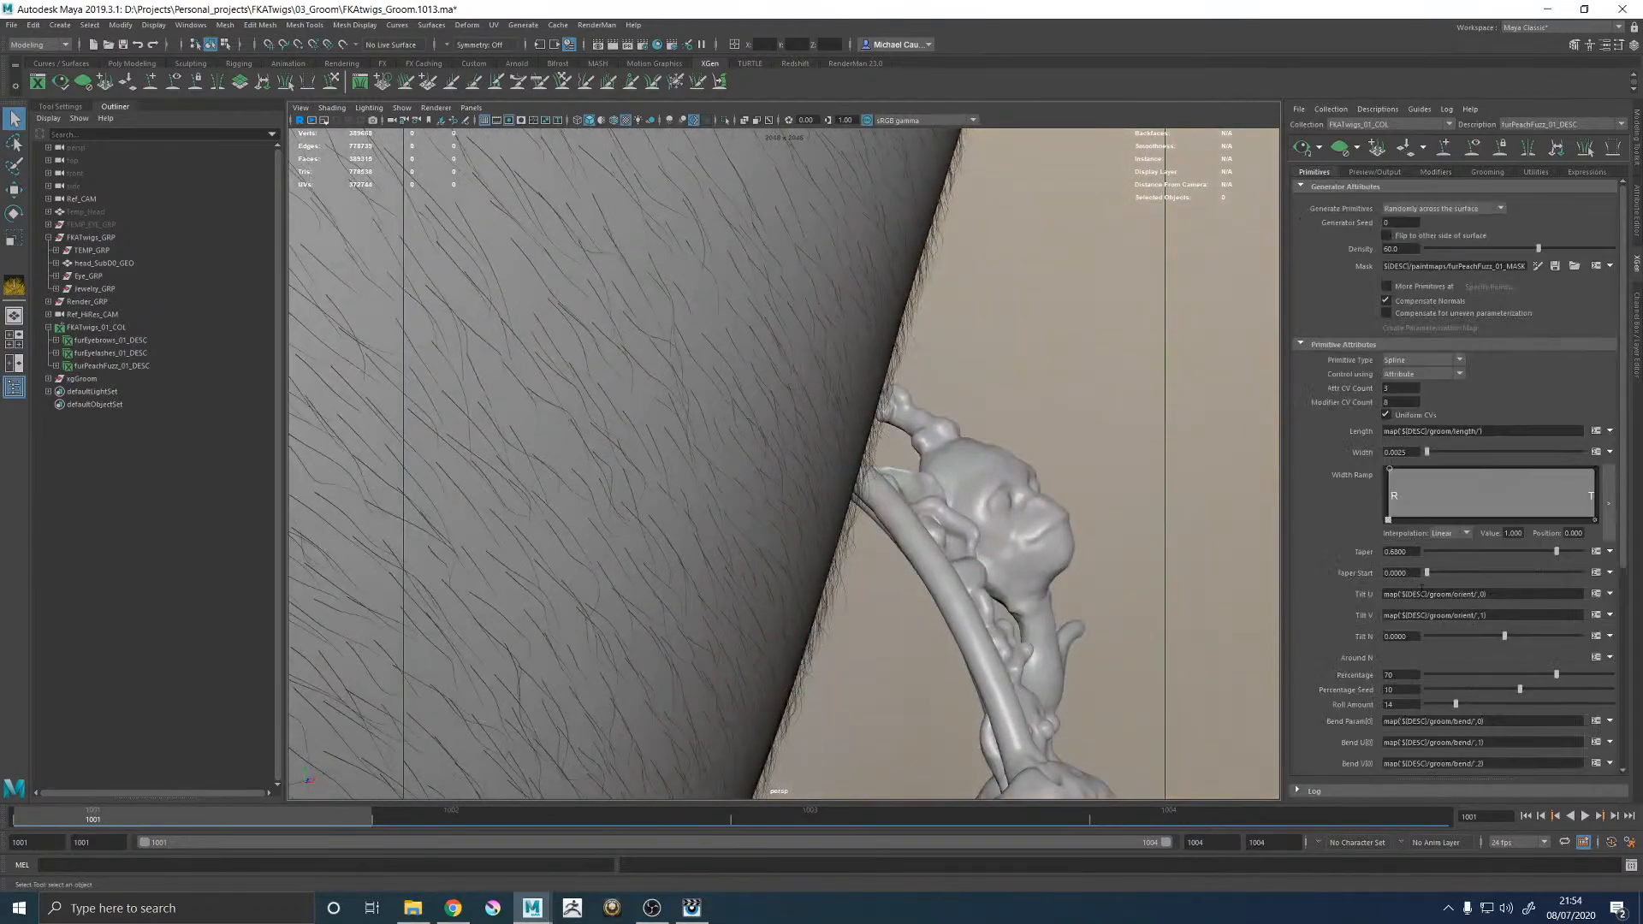
{"action": "left_click_drag", "start_coordinate": [707, 561], "coordinate": [912, 523], "text": "alt"}
{"action": "right_click_drag", "start_coordinate": [912, 524], "coordinate": [708, 448], "text": "alt"}
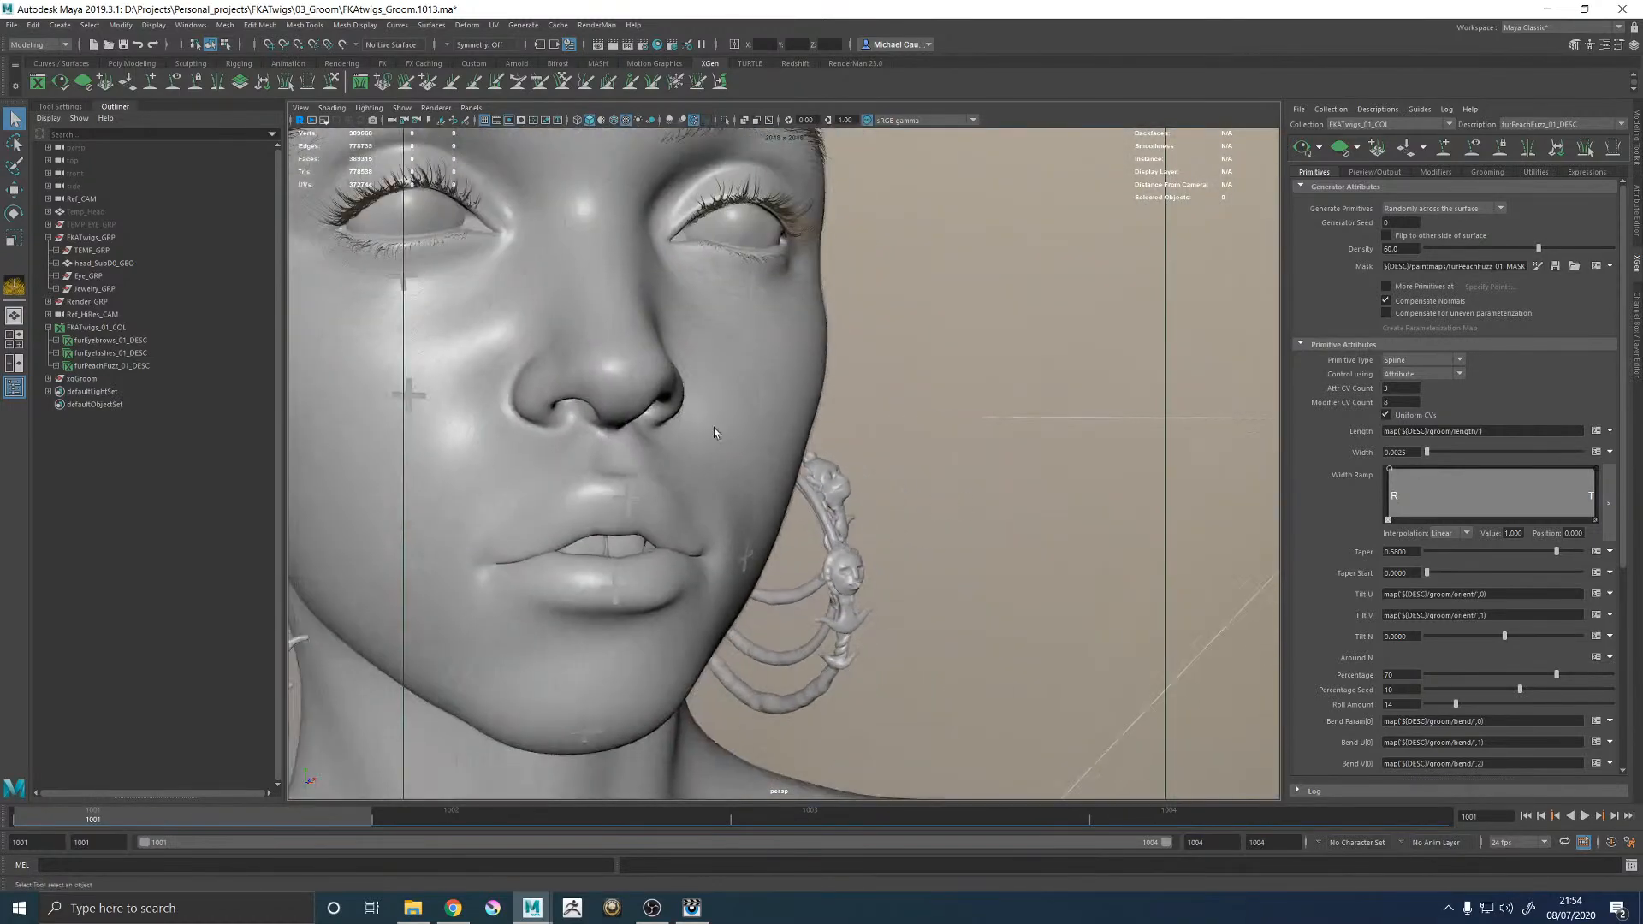
{"action": "middle_click_drag", "start_coordinate": [707, 448], "coordinate": [736, 527], "text": "alt"}
{"action": "right_click_drag", "start_coordinate": [736, 527], "coordinate": [1102, 657], "text": "alt"}
{"action": "left_click_drag", "start_coordinate": [1101, 656], "coordinate": [1078, 596], "text": "alt"}
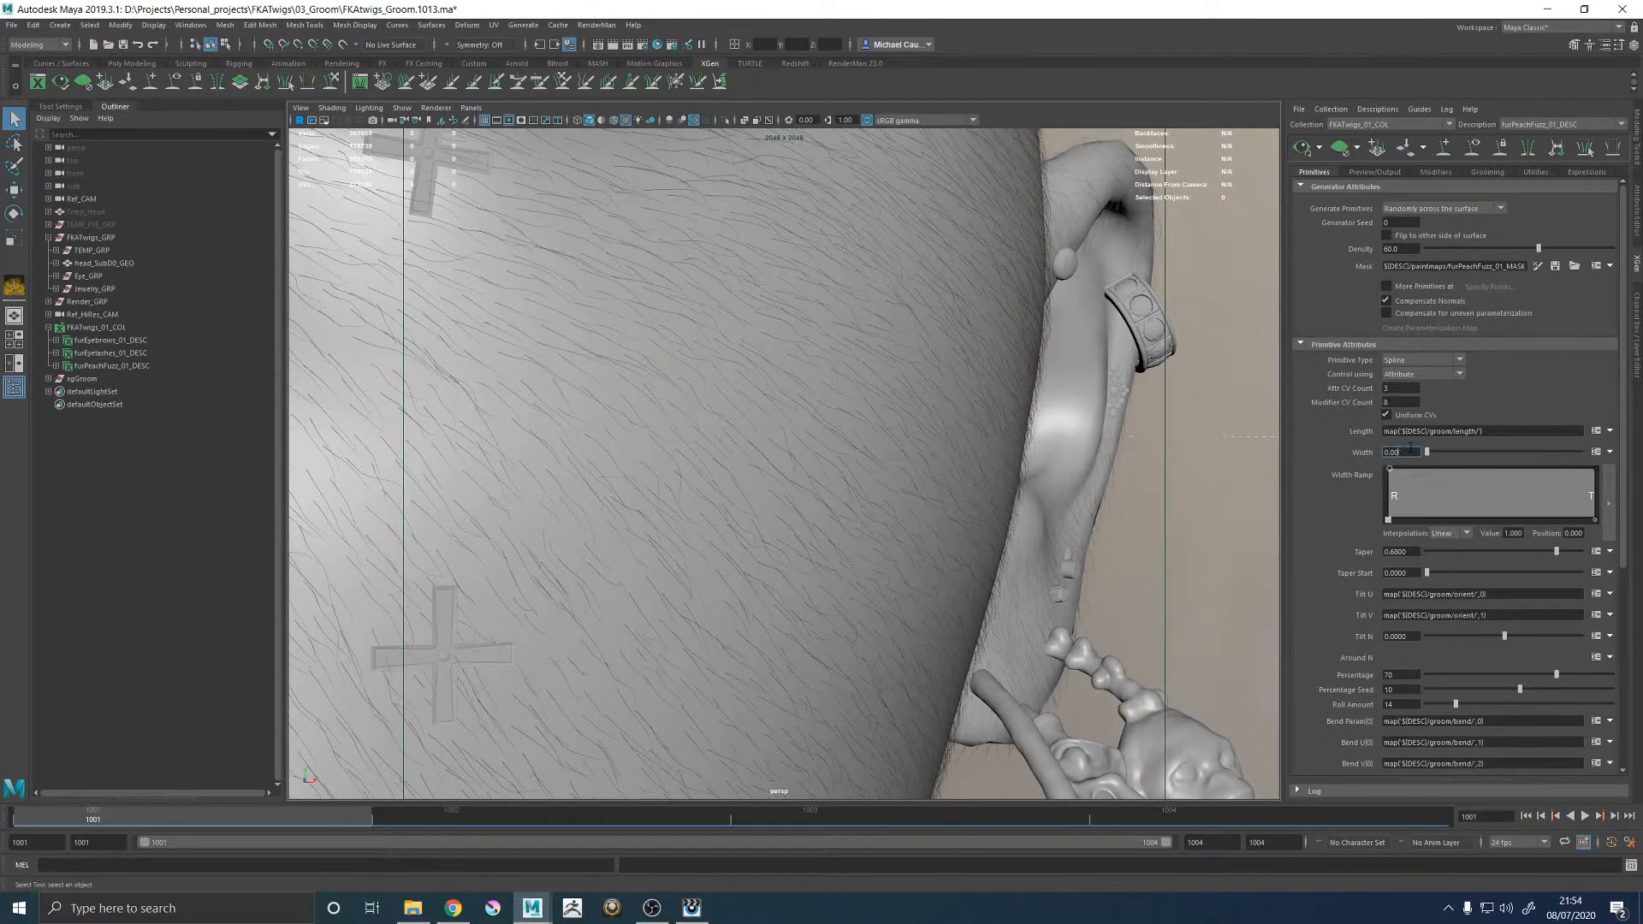
{"action": "key", "text": "Return"}
Save the scene and store it again as the incremented version FKAtwigs_Groom.1014.ma.
{"action": "right_click_drag", "start_coordinate": [1019, 491], "coordinate": [722, 505], "text": "alt"}
{"action": "left_click_drag", "start_coordinate": [722, 505], "coordinate": [713, 501], "text": "alt"}
{"action": "key", "text": "ctrl+s"}
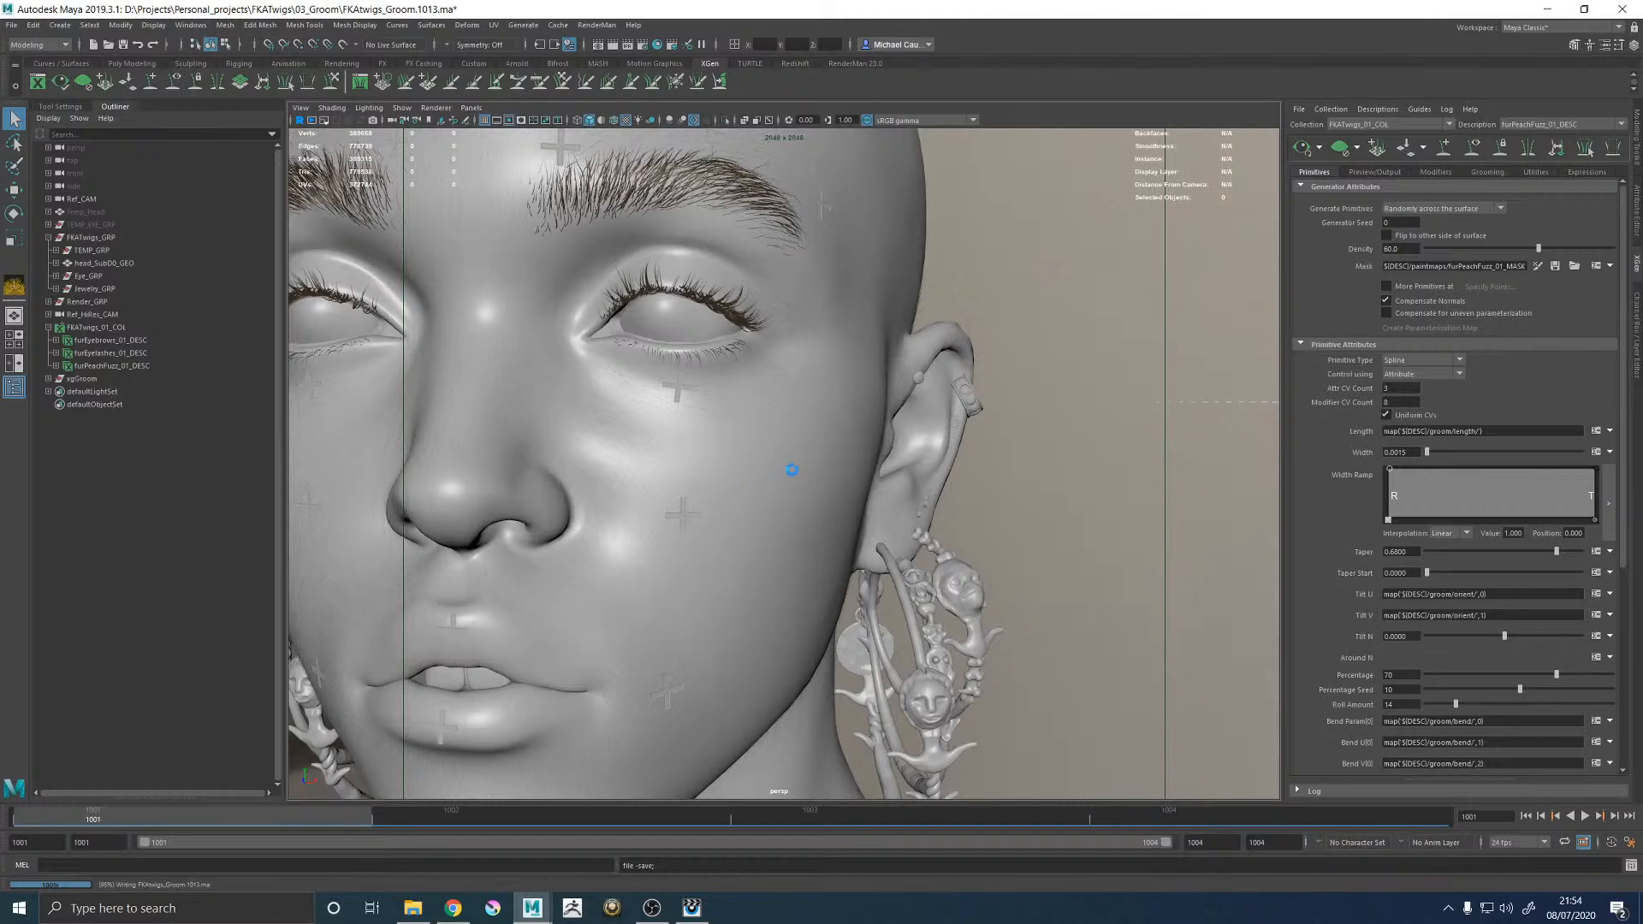
{"action": "right_click_drag", "start_coordinate": [888, 454], "coordinate": [808, 454], "text": "alt"}
{"action": "left_click_drag", "start_coordinate": [808, 454], "coordinate": [1018, 447], "text": "alt"}
{"action": "key", "text": "ctrl+alt+s"}
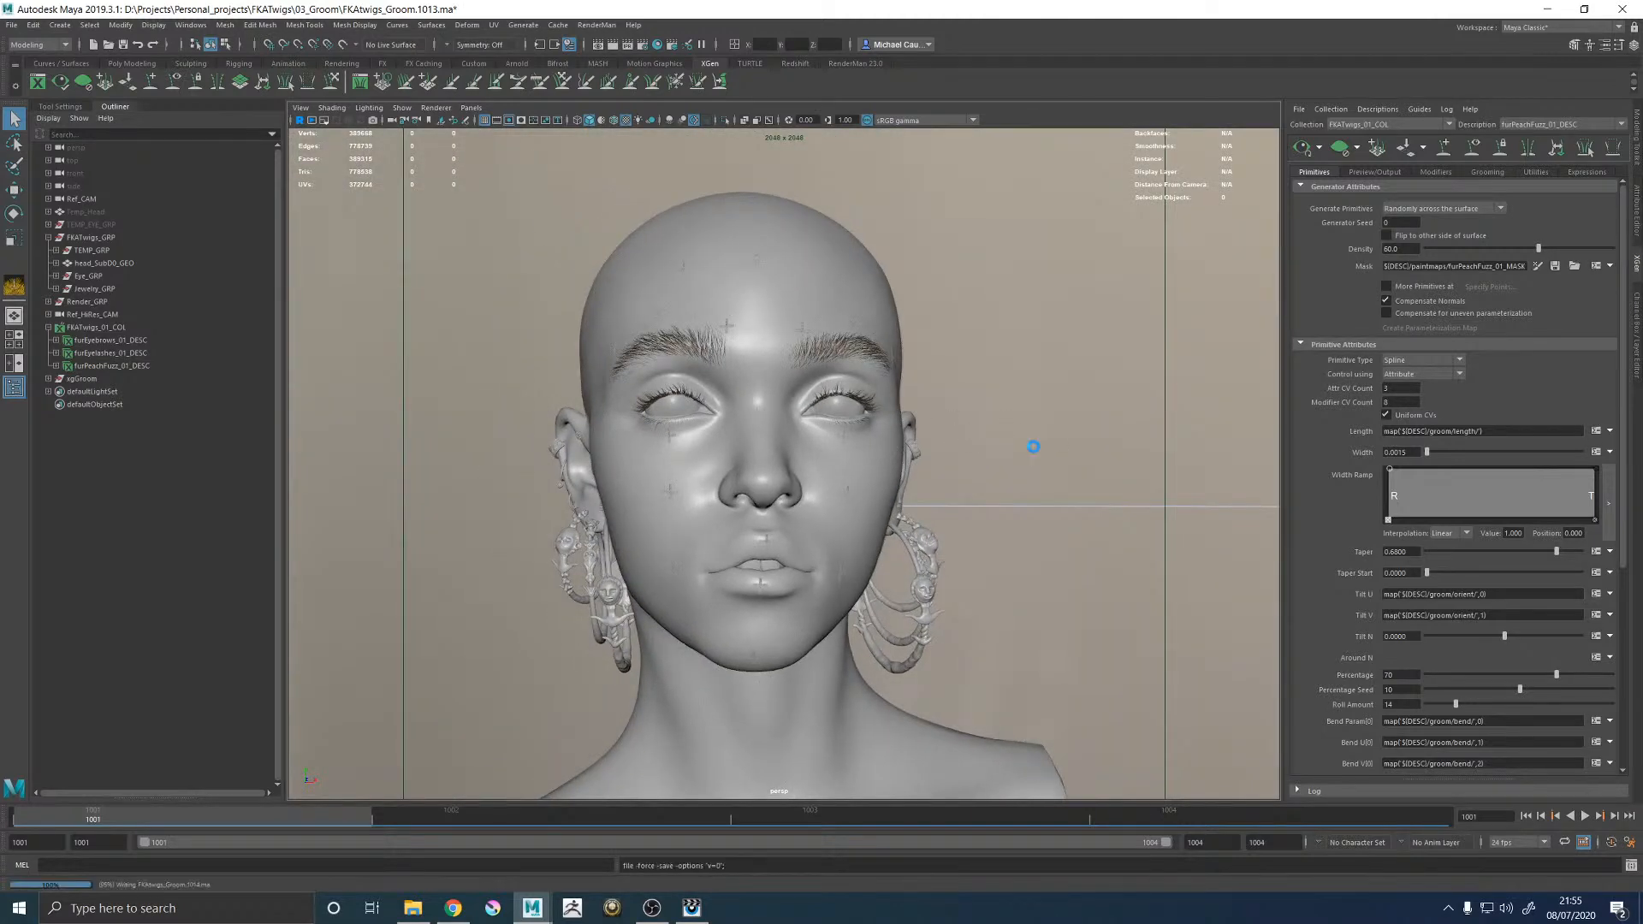
Look through Render_CAM and start a RenderMan render of the head.
{"action": "middle_click_drag", "start_coordinate": [964, 454], "coordinate": [989, 451], "text": "alt"}
{"action": "key", "text": "space"}
{"action": "key", "text": "space"}
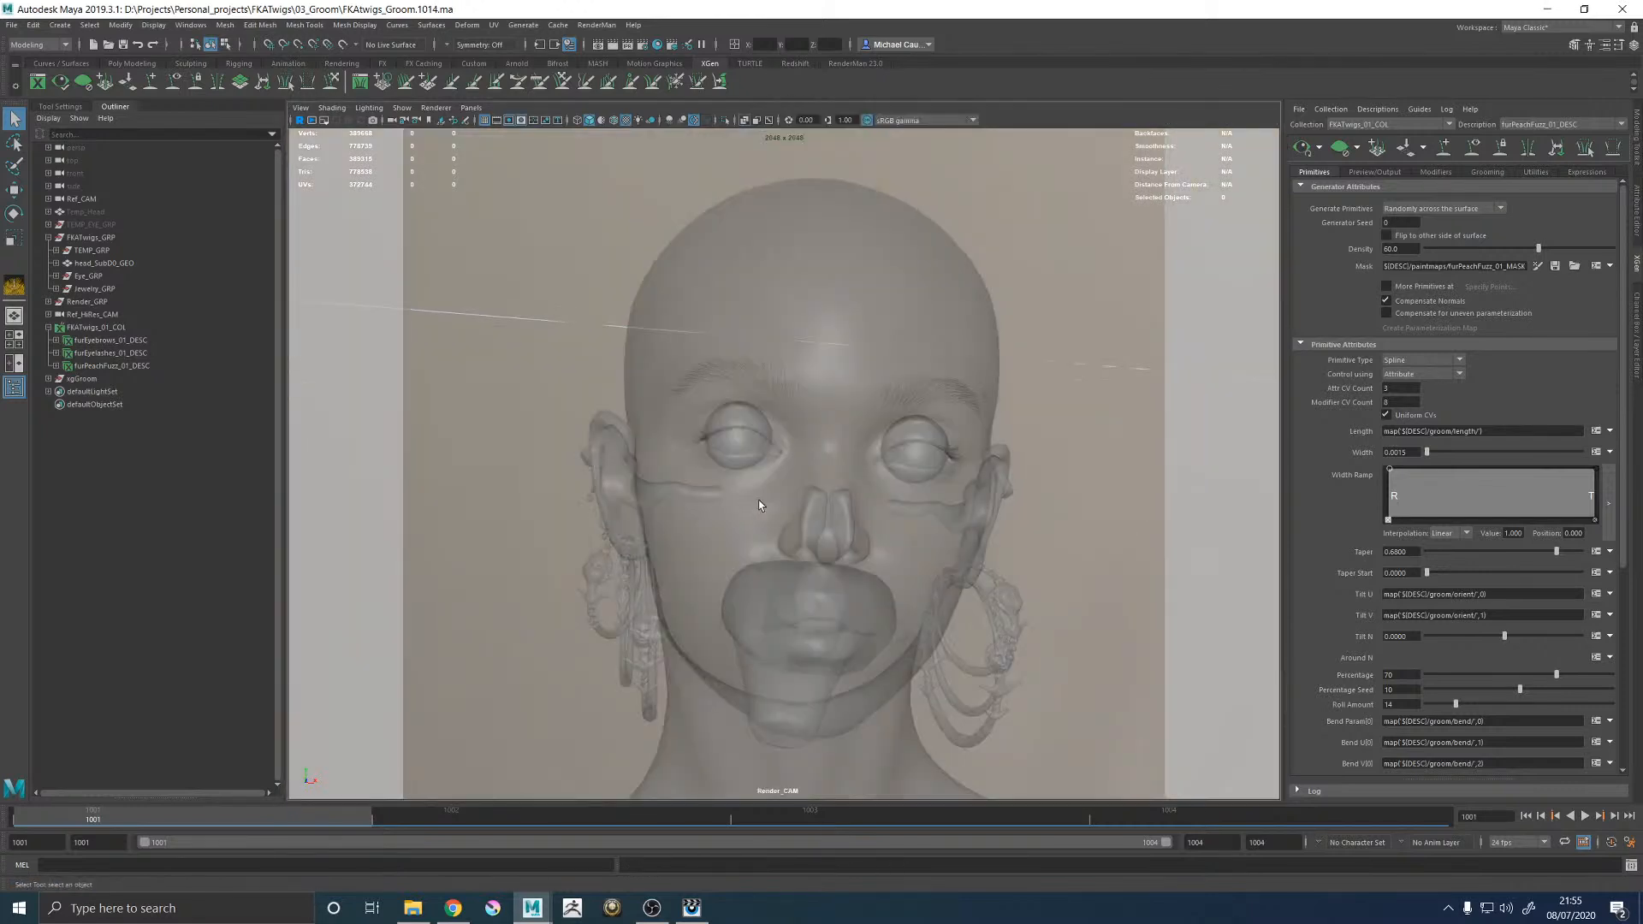
{"action": "left_click", "coordinate": [597, 24]}
{"action": "left_click", "coordinate": [605, 46]}
Switch to RenderMan's image viewer and delete the new FKAtwigs_Groom.1014 id image from Catalog1.
{"action": "left_click", "coordinate": [691, 908]}
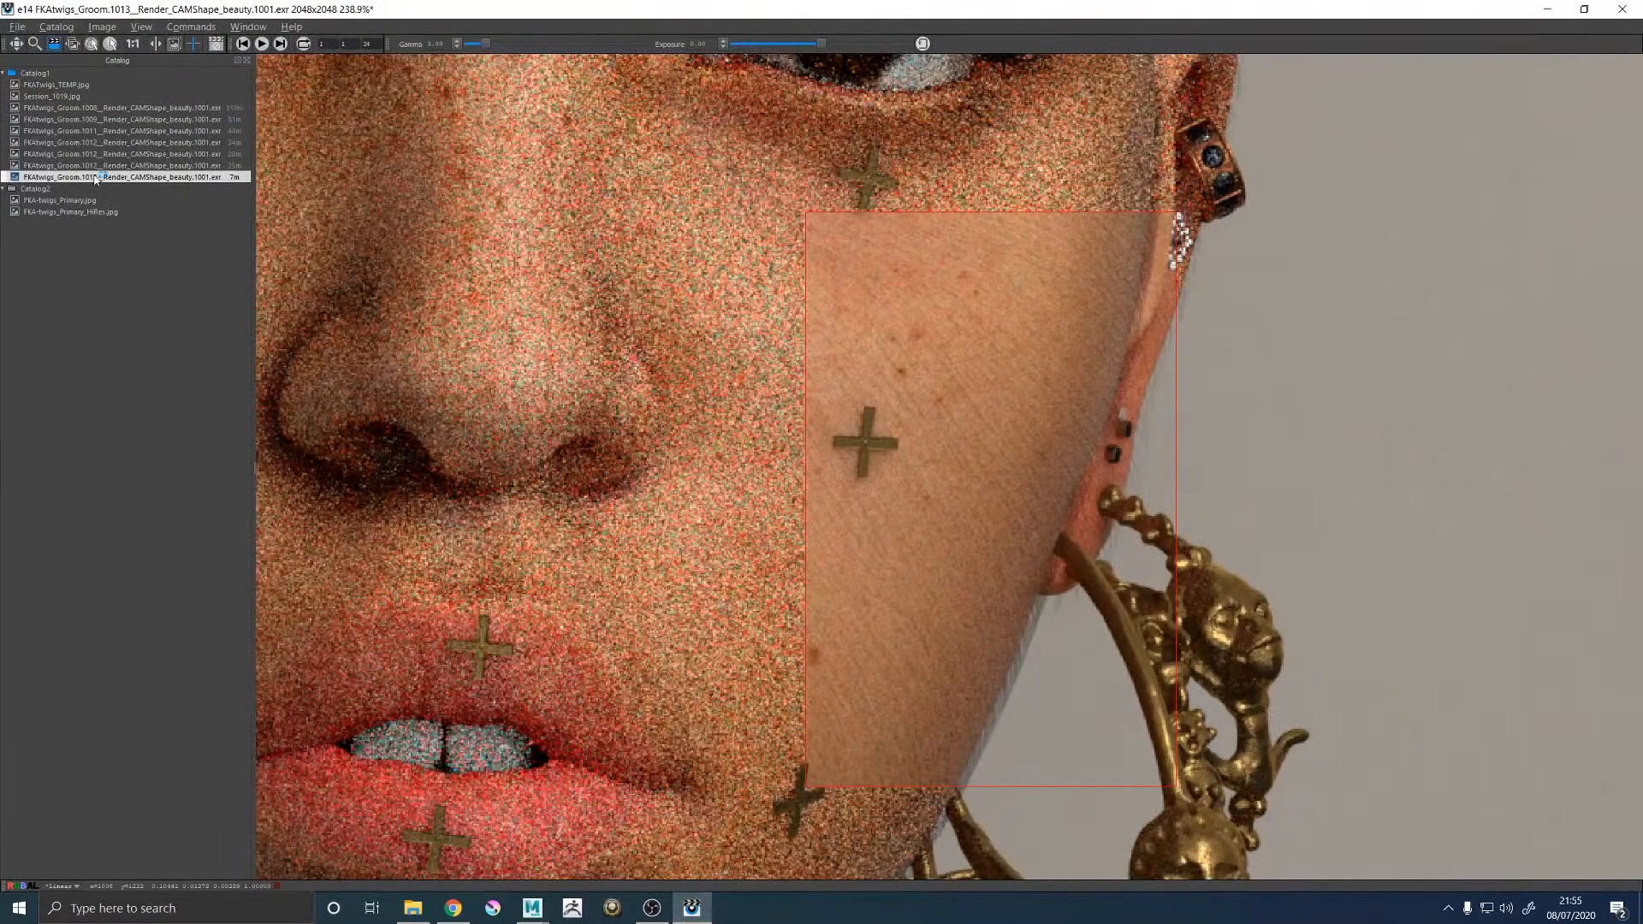
{"action": "left_click", "coordinate": [96, 177]}
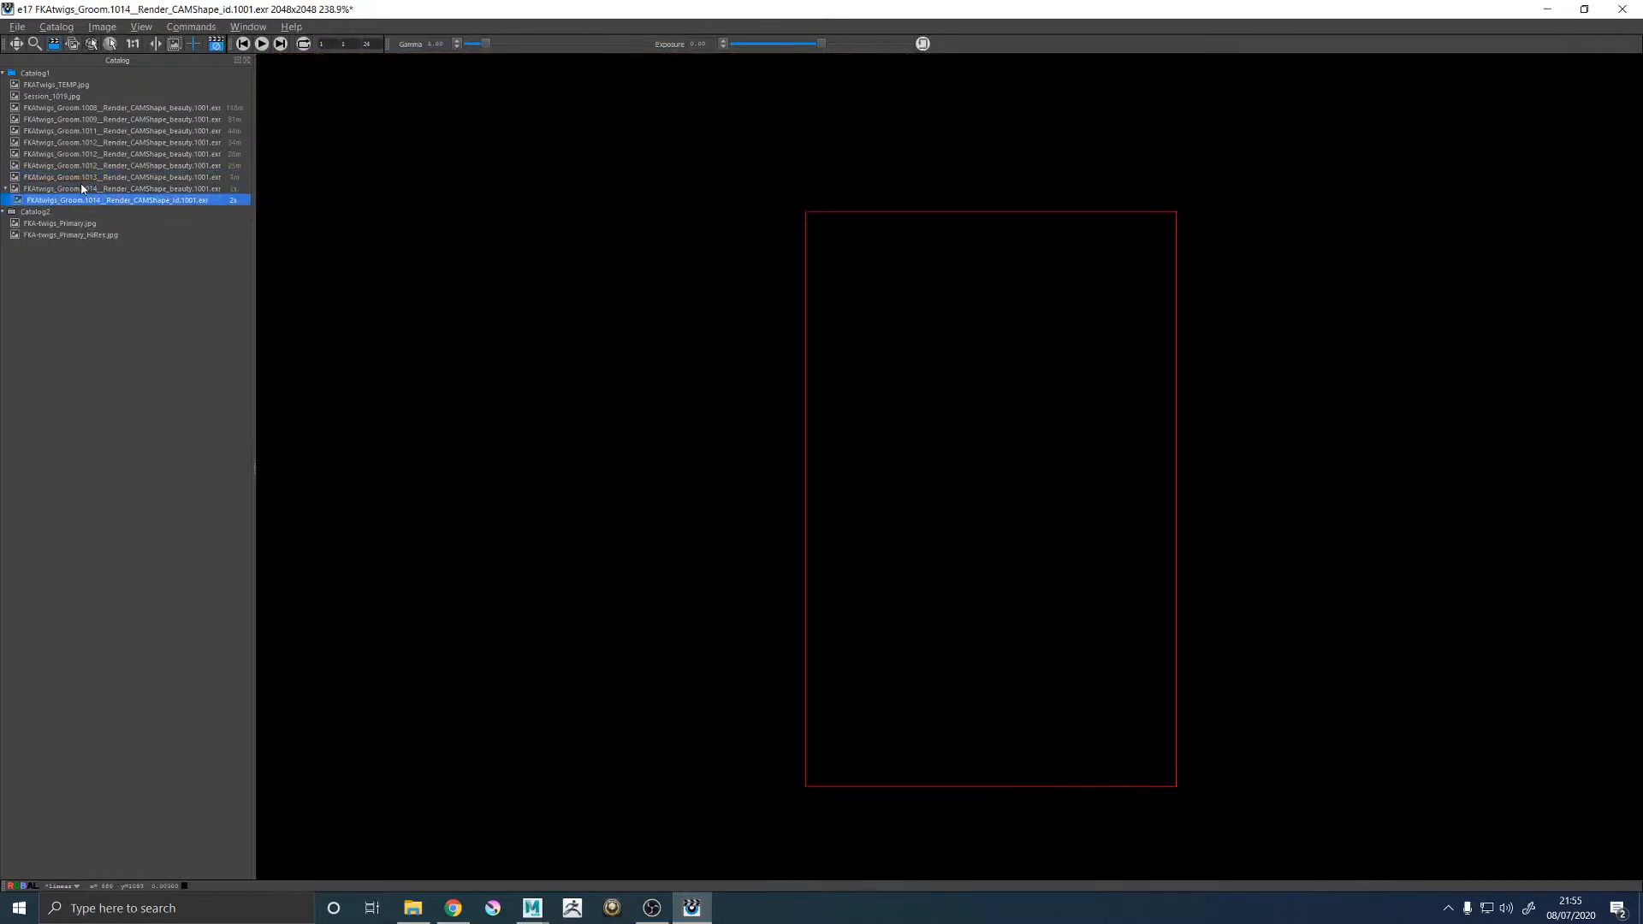
{"action": "key", "text": "Delete"}
Review the FKATwigs_TEMP.jpg image of the face and return to the FKAtwigs_Groom.1014 beauty render.
{"action": "scroll", "coordinate": [823, 336], "scroll_direction": "down", "scroll_amount": 7}
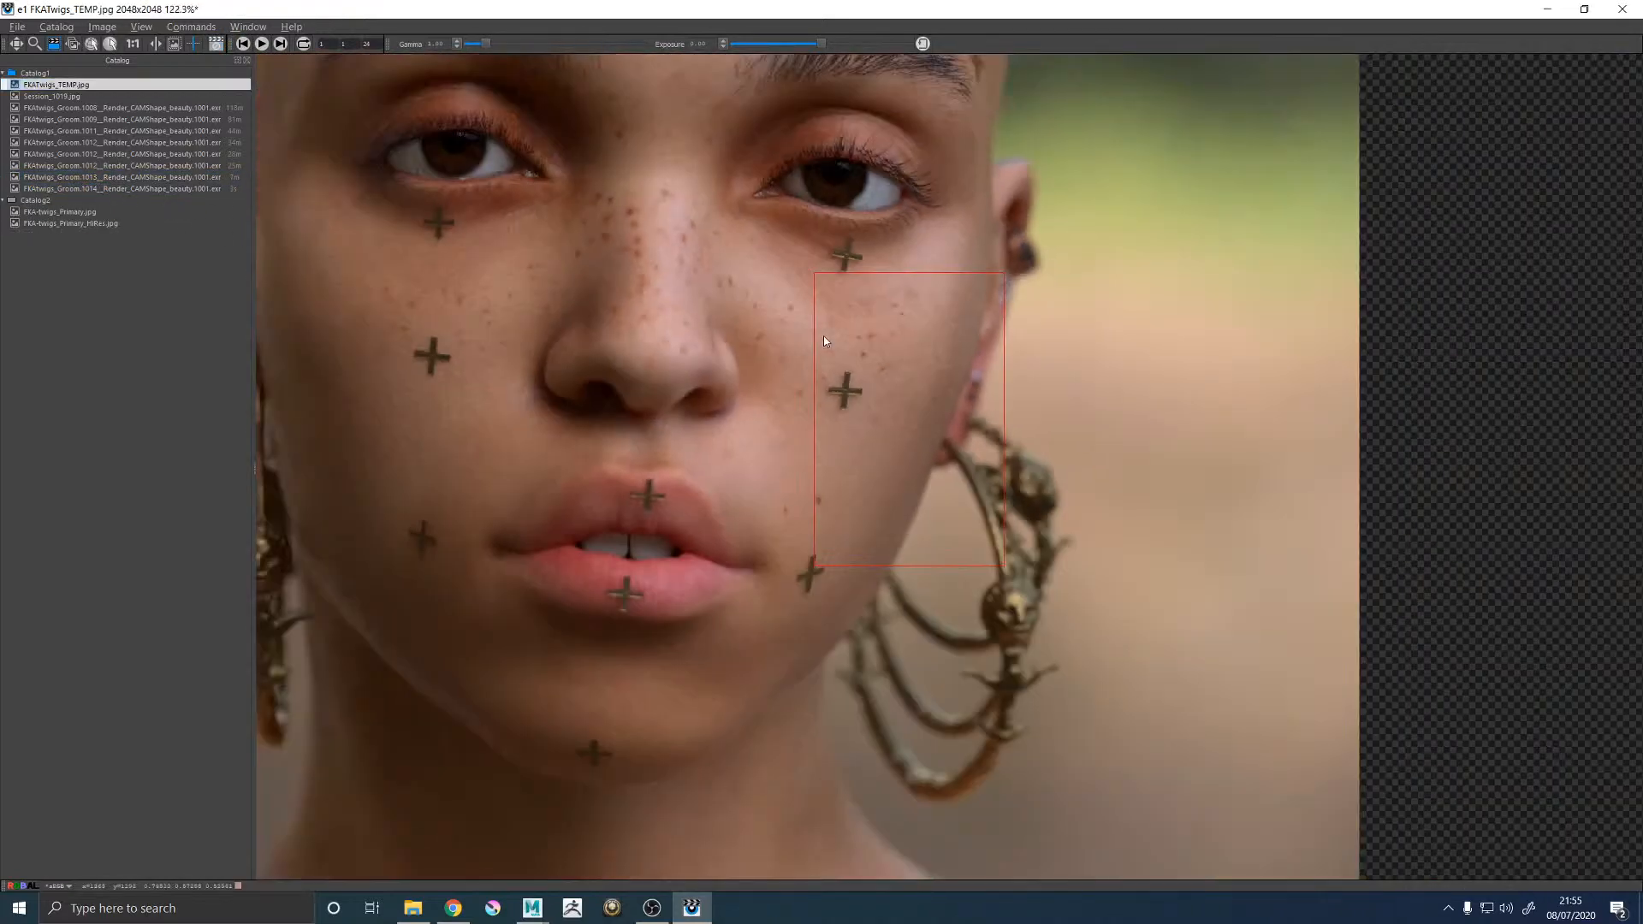
{"action": "scroll", "coordinate": [719, 255], "scroll_direction": "up", "scroll_amount": 3}
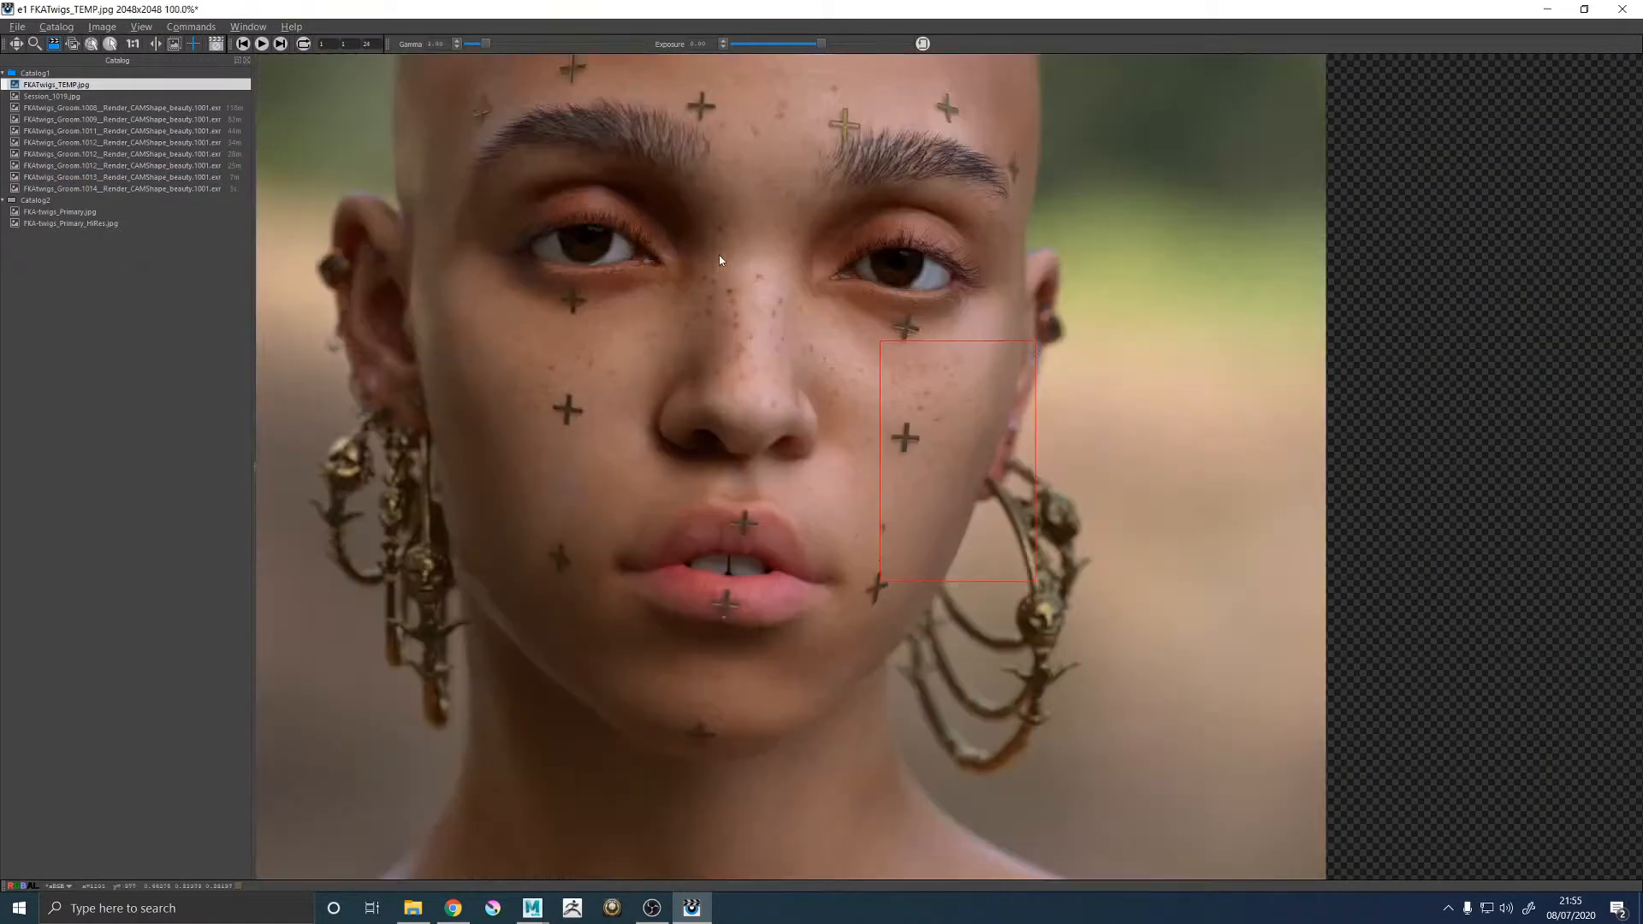
{"action": "left_click", "coordinate": [113, 189]}
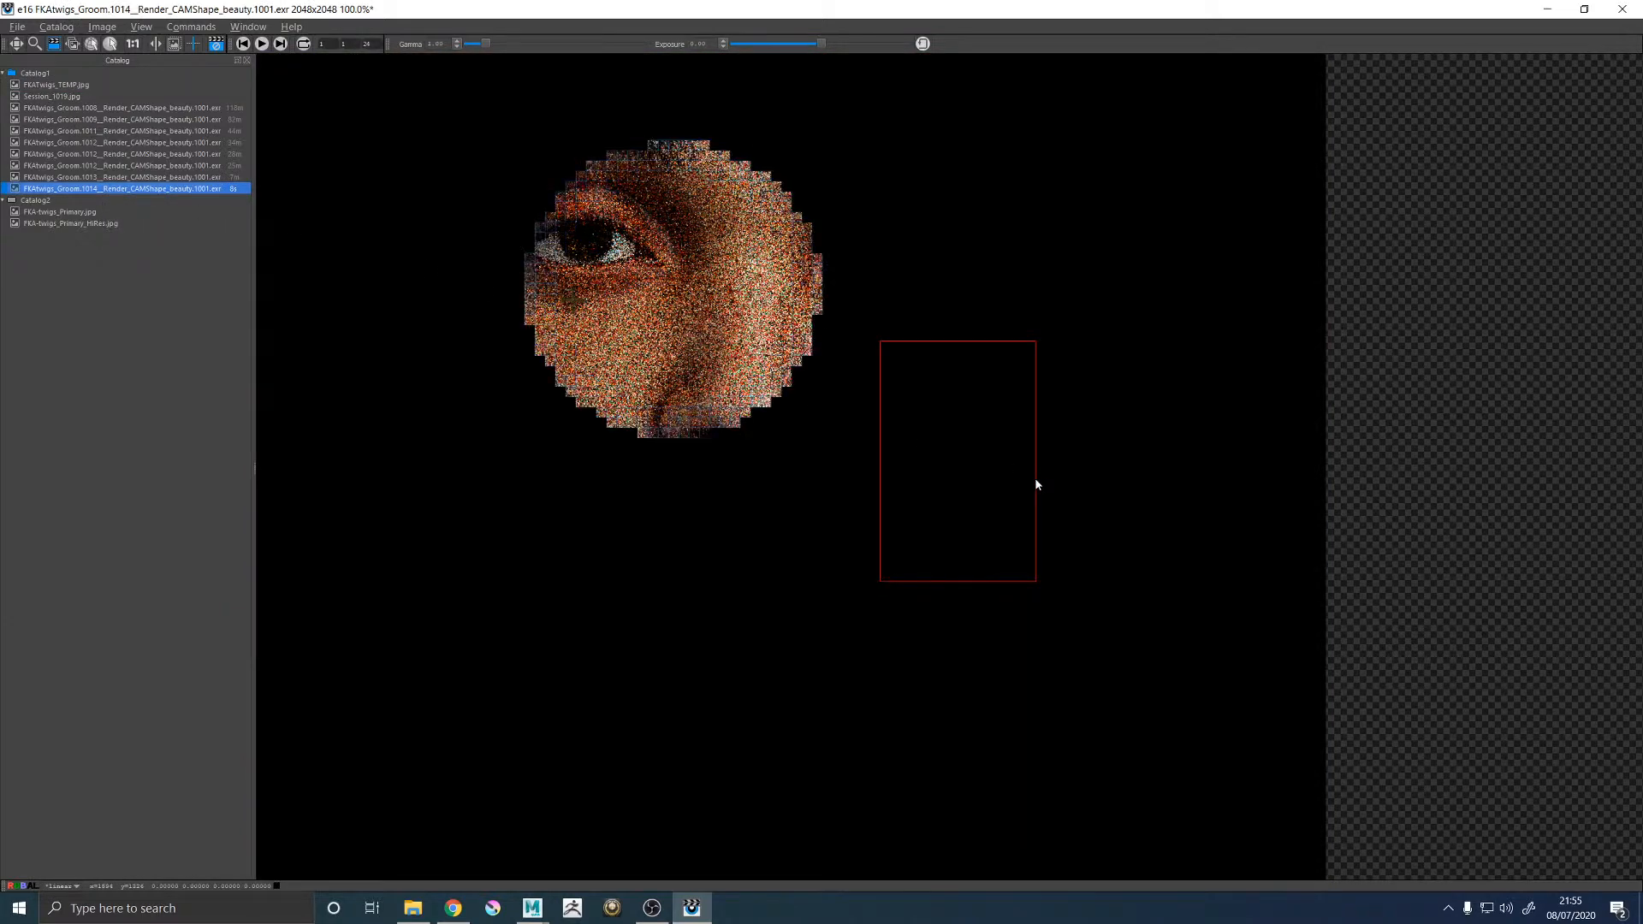
Examine the peach fuzz in the rendered cheek region, especially along the jaw silhouette beside the earring, as the render refines.
{"action": "scroll", "coordinate": [1003, 476], "scroll_direction": "up", "scroll_amount": 4}
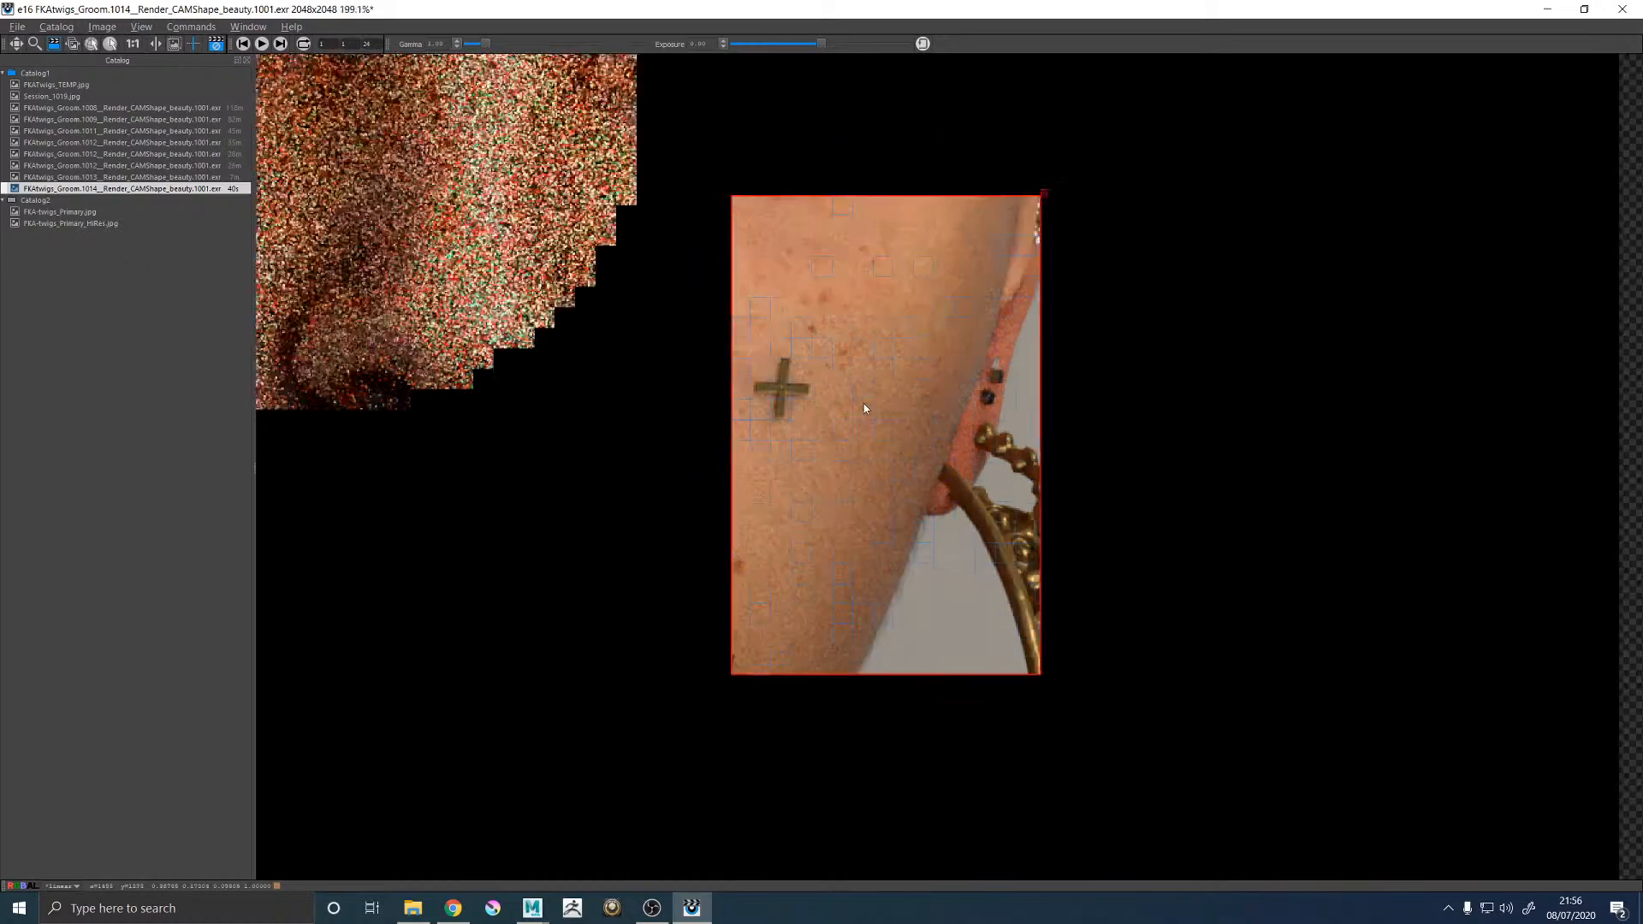
{"action": "scroll", "coordinate": [864, 403], "scroll_direction": "up", "scroll_amount": 3}
{"action": "scroll", "coordinate": [910, 422], "scroll_direction": "down", "scroll_amount": 3}
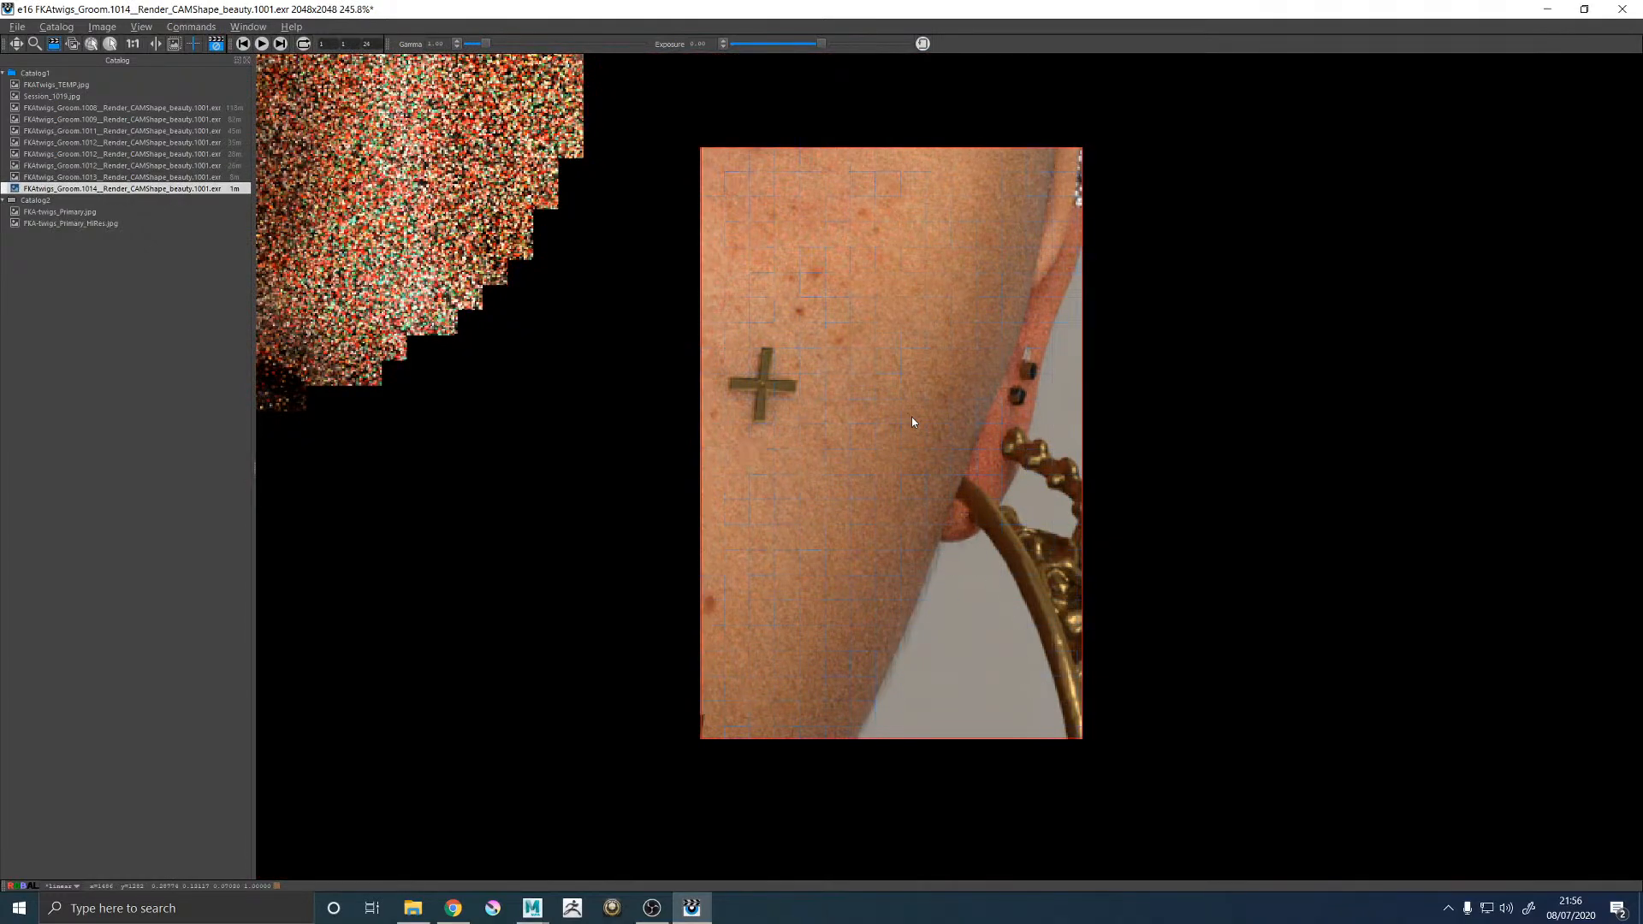
{"action": "scroll", "coordinate": [911, 616], "scroll_direction": "up", "scroll_amount": 4}
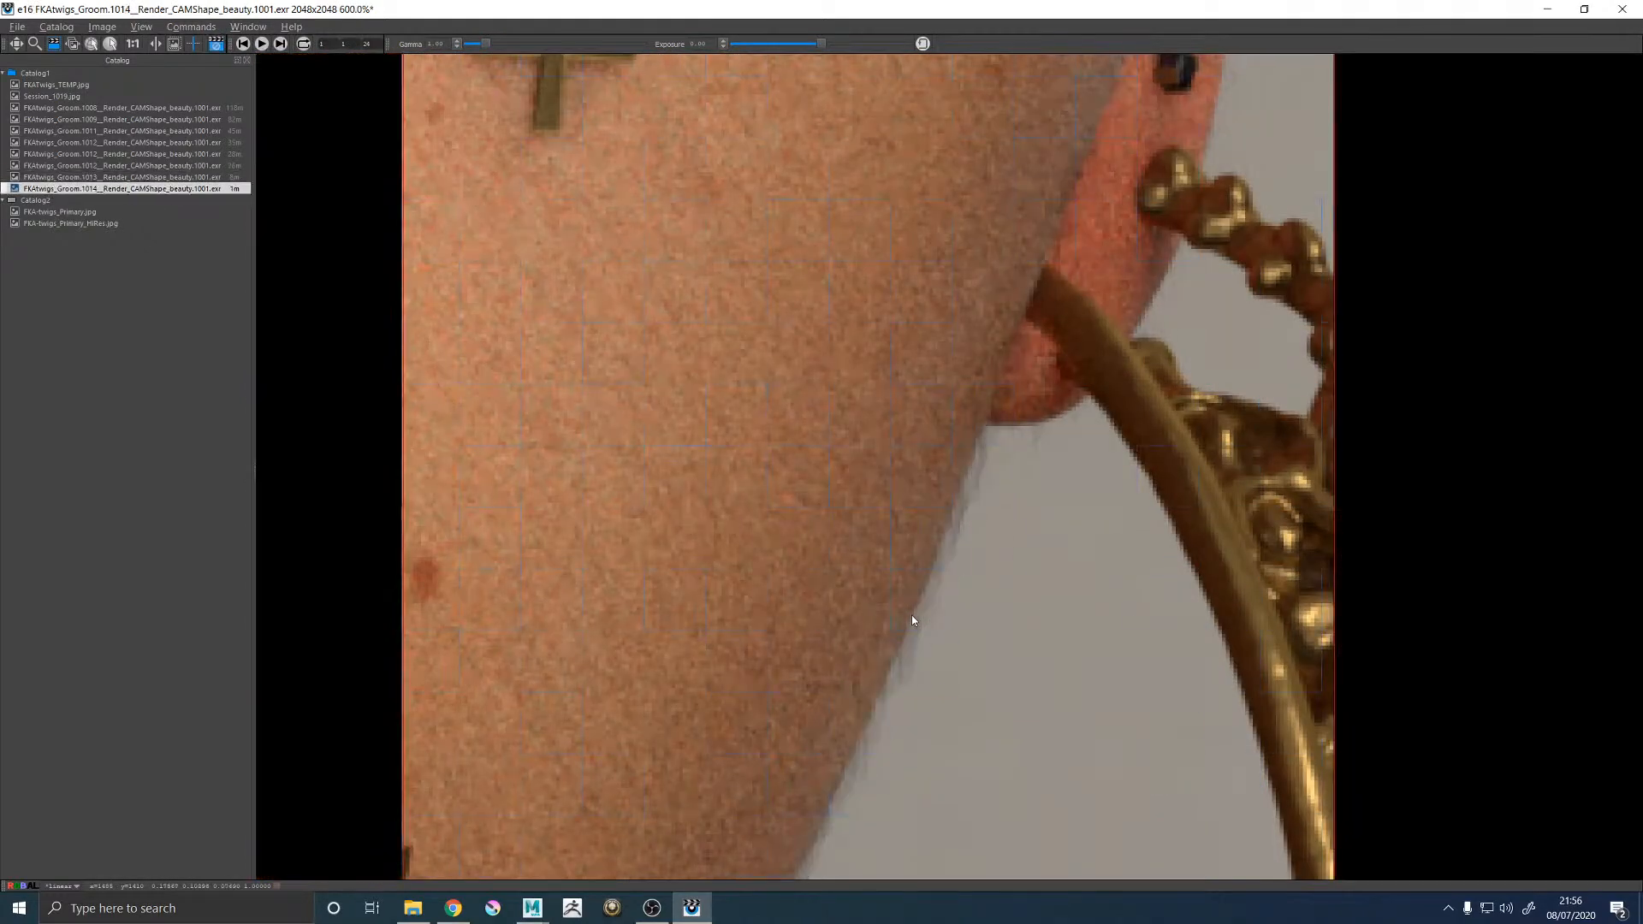
{"action": "scroll", "coordinate": [912, 615], "scroll_direction": "down", "scroll_amount": 7}
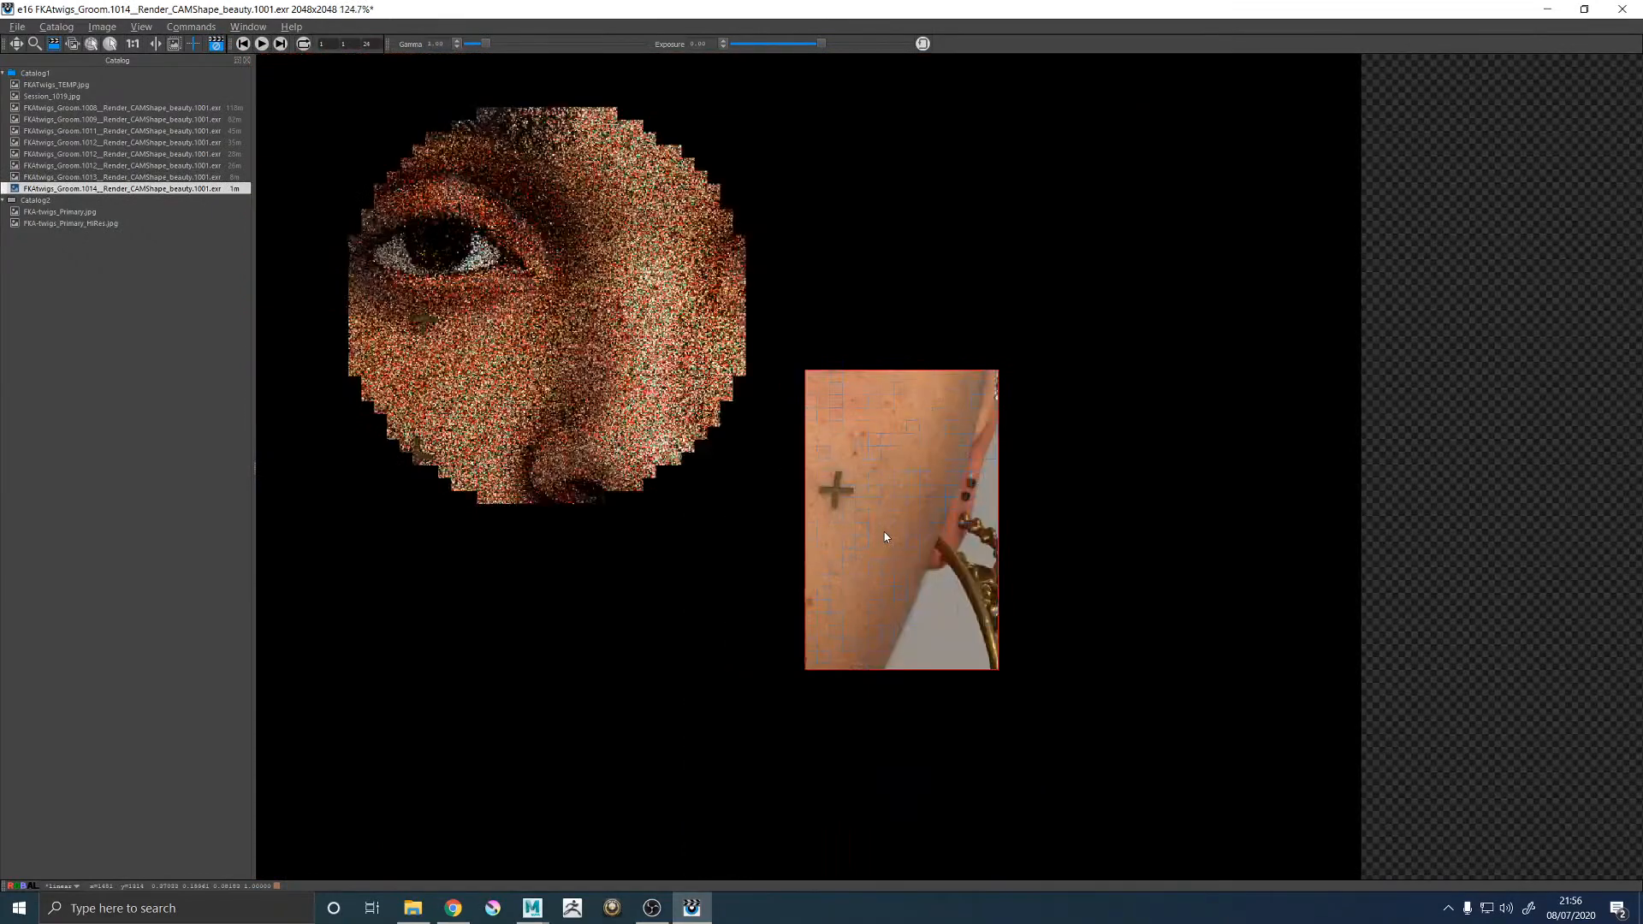
{"action": "scroll", "coordinate": [885, 533], "scroll_direction": "up", "scroll_amount": 4}
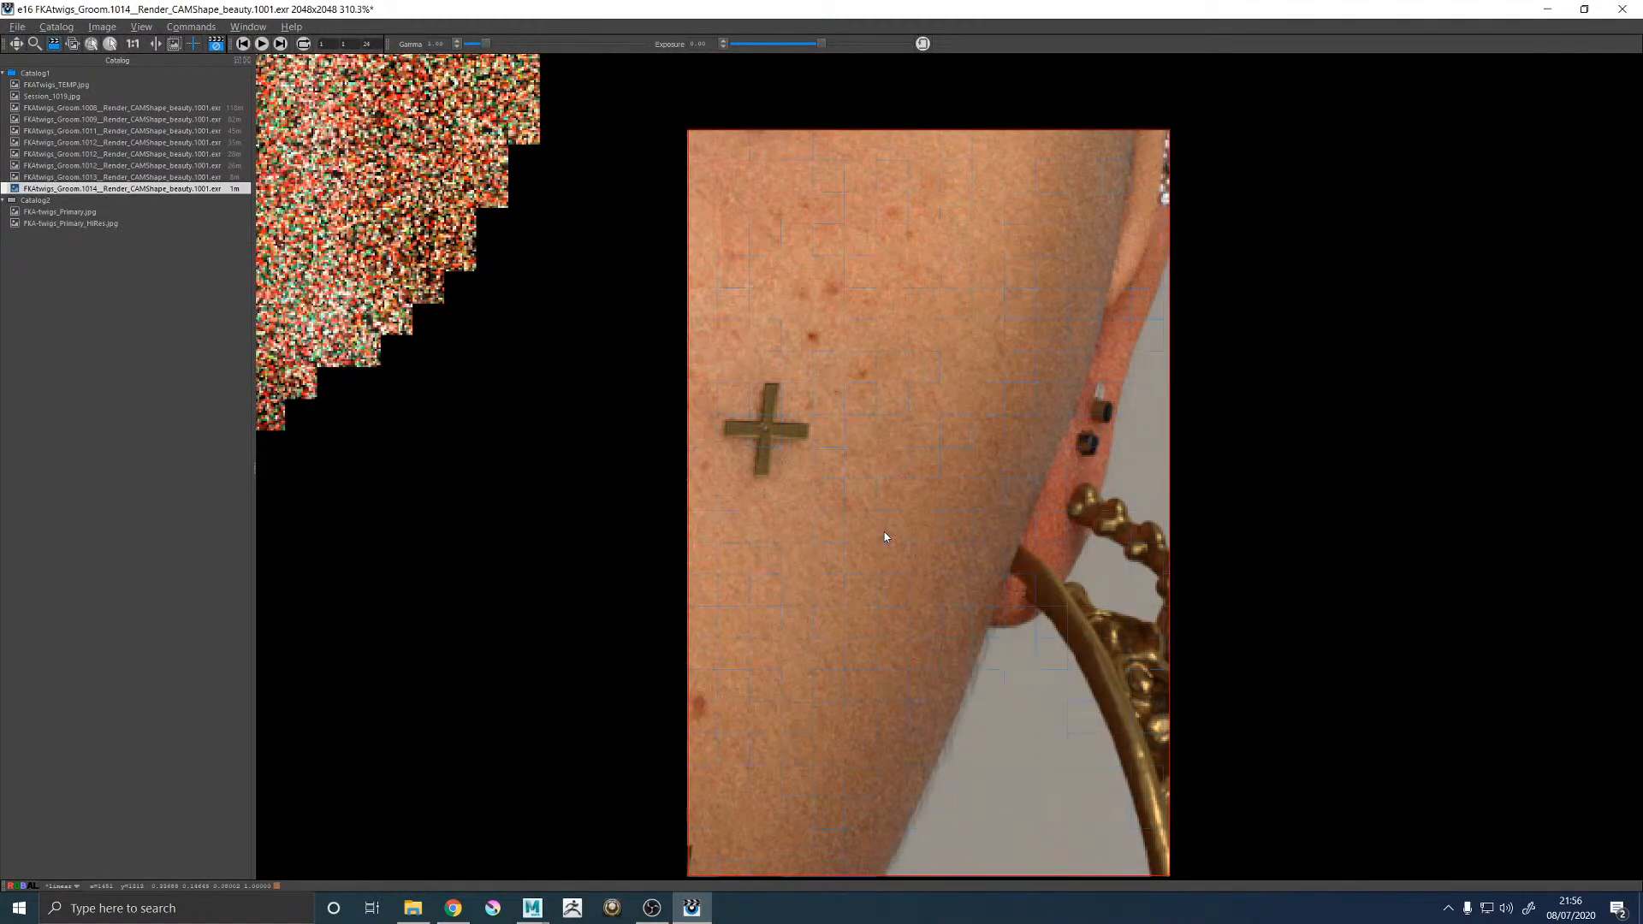
{"action": "scroll", "coordinate": [885, 532], "scroll_direction": "down", "scroll_amount": 5}
{"action": "scroll", "coordinate": [867, 464], "scroll_direction": "up", "scroll_amount": 4}
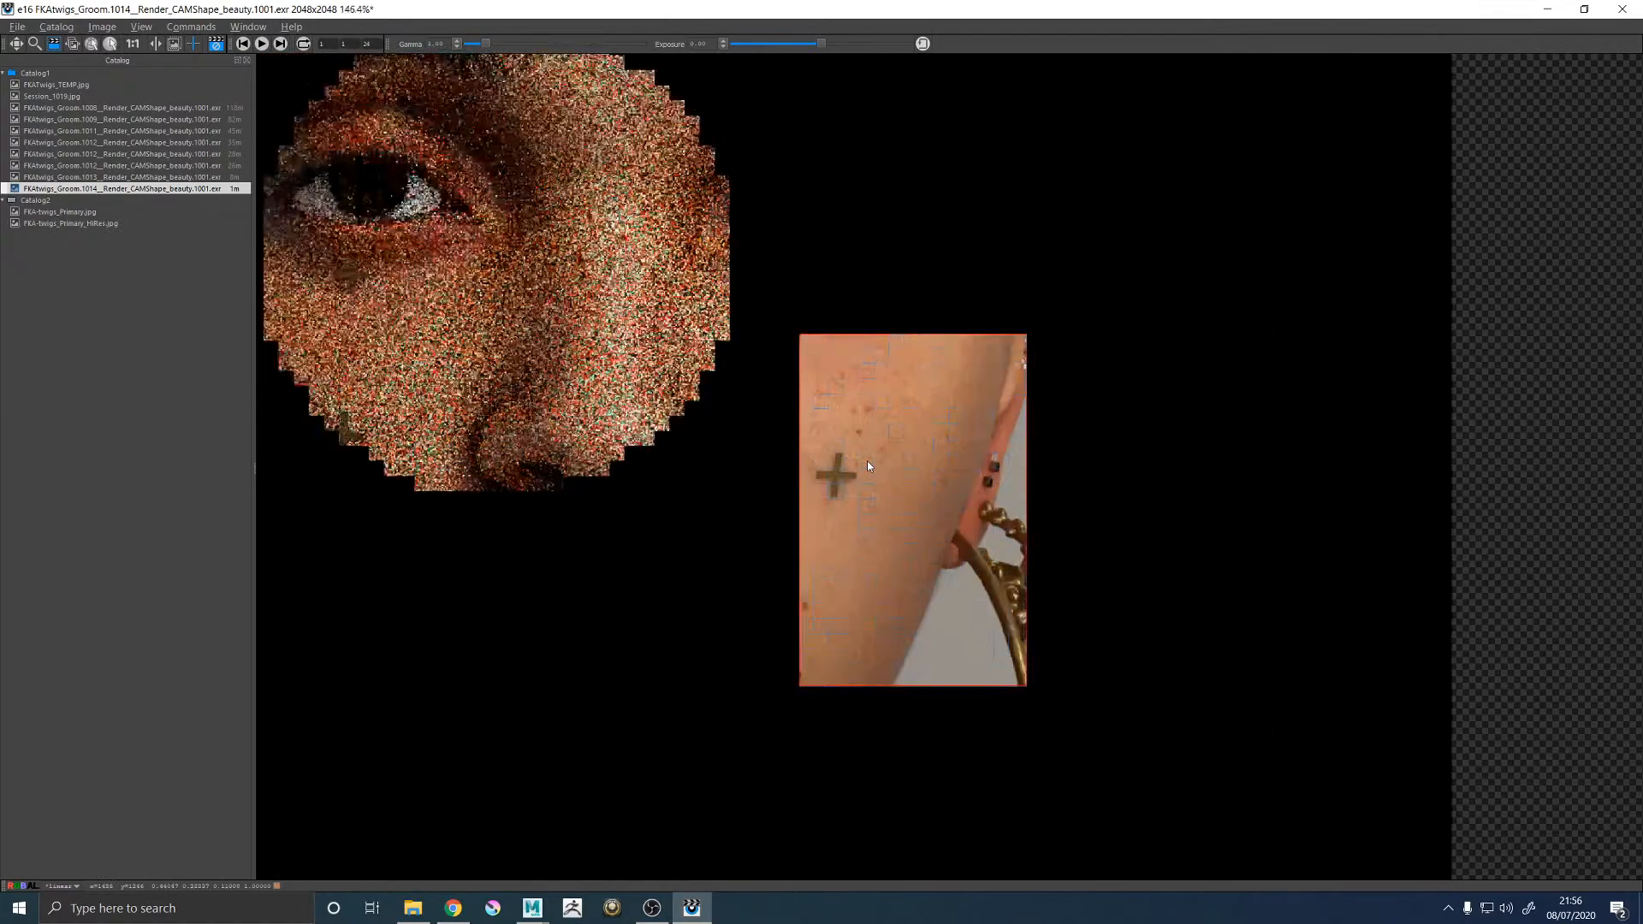
{"action": "scroll", "coordinate": [914, 494], "scroll_direction": "up", "scroll_amount": 3}
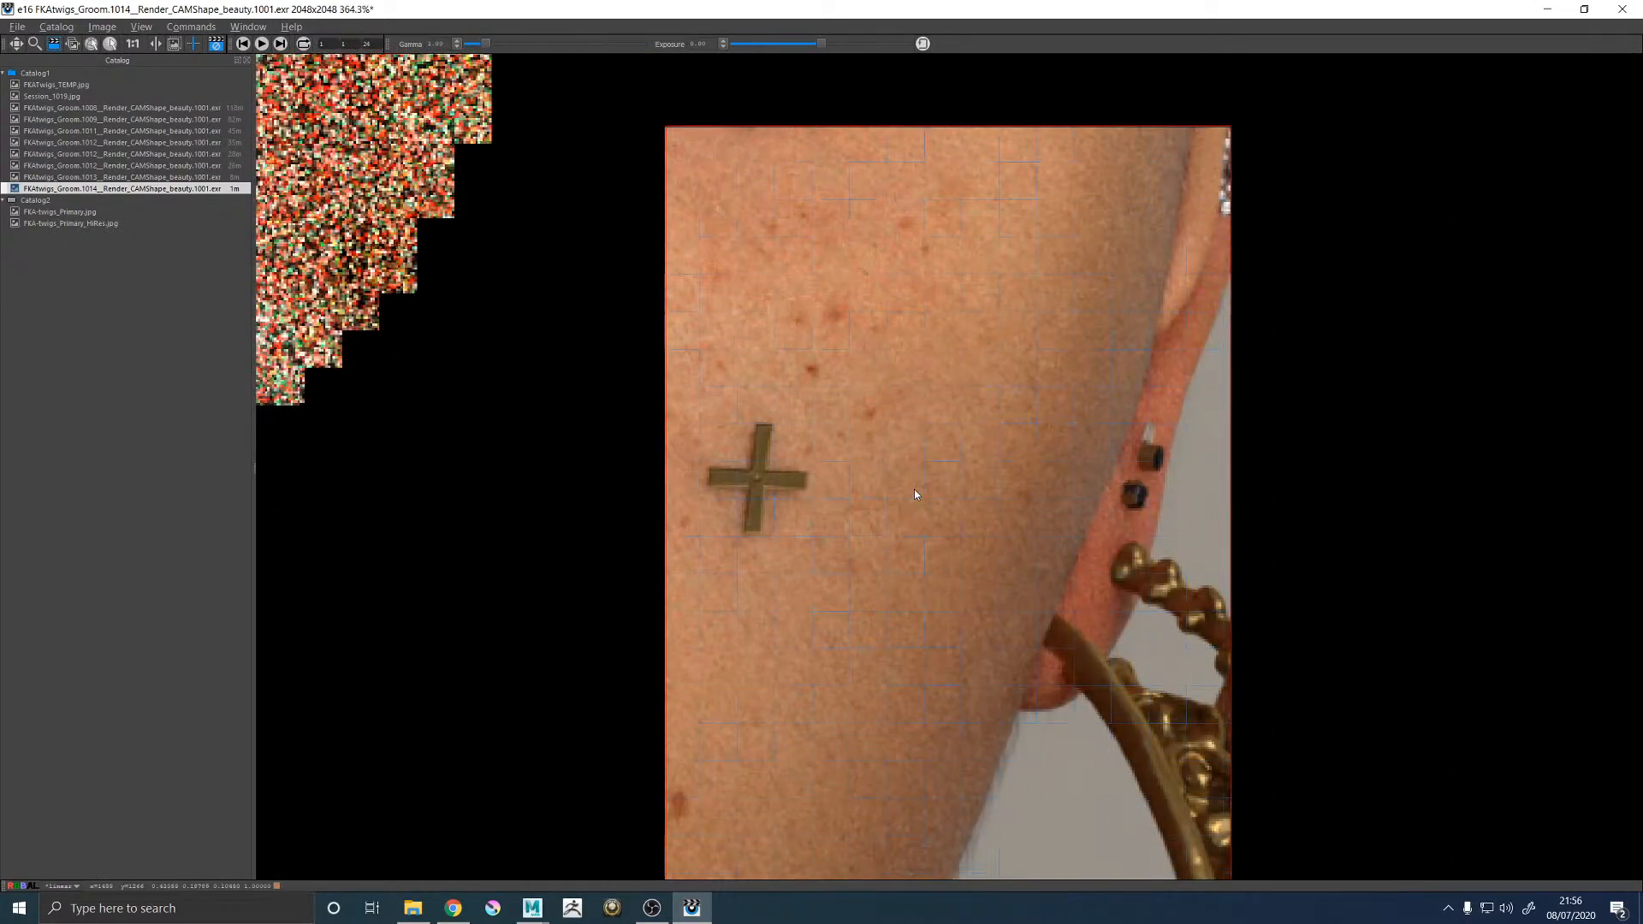
{"action": "scroll", "coordinate": [915, 494], "scroll_direction": "down", "scroll_amount": 1}
{"action": "scroll", "coordinate": [915, 495], "scroll_direction": "down", "scroll_amount": 1}
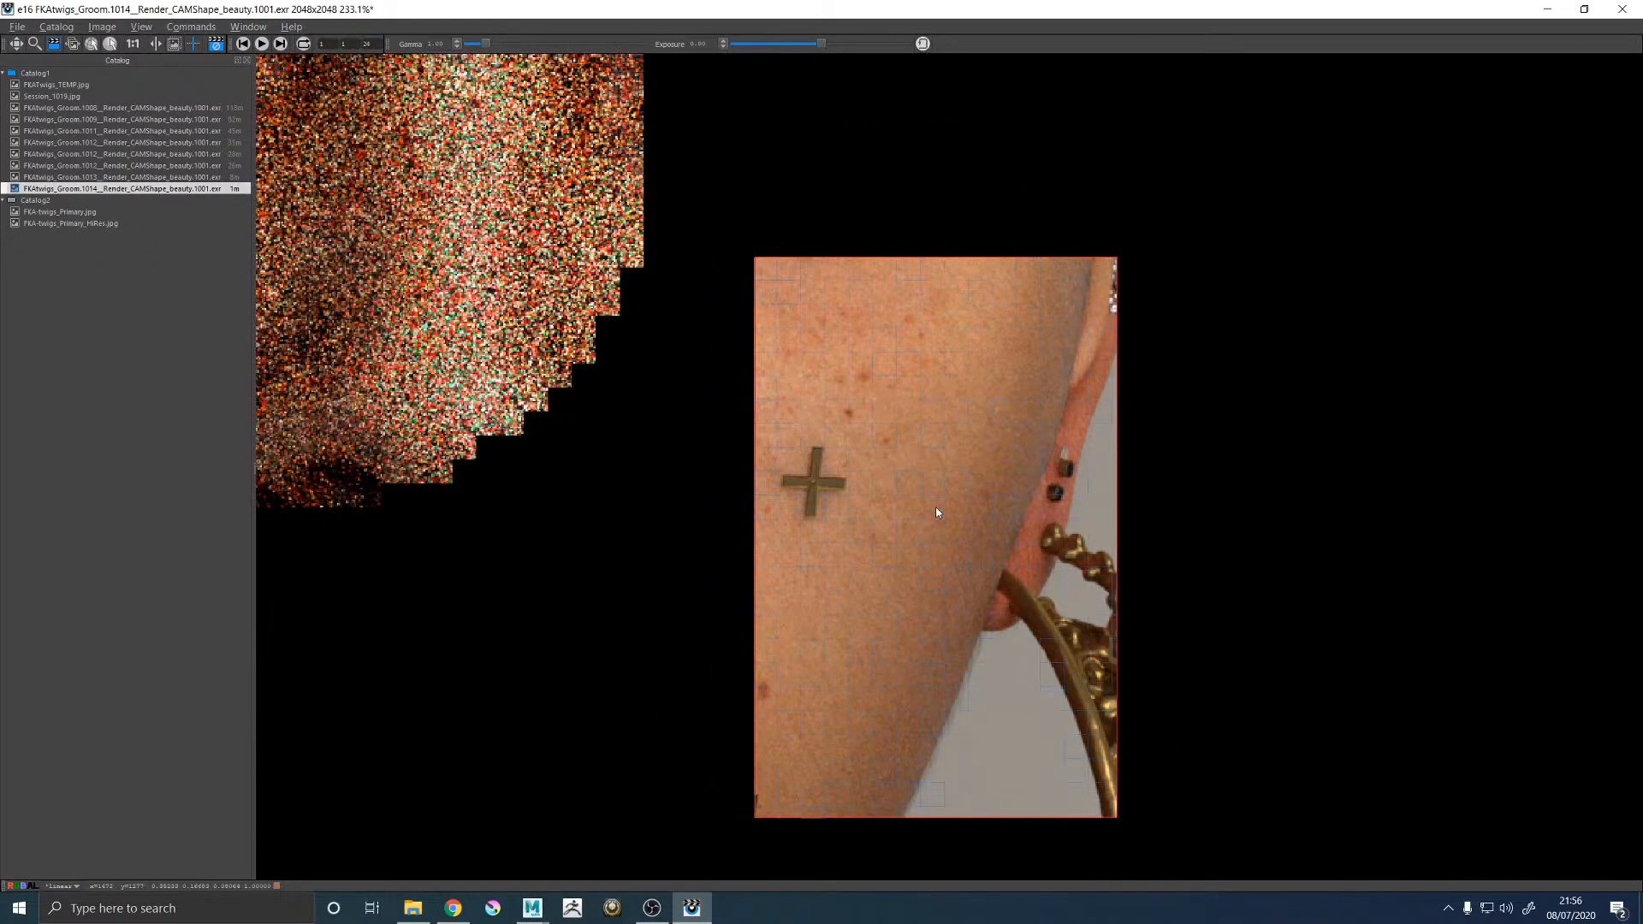
{"action": "scroll", "coordinate": [975, 602], "scroll_direction": "up", "scroll_amount": 4}
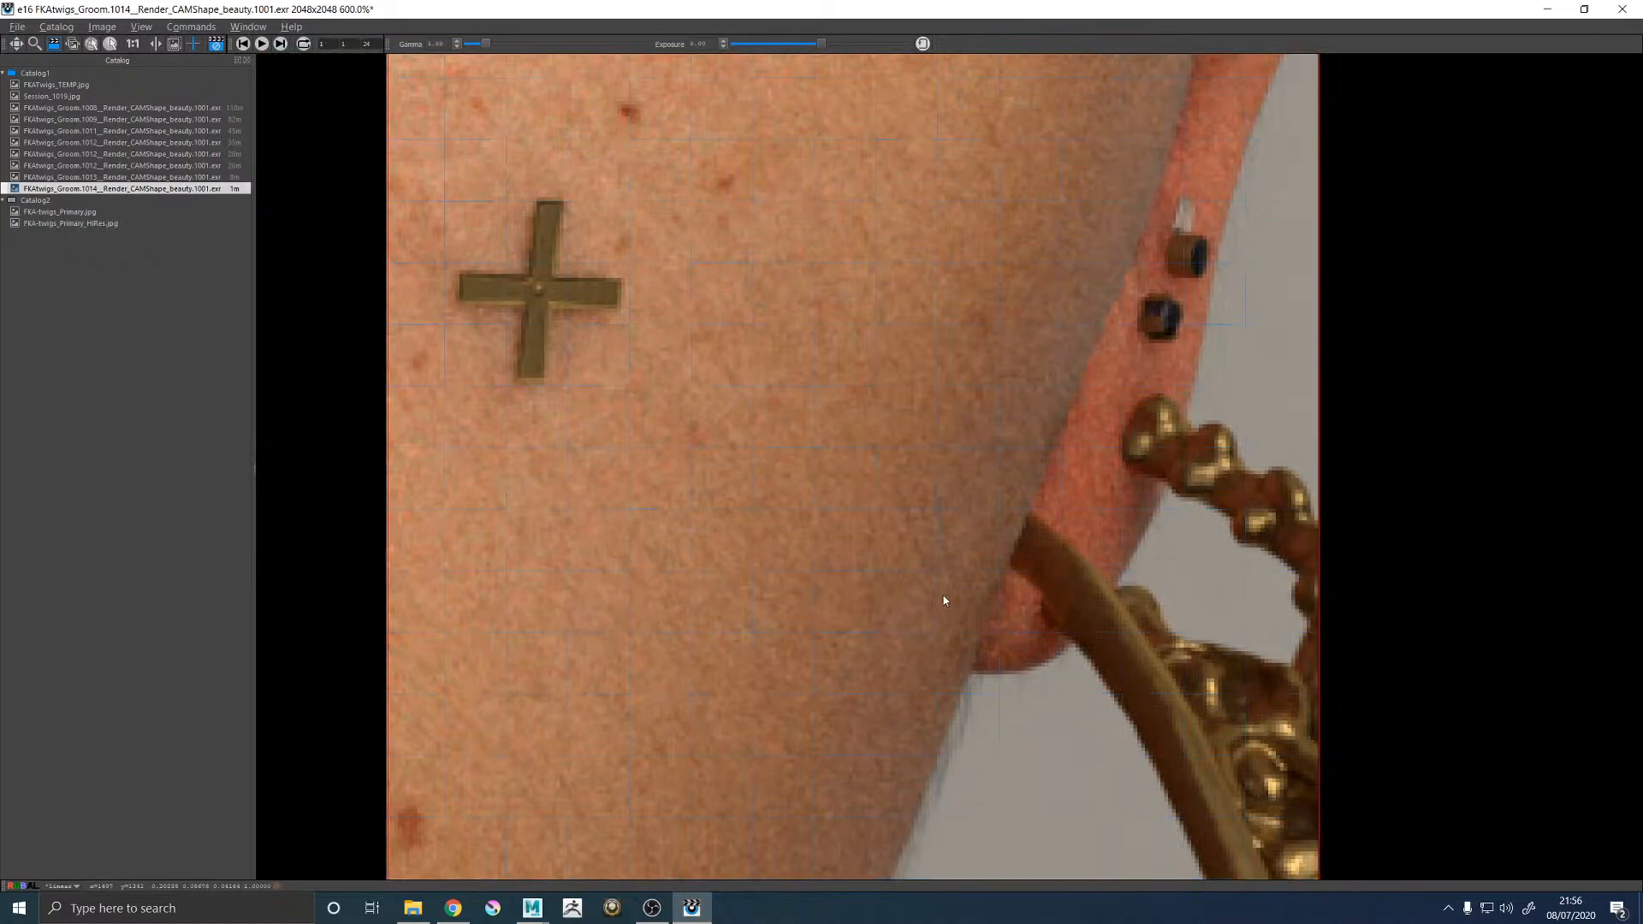
{"action": "scroll", "coordinate": [944, 599], "scroll_direction": "down", "scroll_amount": 6}
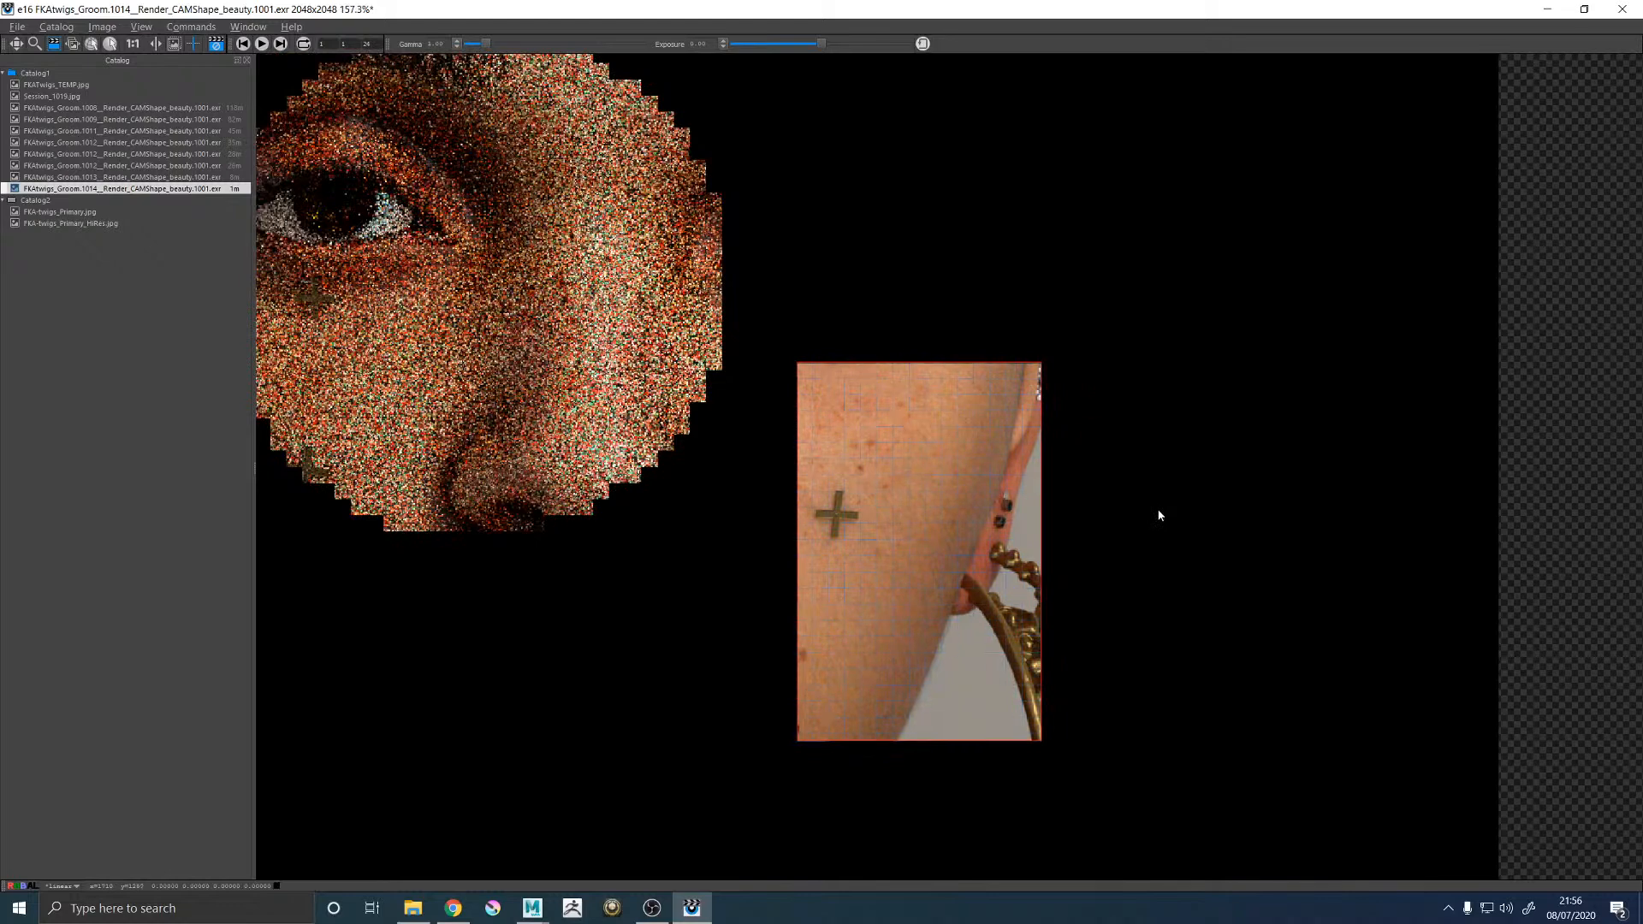
{"action": "scroll", "coordinate": [1020, 629], "scroll_direction": "up", "scroll_amount": 6}
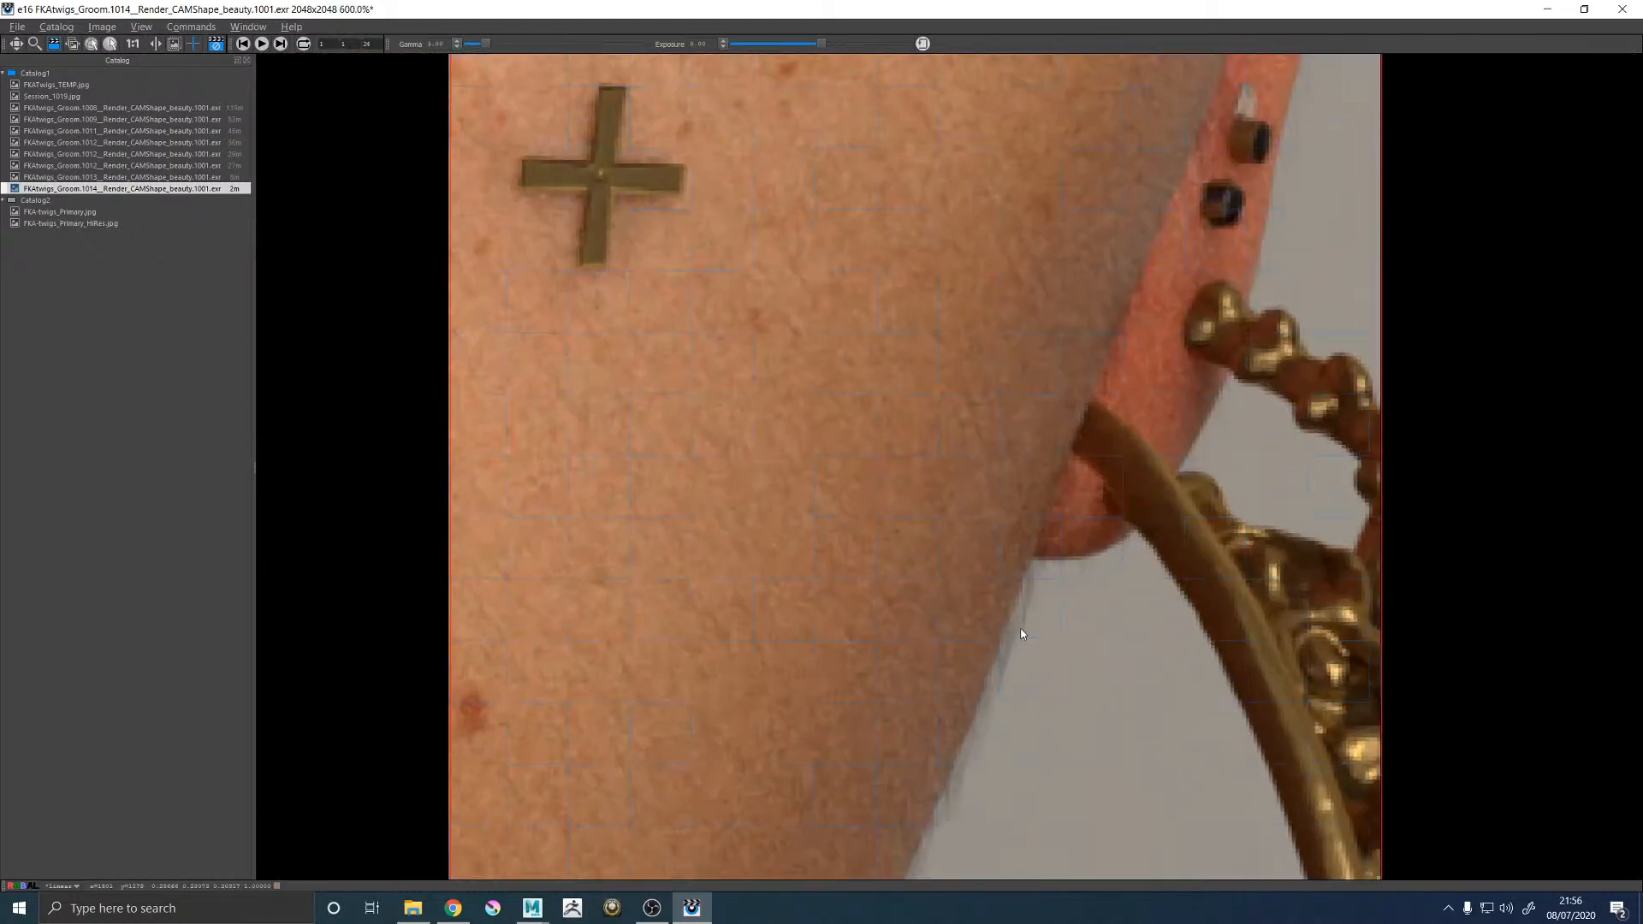
{"action": "scroll", "coordinate": [1022, 631], "scroll_direction": "down", "scroll_amount": 2}
{"action": "scroll", "coordinate": [1025, 629], "scroll_direction": "down", "scroll_amount": 2}
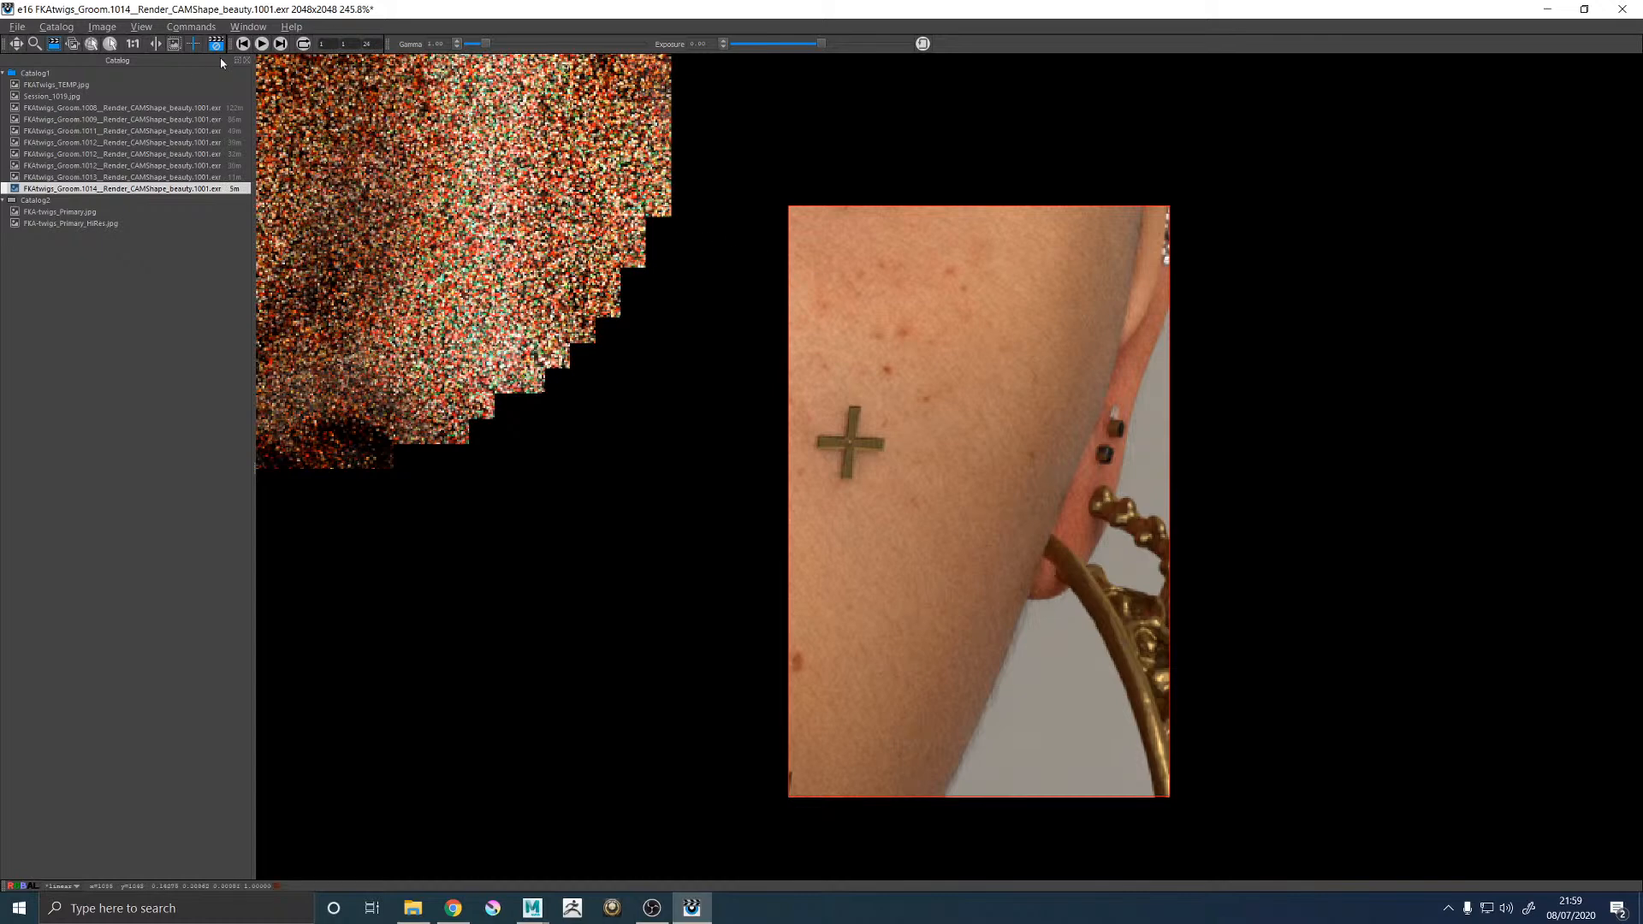
{"action": "scroll", "coordinate": [922, 436], "scroll_direction": "down", "scroll_amount": 3}
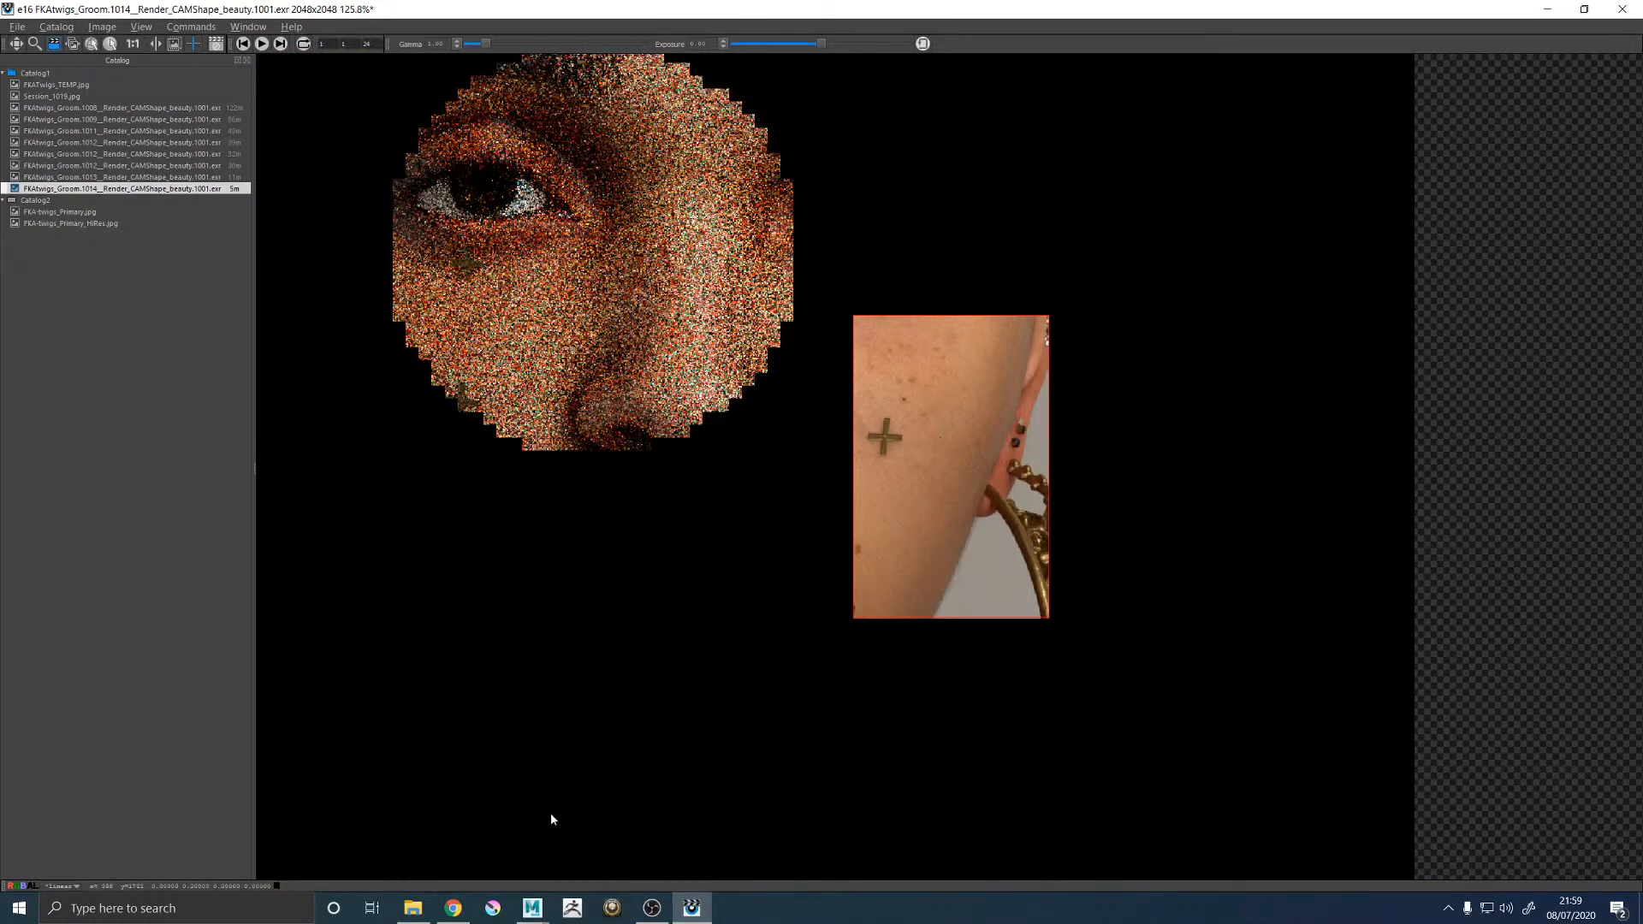
Open the reference photo FKA-twigs_Primary_HiRes.jpg from the FKATwigs project's !REF folder in File Explorer.
{"action": "left_click", "coordinate": [412, 908]}
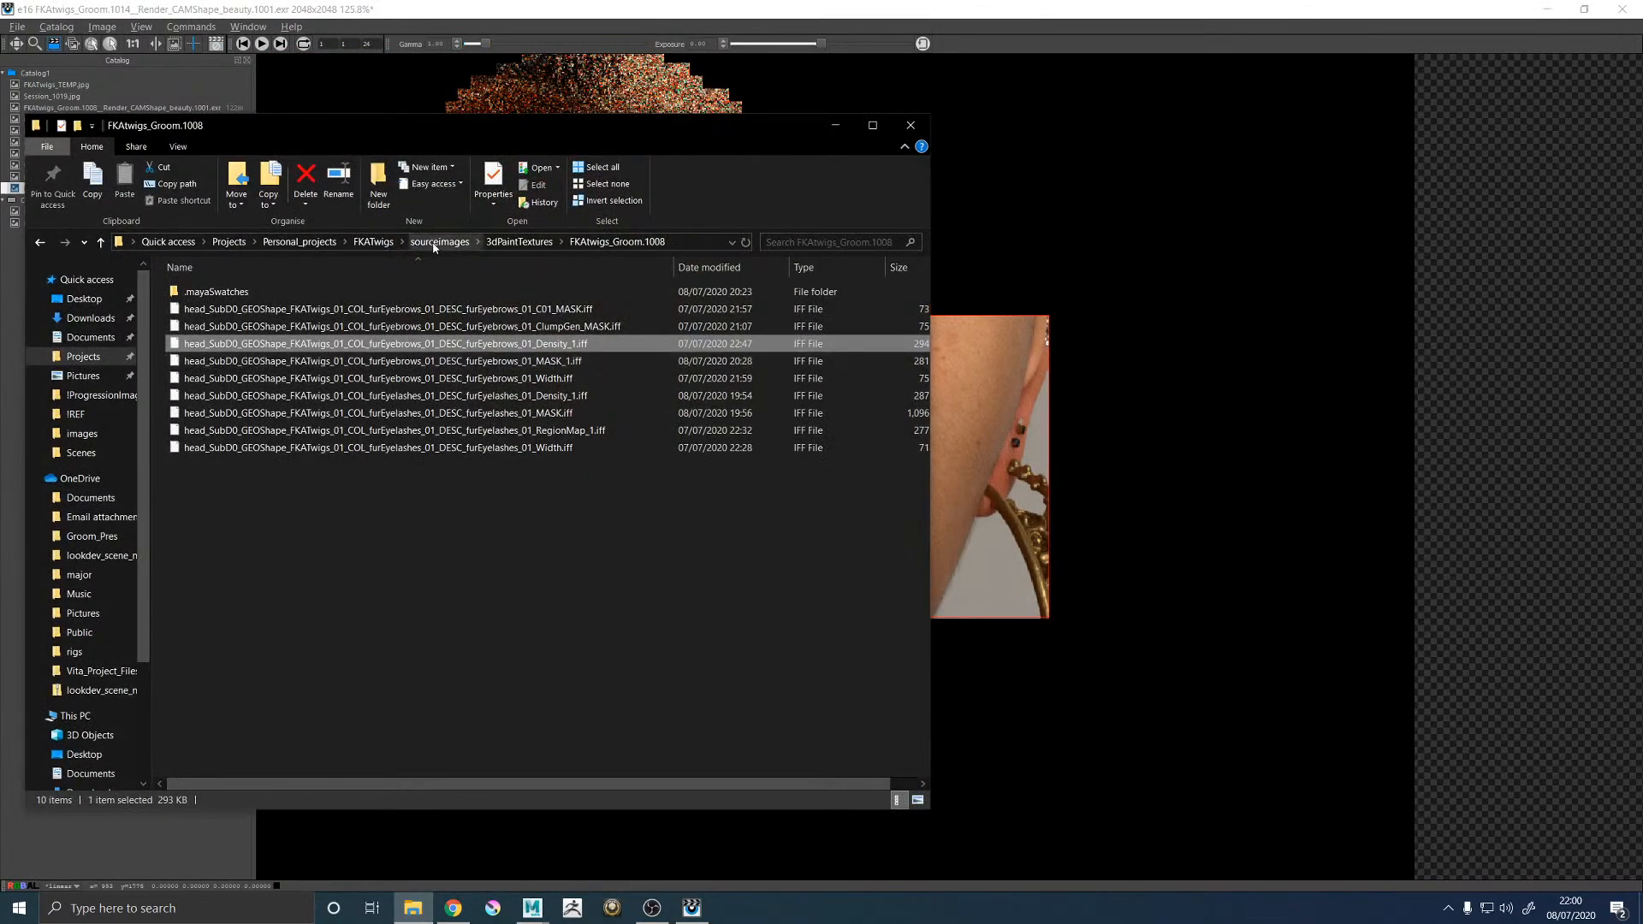
{"action": "left_click", "coordinate": [373, 241]}
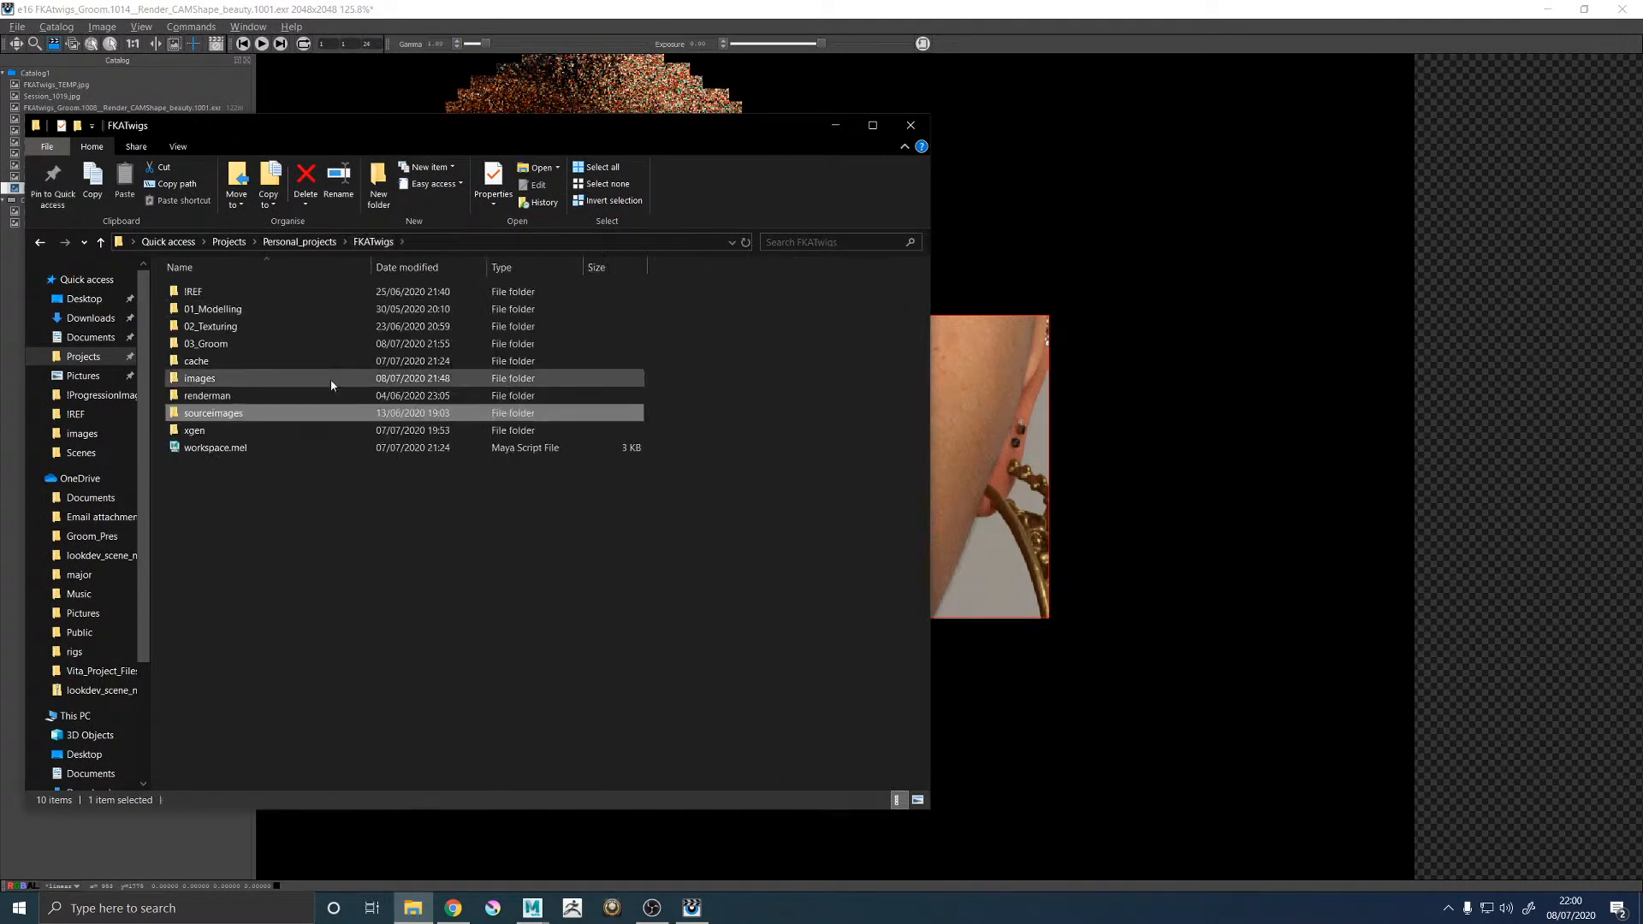
{"action": "double_click", "coordinate": [377, 291]}
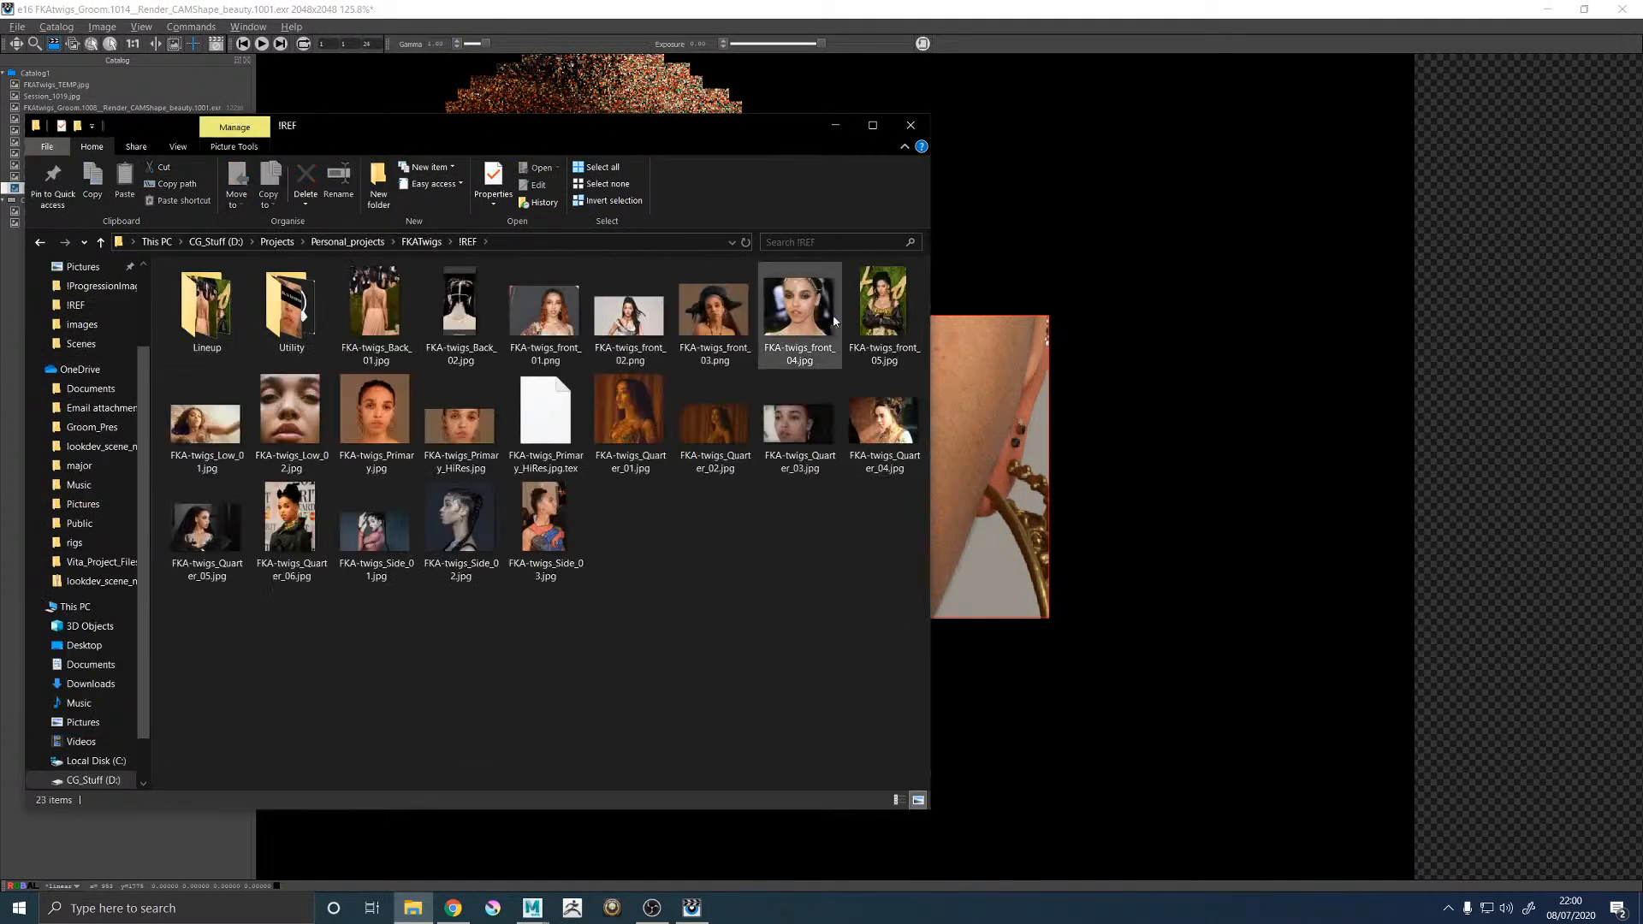
{"action": "double_click", "coordinate": [460, 418]}
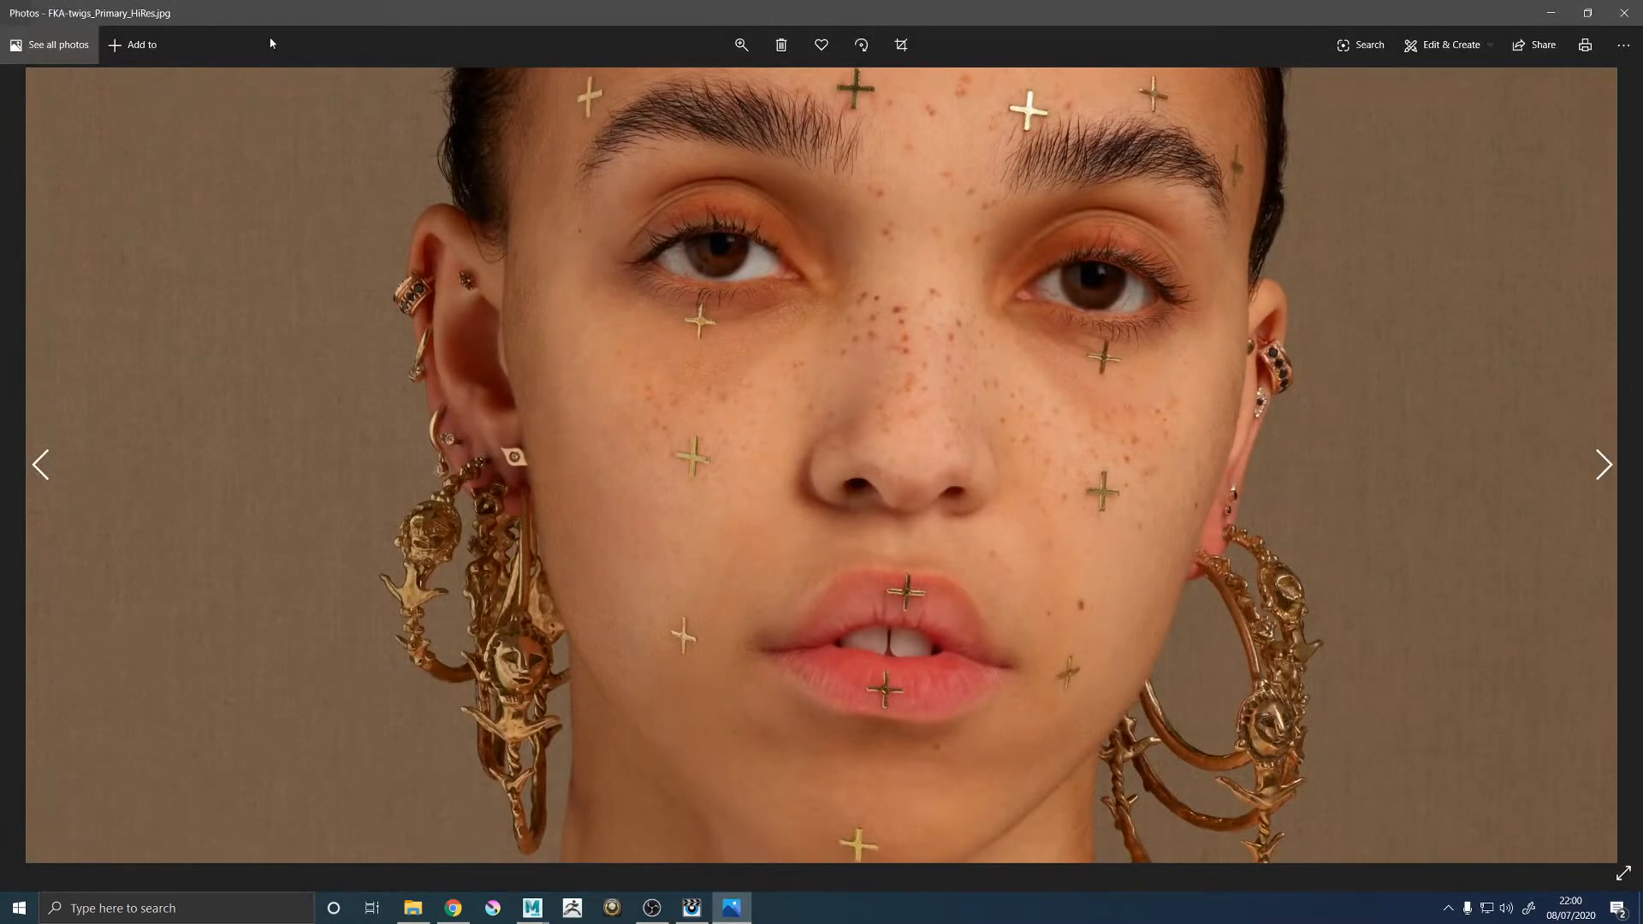
Examine the peach fuzz on the reference photo's cheek and jawline beside the earring at high magnification.
{"action": "left_click", "coordinate": [741, 44]}
{"action": "left_click_drag", "start_coordinate": [671, 86], "coordinate": [744, 87]}
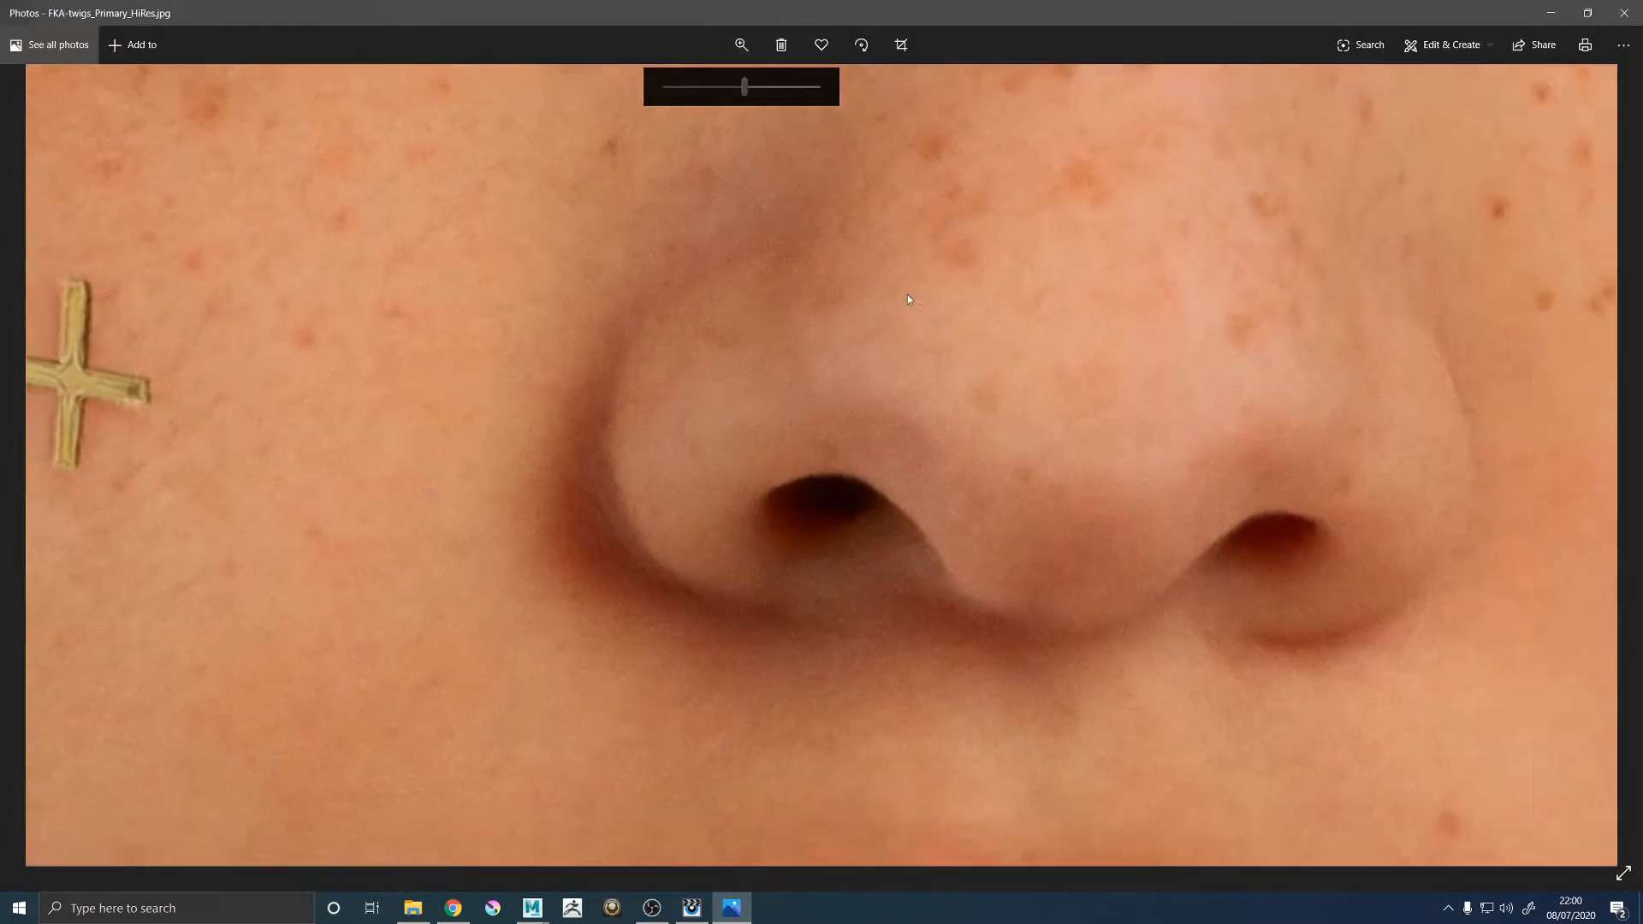
{"action": "left_click_drag", "start_coordinate": [907, 295], "coordinate": [616, 218]}
{"action": "left_click_drag", "start_coordinate": [1133, 529], "coordinate": [840, 444]}
{"action": "left_click_drag", "start_coordinate": [753, 315], "coordinate": [794, 444]}
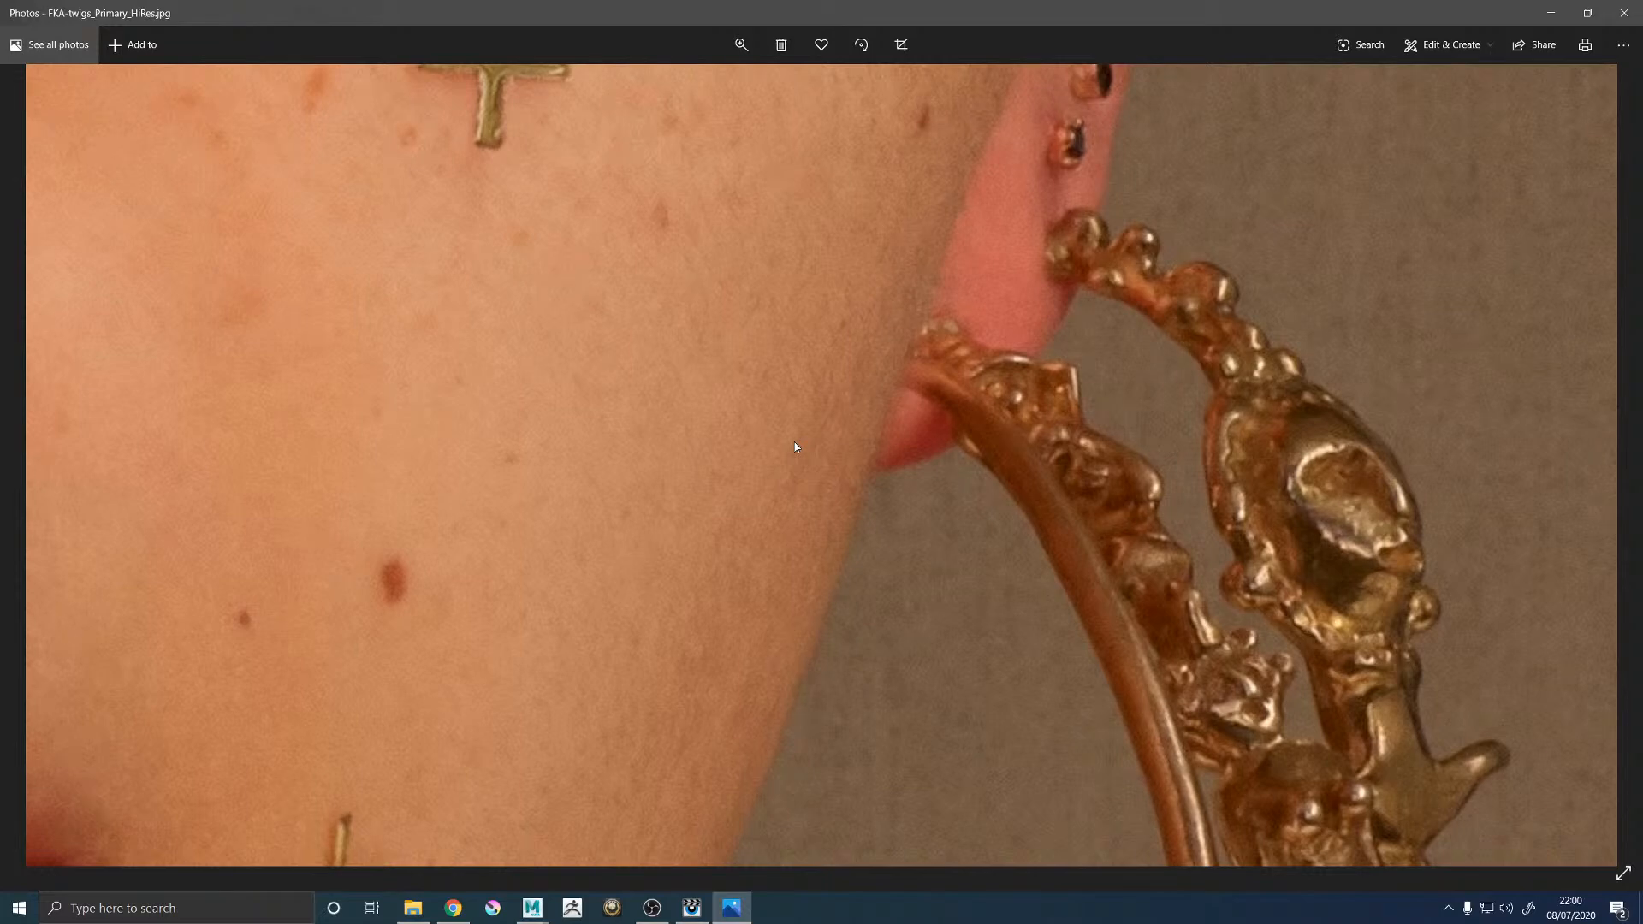
{"action": "left_click_drag", "start_coordinate": [706, 379], "coordinate": [712, 458]}
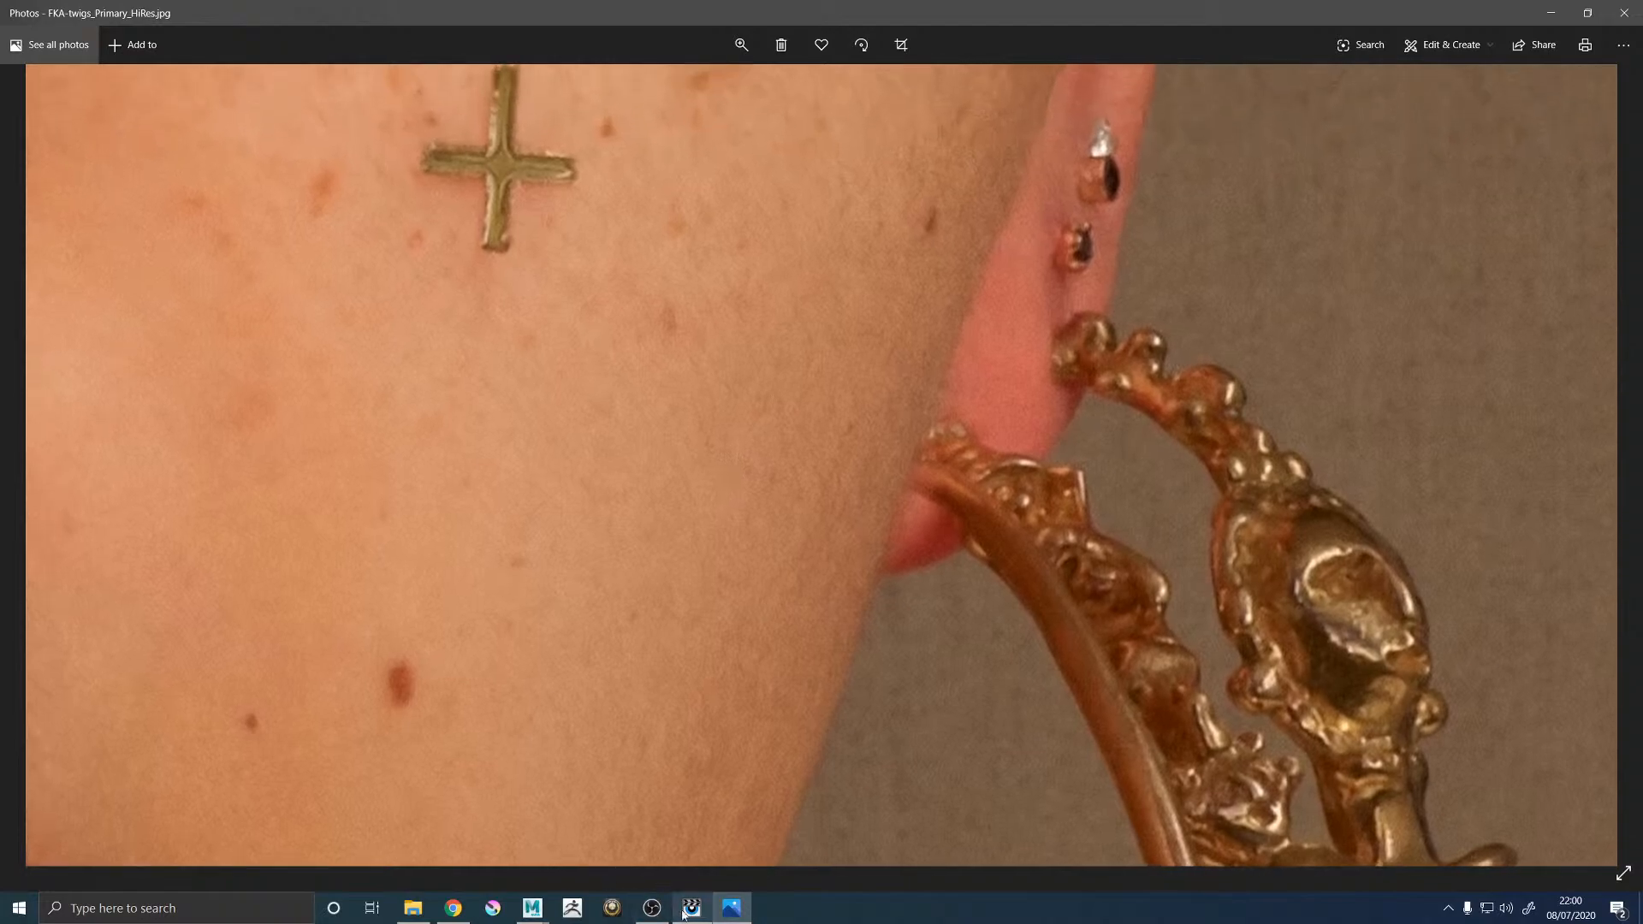
Compare the peach fuzz in the FKAtwigs_Groom.1014 cheek render with the reference photo, and minimise the render viewer.
{"action": "left_click", "coordinate": [682, 911]}
{"action": "scroll", "coordinate": [944, 458], "scroll_direction": "up", "scroll_amount": 5}
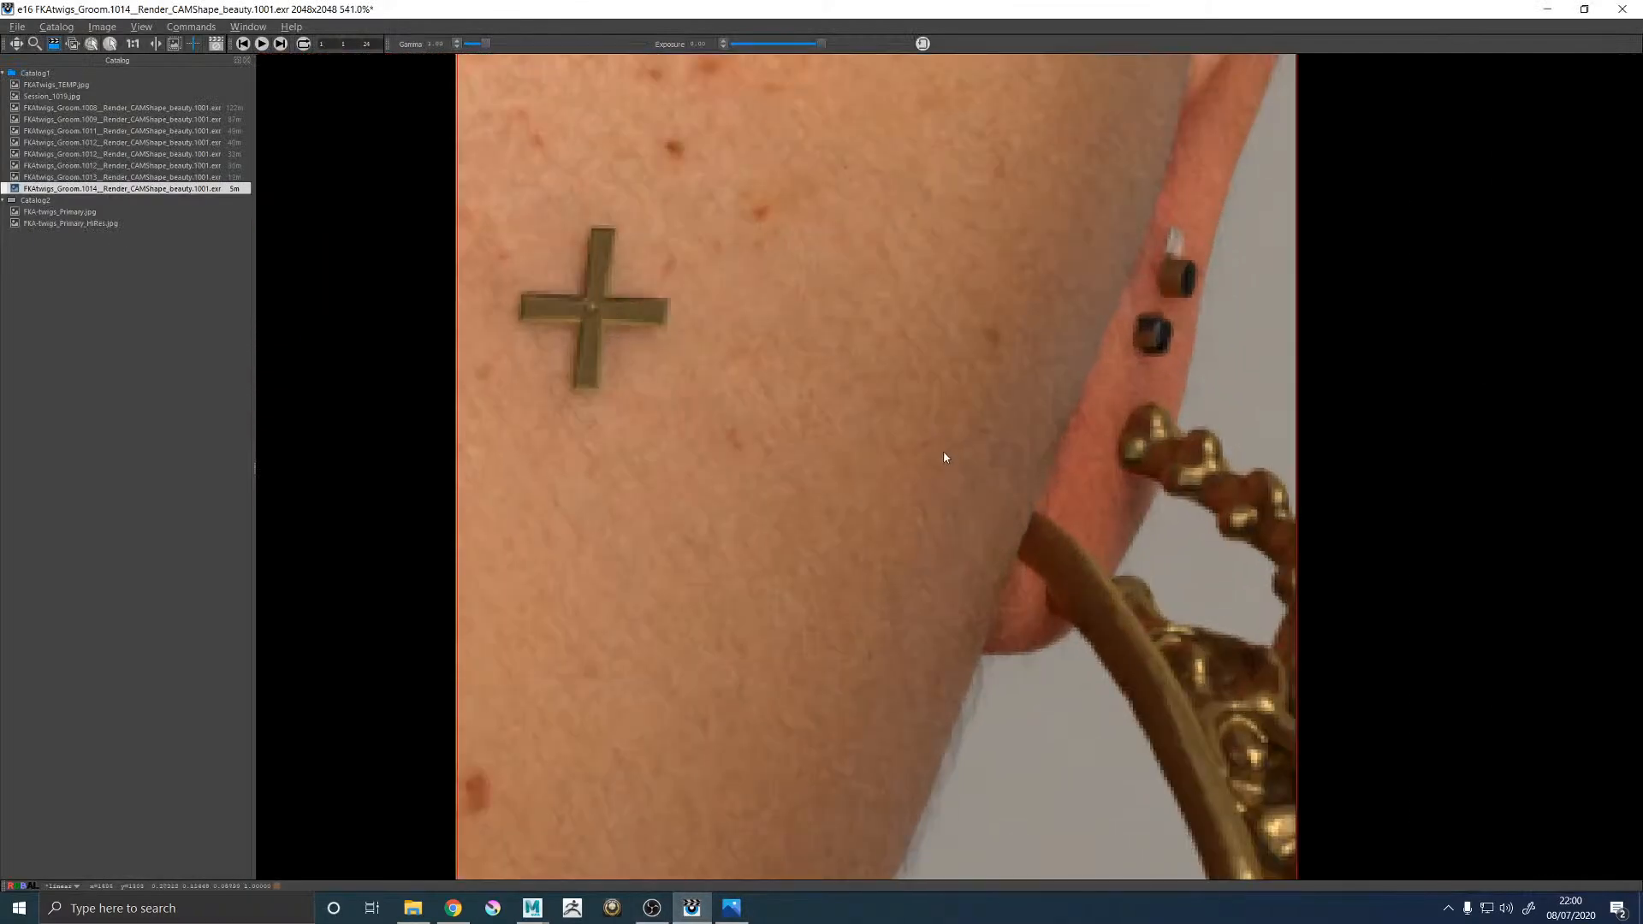
{"action": "scroll", "coordinate": [944, 458], "scroll_direction": "down", "scroll_amount": 3}
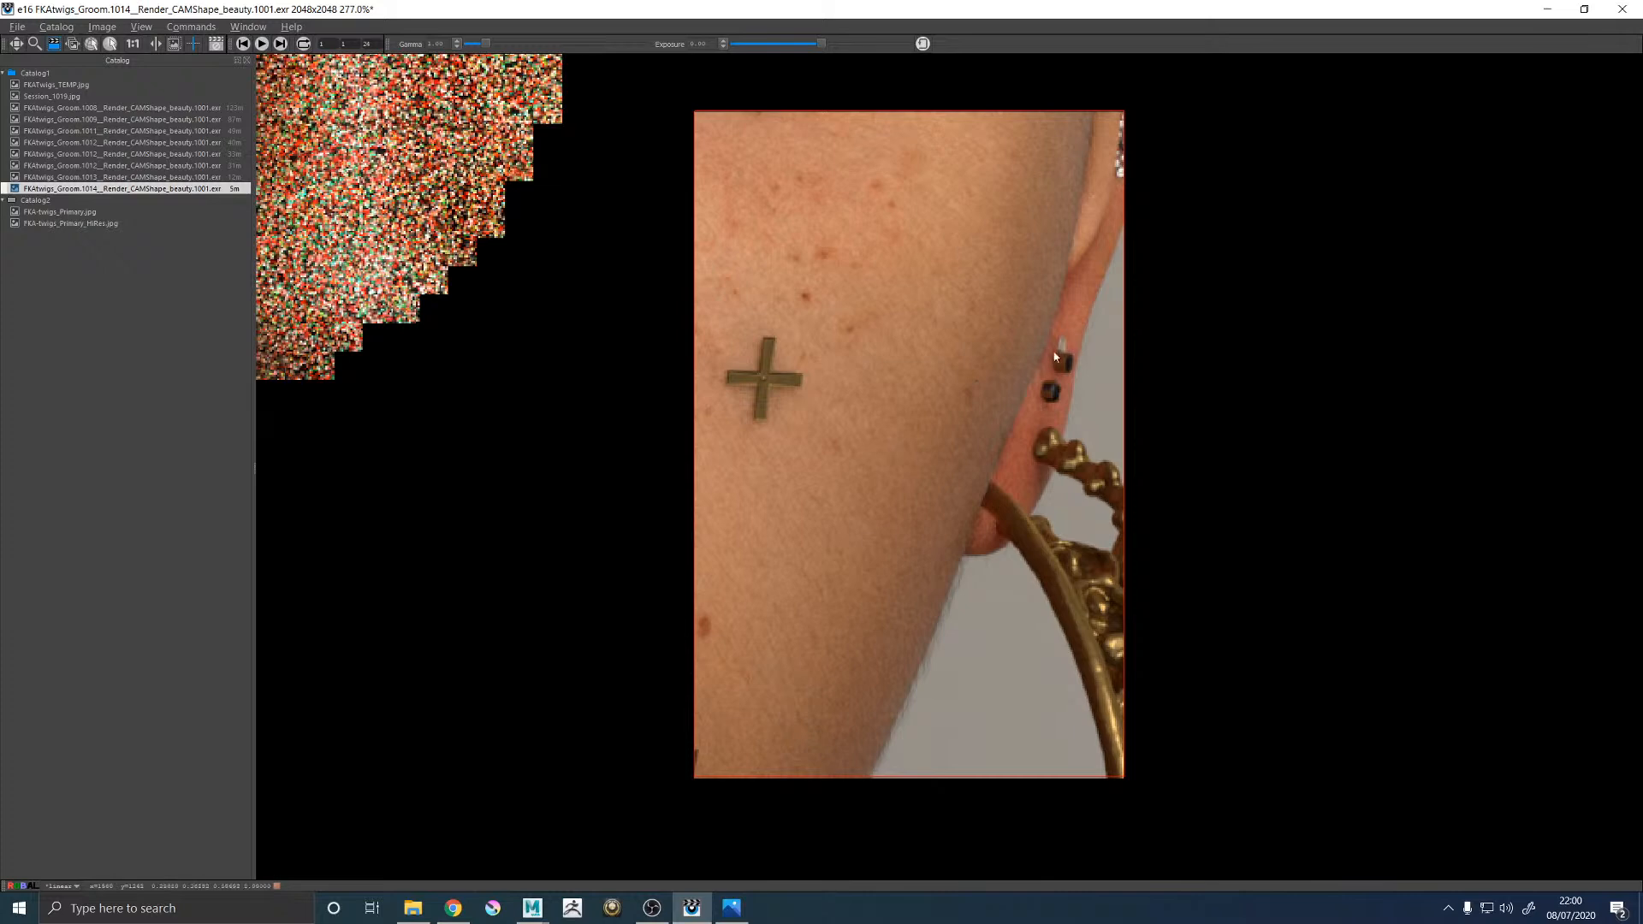
{"action": "scroll", "coordinate": [996, 370], "scroll_direction": "down", "scroll_amount": 1}
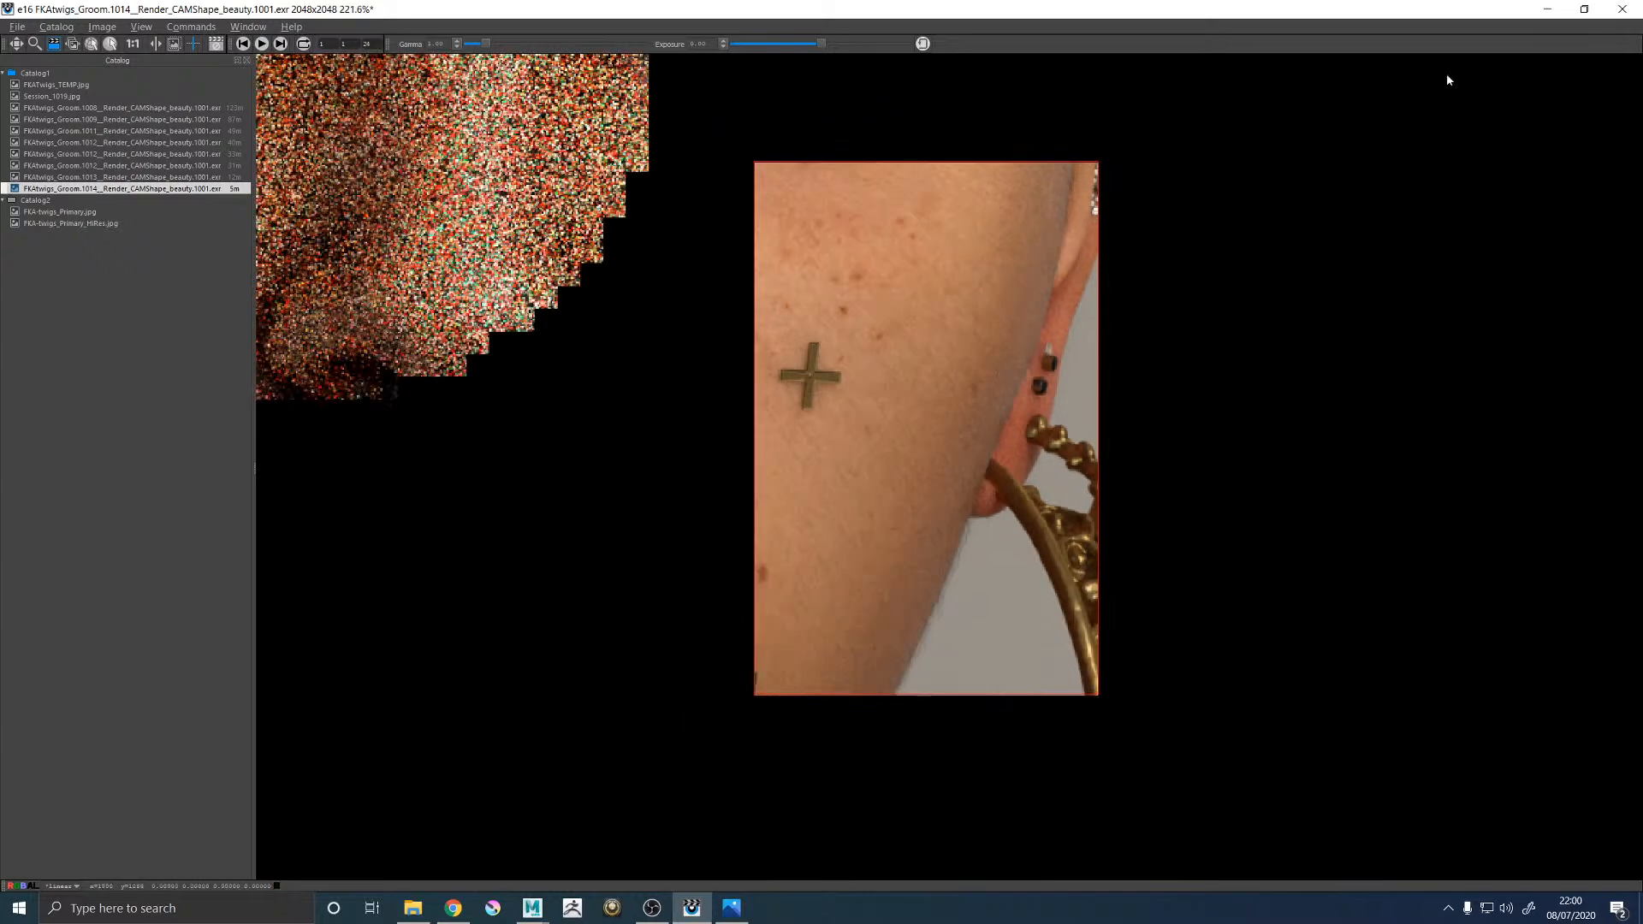
{"action": "left_click", "coordinate": [1547, 10]}
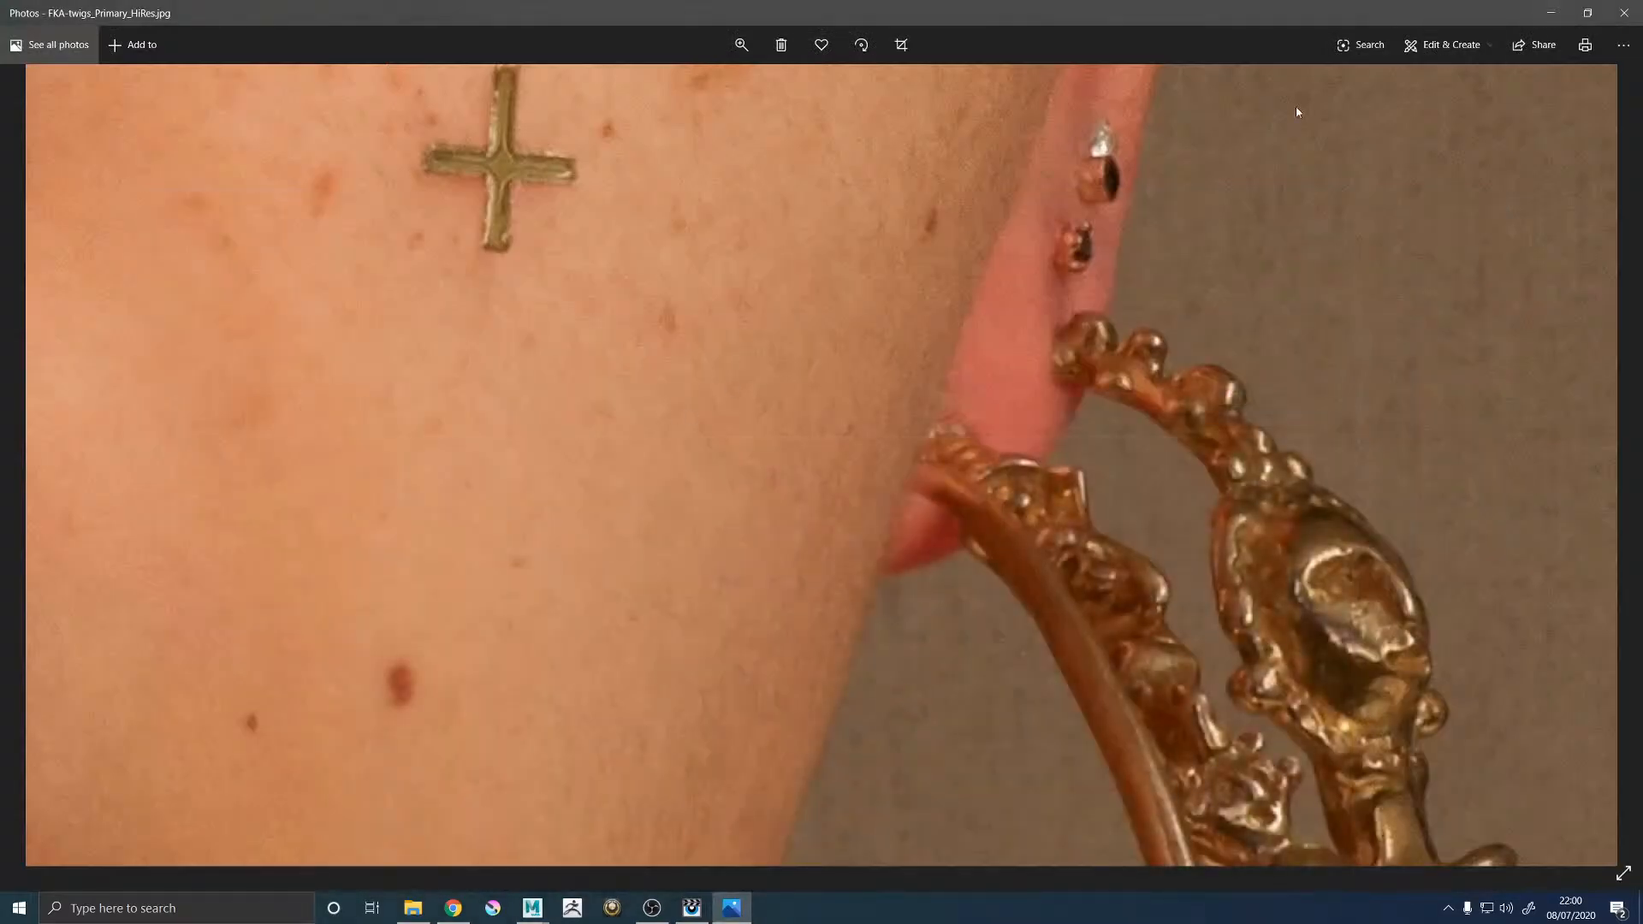
Switch back to the FKAtwigs_Groom.1014 scene in Maya and show the face close up in the perspective view.
{"action": "mouse_move", "coordinate": [533, 908]}
{"action": "left_click", "coordinate": [589, 854]}
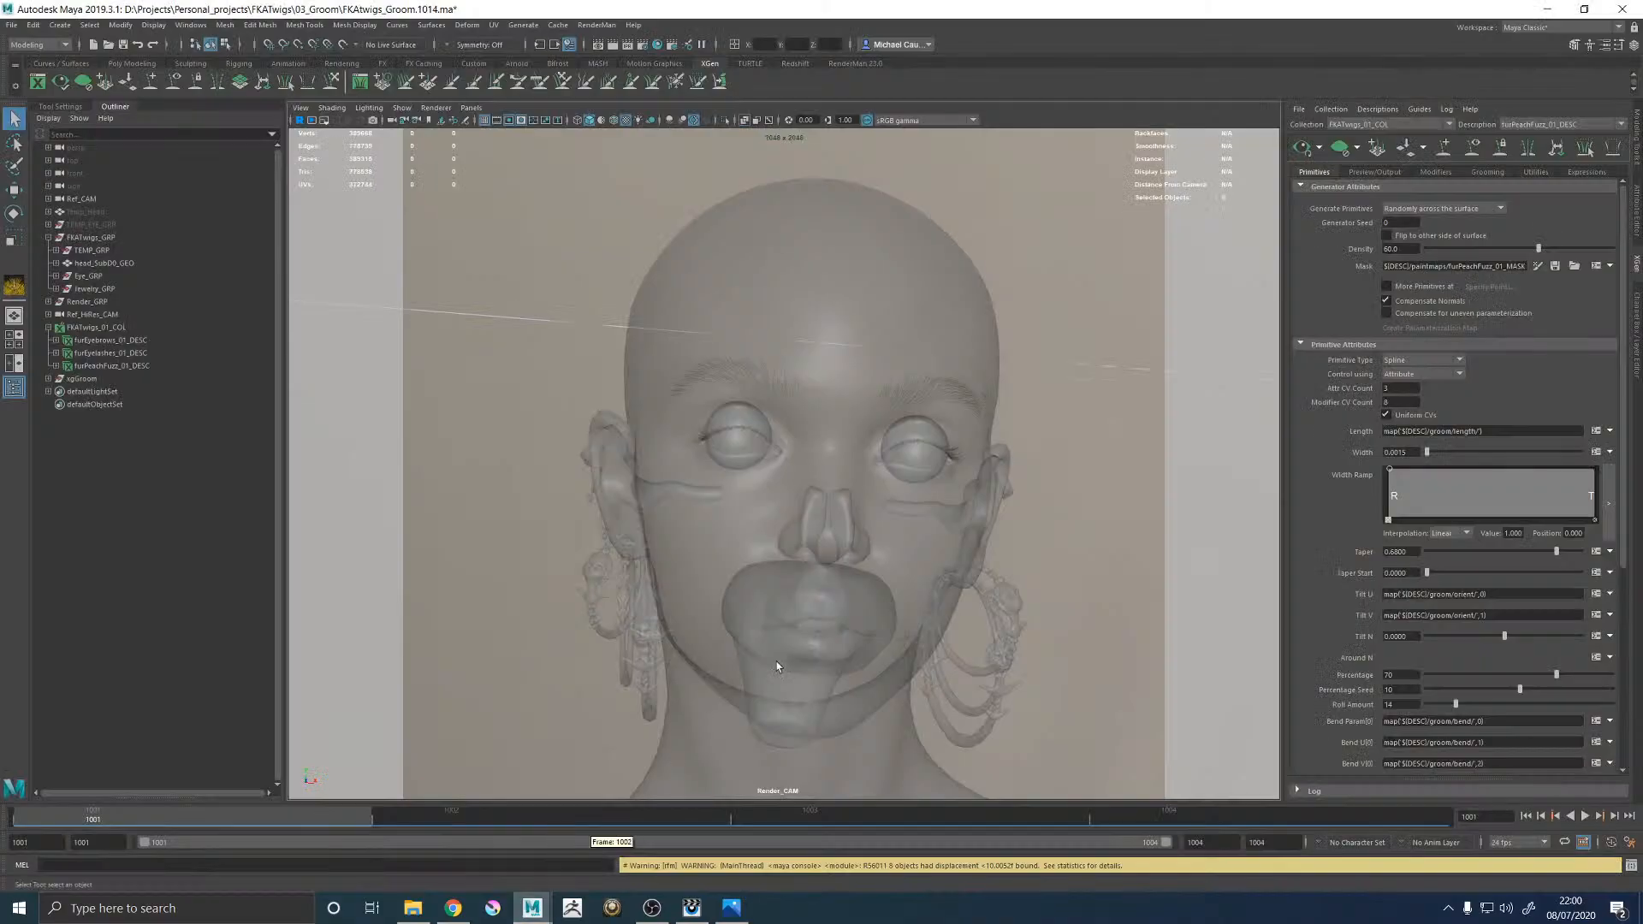
{"action": "key", "text": "space"}
{"action": "key", "text": "space"}
{"action": "right_click_drag", "start_coordinate": [1028, 507], "coordinate": [1087, 481], "text": "alt"}
{"action": "middle_click_drag", "start_coordinate": [1087, 481], "coordinate": [912, 458], "text": "alt"}
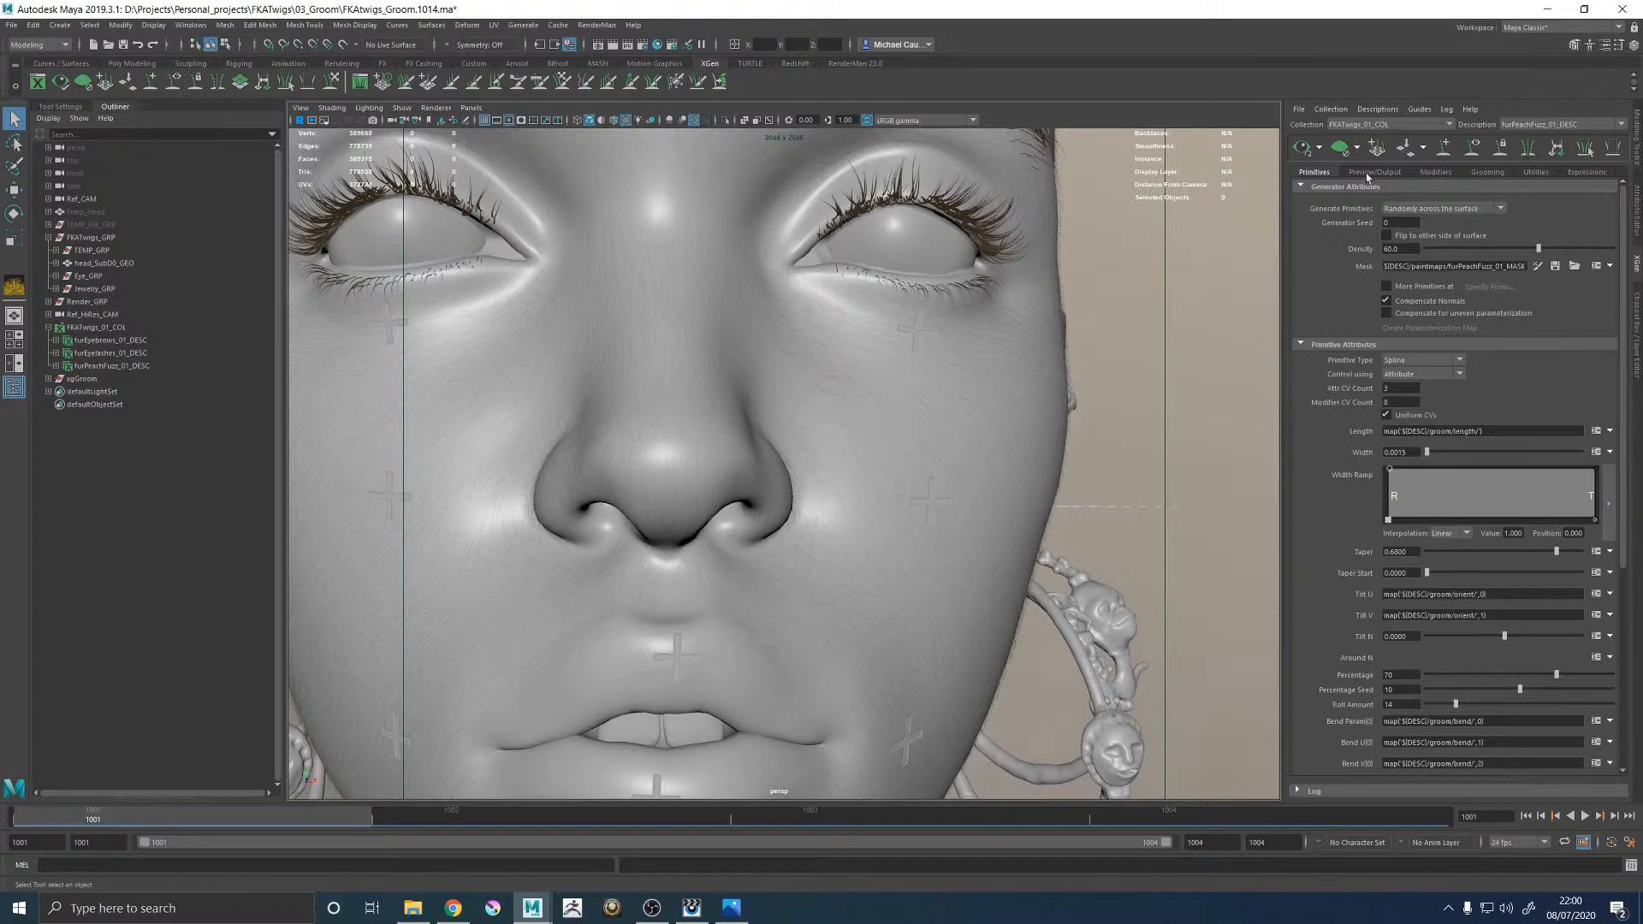
Clear the furPeachFuzz_01_DESC preview and bring up its grooming brushes with the groomable hairs displayed on the face.
{"action": "left_click", "coordinate": [1320, 148]}
{"action": "left_click", "coordinate": [1452, 176]}
{"action": "left_click", "coordinate": [1452, 176]}
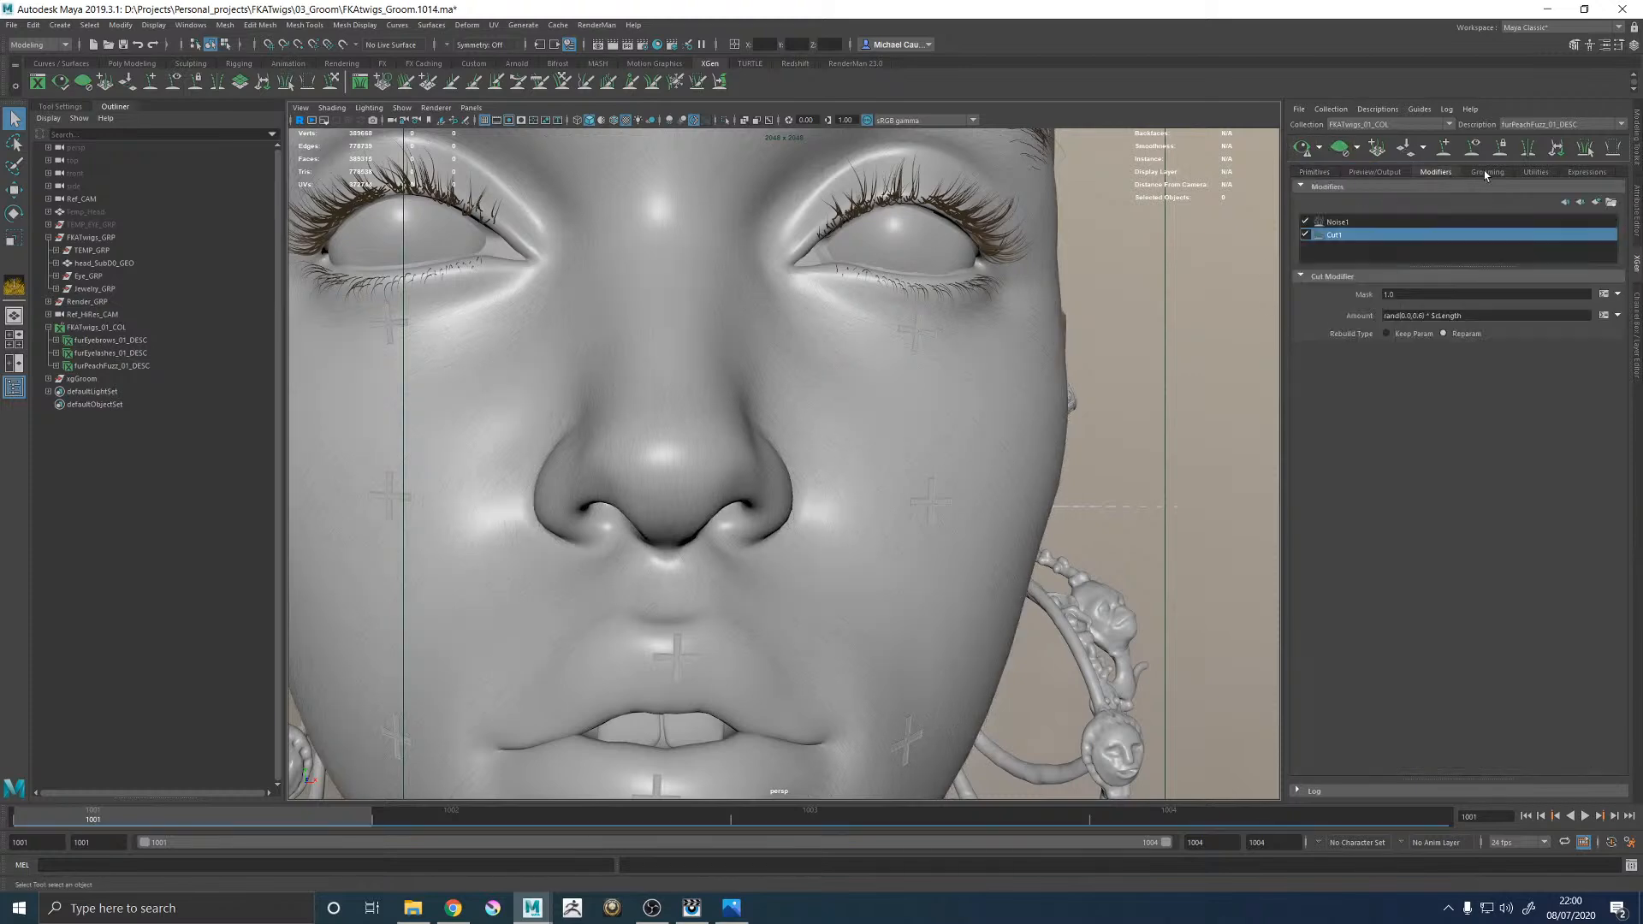
{"action": "left_click", "coordinate": [1485, 172]}
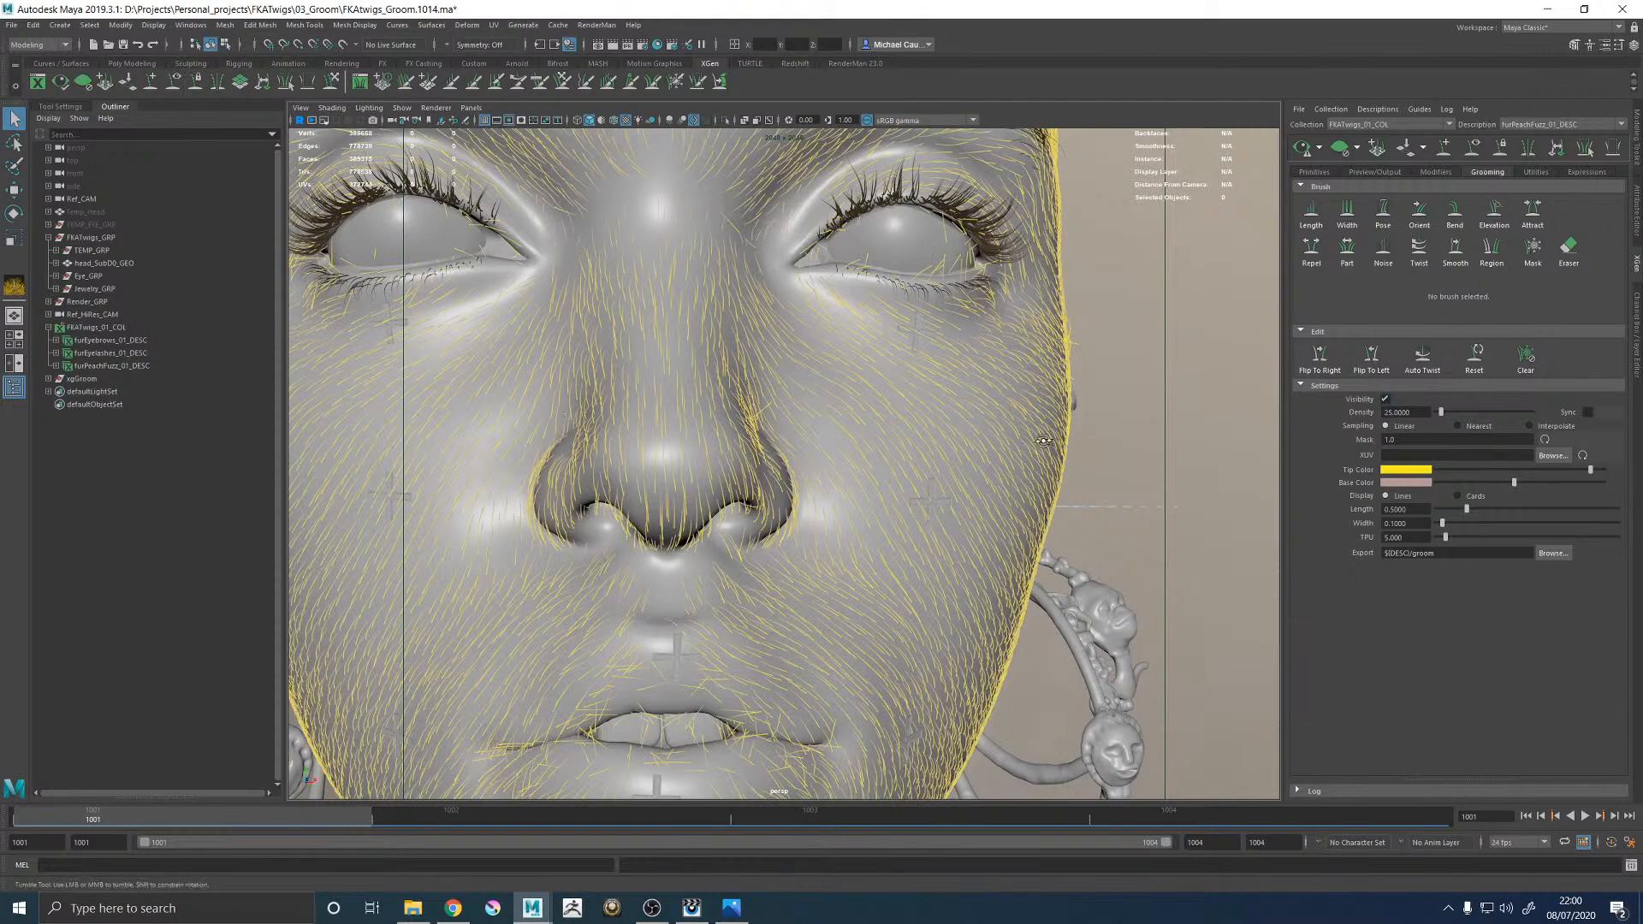
{"action": "left_click_drag", "start_coordinate": [1050, 440], "coordinate": [983, 454], "text": "alt"}
{"action": "right_click_drag", "start_coordinate": [983, 455], "coordinate": [1118, 515], "text": "alt"}
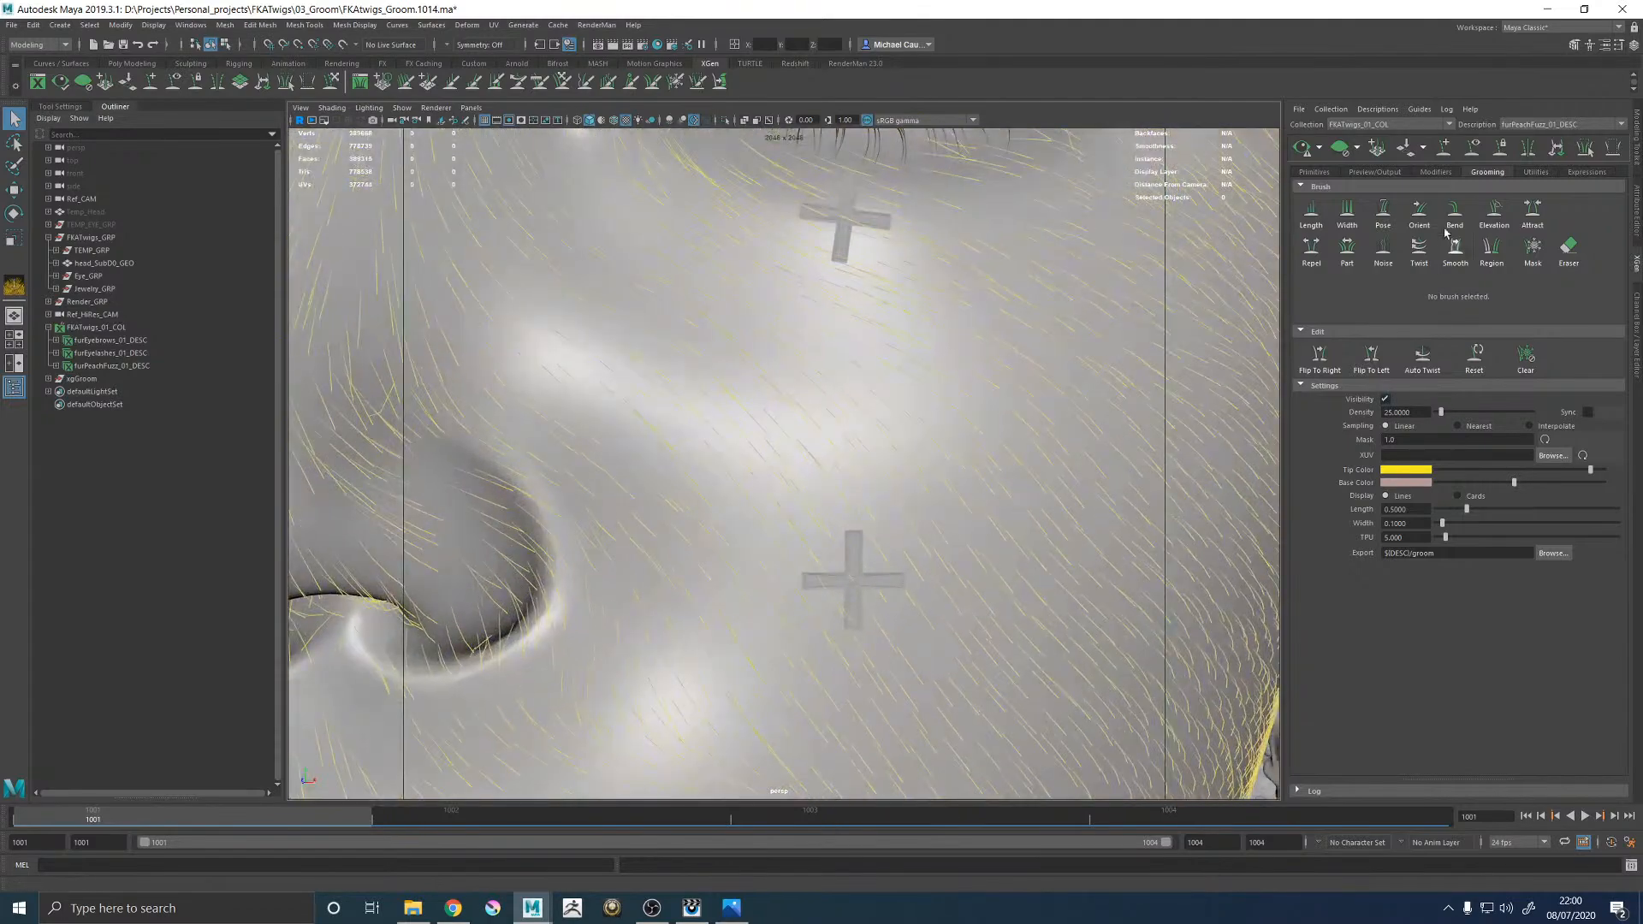
Choose the Length grooming brush for the peach fuzz and set its goal length to 1.
{"action": "left_click", "coordinate": [1309, 212]}
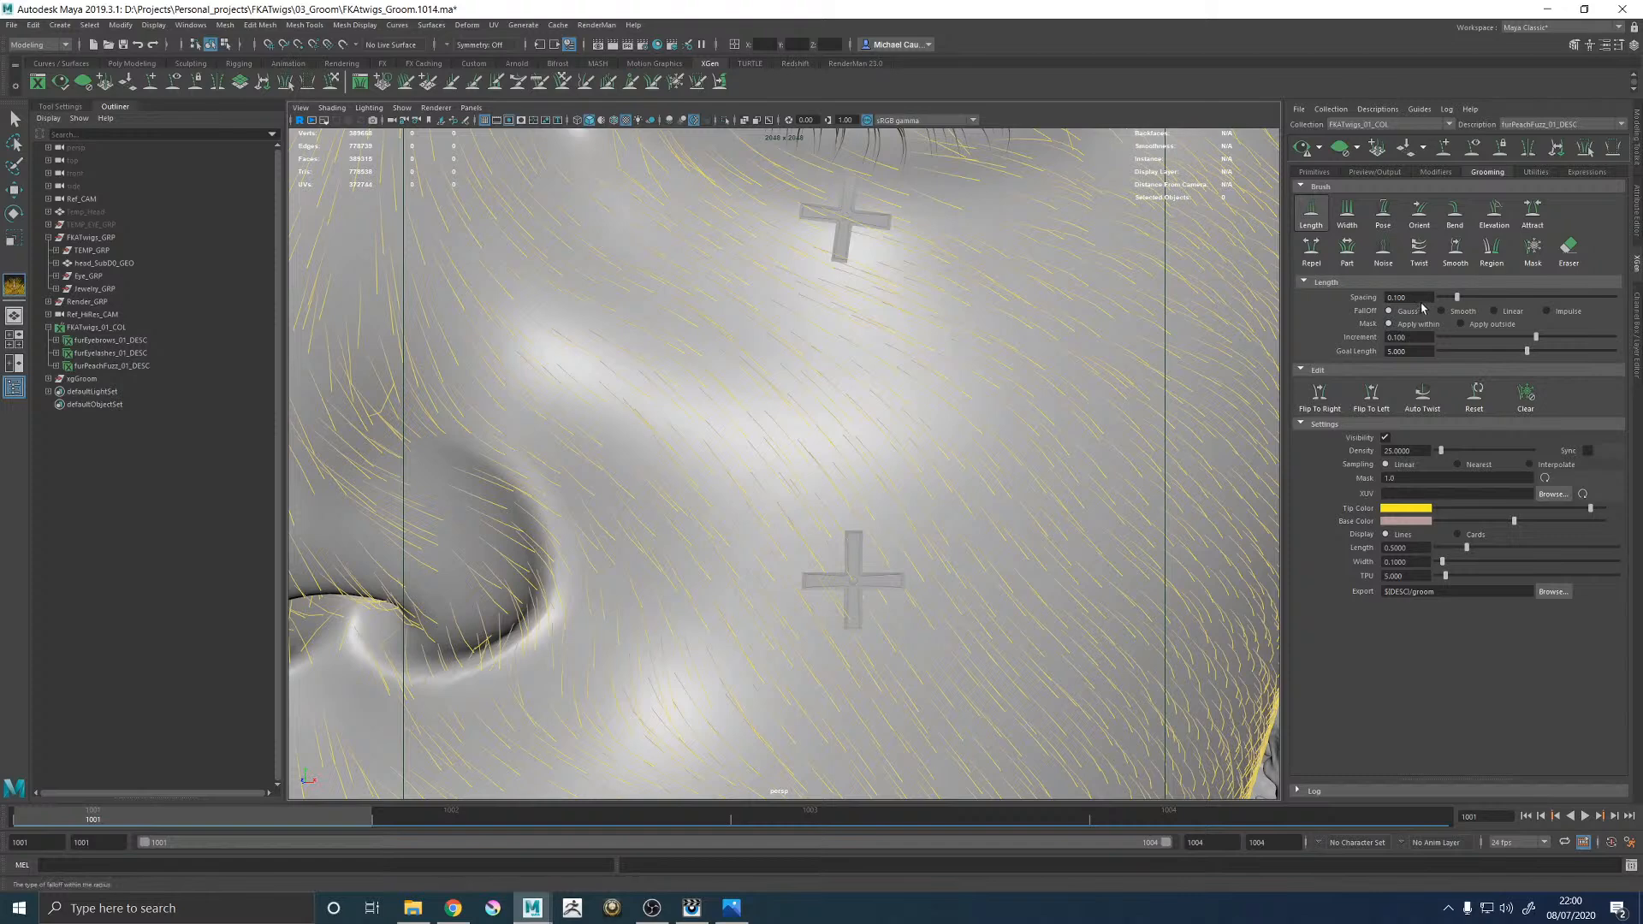
{"action": "left_click", "coordinate": [1399, 351]}
{"action": "type", "text": "1"}
{"action": "key", "text": "Return"}
{"action": "right_click_drag", "start_coordinate": [921, 466], "coordinate": [847, 482], "text": "alt"}
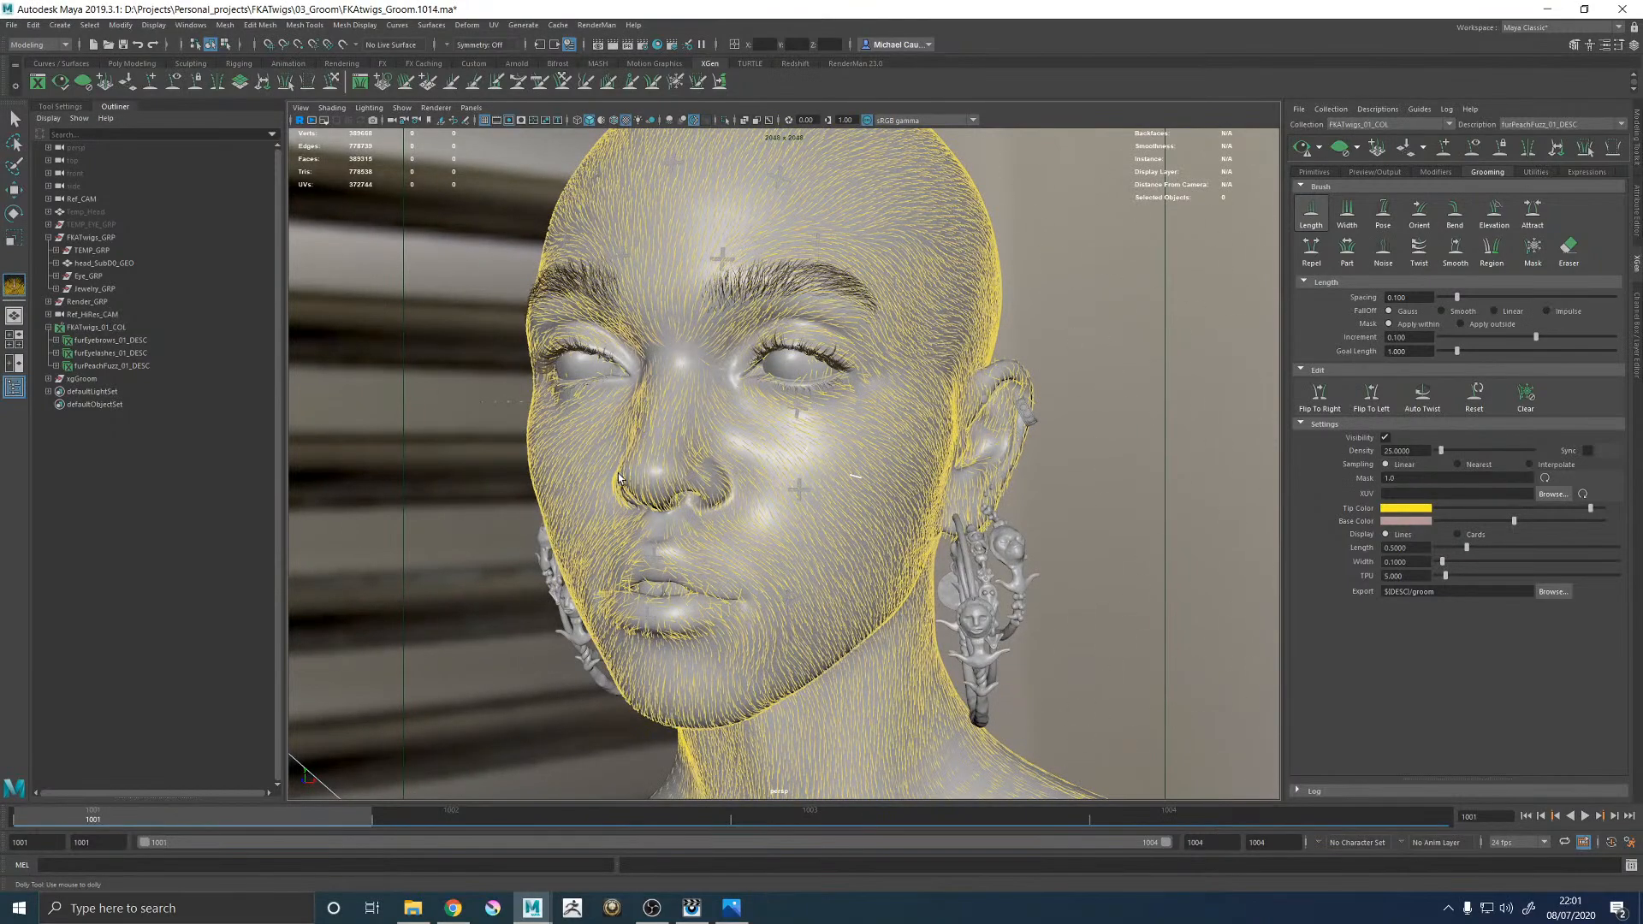
{"action": "right_click_drag", "start_coordinate": [753, 462], "coordinate": [835, 466], "text": "alt"}
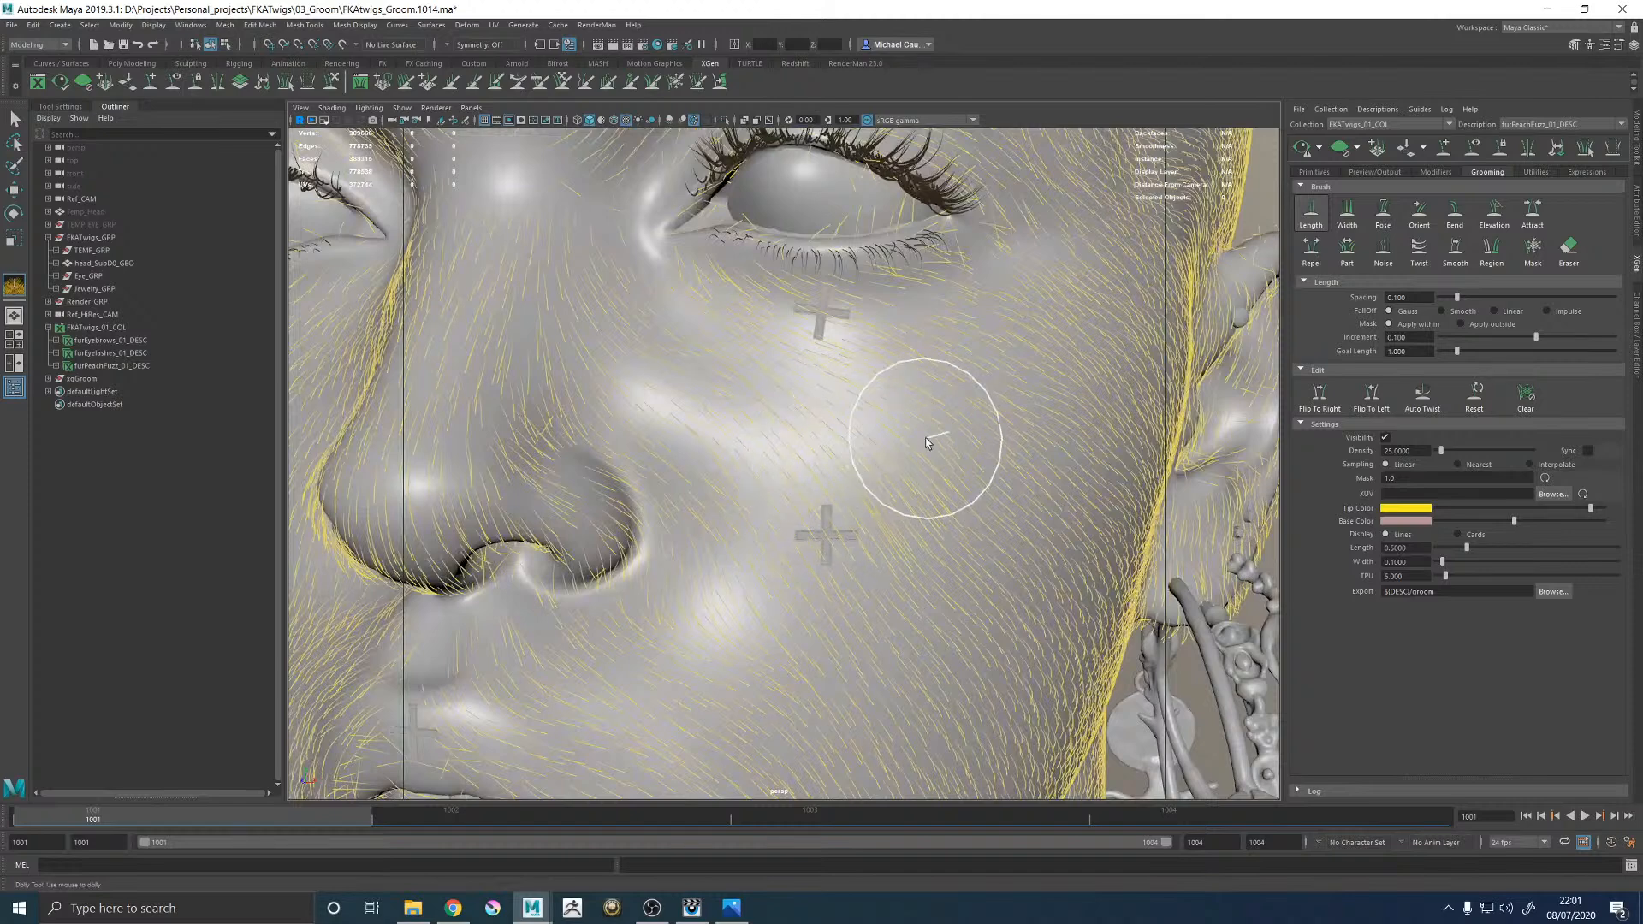
Set the Length brush's goal length to 0.5 and its increment to -0.1, and enlarge the brush to span the cheek.
{"action": "double_click", "coordinate": [1396, 351]}
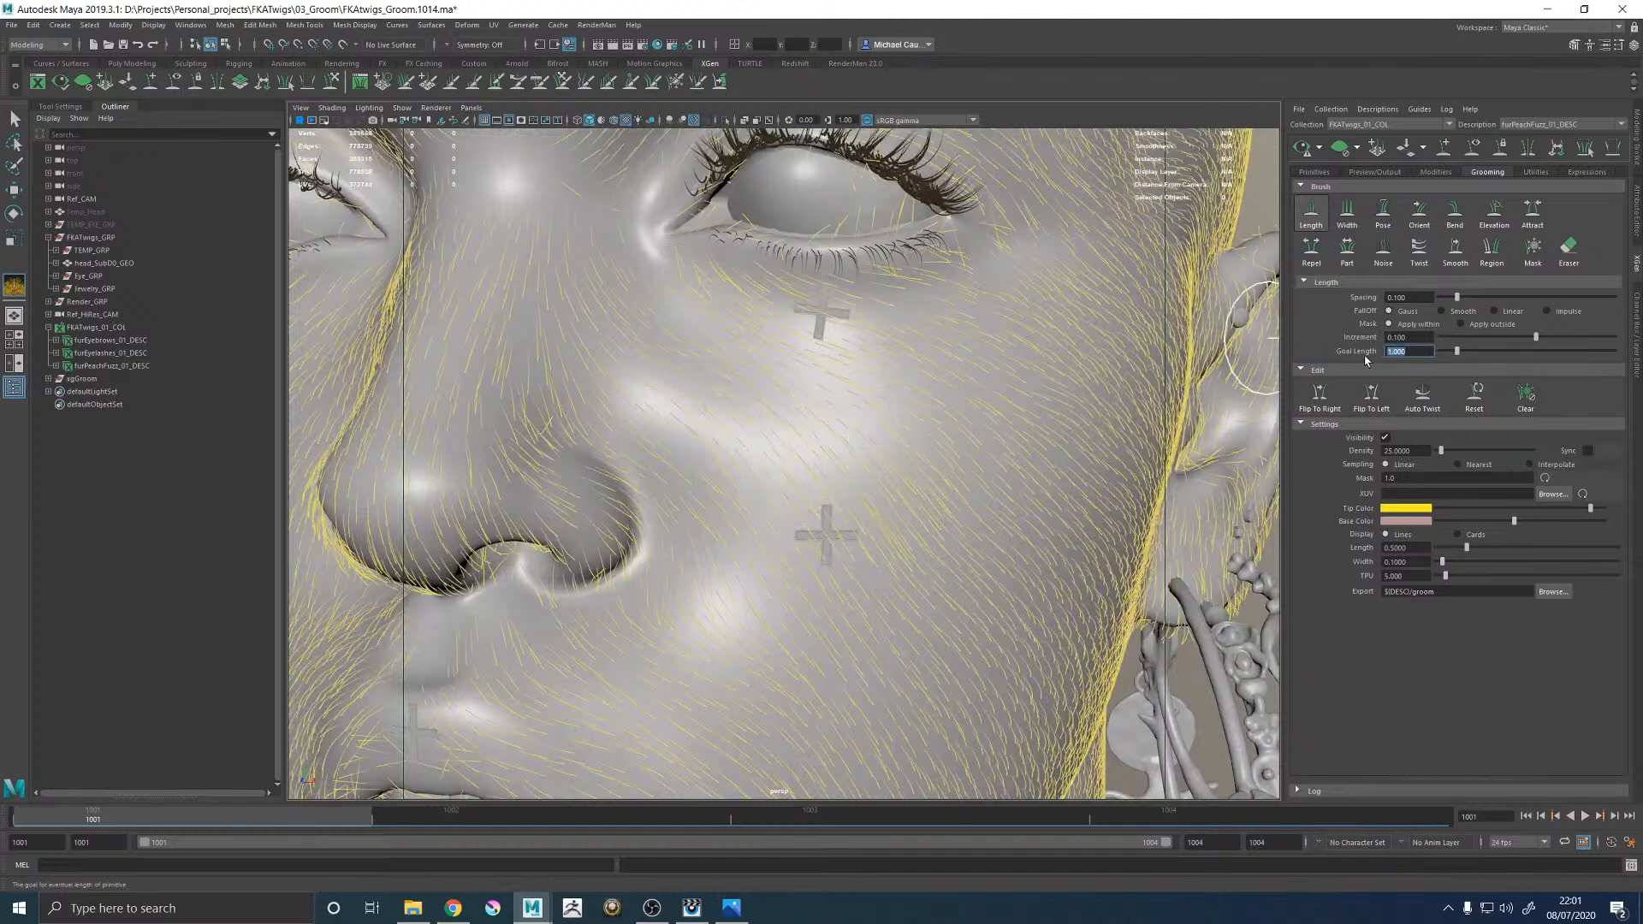
{"action": "type", "text": "0.5"}
{"action": "key", "text": "Return"}
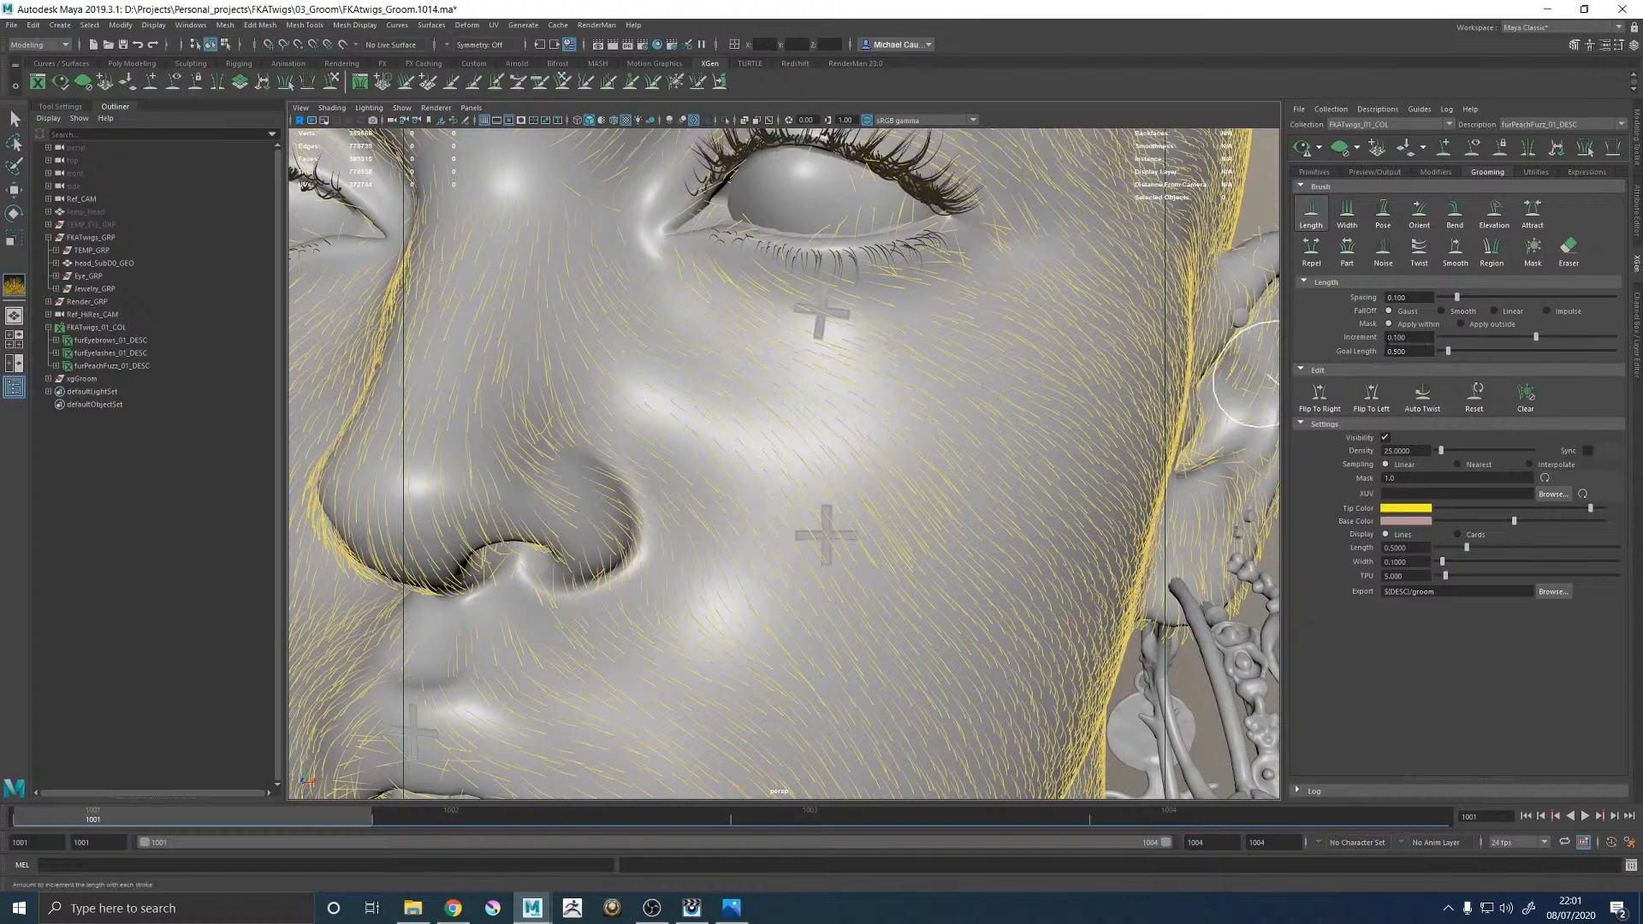
{"action": "type", "text": "-"}
{"action": "key", "text": "Return"}
{"action": "mouse_move", "coordinate": [914, 481]}
{"action": "left_mouse_down"}
{"action": "mouse_move", "coordinate": [931, 440]}
{"action": "mouse_move", "coordinate": [887, 469]}
{"action": "mouse_move", "coordinate": [824, 476]}
{"action": "left_mouse_up"}
{"action": "key", "text": "b"}
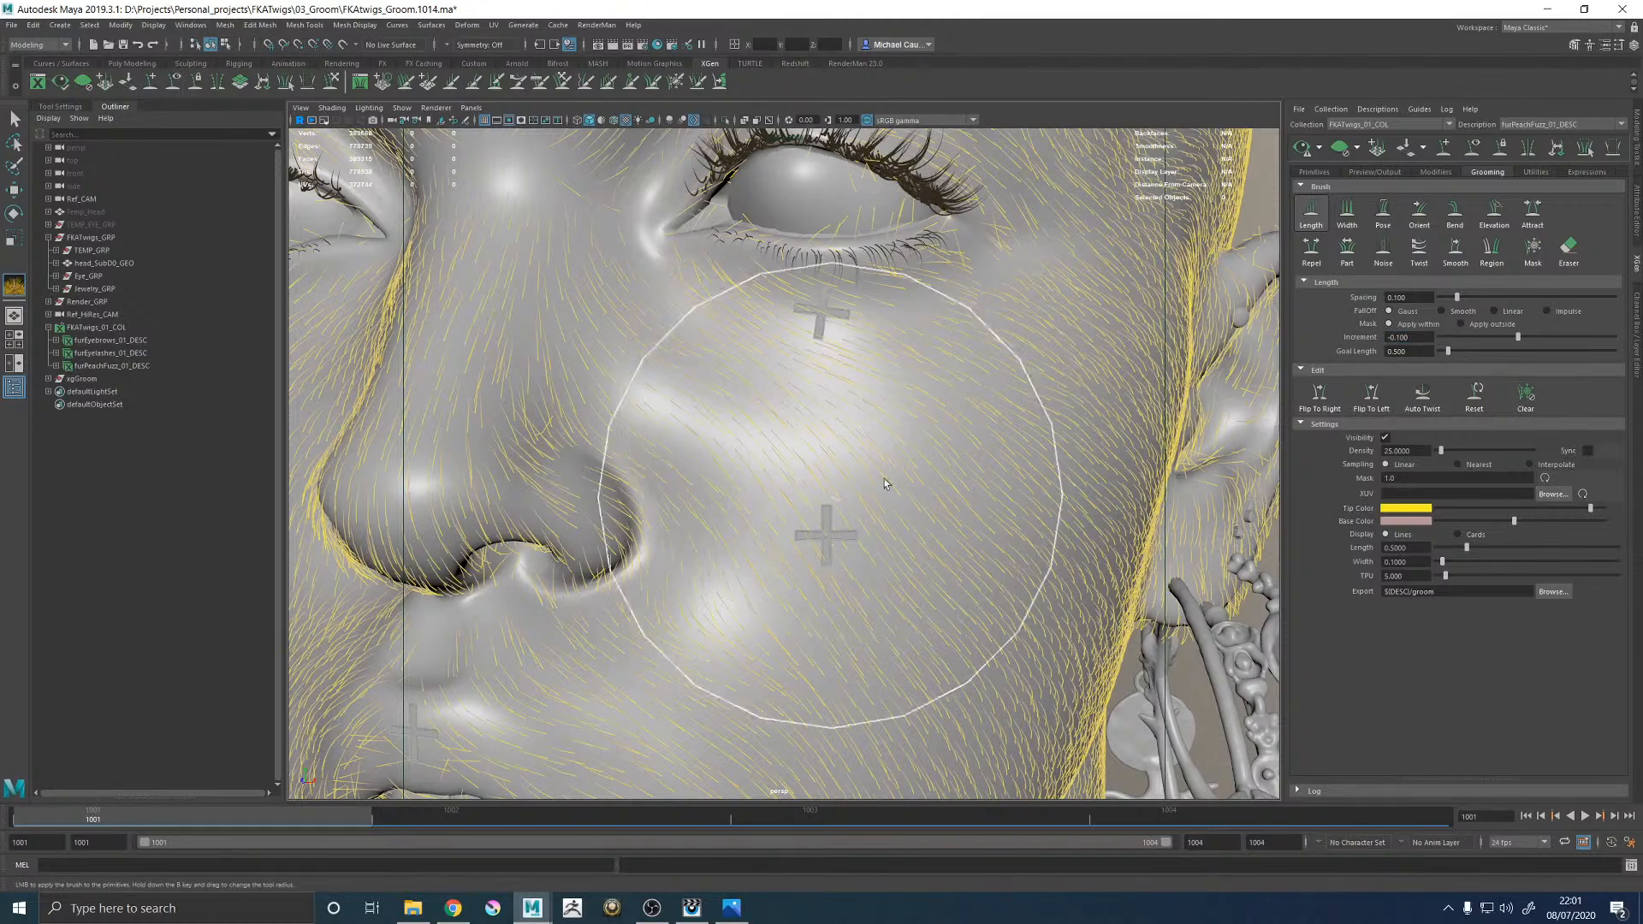
Set the Length brush's goal length to 0.35 and shorten the peach fuzz over the character's left cheek, temple and forehead.
{"action": "double_click", "coordinate": [1394, 352]}
{"action": "type", "text": "0.3"}
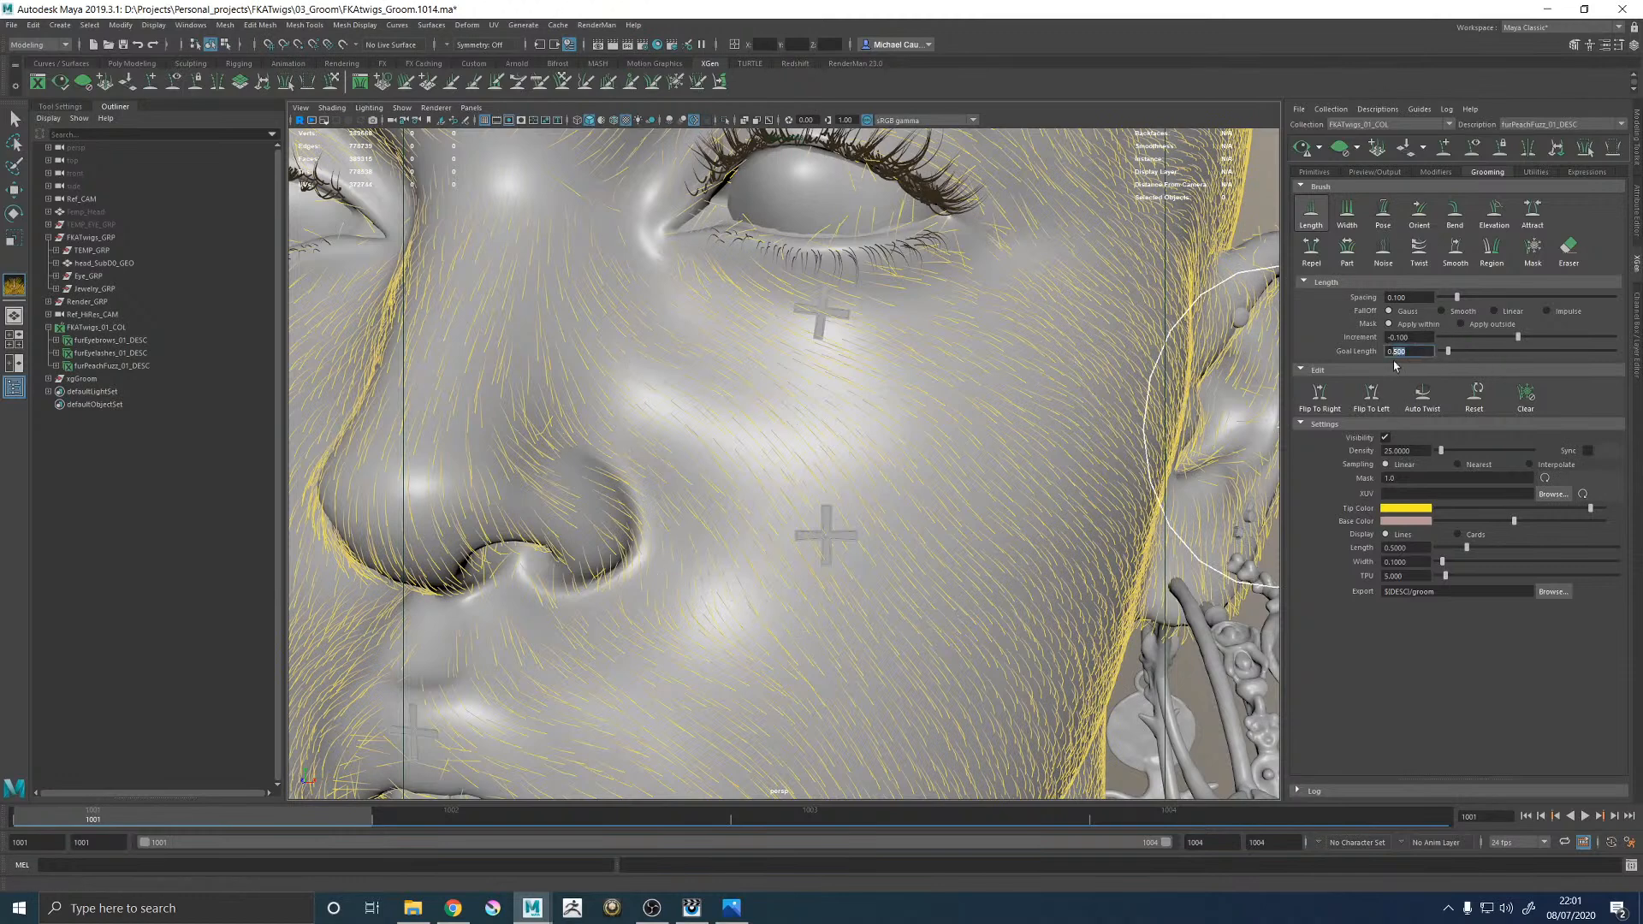
{"action": "type", "text": "5"}
{"action": "key", "text": "Return"}
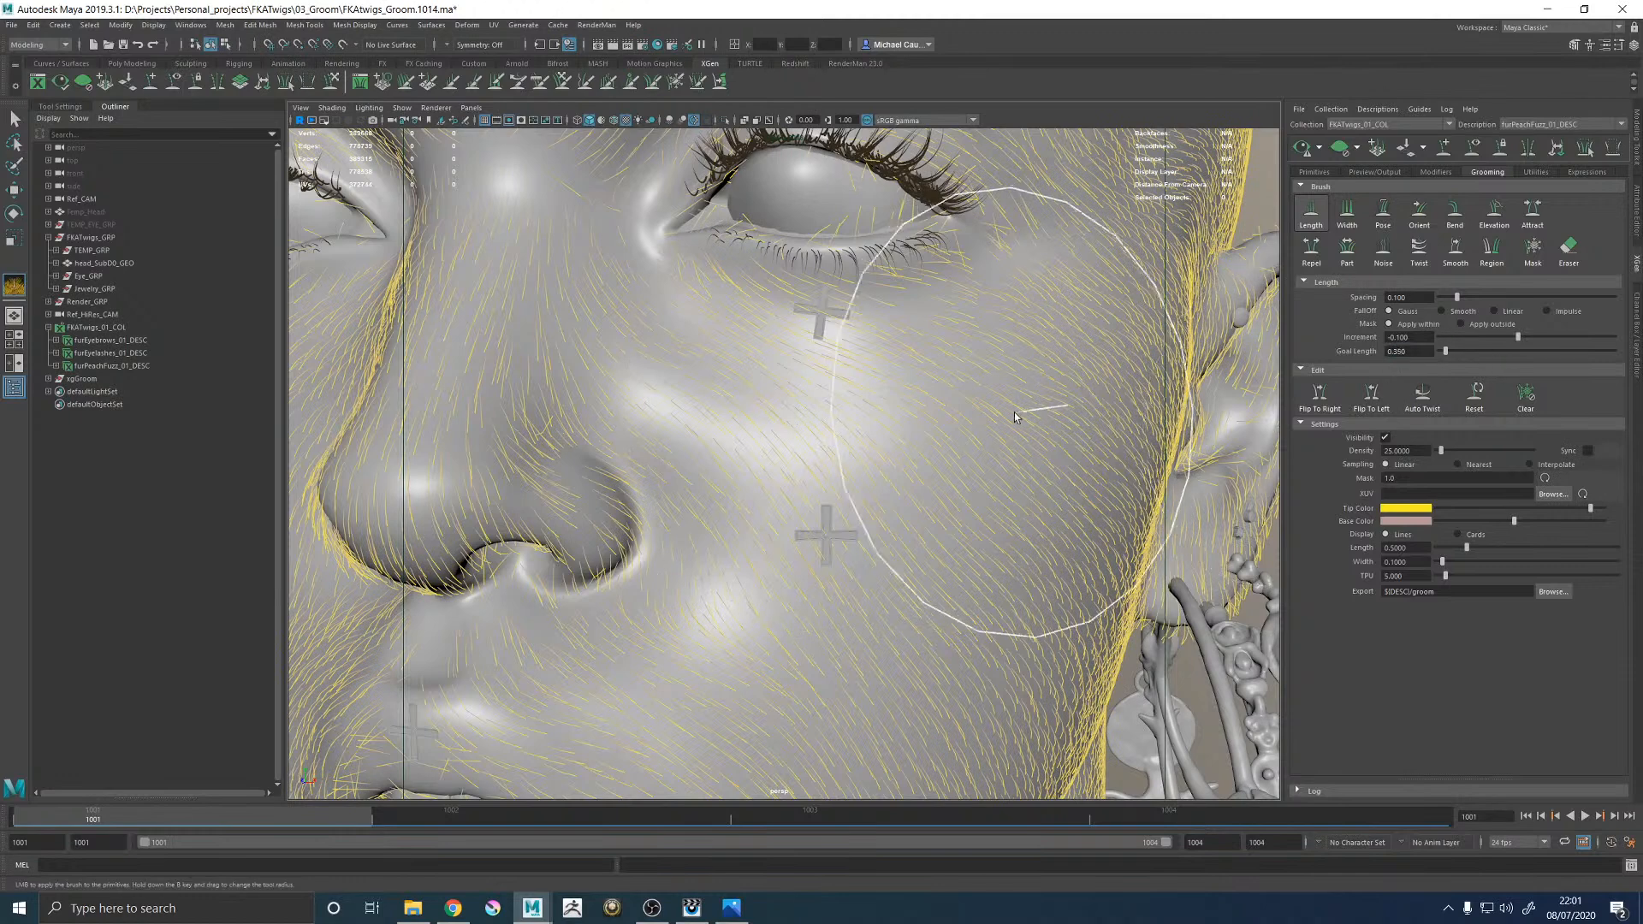
{"action": "right_click_drag", "start_coordinate": [1003, 609], "coordinate": [845, 560], "text": "alt"}
{"action": "mouse_move", "coordinate": [835, 443]}
{"action": "left_mouse_down"}
{"action": "mouse_move", "coordinate": [657, 355]}
{"action": "mouse_move", "coordinate": [579, 482]}
{"action": "mouse_move", "coordinate": [639, 613]}
{"action": "mouse_move", "coordinate": [693, 530]}
{"action": "mouse_move", "coordinate": [858, 508]}
{"action": "mouse_move", "coordinate": [826, 471]}
{"action": "mouse_move", "coordinate": [722, 491]}
{"action": "mouse_move", "coordinate": [780, 443]}
{"action": "left_mouse_up"}
{"action": "middle_click_drag", "start_coordinate": [757, 317], "coordinate": [714, 671], "text": "alt"}
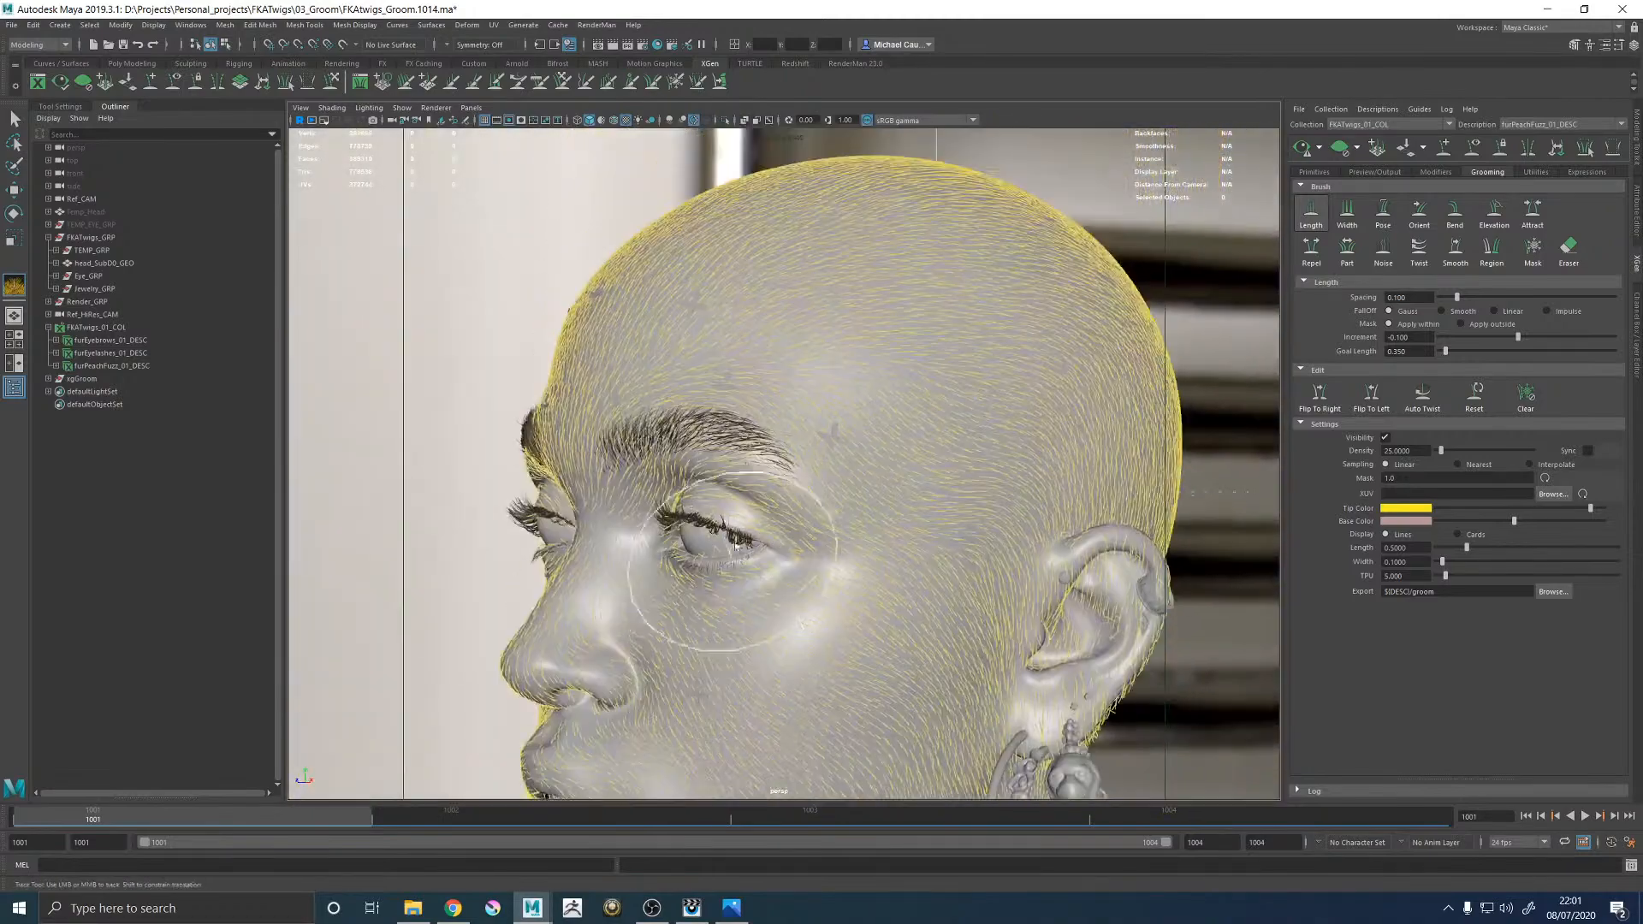
{"action": "left_click_drag", "start_coordinate": [750, 334], "coordinate": [805, 355]}
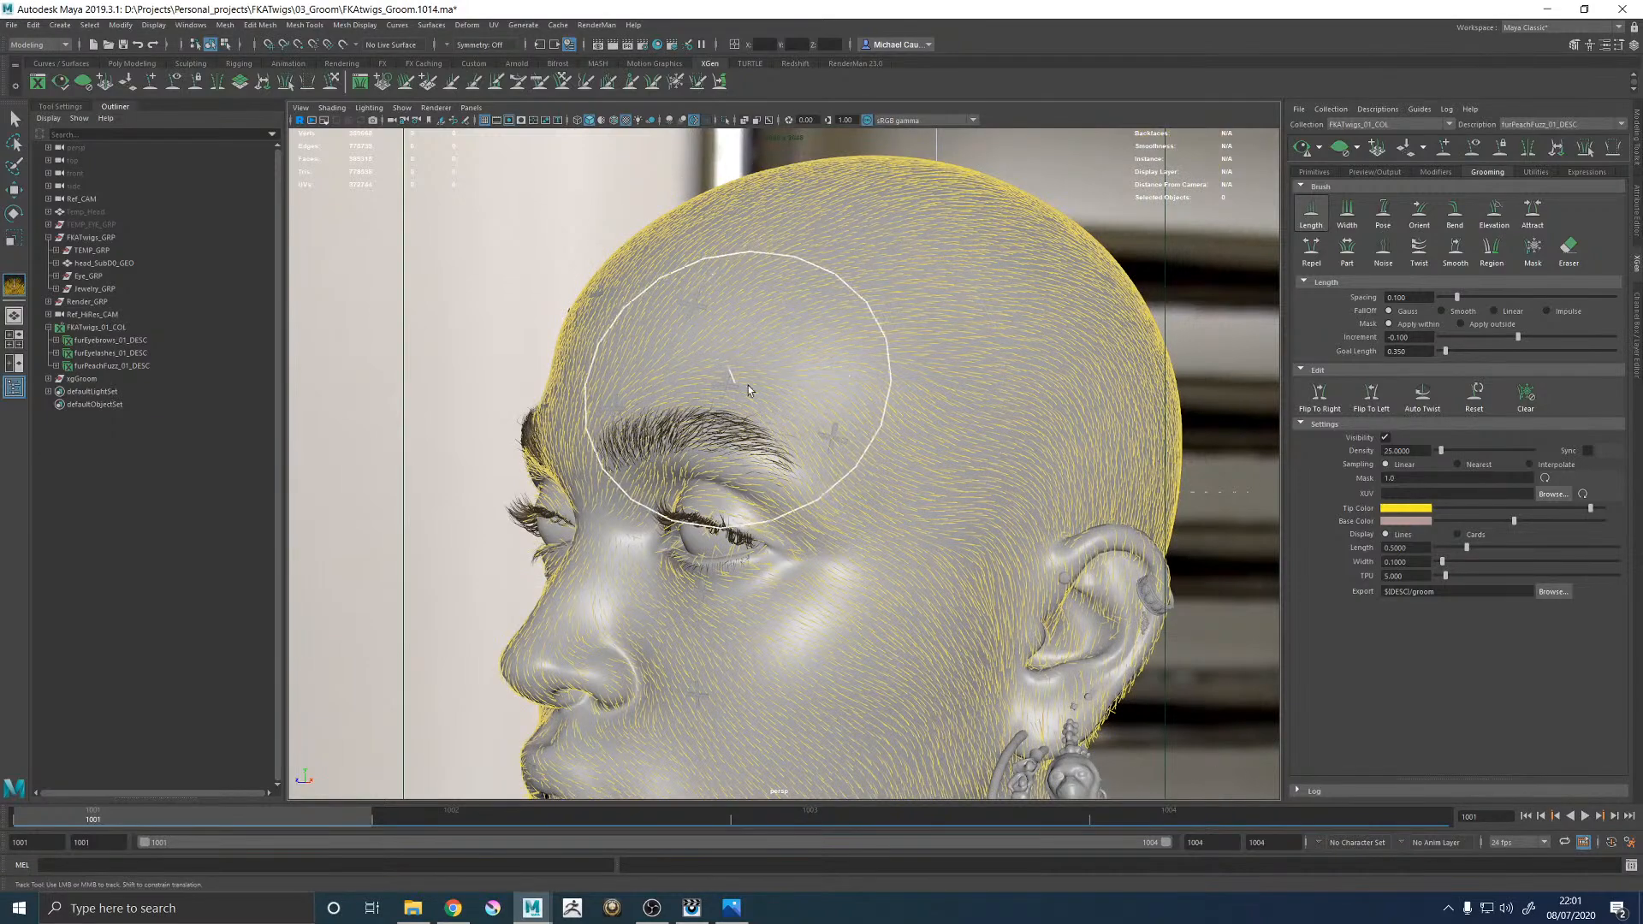
Shorten the peach fuzz across the character's right cheek, mouth corner and jaw with the Length brush.
{"action": "left_click_drag", "start_coordinate": [881, 154], "coordinate": [869, 231], "text": "alt"}
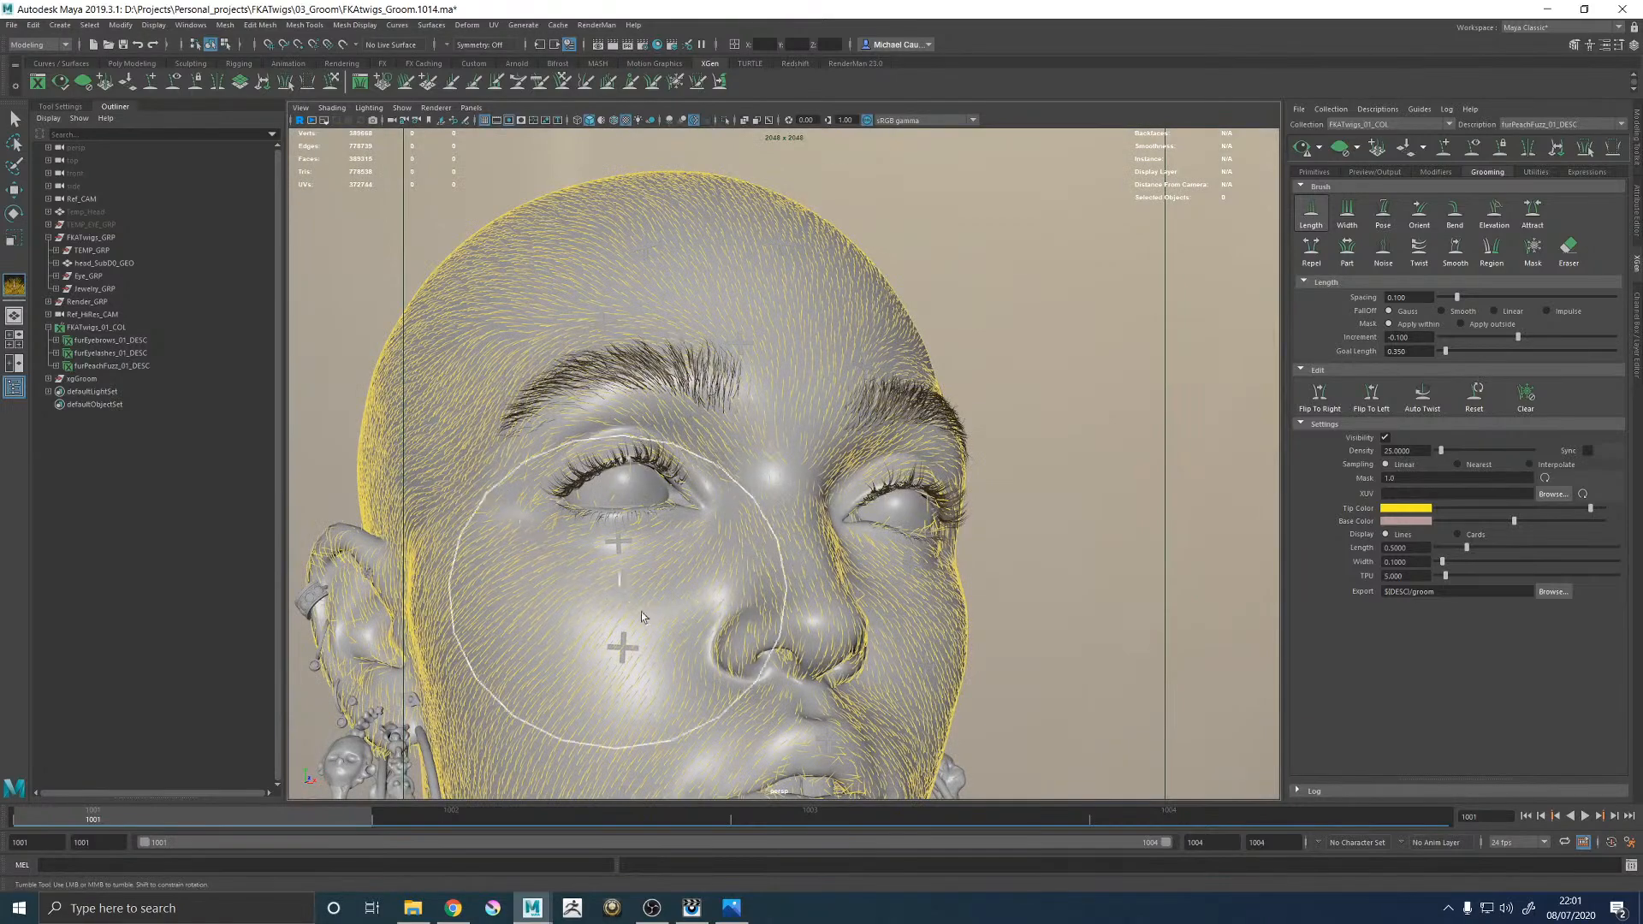
{"action": "middle_click_drag", "start_coordinate": [738, 662], "coordinate": [694, 448], "text": "alt"}
{"action": "left_click_drag", "start_coordinate": [694, 448], "coordinate": [834, 530], "text": "alt"}
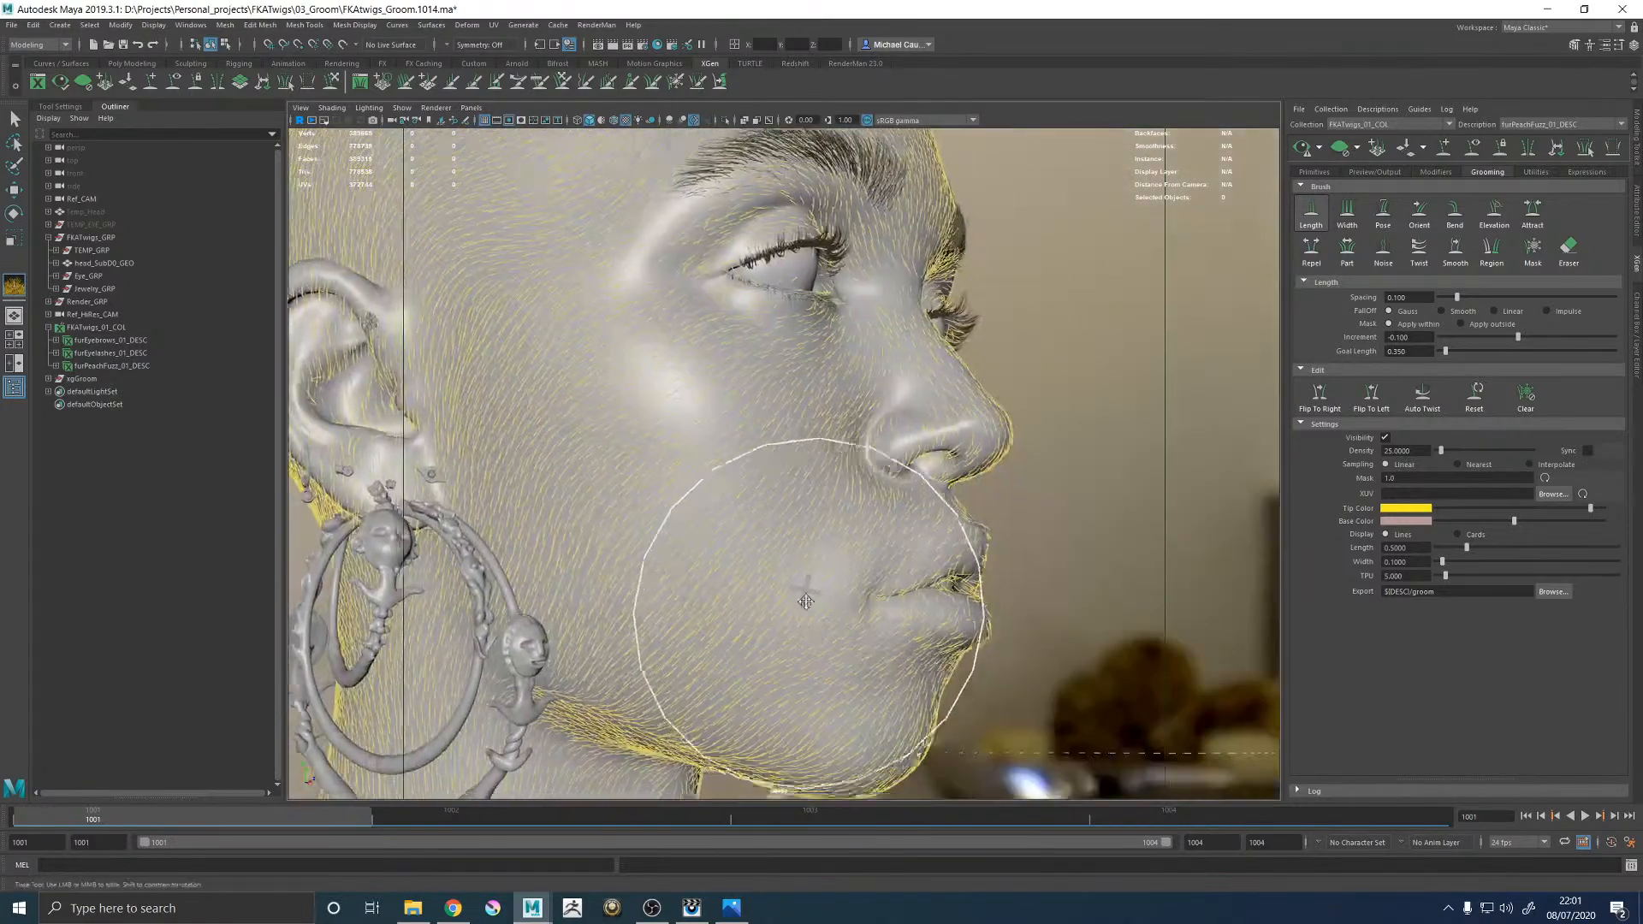
{"action": "middle_click_drag", "start_coordinate": [813, 650], "coordinate": [742, 462], "text": "alt"}
{"action": "left_click_drag", "start_coordinate": [766, 531], "coordinate": [686, 519], "text": "alt"}
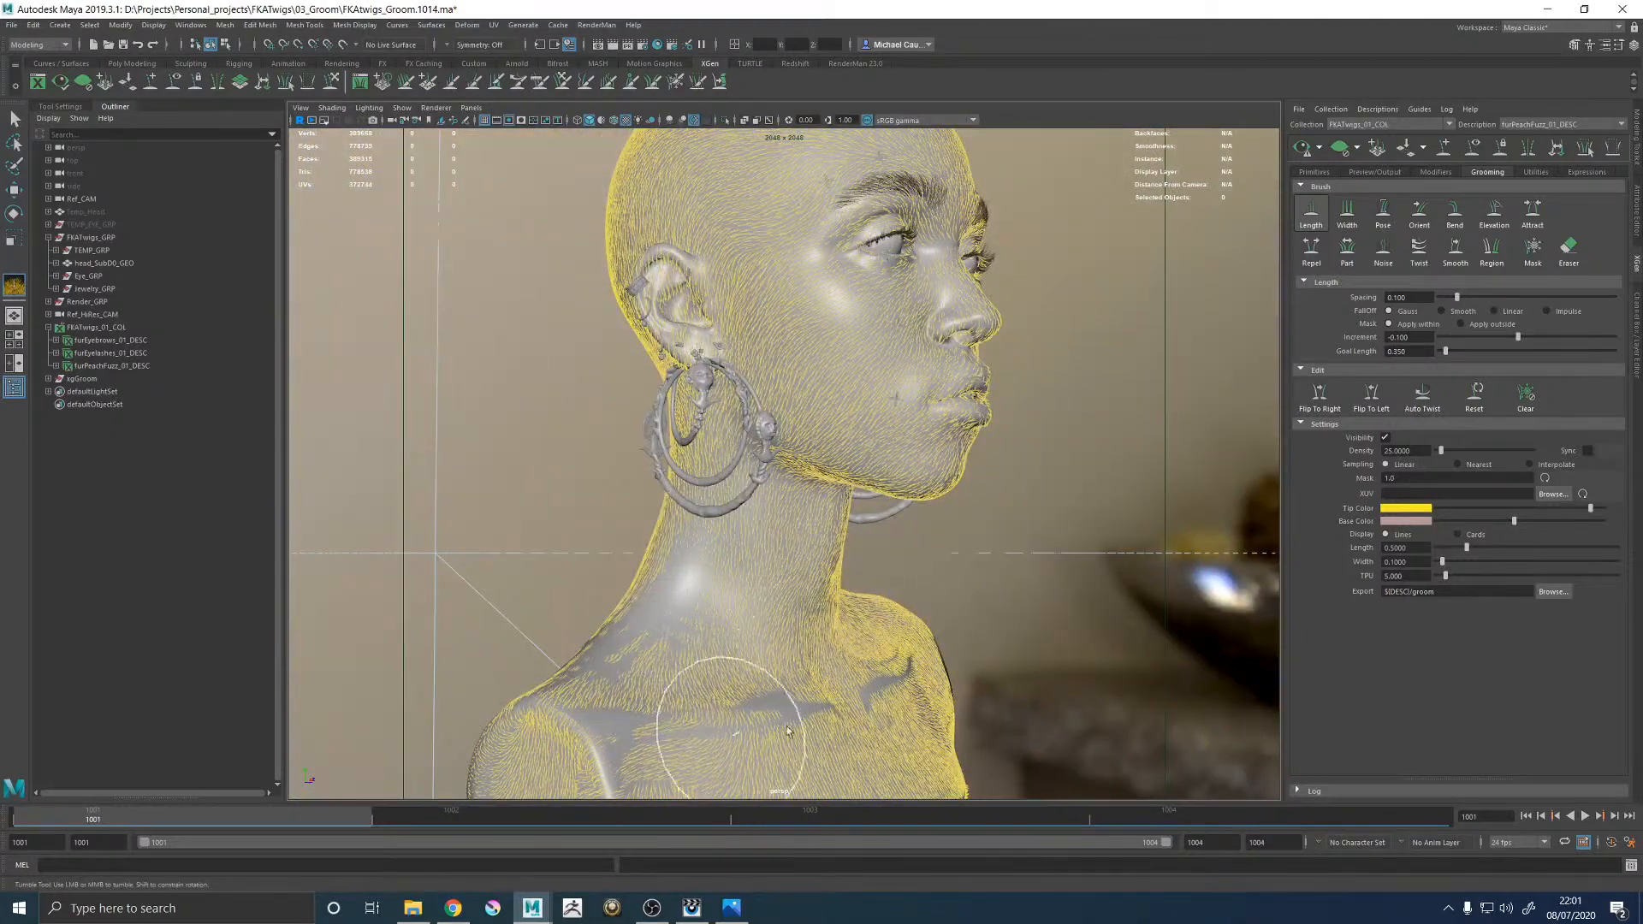
Shorten the peach fuzz around both shoulders and the upper back with the Length brush.
{"action": "middle_click_drag", "start_coordinate": [605, 695], "coordinate": [659, 514], "text": "alt"}
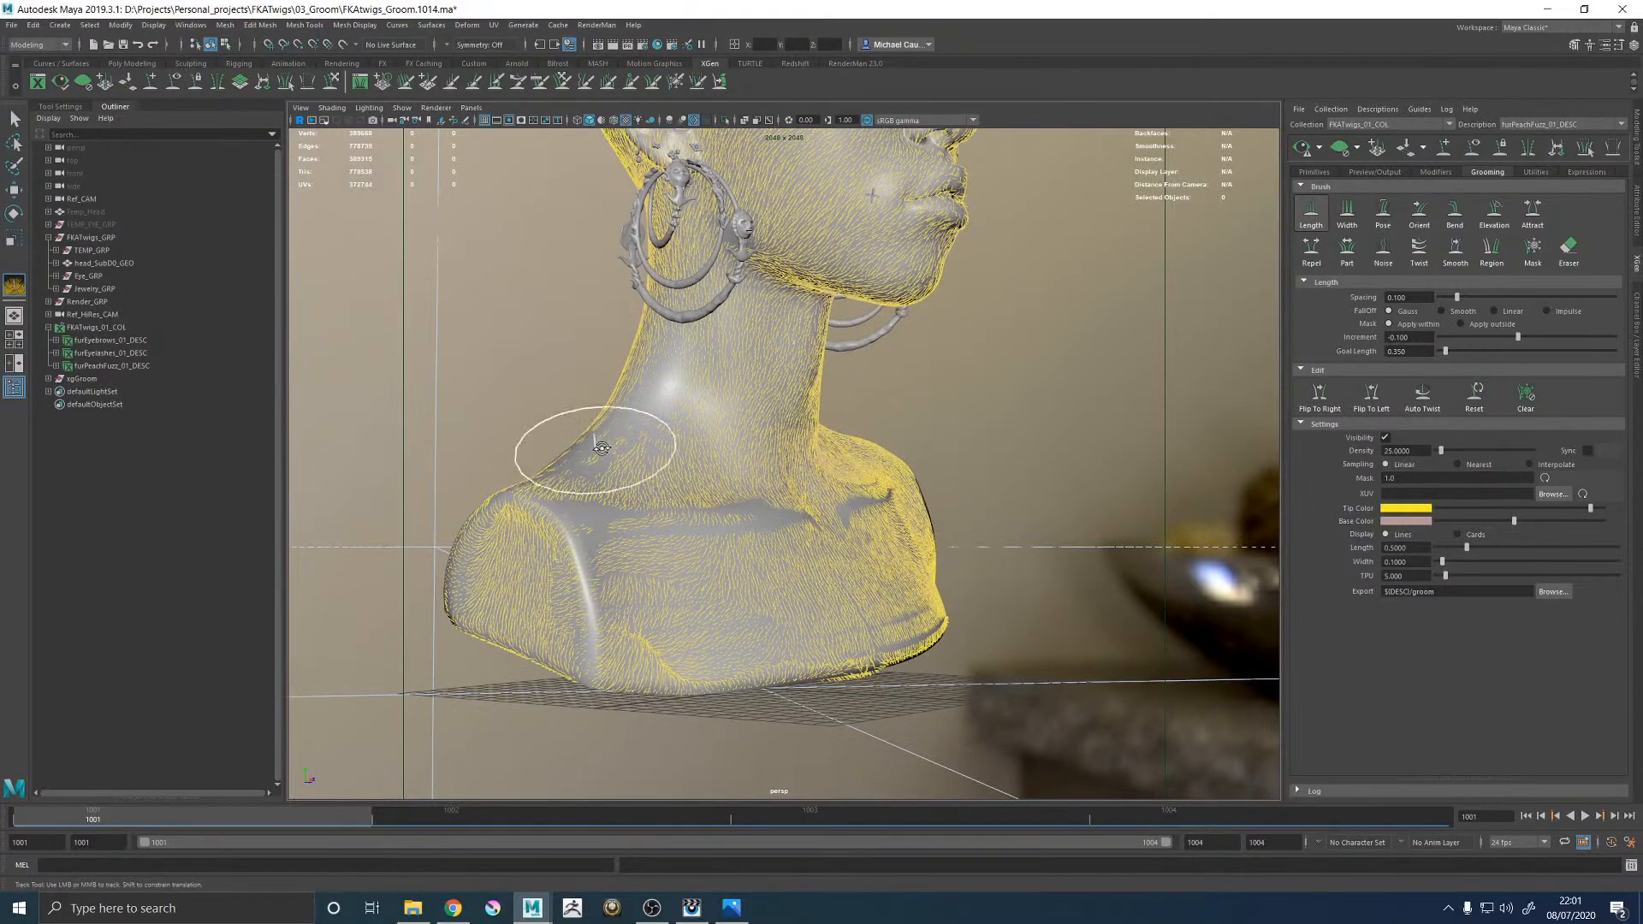
{"action": "left_click_drag", "start_coordinate": [568, 462], "coordinate": [697, 448], "text": "alt"}
{"action": "left_click_drag", "start_coordinate": [641, 363], "coordinate": [631, 448], "text": "alt"}
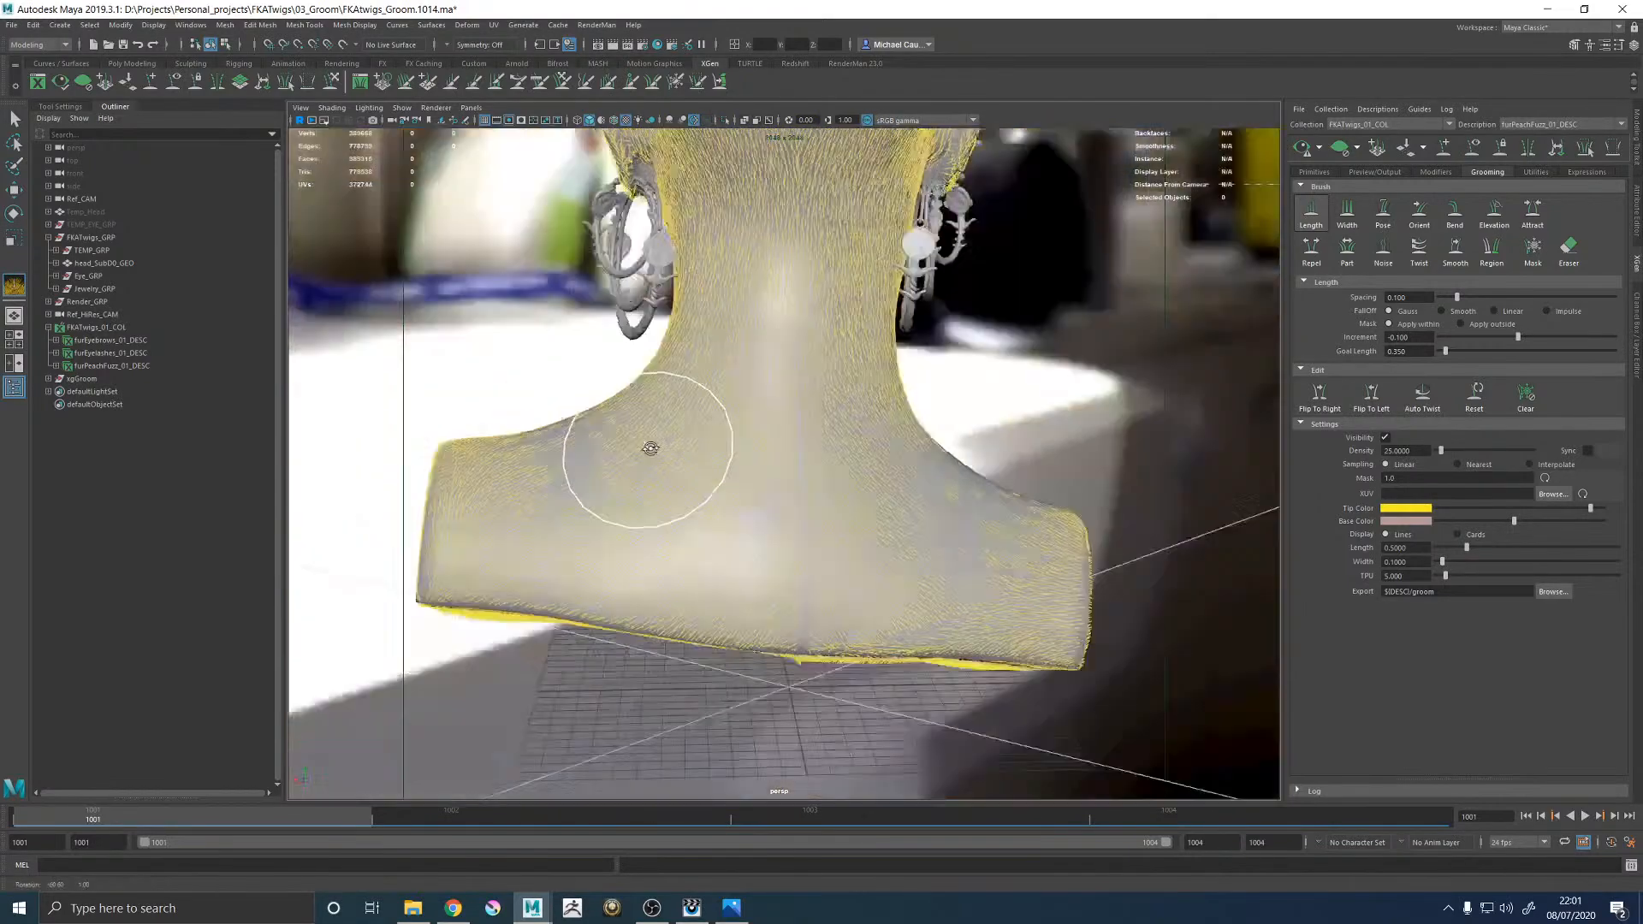
{"action": "mouse_move", "coordinate": [526, 475]}
{"action": "left_mouse_down", "text": "alt"}
{"action": "mouse_move", "coordinate": [736, 321]}
{"action": "mouse_move", "coordinate": [1129, 522]}
{"action": "left_mouse_up", "text": "alt"}
{"action": "mouse_move", "coordinate": [1024, 641]}
{"action": "left_mouse_down"}
{"action": "mouse_move", "coordinate": [1138, 477]}
{"action": "mouse_move", "coordinate": [1145, 550]}
{"action": "left_mouse_up"}
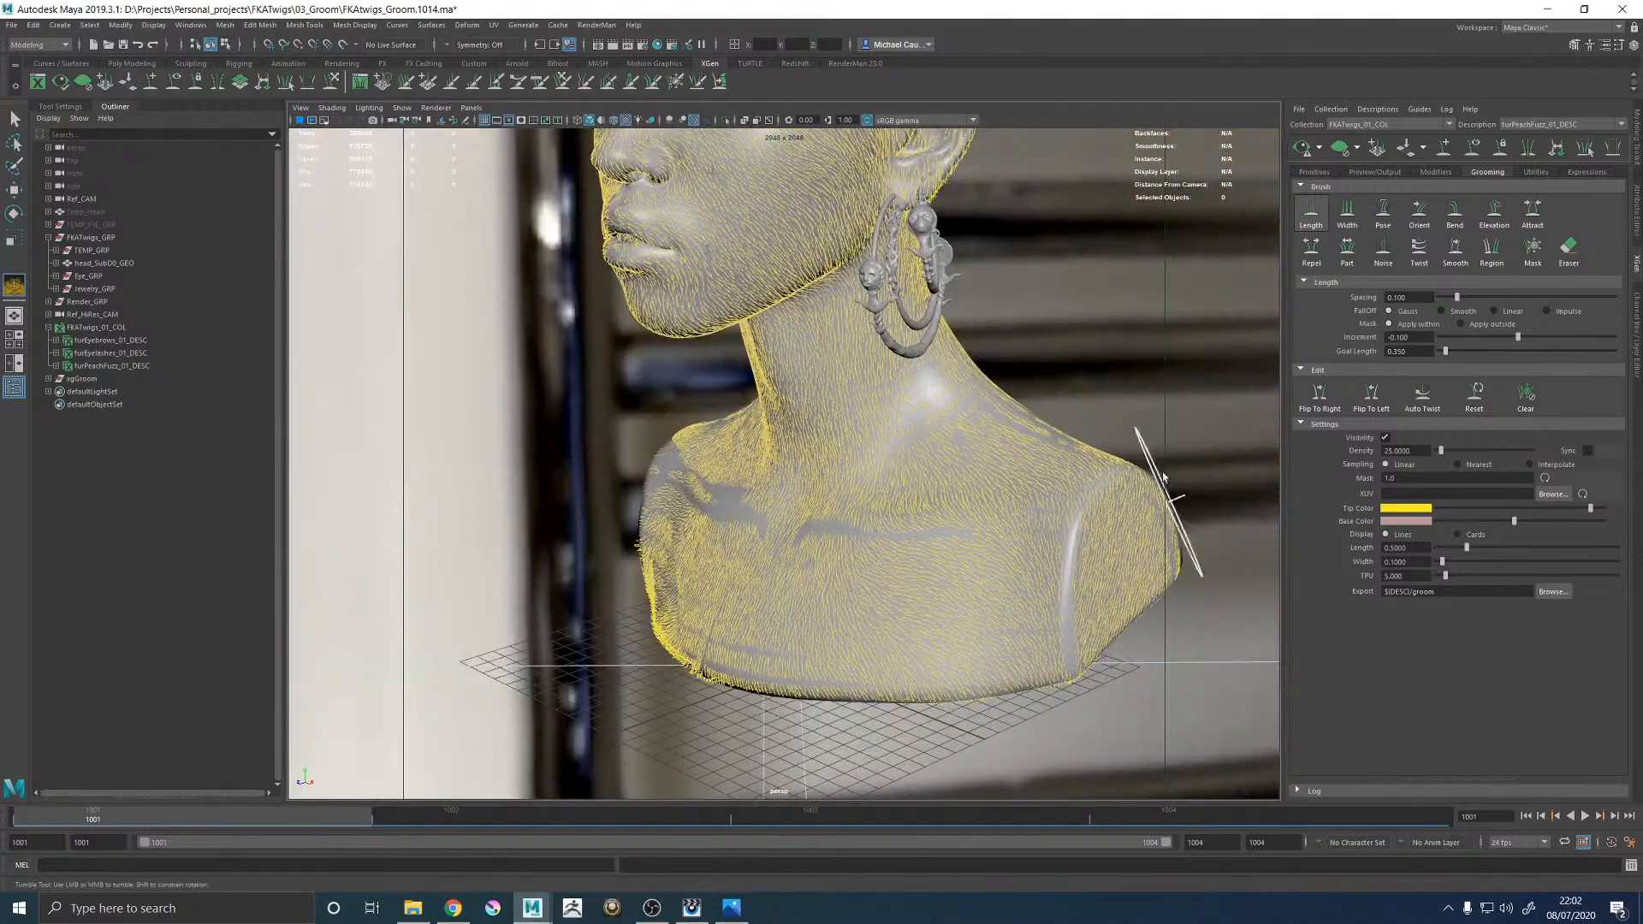
Brush the shorter hair length over the chest, the bust's lower edge and the front of the neck.
{"action": "mouse_move", "coordinate": [789, 618]}
{"action": "left_mouse_down"}
{"action": "mouse_move", "coordinate": [778, 505]}
{"action": "mouse_move", "coordinate": [1045, 642]}
{"action": "mouse_move", "coordinate": [1055, 422]}
{"action": "mouse_move", "coordinate": [949, 545]}
{"action": "left_mouse_up"}
{"action": "left_click_drag", "start_coordinate": [870, 477], "coordinate": [953, 579], "text": "alt"}
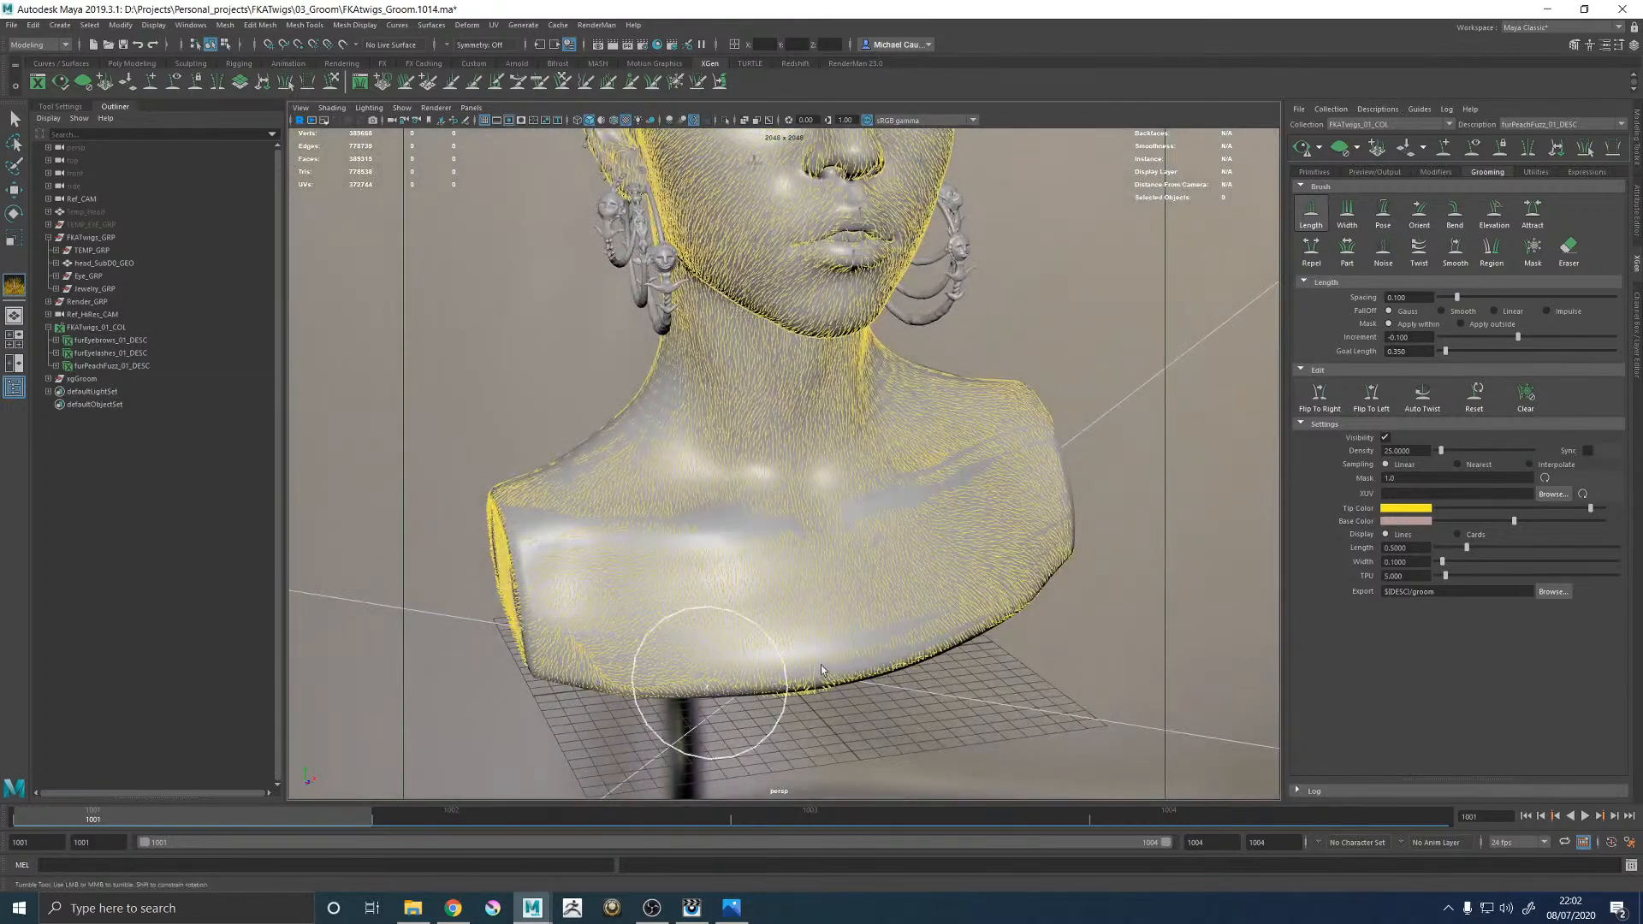
{"action": "left_click_drag", "start_coordinate": [583, 680], "coordinate": [638, 406], "text": "alt"}
{"action": "mouse_move", "coordinate": [931, 369]}
{"action": "left_mouse_down"}
{"action": "mouse_move", "coordinate": [578, 501]}
{"action": "mouse_move", "coordinate": [1086, 522]}
{"action": "mouse_move", "coordinate": [1013, 625]}
{"action": "mouse_move", "coordinate": [725, 316]}
{"action": "left_mouse_up"}
{"action": "left_click_drag", "start_coordinate": [832, 388], "coordinate": [795, 599], "text": "alt"}
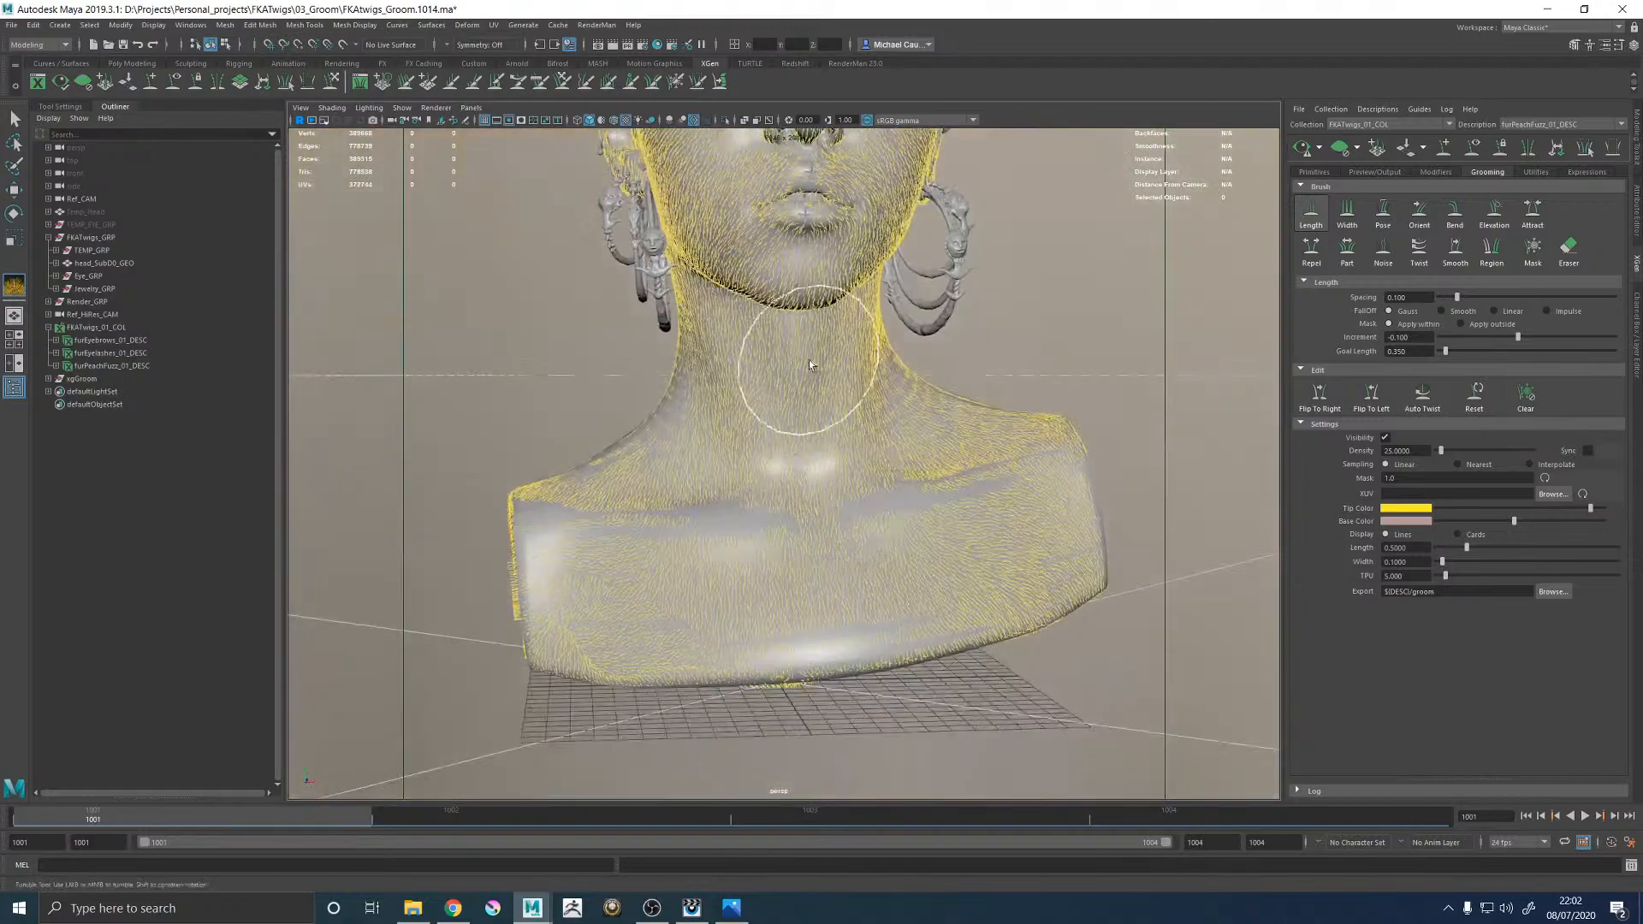
Shorten the peach fuzz around the nose, lips and chin and up the side of the head.
{"action": "middle_click_drag", "start_coordinate": [784, 396], "coordinate": [715, 576], "text": "alt"}
{"action": "right_click_drag", "start_coordinate": [715, 575], "coordinate": [713, 517], "text": "alt"}
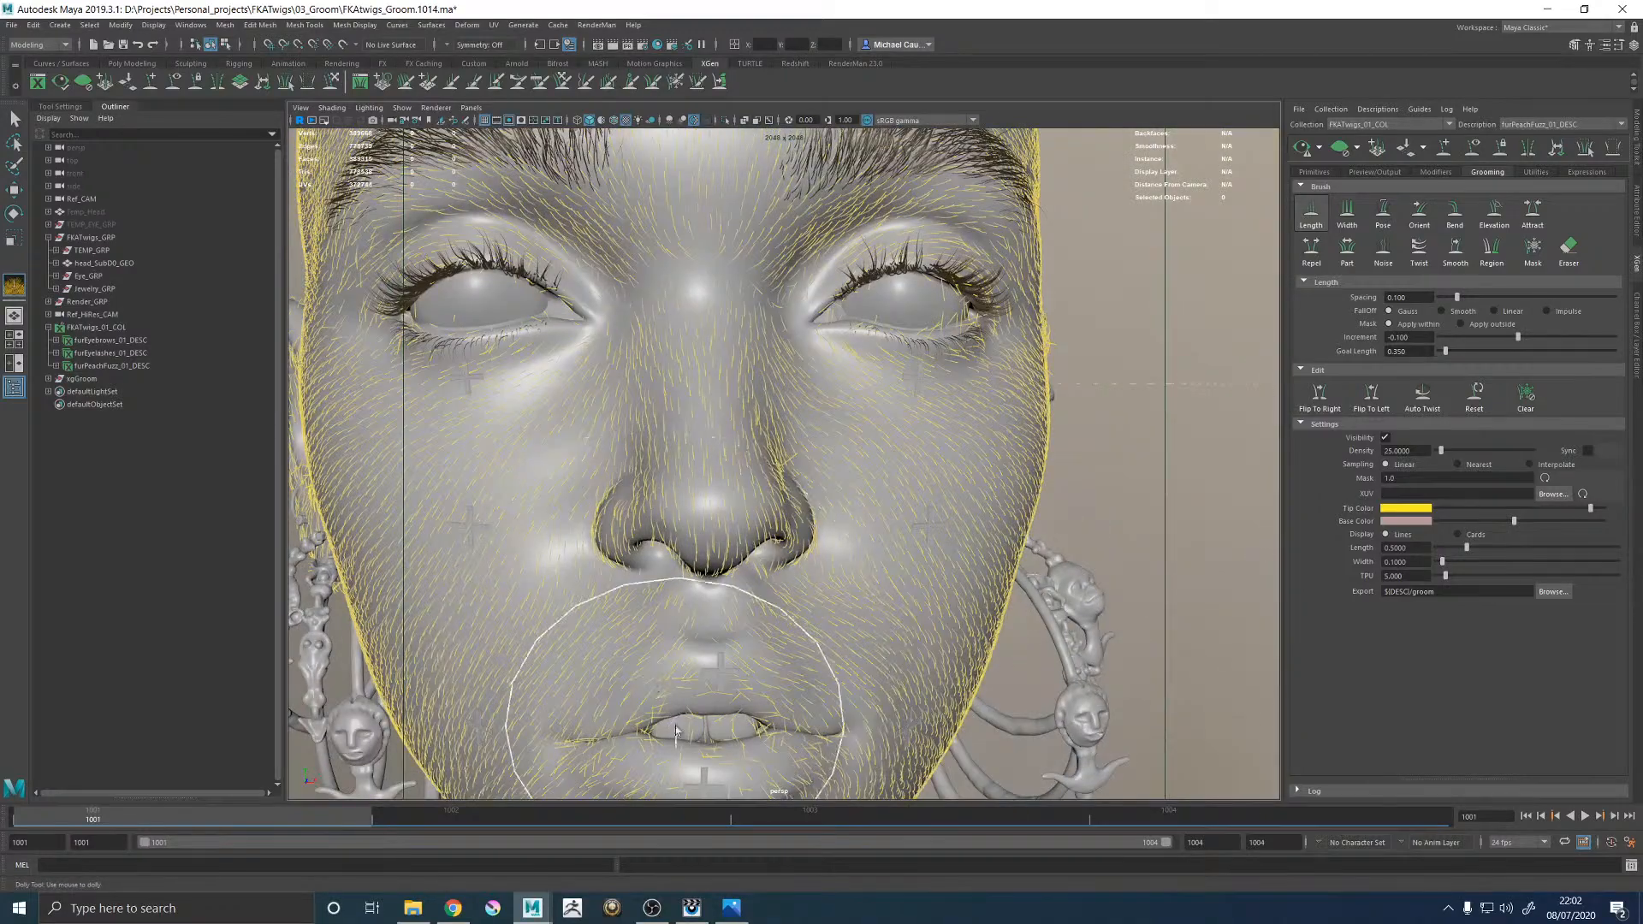
{"action": "middle_click_drag", "start_coordinate": [660, 696], "coordinate": [727, 470], "text": "alt"}
{"action": "middle_click_drag", "start_coordinate": [630, 458], "coordinate": [649, 513], "text": "alt"}
{"action": "left_click_drag", "start_coordinate": [649, 513], "coordinate": [719, 507], "text": "alt"}
{"action": "right_click_drag", "start_coordinate": [774, 479], "coordinate": [702, 466], "text": "alt"}
{"action": "middle_click_drag", "start_coordinate": [701, 466], "coordinate": [752, 624], "text": "alt"}
{"action": "left_click_drag", "start_coordinate": [752, 624], "coordinate": [820, 362], "text": "alt"}
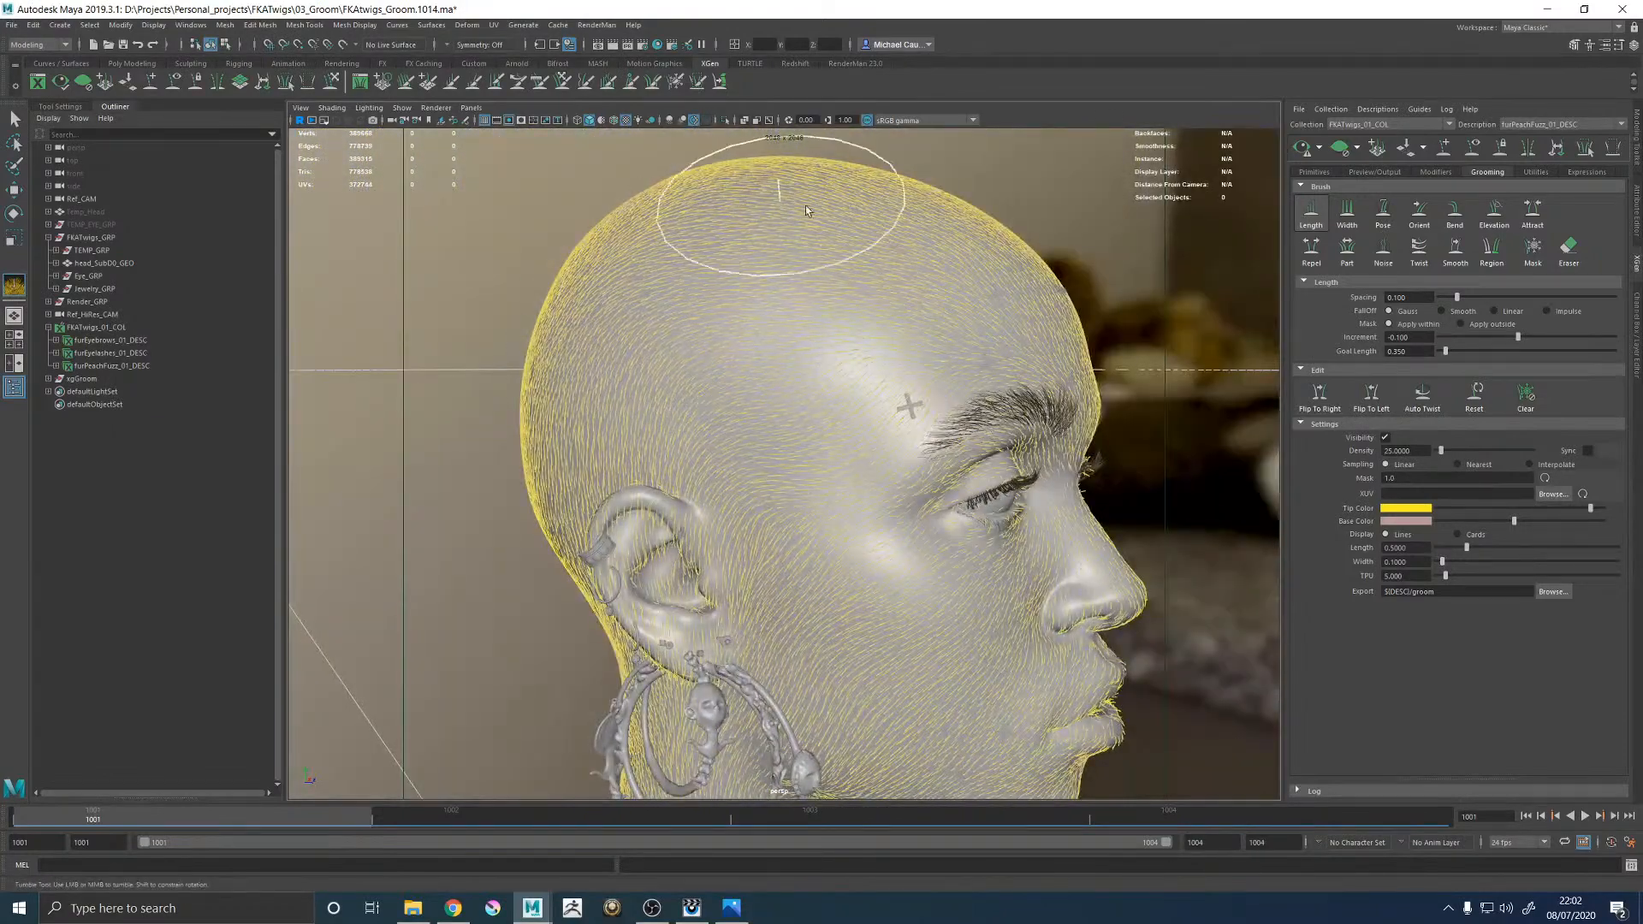
Shorten the peach fuzz over the crown, the back of the head and the nape with the Length brush.
{"action": "mouse_move", "coordinate": [805, 185]}
{"action": "left_mouse_down", "text": "alt"}
{"action": "mouse_move", "coordinate": [747, 265]}
{"action": "mouse_move", "coordinate": [643, 270]}
{"action": "left_mouse_up", "text": "alt"}
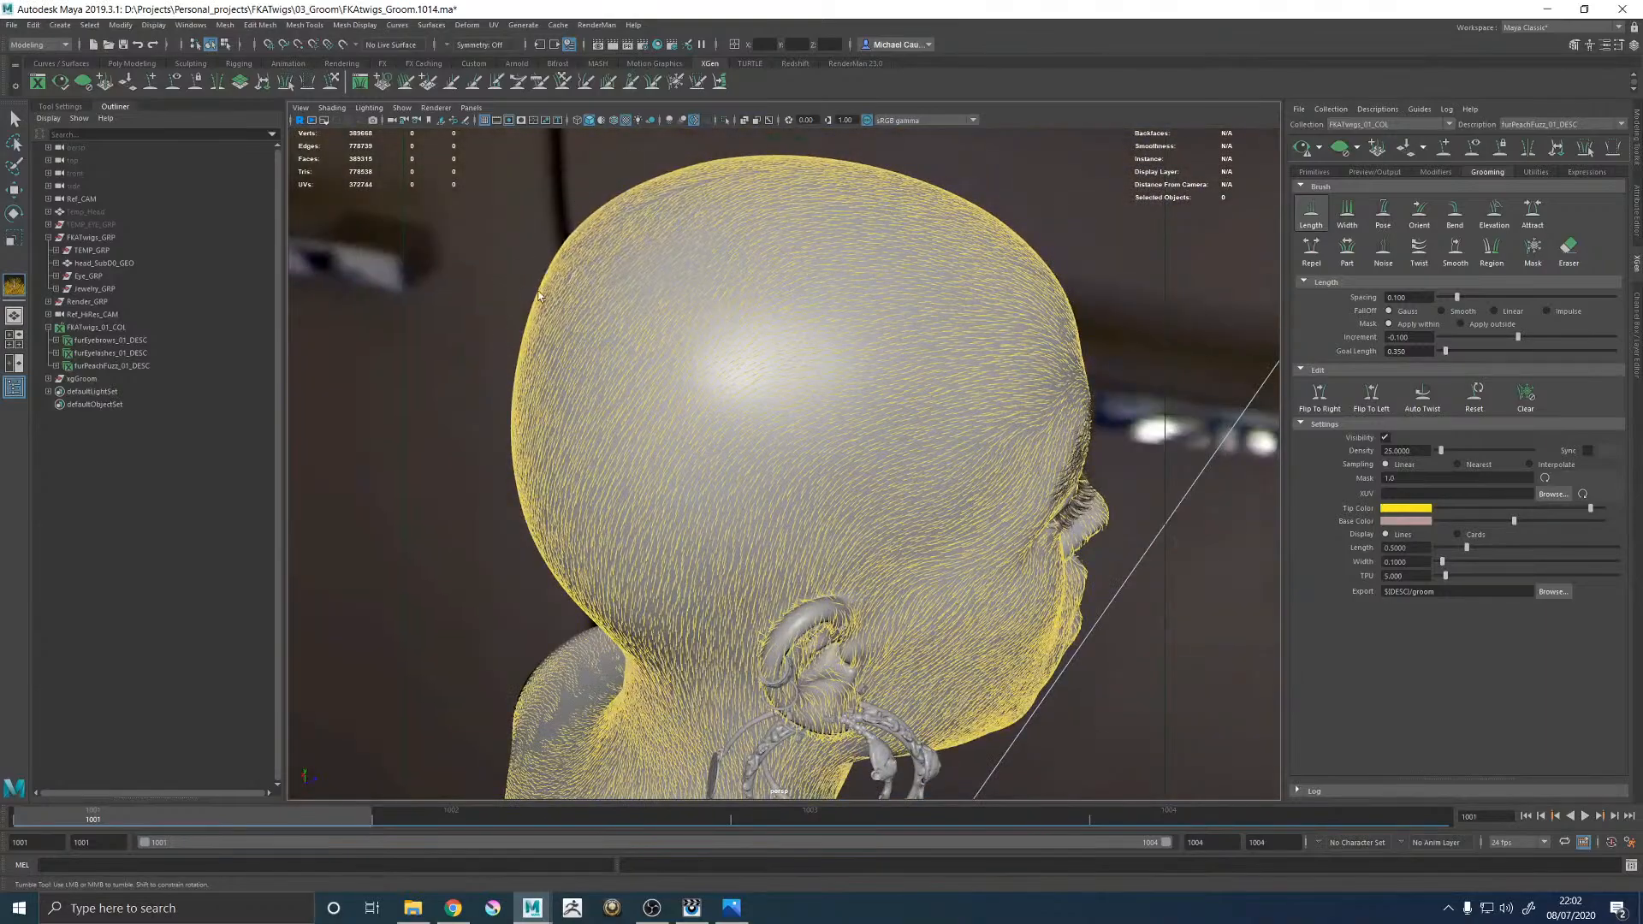
{"action": "left_click_drag", "start_coordinate": [642, 721], "coordinate": [717, 496], "text": "alt"}
{"action": "mouse_move", "coordinate": [615, 500]}
{"action": "left_mouse_down", "text": "alt"}
{"action": "mouse_move", "coordinate": [633, 477]}
{"action": "mouse_move", "coordinate": [734, 587]}
{"action": "left_mouse_up", "text": "alt"}
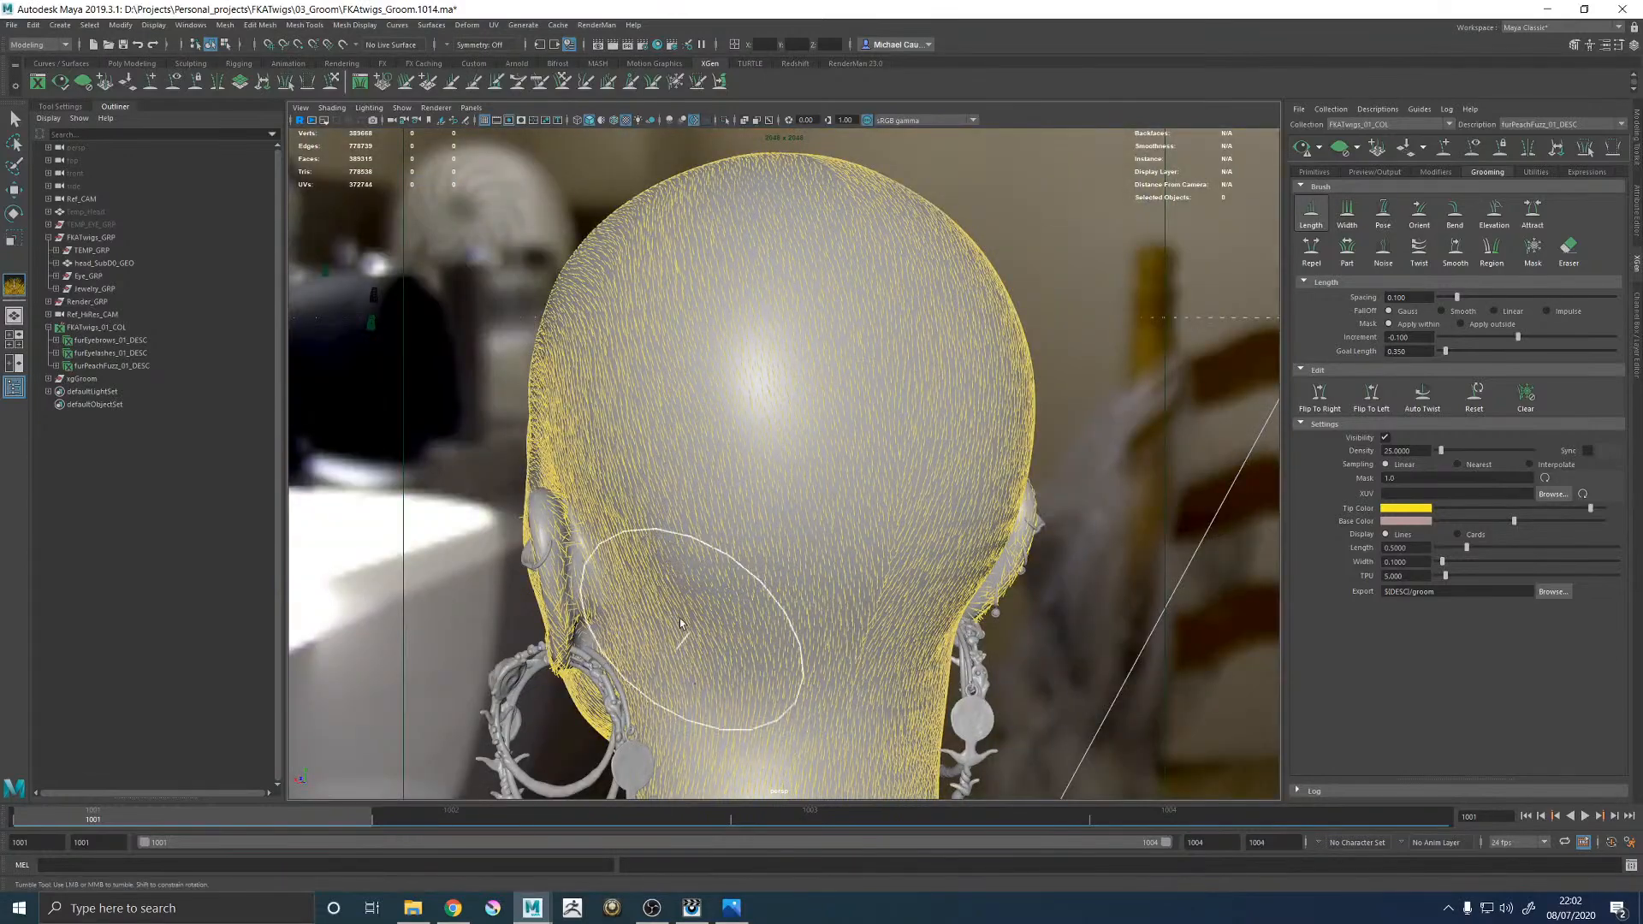
{"action": "left_click_drag", "start_coordinate": [642, 685], "coordinate": [856, 514], "text": "alt"}
{"action": "middle_click_drag", "start_coordinate": [863, 603], "coordinate": [817, 158], "text": "alt"}
{"action": "middle_click_drag", "start_coordinate": [835, 218], "coordinate": [812, 374], "text": "alt"}
{"action": "left_click_drag", "start_coordinate": [837, 392], "coordinate": [689, 312], "text": "alt"}
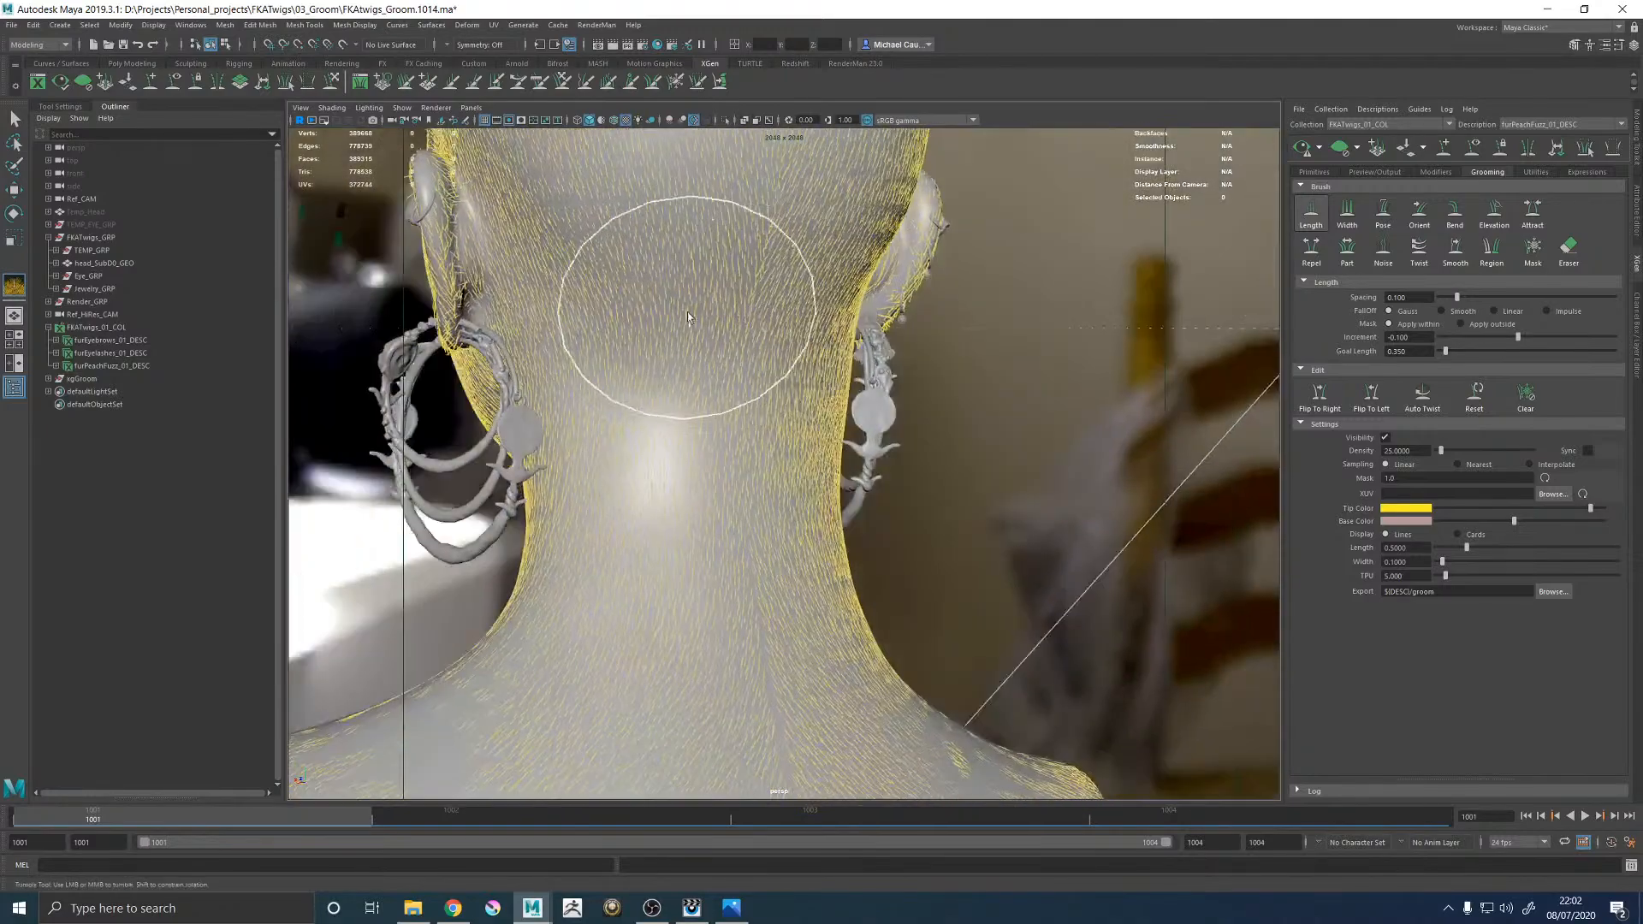
Switch to the Elevation grooming brush and set its degrees to 1.
{"action": "left_click_drag", "start_coordinate": [663, 409], "coordinate": [917, 396], "text": "alt"}
{"action": "right_click_drag", "start_coordinate": [917, 396], "coordinate": [706, 369], "text": "alt"}
{"action": "middle_click_drag", "start_coordinate": [706, 369], "coordinate": [712, 449], "text": "alt"}
{"action": "right_click_drag", "start_coordinate": [712, 449], "coordinate": [991, 566], "text": "alt"}
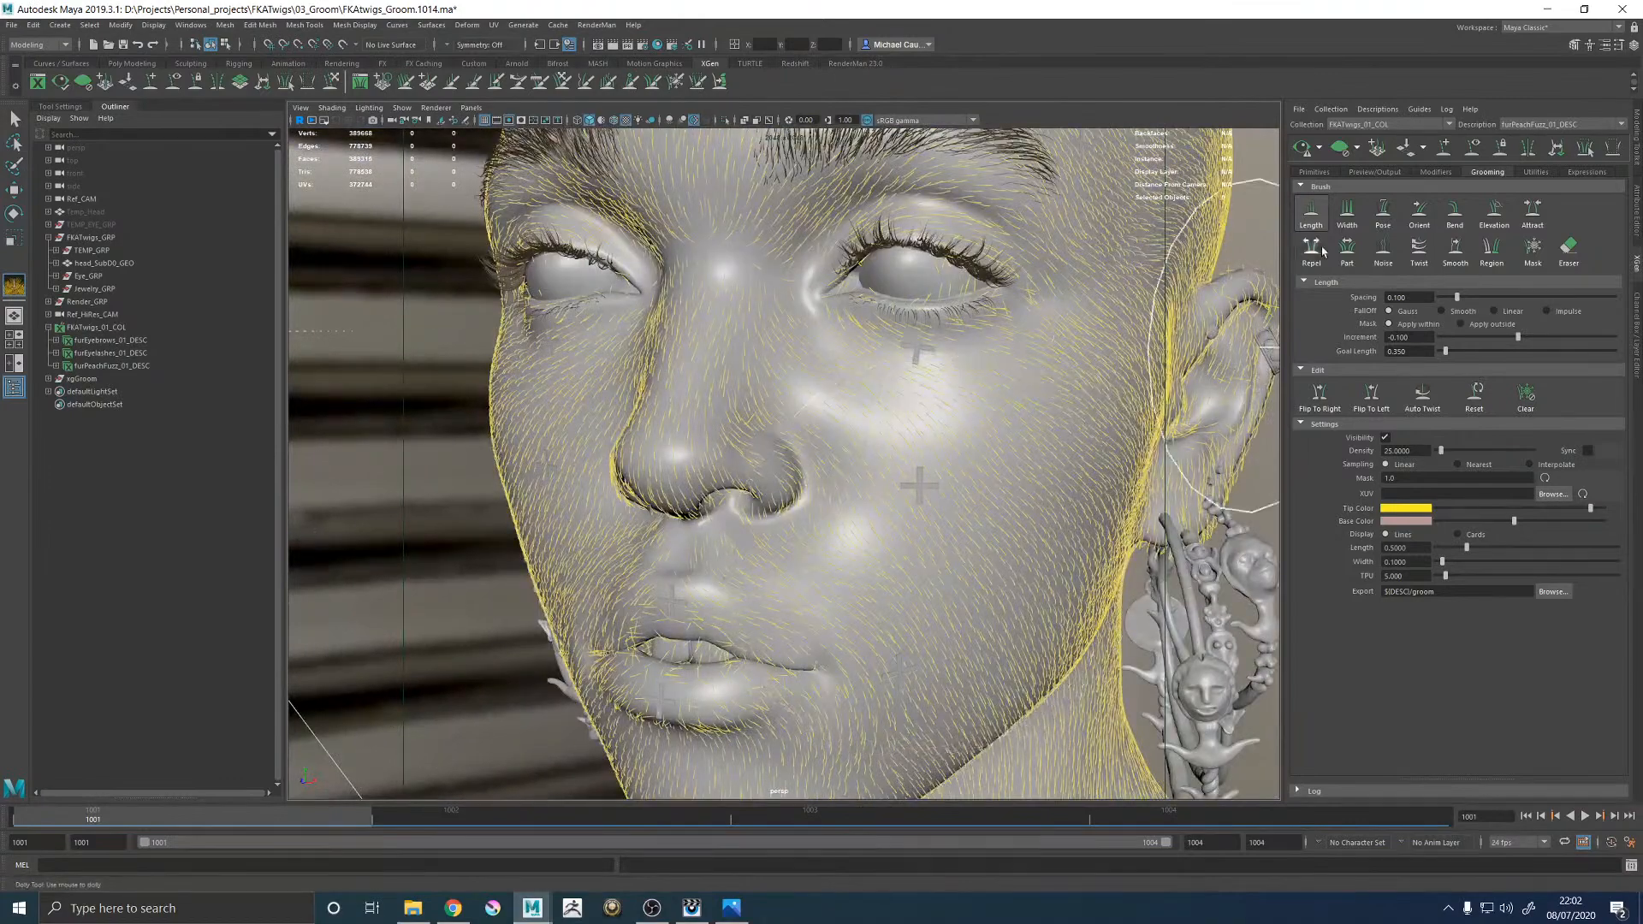
{"action": "left_click", "coordinate": [1492, 214]}
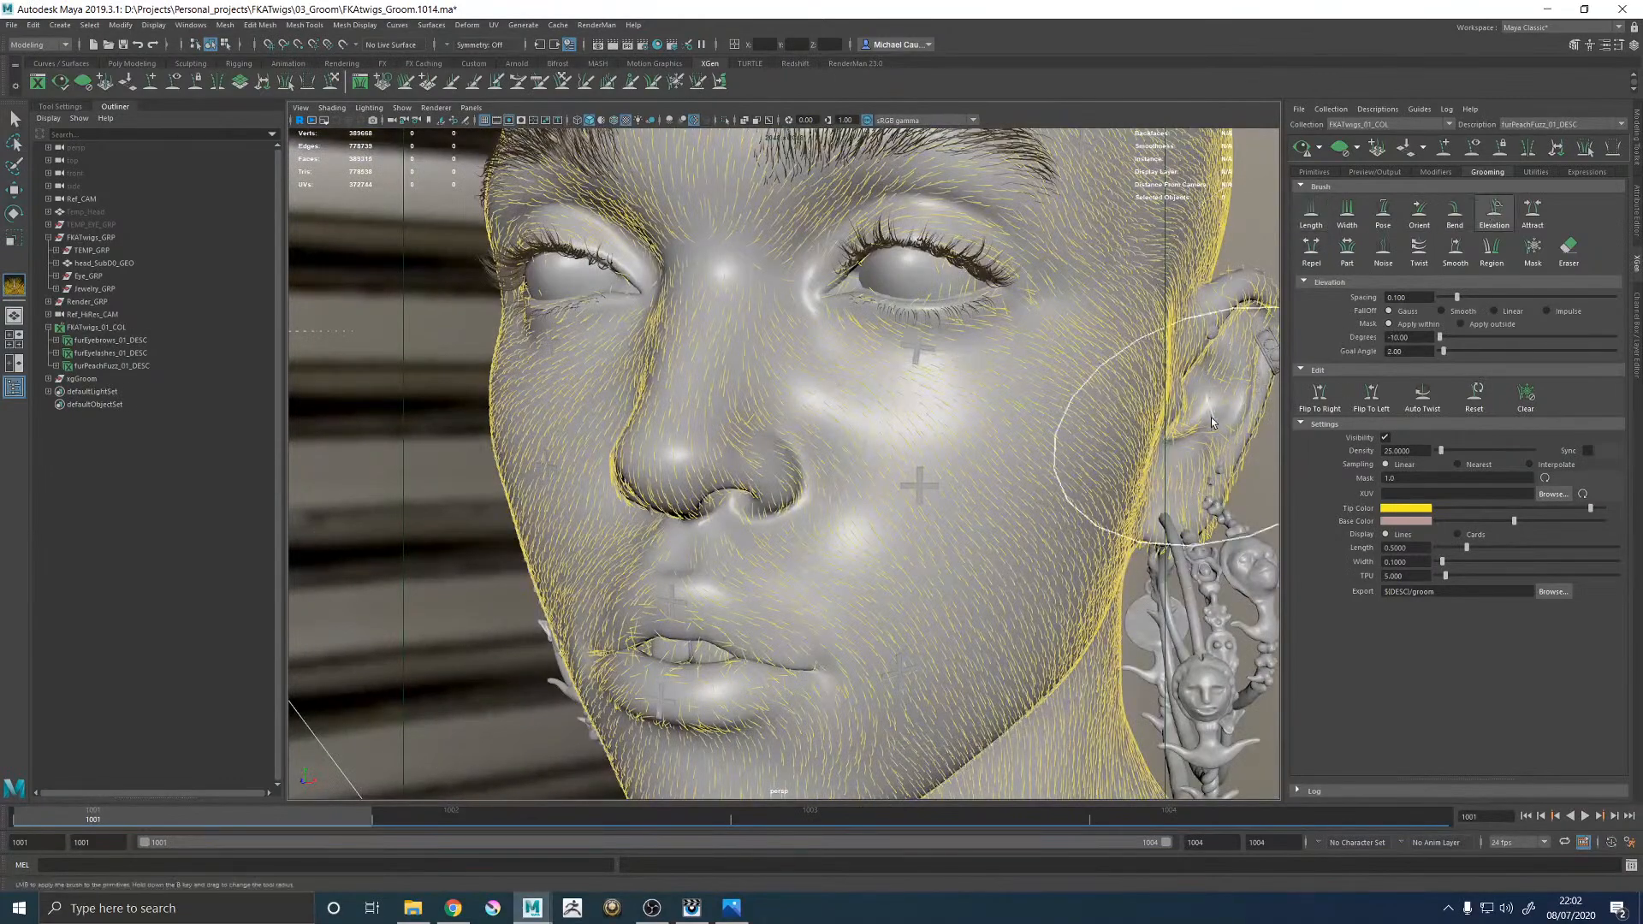
{"action": "right_click_drag", "start_coordinate": [1215, 405], "coordinate": [872, 479], "text": "alt"}
{"action": "middle_click_drag", "start_coordinate": [847, 582], "coordinate": [855, 313], "text": "alt"}
{"action": "mouse_move", "coordinate": [684, 394]}
{"action": "left_mouse_down", "text": "alt"}
{"action": "mouse_move", "coordinate": [817, 445]}
{"action": "mouse_move", "coordinate": [733, 440]}
{"action": "left_mouse_up", "text": "alt"}
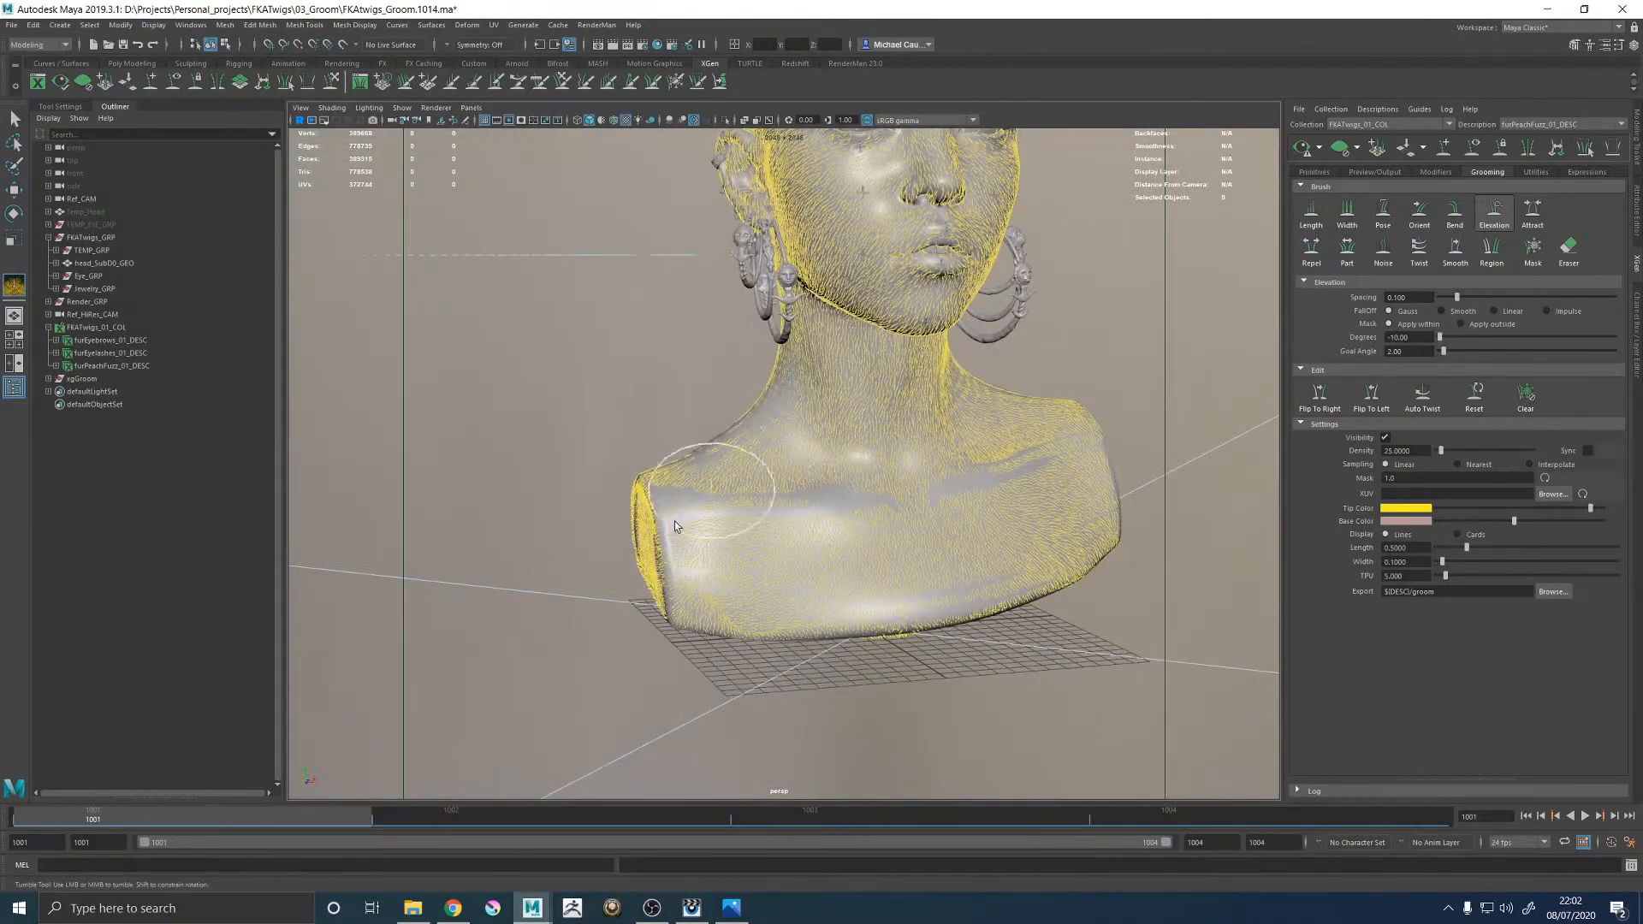
{"action": "left_click", "coordinate": [1403, 337]}
{"action": "type", "text": "1"}
{"action": "key", "text": "Return"}
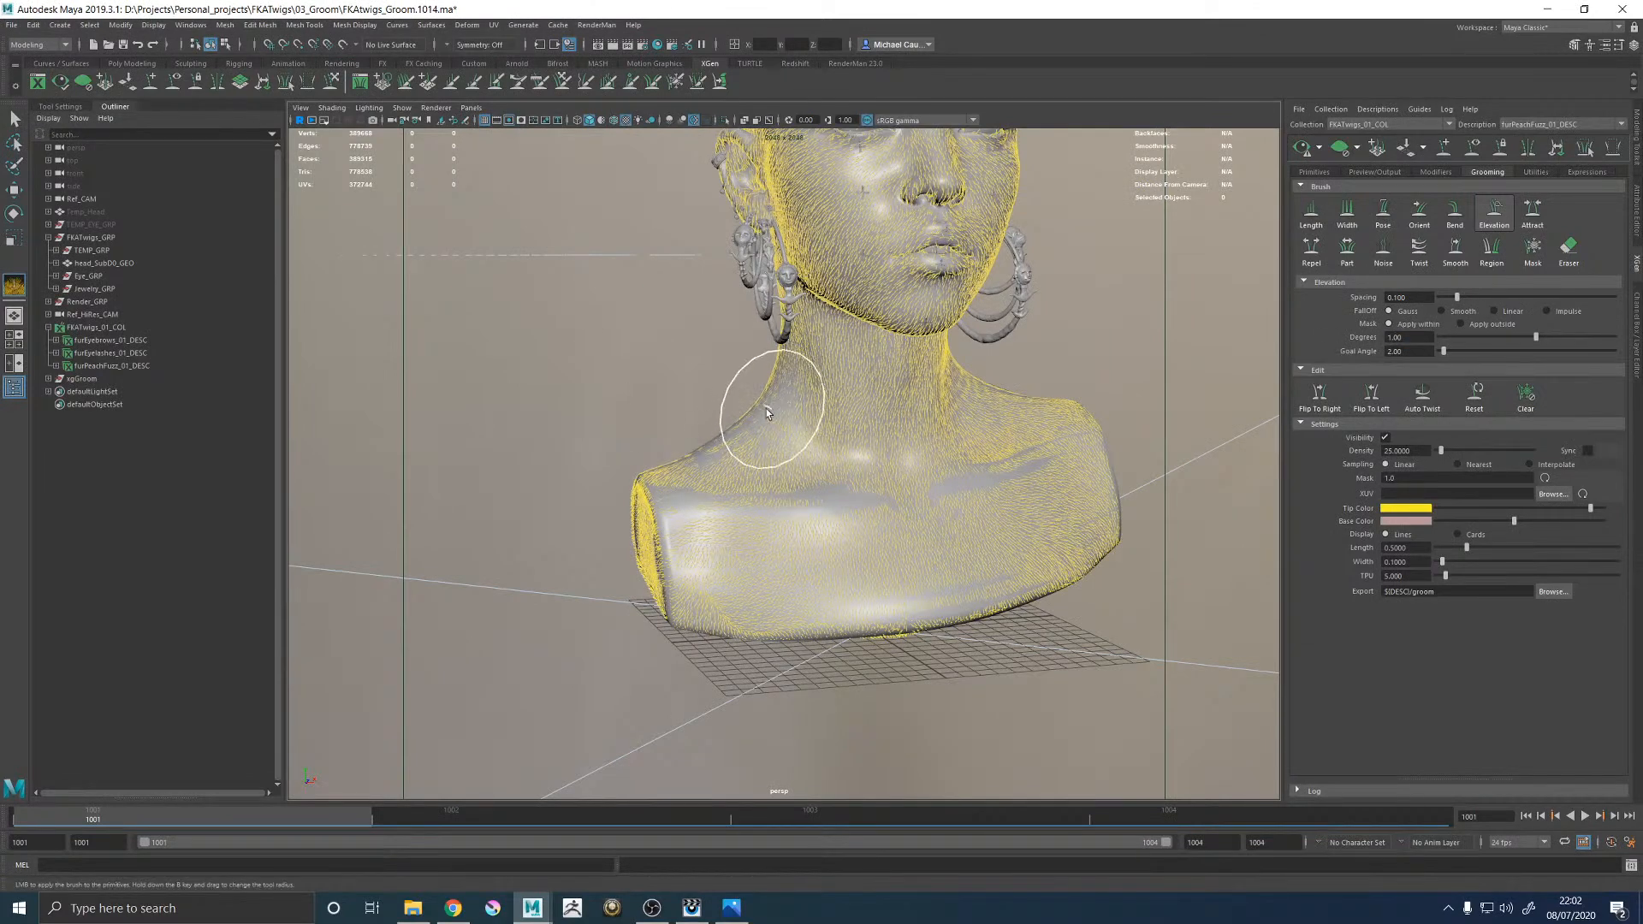
Examine the peach fuzz on the shoulder, neck and both sides of the face at close range and from a distance.
{"action": "right_click_drag", "start_coordinate": [771, 414], "coordinate": [1045, 433], "text": "alt"}
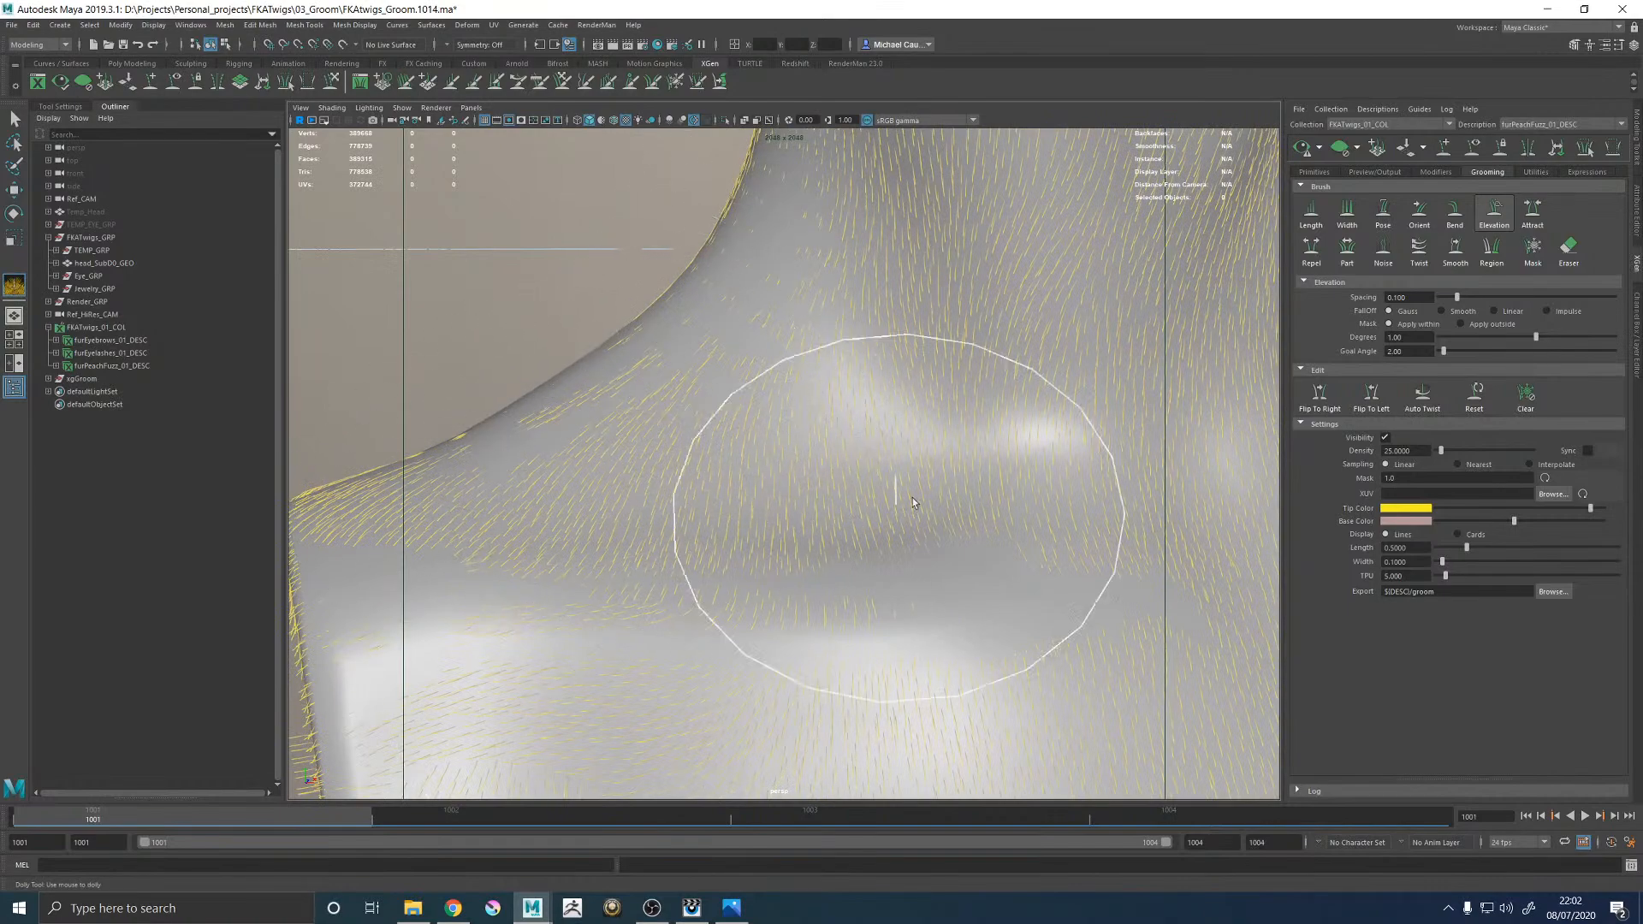
{"action": "right_click_drag", "start_coordinate": [866, 522], "coordinate": [770, 376], "text": "alt"}
{"action": "middle_click_drag", "start_coordinate": [842, 274], "coordinate": [837, 514], "text": "alt"}
{"action": "left_click_drag", "start_coordinate": [825, 381], "coordinate": [958, 330], "text": "alt"}
{"action": "middle_click_drag", "start_coordinate": [869, 326], "coordinate": [807, 603], "text": "alt"}
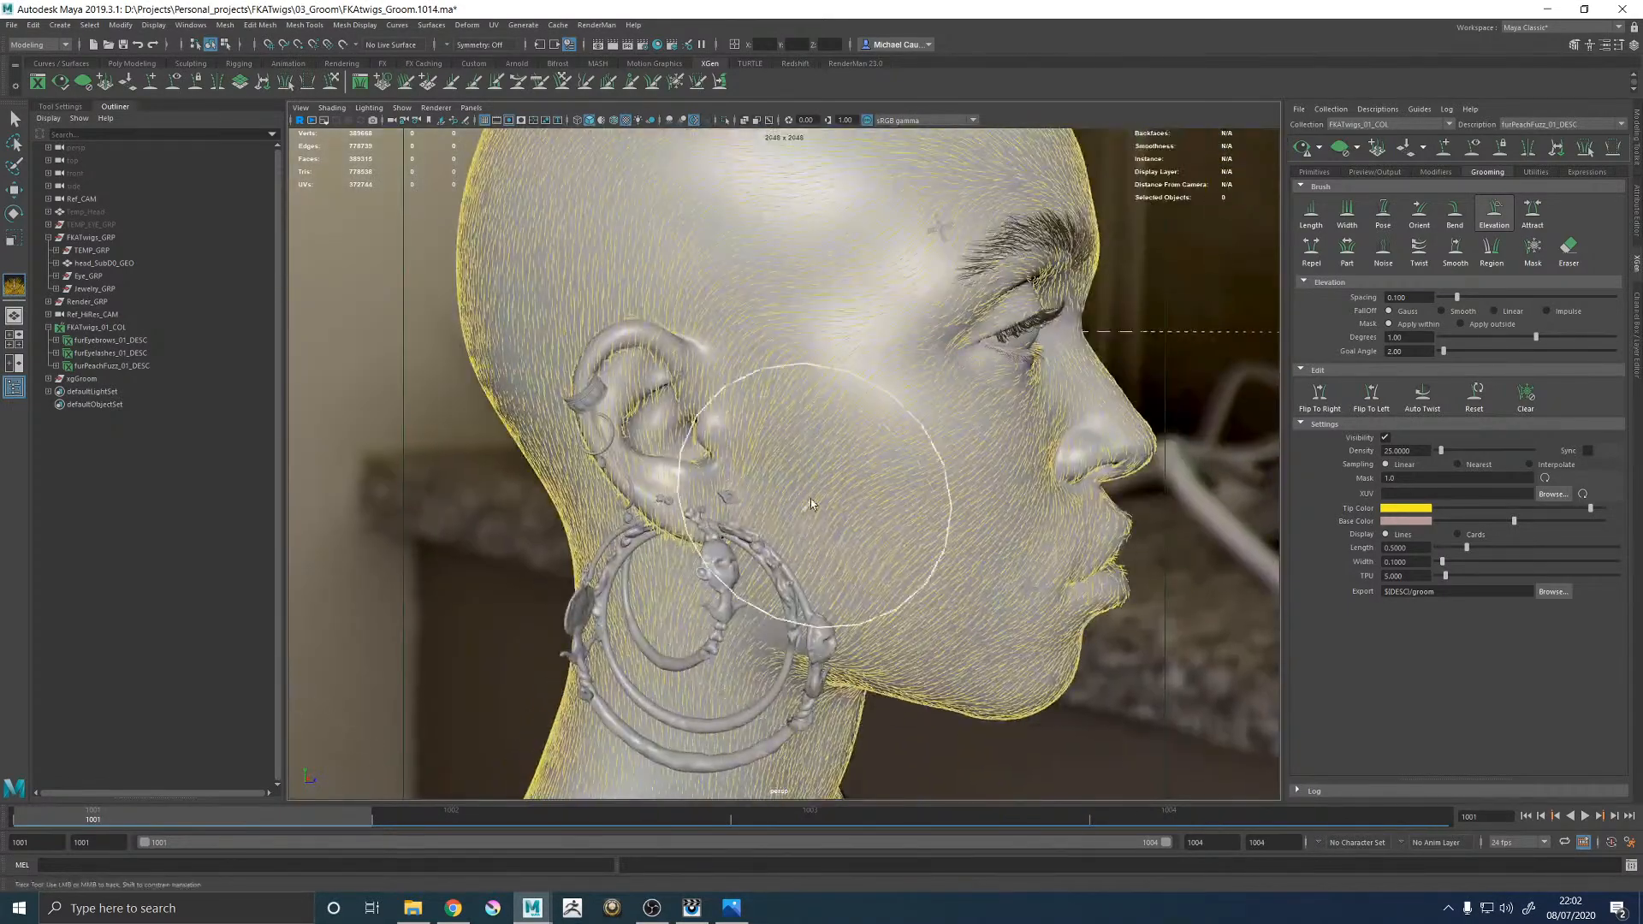
{"action": "left_click_drag", "start_coordinate": [1027, 576], "coordinate": [834, 565], "text": "alt"}
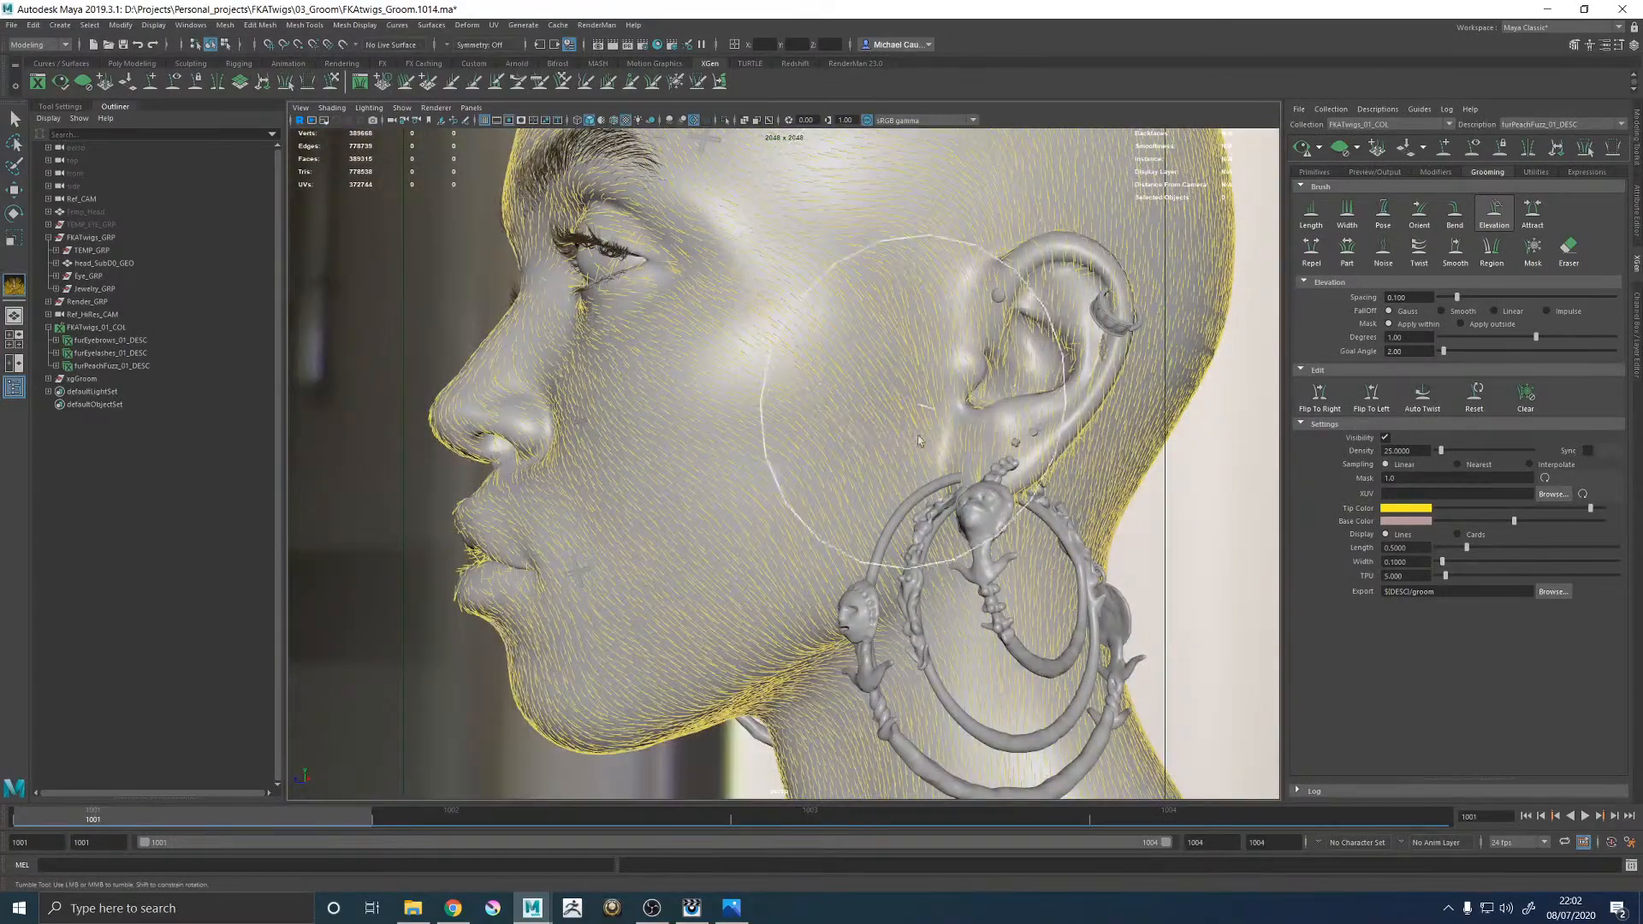
{"action": "left_click_drag", "start_coordinate": [1029, 402], "coordinate": [880, 367], "text": "alt"}
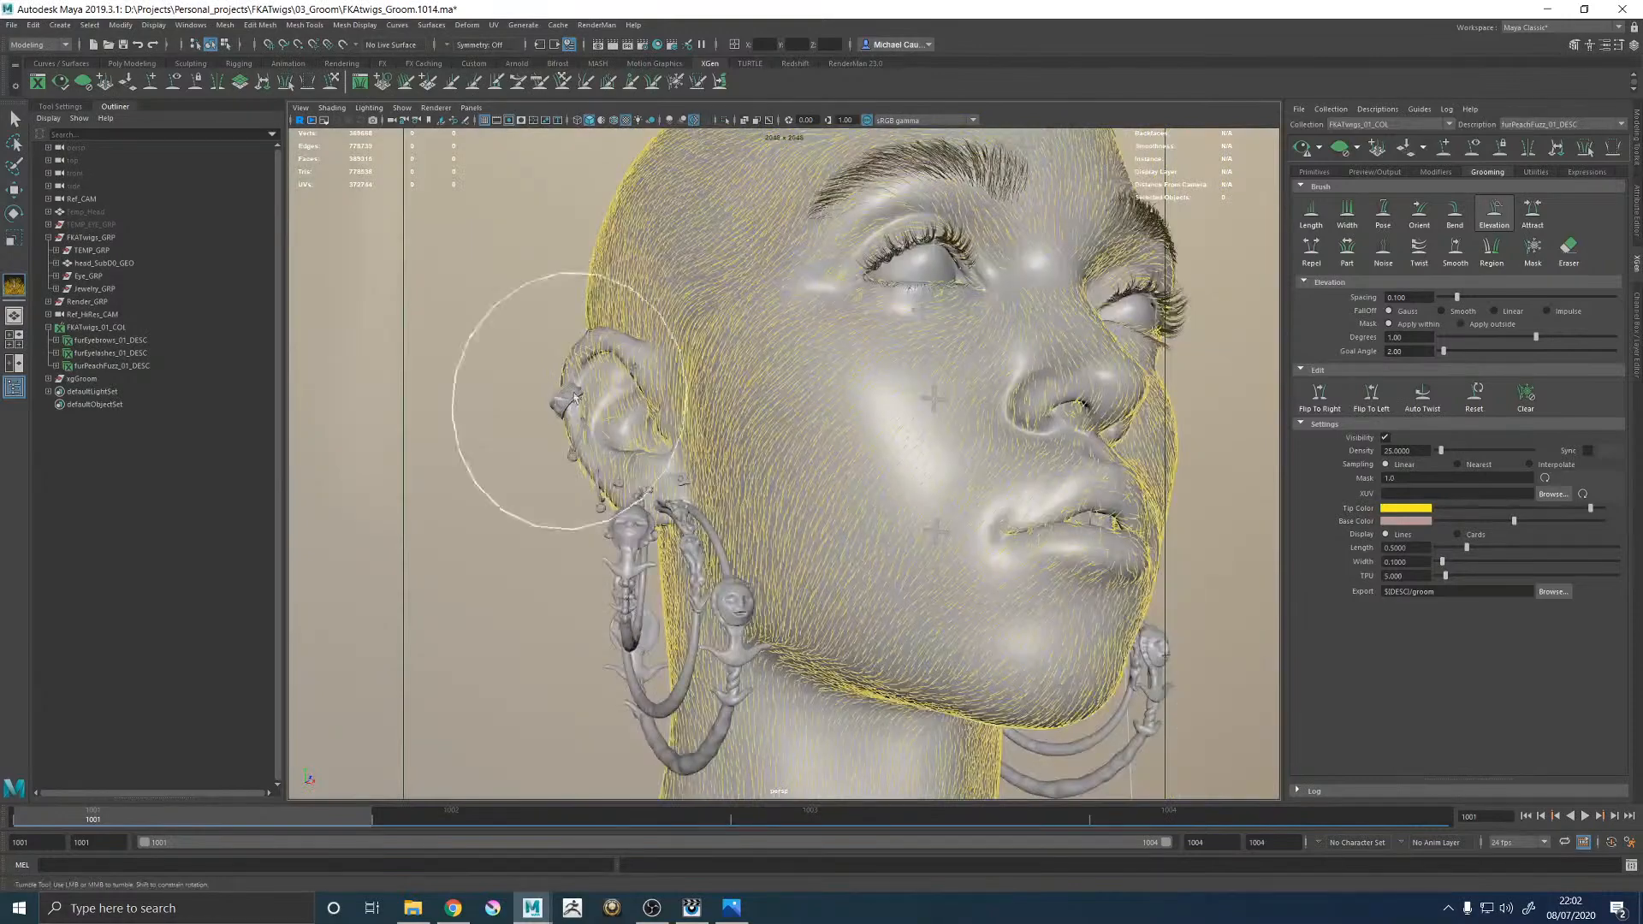
{"action": "right_click_drag", "start_coordinate": [707, 359], "coordinate": [673, 410], "text": "alt"}
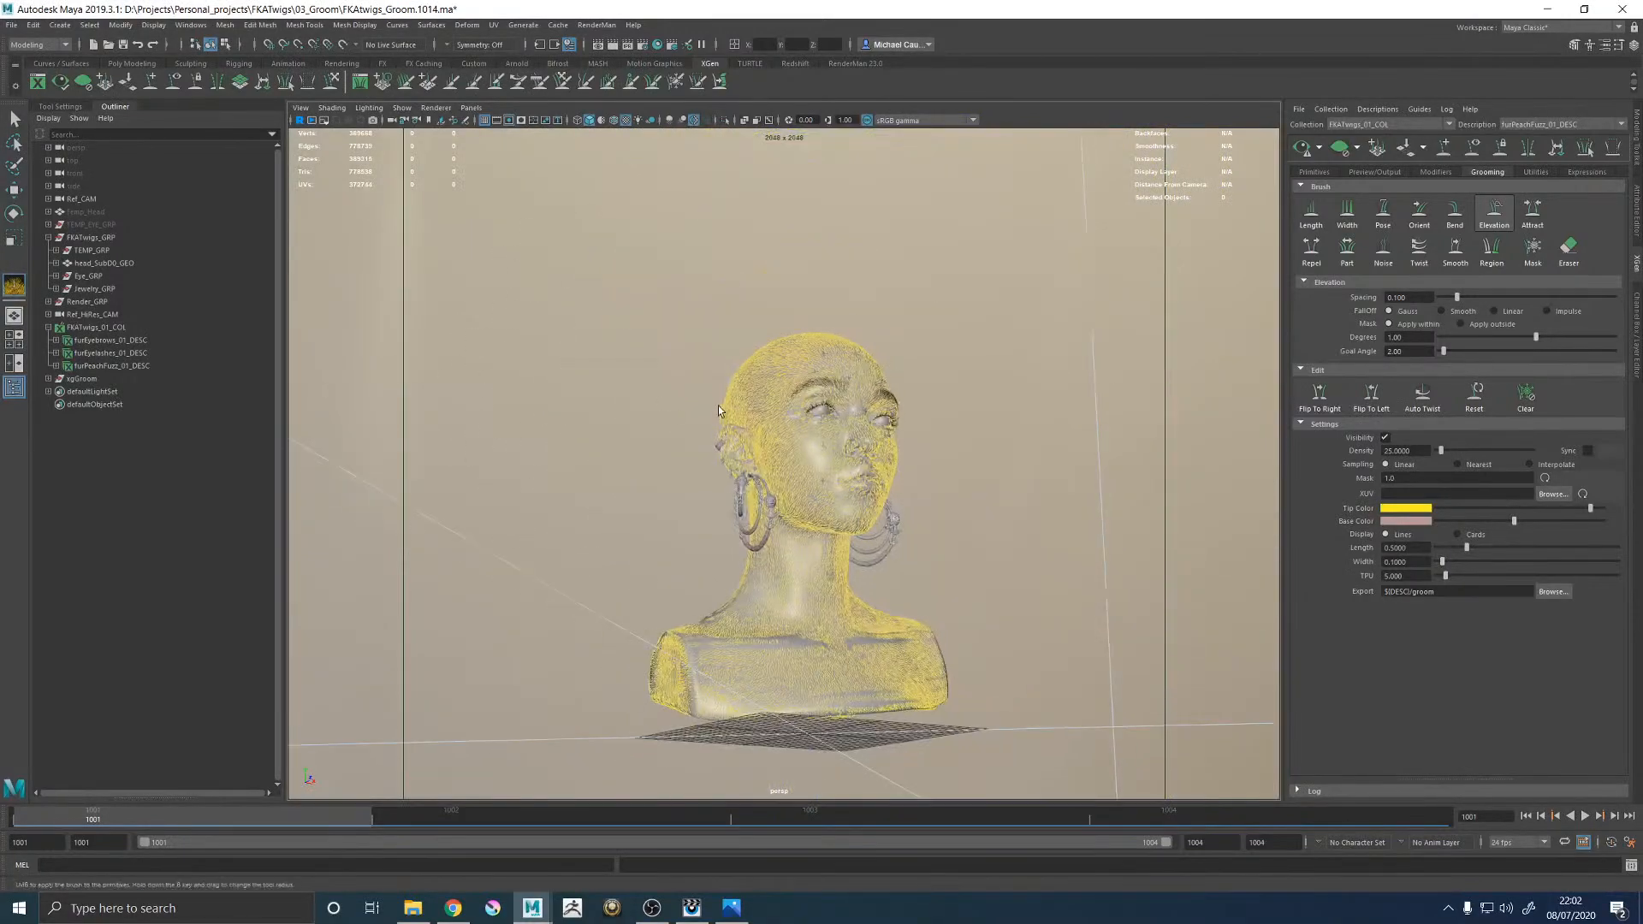
{"action": "left_click_drag", "start_coordinate": [673, 412], "coordinate": [636, 430], "text": "alt"}
Leave the Elevation brush and hide the groom hairs on the head and bust.
{"action": "key", "text": "q"}
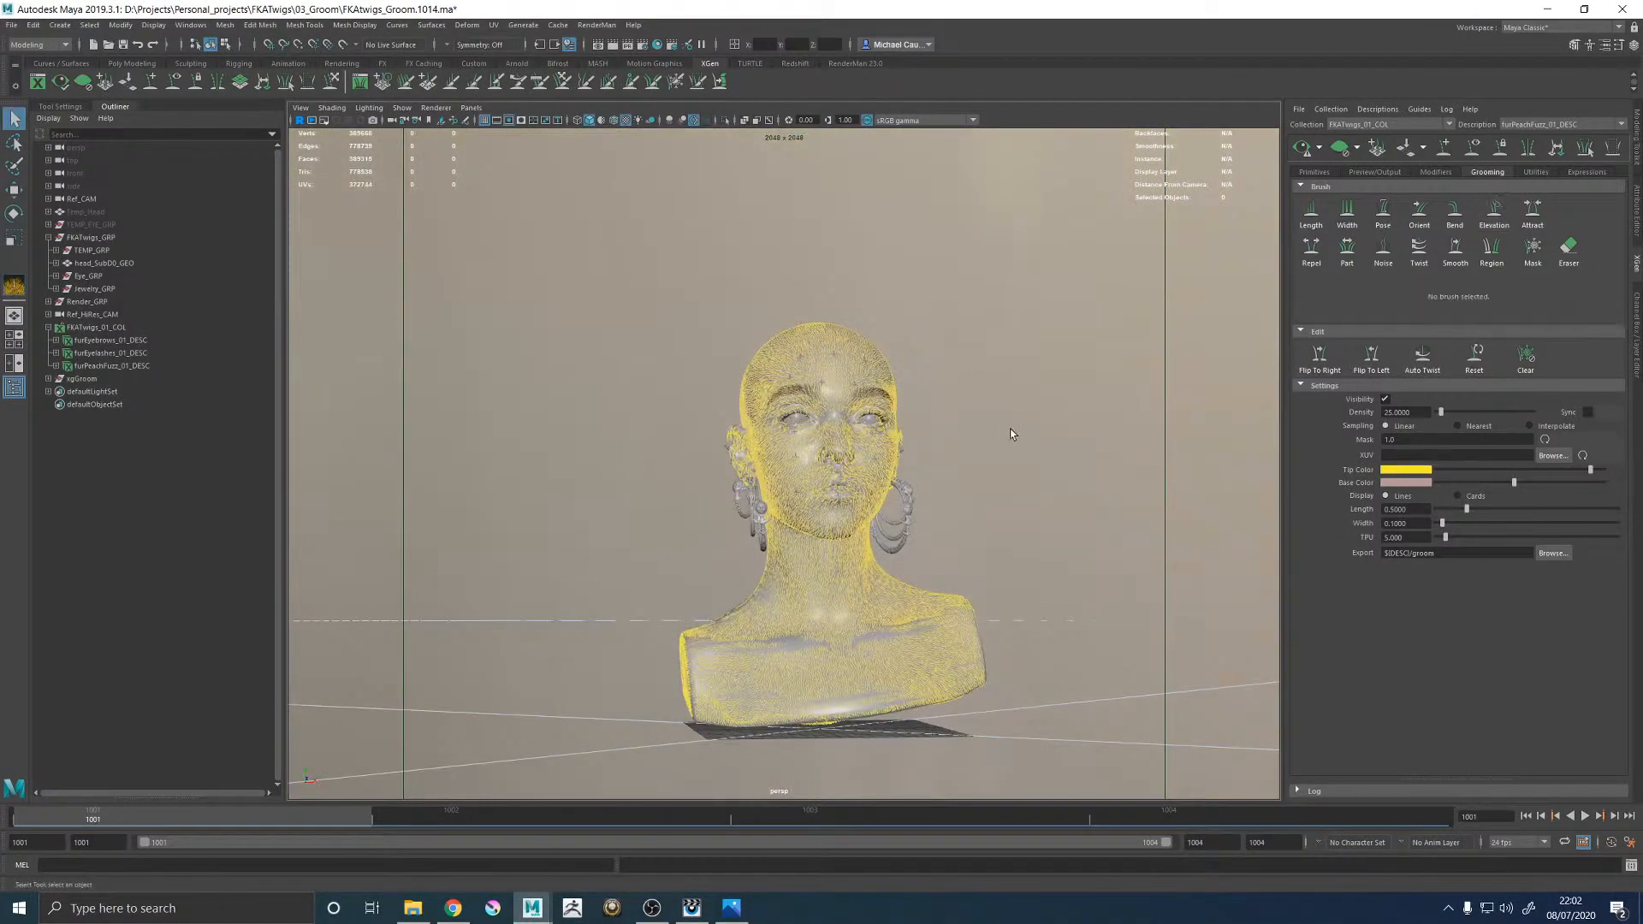
{"action": "left_click_drag", "start_coordinate": [1012, 430], "coordinate": [994, 433], "text": "alt"}
{"action": "left_click", "coordinate": [1384, 399]}
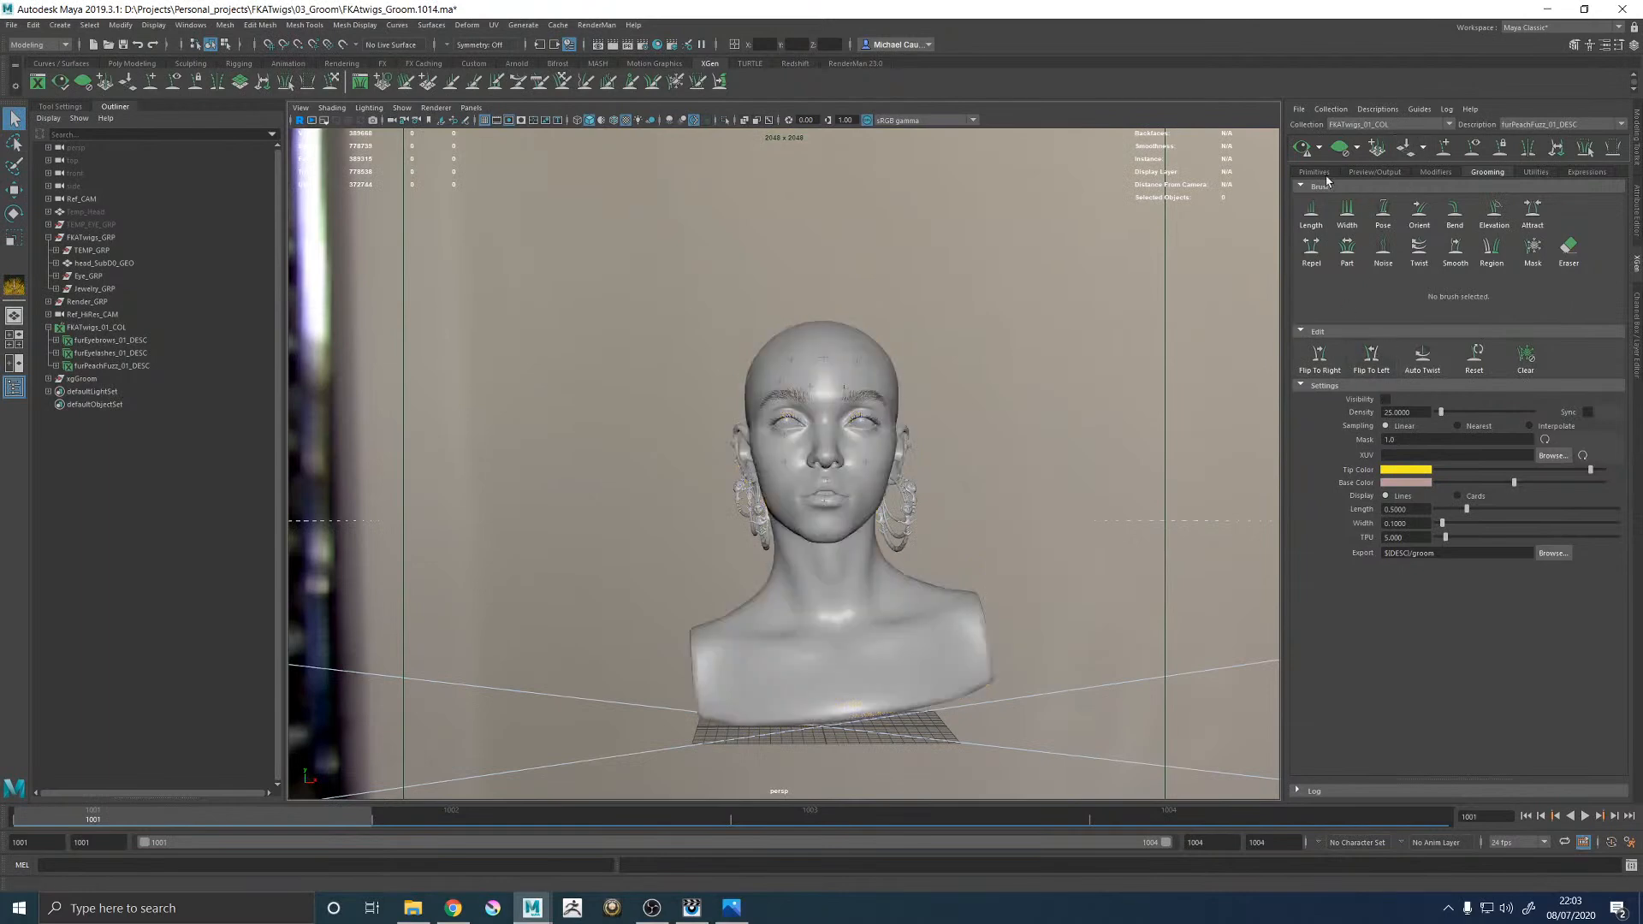
Add a second Noise modifier to the furPeachFuzz_01_DESC description after checking the generated hairs on the cheek.
{"action": "key", "text": "alt"}
{"action": "middle_click_drag", "start_coordinate": [952, 451], "coordinate": [887, 420], "text": "alt"}
{"action": "right_click_drag", "start_coordinate": [887, 420], "coordinate": [1210, 613], "text": "alt"}
{"action": "right_click_drag", "start_coordinate": [975, 445], "coordinate": [1071, 484], "text": "alt"}
{"action": "middle_click_drag", "start_coordinate": [1070, 484], "coordinate": [949, 539], "text": "alt"}
{"action": "mouse_move", "coordinate": [950, 539]}
{"action": "left_mouse_down", "text": "alt"}
{"action": "mouse_move", "coordinate": [917, 521]}
{"action": "mouse_move", "coordinate": [1023, 517]}
{"action": "left_mouse_up", "text": "alt"}
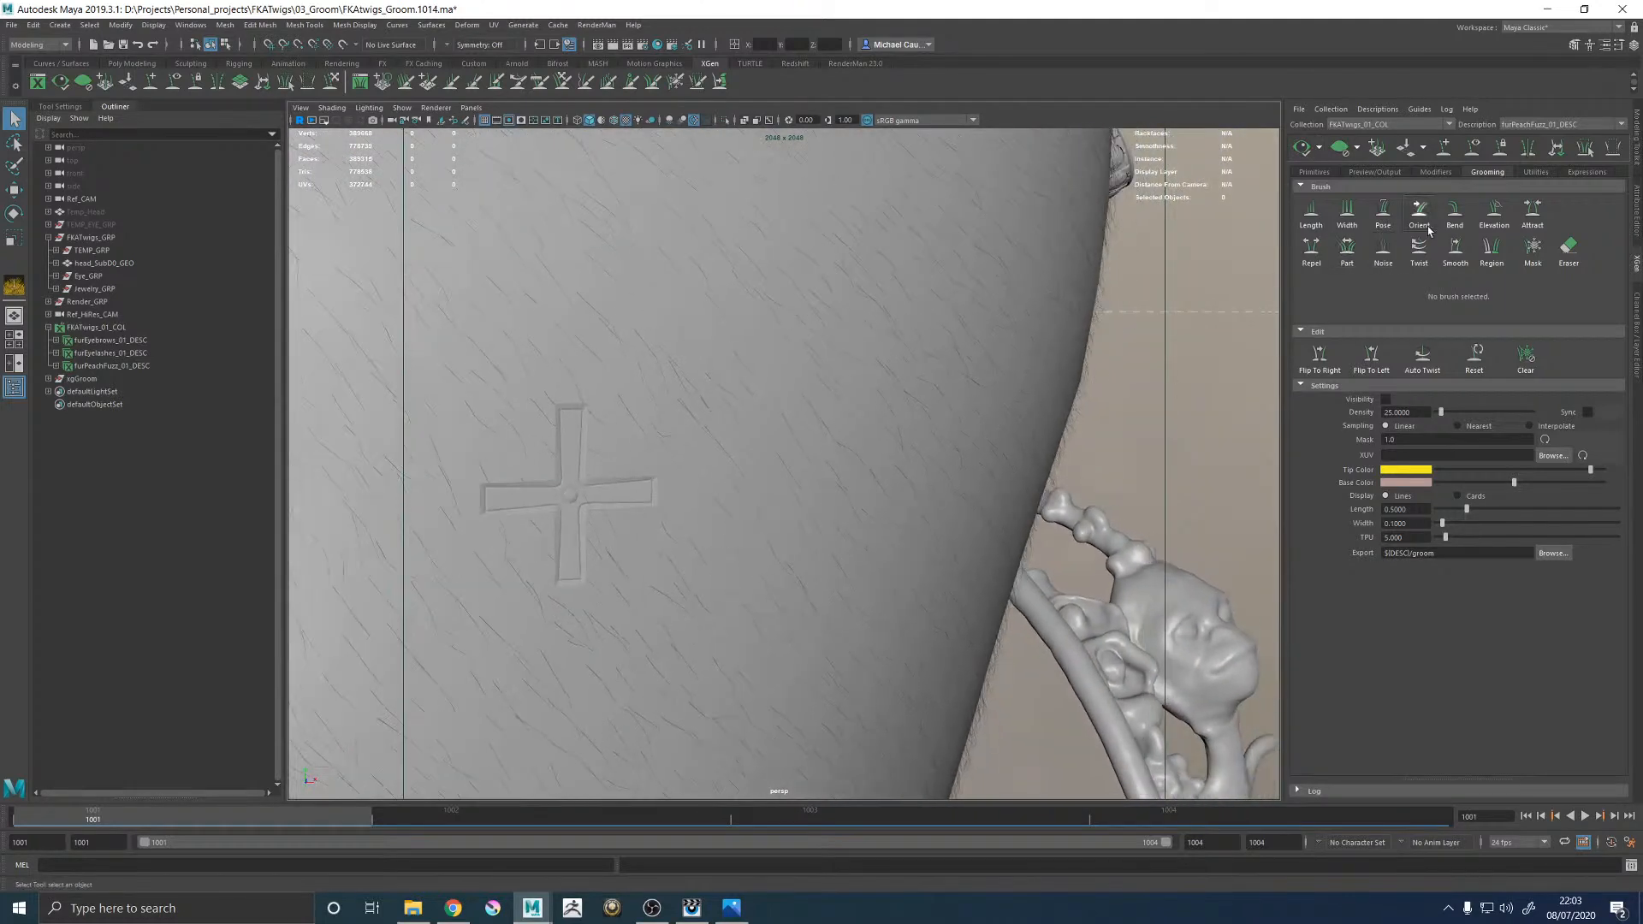
{"action": "left_click", "coordinate": [1434, 172]}
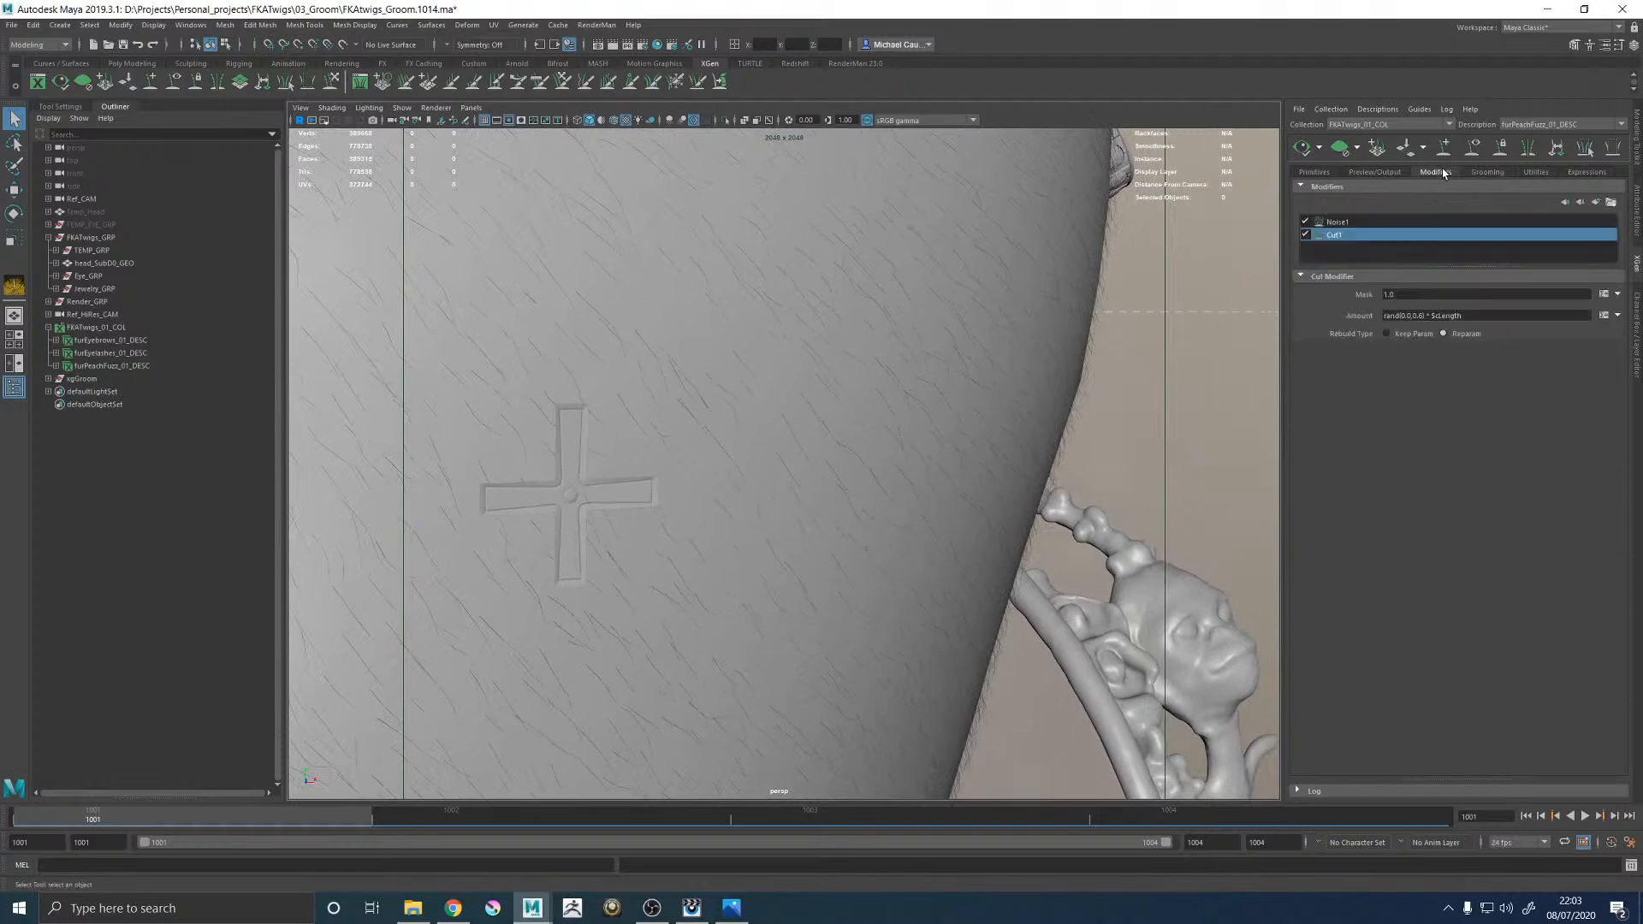
{"action": "left_click", "coordinate": [1367, 222]}
{"action": "left_click", "coordinate": [1594, 204]}
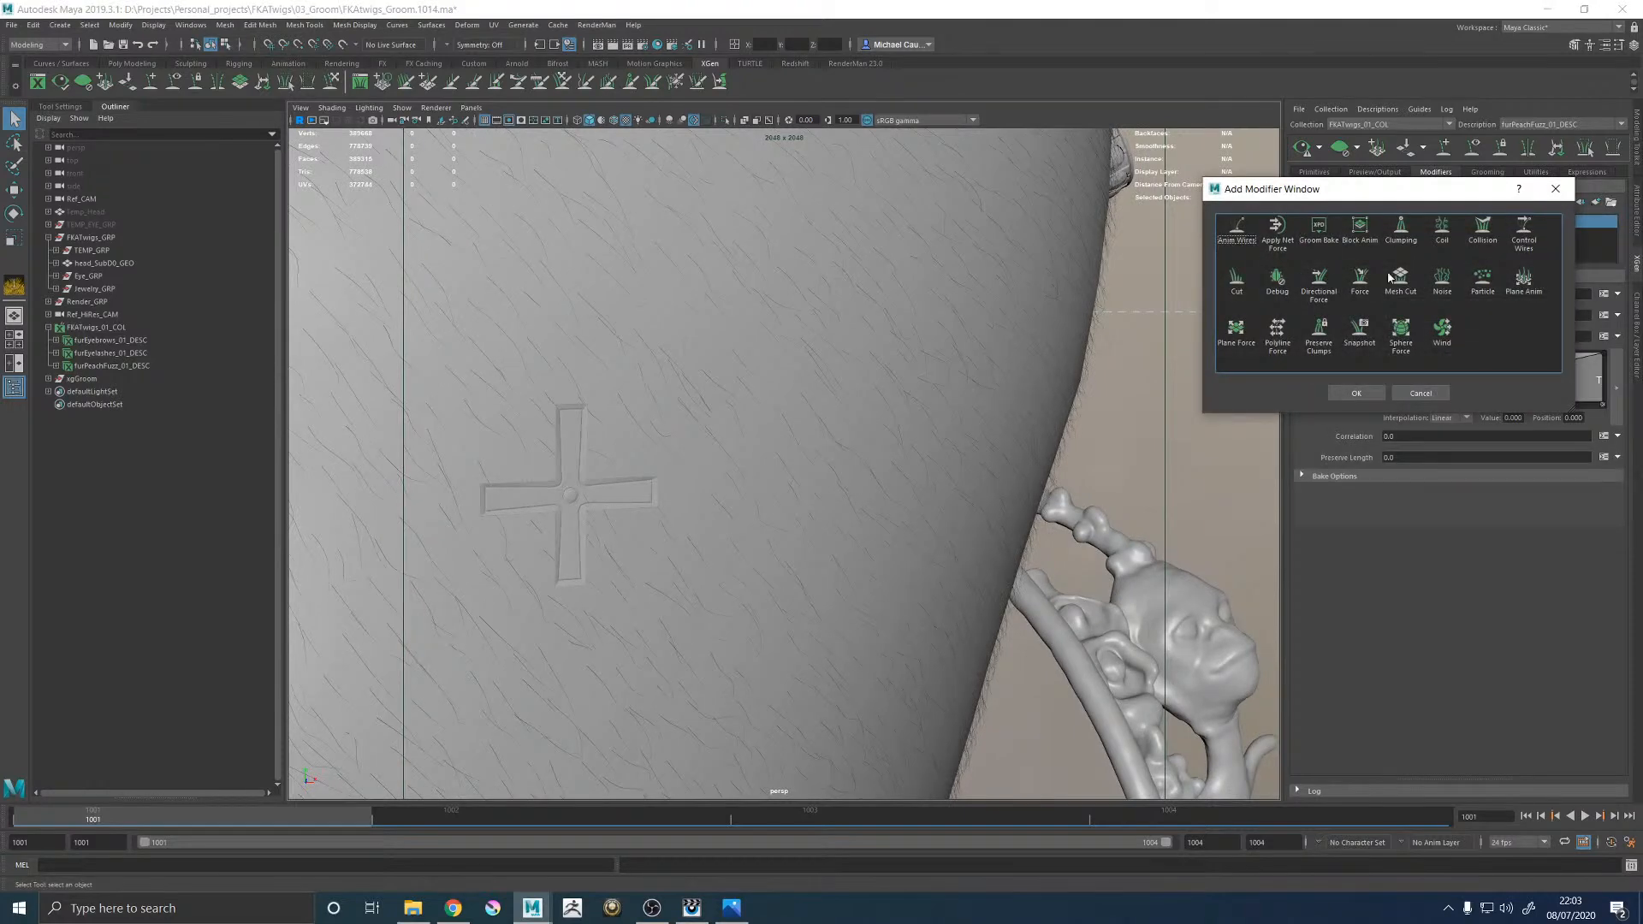
{"action": "left_click", "coordinate": [1442, 278]}
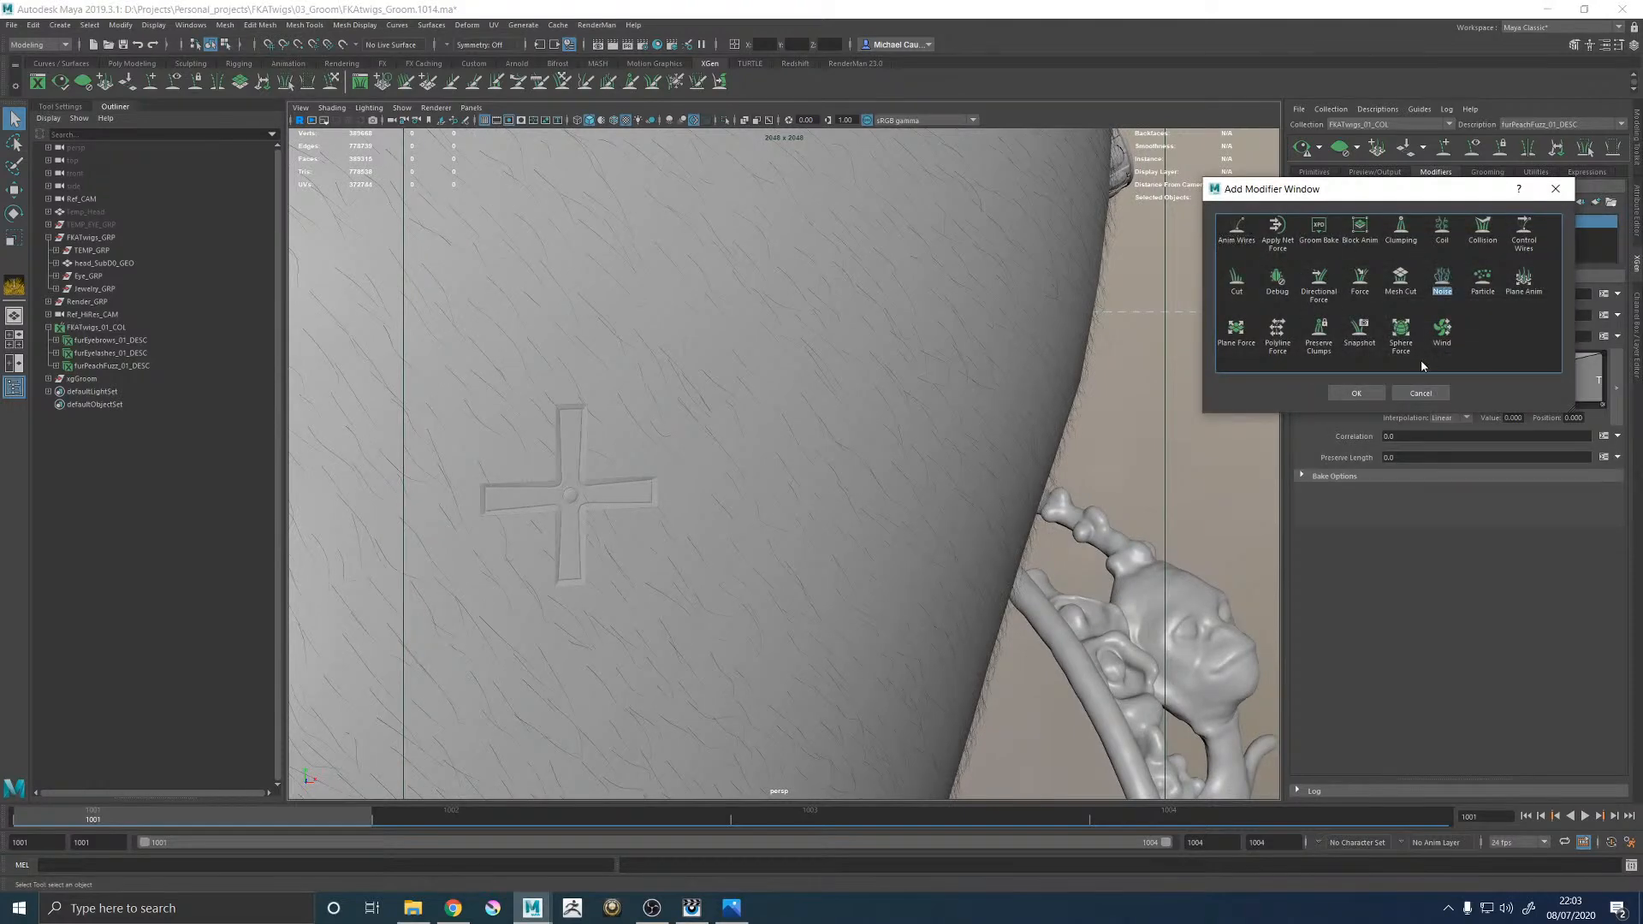
{"action": "left_click", "coordinate": [1356, 393]}
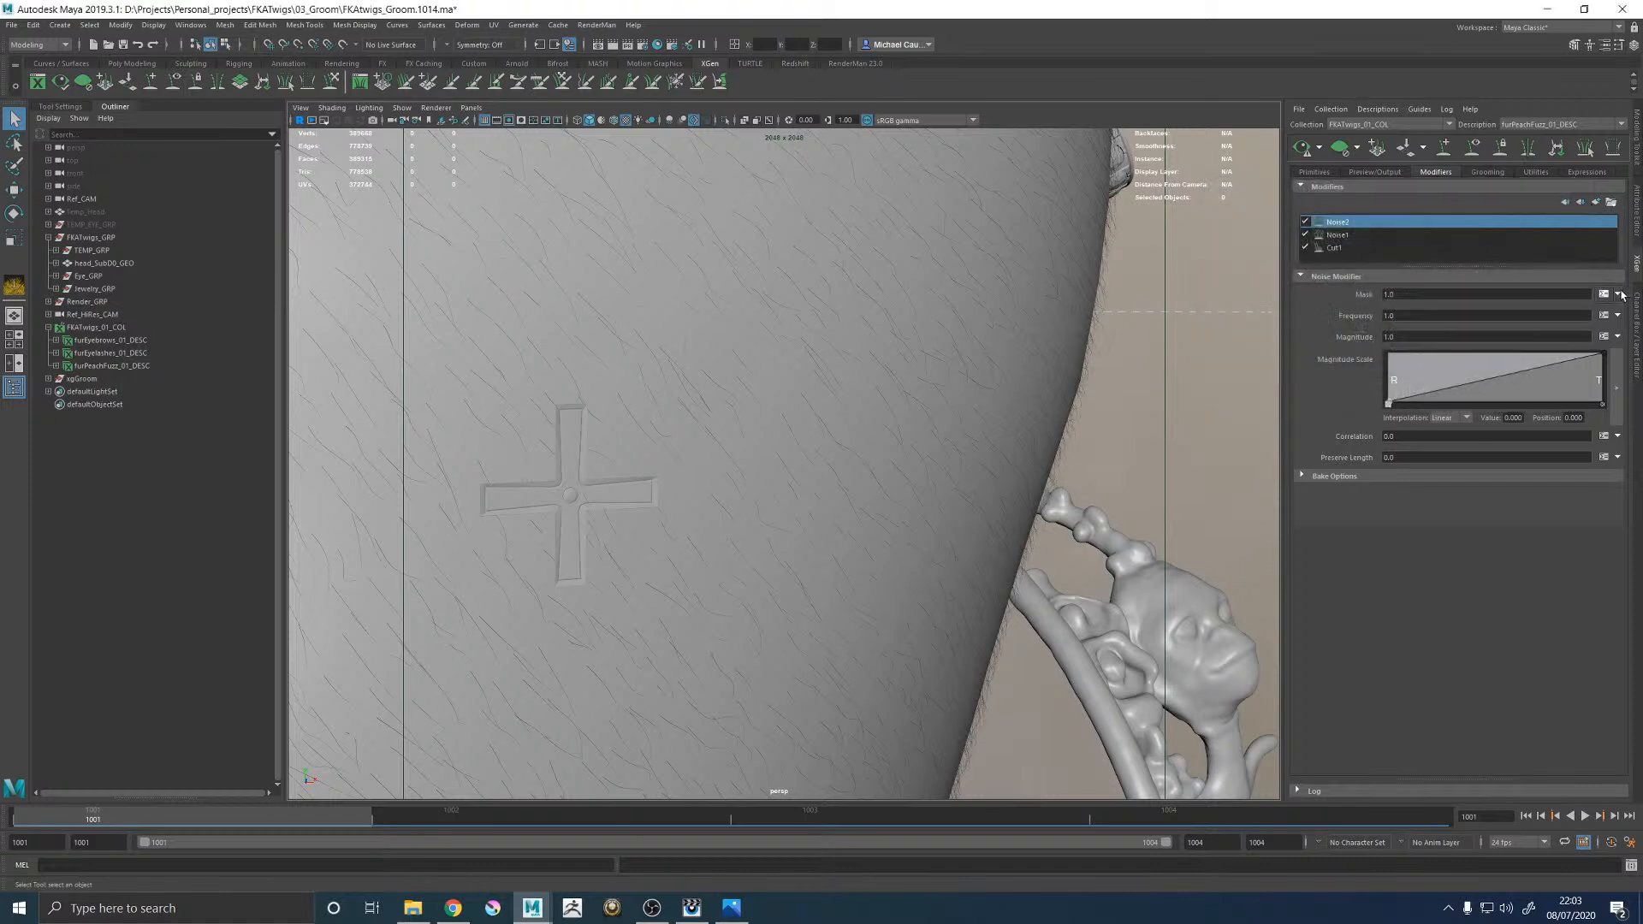
Mask the new Noise modifier by percentage, setting it to 15 with seed 1, and toggle automatic preview updating.
{"action": "left_click", "coordinate": [1617, 293]}
{"action": "left_click", "coordinate": [1463, 370]}
{"action": "double_click", "coordinate": [767, 425]}
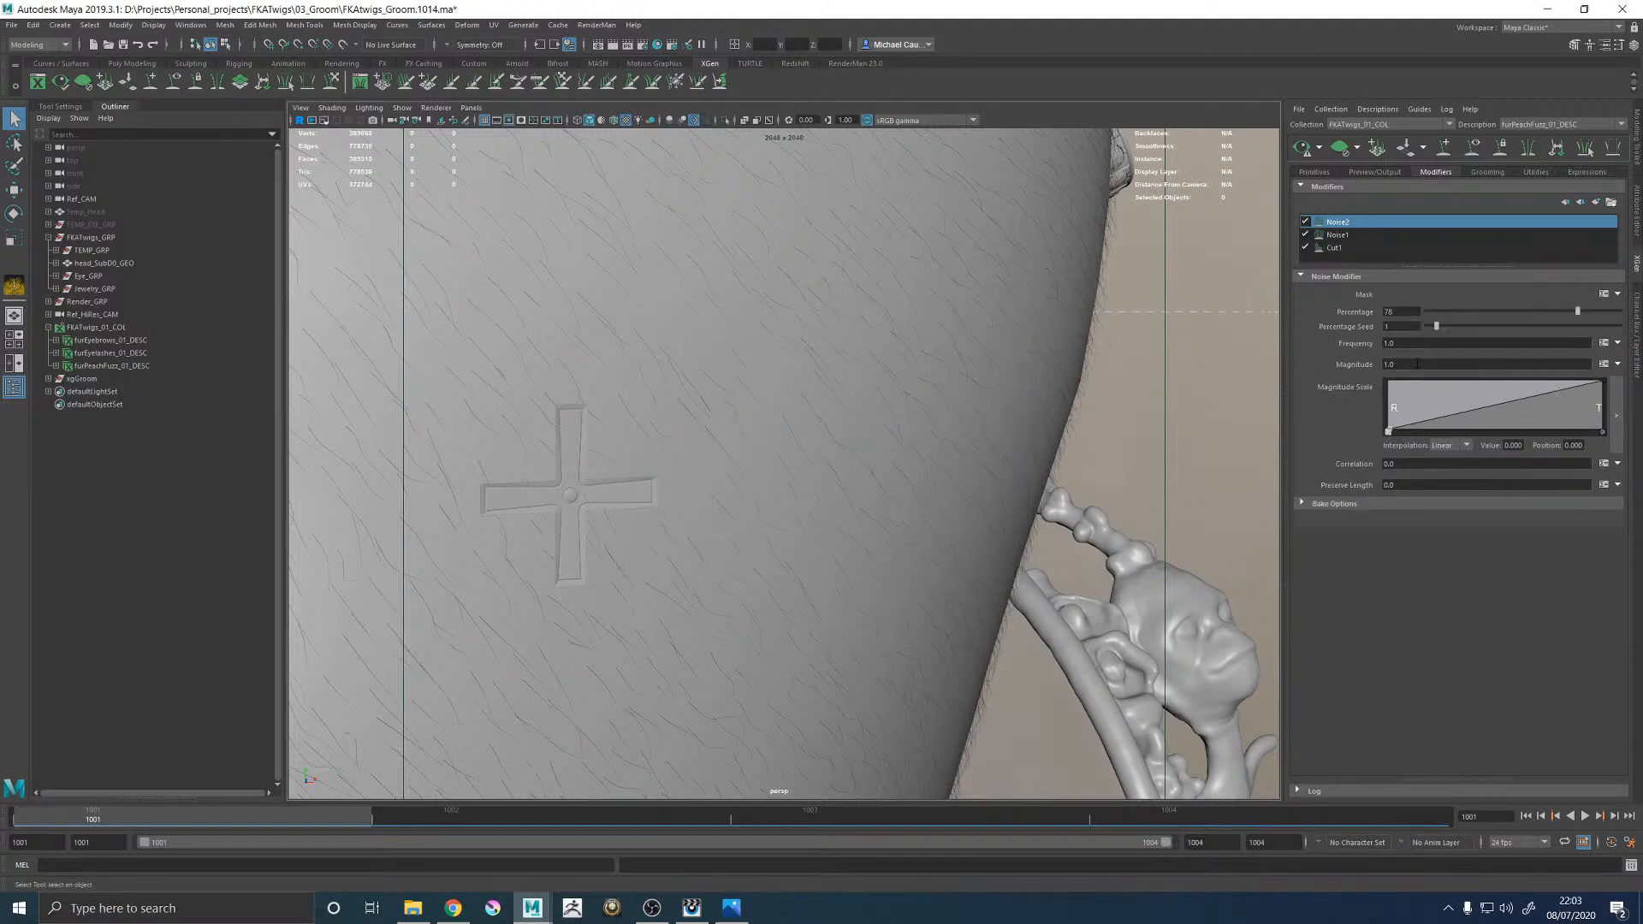
{"action": "left_click", "coordinate": [1318, 148]}
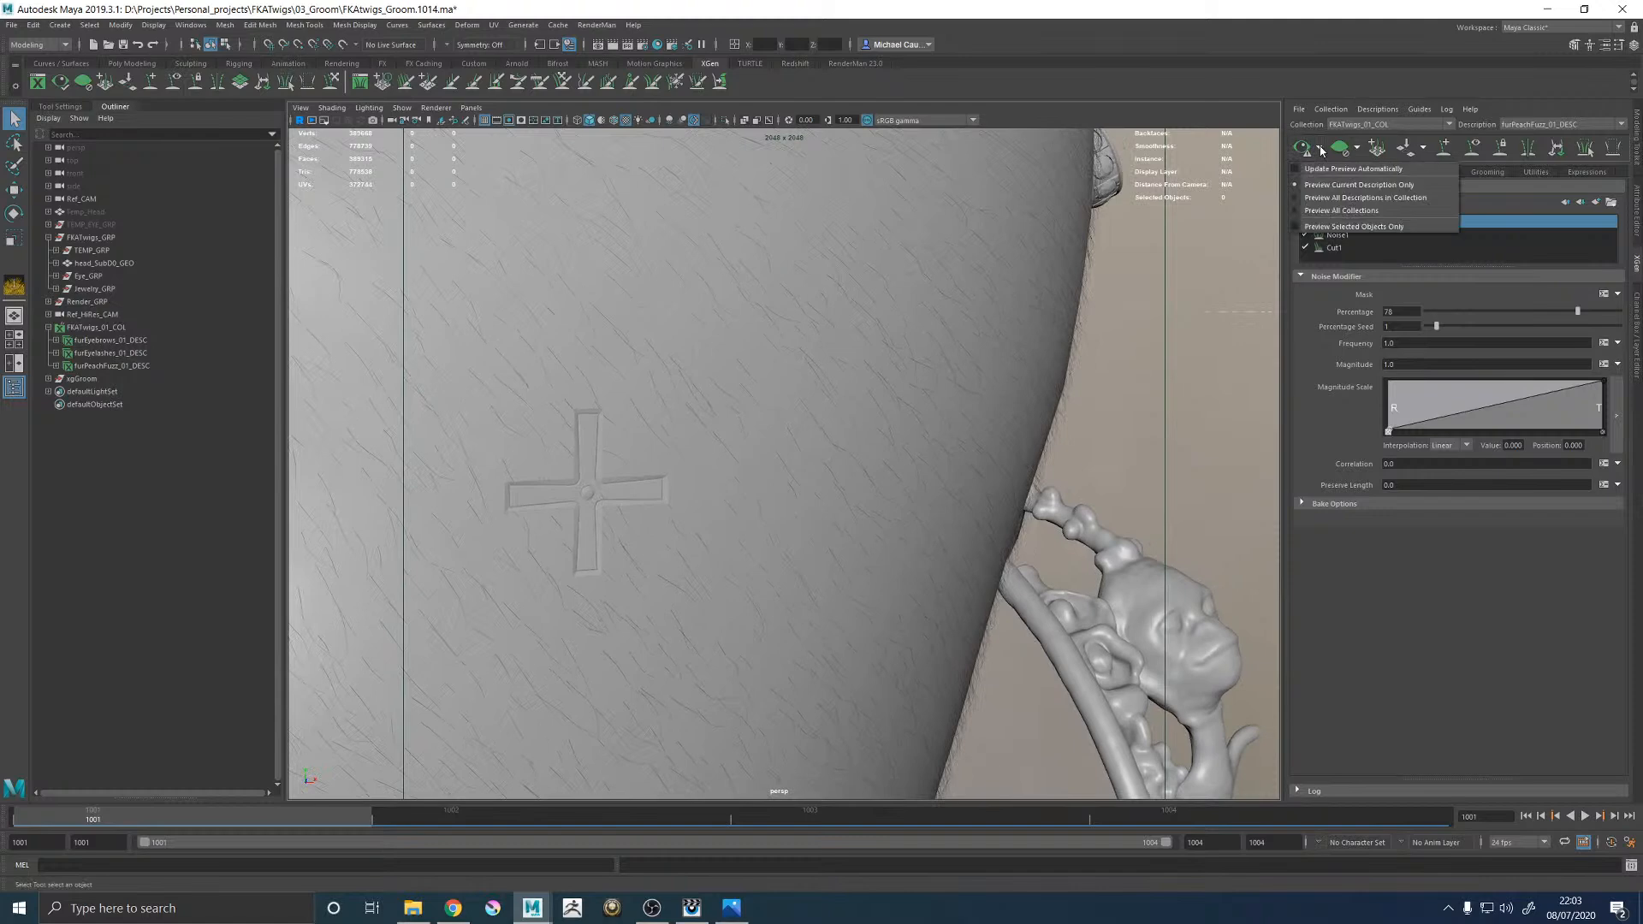
{"action": "left_click", "coordinate": [1327, 169]}
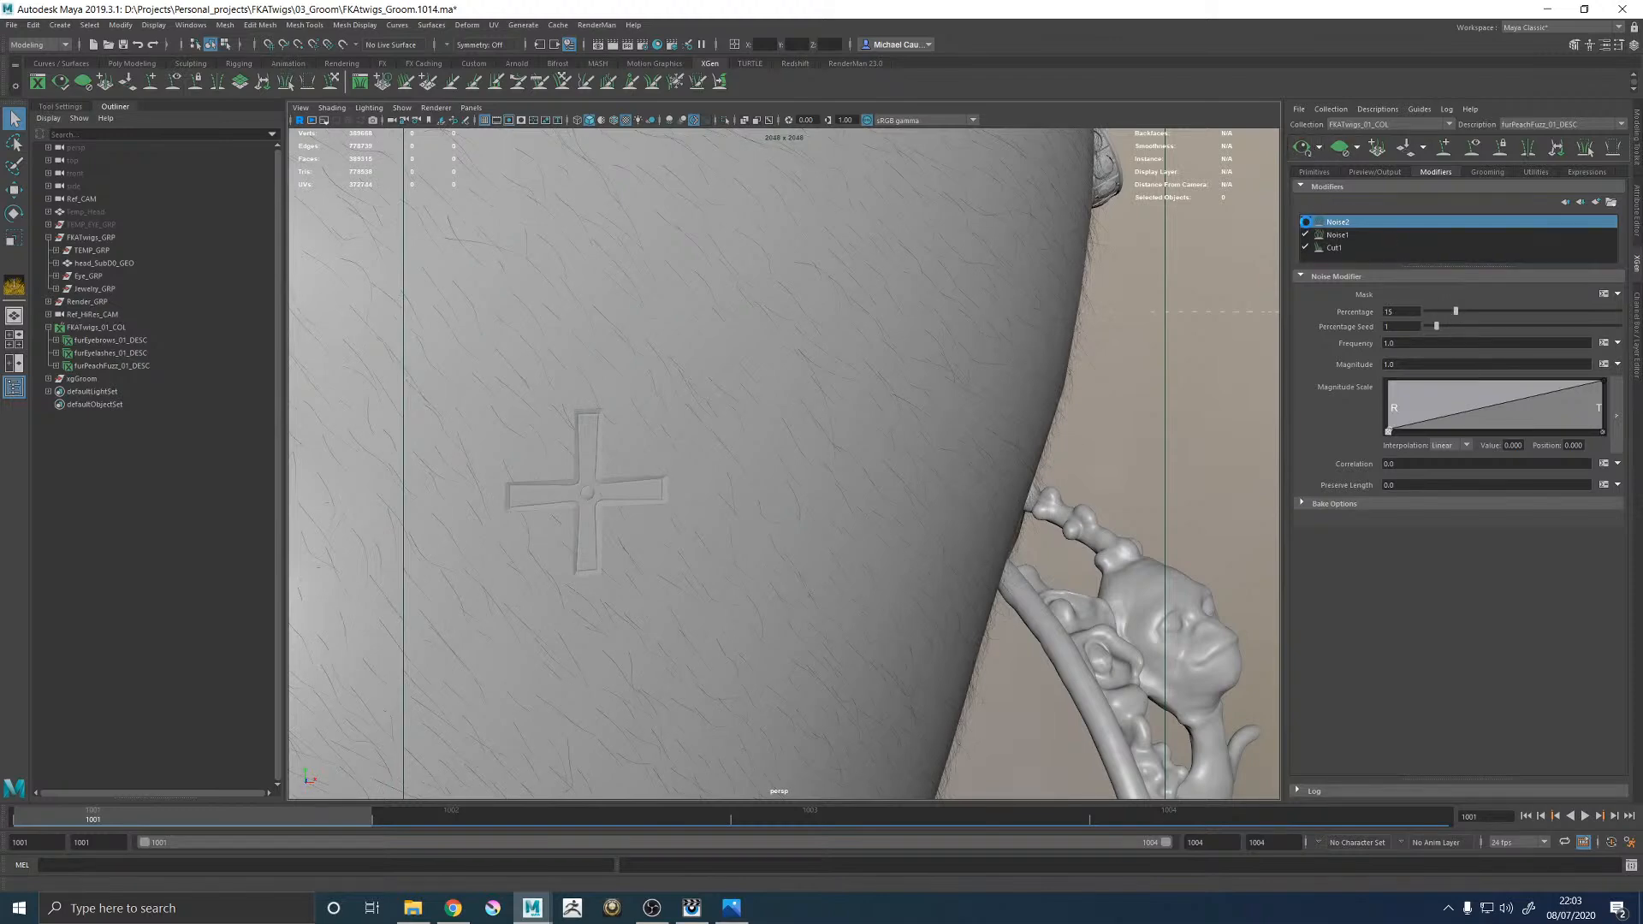
Set the peach fuzz generator density to 90 and its generator seed to 2.
{"action": "right_click_drag", "start_coordinate": [1005, 376], "coordinate": [720, 376], "text": "alt"}
{"action": "left_click_drag", "start_coordinate": [756, 396], "coordinate": [817, 407], "text": "alt"}
{"action": "right_click_drag", "start_coordinate": [817, 428], "coordinate": [1042, 429], "text": "alt"}
{"action": "right_click_drag", "start_coordinate": [1119, 383], "coordinate": [1095, 582], "text": "alt"}
{"action": "left_click", "coordinate": [1315, 172]}
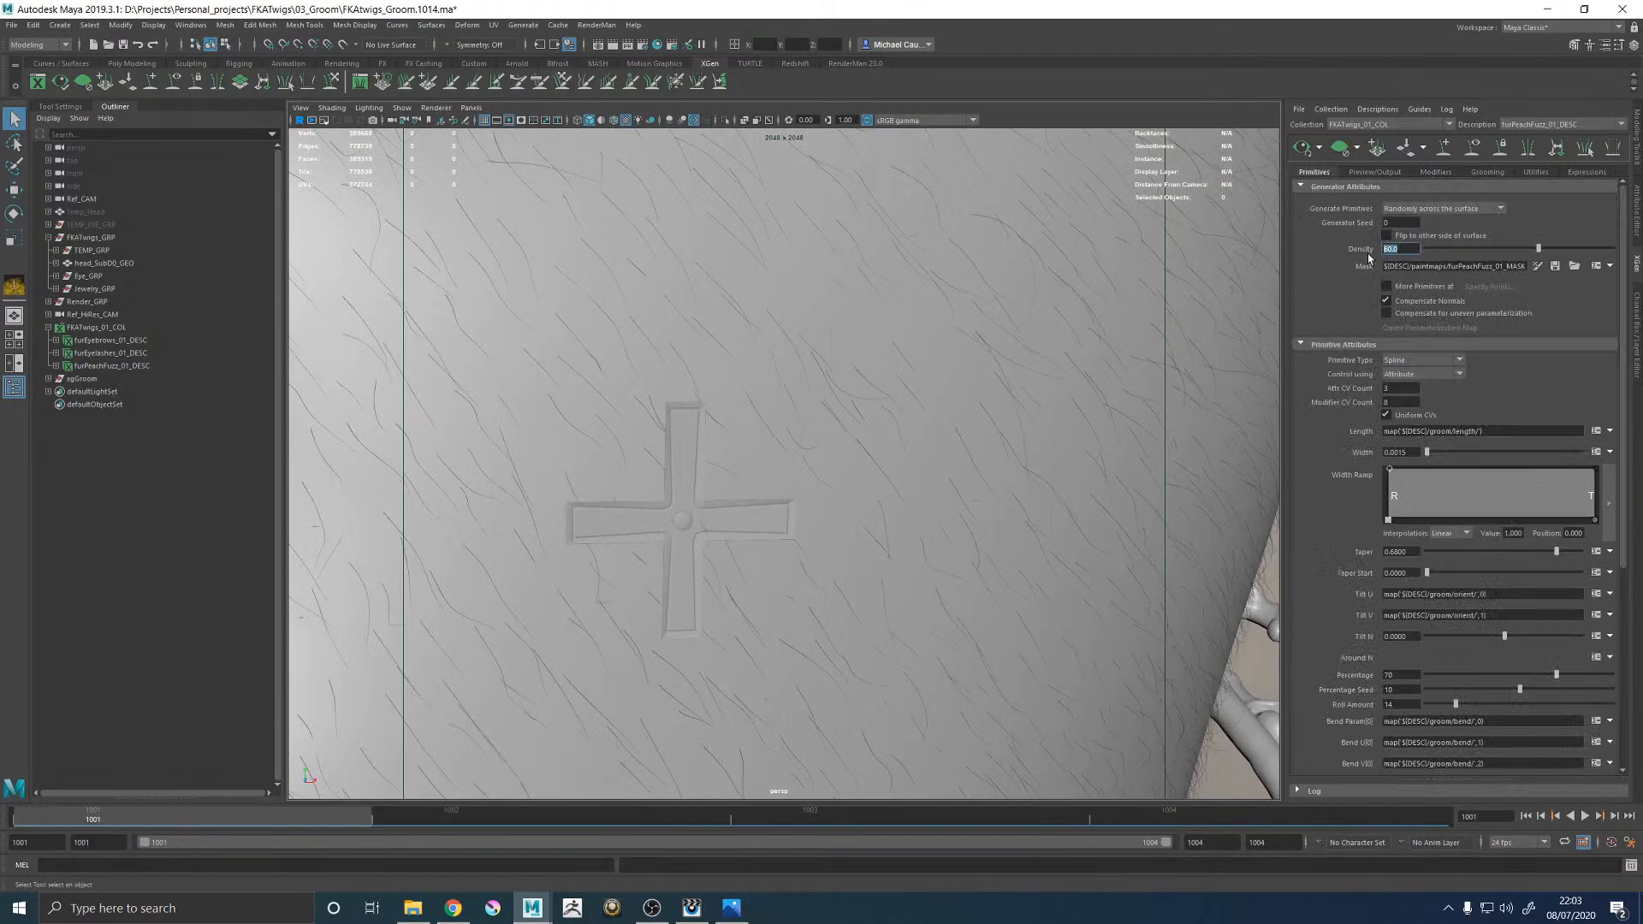
{"action": "key", "text": "Return"}
{"action": "right_click_drag", "start_coordinate": [1133, 337], "coordinate": [874, 346], "text": "alt"}
{"action": "left_click_drag", "start_coordinate": [1403, 222], "coordinate": [1355, 225]}
{"action": "type", "text": "2"}
{"action": "key", "text": "Return"}
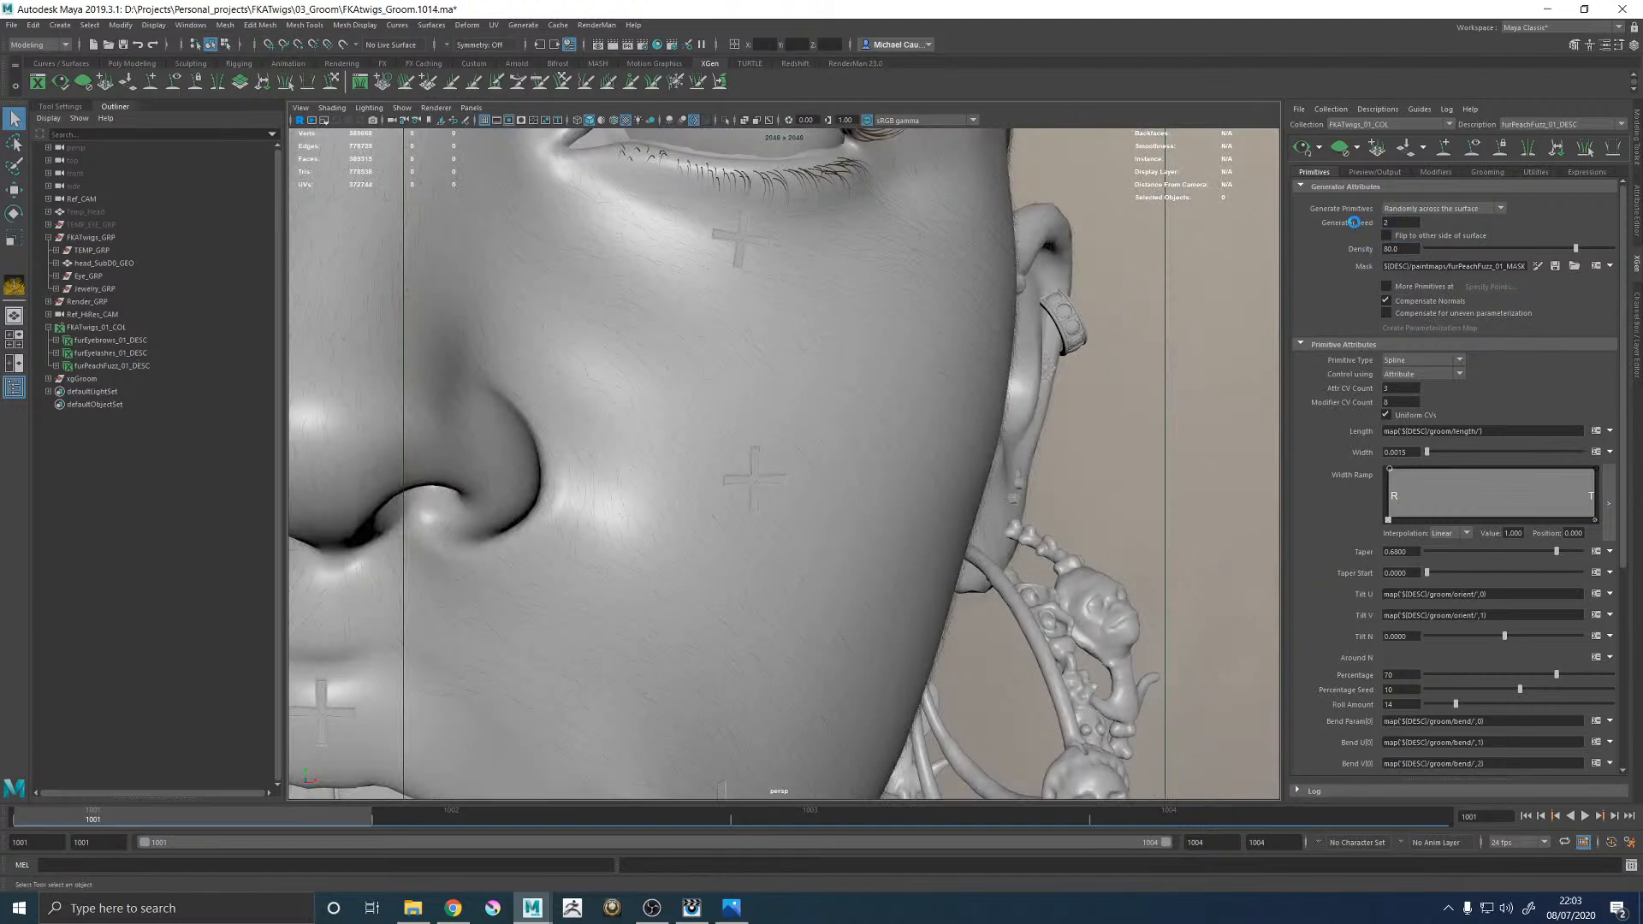
Save the scene and store it as the next version, FKAtwigs_Groom.1015.ma.
{"action": "right_click_drag", "start_coordinate": [910, 458], "coordinate": [843, 465], "text": "alt"}
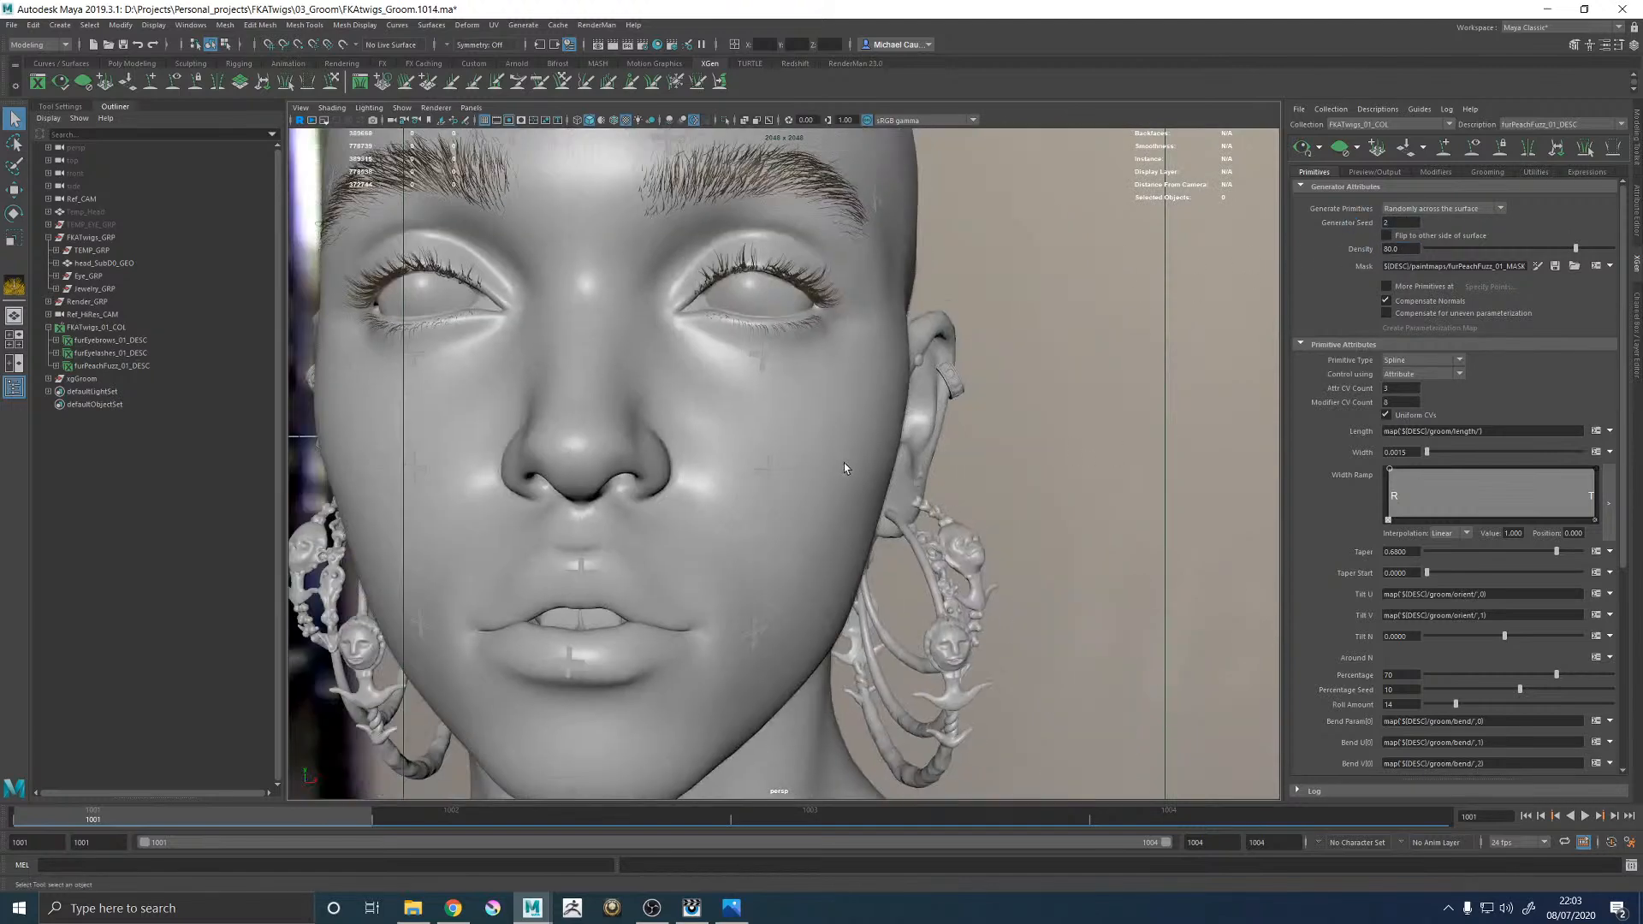
{"action": "left_click_drag", "start_coordinate": [843, 465], "coordinate": [1051, 454], "text": "alt"}
{"action": "key", "text": "ctrl+s"}
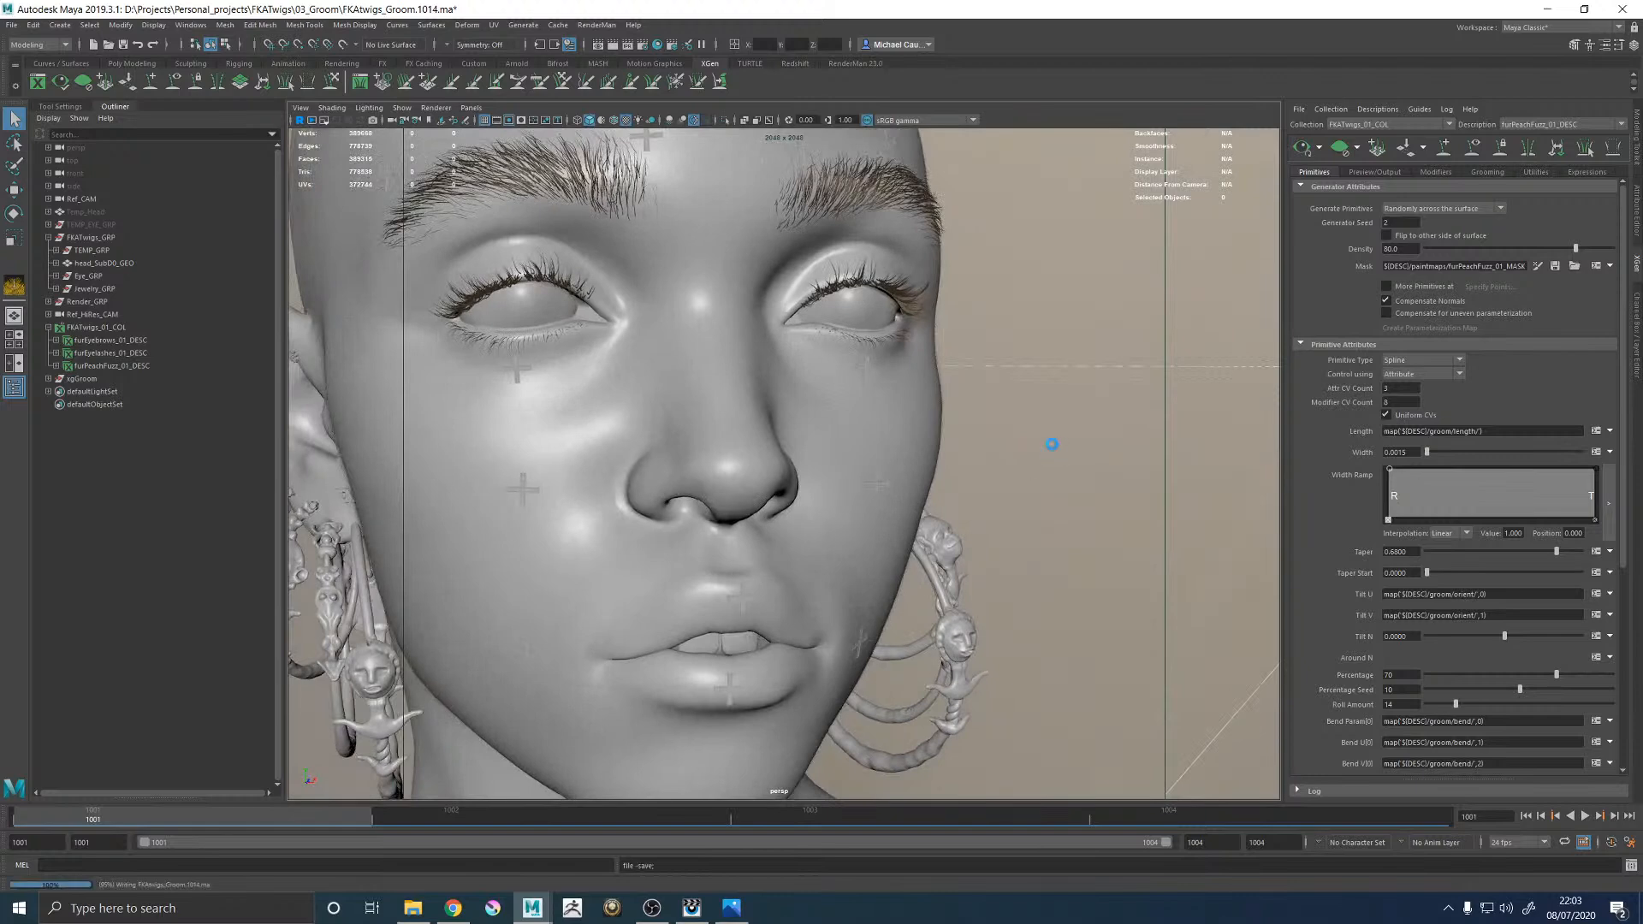
{"action": "right_click_drag", "start_coordinate": [1090, 443], "coordinate": [965, 418], "text": "alt"}
{"action": "left_click_drag", "start_coordinate": [1016, 412], "coordinate": [952, 409], "text": "alt"}
{"action": "key", "text": "ctrl+s"}
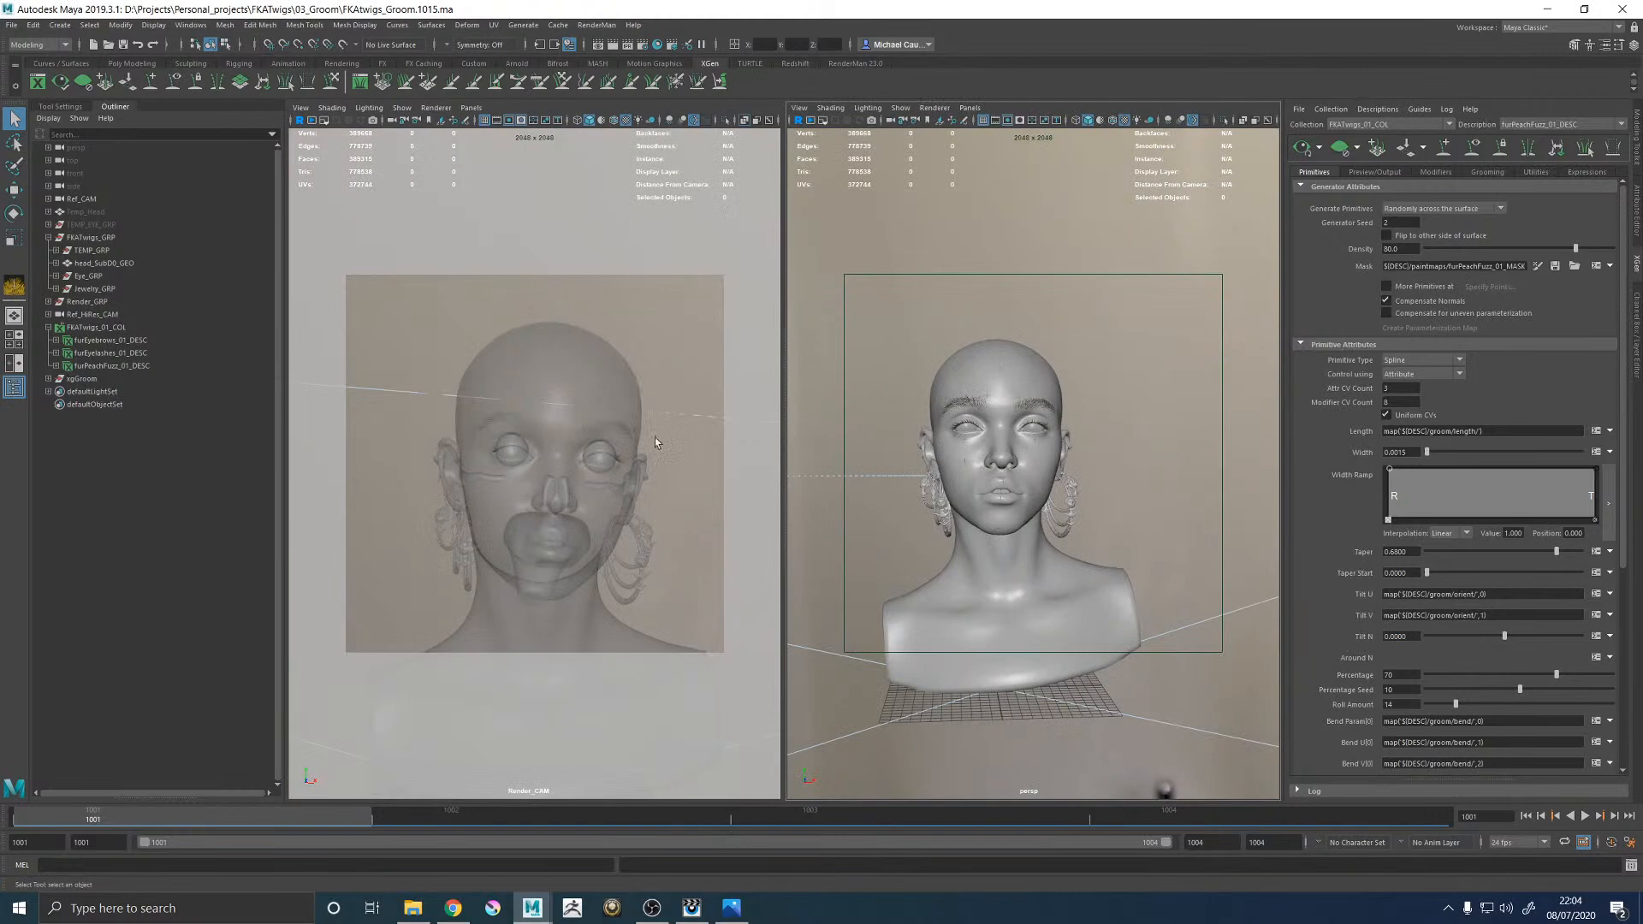
Show the Render_CAM view full size and start a RenderMan render of the head.
{"action": "key", "text": "space"}
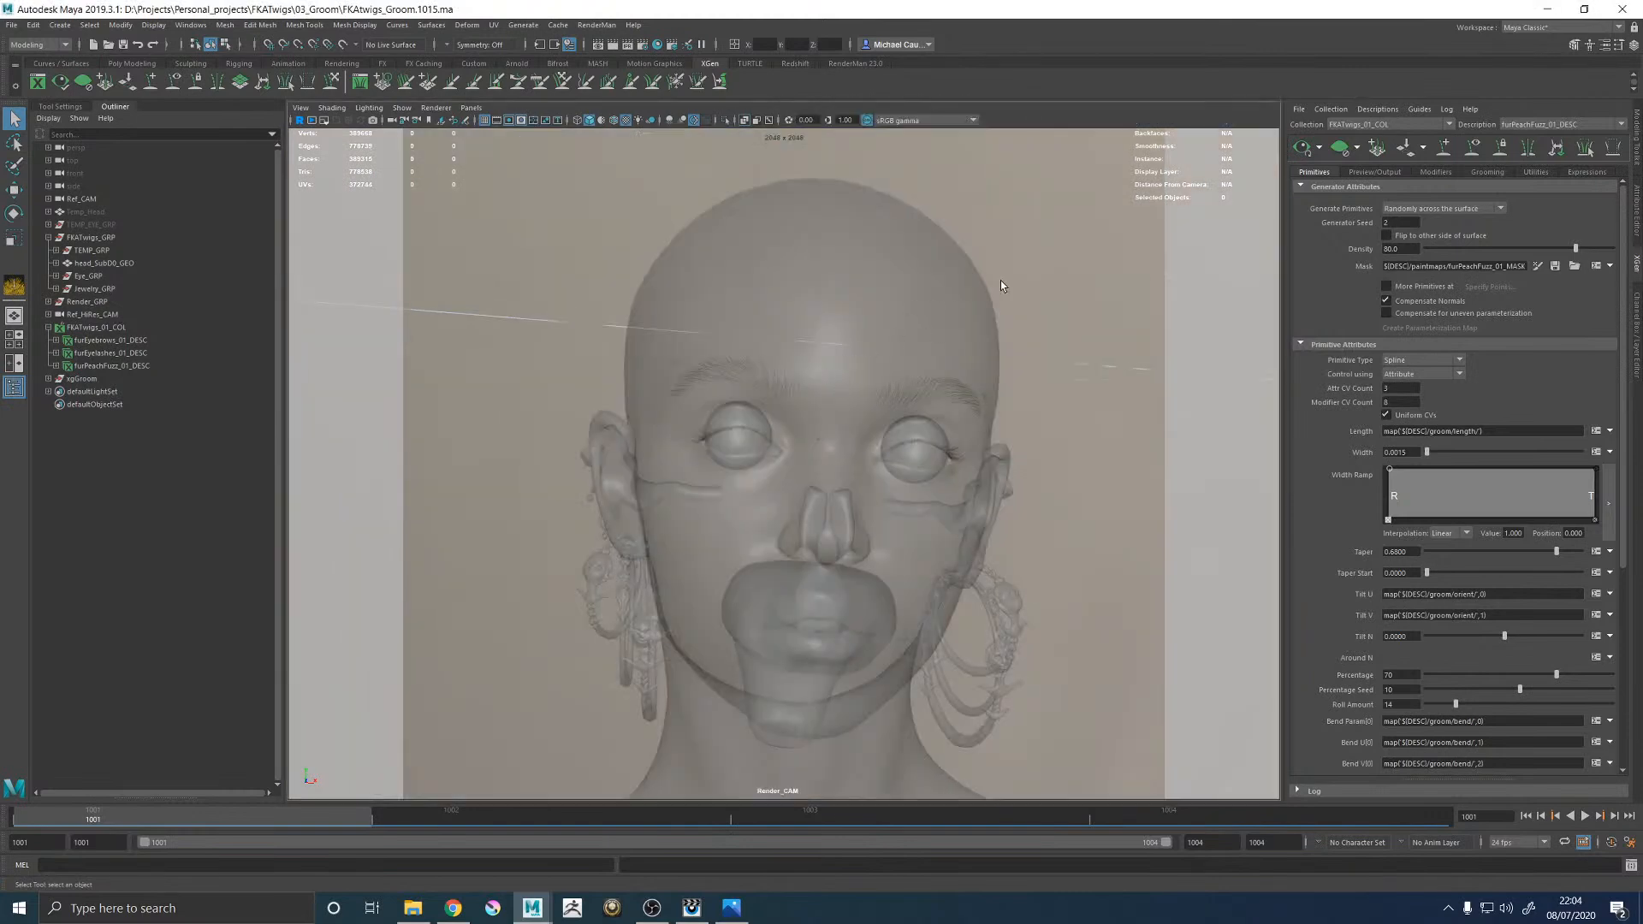
{"action": "left_click", "coordinate": [609, 25]}
{"action": "left_click", "coordinate": [600, 47]}
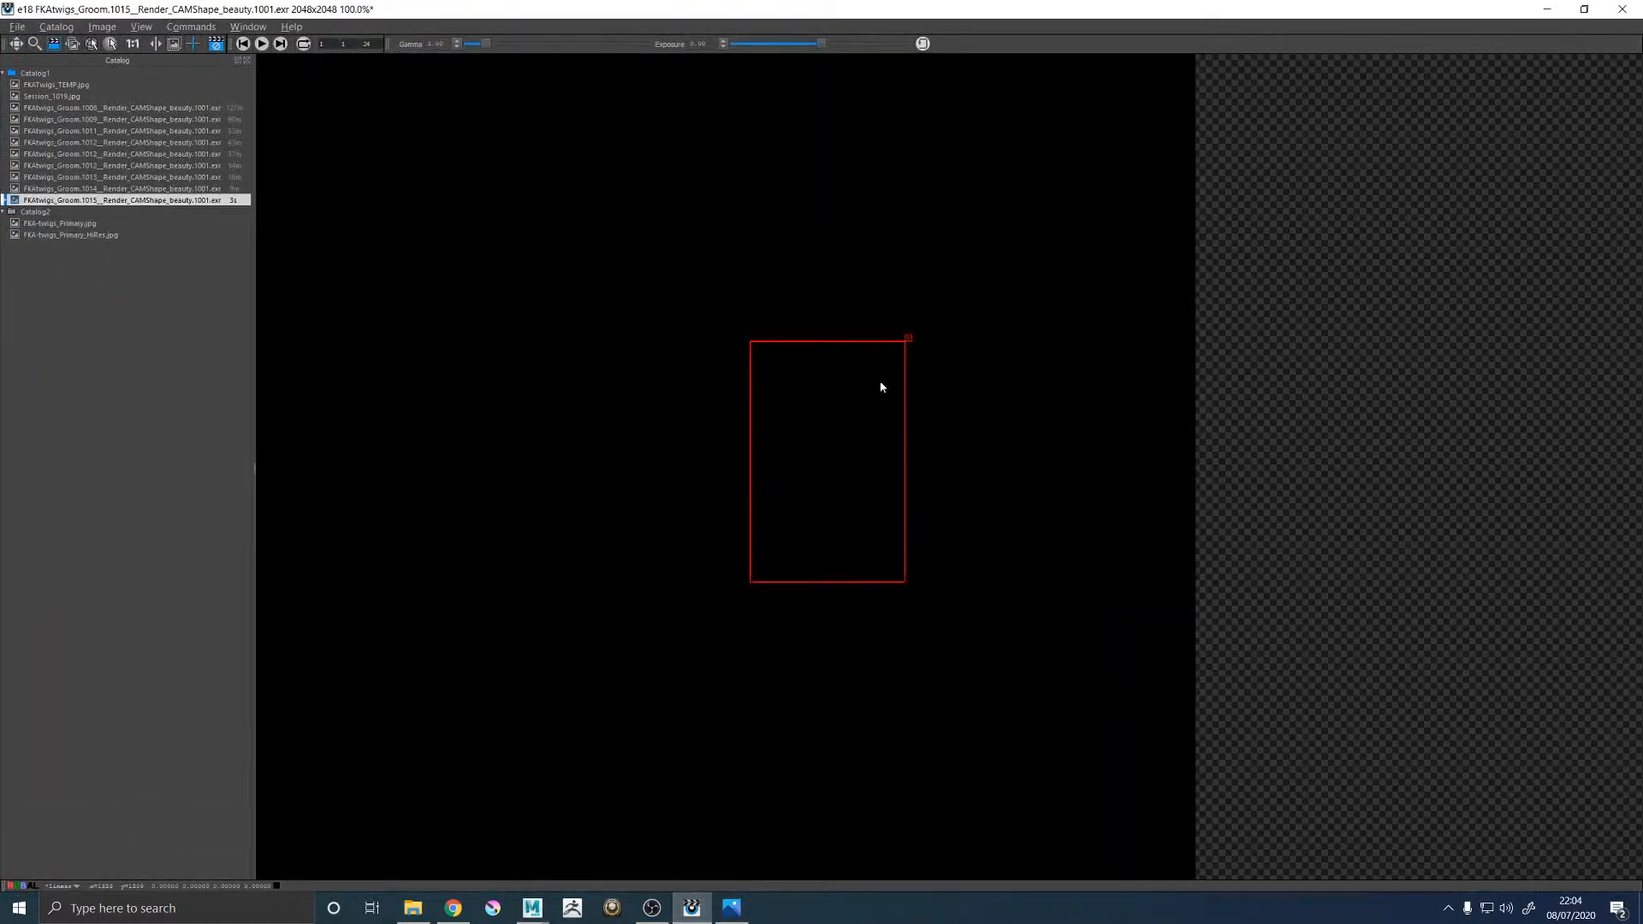
{"action": "scroll", "coordinate": [645, 412], "scroll_direction": "down", "scroll_amount": 4}
{"action": "scroll", "coordinate": [463, 385], "scroll_direction": "up", "scroll_amount": 4}
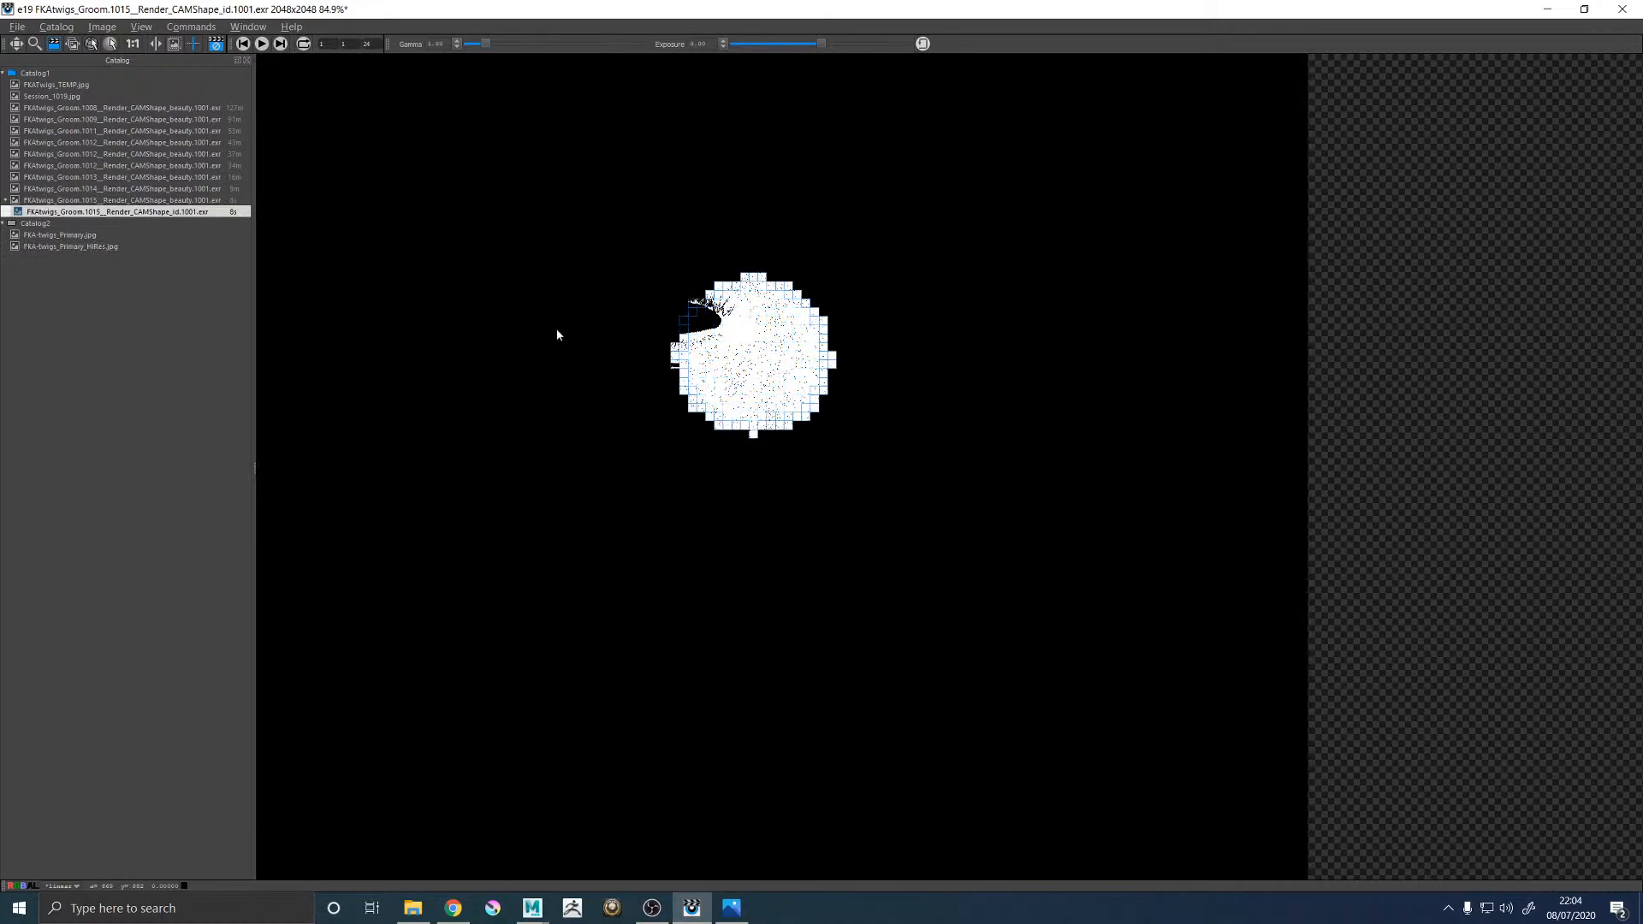
Delete the id image from the render catalog and display the FKAtwigs_Groom.1015 beauty render.
{"action": "key", "text": "Delete"}
{"action": "key", "text": "Down"}
{"action": "key", "text": "Down"}
{"action": "key", "text": "Down"}
{"action": "key", "text": "Down"}
{"action": "key", "text": "Down"}
{"action": "key", "text": "Down"}
{"action": "key", "text": "Down"}
{"action": "key", "text": "Down"}
{"action": "key", "text": "Down"}
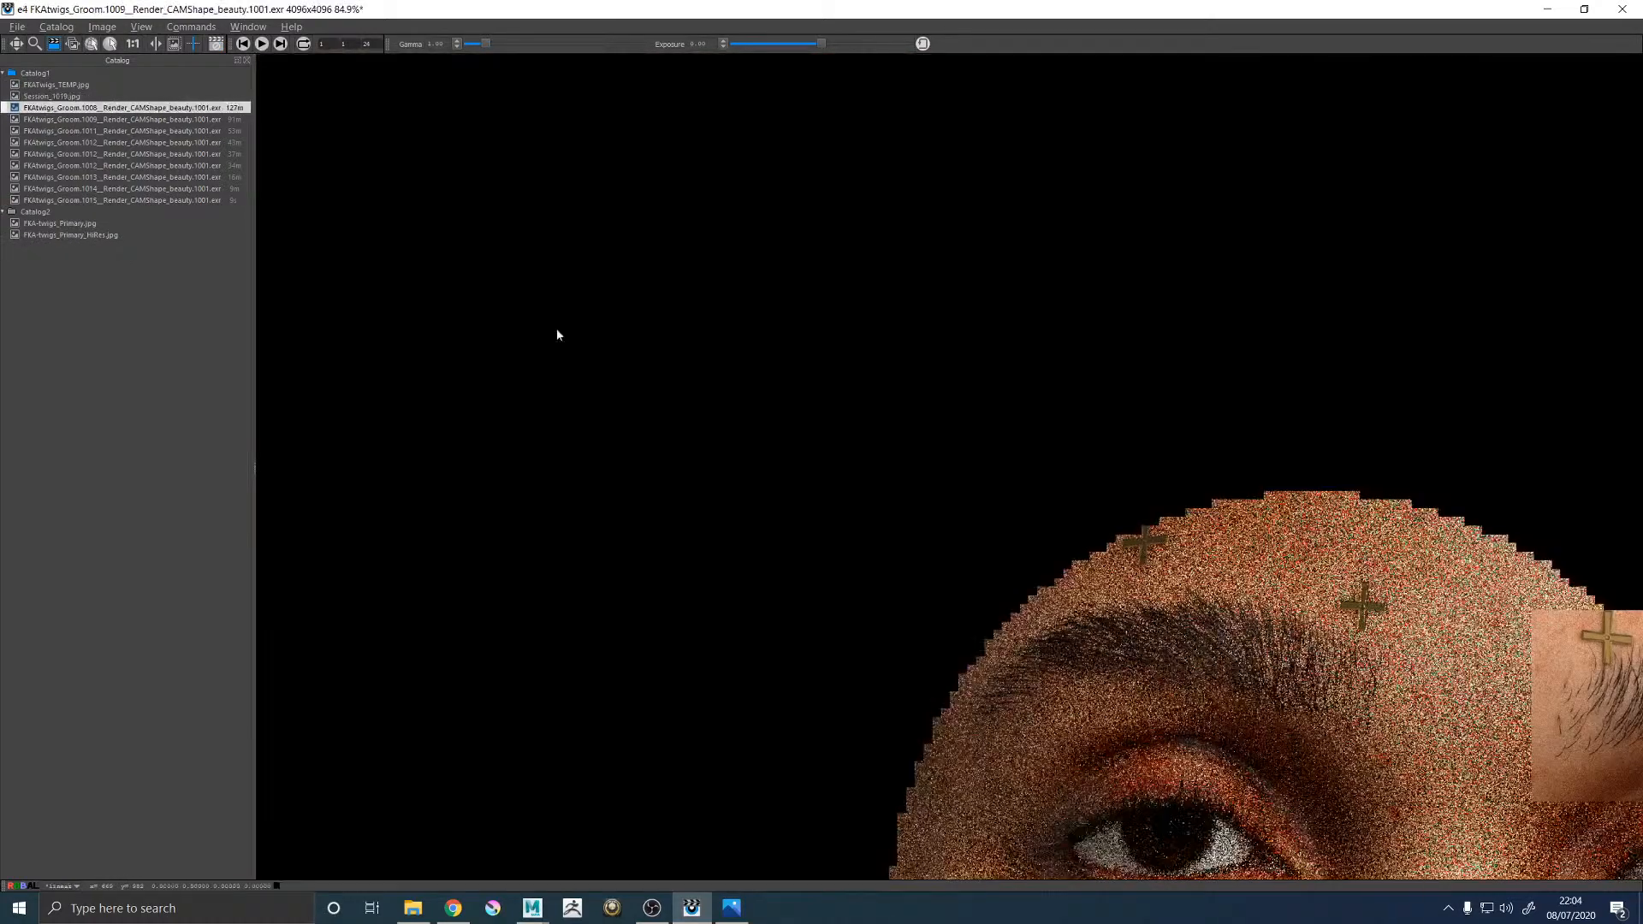
{"action": "key", "text": "Down"}
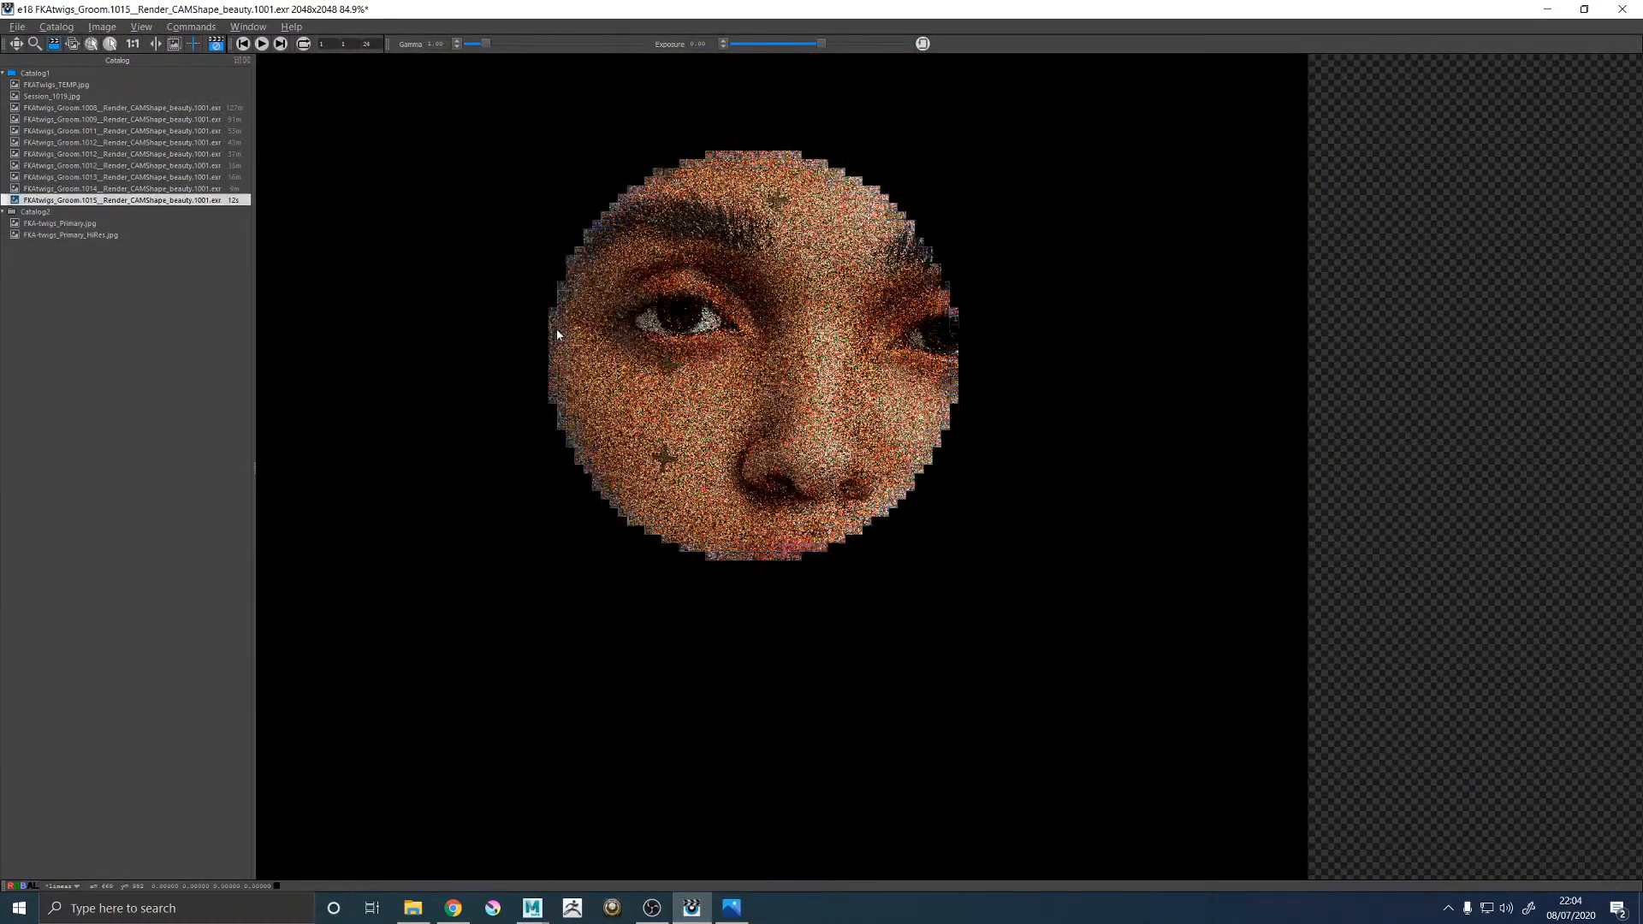
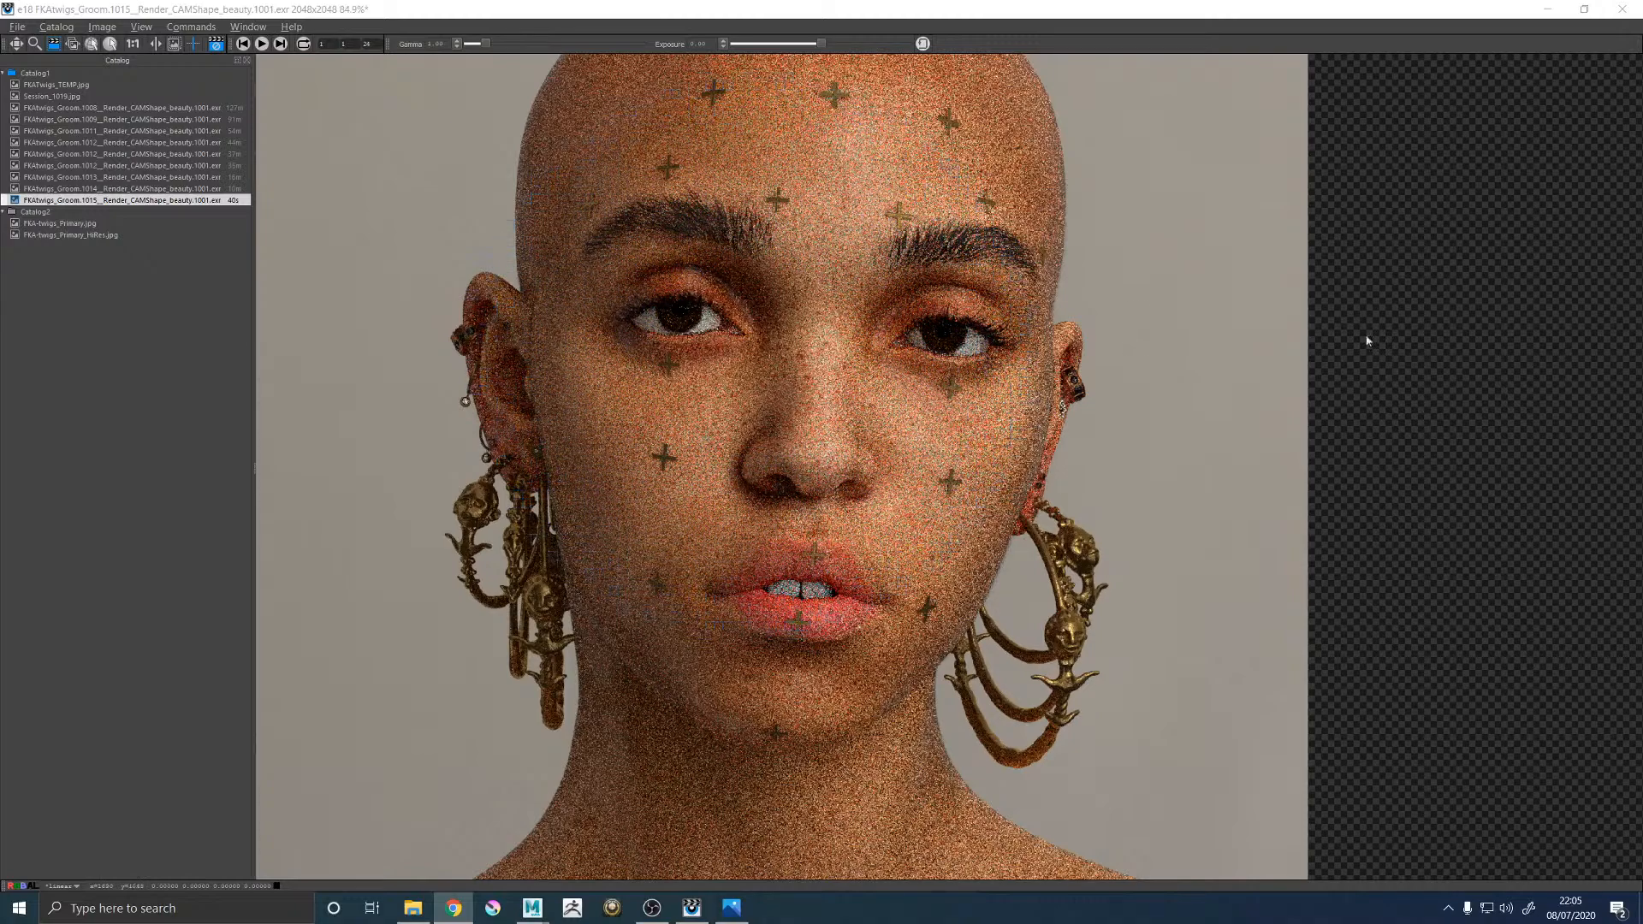
Inspect the face in the beauty render, stop the live render and return to Maya.
{"action": "scroll", "coordinate": [768, 311], "scroll_direction": "up", "scroll_amount": 2}
{"action": "scroll", "coordinate": [725, 299], "scroll_direction": "down", "scroll_amount": 1}
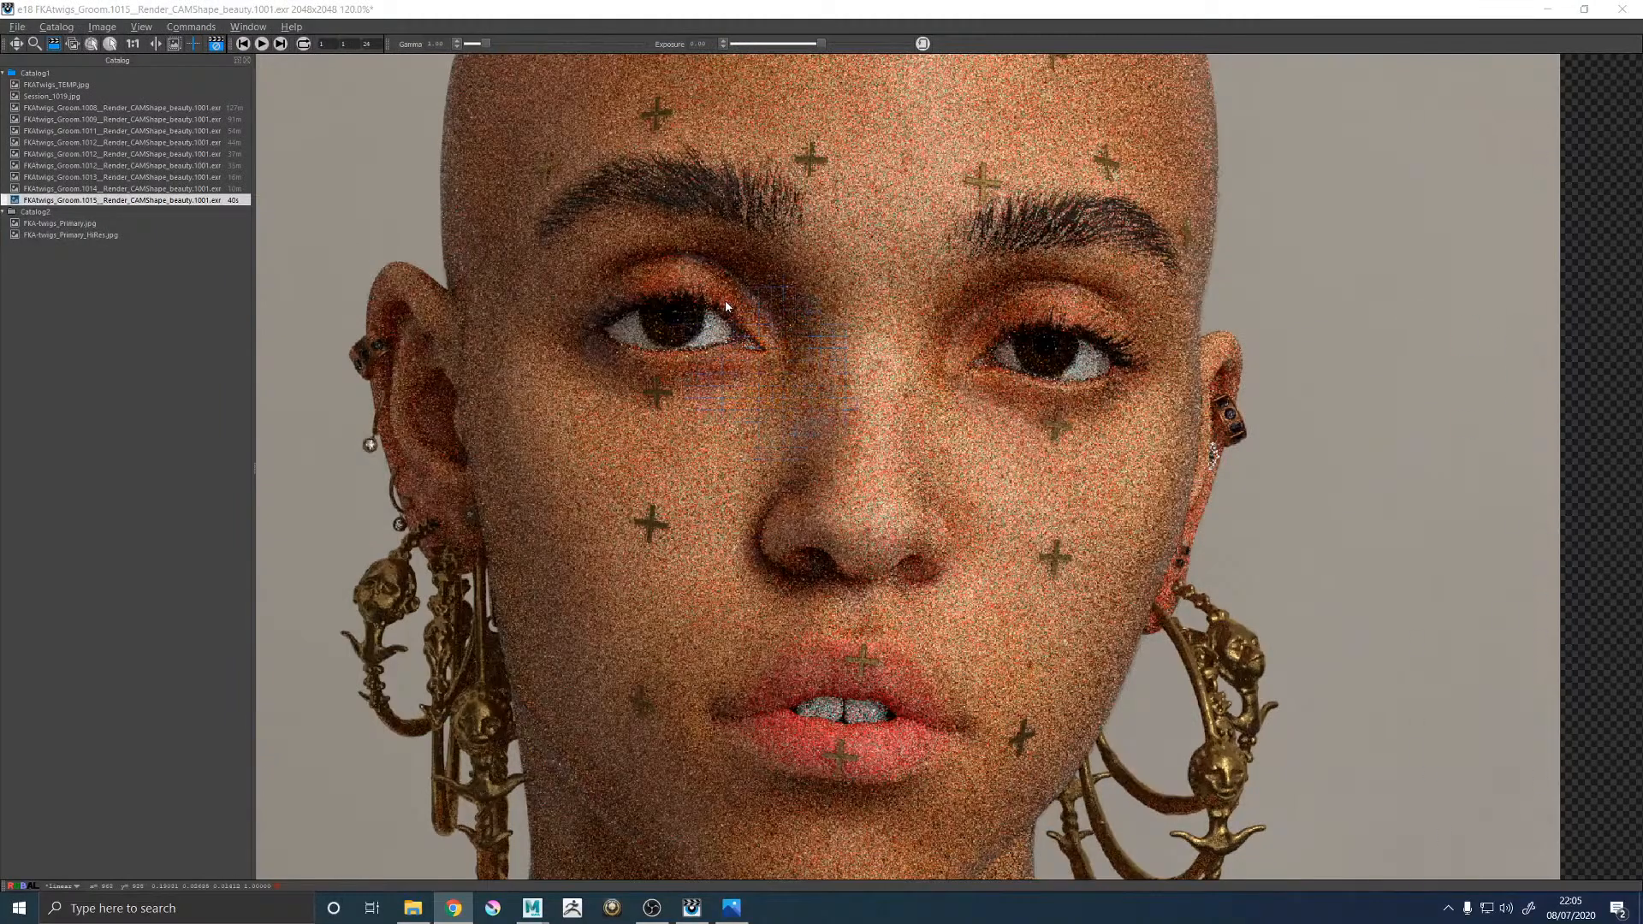
{"action": "left_click", "coordinate": [215, 48]}
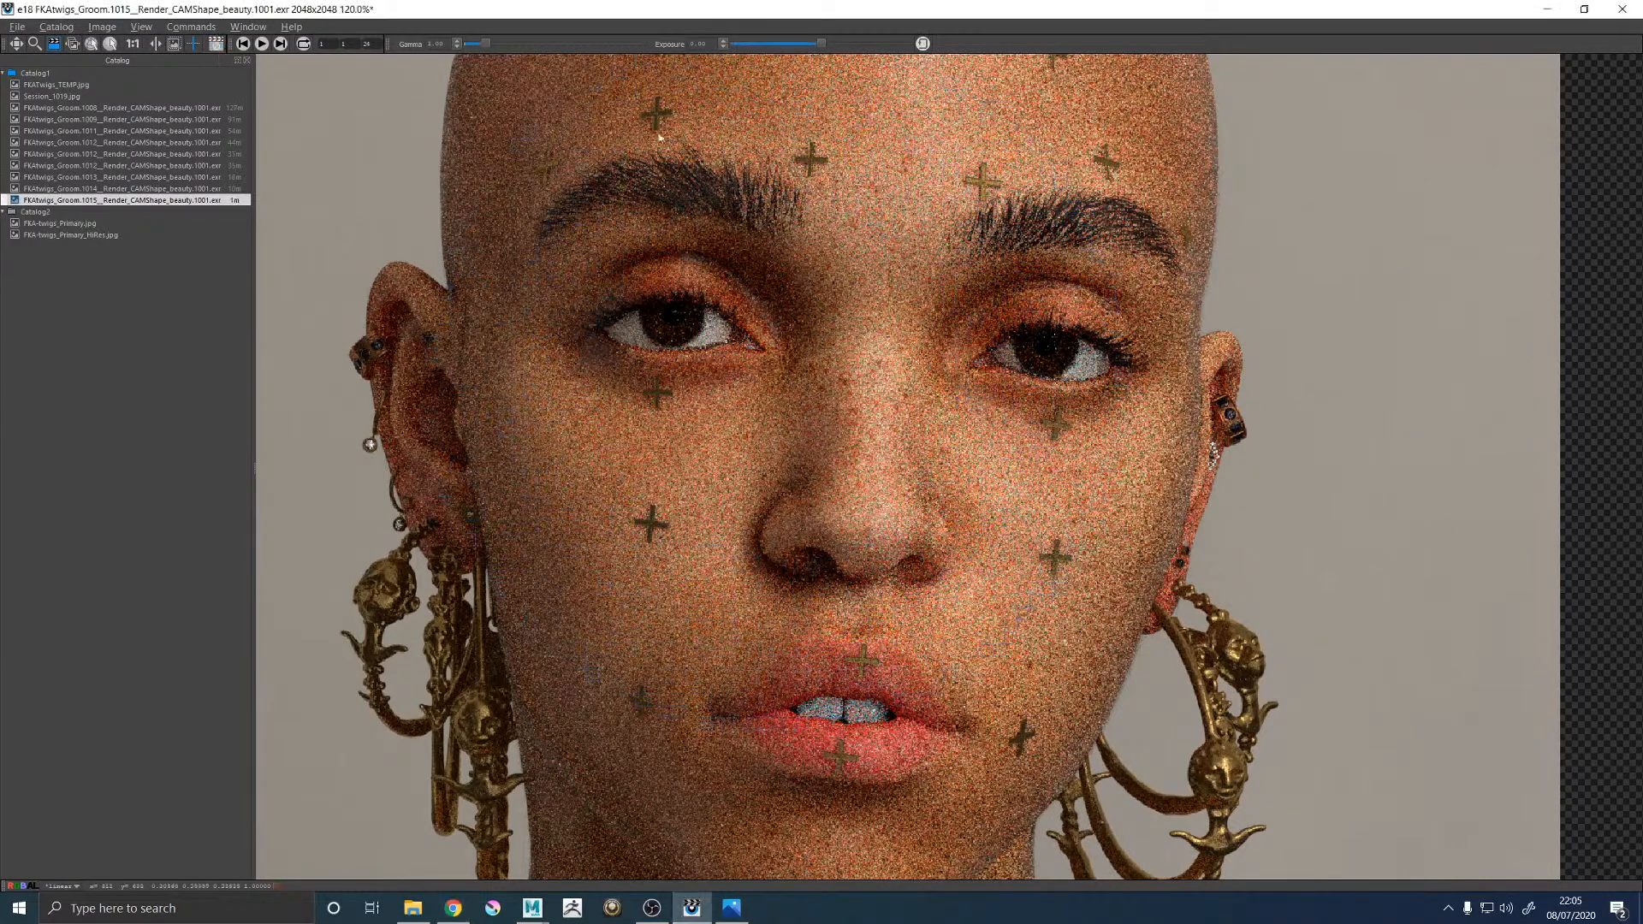
{"action": "left_click", "coordinate": [1547, 8]}
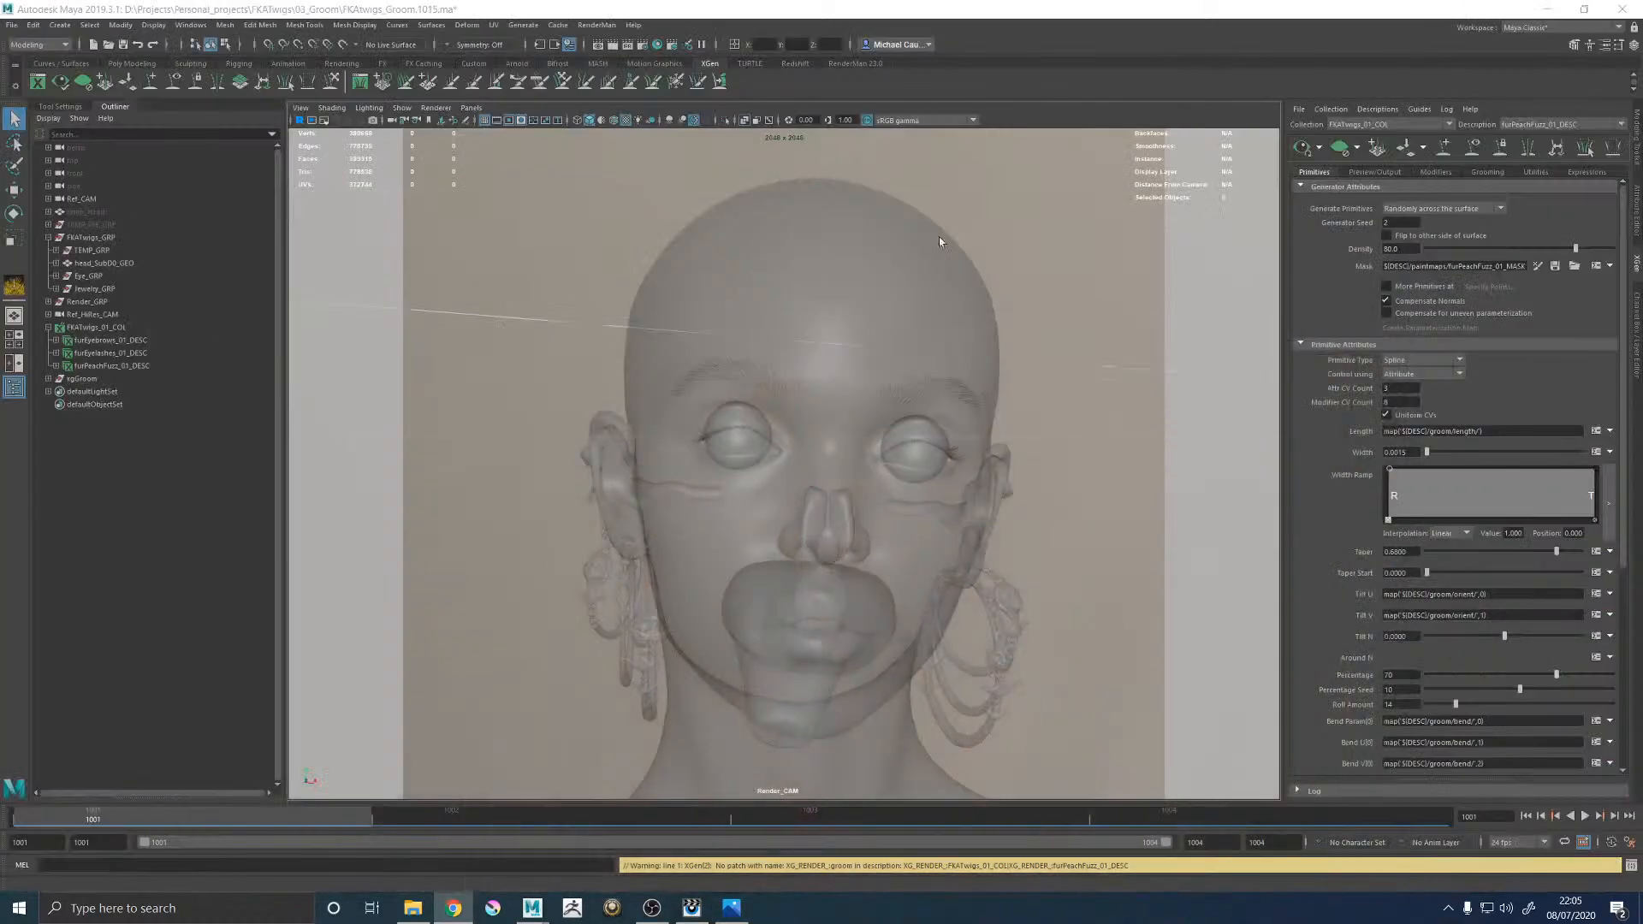
Expand the right eye group in the scene hierarchy and select its cornea mesh, R_Cornea_GEO.
{"action": "left_click", "coordinate": [755, 430]}
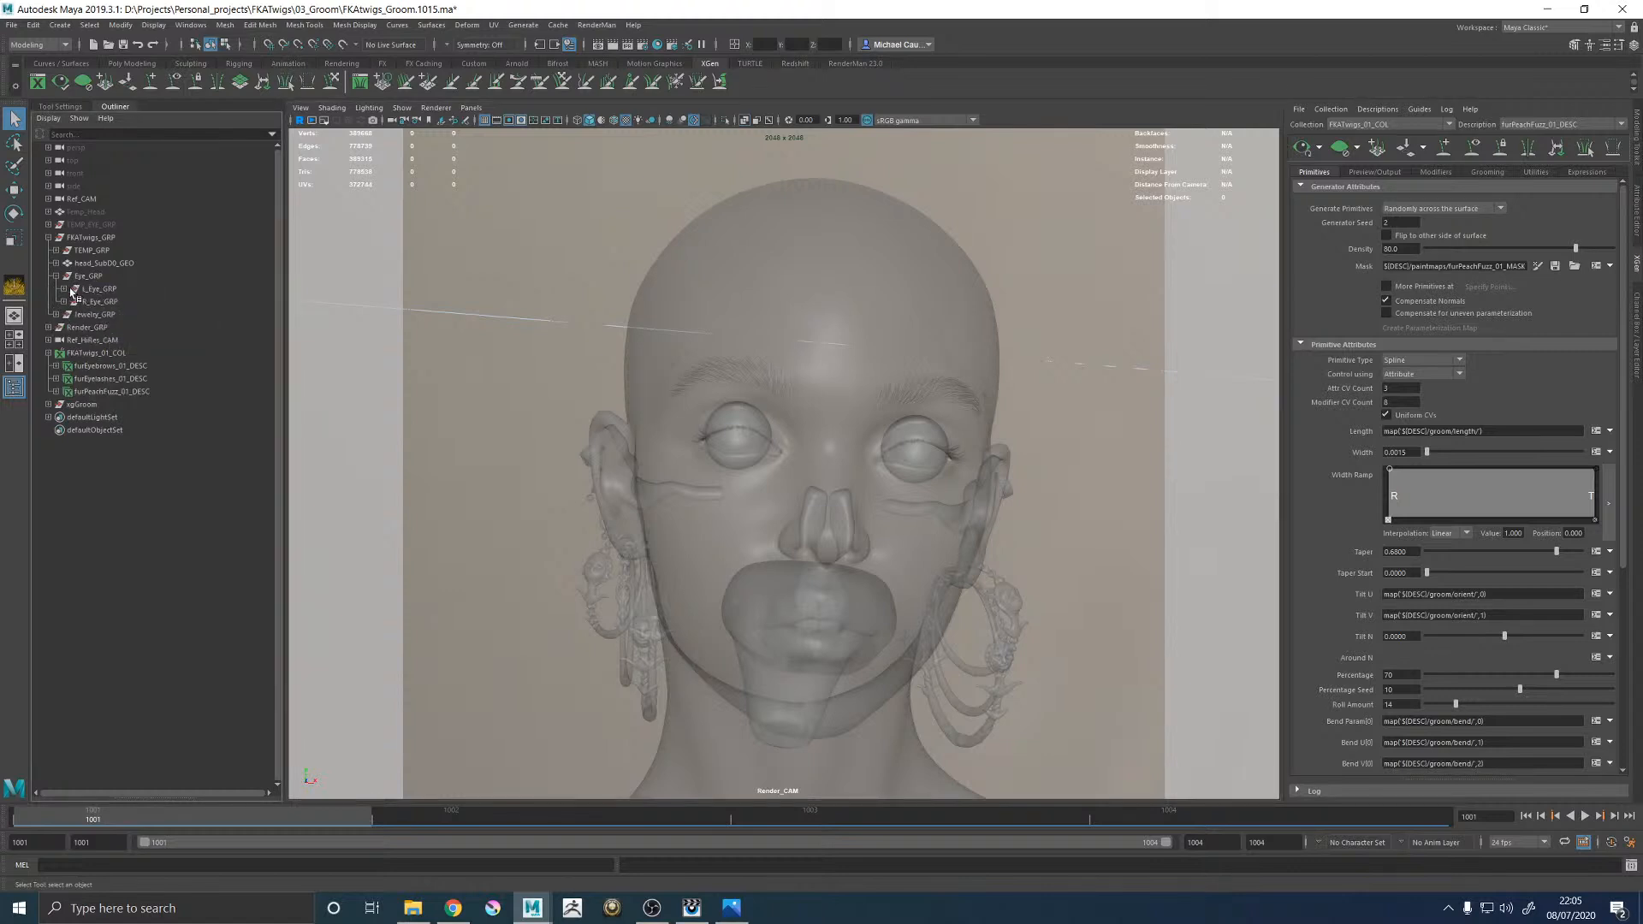
{"action": "left_click", "coordinate": [68, 304]}
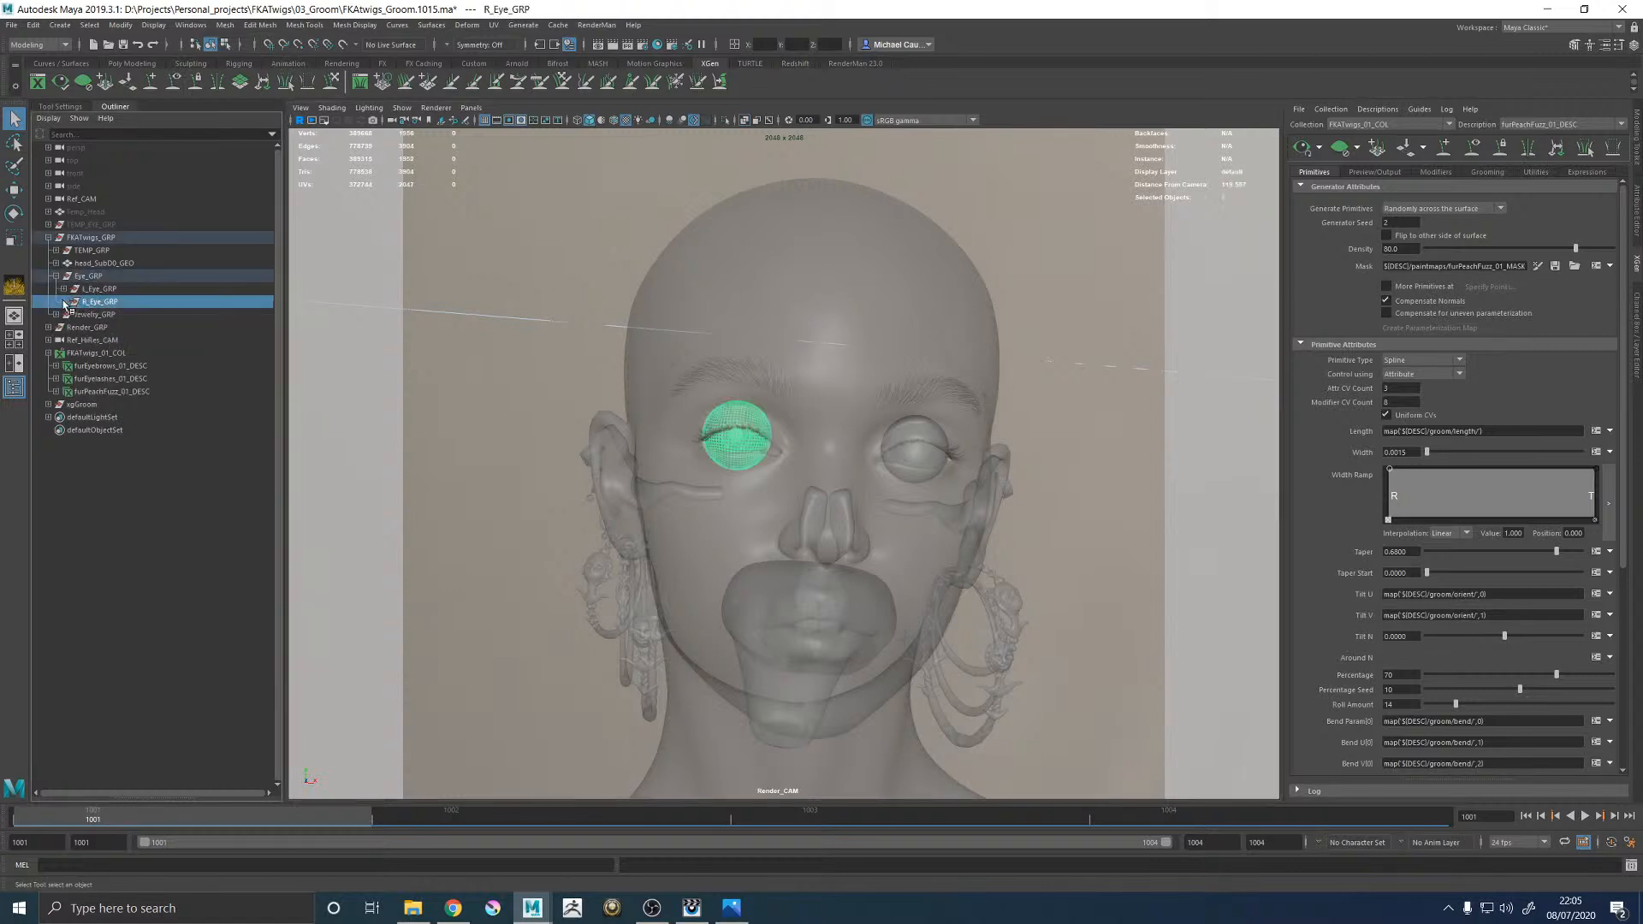
{"action": "left_click", "coordinate": [63, 302]}
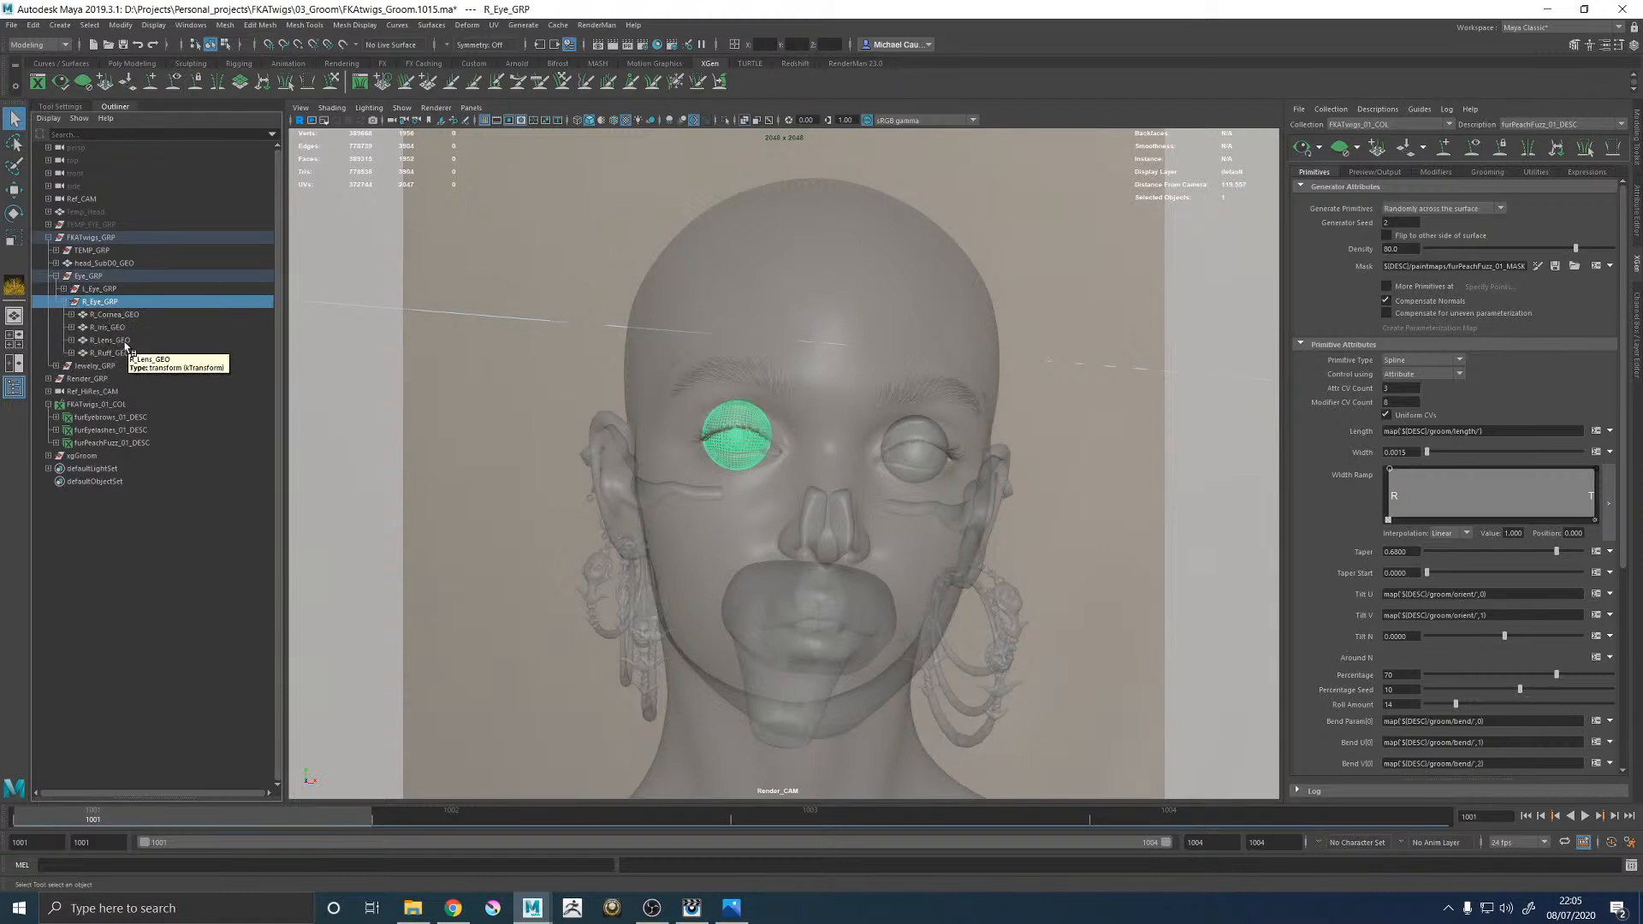
{"action": "left_click", "coordinate": [115, 329]}
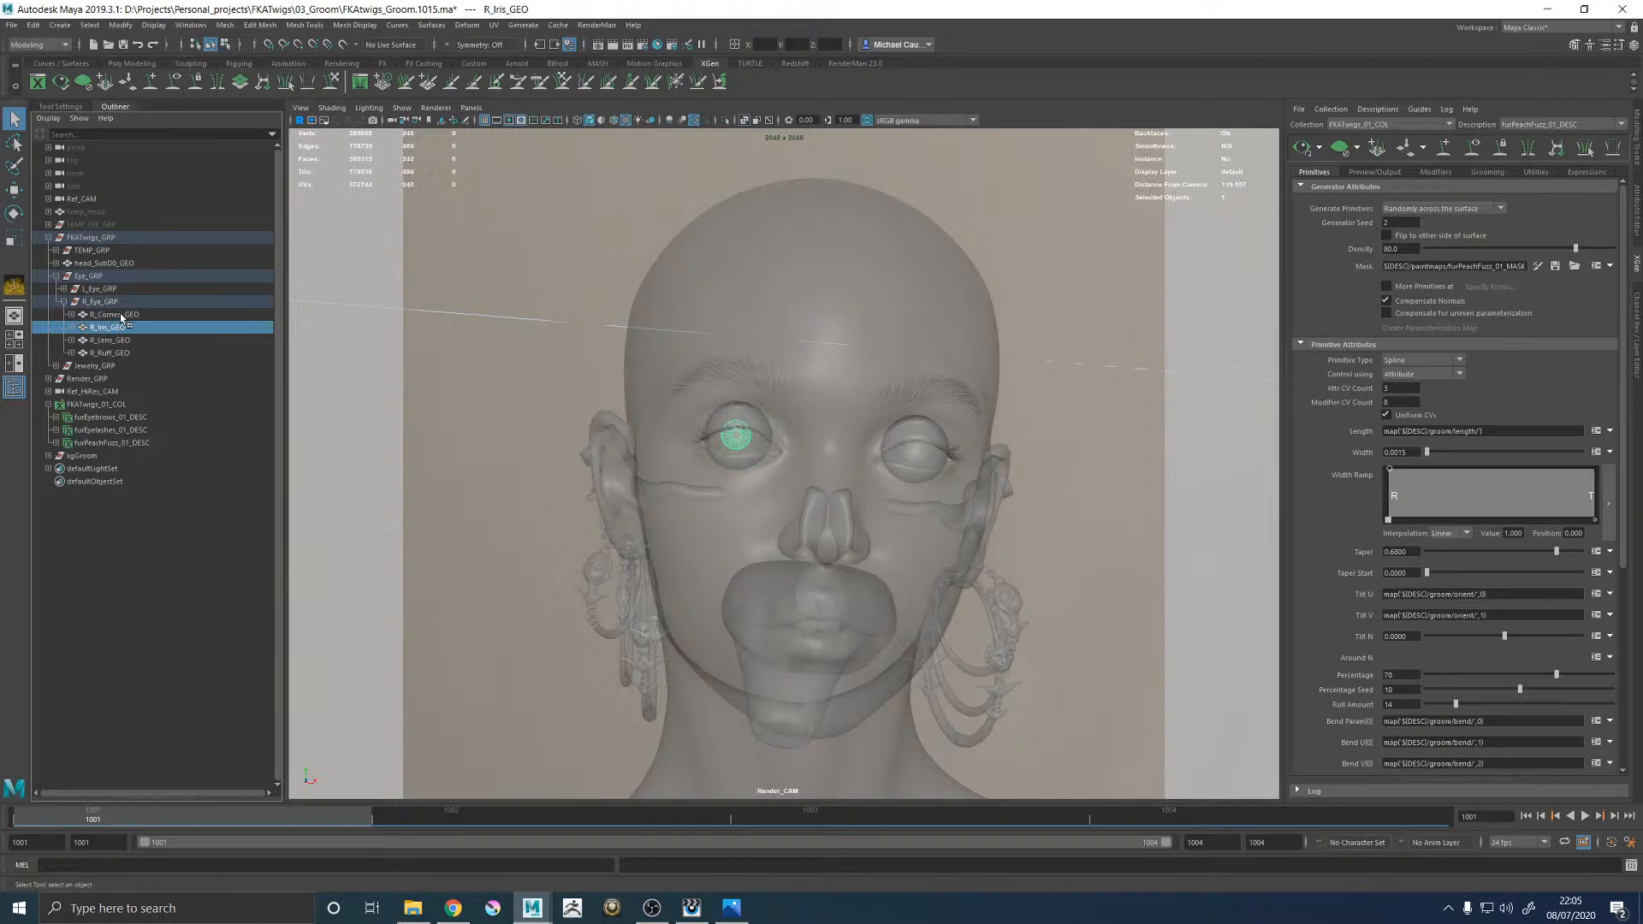
{"action": "left_click", "coordinate": [121, 315]}
{"action": "left_click", "coordinate": [493, 25]}
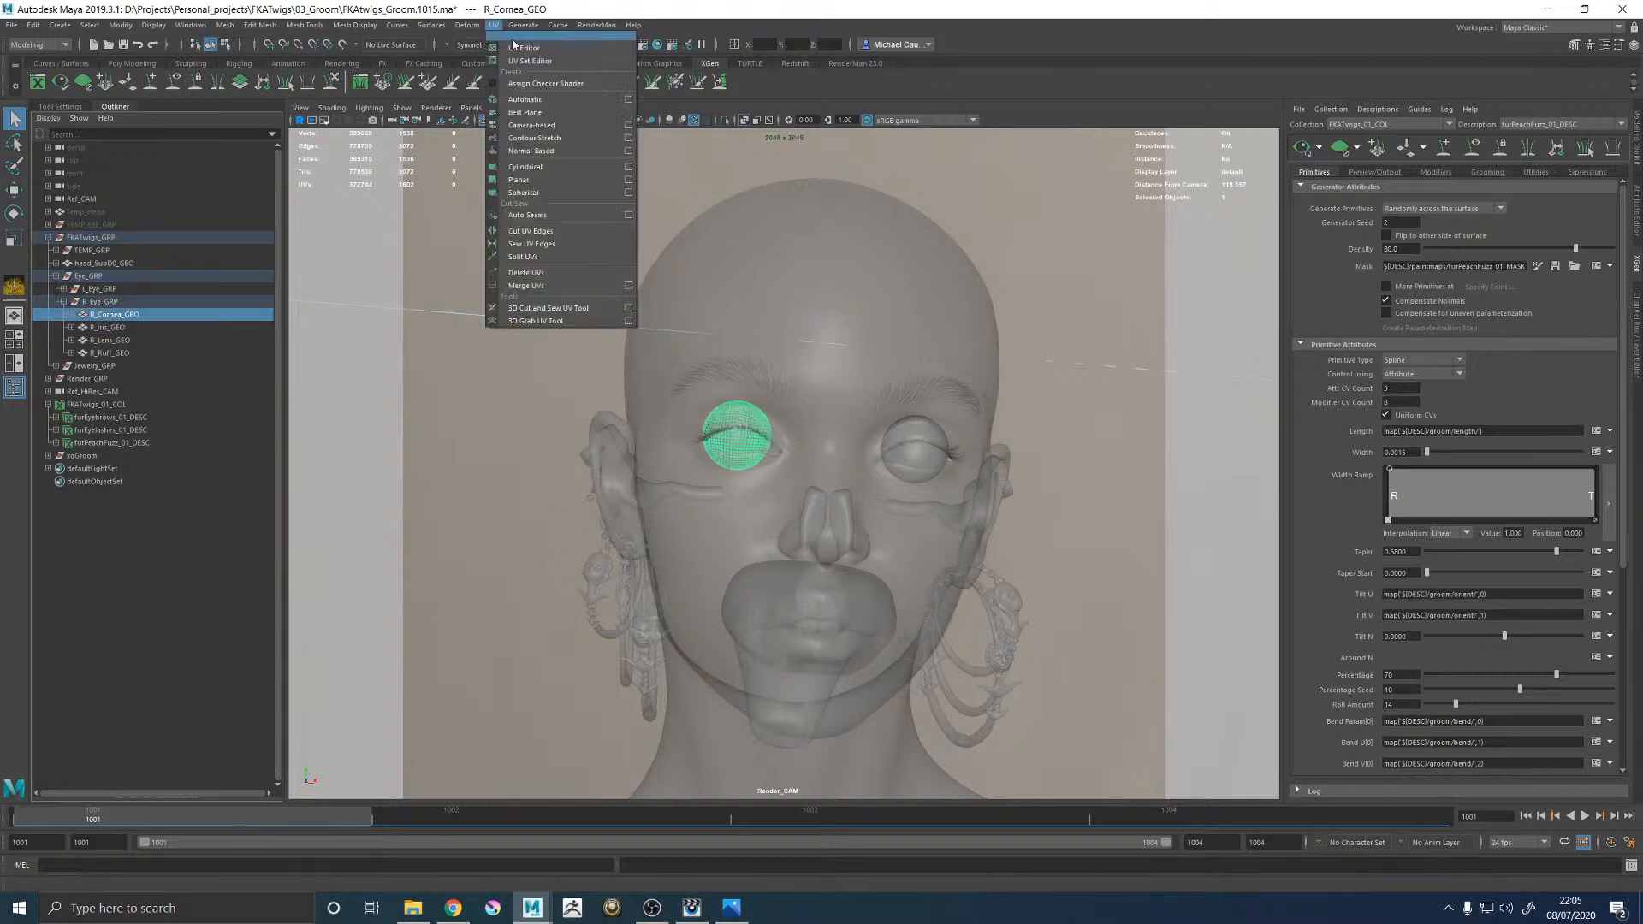
{"action": "key", "text": "Escape"}
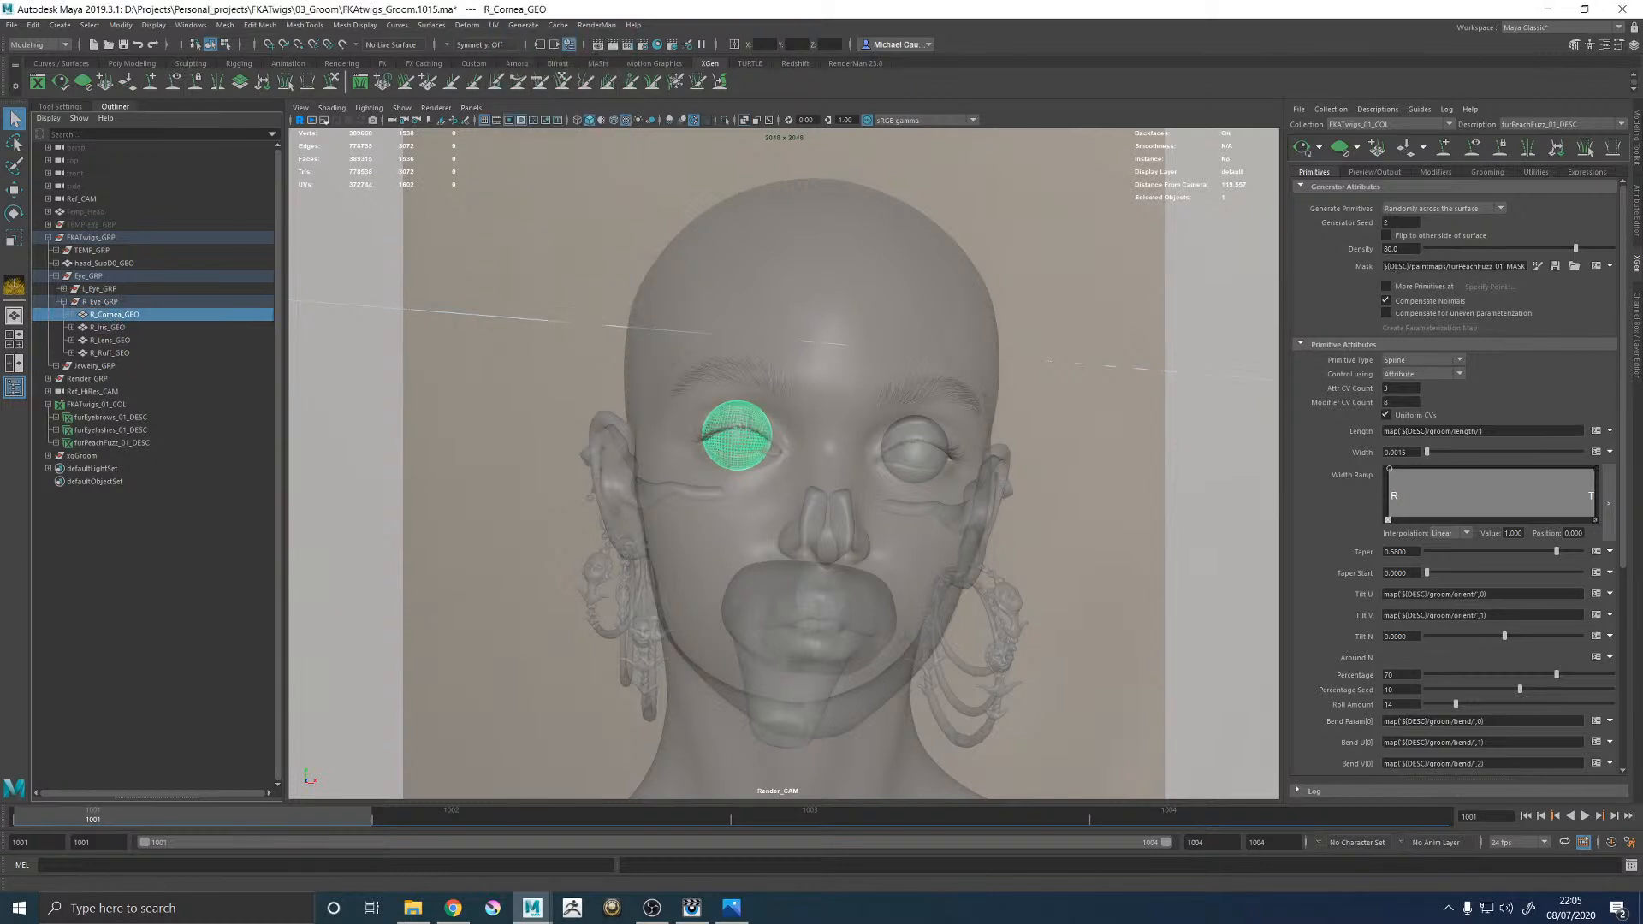
Bring up the UV Editor for the right cornea and turn off the reference display of GEO_LYR so its geometry can be selected.
{"action": "left_click_drag", "start_coordinate": [1642, 117], "coordinate": [724, 119]}
{"action": "right_click_drag", "start_coordinate": [866, 334], "coordinate": [914, 334]}
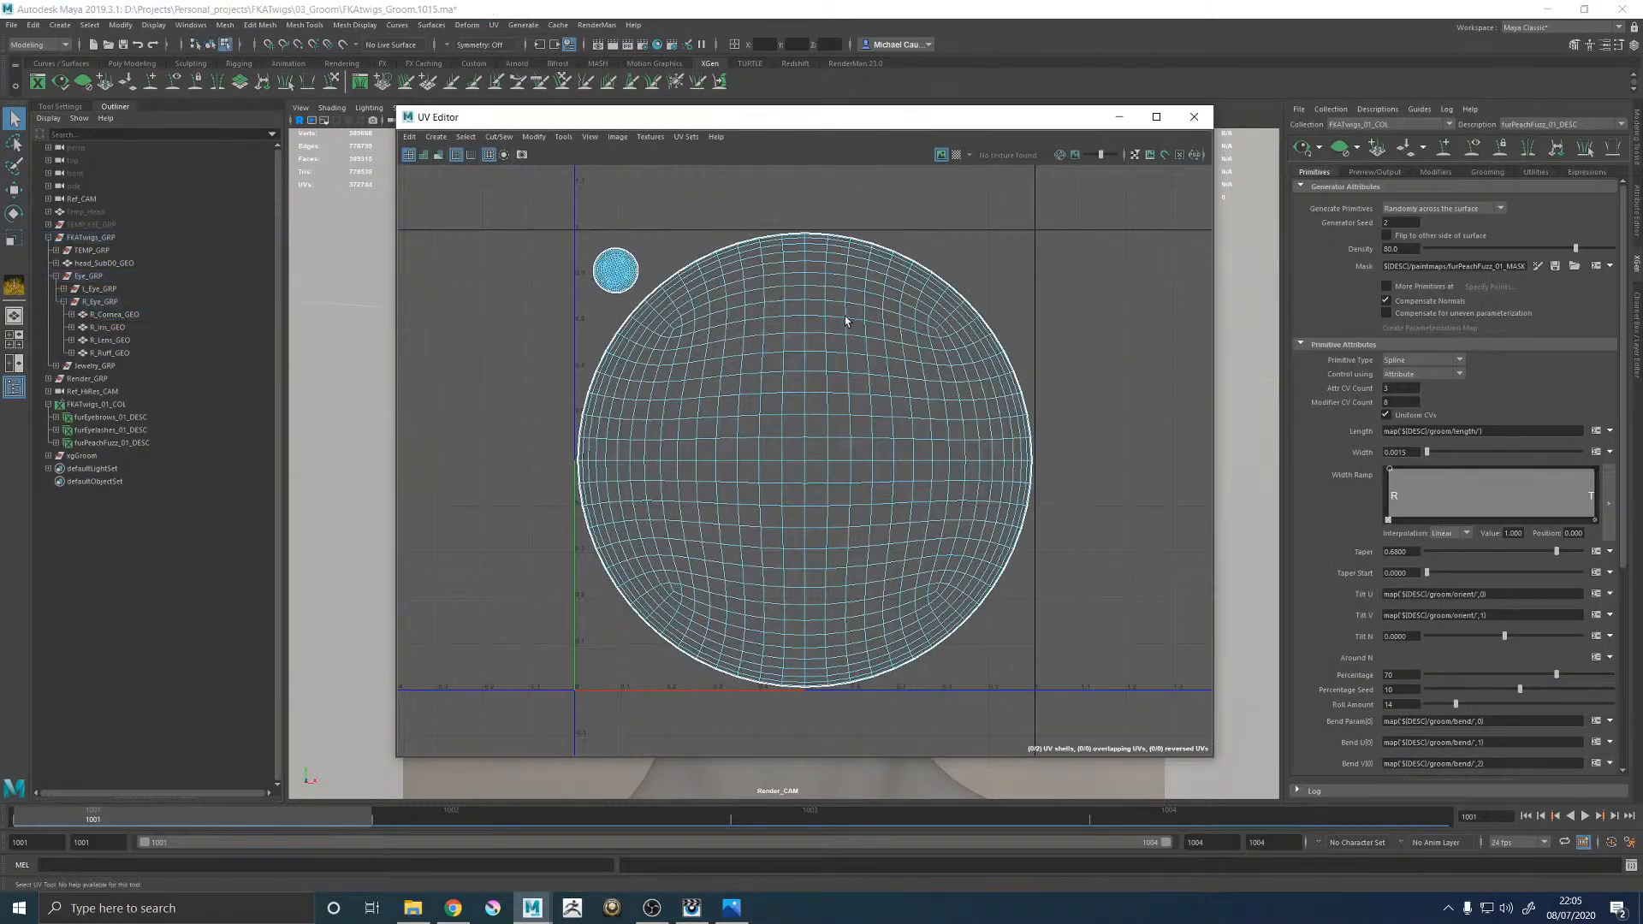
{"action": "key", "text": "w"}
{"action": "right_click_drag", "start_coordinate": [844, 315], "coordinate": [787, 310]}
{"action": "left_click", "coordinate": [1634, 310]}
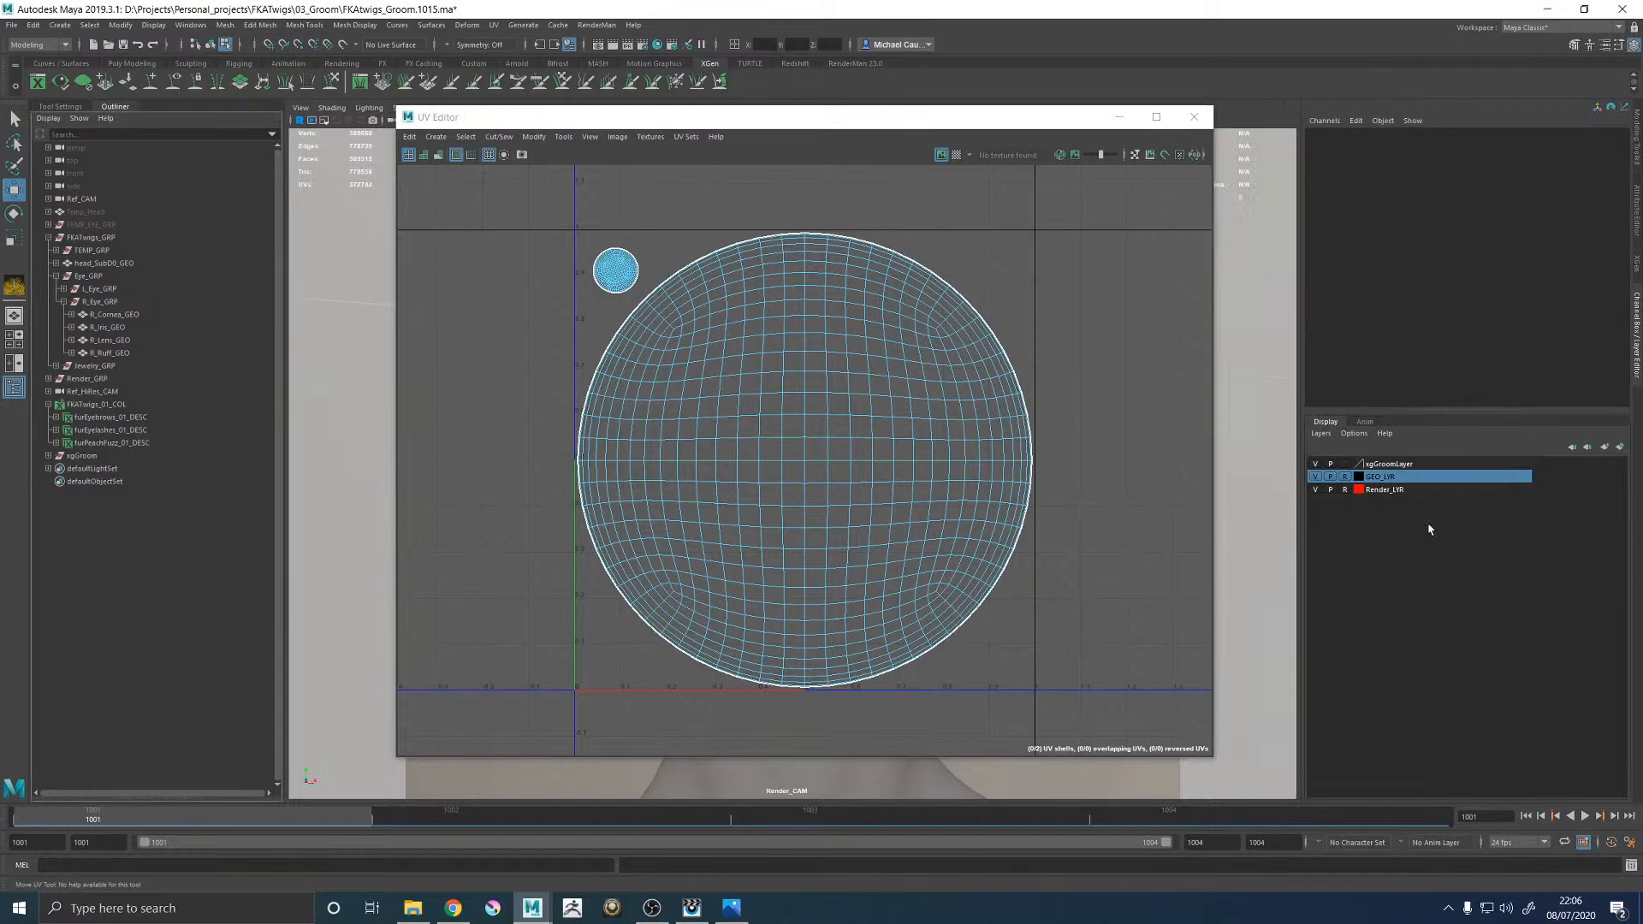
{"action": "left_click", "coordinate": [1344, 481]}
Scale the cornea's large UV shell uniformly until it just fits the 0–1 UV tile.
{"action": "left_click", "coordinate": [839, 431]}
{"action": "key", "text": "r"}
{"action": "left_click_drag", "start_coordinate": [804, 460], "coordinate": [809, 463]}
{"action": "key", "text": "ctrl+z"}
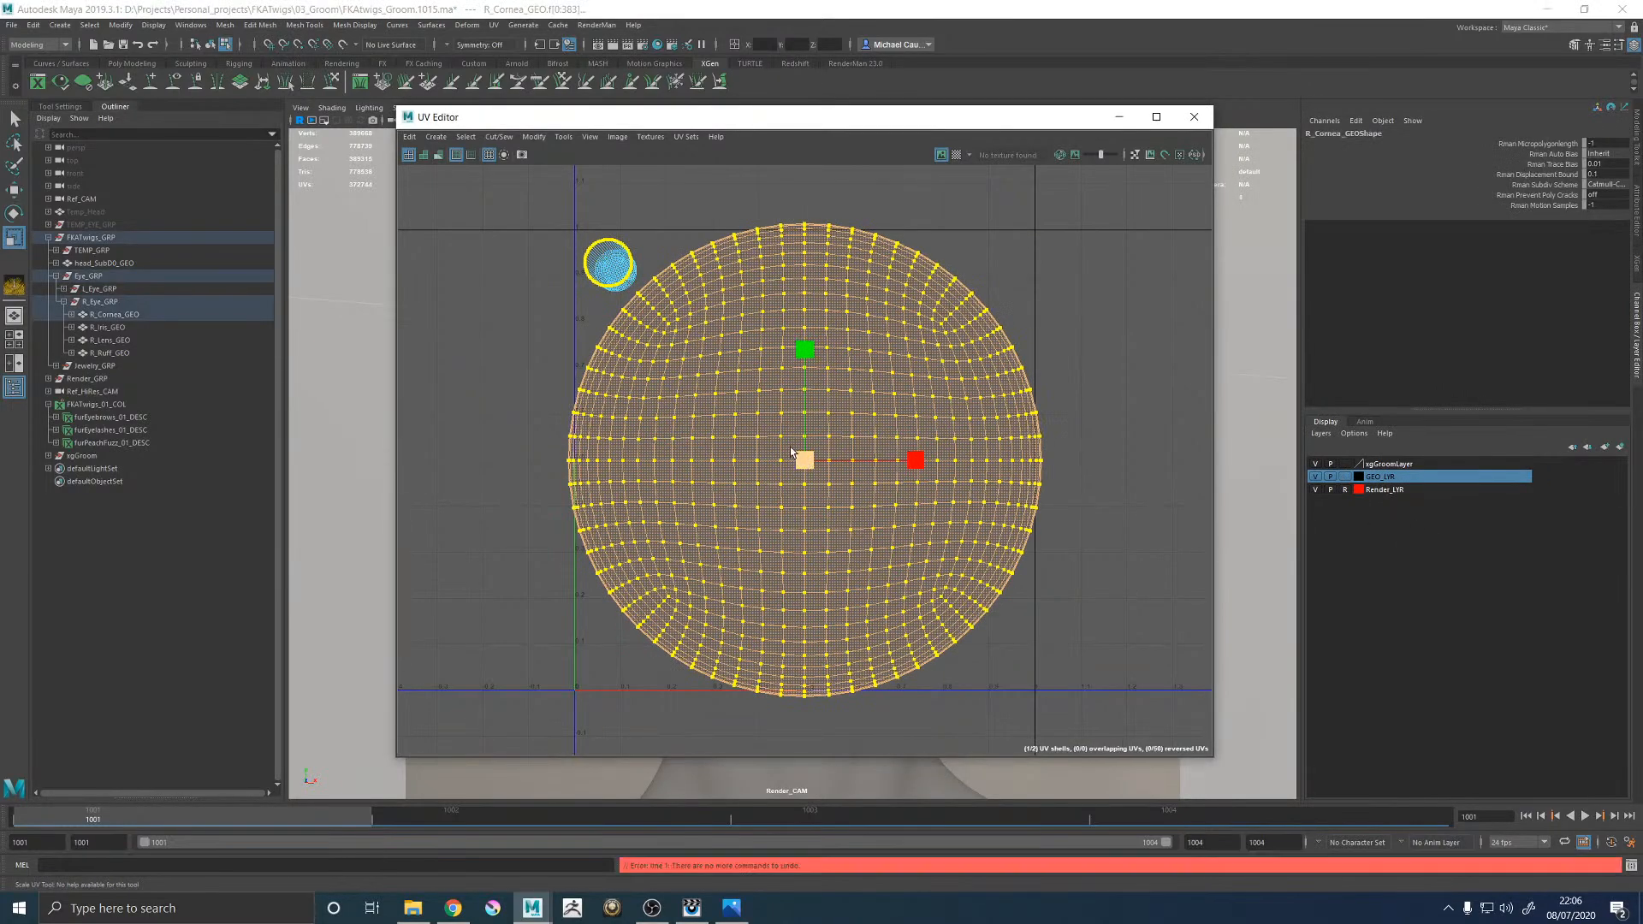
{"action": "left_click", "coordinate": [982, 250]}
{"action": "right_click_drag", "start_coordinate": [816, 331], "coordinate": [999, 274]}
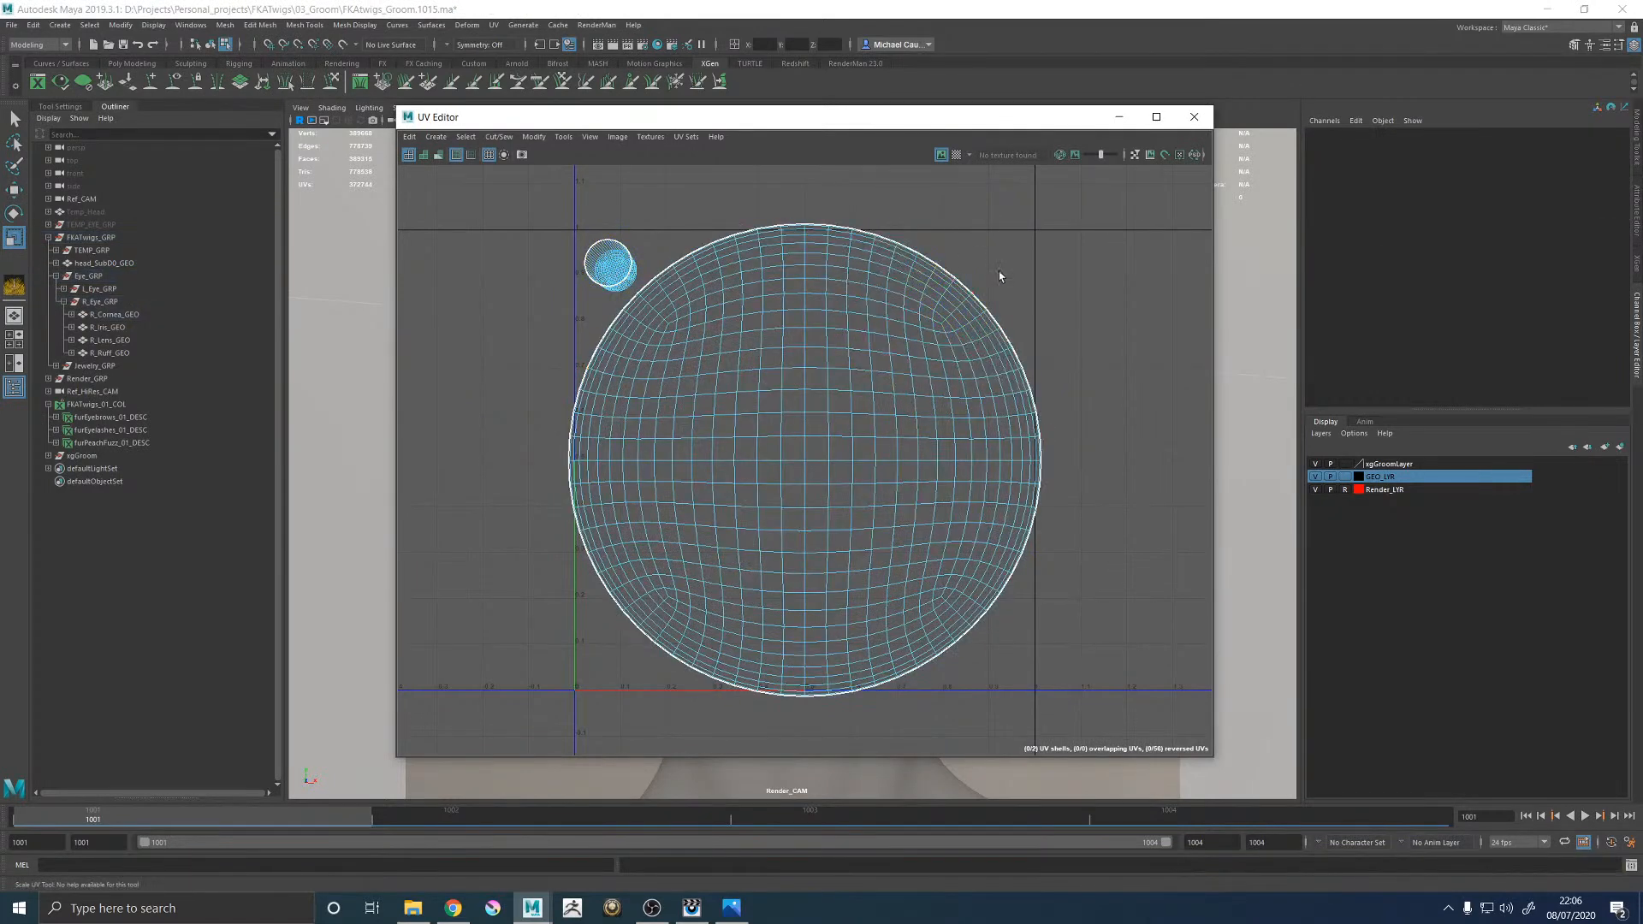
{"action": "right_click_drag", "start_coordinate": [811, 368], "coordinate": [753, 349]}
{"action": "left_click", "coordinate": [815, 413]}
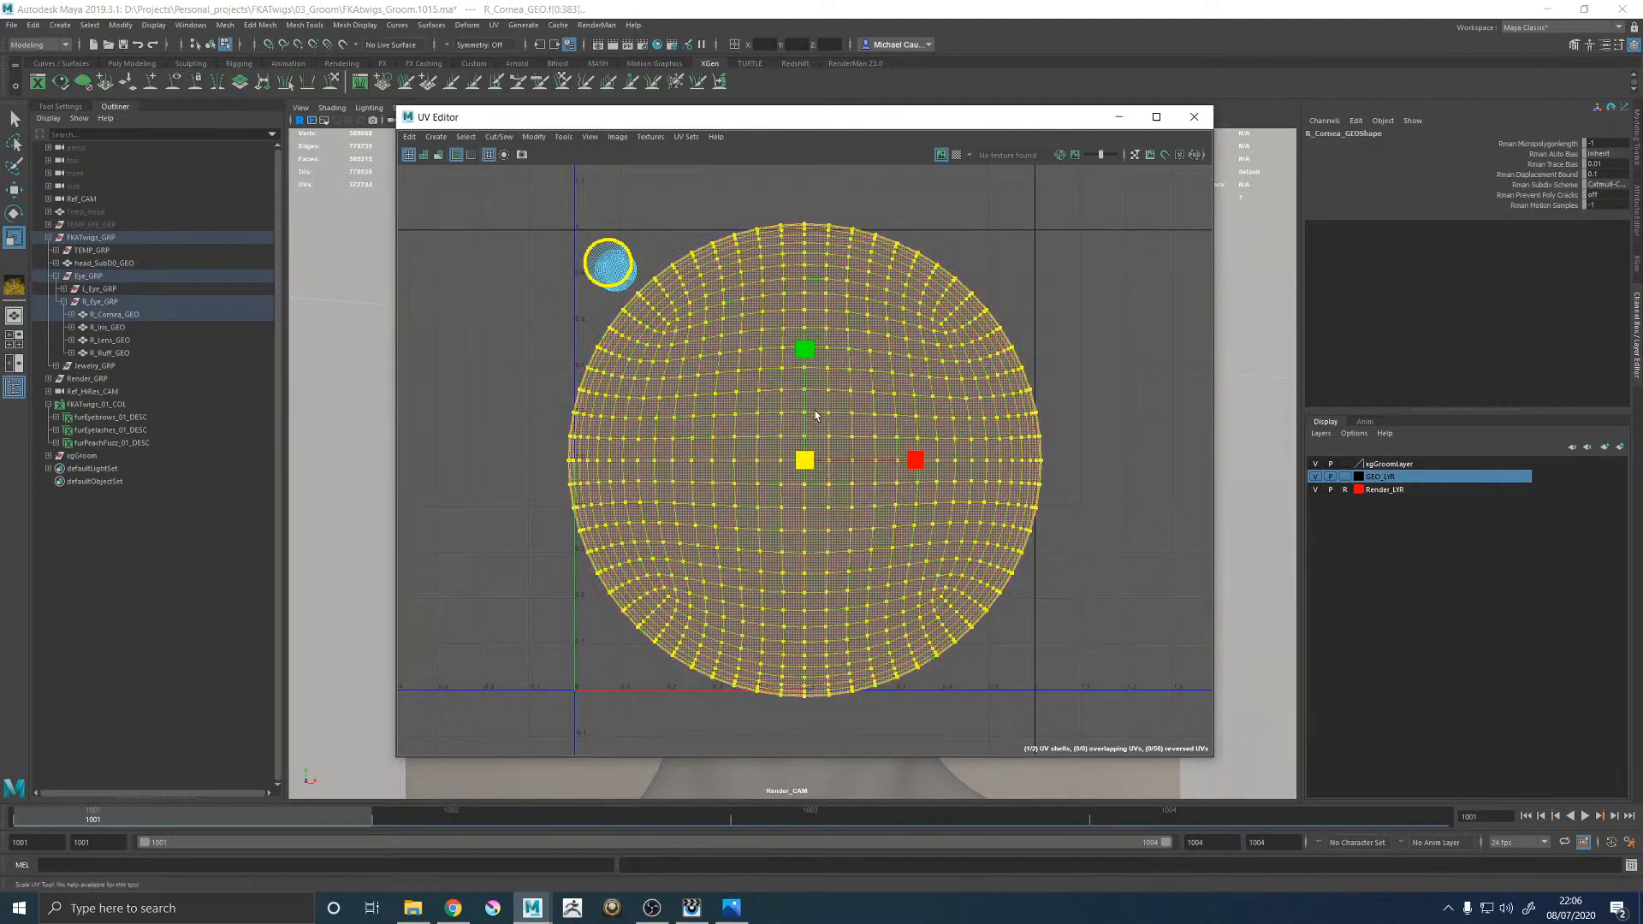
{"action": "left_click_drag", "start_coordinate": [803, 456], "coordinate": [799, 456]}
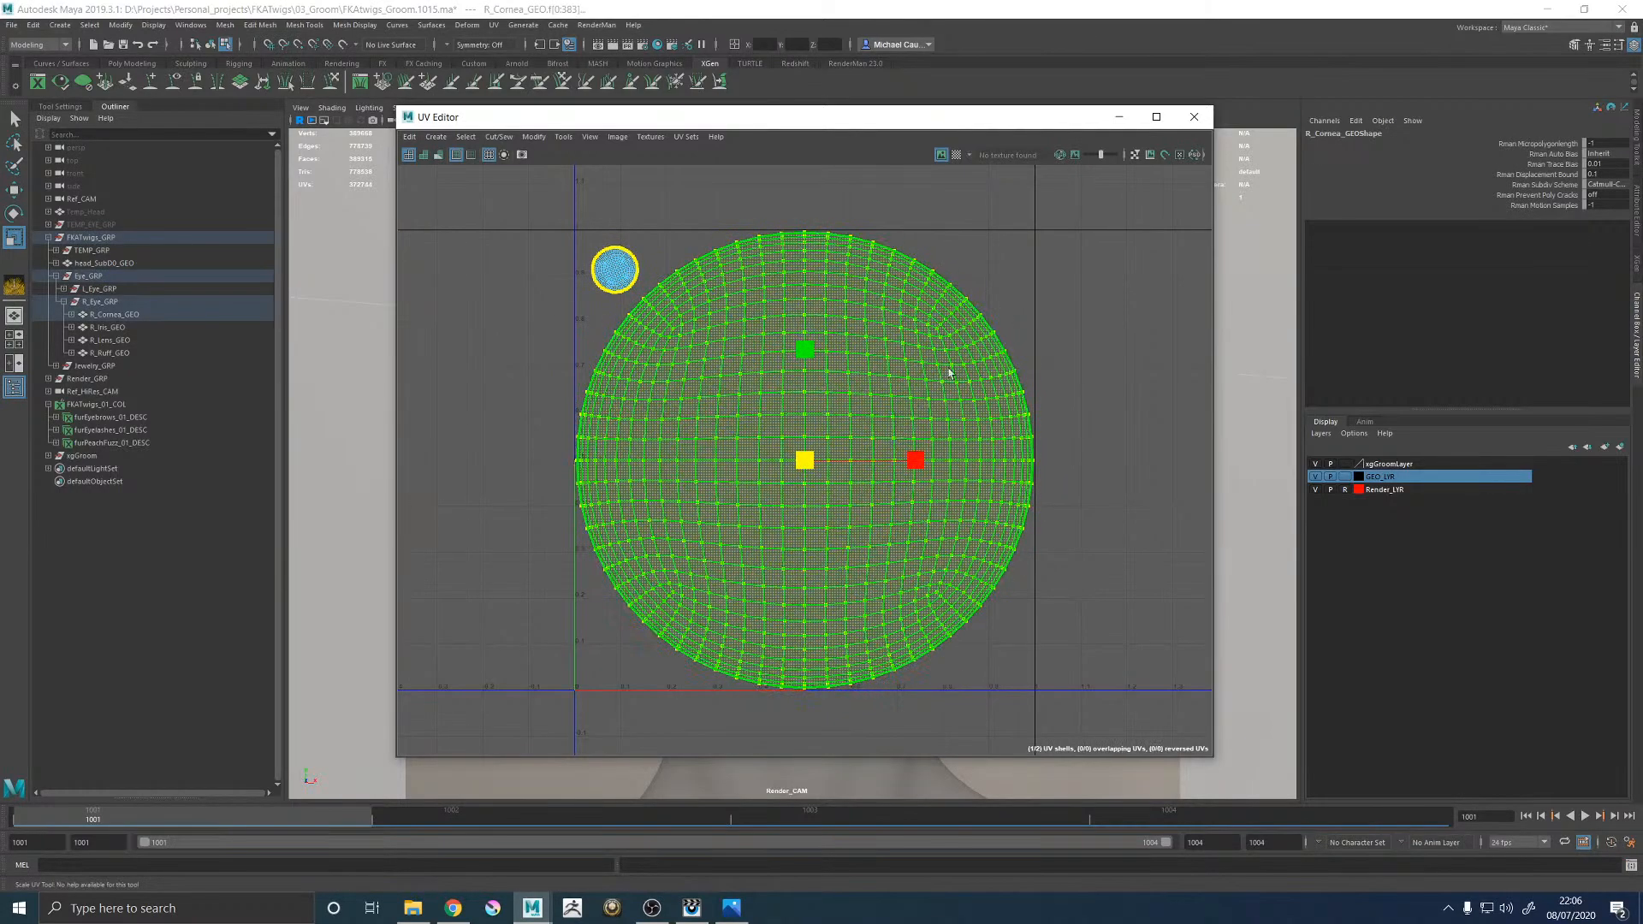
{"action": "left_click", "coordinate": [1019, 308]}
Fine-tune the large cornea shell's uniform scale against the edge of the UV tile.
{"action": "middle_click_drag", "start_coordinate": [599, 235], "coordinate": [633, 285], "text": "alt"}
{"action": "right_click_drag", "start_coordinate": [633, 285], "coordinate": [856, 368], "text": "alt"}
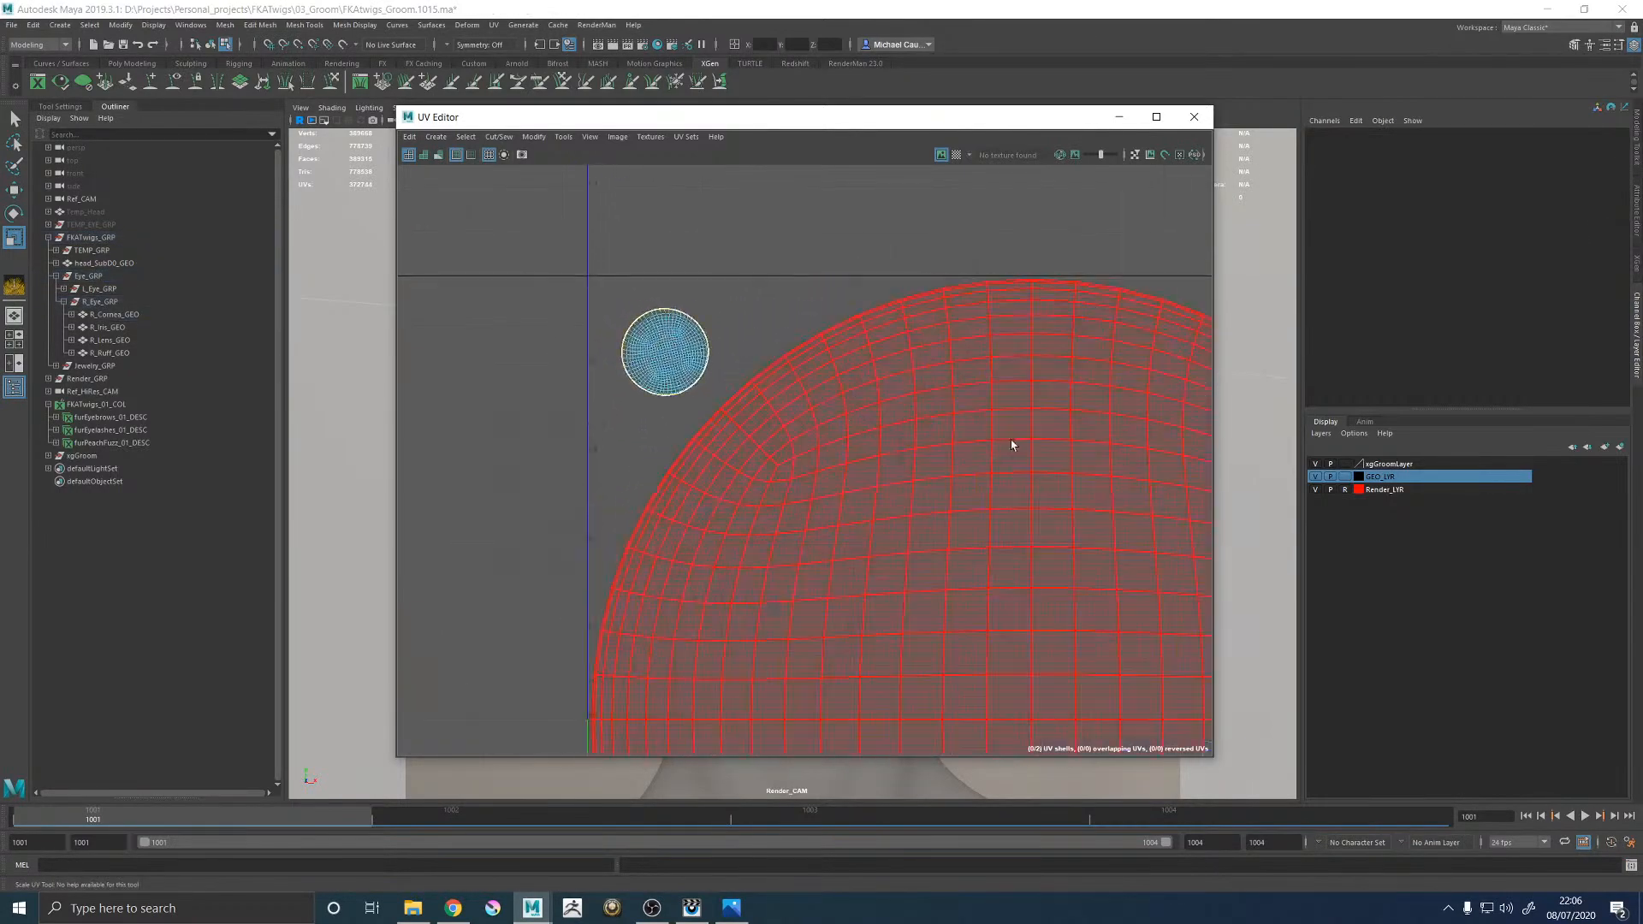
{"action": "left_click", "coordinate": [1015, 441]}
{"action": "middle_click_drag", "start_coordinate": [1013, 435], "coordinate": [942, 375], "text": "alt"}
{"action": "left_click_drag", "start_coordinate": [959, 659], "coordinate": [959, 661]}
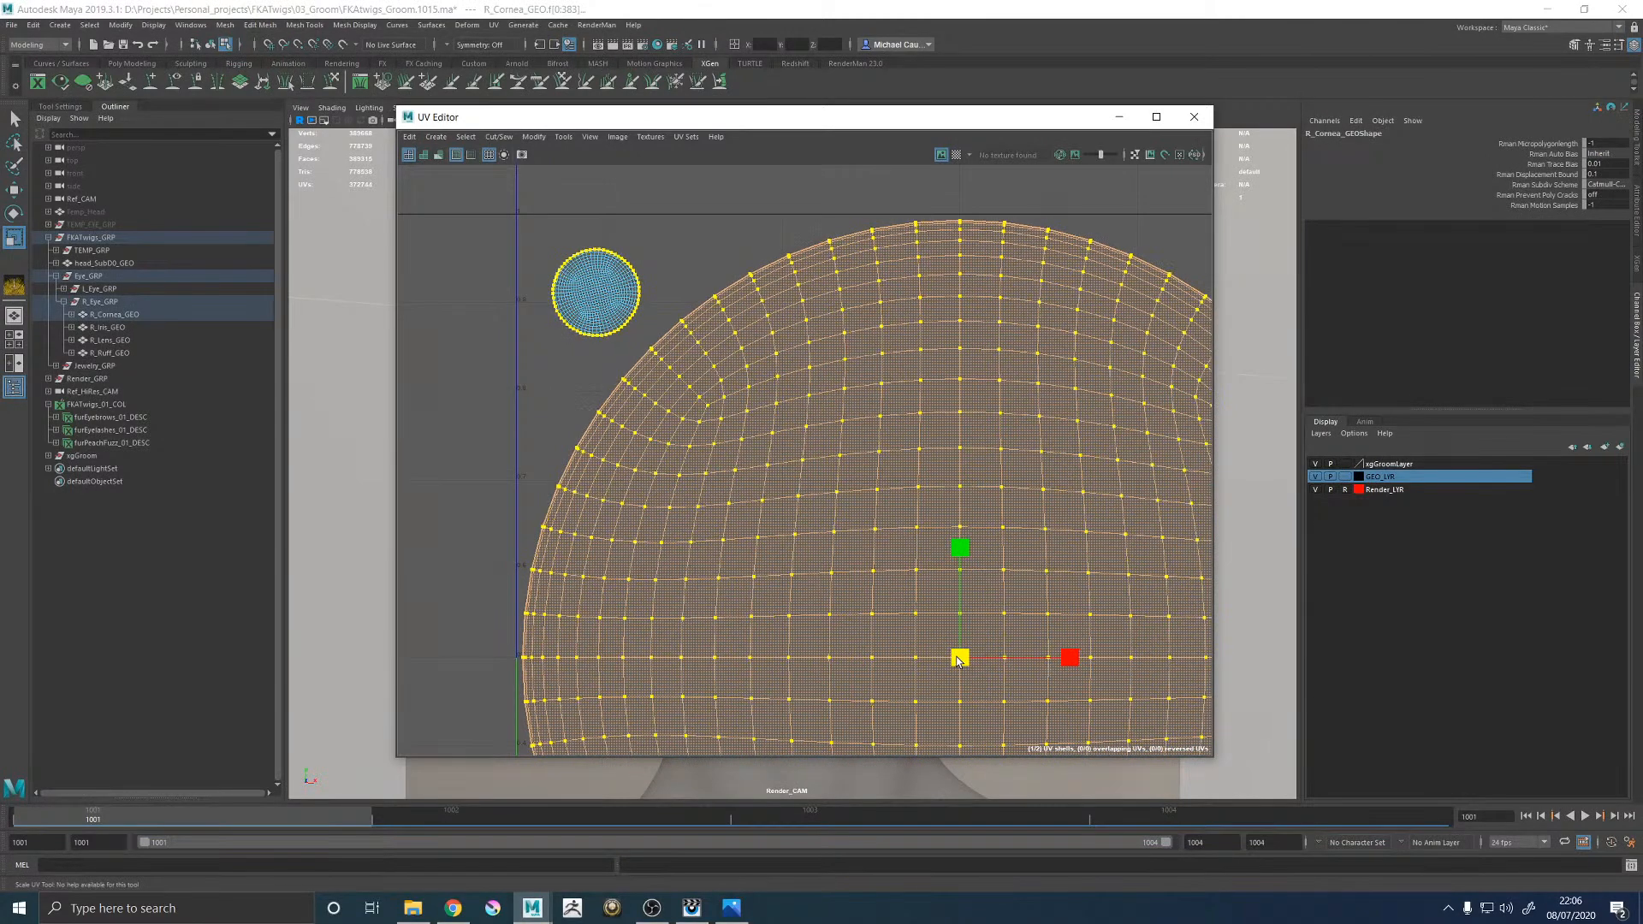
Select the large cornea shell's UVs and scale them up slightly beyond the edges of the UV tile.
{"action": "left_click", "coordinate": [660, 198]}
{"action": "middle_click_drag", "start_coordinate": [659, 197], "coordinate": [700, 257], "text": "alt"}
{"action": "right_click_drag", "start_coordinate": [858, 349], "coordinate": [915, 351]}
{"action": "double_click", "coordinate": [888, 371]}
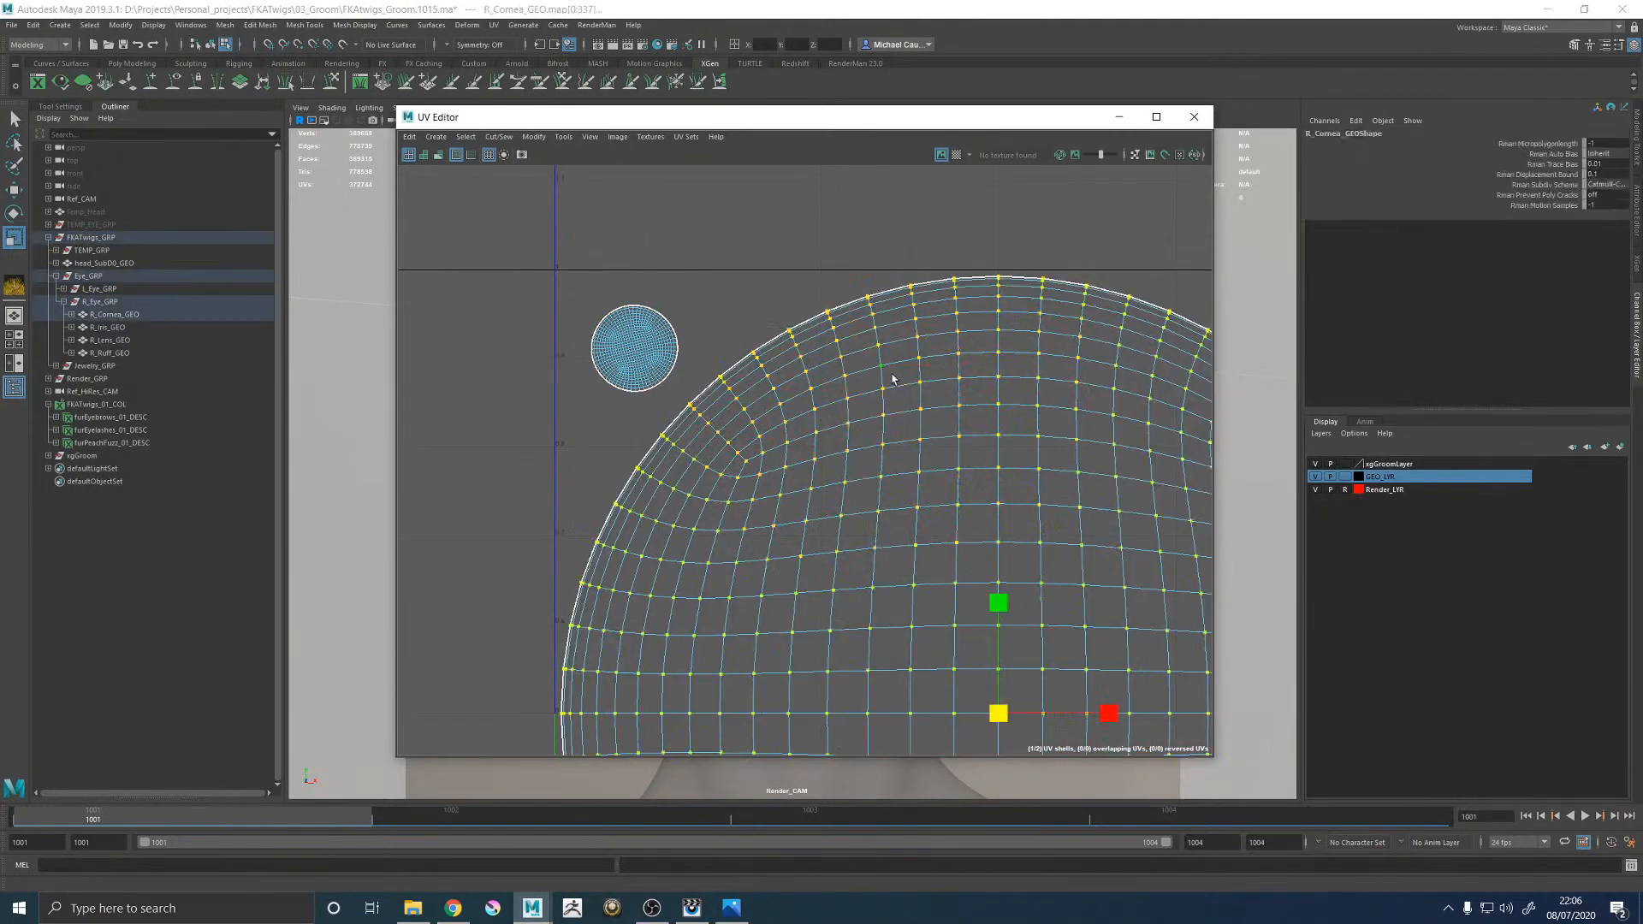
{"action": "right_click_drag", "start_coordinate": [1051, 436], "coordinate": [859, 468], "text": "alt"}
{"action": "middle_click_drag", "start_coordinate": [859, 468], "coordinate": [691, 257], "text": "alt"}
{"action": "middle_click_drag", "start_coordinate": [800, 336], "coordinate": [810, 417], "text": "alt"}
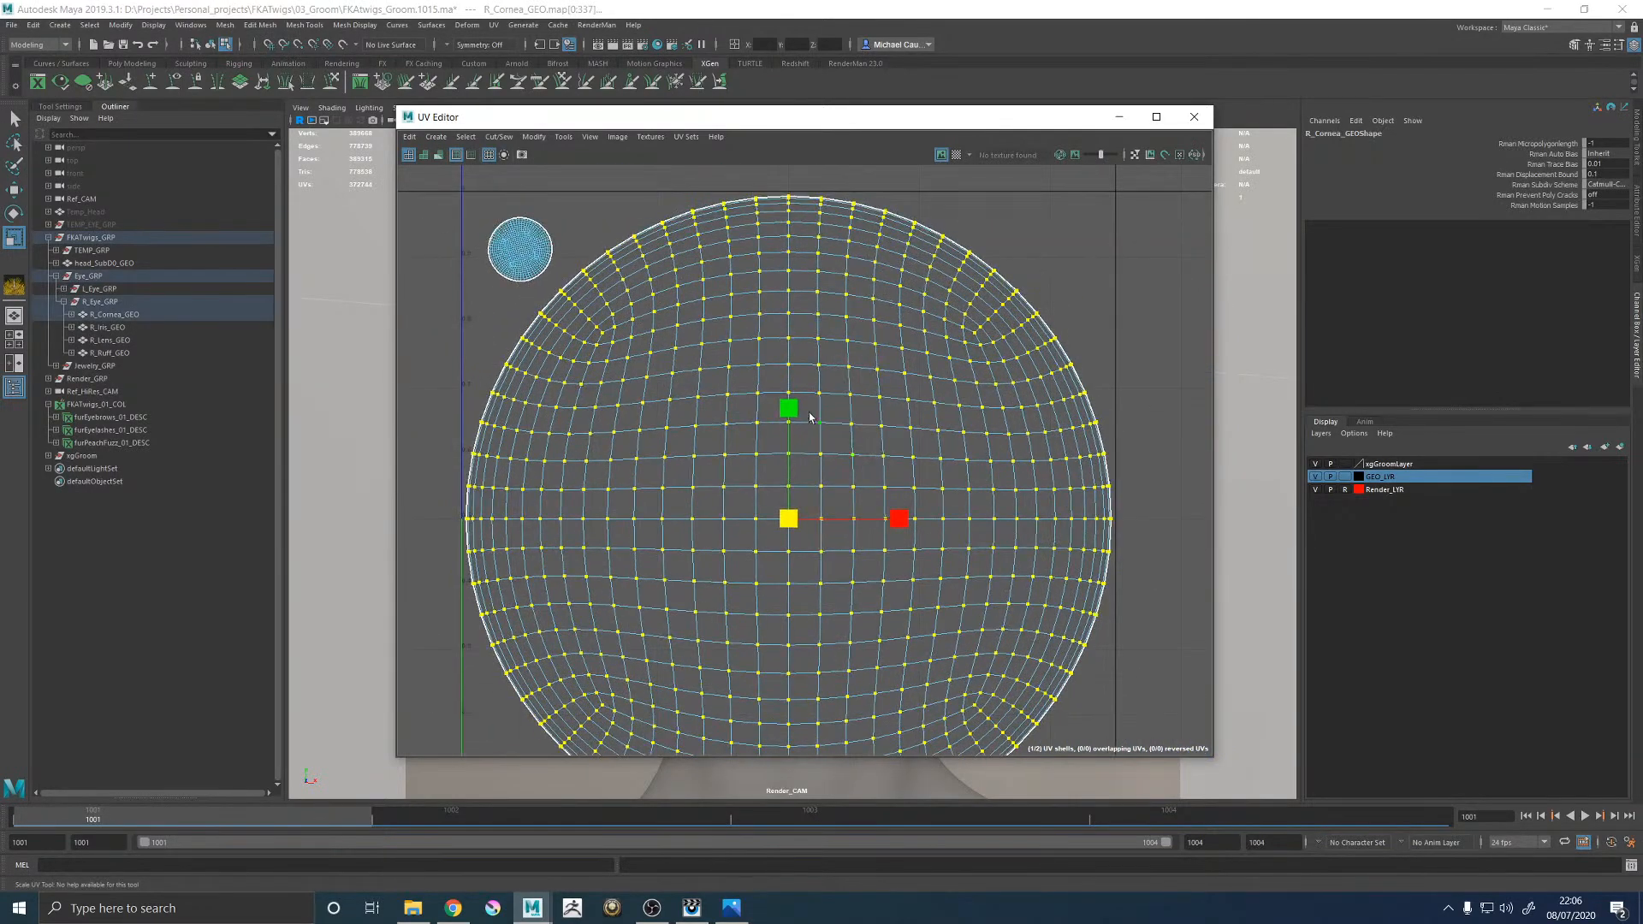
{"action": "left_click_drag", "start_coordinate": [794, 524], "coordinate": [847, 398]}
{"action": "right_click_drag", "start_coordinate": [944, 399], "coordinate": [653, 392], "text": "alt"}
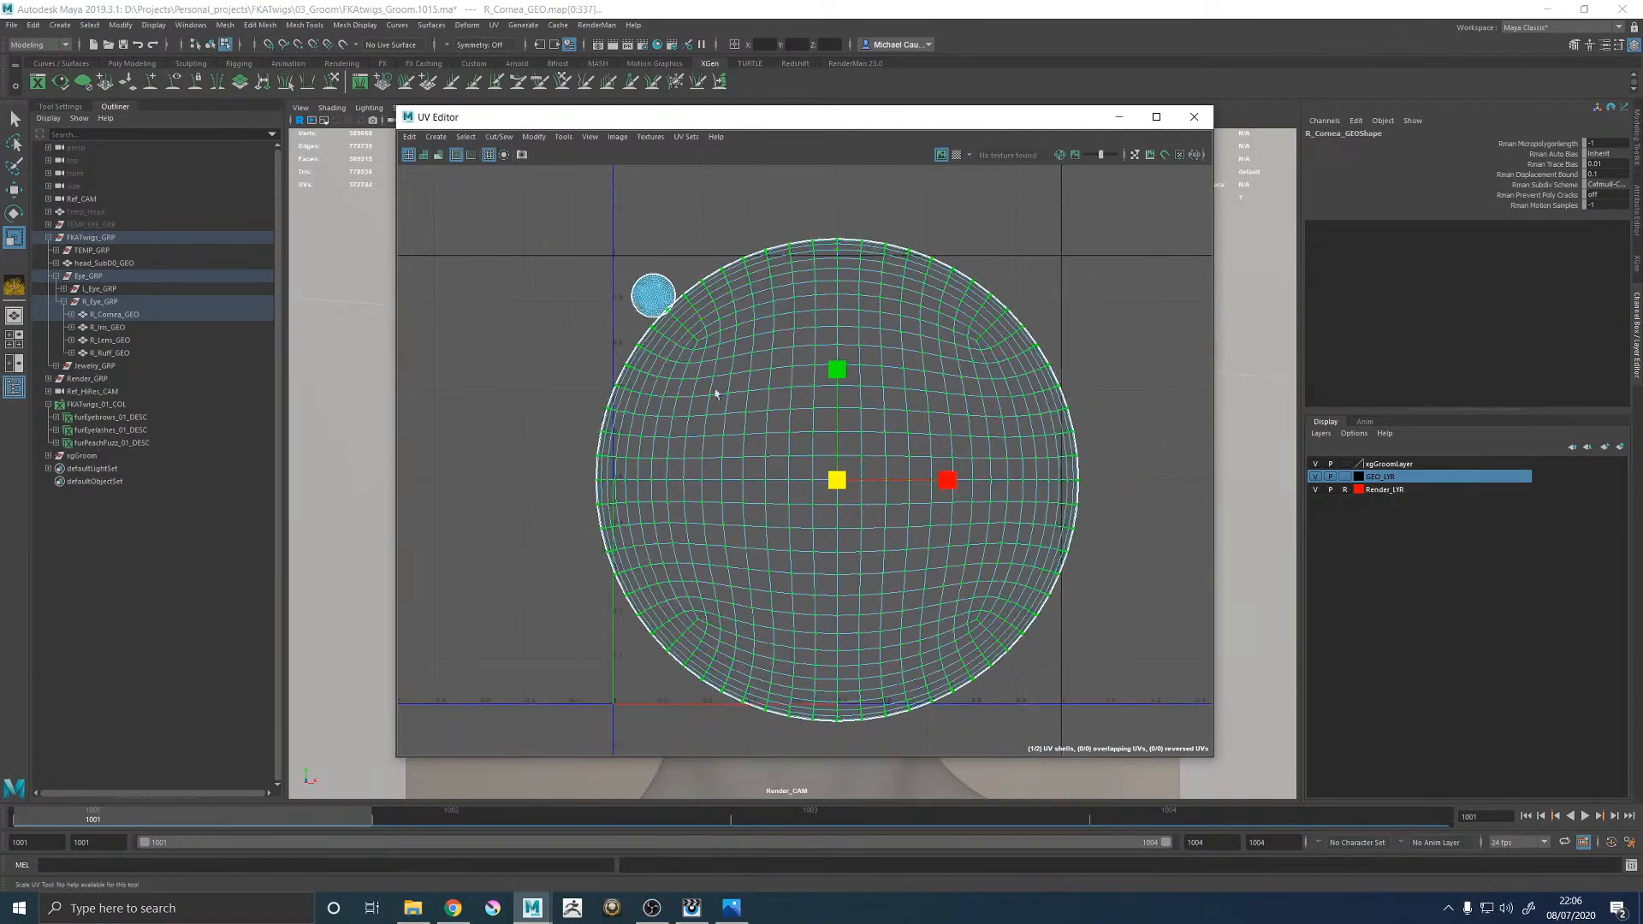
Close the UV Editor, clear the selection and start a RenderMan render of the head.
{"action": "left_click", "coordinate": [1193, 116]}
{"action": "left_click", "coordinate": [1118, 301]}
{"action": "left_click", "coordinate": [761, 453]}
{"action": "left_click", "coordinate": [809, 464]}
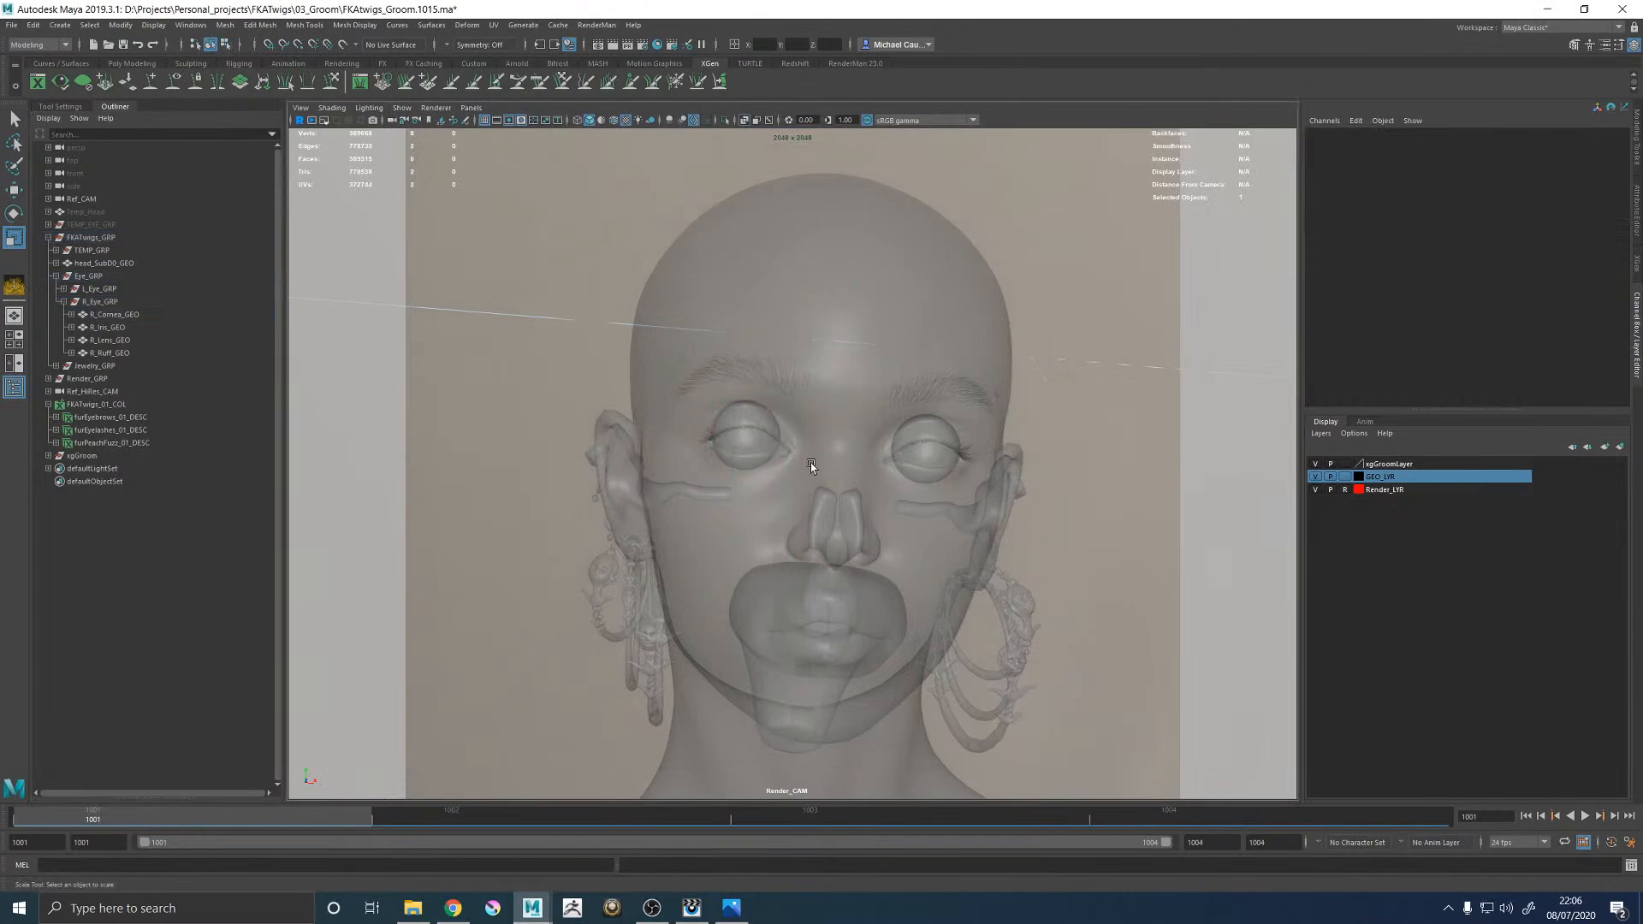
{"action": "left_click", "coordinate": [601, 24]}
{"action": "left_click", "coordinate": [960, 214]}
{"action": "left_click", "coordinate": [600, 24]}
{"action": "left_click", "coordinate": [616, 43]}
Switch to the RenderMan image tool and step through the catalog from Session_1019.jpg to the newest FKAtwigs_Groom.1015 beauty render.
{"action": "left_click", "coordinate": [693, 907]}
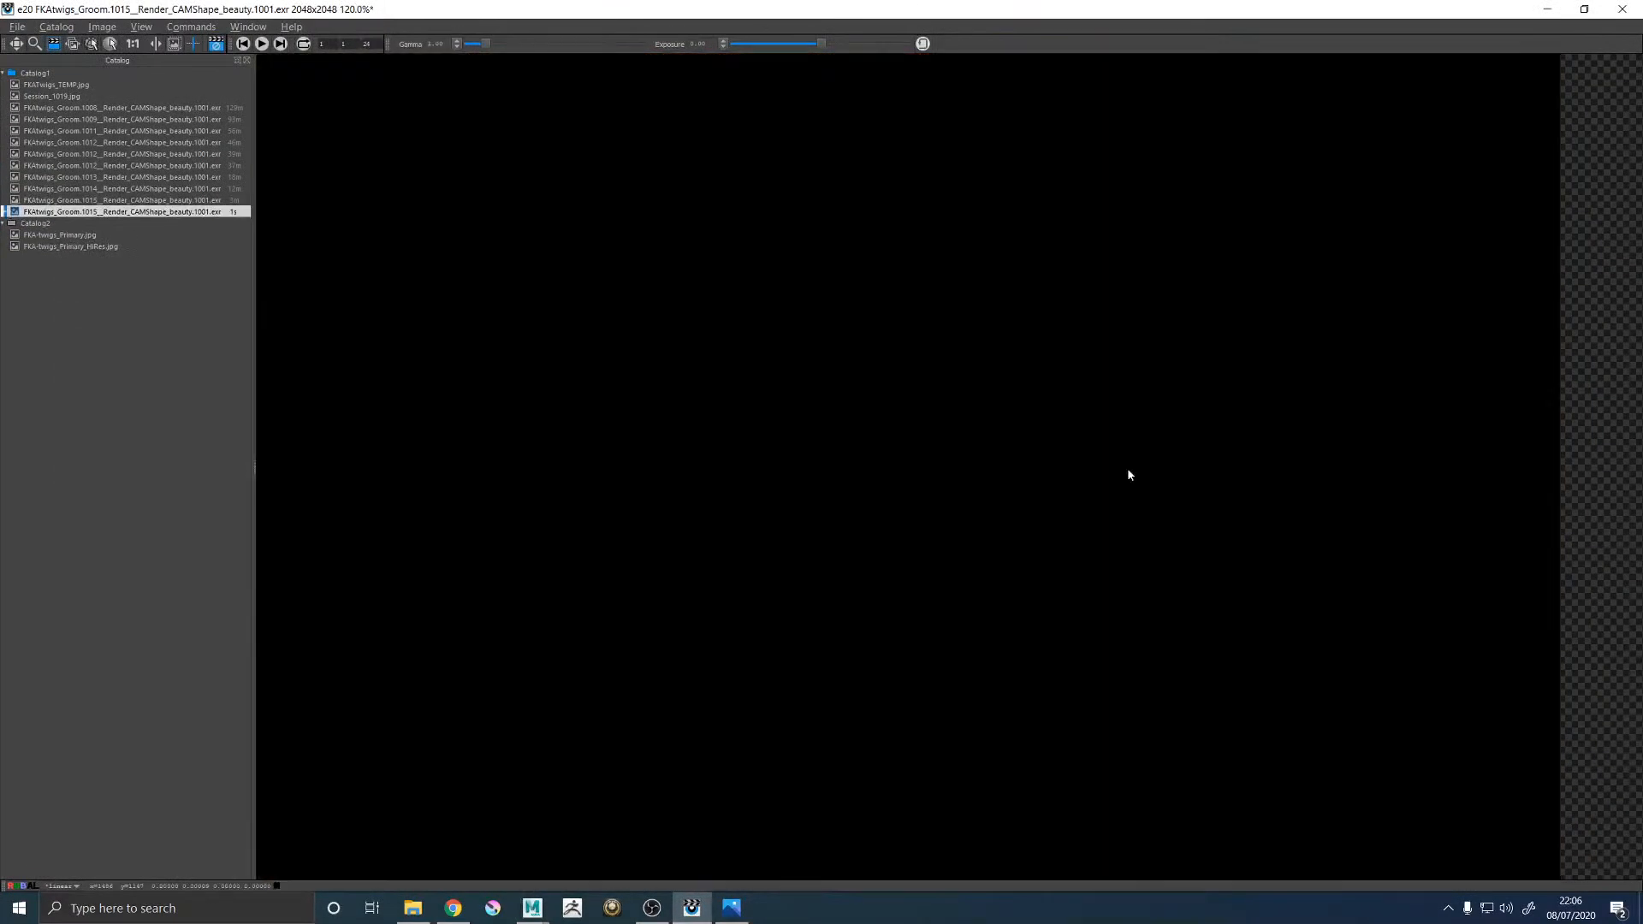
{"action": "key", "text": "Down"}
{"action": "key", "text": "Down"}
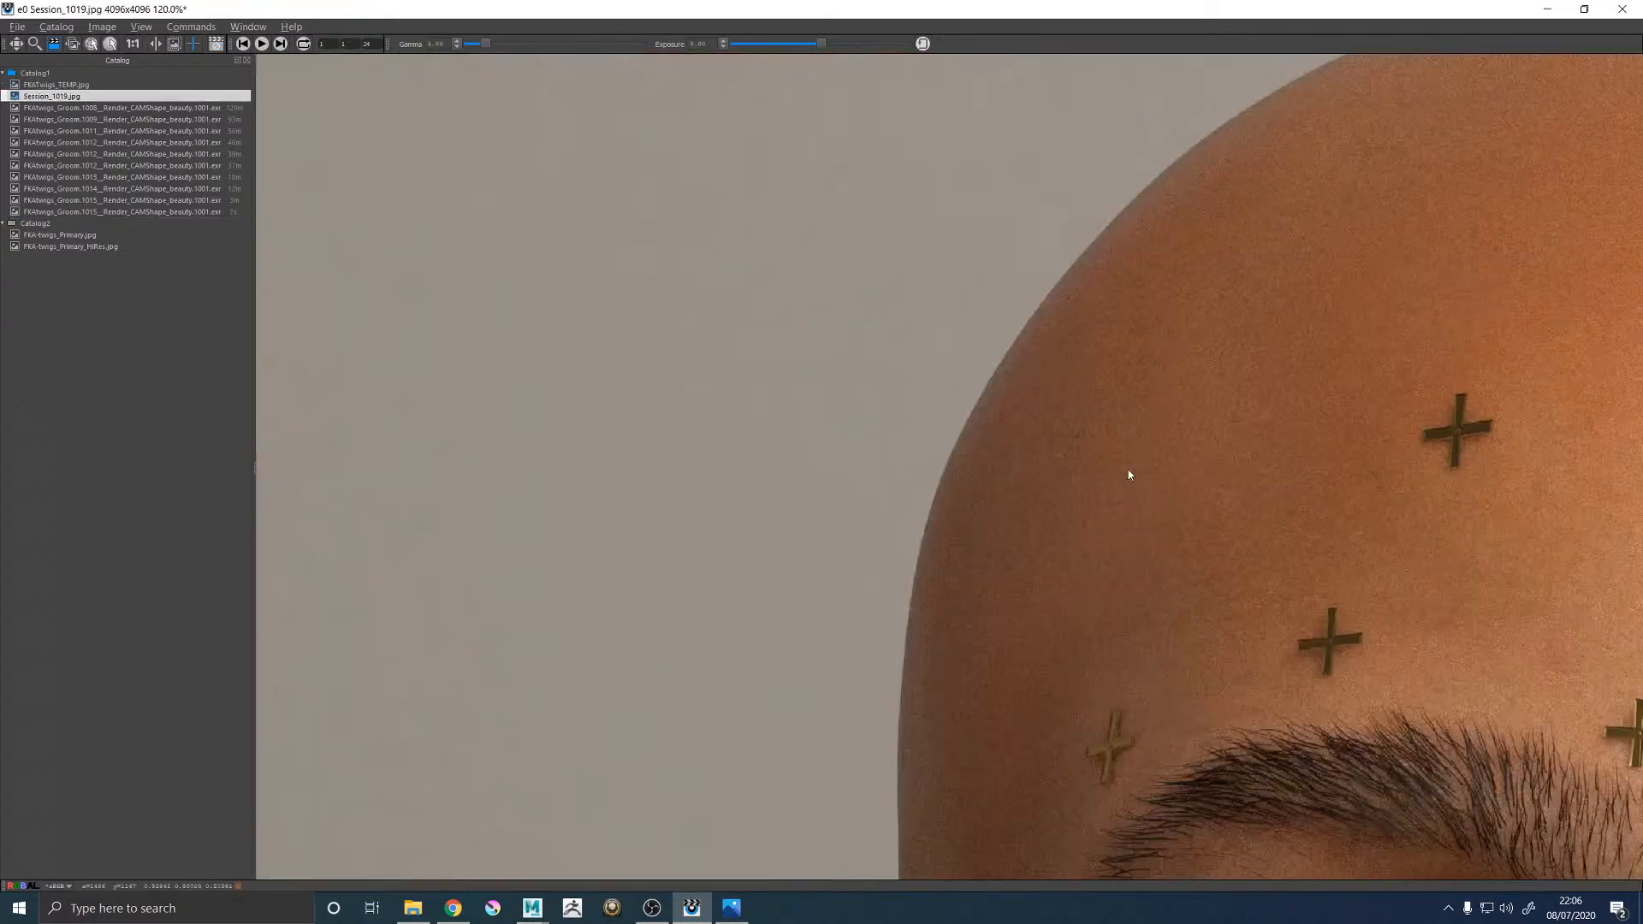
{"action": "key", "text": "Up"}
{"action": "key", "text": "Down"}
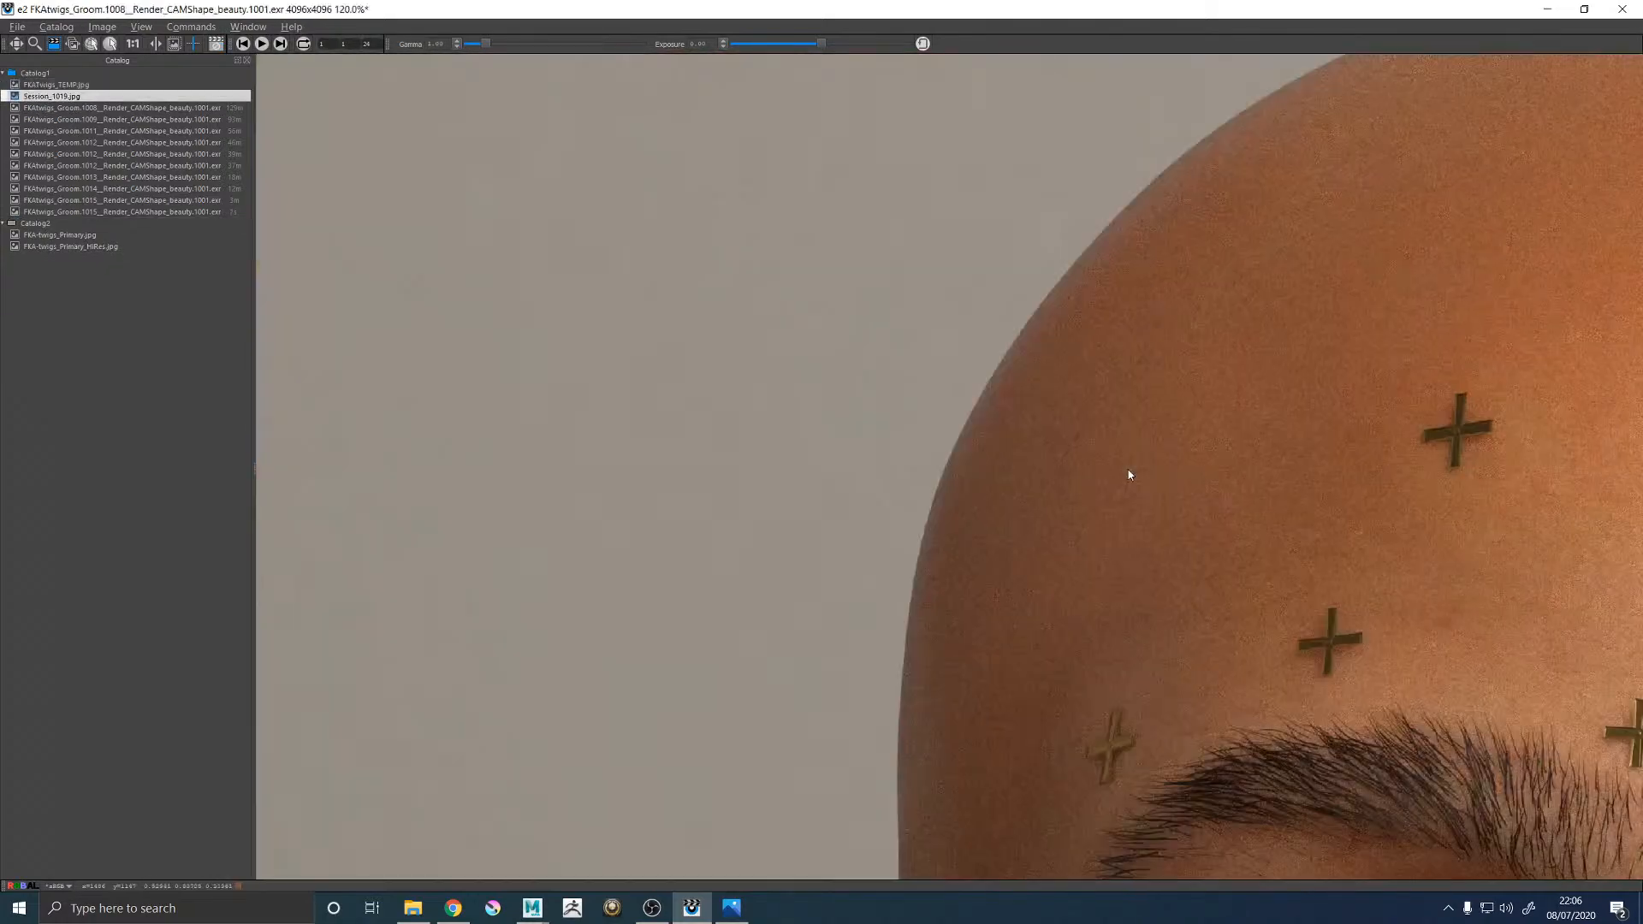
{"action": "key", "text": "Down"}
{"action": "key", "text": "Down"}
{"action": "key", "text": "Down"}
{"action": "key", "text": "Down"}
{"action": "key", "text": "Down"}
{"action": "key", "text": "Down"}
{"action": "key", "text": "Down"}
{"action": "key", "text": "Down"}
{"action": "key", "text": "Down"}
{"action": "key", "text": "Down"}
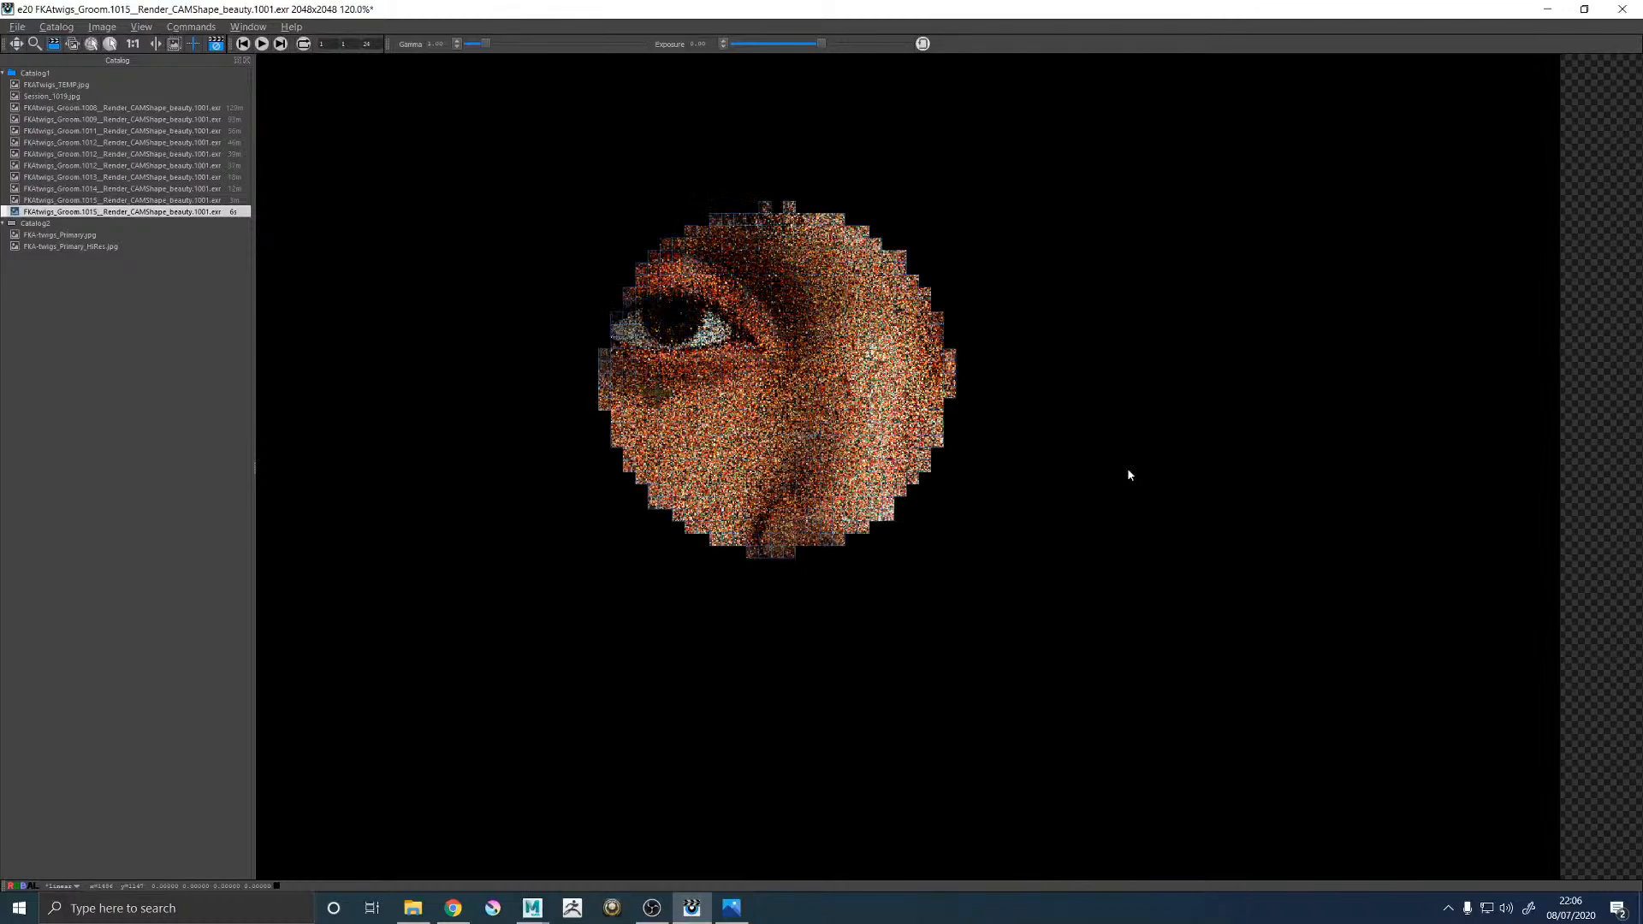
Compare the eyes in the newest FKAtwigs_Groom.1015 beauty render with those in the preceding render.
{"action": "key", "text": "Up"}
{"action": "key", "text": "Down"}
{"action": "key", "text": "Up"}
{"action": "key", "text": "Down"}
{"action": "key", "text": "Up"}
{"action": "key", "text": "Down"}
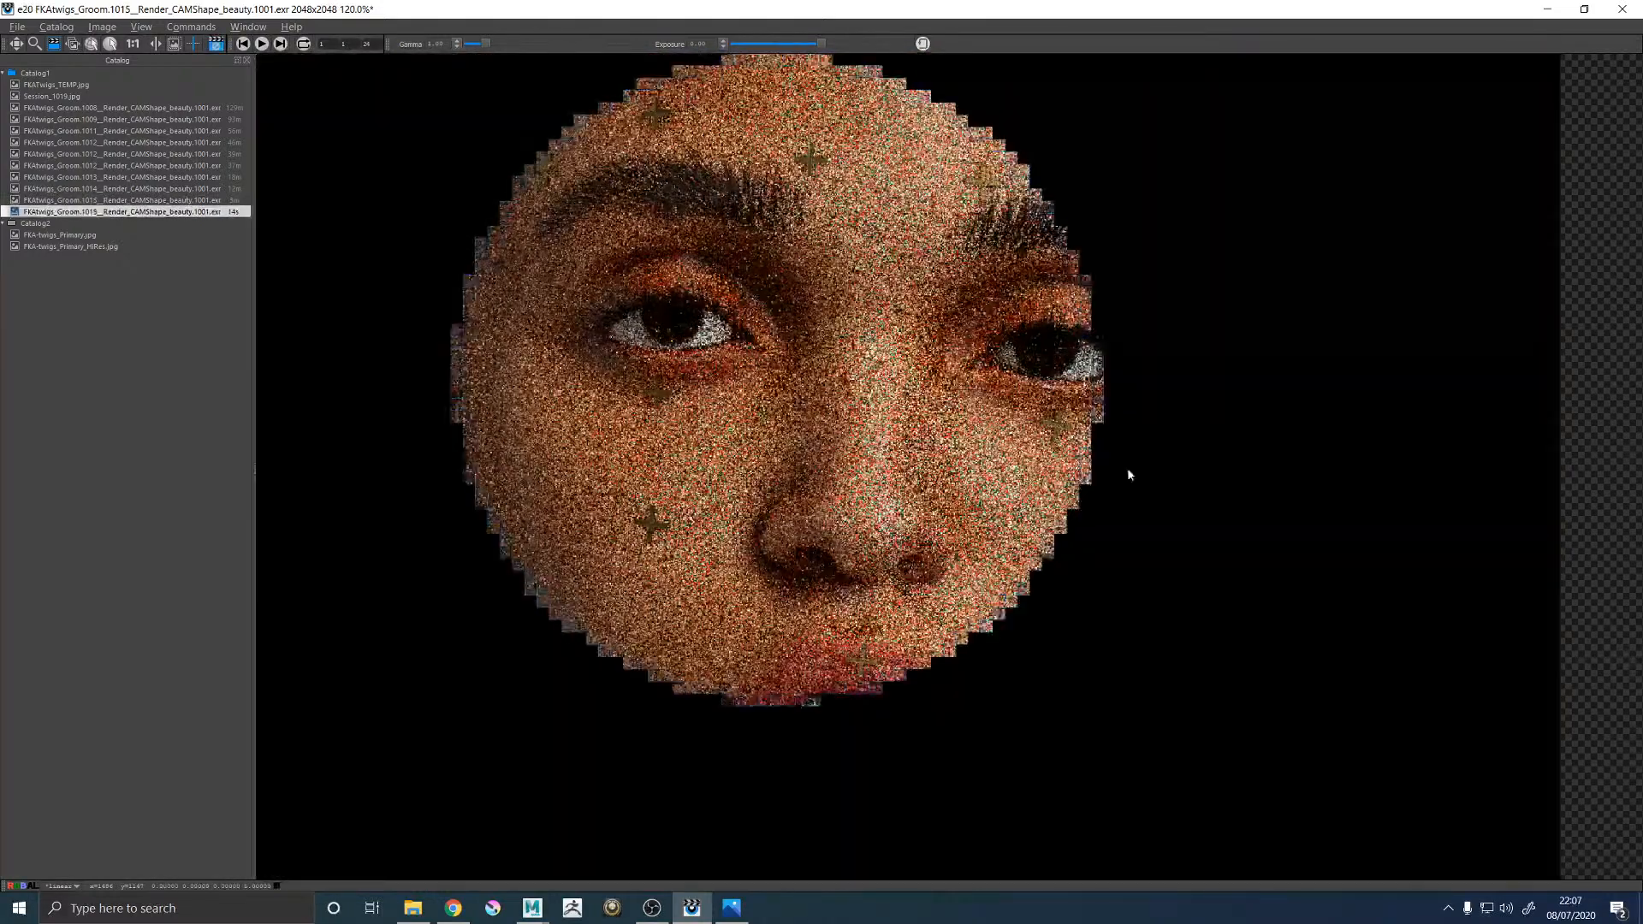
{"action": "left_click", "coordinate": [454, 908]}
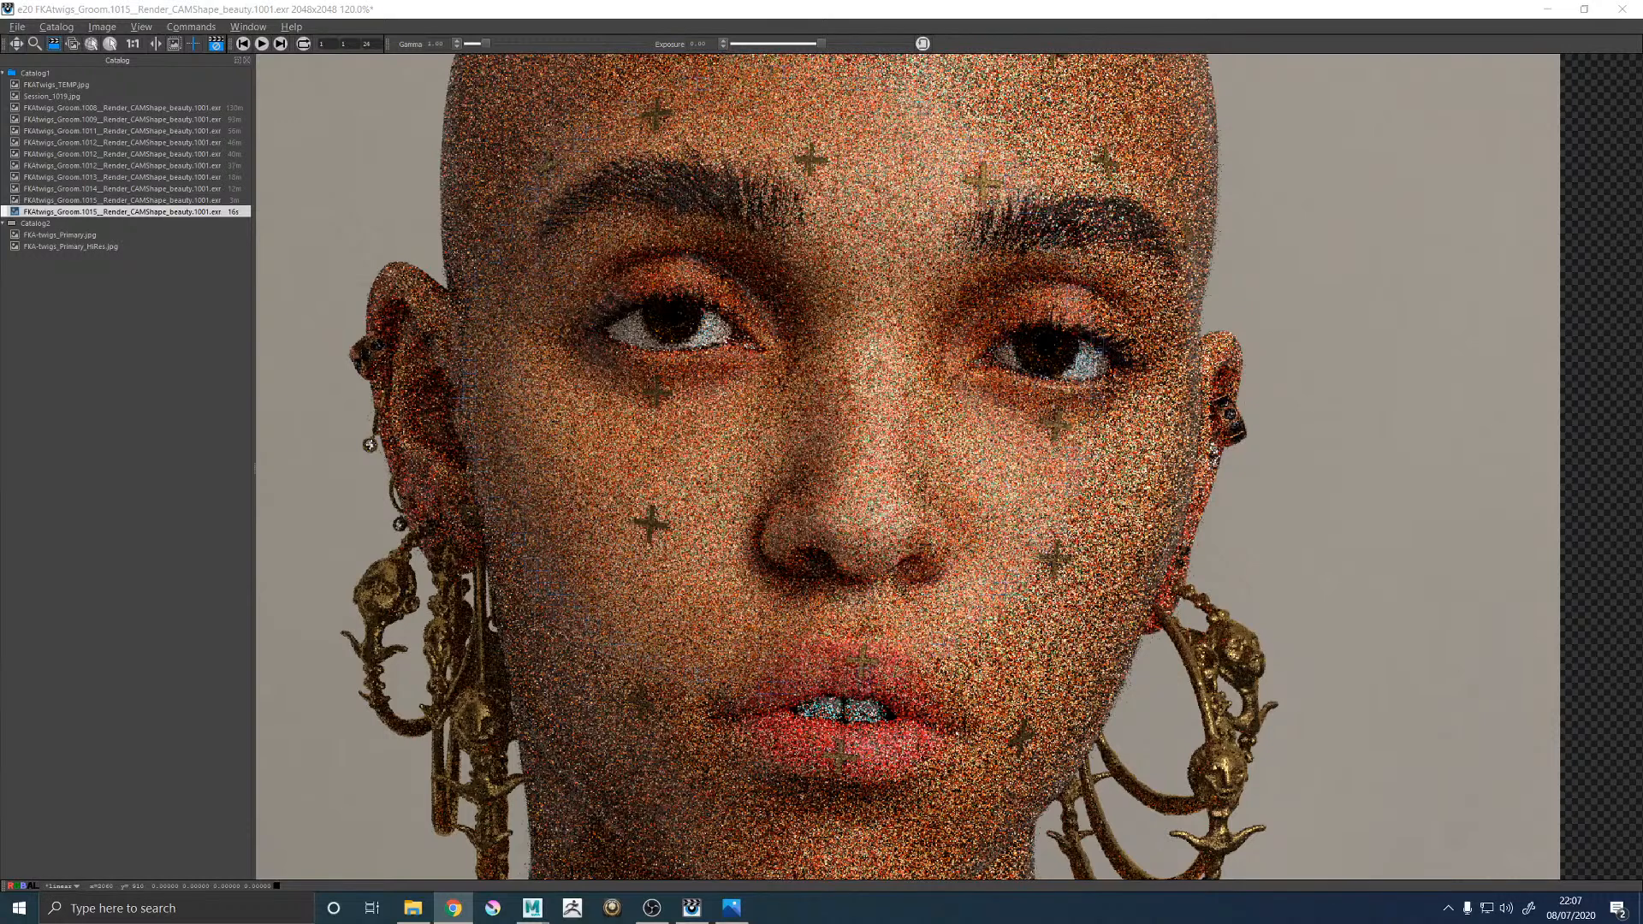
{"action": "left_click", "coordinate": [1002, 310]}
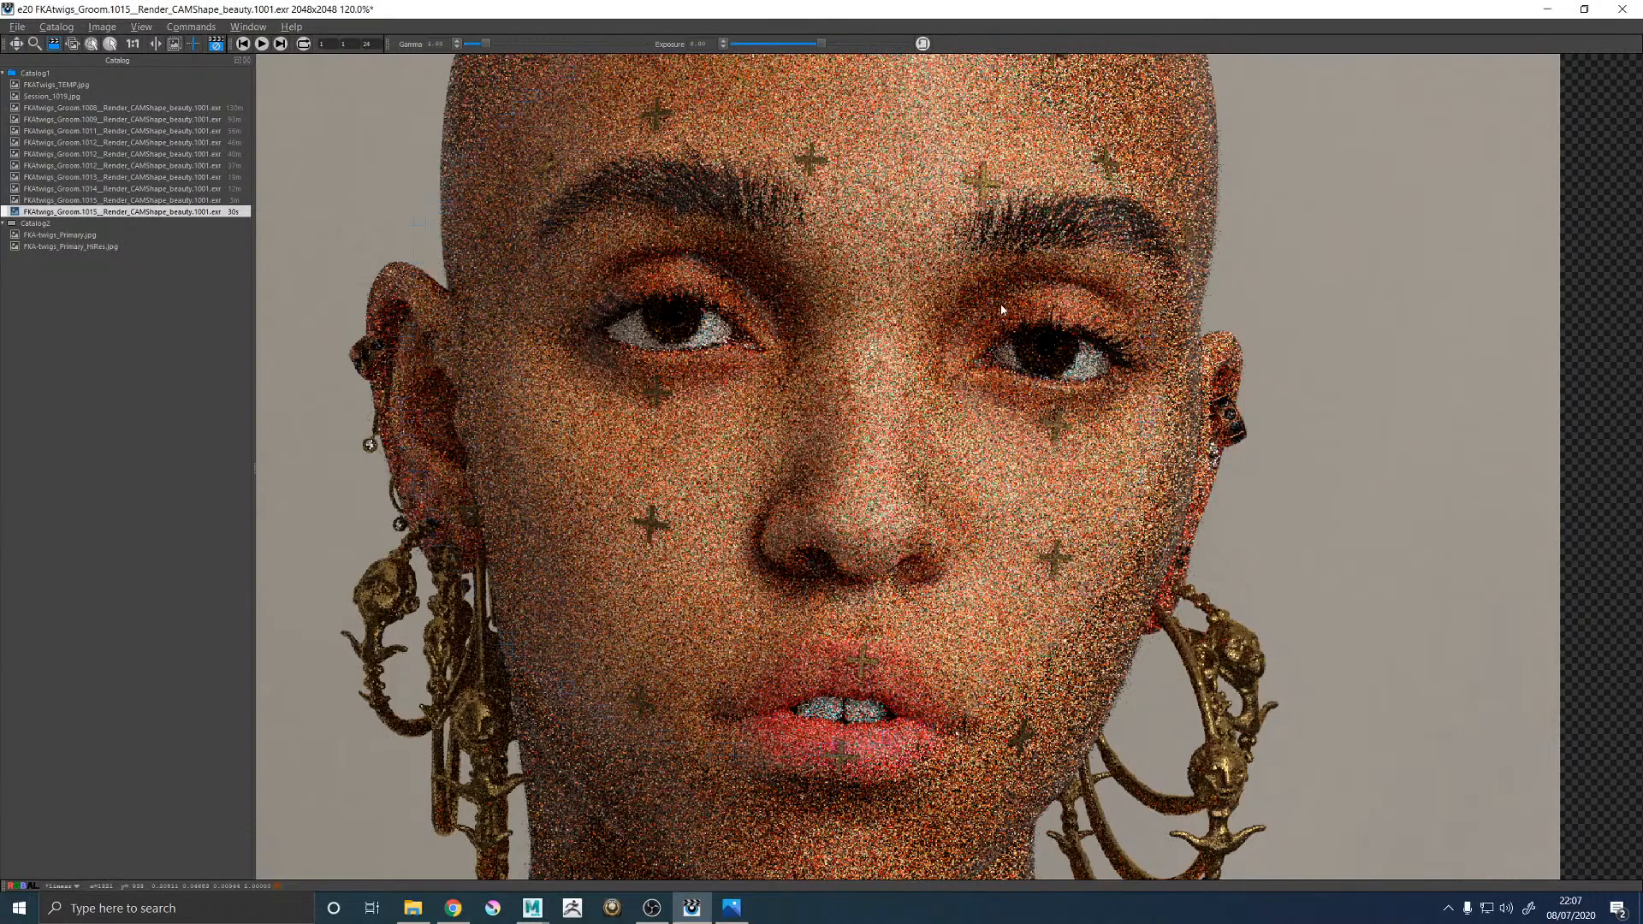
{"action": "key", "text": "Up"}
{"action": "key", "text": "Down"}
{"action": "key", "text": "Up"}
{"action": "key", "text": "Down"}
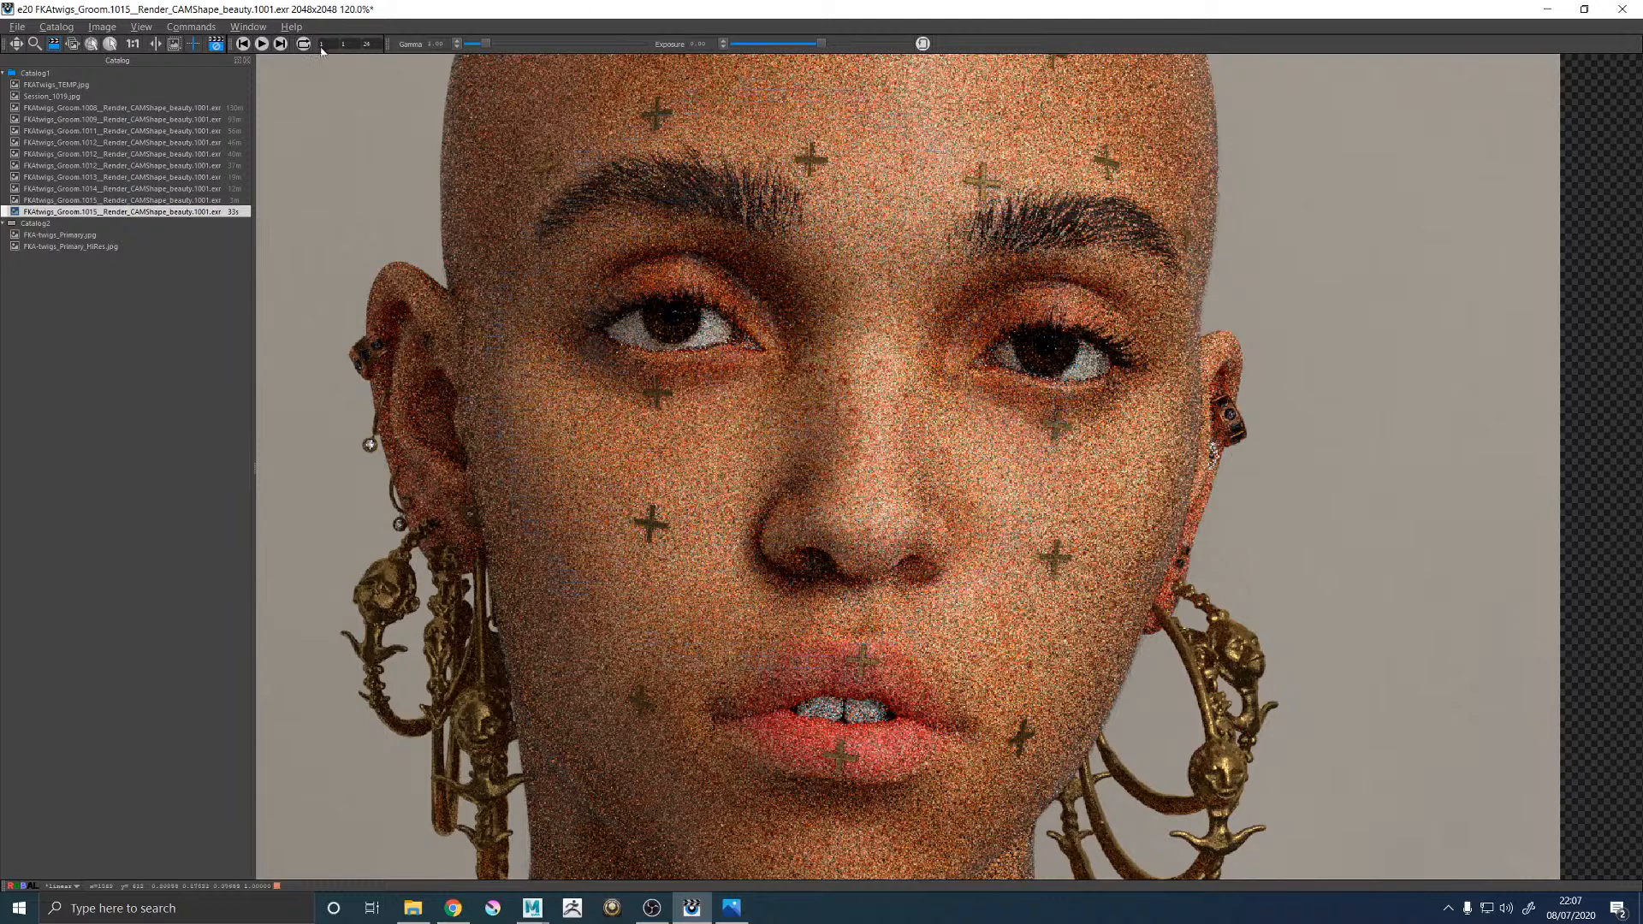
Return to Maya, select the right cornea mesh R_Cornea_GEO and open the UV Editor.
{"action": "mouse_move", "coordinate": [533, 907]}
{"action": "left_click", "coordinate": [631, 829]}
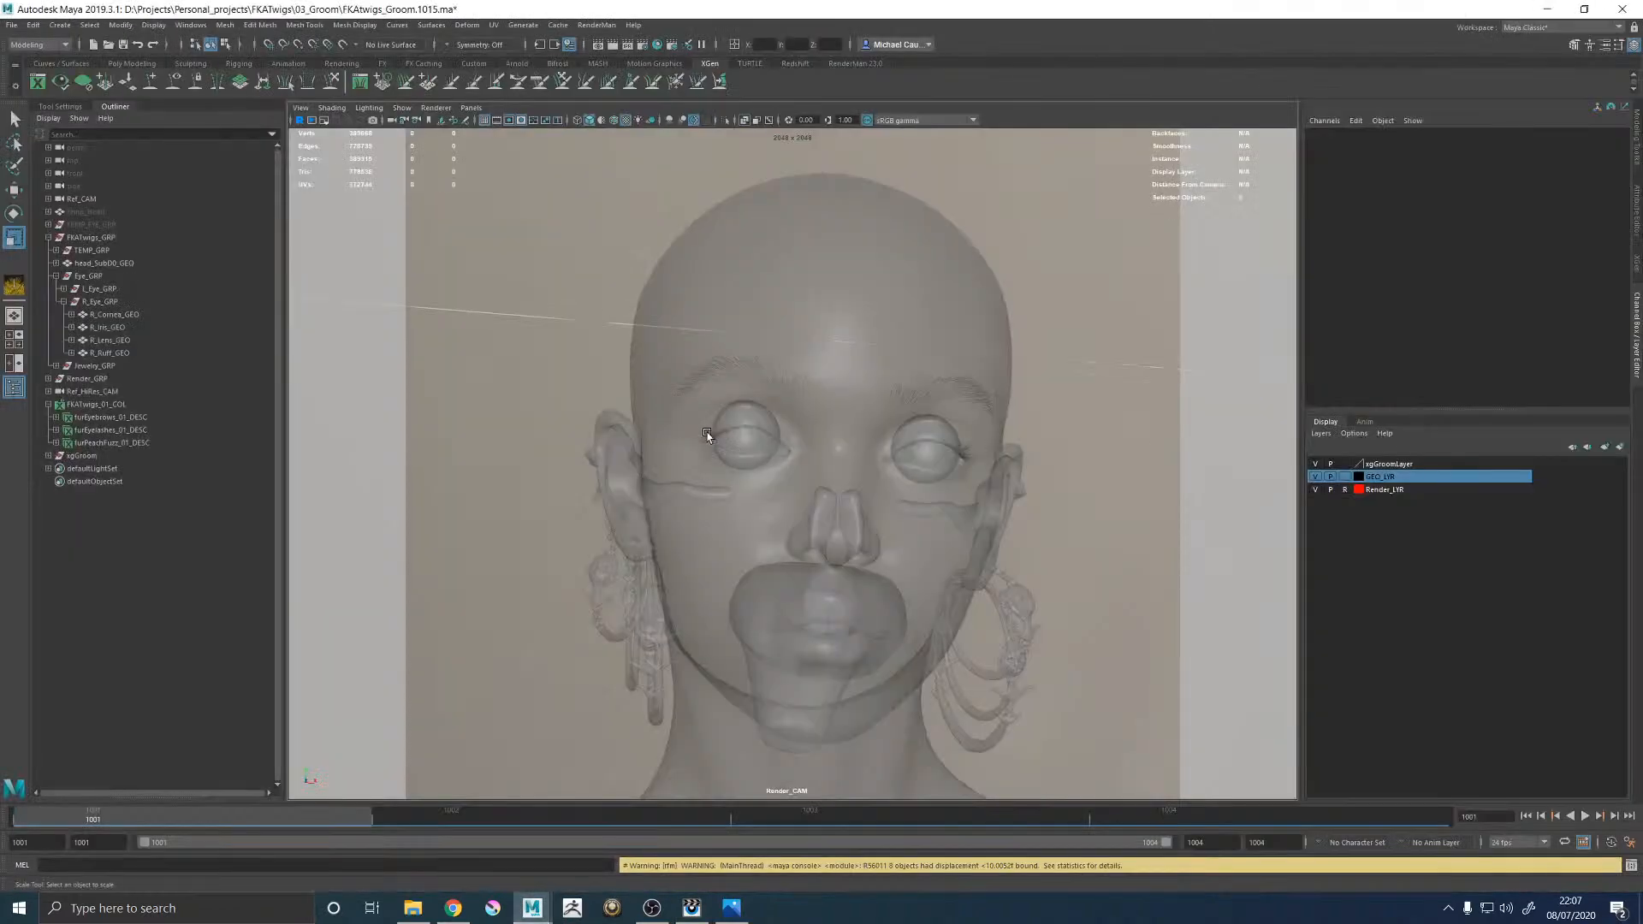
{"action": "left_click", "coordinate": [742, 434]}
{"action": "left_click", "coordinate": [498, 27]}
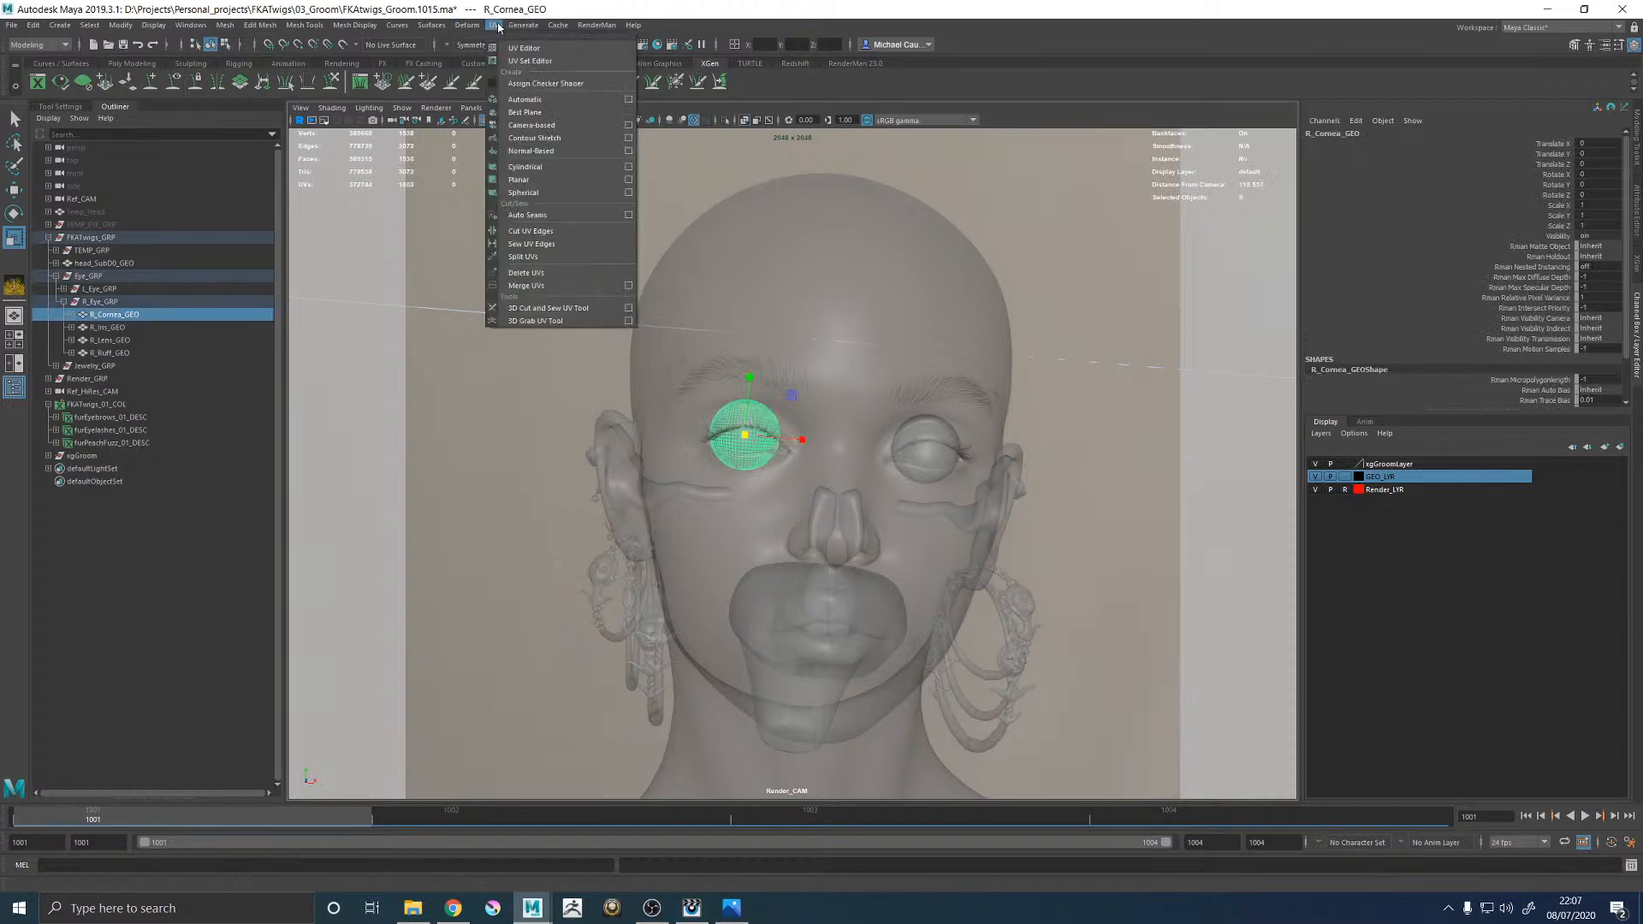
{"action": "left_click", "coordinate": [524, 40]}
Undo the last scaling of the cornea UVs and close the UV Editor.
{"action": "right_click_drag", "start_coordinate": [825, 317], "coordinate": [854, 322]}
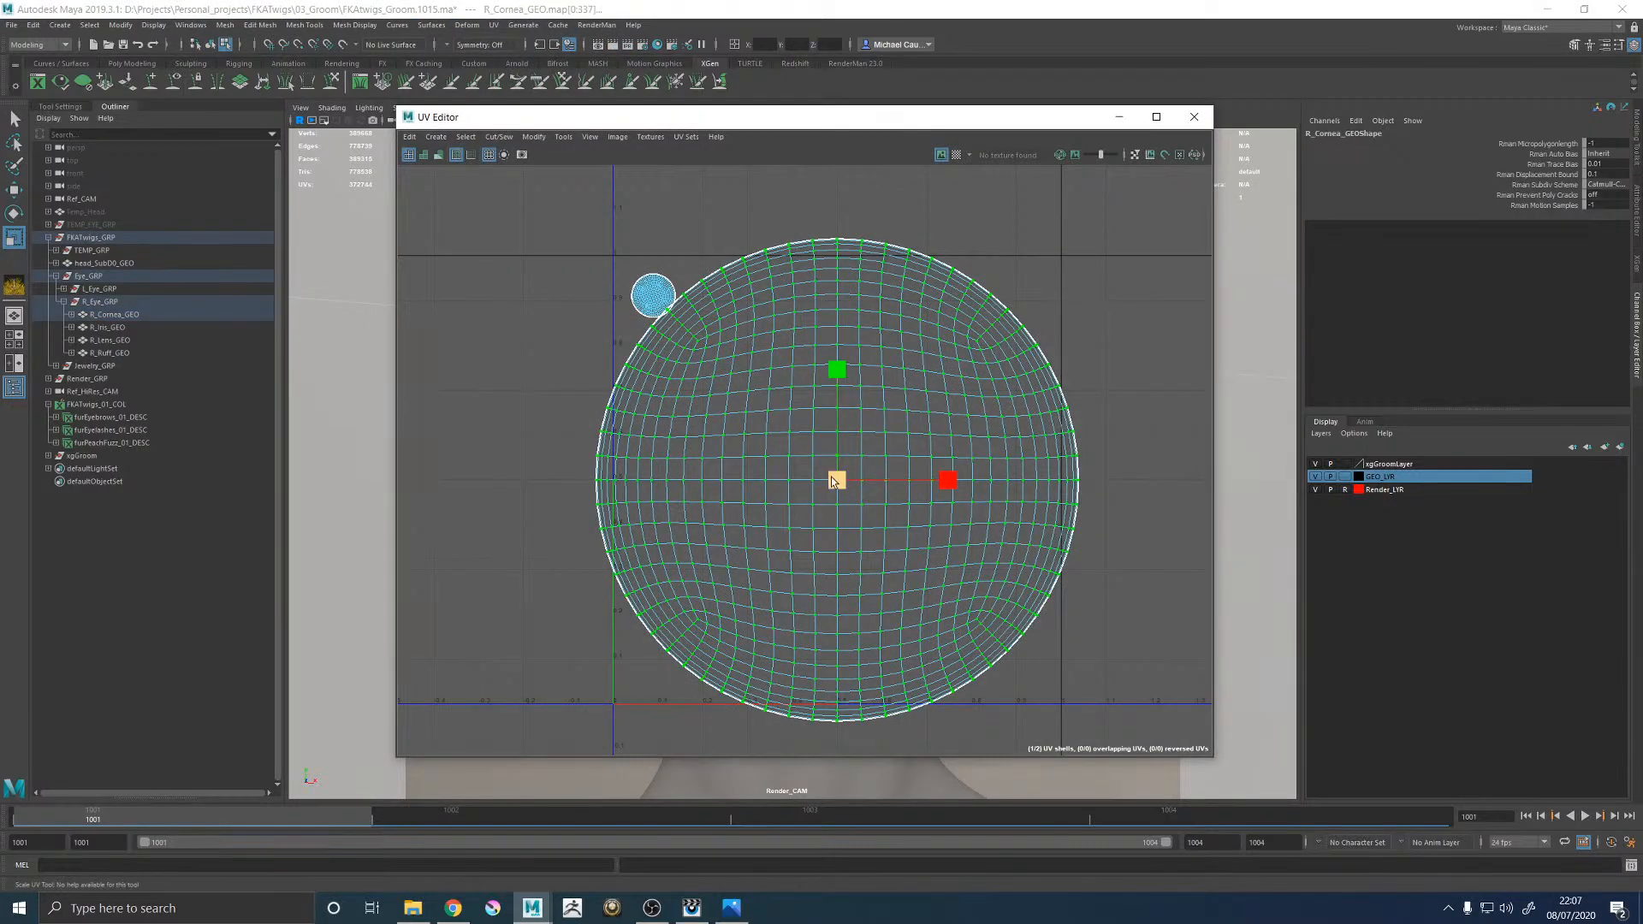
{"action": "left_click_drag", "start_coordinate": [836, 481], "coordinate": [834, 482]}
{"action": "key", "text": "ctrl+z"}
{"action": "key", "text": "ctrl+z"}
{"action": "left_click", "coordinate": [1199, 123]}
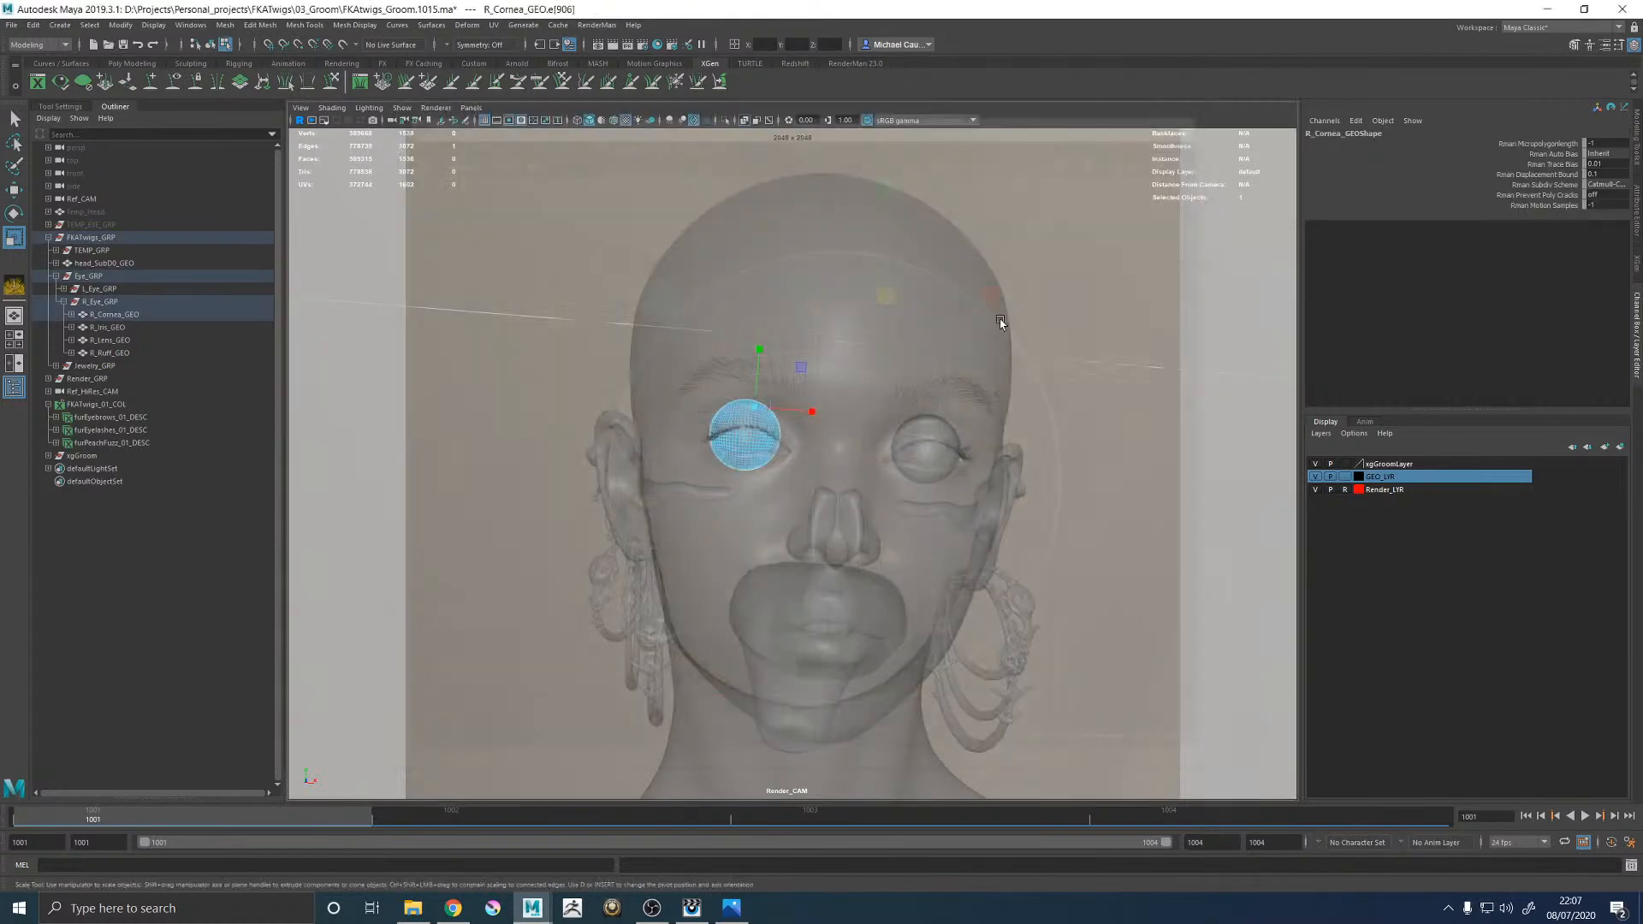
Return the cornea to object mode, clear the selection and save the scene.
{"action": "right_click_drag", "start_coordinate": [785, 423], "coordinate": [847, 374]}
{"action": "left_click", "coordinate": [1174, 270]}
{"action": "key", "text": "q"}
{"action": "key", "text": "ctrl+s"}
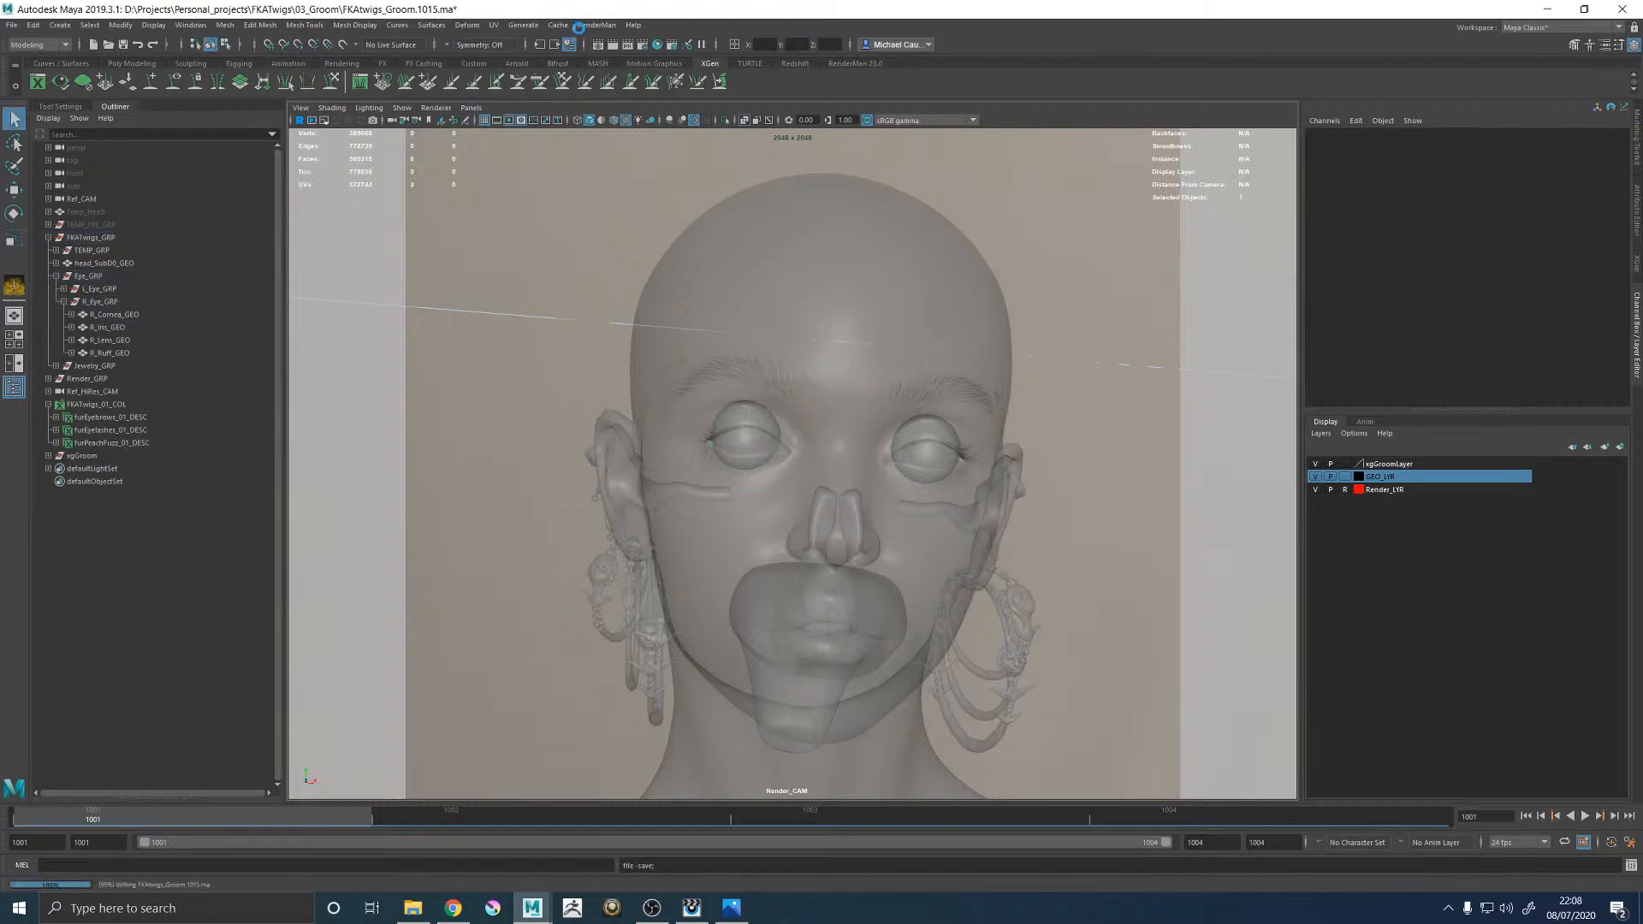
Start a new RenderMan render and delete the extra image at the end of the image tool's catalog.
{"action": "left_click", "coordinate": [589, 27]}
{"action": "left_click", "coordinate": [606, 48]}
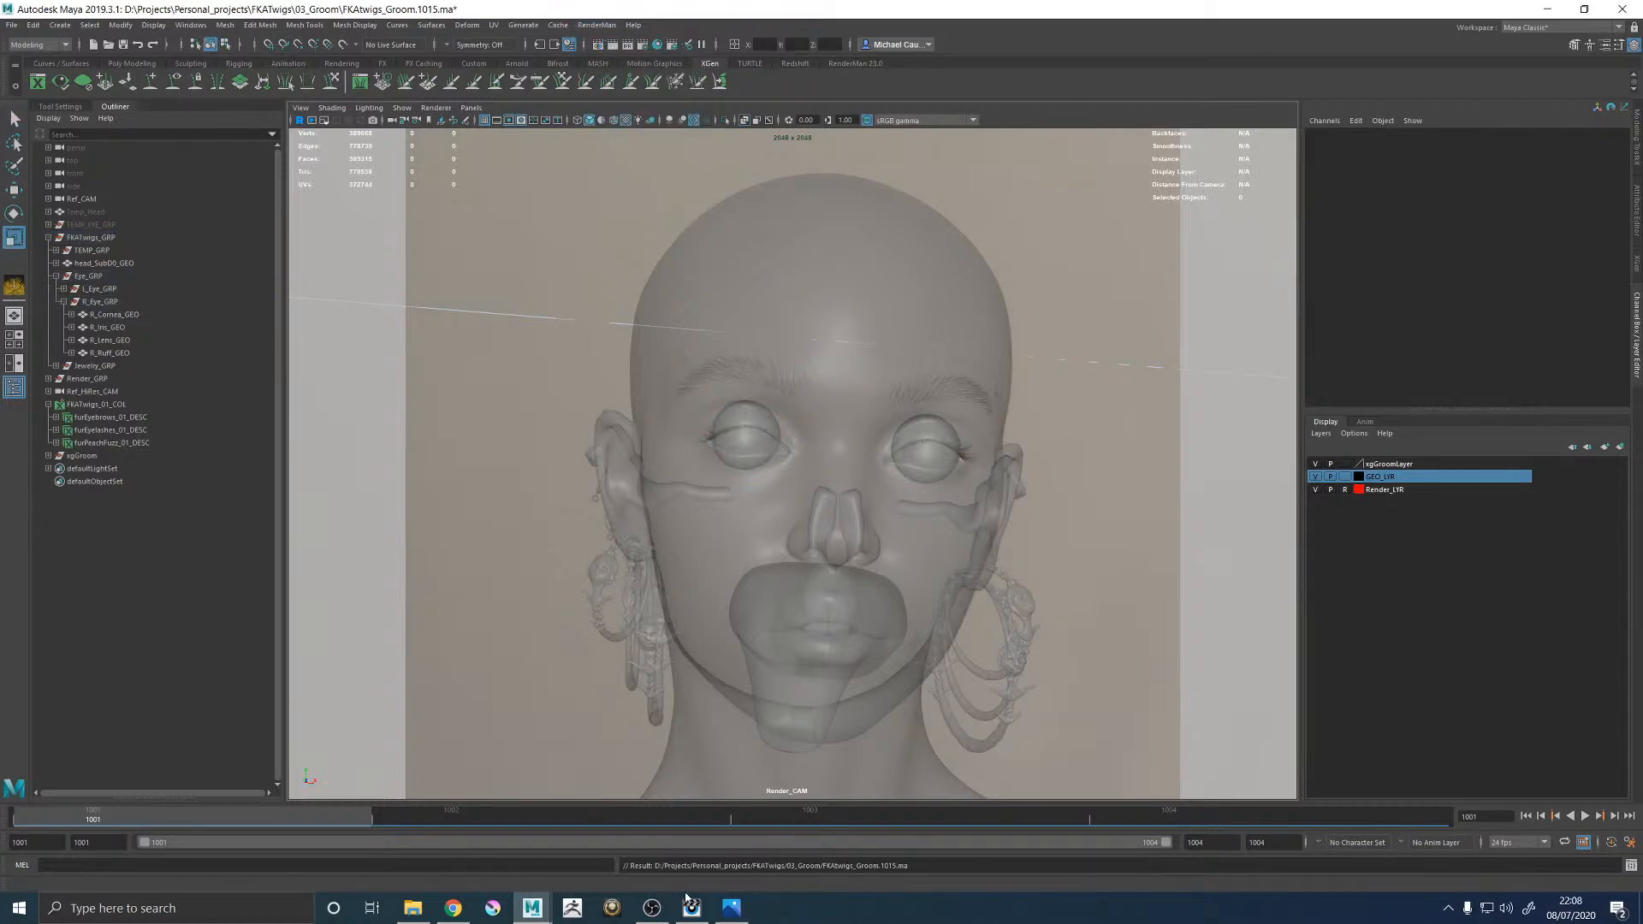
{"action": "left_click", "coordinate": [695, 911]}
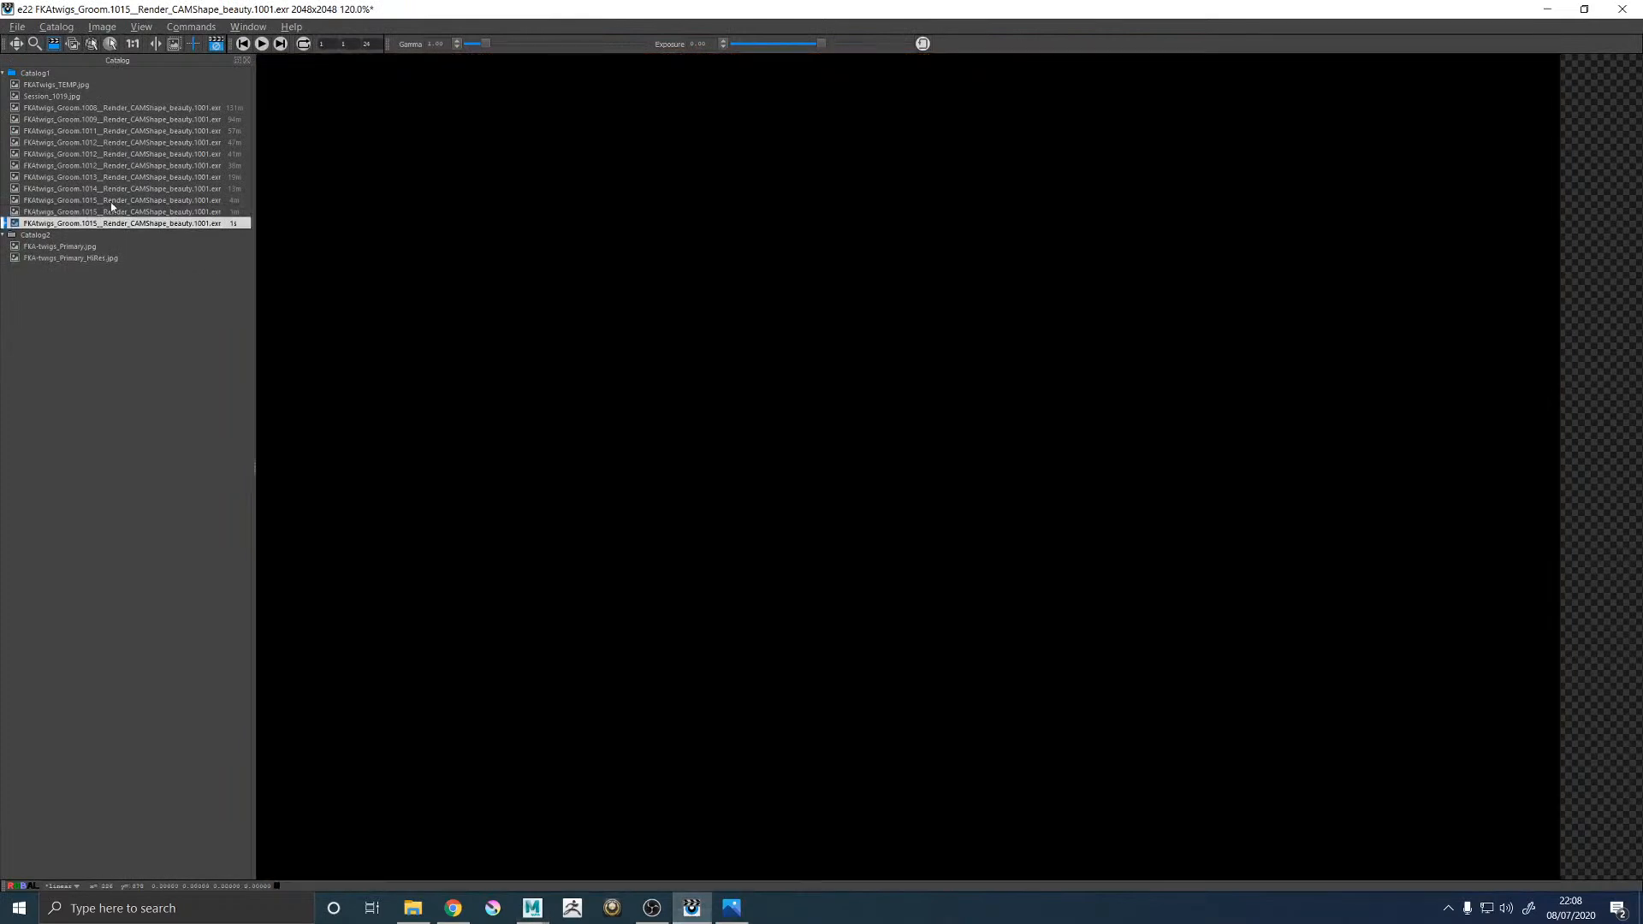
{"action": "left_click", "coordinate": [106, 226]}
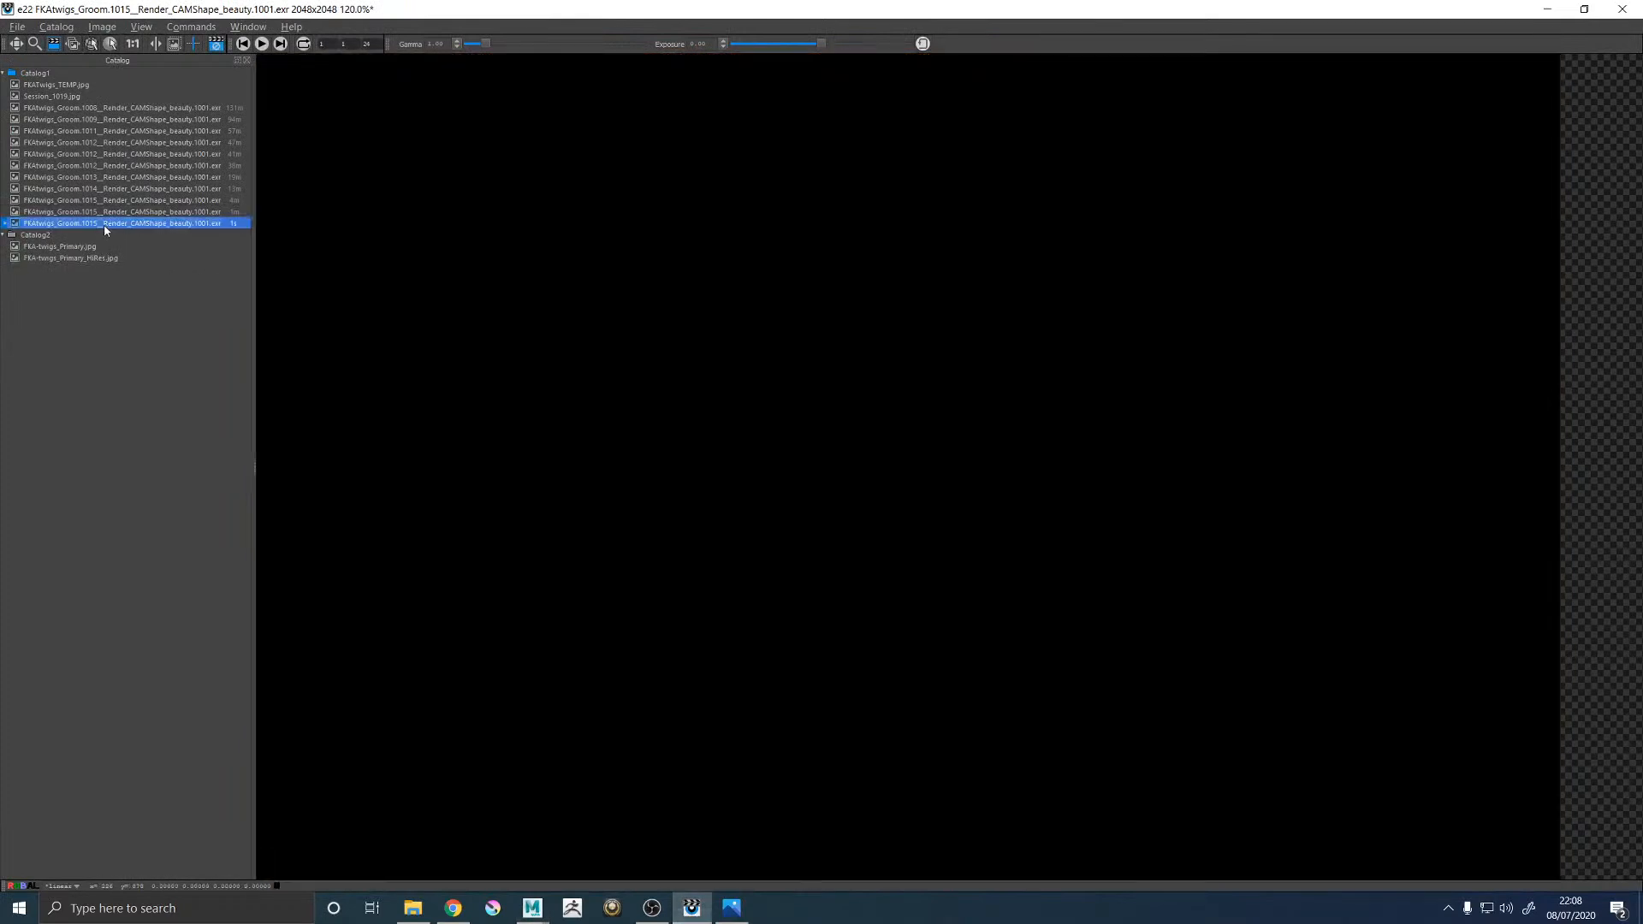
{"action": "key", "text": "Delete"}
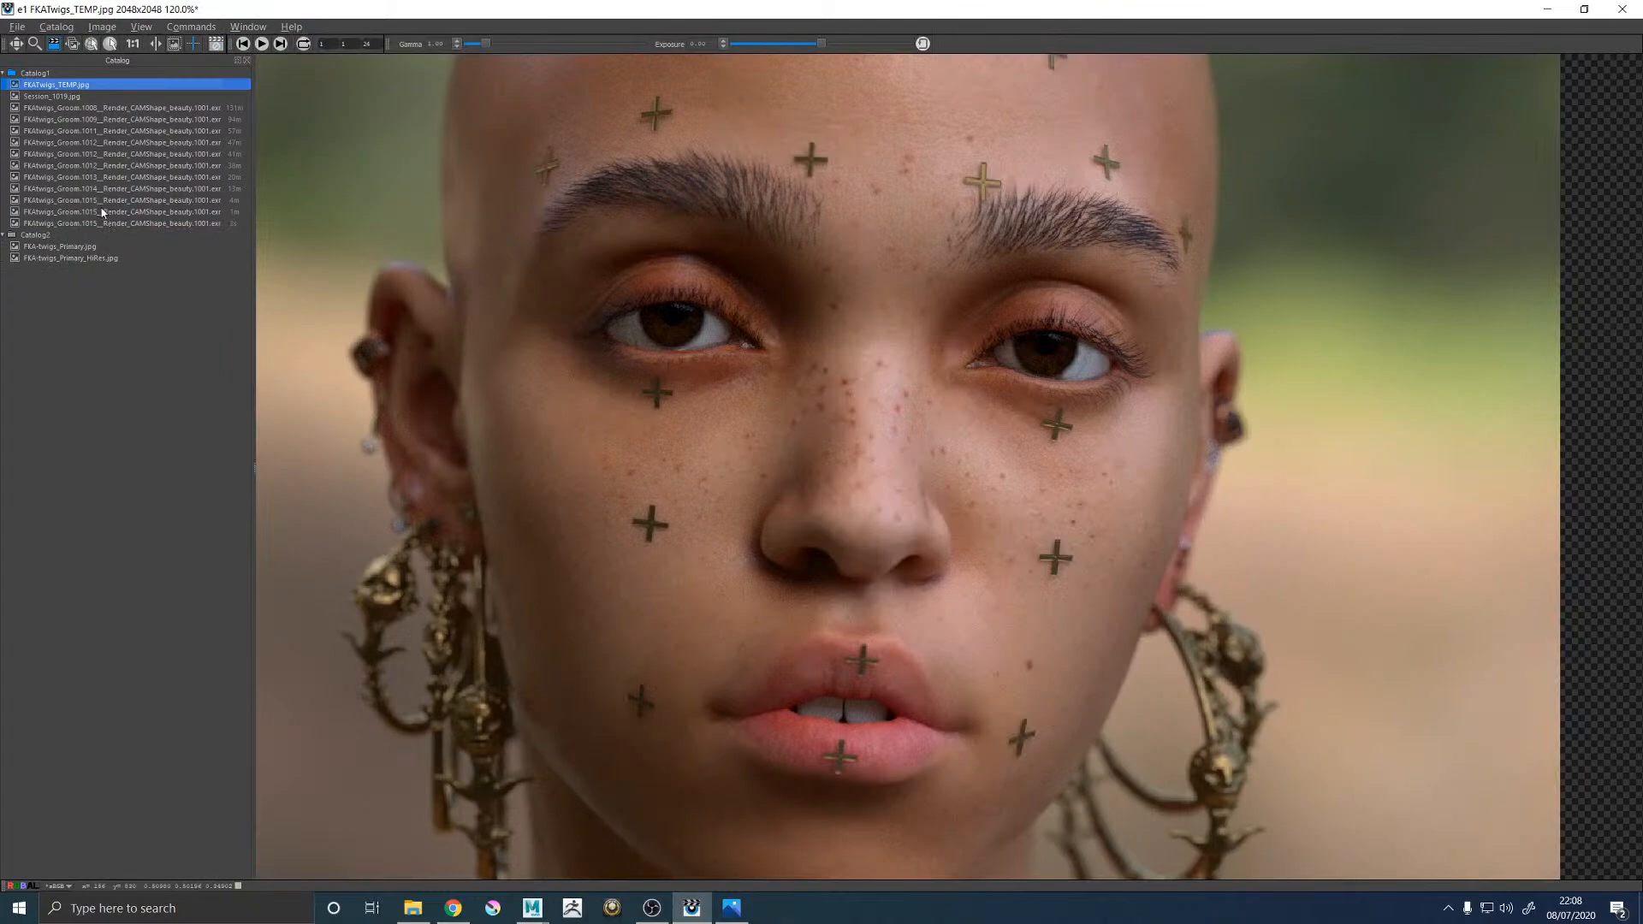
Compare the new FKAtwigs_Groom.1015 beauty render with the previous ones in the catalog.
{"action": "left_click", "coordinate": [108, 214]}
{"action": "left_click", "coordinate": [123, 231]}
{"action": "left_click", "coordinate": [137, 226]}
{"action": "key", "text": "Up"}
{"action": "key", "text": "Up"}
{"action": "key", "text": "Down"}
{"action": "key", "text": "Up"}
{"action": "key", "text": "Down"}
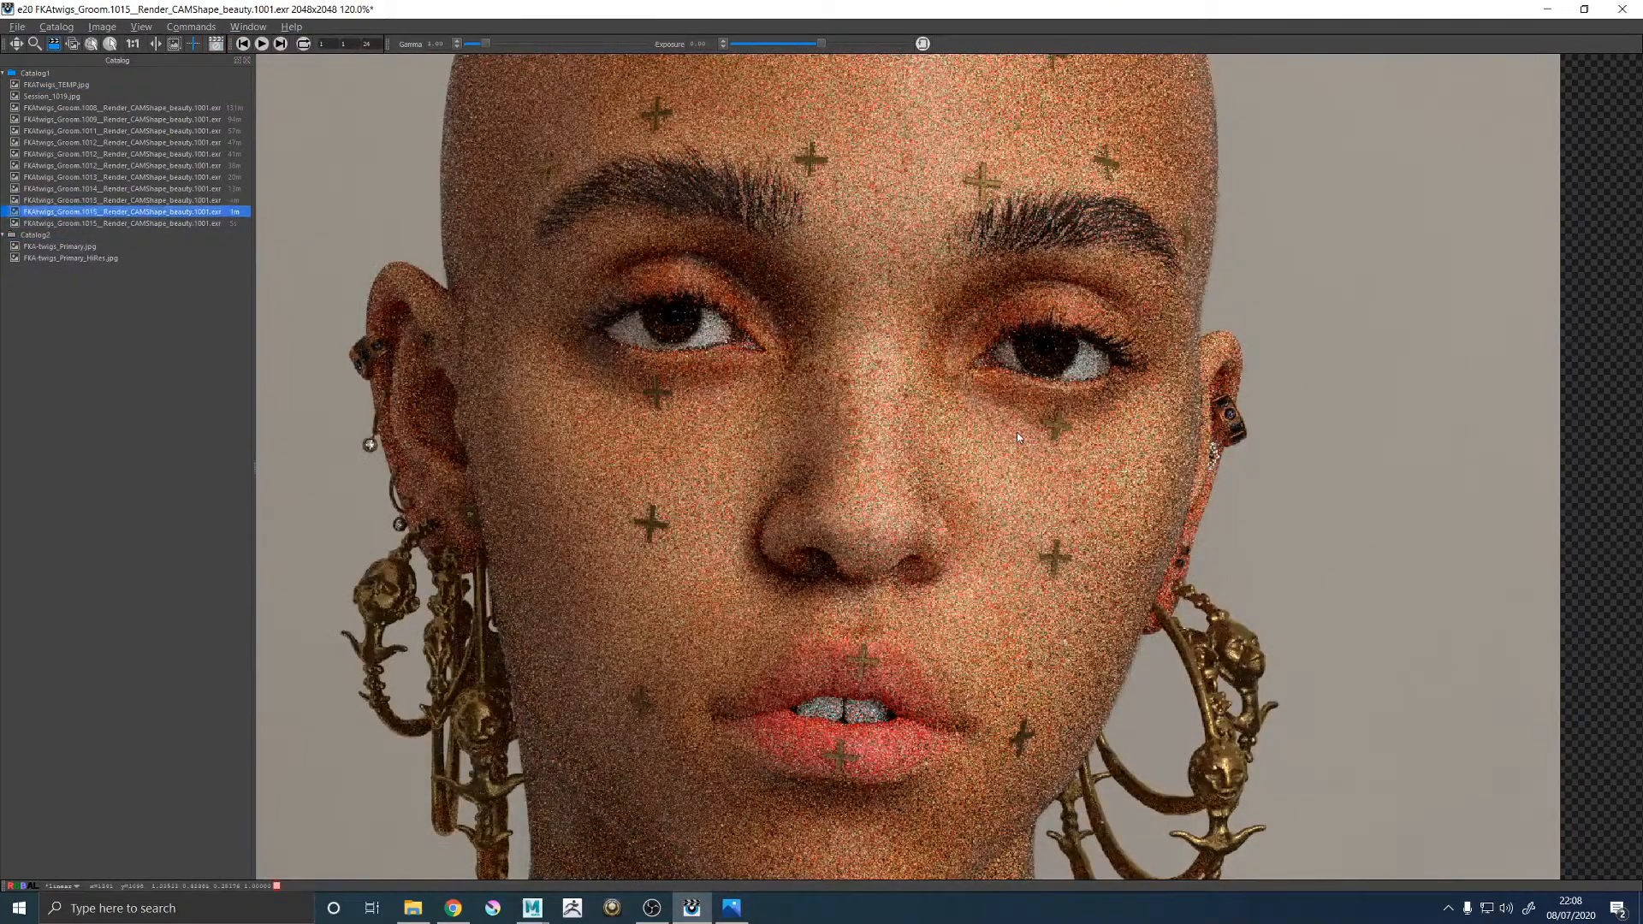
{"action": "key", "text": "Down"}
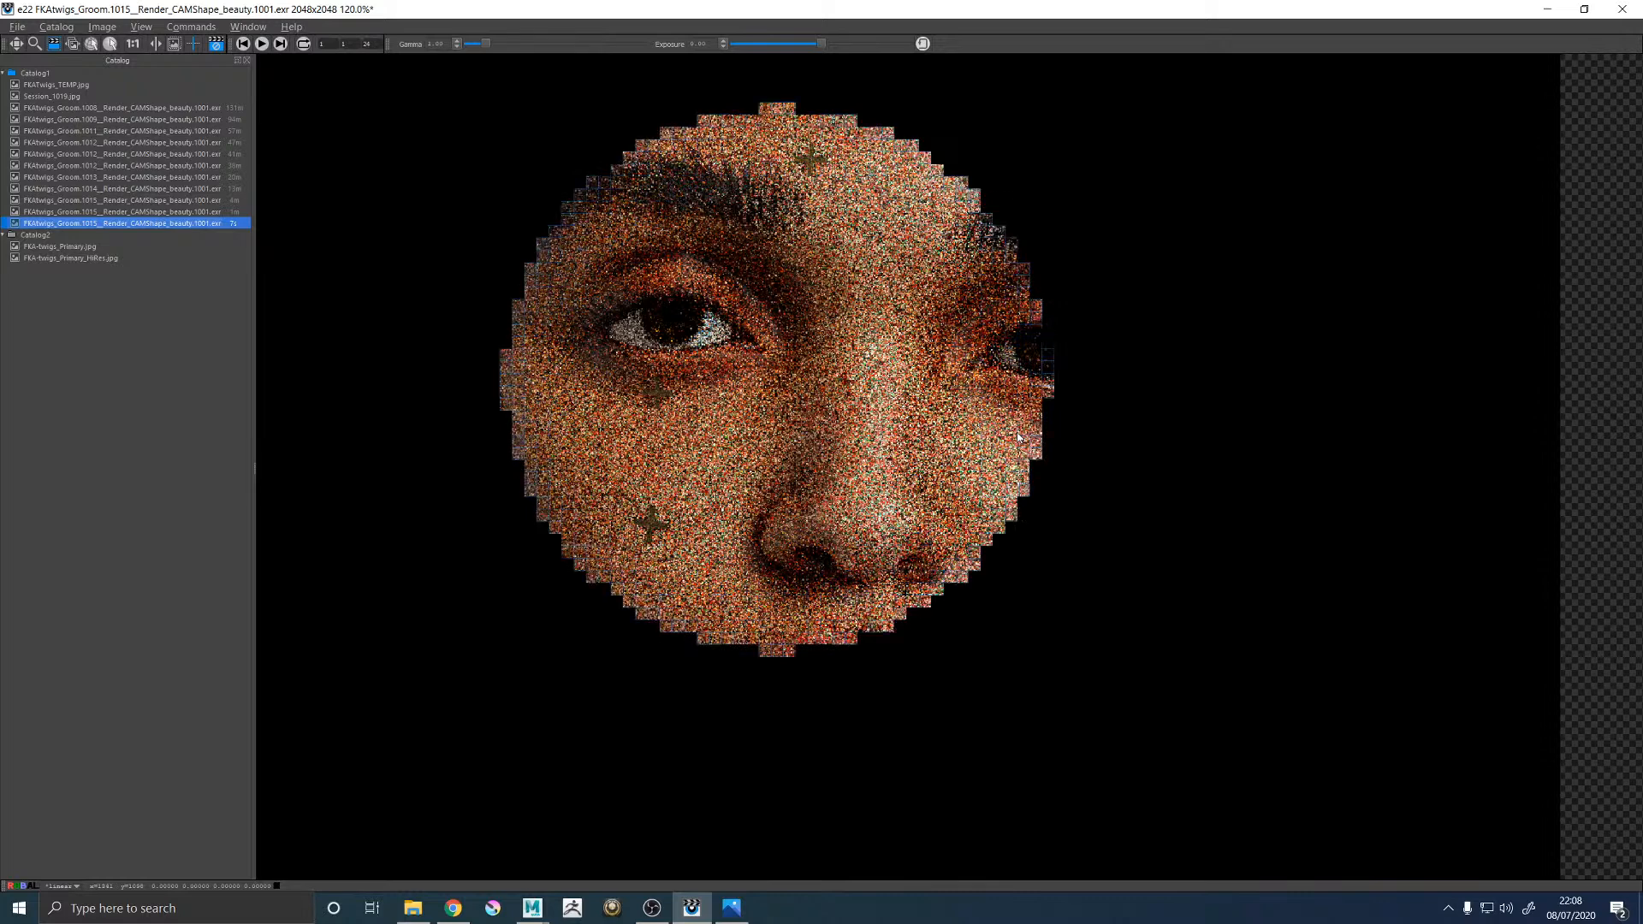
Inspect the whole head and the close-up of the eyes and nose in the newest beauty render.
{"action": "left_click", "coordinate": [112, 200]}
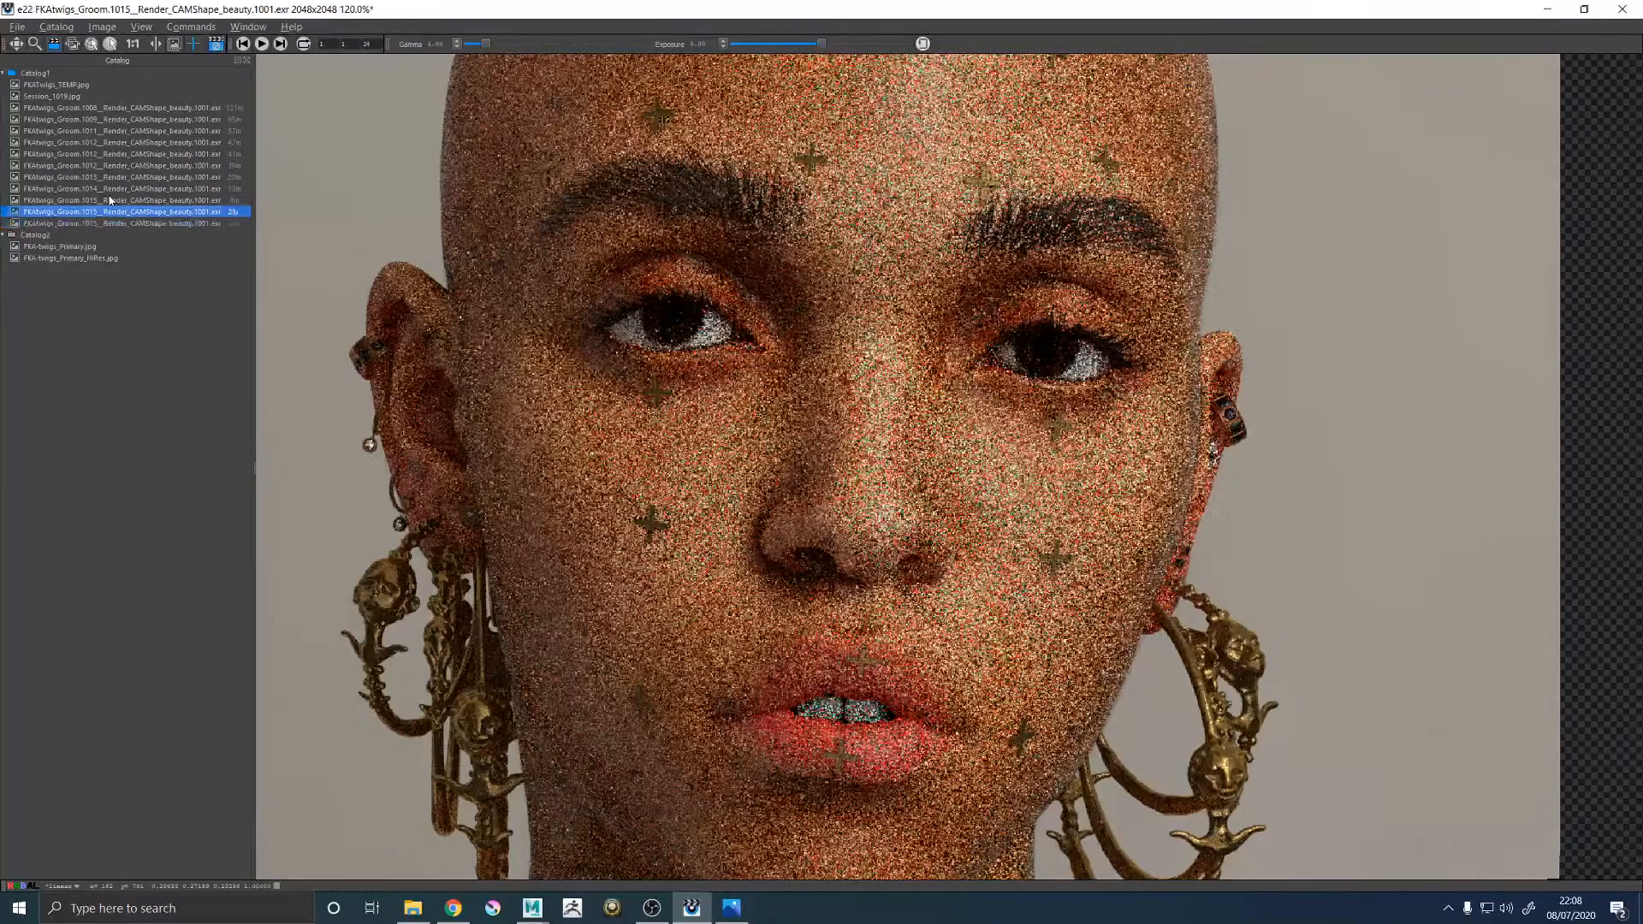
{"action": "scroll", "coordinate": [811, 369], "scroll_direction": "down", "scroll_amount": 5}
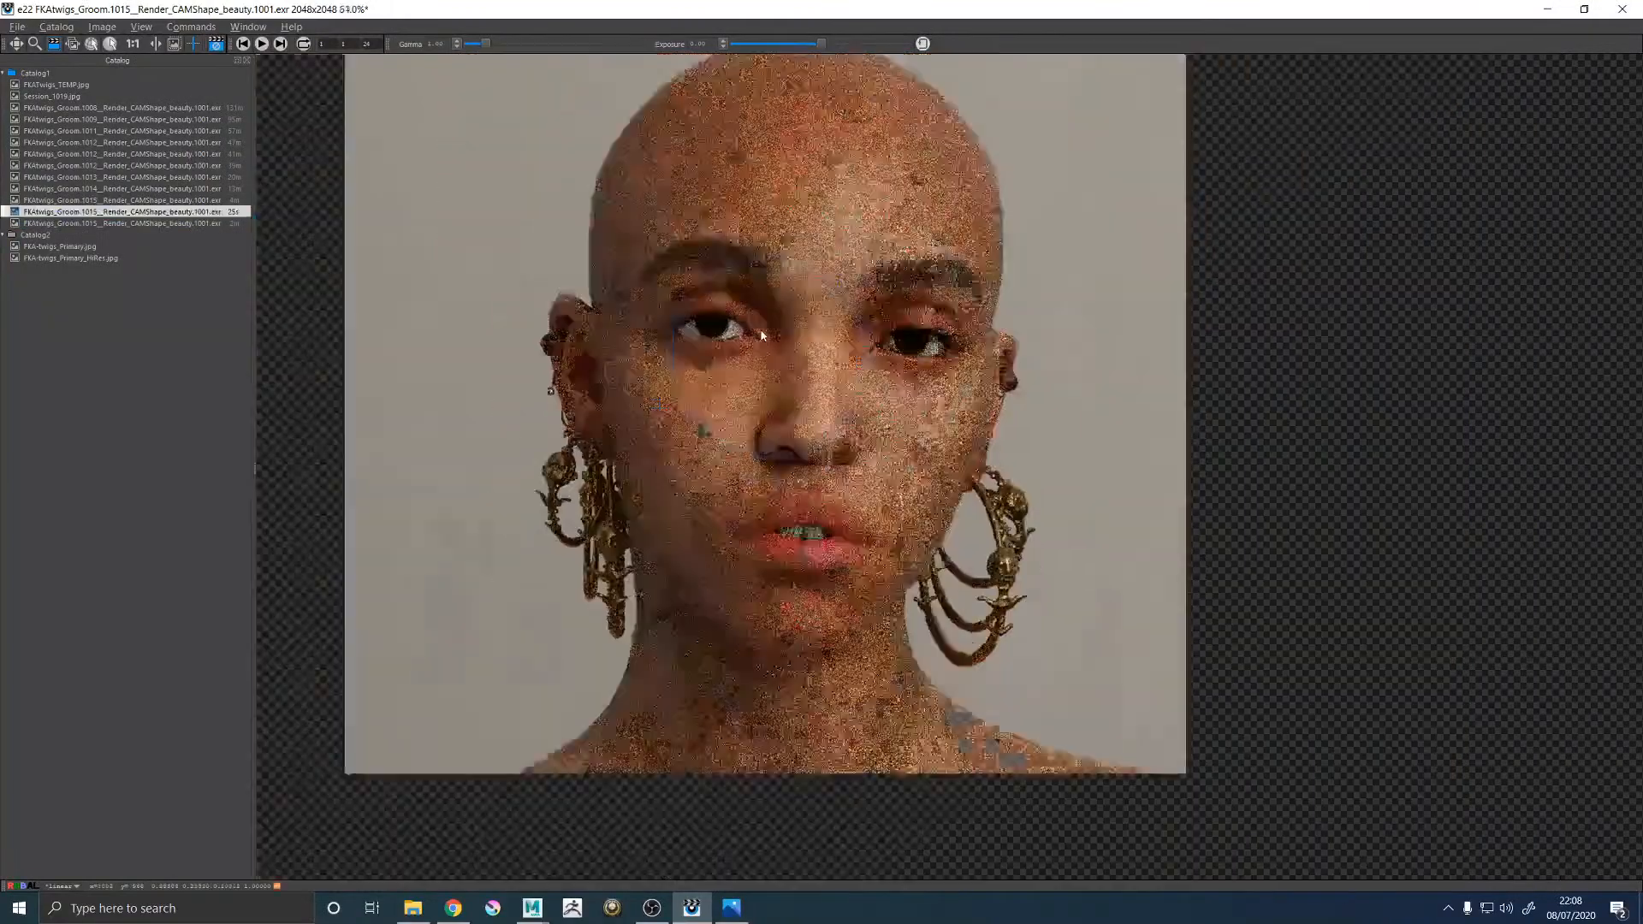
{"action": "scroll", "coordinate": [819, 380], "scroll_direction": "up", "scroll_amount": 3}
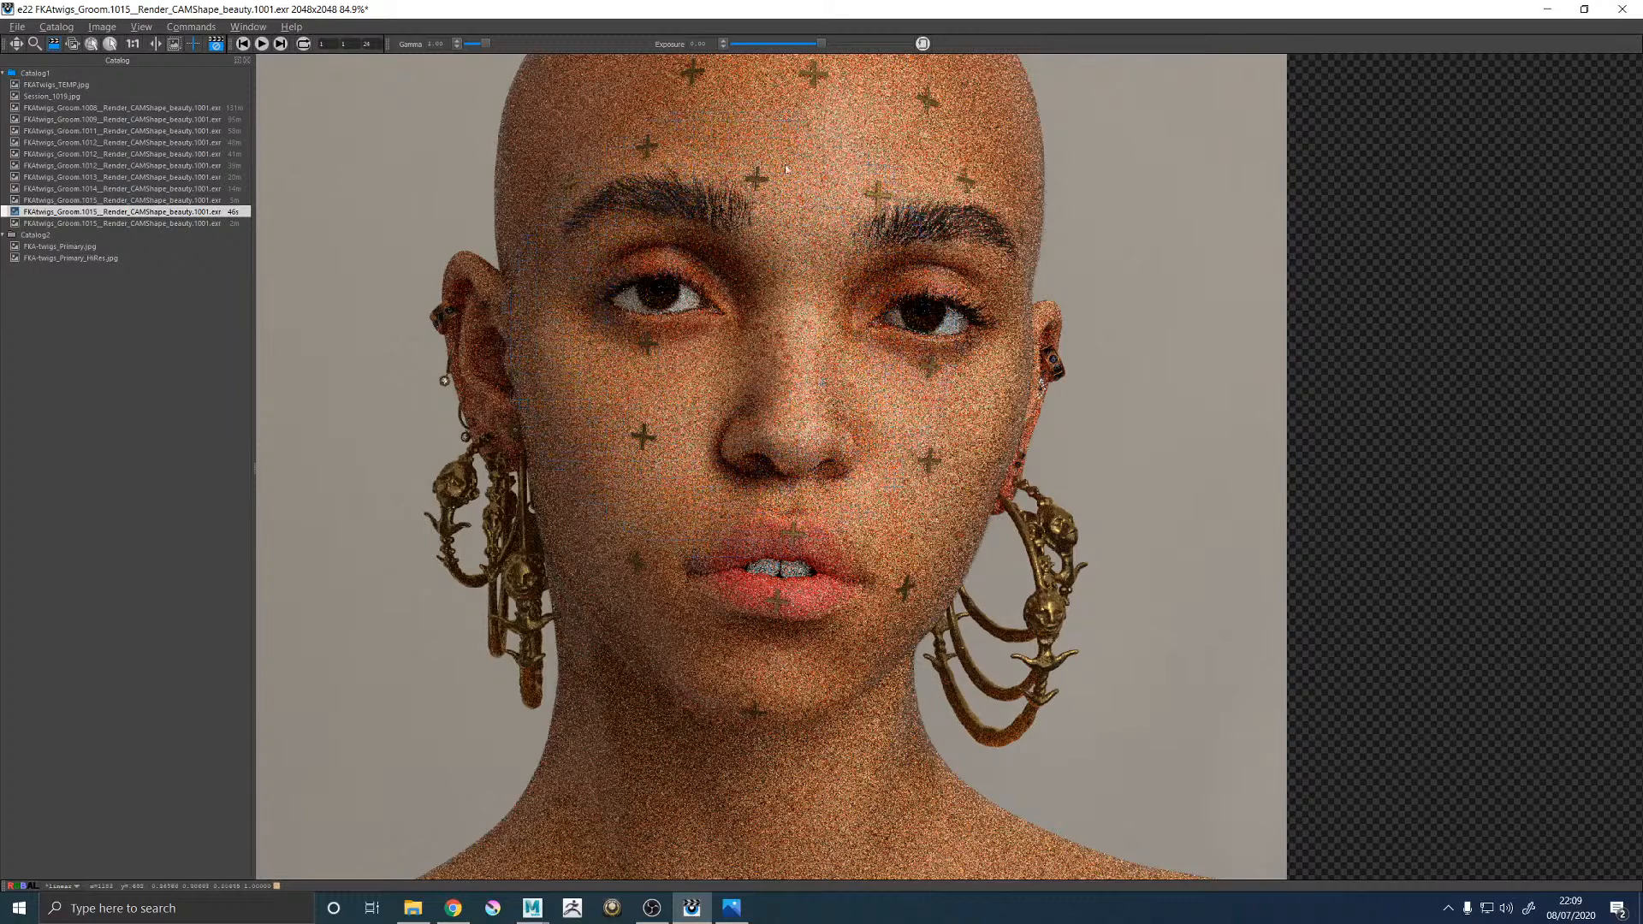
{"action": "scroll", "coordinate": [642, 267], "scroll_direction": "up", "scroll_amount": 5}
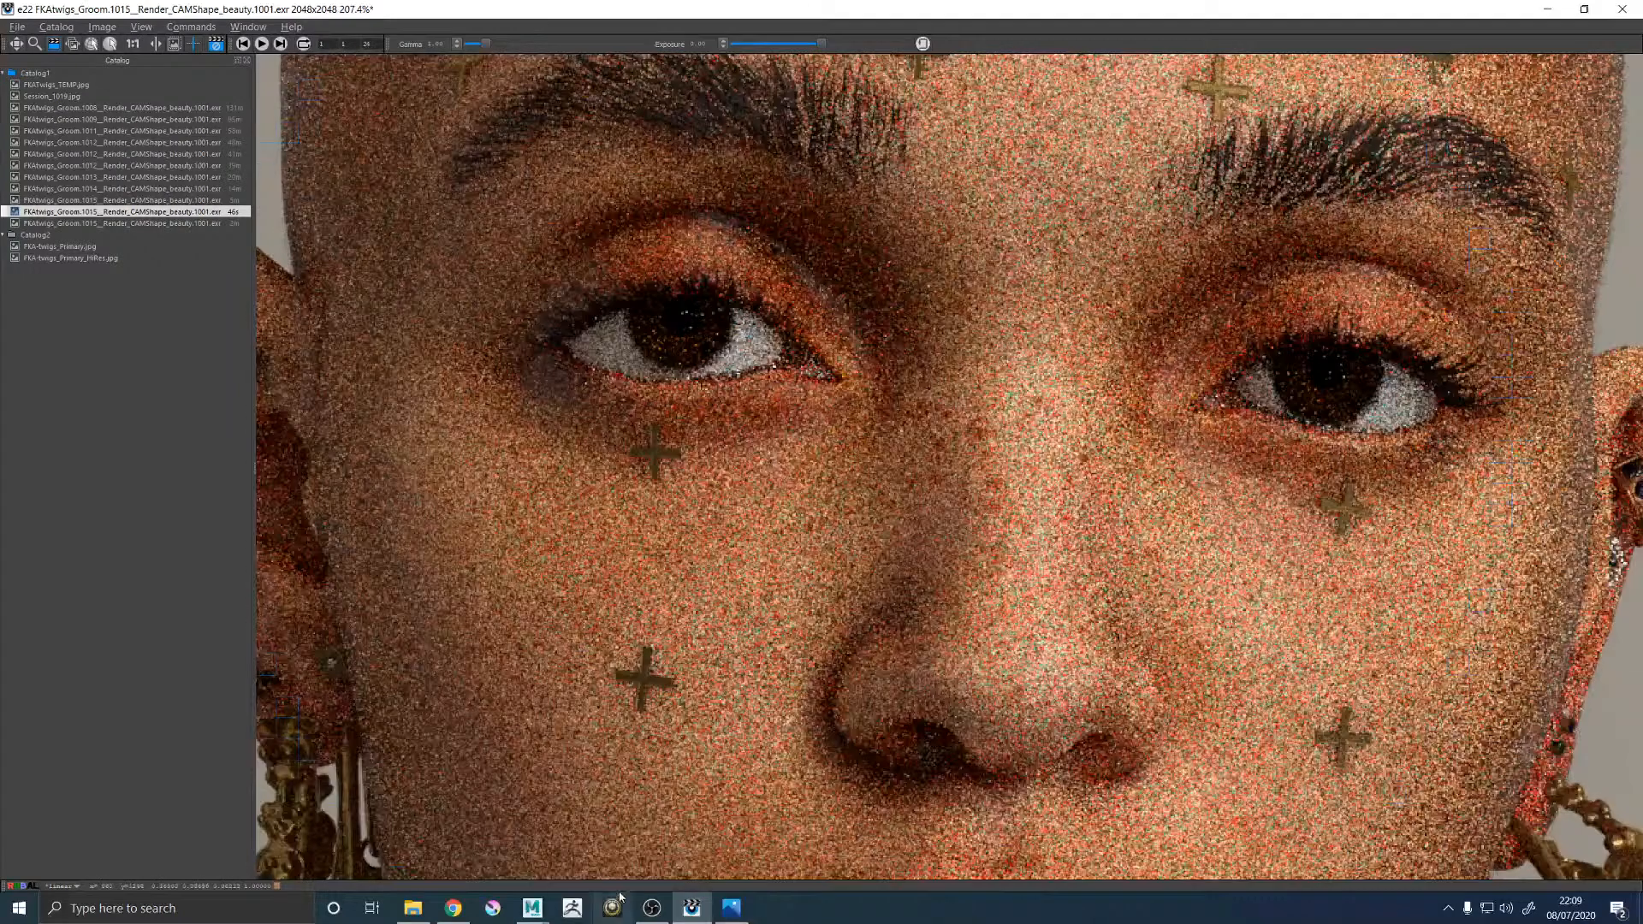
Compare the eyes and skin in the beauty render with the FKA-twigs_Primary_HiRes.jpg reference photo, close up and as a whole head.
{"action": "left_click", "coordinate": [730, 907]}
{"action": "left_click_drag", "start_coordinate": [698, 377], "coordinate": [623, 591]}
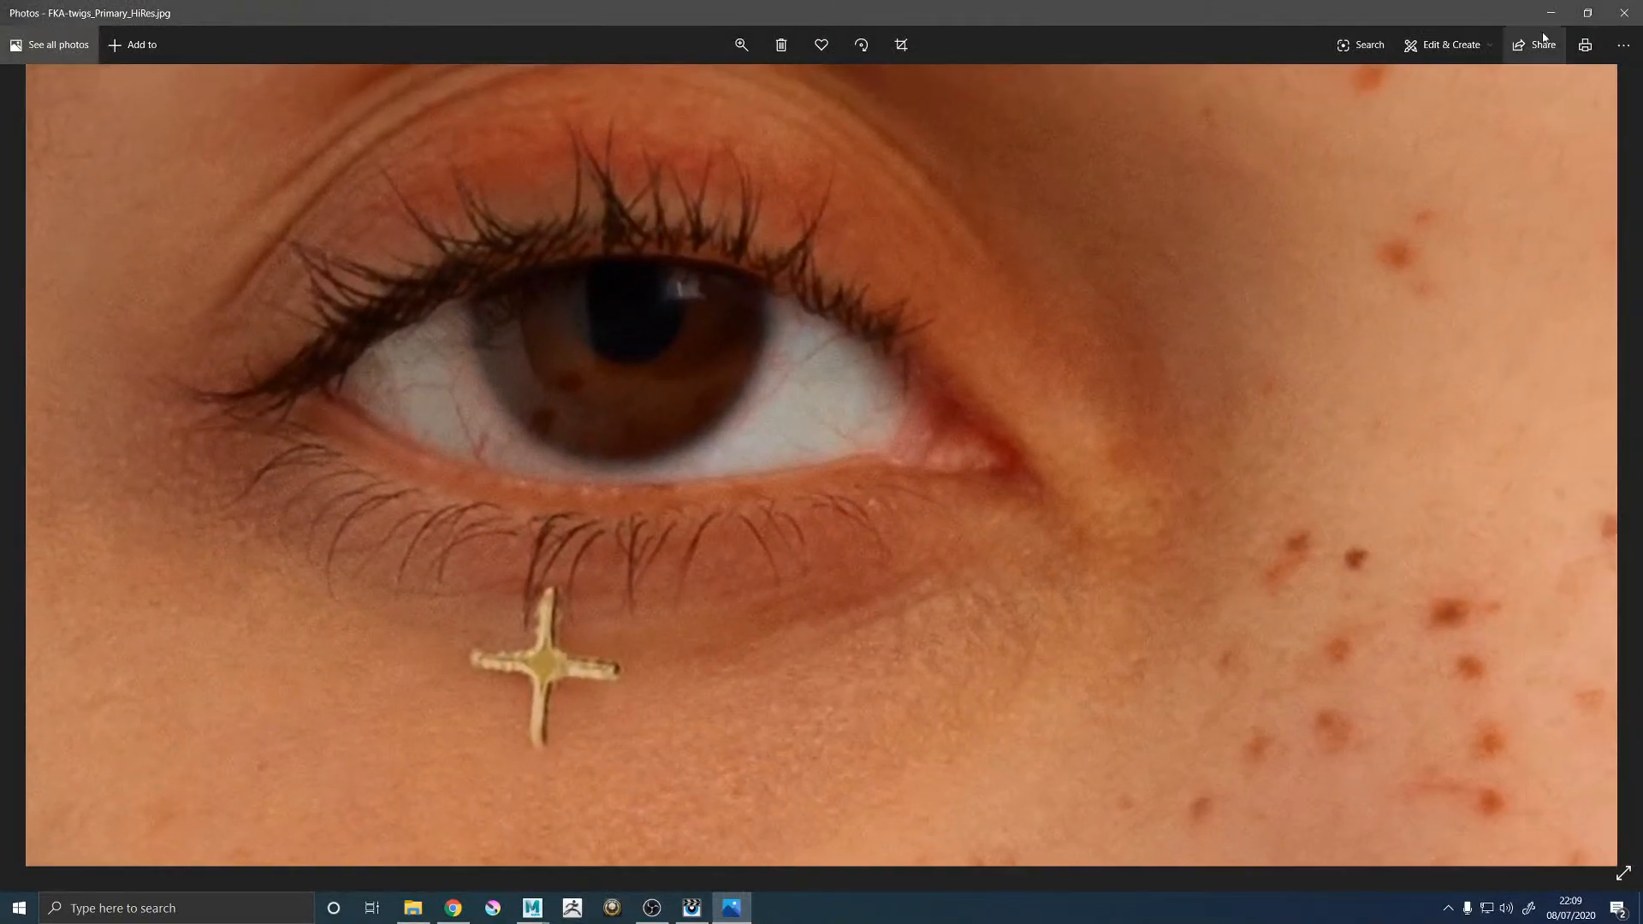
{"action": "key", "text": "alt+Tab"}
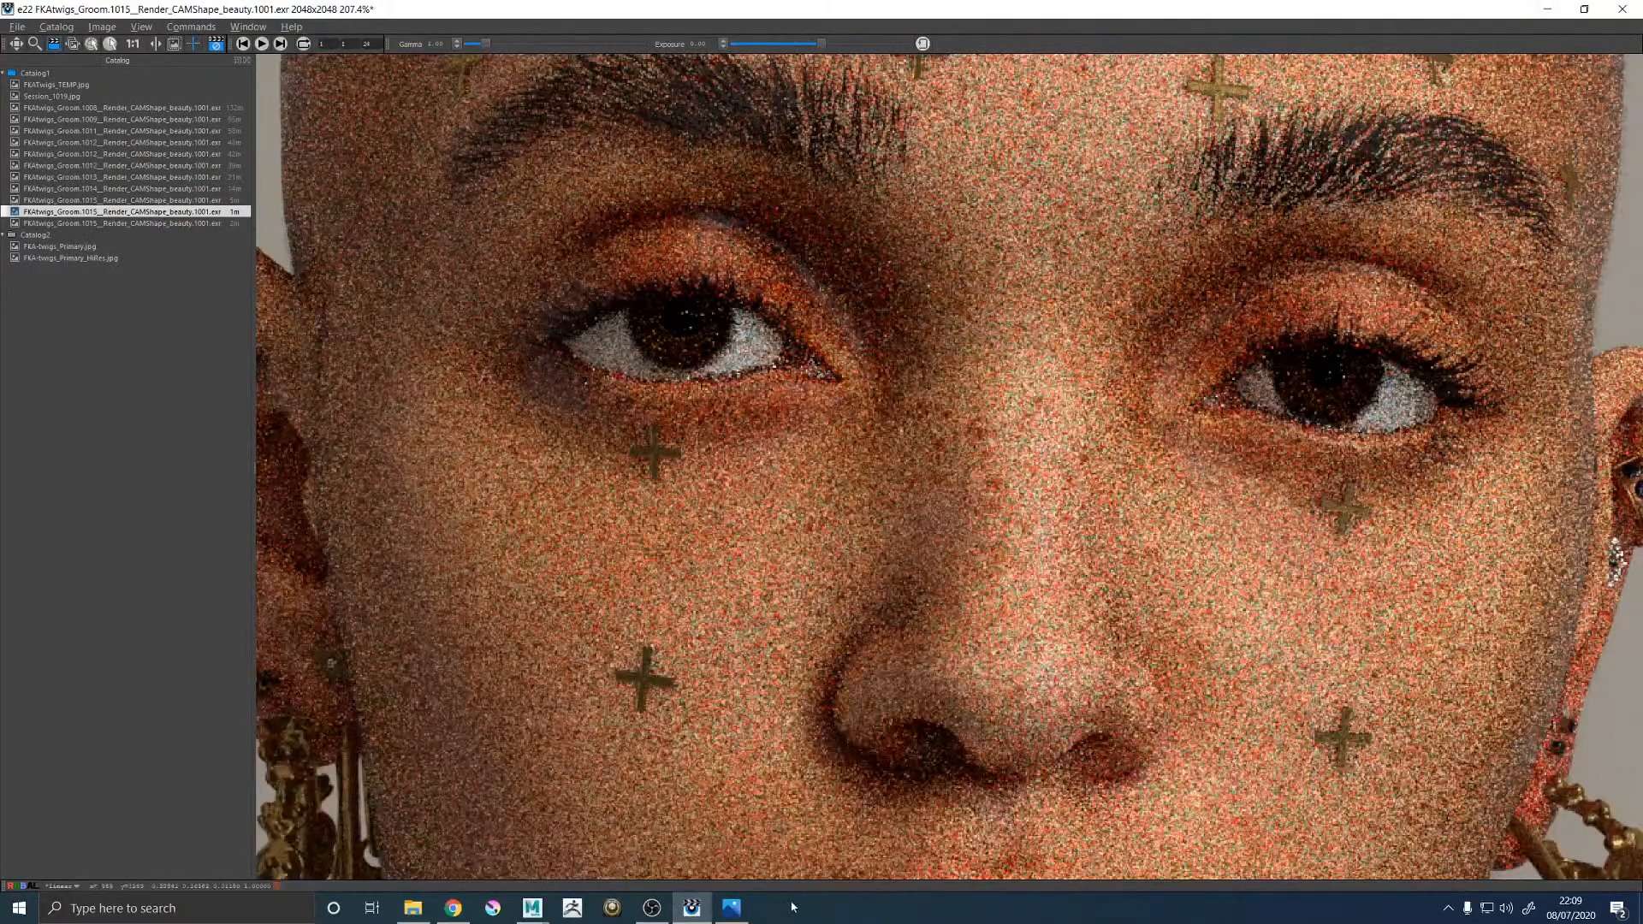
{"action": "key", "text": "alt+Tab"}
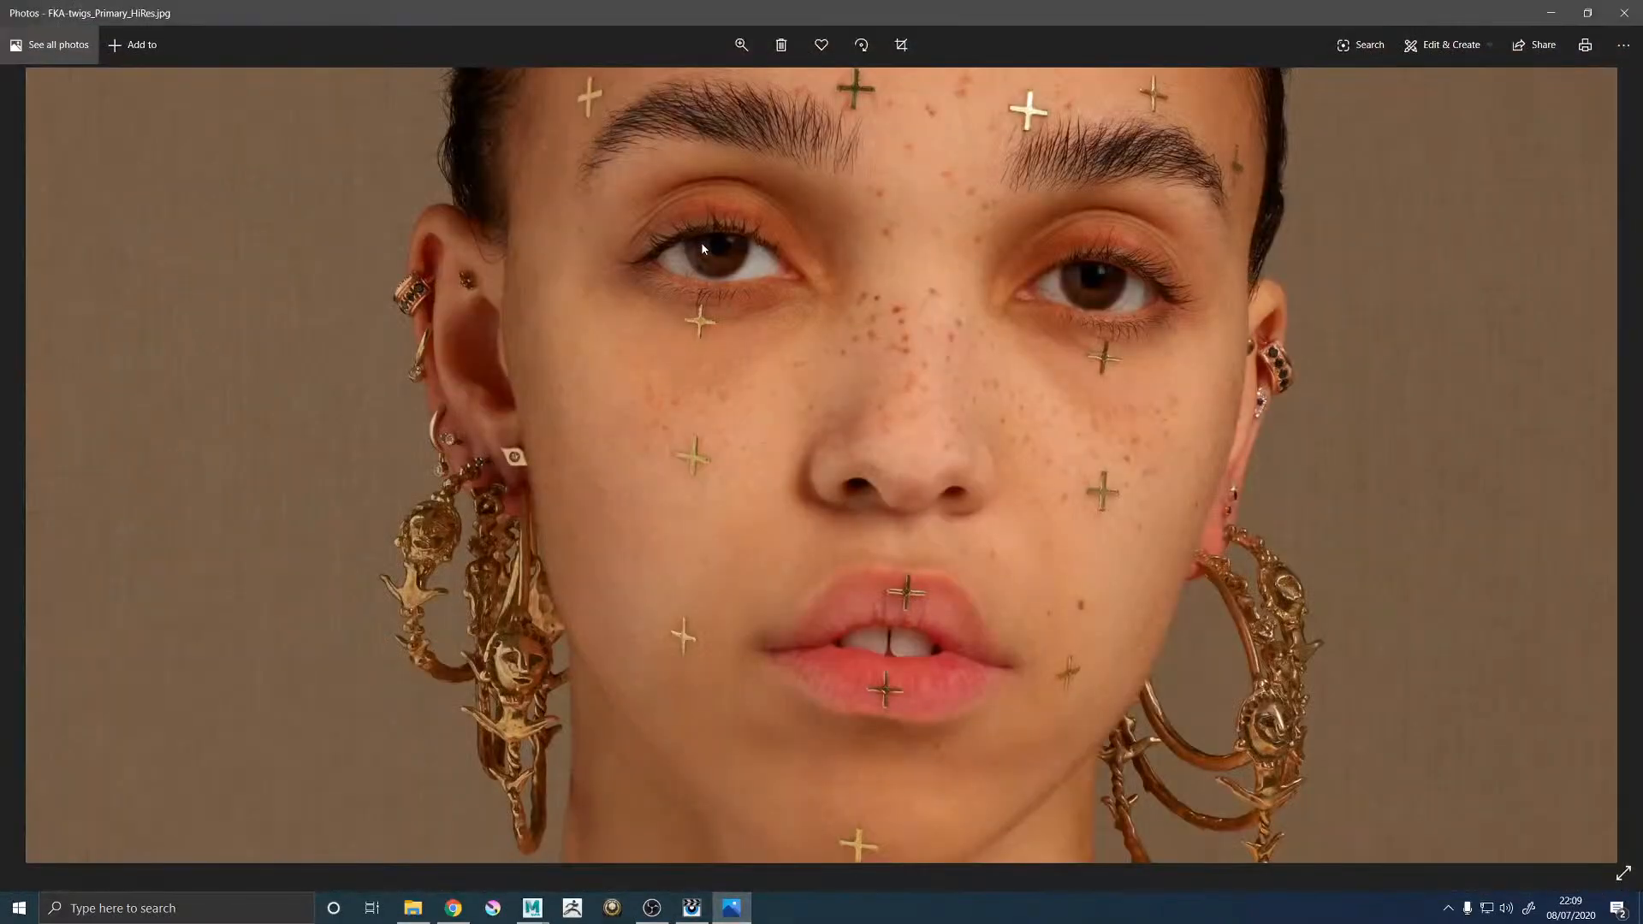
{"action": "left_click", "coordinate": [741, 45]}
{"action": "left_click", "coordinate": [706, 87]}
{"action": "left_click_drag", "start_coordinate": [668, 249], "coordinate": [645, 393]}
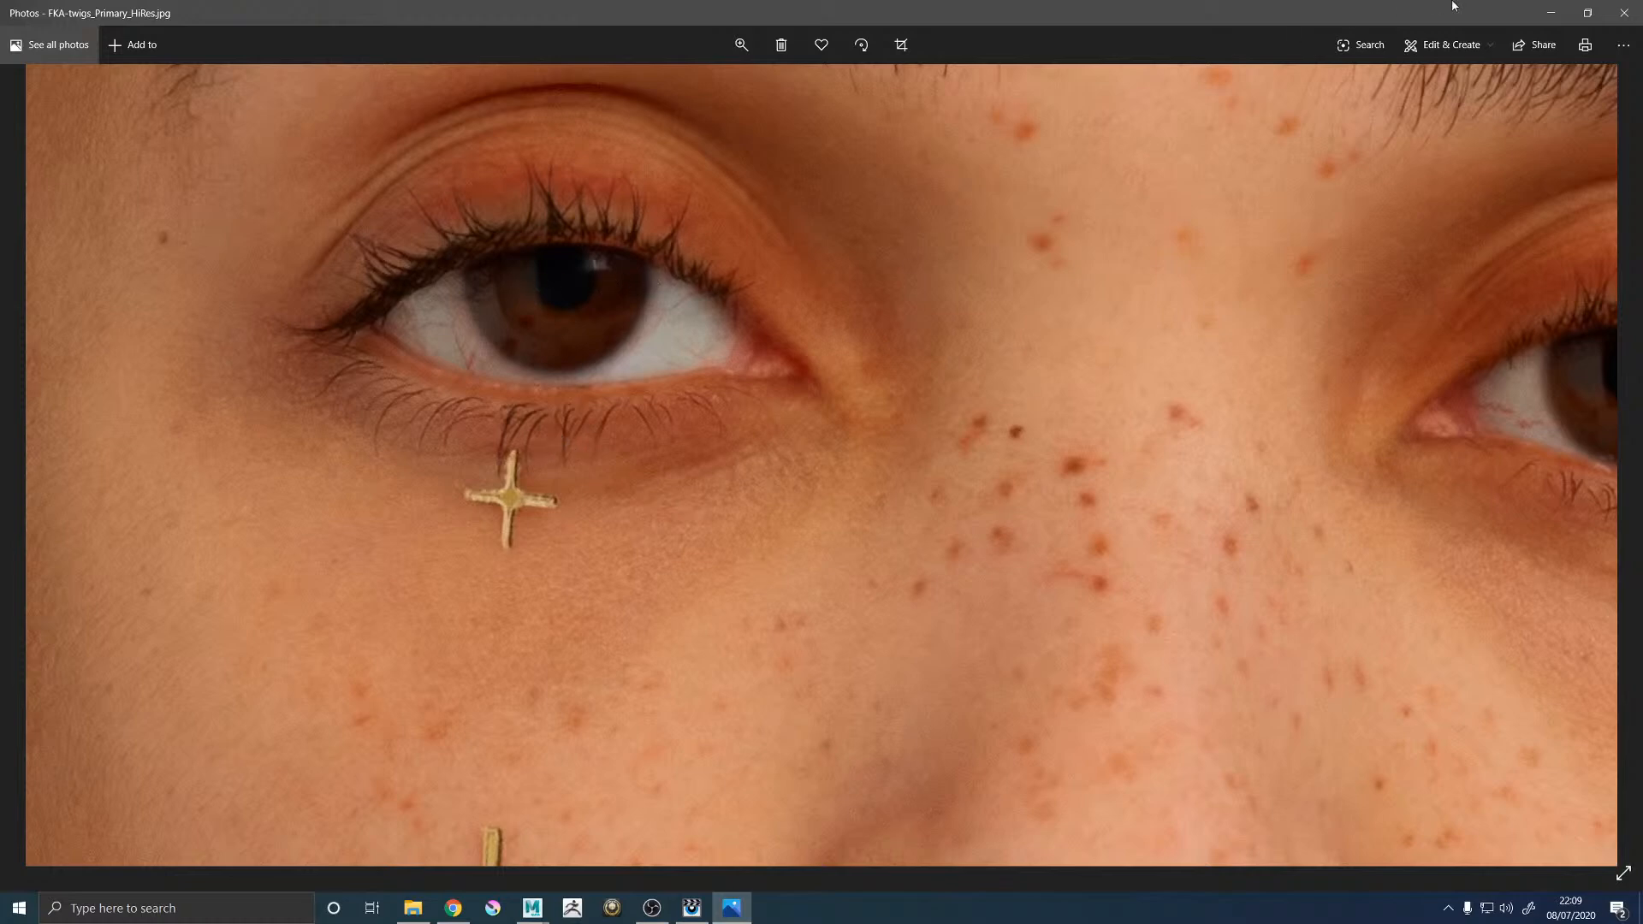
{"action": "left_click", "coordinate": [1539, 15]}
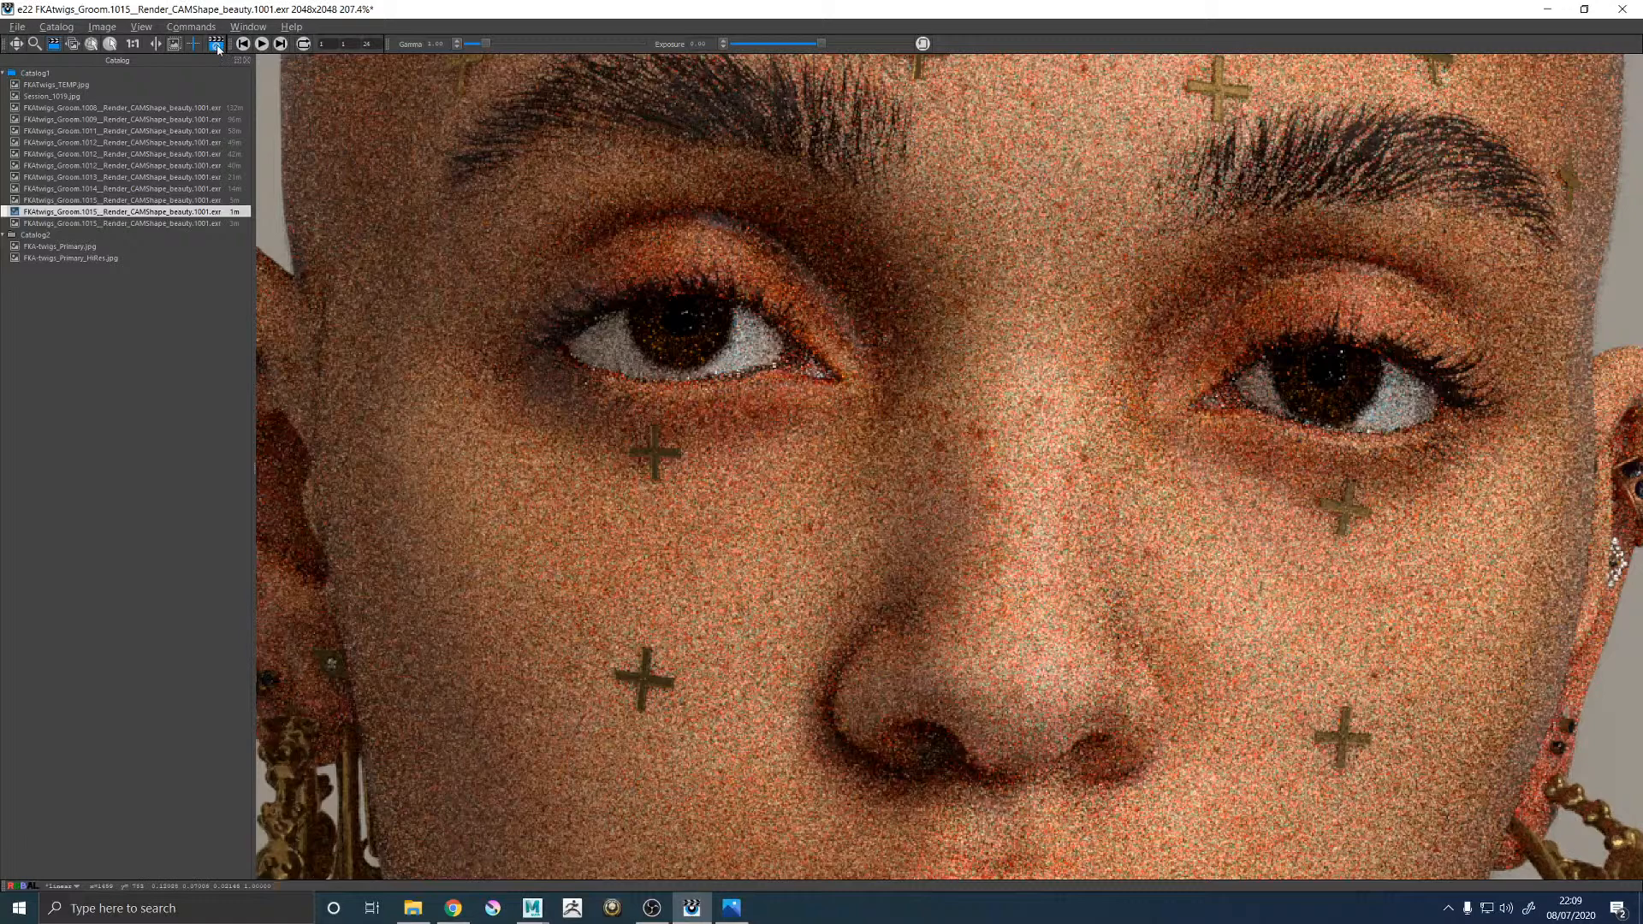
{"action": "scroll", "coordinate": [1024, 454], "scroll_direction": "down", "scroll_amount": 5}
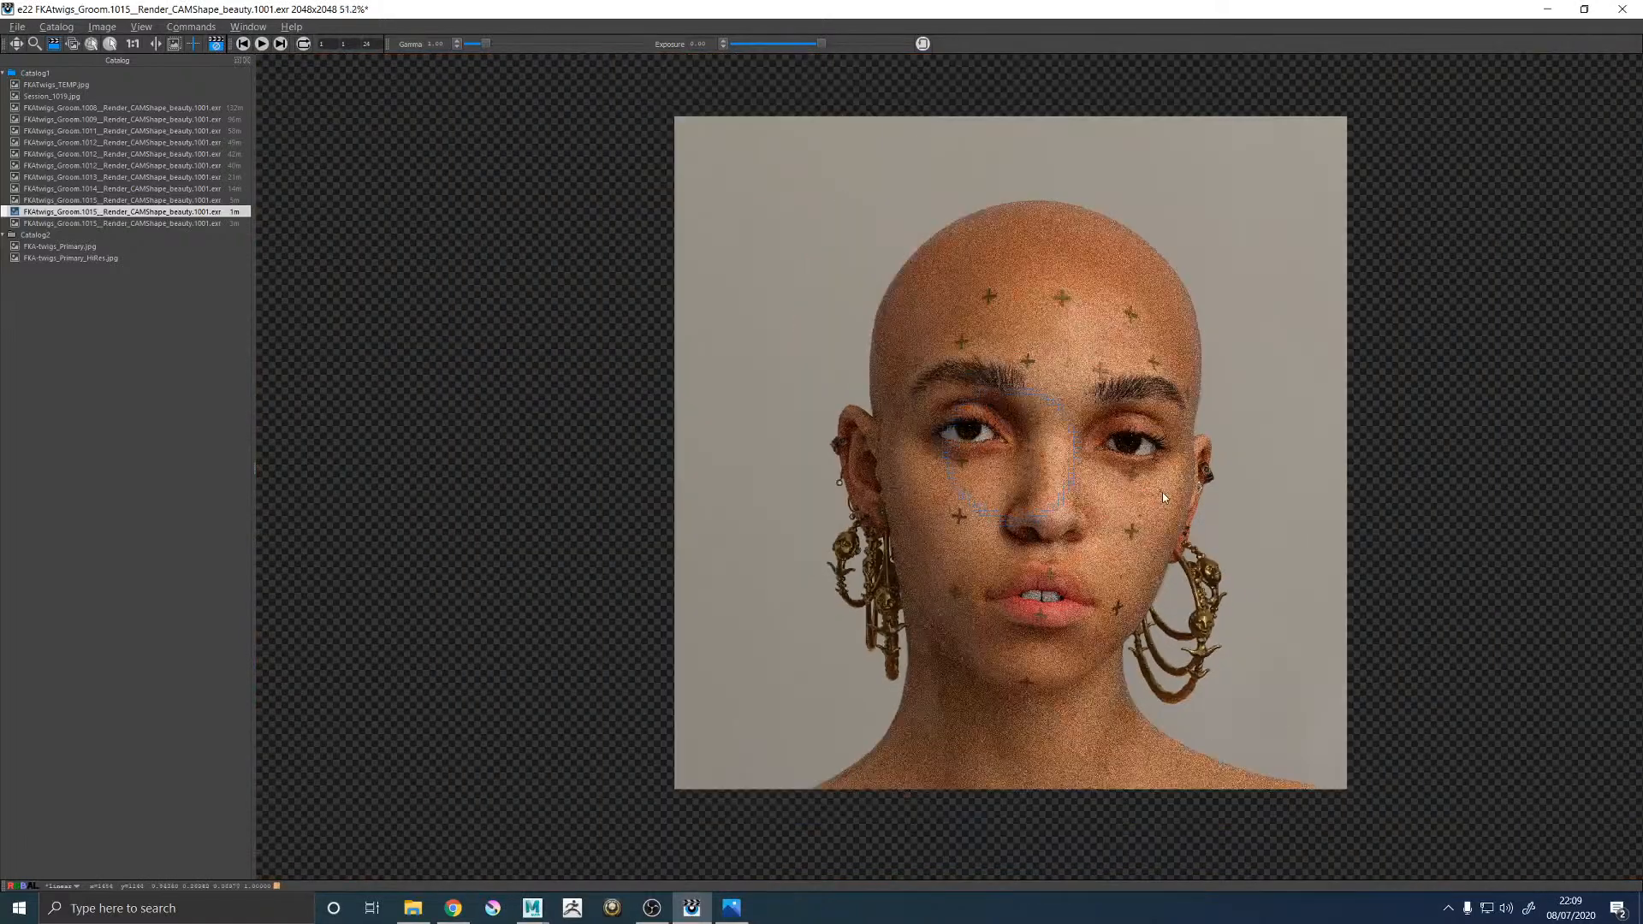
{"action": "scroll", "coordinate": [1162, 491], "scroll_direction": "up", "scroll_amount": 2}
Switch to Maya, frame the right eye group R_Eye_GRP in perspective wireframe and rotate it about X to about -4.8.
{"action": "left_click", "coordinate": [1606, 19]}
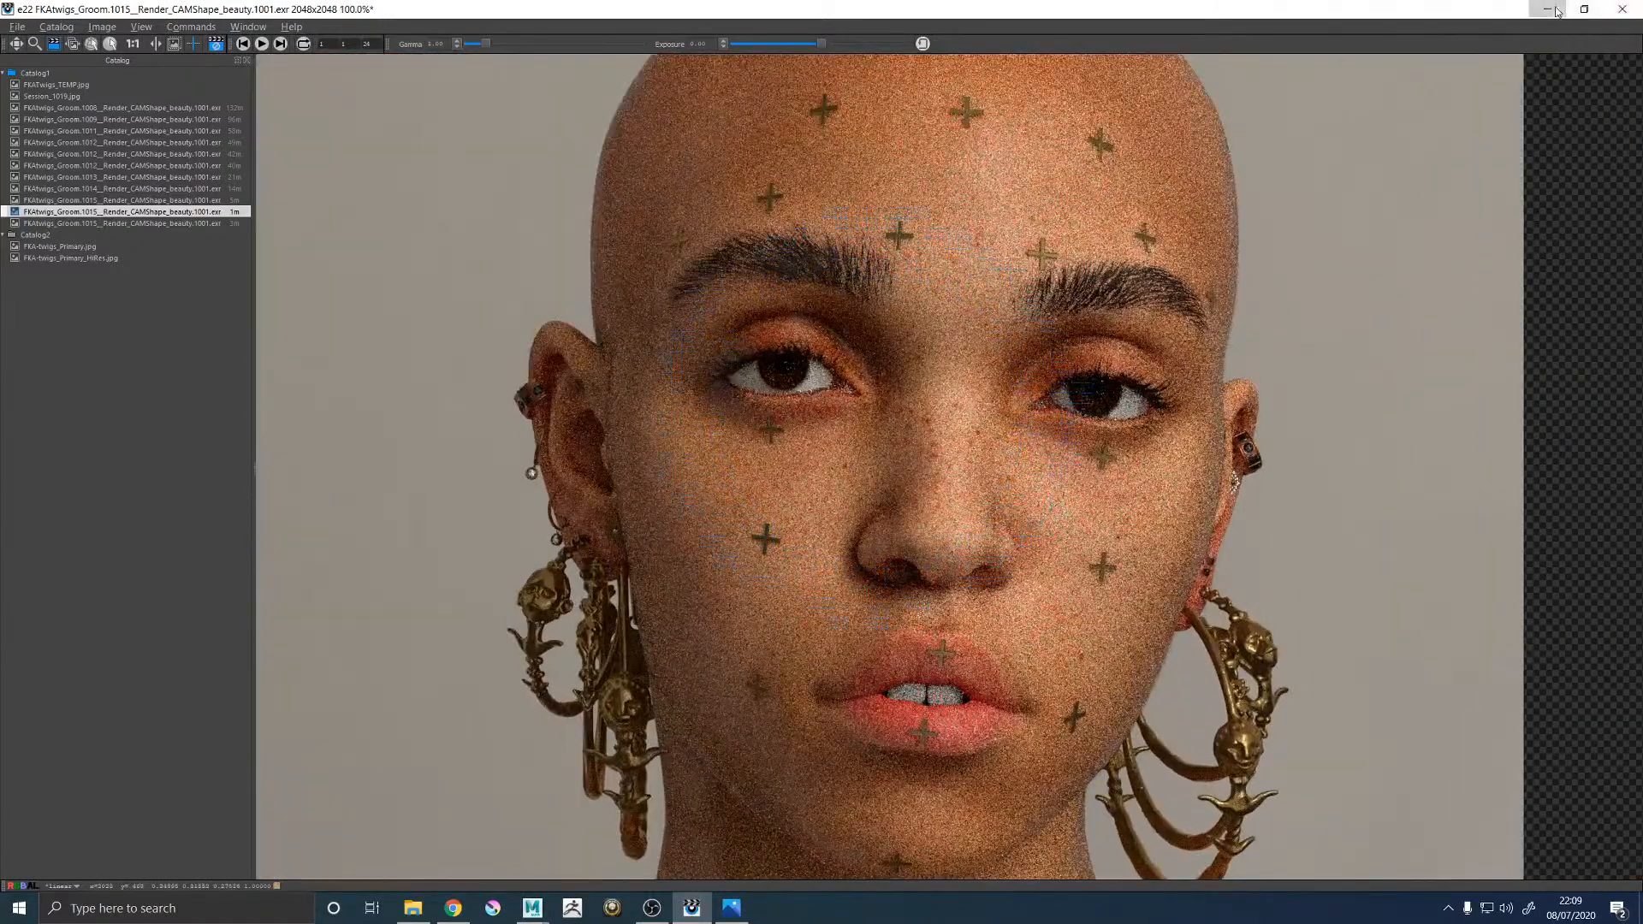
{"action": "left_click", "coordinate": [691, 907]}
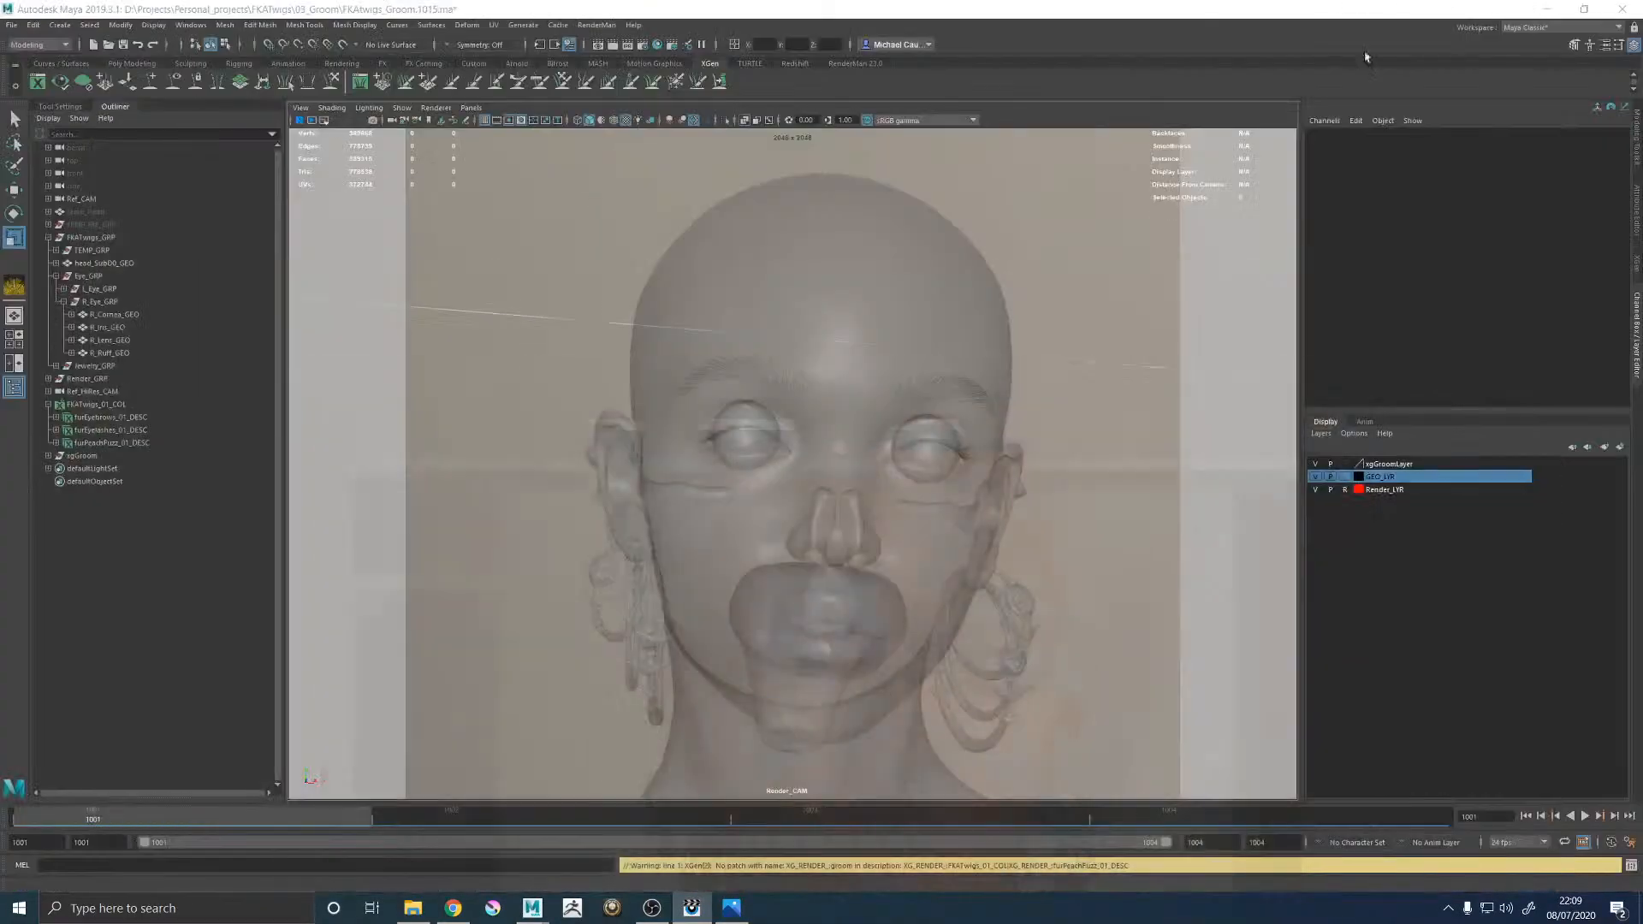
{"action": "left_click", "coordinate": [1546, 8]}
{"action": "left_click", "coordinate": [101, 302]}
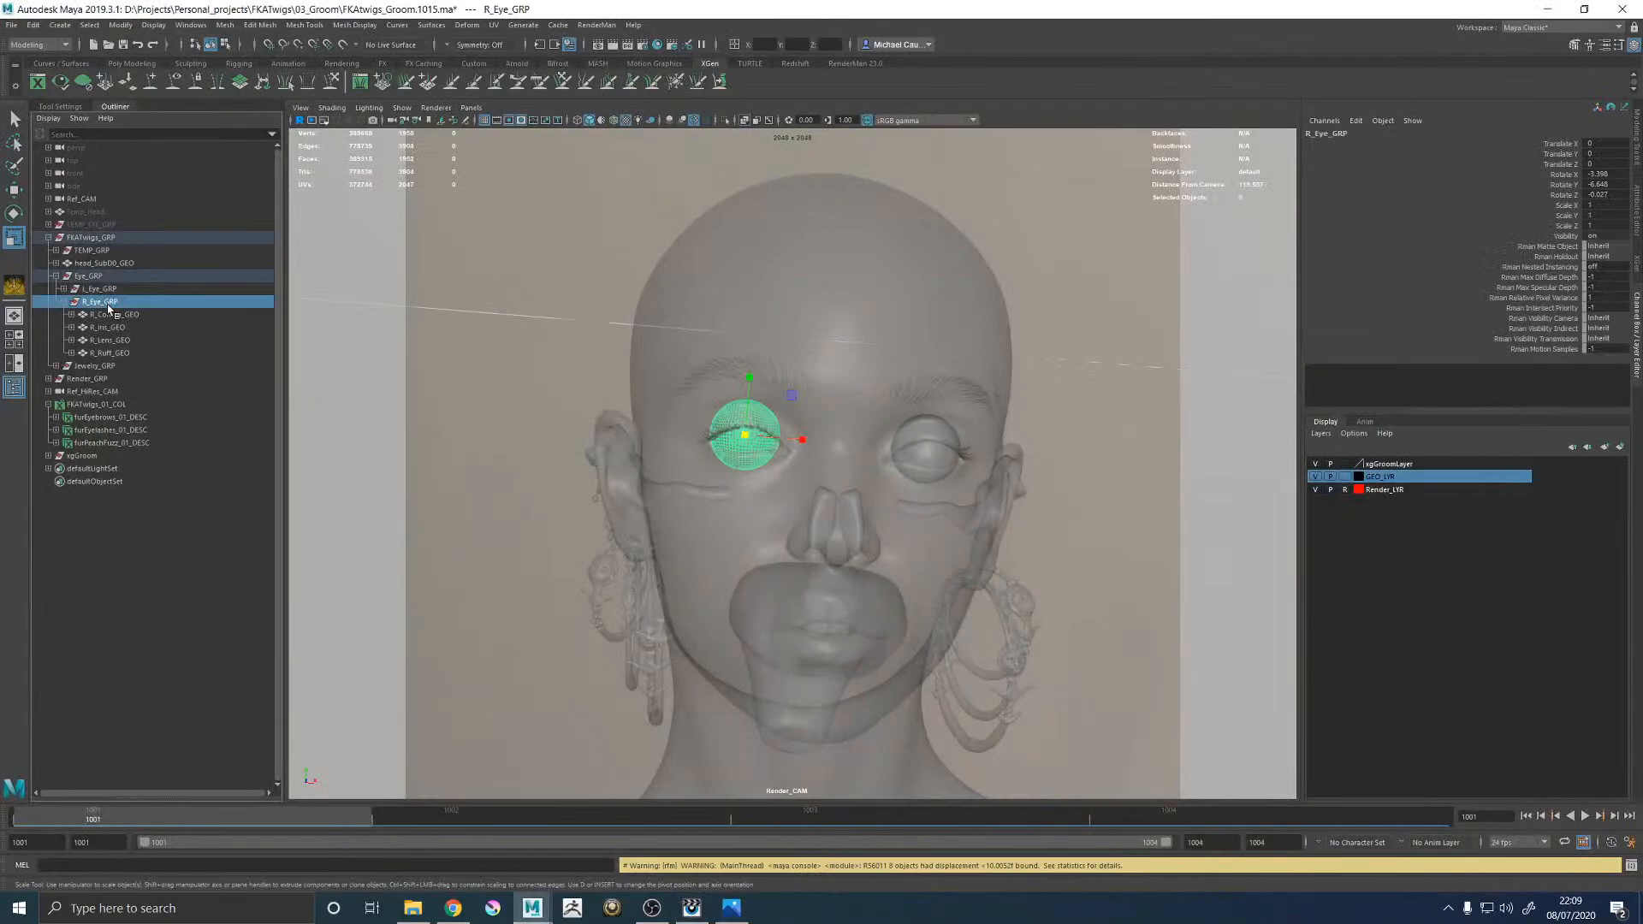
{"action": "key", "text": "space"}
{"action": "key", "text": "space"}
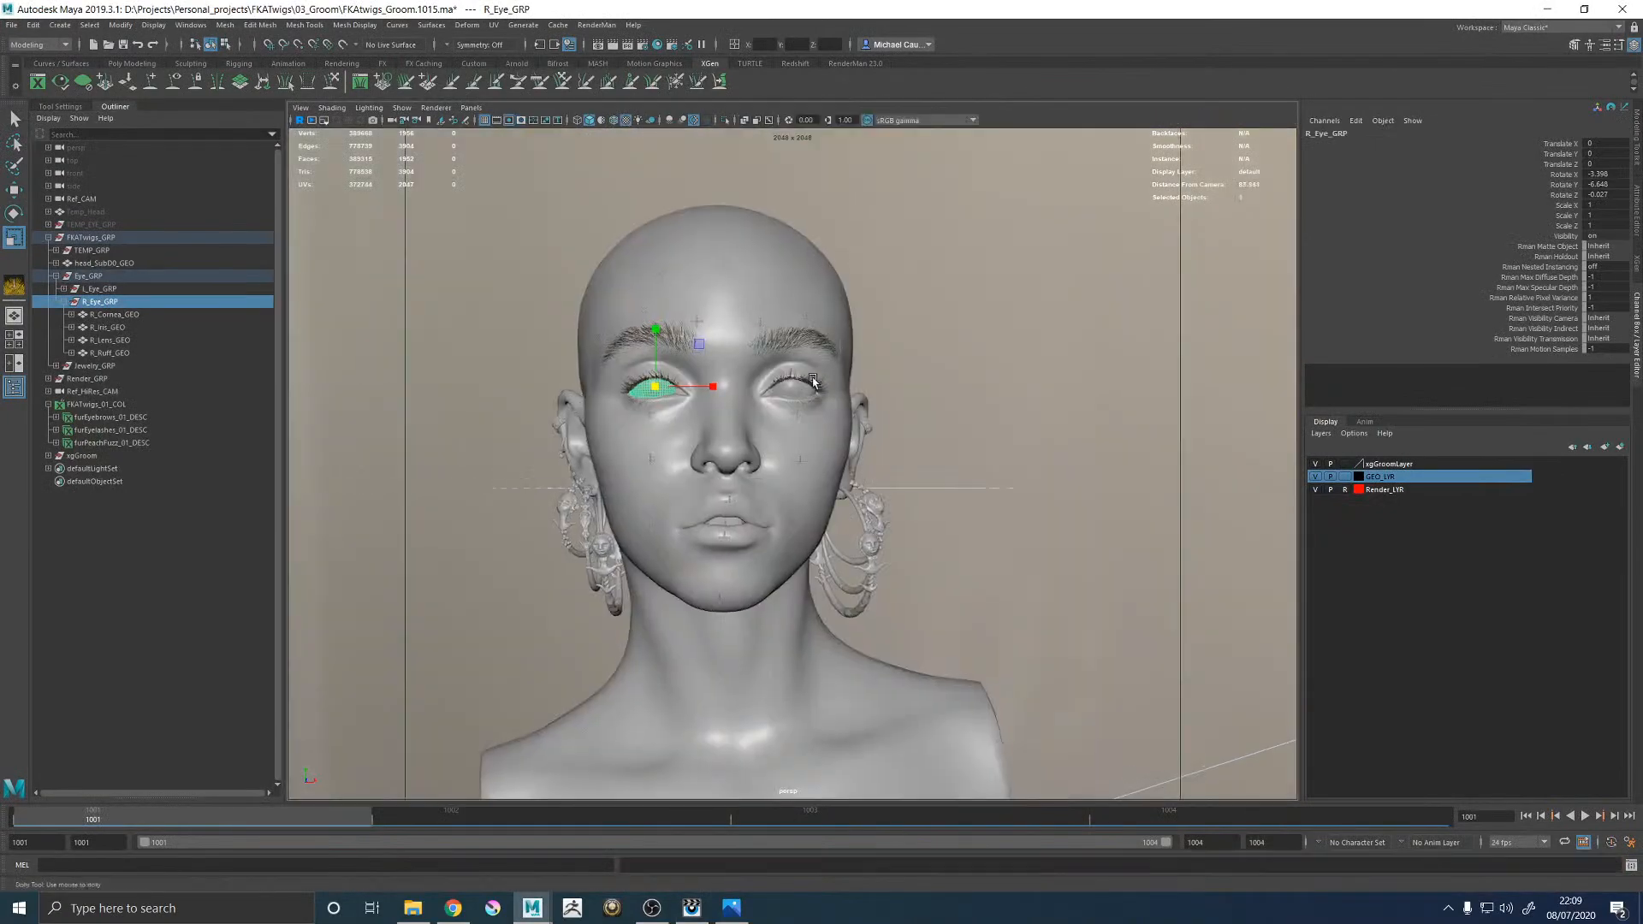
{"action": "scroll", "coordinate": [692, 337], "scroll_direction": "up", "scroll_amount": 8}
{"action": "key", "text": "f"}
{"action": "key", "text": "4"}
{"action": "scroll", "coordinate": [798, 406], "scroll_direction": "up", "scroll_amount": 2}
{"action": "scroll", "coordinate": [798, 405], "scroll_direction": "up", "scroll_amount": 3}
{"action": "left_click_drag", "start_coordinate": [798, 405], "coordinate": [819, 414], "text": "alt"}
{"action": "key", "text": "e"}
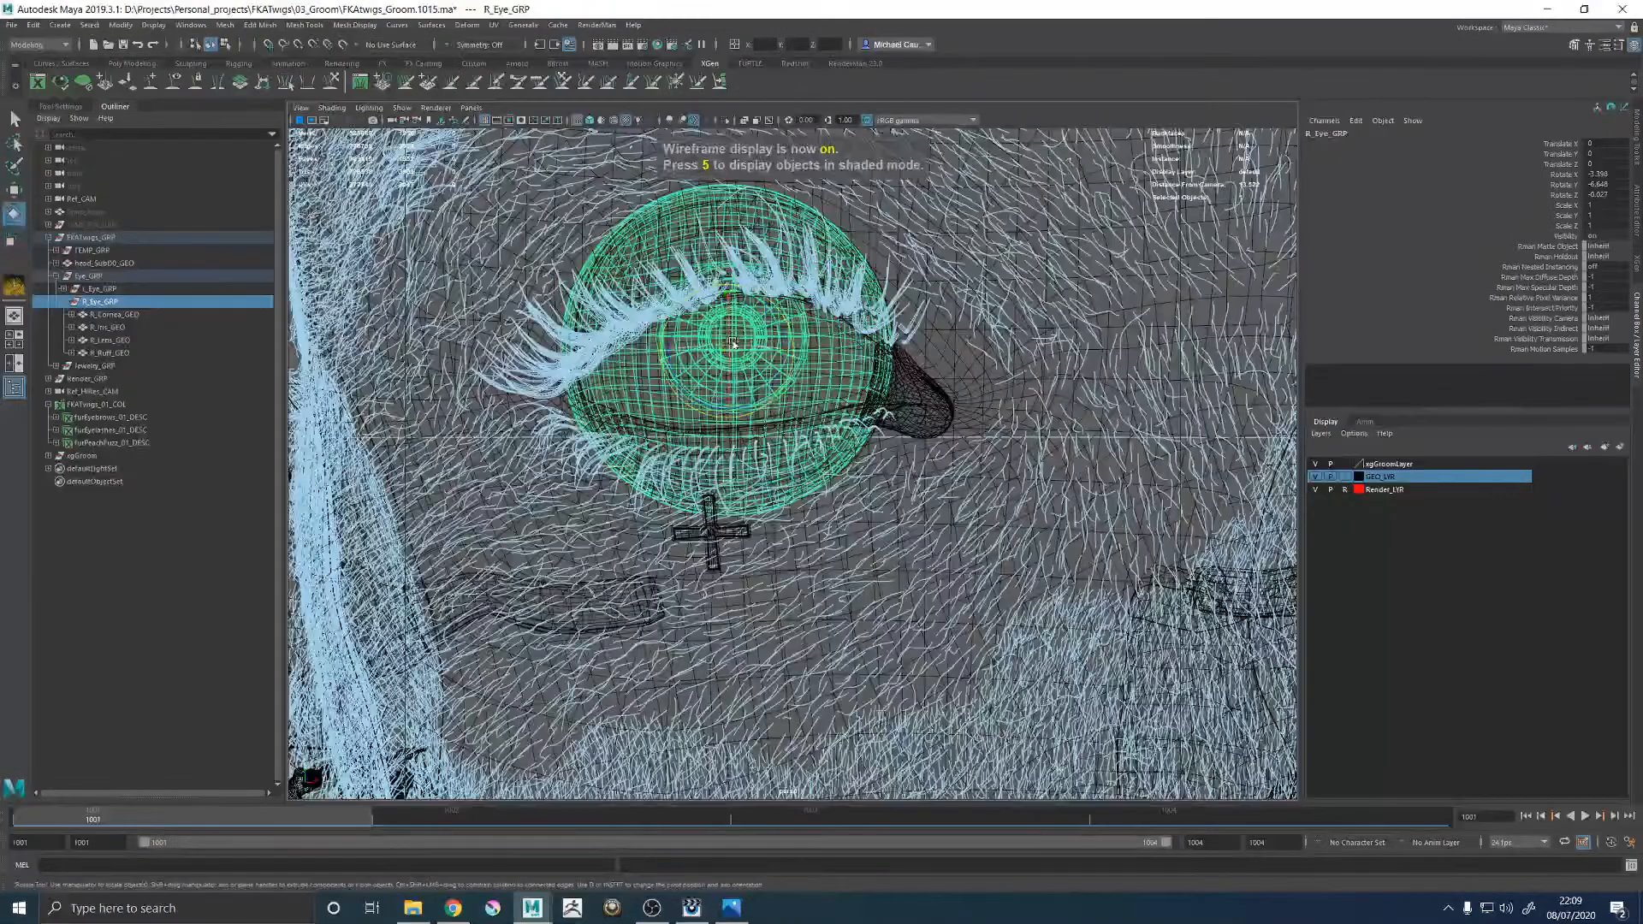
{"action": "left_click_drag", "start_coordinate": [734, 334], "coordinate": [735, 334]}
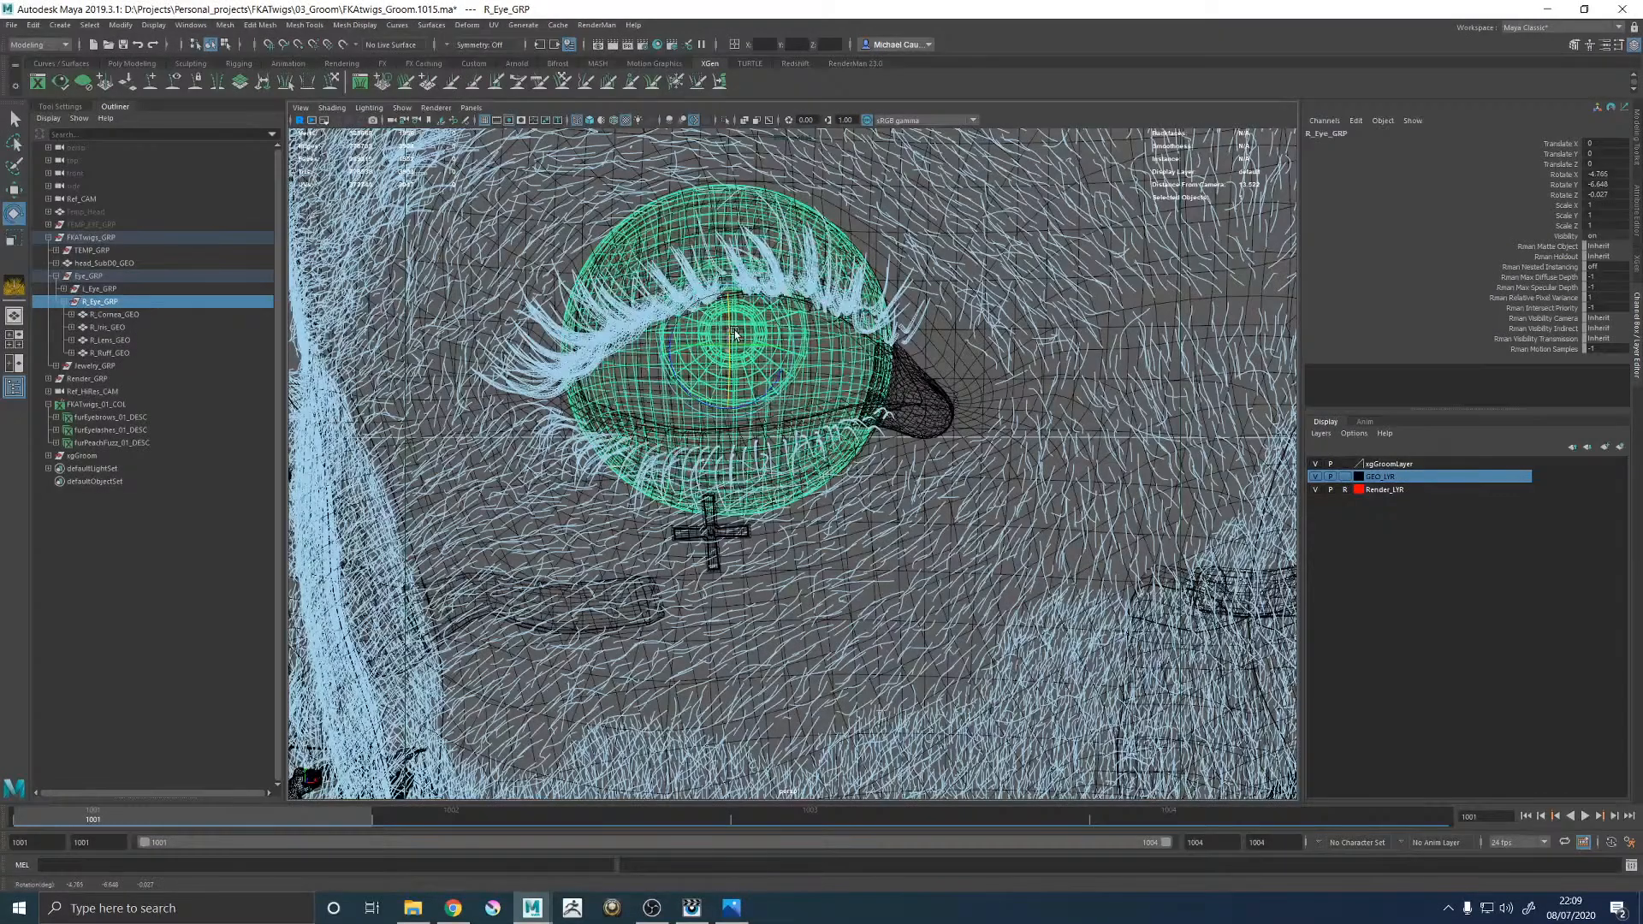
{"action": "key", "text": "ctrl+z"}
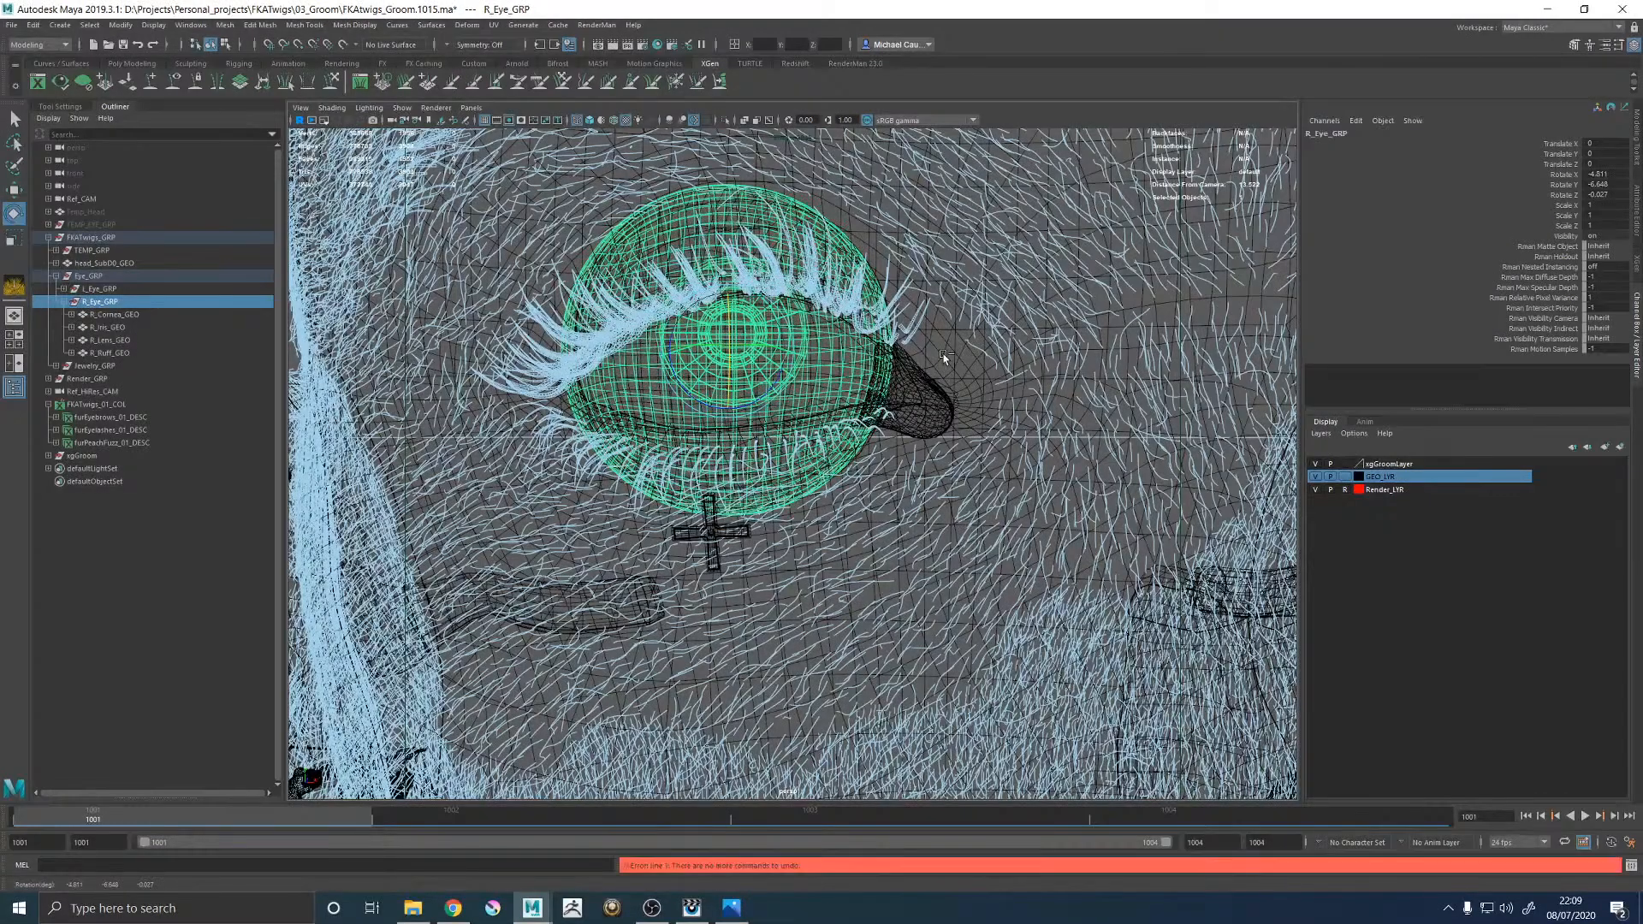
Rotate R_Eye_GRP further to a Rotate X of 0.744, return to the render camera view and clear the selection.
{"action": "left_click_drag", "start_coordinate": [955, 363], "coordinate": [770, 410], "text": "alt"}
{"action": "left_click_drag", "start_coordinate": [712, 322], "coordinate": [504, 346]}
{"action": "middle_click_drag", "start_coordinate": [663, 355], "coordinate": [916, 366], "text": "alt"}
{"action": "right_click_drag", "start_coordinate": [916, 366], "coordinate": [734, 389], "text": "alt"}
{"action": "key", "text": "space"}
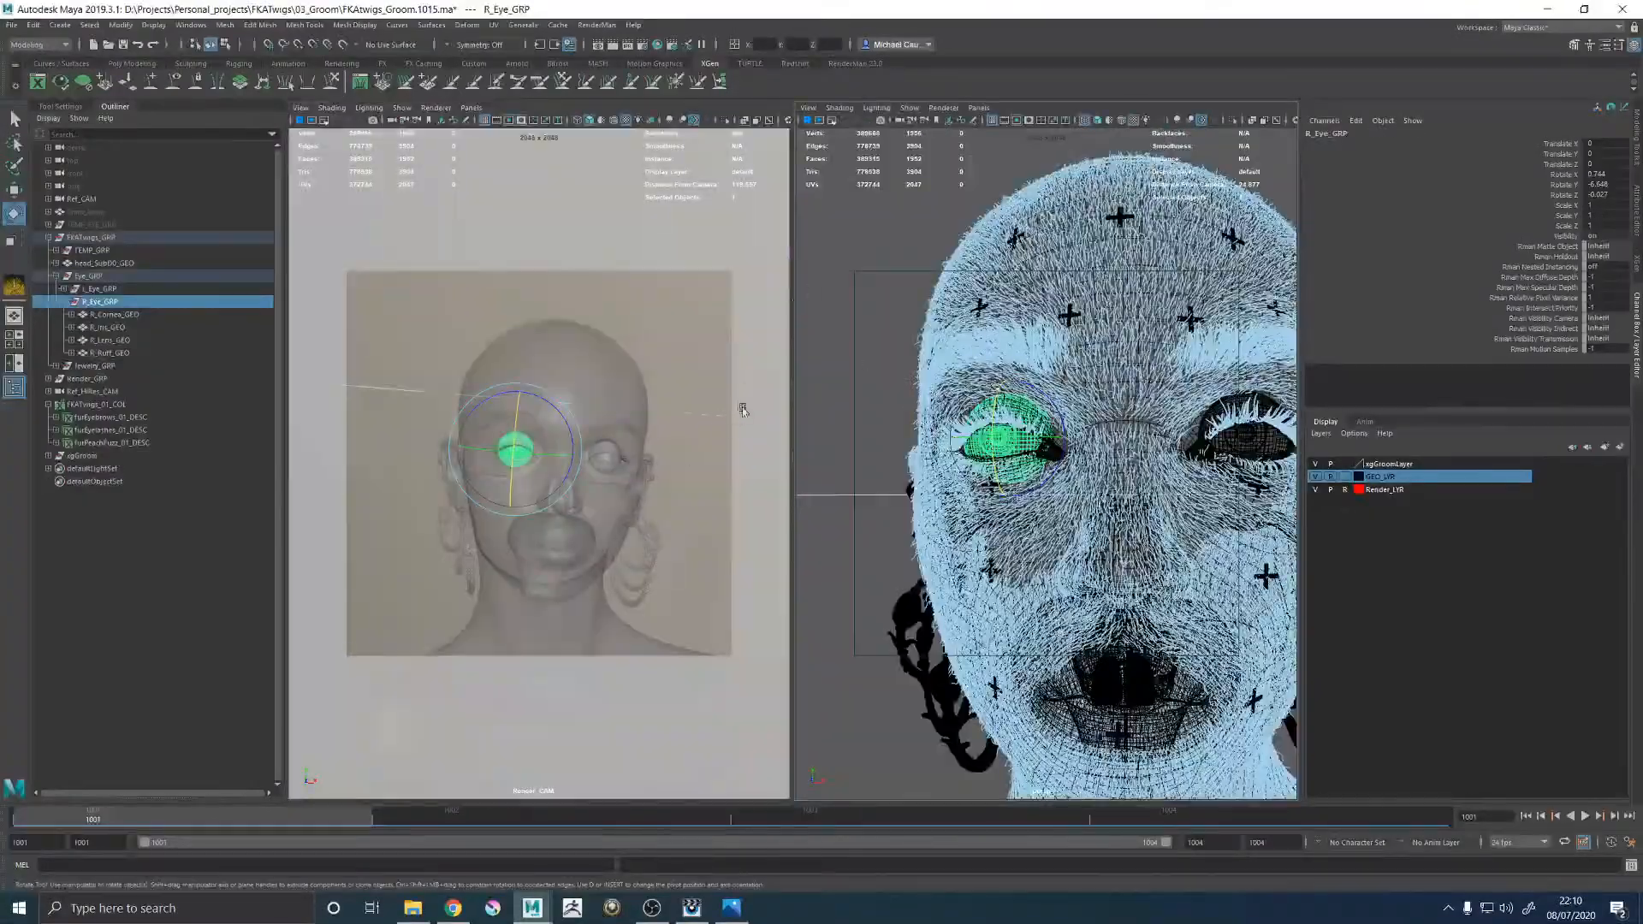
{"action": "left_click", "coordinate": [630, 384]}
{"action": "key", "text": "space"}
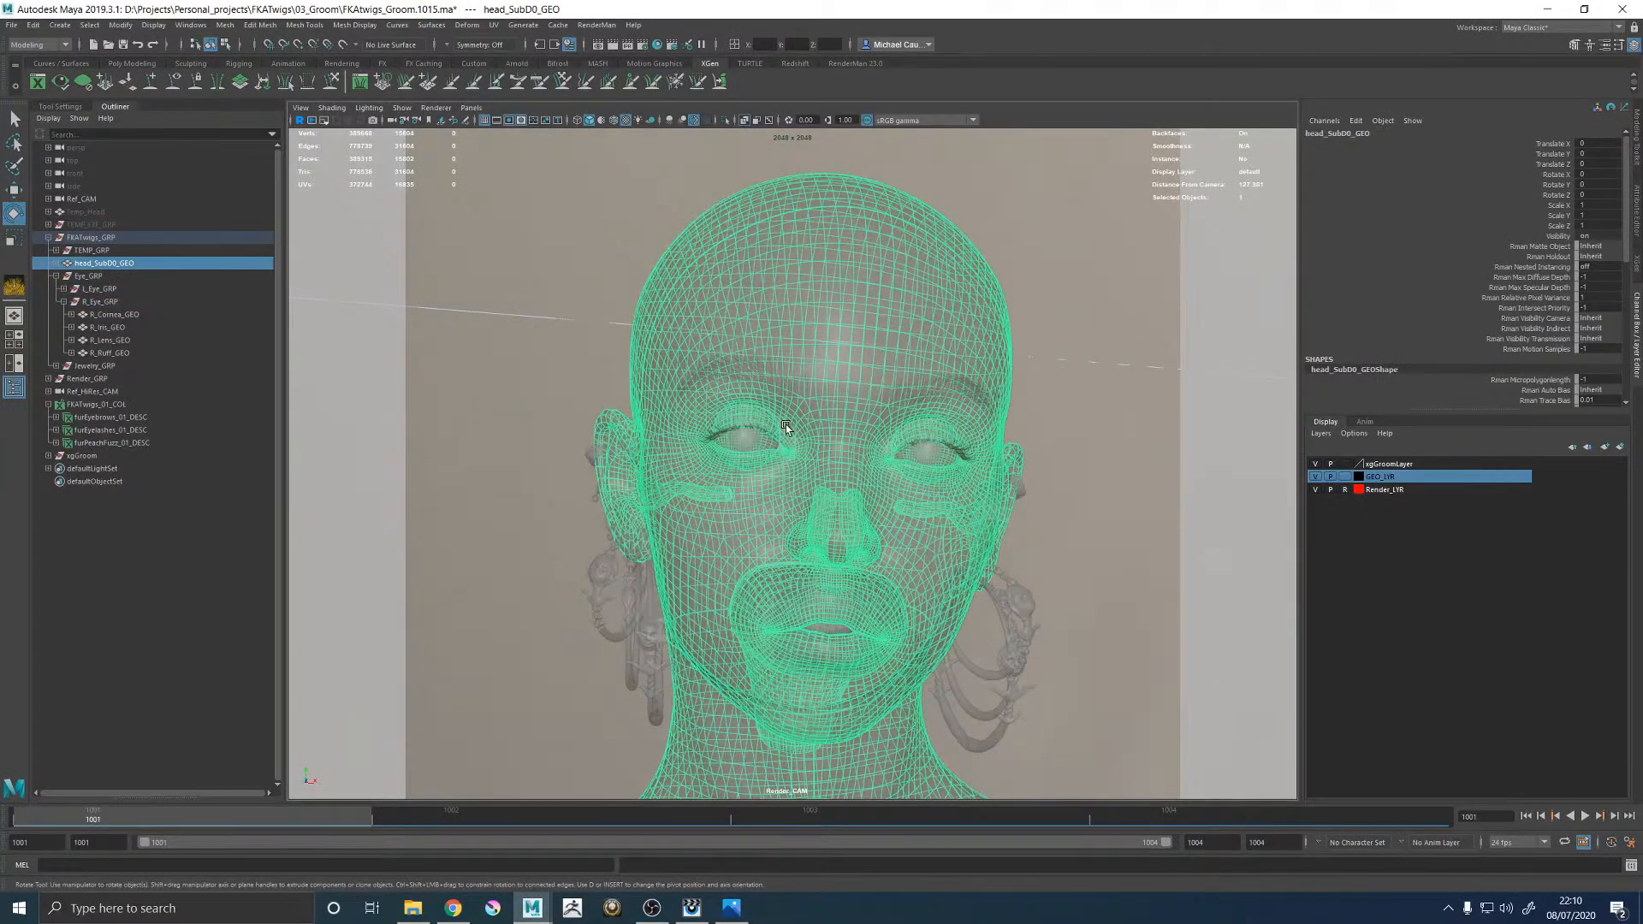
{"action": "key", "text": "ctrl+z"}
{"action": "key", "text": "q"}
{"action": "left_click", "coordinate": [573, 377]}
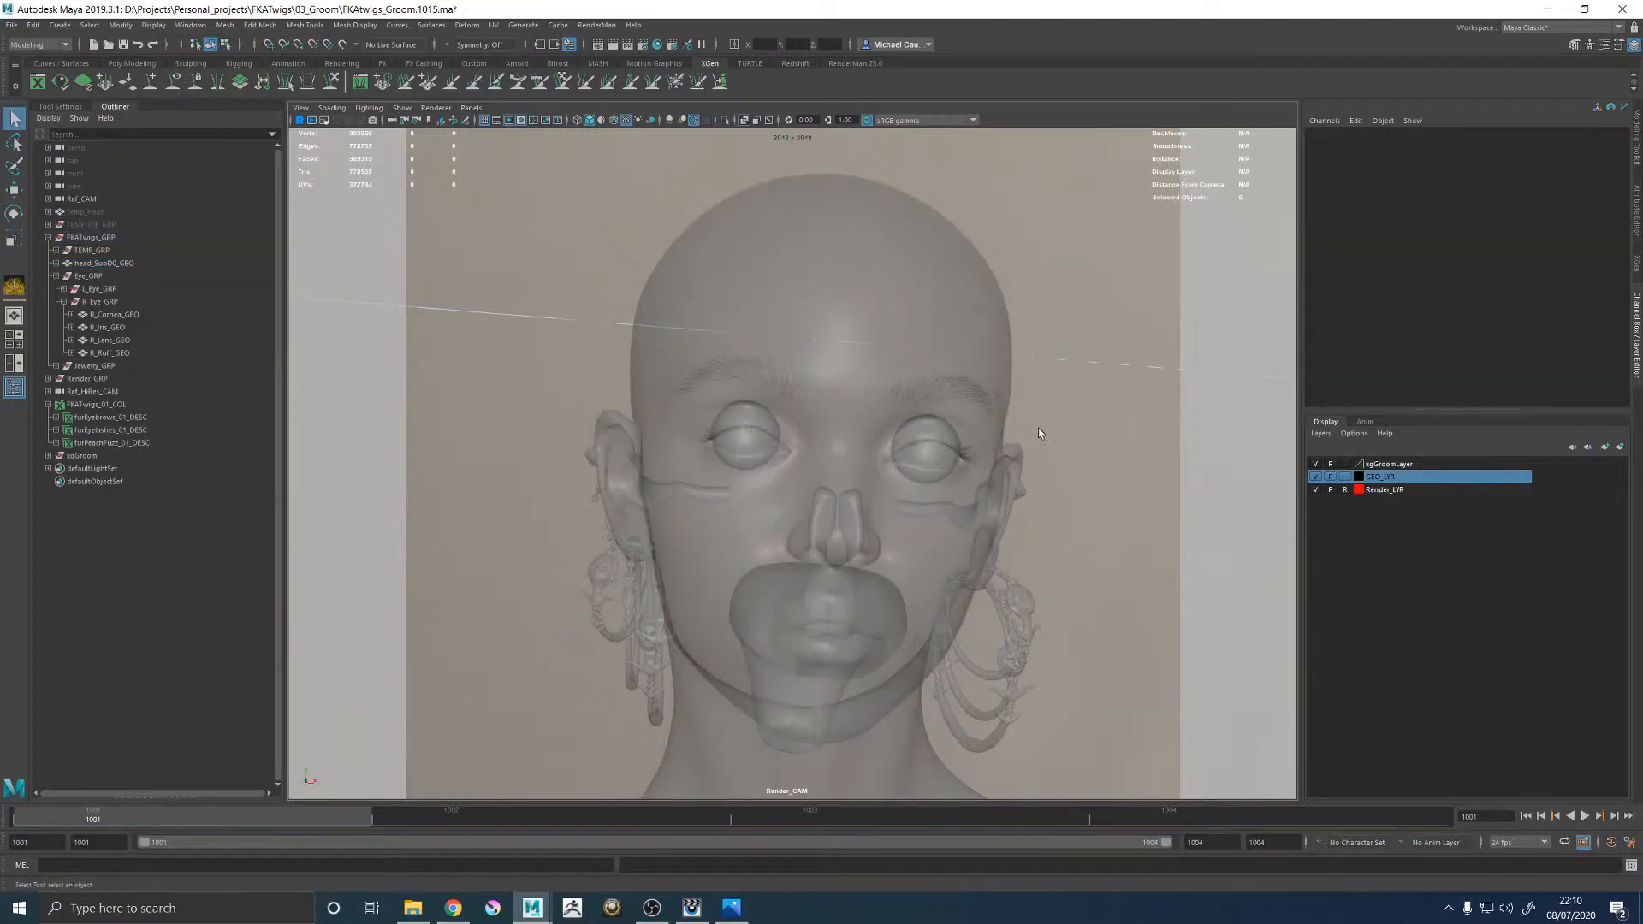
Select R_Eye_GRP, launch an IPR render and delete the last FKAtwigs_Groom.1015 beauty image from the image tool's catalog.
{"action": "left_click", "coordinate": [597, 25]}
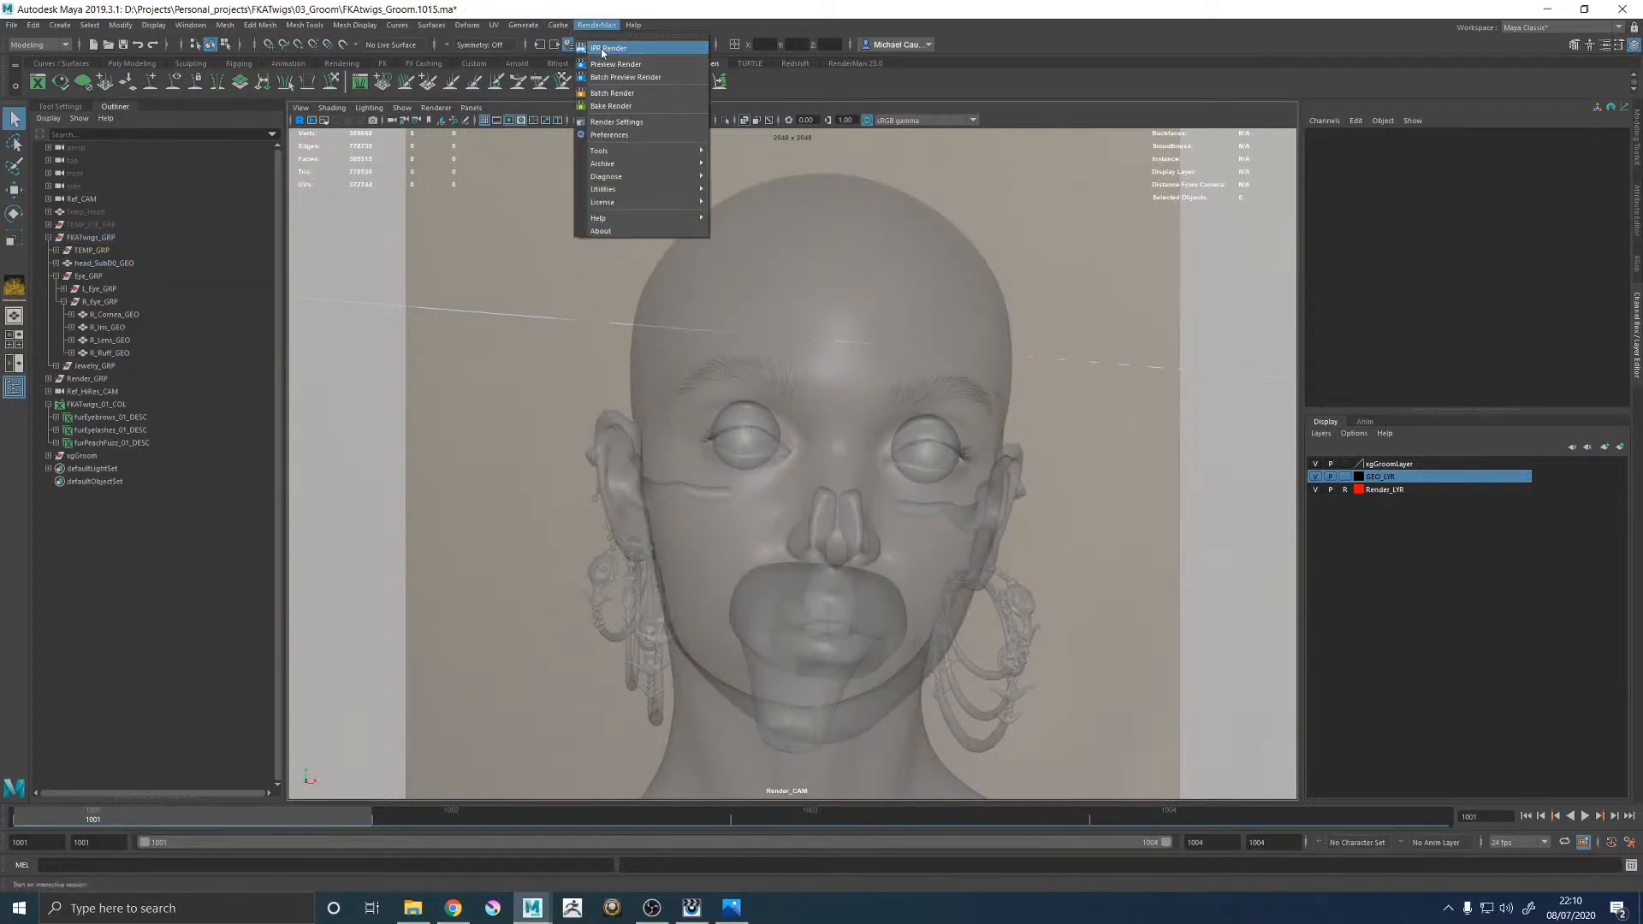
{"action": "left_click", "coordinate": [99, 302]}
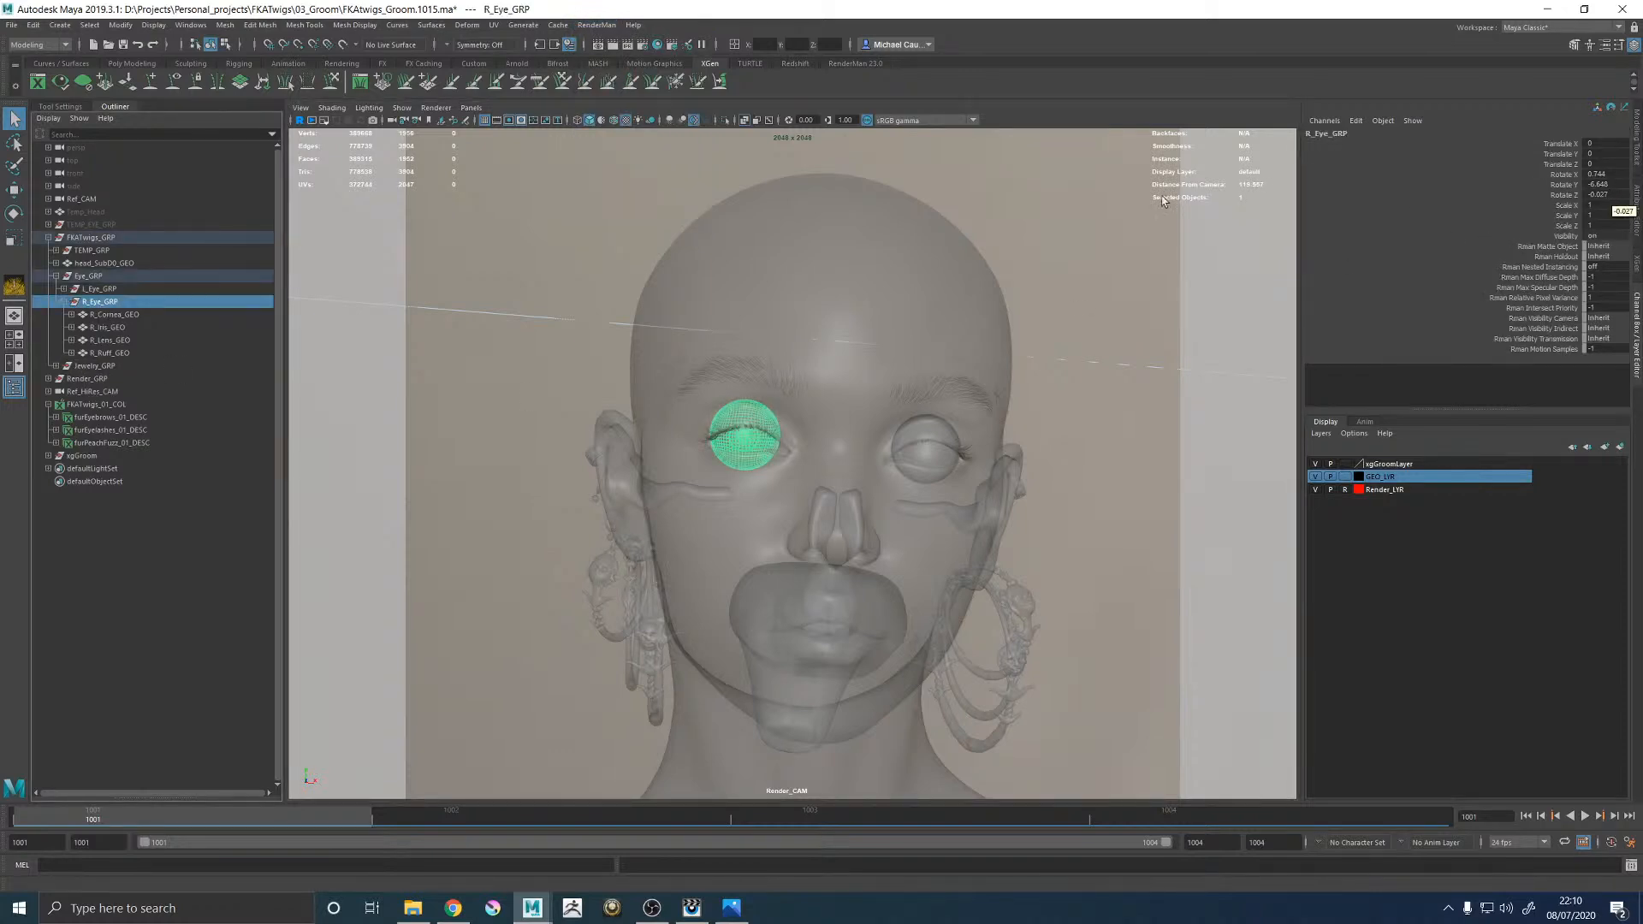
{"action": "left_click", "coordinate": [596, 25]}
{"action": "left_click", "coordinate": [607, 48]}
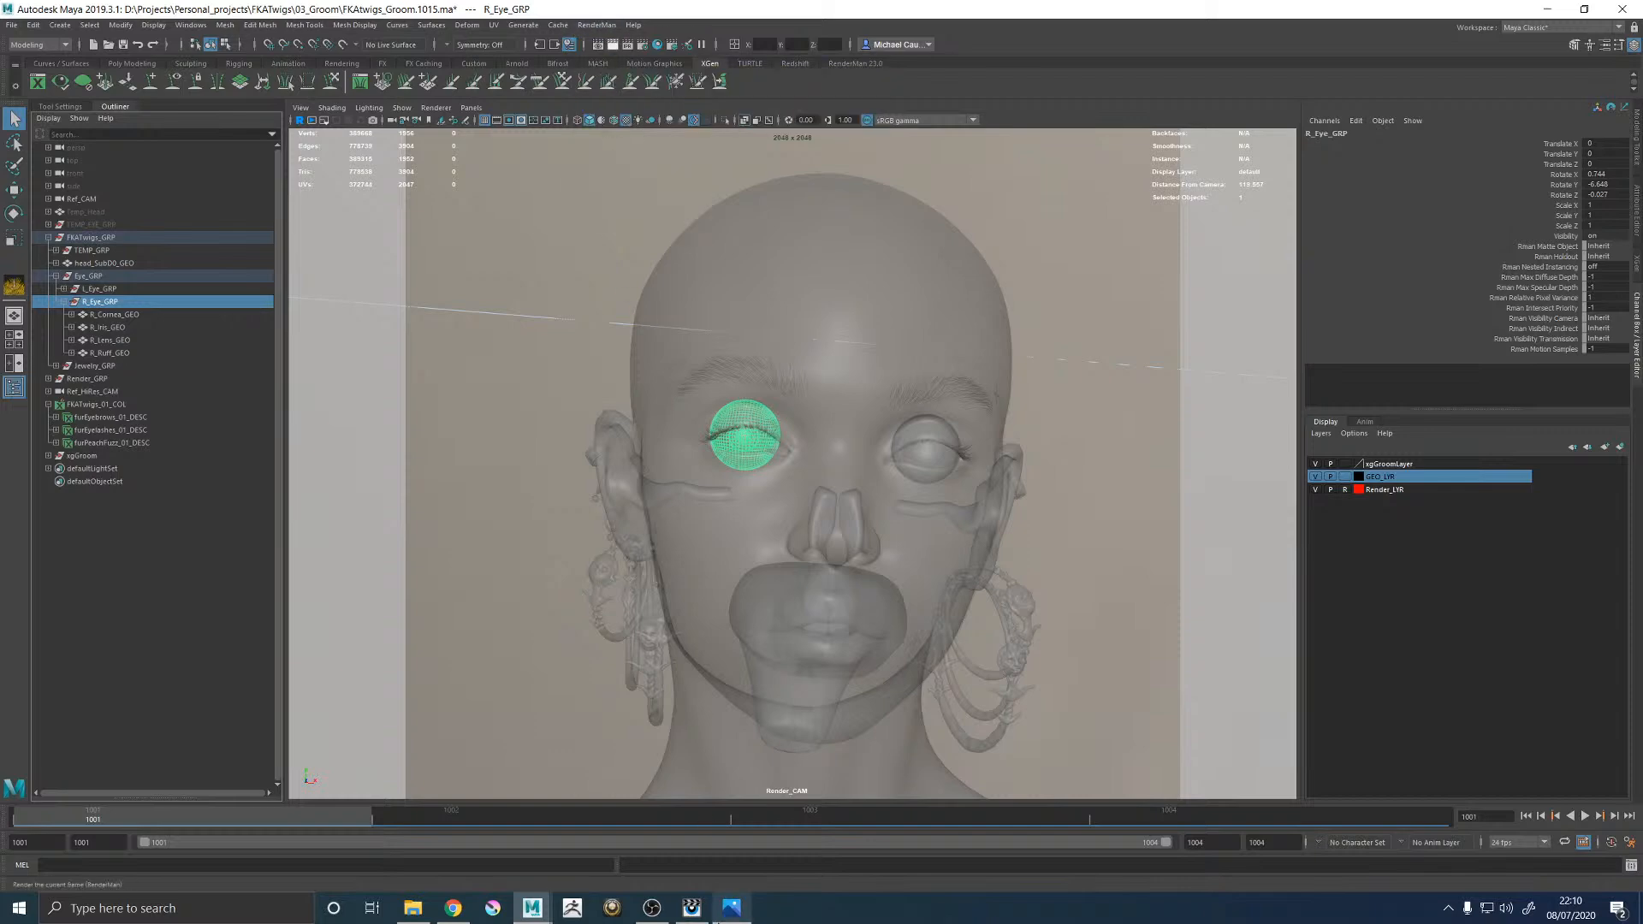
{"action": "left_click", "coordinate": [692, 907]}
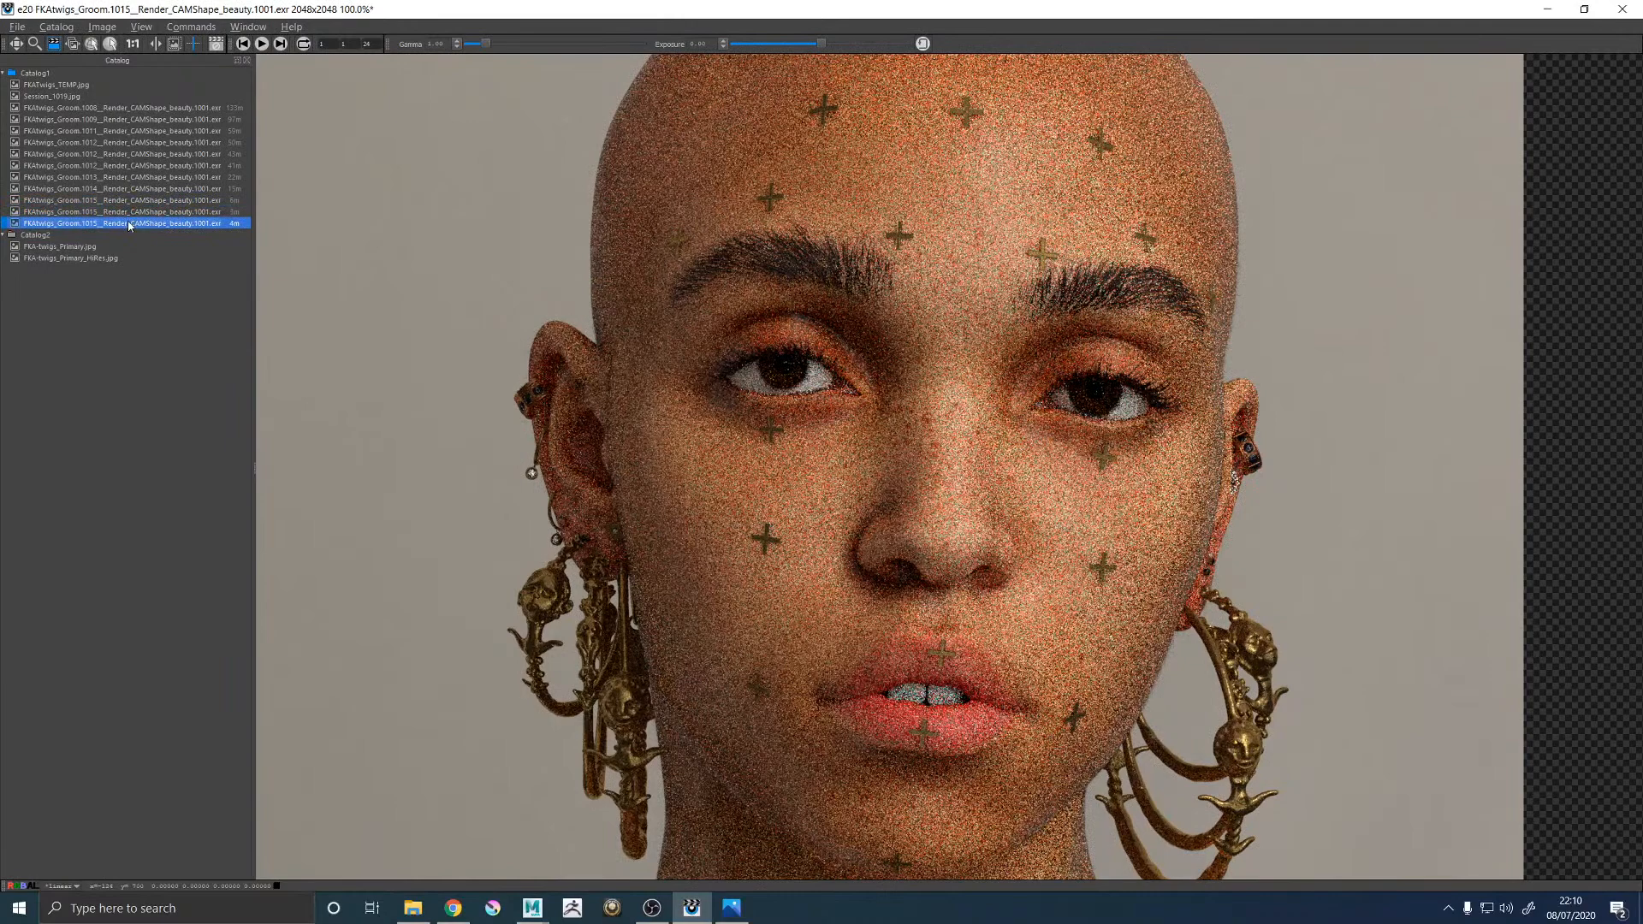
{"action": "key", "text": "Delete"}
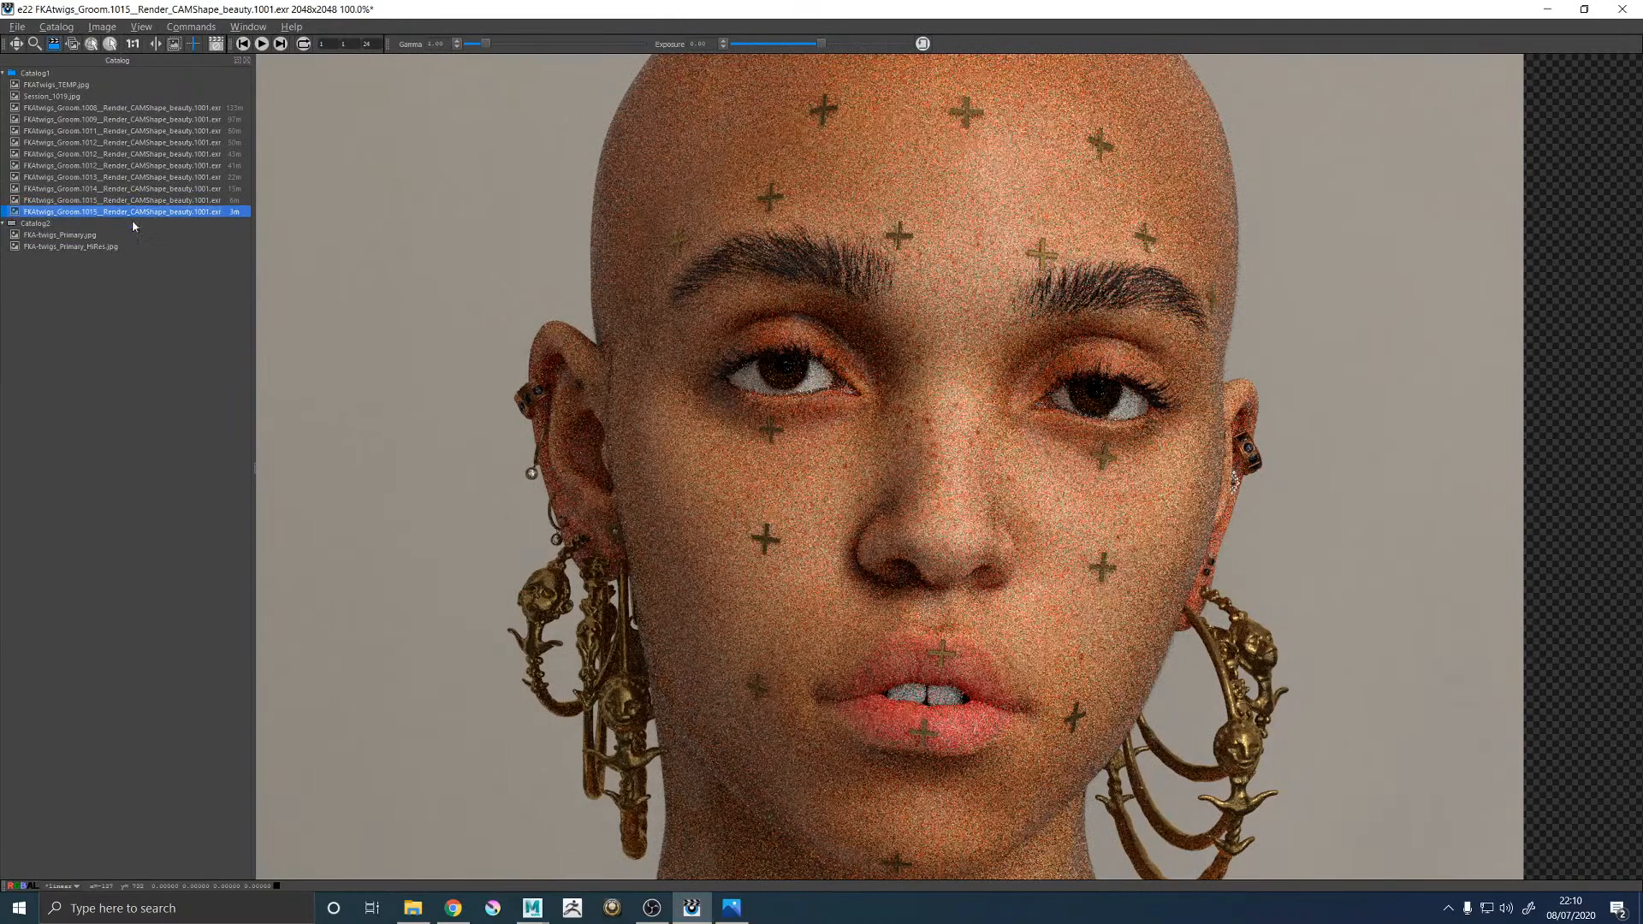
Start another IPR render from Maya and bring up the new beauty image in the image tool.
{"action": "left_click", "coordinate": [1547, 10]}
{"action": "left_click", "coordinate": [597, 25]}
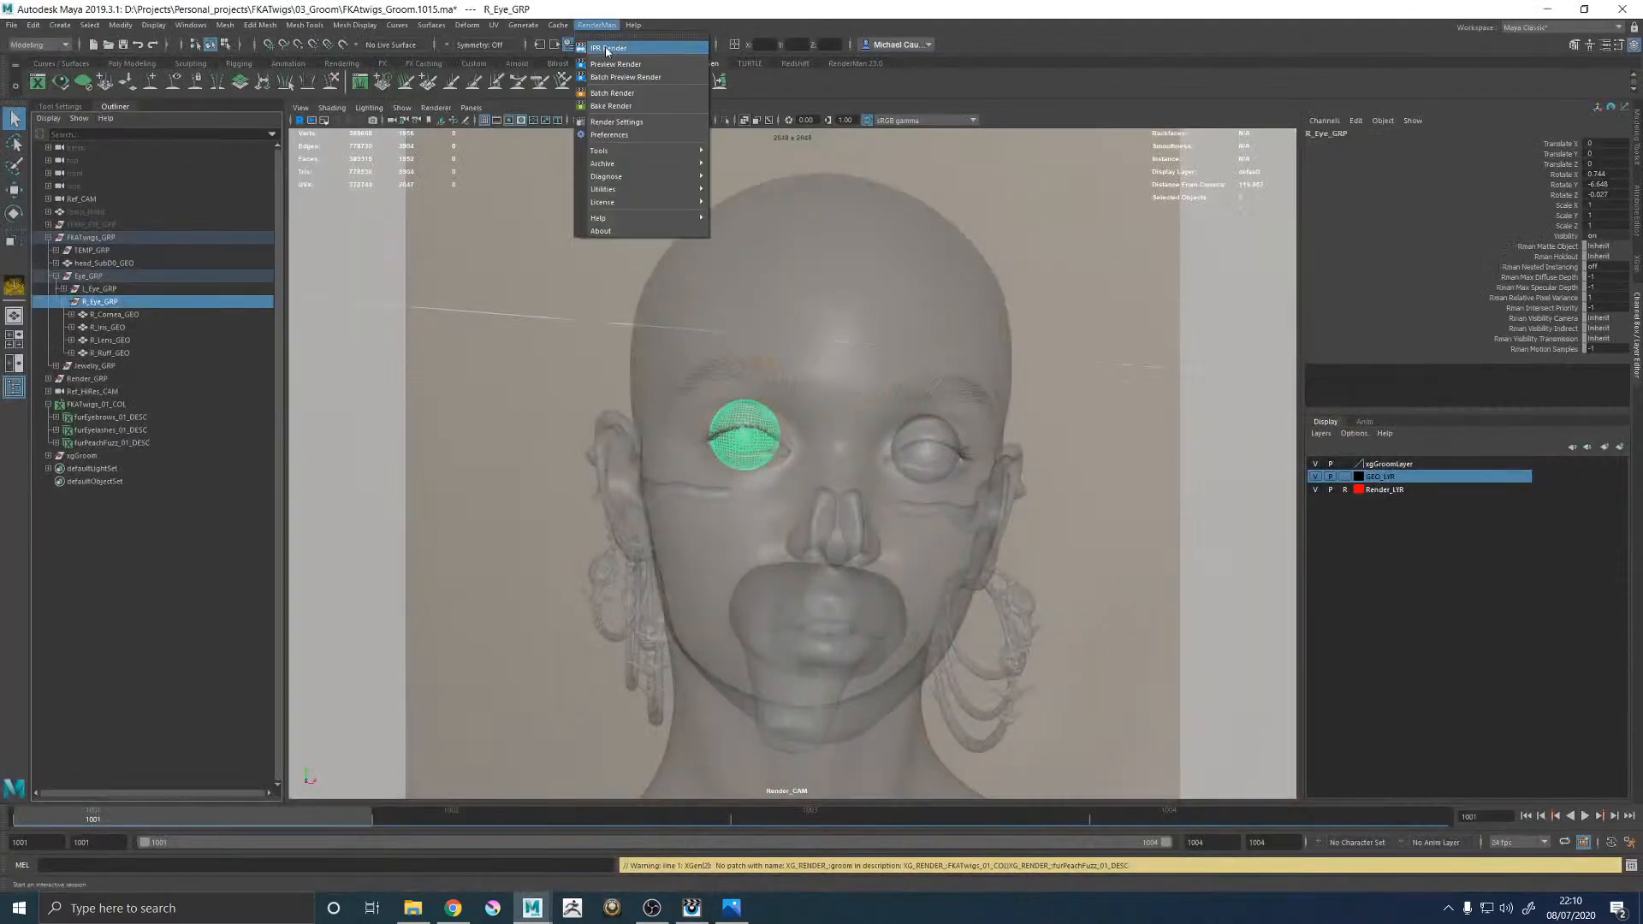
{"action": "left_click", "coordinate": [607, 49]}
{"action": "left_click", "coordinate": [692, 907]}
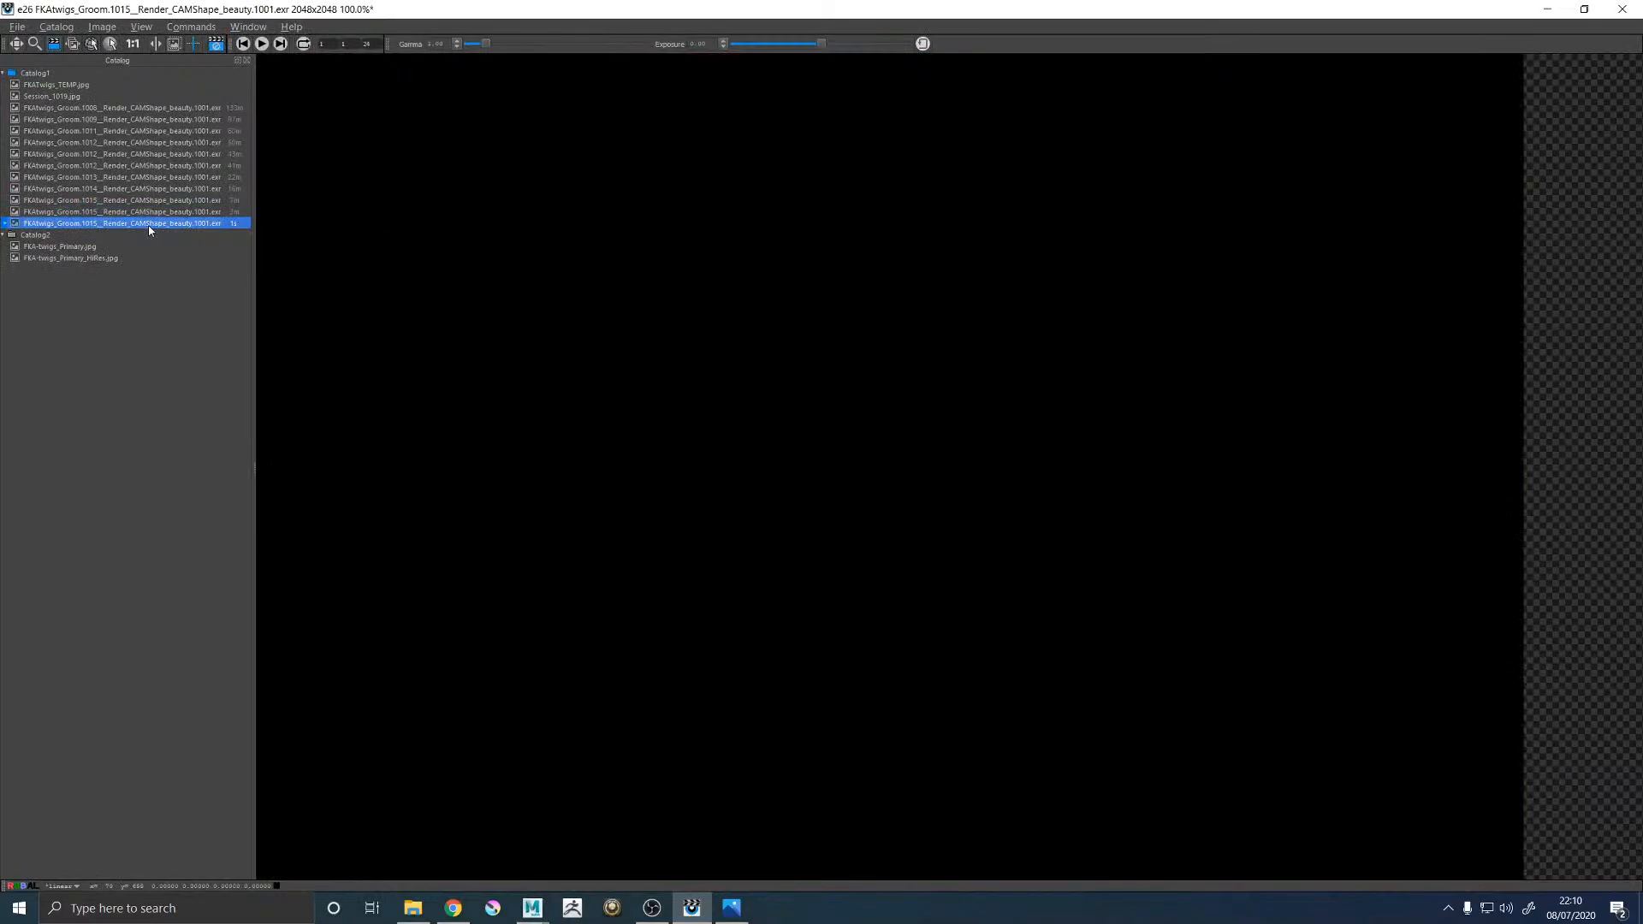
{"action": "key", "text": "Delete"}
Compare the right eye in the new beauty render with the previous one in the catalog, and inspect the whole head.
{"action": "left_click", "coordinate": [104, 213]}
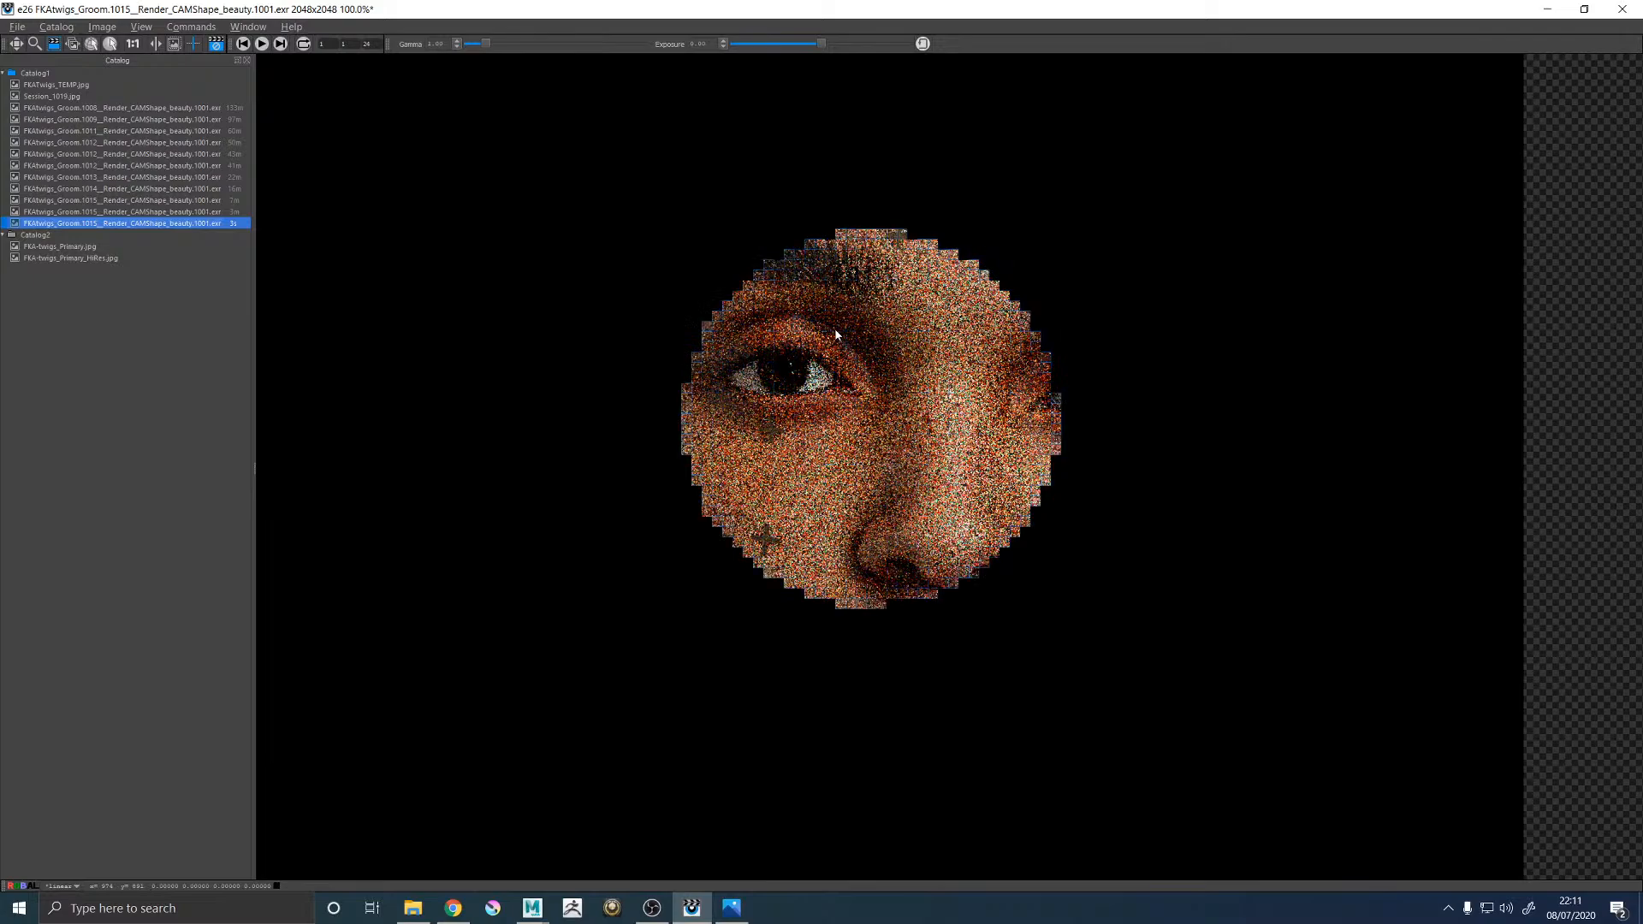
{"action": "key", "text": "Up"}
{"action": "key", "text": "Down"}
{"action": "key", "text": "Up"}
{"action": "key", "text": "Down"}
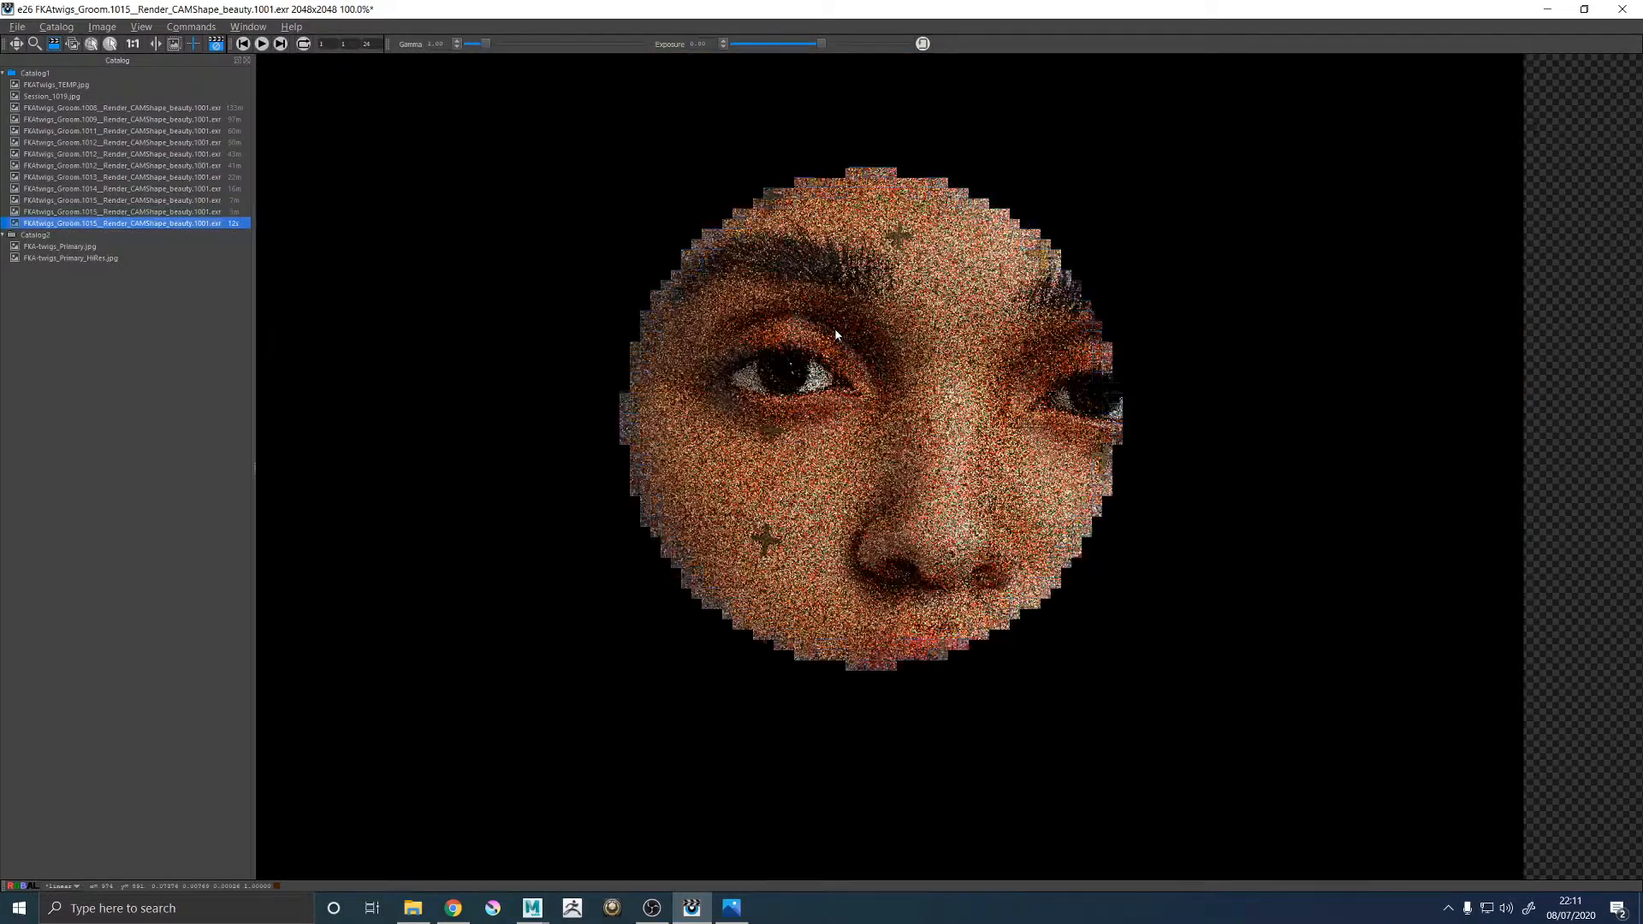
{"action": "key", "text": "Up"}
{"action": "key", "text": "Down"}
{"action": "key", "text": "Up"}
{"action": "key", "text": "Down"}
{"action": "key", "text": "Up"}
{"action": "key", "text": "Down"}
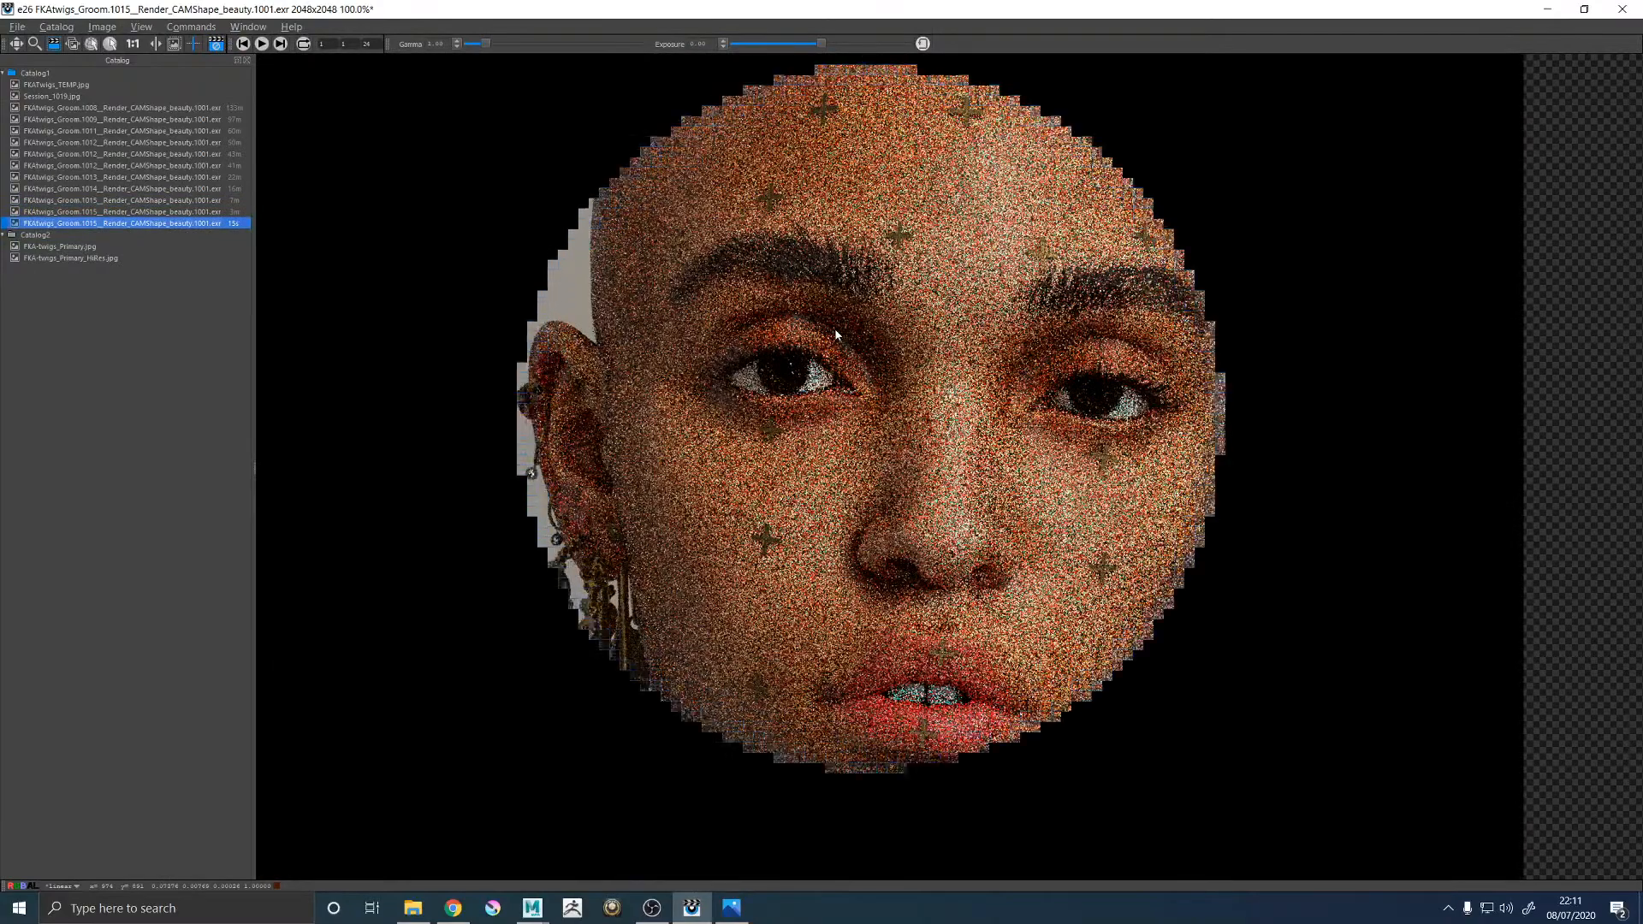
{"action": "scroll", "coordinate": [875, 334], "scroll_direction": "up", "scroll_amount": 1}
{"action": "scroll", "coordinate": [968, 333], "scroll_direction": "down", "scroll_amount": 6}
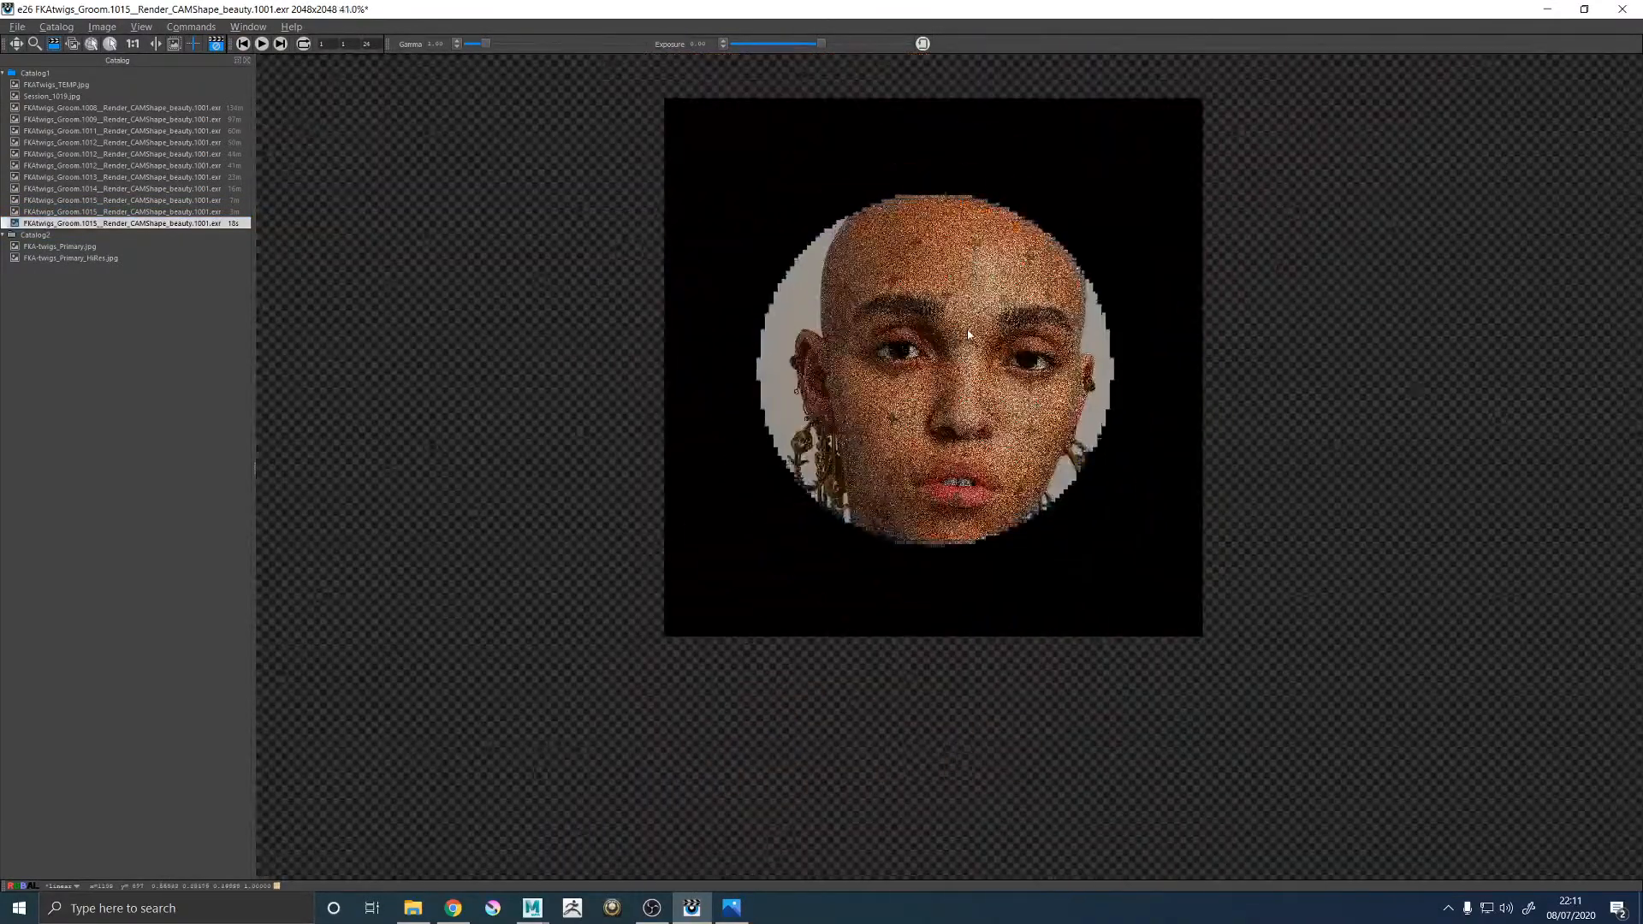
{"action": "scroll", "coordinate": [969, 334], "scroll_direction": "up", "scroll_amount": 6}
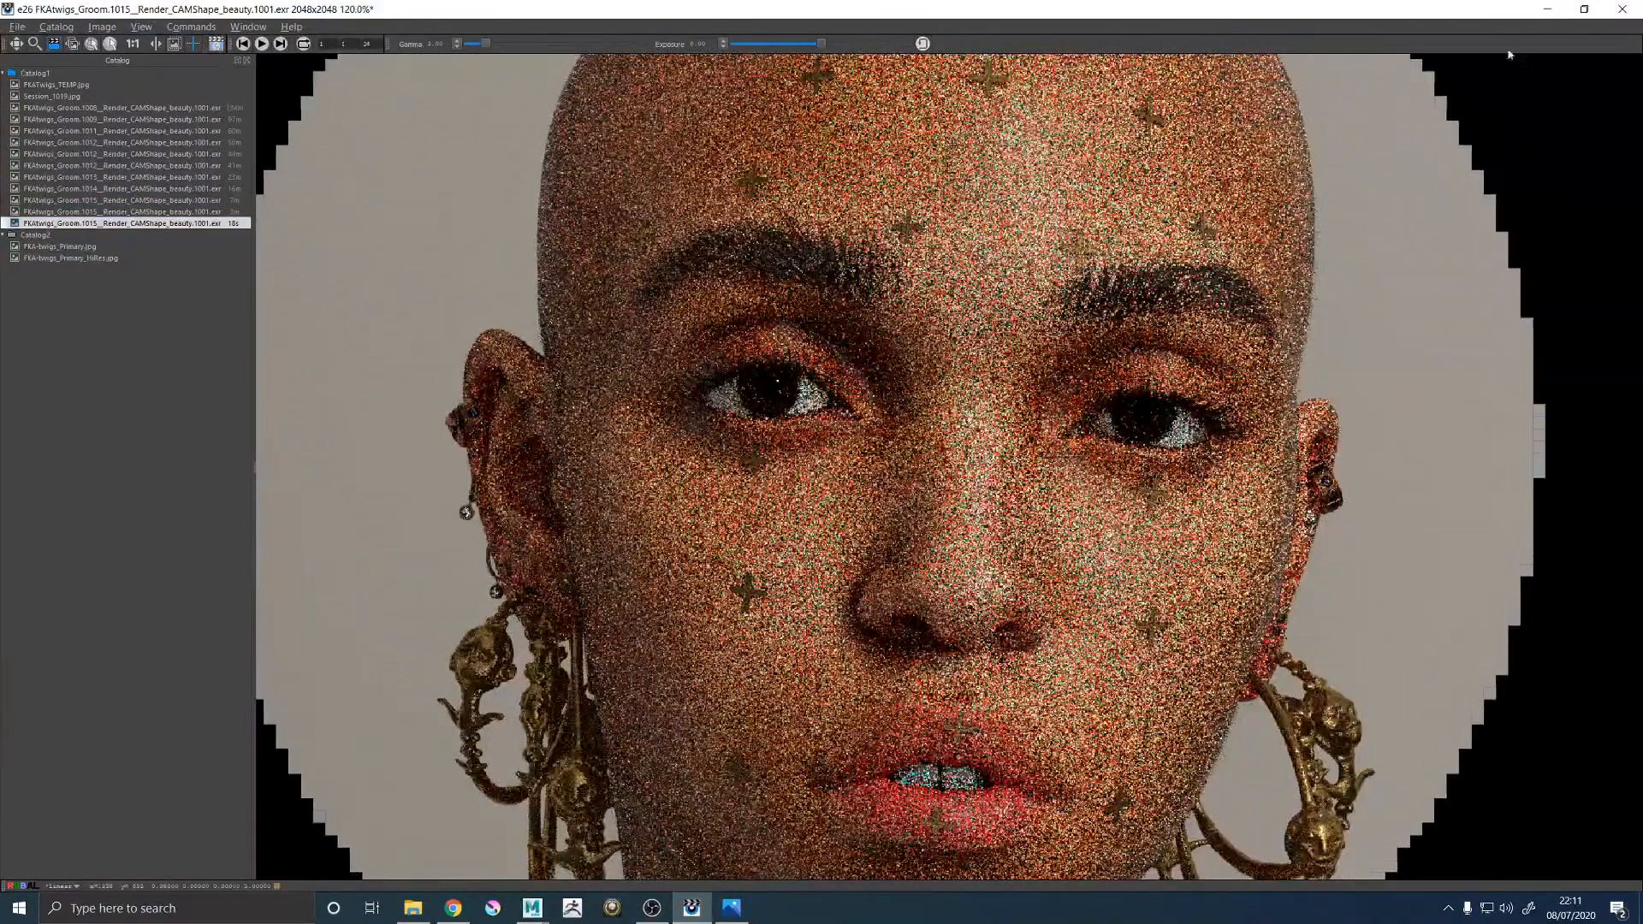
Return to Maya, frame the right eye group R_Eye_GRP in the perspective view and rotate it slightly about X.
{"action": "left_click", "coordinate": [1546, 9]}
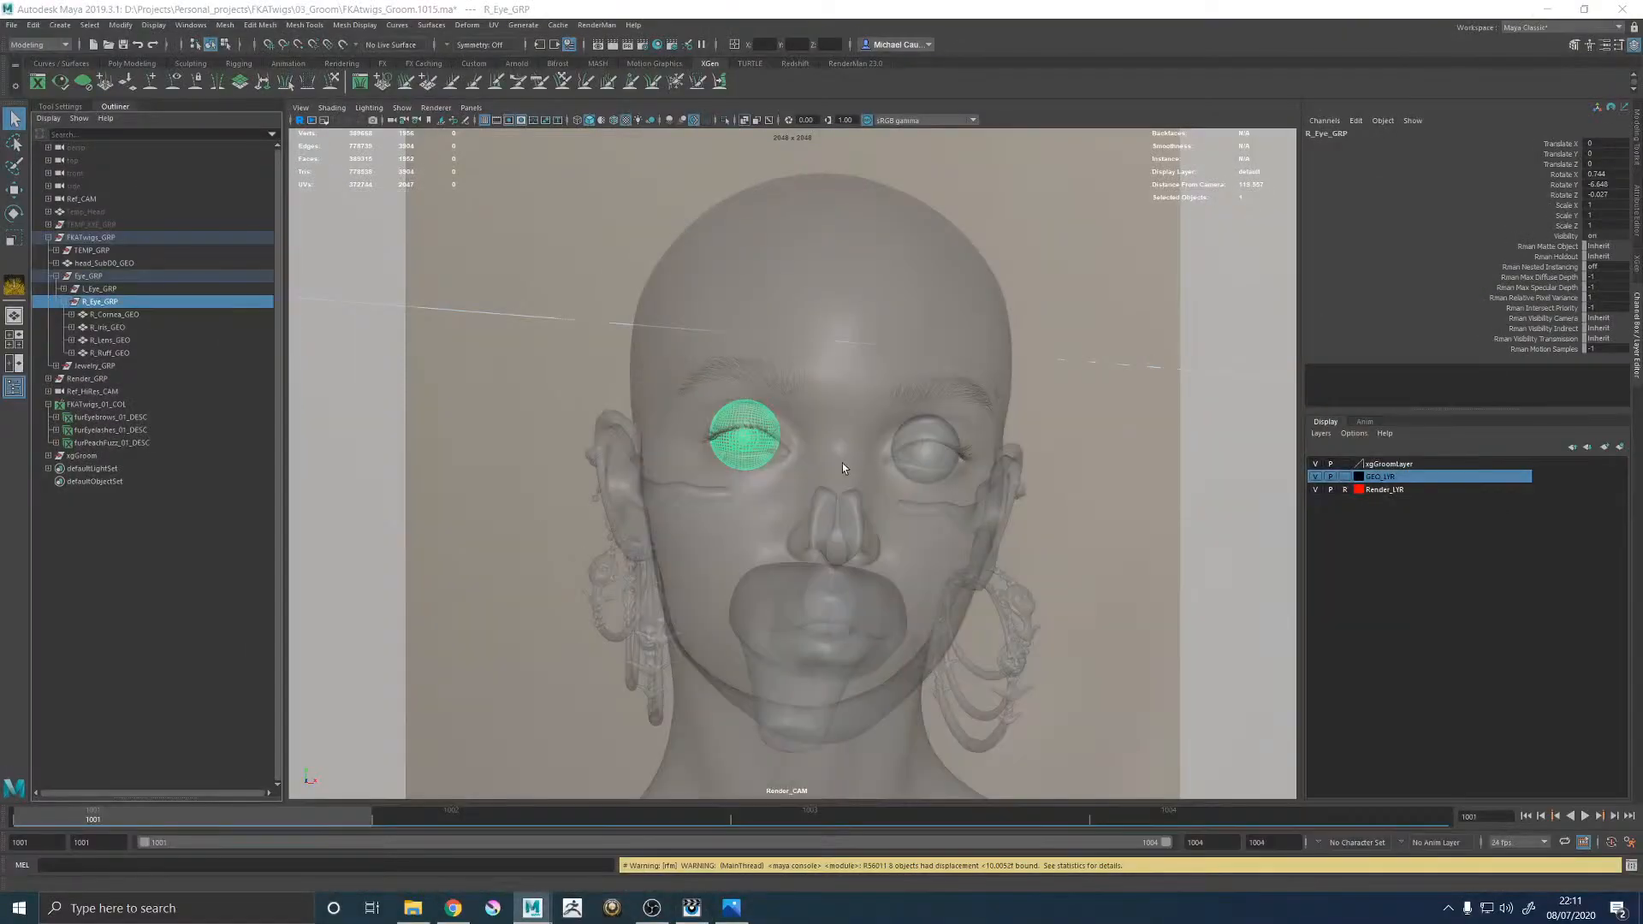
{"action": "left_click", "coordinate": [1093, 417]}
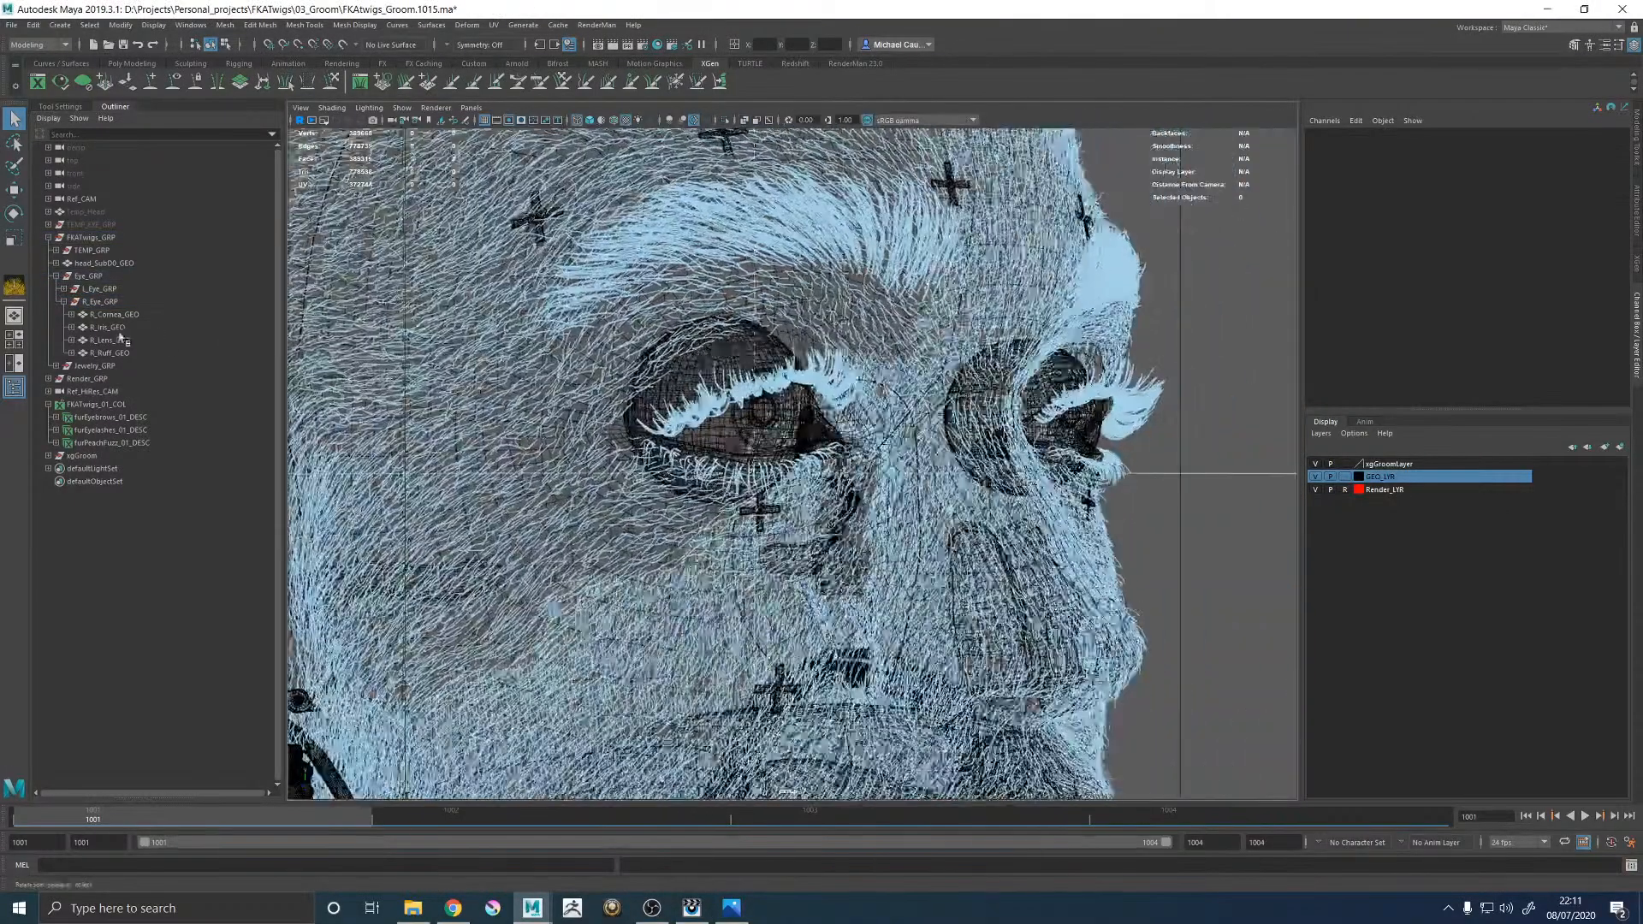
{"action": "left_click", "coordinate": [99, 301]}
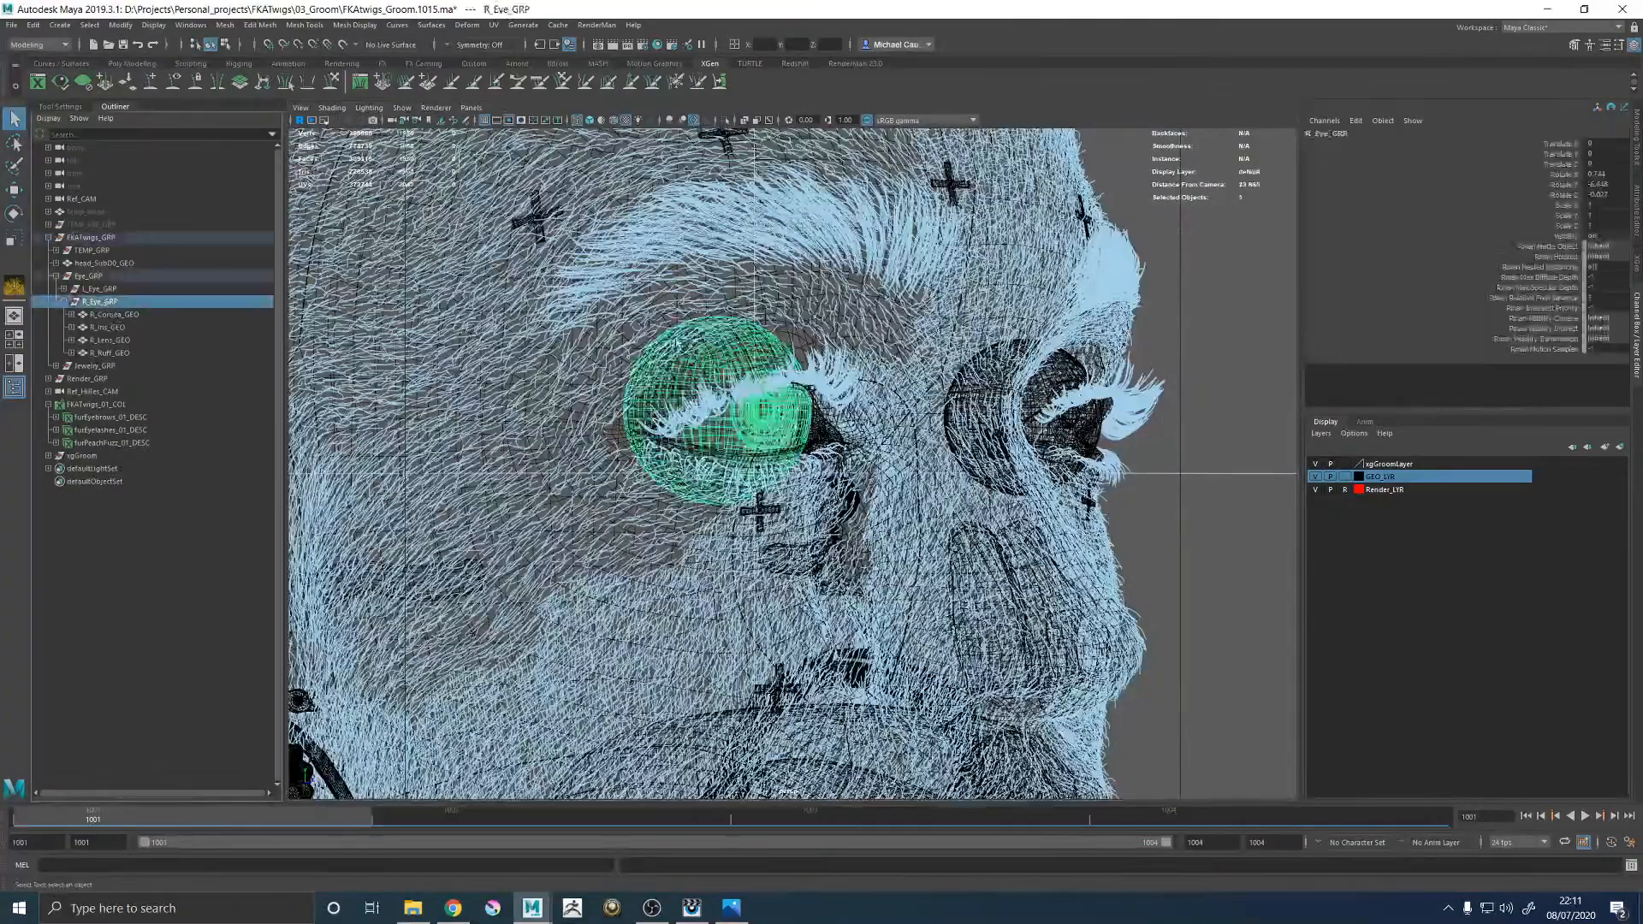
{"action": "key", "text": "f"}
{"action": "left_click_drag", "start_coordinate": [1096, 417], "coordinate": [1063, 470], "text": "alt"}
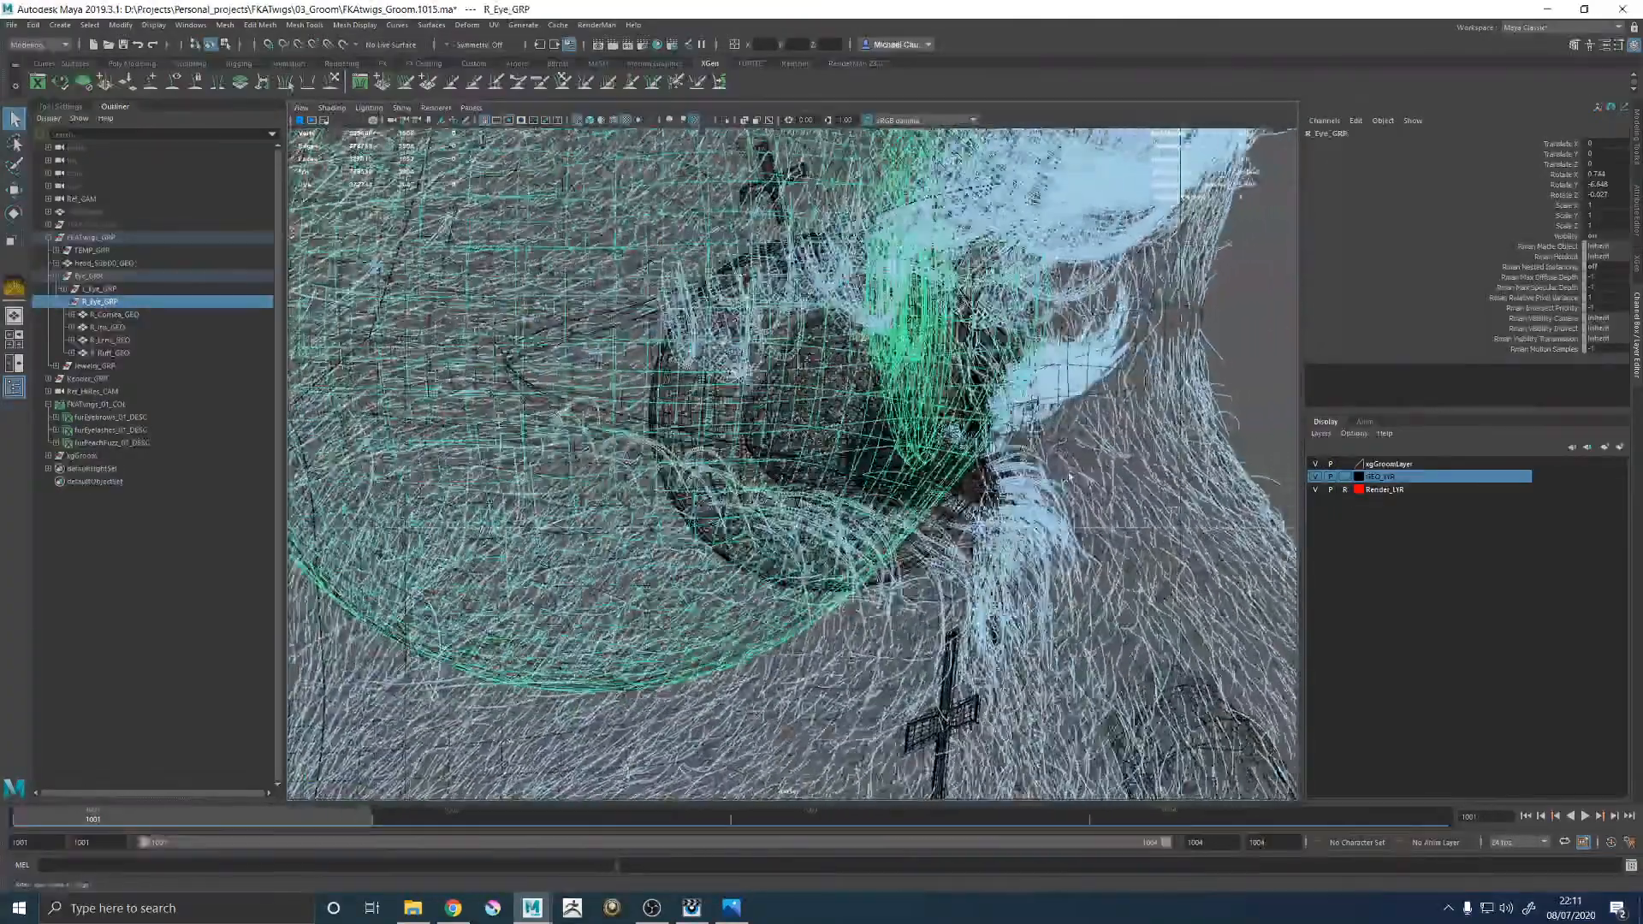
{"action": "key", "text": "e"}
{"action": "left_click_drag", "start_coordinate": [647, 295], "coordinate": [653, 280]}
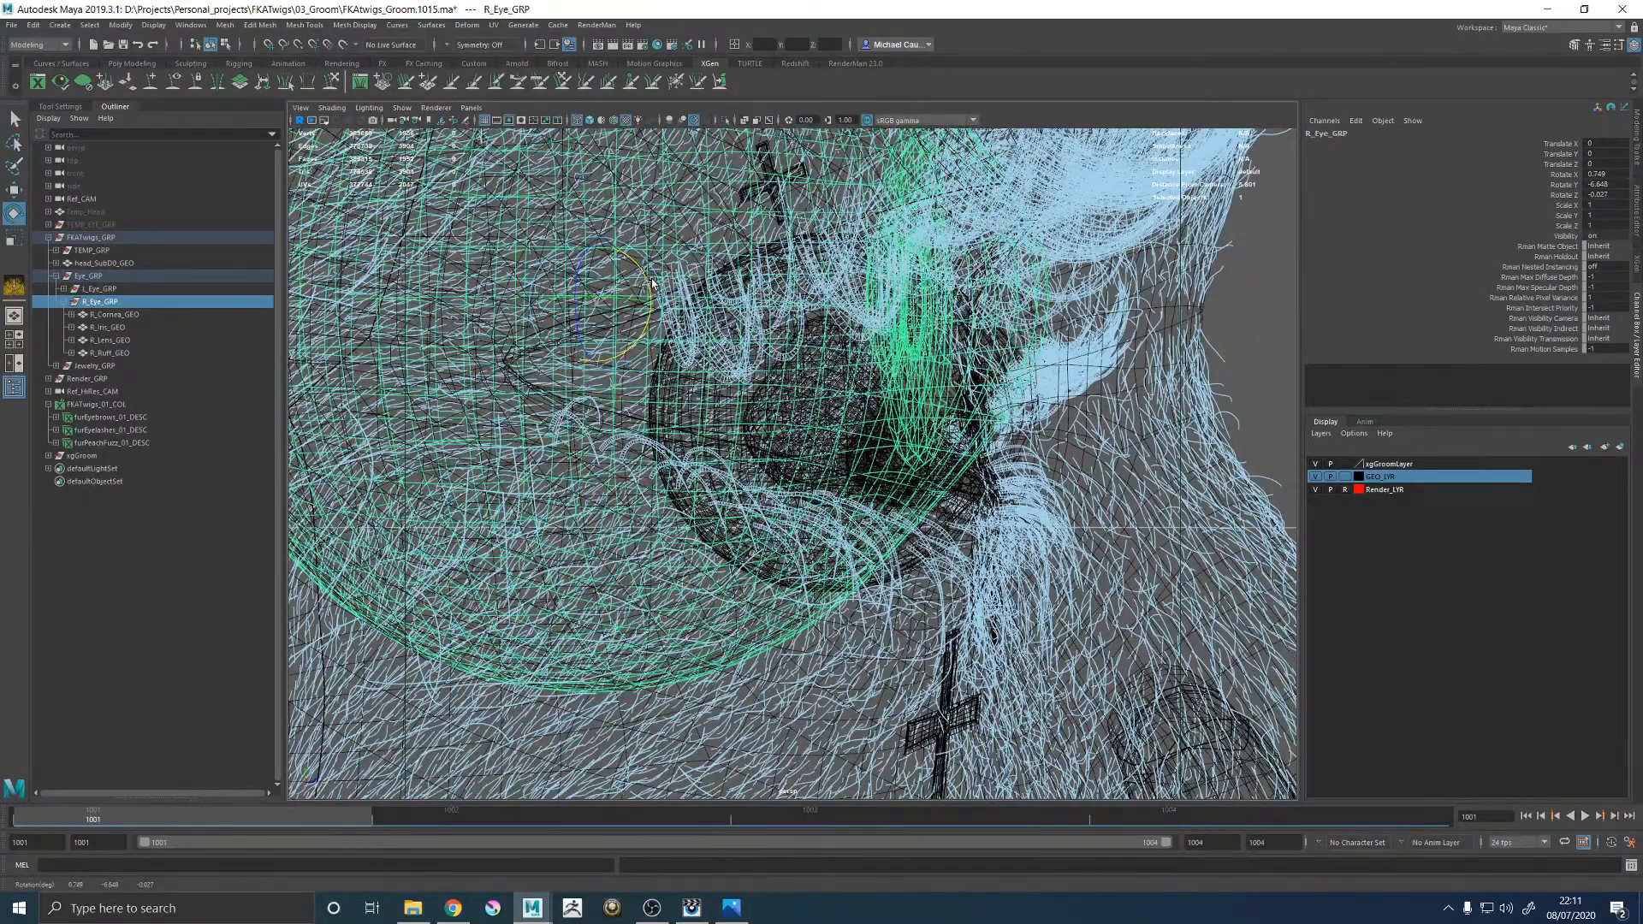
Check the rotated right eye from the front, clear the selection and return to the full render camera view.
{"action": "right_click_drag", "start_coordinate": [728, 306], "coordinate": [657, 311], "text": "alt"}
{"action": "left_click_drag", "start_coordinate": [727, 312], "coordinate": [575, 342], "text": "alt"}
{"action": "right_click_drag", "start_coordinate": [633, 343], "coordinate": [548, 353], "text": "alt"}
{"action": "left_click", "coordinate": [545, 352]}
{"action": "left_click_drag", "start_coordinate": [544, 353], "coordinate": [626, 466], "text": "alt"}
{"action": "key", "text": "space"}
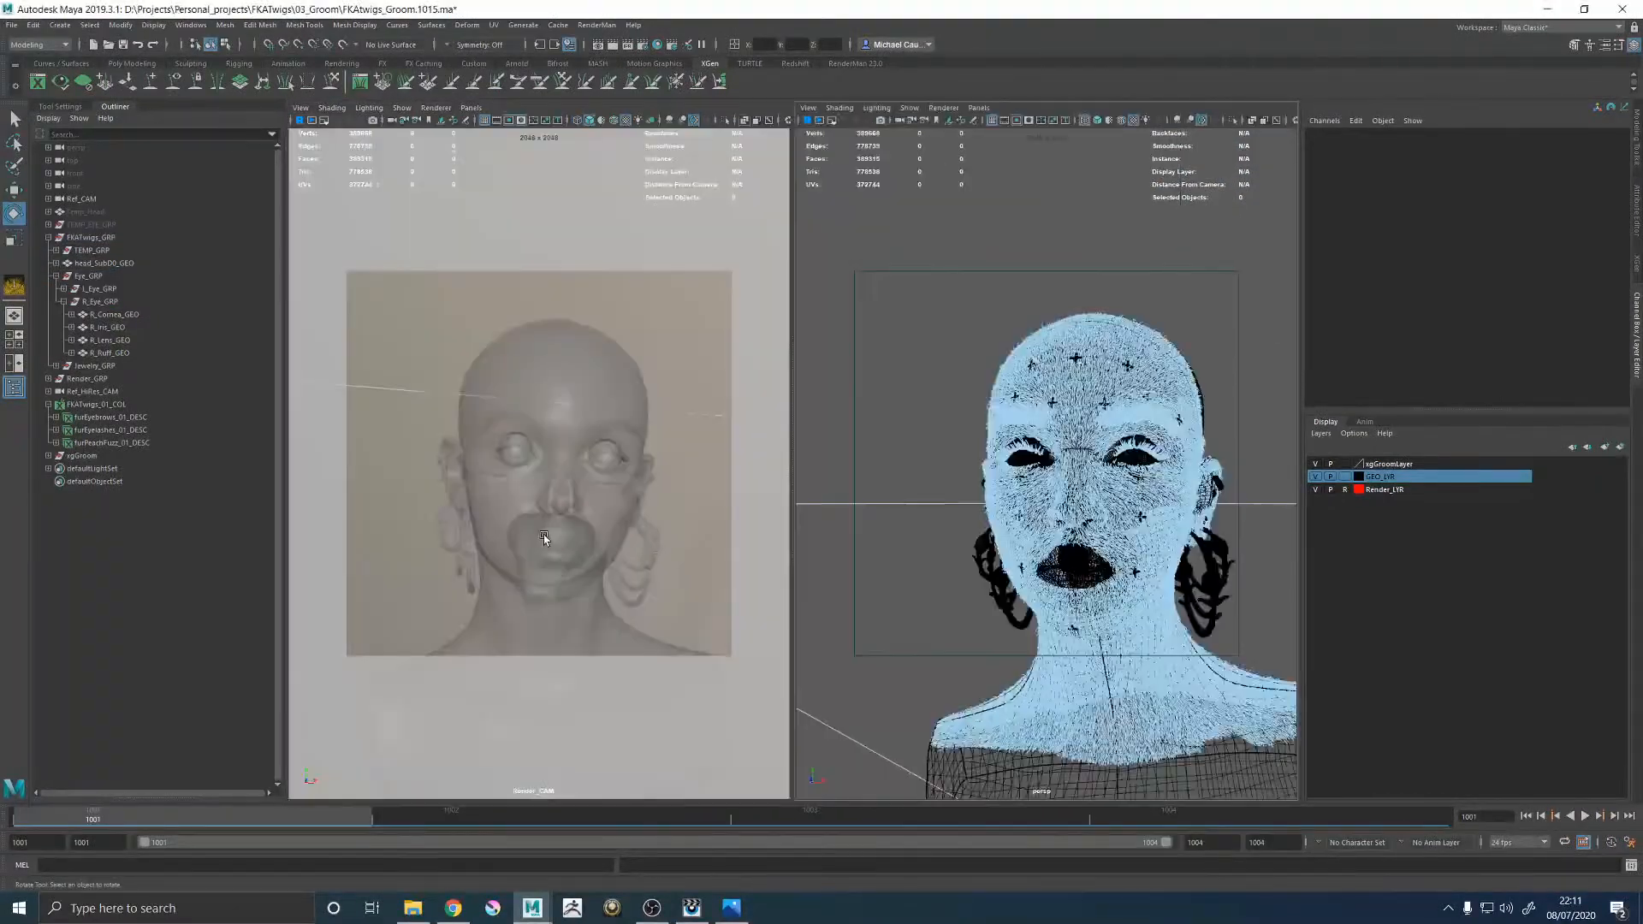
{"action": "key", "text": "space"}
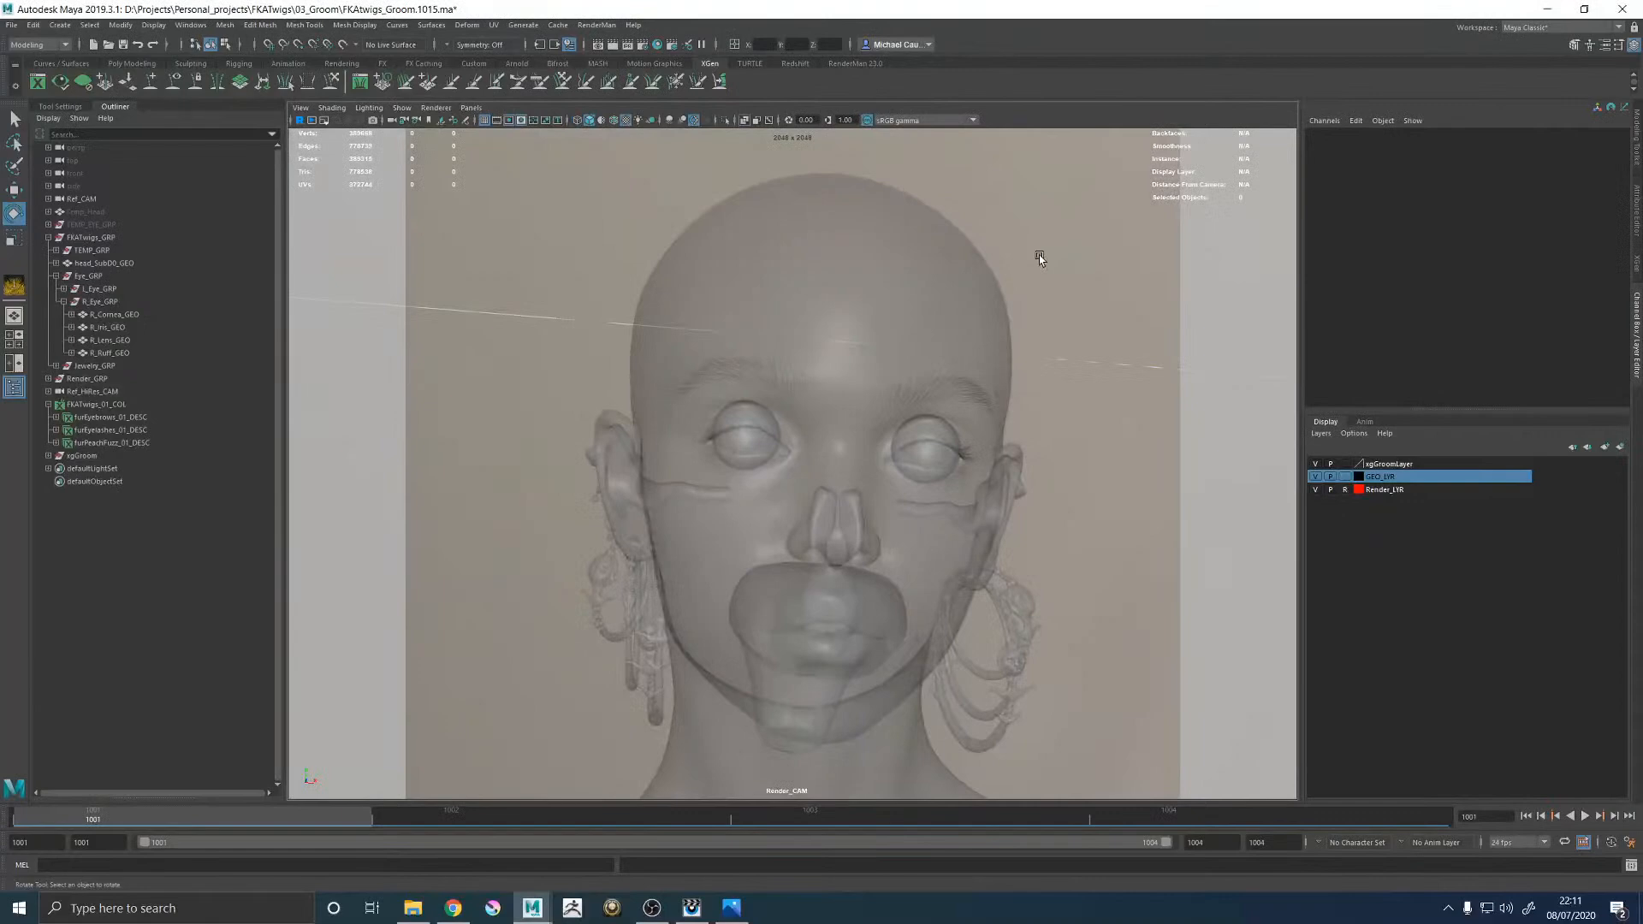
Start another IPR render from Maya and bring up its beauty image in the image tool.
{"action": "left_click", "coordinate": [596, 25]}
{"action": "left_click", "coordinate": [598, 58]}
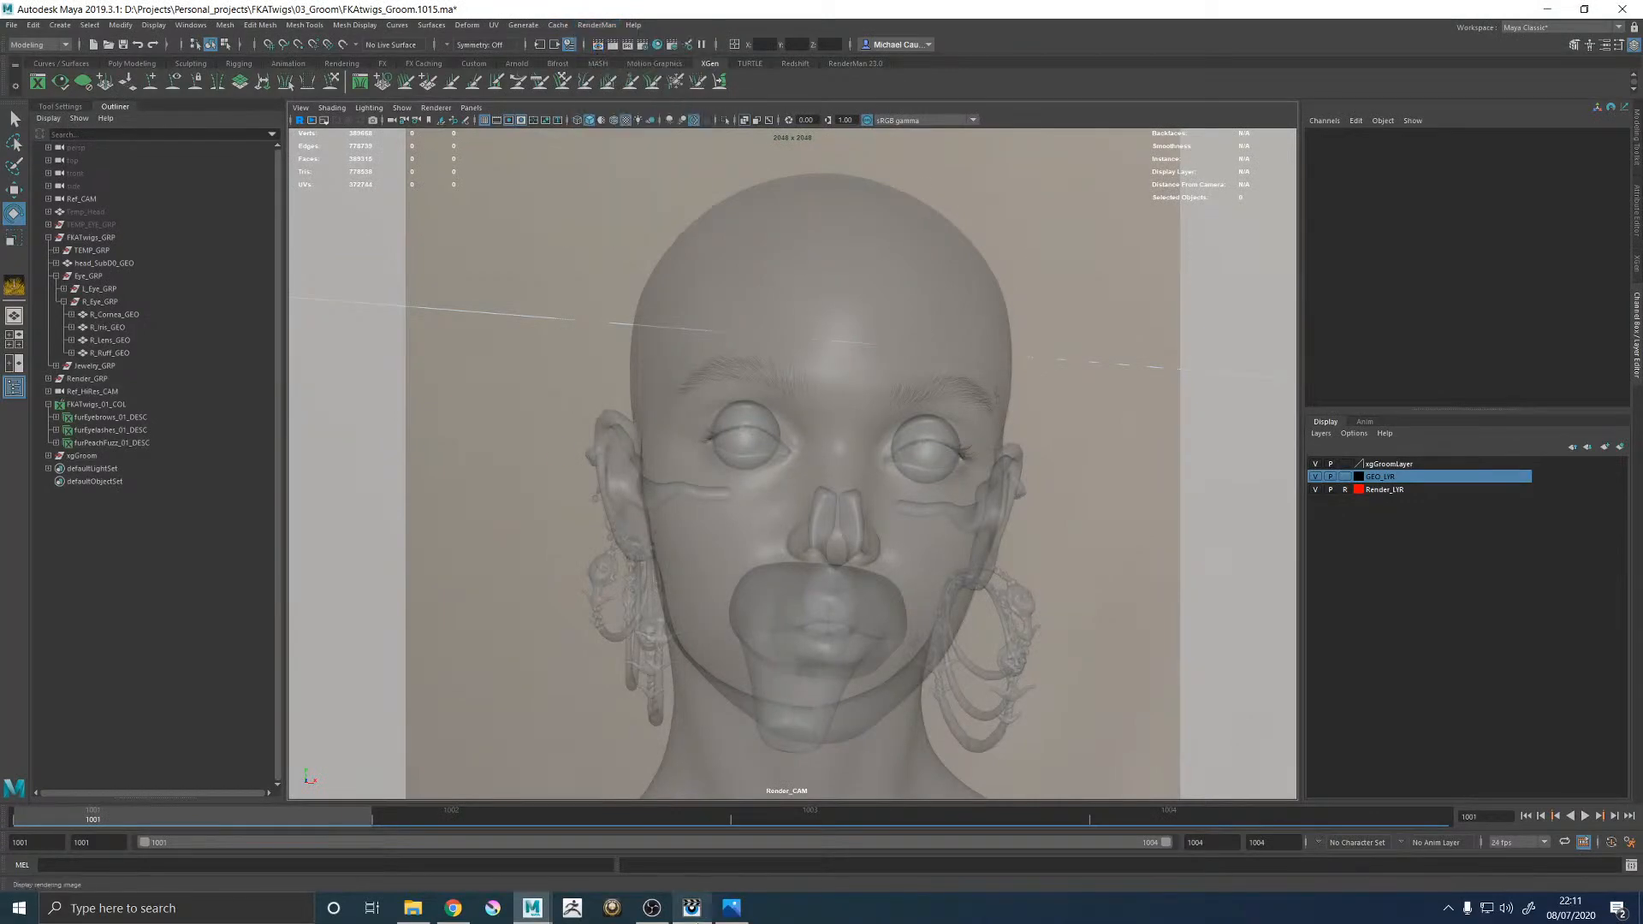
{"action": "left_click", "coordinate": [691, 907]}
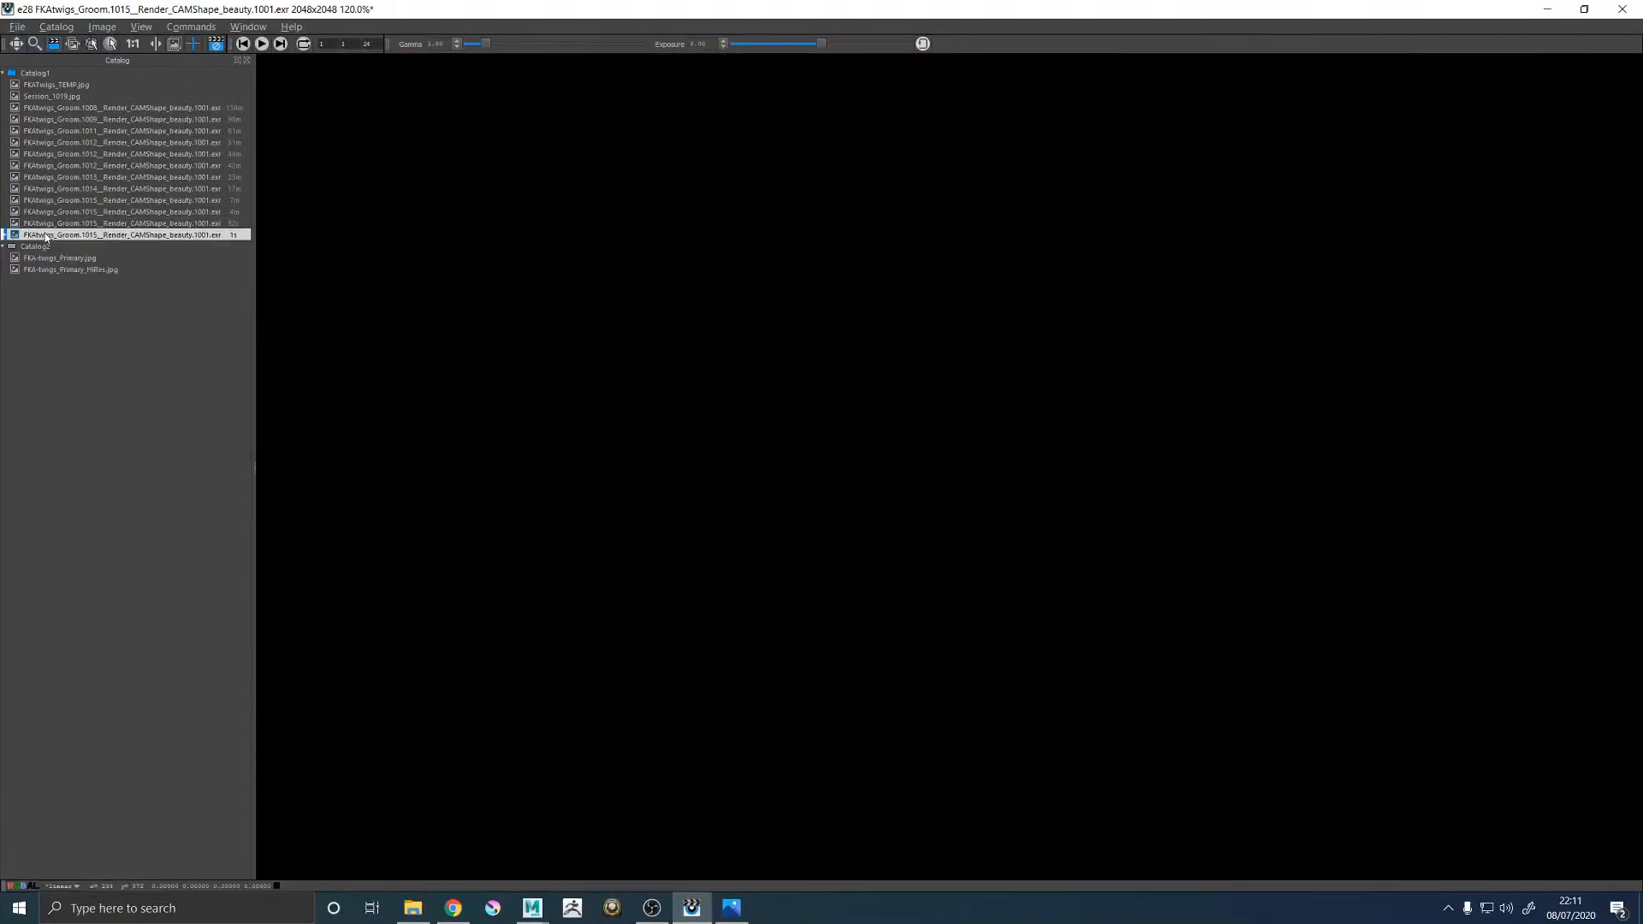
{"action": "key", "text": "Delete"}
{"action": "left_click", "coordinate": [45, 234]}
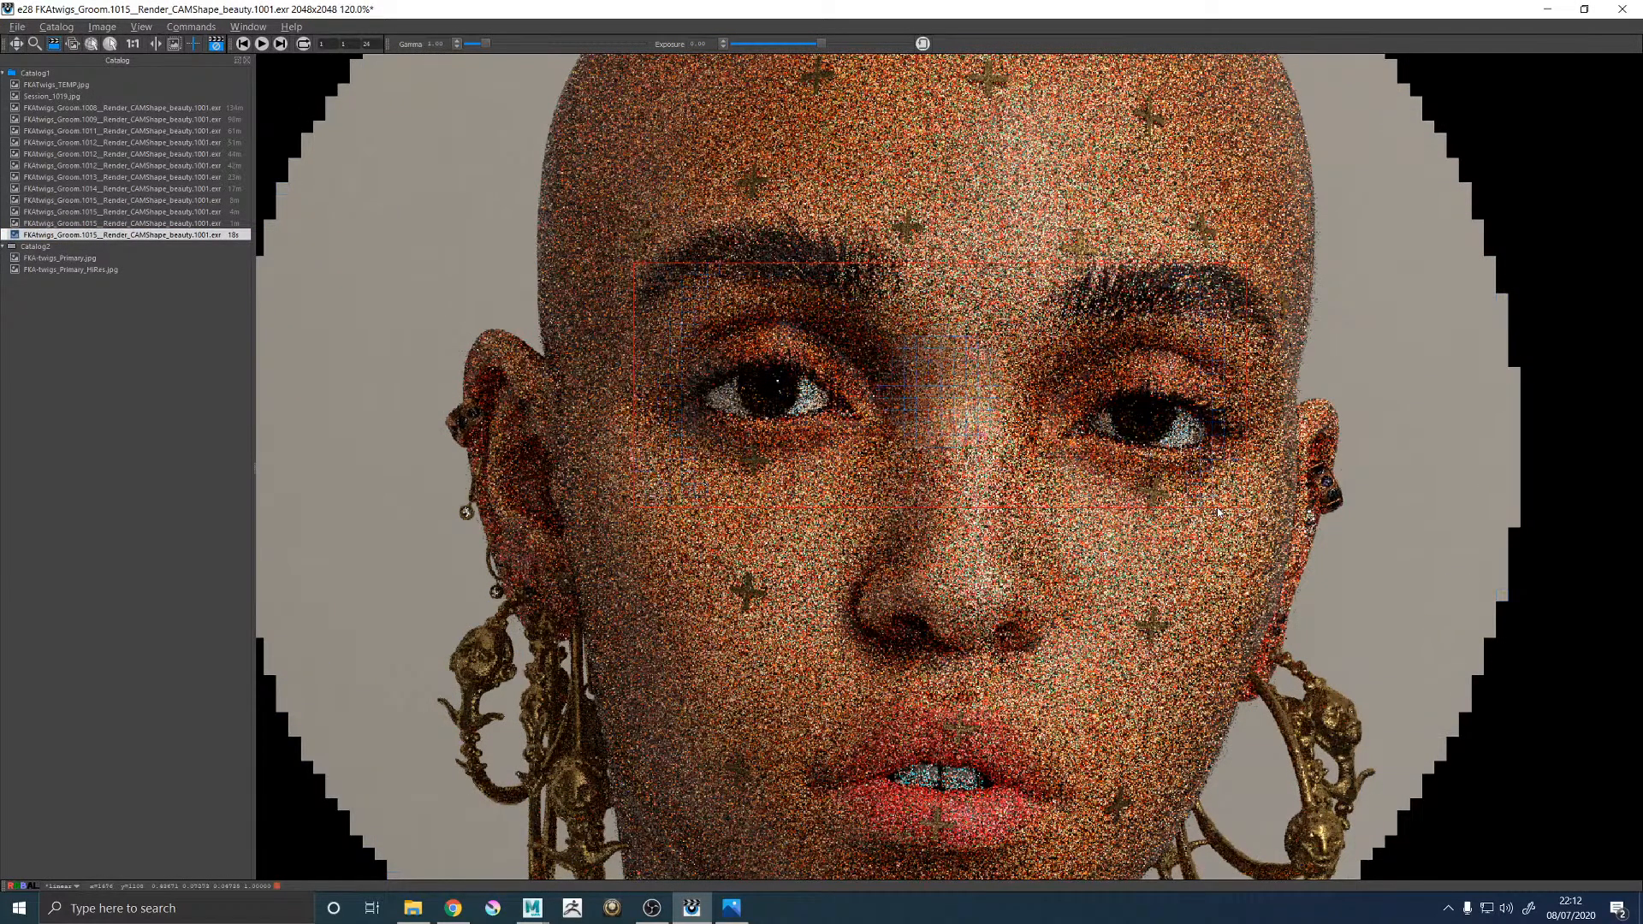
Restrict the running render to a crop region around both eyes and inspect them up close.
{"action": "scroll", "coordinate": [834, 445], "scroll_direction": "down", "scroll_amount": 4}
{"action": "scroll", "coordinate": [794, 407], "scroll_direction": "up", "scroll_amount": 3}
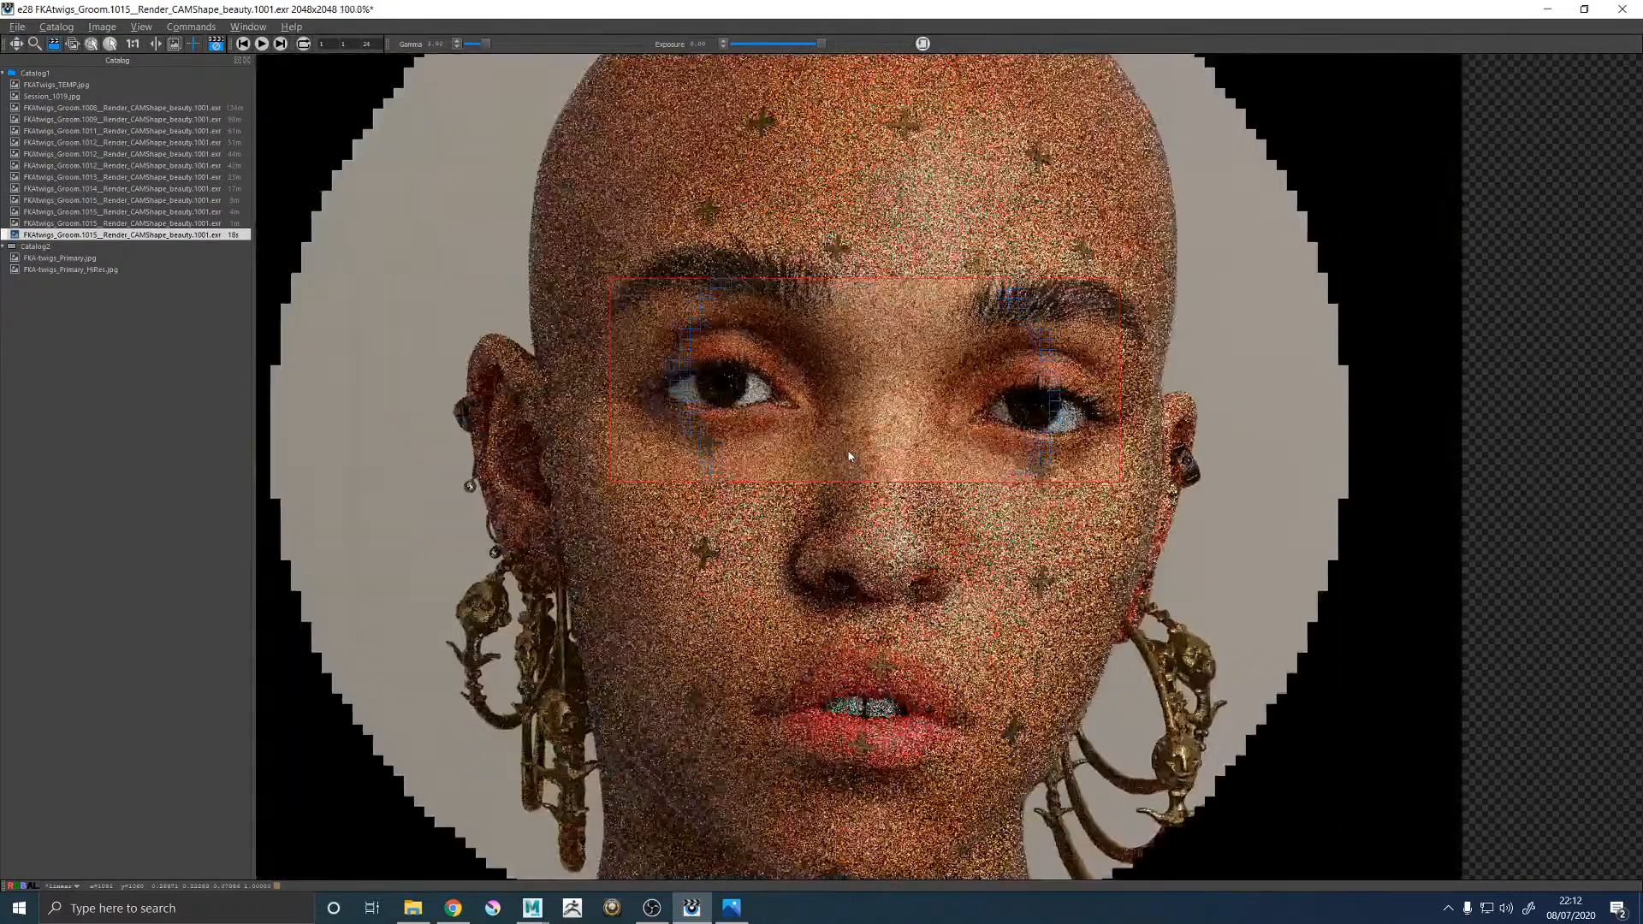
{"action": "scroll", "coordinate": [791, 404], "scroll_direction": "up", "scroll_amount": 3}
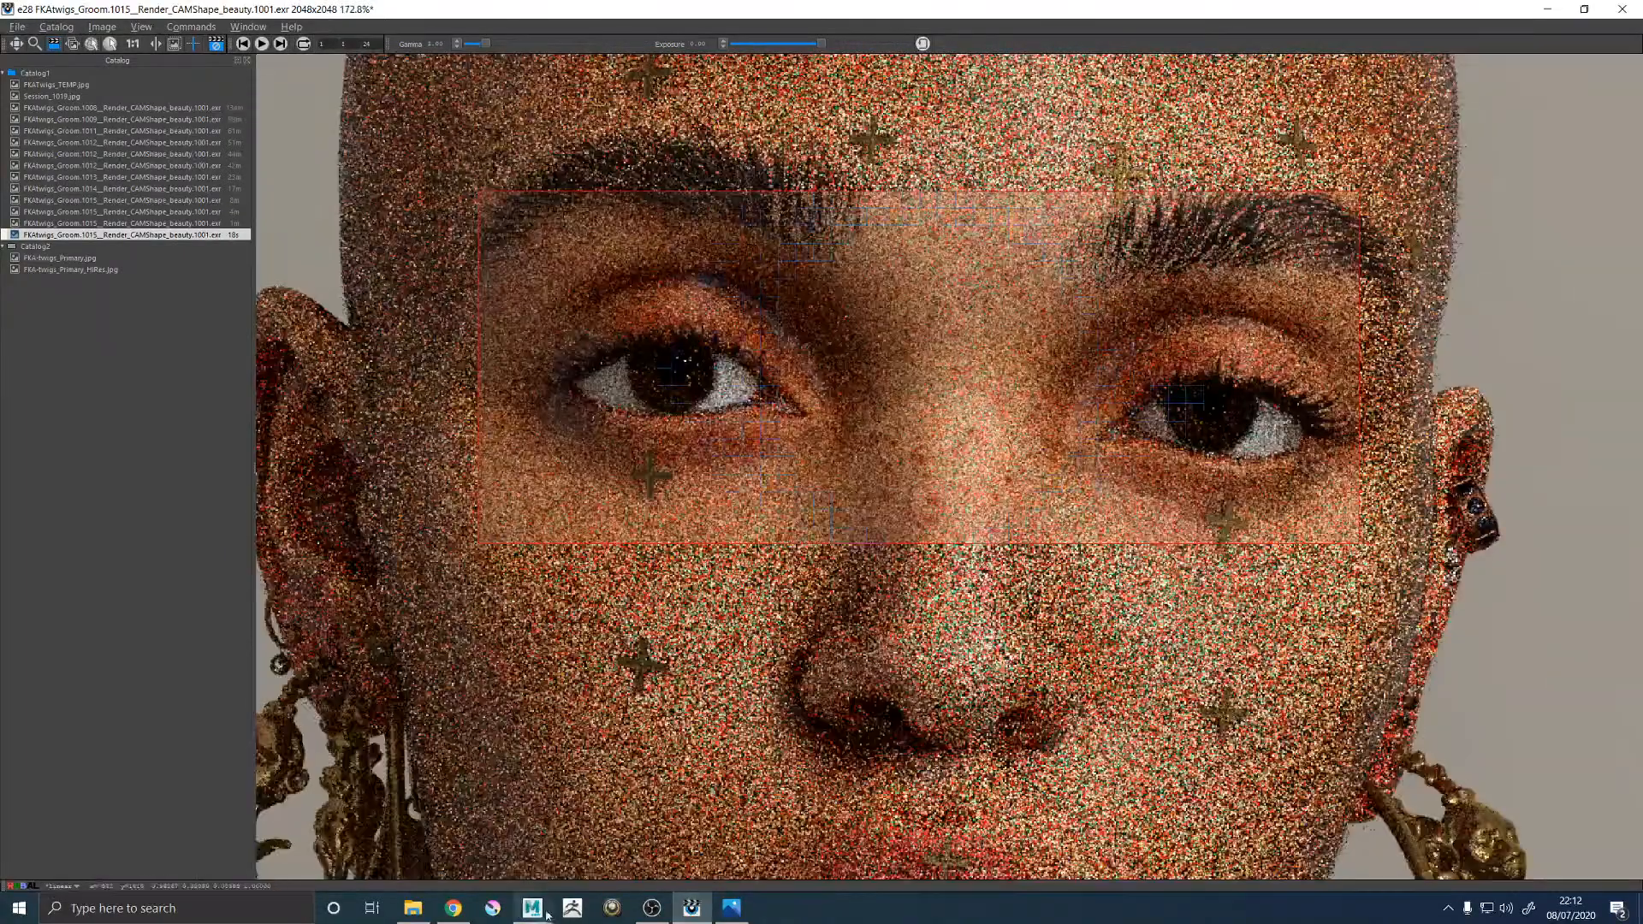
Compare the rendered eyes with the reference photo FKA-twigs_Primary_HiRes.jpg, stop the render and return to Maya.
{"action": "left_click", "coordinate": [729, 908]}
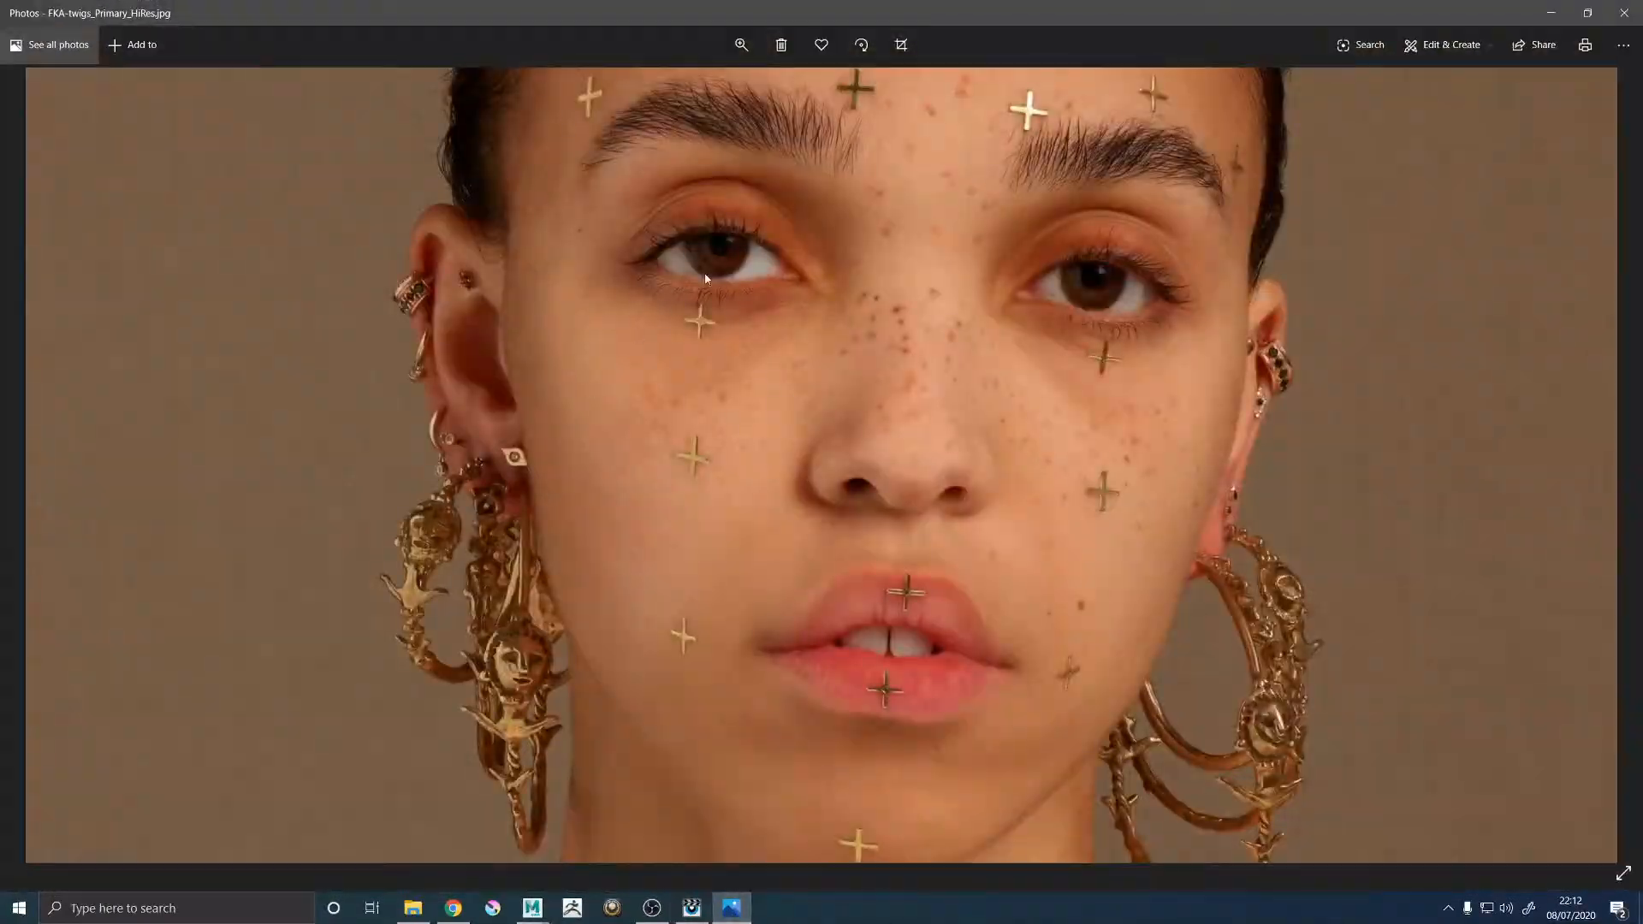
{"action": "mouse_move", "coordinate": [532, 907]}
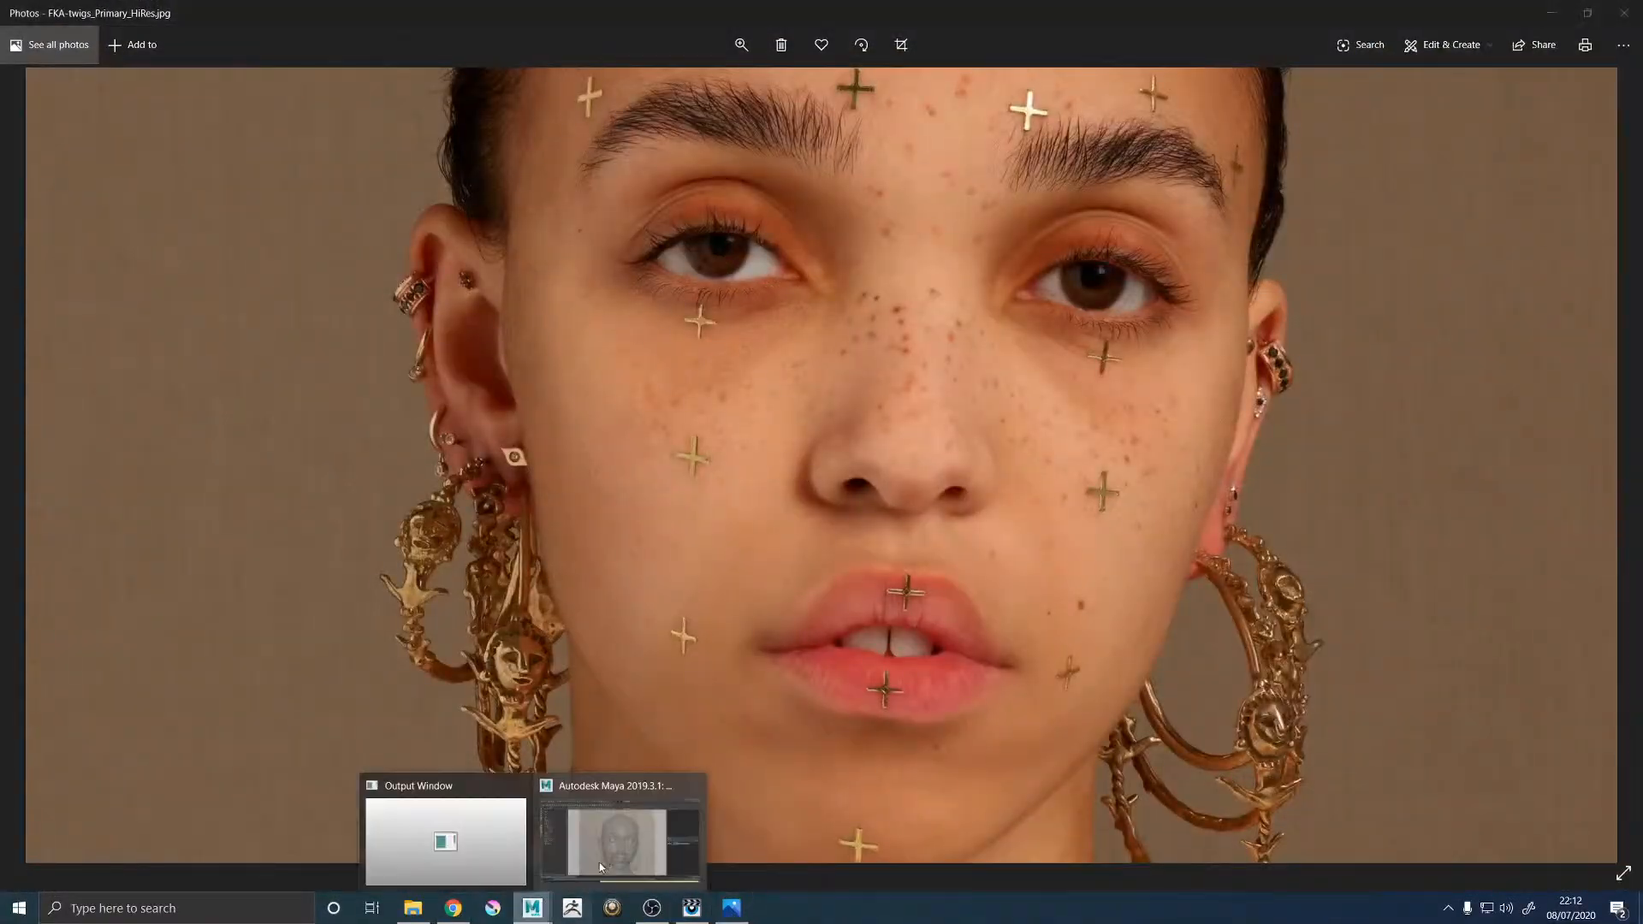
{"action": "left_click", "coordinate": [621, 856]}
{"action": "left_click", "coordinate": [691, 907]}
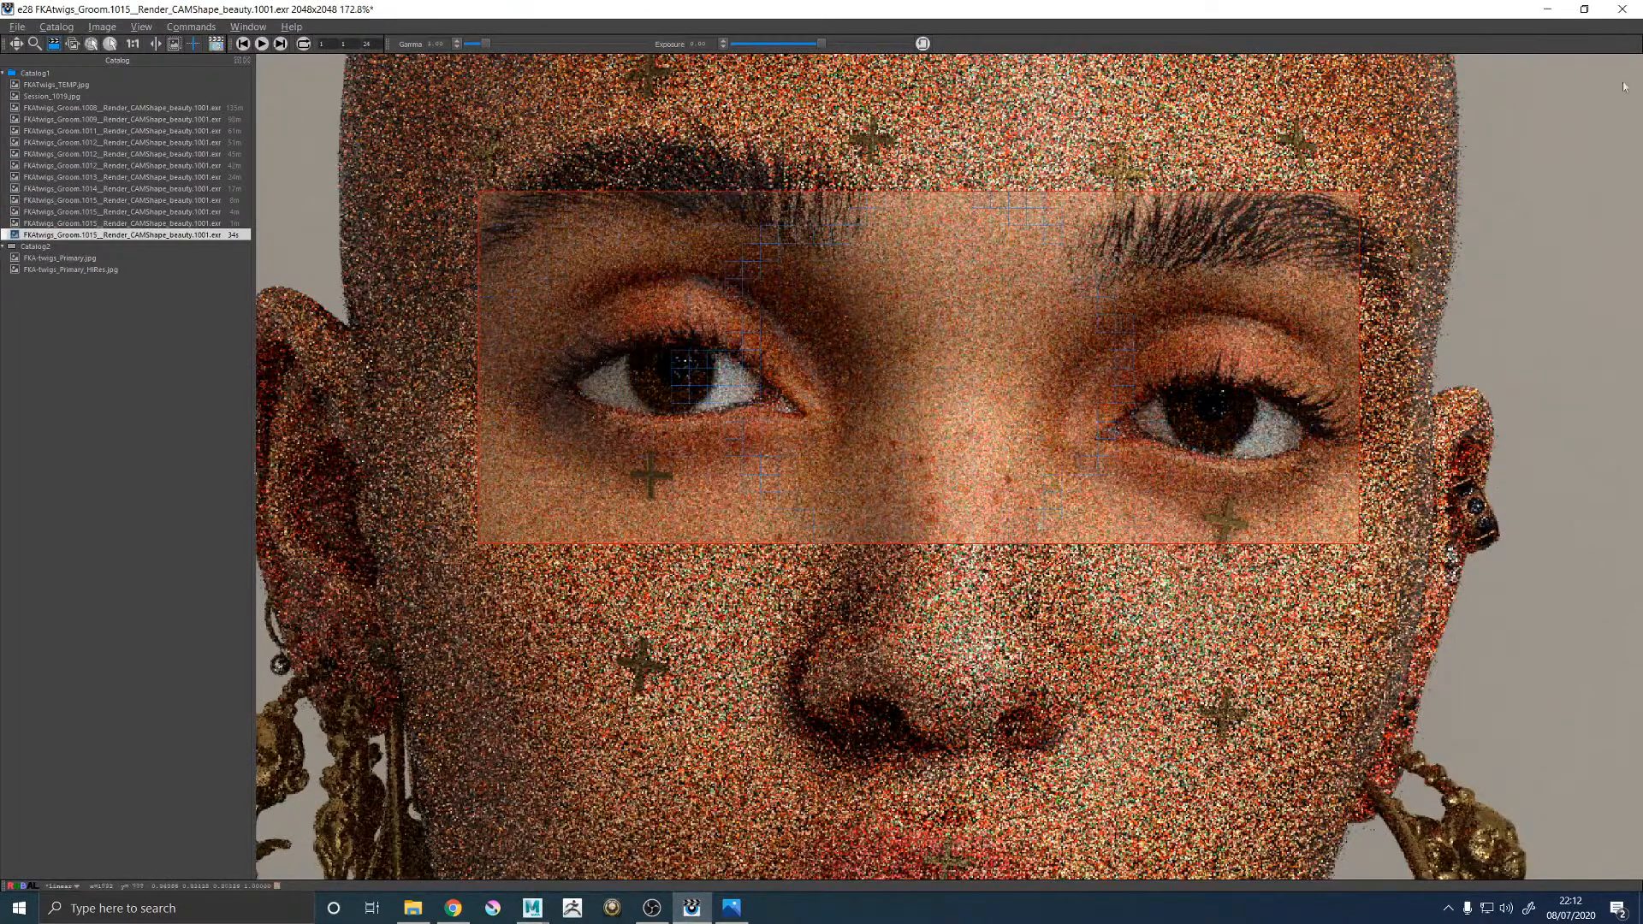
{"action": "left_click", "coordinate": [1546, 10]}
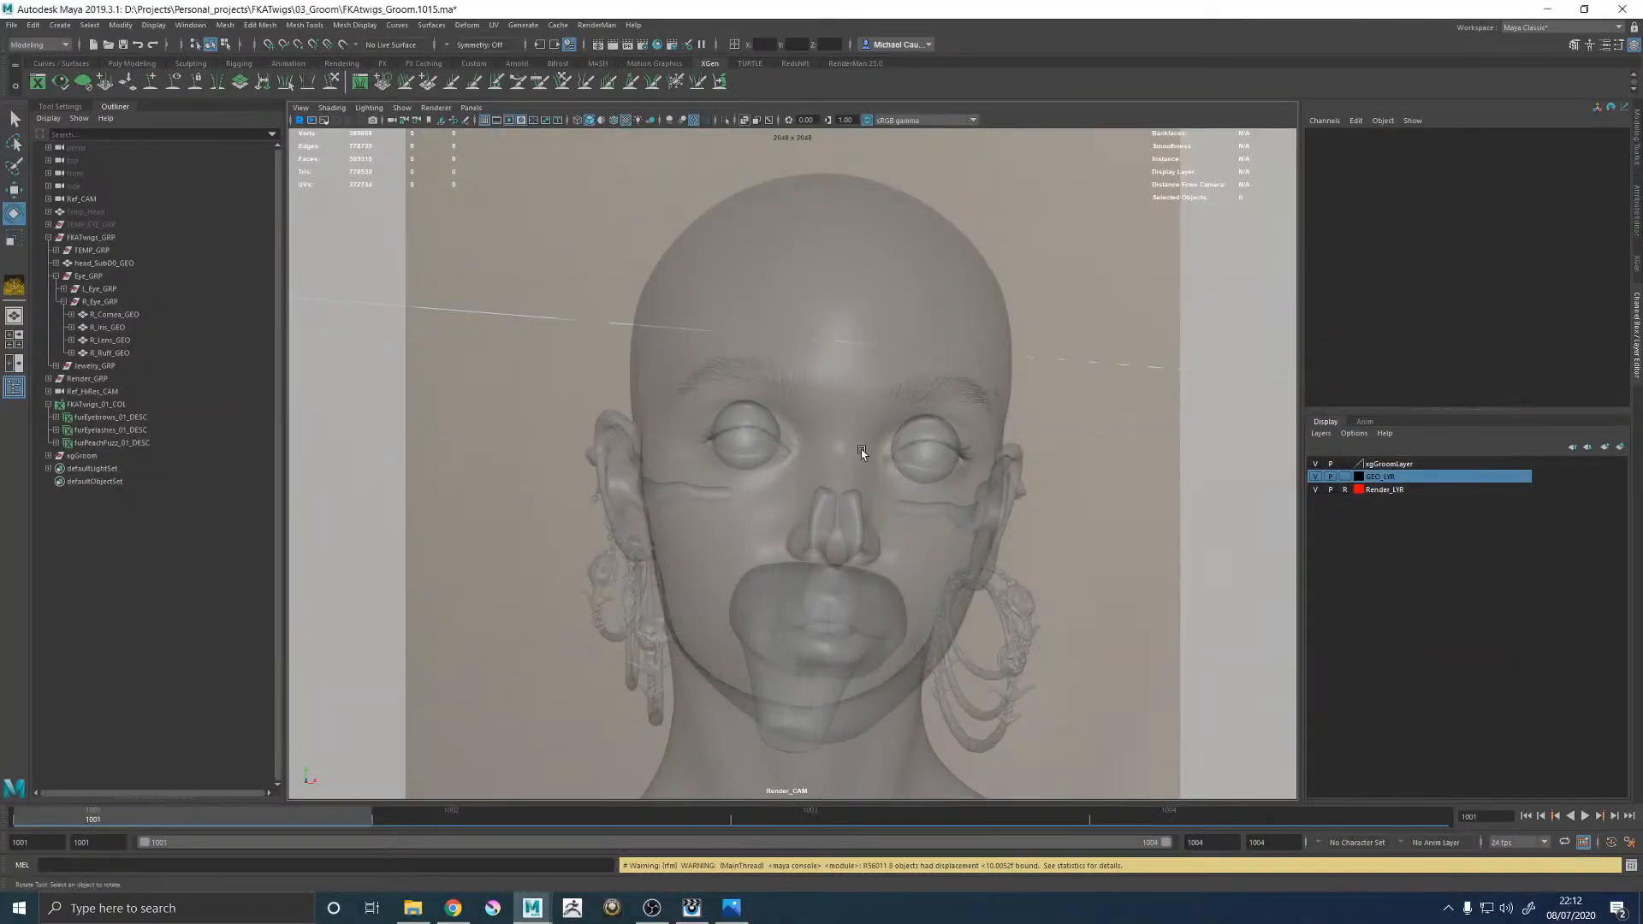
Frame the right eye group R_Eye_GRP in the perspective view, rotate it slightly further about X and check it from the front.
{"action": "key", "text": "space"}
{"action": "scroll", "coordinate": [711, 470], "scroll_direction": "up", "scroll_amount": 10}
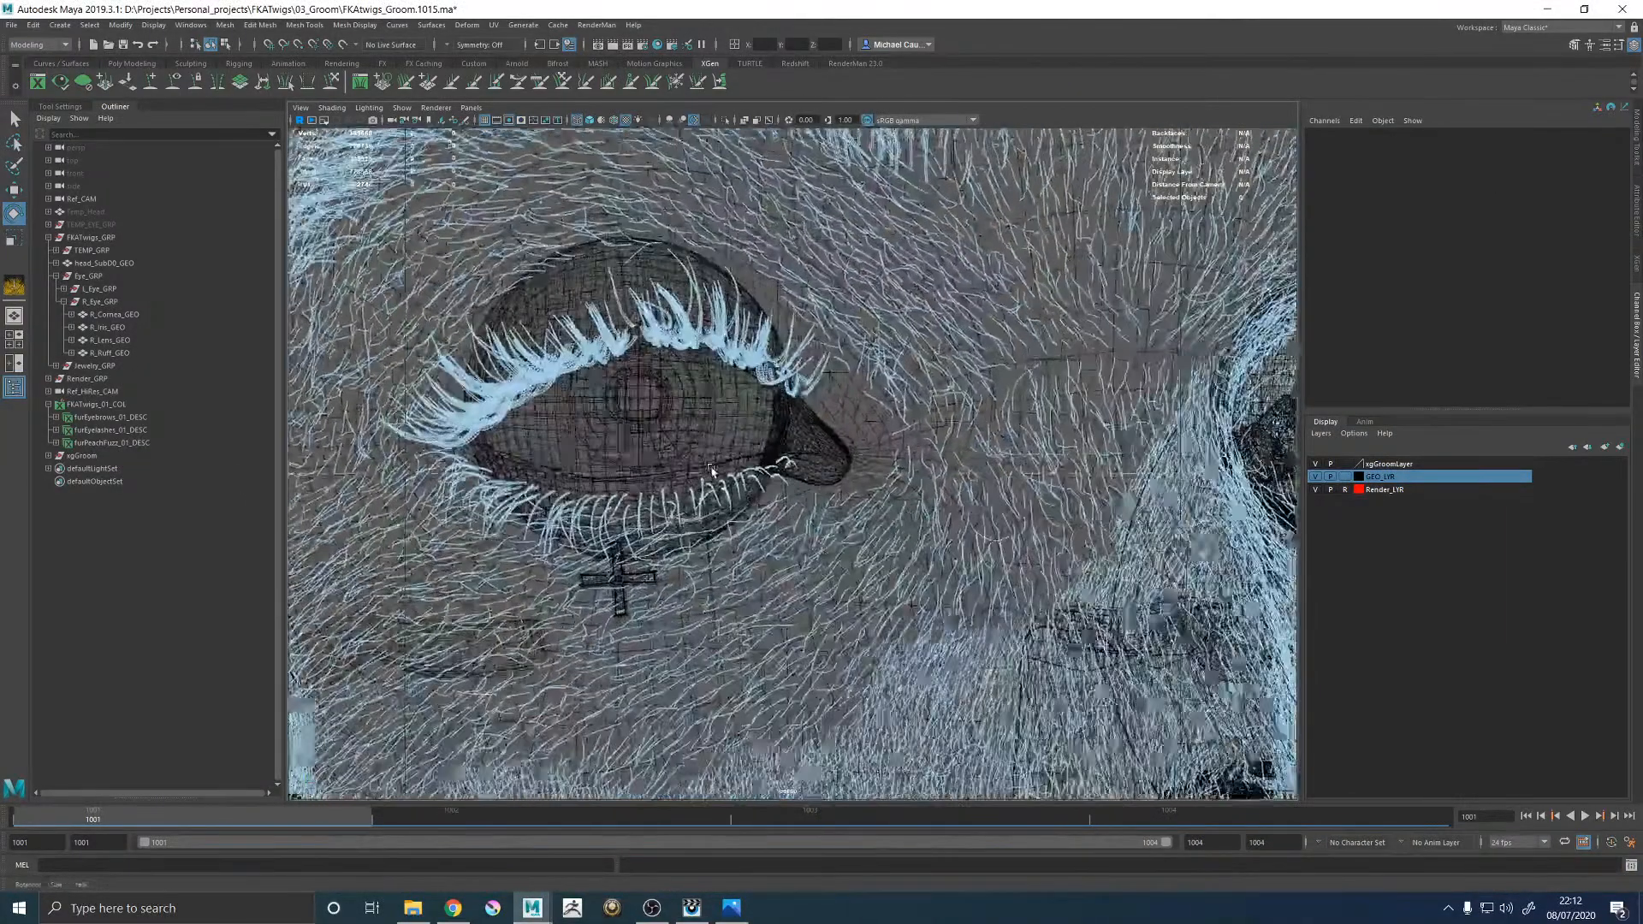
{"action": "left_click", "coordinate": [99, 301]}
{"action": "key", "text": "f"}
{"action": "scroll", "coordinate": [711, 336], "scroll_direction": "up", "scroll_amount": 3}
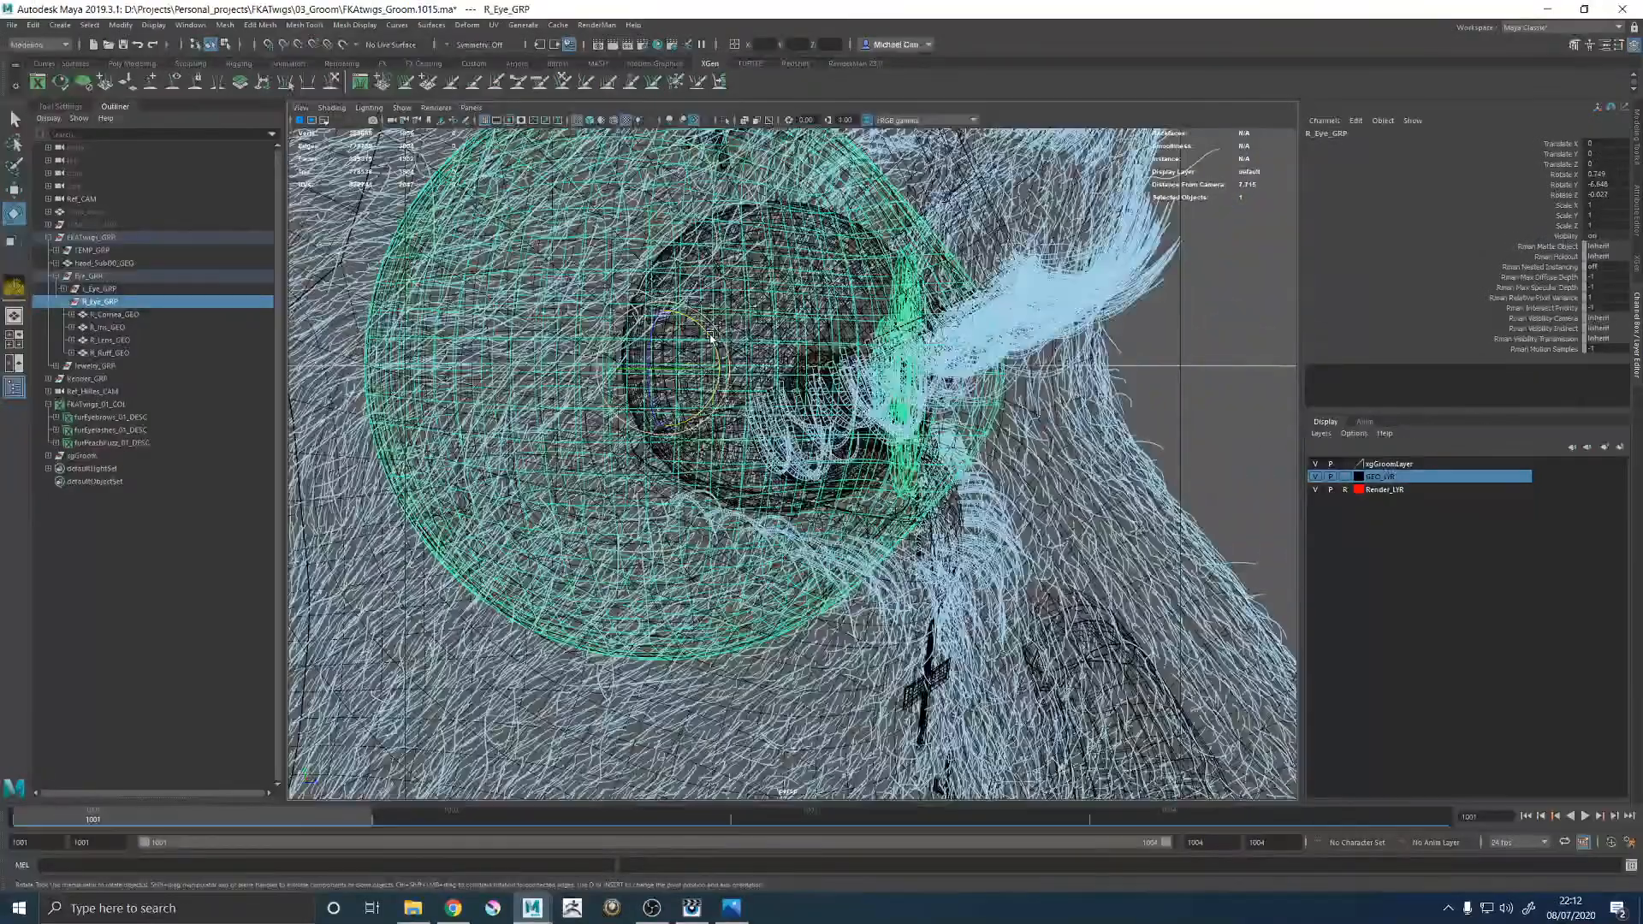
{"action": "left_click_drag", "start_coordinate": [711, 337], "coordinate": [706, 338]}
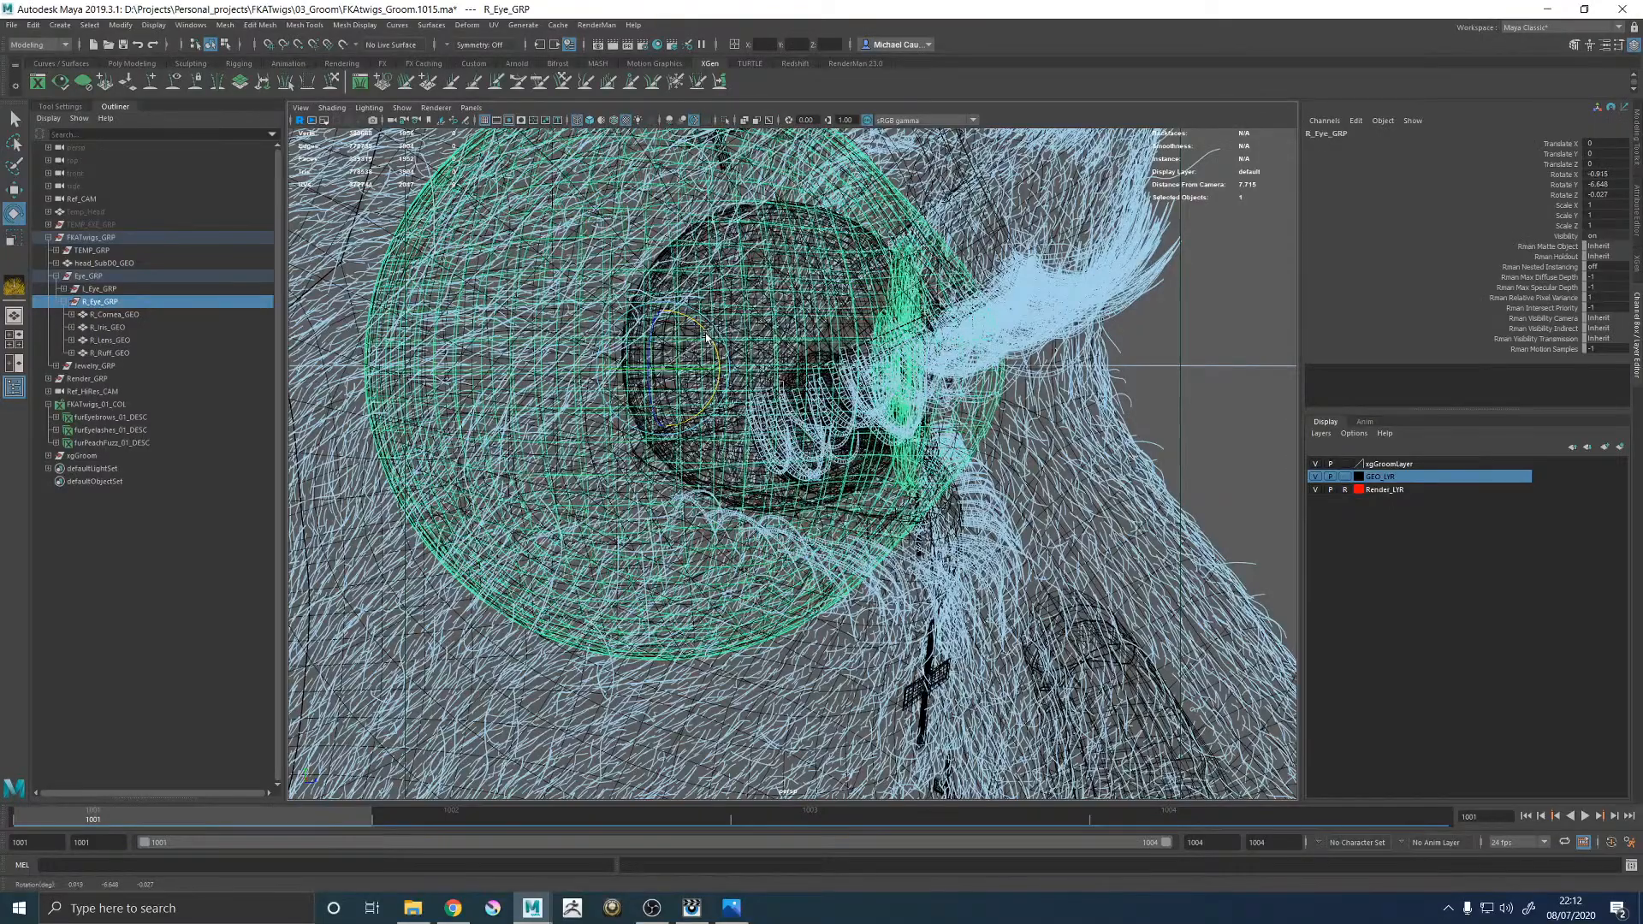
{"action": "scroll", "coordinate": [824, 404], "scroll_direction": "down", "scroll_amount": 5}
{"action": "scroll", "coordinate": [824, 404], "scroll_direction": "up", "scroll_amount": 3}
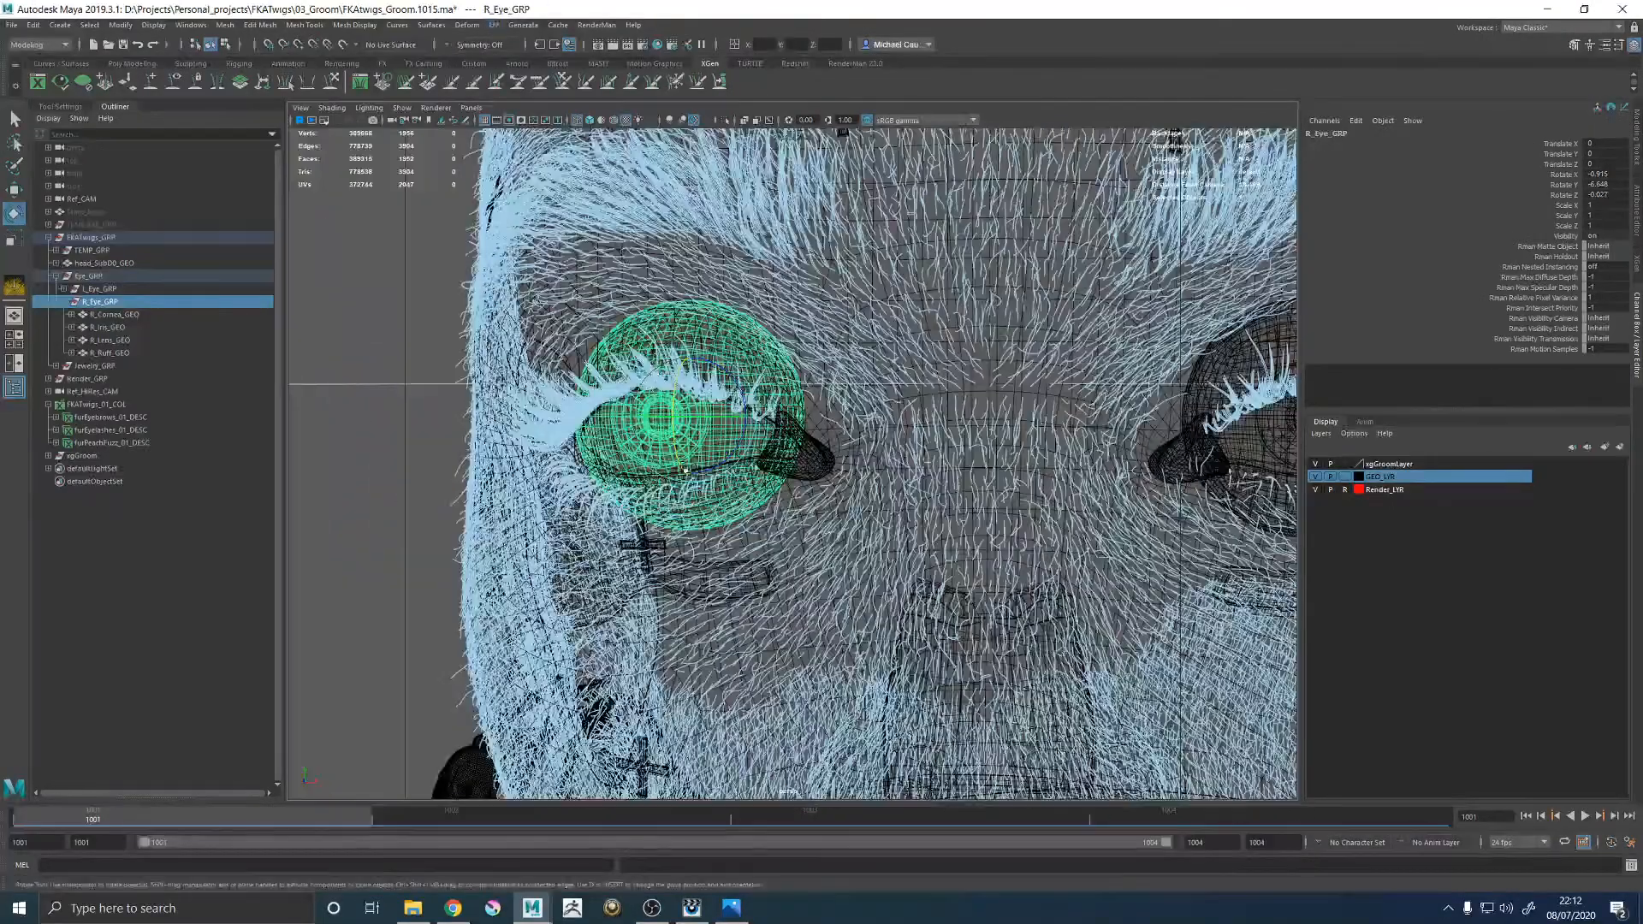
Scale the large UV shell of R_Cornea_GEO very slightly in the UV Editor and close the editor.
{"action": "left_click", "coordinate": [110, 339]}
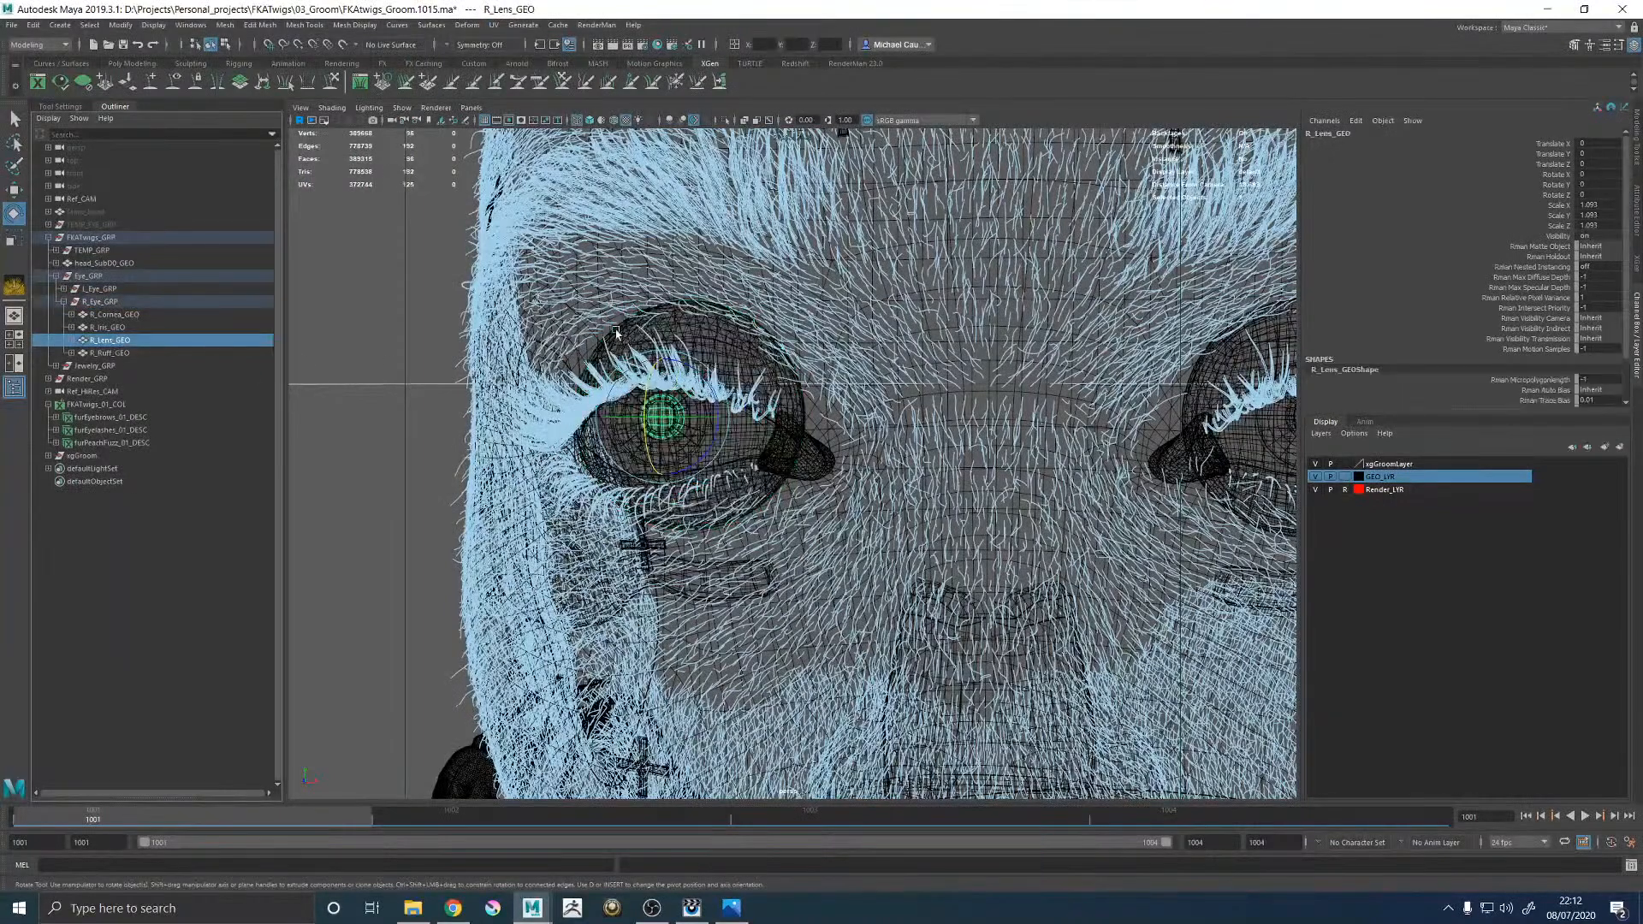
{"action": "left_click", "coordinate": [115, 314]}
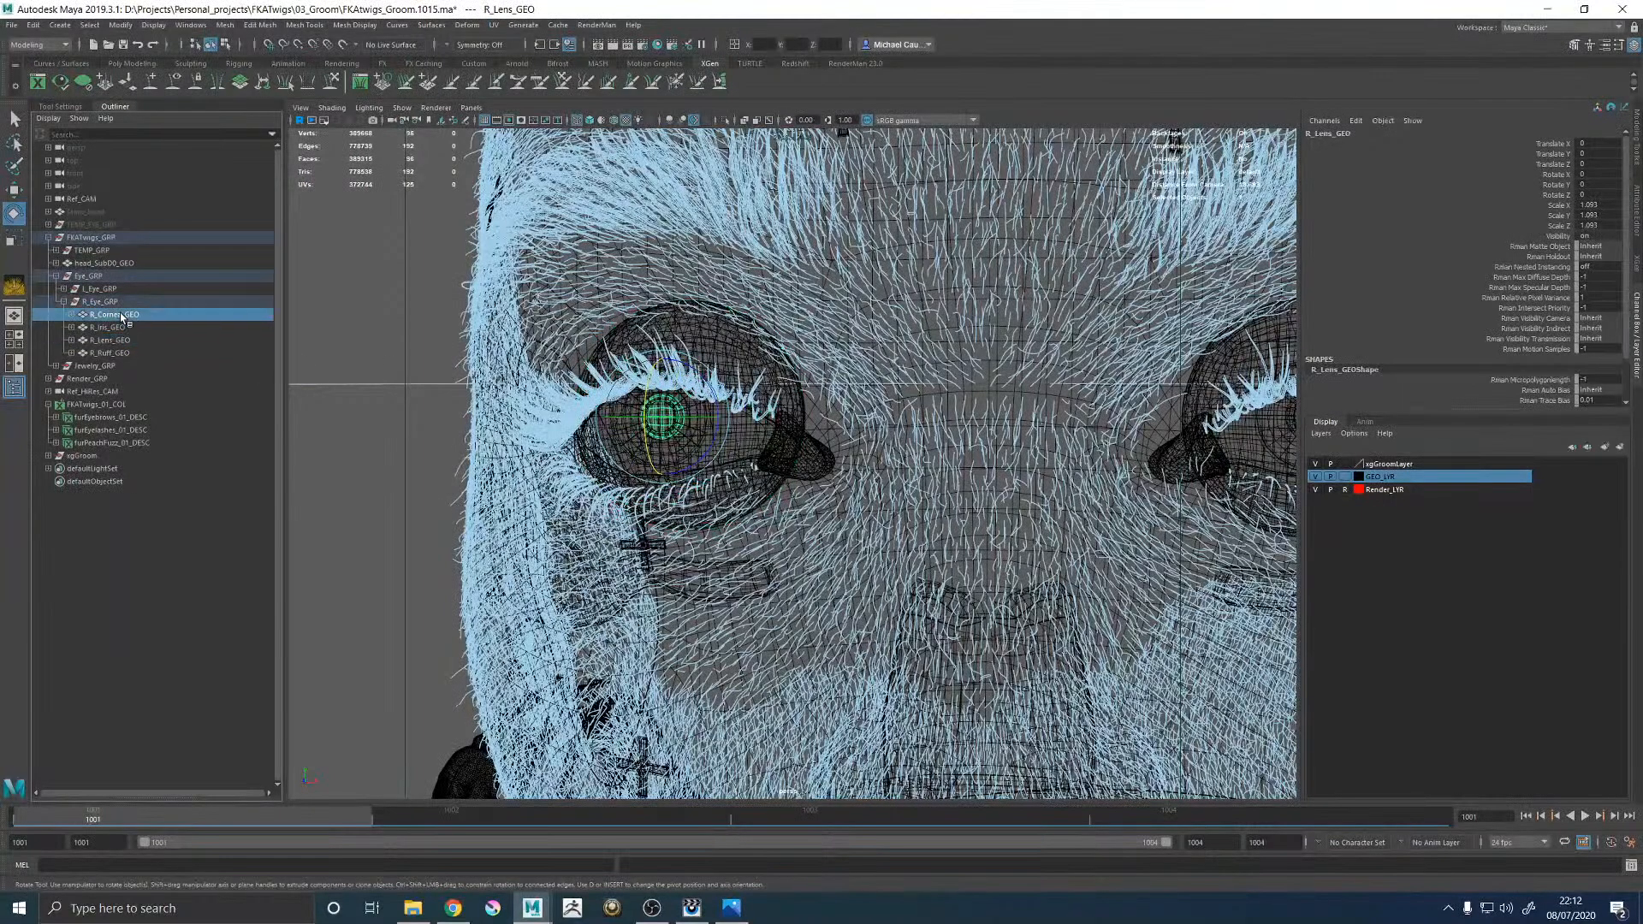
{"action": "left_click", "coordinate": [494, 25]}
{"action": "left_click", "coordinate": [524, 47]}
{"action": "right_click_drag", "start_coordinate": [838, 346], "coordinate": [791, 324]}
{"action": "left_click", "coordinate": [846, 369]}
{"action": "key", "text": "r"}
{"action": "left_click_drag", "start_coordinate": [838, 479], "coordinate": [839, 481]}
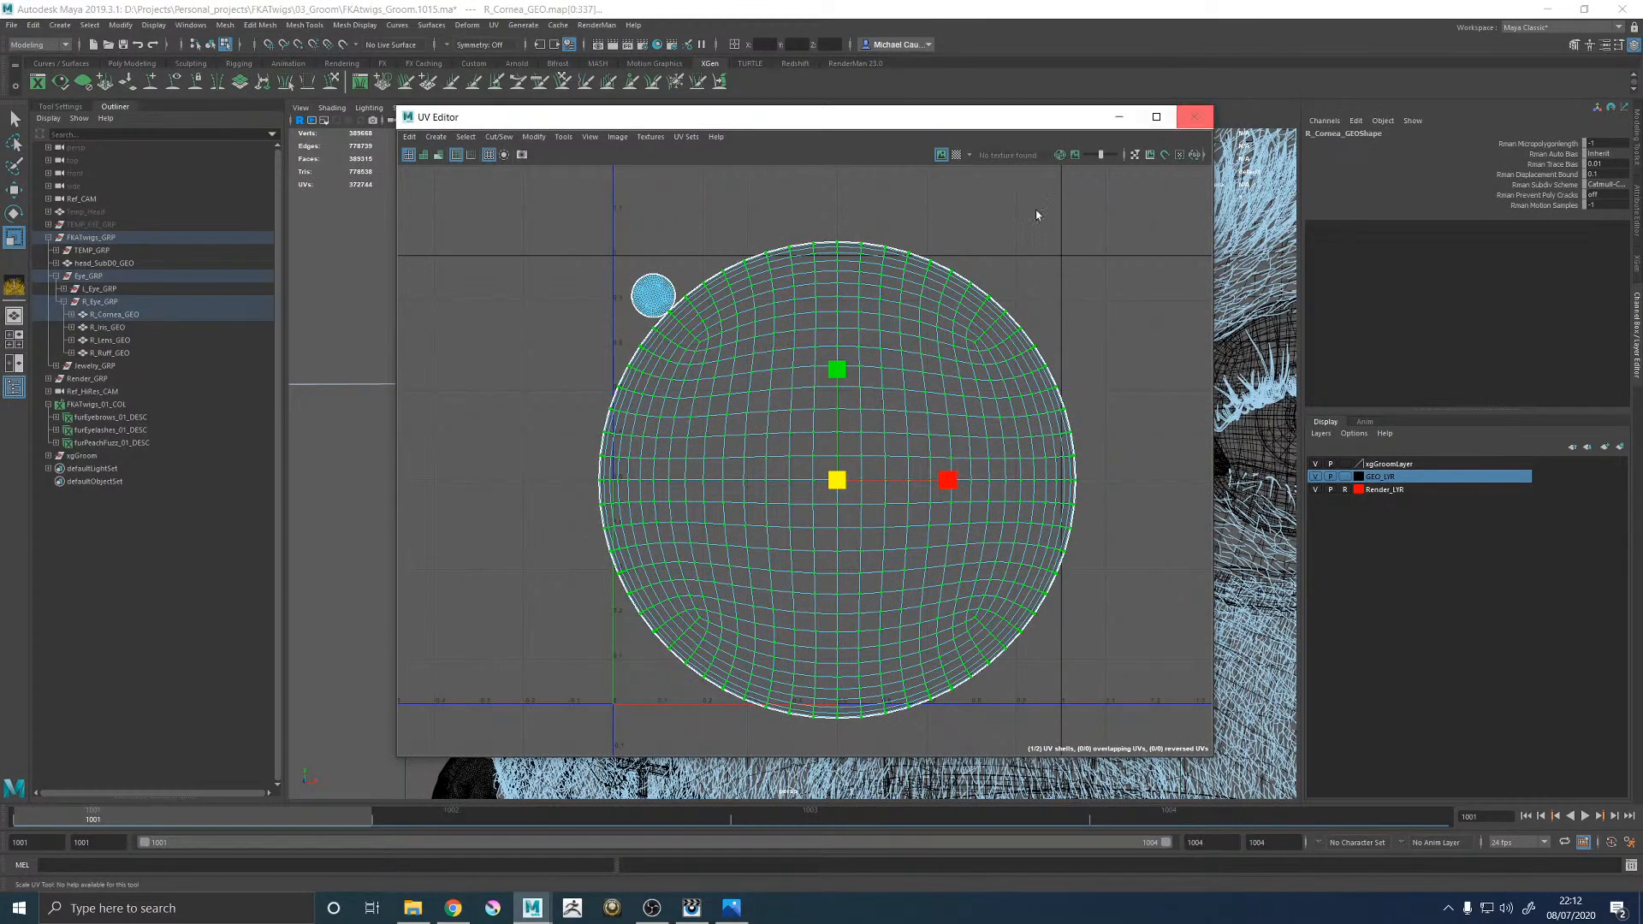
{"action": "left_click", "coordinate": [982, 208]}
{"action": "left_click", "coordinate": [1196, 117]}
Clear the selection, return to the Render_CAM view and save the scene.
{"action": "left_click", "coordinate": [686, 438]}
{"action": "left_click", "coordinate": [429, 376]}
{"action": "key", "text": "q"}
{"action": "key", "text": "ctrl+s"}
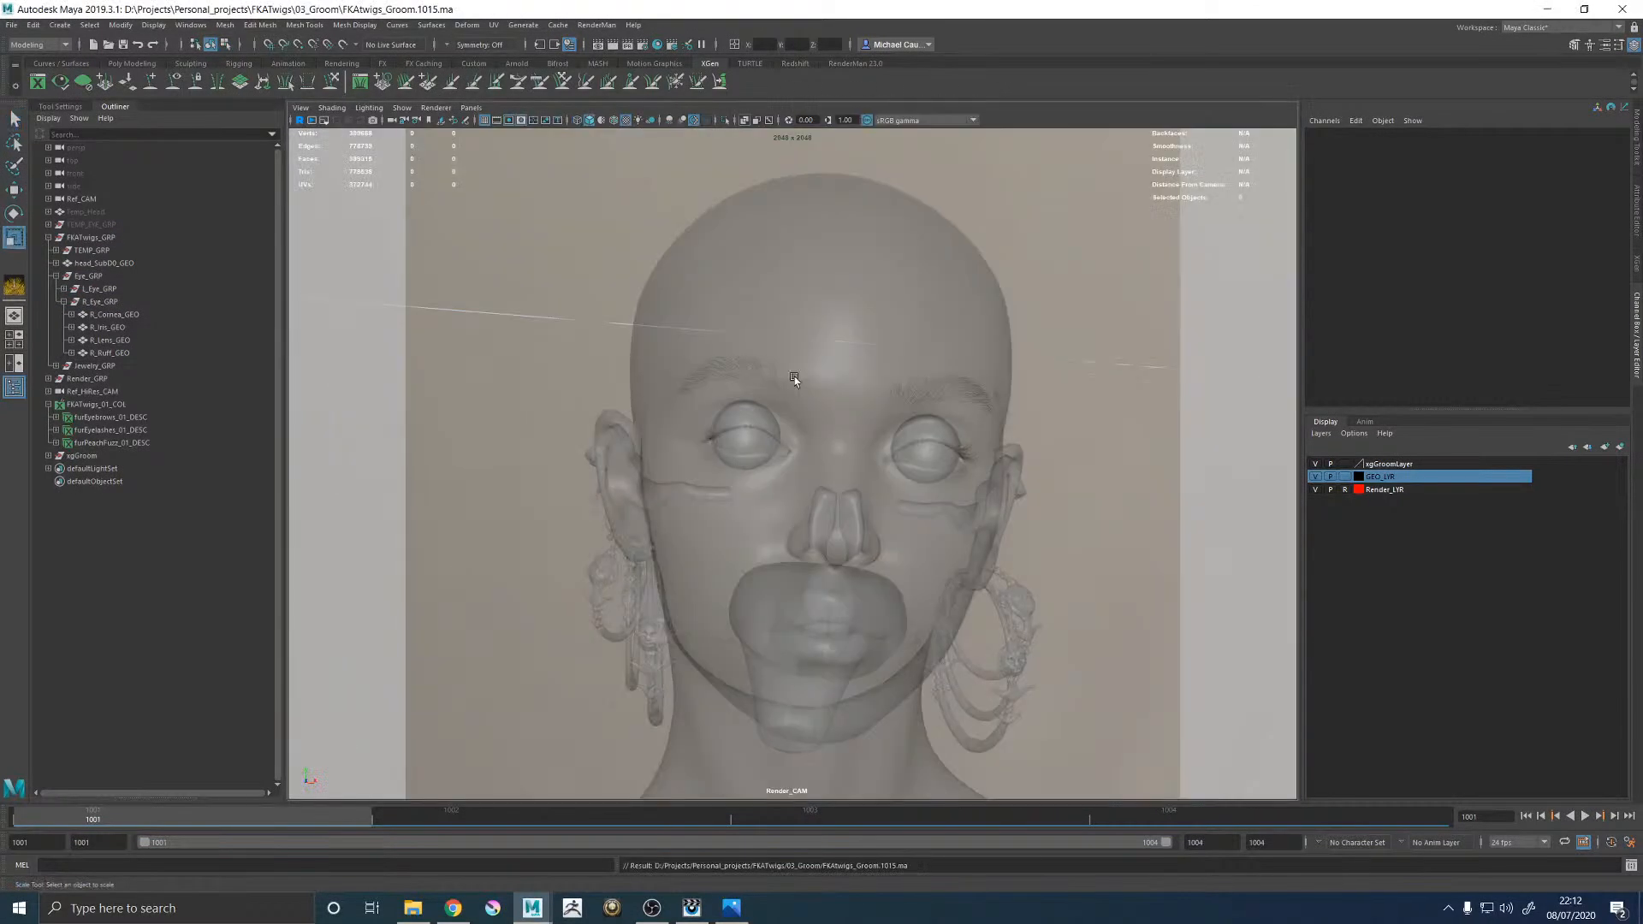
Deselect the head, start a fresh IPR render and show the newest beauty image from the catalog.
{"action": "left_click", "coordinate": [883, 328]}
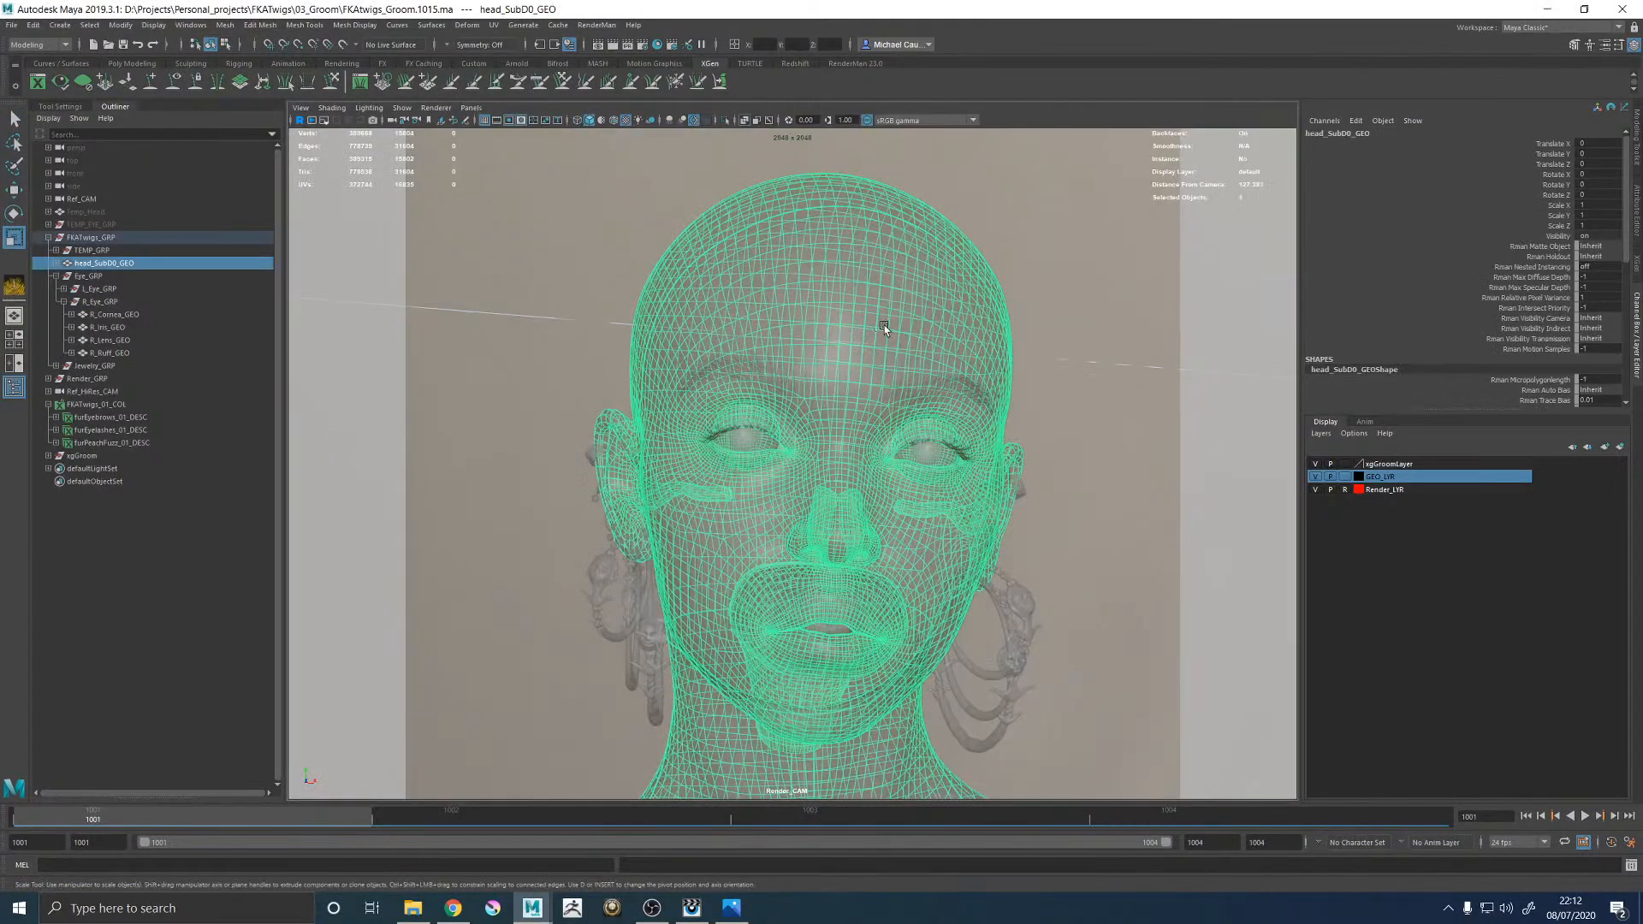
{"action": "left_click", "coordinate": [1052, 262]}
{"action": "left_click", "coordinate": [597, 25]}
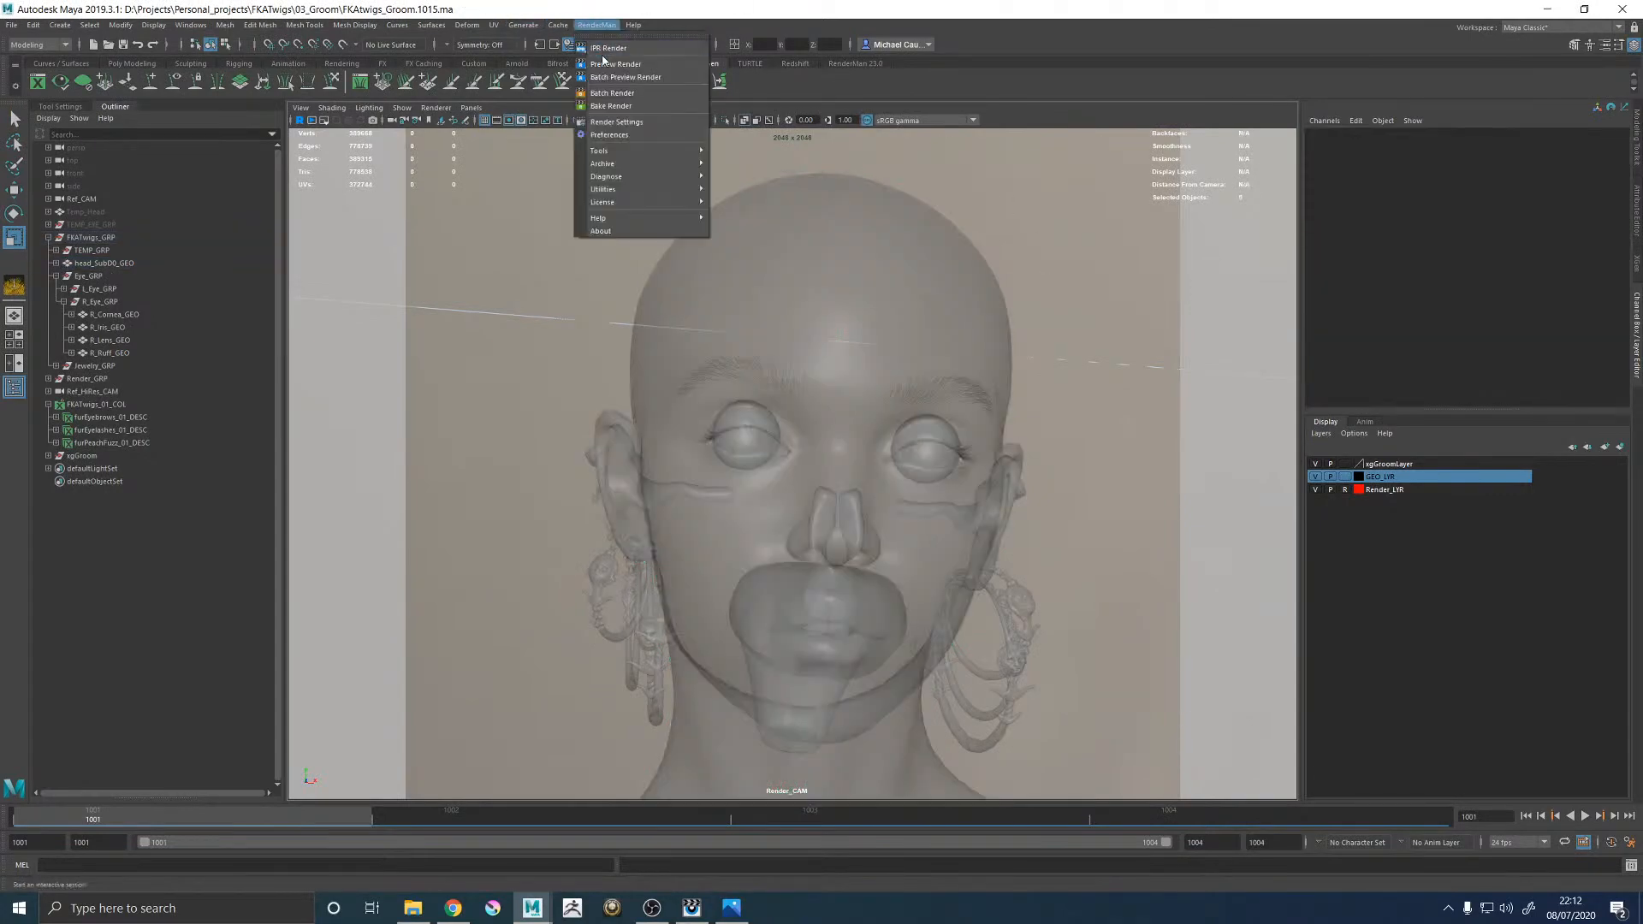
{"action": "left_click", "coordinate": [624, 49]}
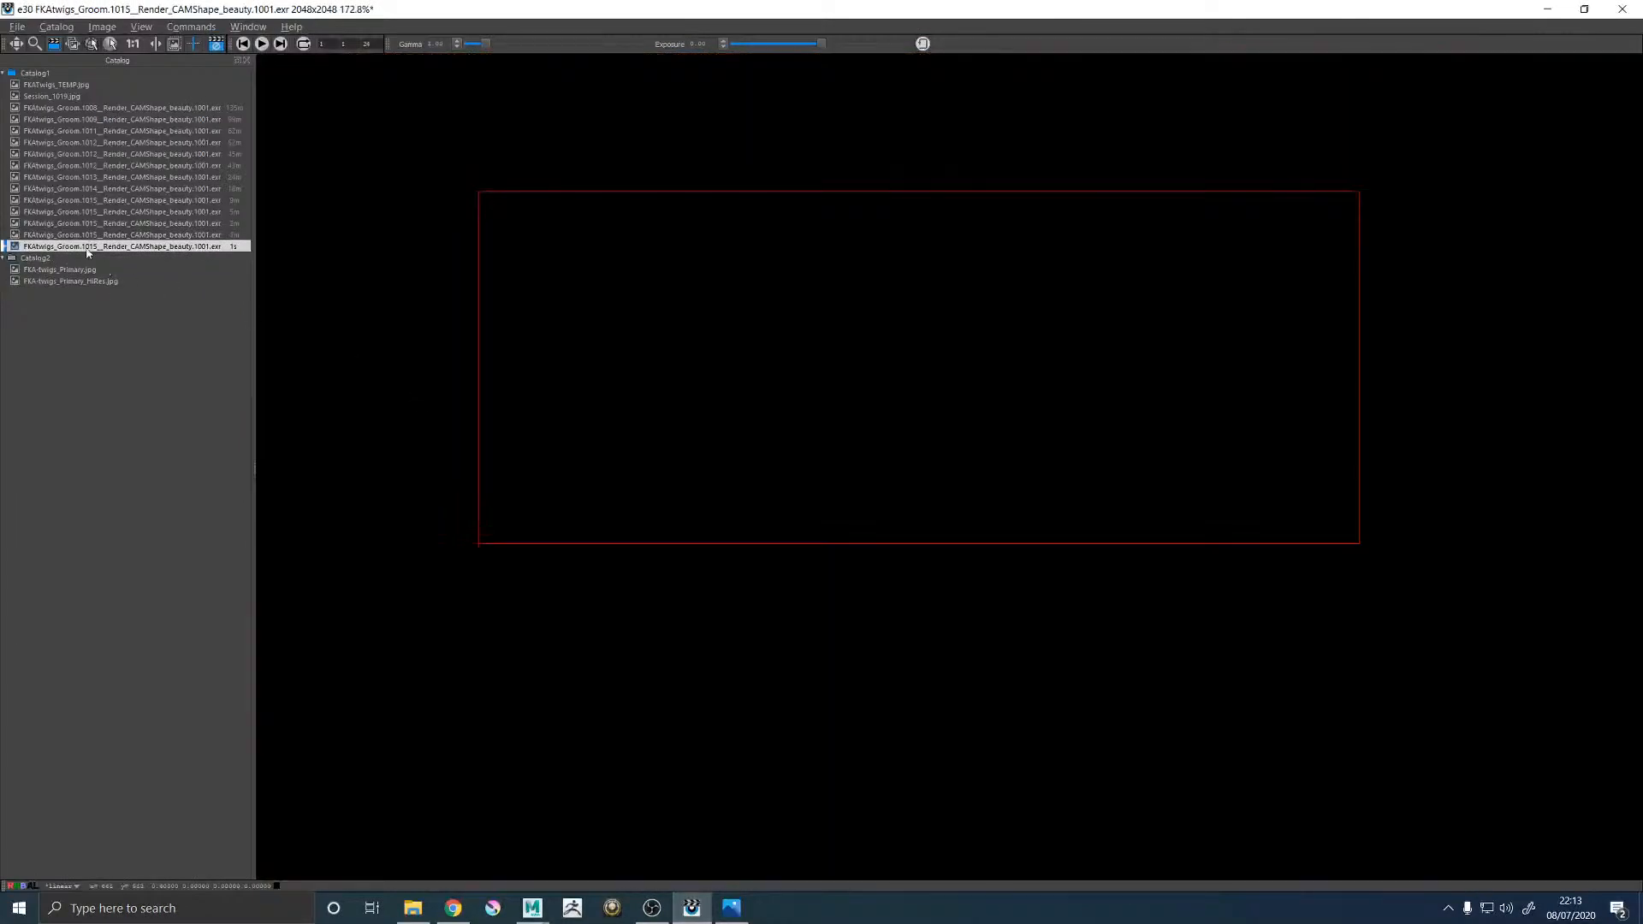
{"action": "left_click", "coordinate": [86, 249]}
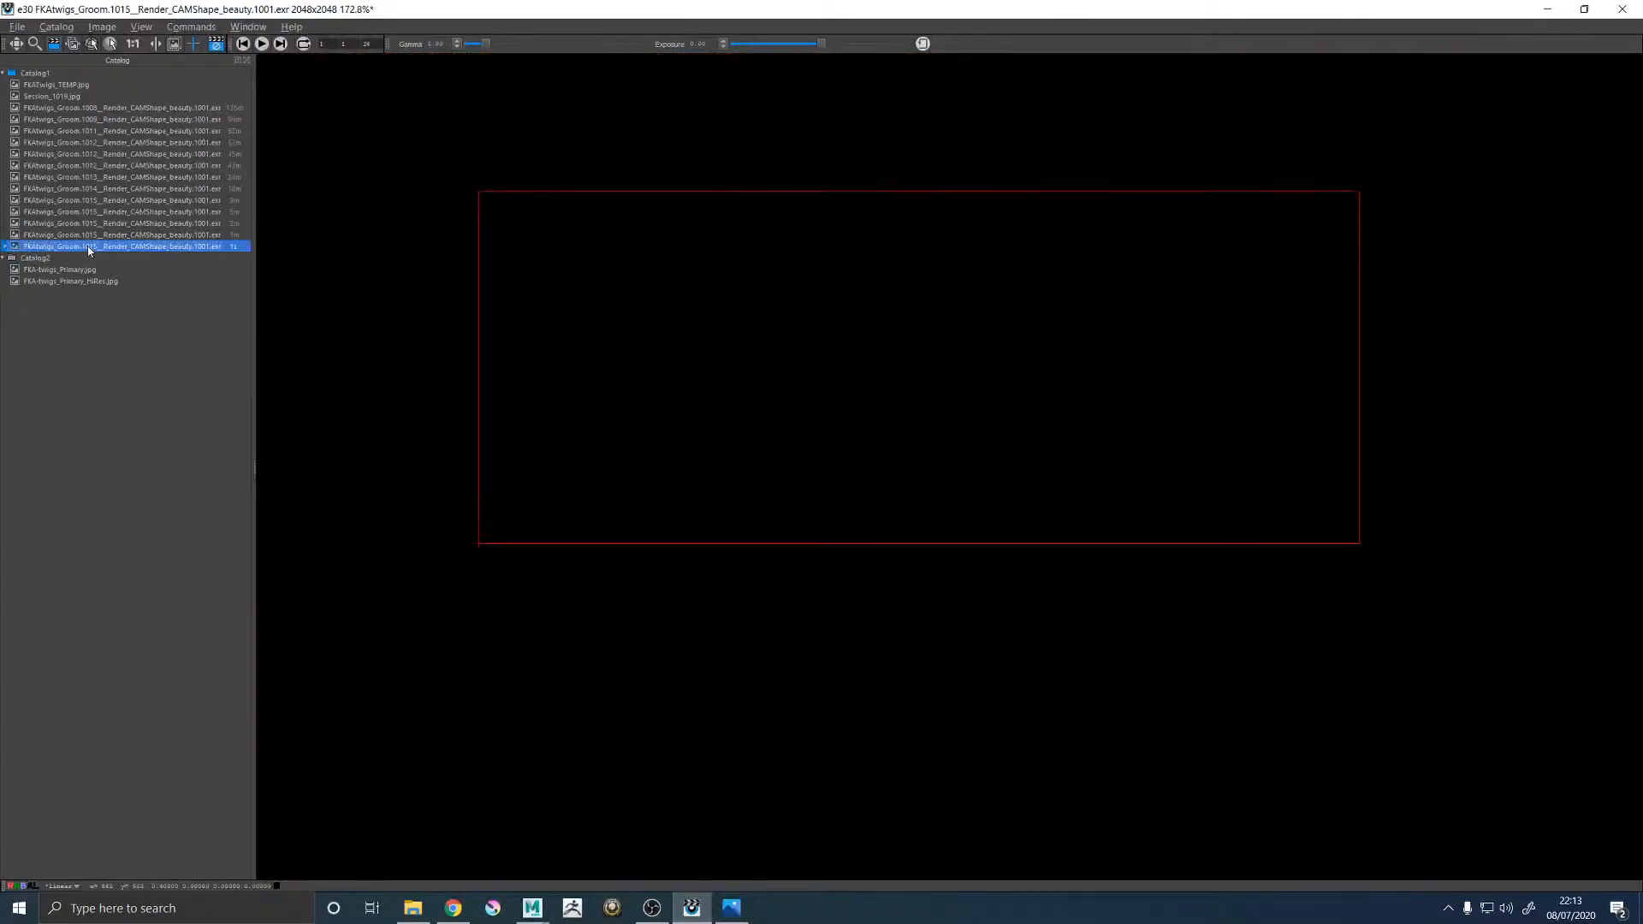
{"action": "key", "text": "Down"}
{"action": "left_click", "coordinate": [102, 247]}
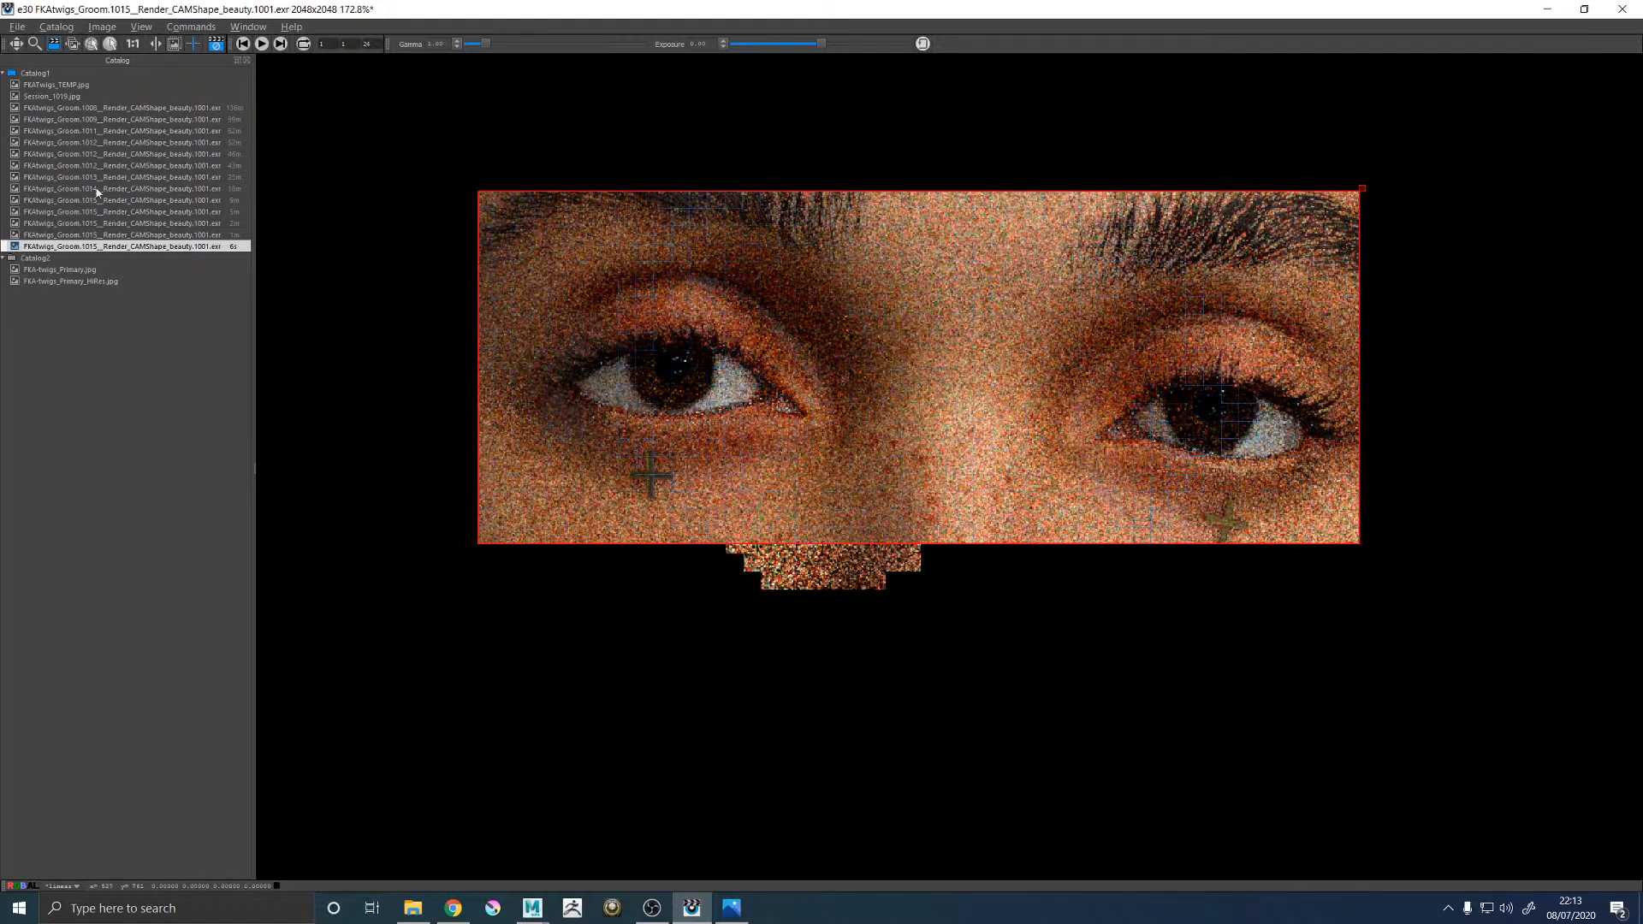
Compare the eyes in the newest beauty render with an earlier FKAtwigs_Groom.1015 render in the catalog.
{"action": "left_click", "coordinate": [129, 201]}
{"action": "left_click", "coordinate": [126, 246]}
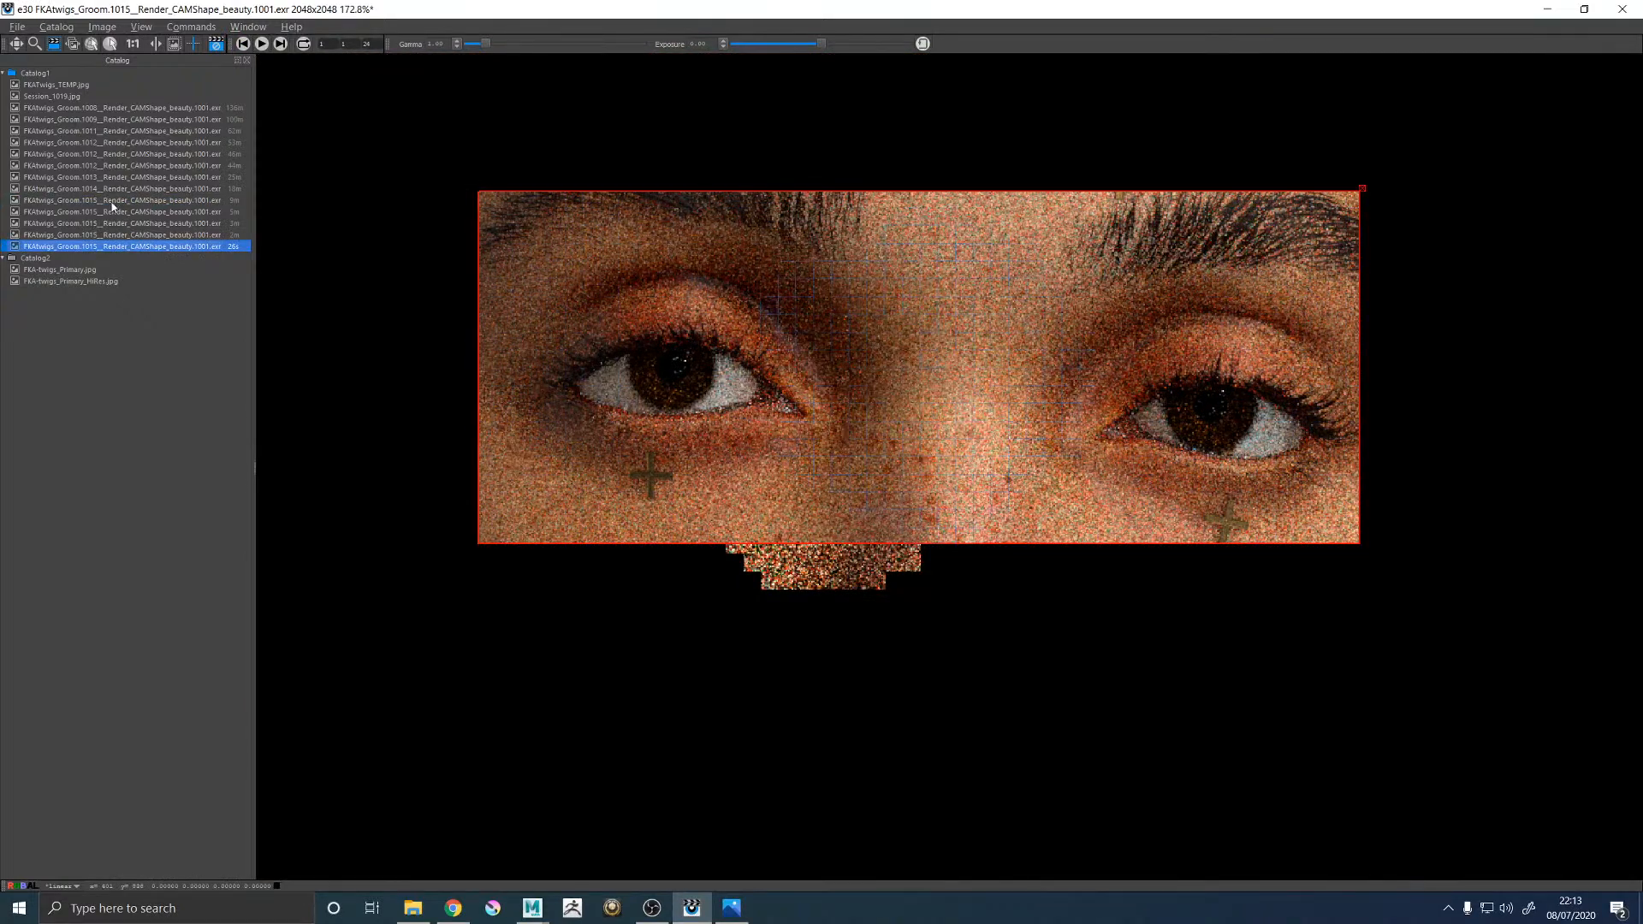
{"action": "left_click", "coordinate": [112, 202]}
{"action": "left_click", "coordinate": [124, 246]}
Remove the crop region from the render and examine the eyes, brows and whole head at several magnifications.
{"action": "scroll", "coordinate": [709, 319], "scroll_direction": "down", "scroll_amount": 6}
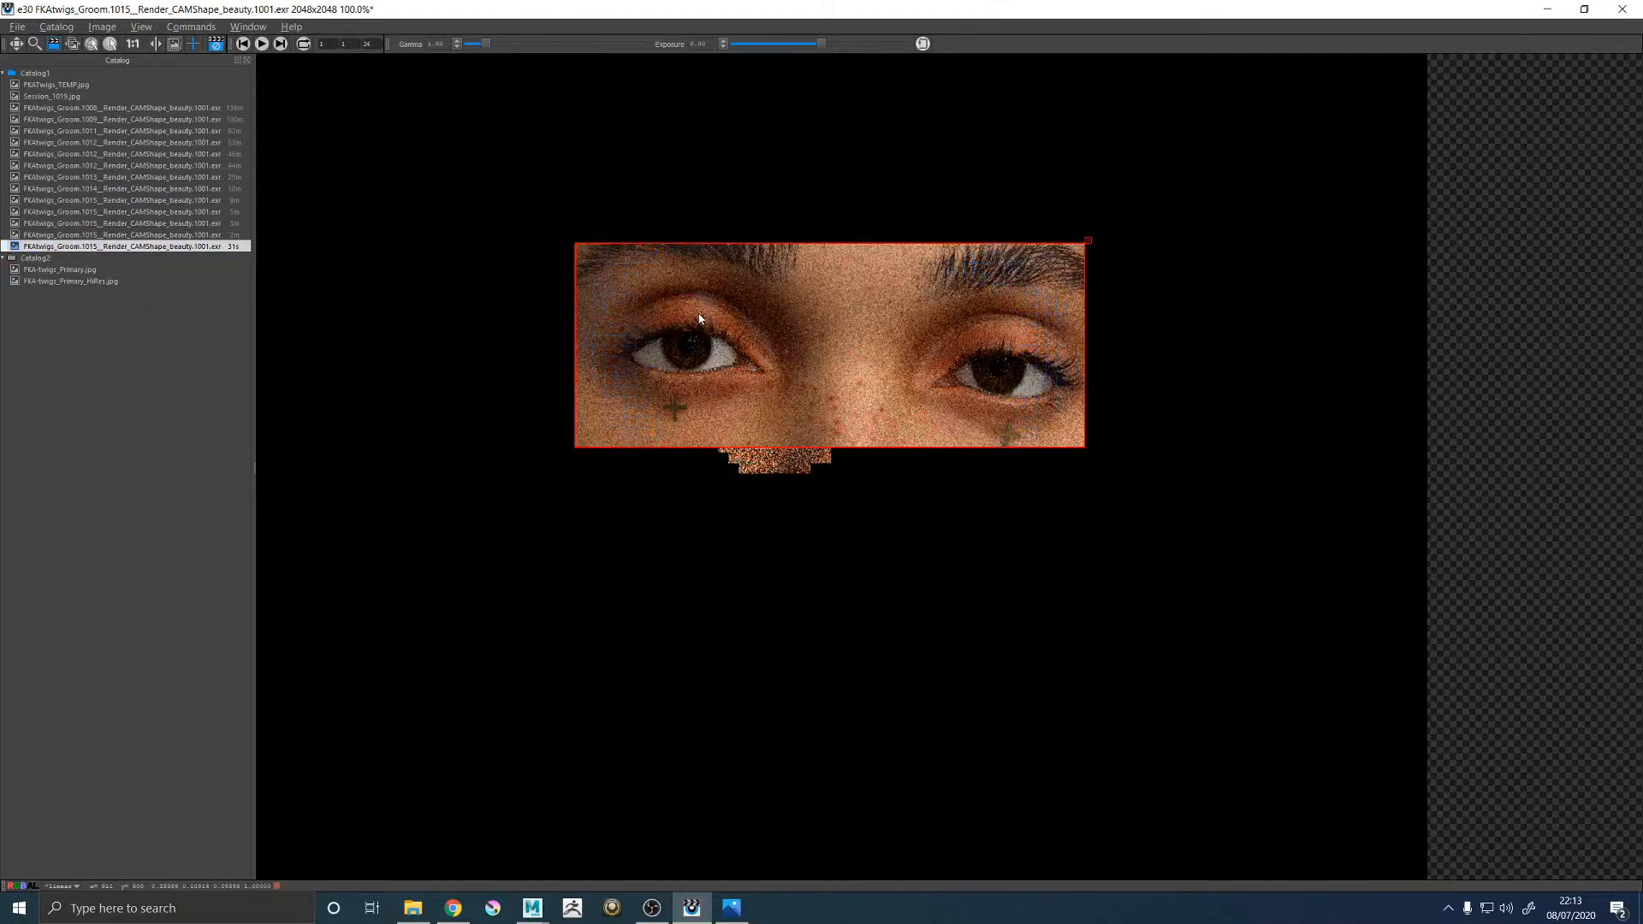
{"action": "scroll", "coordinate": [788, 269], "scroll_direction": "up", "scroll_amount": 3}
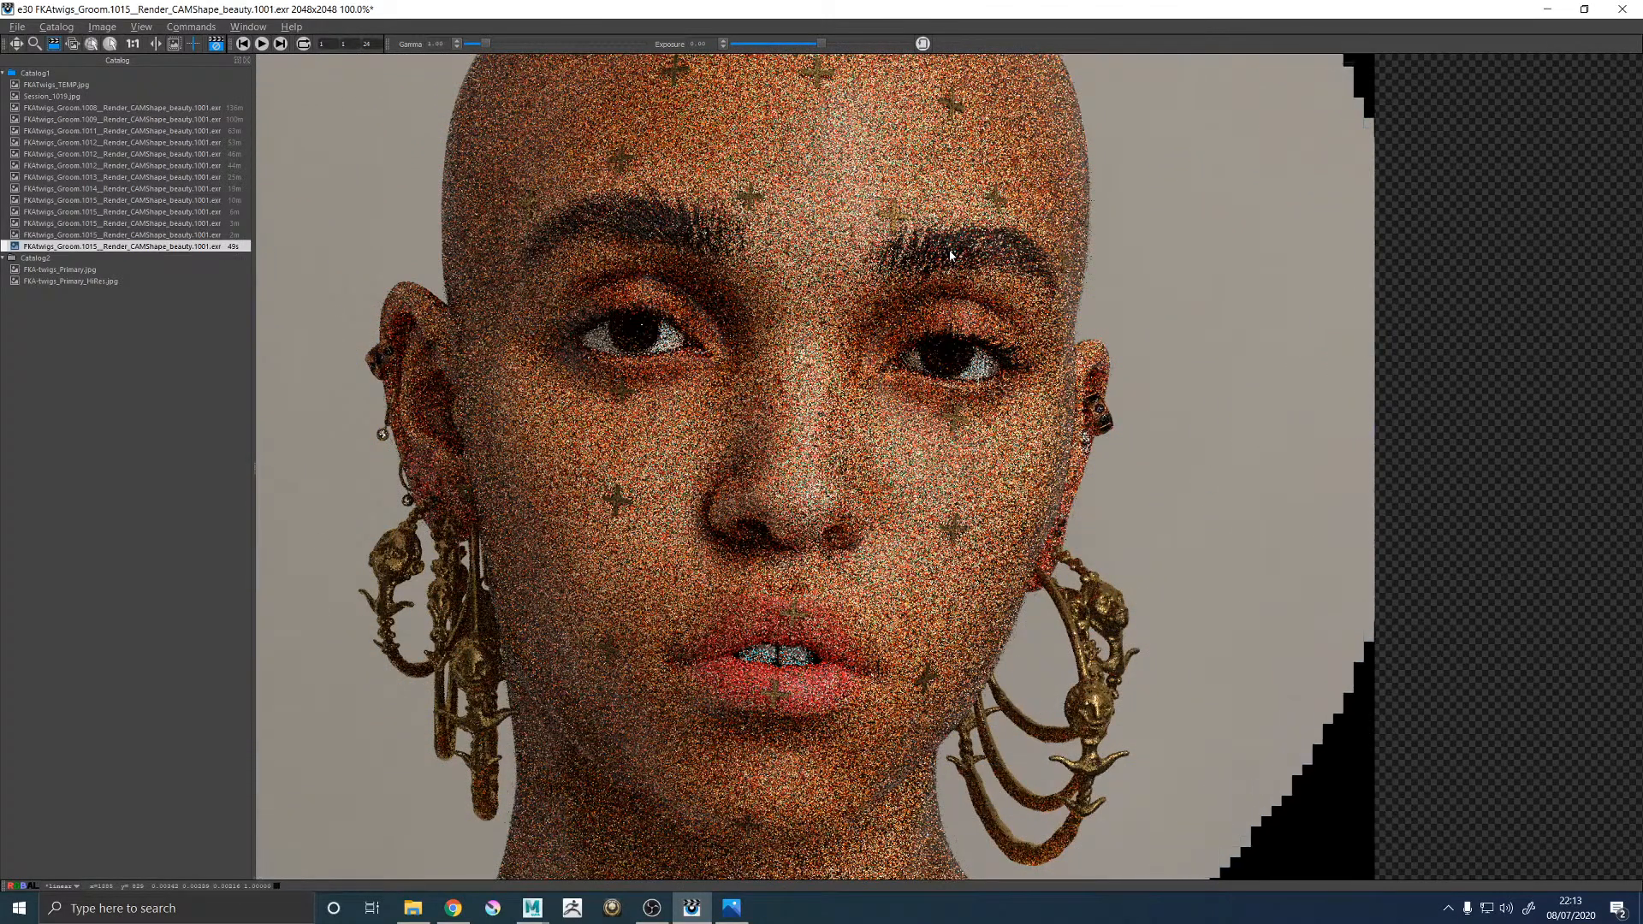
{"action": "scroll", "coordinate": [948, 255], "scroll_direction": "down", "scroll_amount": 4}
{"action": "scroll", "coordinate": [944, 256], "scroll_direction": "down", "scroll_amount": 6}
{"action": "scroll", "coordinate": [959, 308], "scroll_direction": "up", "scroll_amount": 11}
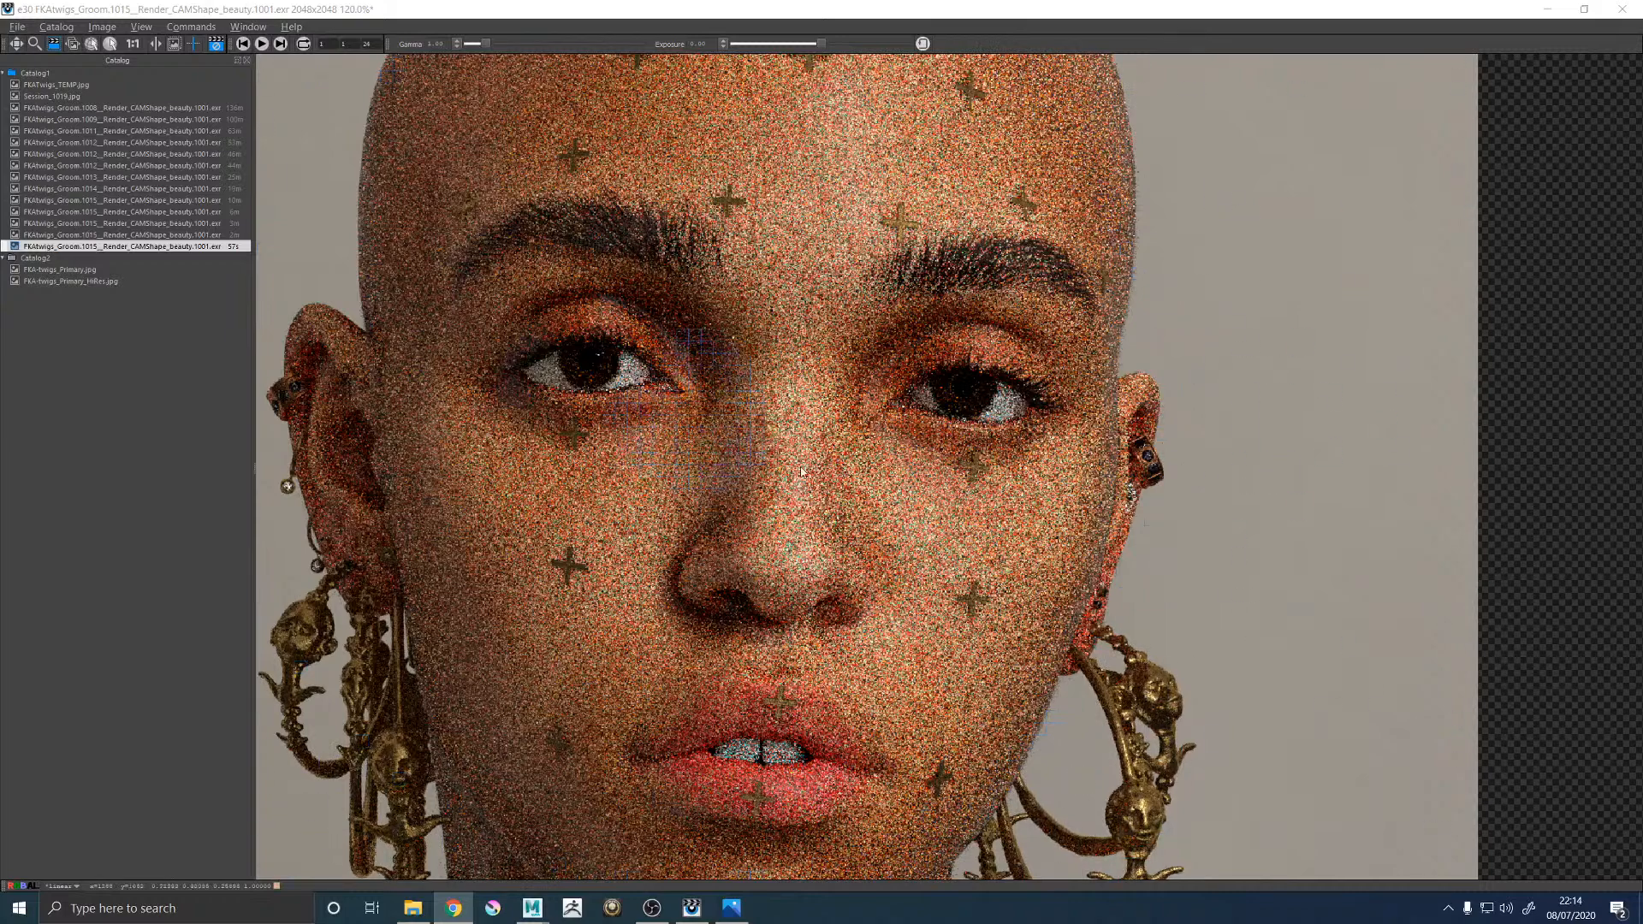
{"action": "scroll", "coordinate": [759, 451], "scroll_direction": "down", "scroll_amount": 4}
{"action": "scroll", "coordinate": [749, 445], "scroll_direction": "up", "scroll_amount": 3}
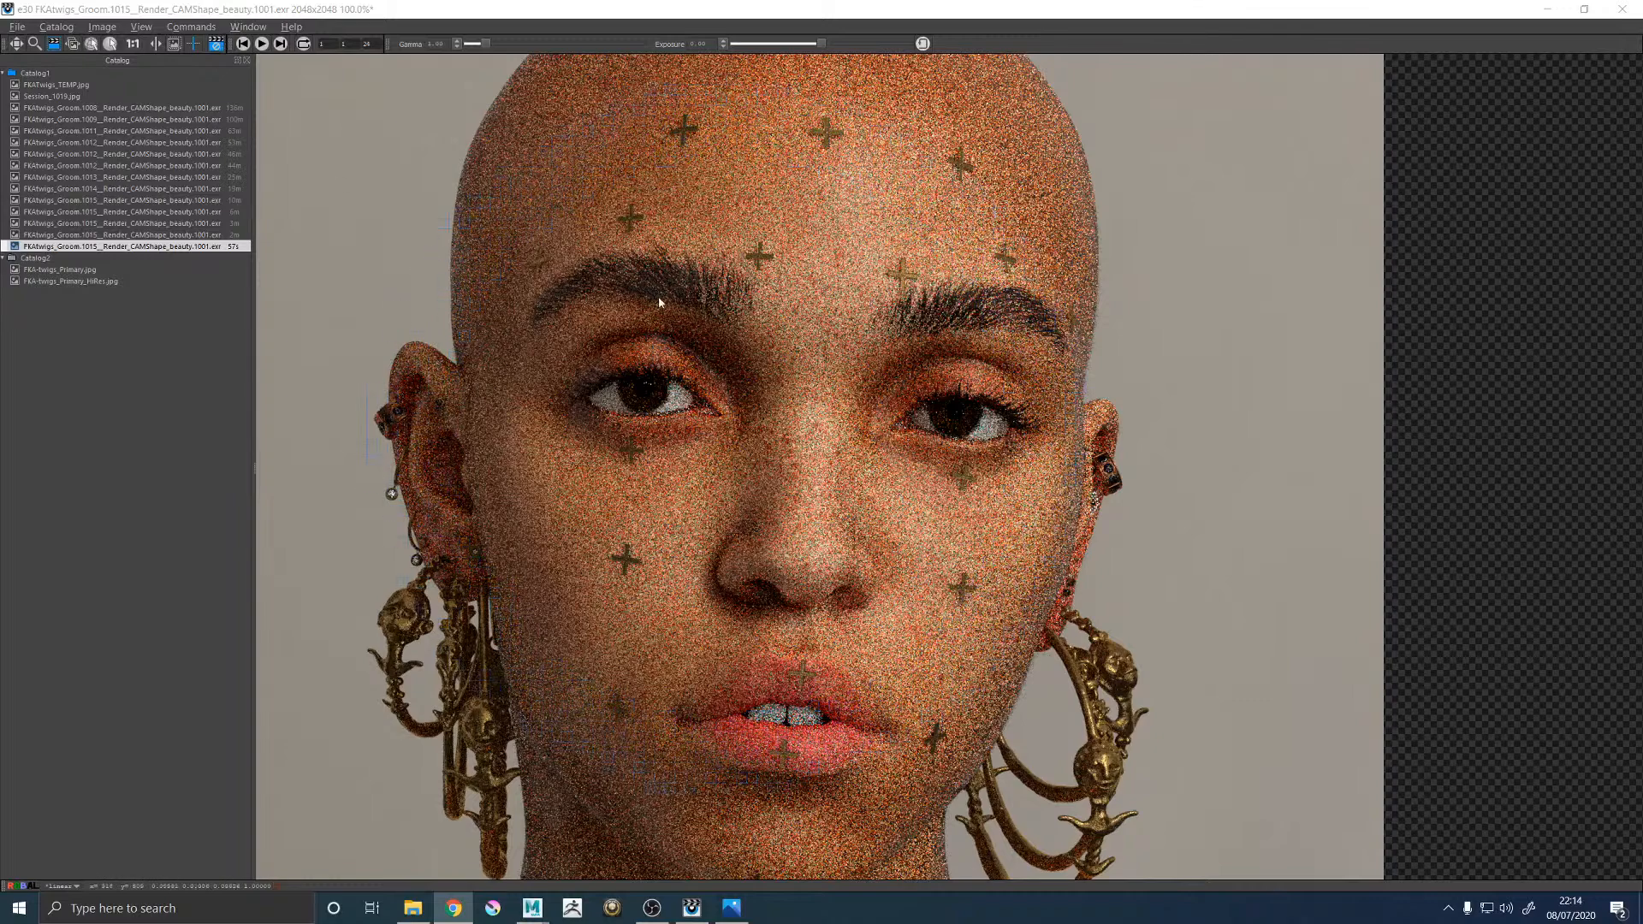
{"action": "scroll", "coordinate": [658, 302], "scroll_direction": "down", "scroll_amount": 5}
{"action": "scroll", "coordinate": [684, 344], "scroll_direction": "up", "scroll_amount": 4}
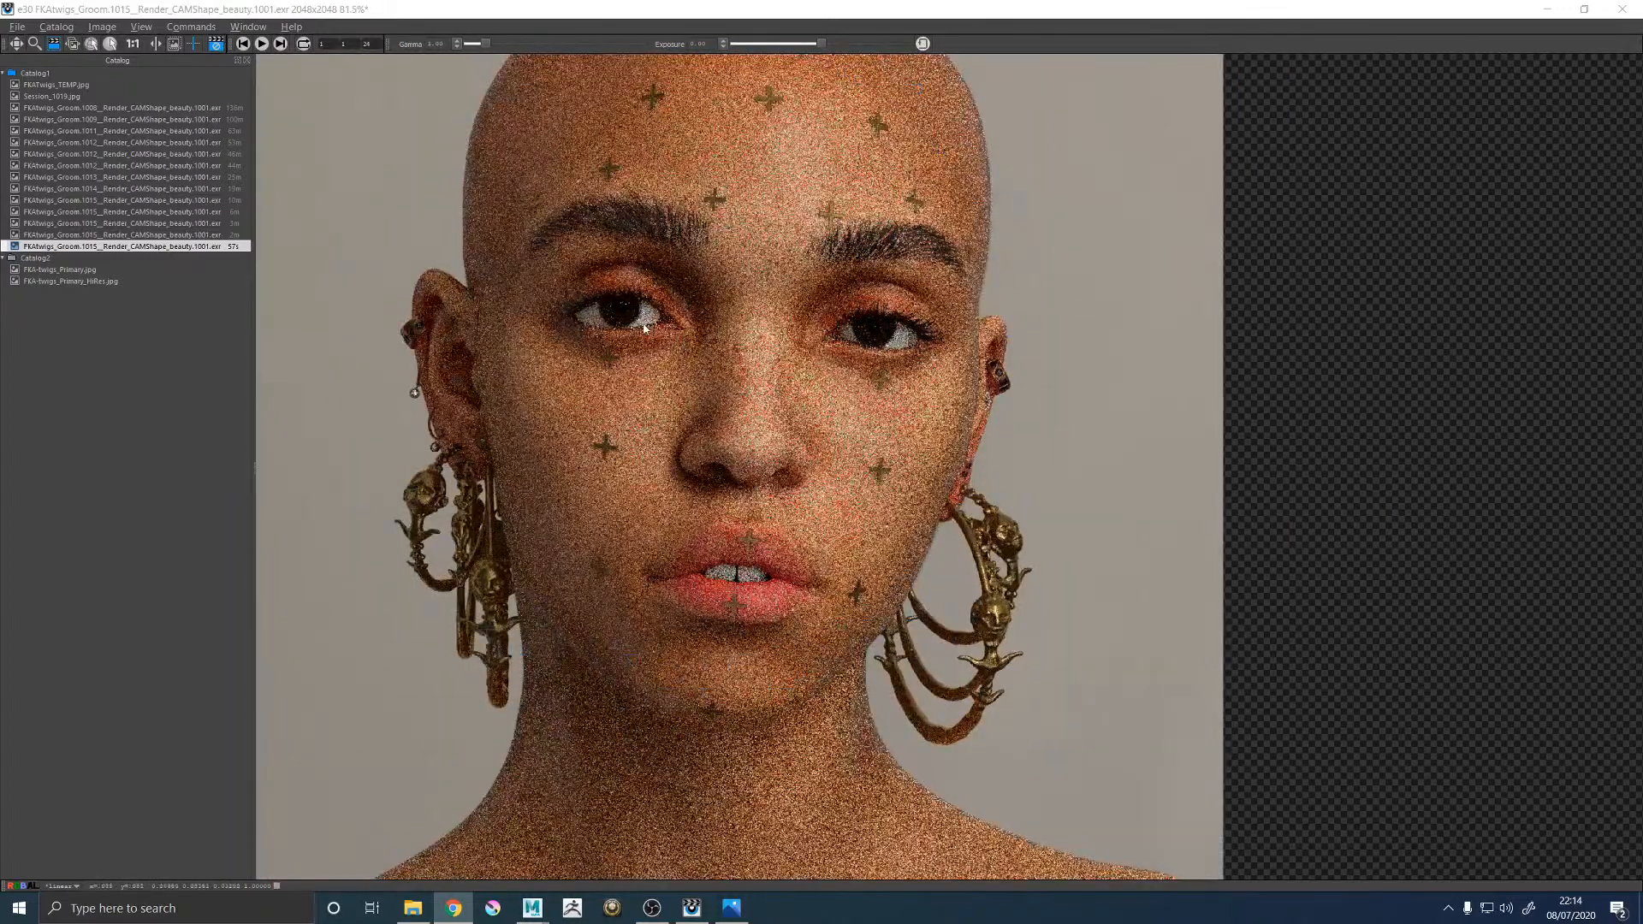
{"action": "scroll", "coordinate": [527, 248], "scroll_direction": "down", "scroll_amount": 3}
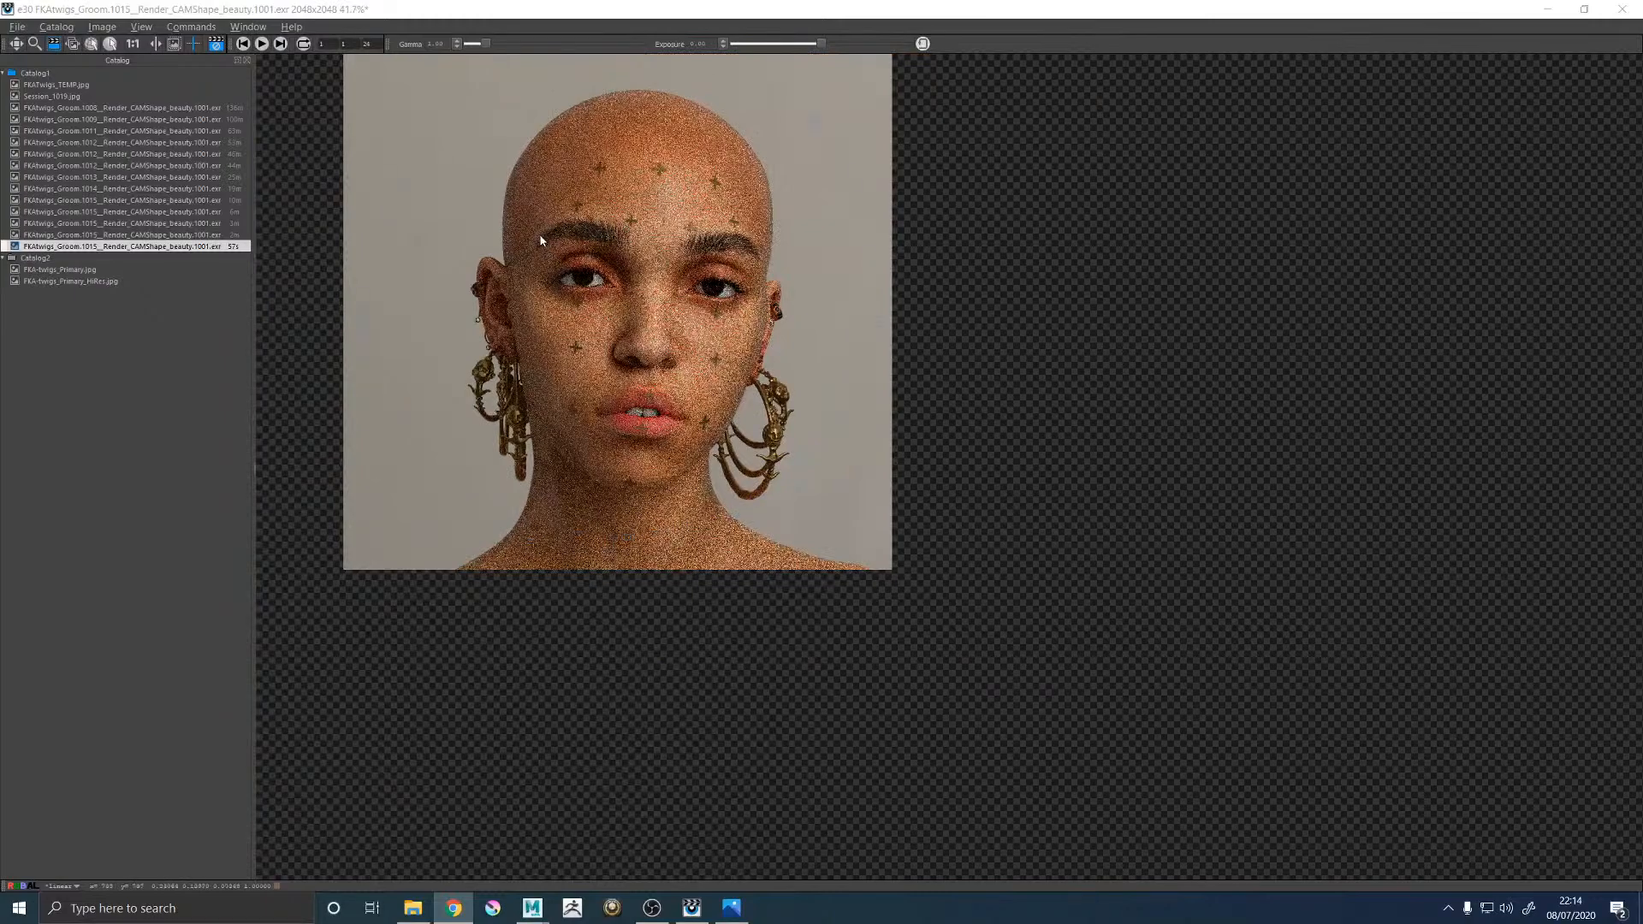
{"action": "scroll", "coordinate": [541, 240], "scroll_direction": "up", "scroll_amount": 5}
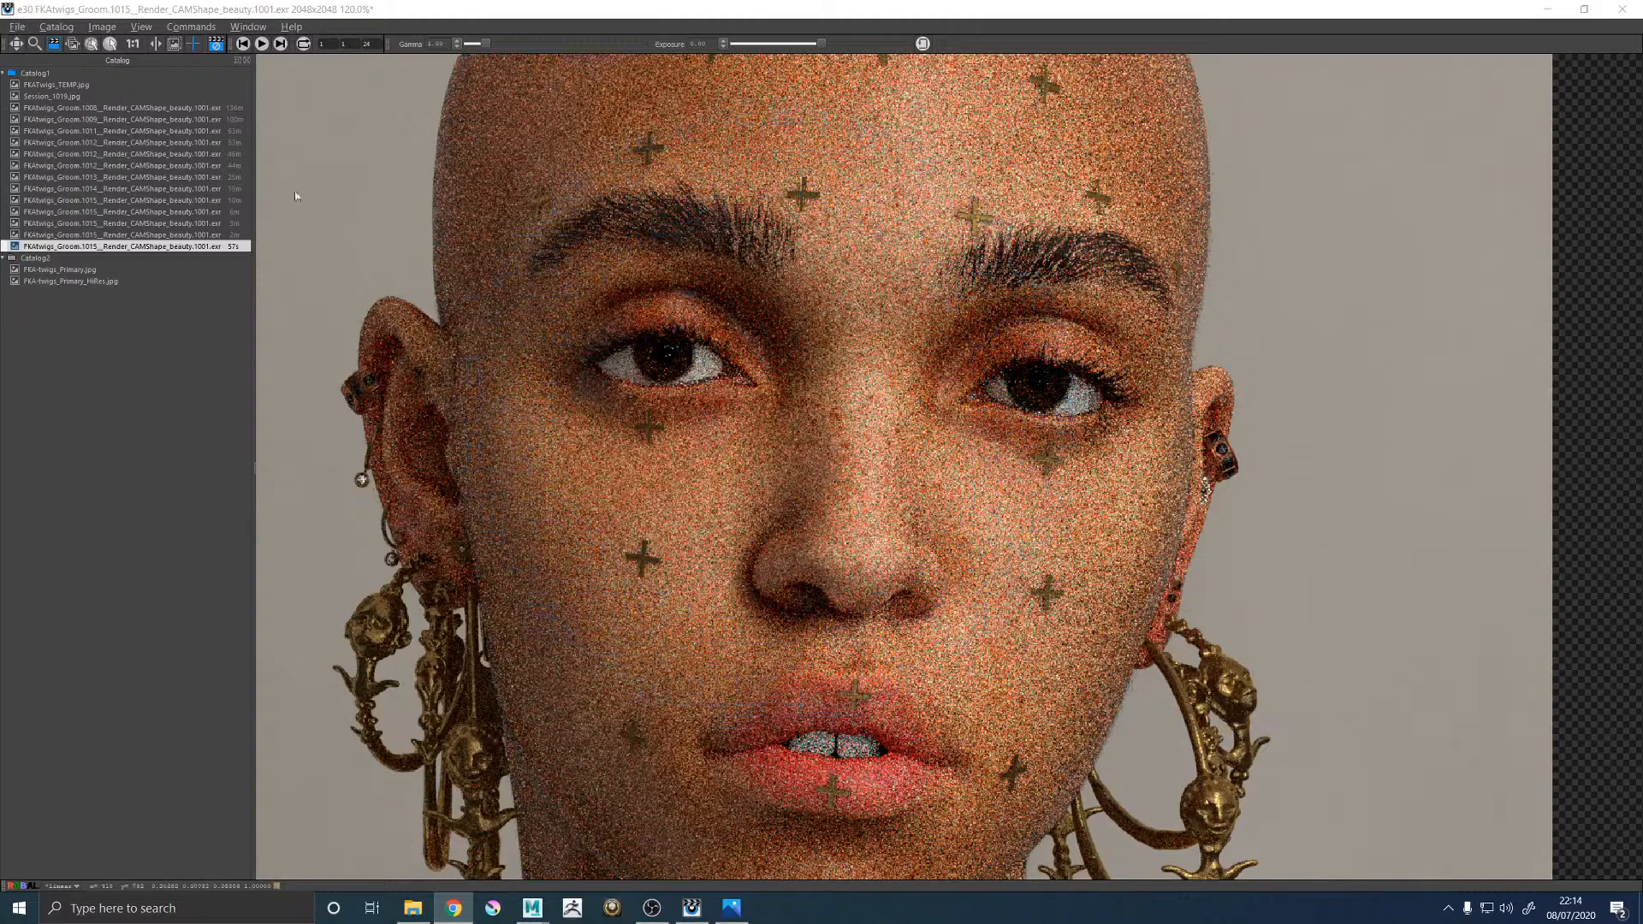
Stop the render, return to Maya and view the brows and eyes from the front in the shaded perspective view.
{"action": "left_click", "coordinate": [221, 51]}
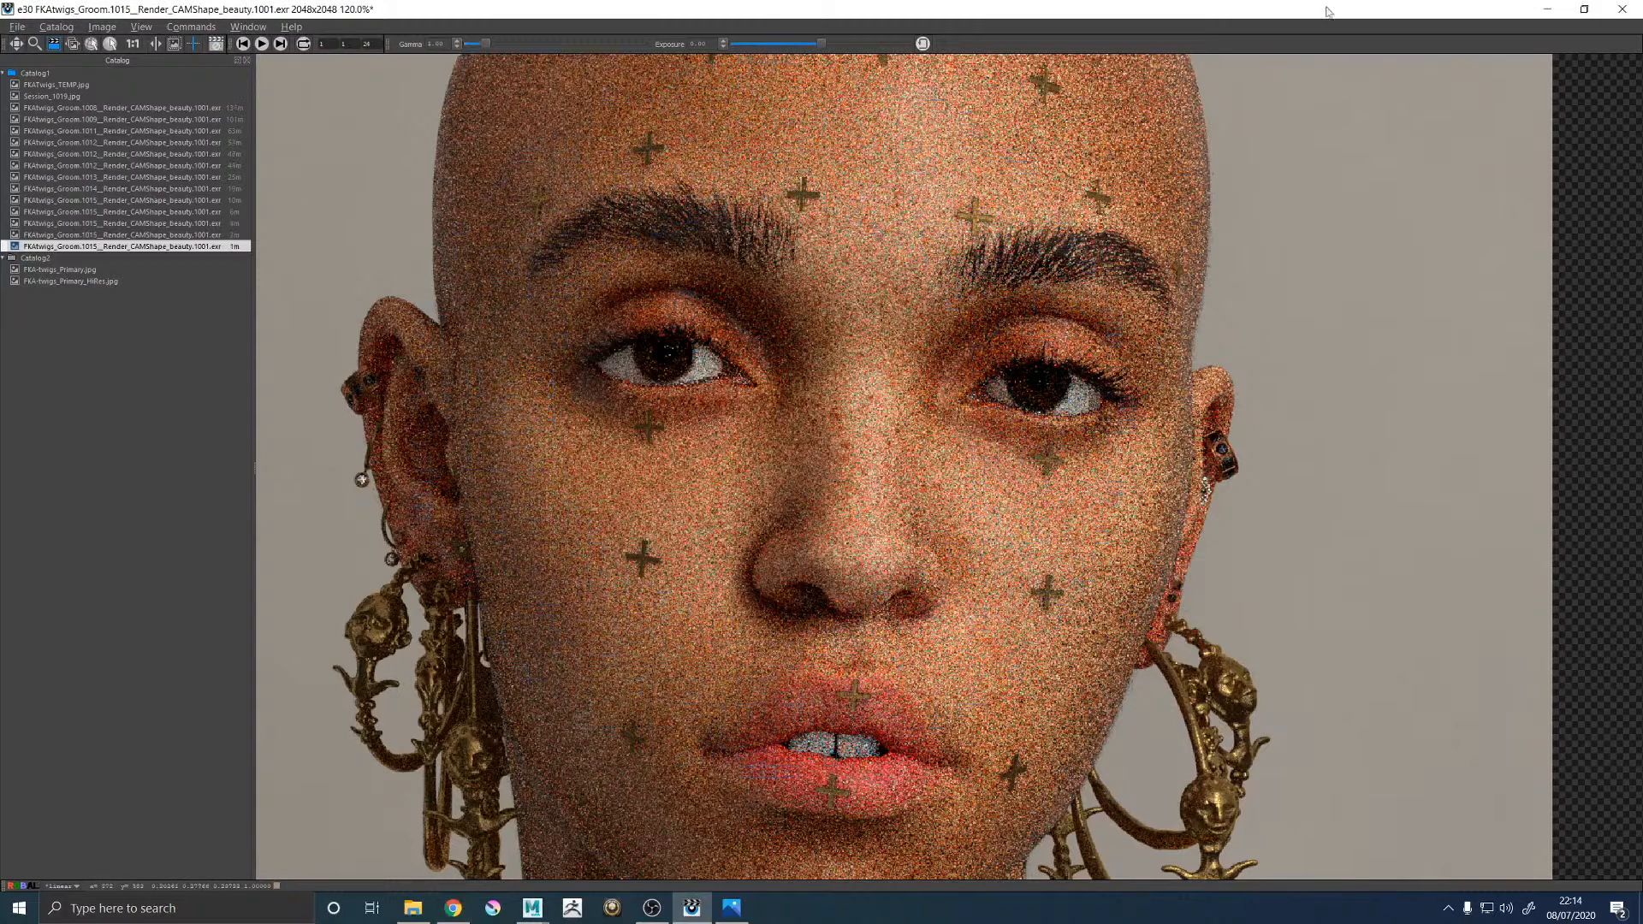
{"action": "left_click", "coordinate": [1550, 9]}
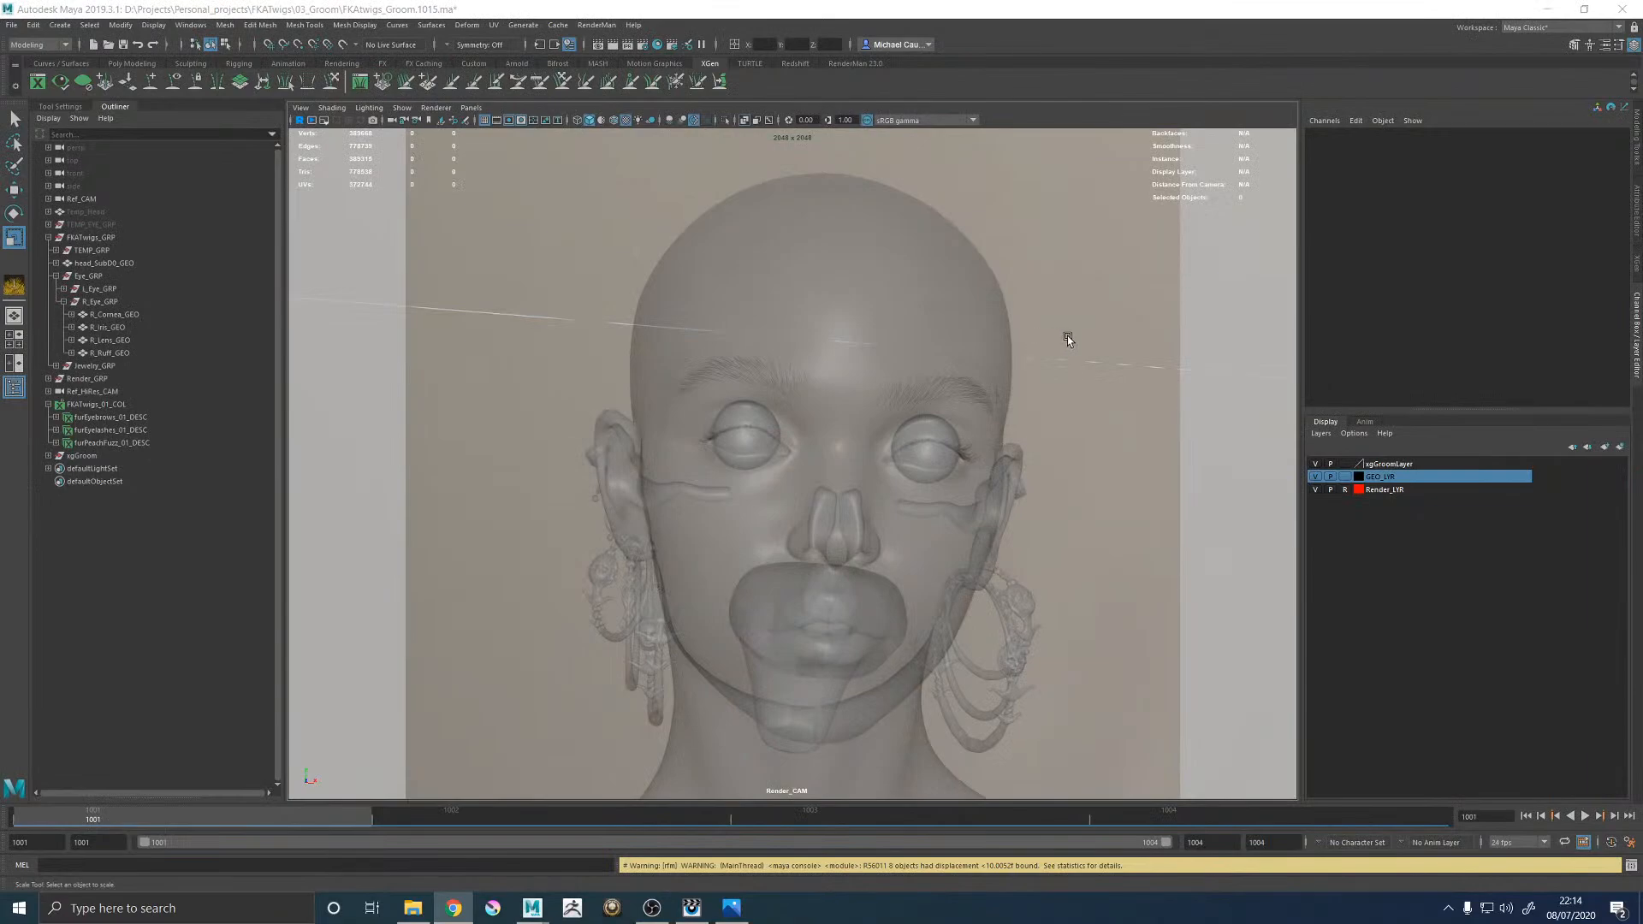
{"action": "left_click", "coordinate": [1067, 337]}
{"action": "key", "text": "space"}
{"action": "key", "text": "space"}
{"action": "middle_click_drag", "start_coordinate": [875, 369], "coordinate": [799, 411], "text": "alt"}
{"action": "left_click_drag", "start_coordinate": [799, 410], "coordinate": [984, 401], "text": "alt"}
{"action": "middle_click_drag", "start_coordinate": [1059, 392], "coordinate": [937, 413], "text": "alt"}
{"action": "key", "text": "5"}
{"action": "scroll", "coordinate": [937, 413], "scroll_direction": "down", "scroll_amount": 3}
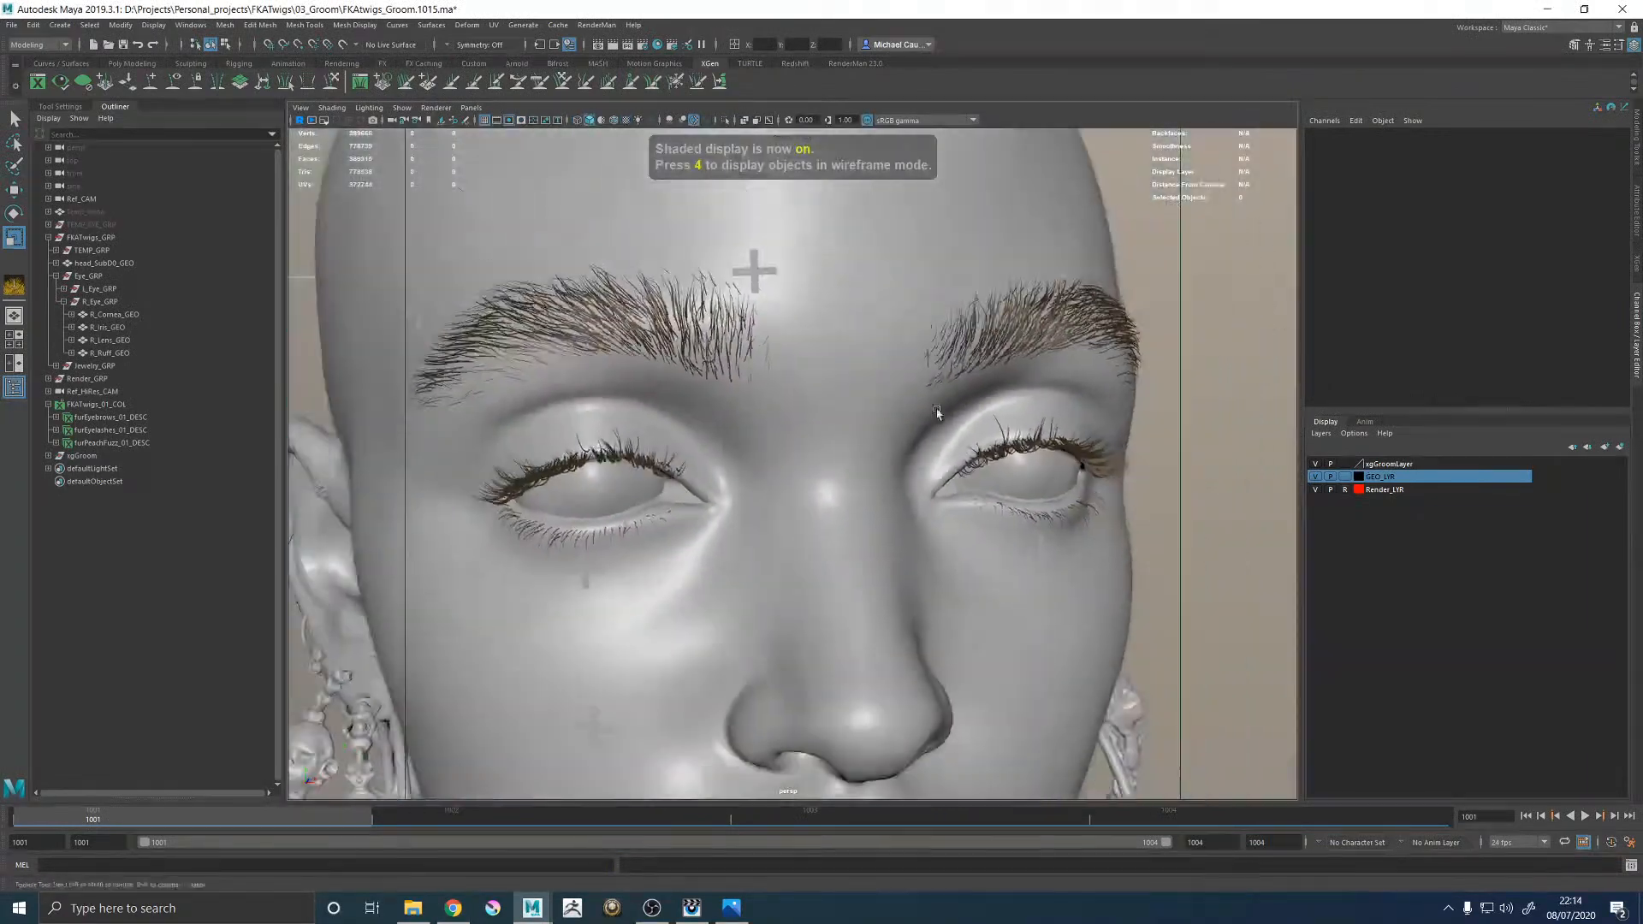
{"action": "left_click_drag", "start_coordinate": [937, 412], "coordinate": [834, 409], "text": "alt"}
{"action": "middle_click_drag", "start_coordinate": [835, 409], "coordinate": [735, 416], "text": "alt"}
Open the peach fuzz density mask for painting and paint white with a smaller brush above the inner corner of the character's left eye.
{"action": "left_click", "coordinate": [1636, 264]}
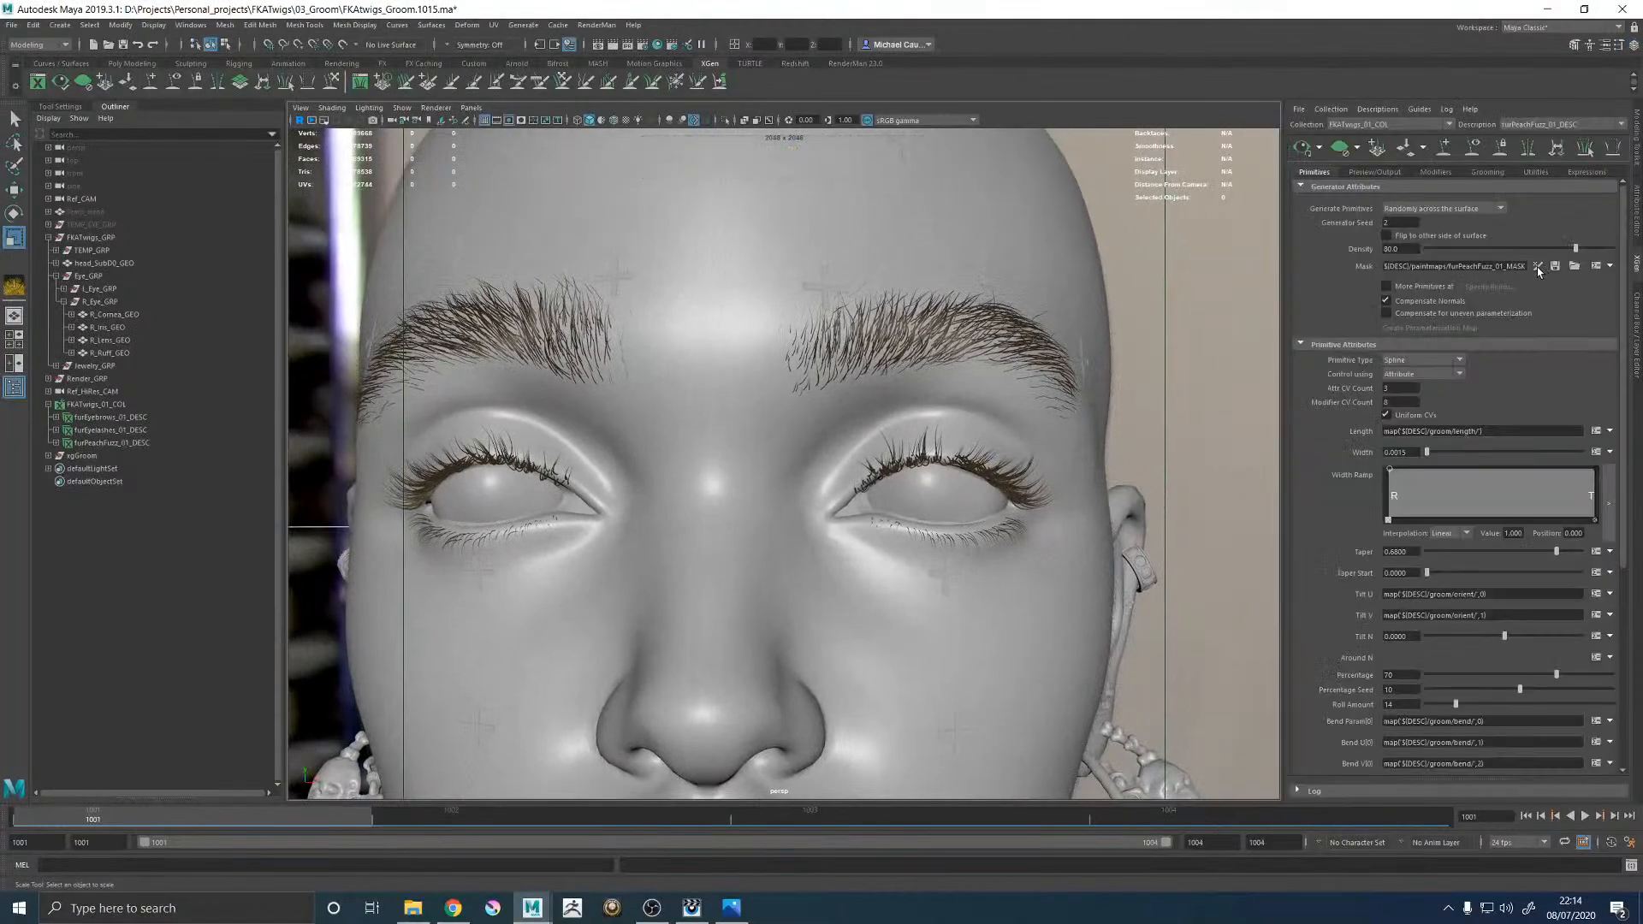
{"action": "left_click", "coordinate": [1537, 266]}
{"action": "scroll", "coordinate": [990, 377], "scroll_direction": "up", "scroll_amount": 8}
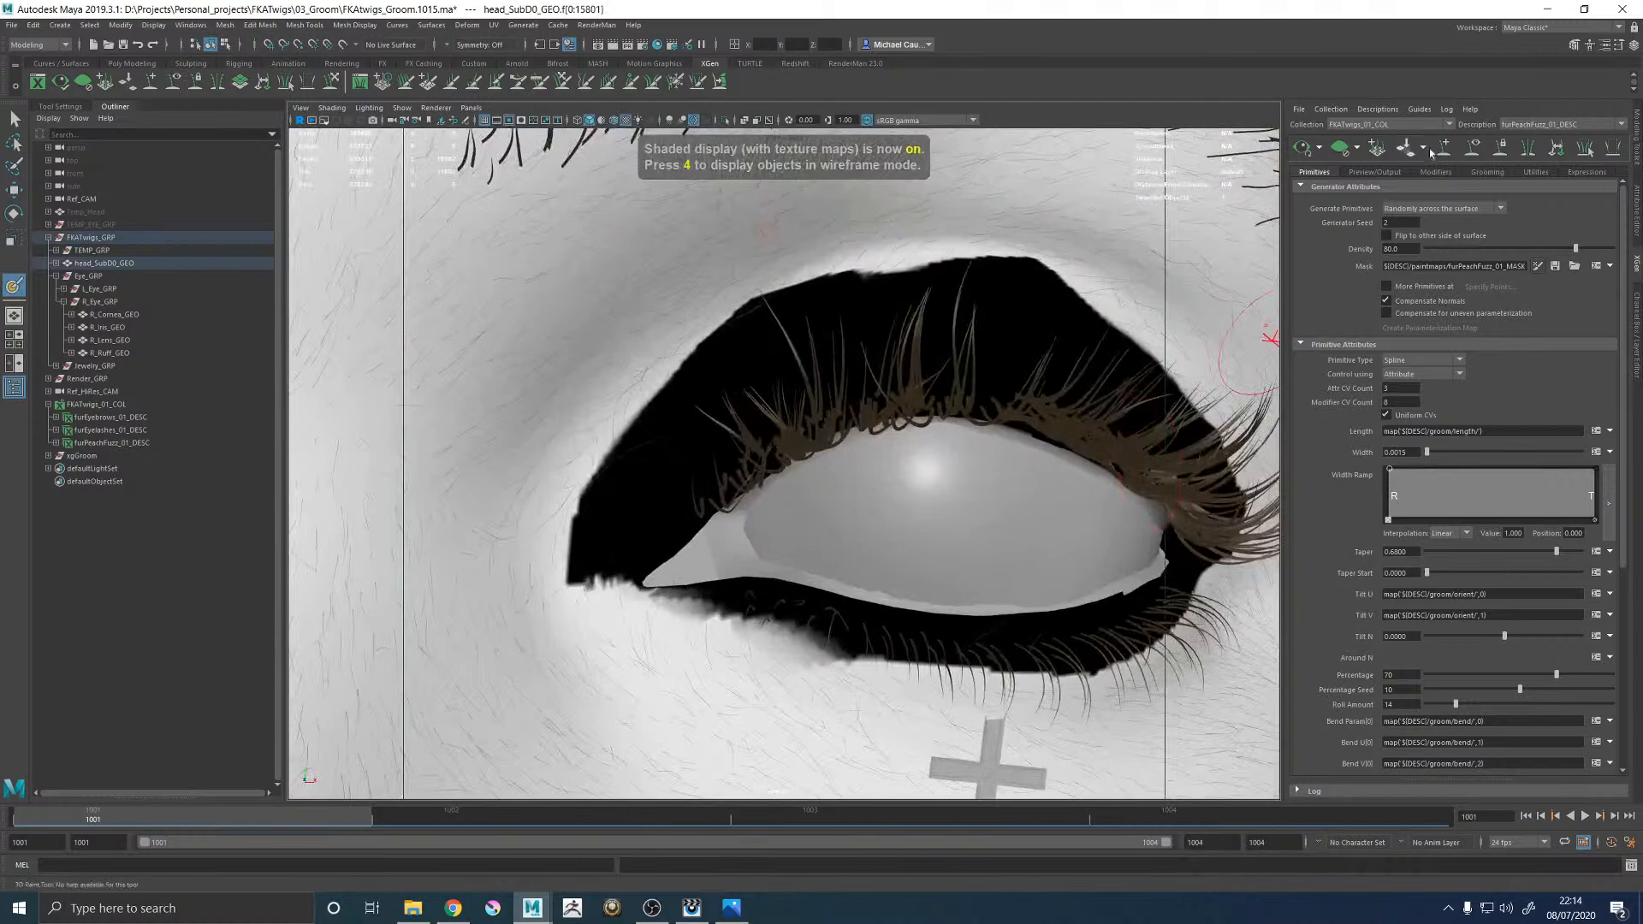
{"action": "left_click", "coordinate": [1618, 48]}
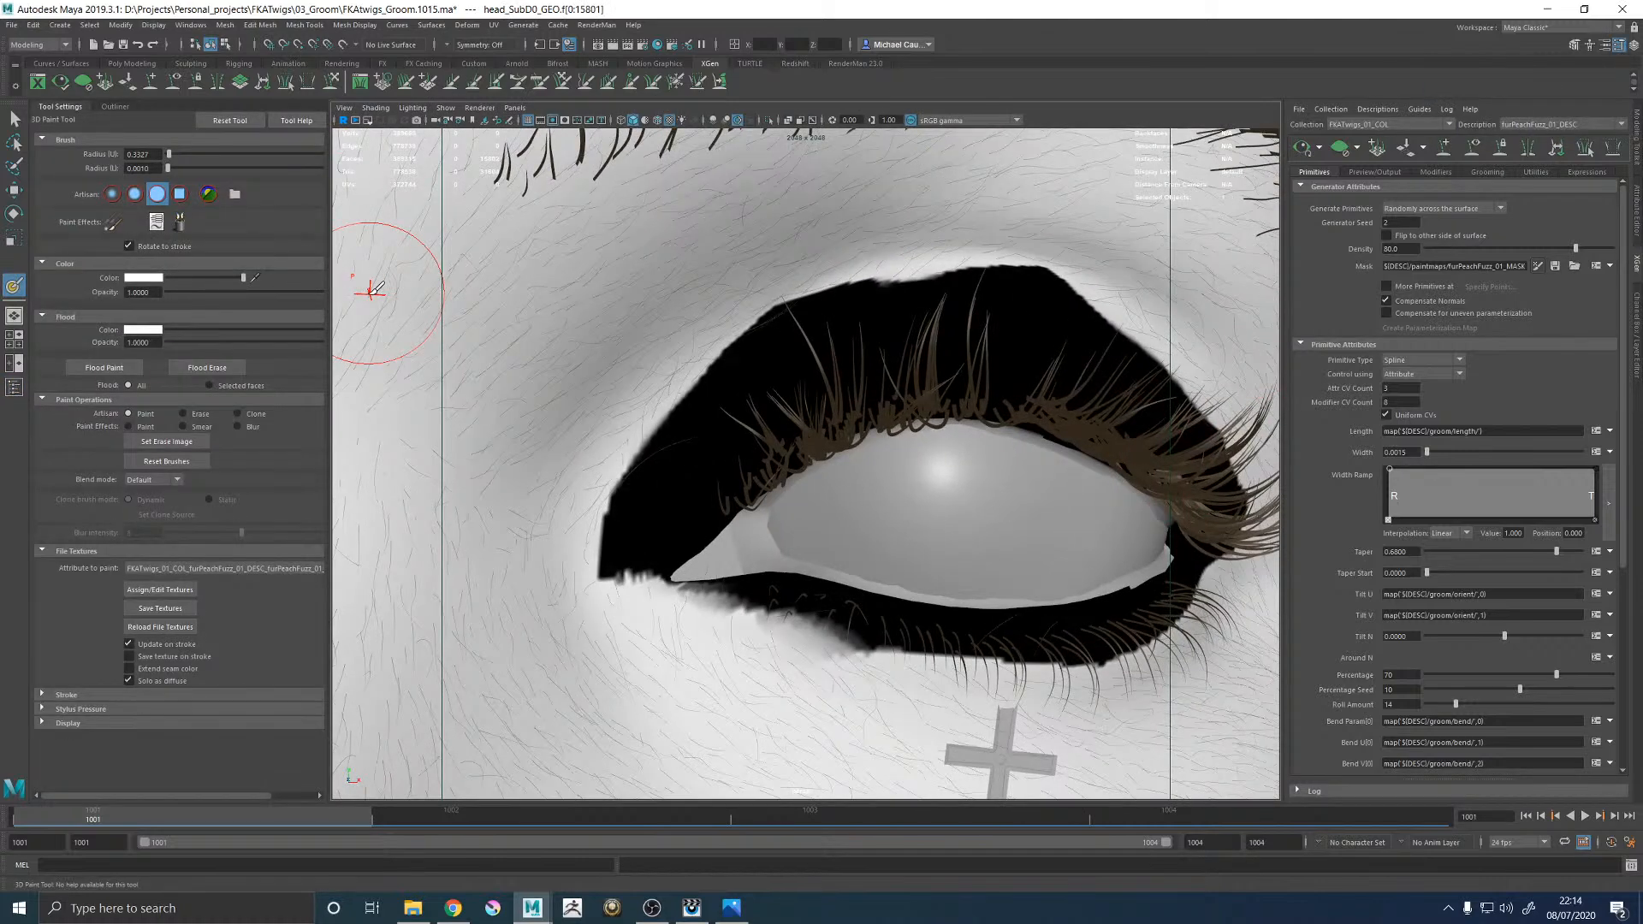
{"action": "key", "text": "b"}
{"action": "left_click_drag", "start_coordinate": [657, 360], "coordinate": [640, 360]}
{"action": "mouse_move", "coordinate": [638, 486]}
{"action": "left_mouse_down"}
{"action": "mouse_move", "coordinate": [659, 484]}
{"action": "mouse_move", "coordinate": [600, 564]}
{"action": "left_mouse_up"}
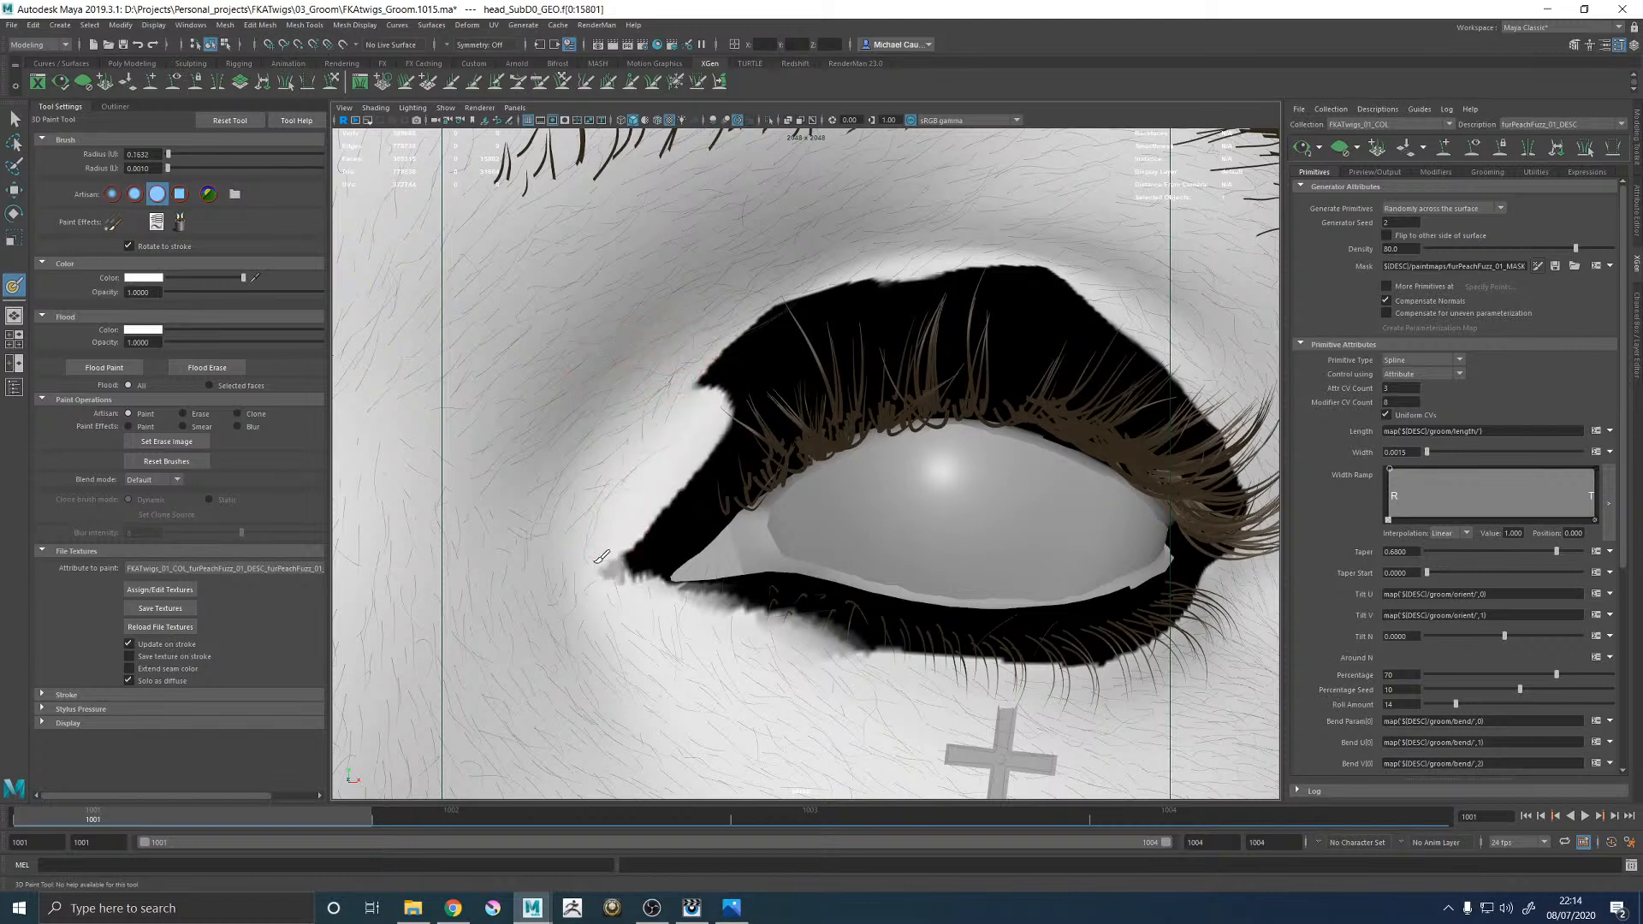
Paint the mask white across the rest of the left upper eyelid, leaving a thin black band along the lash line.
{"action": "mouse_move", "coordinate": [717, 412]}
{"action": "left_mouse_down"}
{"action": "mouse_move", "coordinate": [785, 356]}
{"action": "mouse_move", "coordinate": [730, 366]}
{"action": "mouse_move", "coordinate": [891, 270]}
{"action": "mouse_move", "coordinate": [948, 279]}
{"action": "left_mouse_up"}
{"action": "middle_click_drag", "start_coordinate": [827, 338], "coordinate": [723, 348], "text": "alt"}
{"action": "left_click_drag", "start_coordinate": [722, 348], "coordinate": [743, 404], "text": "alt"}
{"action": "mouse_move", "coordinate": [633, 470]}
{"action": "left_mouse_down"}
{"action": "mouse_move", "coordinate": [814, 370]}
{"action": "mouse_move", "coordinate": [916, 351]}
{"action": "mouse_move", "coordinate": [789, 385]}
{"action": "mouse_move", "coordinate": [1017, 310]}
{"action": "mouse_move", "coordinate": [999, 371]}
{"action": "mouse_move", "coordinate": [880, 375]}
{"action": "mouse_move", "coordinate": [1069, 445]}
{"action": "mouse_move", "coordinate": [1210, 525]}
{"action": "mouse_move", "coordinate": [1106, 447]}
{"action": "mouse_move", "coordinate": [1050, 436]}
{"action": "mouse_move", "coordinate": [1124, 512]}
{"action": "left_mouse_up"}
{"action": "left_click_drag", "start_coordinate": [909, 349], "coordinate": [1144, 442]}
{"action": "mouse_move", "coordinate": [1028, 380]}
{"action": "left_mouse_down", "text": "alt"}
{"action": "mouse_move", "coordinate": [993, 368]}
{"action": "mouse_move", "coordinate": [986, 384]}
{"action": "left_mouse_up", "text": "alt"}
{"action": "left_click_drag", "start_coordinate": [840, 422], "coordinate": [980, 418]}
{"action": "mouse_move", "coordinate": [669, 436]}
{"action": "left_mouse_down"}
{"action": "mouse_move", "coordinate": [770, 418]}
{"action": "mouse_move", "coordinate": [595, 497]}
{"action": "left_mouse_up"}
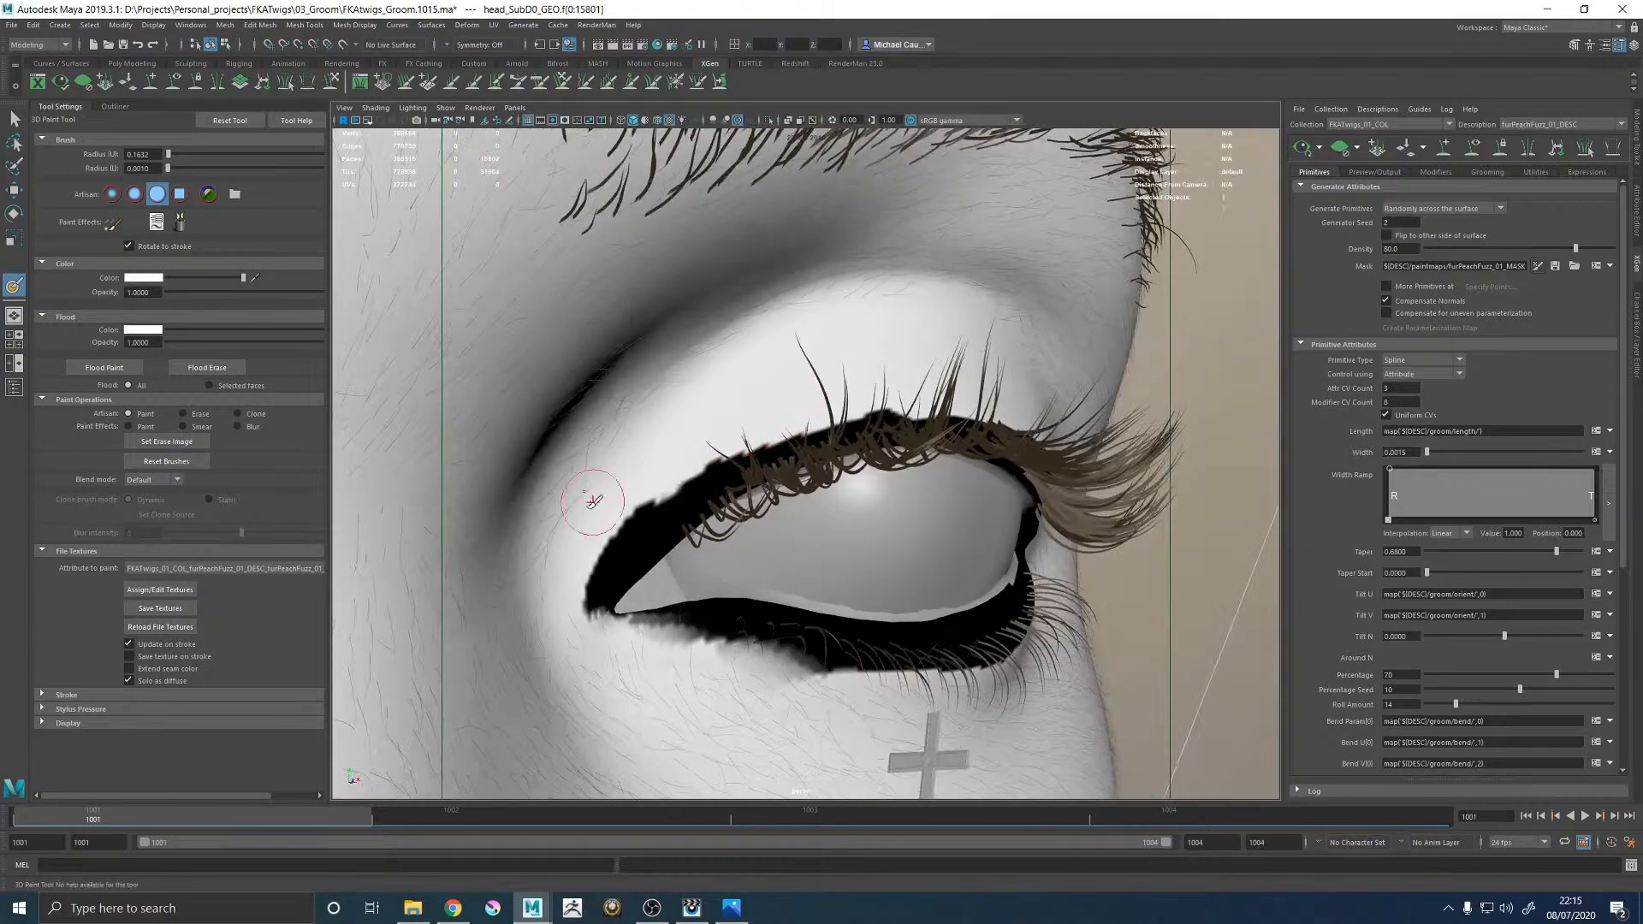
Paint the mask white over the character's right upper eyelid down to the lash line and save the painted textures.
{"action": "right_click_drag", "start_coordinate": [719, 440], "coordinate": [616, 443], "text": "alt"}
{"action": "middle_click_drag", "start_coordinate": [616, 443], "coordinate": [910, 454], "text": "alt"}
{"action": "middle_click_drag", "start_coordinate": [479, 427], "coordinate": [700, 415], "text": "alt"}
{"action": "right_click_drag", "start_coordinate": [700, 415], "coordinate": [797, 461], "text": "alt"}
{"action": "left_click_drag", "start_coordinate": [796, 462], "coordinate": [789, 445], "text": "alt"}
{"action": "mouse_move", "coordinate": [700, 484]}
{"action": "left_mouse_down"}
{"action": "mouse_move", "coordinate": [745, 428]}
{"action": "mouse_move", "coordinate": [924, 356]}
{"action": "mouse_move", "coordinate": [932, 328]}
{"action": "mouse_move", "coordinate": [718, 370]}
{"action": "mouse_move", "coordinate": [610, 500]}
{"action": "left_mouse_up"}
{"action": "left_click_drag", "start_coordinate": [907, 338], "coordinate": [744, 388], "text": "alt"}
{"action": "middle_click_drag", "start_coordinate": [744, 389], "coordinate": [856, 394], "text": "alt"}
{"action": "mouse_move", "coordinate": [680, 445]}
{"action": "left_mouse_down"}
{"action": "mouse_move", "coordinate": [890, 463]}
{"action": "mouse_move", "coordinate": [1019, 513]}
{"action": "mouse_move", "coordinate": [1091, 578]}
{"action": "mouse_move", "coordinate": [992, 466]}
{"action": "mouse_move", "coordinate": [864, 389]}
{"action": "mouse_move", "coordinate": [794, 374]}
{"action": "mouse_move", "coordinate": [890, 419]}
{"action": "left_mouse_up"}
{"action": "scroll", "coordinate": [959, 411], "scroll_direction": "down", "scroll_amount": 5}
{"action": "left_click", "coordinate": [160, 607]}
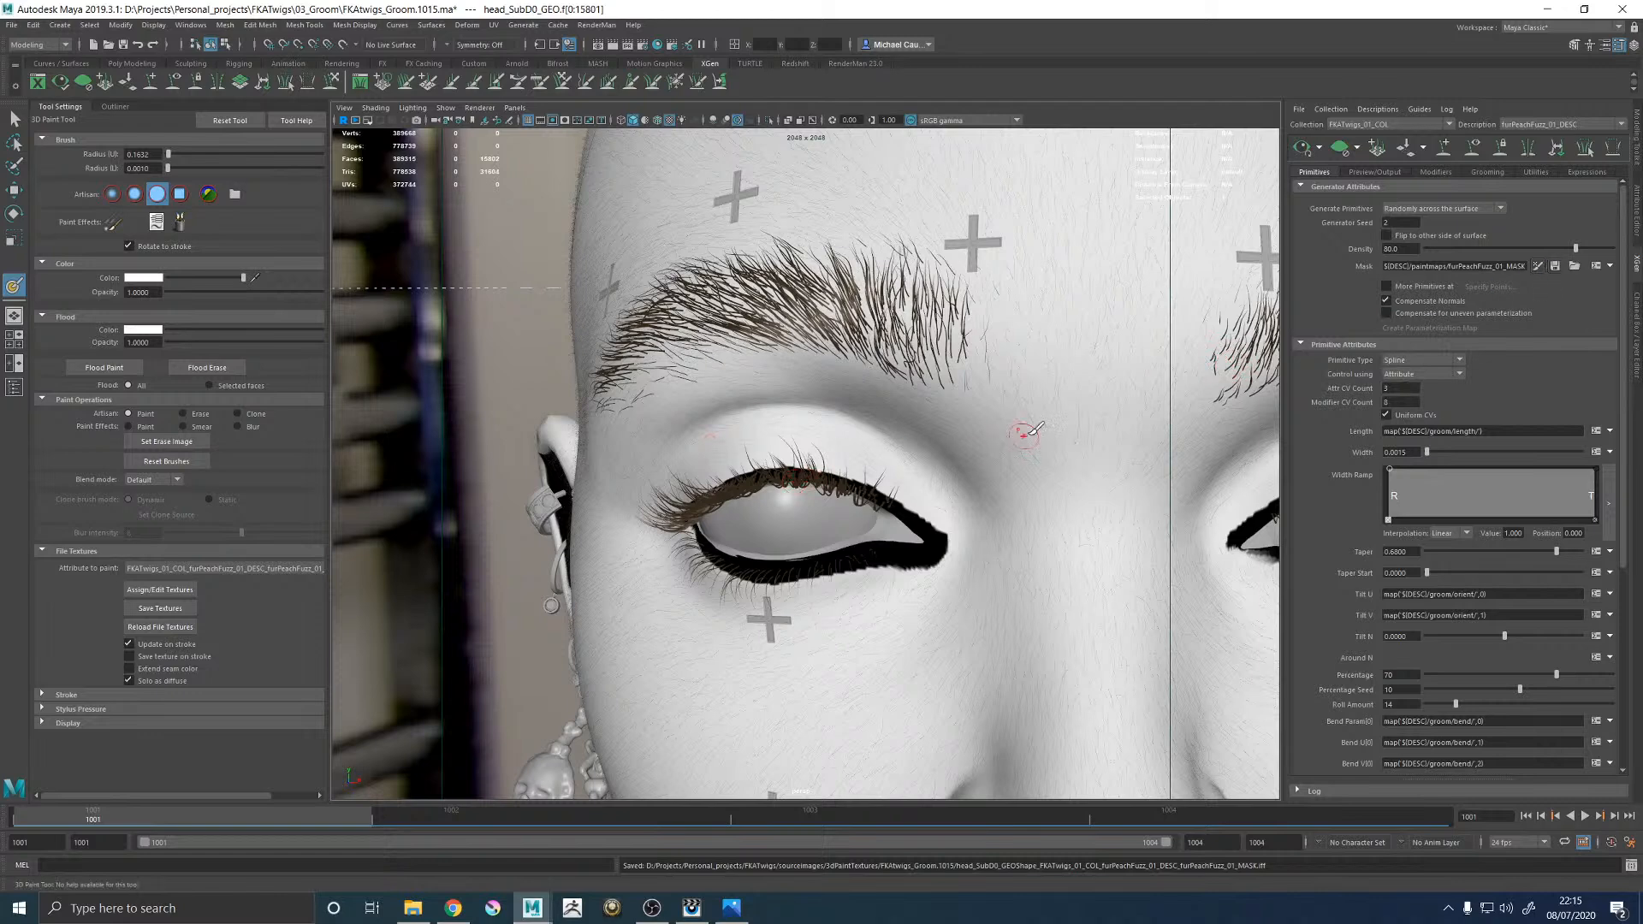
Leave the mask painting, frame the whole head in the perspective view and save the scene.
{"action": "key", "text": "f"}
{"action": "key", "text": "w"}
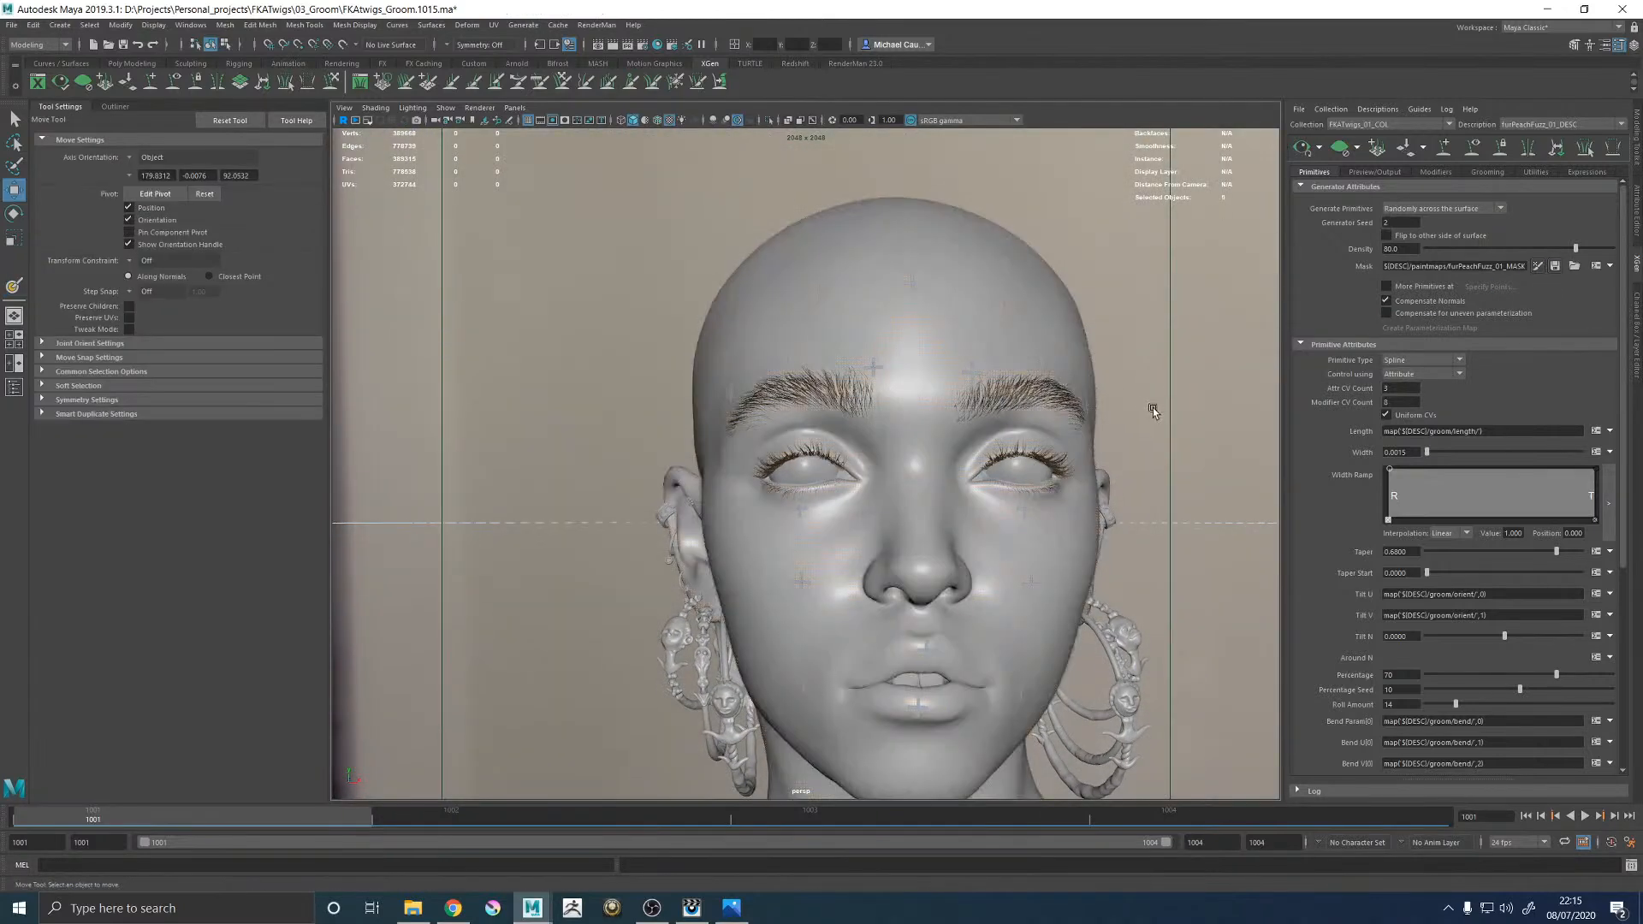
{"action": "middle_click_drag", "start_coordinate": [1151, 411], "coordinate": [1079, 411], "text": "alt"}
{"action": "key", "text": "ctrl+s"}
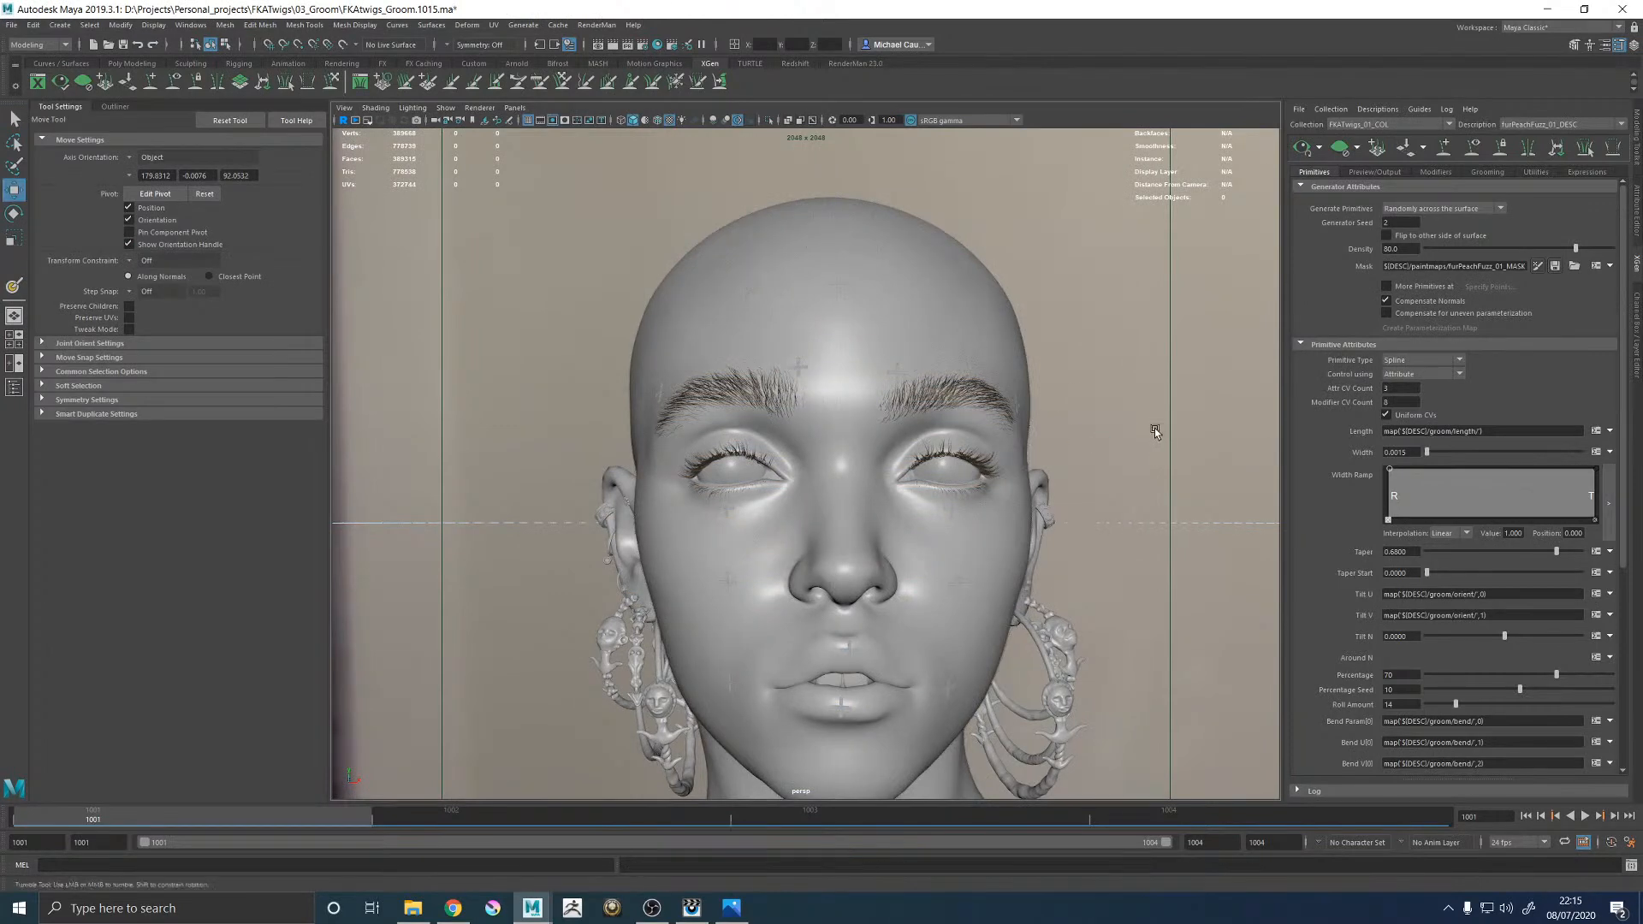
Check the shaded head from the front and side, and save the scene incrementally as FKAtwigs_Groom.1016.
{"action": "left_click_drag", "start_coordinate": [1157, 430], "coordinate": [1076, 434], "text": "alt"}
{"action": "middle_click_drag", "start_coordinate": [1077, 433], "coordinate": [962, 448], "text": "alt"}
{"action": "right_click_drag", "start_coordinate": [962, 448], "coordinate": [1174, 597], "text": "alt"}
{"action": "left_click_drag", "start_coordinate": [984, 496], "coordinate": [965, 501], "text": "alt"}
{"action": "right_click_drag", "start_coordinate": [965, 501], "coordinate": [894, 510], "text": "alt"}
{"action": "key", "text": "space"}
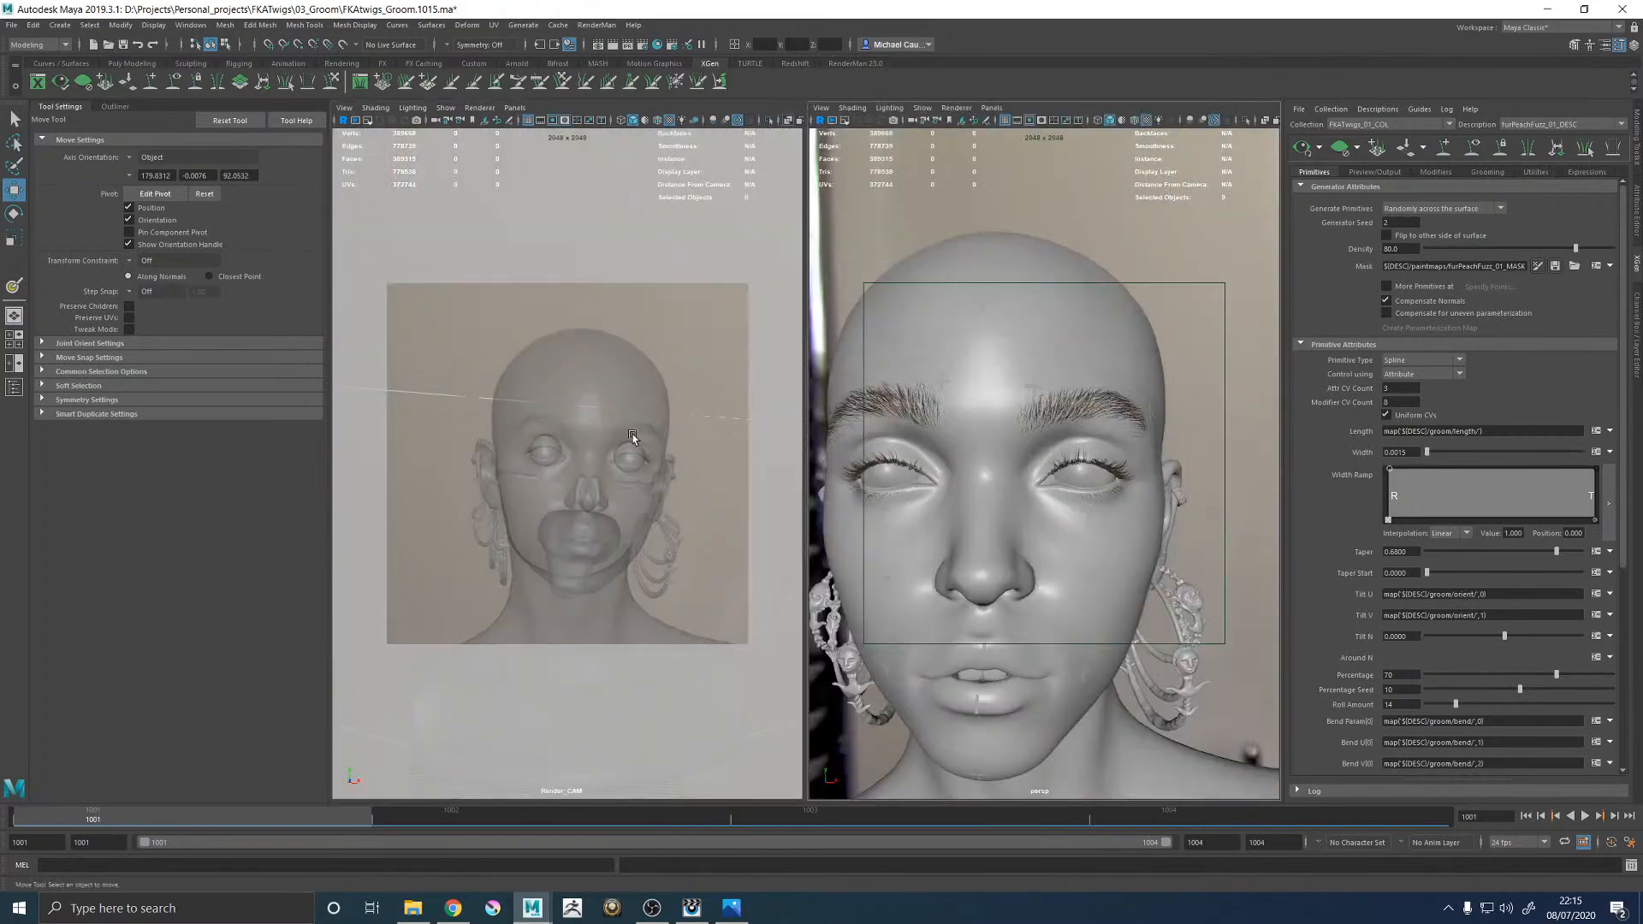
{"action": "key", "text": "f"}
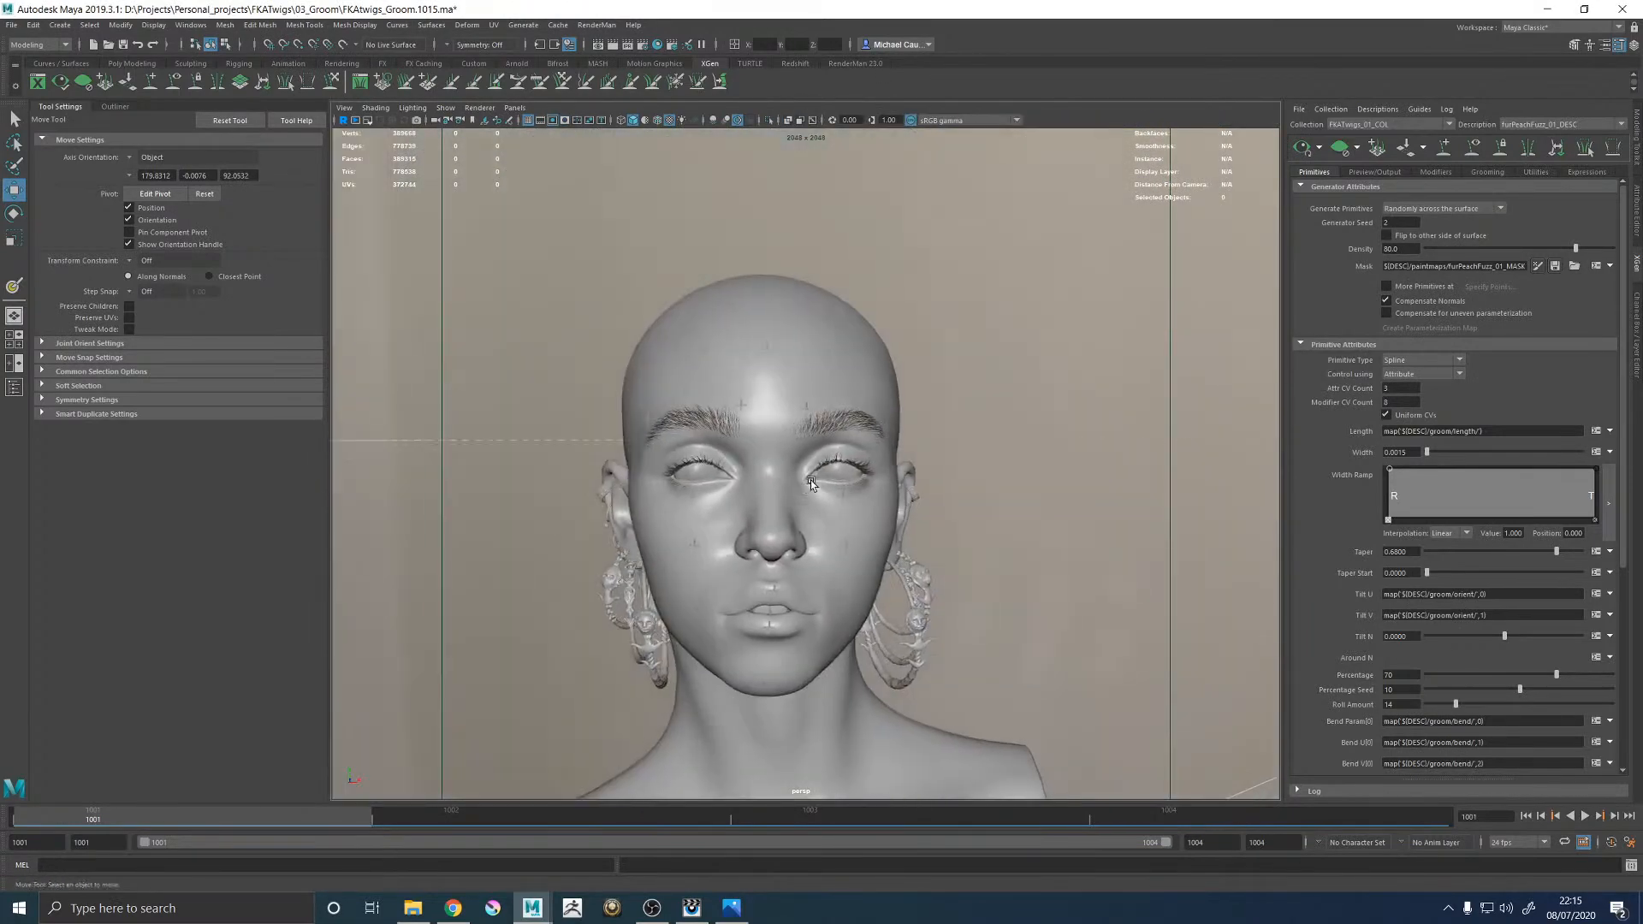
{"action": "key", "text": "ctrl+s"}
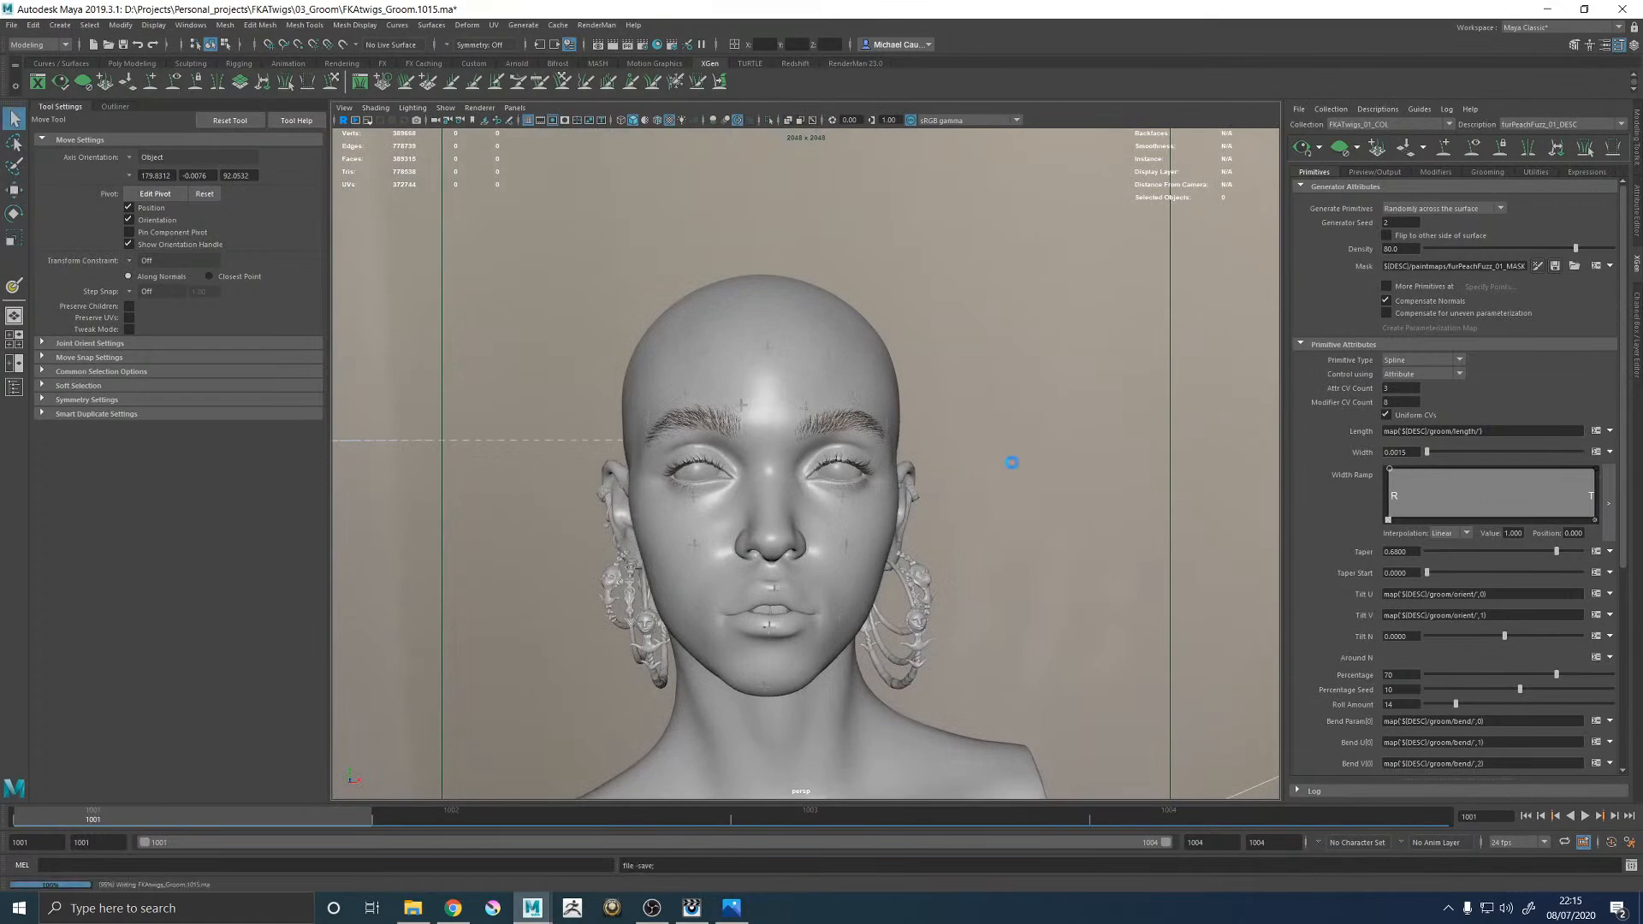
{"action": "left_click_drag", "start_coordinate": [1043, 449], "coordinate": [1004, 447], "text": "alt"}
{"action": "key", "text": "ctrl+s"}
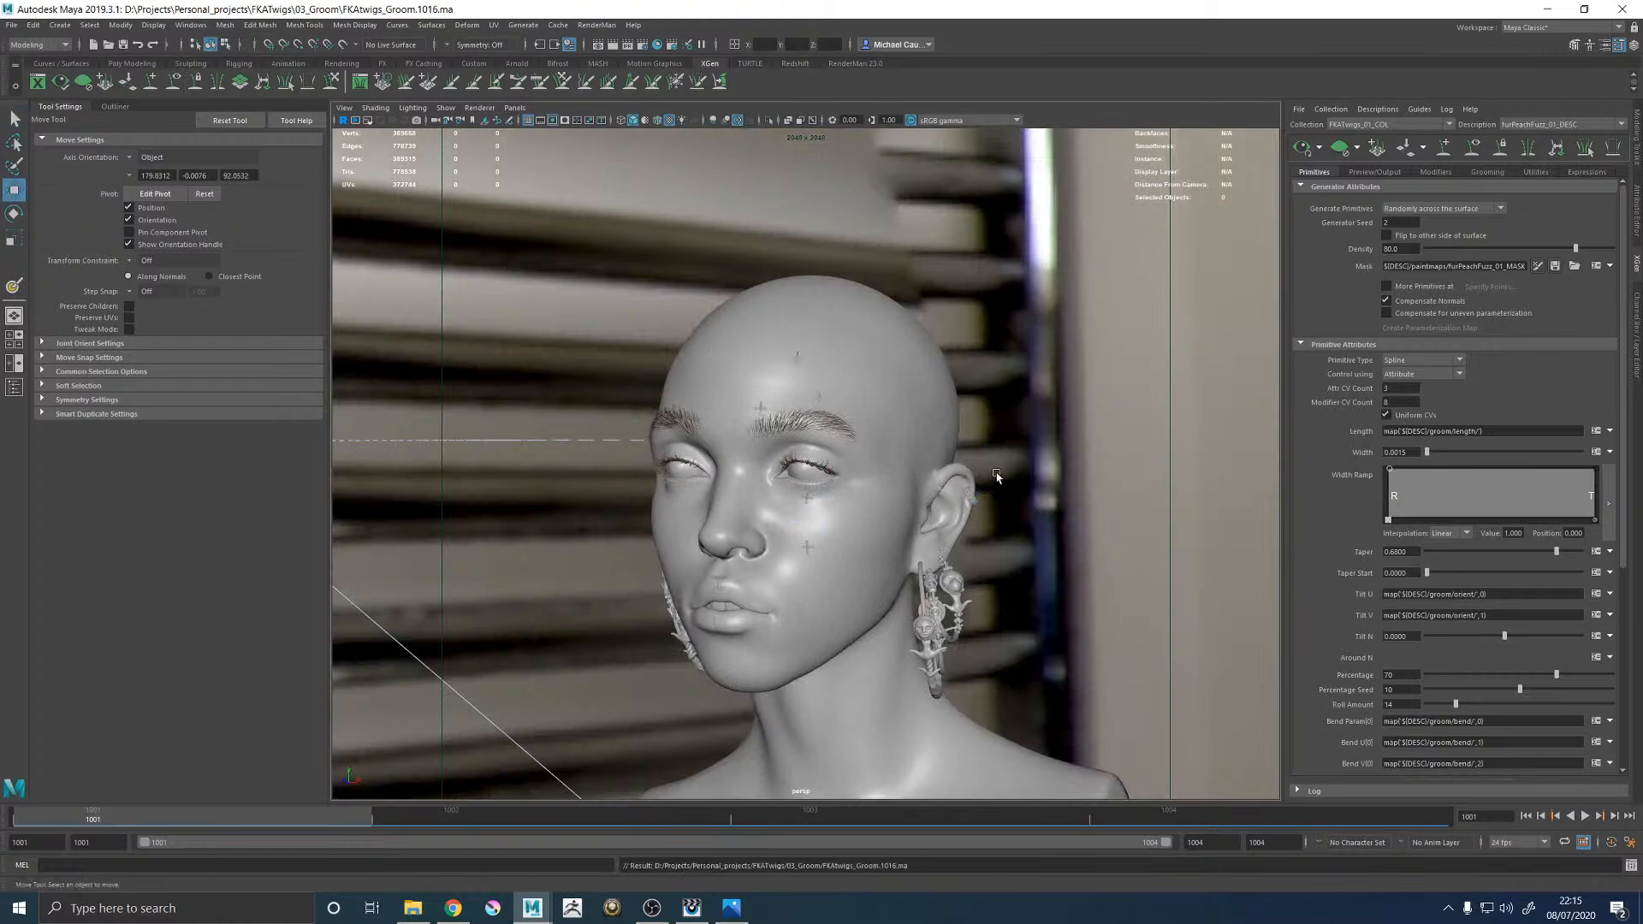
Start an IPR render from Render_CAM and show the resulting beauty image in the render viewer.
{"action": "key", "text": "space"}
{"action": "key", "text": "space"}
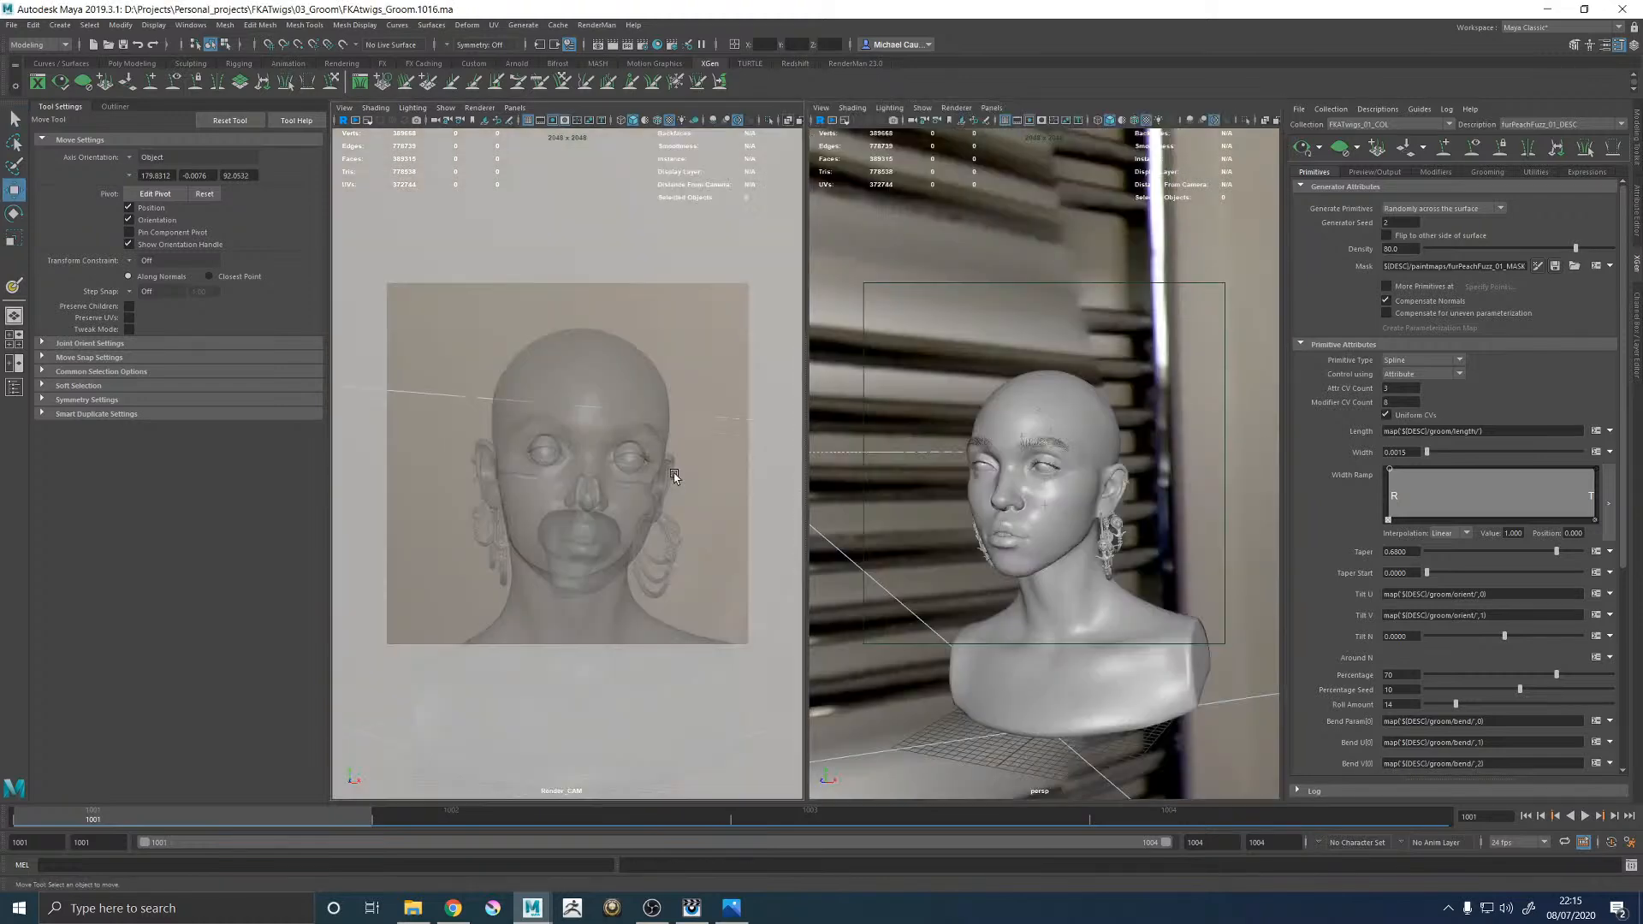
{"action": "left_click", "coordinate": [589, 27]}
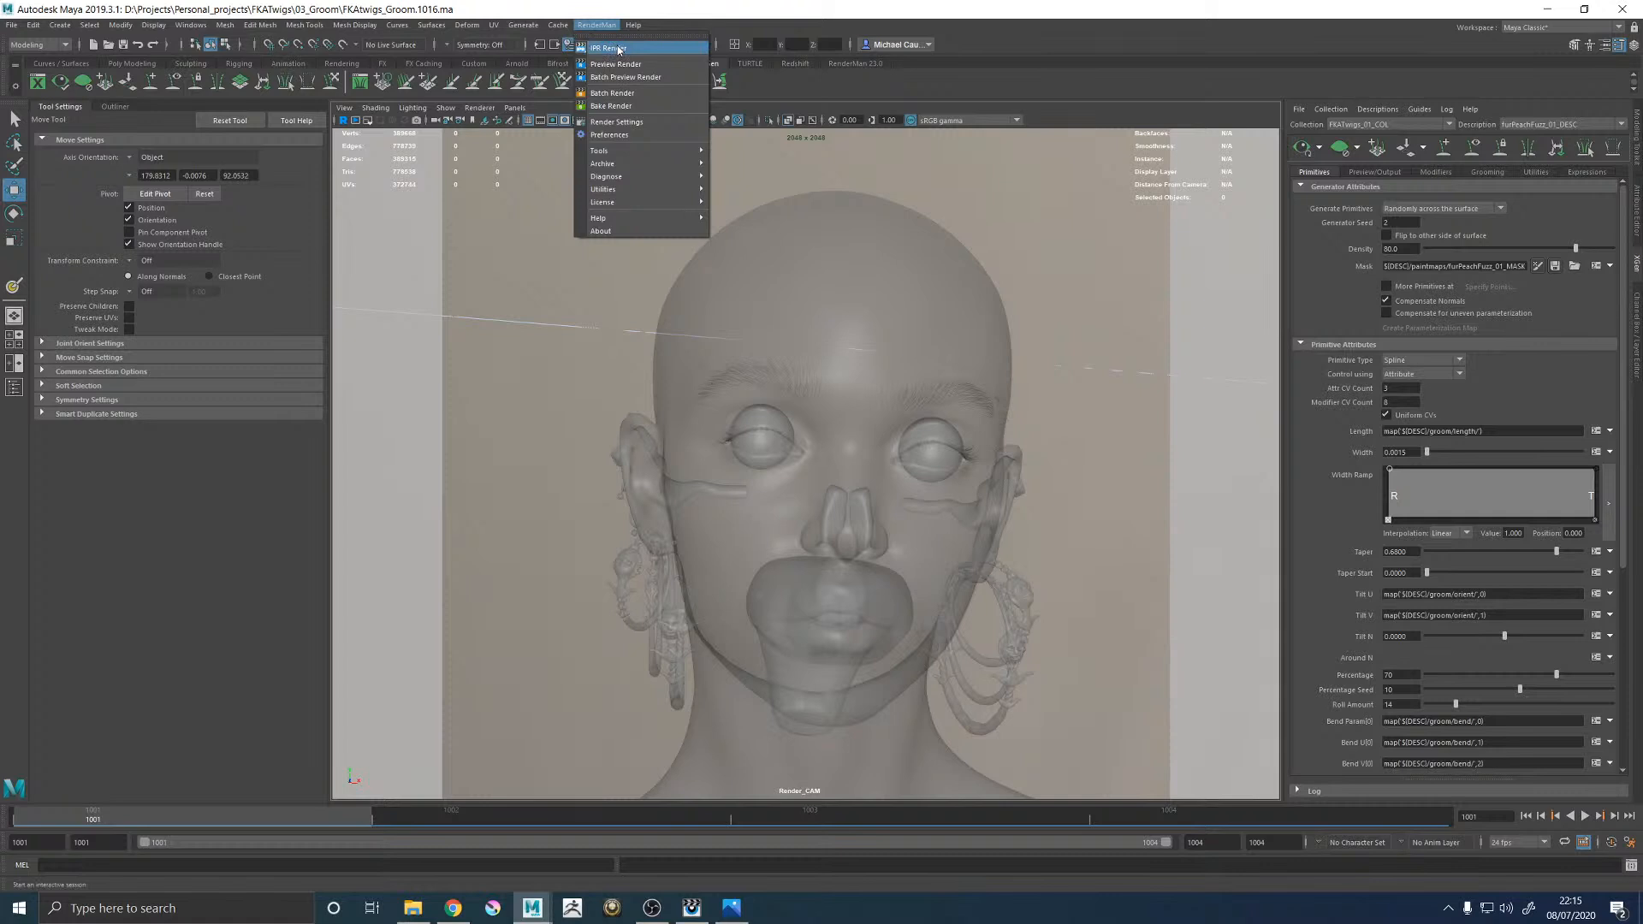
{"action": "left_click", "coordinate": [619, 49]}
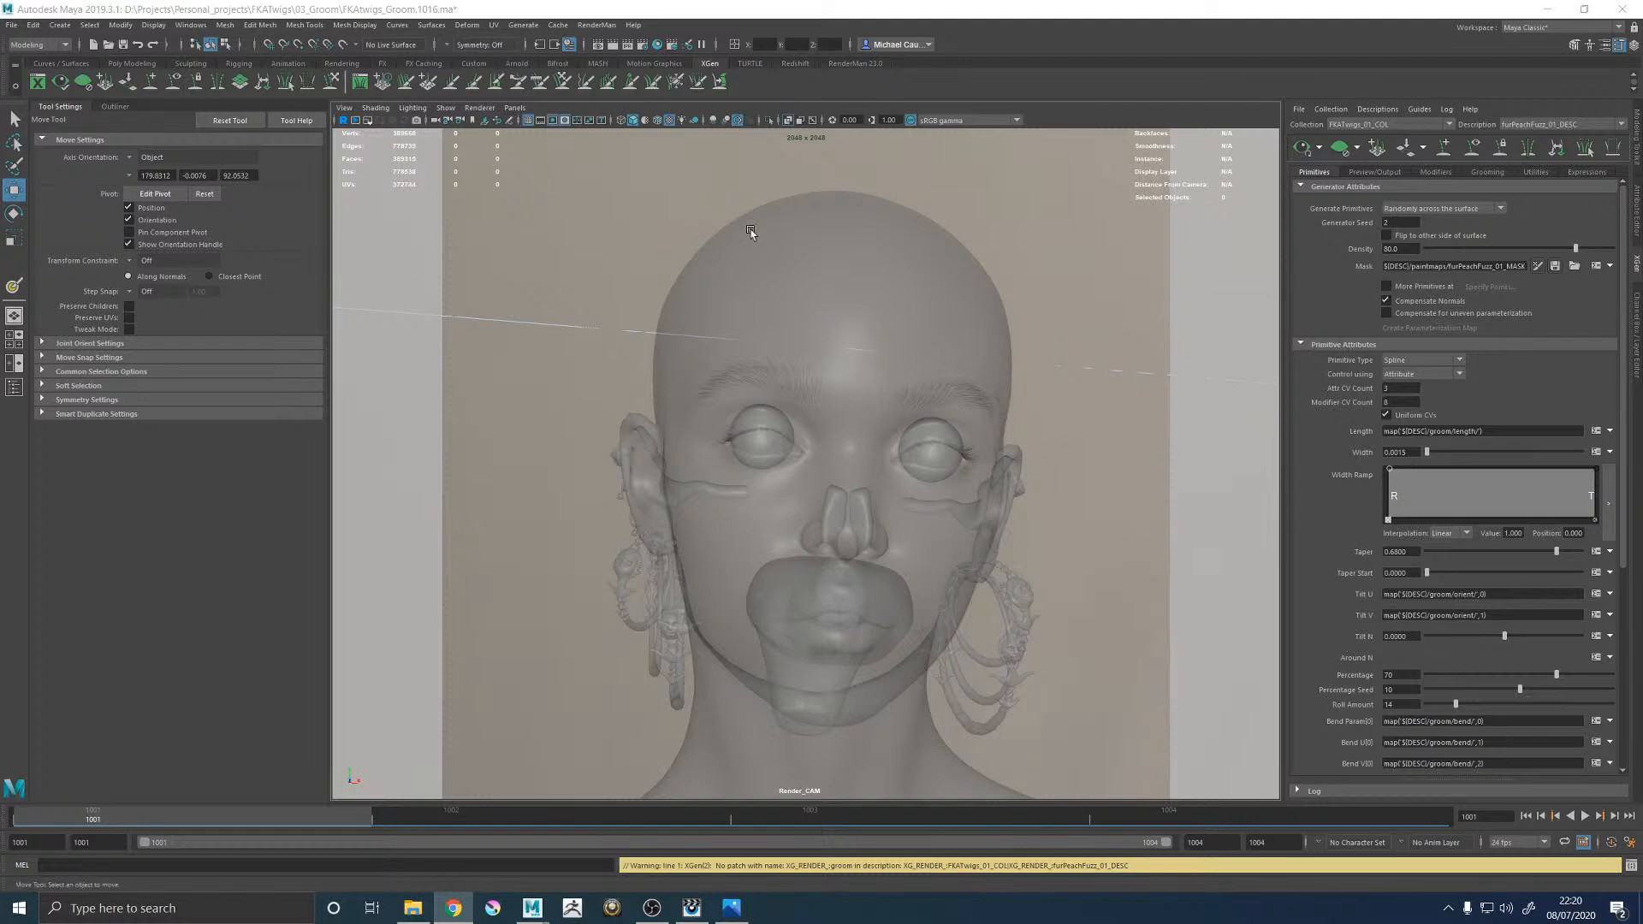
{"action": "left_click", "coordinate": [692, 907]}
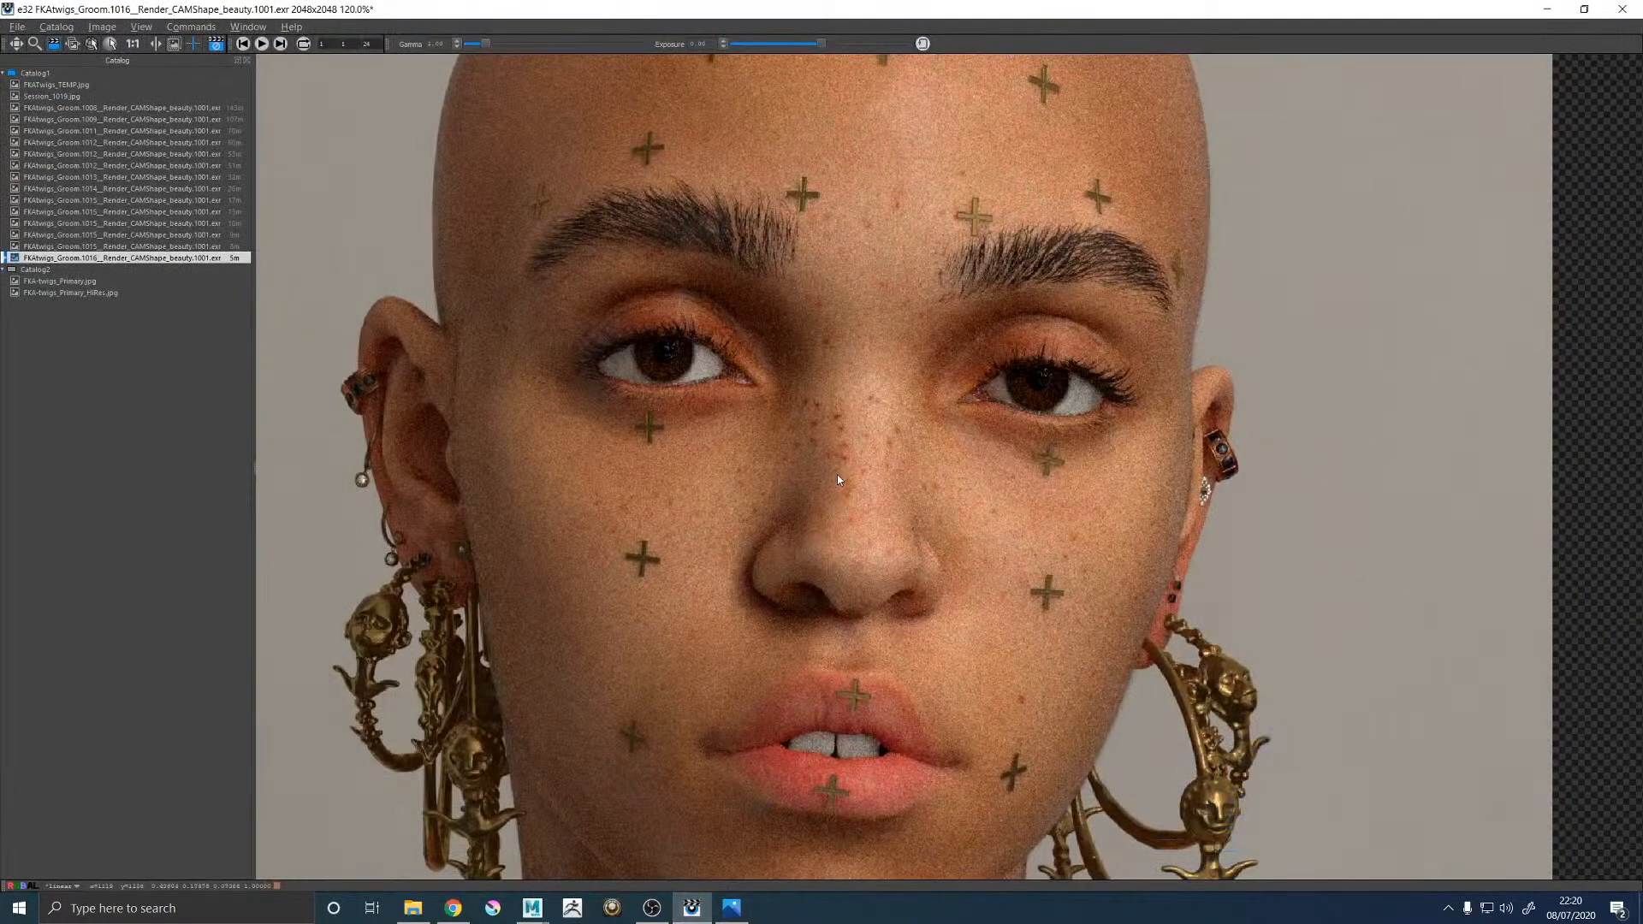
{"action": "scroll", "coordinate": [837, 475], "scroll_direction": "down", "scroll_amount": 3}
{"action": "scroll", "coordinate": [844, 490], "scroll_direction": "up", "scroll_amount": 2}
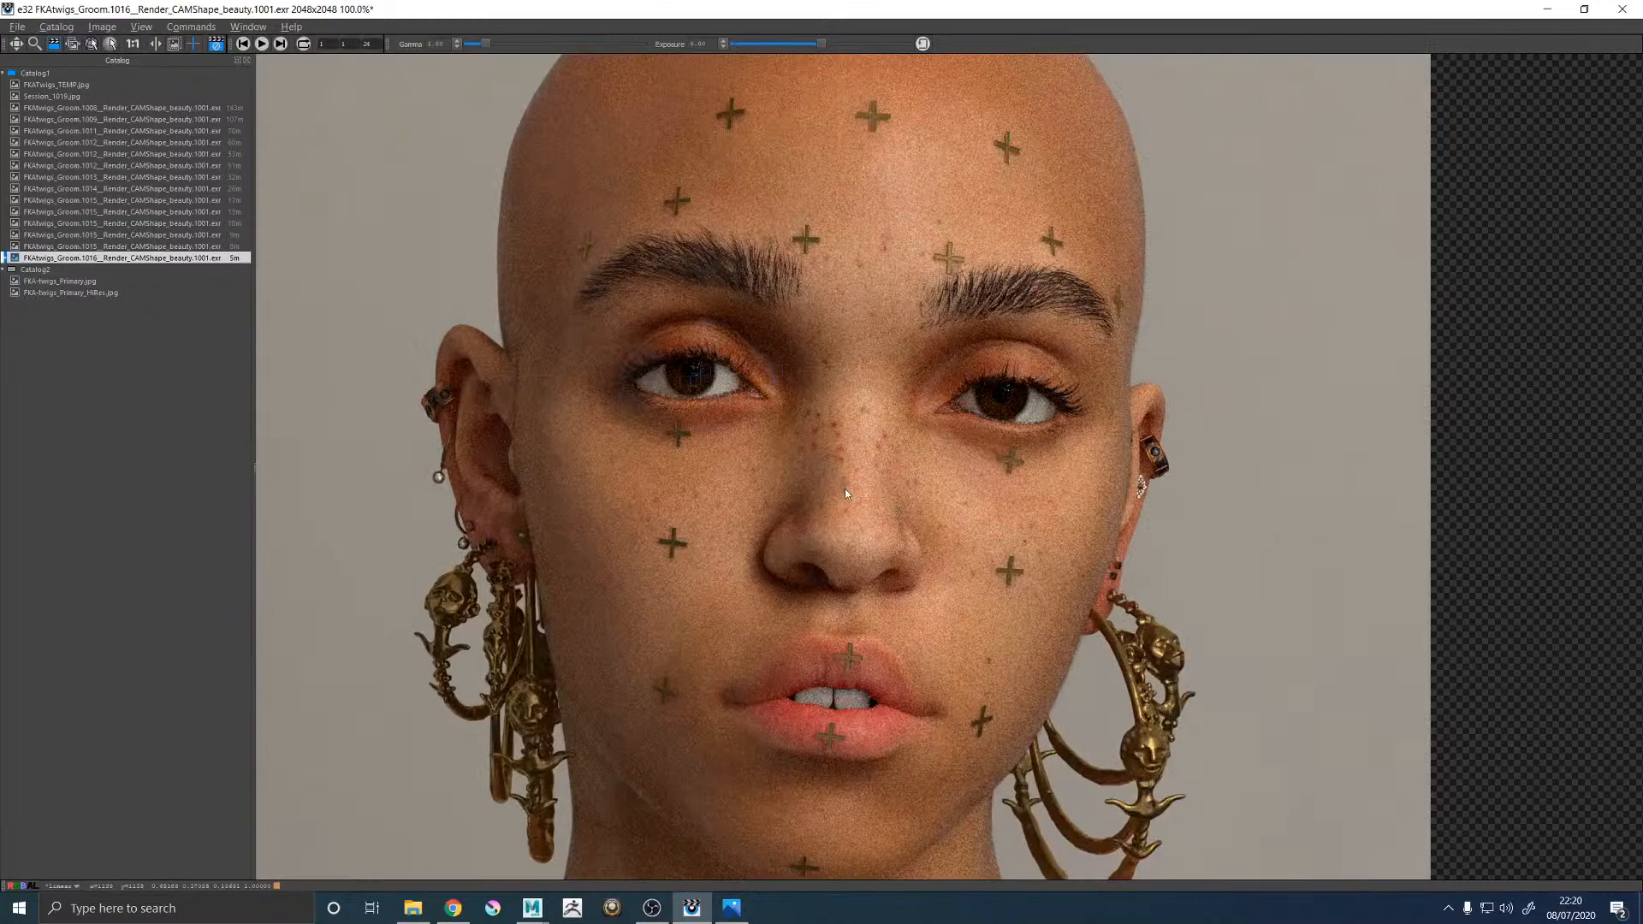
Show Session_1019.jpg fitted to the viewer and compare it with the FKAtwigs_Groom.1016 beauty render.
{"action": "left_click", "coordinate": [39, 95]}
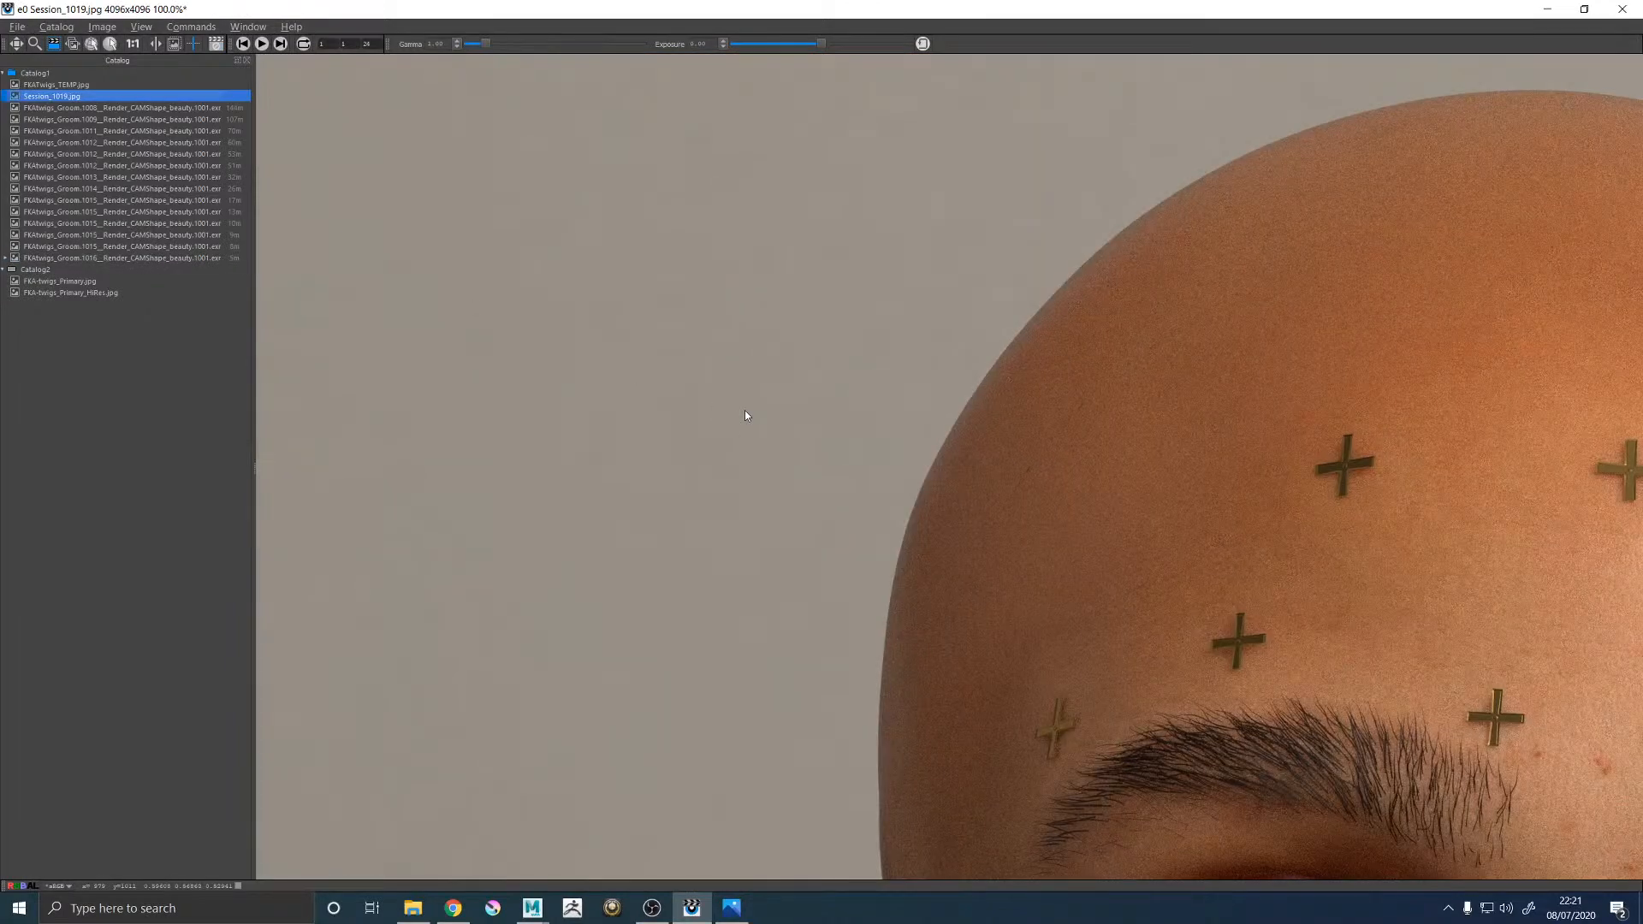
{"action": "key", "text": "f"}
{"action": "left_click", "coordinate": [129, 257]}
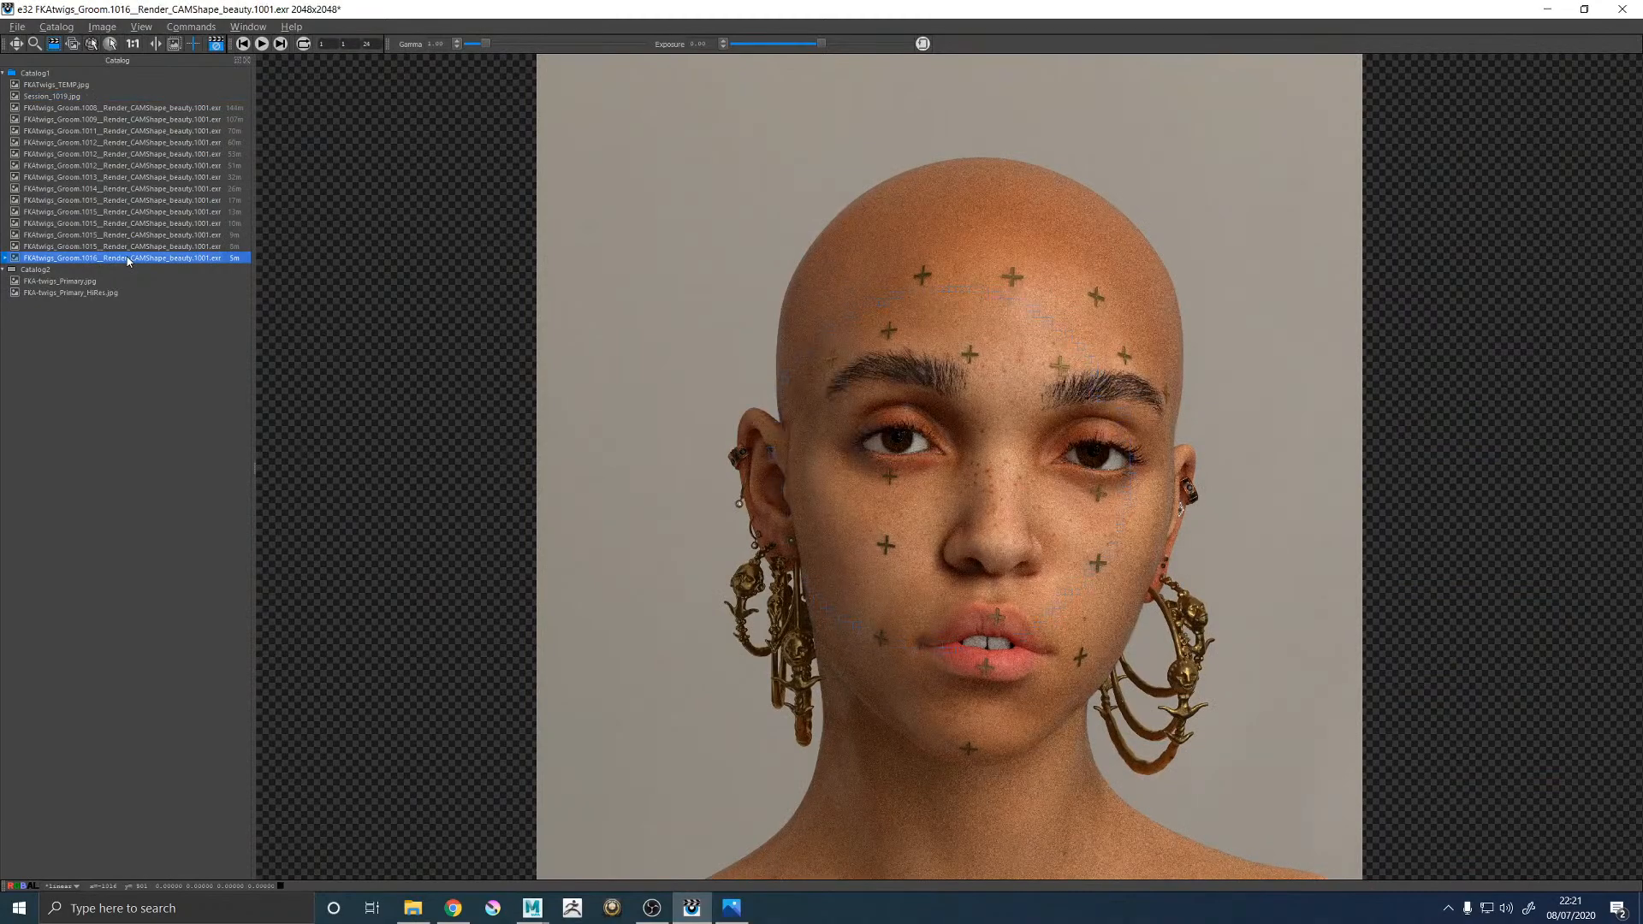
Delete all the beauty renders older than FKAtwigs_Groom.1016 from the catalog.
{"action": "left_click", "coordinate": [127, 247]}
{"action": "left_click", "coordinate": [111, 109], "text": "shift"}
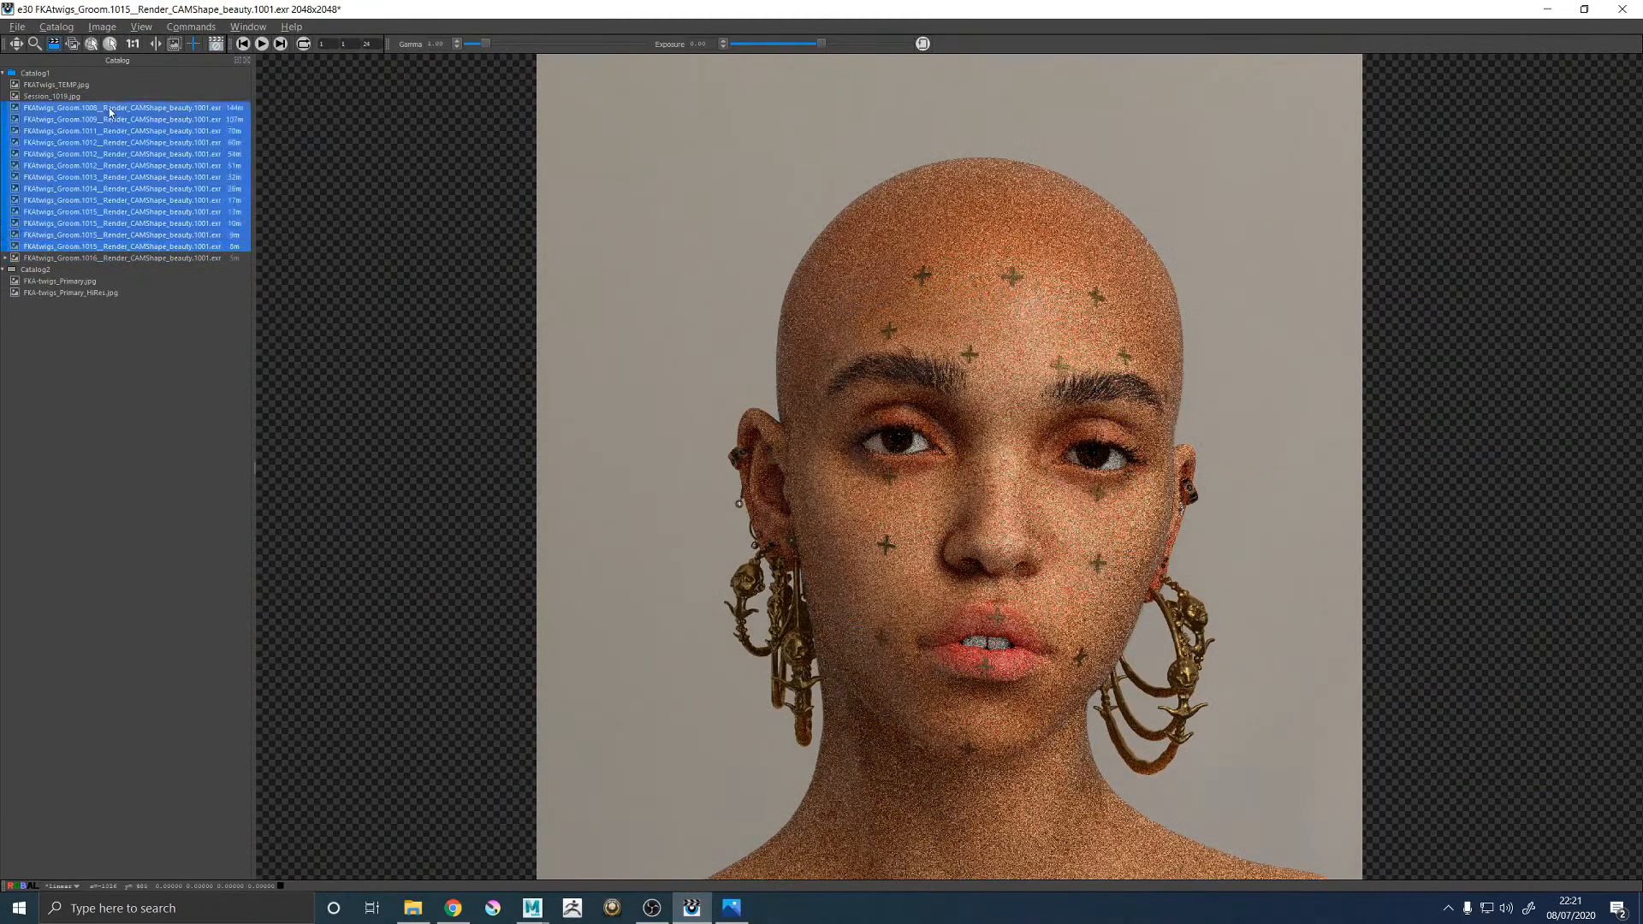
{"action": "key", "text": "Delete"}
Flip repeatedly between Session_1019.jpg and the FKAtwigs_Groom.1016 beauty render to compare the whole head.
{"action": "left_click", "coordinate": [85, 95]}
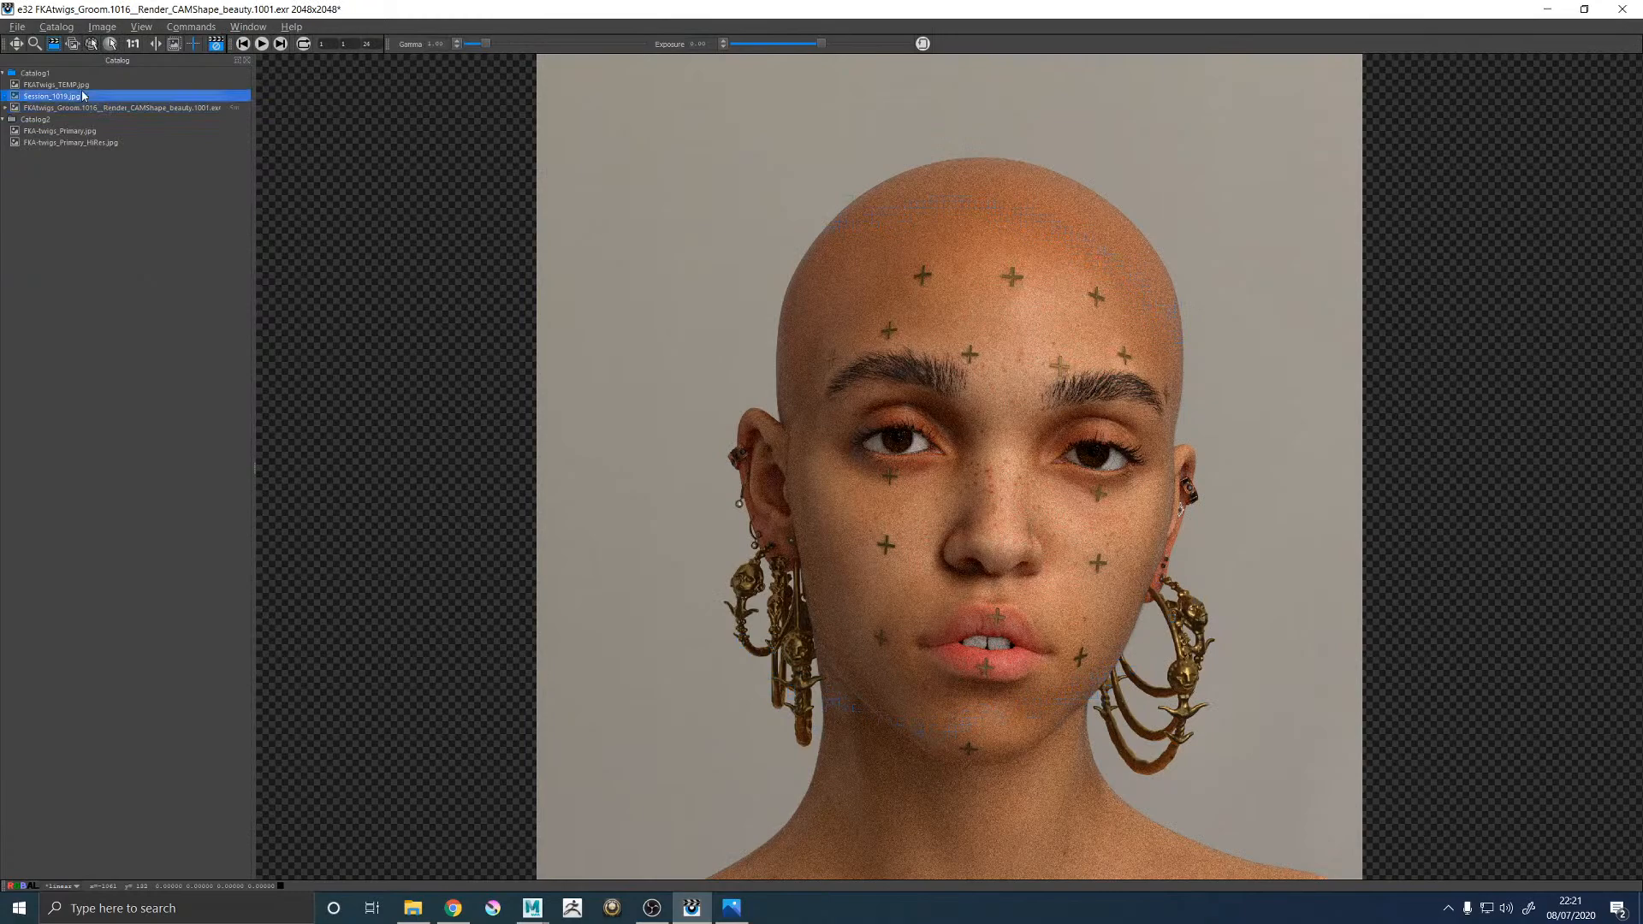
{"action": "key", "text": "Down"}
{"action": "key", "text": "Up"}
{"action": "key", "text": "Down"}
{"action": "key", "text": "Up"}
{"action": "key", "text": "Down"}
{"action": "key", "text": "Up"}
{"action": "key", "text": "Down"}
{"action": "key", "text": "Up"}
{"action": "key", "text": "Down"}
{"action": "key", "text": "Up"}
{"action": "key", "text": "Down"}
{"action": "key", "text": "Up"}
{"action": "key", "text": "Down"}
{"action": "key", "text": "Up"}
{"action": "key", "text": "Down"}
{"action": "key", "text": "Up"}
{"action": "key", "text": "Down"}
{"action": "key", "text": "Up"}
{"action": "key", "text": "Down"}
{"action": "key", "text": "Up"}
{"action": "key", "text": "Down"}
{"action": "key", "text": "Up"}
{"action": "key", "text": "Down"}
{"action": "key", "text": "Up"}
{"action": "key", "text": "Down"}
{"action": "key", "text": "Up"}
{"action": "key", "text": "Down"}
{"action": "key", "text": "Up"}
{"action": "key", "text": "Down"}
{"action": "key", "text": "Up"}
{"action": "key", "text": "Down"}
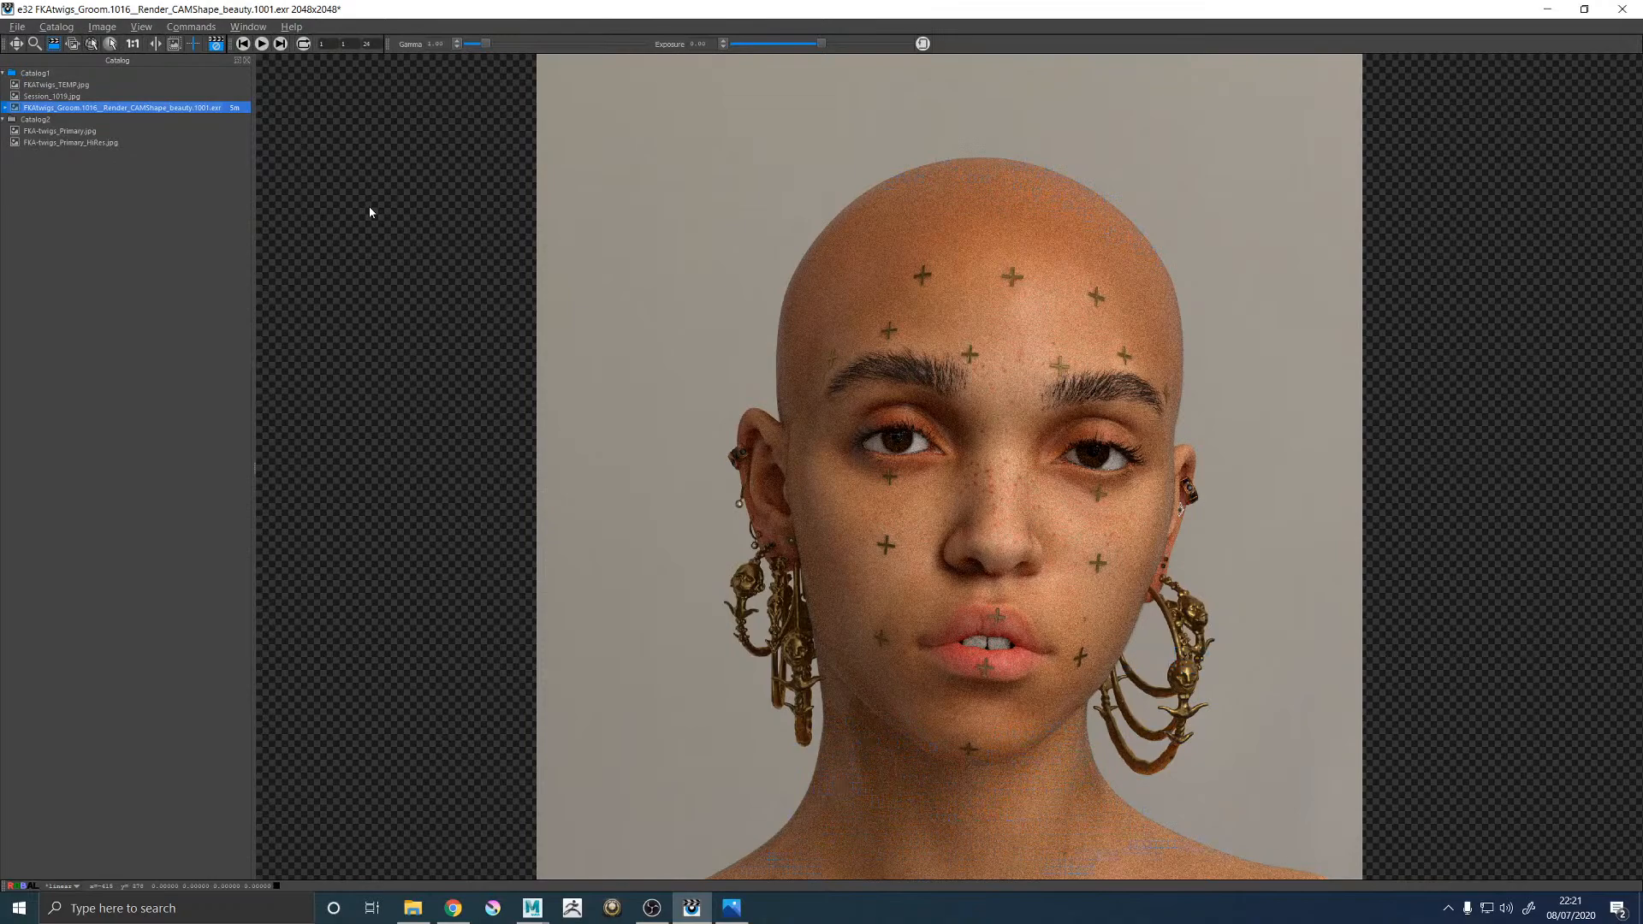
Examine the cheeks, lips, eyes and whole face of the 1016 beauty render at several magnifications.
{"action": "scroll", "coordinate": [1155, 620], "scroll_direction": "up", "scroll_amount": 5}
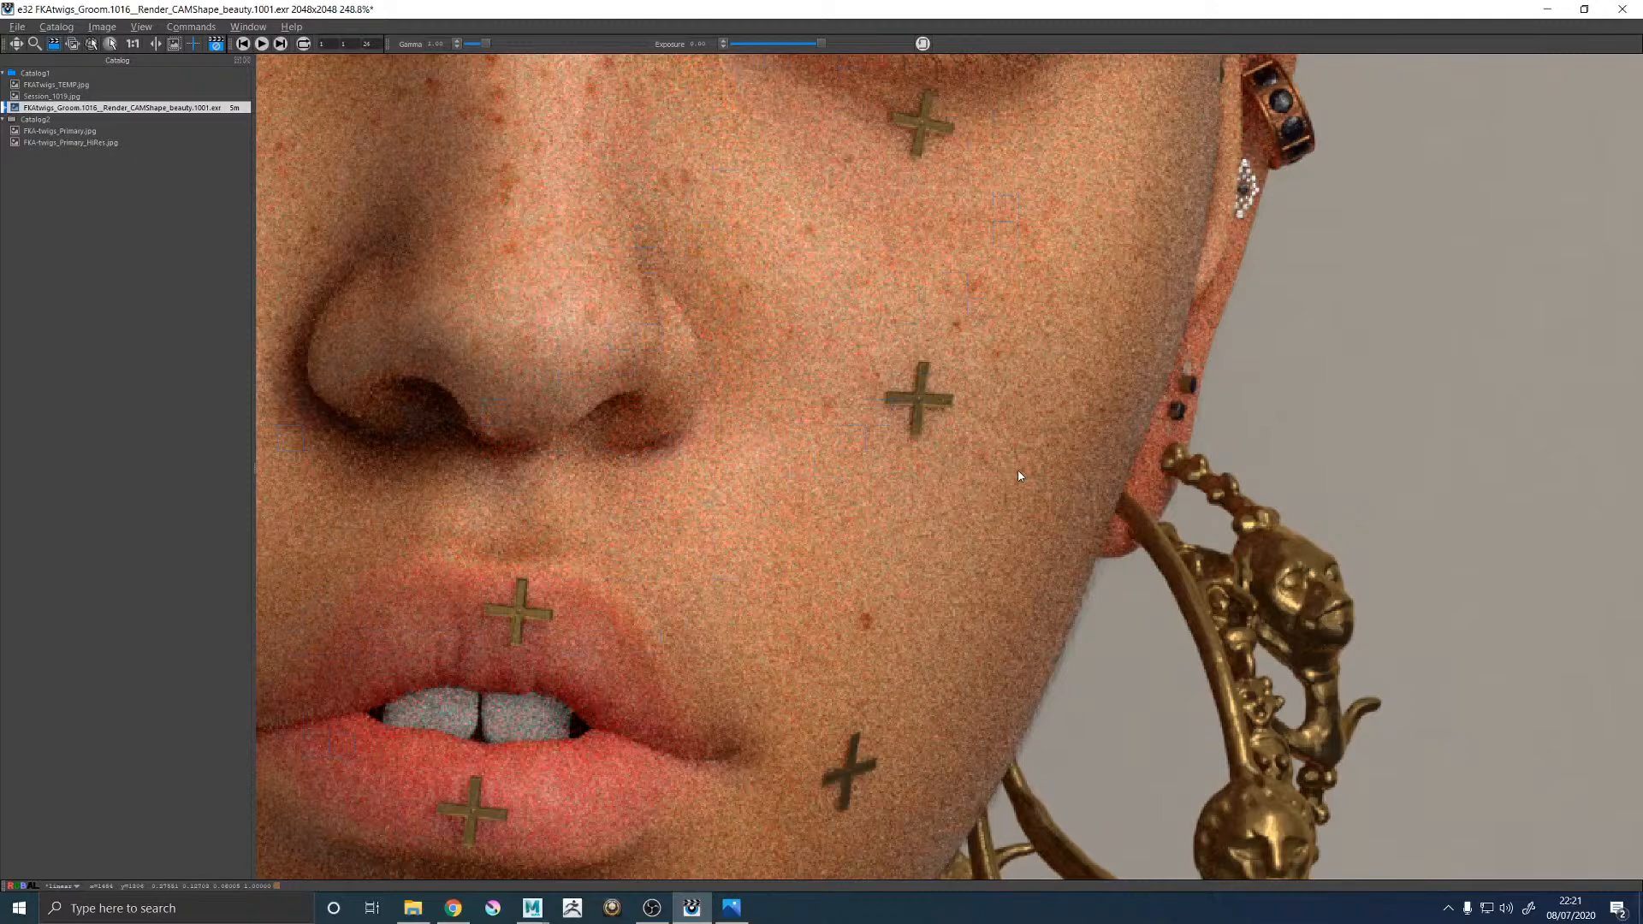
{"action": "scroll", "coordinate": [923, 425], "scroll_direction": "down", "scroll_amount": 2}
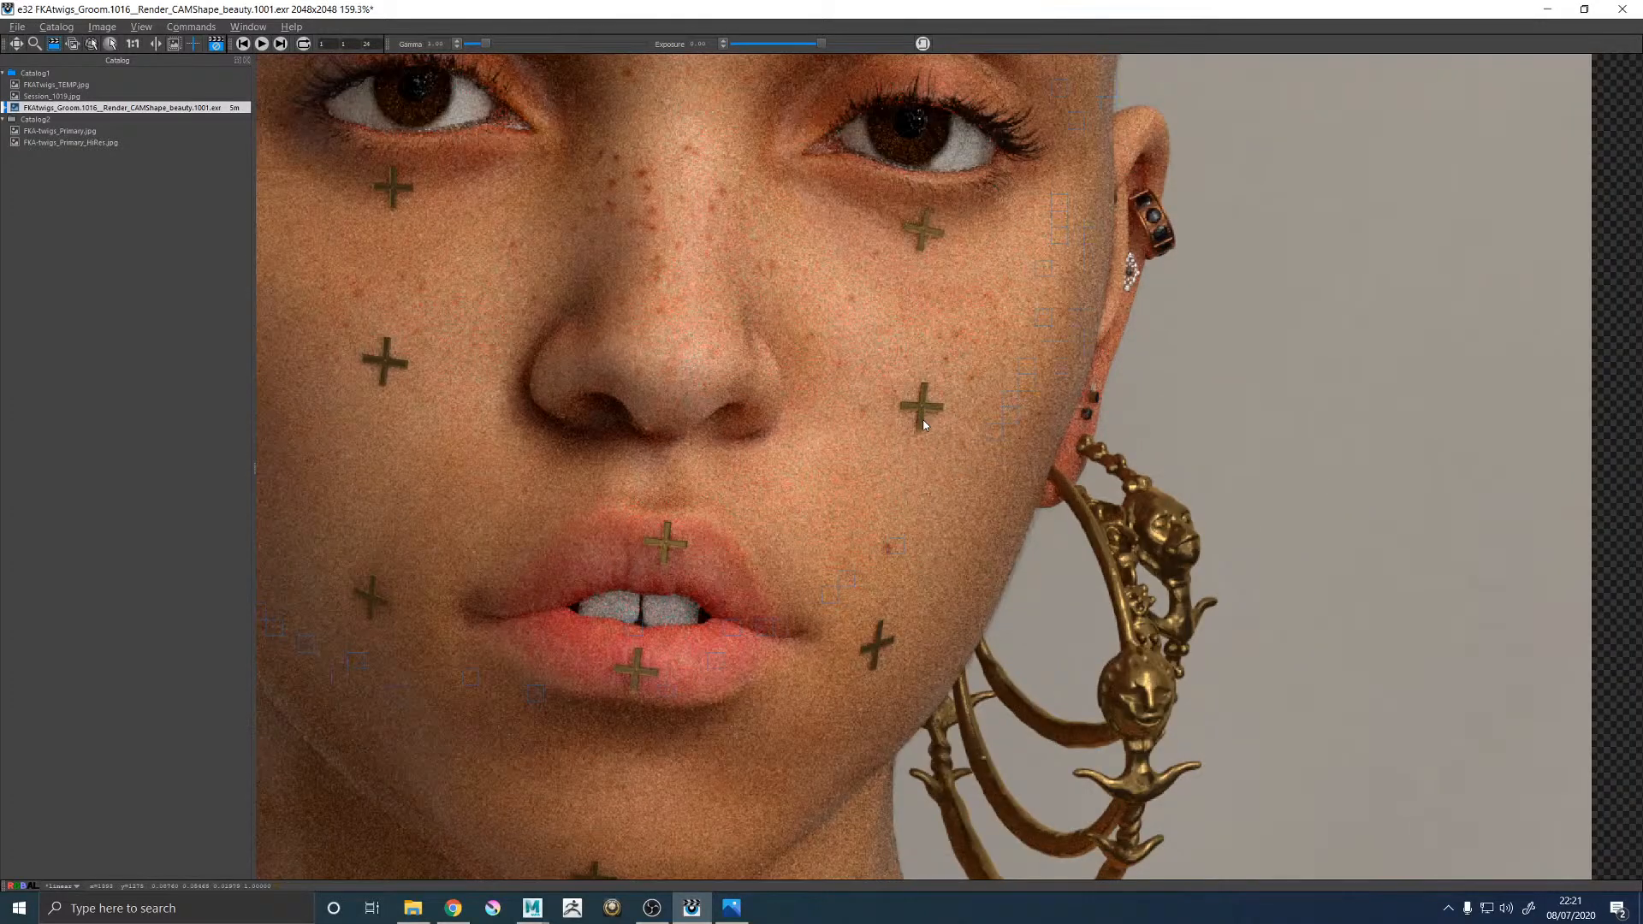
{"action": "scroll", "coordinate": [923, 424], "scroll_direction": "down", "scroll_amount": 2}
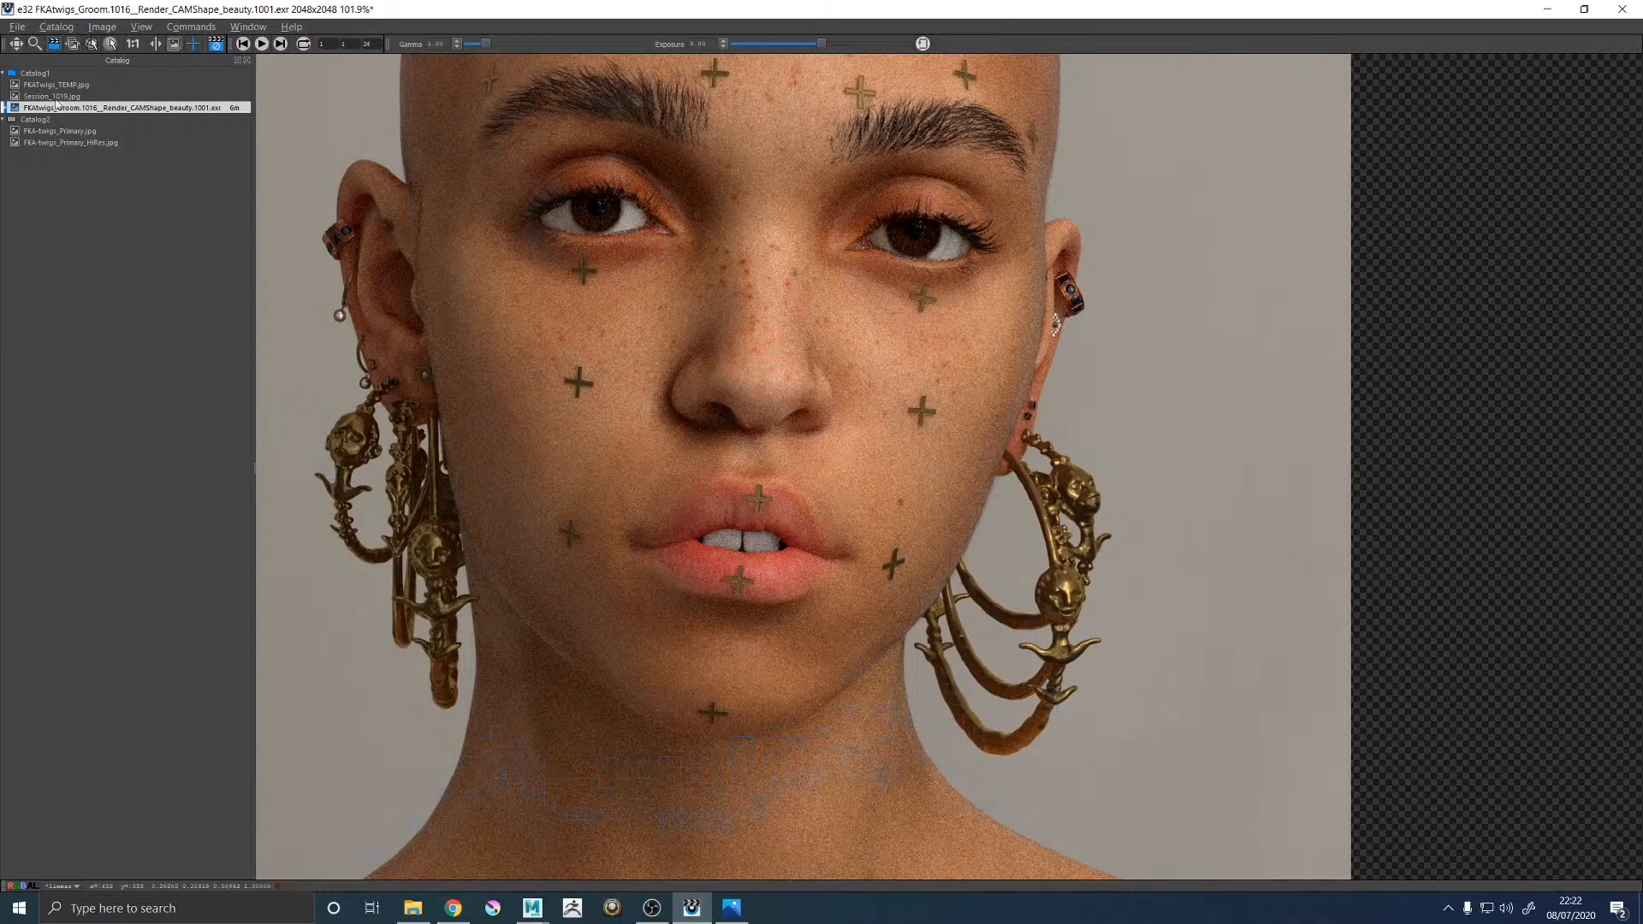
{"action": "scroll", "coordinate": [584, 185], "scroll_direction": "up", "scroll_amount": 4}
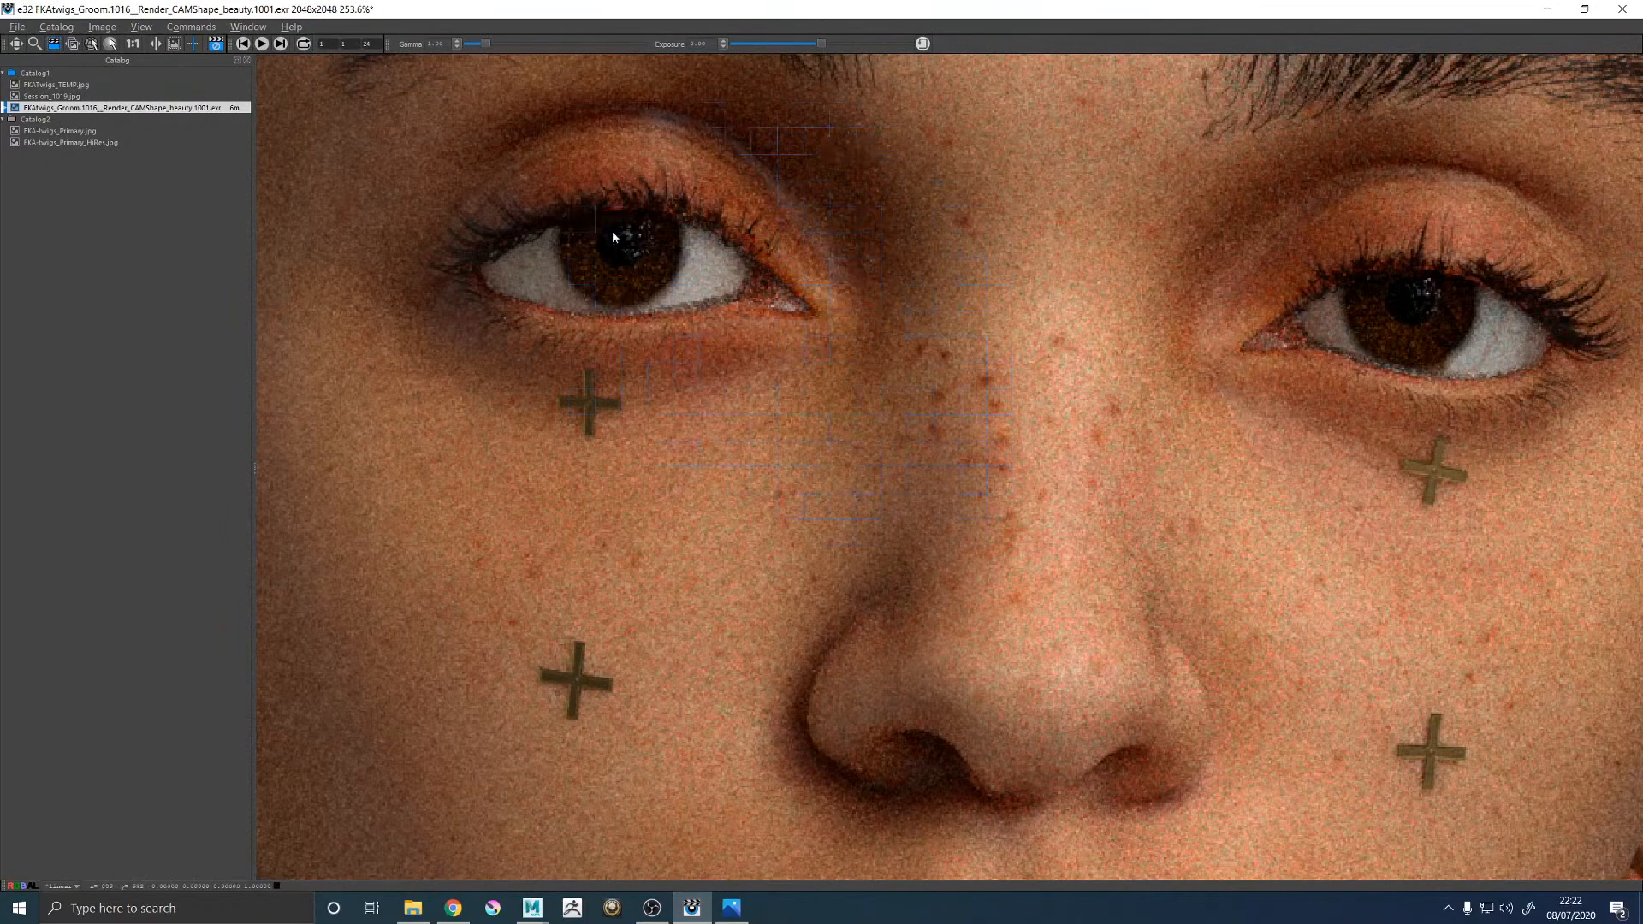
{"action": "scroll", "coordinate": [628, 235], "scroll_direction": "down", "scroll_amount": 7}
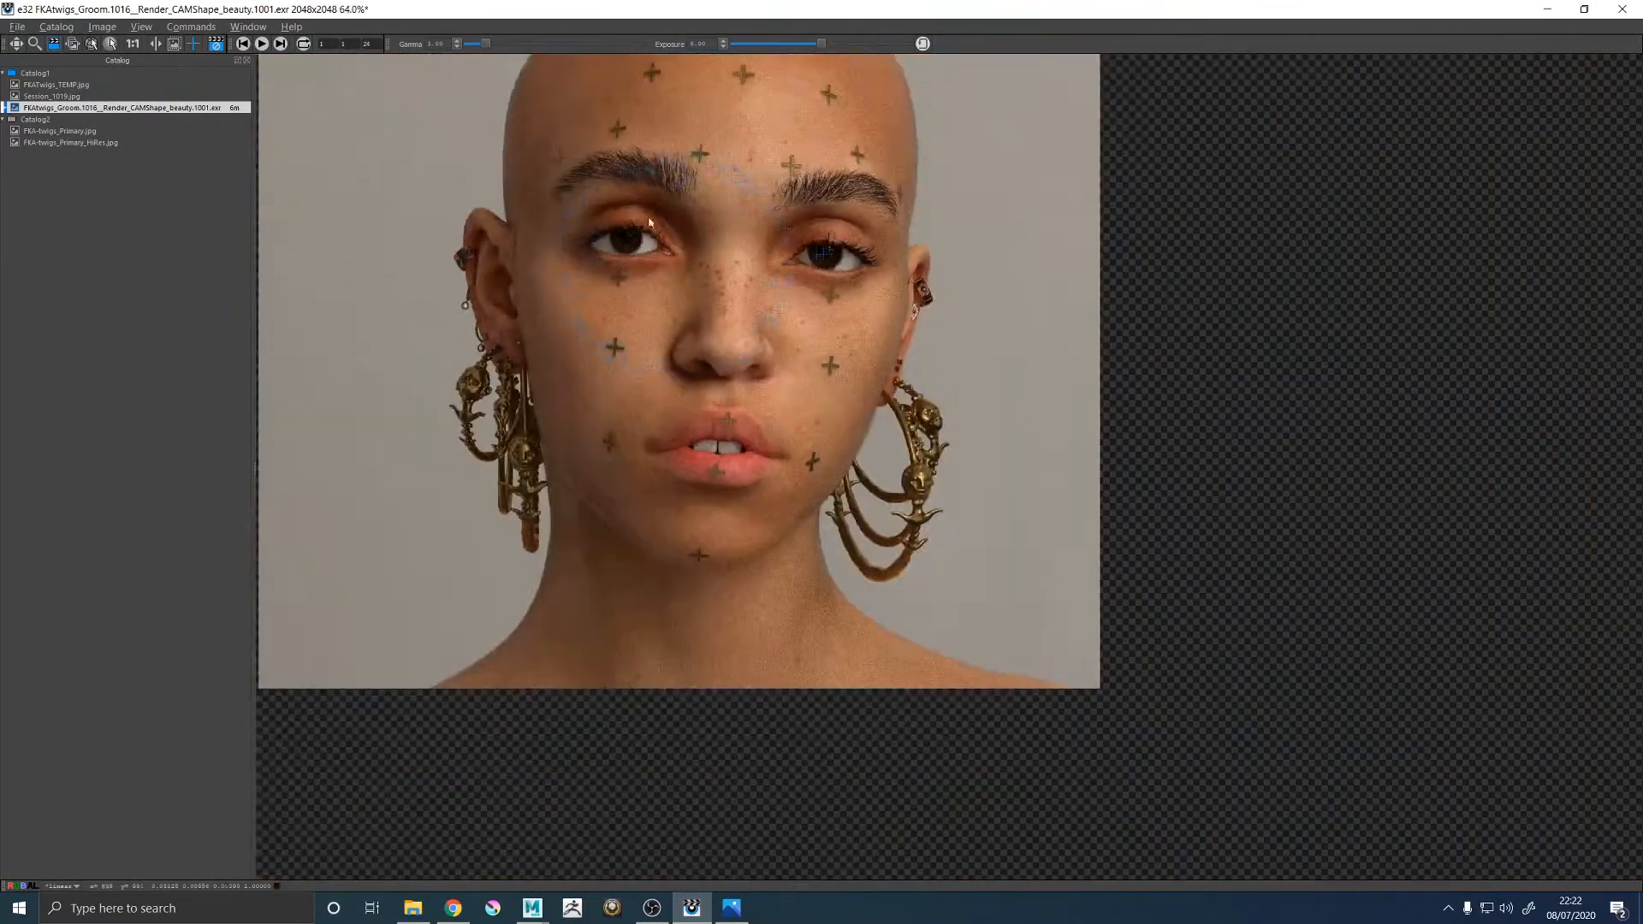
{"action": "scroll", "coordinate": [634, 191], "scroll_direction": "up", "scroll_amount": 3}
Compare the render with the FKA-twigs_Primary_HiRes.jpg reference photo and return to Maya.
{"action": "left_click", "coordinate": [731, 907]}
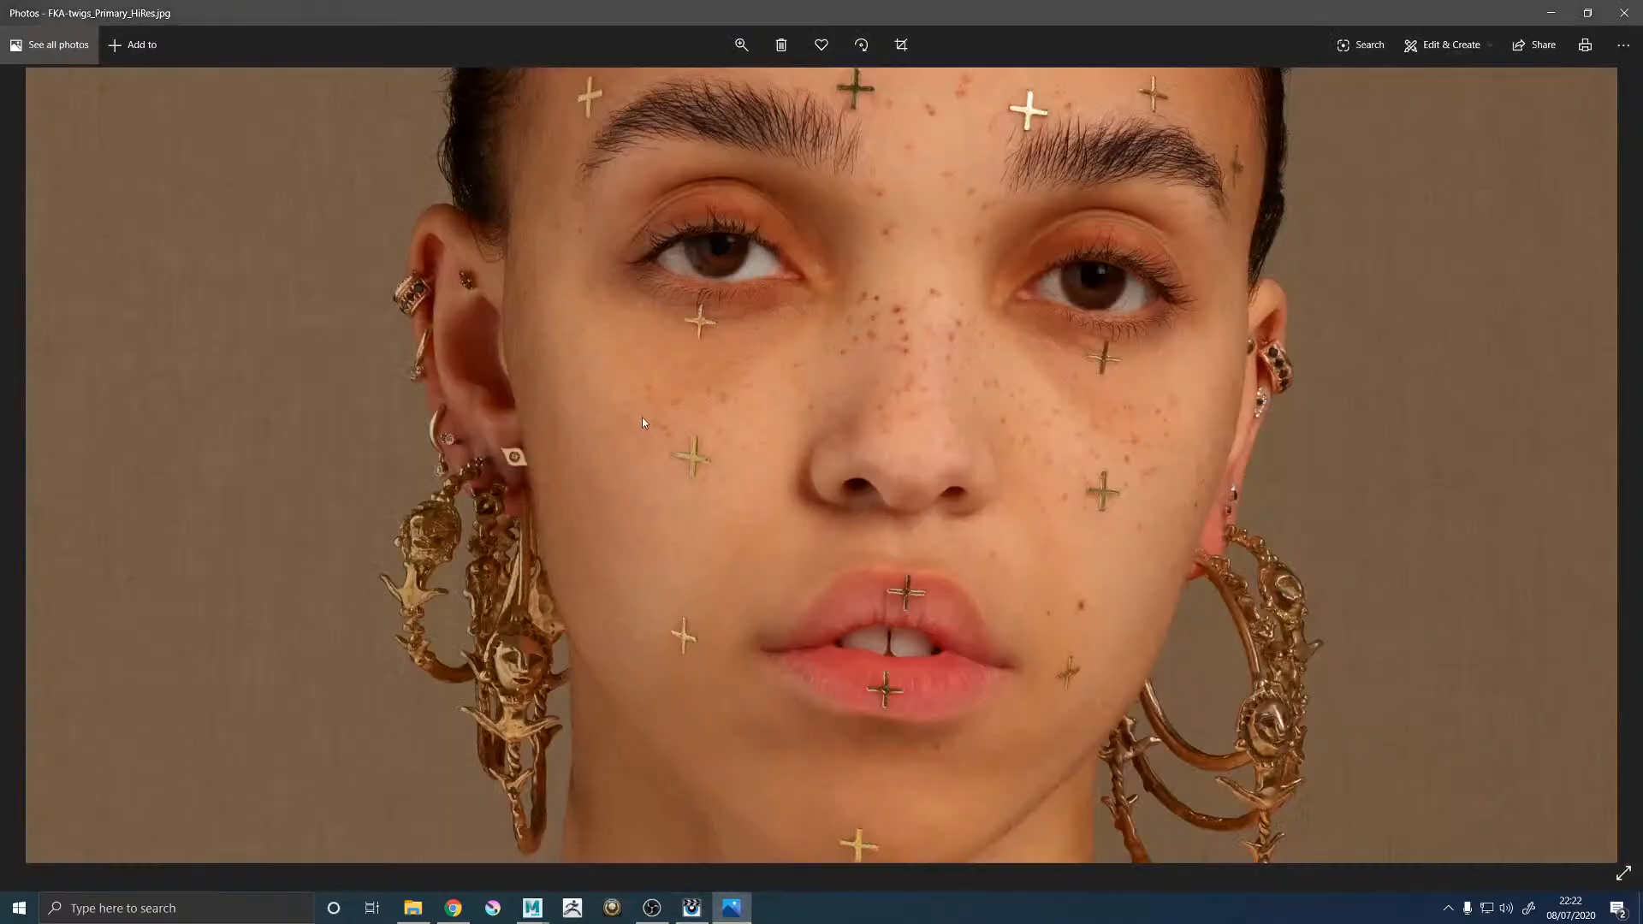
{"action": "left_click", "coordinate": [691, 907]}
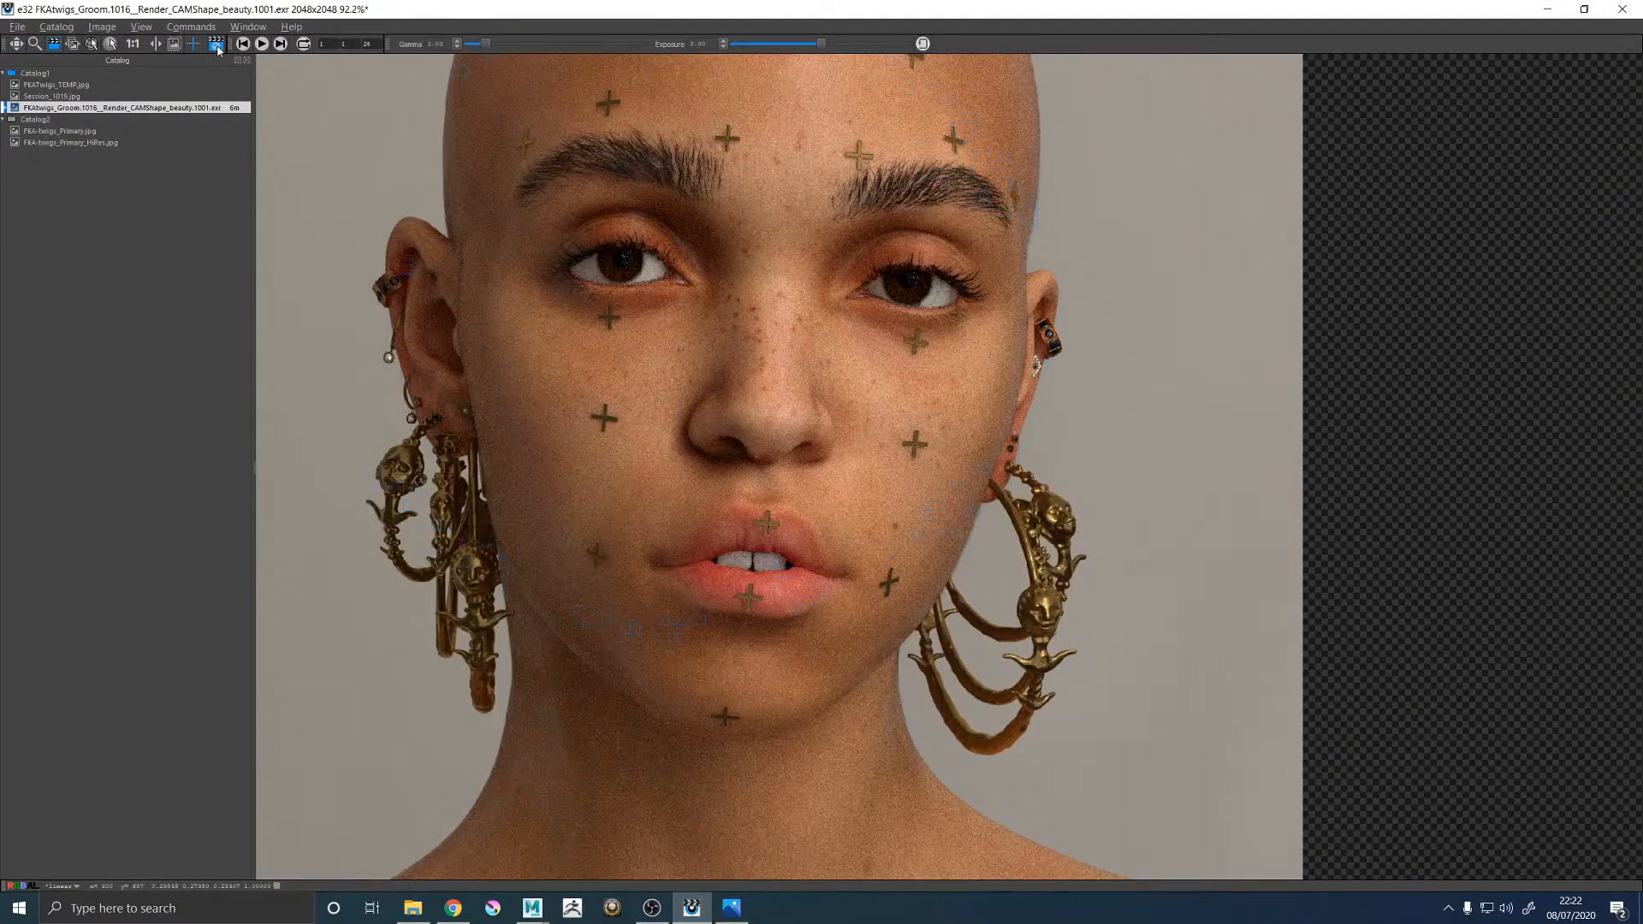
{"action": "left_click", "coordinate": [1547, 9]}
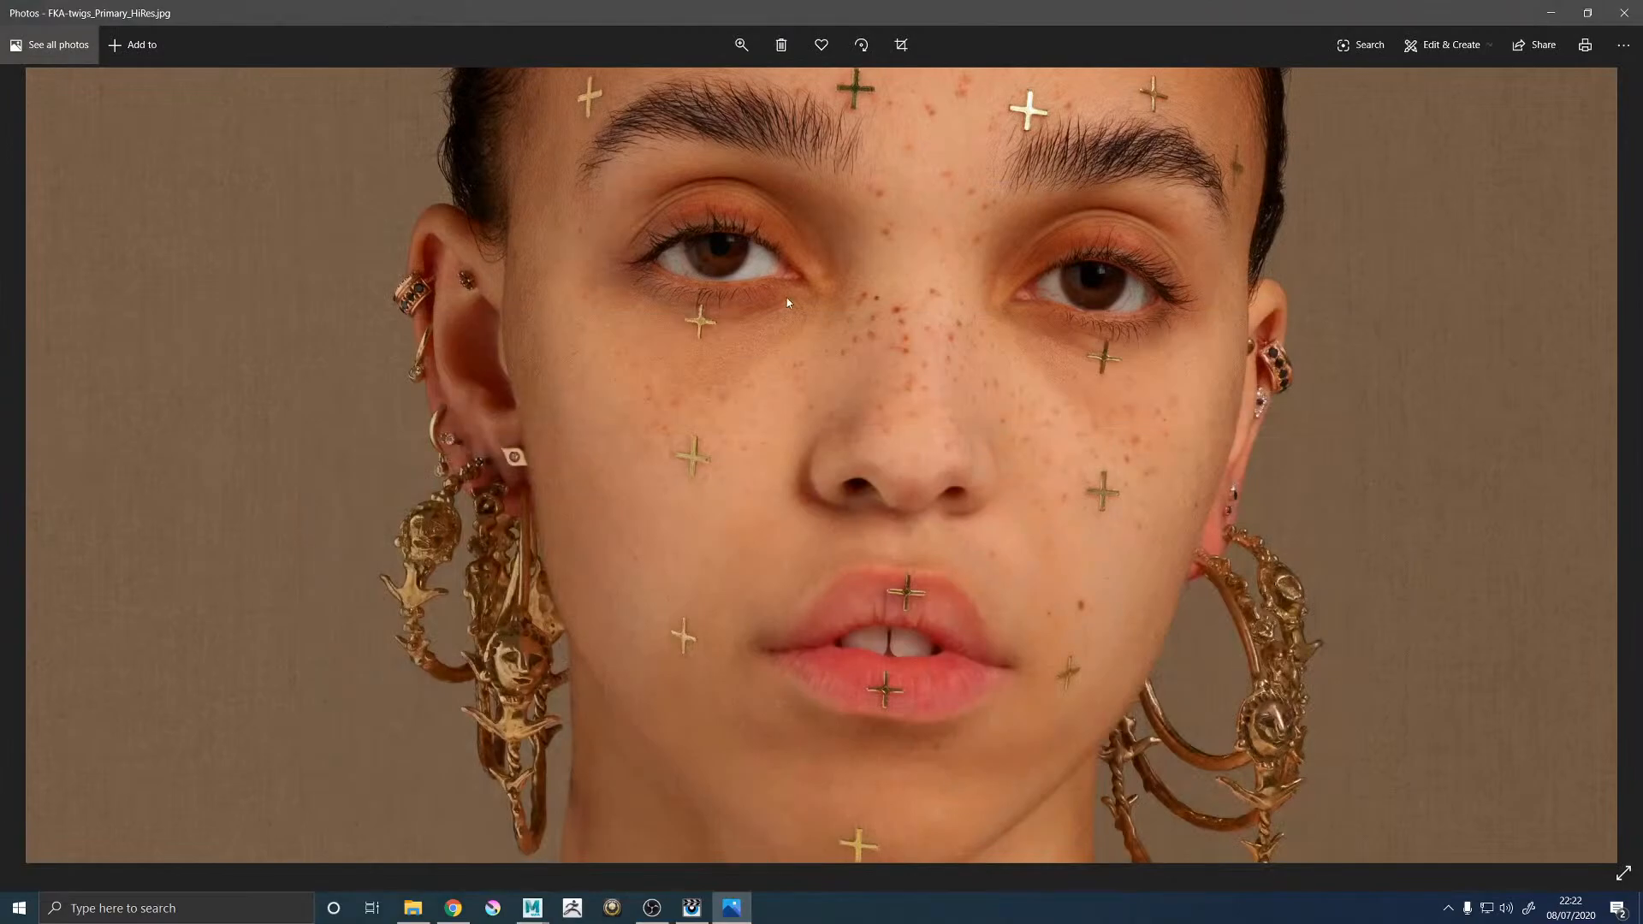
{"action": "mouse_move", "coordinate": [554, 899]}
{"action": "left_click", "coordinate": [599, 843]}
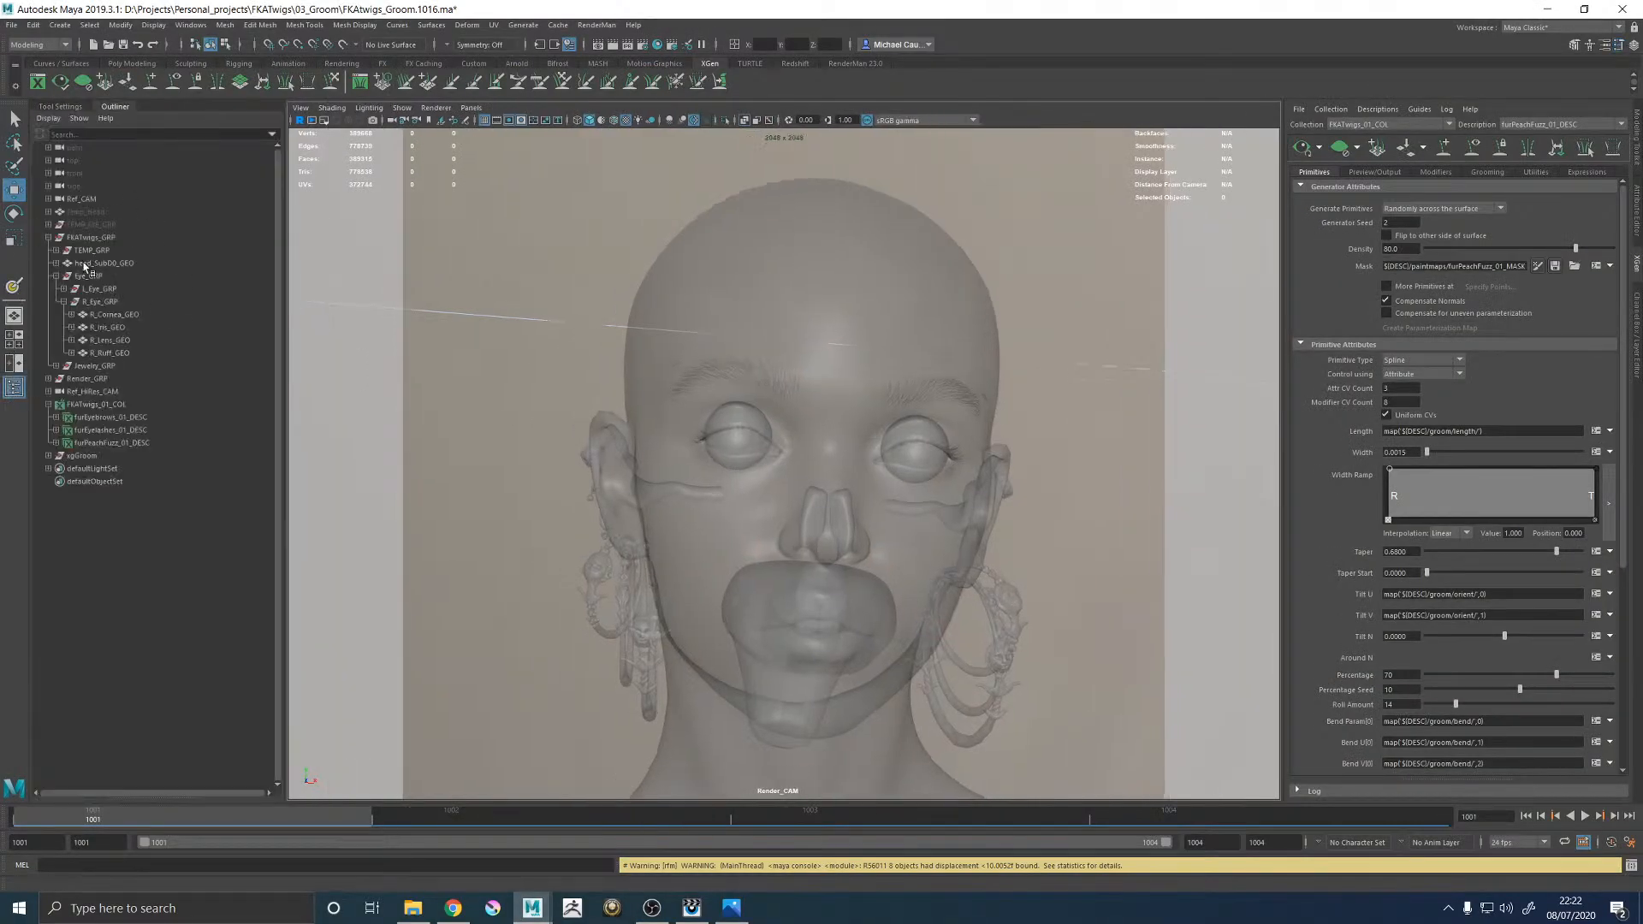
Open the UVs of R_Cornea_GEO in the UV Editor and scale the large circular shell down slightly.
{"action": "left_click", "coordinate": [111, 314]}
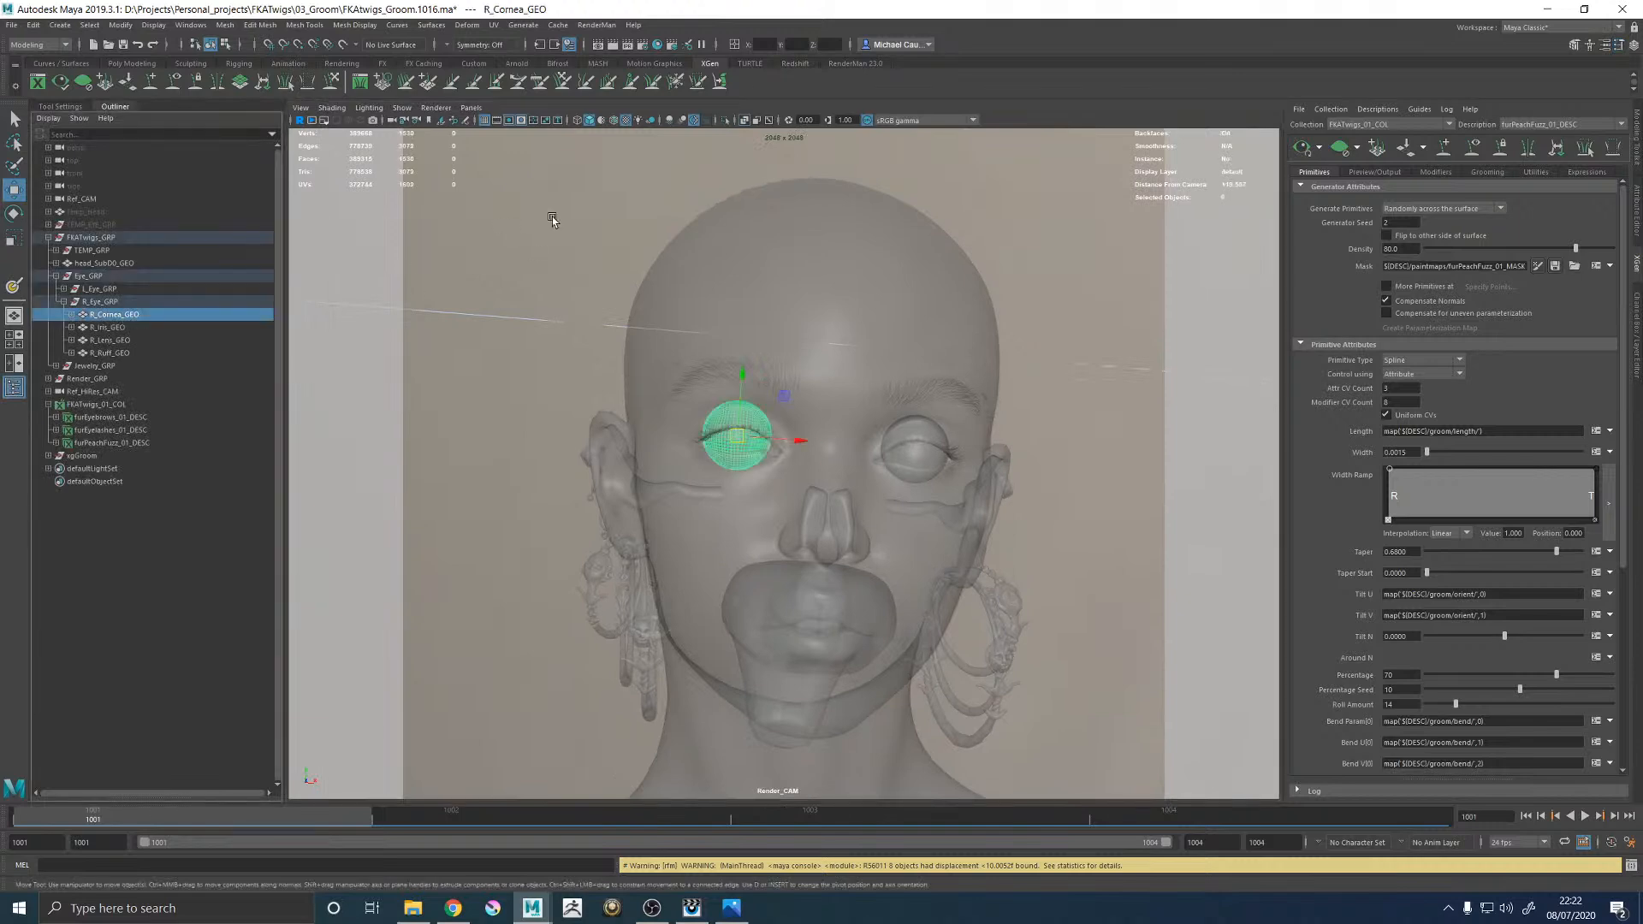
{"action": "left_click", "coordinate": [494, 25]}
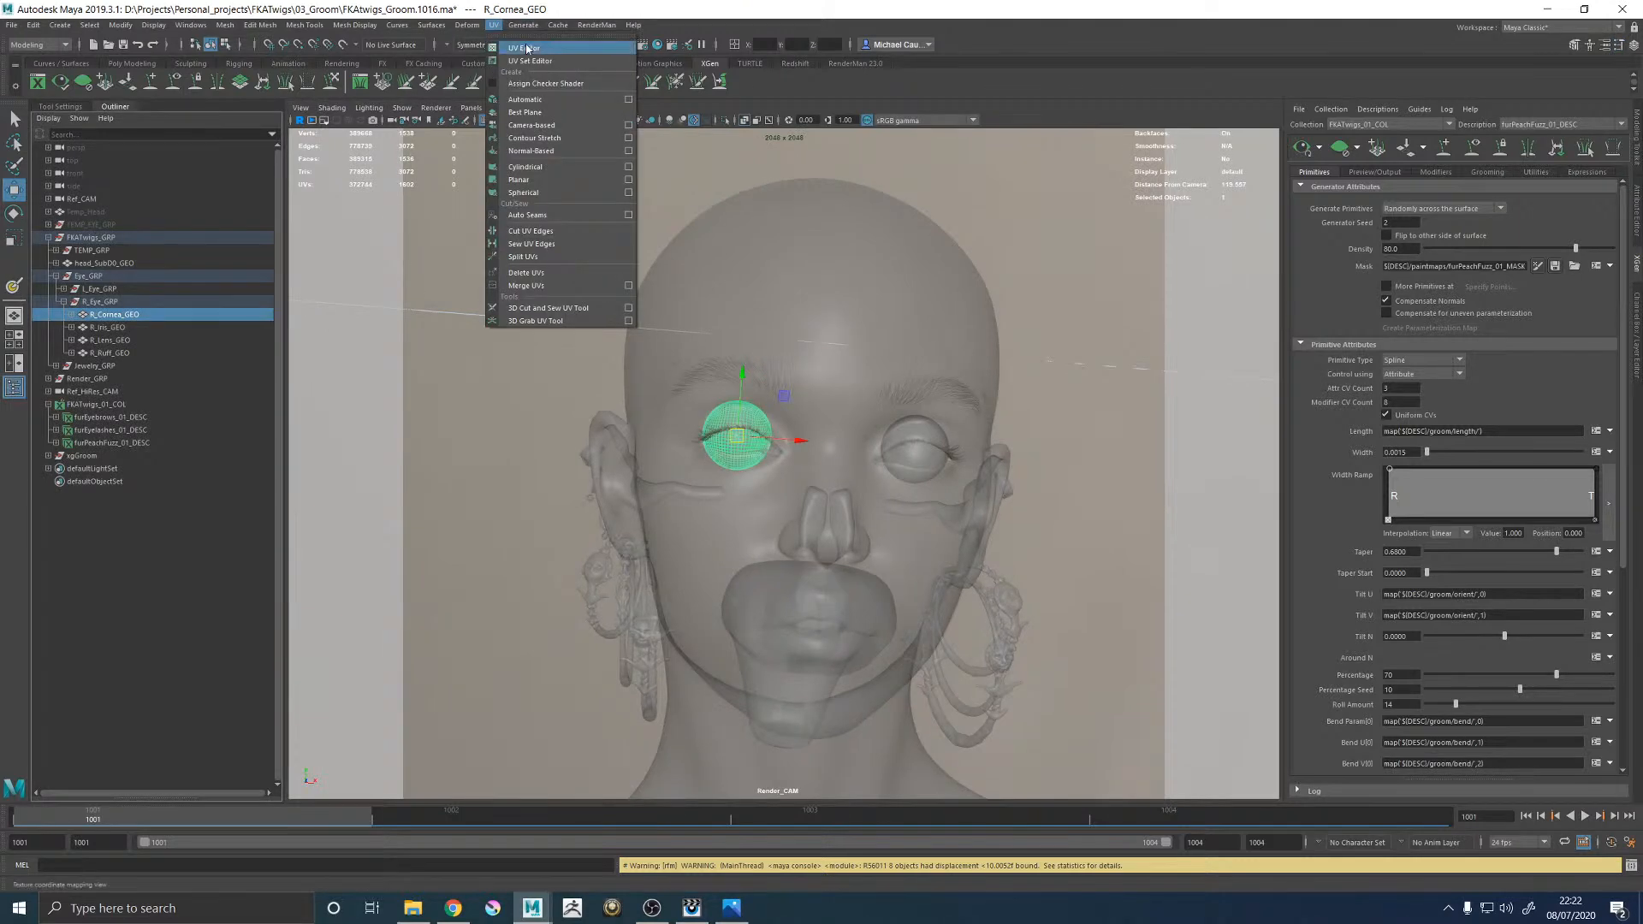
{"action": "left_click", "coordinate": [523, 48]}
{"action": "left_click", "coordinate": [826, 336]}
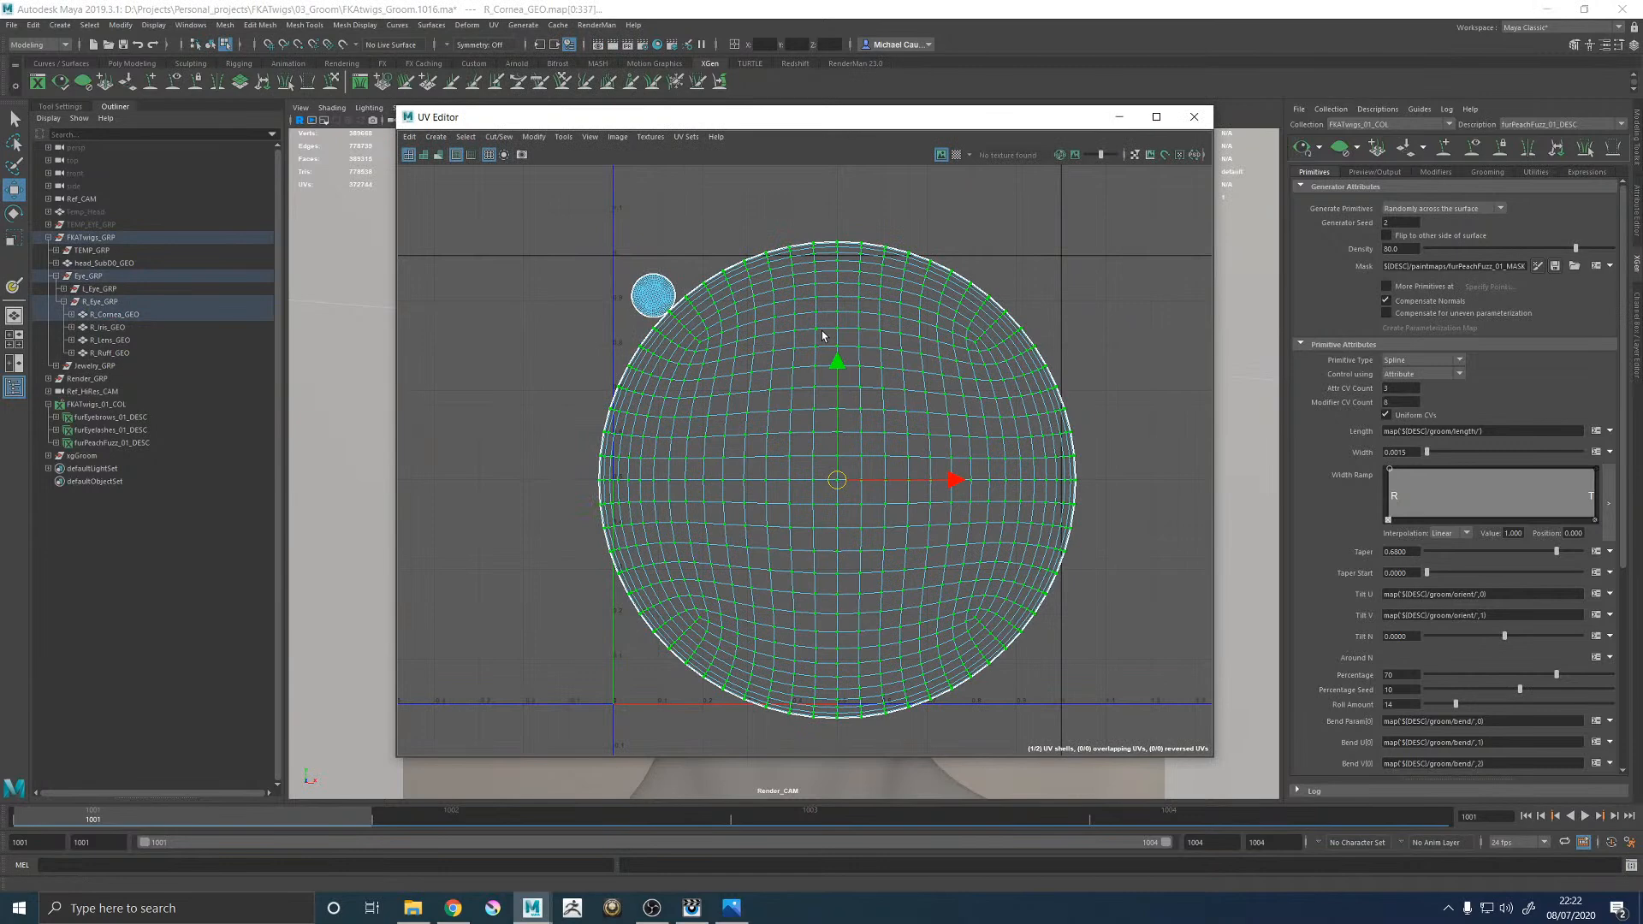
{"action": "key", "text": "r"}
{"action": "left_click_drag", "start_coordinate": [838, 483], "coordinate": [836, 484]}
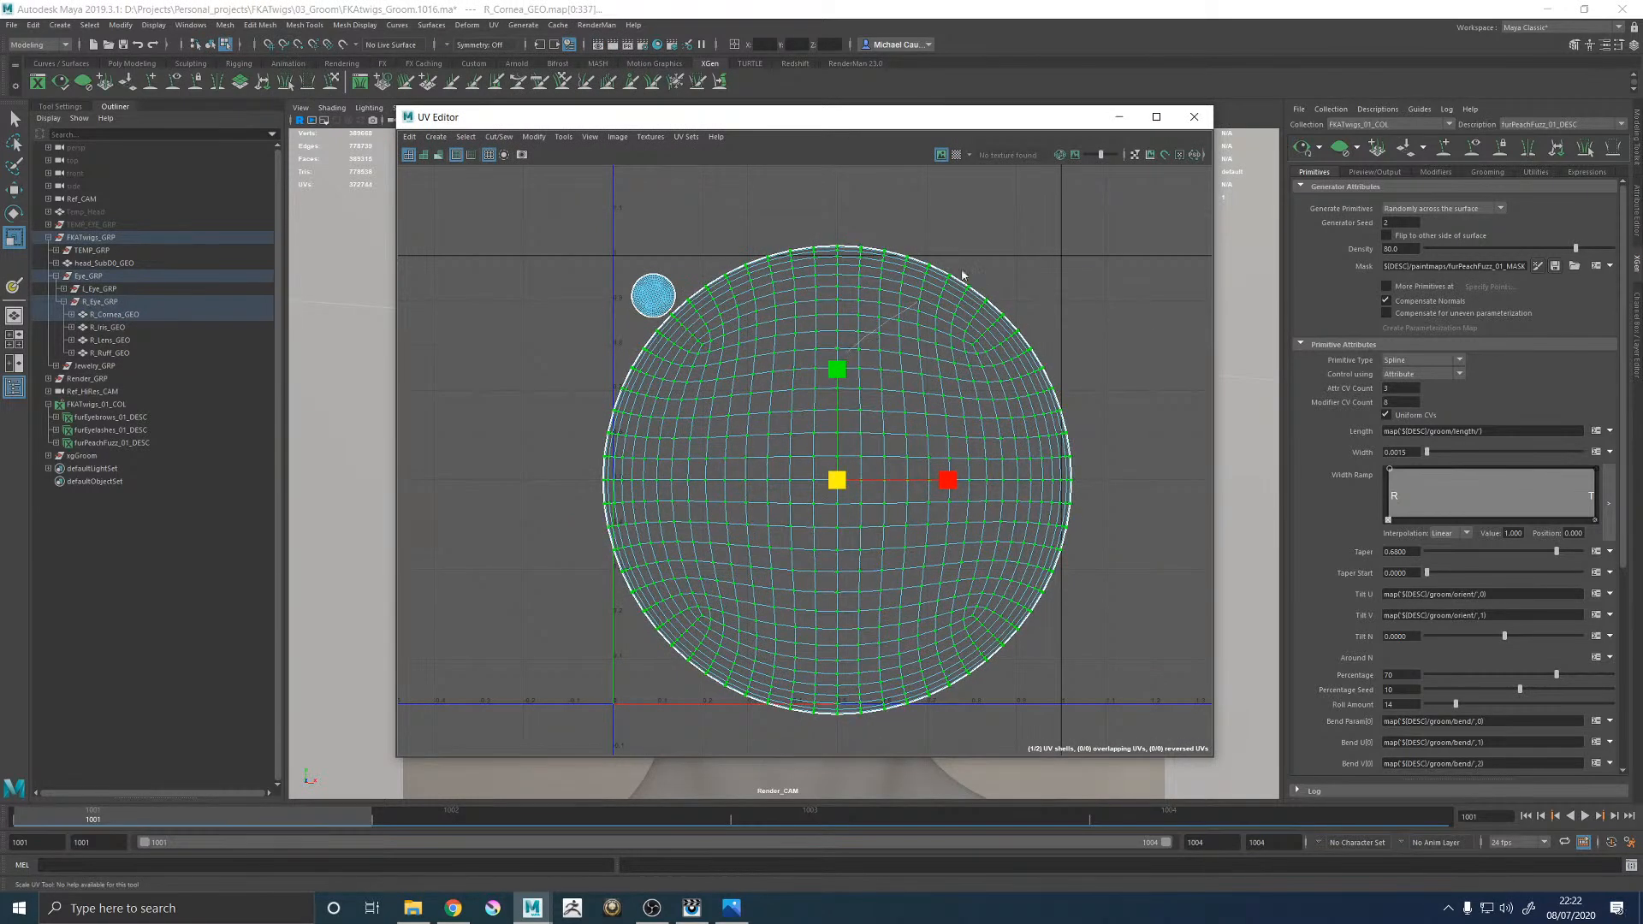
Finish editing the UVs of R_Cornea_GEO, close the UV Editor, clear the selection and save the scene.
{"action": "left_click", "coordinate": [1027, 254]}
{"action": "left_click", "coordinate": [1193, 117]}
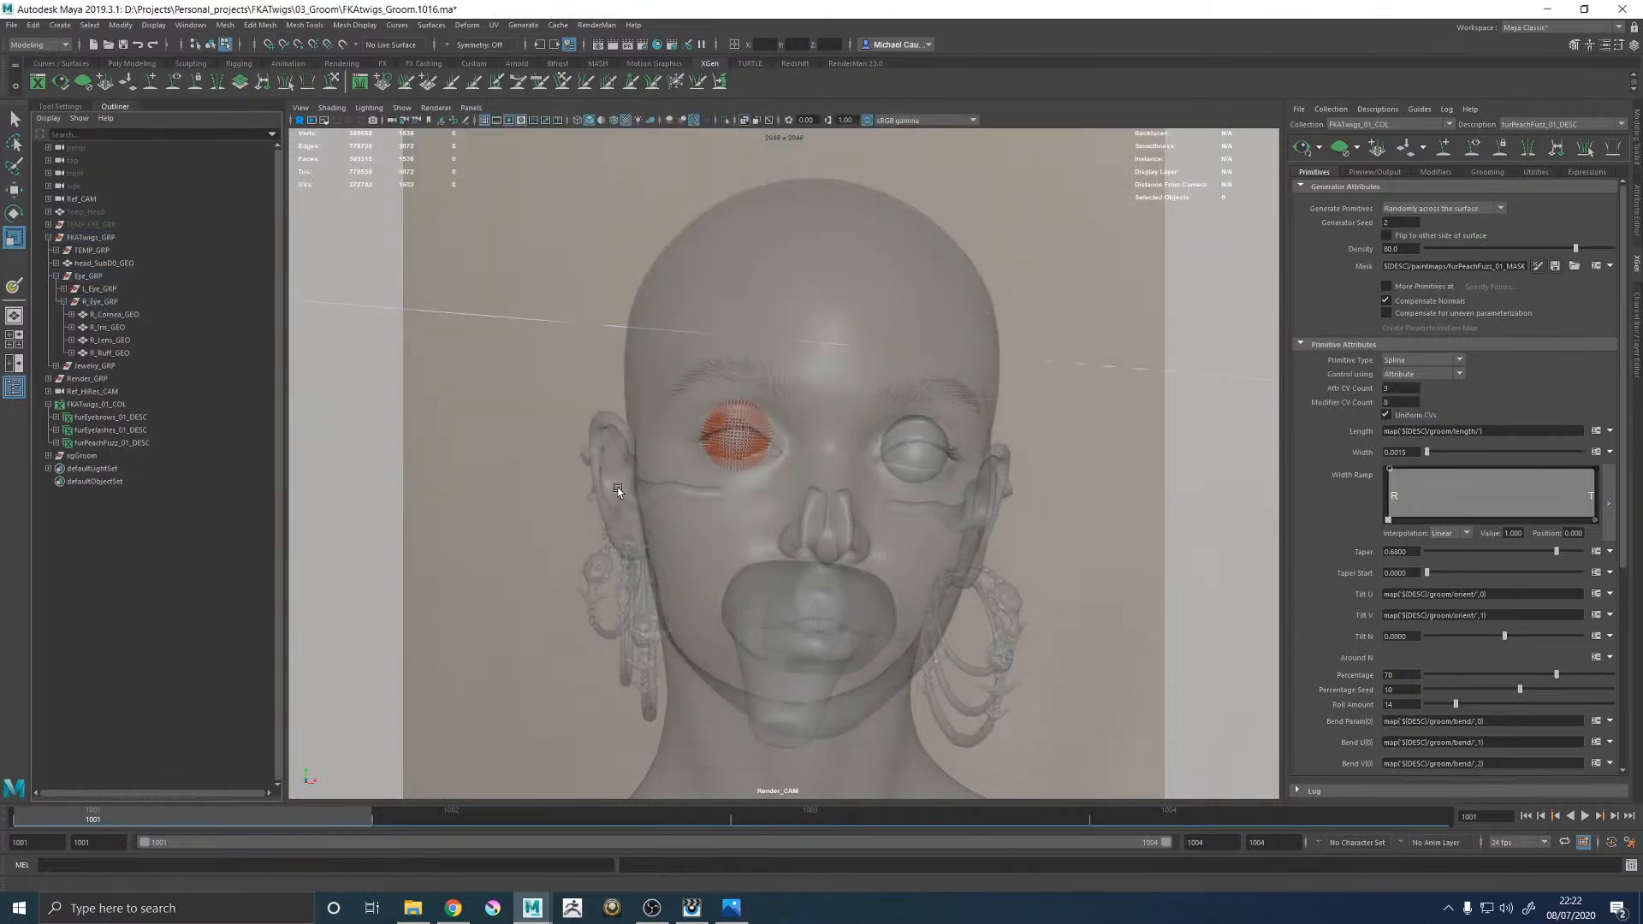
{"action": "left_click", "coordinate": [738, 440]}
{"action": "left_click", "coordinate": [1053, 332]}
{"action": "key", "text": "q"}
{"action": "key", "text": "ctrl+s"}
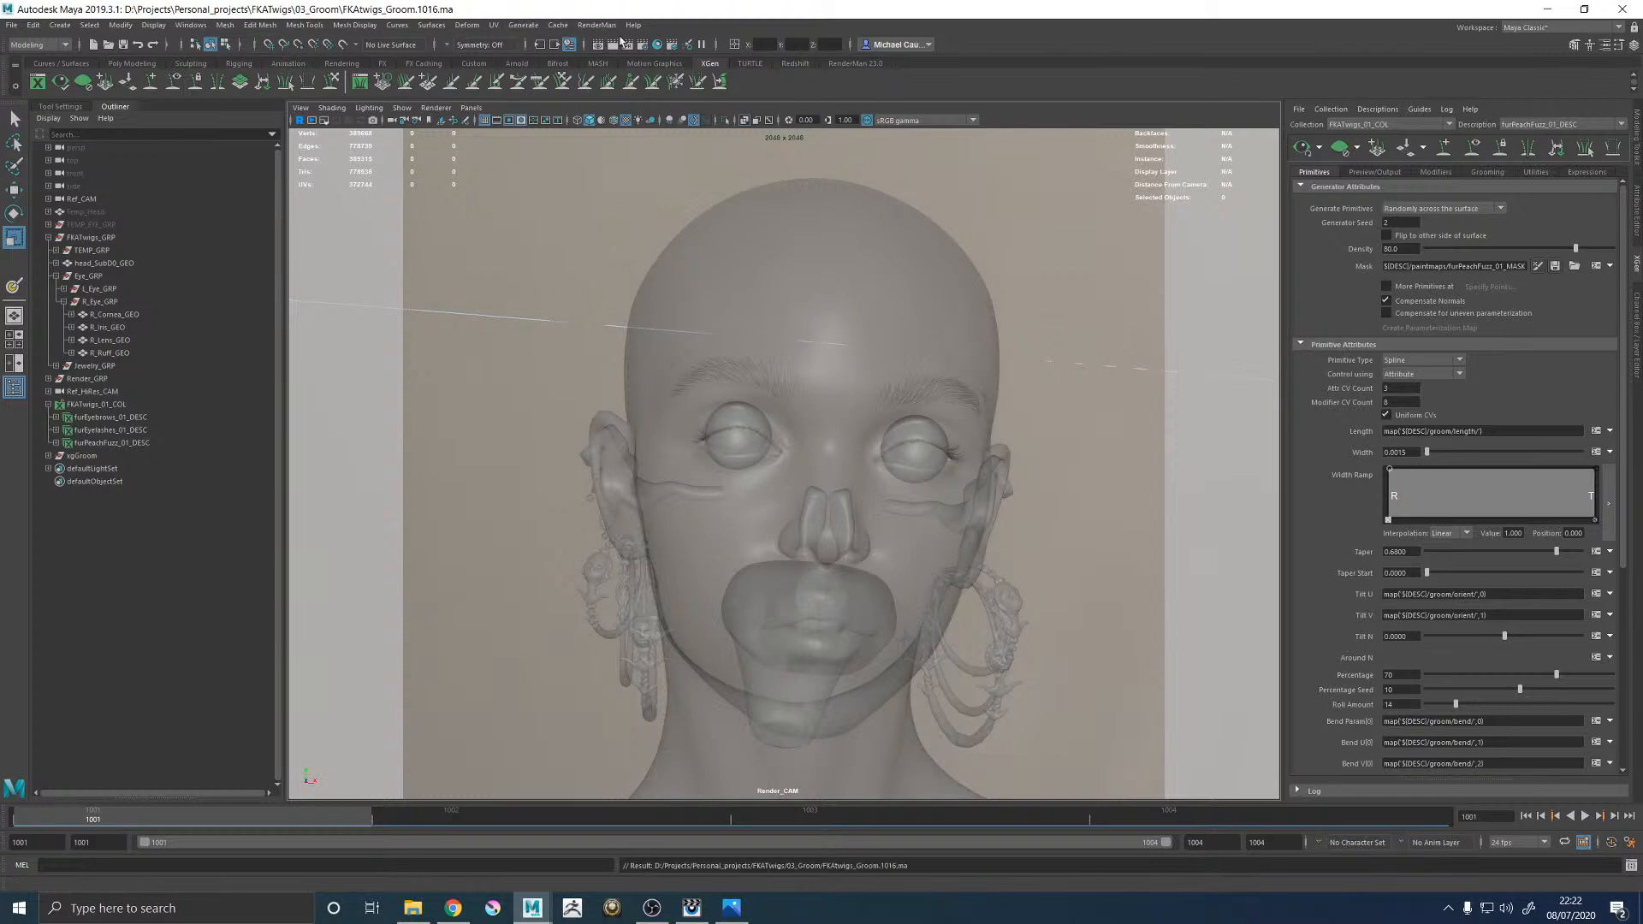
Set the render image size to the 4096 x 4096 square preset and start a RenderMan preview render.
{"action": "left_click", "coordinate": [643, 46]}
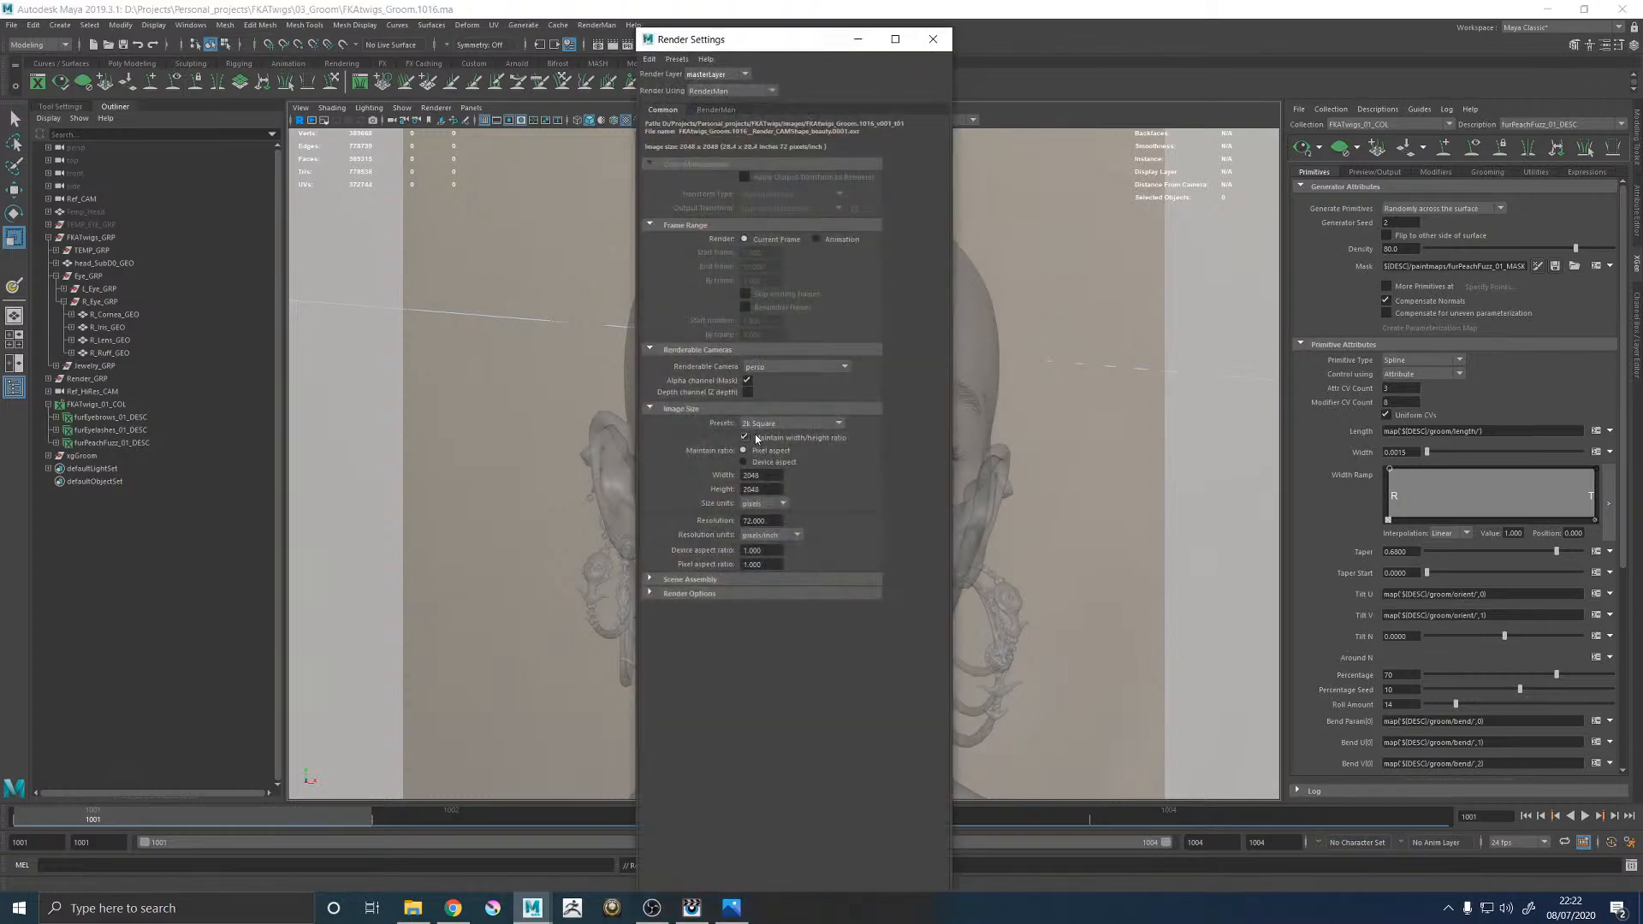
{"action": "left_click", "coordinate": [770, 424]}
{"action": "left_click", "coordinate": [782, 511]}
{"action": "left_click", "coordinate": [933, 38]}
{"action": "left_click", "coordinate": [597, 25]}
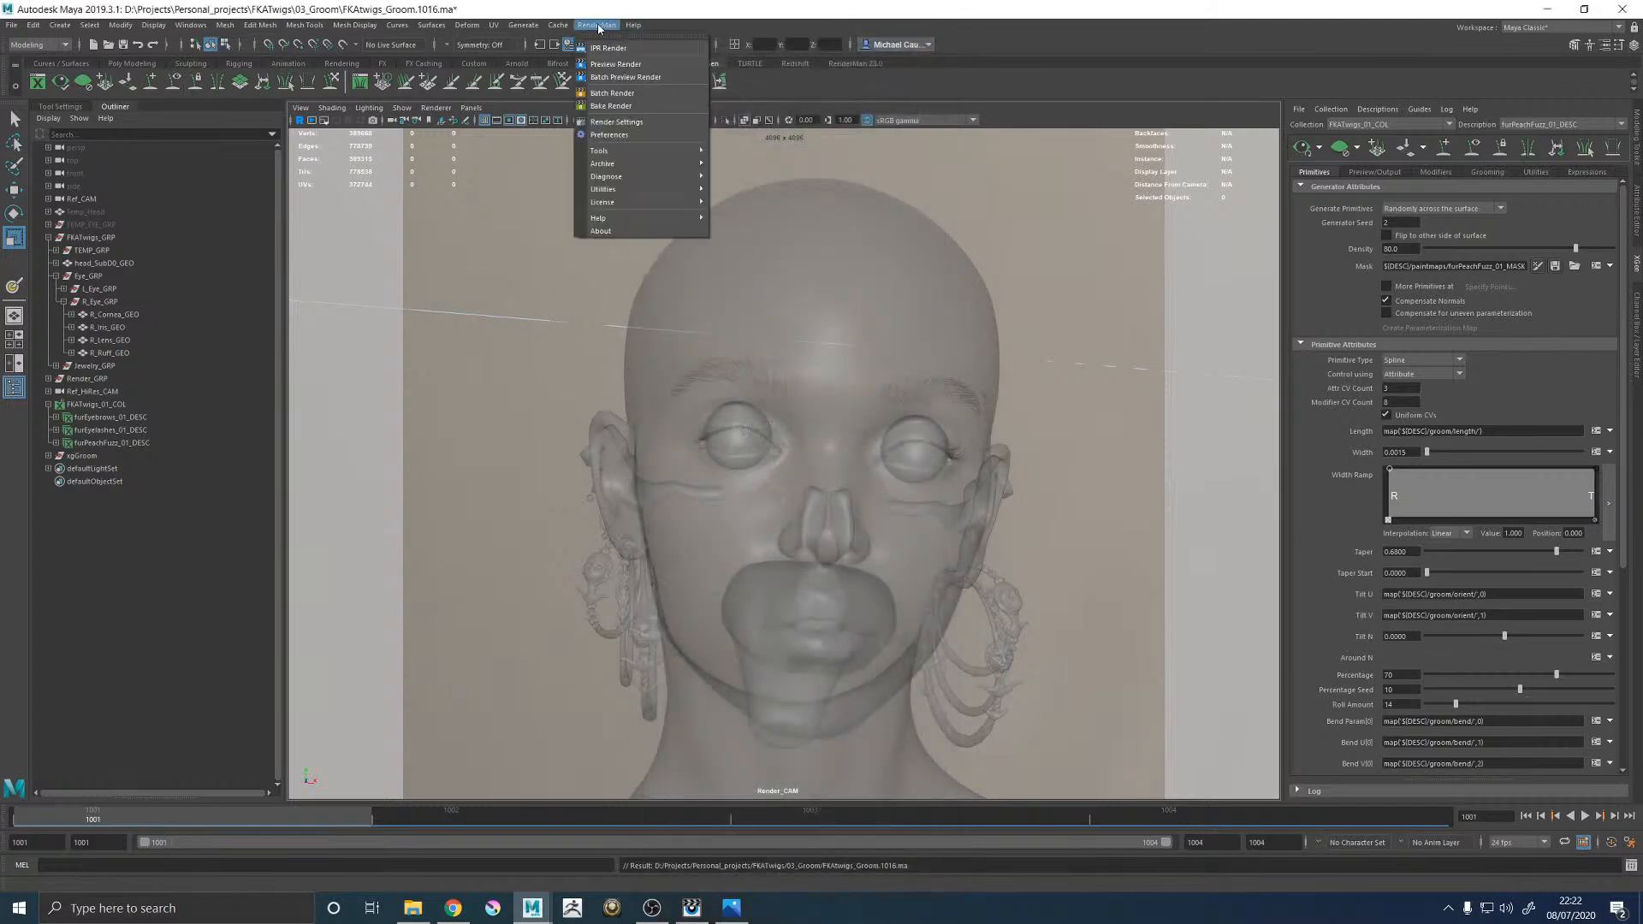
{"action": "left_click", "coordinate": [622, 70]}
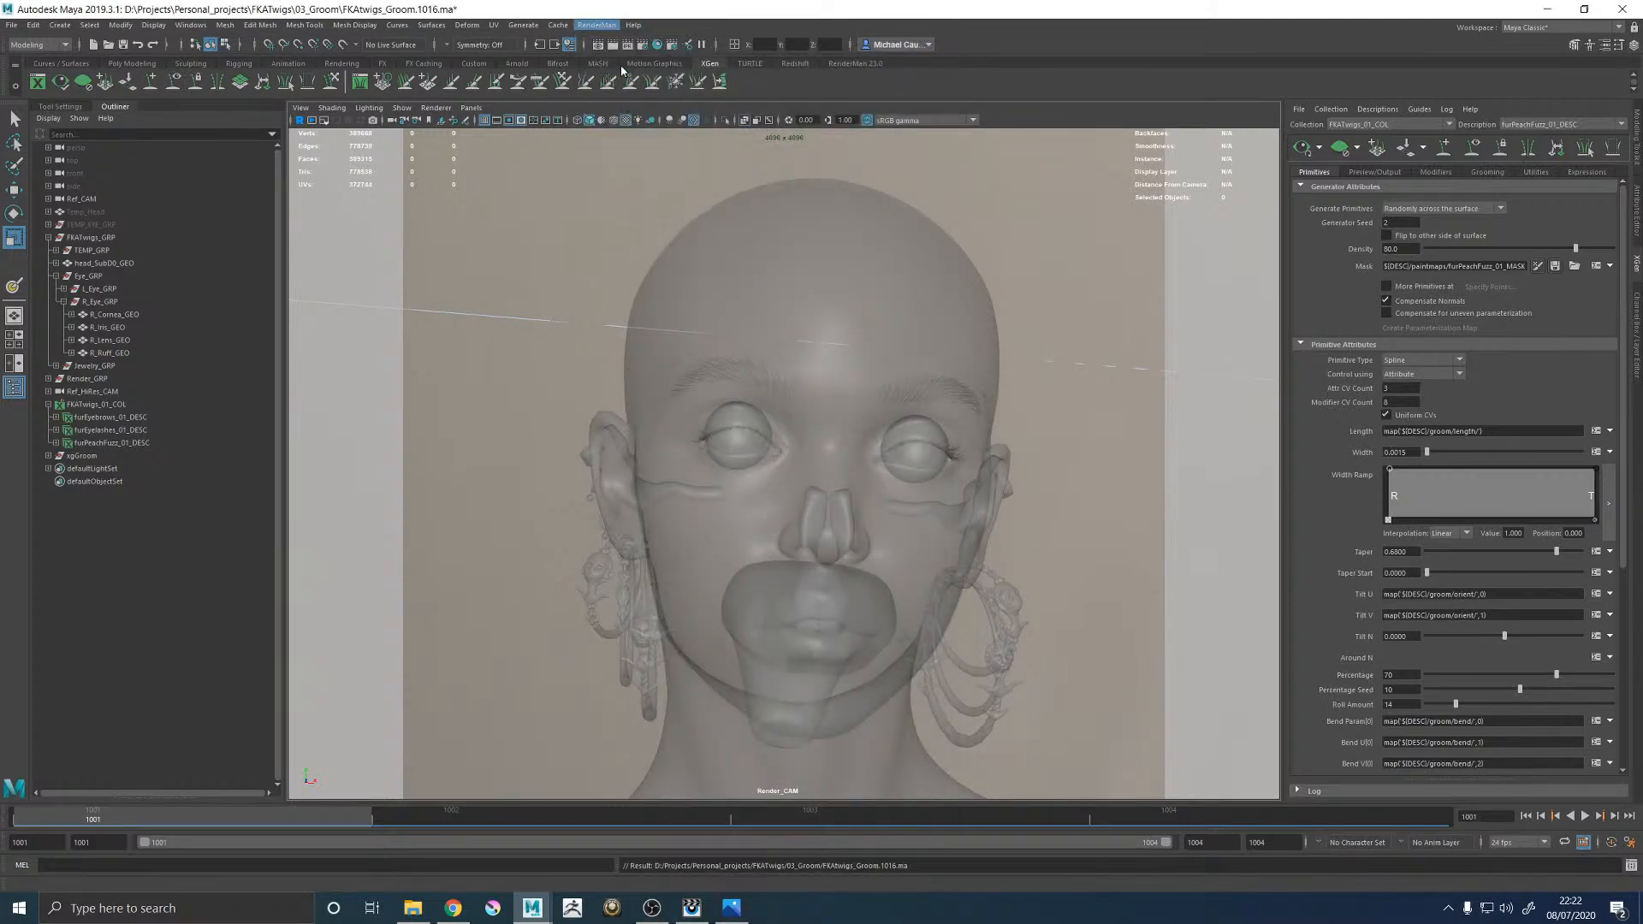
Switch to the RenderMan image viewer and delete the older FKAtwigs_Groom.1016 beauty render from Catalog1.
{"action": "left_click", "coordinate": [731, 907]}
{"action": "left_click", "coordinate": [694, 905]}
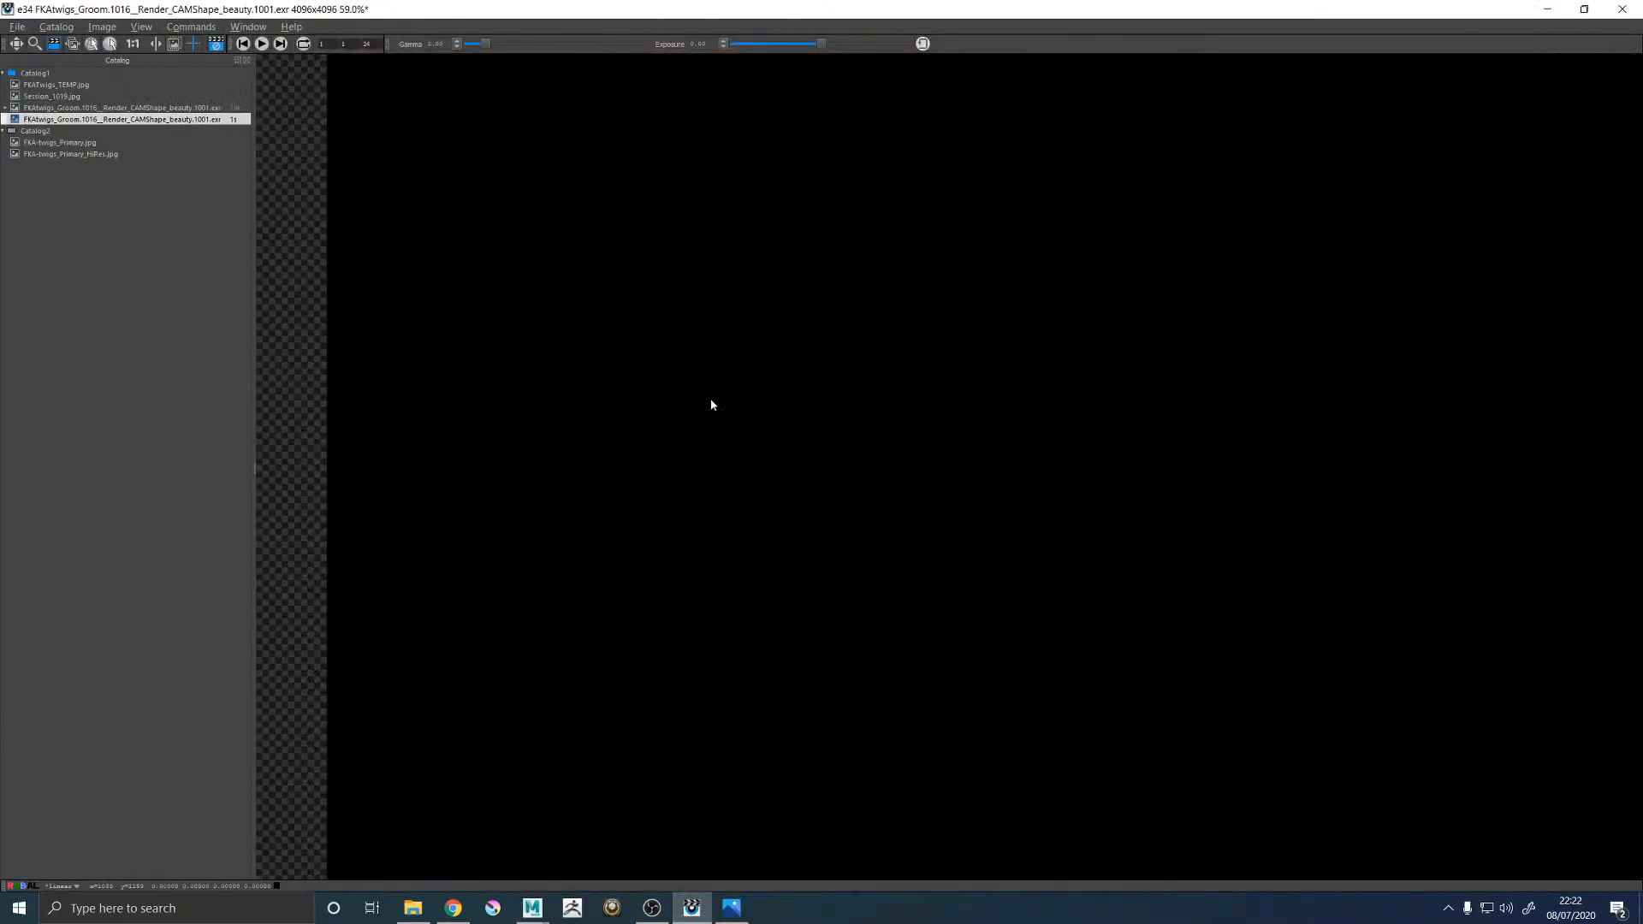
{"action": "left_click", "coordinate": [164, 108]}
{"action": "key", "text": "Delete"}
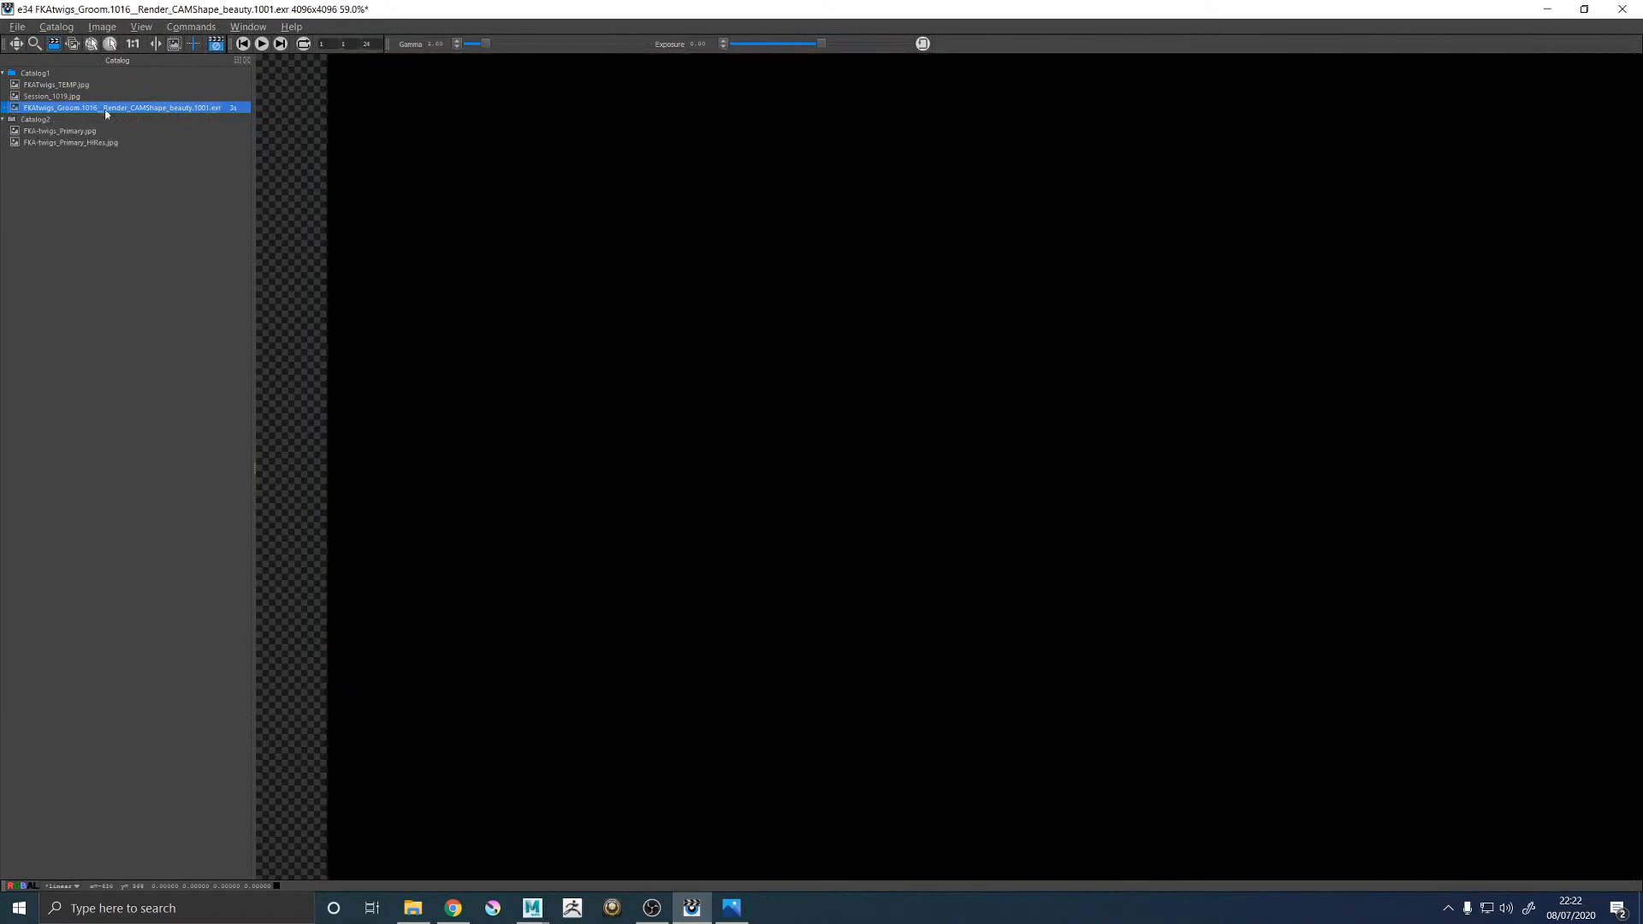
Show Session_1019.jpg fitted to the view and flip to the new FKAtwigs_Groom.1016 beauty render.
{"action": "left_click", "coordinate": [54, 97]}
{"action": "key", "text": "f"}
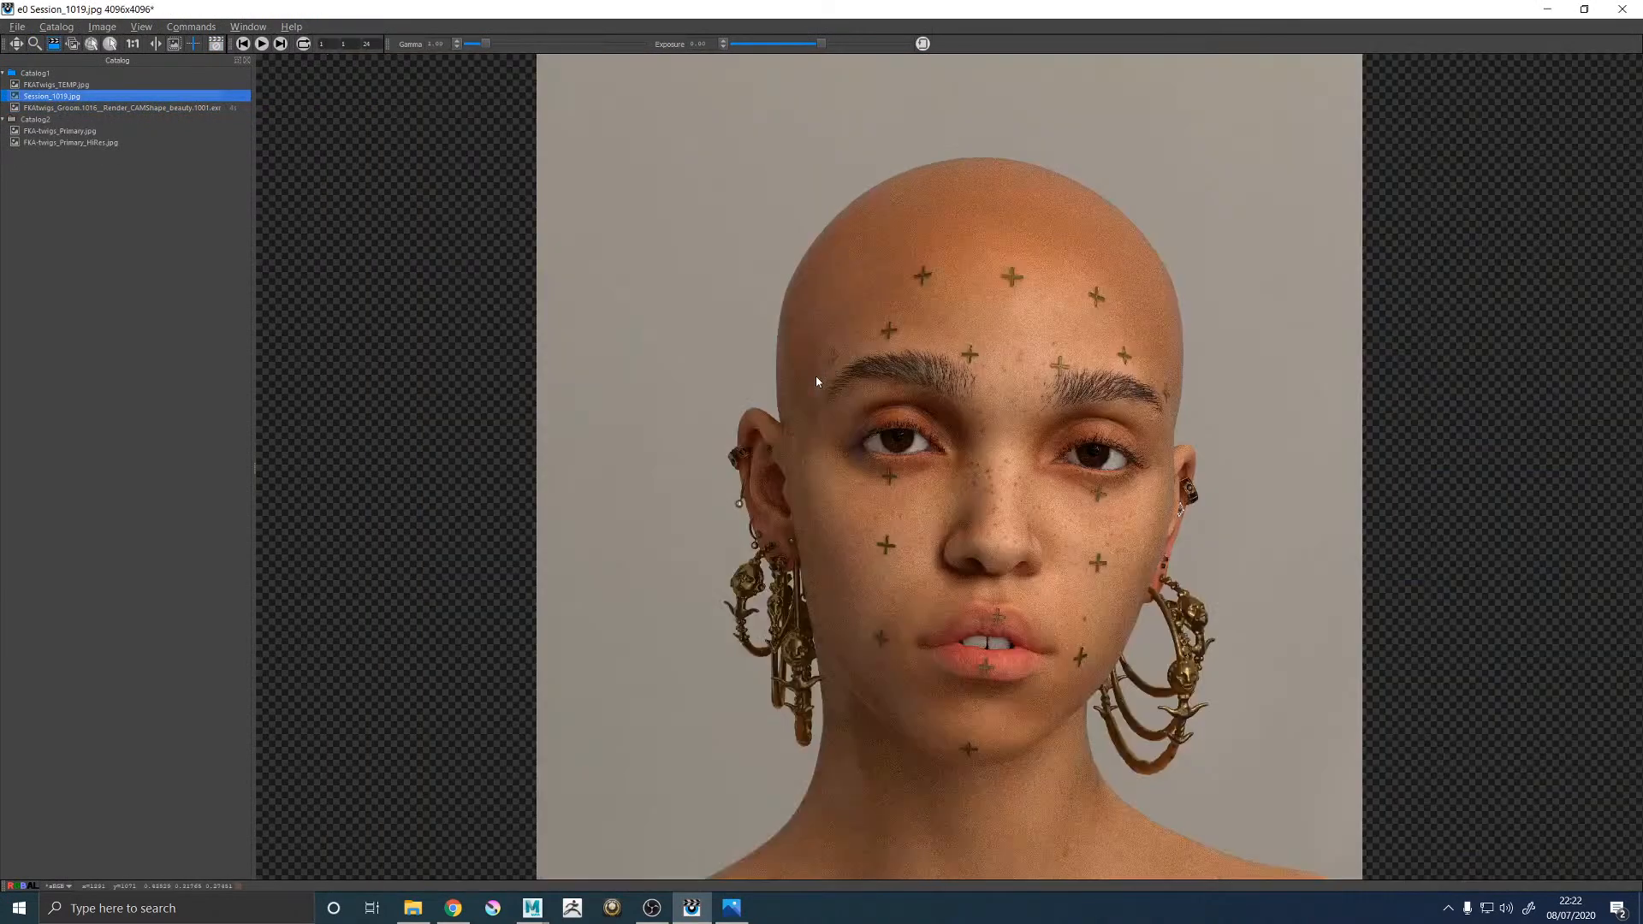
{"action": "left_click", "coordinate": [858, 379]}
{"action": "key", "text": "Down"}
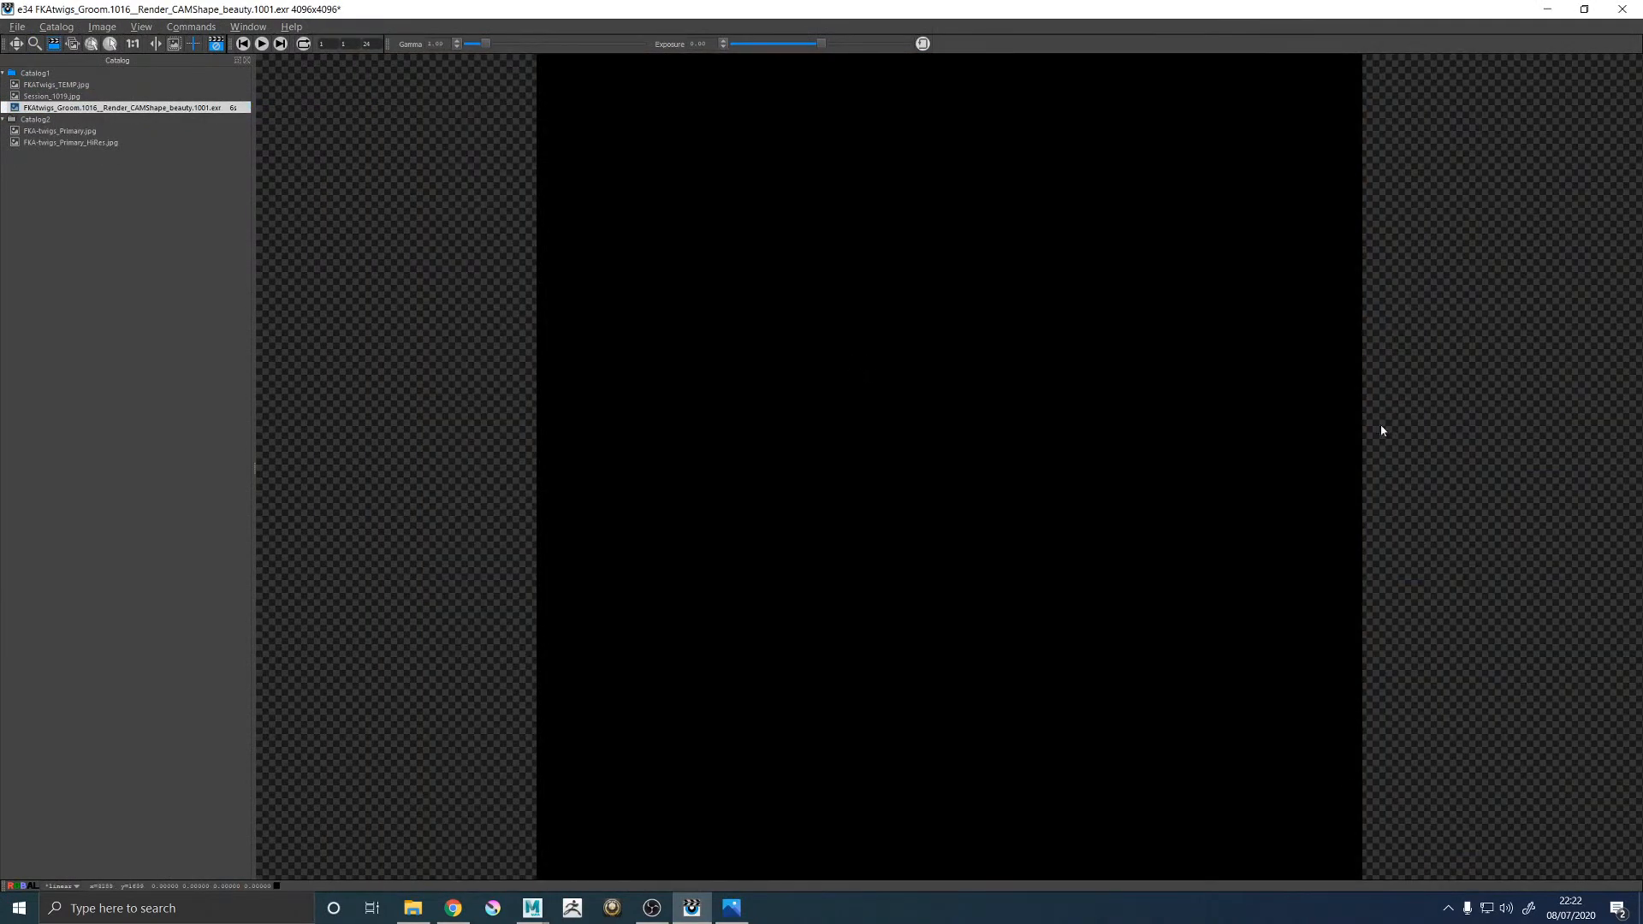